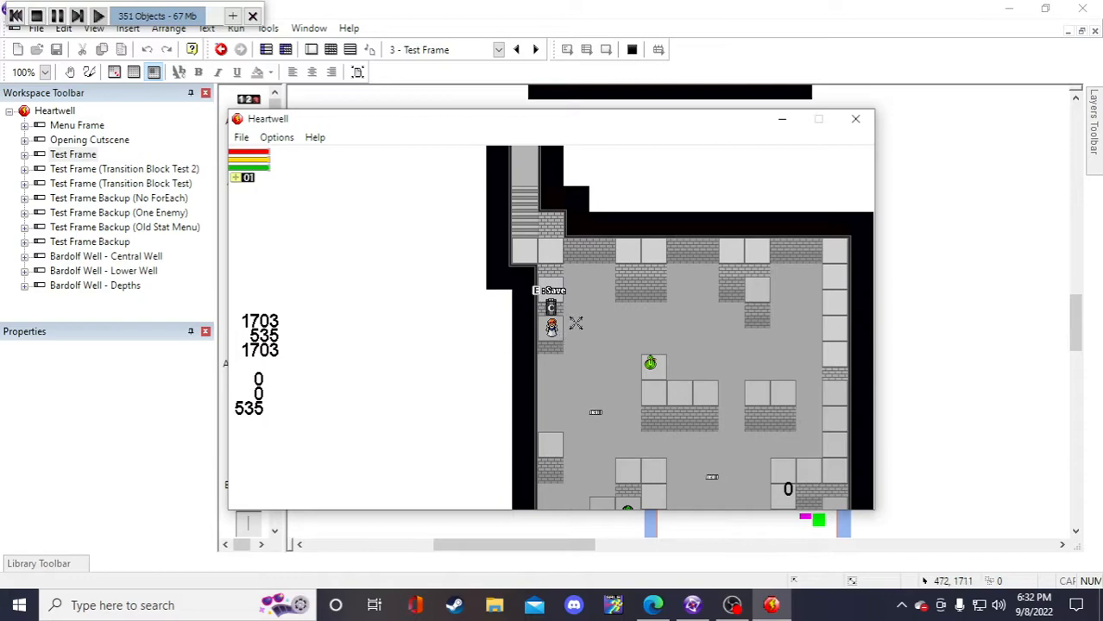
- Walk the character from the save point down through the brick room and out past its lower-left corner
{"action": "key", "text": "Down"}
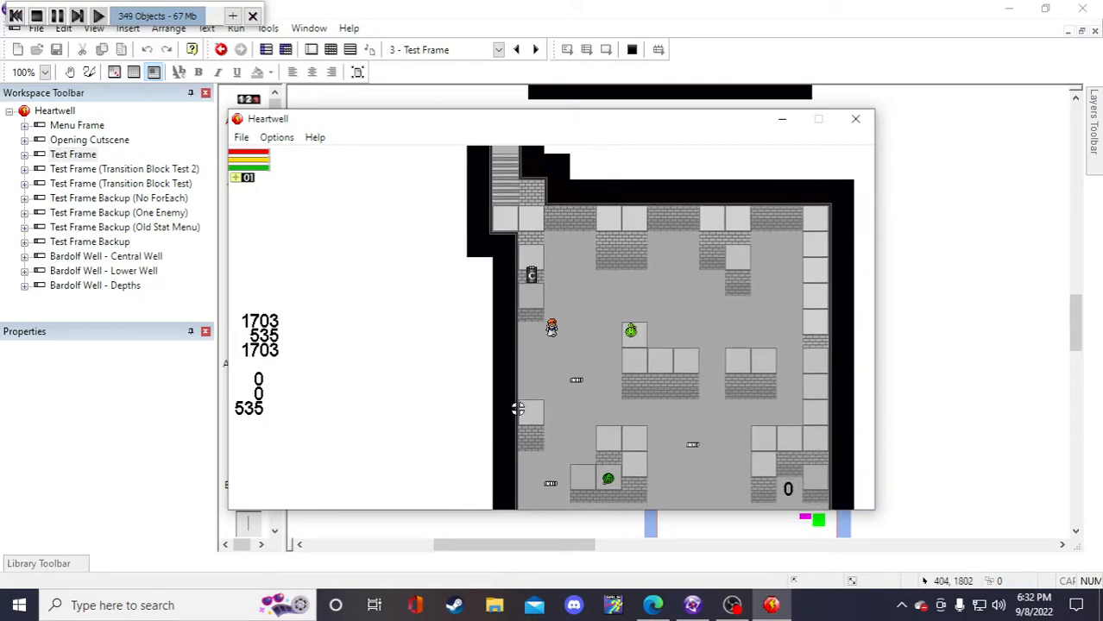
{"action": "key", "text": "Down"}
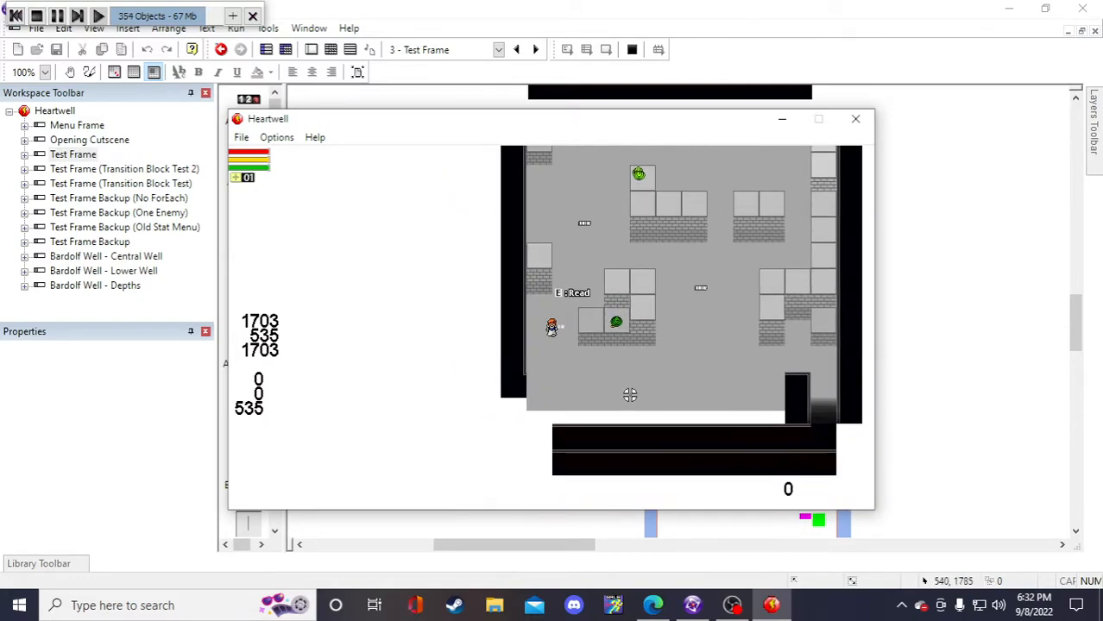
{"action": "key", "text": "Left"}
{"action": "key", "text": "Down"}
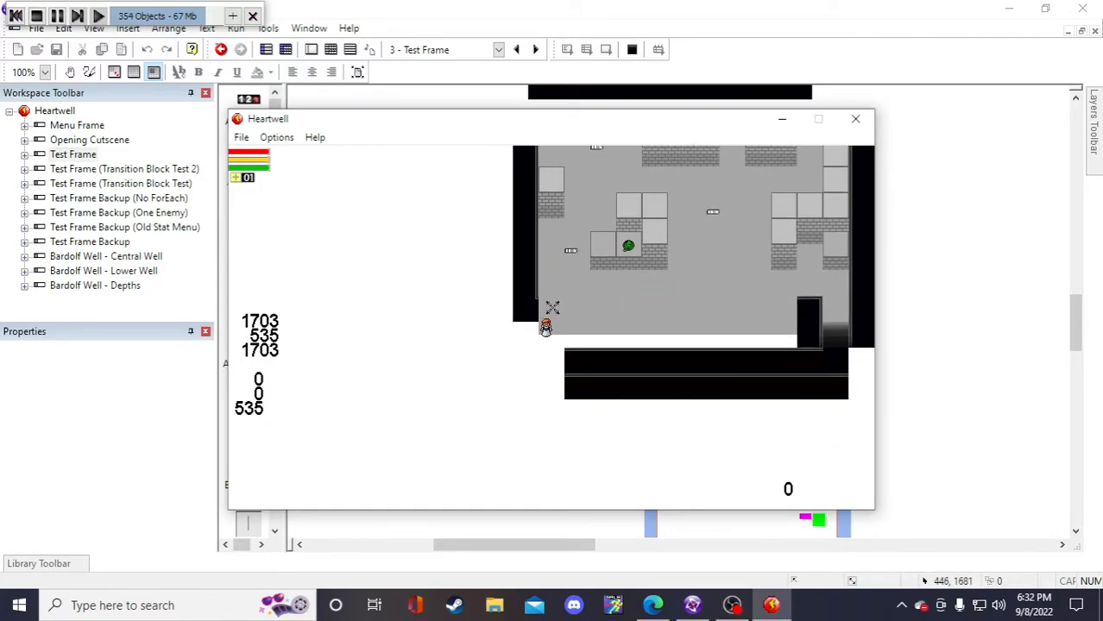
{"action": "key", "text": "Left"}
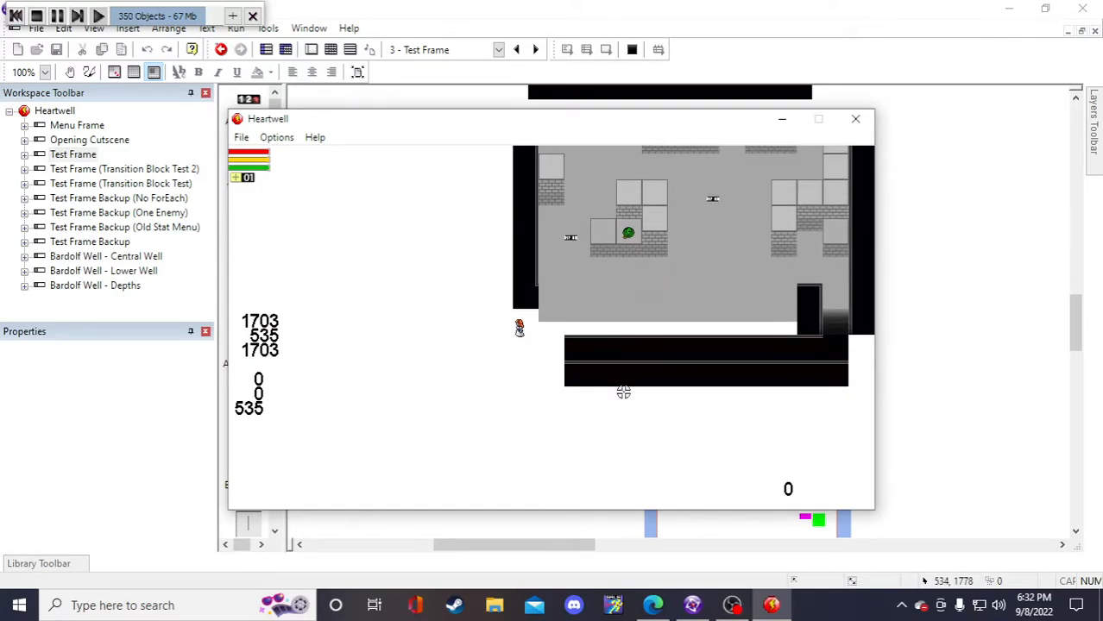
{"action": "key", "text": "Down"}
{"action": "key", "text": "Down"}
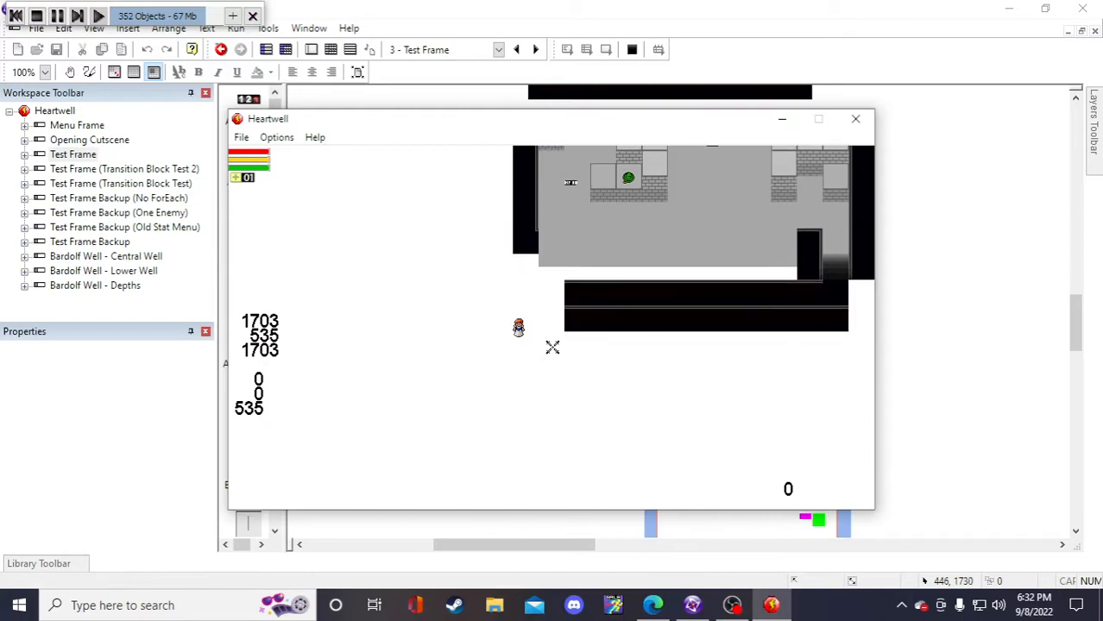
- Walk the character south across the open area and into the uppermost blue-bordered enclosure
{"action": "key", "text": "Up"}
{"action": "key", "text": "Down"}
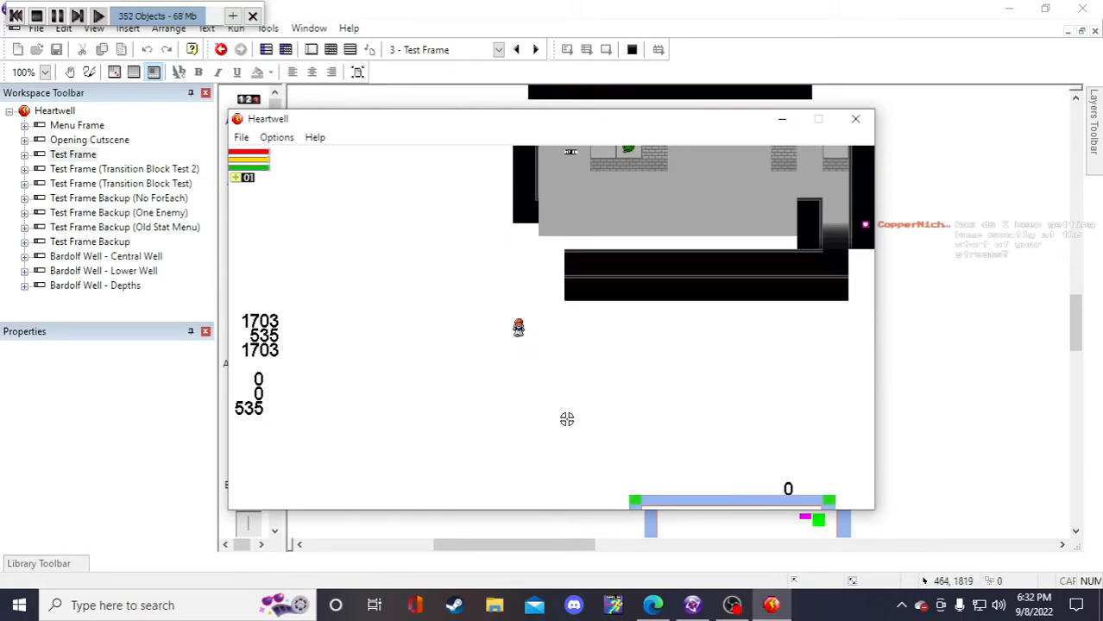
{"action": "key", "text": "Down"}
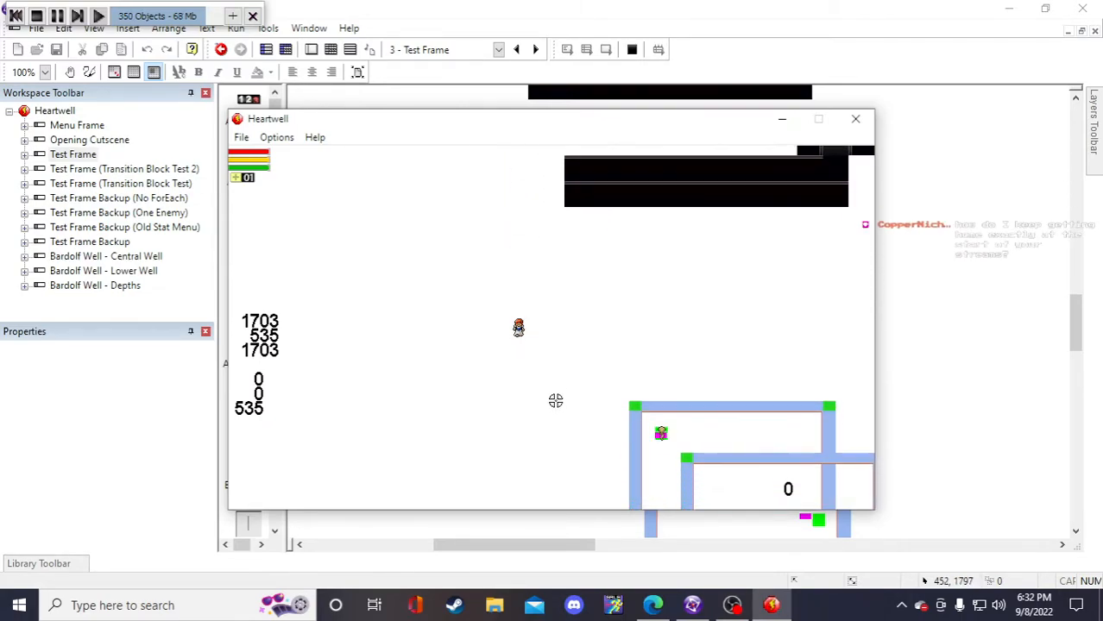
{"action": "key", "text": "Right"}
{"action": "key", "text": "Down"}
{"action": "key", "text": "Right"}
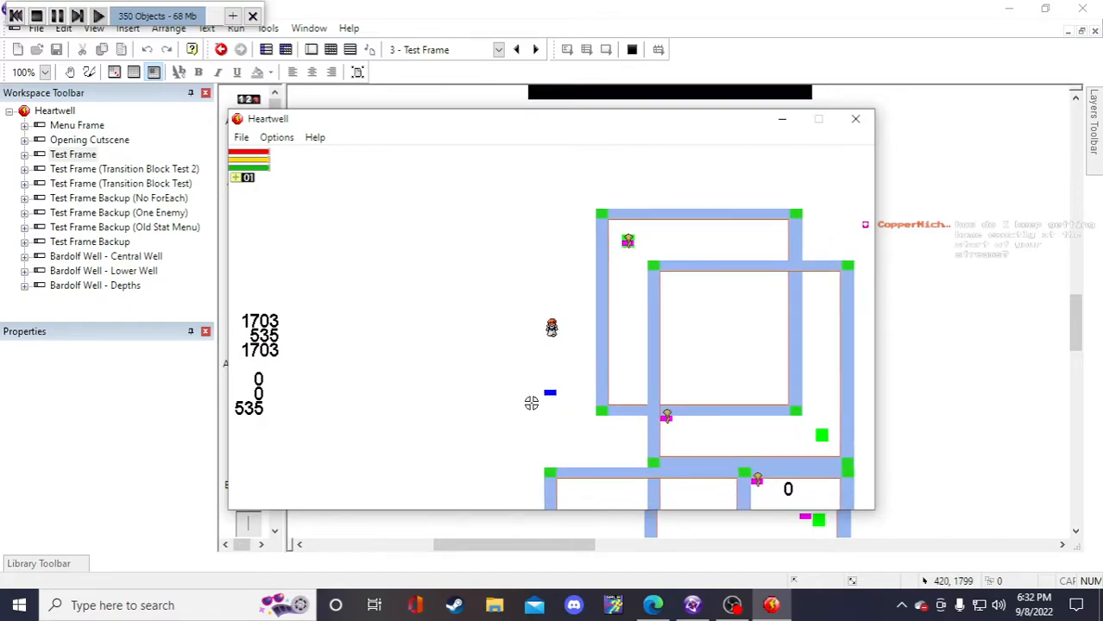
{"action": "key", "text": "w"}
{"action": "key", "text": "d"}
{"action": "key", "text": "s"}
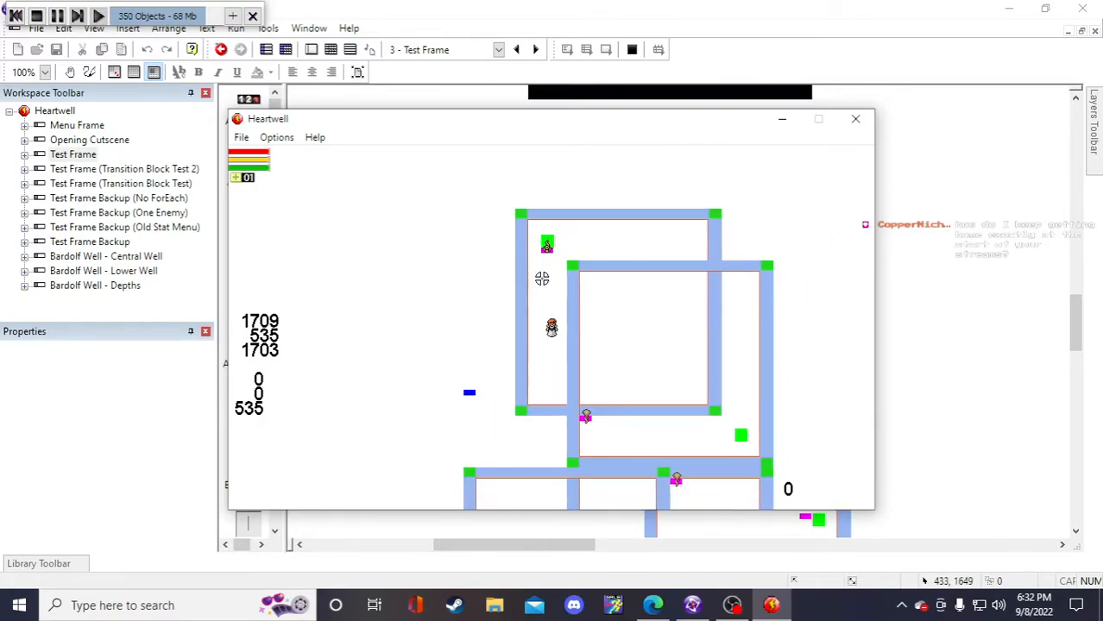
- Engage the enemy in the uppermost enclosure and draw it along the upper corridor
{"action": "key", "text": "a"}
{"action": "key", "text": "s"}
{"action": "key", "text": "s"}
{"action": "key", "text": "d"}
{"action": "key", "text": "a"}
{"action": "key", "text": "w"}
{"action": "key", "text": "d"}
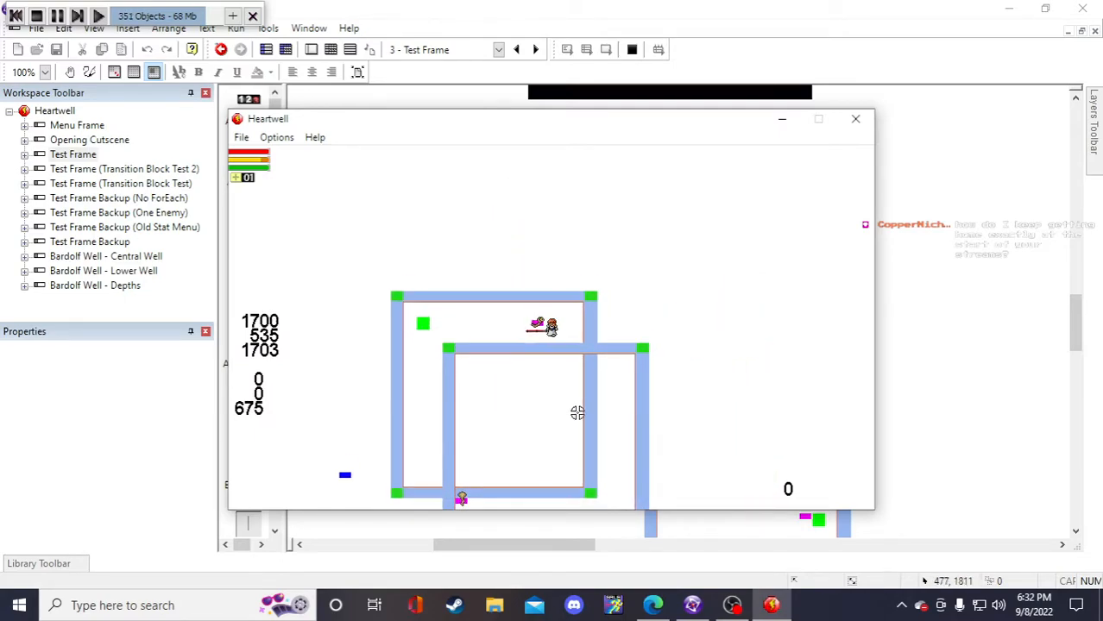
- Move down past the middle enclosure's enemy and approach the enemy in the lower-right room
{"action": "key", "text": "s"}
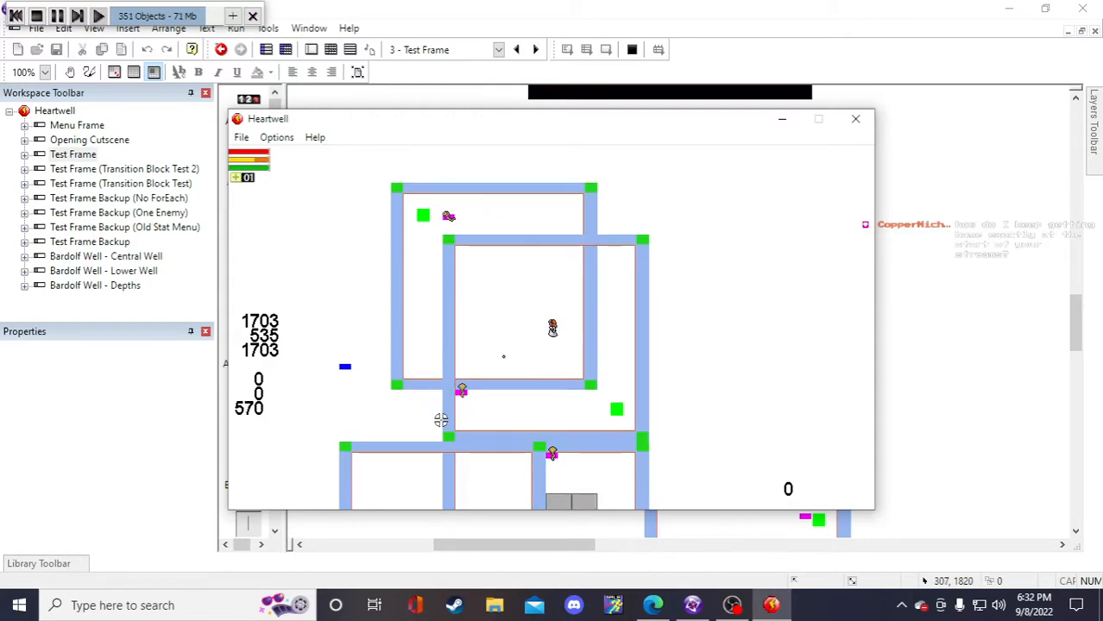
{"action": "key", "text": "s"}
{"action": "key", "text": "a"}
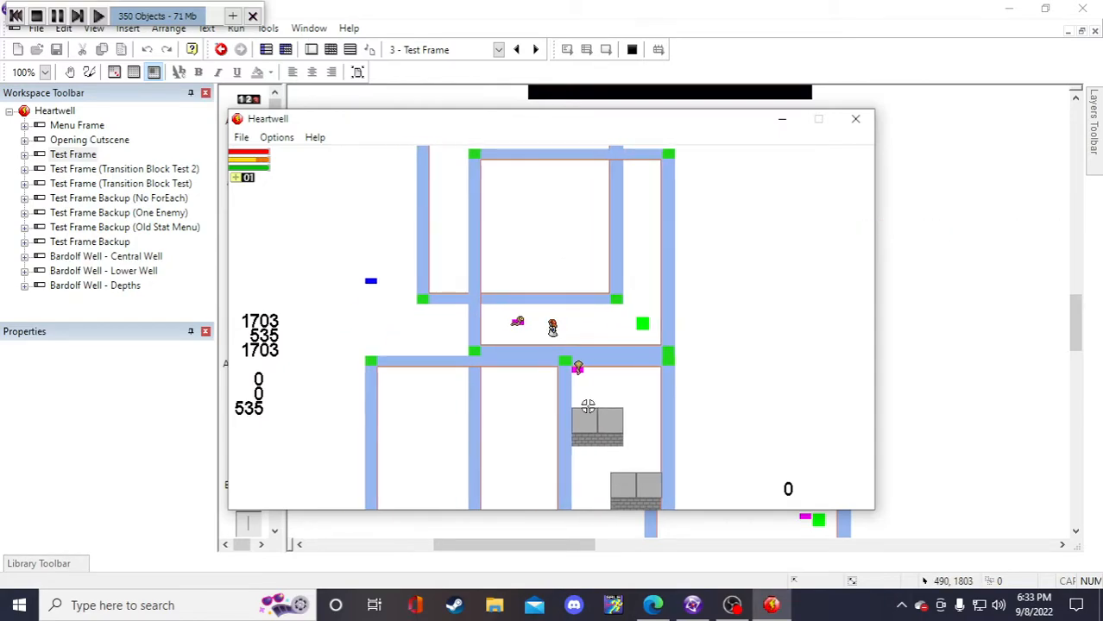
{"action": "key", "text": "d"}
{"action": "key", "text": "s"}
{"action": "key", "text": "Tab"}
{"action": "key", "text": "Tab"}
{"action": "key", "text": "a"}
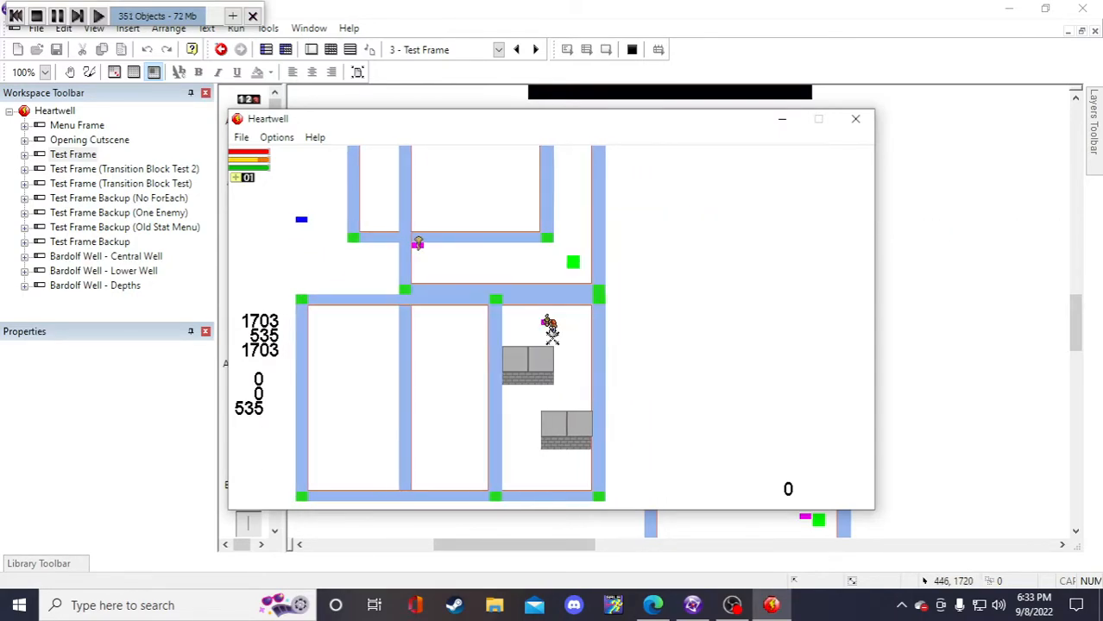
- Fight the enemy in the lower-right room, and retreat north toward the uppermost enclosure
{"action": "key", "text": "w"}
{"action": "key", "text": "d"}
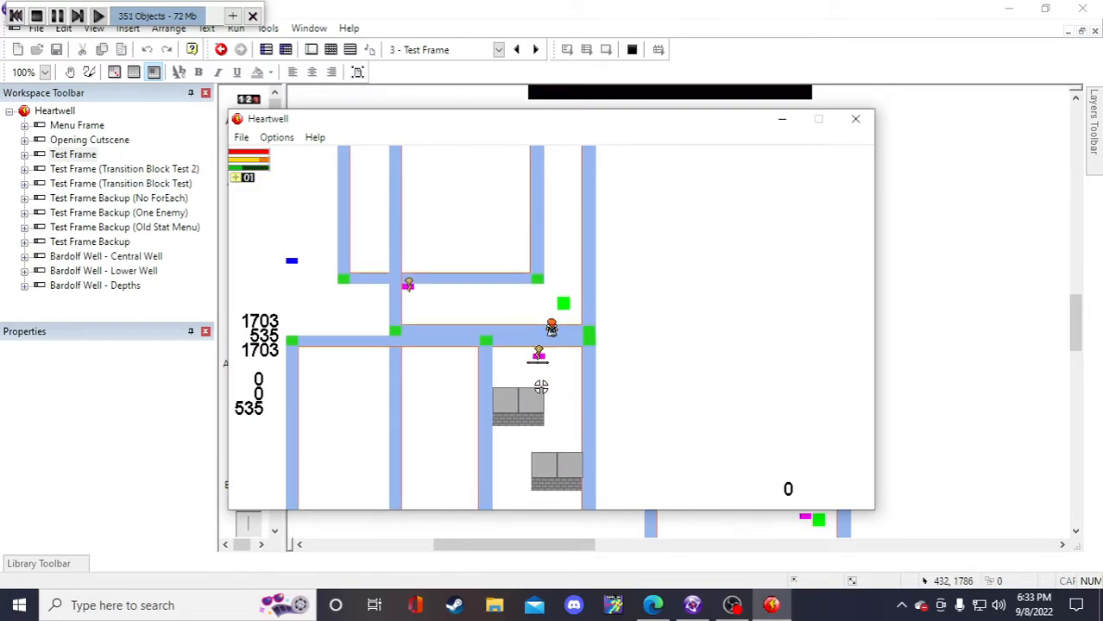
{"action": "key", "text": "a"}
{"action": "key", "text": "w"}
{"action": "key", "text": "a"}
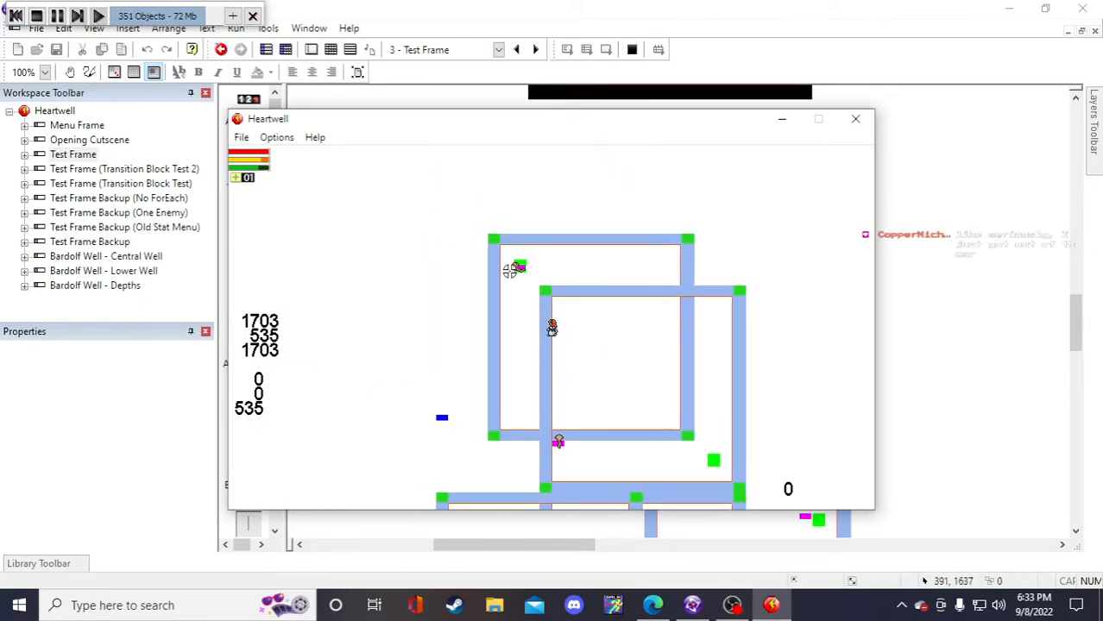
- Attack near the uppermost enclosure's enemy, and move back down through the overlapping inner square
{"action": "left_click", "coordinate": [559, 261]}
{"action": "key", "text": "s"}
{"action": "key", "text": "d"}
{"action": "left_click", "coordinate": [536, 355]}
{"action": "key", "text": "s"}
{"action": "key", "text": "d"}
{"action": "key", "text": "Tab"}
{"action": "key", "text": "Tab"}
{"action": "key", "text": "d"}
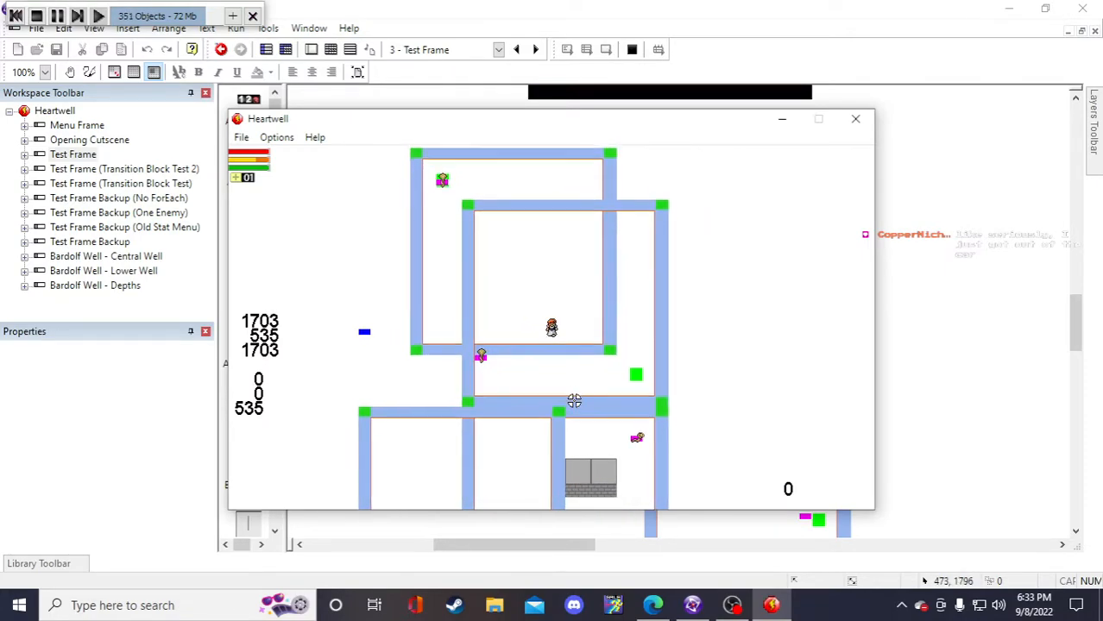
- Select the second melee weapon on the Manifest's Melee Stats page and return to the game
{"action": "key", "text": "s"}
{"action": "key", "text": "w"}
{"action": "key", "text": "a"}
{"action": "key", "text": "Tab"}
{"action": "left_click", "coordinate": [604, 241]}
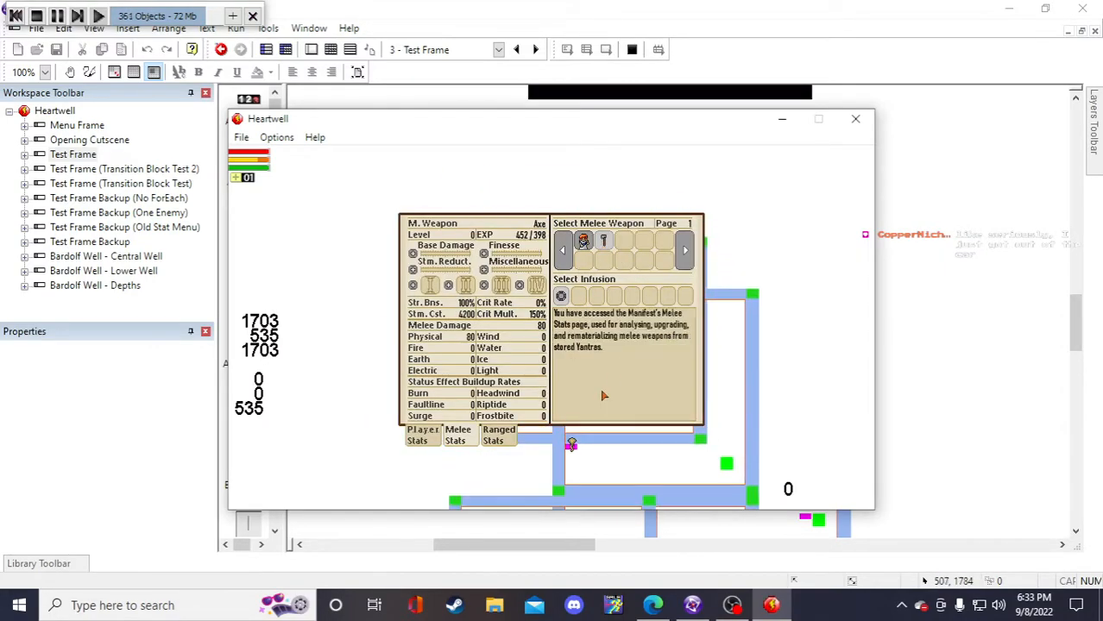
{"action": "key", "text": "Tab"}
- Attack the enemy in the middle enclosure's lower corridor with the melee weapon
{"action": "left_click", "coordinate": [549, 302]}
{"action": "key", "text": "s"}
{"action": "key", "text": "d"}
{"action": "key", "text": "a"}
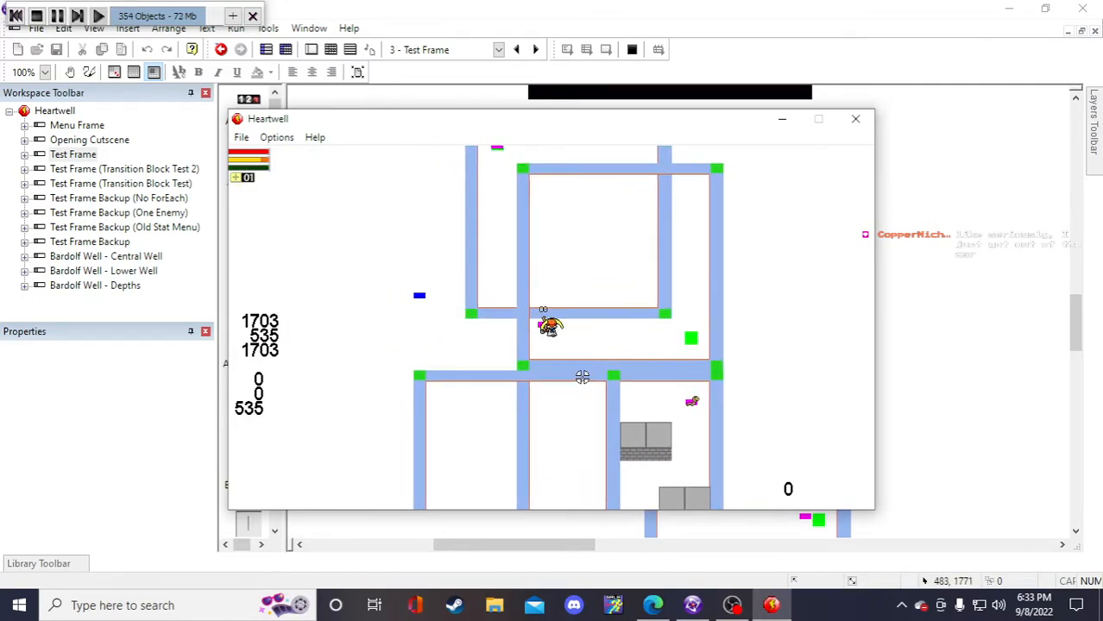
- Move on to the lower-right room and attack the enemy there
{"action": "key", "text": "d"}
{"action": "key", "text": "s"}
{"action": "left_click", "coordinate": [565, 329]}
{"action": "key", "text": "d"}
{"action": "key", "text": "w"}
{"action": "key", "text": "a"}
{"action": "key", "text": "s"}
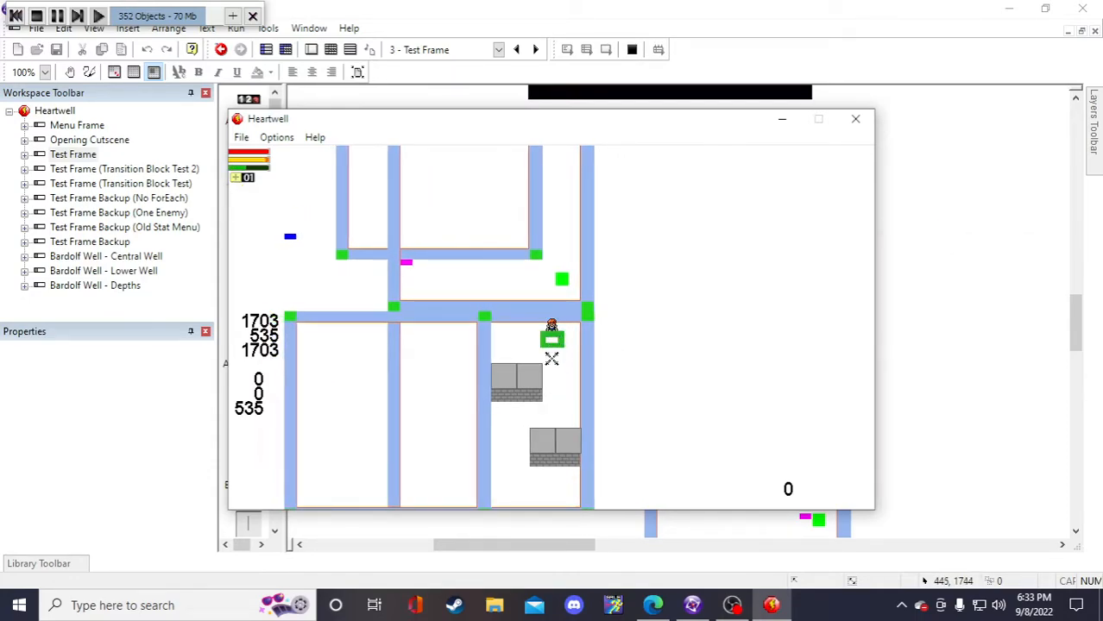
- Walk back north to the save point in the brick room and save the game
{"action": "key", "text": "a"}
{"action": "key", "text": "s"}
{"action": "key", "text": "w"}
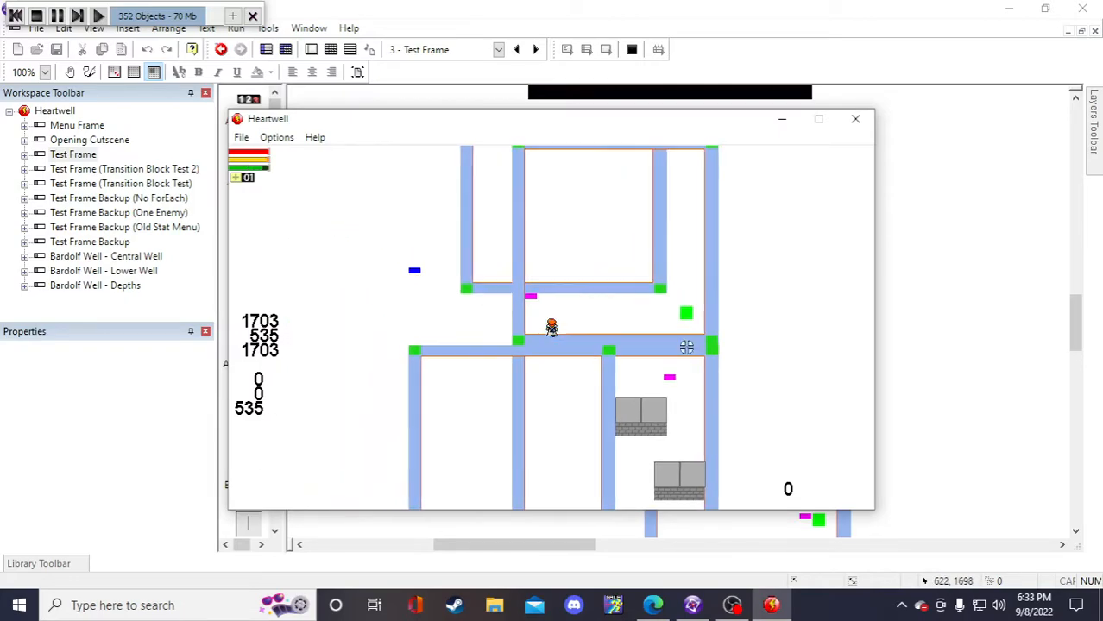
{"action": "key", "text": "a"}
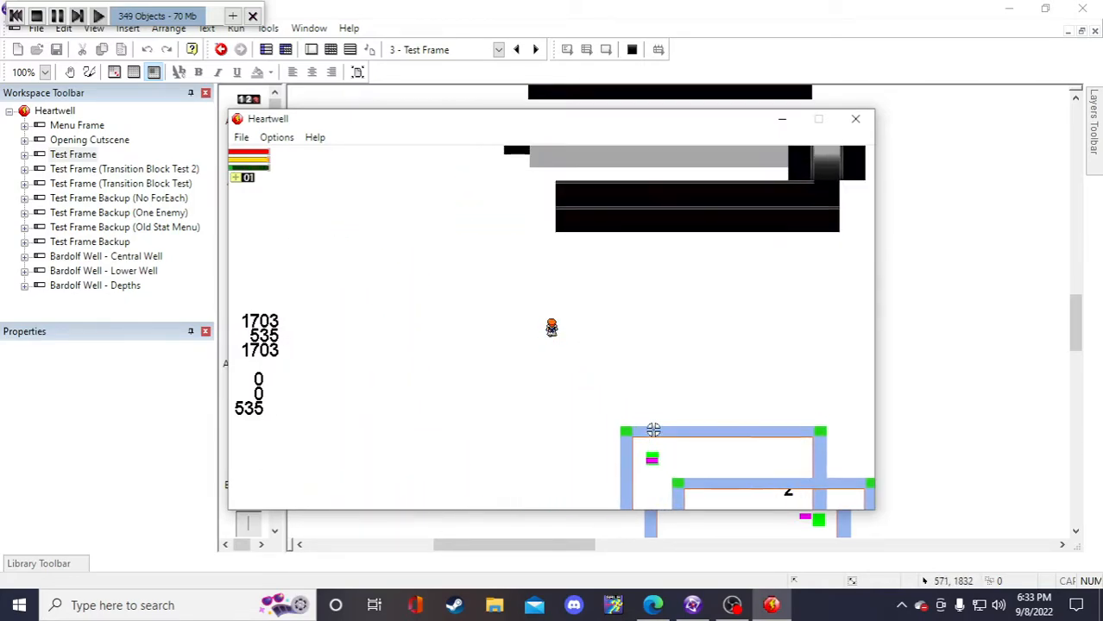
{"action": "key", "text": "w"}
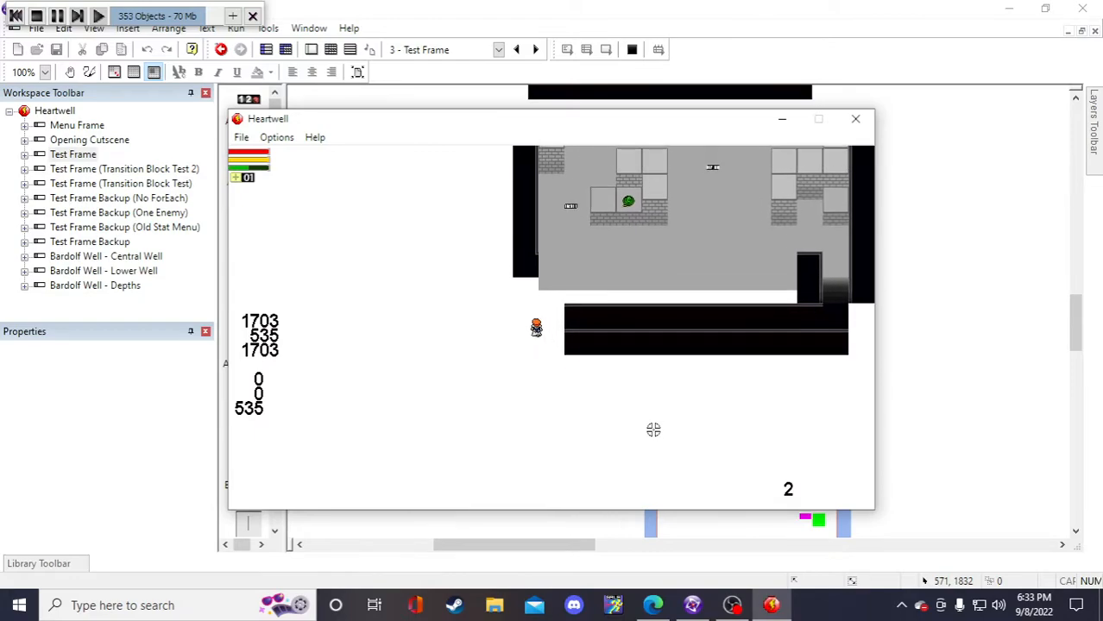
{"action": "key", "text": "w"}
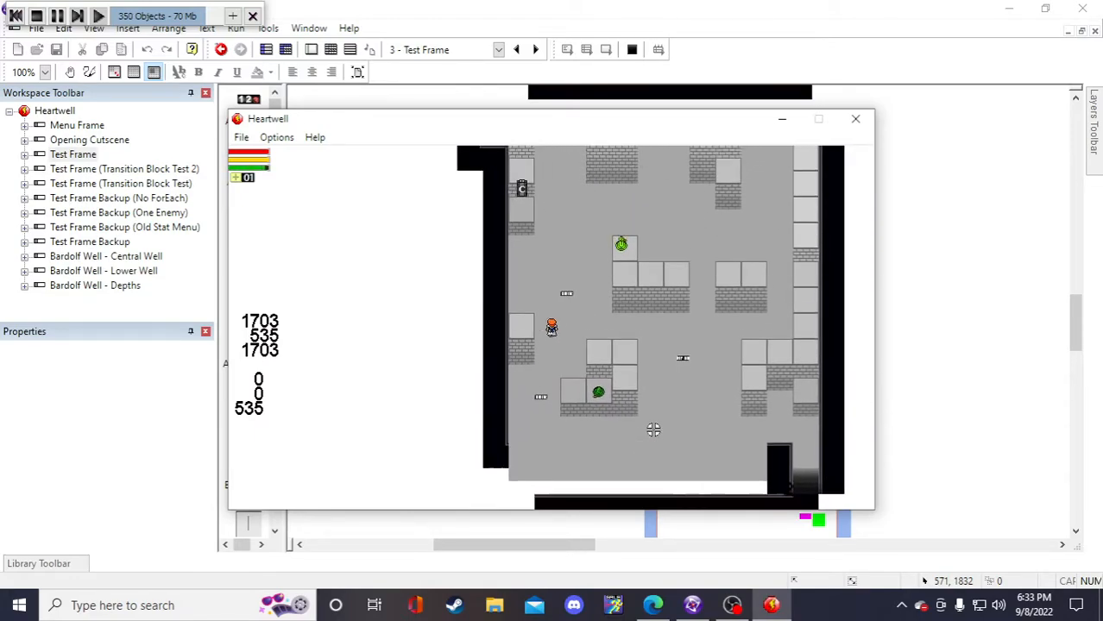
{"action": "key", "text": "w"}
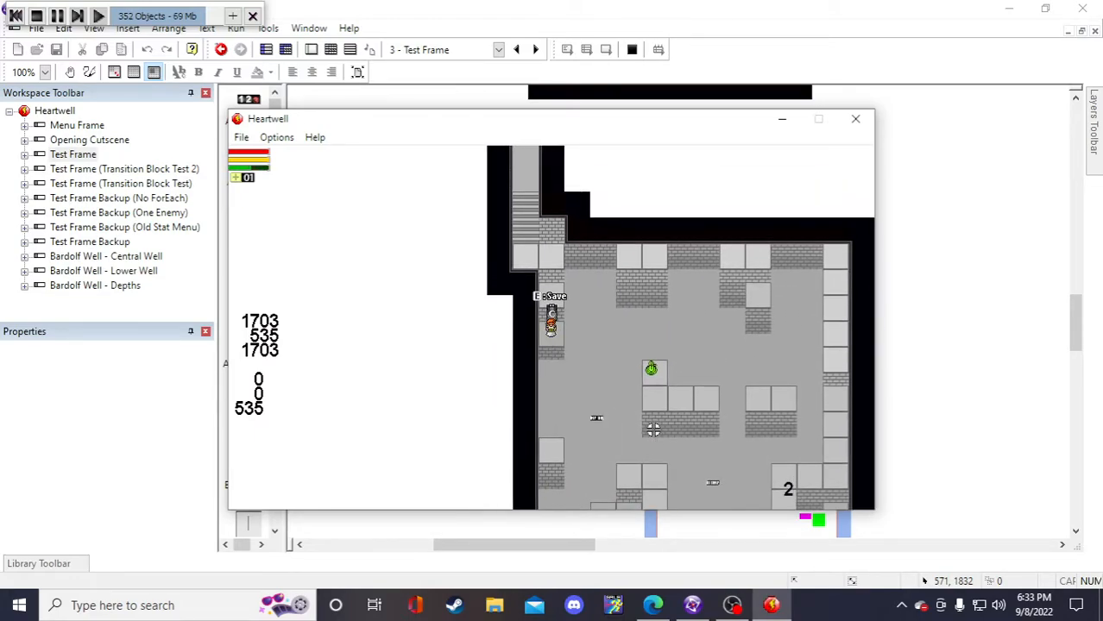
{"action": "key", "text": "e"}
- Walk from the save point back down to the enemy in the middle enclosure's lower corridor
{"action": "key", "text": "d"}
{"action": "key", "text": "s"}
{"action": "key", "text": "s"}
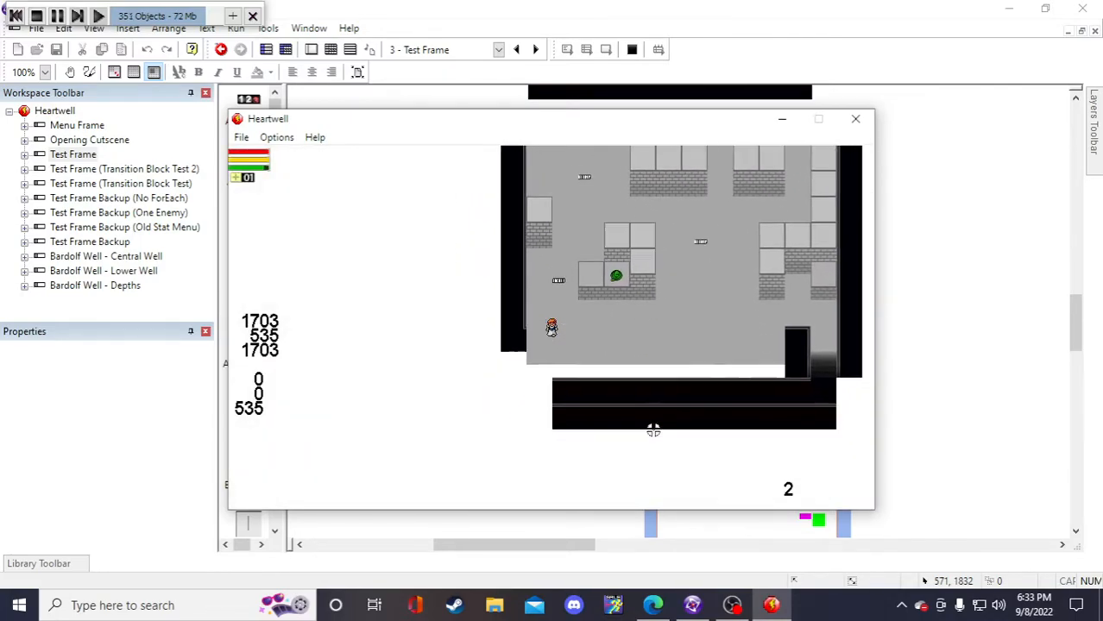
{"action": "key", "text": "s"}
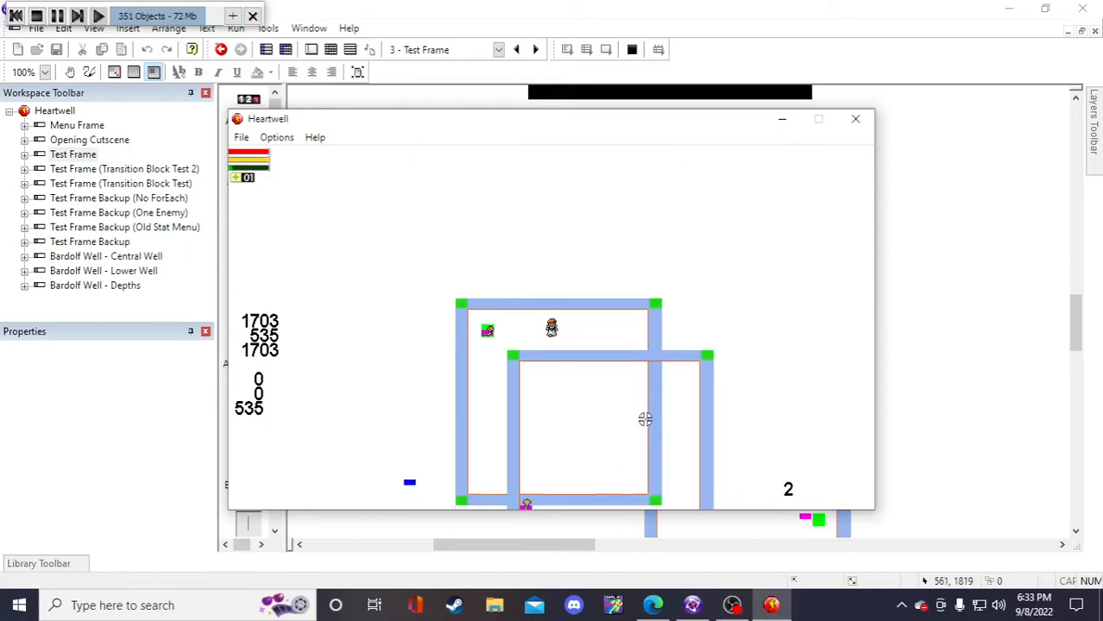
{"action": "key", "text": "s"}
{"action": "key", "text": "d"}
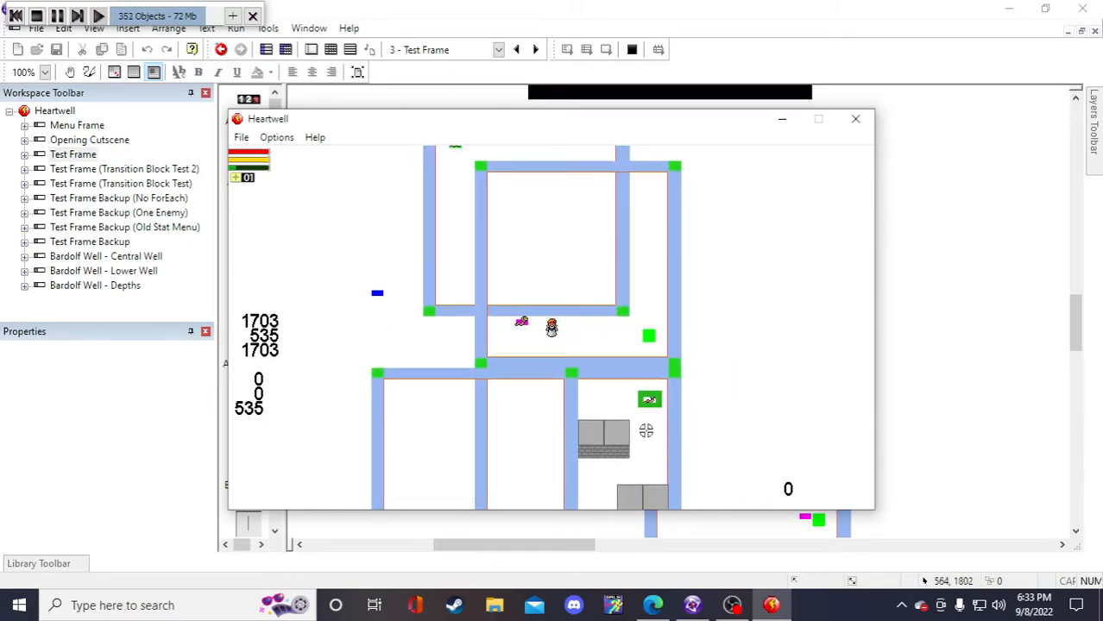
- Move away from the middle enclosure's enemy into the overlapping inner square
{"action": "key", "text": "w"}
{"action": "key", "text": "a"}
{"action": "key", "text": "d"}
{"action": "key", "text": "s"}
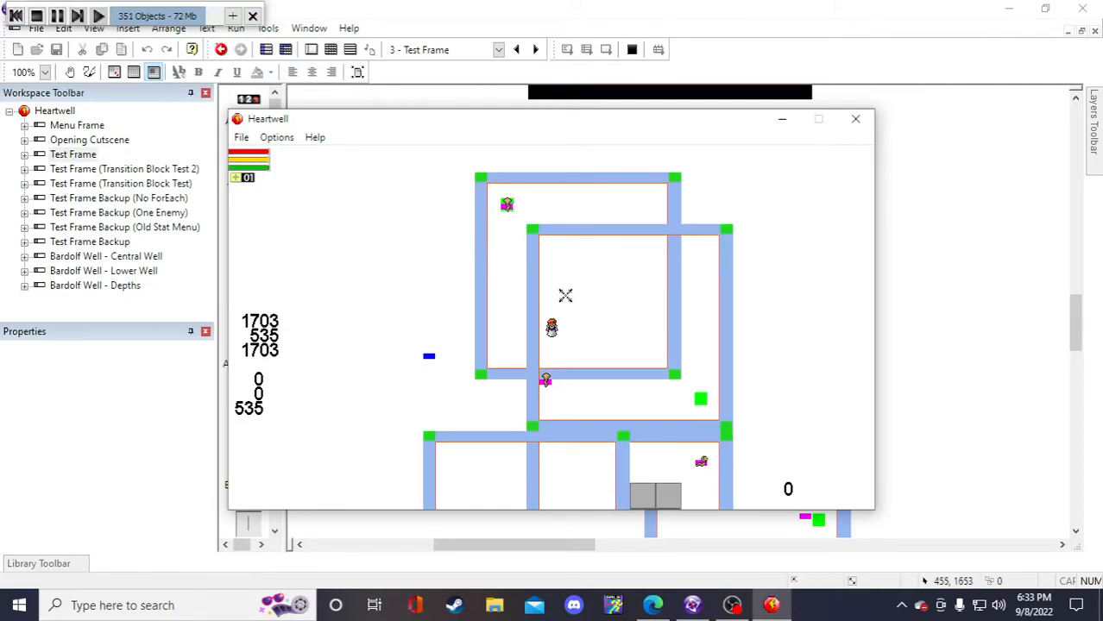
{"action": "key", "text": "w"}
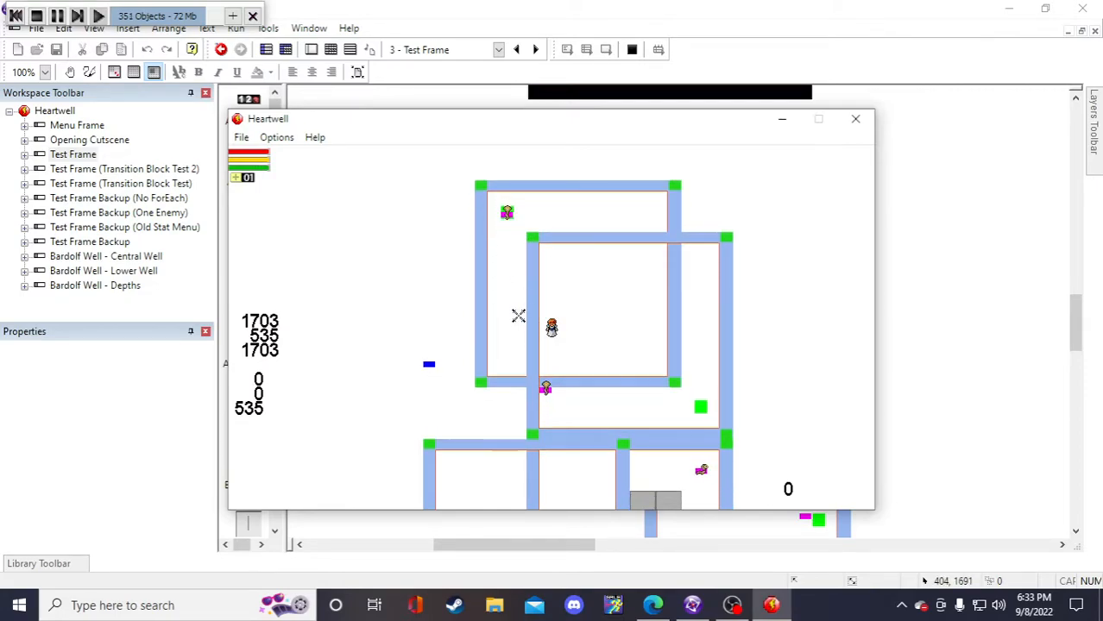
{"action": "key", "text": "w"}
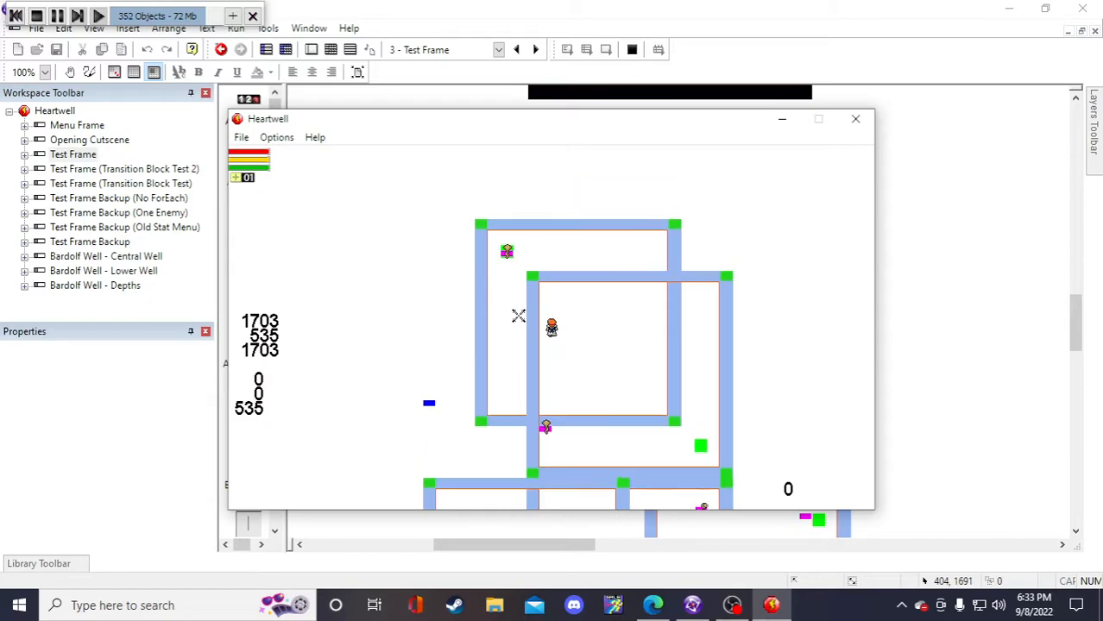
{"action": "key", "text": "s"}
{"action": "left_click", "coordinate": [541, 418]}
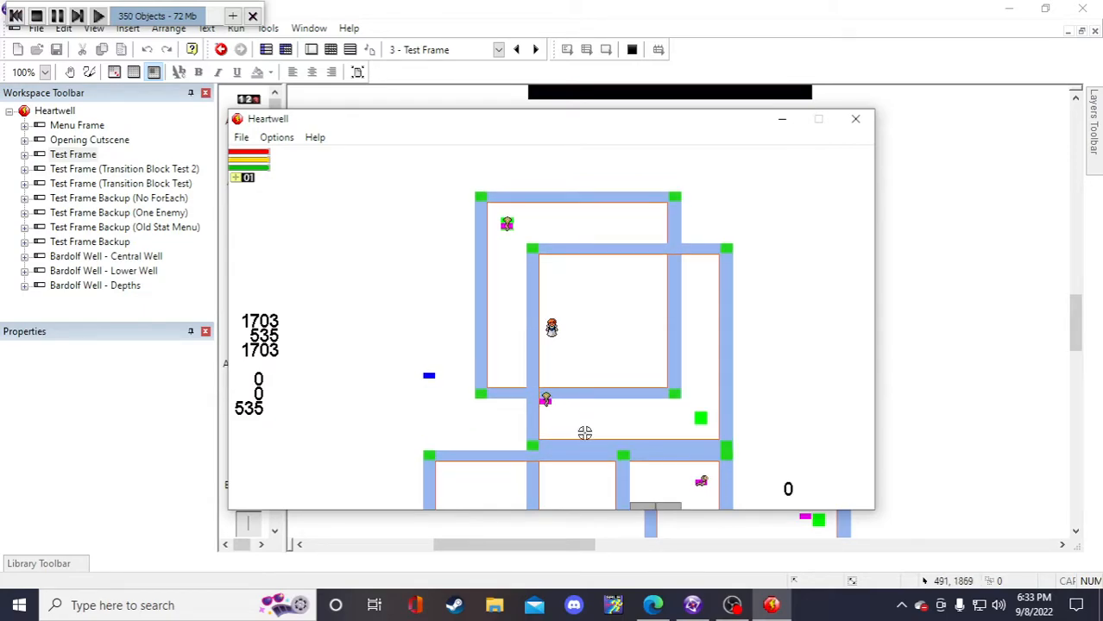
{"action": "key", "text": "s"}
{"action": "key", "text": "w"}
{"action": "key", "text": "s"}
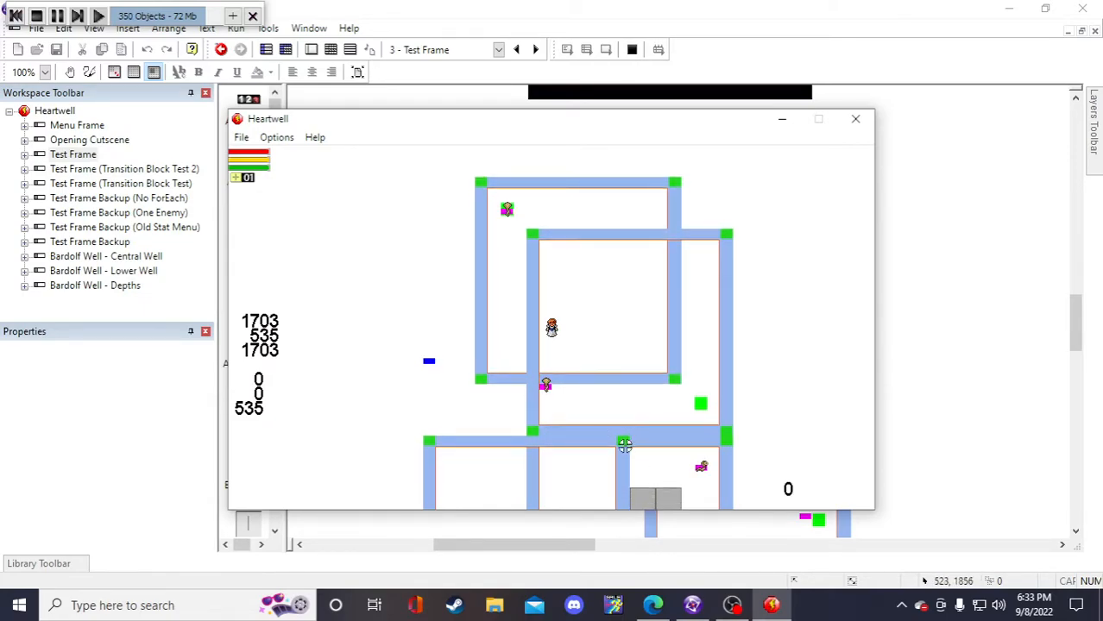
{"action": "key", "text": "s"}
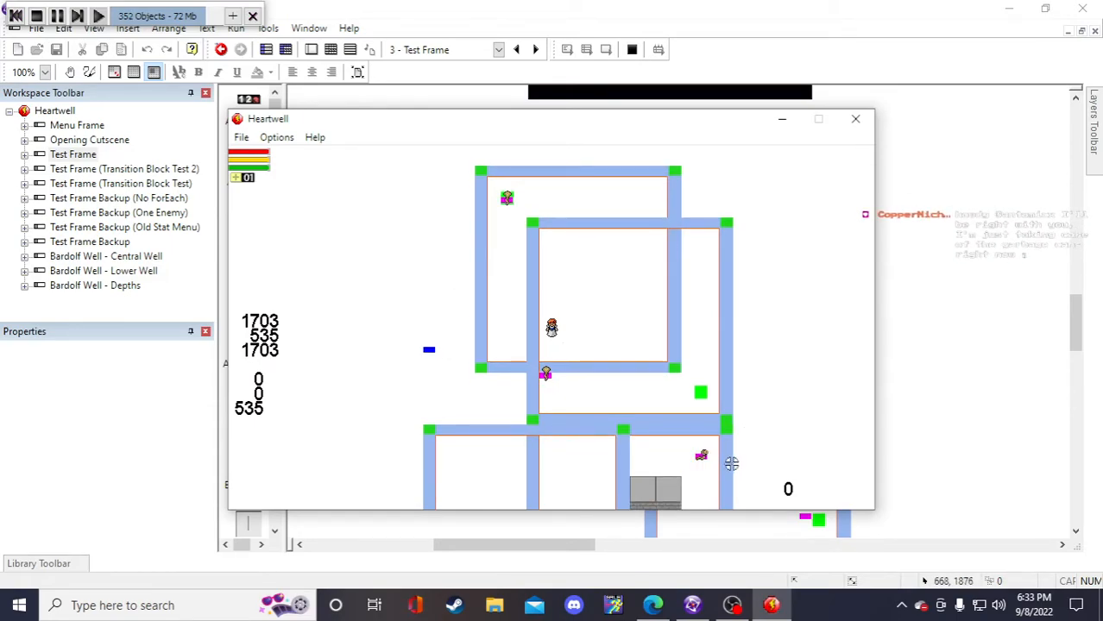
{"action": "key", "text": "d"}
{"action": "key", "text": "s"}
{"action": "key", "text": "w"}
{"action": "key", "text": "w"}
{"action": "key", "text": "s"}
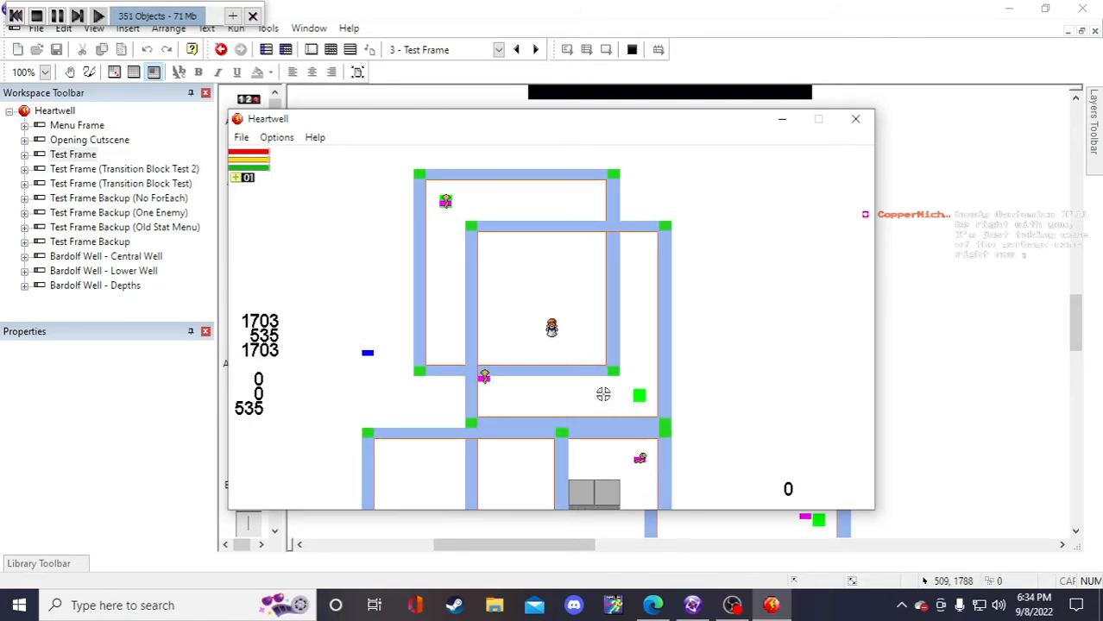
{"action": "key", "text": "w"}
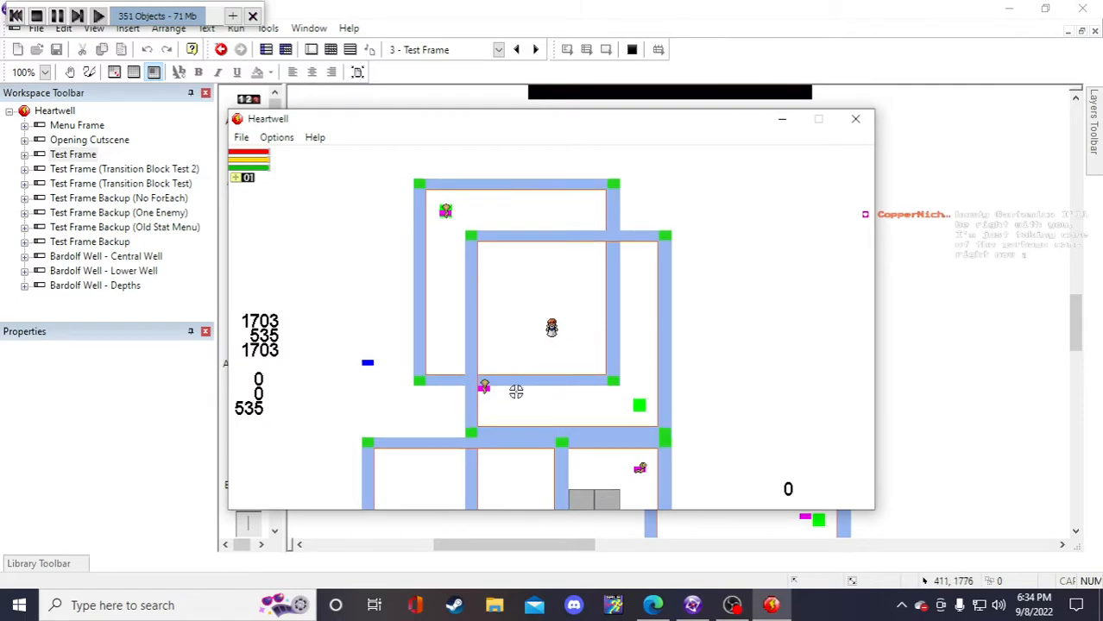
- Walk around inside the overlapping inner square of the Test Frame and end the playtest
{"action": "key", "text": "a"}
{"action": "key", "text": "w"}
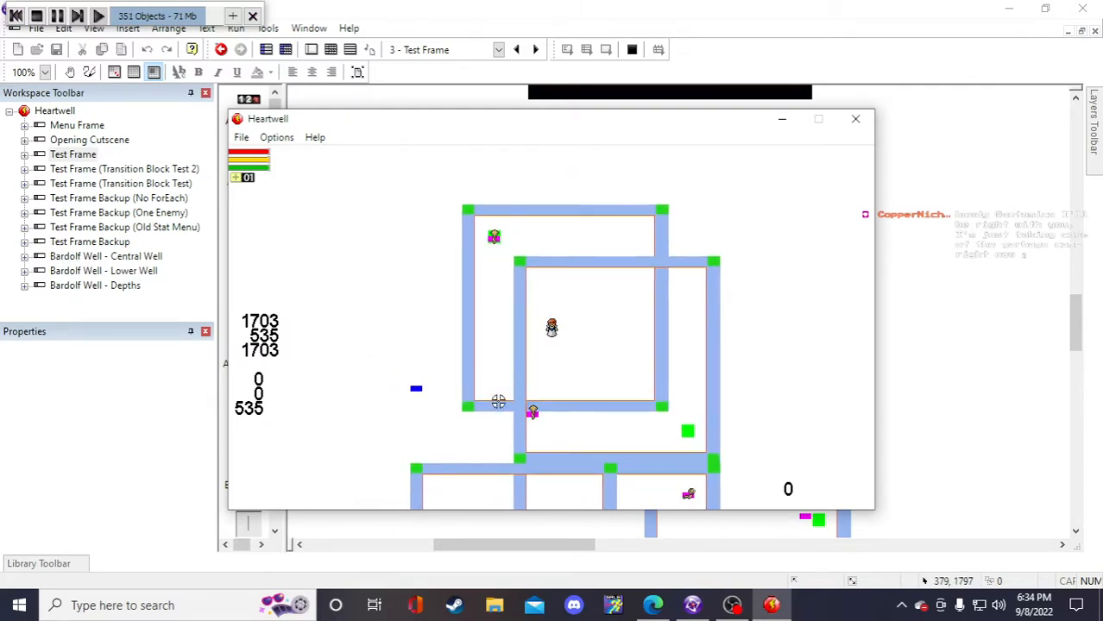
{"action": "key", "text": "w"}
{"action": "key", "text": "s"}
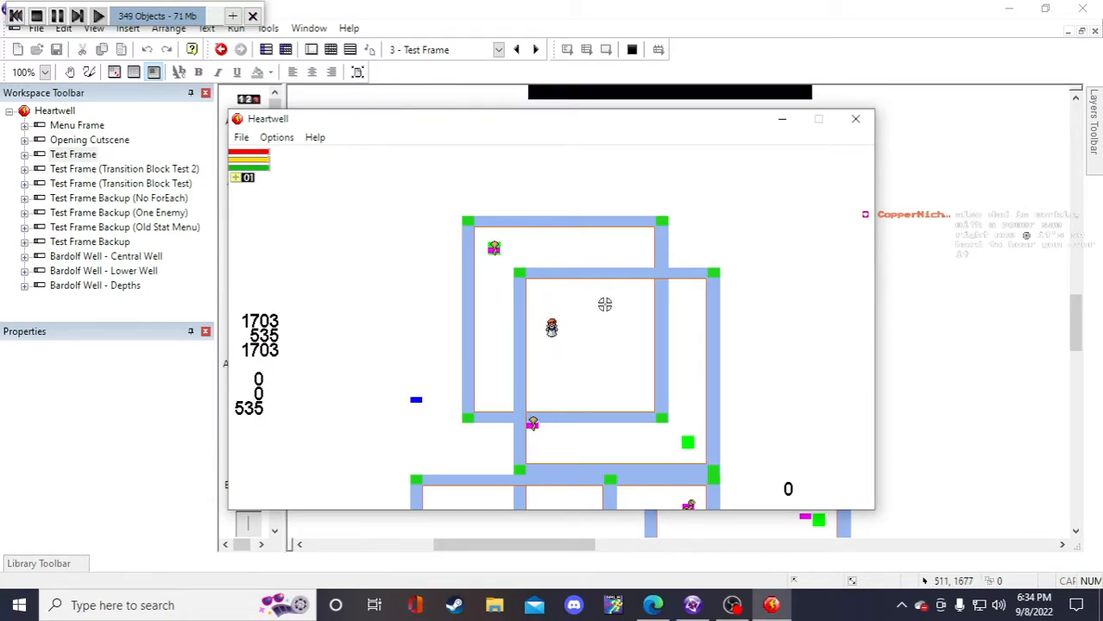
{"action": "left_click", "coordinate": [856, 122]}
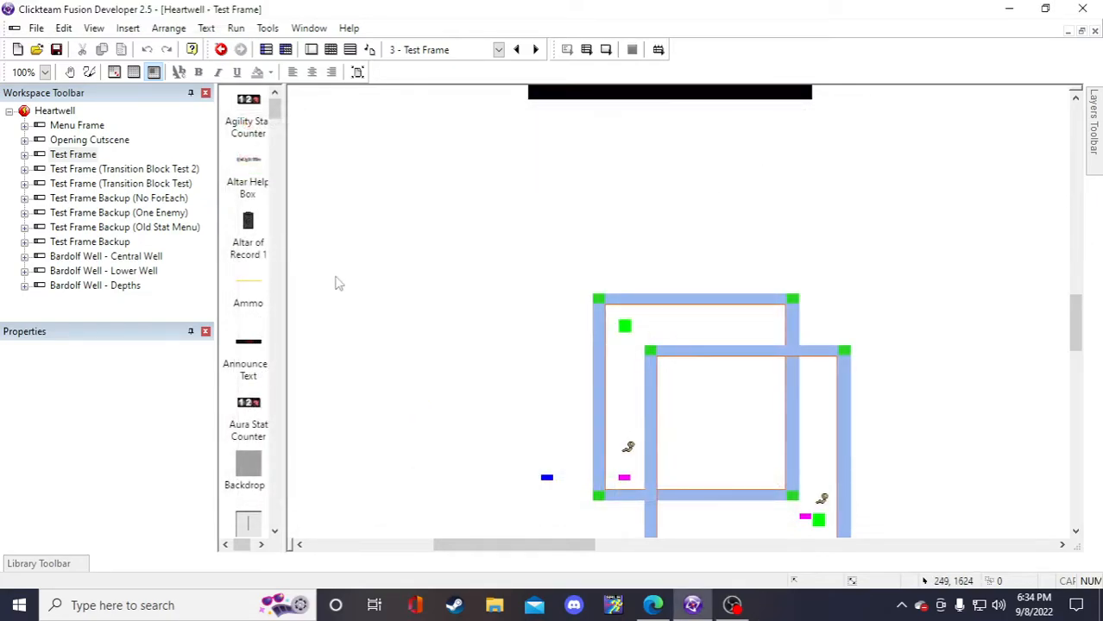
- Open the Bardolf Well - Central Well frame and examine its map from the top brick hall to the lower corridors
{"action": "left_click", "coordinate": [104, 258]}
{"action": "double_click", "coordinate": [102, 263]}
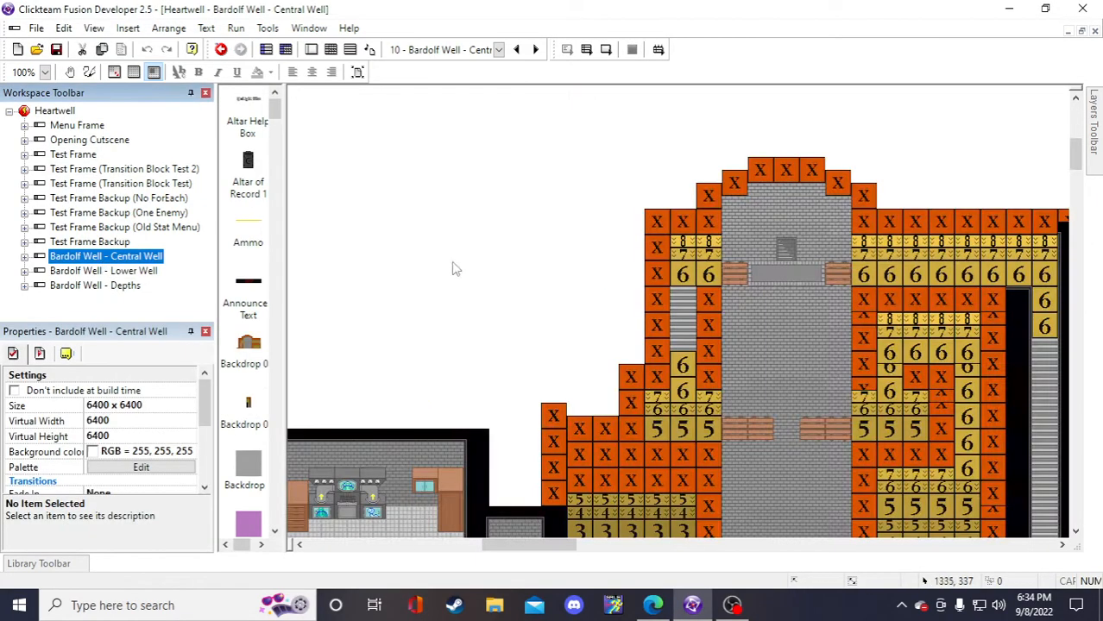
{"action": "scroll", "coordinate": [586, 229], "scroll_direction": "down", "scroll_amount": 6}
{"action": "scroll", "coordinate": [571, 216], "scroll_direction": "up", "scroll_amount": 1}
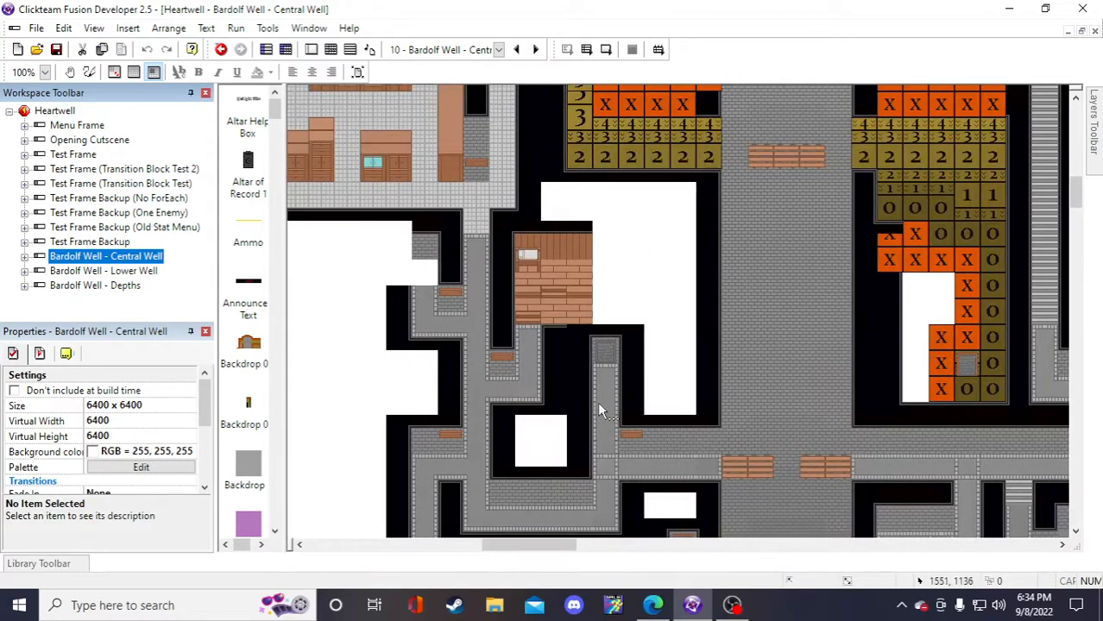
{"action": "scroll", "coordinate": [552, 492], "scroll_direction": "up", "scroll_amount": 2}
{"action": "left_click_drag", "start_coordinate": [548, 545], "coordinate": [576, 544]}
{"action": "scroll", "coordinate": [615, 370], "scroll_direction": "down", "scroll_amount": 4}
{"action": "scroll", "coordinate": [587, 405], "scroll_direction": "down", "scroll_amount": 2}
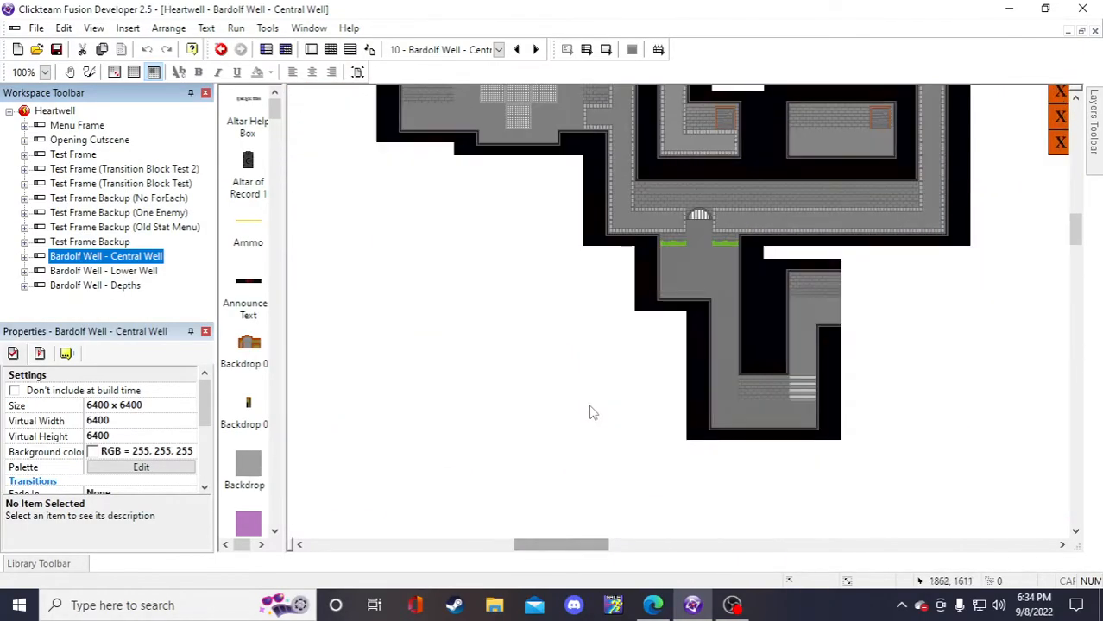
{"action": "scroll", "coordinate": [714, 393], "scroll_direction": "up", "scroll_amount": 10}
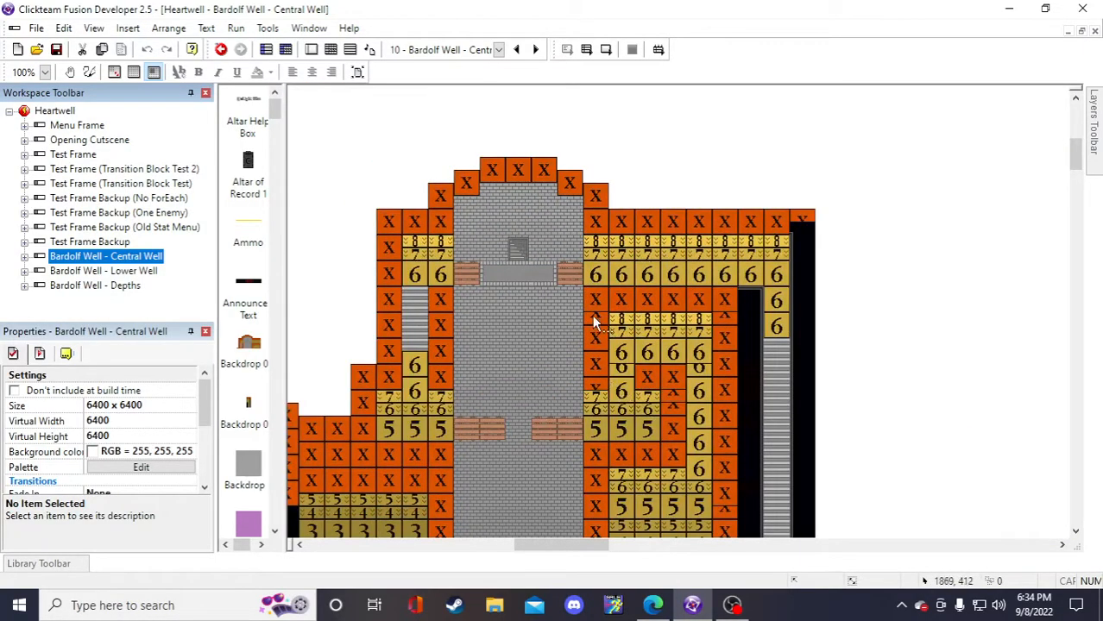
{"action": "scroll", "coordinate": [521, 286], "scroll_direction": "down", "scroll_amount": 2}
- Open the Bardolf Well - Lower Well frame and examine its whole map at 25% zoom
{"action": "left_click", "coordinate": [121, 270]}
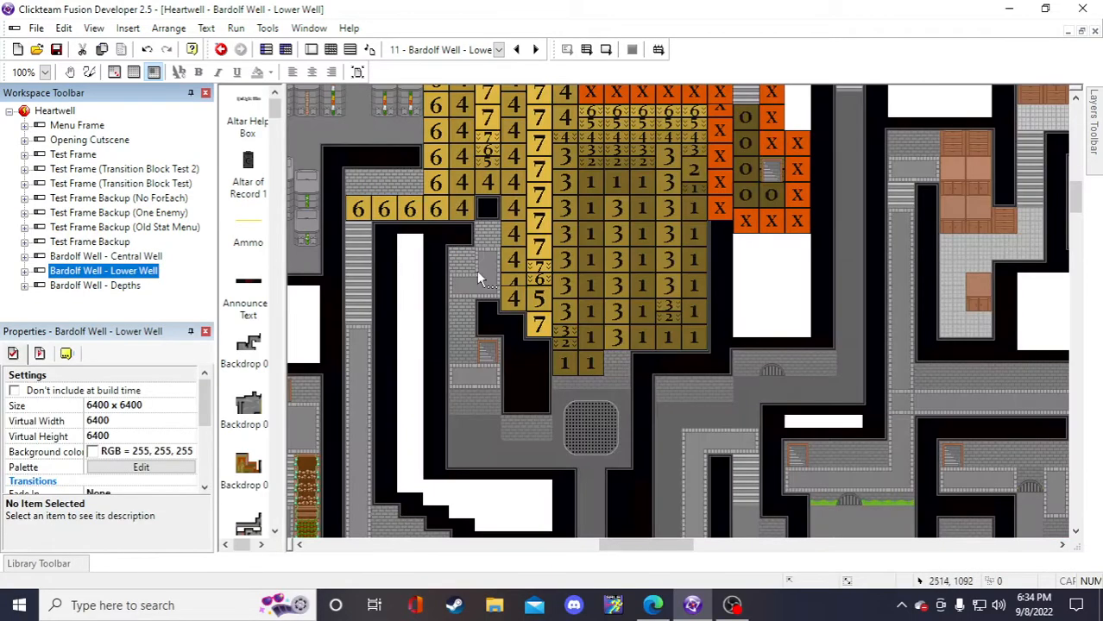
{"action": "left_click", "coordinate": [93, 28]}
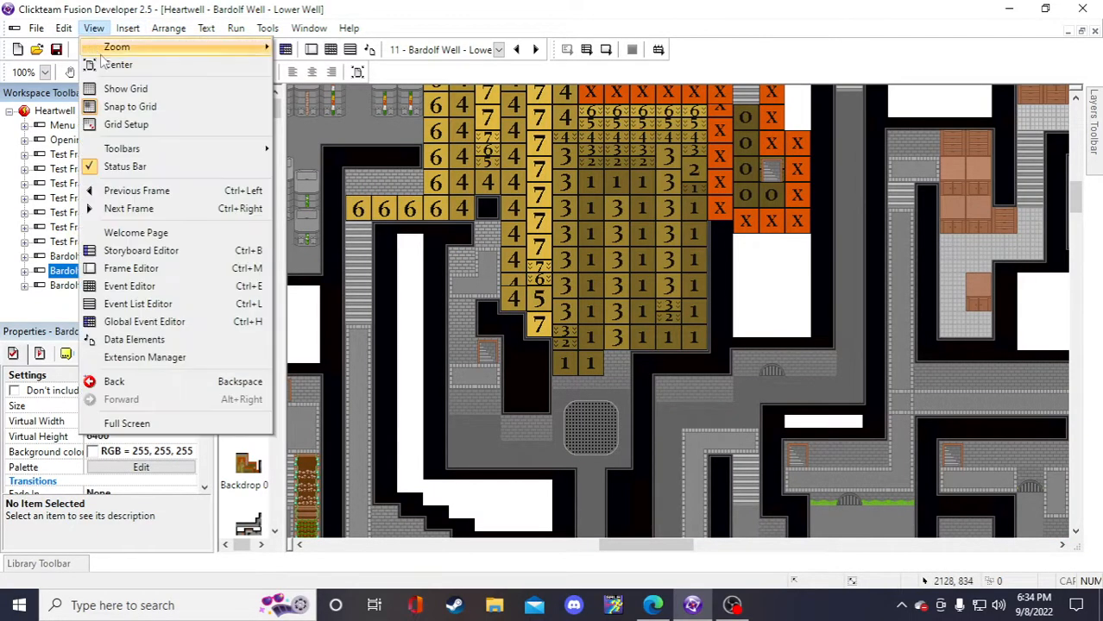
{"action": "mouse_move", "coordinate": [178, 50]}
{"action": "left_click", "coordinate": [307, 89]}
{"action": "scroll", "coordinate": [744, 324], "scroll_direction": "down", "scroll_amount": 1}
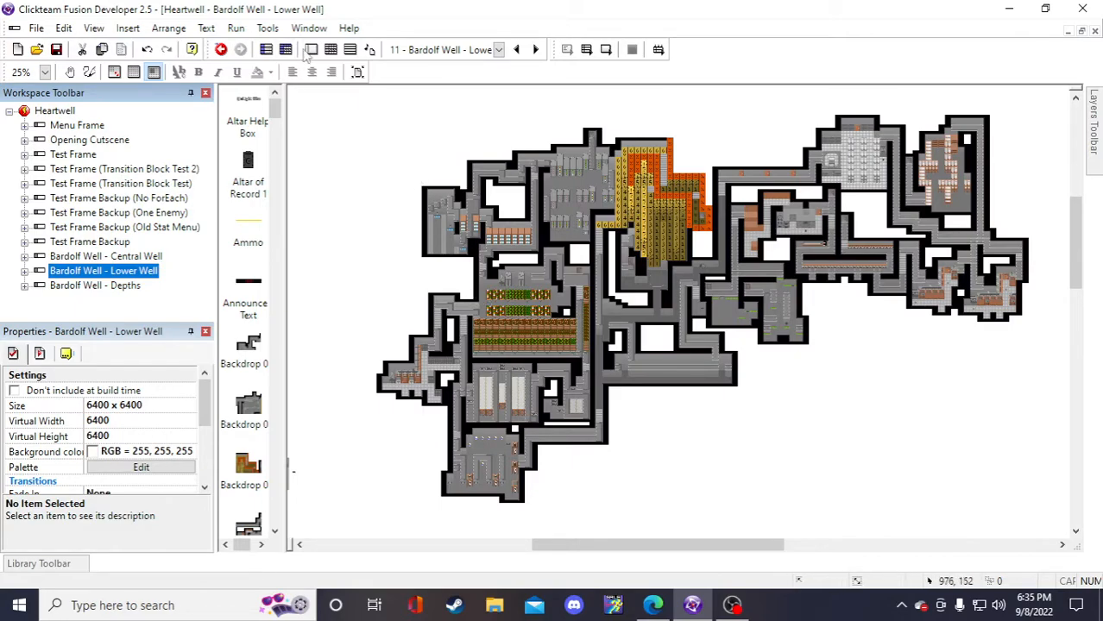
{"action": "scroll", "coordinate": [609, 373], "scroll_direction": "up", "scroll_amount": 2}
{"action": "scroll", "coordinate": [609, 373], "scroll_direction": "down", "scroll_amount": 2}
{"action": "scroll", "coordinate": [540, 388], "scroll_direction": "up", "scroll_amount": 2}
{"action": "scroll", "coordinate": [552, 308], "scroll_direction": "down", "scroll_amount": 2}
- Restore 100% zoom and examine the Bardolf Well - Central Well frame's main brick hall and the corridors below and east of it
{"action": "left_click", "coordinate": [98, 29]}
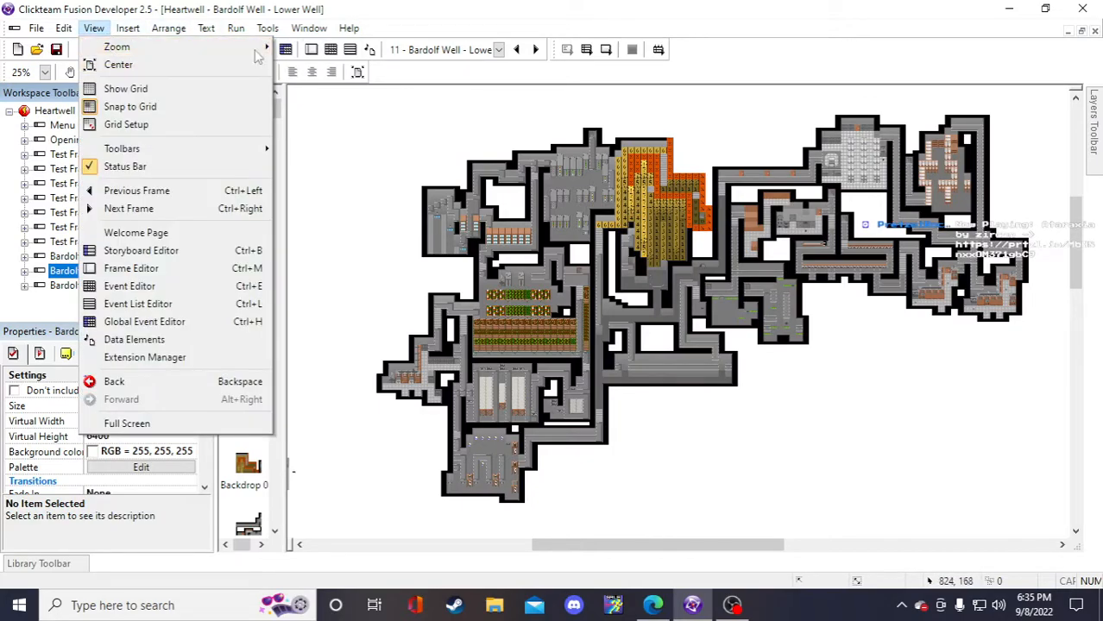
{"action": "mouse_move", "coordinate": [220, 48]}
{"action": "left_click", "coordinate": [338, 142]}
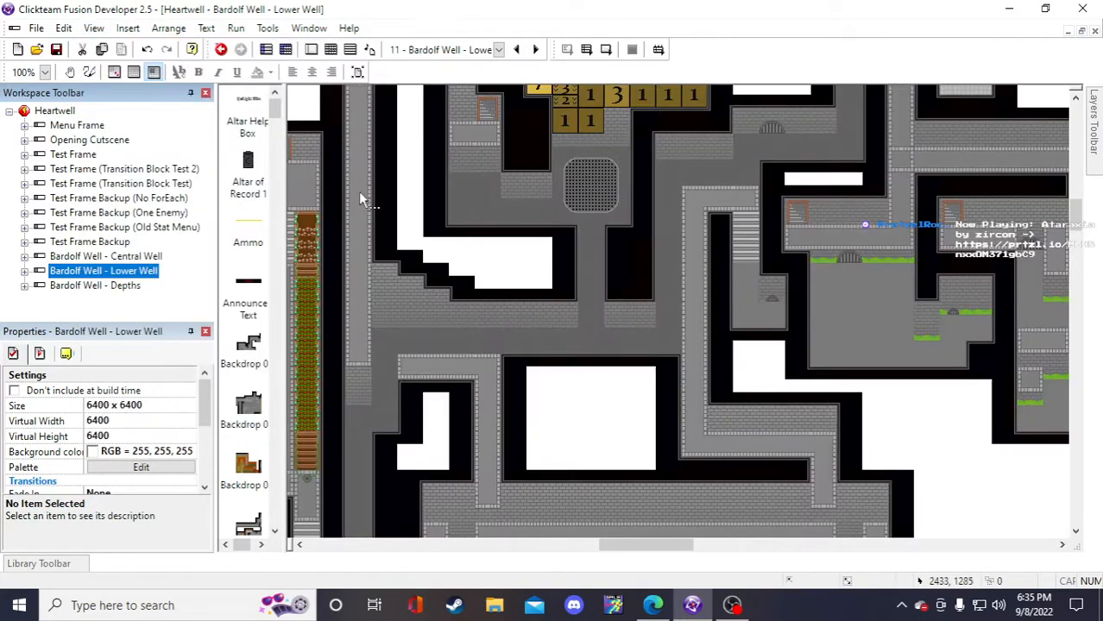
{"action": "left_click", "coordinate": [127, 257]}
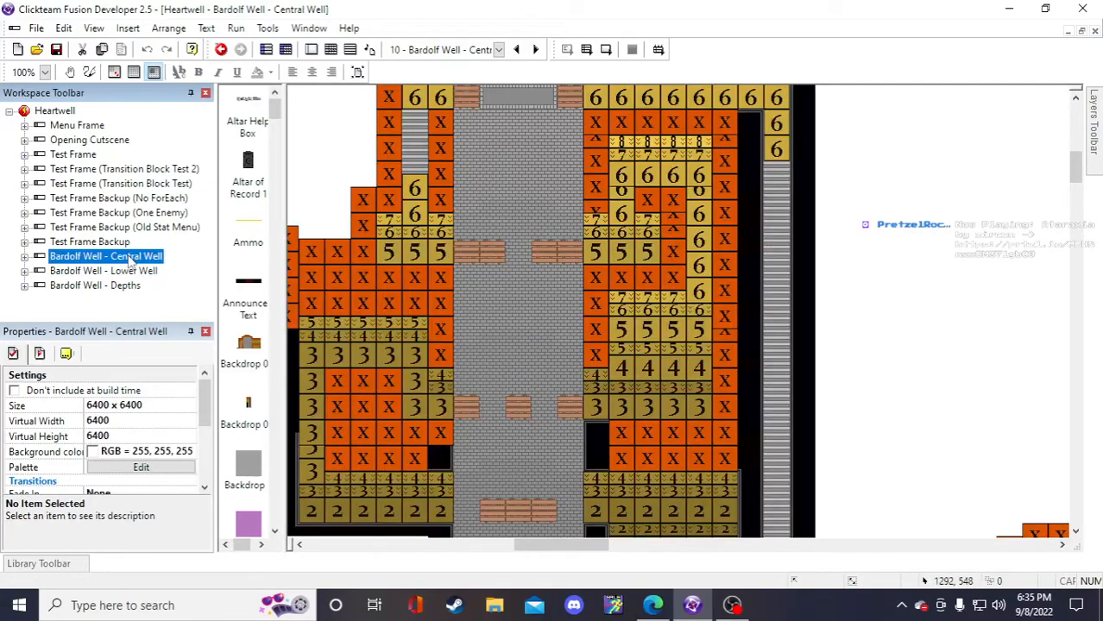
{"action": "scroll", "coordinate": [457, 261], "scroll_direction": "up", "scroll_amount": 3}
{"action": "scroll", "coordinate": [460, 259], "scroll_direction": "down", "scroll_amount": 7}
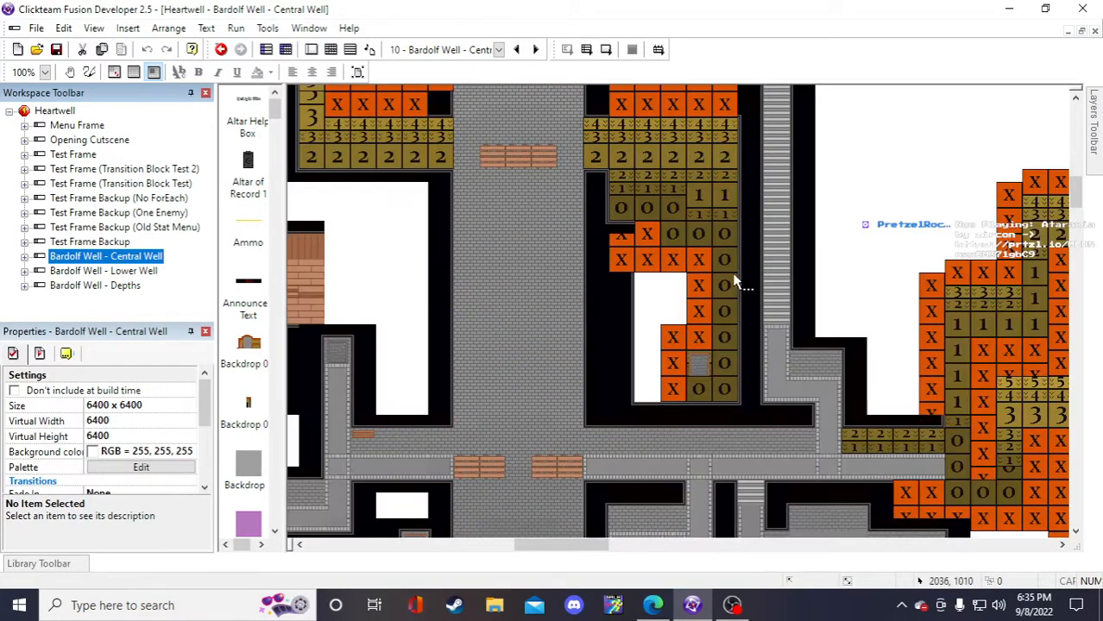
{"action": "left_click", "coordinate": [859, 254]}
{"action": "scroll", "coordinate": [859, 251], "scroll_direction": "down", "scroll_amount": 3}
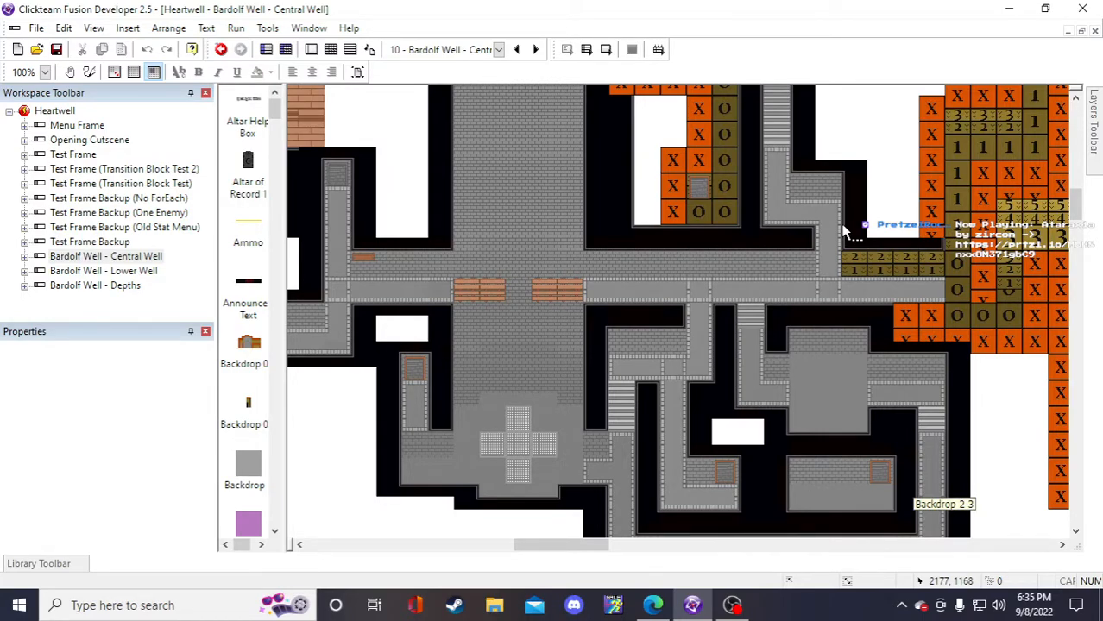
{"action": "scroll", "coordinate": [839, 217], "scroll_direction": "down", "scroll_amount": 3}
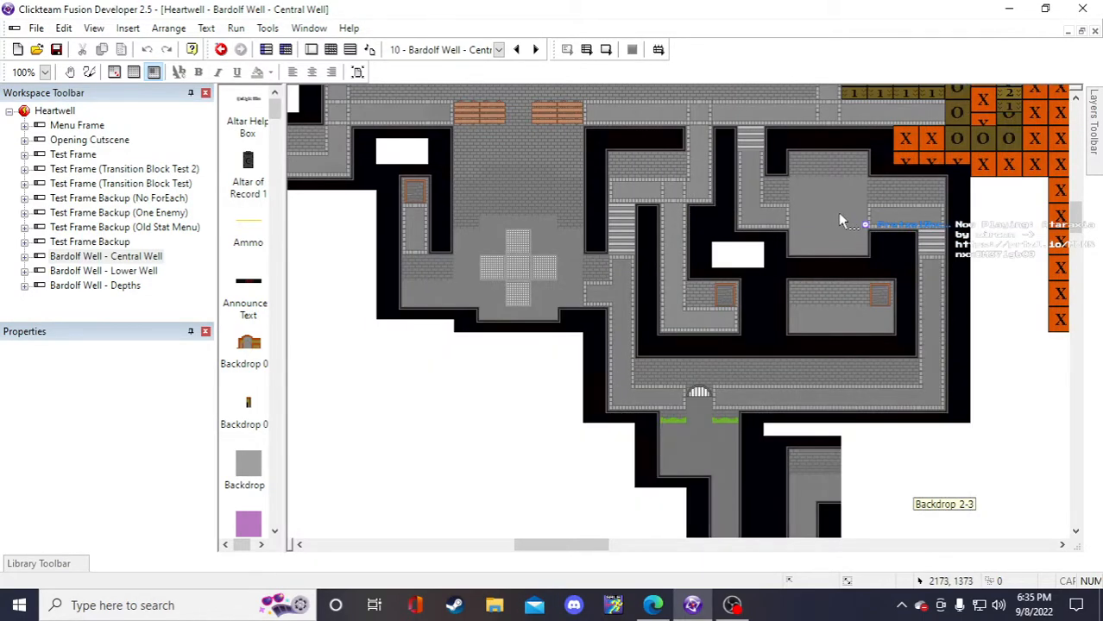
{"action": "scroll", "coordinate": [836, 211], "scroll_direction": "down", "scroll_amount": 6}
{"action": "scroll", "coordinate": [837, 212], "scroll_direction": "up", "scroll_amount": 15}
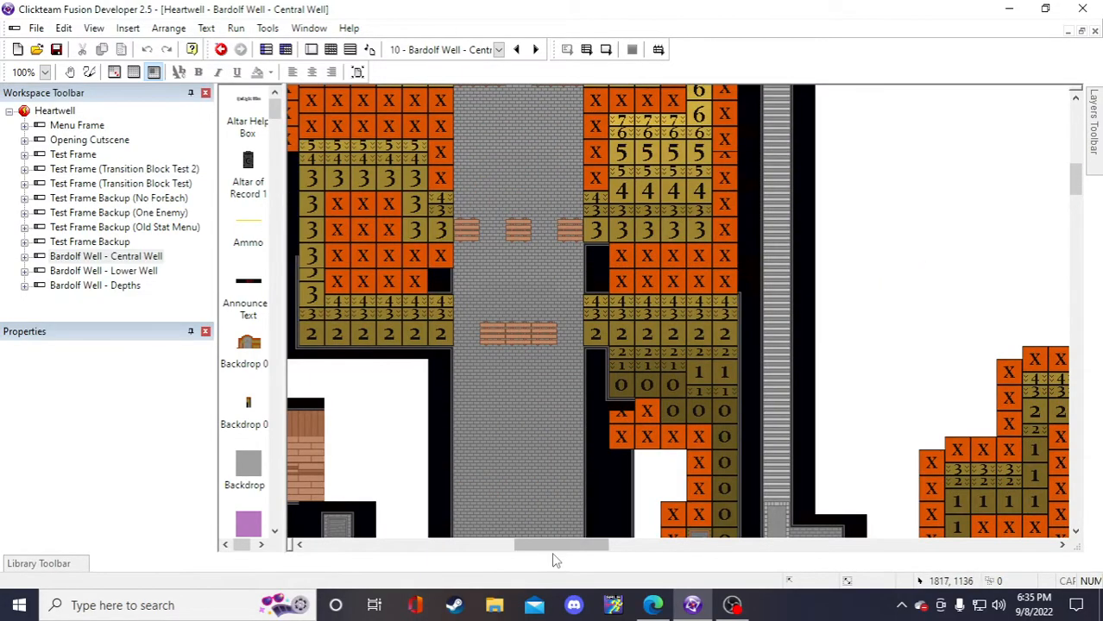
{"action": "left_click_drag", "start_coordinate": [552, 554], "coordinate": [593, 547]}
{"action": "scroll", "coordinate": [583, 445], "scroll_direction": "up", "scroll_amount": 5}
{"action": "scroll", "coordinate": [588, 441], "scroll_direction": "up", "scroll_amount": 2}
{"action": "scroll", "coordinate": [621, 388], "scroll_direction": "down", "scroll_amount": 10}
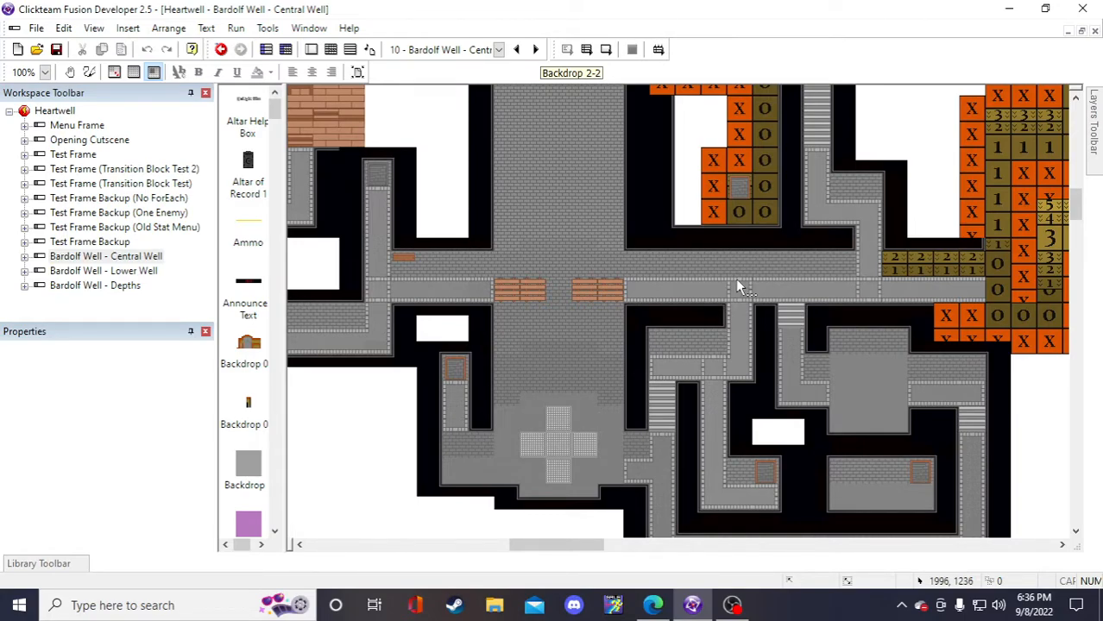
{"action": "scroll", "coordinate": [735, 277], "scroll_direction": "down", "scroll_amount": 3}
{"action": "scroll", "coordinate": [725, 279], "scroll_direction": "up", "scroll_amount": 3}
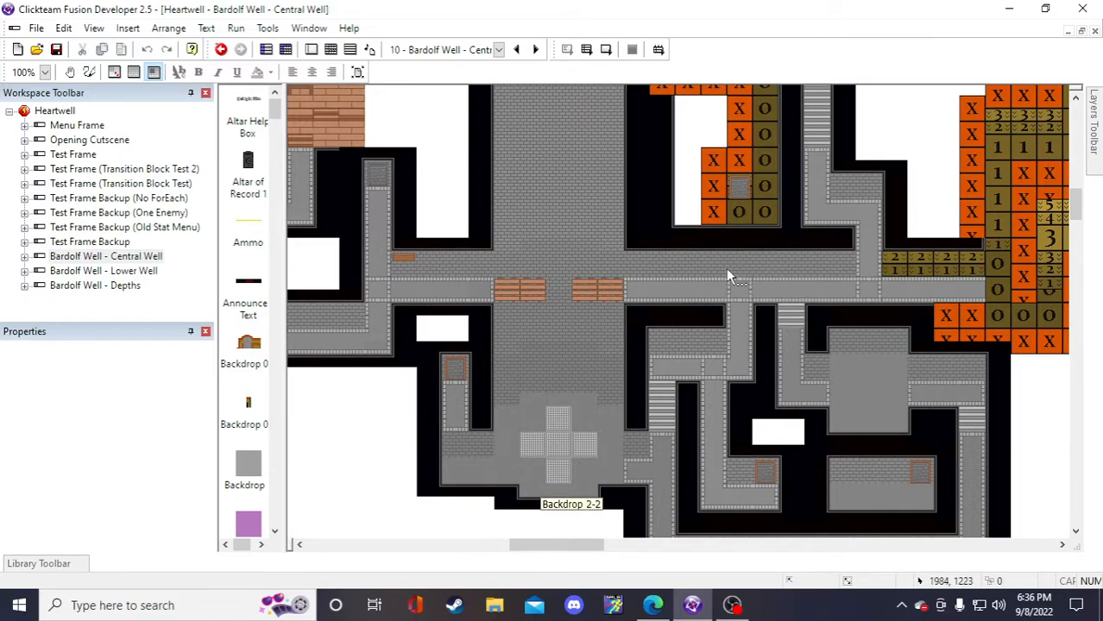
- Find the Altar of Record 1 among the spare objects beside the Central Well map and set its Z Axis Height to 0
{"action": "scroll", "coordinate": [561, 462], "scroll_direction": "down", "scroll_amount": 4}
{"action": "left_click_drag", "start_coordinate": [556, 545], "coordinate": [475, 545]}
{"action": "scroll", "coordinate": [562, 428], "scroll_direction": "down", "scroll_amount": 9}
{"action": "scroll", "coordinate": [475, 538], "scroll_direction": "up", "scroll_amount": 3}
{"action": "scroll", "coordinate": [475, 535], "scroll_direction": "up", "scroll_amount": 3}
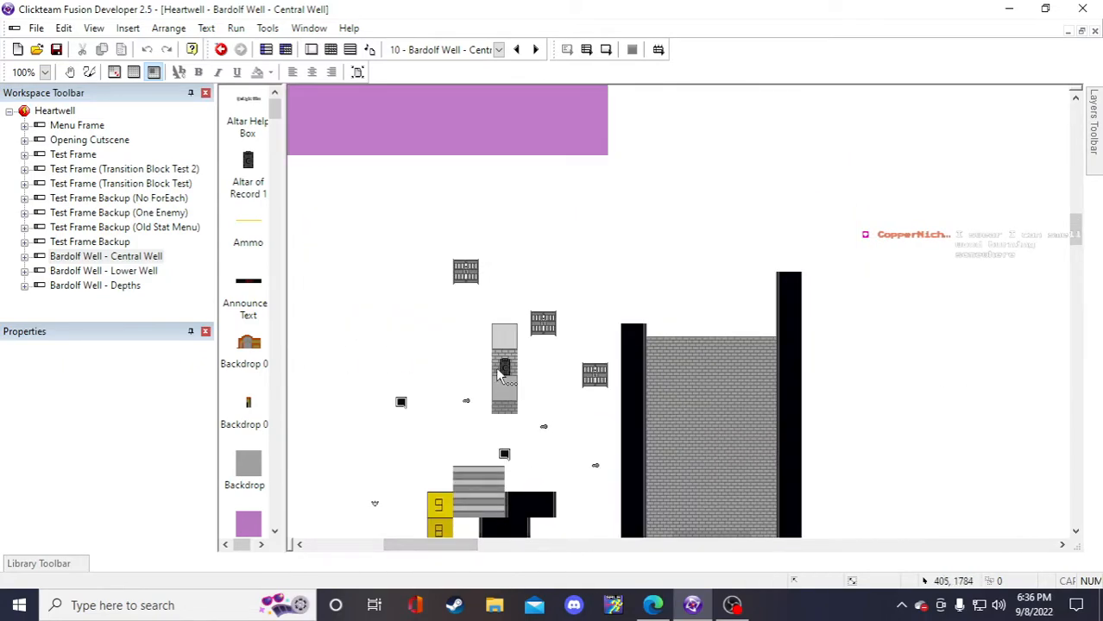
{"action": "left_click", "coordinate": [505, 367]}
{"action": "scroll", "coordinate": [164, 388], "scroll_direction": "down", "scroll_amount": 3}
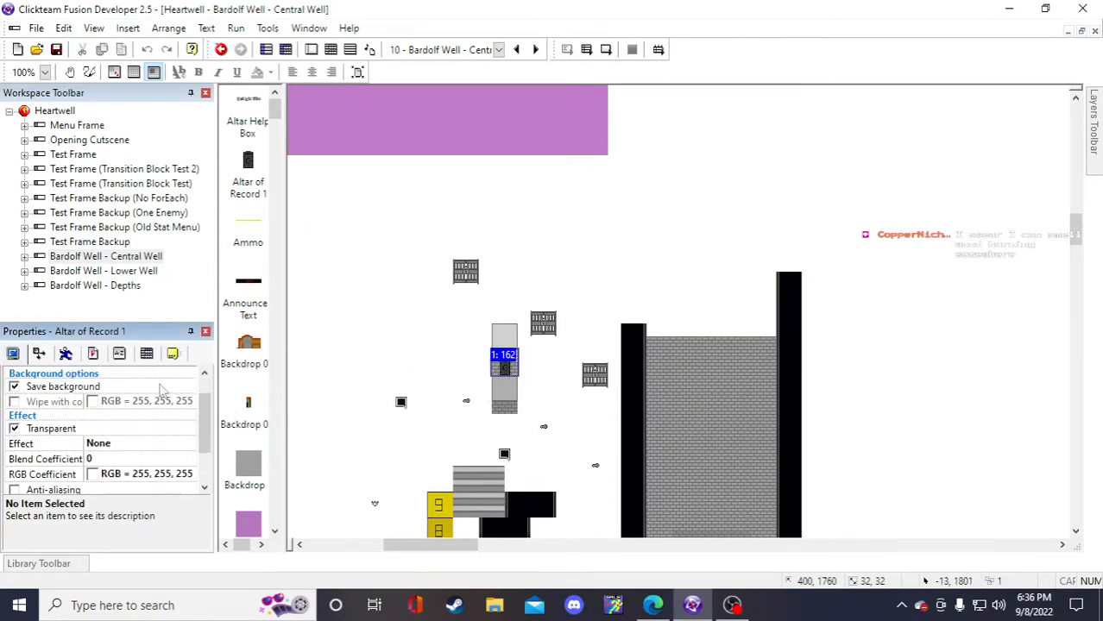
{"action": "scroll", "coordinate": [164, 397], "scroll_direction": "up", "scroll_amount": 3}
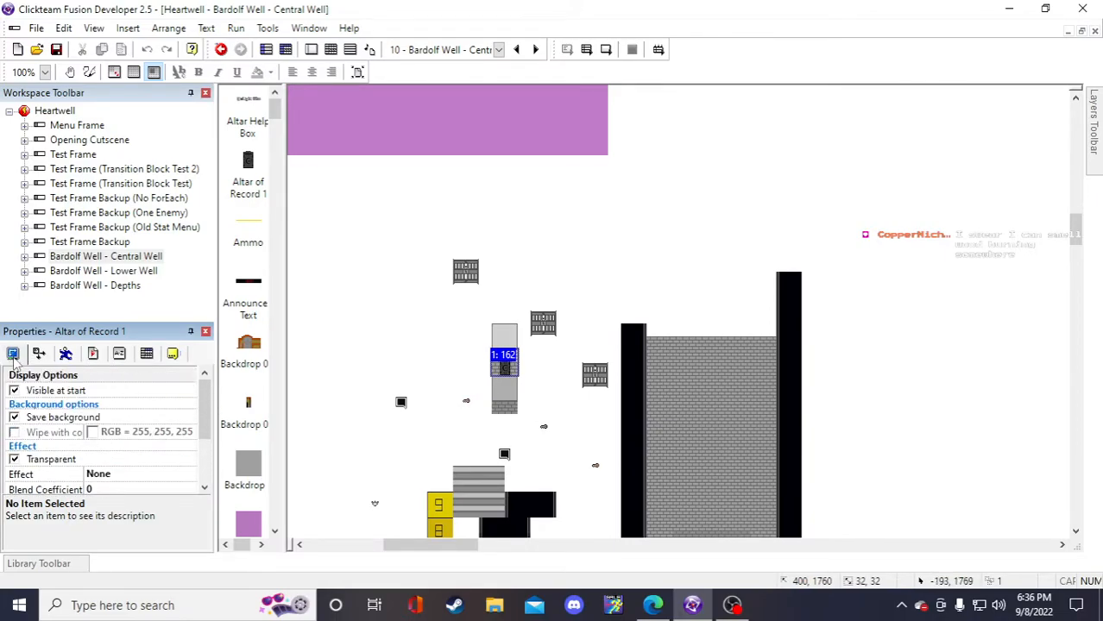
{"action": "left_click", "coordinate": [65, 355]}
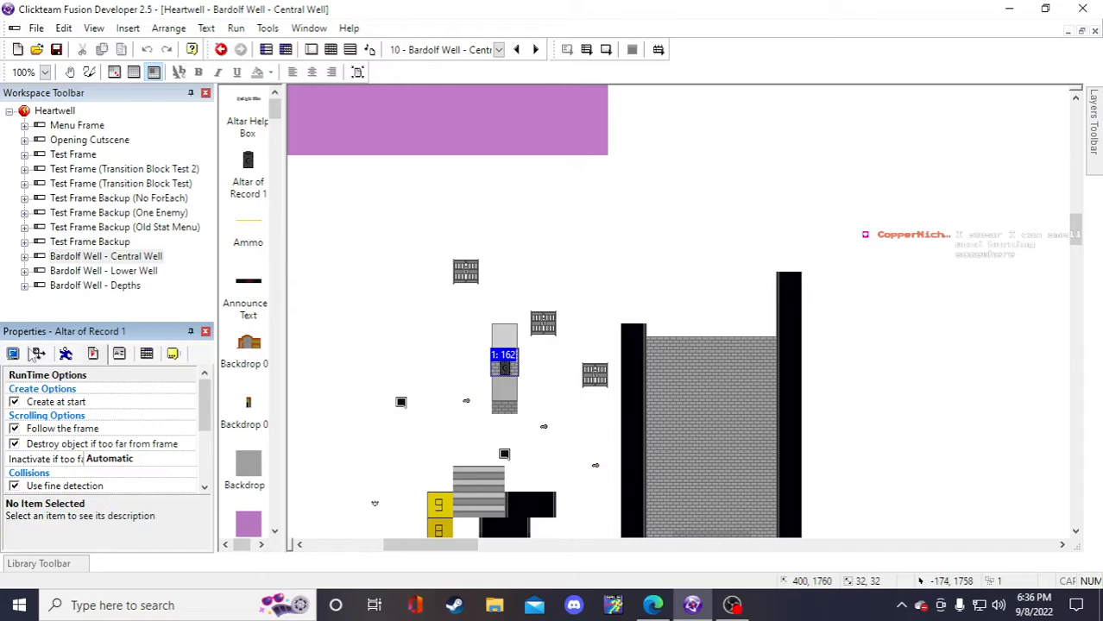
{"action": "left_click", "coordinate": [120, 357]}
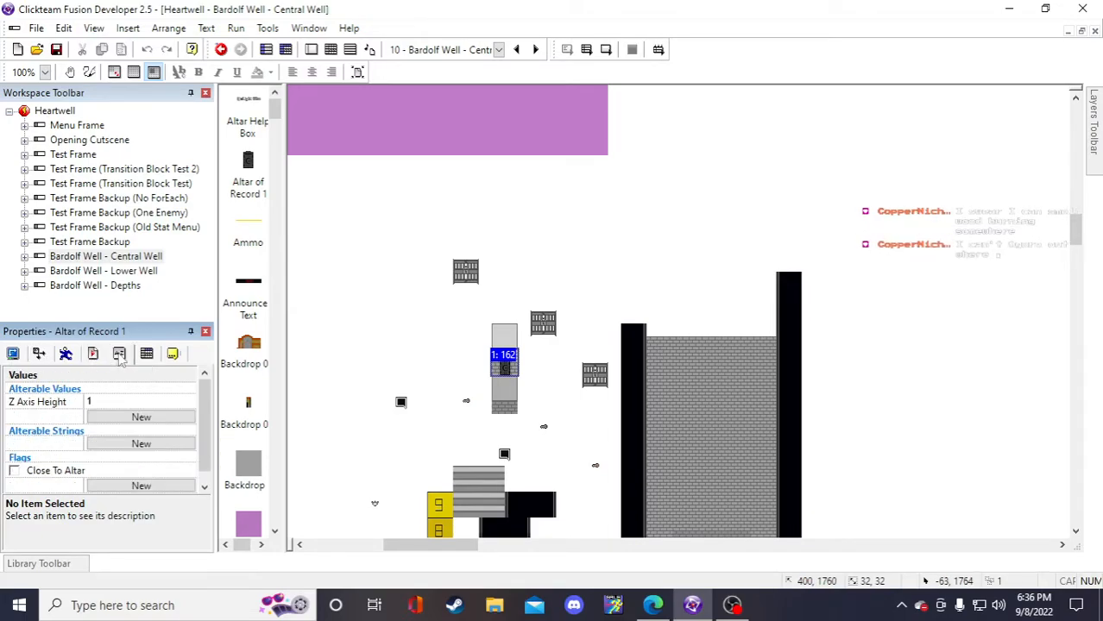
{"action": "left_click", "coordinate": [103, 402]}
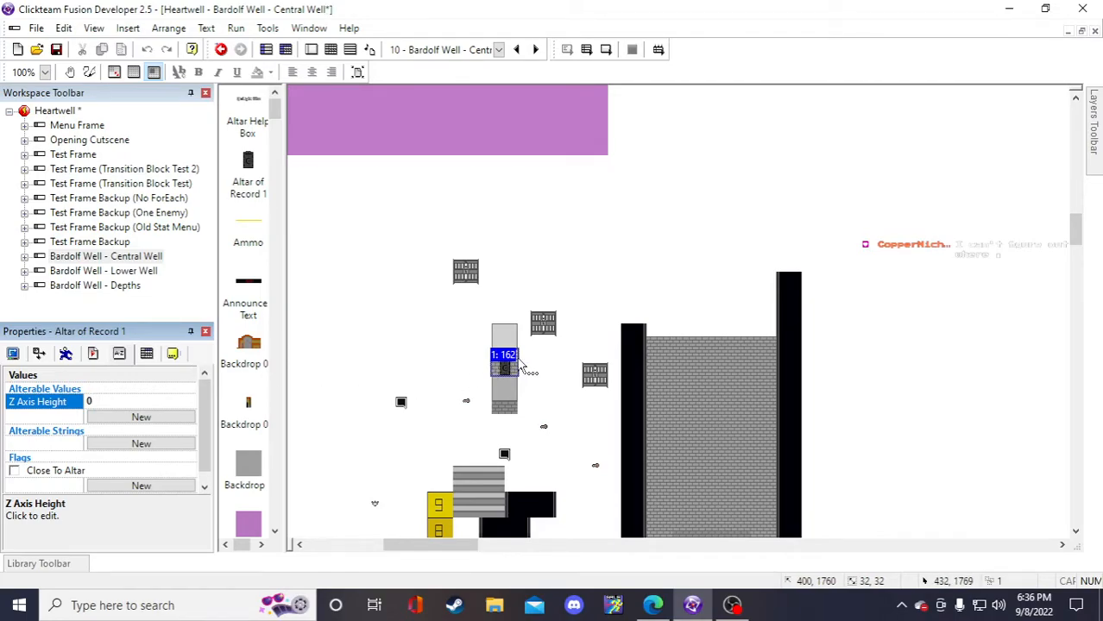
- Move the Altar of Record 1 against the wall of the horizontal corridor just east of the Central Well's main brick hall
{"action": "left_click_drag", "start_coordinate": [509, 367], "coordinate": [973, 239]}
{"action": "left_click_drag", "start_coordinate": [441, 546], "coordinate": [575, 546]}
{"action": "scroll", "coordinate": [880, 470], "scroll_direction": "up", "scroll_amount": 3}
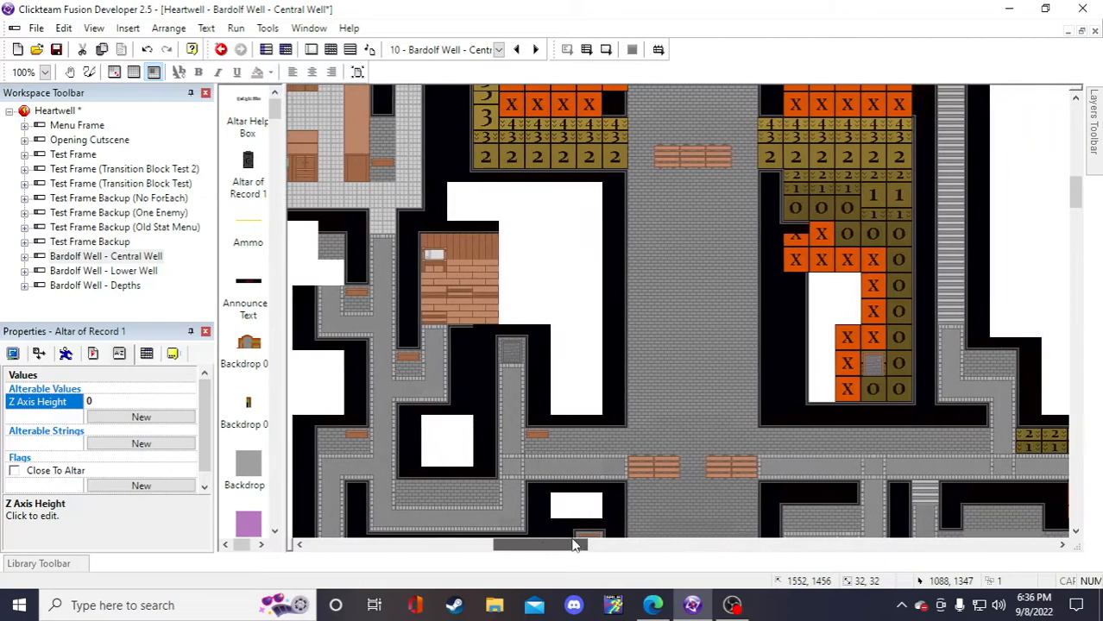
{"action": "scroll", "coordinate": [559, 486], "scroll_direction": "down", "scroll_amount": 4}
{"action": "left_click_drag", "start_coordinate": [519, 300], "coordinate": [853, 121]}
{"action": "scroll", "coordinate": [866, 278], "scroll_direction": "up", "scroll_amount": 2}
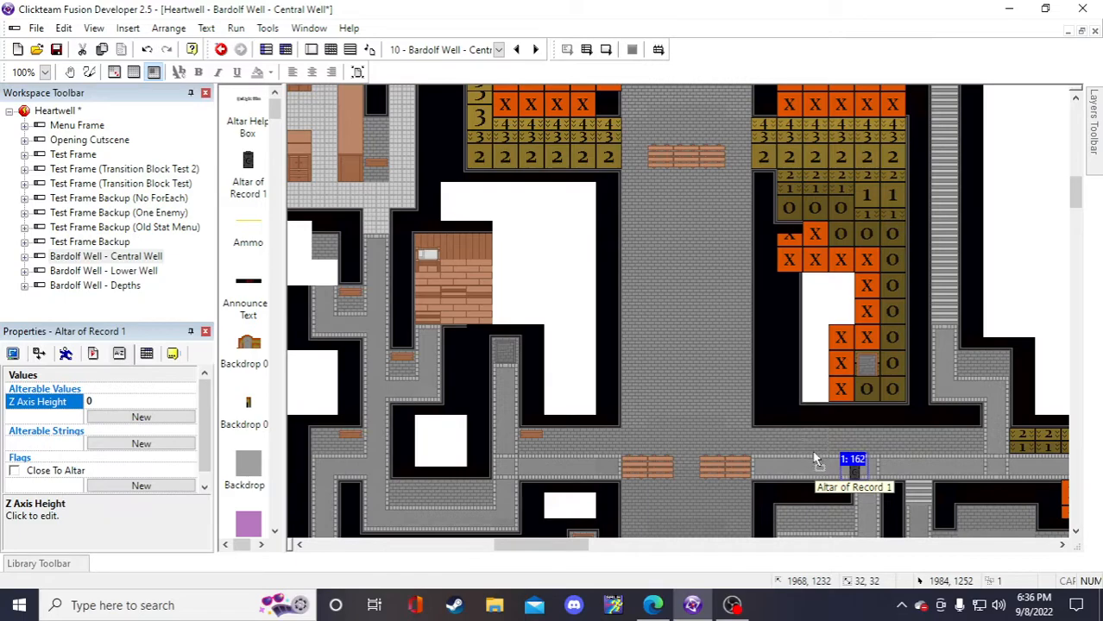
{"action": "left_click_drag", "start_coordinate": [852, 466], "coordinate": [814, 441]}
{"action": "left_click", "coordinate": [1035, 284]}
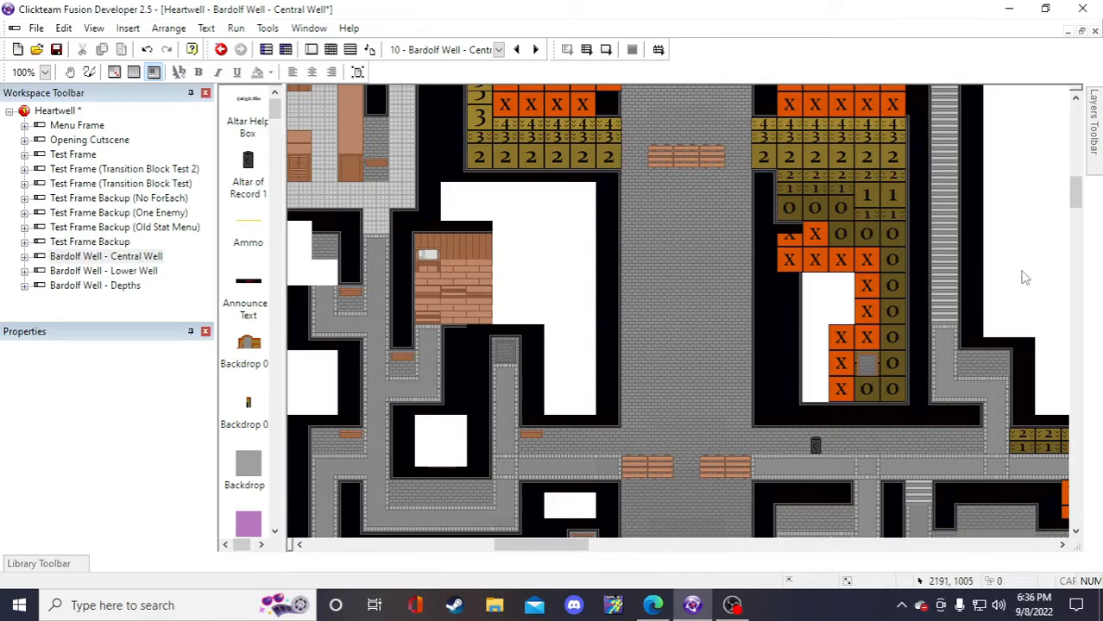
- Examine the corridors and brick hall surrounding the newly placed altar
{"action": "scroll", "coordinate": [697, 531], "scroll_direction": "down", "scroll_amount": 3}
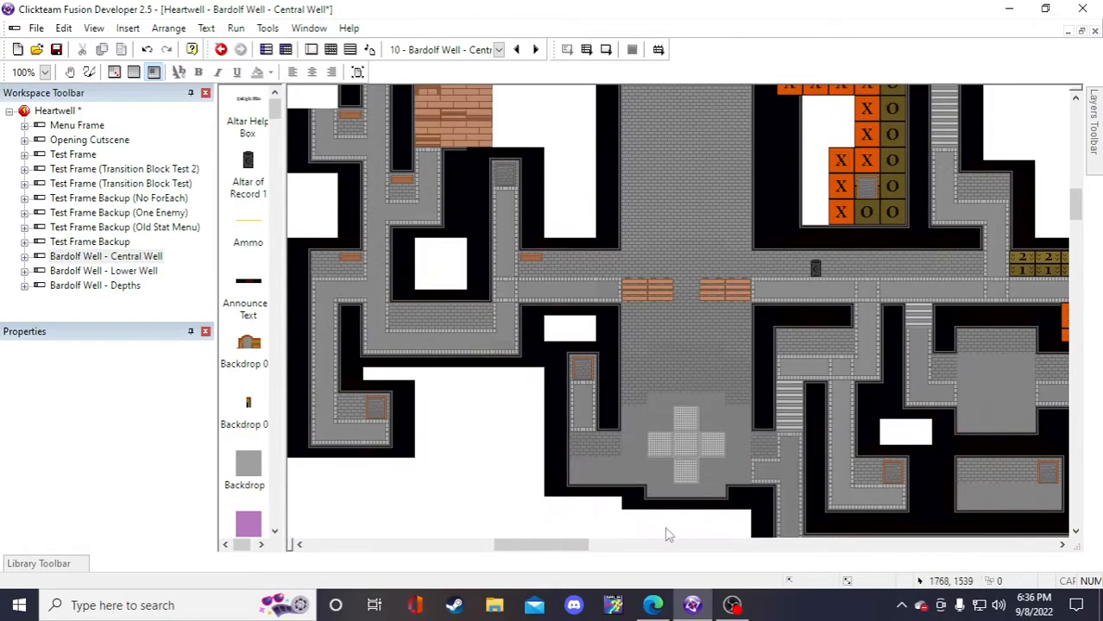
{"action": "left_click_drag", "start_coordinate": [565, 552], "coordinate": [589, 546]}
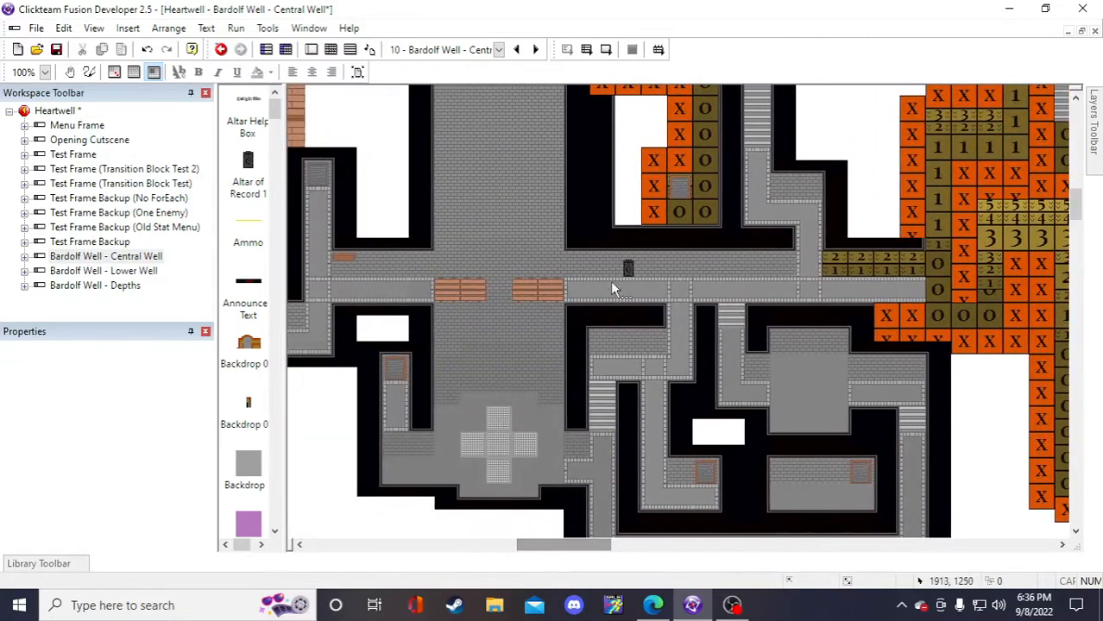
{"action": "scroll", "coordinate": [821, 262], "scroll_direction": "up", "scroll_amount": 3}
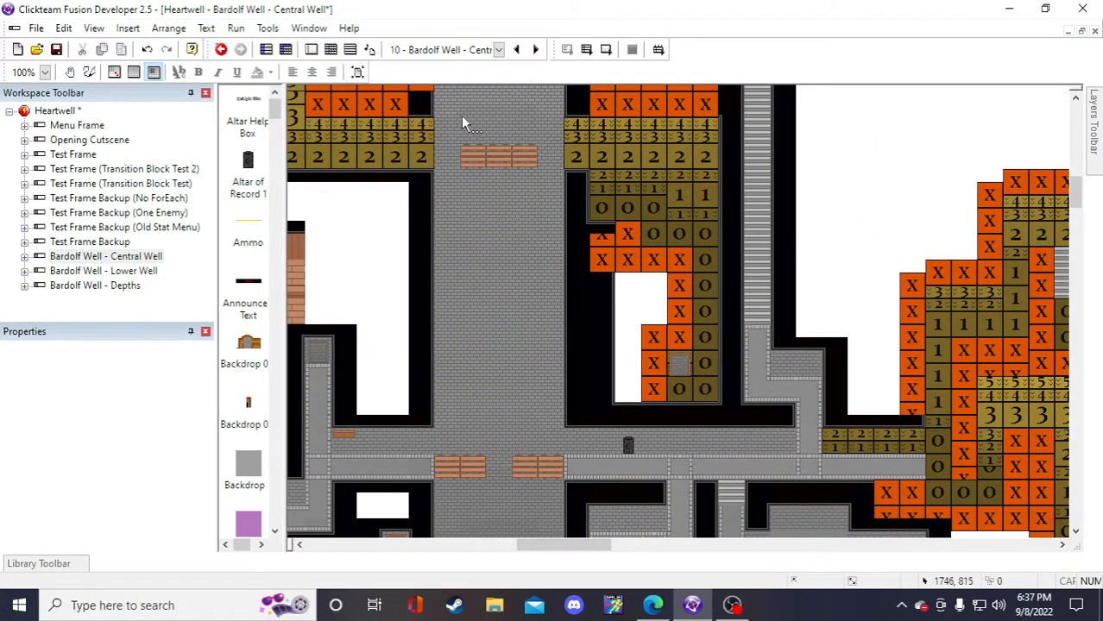
{"action": "scroll", "coordinate": [243, 266], "scroll_direction": "down", "scroll_amount": 1}
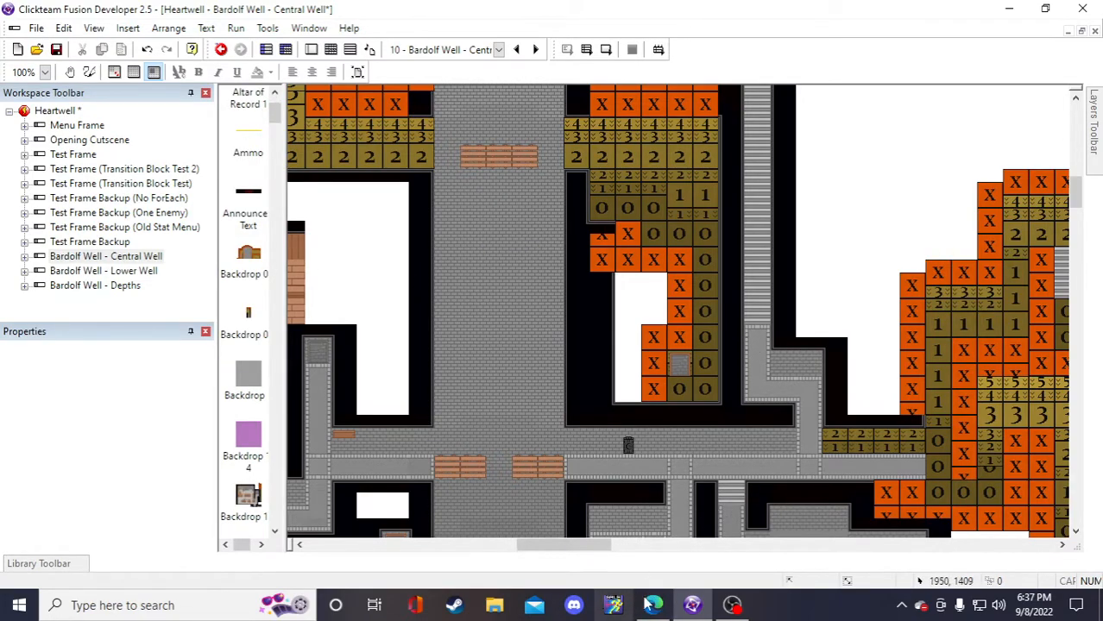
- Glance at the Heartwell Dev Stream Notes in the browser and the OBS stream window, and return to Clickteam Fusion
{"action": "left_click", "coordinate": [1009, 8]}
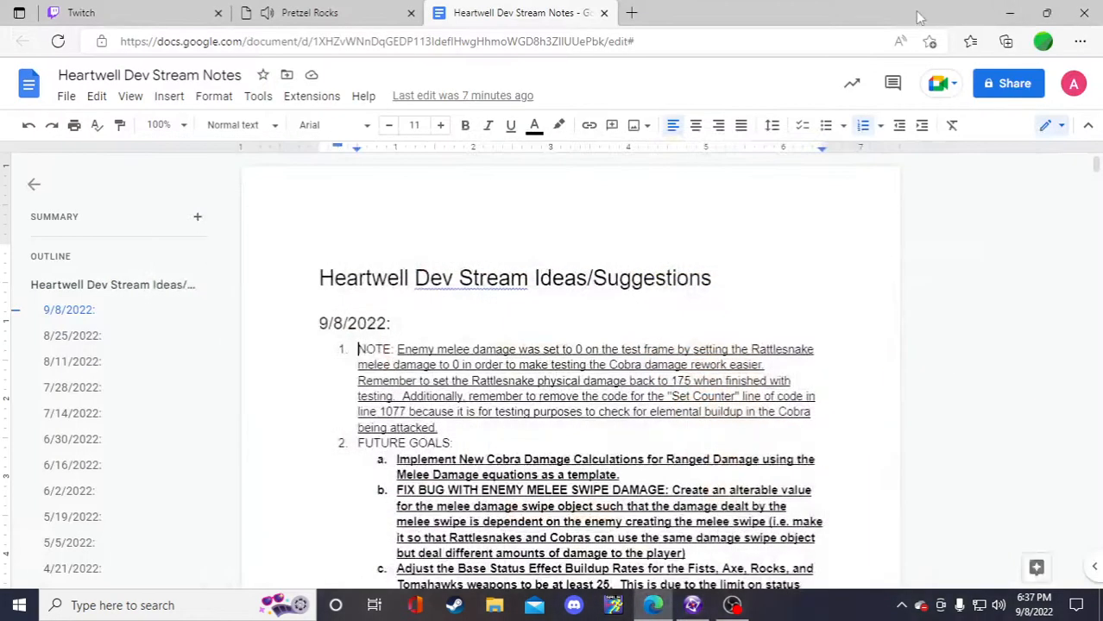
{"action": "left_click", "coordinate": [993, 10]}
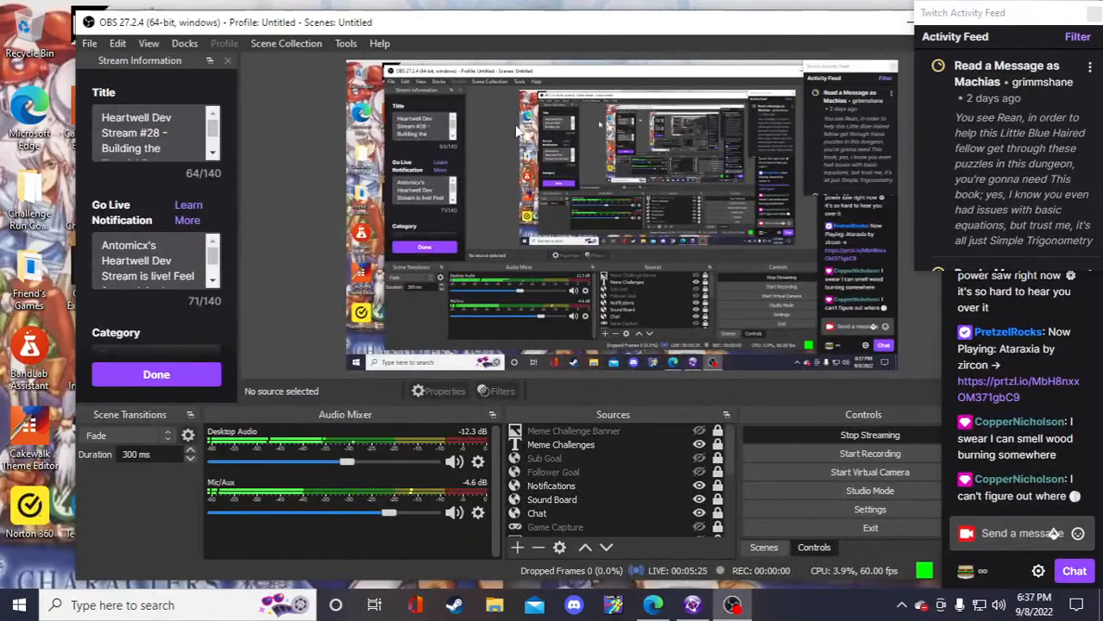
{"action": "left_click", "coordinate": [692, 605]}
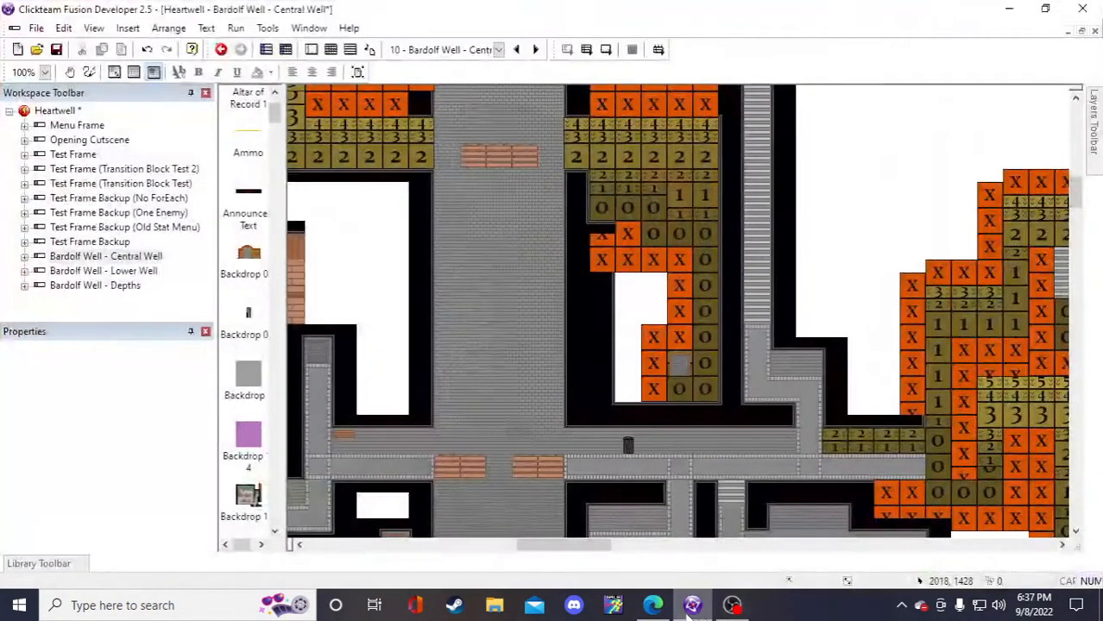
- Launch Tiled from the desktop and bring up its Bardolf Well Tilemap 1-1.tmx map for comparison with the Central Well frame
{"action": "left_click", "coordinate": [1009, 9]}
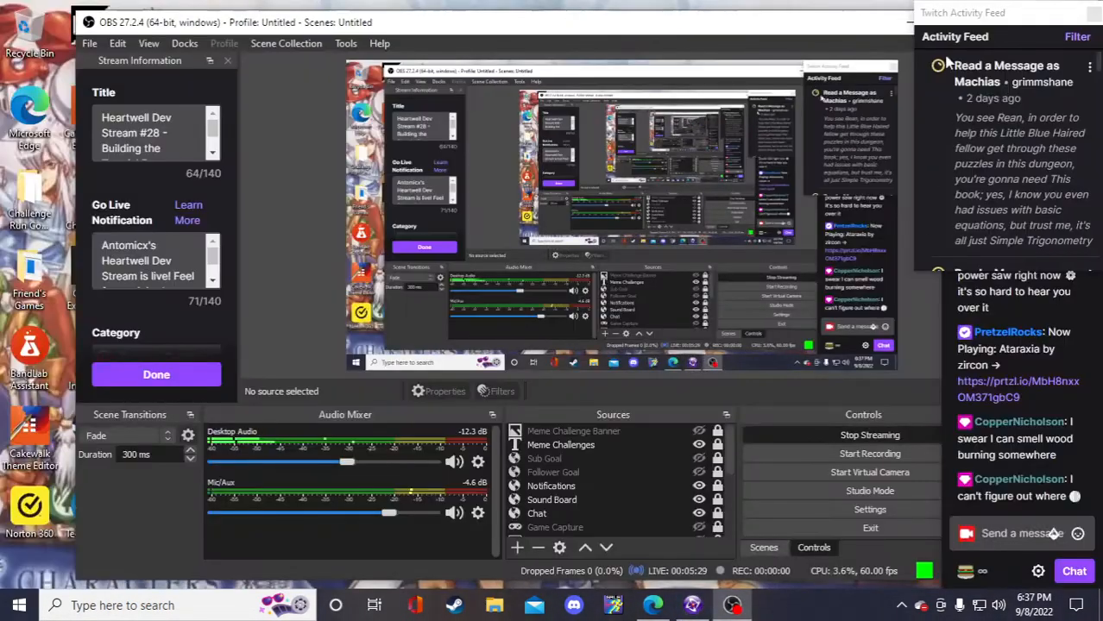
{"action": "left_click", "coordinate": [906, 24]}
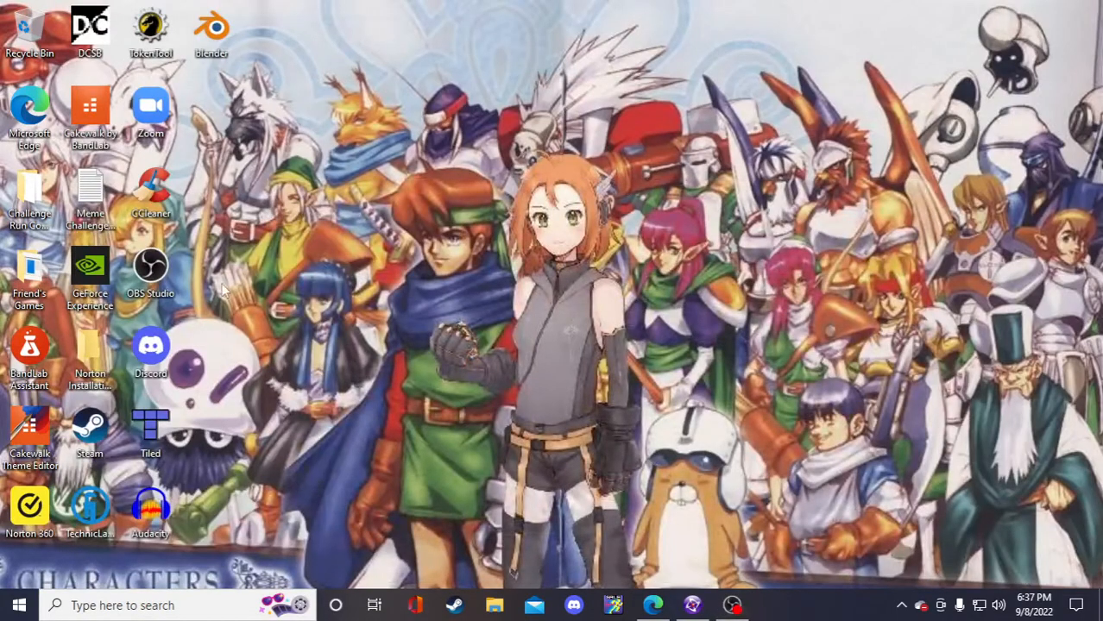
{"action": "double_click", "coordinate": [150, 424]}
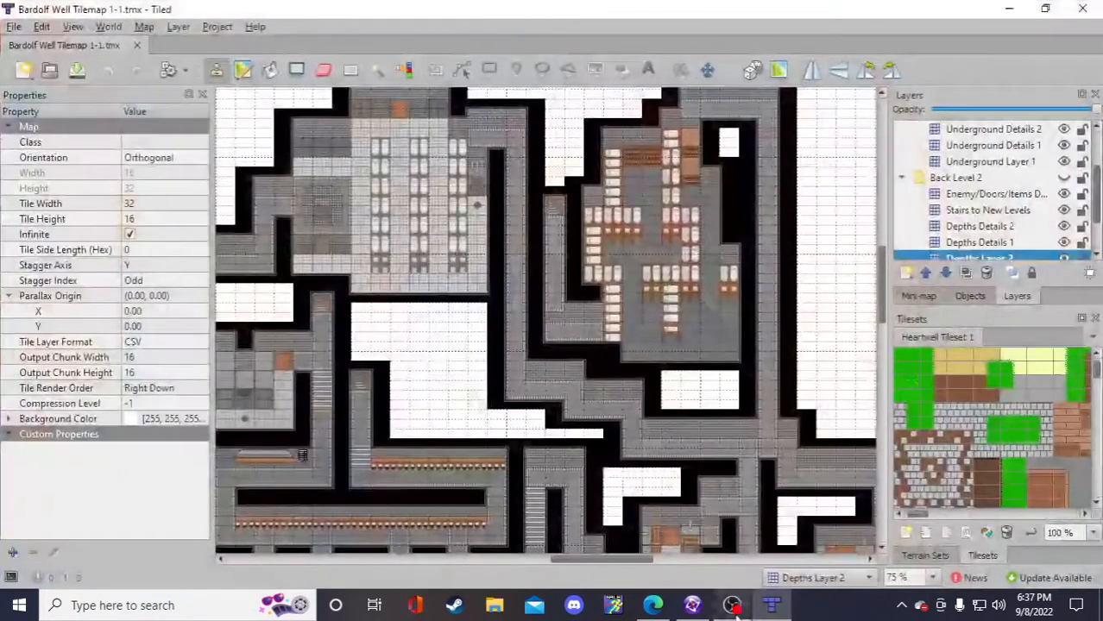
{"action": "left_click", "coordinate": [733, 605]}
{"action": "left_click", "coordinate": [692, 606]}
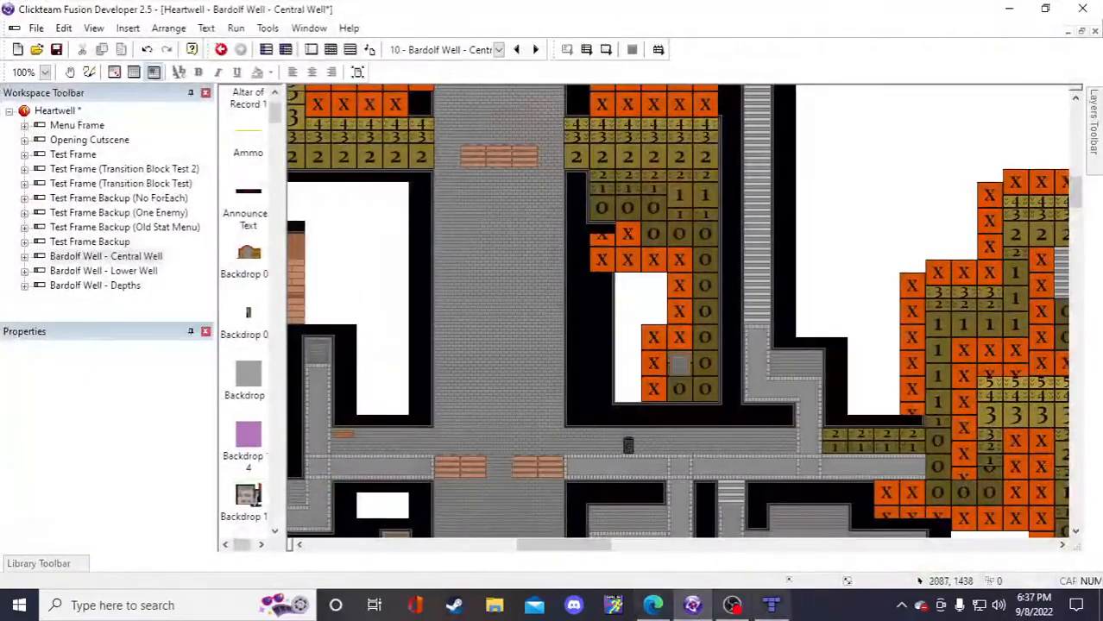
{"action": "left_click", "coordinate": [770, 606]}
- Hide the Back Level 1 layer group, show the Level 1 group, and bring the altar's corridor east of the main hall into view
{"action": "scroll", "coordinate": [492, 307], "scroll_direction": "down", "scroll_amount": 1}
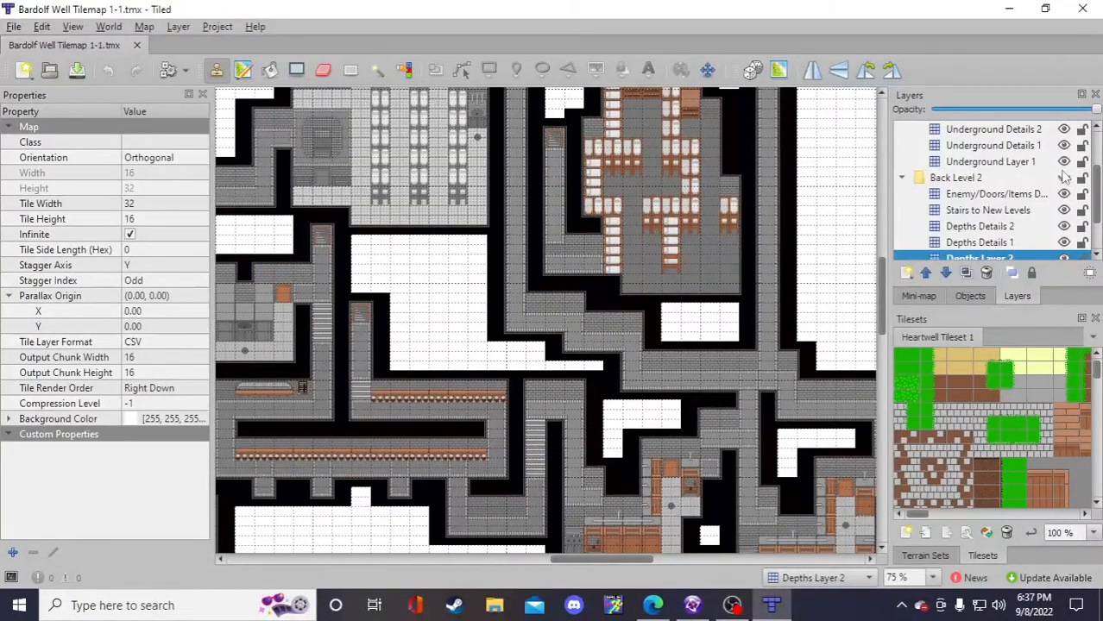
{"action": "scroll", "coordinate": [1049, 187], "scroll_direction": "up", "scroll_amount": 2}
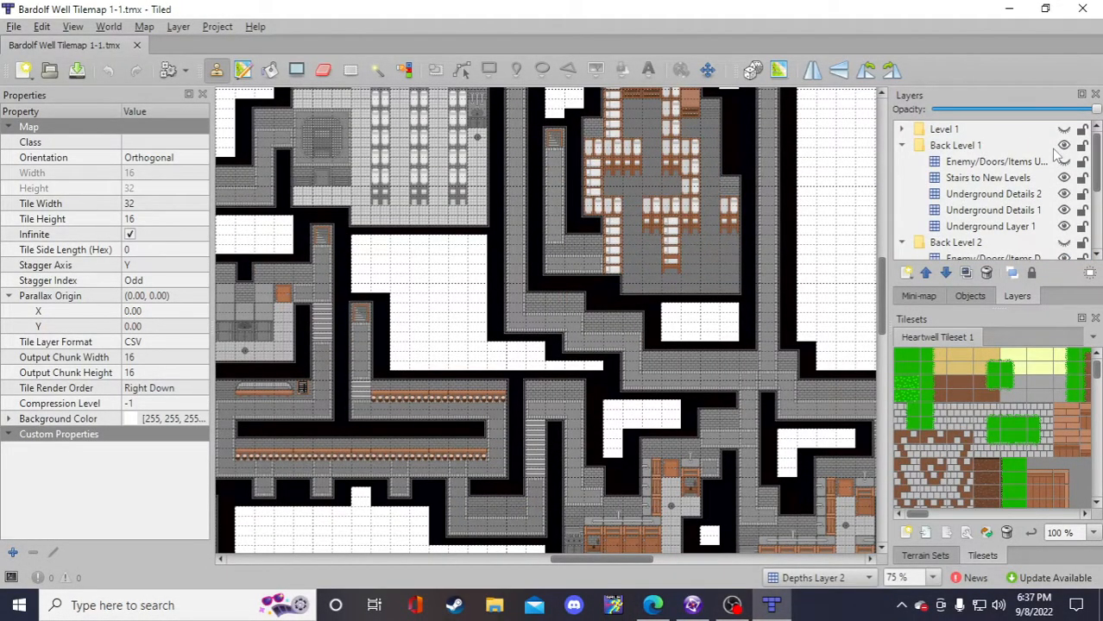
{"action": "left_click", "coordinate": [1065, 146]}
{"action": "left_click", "coordinate": [1063, 129]}
{"action": "left_click_drag", "start_coordinate": [586, 559], "coordinate": [503, 557]}
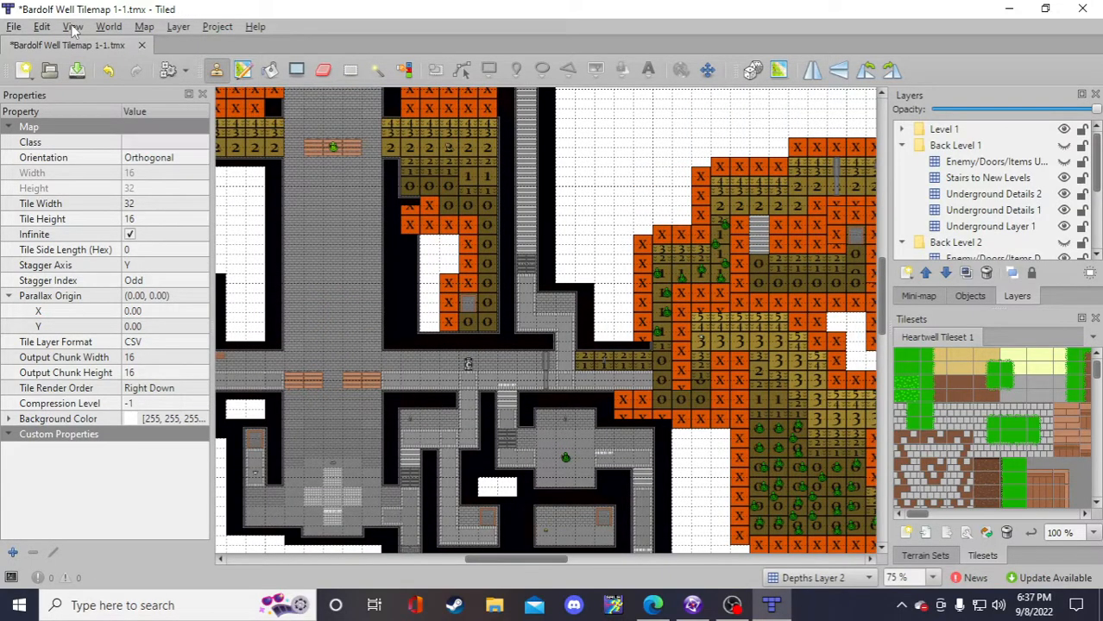
- Switch to Clickteam Fusion and move the Altar of Record 1 east along the corridor wall, directly above the passage branching south
{"action": "left_click", "coordinate": [691, 606]}
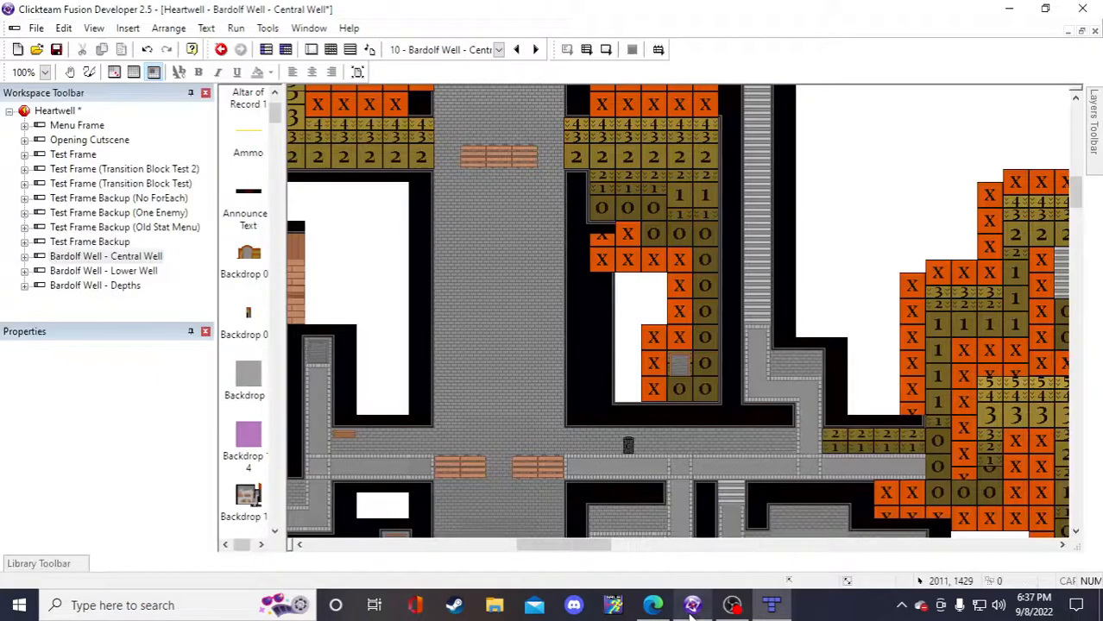
{"action": "left_click", "coordinate": [628, 444]}
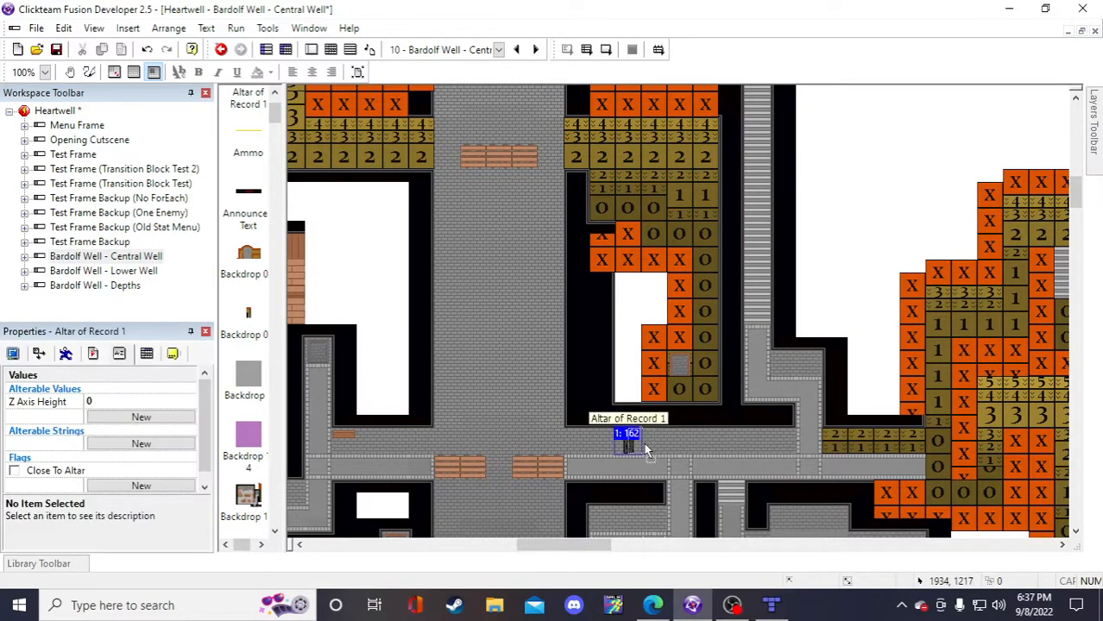
{"action": "left_click_drag", "start_coordinate": [677, 445], "coordinate": [681, 443]}
{"action": "left_click", "coordinate": [831, 274]}
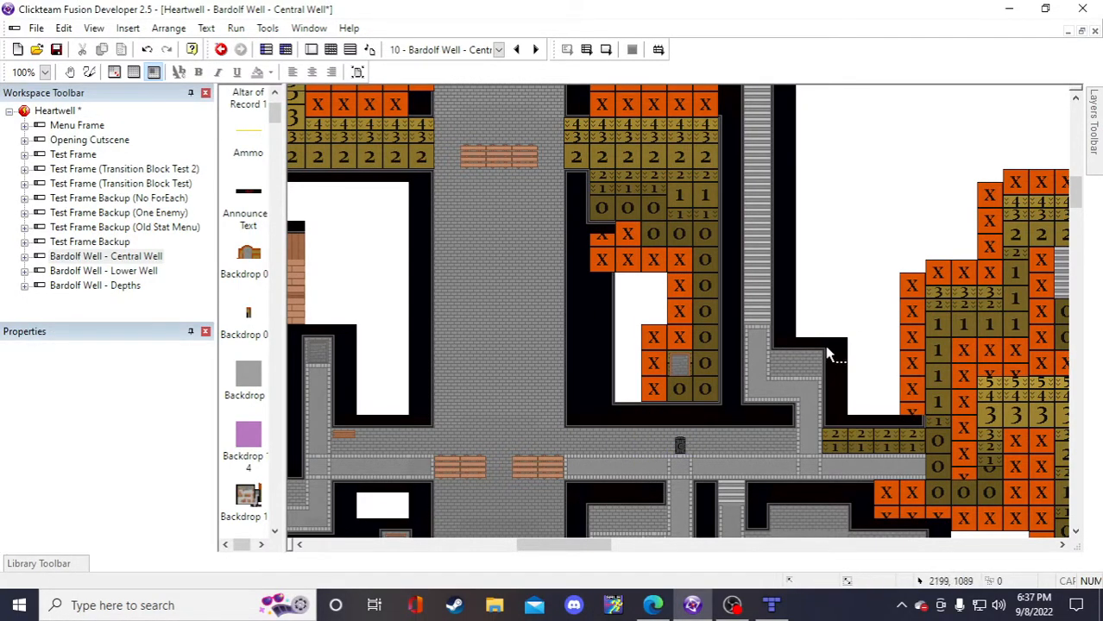
- Run the Central Well frame and walk the player east from the starting spot into the furnished room
{"action": "left_click", "coordinate": [605, 49]}
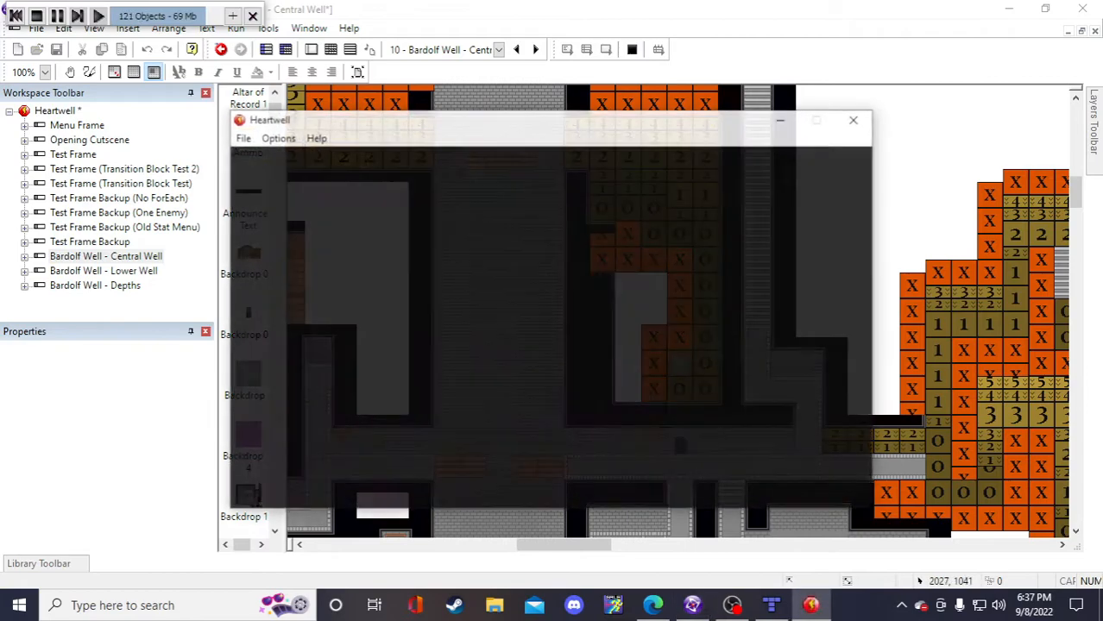
{"action": "key", "text": "w"}
{"action": "key", "text": "d"}
{"action": "key", "text": "s"}
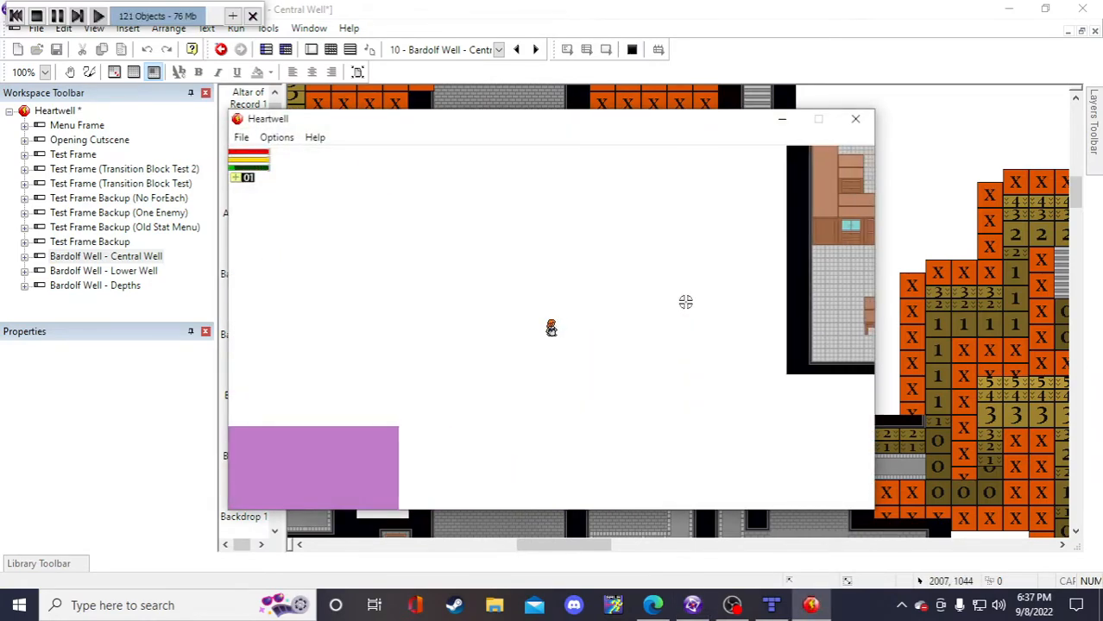
{"action": "key", "text": "d"}
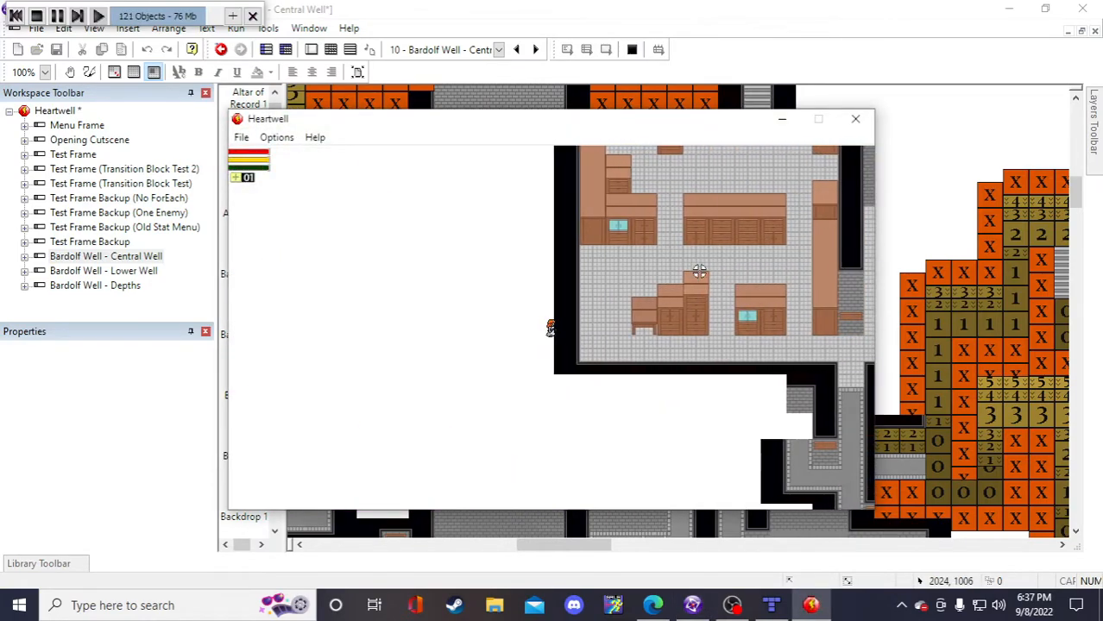
{"action": "key", "text": "d"}
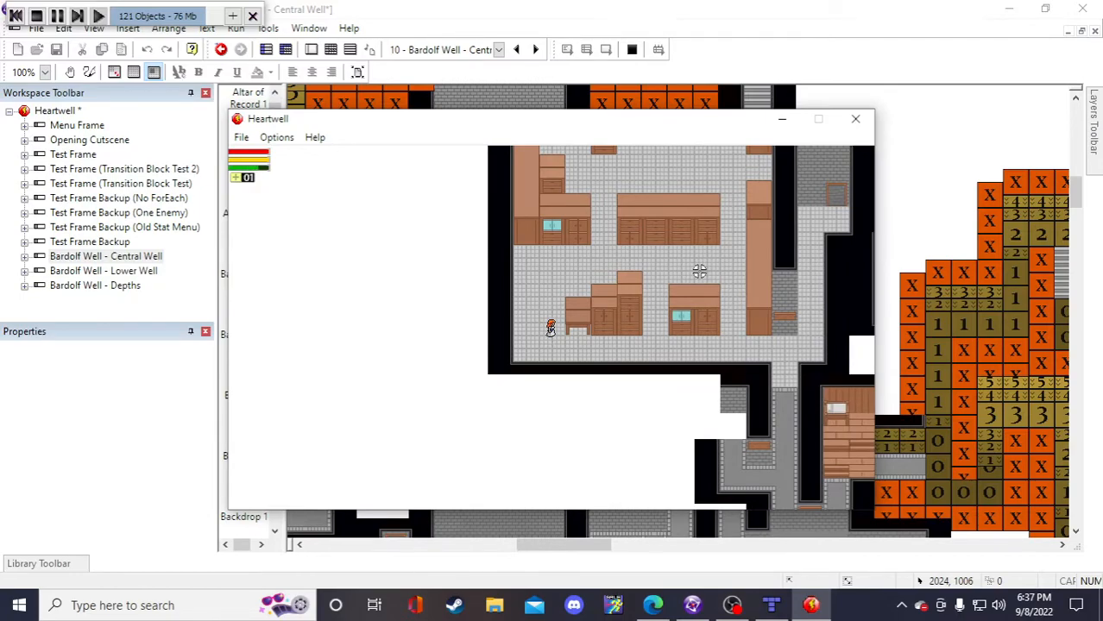
{"action": "key", "text": "d"}
- Walk the player through the furnished room and across the main brick hall towards the area above the altar
{"action": "key", "text": "w"}
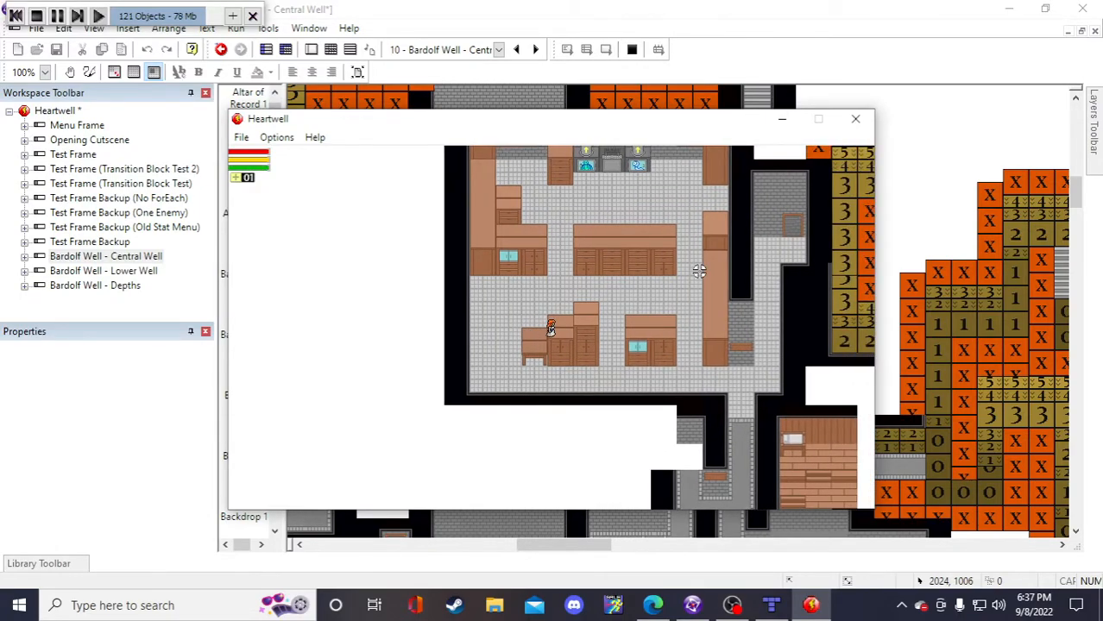
{"action": "key", "text": "w"}
{"action": "key", "text": "d"}
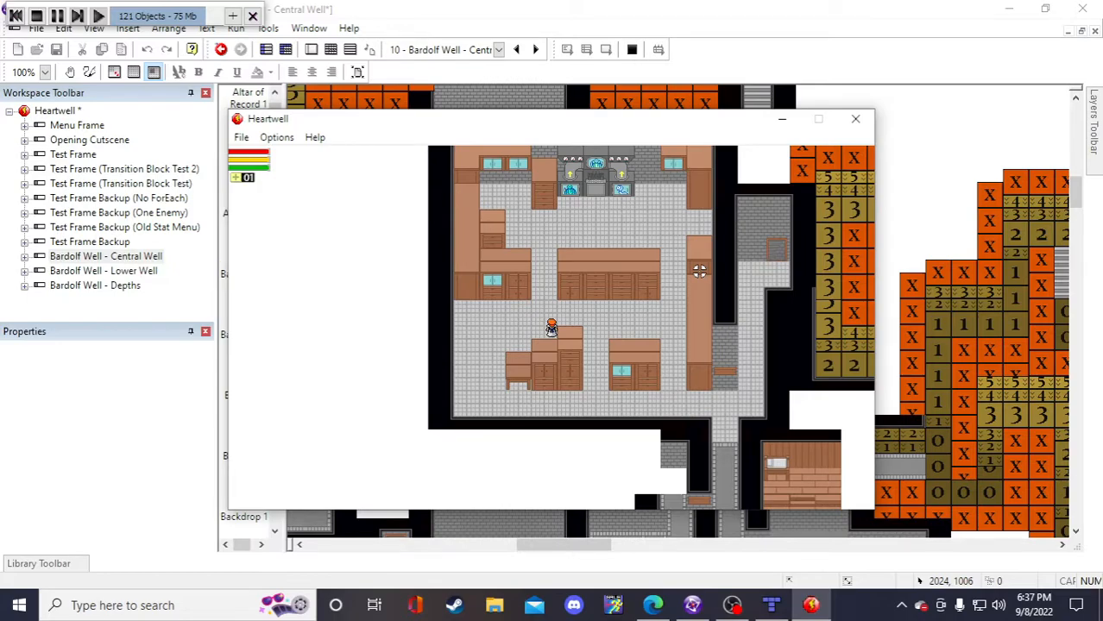
{"action": "key", "text": "d"}
{"action": "key", "text": "s"}
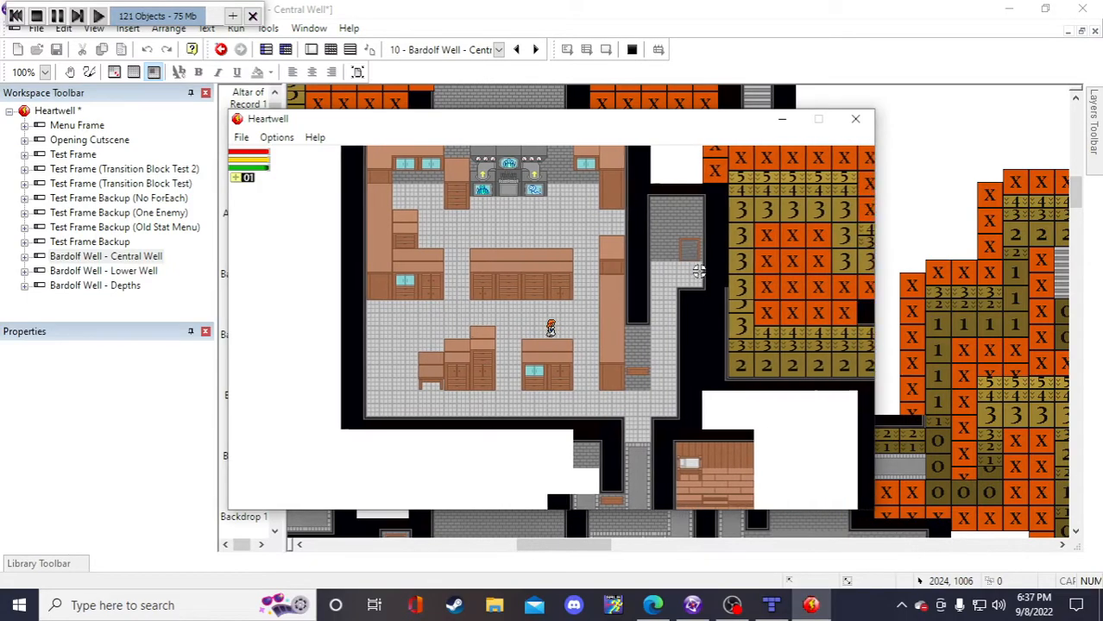
{"action": "key", "text": "d"}
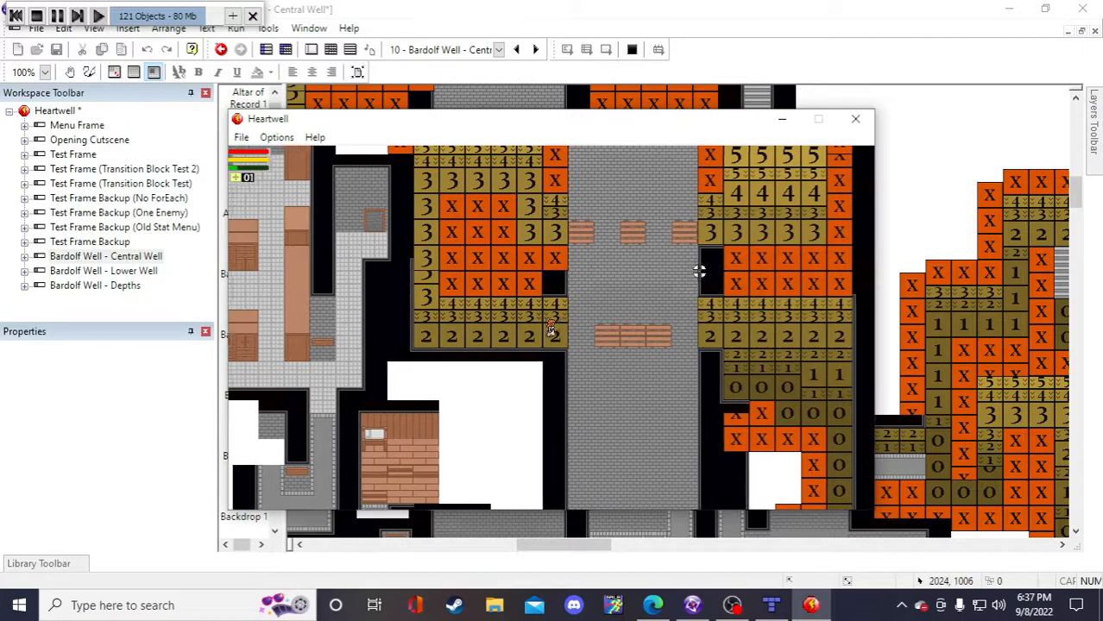
{"action": "key", "text": "d"}
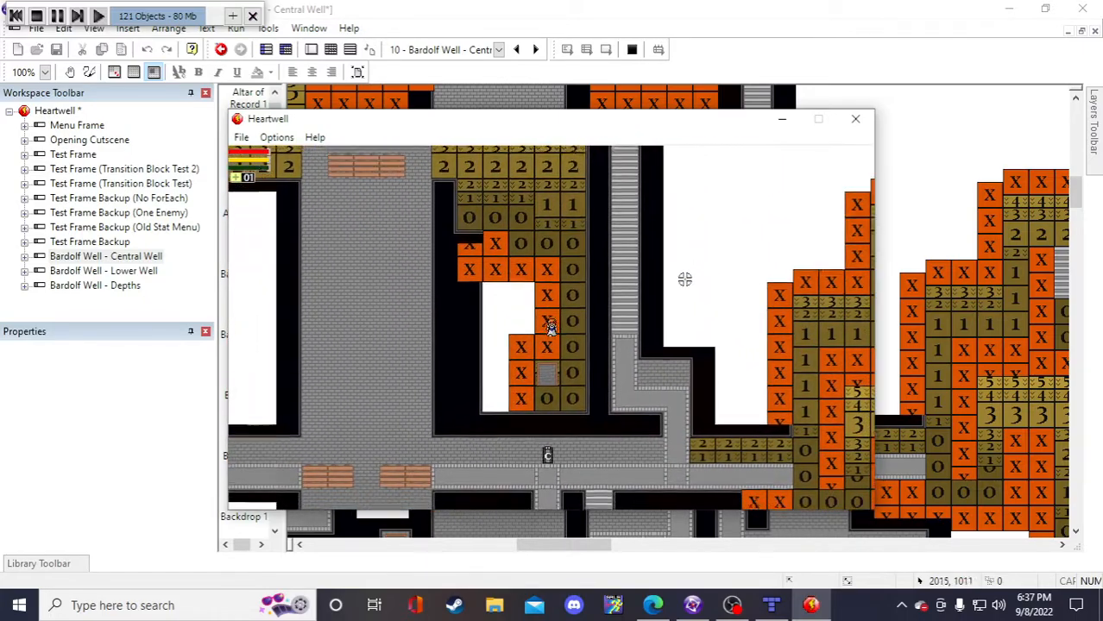
- Walk the player down to the altar in the corridor, save the game there, and close the test run
{"action": "key", "text": "s"}
{"action": "key", "text": "a"}
{"action": "key", "text": "s"}
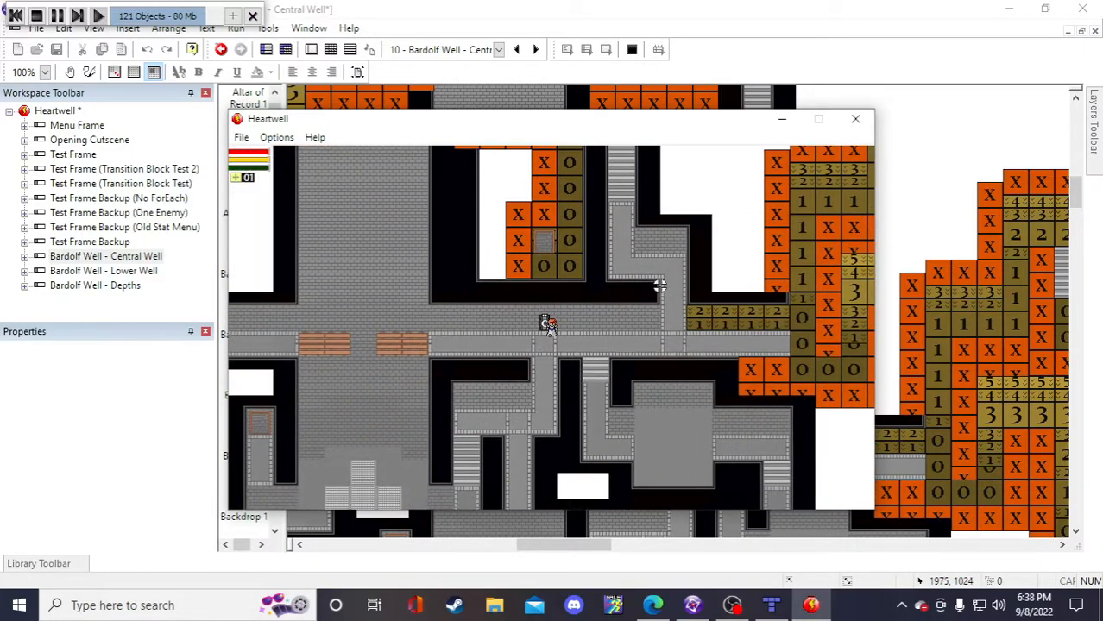
{"action": "key", "text": "w"}
{"action": "key", "text": "d"}
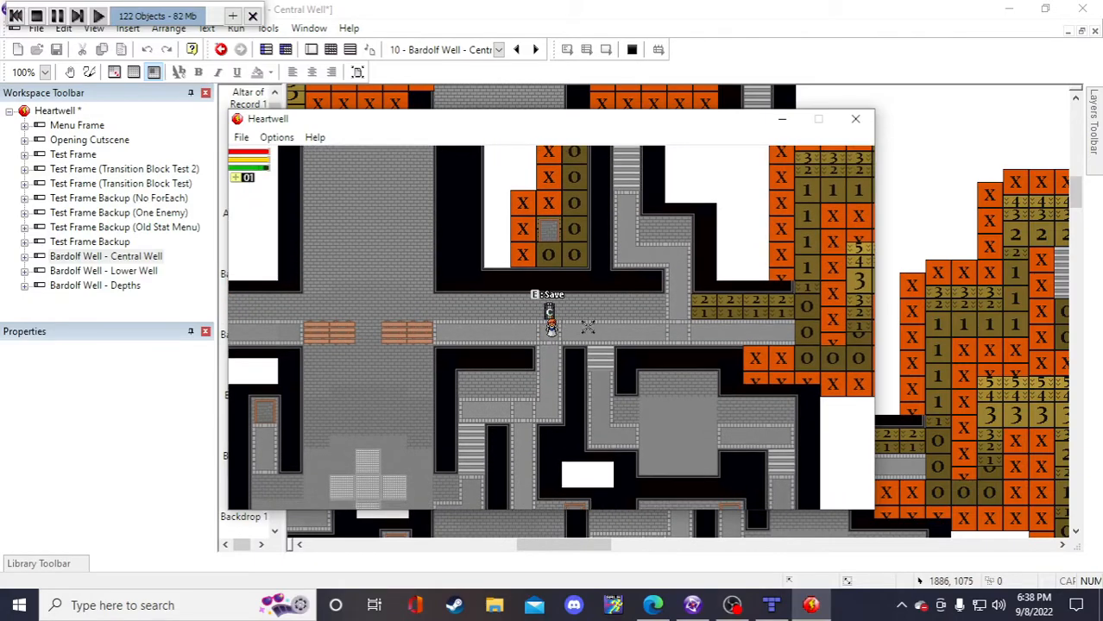
{"action": "key", "text": "a"}
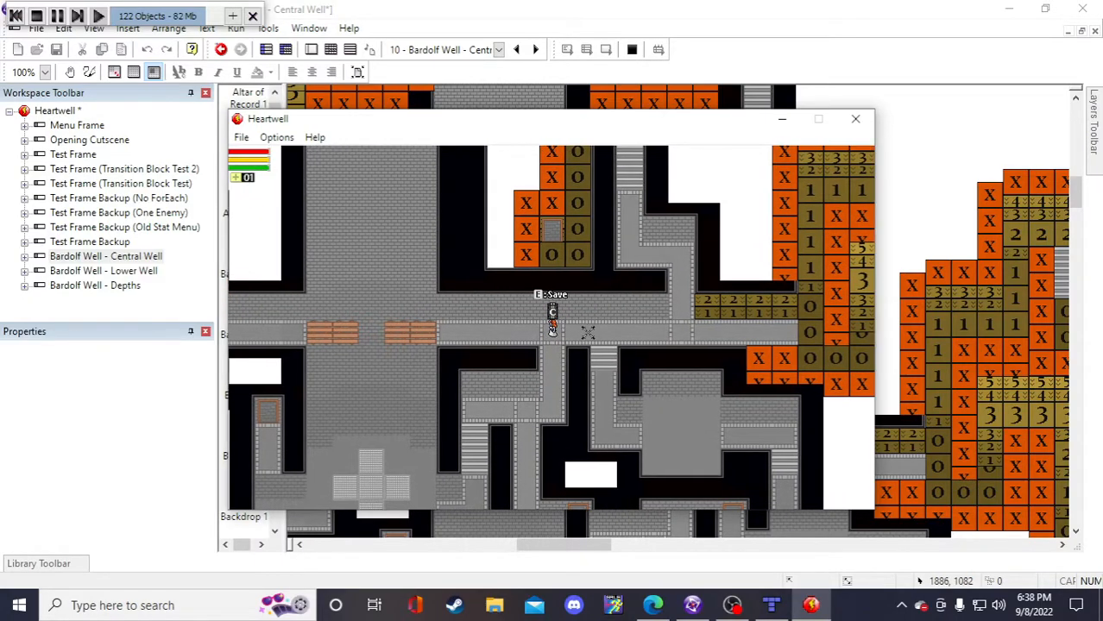
{"action": "key", "text": "s"}
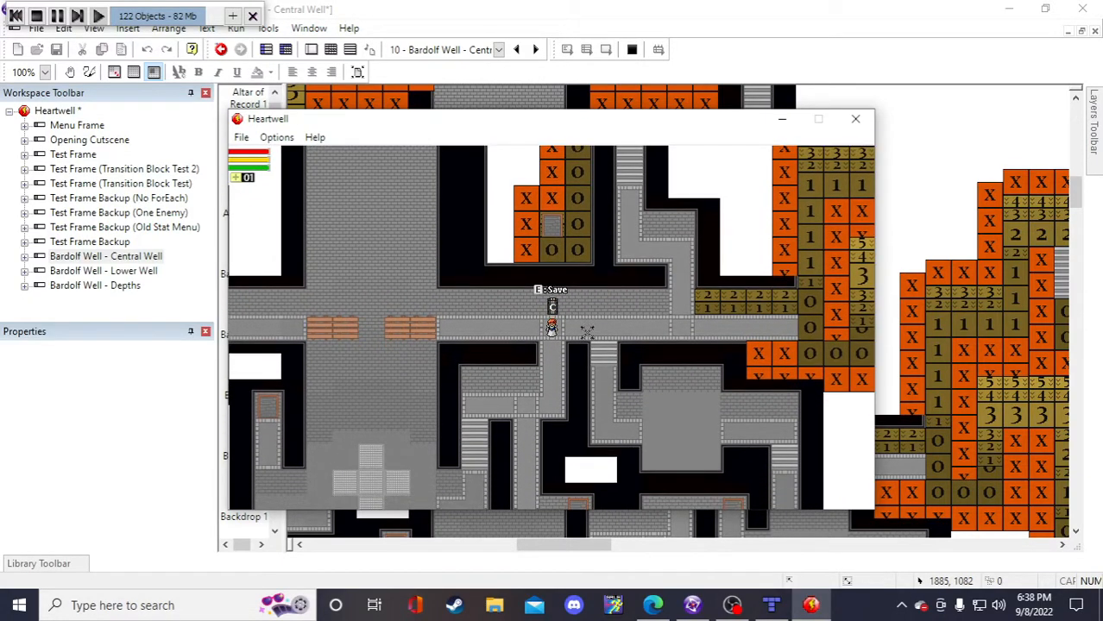
{"action": "key", "text": "e"}
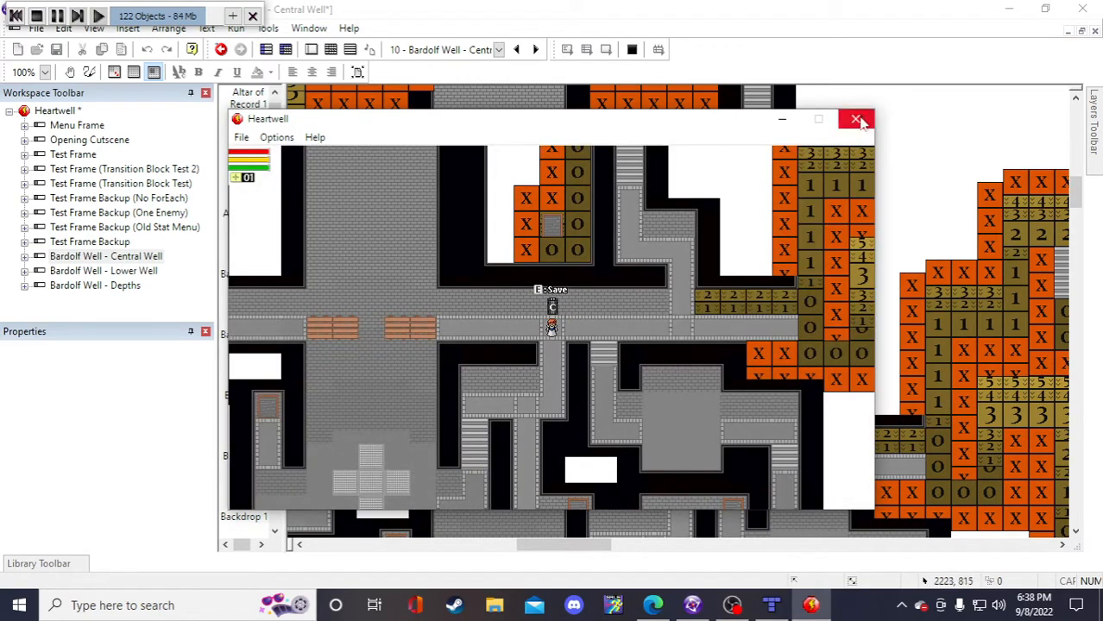
{"action": "left_click", "coordinate": [855, 118]}
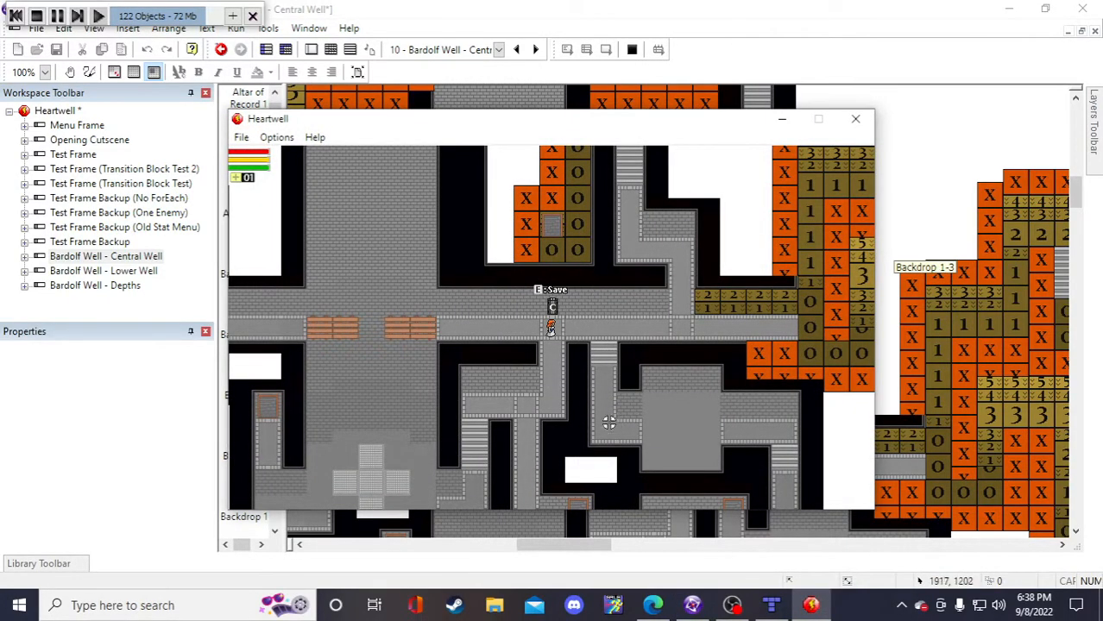
- Check the restarted game by walking the player from the altar into the southeast room and back west to the main hall
{"action": "key", "text": "Right"}
{"action": "key", "text": "s"}
{"action": "key", "text": "d"}
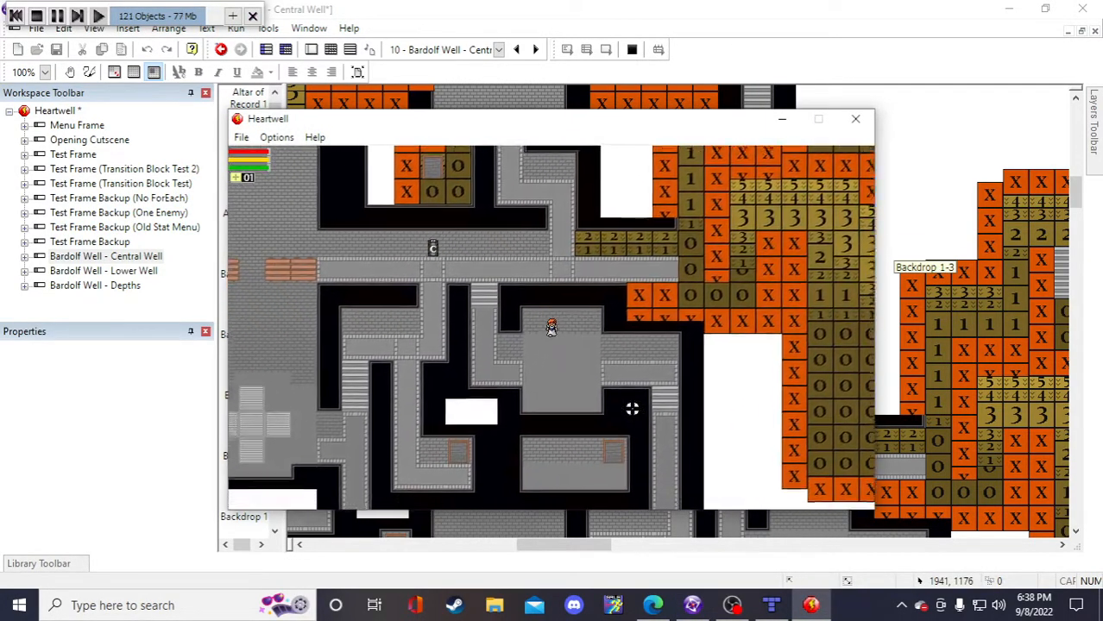
{"action": "key", "text": "w"}
{"action": "key", "text": "a"}
{"action": "key", "text": "a"}
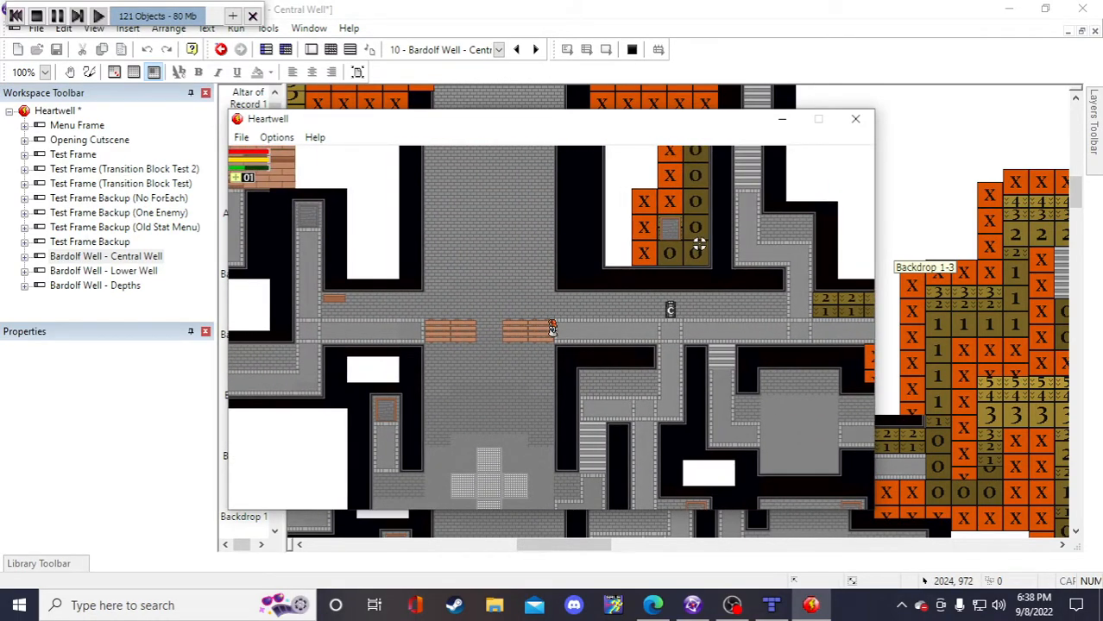
- Close the test run and save the Heartwell project
{"action": "left_click", "coordinate": [855, 119]}
{"action": "scroll", "coordinate": [742, 166], "scroll_direction": "down", "scroll_amount": 3}
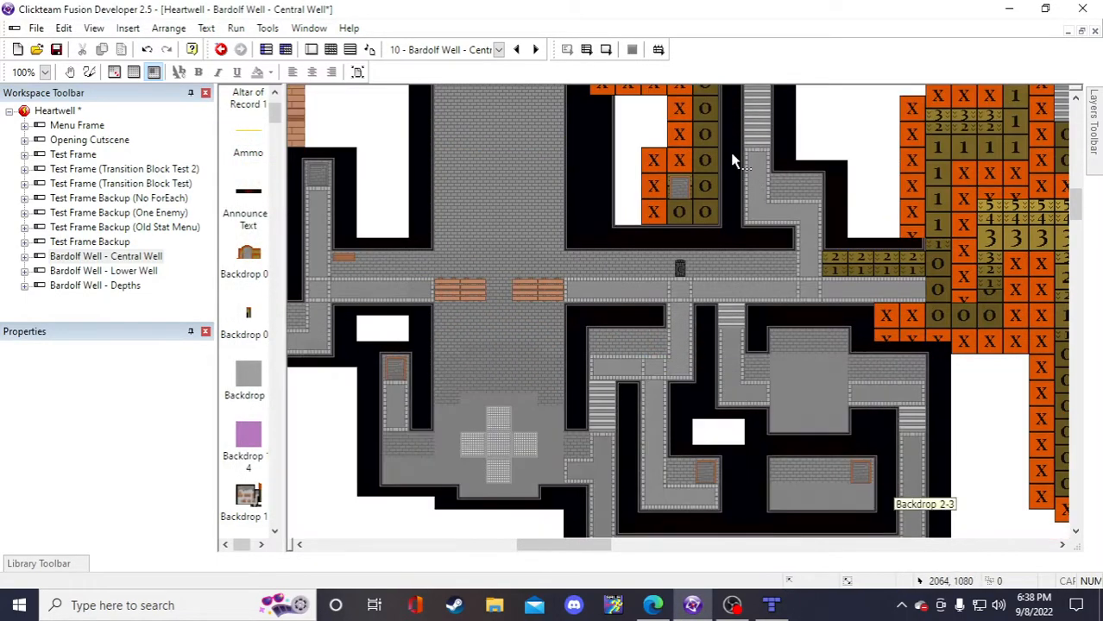
{"action": "left_click", "coordinate": [56, 50]}
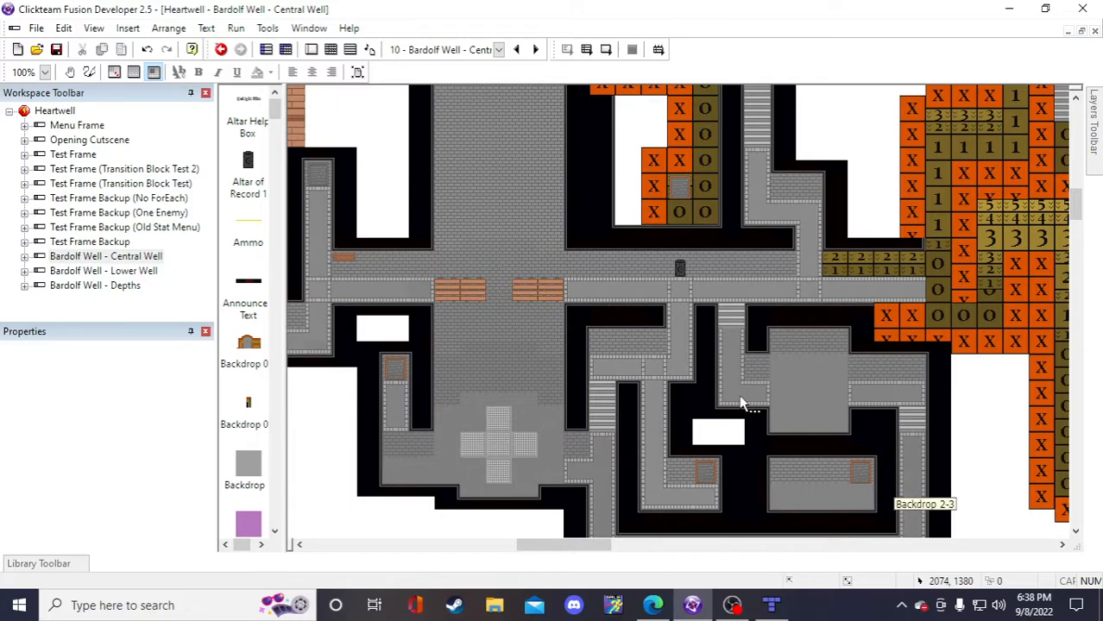
- Inspect the runtime options of the Dark Background 1 rectangle beneath the spare brick room southwest of the main map
{"action": "scroll", "coordinate": [584, 509], "scroll_direction": "down", "scroll_amount": 5}
{"action": "left_click_drag", "start_coordinate": [559, 546], "coordinate": [446, 546]}
{"action": "scroll", "coordinate": [584, 470], "scroll_direction": "down", "scroll_amount": 5}
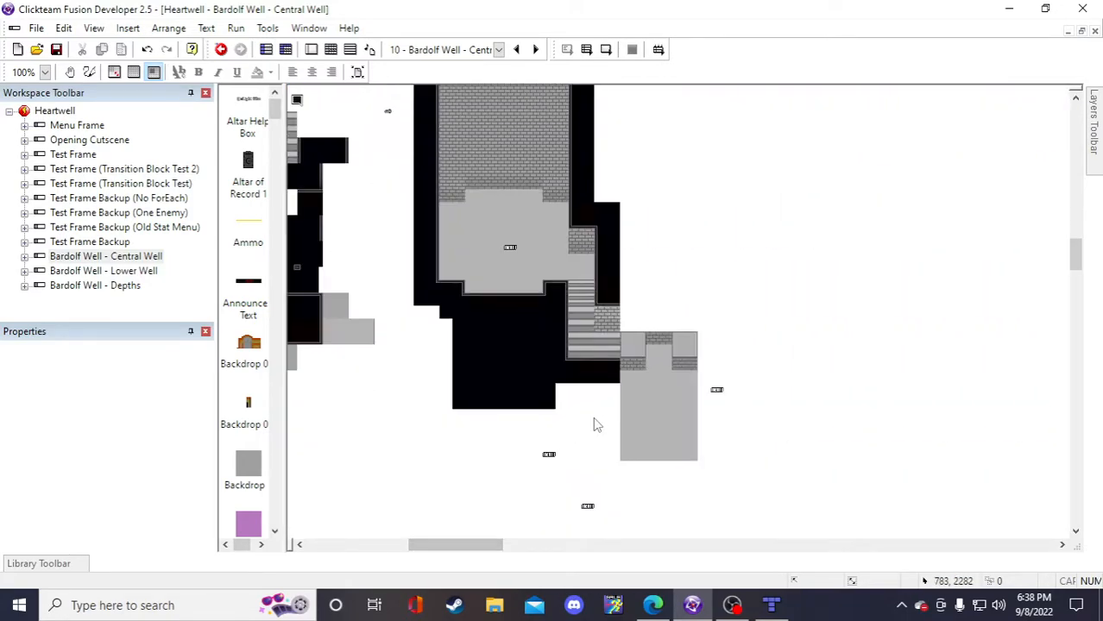
{"action": "left_click", "coordinate": [490, 318]}
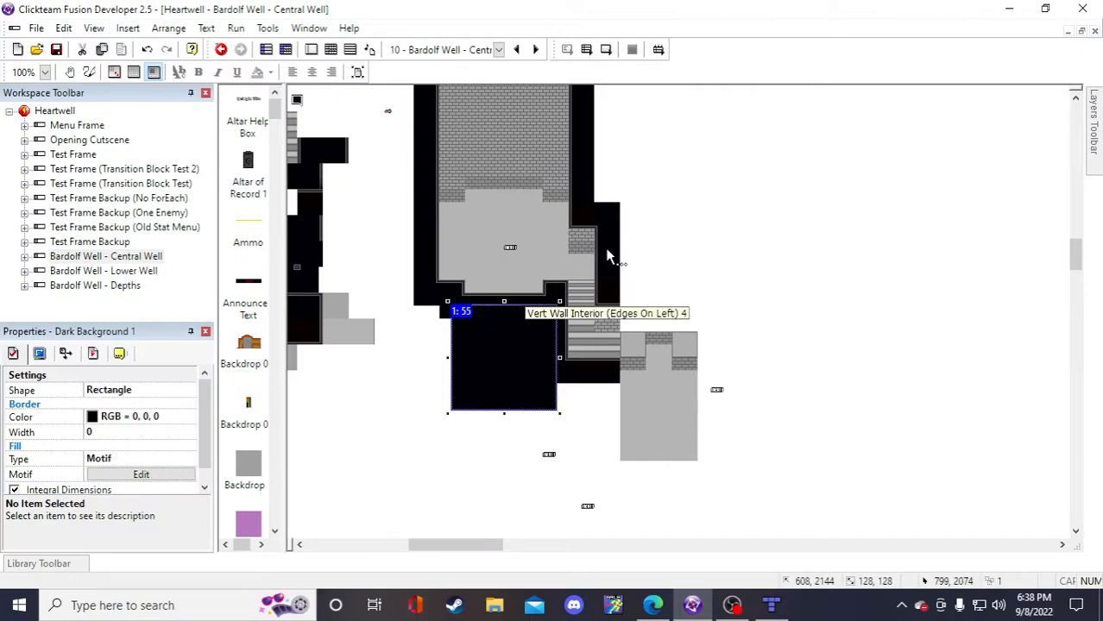
{"action": "left_click", "coordinate": [660, 247]}
{"action": "left_click", "coordinate": [485, 361]}
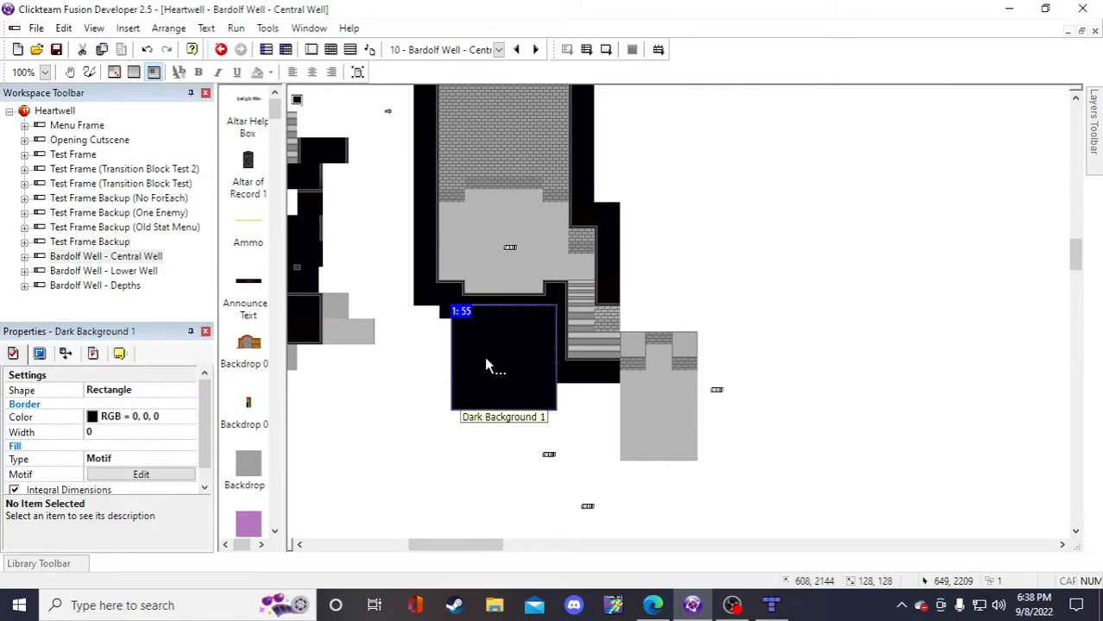
{"action": "left_click", "coordinate": [94, 354]}
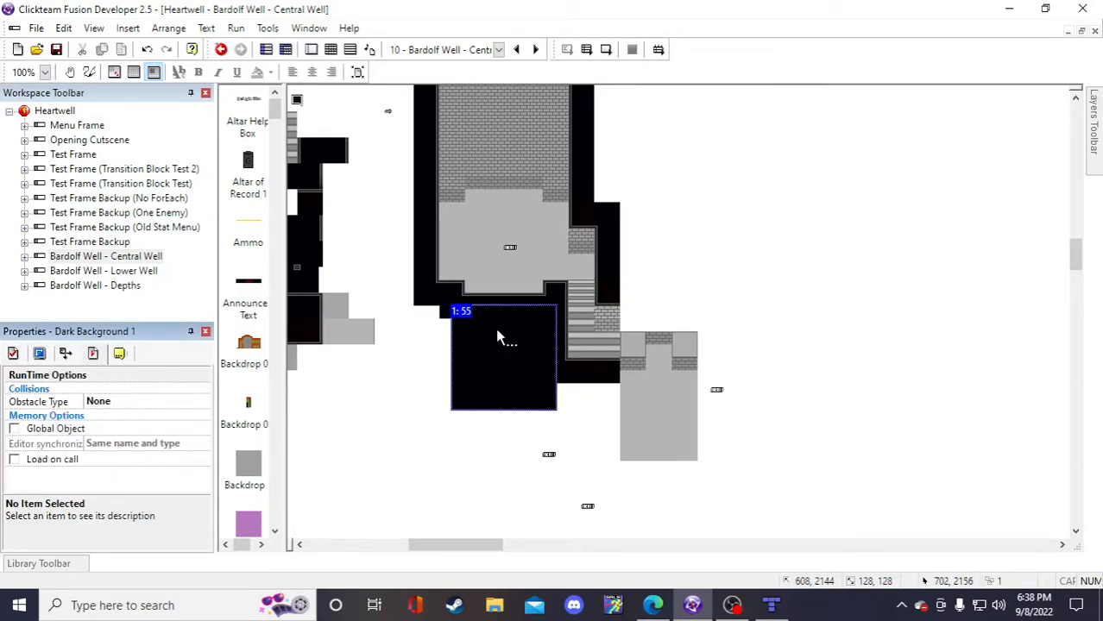
- Compare the obstacle types of the nearby Quick Backdrop, the dark rectangle and the Vert Wall Interior (Edges On Left) 4 piece
{"action": "left_click", "coordinate": [335, 314]}
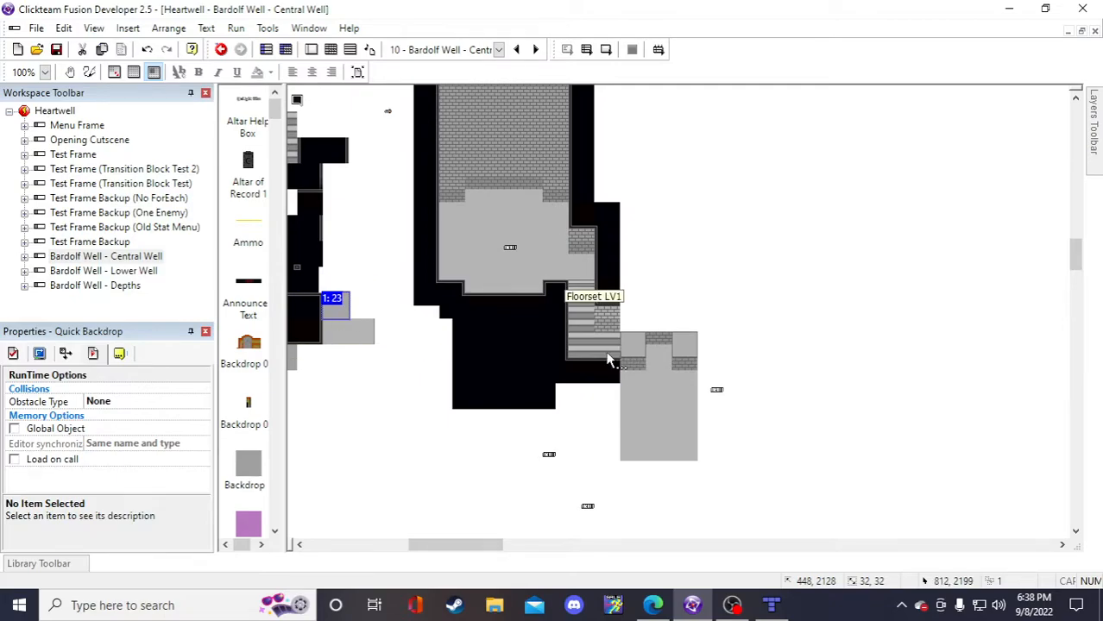
{"action": "left_click", "coordinate": [502, 355]}
{"action": "left_click", "coordinate": [604, 264]}
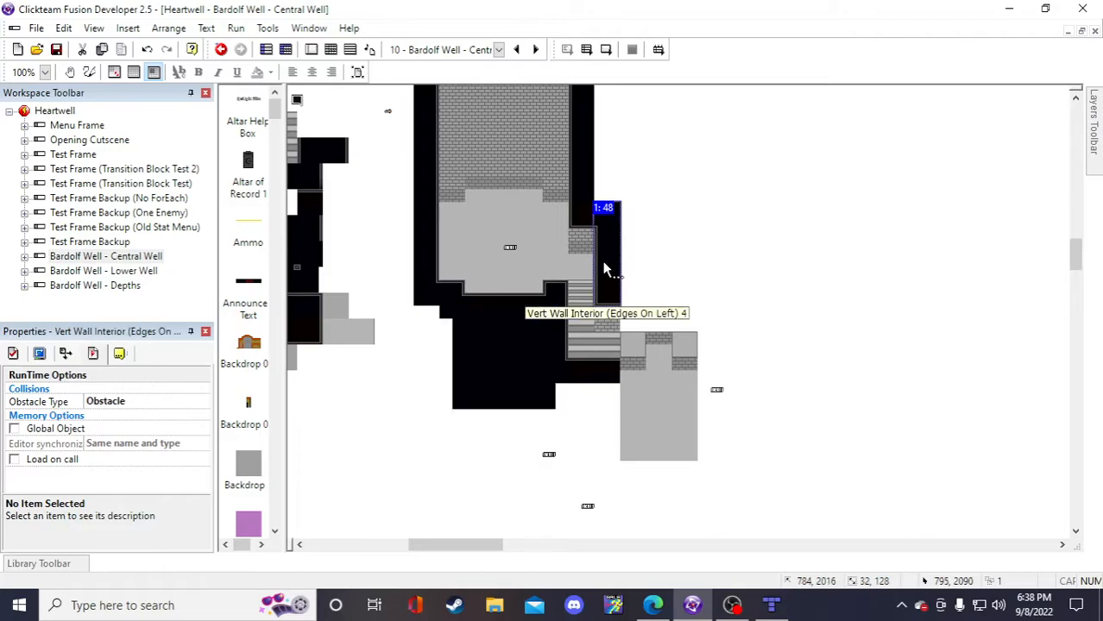
- Check the obstacle types of the Vert Wall Interior (Edges On Left) 3 piece and the adjoining Stone Floor LV 0 Backdrop 2
{"action": "scroll", "coordinate": [604, 289], "scroll_direction": "up", "scroll_amount": 3}
{"action": "left_click", "coordinate": [574, 263]}
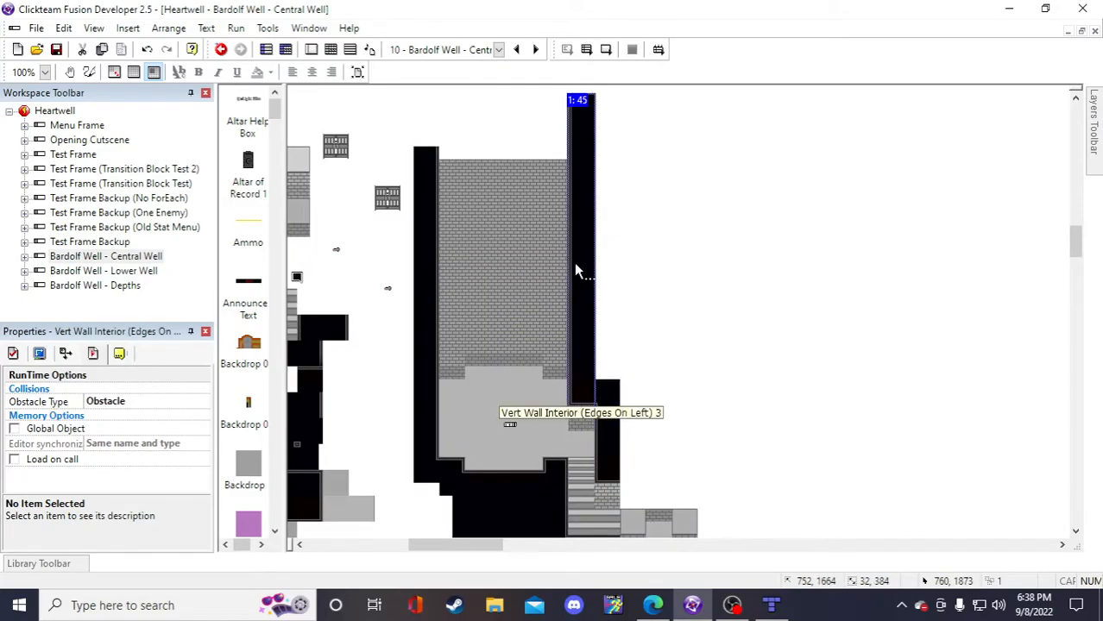
{"action": "left_click", "coordinate": [580, 444]}
{"action": "scroll", "coordinate": [664, 455], "scroll_direction": "down", "scroll_amount": 3}
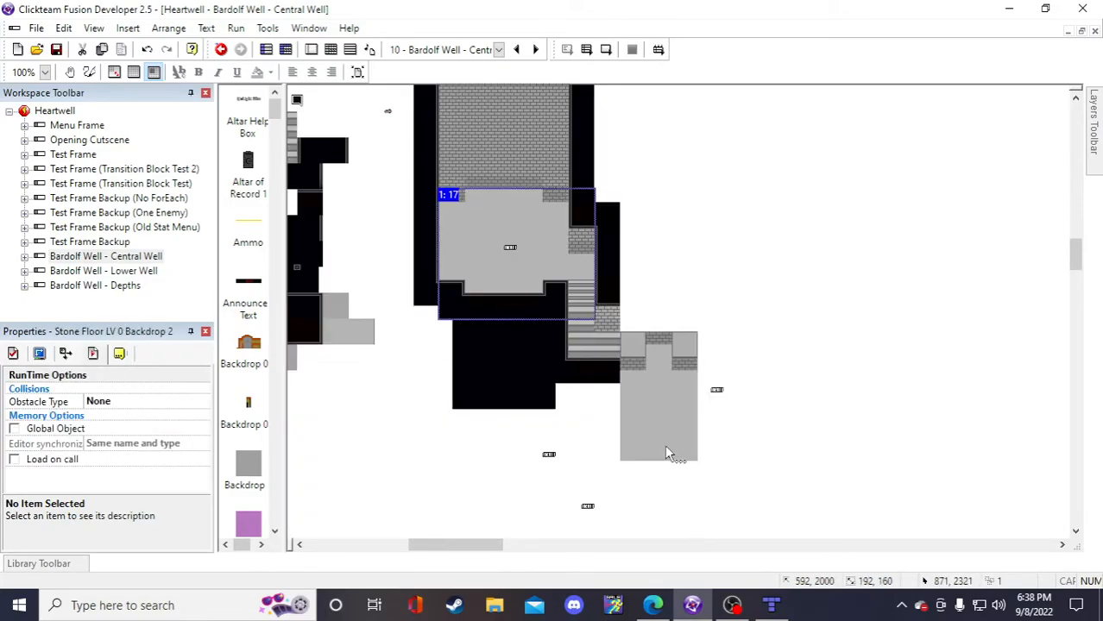
- Move the Vert Wall Interior (Bottom Left Corner) 1 piece from behind the wall beside the stairs to the empty area at 912, 1952, and save
{"action": "left_click_drag", "start_coordinate": [608, 273], "coordinate": [729, 271]}
{"action": "left_click", "coordinate": [609, 217]}
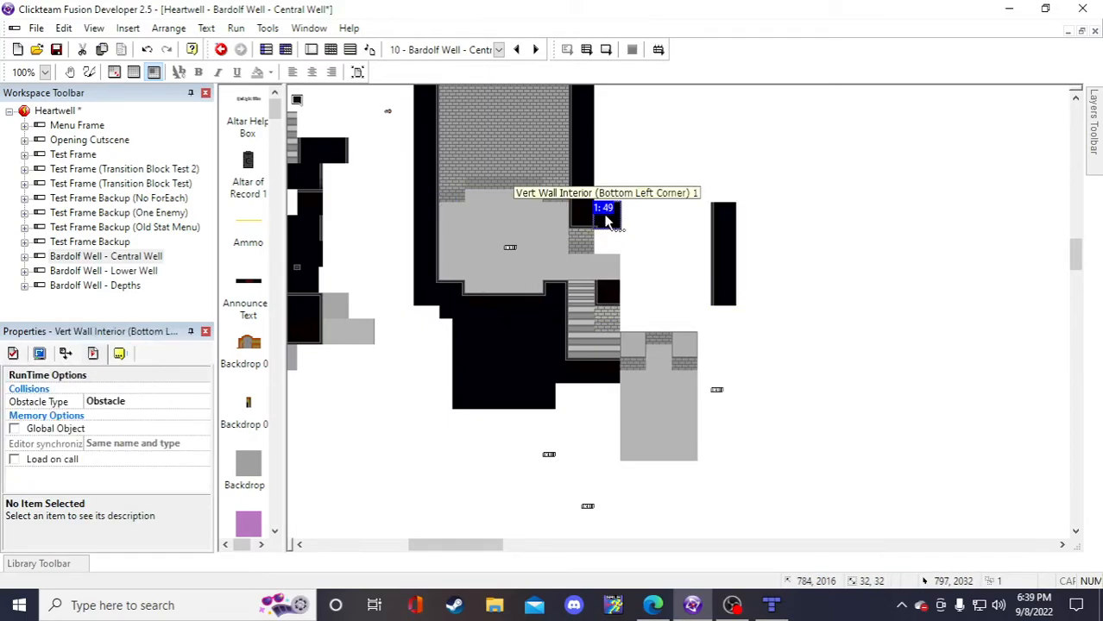
{"action": "left_click", "coordinate": [669, 170]}
{"action": "left_click", "coordinate": [699, 156]}
{"action": "left_click_drag", "start_coordinate": [729, 229], "coordinate": [611, 233]}
{"action": "left_click", "coordinate": [725, 245]}
{"action": "scroll", "coordinate": [764, 296], "scroll_direction": "up", "scroll_amount": 2}
{"action": "scroll", "coordinate": [759, 302], "scroll_direction": "down", "scroll_amount": 1}
{"action": "left_click_drag", "start_coordinate": [493, 546], "coordinate": [516, 545]}
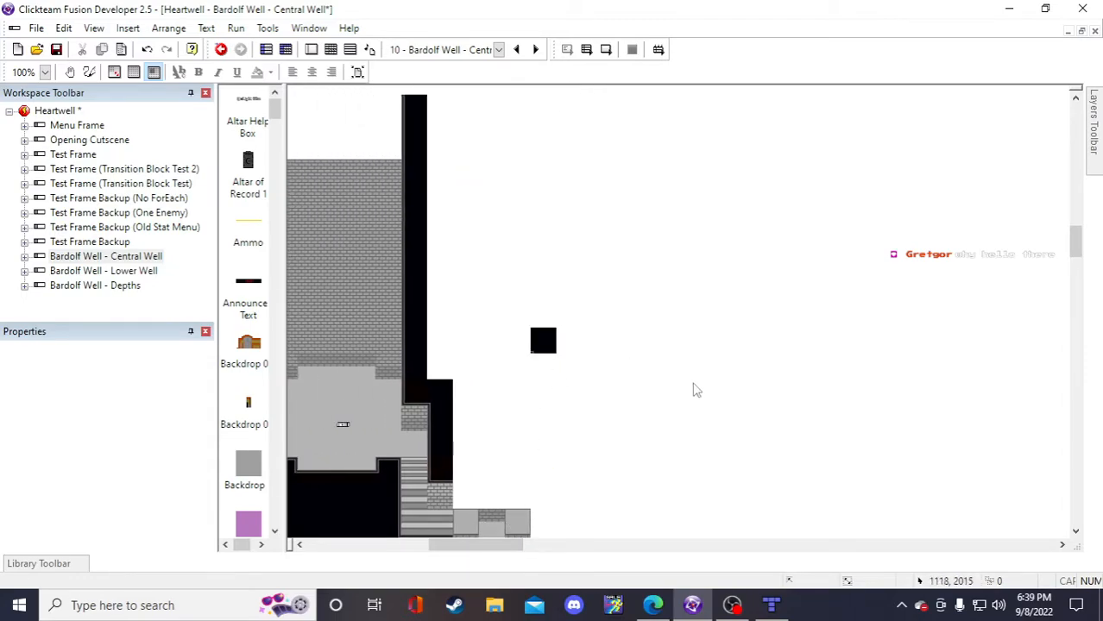
{"action": "left_click", "coordinate": [57, 49]}
- Inspect the image of the separated corner wall piece in the picture editor without changing it
{"action": "left_click", "coordinate": [545, 342]}
{"action": "left_click", "coordinate": [666, 381]}
{"action": "double_click", "coordinate": [542, 339]}
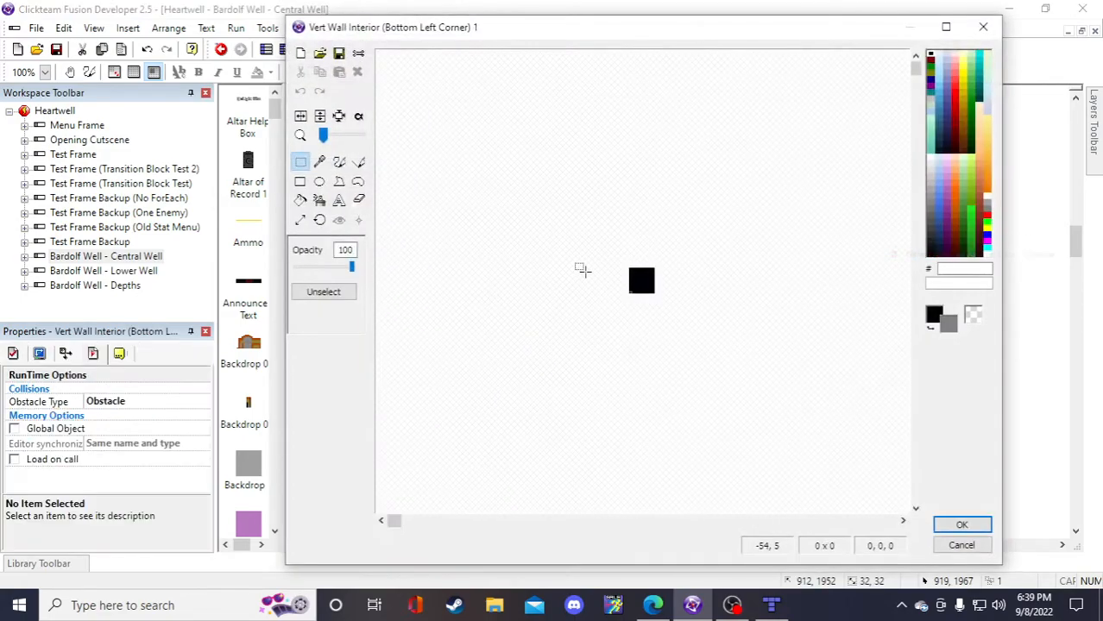
{"action": "left_click", "coordinate": [960, 544]}
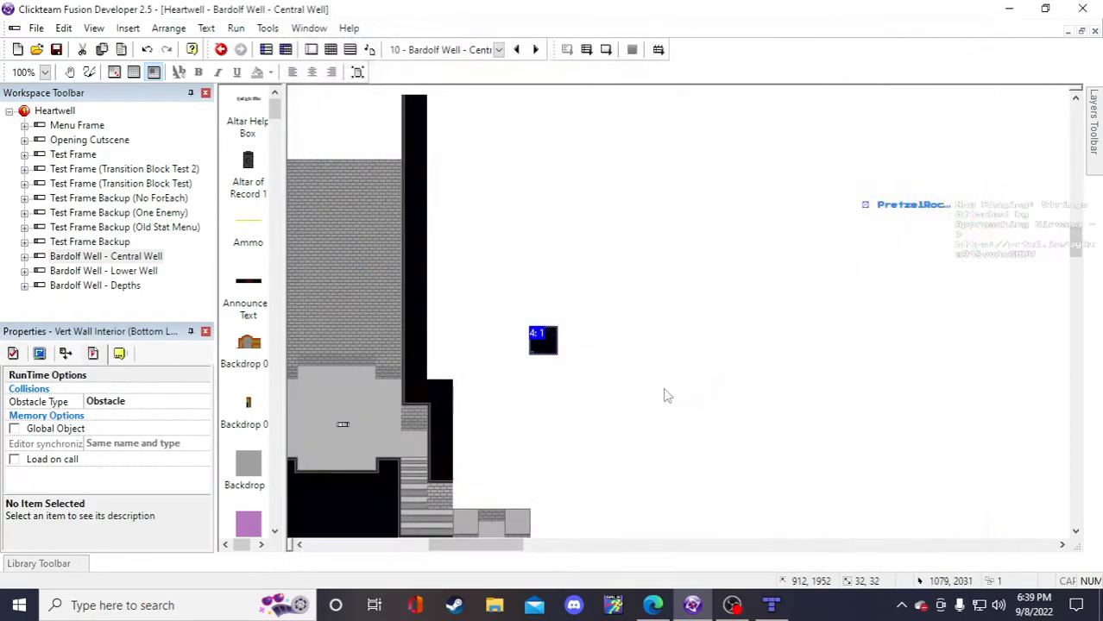
- Rename the separated Vert Wall Interior (Bottom Left Corner) 1 piece as Background and save the project
{"action": "right_click", "coordinate": [561, 345]}
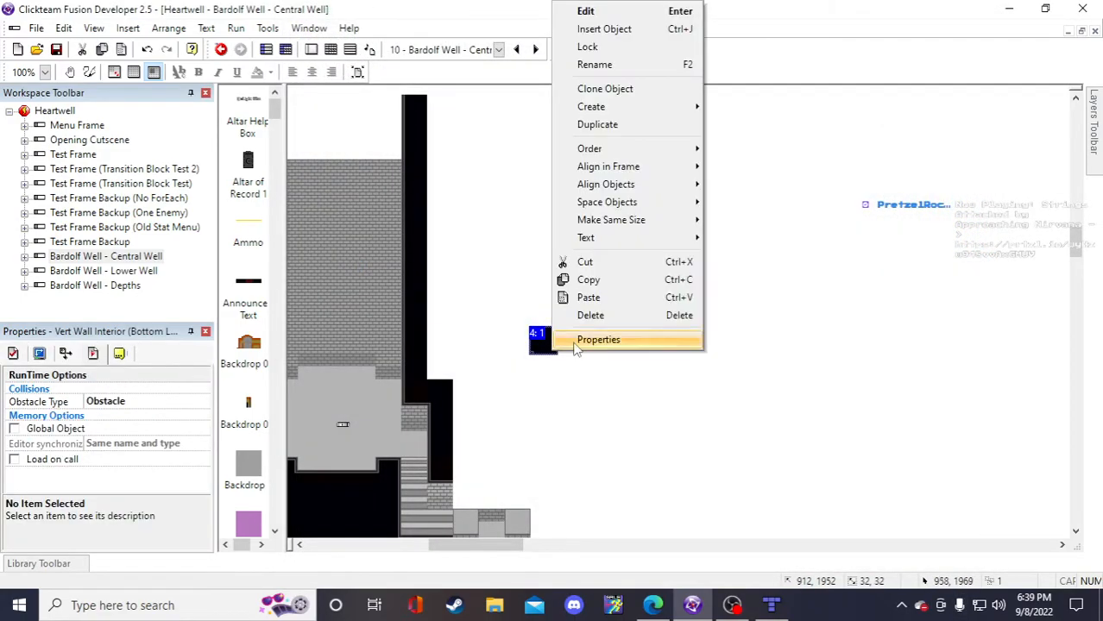
{"action": "left_click", "coordinate": [609, 65]}
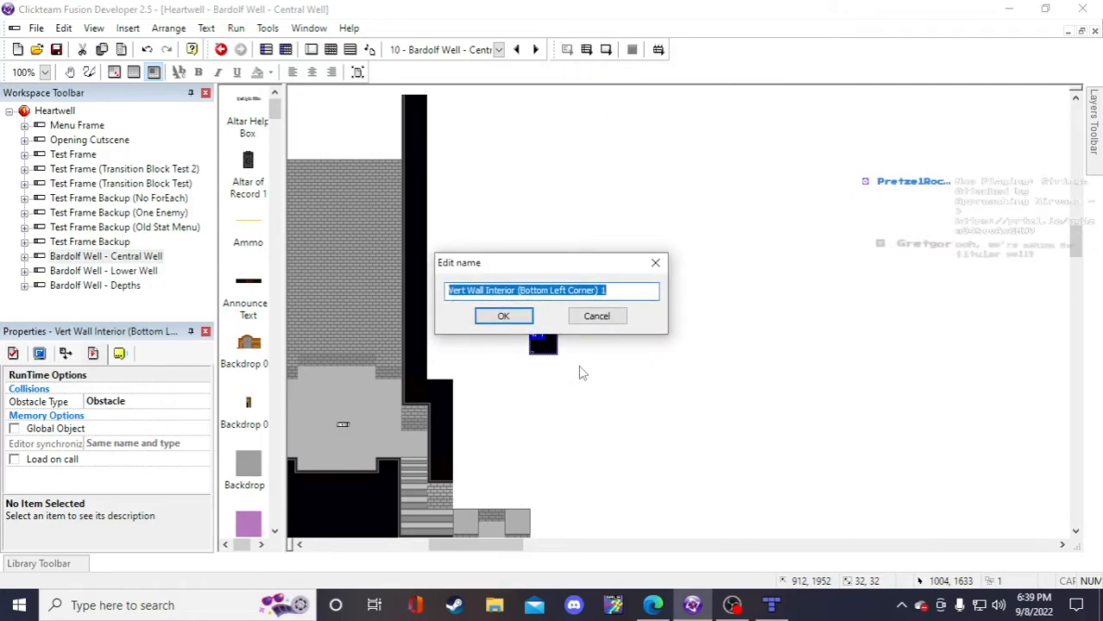
{"action": "type", "text": "Backgrou"}
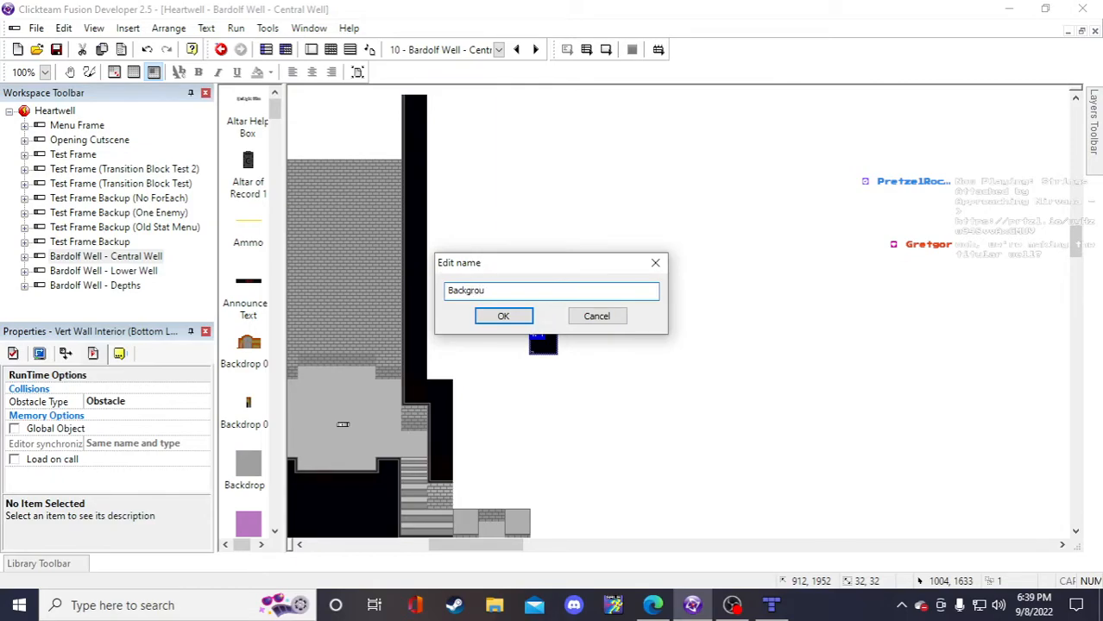
{"action": "type", "text": "nd"}
{"action": "key", "text": "Return"}
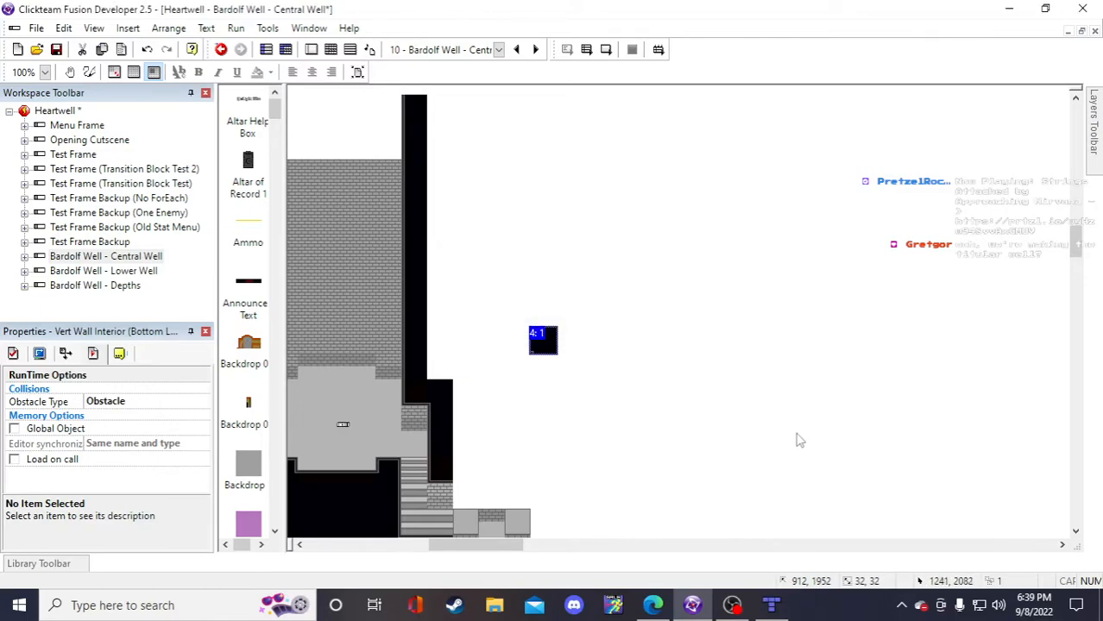
{"action": "left_click_drag", "start_coordinate": [487, 546], "coordinate": [575, 553]}
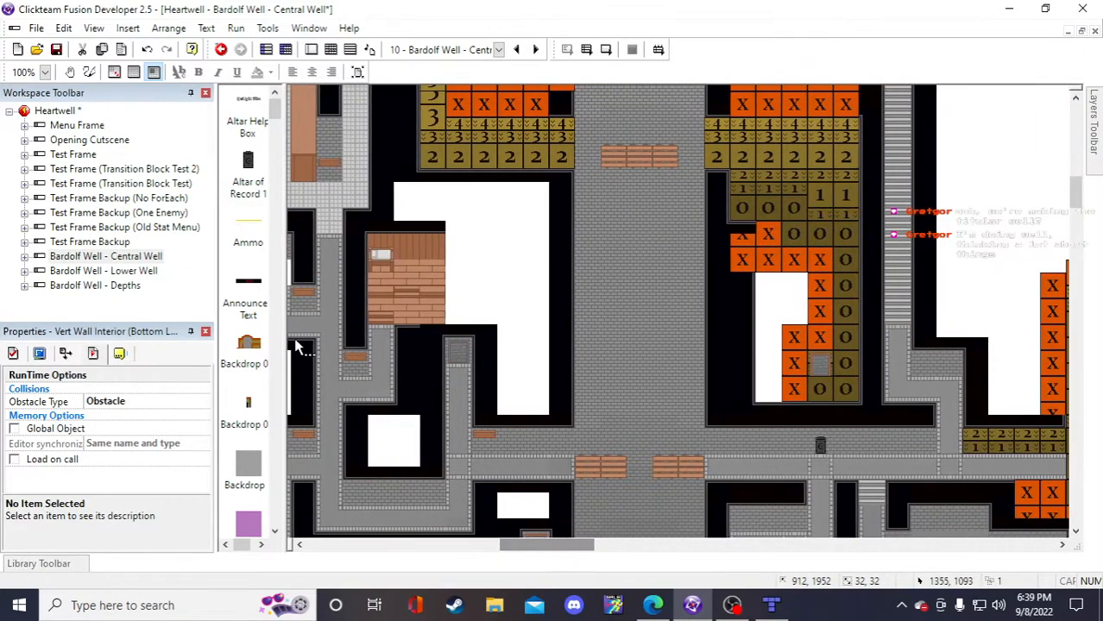
{"action": "scroll", "coordinate": [562, 272], "scroll_direction": "up", "scroll_amount": 3}
{"action": "scroll", "coordinate": [562, 274], "scroll_direction": "up", "scroll_amount": 3}
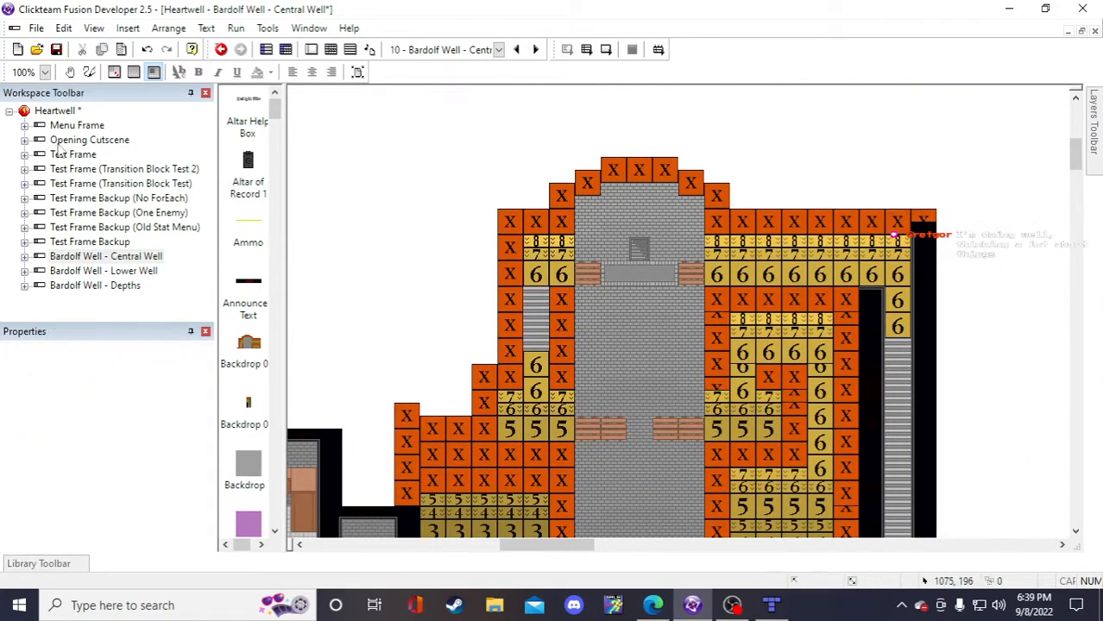
{"action": "left_click", "coordinate": [57, 49]}
- Run the Test Frame and walk the player southwest into the overlapping blue-walled rooms
{"action": "left_click", "coordinate": [73, 154]}
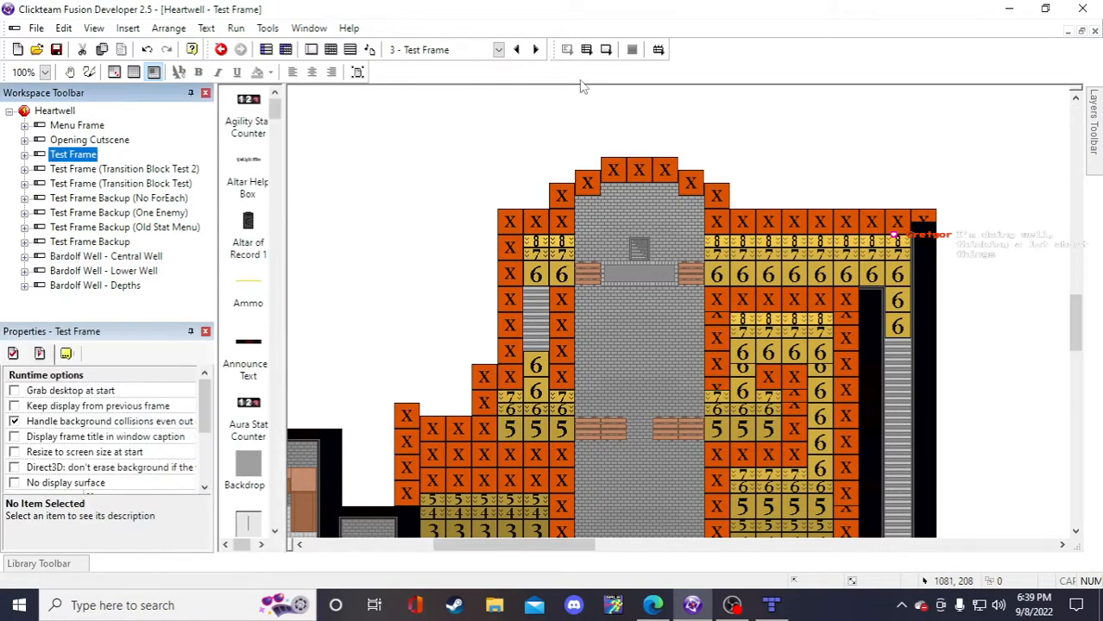
{"action": "key", "text": "F7"}
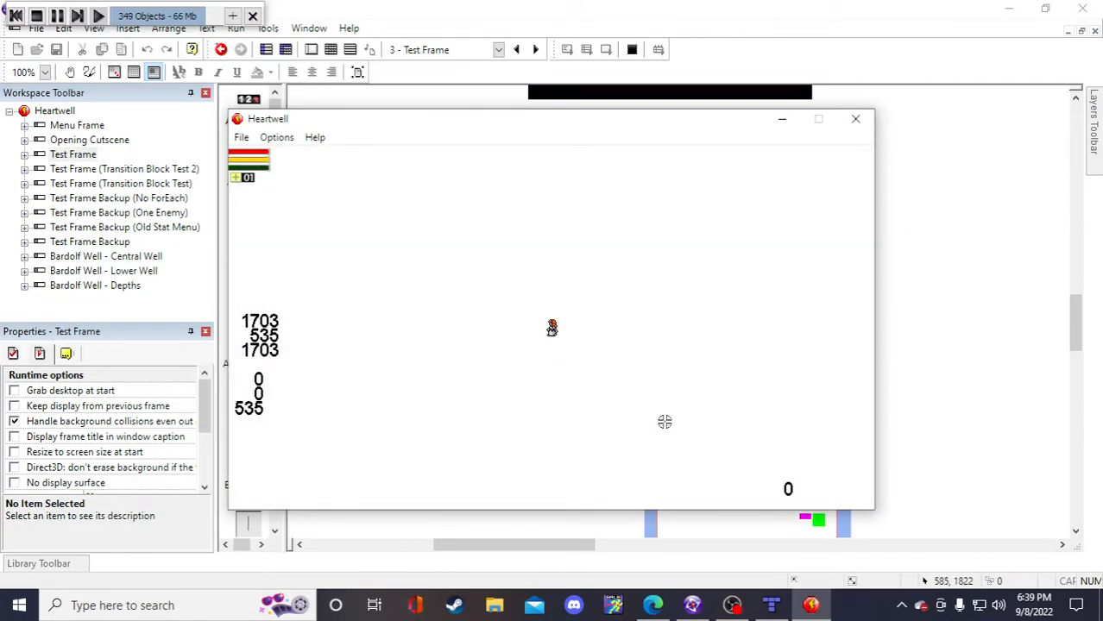
{"action": "key", "text": "Tab"}
{"action": "key", "text": "a"}
{"action": "key", "text": "Tab"}
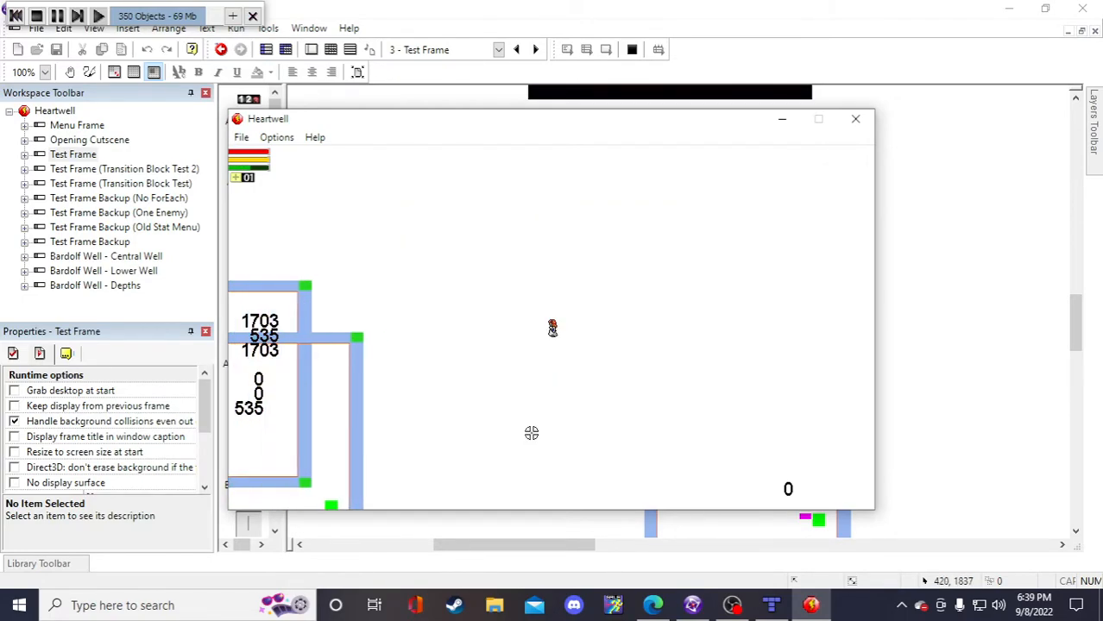
{"action": "key", "text": "s"}
{"action": "key", "text": "s"}
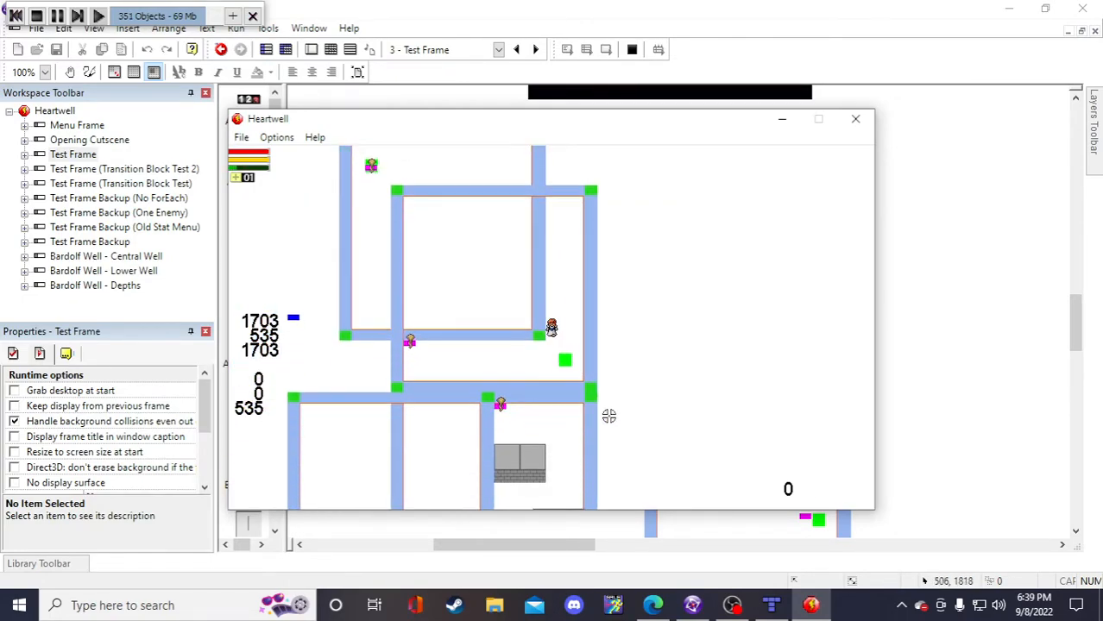
- Playtest combat by shooting at the enemy in the corridor and moving the player into the lower room with the brick blocks
{"action": "key", "text": "a"}
{"action": "key", "text": "w"}
{"action": "key", "text": "d"}
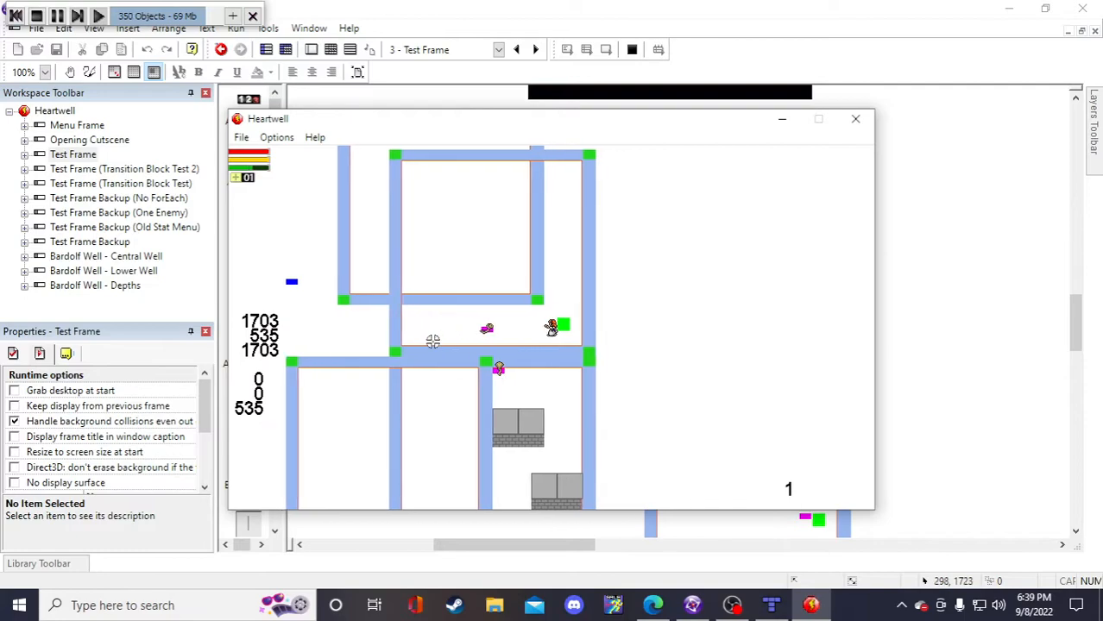
{"action": "key", "text": "s"}
{"action": "key", "text": "d"}
{"action": "left_click", "coordinate": [455, 331]}
{"action": "key", "text": "s"}
{"action": "key", "text": "a"}
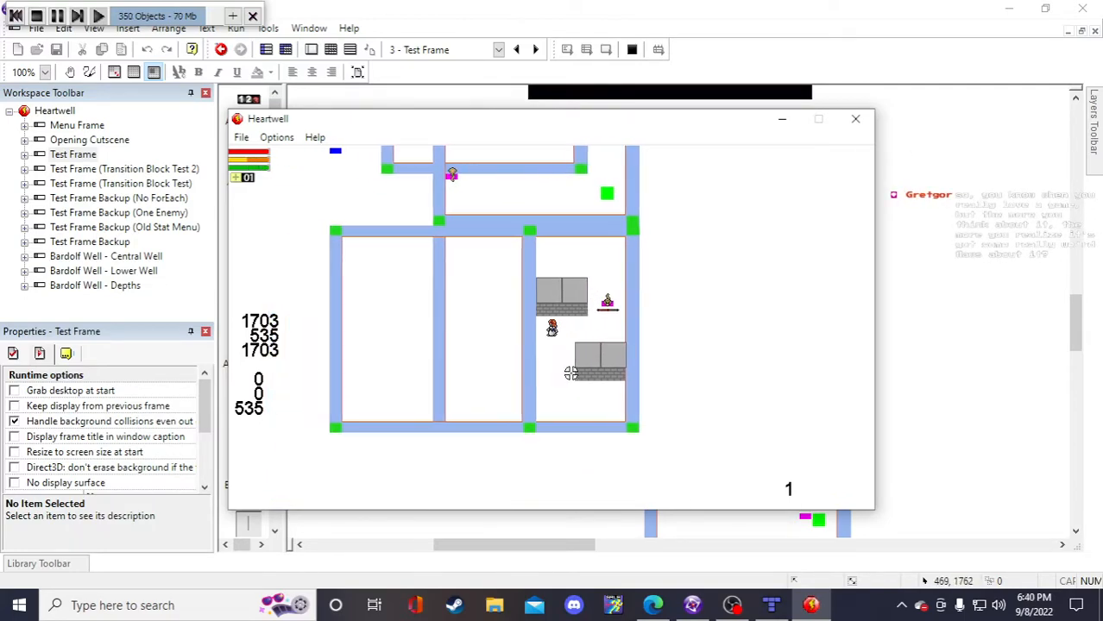
- Walk the player outside the west wall of the blue rooms and test shooting toward the upper enemy while moving along the wall
{"action": "key", "text": "w"}
{"action": "key", "text": "d"}
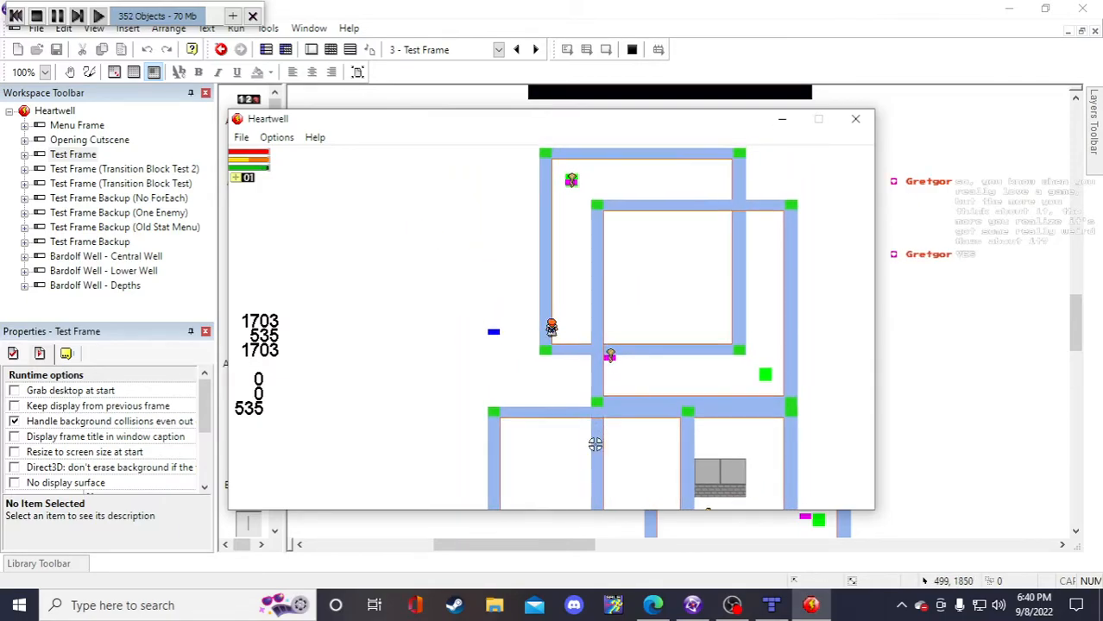
{"action": "key", "text": "w"}
{"action": "key", "text": "a"}
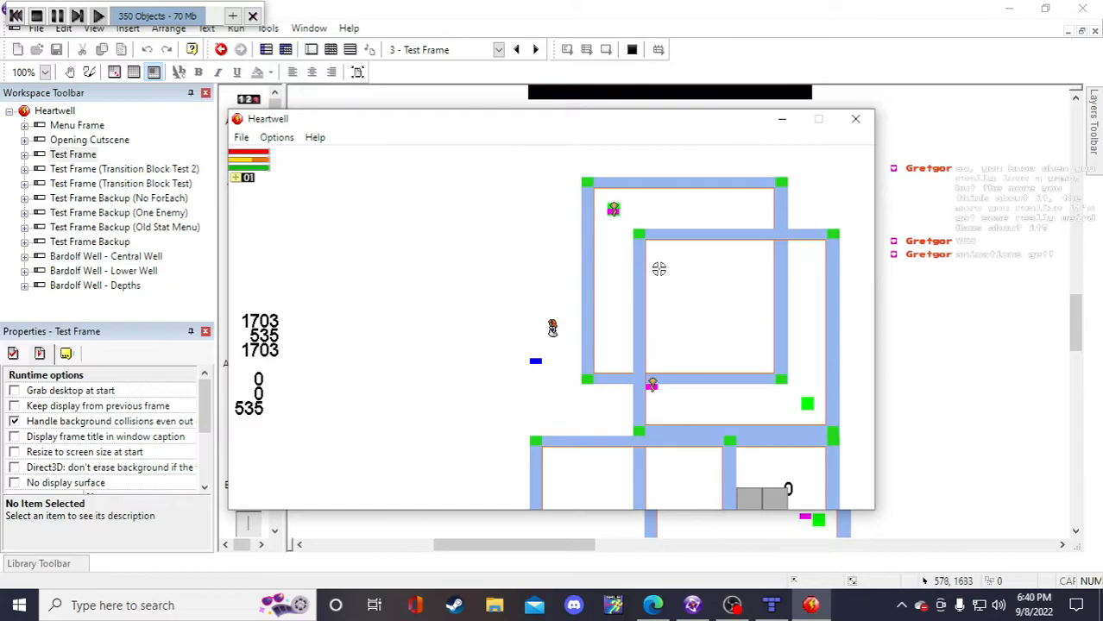
{"action": "left_click", "coordinate": [626, 193]}
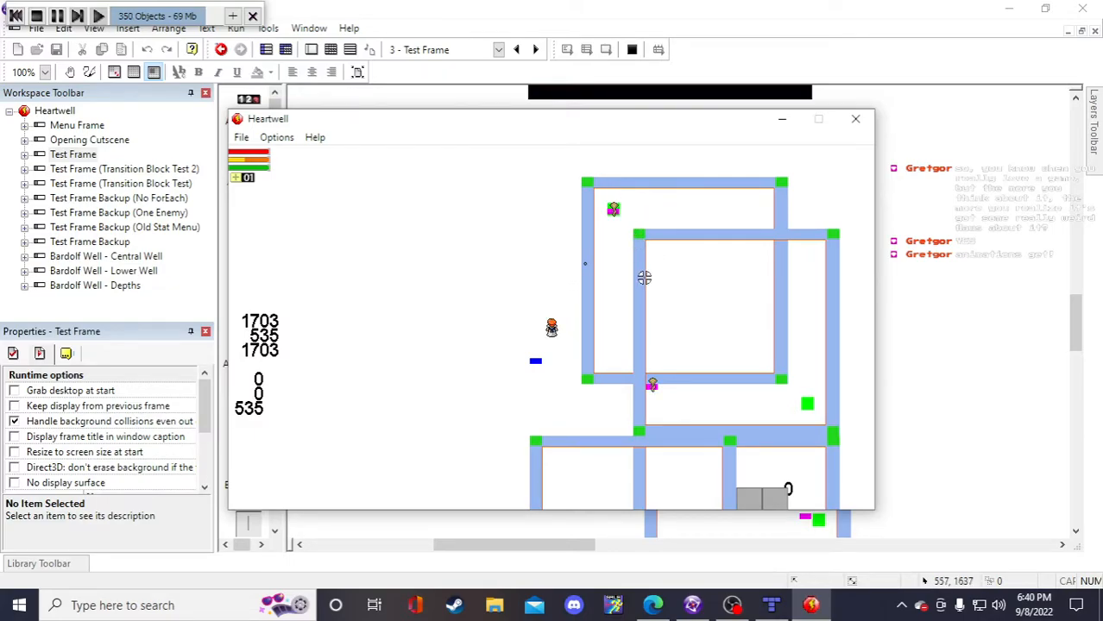
{"action": "key", "text": "w"}
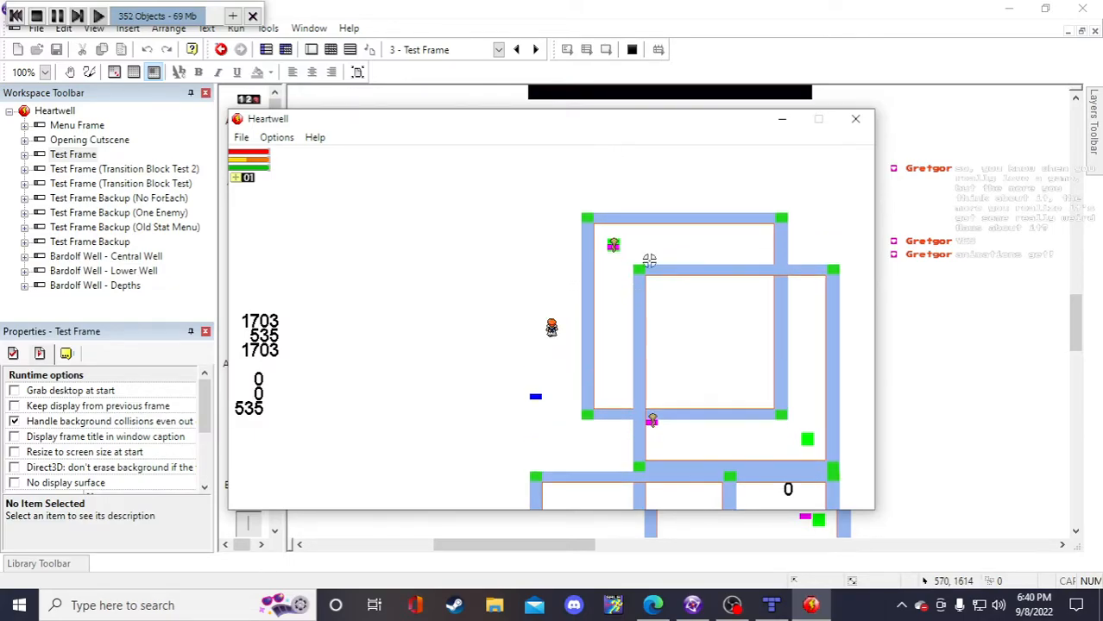
{"action": "key", "text": "space"}
{"action": "key", "text": "s"}
{"action": "key", "text": "w"}
{"action": "key", "text": "s"}
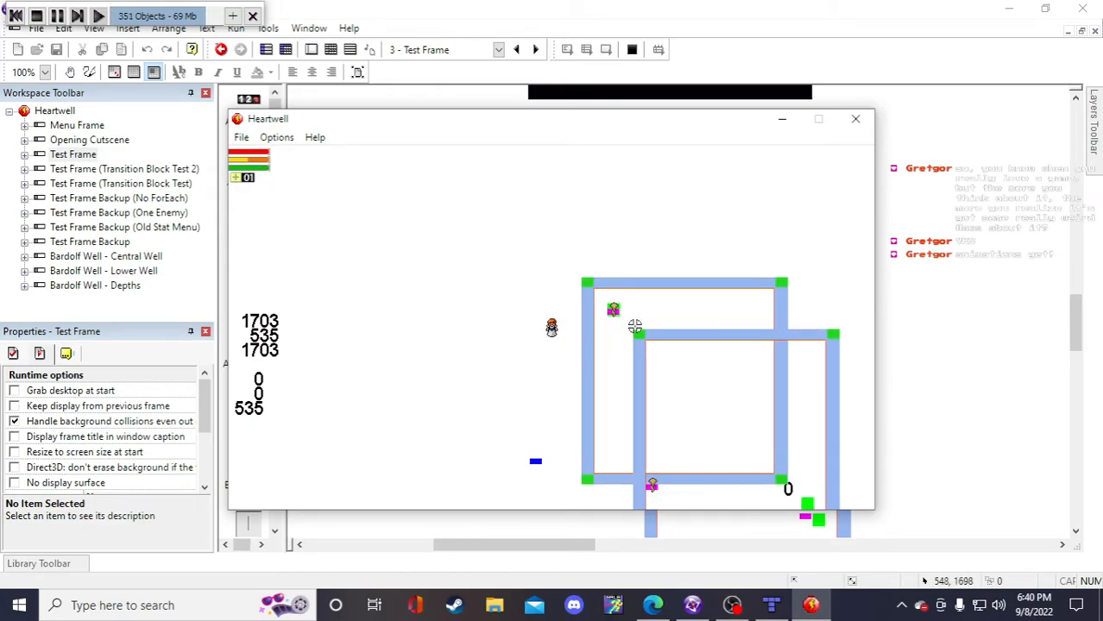
{"action": "key", "text": "s"}
{"action": "key", "text": "s"}
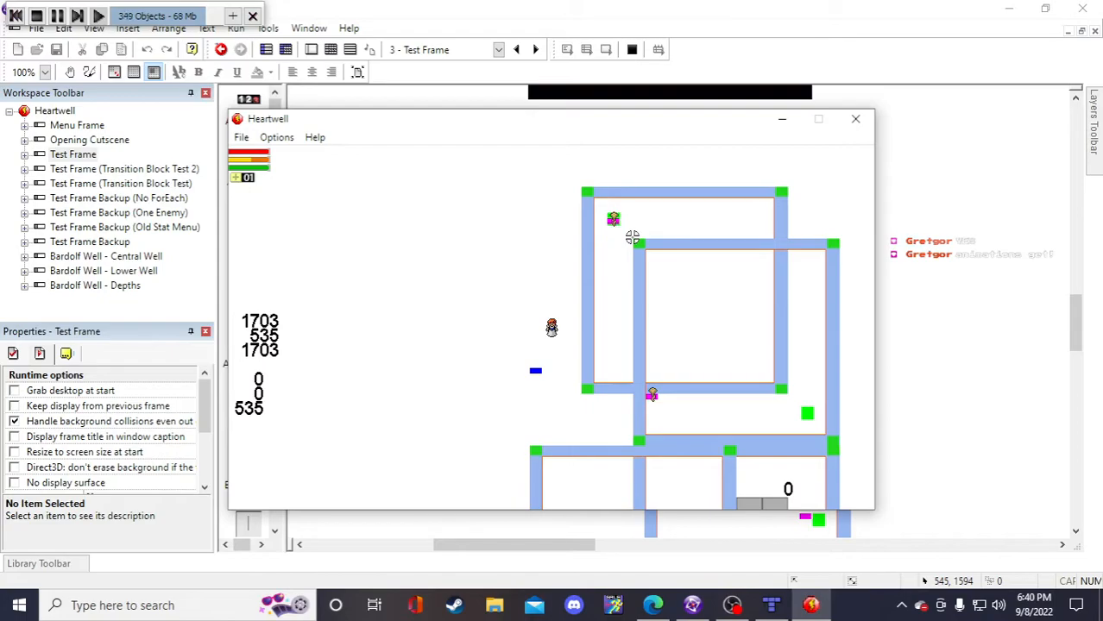
- Close the test run and return to the Bardolf Well - Central Well frame to look over its main hall
{"action": "left_click", "coordinate": [855, 119]}
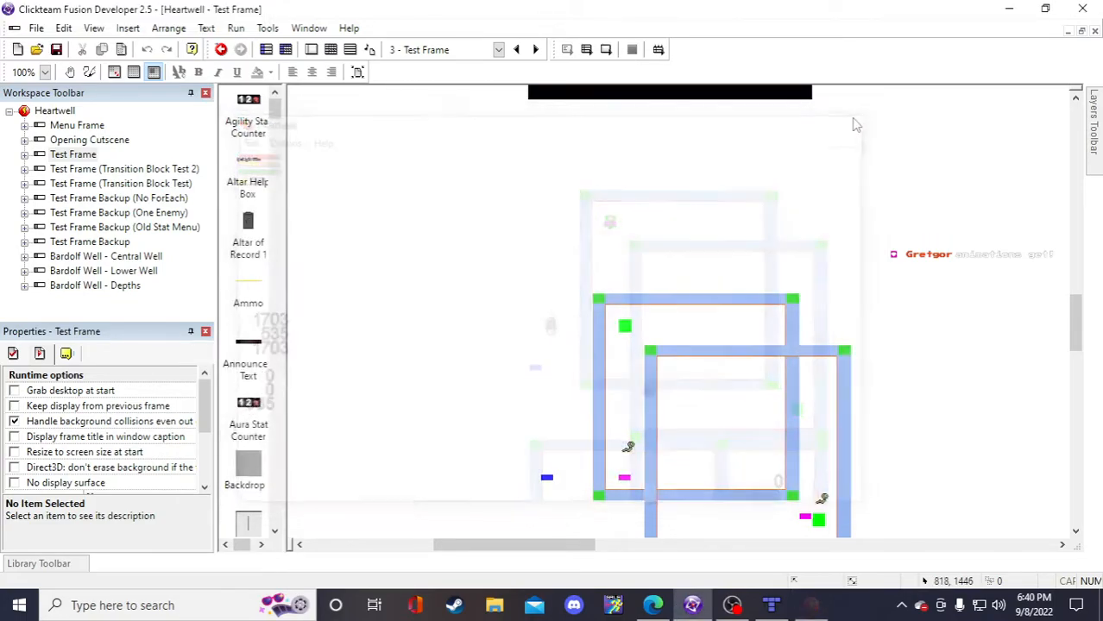
{"action": "left_click", "coordinate": [104, 256]}
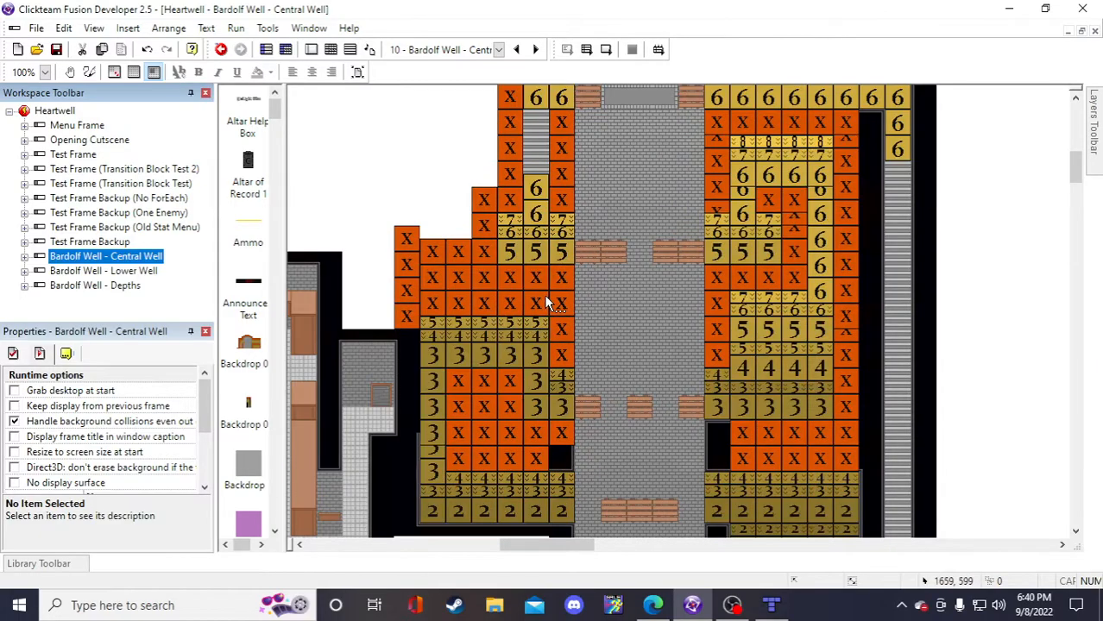
{"action": "scroll", "coordinate": [543, 302], "scroll_direction": "down", "scroll_amount": 3}
{"action": "scroll", "coordinate": [524, 283], "scroll_direction": "up", "scroll_amount": 1}
{"action": "left_click", "coordinate": [521, 285]}
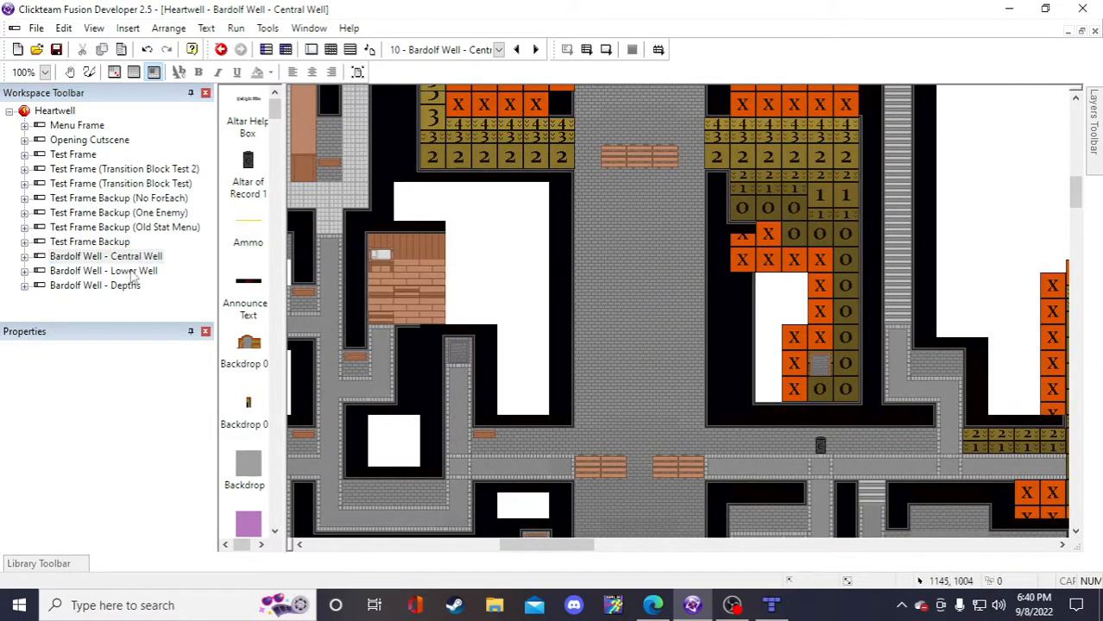
{"action": "scroll", "coordinate": [654, 323], "scroll_direction": "down", "scroll_amount": 10}
{"action": "scroll", "coordinate": [586, 361], "scroll_direction": "up", "scroll_amount": 5}
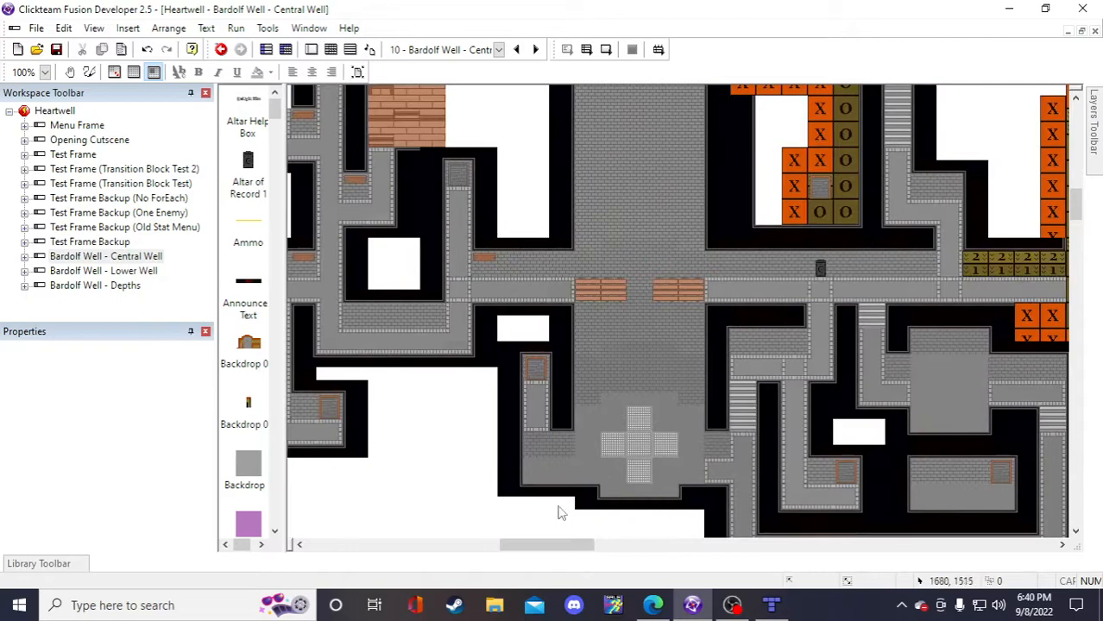
- Open the Bardolf Well - Lower Well frame and examine the large stone room and the corridors around it
{"action": "left_click", "coordinate": [145, 272]}
{"action": "double_click", "coordinate": [145, 273]}
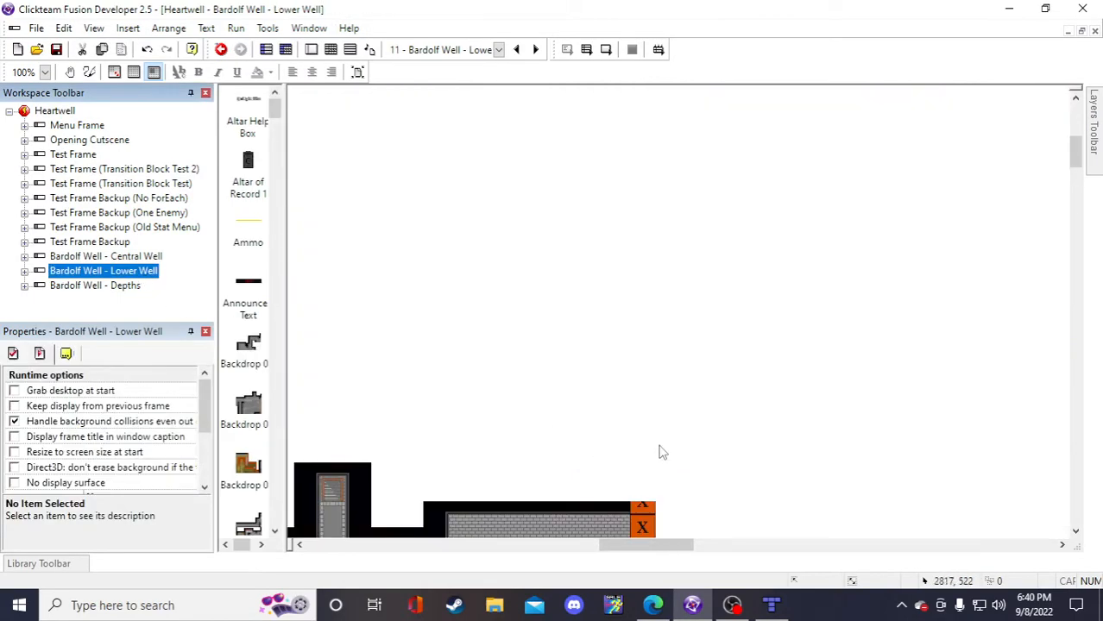
{"action": "left_click_drag", "start_coordinate": [603, 547], "coordinate": [589, 416]}
{"action": "scroll", "coordinate": [704, 448], "scroll_direction": "up", "scroll_amount": 4}
{"action": "scroll", "coordinate": [751, 531], "scroll_direction": "down", "scroll_amount": 2}
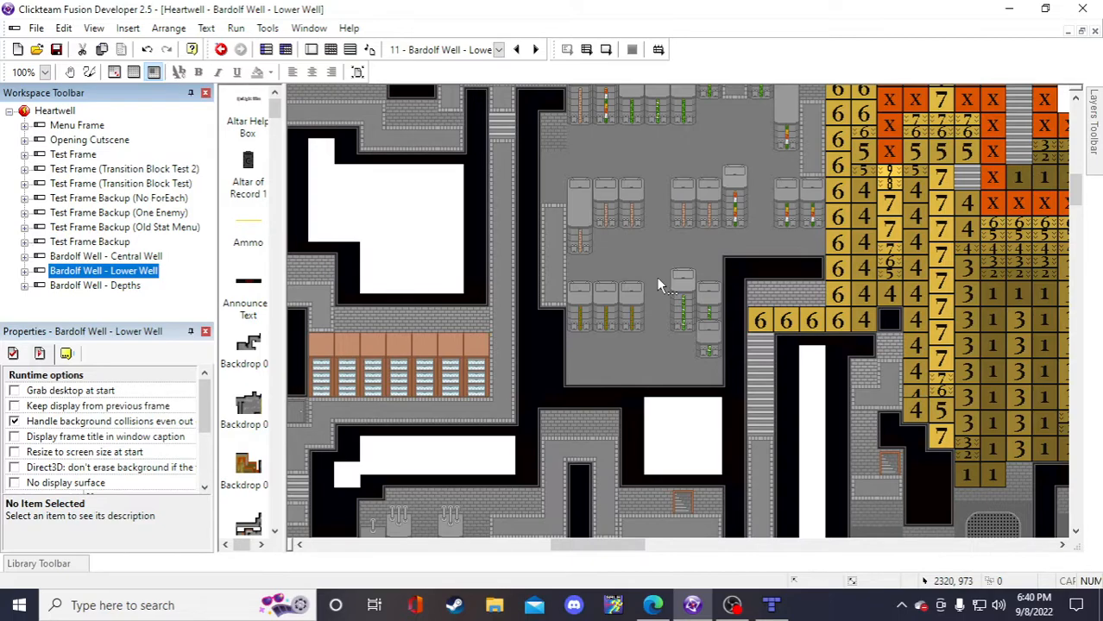
{"action": "scroll", "coordinate": [657, 283], "scroll_direction": "down", "scroll_amount": 1}
{"action": "scroll", "coordinate": [650, 292], "scroll_direction": "up", "scroll_amount": 3}
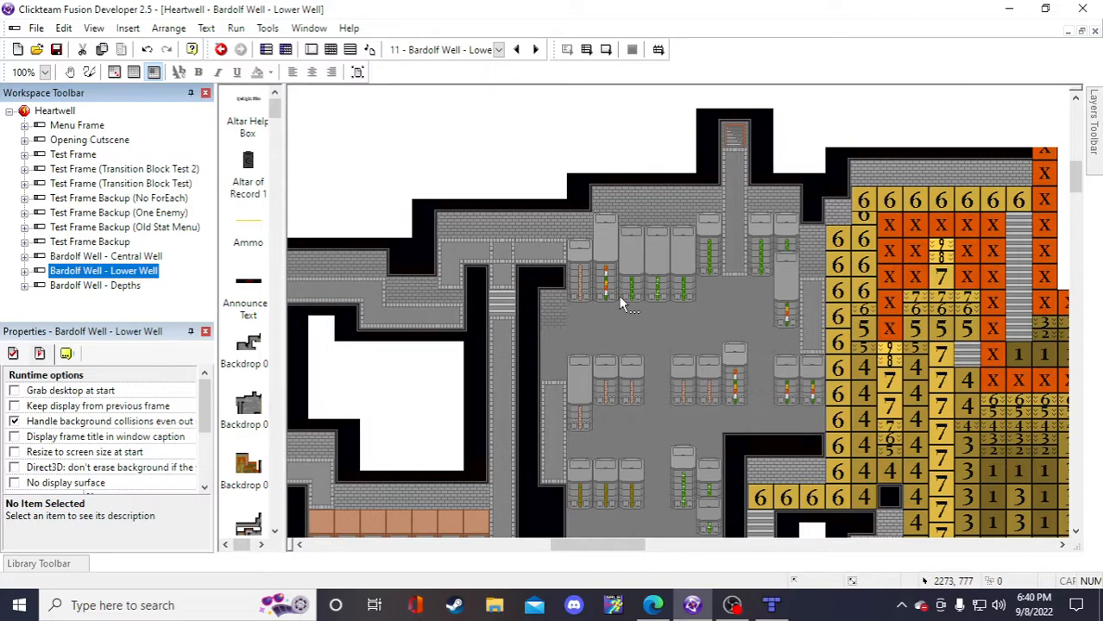
- Reopen the Bardolf Well - Central Well frame and examine the numbered height tiles on both sides of the central hall
{"action": "left_click", "coordinate": [58, 257]}
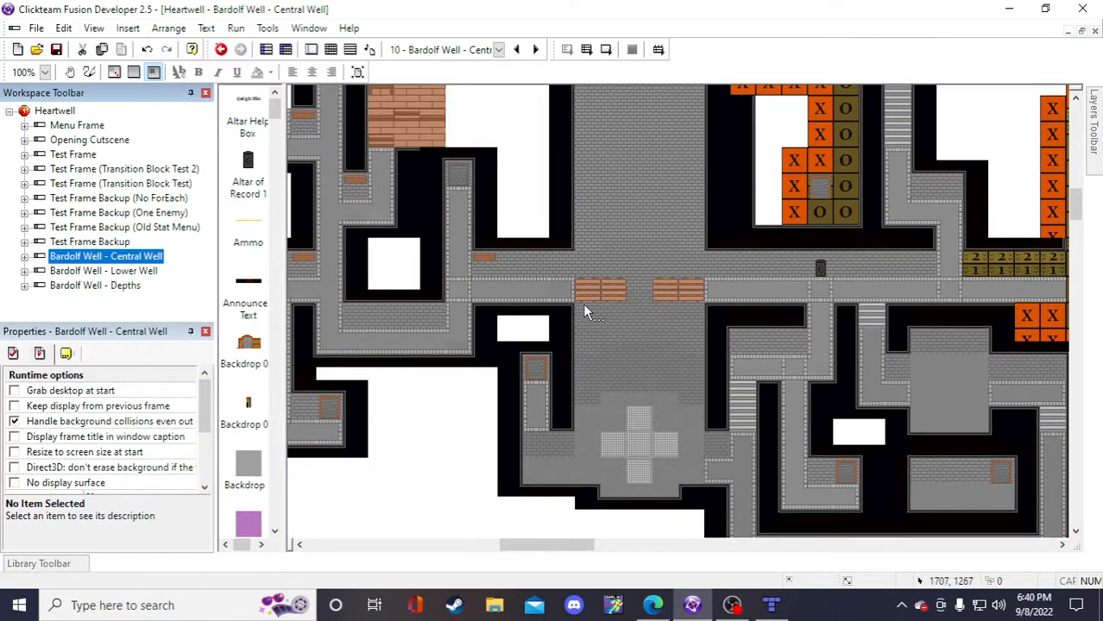
{"action": "scroll", "coordinate": [583, 305], "scroll_direction": "up", "scroll_amount": 3}
{"action": "left_click", "coordinate": [1013, 358]}
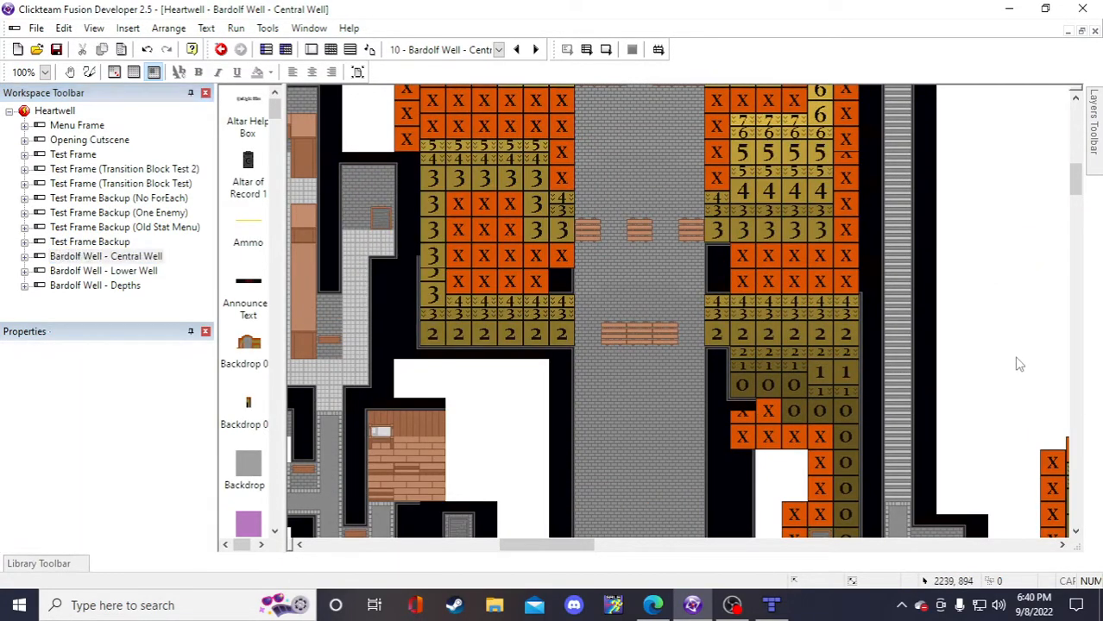
{"action": "scroll", "coordinate": [1017, 362], "scroll_direction": "down", "scroll_amount": 2}
{"action": "scroll", "coordinate": [984, 332], "scroll_direction": "up", "scroll_amount": 2}
{"action": "scroll", "coordinate": [971, 329], "scroll_direction": "up", "scroll_amount": 2}
{"action": "scroll", "coordinate": [953, 328], "scroll_direction": "down", "scroll_amount": 2}
{"action": "scroll", "coordinate": [938, 328], "scroll_direction": "up", "scroll_amount": 2}
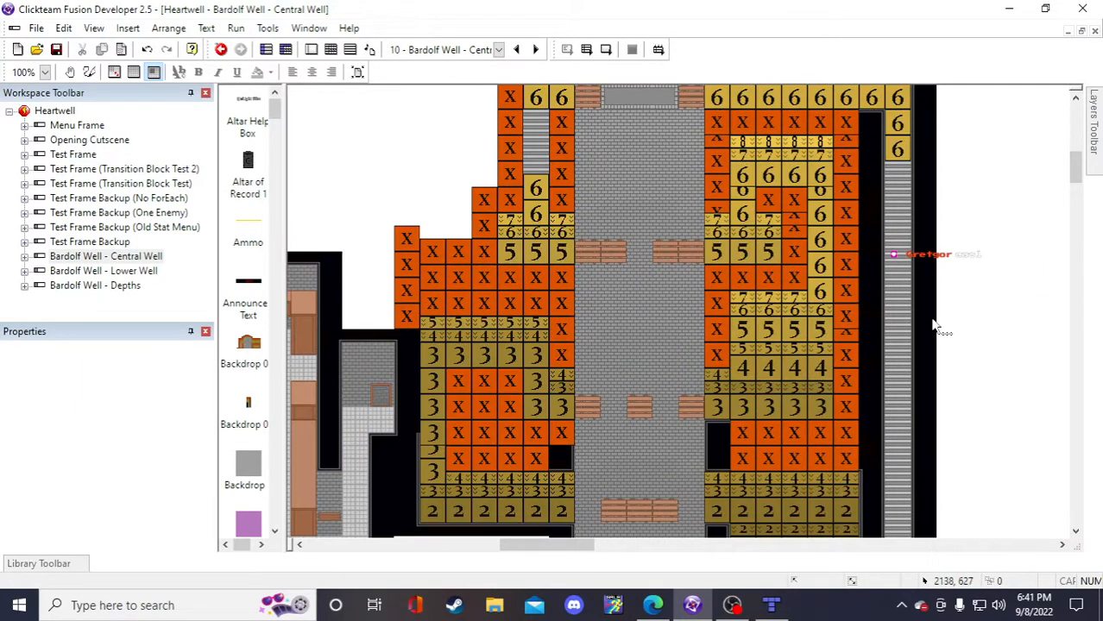
{"action": "scroll", "coordinate": [938, 327], "scroll_direction": "up", "scroll_amount": 2}
{"action": "scroll", "coordinate": [453, 175], "scroll_direction": "down", "scroll_amount": 4}
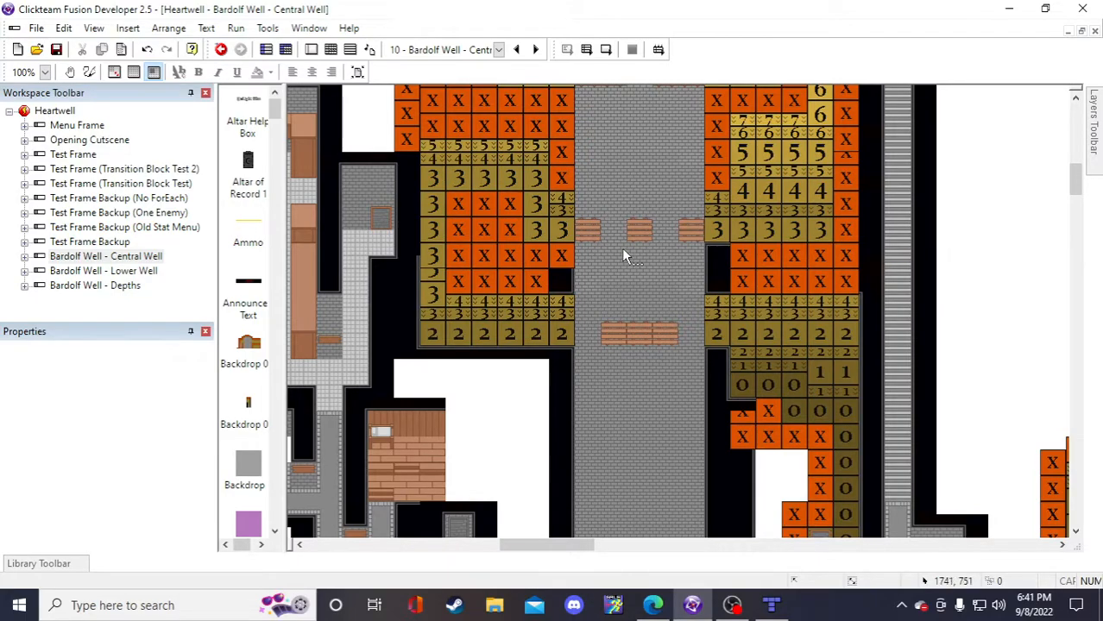
- Examine the numbered height tiles beside the central hall and the corridors south of it in the Central Well frame
{"action": "scroll", "coordinate": [671, 321], "scroll_direction": "down", "scroll_amount": 5}
{"action": "left_click_drag", "start_coordinate": [535, 555], "coordinate": [549, 576]}
{"action": "scroll", "coordinate": [623, 408], "scroll_direction": "up", "scroll_amount": 6}
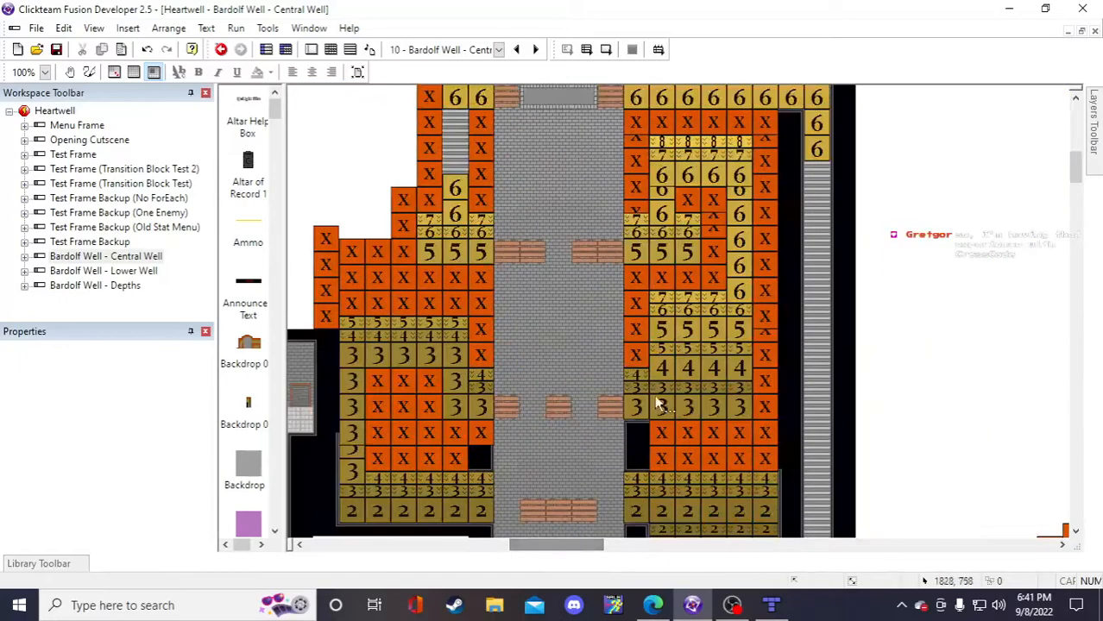
{"action": "scroll", "coordinate": [623, 409], "scroll_direction": "down", "scroll_amount": 4}
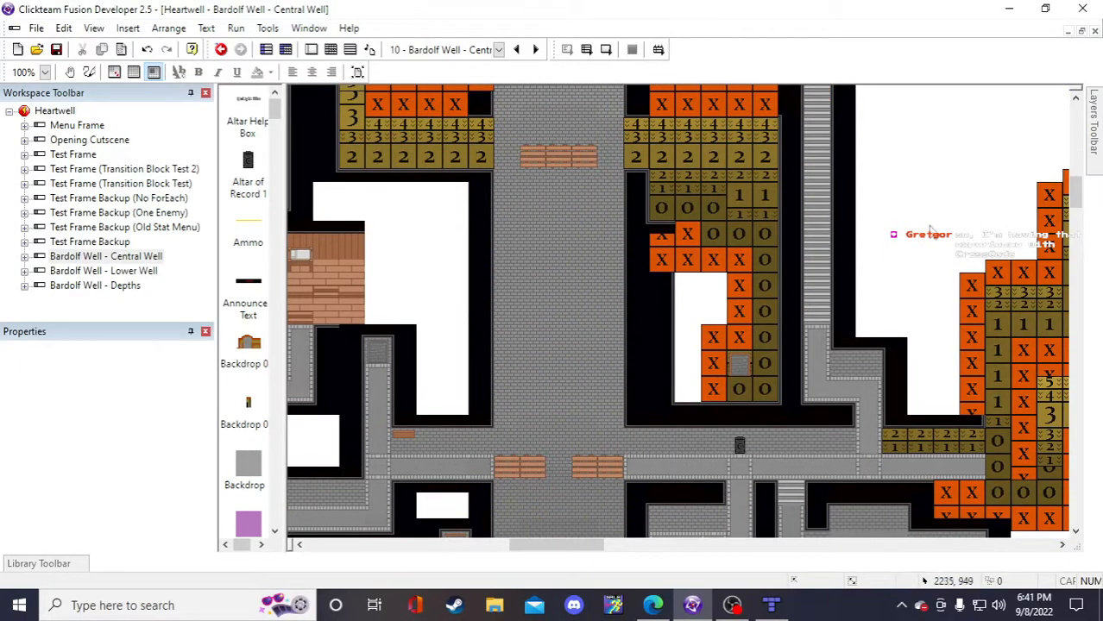
{"action": "scroll", "coordinate": [906, 224], "scroll_direction": "down", "scroll_amount": 3}
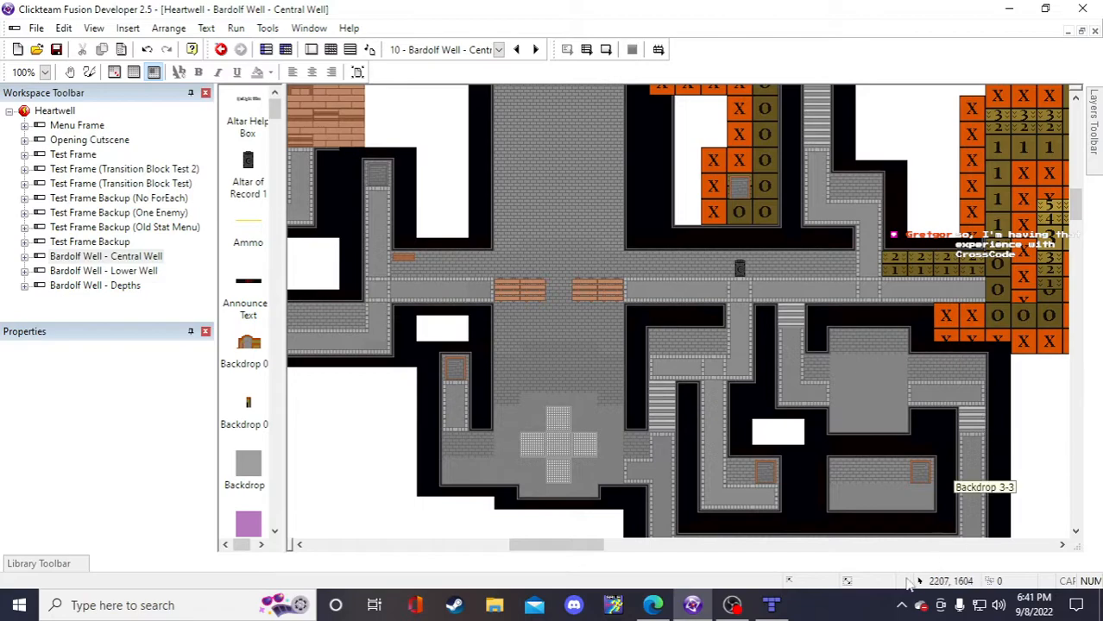
- Switch to Tiled and close it, saving the unsaved changes to Bardolf Well Tilemap 1-1.tmx
{"action": "left_click", "coordinate": [772, 607]}
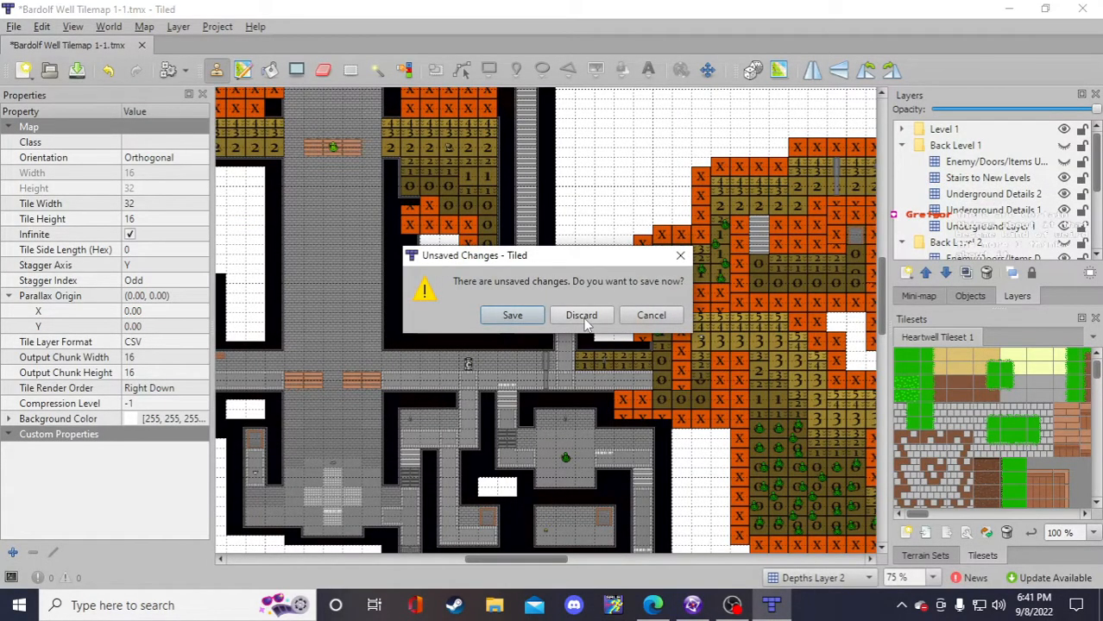
{"action": "left_click", "coordinate": [511, 315]}
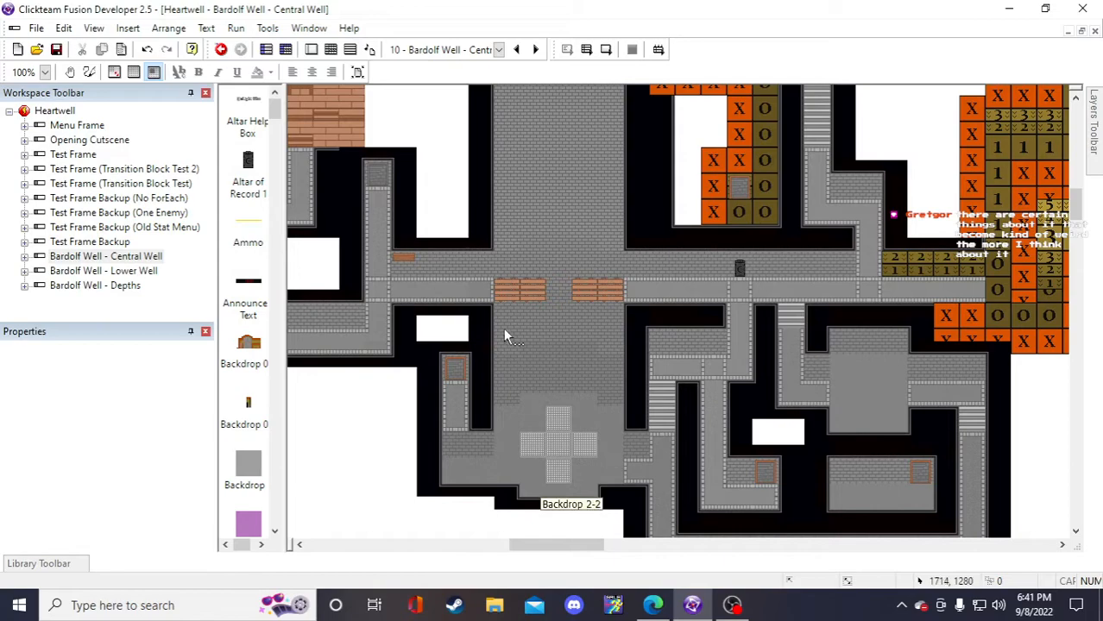
- Rename the lone black 32 by 32 Background tile east of the spare wall pieces as "1X1 Impassible Wall"
{"action": "scroll", "coordinate": [518, 388], "scroll_direction": "down", "scroll_amount": 5}
{"action": "left_click_drag", "start_coordinate": [560, 545], "coordinate": [470, 546]}
{"action": "scroll", "coordinate": [604, 406], "scroll_direction": "down", "scroll_amount": 3}
{"action": "left_click", "coordinate": [649, 343]}
{"action": "right_click", "coordinate": [649, 343]}
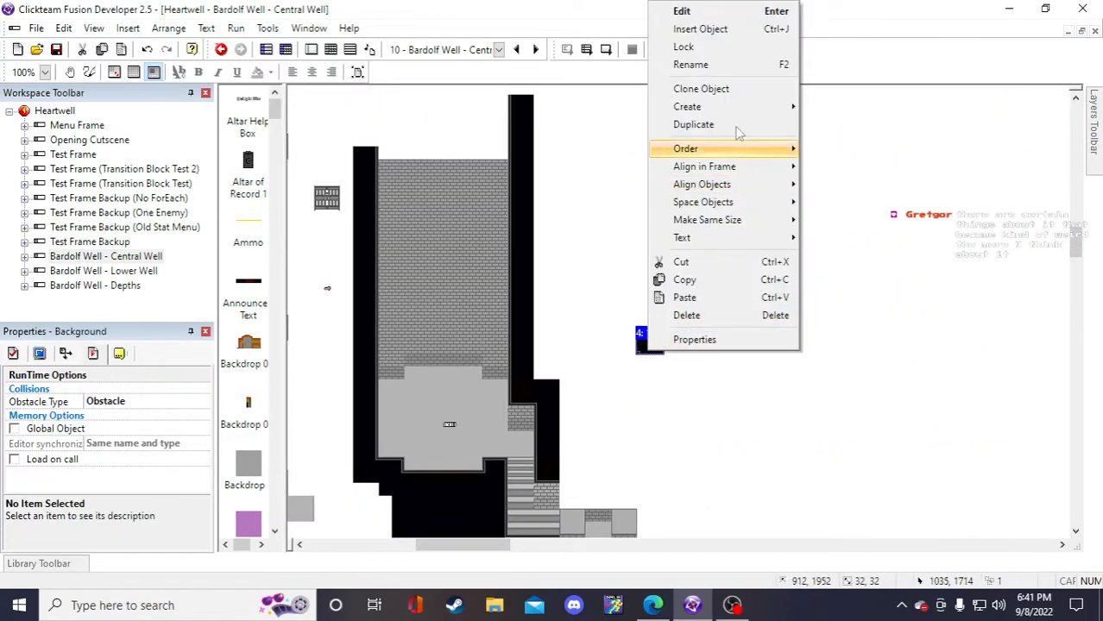
{"action": "left_click", "coordinate": [780, 64]}
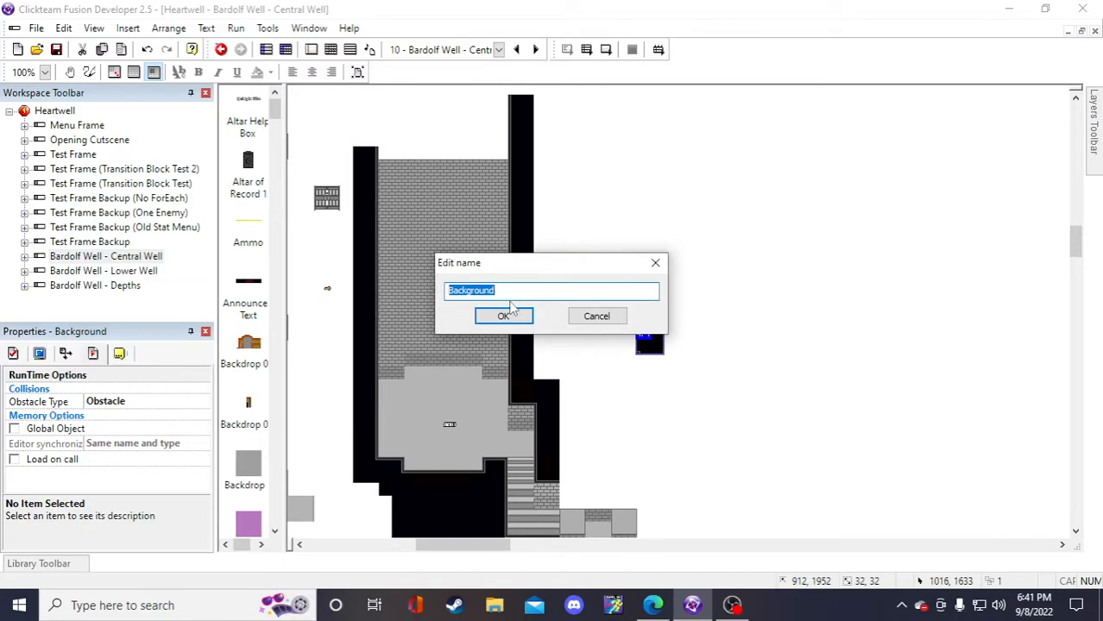
{"action": "type", "text": "1x1"}
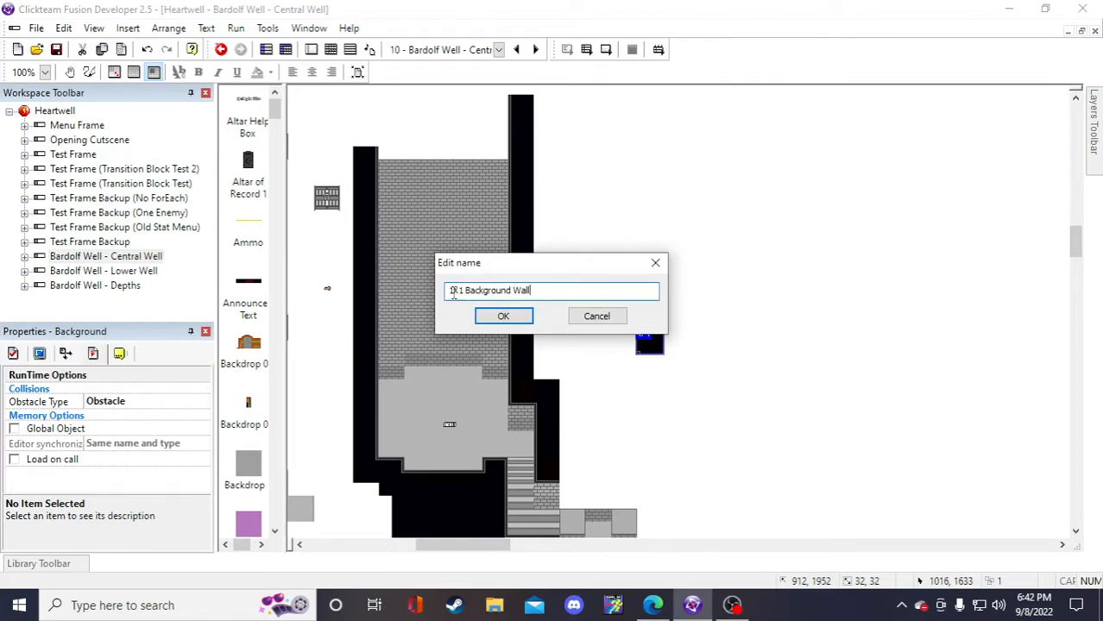
{"action": "left_click_drag", "start_coordinate": [514, 294], "coordinate": [466, 293]}
{"action": "key", "text": "BackSpace"}
{"action": "left_click", "coordinate": [521, 319]}
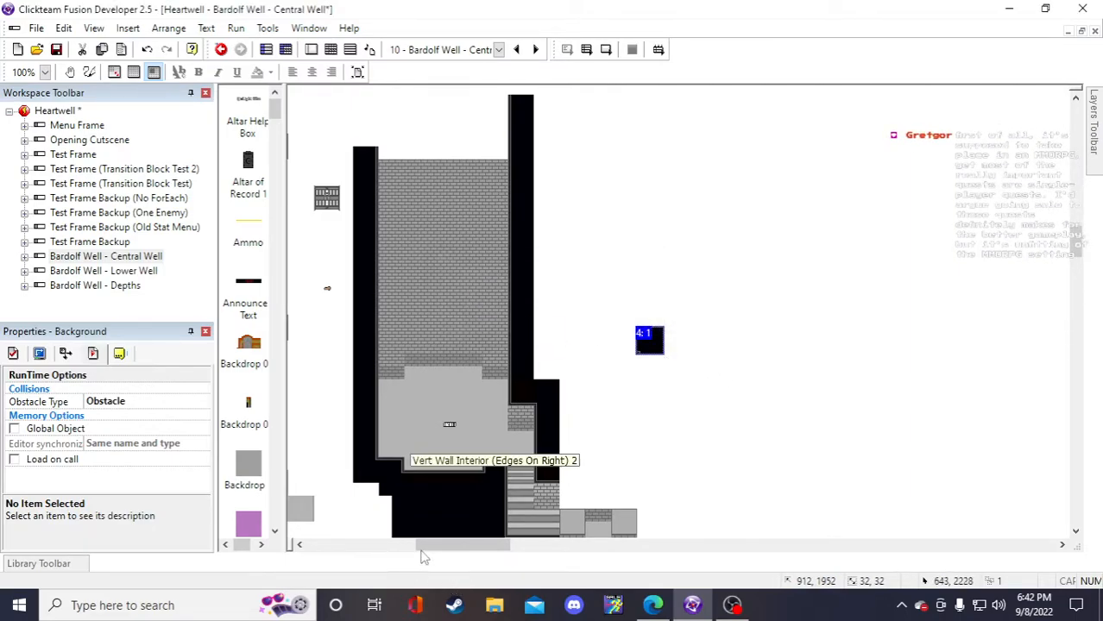
- Open the image of Backdrop 2-2, which covers the central hall, and locate the orange X tiles near its east edge
{"action": "left_click_drag", "start_coordinate": [415, 547], "coordinate": [492, 550]}
{"action": "scroll", "coordinate": [591, 468], "scroll_direction": "up", "scroll_amount": 10}
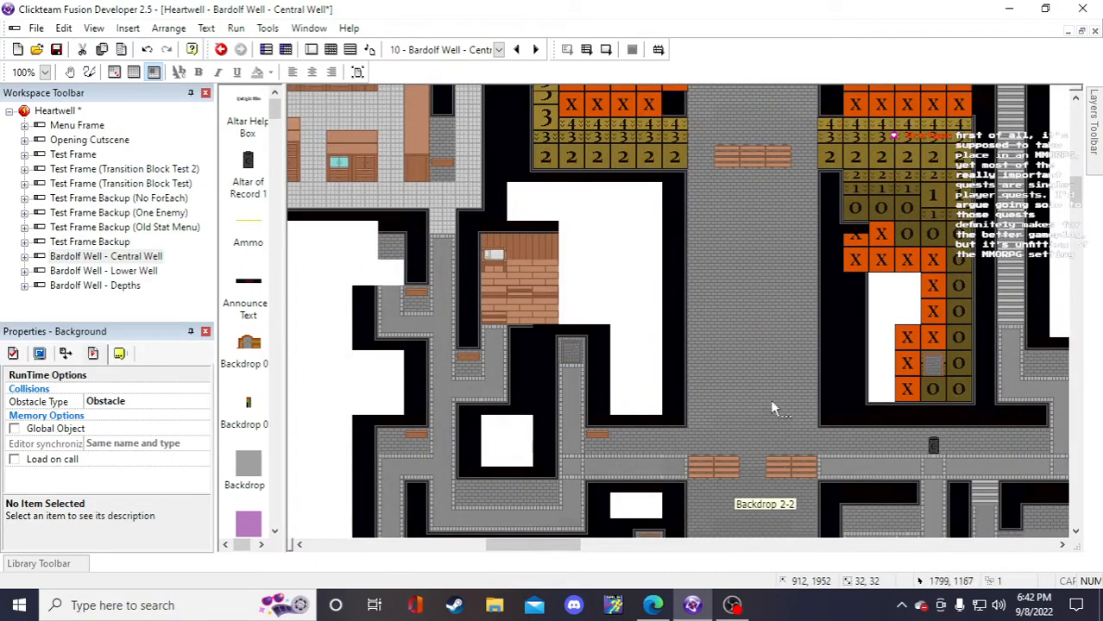
{"action": "left_click", "coordinate": [889, 276]}
{"action": "scroll", "coordinate": [896, 344], "scroll_direction": "up", "scroll_amount": 5}
{"action": "scroll", "coordinate": [888, 397], "scroll_direction": "down", "scroll_amount": 5}
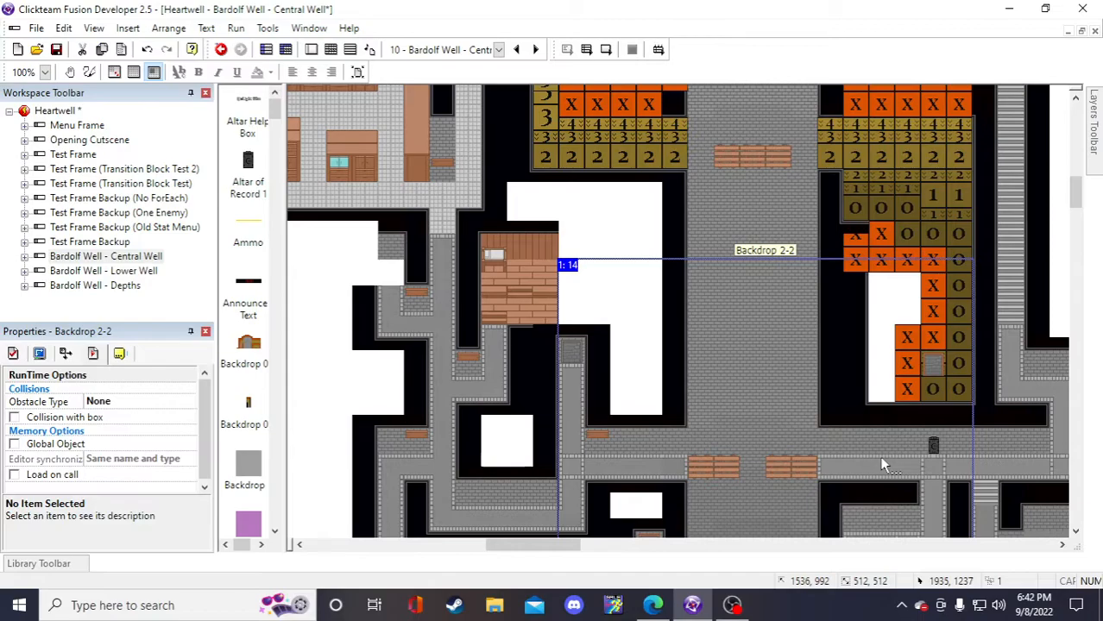
{"action": "left_click", "coordinate": [605, 234]}
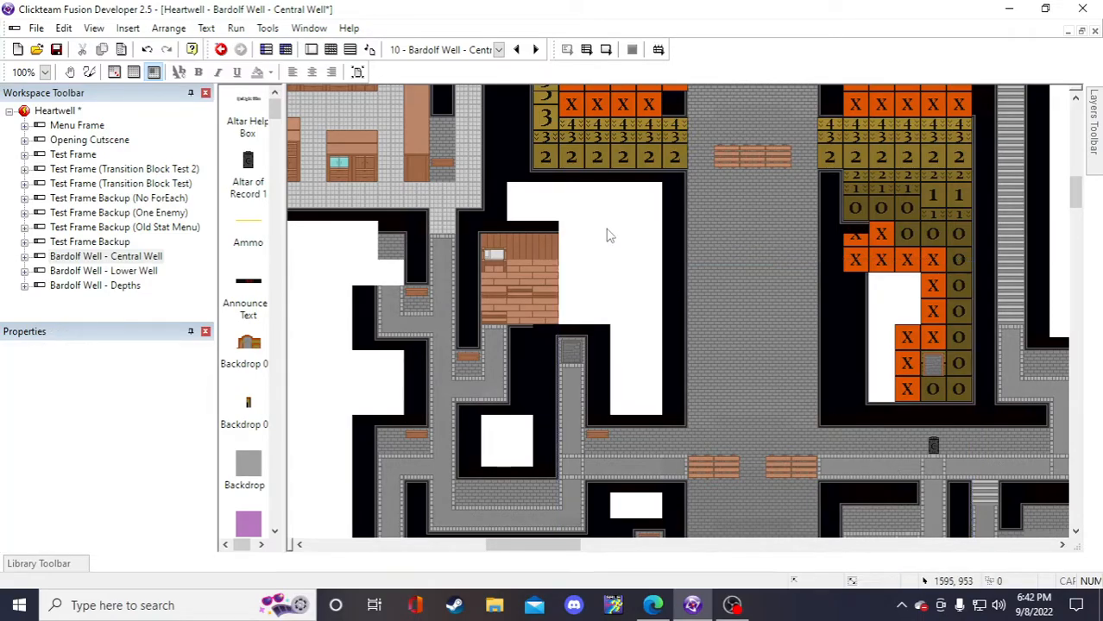
{"action": "double_click", "coordinate": [795, 345]}
{"action": "left_click_drag", "start_coordinate": [396, 522], "coordinate": [939, 565]}
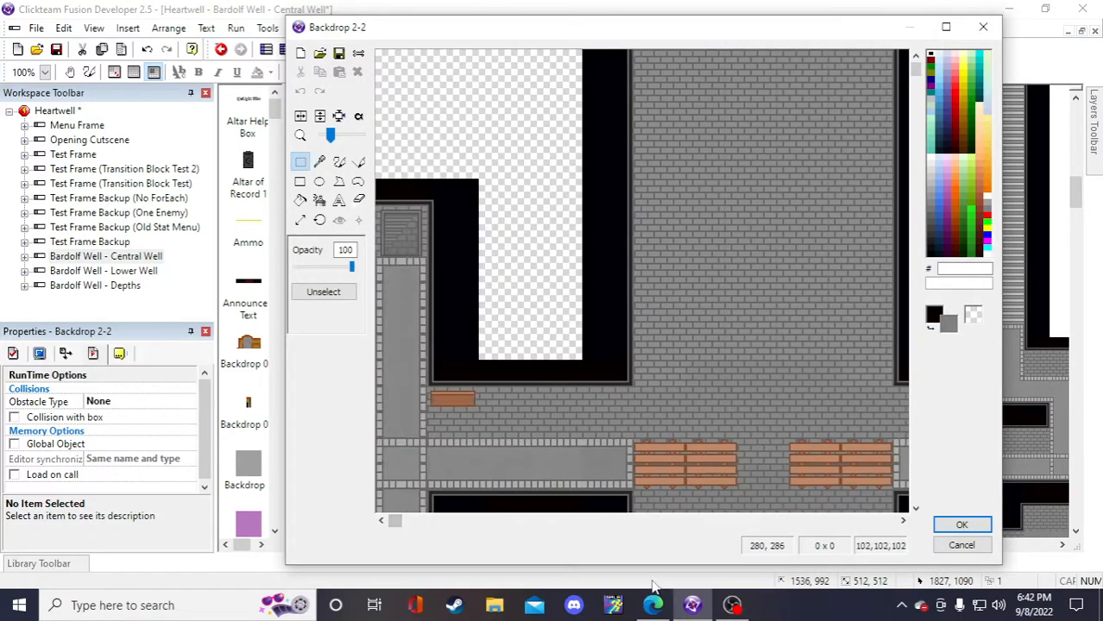
{"action": "left_click_drag", "start_coordinate": [723, 518], "coordinate": [781, 523]}
{"action": "left_click_drag", "start_coordinate": [551, 521], "coordinate": [878, 527]}
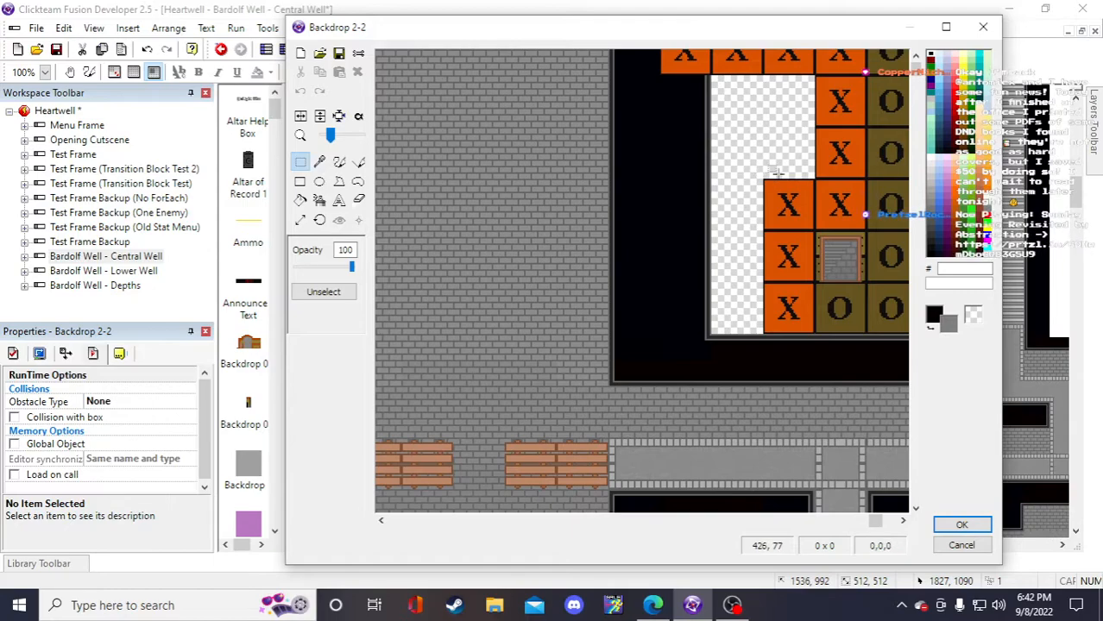
- Copy one orange X tile from the Backdrop 2-2 image and close the image editor, discarding the changes
{"action": "scroll", "coordinate": [780, 201], "scroll_direction": "up", "scroll_amount": 1}
{"action": "scroll", "coordinate": [780, 201], "scroll_direction": "up", "scroll_amount": 1}
{"action": "scroll", "coordinate": [733, 302], "scroll_direction": "down", "scroll_amount": 1}
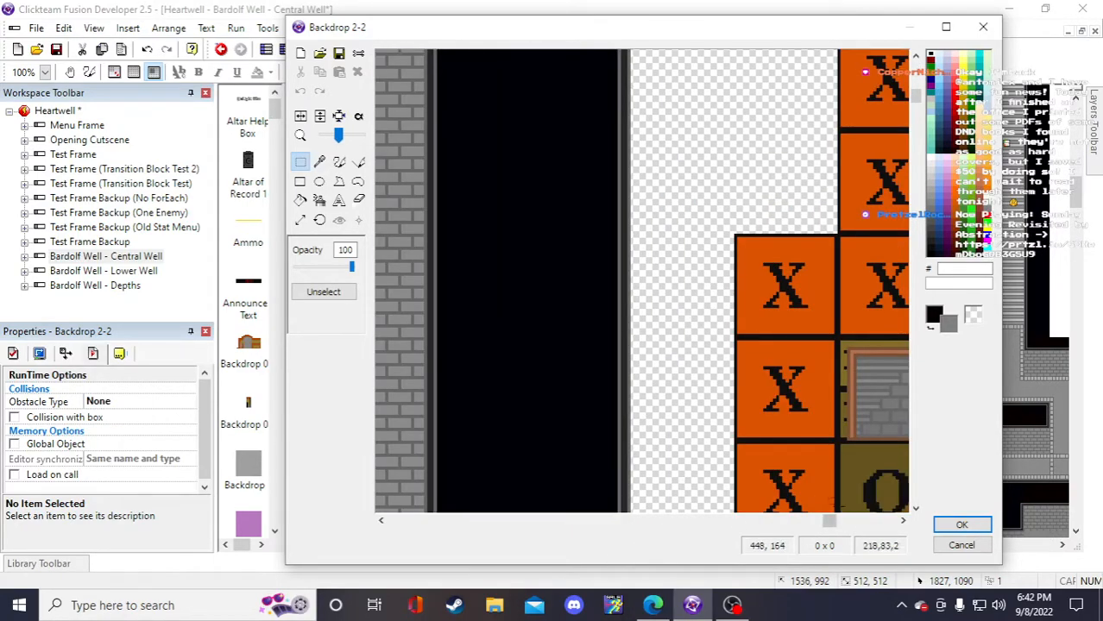
{"action": "left_click_drag", "start_coordinate": [831, 524], "coordinate": [888, 522]}
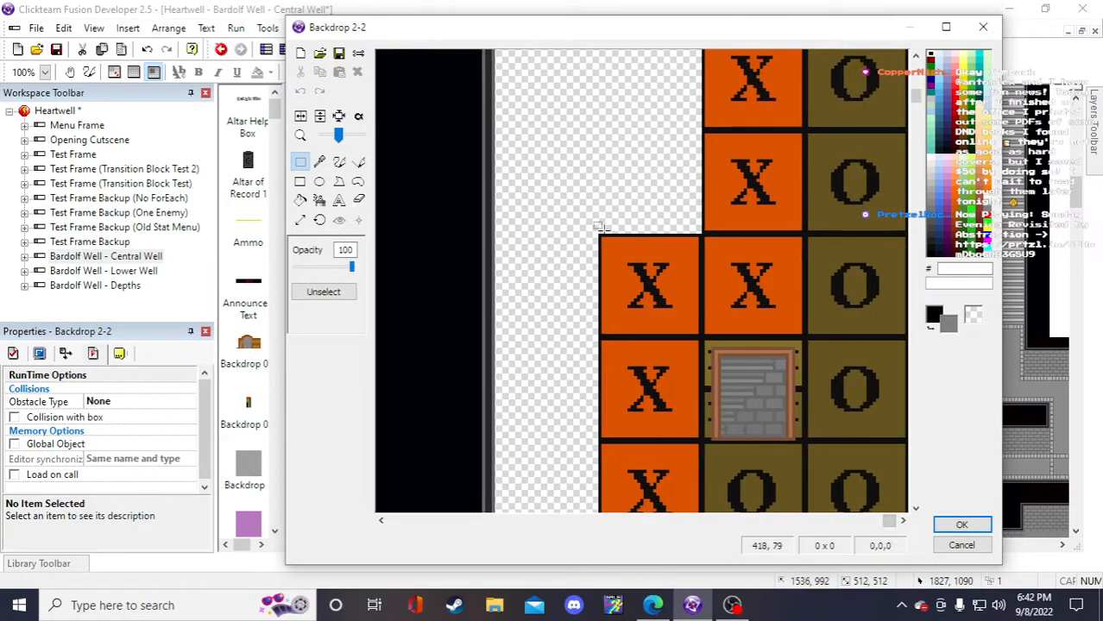
{"action": "left_click_drag", "start_coordinate": [599, 234], "coordinate": [704, 340]}
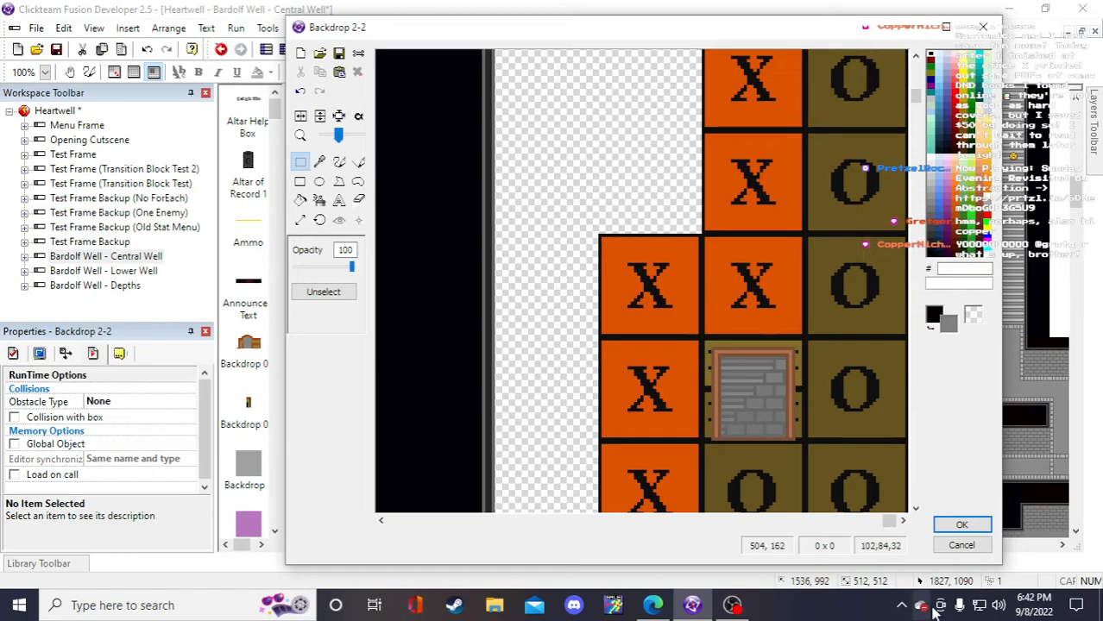
{"action": "left_click", "coordinate": [947, 547]}
{"action": "left_click", "coordinate": [666, 334]}
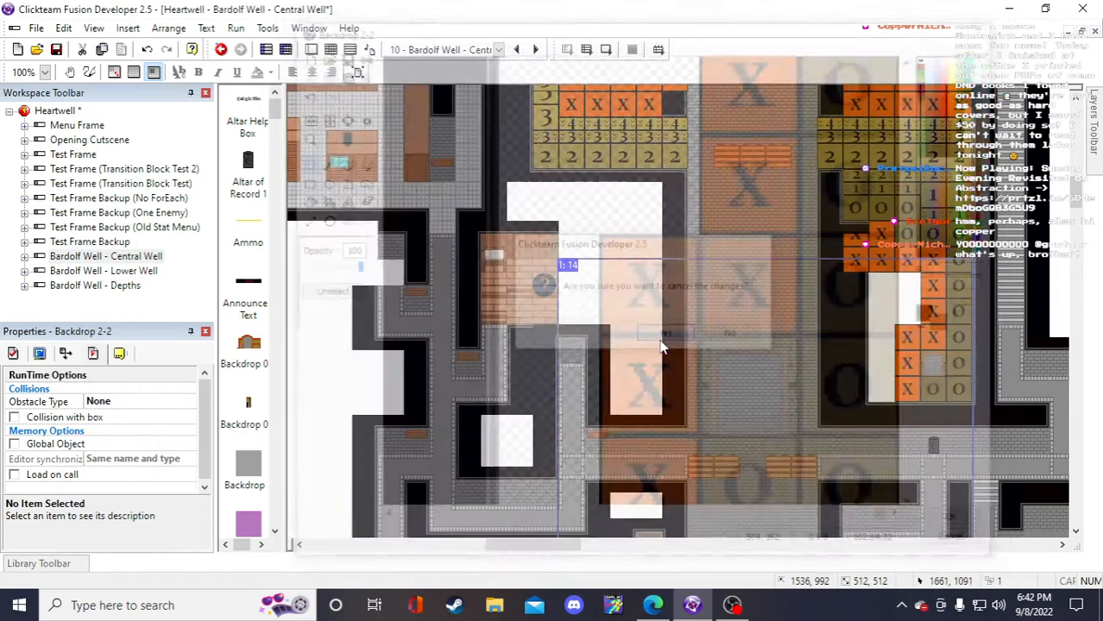
- Replace the black image of the 1X1 Impassible Wall tile with the copied orange X tile and select the tile
{"action": "scroll", "coordinate": [381, 291], "scroll_direction": "down", "scroll_amount": 5}
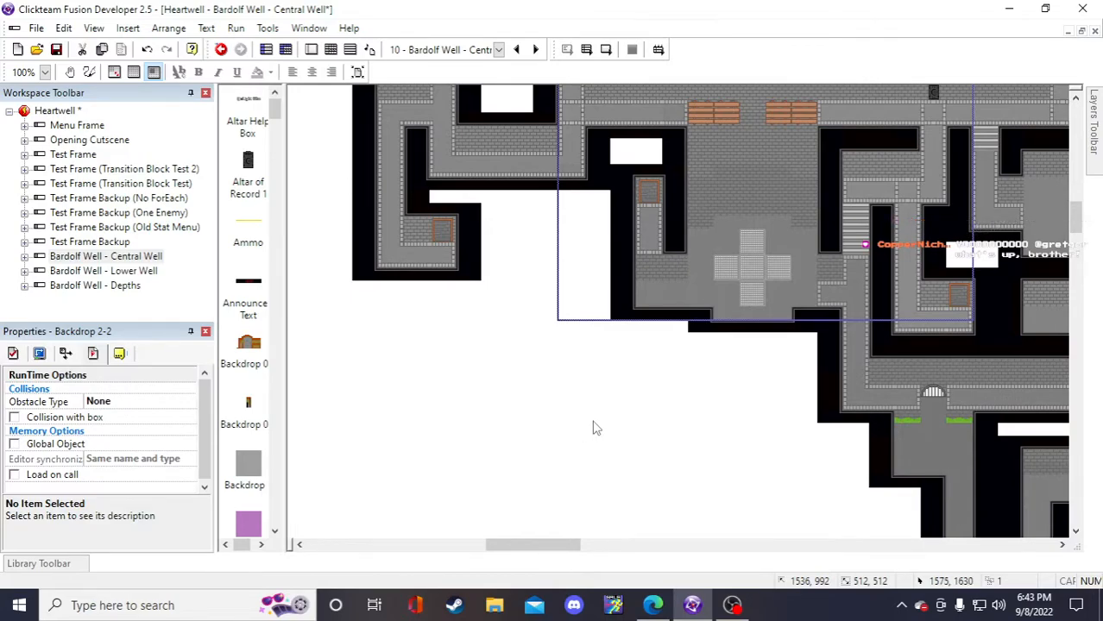
{"action": "scroll", "coordinate": [593, 429], "scroll_direction": "up", "scroll_amount": 3}
{"action": "left_click_drag", "start_coordinate": [577, 544], "coordinate": [529, 536]}
{"action": "scroll", "coordinate": [615, 504], "scroll_direction": "down", "scroll_amount": 5}
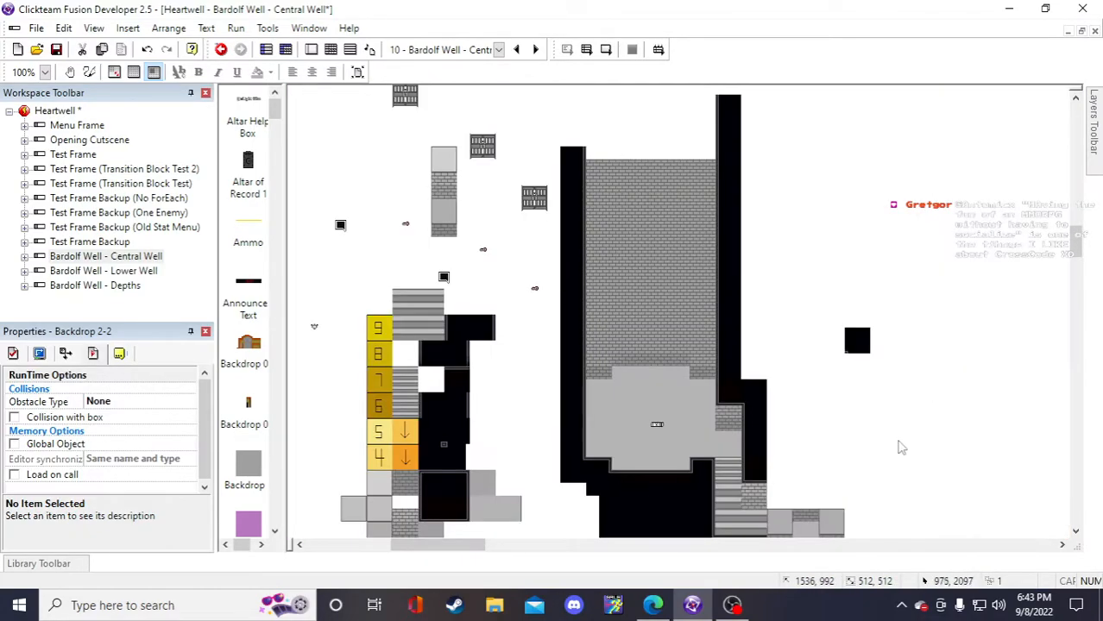
{"action": "double_click", "coordinate": [857, 339]}
{"action": "left_click_drag", "start_coordinate": [515, 198], "coordinate": [843, 441]}
{"action": "key", "text": "Delete"}
{"action": "key", "text": "ctrl+v"}
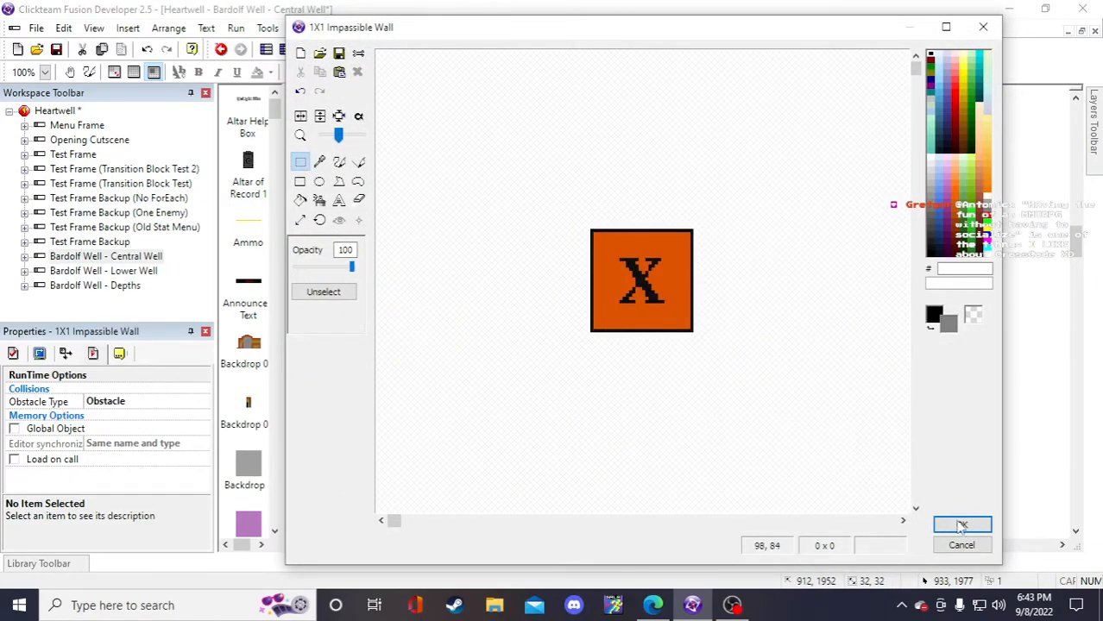
{"action": "left_click", "coordinate": [951, 524]}
{"action": "left_click", "coordinate": [866, 397]}
{"action": "left_click", "coordinate": [858, 342]}
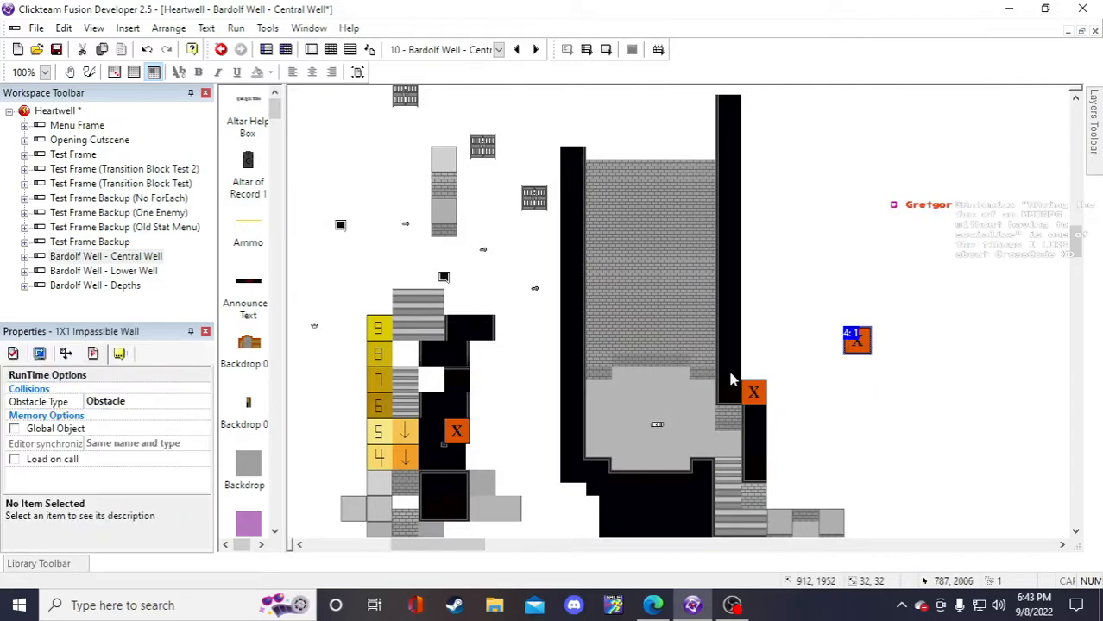
- Move the 1X1 Impassible Wall tile to the empty area southwest of the cross-patterned hall, at about 1520, 1616
{"action": "left_click_drag", "start_coordinate": [467, 547], "coordinate": [505, 550]}
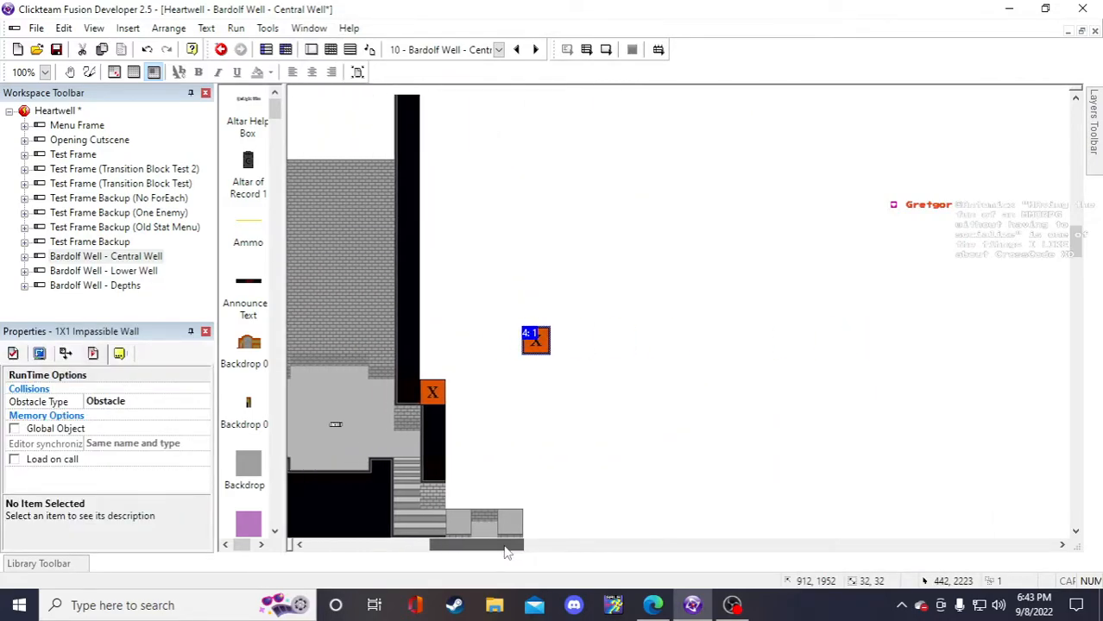
{"action": "left_click_drag", "start_coordinate": [537, 344], "coordinate": [891, 291]}
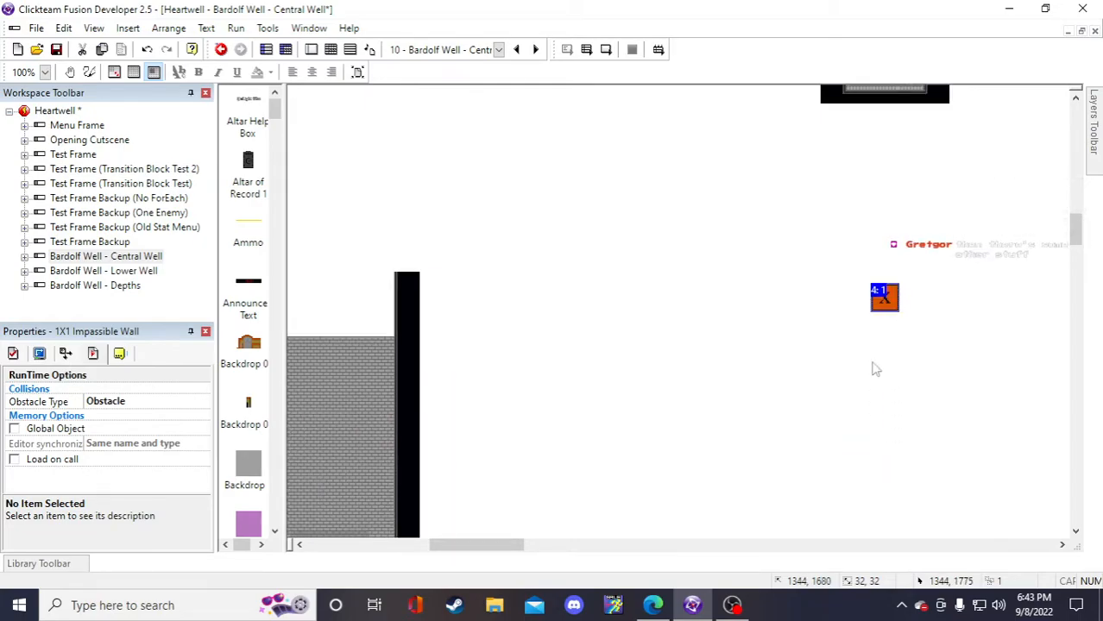
{"action": "left_click_drag", "start_coordinate": [511, 548], "coordinate": [550, 547]}
{"action": "scroll", "coordinate": [590, 543], "scroll_direction": "up", "scroll_amount": 2}
{"action": "scroll", "coordinate": [561, 510], "scroll_direction": "down", "scroll_amount": 2}
{"action": "scroll", "coordinate": [508, 361], "scroll_direction": "up", "scroll_amount": 1}
{"action": "left_click_drag", "start_coordinate": [451, 488], "coordinate": [599, 423]}
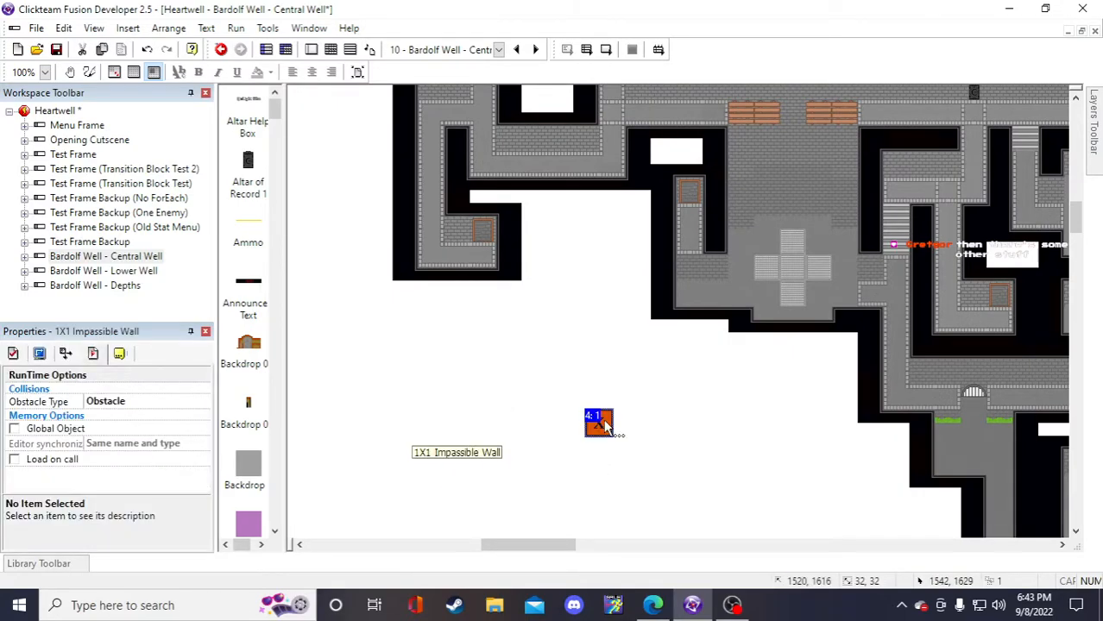
{"action": "left_click", "coordinate": [623, 490]}
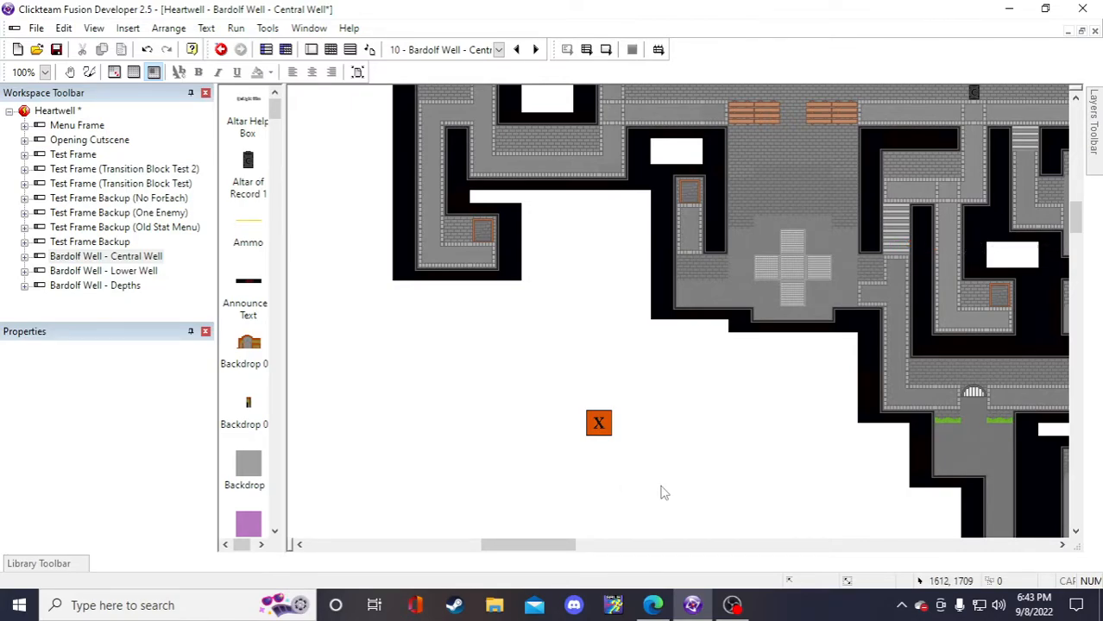
- Clone the 1X1 Impassible Wall tile as a separate object directly below the original
{"action": "right_click", "coordinate": [604, 413]}
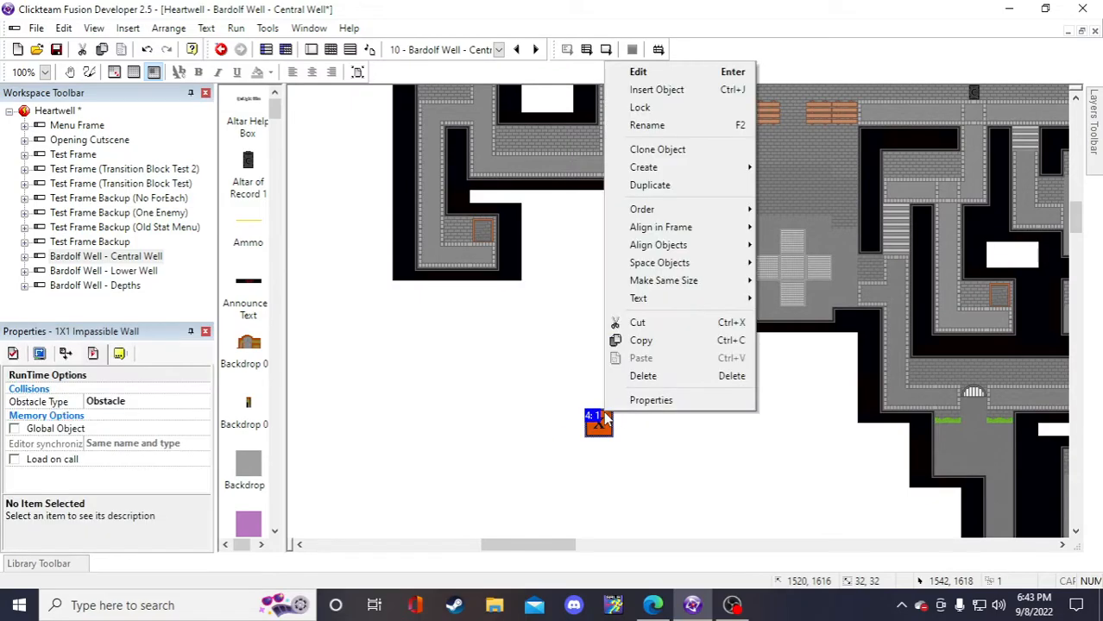
{"action": "left_click", "coordinate": [649, 186]}
{"action": "left_click", "coordinate": [790, 416]}
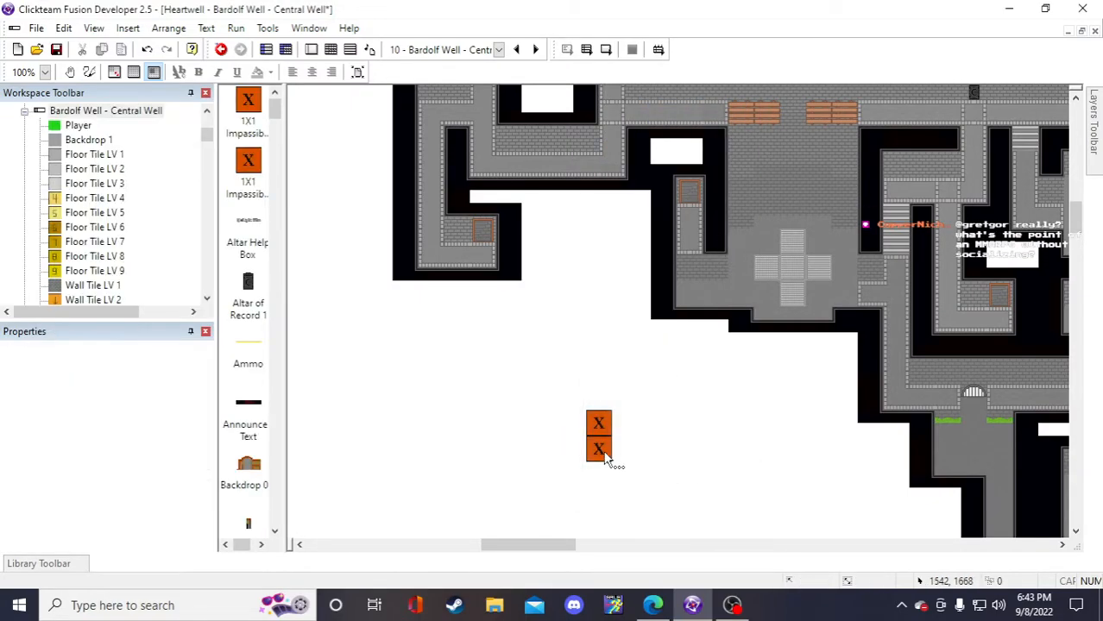
- Open the cloned wall tile's image and bring up its resize settings with the width selected
{"action": "double_click", "coordinate": [599, 449]}
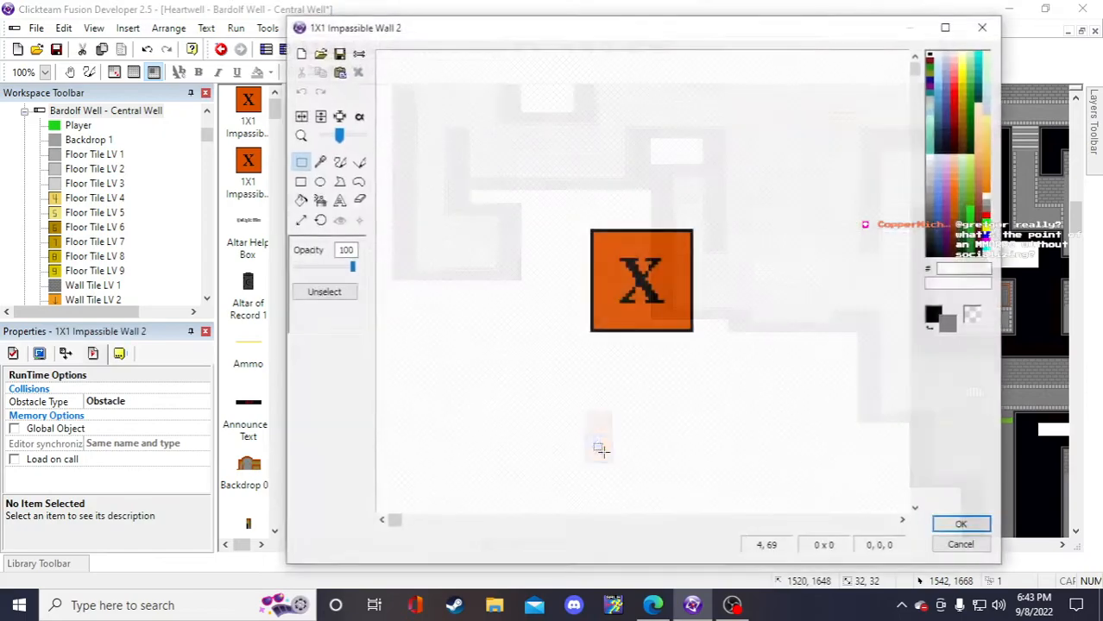
{"action": "left_click", "coordinate": [301, 220]}
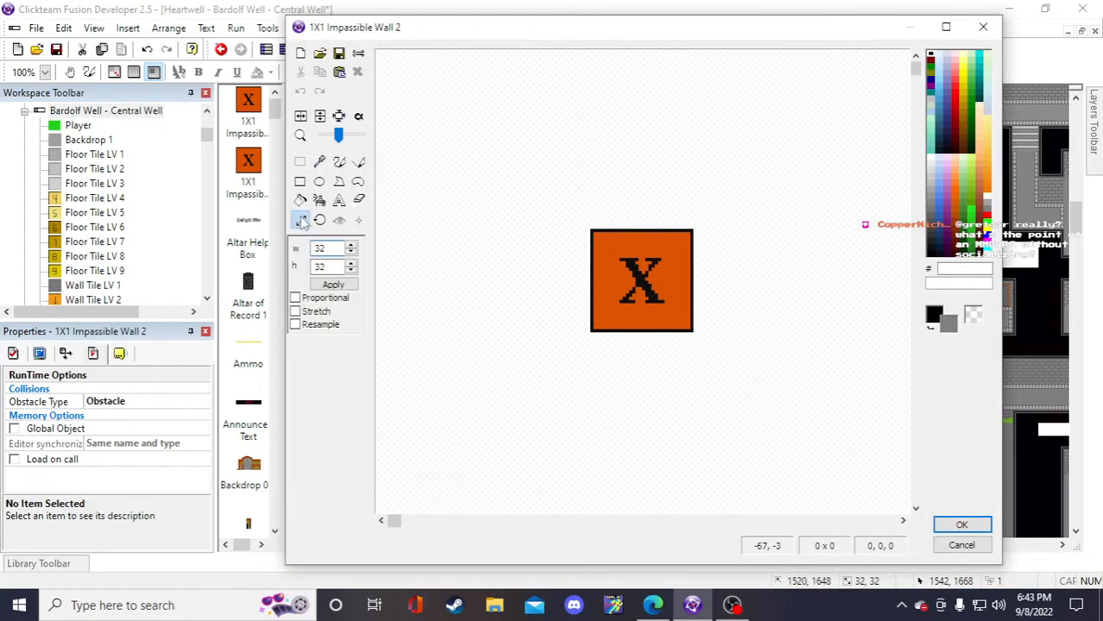
{"action": "left_click", "coordinate": [308, 298]}
{"action": "left_click", "coordinate": [352, 245]}
{"action": "left_click", "coordinate": [295, 300]}
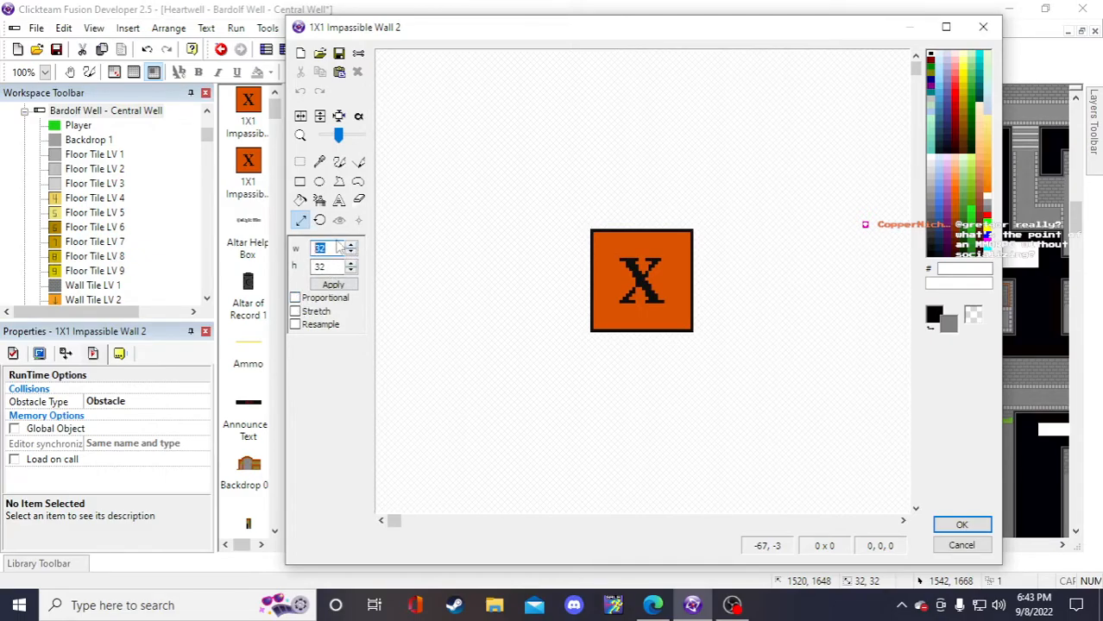
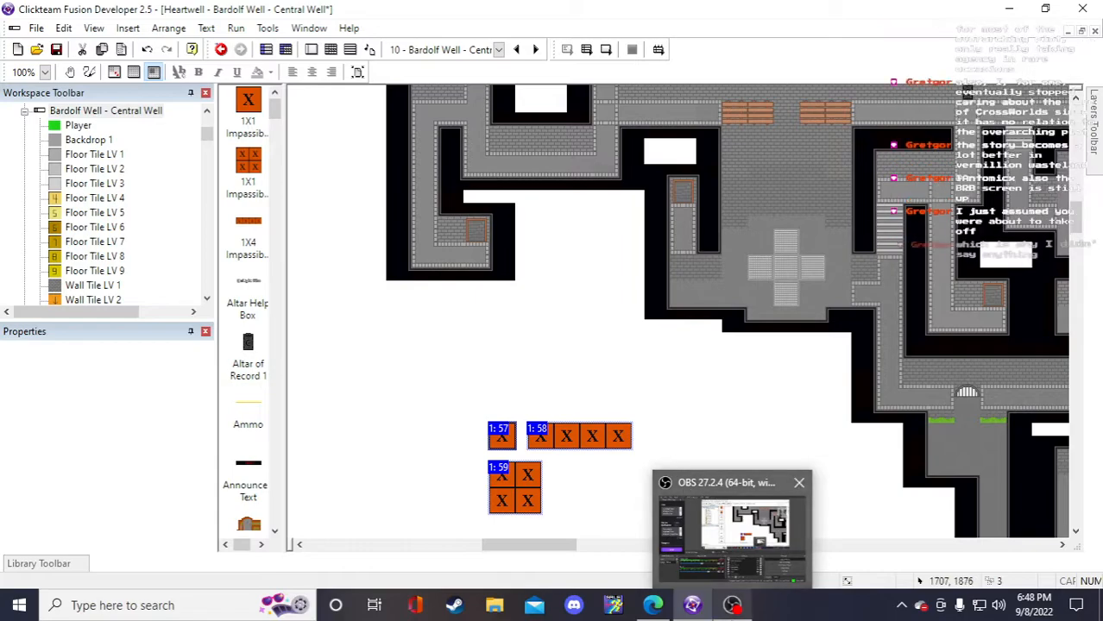
- Check the live stream in OBS, return to the Central Well frame in Clickteam Fusion and deselect the three X wall pieces
{"action": "left_click", "coordinate": [686, 489]}
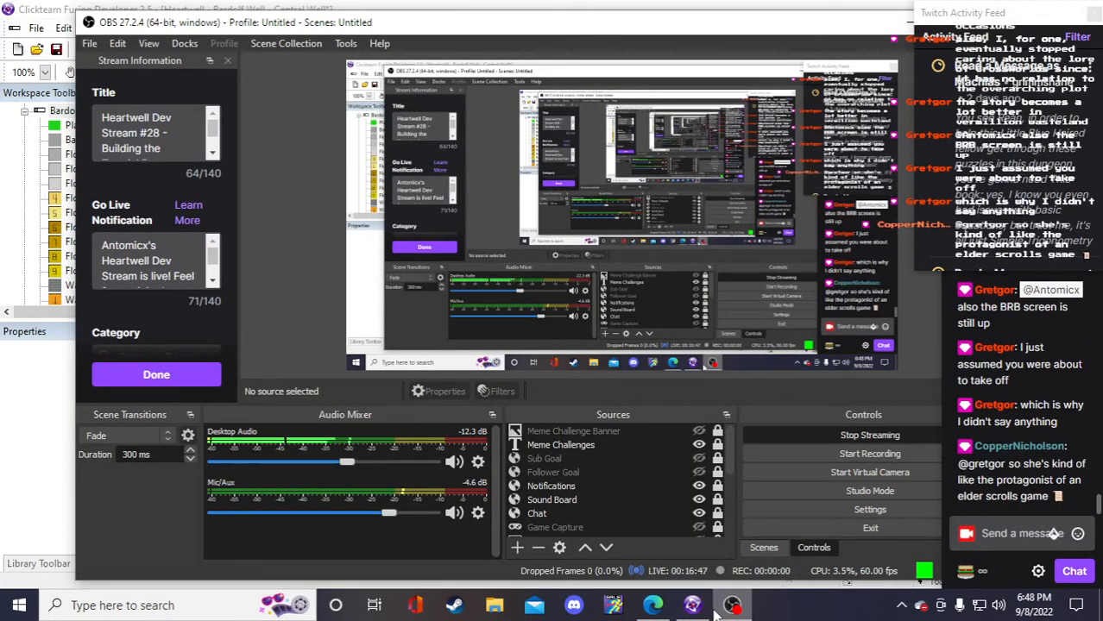
{"action": "left_click", "coordinate": [706, 610]}
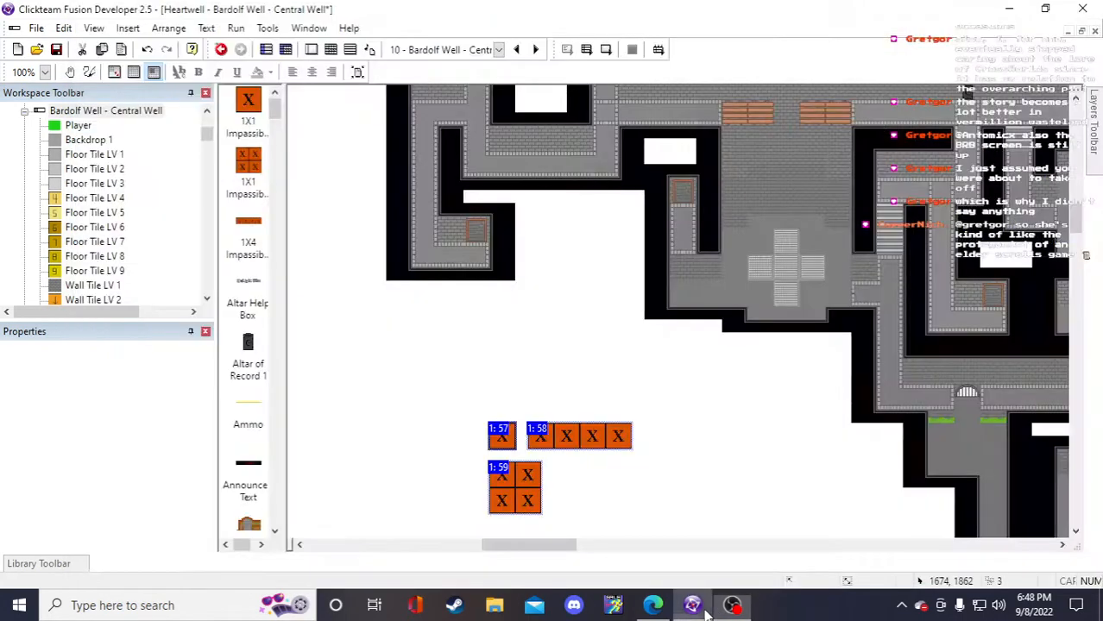
{"action": "left_click", "coordinate": [696, 487]}
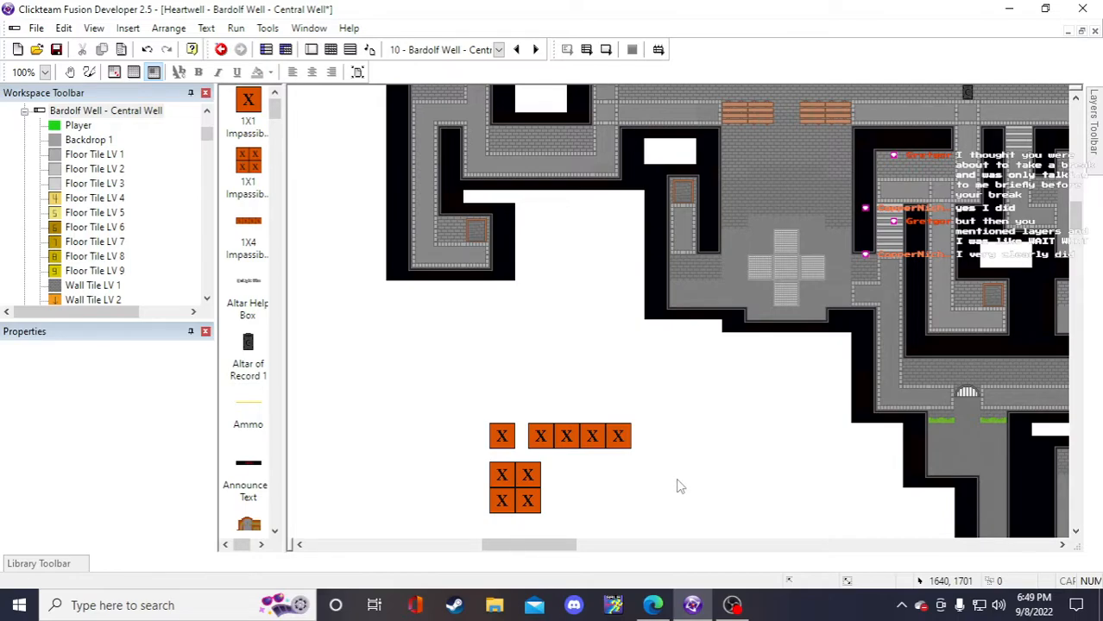
- Save the project with the three impassible wall pieces in the Central Well frame
{"action": "scroll", "coordinate": [660, 475], "scroll_direction": "down", "scroll_amount": 1}
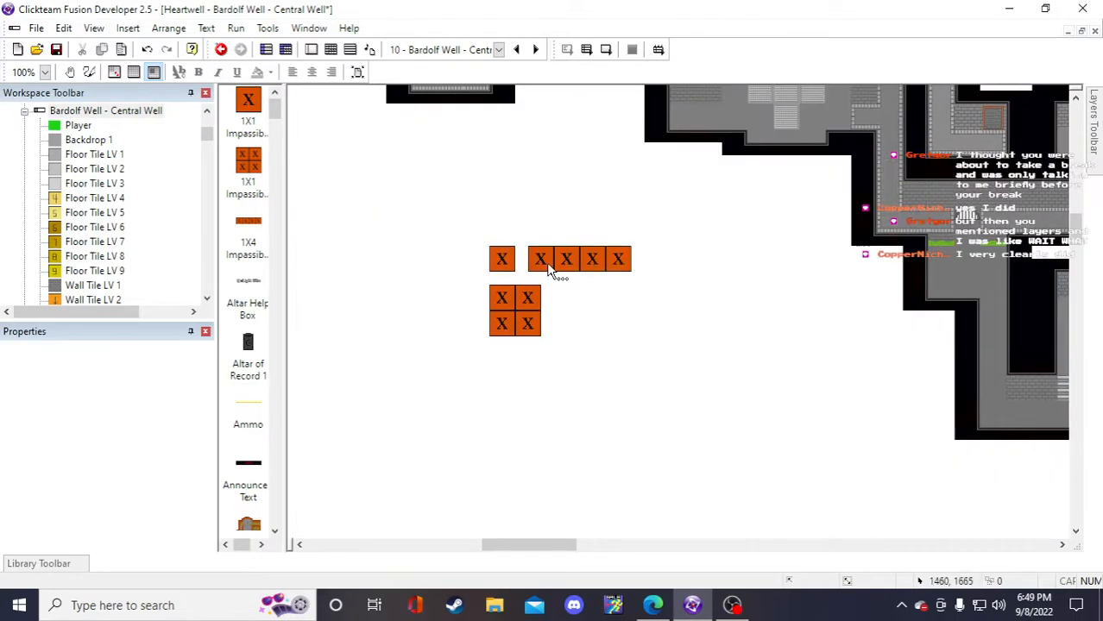
{"action": "scroll", "coordinate": [507, 278], "scroll_direction": "up", "scroll_amount": 2}
{"action": "scroll", "coordinate": [570, 278], "scroll_direction": "down", "scroll_amount": 1}
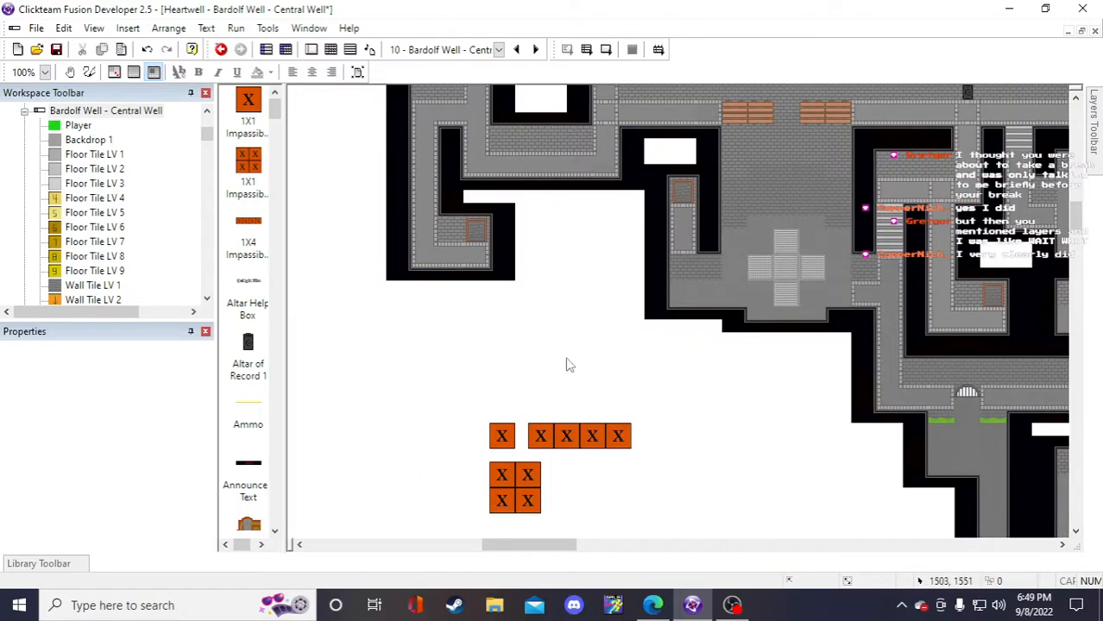
{"action": "left_click", "coordinate": [58, 50]}
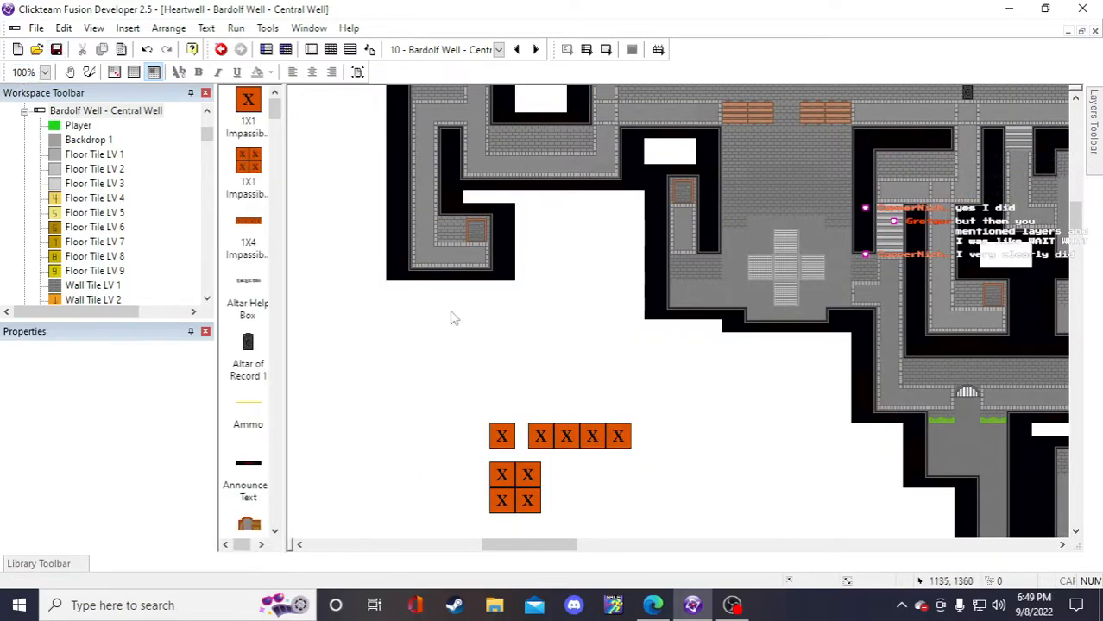
- Clone the 1X4 Impassible Wall as a separate object in 2 rows and 1 column, and move the clone to about 1520, 1744
{"action": "left_click", "coordinate": [584, 444]}
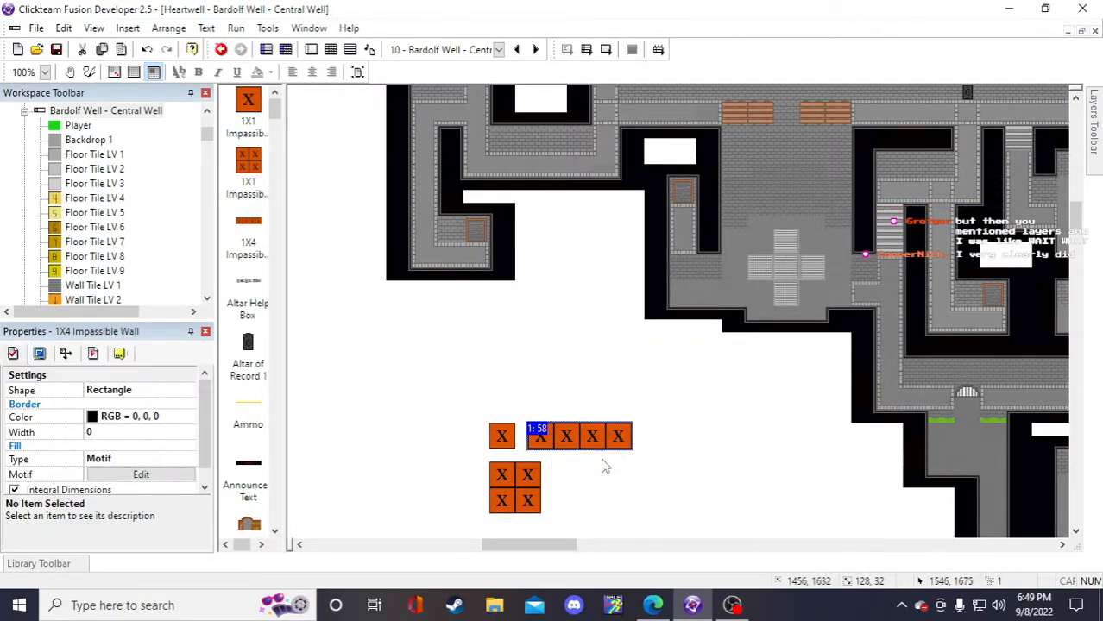
{"action": "right_click", "coordinate": [604, 442]}
{"action": "left_click", "coordinate": [681, 177]}
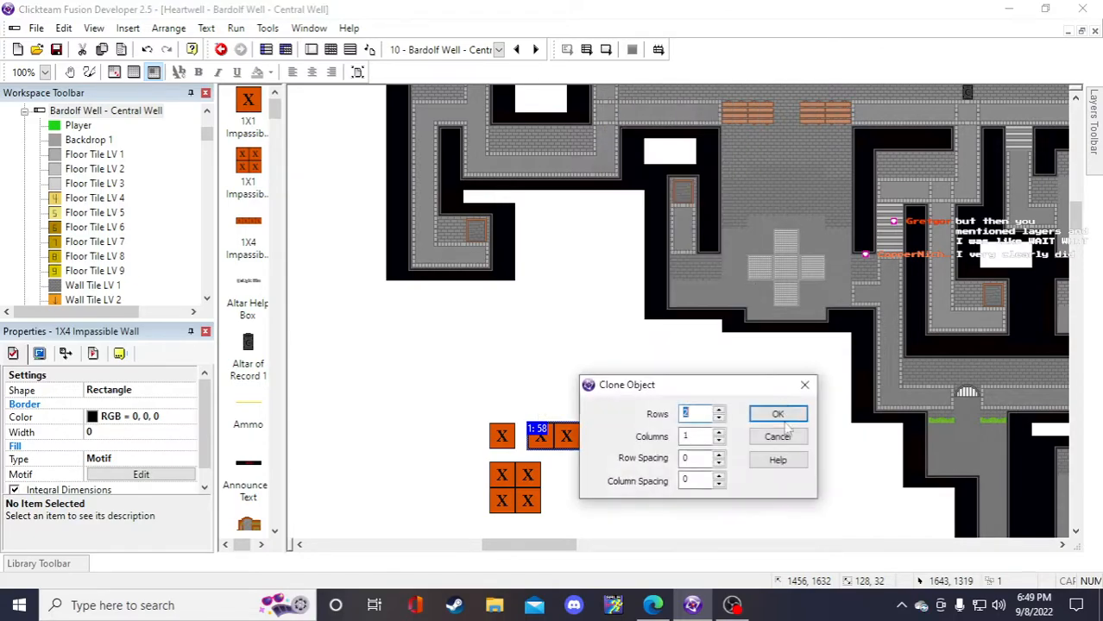
{"action": "left_click", "coordinate": [777, 414]}
{"action": "scroll", "coordinate": [621, 443], "scroll_direction": "down", "scroll_amount": 2}
{"action": "left_click_drag", "start_coordinate": [578, 305], "coordinate": [628, 355]}
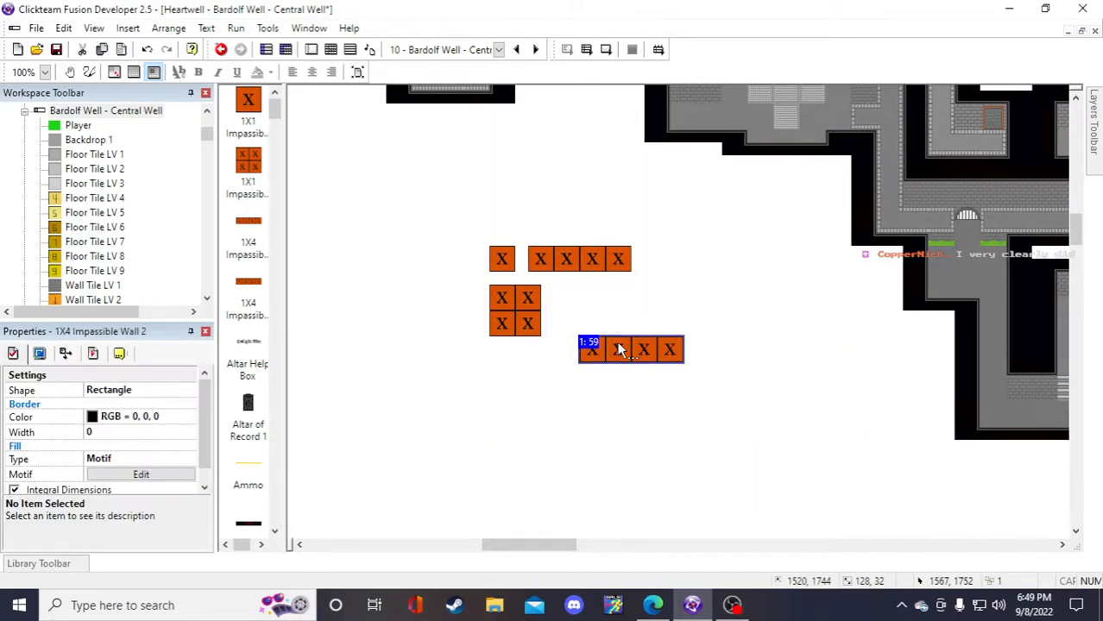
- Try to rename the cloned four-tile strip as 1X4 Impassible Wall
{"action": "right_click", "coordinate": [627, 354]}
{"action": "left_click", "coordinate": [686, 71]}
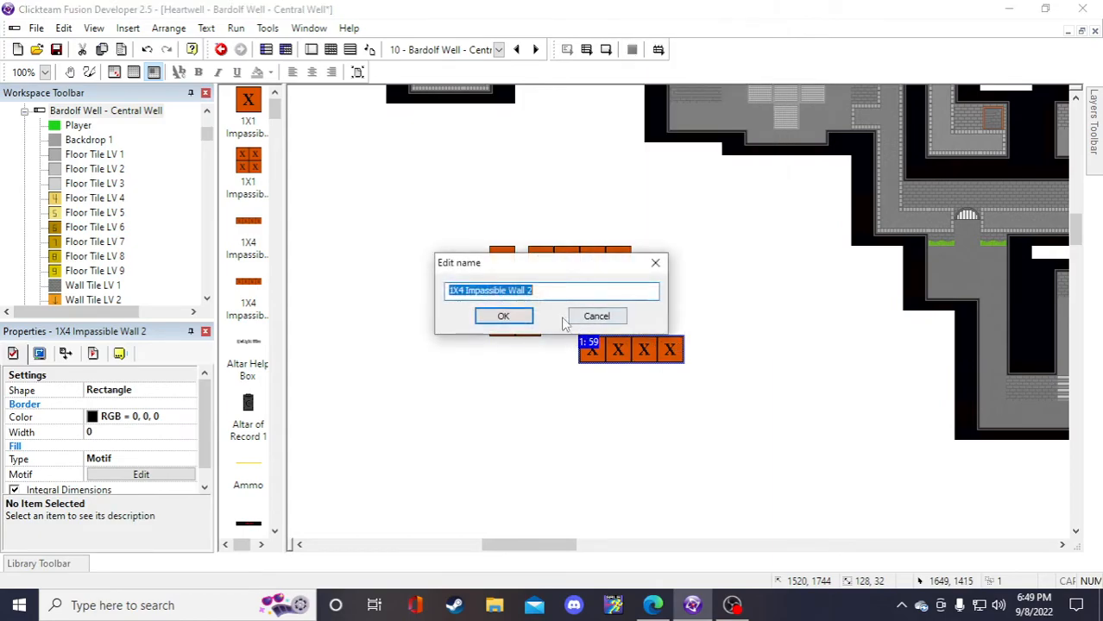
{"action": "left_click", "coordinate": [462, 293]}
{"action": "key", "text": "BackSpace"}
{"action": "key", "text": "BackSpace"}
{"action": "key", "text": "BackSpace"}
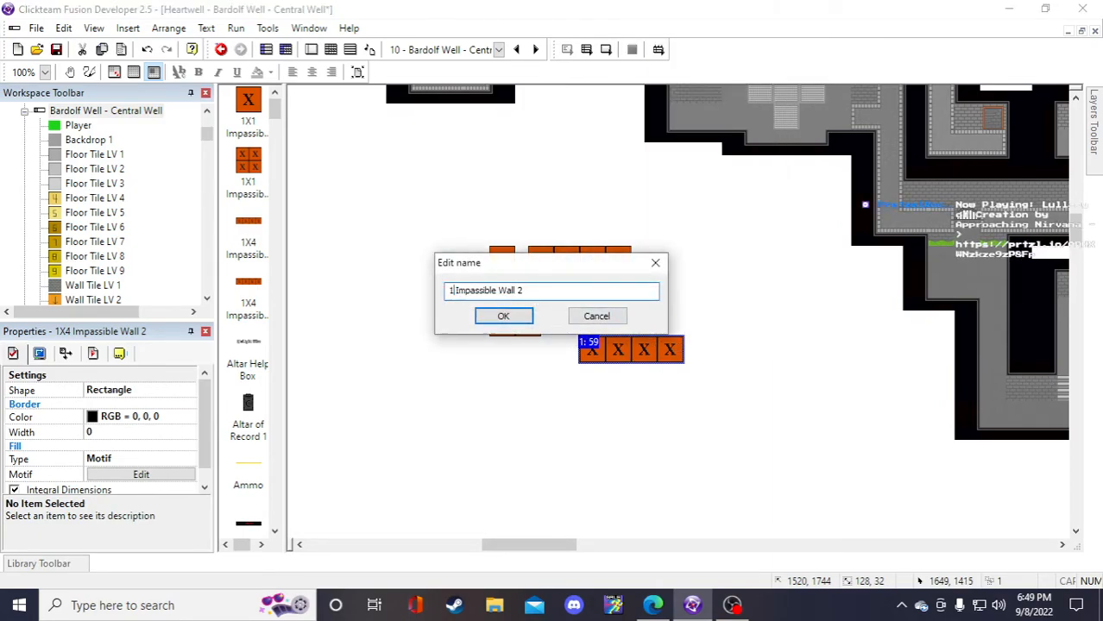
{"action": "type", "text": "1X4"}
{"action": "key", "text": "End"}
{"action": "key", "text": "BackSpace"}
{"action": "key", "text": "BackSpace"}
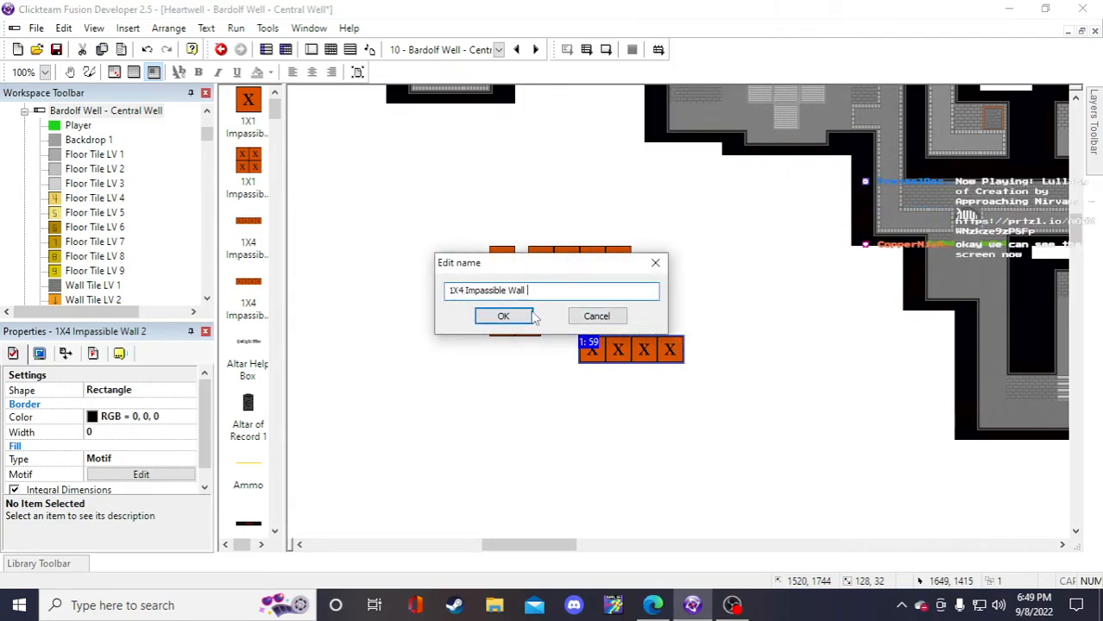
{"action": "left_click", "coordinate": [529, 318]}
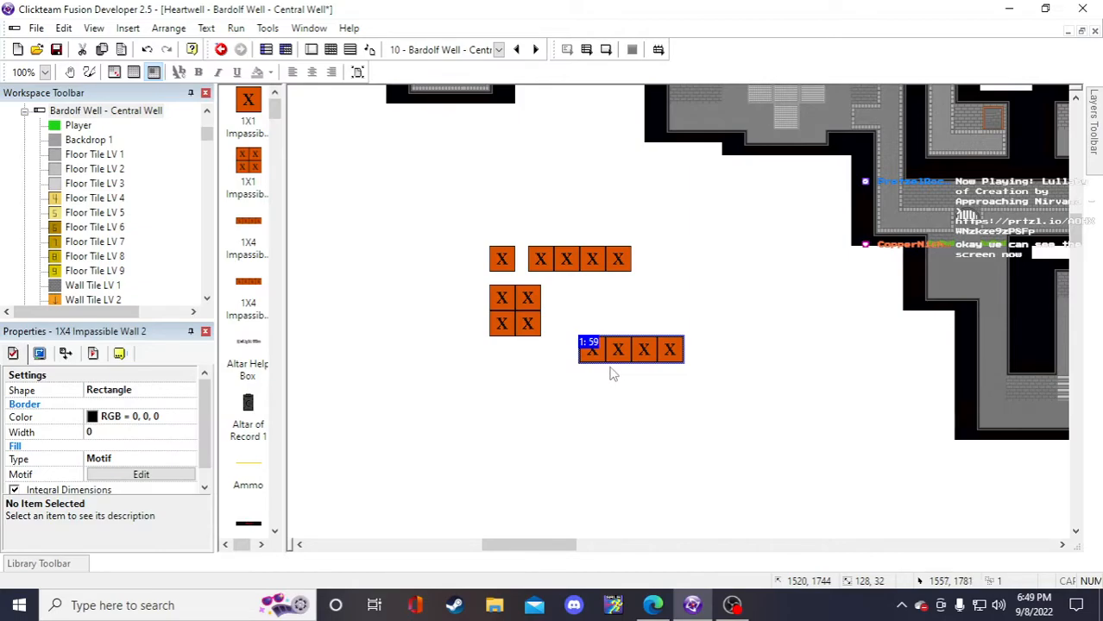
- Resize the cloned four-tile strip into a vertical strip one tile wide and four tiles high, 32 by 128
{"action": "left_click", "coordinate": [628, 376]}
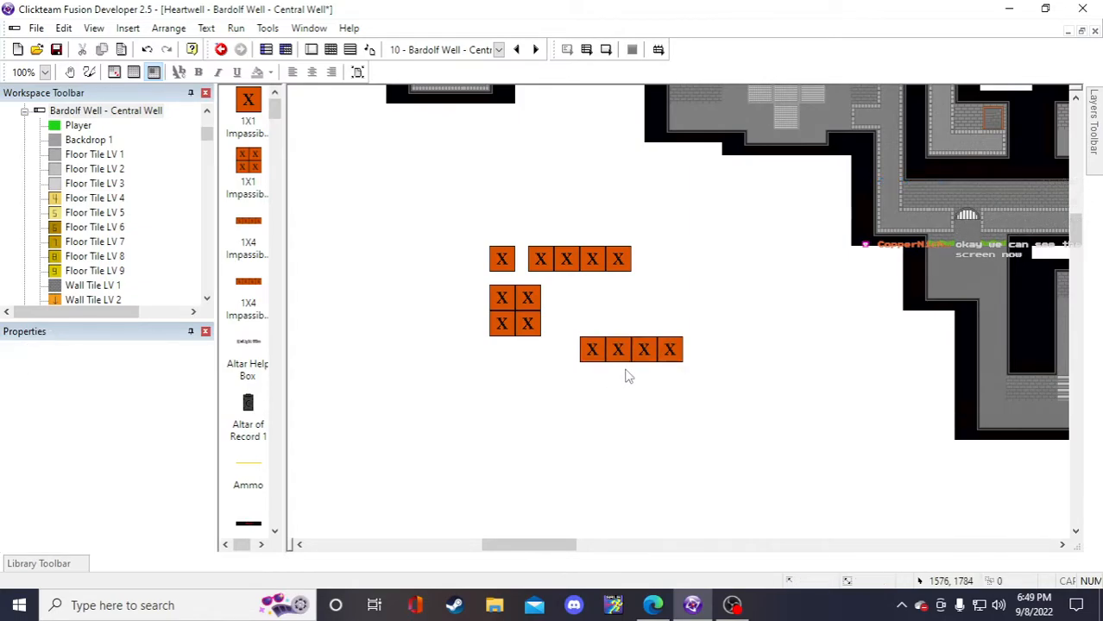
{"action": "left_click", "coordinate": [664, 356]}
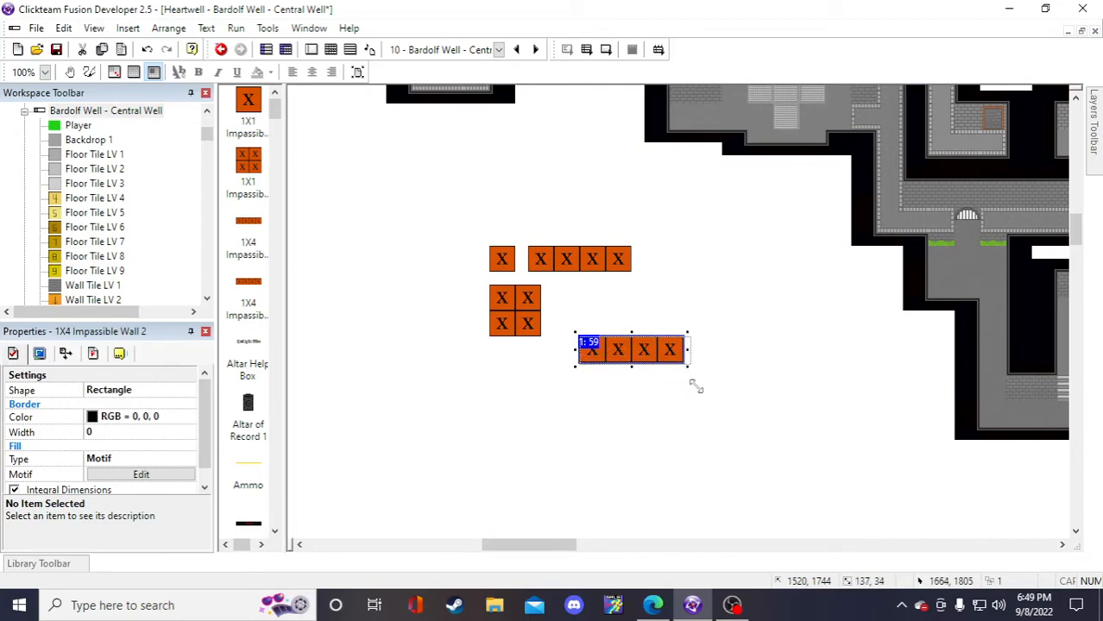
{"action": "left_click_drag", "start_coordinate": [694, 388], "coordinate": [712, 414]}
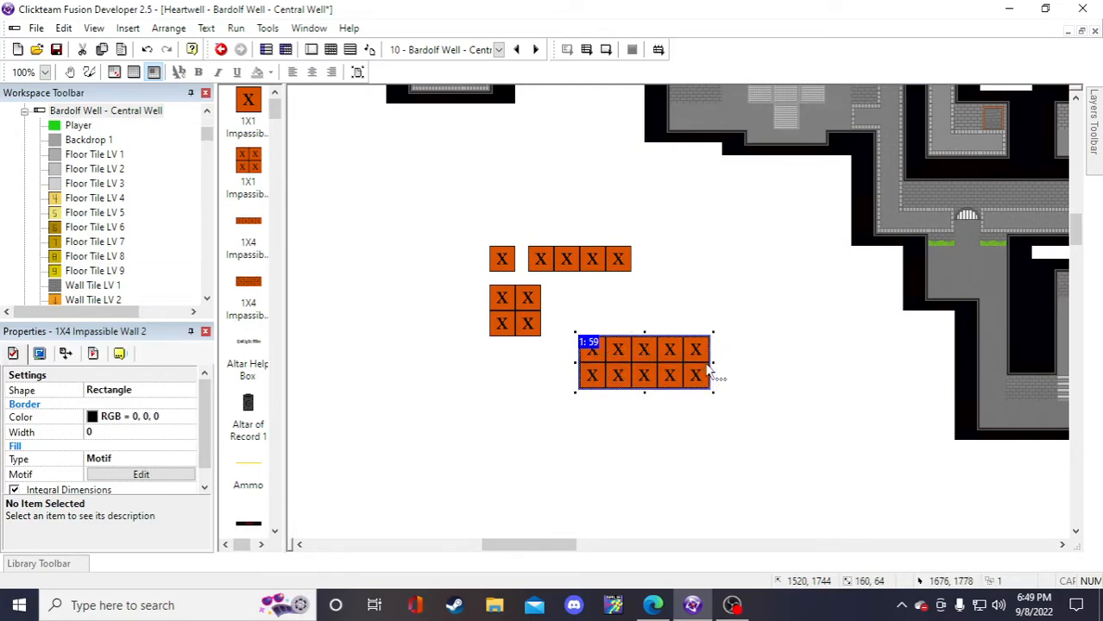
{"action": "left_click_drag", "start_coordinate": [715, 363], "coordinate": [592, 442]}
{"action": "left_click", "coordinate": [660, 474]}
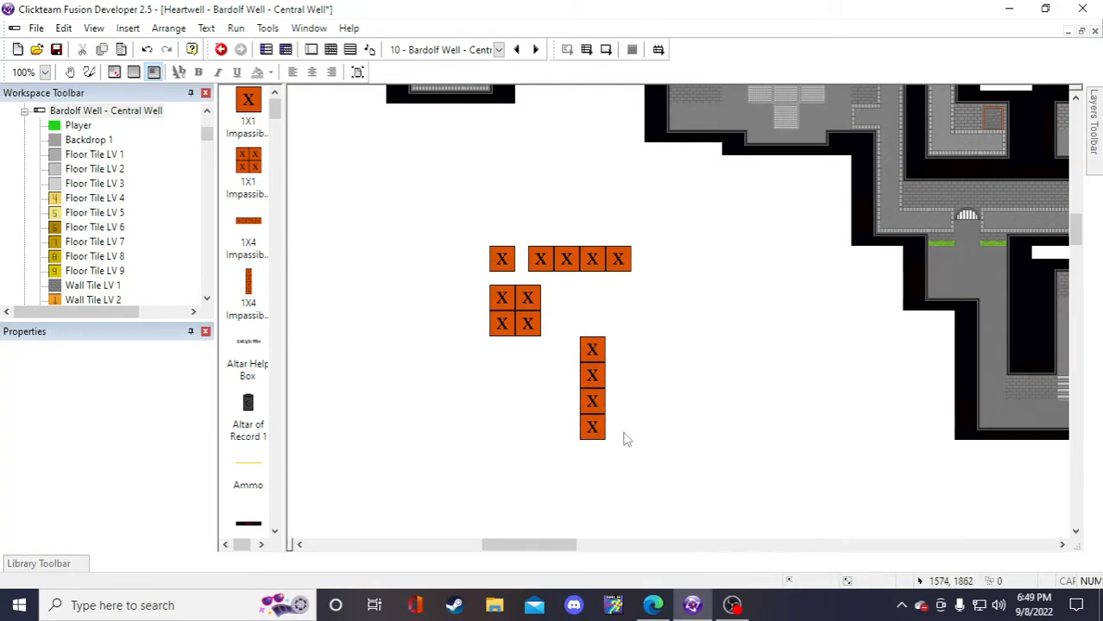
- Move the vertical four-tile strip to 1600, 1632, just east of the horizontal 1X4 strip and level with its upper edge
{"action": "left_click", "coordinate": [602, 371]}
{"action": "left_click_drag", "start_coordinate": [601, 371], "coordinate": [577, 319]}
{"action": "left_click", "coordinate": [664, 387]}
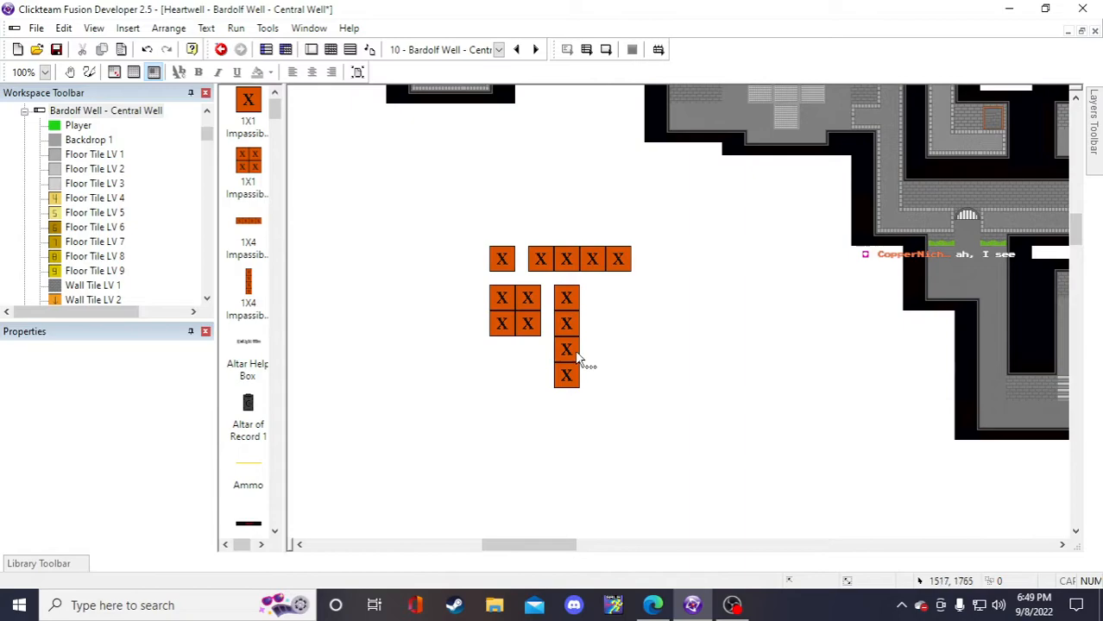
{"action": "left_click_drag", "start_coordinate": [575, 358], "coordinate": [664, 320]}
{"action": "scroll", "coordinate": [716, 388], "scroll_direction": "up", "scroll_amount": 3}
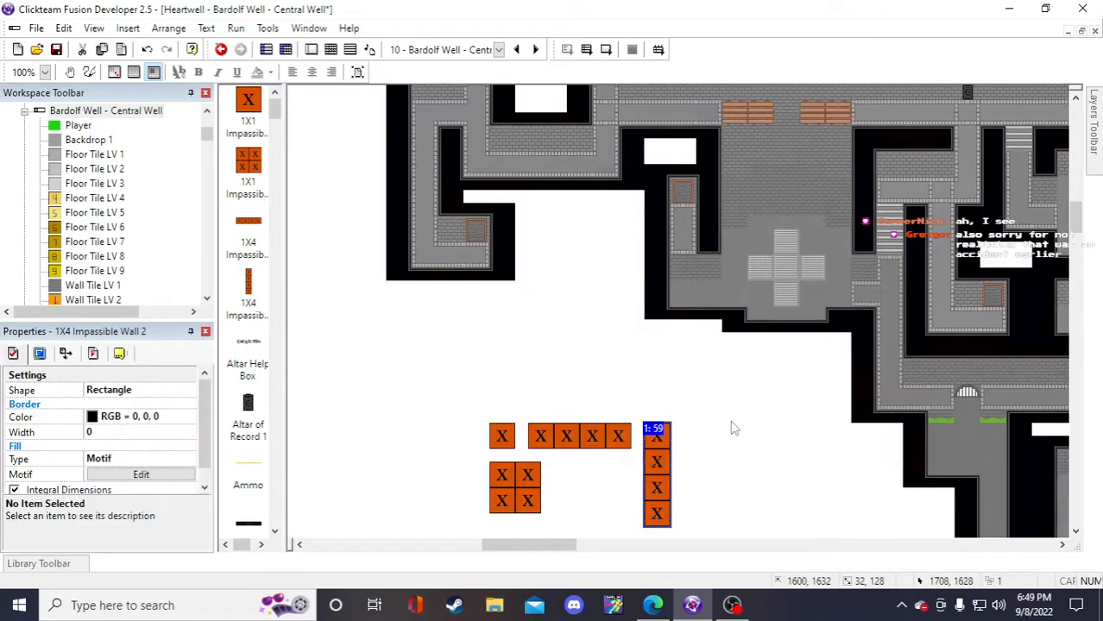
{"action": "scroll", "coordinate": [731, 423], "scroll_direction": "down", "scroll_amount": 3}
{"action": "left_click", "coordinate": [694, 399]}
{"action": "scroll", "coordinate": [664, 384], "scroll_direction": "up", "scroll_amount": 3}
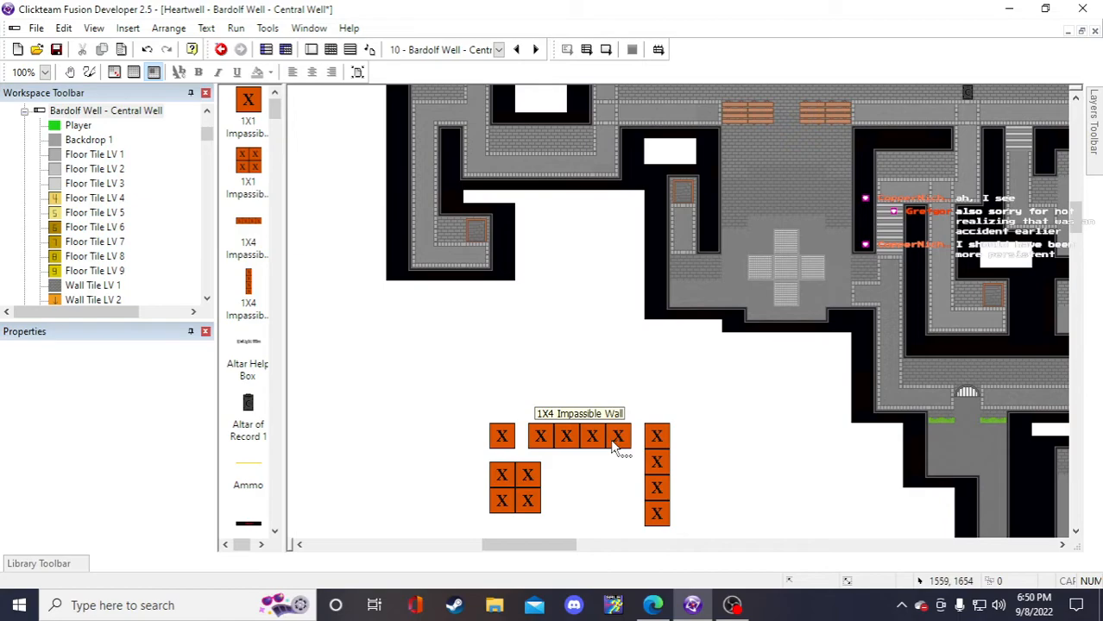
- Rename the vertical four-tile strip as 4X1 Impassible Wall and save the project
{"action": "right_click", "coordinate": [663, 480]}
{"action": "left_click", "coordinate": [703, 188]}
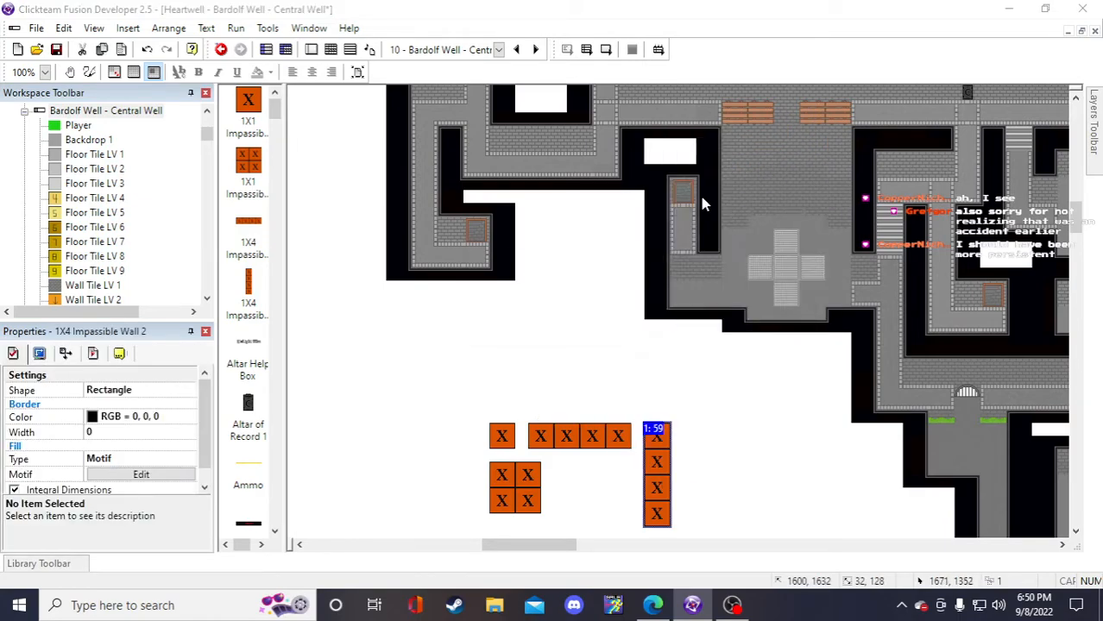
{"action": "left_click_drag", "start_coordinate": [464, 294], "coordinate": [430, 293]}
{"action": "type", "text": "4X1 Impassible Wall"}
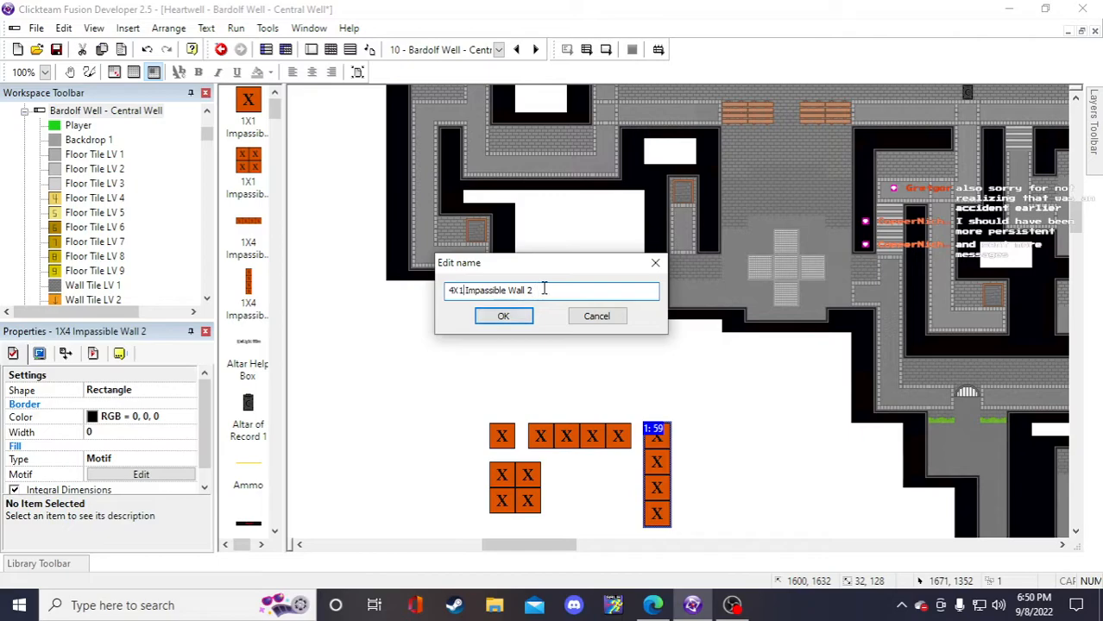
{"action": "left_click", "coordinate": [503, 316]}
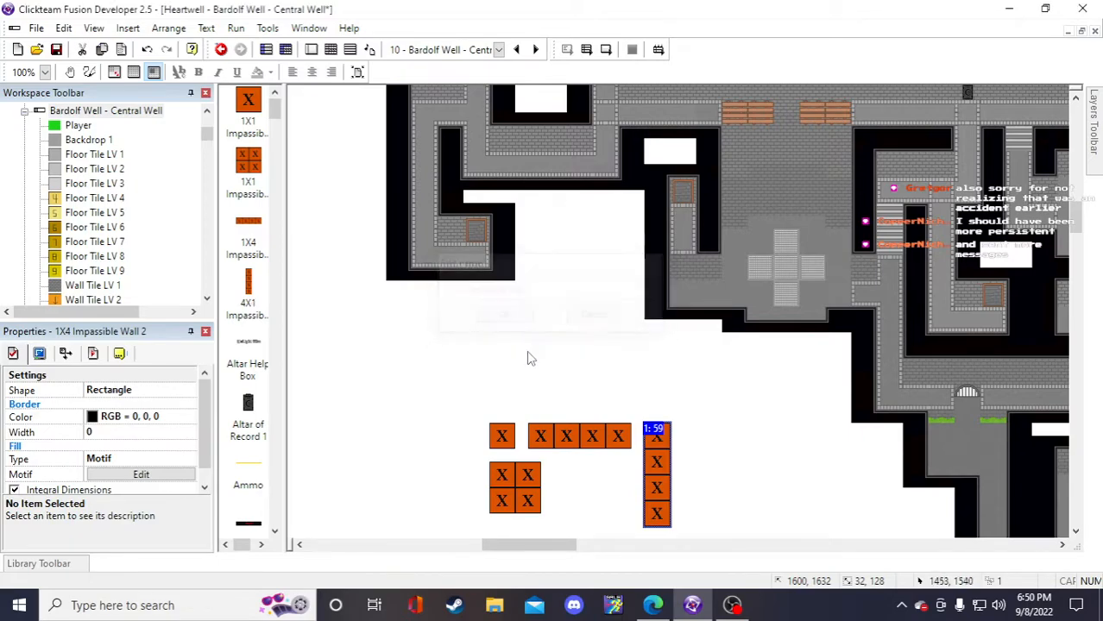
{"action": "left_click", "coordinate": [583, 402]}
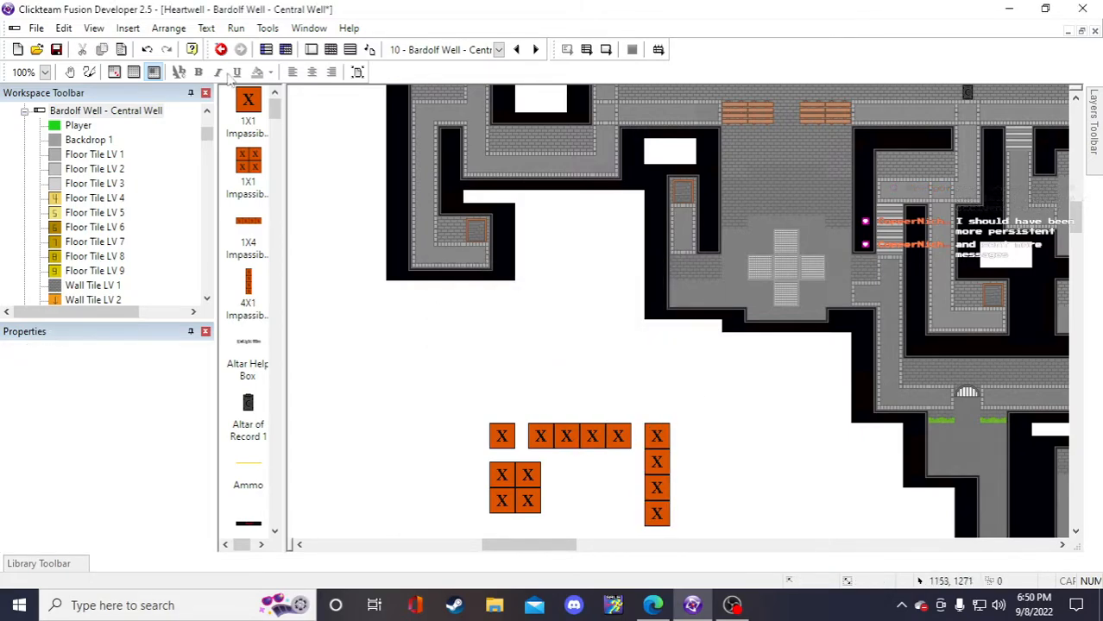
{"action": "left_click", "coordinate": [57, 50]}
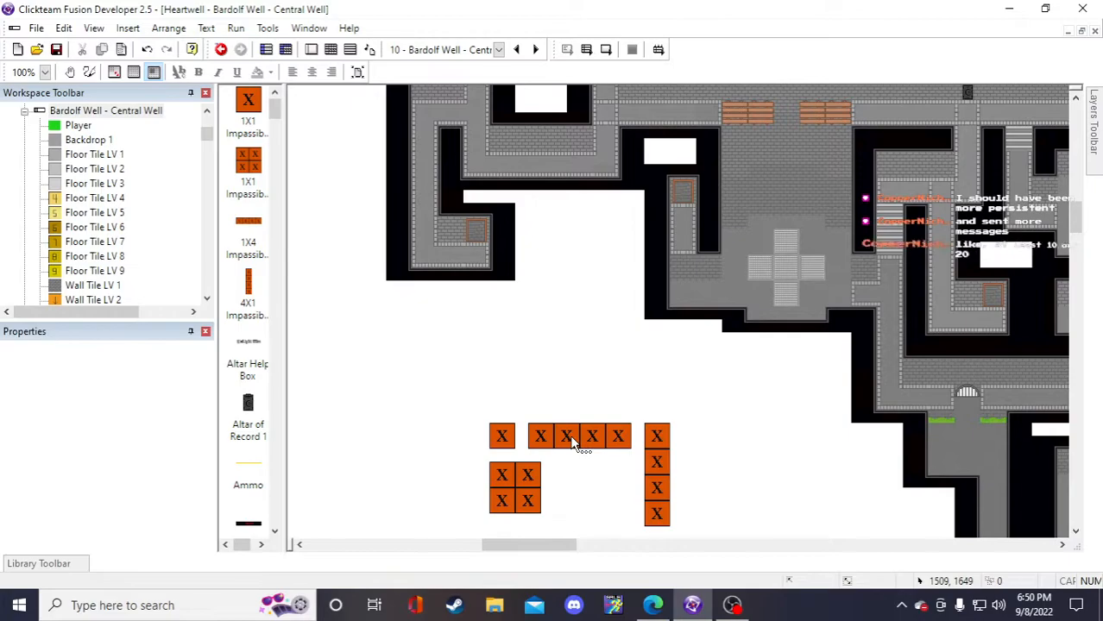
- Try the horizontal 1X4 Impassible Wall along the bottom wall of the western corridor's dead end and return it to its original spot
{"action": "left_click_drag", "start_coordinate": [572, 436], "coordinate": [433, 289]}
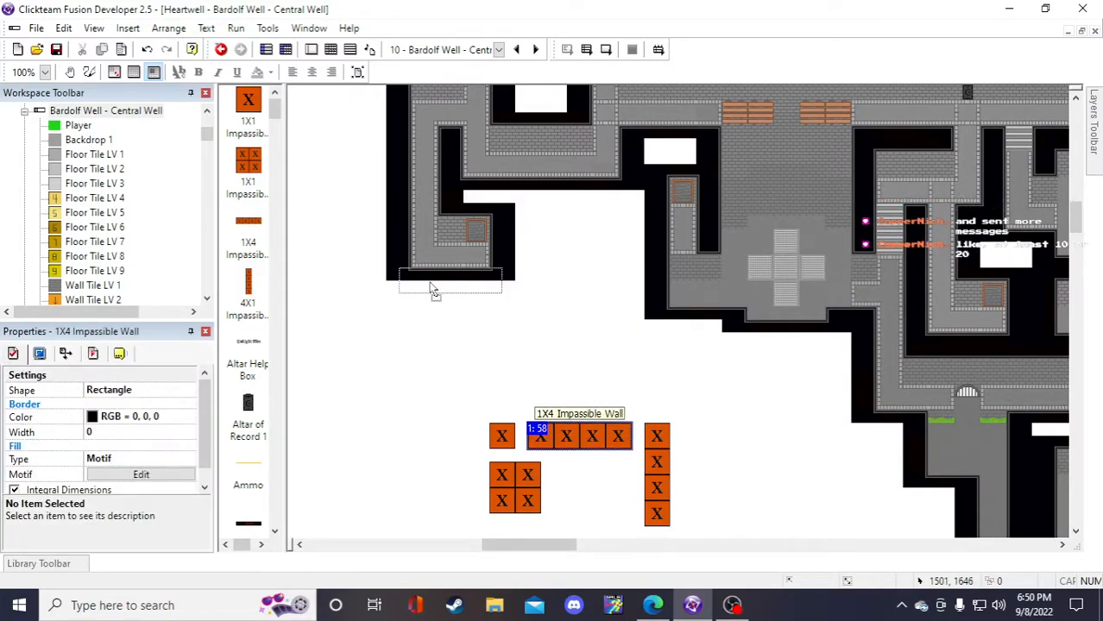
{"action": "left_click_drag", "start_coordinate": [433, 290], "coordinate": [567, 439]}
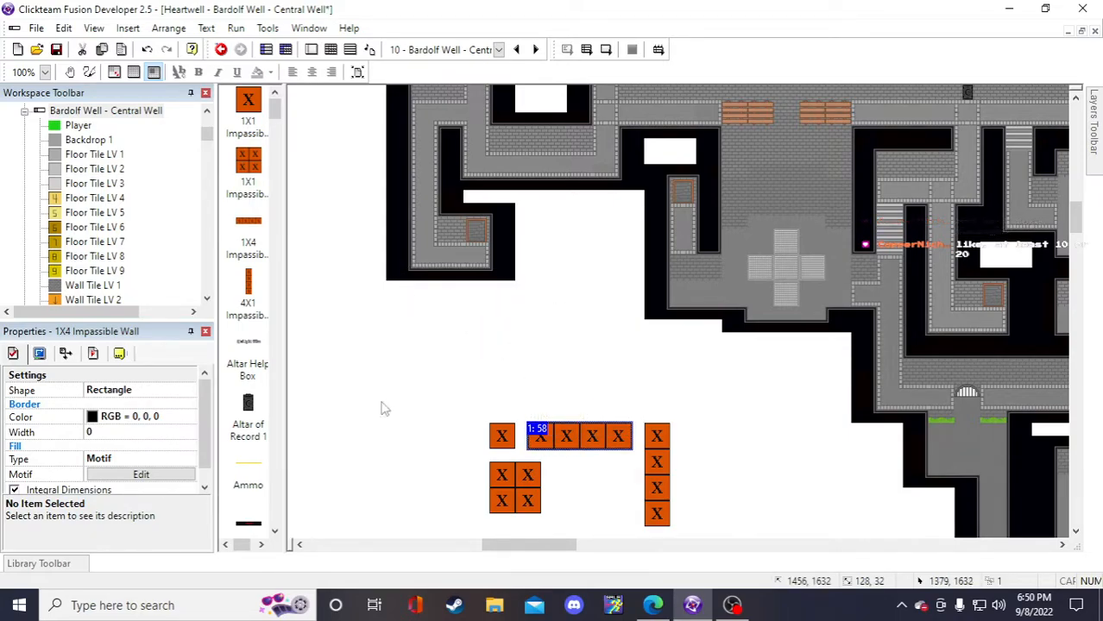
{"action": "scroll", "coordinate": [43, 378], "scroll_direction": "down", "scroll_amount": 1}
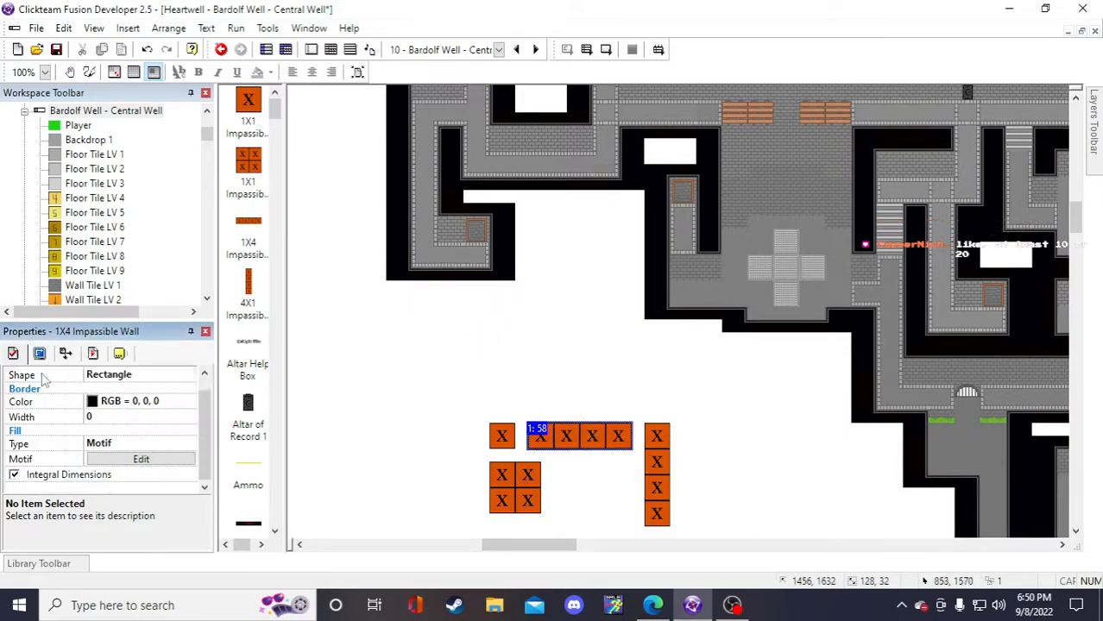
{"action": "scroll", "coordinate": [42, 374], "scroll_direction": "up", "scroll_amount": 1}
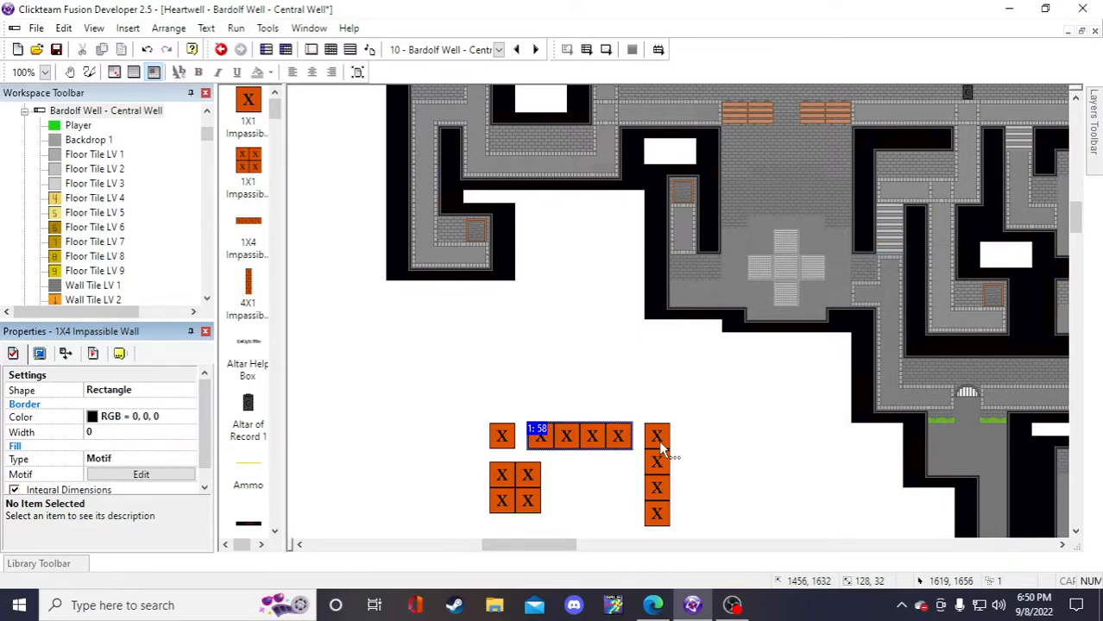
{"action": "left_click", "coordinate": [563, 384]}
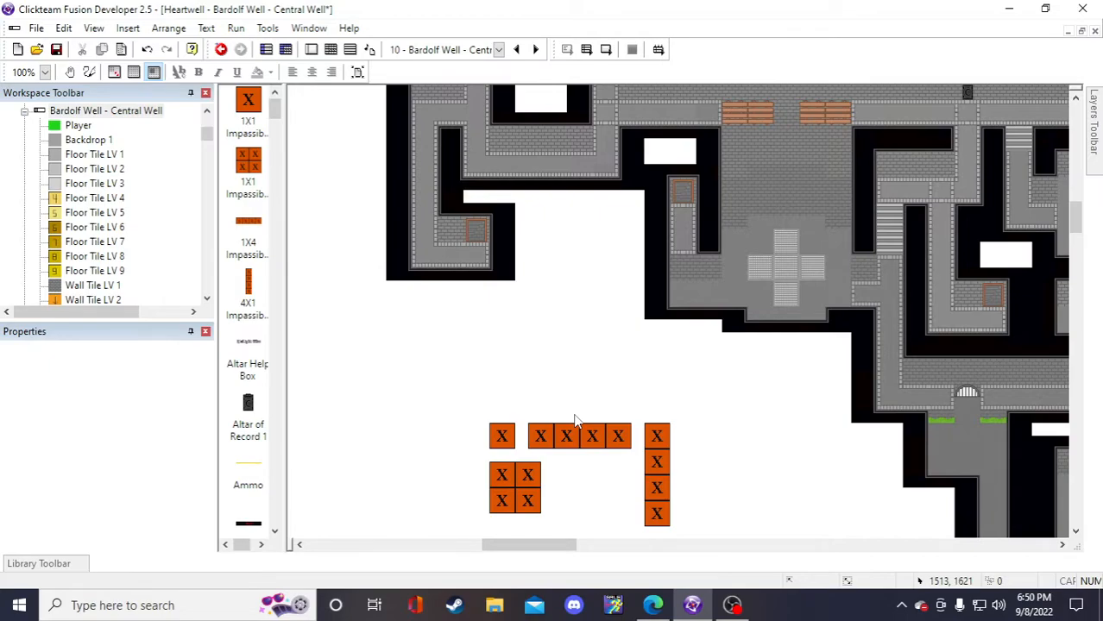
{"action": "scroll", "coordinate": [647, 435], "scroll_direction": "down", "scroll_amount": 3}
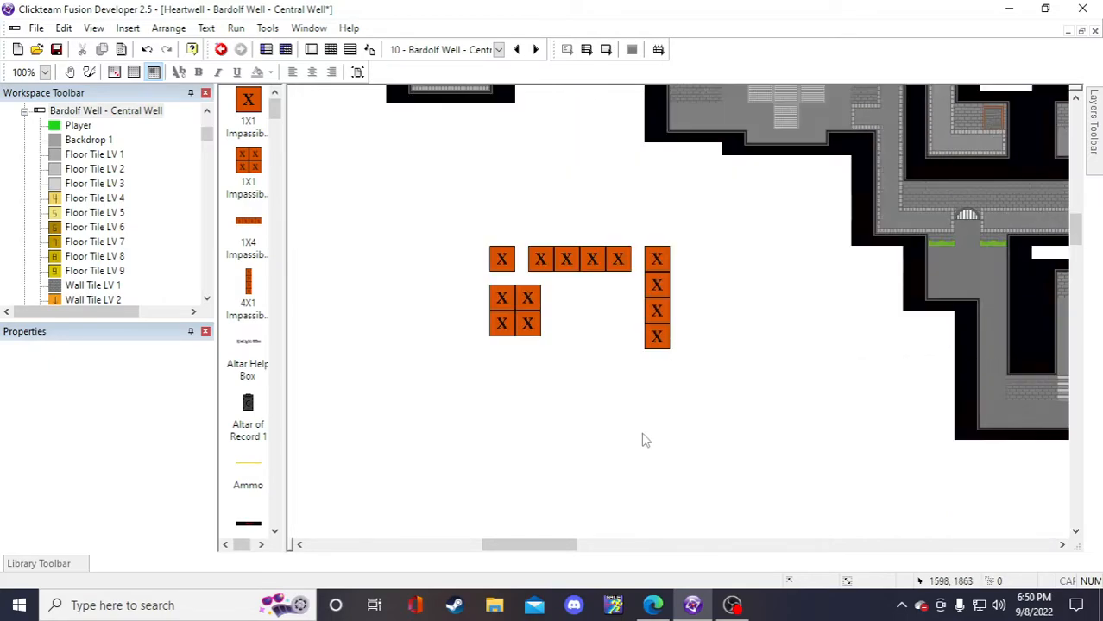
{"action": "scroll", "coordinate": [643, 438], "scroll_direction": "up", "scroll_amount": 3}
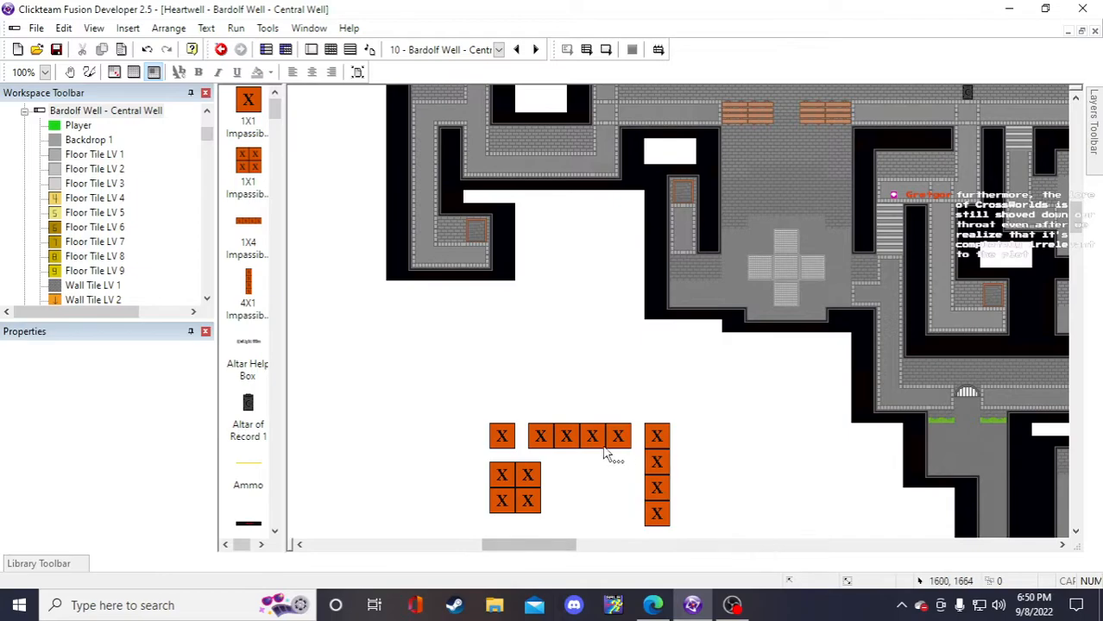
{"action": "mouse_move", "coordinate": [518, 492]}
{"action": "left_mouse_down"}
{"action": "mouse_move", "coordinate": [557, 377]}
{"action": "mouse_move", "coordinate": [518, 258]}
{"action": "mouse_move", "coordinate": [517, 349]}
{"action": "mouse_move", "coordinate": [447, 509]}
{"action": "mouse_move", "coordinate": [503, 489]}
{"action": "mouse_move", "coordinate": [519, 494]}
{"action": "left_mouse_up"}
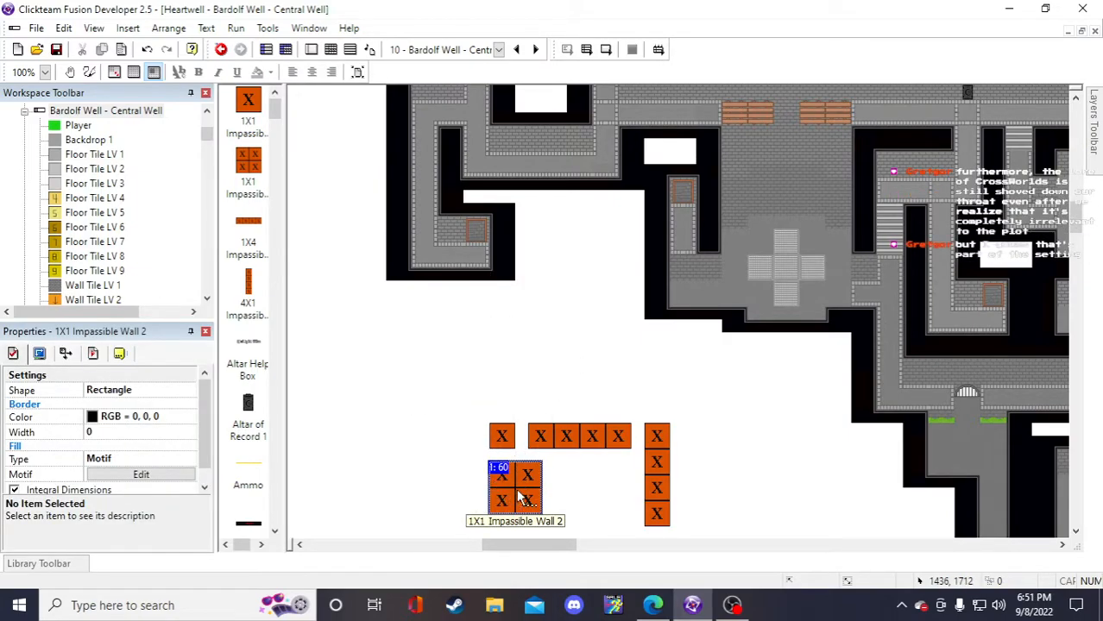
{"action": "left_click", "coordinate": [724, 401]}
- Rename the horizontal 1X4 Impassible Wall as 1X5 Impassible Wall
{"action": "left_click_drag", "start_coordinate": [502, 545], "coordinate": [515, 547]}
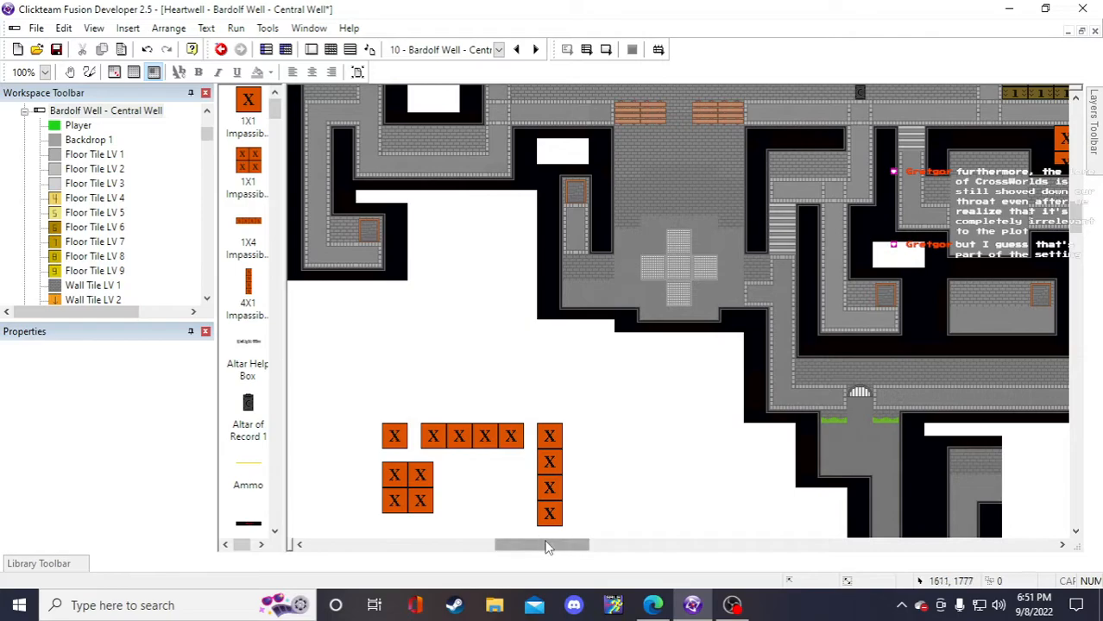
{"action": "left_click", "coordinate": [482, 438]}
{"action": "right_click", "coordinate": [483, 443]}
{"action": "left_click", "coordinate": [523, 150]}
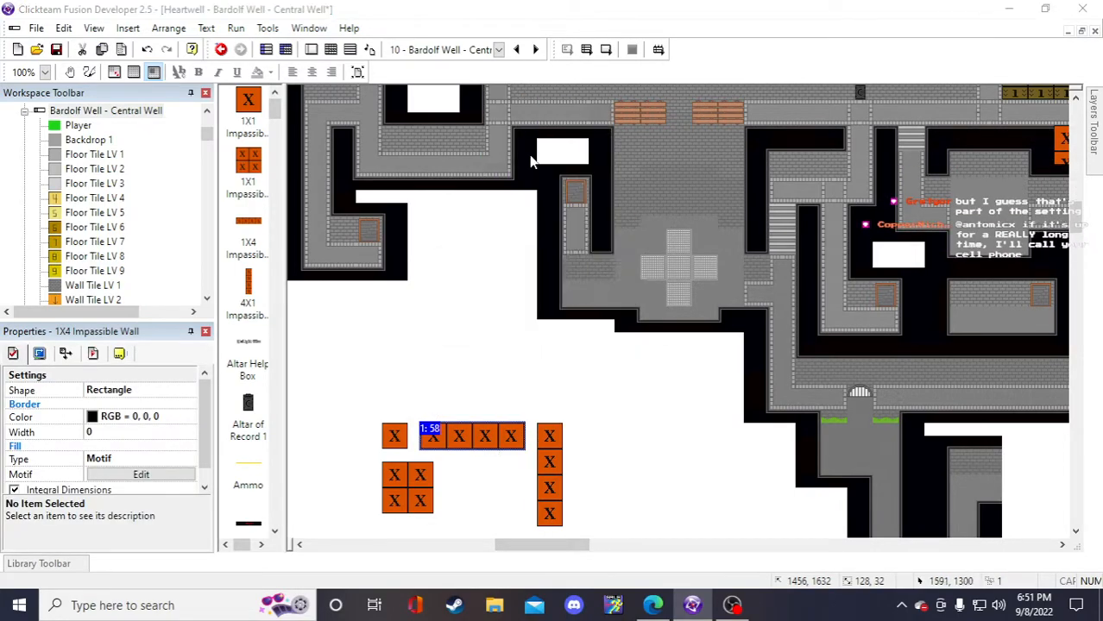
{"action": "left_click", "coordinate": [464, 290]}
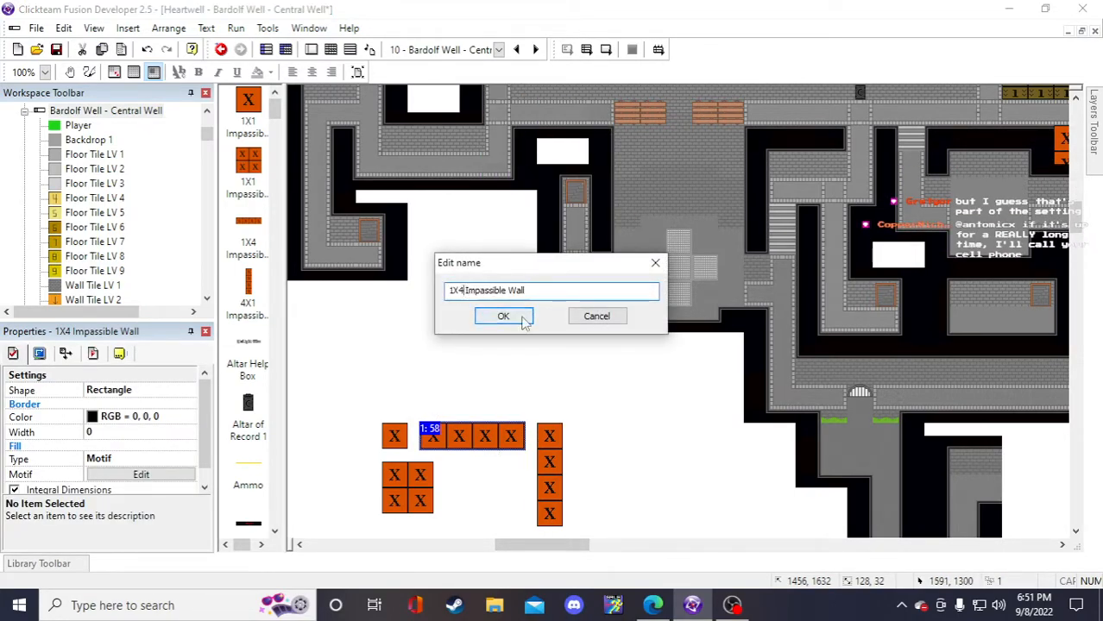
{"action": "key", "text": "BackSpace"}
{"action": "type", "text": "5"}
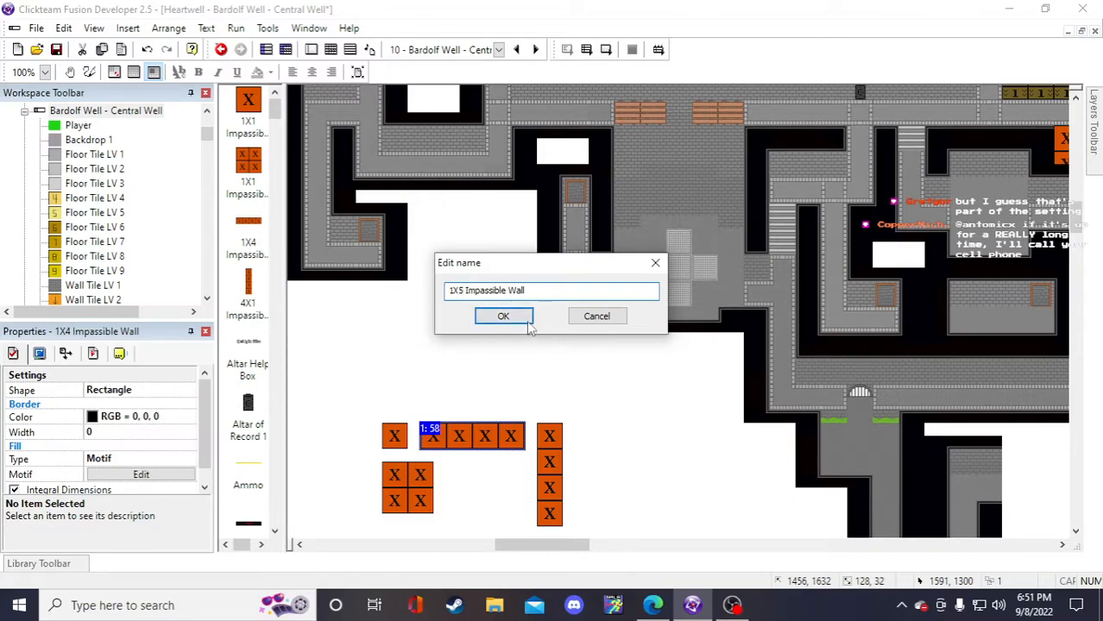
{"action": "left_click", "coordinate": [528, 321]}
- Widen the horizontal 1X5 Impassible Wall to five tiles (160 × 32) and move the vertical four-tile strip east to 1648, 1632
{"action": "left_click_drag", "start_coordinate": [547, 468], "coordinate": [610, 480]}
{"action": "left_click", "coordinate": [509, 439]}
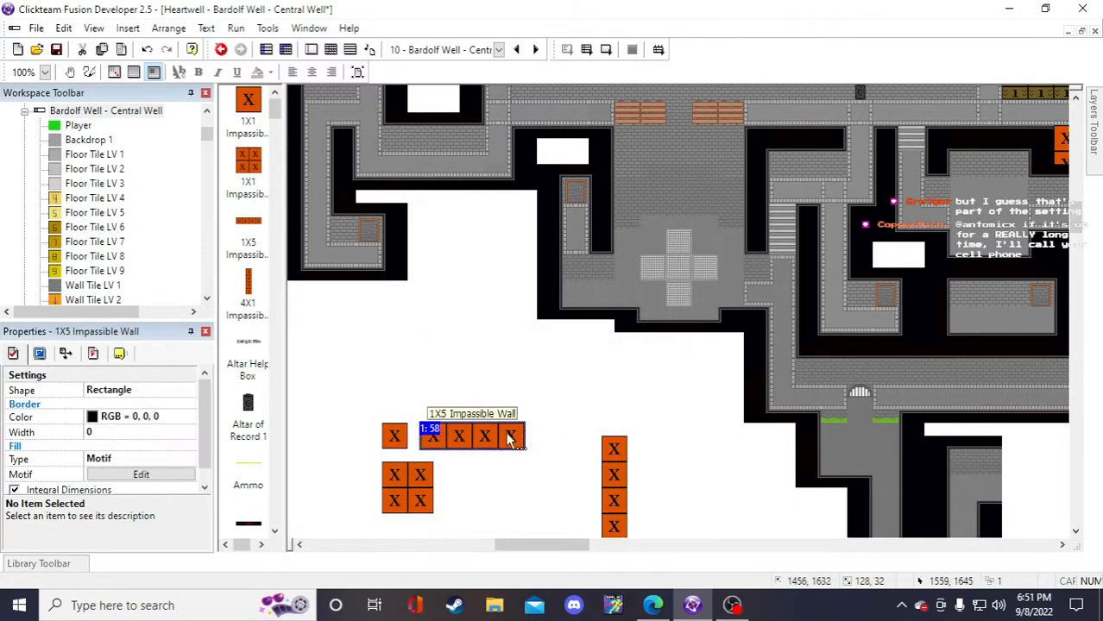
{"action": "left_click_drag", "start_coordinate": [524, 441], "coordinate": [585, 442]}
{"action": "left_click", "coordinate": [515, 439]}
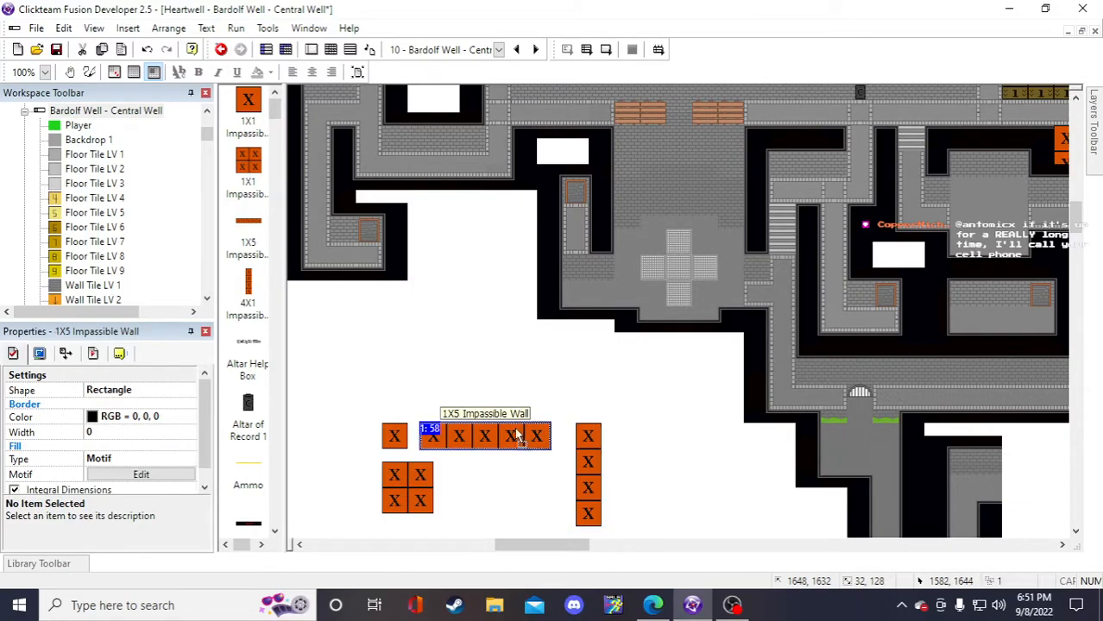
- Duplicate the 1X5 Impassible Wall and place the copy over the bottom wall of the western corridor's dead end at 1280, 1440
{"action": "right_click", "coordinate": [520, 437]}
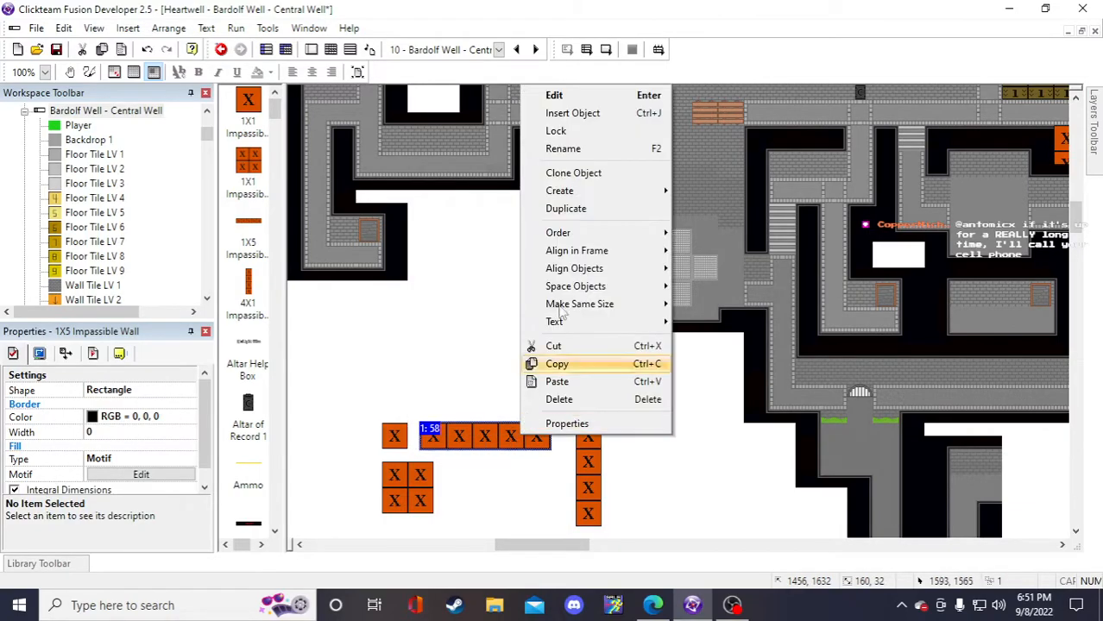
{"action": "left_click", "coordinate": [593, 209]}
{"action": "type", "text": "2"}
{"action": "left_click", "coordinate": [776, 414]}
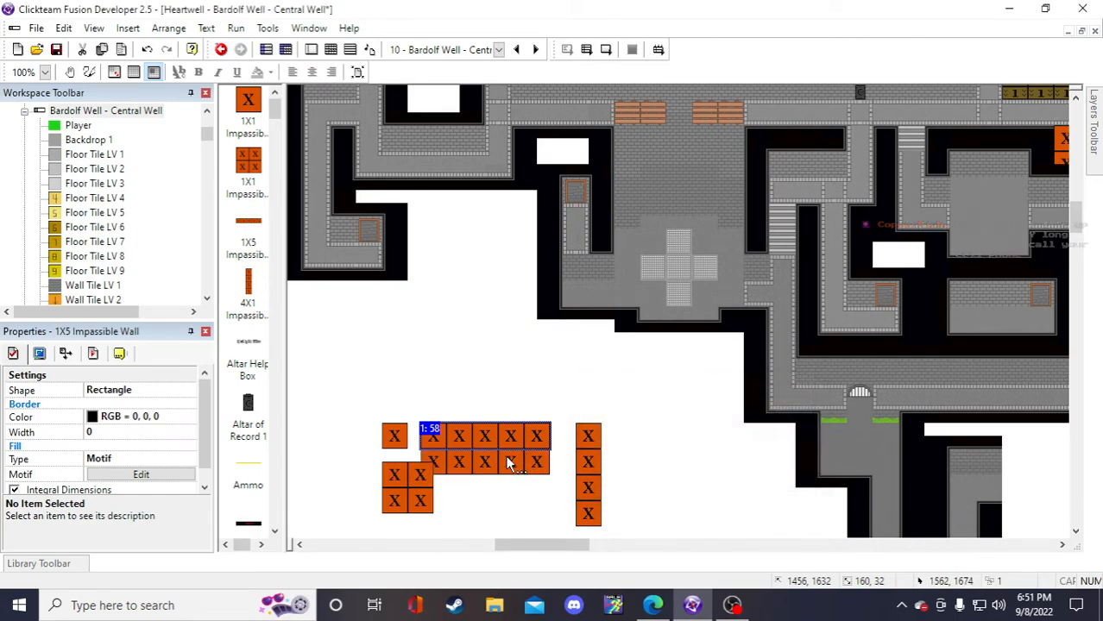
{"action": "left_click_drag", "start_coordinate": [509, 464], "coordinate": [378, 281]}
{"action": "left_click", "coordinate": [480, 500]}
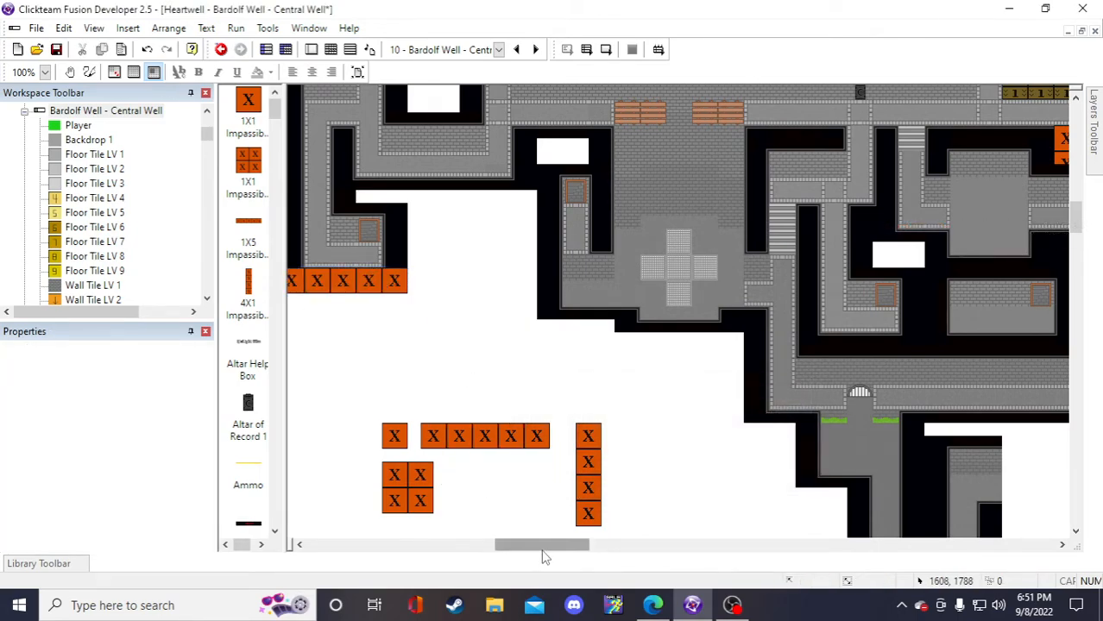
- Enable the Transparent option on the placed 1X5 Impassible Wall and set its blend coefficient to 140
{"action": "left_click_drag", "start_coordinate": [543, 545], "coordinate": [516, 545]}
{"action": "left_click", "coordinate": [514, 284]}
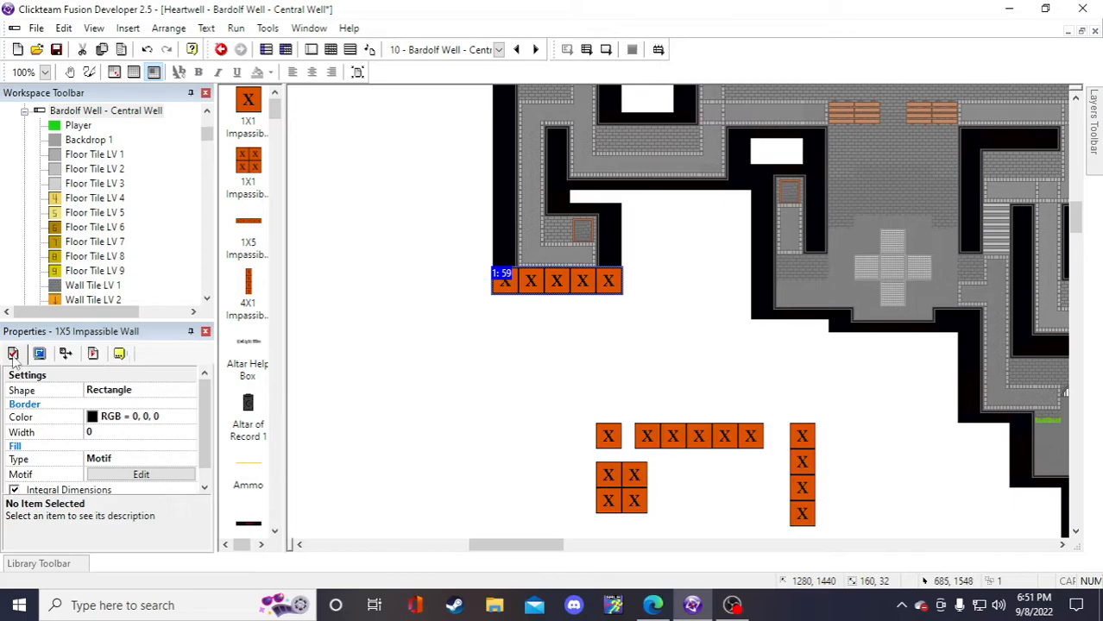
{"action": "left_click", "coordinate": [39, 354]}
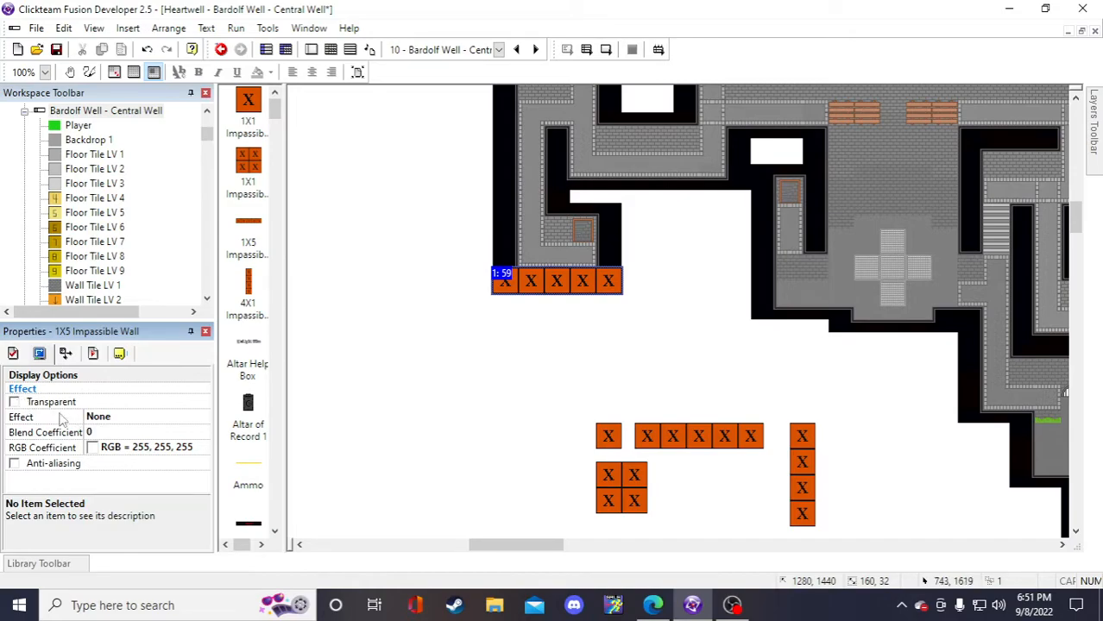
{"action": "left_click", "coordinate": [14, 403]}
{"action": "left_click", "coordinate": [96, 434]}
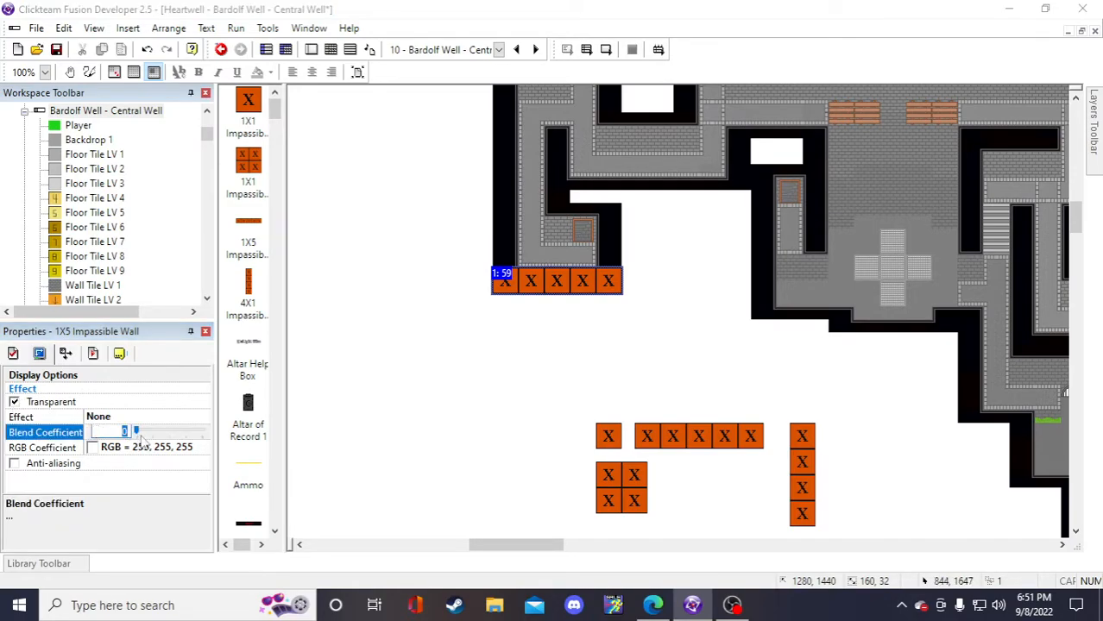
{"action": "left_click_drag", "start_coordinate": [136, 432], "coordinate": [172, 431]}
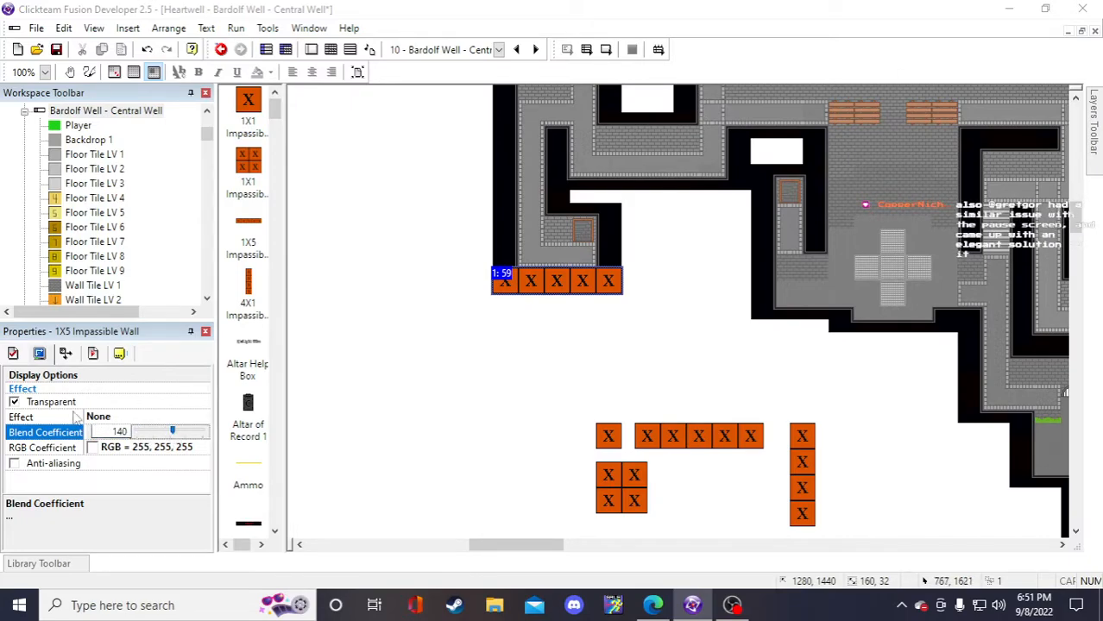
- Try the blended 1X5 Impassible Wall with the Transparent option off, and switch the option back on
{"action": "left_click", "coordinate": [14, 403]}
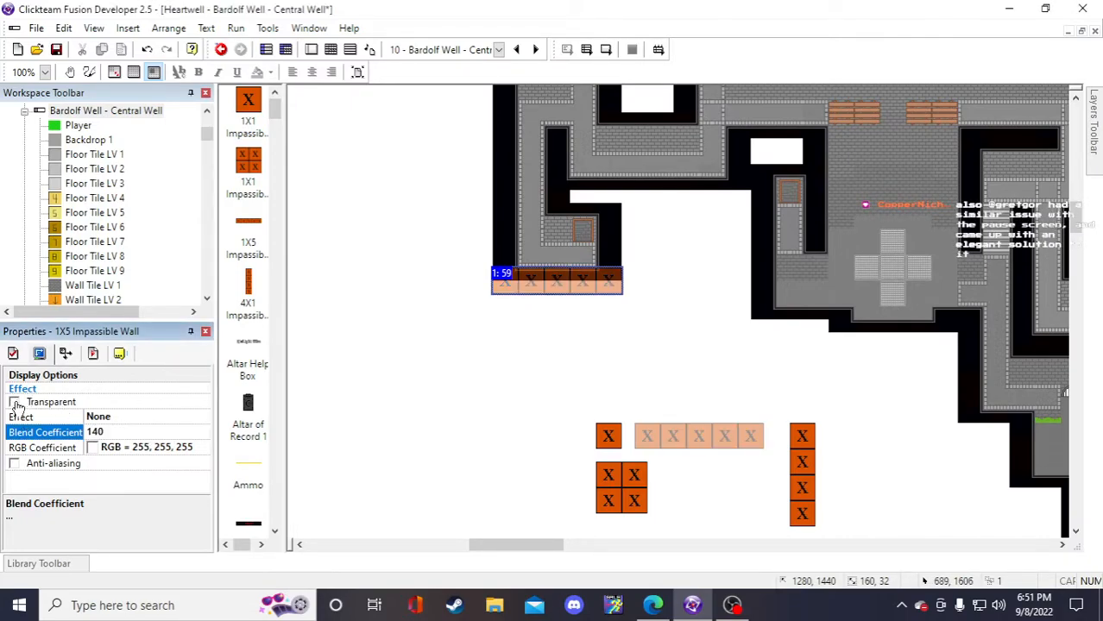
{"action": "left_click", "coordinate": [598, 457]}
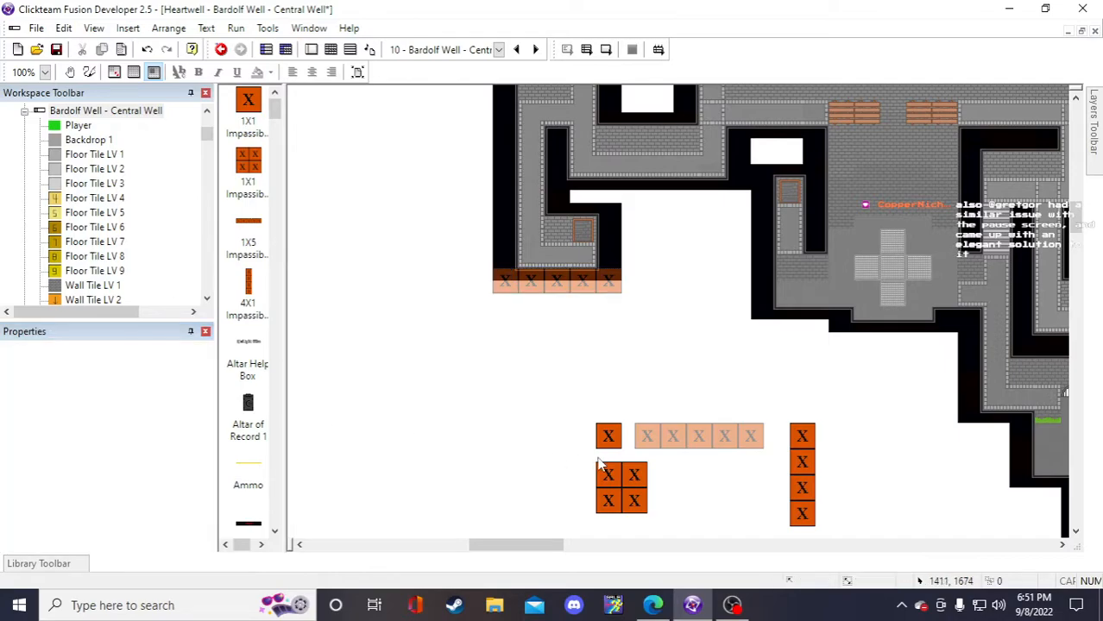
{"action": "left_click", "coordinate": [517, 288]}
{"action": "left_click", "coordinate": [95, 434]}
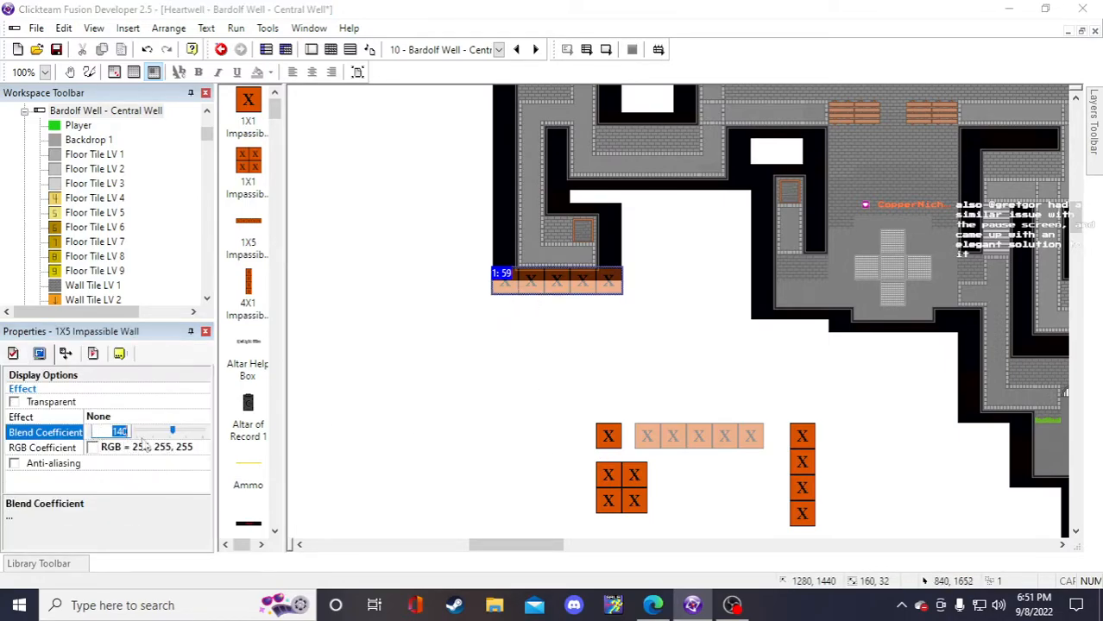
{"action": "left_click", "coordinate": [14, 403]}
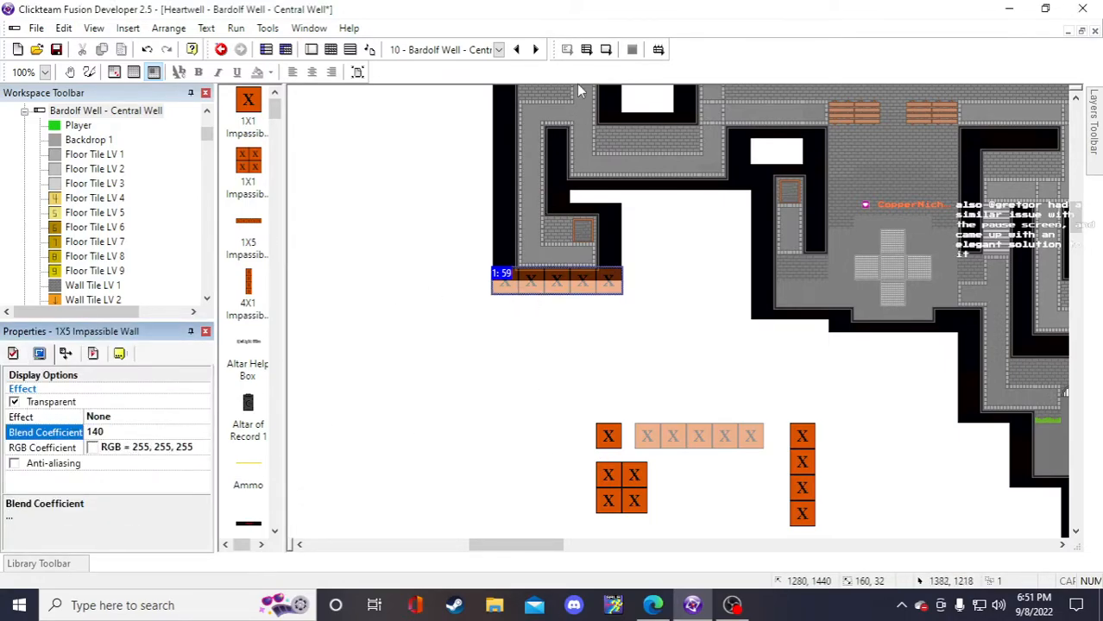
- Test-run the frame, walking the player southwest to the semi-transparent impassible walls, and end the test
{"action": "left_click", "coordinate": [615, 51]}
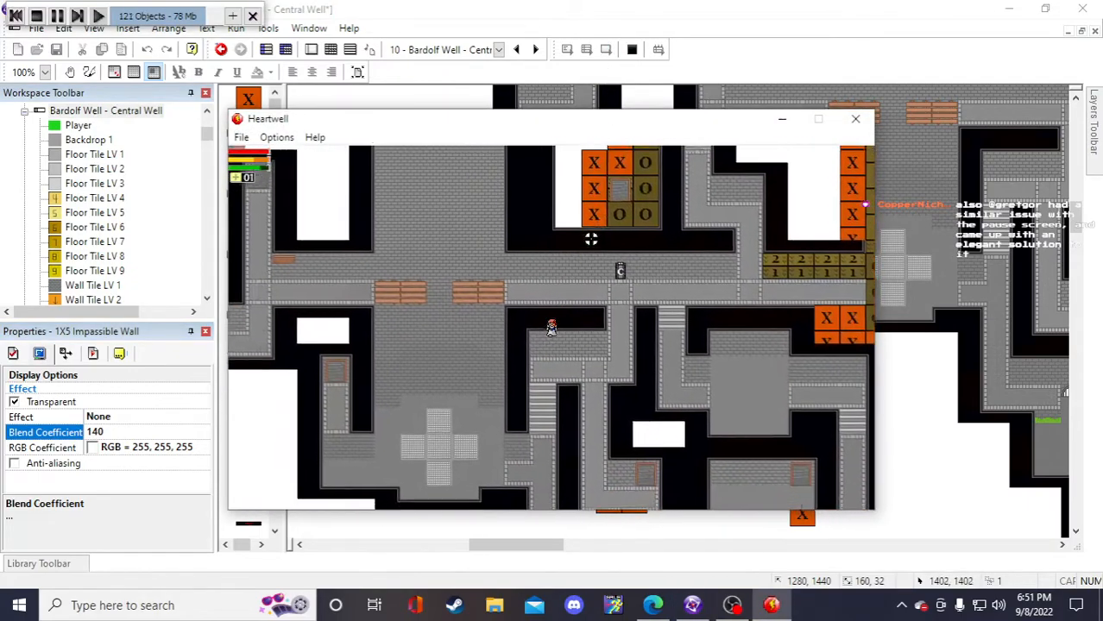
{"action": "key", "text": "s"}
{"action": "key", "text": "a"}
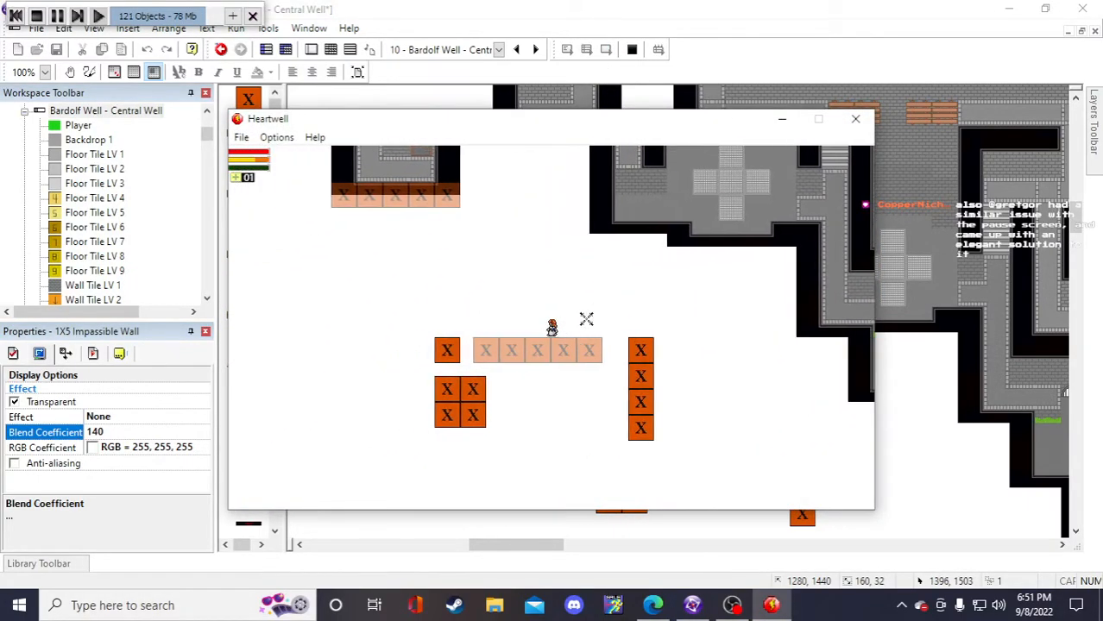
{"action": "key", "text": "w"}
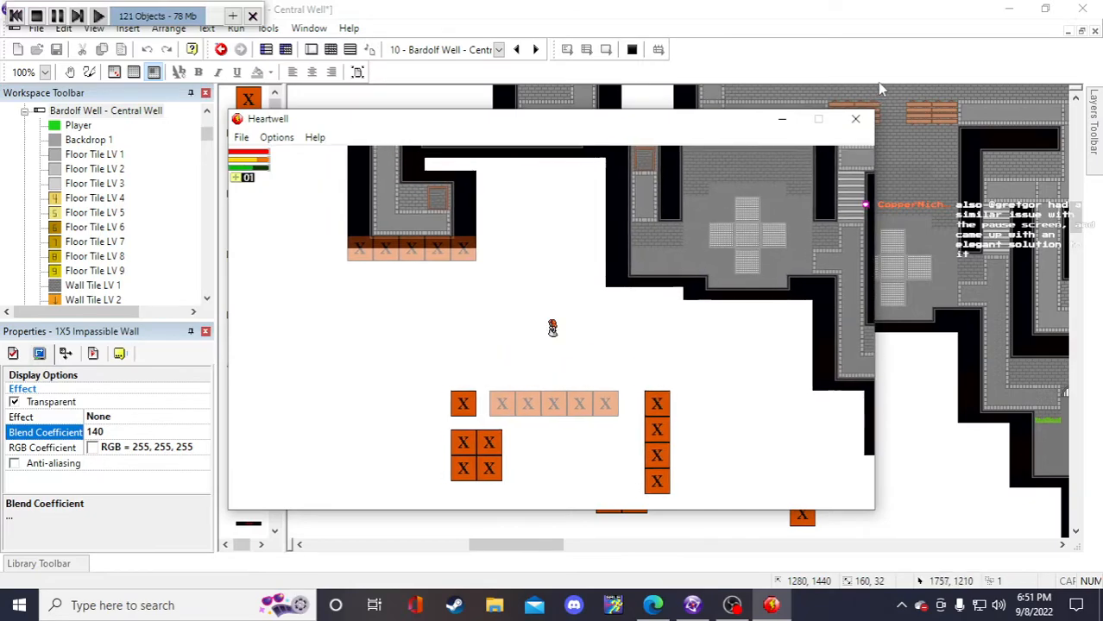
{"action": "left_click", "coordinate": [866, 119]}
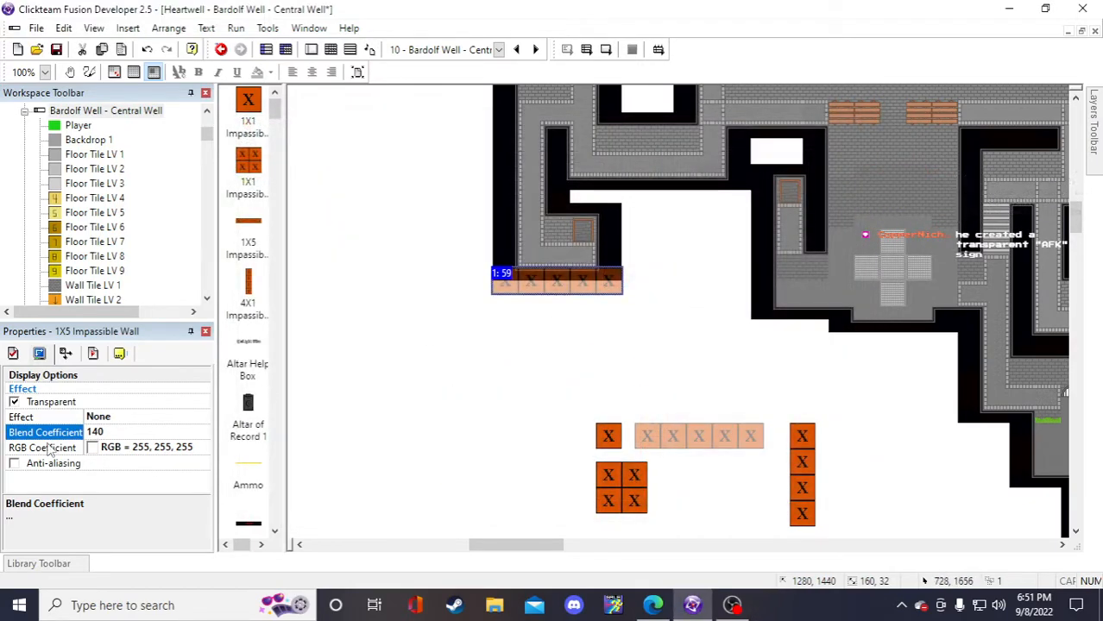
- Test-run the frame with the 1X5 Impassible Wall's Transparent option off, and turn the option back on after closing the test
{"action": "left_click", "coordinate": [13, 402]}
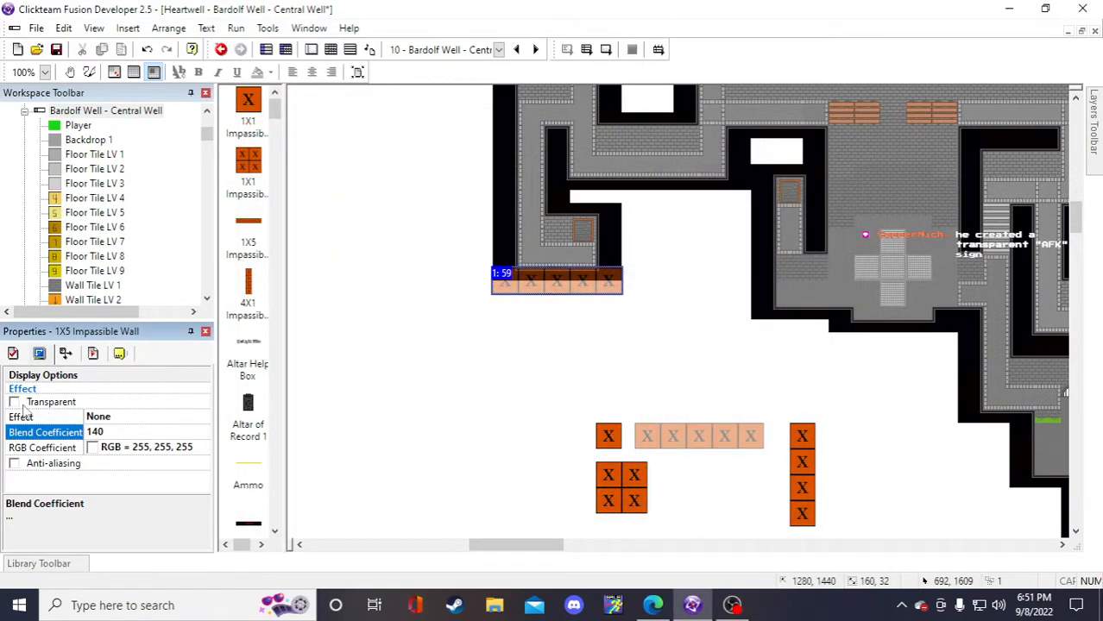
{"action": "left_click", "coordinate": [606, 49]}
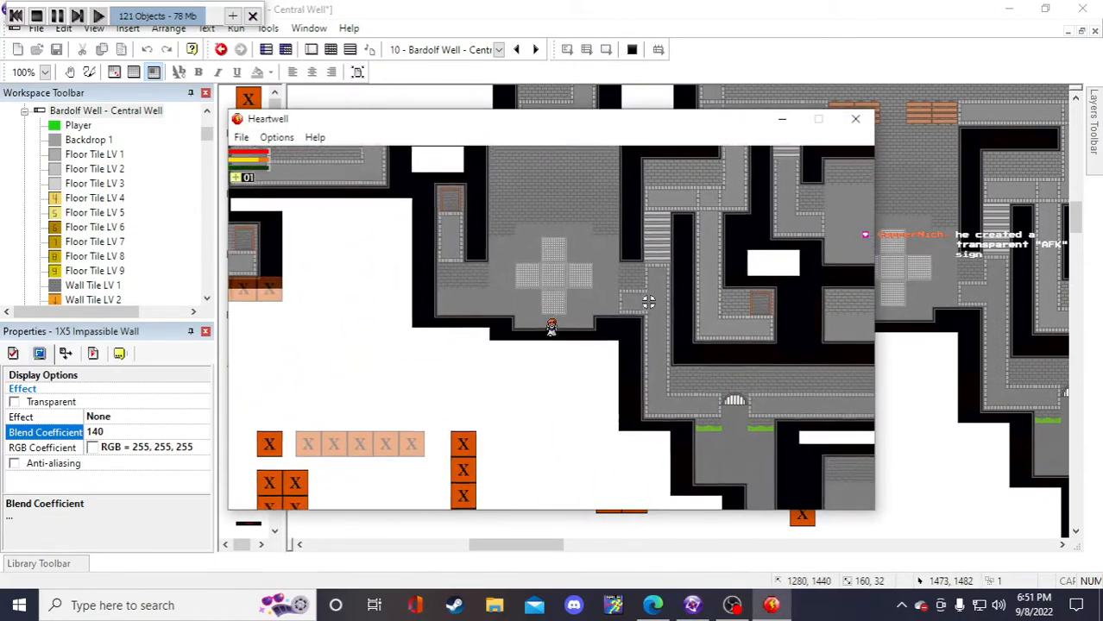
{"action": "left_click", "coordinate": [855, 118]}
{"action": "left_click", "coordinate": [105, 417]}
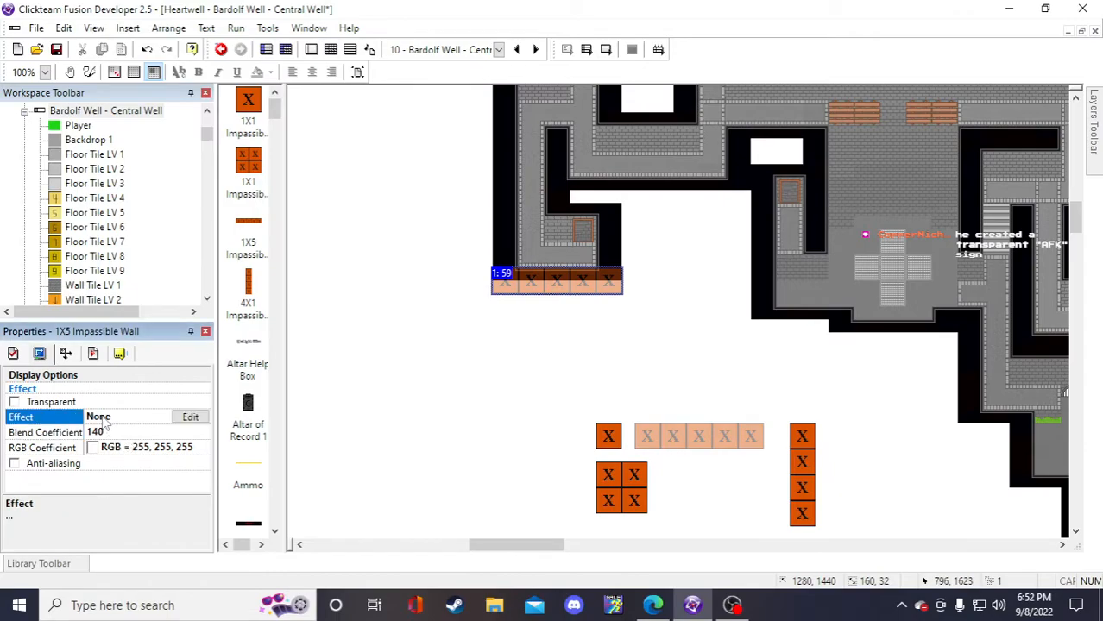
{"action": "left_click", "coordinate": [52, 403]}
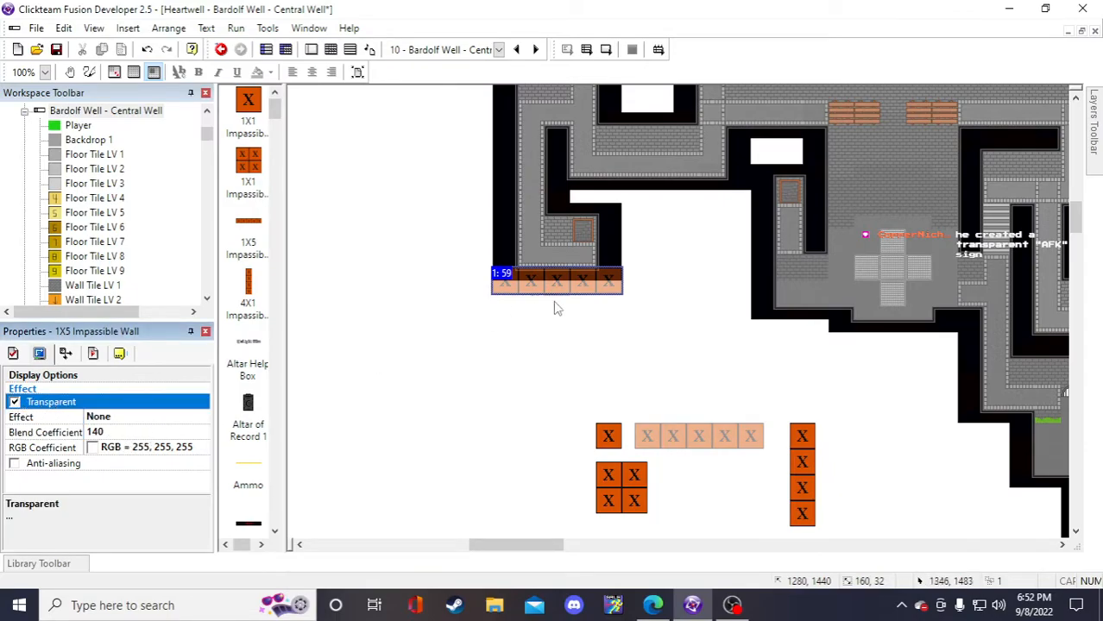
- Set the 1X5 Impassible Wall's blend coefficient to 0
{"action": "left_click", "coordinate": [627, 345]}
{"action": "left_click", "coordinate": [577, 294]}
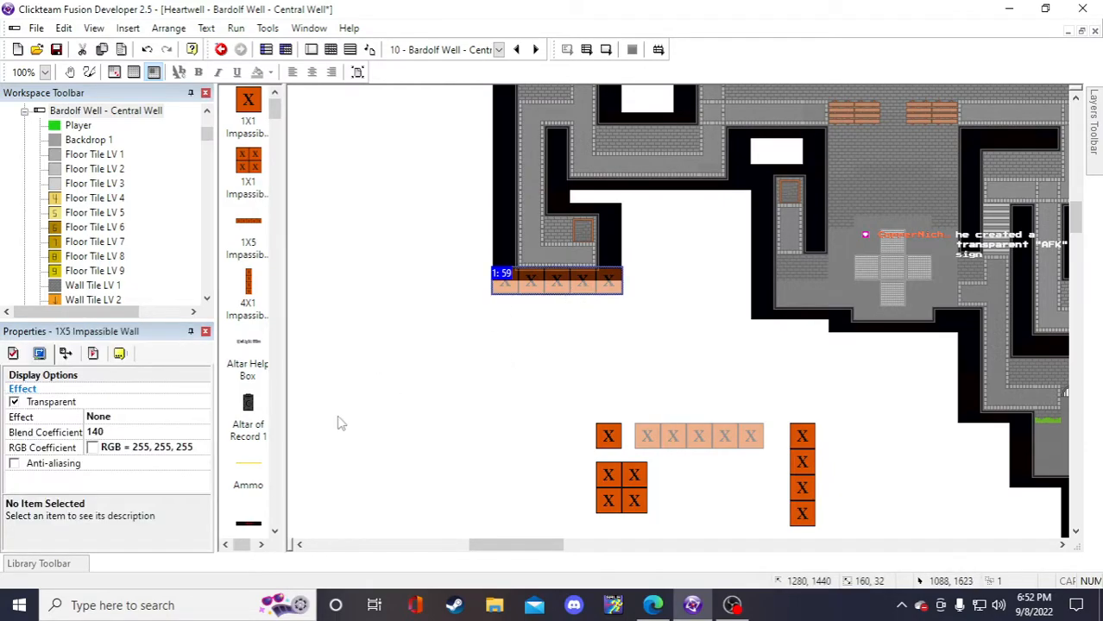
{"action": "left_click", "coordinate": [100, 419]}
{"action": "left_click", "coordinate": [110, 431]}
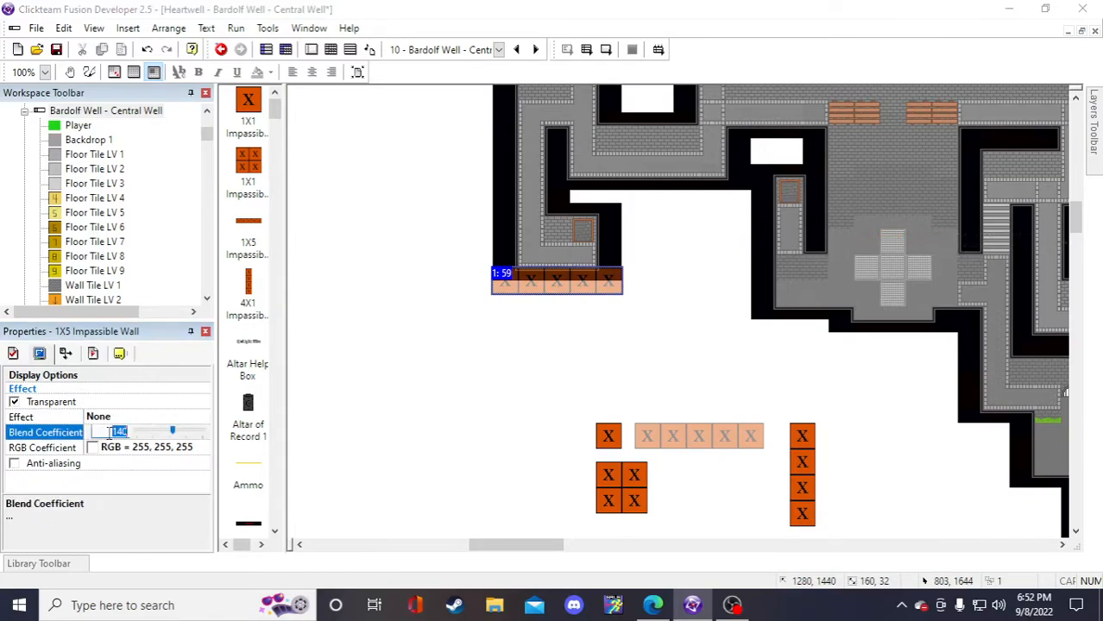
{"action": "left_click_drag", "start_coordinate": [174, 431], "coordinate": [110, 426]}
{"action": "left_click", "coordinate": [511, 404]}
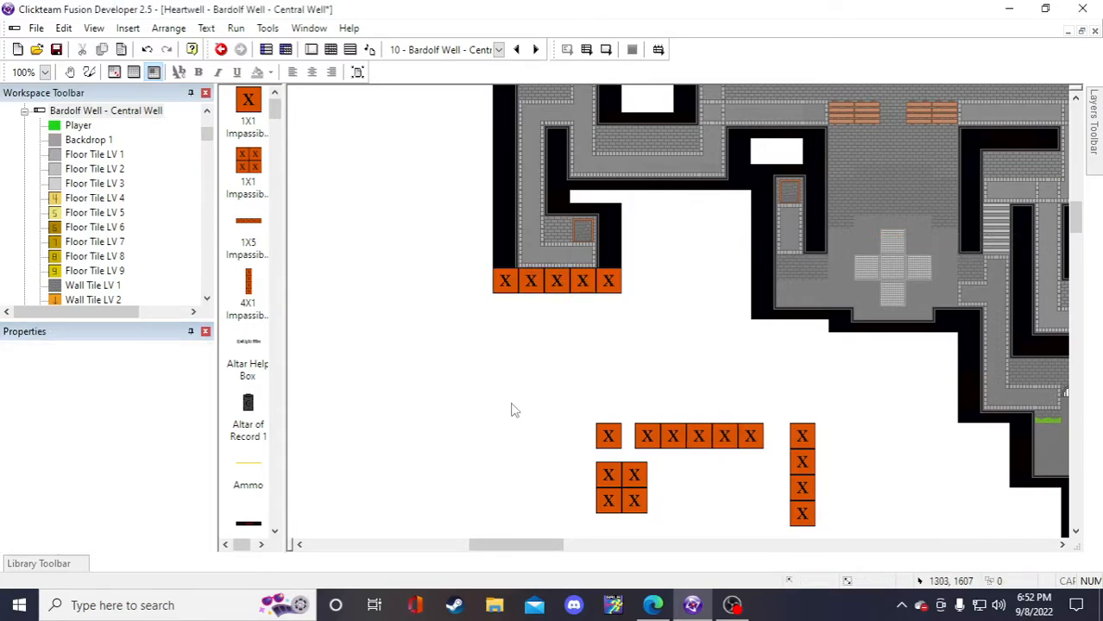
- Test-run the frame and walk the player to the east end of the 1X5 wall at the western dead end
{"action": "left_click", "coordinate": [569, 293]}
{"action": "left_click", "coordinate": [606, 49]}
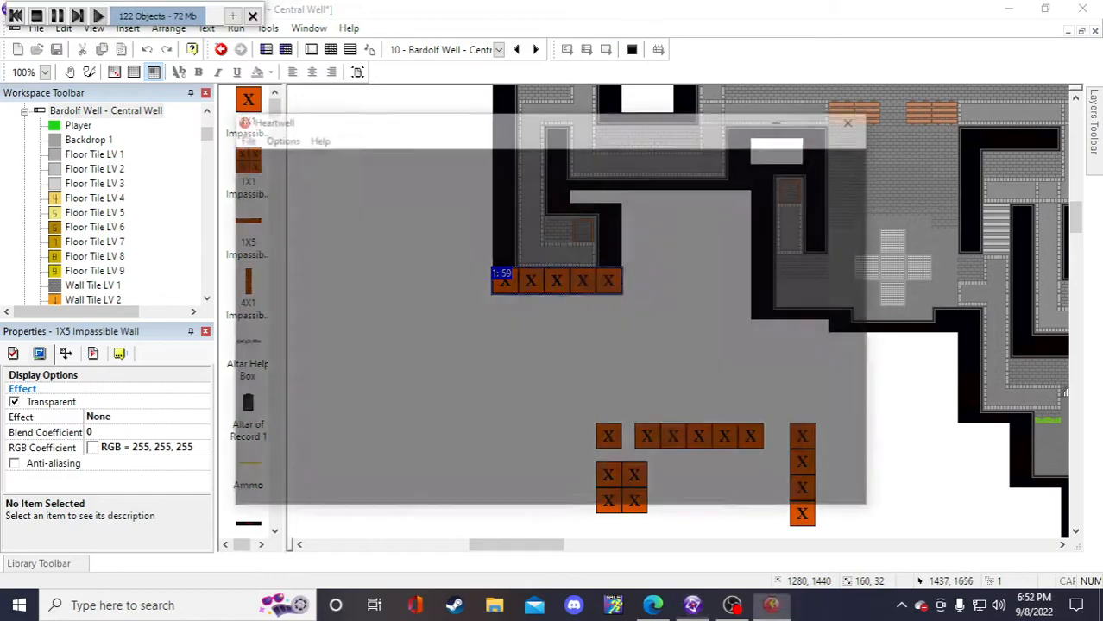
{"action": "key", "text": "Left"}
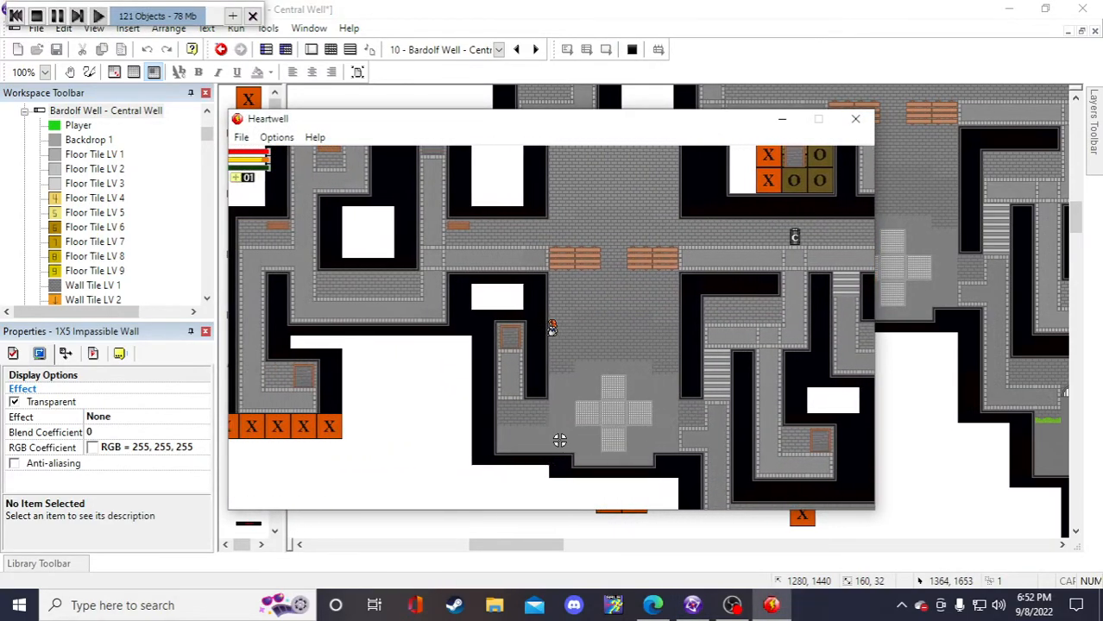
{"action": "key", "text": "Down"}
{"action": "key", "text": "Left"}
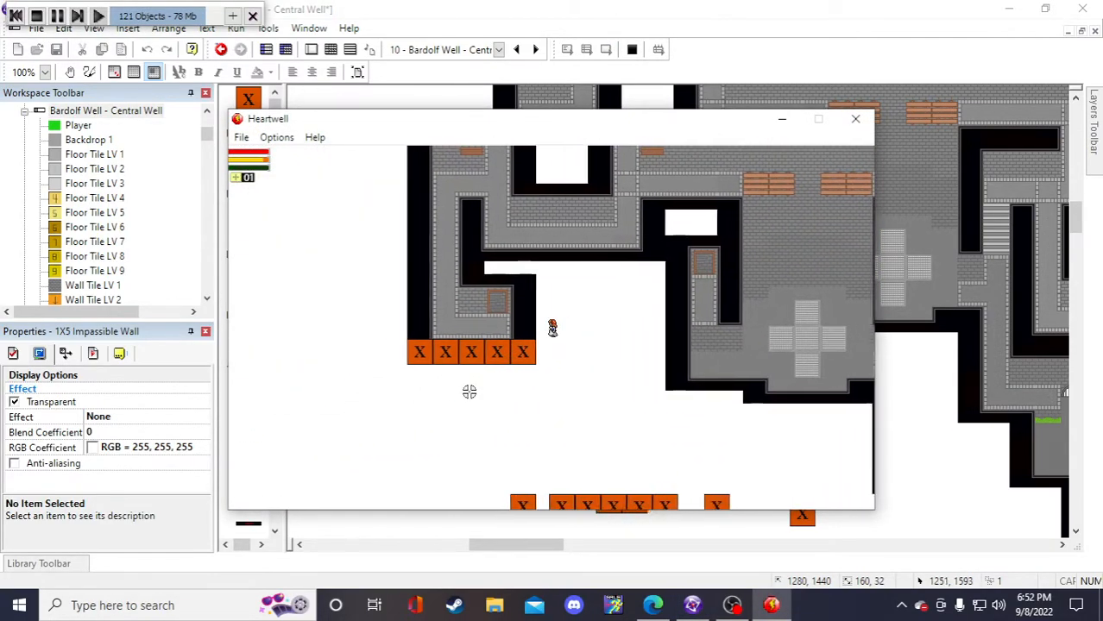
{"action": "key", "text": "Right"}
{"action": "key", "text": "Down"}
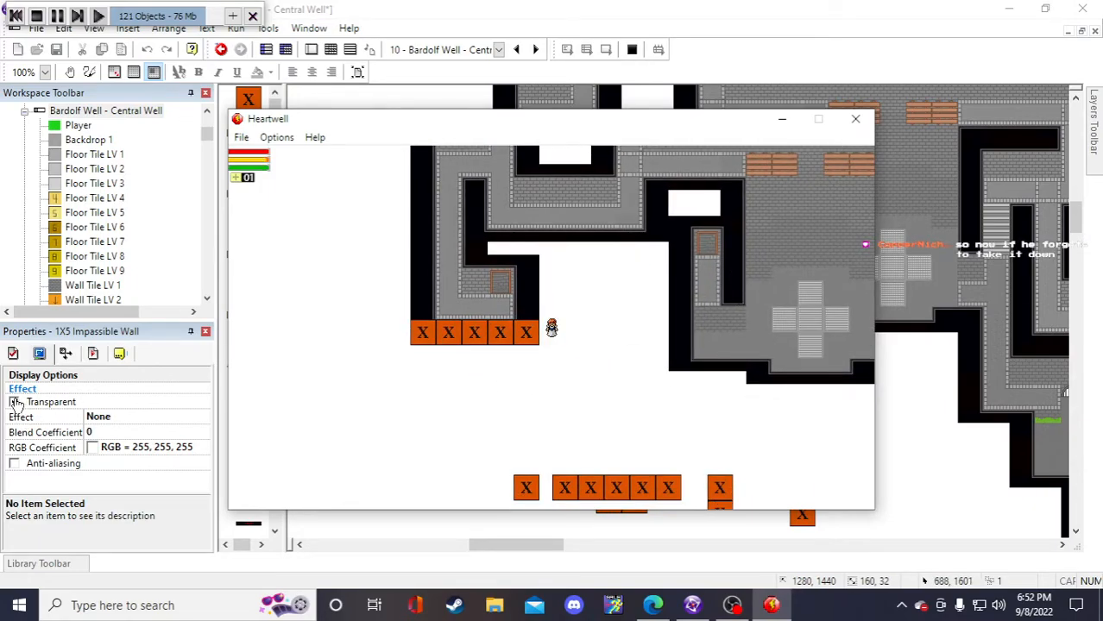
- Turn off the Transparent option of the 1X5 Impassible Wall and review its settings, position, runtime and display properties
{"action": "left_click", "coordinate": [14, 400]}
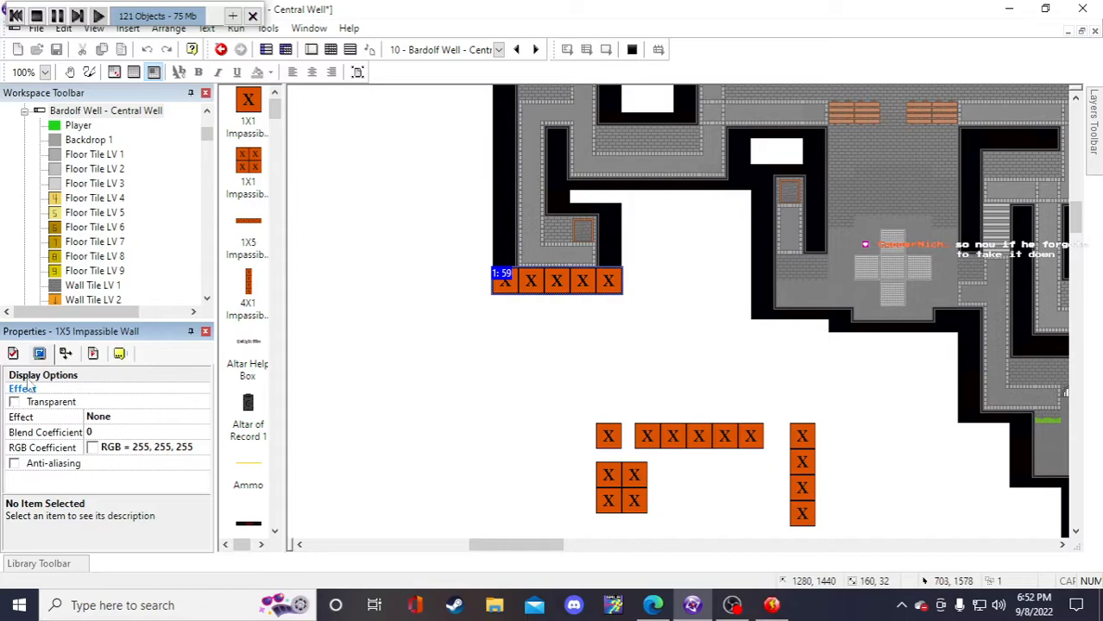
{"action": "left_click", "coordinate": [13, 353]}
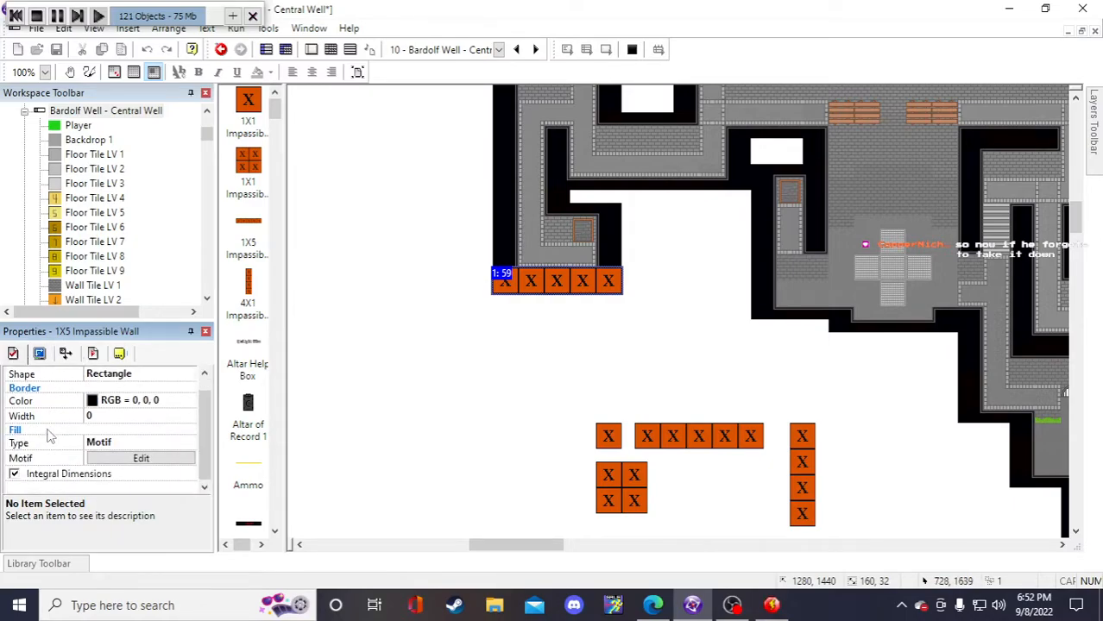
{"action": "left_click", "coordinate": [66, 354]}
{"action": "left_click", "coordinate": [92, 353]}
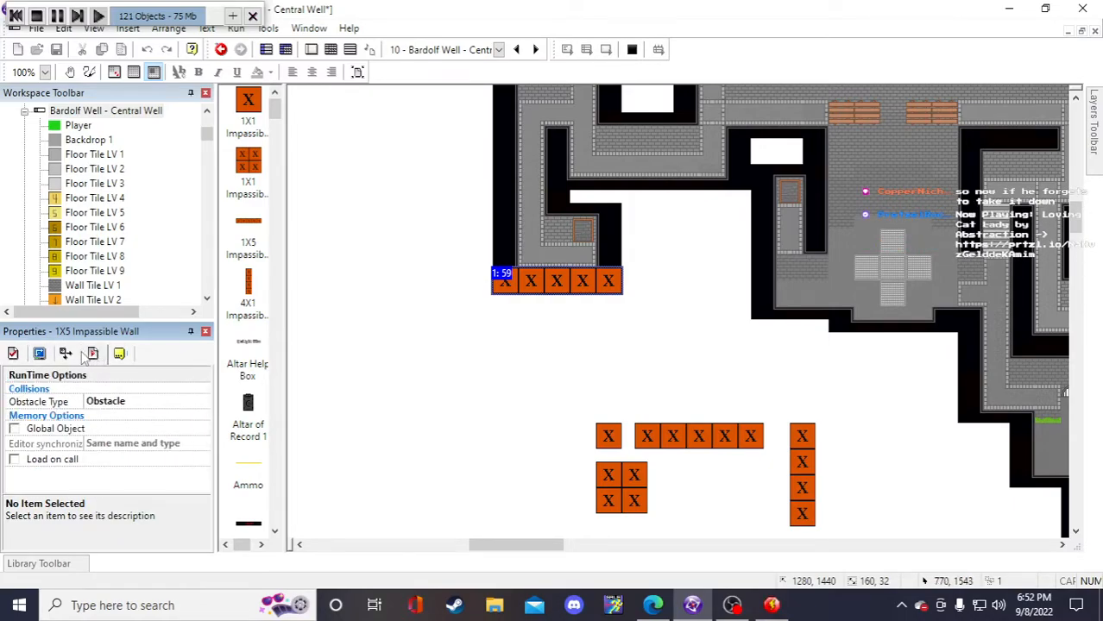
{"action": "left_click", "coordinate": [65, 353]}
{"action": "left_click", "coordinate": [39, 354]}
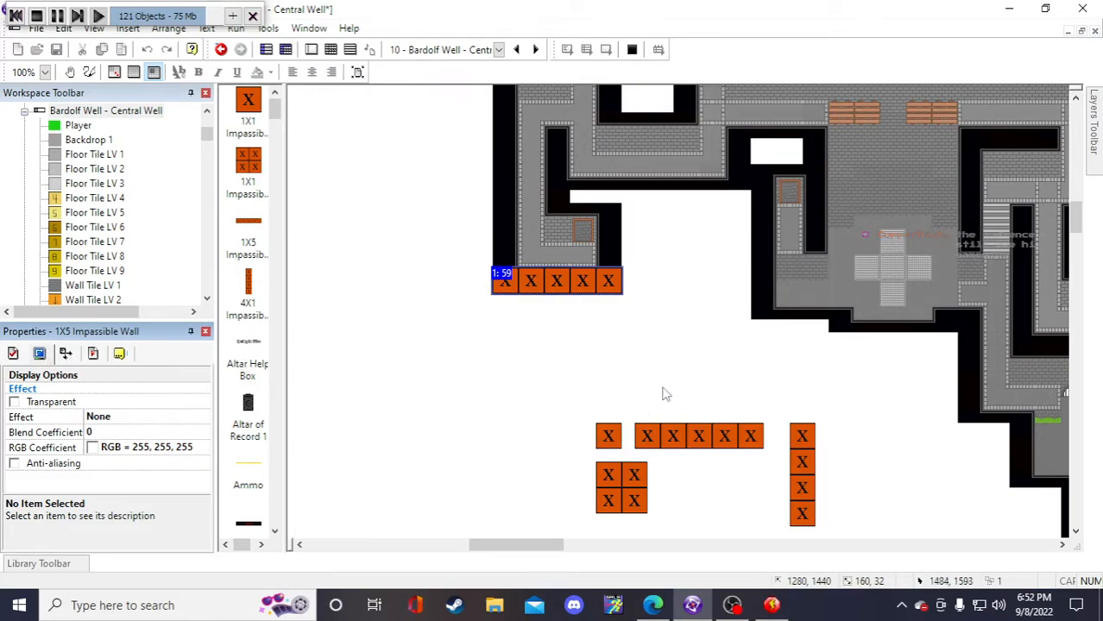
- Close the running test of the frame and save the project
{"action": "key", "text": "F7"}
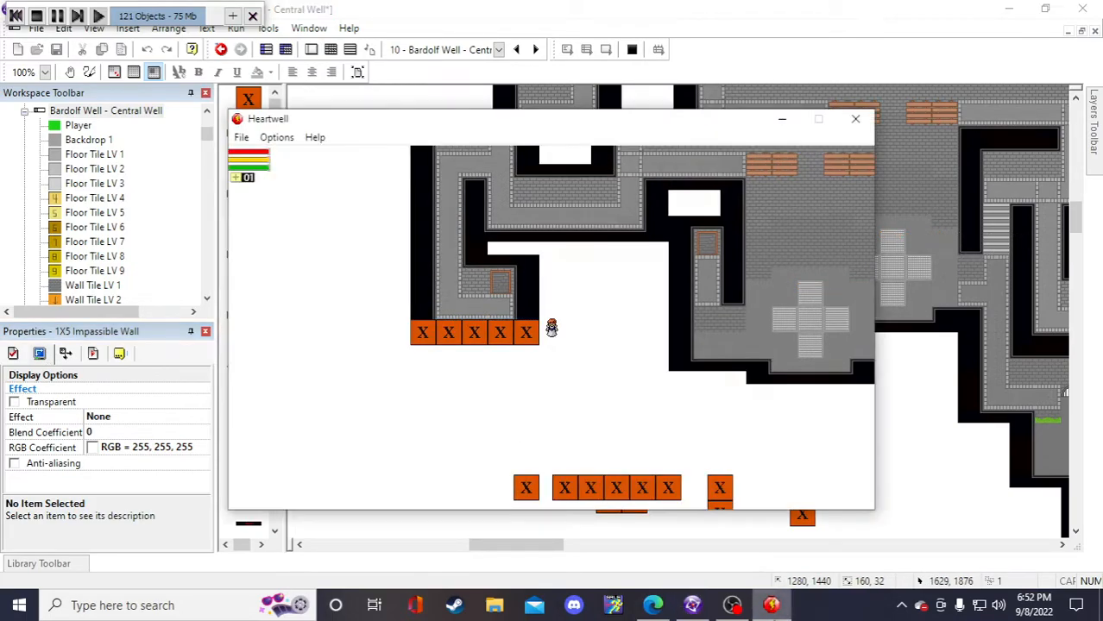
{"action": "left_click", "coordinate": [855, 119]}
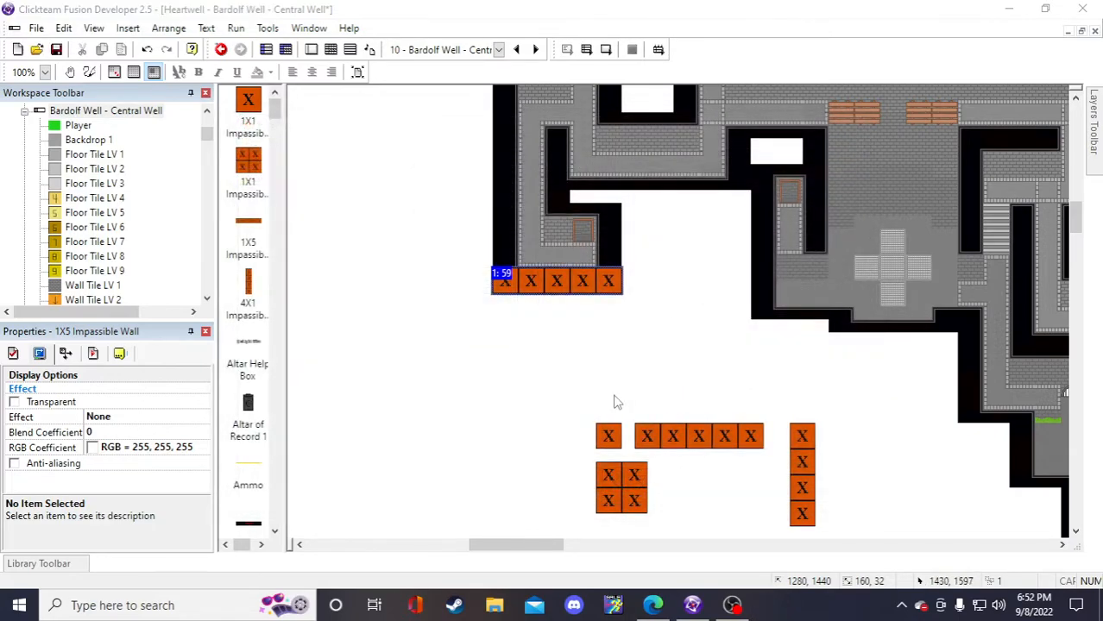
{"action": "left_click", "coordinate": [615, 402]}
{"action": "left_click", "coordinate": [57, 50]}
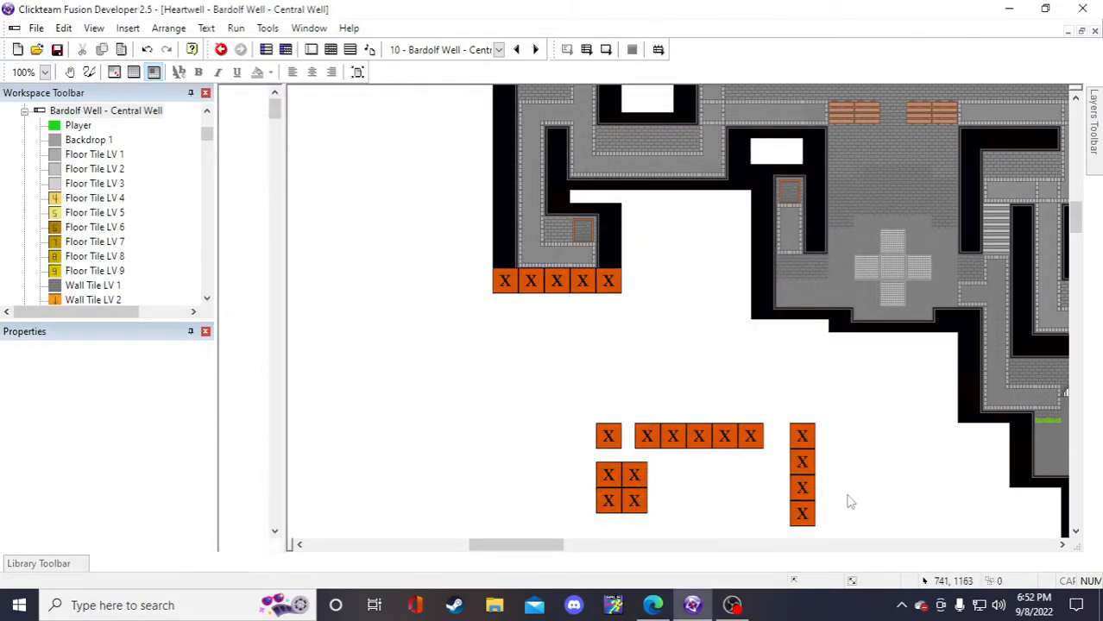
- Set the blend coefficient of the 1X5 Impassible Wall to 124
{"action": "left_click_drag", "start_coordinate": [523, 549], "coordinate": [527, 554]}
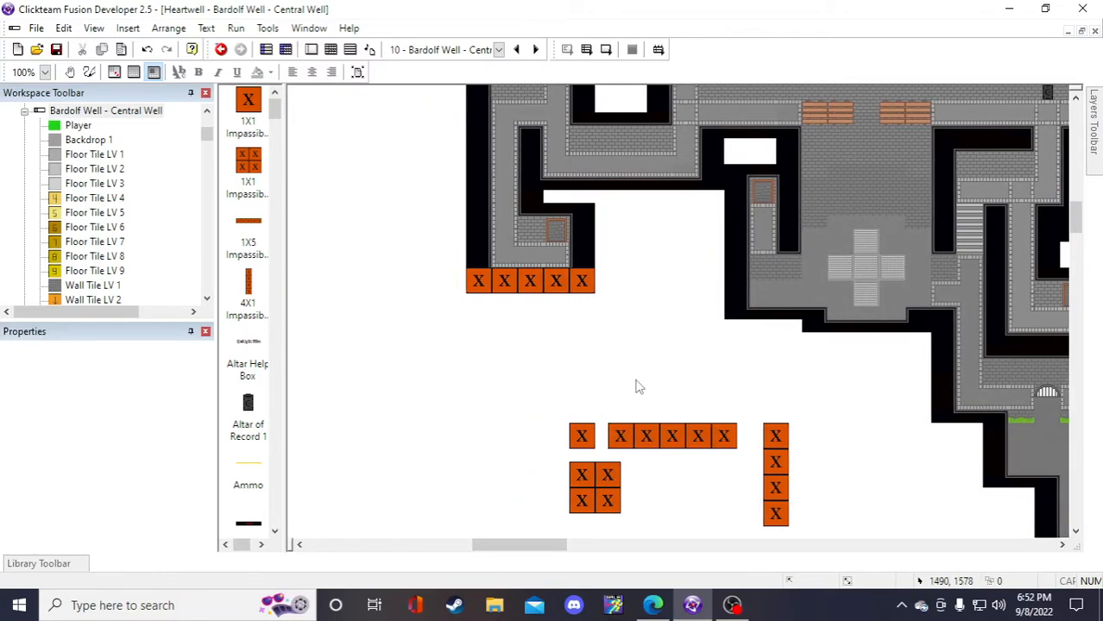
{"action": "left_click", "coordinate": [545, 292]}
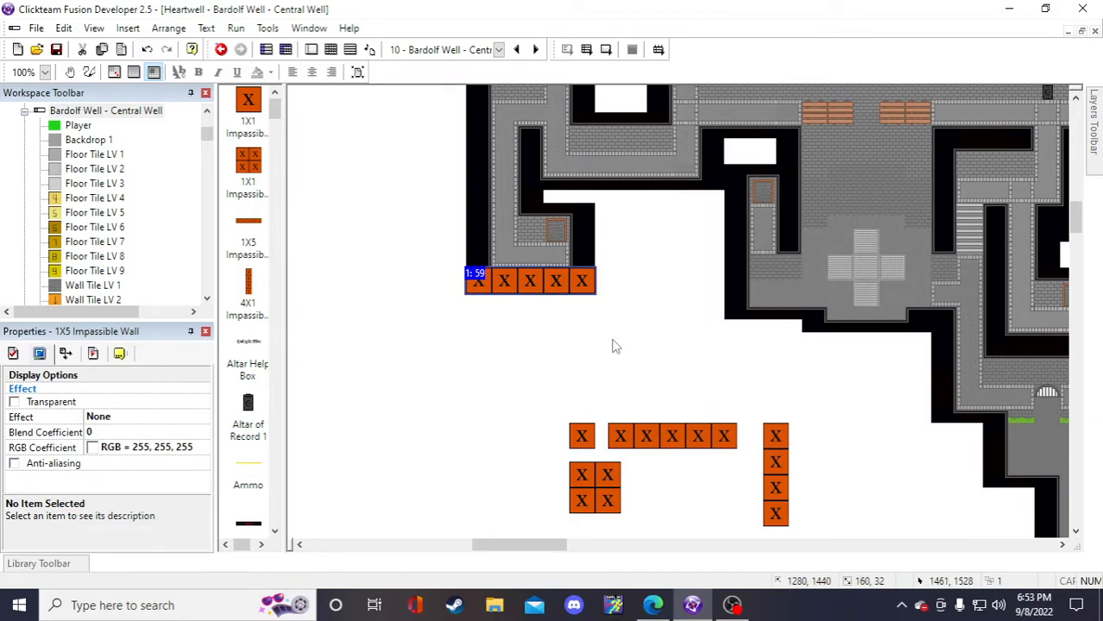
{"action": "left_click", "coordinate": [612, 345]}
{"action": "left_click", "coordinate": [589, 290]}
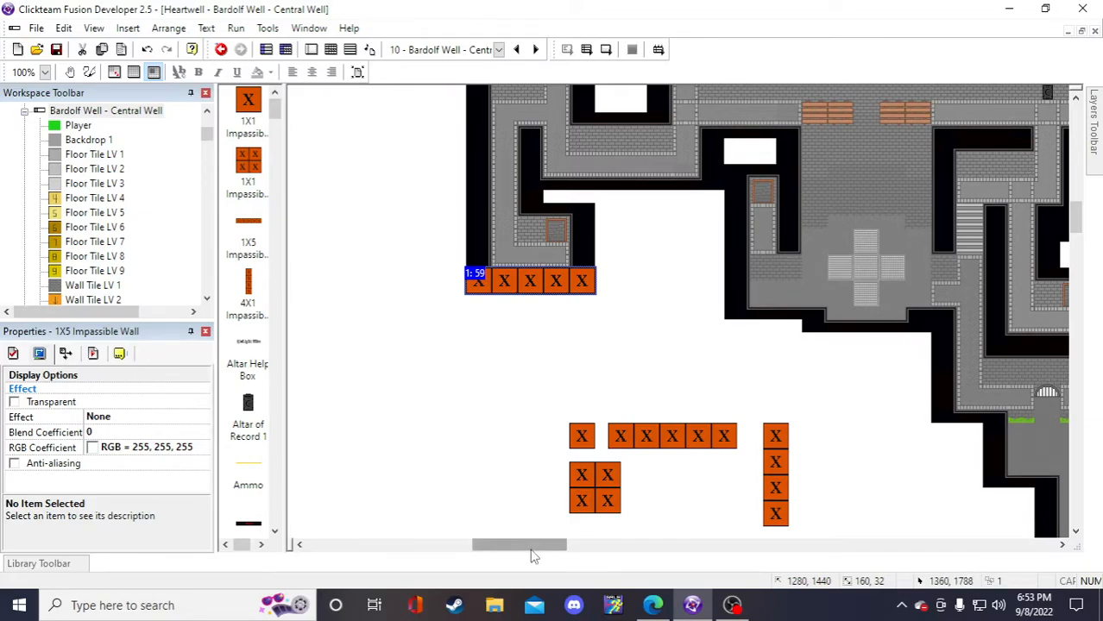
{"action": "left_click_drag", "start_coordinate": [532, 547], "coordinate": [538, 547]}
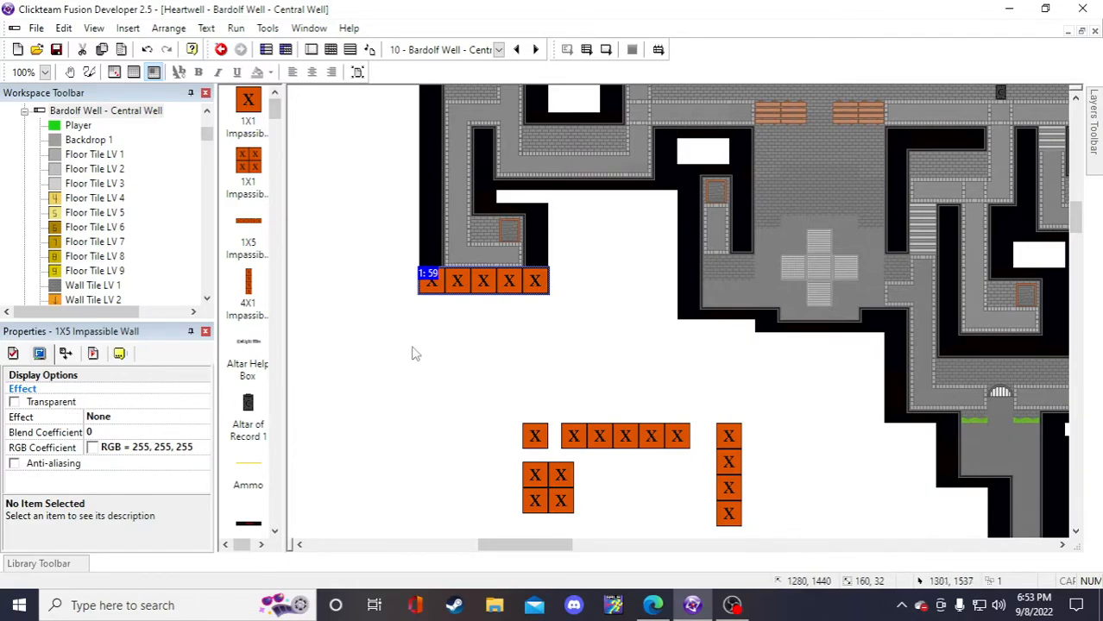
{"action": "left_click", "coordinate": [95, 431]}
{"action": "left_click_drag", "start_coordinate": [135, 431], "coordinate": [172, 435]}
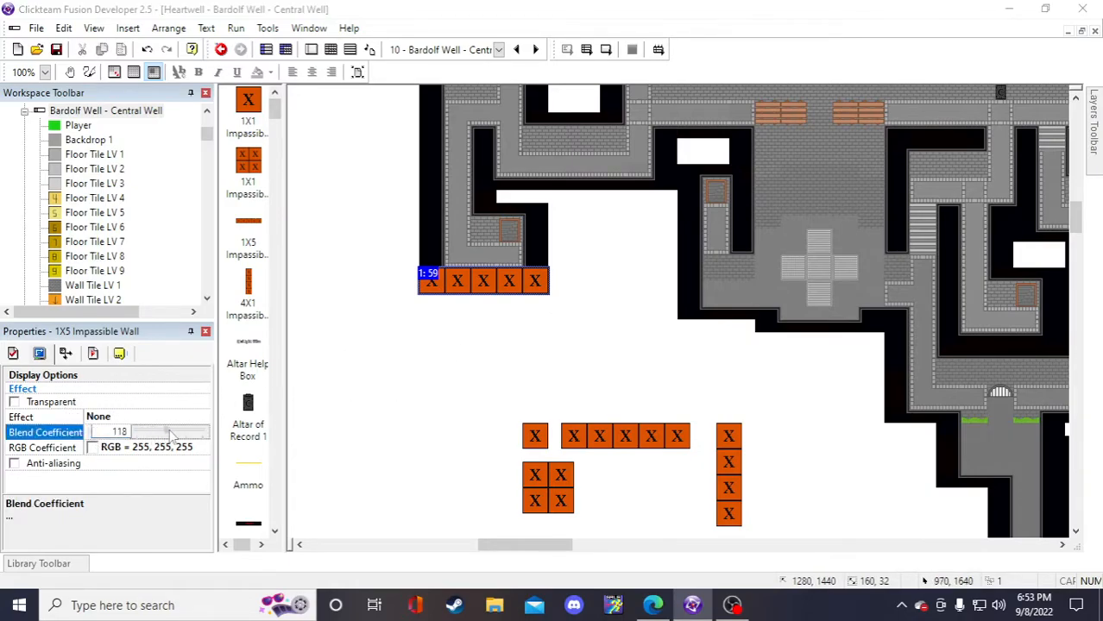
{"action": "left_click", "coordinate": [627, 357]}
{"action": "left_click", "coordinate": [528, 289]}
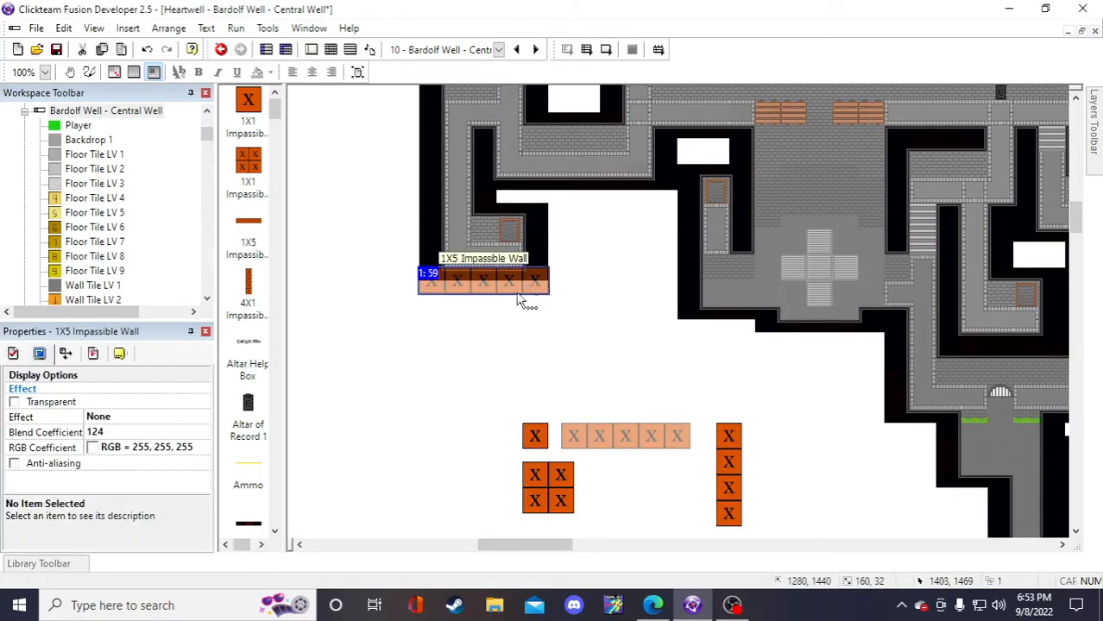
{"action": "left_click", "coordinate": [110, 417]}
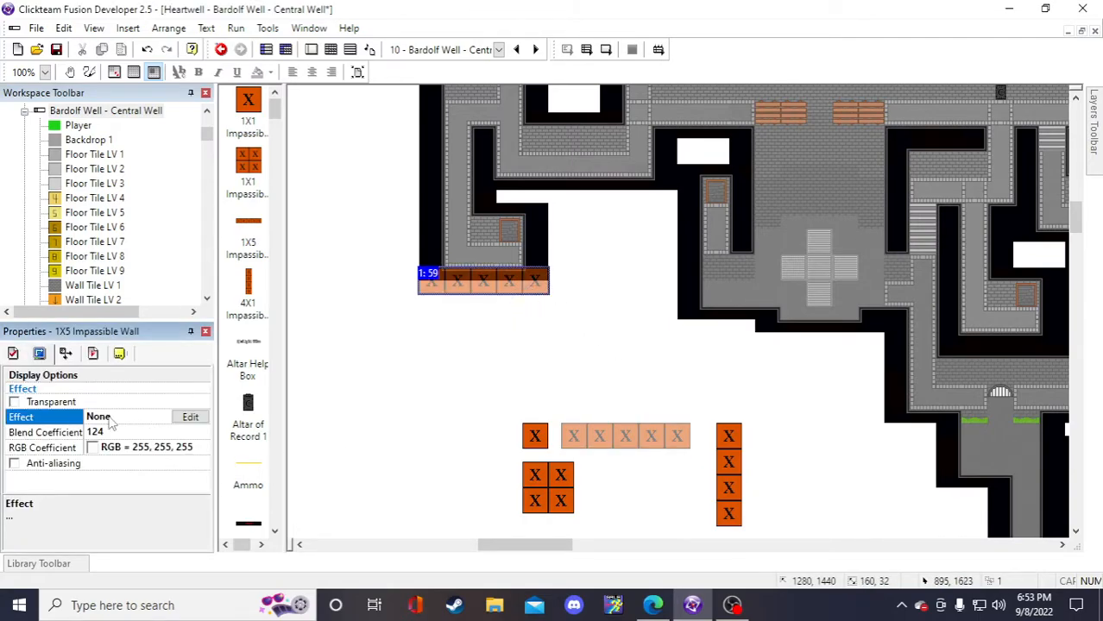
{"action": "left_click", "coordinate": [190, 416]}
{"action": "left_click", "coordinate": [713, 214]}
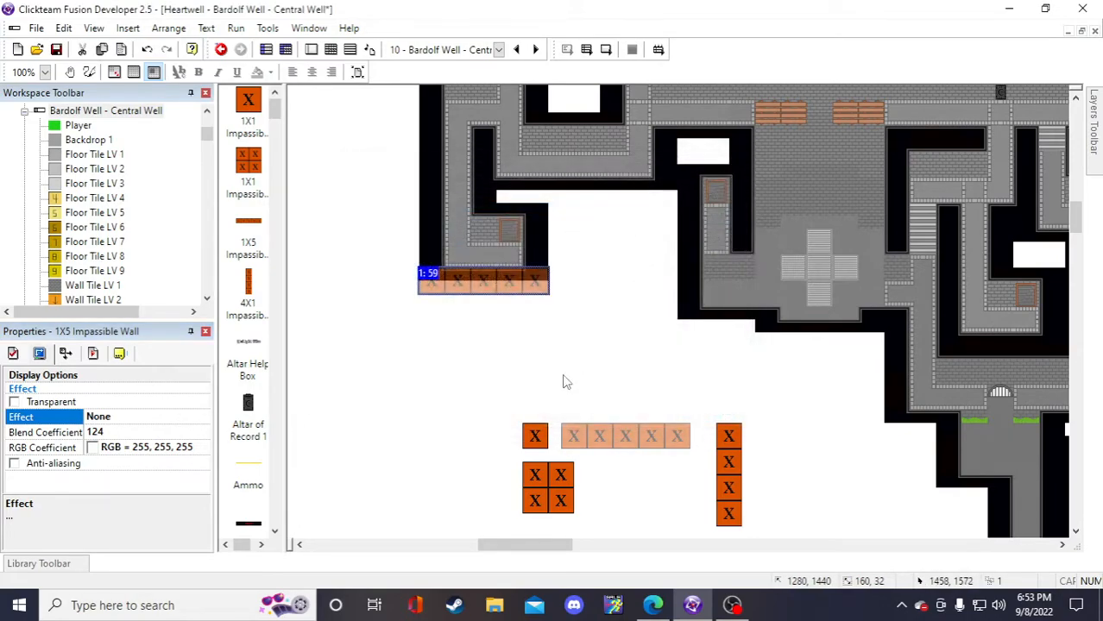
{"action": "left_click", "coordinate": [568, 385]}
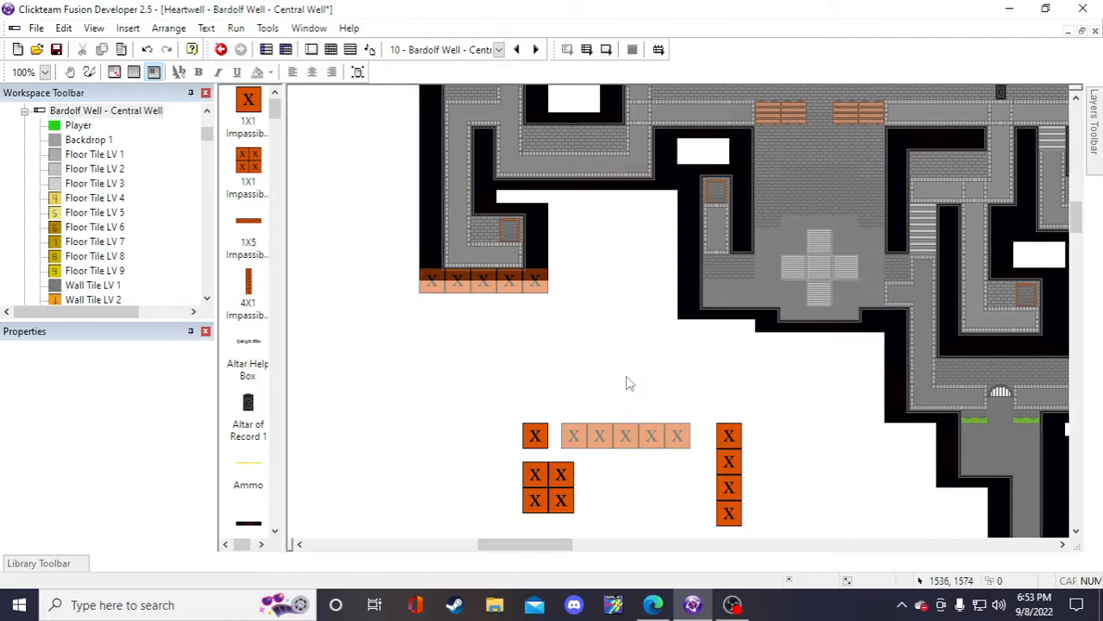
- Set the blend coefficient of the two-by-two block, 1X1 Impassible Wall 2, to 124
{"action": "scroll", "coordinate": [656, 371], "scroll_direction": "down", "scroll_amount": 3}
{"action": "left_click", "coordinate": [731, 330]}
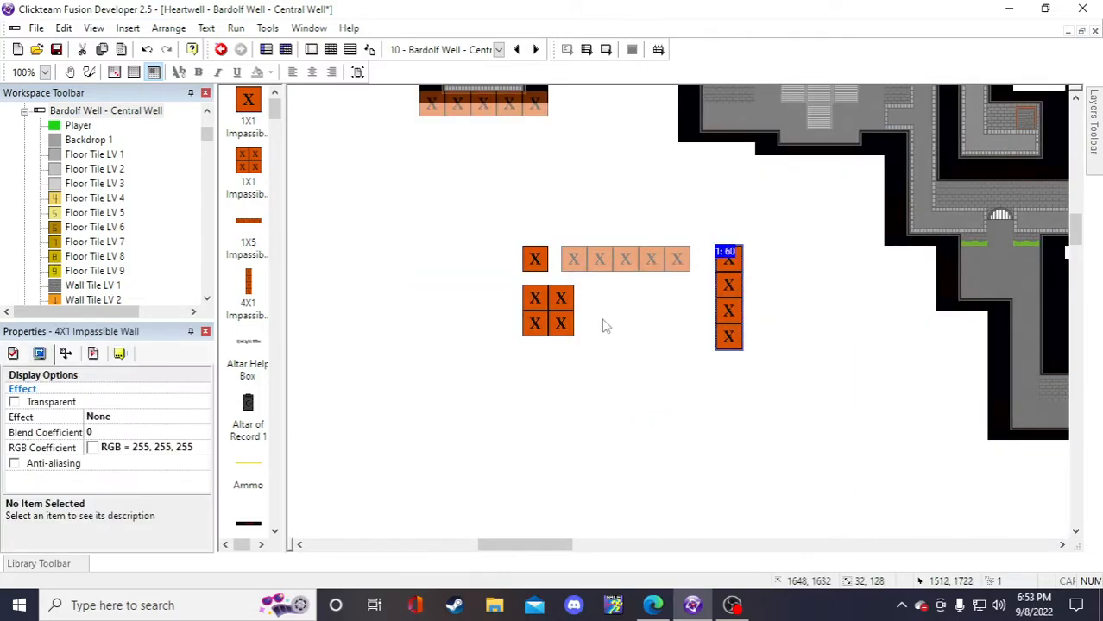
{"action": "left_click", "coordinate": [552, 319]}
{"action": "left_click", "coordinate": [80, 431]}
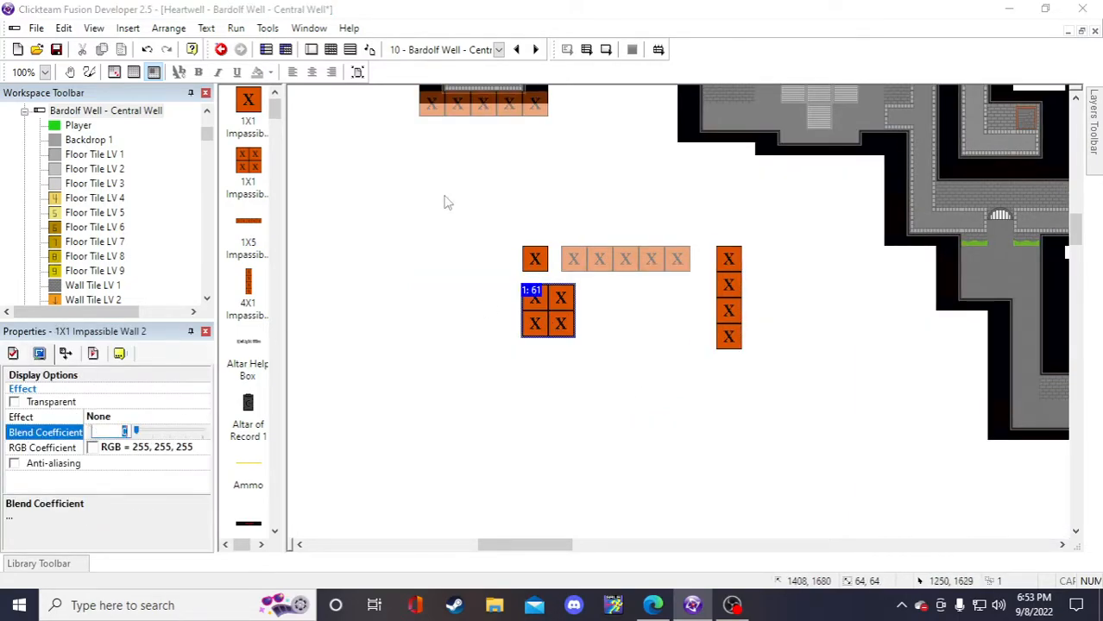
{"action": "left_click", "coordinate": [483, 111]}
{"action": "left_click", "coordinate": [578, 321]}
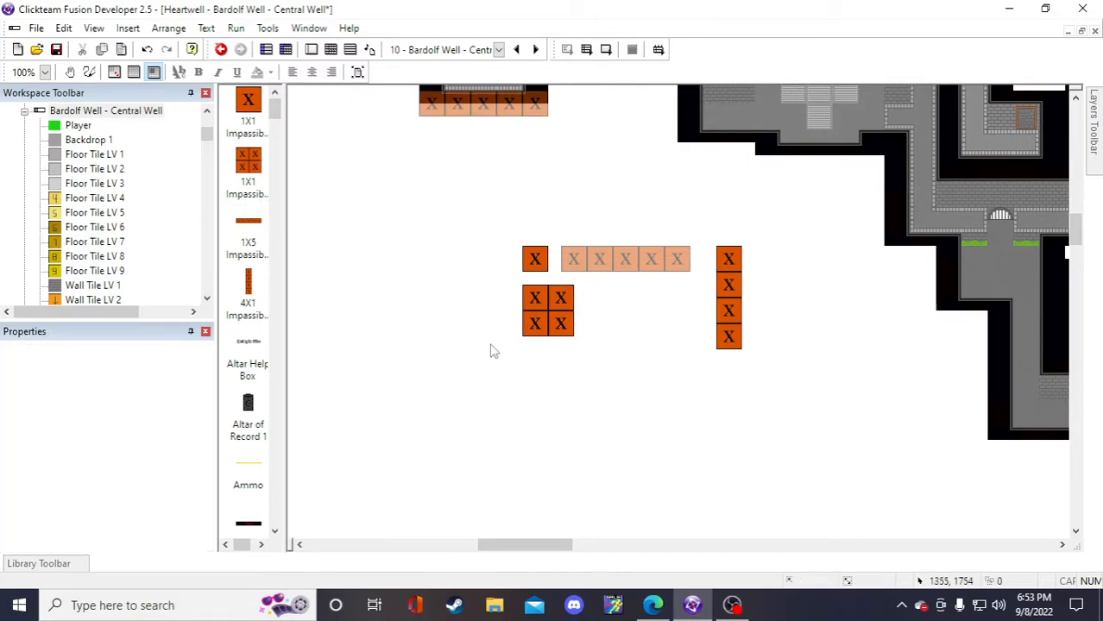
{"action": "left_click", "coordinate": [559, 333]}
{"action": "left_click", "coordinate": [95, 432]}
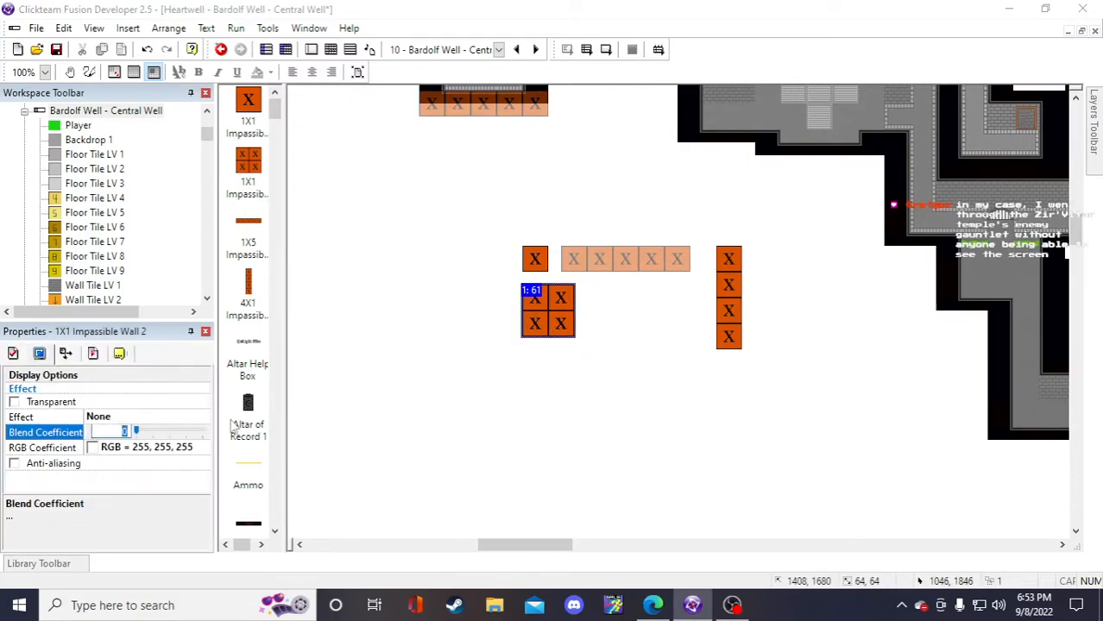
{"action": "type", "text": "124"}
{"action": "key", "text": "Return"}
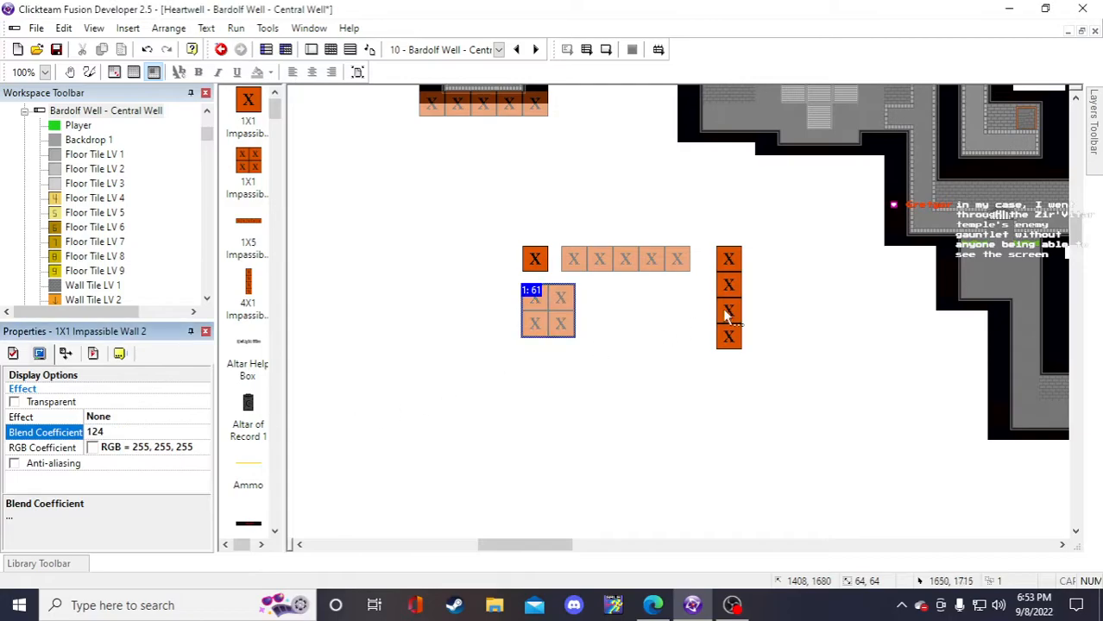
- Give the vertical 4X1 Impassible Wall a blend coefficient of 124
{"action": "left_click", "coordinate": [728, 312]}
{"action": "left_click", "coordinate": [96, 432]}
{"action": "type", "text": "1"}
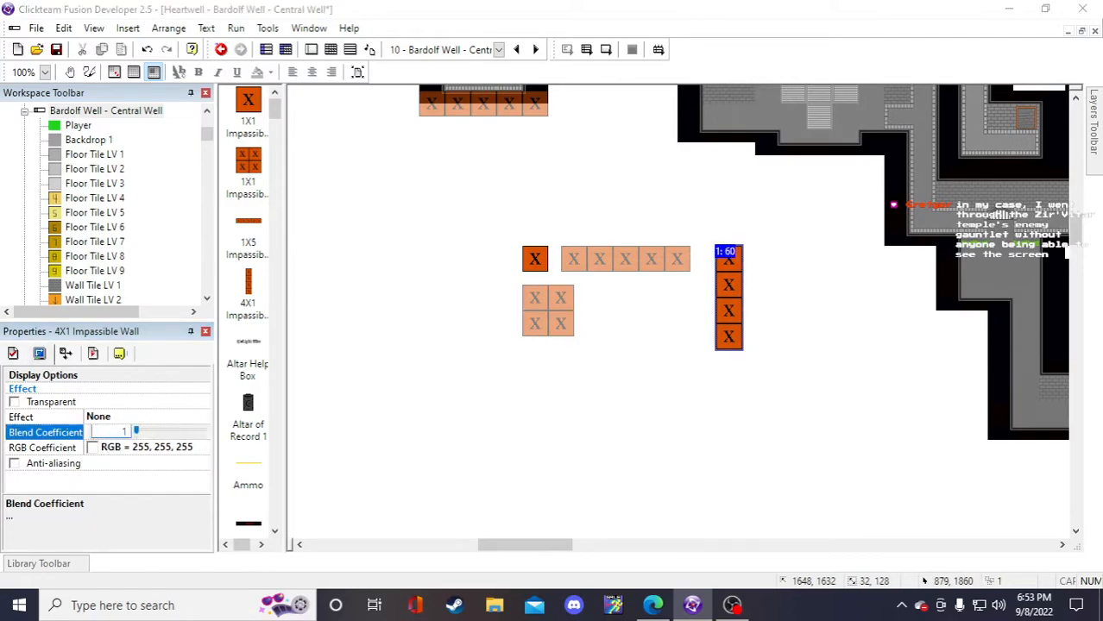
{"action": "type", "text": "24"}
{"action": "key", "text": "Return"}
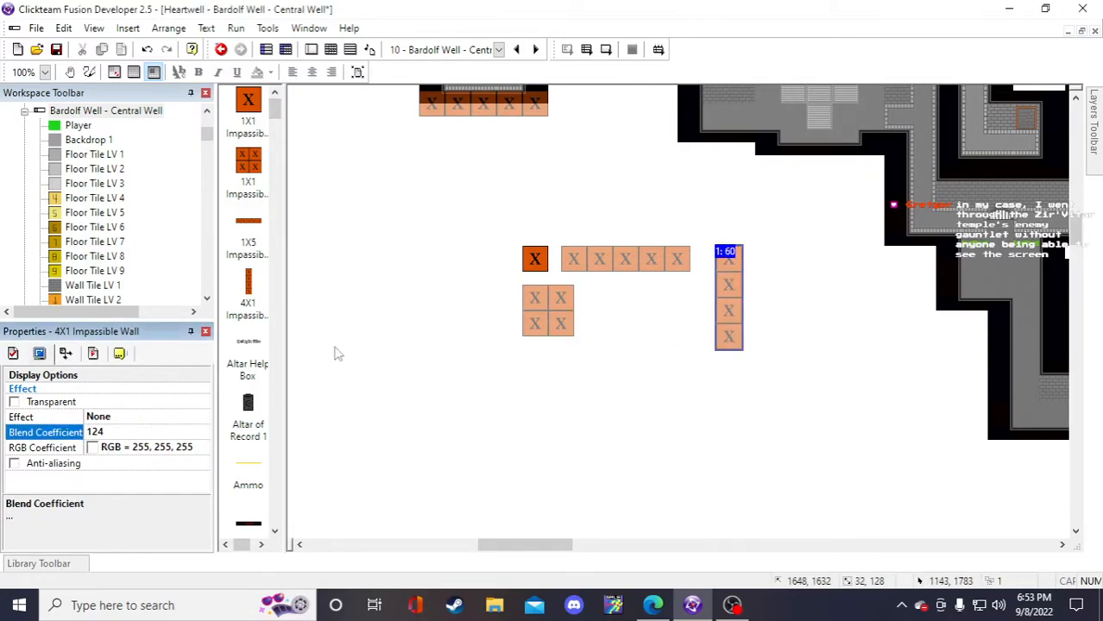
- Set the single 1X1 Impassible Wall's blend coefficient to 124
{"action": "left_click", "coordinate": [531, 263]}
{"action": "left_click", "coordinate": [92, 432]}
{"action": "type", "text": "124"}
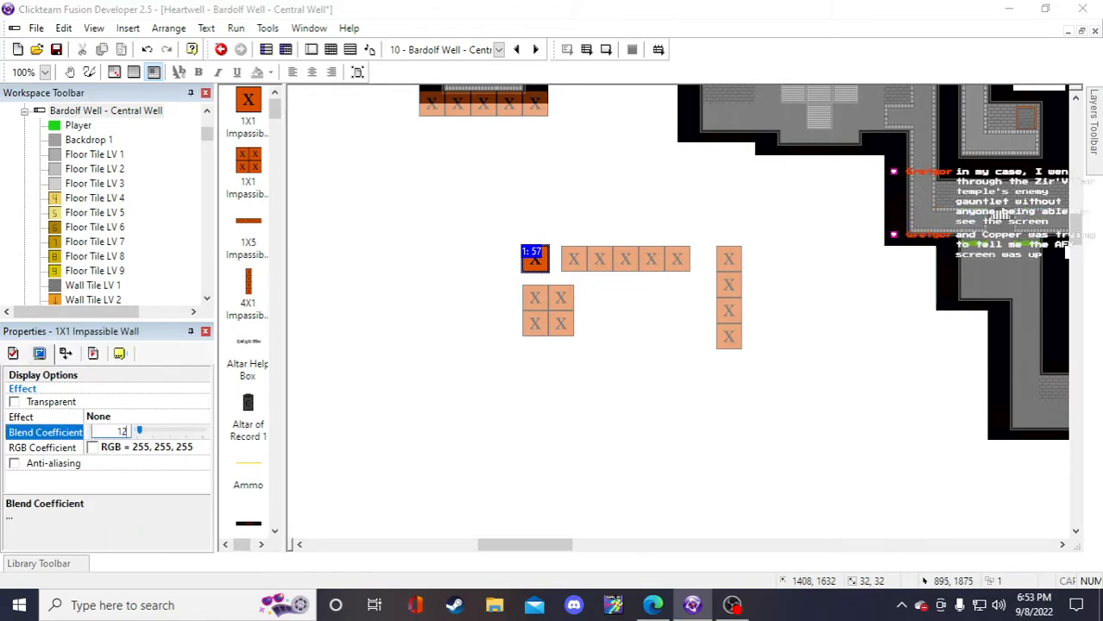
{"action": "key", "text": "Return"}
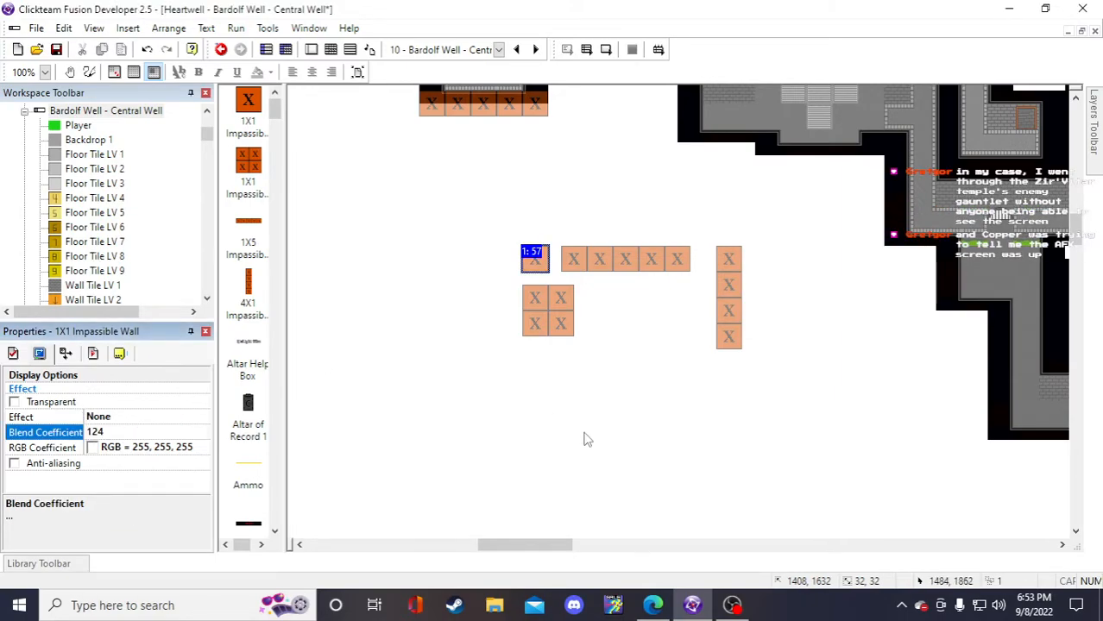
{"action": "left_click", "coordinate": [601, 471]}
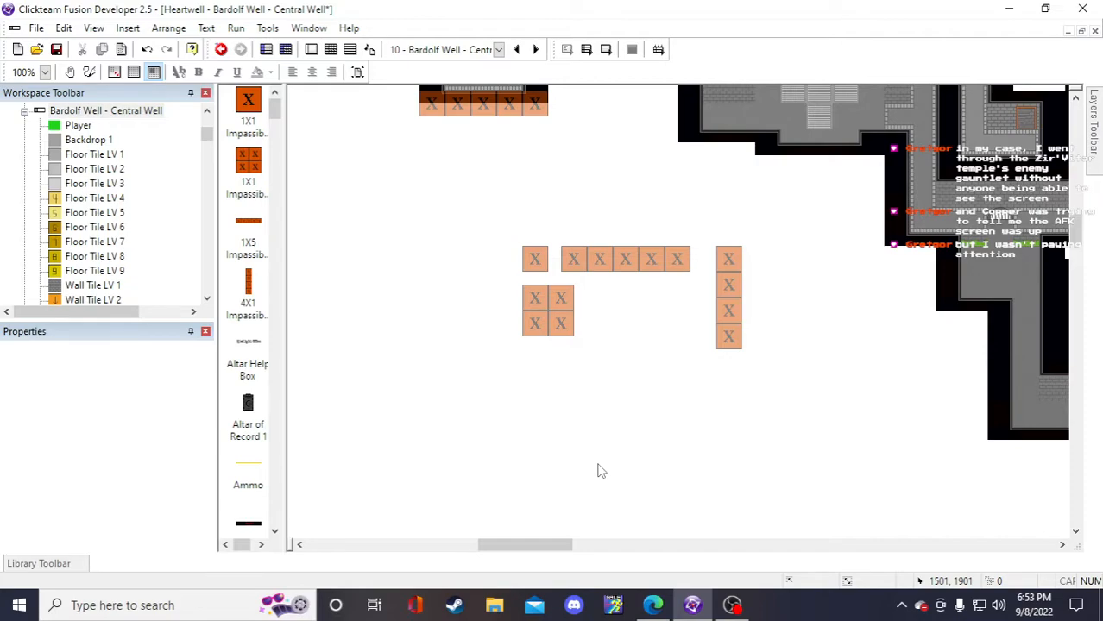
- Save the project and collapse the object list of the Central Well frame
{"action": "scroll", "coordinate": [597, 471], "scroll_direction": "up", "scroll_amount": 3}
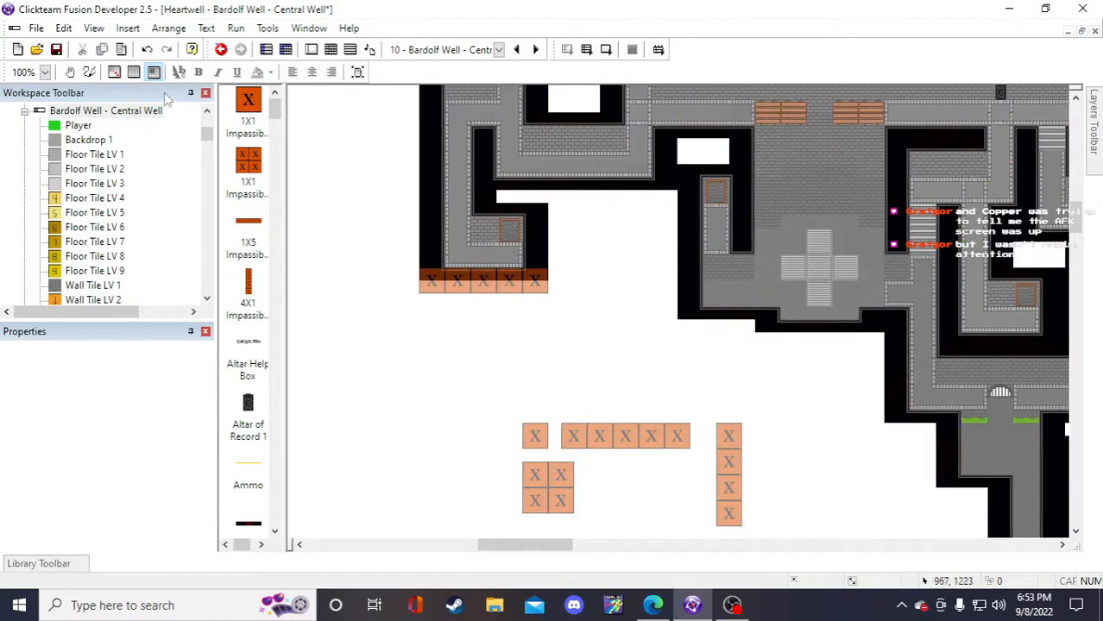
{"action": "left_click", "coordinate": [25, 111]}
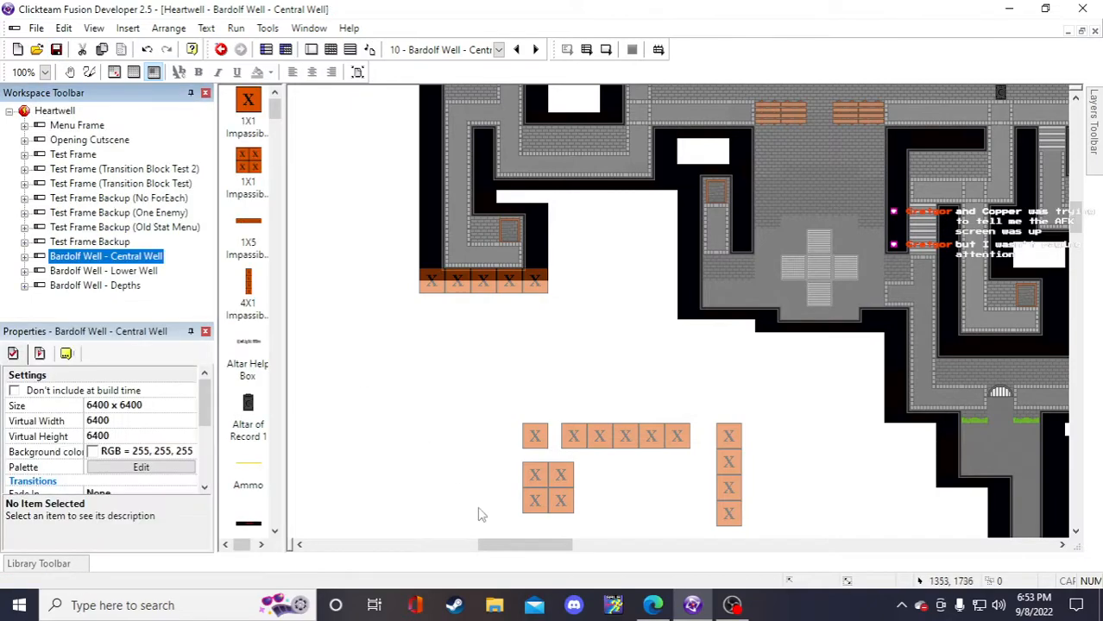
{"action": "left_click", "coordinate": [522, 356]}
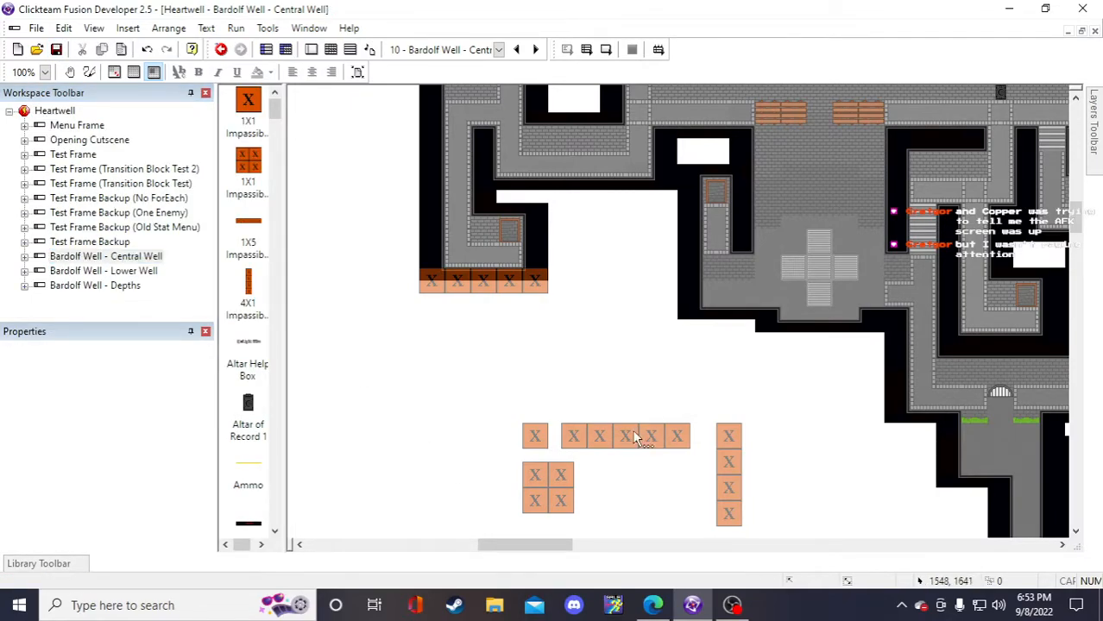
- Try the spare 1X5 wall along the lower wall of the central chamber and return it beside the other spare tiles
{"action": "left_click_drag", "start_coordinate": [634, 438], "coordinate": [827, 328]}
{"action": "left_click", "coordinate": [829, 423]}
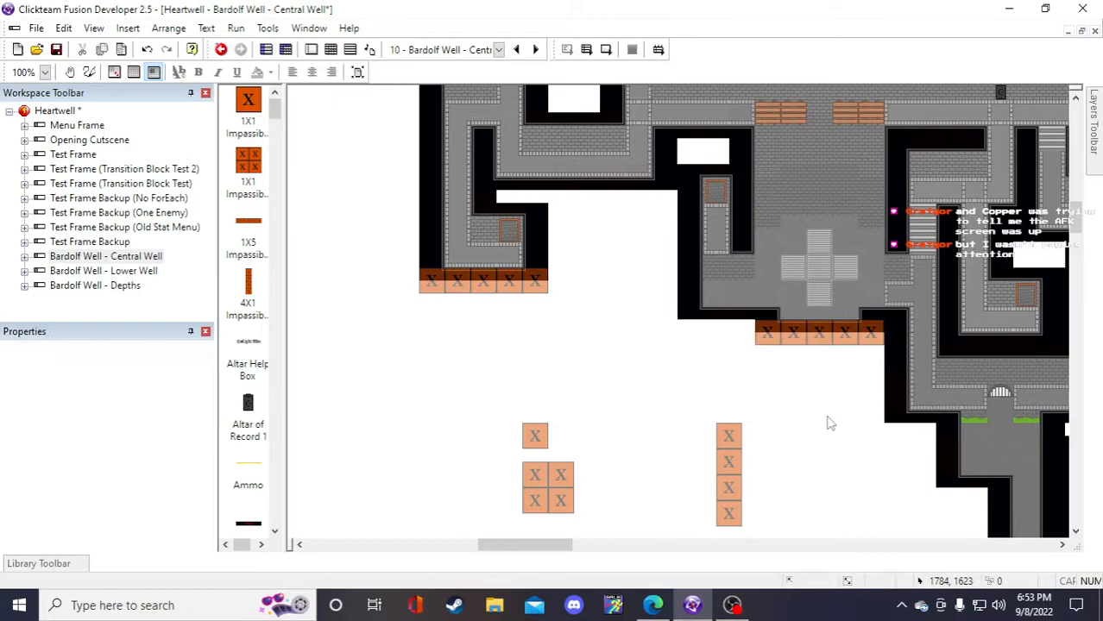
{"action": "left_click_drag", "start_coordinate": [555, 545], "coordinate": [575, 552]}
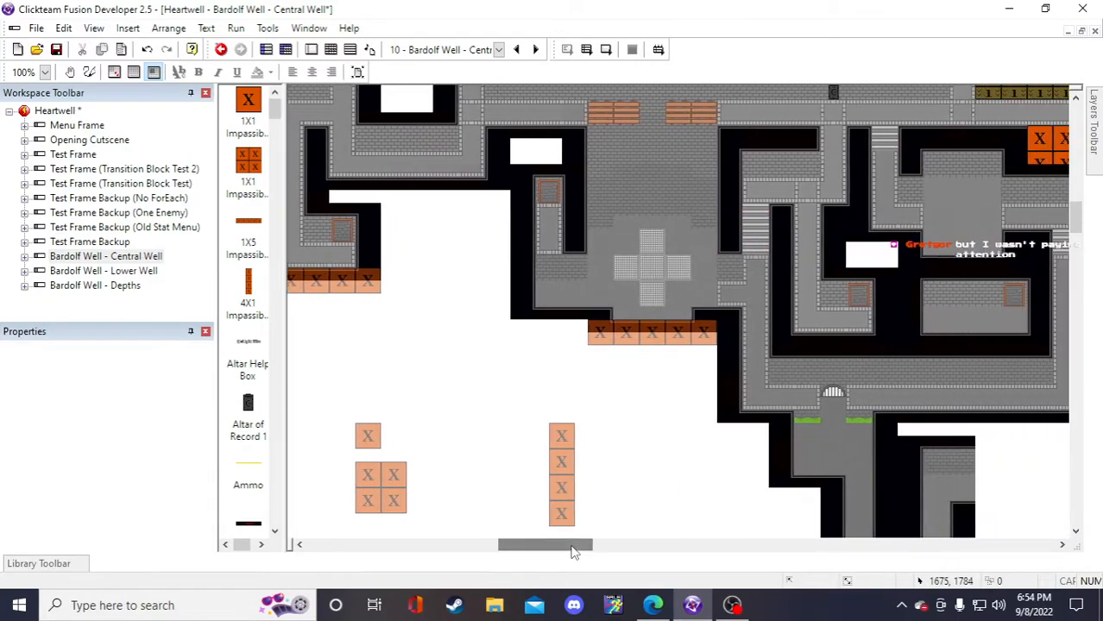
{"action": "left_click", "coordinate": [619, 339]}
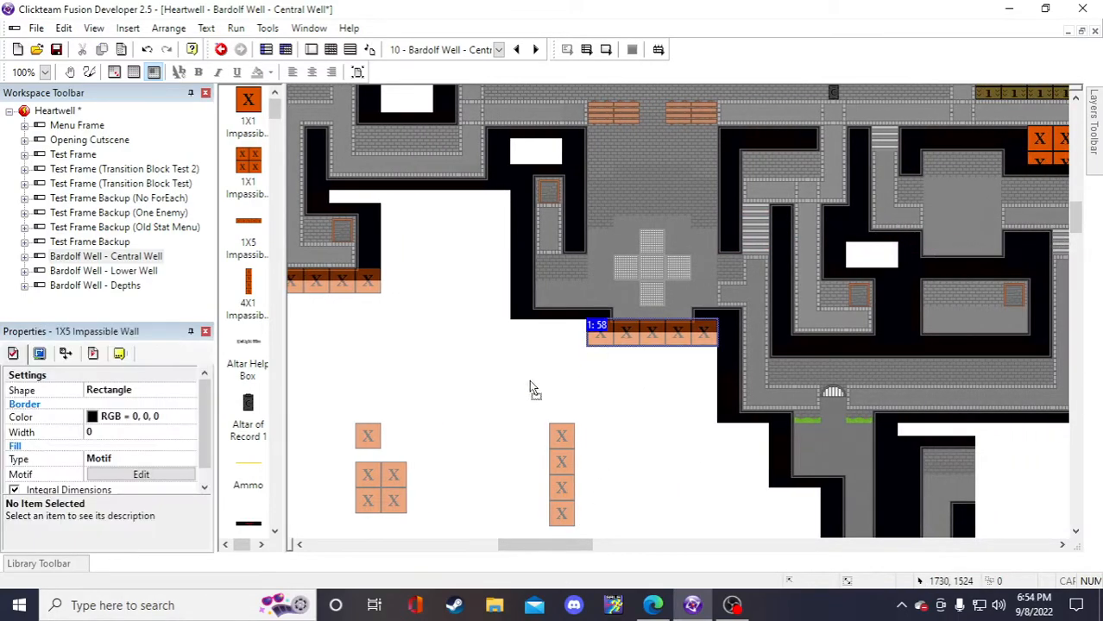
{"action": "left_click_drag", "start_coordinate": [613, 338], "coordinate": [434, 444]}
- Duplicate the spare 1X5 wall and place one copy along the lower wall of the central chamber
{"action": "right_click", "coordinate": [433, 441]}
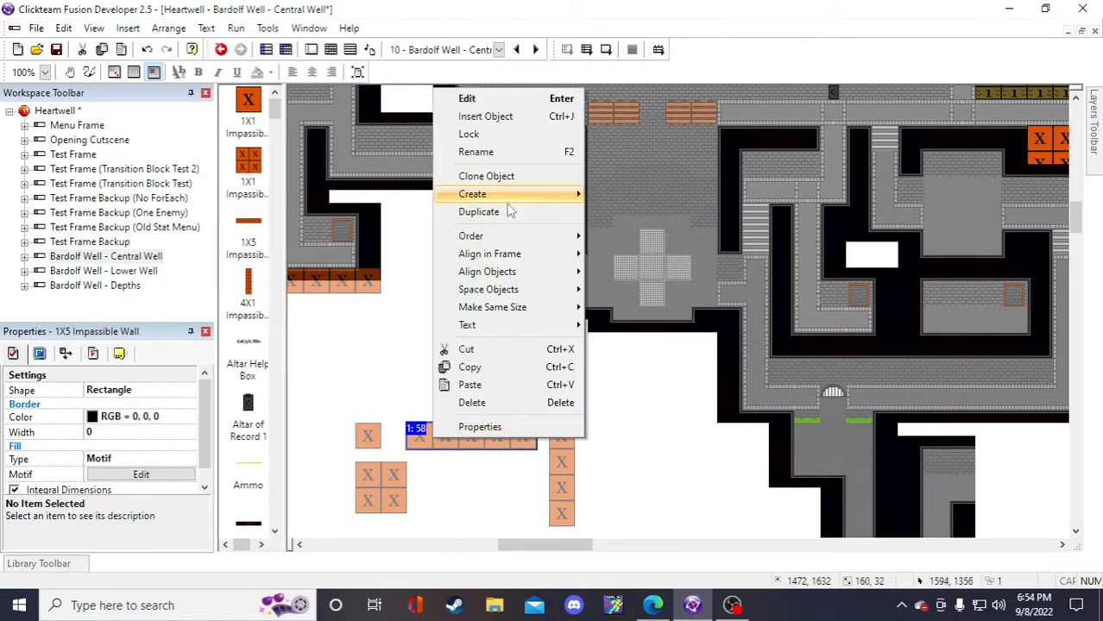
{"action": "left_click", "coordinate": [478, 211]}
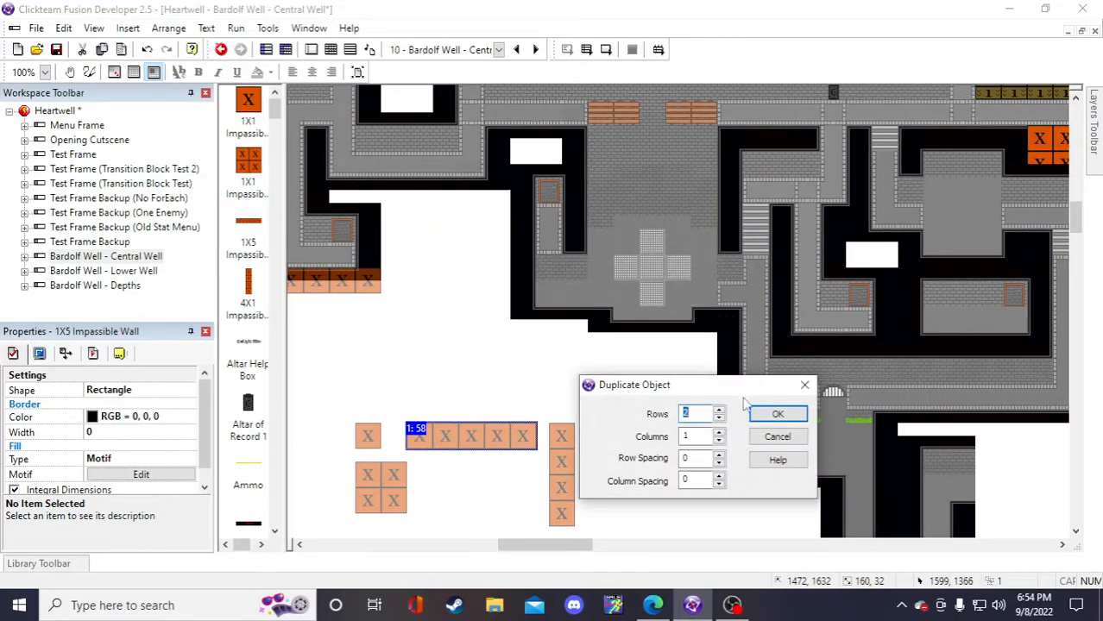
{"action": "left_click", "coordinate": [772, 414]}
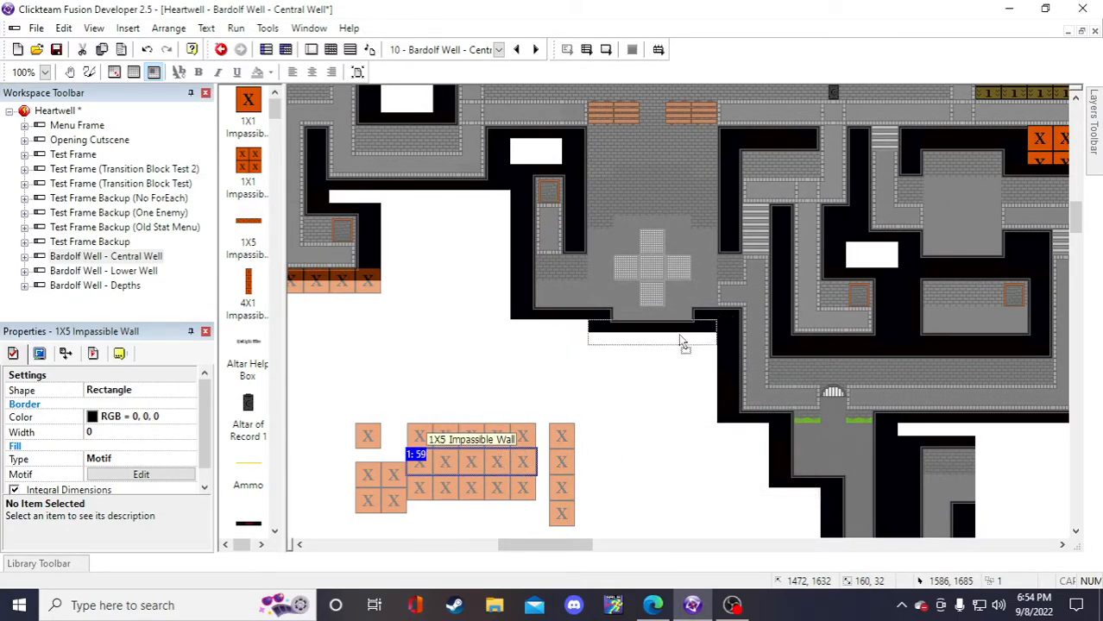
{"action": "left_click_drag", "start_coordinate": [682, 343], "coordinate": [681, 342]}
- Try the other 1X5 copy on the chamber's lower-left wall step and set it aside in the empty area above the spare tiles
{"action": "left_click_drag", "start_coordinate": [484, 495], "coordinate": [567, 326]}
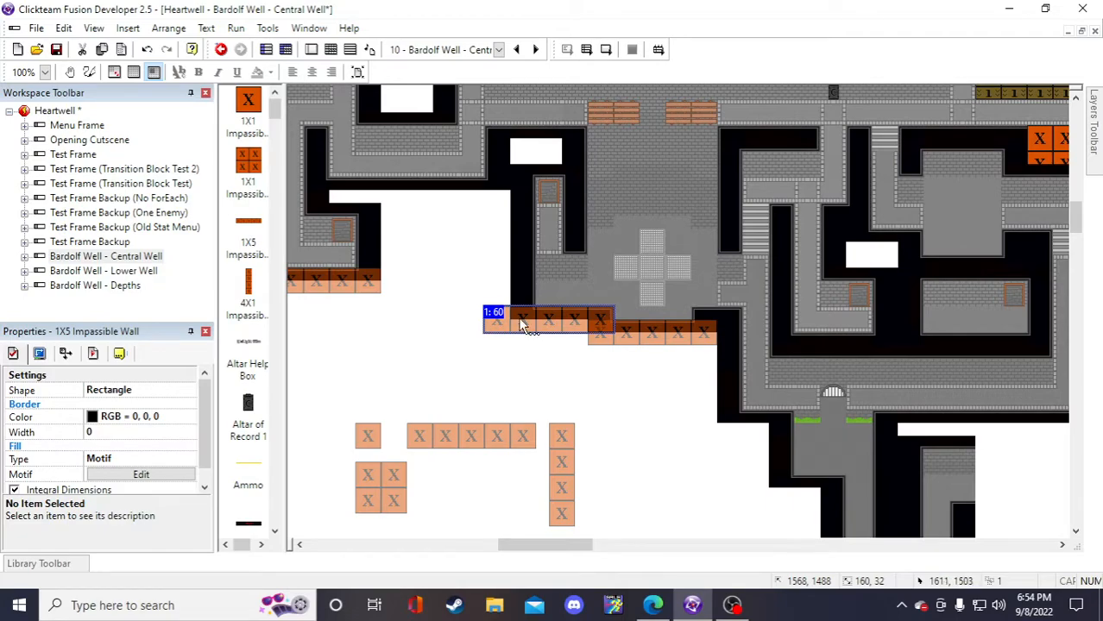
{"action": "left_click_drag", "start_coordinate": [522, 324], "coordinate": [470, 372]}
{"action": "left_click", "coordinate": [507, 407]}
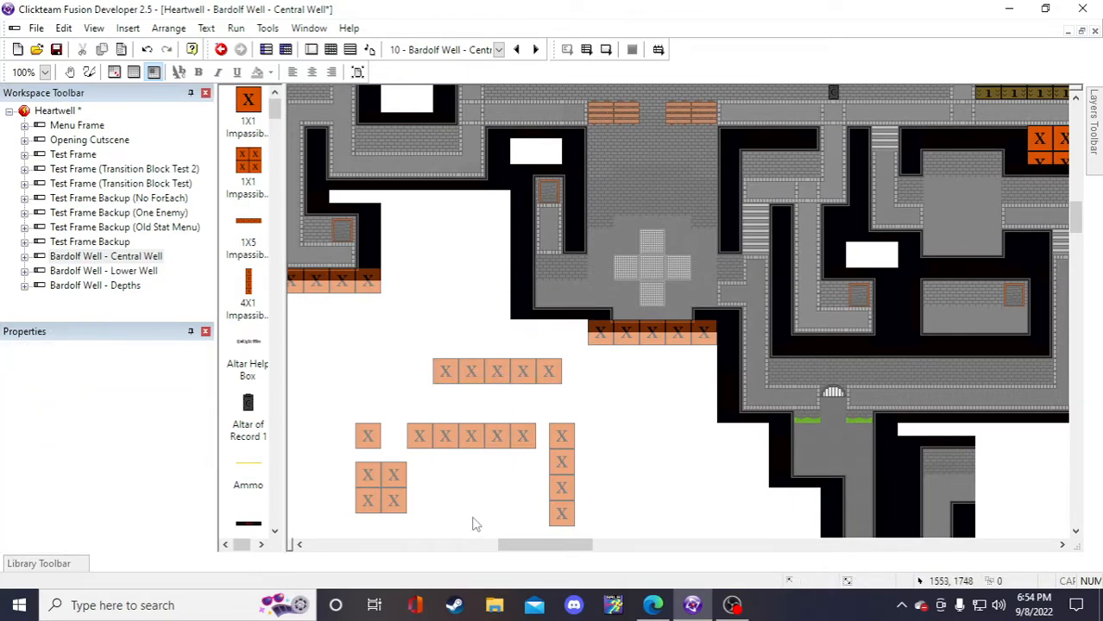
- Clone the set-aside 1X5 wall as a separate object using 2 rows and 1 column with no spacing
{"action": "left_click_drag", "start_coordinate": [515, 546], "coordinate": [508, 546]}
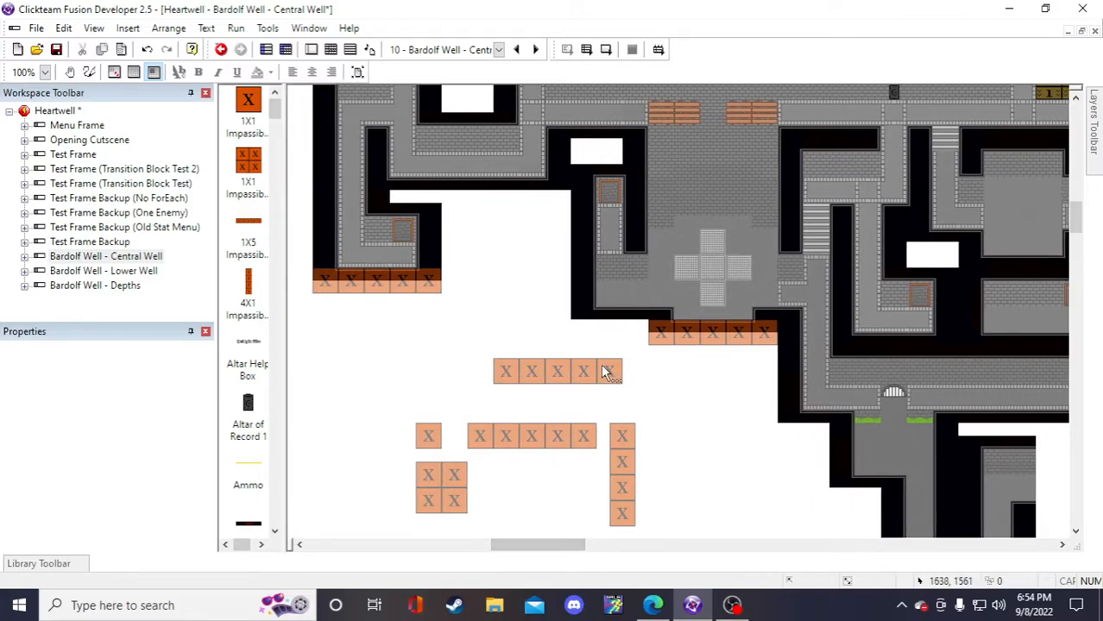
{"action": "right_click", "coordinate": [606, 371]}
{"action": "left_click", "coordinate": [670, 103]}
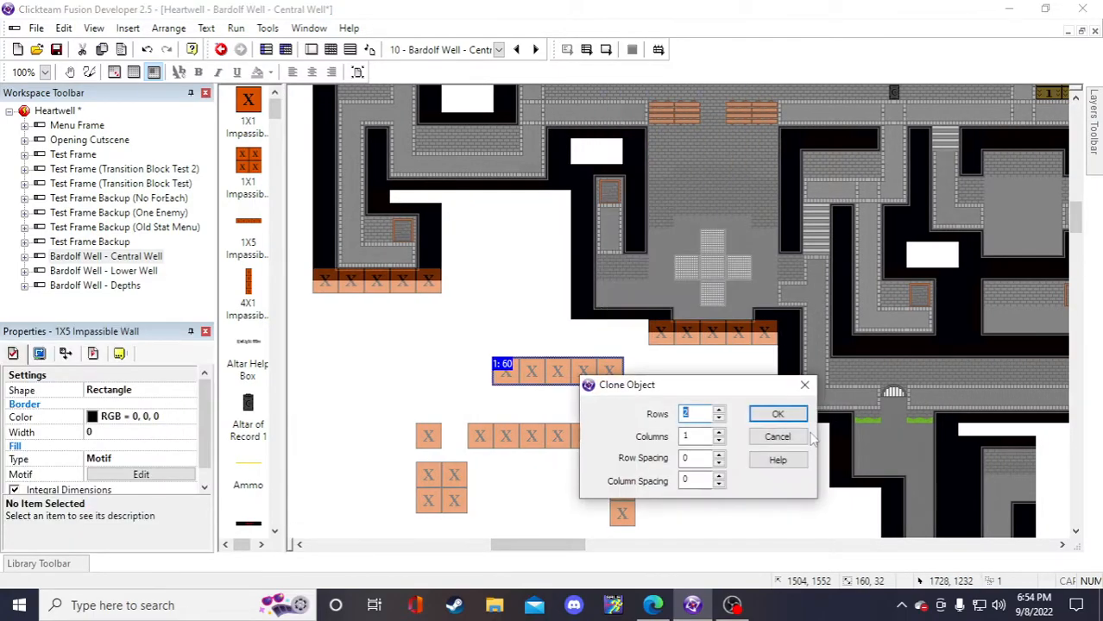
{"action": "left_click", "coordinate": [778, 413]}
- Rename the cloned wall object as 1X4 Impassible Wall
{"action": "right_click", "coordinate": [552, 397]}
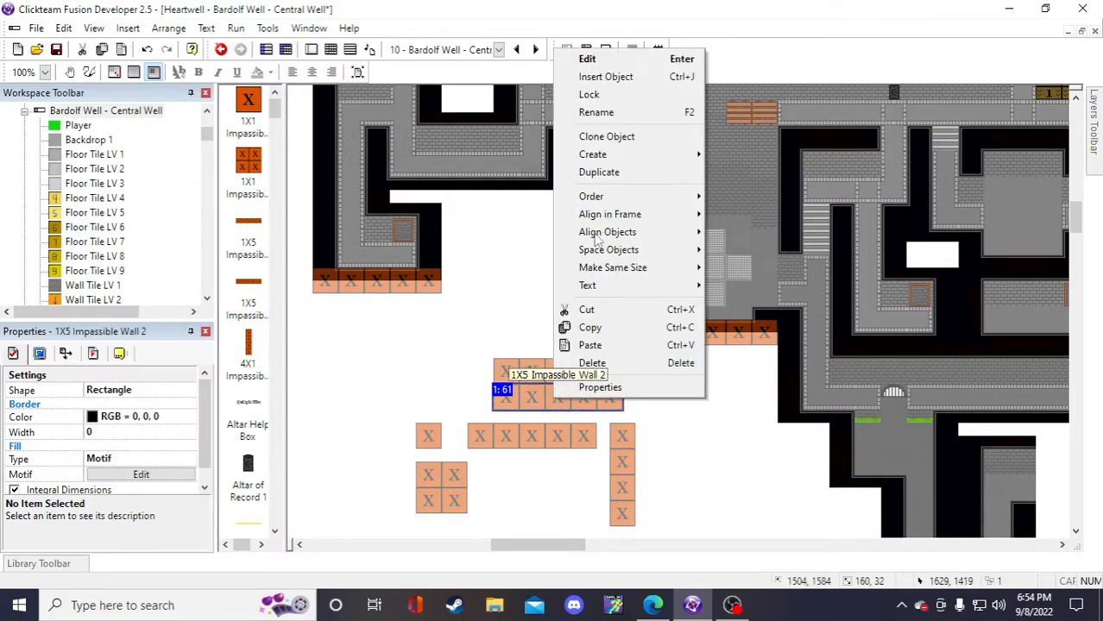
{"action": "left_click", "coordinate": [596, 113]}
{"action": "left_click", "coordinate": [484, 292]}
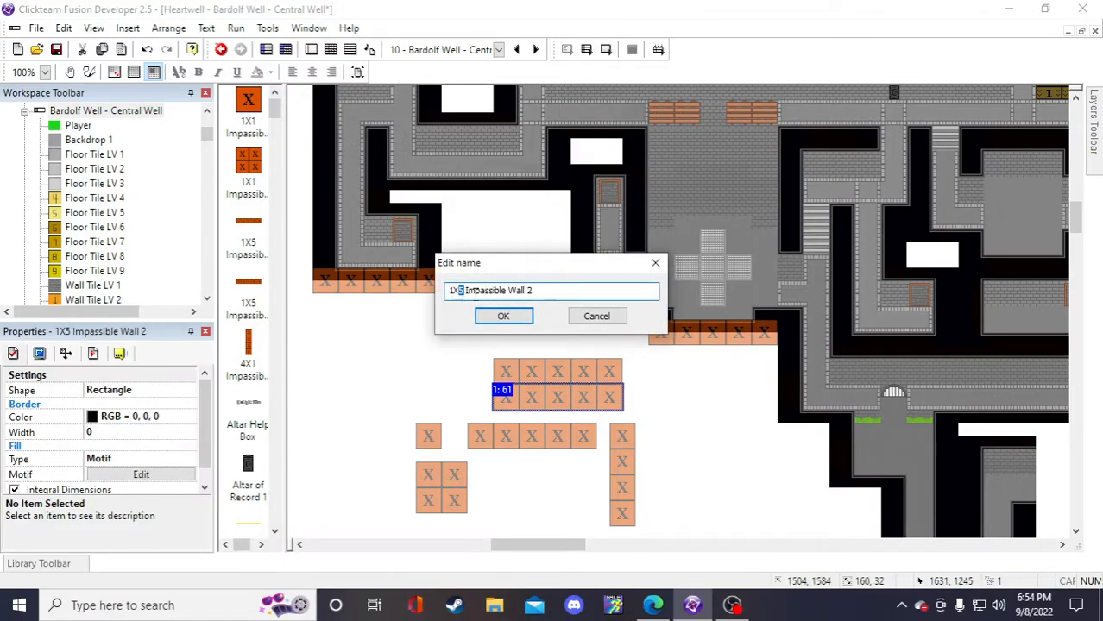
{"action": "left_click", "coordinate": [503, 315]}
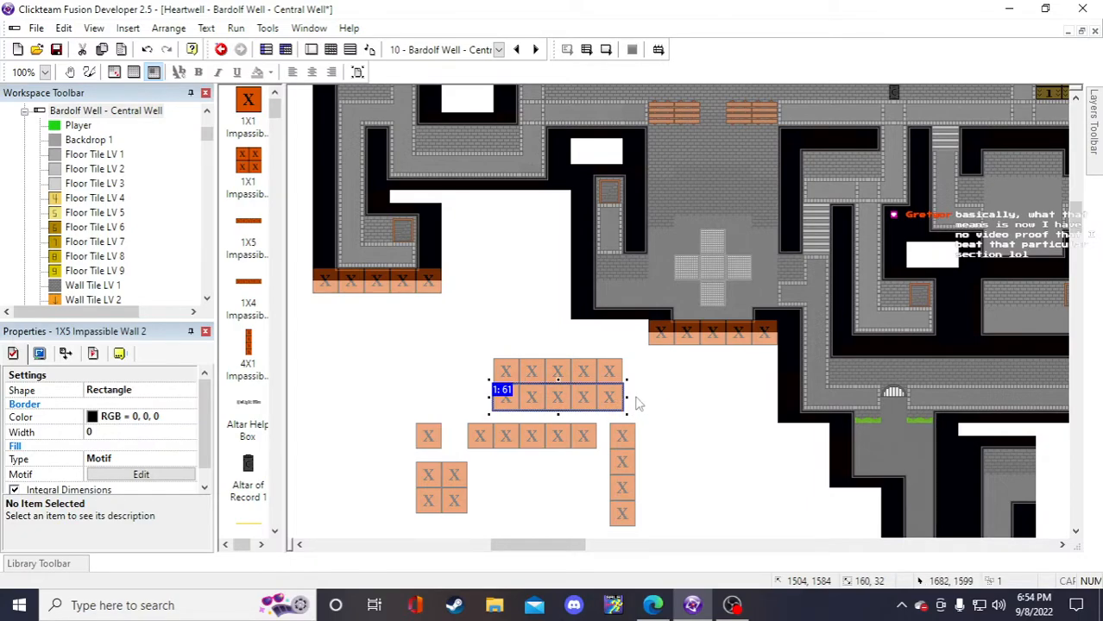
- Resize the 1X4 wall to four tiles wide and swap it in for the 1X5 wall along the central chamber's lower wall
{"action": "left_click_drag", "start_coordinate": [633, 398], "coordinate": [609, 332]}
{"action": "left_click", "coordinate": [653, 390]}
{"action": "left_click", "coordinate": [672, 336]}
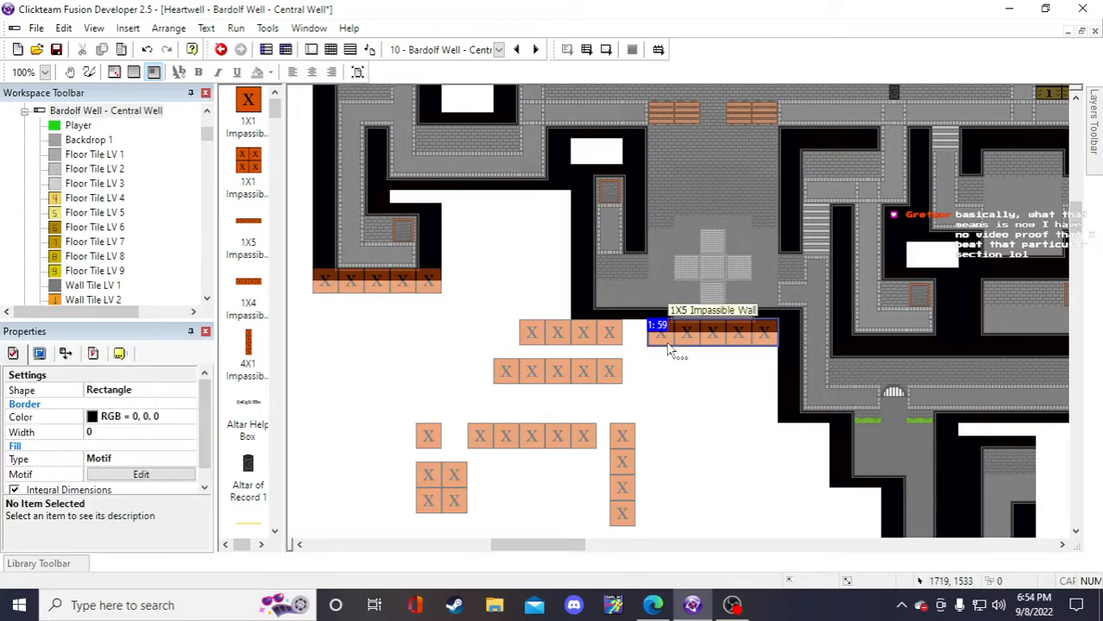
{"action": "key", "text": "Delete"}
{"action": "left_click_drag", "start_coordinate": [567, 328], "coordinate": [748, 337]}
{"action": "left_click", "coordinate": [697, 402]}
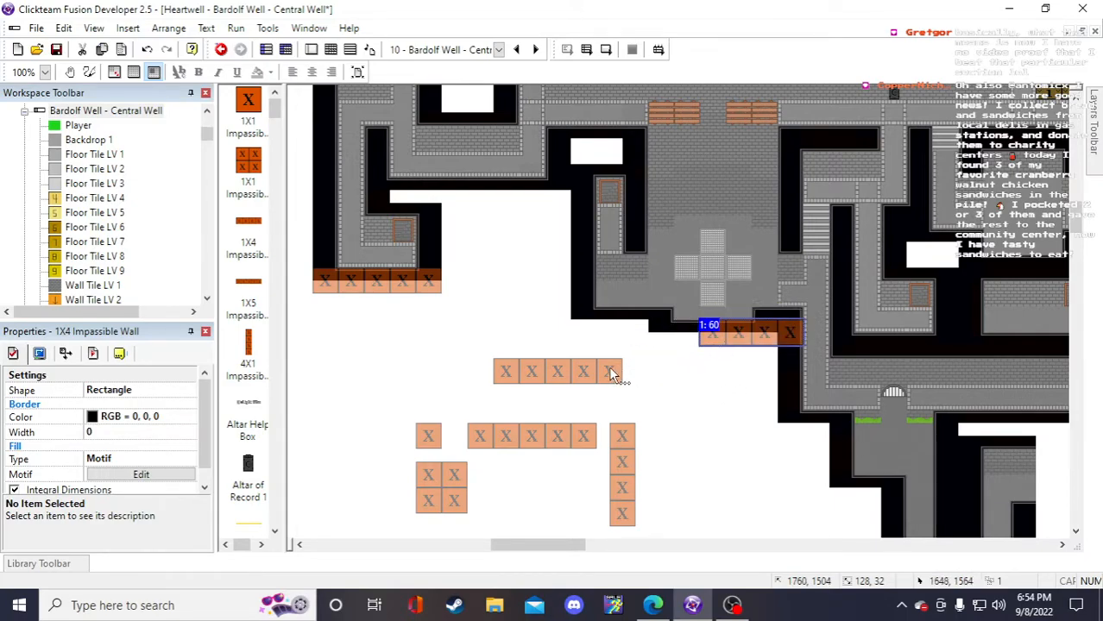
- Move the spare 1X5 wall out of the way and try a duplicate 1X4 wall directly left of the one under the central chamber
{"action": "left_click_drag", "start_coordinate": [608, 369], "coordinate": [465, 396]}
{"action": "right_click", "coordinate": [734, 342]}
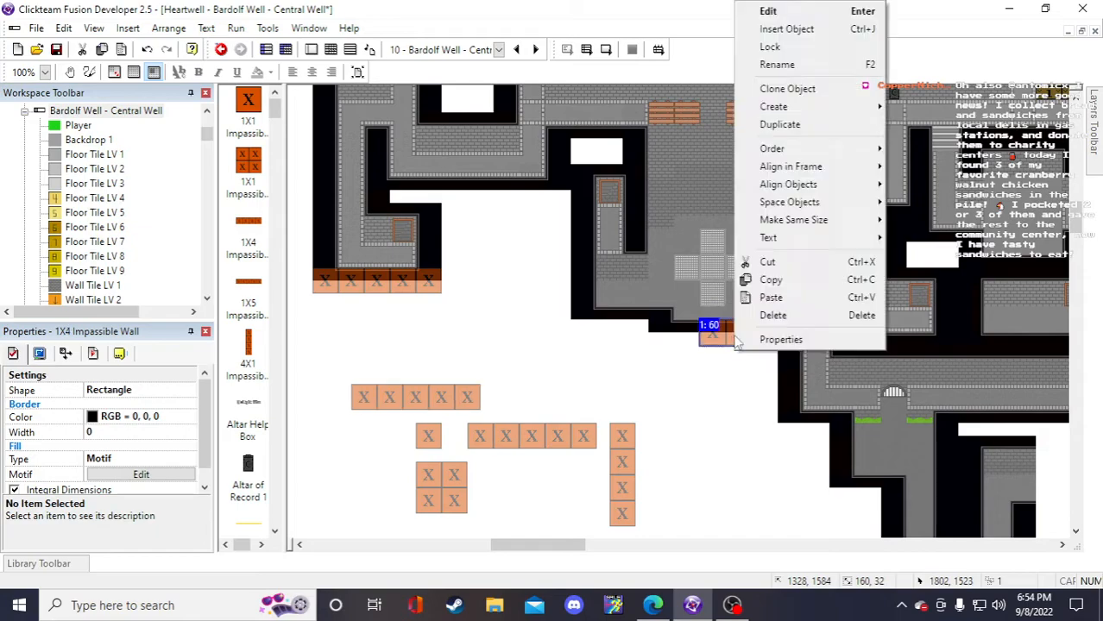
{"action": "left_click", "coordinate": [763, 127]}
{"action": "left_click", "coordinate": [779, 413]}
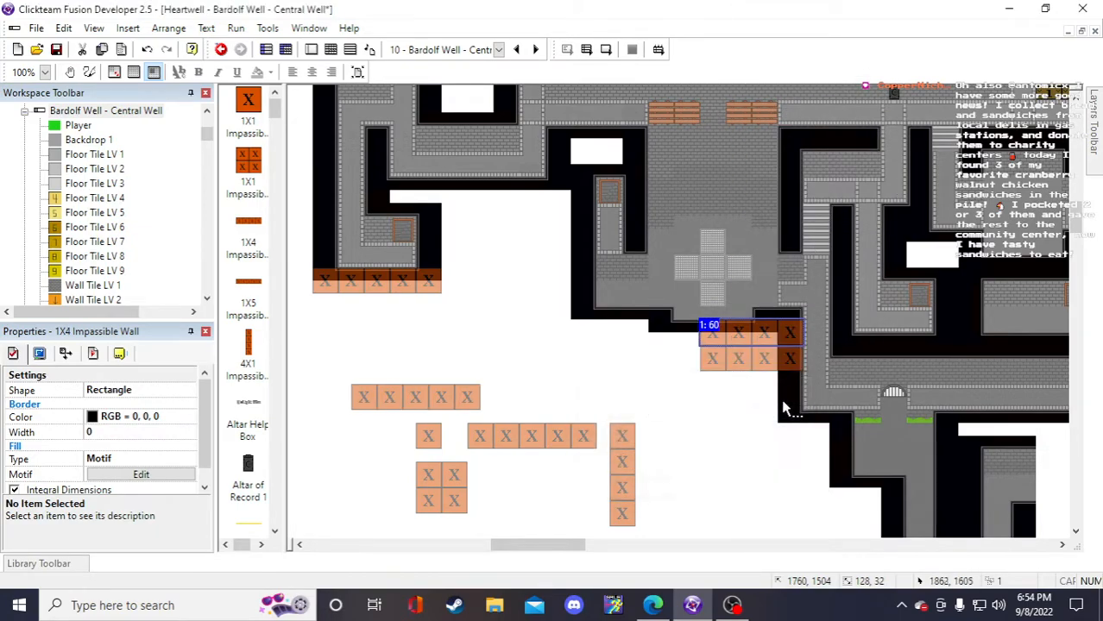
{"action": "left_click_drag", "start_coordinate": [662, 334], "coordinate": [663, 335]}
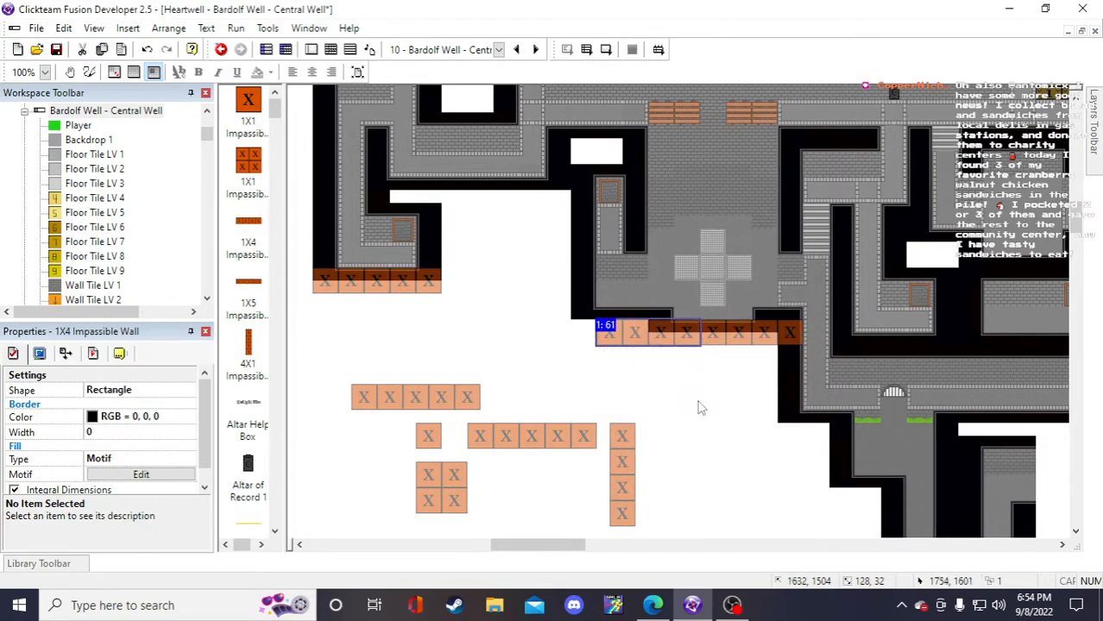
- Duplicate the left 1X4 wall, place the copy on the chamber's lower-left wall step, and delete the one it was copied from
{"action": "right_click", "coordinate": [649, 341]}
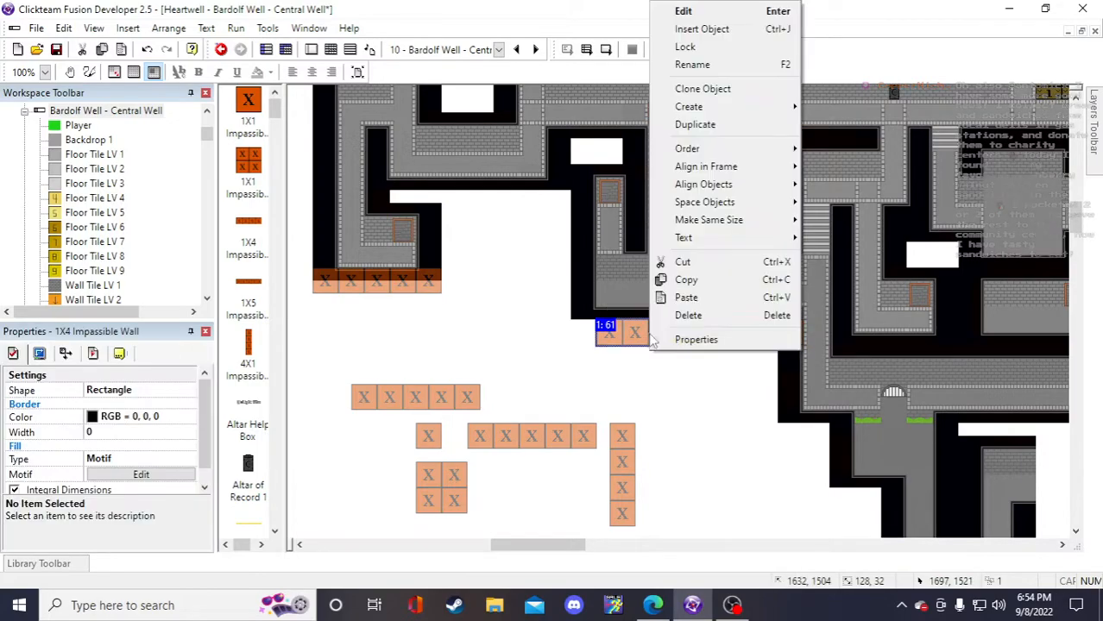
{"action": "left_click", "coordinate": [695, 125]}
{"action": "left_click", "coordinate": [761, 405]}
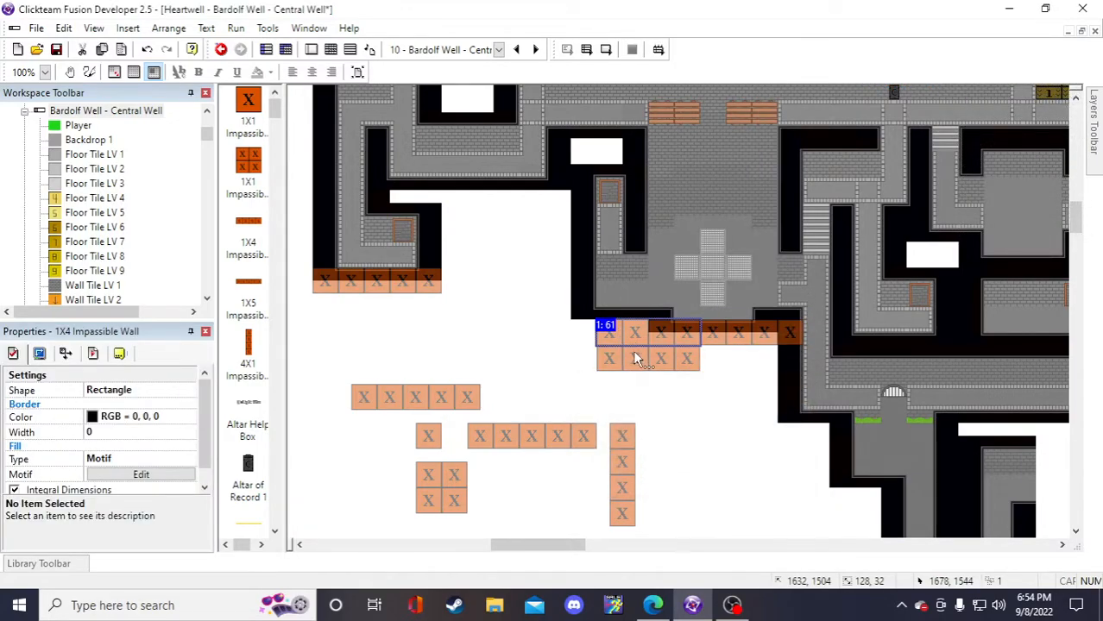
{"action": "left_click_drag", "start_coordinate": [635, 356], "coordinate": [612, 318]}
{"action": "left_click", "coordinate": [662, 341]}
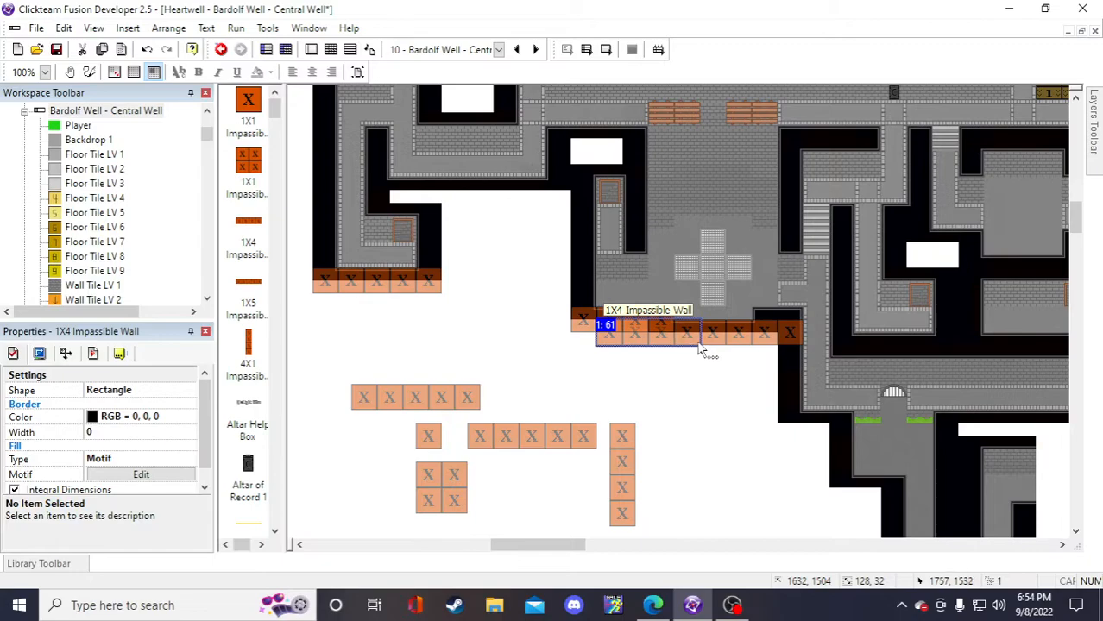
{"action": "key", "text": "Delete"}
- Replace the remaining 1X4 wall under the chamber's right side with the 1X5 wall, aligned along the chamber's lower wall
{"action": "left_click_drag", "start_coordinate": [457, 397], "coordinate": [714, 384]}
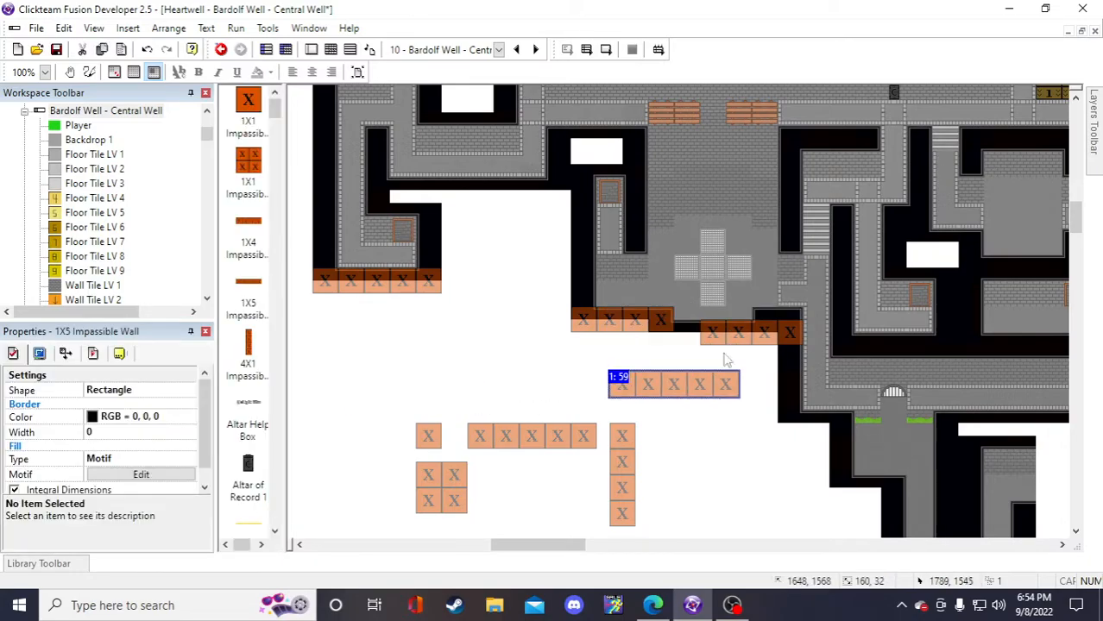
{"action": "left_click", "coordinate": [723, 338]}
{"action": "key", "text": "Delete"}
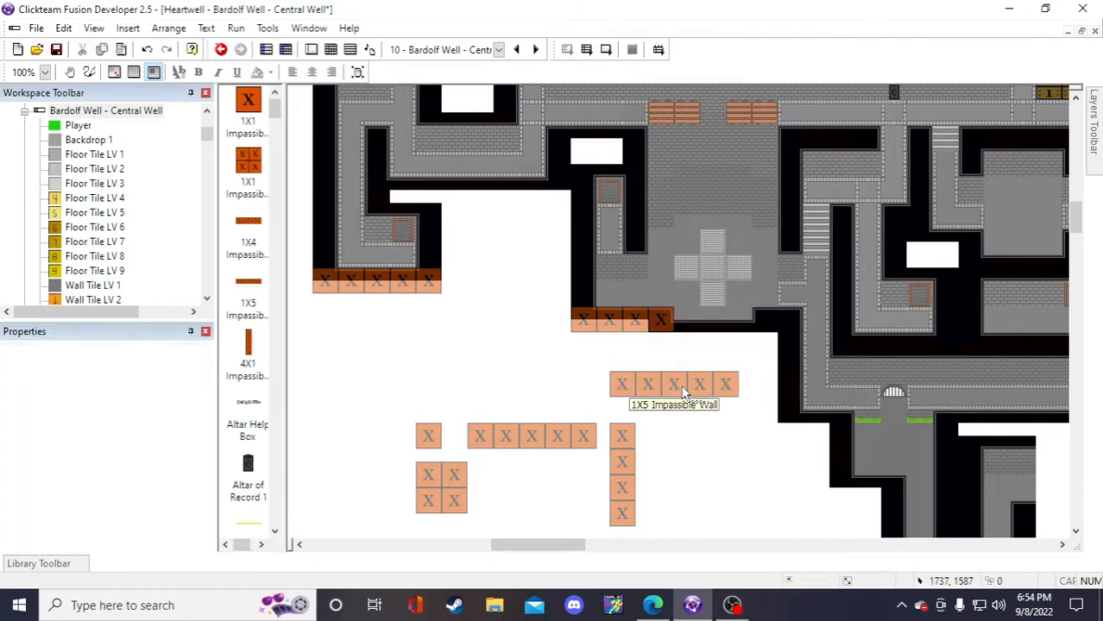
{"action": "left_click", "coordinate": [690, 386]}
{"action": "left_click_drag", "start_coordinate": [716, 385], "coordinate": [756, 333]}
{"action": "left_click", "coordinate": [703, 480]}
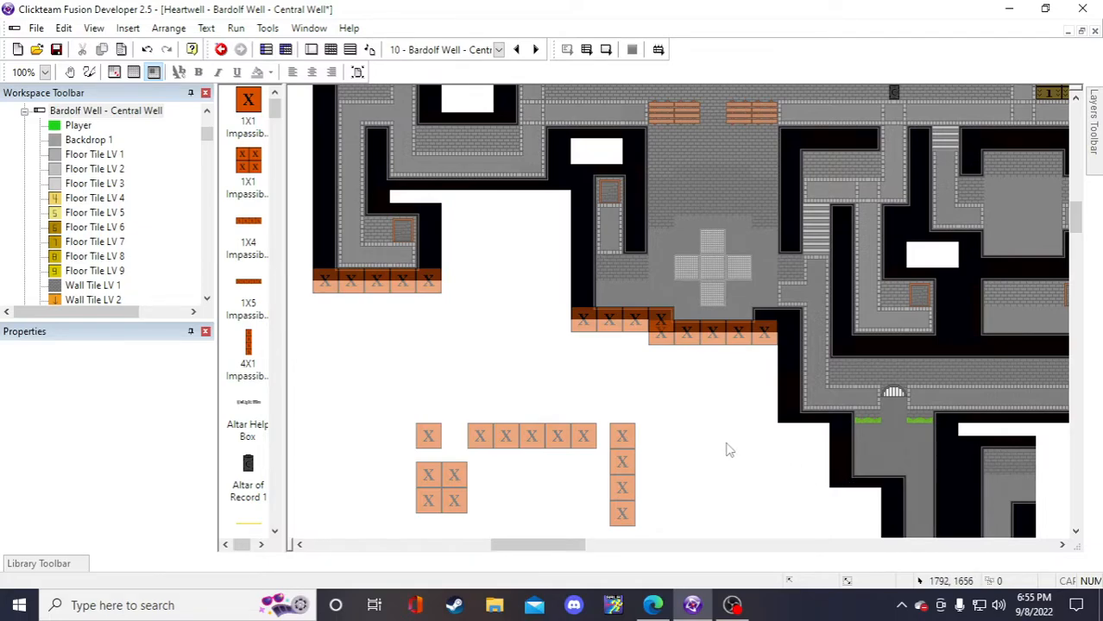
- Place the 4X1 wall over the vertical black wall running down from the central chamber's lower-right corner
{"action": "scroll", "coordinate": [727, 450], "scroll_direction": "down", "scroll_amount": 3}
{"action": "scroll", "coordinate": [547, 418], "scroll_direction": "up", "scroll_amount": 3}
{"action": "left_click_drag", "start_coordinate": [621, 440], "coordinate": [787, 379]}
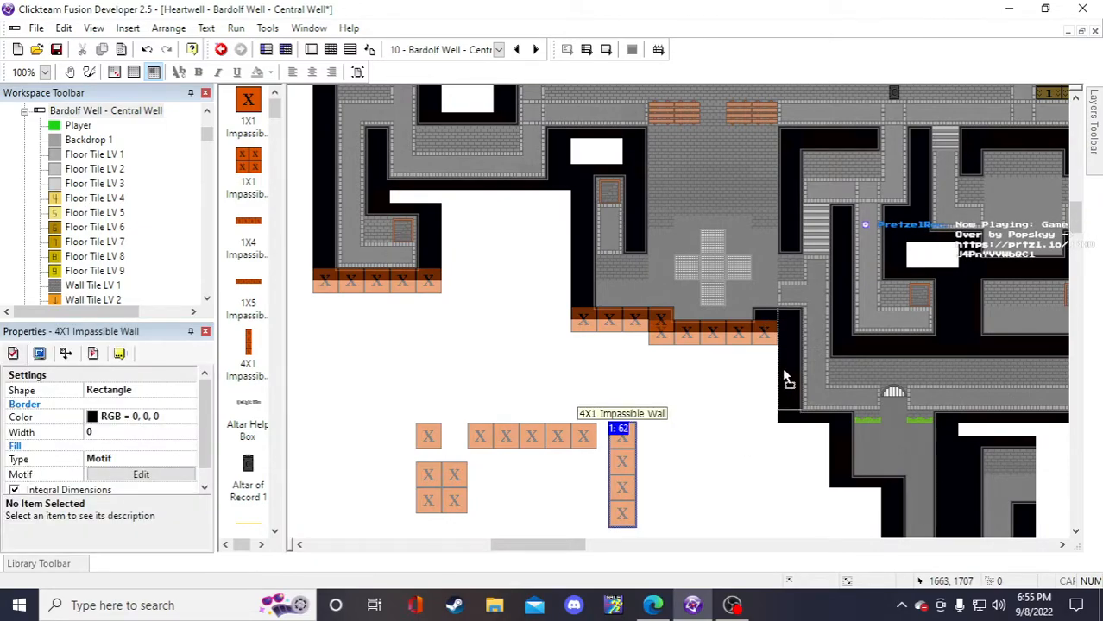
{"action": "left_click_drag", "start_coordinate": [785, 378], "coordinate": [786, 377]}
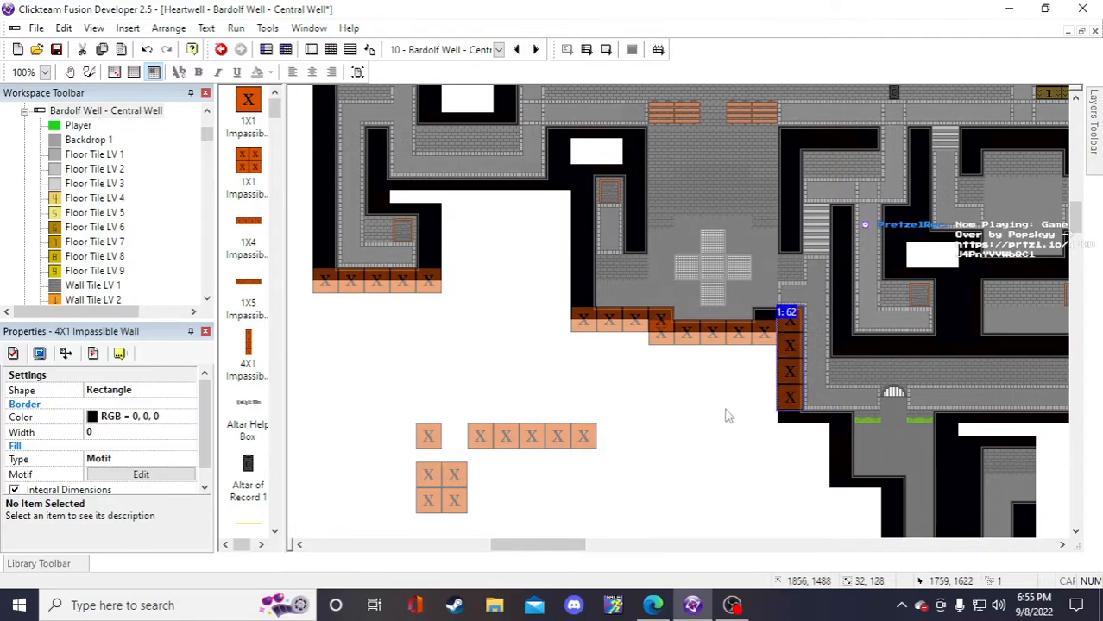
- Duplicate the 4X1 wall with 2 rows and 1 column, and place the copy along the black wall left of the gate passage
{"action": "right_click", "coordinate": [788, 386]}
{"action": "left_click", "coordinate": [877, 154]}
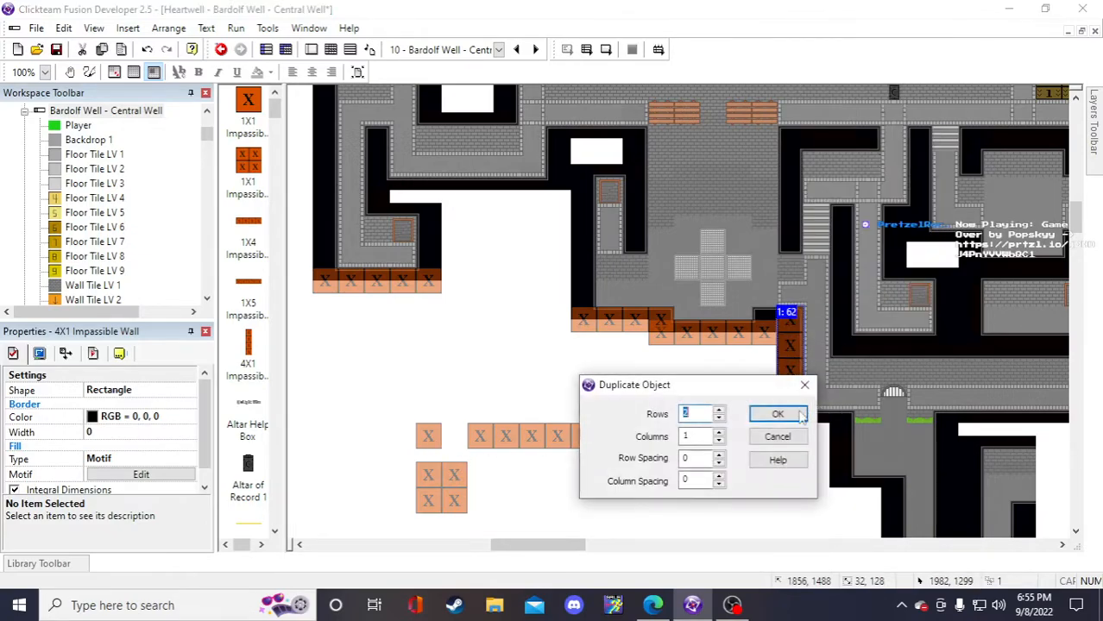
{"action": "left_click", "coordinate": [782, 421]}
{"action": "left_click_drag", "start_coordinate": [785, 453], "coordinate": [837, 452]}
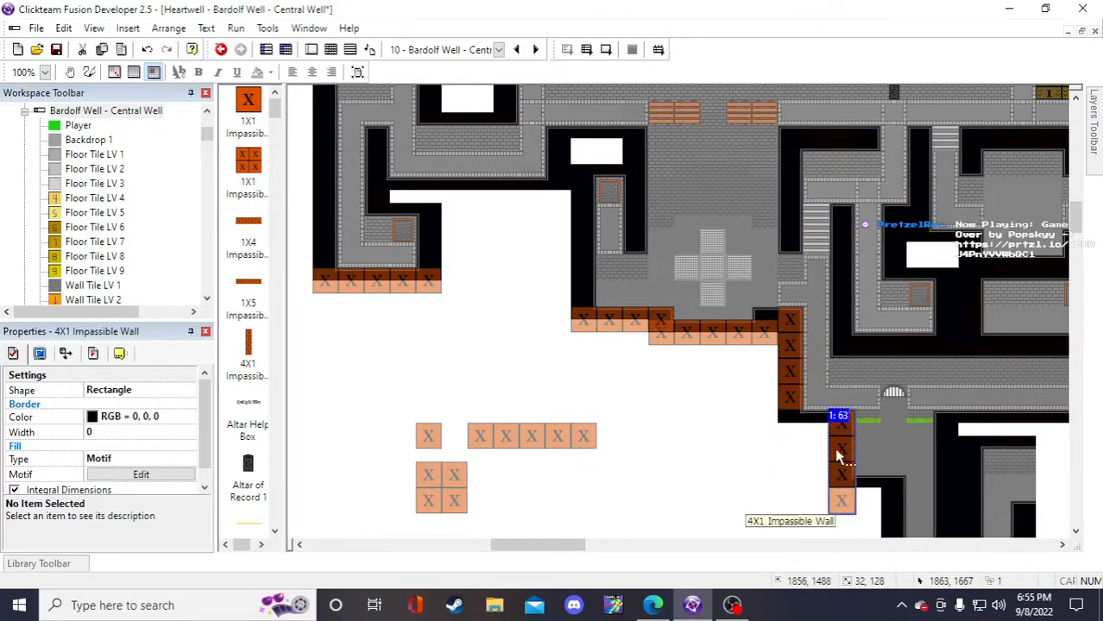
{"action": "scroll", "coordinate": [767, 461], "scroll_direction": "down", "scroll_amount": 3}
{"action": "scroll", "coordinate": [767, 461], "scroll_direction": "up", "scroll_amount": 3}
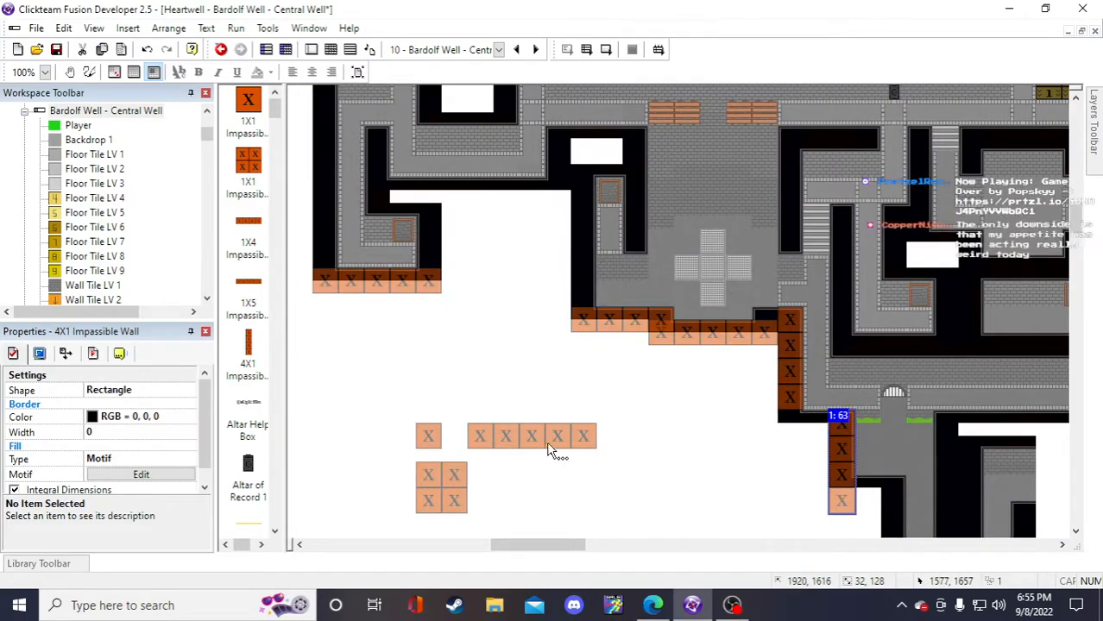
- Move the 1X1 wall right of the spare 1X5 wall, duplicate it, and put the copy back above the 2X2 block
{"action": "left_click", "coordinate": [429, 436]}
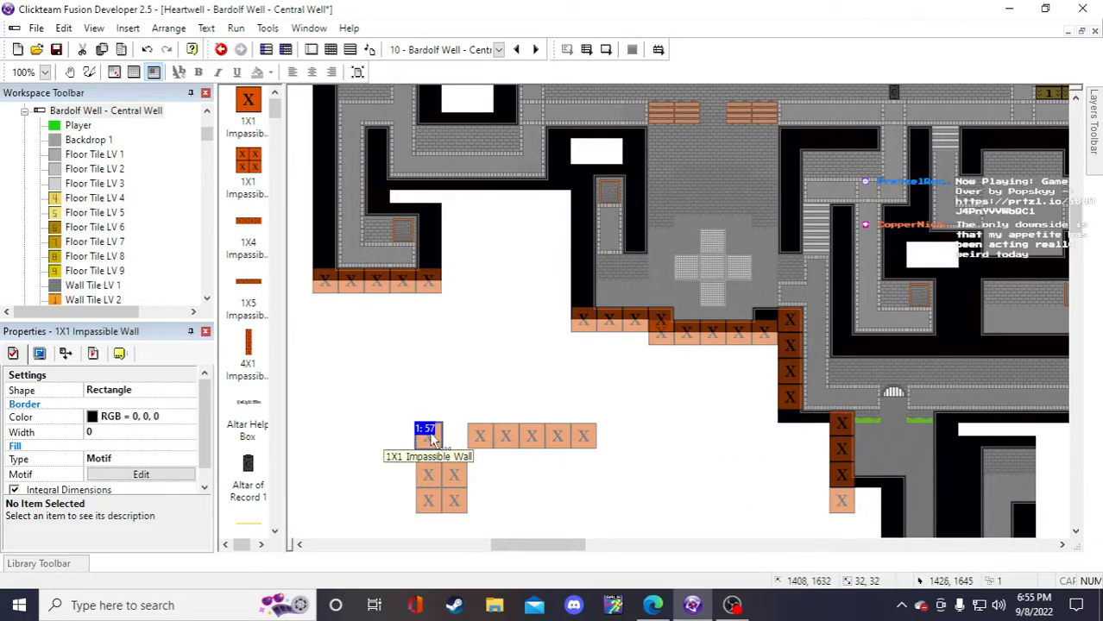
{"action": "left_click_drag", "start_coordinate": [429, 435], "coordinate": [673, 439]}
{"action": "right_click", "coordinate": [681, 440]}
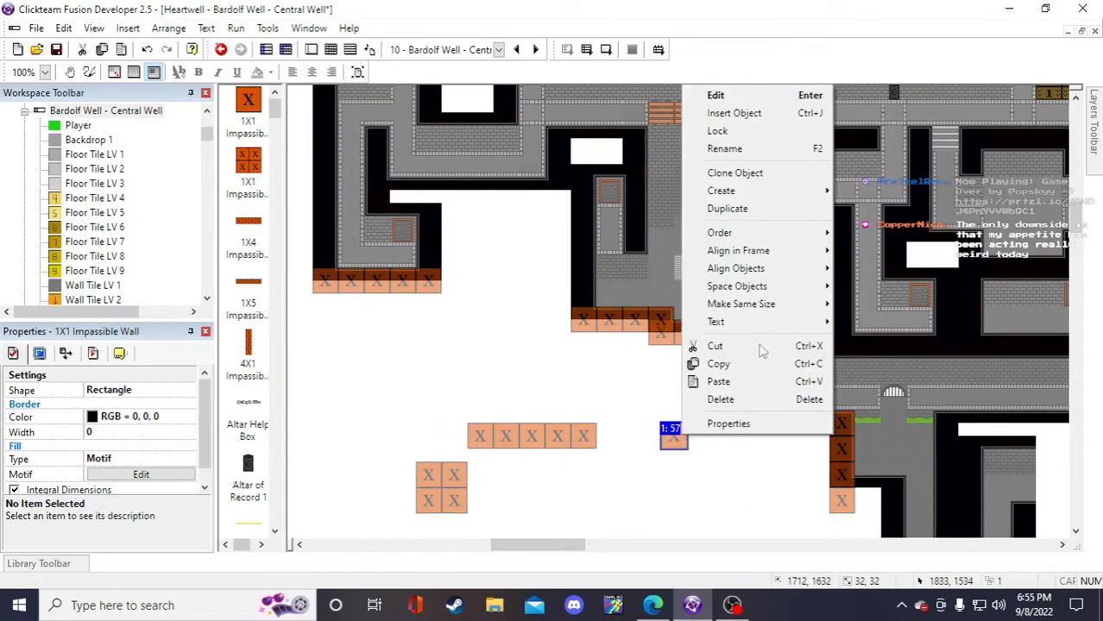
{"action": "left_click", "coordinate": [743, 207]}
{"action": "left_click", "coordinate": [777, 415]}
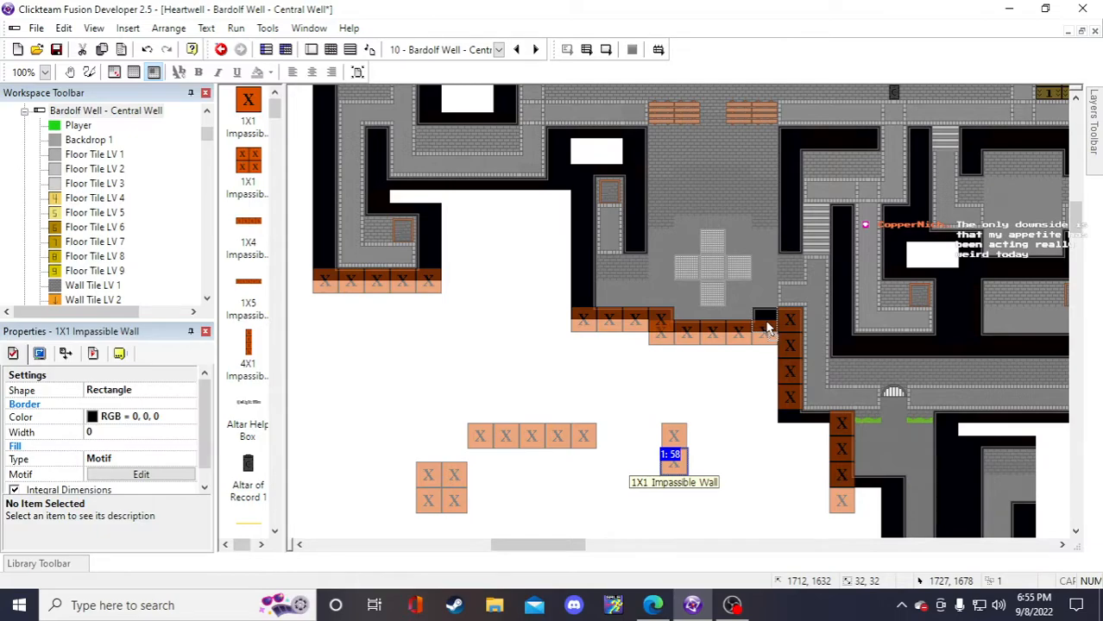
{"action": "left_click_drag", "start_coordinate": [767, 323], "coordinate": [431, 431]}
{"action": "scroll", "coordinate": [581, 470], "scroll_direction": "down", "scroll_amount": 4}
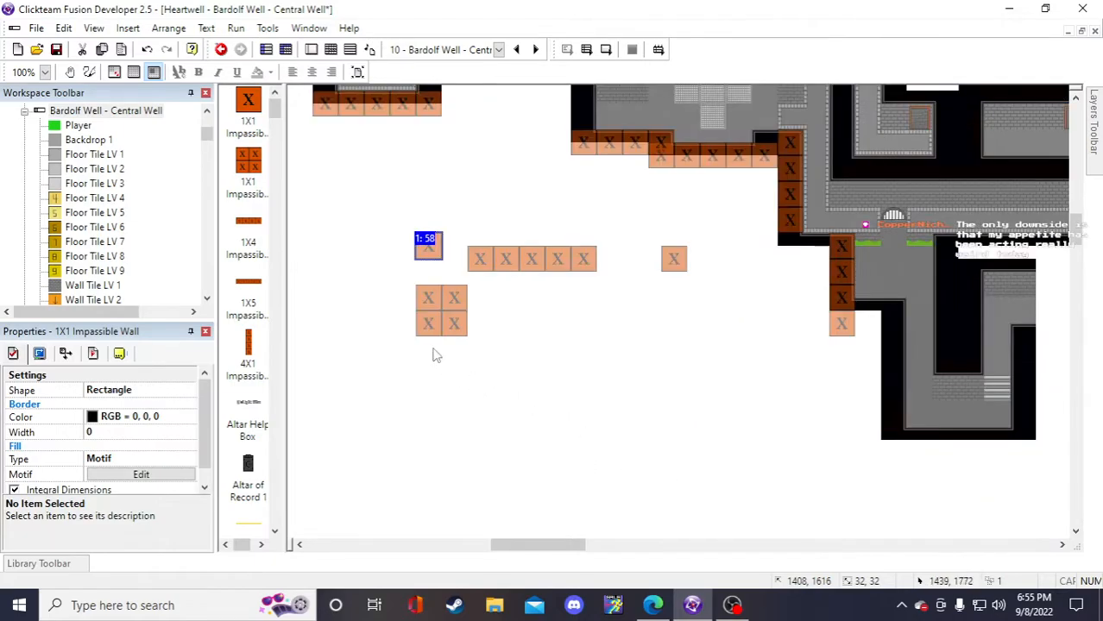
{"action": "scroll", "coordinate": [842, 505], "scroll_direction": "up", "scroll_amount": 4}
- Duplicate the lower 4X1 wall with 2 rows and 1 column, and set the copy below the spare 1X5 wall's right end
{"action": "left_click", "coordinate": [843, 501]}
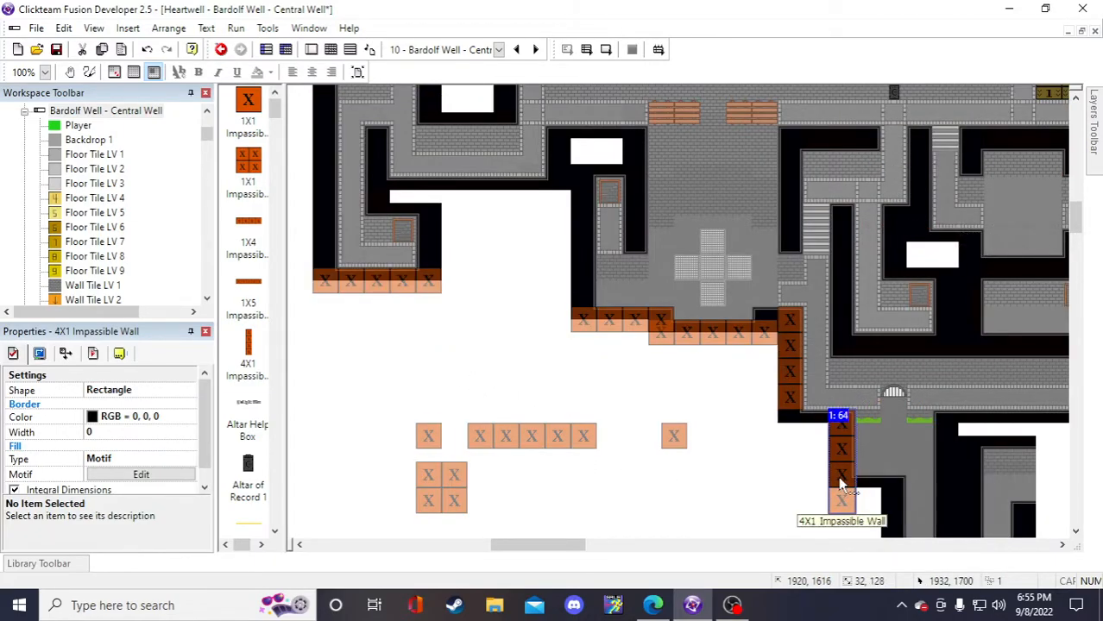
{"action": "right_click", "coordinate": [837, 497]}
{"action": "left_click", "coordinate": [884, 251]}
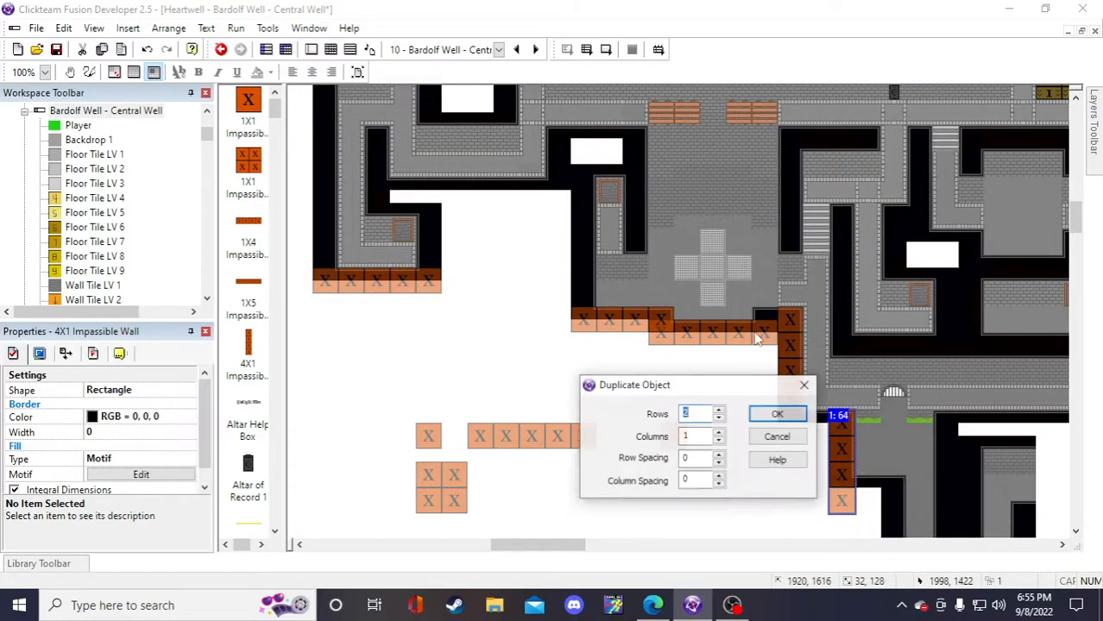
{"action": "left_click", "coordinate": [777, 411]}
{"action": "left_click_drag", "start_coordinate": [840, 528], "coordinate": [581, 500]}
{"action": "left_click", "coordinate": [738, 490]}
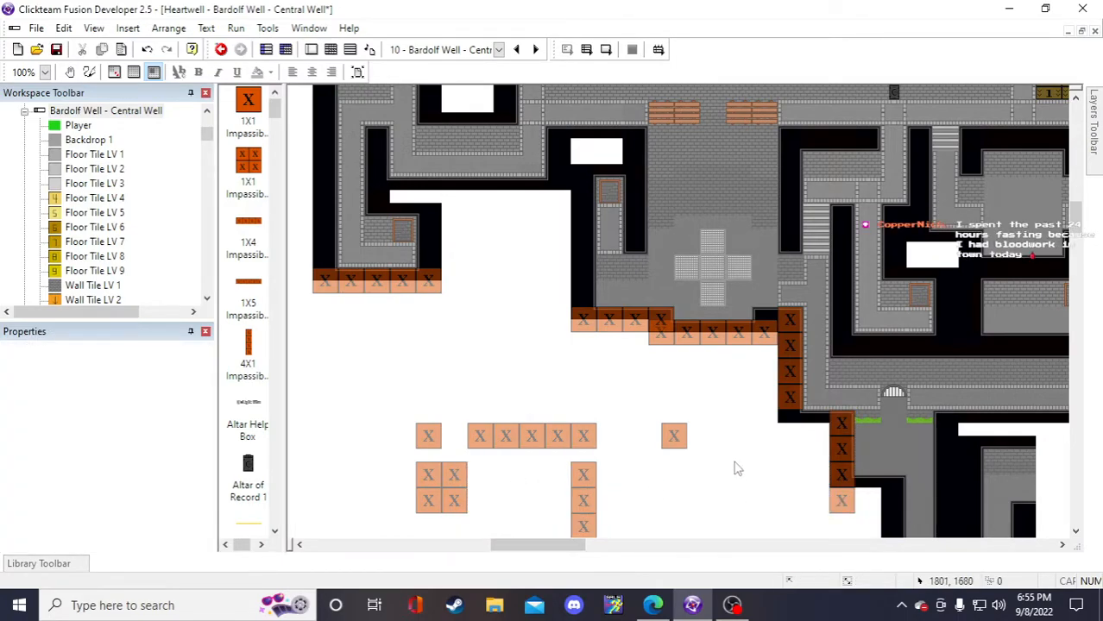
{"action": "right_click", "coordinate": [680, 438]}
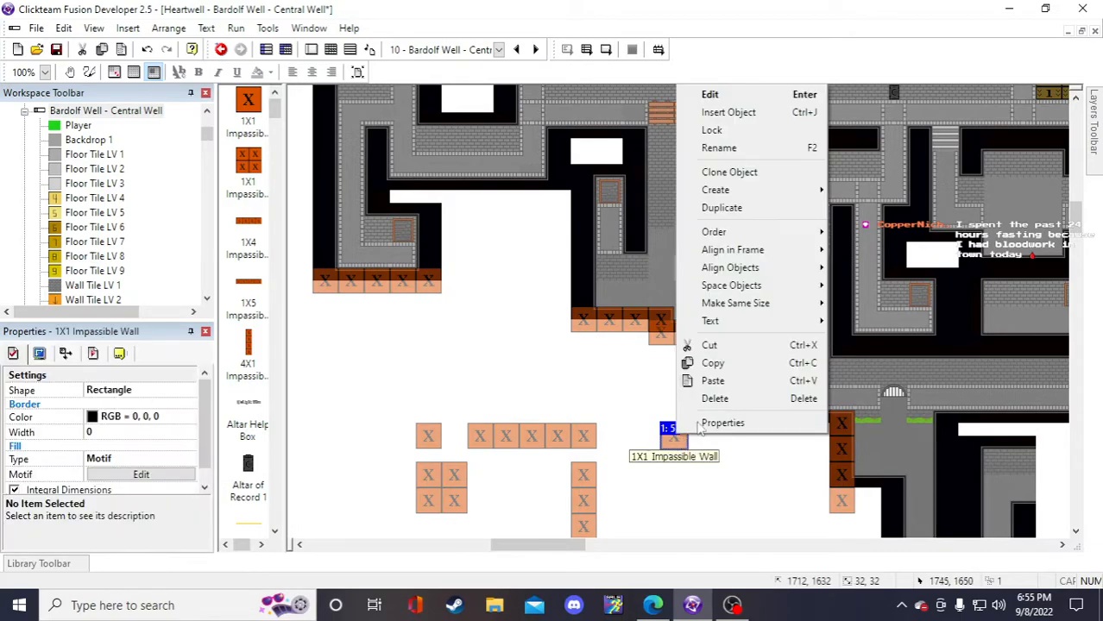
{"action": "left_click", "coordinate": [719, 148]}
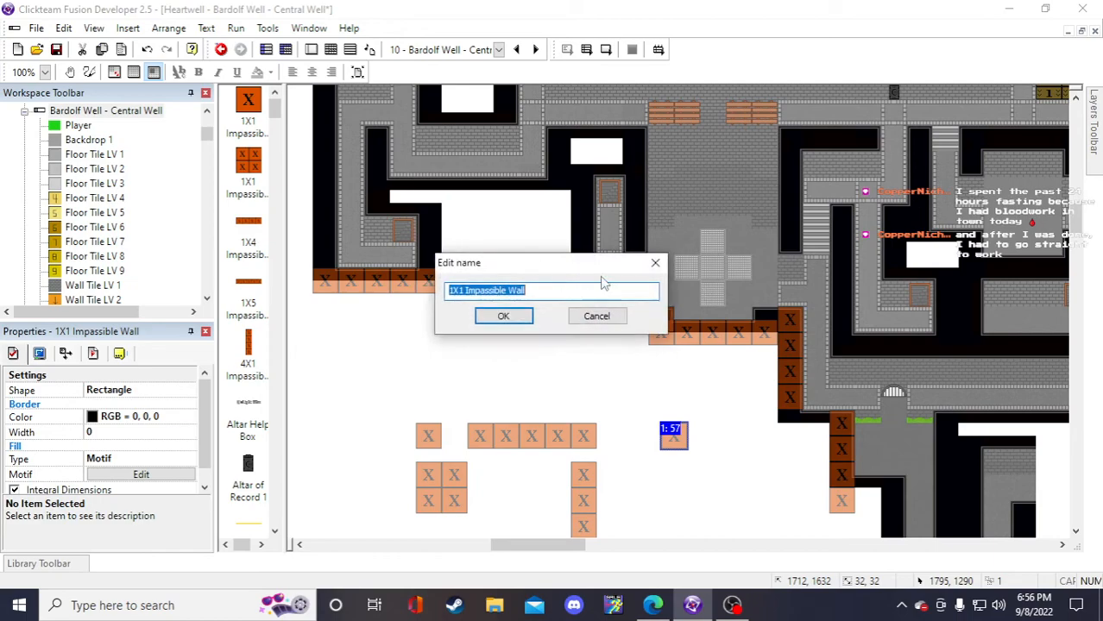
{"action": "left_click", "coordinate": [451, 292]}
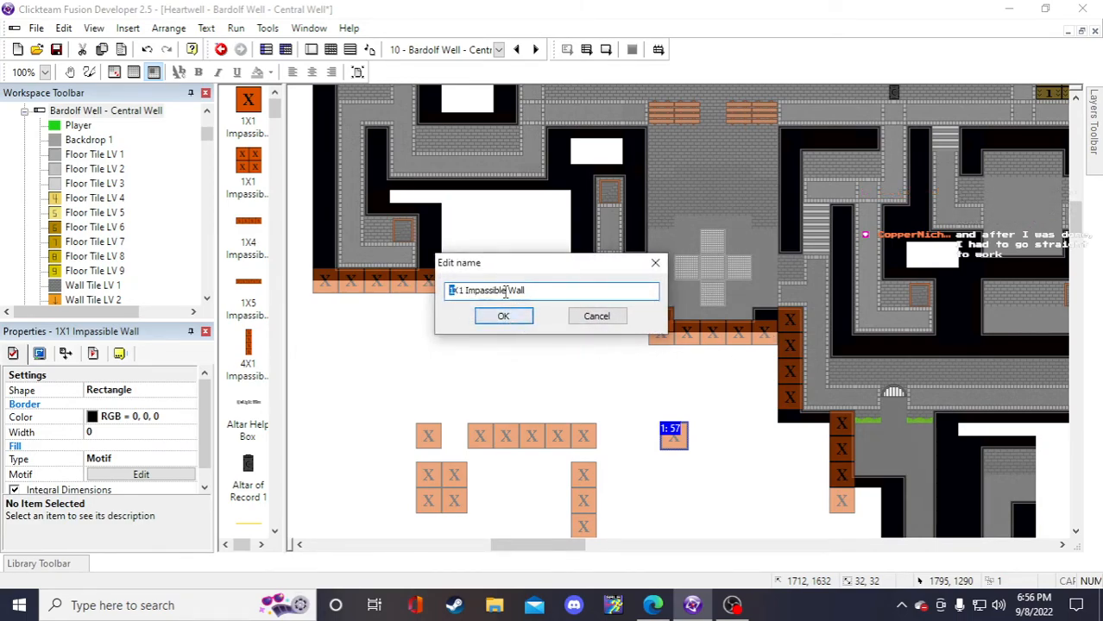
{"action": "left_click", "coordinate": [609, 317]}
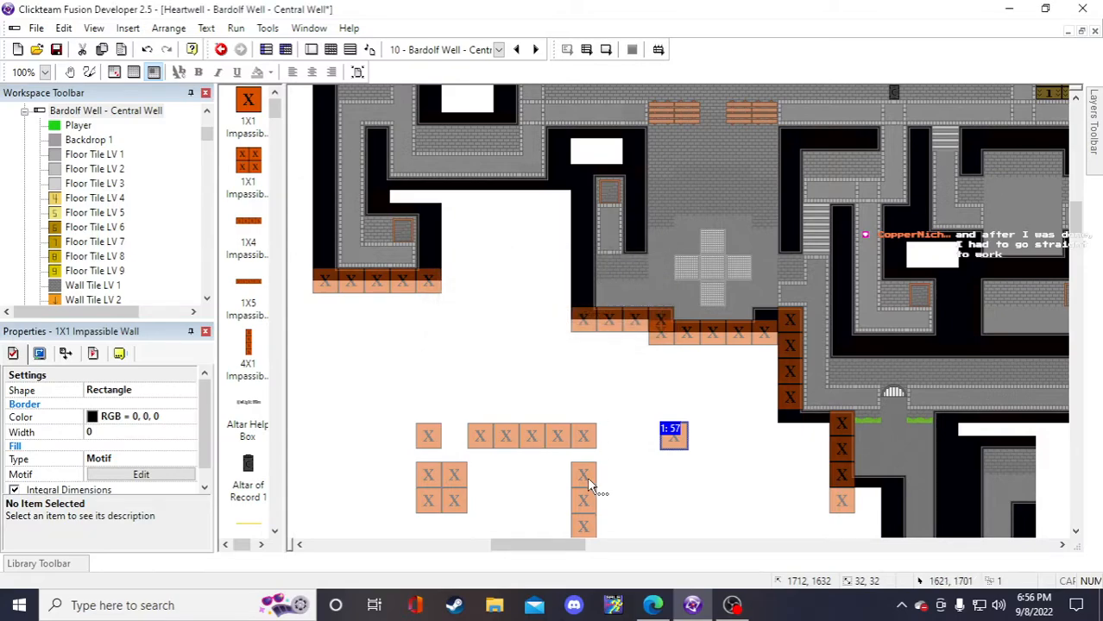
{"action": "right_click", "coordinate": [672, 437]}
{"action": "left_click", "coordinate": [713, 148]}
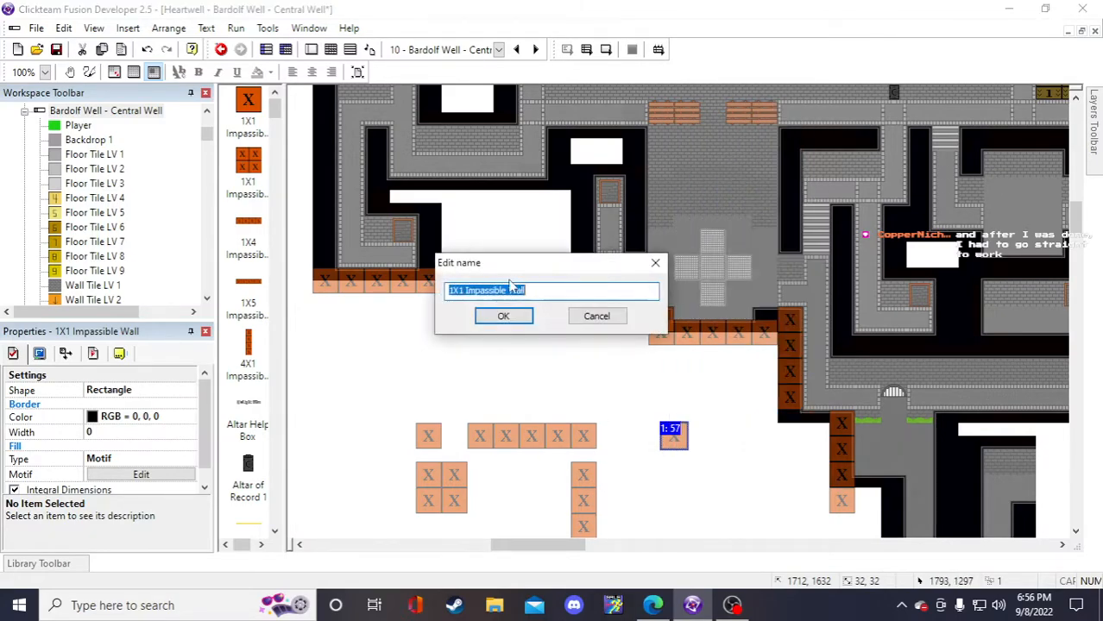
{"action": "left_click", "coordinate": [463, 293]}
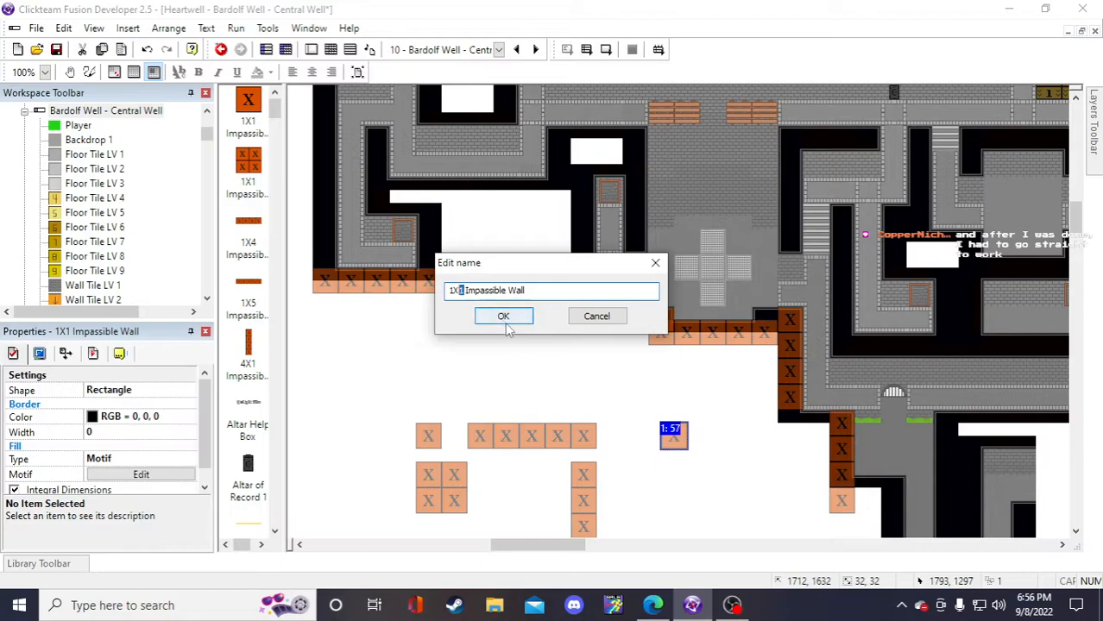
{"action": "left_click", "coordinate": [595, 317]}
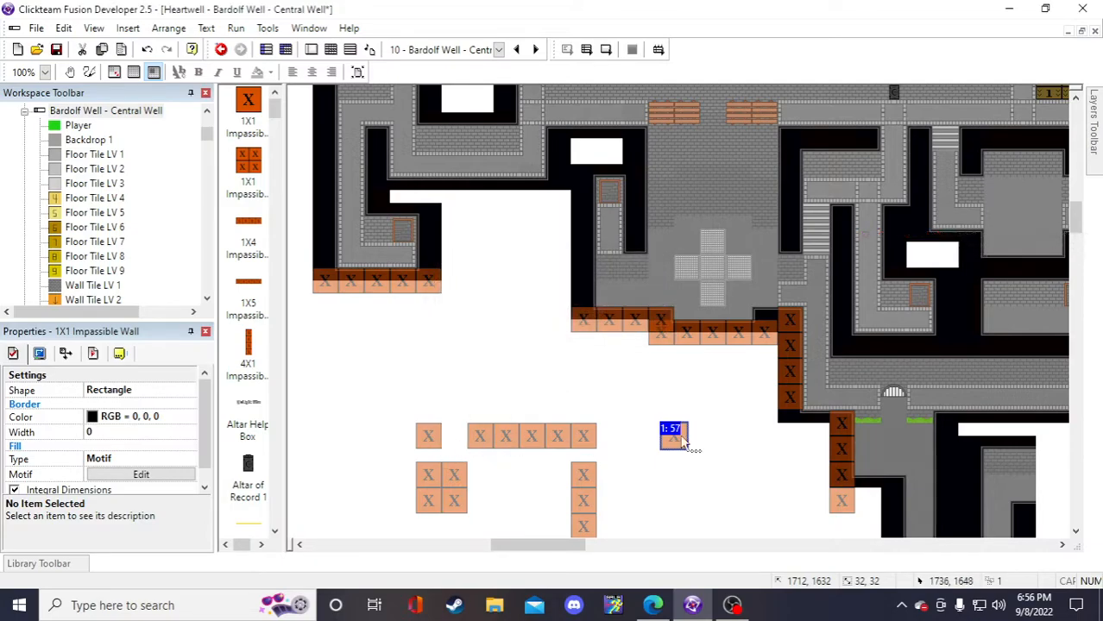
- Clone the spare 1X1 wall as a separate object beside the spare 1X5 wall, and return the original above the 2X2 block
{"action": "left_click_drag", "start_coordinate": [438, 439], "coordinate": [622, 434]}
{"action": "right_click", "coordinate": [622, 433]}
{"action": "right_click", "coordinate": [612, 439]}
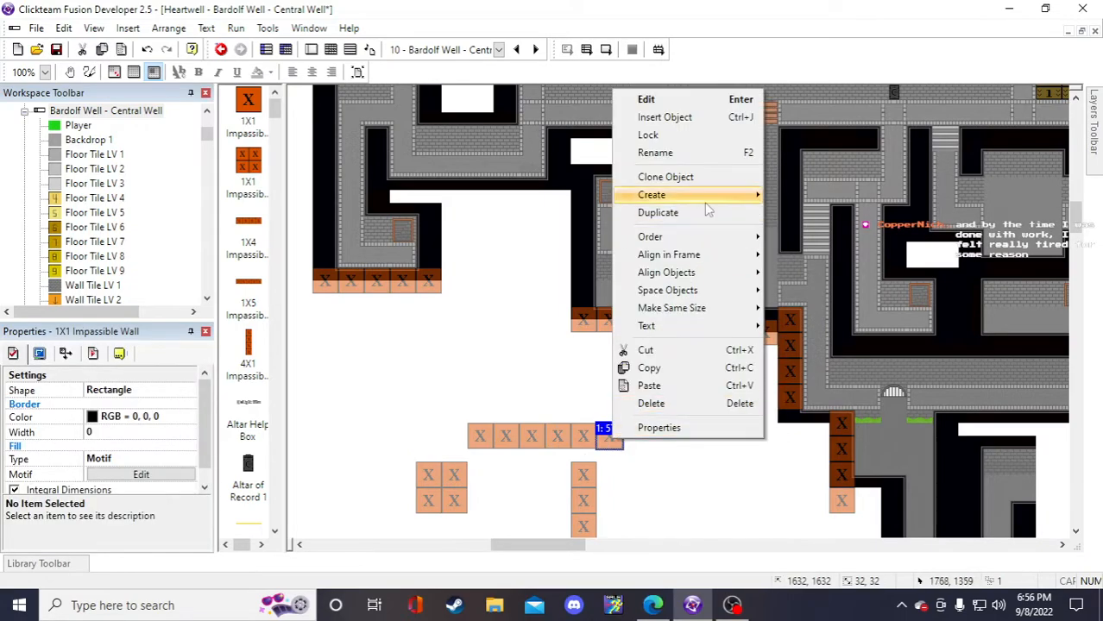
{"action": "left_click", "coordinate": [665, 177]}
{"action": "left_click", "coordinate": [775, 413]}
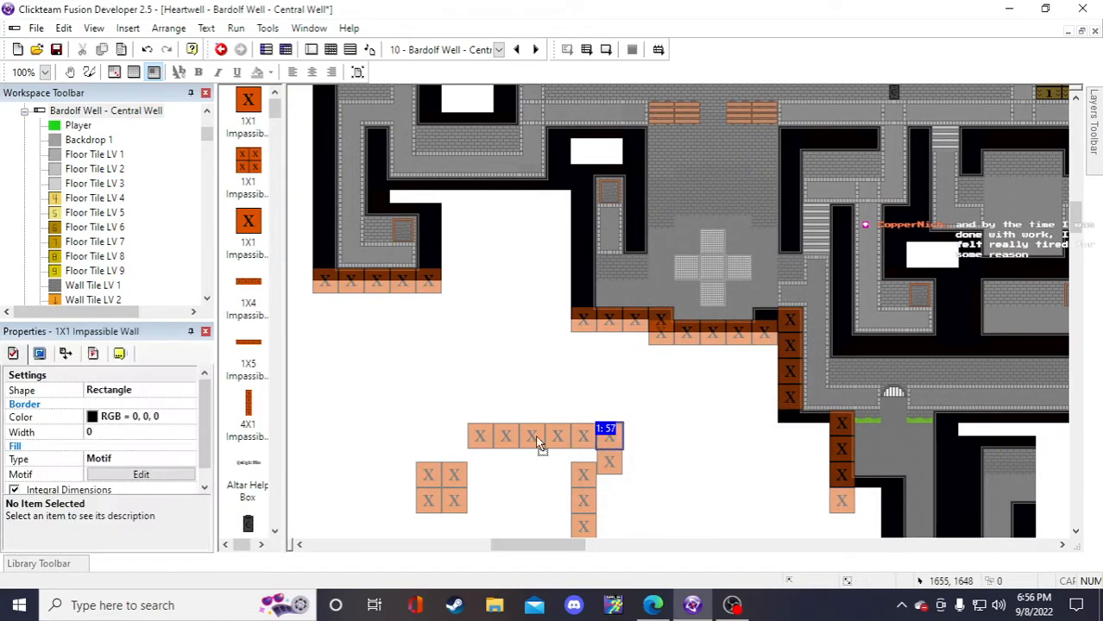
{"action": "left_click_drag", "start_coordinate": [610, 439], "coordinate": [429, 439]}
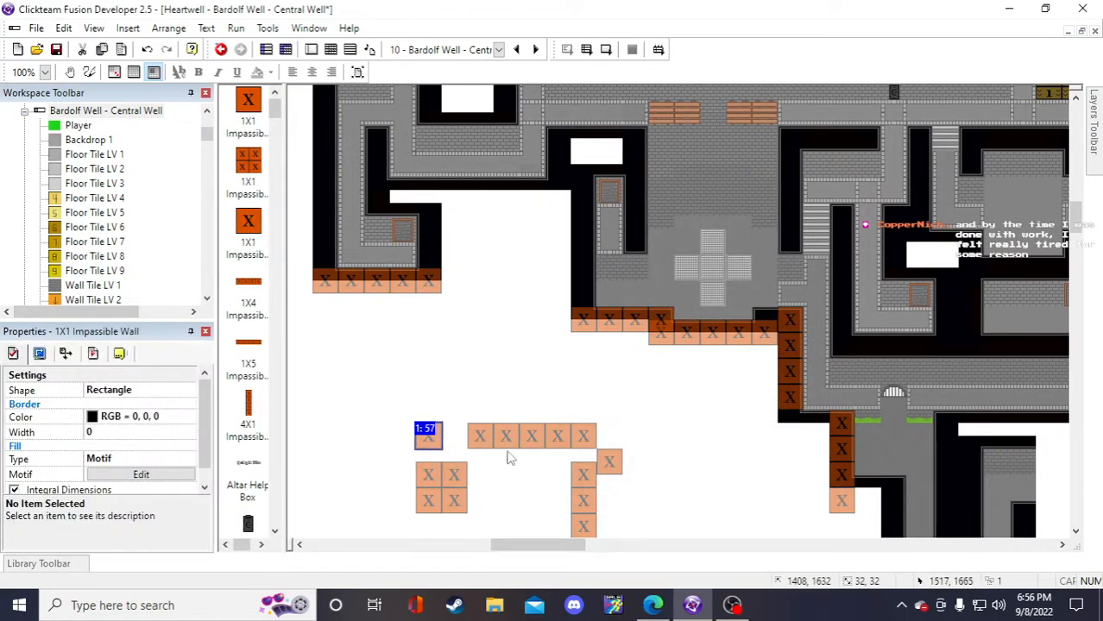
- Move the cloned 1X1 wall right of the spare pieces and rename it 1X2 Impassible Wall
{"action": "left_click_drag", "start_coordinate": [621, 468], "coordinate": [646, 469]}
{"action": "right_click", "coordinate": [646, 468]}
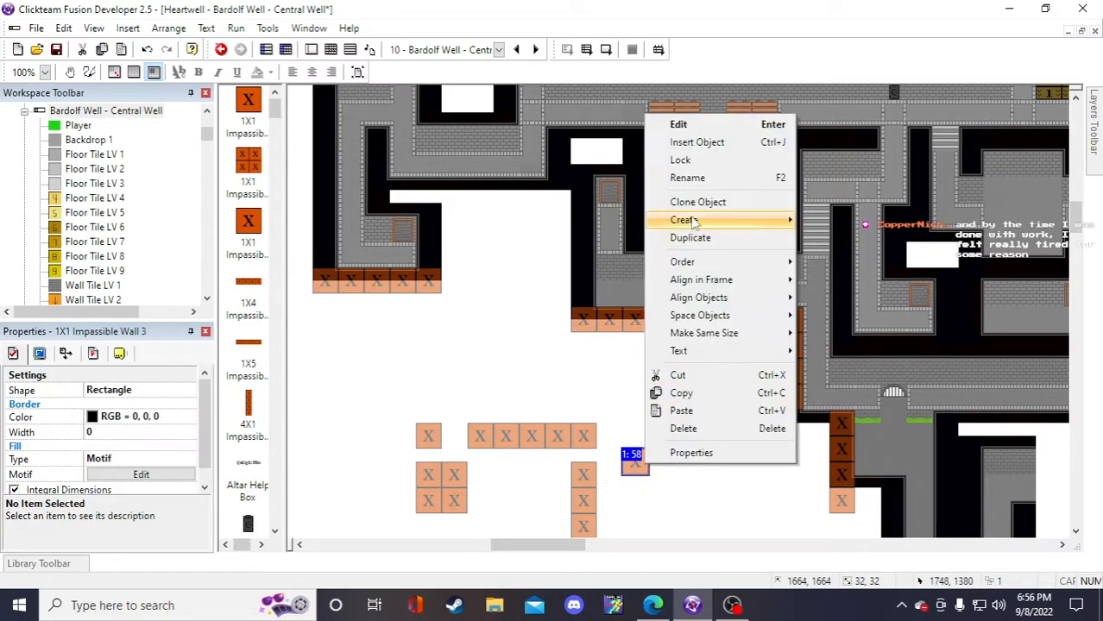
{"action": "left_click", "coordinate": [693, 177]}
{"action": "left_click", "coordinate": [460, 291]}
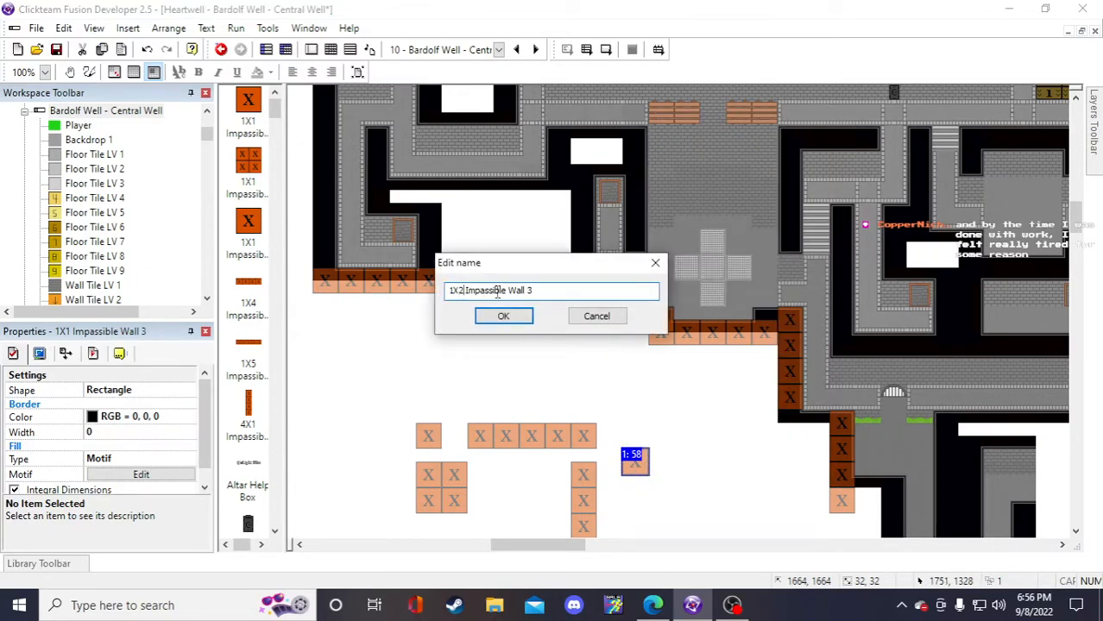
{"action": "left_click", "coordinate": [503, 316]}
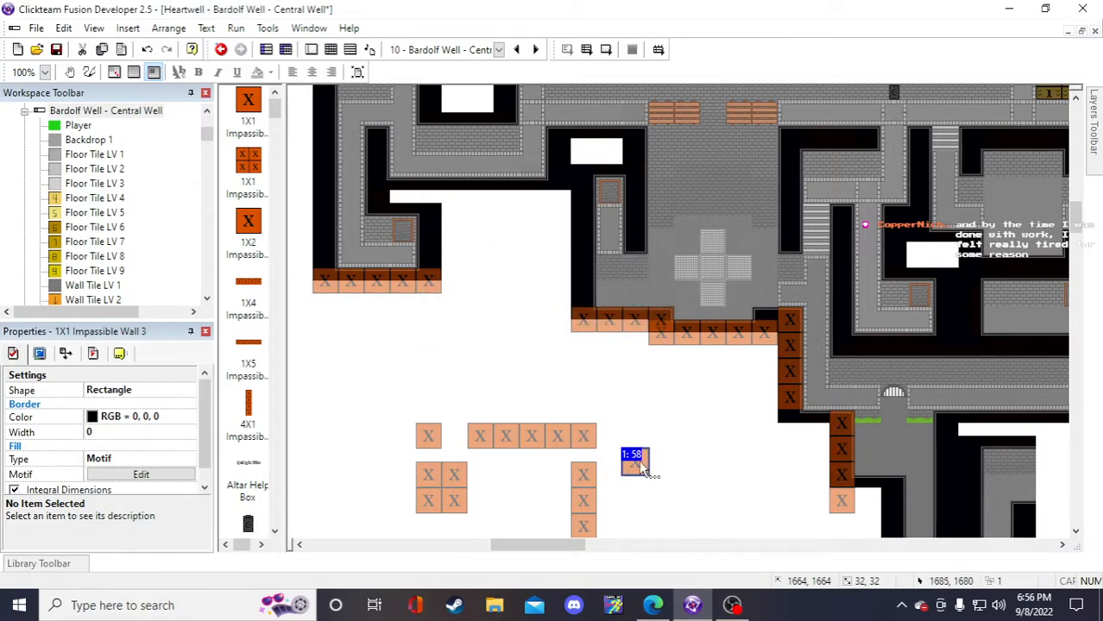
- Resize the 1X2 Impassible Wall to two tiles wide, 64 by 32
{"action": "left_click_drag", "start_coordinate": [657, 463], "coordinate": [700, 464]}
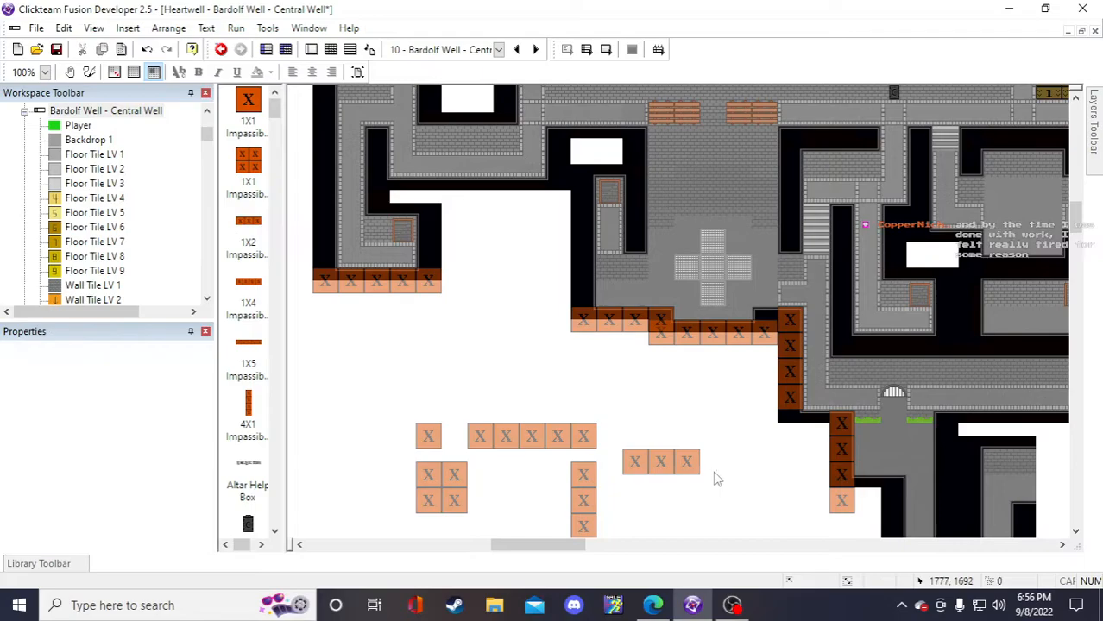
{"action": "double_click", "coordinate": [704, 460]}
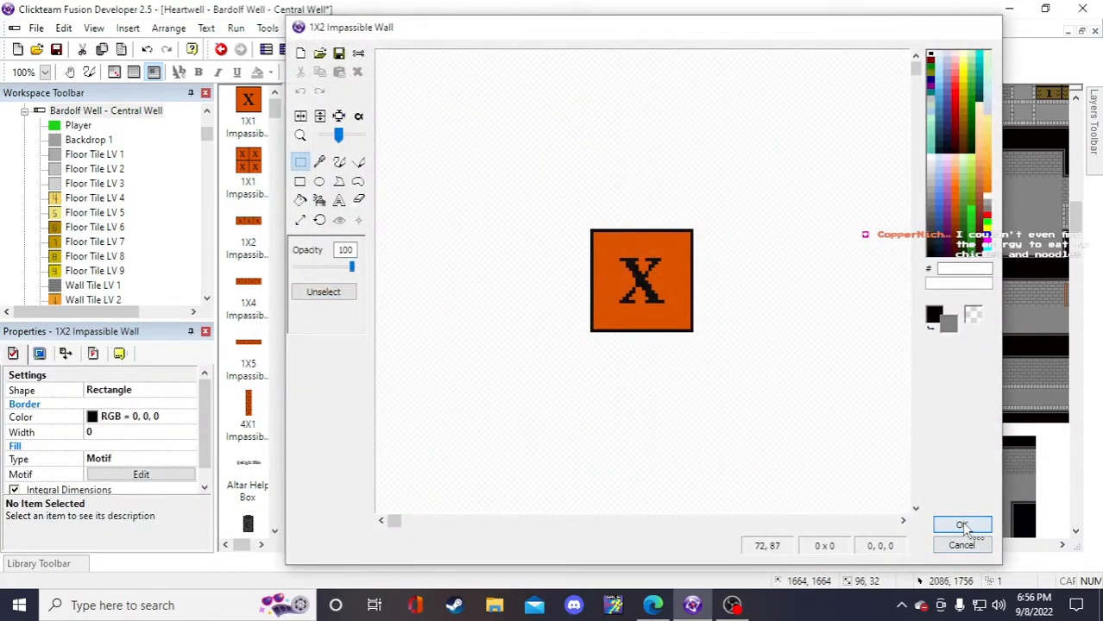
{"action": "left_click", "coordinate": [961, 524]}
{"action": "left_click", "coordinate": [680, 471]}
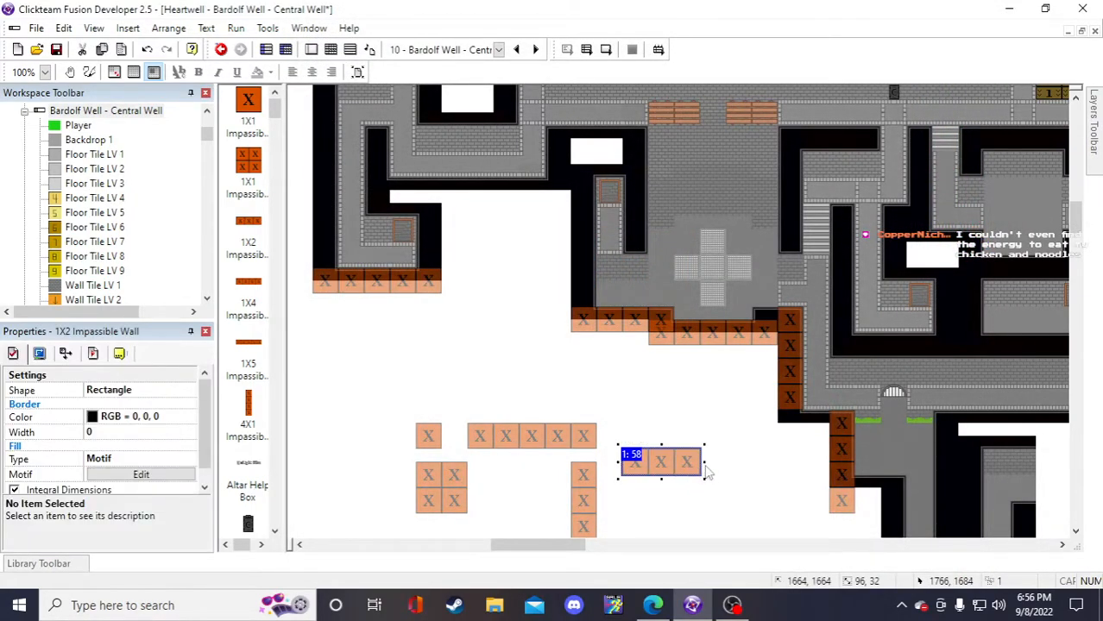
{"action": "left_click_drag", "start_coordinate": [704, 462], "coordinate": [679, 462]}
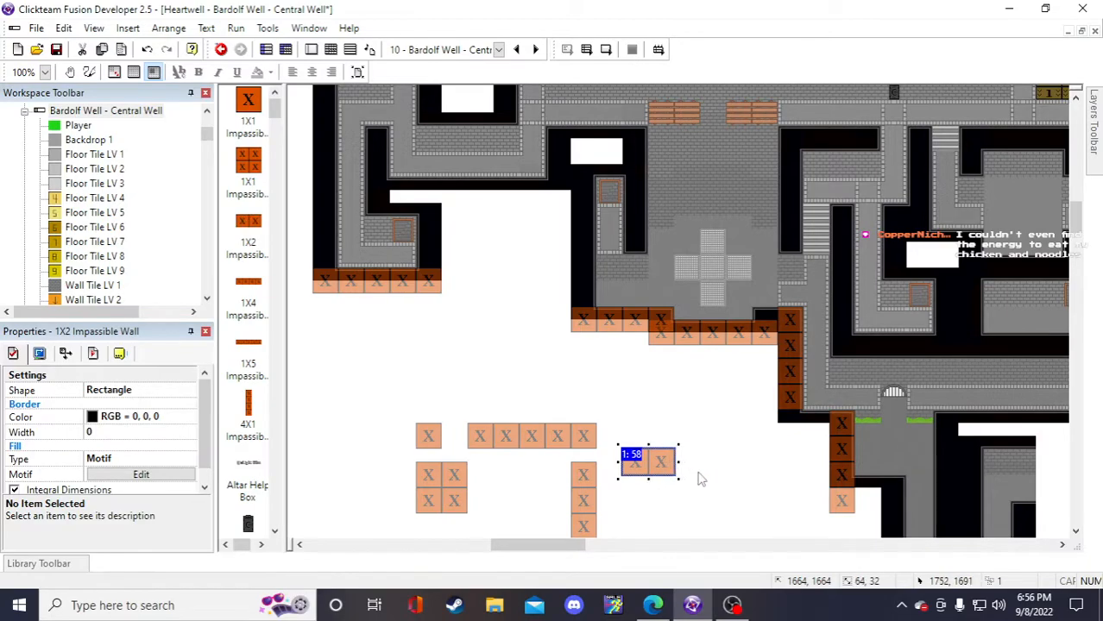
- Place the 1X2 wall over the corner at the 1X5 wall's right end, and shift the adjoining 4X1 wall down one tile
{"action": "left_click", "coordinate": [702, 472]}
{"action": "left_click", "coordinate": [665, 463]}
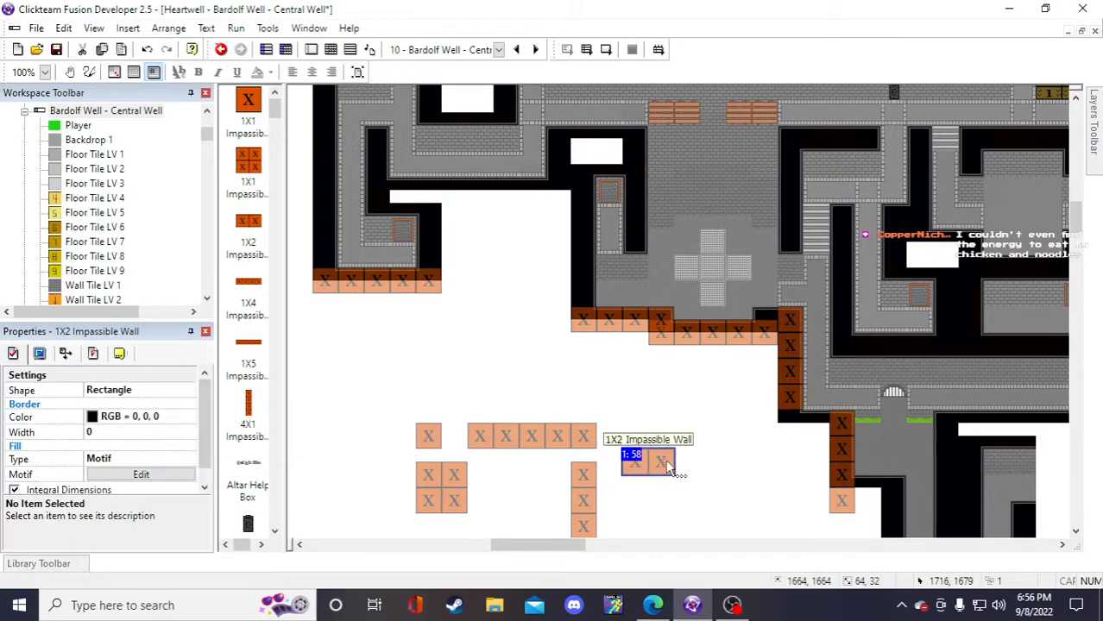
{"action": "left_click_drag", "start_coordinate": [786, 323], "coordinate": [786, 323]}
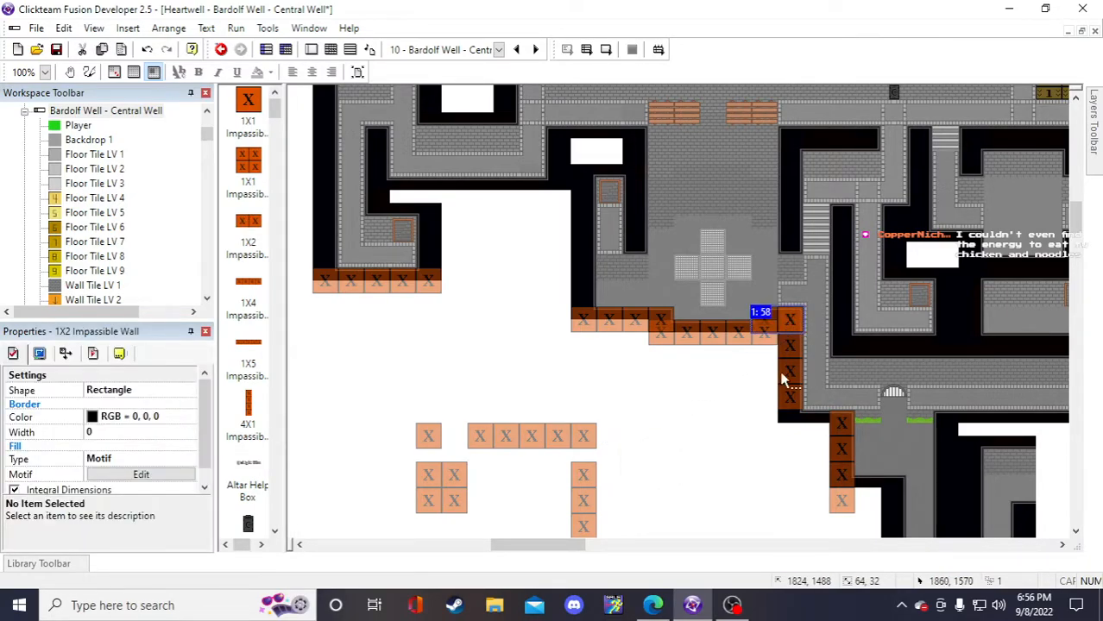
{"action": "left_click_drag", "start_coordinate": [780, 373], "coordinate": [781, 396]}
{"action": "left_click", "coordinate": [783, 464]}
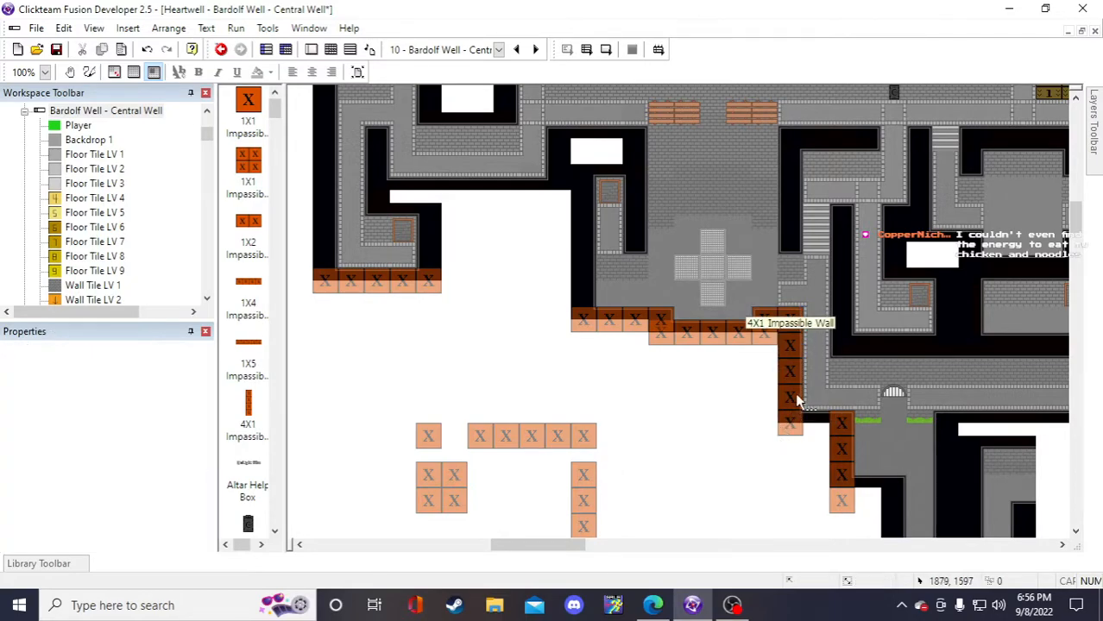
- Clone the spare 1X5 wall as a separate object with 2 rows and 1 column
{"action": "scroll", "coordinate": [725, 423], "scroll_direction": "down", "scroll_amount": 3}
{"action": "scroll", "coordinate": [726, 423], "scroll_direction": "up", "scroll_amount": 3}
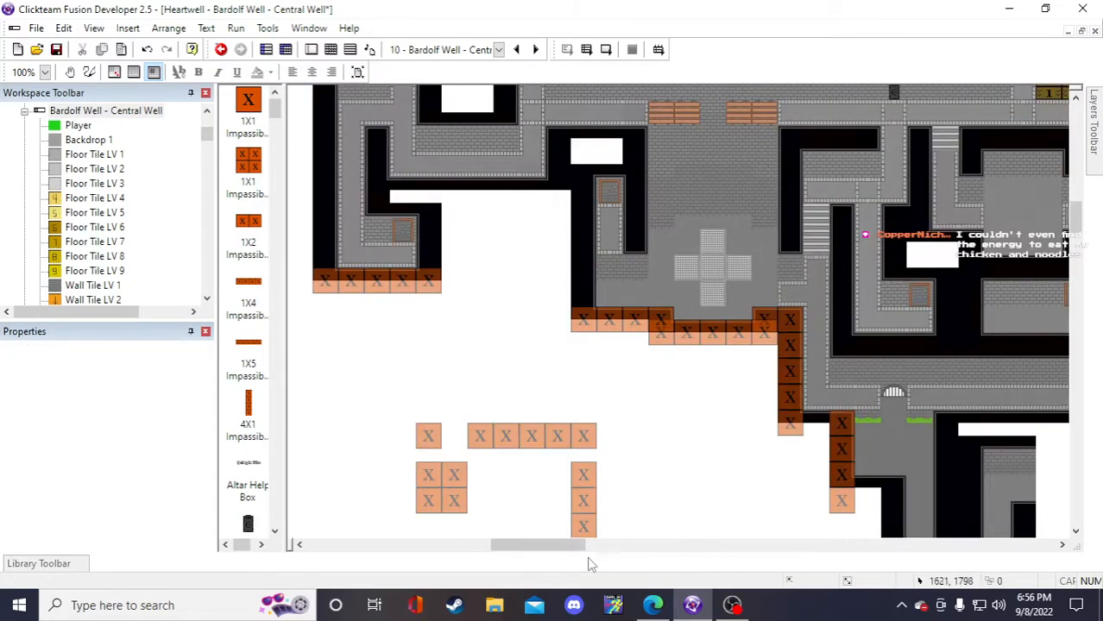
{"action": "left_click_drag", "start_coordinate": [573, 546], "coordinate": [588, 518]}
{"action": "scroll", "coordinate": [574, 410], "scroll_direction": "down", "scroll_amount": 3}
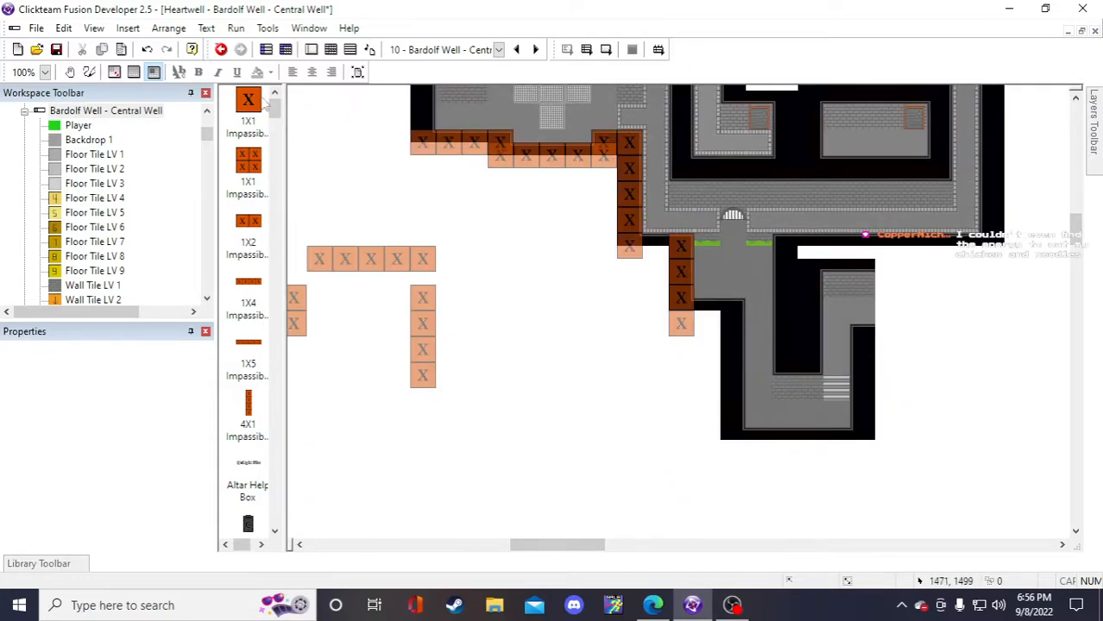
{"action": "left_click_drag", "start_coordinate": [509, 544], "coordinate": [493, 545]}
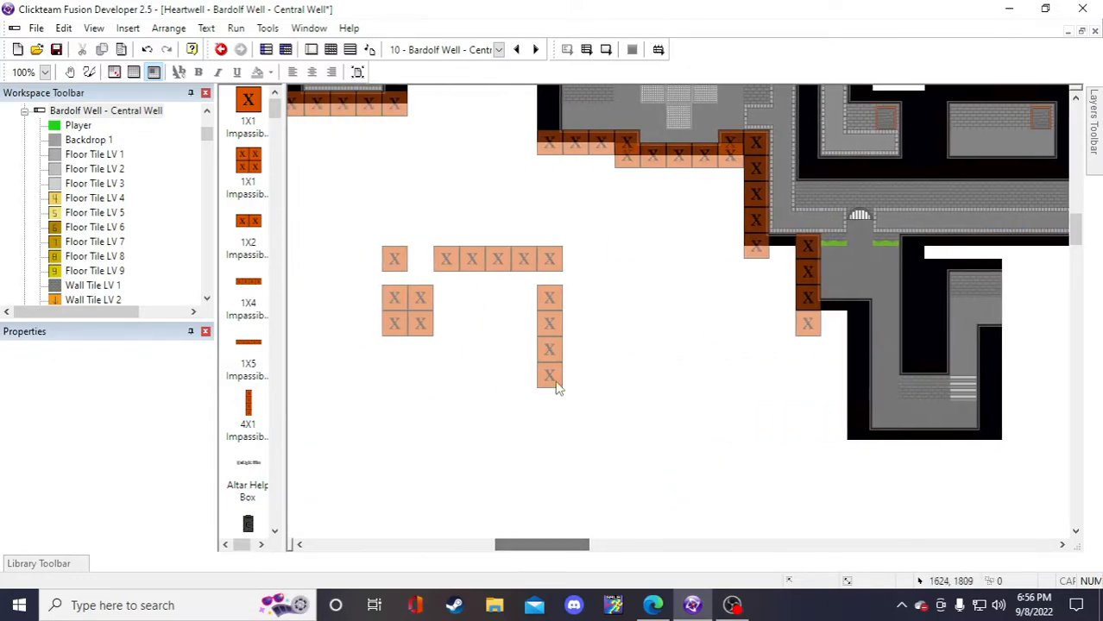
{"action": "left_click", "coordinate": [498, 264]}
{"action": "right_click", "coordinate": [496, 263]}
{"action": "left_click", "coordinate": [552, 90]}
{"action": "left_click", "coordinate": [719, 410]}
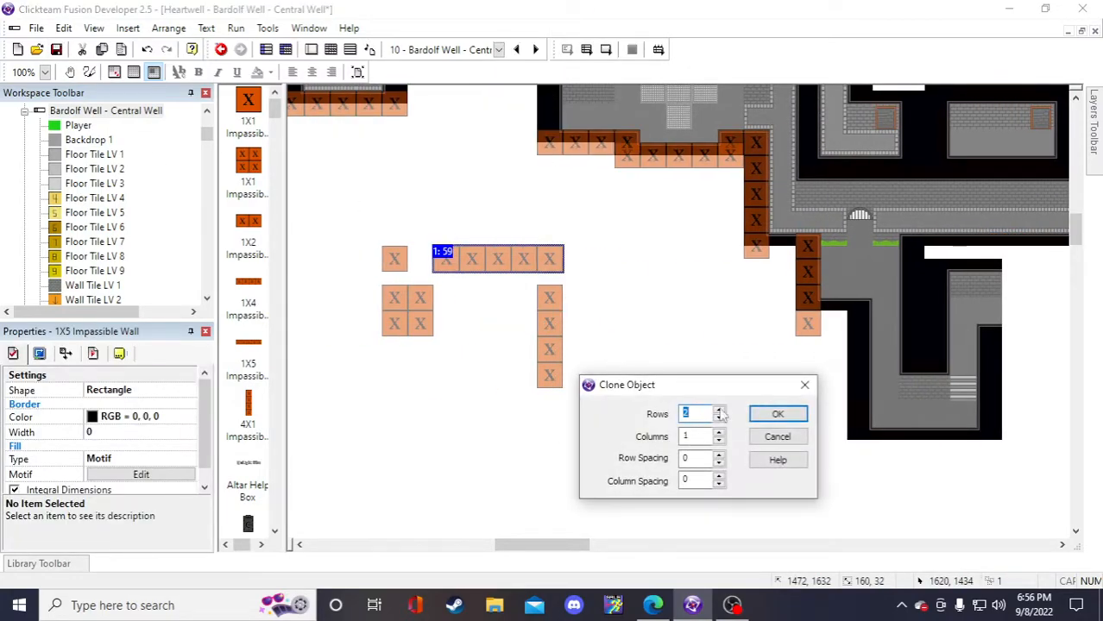
{"action": "left_click", "coordinate": [777, 414]}
- Rename the cloned 1X5 wall as 1X3 Impassible Wall
{"action": "right_click", "coordinate": [501, 285]}
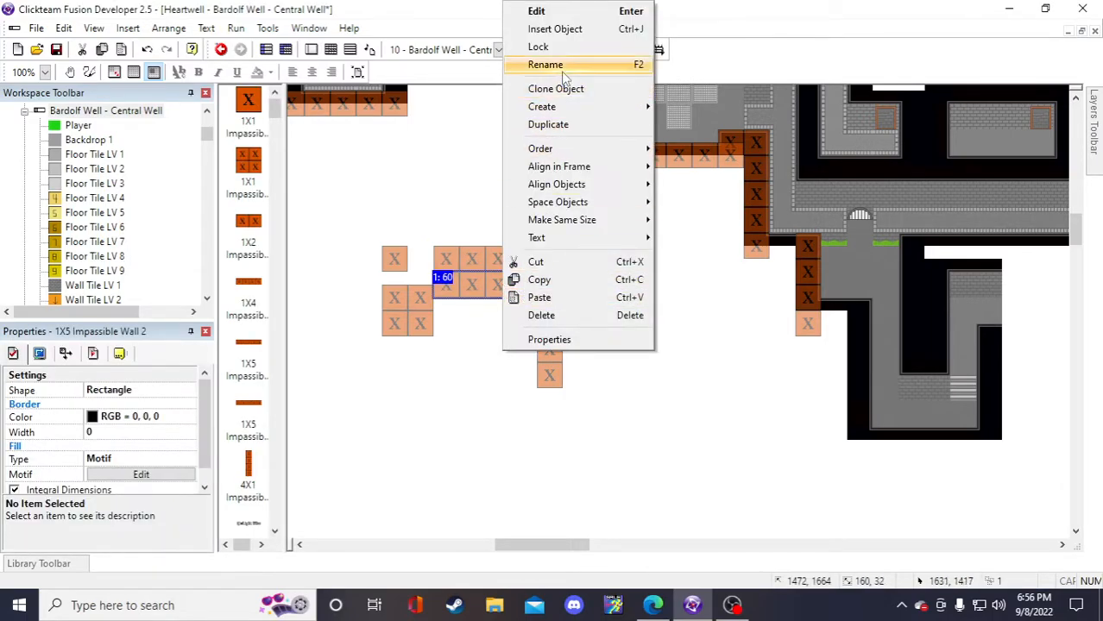
{"action": "left_click", "coordinate": [563, 68]}
{"action": "left_click", "coordinate": [464, 290]}
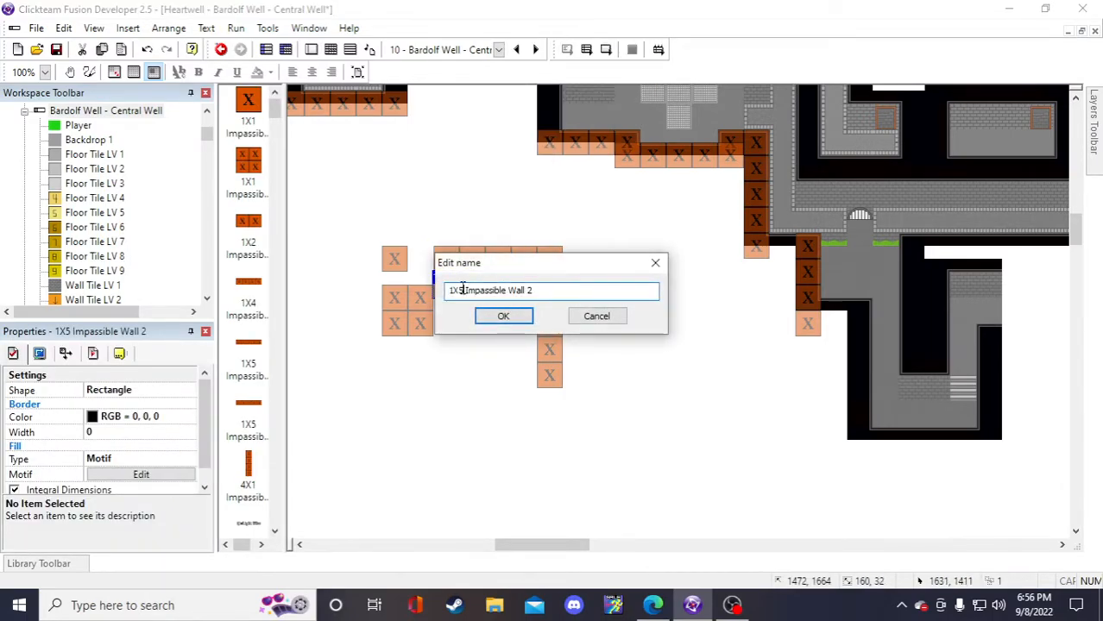
{"action": "left_click", "coordinate": [503, 316]}
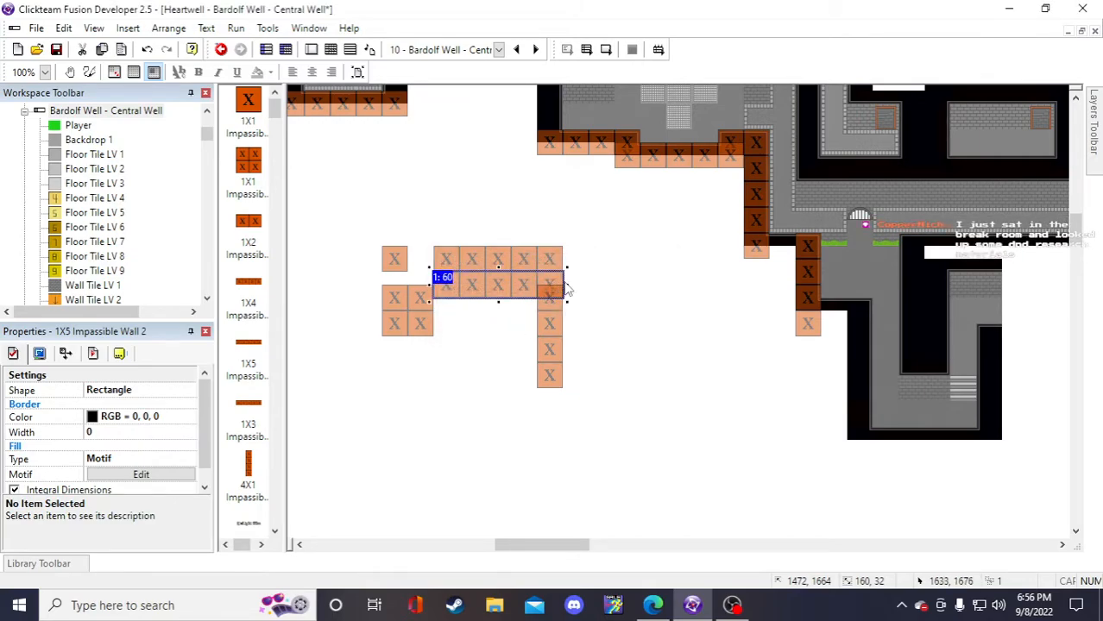
- Resize the 1X3 wall to 96 by 32 and place it so it bridges the two 4X1 walls left of the gate passage
{"action": "left_click_drag", "start_coordinate": [566, 285], "coordinate": [515, 287]}
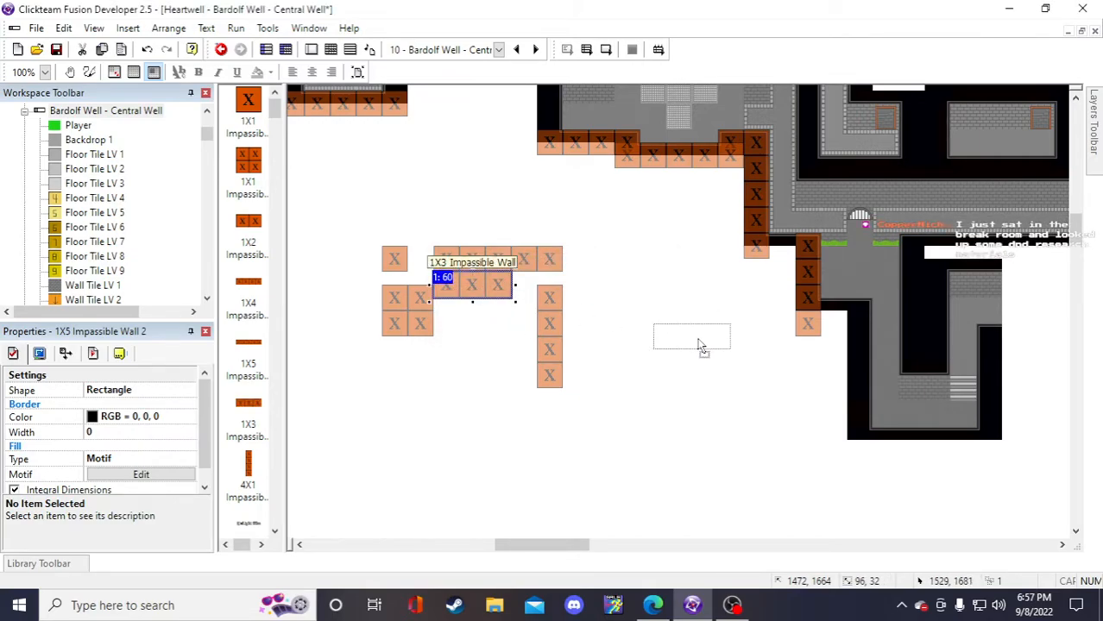
{"action": "left_click_drag", "start_coordinate": [779, 257], "coordinate": [790, 256]}
{"action": "left_click", "coordinate": [755, 488]}
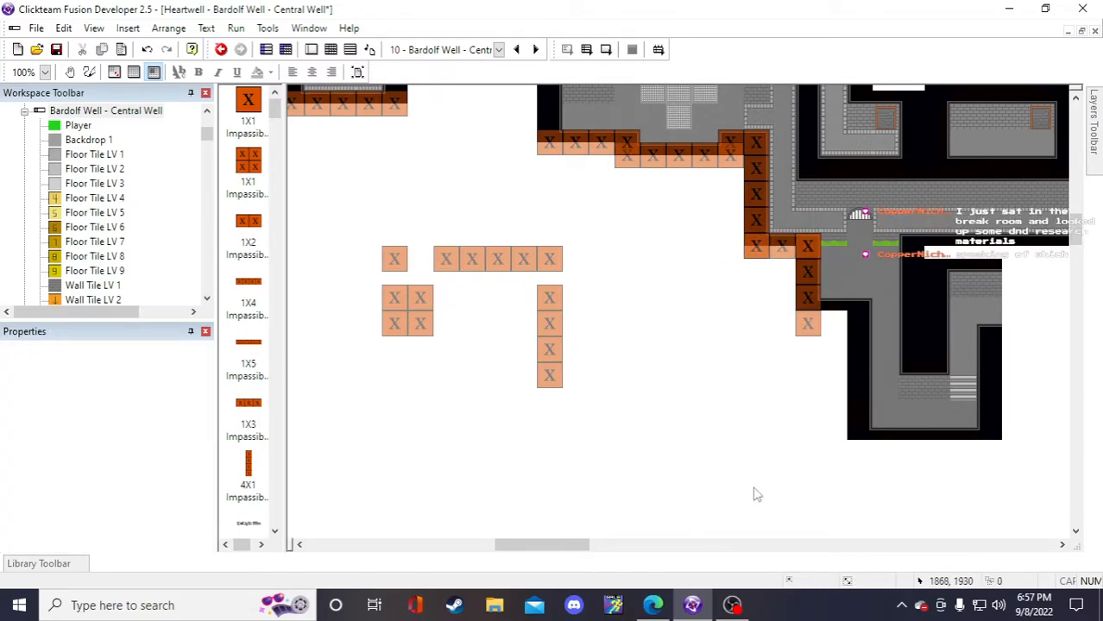
- Save the project
{"action": "scroll", "coordinate": [742, 479], "scroll_direction": "up", "scroll_amount": 3}
{"action": "scroll", "coordinate": [730, 462], "scroll_direction": "down", "scroll_amount": 3}
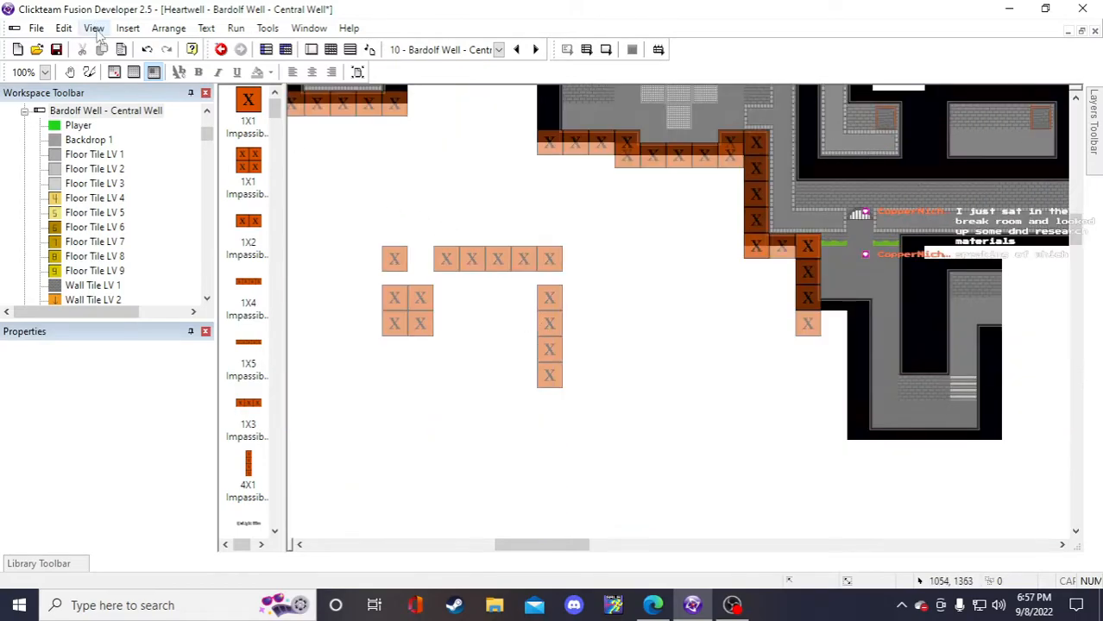
{"action": "left_click", "coordinate": [56, 49]}
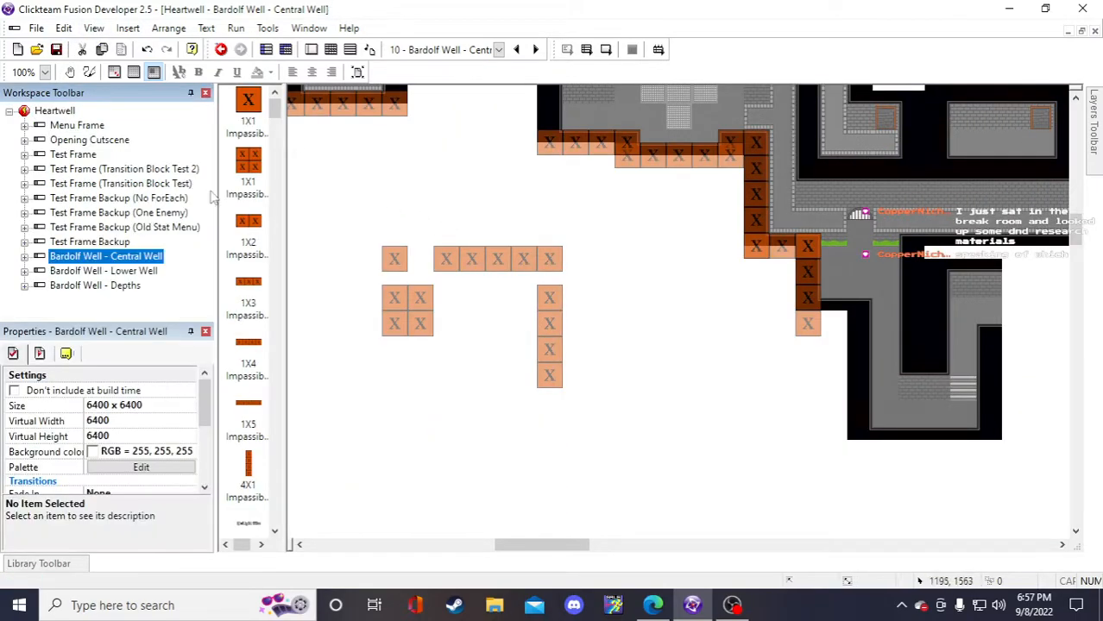
- Duplicate the 1X3 wall with 2 rows and 1 column, and place the copy on the black ledge at the lower 4X1 wall's foot
{"action": "scroll", "coordinate": [729, 455], "scroll_direction": "up", "scroll_amount": 3}
{"action": "scroll", "coordinate": [690, 444], "scroll_direction": "right", "scroll_amount": 3}
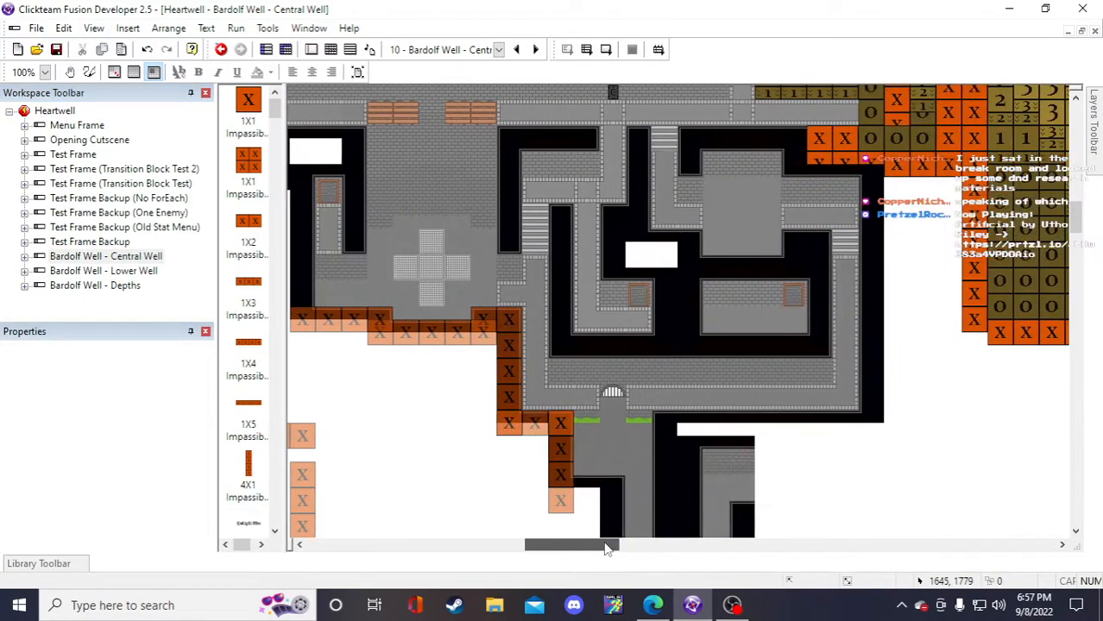
{"action": "scroll", "coordinate": [647, 436], "scroll_direction": "down", "scroll_amount": 3}
{"action": "scroll", "coordinate": [643, 449], "scroll_direction": "up", "scroll_amount": 3}
{"action": "scroll", "coordinate": [638, 455], "scroll_direction": "down", "scroll_amount": 3}
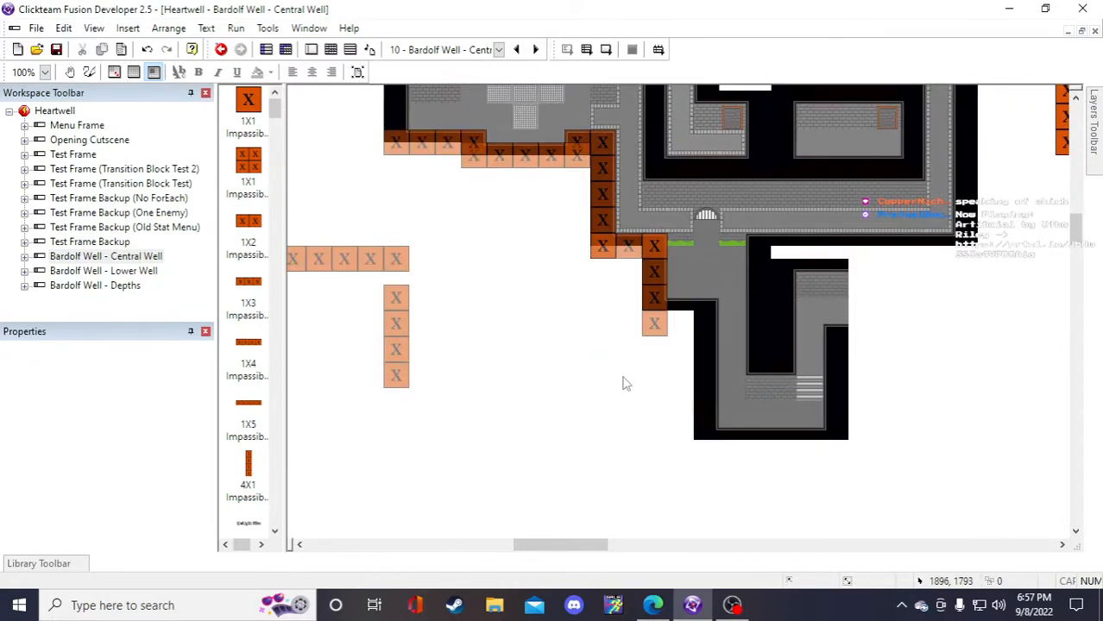
{"action": "scroll", "coordinate": [604, 397], "scroll_direction": "up", "scroll_amount": 3}
{"action": "scroll", "coordinate": [613, 509], "scroll_direction": "down", "scroll_amount": 3}
{"action": "scroll", "coordinate": [591, 531], "scroll_direction": "down", "scroll_amount": 1}
{"action": "scroll", "coordinate": [573, 444], "scroll_direction": "up", "scroll_amount": 1}
{"action": "left_click", "coordinate": [624, 249]}
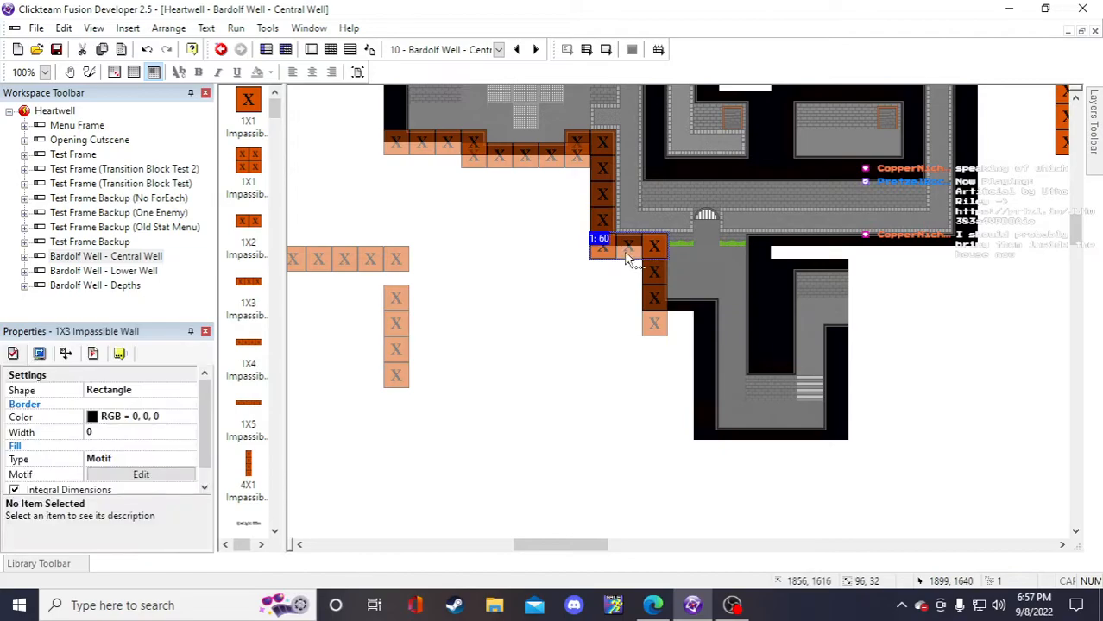
{"action": "right_click", "coordinate": [623, 251]}
{"action": "left_click", "coordinate": [682, 127]}
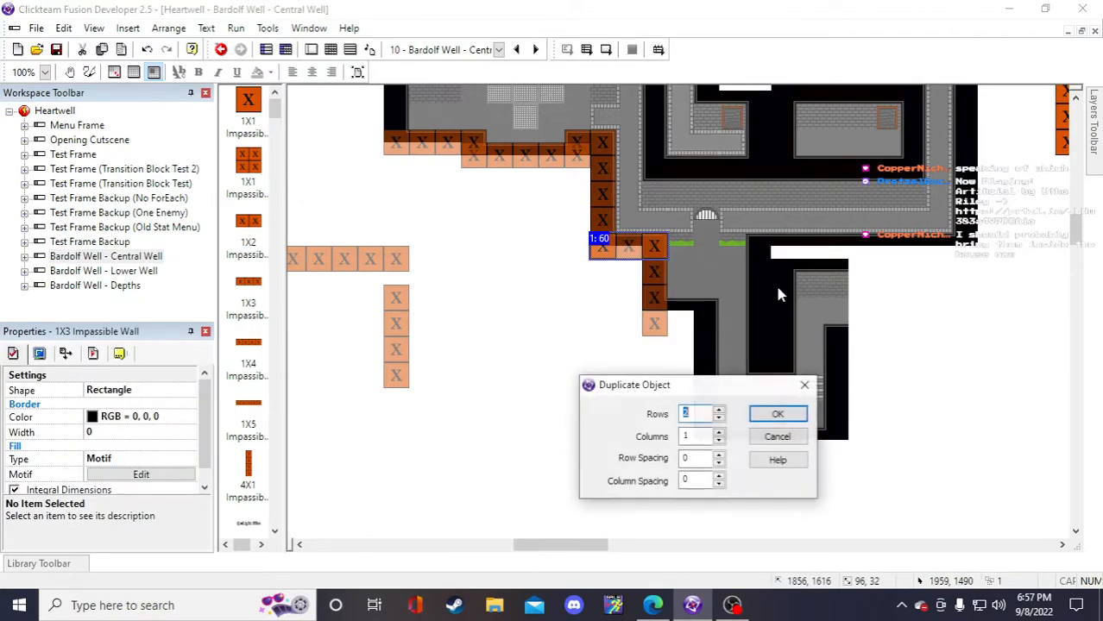
{"action": "left_click", "coordinate": [776, 414]}
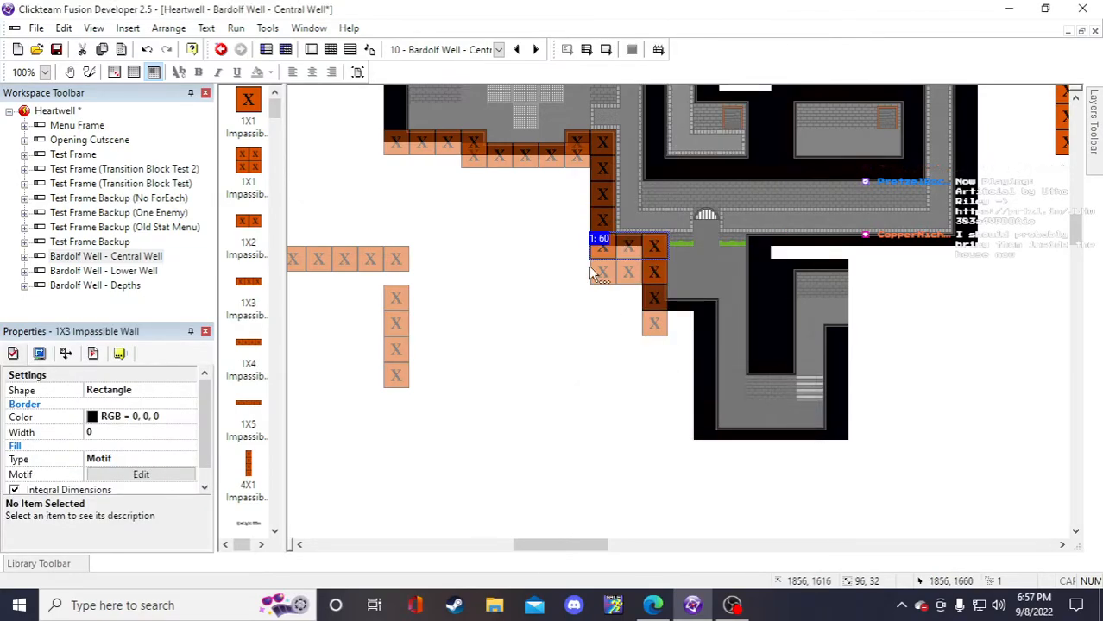
{"action": "left_click", "coordinate": [628, 426]}
{"action": "left_click_drag", "start_coordinate": [603, 545], "coordinate": [600, 545]}
{"action": "scroll", "coordinate": [617, 489], "scroll_direction": "up", "scroll_amount": 3}
{"action": "scroll", "coordinate": [617, 490], "scroll_direction": "down", "scroll_amount": 3}
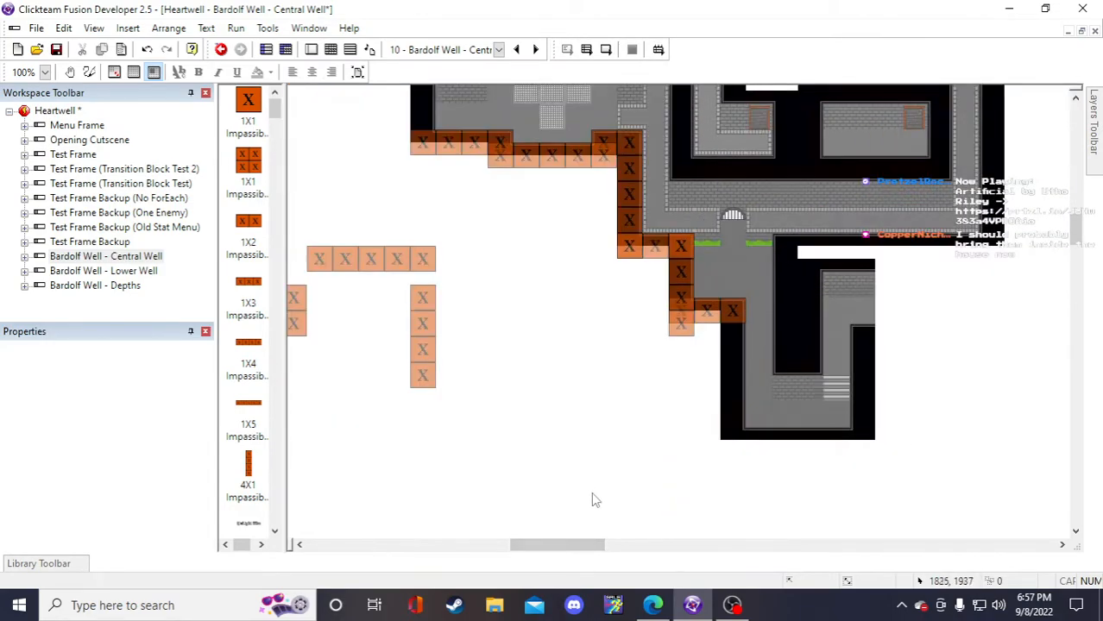
{"action": "left_click", "coordinate": [623, 197]}
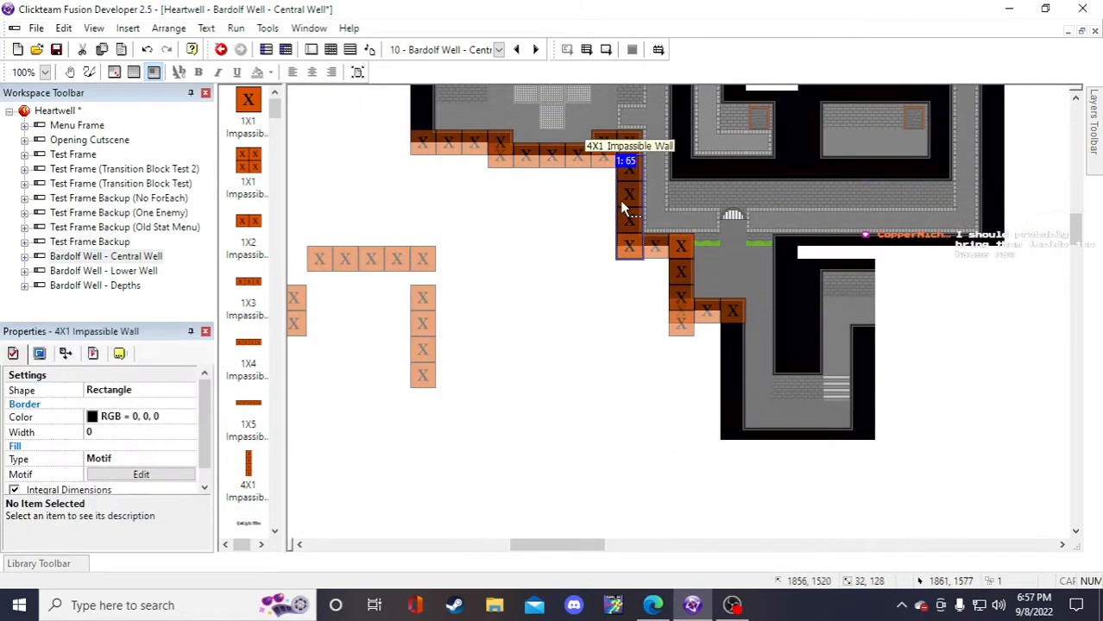
{"action": "right_click", "coordinate": [625, 198]}
{"action": "left_click", "coordinate": [440, 373]}
- Duplicate the 4X1 wall beside the gate passage, and place the copy down the left black wall of the lower corridor
{"action": "left_click_drag", "start_coordinate": [571, 545], "coordinate": [554, 544]}
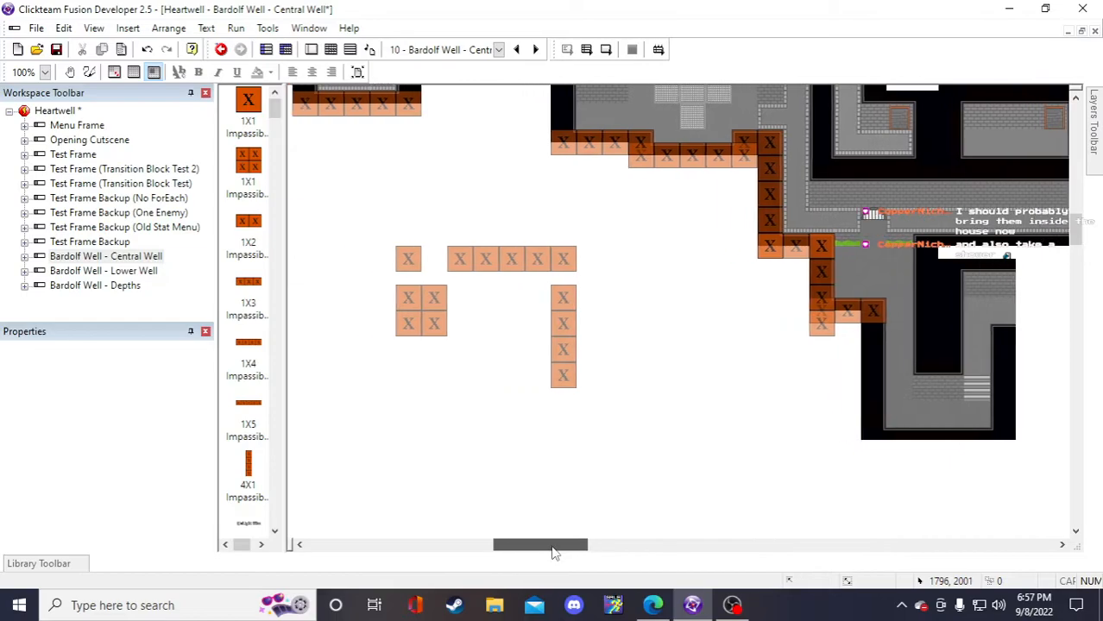
{"action": "scroll", "coordinate": [585, 510], "scroll_direction": "up", "scroll_amount": 6}
{"action": "scroll", "coordinate": [576, 492], "scroll_direction": "down", "scroll_amount": 3}
{"action": "scroll", "coordinate": [576, 492], "scroll_direction": "down", "scroll_amount": 3}
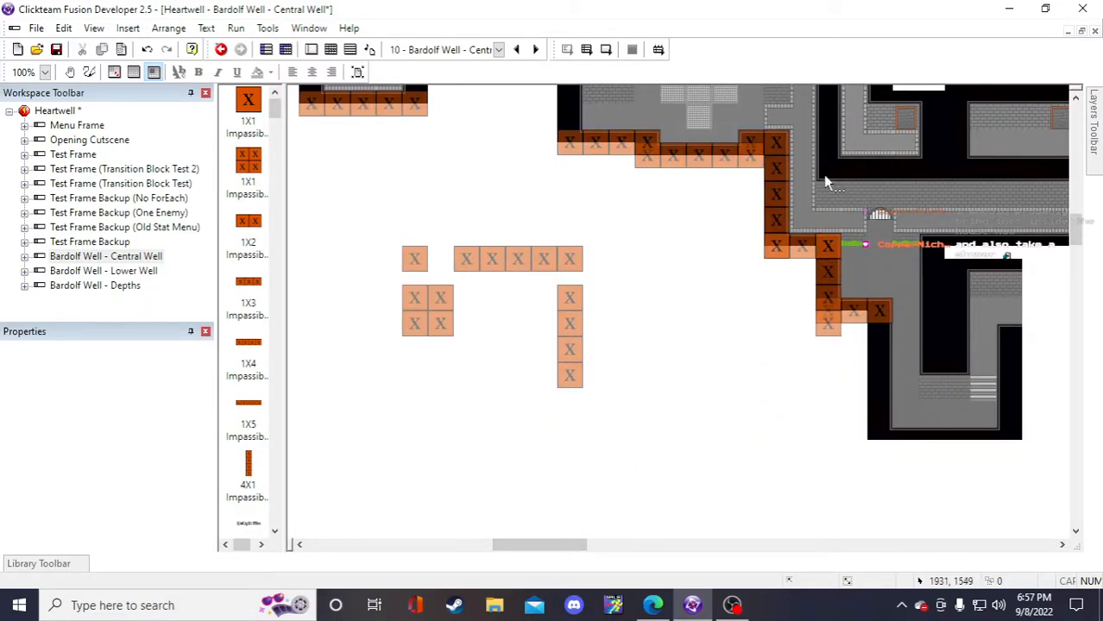
{"action": "right_click", "coordinate": [834, 279]}
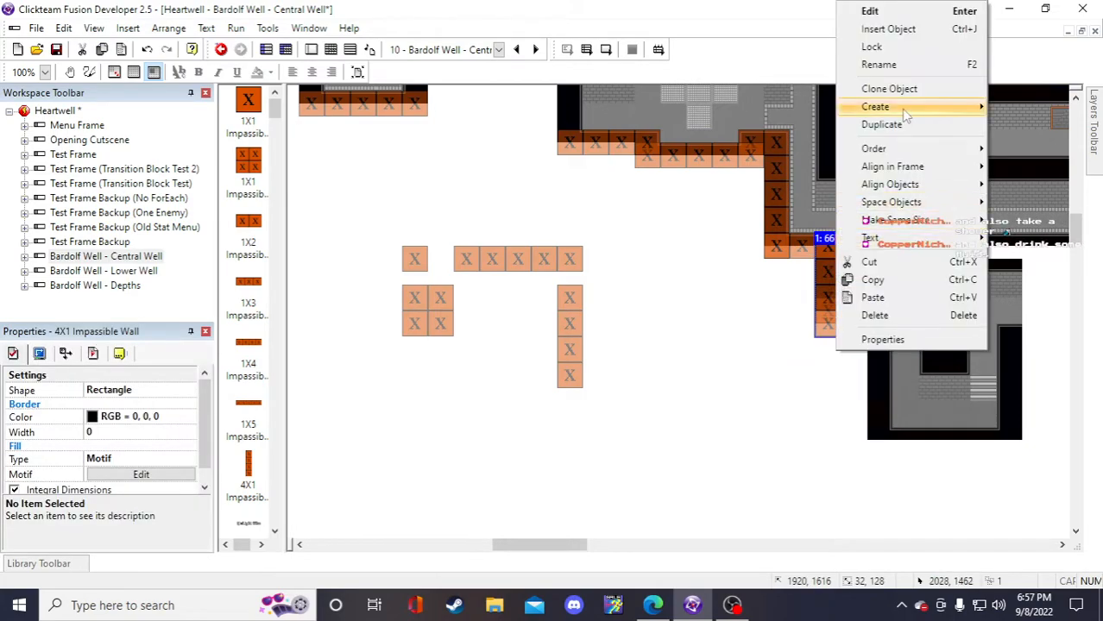
{"action": "left_click", "coordinate": [898, 127]}
{"action": "left_click", "coordinate": [777, 412]}
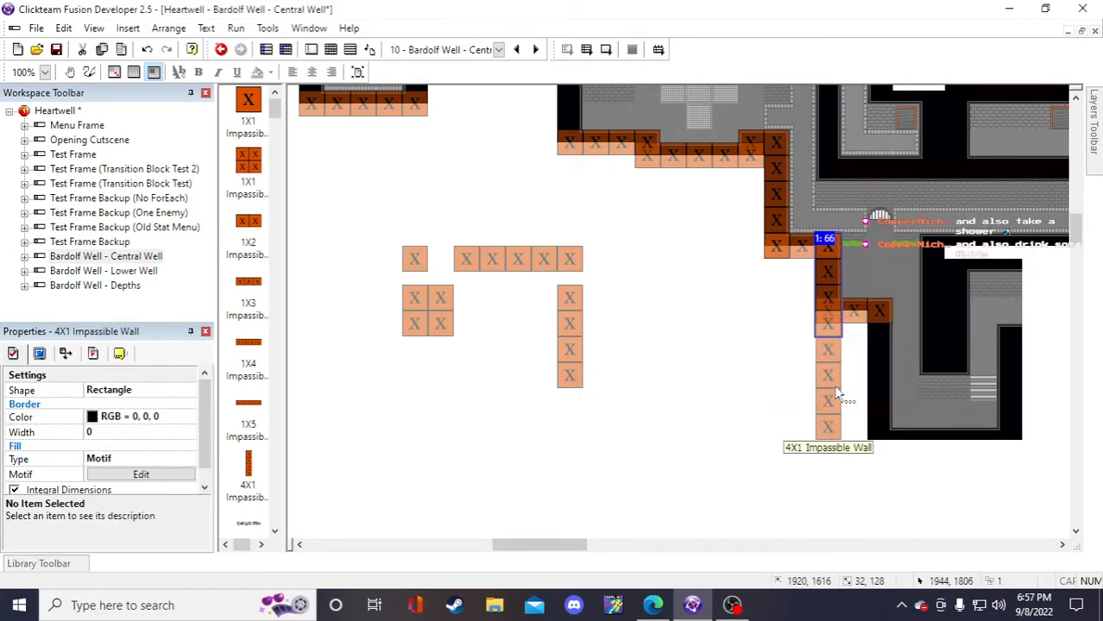
{"action": "left_click_drag", "start_coordinate": [844, 385], "coordinate": [895, 384]}
{"action": "left_click", "coordinate": [794, 447]}
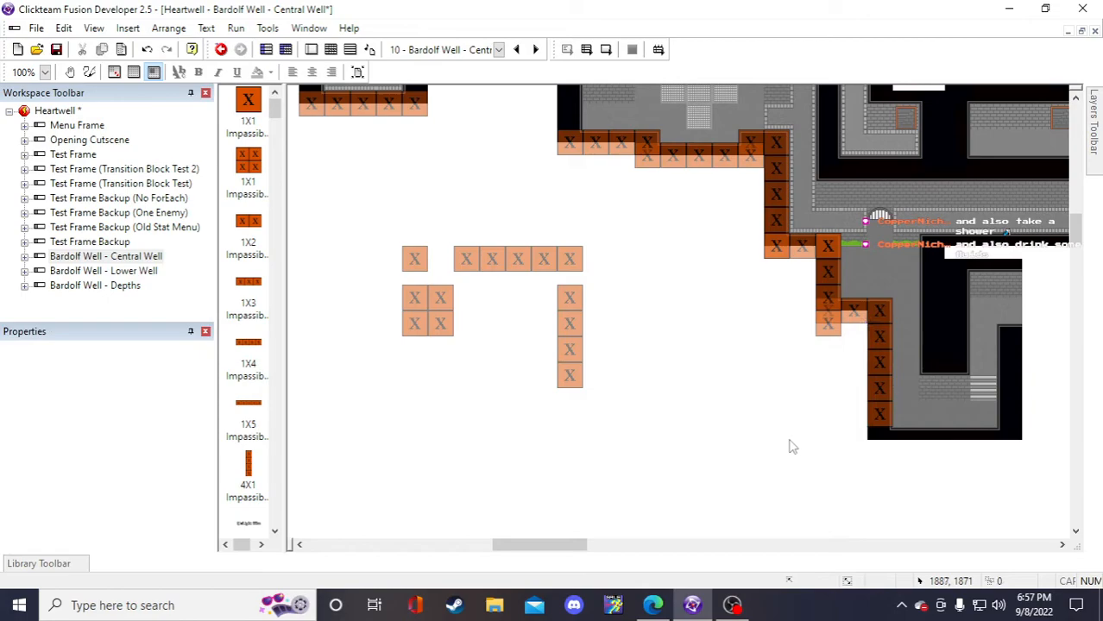
- Duplicate the 1X5 wall with 2 rows and 1 column, and place the copy along the lower corridor's bottom black edge
{"action": "left_click", "coordinate": [533, 261]}
{"action": "right_click", "coordinate": [532, 261]}
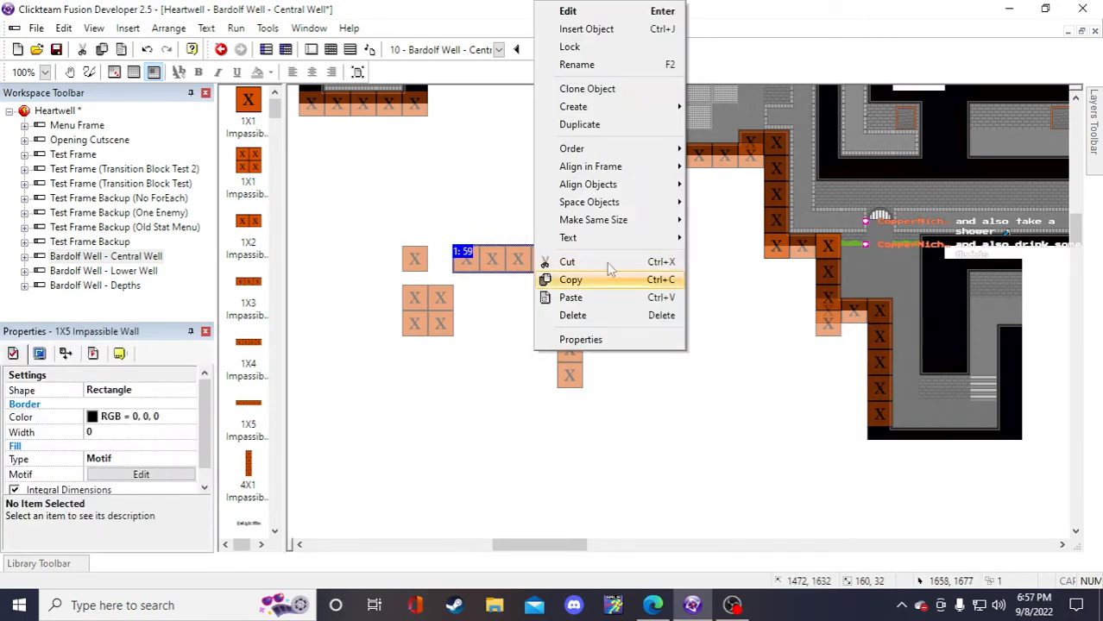
{"action": "left_click", "coordinate": [592, 88]}
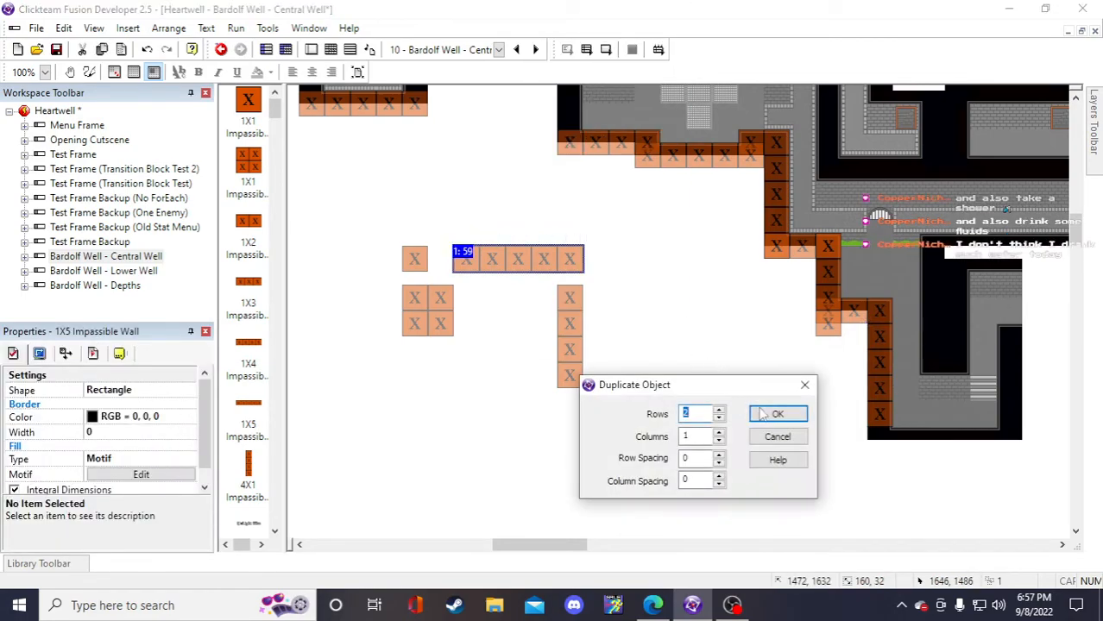
{"action": "key", "text": "Return"}
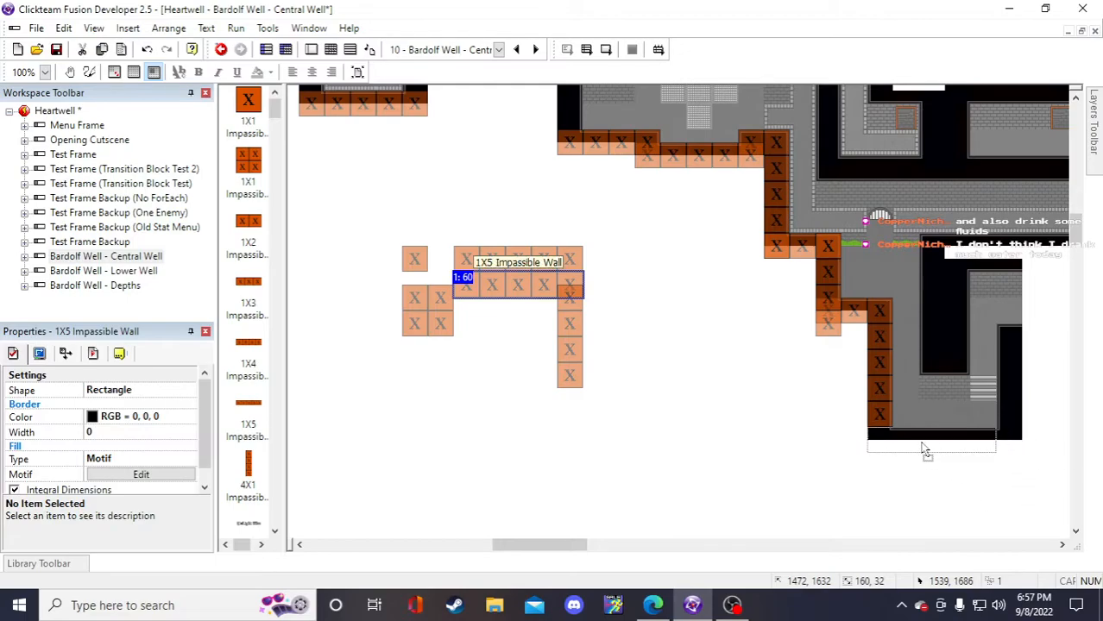
{"action": "left_click_drag", "start_coordinate": [924, 449], "coordinate": [923, 445]}
{"action": "left_click", "coordinate": [730, 509]}
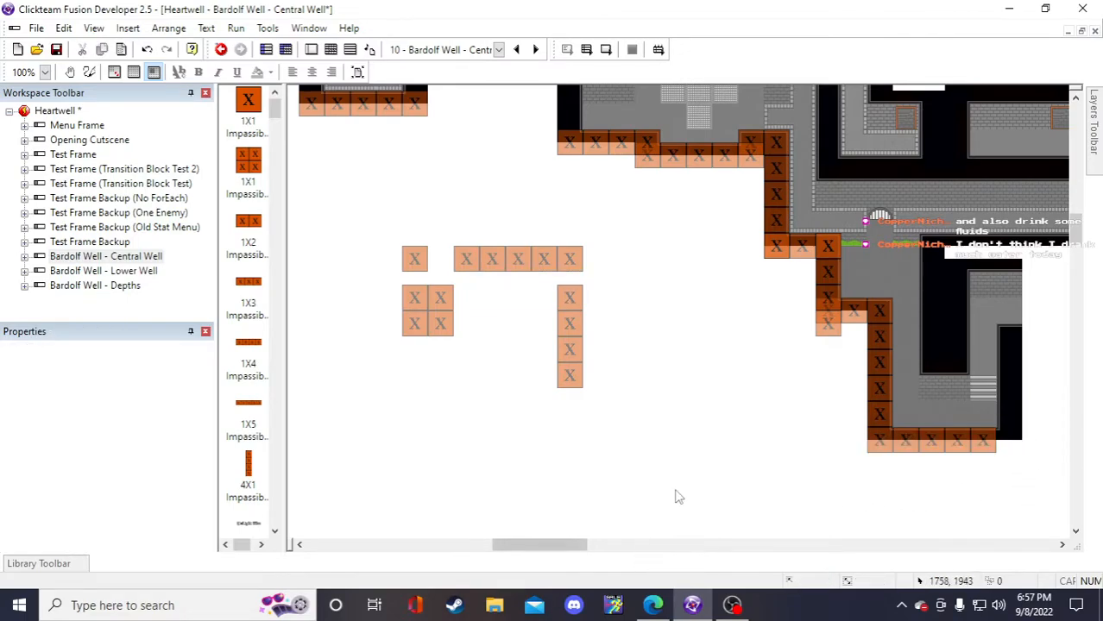
- Duplicate the spare 4X1 wall with 2 rows and 1 column, and place the copy on the lower corridor's right black wall
{"action": "right_click", "coordinate": [577, 349]}
{"action": "left_click", "coordinate": [612, 124]}
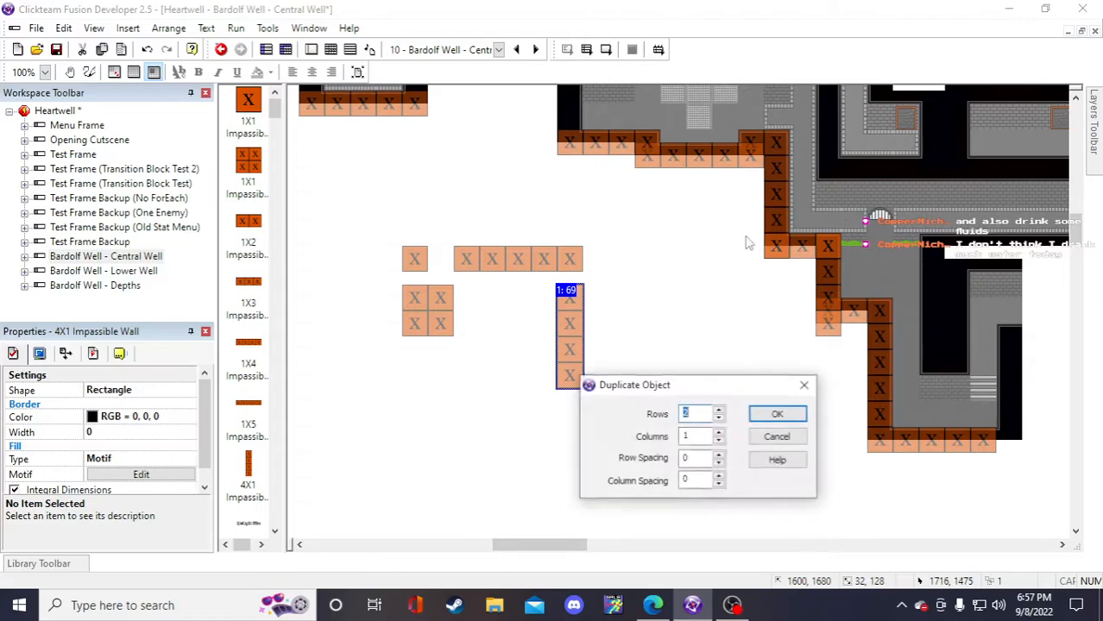
{"action": "left_click", "coordinate": [777, 415]}
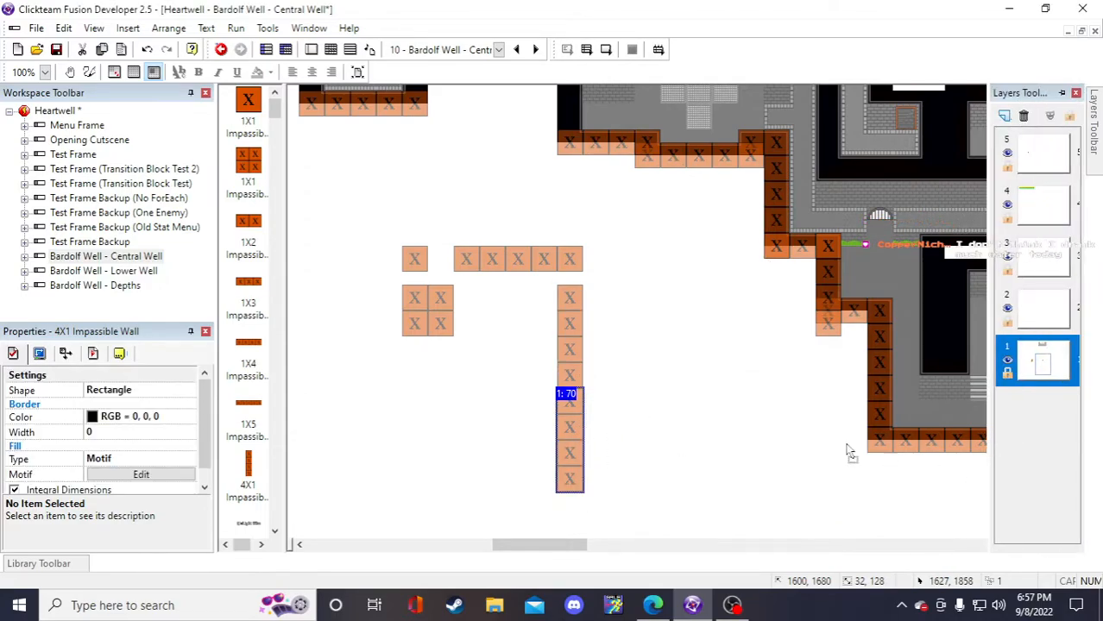
{"action": "left_click_drag", "start_coordinate": [705, 432], "coordinate": [1025, 397]}
{"action": "left_click", "coordinate": [774, 435]}
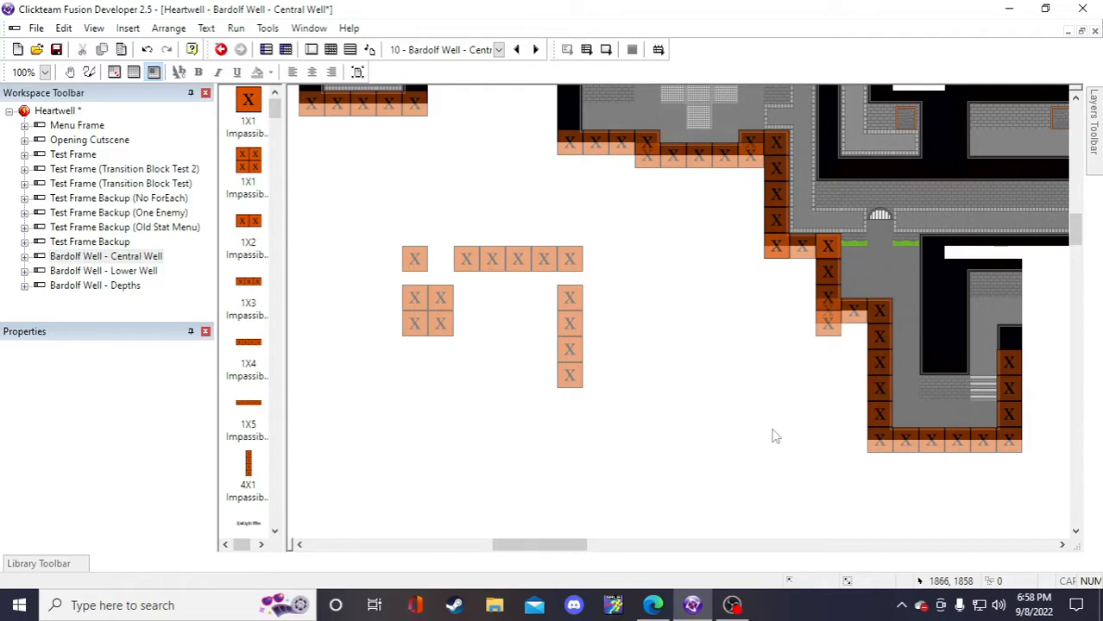
- Duplicate the 1X3 wall left of the gate passage, and place the copy above the spare 1X5 wall in the blank area
{"action": "scroll", "coordinate": [755, 442], "scroll_direction": "up", "scroll_amount": 3}
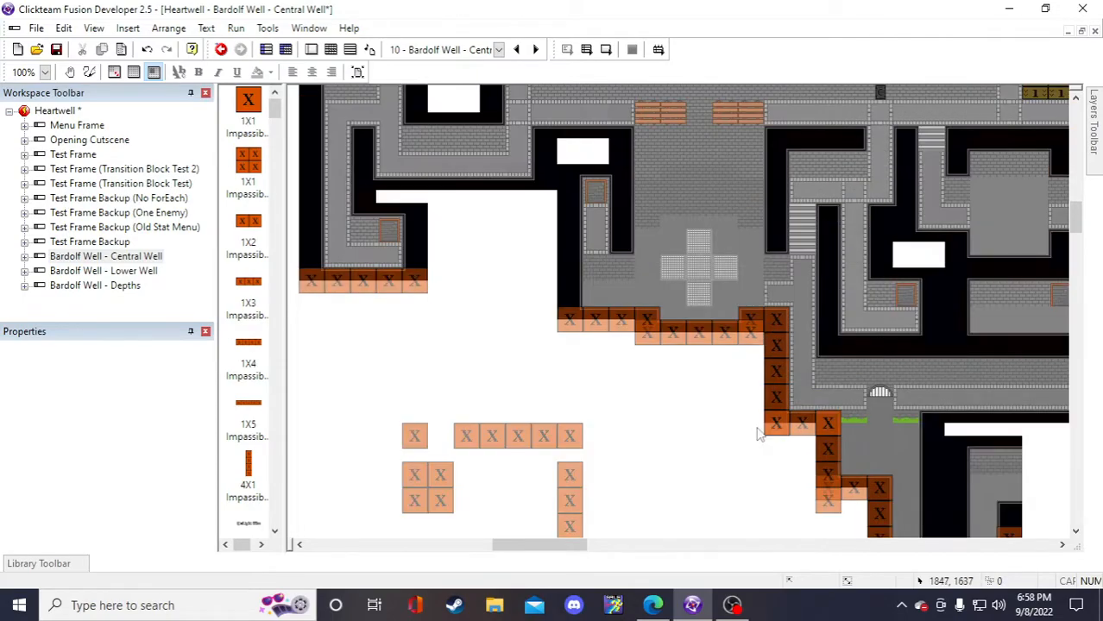
{"action": "left_click", "coordinate": [807, 427]}
{"action": "right_click", "coordinate": [804, 428]}
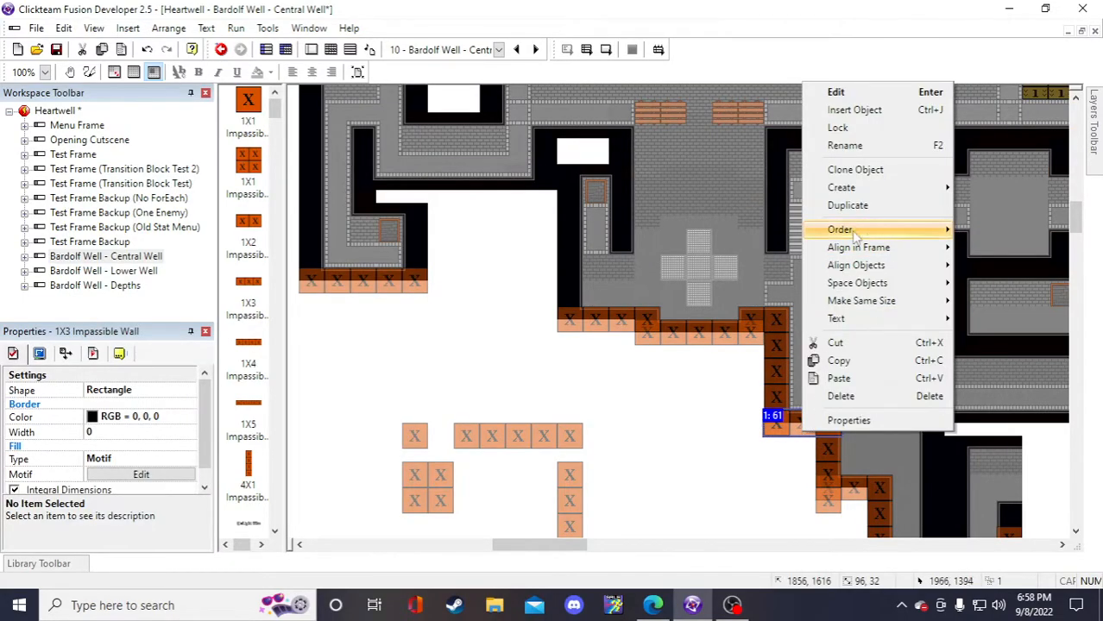
{"action": "left_click", "coordinate": [844, 205]}
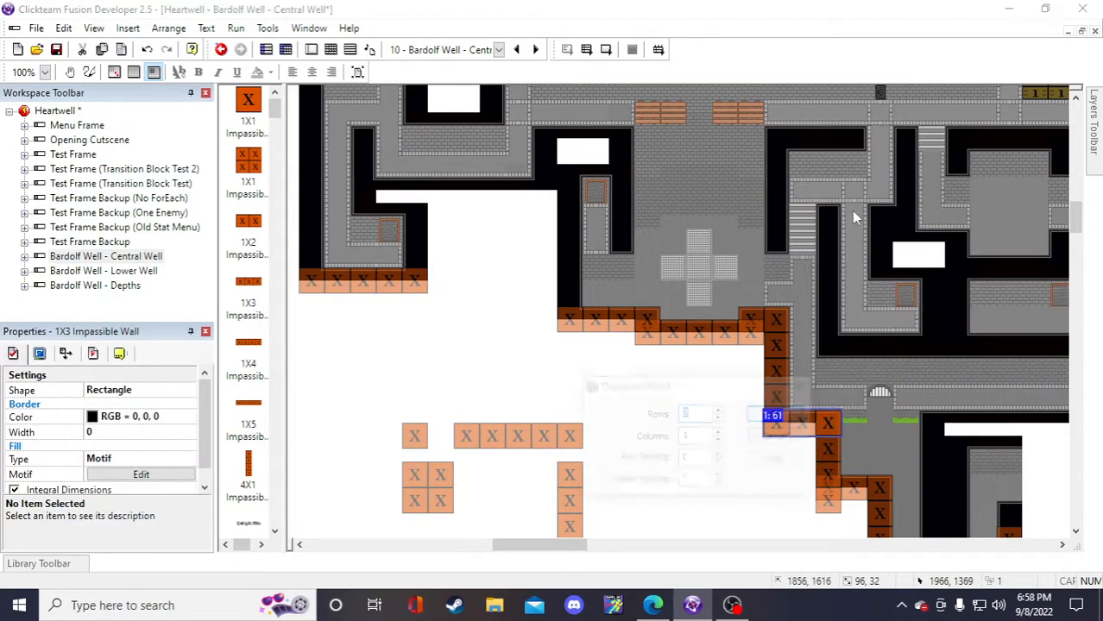
{"action": "left_click", "coordinate": [770, 412]}
{"action": "scroll", "coordinate": [776, 424], "scroll_direction": "down", "scroll_amount": 3}
{"action": "left_click", "coordinate": [802, 273]}
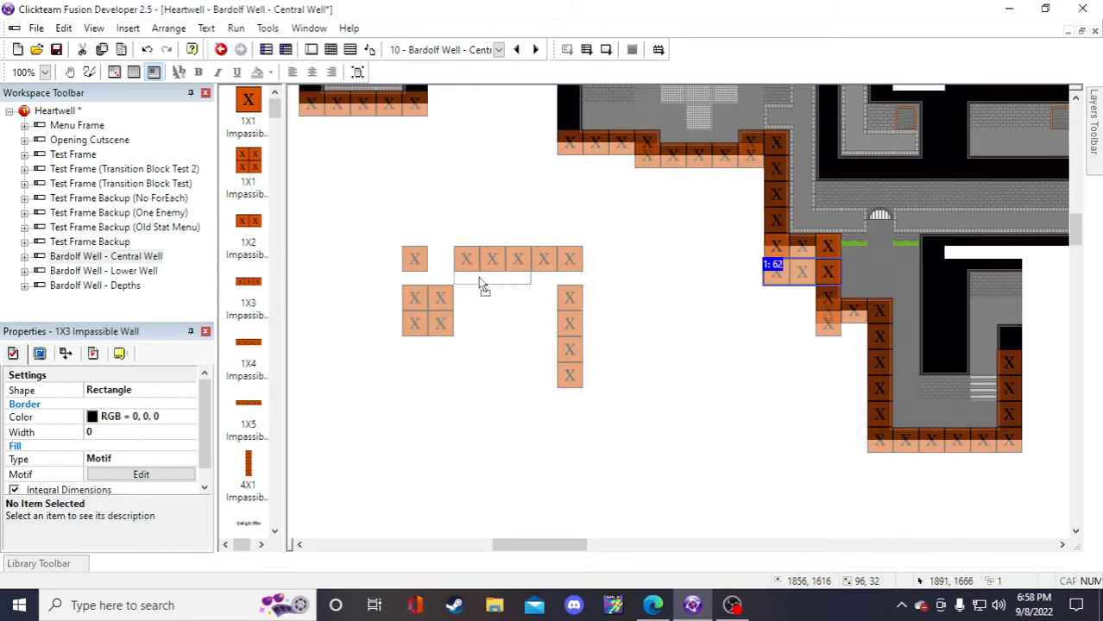
{"action": "left_click", "coordinate": [481, 232]}
- Duplicate the 1X2 wall from the plaza's lower-right corner, keeping one with the spare tiles beside the 1X3 wall and one at the corner
{"action": "scroll", "coordinate": [709, 437], "scroll_direction": "up", "scroll_amount": 3}
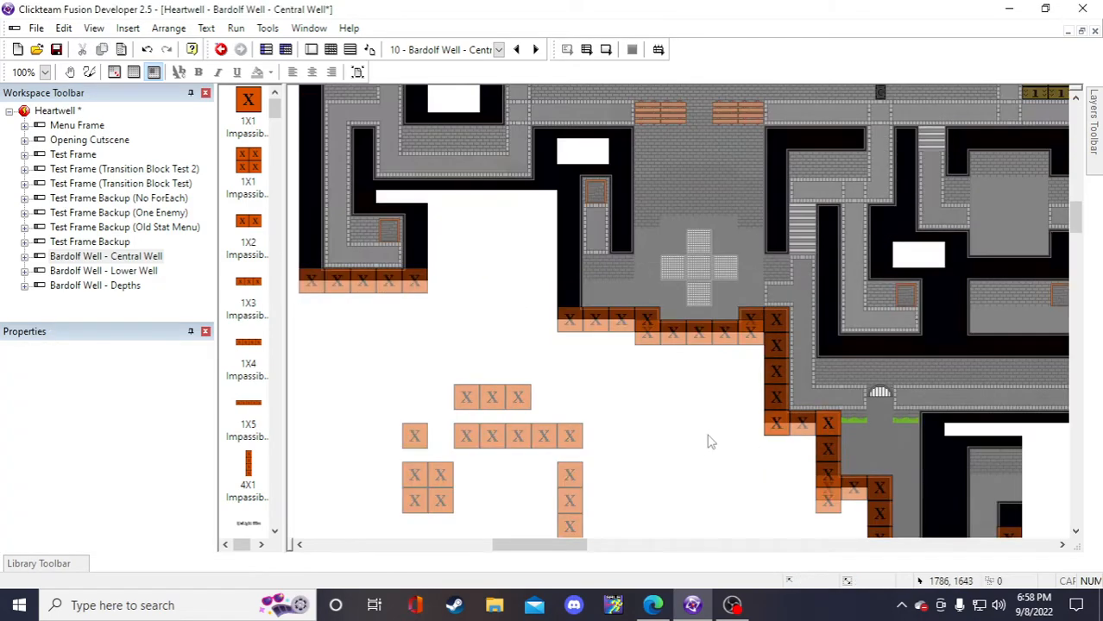
{"action": "left_click", "coordinate": [775, 319]}
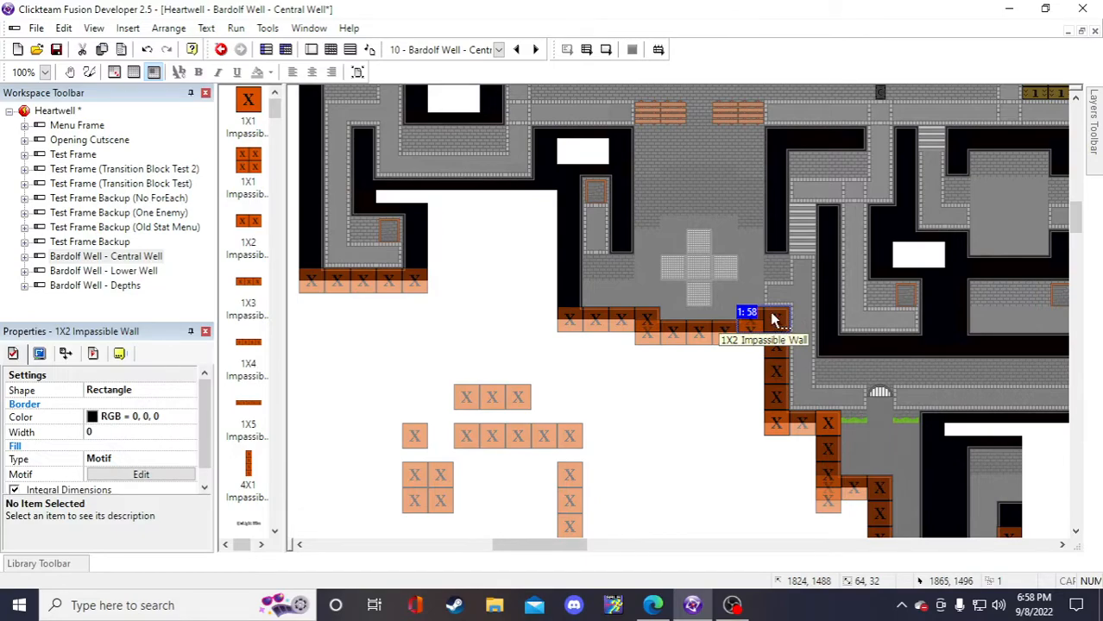
{"action": "left_click_drag", "start_coordinate": [697, 395], "coordinate": [662, 397]}
{"action": "right_click", "coordinate": [662, 397]}
{"action": "left_click", "coordinate": [741, 165]}
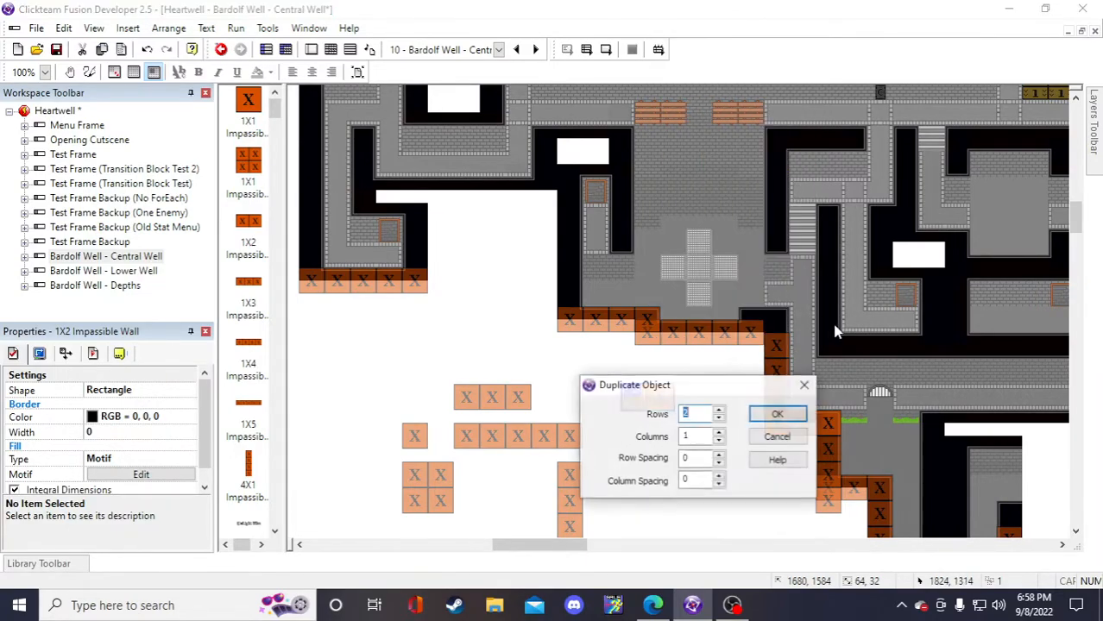
{"action": "left_click", "coordinate": [775, 412]}
{"action": "left_click_drag", "start_coordinate": [409, 409], "coordinate": [488, 391]}
{"action": "left_click_drag", "start_coordinate": [654, 400], "coordinate": [772, 322]}
- Duplicate the 1X4 wall at the plaza's lower-left corner, and place the copy right of the spare 1X3 wall
{"action": "left_click", "coordinate": [593, 333]}
{"action": "right_click", "coordinate": [594, 338]}
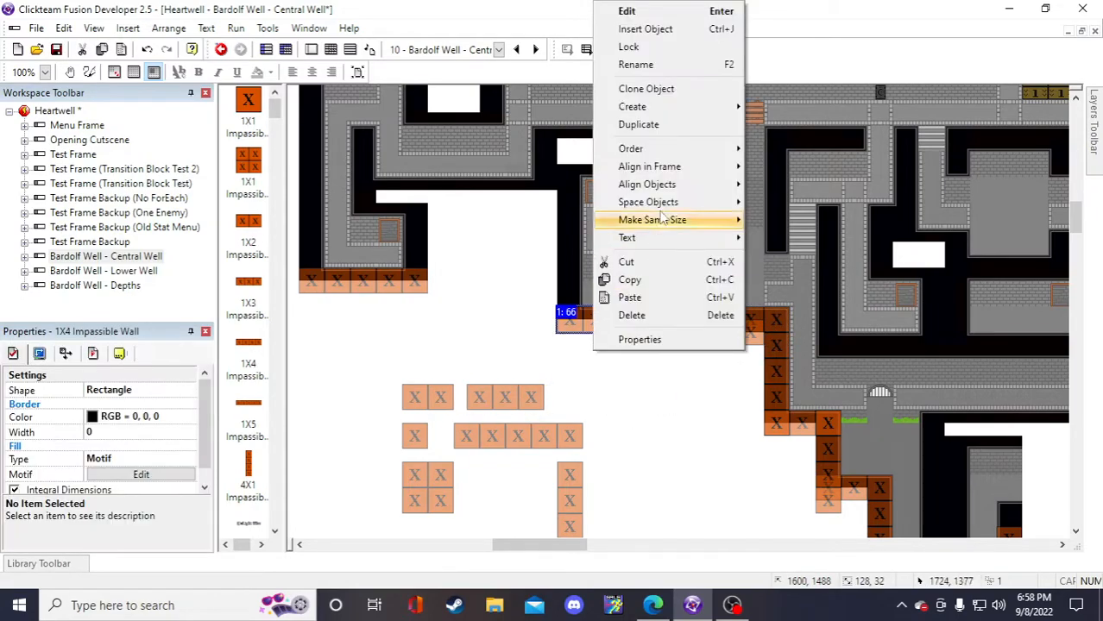
{"action": "left_click", "coordinate": [656, 124]}
{"action": "left_click", "coordinate": [772, 415]}
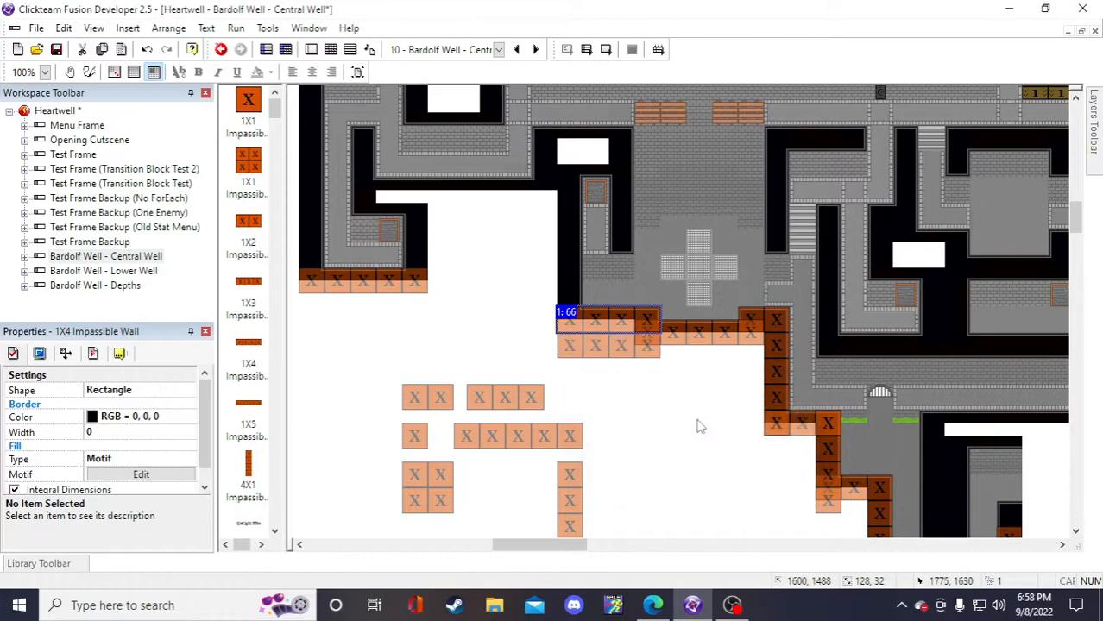
{"action": "left_click_drag", "start_coordinate": [608, 347], "coordinate": [609, 410]}
{"action": "left_click", "coordinate": [658, 461]}
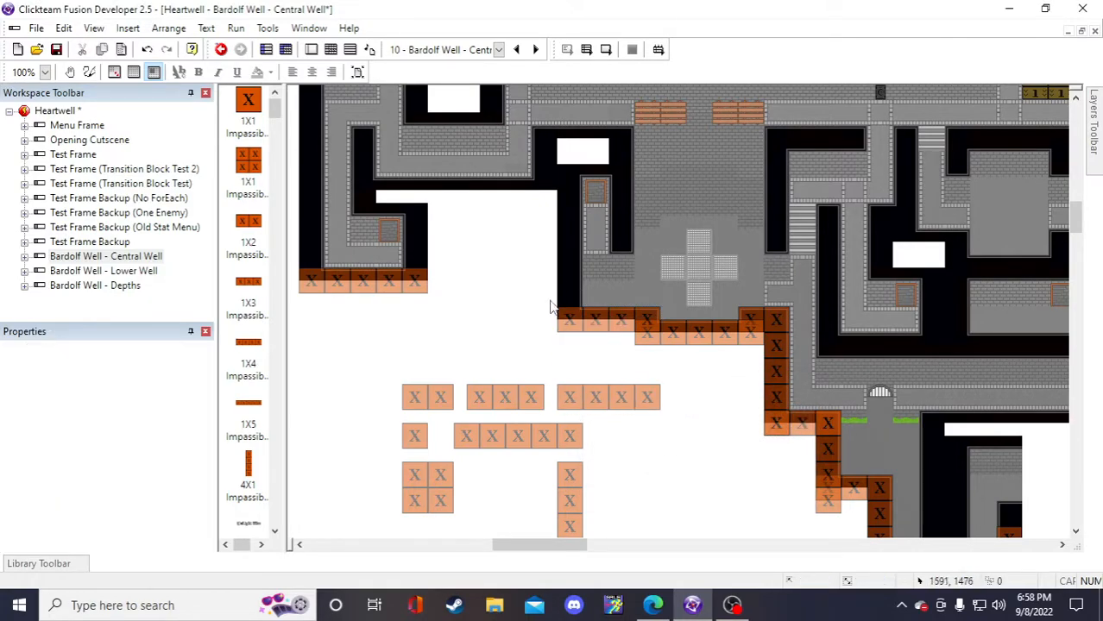
{"action": "left_click_drag", "start_coordinate": [514, 543], "coordinate": [509, 544]}
{"action": "scroll", "coordinate": [573, 383], "scroll_direction": "down", "scroll_amount": 1}
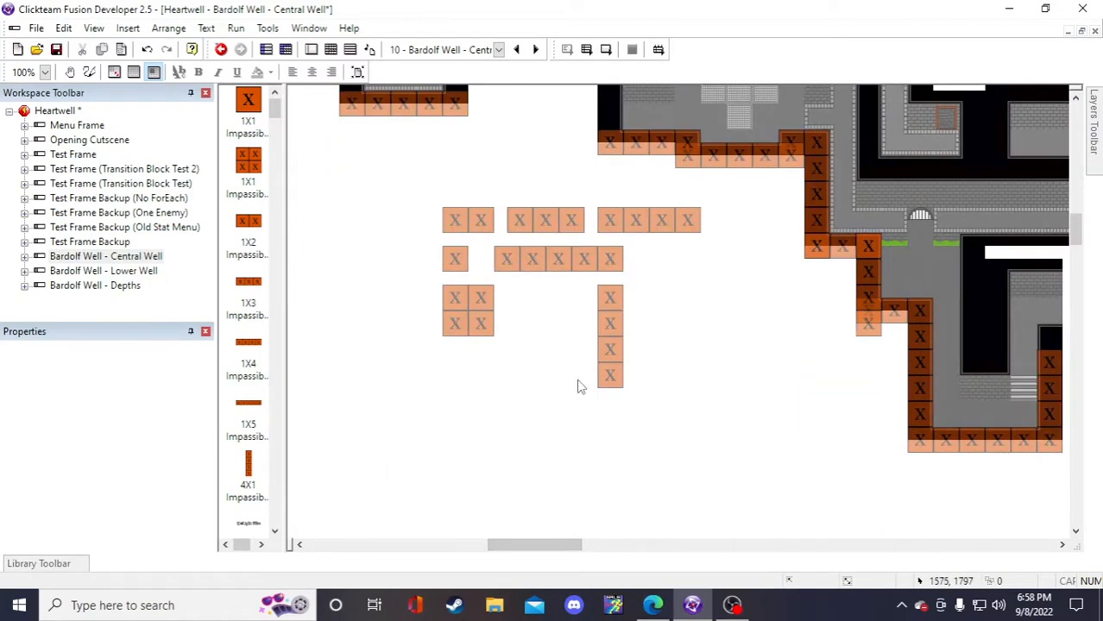
{"action": "scroll", "coordinate": [584, 378], "scroll_direction": "up", "scroll_amount": 1}
{"action": "scroll", "coordinate": [595, 422], "scroll_direction": "down", "scroll_amount": 1}
{"action": "scroll", "coordinate": [608, 416], "scroll_direction": "up", "scroll_amount": 1}
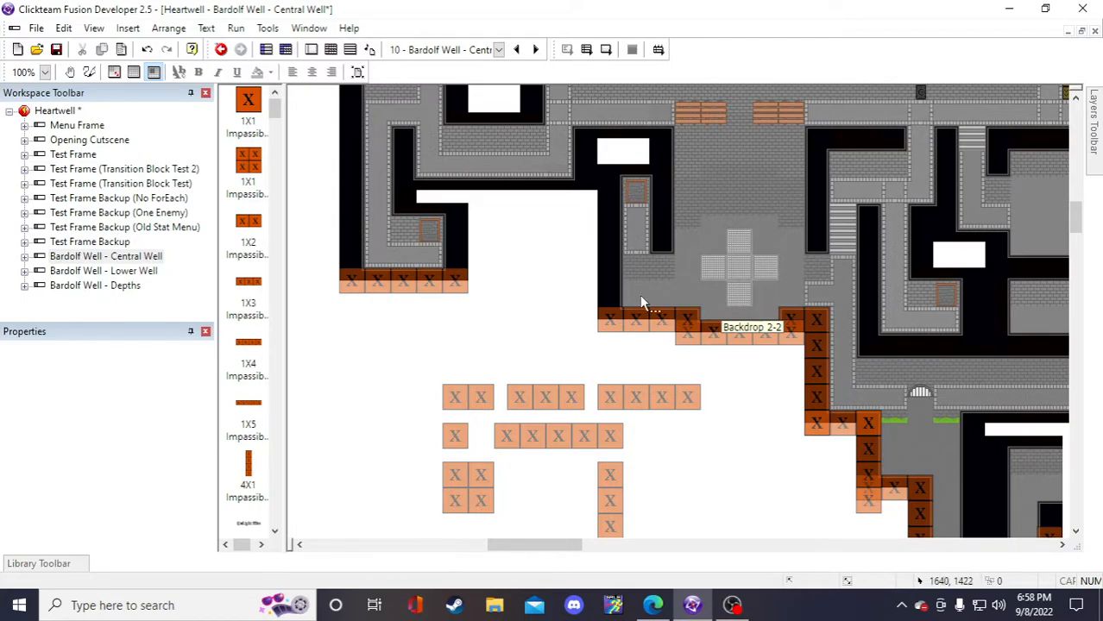
{"action": "scroll", "coordinate": [643, 311], "scroll_direction": "down", "scroll_amount": 2}
{"action": "left_click", "coordinate": [615, 341]}
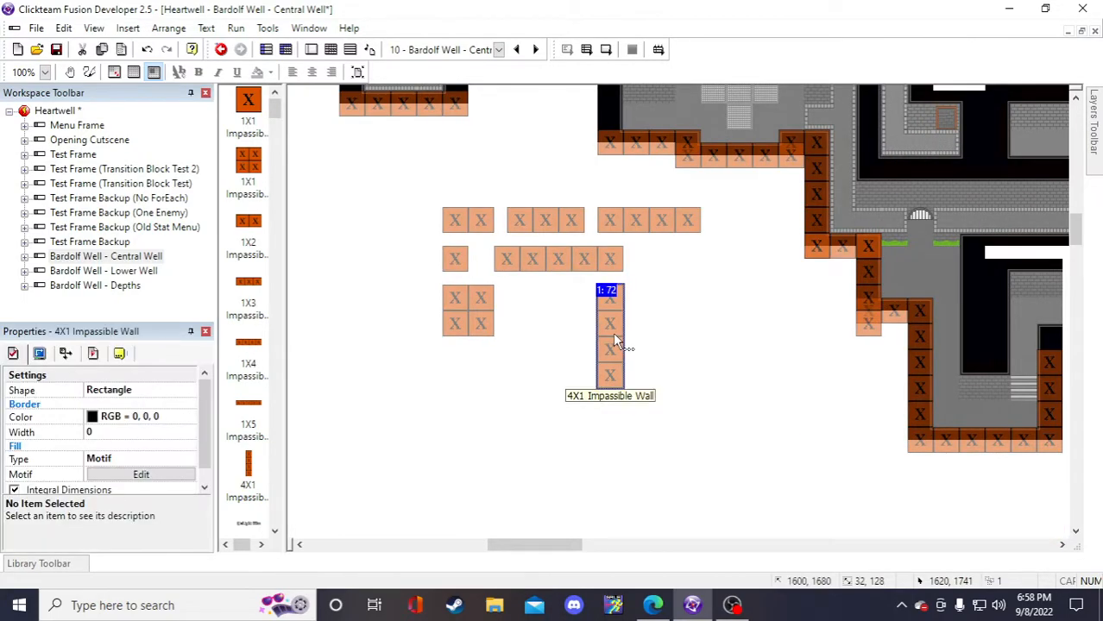
{"action": "right_click", "coordinate": [613, 332]}
{"action": "left_click", "coordinate": [662, 127]}
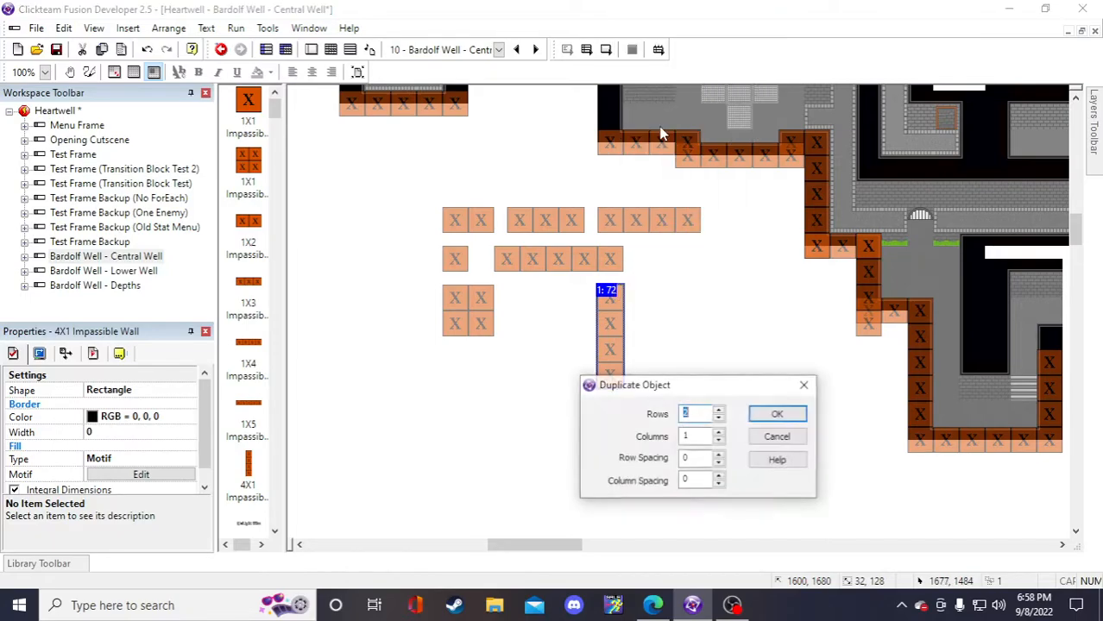
{"action": "left_click", "coordinate": [777, 437]}
- Clone the 4X1 Impassible Wall with 2 rows and 1 column, and rename the copy 6X1 Impassible Wall
{"action": "right_click", "coordinate": [609, 347]}
{"action": "left_click", "coordinate": [655, 89]}
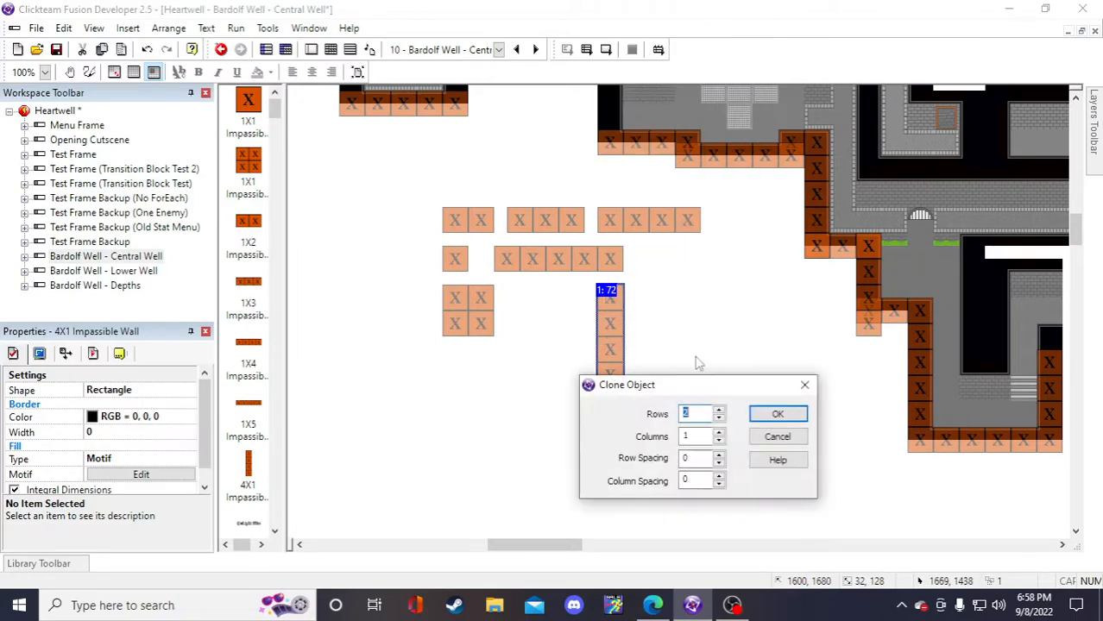
{"action": "left_click", "coordinate": [773, 412]}
{"action": "right_click", "coordinate": [618, 445]}
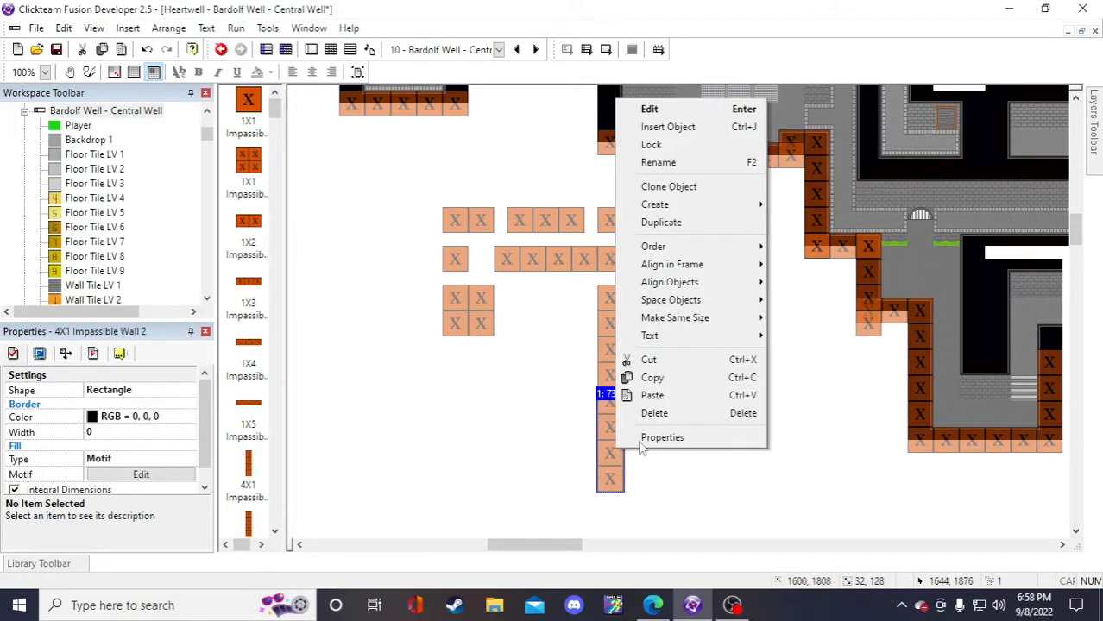
{"action": "left_click", "coordinate": [672, 164]}
{"action": "left_click", "coordinate": [451, 290]}
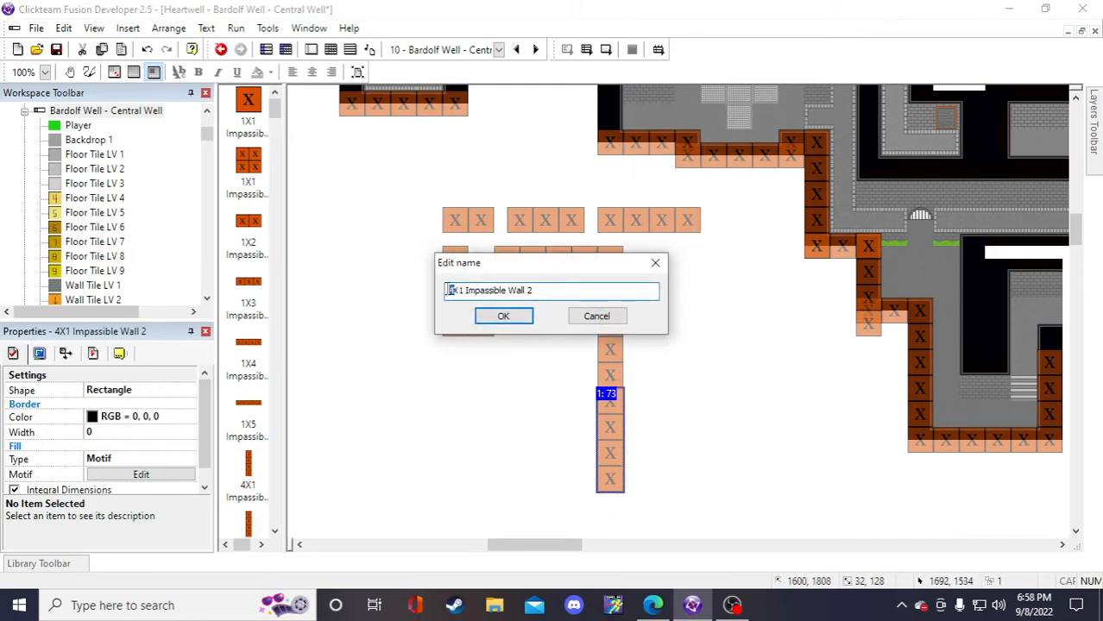
{"action": "type", "text": "6"}
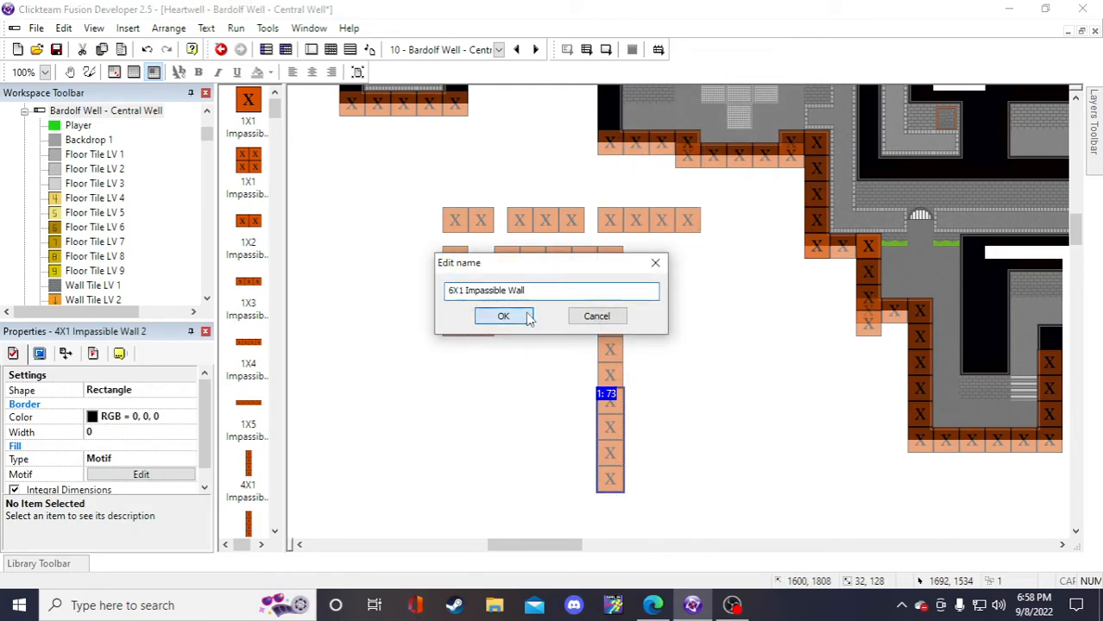
{"action": "left_click", "coordinate": [523, 316]}
- Stretch the 6X1 Impassible Wall to six tiles tall and move it clear of the 4X1 wall
{"action": "left_click", "coordinate": [611, 467]}
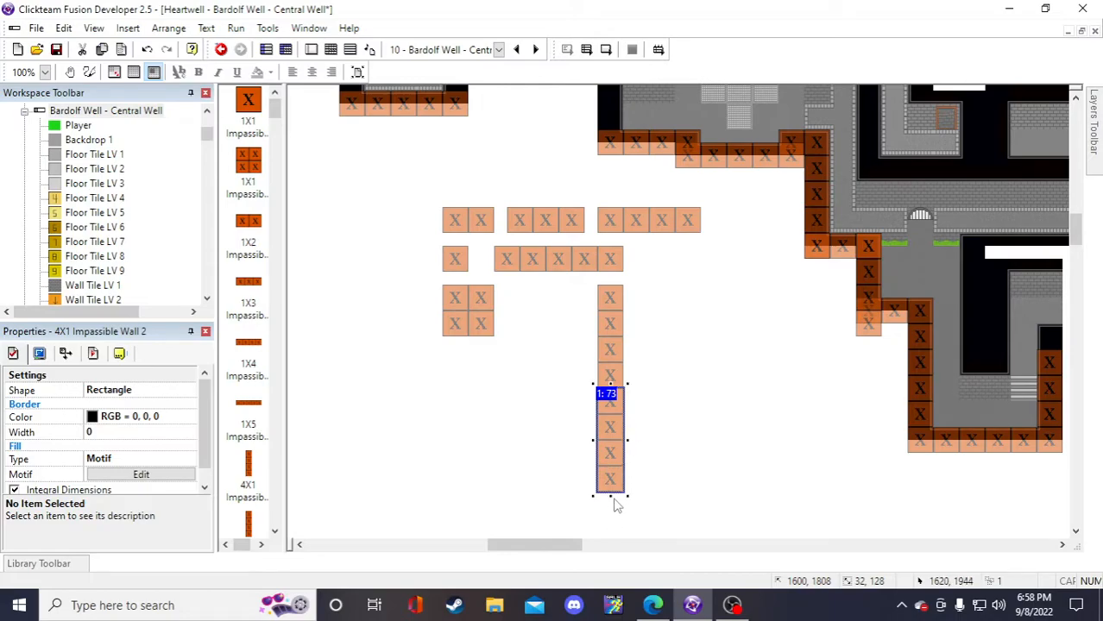
{"action": "left_click_drag", "start_coordinate": [610, 498], "coordinate": [610, 536]}
{"action": "scroll", "coordinate": [647, 432], "scroll_direction": "down", "scroll_amount": 2}
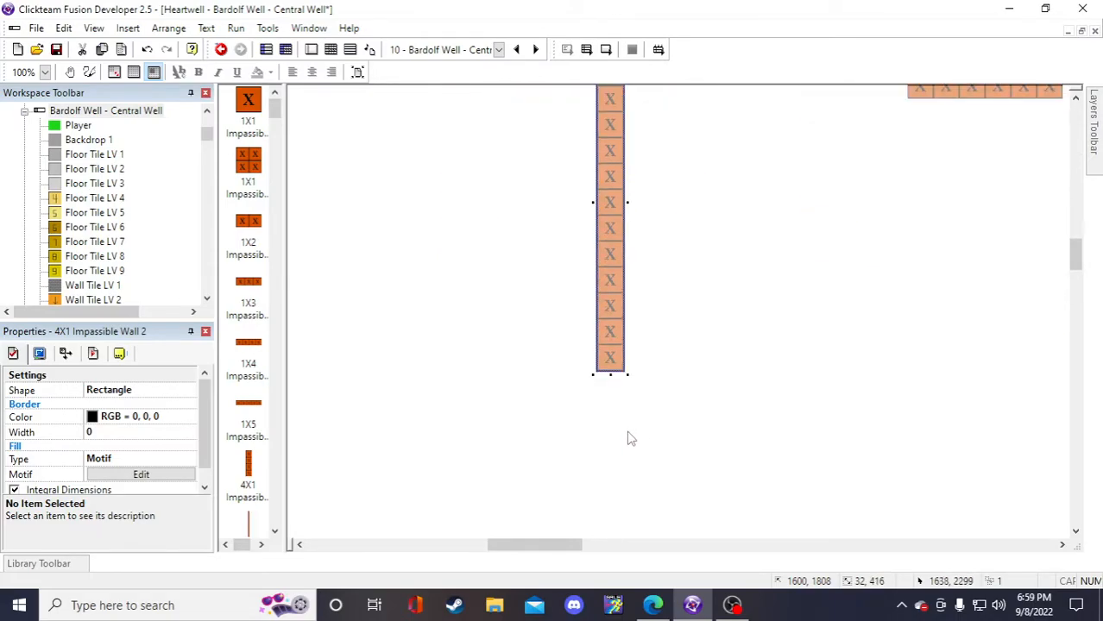
{"action": "left_click_drag", "start_coordinate": [610, 373], "coordinate": [610, 157]}
{"action": "scroll", "coordinate": [677, 358], "scroll_direction": "up", "scroll_amount": 2}
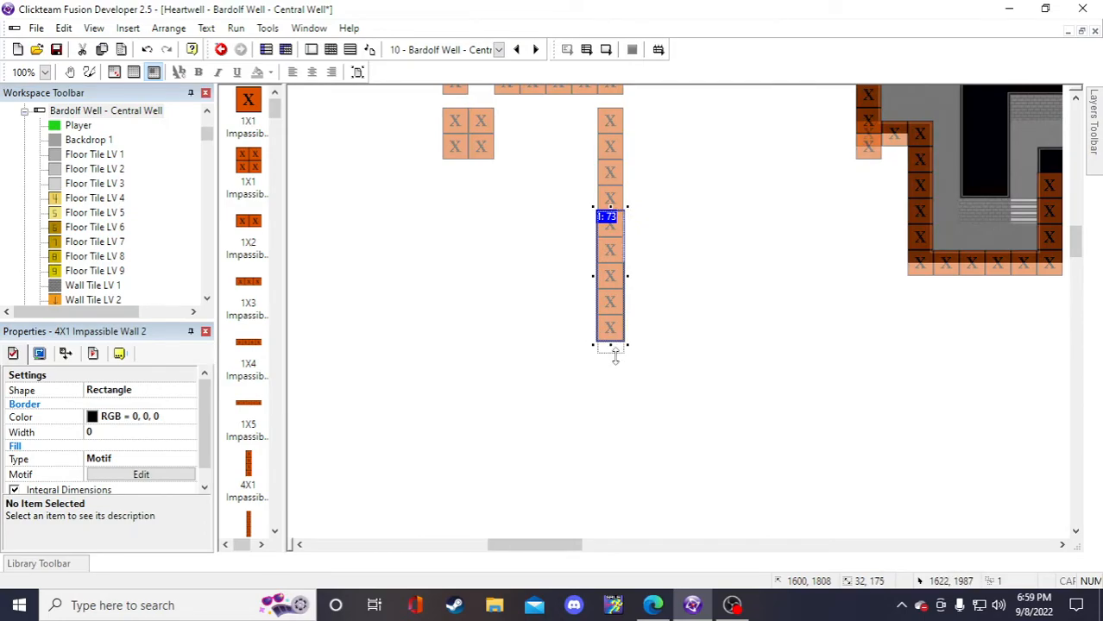
{"action": "left_click_drag", "start_coordinate": [613, 321], "coordinate": [756, 245]}
{"action": "left_click", "coordinate": [794, 380]}
- Place the 6X1 Impassible Wall vertically along the central room's left black border, directly above the existing bottom row of walls
{"action": "scroll", "coordinate": [776, 414], "scroll_direction": "up", "scroll_amount": 4}
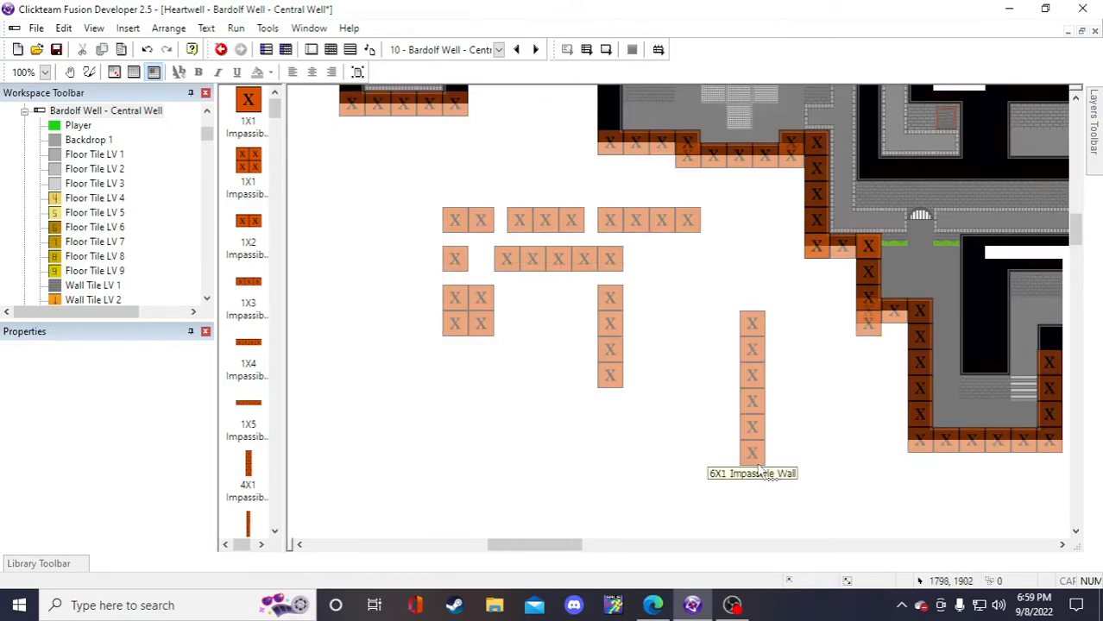
{"action": "left_click", "coordinate": [749, 518]}
{"action": "left_click_drag", "start_coordinate": [609, 200], "coordinate": [609, 199]}
{"action": "left_click", "coordinate": [509, 343]}
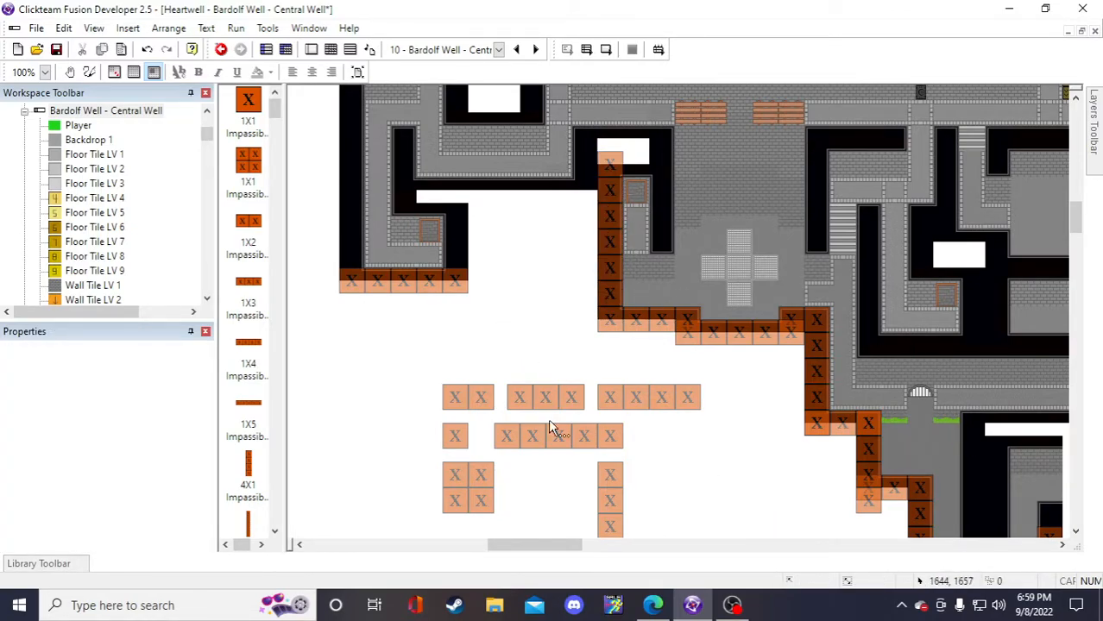
- Duplicate the 1X2 Impassible Wall and place the copy across the top of the small alcove, beside the 6X1 wall
{"action": "left_click", "coordinate": [473, 404]}
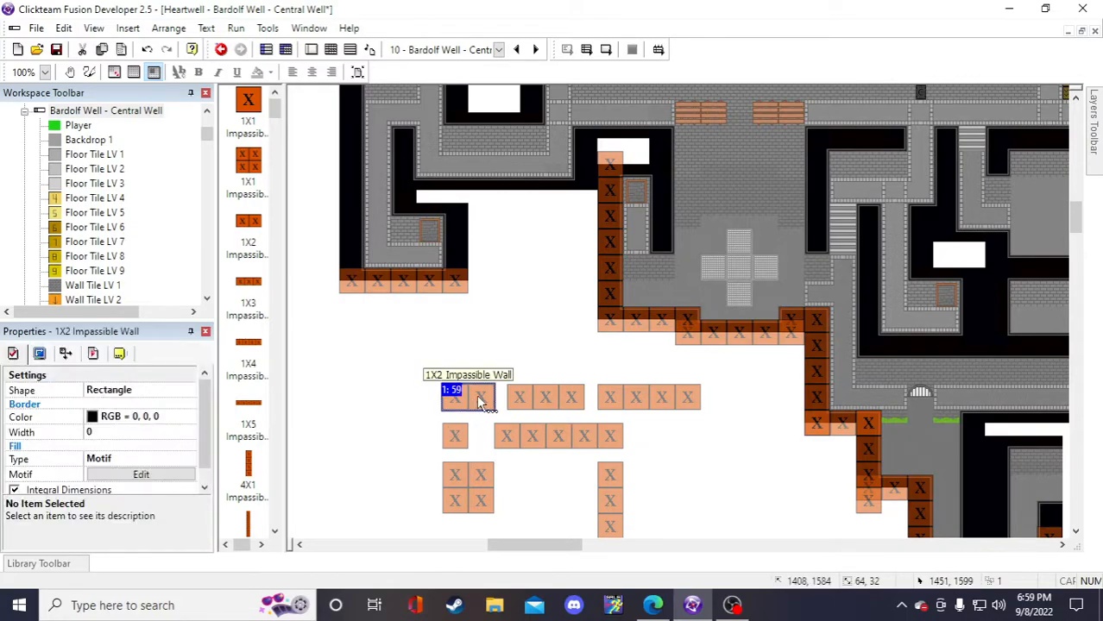
{"action": "right_click", "coordinate": [479, 404]}
{"action": "left_click", "coordinate": [556, 167]}
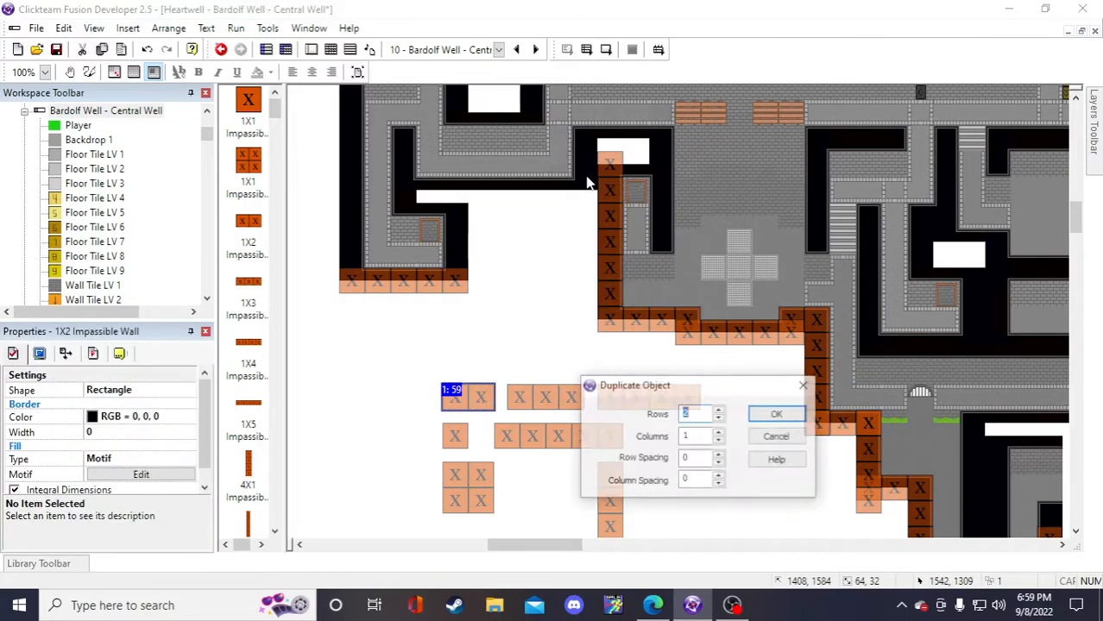
{"action": "left_click", "coordinate": [775, 414]}
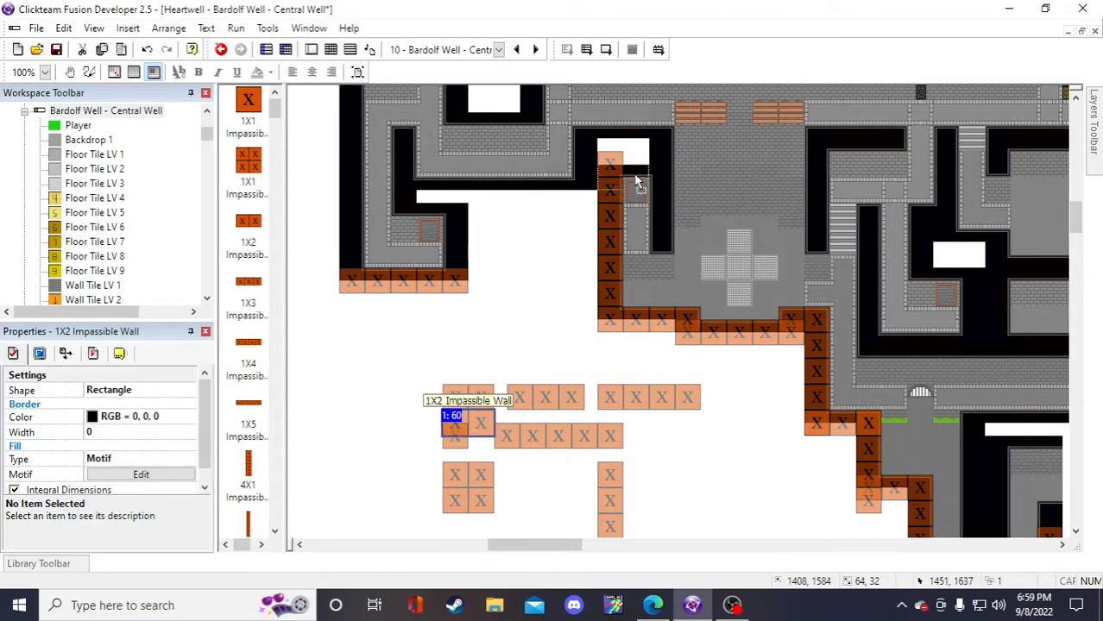
{"action": "left_click_drag", "start_coordinate": [470, 422], "coordinate": [661, 171]}
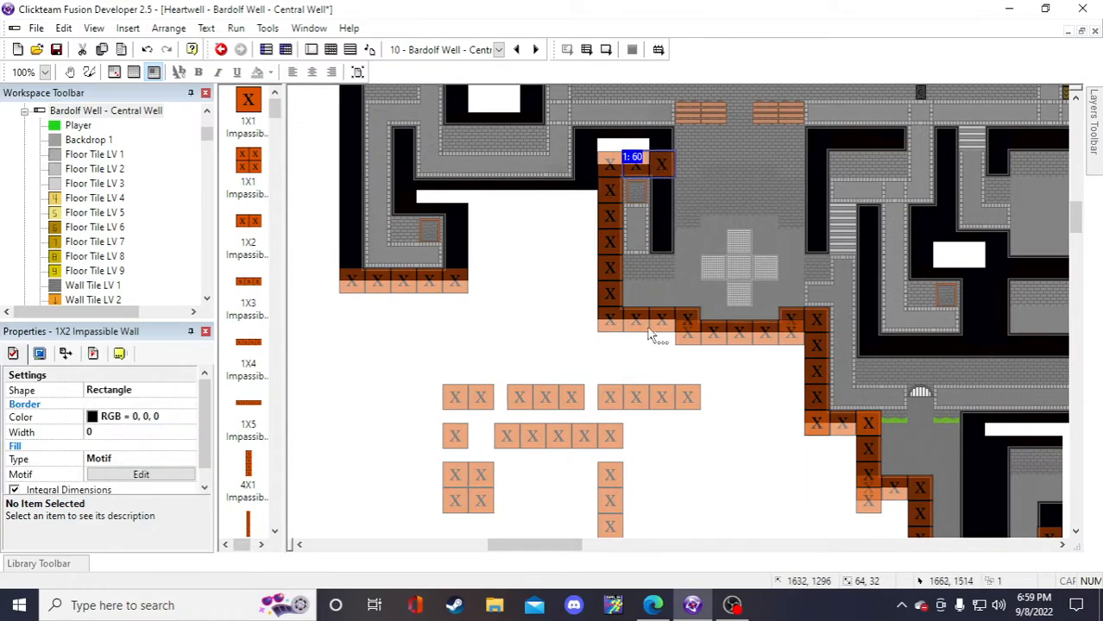
- Duplicate the 4X1 Impassible Wall and place the copy over the black column on the right side of the small alcove
{"action": "left_click", "coordinate": [612, 499]}
{"action": "scroll", "coordinate": [679, 375], "scroll_direction": "down", "scroll_amount": 3}
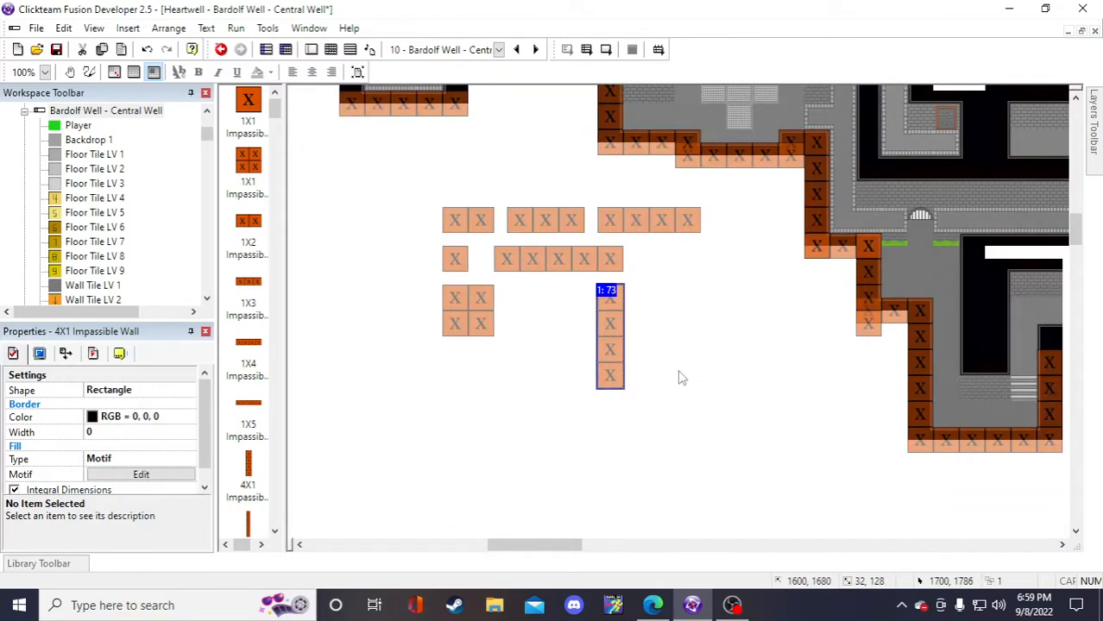
{"action": "right_click", "coordinate": [614, 369]}
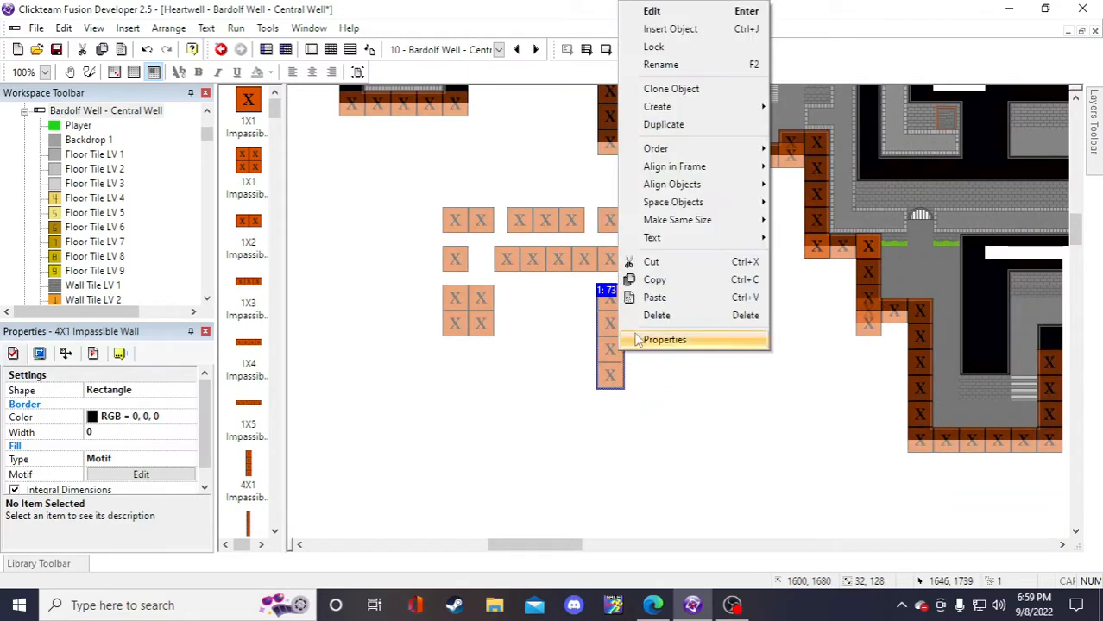
{"action": "left_click", "coordinate": [687, 130]}
{"action": "left_click", "coordinate": [777, 414]}
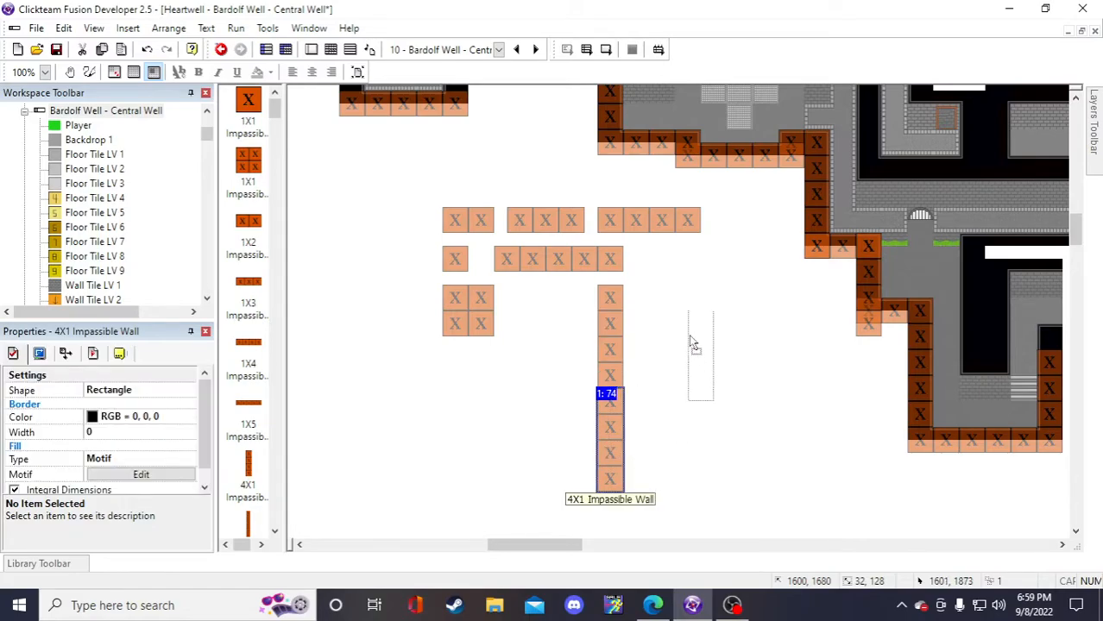
{"action": "left_click_drag", "start_coordinate": [713, 300], "coordinate": [713, 301]}
{"action": "scroll", "coordinate": [727, 463], "scroll_direction": "up", "scroll_amount": 3}
{"action": "left_click_drag", "start_coordinate": [723, 237], "coordinate": [666, 202]}
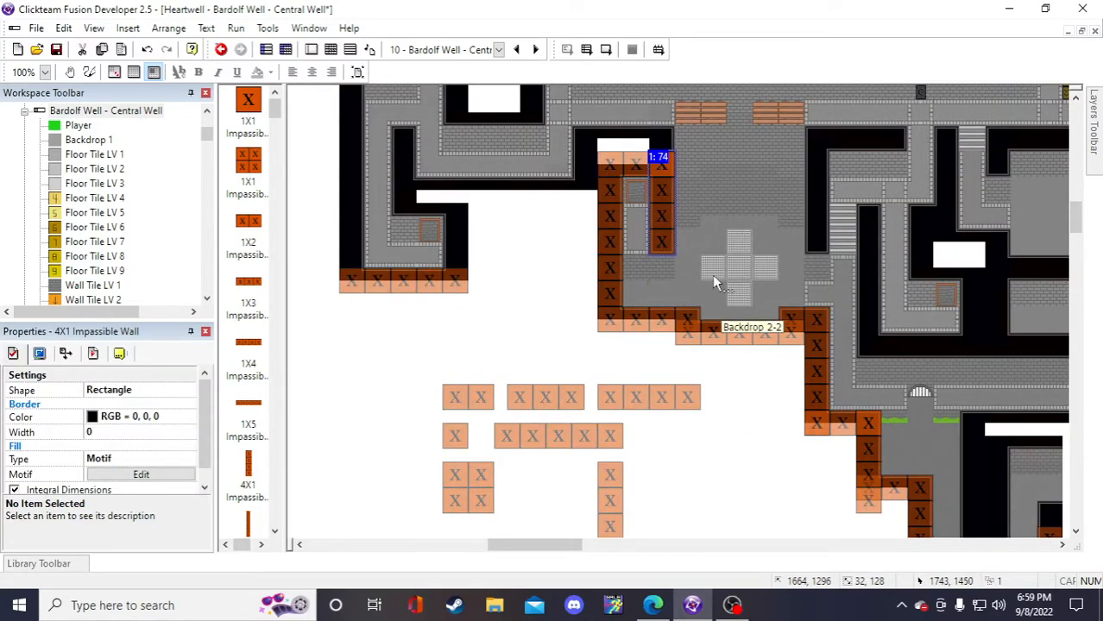
- Pull the duplicated 1X2 Impassible Wall off the alcove top and delete it, keeping the template 1X2 wall in its place
{"action": "left_click", "coordinate": [646, 173]}
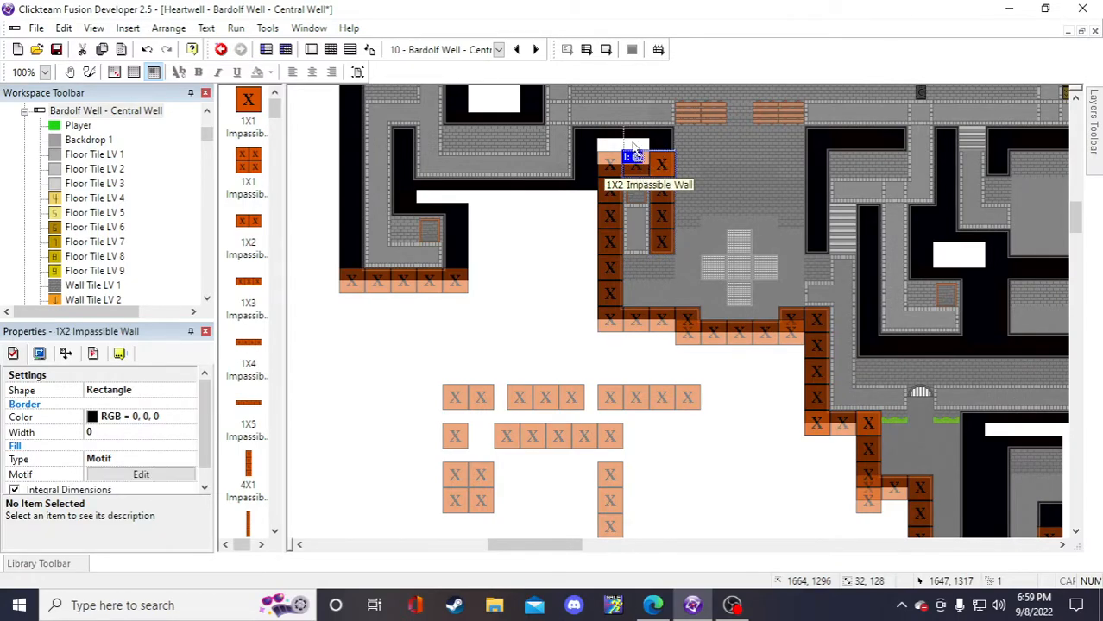
{"action": "left_click_drag", "start_coordinate": [634, 151], "coordinate": [529, 364]}
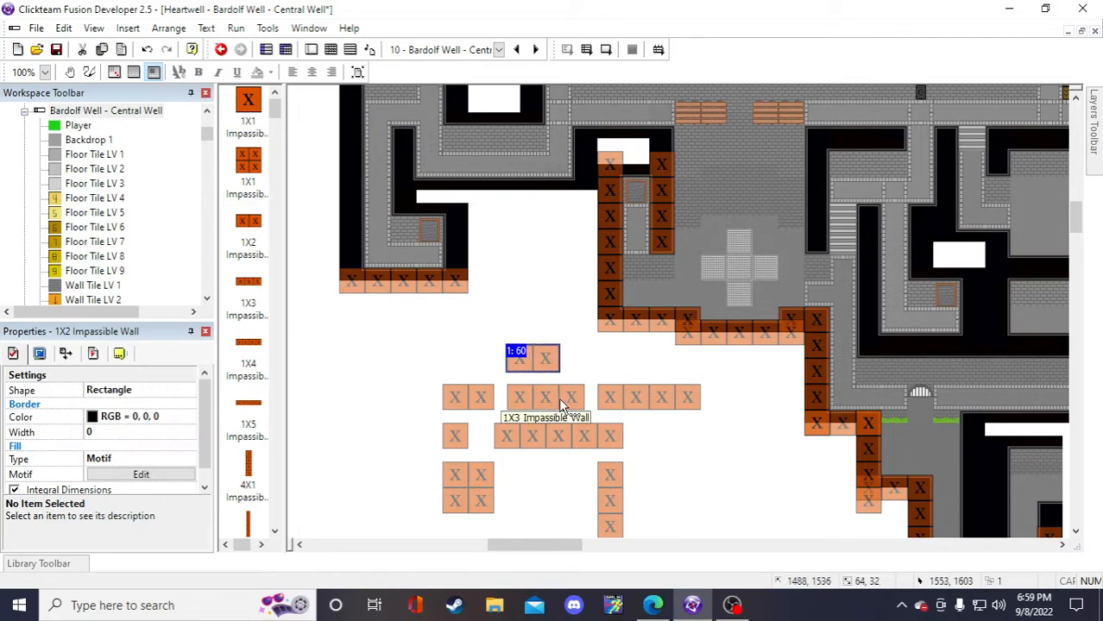
{"action": "key", "text": "Delete"}
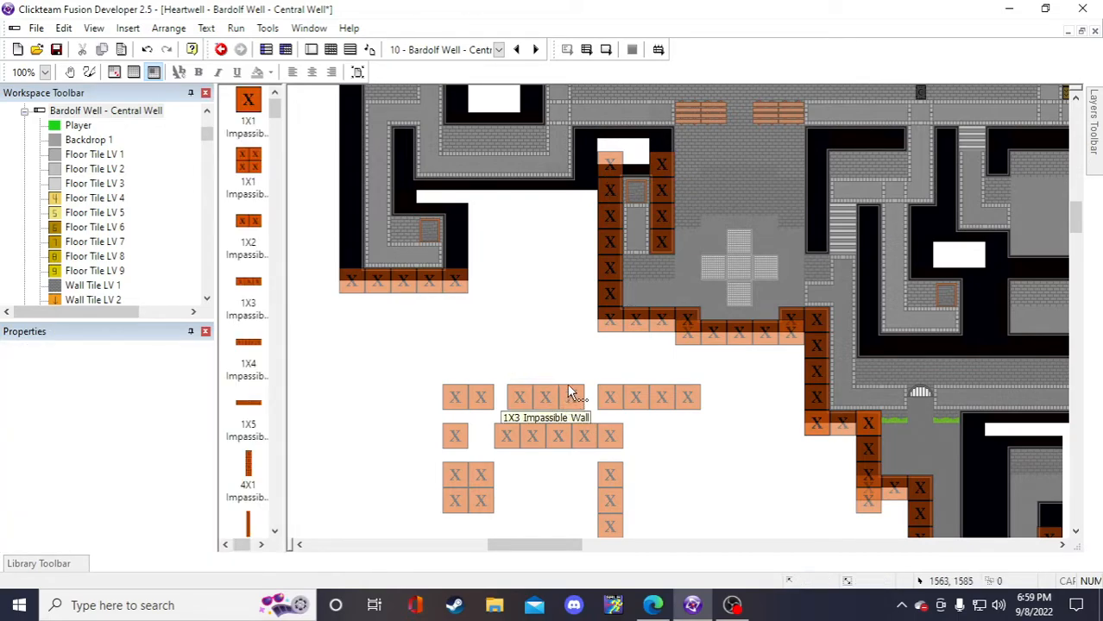
{"action": "left_click", "coordinate": [482, 392]}
{"action": "left_click_drag", "start_coordinate": [481, 366], "coordinate": [467, 394]}
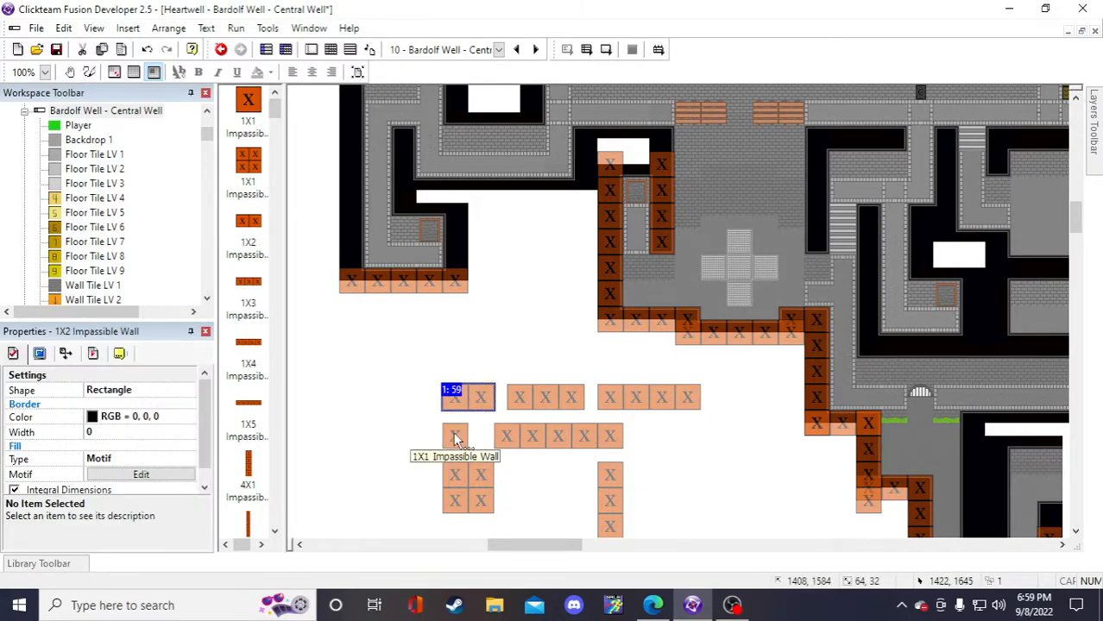
- Duplicate the 1X1 Impassible Wall, place one in the gap at the alcove's top, and put the other back among the templates
{"action": "left_click_drag", "start_coordinate": [452, 444], "coordinate": [402, 434]}
{"action": "right_click", "coordinate": [402, 434]}
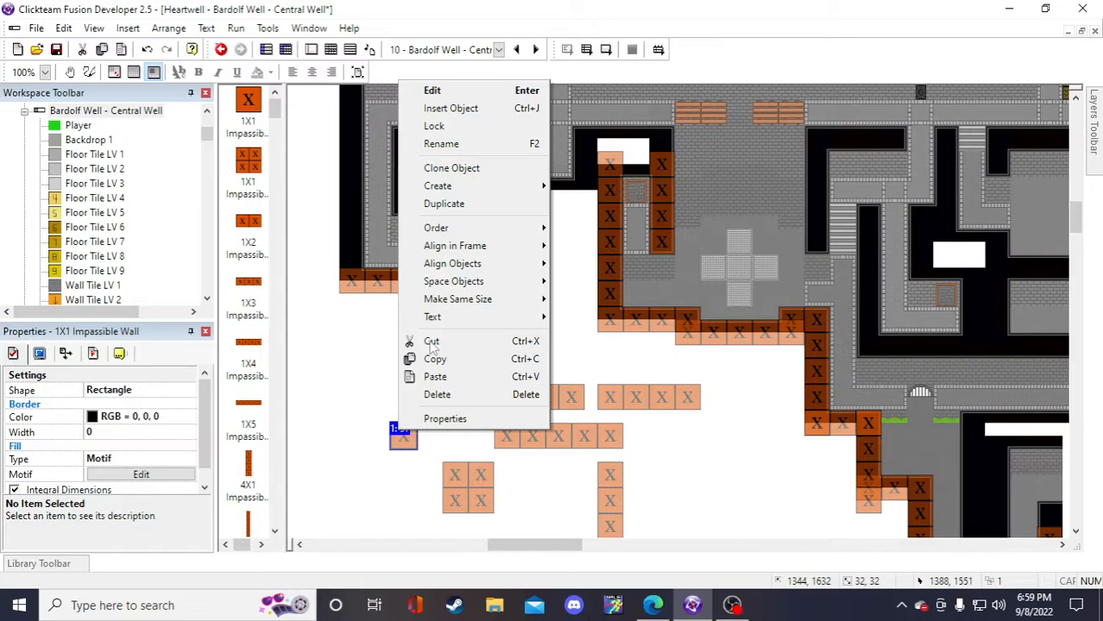
{"action": "left_click", "coordinate": [449, 207]}
{"action": "left_click", "coordinate": [777, 414]}
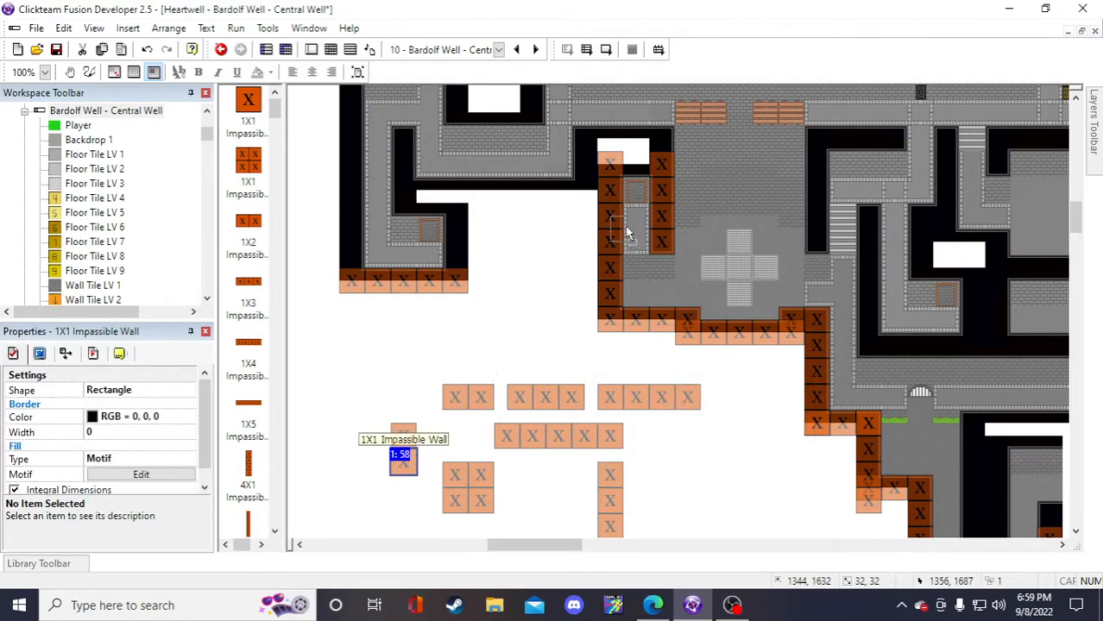
{"action": "left_click_drag", "start_coordinate": [638, 168], "coordinate": [638, 170]}
{"action": "left_click_drag", "start_coordinate": [401, 438], "coordinate": [450, 440]}
{"action": "left_click", "coordinate": [370, 403]}
- Duplicate the 1X4 Impassible Wall with 2 rows and place the copy over the black strip directly above the alcove
{"action": "scroll", "coordinate": [776, 461], "scroll_direction": "up", "scroll_amount": 2}
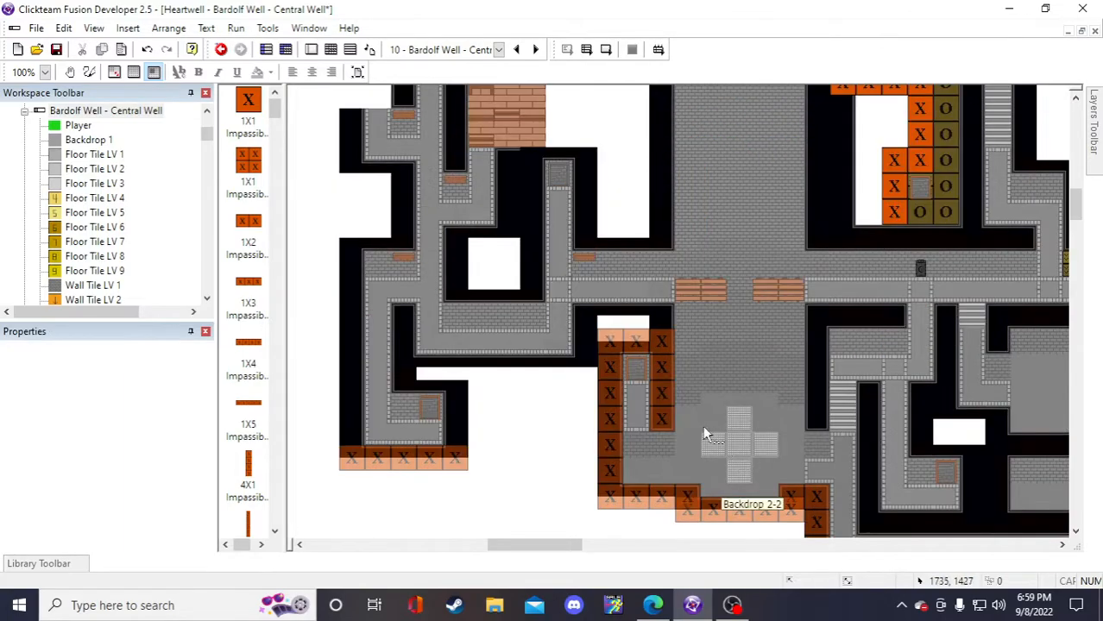
{"action": "scroll", "coordinate": [577, 216], "scroll_direction": "down", "scroll_amount": 2}
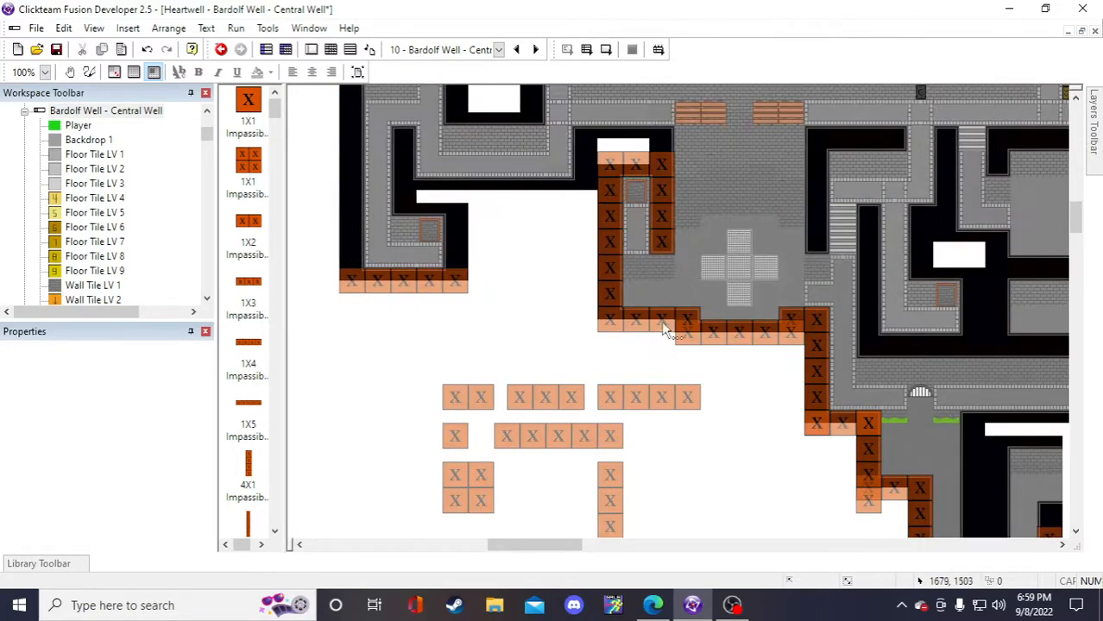
{"action": "left_click", "coordinate": [671, 395]}
{"action": "right_click", "coordinate": [669, 395]}
{"action": "left_click", "coordinate": [711, 168]}
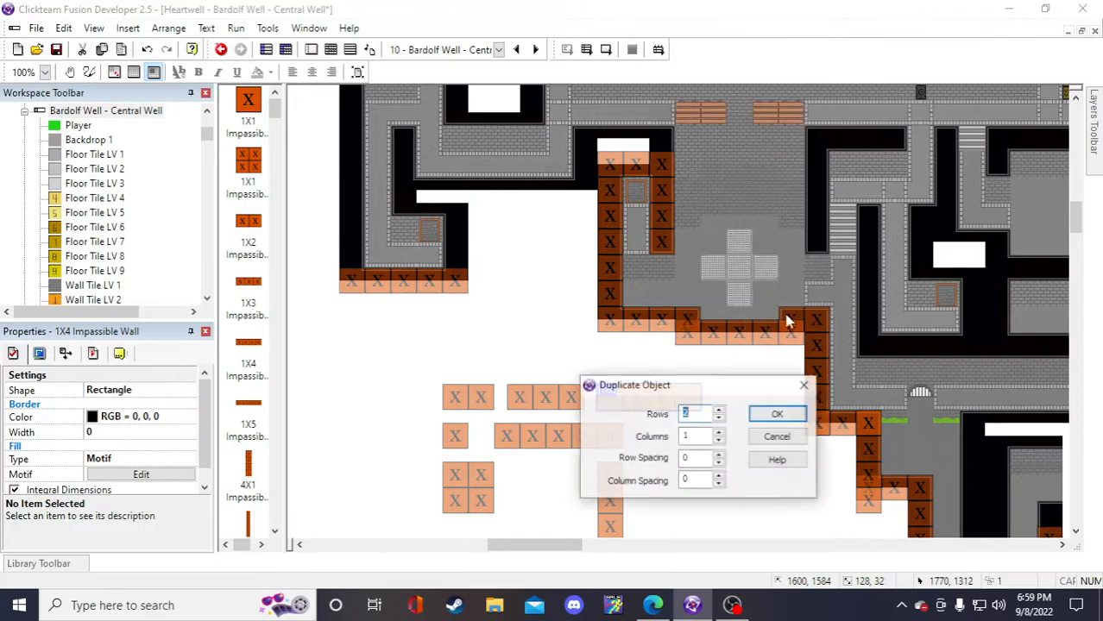
{"action": "type", "text": "2"}
{"action": "key", "text": "Return"}
{"action": "left_click", "coordinate": [628, 429]}
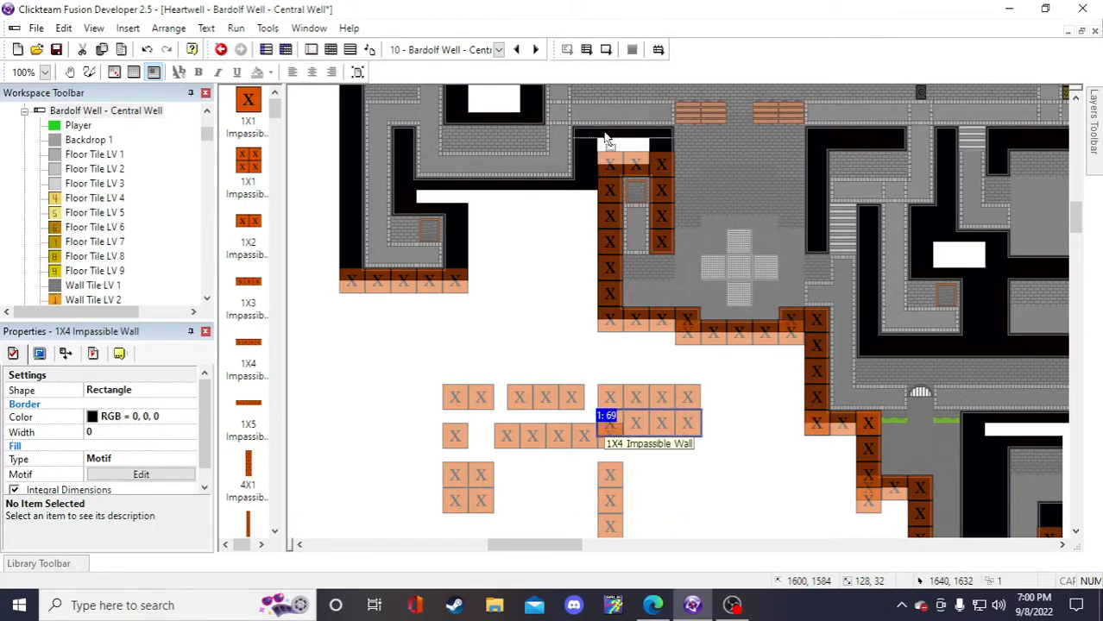
{"action": "left_click_drag", "start_coordinate": [605, 145], "coordinate": [604, 143]}
{"action": "left_click", "coordinate": [562, 334]}
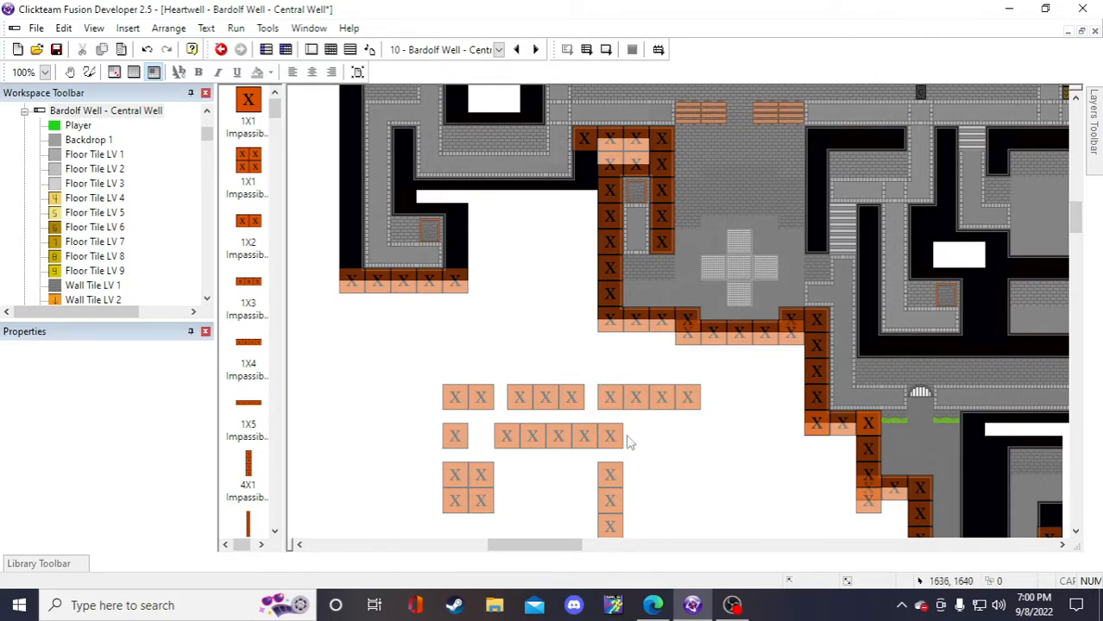
- Pull the 1X1 Impassible Wall out of the alcove's top gap and delete it
{"action": "left_click", "coordinate": [600, 161]}
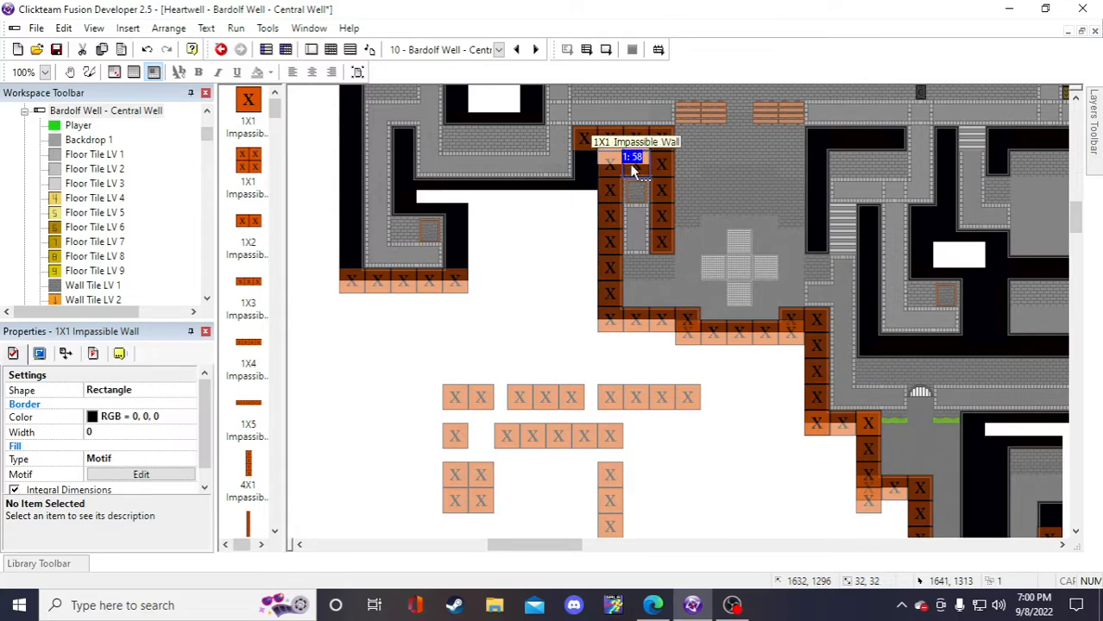
{"action": "left_click_drag", "start_coordinate": [630, 164], "coordinate": [516, 326]}
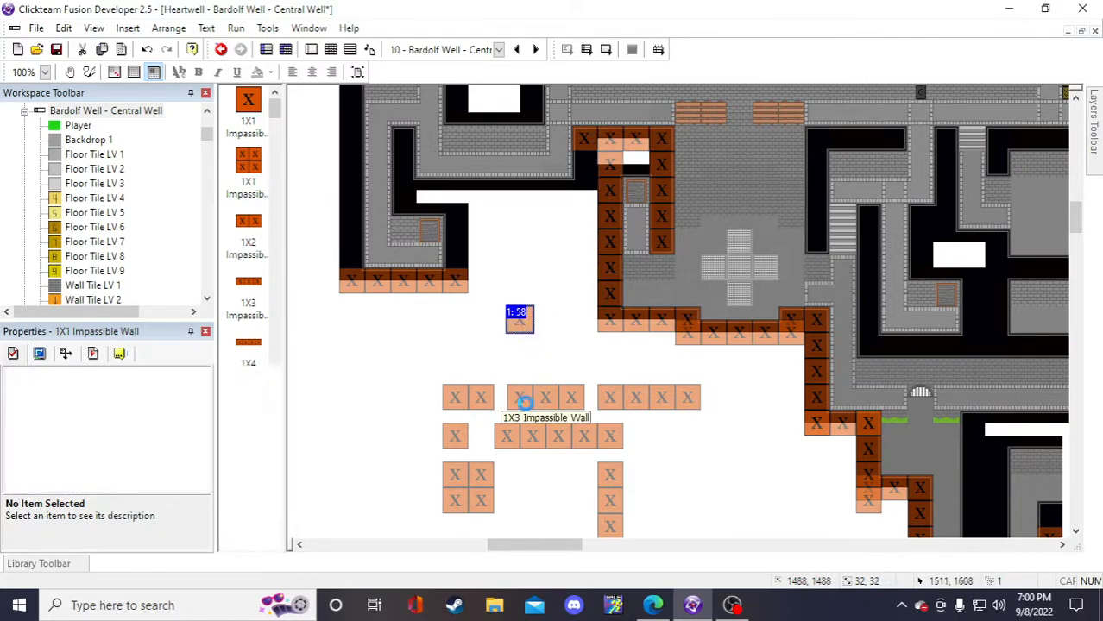
- Duplicate the 1X3 Impassible Wall, place the copy over the black gap at the alcove's top, and return the original to the templates
{"action": "left_click_drag", "start_coordinate": [524, 401], "coordinate": [543, 346]}
{"action": "right_click", "coordinate": [543, 346]}
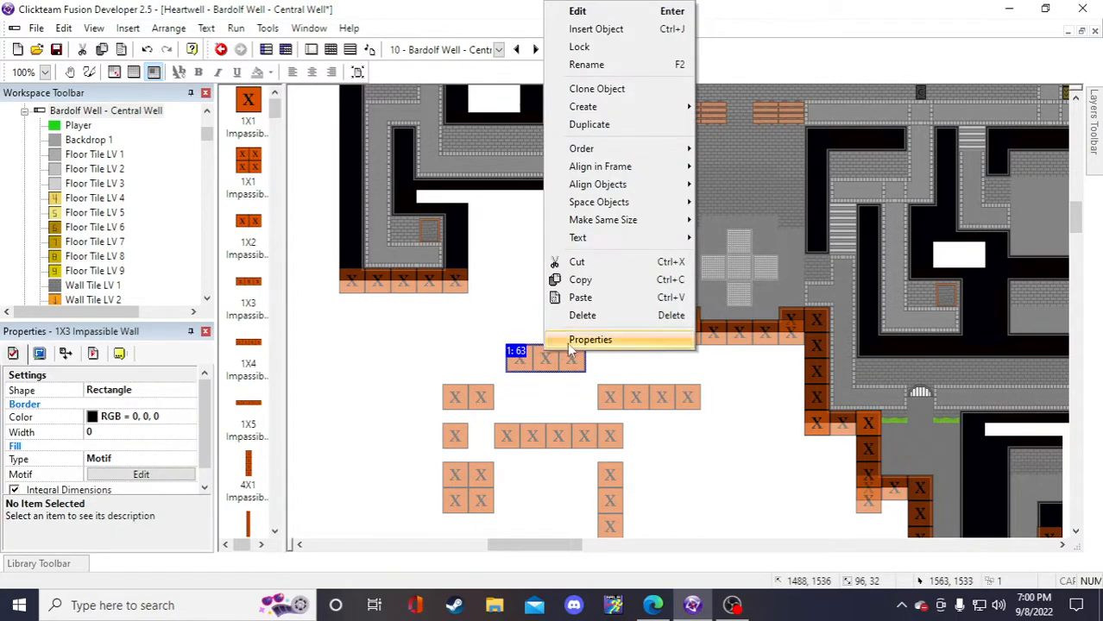
{"action": "left_click", "coordinate": [589, 126]}
{"action": "left_click", "coordinate": [773, 414]}
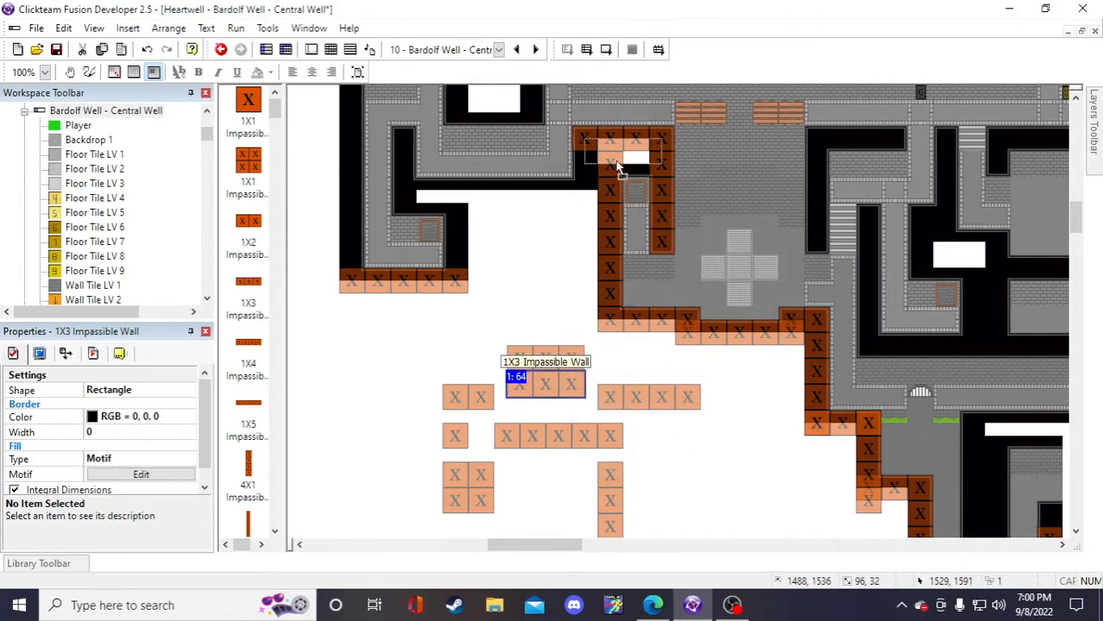
{"action": "left_click_drag", "start_coordinate": [616, 162], "coordinate": [603, 164]}
{"action": "left_click", "coordinate": [738, 486]}
{"action": "left_click_drag", "start_coordinate": [520, 365], "coordinate": [522, 400]}
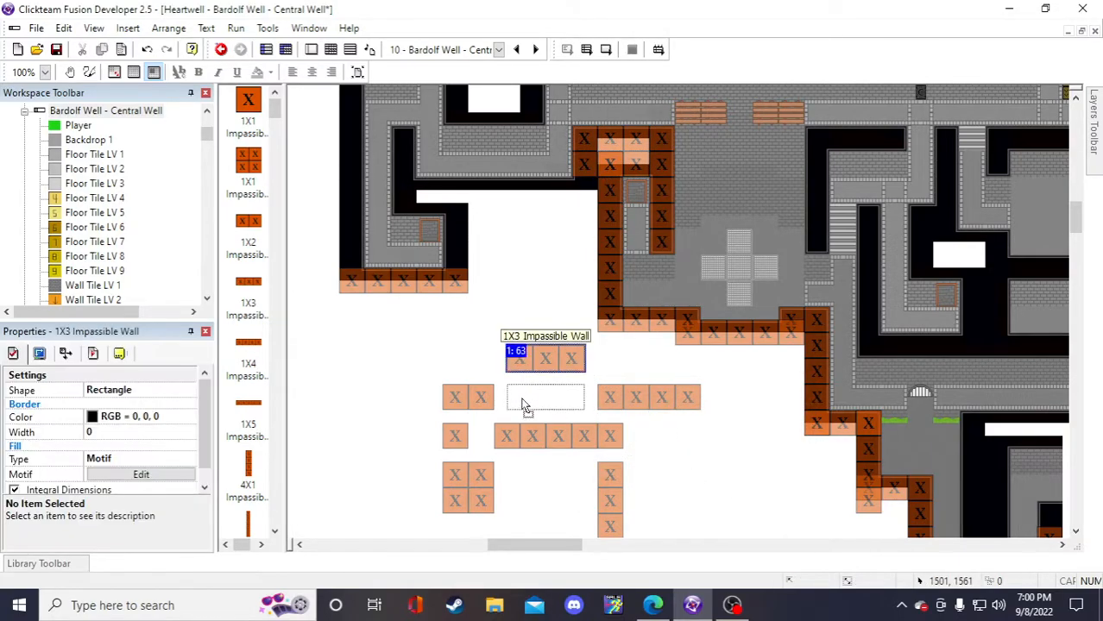
{"action": "left_click", "coordinate": [528, 299]}
- Review the walls placed around the alcove and save the project
{"action": "scroll", "coordinate": [578, 268], "scroll_direction": "up", "scroll_amount": 3}
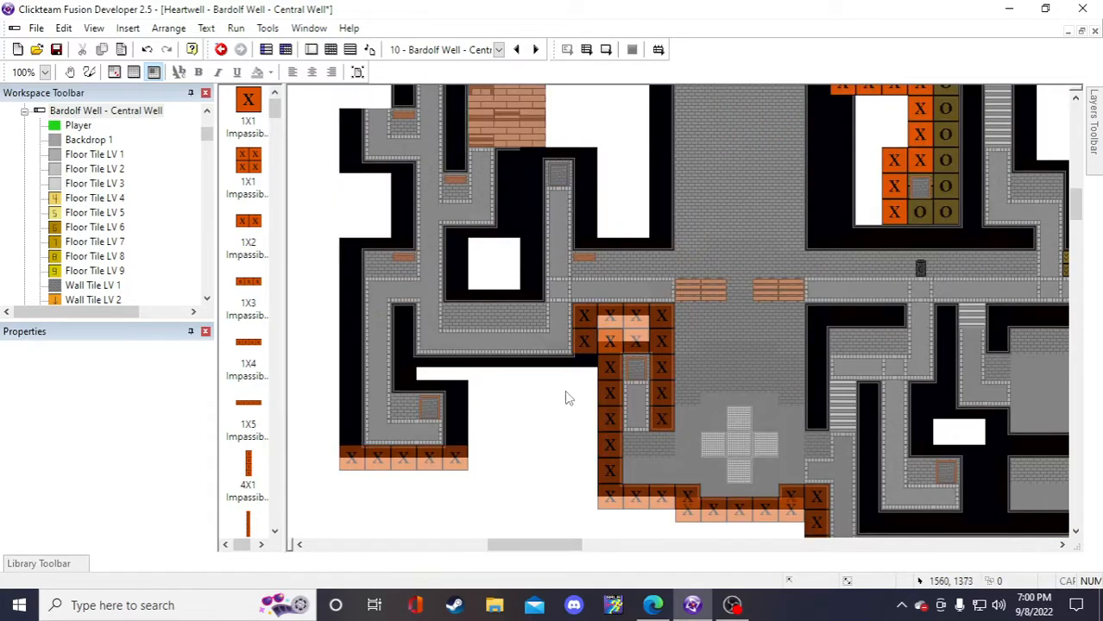
{"action": "scroll", "coordinate": [566, 397], "scroll_direction": "down", "scroll_amount": 3}
{"action": "scroll", "coordinate": [517, 328], "scroll_direction": "up", "scroll_amount": 3}
{"action": "scroll", "coordinate": [512, 375], "scroll_direction": "down", "scroll_amount": 3}
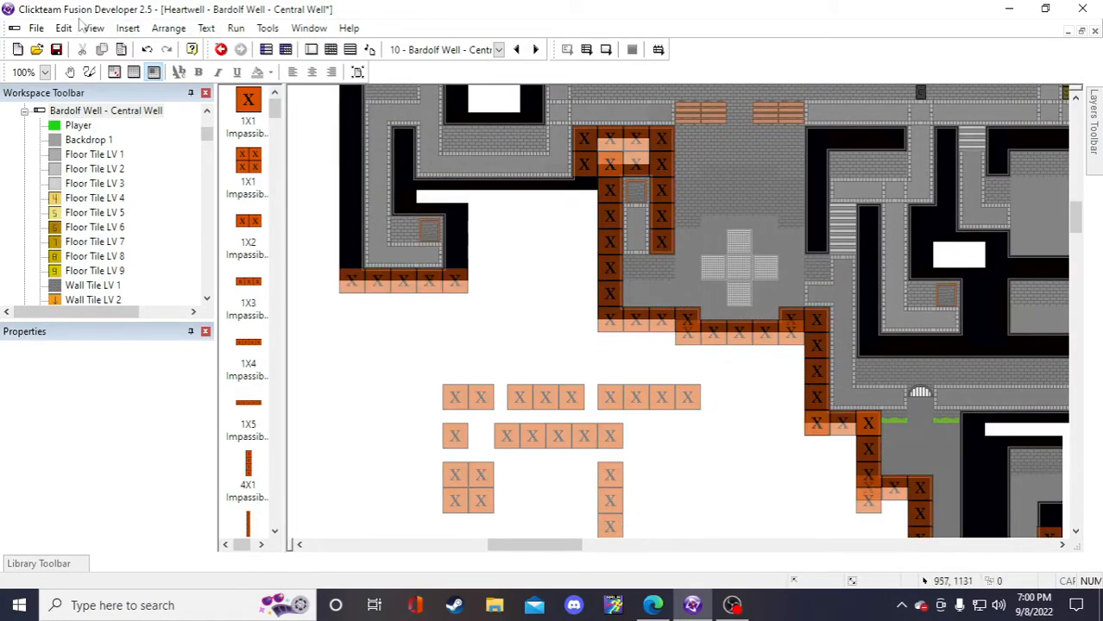
{"action": "left_click", "coordinate": [56, 49]}
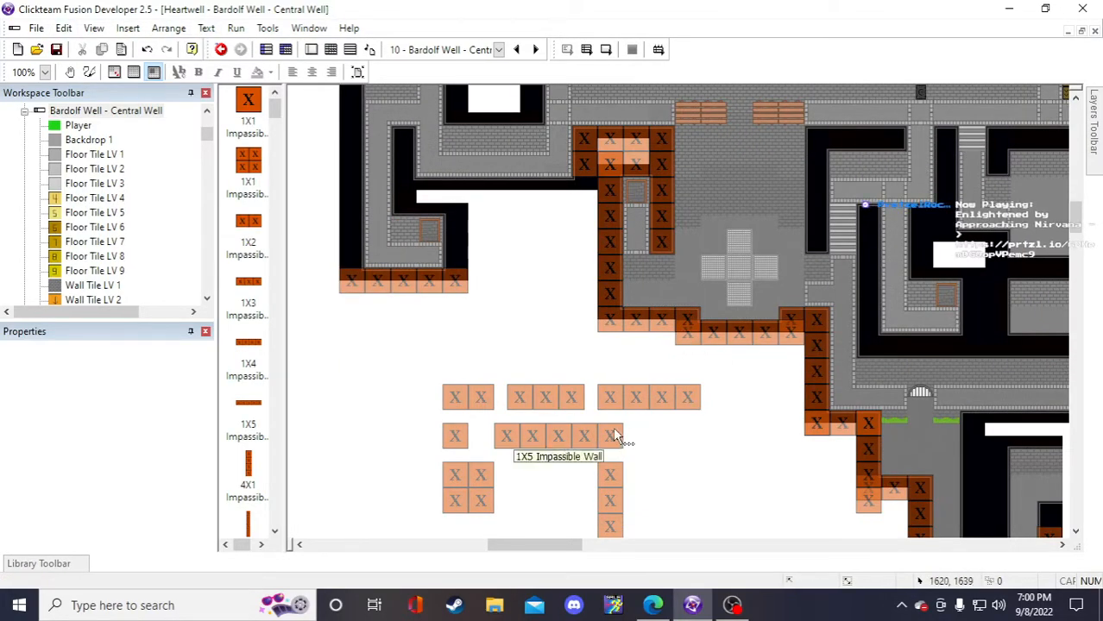
- Duplicate the 1X5 Impassible Wall with 2 rows and place the copy along the horizontal black strip just west of the alcove
{"action": "right_click", "coordinate": [570, 429]}
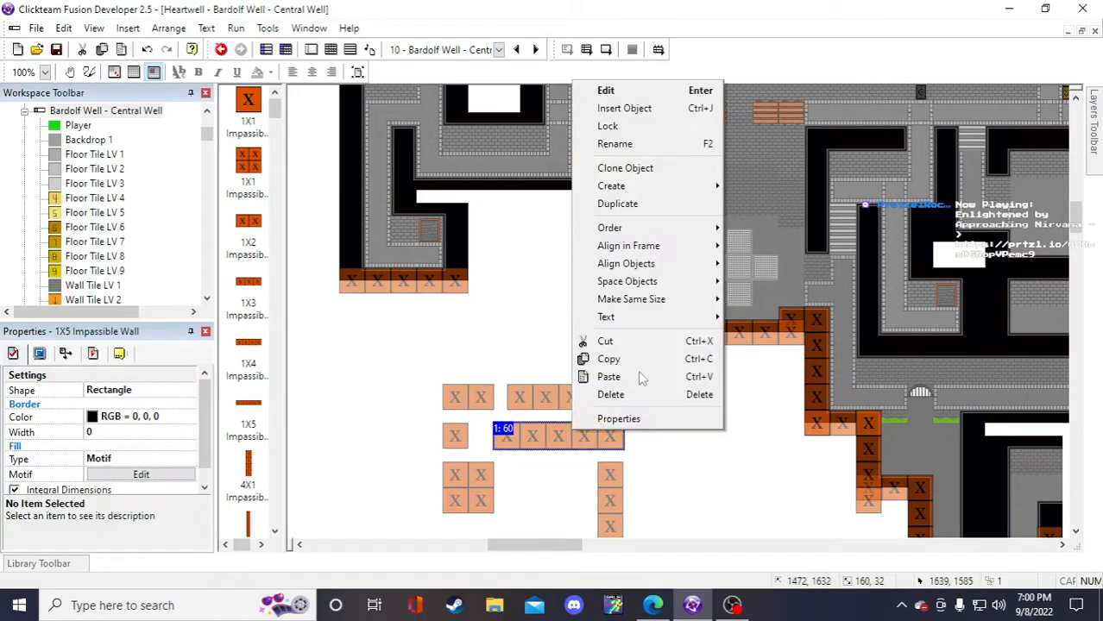
{"action": "left_click", "coordinate": [617, 203]}
{"action": "left_click", "coordinate": [767, 411]}
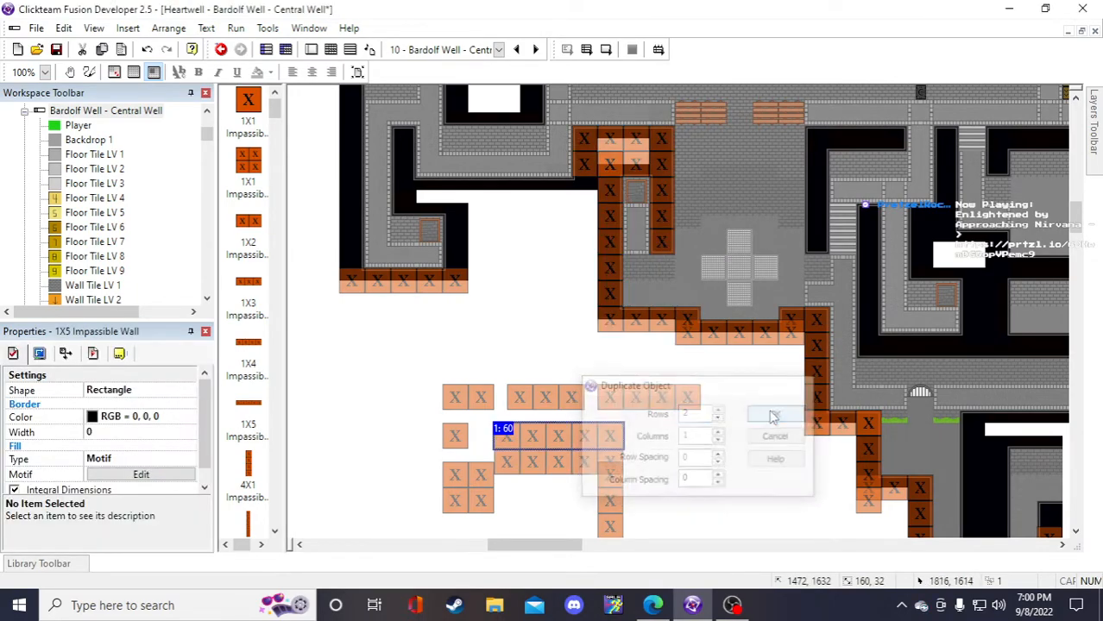
{"action": "left_click", "coordinate": [537, 466]}
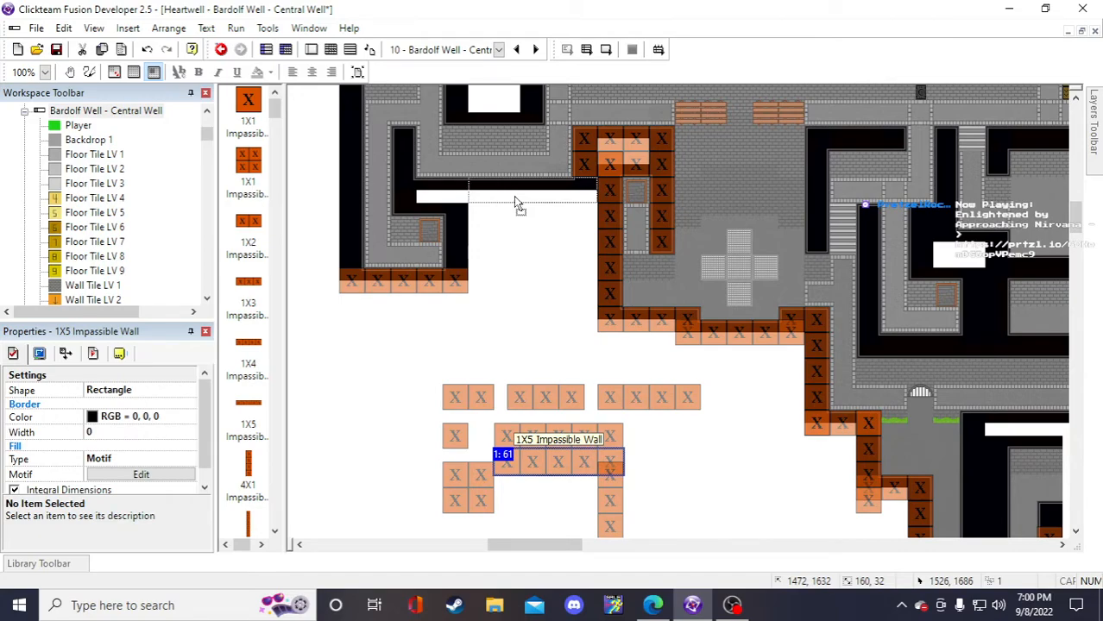
{"action": "mouse_move", "coordinate": [516, 199]}
{"action": "left_mouse_down"}
{"action": "mouse_move", "coordinate": [502, 198]}
{"action": "mouse_move", "coordinate": [515, 199]}
{"action": "left_mouse_up"}
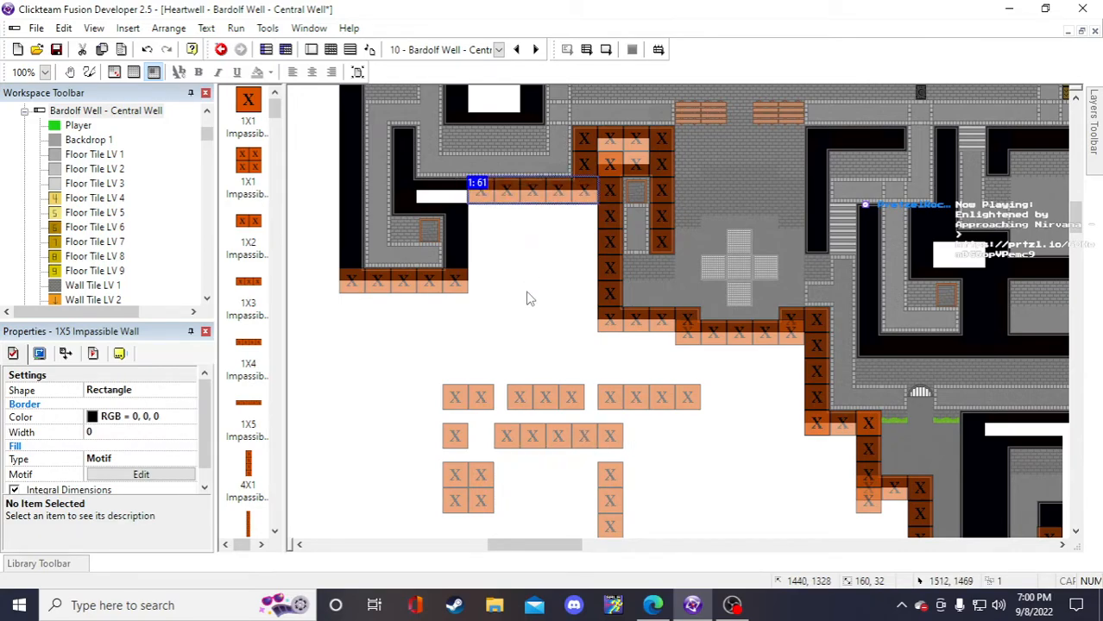
{"action": "left_click", "coordinate": [522, 290]}
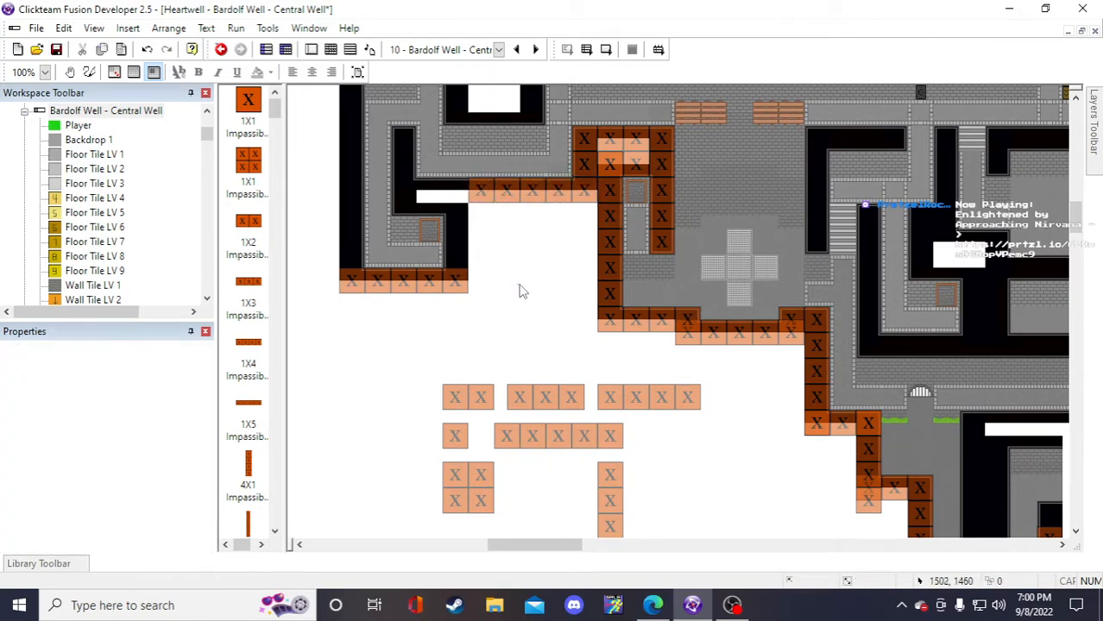
- Duplicate the 1X3 Impassible Wall and place the copy at the west end of the black strip, flush with the 1X5 wall
{"action": "left_click_drag", "start_coordinate": [531, 388], "coordinate": [534, 352]}
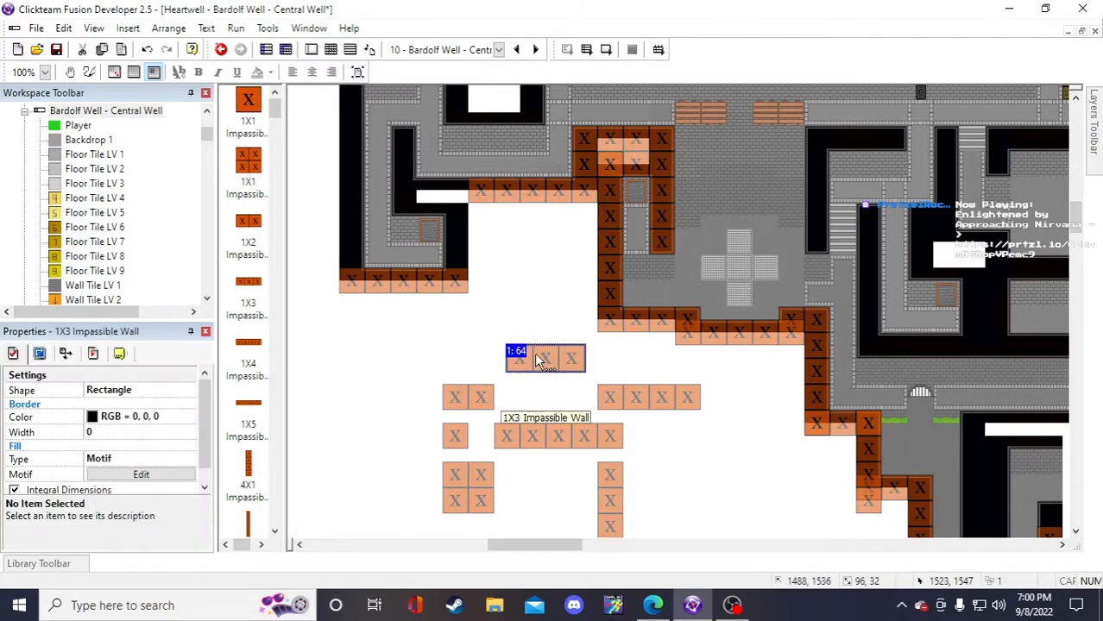
{"action": "right_click", "coordinate": [534, 352]}
{"action": "left_click", "coordinate": [581, 127]}
{"action": "left_click", "coordinate": [775, 411]}
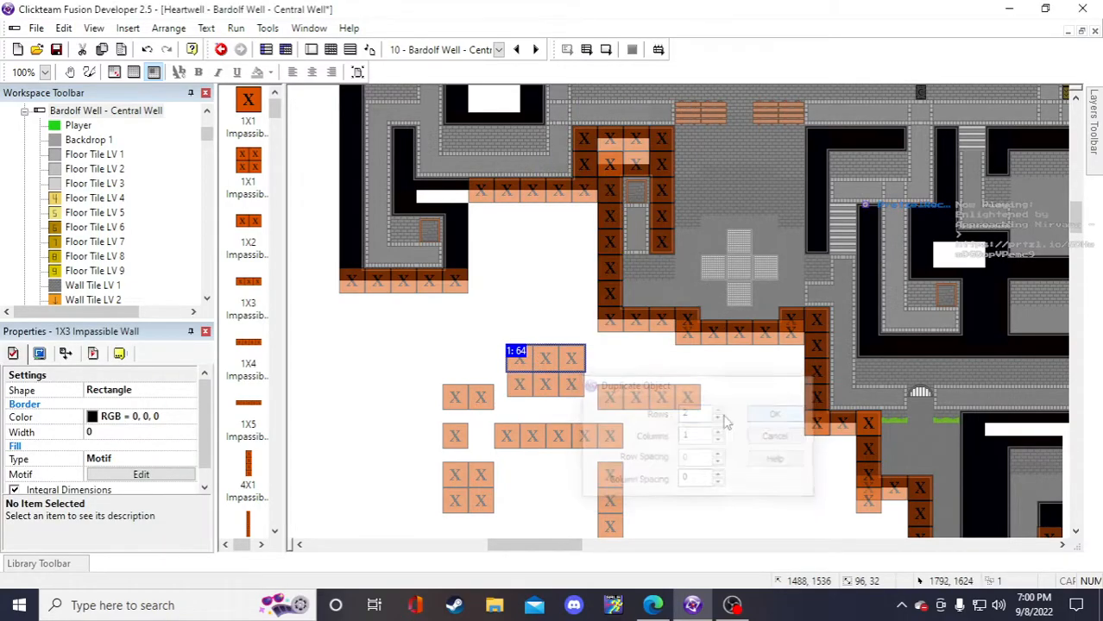
{"action": "left_click", "coordinate": [521, 389]}
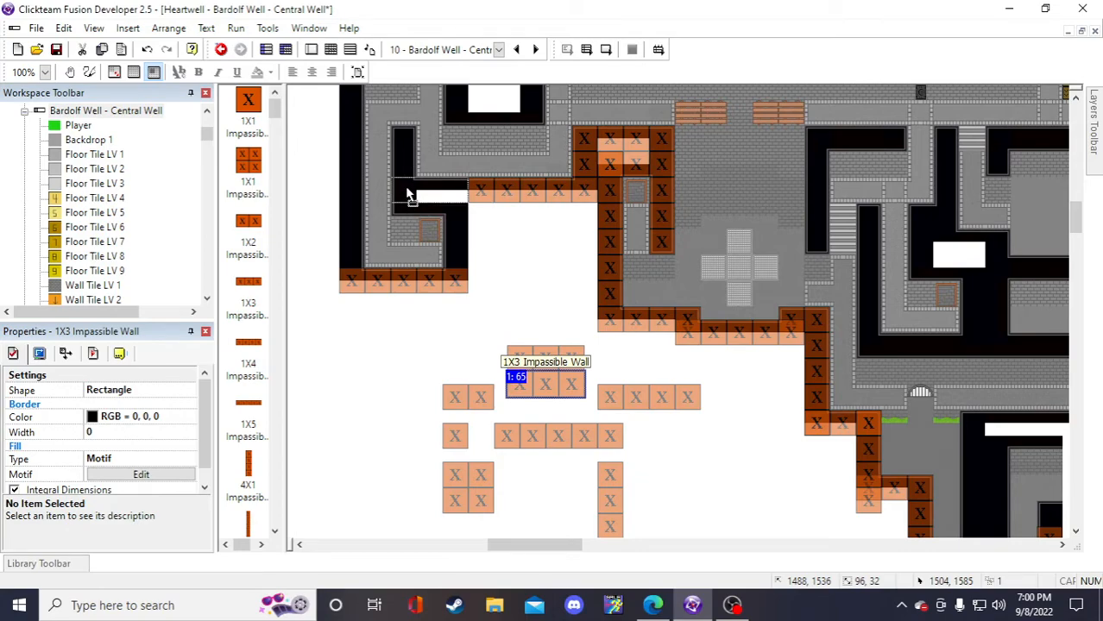
{"action": "left_click_drag", "start_coordinate": [406, 188], "coordinate": [412, 202]}
{"action": "left_click_drag", "start_coordinate": [407, 204], "coordinate": [409, 203]}
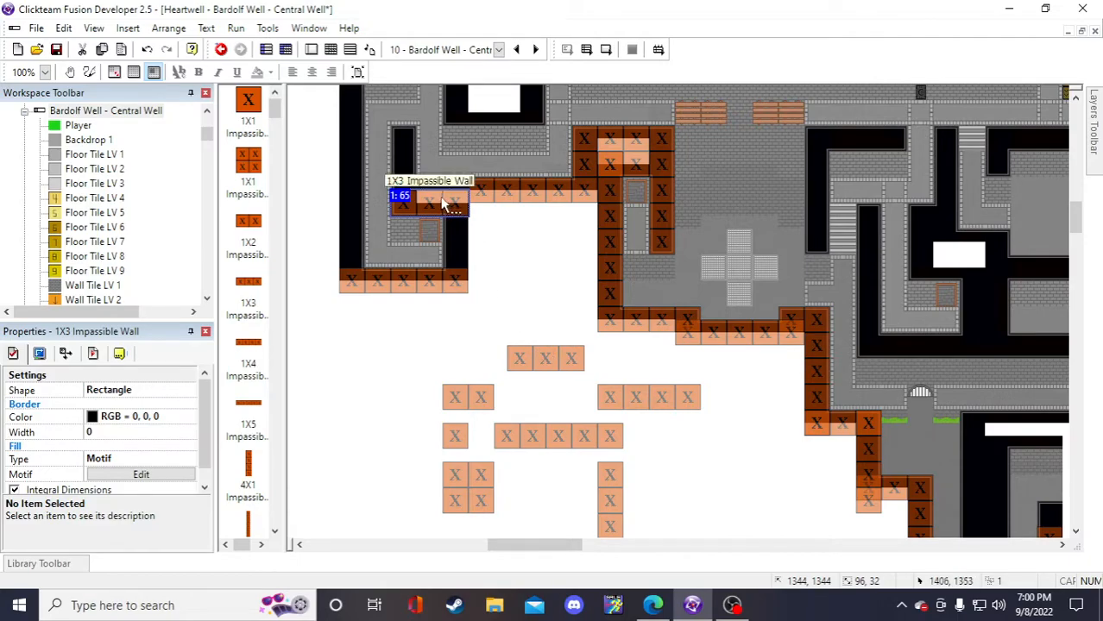
{"action": "mouse_move", "coordinate": [442, 200]}
{"action": "left_mouse_down"}
{"action": "mouse_move", "coordinate": [401, 181]}
{"action": "mouse_move", "coordinate": [520, 239]}
{"action": "mouse_move", "coordinate": [439, 188]}
{"action": "left_mouse_up"}
{"action": "left_click", "coordinate": [510, 284]}
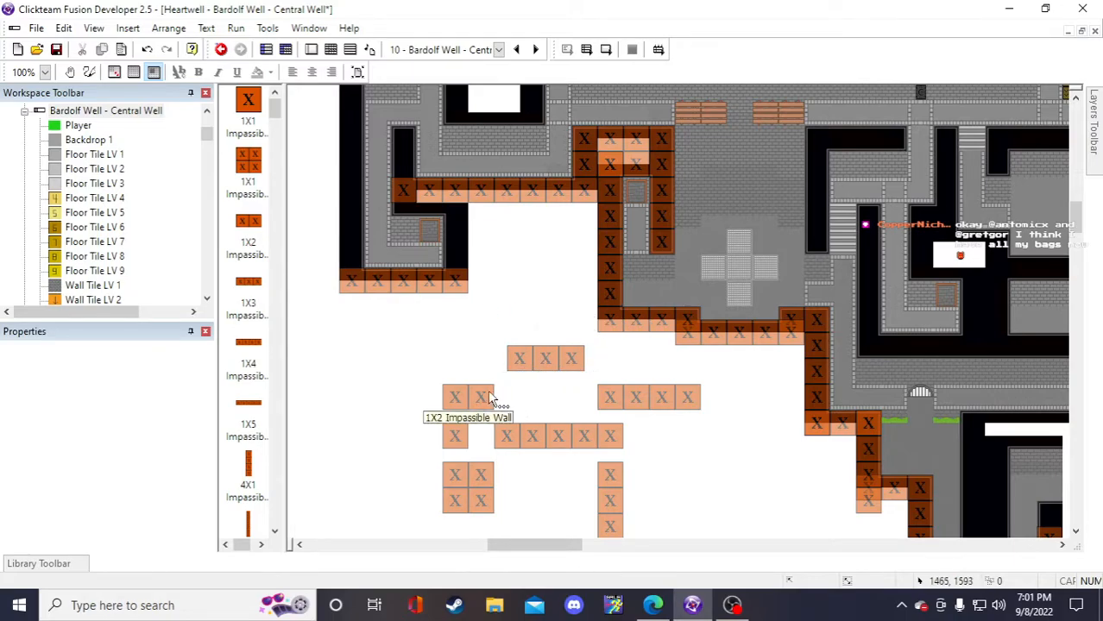
- Move the template 1X2 and 1X4 Impassible Walls up into line with the template 1X3 wall
{"action": "left_click_drag", "start_coordinate": [488, 404], "coordinate": [494, 362]}
{"action": "left_click", "coordinate": [517, 389]}
{"action": "left_click_drag", "start_coordinate": [632, 395], "coordinate": [631, 357]}
{"action": "right_click", "coordinate": [631, 357]}
{"action": "right_click", "coordinate": [465, 371]}
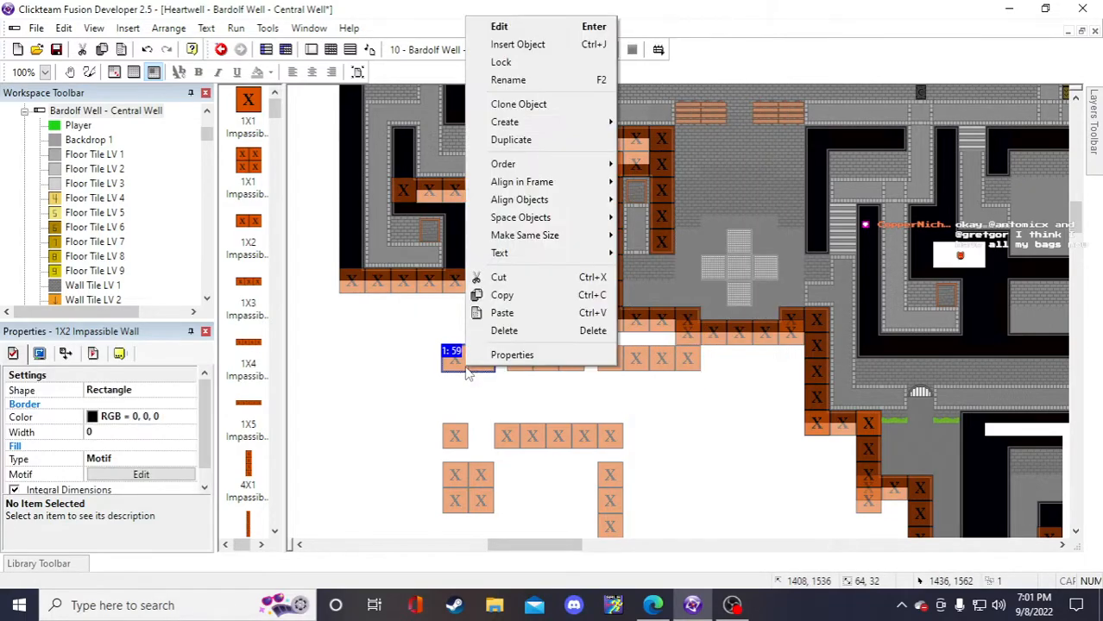
{"action": "left_click", "coordinate": [654, 460]}
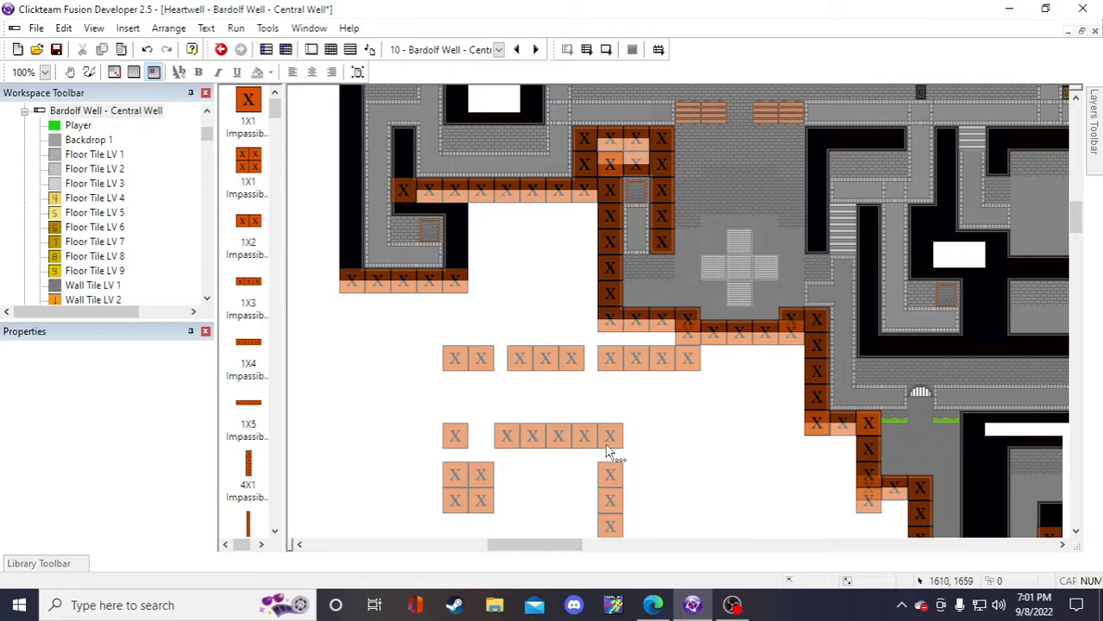
- Duplicate the 4X1 Impassible Wall with 2 rows and place the copy over the vertical black border east of the small western room
{"action": "scroll", "coordinate": [606, 451], "scroll_direction": "down", "scroll_amount": 3}
{"action": "right_click", "coordinate": [610, 373]}
{"action": "left_click", "coordinate": [643, 136]}
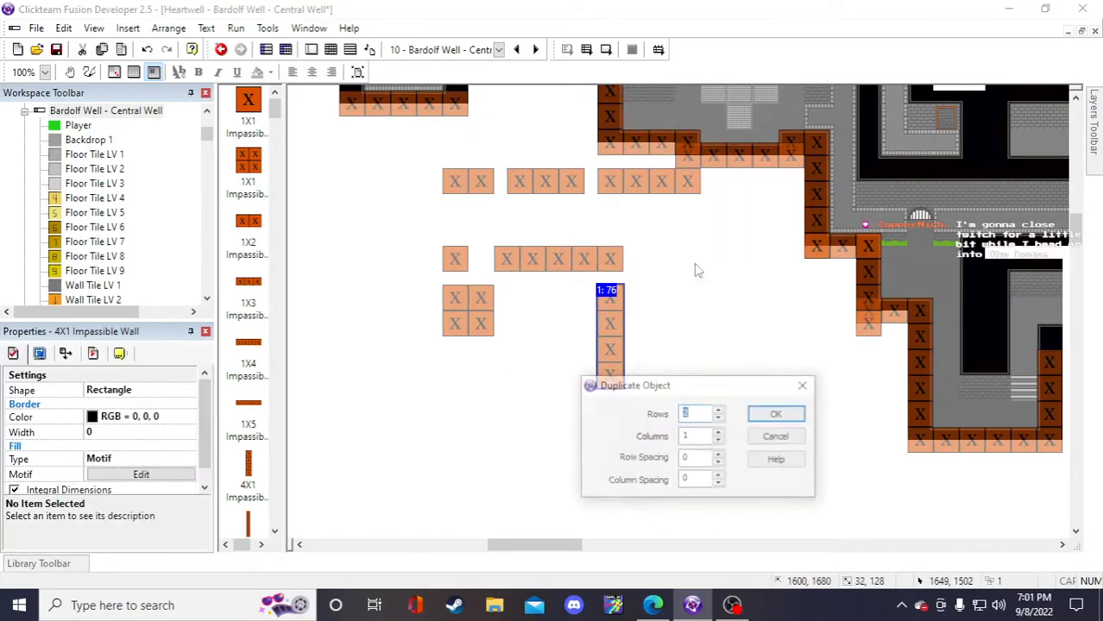
{"action": "left_click", "coordinate": [754, 418]}
{"action": "left_click_drag", "start_coordinate": [624, 441], "coordinate": [392, 207]}
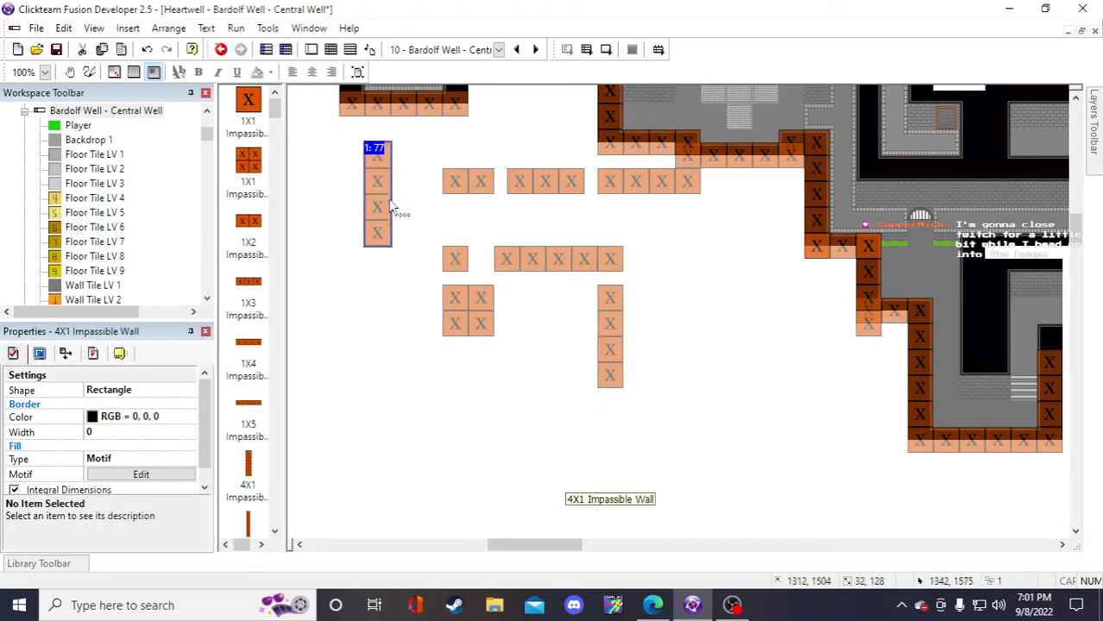
{"action": "scroll", "coordinate": [393, 207], "scroll_direction": "up", "scroll_amount": 3}
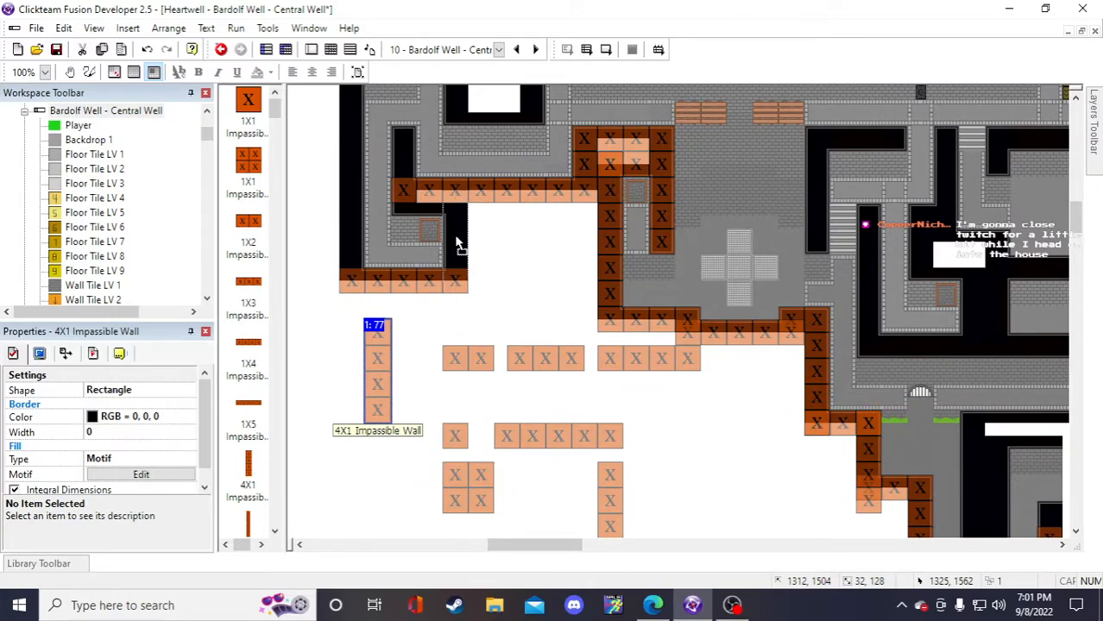
{"action": "left_click_drag", "start_coordinate": [462, 242], "coordinate": [460, 246]}
{"action": "left_click", "coordinate": [497, 267]}
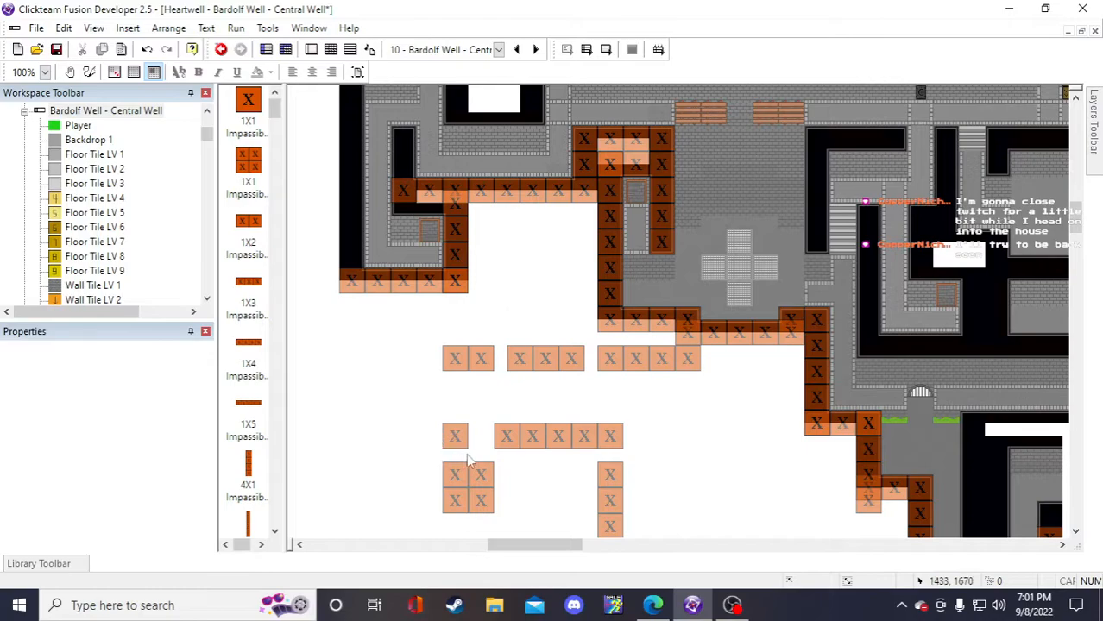
- Duplicate the 1X2 Impassible Wall with 2 rows and place the copy over the black strip along the small western room's north edge
{"action": "right_click", "coordinate": [475, 372]}
{"action": "left_click", "coordinate": [523, 138]}
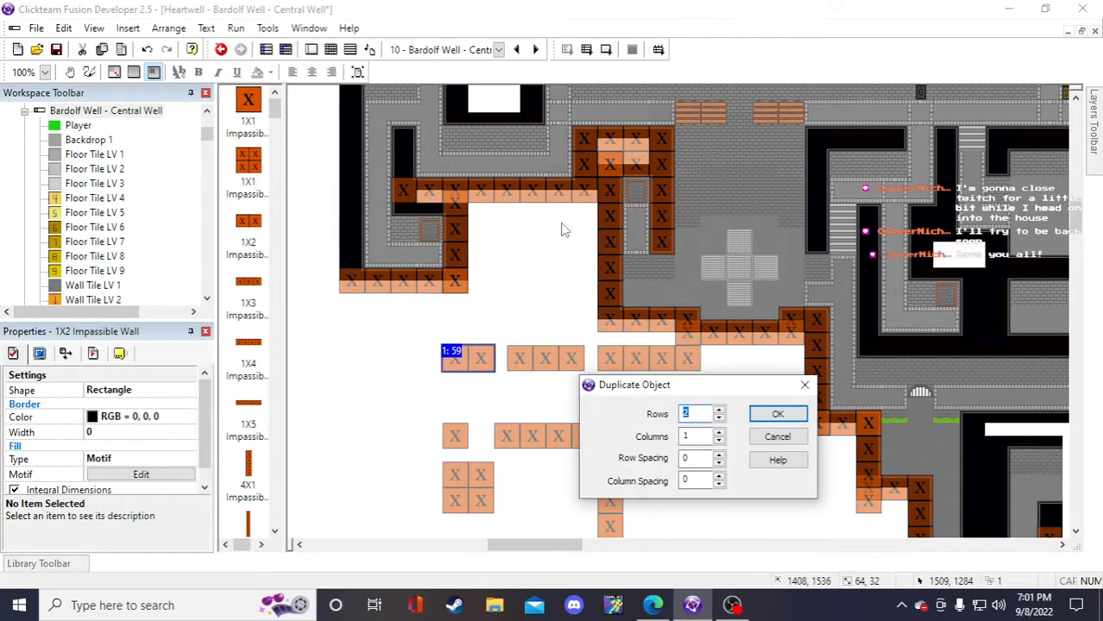
{"action": "key", "text": "Return"}
{"action": "left_click_drag", "start_coordinate": [418, 205], "coordinate": [417, 201]}
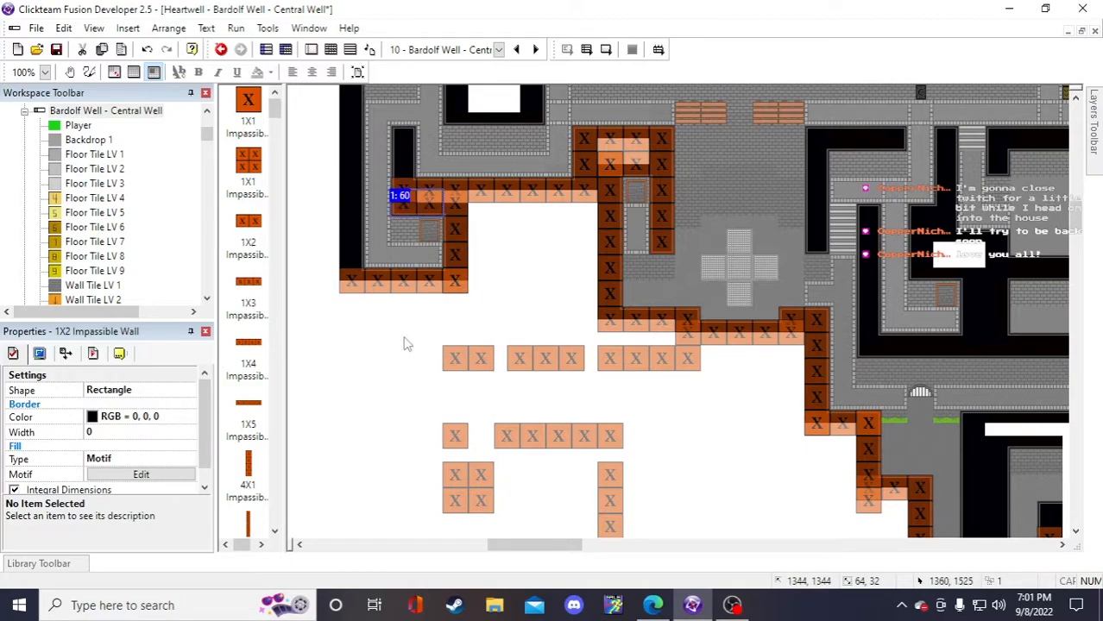
{"action": "left_click", "coordinate": [405, 341]}
- Try a duplicate of the 4X1 Impassible Wall for the short vertical black strip above the western room, and delete the copy
{"action": "scroll", "coordinate": [409, 424], "scroll_direction": "up", "scroll_amount": 2}
{"action": "scroll", "coordinate": [418, 418], "scroll_direction": "down", "scroll_amount": 2}
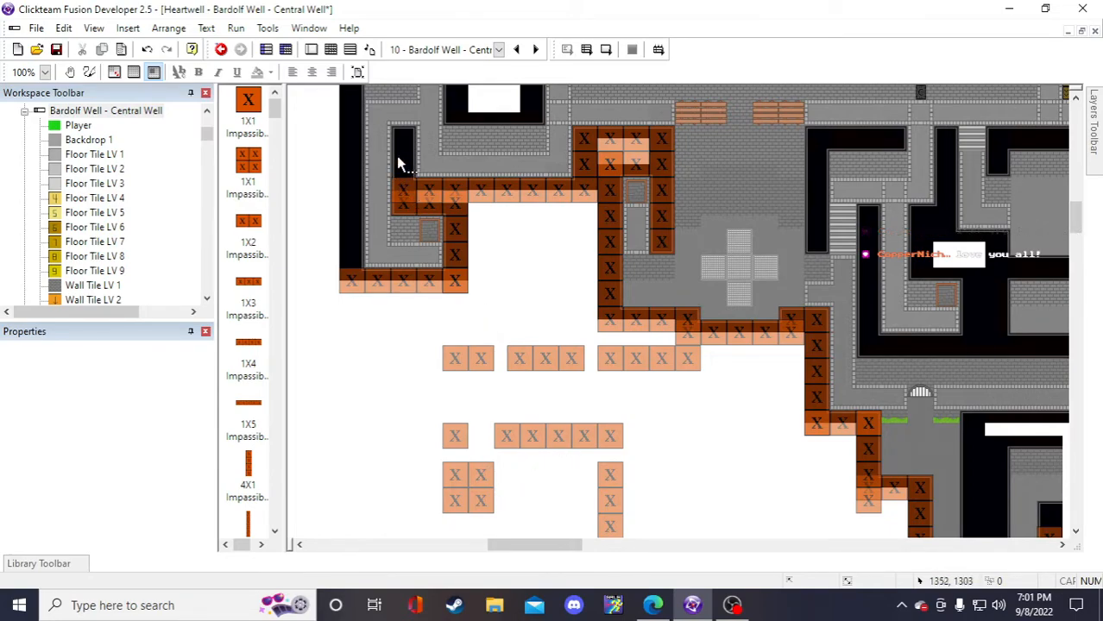
{"action": "scroll", "coordinate": [692, 407], "scroll_direction": "down", "scroll_amount": 2}
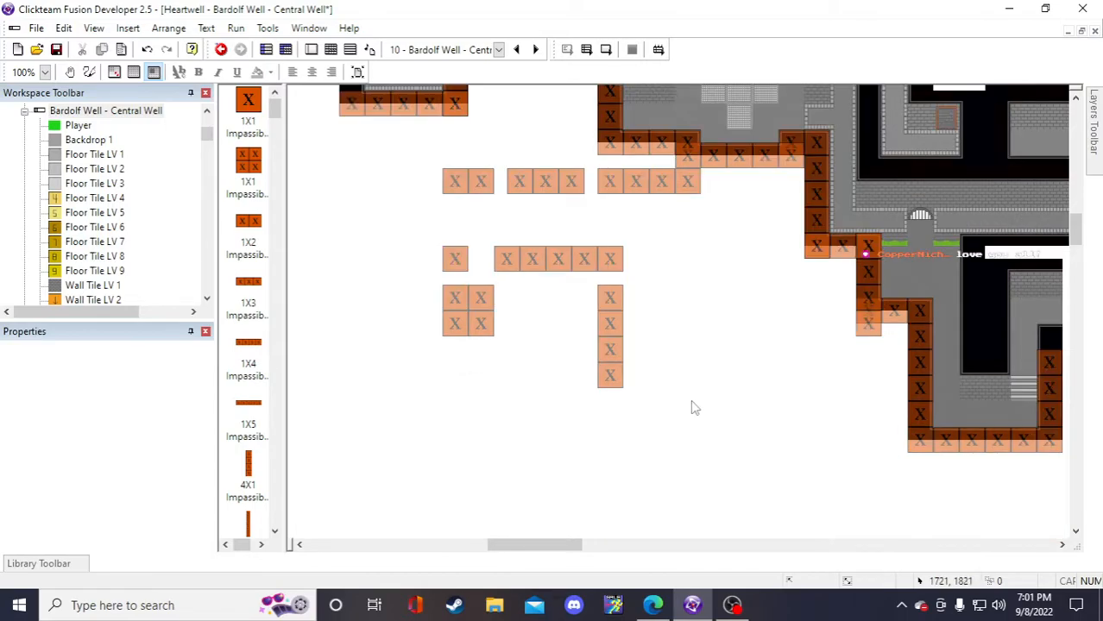
{"action": "right_click", "coordinate": [616, 371]}
{"action": "left_click", "coordinate": [651, 143]}
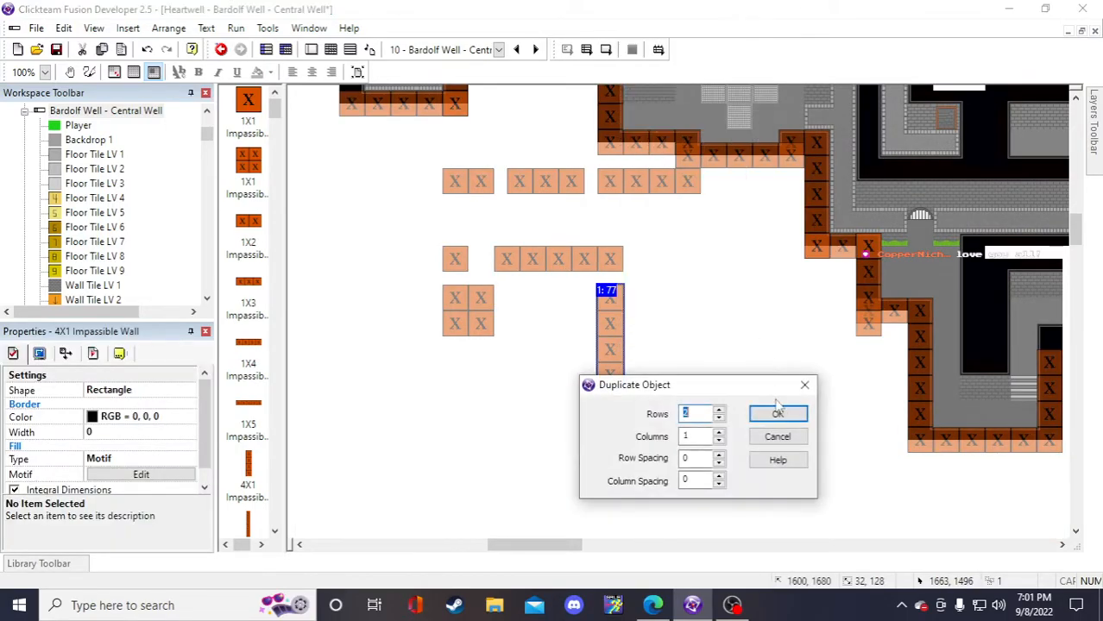
{"action": "left_click", "coordinate": [777, 413]}
{"action": "scroll", "coordinate": [417, 338], "scroll_direction": "up", "scroll_amount": 3}
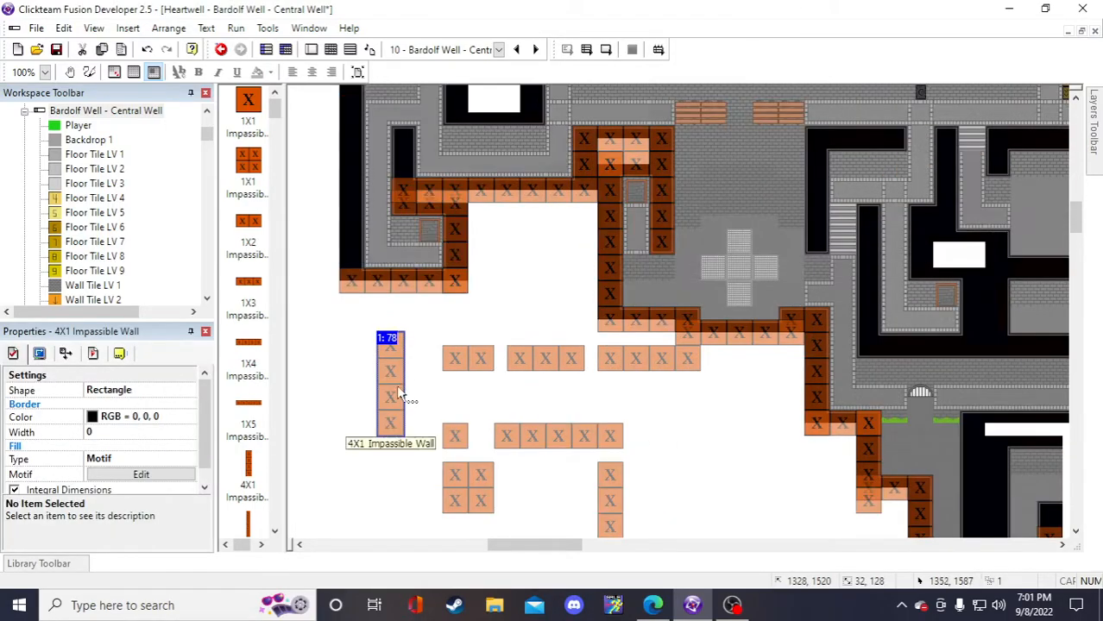
{"action": "left_click_drag", "start_coordinate": [399, 394], "coordinate": [403, 361]}
{"action": "left_click", "coordinate": [518, 285]}
{"action": "left_click", "coordinate": [407, 147]}
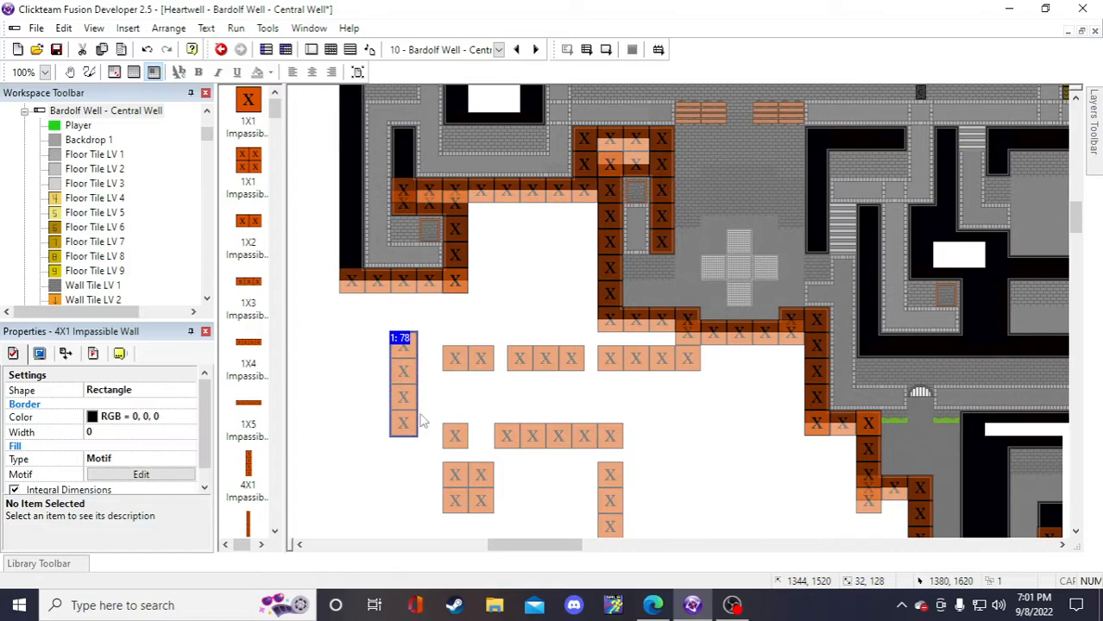
{"action": "scroll", "coordinate": [470, 410], "scroll_direction": "down", "scroll_amount": 3}
{"action": "scroll", "coordinate": [544, 422], "scroll_direction": "up", "scroll_amount": 3}
{"action": "key", "text": "Delete"}
- Clone the template 4X1 Impassible Wall as a separate object with 2 rows and 1 column
{"action": "right_click", "coordinate": [610, 483]}
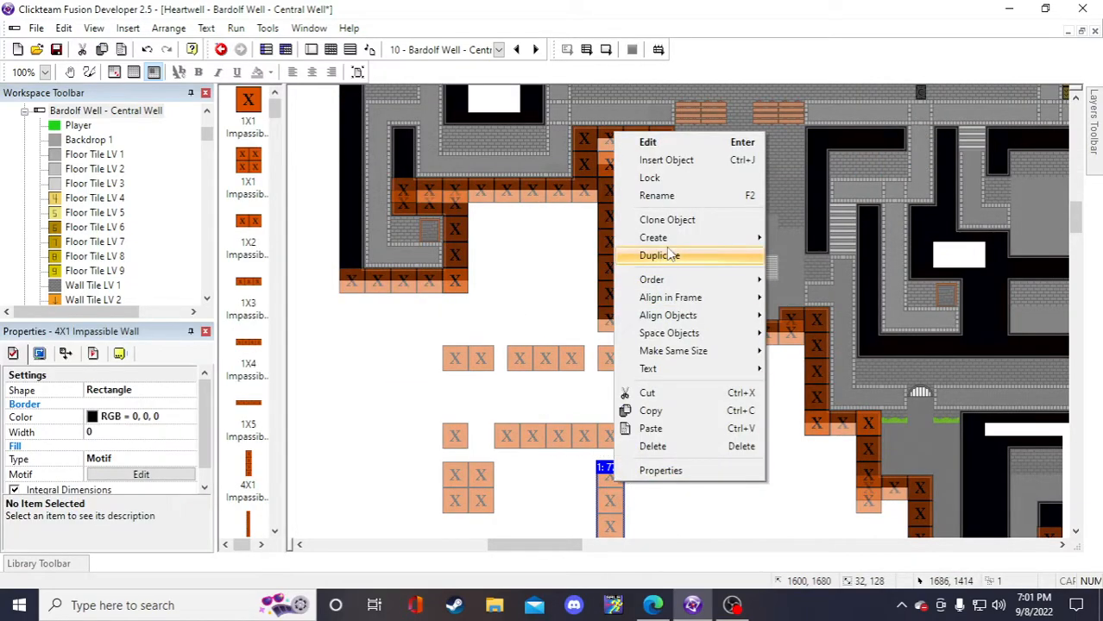
{"action": "left_click", "coordinate": [653, 216]}
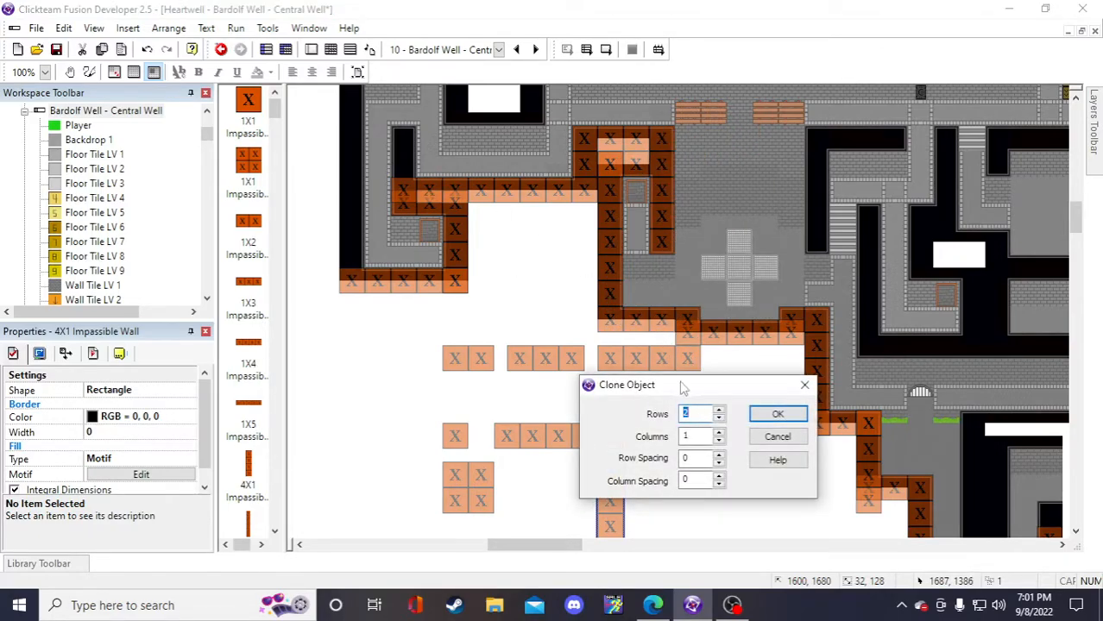
{"action": "left_click", "coordinate": [776, 414]}
- Rename the cloned wall to 2X1 Impassible Wall
{"action": "scroll", "coordinate": [635, 438], "scroll_direction": "down", "scroll_amount": 3}
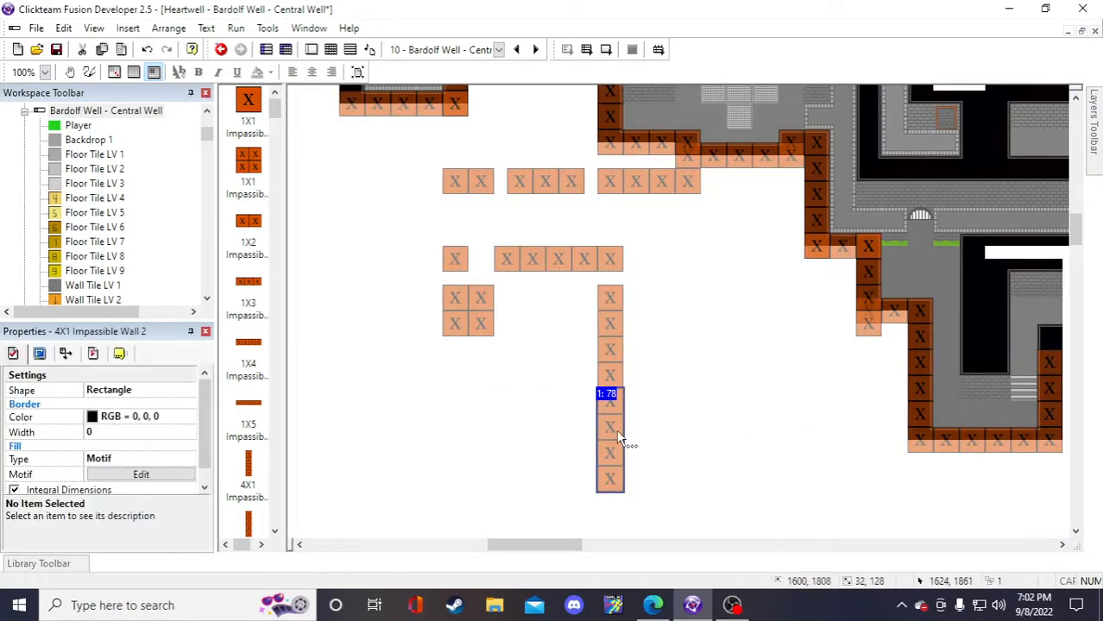
{"action": "right_click", "coordinate": [617, 438]}
{"action": "left_click", "coordinate": [655, 143]}
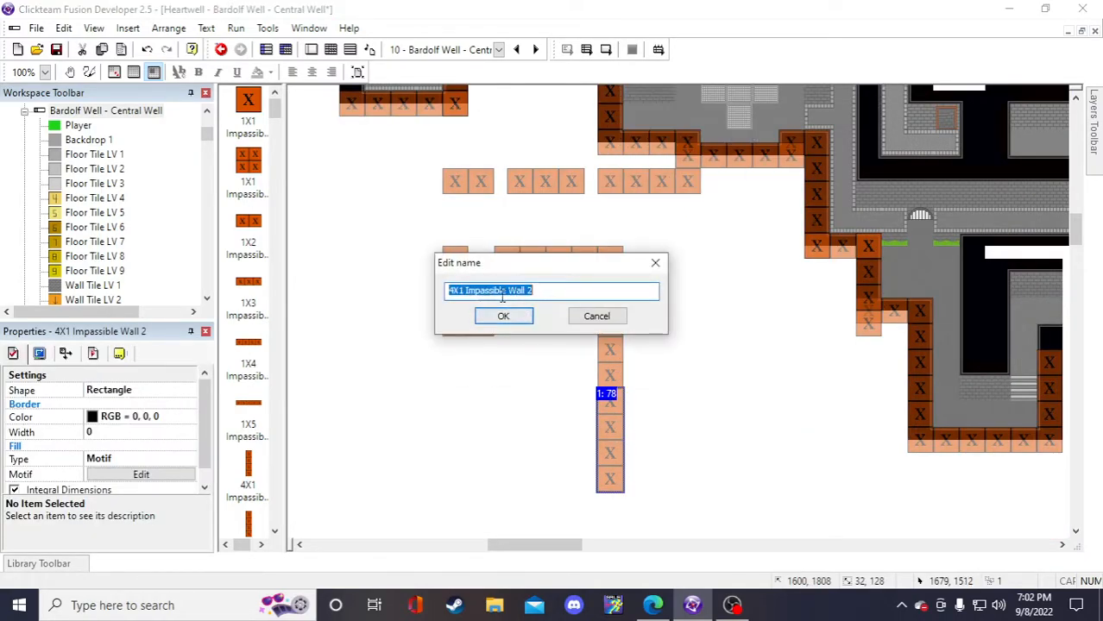
{"action": "left_click", "coordinate": [450, 292]}
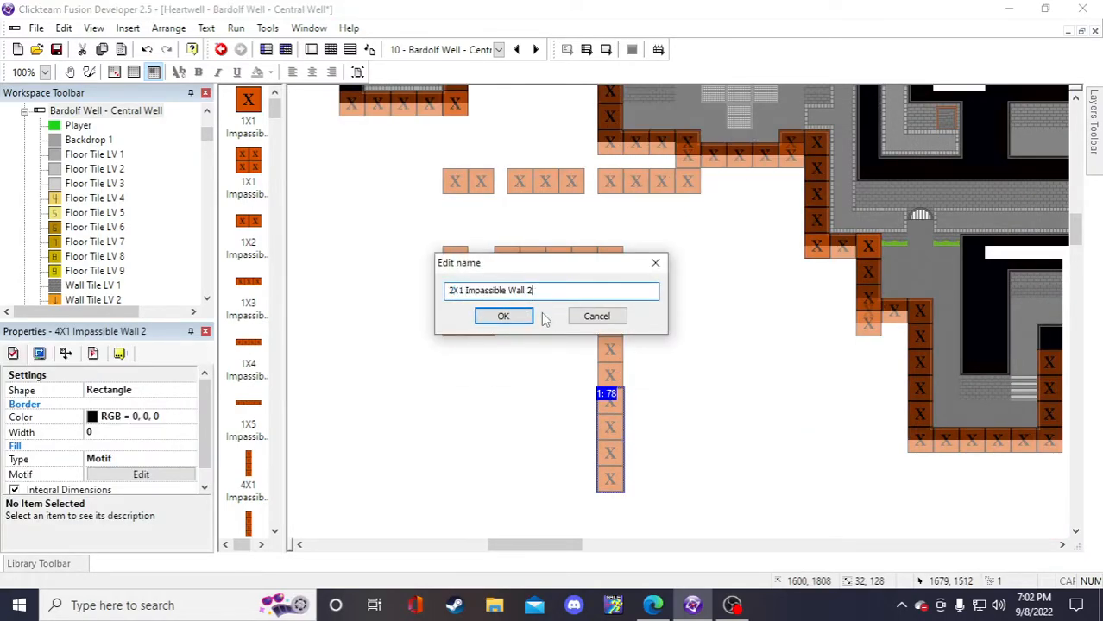
{"action": "key", "text": "BackSpace"}
{"action": "key", "text": "BackSpace"}
{"action": "left_click", "coordinate": [504, 317]}
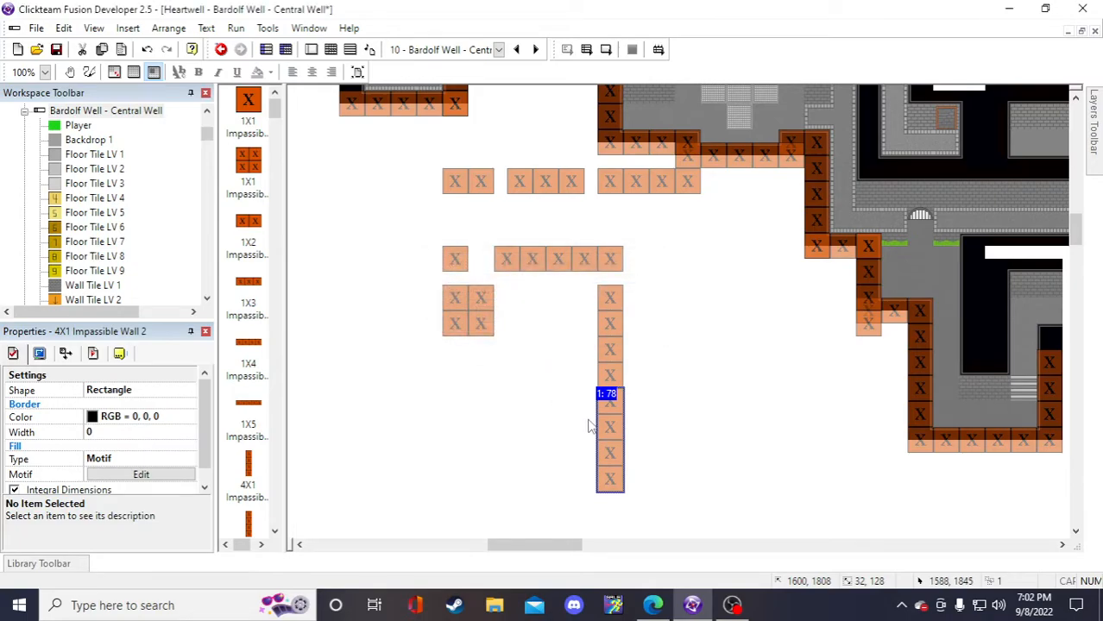
- Shorten the cloned 2X1 Impassible Wall to two tiles and place it over the short vertical black strip above the western room
{"action": "left_click", "coordinate": [616, 492]}
{"action": "left_click_drag", "start_coordinate": [611, 498], "coordinate": [339, 188]}
{"action": "scroll", "coordinate": [362, 274], "scroll_direction": "up", "scroll_amount": 4}
{"action": "left_click_drag", "start_coordinate": [340, 516], "coordinate": [406, 333]}
{"action": "left_click", "coordinate": [535, 445]}
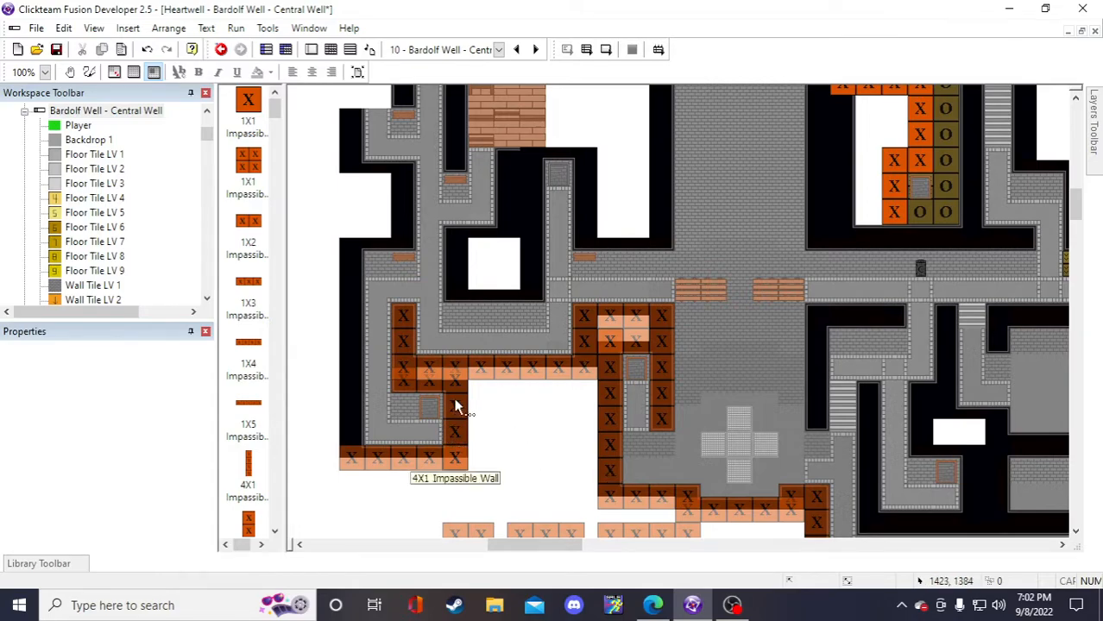
- Move the 1X2, 1X3 and 1X4 Impassible Wall templates slightly down, keeping them in one row
{"action": "scroll", "coordinate": [454, 398], "scroll_direction": "down", "scroll_amount": 3}
{"action": "scroll", "coordinate": [496, 378], "scroll_direction": "up", "scroll_amount": 3}
{"action": "scroll", "coordinate": [532, 300], "scroll_direction": "down", "scroll_amount": 3}
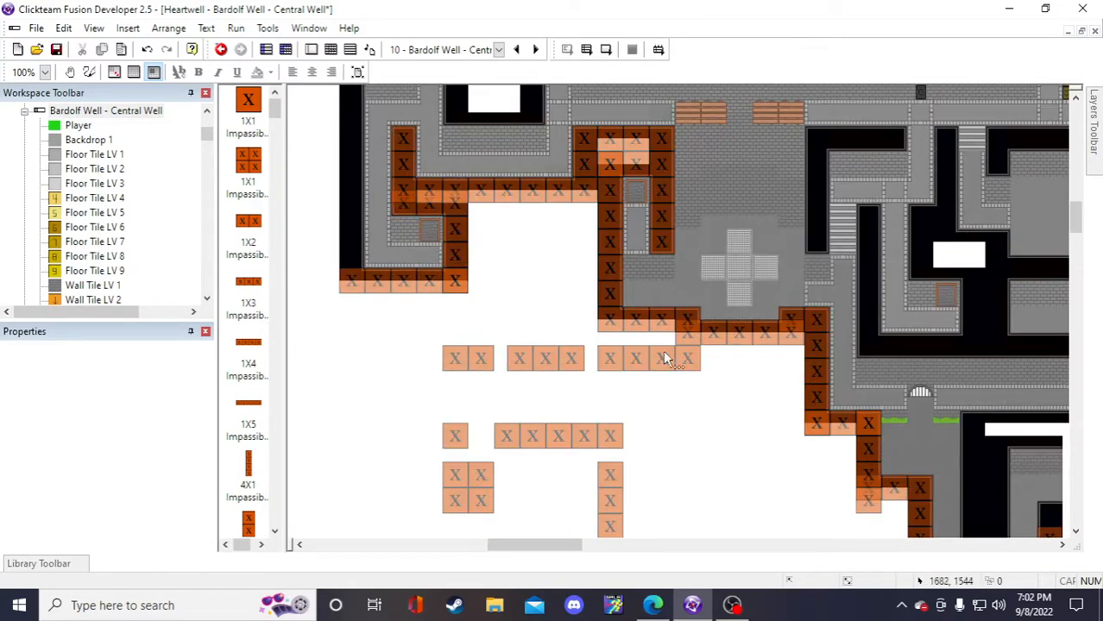
{"action": "scroll", "coordinate": [672, 456], "scroll_direction": "down", "scroll_amount": 3}
{"action": "left_click_drag", "start_coordinate": [688, 460], "coordinate": [477, 196]}
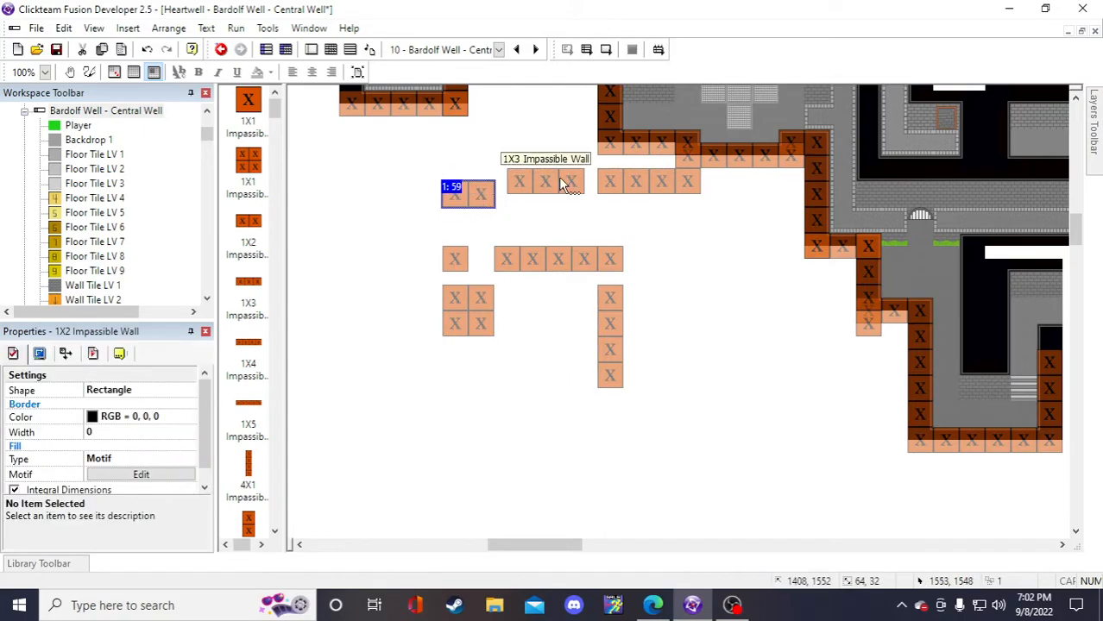
{"action": "left_click_drag", "start_coordinate": [563, 186], "coordinate": [562, 199]}
{"action": "left_click_drag", "start_coordinate": [640, 183], "coordinate": [641, 196]}
{"action": "left_click", "coordinate": [682, 297]}
{"action": "scroll", "coordinate": [412, 244], "scroll_direction": "up", "scroll_amount": 3}
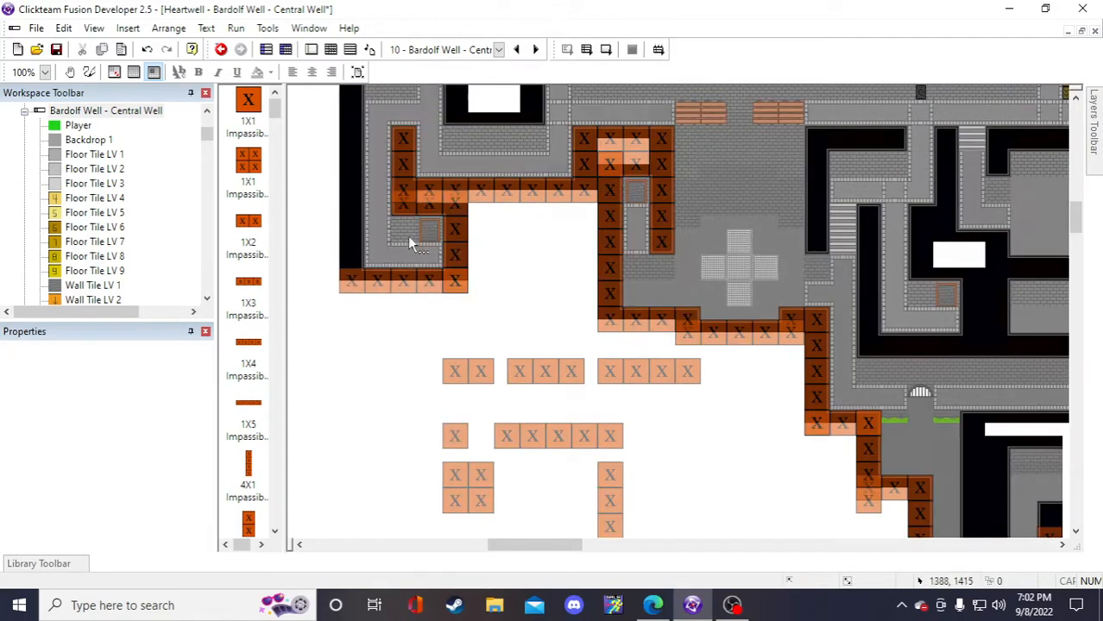
- Clone the template 4X1 Impassible Wall as a separate object with 1 row and 2 columns
{"action": "scroll", "coordinate": [624, 375], "scroll_direction": "up", "scroll_amount": 6}
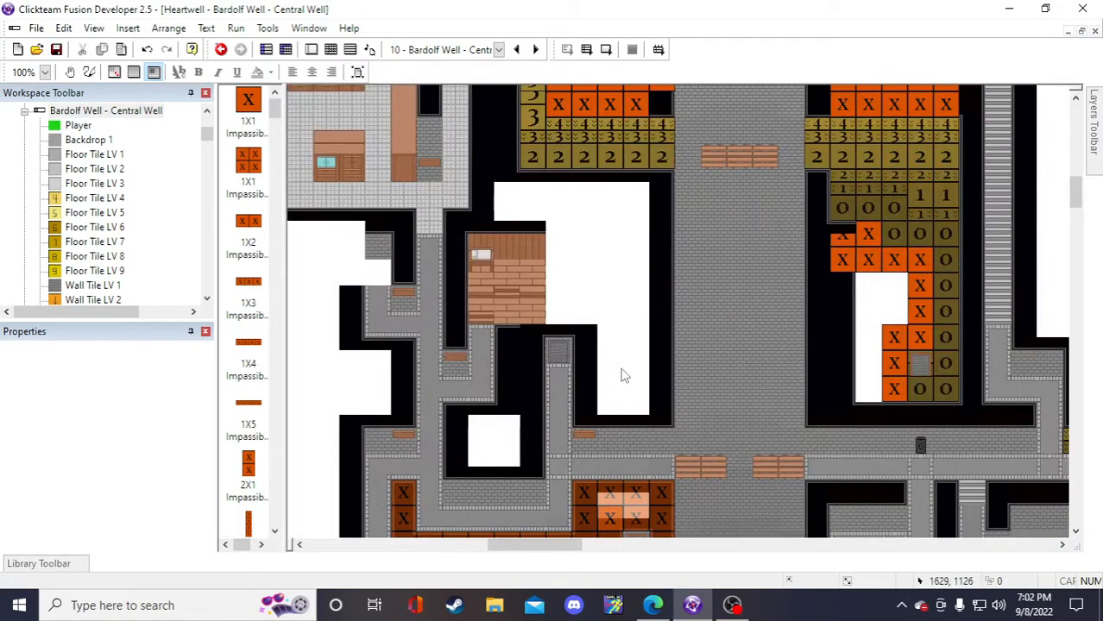
{"action": "scroll", "coordinate": [614, 345], "scroll_direction": "down", "scroll_amount": 6}
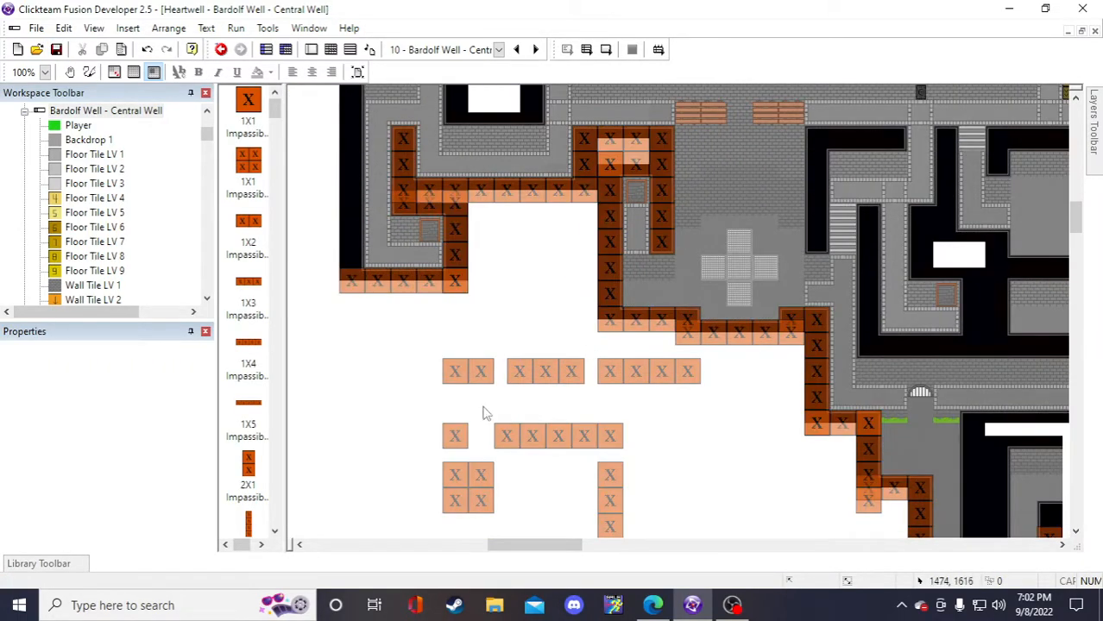
{"action": "scroll", "coordinate": [396, 358], "scroll_direction": "up", "scroll_amount": 3}
{"action": "scroll", "coordinate": [365, 376], "scroll_direction": "down", "scroll_amount": 6}
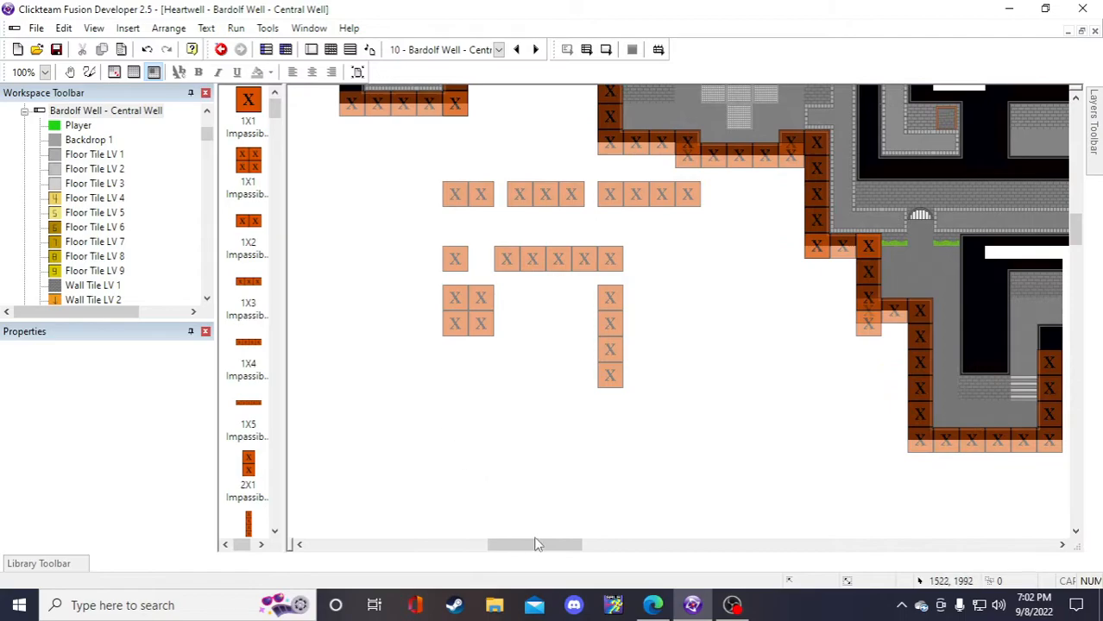
{"action": "left_click", "coordinate": [928, 380]}
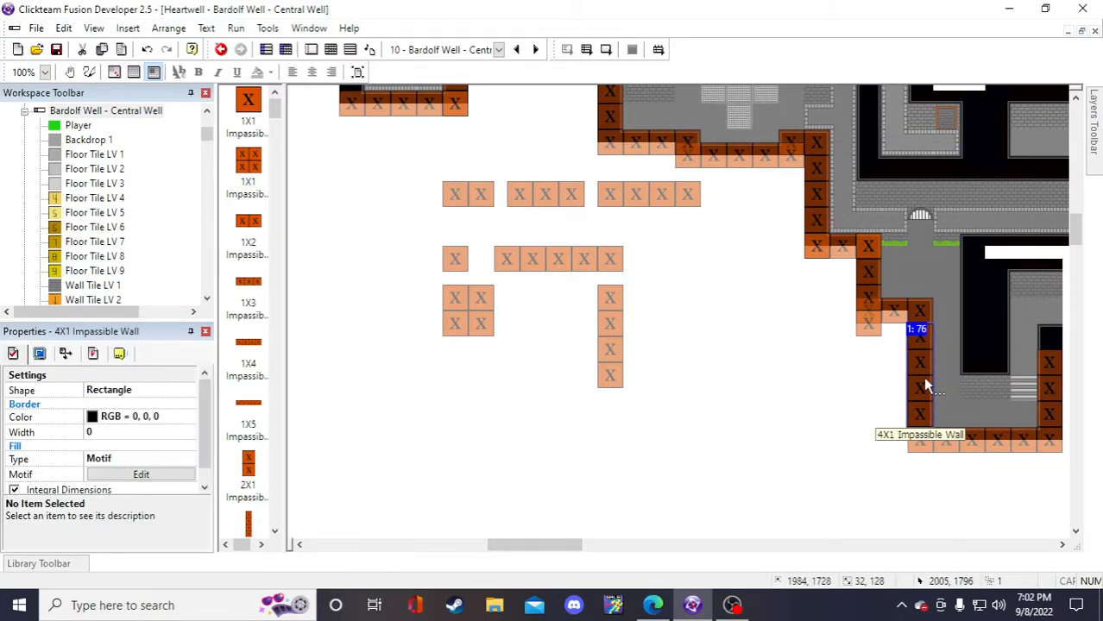
{"action": "mouse_move", "coordinate": [542, 545]}
{"action": "left_mouse_down"}
{"action": "mouse_move", "coordinate": [554, 546]}
{"action": "mouse_move", "coordinate": [544, 552]}
{"action": "left_mouse_up"}
{"action": "left_click", "coordinate": [423, 195]}
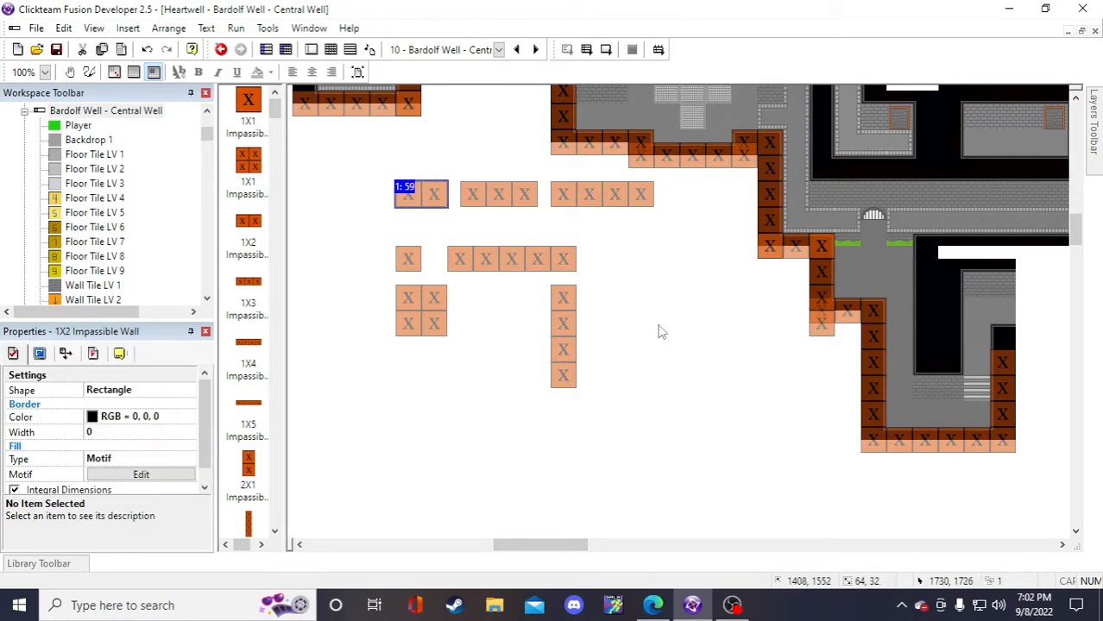
{"action": "left_click", "coordinate": [561, 327]}
{"action": "right_click", "coordinate": [560, 327]}
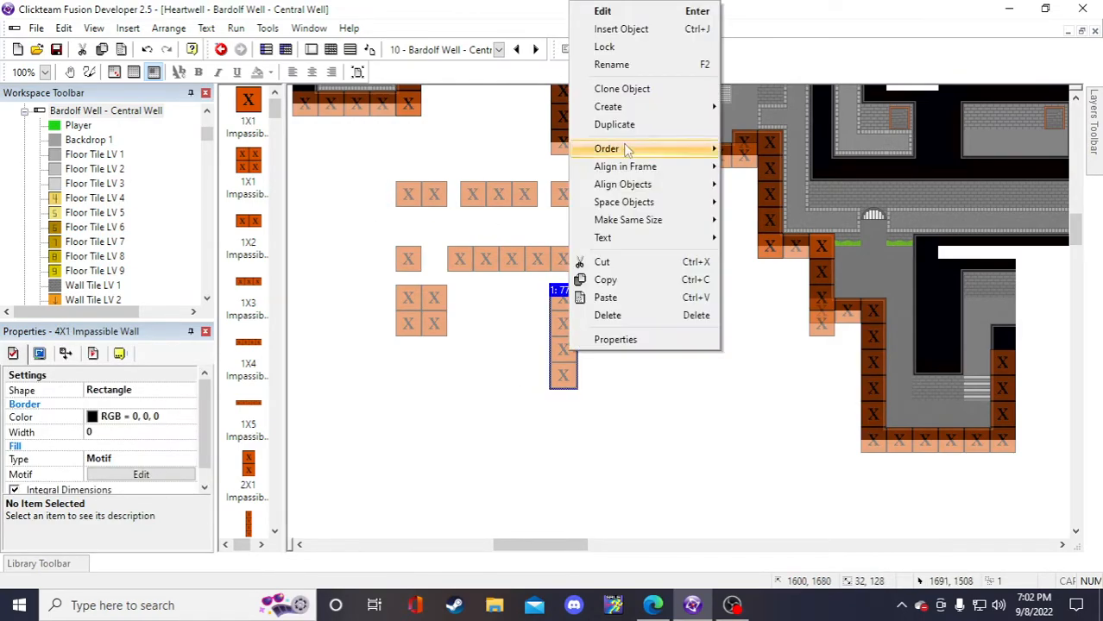
{"action": "left_click", "coordinate": [621, 89]}
{"action": "left_click", "coordinate": [754, 418]}
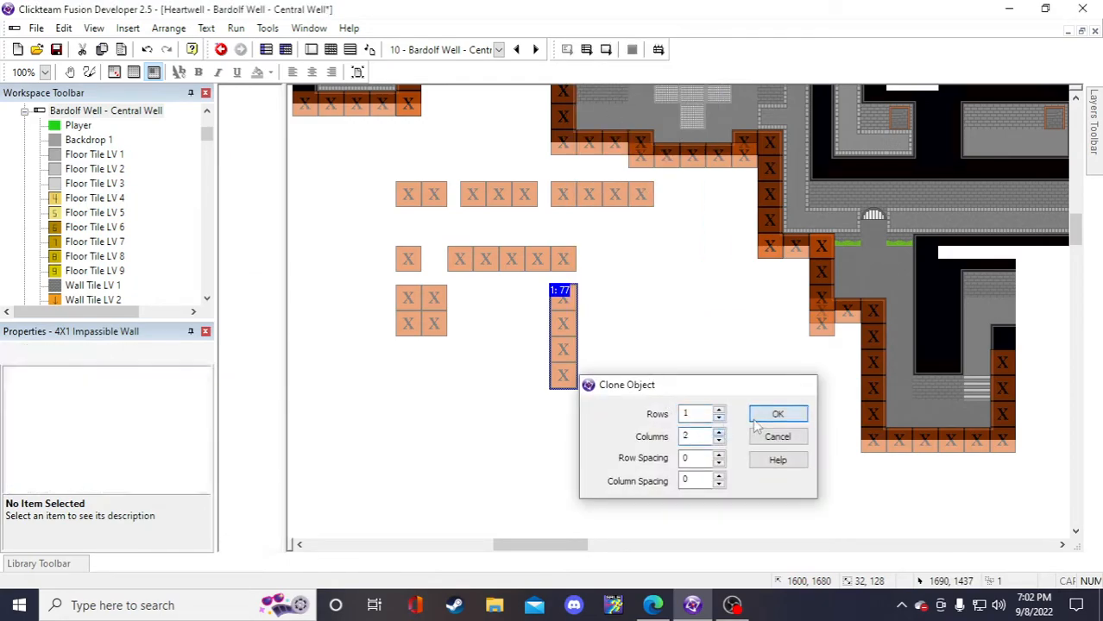
- Rename the cloned wall to 4X2 Impassible Wall
{"action": "right_click", "coordinate": [597, 334]}
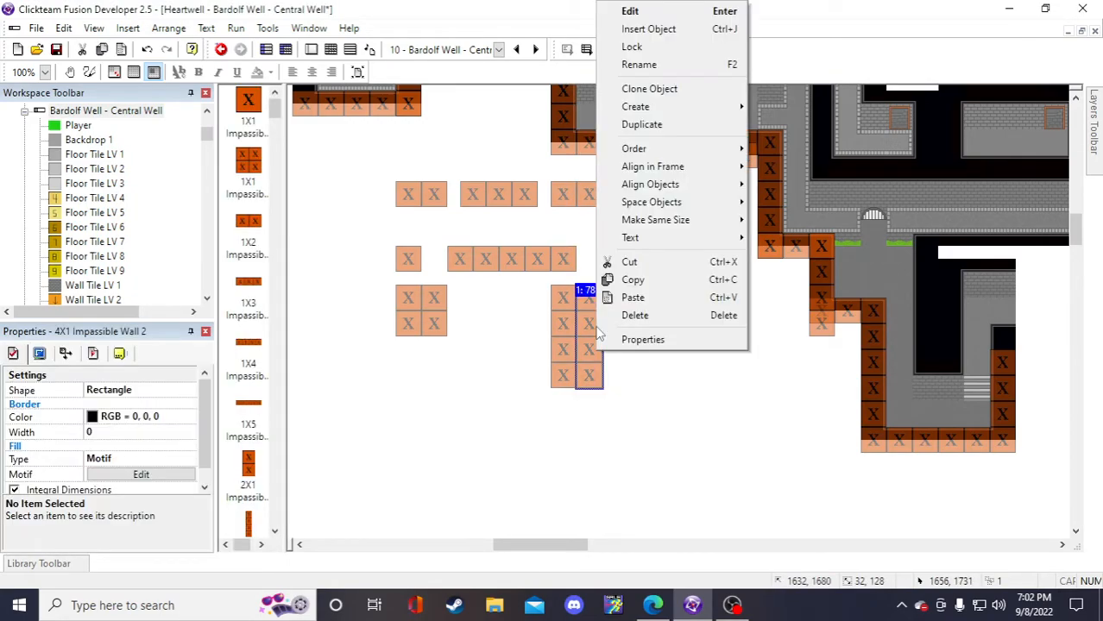
{"action": "left_click", "coordinate": [638, 64]}
{"action": "left_click", "coordinate": [466, 290]}
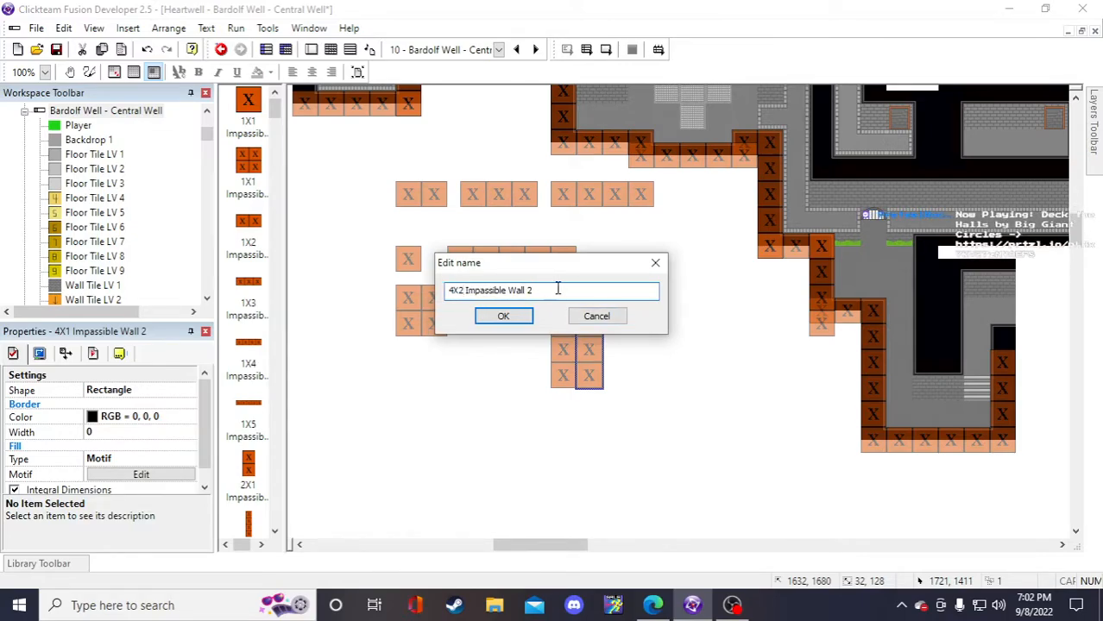
{"action": "left_click", "coordinate": [507, 315]}
{"action": "left_click", "coordinate": [658, 451]}
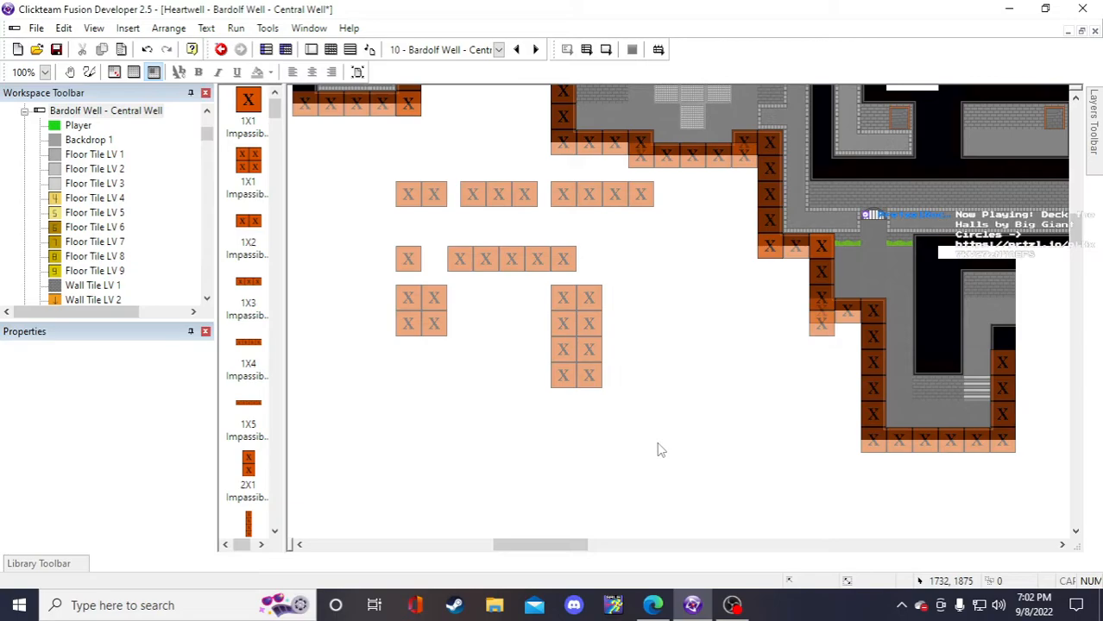
- Widen the 4X2 Impassible Wall to two tiles and place it over the vertical black block inside the southeastern room
{"action": "left_click", "coordinate": [582, 343]}
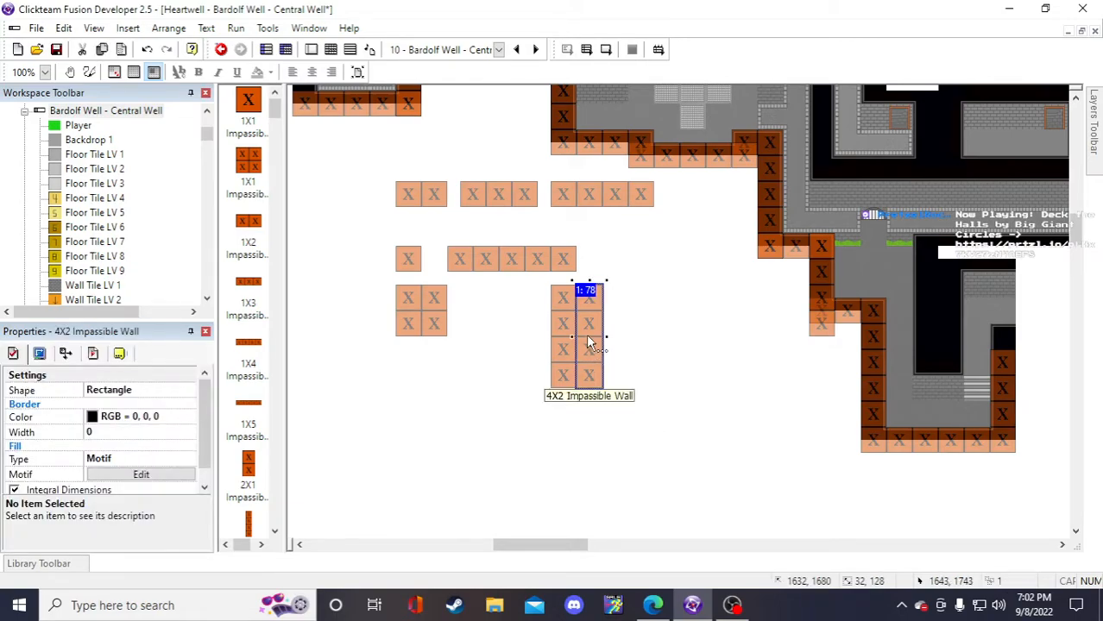
{"action": "left_click_drag", "start_coordinate": [604, 339], "coordinate": [680, 344]}
{"action": "left_click", "coordinate": [770, 435]}
{"action": "left_click", "coordinate": [693, 370]}
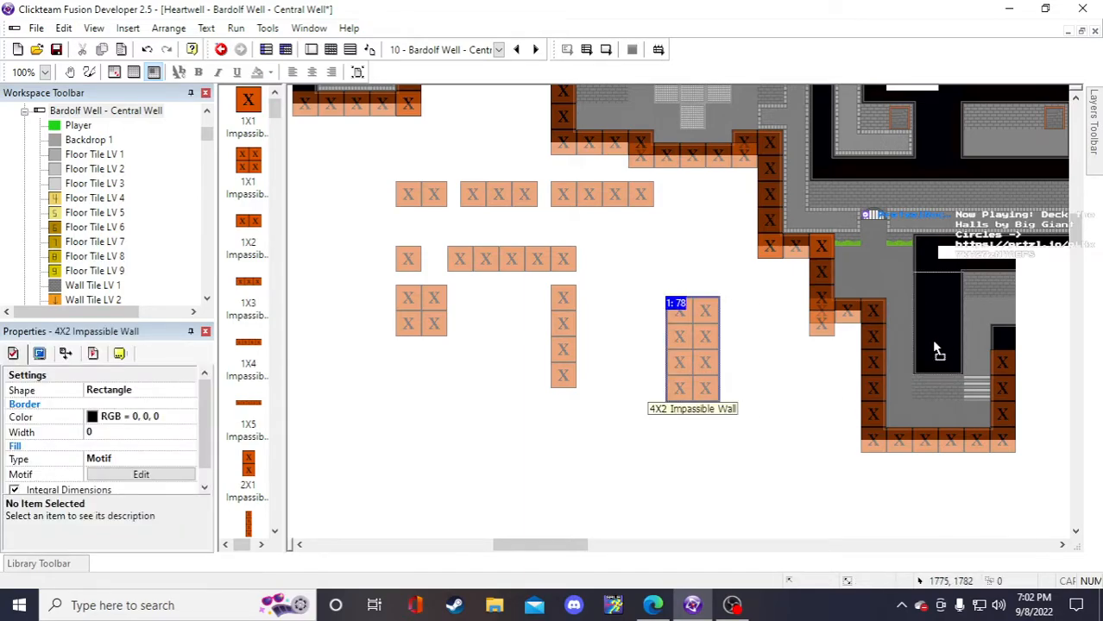
{"action": "left_click_drag", "start_coordinate": [933, 343], "coordinate": [933, 344]}
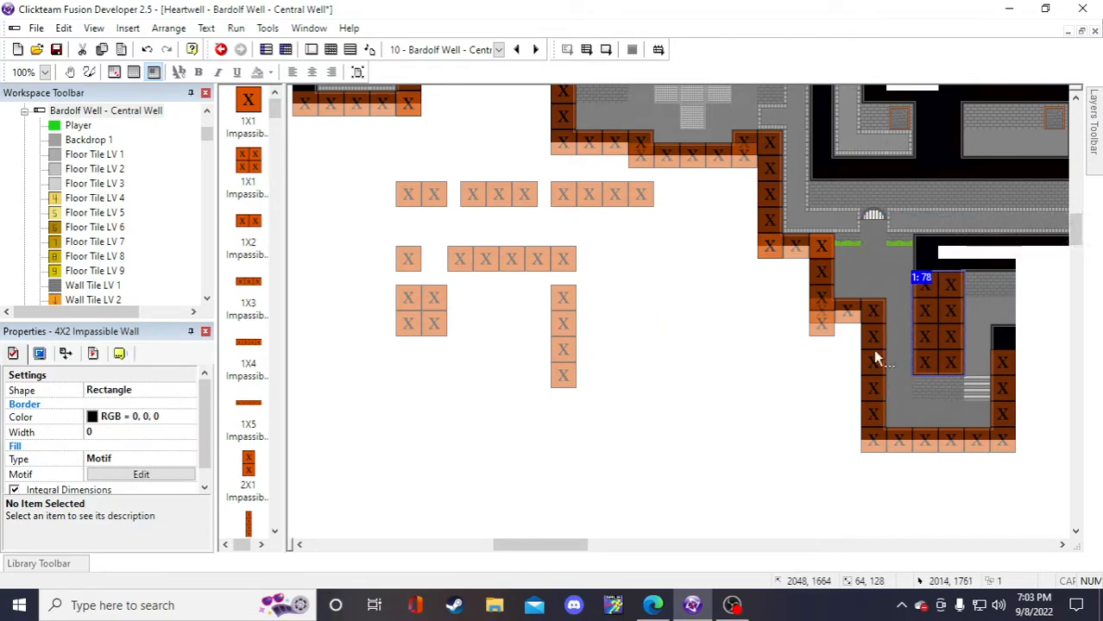
{"action": "left_click", "coordinate": [714, 378]}
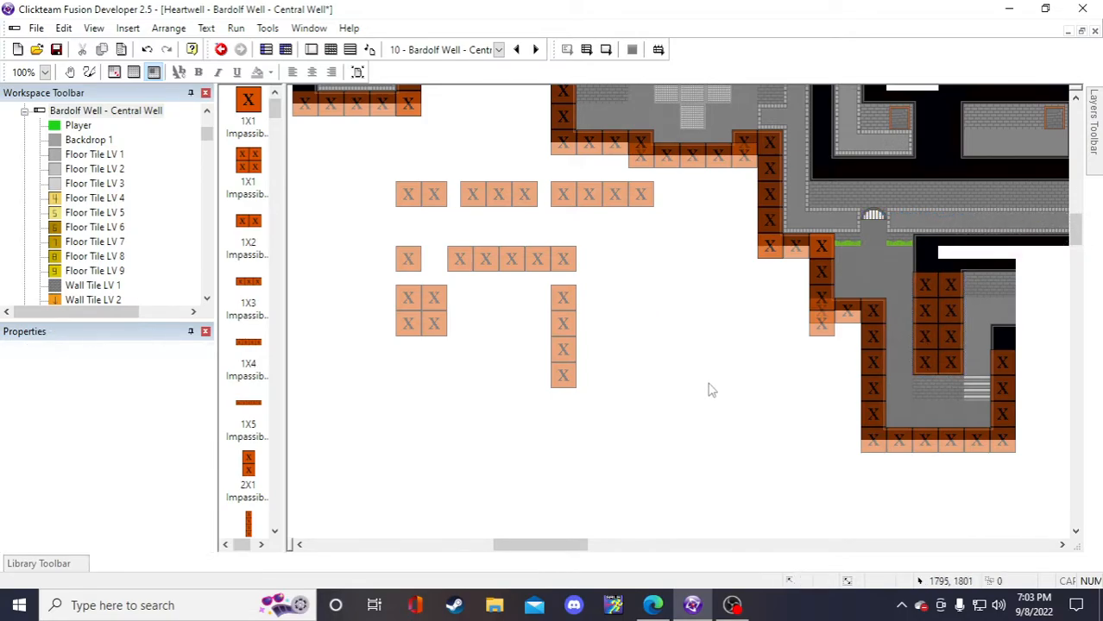
- Duplicate the 4X2 Impassible Wall and place the copy beside the 4X1 template as a new template
{"action": "scroll", "coordinate": [728, 414], "scroll_direction": "up", "scroll_amount": 1}
{"action": "scroll", "coordinate": [729, 447], "scroll_direction": "down", "scroll_amount": 1}
{"action": "right_click", "coordinate": [943, 332]}
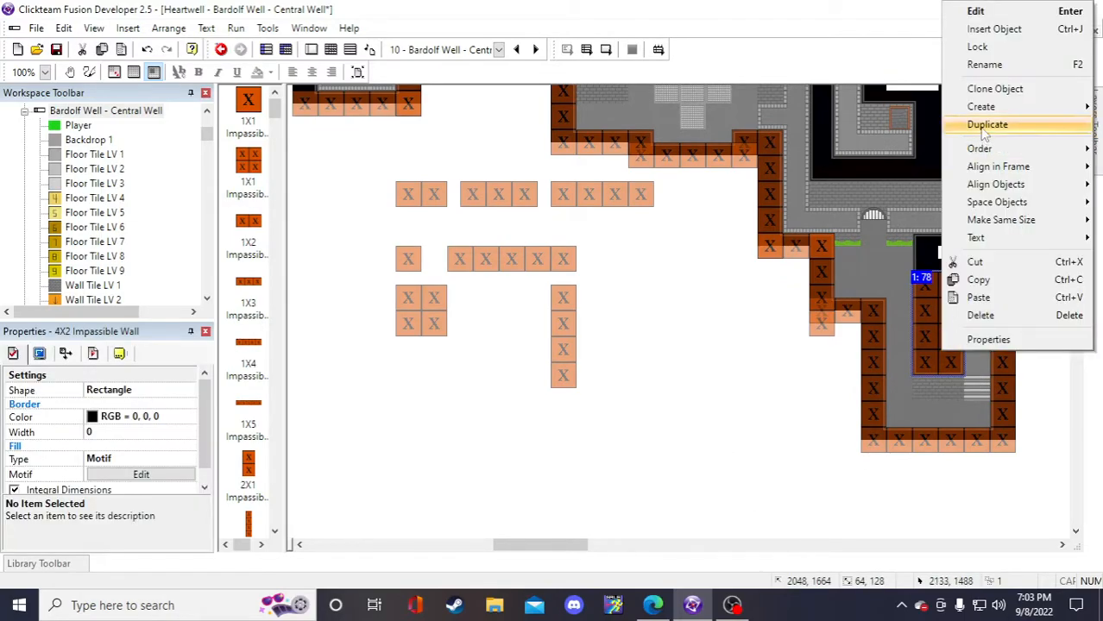
{"action": "left_click", "coordinate": [975, 123]}
{"action": "left_click", "coordinate": [777, 414]}
{"action": "left_click_drag", "start_coordinate": [940, 408], "coordinate": [629, 323]}
{"action": "left_click", "coordinate": [660, 407]}
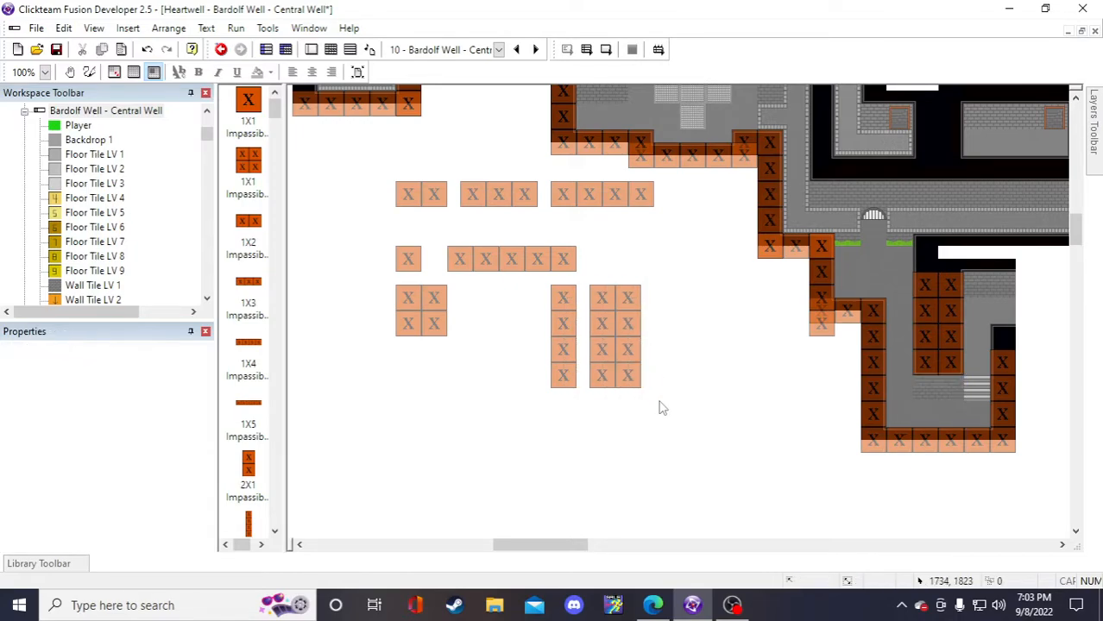
- Save the project
{"action": "scroll", "coordinate": [627, 396], "scroll_direction": "up", "scroll_amount": 10}
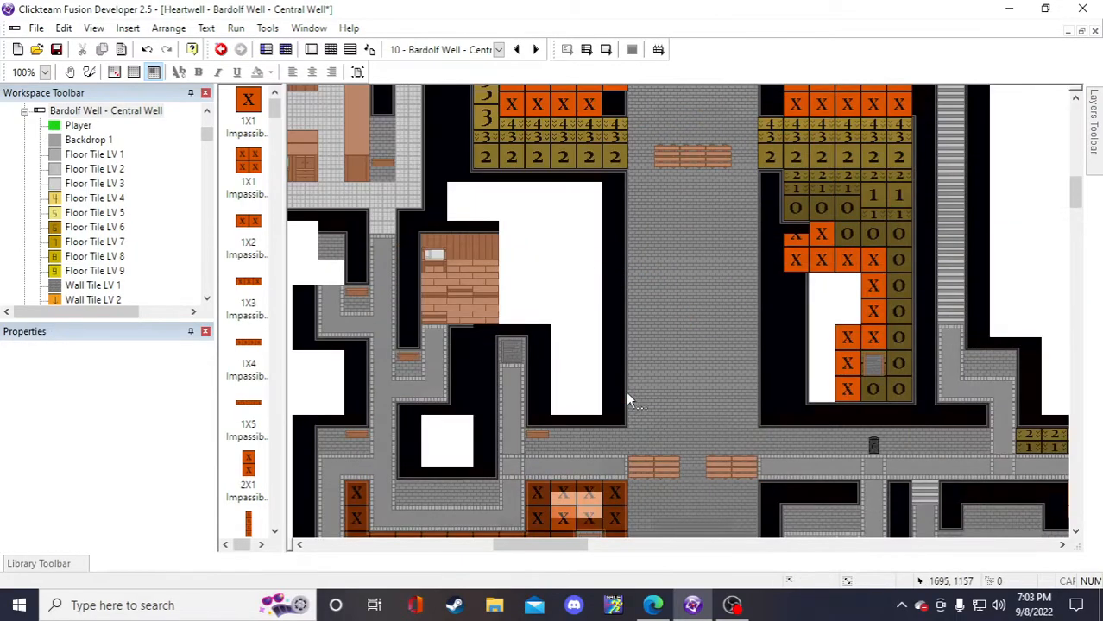
{"action": "scroll", "coordinate": [586, 188], "scroll_direction": "down", "scroll_amount": 3}
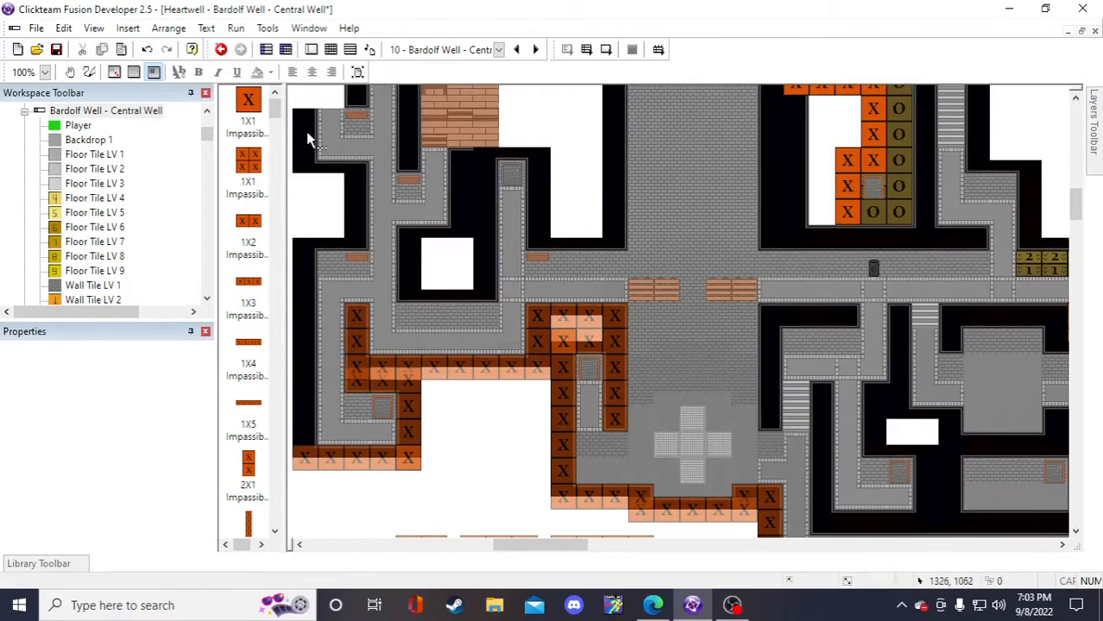
{"action": "left_click", "coordinate": [65, 49]}
- Duplicate the 6X1 Impassible Wall west of the cross-shaped plaza with 3 rows and 1 column
{"action": "left_click_drag", "start_coordinate": [559, 545], "coordinate": [541, 545]}
{"action": "scroll", "coordinate": [542, 451], "scroll_direction": "down", "scroll_amount": 3}
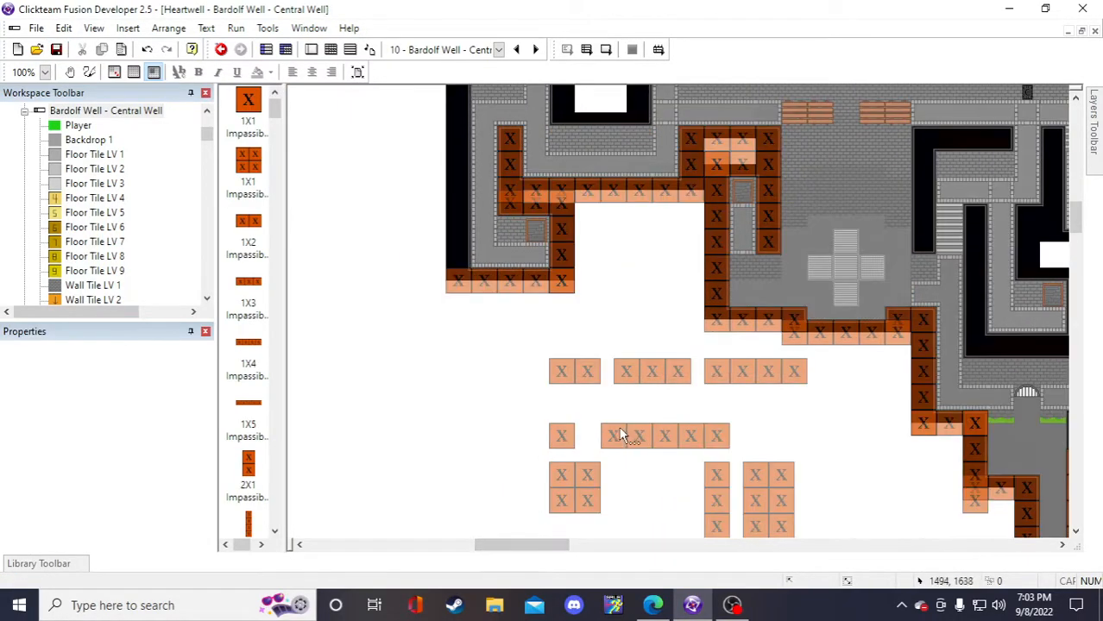
{"action": "scroll", "coordinate": [643, 425], "scroll_direction": "up", "scroll_amount": 3}
{"action": "left_click", "coordinate": [719, 409]}
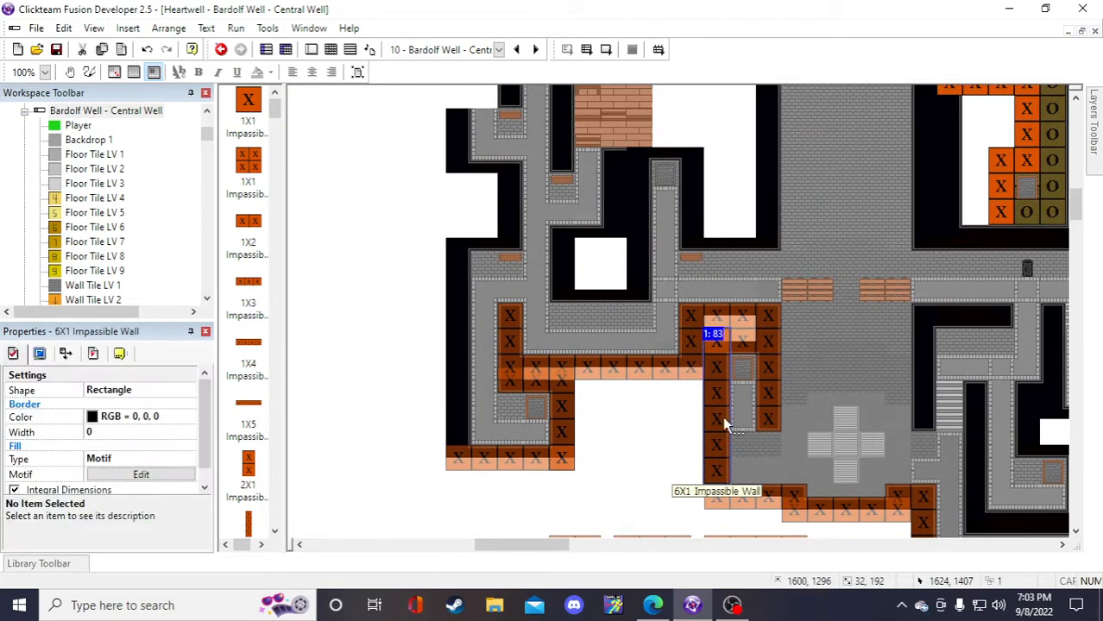
{"action": "scroll", "coordinate": [720, 418], "scroll_direction": "down", "scroll_amount": 3}
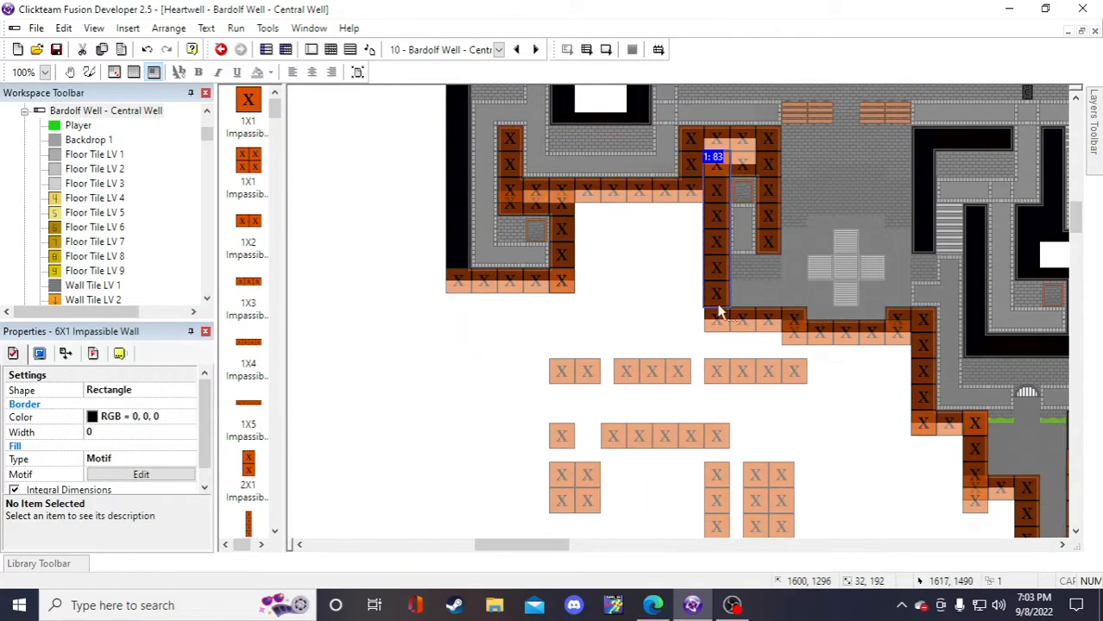
{"action": "right_click", "coordinate": [716, 250]}
{"action": "left_click", "coordinate": [749, 124]}
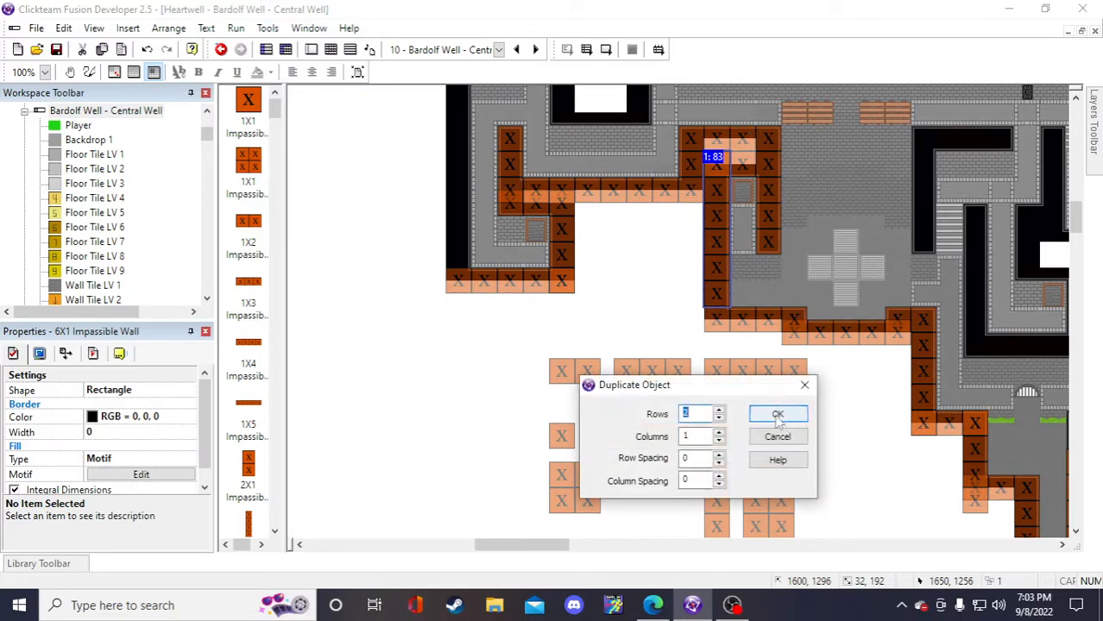
{"action": "left_click", "coordinate": [717, 410]}
{"action": "left_click", "coordinate": [772, 416]}
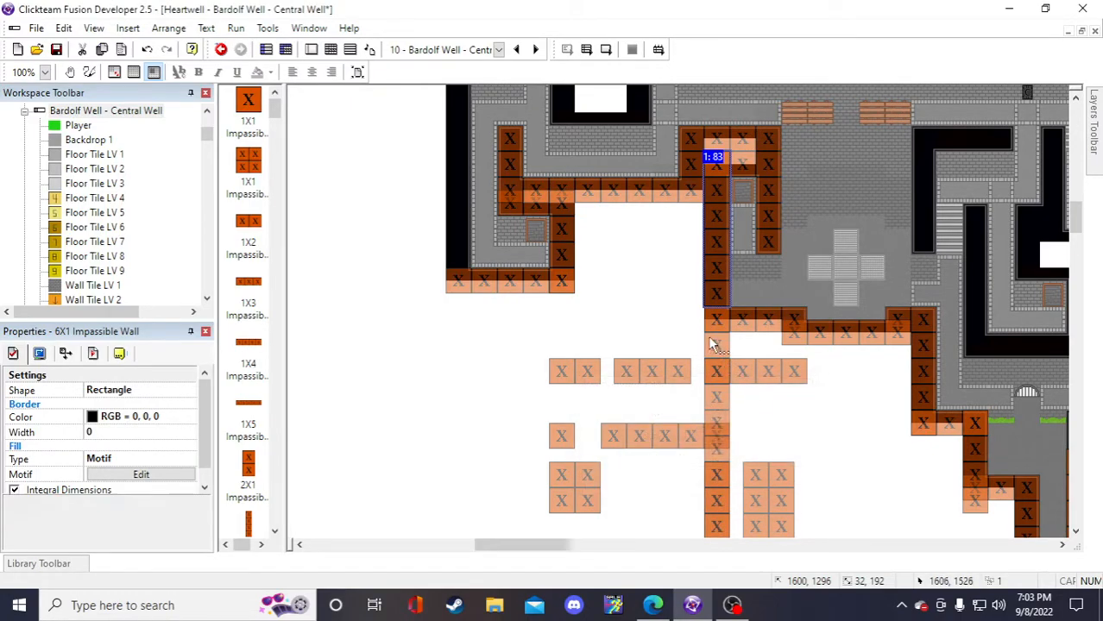
- Move one 6X1 copy to the empty area southwest of the western room and the other beside the 4X2 template
{"action": "left_click_drag", "start_coordinate": [708, 335], "coordinate": [415, 327]}
{"action": "scroll", "coordinate": [720, 414], "scroll_direction": "down", "scroll_amount": 3}
{"action": "left_click_drag", "start_coordinate": [723, 418], "coordinate": [820, 418]}
{"action": "scroll", "coordinate": [820, 418], "scroll_direction": "up", "scroll_amount": 3}
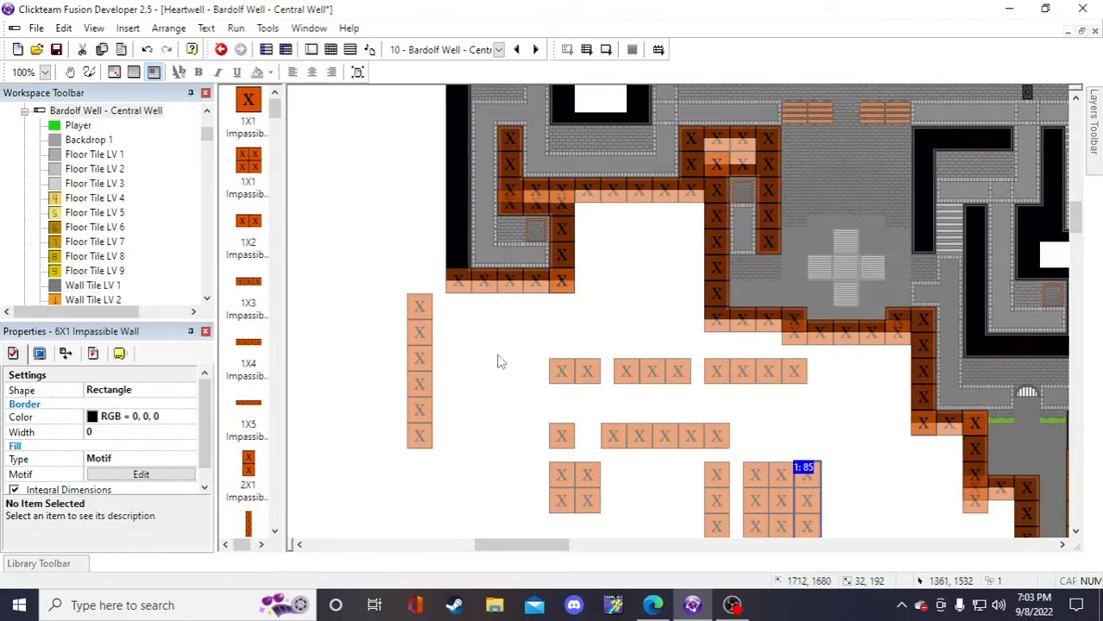
- Try the 6X1 Impassible Wall copy on the black strip along the western room's west edge, and move it back off
{"action": "left_click_drag", "start_coordinate": [424, 391], "coordinate": [459, 211]}
{"action": "scroll", "coordinate": [388, 275], "scroll_direction": "up", "scroll_amount": 3}
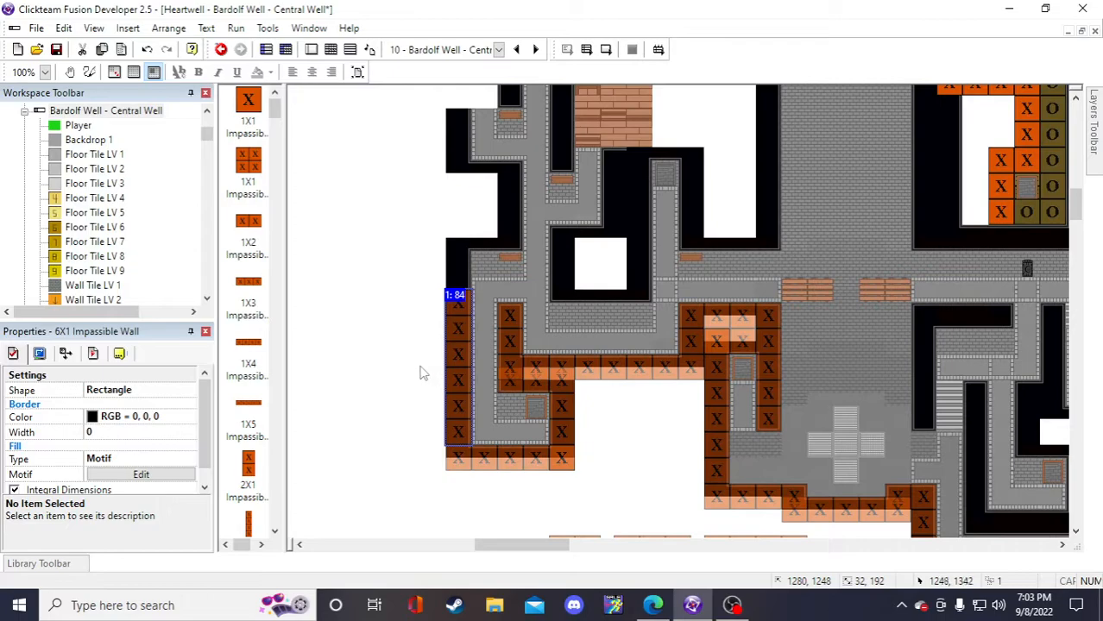
{"action": "scroll", "coordinate": [414, 372], "scroll_direction": "down", "scroll_amount": 3}
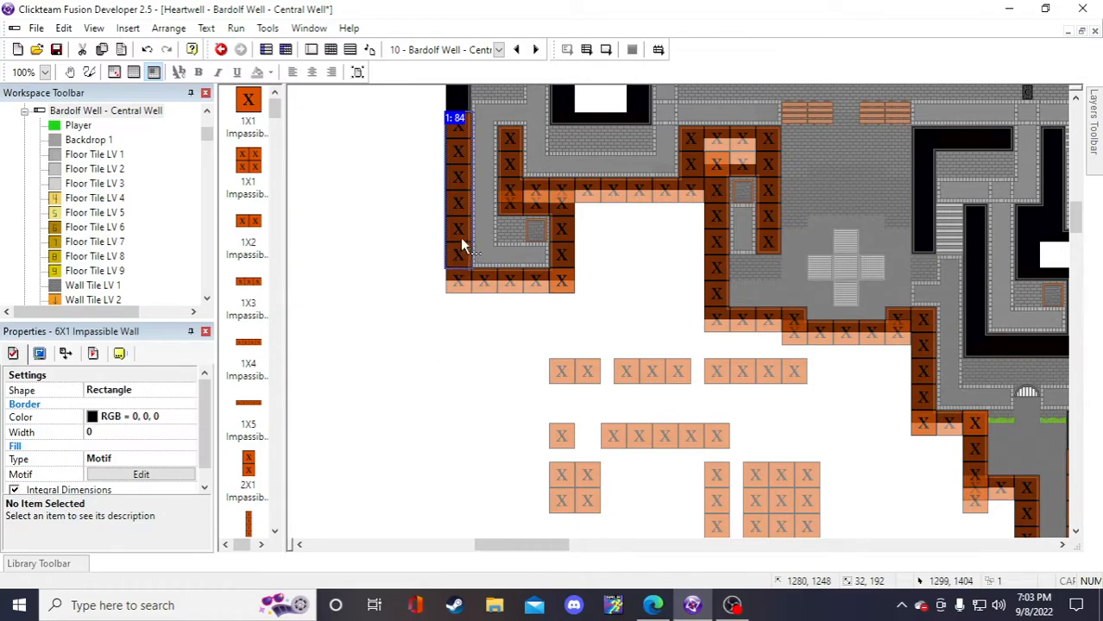
{"action": "left_click_drag", "start_coordinate": [460, 237], "coordinate": [438, 414]}
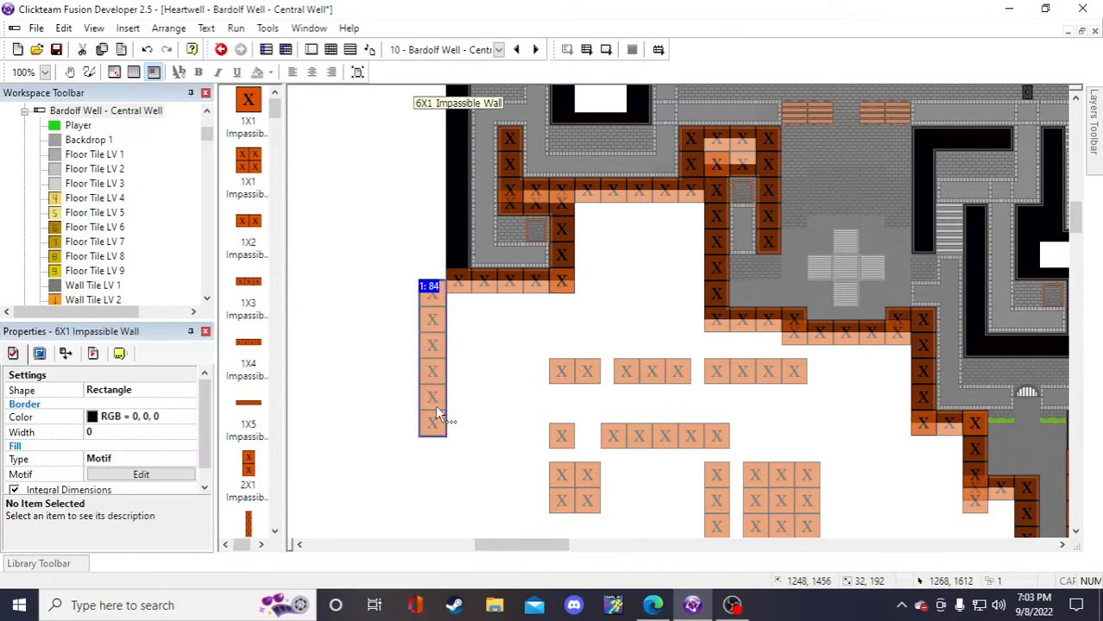
{"action": "right_click", "coordinate": [436, 409]}
{"action": "left_click", "coordinate": [480, 121]}
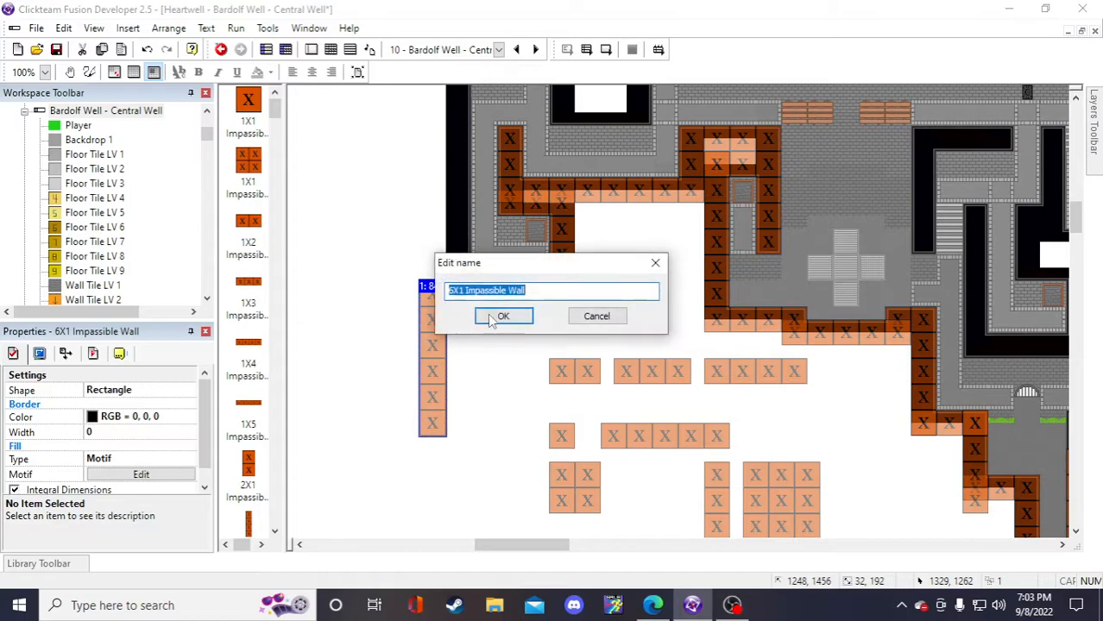
{"action": "left_click", "coordinate": [449, 292]}
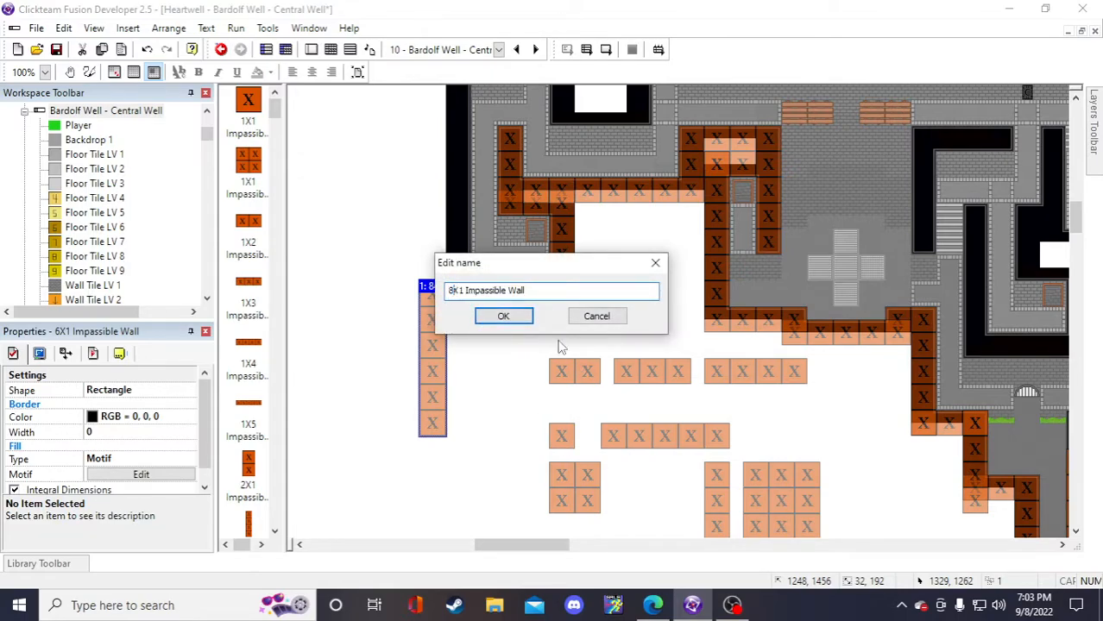
{"action": "left_click", "coordinate": [595, 316]}
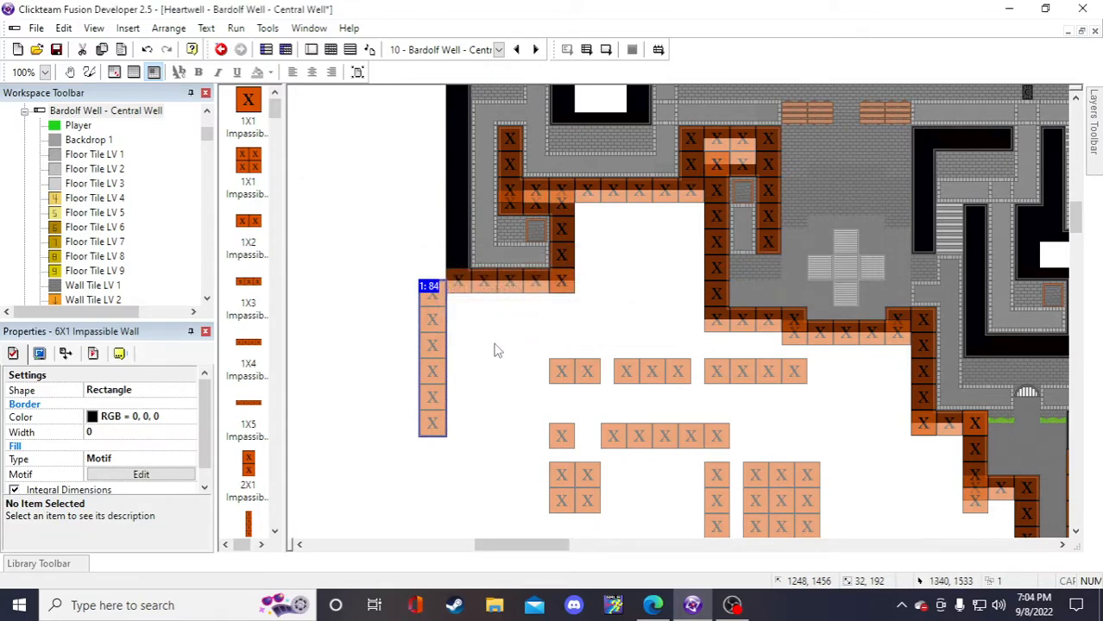
- Clone the 6X1 Impassible Wall southwest of the western room as a separate object directly below it
{"action": "right_click", "coordinate": [443, 352]}
{"action": "left_click", "coordinate": [505, 89]}
{"action": "left_click", "coordinate": [777, 415]}
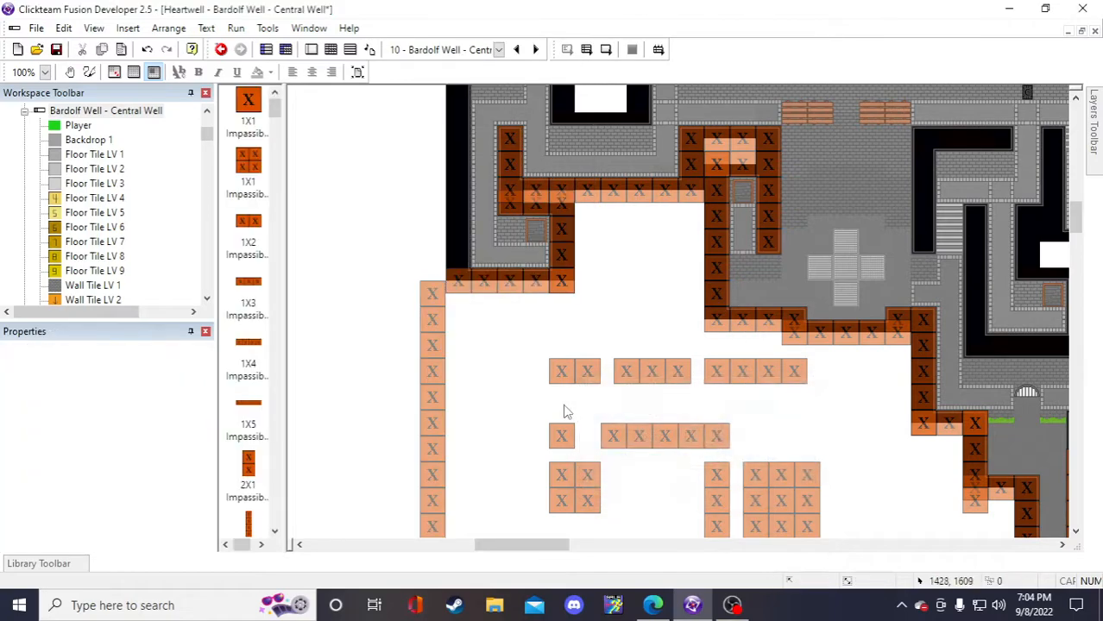
- Delete the upper of the two stacked 6X1 Impassible Wall pieces southwest of the western room
{"action": "left_click", "coordinate": [431, 377]}
{"action": "key", "text": "Delete"}
{"action": "right_click", "coordinate": [444, 473]}
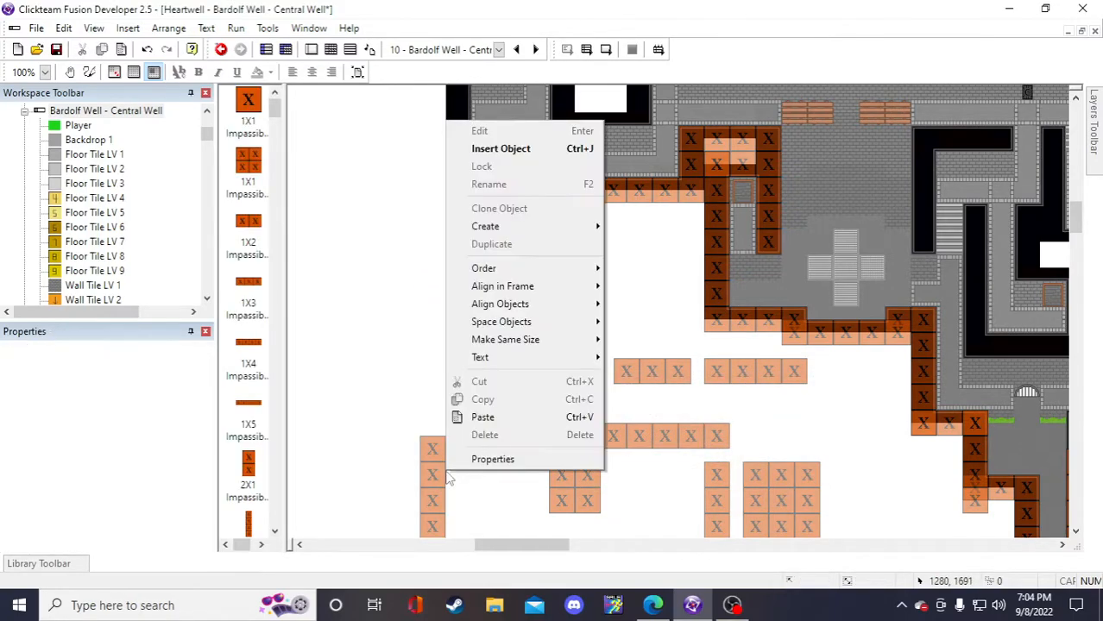
{"action": "left_click", "coordinate": [467, 416]}
- Rename the remaining cloned wall southwest of the western room as 8X1 Impassible Wall
{"action": "right_click", "coordinate": [427, 475]}
{"action": "left_click", "coordinate": [464, 188]}
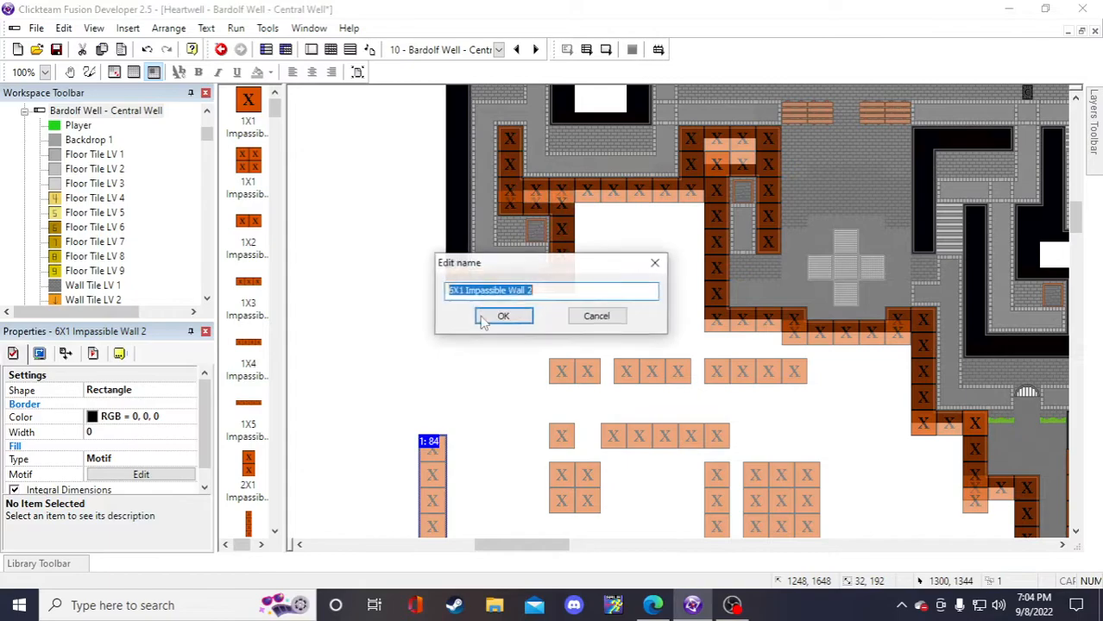
{"action": "left_click", "coordinate": [449, 291]}
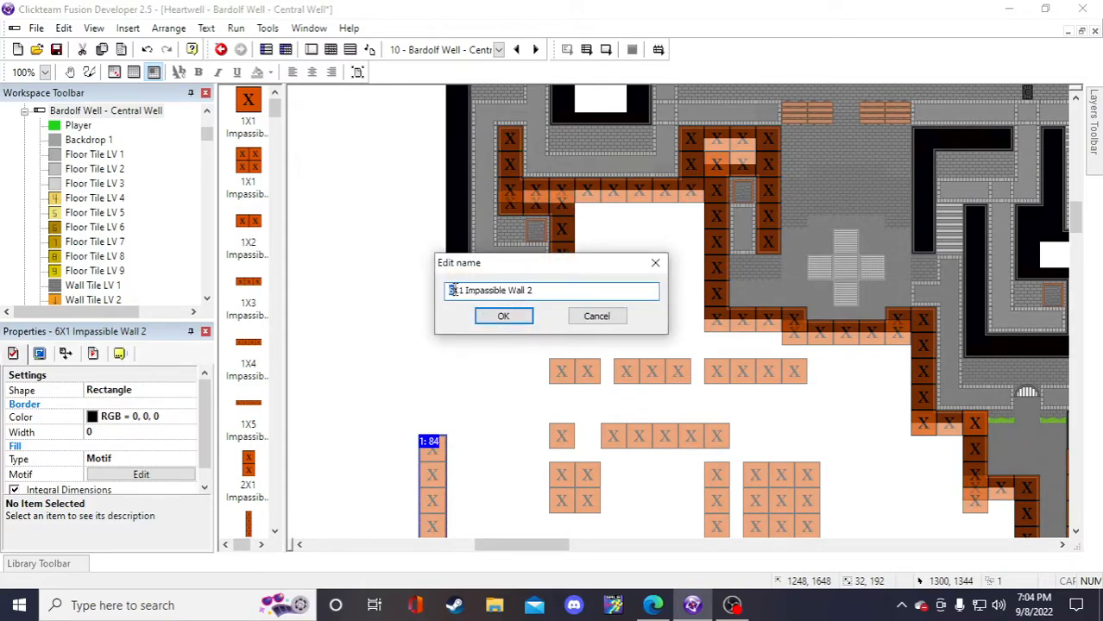
{"action": "left_click", "coordinate": [532, 291]}
{"action": "key", "text": "BackSpace"}
{"action": "key", "text": "BackSpace"}
{"action": "left_click", "coordinate": [529, 314]}
{"action": "left_click", "coordinate": [524, 316]}
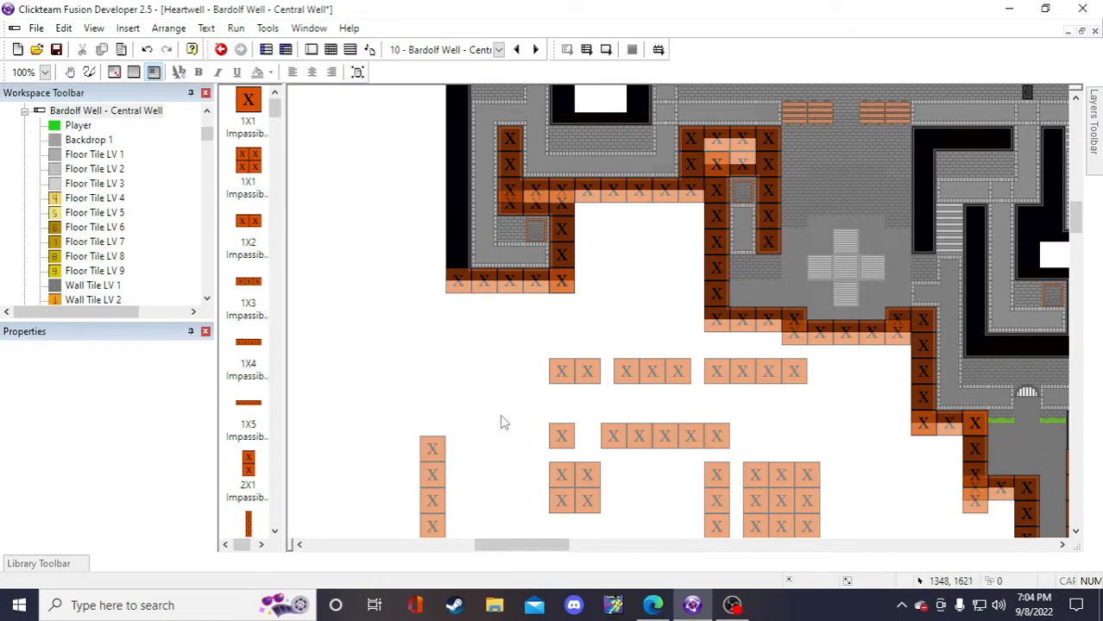
- Try the six-tile-tall 8X1 Impassible Wall on the black strip along the western room's west edge, and move it back off
{"action": "left_click_drag", "start_coordinate": [434, 468], "coordinate": [445, 375]}
{"action": "left_click", "coordinate": [410, 435]}
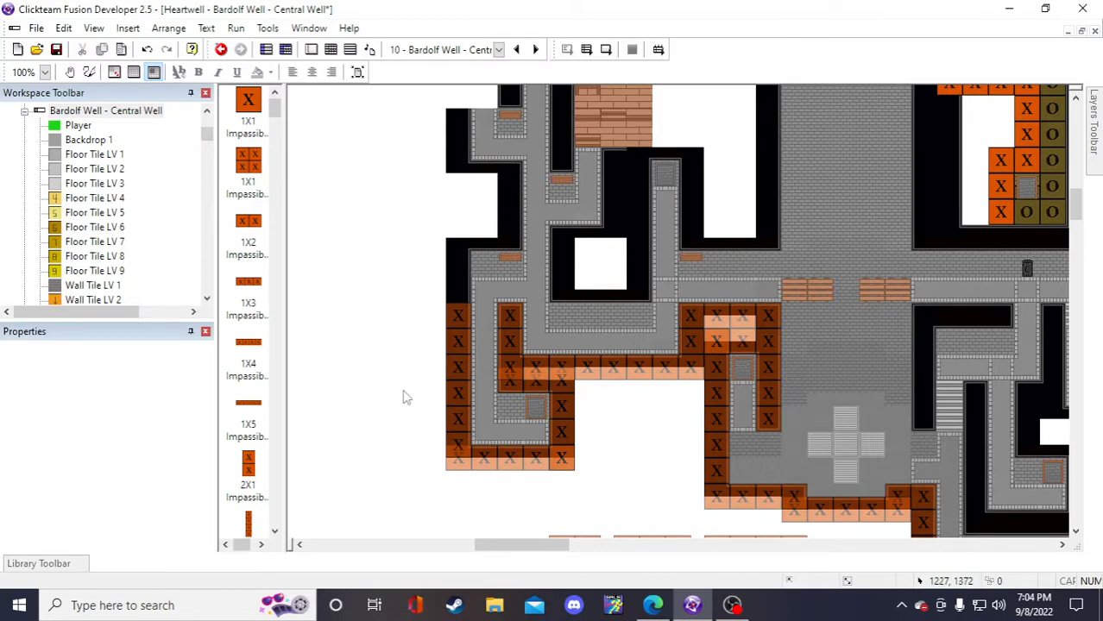
{"action": "scroll", "coordinate": [443, 407], "scroll_direction": "down", "scroll_amount": 3}
{"action": "scroll", "coordinate": [444, 426], "scroll_direction": "up", "scroll_amount": 3}
{"action": "left_click", "coordinate": [449, 394]}
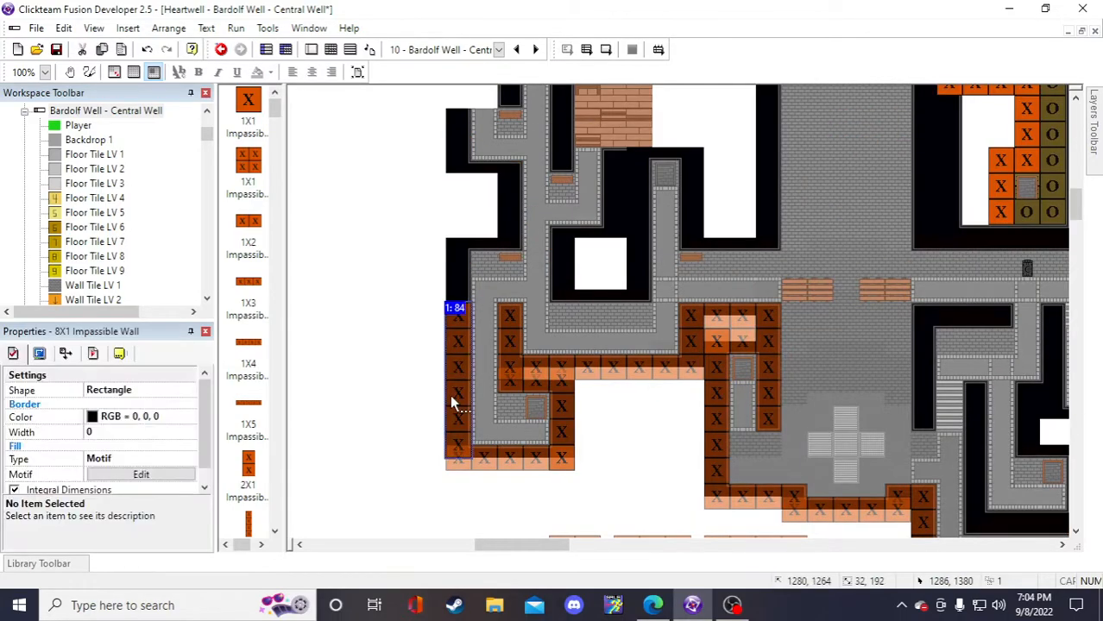
{"action": "left_click_drag", "start_coordinate": [450, 394], "coordinate": [406, 440]}
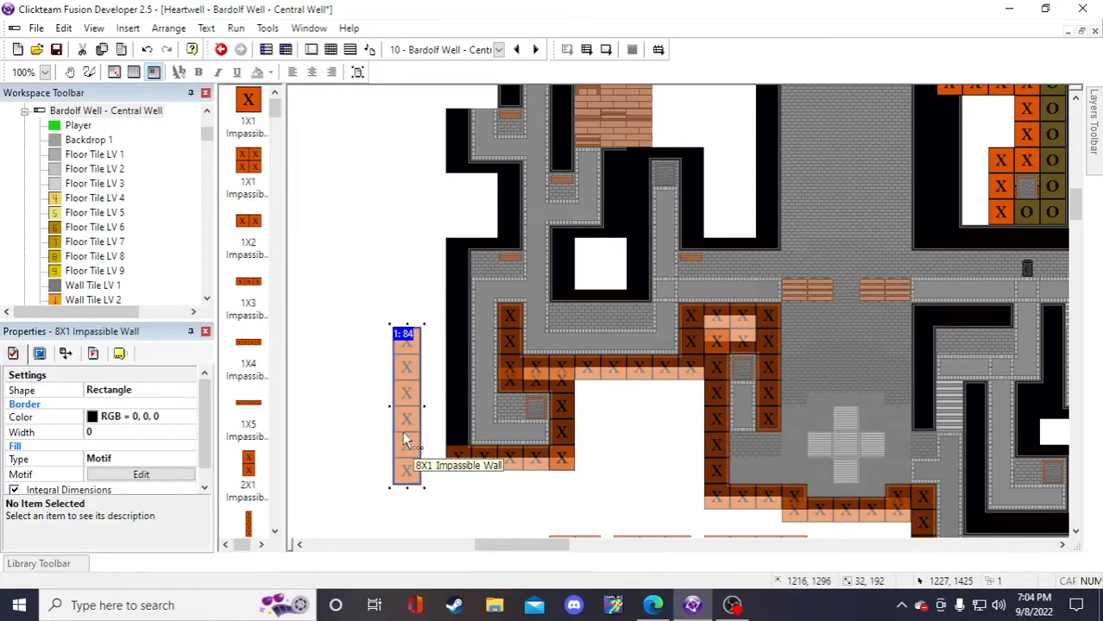
- Stretch the 8X1 Impassible Wall to eight tiles tall (32 by 256) and place it on the western room's west border strip
{"action": "left_click", "coordinate": [408, 494]}
{"action": "left_click", "coordinate": [408, 470]}
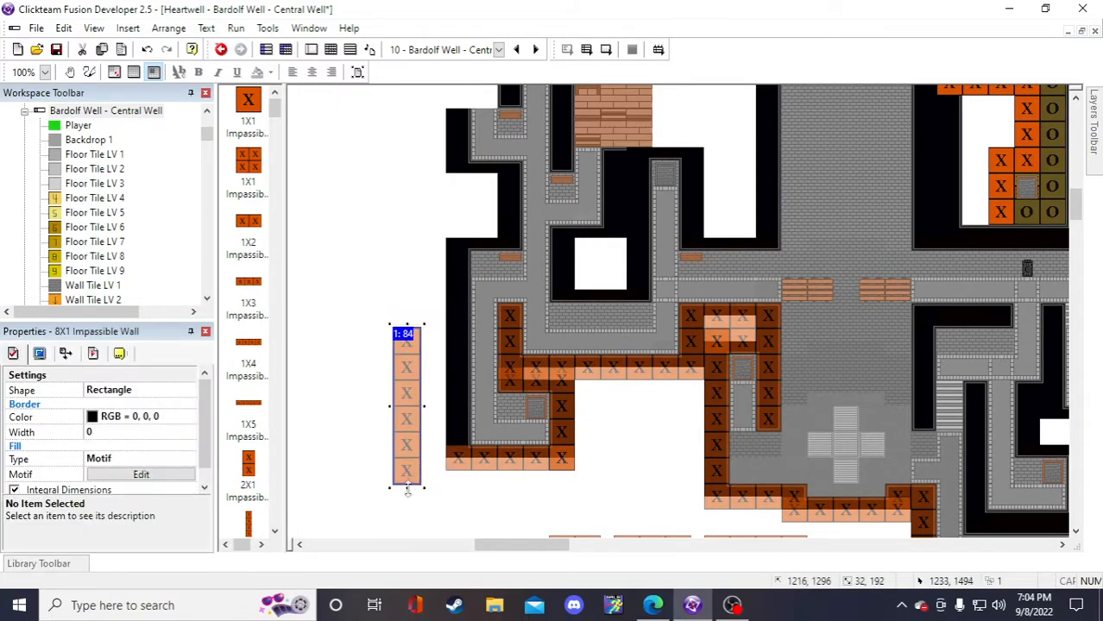
{"action": "scroll", "coordinate": [407, 482], "scroll_direction": "down", "scroll_amount": 3}
{"action": "left_click_drag", "start_coordinate": [407, 489], "coordinate": [411, 303]}
{"action": "left_click", "coordinate": [434, 380]}
{"action": "scroll", "coordinate": [437, 420], "scroll_direction": "up", "scroll_amount": 3}
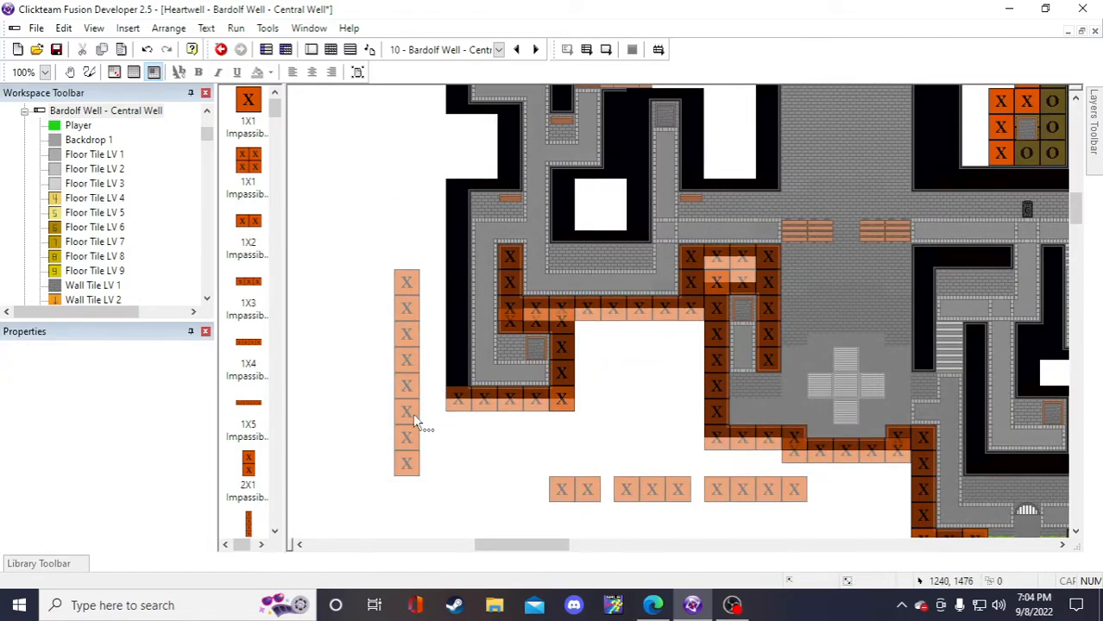
{"action": "left_click_drag", "start_coordinate": [414, 421], "coordinate": [466, 328]}
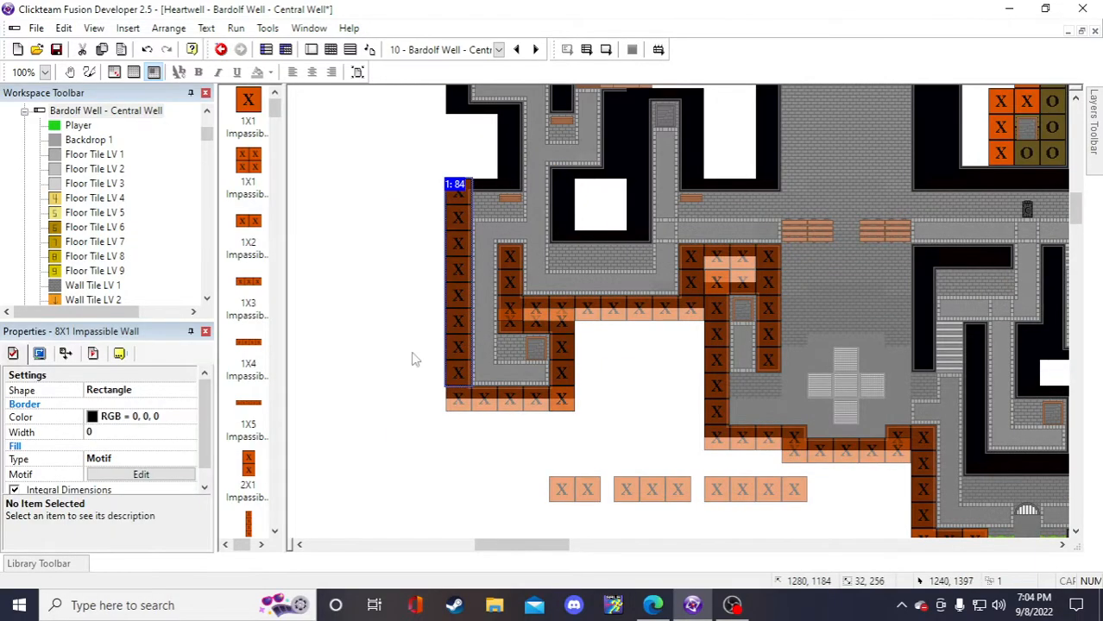
{"action": "left_click", "coordinate": [401, 361]}
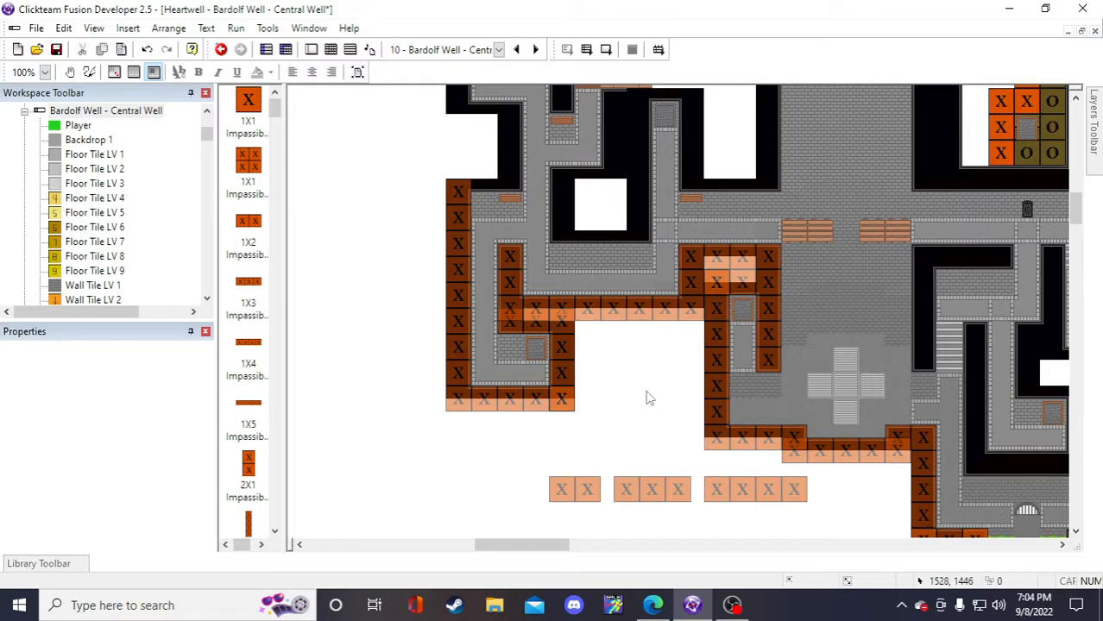
- Lower the 1X2 Impassible Wall inside the western room by half a tile, and save the project
{"action": "left_click", "coordinate": [505, 327]}
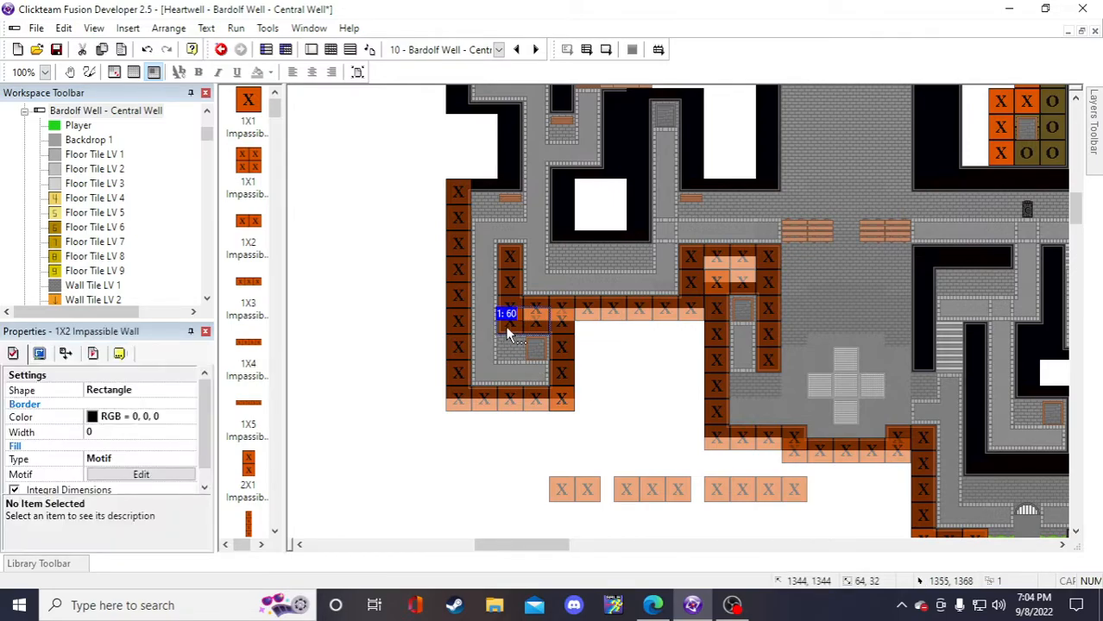
{"action": "left_click", "coordinate": [607, 367]}
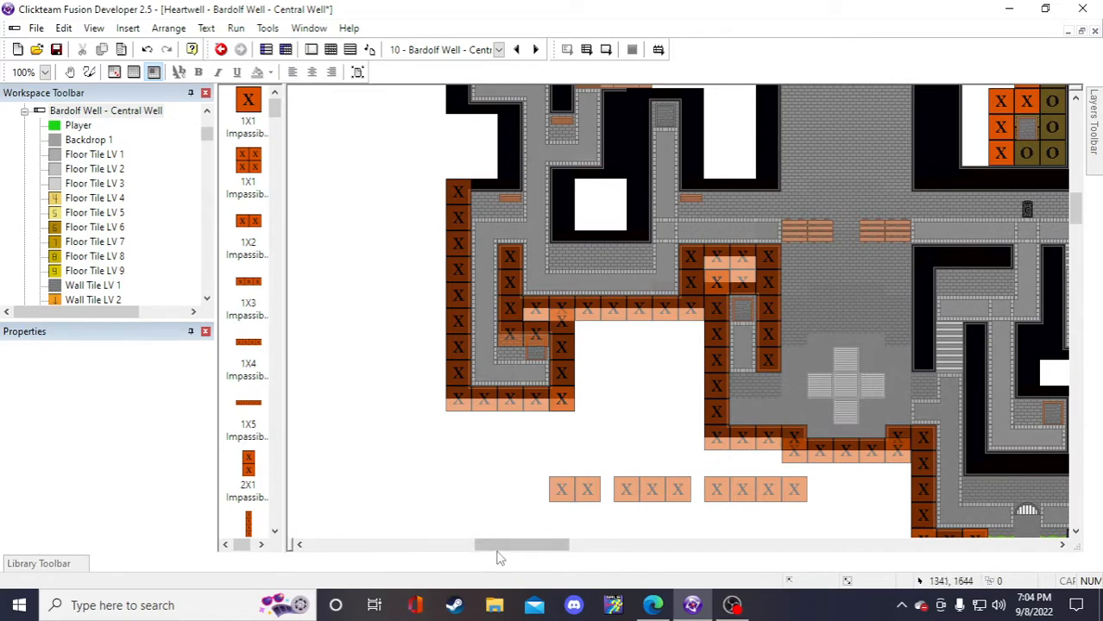
{"action": "left_click_drag", "start_coordinate": [497, 547], "coordinate": [519, 549]}
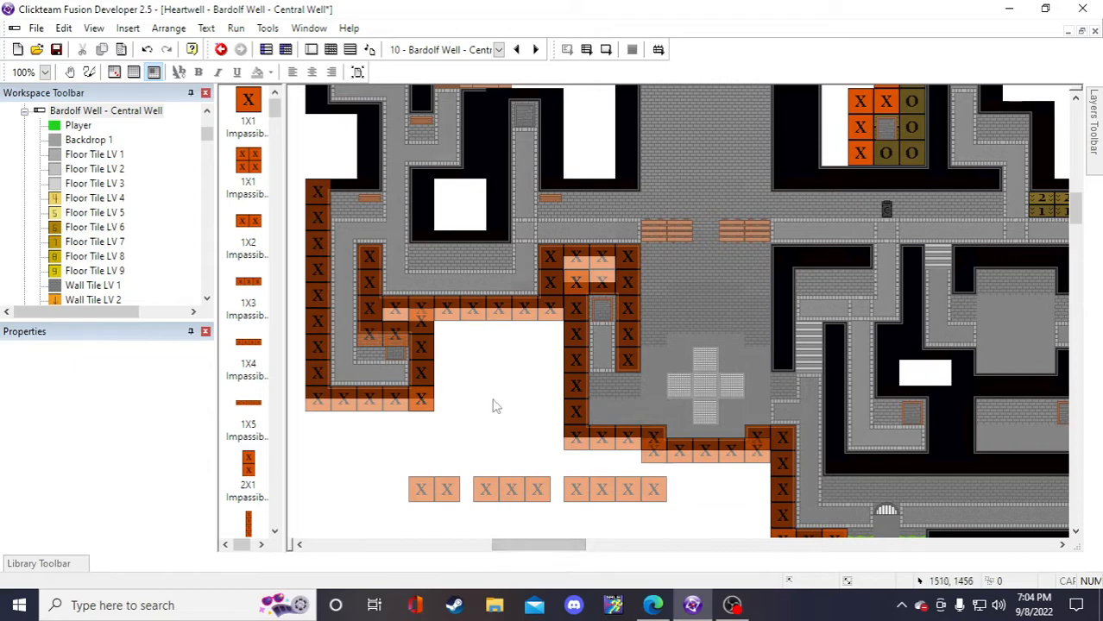
{"action": "left_click", "coordinate": [56, 50]}
- Move the 4X2 Impassible Wall southeast of the arched gate down 16 pixels to Y 1680
{"action": "left_click_drag", "start_coordinate": [530, 546], "coordinate": [532, 553]}
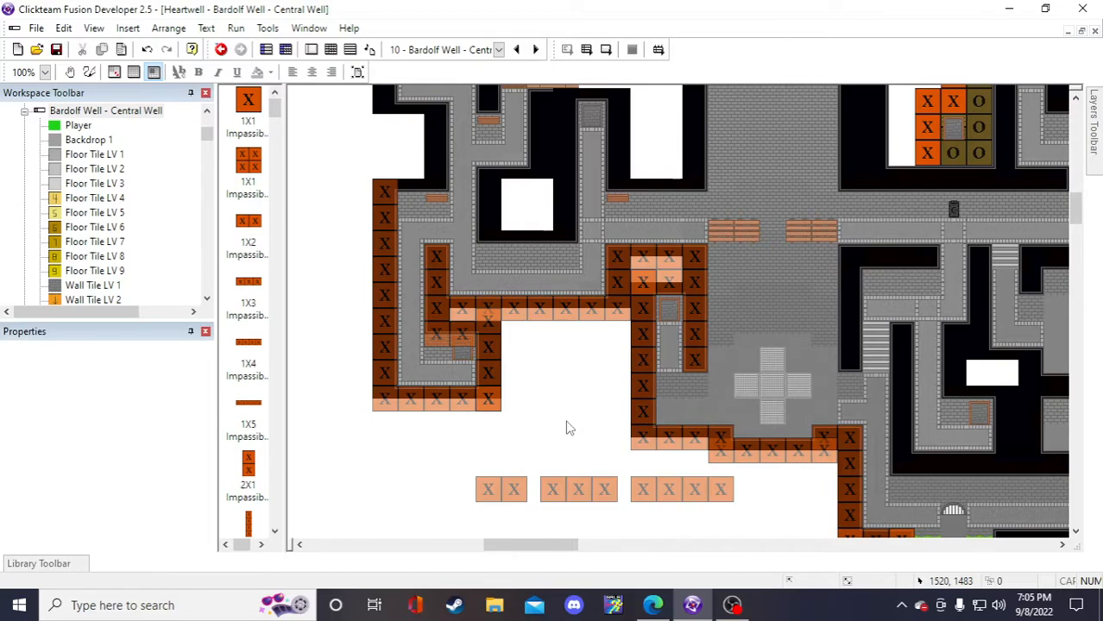
{"action": "scroll", "coordinate": [604, 284], "scroll_direction": "down", "scroll_amount": 4}
{"action": "scroll", "coordinate": [734, 328], "scroll_direction": "up", "scroll_amount": 2}
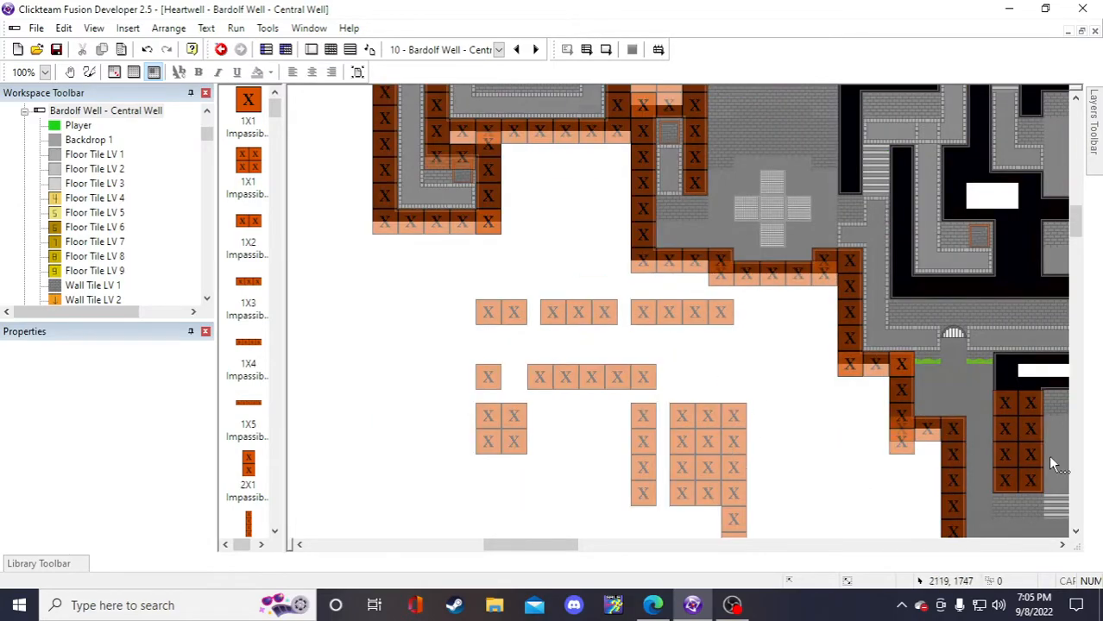
{"action": "left_click", "coordinate": [1025, 453]}
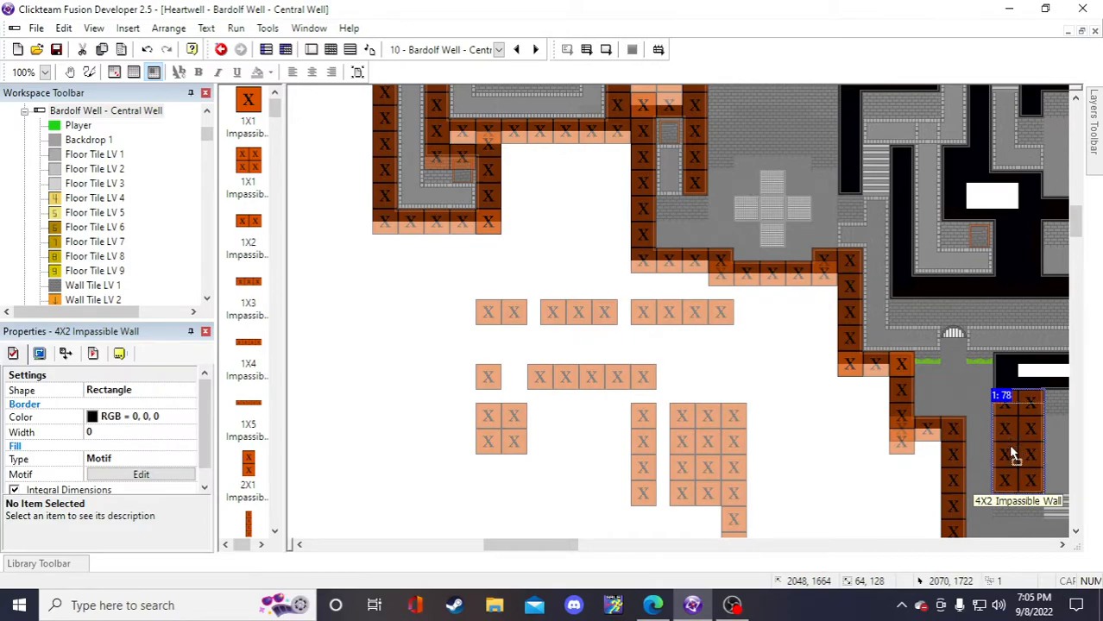
{"action": "left_click_drag", "start_coordinate": [1014, 453], "coordinate": [1014, 467]}
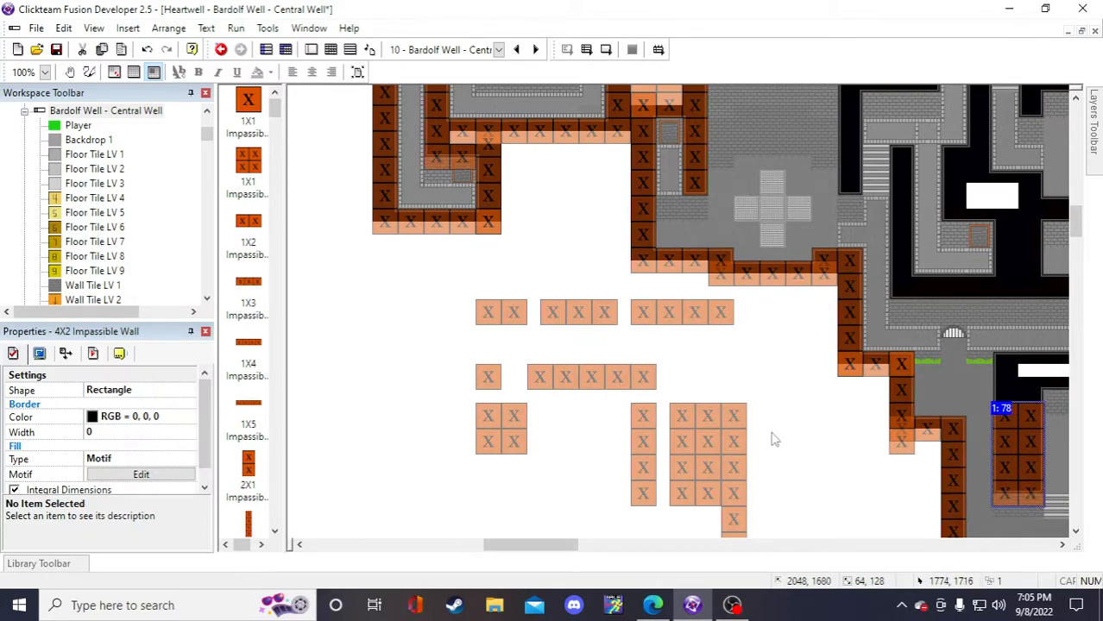
{"action": "left_click", "coordinate": [774, 440]}
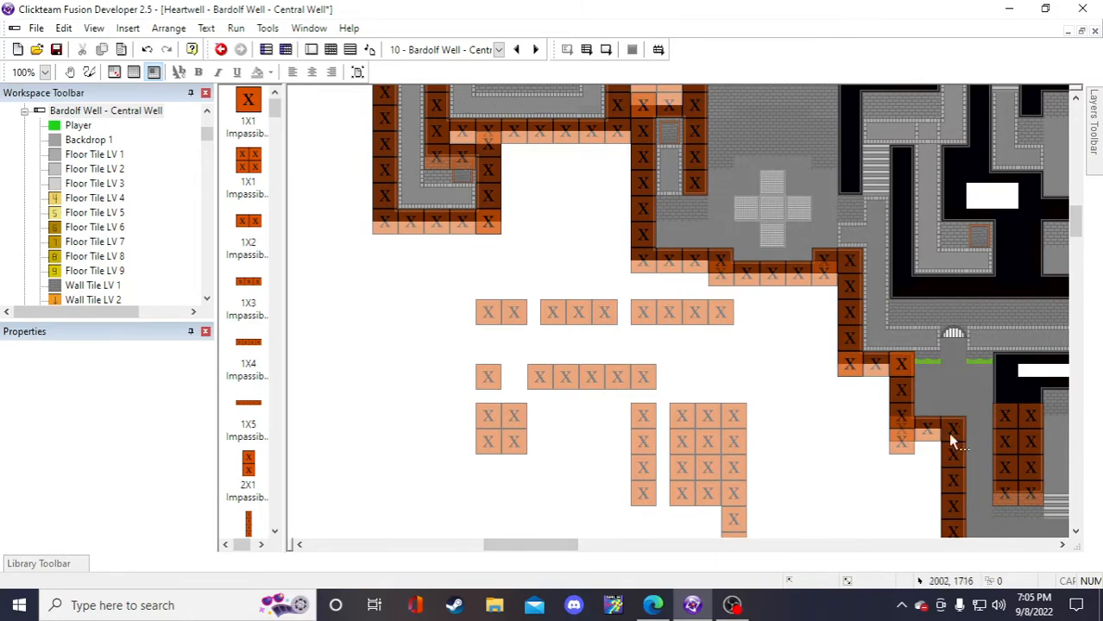
- Duplicate the two-by-two 1X1 Impassible Wall 2 with 2 rows and 1 column, and place the copy directly above the 4X2 wall
{"action": "left_click", "coordinate": [485, 417]}
{"action": "right_click", "coordinate": [484, 418]}
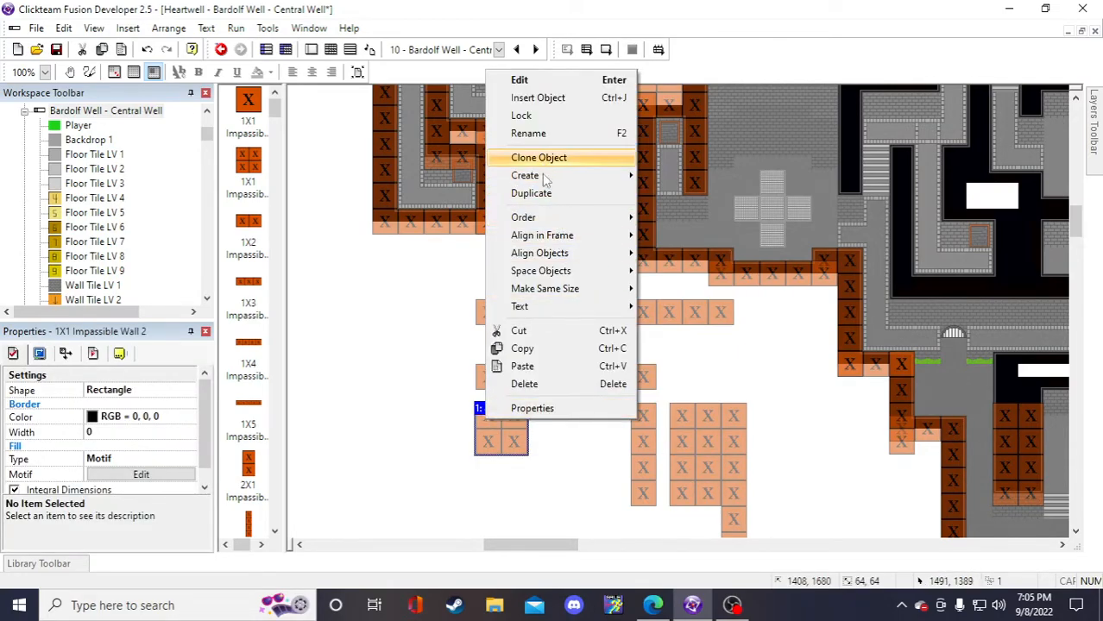
{"action": "left_click", "coordinate": [531, 193]}
{"action": "type", "text": "2"}
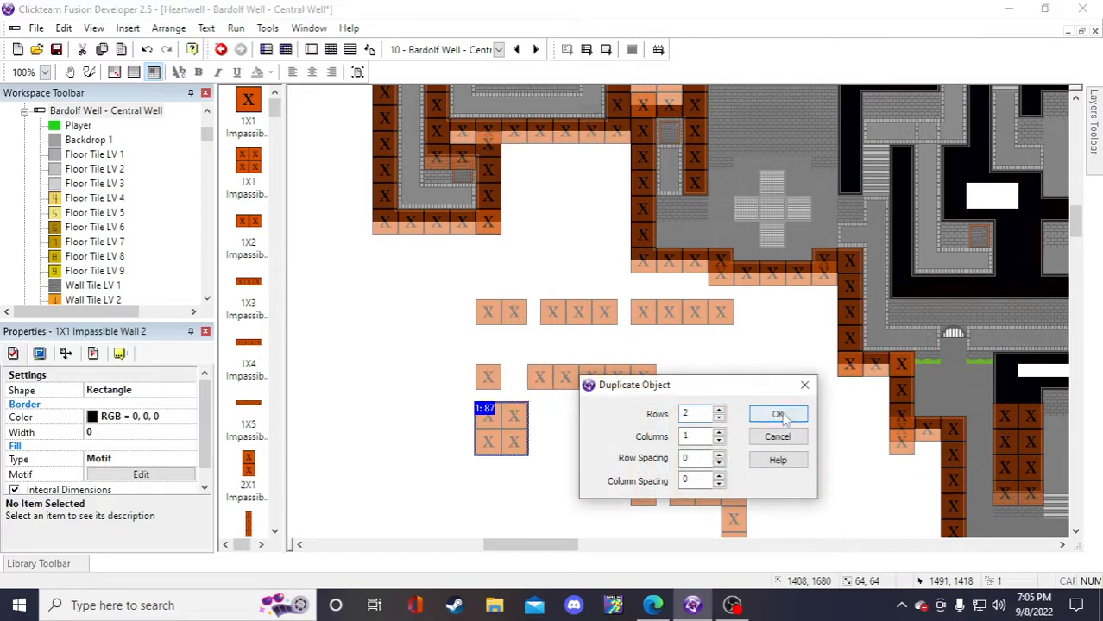
{"action": "left_click", "coordinate": [775, 412]}
{"action": "left_click_drag", "start_coordinate": [522, 479], "coordinate": [930, 393]}
{"action": "left_click", "coordinate": [800, 463]}
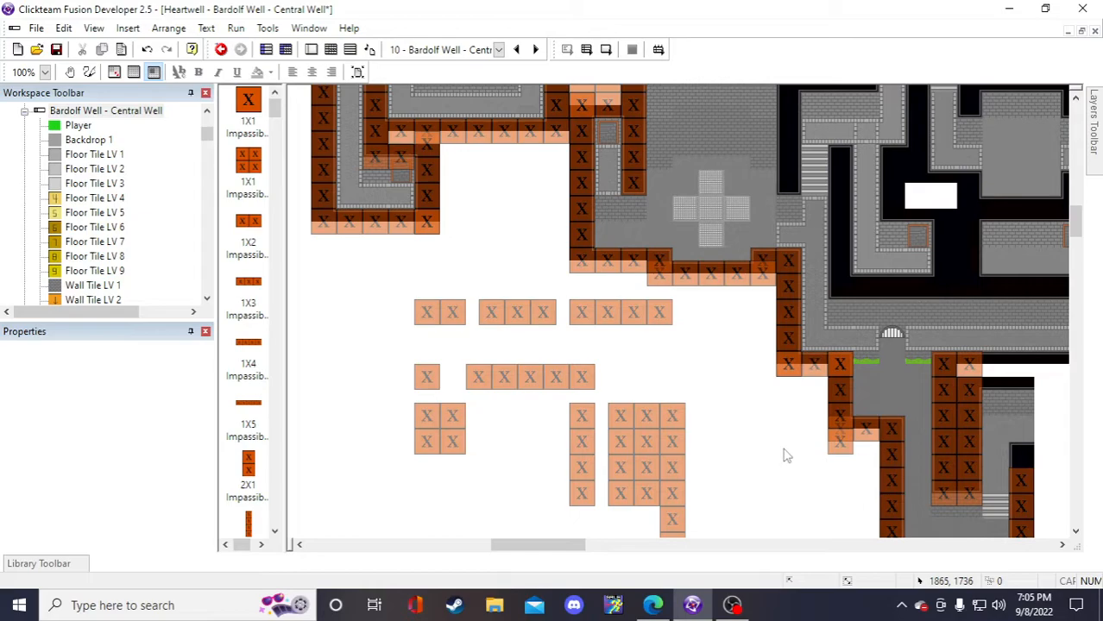
- Save the project
{"action": "scroll", "coordinate": [750, 509], "scroll_direction": "up", "scroll_amount": 3}
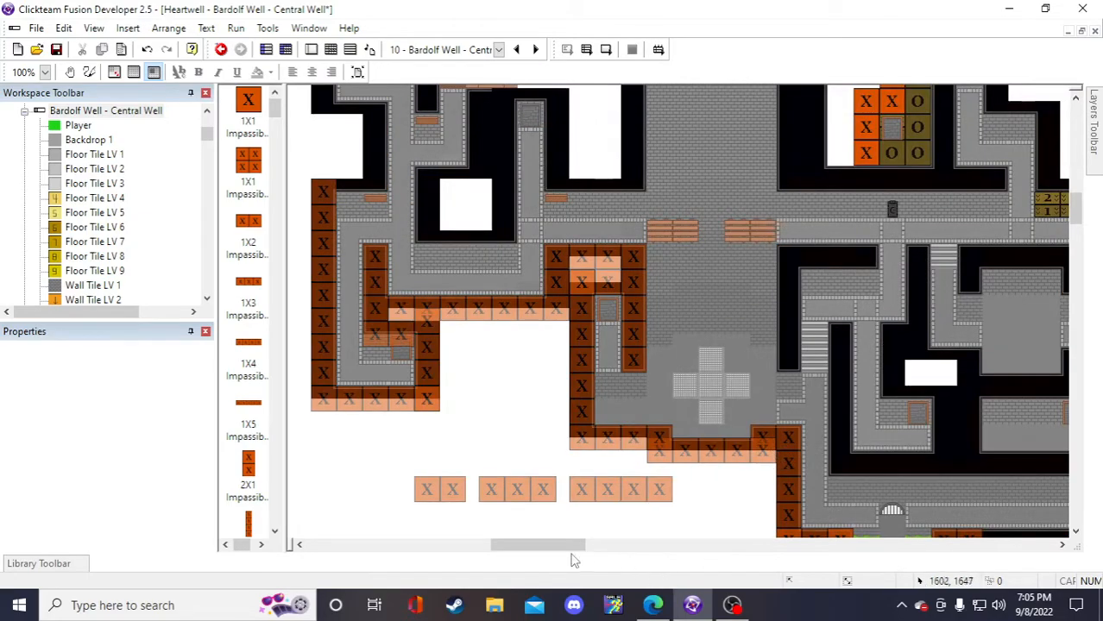
{"action": "left_click_drag", "start_coordinate": [565, 546], "coordinate": [543, 552]}
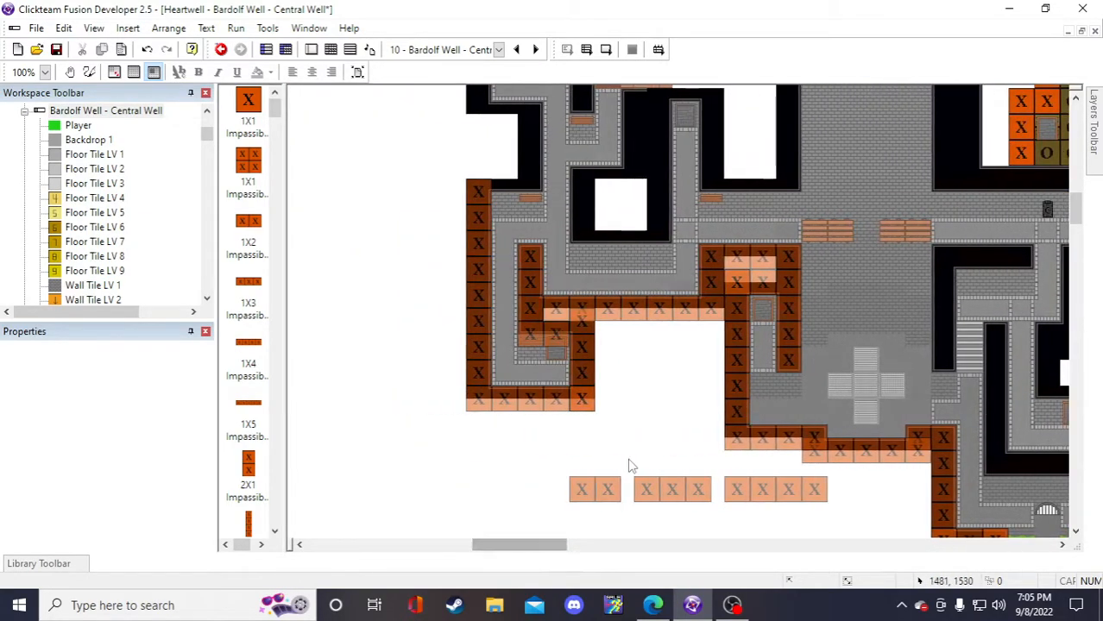
{"action": "left_click", "coordinate": [57, 49]}
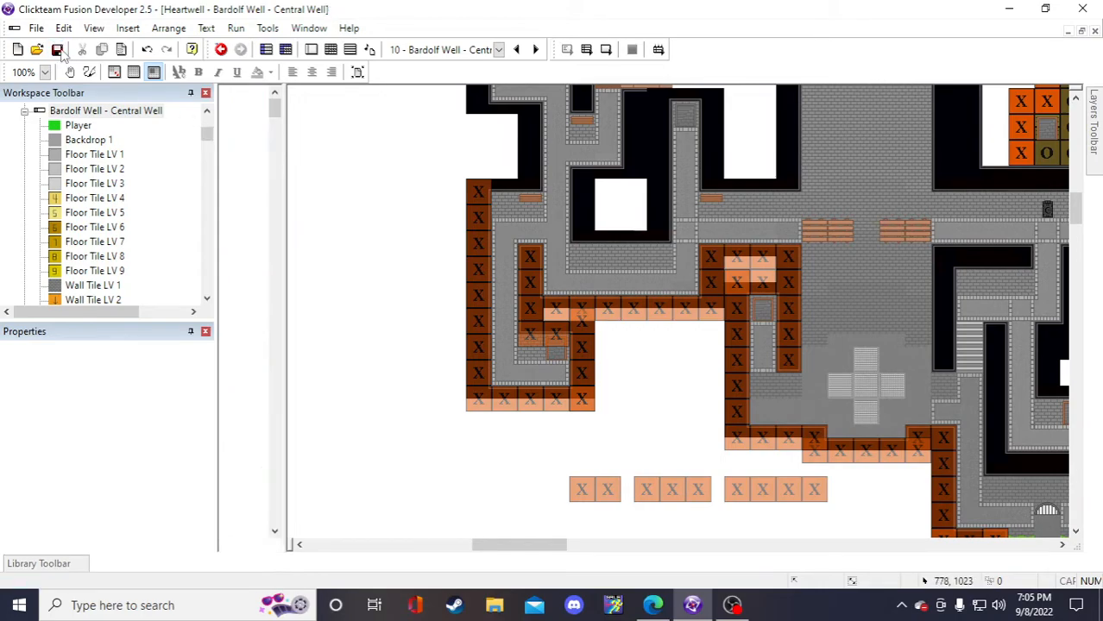
- Duplicate the 1X2 Impassible Wall template and place the copy on the western room's north border, beside the top of the 8X1 wall
{"action": "scroll", "coordinate": [486, 291], "scroll_direction": "down", "scroll_amount": 3}
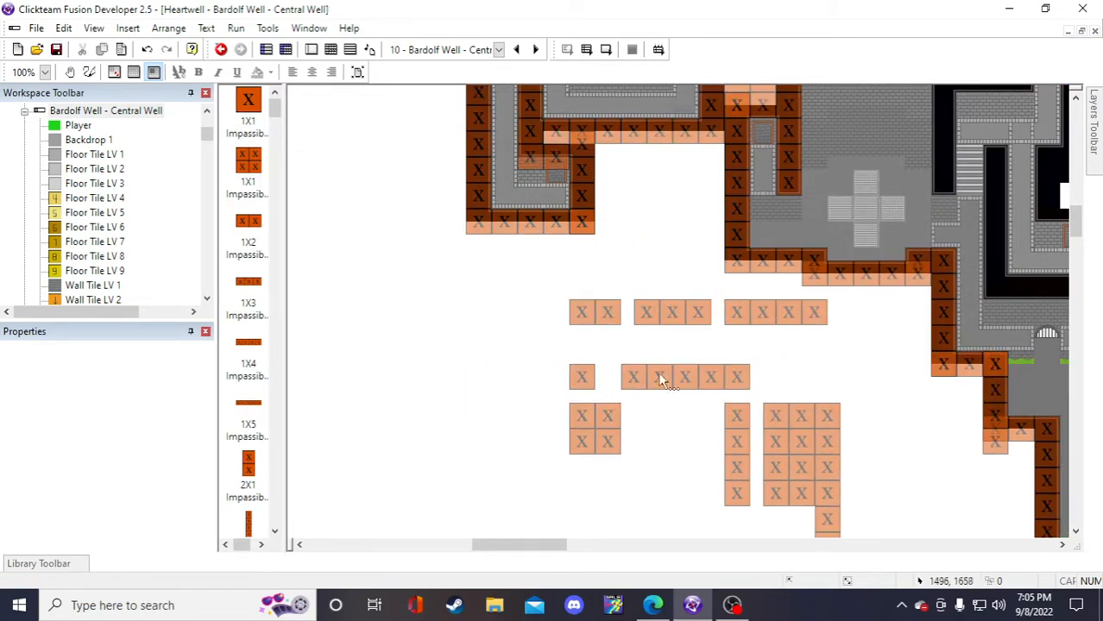
{"action": "scroll", "coordinate": [621, 387], "scroll_direction": "up", "scroll_amount": 3}
{"action": "right_click", "coordinate": [591, 482]}
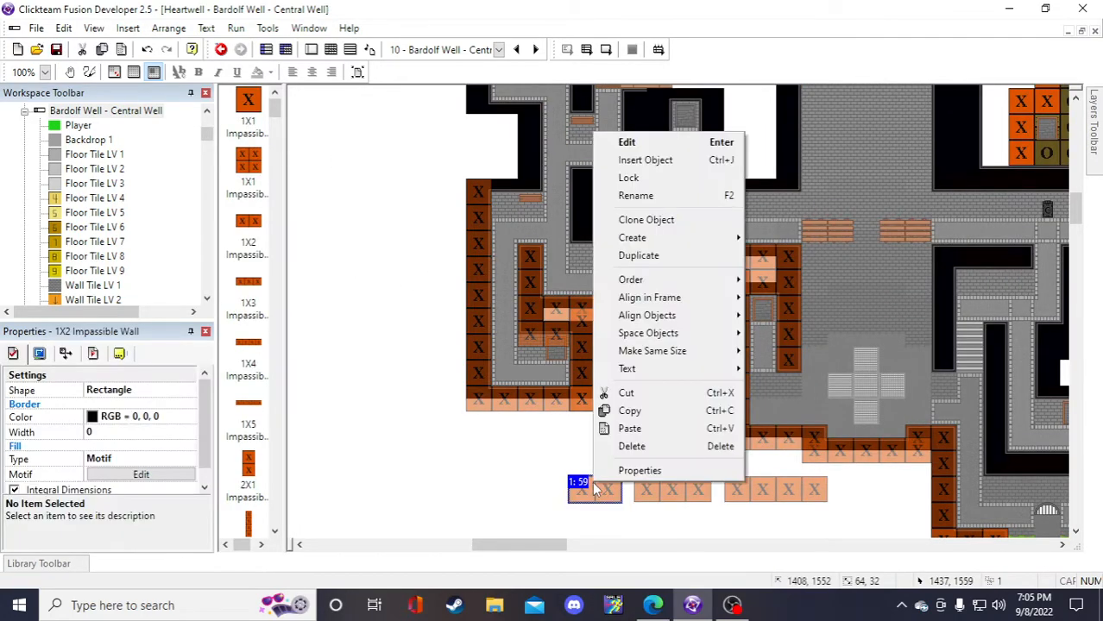
{"action": "left_click", "coordinate": [650, 256]}
{"action": "key", "text": "Return"}
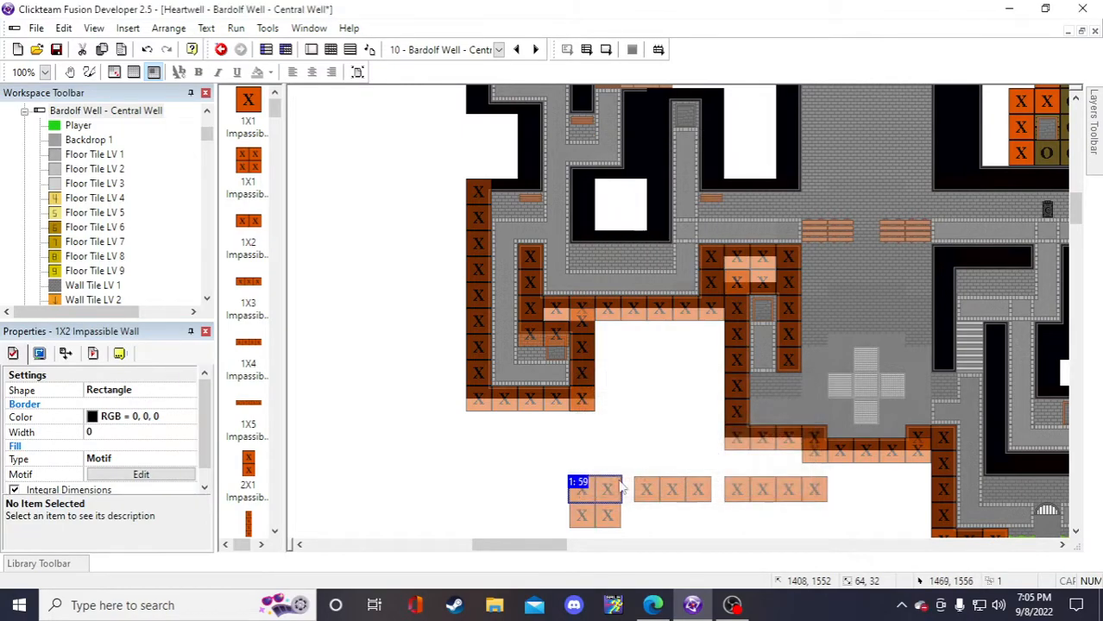
{"action": "left_click_drag", "start_coordinate": [594, 521], "coordinate": [516, 194]}
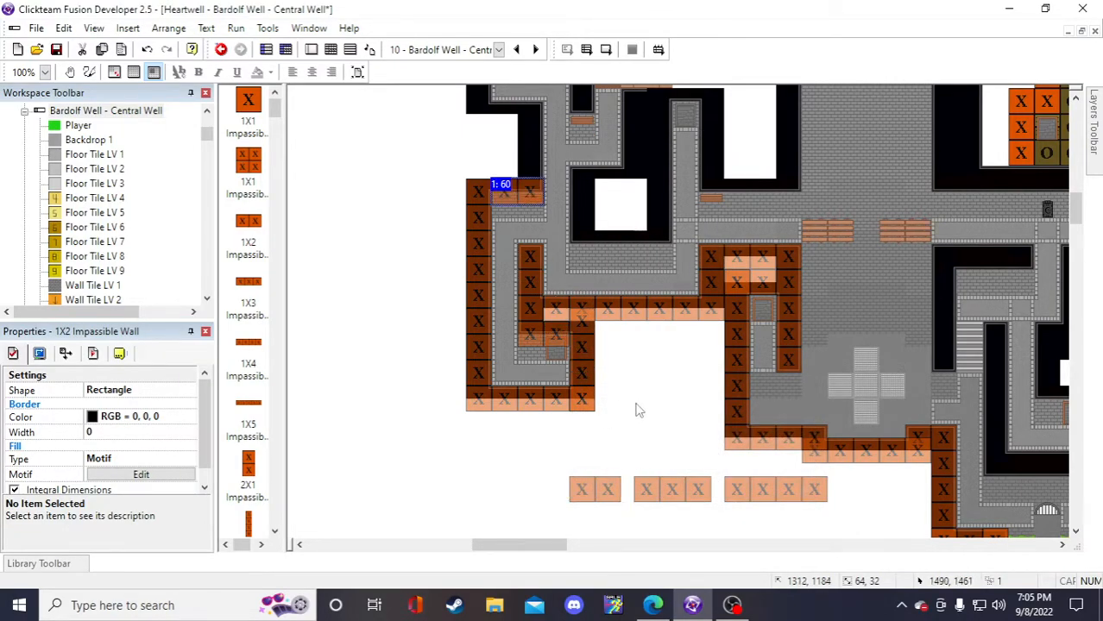
{"action": "left_click", "coordinate": [639, 407]}
- Duplicate the 1X4 Impassible Wall template with 2 rows and 1 column, and place the copy on the black border south of the small white square
{"action": "scroll", "coordinate": [638, 415], "scroll_direction": "up", "scroll_amount": 2}
{"action": "scroll", "coordinate": [612, 354], "scroll_direction": "down", "scroll_amount": 4}
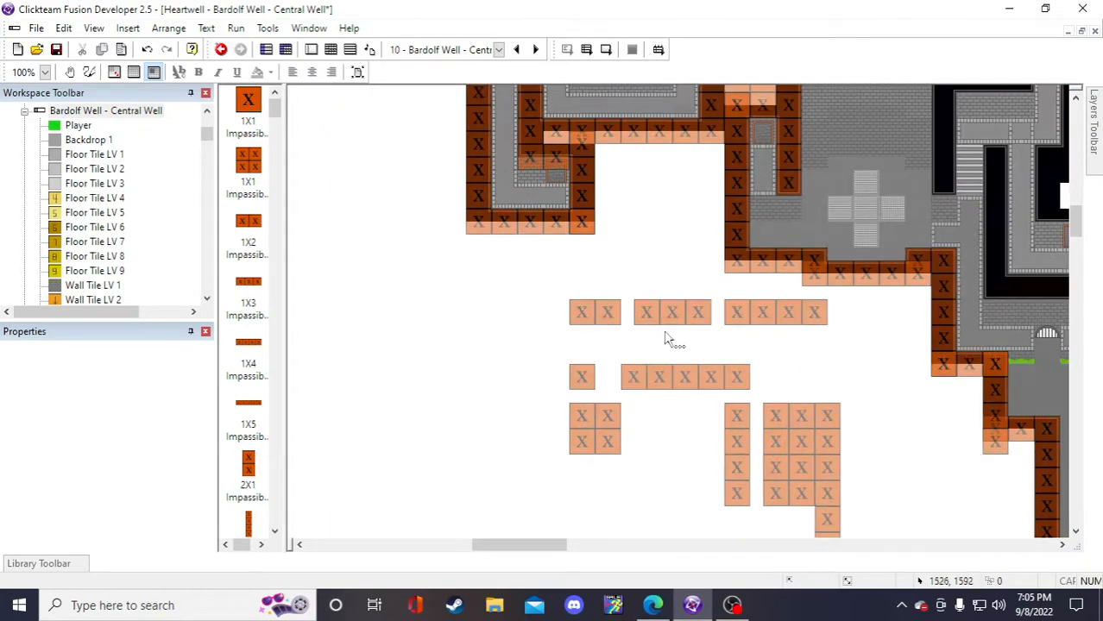
{"action": "left_click", "coordinate": [756, 319]}
{"action": "scroll", "coordinate": [758, 326], "scroll_direction": "up", "scroll_amount": 2}
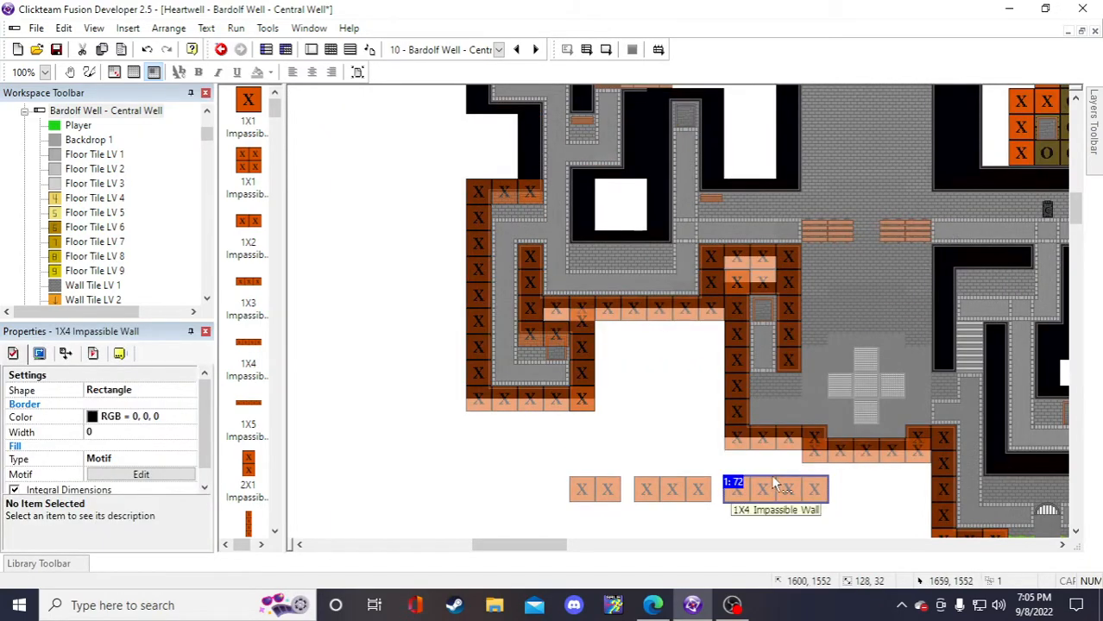
{"action": "right_click", "coordinate": [777, 487]}
{"action": "left_click", "coordinate": [826, 260]}
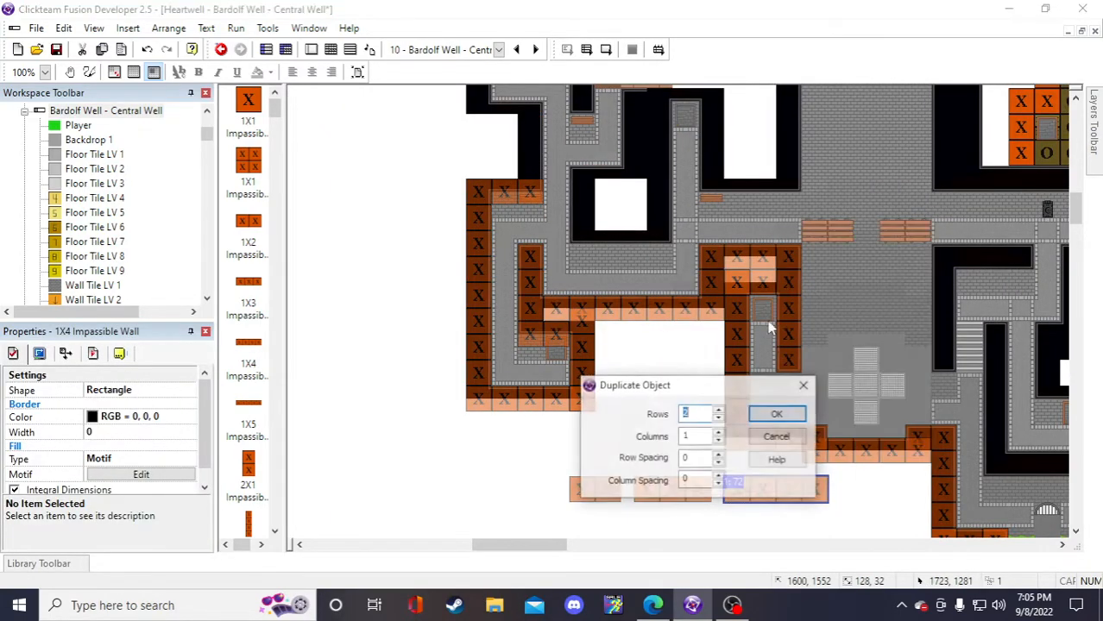
{"action": "left_click", "coordinate": [779, 415]}
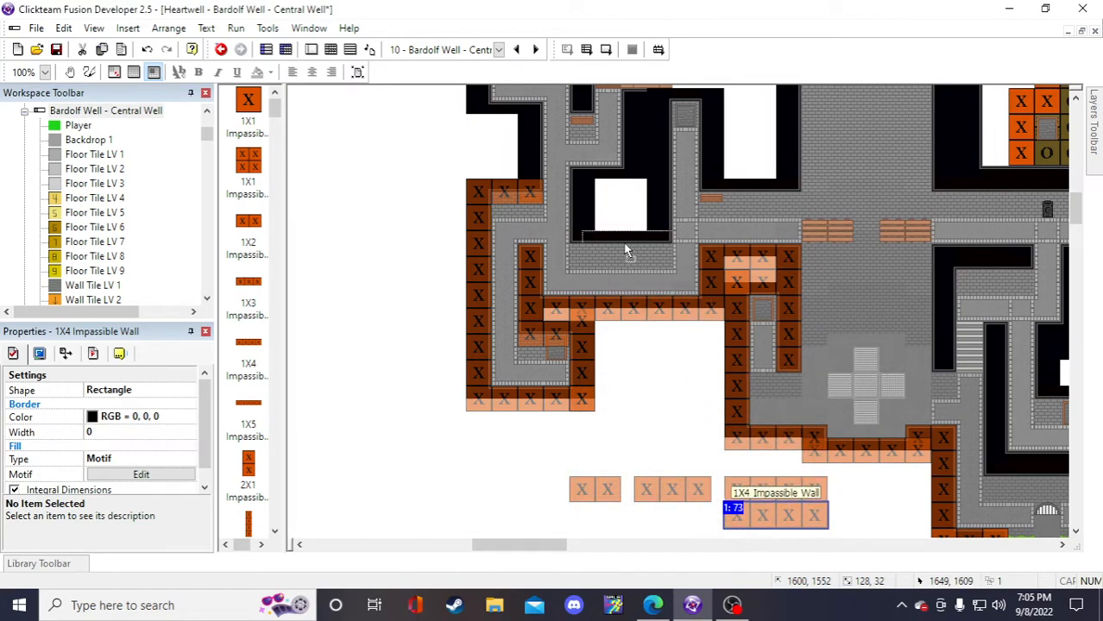
{"action": "left_click_drag", "start_coordinate": [612, 258], "coordinate": [615, 245]}
{"action": "left_click", "coordinate": [652, 466]}
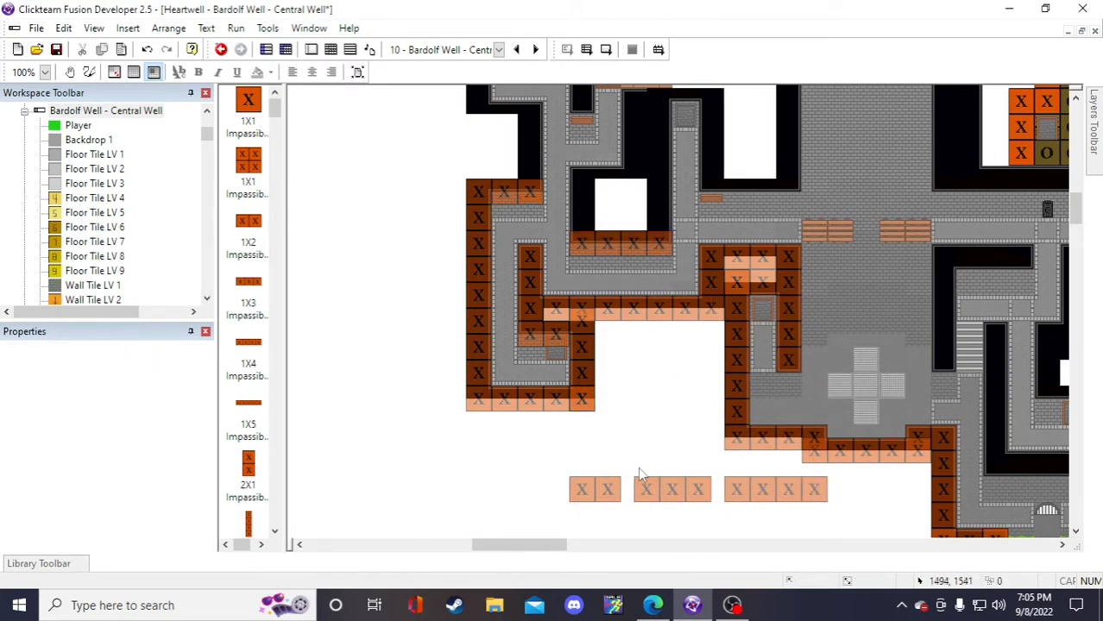
{"action": "scroll", "coordinate": [639, 472], "scroll_direction": "up", "scroll_amount": 3}
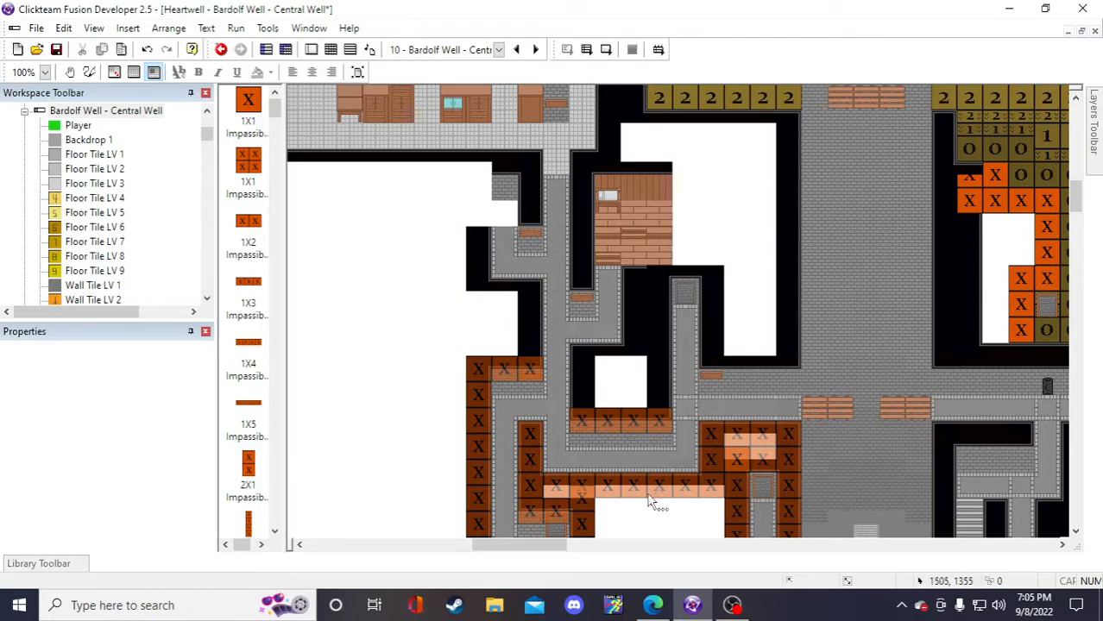
- Duplicate the 6X1 Impassible Wall template with 2 rows and 1 column
{"action": "scroll", "coordinate": [652, 505], "scroll_direction": "down", "scroll_amount": 3}
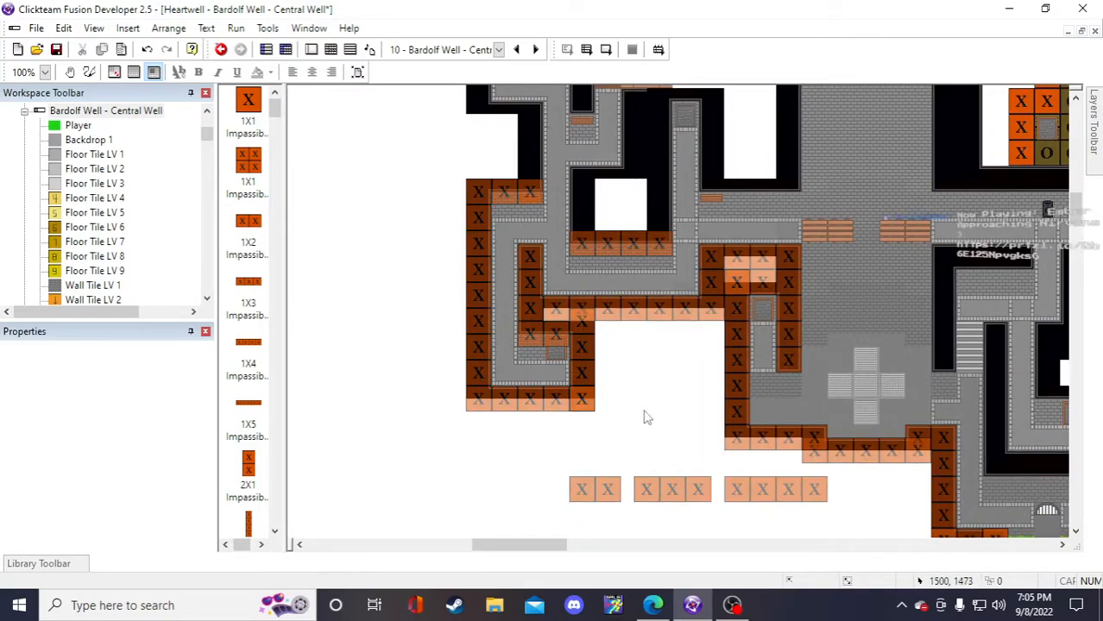
{"action": "scroll", "coordinate": [639, 410], "scroll_direction": "up", "scroll_amount": 3}
{"action": "scroll", "coordinate": [687, 309], "scroll_direction": "down", "scroll_amount": 3}
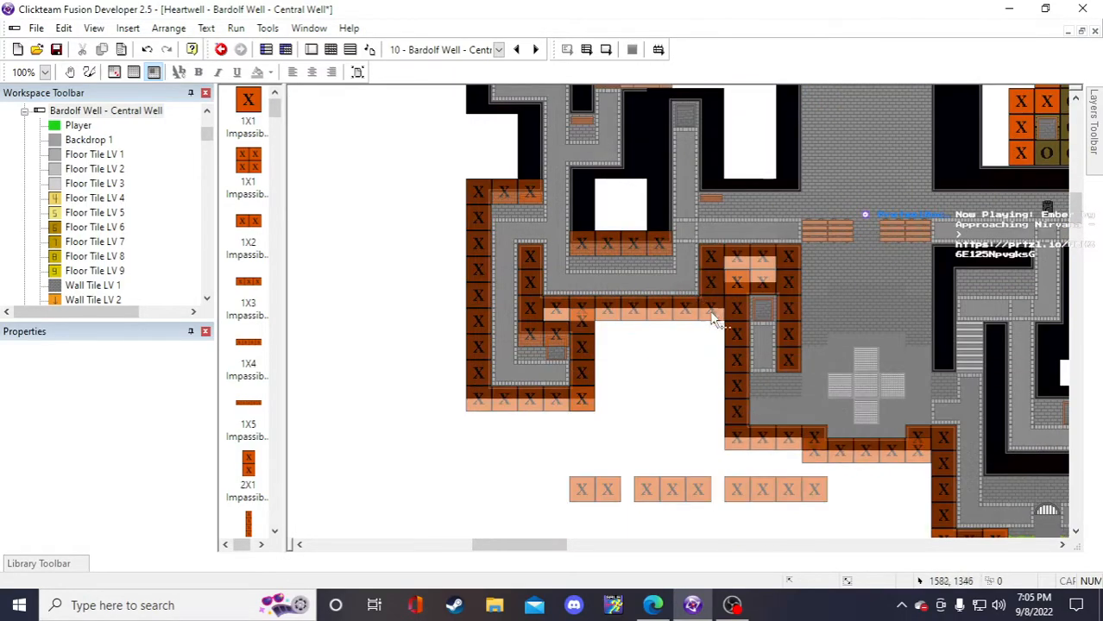
{"action": "scroll", "coordinate": [755, 489], "scroll_direction": "down", "scroll_amount": 3}
{"action": "left_click", "coordinate": [827, 463]}
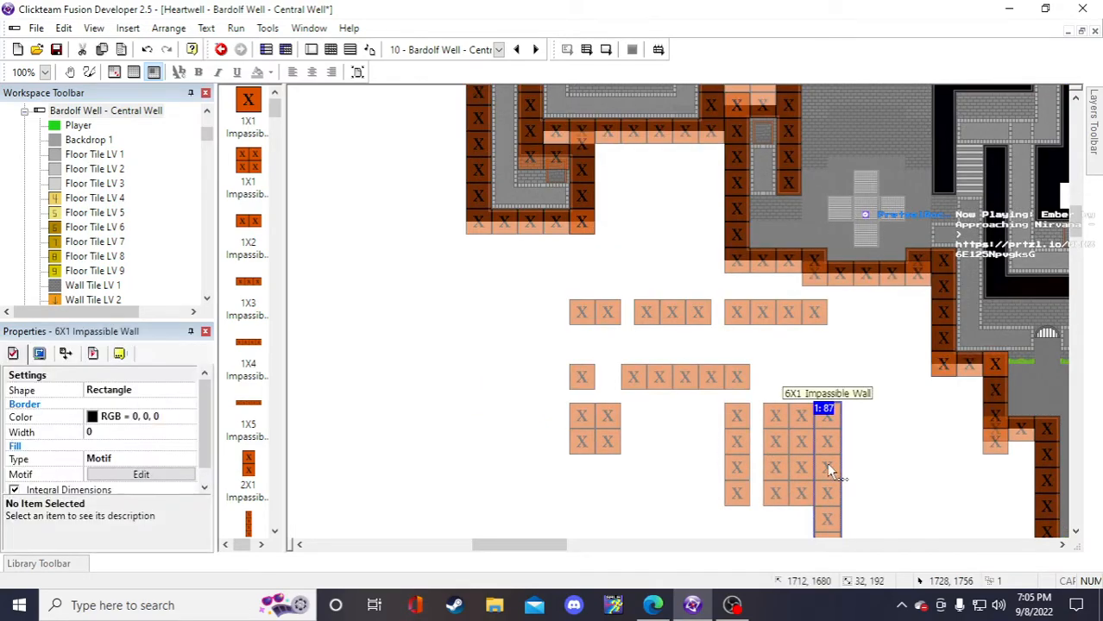
{"action": "scroll", "coordinate": [833, 456], "scroll_direction": "down", "scroll_amount": 3}
{"action": "scroll", "coordinate": [828, 455], "scroll_direction": "up", "scroll_amount": 3}
{"action": "scroll", "coordinate": [832, 456], "scroll_direction": "up", "scroll_amount": 6}
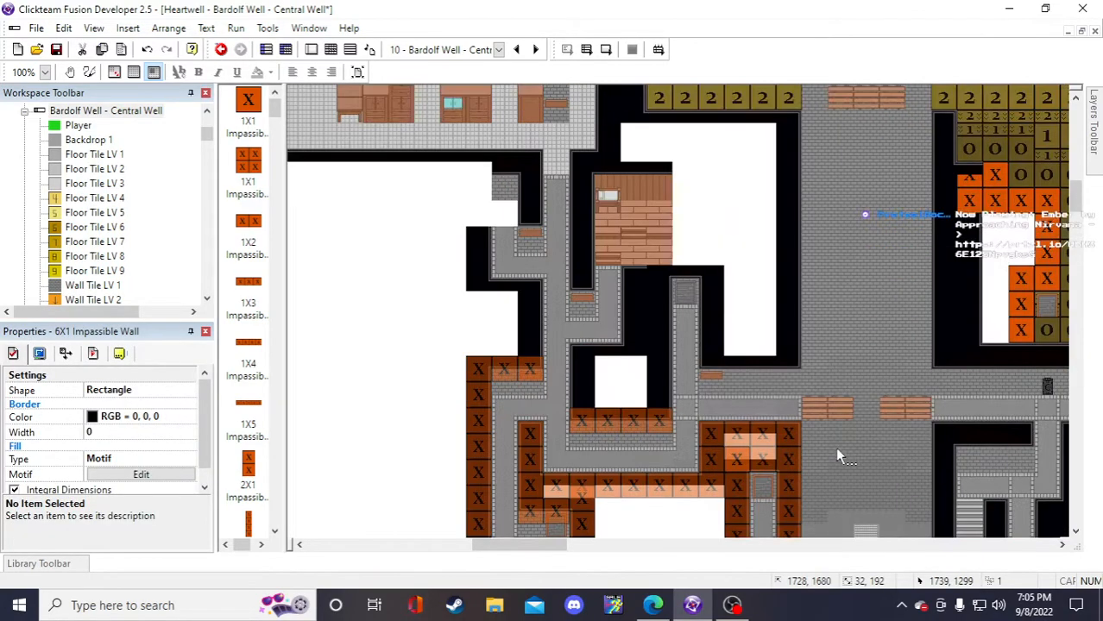
{"action": "scroll", "coordinate": [832, 456], "scroll_direction": "down", "scroll_amount": 5}
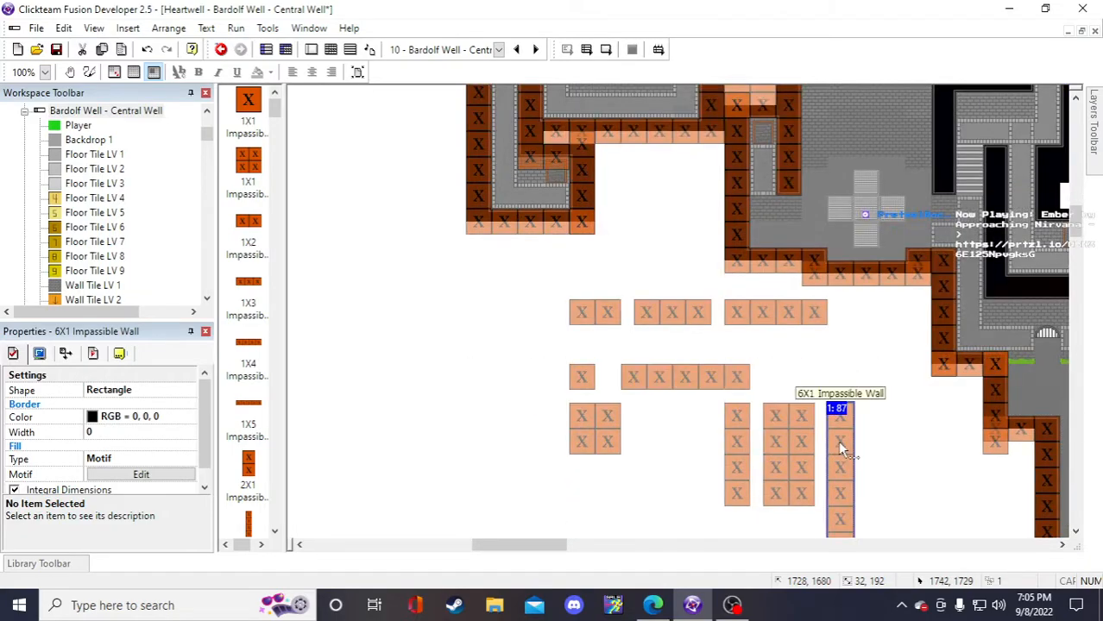
{"action": "right_click", "coordinate": [837, 440]}
{"action": "left_click", "coordinate": [884, 215]}
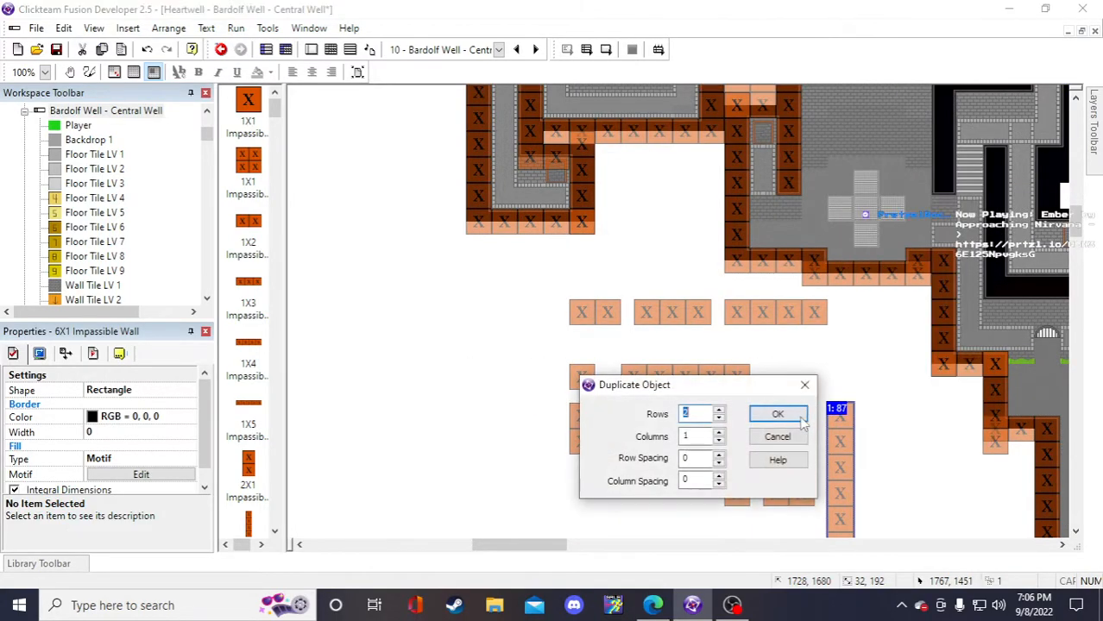
{"action": "left_click", "coordinate": [776, 411]}
- Place the 6X1 wall copy on the black border east of the small white square, reaching up to the wooden room's southeast corner
{"action": "scroll", "coordinate": [832, 428], "scroll_direction": "down", "scroll_amount": 3}
{"action": "left_click_drag", "start_coordinate": [833, 459], "coordinate": [538, 211]}
{"action": "scroll", "coordinate": [540, 259], "scroll_direction": "up", "scroll_amount": 6}
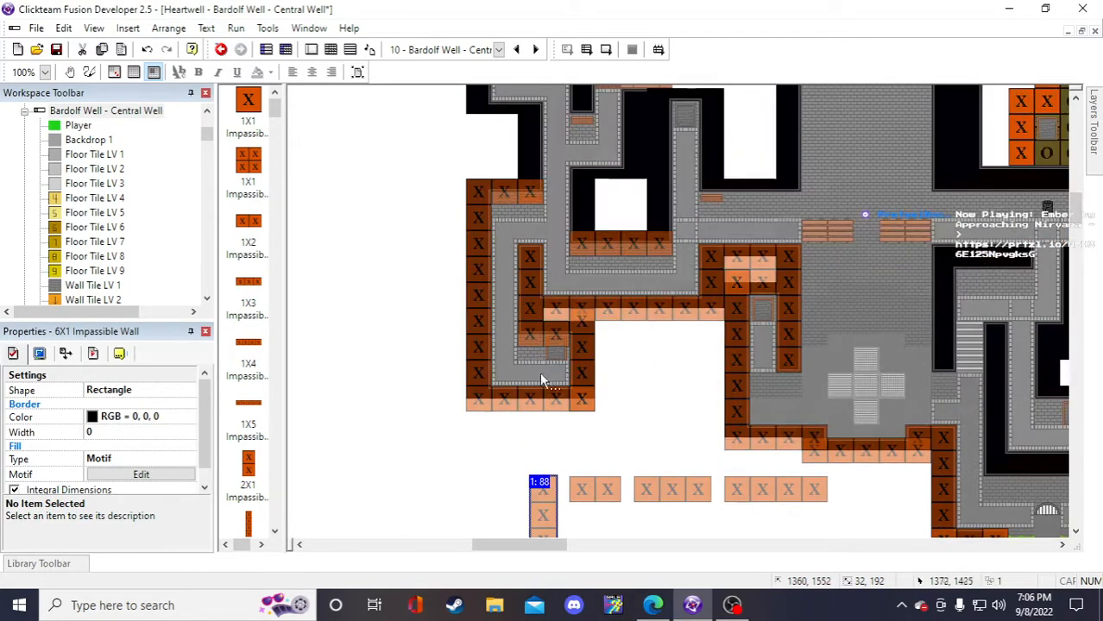
{"action": "left_click_drag", "start_coordinate": [546, 497], "coordinate": [654, 177]}
{"action": "scroll", "coordinate": [654, 215], "scroll_direction": "up", "scroll_amount": 3}
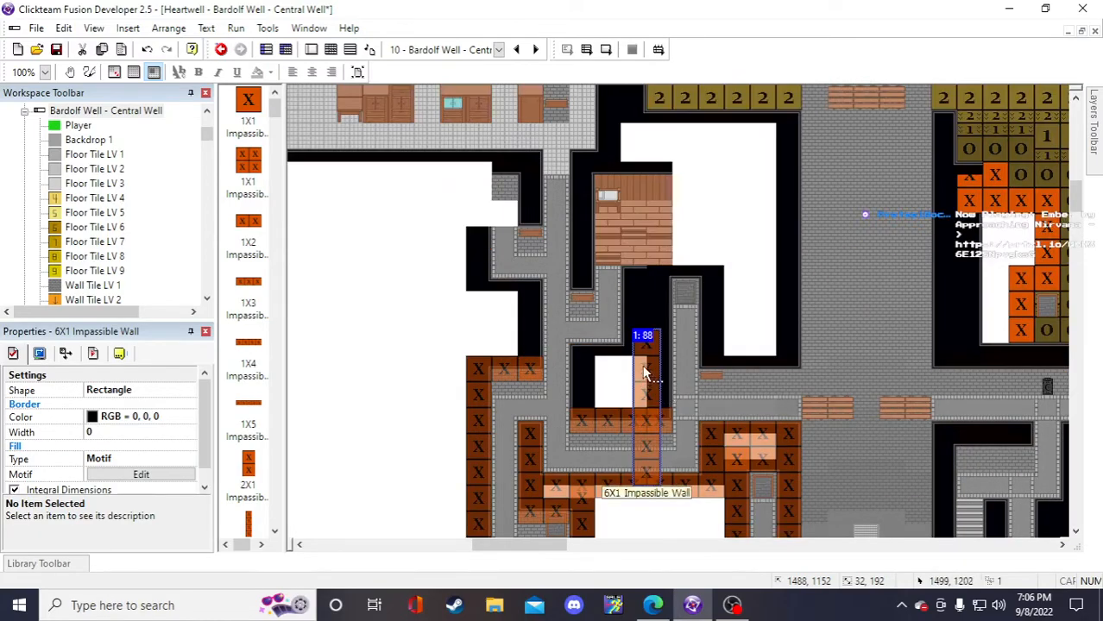
{"action": "mouse_move", "coordinate": [654, 311]}
{"action": "left_mouse_down"}
{"action": "mouse_move", "coordinate": [654, 326]}
{"action": "mouse_move", "coordinate": [629, 330]}
{"action": "mouse_move", "coordinate": [654, 328]}
{"action": "left_mouse_up"}
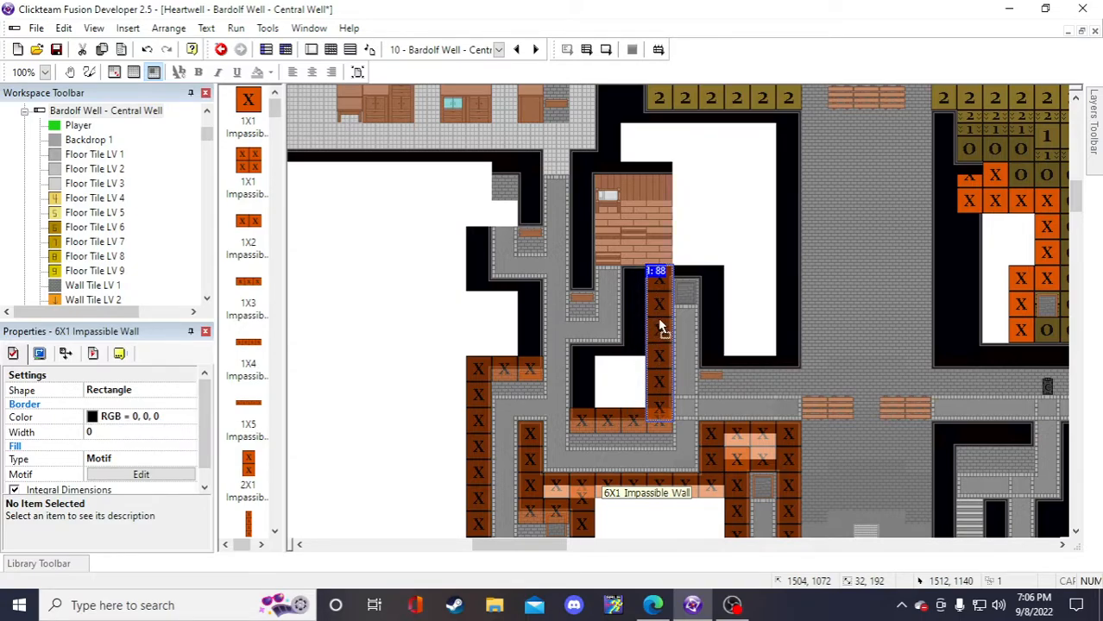
{"action": "mouse_move", "coordinate": [660, 319]}
{"action": "left_mouse_down"}
{"action": "mouse_move", "coordinate": [650, 339]}
{"action": "mouse_move", "coordinate": [653, 305]}
{"action": "left_mouse_up"}
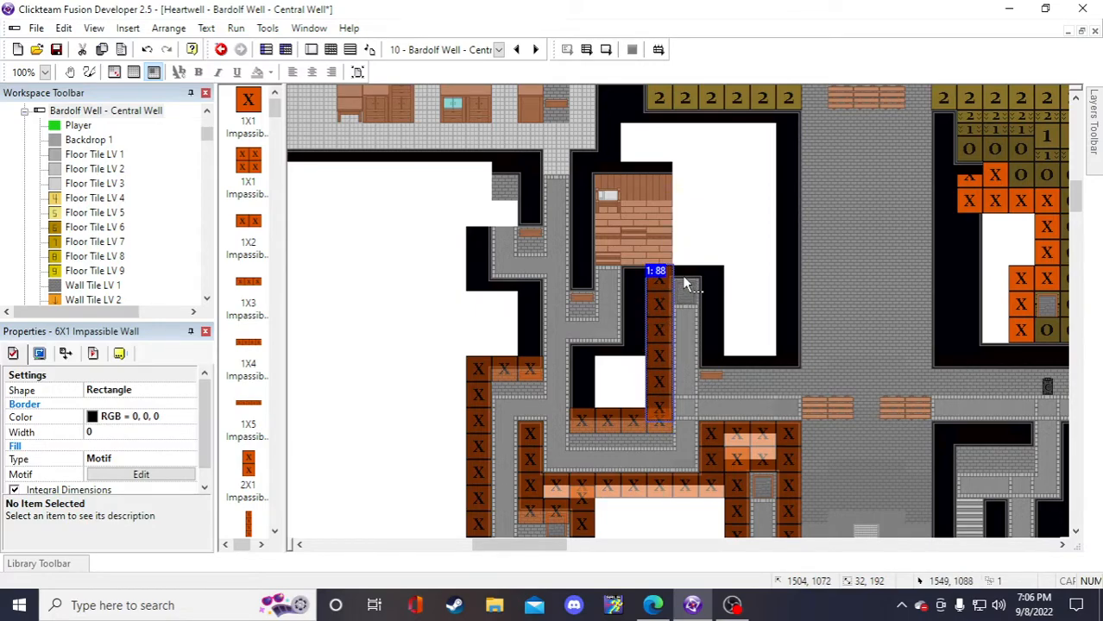
{"action": "left_click", "coordinate": [424, 270]}
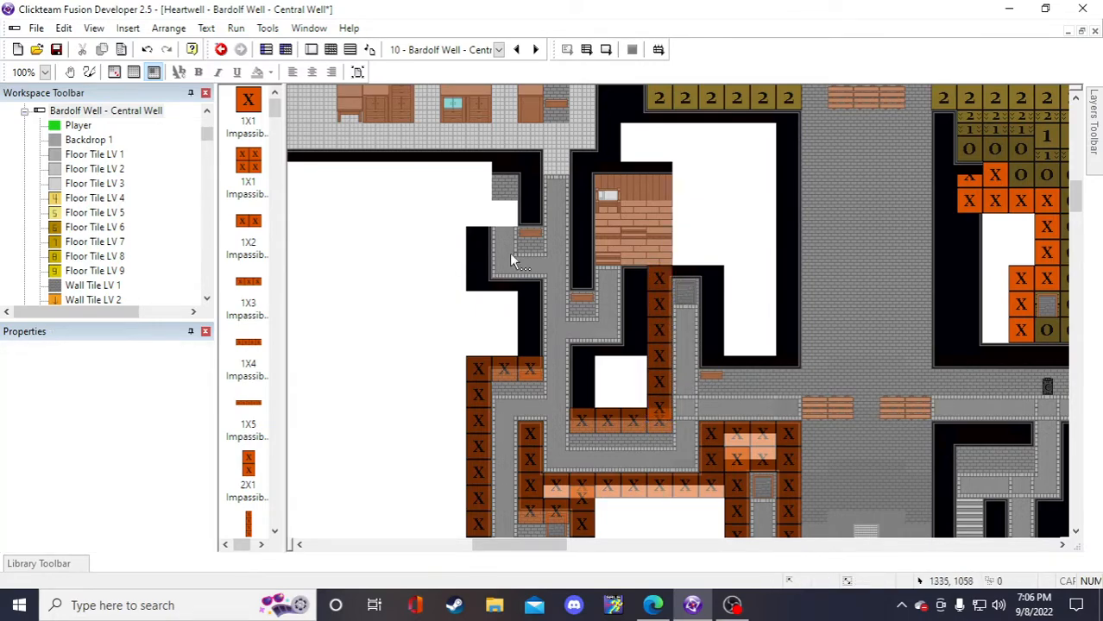
- Duplicate the 1X2 Impassible Wall template with 2 rows and 1 column
{"action": "scroll", "coordinate": [561, 263], "scroll_direction": "down", "scroll_amount": 3}
{"action": "scroll", "coordinate": [648, 451], "scroll_direction": "down", "scroll_amount": 3}
{"action": "scroll", "coordinate": [629, 457], "scroll_direction": "up", "scroll_amount": 3}
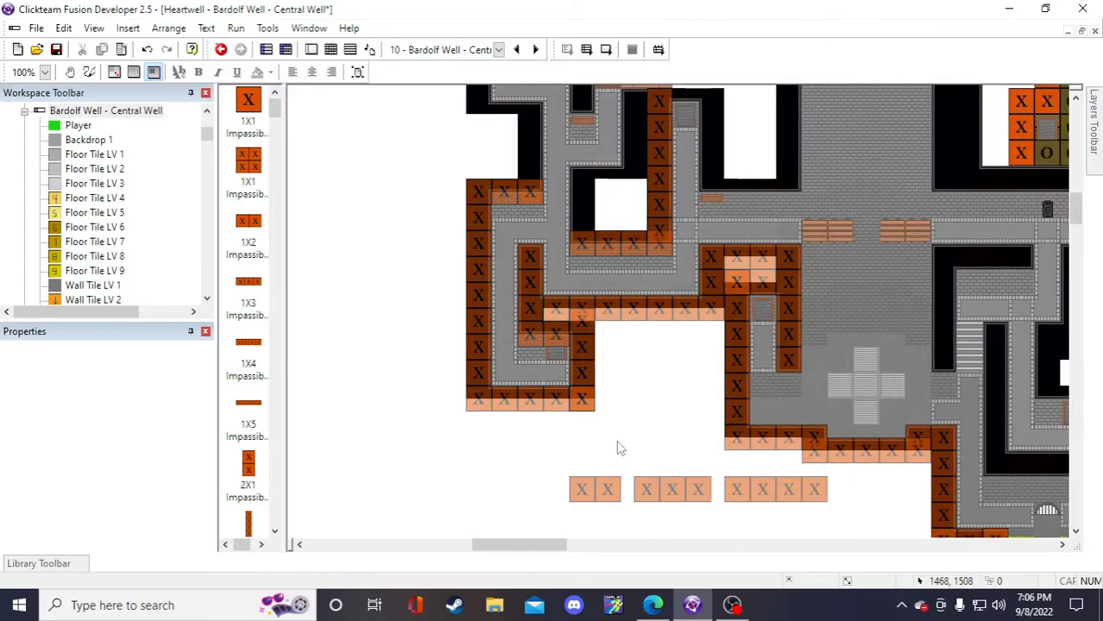
{"action": "scroll", "coordinate": [613, 439], "scroll_direction": "up", "scroll_amount": 3}
{"action": "scroll", "coordinate": [615, 448], "scroll_direction": "down", "scroll_amount": 6}
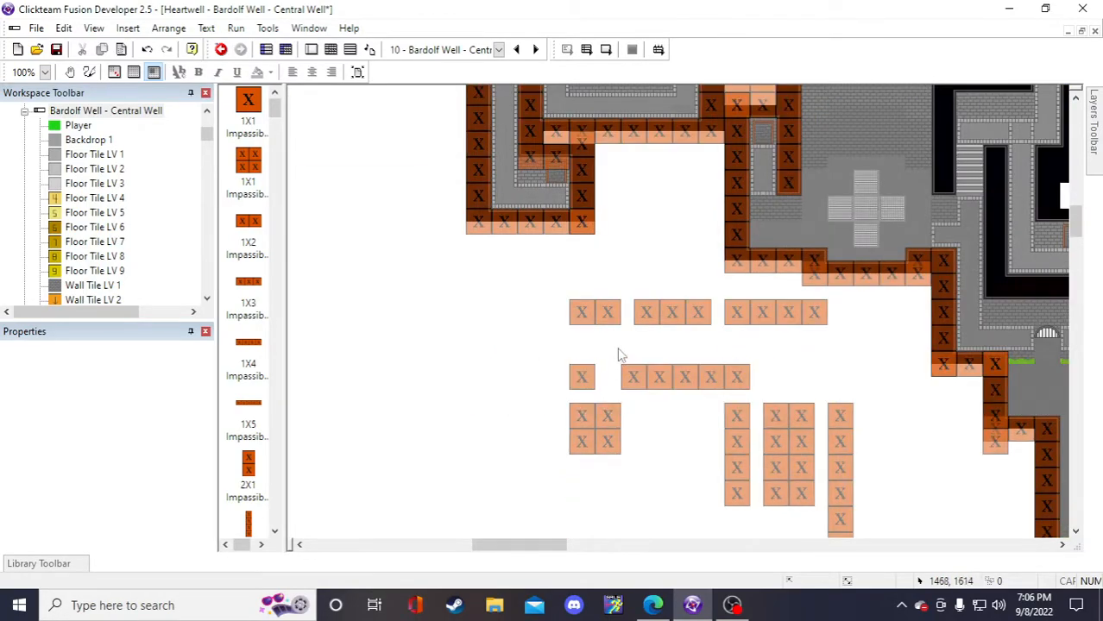
{"action": "left_click", "coordinate": [611, 314]}
{"action": "scroll", "coordinate": [611, 314], "scroll_direction": "up", "scroll_amount": 7}
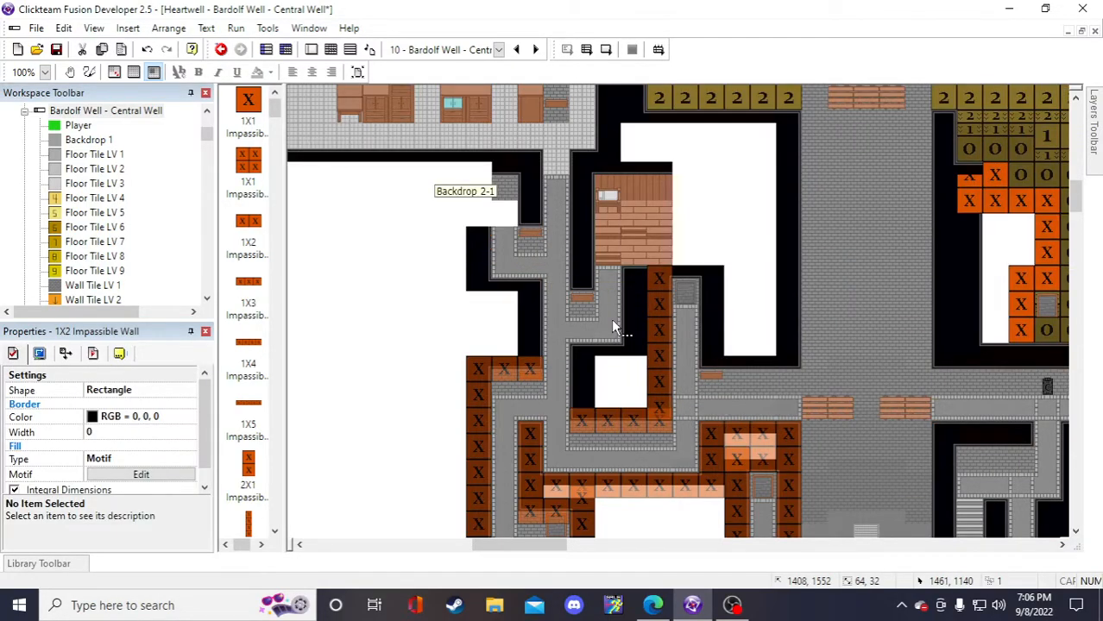
{"action": "scroll", "coordinate": [612, 327], "scroll_direction": "down", "scroll_amount": 6}
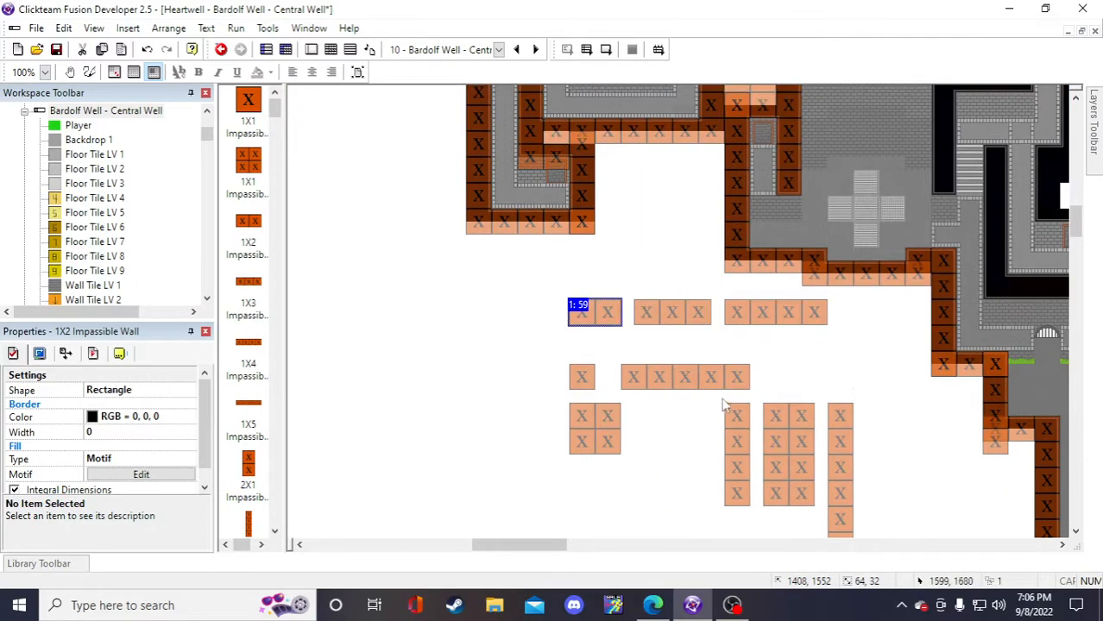
{"action": "right_click", "coordinate": [575, 312]}
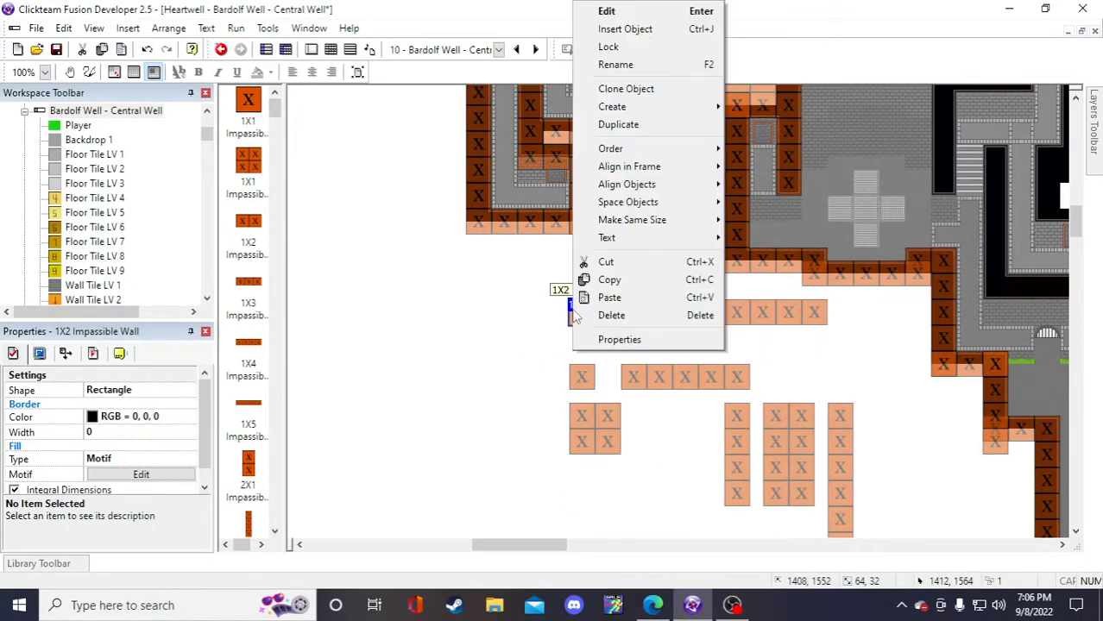
{"action": "left_click", "coordinate": [634, 127]}
{"action": "key", "text": "Return"}
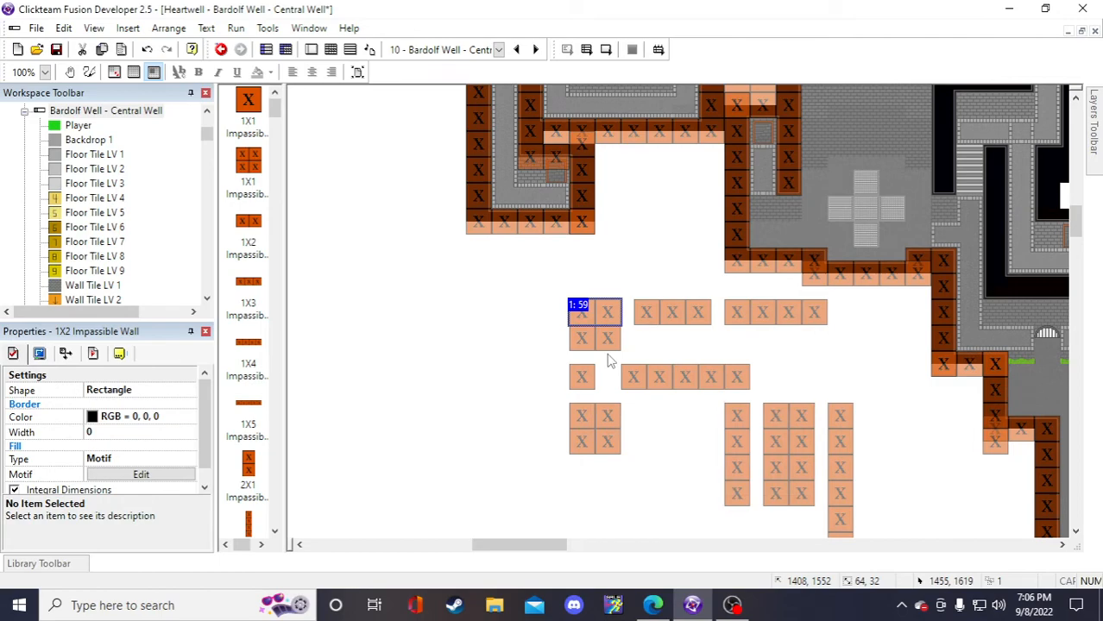
- Place the 1X2 wall copy on the black border north of the narrow corridor, beside the top of the 6X1 wall, and save the project
{"action": "scroll", "coordinate": [694, 362], "scroll_direction": "up", "scroll_amount": 6}
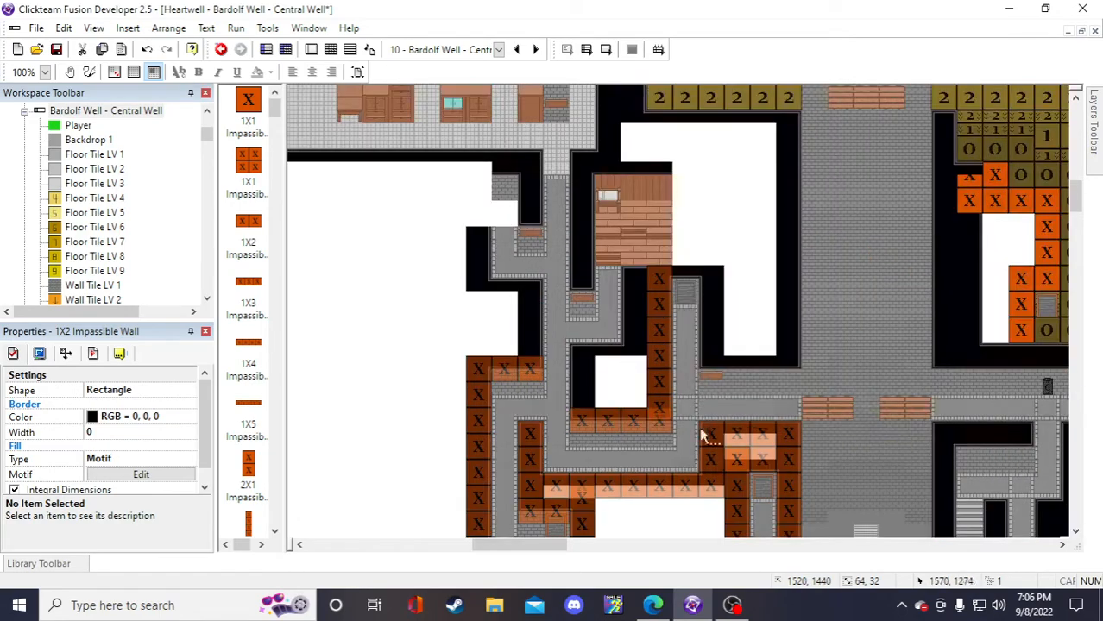
{"action": "scroll", "coordinate": [680, 493], "scroll_direction": "down", "scroll_amount": 3}
{"action": "left_click", "coordinate": [672, 437]}
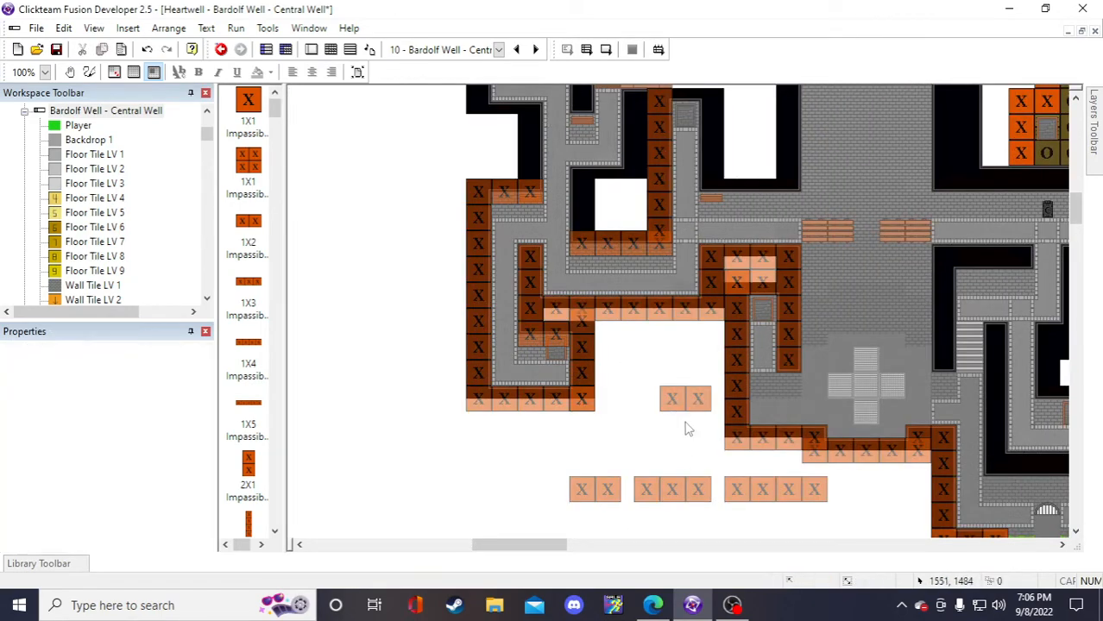
{"action": "left_click_drag", "start_coordinate": [690, 400], "coordinate": [754, 156]}
{"action": "scroll", "coordinate": [752, 483], "scroll_direction": "up", "scroll_amount": 3}
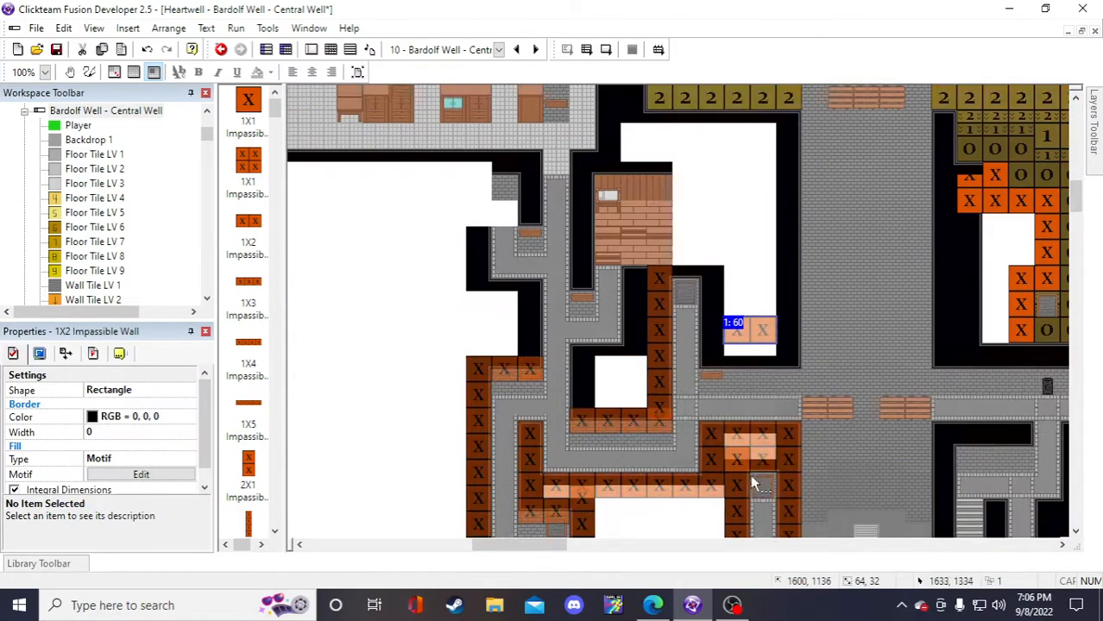
{"action": "left_click_drag", "start_coordinate": [749, 334], "coordinate": [697, 270]}
{"action": "left_click", "coordinate": [739, 239]}
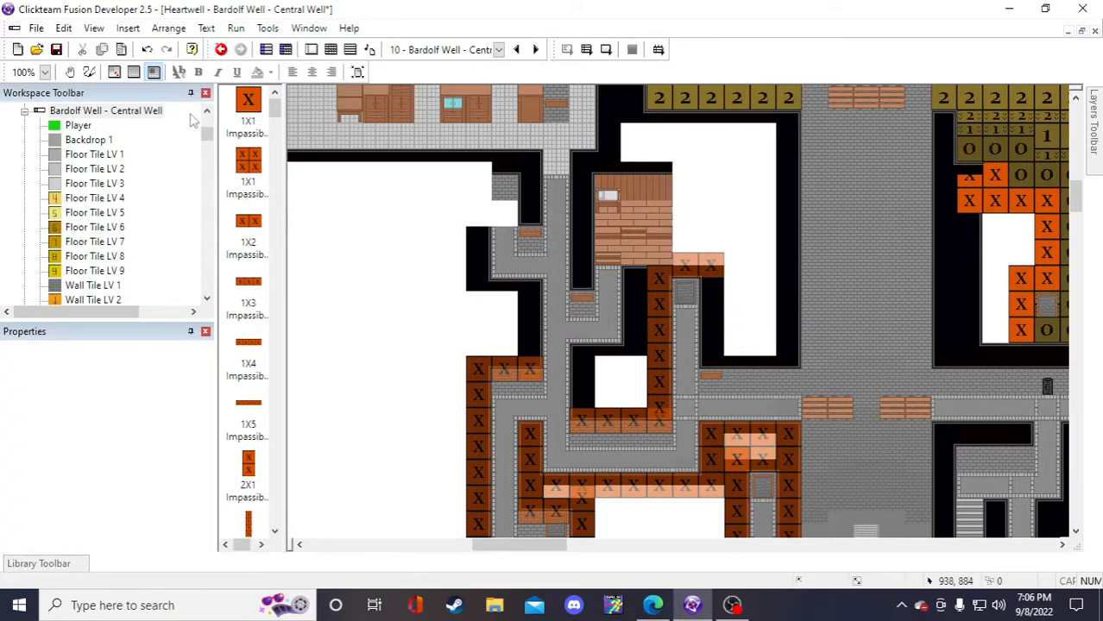
{"action": "left_click", "coordinate": [57, 49]}
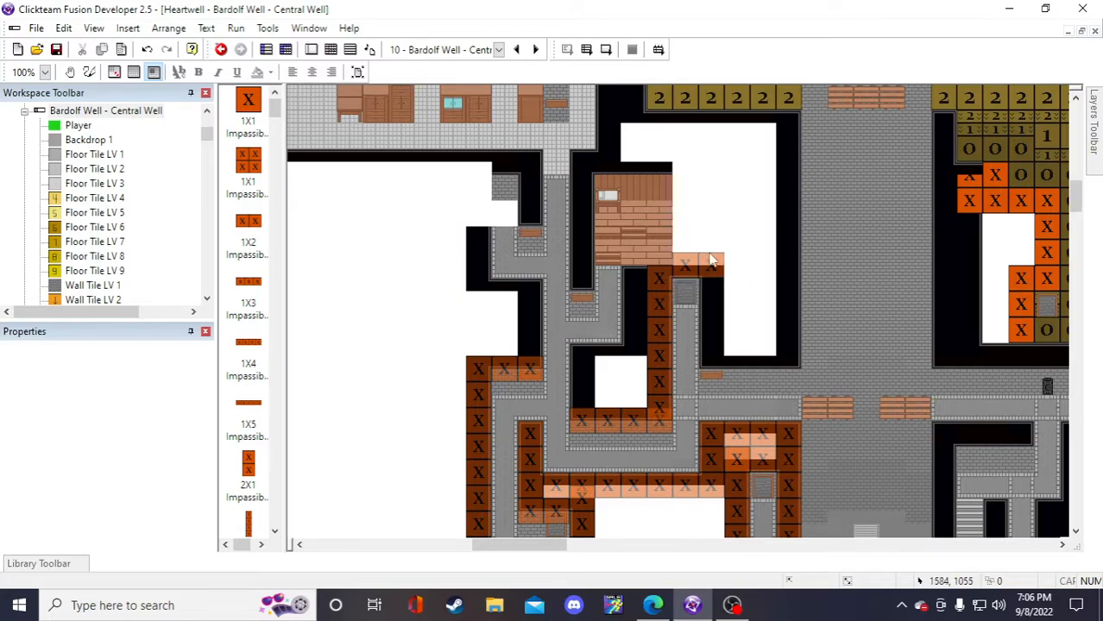
- Duplicate the 4X1 Impassible Wall template with 2 rows and 1 column
{"action": "scroll", "coordinate": [709, 258], "scroll_direction": "down", "scroll_amount": 3}
{"action": "scroll", "coordinate": [706, 257], "scroll_direction": "up", "scroll_amount": 3}
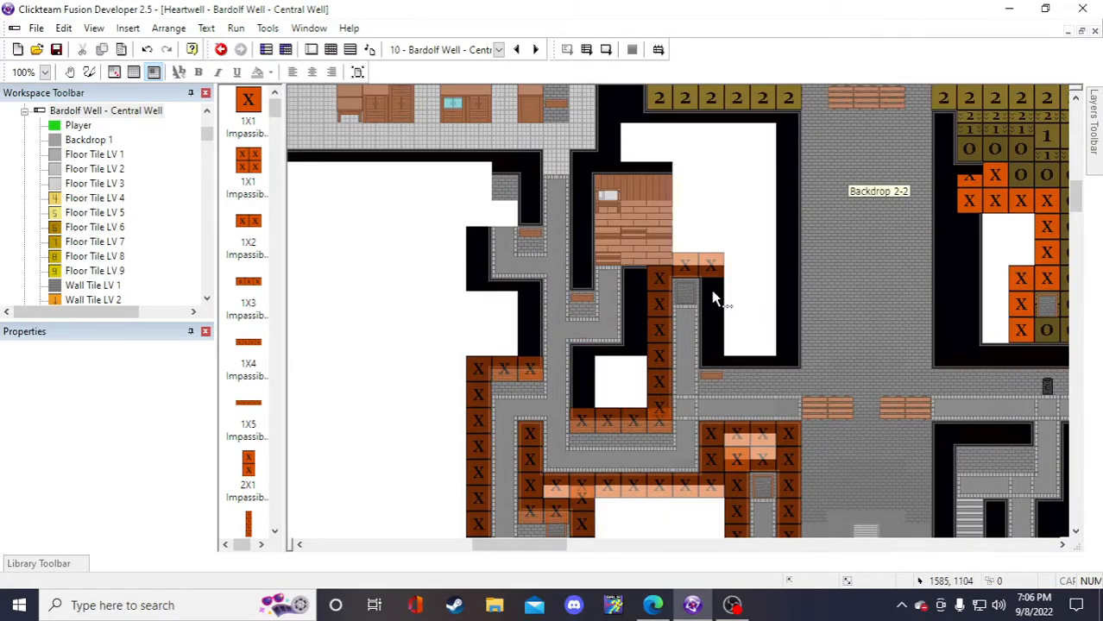
{"action": "scroll", "coordinate": [713, 298], "scroll_direction": "down", "scroll_amount": 6}
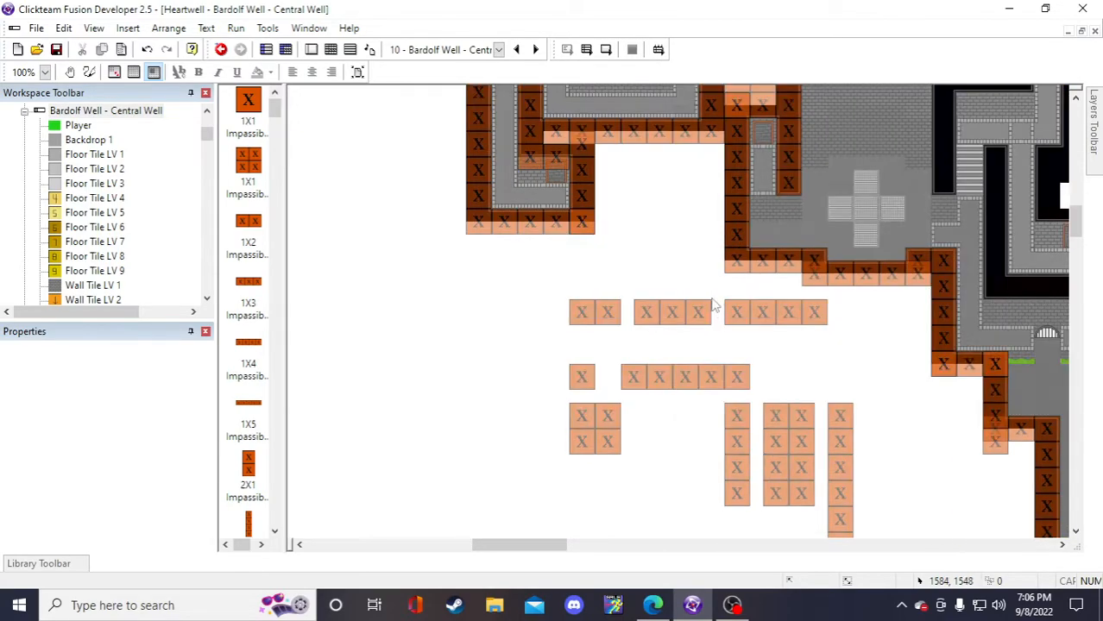
{"action": "scroll", "coordinate": [730, 392], "scroll_direction": "up", "scroll_amount": 6}
{"action": "scroll", "coordinate": [729, 391], "scroll_direction": "down", "scroll_amount": 6}
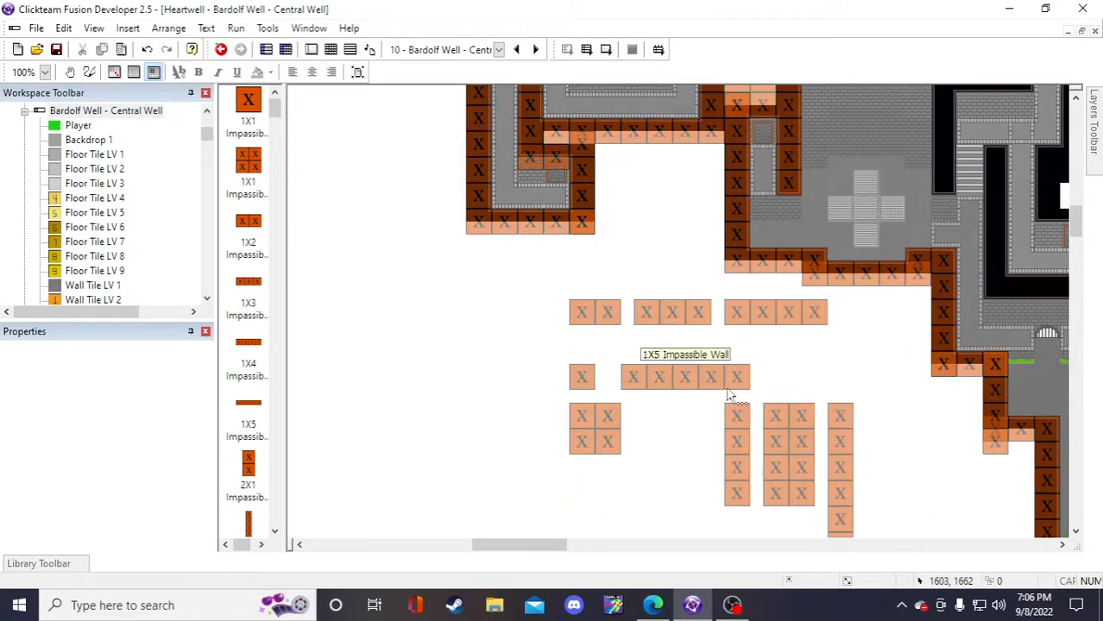
{"action": "left_click", "coordinate": [736, 417]}
{"action": "right_click", "coordinate": [735, 431]}
{"action": "left_click", "coordinate": [775, 202]}
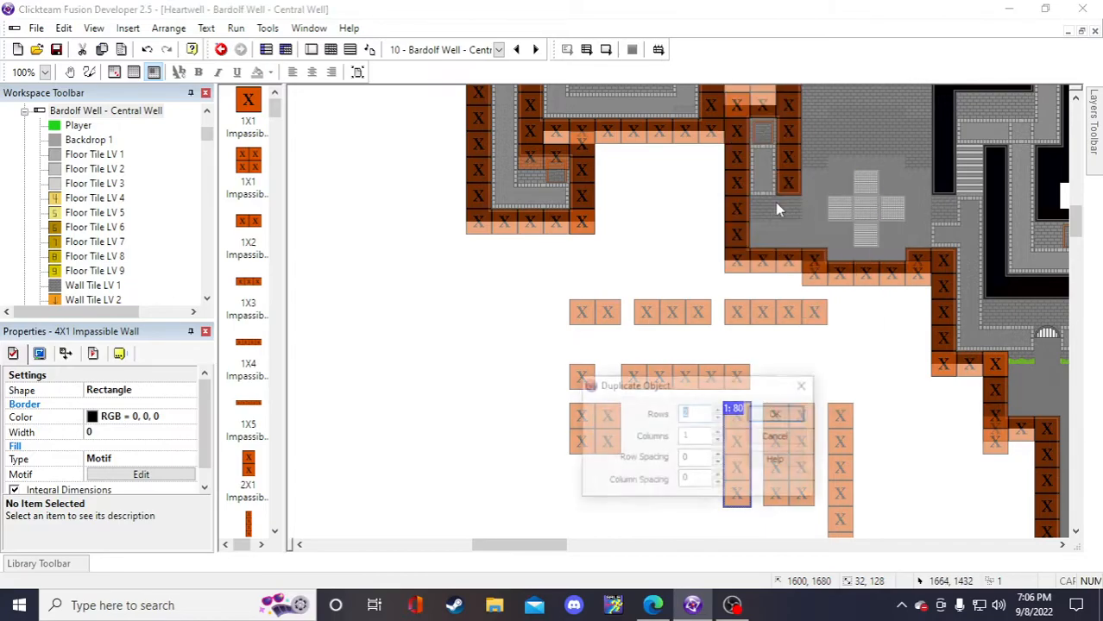
{"action": "left_click", "coordinate": [775, 413]}
- Place the 4X1 wall copy on the black border east of the narrow corridor, directly below the 1X2 wall
{"action": "scroll", "coordinate": [728, 392], "scroll_direction": "down", "scroll_amount": 3}
{"action": "left_click_drag", "start_coordinate": [727, 392], "coordinate": [550, 200]}
{"action": "scroll", "coordinate": [544, 259], "scroll_direction": "up", "scroll_amount": 1}
{"action": "left_click_drag", "start_coordinate": [554, 375], "coordinate": [667, 235]}
{"action": "scroll", "coordinate": [683, 393], "scroll_direction": "up", "scroll_amount": 2}
{"action": "scroll", "coordinate": [662, 494], "scroll_direction": "down", "scroll_amount": 1}
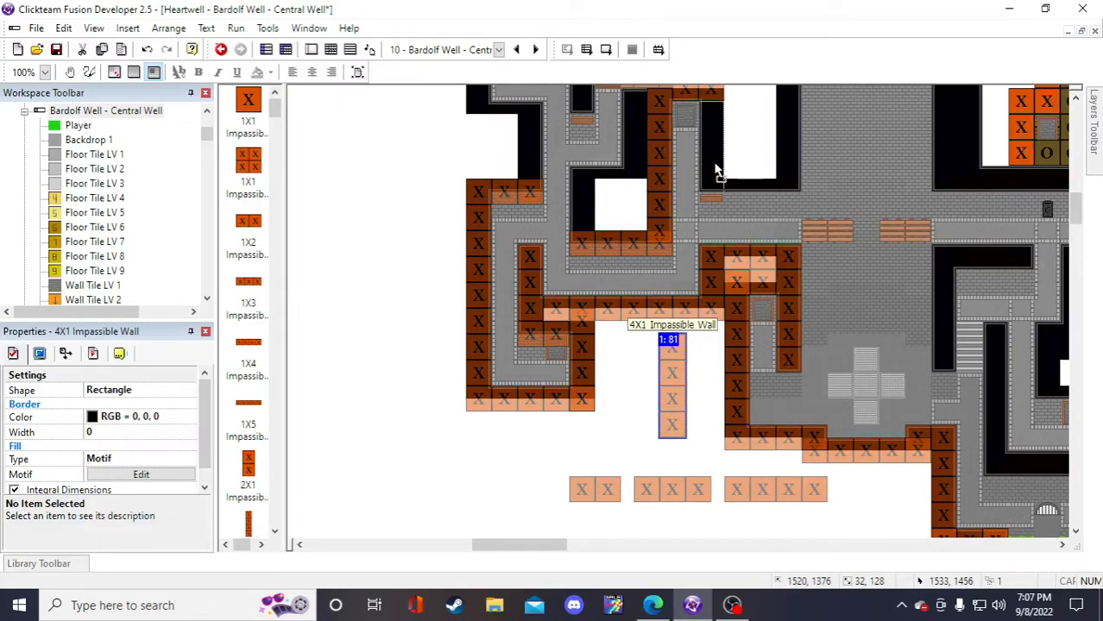
{"action": "left_click_drag", "start_coordinate": [716, 170], "coordinate": [717, 170]}
{"action": "left_click", "coordinate": [422, 188]}
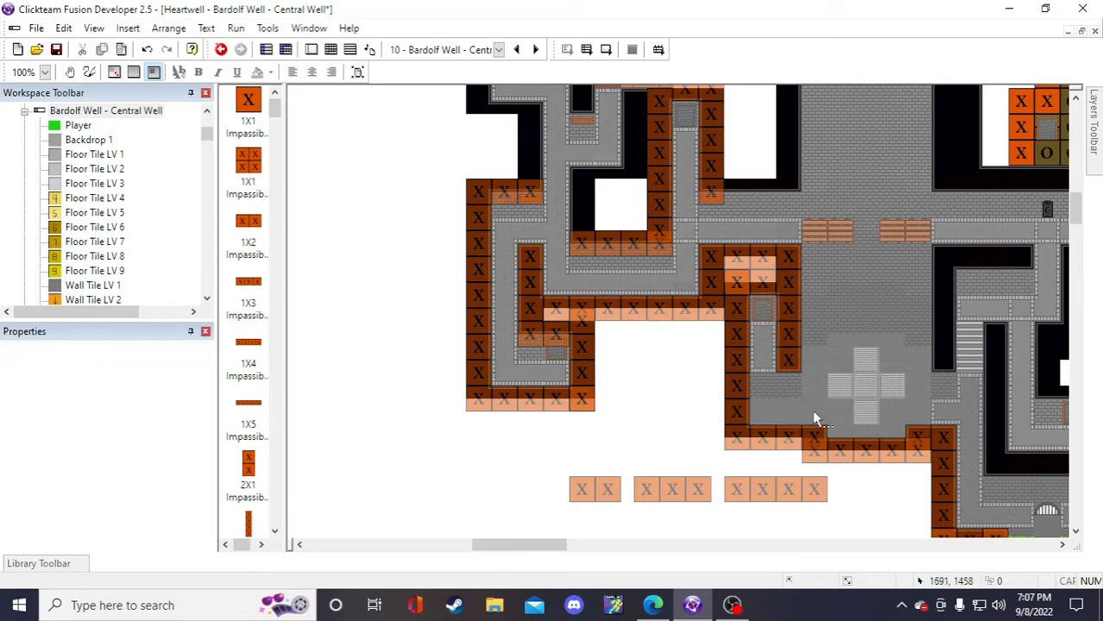
- Duplicate the 1X4 Impassible Wall template with 2 rows and 1 column, and place the copy along the large white area's south border, starting at the 4X1 wall's lower end
{"action": "scroll", "coordinate": [641, 394], "scroll_direction": "down", "scroll_amount": 5}
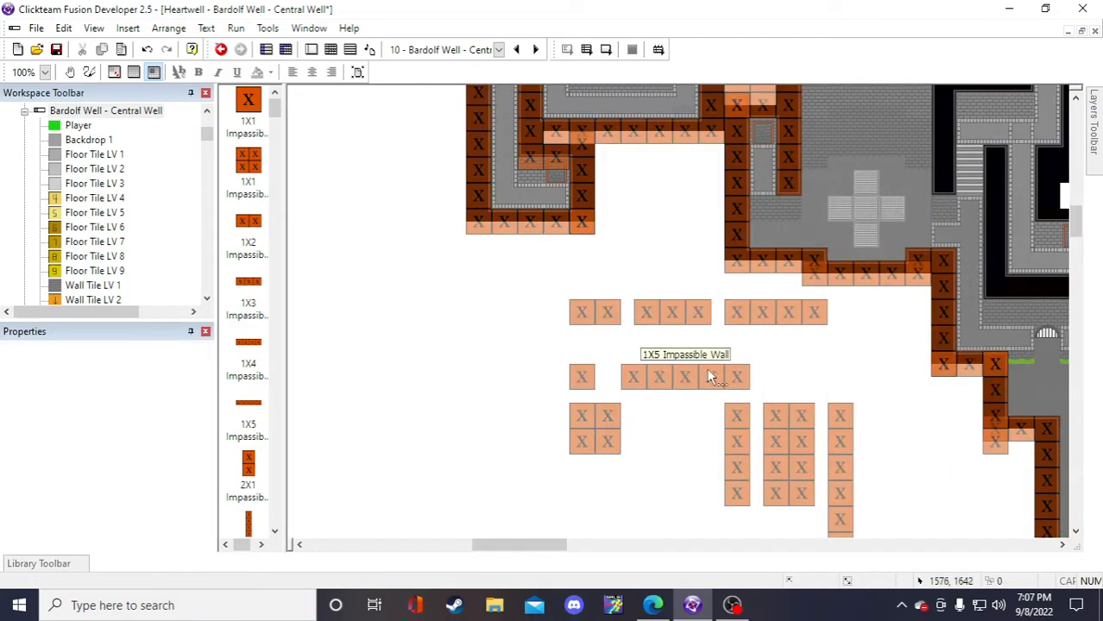
{"action": "left_click", "coordinate": [738, 312]}
{"action": "right_click", "coordinate": [784, 320]}
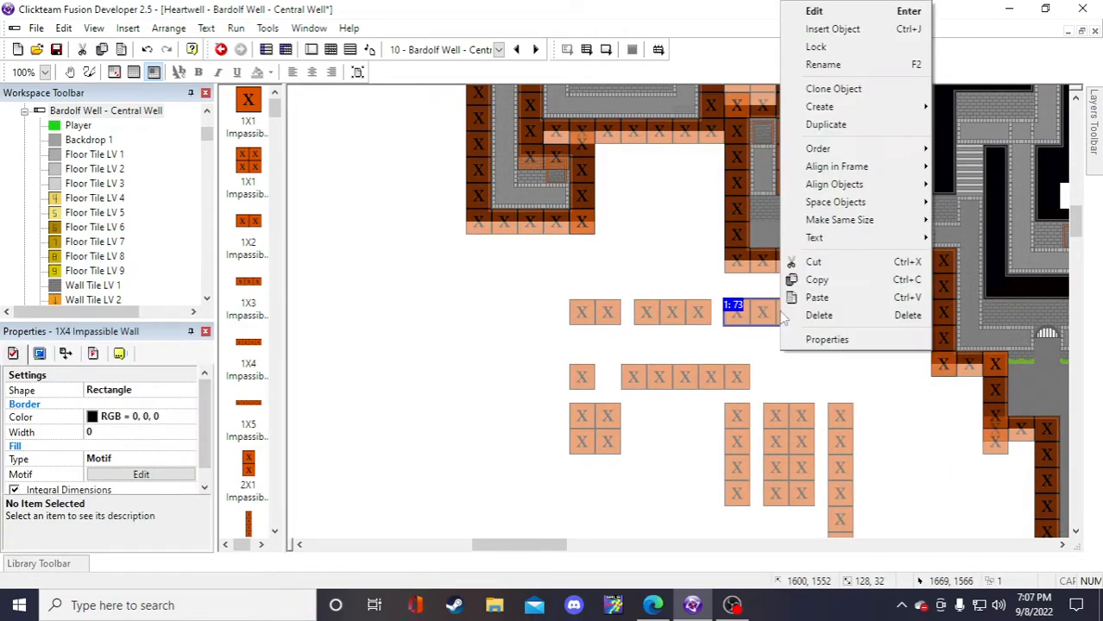
{"action": "left_click", "coordinate": [837, 125]}
{"action": "left_click", "coordinate": [758, 415]}
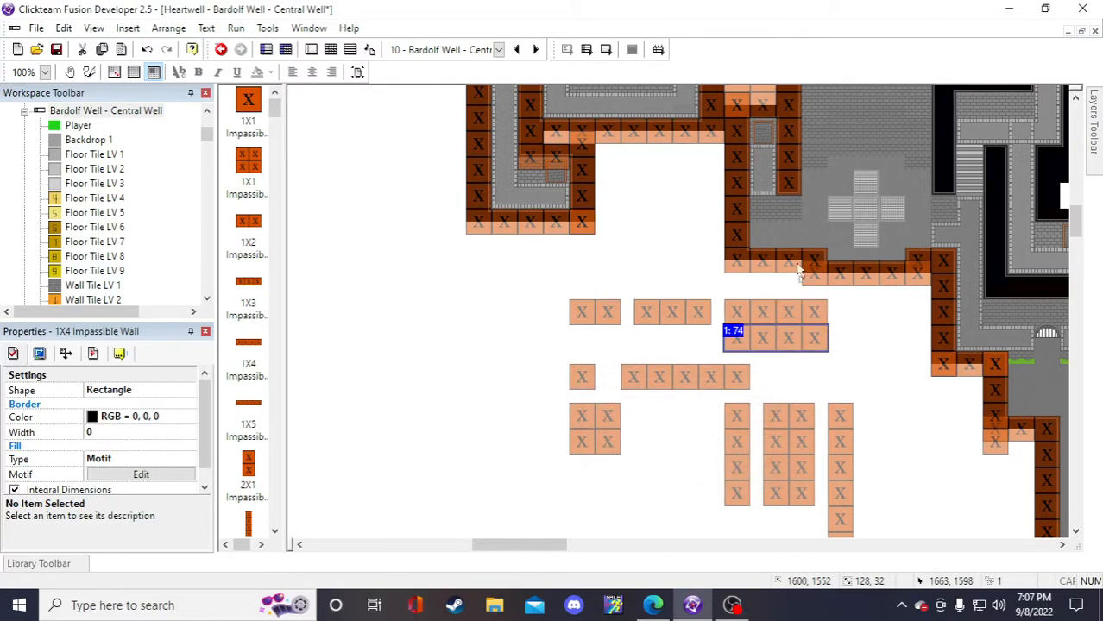
{"action": "left_click_drag", "start_coordinate": [787, 338], "coordinate": [815, 197]}
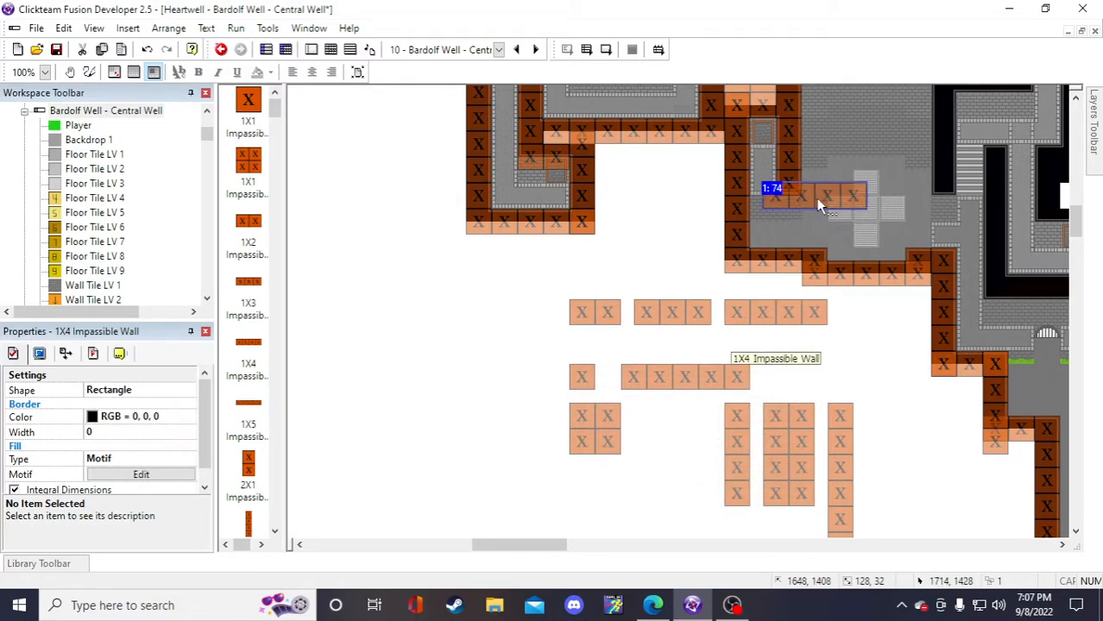
{"action": "scroll", "coordinate": [816, 198], "scroll_direction": "up", "scroll_amount": 5}
{"action": "left_click_drag", "start_coordinate": [775, 189], "coordinate": [776, 190]}
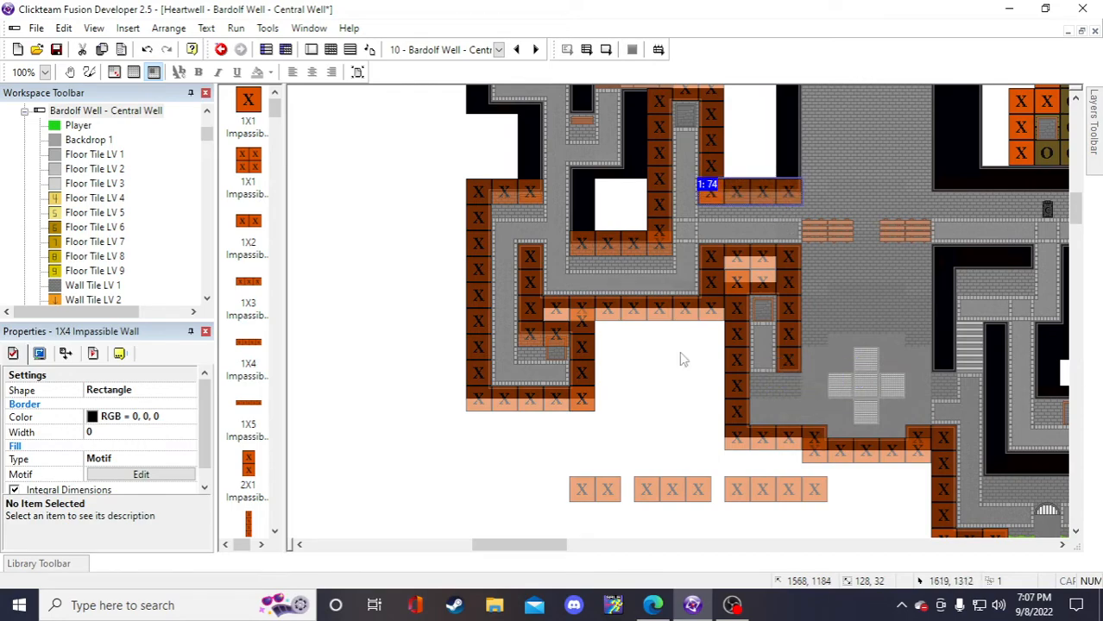
{"action": "left_click", "coordinate": [597, 440]}
{"action": "scroll", "coordinate": [639, 438], "scroll_direction": "up", "scroll_amount": 3}
{"action": "scroll", "coordinate": [652, 448], "scroll_direction": "down", "scroll_amount": 3}
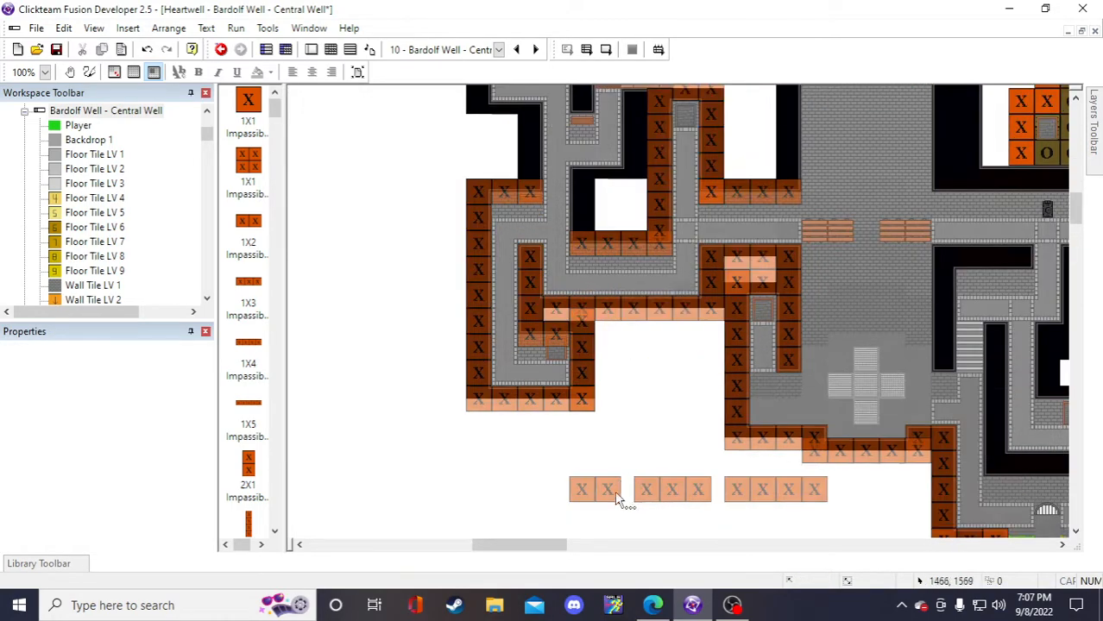
{"action": "left_click_drag", "start_coordinate": [524, 546], "coordinate": [568, 528]}
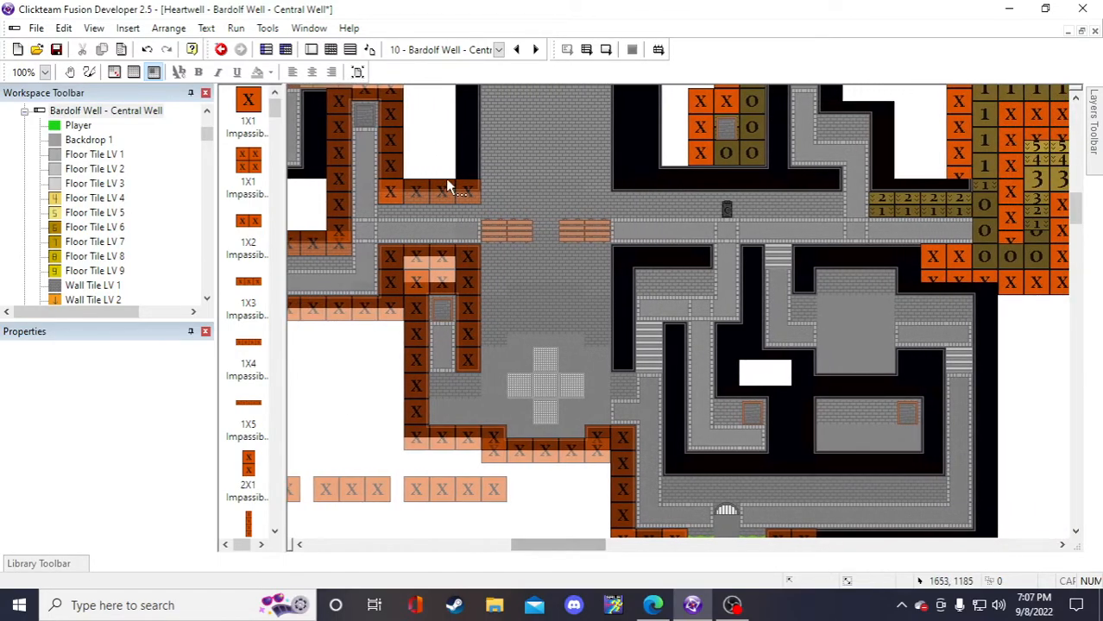
- Try moving the 1X4 wall copy east onto the orange X blocks beside the white area, and undo the move
{"action": "left_click_drag", "start_coordinate": [445, 183], "coordinate": [678, 126]}
{"action": "left_click", "coordinate": [911, 177]}
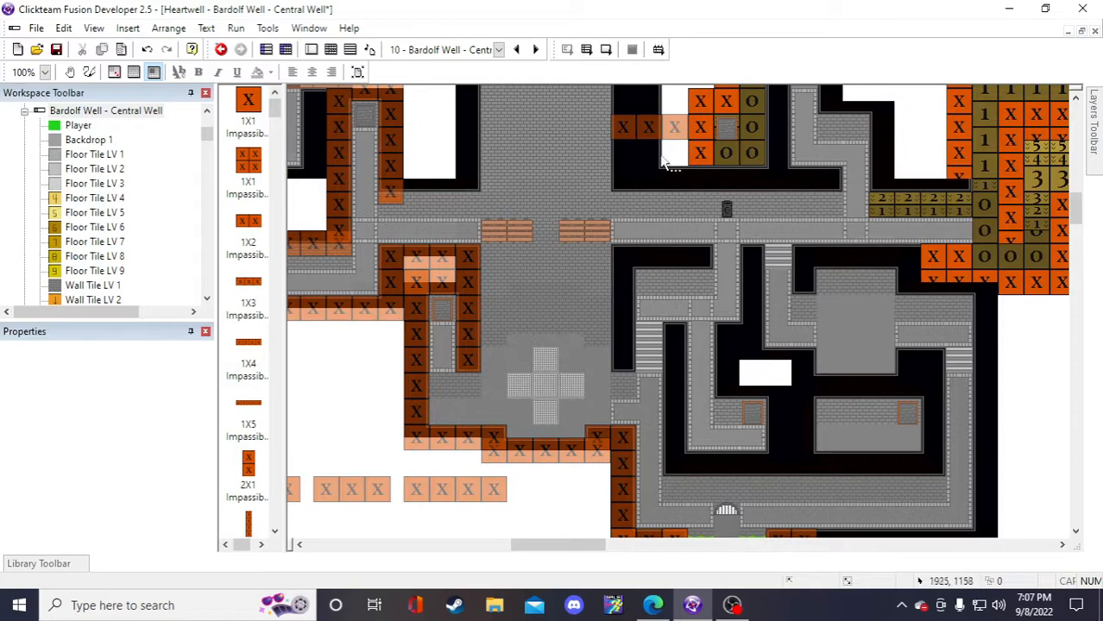
{"action": "key", "text": "ctrl+z"}
{"action": "key", "text": "ctrl+z"}
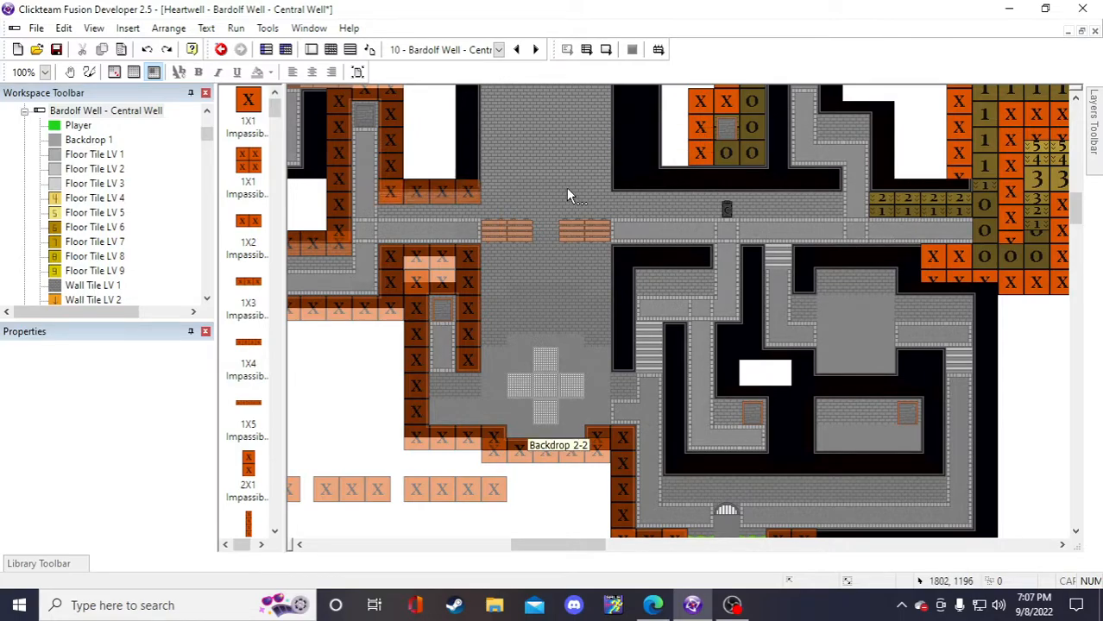
- Examine the black borders and the existing orange and numbered tiles across the eastern half of the map
{"action": "scroll", "coordinate": [567, 195], "scroll_direction": "up", "scroll_amount": 3}
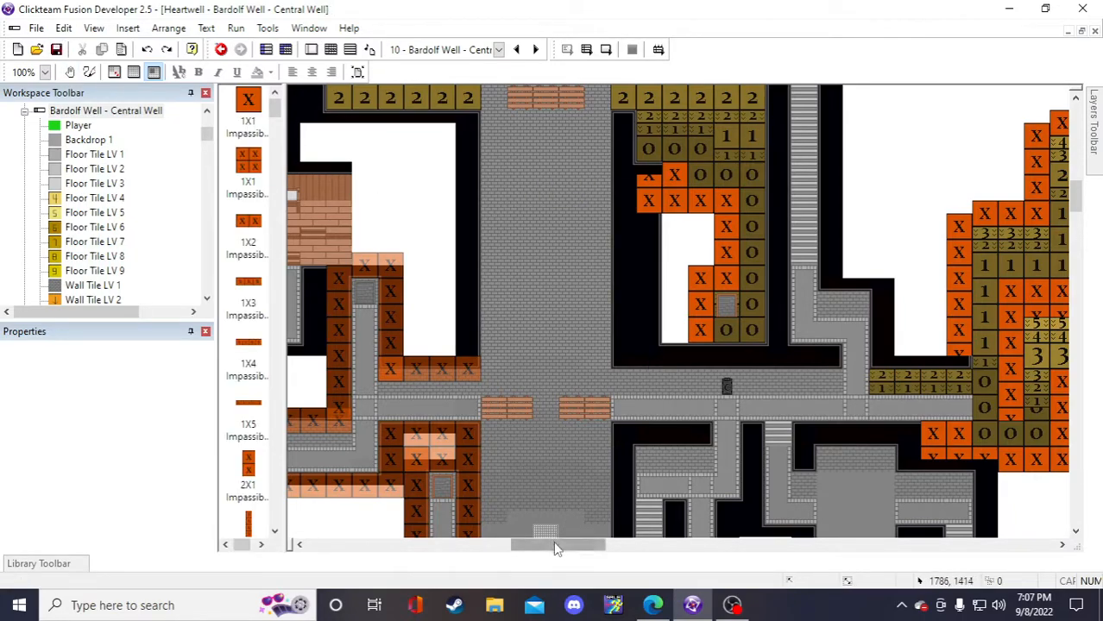
{"action": "mouse_move", "coordinate": [568, 550]}
{"action": "left_mouse_down"}
{"action": "mouse_move", "coordinate": [537, 546]}
{"action": "mouse_move", "coordinate": [615, 552]}
{"action": "mouse_move", "coordinate": [579, 545]}
{"action": "mouse_move", "coordinate": [608, 535]}
{"action": "mouse_move", "coordinate": [585, 537]}
{"action": "left_mouse_up"}
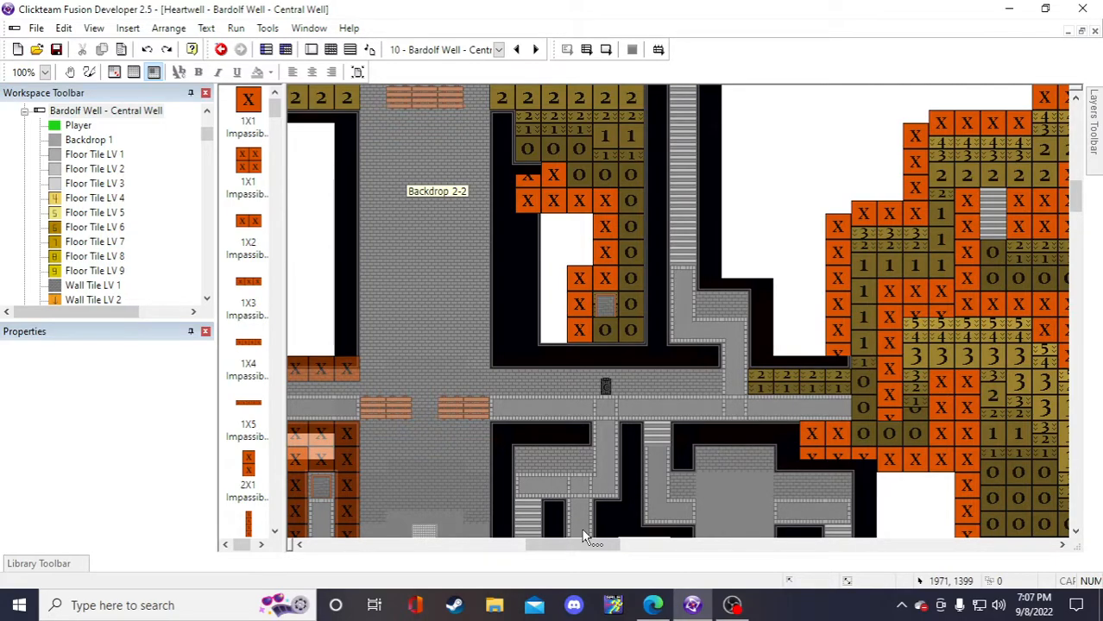
{"action": "scroll", "coordinate": [517, 414], "scroll_direction": "down", "scroll_amount": 5}
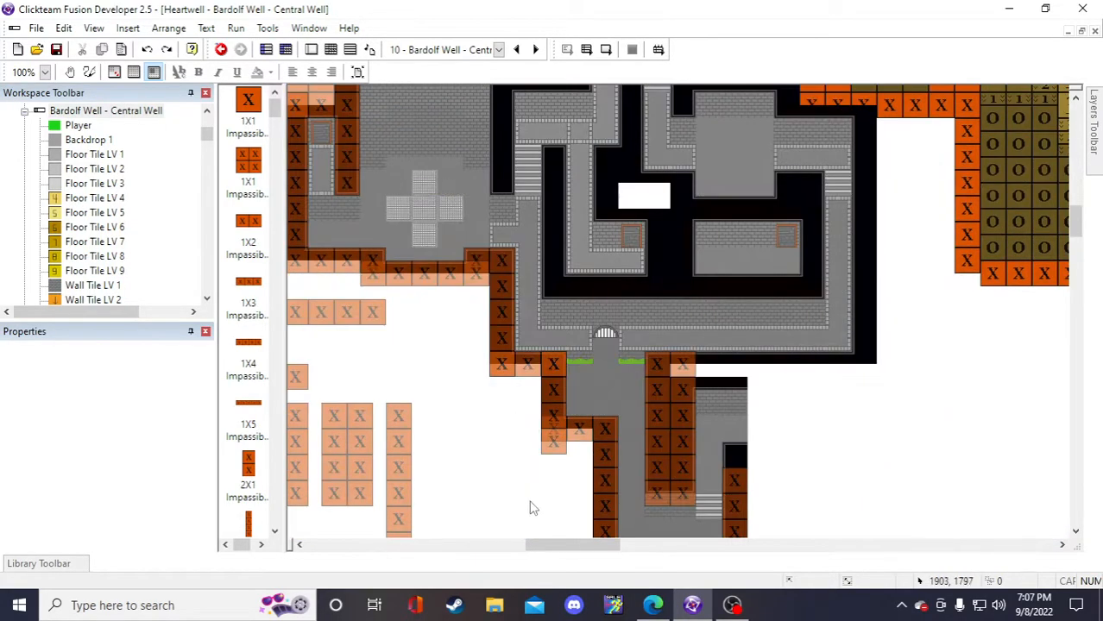
{"action": "mouse_move", "coordinate": [576, 549]}
{"action": "left_mouse_down"}
{"action": "mouse_move", "coordinate": [527, 546]}
{"action": "mouse_move", "coordinate": [582, 545]}
{"action": "left_mouse_up"}
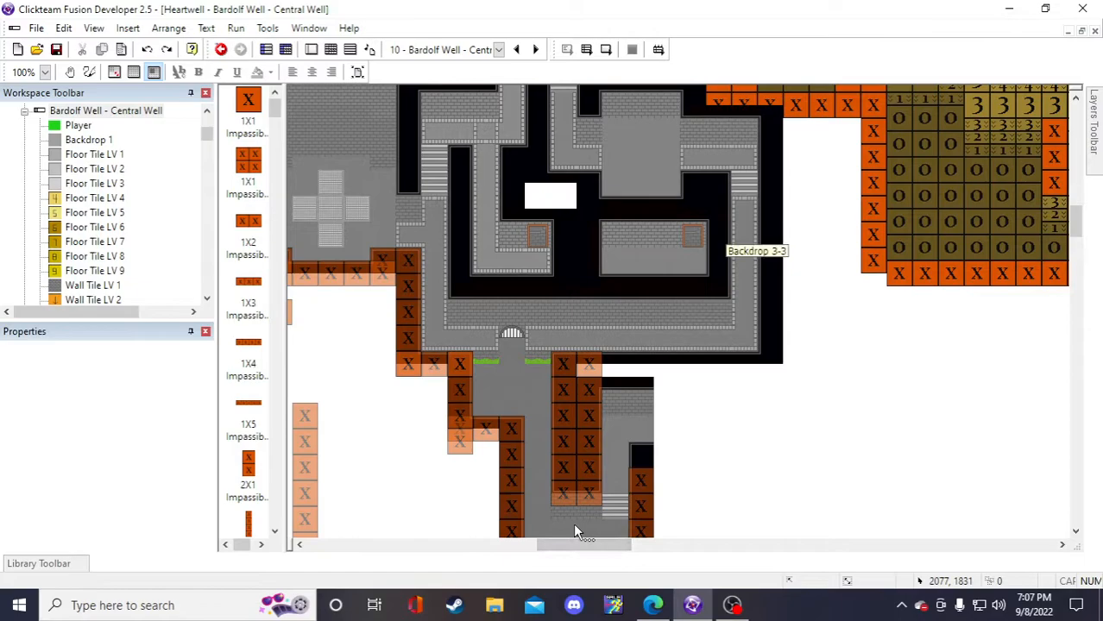
{"action": "scroll", "coordinate": [875, 269], "scroll_direction": "up", "scroll_amount": 3}
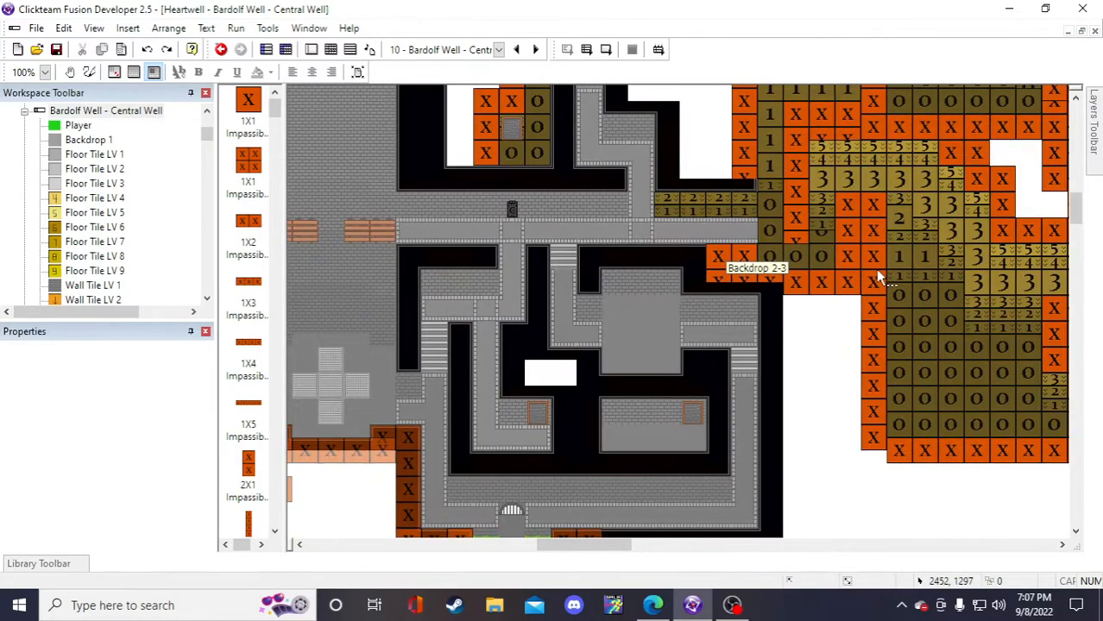
{"action": "scroll", "coordinate": [869, 272], "scroll_direction": "up", "scroll_amount": 2}
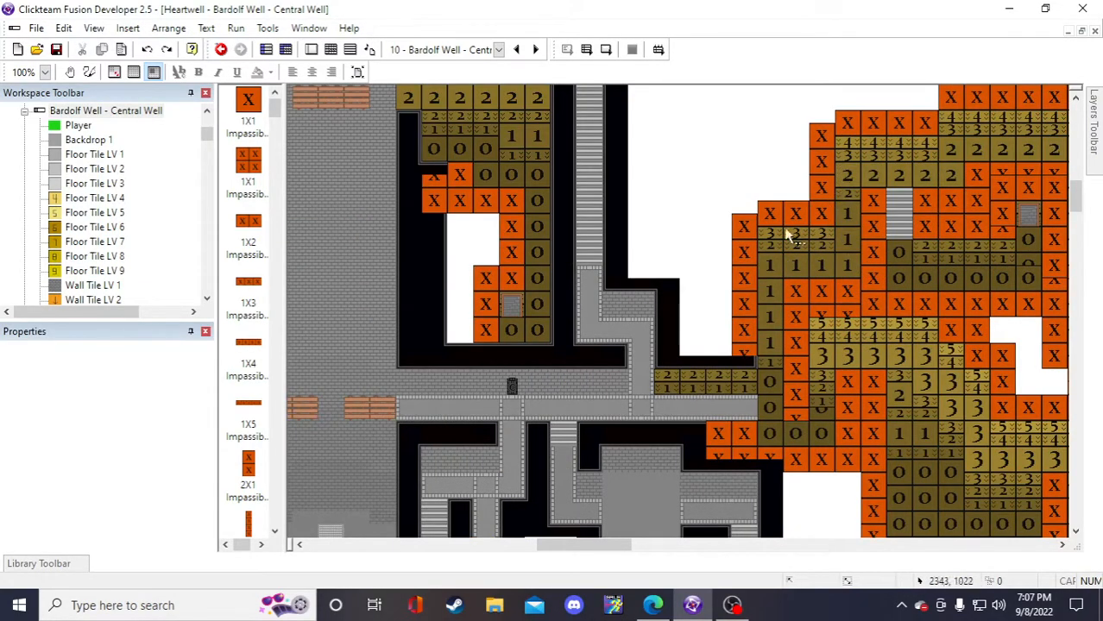
{"action": "scroll", "coordinate": [784, 235], "scroll_direction": "down", "scroll_amount": 2}
{"action": "left_click_drag", "start_coordinate": [610, 544], "coordinate": [545, 547]}
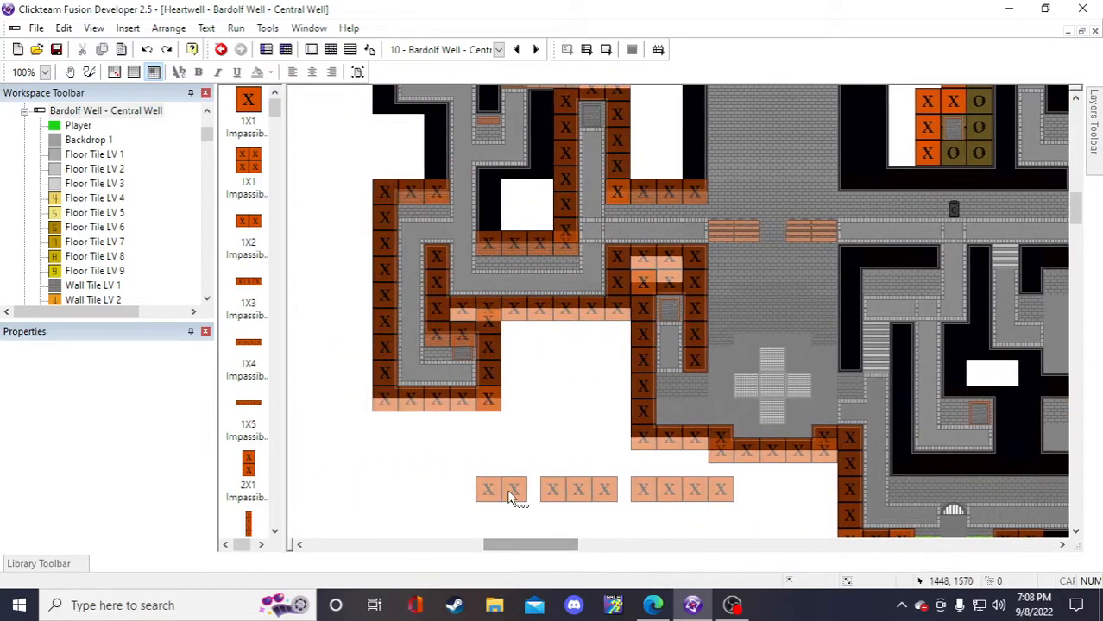
- Fill the 1X2 Impassible Wall template's motif with light orange, RGB 255, 127, 35
{"action": "double_click", "coordinate": [496, 492]}
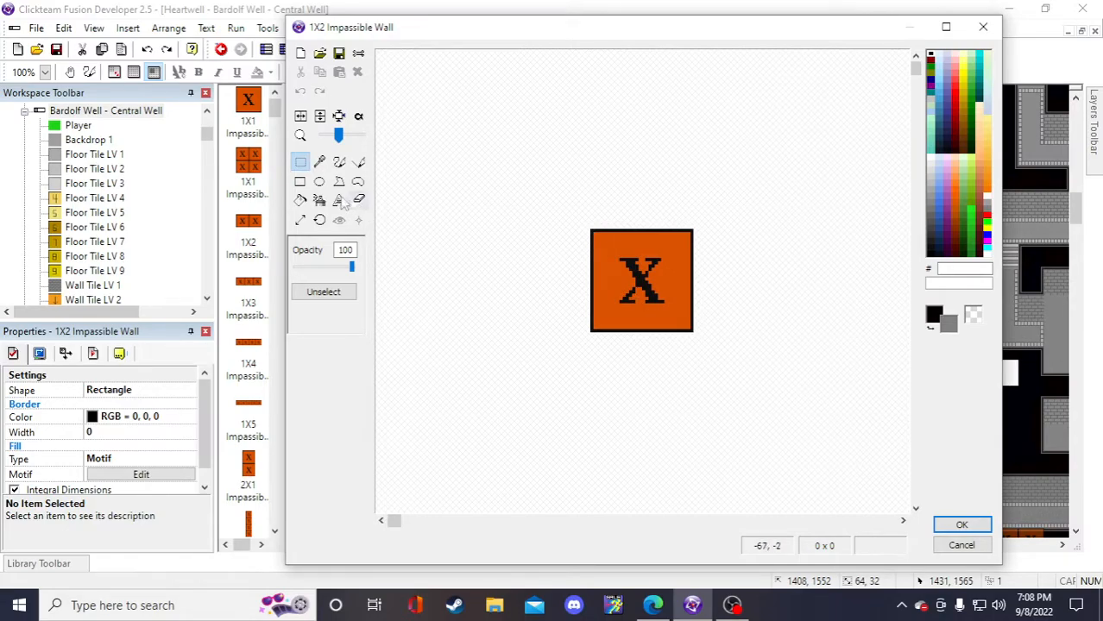
{"action": "left_click", "coordinate": [320, 161]}
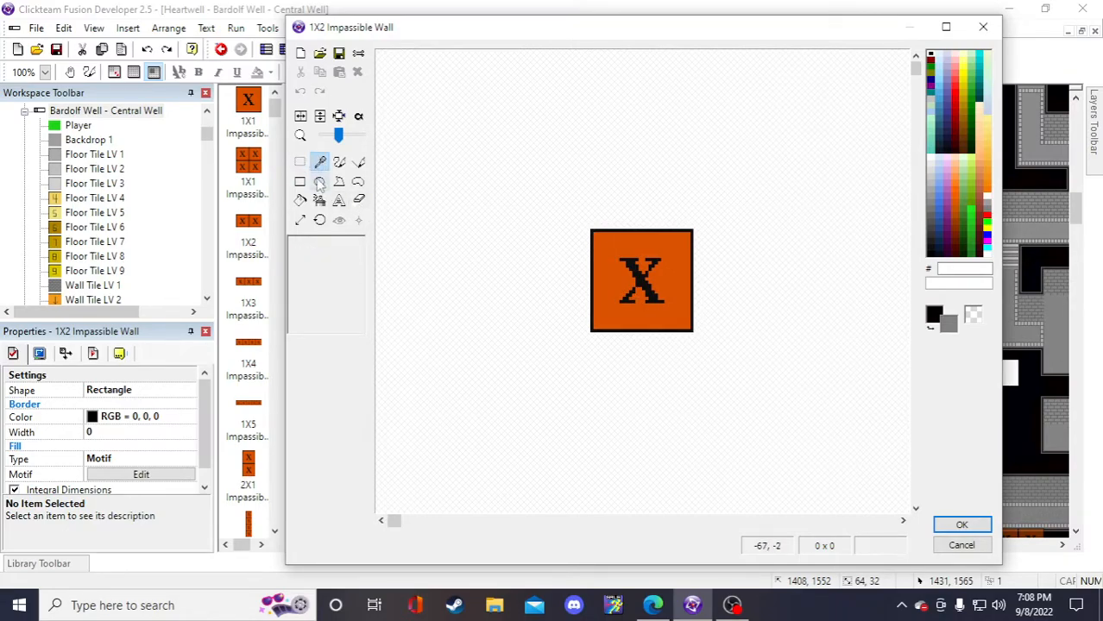
{"action": "right_click", "coordinate": [956, 228]}
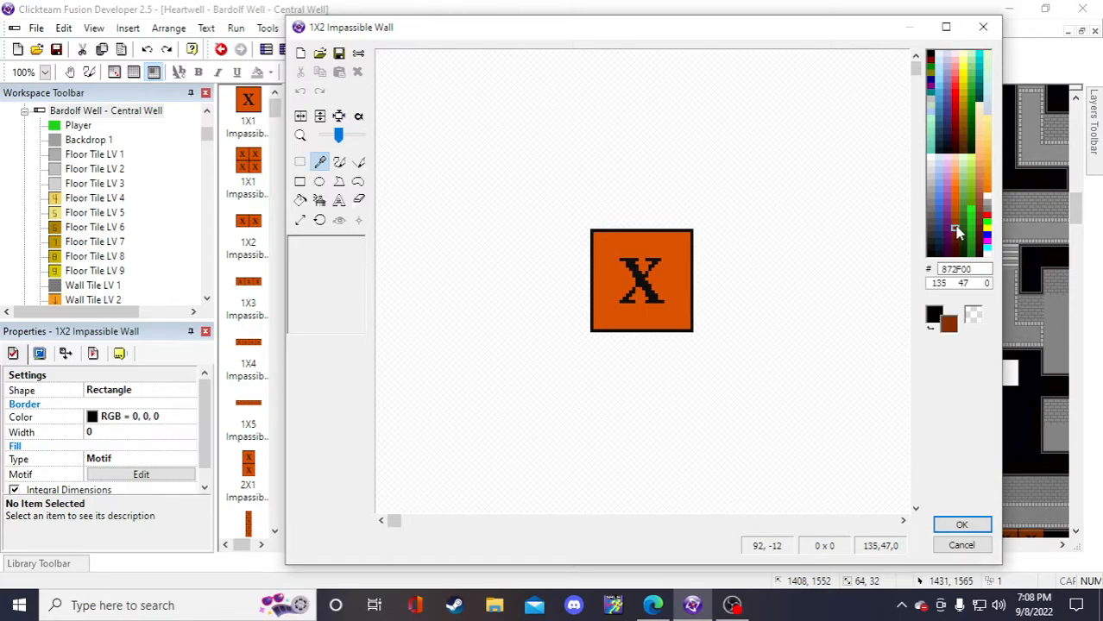
{"action": "right_click", "coordinate": [958, 218]}
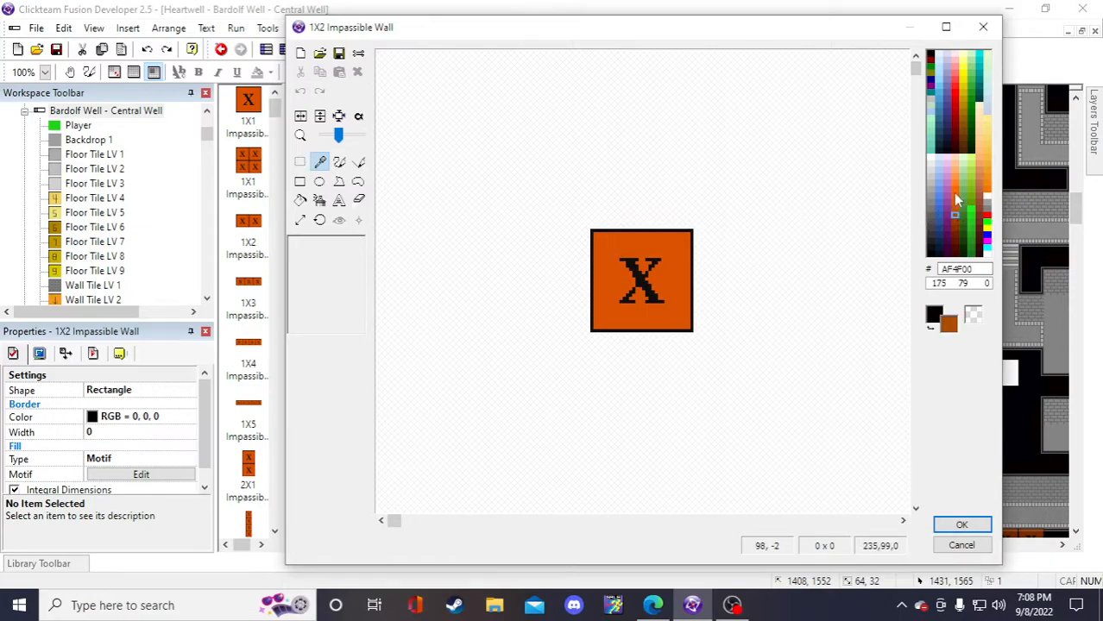
{"action": "right_click", "coordinate": [956, 171]}
{"action": "right_click", "coordinate": [954, 183]}
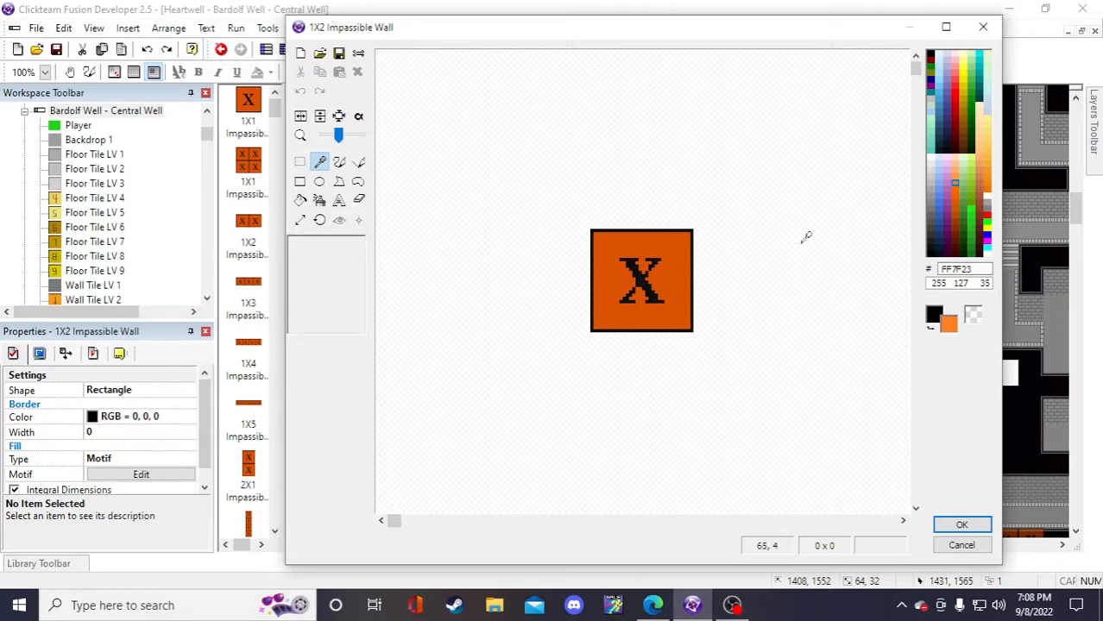
{"action": "left_click", "coordinate": [301, 200]}
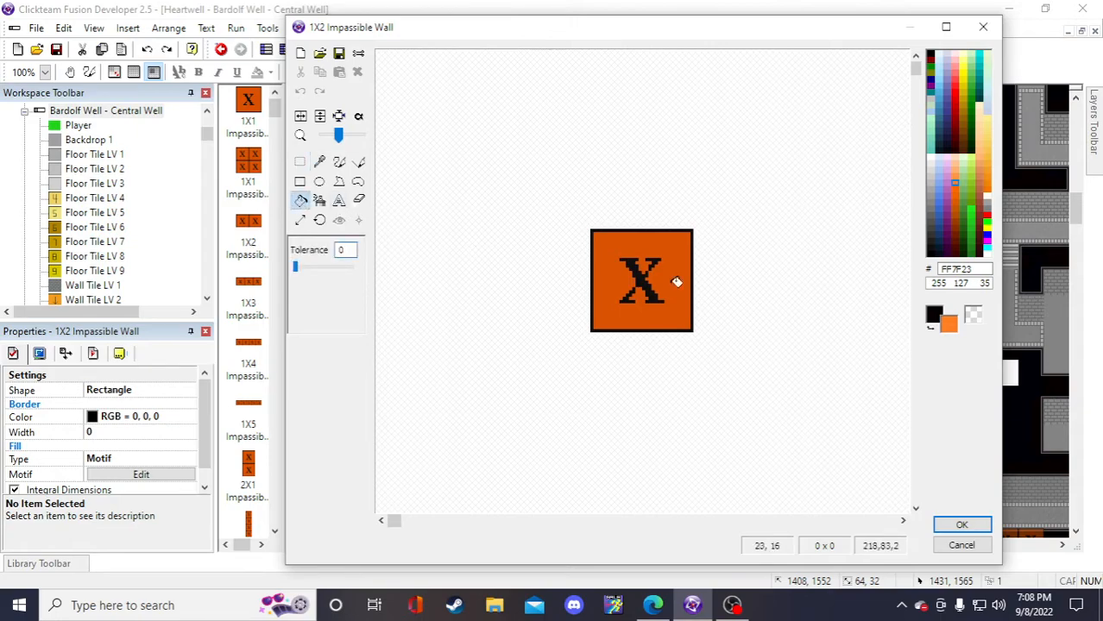
{"action": "left_click", "coordinate": [674, 256]}
{"action": "left_click", "coordinate": [961, 525]}
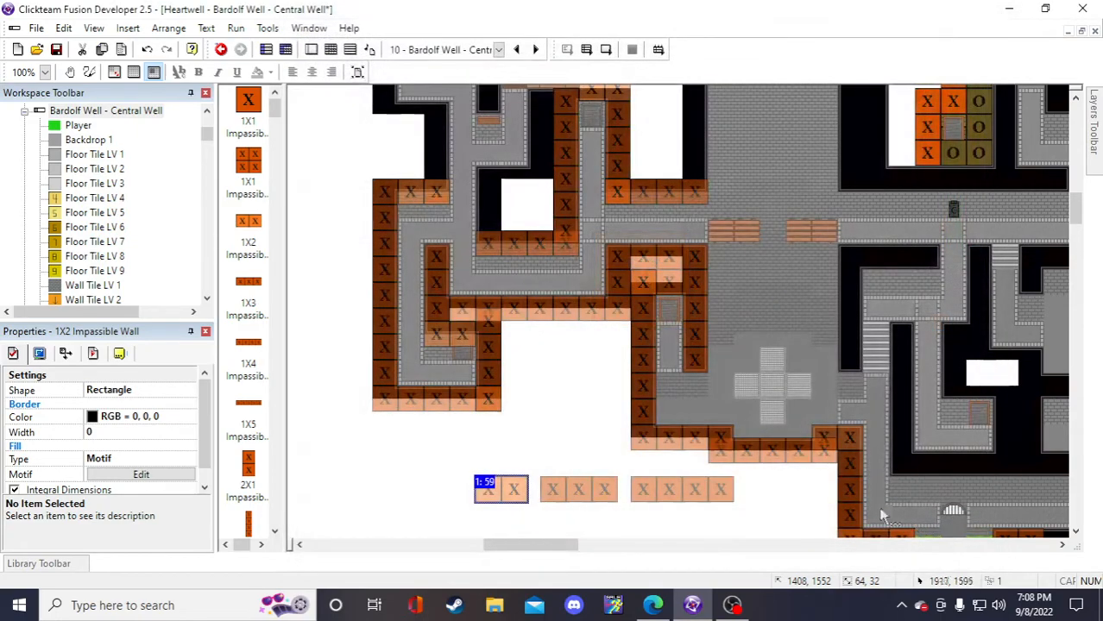
- Move the light orange 1X2 wall template over the orange X blocks to compare how the colours overlap
{"action": "left_click", "coordinate": [516, 489]}
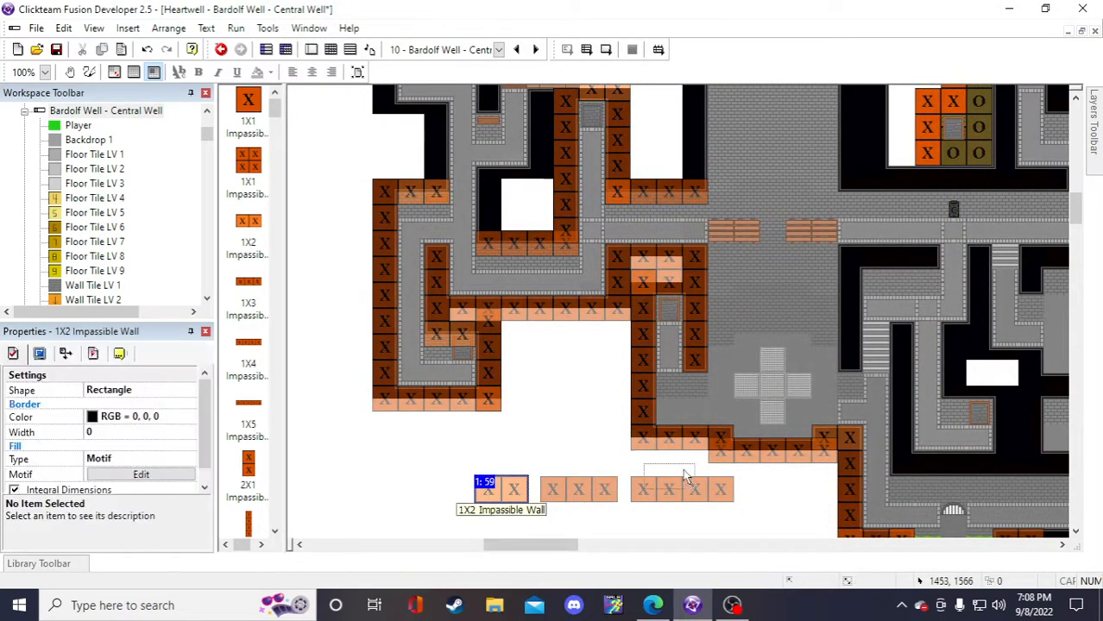
{"action": "left_click_drag", "start_coordinate": [901, 245], "coordinate": [904, 135]}
{"action": "left_click", "coordinate": [414, 493]}
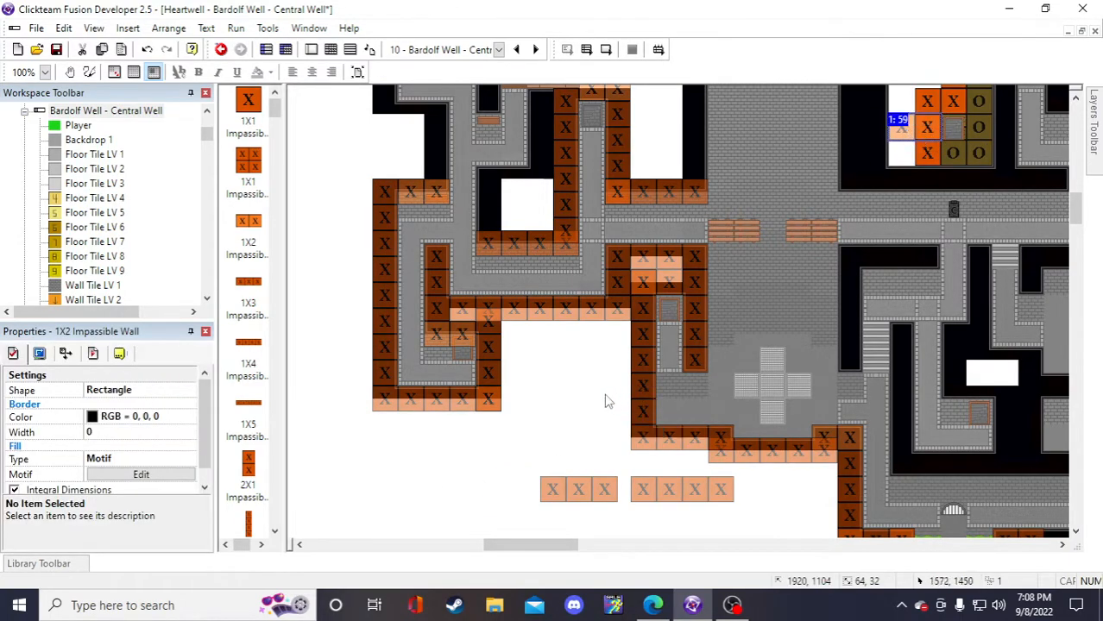
{"action": "left_click", "coordinate": [557, 435]}
{"action": "scroll", "coordinate": [556, 446], "scroll_direction": "up", "scroll_amount": 3}
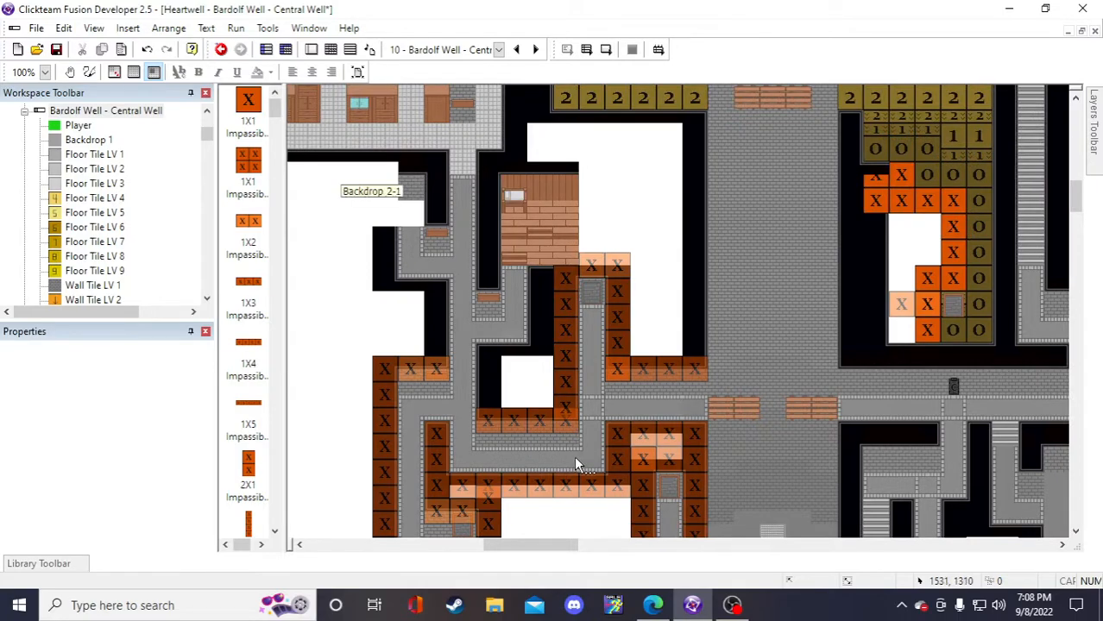
- Fill the 1X2 Impassible Wall template's motif with purple, RGB 139, 55, 143
{"action": "scroll", "coordinate": [577, 460], "scroll_direction": "down", "scroll_amount": 3}
{"action": "double_click", "coordinate": [515, 313]}
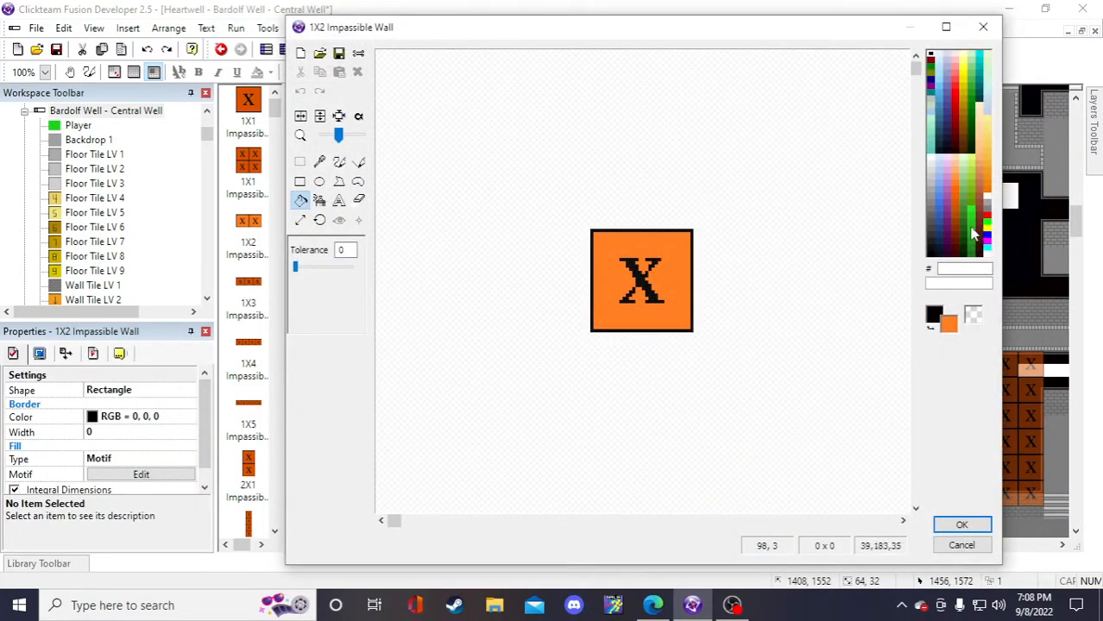
{"action": "left_click", "coordinate": [947, 215]}
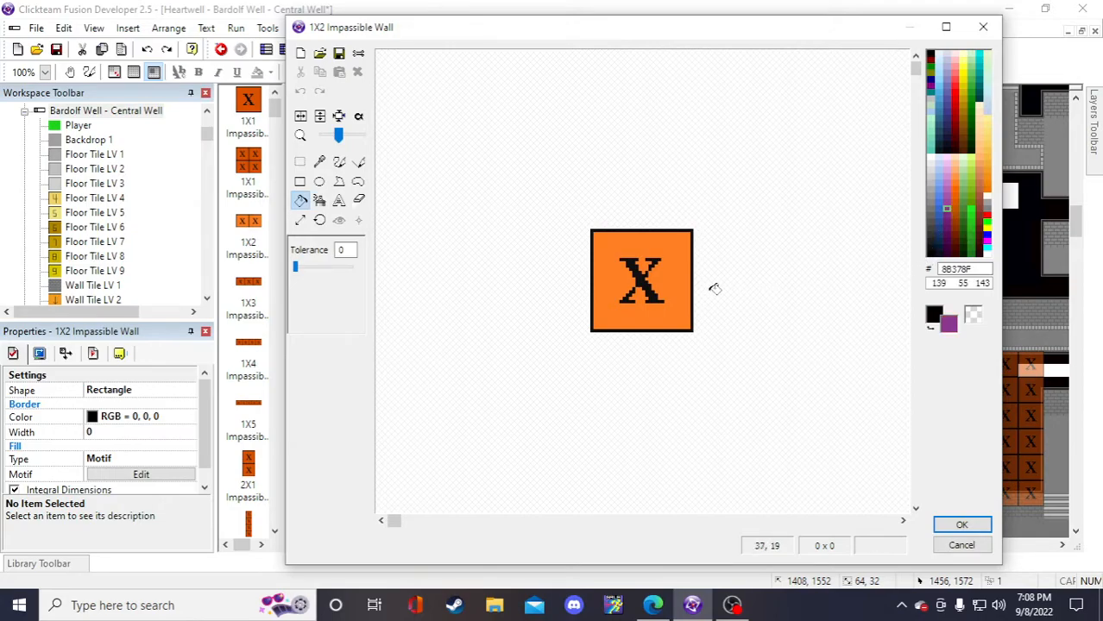
{"action": "left_click", "coordinate": [682, 276]}
{"action": "left_click", "coordinate": [962, 525]}
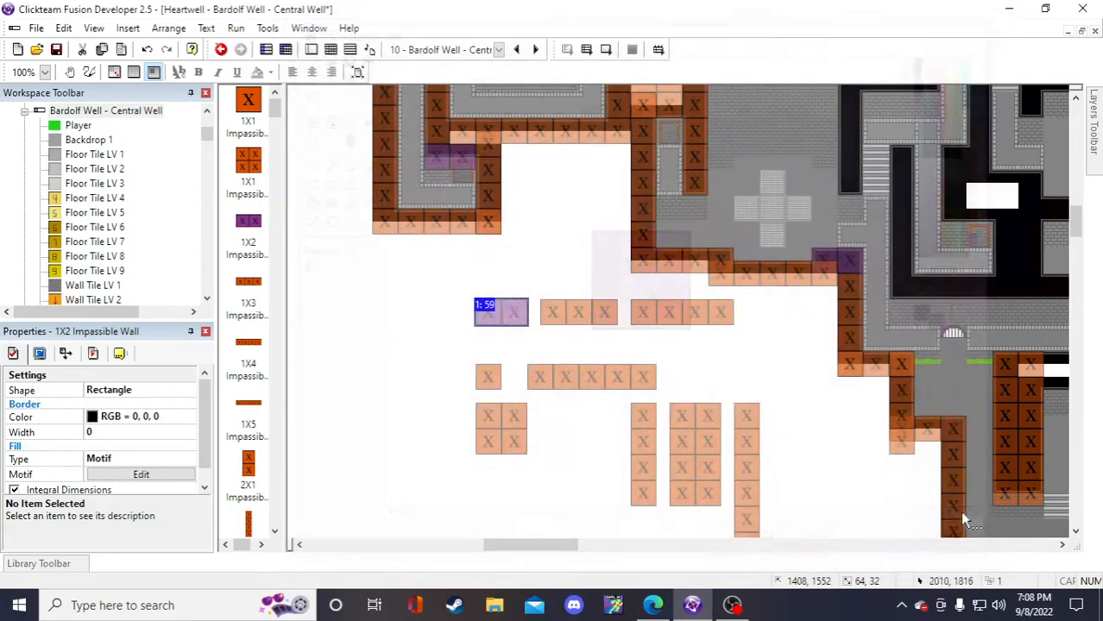
{"action": "left_click", "coordinate": [544, 397]}
- Move the purple 1X2 wall template over the orange X blocks beside the white area to test its visibility
{"action": "scroll", "coordinate": [528, 467], "scroll_direction": "up", "scroll_amount": 3}
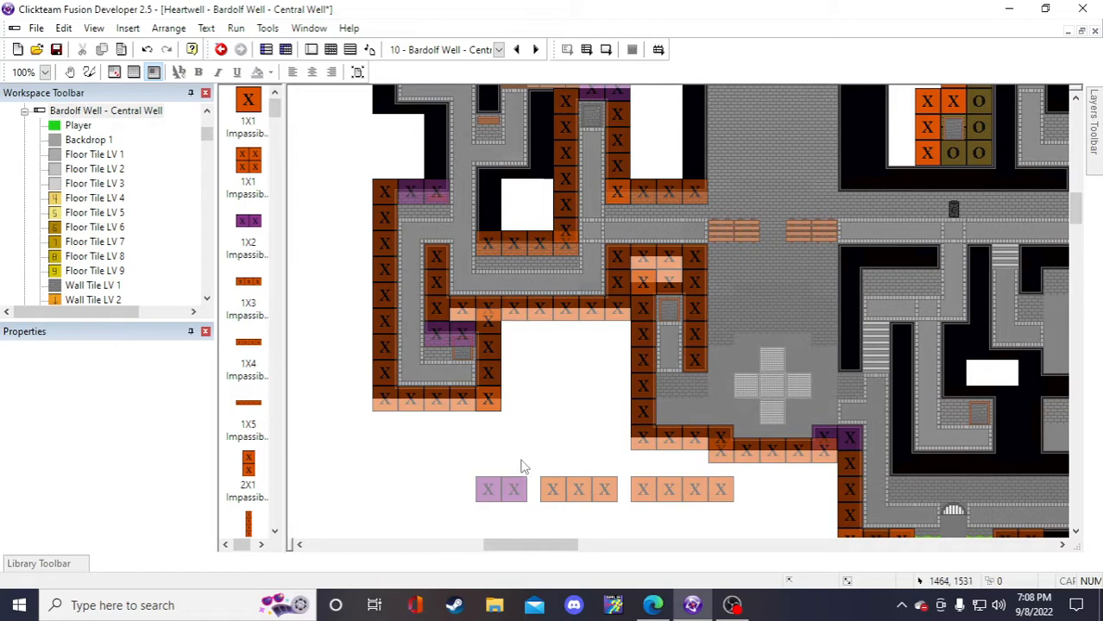
{"action": "left_click", "coordinate": [513, 489]}
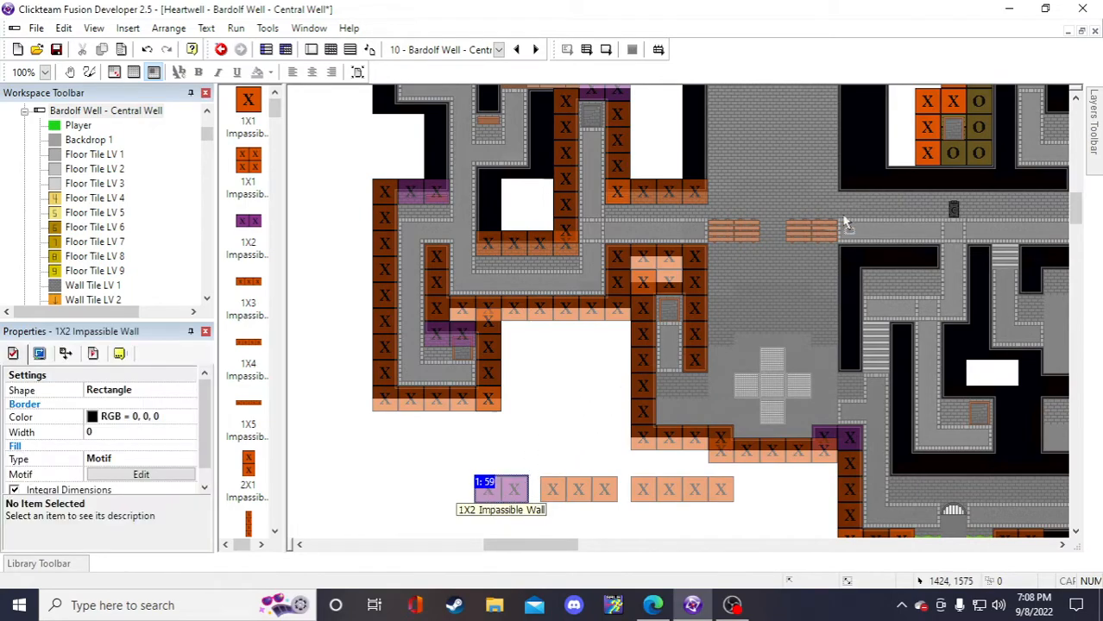
{"action": "left_click_drag", "start_coordinate": [921, 140], "coordinate": [894, 138]}
{"action": "left_click", "coordinate": [559, 392]}
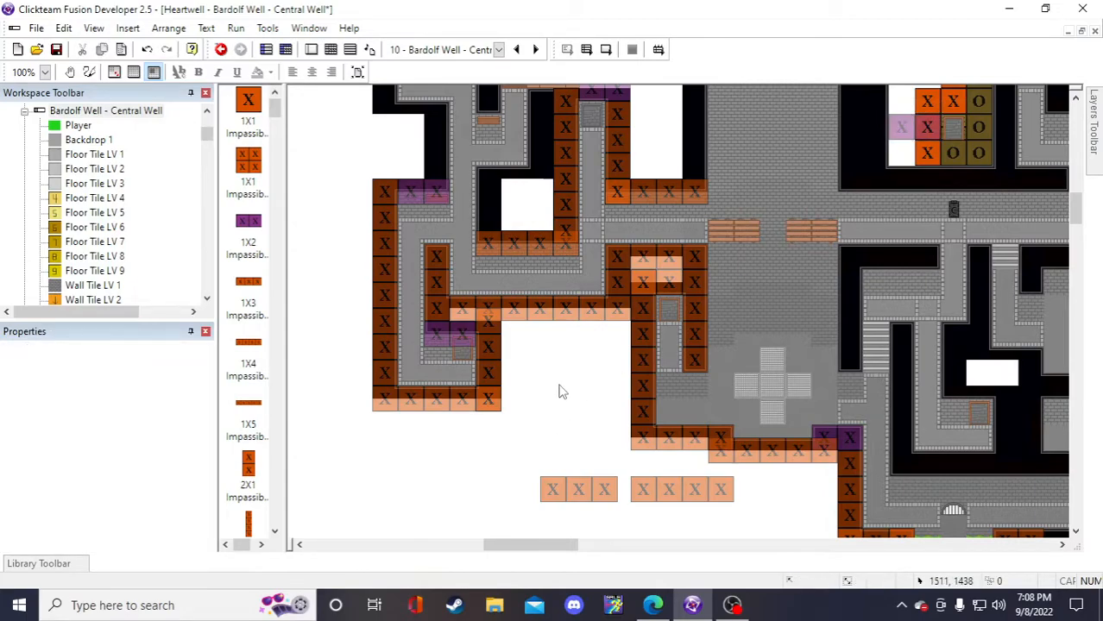
{"action": "scroll", "coordinate": [560, 392], "scroll_direction": "up", "scroll_amount": 2}
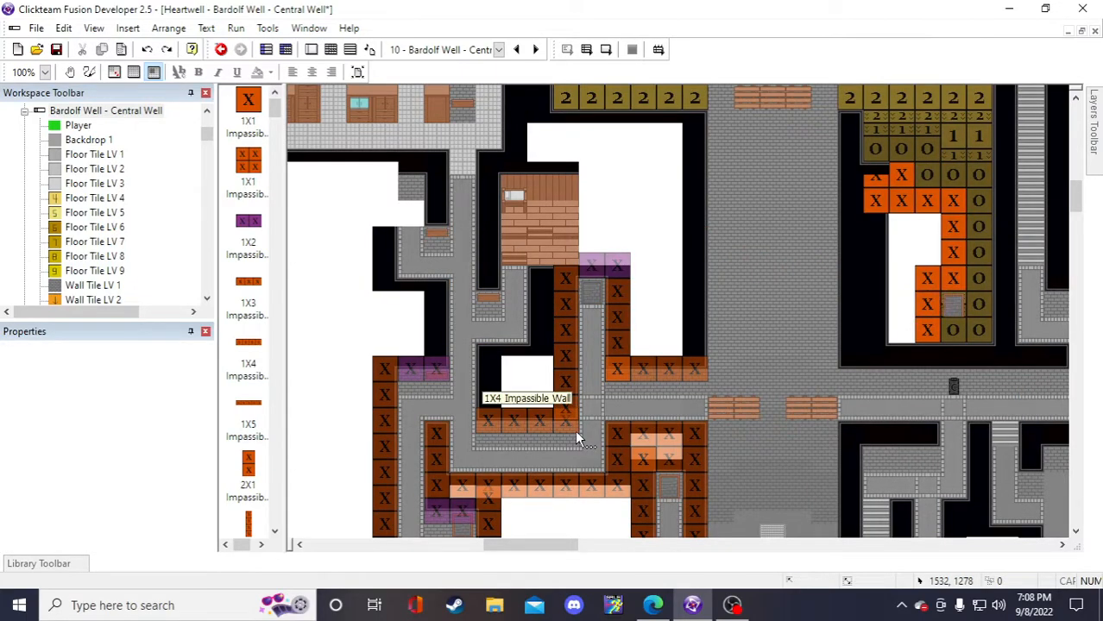
{"action": "scroll", "coordinate": [577, 439], "scroll_direction": "down", "scroll_amount": 4}
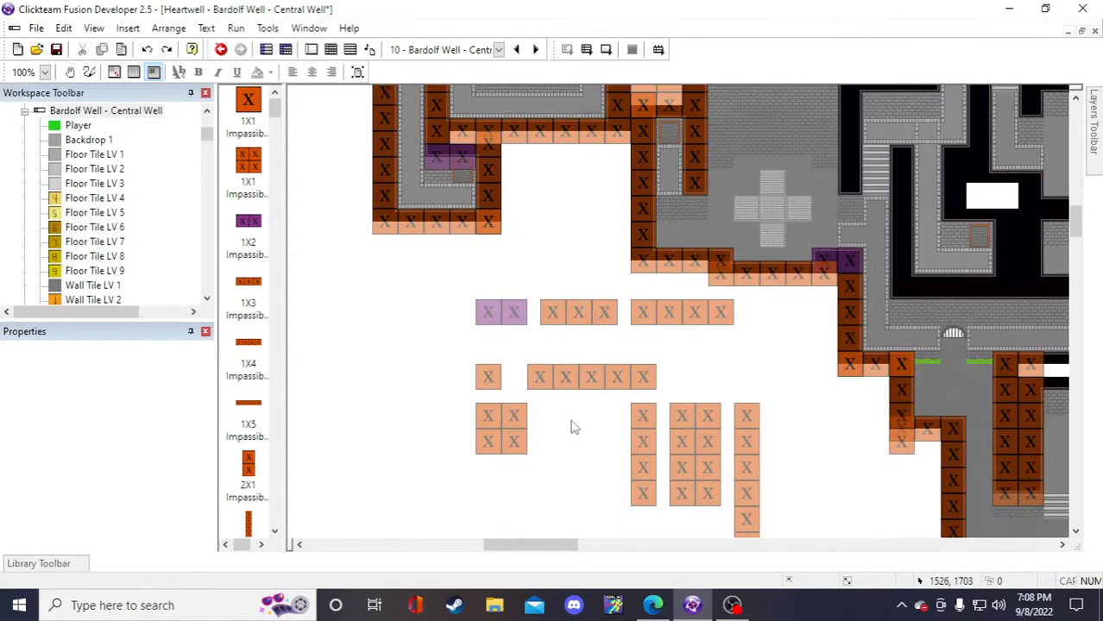
- Fill the 1X2 Impassible Wall template's motif with lighter purple, RGB 163, 87, 171
{"action": "double_click", "coordinate": [514, 312]}
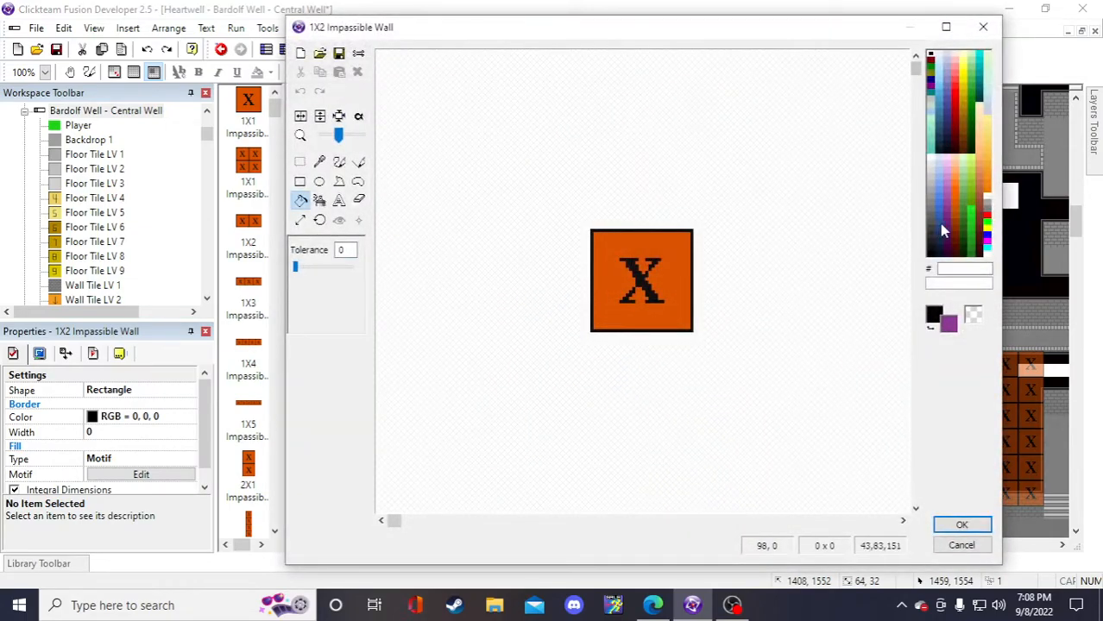
{"action": "right_click", "coordinate": [949, 201]}
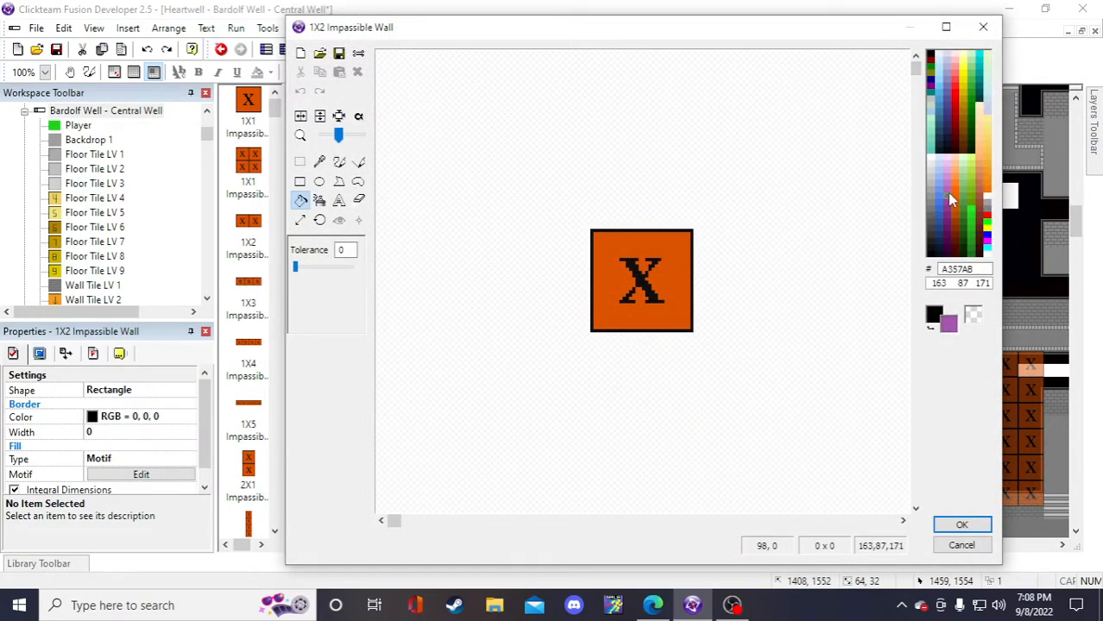
{"action": "right_click", "coordinate": [681, 276]}
{"action": "left_click", "coordinate": [955, 524]}
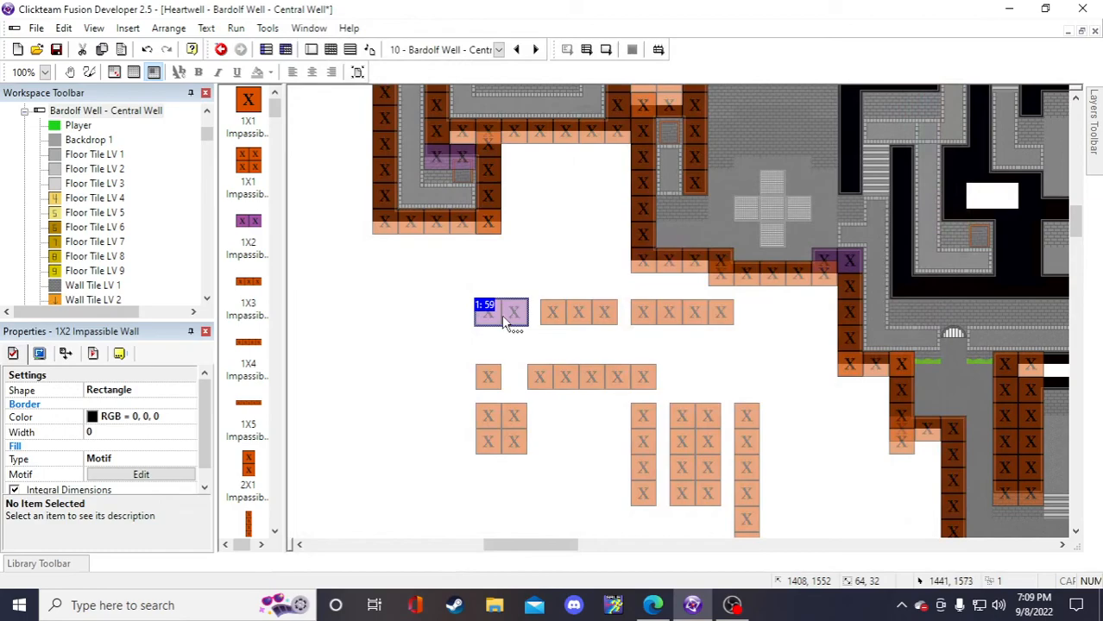
- Test the lighter purple 1X2 wall over the lowest orange X block beside the white area, and undo the move and recolouring
{"action": "left_click_drag", "start_coordinate": [961, 222], "coordinate": [948, 227]}
{"action": "scroll", "coordinate": [945, 237], "scroll_direction": "up", "scroll_amount": 3}
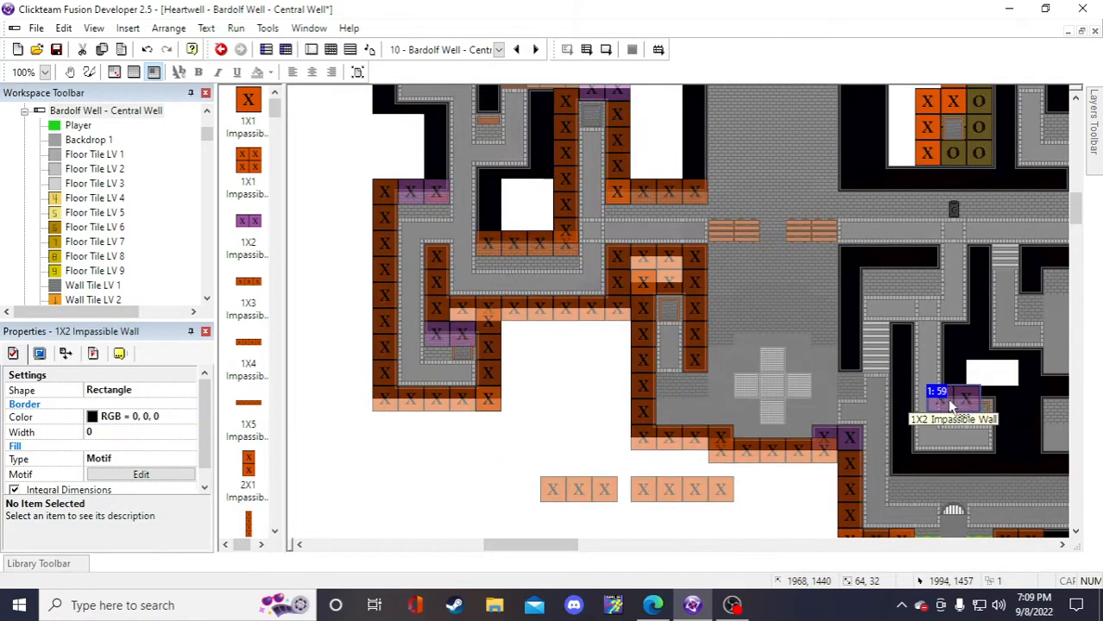
{"action": "left_click_drag", "start_coordinate": [931, 178], "coordinate": [907, 158]}
{"action": "left_click", "coordinate": [542, 434]}
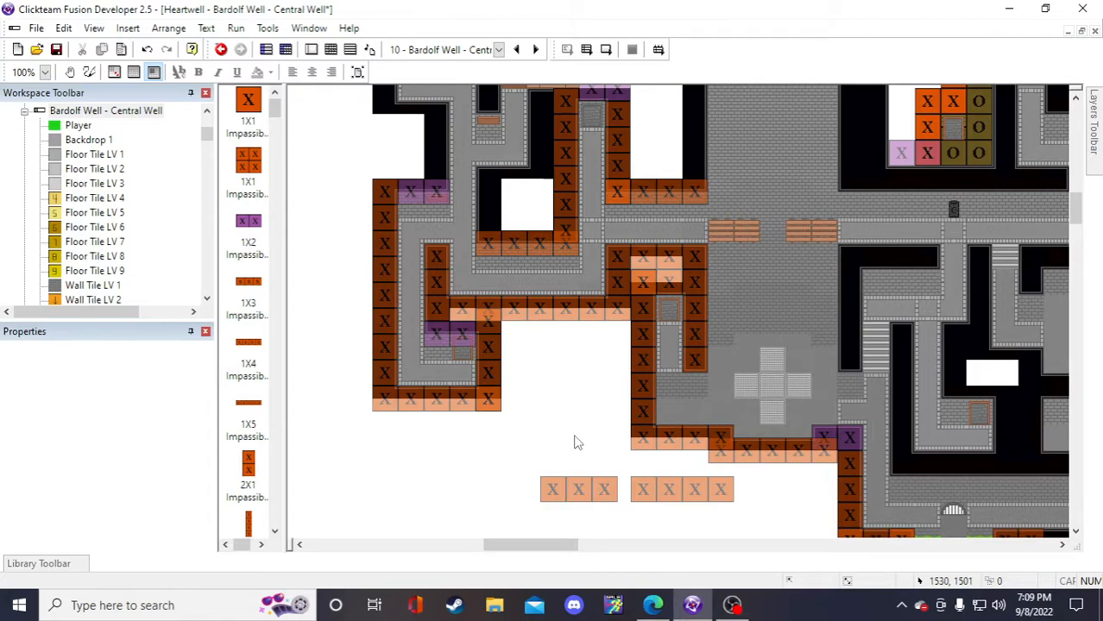
{"action": "key", "text": "ctrl+z"}
{"action": "key", "text": "ctrl+z"}
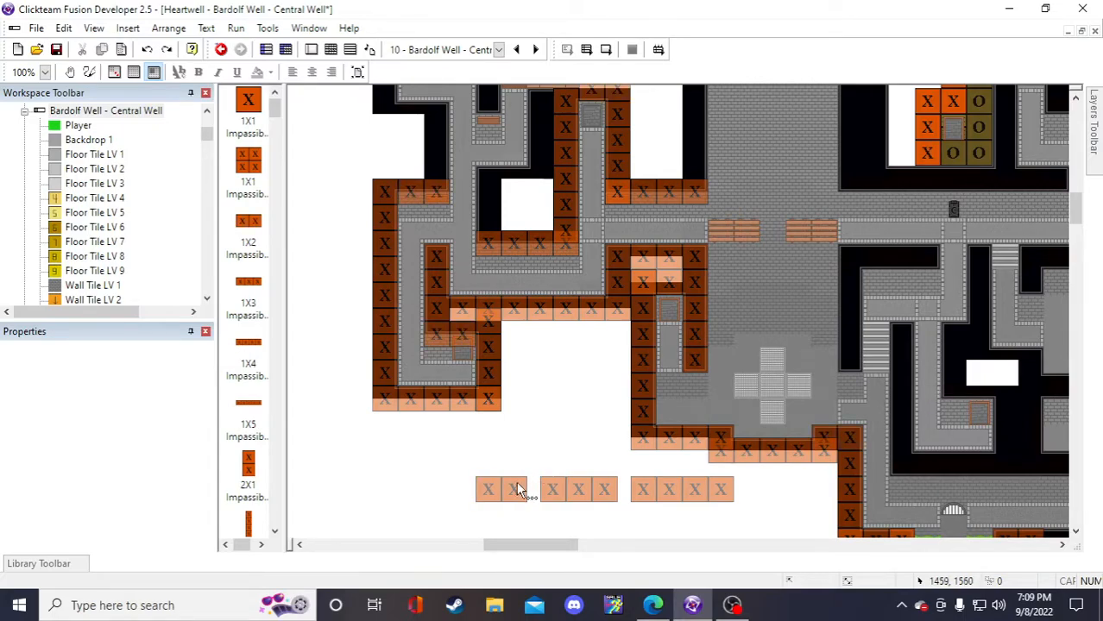
- Fill the 1X2 Impassible Wall template's motif with green, RGB 35, 215, 31
{"action": "double_click", "coordinate": [517, 485]}
{"action": "left_click", "coordinate": [970, 216]}
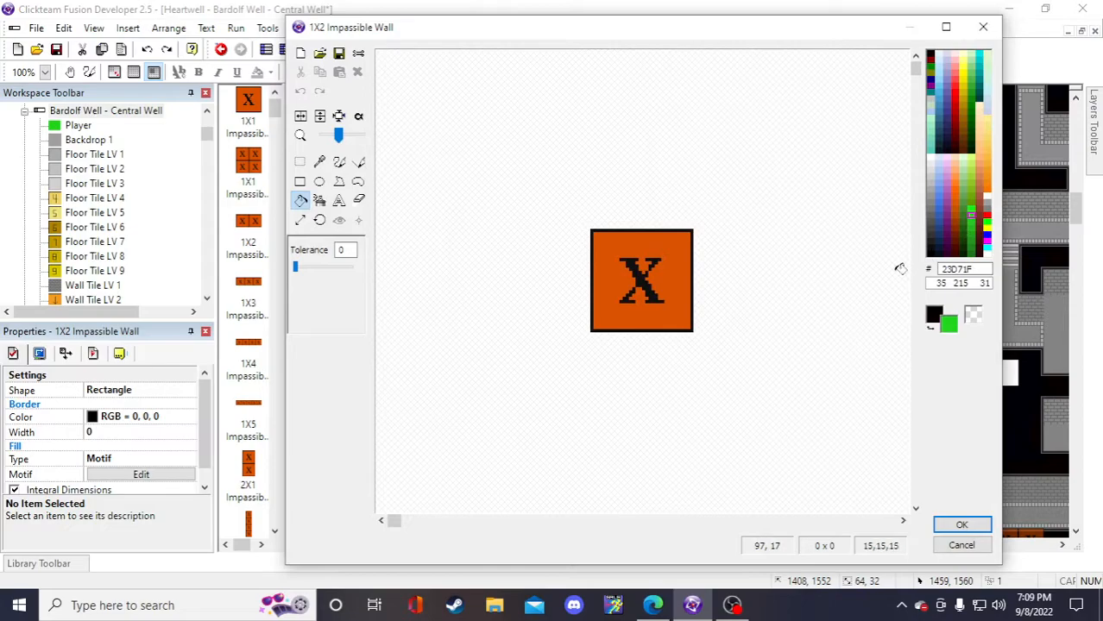
{"action": "left_click", "coordinate": [661, 309]}
{"action": "left_click", "coordinate": [958, 526]}
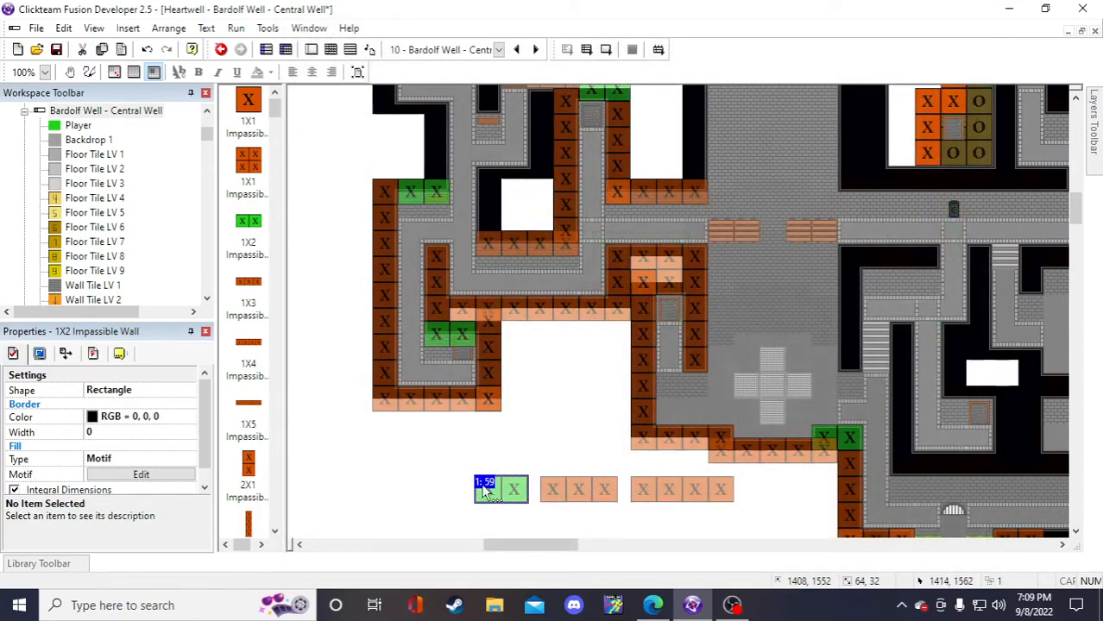
- Test the green 1X2 wall template over the orange X blocks beside the white area, and undo the move
{"action": "left_click_drag", "start_coordinate": [486, 489], "coordinate": [898, 153]}
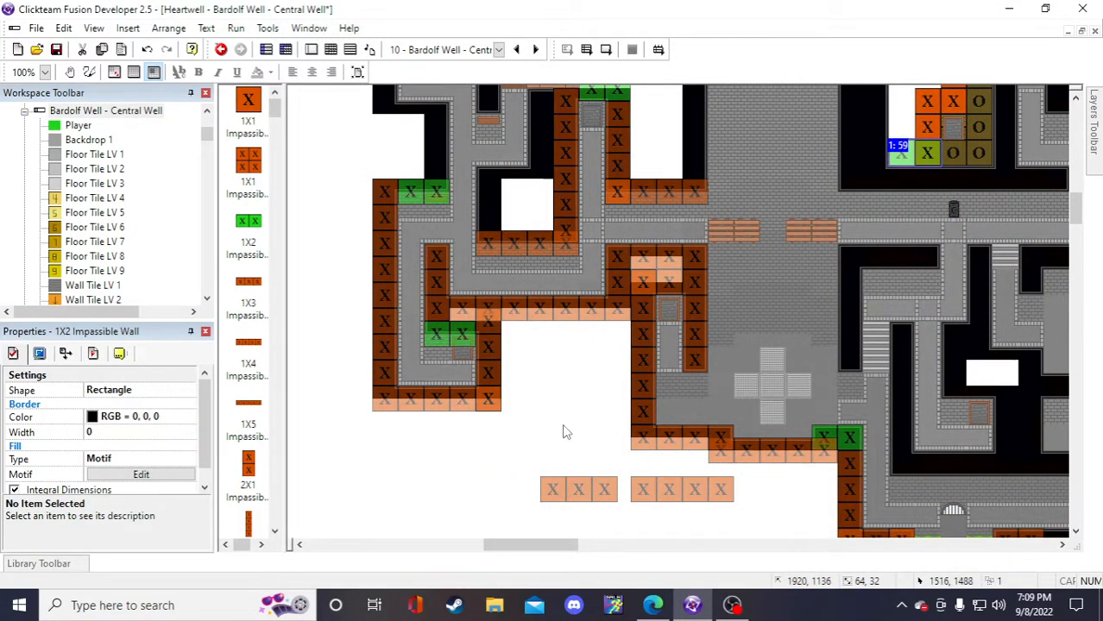
{"action": "left_click", "coordinate": [565, 434]}
{"action": "key", "text": "ctrl+z"}
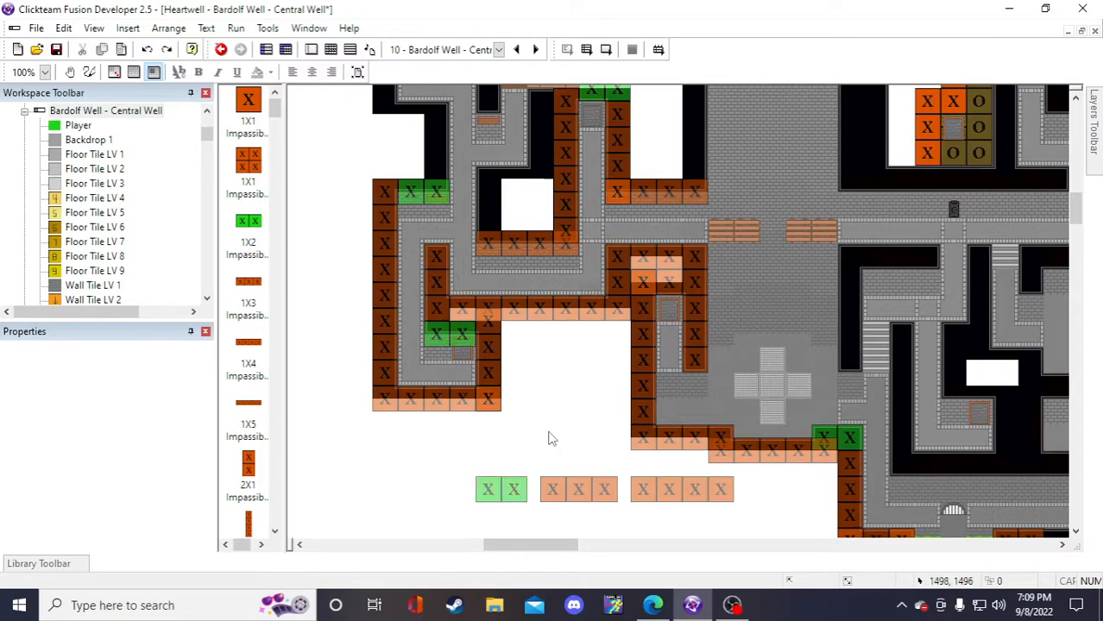
- Fill the motifs of the 1X3 and 1X4 Impassible Wall templates with green, RGB 35, 215, 31
{"action": "double_click", "coordinate": [552, 489]}
{"action": "left_click", "coordinate": [604, 309]}
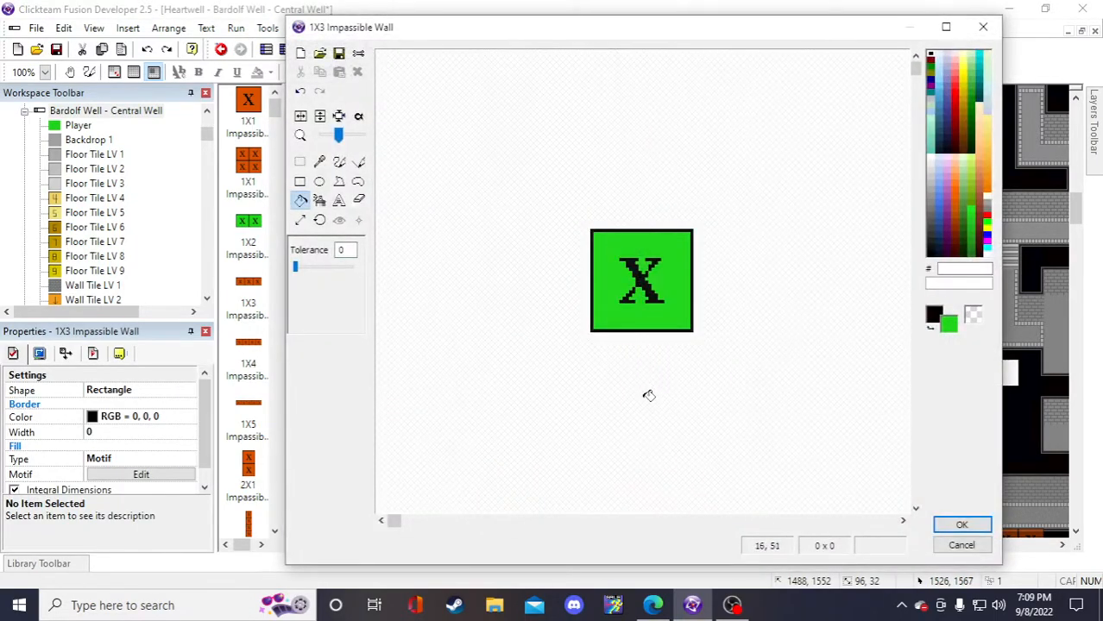
{"action": "key", "text": "Return"}
{"action": "double_click", "coordinate": [684, 315]}
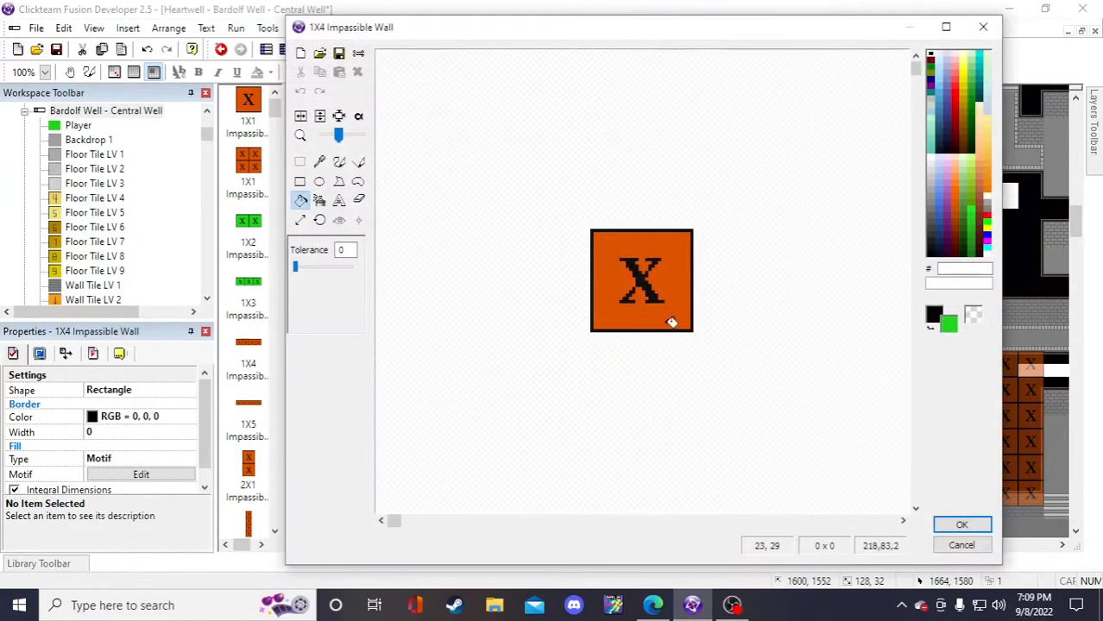
{"action": "left_click", "coordinate": [670, 320]}
{"action": "key", "text": "Return"}
- Fill the orange area of the 1X5 and 1X1 Impassible Wall motifs with the same green, keeping their black borders
{"action": "double_click", "coordinate": [572, 374]}
{"action": "left_click", "coordinate": [689, 330]}
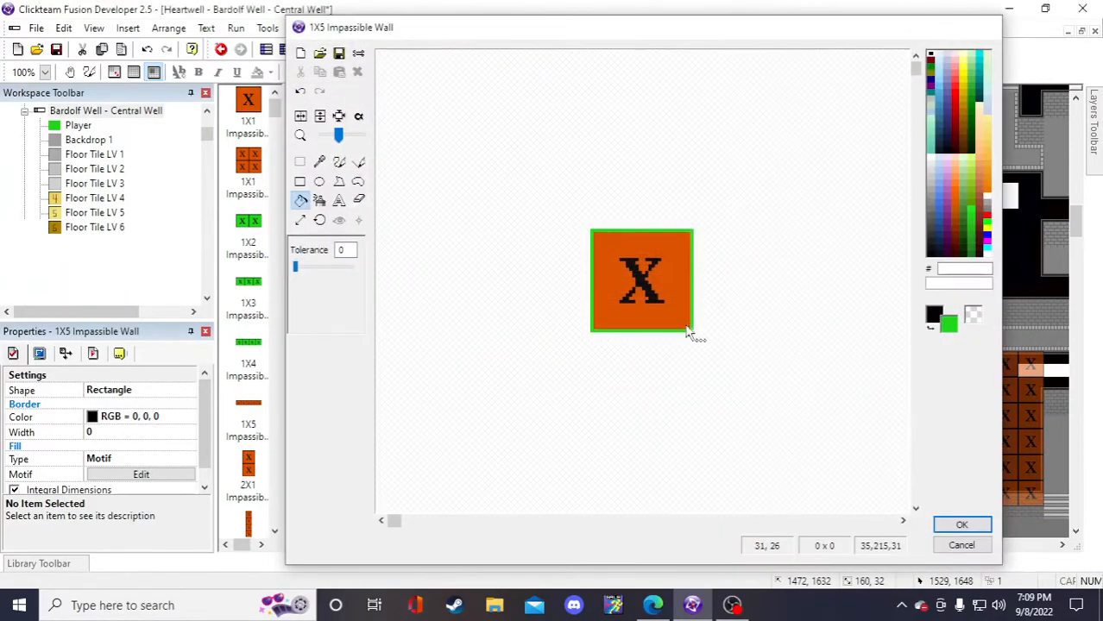
{"action": "key", "text": "Return"}
{"action": "double_click", "coordinate": [620, 380]}
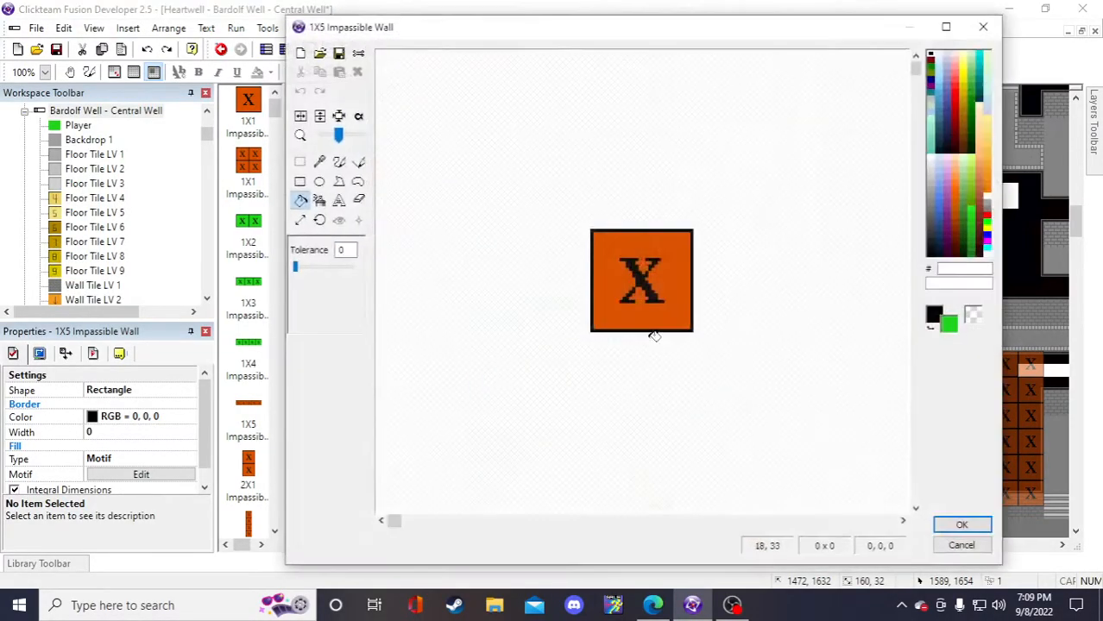
{"action": "key", "text": "Return"}
{"action": "double_click", "coordinate": [494, 392]}
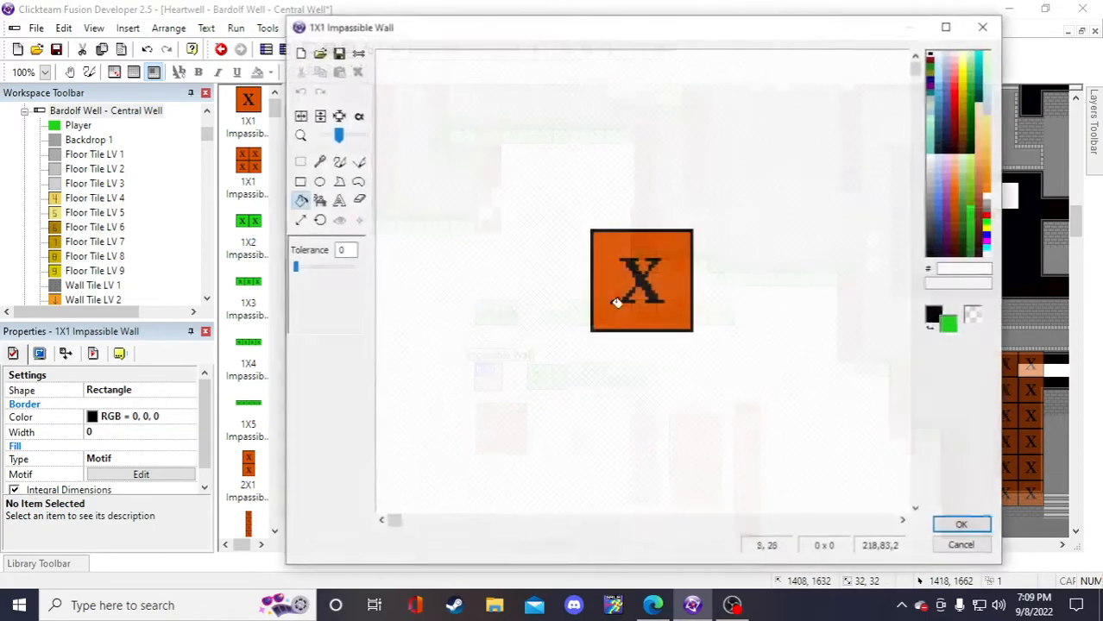
{"action": "left_click", "coordinate": [620, 318]}
{"action": "key", "text": "Return"}
- Fill all four orange squares of the 1X1 Impassible Wall 2 motif with the same green
{"action": "double_click", "coordinate": [498, 424]}
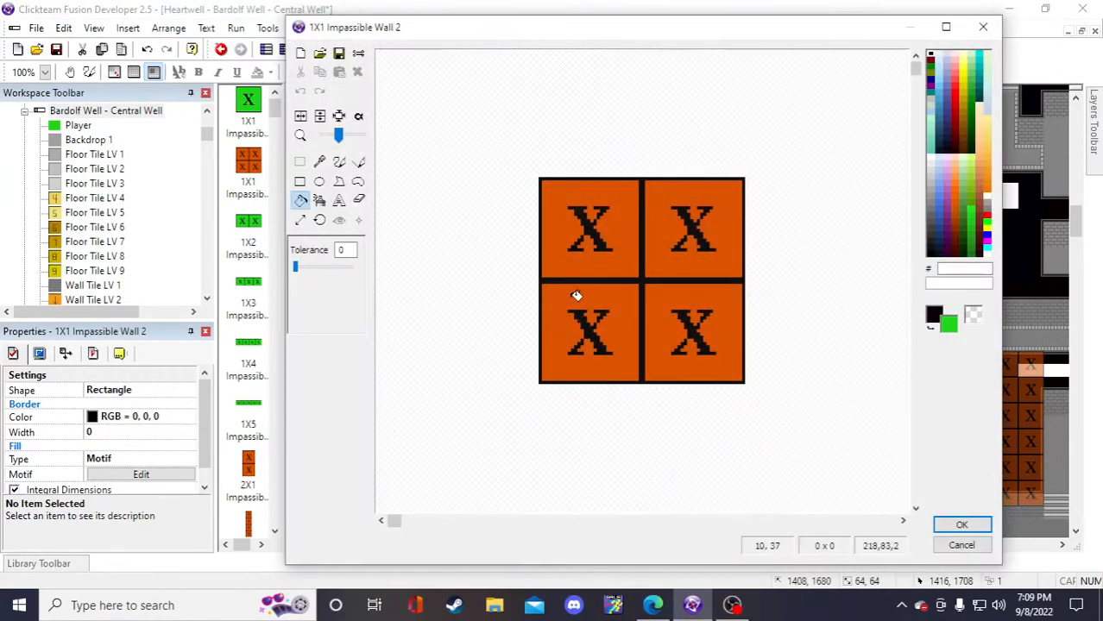
{"action": "left_click", "coordinate": [574, 298]}
{"action": "key", "text": "Return"}
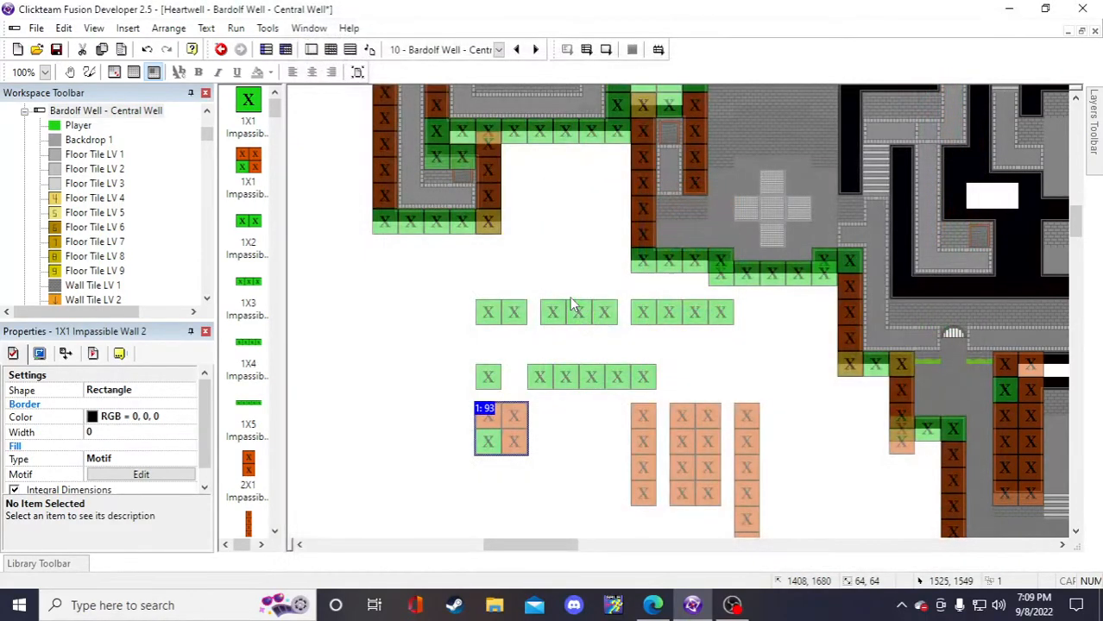
{"action": "double_click", "coordinate": [509, 418]}
{"action": "left_click", "coordinate": [610, 263]}
{"action": "left_click", "coordinate": [665, 250]}
{"action": "left_click", "coordinate": [664, 320]}
{"action": "key", "text": "Return"}
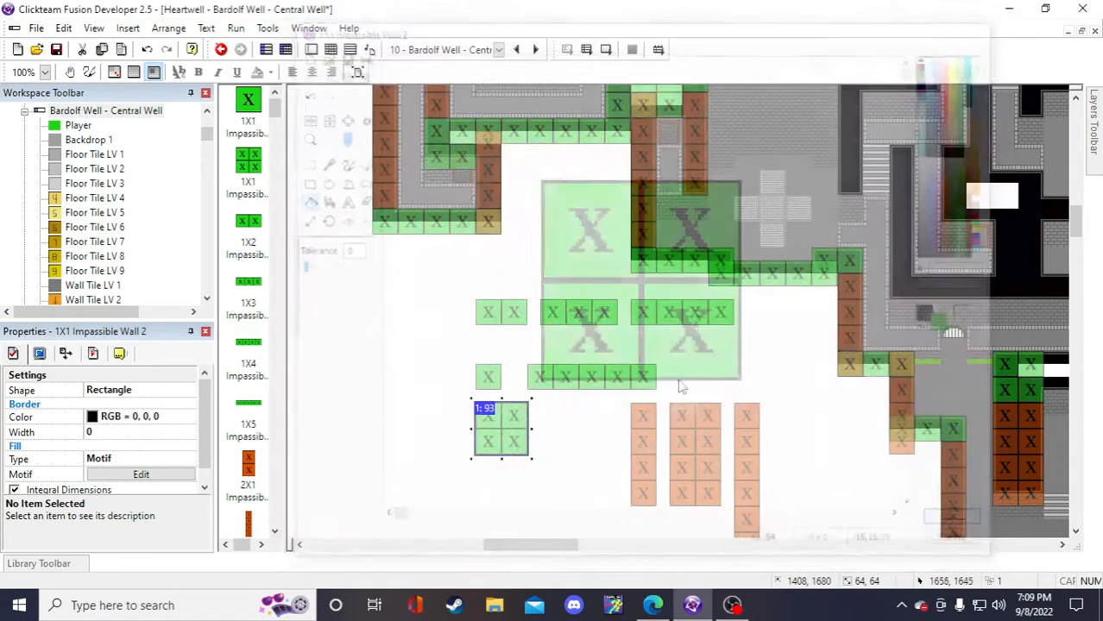
- Recolour the 4X1 and 4X2 Impassible Wall motifs from orange to the same green
{"action": "double_click", "coordinate": [640, 438]}
{"action": "left_click", "coordinate": [660, 310]}
{"action": "key", "text": "Return"}
{"action": "left_click", "coordinate": [699, 438]}
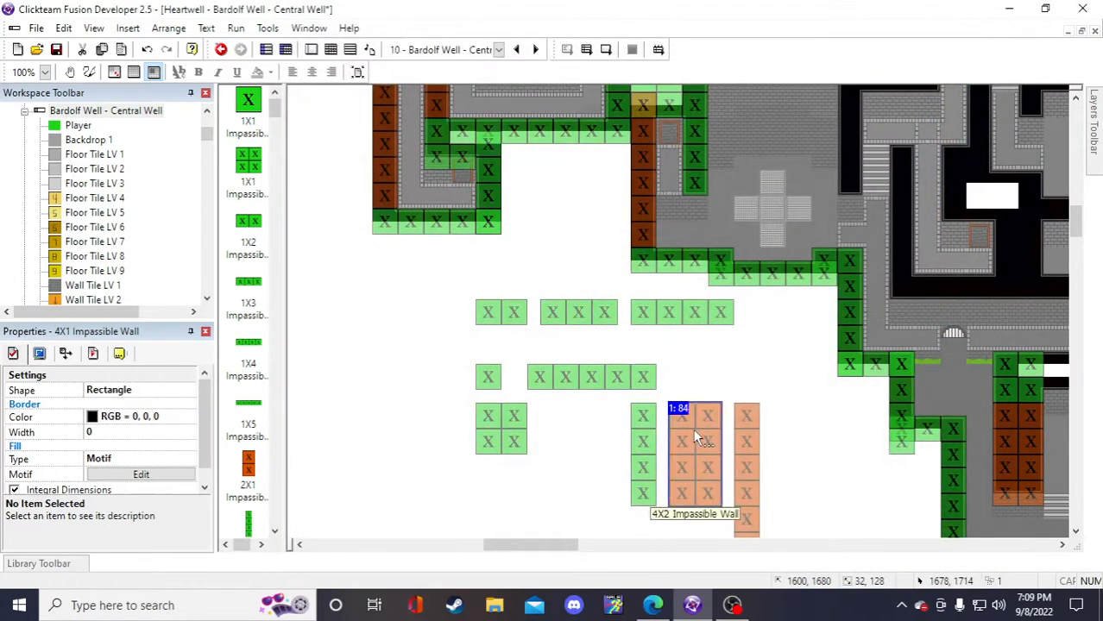
{"action": "double_click", "coordinate": [693, 433]}
{"action": "left_click", "coordinate": [673, 316]}
{"action": "key", "text": "Return"}
- Recolour the 6X1 and 8X1 Impassible Wall motifs from orange to the same green
{"action": "double_click", "coordinate": [737, 444]}
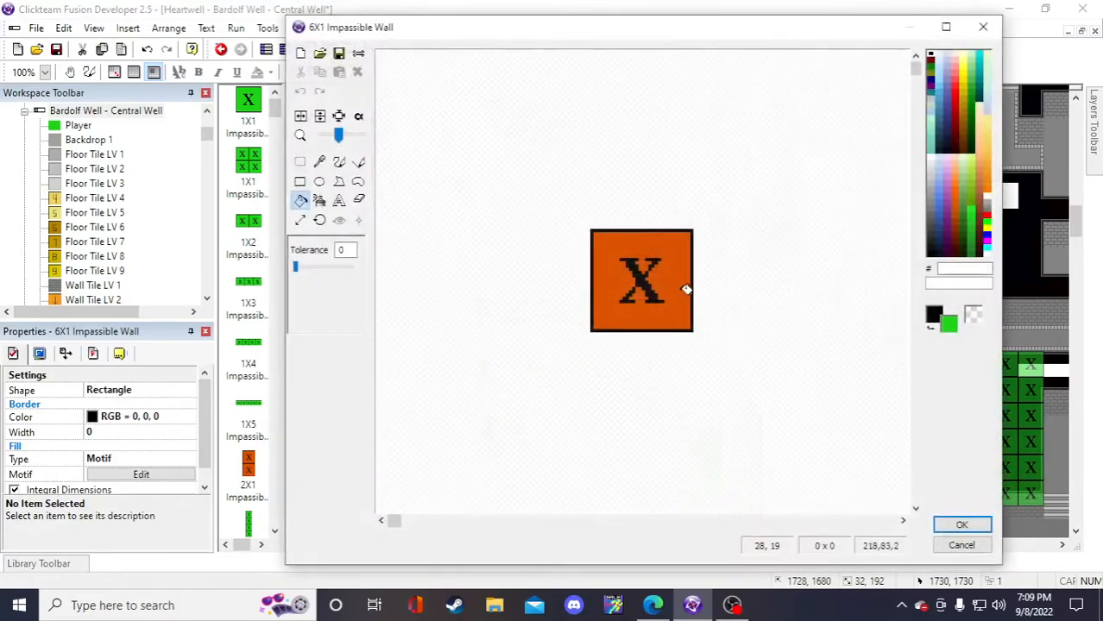
{"action": "left_click", "coordinate": [686, 289]}
{"action": "key", "text": "Return"}
{"action": "scroll", "coordinate": [789, 444], "scroll_direction": "down", "scroll_amount": 2}
{"action": "left_click", "coordinate": [797, 409]}
{"action": "scroll", "coordinate": [719, 487], "scroll_direction": "up", "scroll_amount": 4}
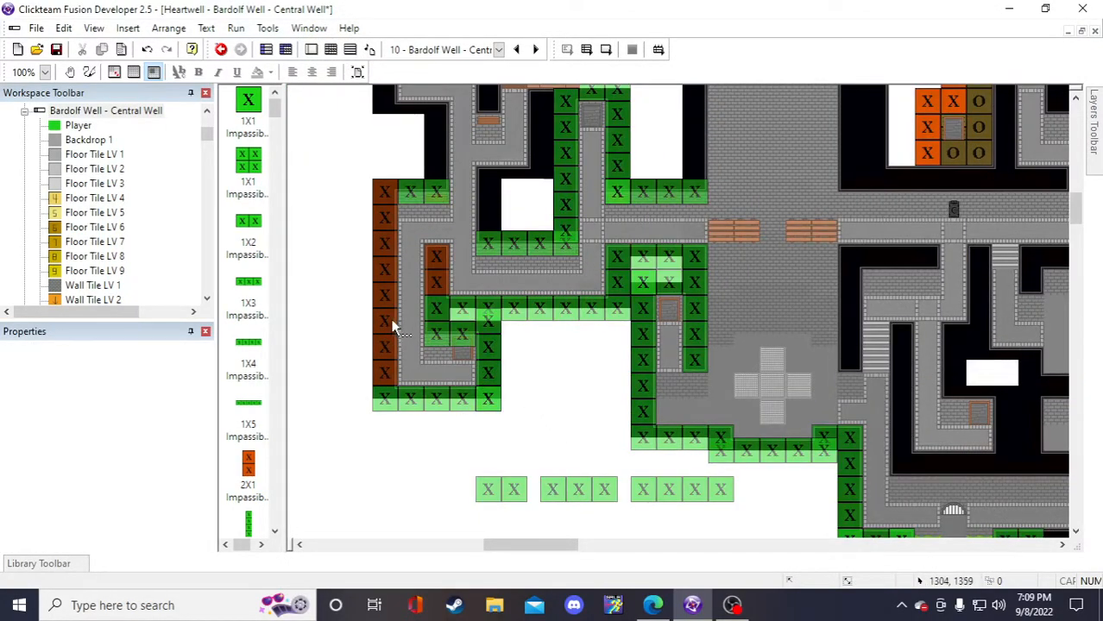
{"action": "double_click", "coordinate": [392, 326]}
{"action": "left_click", "coordinate": [681, 278]}
{"action": "key", "text": "Return"}
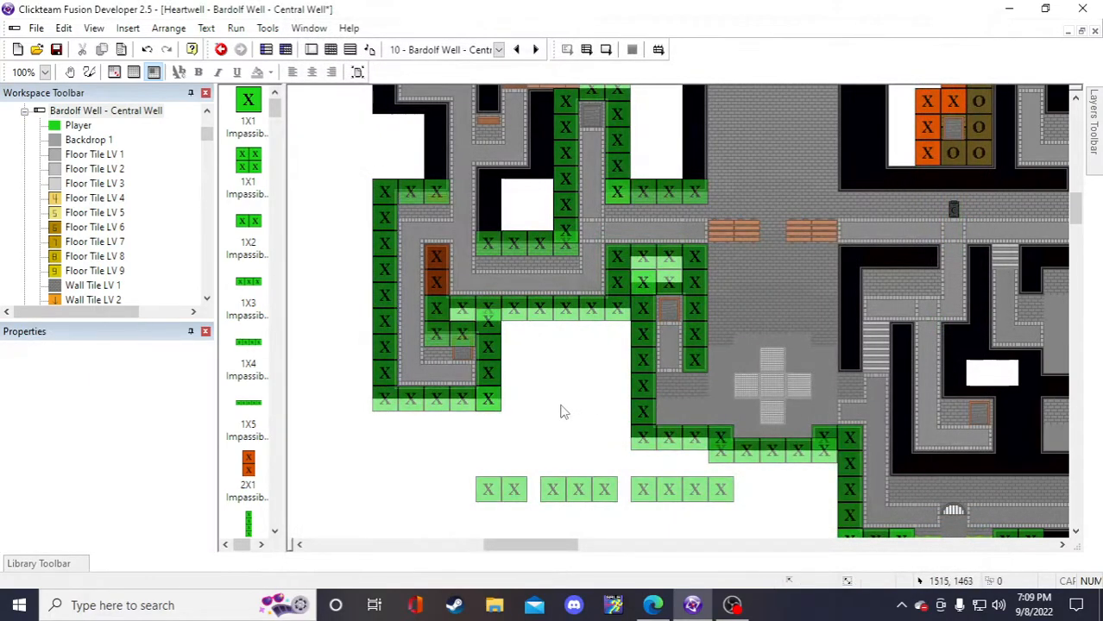
- Recolour the 2X1 Impassible Wall motif from orange to the same green
{"action": "double_click", "coordinate": [436, 268]}
{"action": "left_click", "coordinate": [682, 315]}
{"action": "key", "text": "Return"}
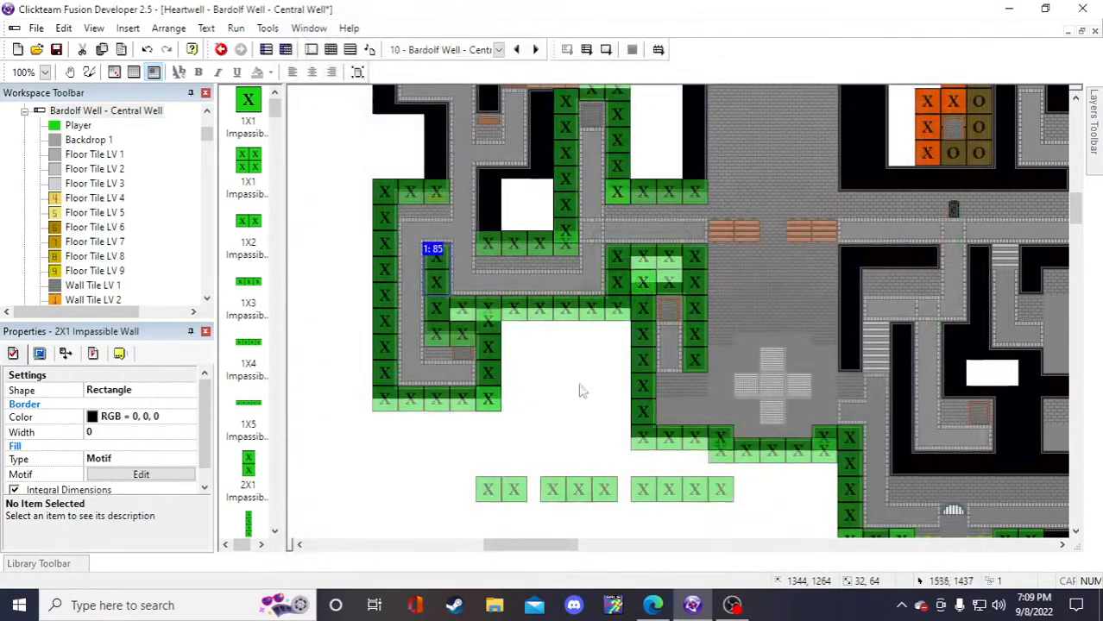
- Duplicate the 2X1 wall into 2 rows in the white area and return the original to its black border
{"action": "left_click_drag", "start_coordinate": [441, 275], "coordinate": [520, 386]}
{"action": "right_click", "coordinate": [520, 386]}
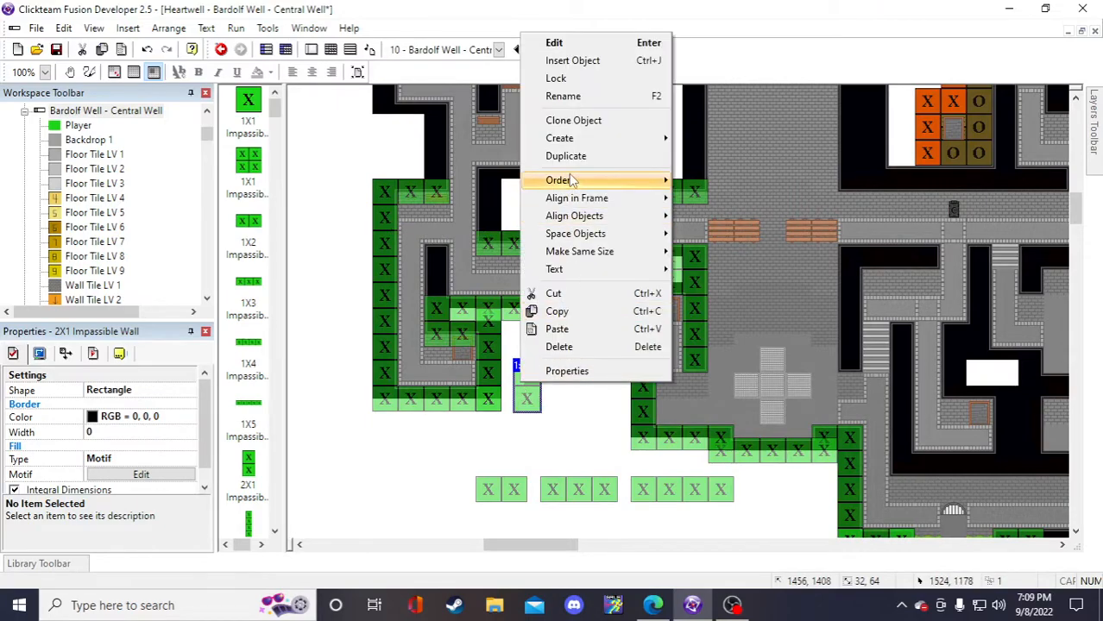
{"action": "left_click", "coordinate": [566, 155]}
{"action": "type", "text": "2"}
{"action": "left_click", "coordinate": [775, 414]}
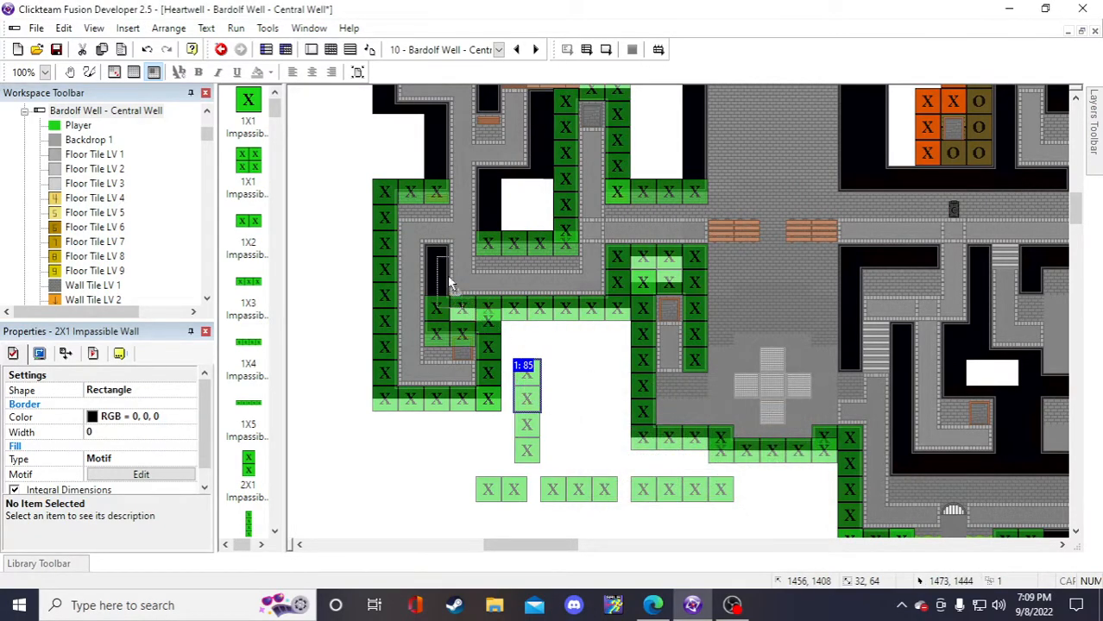
{"action": "left_click_drag", "start_coordinate": [448, 285], "coordinate": [447, 283]}
- Duplicate the 8X1 wall into 2 rows, and place the spare 2X1 and 8X1 copies among the vertical wall templates
{"action": "right_click", "coordinate": [388, 266]}
{"action": "left_click", "coordinate": [423, 130]}
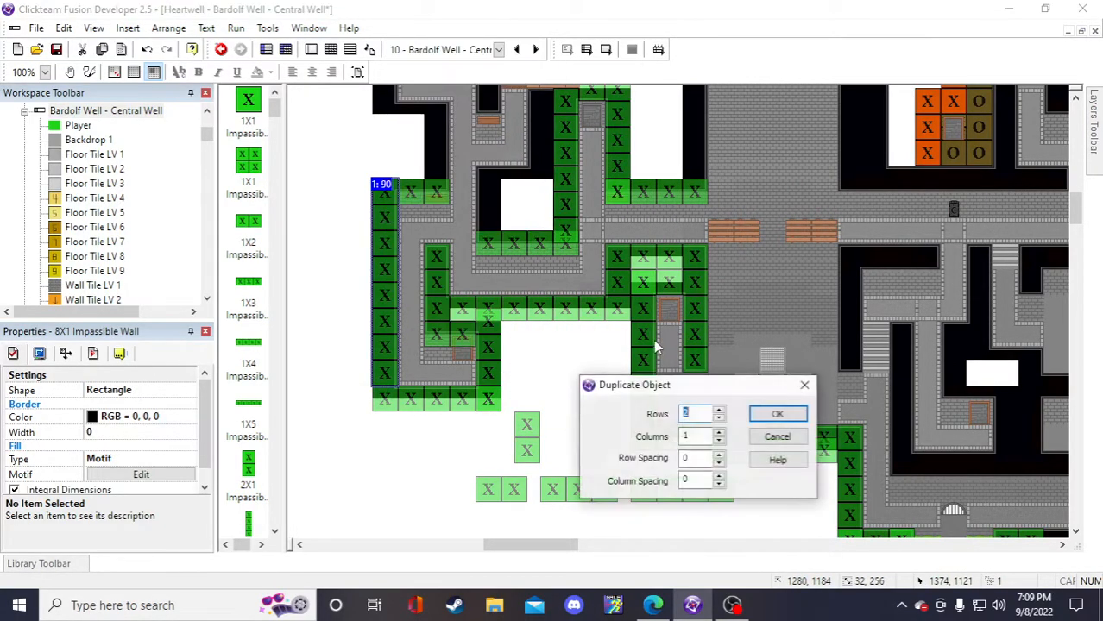
{"action": "left_click", "coordinate": [776, 414]}
{"action": "scroll", "coordinate": [577, 367], "scroll_direction": "down", "scroll_amount": 3}
{"action": "left_click_drag", "start_coordinate": [526, 259], "coordinate": [470, 357]}
{"action": "left_click_drag", "start_coordinate": [700, 395], "coordinate": [605, 428]}
{"action": "left_click_drag", "start_coordinate": [384, 302], "coordinate": [784, 496]}
{"action": "left_click", "coordinate": [741, 386]}
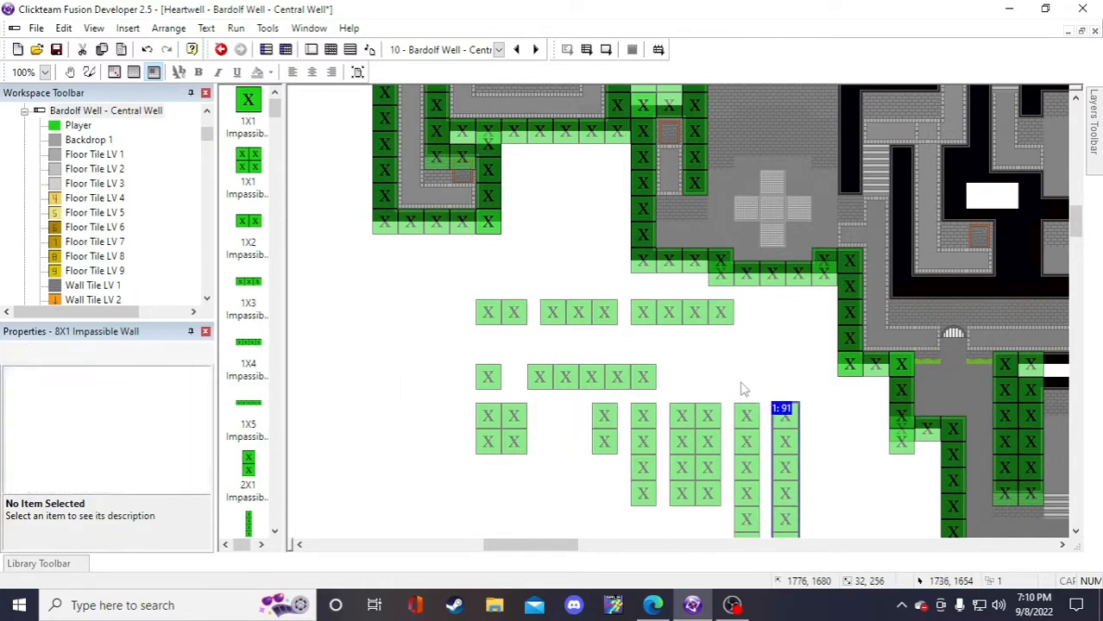
- Examine the map north of the placed green walls for black borders that still need wall blocks
{"action": "scroll", "coordinate": [736, 387], "scroll_direction": "up", "scroll_amount": 5}
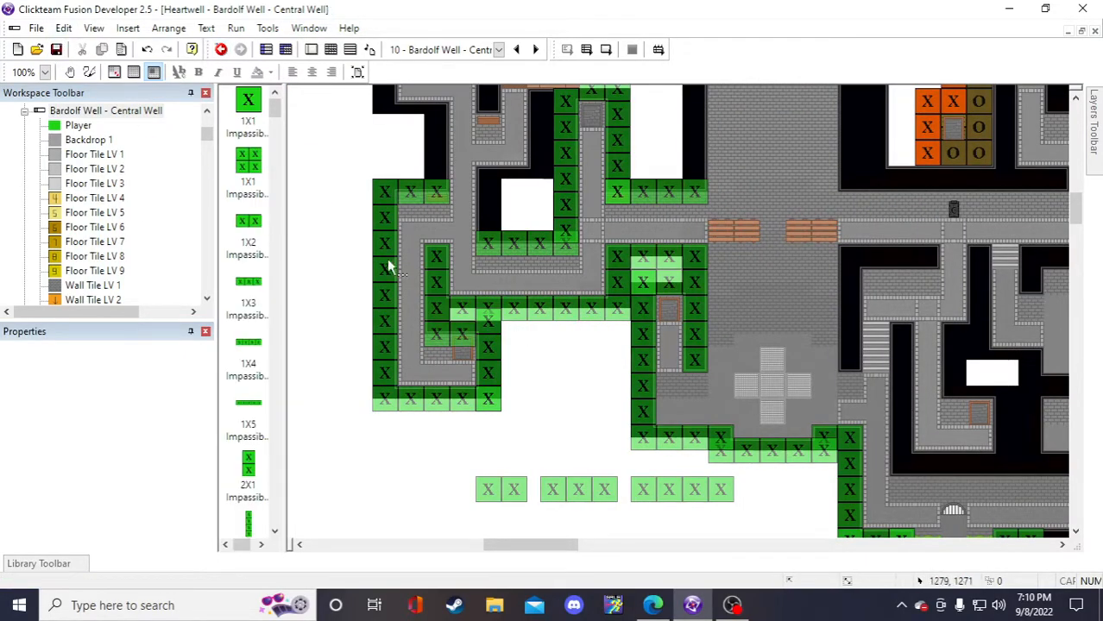
{"action": "scroll", "coordinate": [406, 278], "scroll_direction": "up", "scroll_amount": 10}
{"action": "scroll", "coordinate": [428, 302], "scroll_direction": "down", "scroll_amount": 5}
{"action": "scroll", "coordinate": [518, 397], "scroll_direction": "down", "scroll_amount": 5}
{"action": "scroll", "coordinate": [604, 440], "scroll_direction": "up", "scroll_amount": 5}
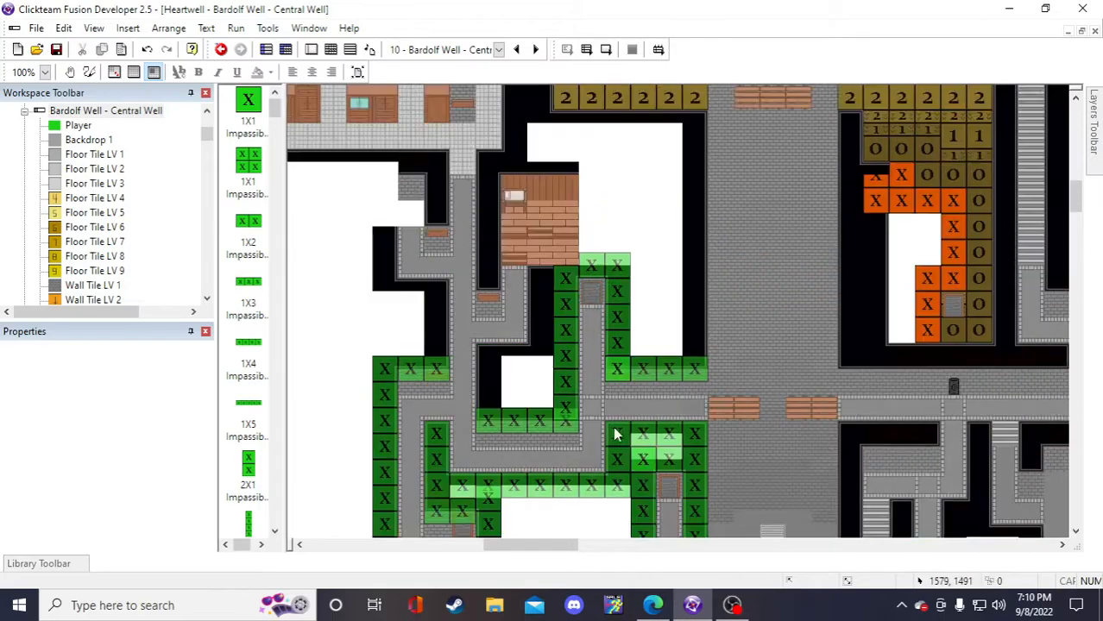
{"action": "scroll", "coordinate": [638, 431], "scroll_direction": "up", "scroll_amount": 10}
{"action": "scroll", "coordinate": [647, 409], "scroll_direction": "down", "scroll_amount": 10}
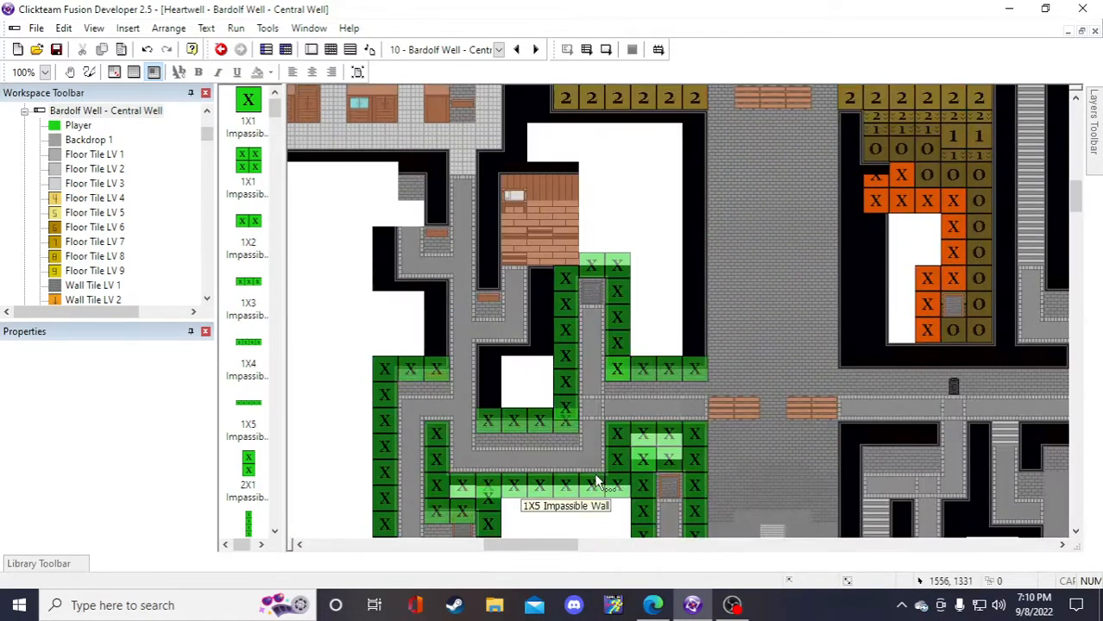
{"action": "scroll", "coordinate": [604, 479], "scroll_direction": "down", "scroll_amount": 10}
- Duplicate the 8X1 wall template downward to make three extra copies
{"action": "left_click", "coordinate": [784, 486]}
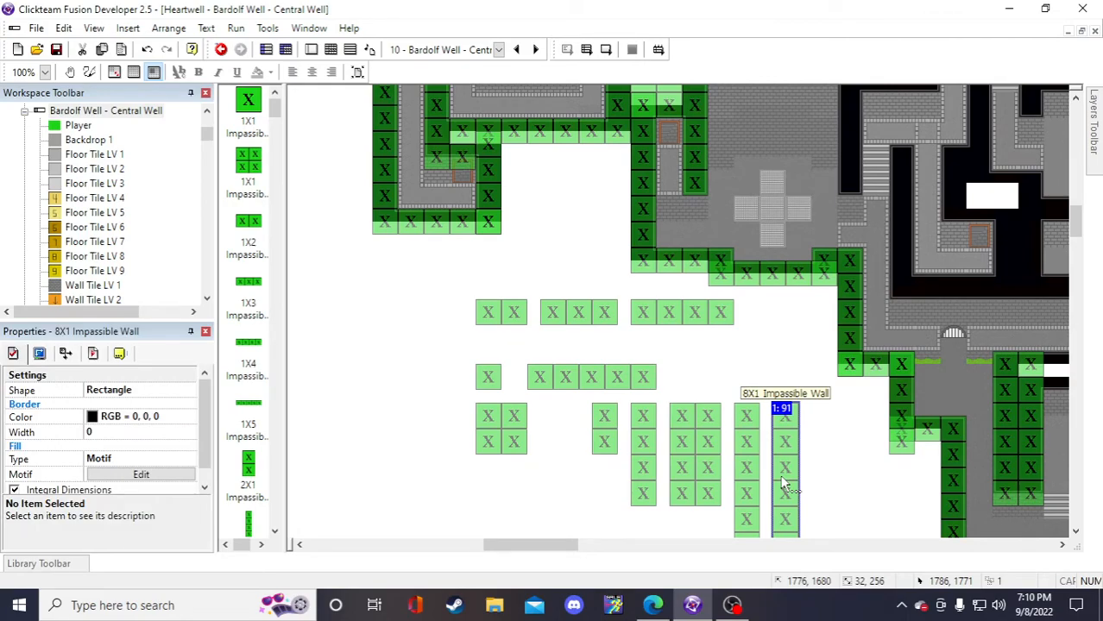
{"action": "right_click", "coordinate": [784, 486]}
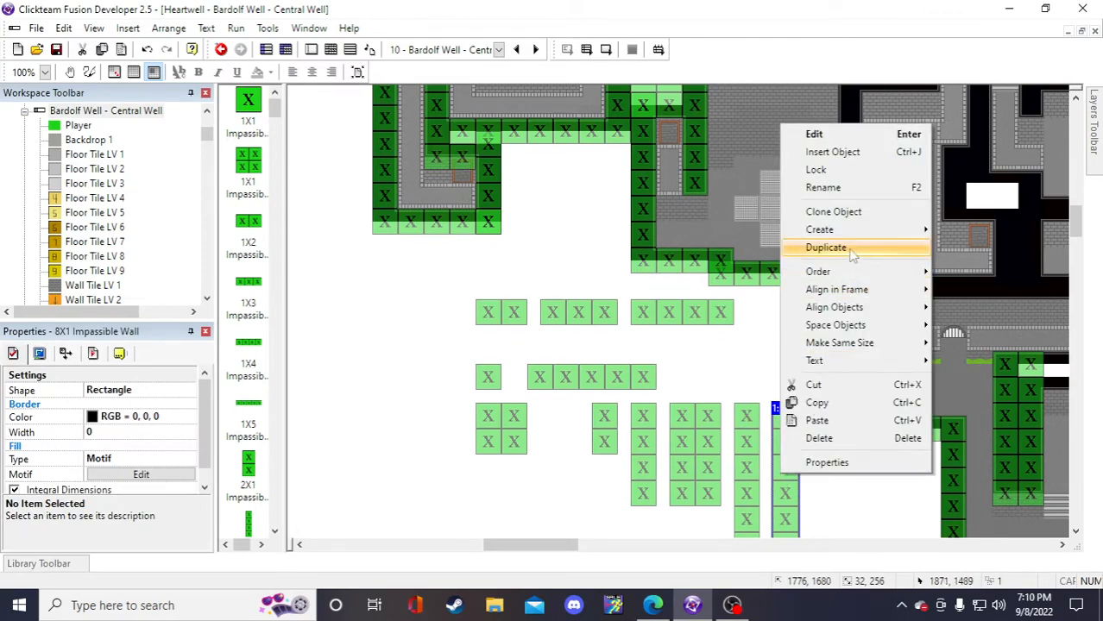
{"action": "left_click", "coordinate": [850, 249]}
{"action": "left_click", "coordinate": [719, 410]}
{"action": "left_click", "coordinate": [778, 414]}
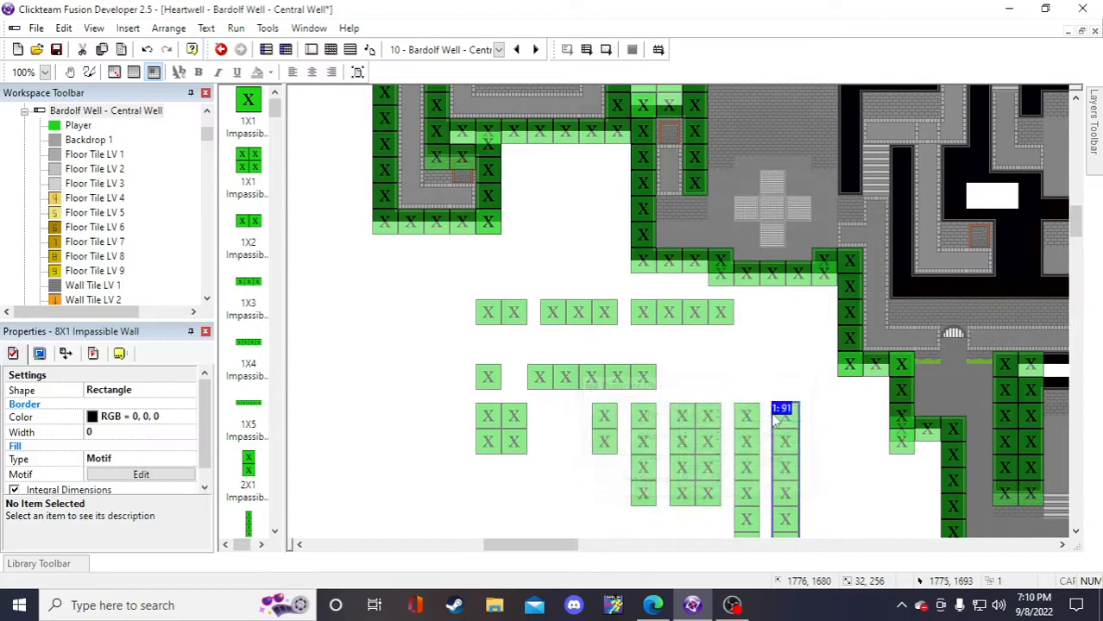
- Arrange the three new 8X1 wall copies side by side in the white area below the templates
{"action": "scroll", "coordinate": [825, 423], "scroll_direction": "down", "scroll_amount": 20}
{"action": "left_click", "coordinate": [830, 397]}
{"action": "left_click_drag", "start_coordinate": [783, 307], "coordinate": [851, 181]}
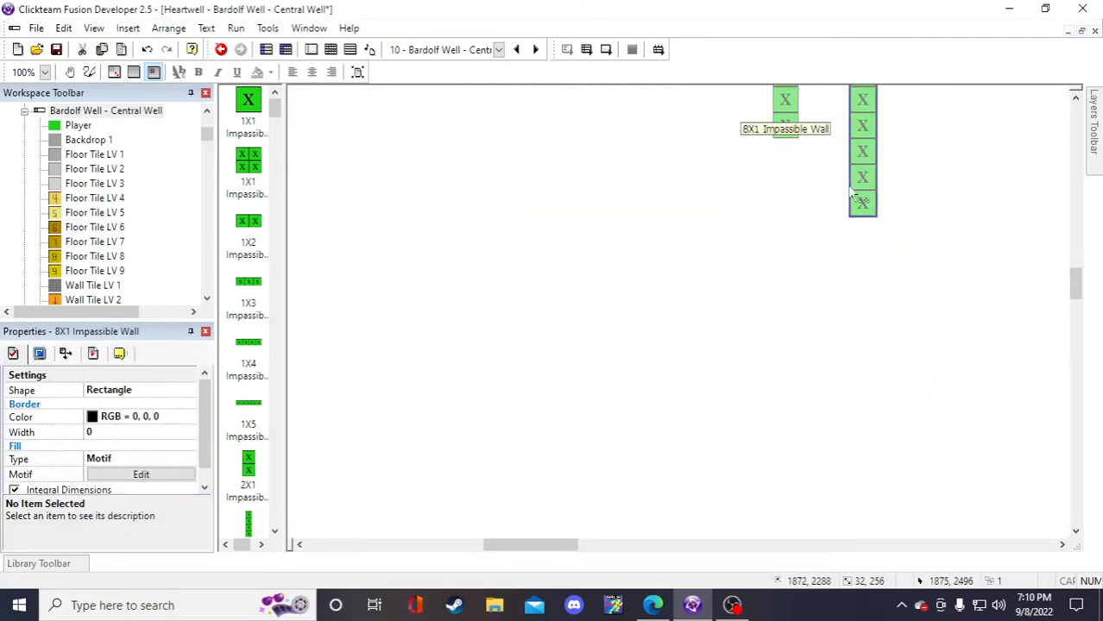
{"action": "scroll", "coordinate": [851, 181], "scroll_direction": "up", "scroll_amount": 5}
{"action": "left_click_drag", "start_coordinate": [795, 376], "coordinate": [849, 242]}
{"action": "left_click_drag", "start_coordinate": [866, 393], "coordinate": [899, 228]}
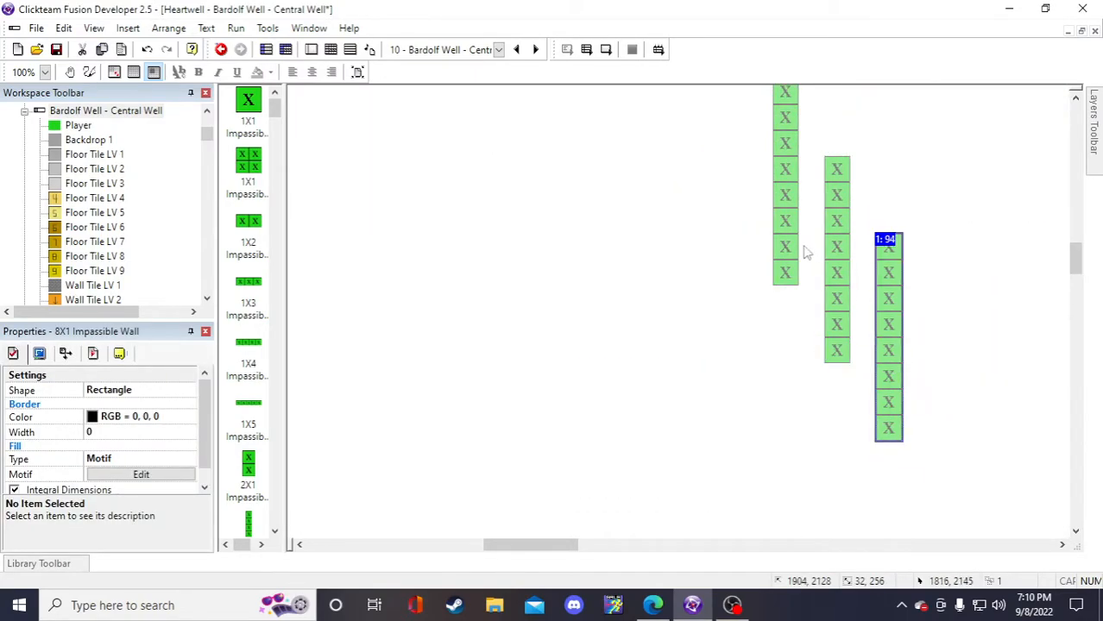
{"action": "left_click_drag", "start_coordinate": [792, 221], "coordinate": [792, 310]}
{"action": "scroll", "coordinate": [792, 311], "scroll_direction": "up", "scroll_amount": 3}
{"action": "left_click_drag", "start_coordinate": [793, 395], "coordinate": [817, 380]}
{"action": "left_click", "coordinate": [874, 446]}
{"action": "left_click_drag", "start_coordinate": [892, 447], "coordinate": [863, 377]}
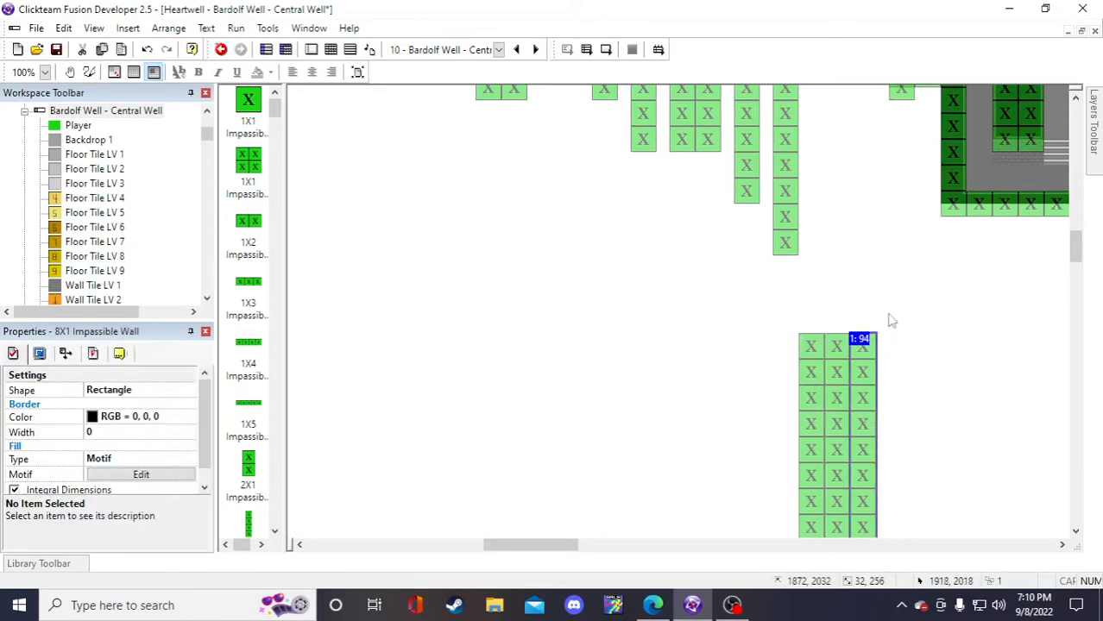
- Move the three 8X1 wall copies together up to the grey brick corridor north of the wooden benches
{"action": "left_click_drag", "start_coordinate": [891, 302], "coordinate": [930, 417]}
{"action": "scroll", "coordinate": [753, 526], "scroll_direction": "down", "scroll_amount": 2}
{"action": "left_click_drag", "start_coordinate": [851, 299], "coordinate": [864, 136]}
{"action": "scroll", "coordinate": [868, 259], "scroll_direction": "up", "scroll_amount": 4}
{"action": "left_click_drag", "start_coordinate": [864, 475], "coordinate": [850, 267]}
{"action": "scroll", "coordinate": [854, 475], "scroll_direction": "up", "scroll_amount": 2}
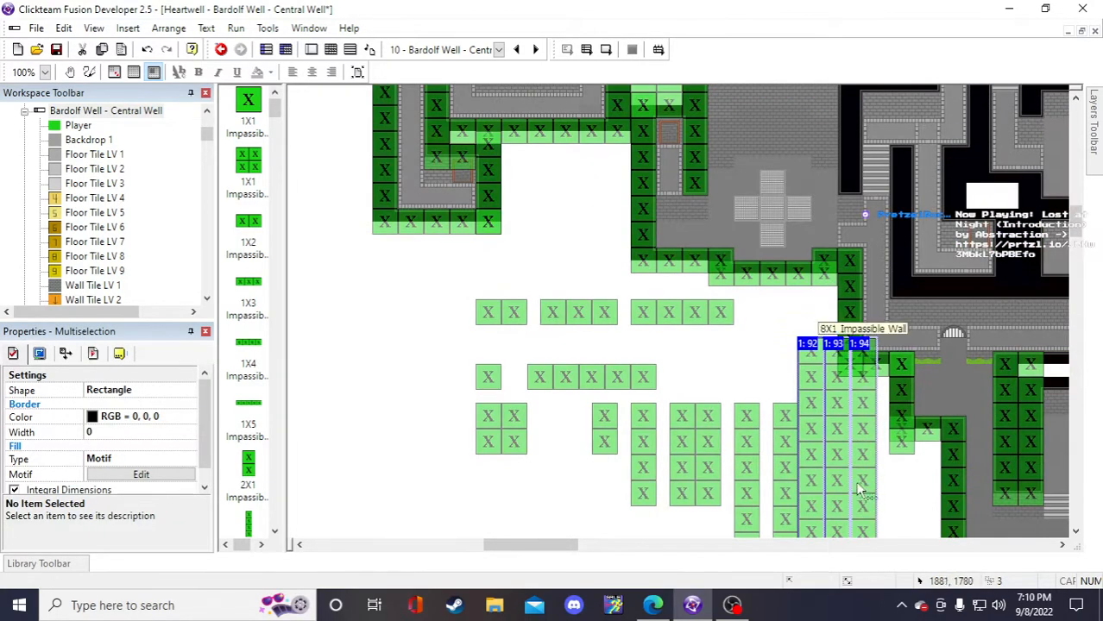
{"action": "left_click_drag", "start_coordinate": [855, 483], "coordinate": [830, 261]}
{"action": "scroll", "coordinate": [825, 430], "scroll_direction": "up", "scroll_amount": 4}
{"action": "left_click_drag", "start_coordinate": [809, 507], "coordinate": [779, 280]}
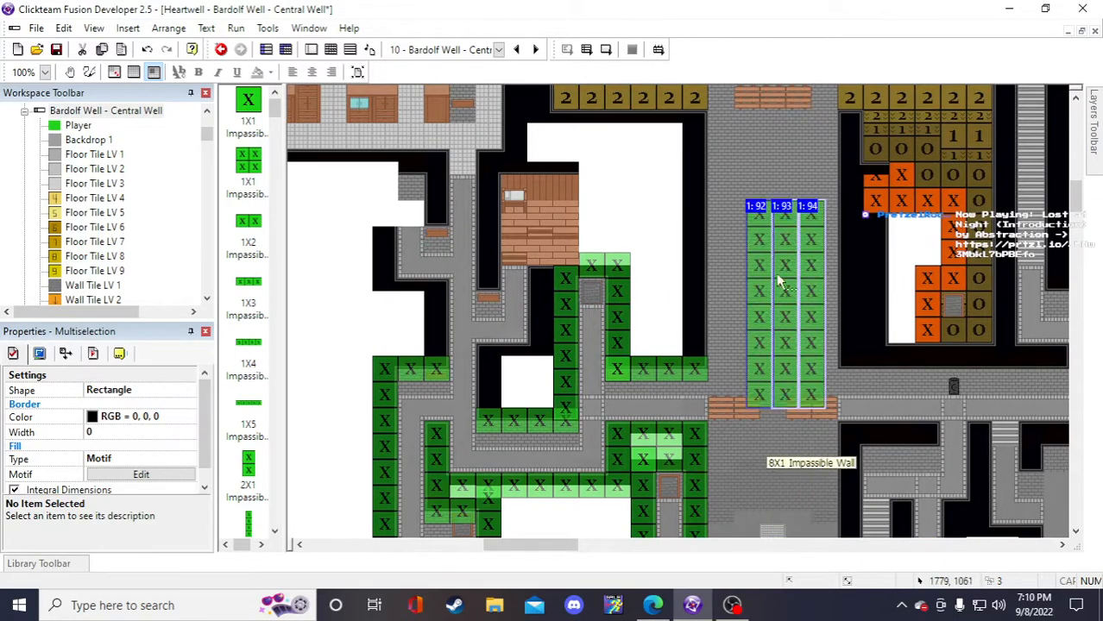
- Place one 8X1 wall over the black border along the brick corridor's west side, at 1664, 928
{"action": "scroll", "coordinate": [786, 338], "scroll_direction": "up", "scroll_amount": 4}
{"action": "left_click", "coordinate": [669, 388]}
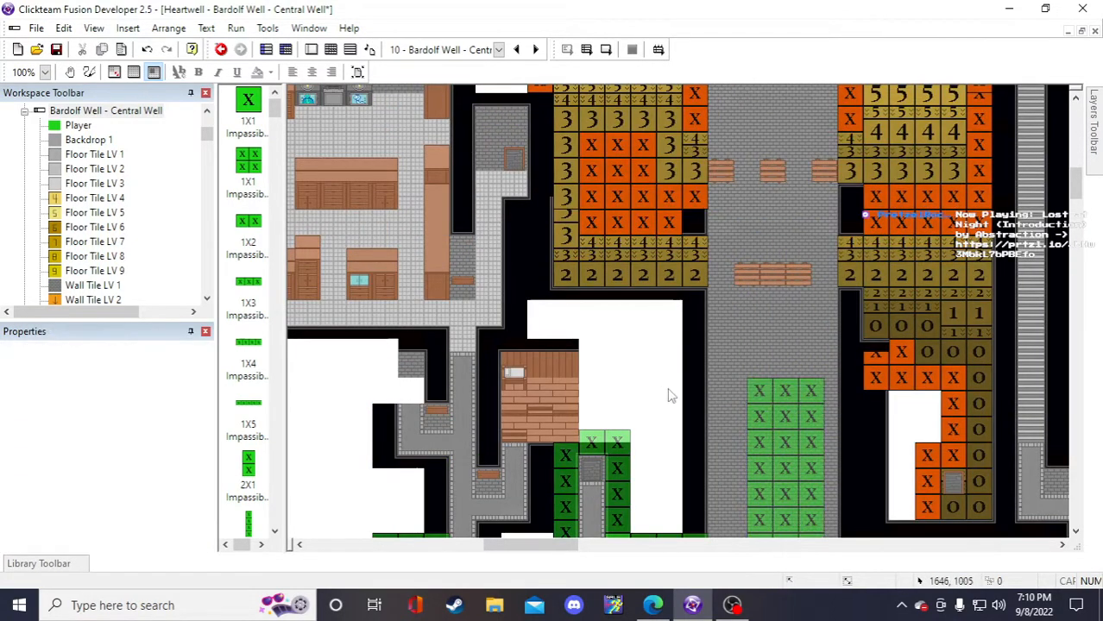
{"action": "scroll", "coordinate": [690, 379], "scroll_direction": "down", "scroll_amount": 4}
{"action": "left_click", "coordinate": [753, 348]}
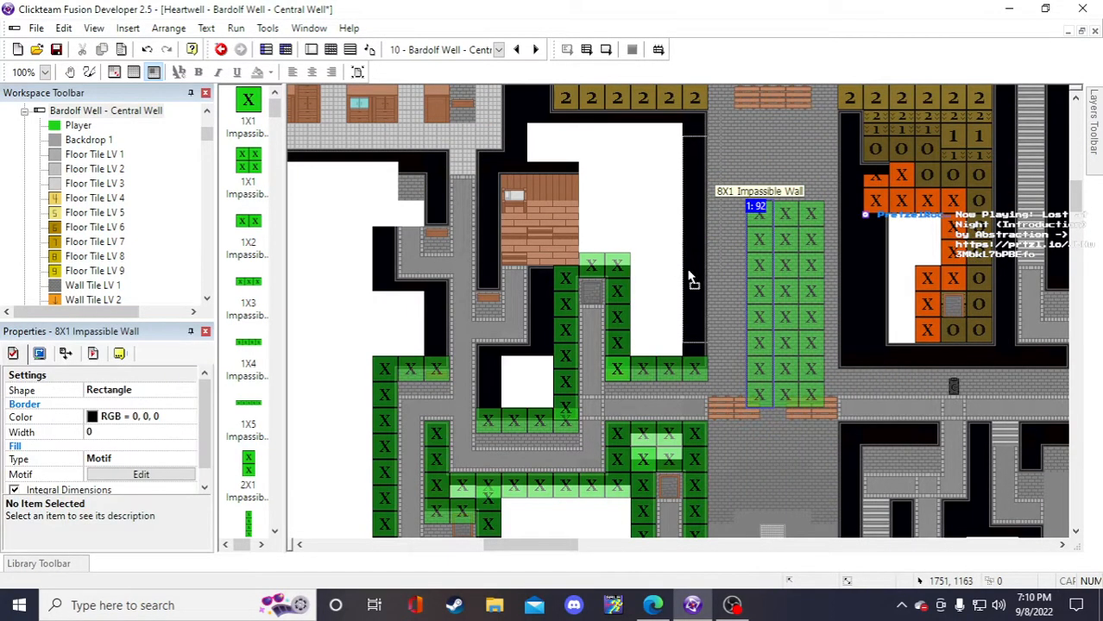
{"action": "left_click_drag", "start_coordinate": [690, 291], "coordinate": [689, 291]}
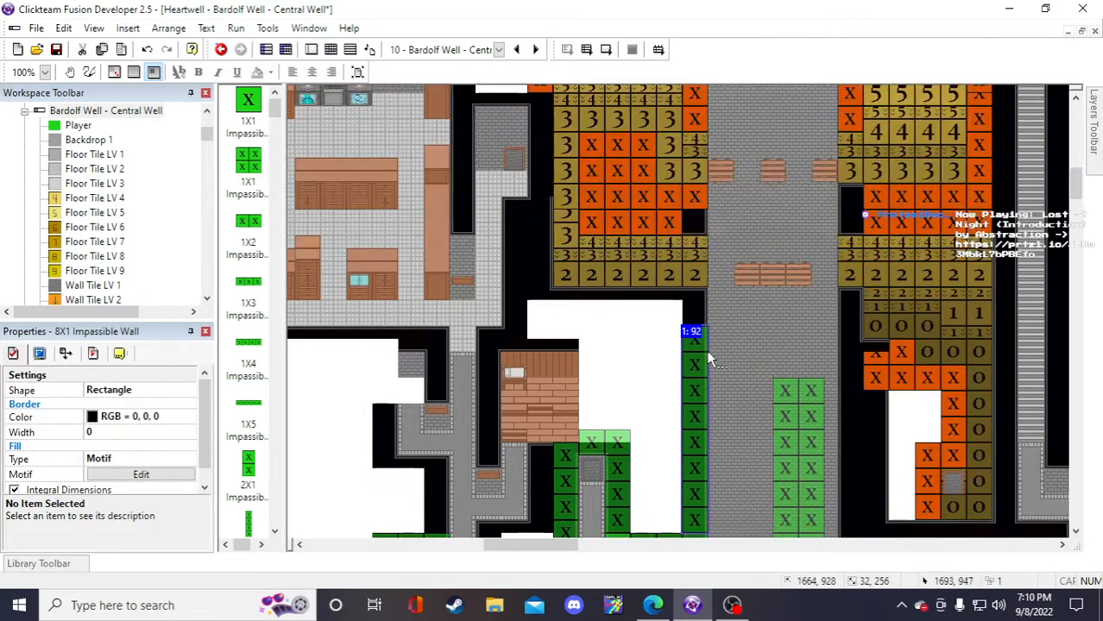
- Place a second 8X1 wall over the black border along the brick corridor's east side, at 1856, 880
{"action": "scroll", "coordinate": [703, 345], "scroll_direction": "up", "scroll_amount": 4}
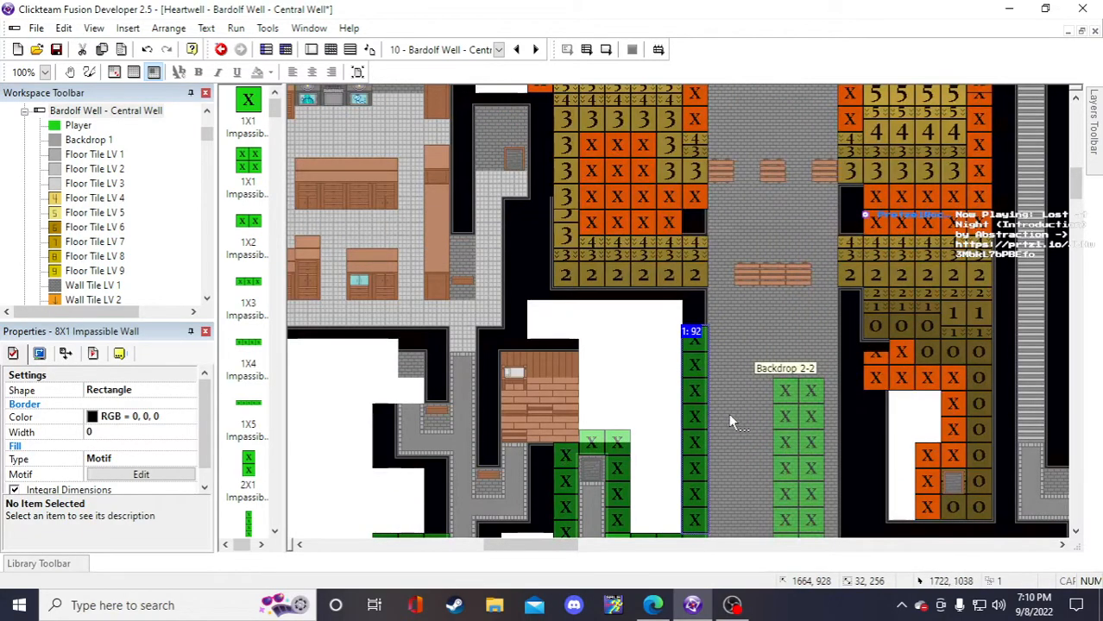
{"action": "left_click", "coordinate": [780, 419]}
{"action": "left_click_drag", "start_coordinate": [850, 345], "coordinate": [847, 351]}
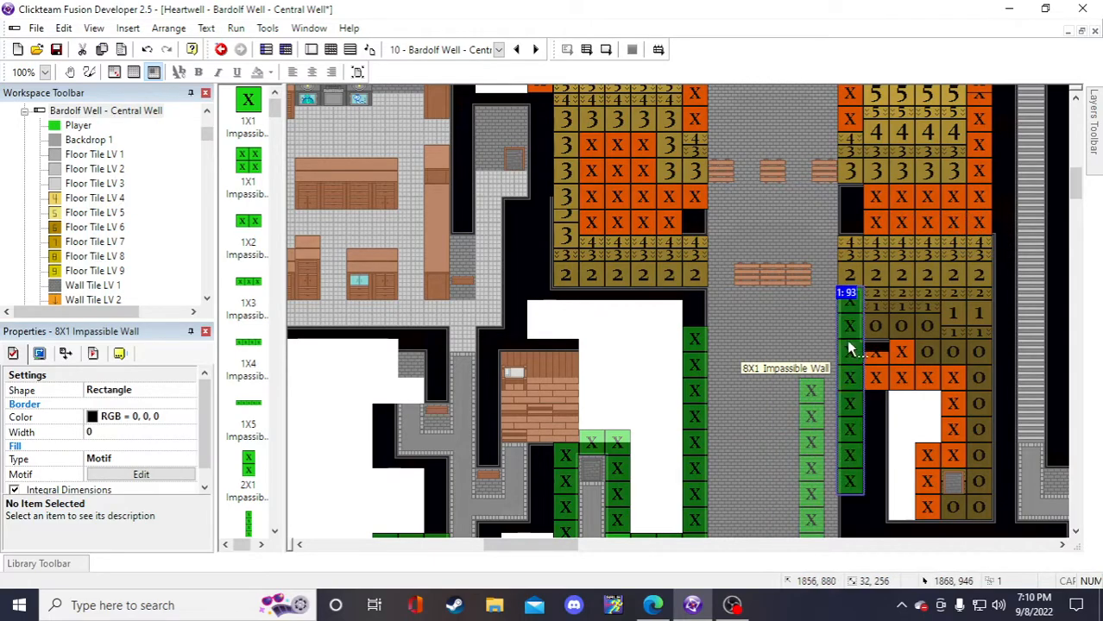
- Raise the 8X1 wall on the brick corridor's west side to 1664, 880, level with the east wall
{"action": "scroll", "coordinate": [829, 358], "scroll_direction": "down", "scroll_amount": 4}
{"action": "scroll", "coordinate": [811, 444], "scroll_direction": "up", "scroll_amount": 4}
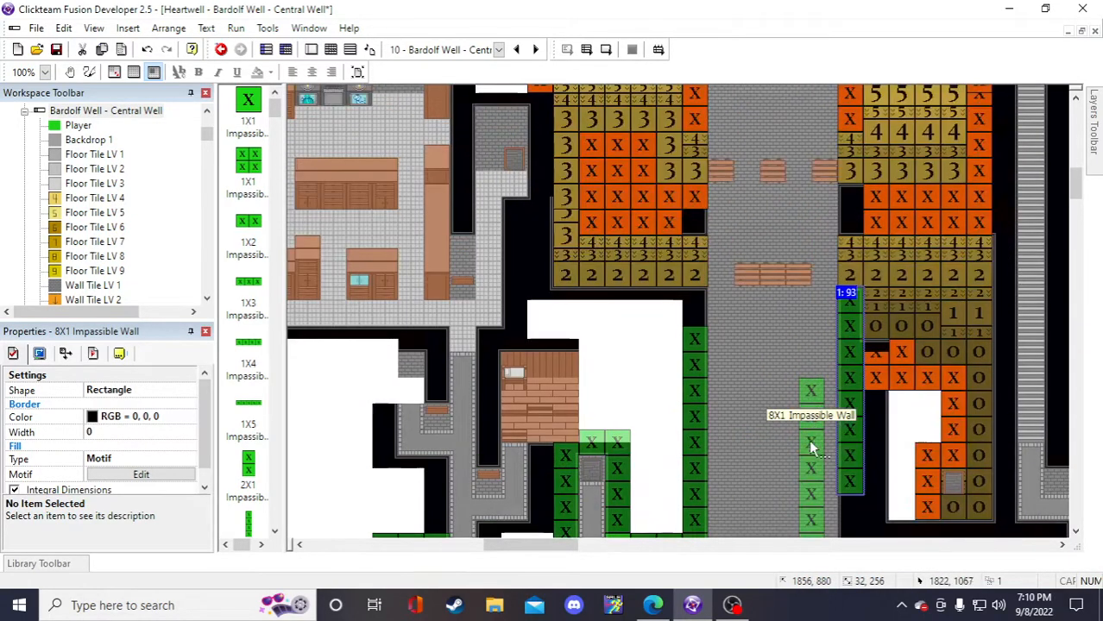
{"action": "scroll", "coordinate": [824, 425], "scroll_direction": "down", "scroll_amount": 4}
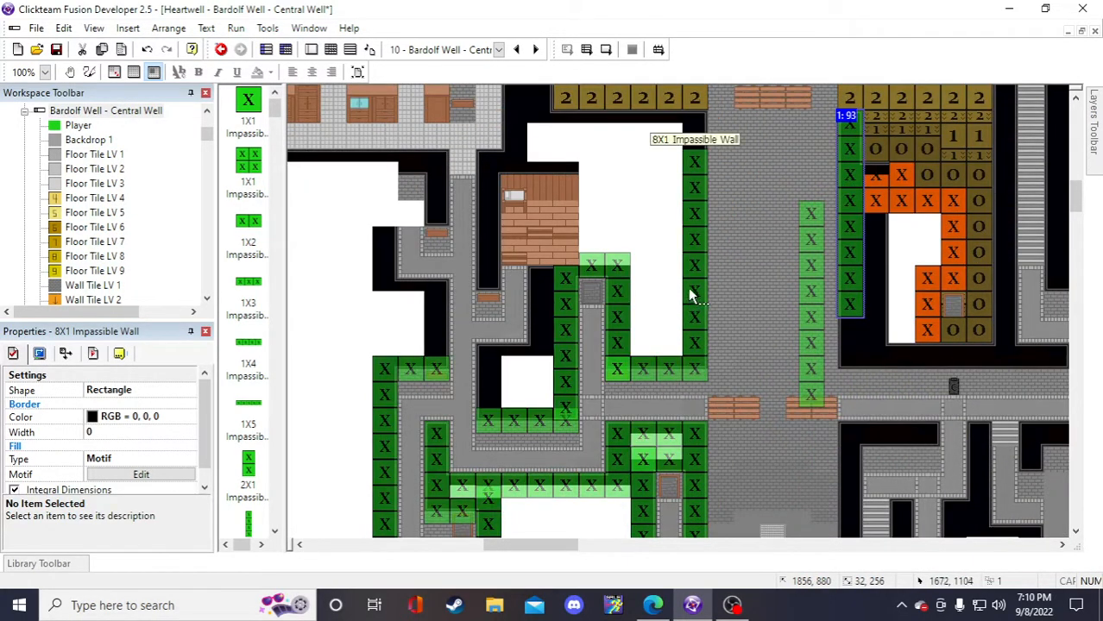
{"action": "left_click", "coordinate": [692, 263]}
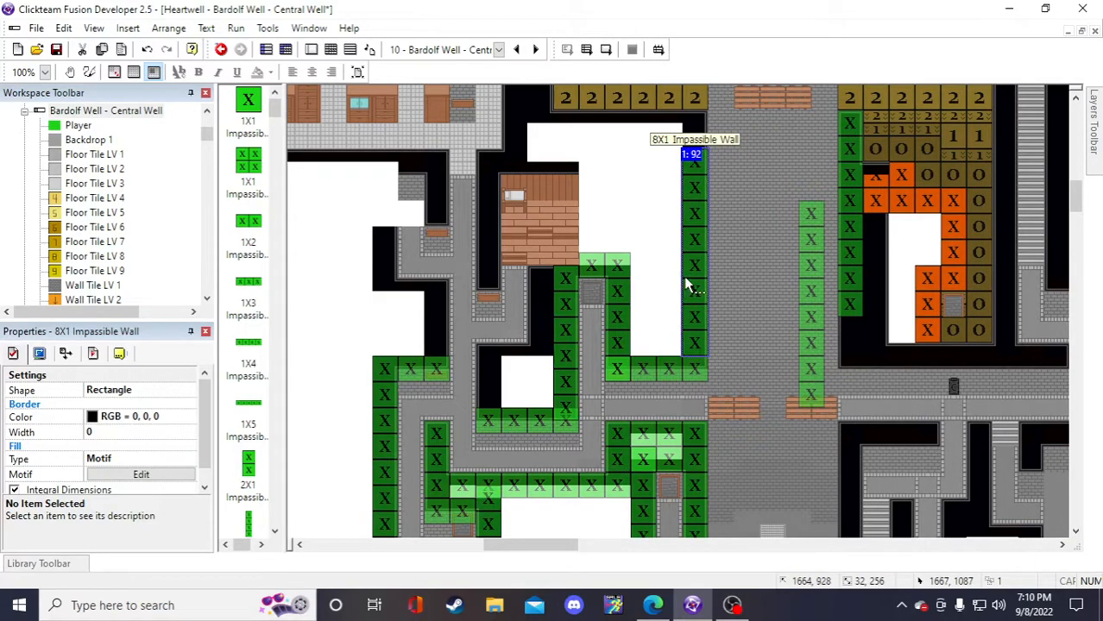
{"action": "scroll", "coordinate": [830, 427], "scroll_direction": "up", "scroll_amount": 4}
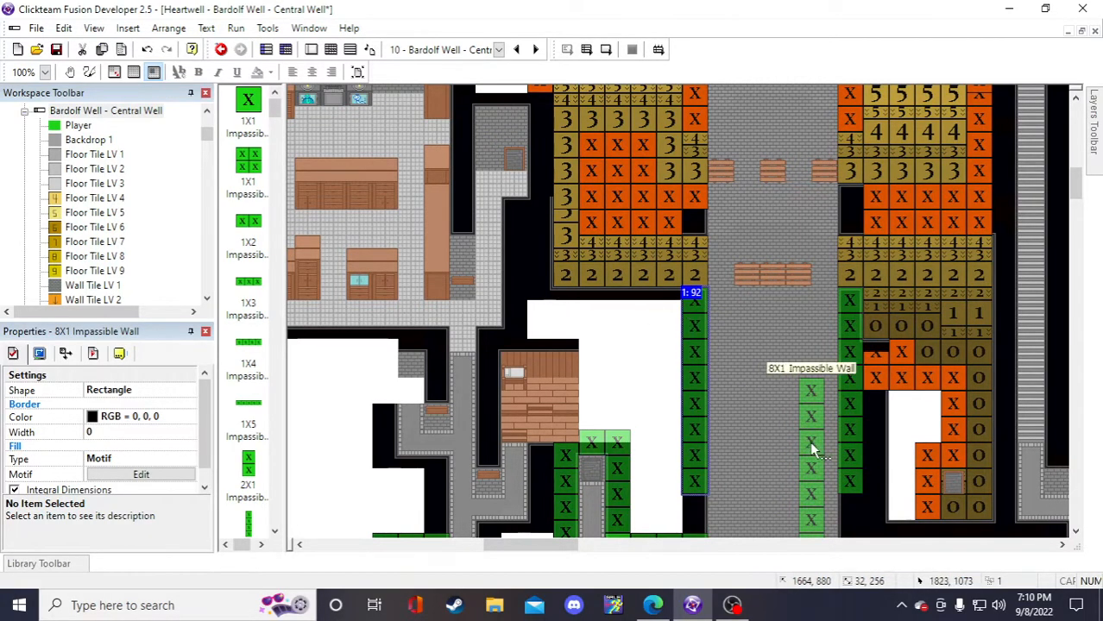
- Place the remaining 8X1 wall over the black border between the kitchen area and the level 3 floor tiles
{"action": "left_click_drag", "start_coordinate": [809, 441], "coordinate": [794, 224]}
{"action": "scroll", "coordinate": [811, 447], "scroll_direction": "up", "scroll_amount": 4}
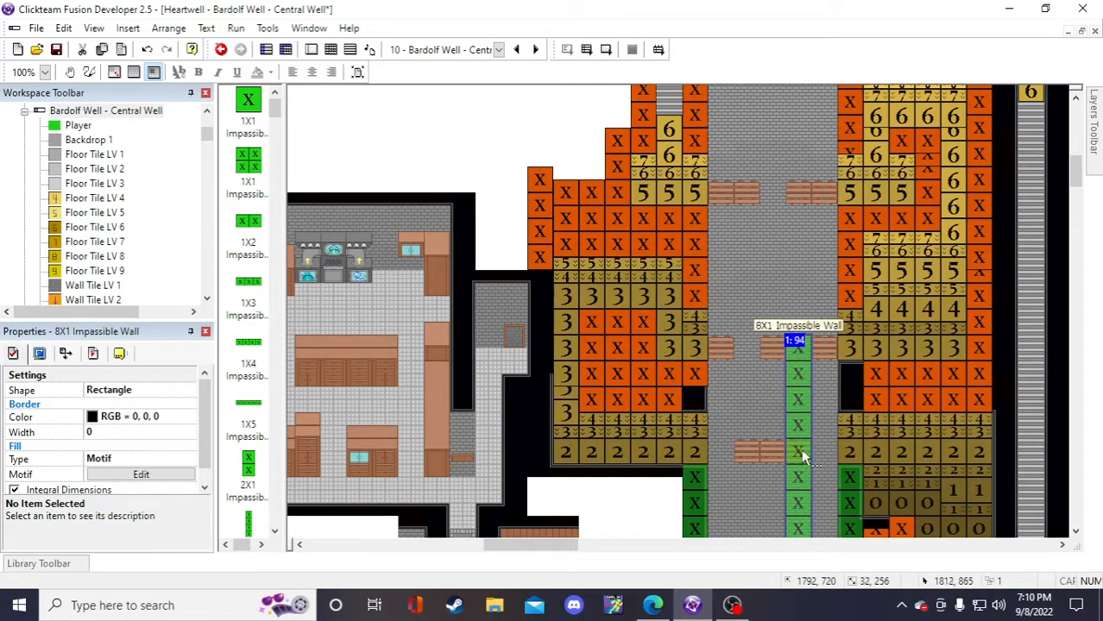
{"action": "left_click_drag", "start_coordinate": [800, 448], "coordinate": [786, 318]}
{"action": "scroll", "coordinate": [779, 450], "scroll_direction": "up", "scroll_amount": 4}
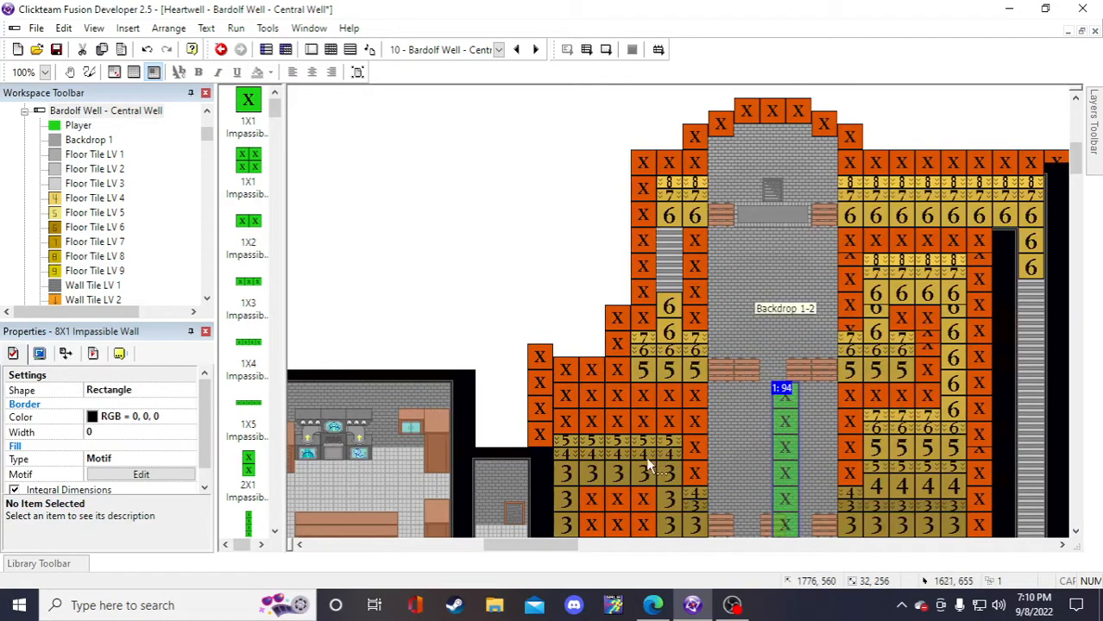
{"action": "scroll", "coordinate": [779, 431], "scroll_direction": "down", "scroll_amount": 4}
{"action": "left_click_drag", "start_coordinate": [783, 336], "coordinate": [536, 401]}
{"action": "left_click", "coordinate": [603, 508]}
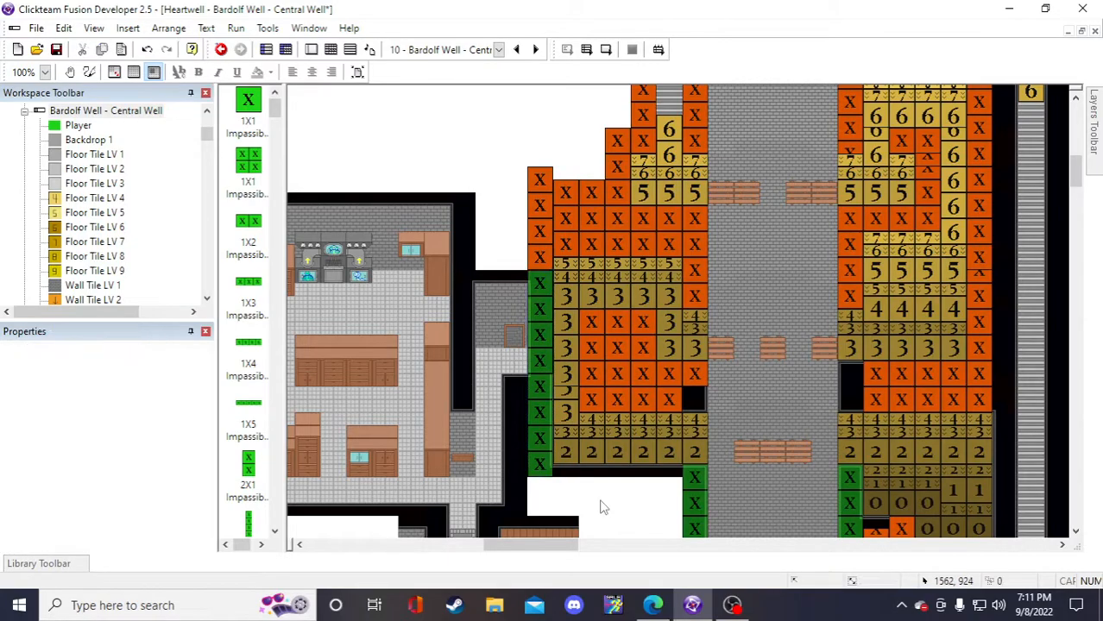
- Save the project with the newly placed 8X1 walls
{"action": "scroll", "coordinate": [602, 507], "scroll_direction": "down", "scroll_amount": 4}
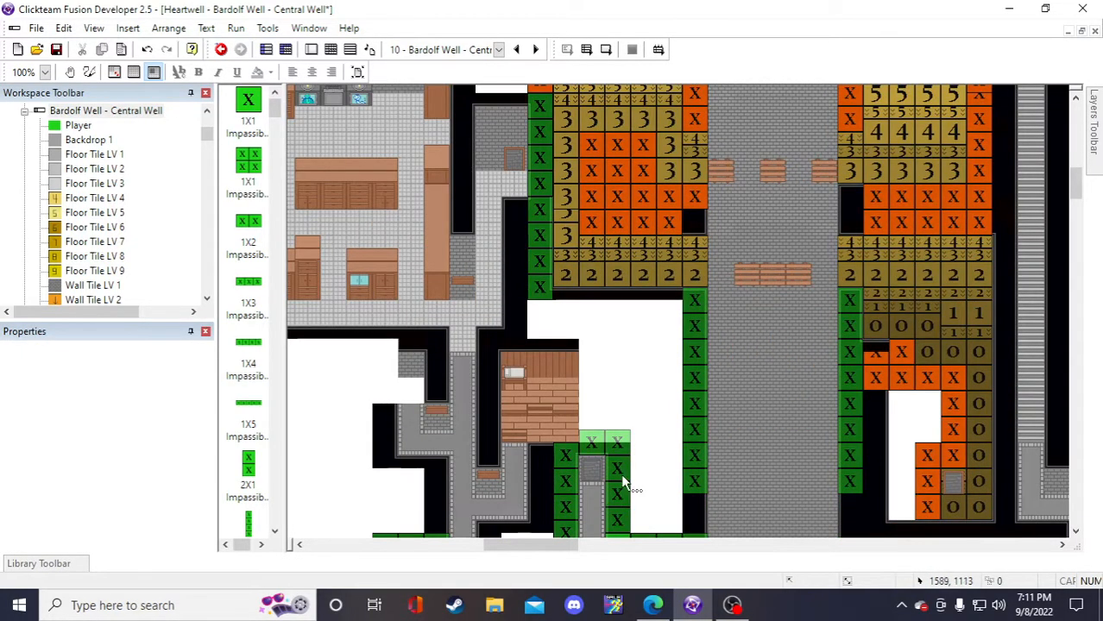
{"action": "scroll", "coordinate": [696, 450], "scroll_direction": "down", "scroll_amount": 3}
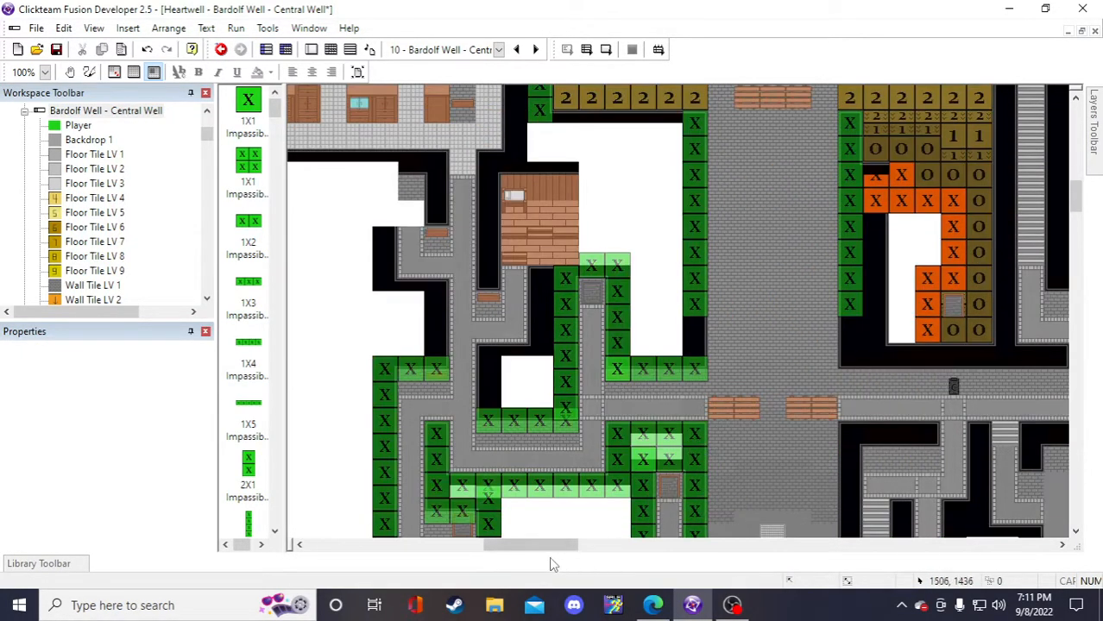
{"action": "left_click_drag", "start_coordinate": [550, 549], "coordinate": [591, 550]}
{"action": "scroll", "coordinate": [570, 512], "scroll_direction": "up", "scroll_amount": 4}
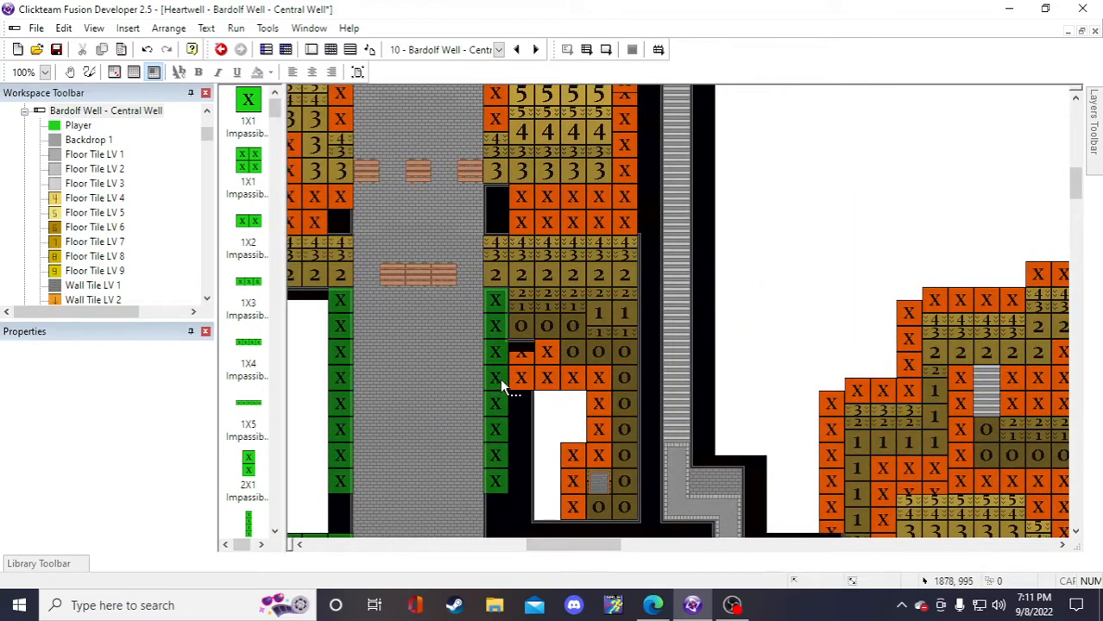
{"action": "scroll", "coordinate": [499, 383], "scroll_direction": "down", "scroll_amount": 4}
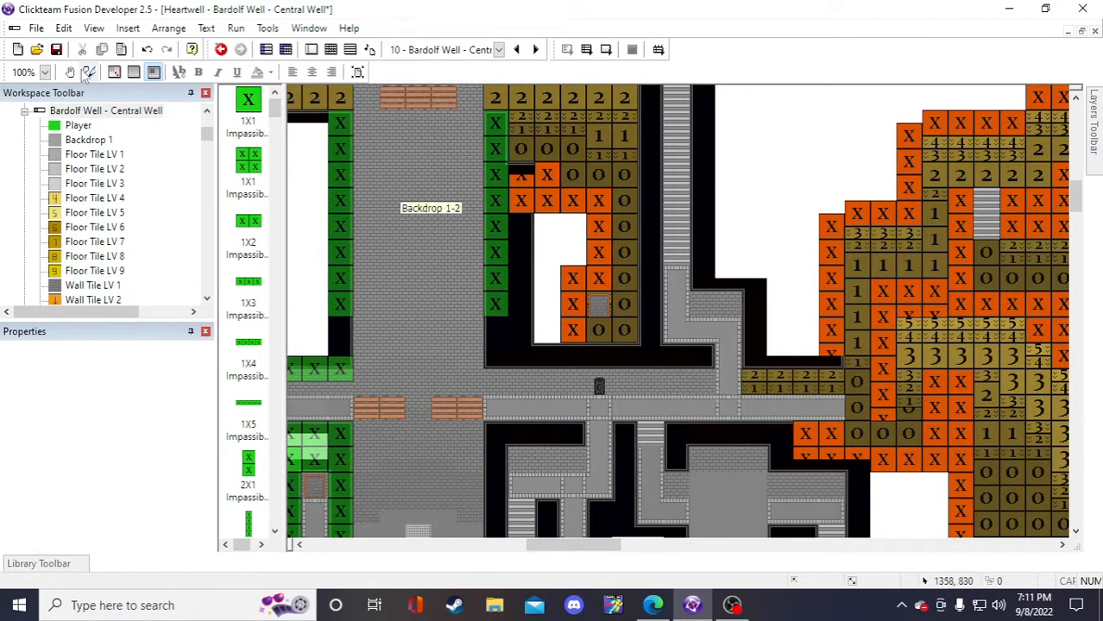
{"action": "scroll", "coordinate": [422, 489], "scroll_direction": "down", "scroll_amount": 4}
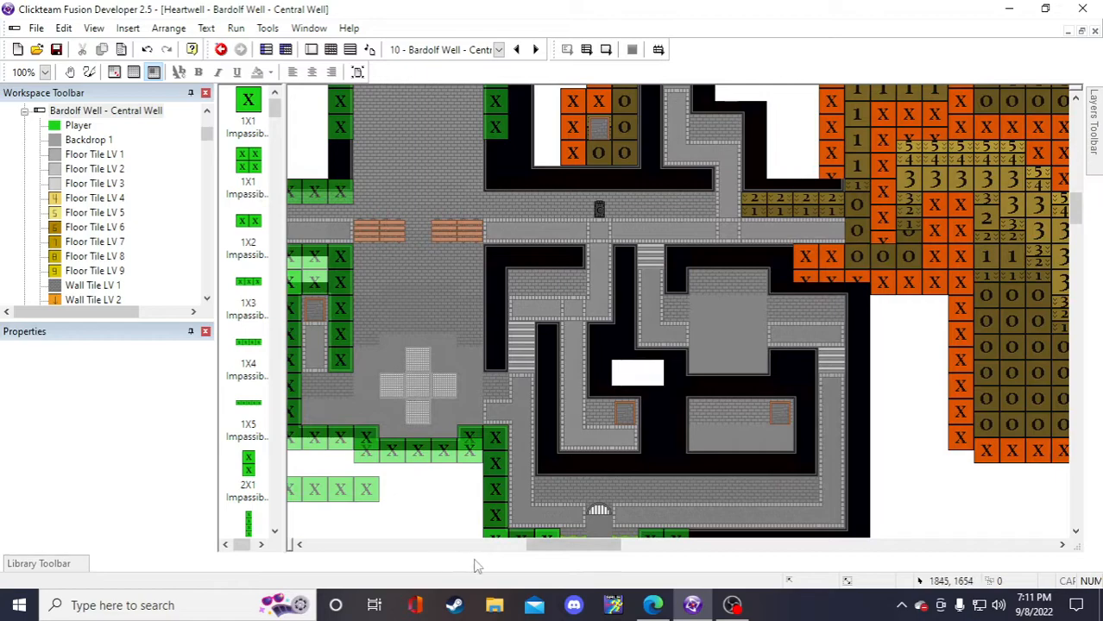
- Inspect the map around the brick corridor and kitchen for black borders that still lack wall blocks
{"action": "left_click", "coordinate": [493, 453]}
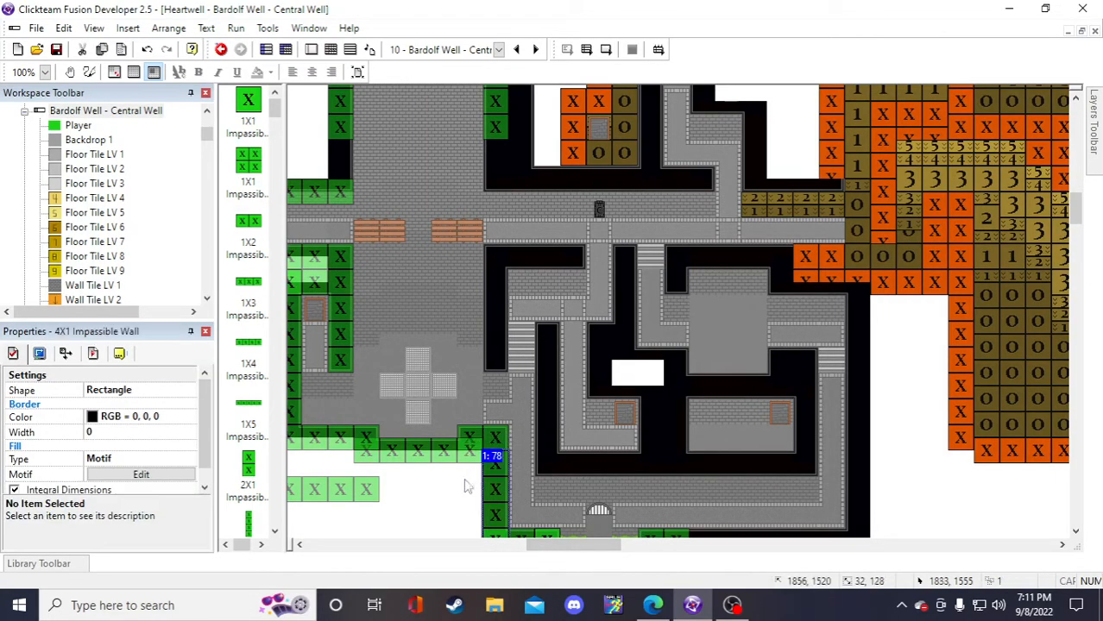
{"action": "left_click", "coordinate": [95, 353]}
{"action": "left_click", "coordinate": [13, 353]}
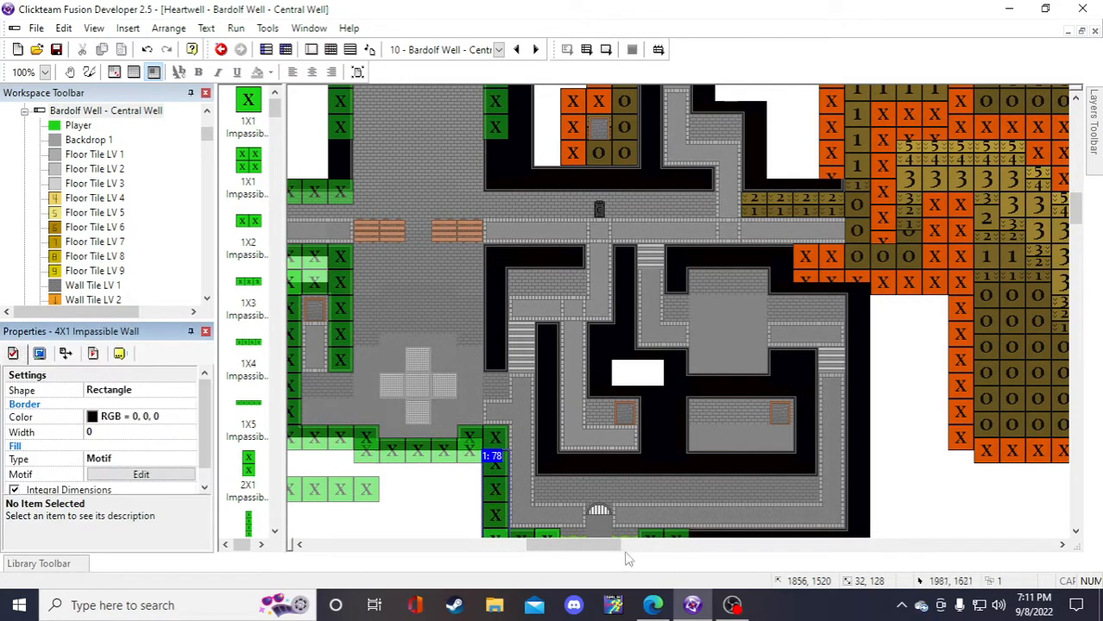
{"action": "left_click_drag", "start_coordinate": [569, 546], "coordinate": [529, 546]}
{"action": "scroll", "coordinate": [536, 454], "scroll_direction": "up", "scroll_amount": 4}
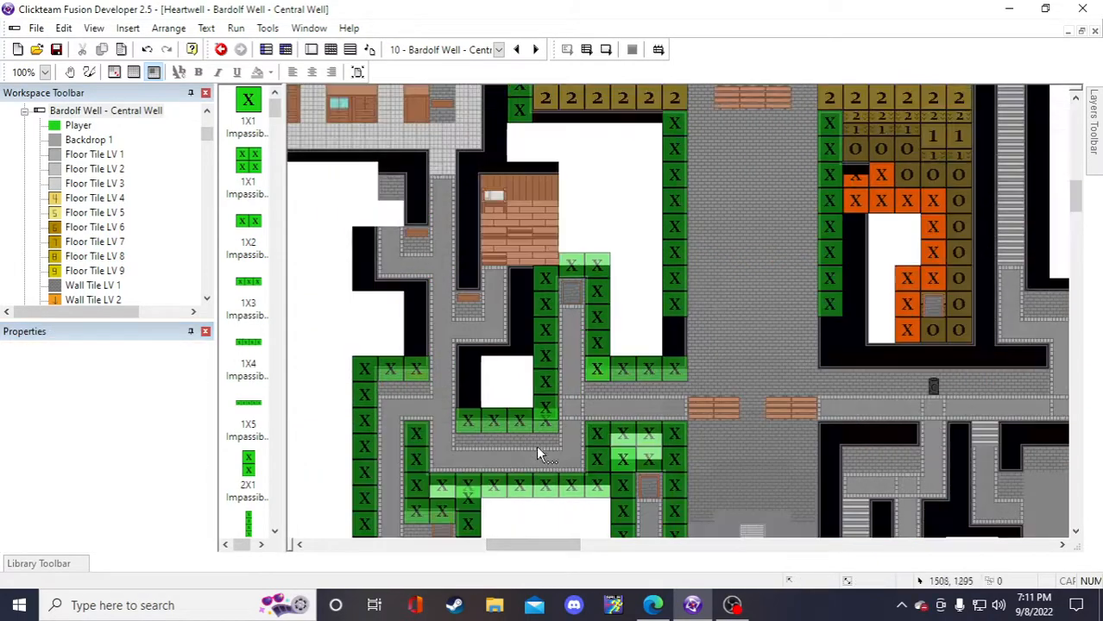
{"action": "scroll", "coordinate": [549, 459], "scroll_direction": "up", "scroll_amount": 4}
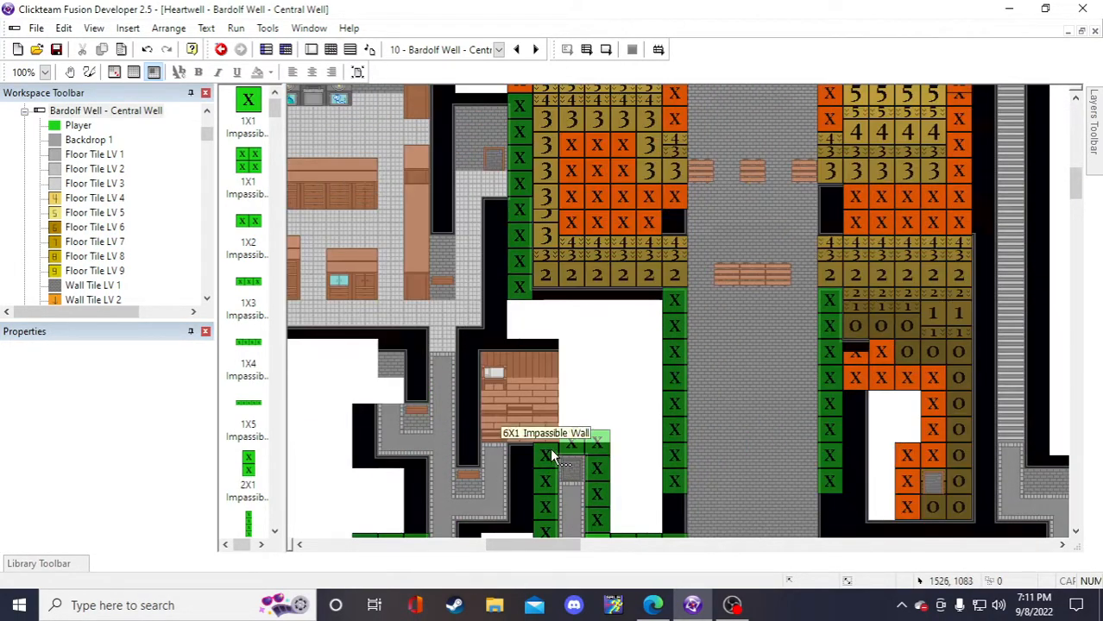
{"action": "scroll", "coordinate": [618, 374], "scroll_direction": "up", "scroll_amount": 4}
{"action": "scroll", "coordinate": [612, 389], "scroll_direction": "down", "scroll_amount": 4}
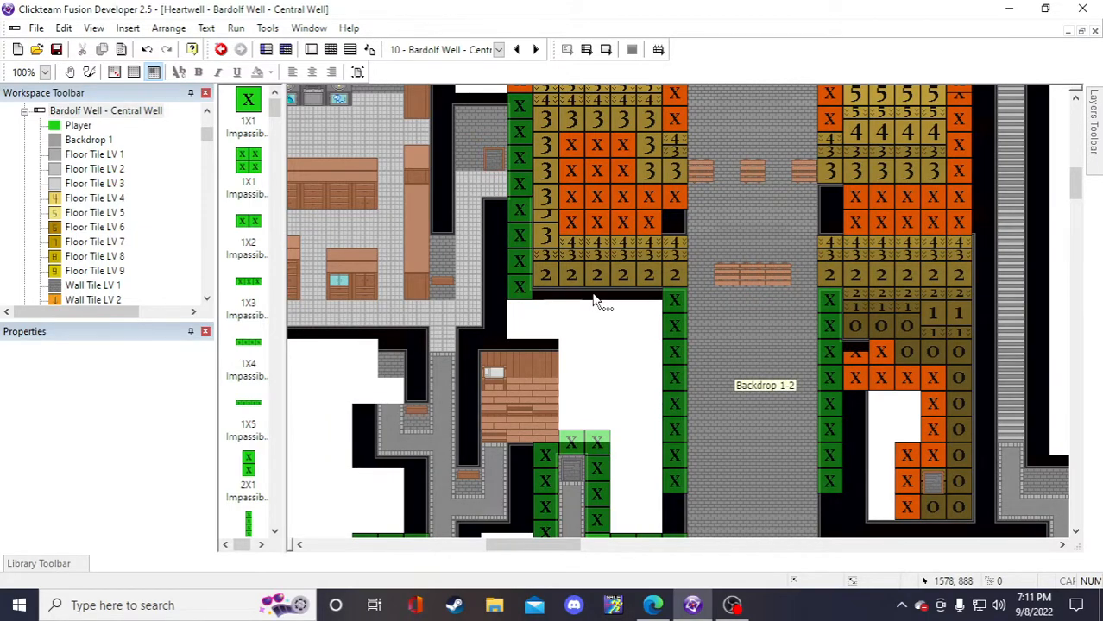
- Move the 1X1 wall template to 1408, 1616, level with the 1X5 template
{"action": "scroll", "coordinate": [594, 301], "scroll_direction": "down", "scroll_amount": 13}
{"action": "left_click", "coordinate": [588, 367]}
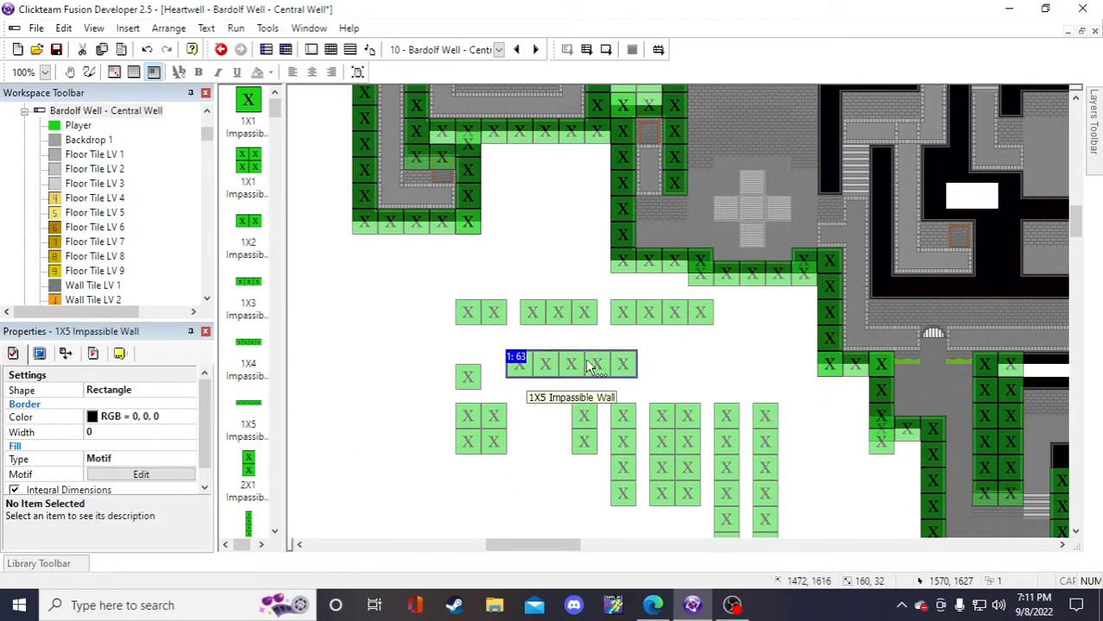
{"action": "left_click", "coordinate": [467, 378]}
{"action": "left_click_drag", "start_coordinate": [471, 378], "coordinate": [471, 363]}
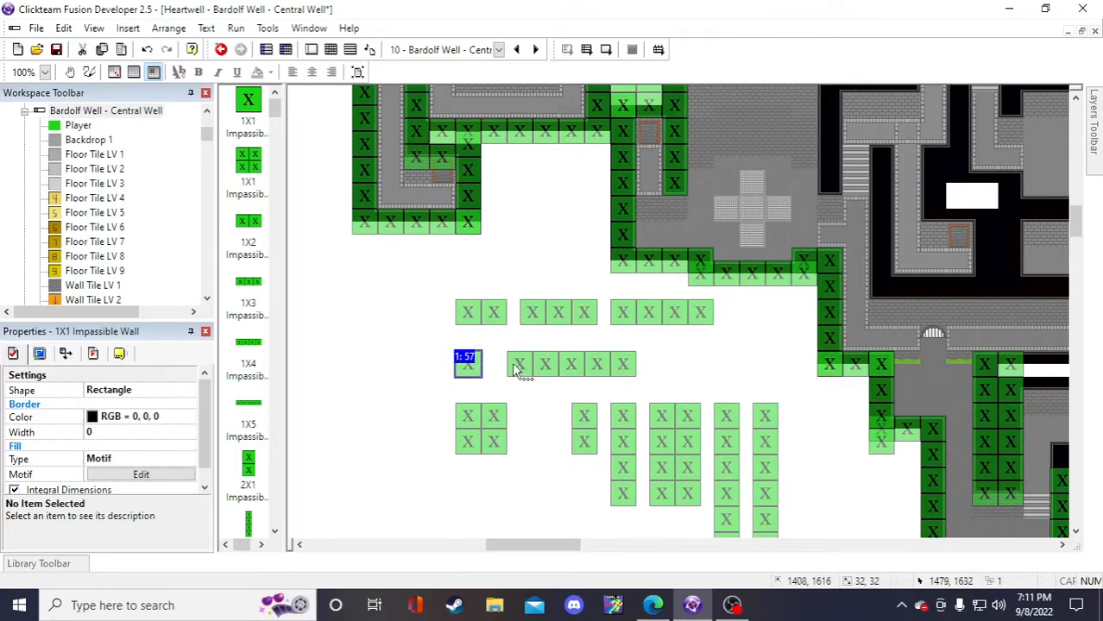
- Duplicate the 1X5 wall template and place the copy over the black border beneath the level 2 tiles west of the corridor
{"action": "right_click", "coordinate": [512, 361]}
{"action": "left_click", "coordinate": [569, 101]}
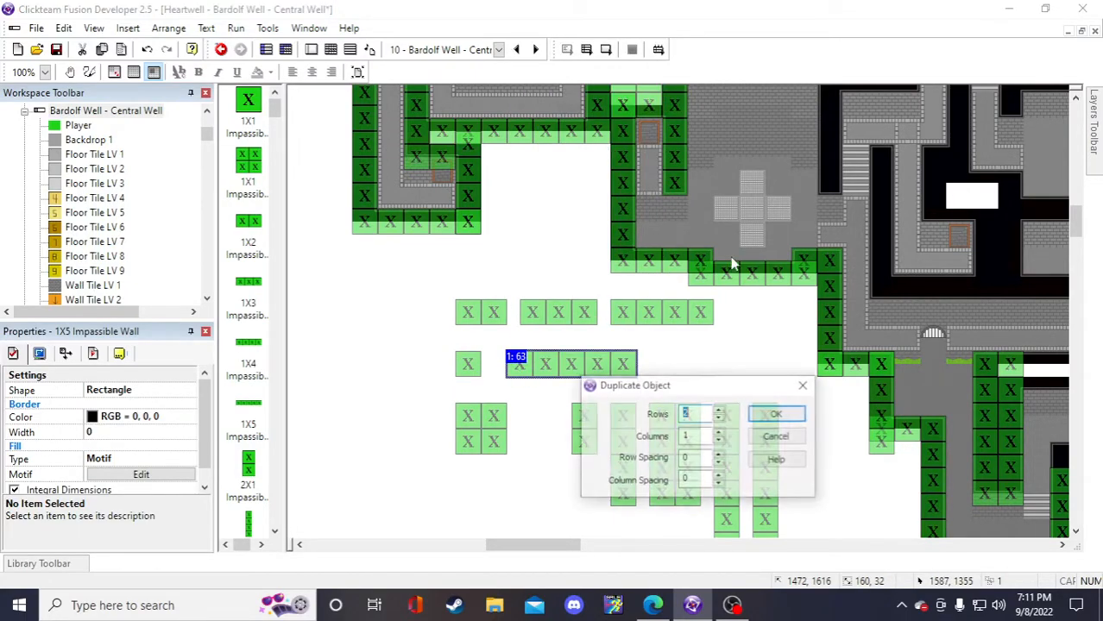
{"action": "left_click", "coordinate": [784, 418]}
{"action": "left_click_drag", "start_coordinate": [587, 398], "coordinate": [748, 245]}
{"action": "scroll", "coordinate": [747, 243], "scroll_direction": "up", "scroll_amount": 2}
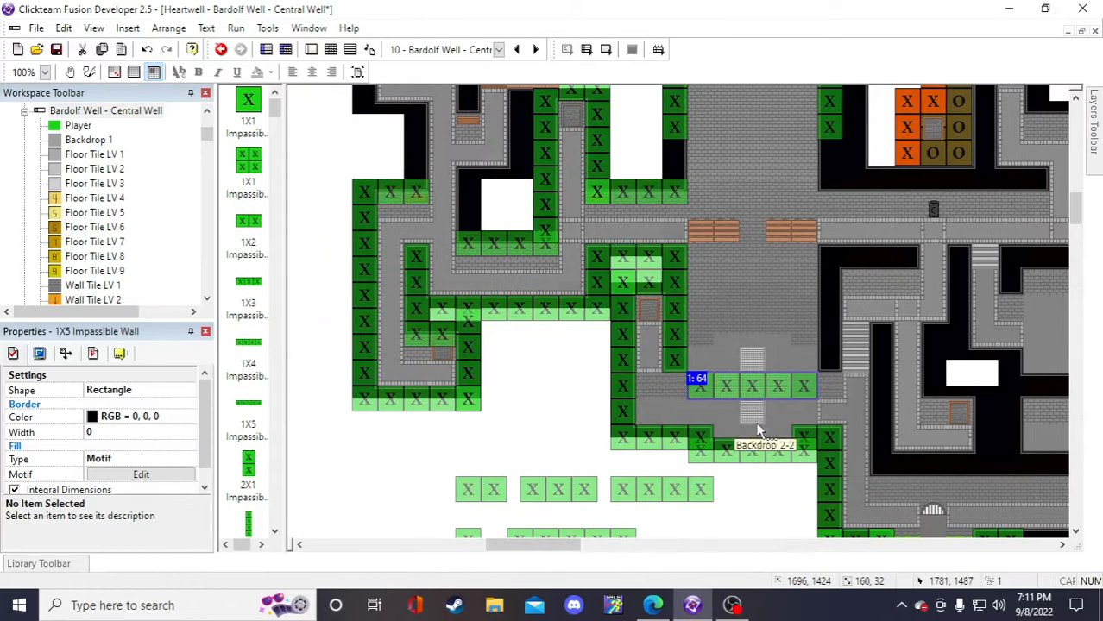
{"action": "left_click_drag", "start_coordinate": [750, 392], "coordinate": [751, 275]}
{"action": "scroll", "coordinate": [752, 319], "scroll_direction": "up", "scroll_amount": 2}
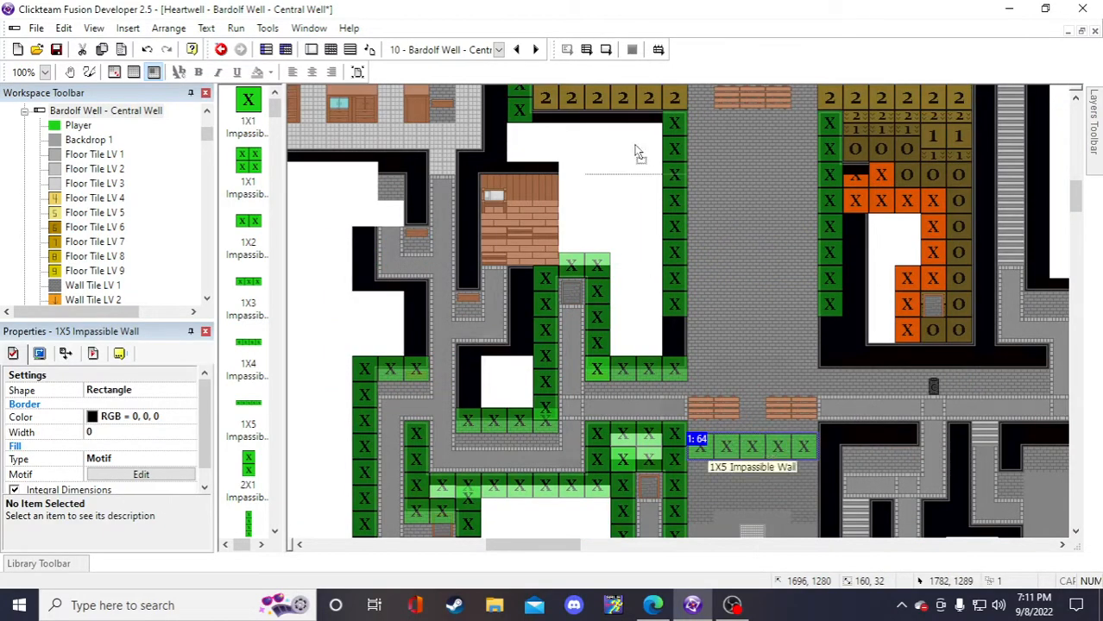
{"action": "left_click_drag", "start_coordinate": [607, 132], "coordinate": [606, 138]}
{"action": "left_click", "coordinate": [604, 180]}
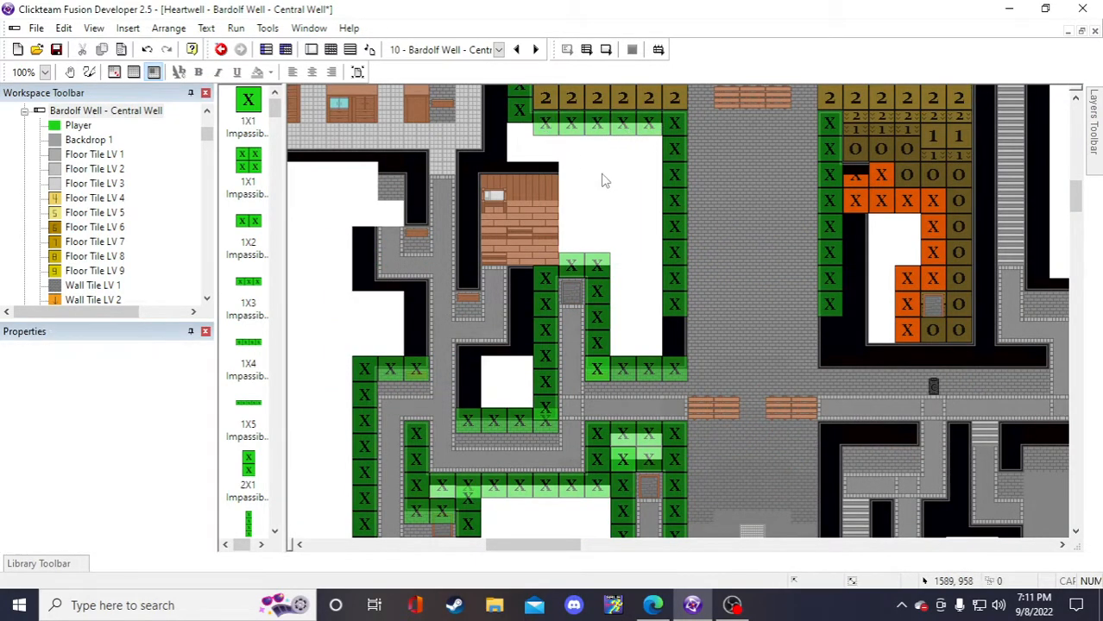
- Duplicate the 2X1 wall template with 2 rows and 1 column, and move the copy onto the cross-shaped plaza
{"action": "scroll", "coordinate": [615, 250], "scroll_direction": "up", "scroll_amount": 2}
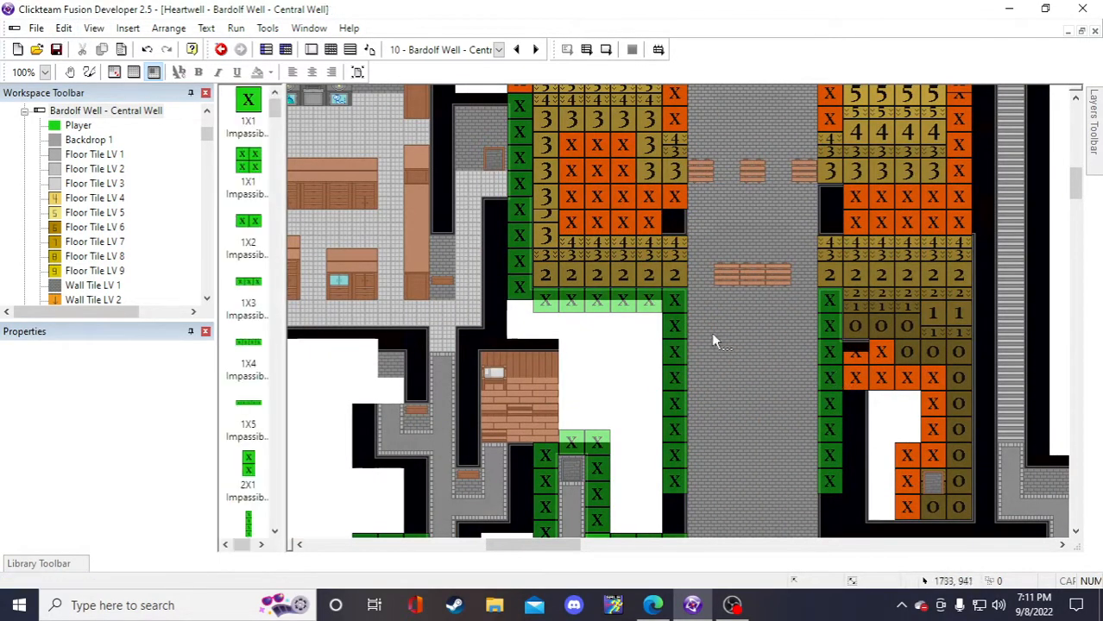
{"action": "scroll", "coordinate": [690, 332], "scroll_direction": "down", "scroll_amount": 6}
{"action": "left_click", "coordinate": [587, 428]}
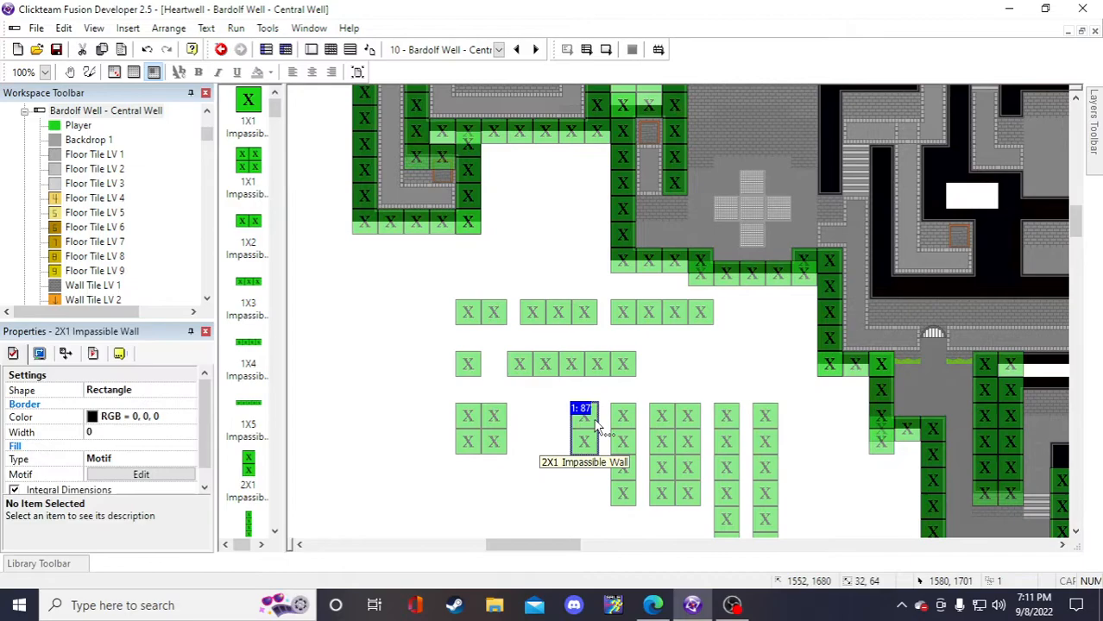
{"action": "right_click", "coordinate": [593, 421]}
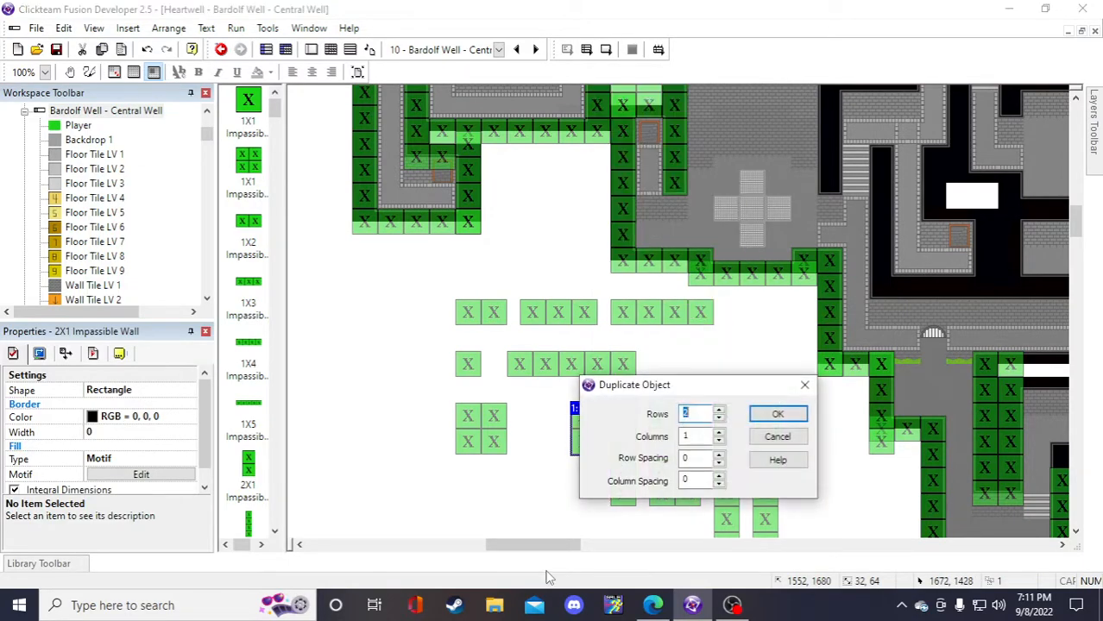
{"action": "left_click", "coordinate": [778, 415]}
{"action": "left_click_drag", "start_coordinate": [590, 474], "coordinate": [734, 189]}
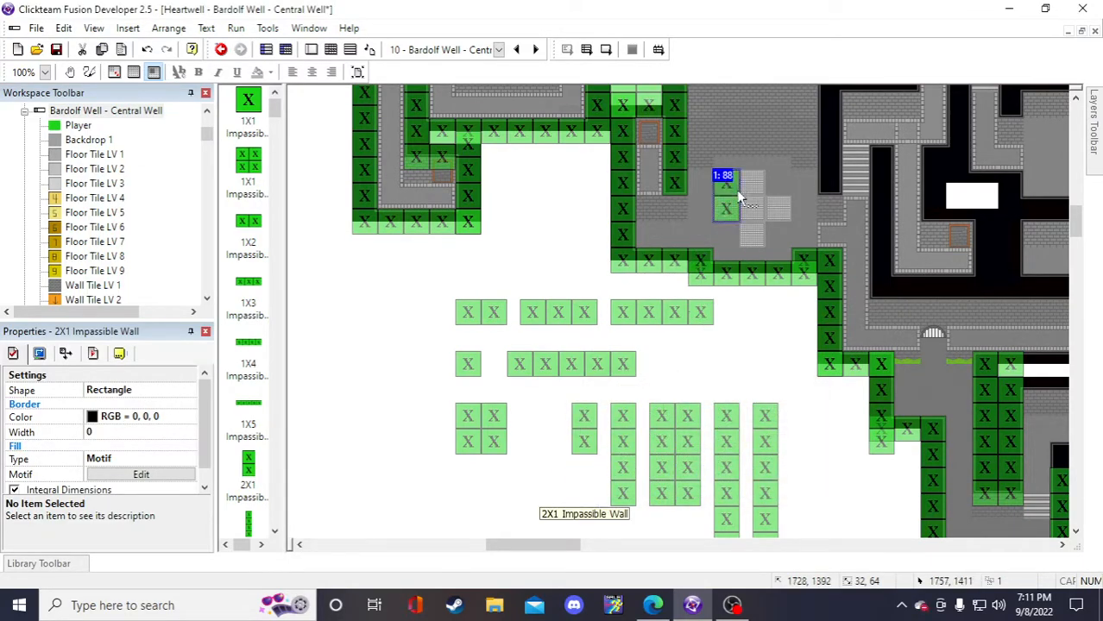
- Place the 2X1 wall copy over the black gap on the brick corridor's west side, at 1664, 1120
{"action": "scroll", "coordinate": [747, 258], "scroll_direction": "up", "scroll_amount": 2}
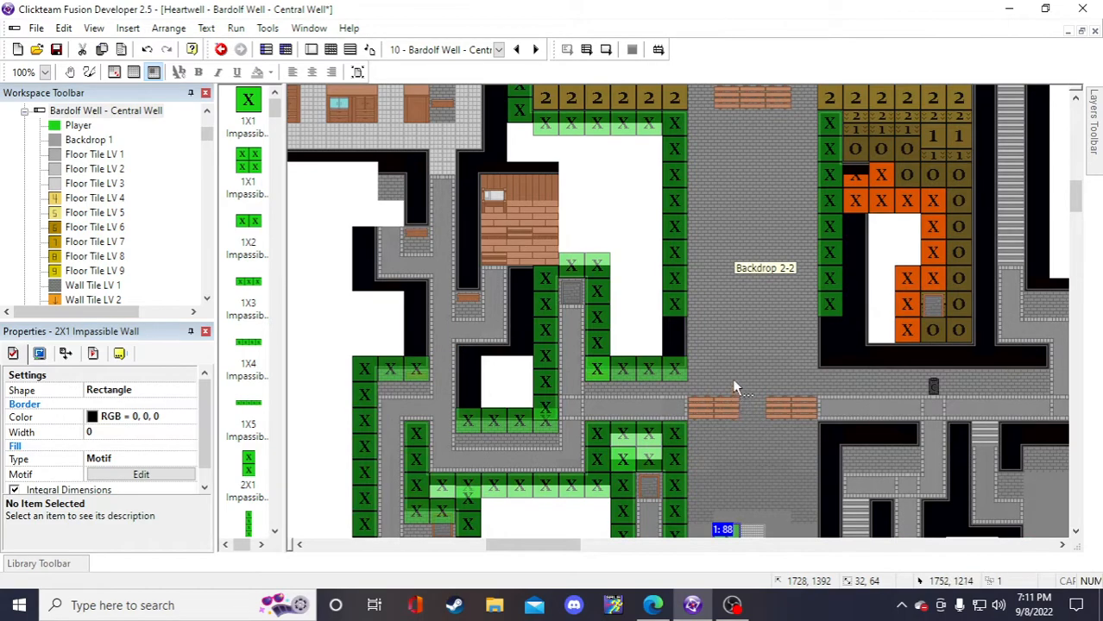
{"action": "scroll", "coordinate": [732, 388], "scroll_direction": "down", "scroll_amount": 2}
{"action": "left_click_drag", "start_coordinate": [720, 200], "coordinate": [727, 188]}
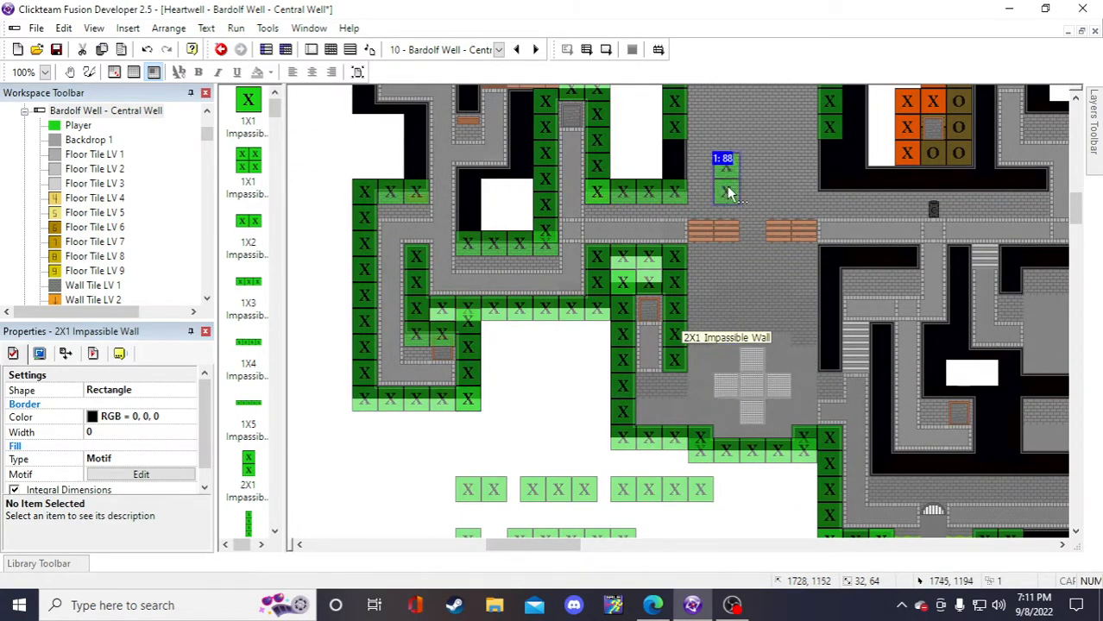
{"action": "scroll", "coordinate": [764, 371], "scroll_direction": "up", "scroll_amount": 2}
{"action": "left_click", "coordinate": [647, 322]}
{"action": "left_click_drag", "start_coordinate": [727, 362], "coordinate": [674, 338]}
{"action": "left_click", "coordinate": [619, 283]}
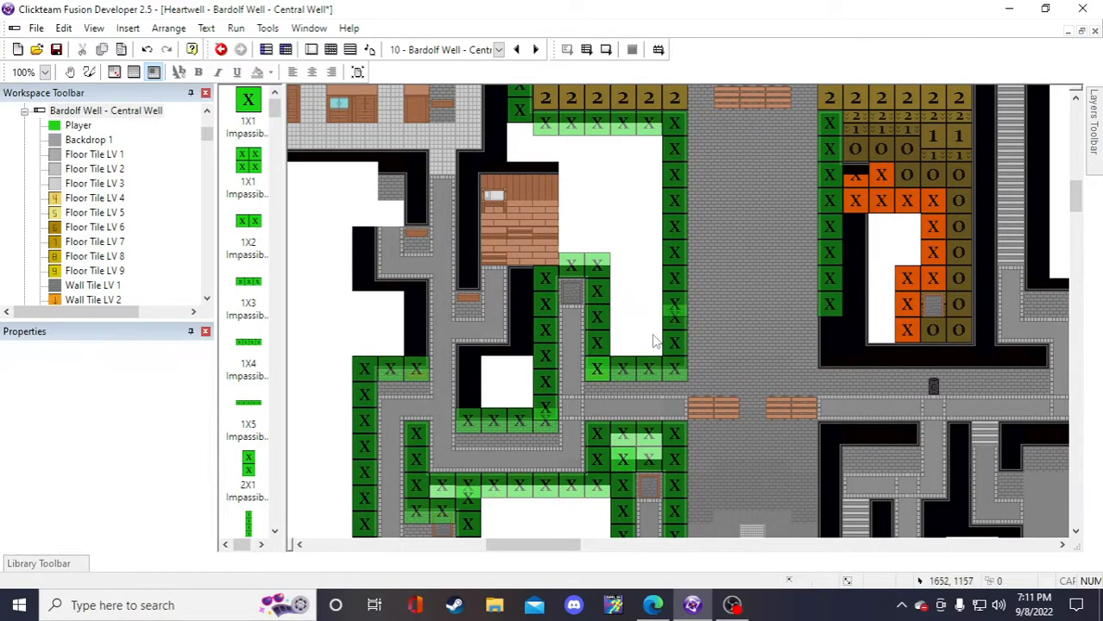
- Duplicate the 2X1 wall from the corridor's west side, returning the original to 1664, 1120
{"action": "left_click", "coordinate": [668, 334]}
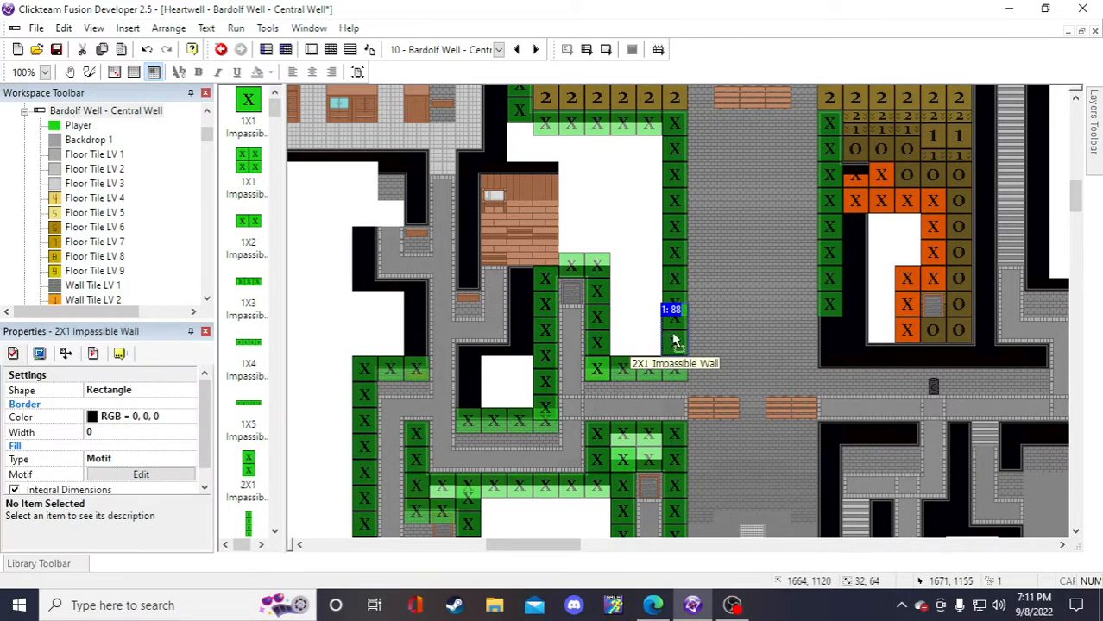
{"action": "left_click_drag", "start_coordinate": [675, 340], "coordinate": [709, 341]}
{"action": "right_click", "coordinate": [708, 343]}
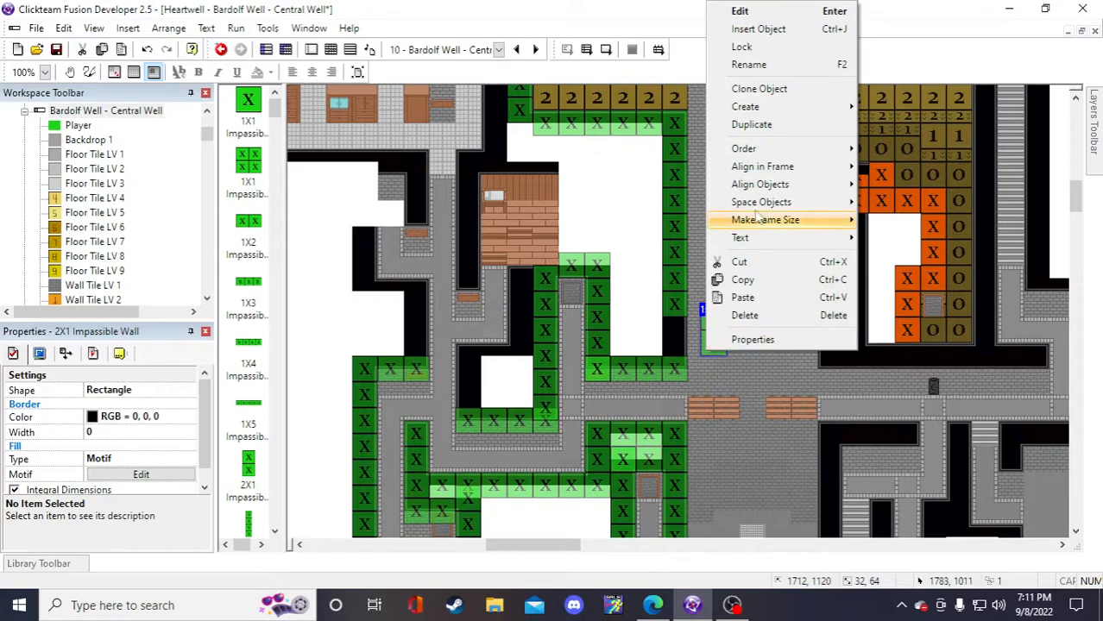
{"action": "left_click", "coordinate": [761, 121]}
{"action": "left_click", "coordinate": [778, 415]}
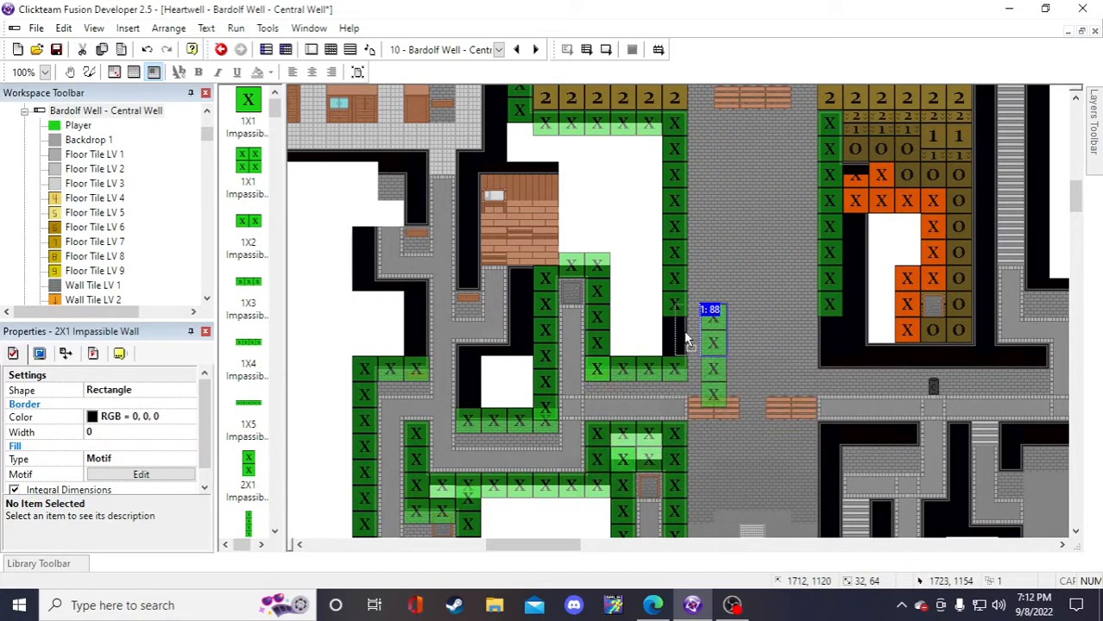
{"action": "left_click_drag", "start_coordinate": [705, 338], "coordinate": [669, 337]}
- Place the new 2X1 wall copy over the black border on the corridor's east side, at 1856, 1152
{"action": "left_click", "coordinate": [712, 380]}
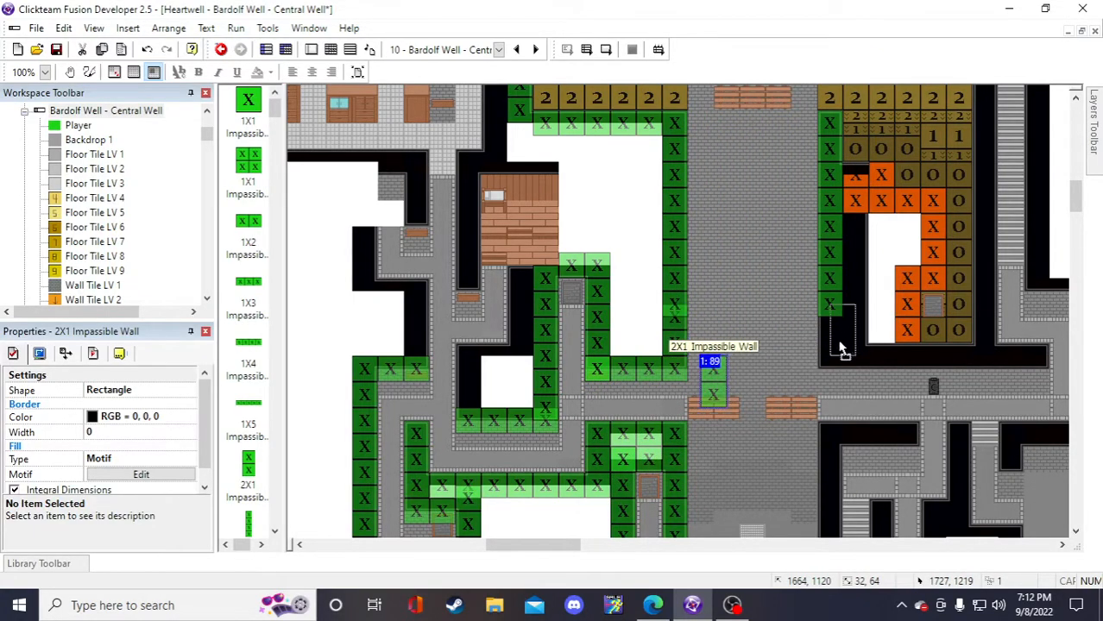
{"action": "left_click_drag", "start_coordinate": [841, 349], "coordinate": [824, 358]}
{"action": "key", "text": "Down"}
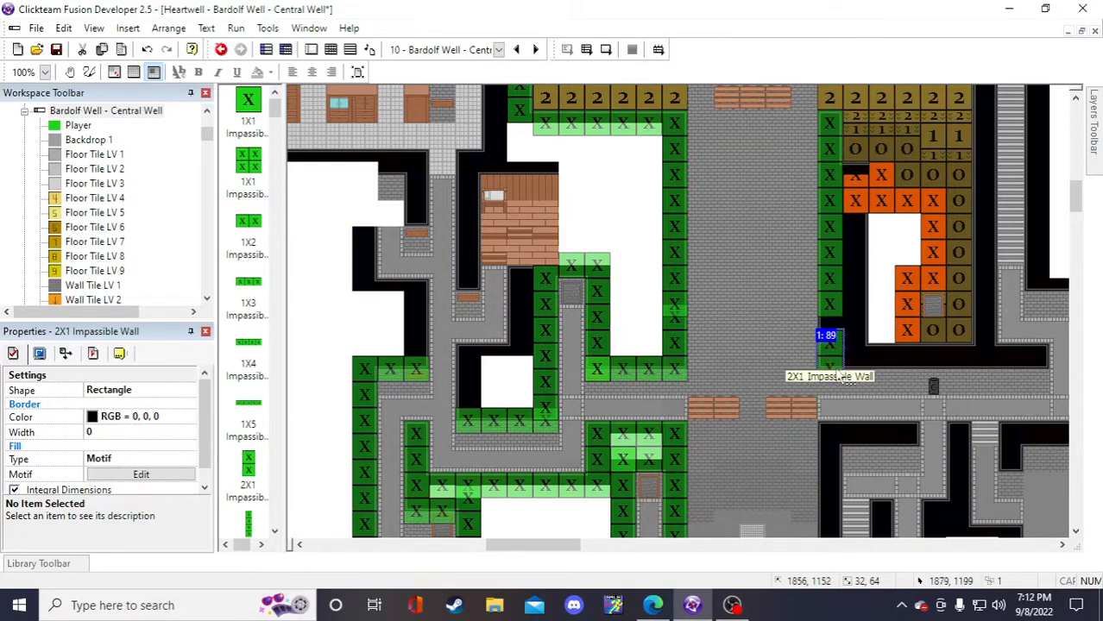
- Delete the 2X1 wall copy placed over the black border on the brick corridor's east side
{"action": "scroll", "coordinate": [827, 383], "scroll_direction": "up", "scroll_amount": 3}
{"action": "scroll", "coordinate": [827, 390], "scroll_direction": "down", "scroll_amount": 3}
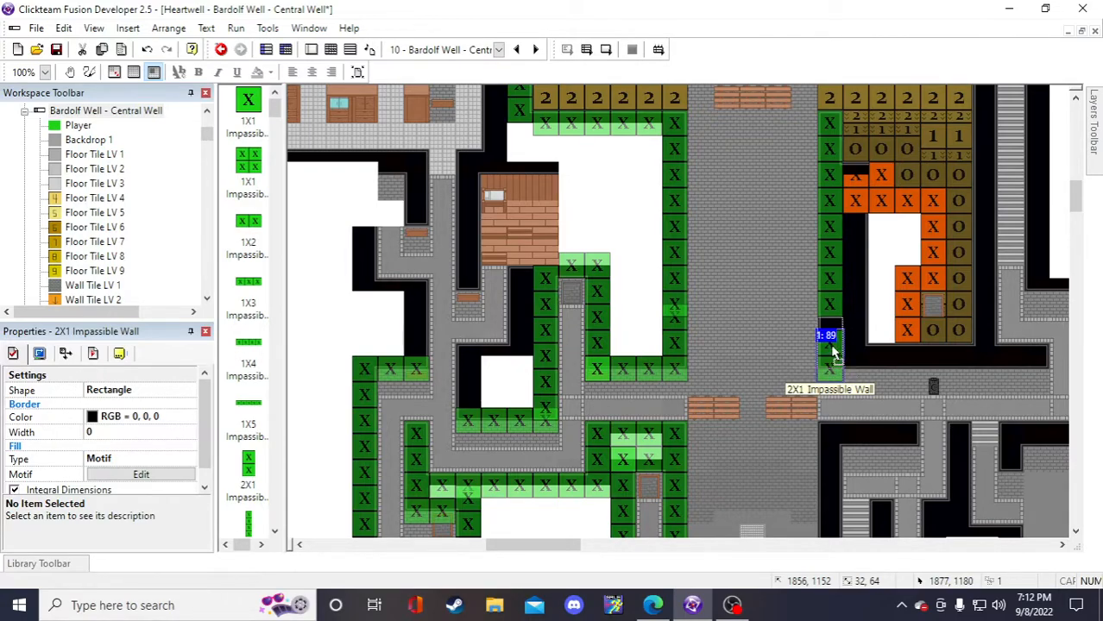
{"action": "left_click_drag", "start_coordinate": [832, 351], "coordinate": [776, 326]}
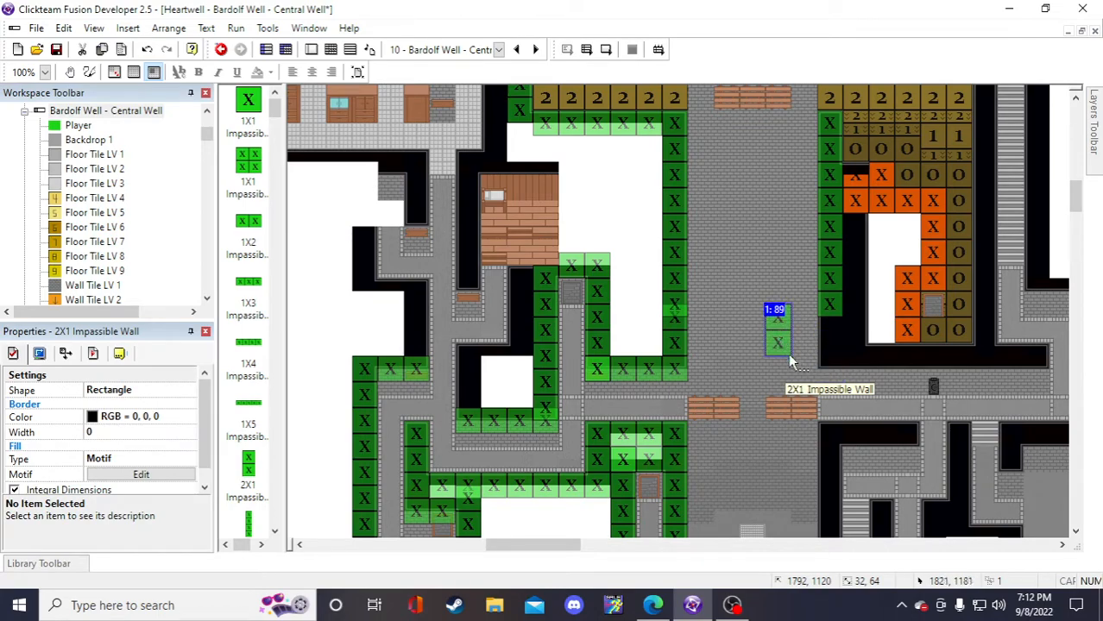
{"action": "key", "text": "Delete"}
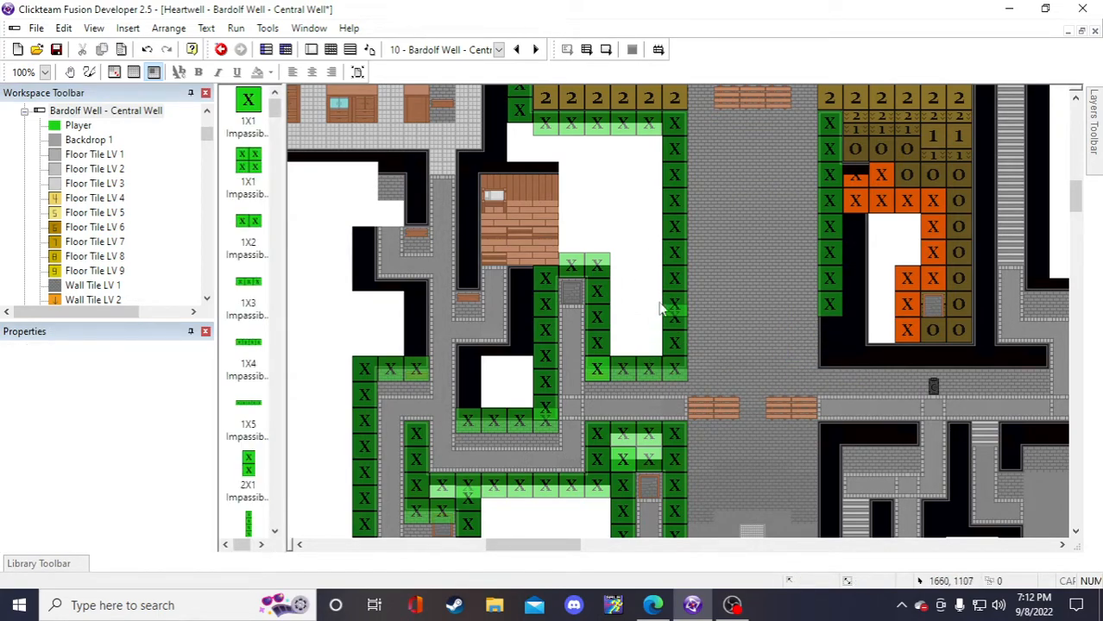
- Duplicate the 4X1 wall template with 2 rows and 1 column
{"action": "scroll", "coordinate": [652, 348], "scroll_direction": "down", "scroll_amount": 5}
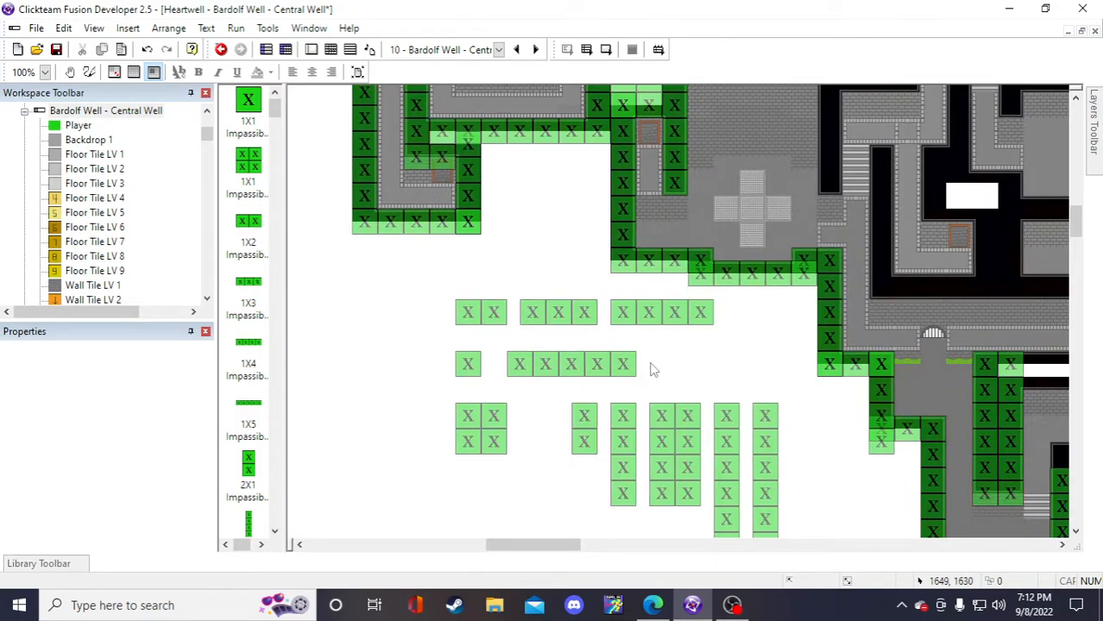
{"action": "scroll", "coordinate": [652, 370], "scroll_direction": "up", "scroll_amount": 5}
{"action": "scroll", "coordinate": [649, 366], "scroll_direction": "down", "scroll_amount": 5}
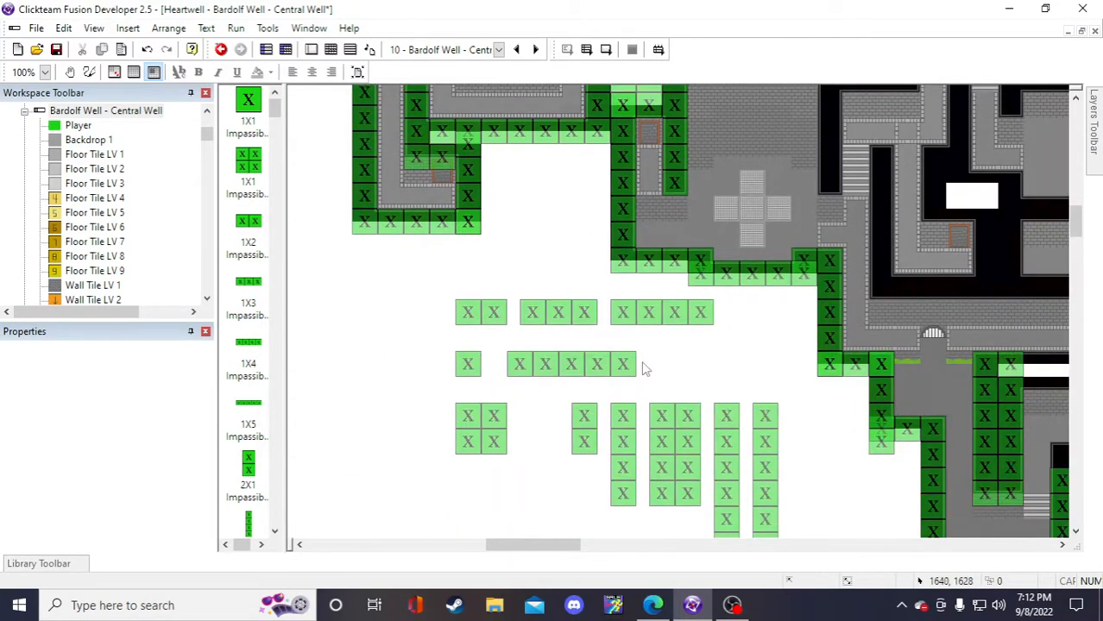
{"action": "left_click", "coordinate": [616, 442]}
{"action": "right_click", "coordinate": [616, 448]}
{"action": "left_click", "coordinate": [664, 205]}
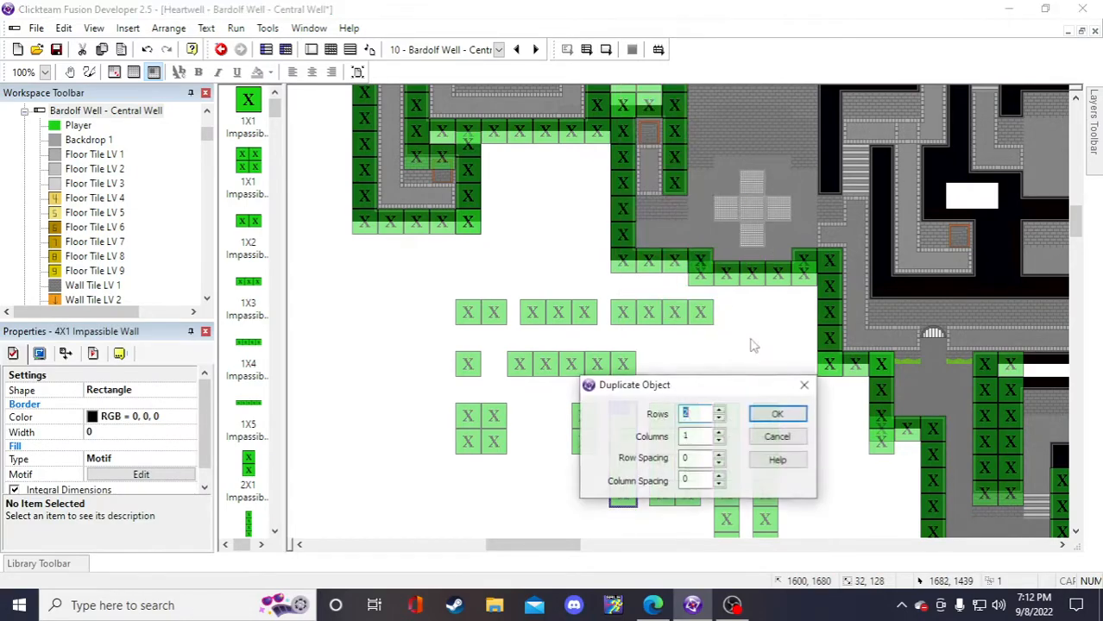
{"action": "left_click", "coordinate": [777, 414]}
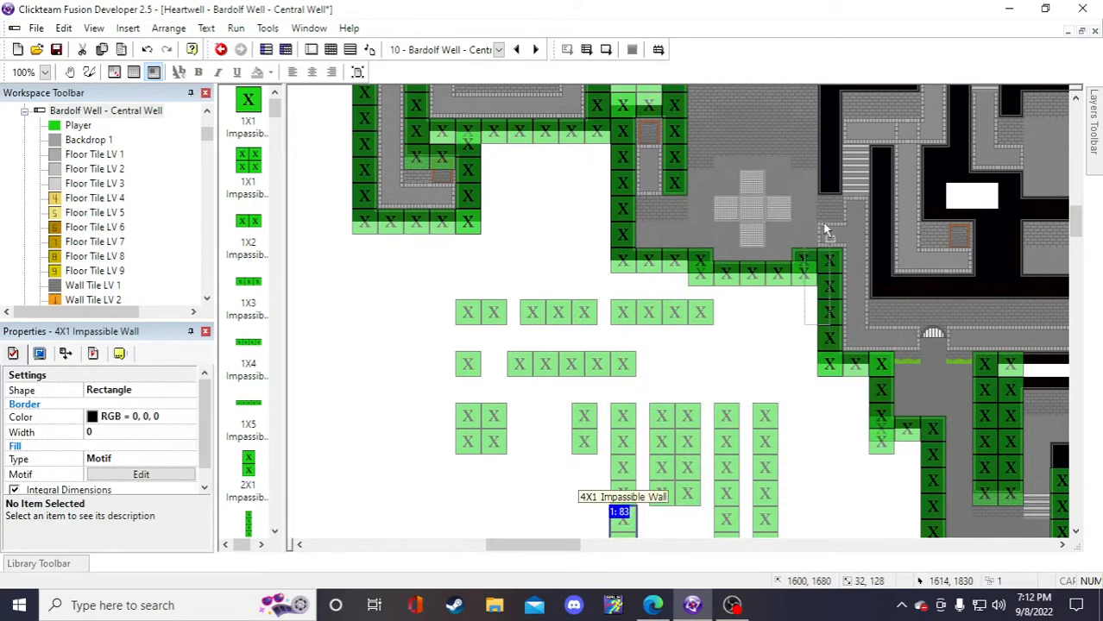
- Place the 4X1 wall copy over the lower black border on the corridor's east side, at 1856, 1072
{"action": "left_click_drag", "start_coordinate": [824, 224], "coordinate": [818, 150]}
{"action": "scroll", "coordinate": [821, 233], "scroll_direction": "up", "scroll_amount": 2}
{"action": "left_click_drag", "start_coordinate": [814, 369], "coordinate": [802, 246]}
{"action": "scroll", "coordinate": [803, 246], "scroll_direction": "up", "scroll_amount": 3}
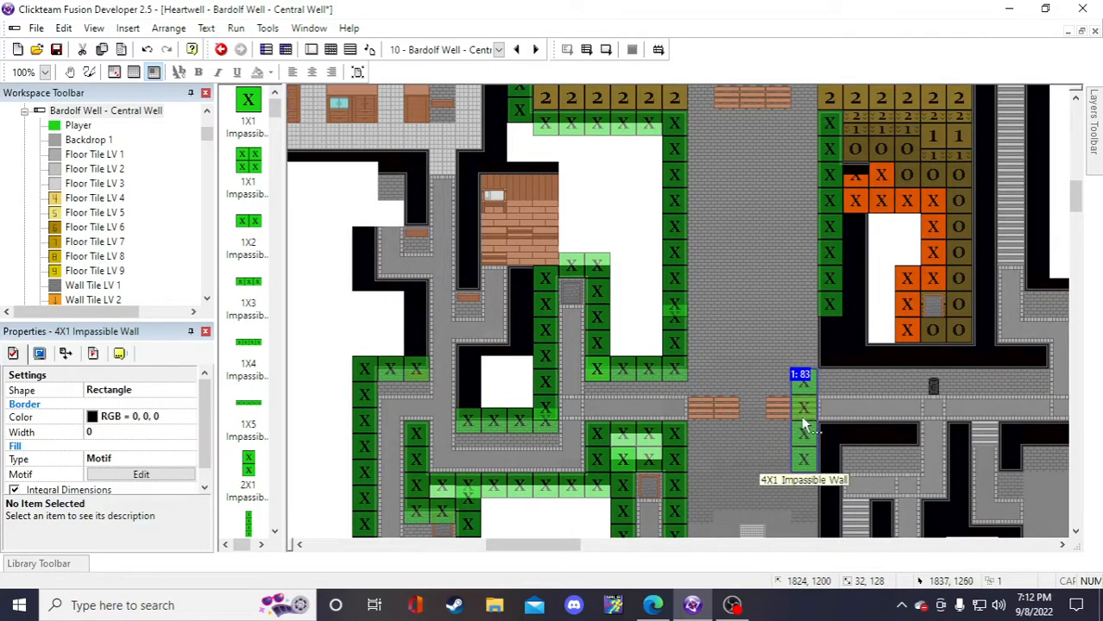
{"action": "left_click_drag", "start_coordinate": [802, 423], "coordinate": [829, 318]}
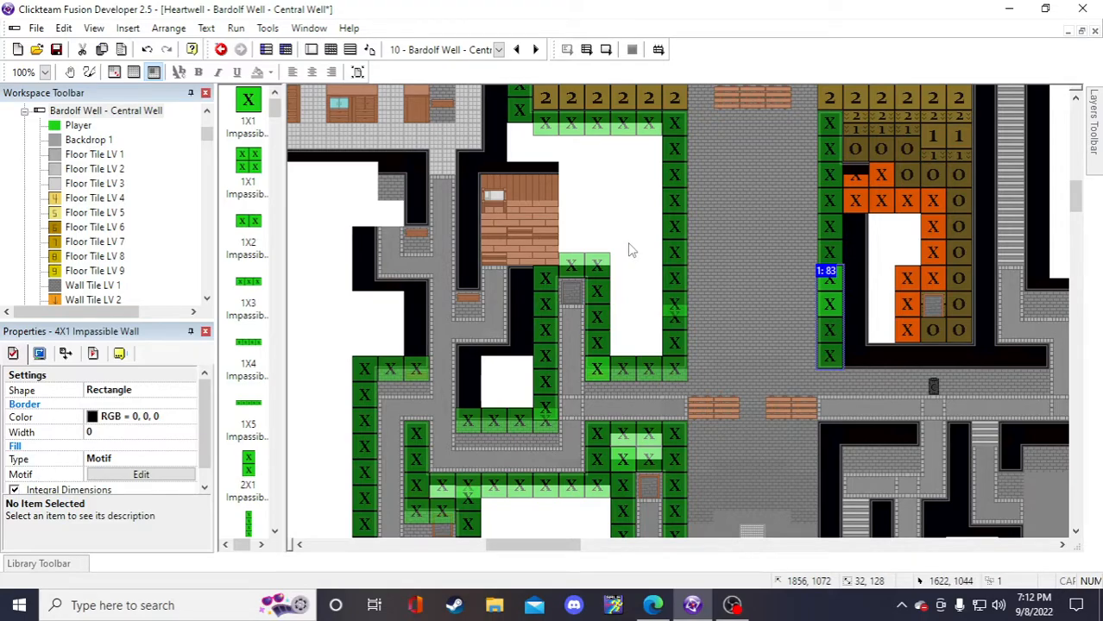
{"action": "left_click", "coordinate": [859, 297]}
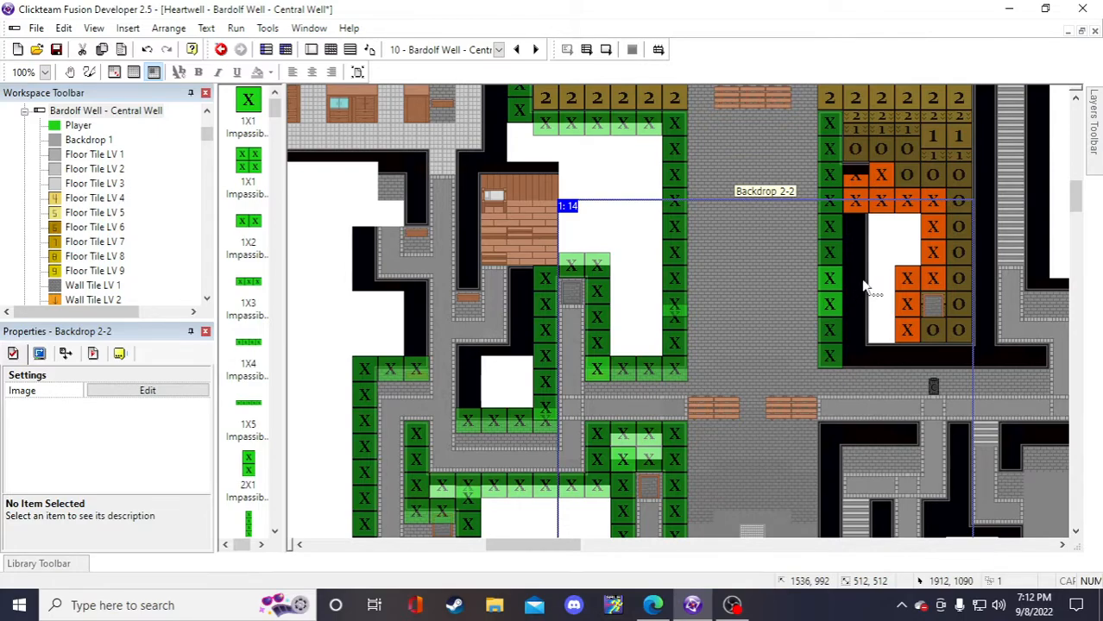
{"action": "scroll", "coordinate": [866, 288], "scroll_direction": "up", "scroll_amount": 5}
{"action": "left_click", "coordinate": [604, 350]}
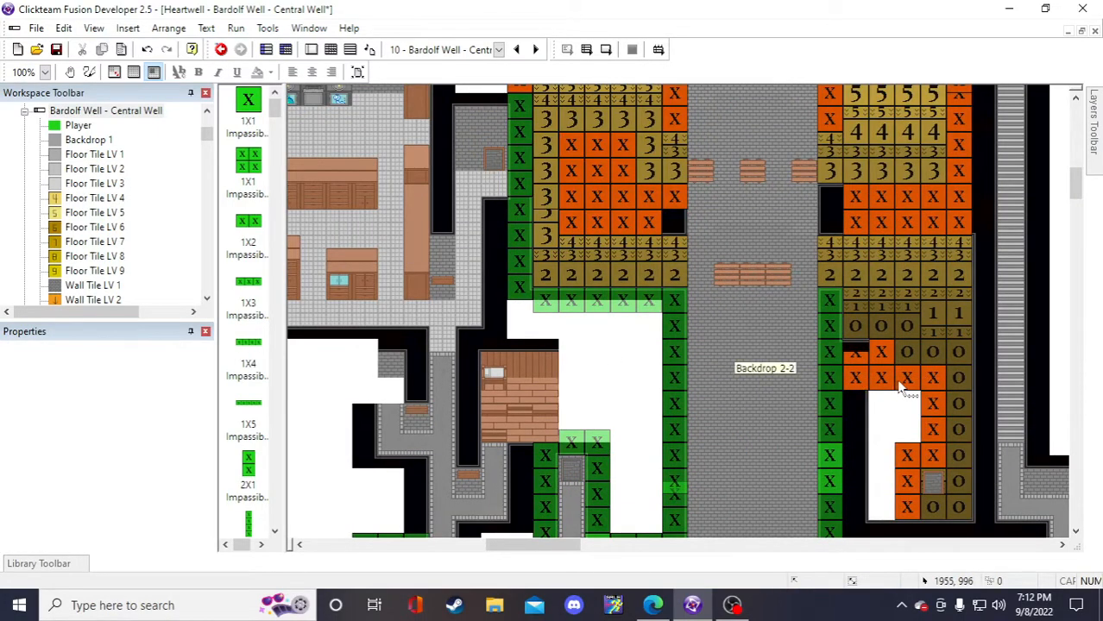
{"action": "scroll", "coordinate": [824, 391], "scroll_direction": "down", "scroll_amount": 5}
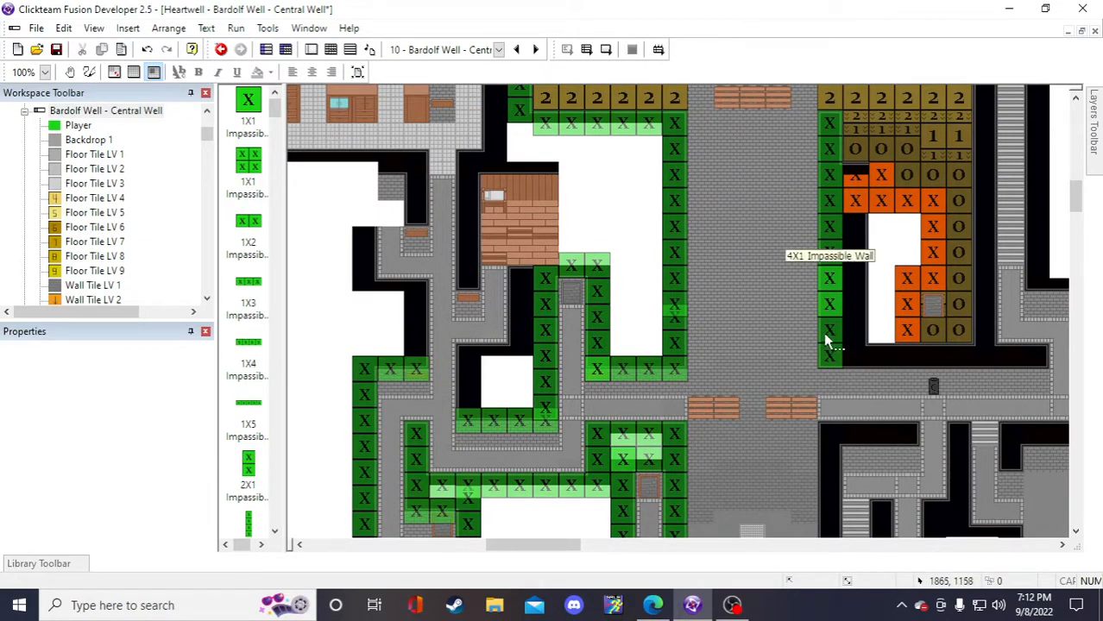
{"action": "mouse_move", "coordinate": [823, 332]}
{"action": "left_mouse_down"}
{"action": "mouse_move", "coordinate": [878, 349]}
{"action": "mouse_move", "coordinate": [826, 345]}
{"action": "left_mouse_up"}
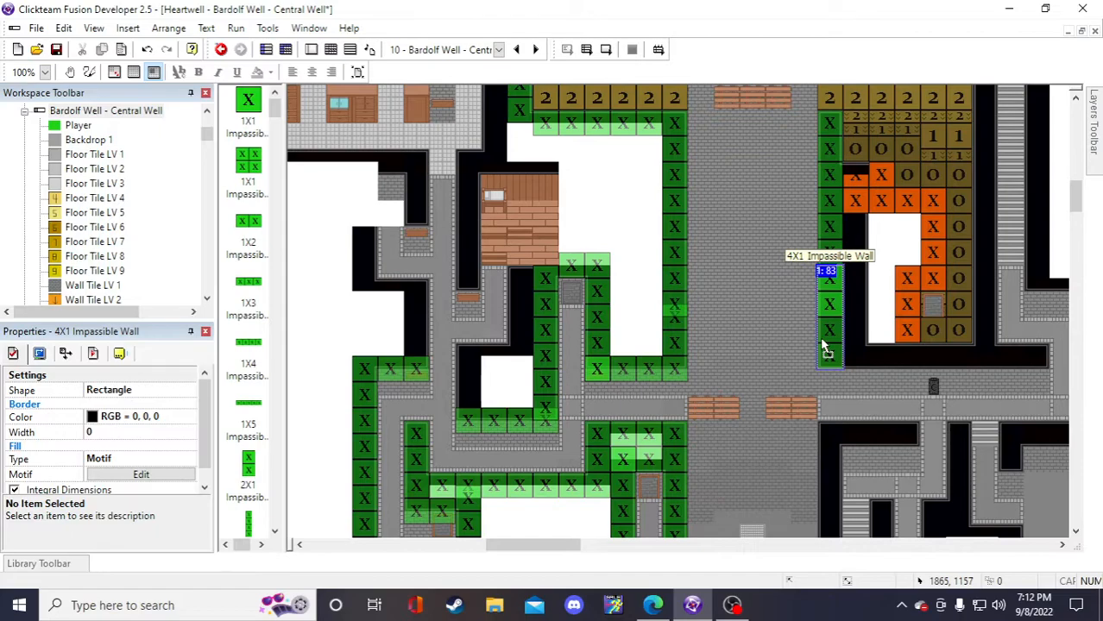
{"action": "left_click_drag", "start_coordinate": [823, 340], "coordinate": [822, 342]}
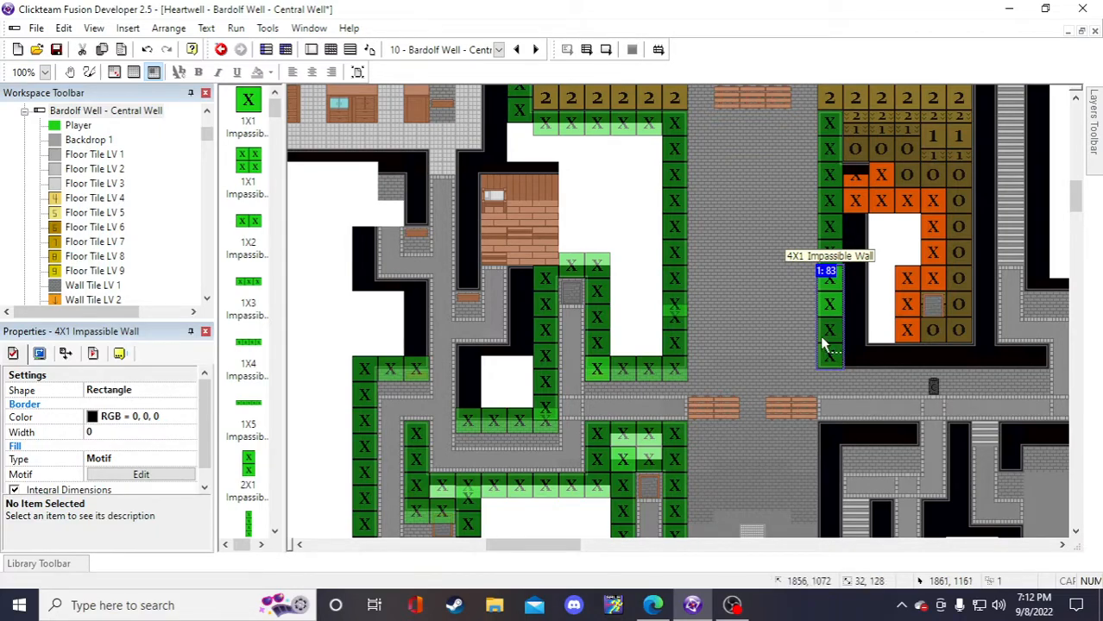
- Duplicate the 1X4 wall template to make two extra copies stacked directly below it
{"action": "scroll", "coordinate": [768, 364], "scroll_direction": "down", "scroll_amount": 4}
{"action": "scroll", "coordinate": [763, 363], "scroll_direction": "up", "scroll_amount": 1}
{"action": "scroll", "coordinate": [763, 365], "scroll_direction": "up", "scroll_amount": 4}
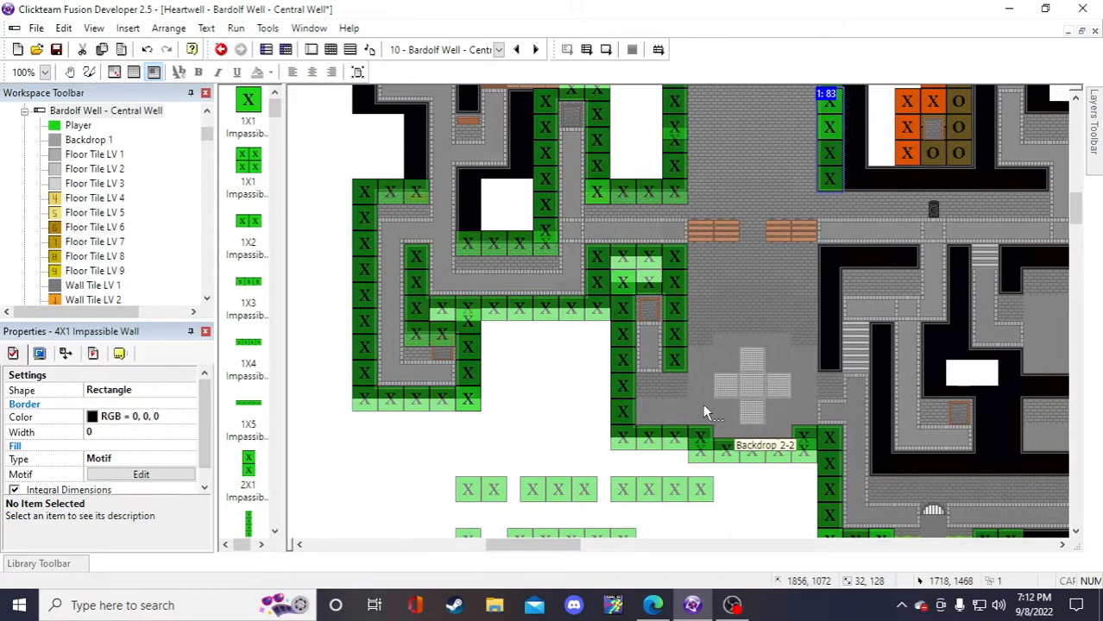
{"action": "left_click", "coordinate": [652, 490]}
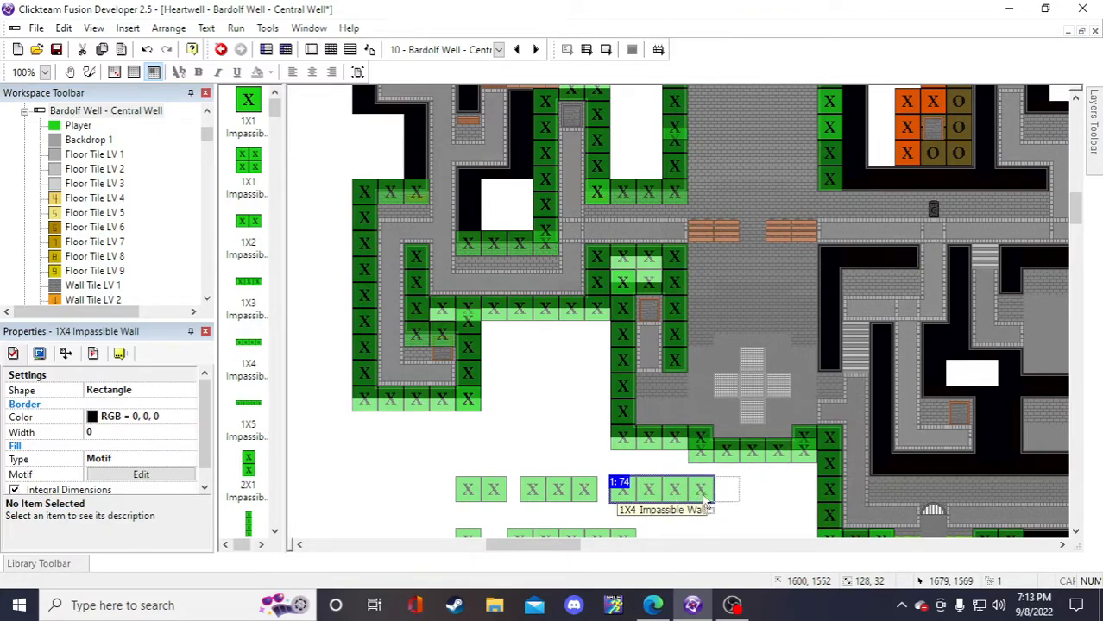
{"action": "right_click", "coordinate": [674, 499]}
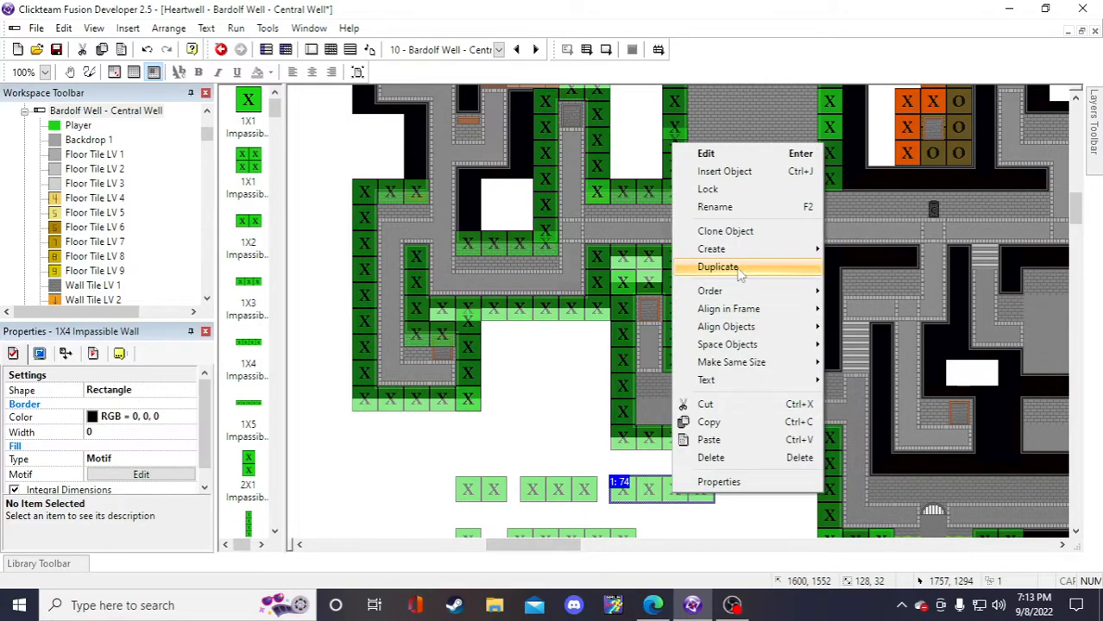
{"action": "left_click", "coordinate": [724, 266]}
{"action": "left_click", "coordinate": [770, 414]}
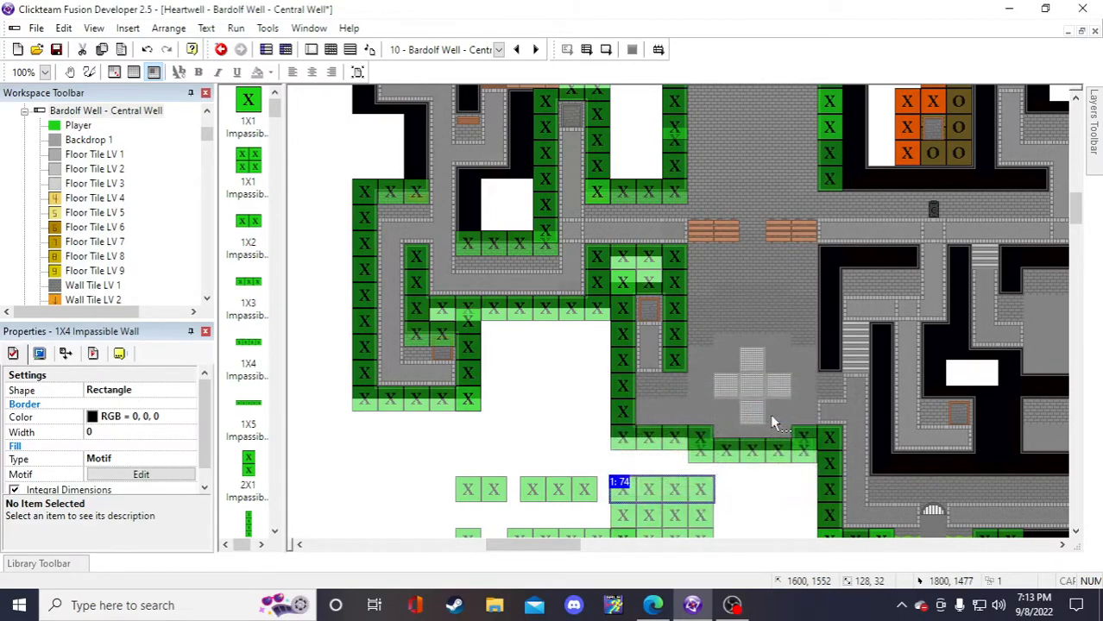
- Place the two 1X4 wall copies end to end along the black border beneath the orange-and-brown block, at 1888, 1168 and 2016, 1168
{"action": "scroll", "coordinate": [690, 343], "scroll_direction": "down", "scroll_amount": 5}
{"action": "left_click", "coordinate": [690, 341]}
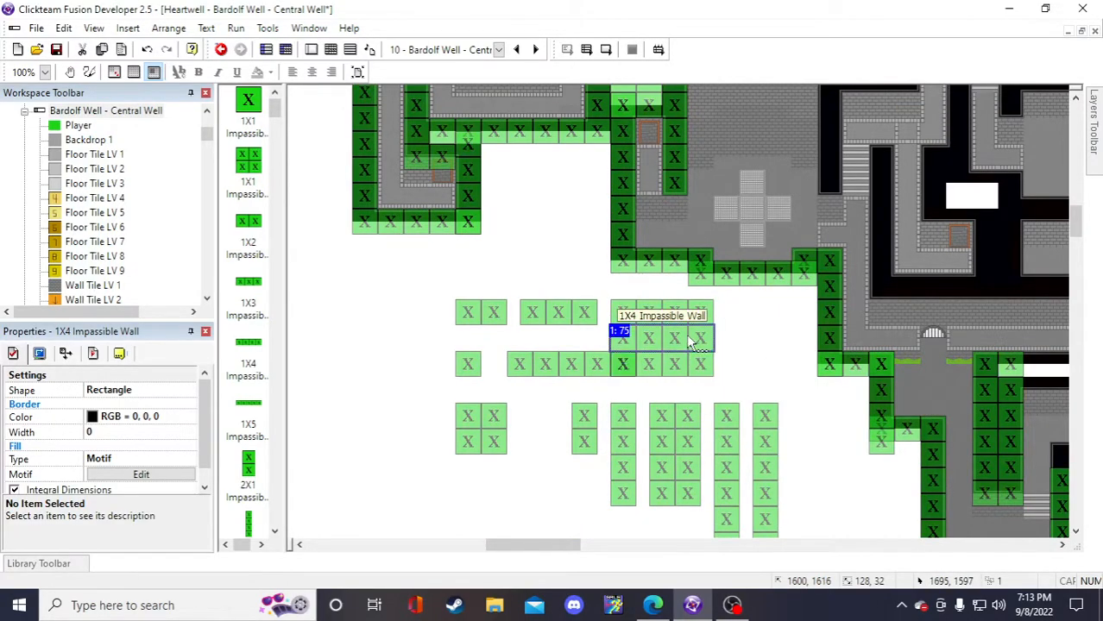
{"action": "left_click", "coordinate": [686, 364], "text": "shift"}
{"action": "left_click_drag", "start_coordinate": [949, 197], "coordinate": [949, 184]}
{"action": "scroll", "coordinate": [942, 259], "scroll_direction": "up", "scroll_amount": 3}
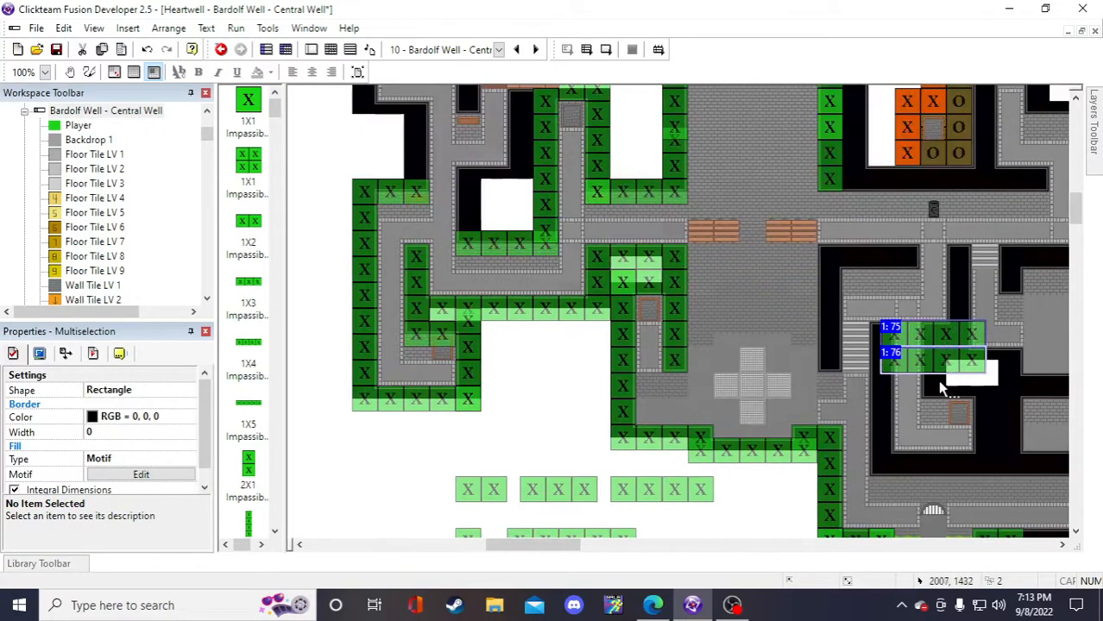
{"action": "left_click_drag", "start_coordinate": [932, 360], "coordinate": [884, 178]}
{"action": "left_click", "coordinate": [923, 149]}
{"action": "left_click", "coordinate": [919, 188]}
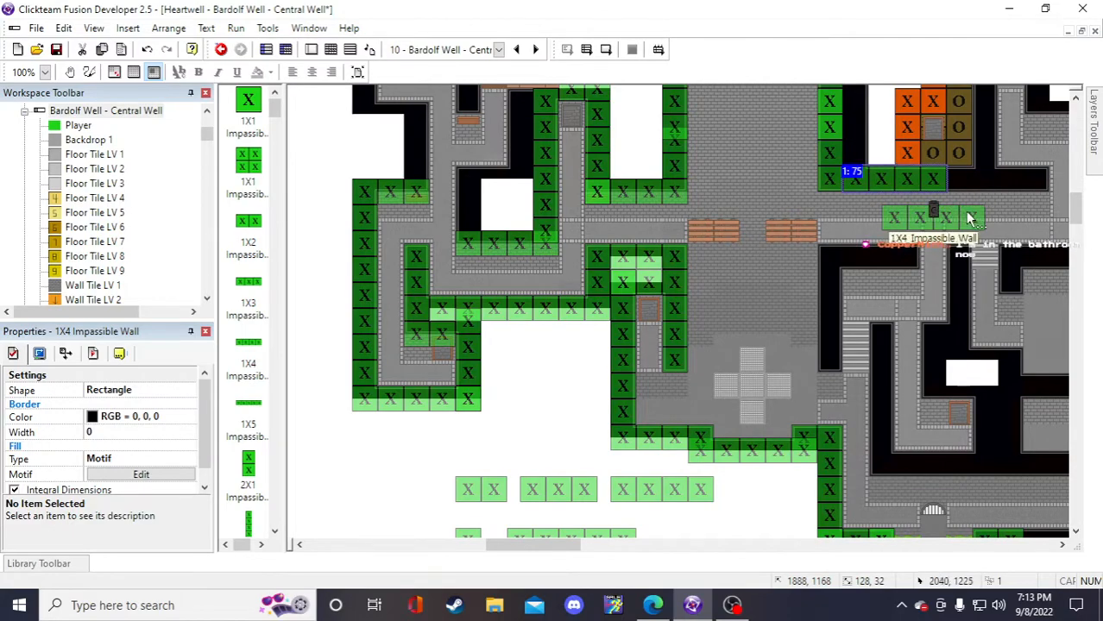
{"action": "left_click_drag", "start_coordinate": [967, 217], "coordinate": [1032, 179]}
{"action": "scroll", "coordinate": [949, 259], "scroll_direction": "up", "scroll_amount": 3}
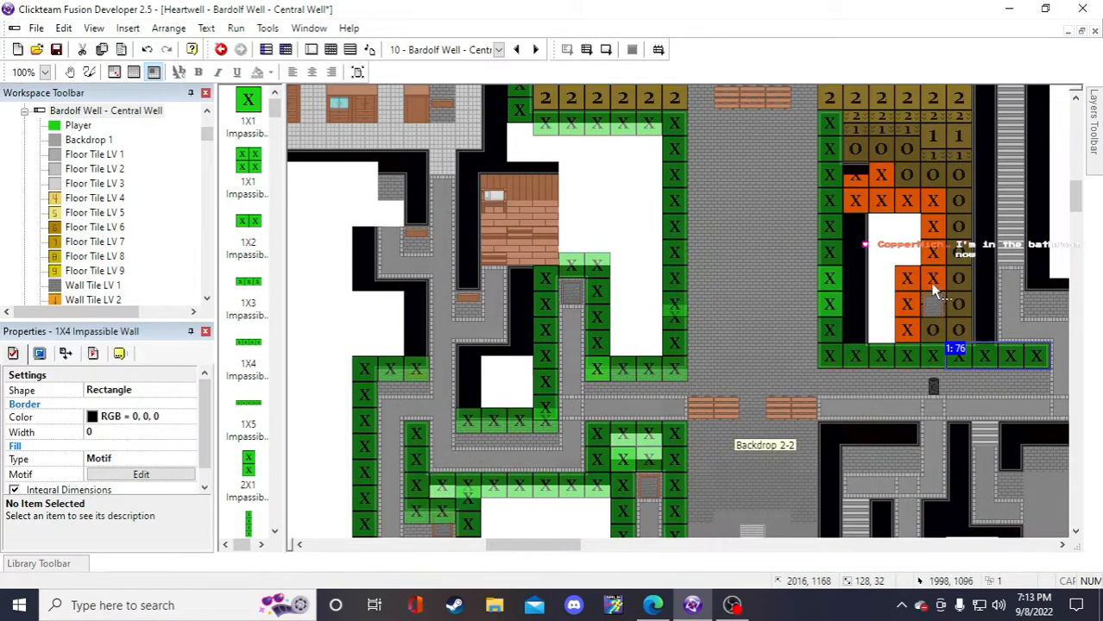
- Duplicate the 8X1 wall on the corridor's east side into a single row of 5 columns
{"action": "scroll", "coordinate": [925, 288], "scroll_direction": "up", "scroll_amount": 3}
{"action": "scroll", "coordinate": [925, 287], "scroll_direction": "down", "scroll_amount": 3}
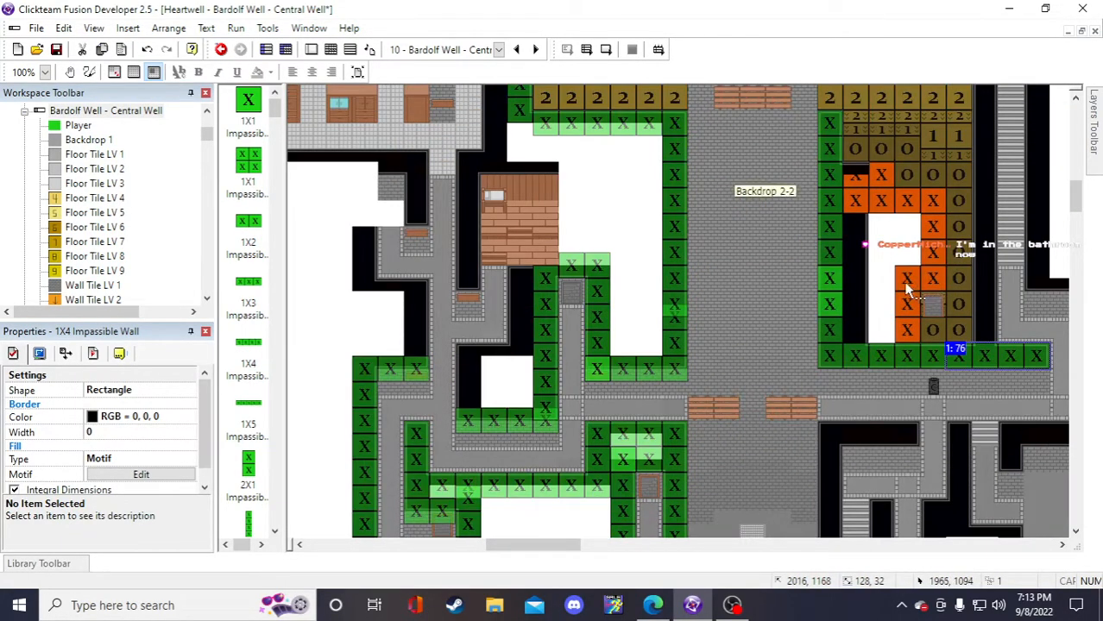
{"action": "scroll", "coordinate": [902, 279], "scroll_direction": "up", "scroll_amount": 3}
{"action": "left_click", "coordinate": [830, 330]}
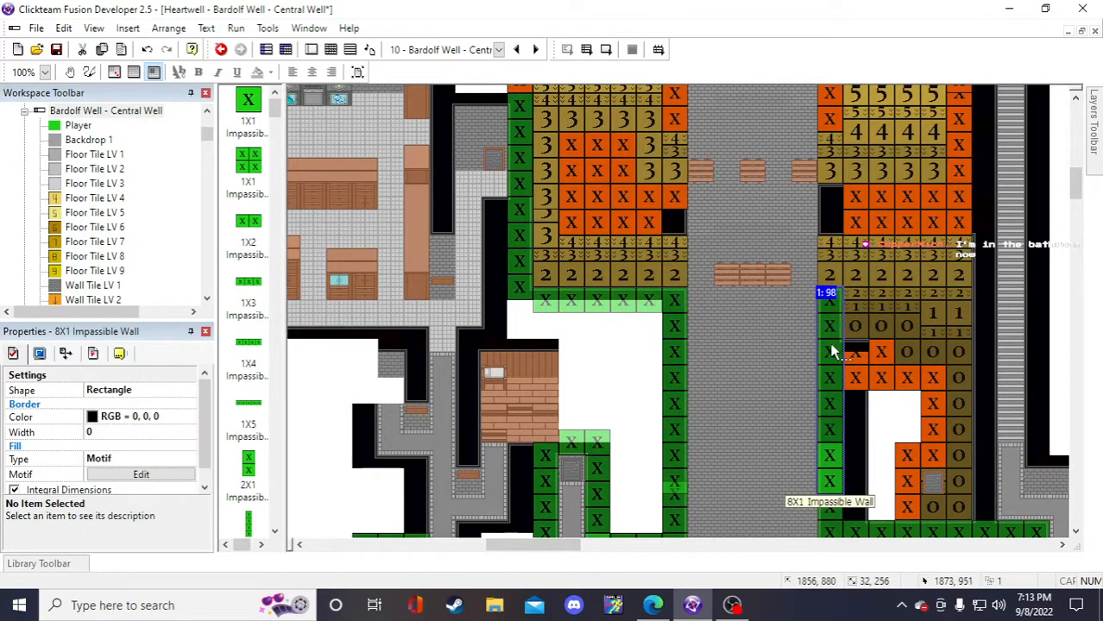
{"action": "right_click", "coordinate": [831, 344]}
{"action": "left_click", "coordinate": [892, 129]}
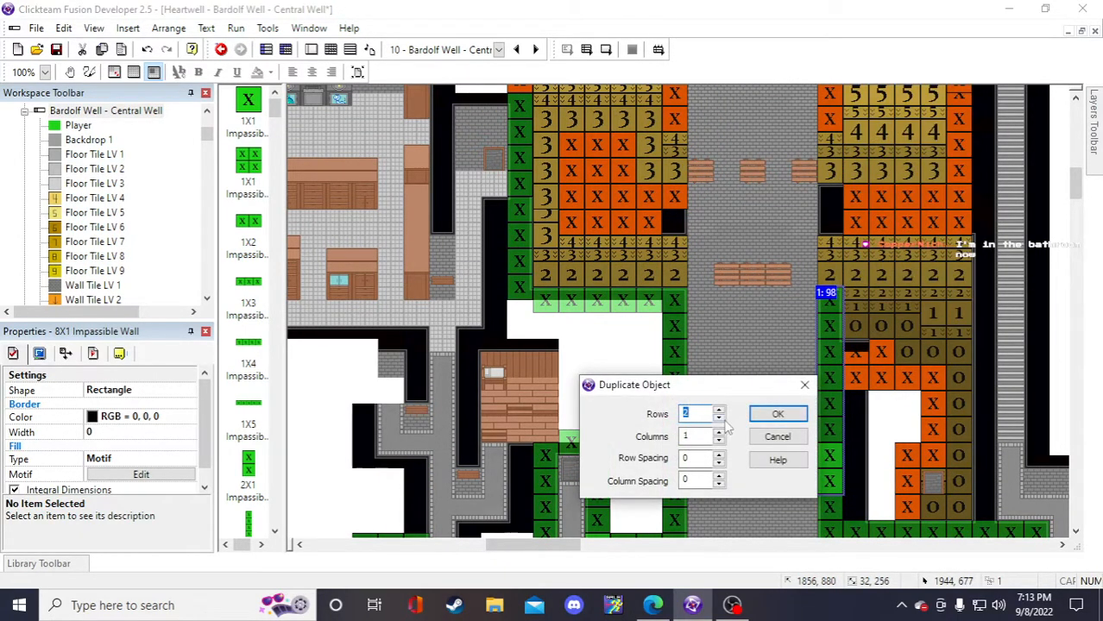
{"action": "key", "text": "Tab"}
{"action": "type", "text": "5"}
{"action": "left_click", "coordinate": [776, 414]}
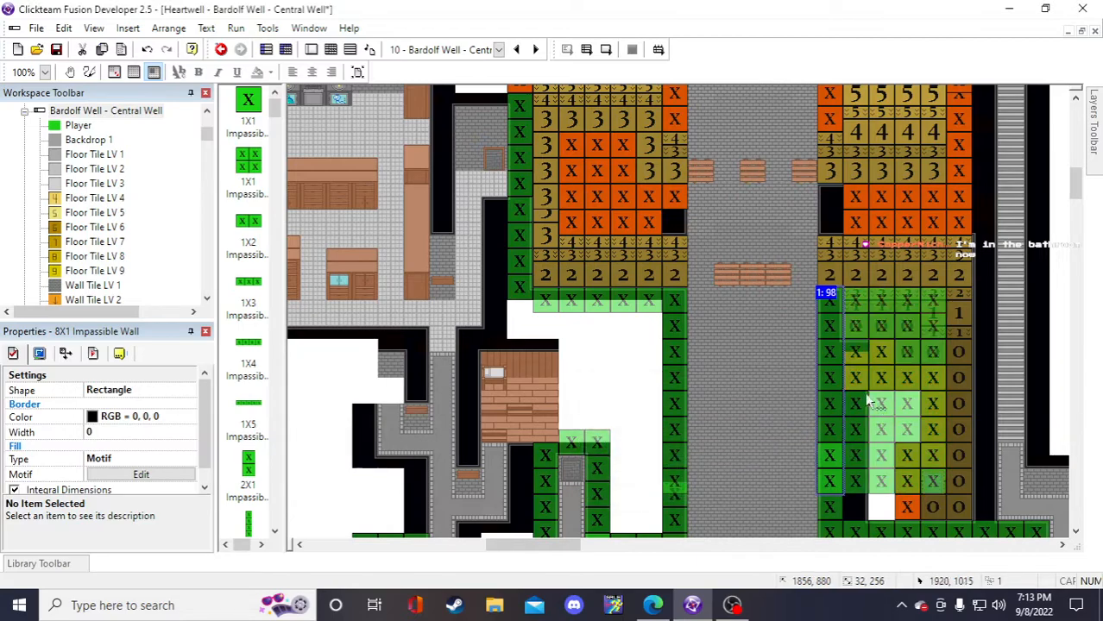
- Place one 8X1 wall copy on the long stairway's west border and two stacked on its east border, at 2112, 864 and 2112, 608
{"action": "left_click_drag", "start_coordinate": [938, 332], "coordinate": [1042, 376]}
{"action": "left_click", "coordinate": [908, 378]}
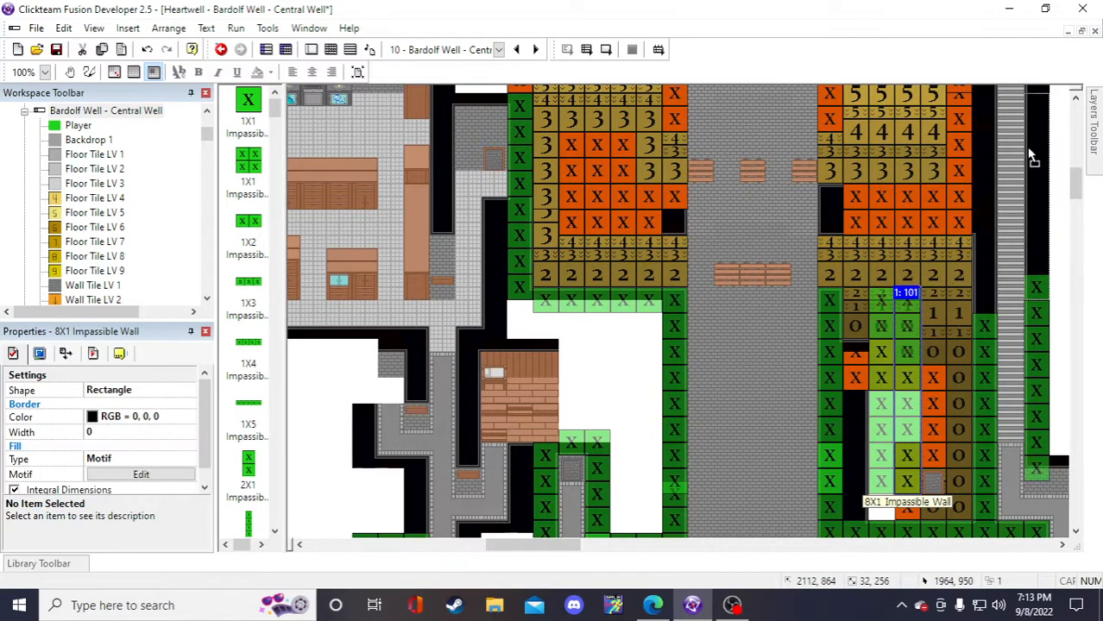
{"action": "left_click_drag", "start_coordinate": [1031, 155], "coordinate": [1044, 216]}
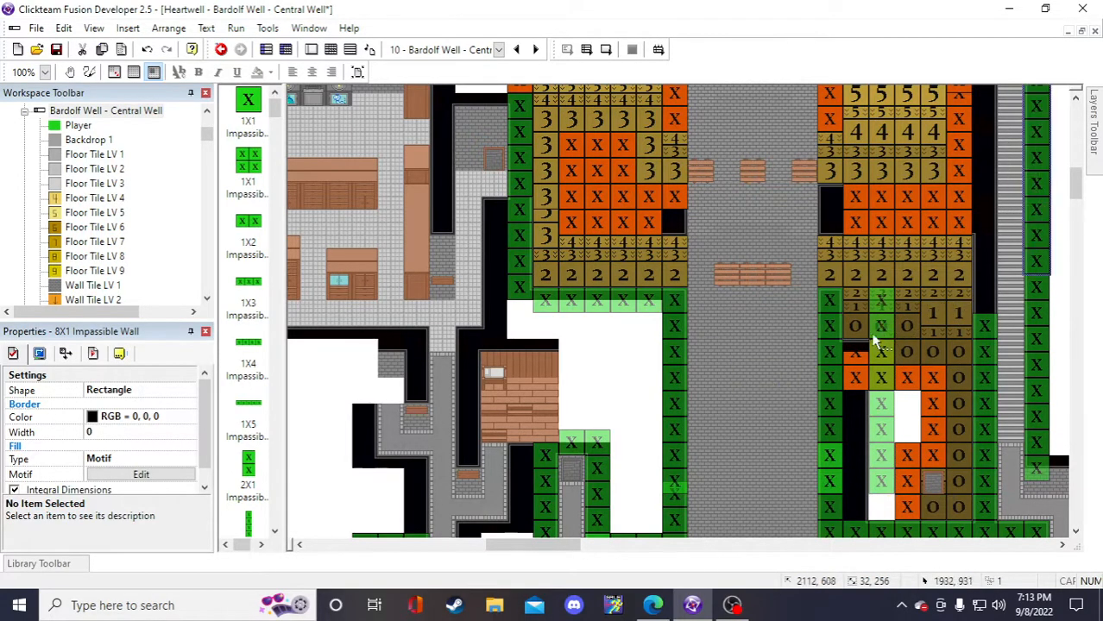
- Place the remaining 8X1 wall copy higher on the stairway's west border, at 2048, 656
{"action": "left_click_drag", "start_coordinate": [873, 344], "coordinate": [978, 212]}
{"action": "scroll", "coordinate": [977, 302], "scroll_direction": "up", "scroll_amount": 2}
{"action": "left_click_drag", "start_coordinate": [991, 399], "coordinate": [996, 325]}
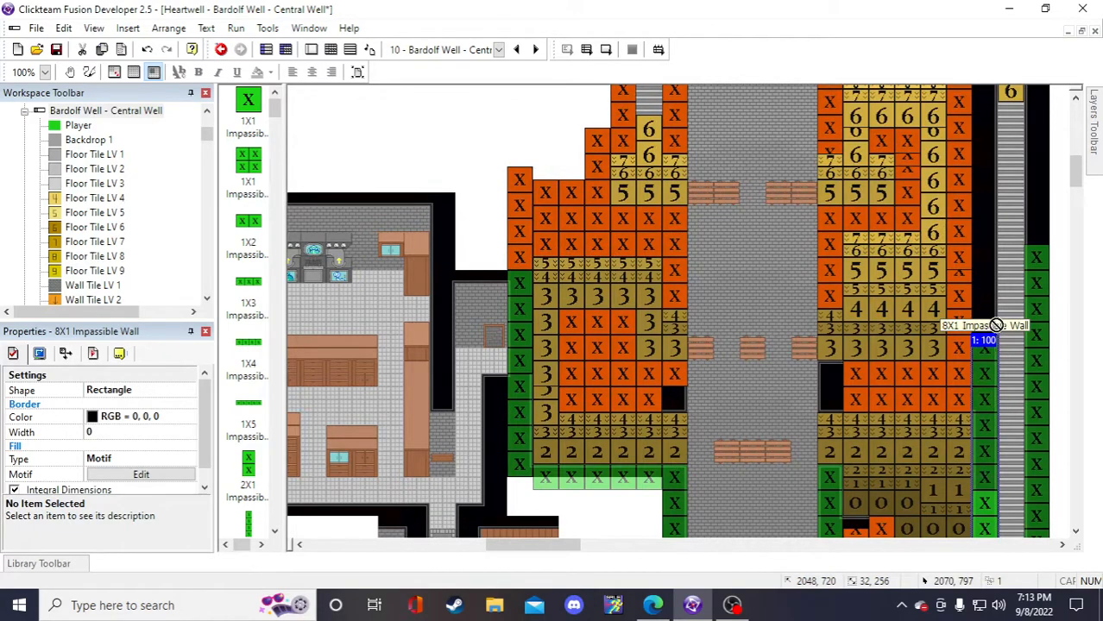
{"action": "left_click_drag", "start_coordinate": [993, 388], "coordinate": [992, 347]}
{"action": "mouse_move", "coordinate": [989, 418]}
{"action": "left_mouse_down"}
{"action": "mouse_move", "coordinate": [988, 379]}
{"action": "mouse_move", "coordinate": [983, 434]}
{"action": "left_mouse_up"}
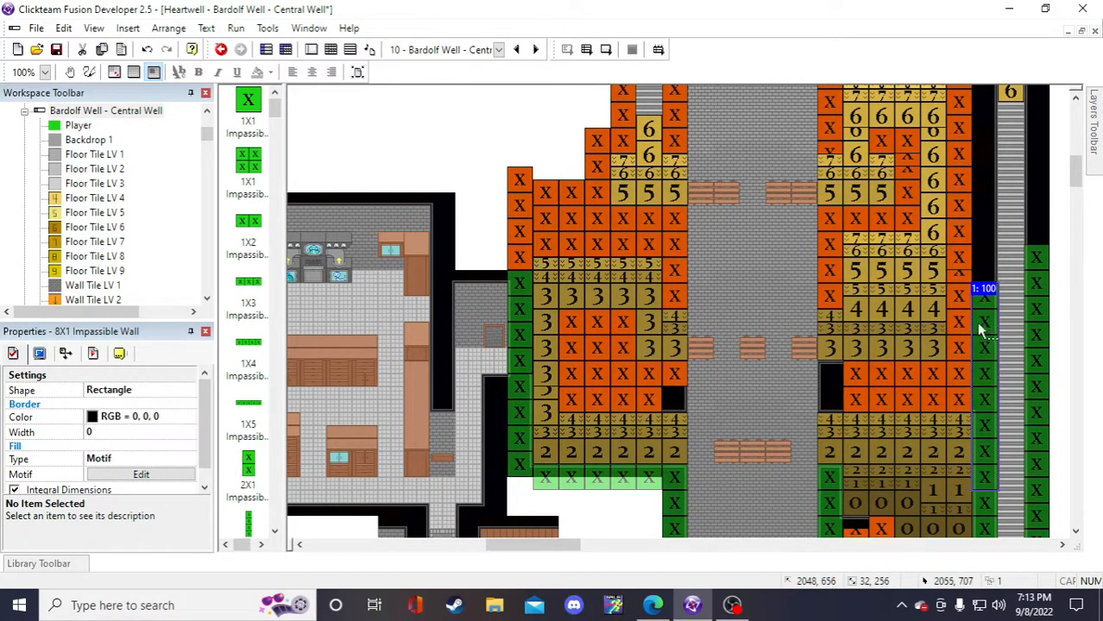
{"action": "scroll", "coordinate": [975, 322], "scroll_direction": "down", "scroll_amount": 5}
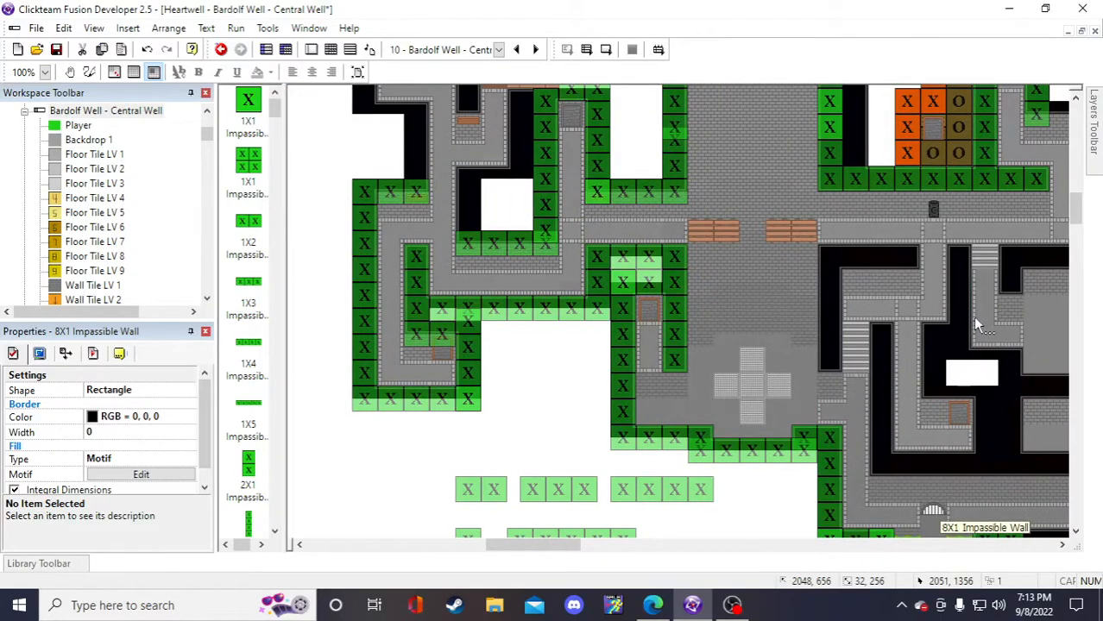
{"action": "scroll", "coordinate": [975, 323], "scroll_direction": "up", "scroll_amount": 5}
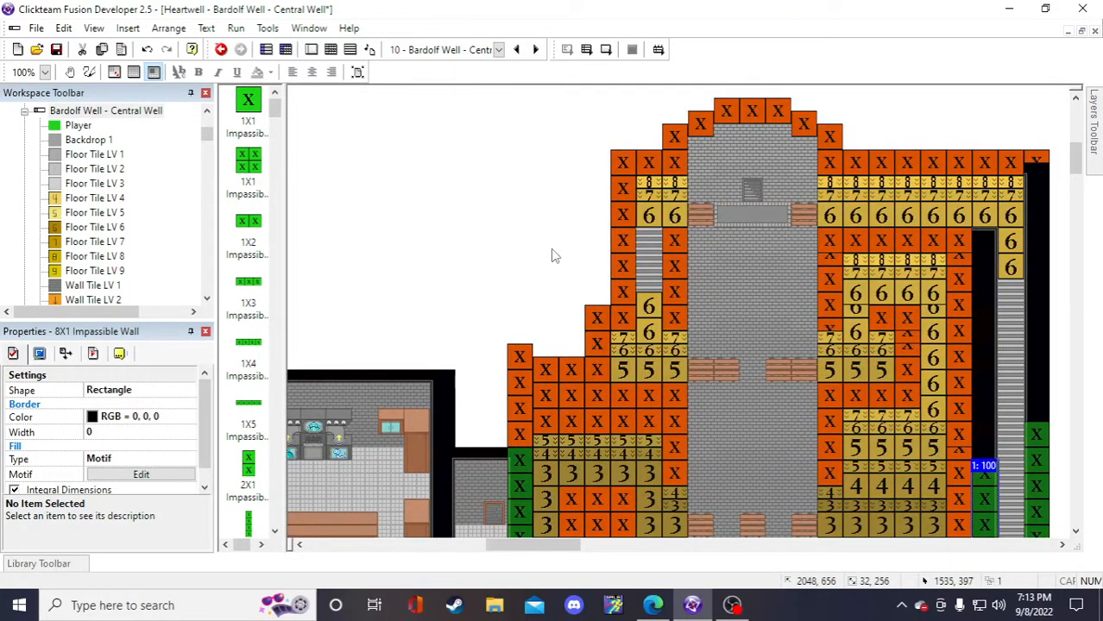
{"action": "left_click", "coordinate": [531, 253]}
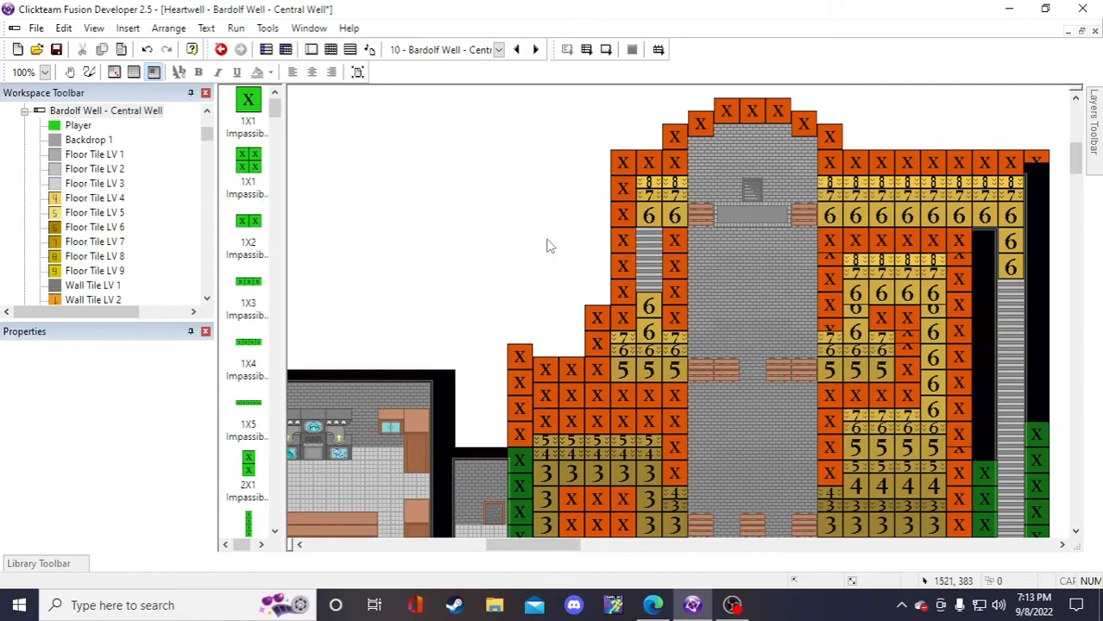
{"action": "scroll", "coordinate": [842, 421], "scroll_direction": "down", "scroll_amount": 4}
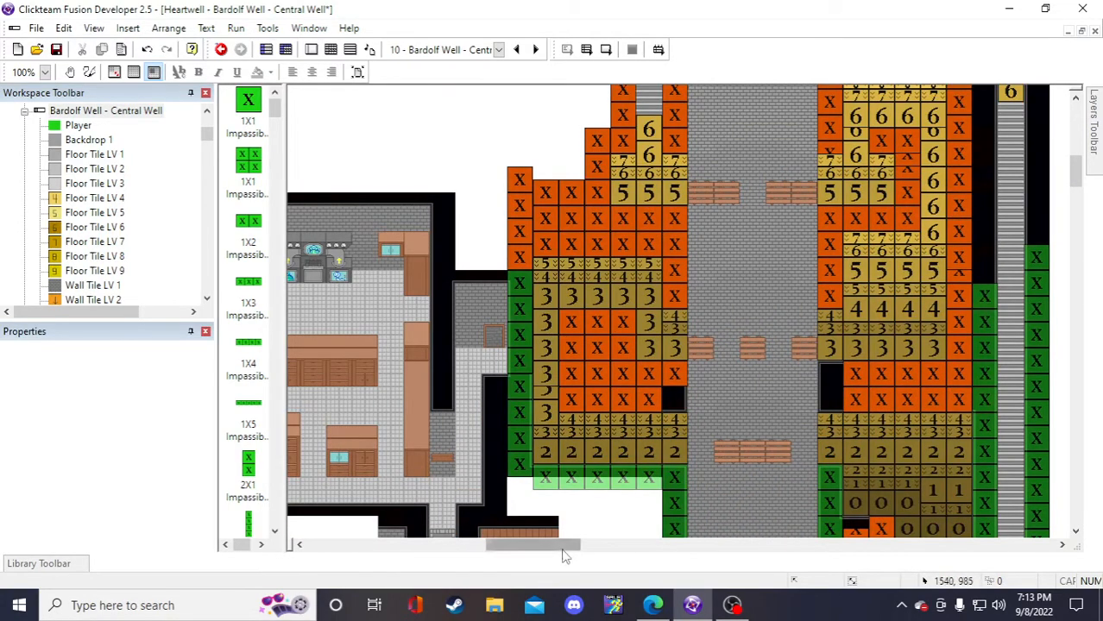
{"action": "left_click_drag", "start_coordinate": [563, 545], "coordinate": [604, 544]}
{"action": "scroll", "coordinate": [657, 387], "scroll_direction": "up", "scroll_amount": 3}
{"action": "scroll", "coordinate": [658, 386], "scroll_direction": "down", "scroll_amount": 3}
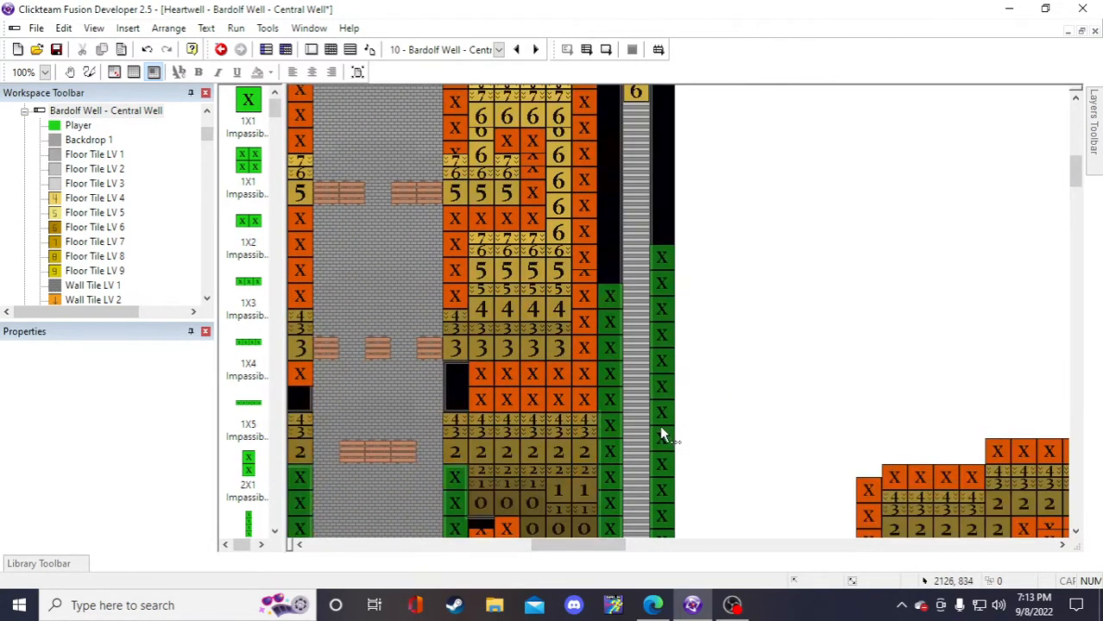
- Duplicate the topmost 8X1 wall on the long stairway's east border into 1 row of 3 columns
{"action": "left_click", "coordinate": [661, 359]}
{"action": "right_click", "coordinate": [661, 361]}
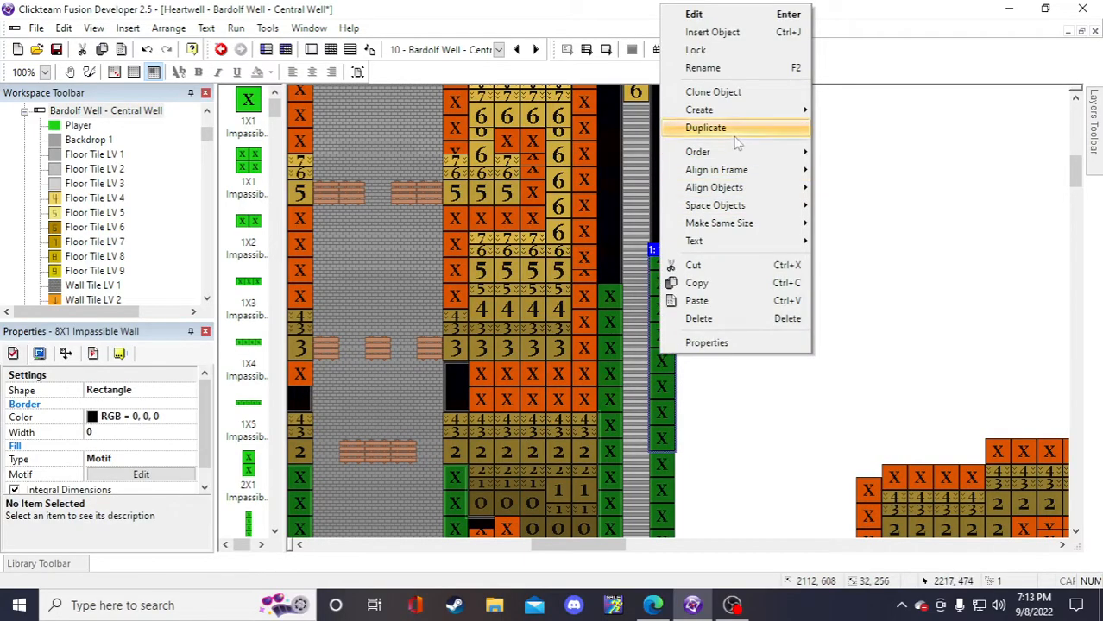
{"action": "left_click", "coordinate": [694, 126]}
{"action": "left_click", "coordinate": [719, 433]}
{"action": "left_click", "coordinate": [719, 433]}
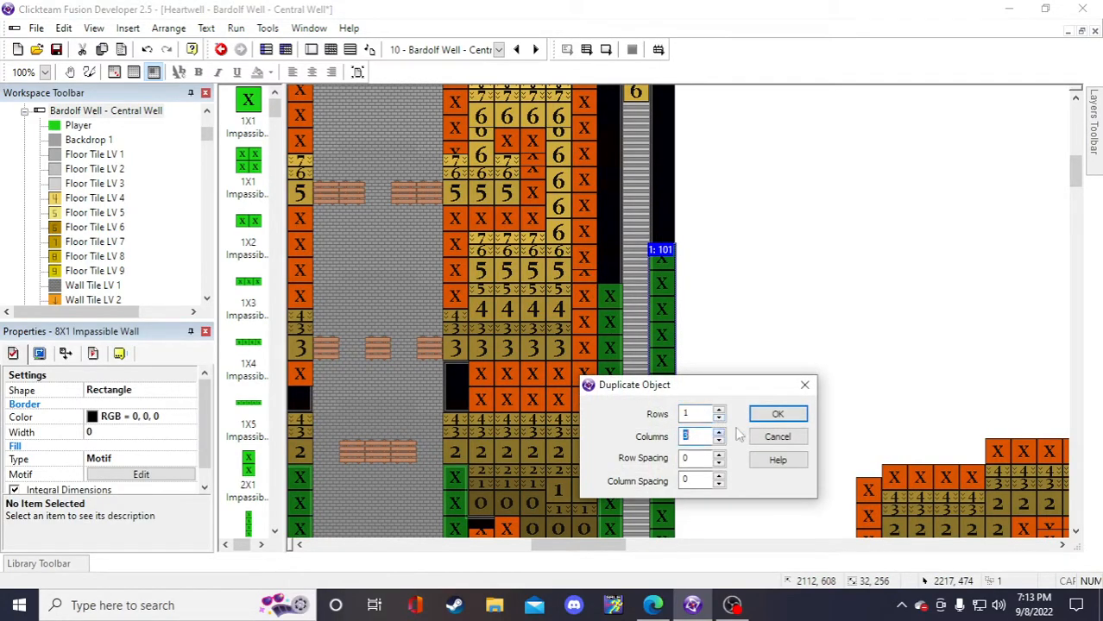
{"action": "left_click", "coordinate": [778, 414]}
- Place one 8X1 wall copy on the stairway's west border at 2048, 400 and the other on its east border at 2112, 352
{"action": "left_click_drag", "start_coordinate": [614, 209], "coordinate": [615, 223]}
{"action": "scroll", "coordinate": [725, 397], "scroll_direction": "up", "scroll_amount": 3}
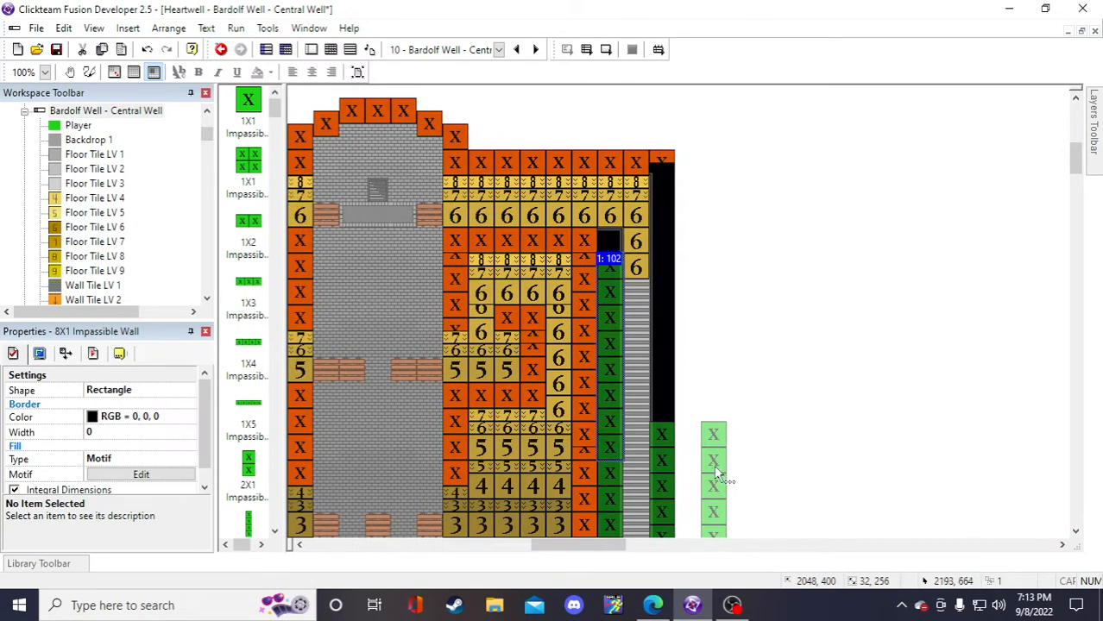
{"action": "left_click_drag", "start_coordinate": [714, 466], "coordinate": [667, 264]}
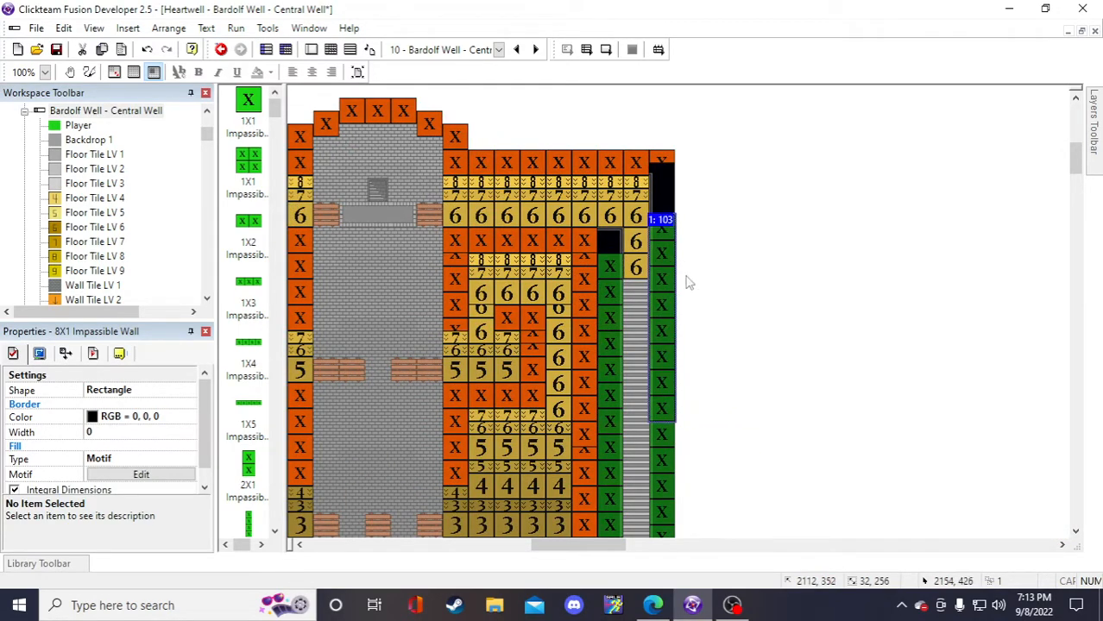
- Duplicate the west border's topmost 8X1 wall into 1 row of 2 columns and place the copy over the adjacent orange blocks at 2016, 400
{"action": "scroll", "coordinate": [747, 332], "scroll_direction": "down", "scroll_amount": 3}
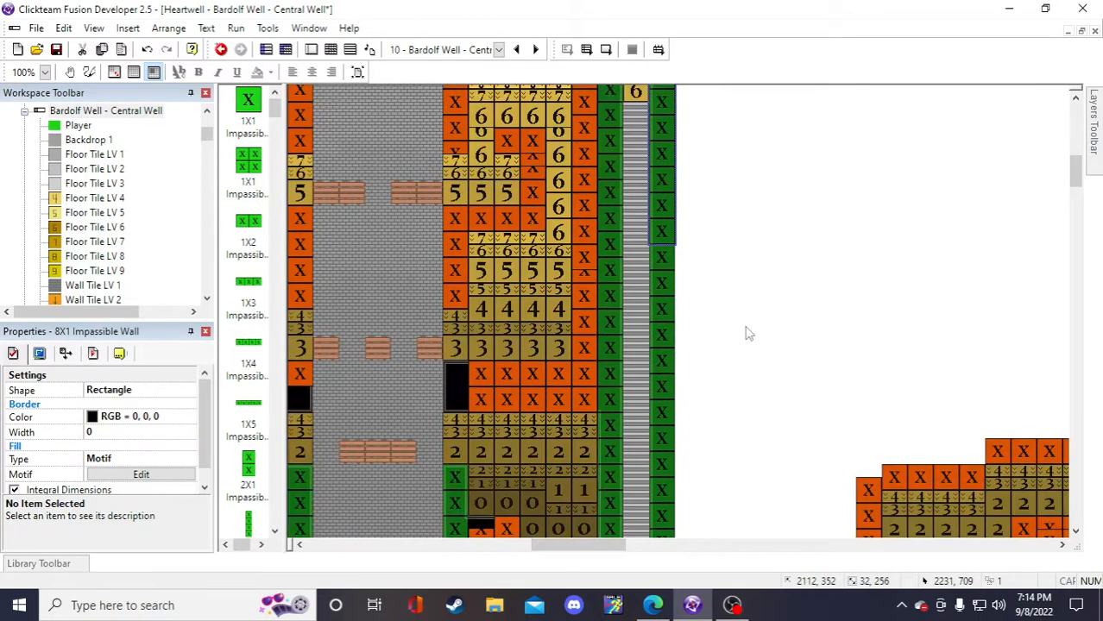
{"action": "scroll", "coordinate": [749, 334], "scroll_direction": "up", "scroll_amount": 3}
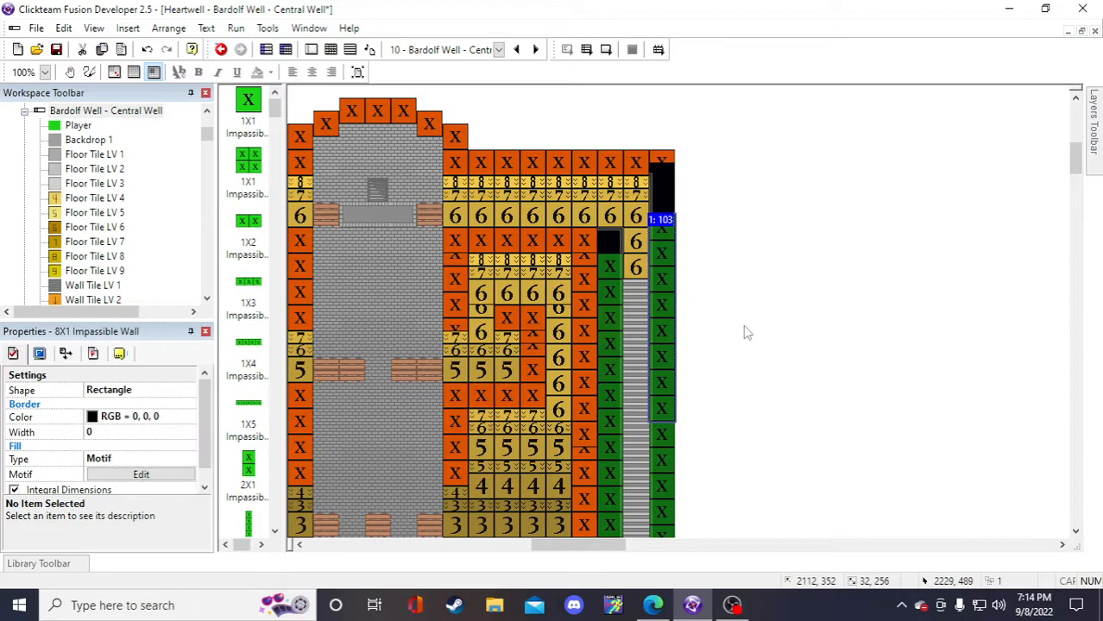
{"action": "scroll", "coordinate": [730, 352], "scroll_direction": "down", "scroll_amount": 3}
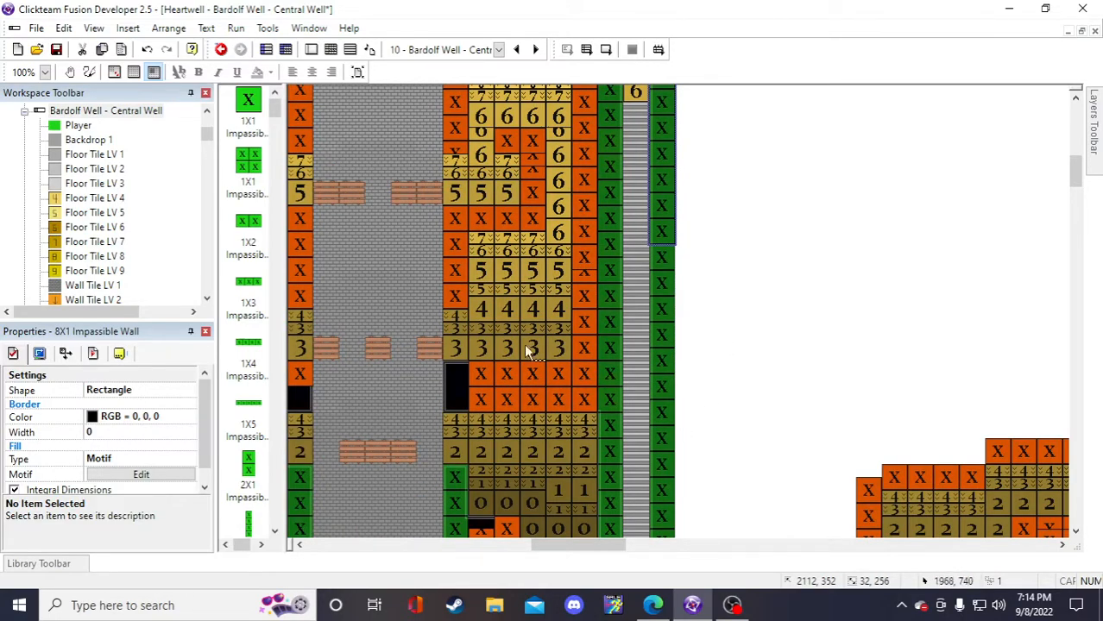
{"action": "scroll", "coordinate": [587, 354], "scroll_direction": "up", "scroll_amount": 3}
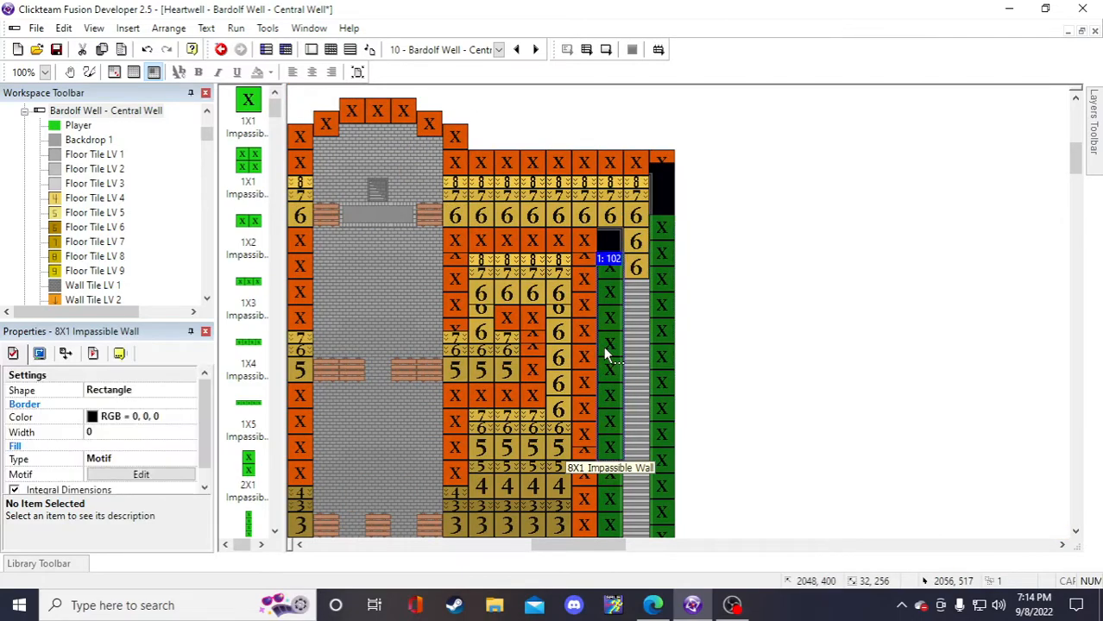
{"action": "right_click", "coordinate": [605, 352]}
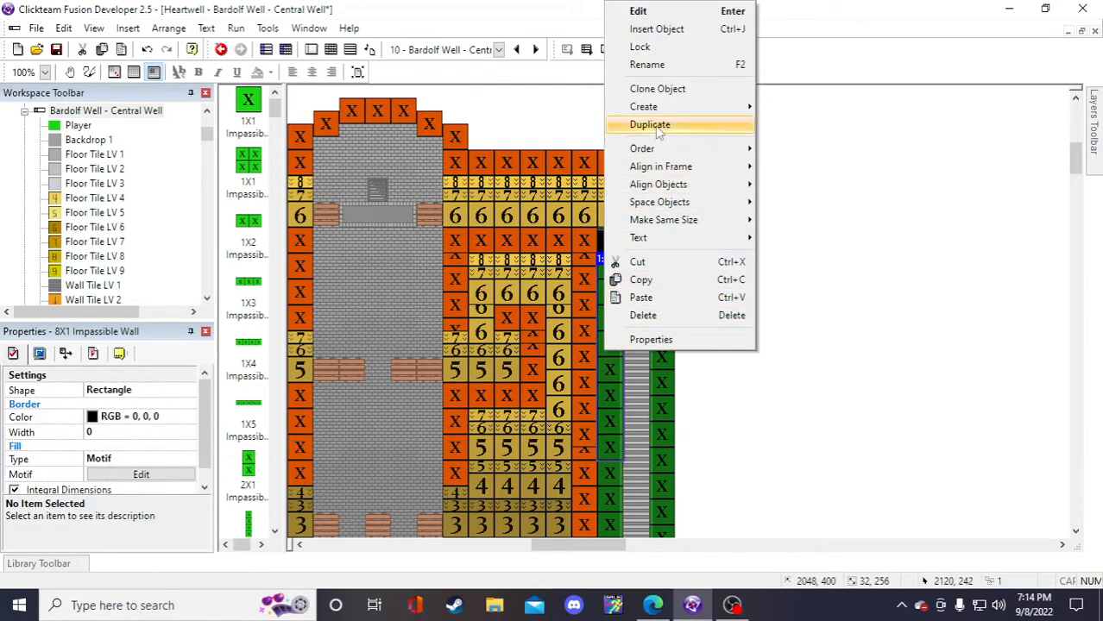
{"action": "left_click", "coordinate": [656, 125]}
{"action": "left_click", "coordinate": [718, 432]}
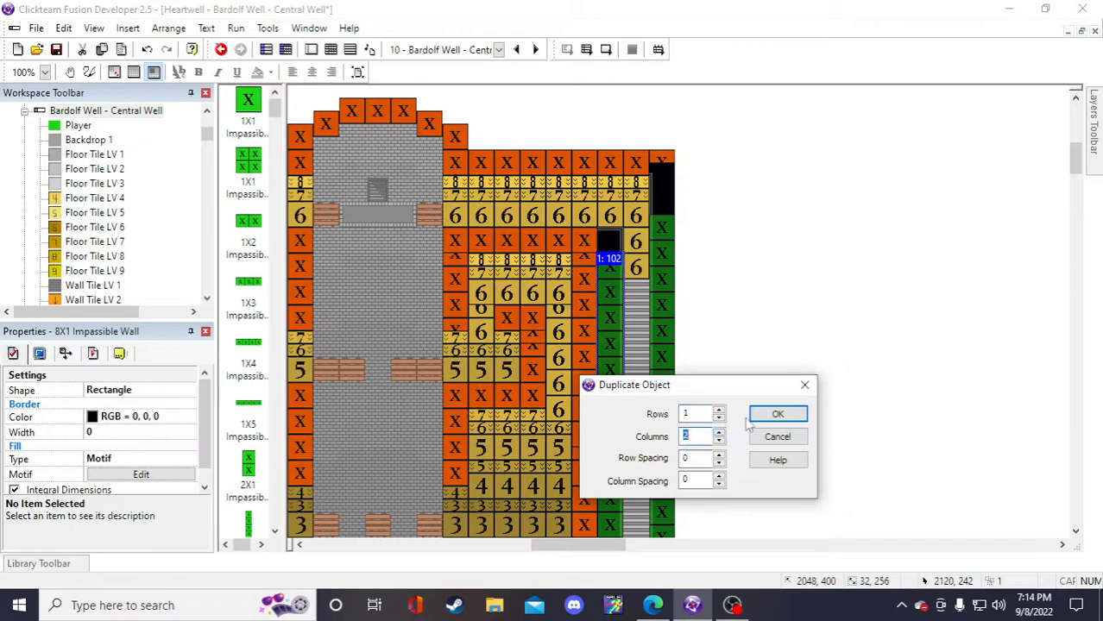
{"action": "left_click", "coordinate": [777, 413]}
{"action": "left_click_drag", "start_coordinate": [639, 382], "coordinate": [584, 383]}
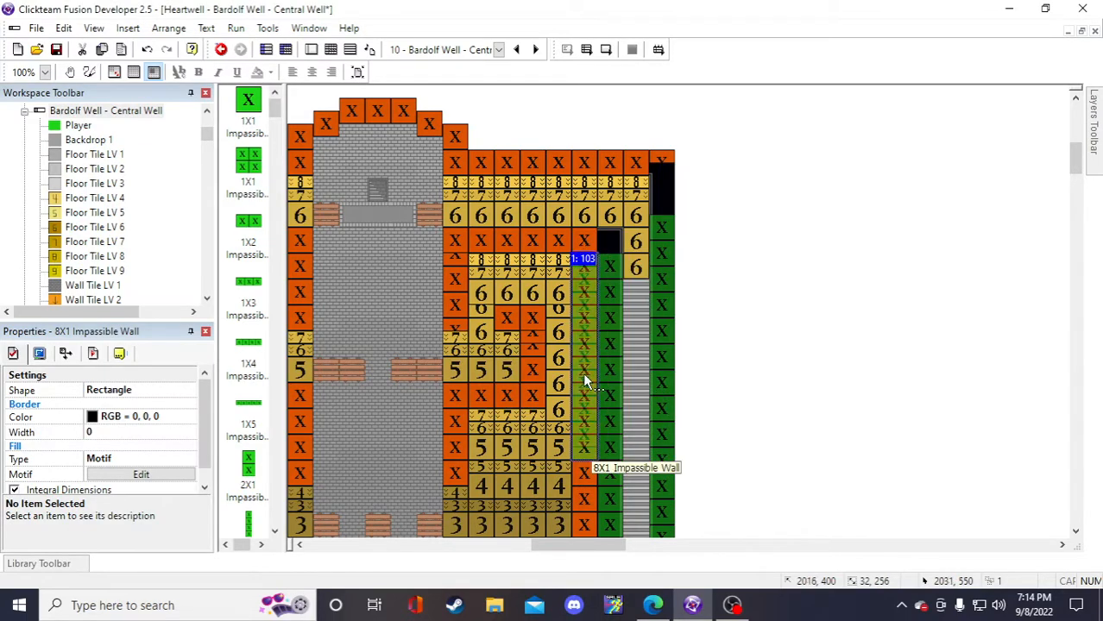
- Duplicate the 4X1 wall template below the map to make one copy directly beneath it
{"action": "scroll", "coordinate": [570, 366], "scroll_direction": "down", "scroll_amount": 3}
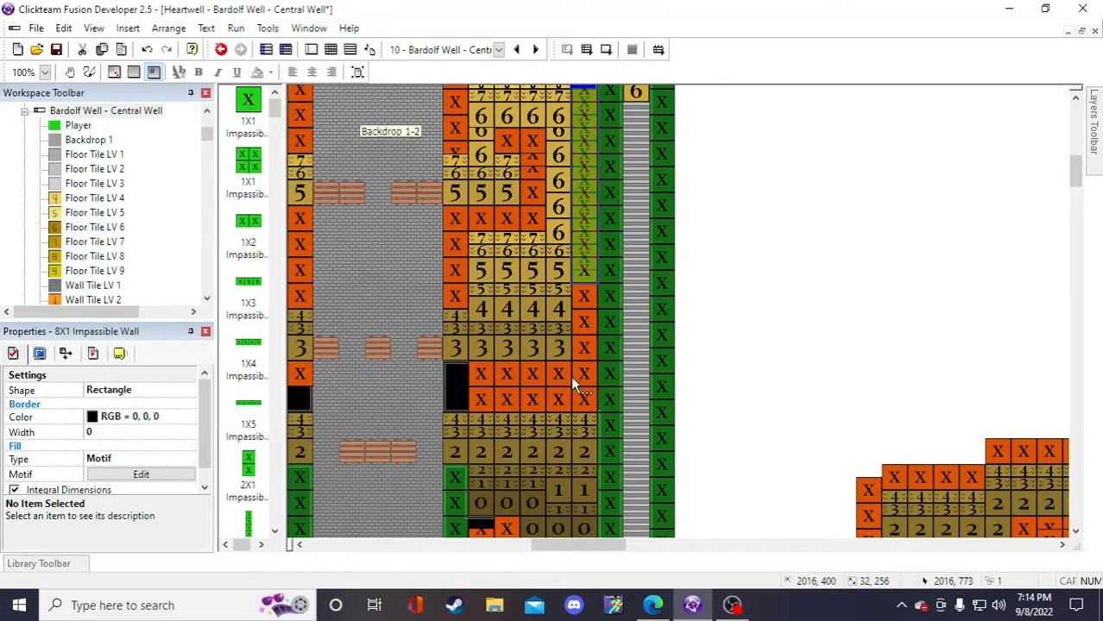
{"action": "scroll", "coordinate": [570, 375], "scroll_direction": "up", "scroll_amount": 3}
{"action": "scroll", "coordinate": [572, 360], "scroll_direction": "down", "scroll_amount": 3}
{"action": "scroll", "coordinate": [609, 405], "scroll_direction": "down", "scroll_amount": 15}
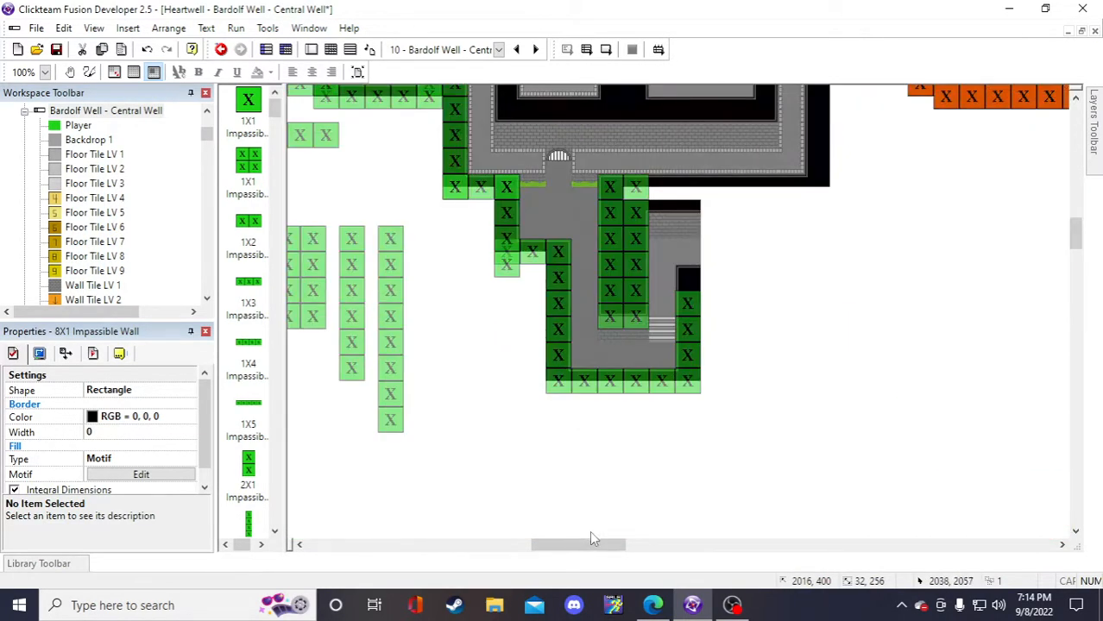
{"action": "left_click_drag", "start_coordinate": [592, 537], "coordinate": [572, 546]}
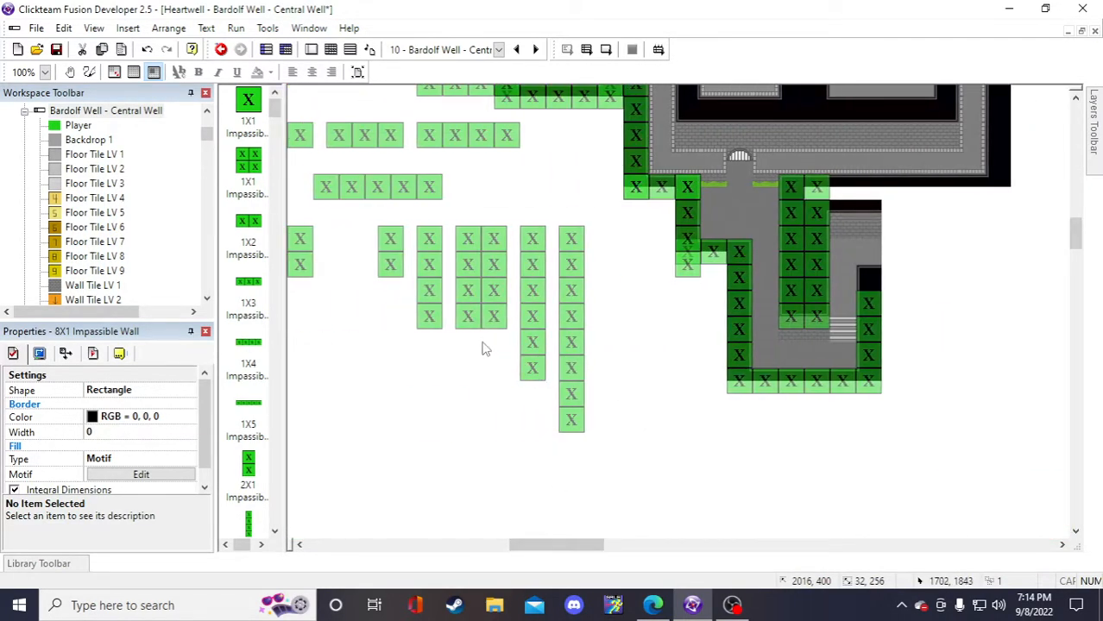
{"action": "left_click", "coordinate": [425, 278]}
{"action": "right_click", "coordinate": [424, 280]}
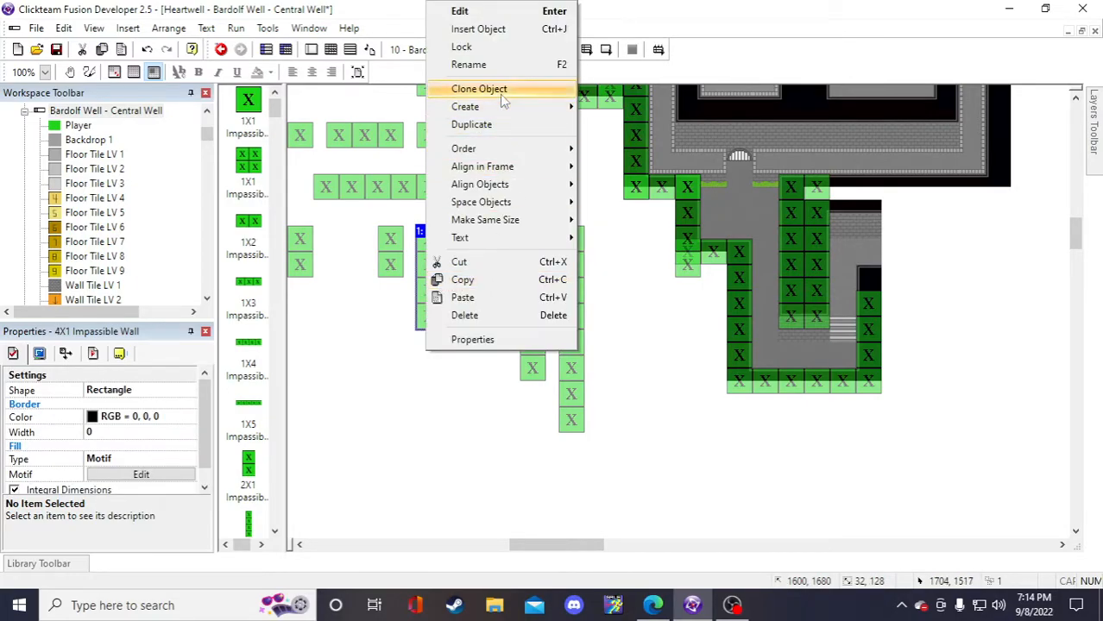
{"action": "left_click", "coordinate": [494, 124]}
{"action": "left_click", "coordinate": [763, 413]}
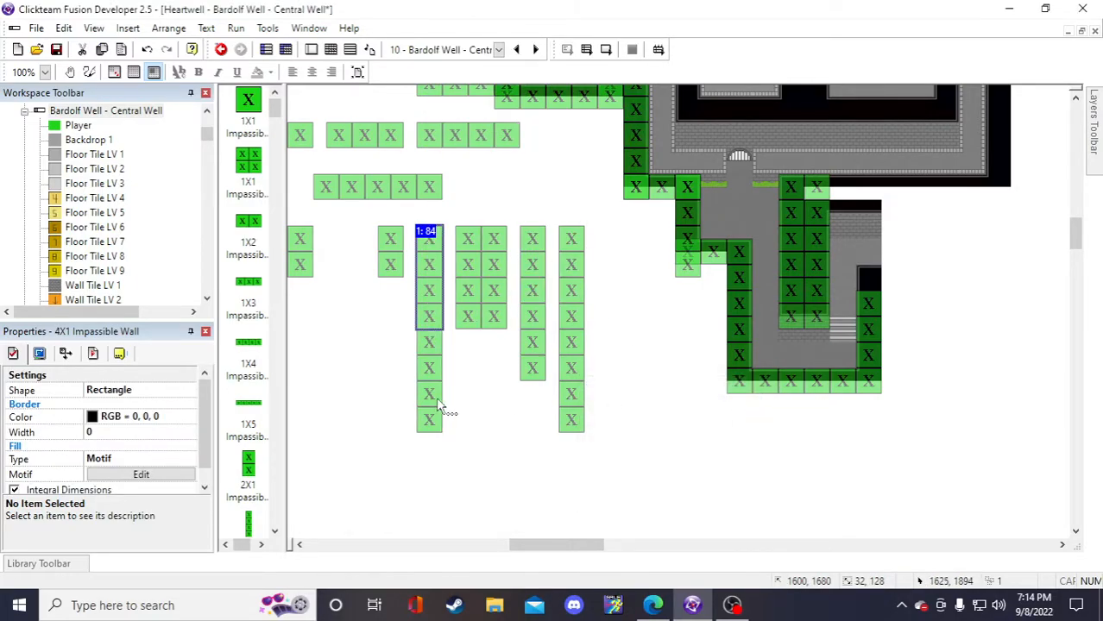
- Move the 4X1 wall copy up the map onto the orange blocks directly beneath the overlaid 8X1 wall, at 2016, 656
{"action": "left_click_drag", "start_coordinate": [437, 400], "coordinate": [920, 277]}
{"action": "scroll", "coordinate": [923, 289], "scroll_direction": "up", "scroll_amount": 3}
{"action": "left_click_drag", "start_coordinate": [928, 429], "coordinate": [789, 206]}
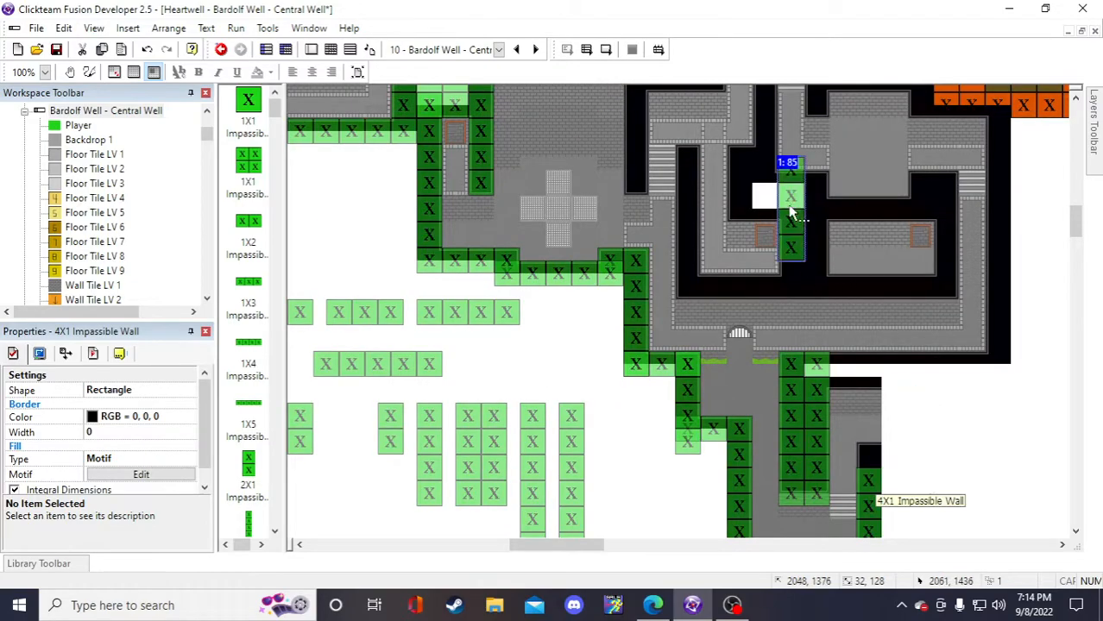
{"action": "scroll", "coordinate": [800, 302], "scroll_direction": "up", "scroll_amount": 3}
{"action": "left_click_drag", "start_coordinate": [793, 389], "coordinate": [767, 222]}
{"action": "scroll", "coordinate": [791, 362], "scroll_direction": "up", "scroll_amount": 3}
{"action": "scroll", "coordinate": [791, 414], "scroll_direction": "up", "scroll_amount": 3}
{"action": "scroll", "coordinate": [777, 449], "scroll_direction": "down", "scroll_amount": 3}
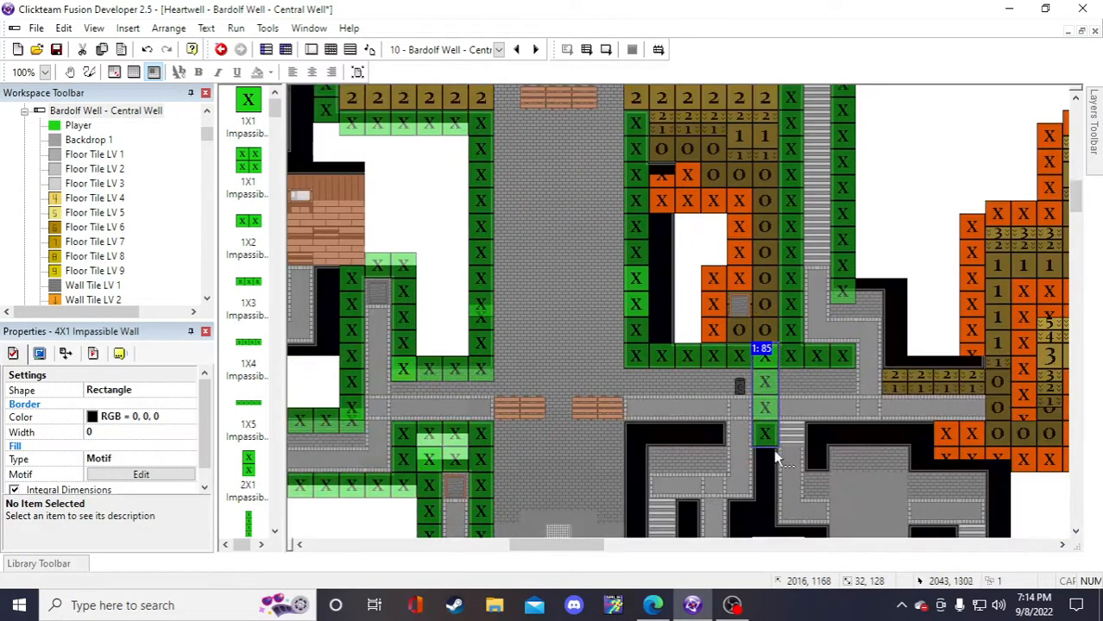
{"action": "left_click_drag", "start_coordinate": [765, 423], "coordinate": [723, 285]}
{"action": "scroll", "coordinate": [722, 286], "scroll_direction": "up", "scroll_amount": 3}
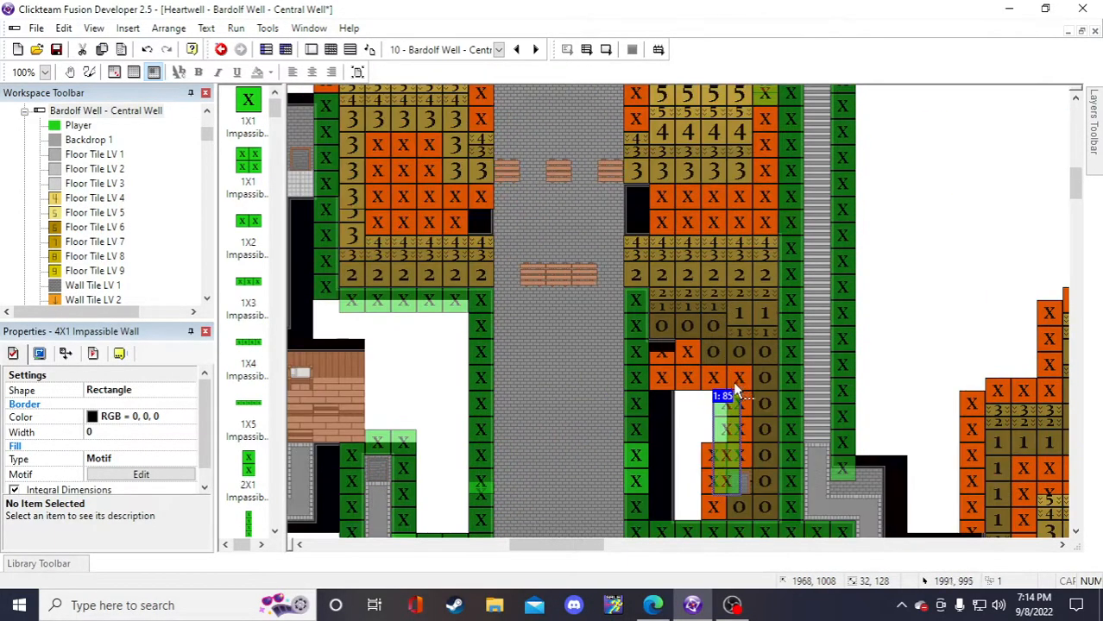
{"action": "left_click_drag", "start_coordinate": [724, 464], "coordinate": [715, 273]}
{"action": "scroll", "coordinate": [715, 274], "scroll_direction": "up", "scroll_amount": 3}
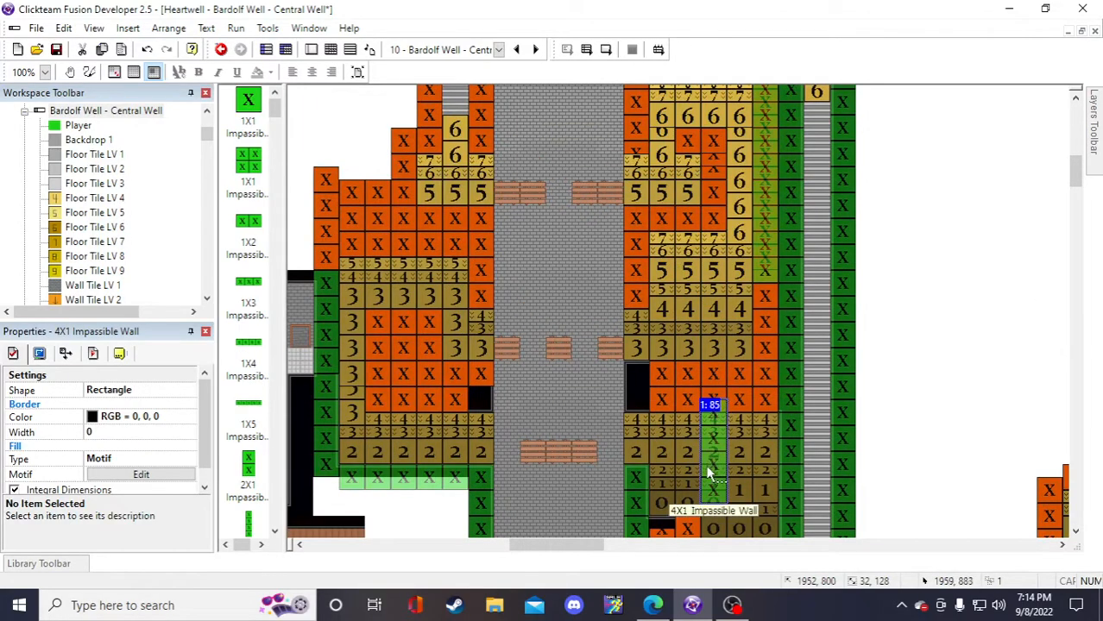
{"action": "left_click_drag", "start_coordinate": [707, 473], "coordinate": [762, 354]}
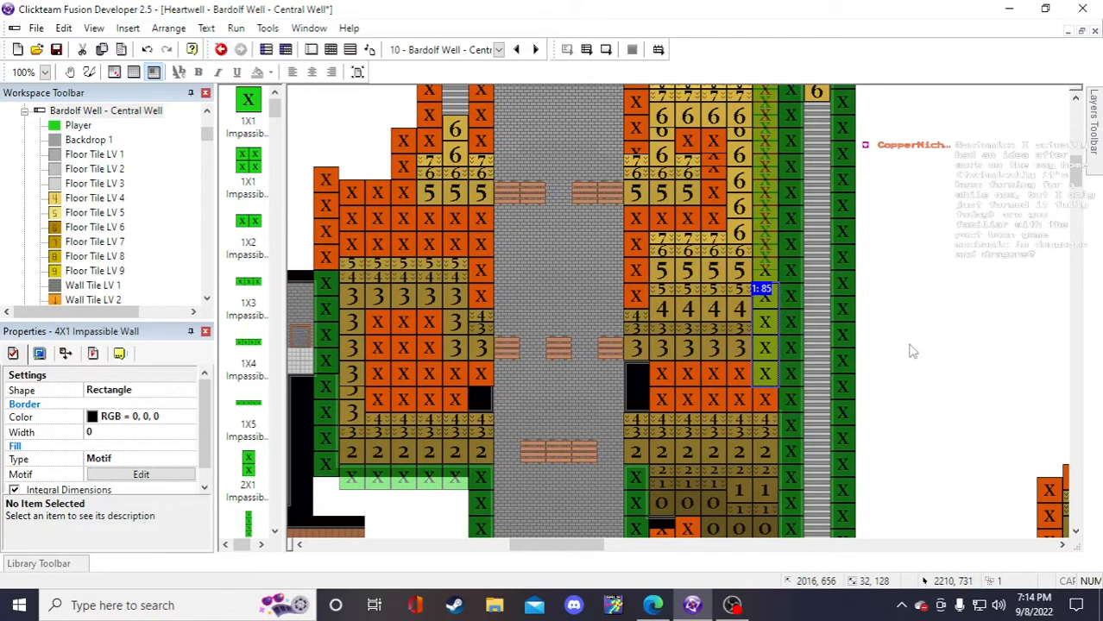
- Examine the uncovered orange blocks around the numbered floor tiles and compare them with the available wall templates
{"action": "scroll", "coordinate": [888, 351], "scroll_direction": "down", "scroll_amount": 10}
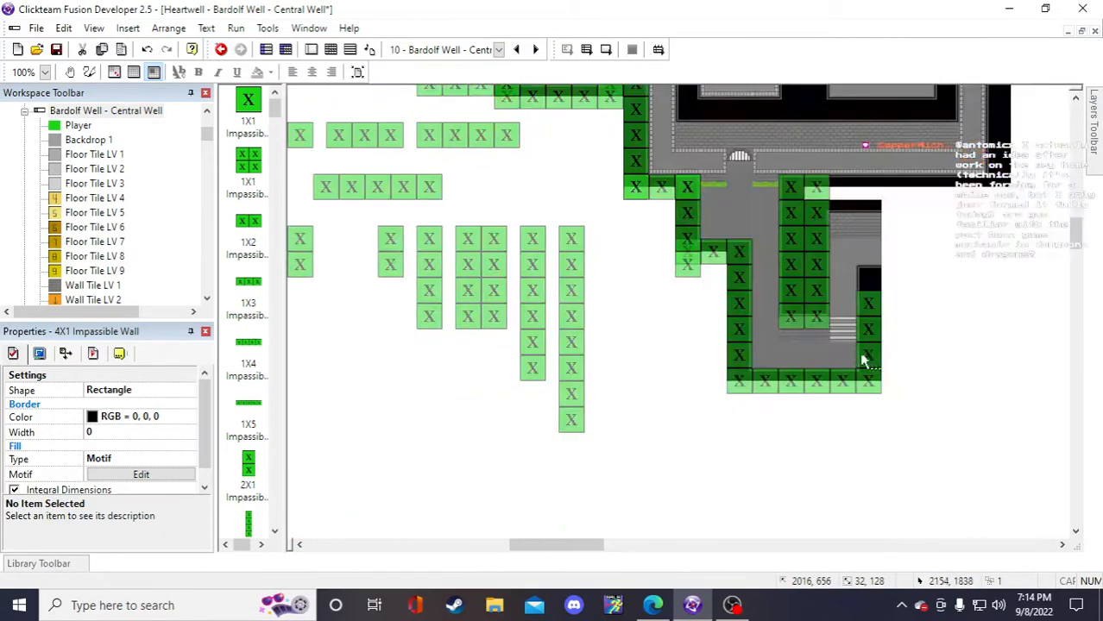
{"action": "scroll", "coordinate": [483, 354], "scroll_direction": "up", "scroll_amount": 2}
{"action": "left_click", "coordinate": [377, 365]}
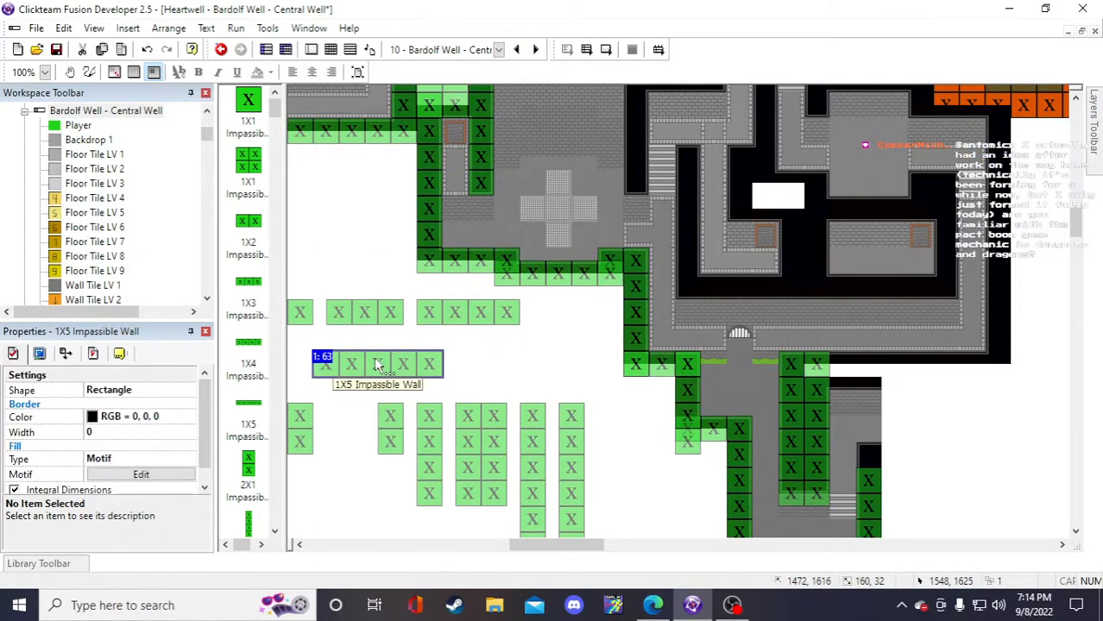
{"action": "left_click", "coordinate": [576, 377]}
{"action": "scroll", "coordinate": [575, 376], "scroll_direction": "up", "scroll_amount": 5}
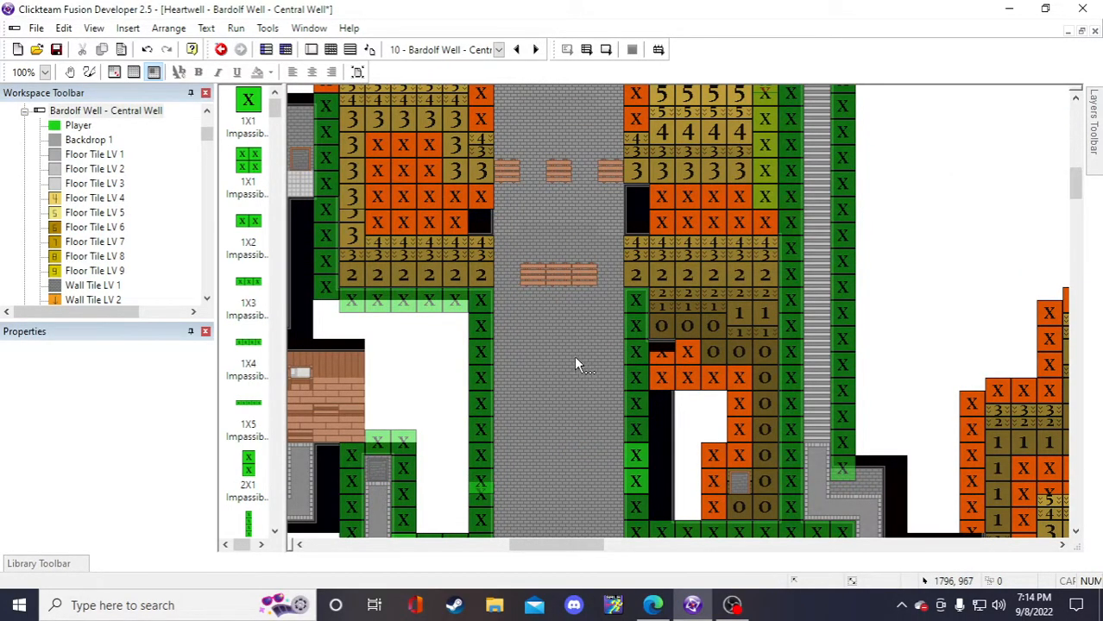
{"action": "scroll", "coordinate": [578, 355], "scroll_direction": "up", "scroll_amount": 3}
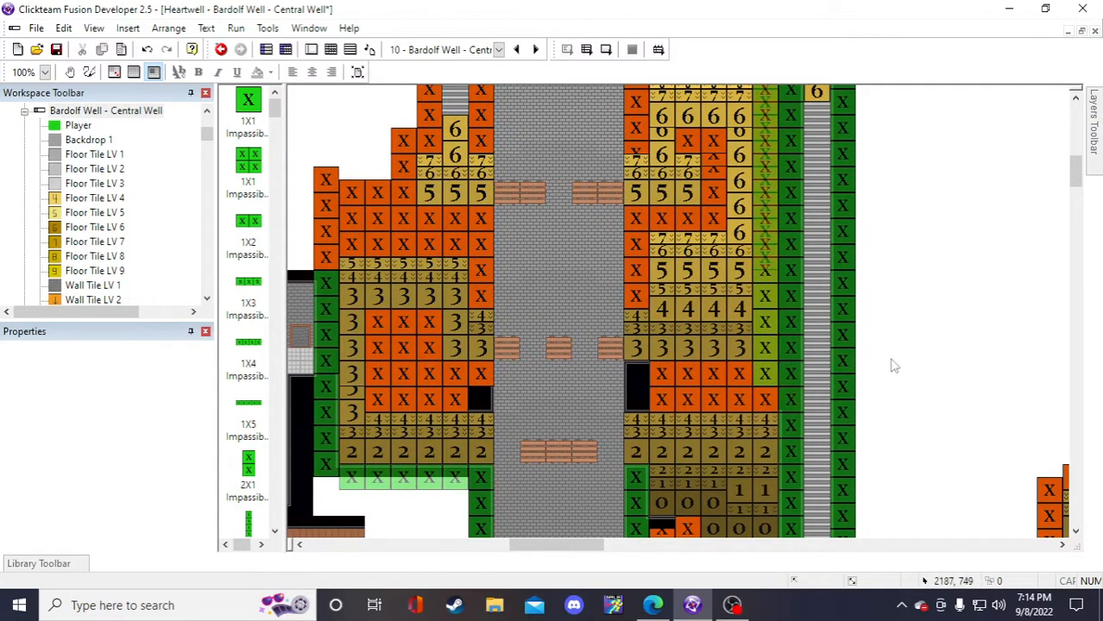
{"action": "scroll", "coordinate": [881, 355], "scroll_direction": "down", "scroll_amount": 5}
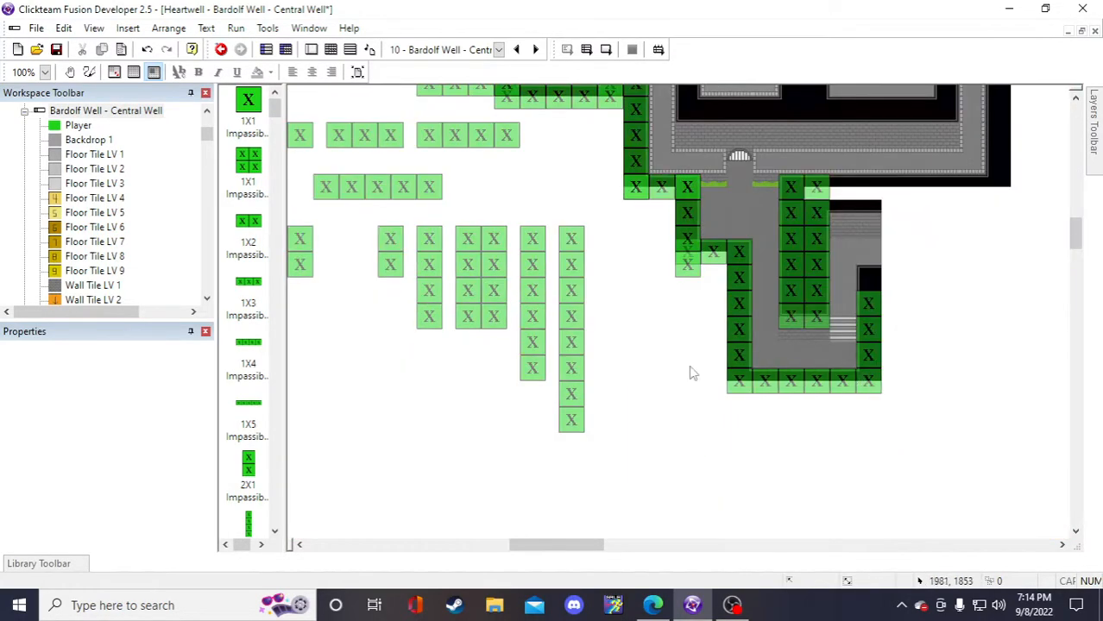
{"action": "scroll", "coordinate": [534, 368], "scroll_direction": "up", "scroll_amount": 5}
{"action": "scroll", "coordinate": [514, 373], "scroll_direction": "down", "scroll_amount": 9}
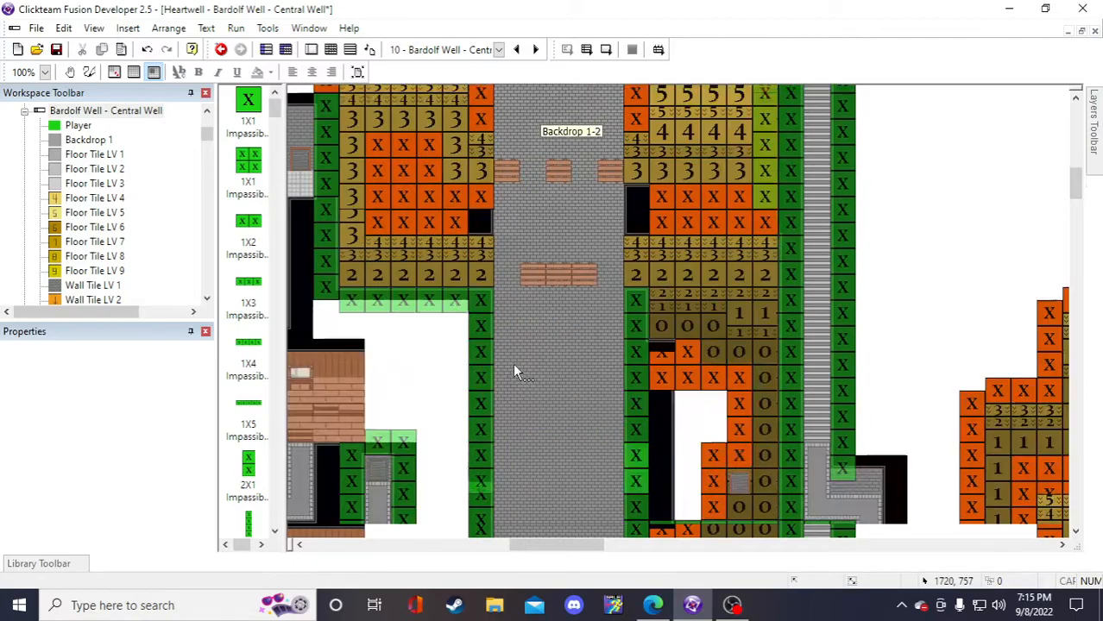
{"action": "scroll", "coordinate": [514, 373], "scroll_direction": "up", "scroll_amount": 6}
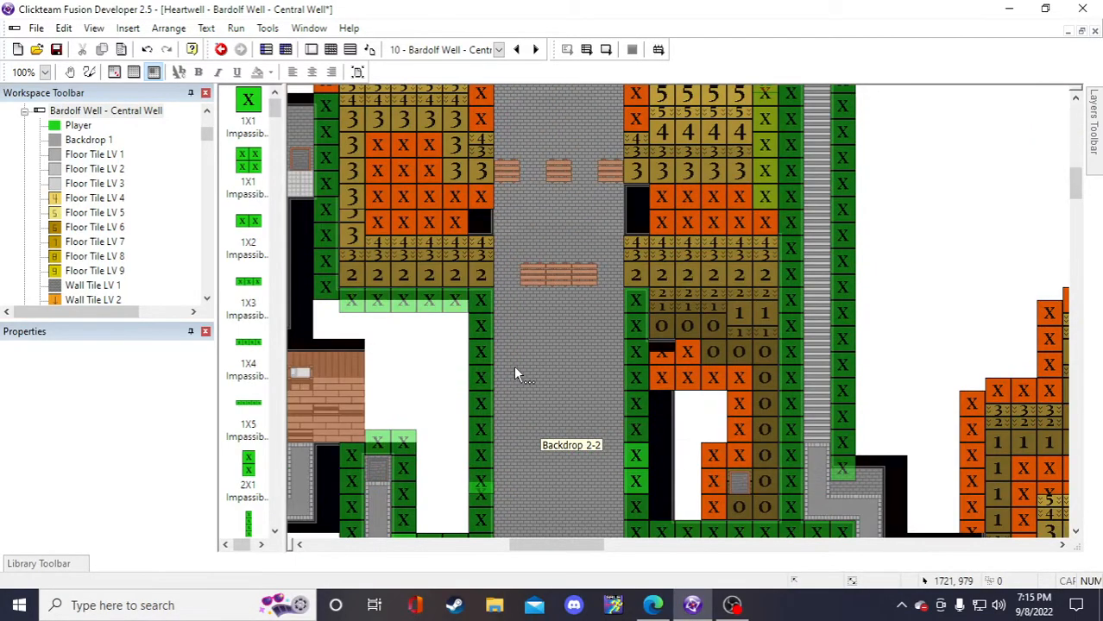
{"action": "scroll", "coordinate": [515, 366], "scroll_direction": "down", "scroll_amount": 8}
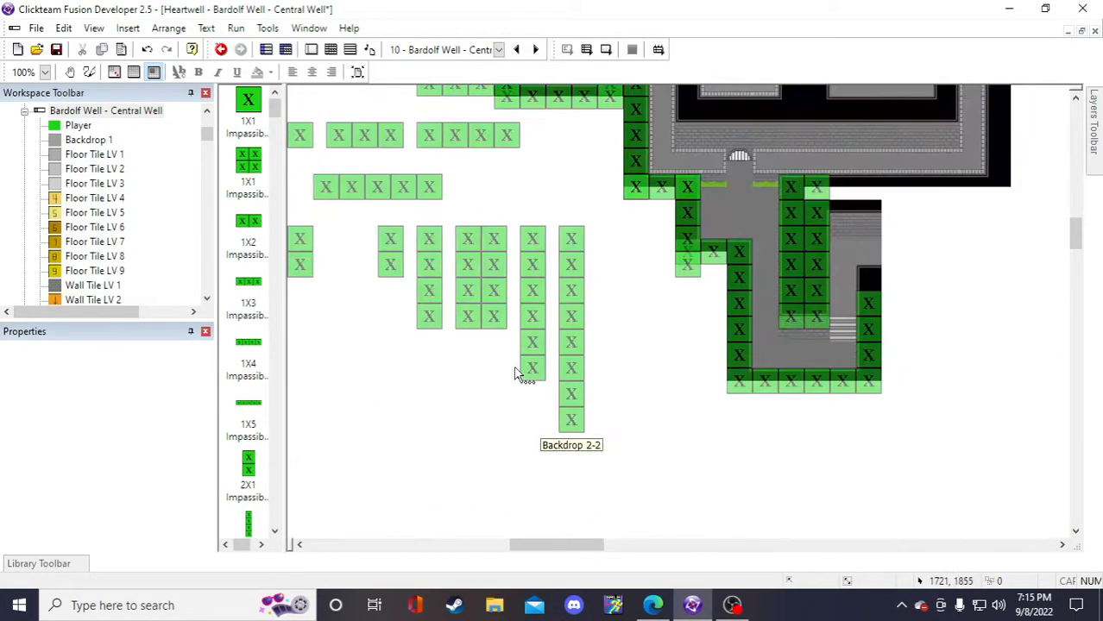
{"action": "scroll", "coordinate": [515, 362], "scroll_direction": "up", "scroll_amount": 2}
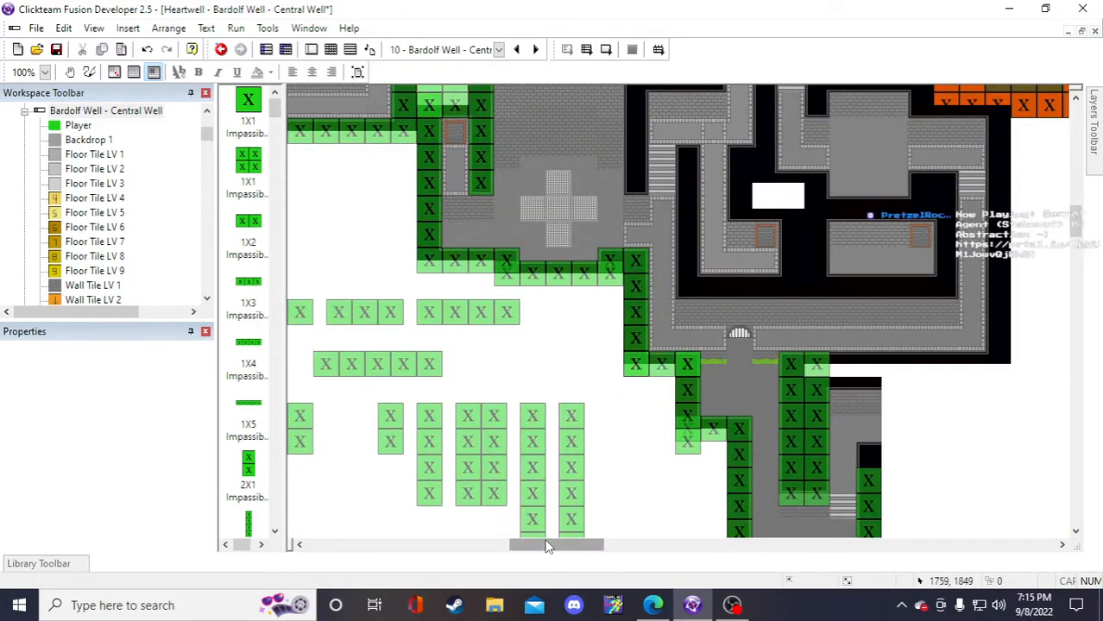
- Duplicate the 1X4 wall template into 3 rows and 1 column
{"action": "left_click_drag", "start_coordinate": [543, 541], "coordinate": [522, 541]}
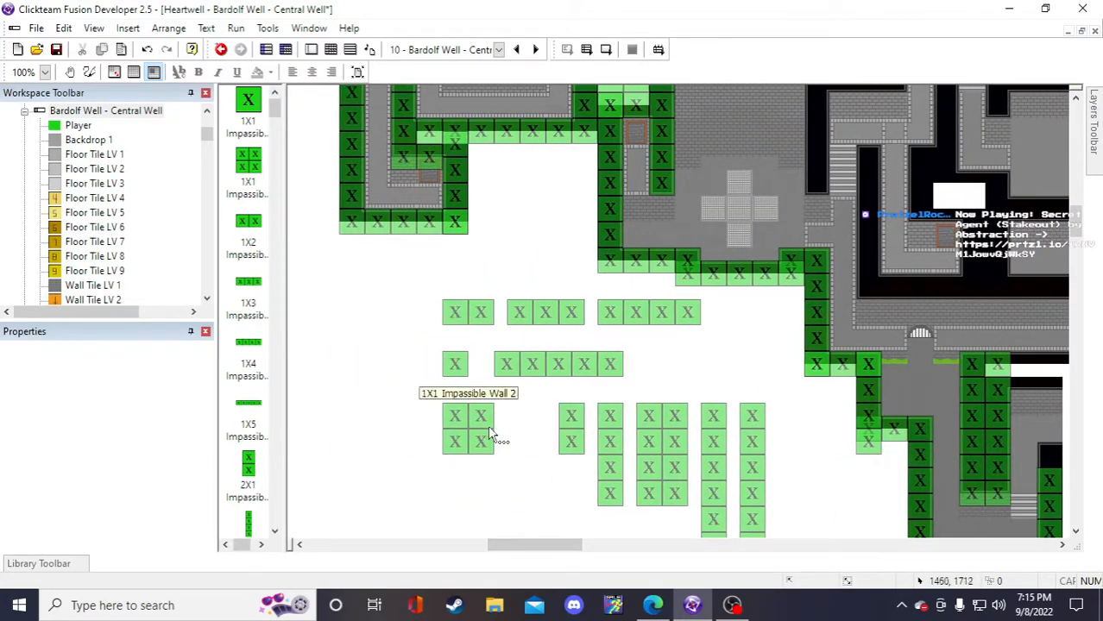
{"action": "left_click", "coordinate": [634, 313]}
{"action": "right_click", "coordinate": [640, 312]}
{"action": "left_click", "coordinate": [686, 125]}
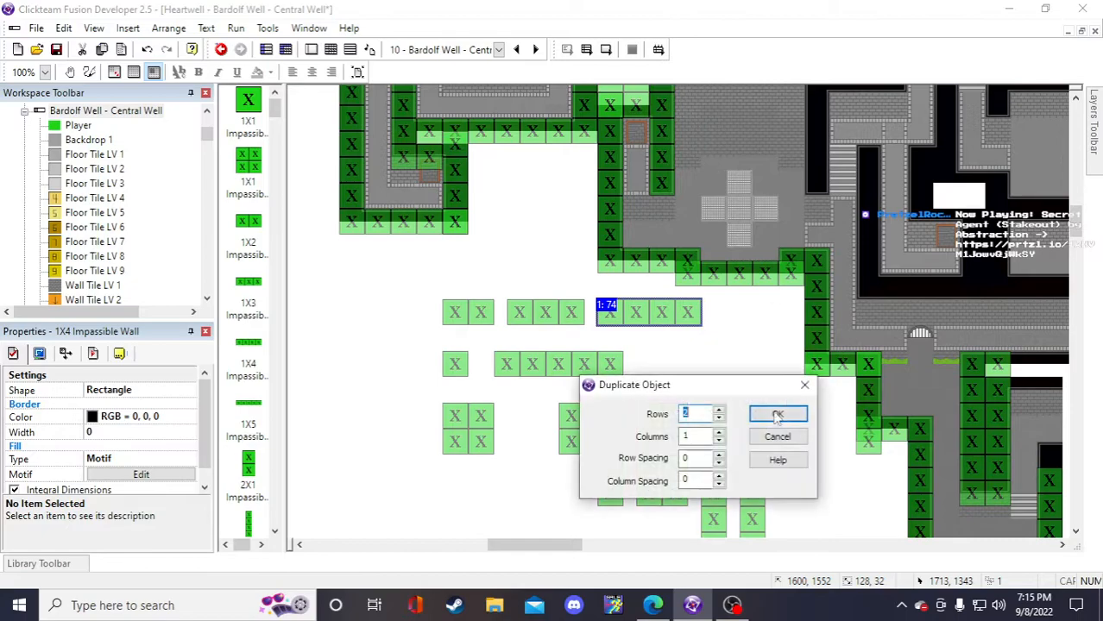
{"action": "type", "text": "3"}
{"action": "left_click", "coordinate": [779, 413]}
- Duplicate the two-by-two wall template, place the copy against the east end of the two new 1X4 walls, and select all three copies
{"action": "right_click", "coordinate": [480, 450]}
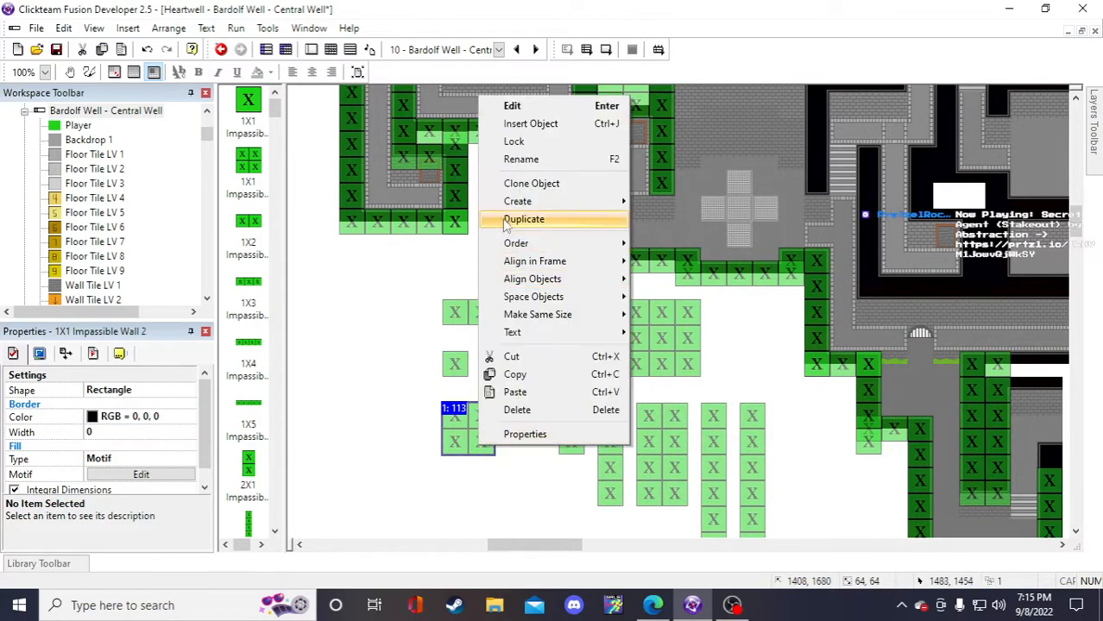
{"action": "left_click", "coordinate": [523, 220]}
{"action": "left_click", "coordinate": [776, 412]}
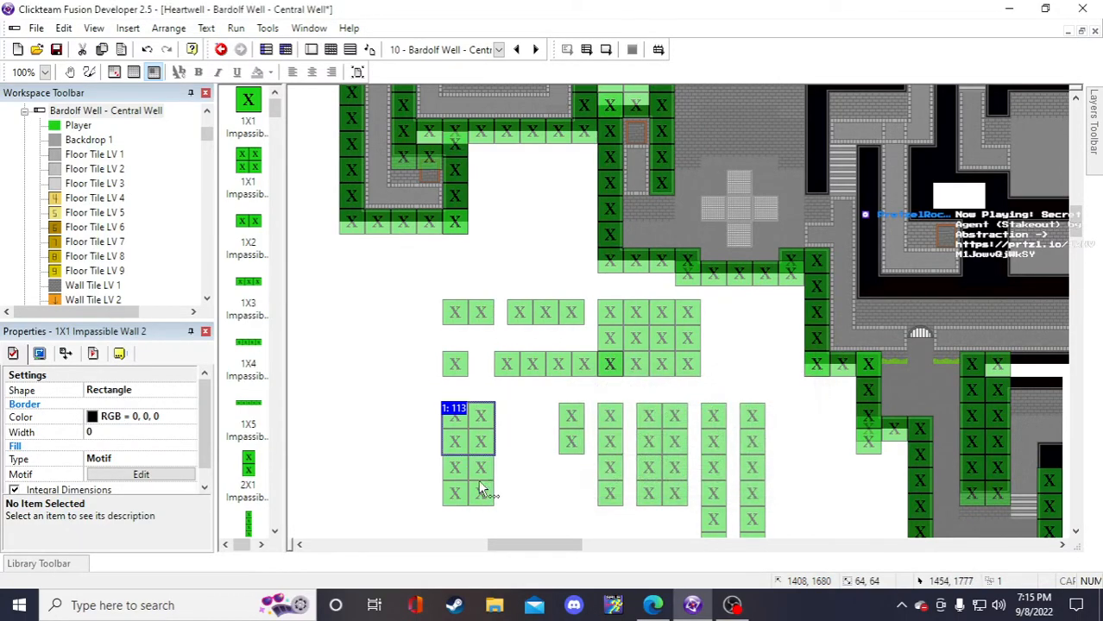
{"action": "left_click_drag", "start_coordinate": [488, 485], "coordinate": [593, 322]}
{"action": "left_click", "coordinate": [768, 390]}
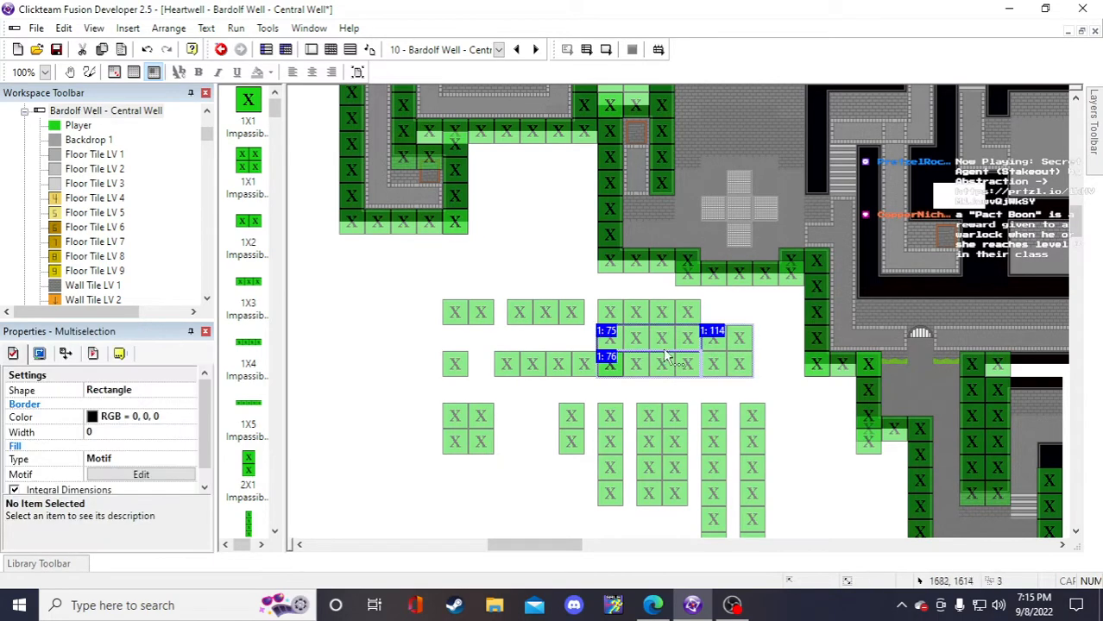
- Move the three selected wall copies up the map onto the orange blocks just above the level 4 floor tiles, and deselect them
{"action": "left_click_drag", "start_coordinate": [666, 355], "coordinate": [845, 148]}
{"action": "scroll", "coordinate": [850, 159], "scroll_direction": "up", "scroll_amount": 4}
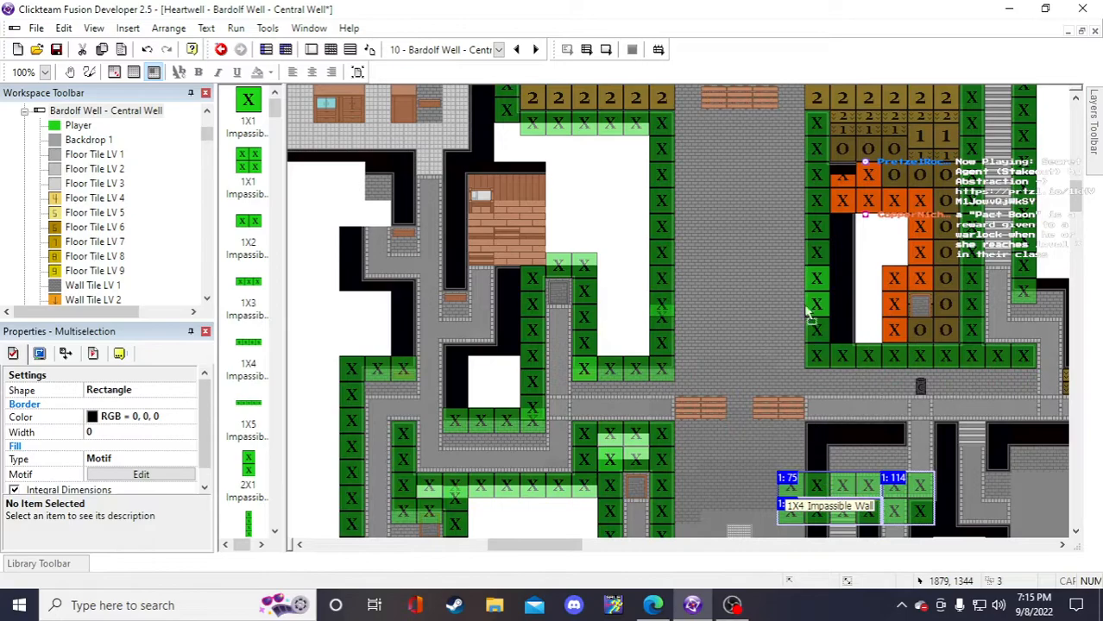
{"action": "scroll", "coordinate": [811, 309], "scroll_direction": "up", "scroll_amount": 4}
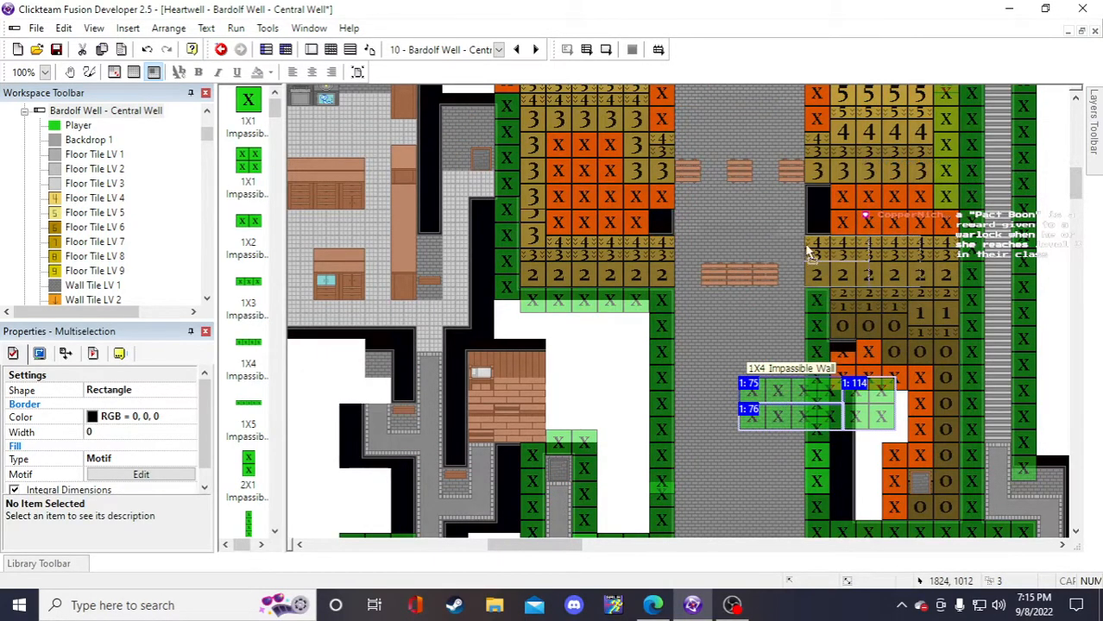
{"action": "left_click_drag", "start_coordinate": [808, 252], "coordinate": [811, 250]}
{"action": "left_click", "coordinate": [1052, 315]}
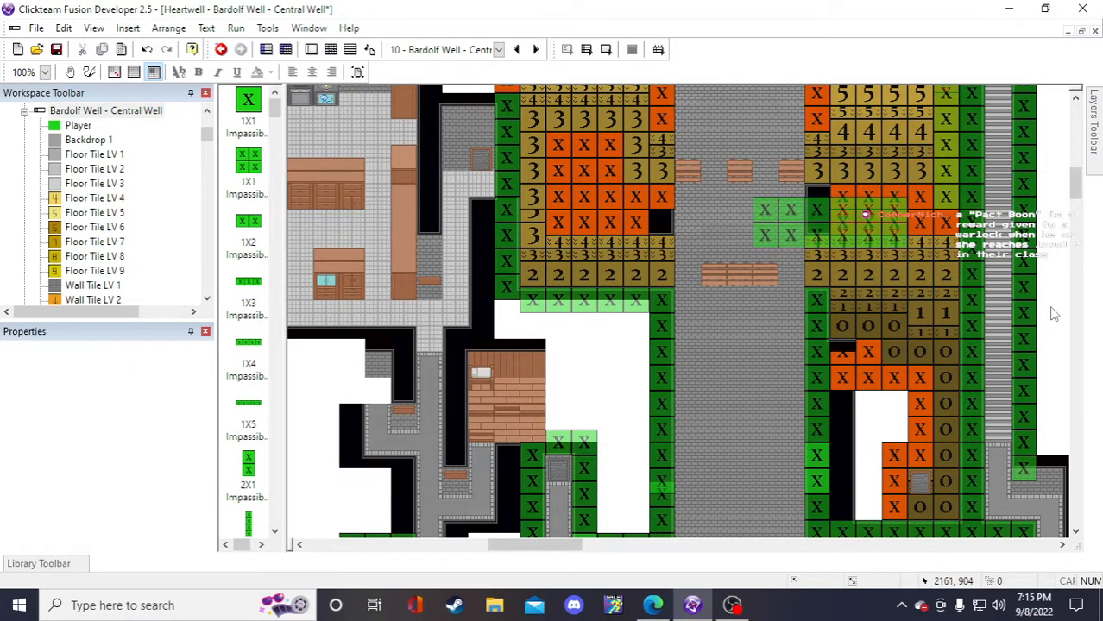
- Place the lower 1X4 wall copy at 1920, 800 and the upper 1X4 copy at 1872, 752 over the orange block rows
{"action": "left_click", "coordinate": [821, 245]}
{"action": "left_click_drag", "start_coordinate": [909, 237], "coordinate": [906, 237]}
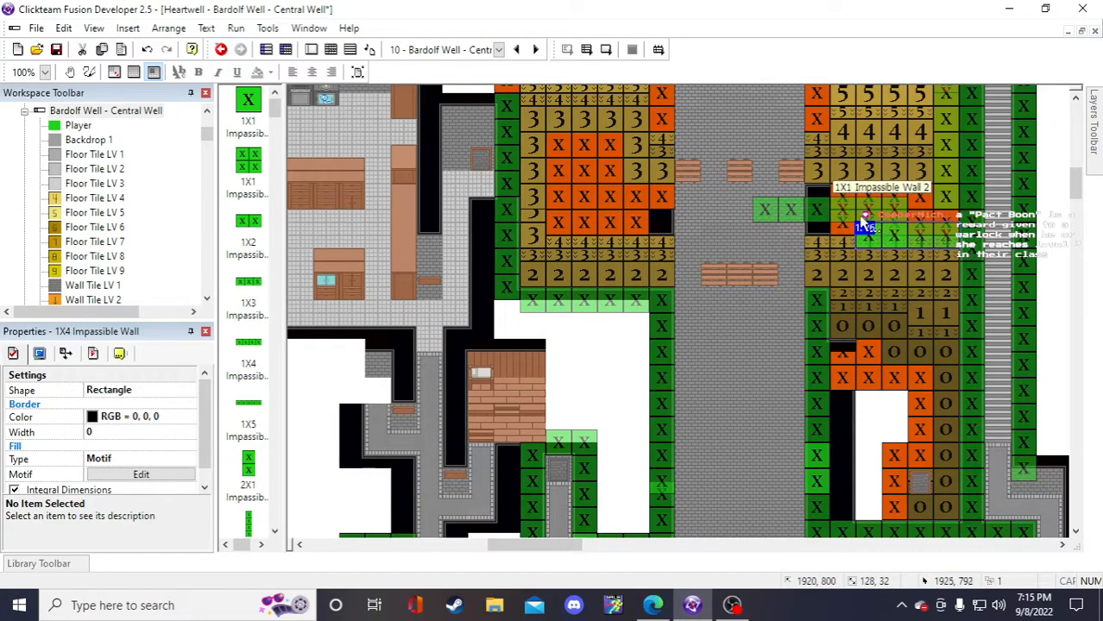
{"action": "left_click_drag", "start_coordinate": [824, 209], "coordinate": [834, 241]}
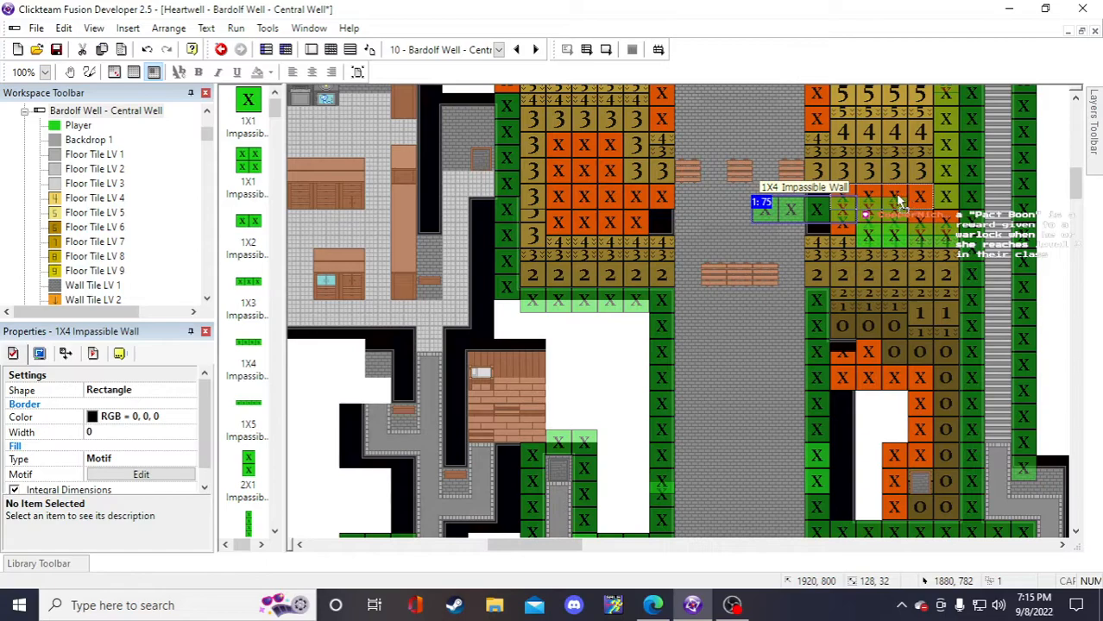
- Try the two-by-two wall copy at 1840, 784 beside the orange blocks, and delete it
{"action": "left_click", "coordinate": [889, 214]}
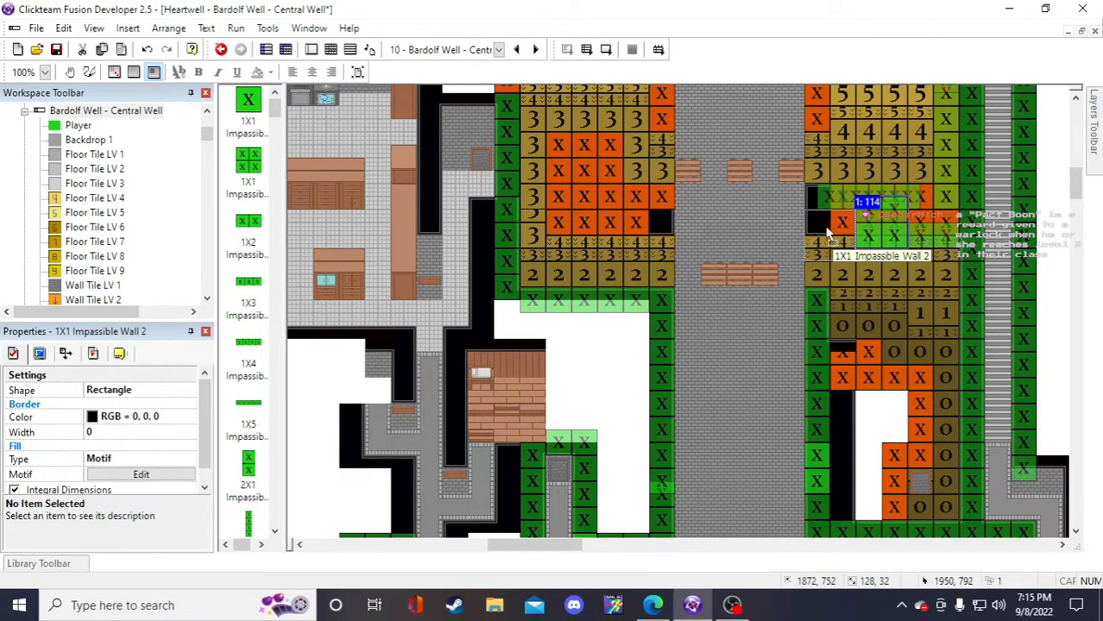
{"action": "left_click_drag", "start_coordinate": [826, 231], "coordinate": [818, 235]}
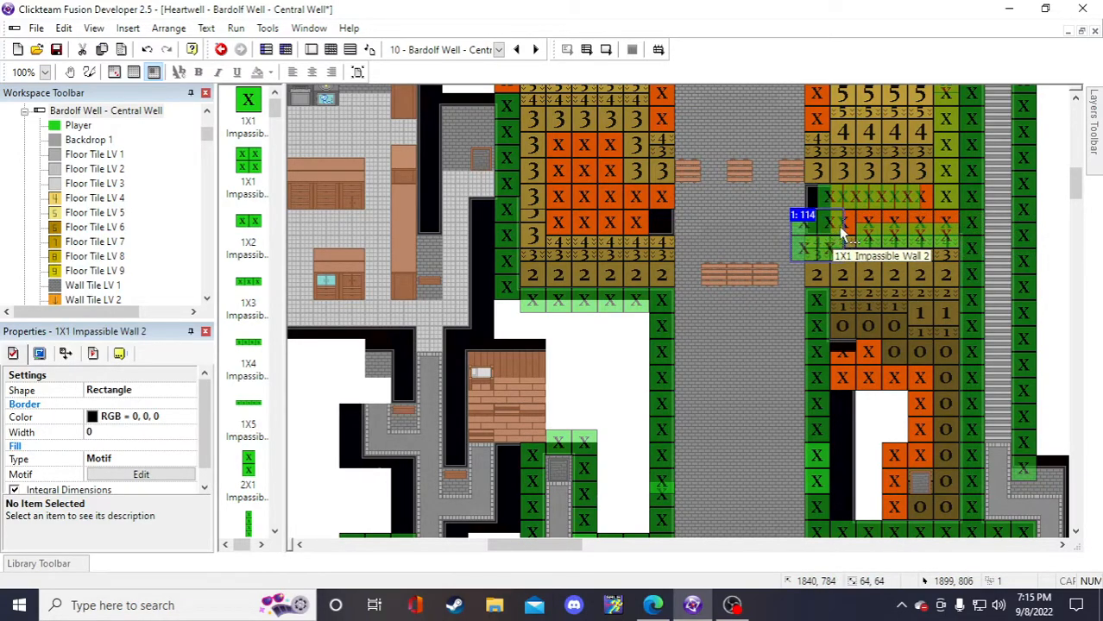
- Shift the upper 1X4 wall copy east to 1888, 752 so it lines up with the upper row of four orange blocks
{"action": "left_click", "coordinate": [863, 199]}
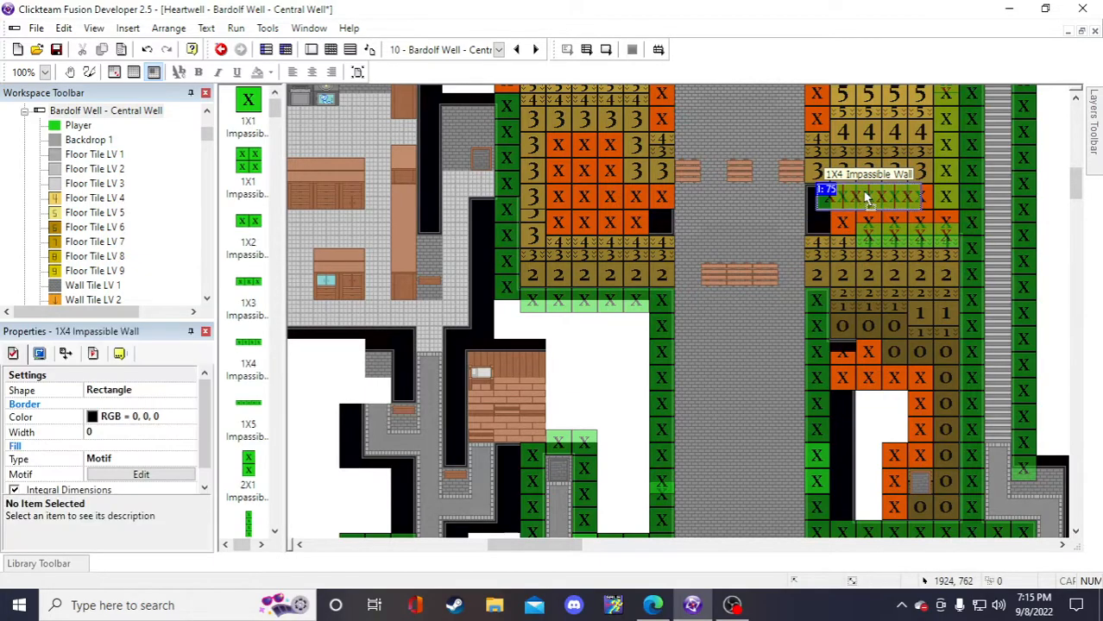
{"action": "left_click_drag", "start_coordinate": [864, 192], "coordinate": [868, 193]}
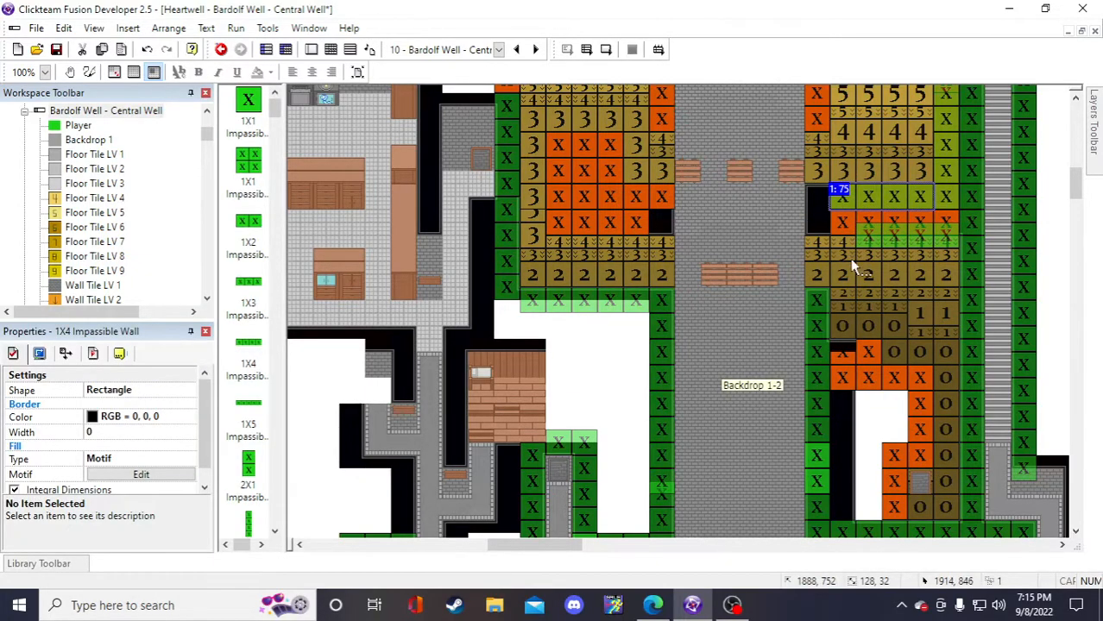
{"action": "left_click", "coordinate": [905, 235]}
- Duplicate the 1X2 wall template into 2 rows and 1 column
{"action": "scroll", "coordinate": [628, 321], "scroll_direction": "down", "scroll_amount": 8}
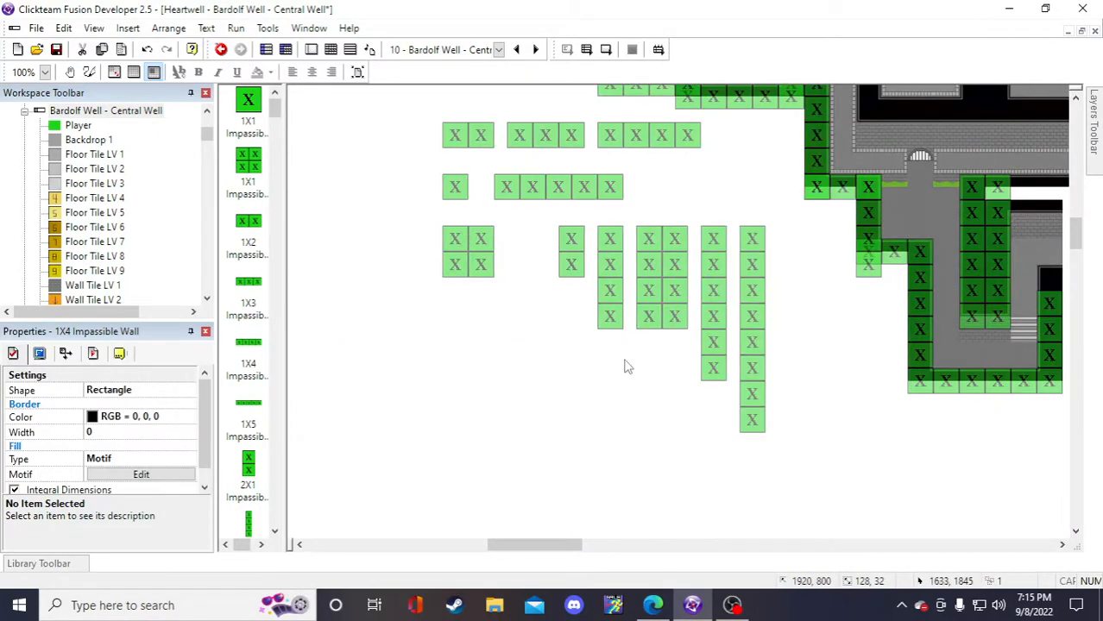
{"action": "scroll", "coordinate": [628, 367], "scroll_direction": "up", "scroll_amount": 3}
{"action": "left_click", "coordinate": [465, 315]}
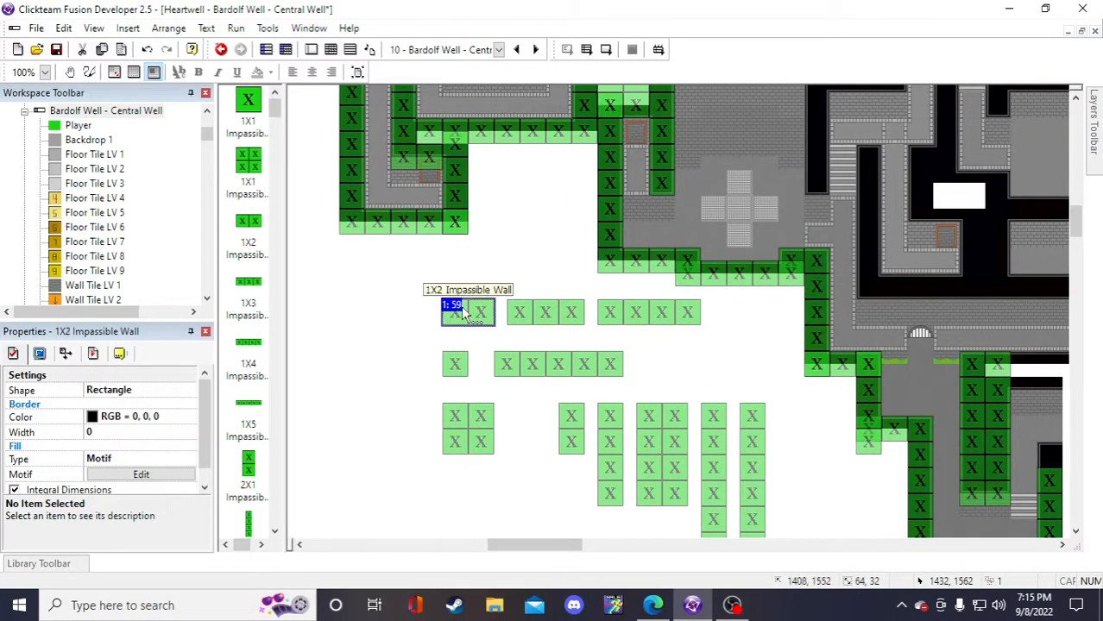
{"action": "right_click", "coordinate": [486, 320]}
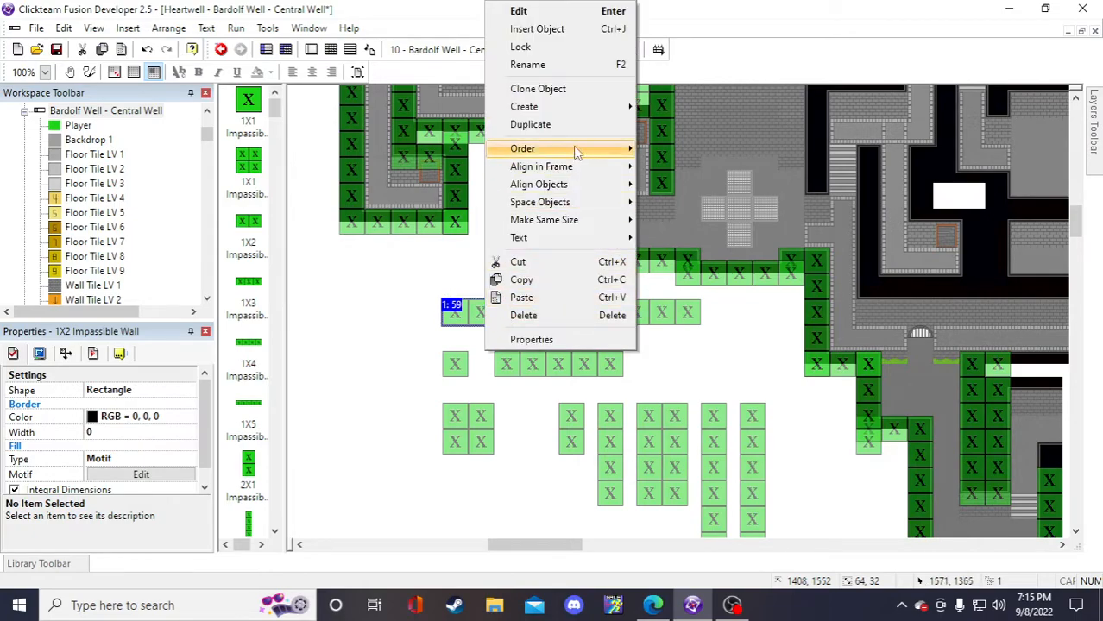
{"action": "left_click", "coordinate": [574, 123]}
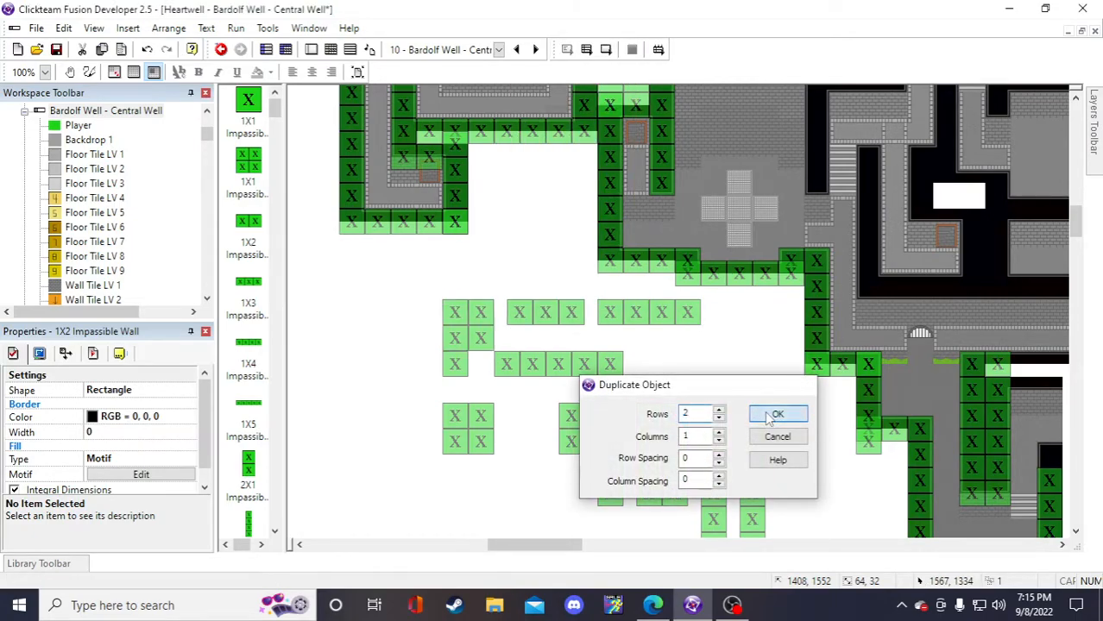
- Duplicate the 1X2 Impassible Wall in 2 rows and 1 column and place the copy over the black wall east of the stairs
{"action": "left_click", "coordinate": [775, 415]}
{"action": "left_click_drag", "start_coordinate": [470, 339], "coordinate": [898, 174]}
{"action": "scroll", "coordinate": [892, 208], "scroll_direction": "up", "scroll_amount": 3}
{"action": "scroll", "coordinate": [873, 401], "scroll_direction": "down", "scroll_amount": 10}
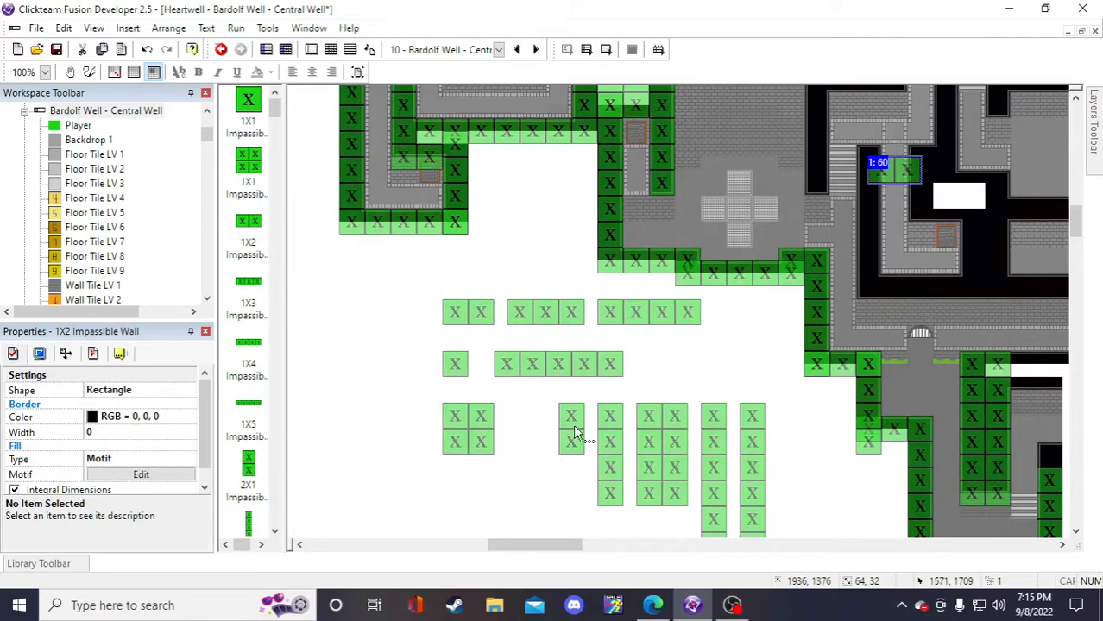
- Duplicate the 2X1 Impassible Wall template and place the copy against the west end of the 1X2 wall near the stairs
{"action": "right_click", "coordinate": [573, 425]}
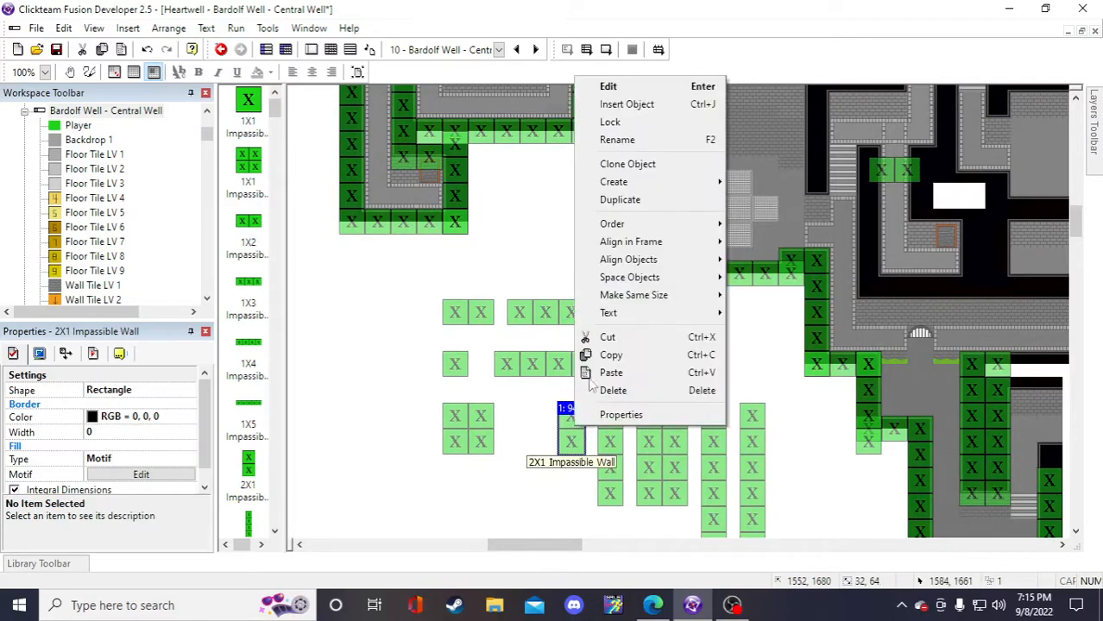
{"action": "left_click", "coordinate": [623, 204]}
{"action": "left_click", "coordinate": [776, 415]}
{"action": "left_click", "coordinate": [570, 480]}
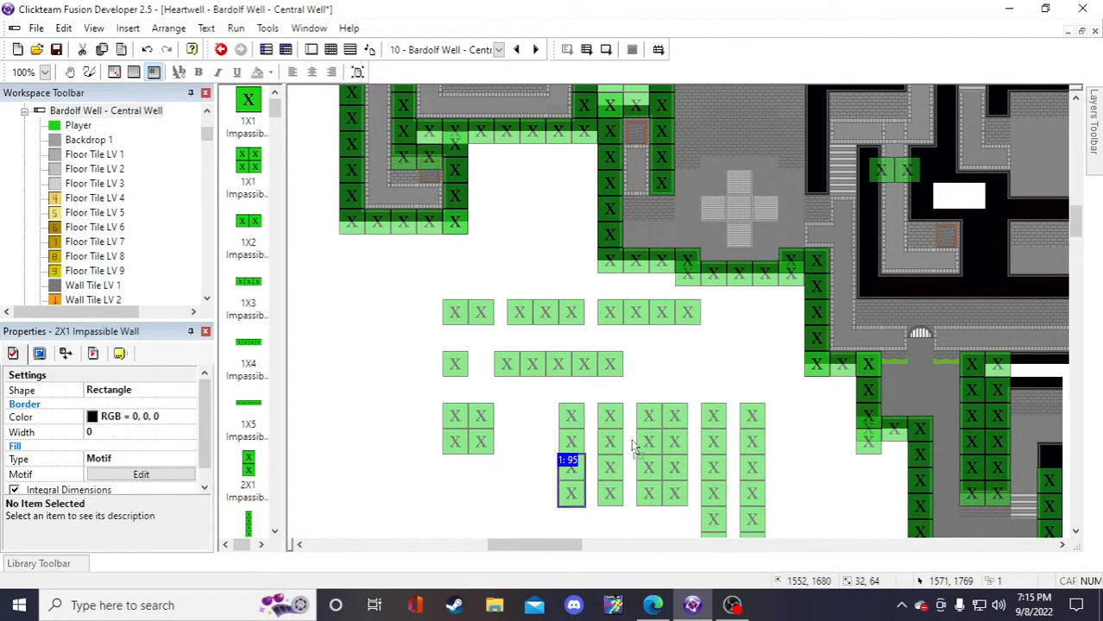
{"action": "left_click_drag", "start_coordinate": [570, 487], "coordinate": [854, 177]}
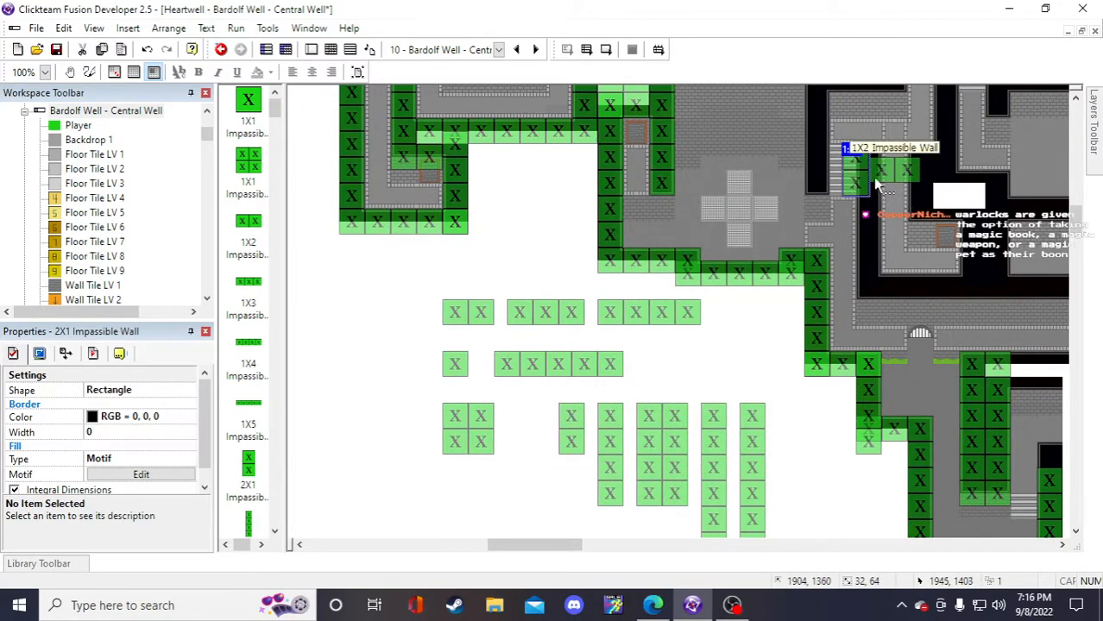
- Select the copied 2X1 and 1X2 walls together and move both into the gap on the west edge of the eastern numbered-tile block
{"action": "left_click", "coordinate": [897, 179], "text": "shift"}
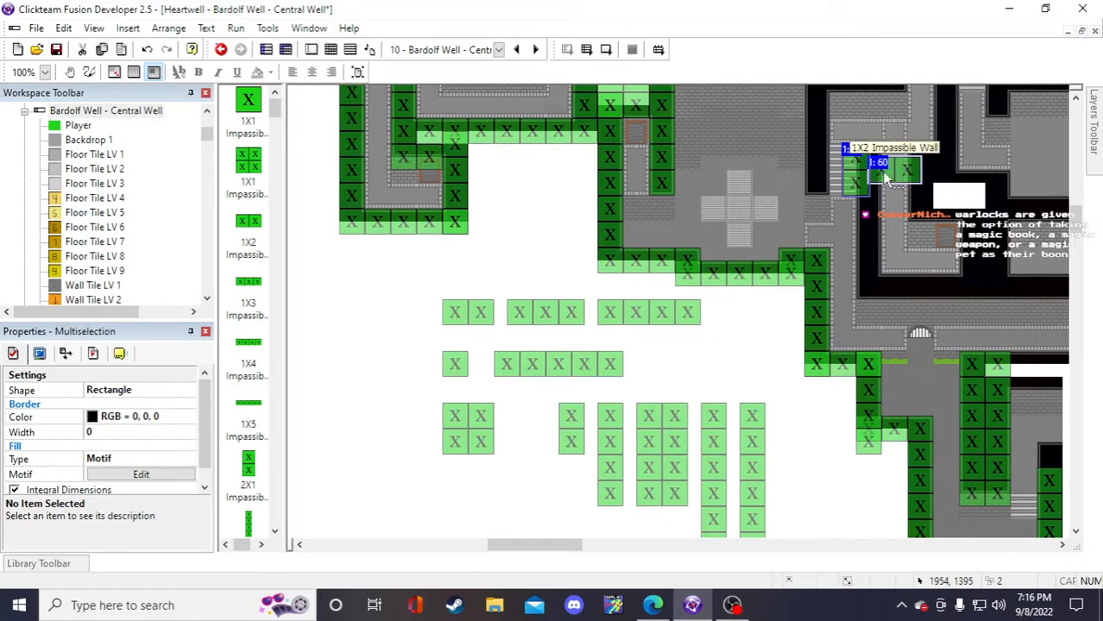
{"action": "left_click_drag", "start_coordinate": [886, 179], "coordinate": [895, 170]}
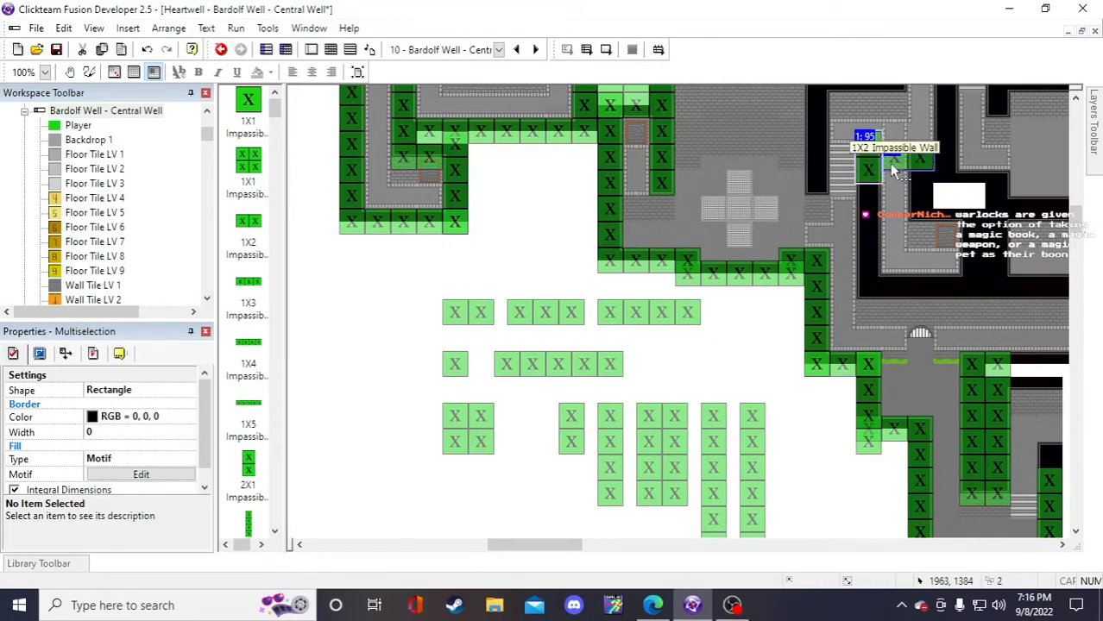
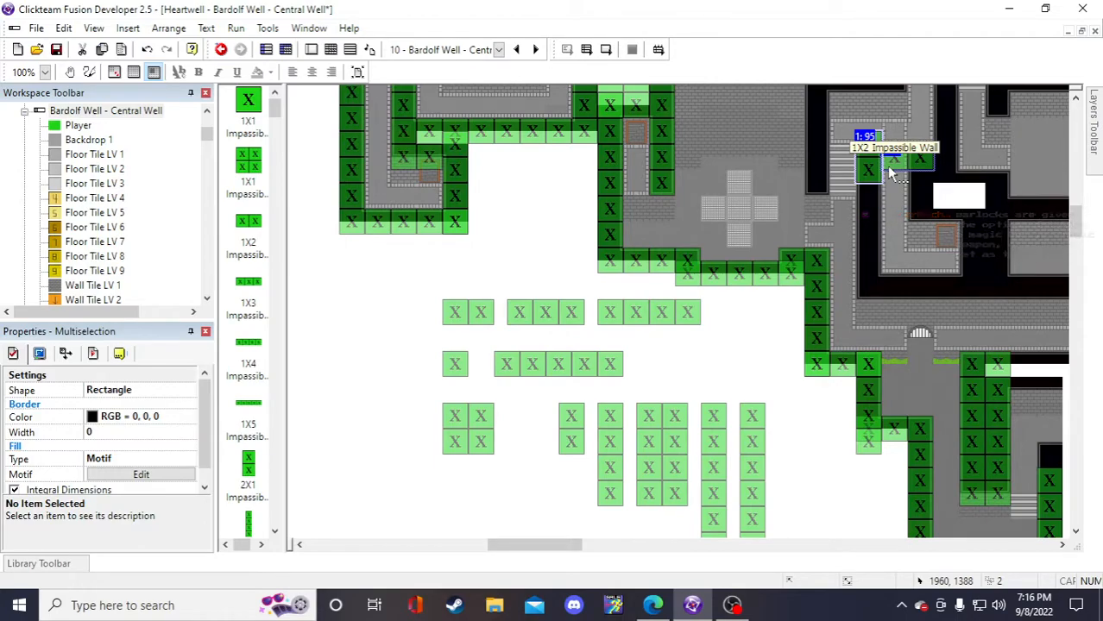
{"action": "scroll", "coordinate": [886, 173], "scroll_direction": "up", "scroll_amount": 5}
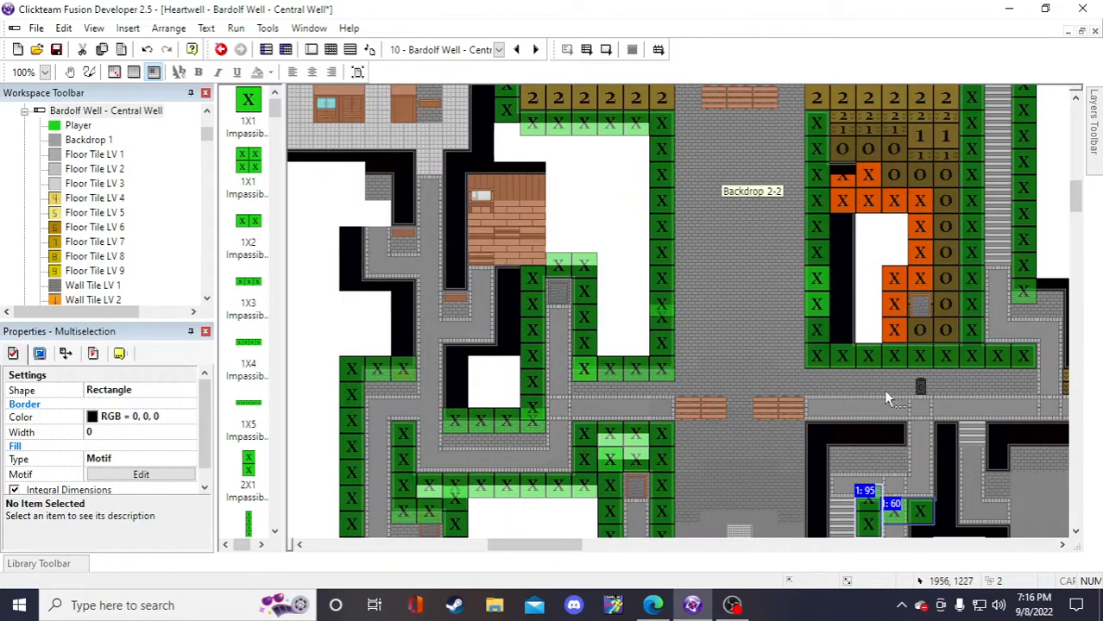
{"action": "scroll", "coordinate": [847, 354], "scroll_direction": "up", "scroll_amount": 5}
{"action": "scroll", "coordinate": [869, 453], "scroll_direction": "down", "scroll_amount": 3}
{"action": "left_click_drag", "start_coordinate": [851, 386], "coordinate": [821, 212]}
{"action": "left_click", "coordinate": [850, 210]}
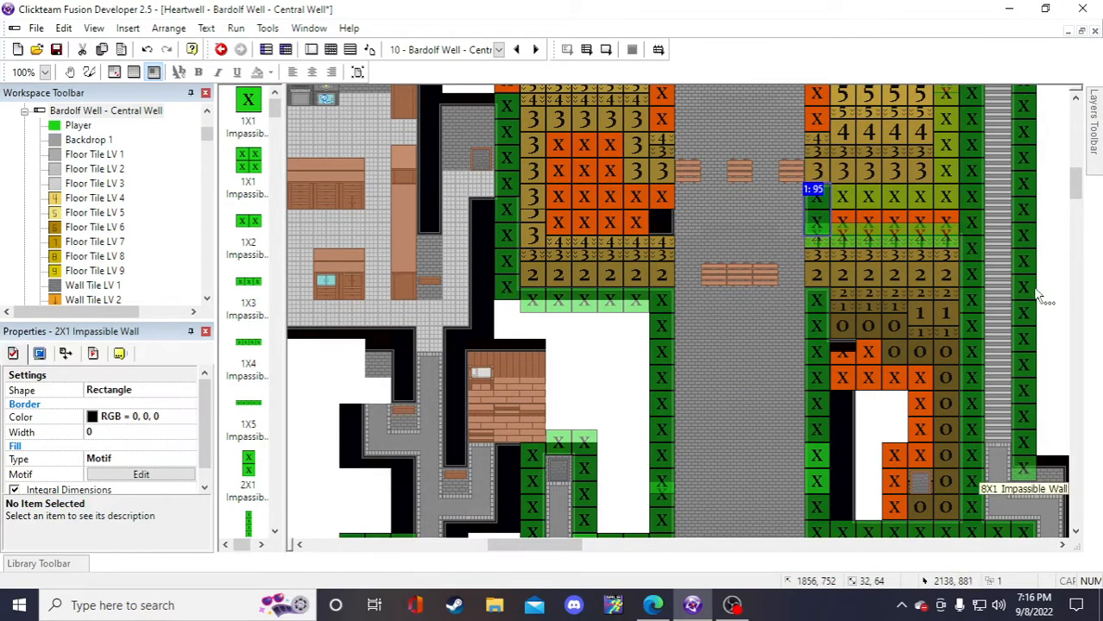
{"action": "left_click", "coordinate": [1061, 285]}
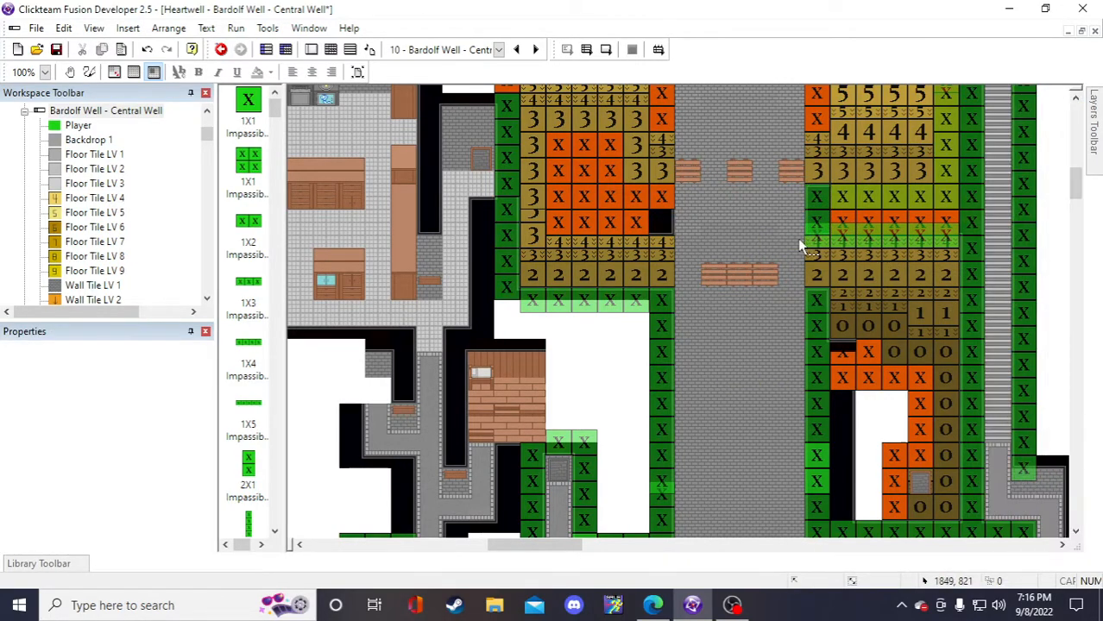
- Check the walls on both sides of the central street and save the project
{"action": "scroll", "coordinate": [799, 238], "scroll_direction": "up", "scroll_amount": 3}
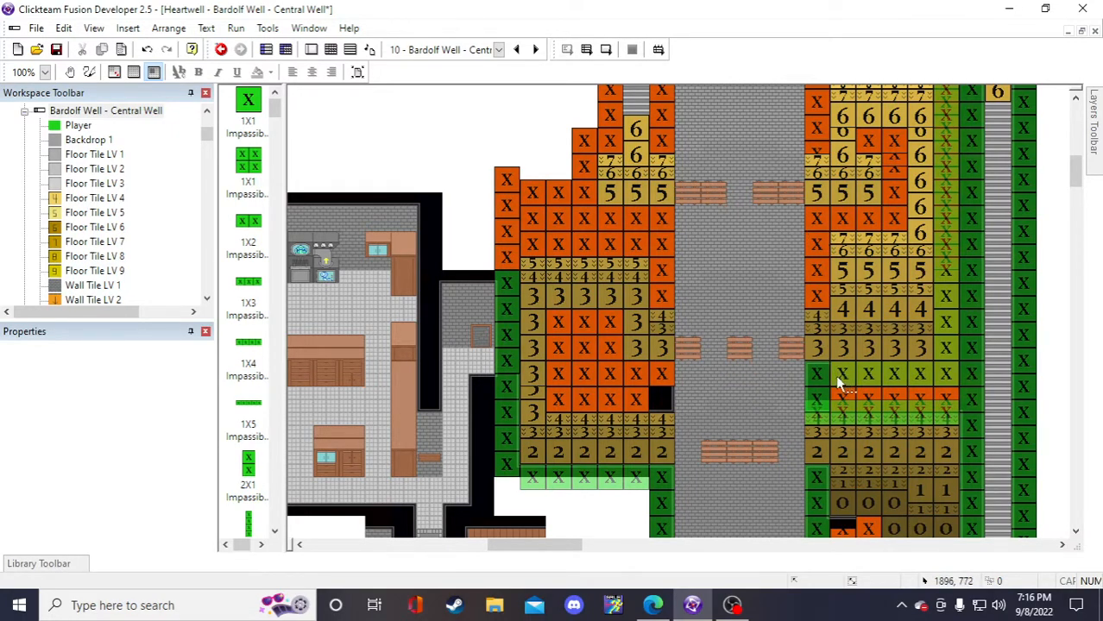
{"action": "scroll", "coordinate": [857, 380], "scroll_direction": "down", "scroll_amount": 3}
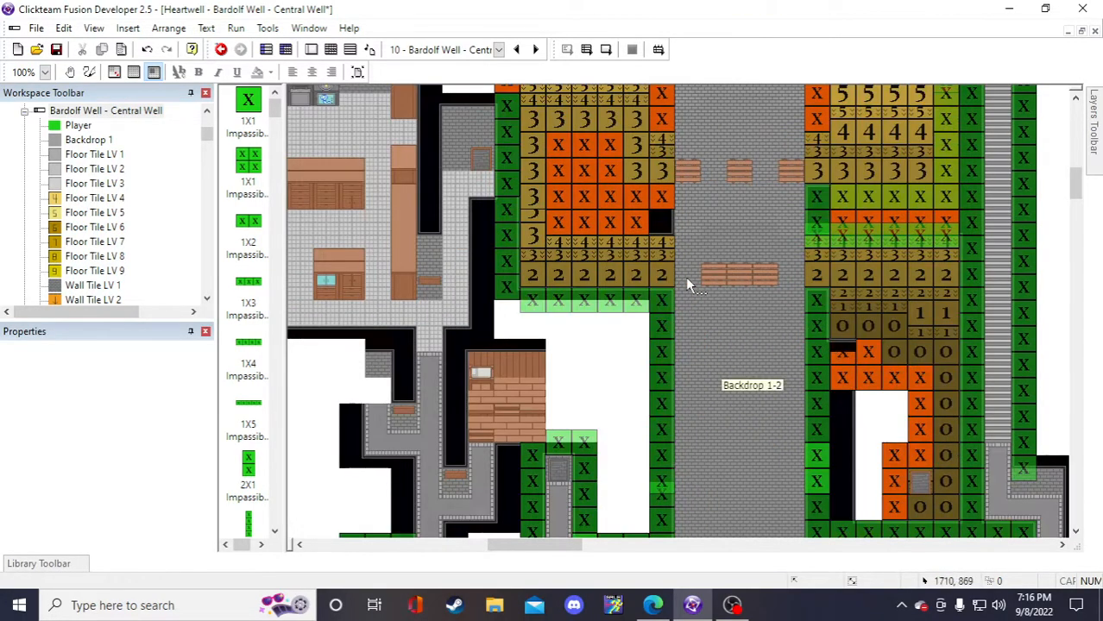
{"action": "scroll", "coordinate": [685, 276], "scroll_direction": "up", "scroll_amount": 3}
{"action": "left_click", "coordinate": [57, 49]}
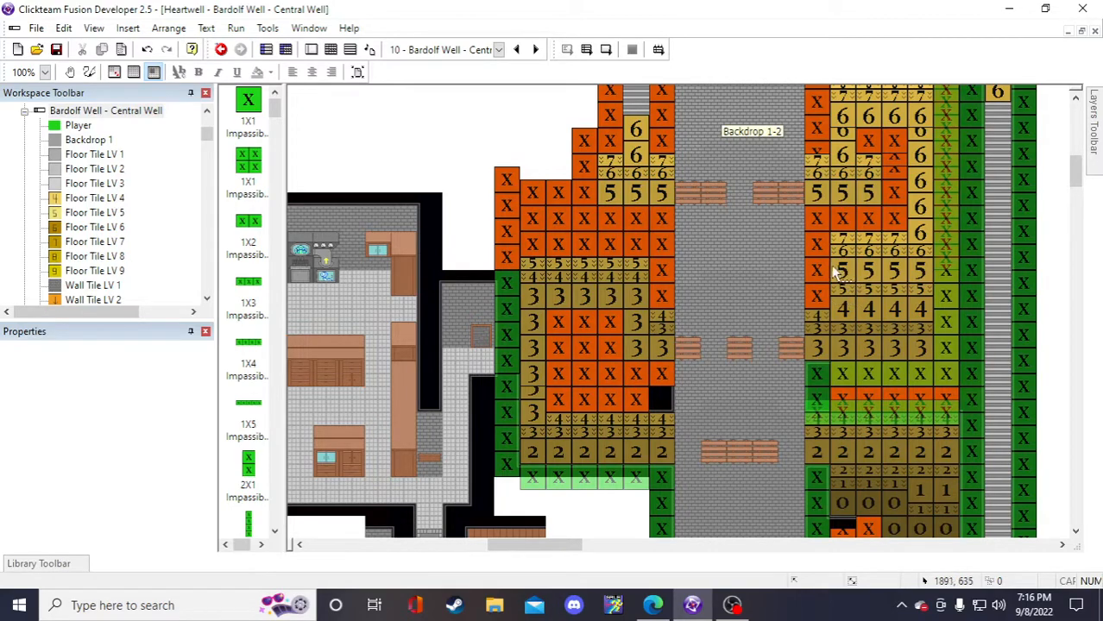
- Duplicate the vertical 4X1 Impassible Wall template below the map in 2 rows
{"action": "scroll", "coordinate": [781, 298], "scroll_direction": "down", "scroll_amount": 10}
{"action": "scroll", "coordinate": [760, 310], "scroll_direction": "up", "scroll_amount": 3}
{"action": "scroll", "coordinate": [709, 319], "scroll_direction": "down", "scroll_amount": 3}
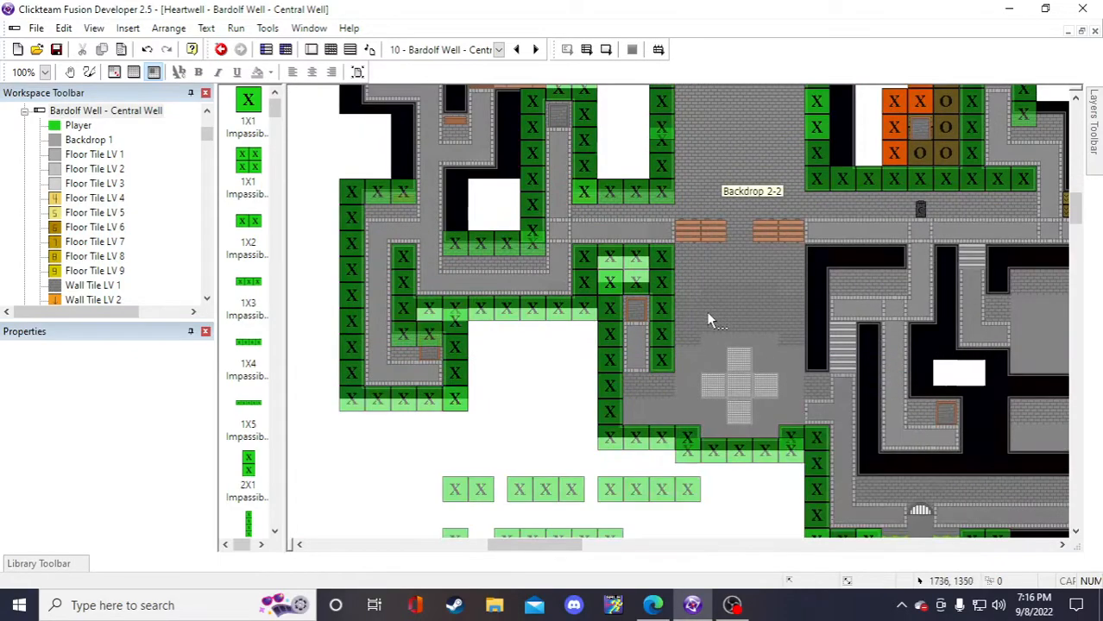
{"action": "scroll", "coordinate": [639, 332], "scroll_direction": "up", "scroll_amount": 3}
{"action": "scroll", "coordinate": [518, 410], "scroll_direction": "down", "scroll_amount": 6}
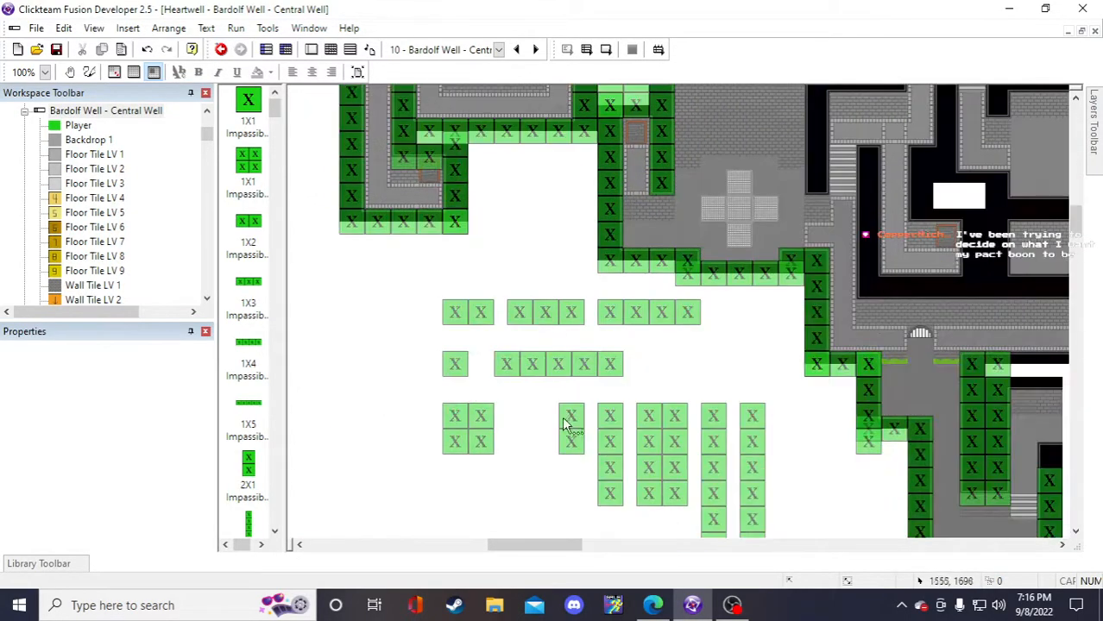
{"action": "left_click", "coordinate": [610, 449]}
{"action": "right_click", "coordinate": [616, 449]}
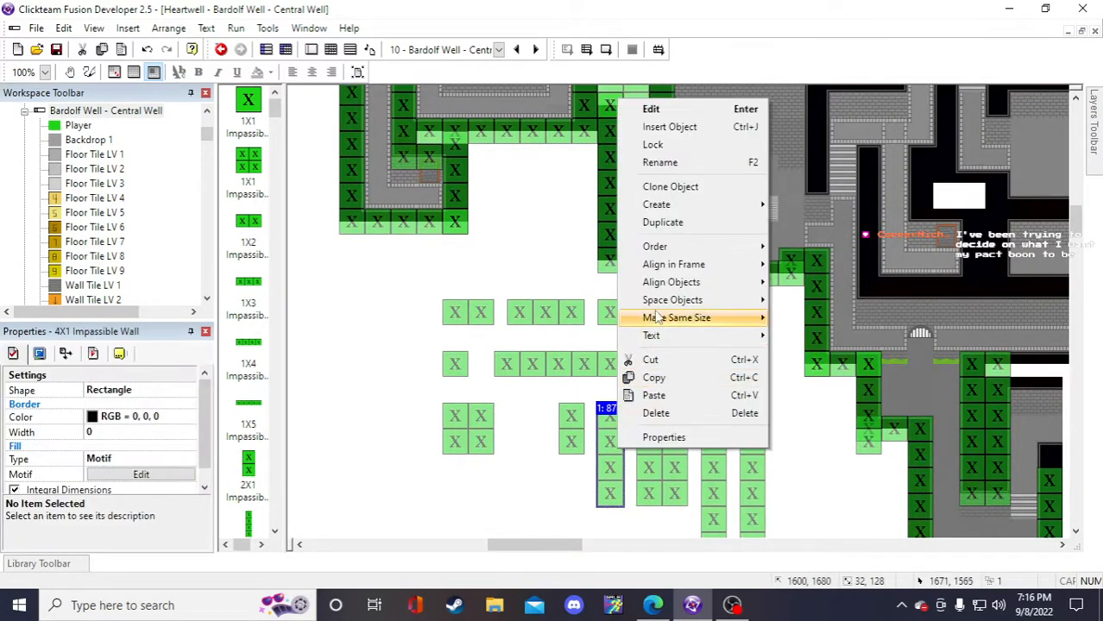
{"action": "left_click", "coordinate": [660, 226]}
{"action": "type", "text": "2"}
{"action": "key", "text": "Return"}
- Place the 4X1 wall copy below the wooden-floored room, flush with the west side of the existing vertical wall
{"action": "left_click_drag", "start_coordinate": [607, 519], "coordinate": [460, 179]}
{"action": "scroll", "coordinate": [509, 356], "scroll_direction": "up", "scroll_amount": 3}
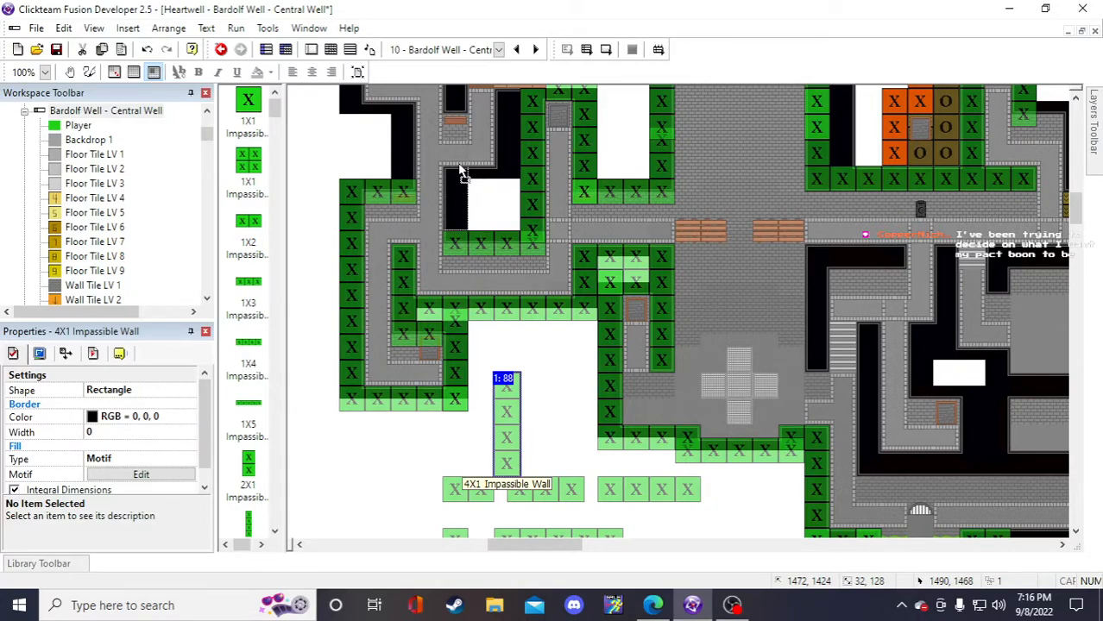
{"action": "left_click_drag", "start_coordinate": [466, 172], "coordinate": [507, 128]}
{"action": "scroll", "coordinate": [522, 367], "scroll_direction": "up", "scroll_amount": 3}
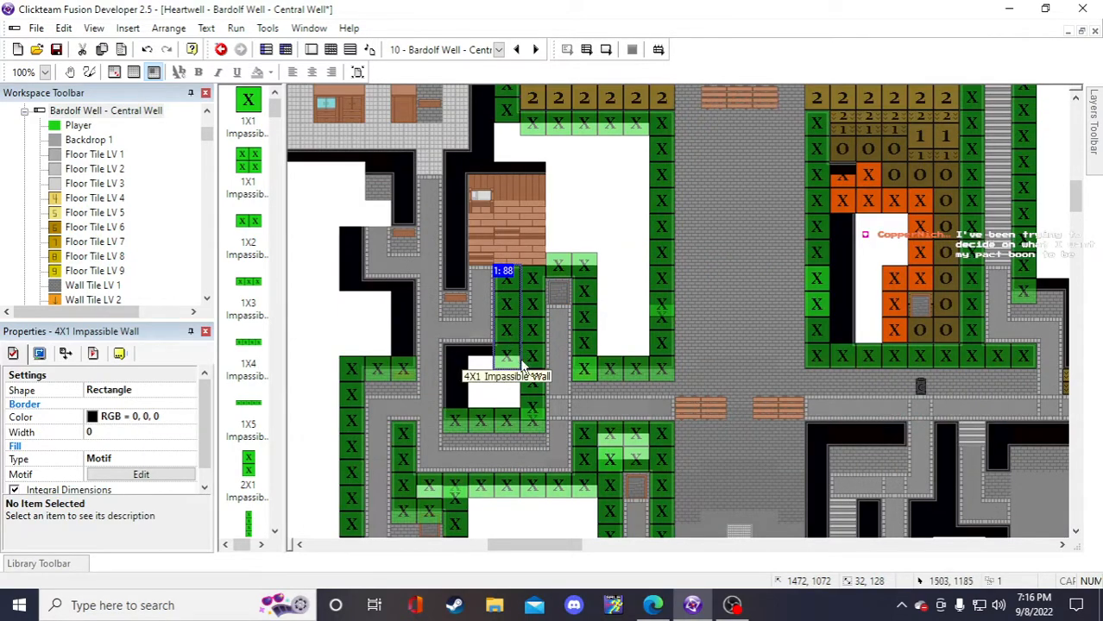
{"action": "left_click", "coordinate": [580, 205]}
- Duplicate the 1X2 Impassible Wall template and place the copy along the north edge of the small white square in the western corridors
{"action": "scroll", "coordinate": [581, 205], "scroll_direction": "down", "scroll_amount": 6}
{"action": "left_click", "coordinate": [474, 321]}
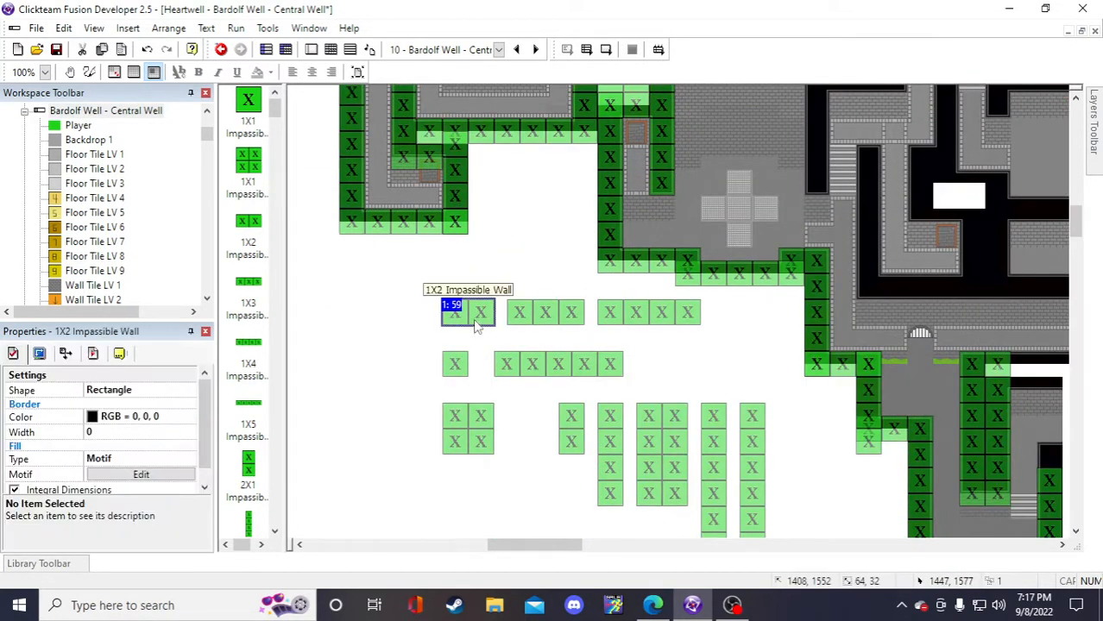
{"action": "right_click", "coordinate": [474, 321]}
{"action": "left_click", "coordinate": [529, 130]}
{"action": "left_click", "coordinate": [759, 412]}
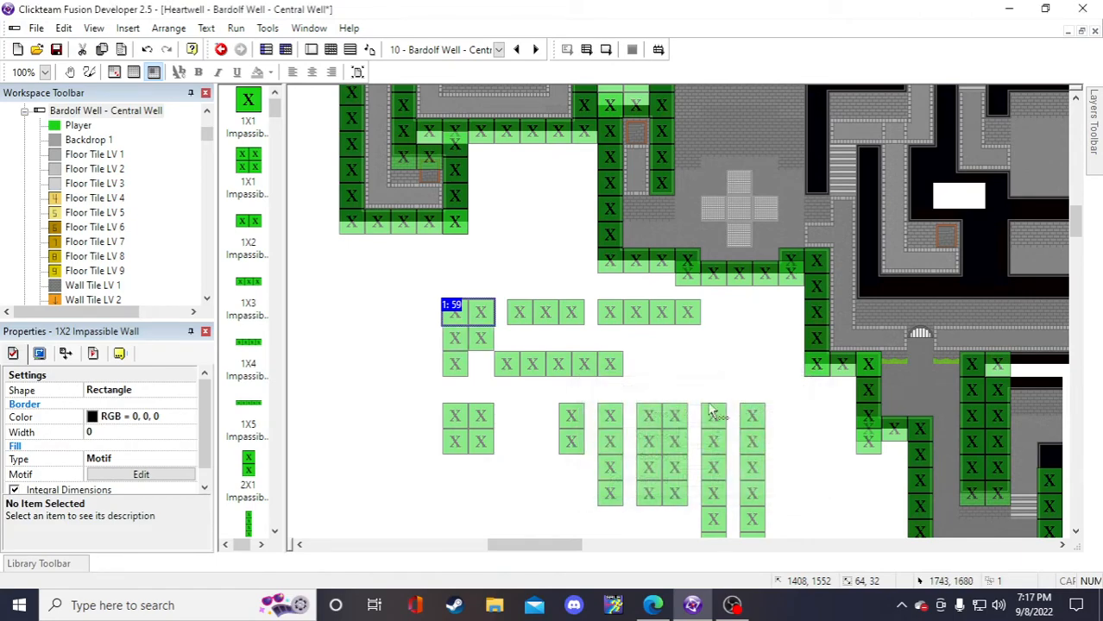
{"action": "left_click_drag", "start_coordinate": [477, 346], "coordinate": [502, 218]}
{"action": "scroll", "coordinate": [522, 284], "scroll_direction": "up", "scroll_amount": 1}
{"action": "scroll", "coordinate": [524, 341], "scroll_direction": "up", "scroll_amount": 1}
{"action": "scroll", "coordinate": [520, 371], "scroll_direction": "down", "scroll_amount": 1}
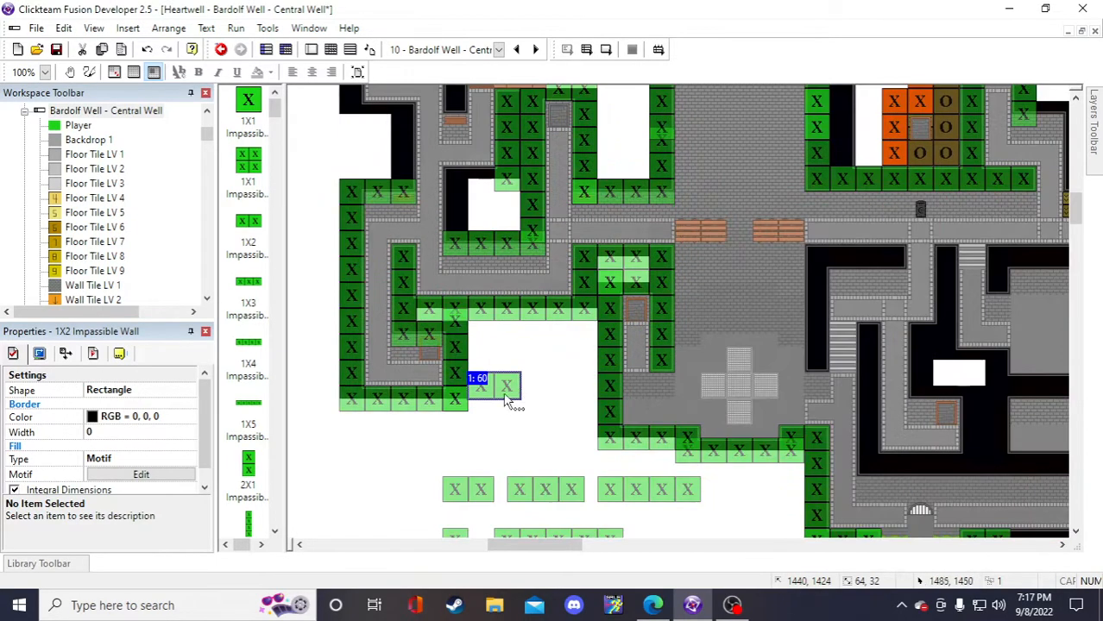
{"action": "left_click_drag", "start_coordinate": [477, 188], "coordinate": [476, 187]}
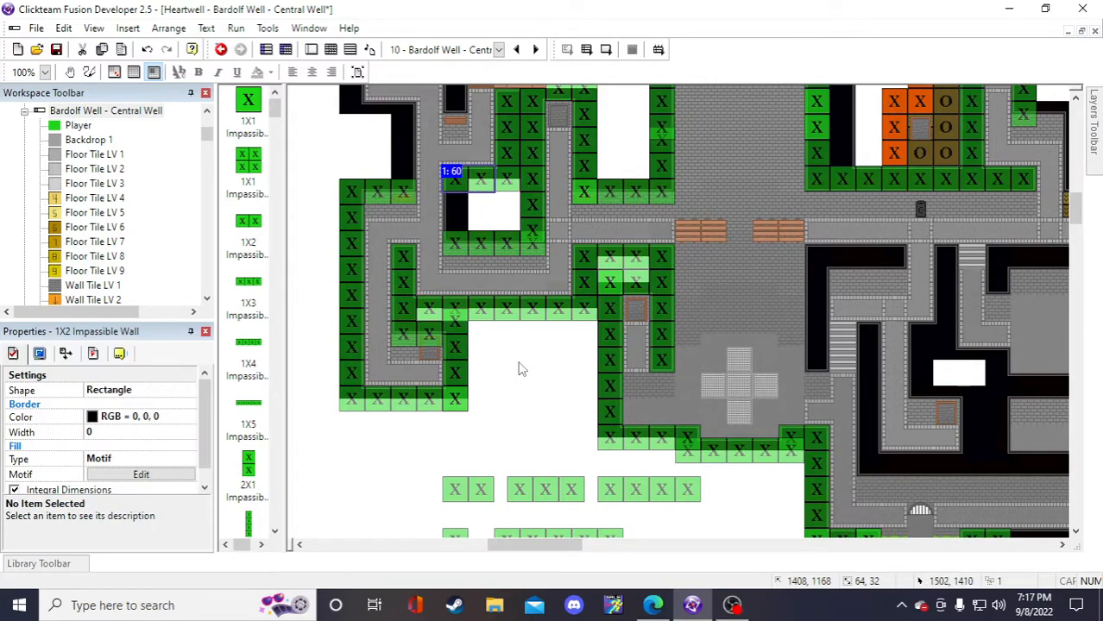
- Duplicate the 2X1 Impassible Wall template in 2 rows and place the copy along the west edge of the small white square
{"action": "scroll", "coordinate": [509, 388], "scroll_direction": "down", "scroll_amount": 1}
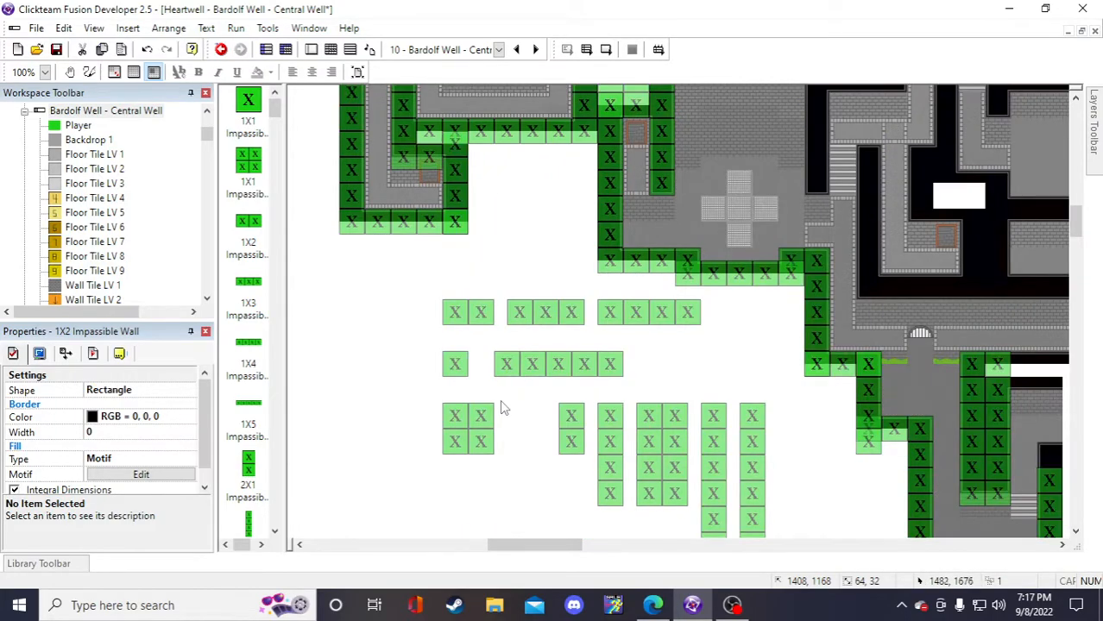
{"action": "right_click", "coordinate": [567, 420]}
{"action": "left_click", "coordinate": [639, 195]}
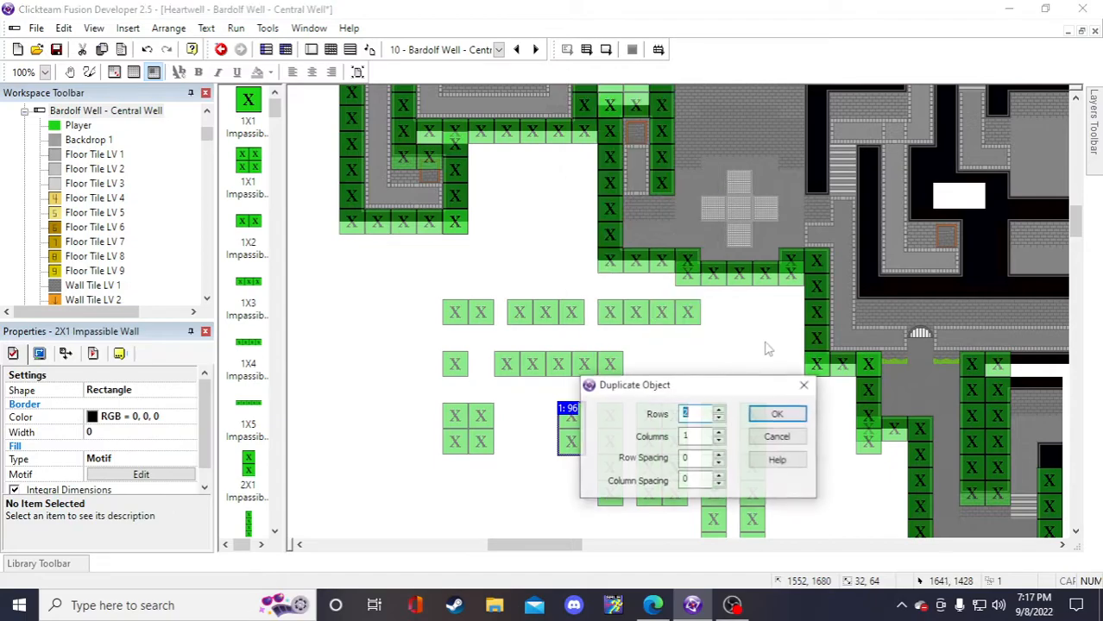
{"action": "left_click", "coordinate": [778, 413]}
{"action": "left_click_drag", "start_coordinate": [572, 477], "coordinate": [521, 235]}
{"action": "scroll", "coordinate": [521, 302], "scroll_direction": "up", "scroll_amount": 1}
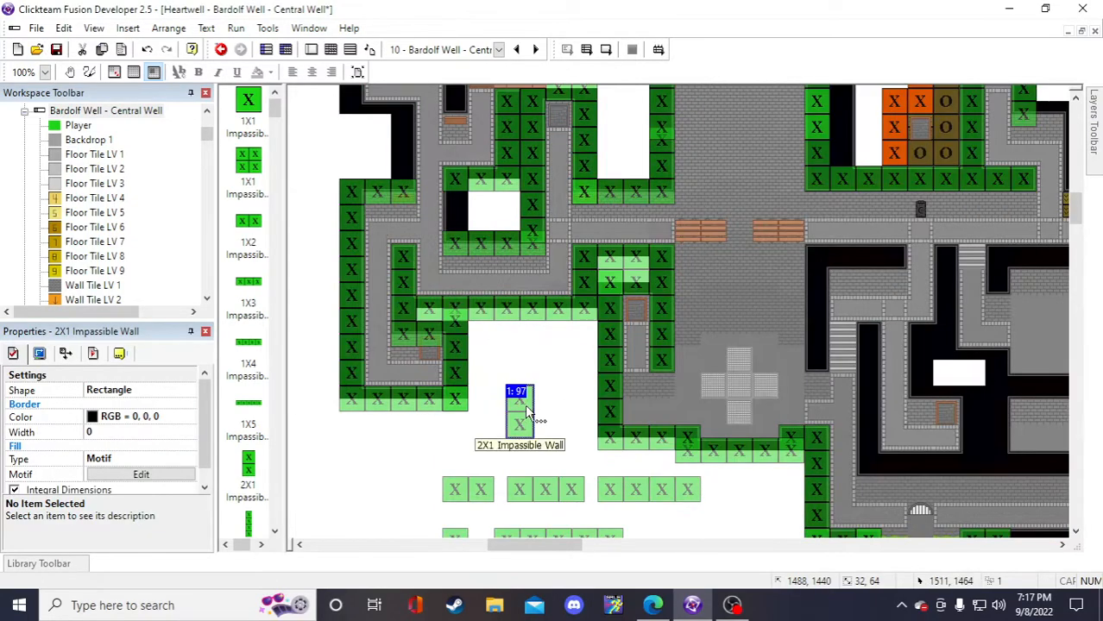
{"action": "left_click_drag", "start_coordinate": [524, 404], "coordinate": [462, 212]}
{"action": "left_click", "coordinate": [517, 362]}
- Duplicate the 4X1 Impassible Wall template in 2 rows and 1 column
{"action": "scroll", "coordinate": [517, 442], "scroll_direction": "up", "scroll_amount": 1}
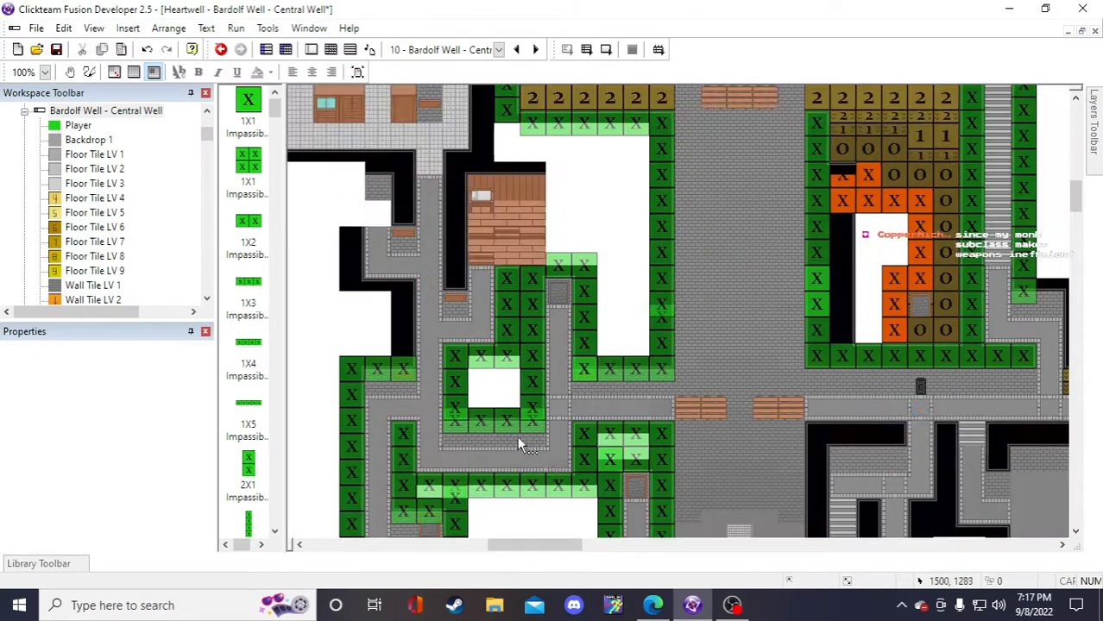
{"action": "scroll", "coordinate": [570, 388], "scroll_direction": "up", "scroll_amount": 4}
{"action": "scroll", "coordinate": [612, 336], "scroll_direction": "down", "scroll_amount": 4}
{"action": "scroll", "coordinate": [466, 256], "scroll_direction": "down", "scroll_amount": 1}
{"action": "scroll", "coordinate": [475, 261], "scroll_direction": "up", "scroll_amount": 1}
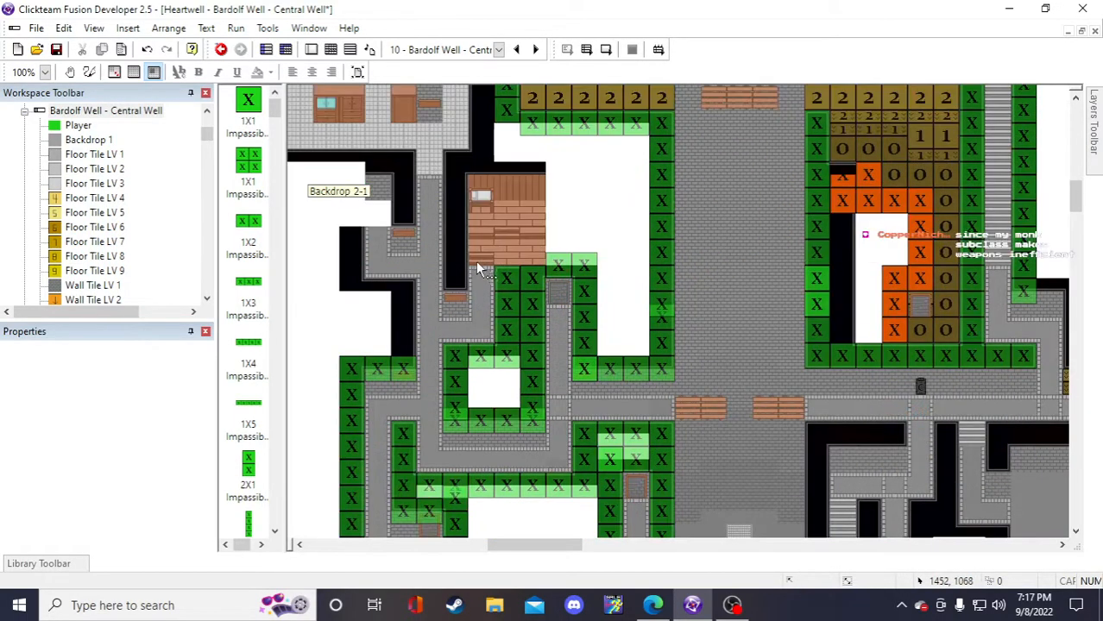
{"action": "scroll", "coordinate": [453, 263], "scroll_direction": "down", "scroll_amount": 3}
{"action": "scroll", "coordinate": [466, 267], "scroll_direction": "up", "scroll_amount": 1}
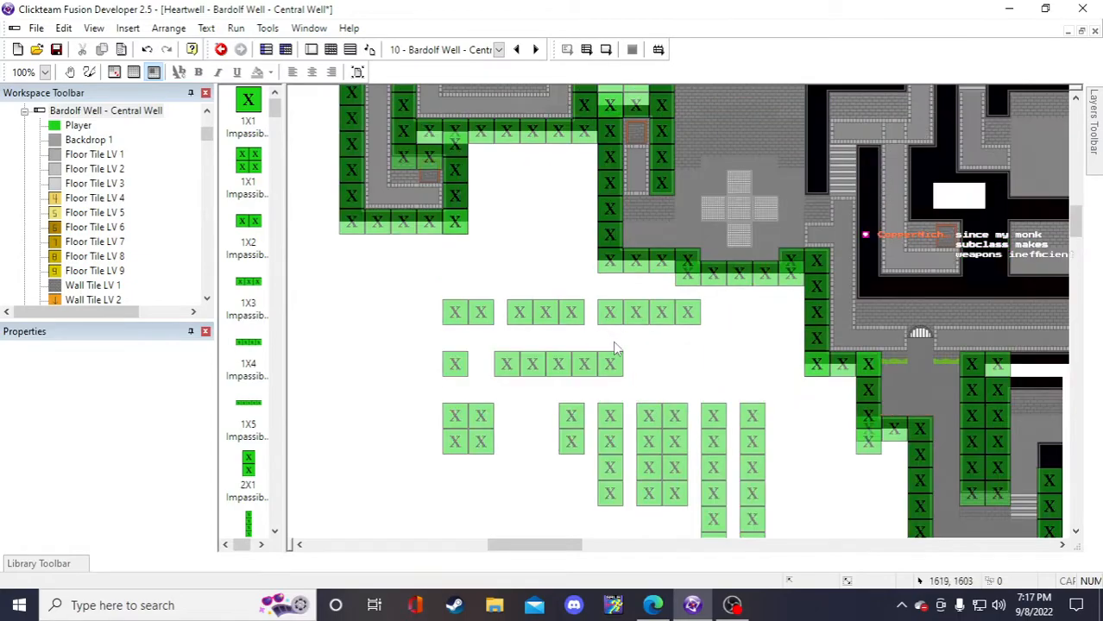
{"action": "left_click", "coordinate": [615, 466]}
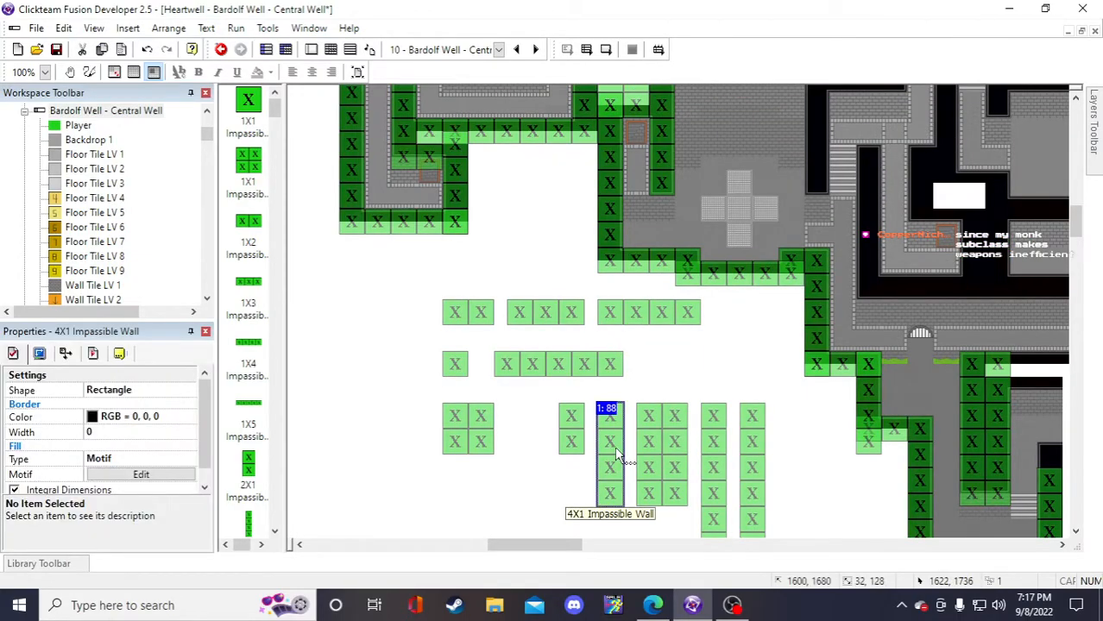
{"action": "right_click", "coordinate": [614, 447]}
{"action": "left_click", "coordinate": [660, 217]}
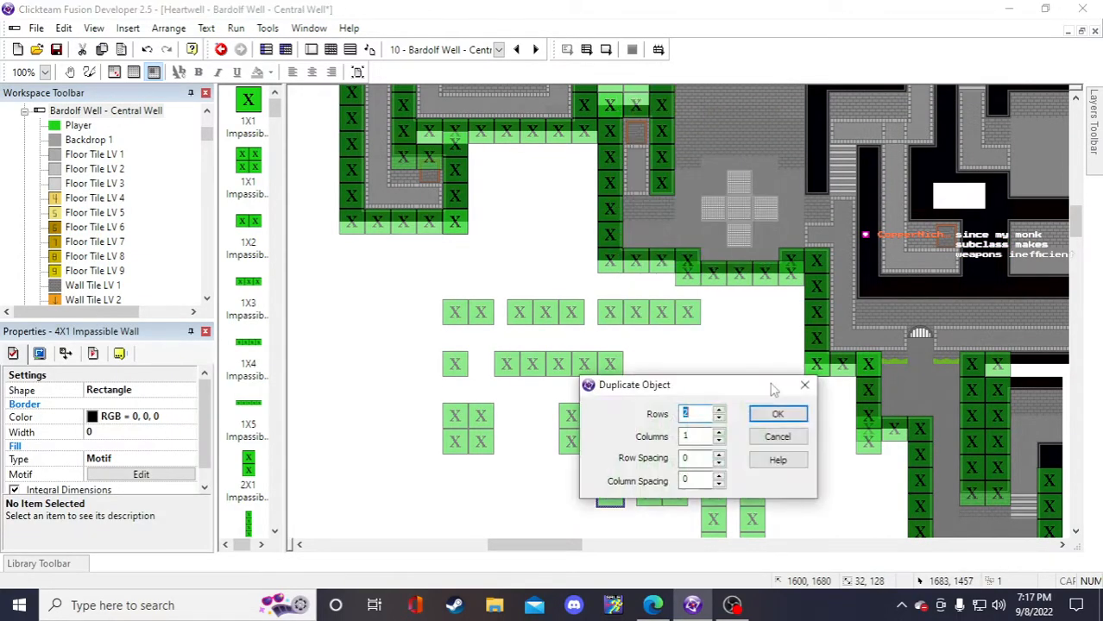
{"action": "left_click", "coordinate": [776, 415]}
- Place the new 4X1 wall copy on the black wall along the west side of the wooden-floored room
{"action": "left_click_drag", "start_coordinate": [609, 449], "coordinate": [510, 250]}
{"action": "scroll", "coordinate": [524, 259], "scroll_direction": "up", "scroll_amount": 1}
{"action": "scroll", "coordinate": [512, 348], "scroll_direction": "up", "scroll_amount": 1}
{"action": "left_click_drag", "start_coordinate": [510, 381], "coordinate": [457, 202]}
{"action": "left_click", "coordinate": [595, 211]}
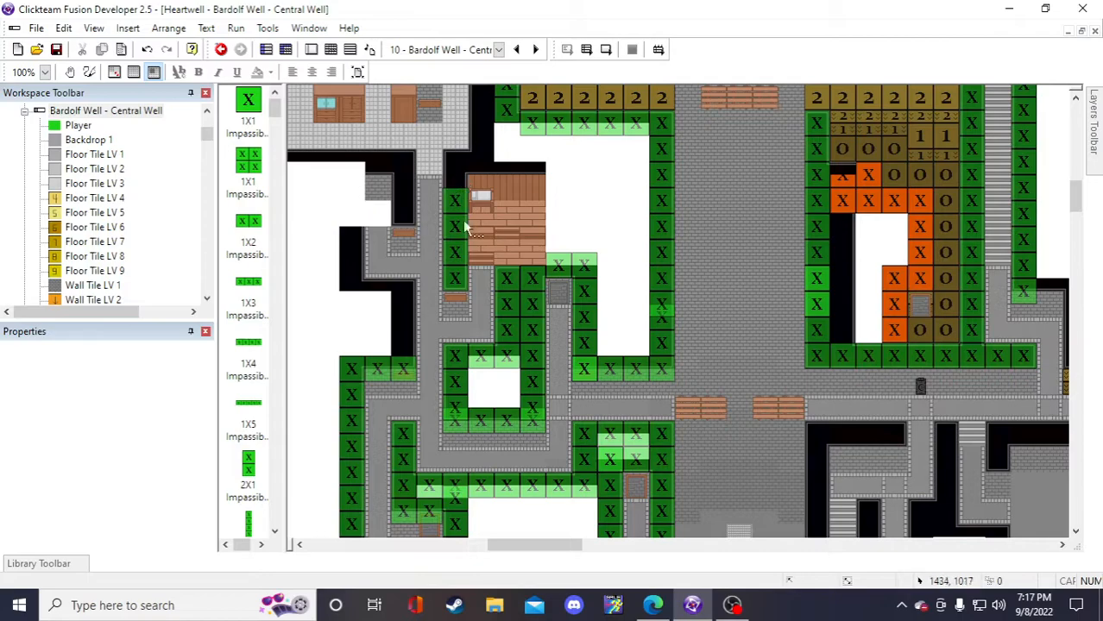
- Delete the 4X1 wall on the west side of the wooden-floored room
{"action": "scroll", "coordinate": [539, 190], "scroll_direction": "down", "scroll_amount": 5}
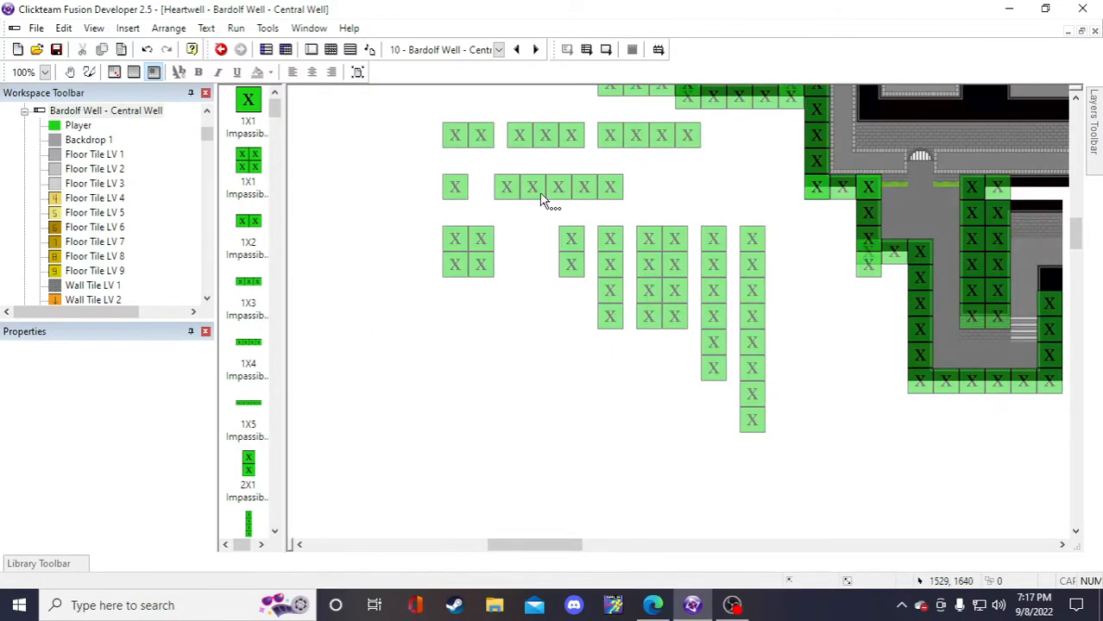
{"action": "scroll", "coordinate": [598, 241], "scroll_direction": "up", "scroll_amount": 7}
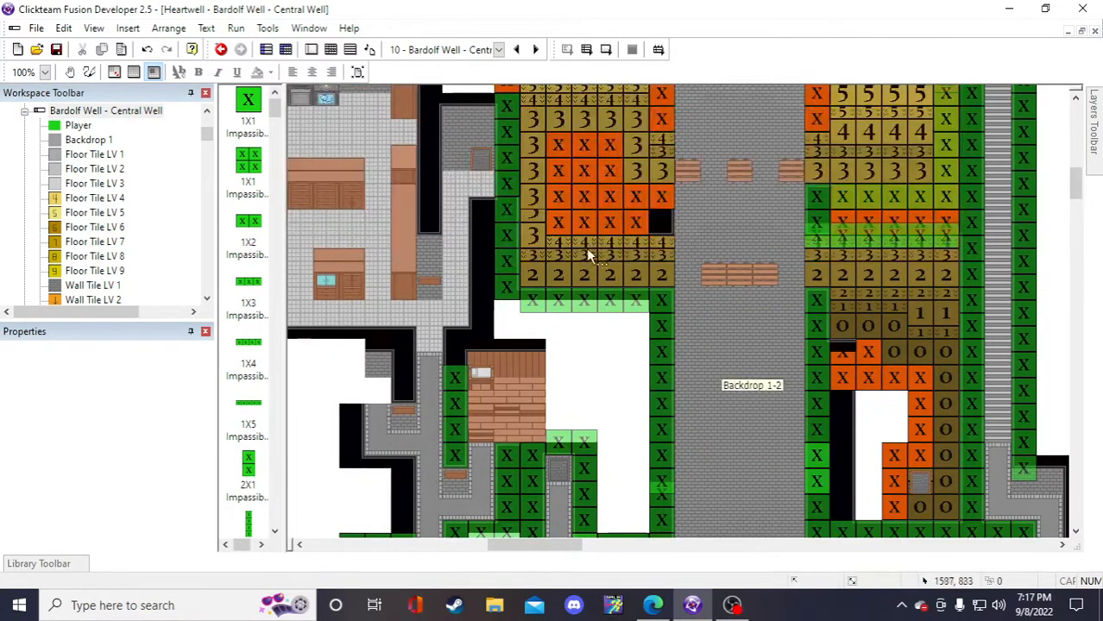
{"action": "left_click", "coordinate": [454, 401]}
{"action": "scroll", "coordinate": [457, 406], "scroll_direction": "down", "scroll_amount": 2}
{"action": "key", "text": "Delete"}
{"action": "scroll", "coordinate": [548, 335], "scroll_direction": "down", "scroll_amount": 4}
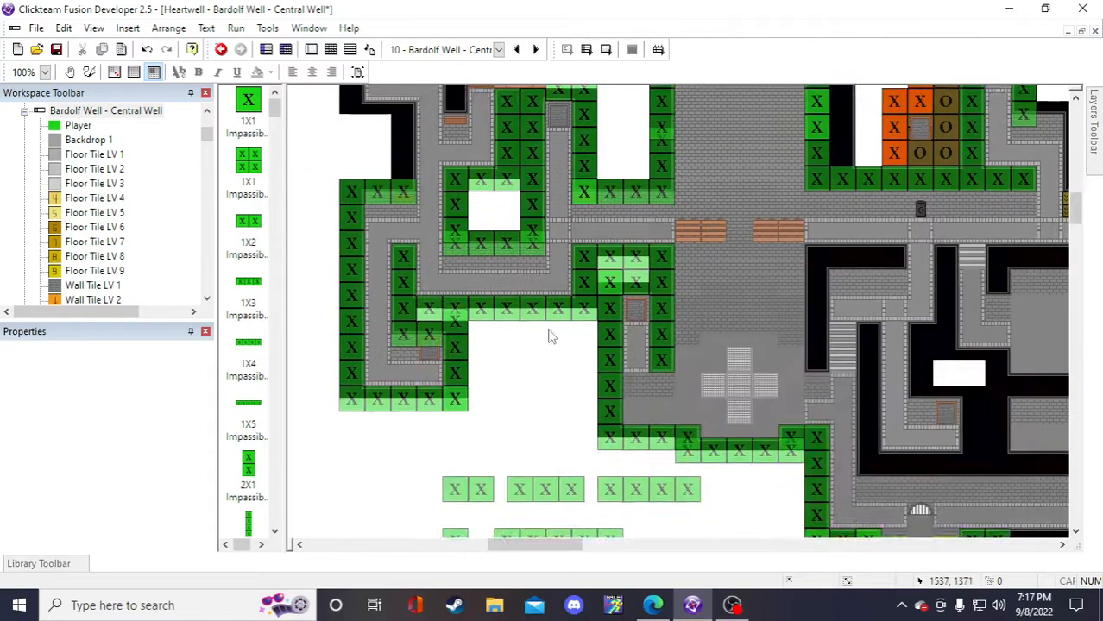
{"action": "scroll", "coordinate": [658, 362], "scroll_direction": "up", "scroll_amount": 2}
{"action": "scroll", "coordinate": [658, 361], "scroll_direction": "up", "scroll_amount": 2}
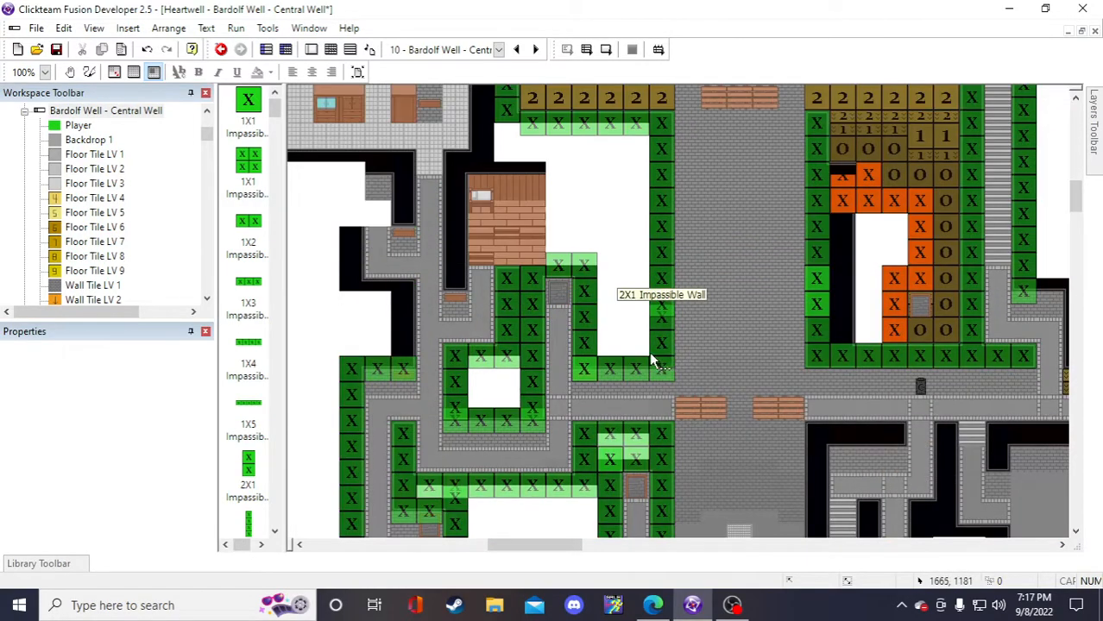
- Duplicate the 6X1 Impassible Wall template once, with the copy directly below the original
{"action": "scroll", "coordinate": [648, 357], "scroll_direction": "down", "scroll_amount": 4}
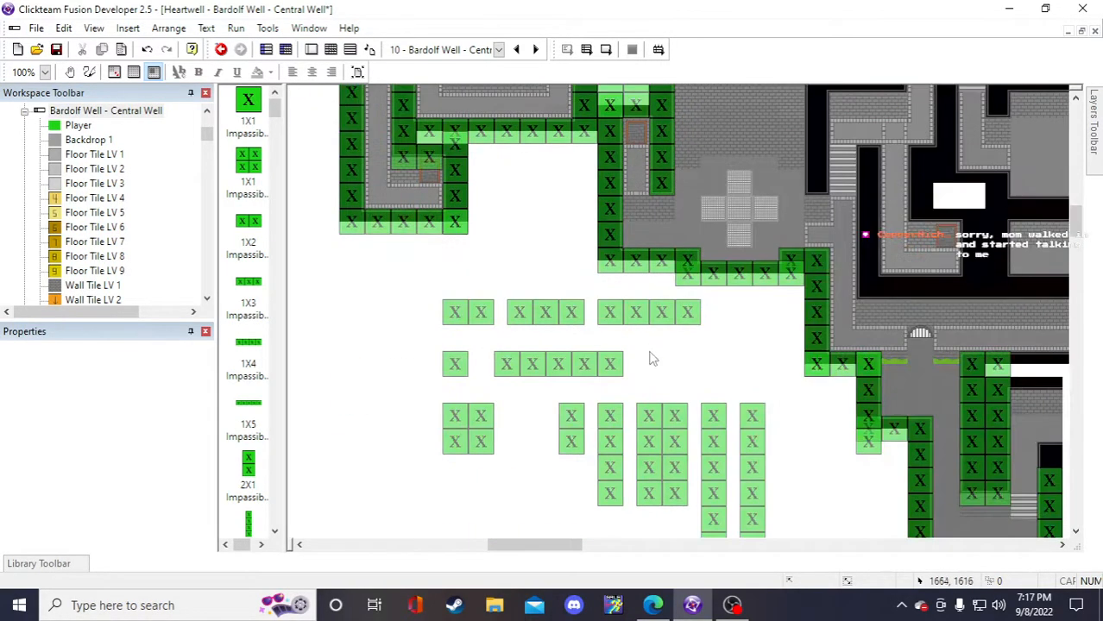
{"action": "scroll", "coordinate": [688, 401], "scroll_direction": "down", "scroll_amount": 2}
{"action": "left_click", "coordinate": [712, 345]}
{"action": "right_click", "coordinate": [713, 345]}
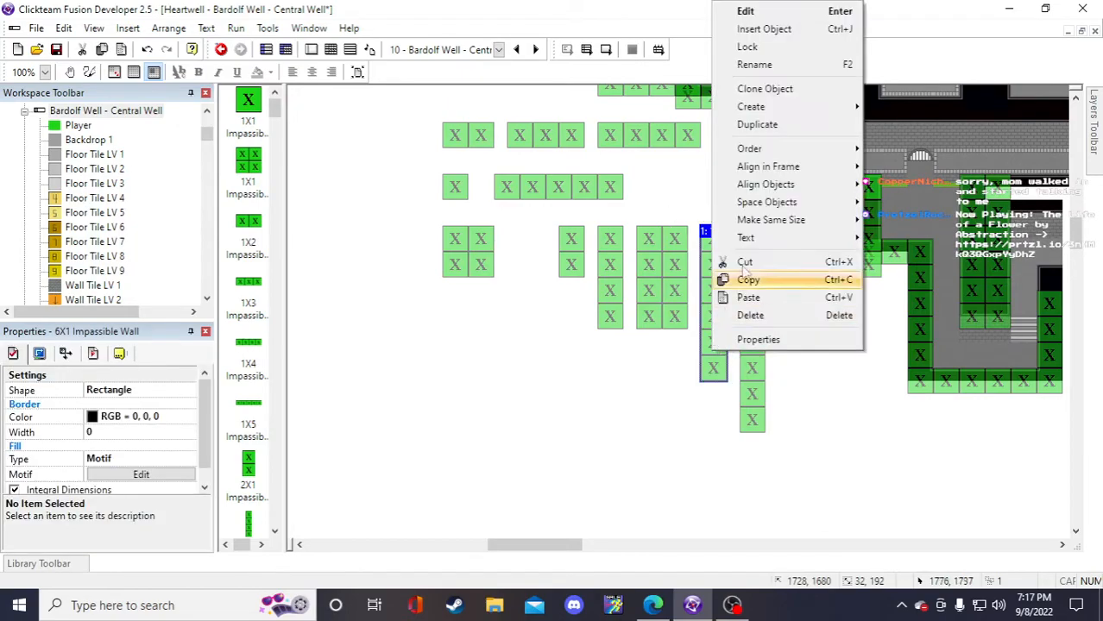
{"action": "left_click", "coordinate": [758, 125]}
{"action": "left_click", "coordinate": [775, 411]}
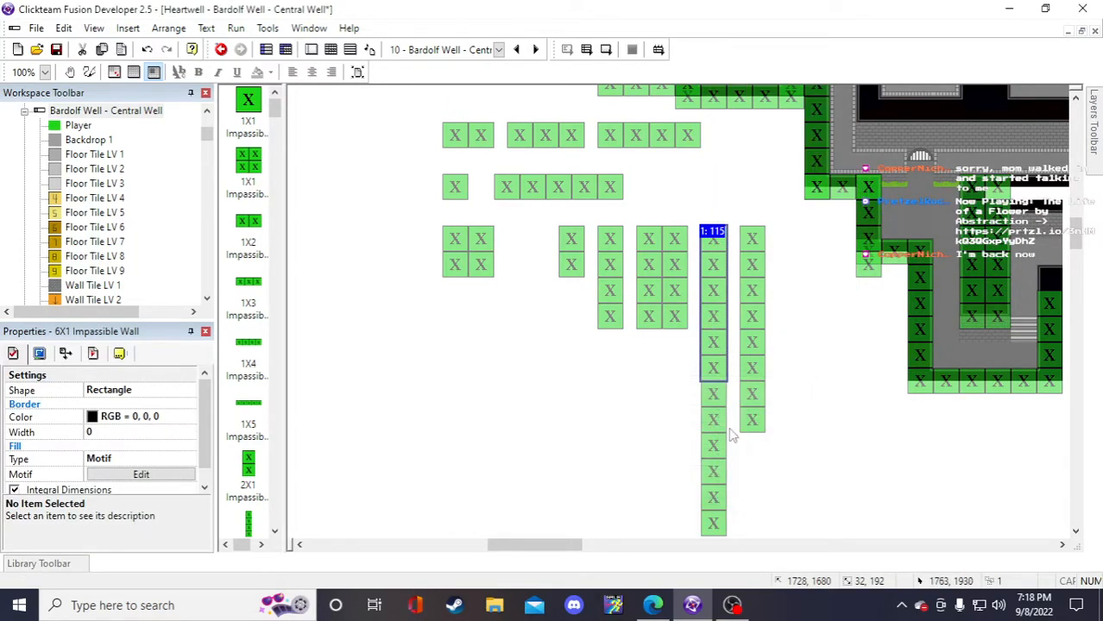
- Place the 6X1 wall copy on the black wall along the west side of the wooden-floored room
{"action": "left_click_drag", "start_coordinate": [378, 246], "coordinate": [379, 169]}
{"action": "scroll", "coordinate": [390, 254], "scroll_direction": "up", "scroll_amount": 2}
{"action": "left_click_drag", "start_coordinate": [382, 494], "coordinate": [472, 126]}
{"action": "scroll", "coordinate": [480, 241], "scroll_direction": "up", "scroll_amount": 1}
{"action": "mouse_move", "coordinate": [467, 320]}
{"action": "left_mouse_down"}
{"action": "mouse_move", "coordinate": [473, 207]}
{"action": "mouse_move", "coordinate": [455, 207]}
{"action": "left_mouse_up"}
{"action": "left_click", "coordinate": [593, 238]}
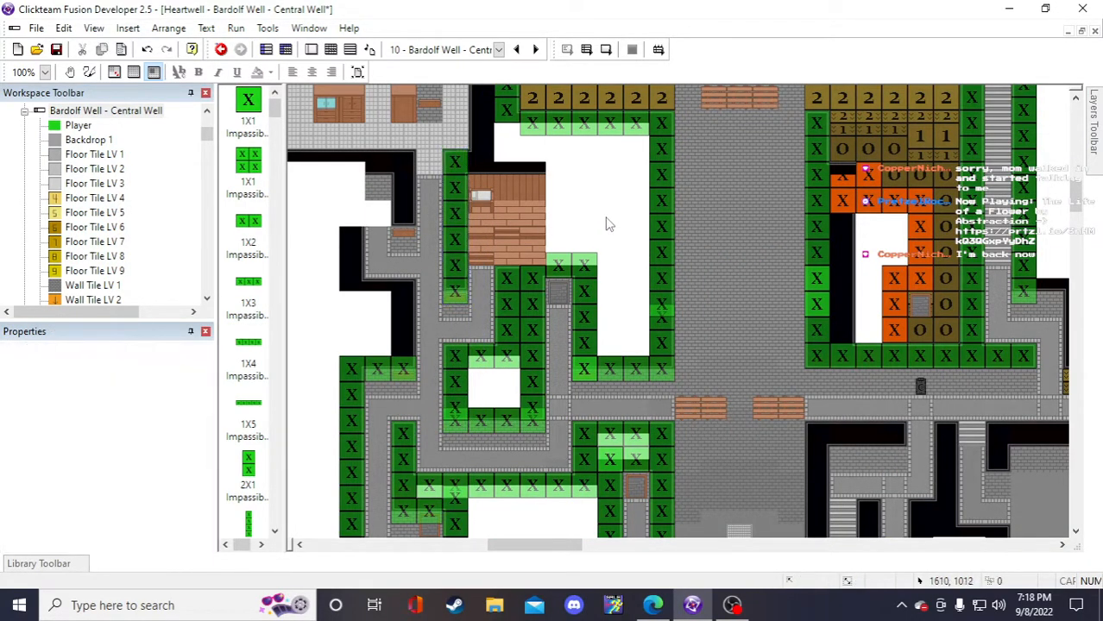
- Duplicate the 4X1 wall northeast of the small white square and place the copy on the black wall west of the corridor below the kitchen
{"action": "scroll", "coordinate": [449, 242], "scroll_direction": "down", "scroll_amount": 3}
{"action": "scroll", "coordinate": [466, 274], "scroll_direction": "up", "scroll_amount": 3}
{"action": "left_click_drag", "start_coordinate": [405, 466], "coordinate": [576, 323]}
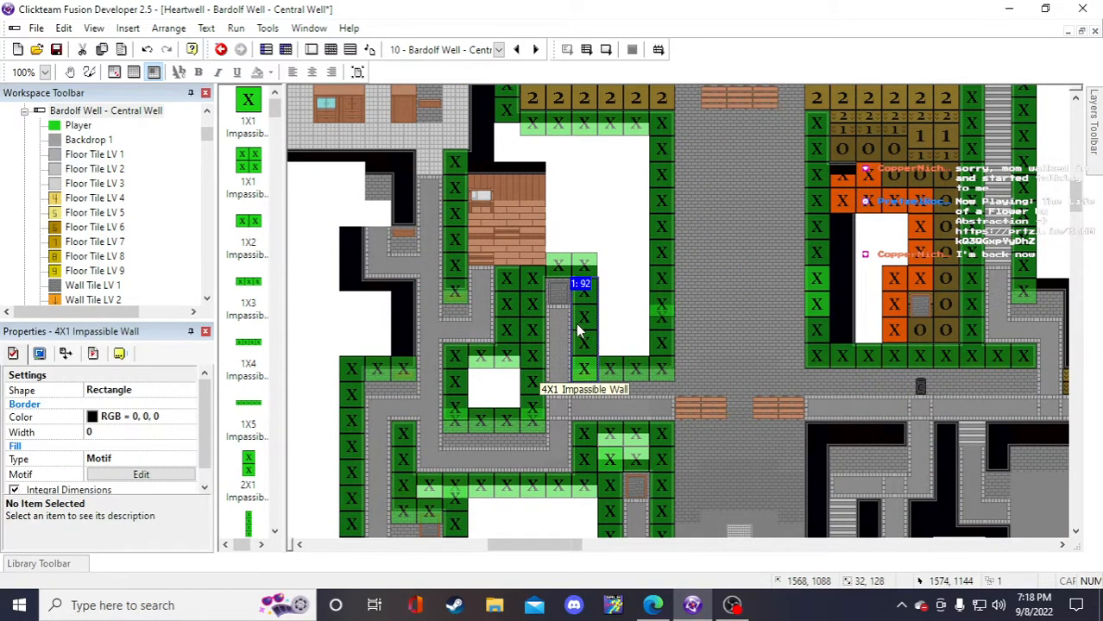
{"action": "right_click", "coordinate": [575, 323]}
{"action": "left_click", "coordinate": [648, 125]}
{"action": "left_click", "coordinate": [776, 414]}
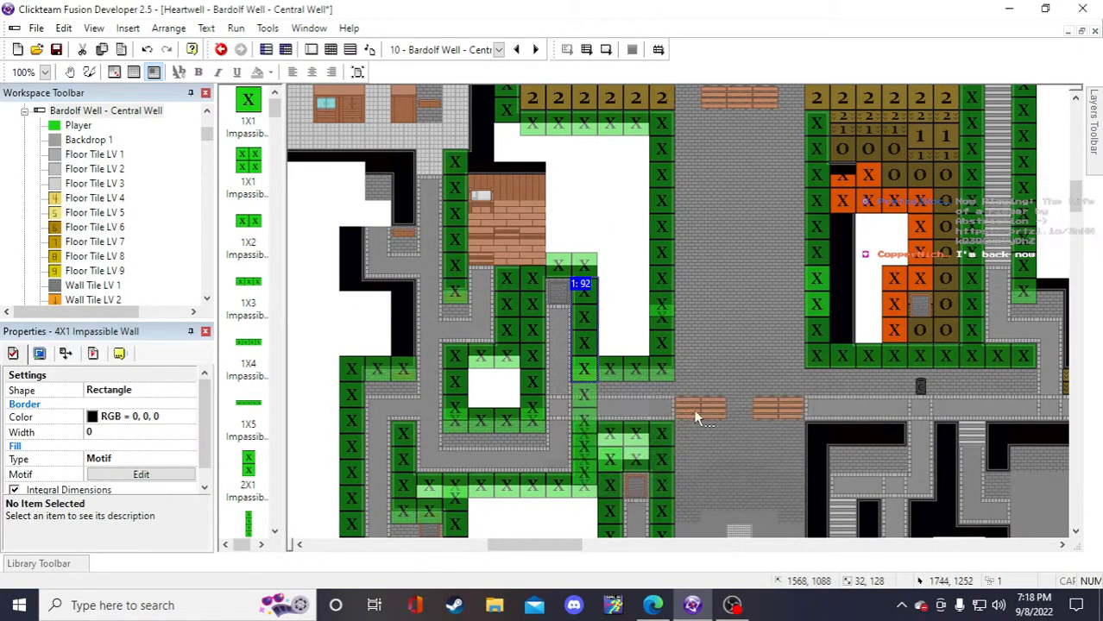
{"action": "left_click", "coordinate": [581, 396]}
{"action": "left_click_drag", "start_coordinate": [406, 166], "coordinate": [404, 166]}
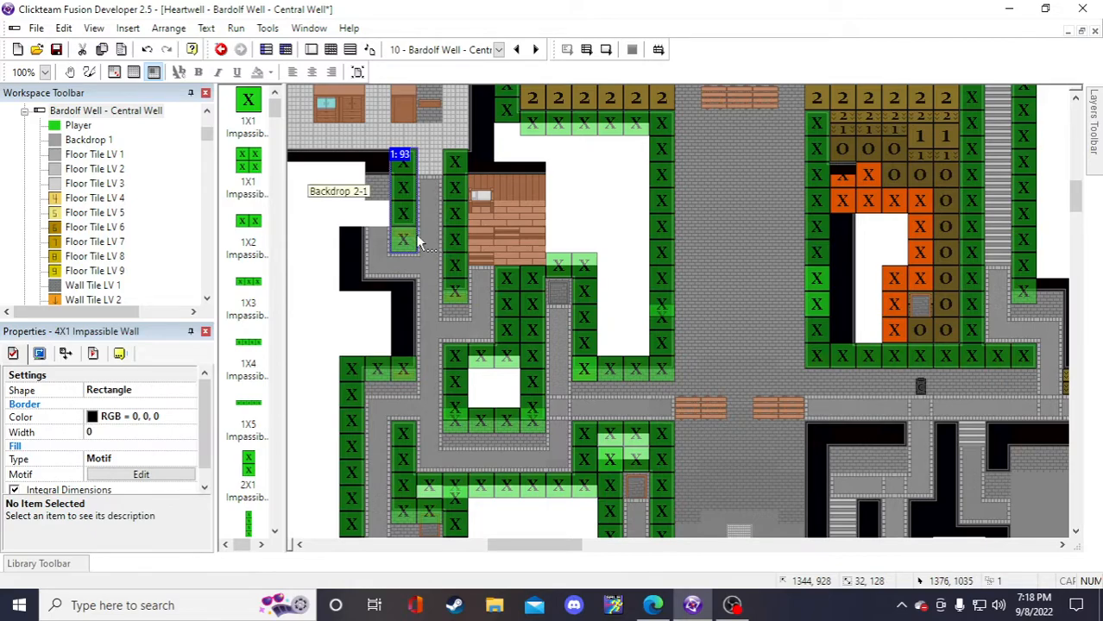
- Move the 4X1 wall copy onto the black wall along the kitchen's east side
{"action": "left_click_drag", "start_coordinate": [407, 332], "coordinate": [566, 211]}
{"action": "scroll", "coordinate": [585, 297], "scroll_direction": "up", "scroll_amount": 3}
{"action": "left_click_drag", "start_coordinate": [575, 398], "coordinate": [436, 226]}
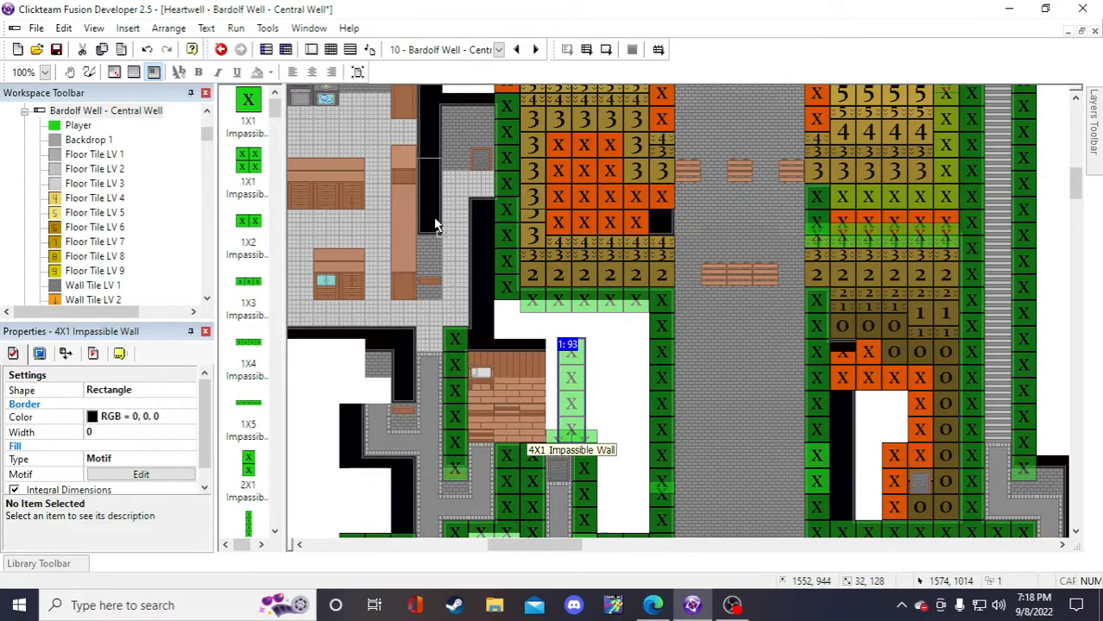
{"action": "left_click_drag", "start_coordinate": [436, 225], "coordinate": [436, 224]}
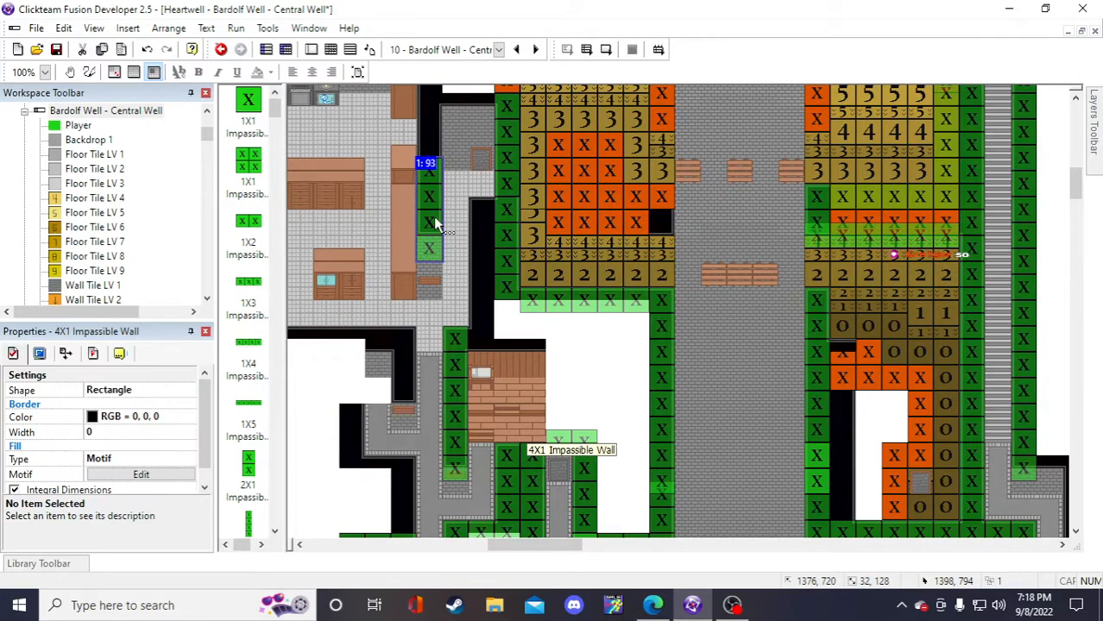
- Move the 4X1 wall copy onto the westernmost column of the orange wall block enclosed by the level 3 floor tiles
{"action": "left_click_drag", "start_coordinate": [508, 547], "coordinate": [561, 552]}
{"action": "scroll", "coordinate": [530, 418], "scroll_direction": "up", "scroll_amount": 3}
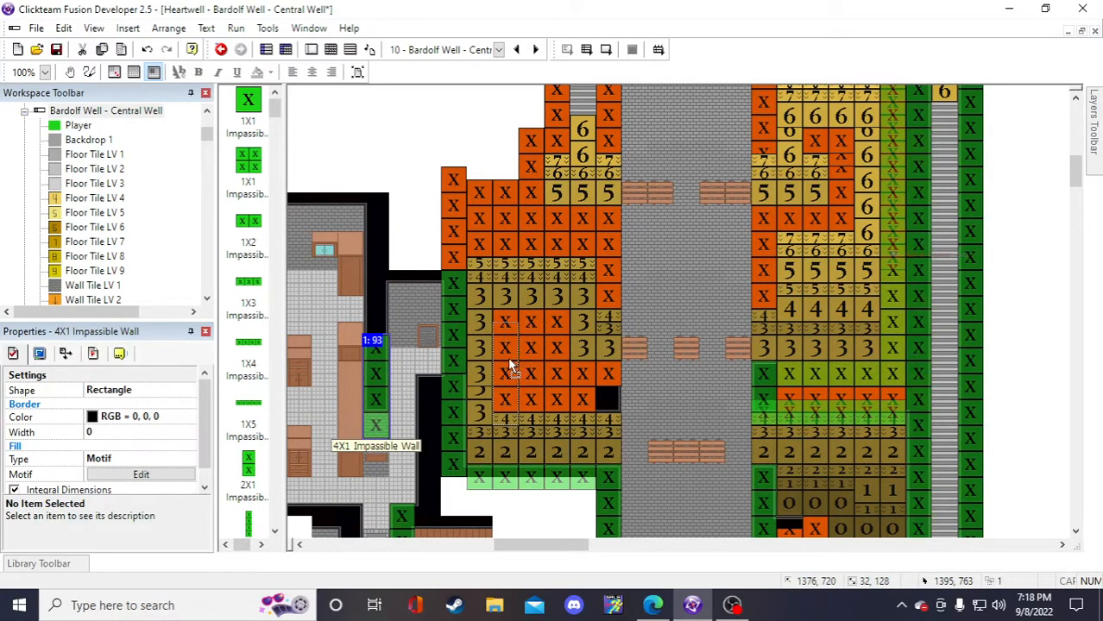
{"action": "left_click_drag", "start_coordinate": [509, 367], "coordinate": [508, 364]}
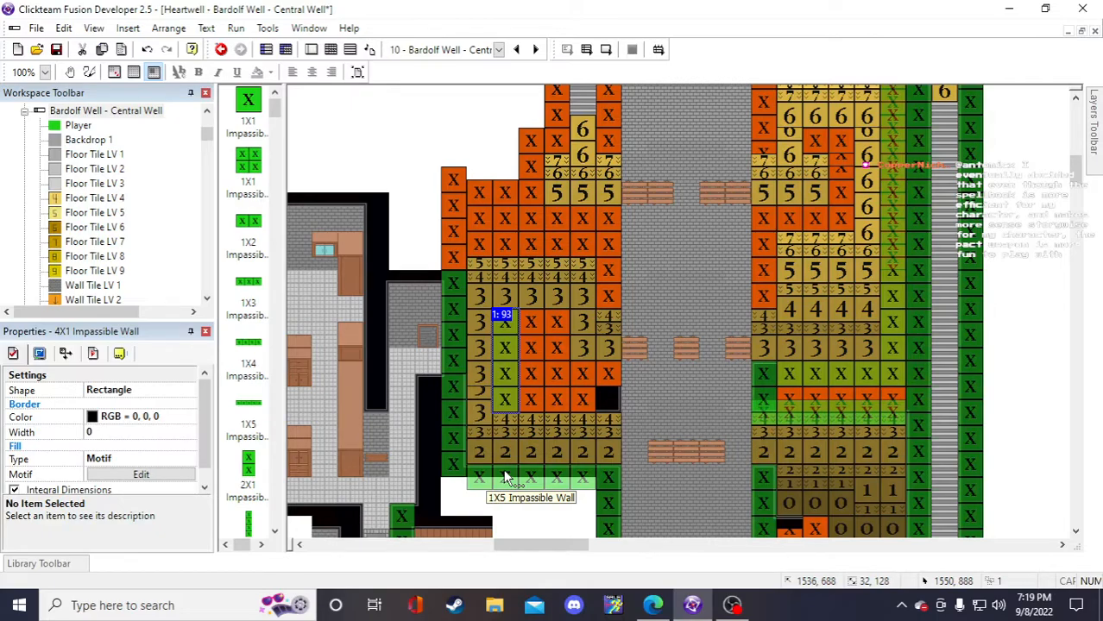
- Check the wall coverage around the corridors and the wall templates, and save the project
{"action": "scroll", "coordinate": [505, 478], "scroll_direction": "down", "scroll_amount": 10}
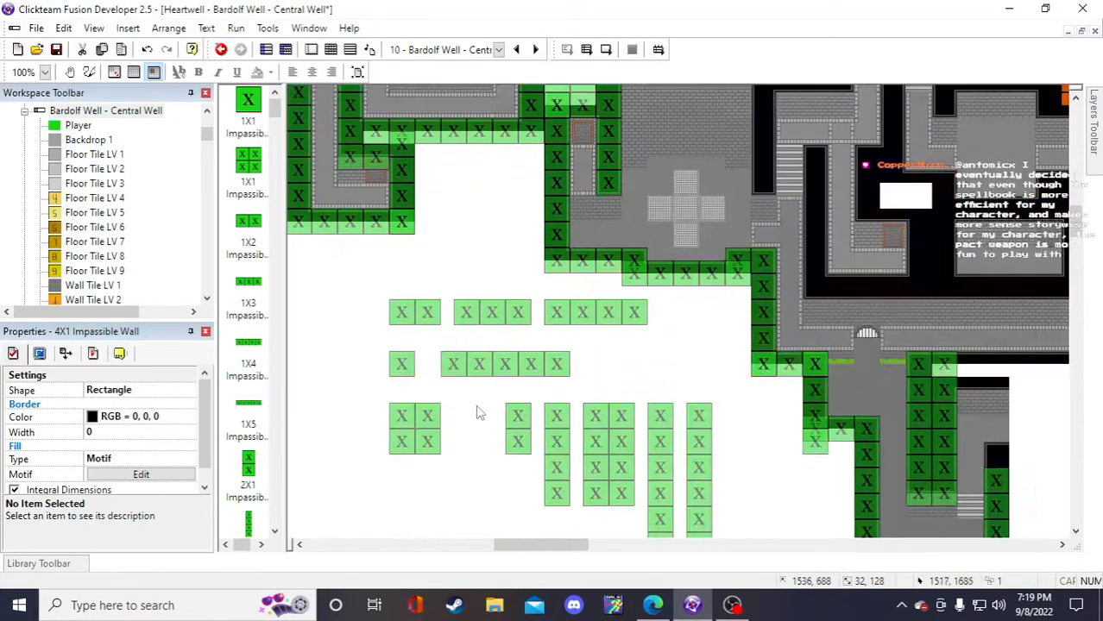
{"action": "scroll", "coordinate": [492, 455], "scroll_direction": "down", "scroll_amount": 3}
{"action": "scroll", "coordinate": [515, 416], "scroll_direction": "up", "scroll_amount": 9}
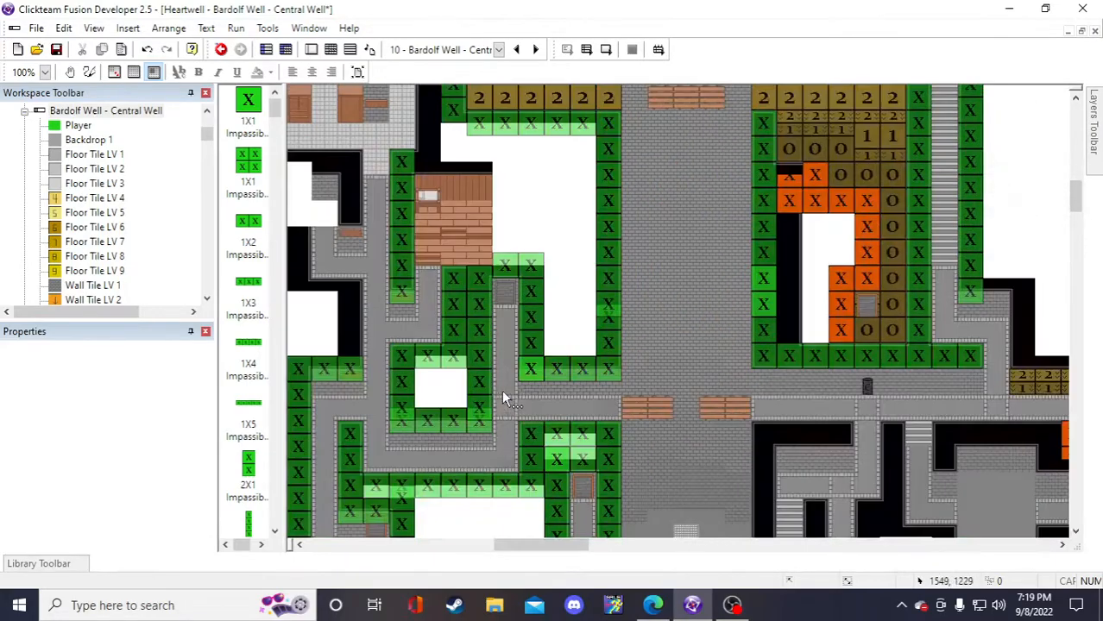
{"action": "left_click_drag", "start_coordinate": [561, 546], "coordinate": [542, 545]}
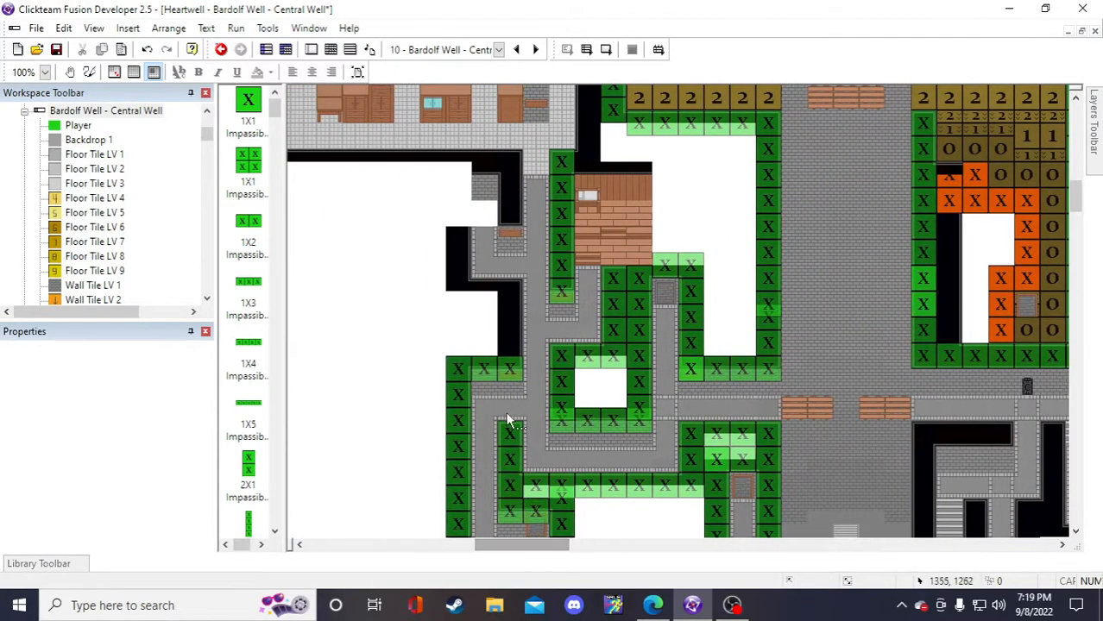
{"action": "scroll", "coordinate": [374, 229], "scroll_direction": "down", "scroll_amount": 3}
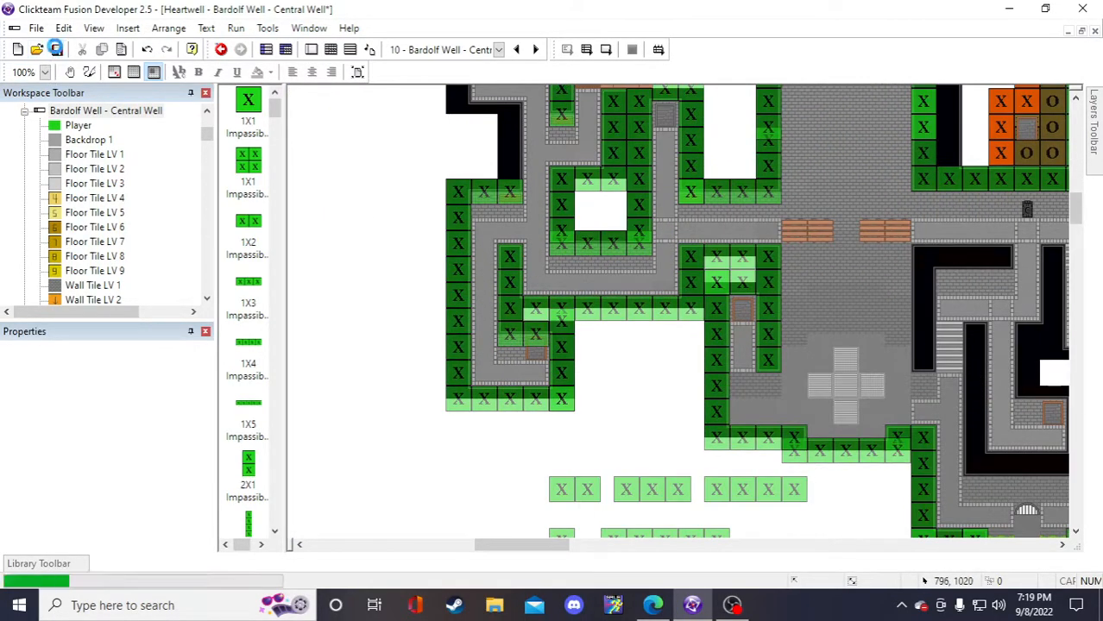
{"action": "mouse_move", "coordinate": [537, 545]}
{"action": "left_mouse_down"}
{"action": "mouse_move", "coordinate": [569, 559]}
{"action": "mouse_move", "coordinate": [531, 542]}
{"action": "mouse_move", "coordinate": [564, 547]}
{"action": "mouse_move", "coordinate": [553, 551]}
{"action": "left_mouse_up"}
{"action": "scroll", "coordinate": [546, 482], "scroll_direction": "down", "scroll_amount": 6}
{"action": "scroll", "coordinate": [552, 491], "scroll_direction": "up", "scroll_amount": 3}
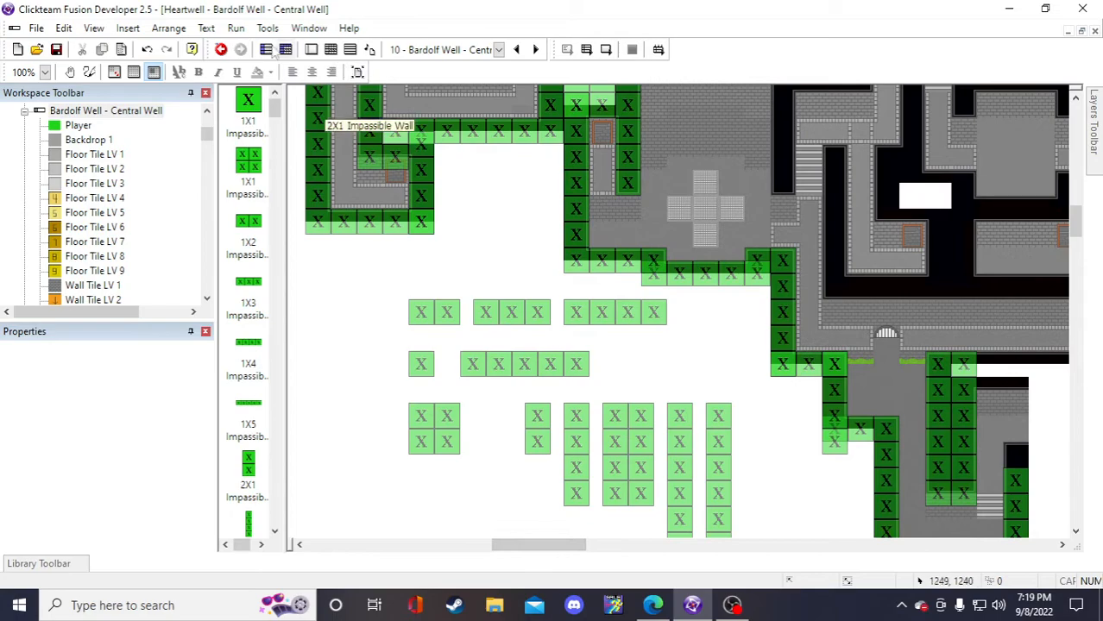
- Set the frame view's zoom to 50%
{"action": "left_click", "coordinate": [94, 27]}
{"action": "mouse_move", "coordinate": [105, 46]}
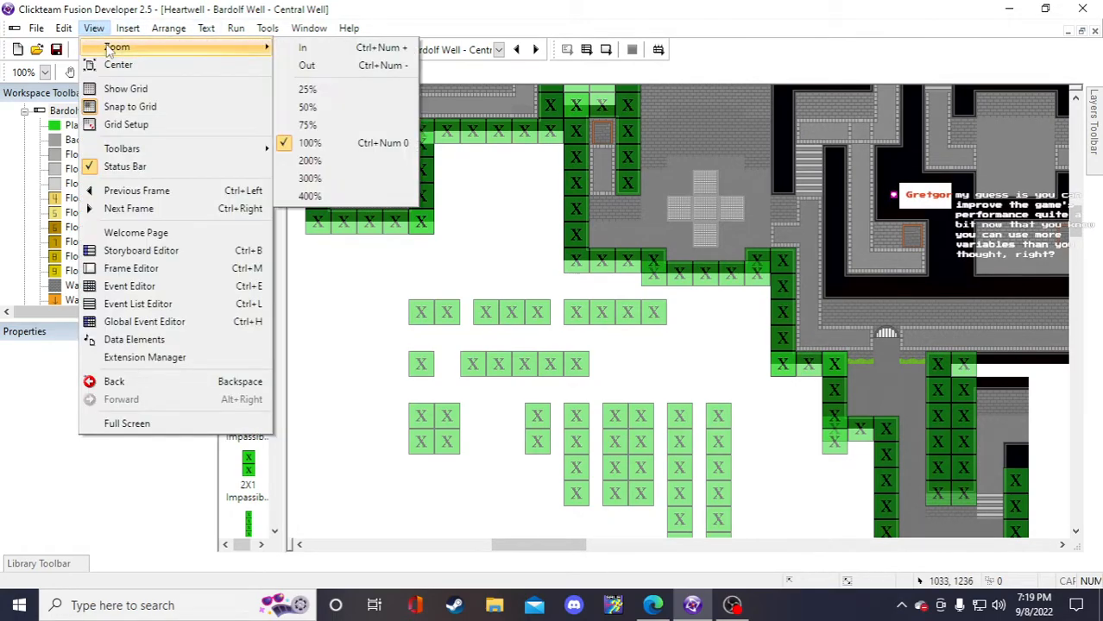
{"action": "left_click", "coordinate": [335, 109]}
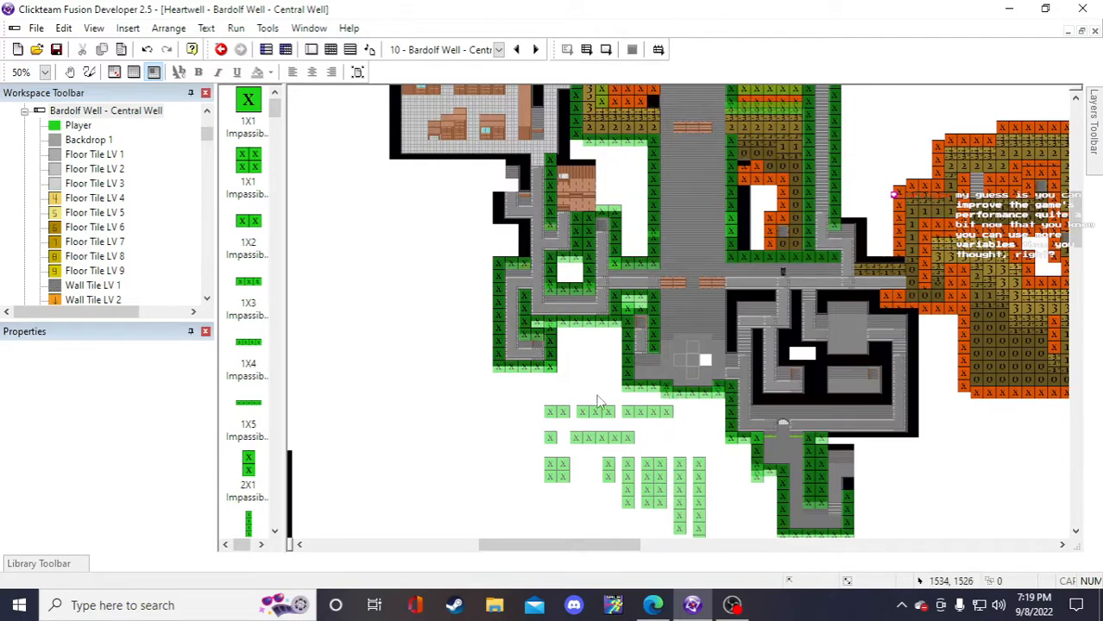
{"action": "left_click", "coordinate": [583, 414]}
{"action": "scroll", "coordinate": [589, 421], "scroll_direction": "up", "scroll_amount": 3}
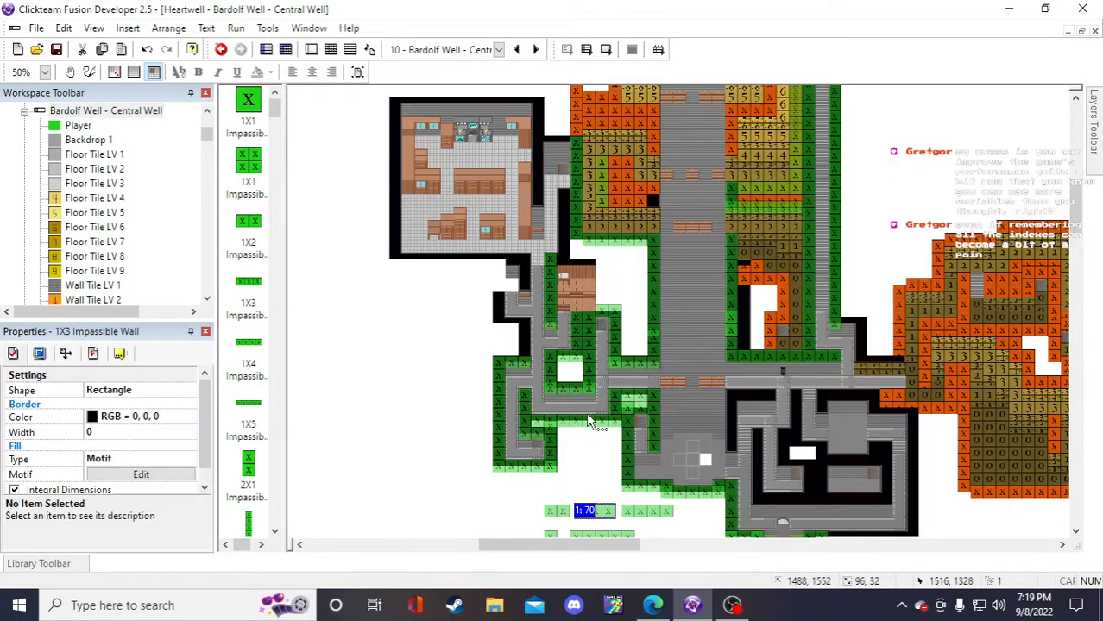
{"action": "left_click", "coordinate": [486, 509]}
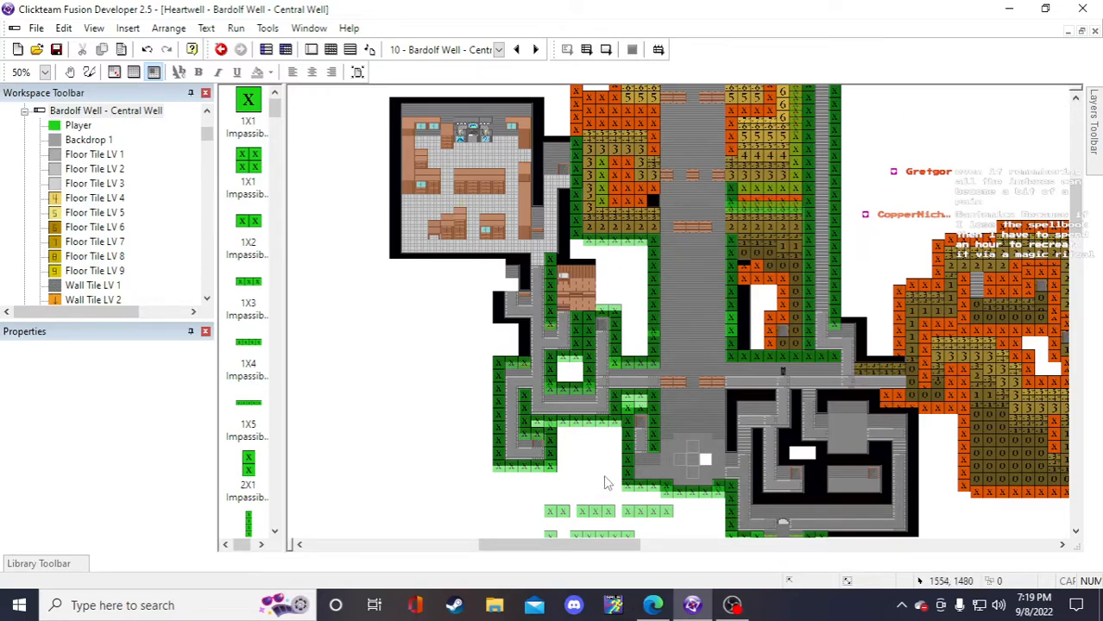
{"action": "scroll", "coordinate": [609, 479], "scroll_direction": "down", "scroll_amount": 3}
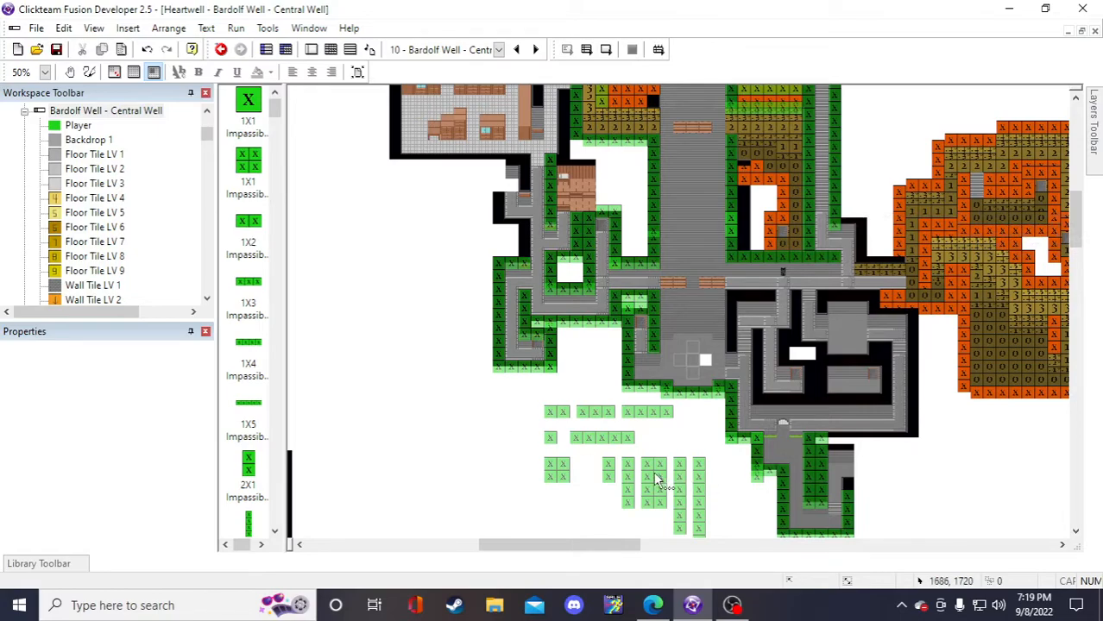
{"action": "right_click", "coordinate": [653, 421]}
{"action": "mouse_move", "coordinate": [732, 293]}
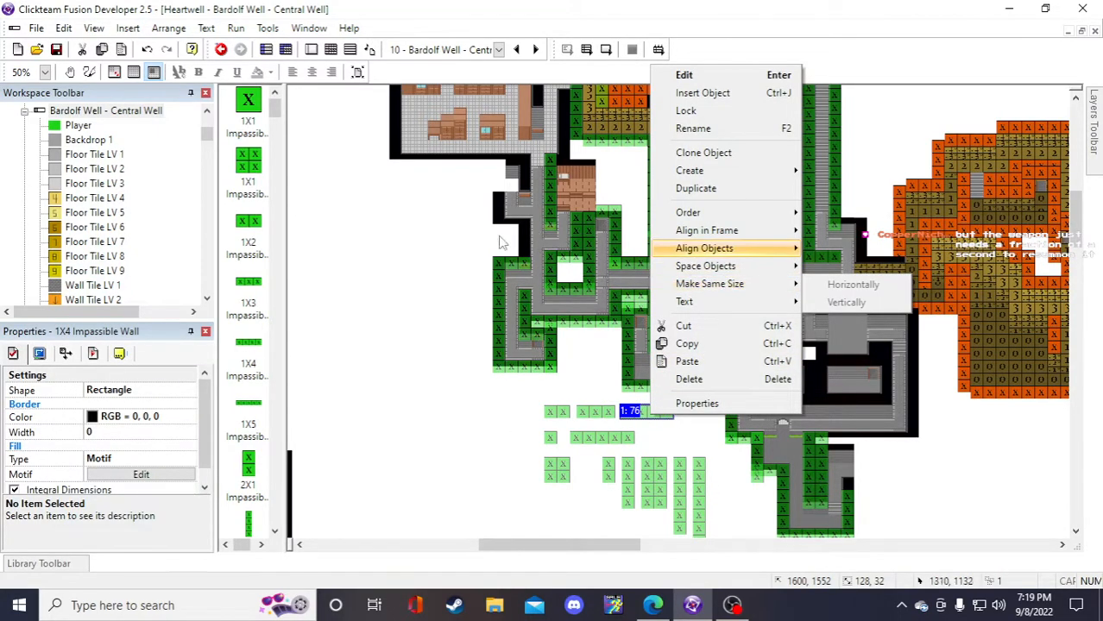
{"action": "left_click", "coordinate": [381, 211]}
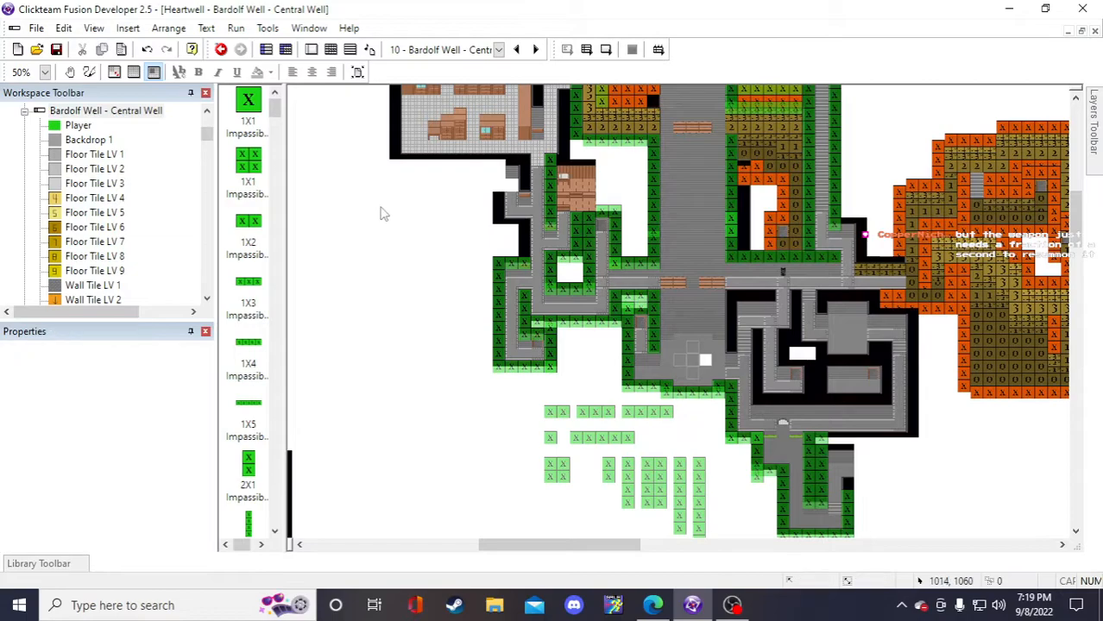
- Collapse the Central Well object list and open the Test Frame in the Event Editor
{"action": "left_click", "coordinate": [25, 110]}
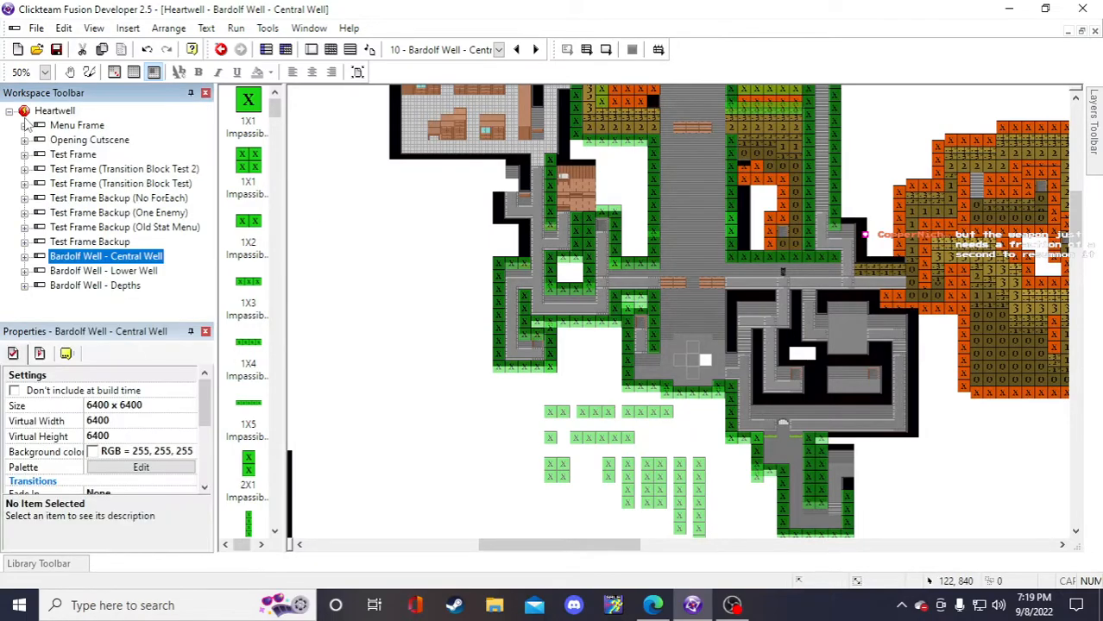
{"action": "left_click", "coordinate": [74, 155]}
{"action": "left_click", "coordinate": [331, 50]}
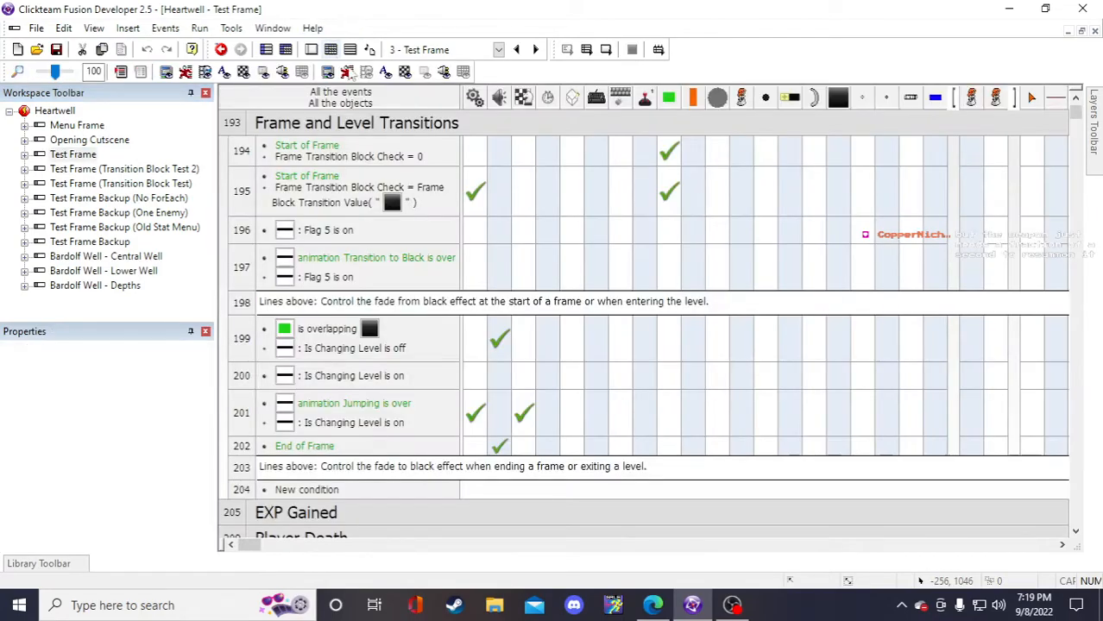
- Examine the Test Frame's player hitbox, enemy collision and nodefinding events, including the comments on collision boxes and line of sight
{"action": "scroll", "coordinate": [623, 239], "scroll_direction": "down", "scroll_amount": 20}
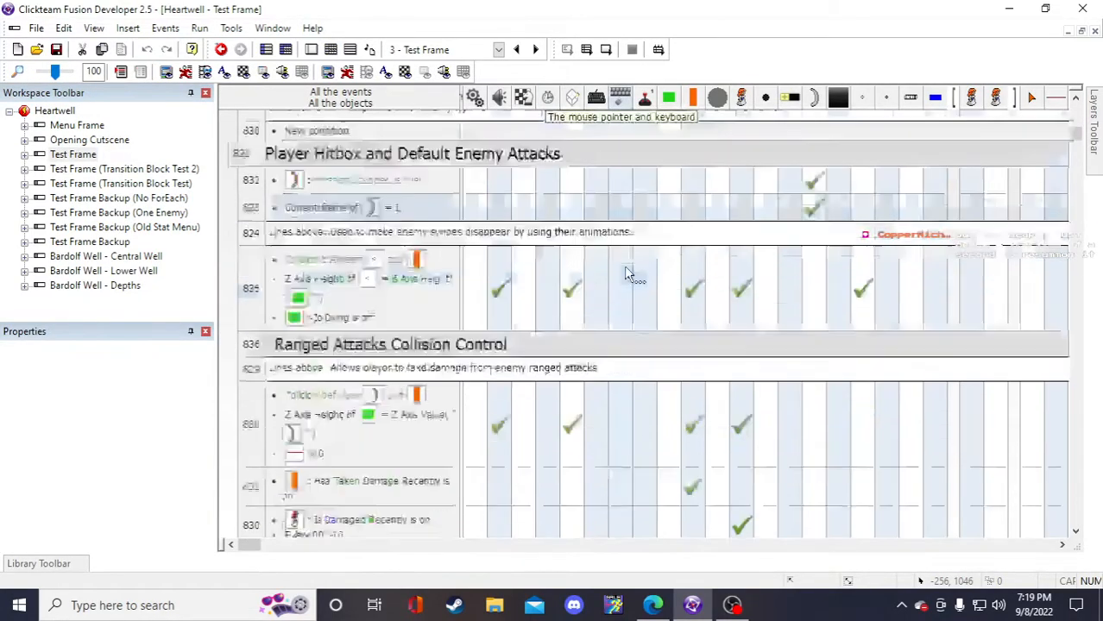
{"action": "scroll", "coordinate": [628, 268], "scroll_direction": "down", "scroll_amount": 15}
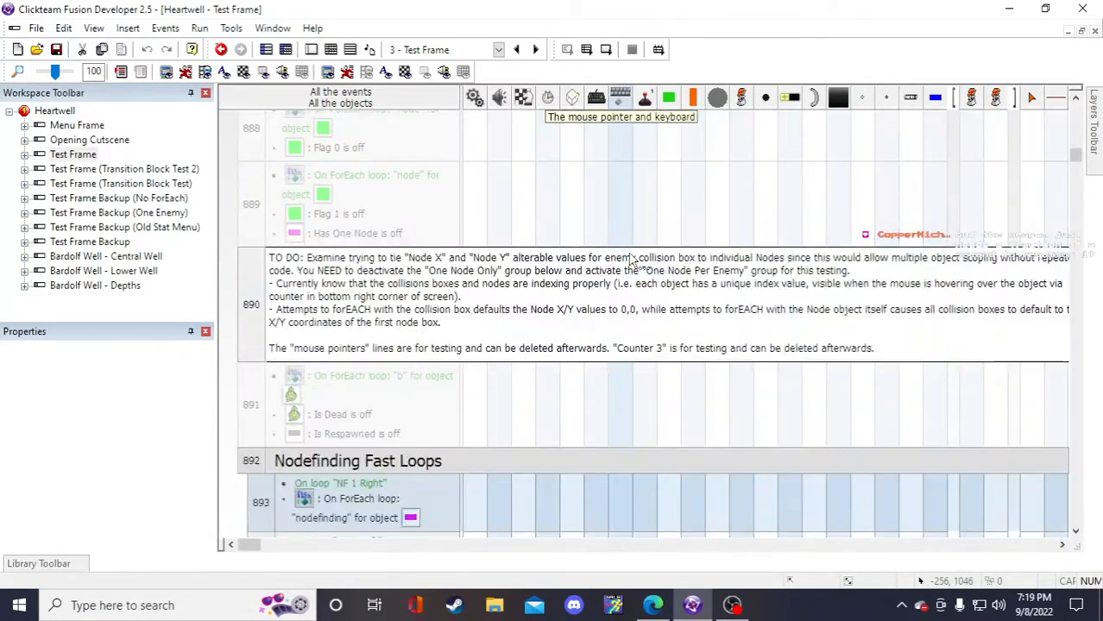
{"action": "scroll", "coordinate": [631, 260], "scroll_direction": "down", "scroll_amount": 10}
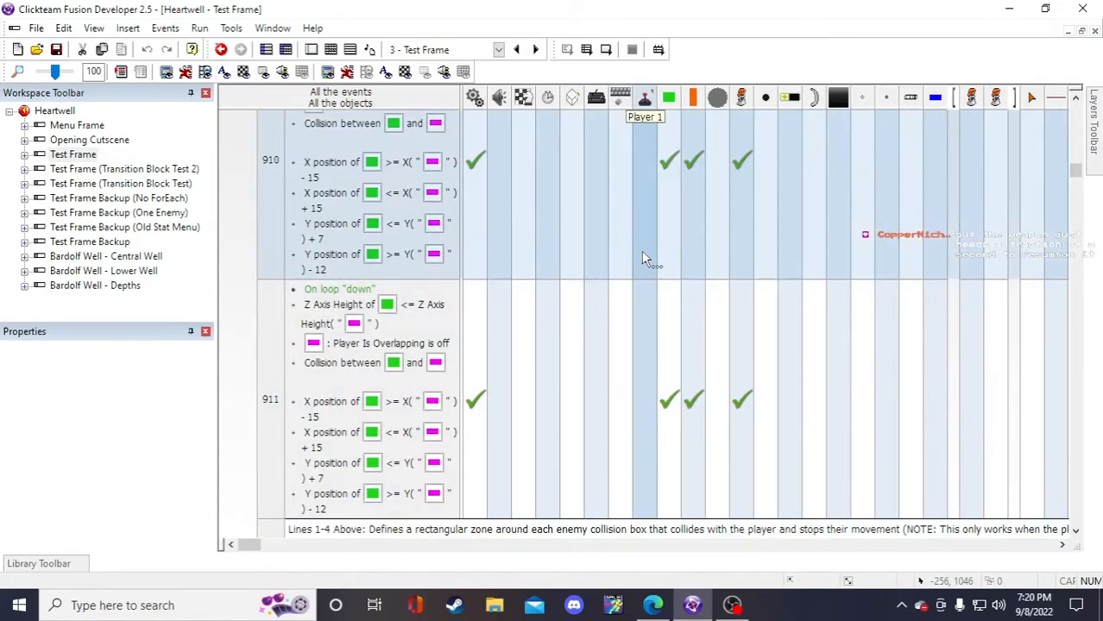
{"action": "scroll", "coordinate": [641, 259], "scroll_direction": "down", "scroll_amount": 15}
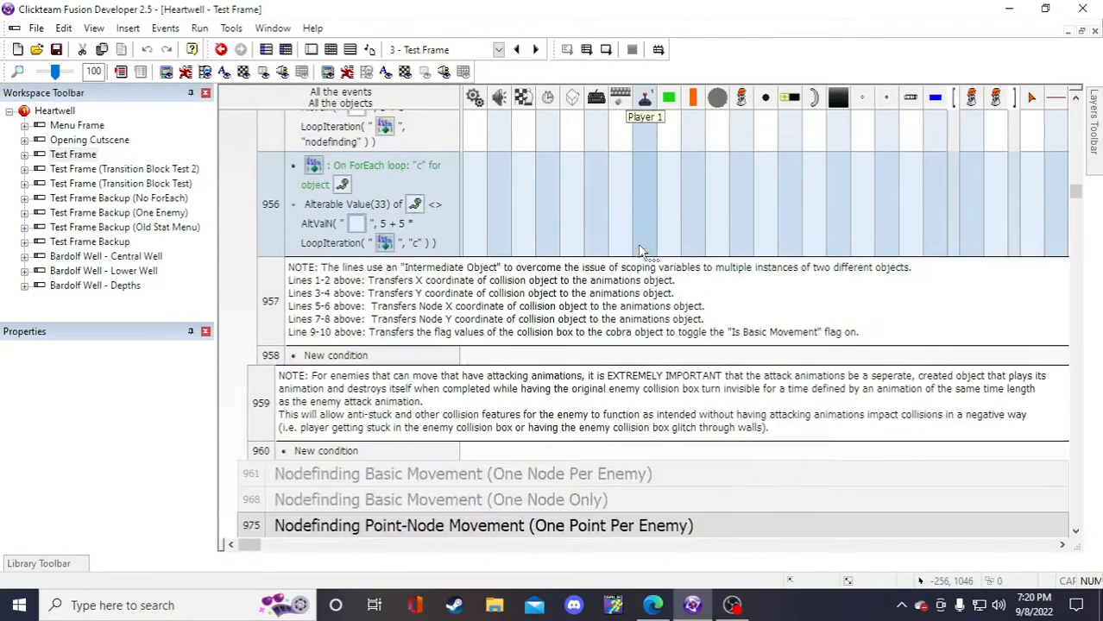
{"action": "scroll", "coordinate": [638, 249], "scroll_direction": "down", "scroll_amount": 5}
{"action": "scroll", "coordinate": [635, 254], "scroll_direction": "up", "scroll_amount": 10}
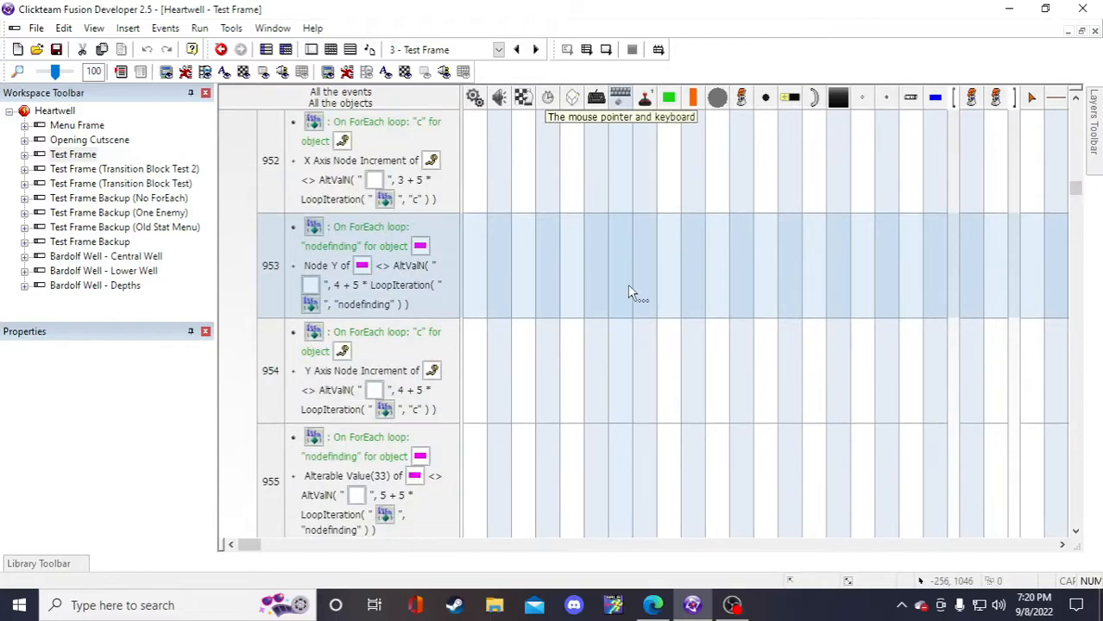
{"action": "scroll", "coordinate": [635, 343], "scroll_direction": "up", "scroll_amount": 8}
{"action": "scroll", "coordinate": [627, 354], "scroll_direction": "down", "scroll_amount": 7}
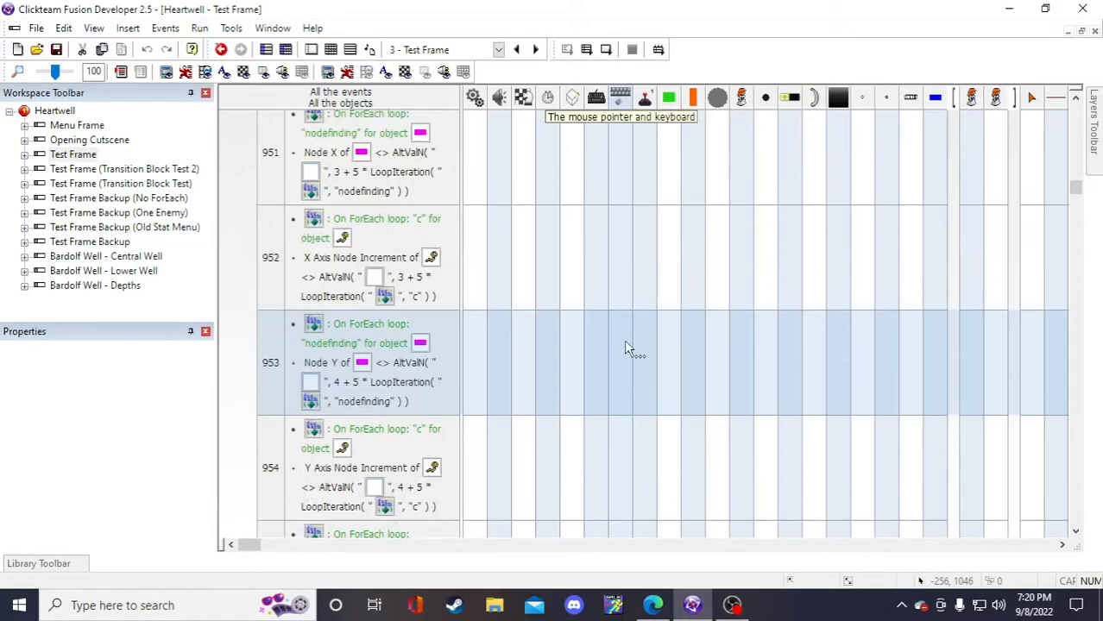
{"action": "scroll", "coordinate": [626, 349], "scroll_direction": "down", "scroll_amount": 15}
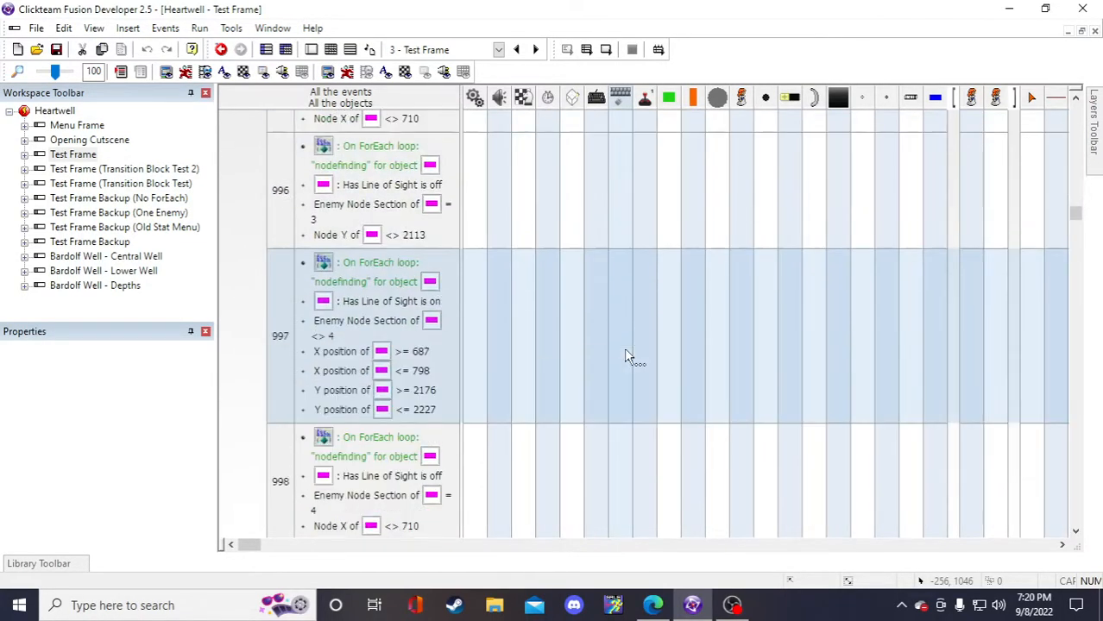
{"action": "scroll", "coordinate": [627, 353], "scroll_direction": "down", "scroll_amount": 12}
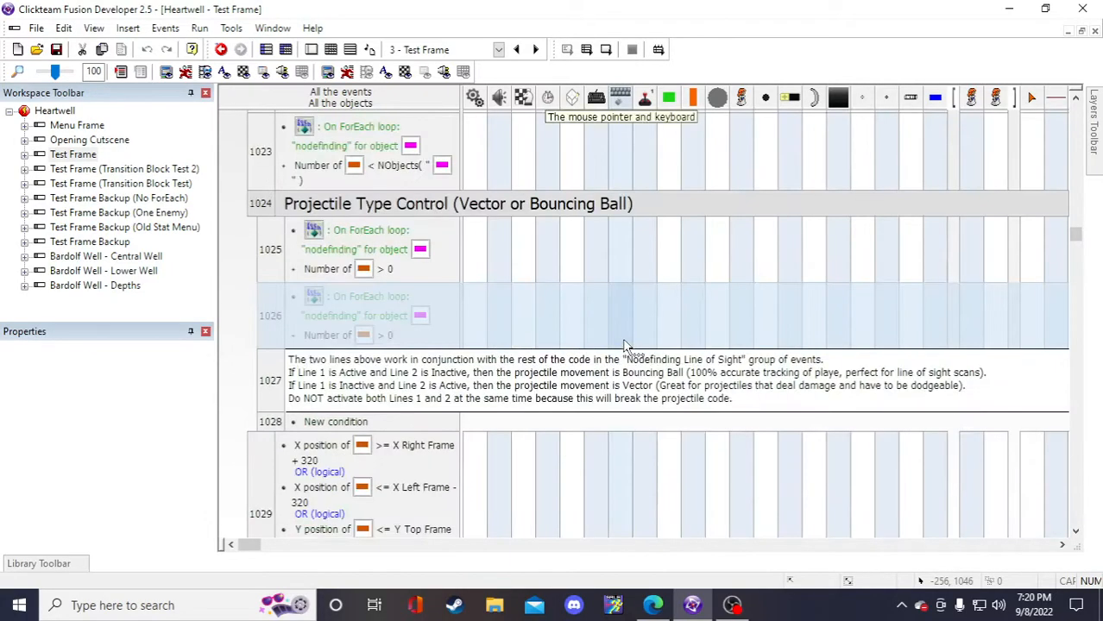
- Examine the Cobra (REWORK) group's notes and its Cobra Damage (2) collision and damage-taken events
{"action": "scroll", "coordinate": [627, 346], "scroll_direction": "down", "scroll_amount": 10}
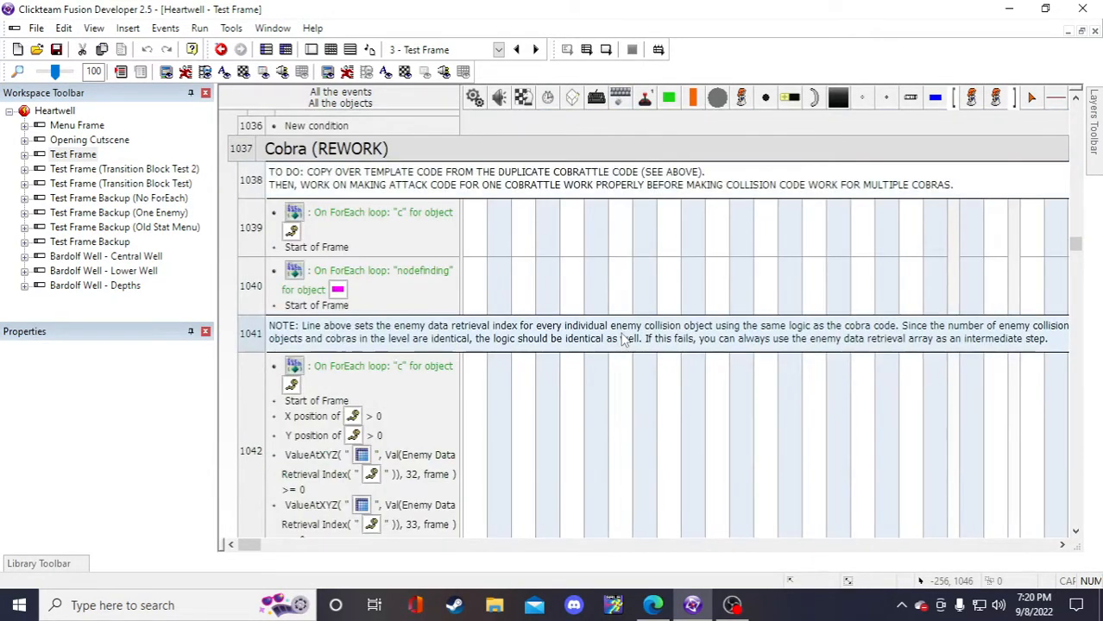
{"action": "scroll", "coordinate": [621, 336], "scroll_direction": "down", "scroll_amount": 12}
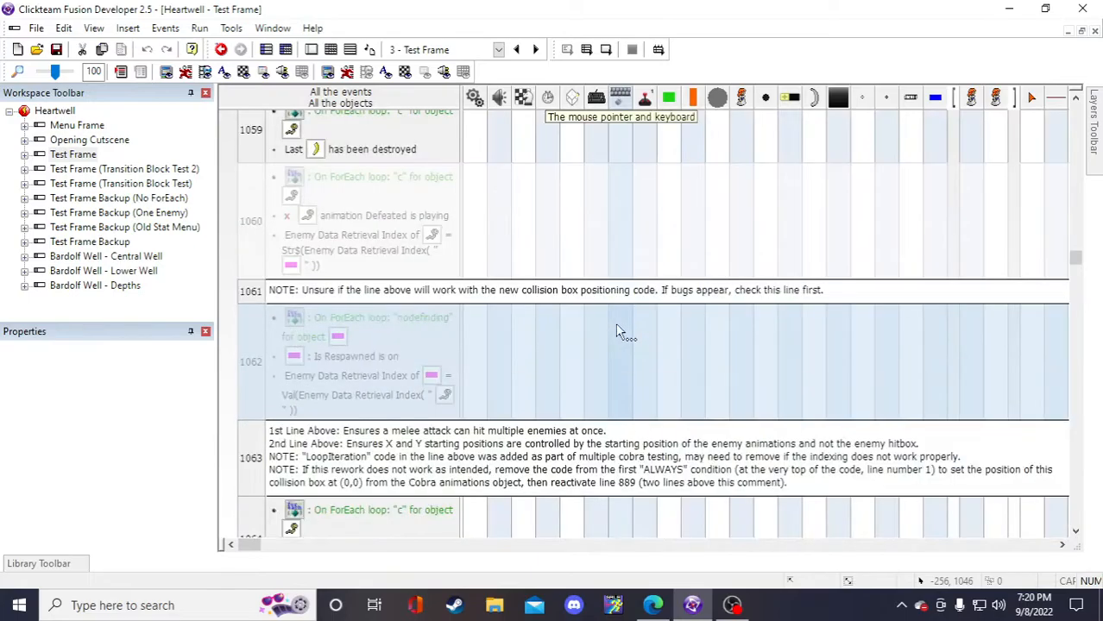
{"action": "scroll", "coordinate": [615, 327], "scroll_direction": "down", "scroll_amount": 3}
{"action": "scroll", "coordinate": [615, 328], "scroll_direction": "up", "scroll_amount": 3}
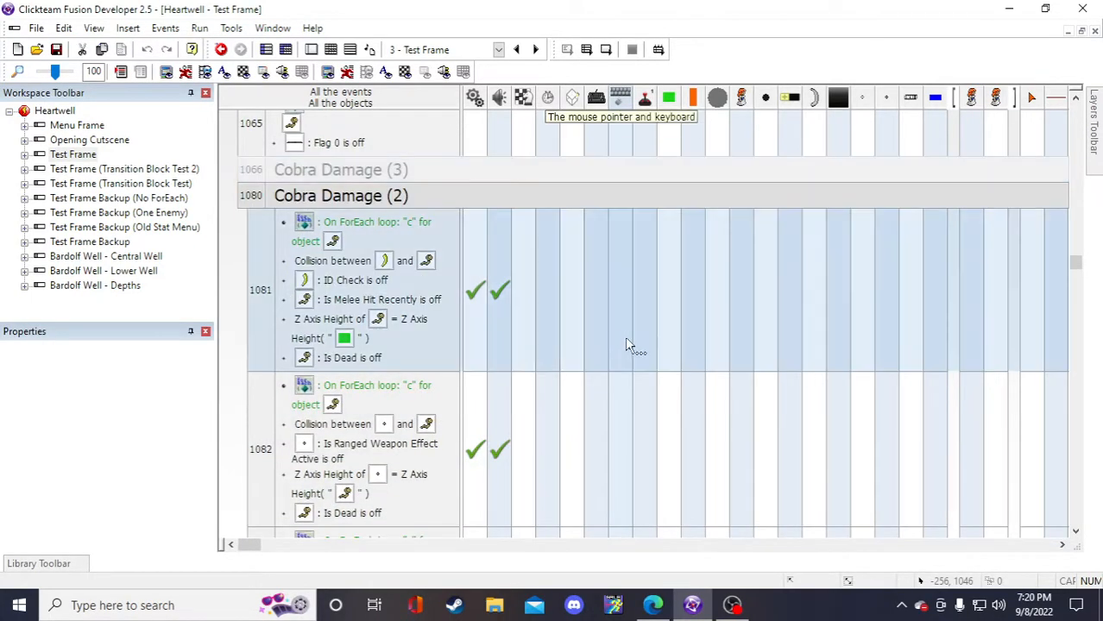
{"action": "scroll", "coordinate": [628, 345], "scroll_direction": "down", "scroll_amount": 5}
{"action": "scroll", "coordinate": [626, 345], "scroll_direction": "up", "scroll_amount": 3}
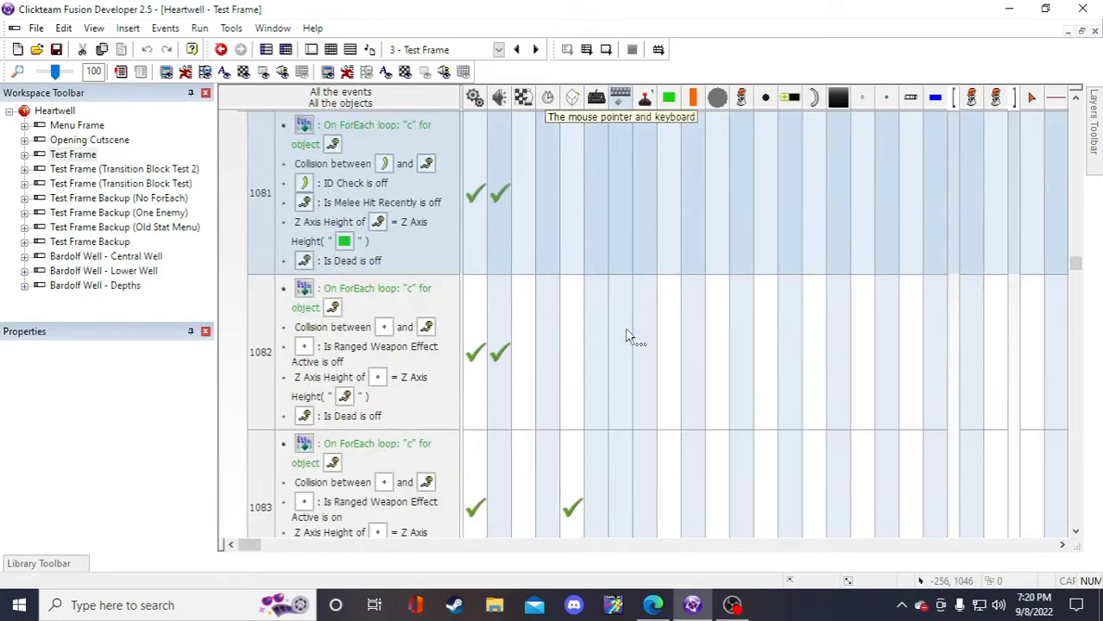
{"action": "scroll", "coordinate": [615, 345], "scroll_direction": "up", "scroll_amount": 2}
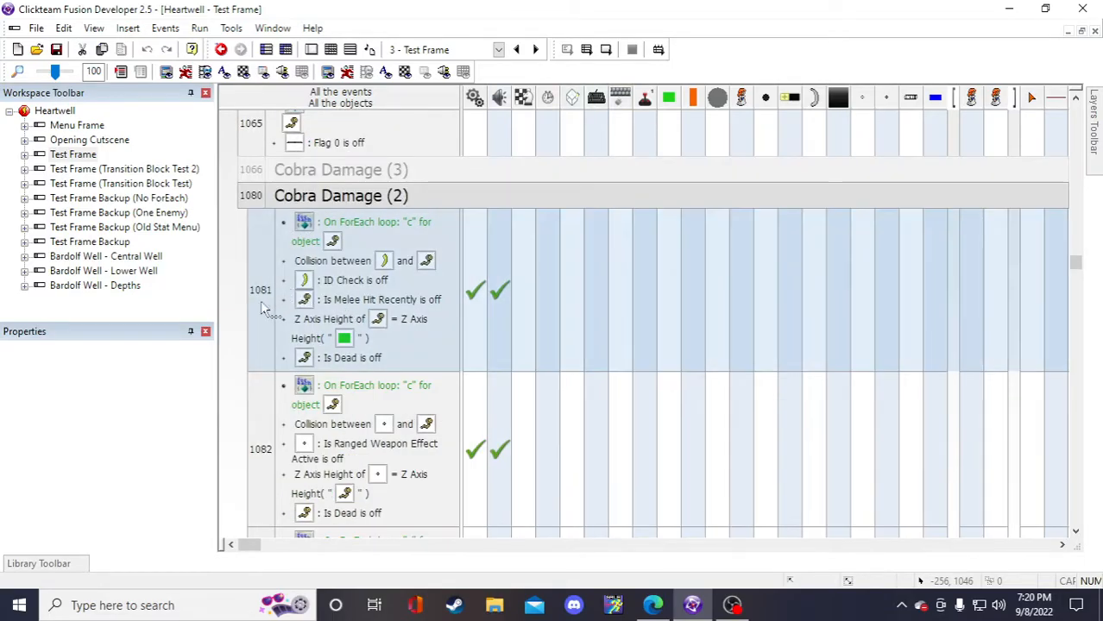
{"action": "scroll", "coordinate": [264, 285], "scroll_direction": "down", "scroll_amount": 2}
{"action": "scroll", "coordinate": [264, 242], "scroll_direction": "down", "scroll_amount": 6}
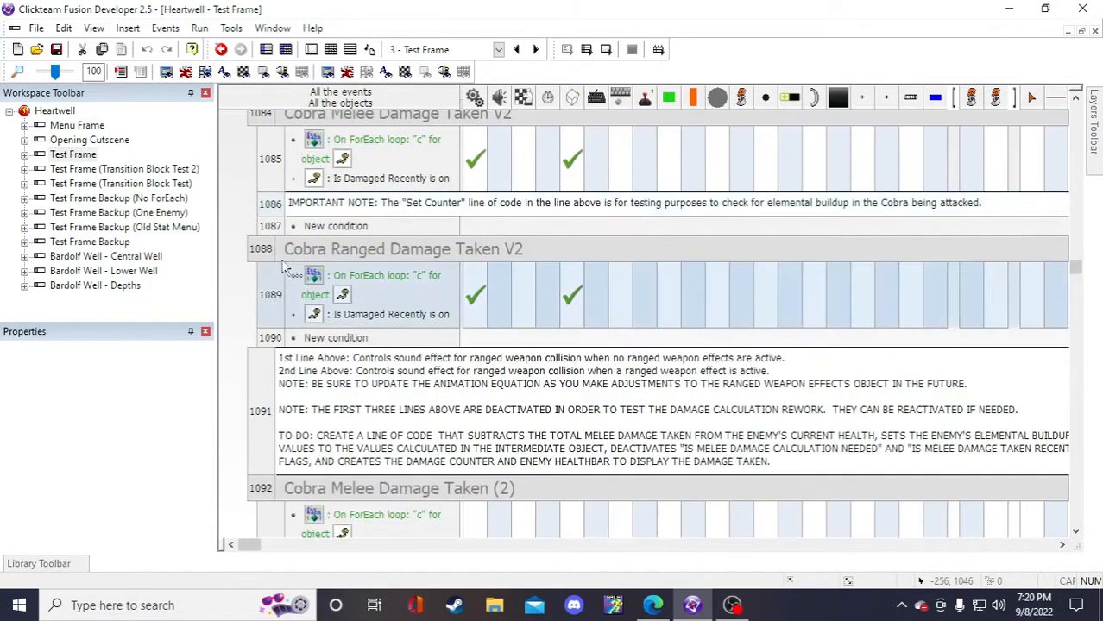
{"action": "scroll", "coordinate": [264, 242], "scroll_direction": "up", "scroll_amount": 3}
- Show the Test Frame's code in the Event List Editor and examine the cobra's melee and ranged damage actions
{"action": "left_click", "coordinate": [351, 50]}
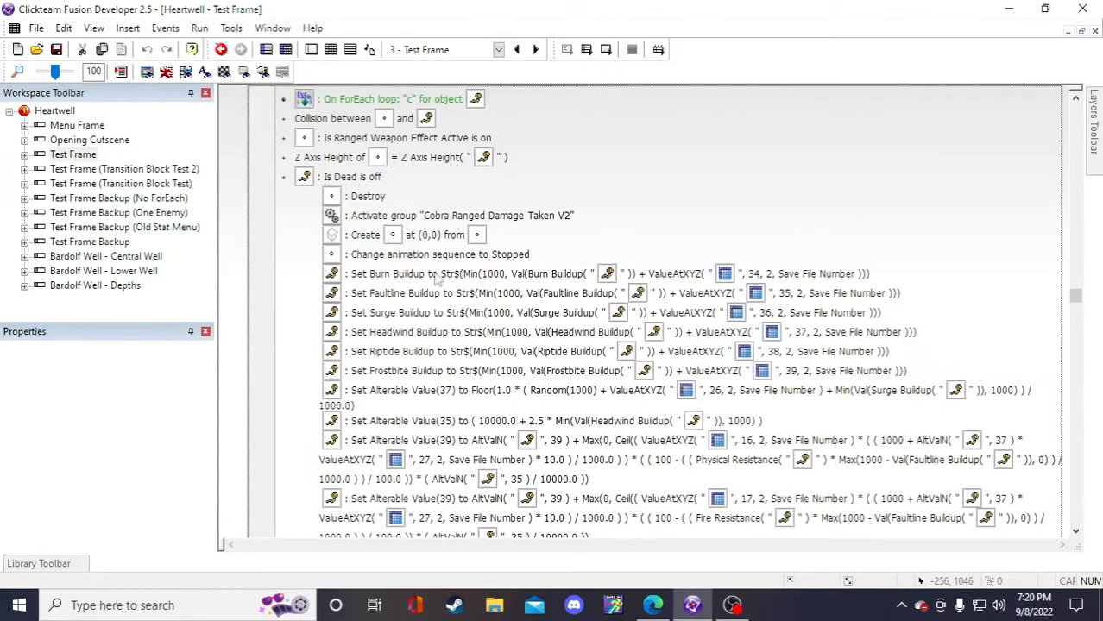
{"action": "scroll", "coordinate": [466, 336], "scroll_direction": "up", "scroll_amount": 6}
{"action": "scroll", "coordinate": [466, 336], "scroll_direction": "down", "scroll_amount": 10}
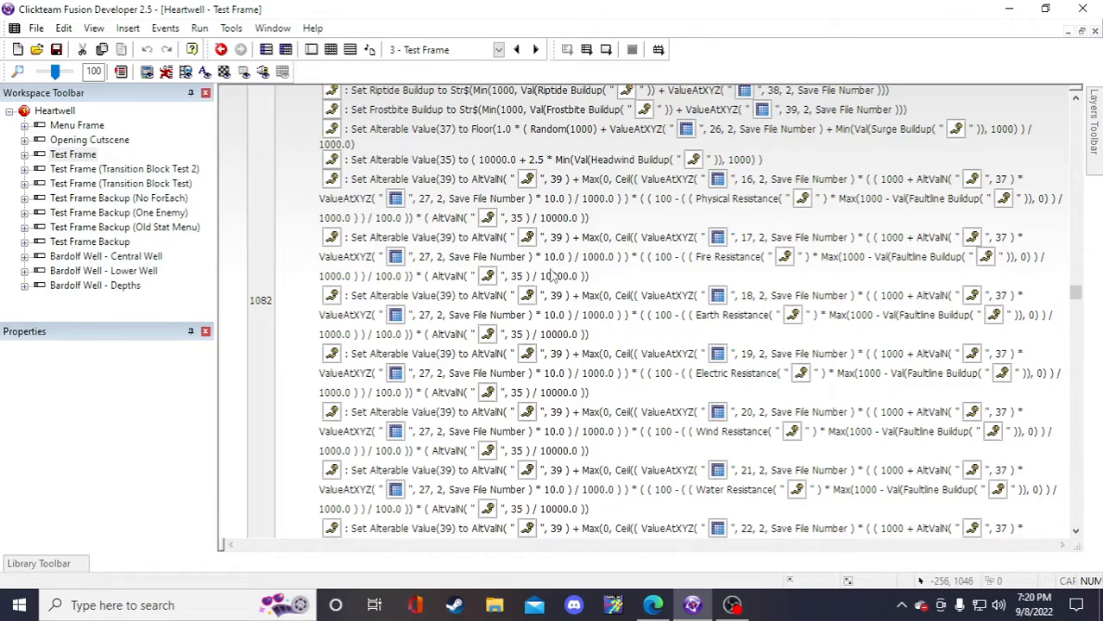
{"action": "scroll", "coordinate": [553, 274], "scroll_direction": "down", "scroll_amount": 3}
{"action": "scroll", "coordinate": [498, 402], "scroll_direction": "up", "scroll_amount": 10}
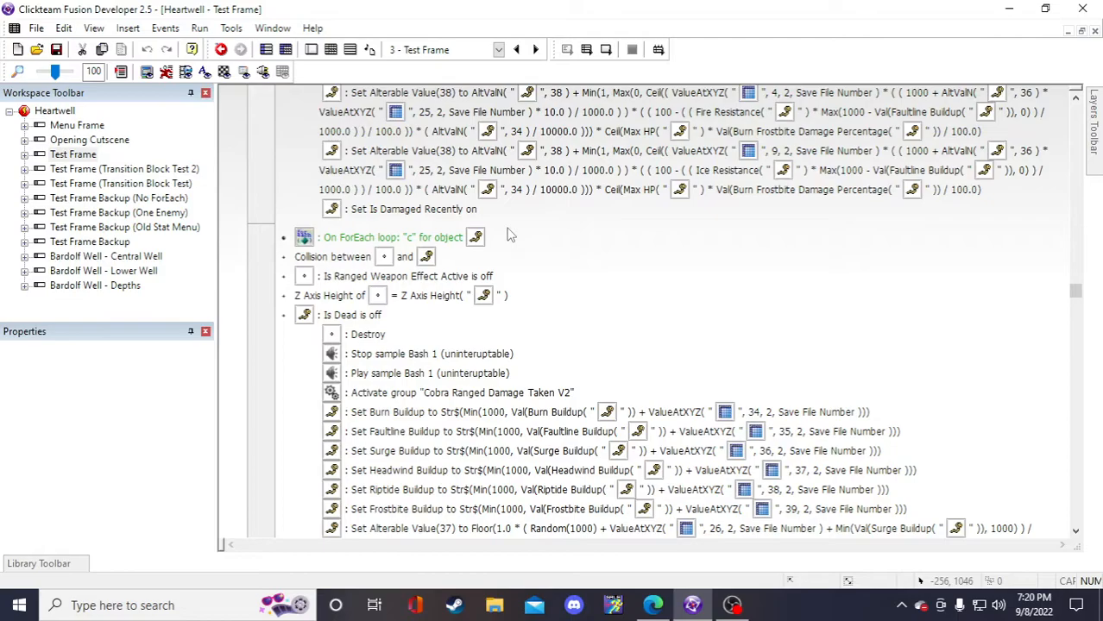
{"action": "scroll", "coordinate": [510, 234], "scroll_direction": "down", "scroll_amount": 10}
{"action": "scroll", "coordinate": [388, 303], "scroll_direction": "down", "scroll_amount": 3}
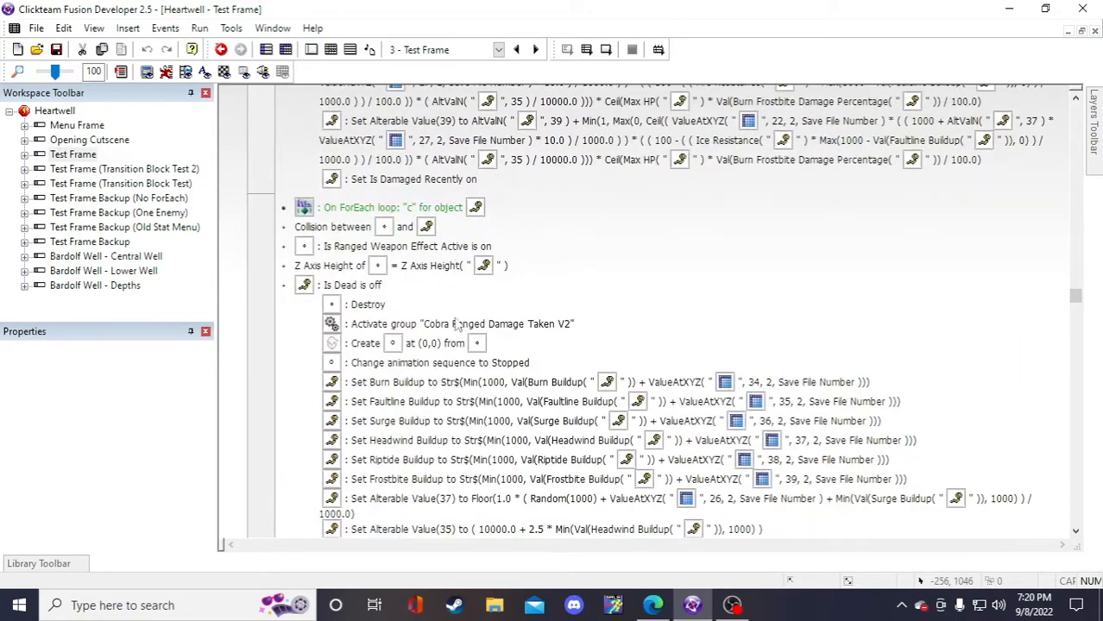
{"action": "scroll", "coordinate": [425, 292], "scroll_direction": "up", "scroll_amount": 5}
{"action": "scroll", "coordinate": [425, 291], "scroll_direction": "down", "scroll_amount": 15}
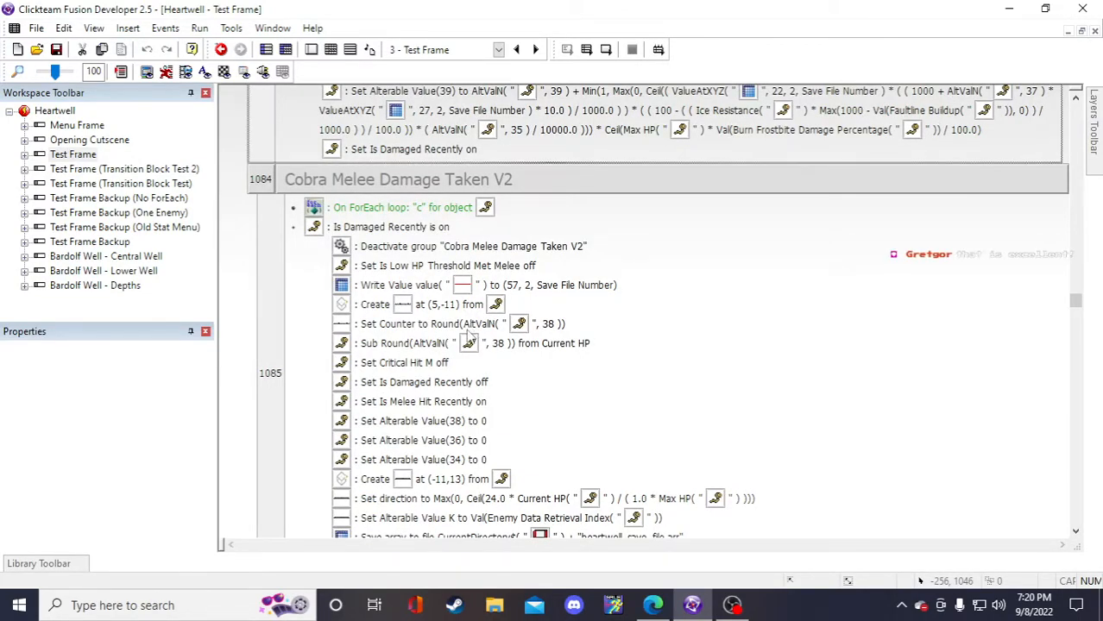
{"action": "scroll", "coordinate": [431, 321], "scroll_direction": "down", "scroll_amount": 5}
{"action": "scroll", "coordinate": [402, 310], "scroll_direction": "up", "scroll_amount": 3}
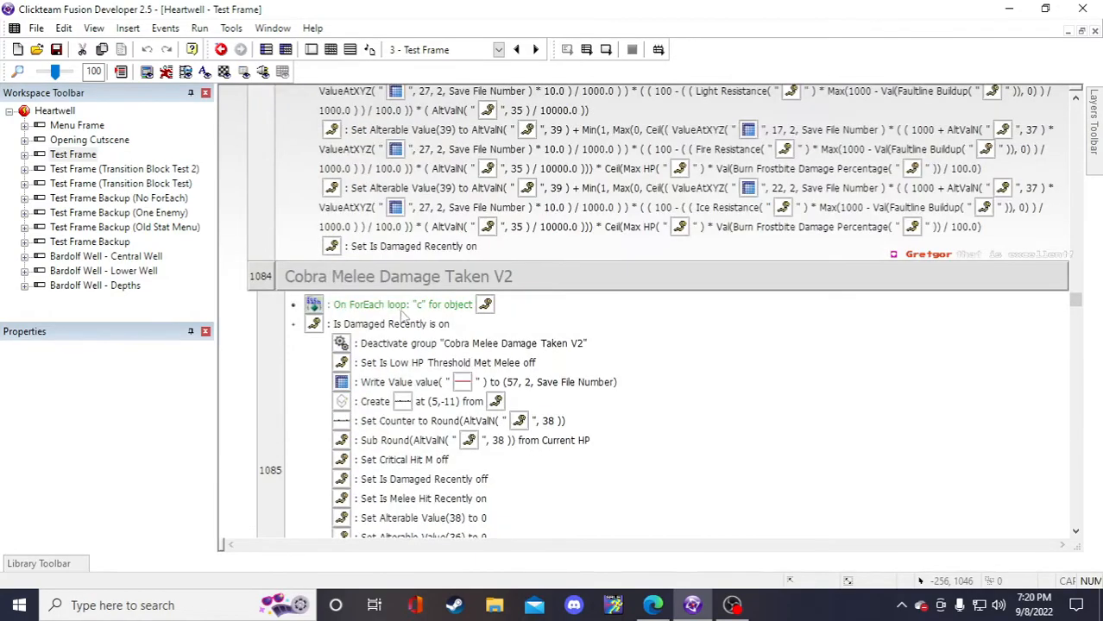
{"action": "scroll", "coordinate": [345, 178], "scroll_direction": "up", "scroll_amount": 2}
{"action": "scroll", "coordinate": [345, 178], "scroll_direction": "up", "scroll_amount": 5}
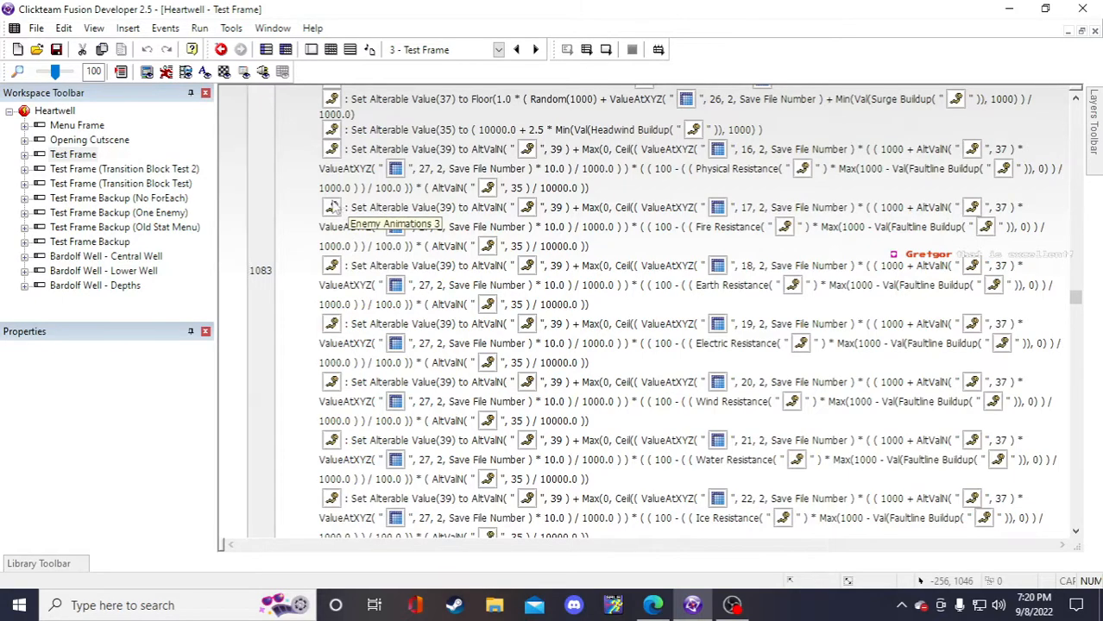
{"action": "scroll", "coordinate": [337, 207], "scroll_direction": "up", "scroll_amount": 5}
{"action": "scroll", "coordinate": [332, 207], "scroll_direction": "up", "scroll_amount": 3}
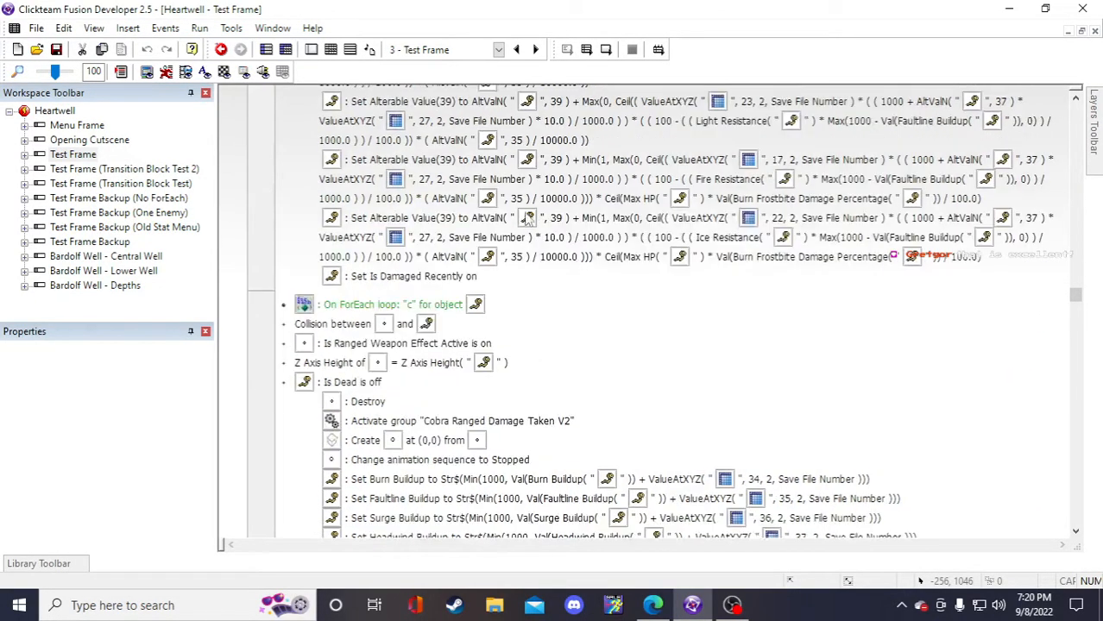
- Open the Bardolf Well - Central Well frame's layout and examine the wall coverage around its rooms and corridors
{"action": "left_click", "coordinate": [311, 49]}
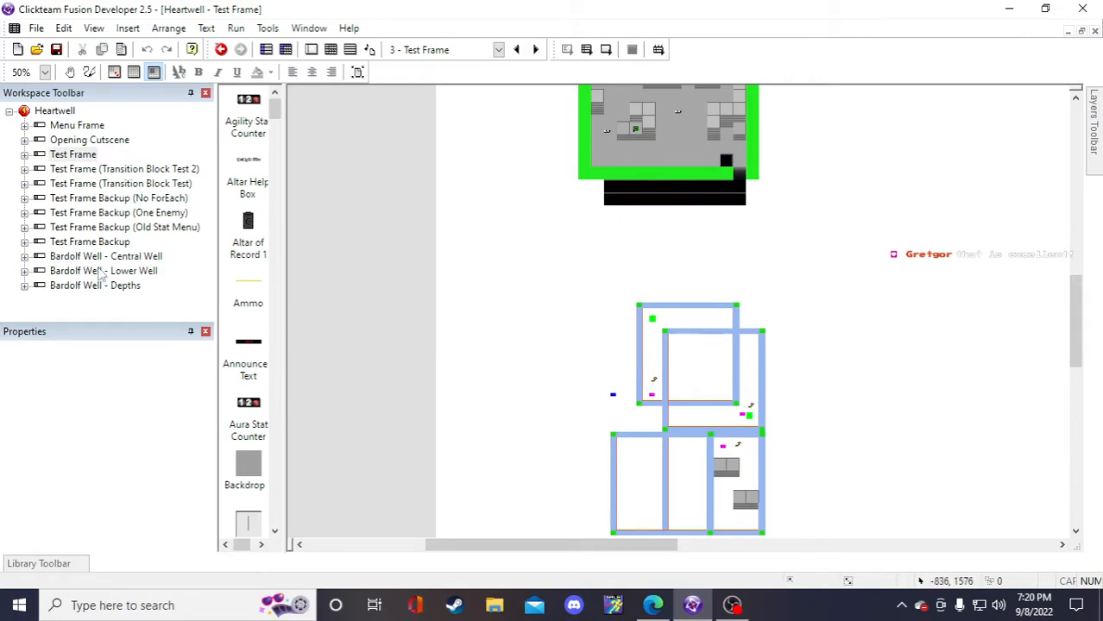
{"action": "double_click", "coordinate": [117, 260]}
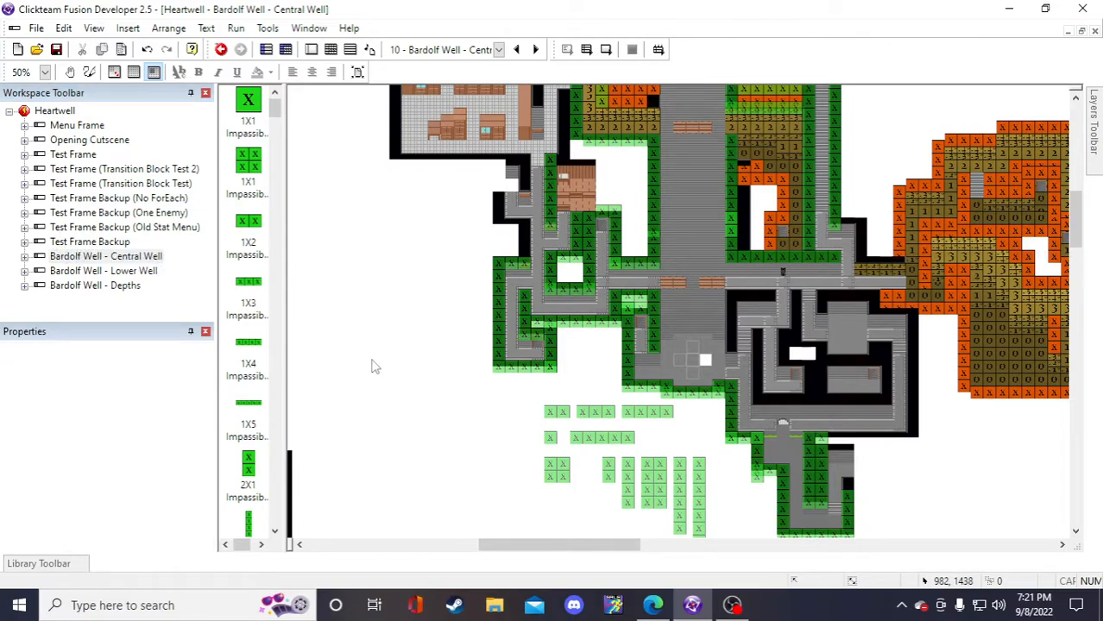
{"action": "scroll", "coordinate": [415, 398], "scroll_direction": "up", "scroll_amount": 2}
{"action": "scroll", "coordinate": [466, 397], "scroll_direction": "down", "scroll_amount": 2}
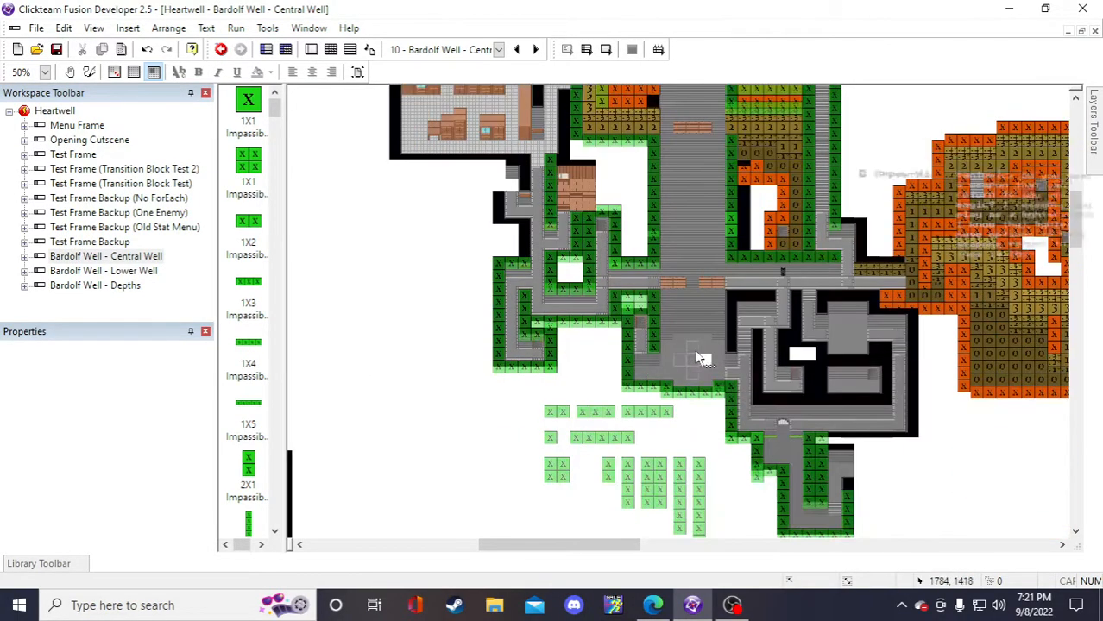
{"action": "scroll", "coordinate": [701, 358], "scroll_direction": "up", "scroll_amount": 2}
{"action": "left_click_drag", "start_coordinate": [539, 546], "coordinate": [554, 545]}
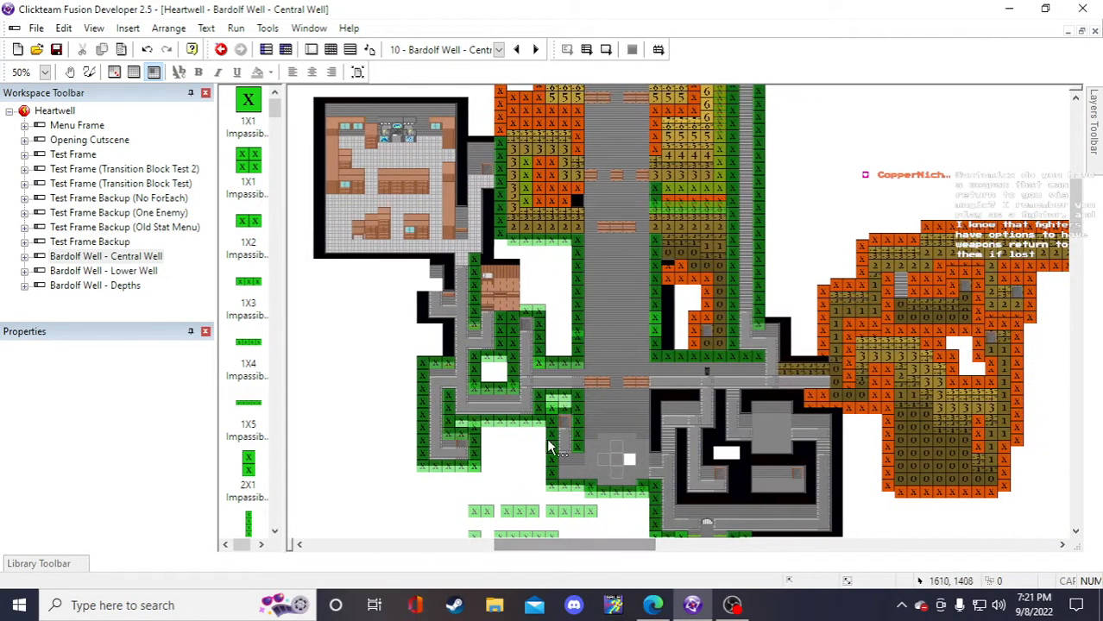
{"action": "scroll", "coordinate": [543, 431], "scroll_direction": "down", "scroll_amount": 2}
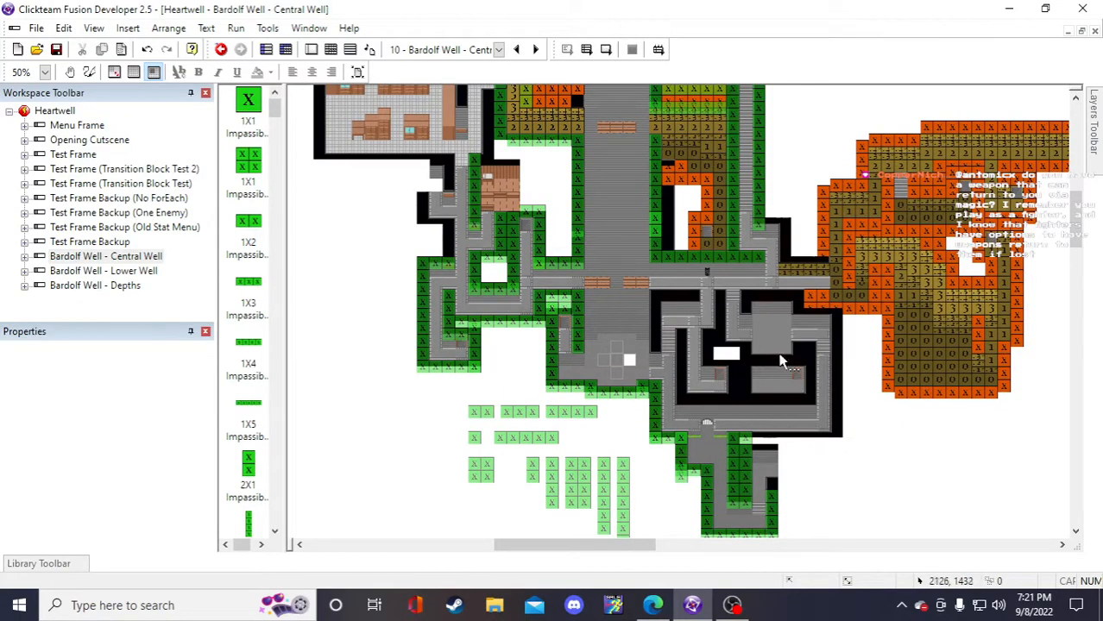
{"action": "scroll", "coordinate": [739, 308], "scroll_direction": "up", "scroll_amount": 3}
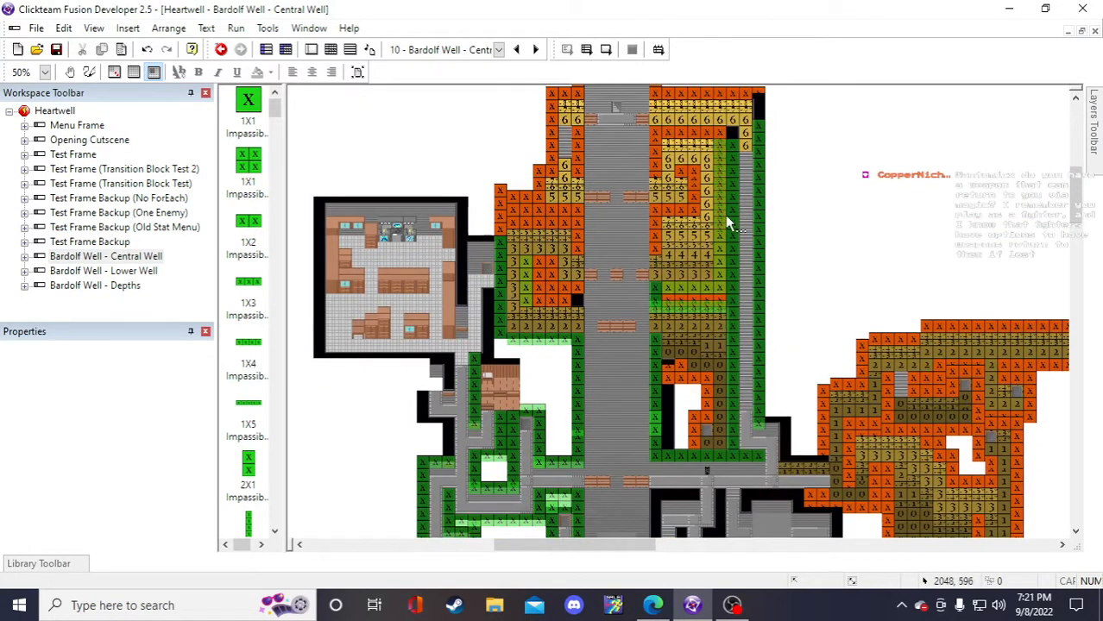
{"action": "scroll", "coordinate": [727, 289], "scroll_direction": "up", "scroll_amount": 3}
{"action": "scroll", "coordinate": [539, 276], "scroll_direction": "down", "scroll_amount": 4}
{"action": "scroll", "coordinate": [431, 284], "scroll_direction": "up", "scroll_amount": 2}
{"action": "scroll", "coordinate": [457, 288], "scroll_direction": "down", "scroll_amount": 2}
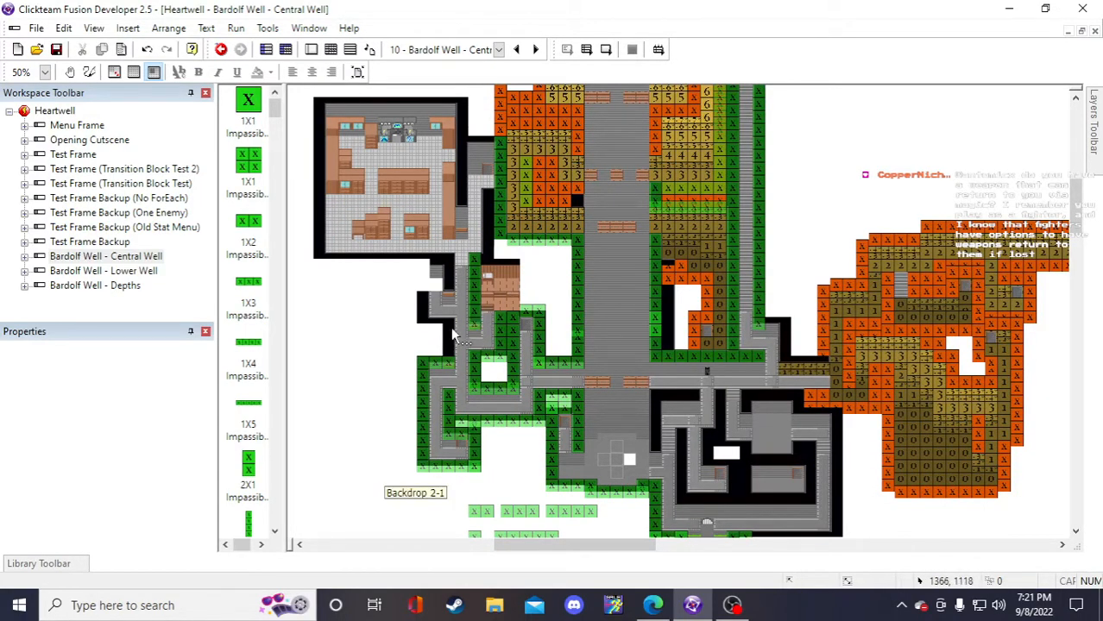
{"action": "scroll", "coordinate": [455, 335], "scroll_direction": "down", "scroll_amount": 2}
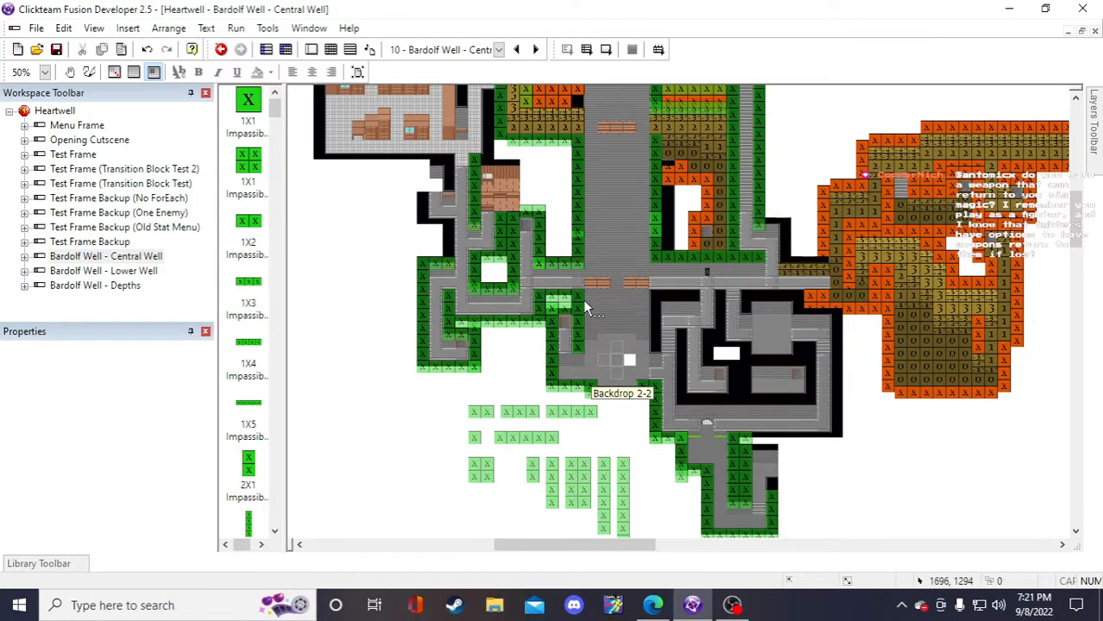
{"action": "scroll", "coordinate": [485, 380], "scroll_direction": "up", "scroll_amount": 2}
{"action": "scroll", "coordinate": [482, 371], "scroll_direction": "up", "scroll_amount": 2}
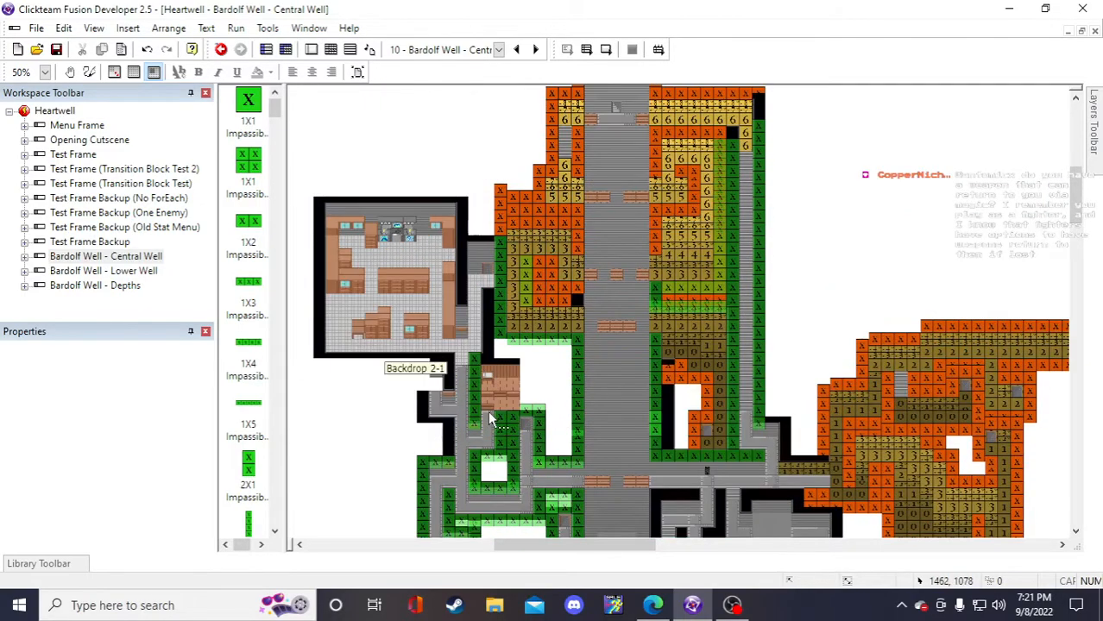
{"action": "scroll", "coordinate": [390, 423], "scroll_direction": "down", "scroll_amount": 2}
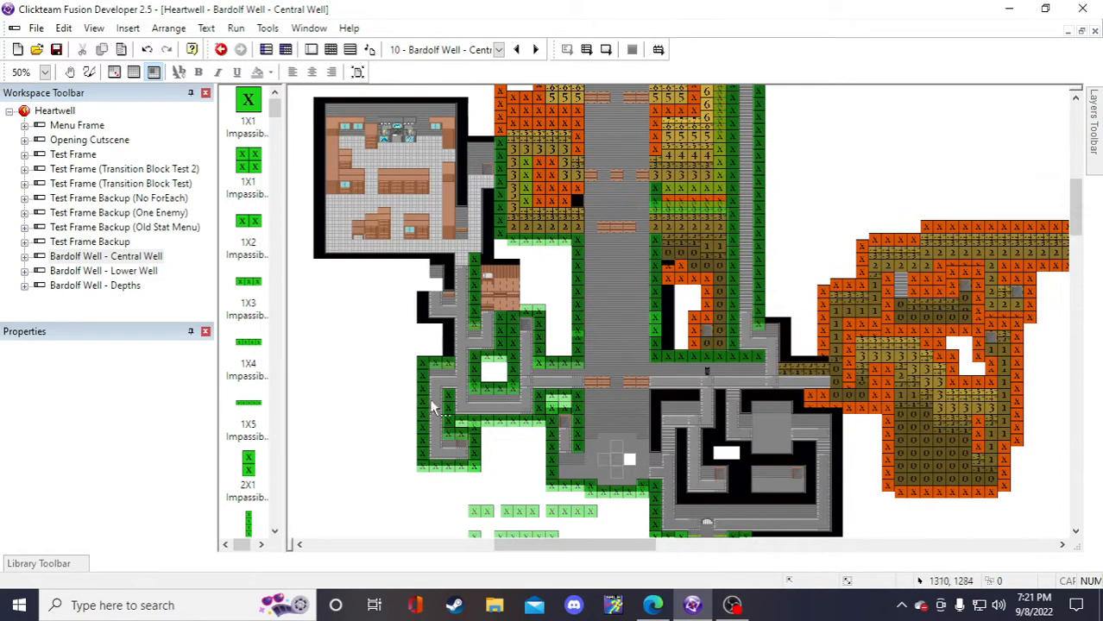
{"action": "scroll", "coordinate": [466, 449], "scroll_direction": "down", "scroll_amount": 2}
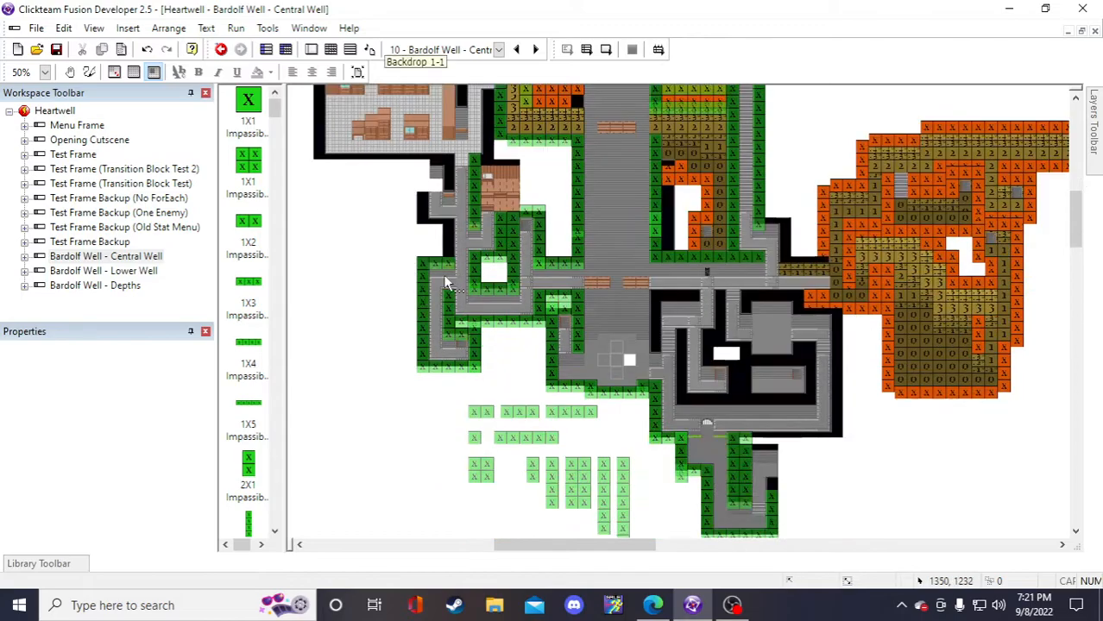
- Move the 4X1 Impassible Wall template onto the black wall west of the corridor just south of the furnished tiled room
{"action": "left_click", "coordinate": [549, 476]}
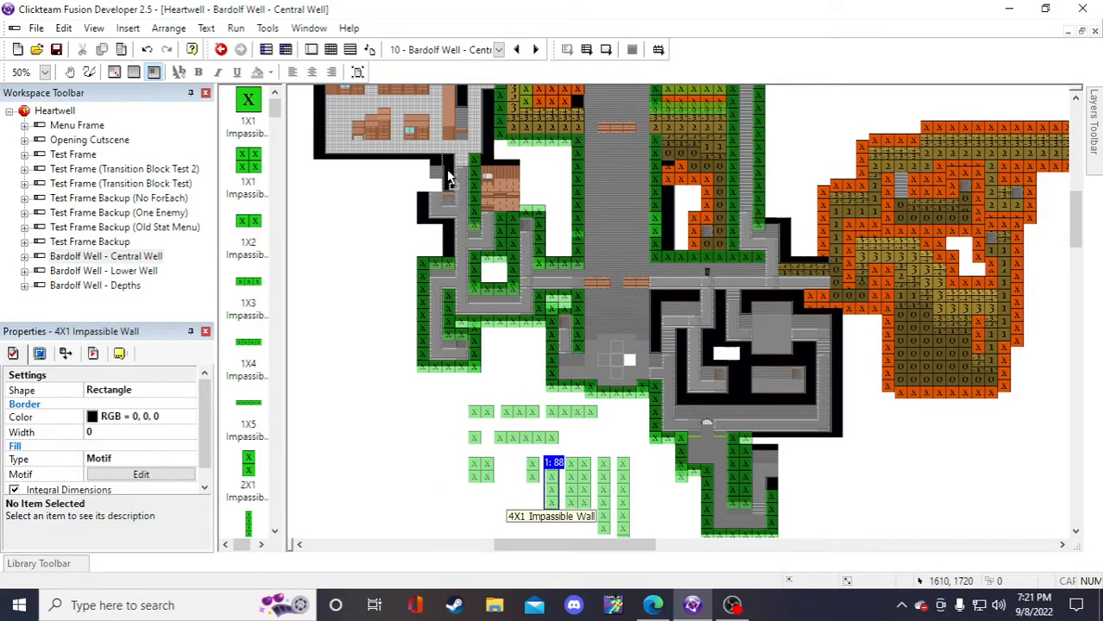
{"action": "key", "text": "Delete"}
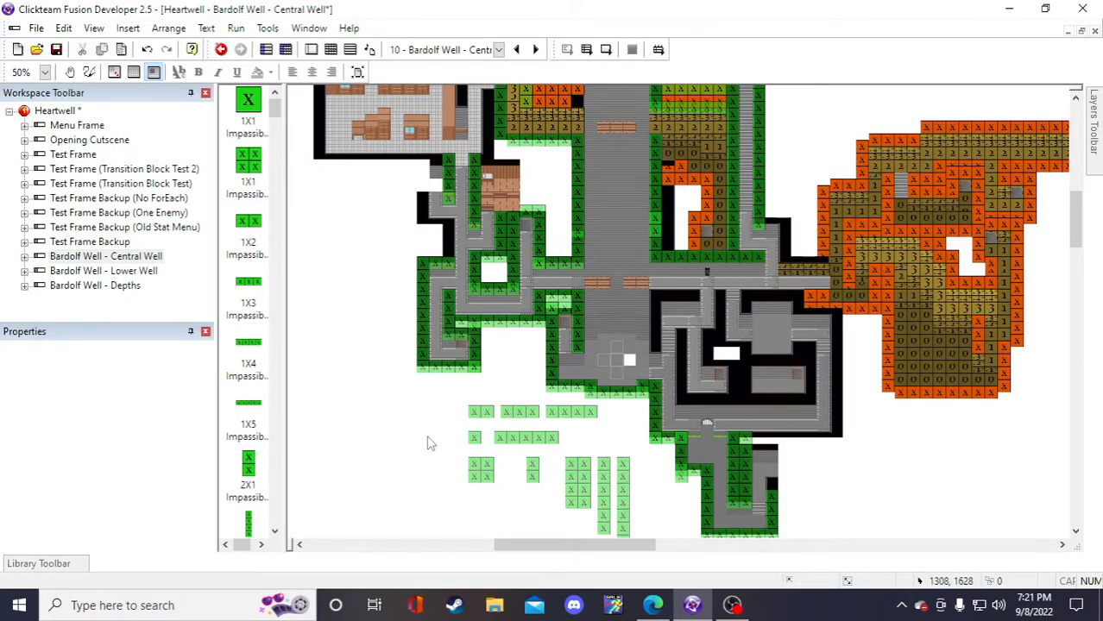
- Undo the 4X1 template move and place a duplicate 2X1 Impassible Wall on the black wall west of the corridor below the furnished tiled room
{"action": "key", "text": "ctrl+z"}
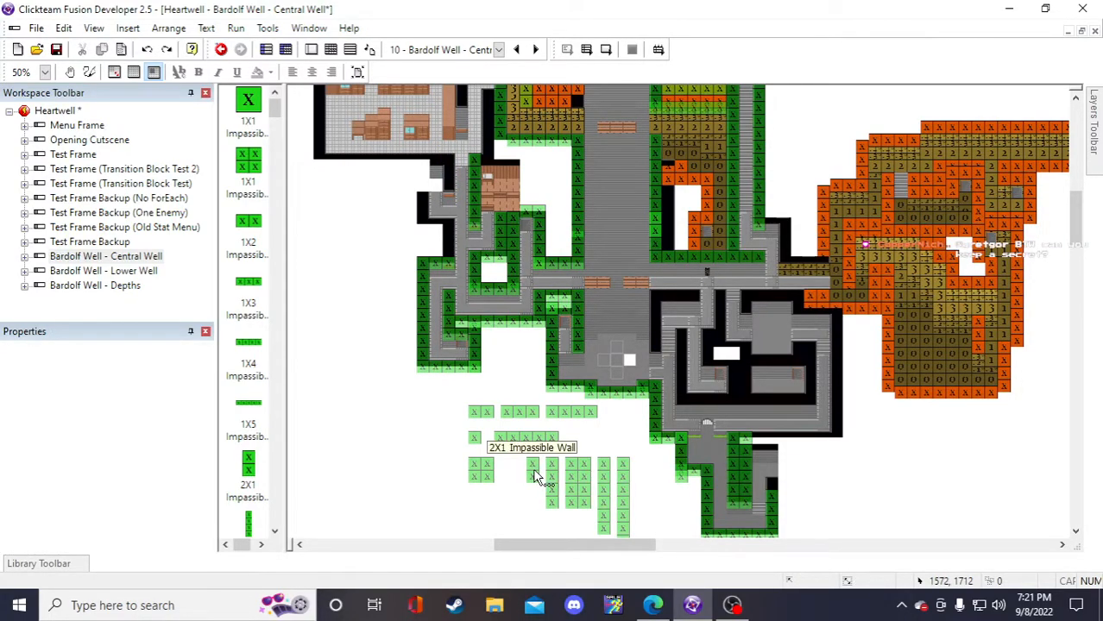
{"action": "right_click", "coordinate": [535, 474]}
{"action": "left_click", "coordinate": [587, 242]}
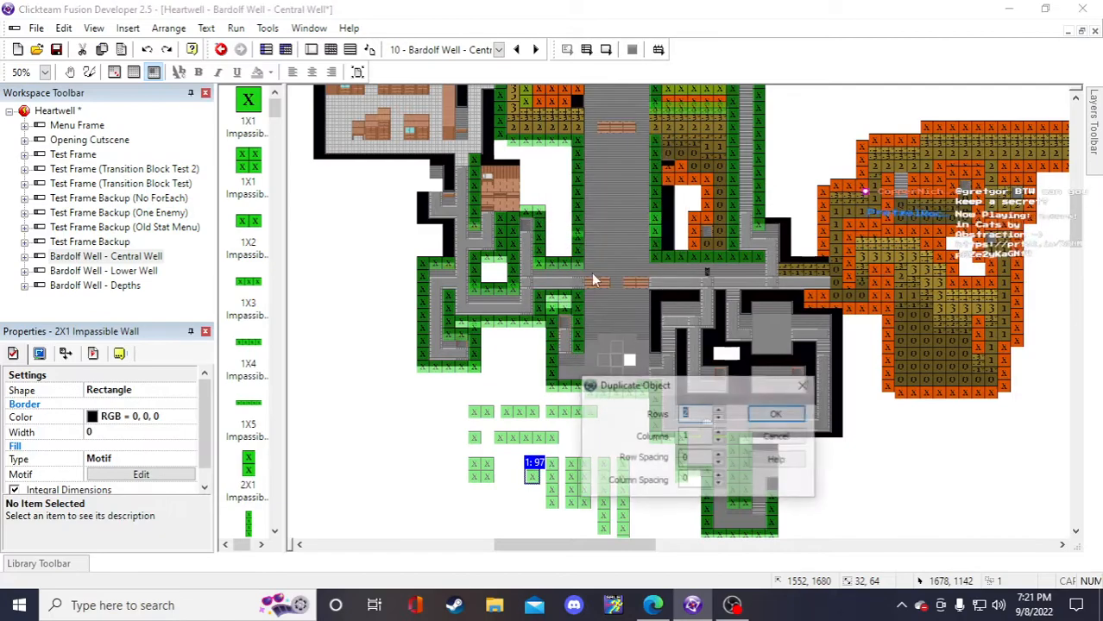
{"action": "left_click", "coordinate": [762, 415]}
{"action": "left_click", "coordinate": [541, 502]}
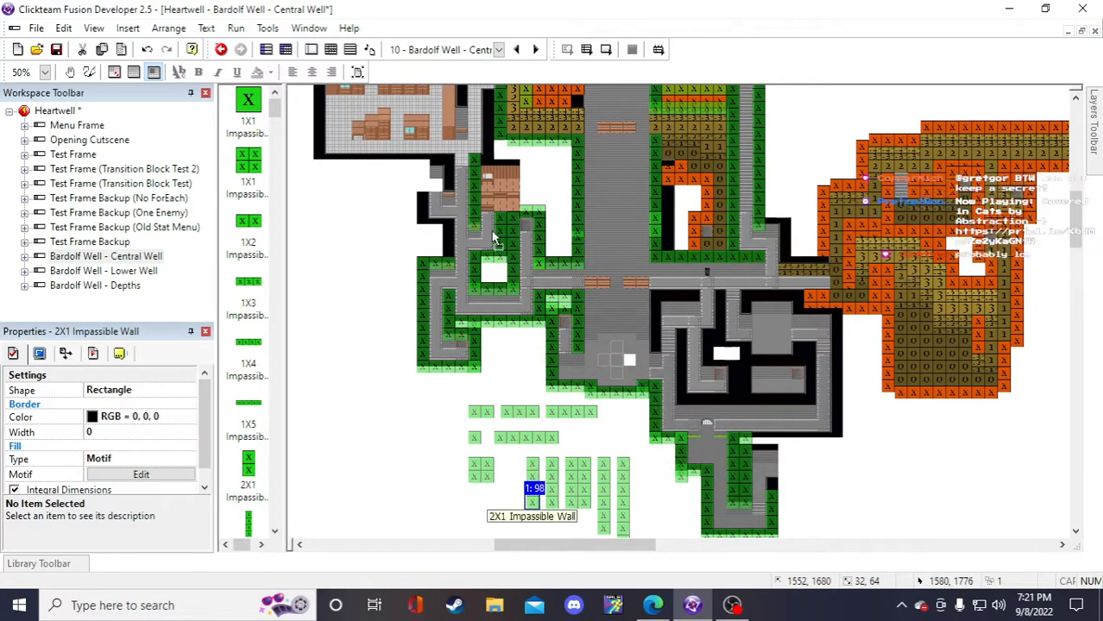
{"action": "left_click_drag", "start_coordinate": [449, 186], "coordinate": [451, 187]}
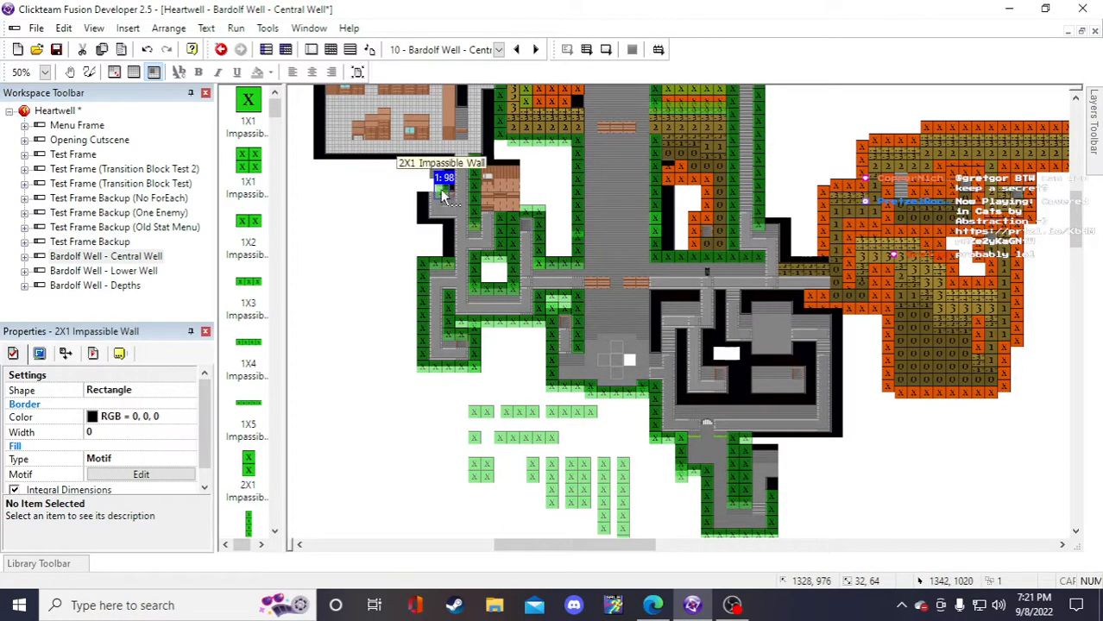
{"action": "left_click", "coordinate": [373, 296]}
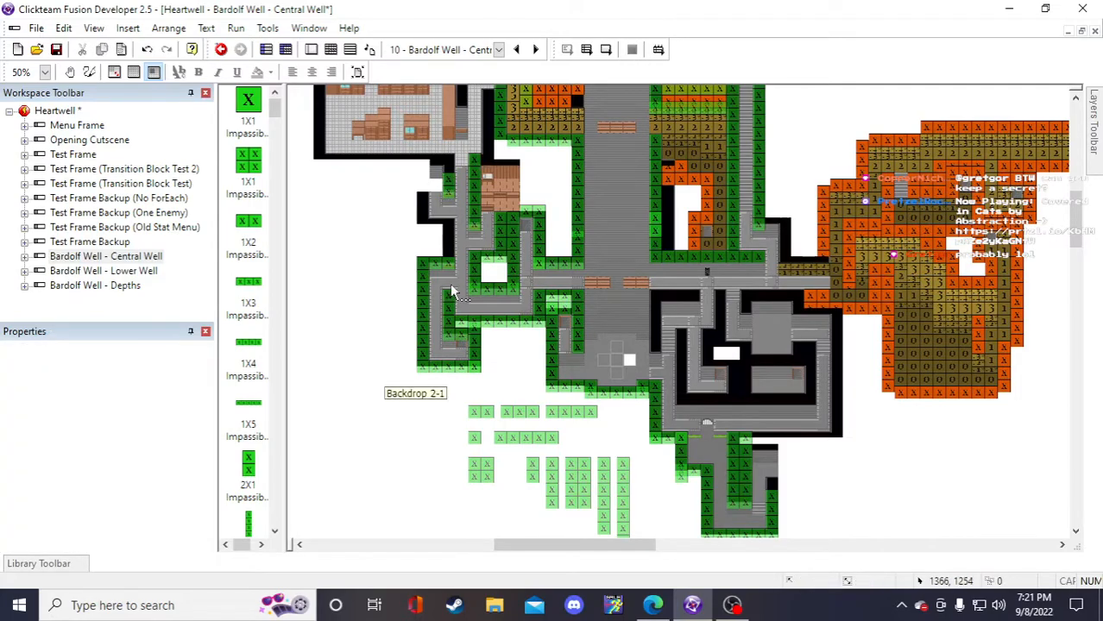
- Try covering the corner between the tiled room's south wall and the corridor with a duplicate of the two-by-two 1X1 Impassible Wall 2
{"action": "right_click", "coordinate": [489, 477]}
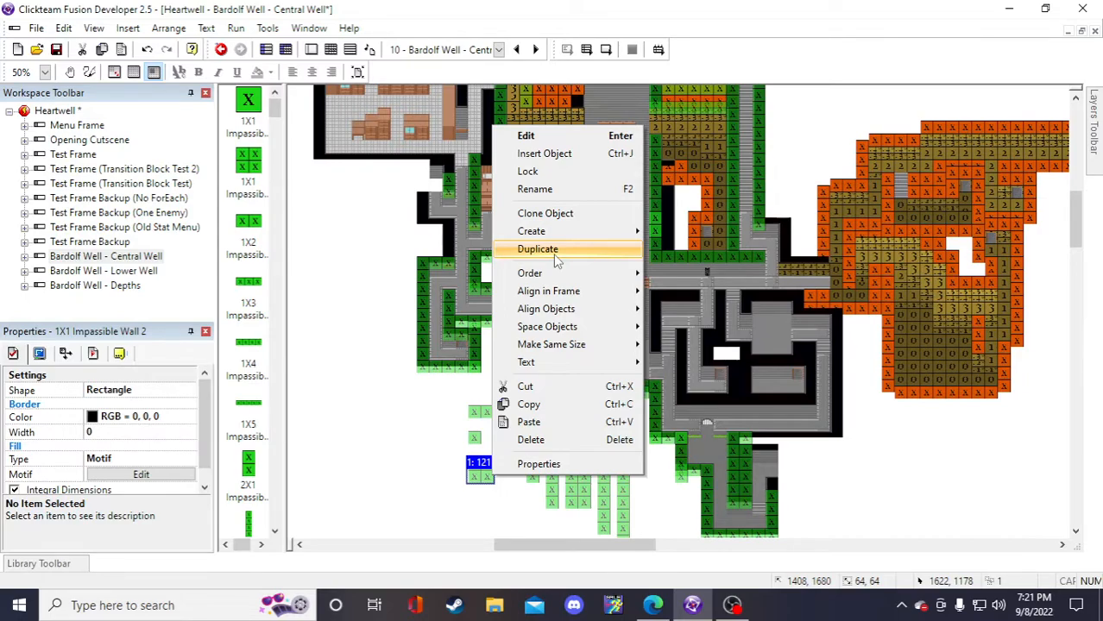
{"action": "left_click", "coordinate": [538, 249]}
{"action": "left_click", "coordinate": [775, 413]}
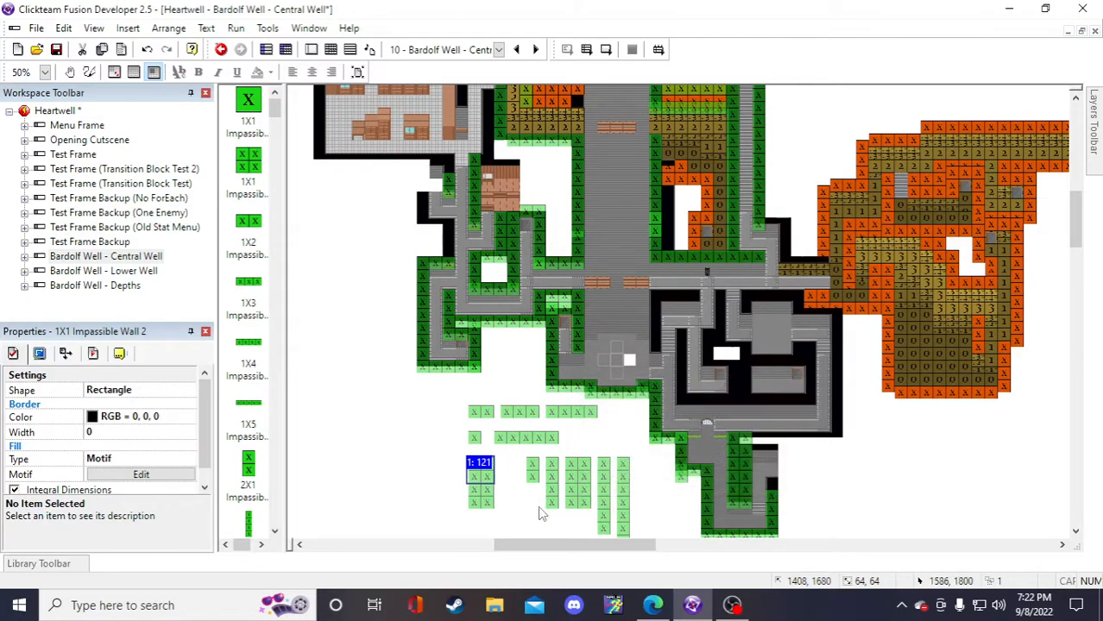
{"action": "left_click_drag", "start_coordinate": [470, 503], "coordinate": [431, 174]}
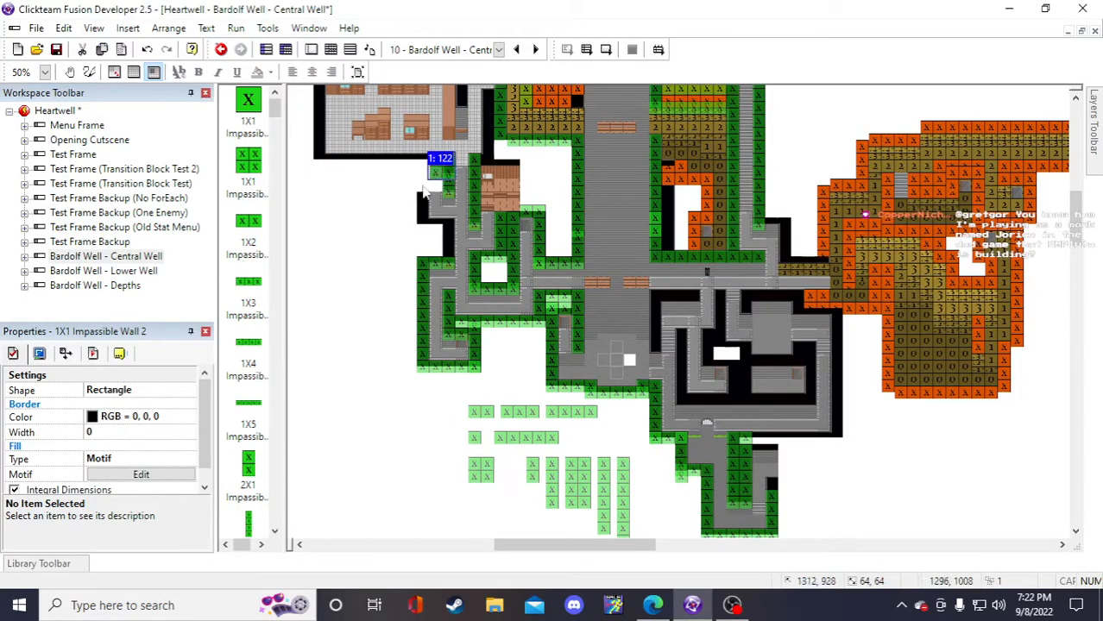
{"action": "left_click", "coordinate": [336, 300]}
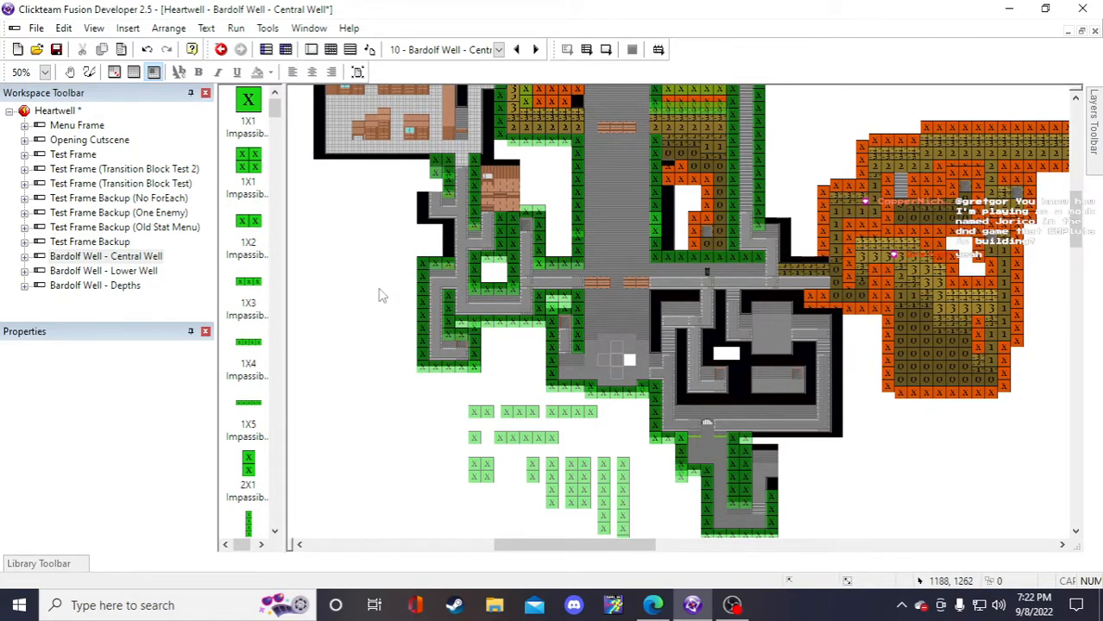
{"action": "left_click_drag", "start_coordinate": [441, 201], "coordinate": [440, 177]}
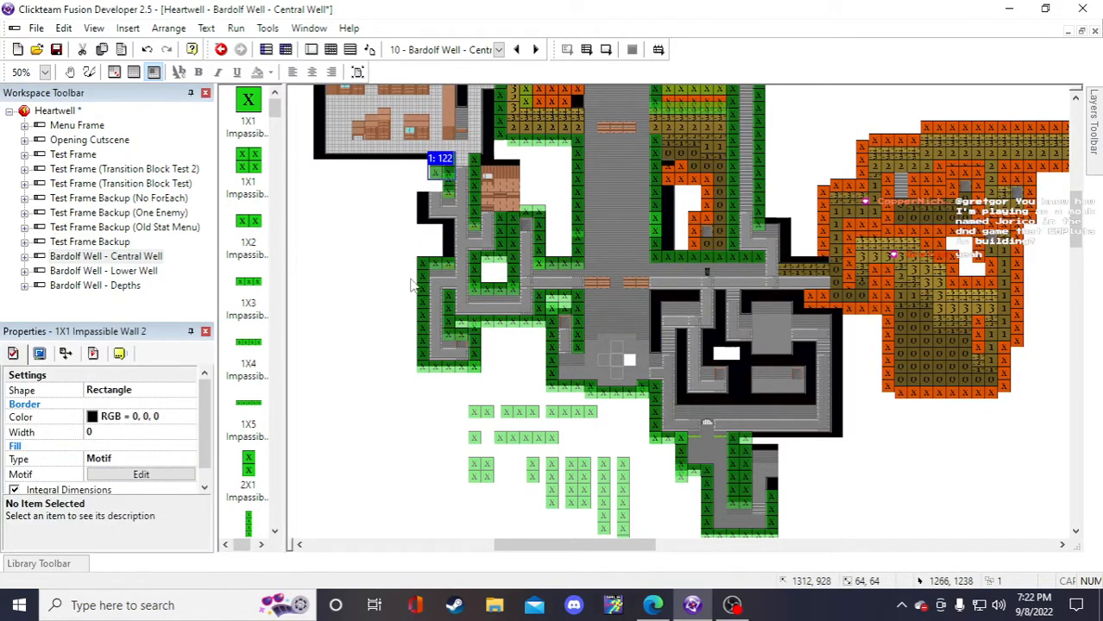
{"action": "left_click", "coordinate": [455, 444]}
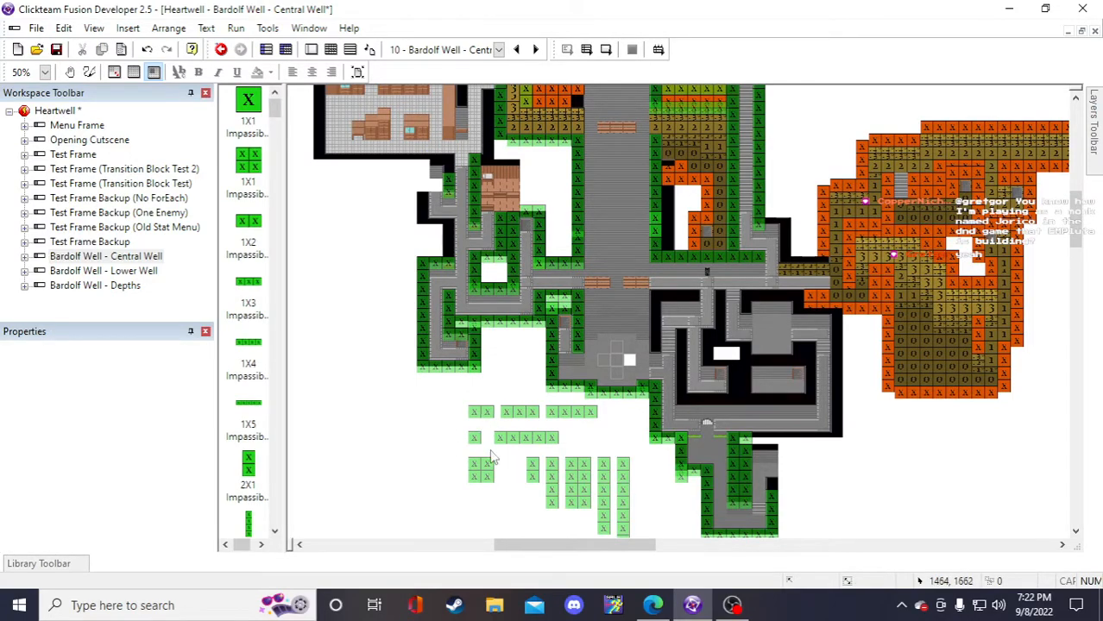
- Duplicate the placed 2X1 Impassible Wall and stack the copy directly above it, up to the tiled room's south wall
{"action": "left_click", "coordinate": [446, 178]}
{"action": "right_click", "coordinate": [446, 179]}
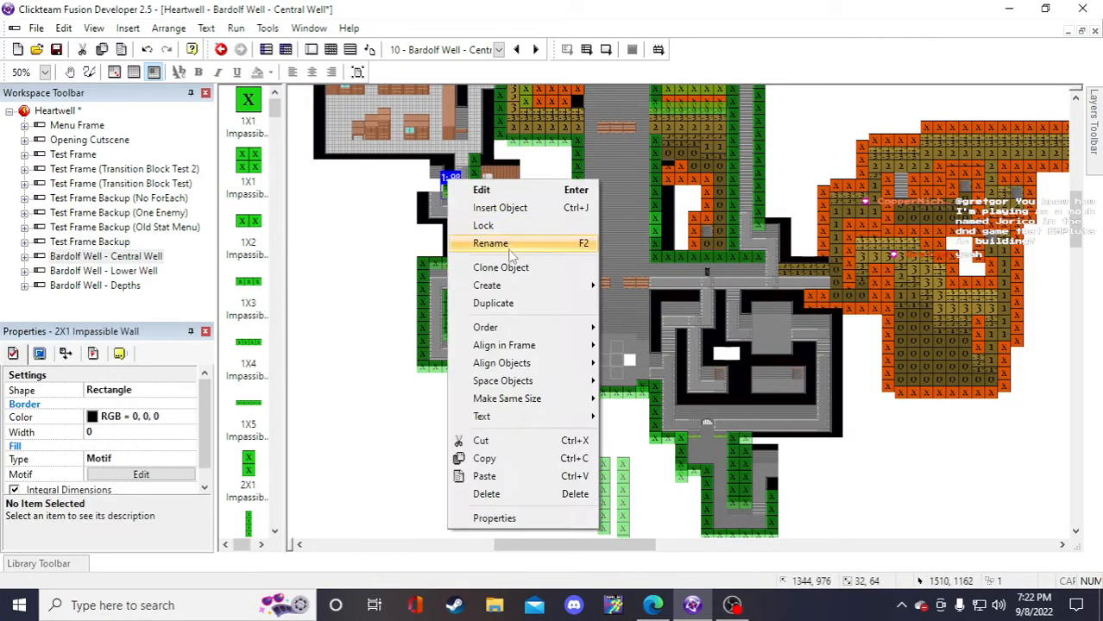
{"action": "left_click", "coordinate": [509, 302]}
{"action": "left_click", "coordinate": [776, 414]}
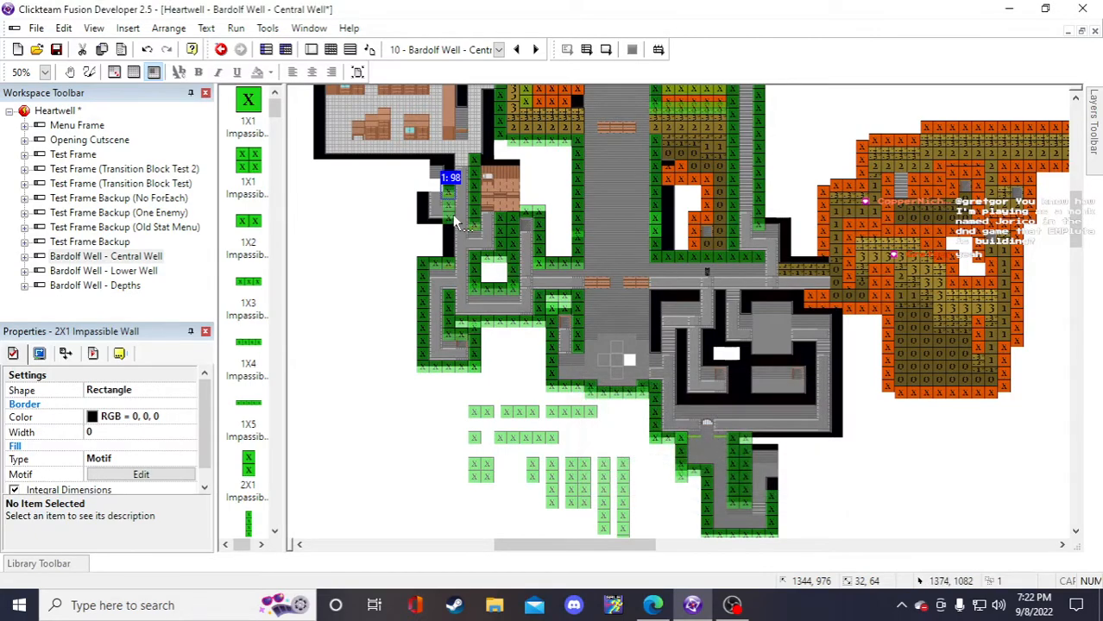
{"action": "left_click", "coordinate": [400, 364]}
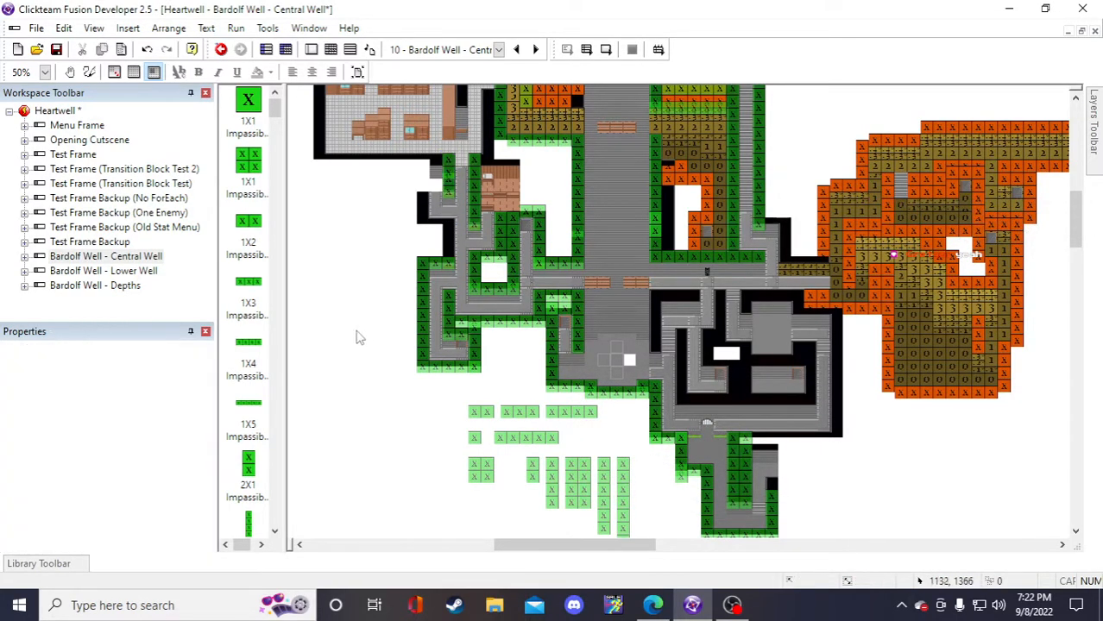
{"action": "scroll", "coordinate": [540, 448], "scroll_direction": "down", "scroll_amount": 3}
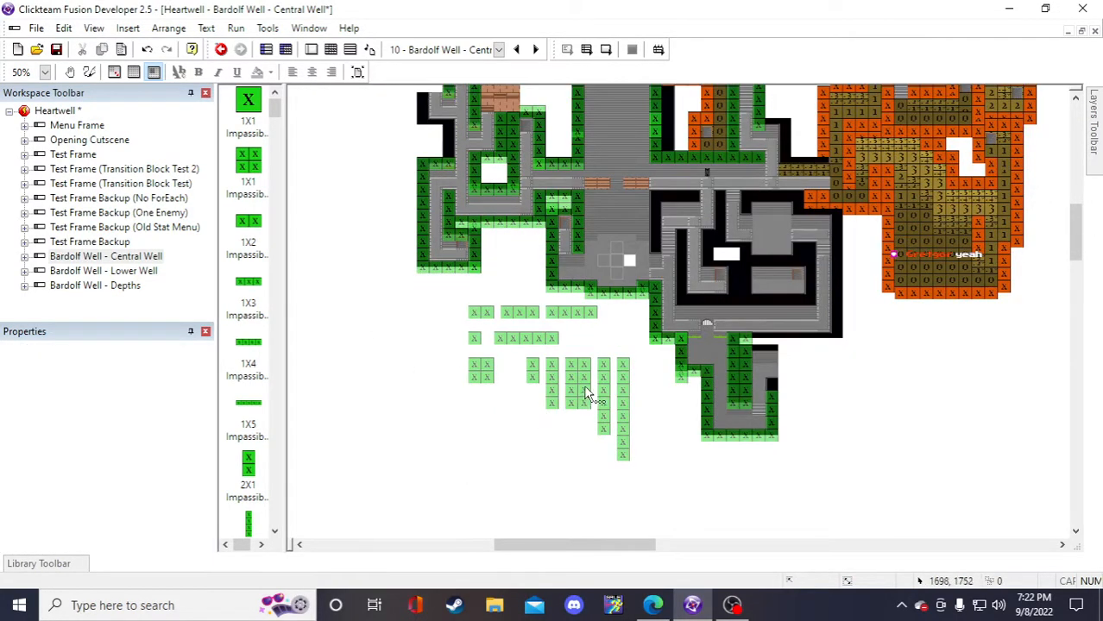
{"action": "left_click", "coordinate": [532, 347]}
{"action": "right_click", "coordinate": [533, 345]}
{"action": "left_click", "coordinate": [561, 124]}
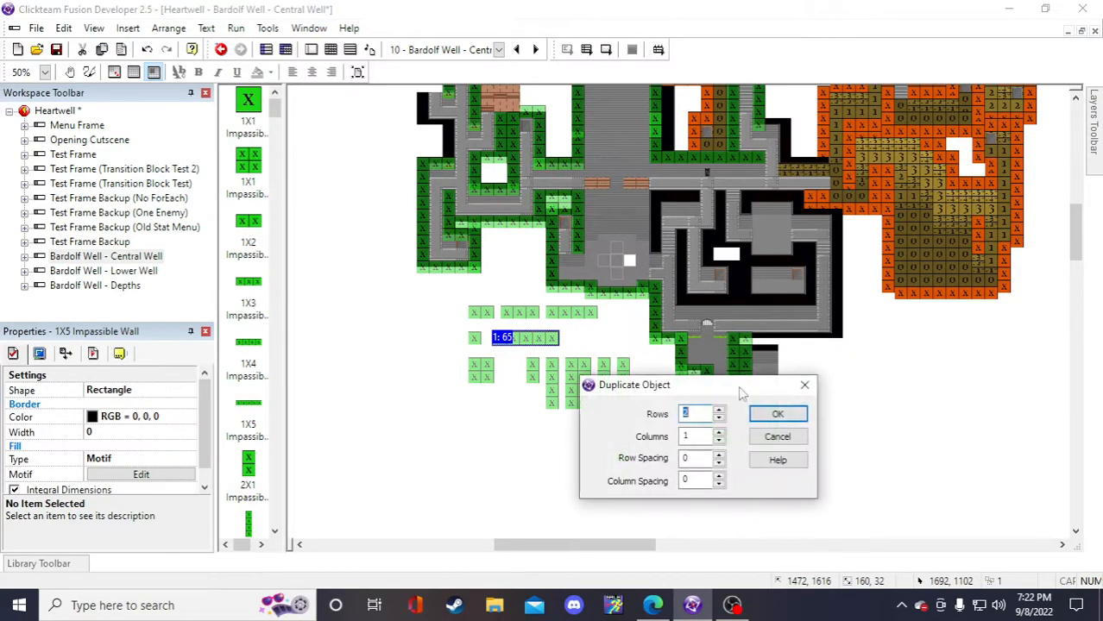
{"action": "left_click", "coordinate": [778, 414]}
- Clone the 1X5 Impassible Wall template as a separate object and rename the clone 1X8 Impassible Wall
{"action": "right_click", "coordinate": [540, 349]}
{"action": "left_click", "coordinate": [595, 110]}
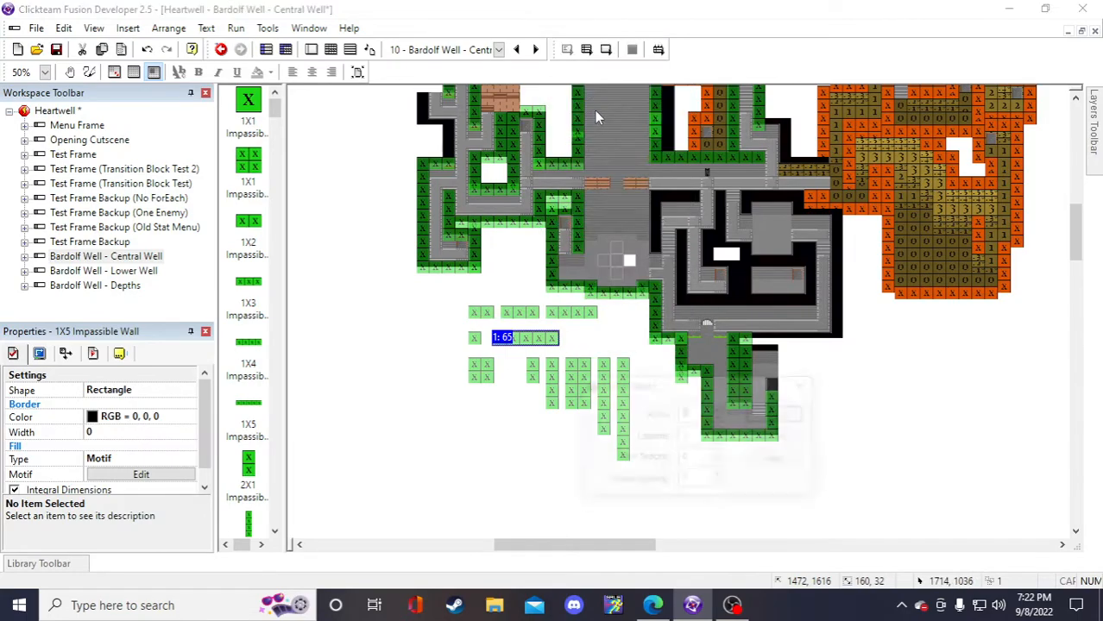
{"action": "left_click", "coordinate": [777, 413]}
{"action": "right_click", "coordinate": [533, 351]}
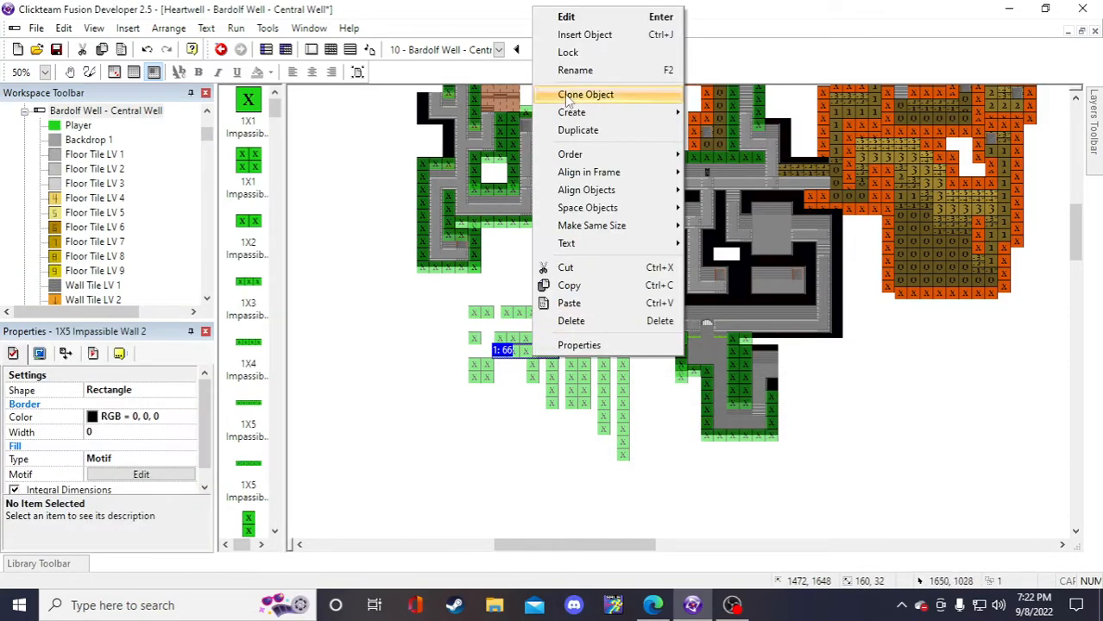
{"action": "left_click", "coordinate": [575, 71]}
{"action": "left_click_drag", "start_coordinate": [466, 295], "coordinate": [458, 294]}
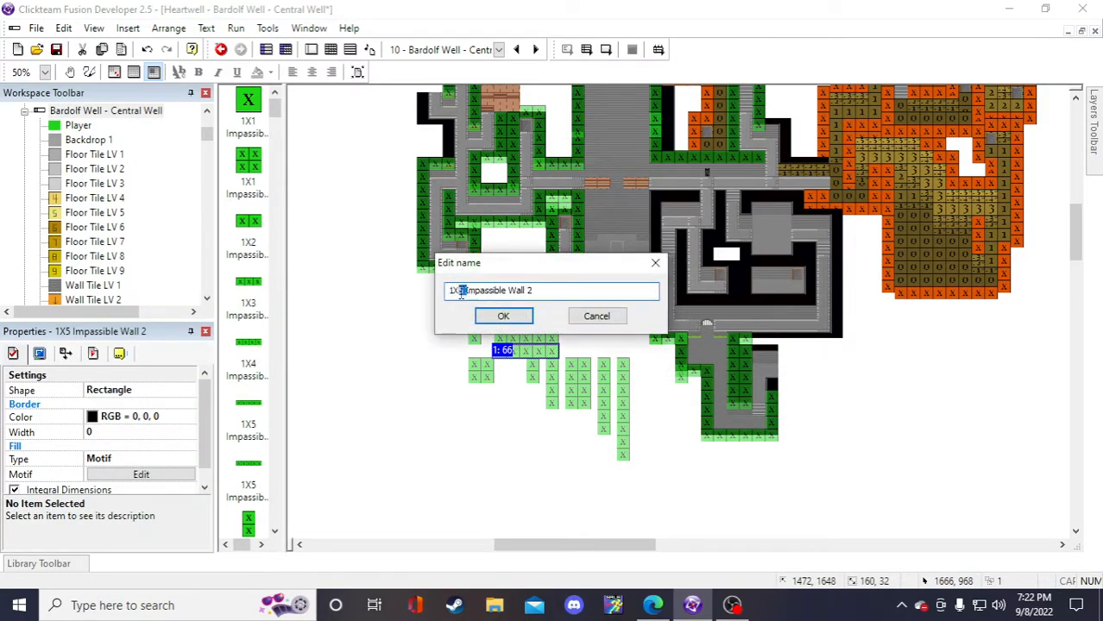
{"action": "type", "text": "8"}
{"action": "left_click", "coordinate": [505, 317]}
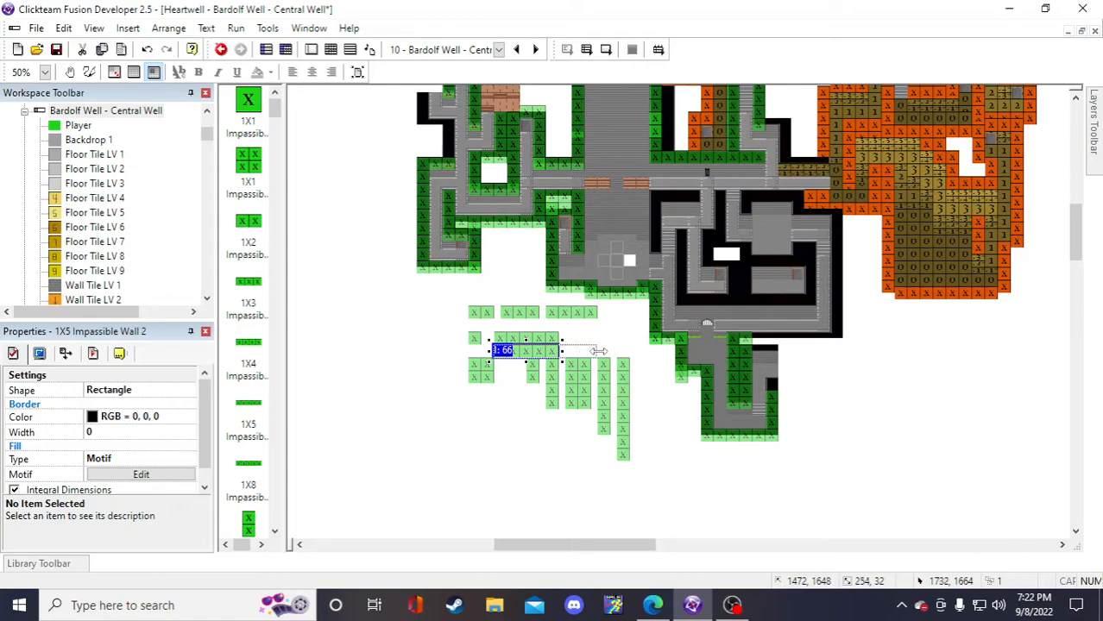
- Widen the 1X8 Impassible Wall to 256 by 32 and rearrange the templates so it sits directly after the 1X5 one
{"action": "left_click_drag", "start_coordinate": [598, 352], "coordinate": [400, 340]}
{"action": "left_click", "coordinate": [513, 437]}
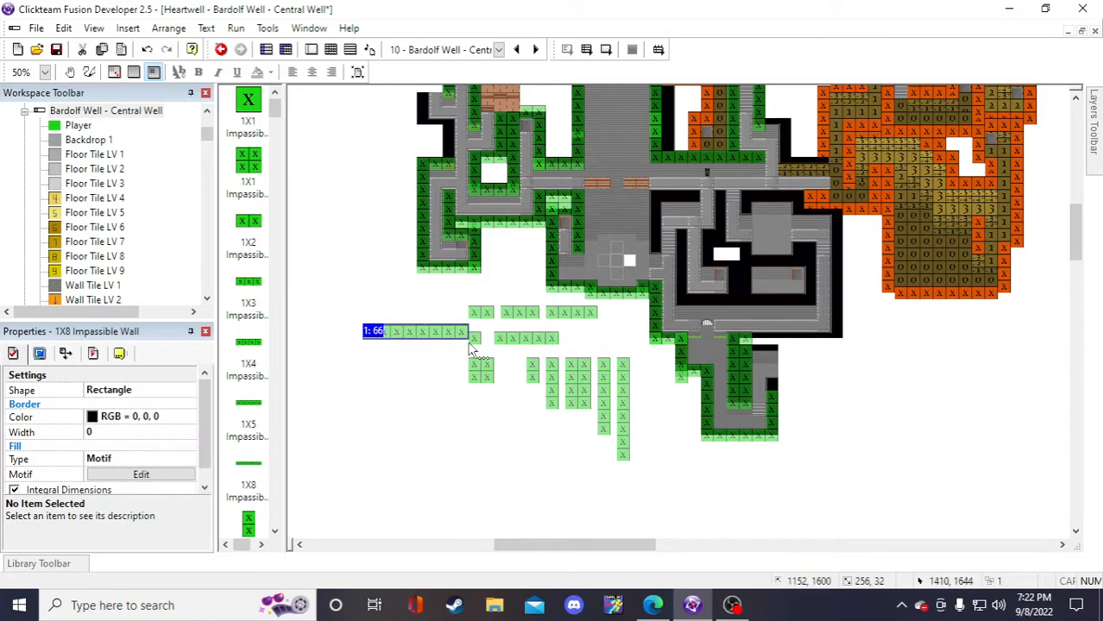
{"action": "left_click_drag", "start_coordinate": [474, 338], "coordinate": [562, 339]}
{"action": "left_click", "coordinate": [512, 342]}
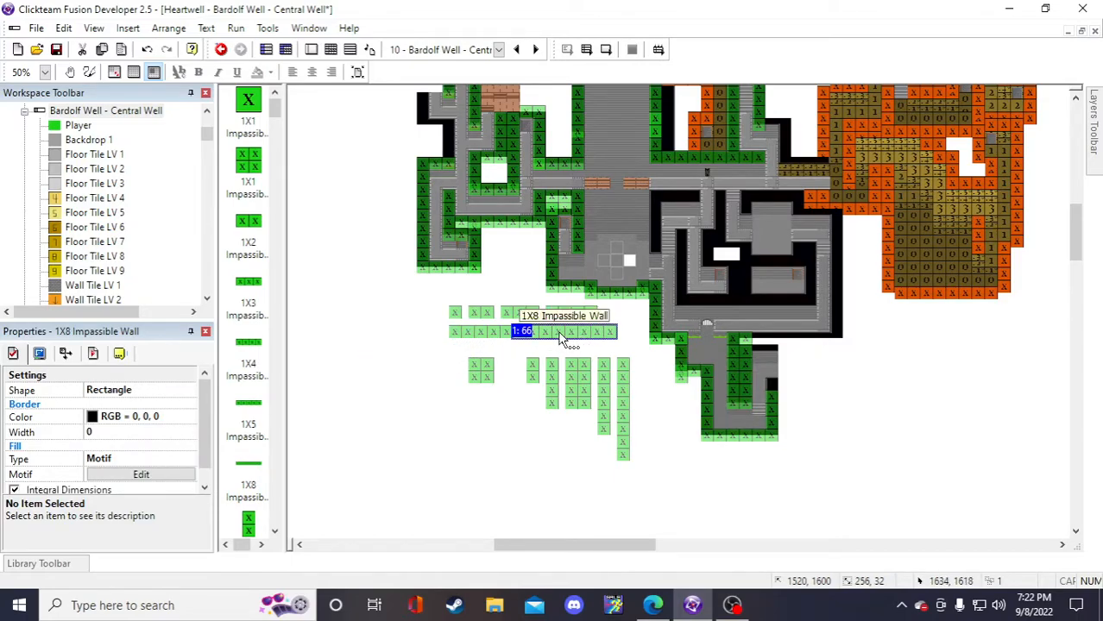
- Duplicate the 1X8 Impassible Wall and place the copy along the furnished tiled room's black south wall
{"action": "right_click", "coordinate": [560, 340]}
{"action": "left_click", "coordinate": [604, 149]}
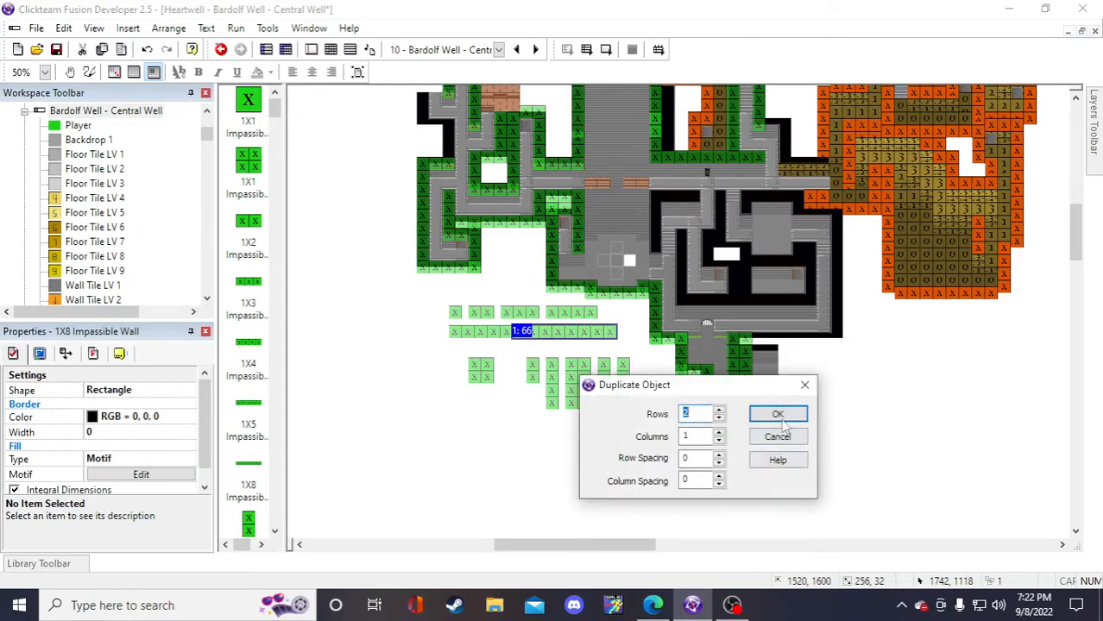
{"action": "left_click", "coordinate": [779, 415]}
{"action": "left_click_drag", "start_coordinate": [583, 342], "coordinate": [394, 193]}
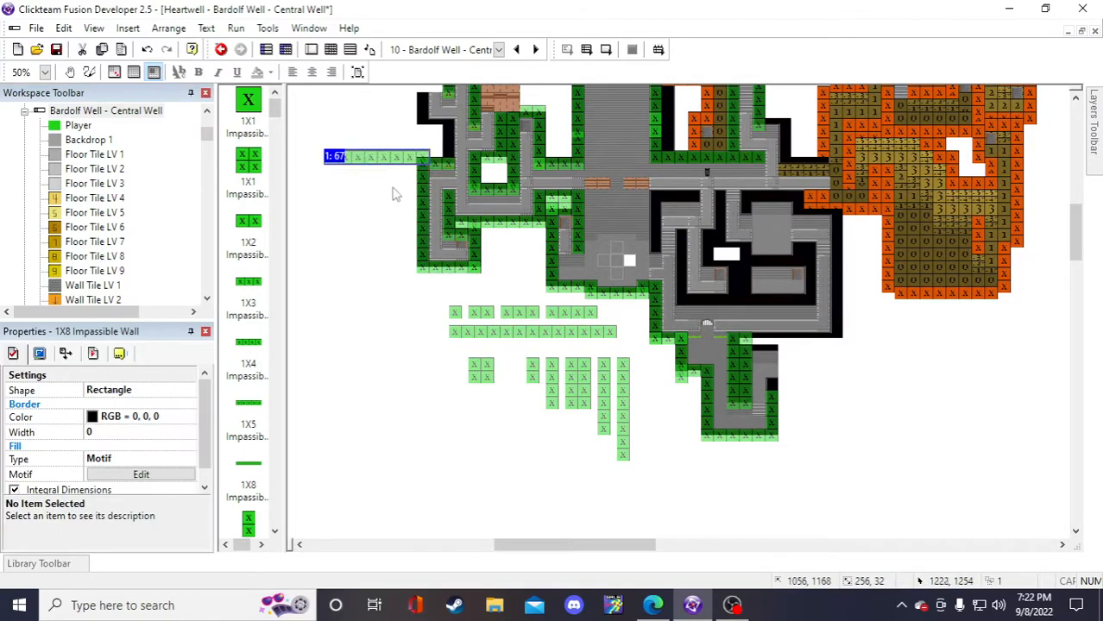
{"action": "scroll", "coordinate": [392, 194], "scroll_direction": "up", "scroll_amount": 5}
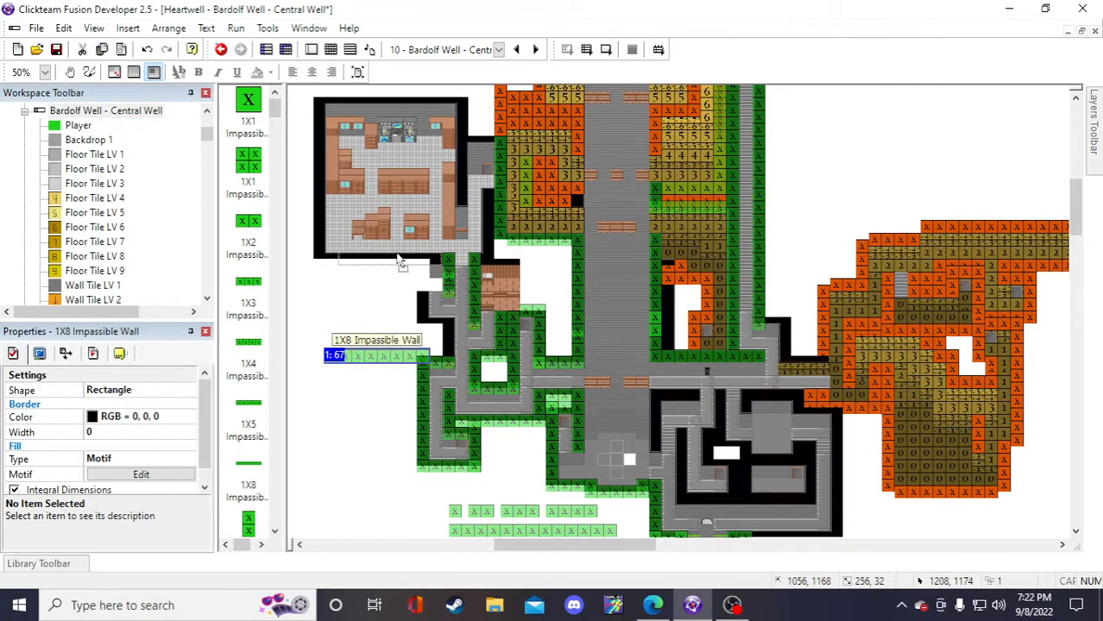
{"action": "left_click_drag", "start_coordinate": [400, 261], "coordinate": [402, 260]}
{"action": "left_click", "coordinate": [388, 393]}
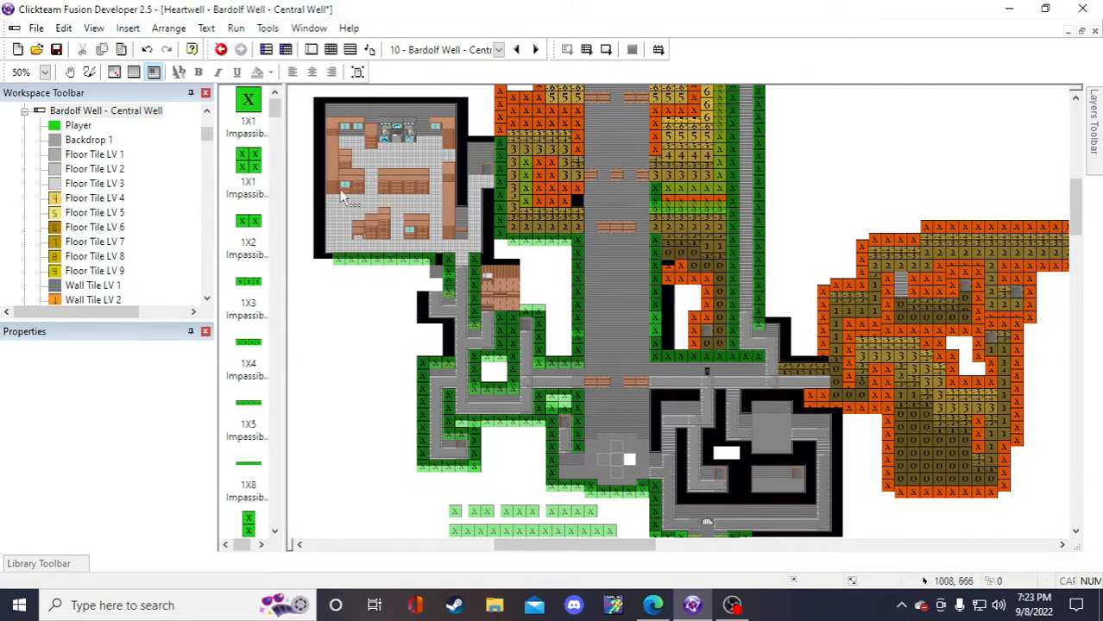
- Save the project and shift the placed 1X8 wall east until it meets the corridor's wall blocks
{"action": "left_click", "coordinate": [55, 49]}
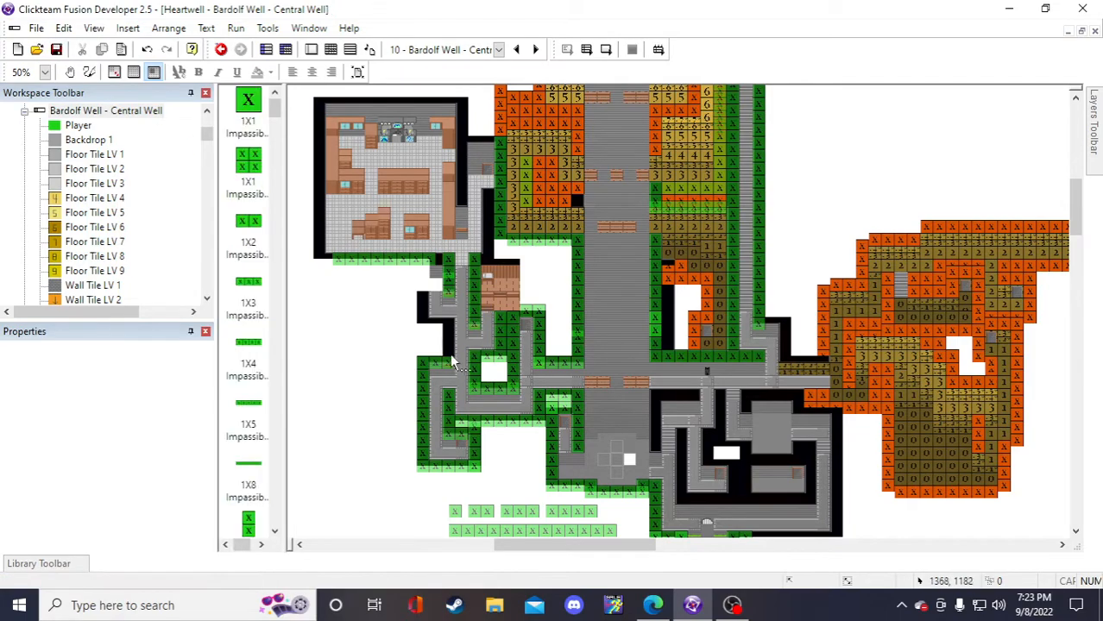
{"action": "left_click", "coordinate": [401, 264]}
{"action": "left_click", "coordinate": [333, 344]}
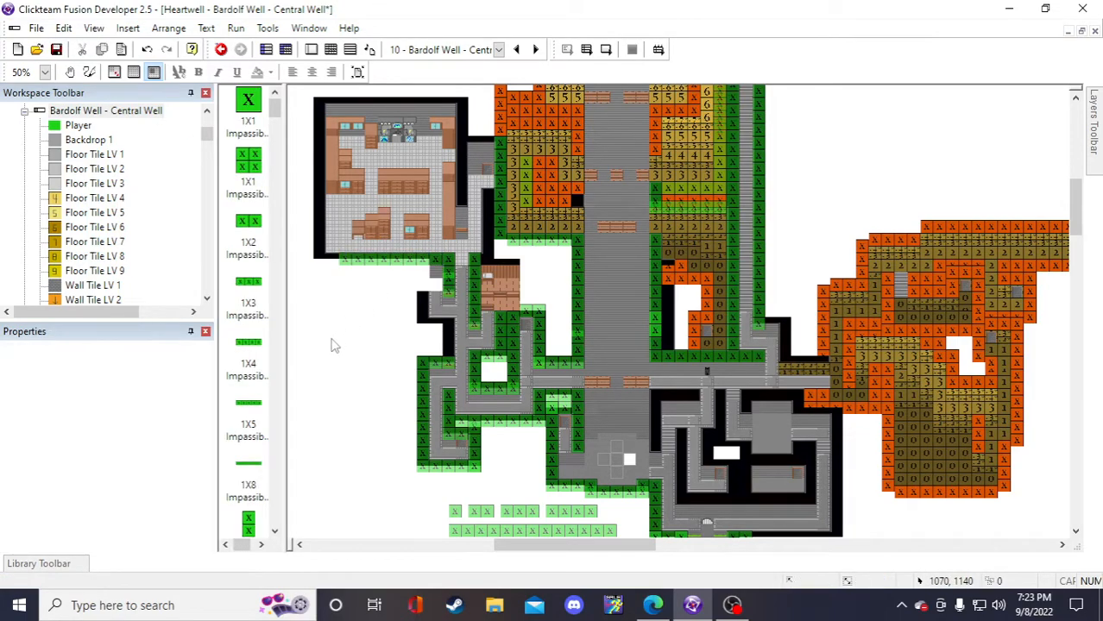
- Duplicate the 1X2 Impassible Wall and place the copy on the remaining southwest corner of the tiled room's wall
{"action": "right_click", "coordinate": [477, 515]}
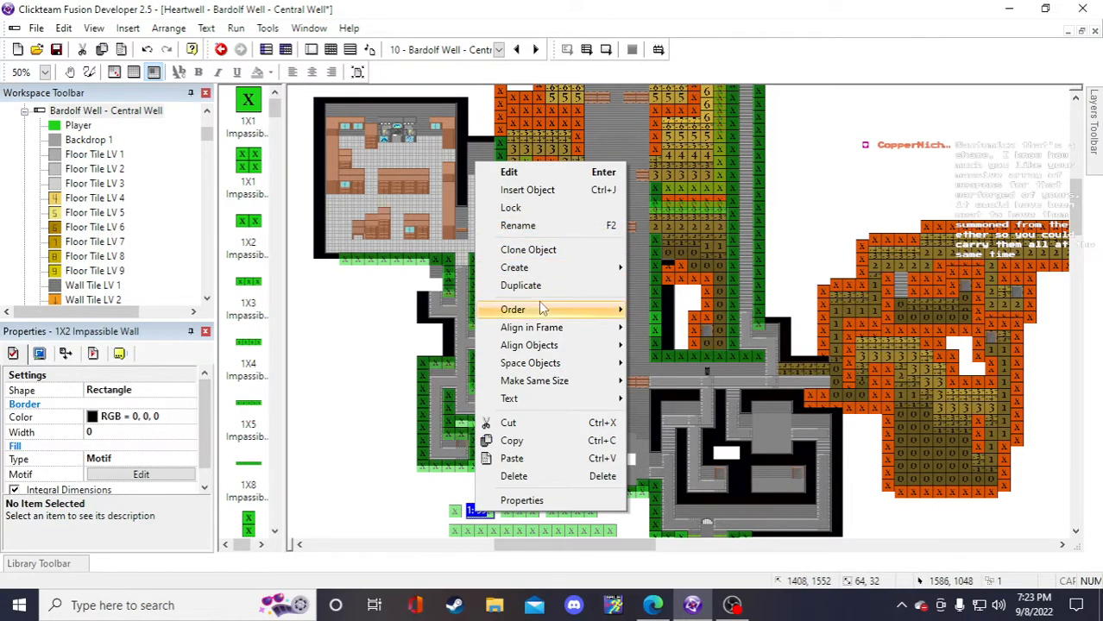
{"action": "left_click", "coordinate": [521, 286]}
{"action": "key", "text": "Return"}
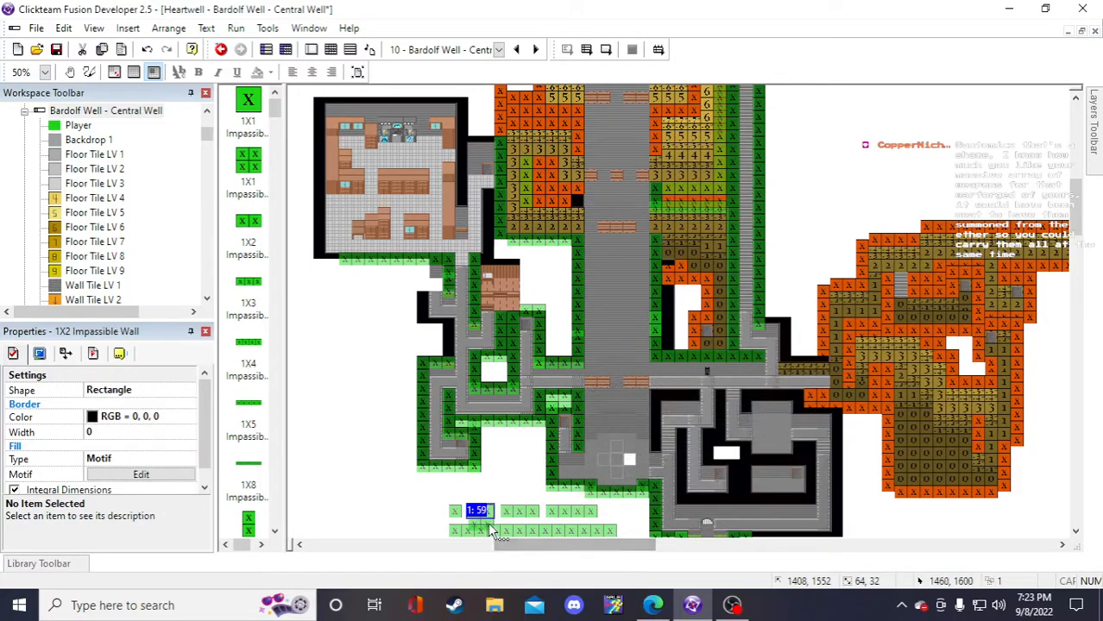
{"action": "left_click", "coordinate": [364, 347]}
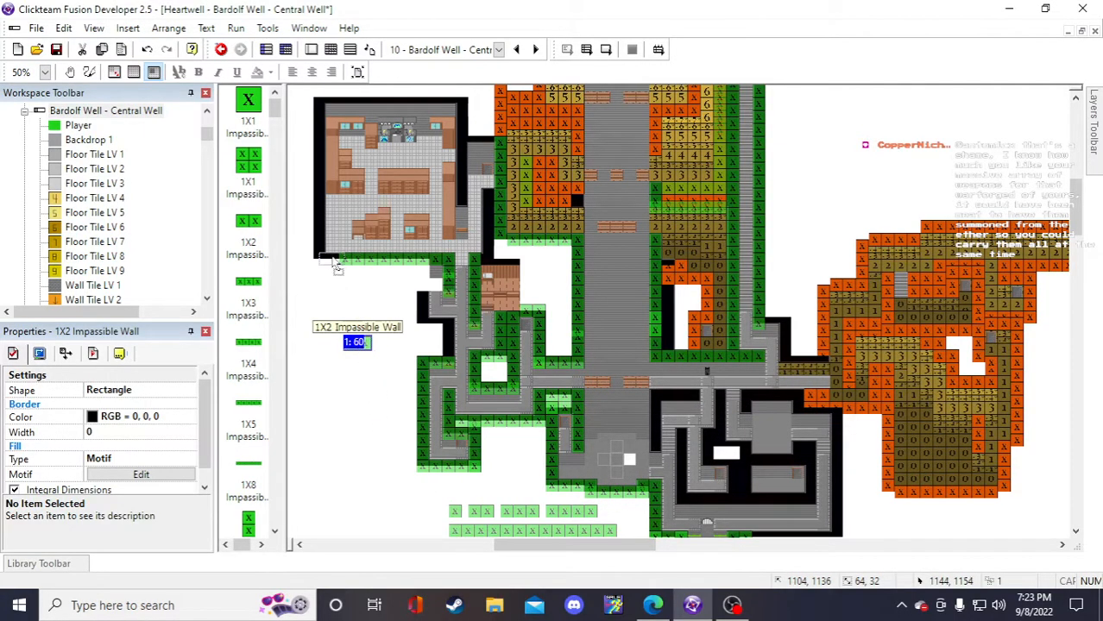
{"action": "left_click", "coordinate": [366, 396]}
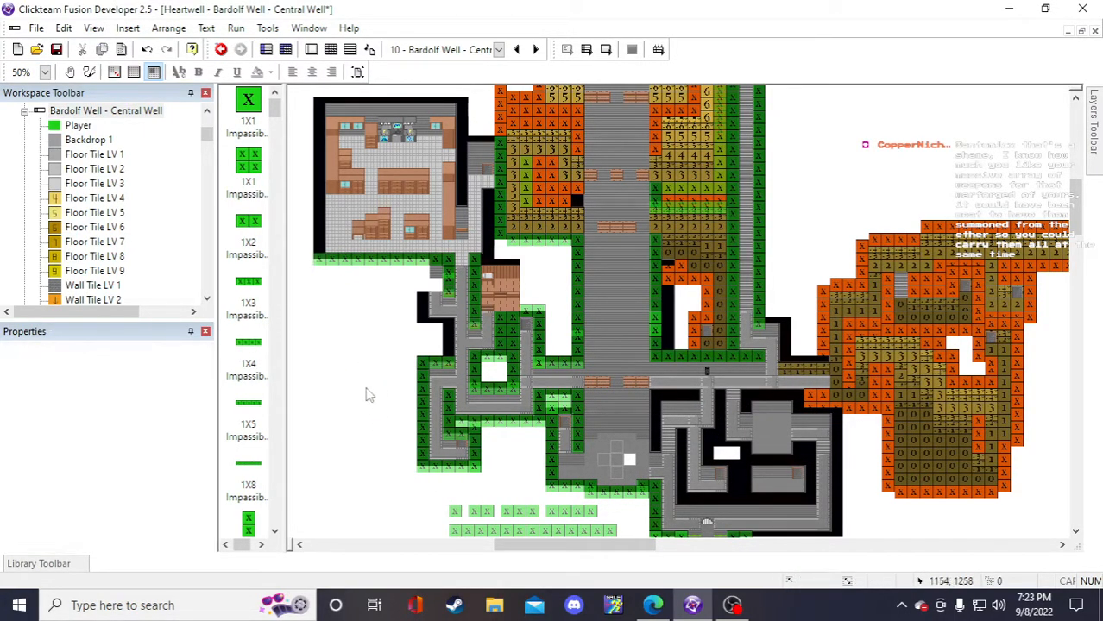
- Make two side-by-side copies of the 8X1 Impassible Wall and move them to the empty area south of the furnished tiled room
{"action": "scroll", "coordinate": [345, 326], "scroll_direction": "down", "scroll_amount": 3}
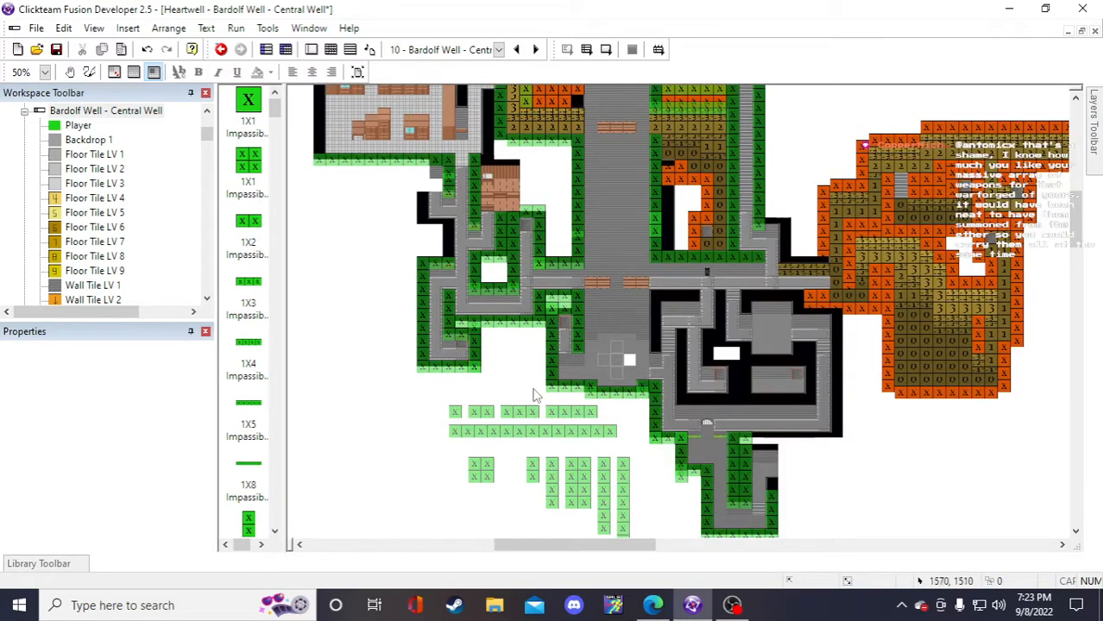
{"action": "right_click", "coordinate": [621, 479]}
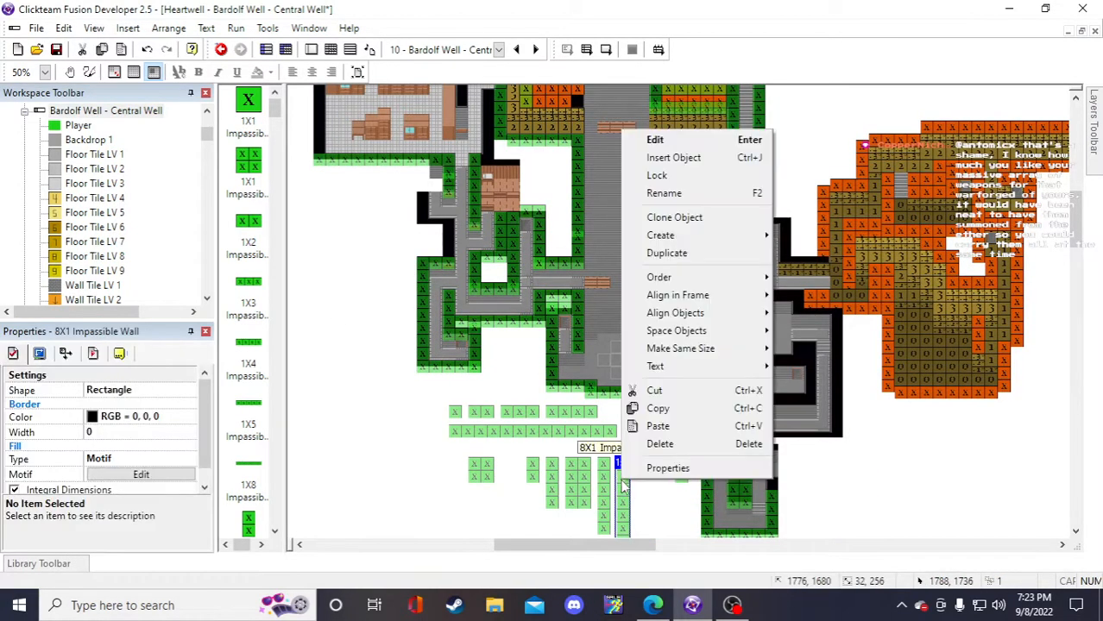
{"action": "left_click", "coordinate": [681, 253]}
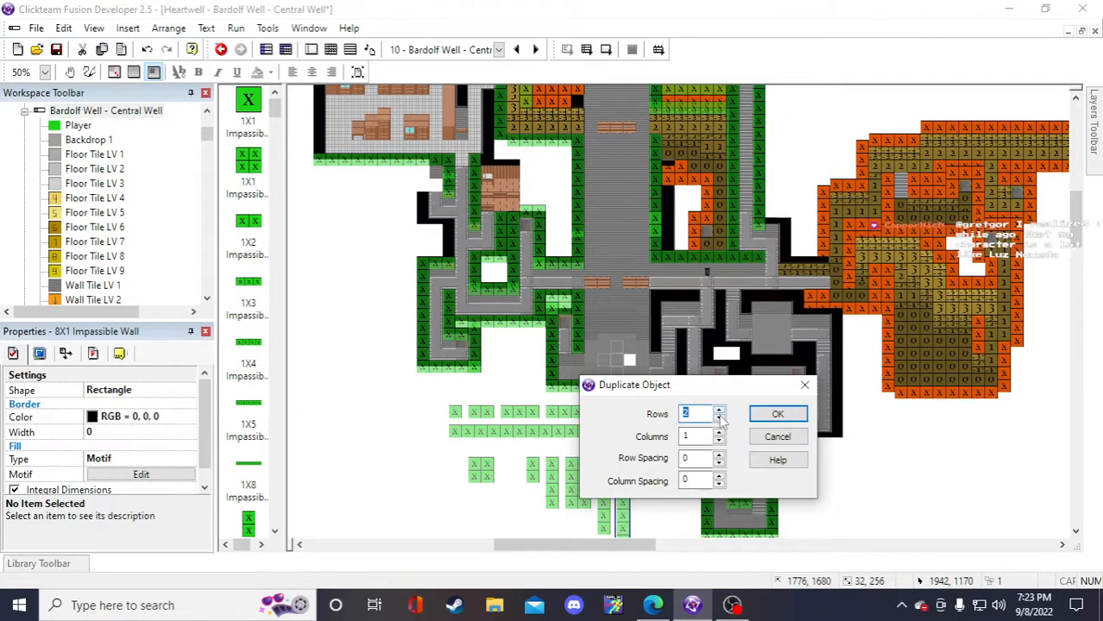
{"action": "left_click", "coordinate": [719, 420]}
{"action": "left_click", "coordinate": [776, 415]}
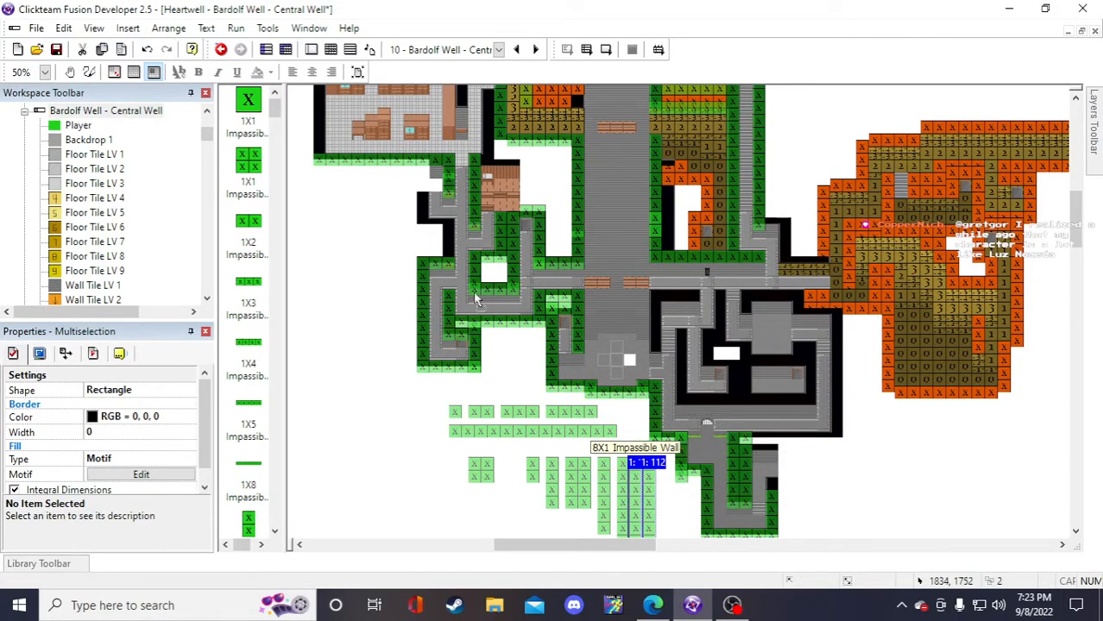
{"action": "left_click_drag", "start_coordinate": [652, 486], "coordinate": [344, 283]}
{"action": "scroll", "coordinate": [344, 285], "scroll_direction": "up", "scroll_amount": 3}
{"action": "left_click", "coordinate": [353, 455]}
{"action": "left_click", "coordinate": [339, 453]}
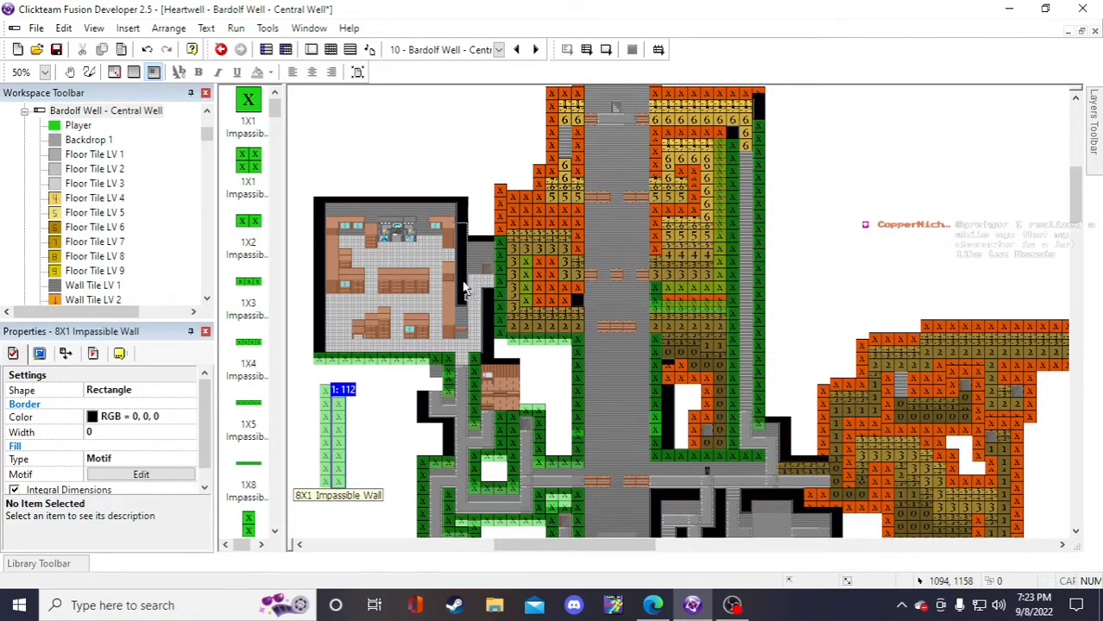
- Place one 8X1 copy on the tiled room's east wall and the other on the lower part of its west wall
{"action": "left_click_drag", "start_coordinate": [464, 285], "coordinate": [463, 285]}
{"action": "left_click", "coordinate": [334, 438]}
{"action": "left_click_drag", "start_coordinate": [322, 423], "coordinate": [316, 259]}
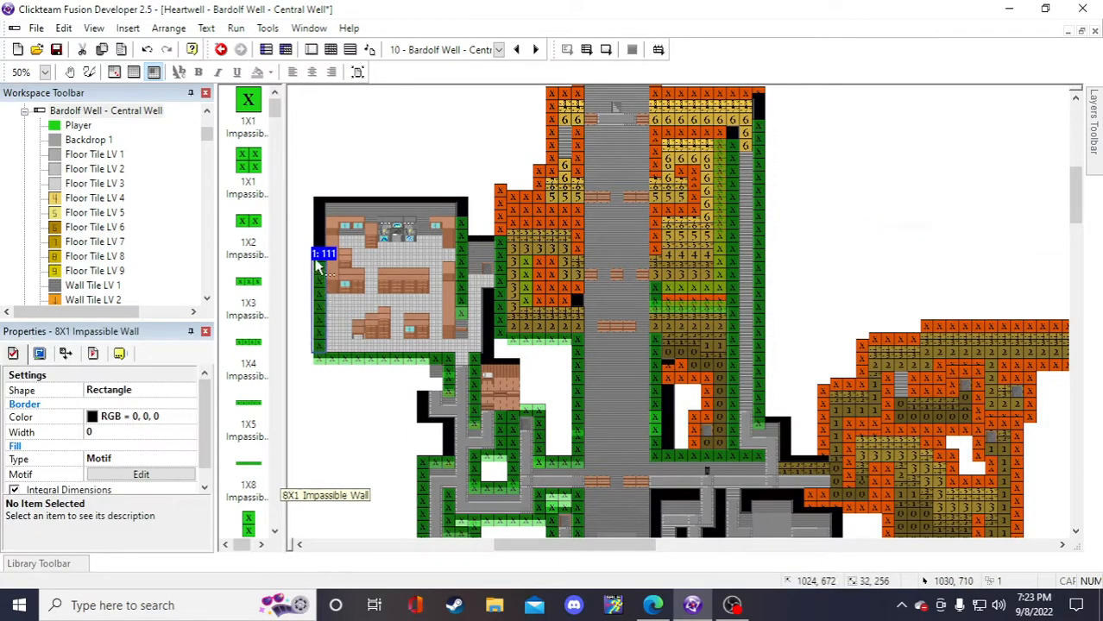
{"action": "left_click", "coordinate": [302, 226]}
- Duplicate the 4X1 Impassible Wall and place the copy on the remaining upper part of the tiled room's west wall
{"action": "scroll", "coordinate": [377, 357], "scroll_direction": "down", "scroll_amount": 5}
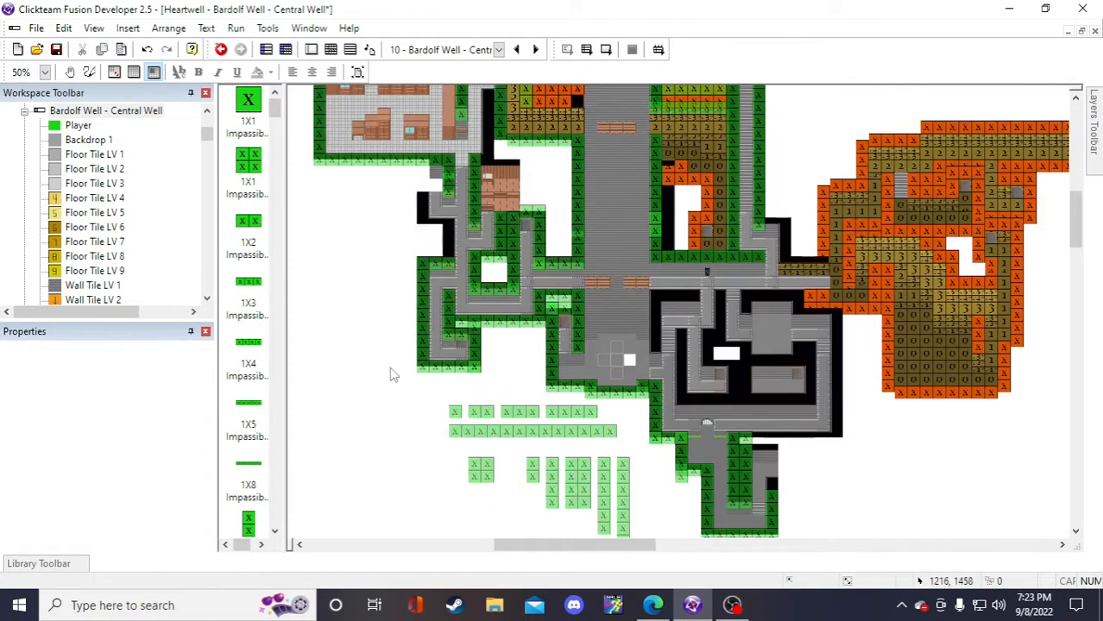
{"action": "left_click", "coordinate": [556, 498]}
{"action": "right_click", "coordinate": [556, 498]}
{"action": "left_click", "coordinate": [623, 265]}
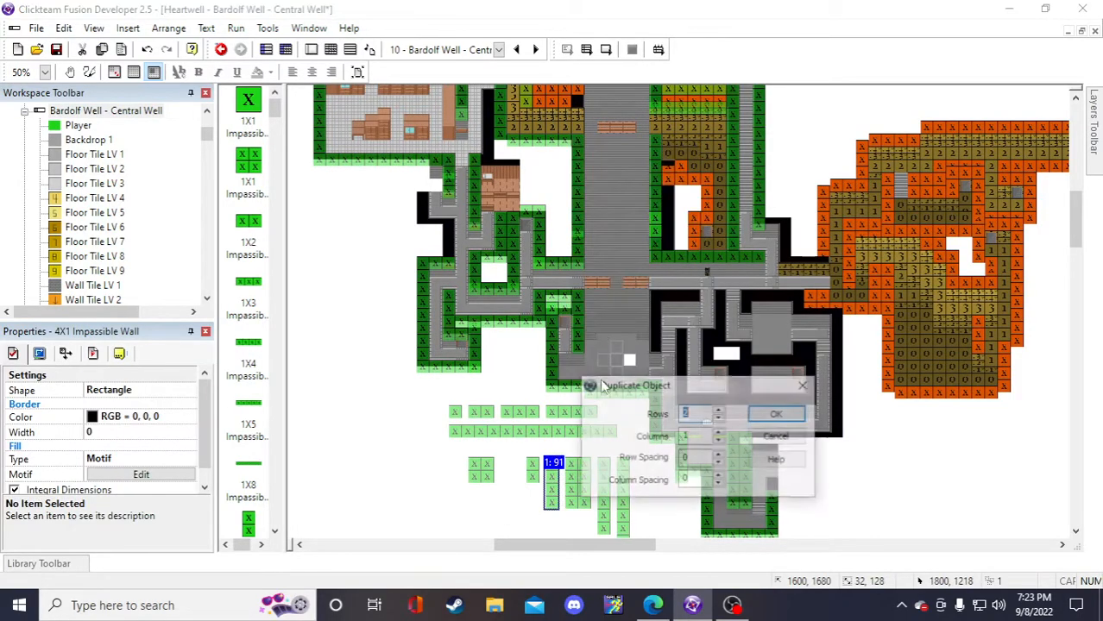
{"action": "left_click", "coordinate": [773, 410]}
{"action": "left_click_drag", "start_coordinate": [553, 522], "coordinate": [345, 250]}
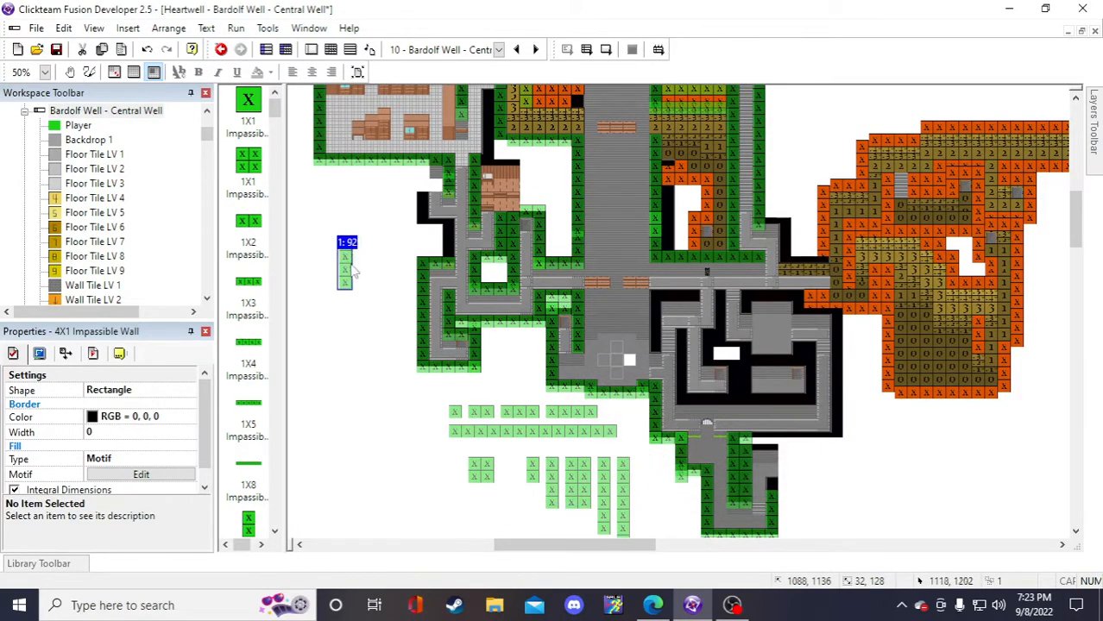
{"action": "scroll", "coordinate": [345, 250], "scroll_direction": "up", "scroll_amount": 2}
{"action": "left_click_drag", "start_coordinate": [325, 128], "coordinate": [318, 136]}
{"action": "left_click", "coordinate": [344, 405]}
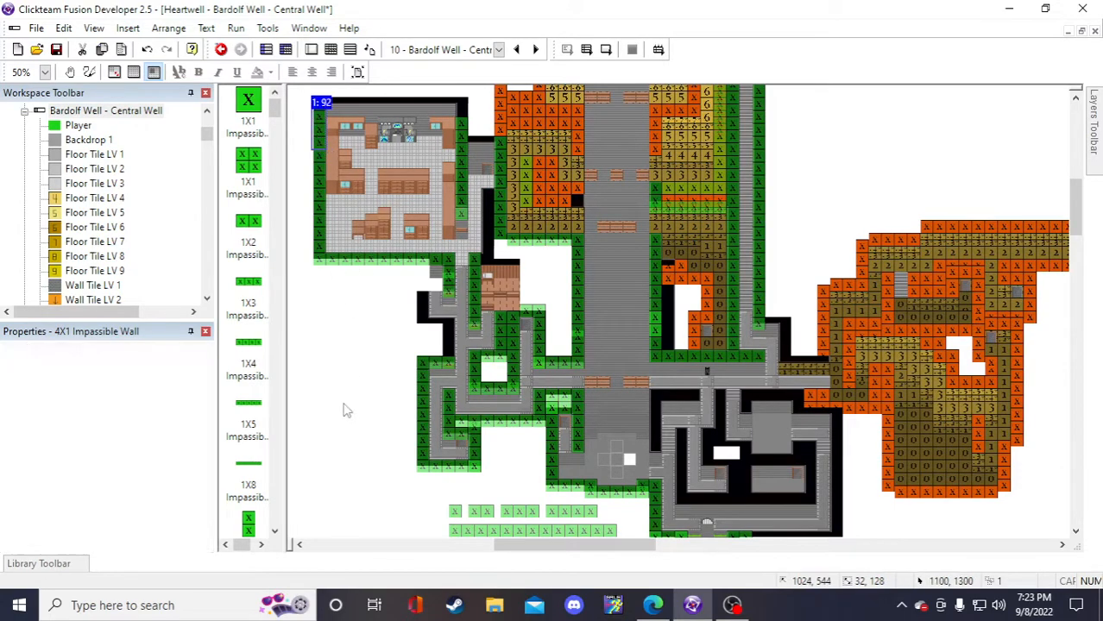
- Duplicate the 1X8 Impassible Wall on the tiled room's south wall and place the copy along the north wall
{"action": "left_click", "coordinate": [384, 261]}
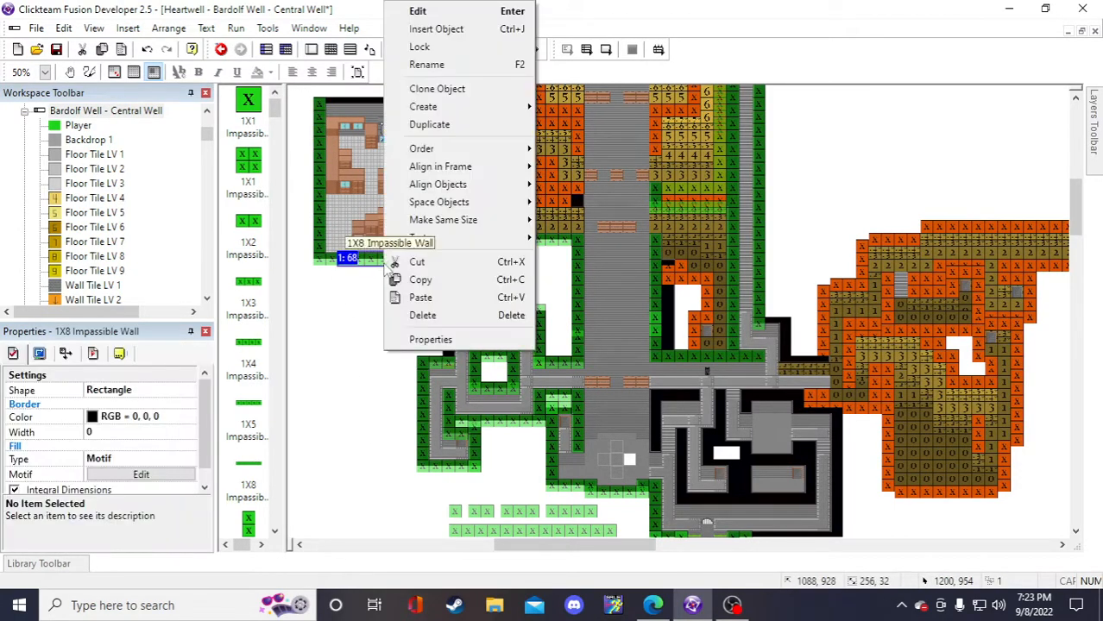
{"action": "right_click", "coordinate": [384, 262]}
{"action": "left_click", "coordinate": [444, 126]}
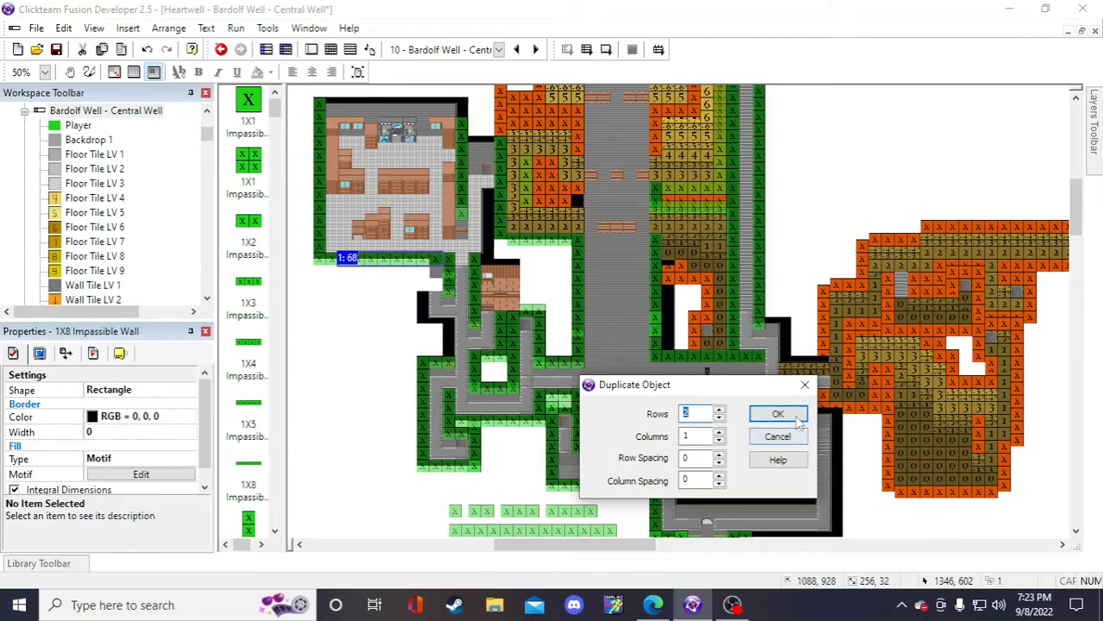
{"action": "left_click", "coordinate": [777, 413]}
{"action": "scroll", "coordinate": [393, 228], "scroll_direction": "up", "scroll_amount": 3}
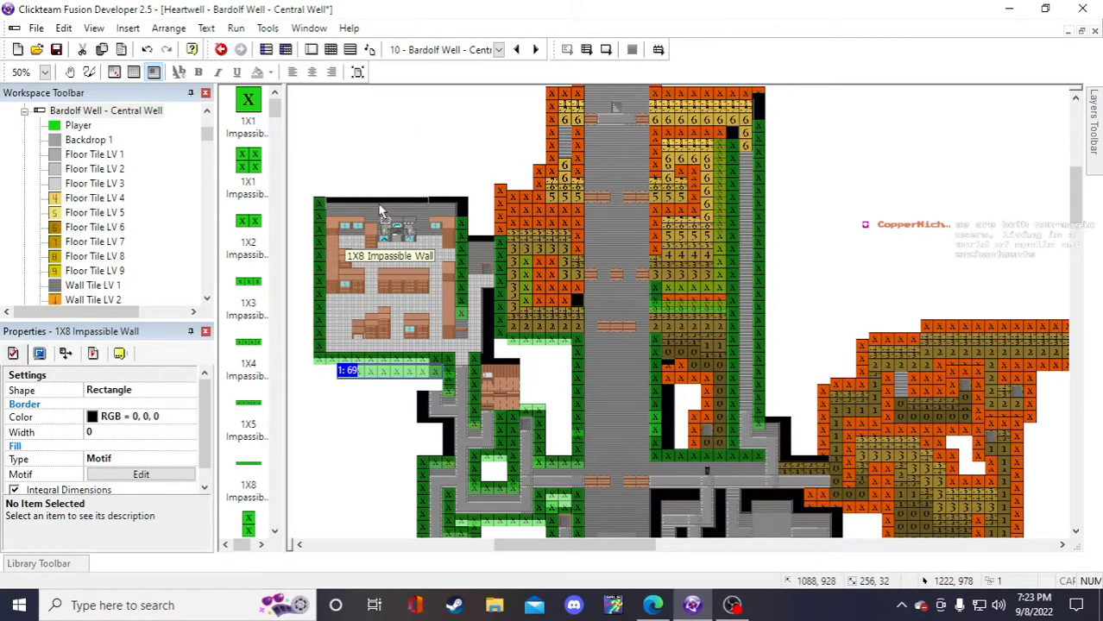
{"action": "left_click_drag", "start_coordinate": [382, 211], "coordinate": [382, 210]}
{"action": "left_click", "coordinate": [317, 426]}
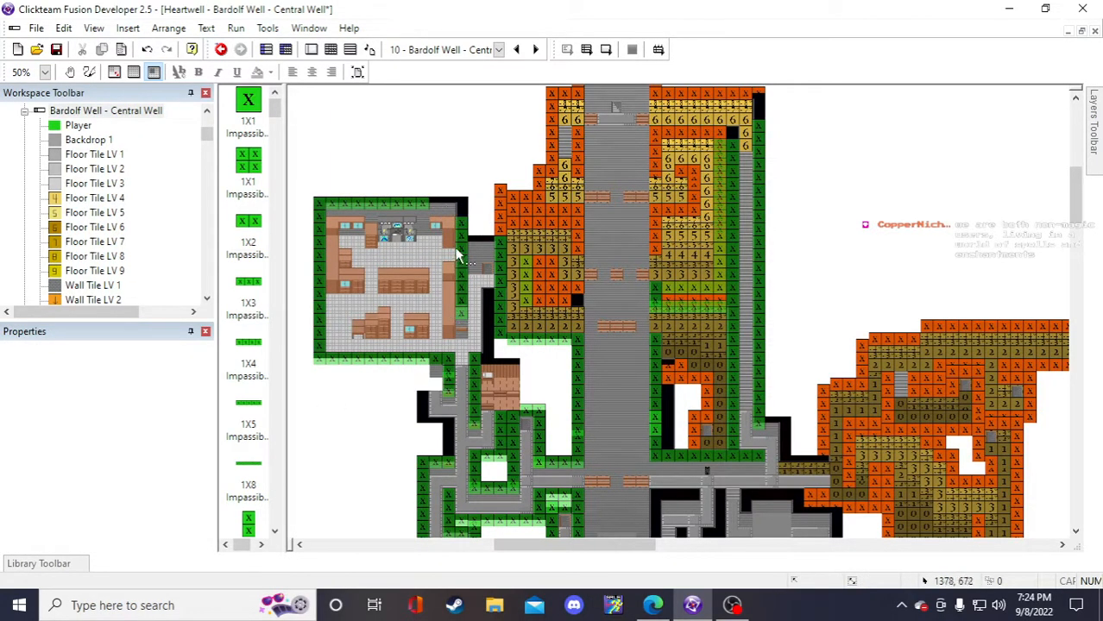
- Duplicate the 2X1 and 1X2 Impassible Wall templates once each
{"action": "scroll", "coordinate": [492, 431], "scroll_direction": "down", "scroll_amount": 2}
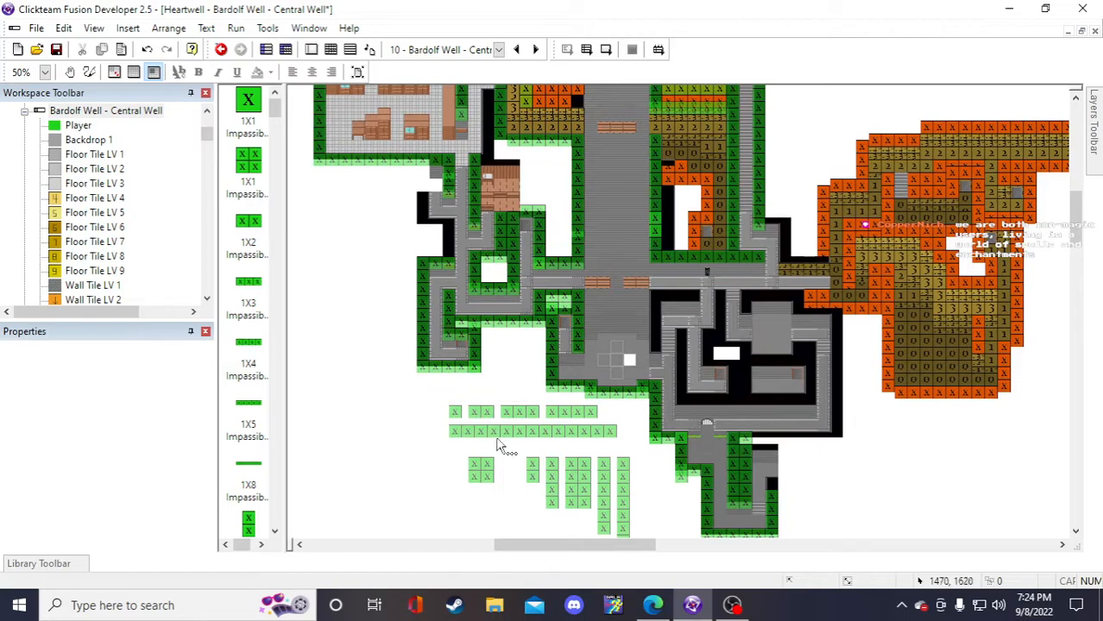
{"action": "left_click", "coordinate": [533, 471]}
{"action": "right_click", "coordinate": [533, 466]}
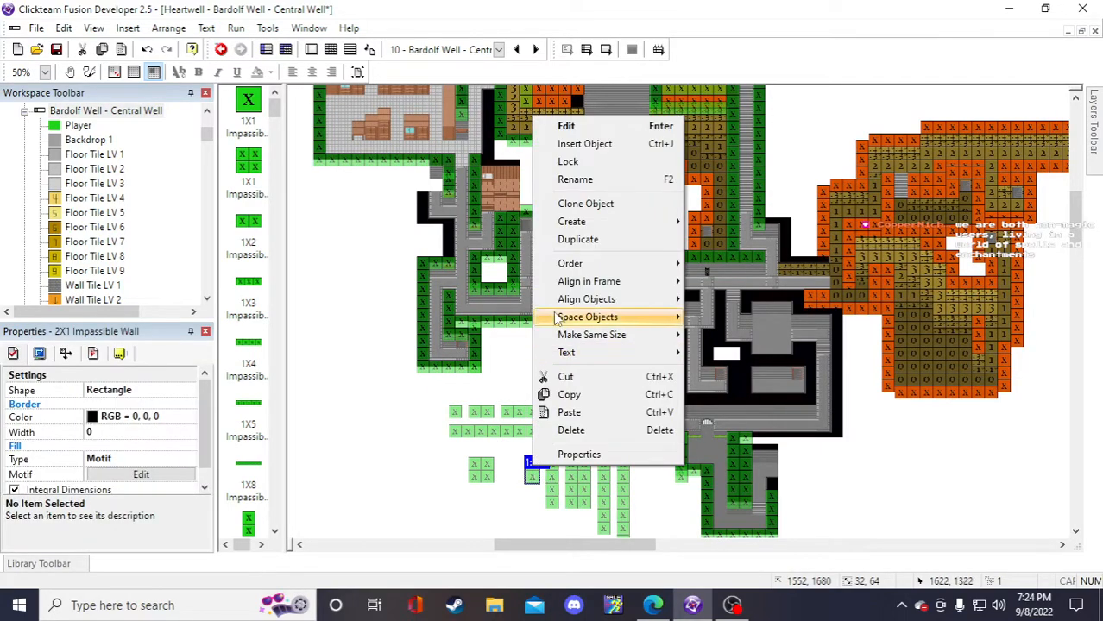
{"action": "left_click", "coordinate": [577, 239]}
{"action": "left_click", "coordinate": [774, 413]}
{"action": "right_click", "coordinate": [486, 412]}
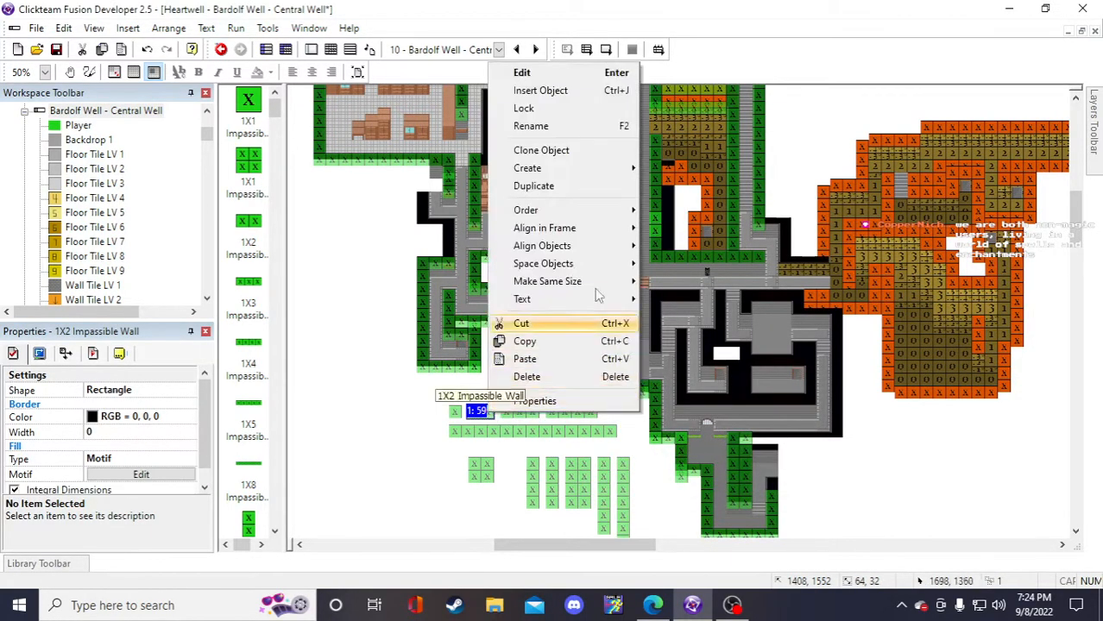
{"action": "left_click", "coordinate": [576, 185]}
{"action": "left_click", "coordinate": [771, 410]}
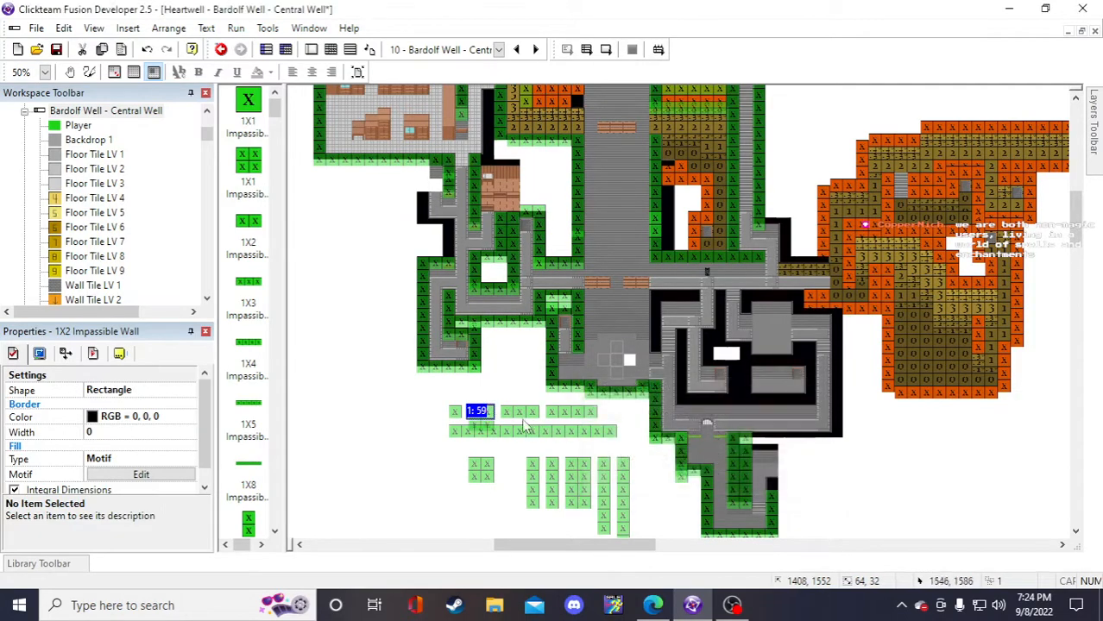
- Move the 2X1 and 1X2 wall copies together to the area beside the furnished tiled room
{"action": "left_click", "coordinate": [550, 499], "text": "shift"}
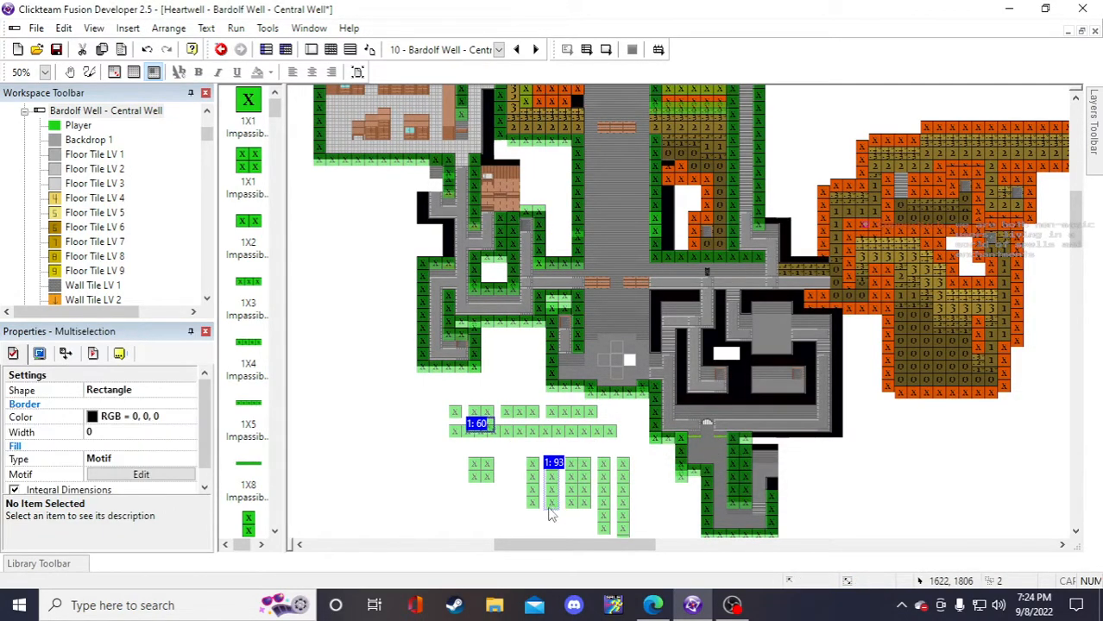
{"action": "left_click_drag", "start_coordinate": [537, 497], "coordinate": [362, 225]}
{"action": "scroll", "coordinate": [333, 383], "scroll_direction": "up", "scroll_amount": 3}
{"action": "left_click", "coordinate": [330, 376]}
{"action": "scroll", "coordinate": [329, 376], "scroll_direction": "up", "scroll_amount": 1}
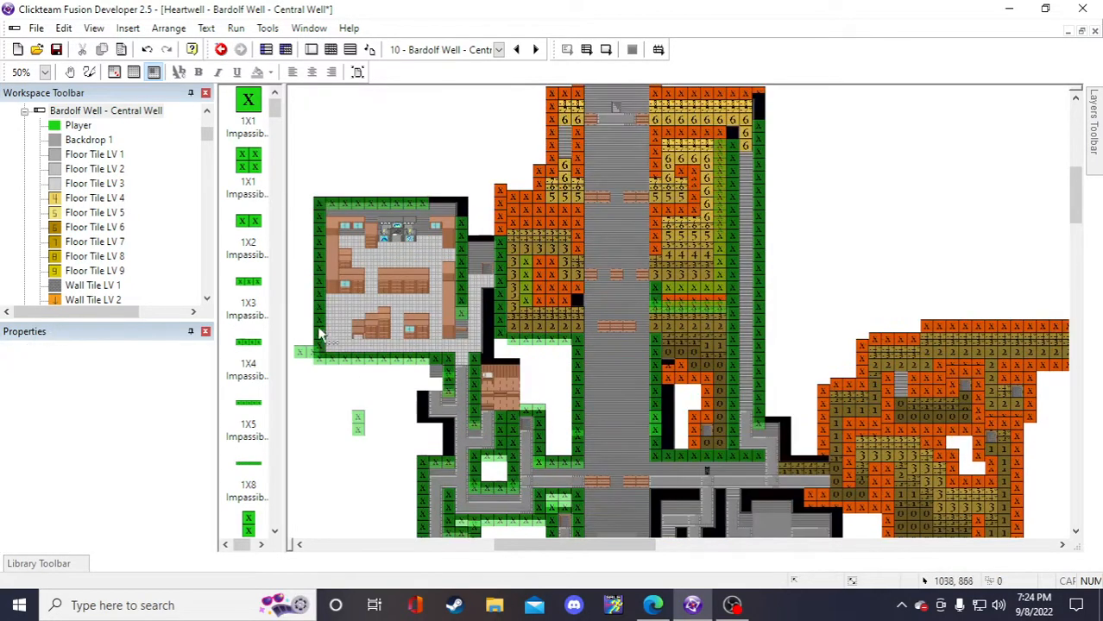
- Fit the 1X2 copy into the north wall's gap and the 2X1 copy on the tiled room's northeast corner, and save the project
{"action": "left_click_drag", "start_coordinate": [316, 352], "coordinate": [442, 199]}
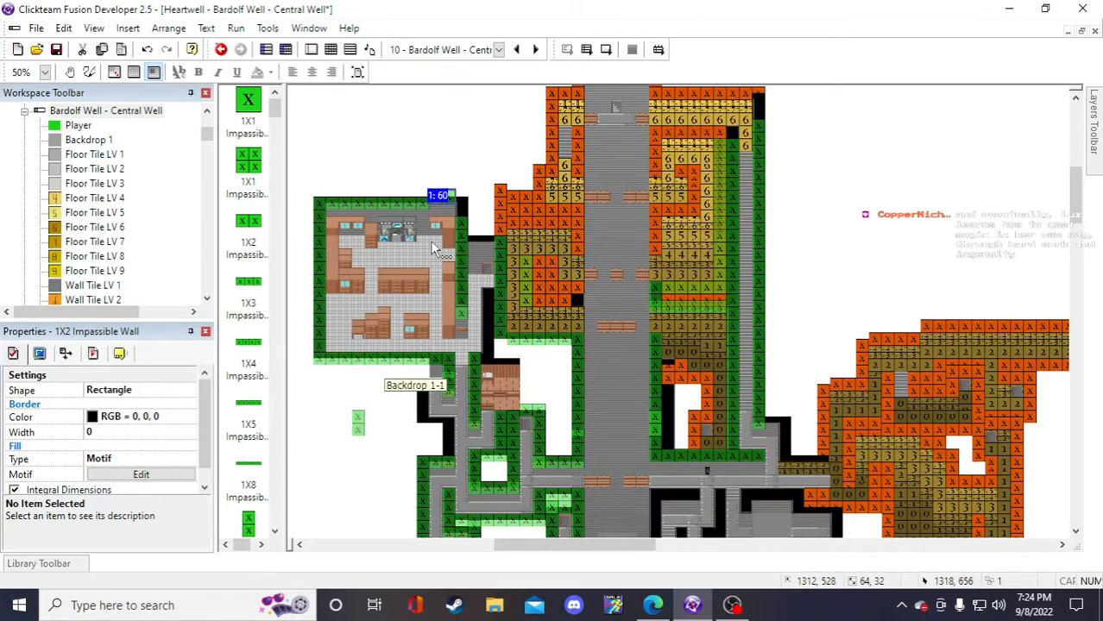
{"action": "left_click", "coordinate": [445, 167]}
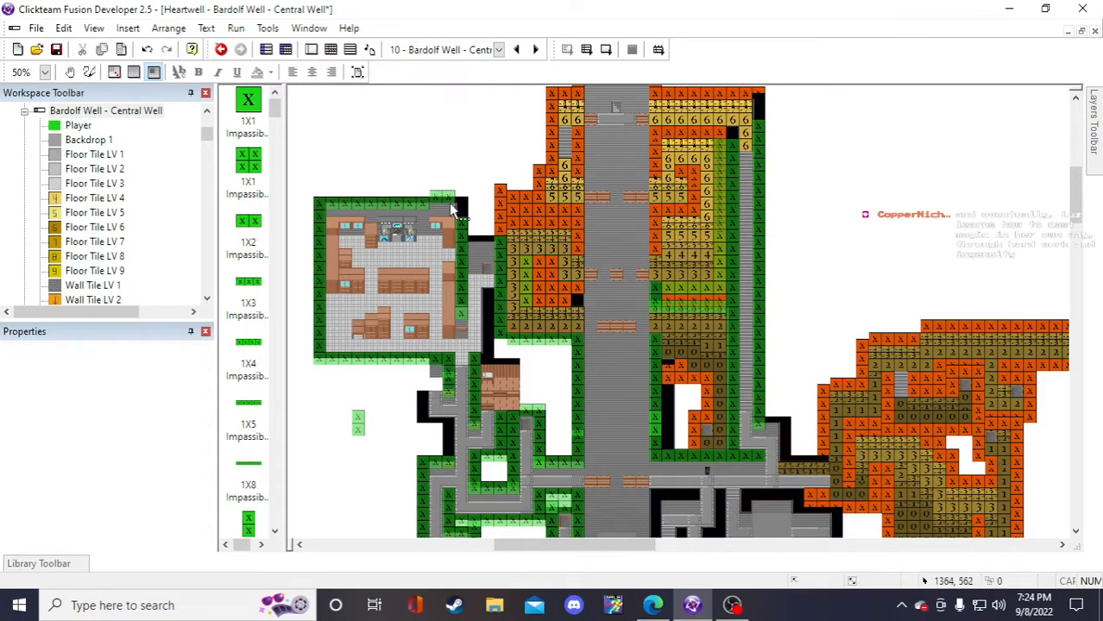
{"action": "left_click", "coordinate": [446, 198]}
{"action": "key", "text": "Delete"}
{"action": "left_click", "coordinate": [361, 425]}
{"action": "key", "text": "Delete"}
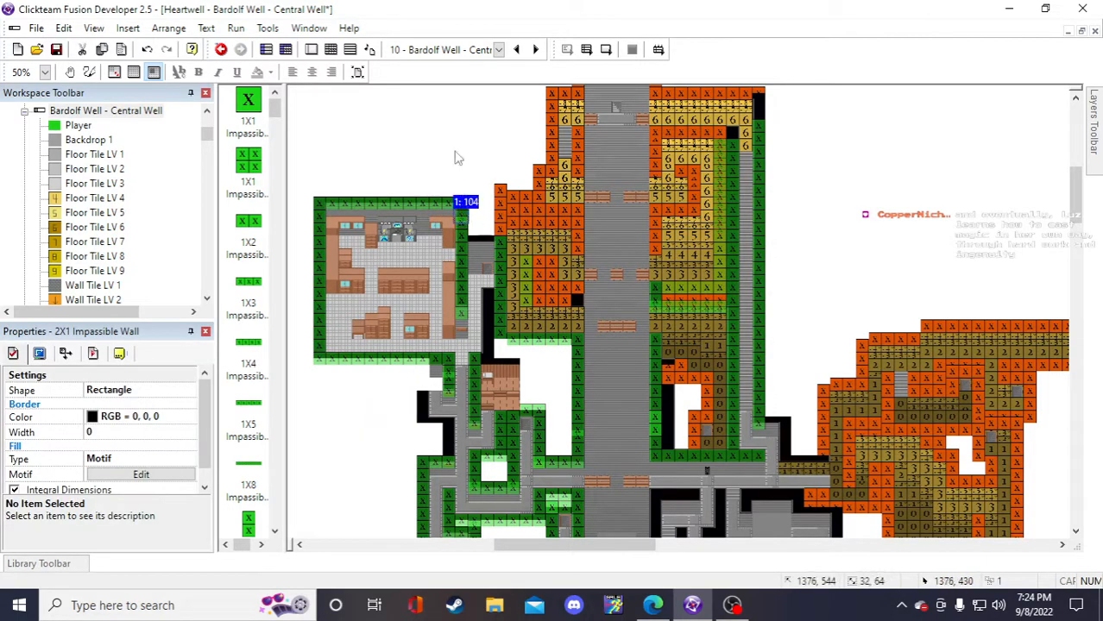
{"action": "left_click", "coordinate": [56, 50]}
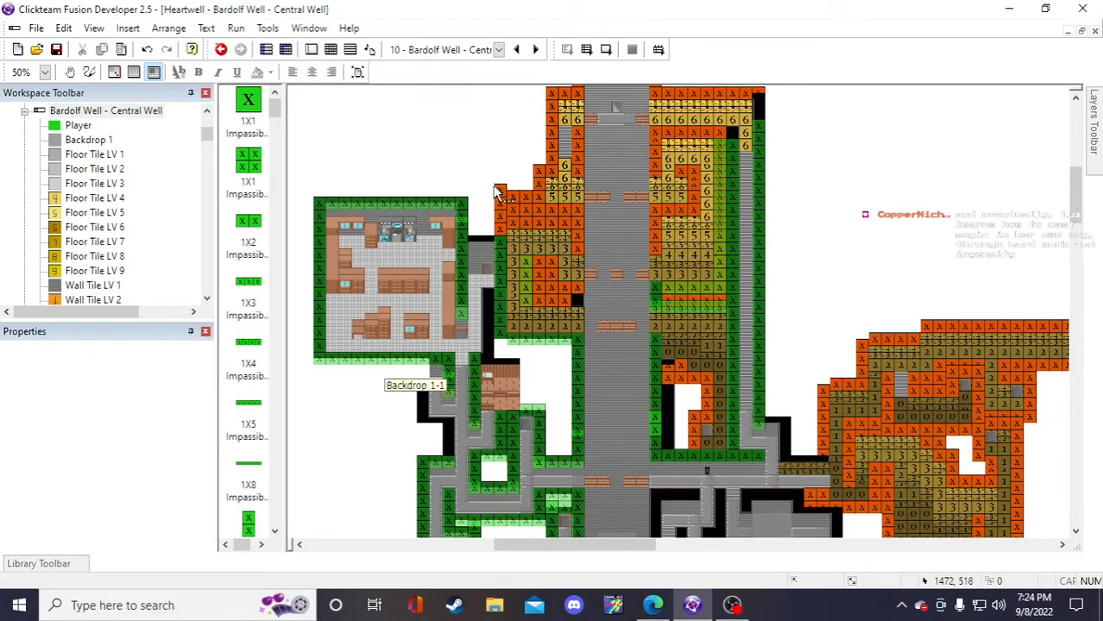
{"action": "left_click", "coordinate": [386, 373]}
{"action": "left_click", "coordinate": [447, 167]}
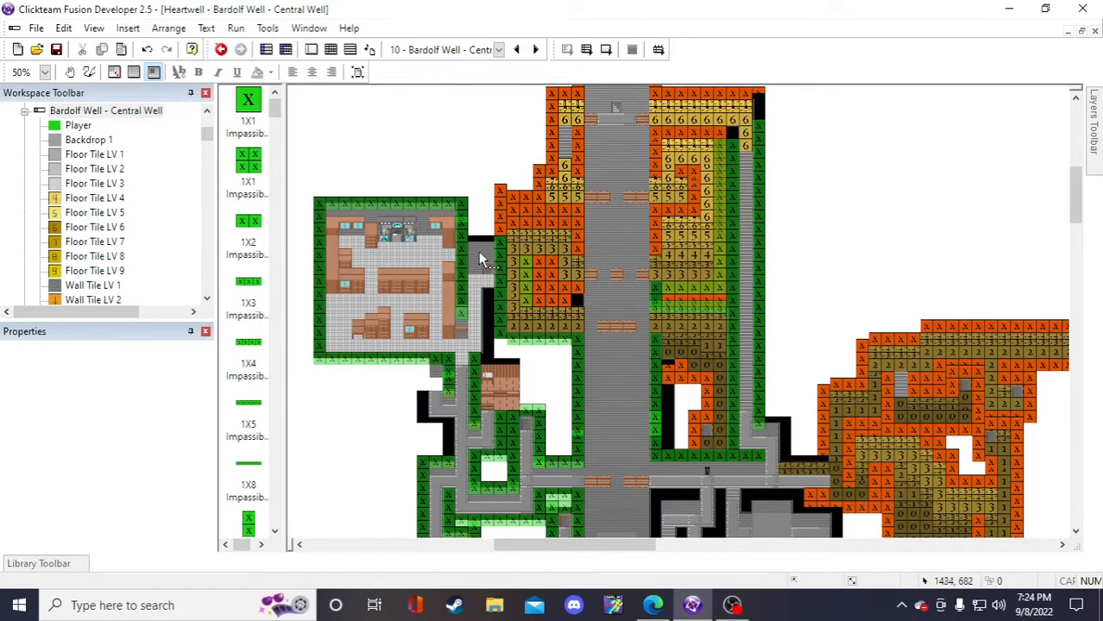
{"action": "scroll", "coordinate": [480, 237], "scroll_direction": "down", "scroll_amount": 5}
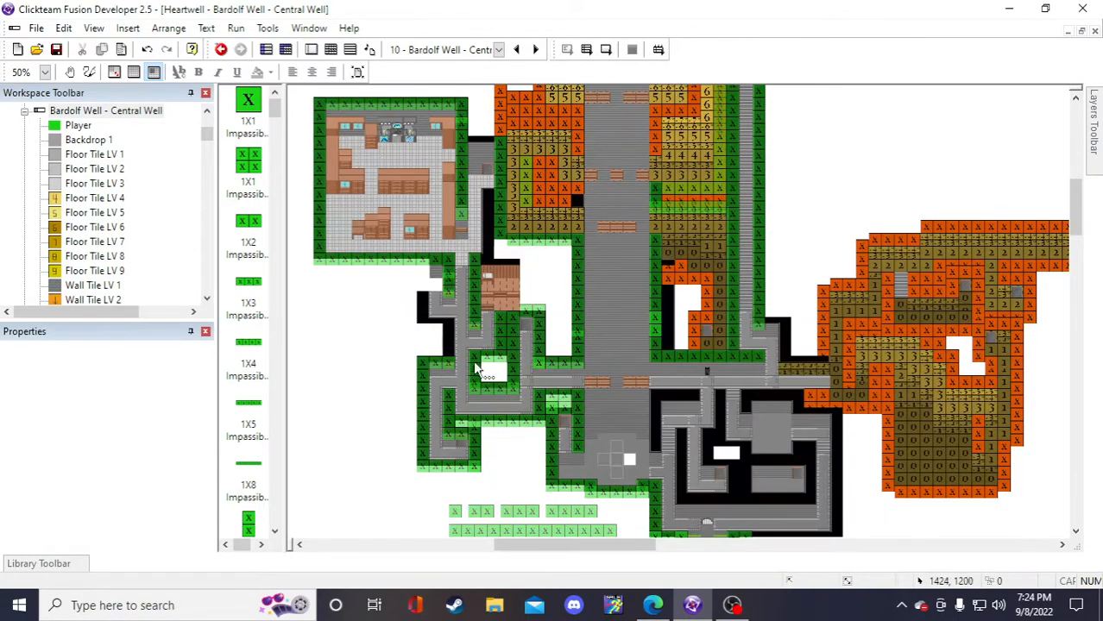
{"action": "scroll", "coordinate": [483, 415], "scroll_direction": "up", "scroll_amount": 3}
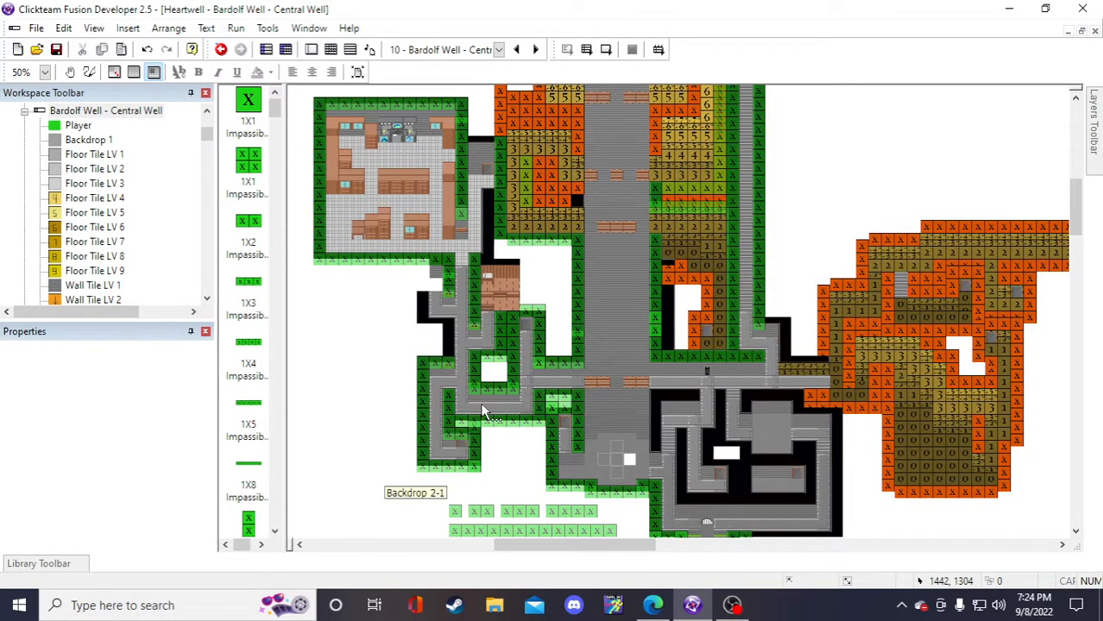
{"action": "scroll", "coordinate": [482, 407], "scroll_direction": "down", "scroll_amount": 3}
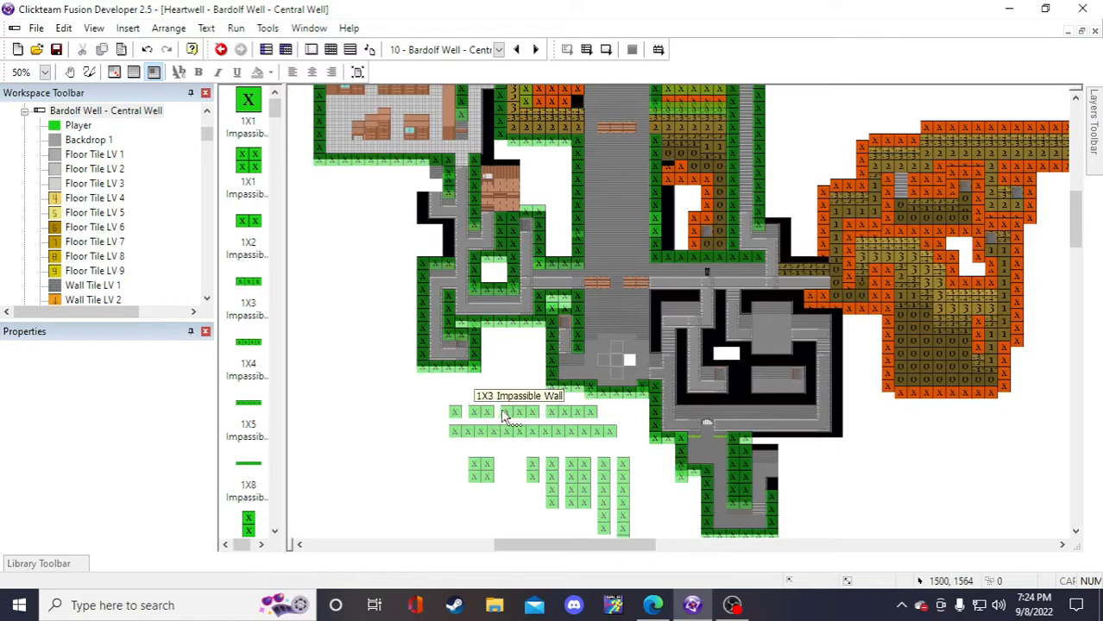
{"action": "scroll", "coordinate": [491, 415], "scroll_direction": "up", "scroll_amount": 7}
{"action": "scroll", "coordinate": [491, 414], "scroll_direction": "down", "scroll_amount": 3}
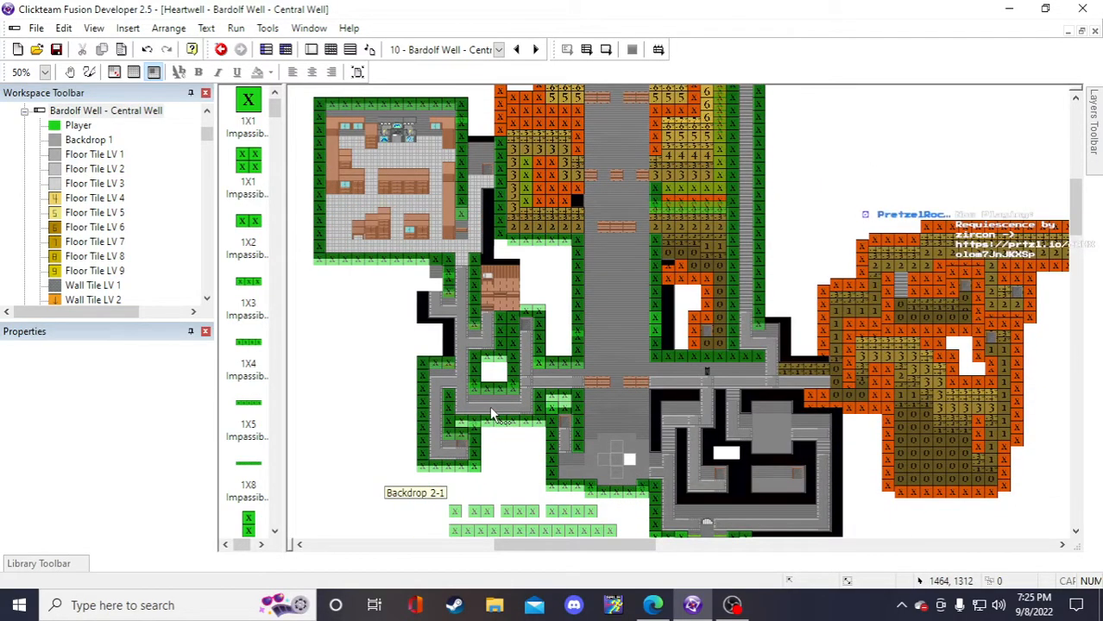
- Duplicate the 1X4 Impassible Wall and place the copy across the grey alcove wall just east of the tiled room
{"action": "scroll", "coordinate": [490, 413], "scroll_direction": "down", "scroll_amount": 3}
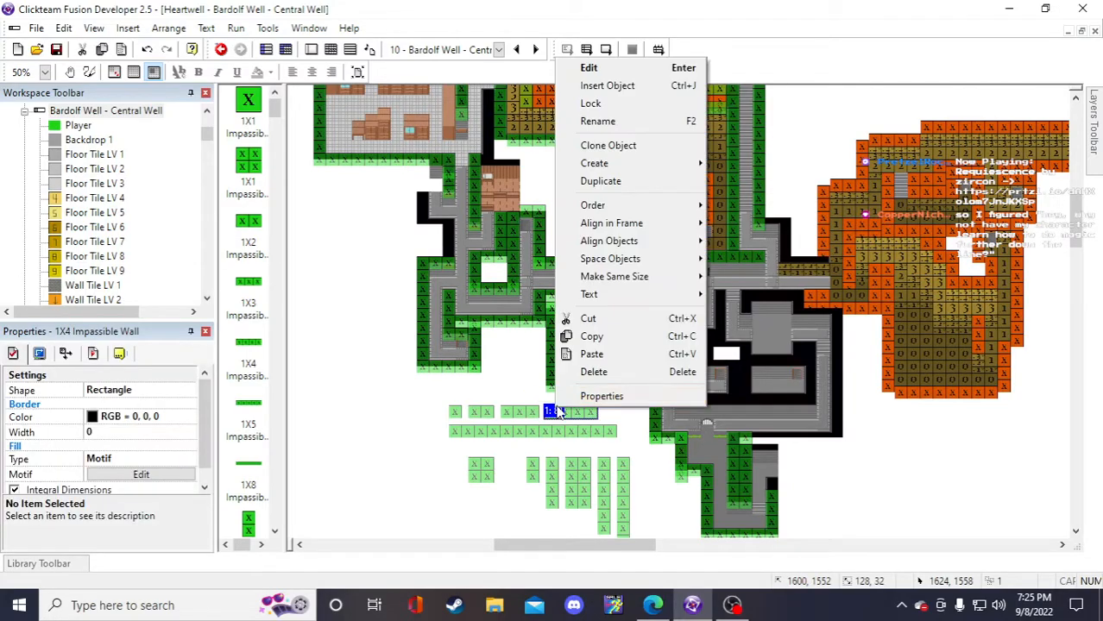
{"action": "left_click", "coordinate": [615, 180]}
{"action": "left_click", "coordinate": [749, 414]}
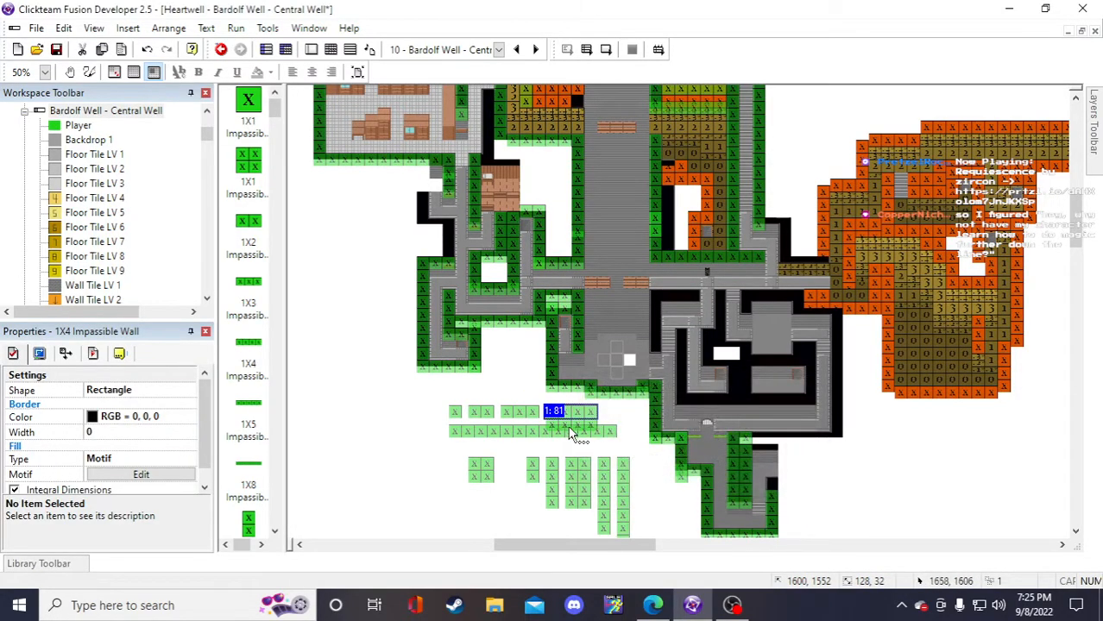
{"action": "left_click_drag", "start_coordinate": [571, 412], "coordinate": [544, 160], "text": "ctrl"}
{"action": "scroll", "coordinate": [535, 267], "scroll_direction": "up", "scroll_amount": 4}
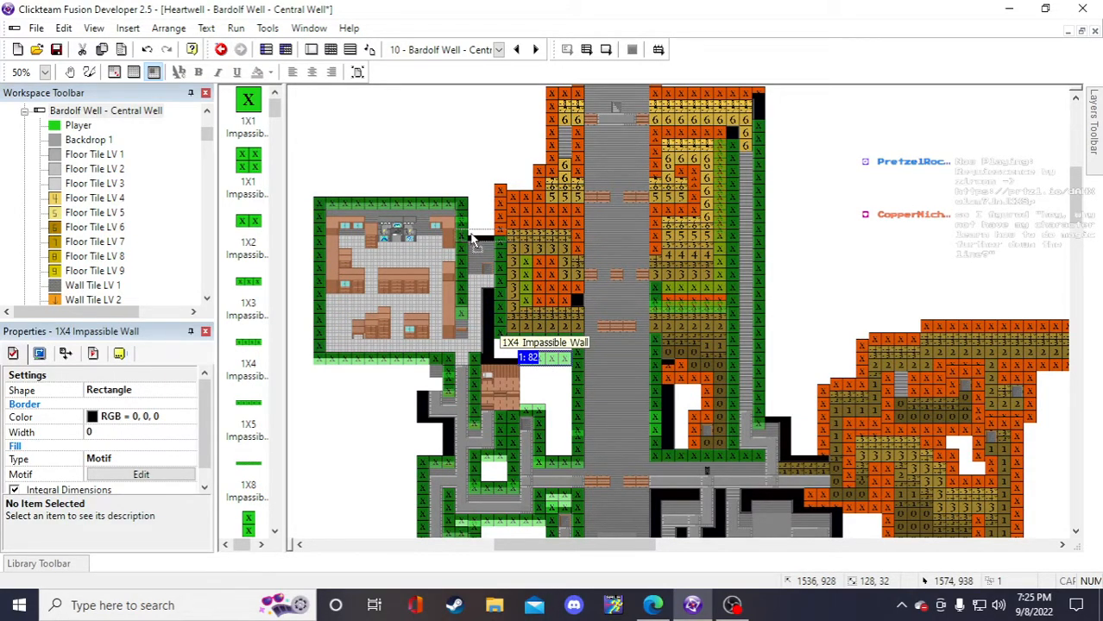
{"action": "left_click_drag", "start_coordinate": [471, 234], "coordinate": [470, 233]}
{"action": "left_click", "coordinate": [903, 232]}
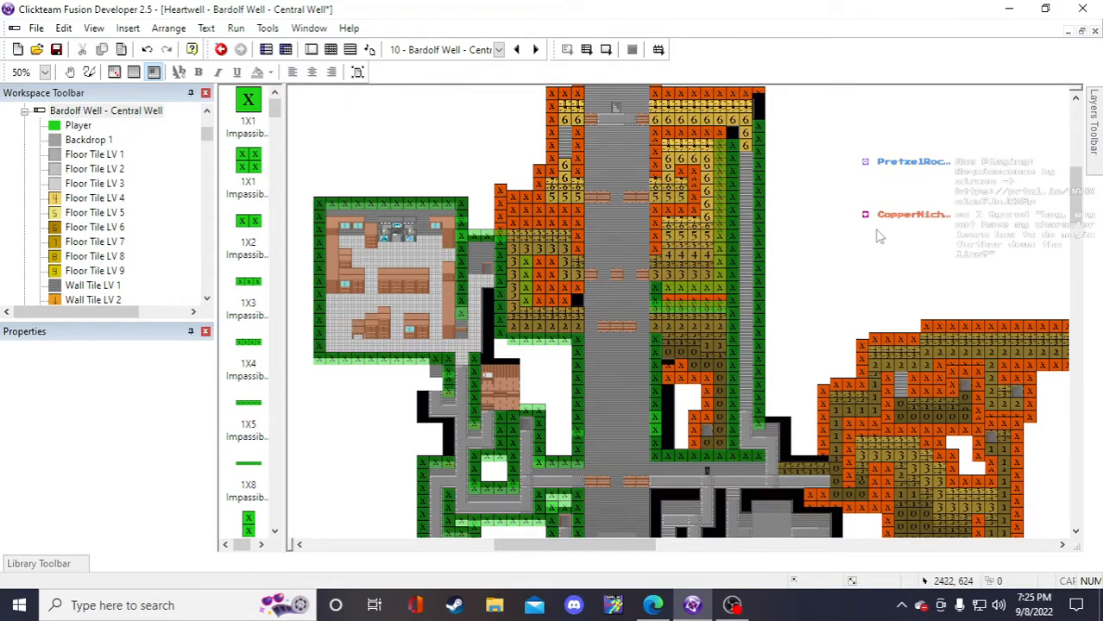
{"action": "left_click", "coordinate": [479, 239]}
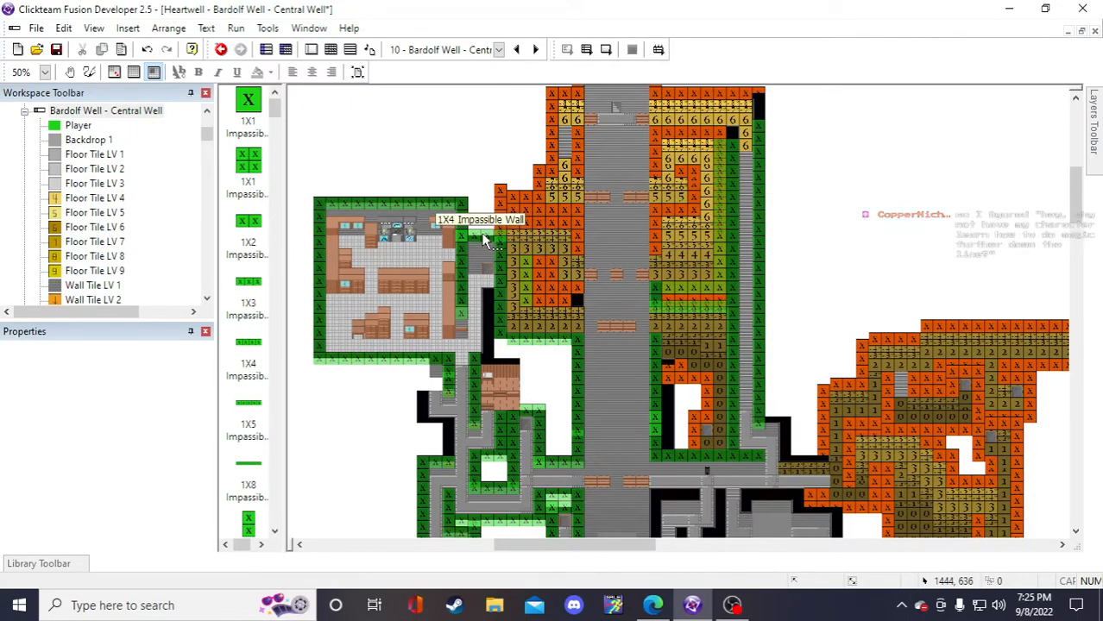
{"action": "left_click_drag", "start_coordinate": [482, 259], "coordinate": [481, 259]}
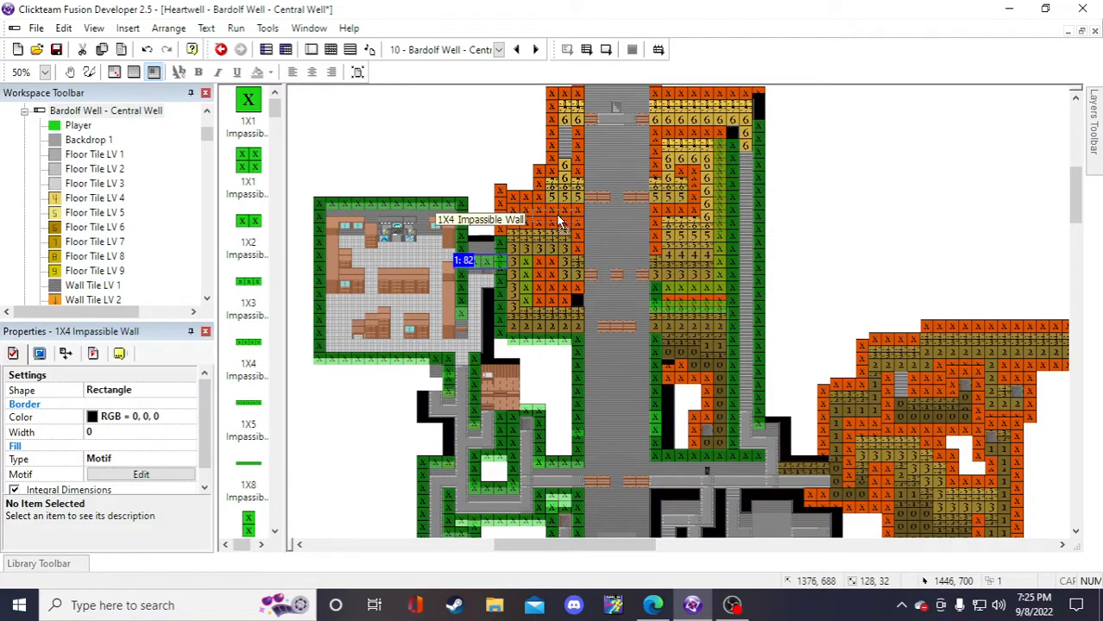
- Replace the 1X4 wall in the grey alcove east of the tiled room with a duplicate of the 1X2 Impassible Wall, and save the project
{"action": "left_click", "coordinate": [835, 216]}
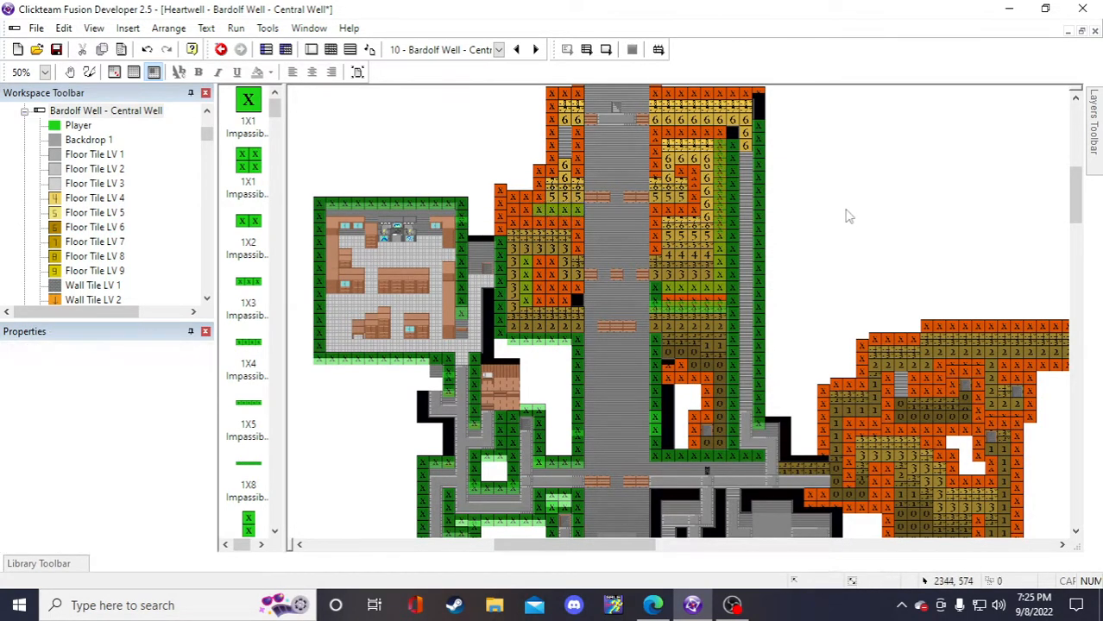
{"action": "scroll", "coordinate": [518, 285], "scroll_direction": "down", "scroll_amount": 5}
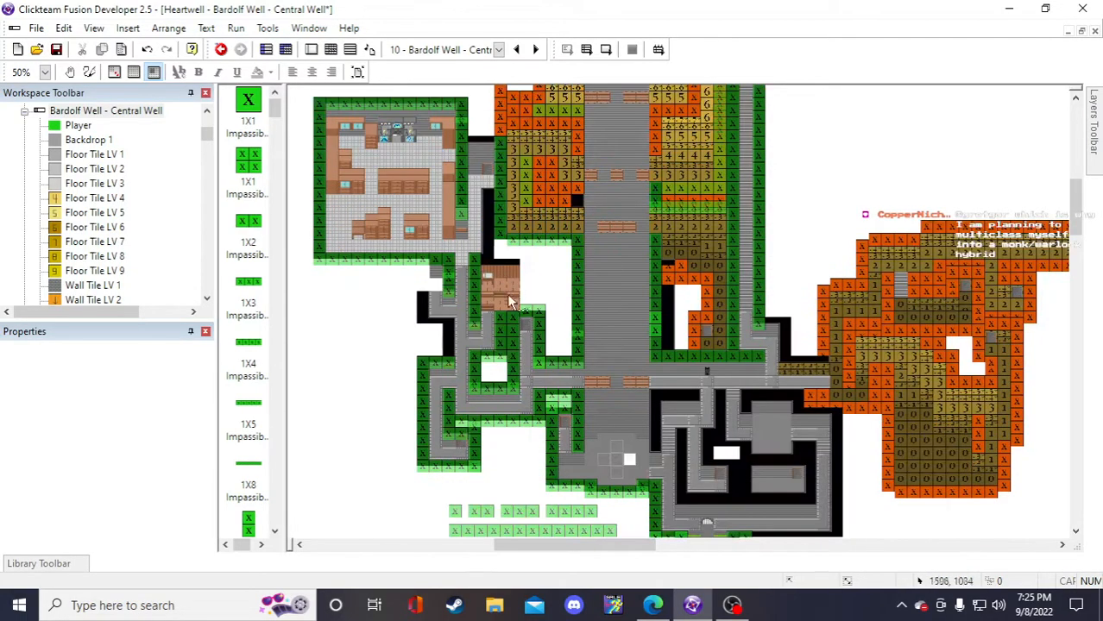
{"action": "scroll", "coordinate": [517, 403], "scroll_direction": "up", "scroll_amount": 5}
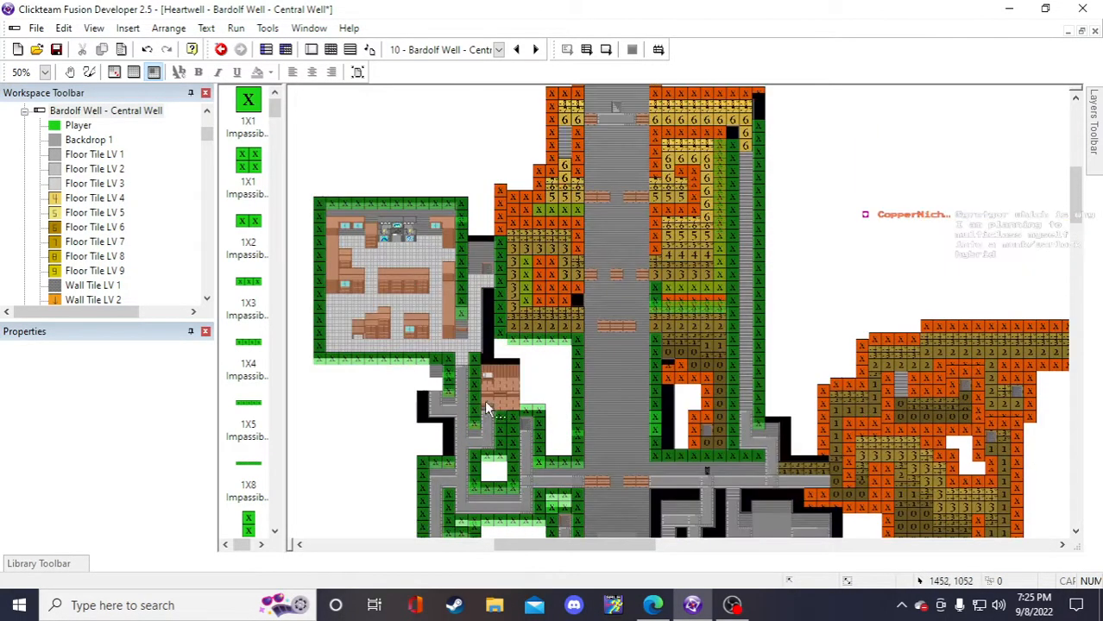
{"action": "left_click", "coordinate": [341, 364]}
{"action": "right_click", "coordinate": [341, 363]}
{"action": "left_click", "coordinate": [436, 134]}
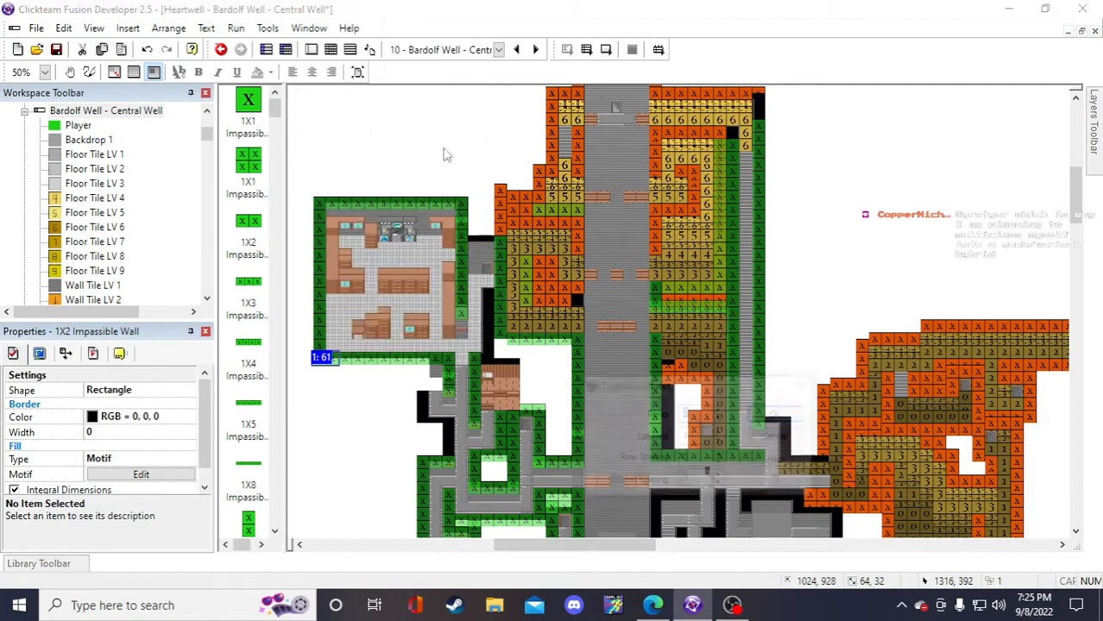
{"action": "left_click", "coordinate": [776, 414]}
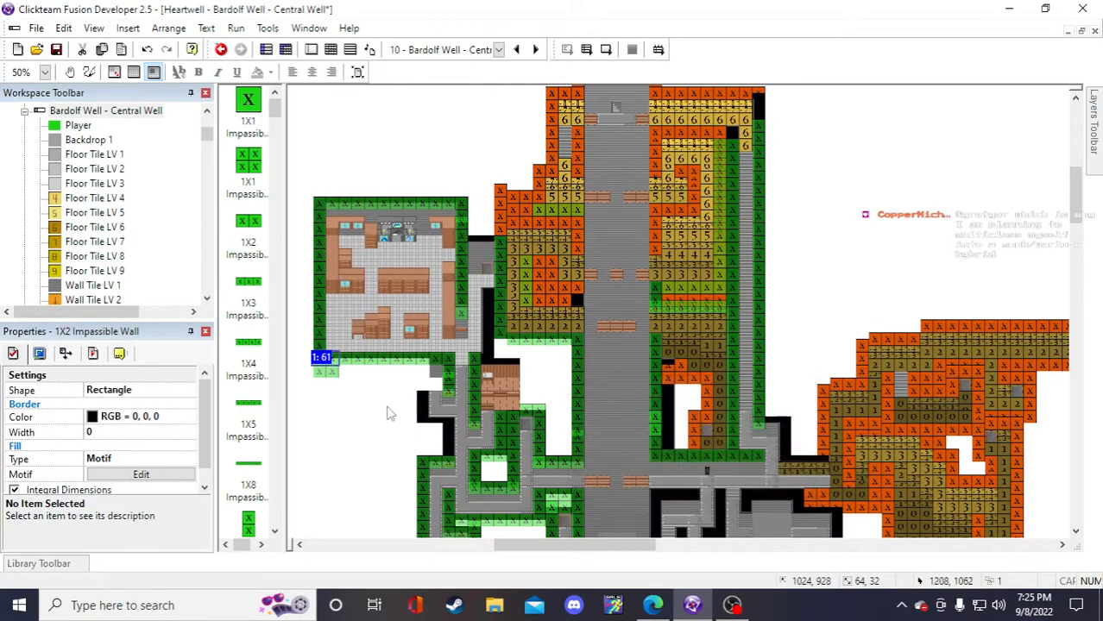
{"action": "left_click", "coordinate": [475, 263]}
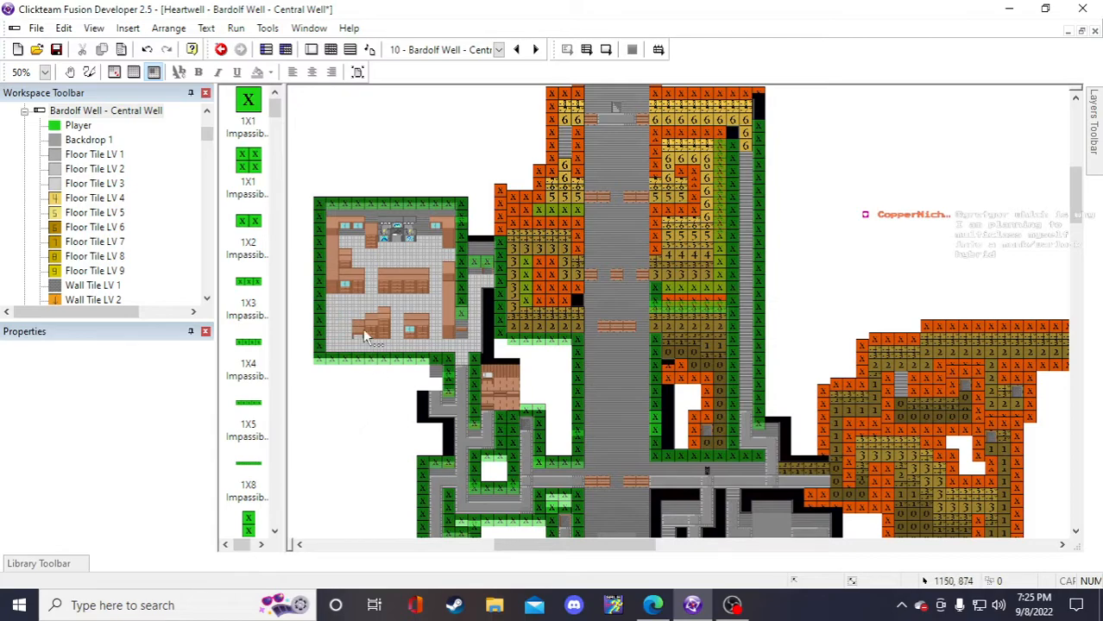
{"action": "left_click", "coordinate": [57, 50]}
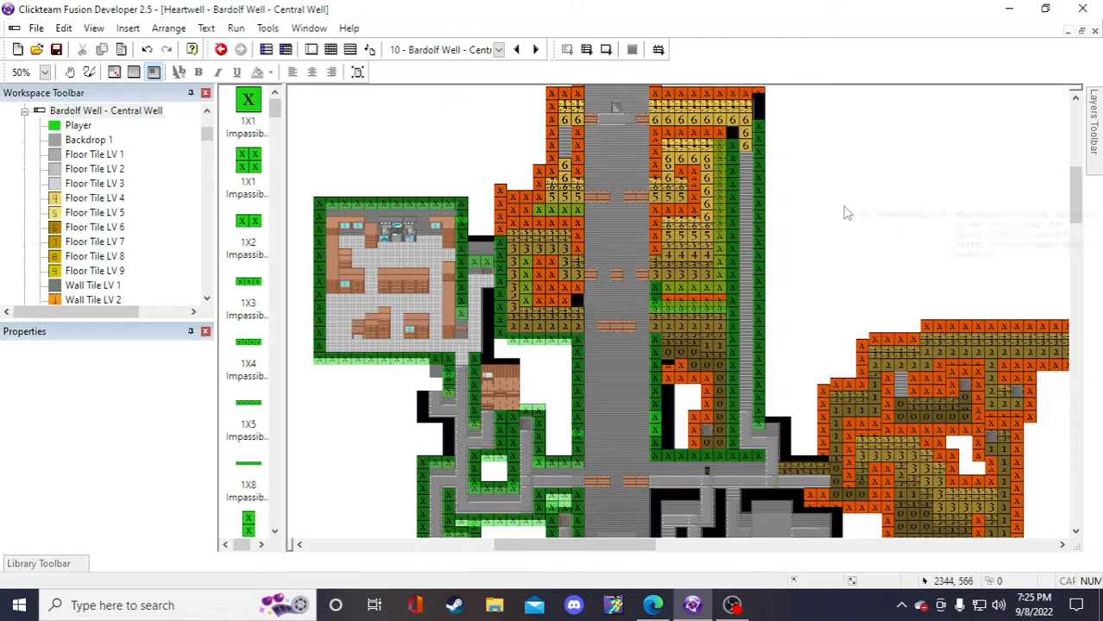
- Run the current frame and walk the player west past the benches, around the square walled block, to test the wall collisions
{"action": "scroll", "coordinate": [844, 214], "scroll_direction": "up", "scroll_amount": 2}
{"action": "scroll", "coordinate": [844, 213], "scroll_direction": "down", "scroll_amount": 6}
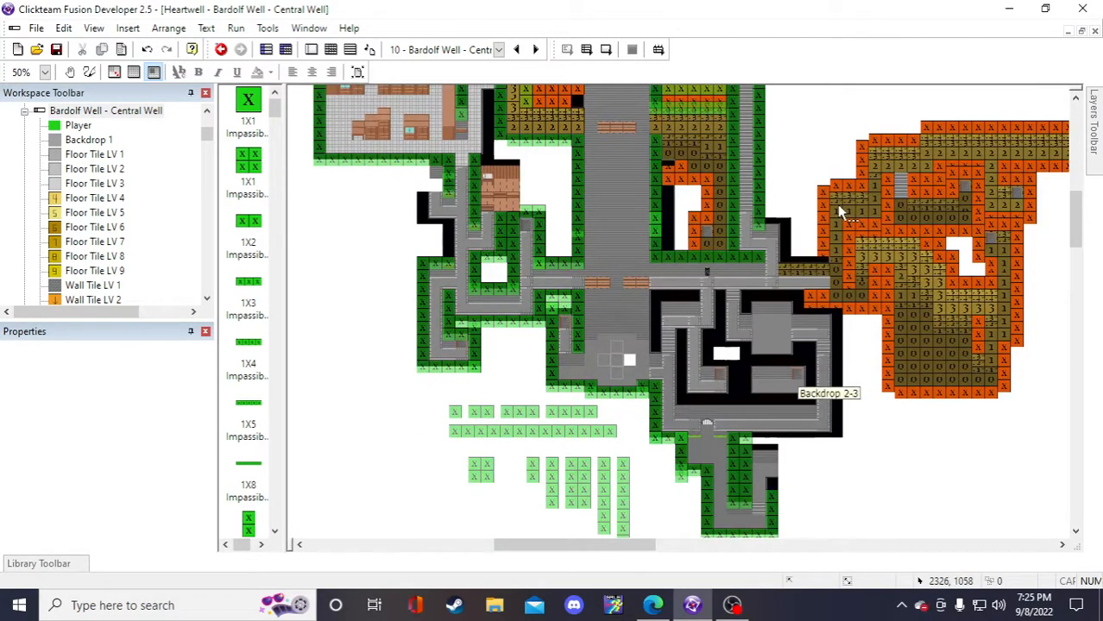
{"action": "left_click", "coordinate": [607, 50]}
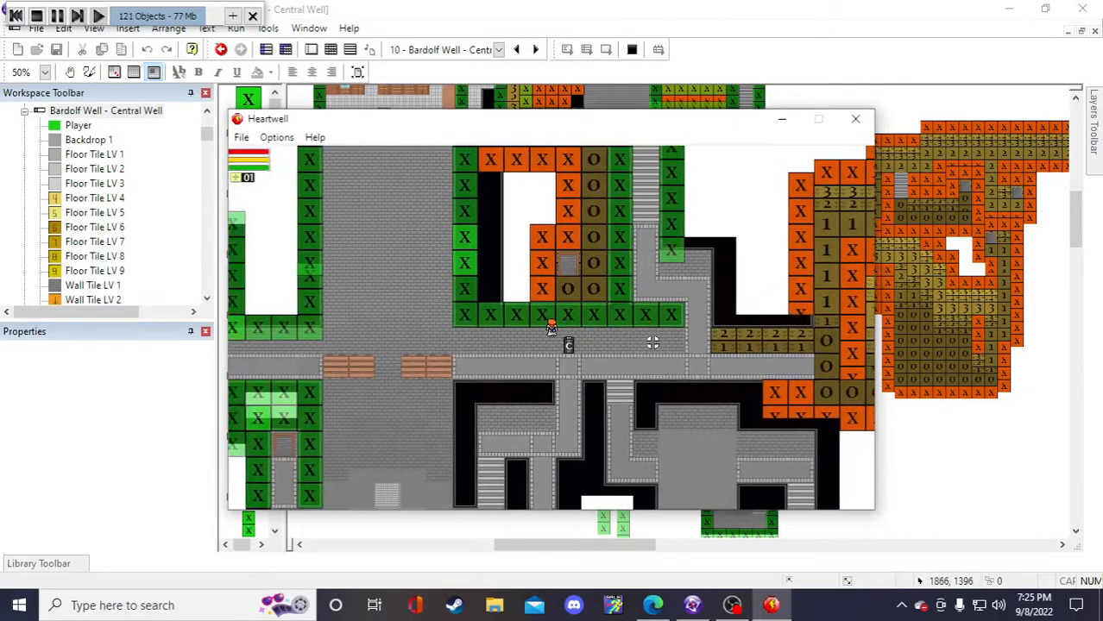
{"action": "key", "text": "Left"}
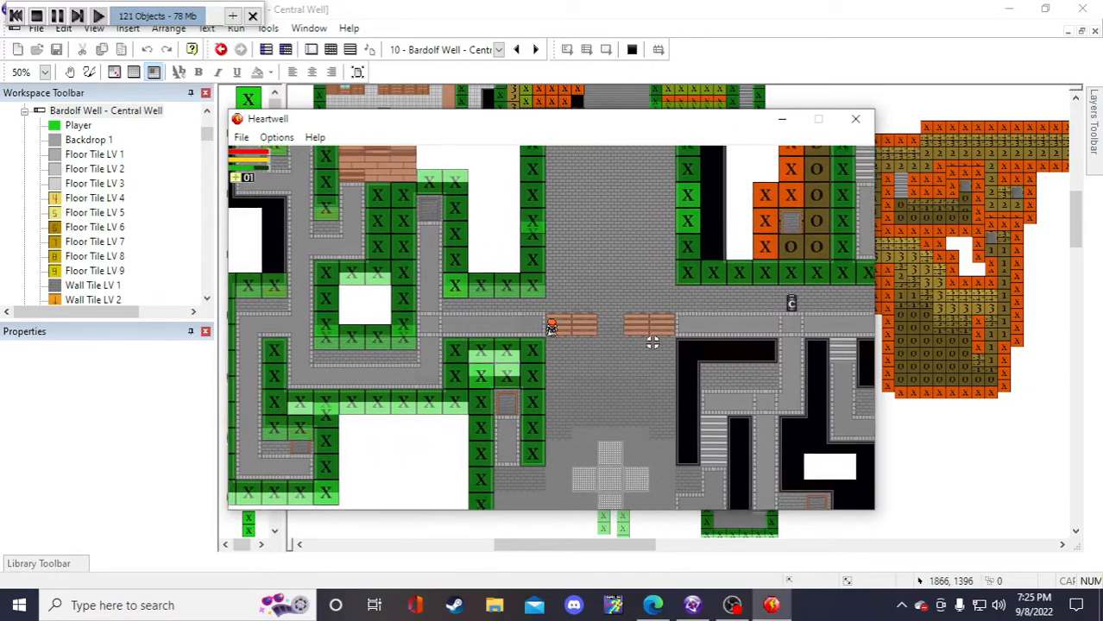
{"action": "key", "text": "Up"}
{"action": "key", "text": "Left"}
{"action": "key", "text": "Down"}
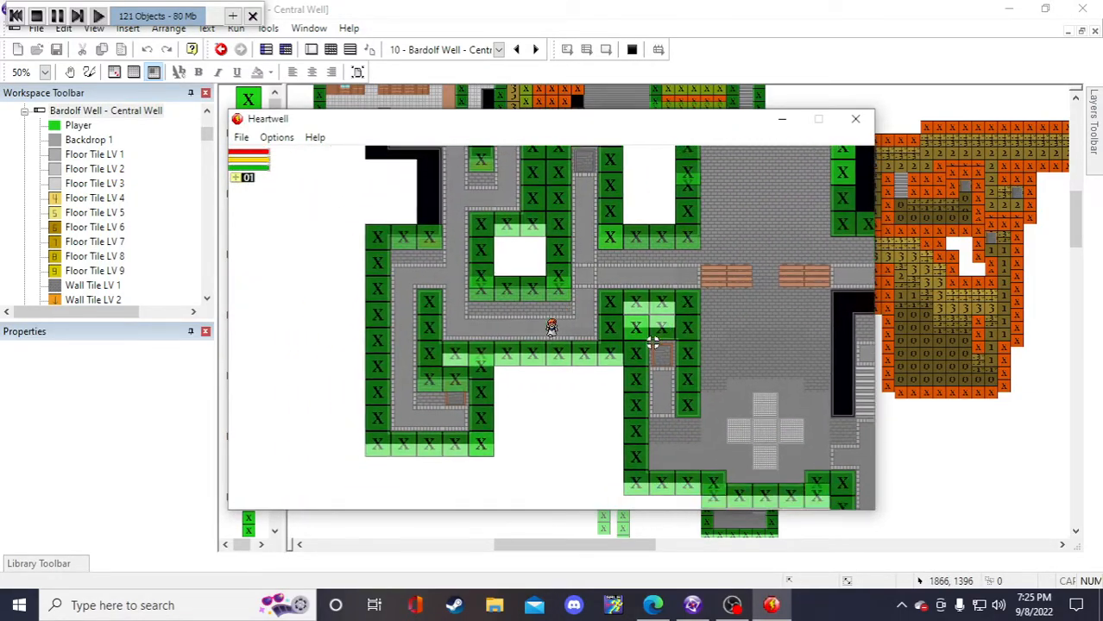
{"action": "key", "text": "w"}
{"action": "key", "text": "a"}
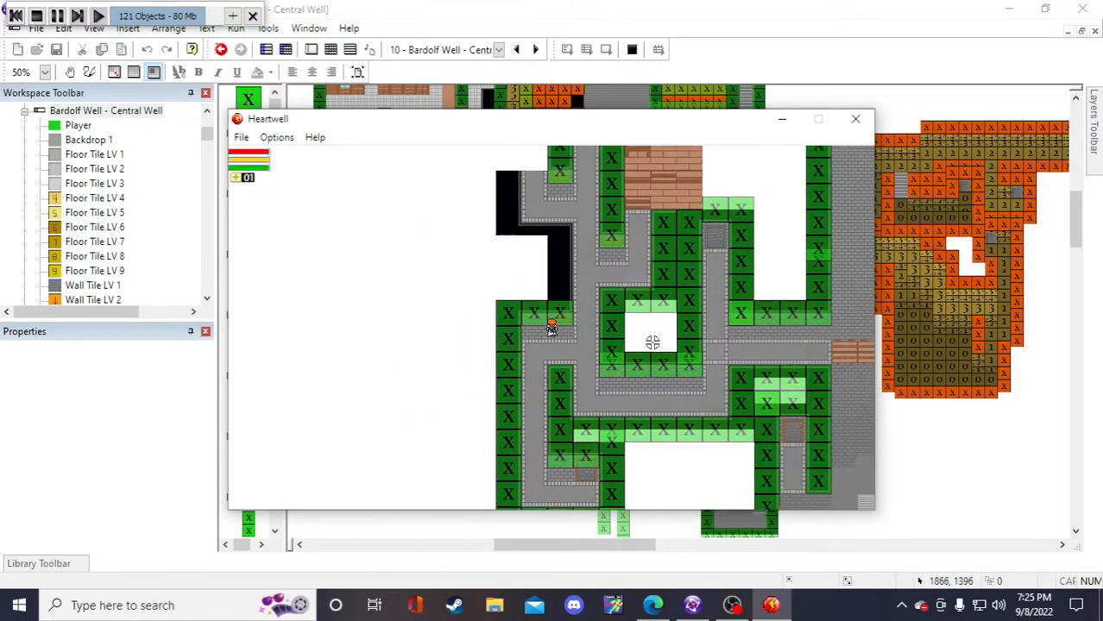
- Walk the player back east around the square block and south to the plaza's southwest corner to test the walls there
{"action": "key", "text": "d"}
{"action": "key", "text": "s"}
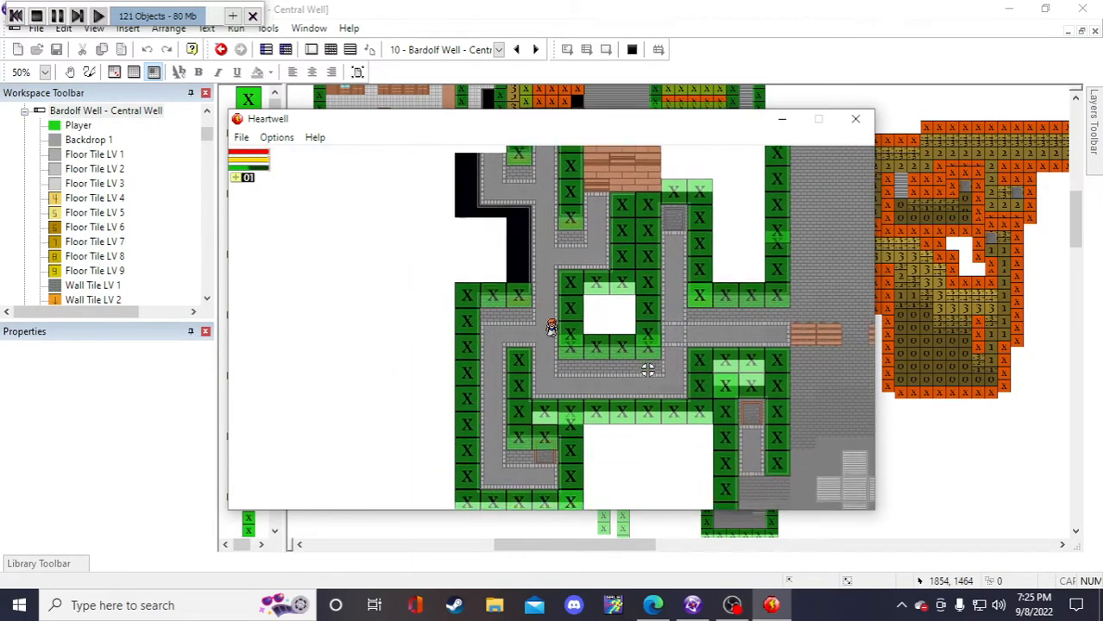
{"action": "key", "text": "d"}
{"action": "key", "text": "w"}
{"action": "key", "text": "d"}
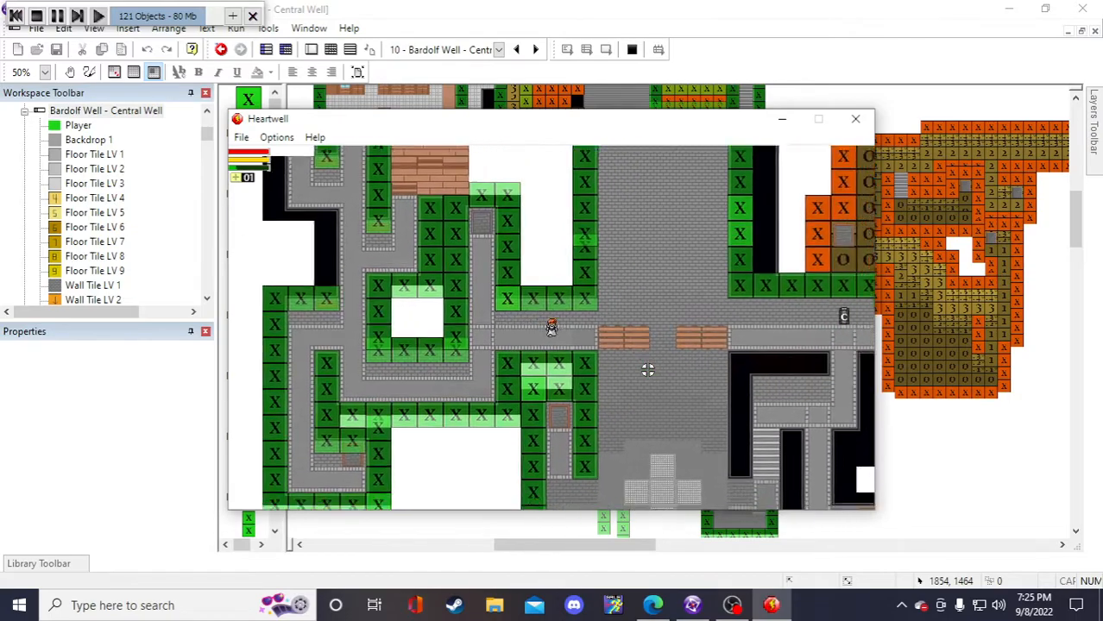
{"action": "key", "text": "s"}
{"action": "key", "text": "a"}
{"action": "key", "text": "s"}
{"action": "key", "text": "a"}
{"action": "key", "text": "s"}
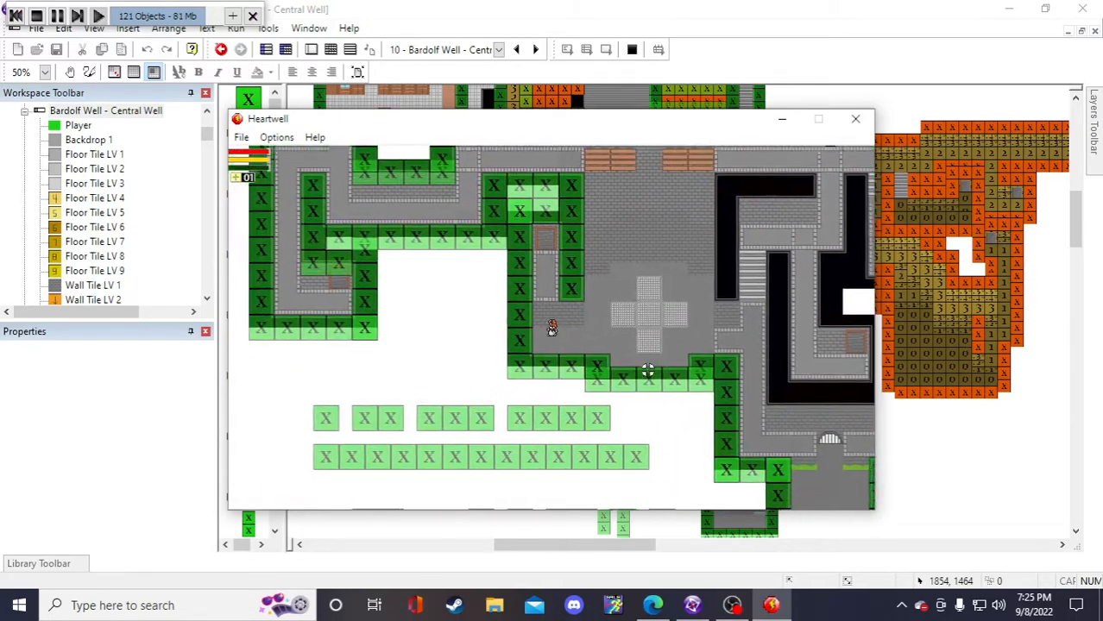
- Test the walls along the plaza's southern edge and in the passage south of the arched gate, and return to the plaza's east entrance
{"action": "key", "text": "a"}
{"action": "key", "text": "d"}
{"action": "key", "text": "s"}
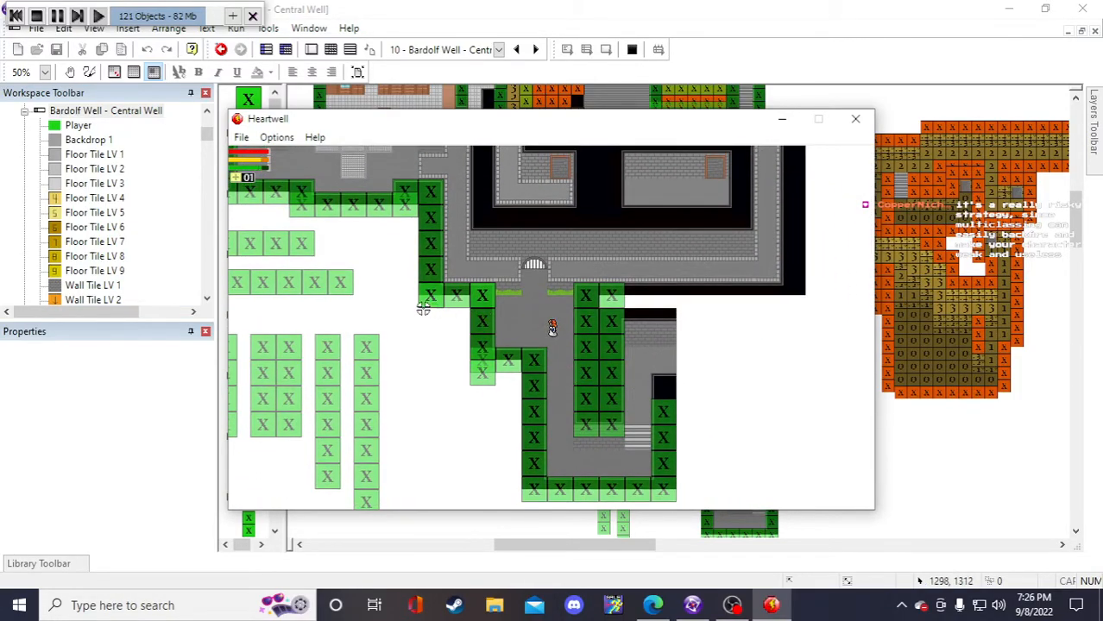
{"action": "key", "text": "w"}
{"action": "key", "text": "a"}
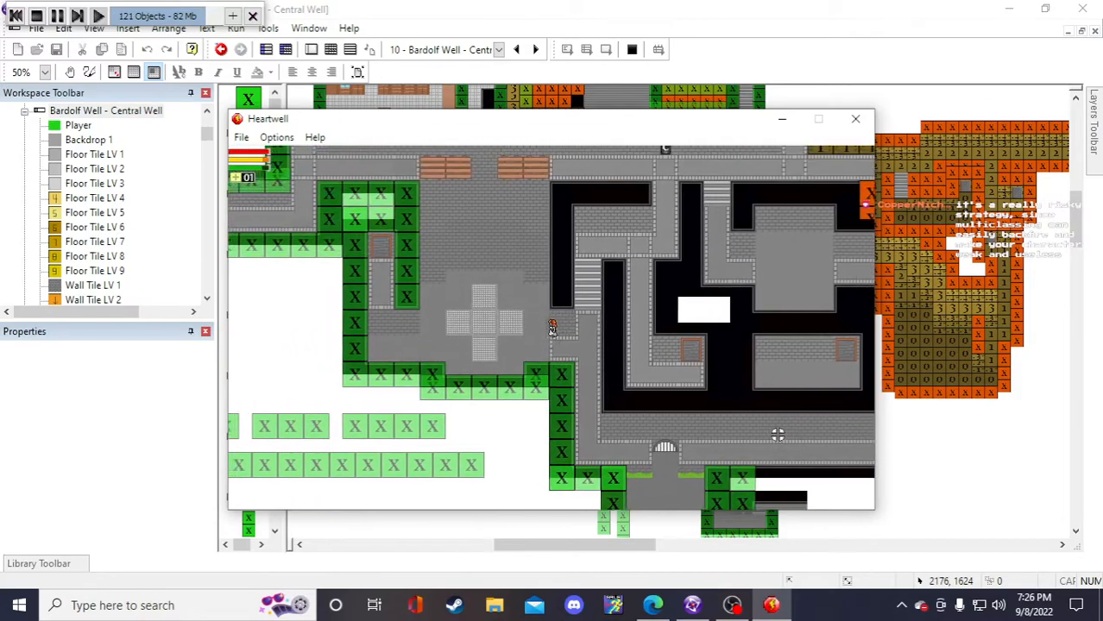
- Walk the player north onto the numbered floor tiles and down the long eastern staircase to check which walls block movement
{"action": "key", "text": "w"}
{"action": "key", "text": "a"}
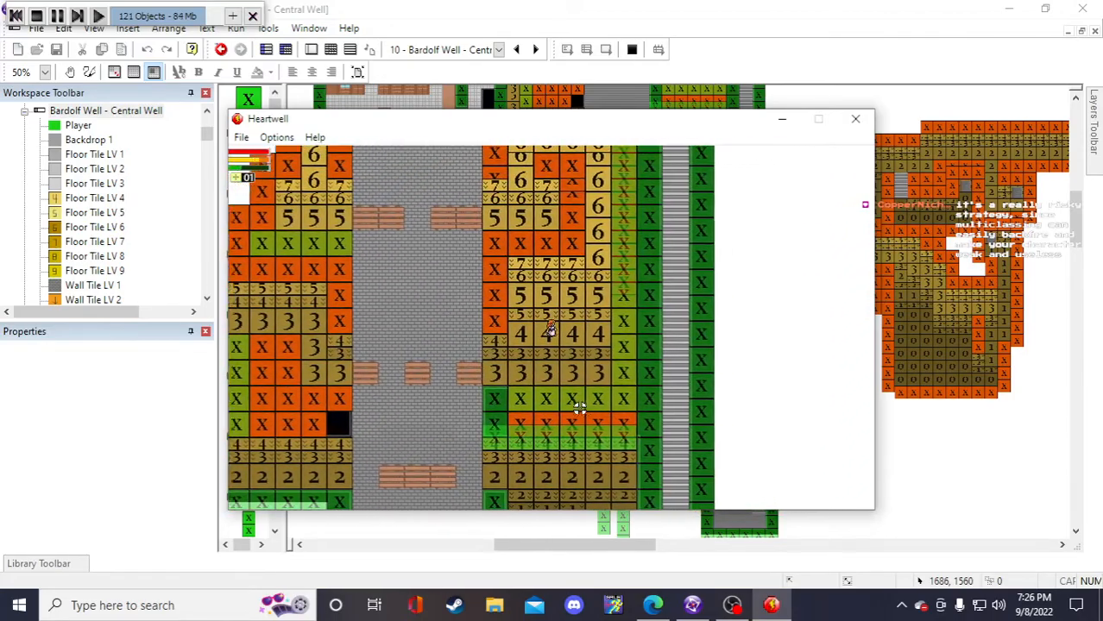
{"action": "key", "text": "w"}
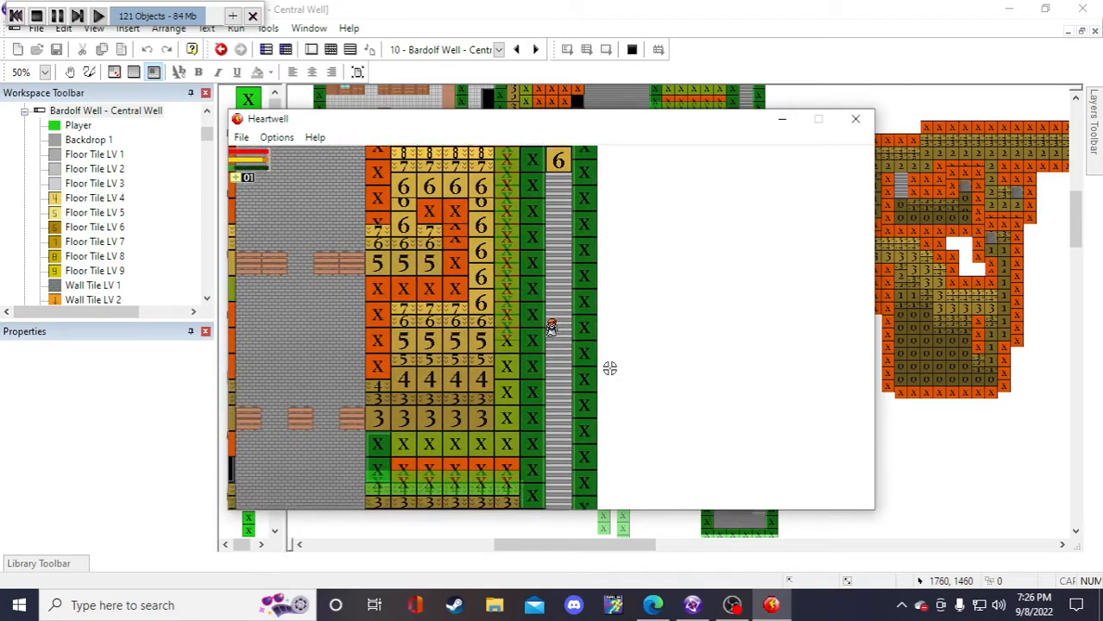
{"action": "key", "text": "s"}
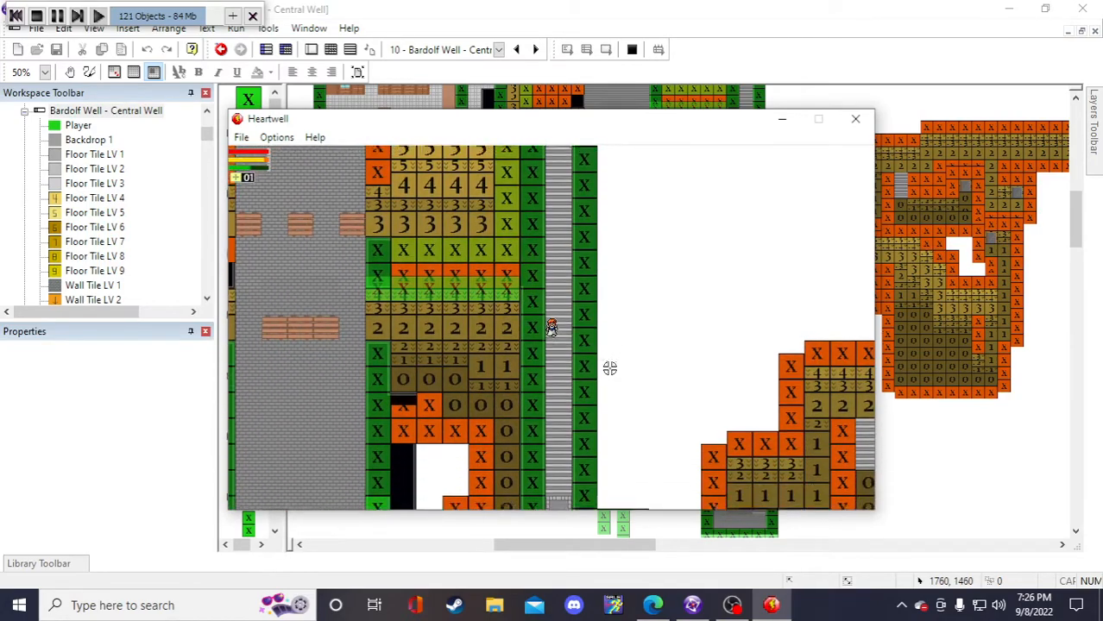
{"action": "key", "text": "s"}
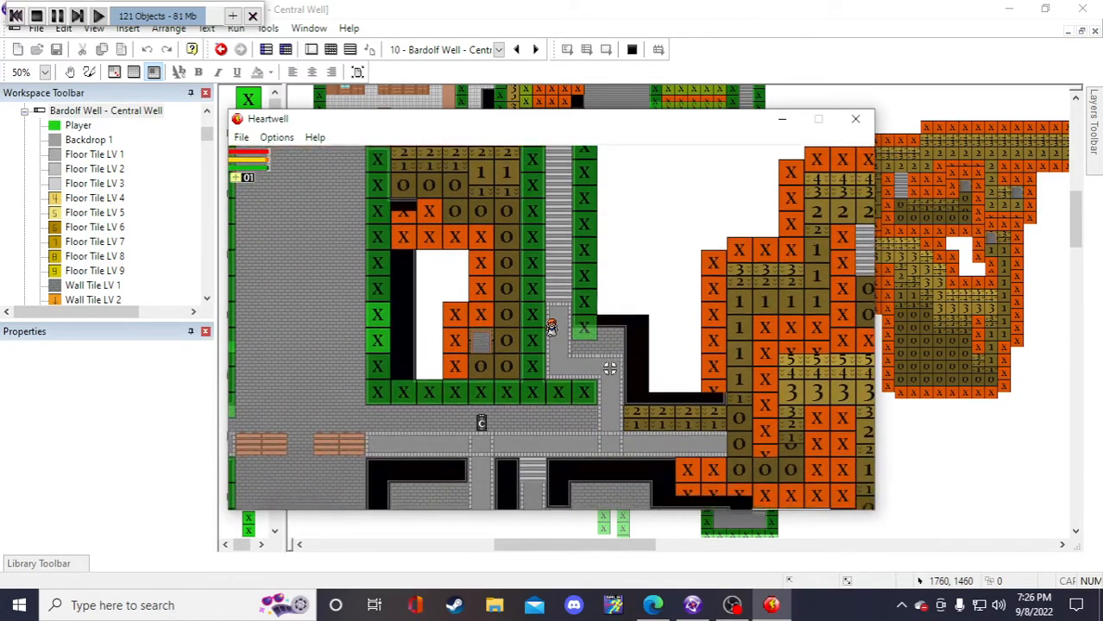
{"action": "key", "text": "s"}
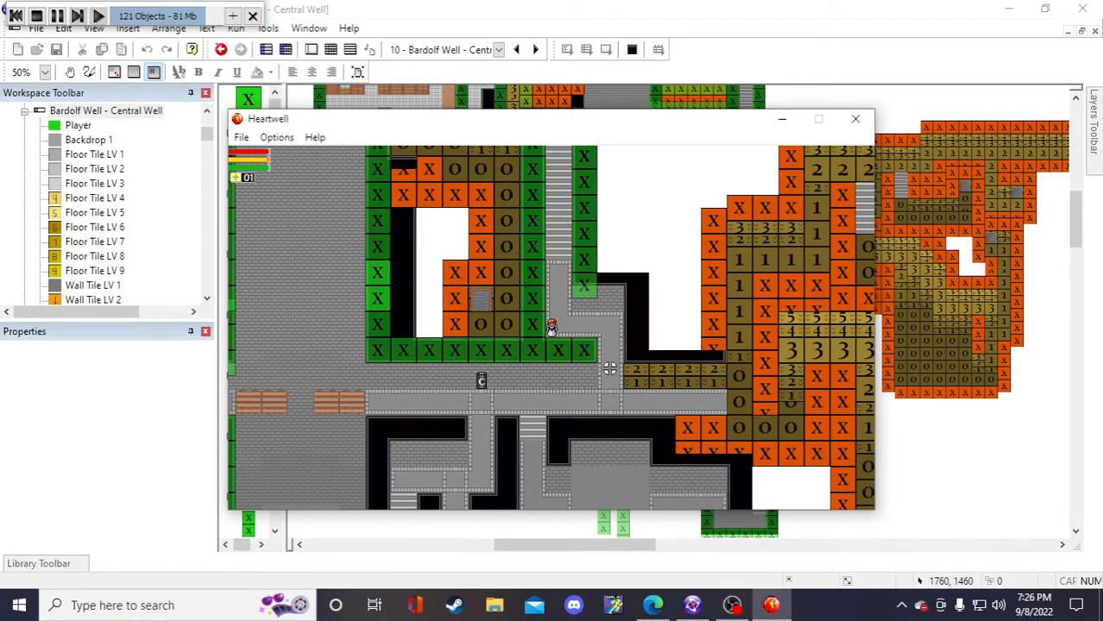
{"action": "key", "text": "d"}
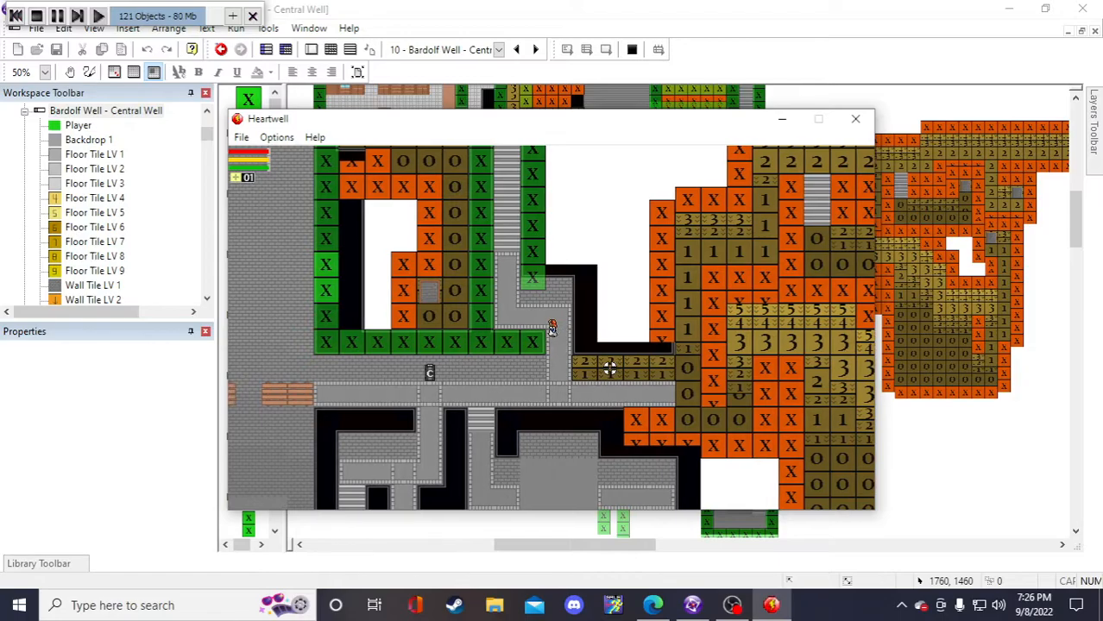
- Walk the player back to the plaza's narrow western alcove to test its walls, close the test run and save the project
{"action": "key", "text": "s"}
{"action": "key", "text": "a"}
{"action": "key", "text": "s"}
{"action": "key", "text": "a"}
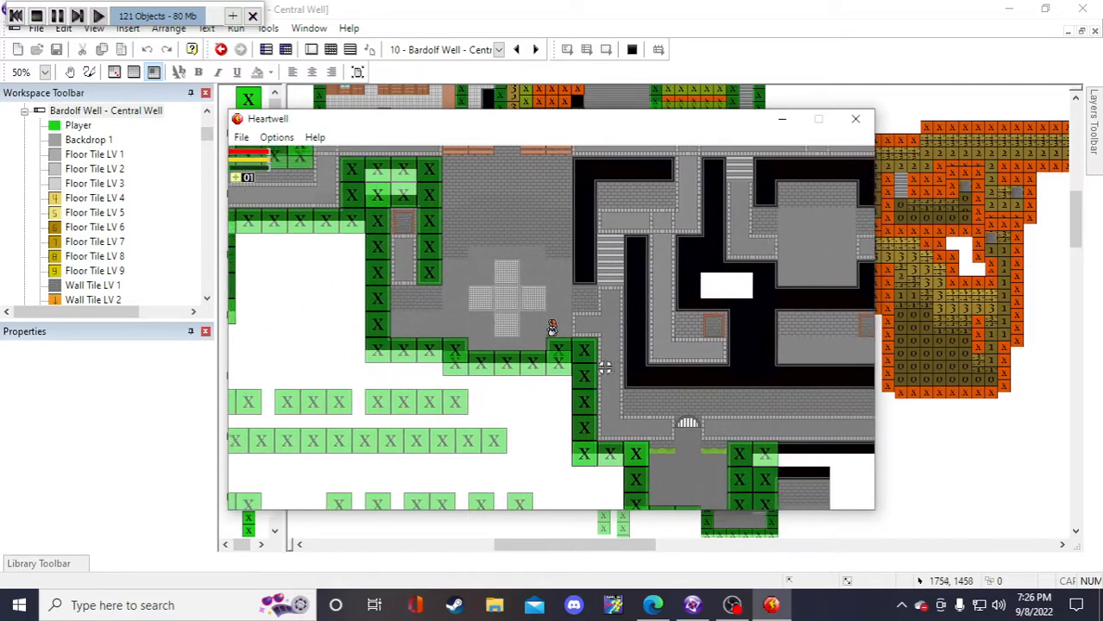
{"action": "key", "text": "w"}
{"action": "key", "text": "s"}
{"action": "key", "text": "w"}
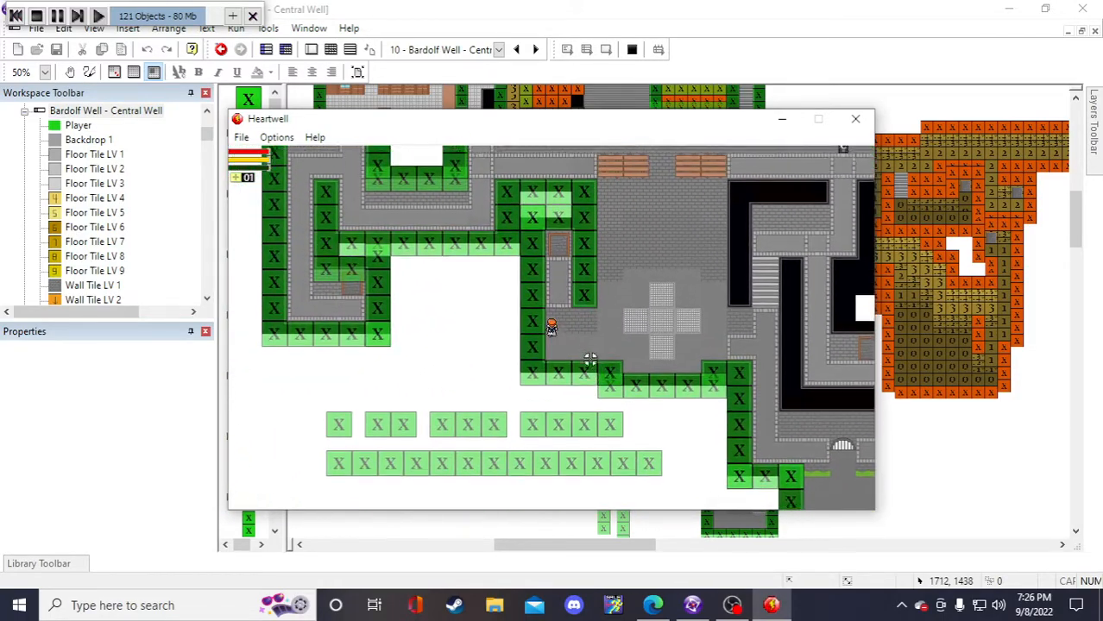
{"action": "key", "text": "s"}
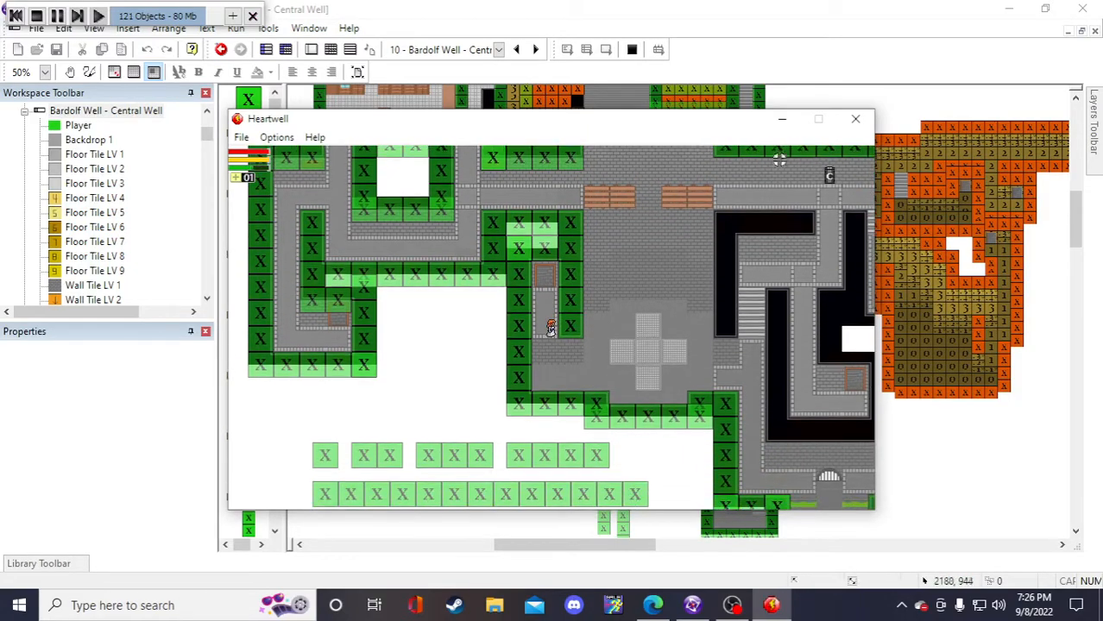
{"action": "left_click", "coordinate": [855, 118]}
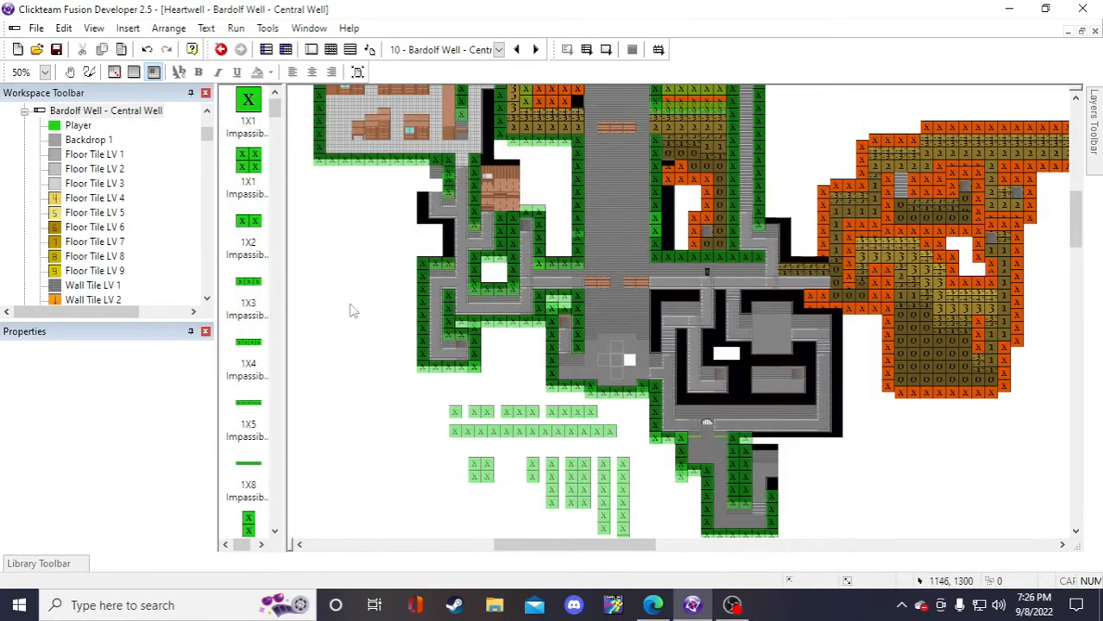
{"action": "left_click", "coordinate": [57, 50]}
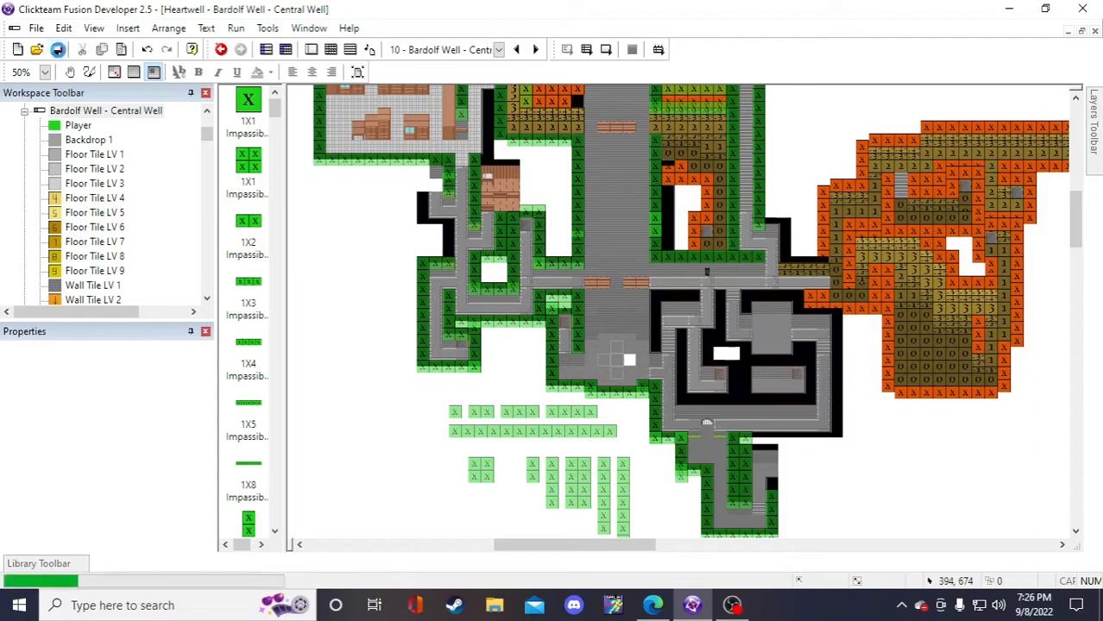
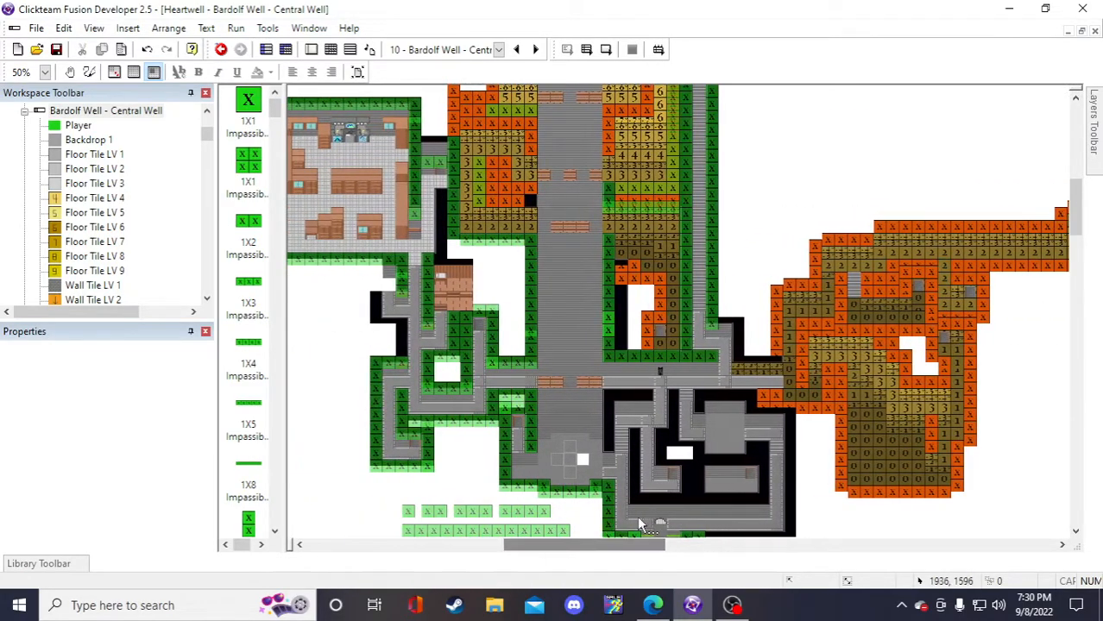
- Move the western 1X4 Impassible Wall north of the east corridor slightly down, beside the foot of the street's 4X1 wall
{"action": "left_click", "coordinate": [610, 328]}
{"action": "left_click", "coordinate": [613, 343]}
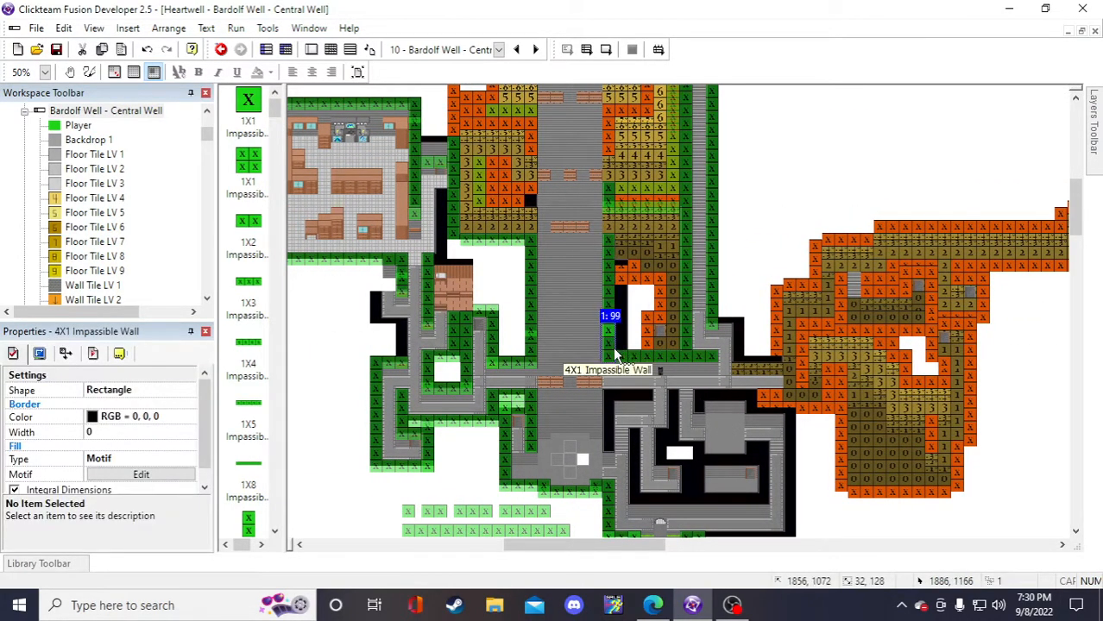
{"action": "left_click", "coordinate": [657, 352]}
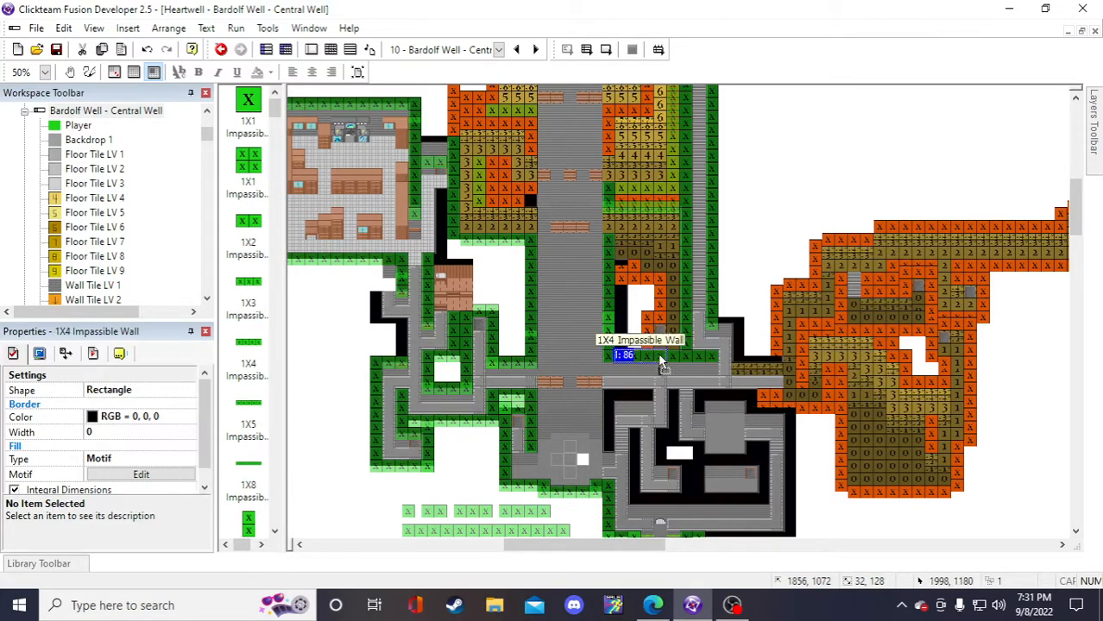
{"action": "left_click", "coordinate": [1051, 474]}
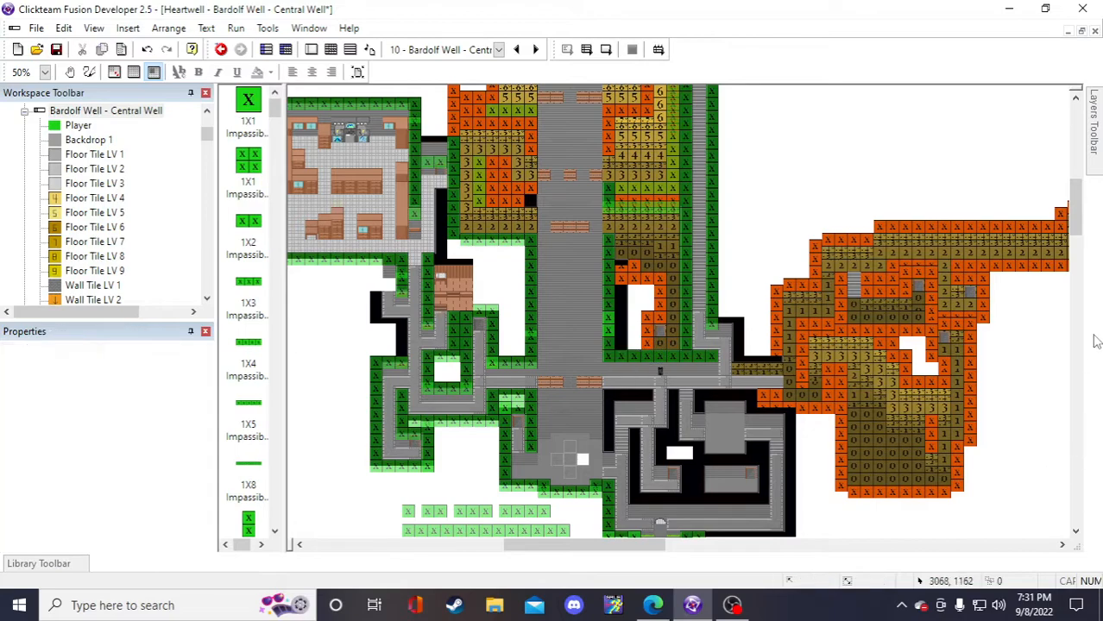
{"action": "left_click", "coordinate": [639, 366]}
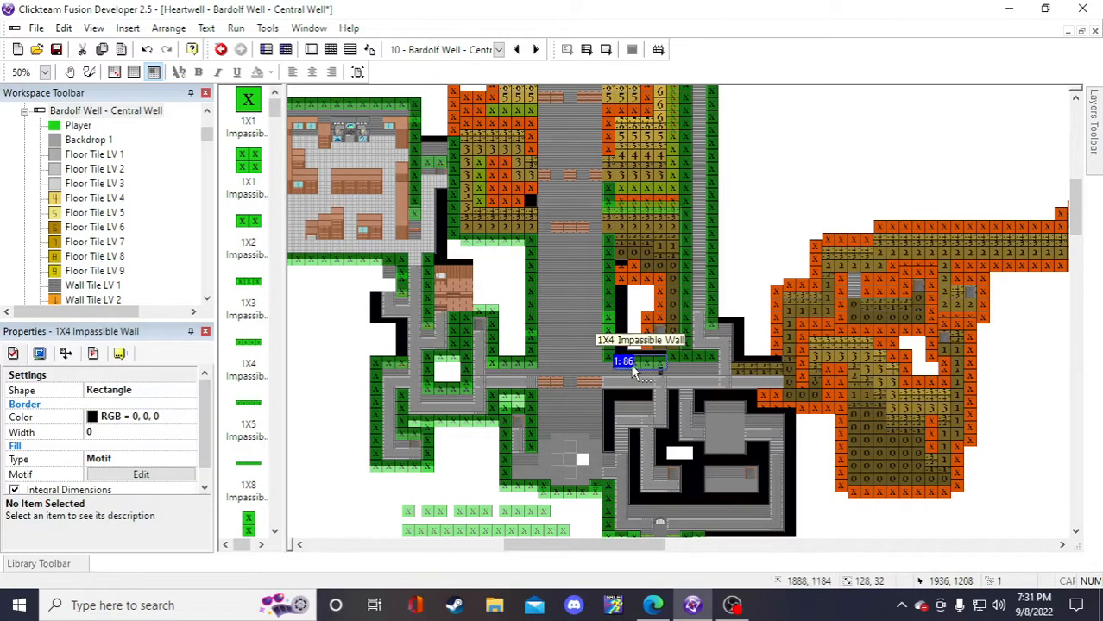
{"action": "left_click", "coordinate": [612, 362]}
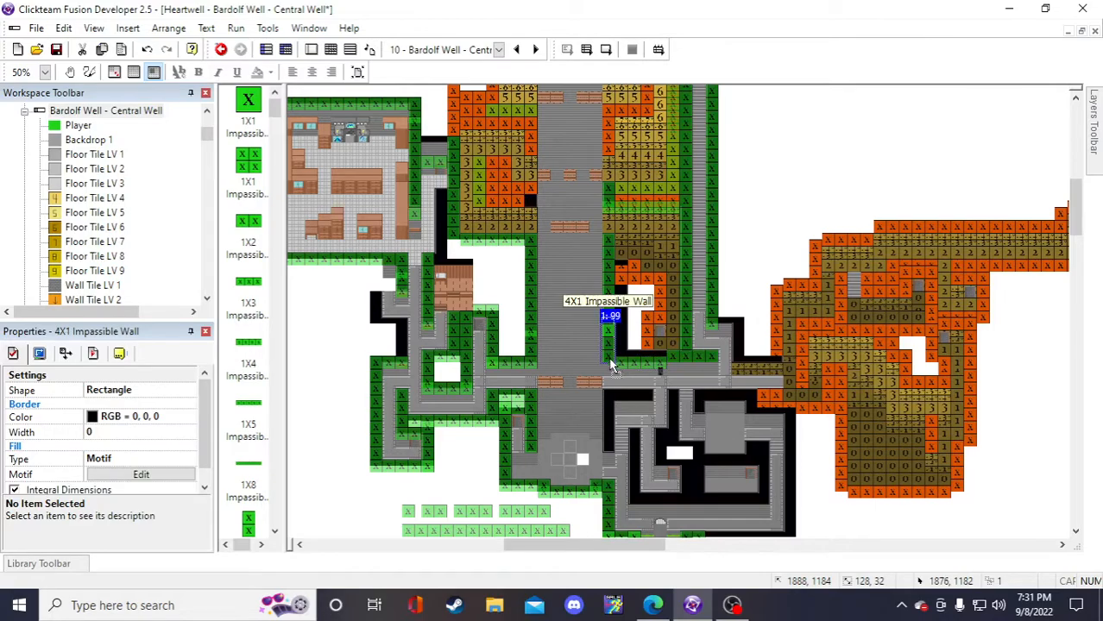
{"action": "left_click", "coordinate": [766, 243]}
{"action": "scroll", "coordinate": [772, 259], "scroll_direction": "up", "scroll_amount": 3}
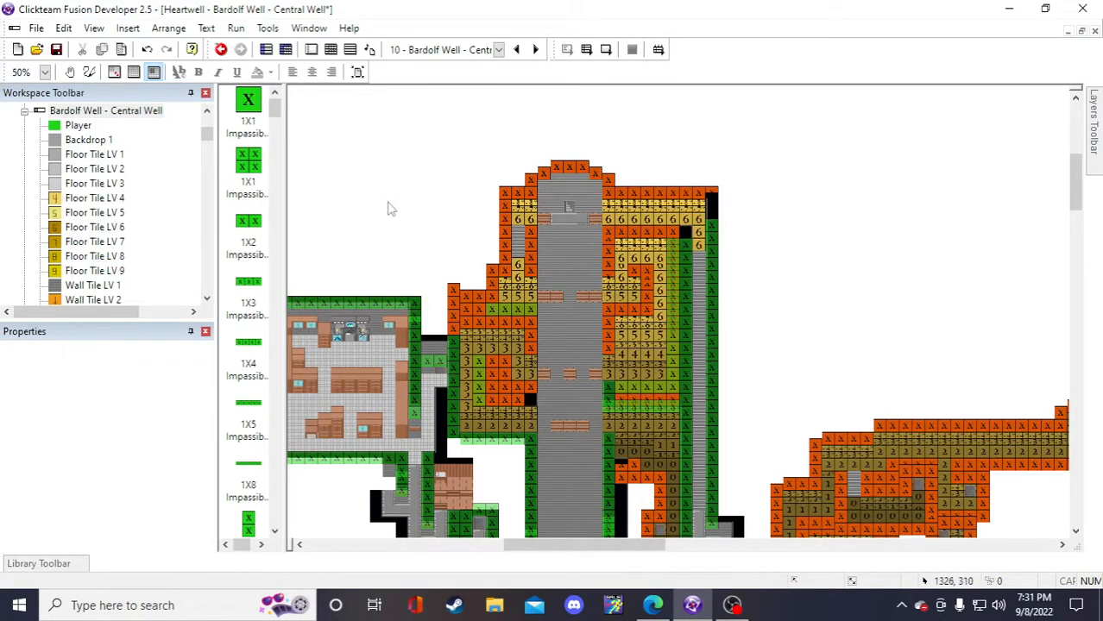
- Save the project and lower the eastern 1X4 Impassible Wall north of the east corridor into line with the blocks beside it
{"action": "scroll", "coordinate": [392, 209], "scroll_direction": "down", "scroll_amount": 2}
{"action": "left_click", "coordinate": [56, 49]}
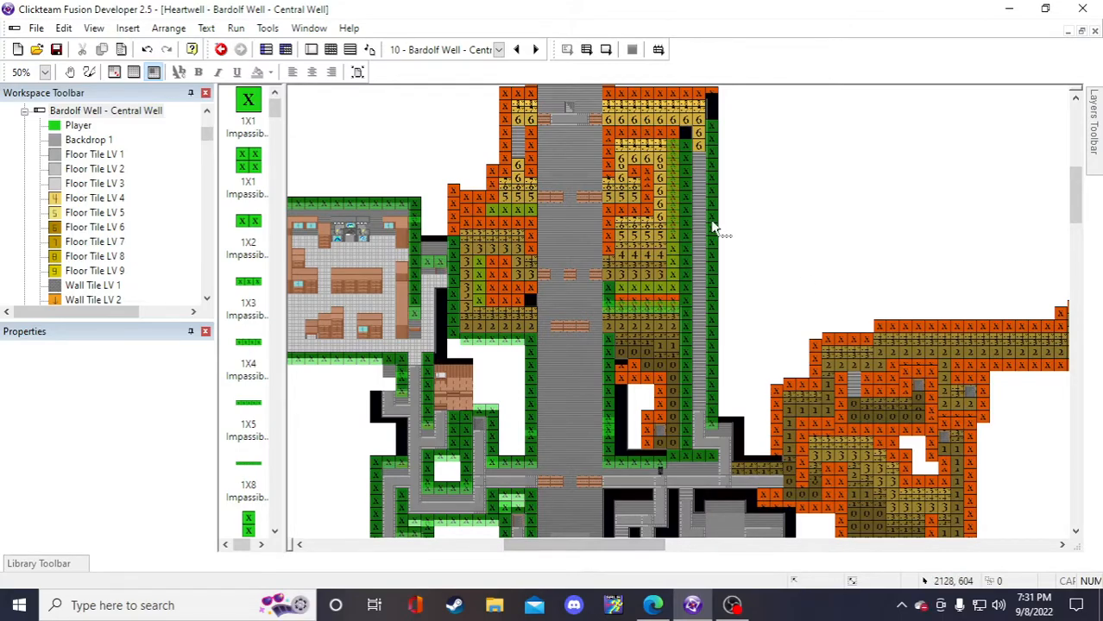
{"action": "scroll", "coordinate": [789, 218], "scroll_direction": "down", "scroll_amount": 3}
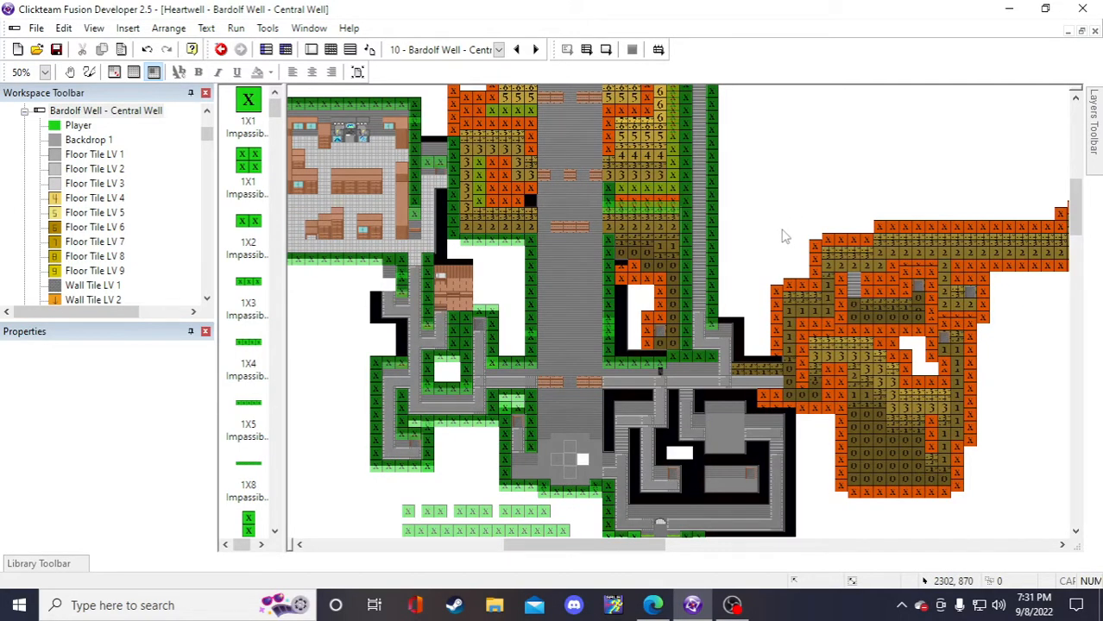
{"action": "double_click", "coordinate": [695, 367]}
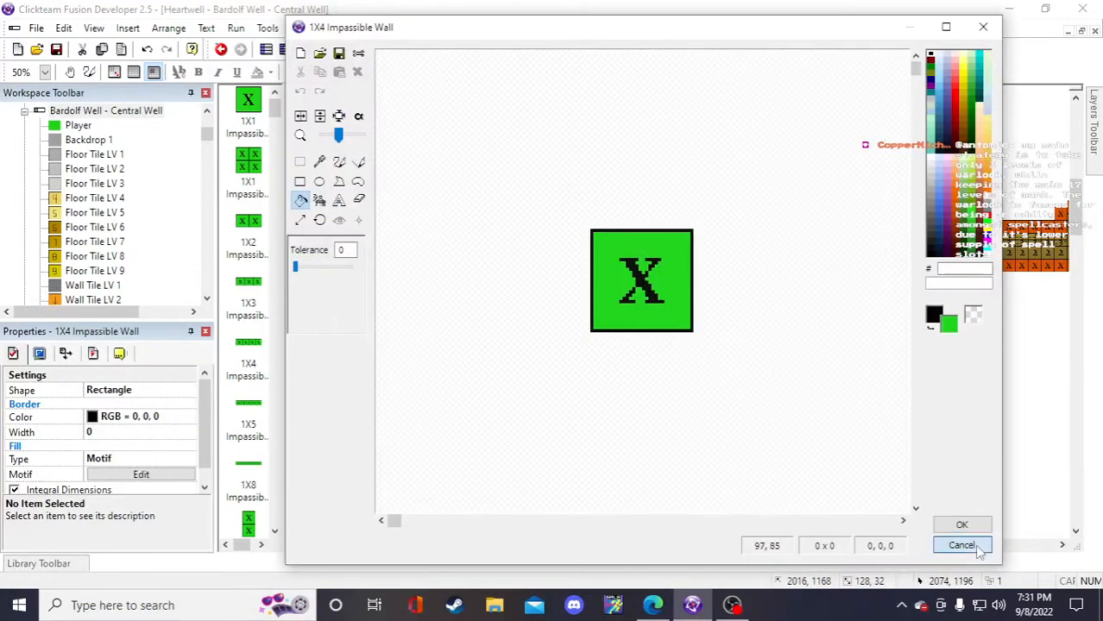
{"action": "left_click", "coordinate": [961, 545]}
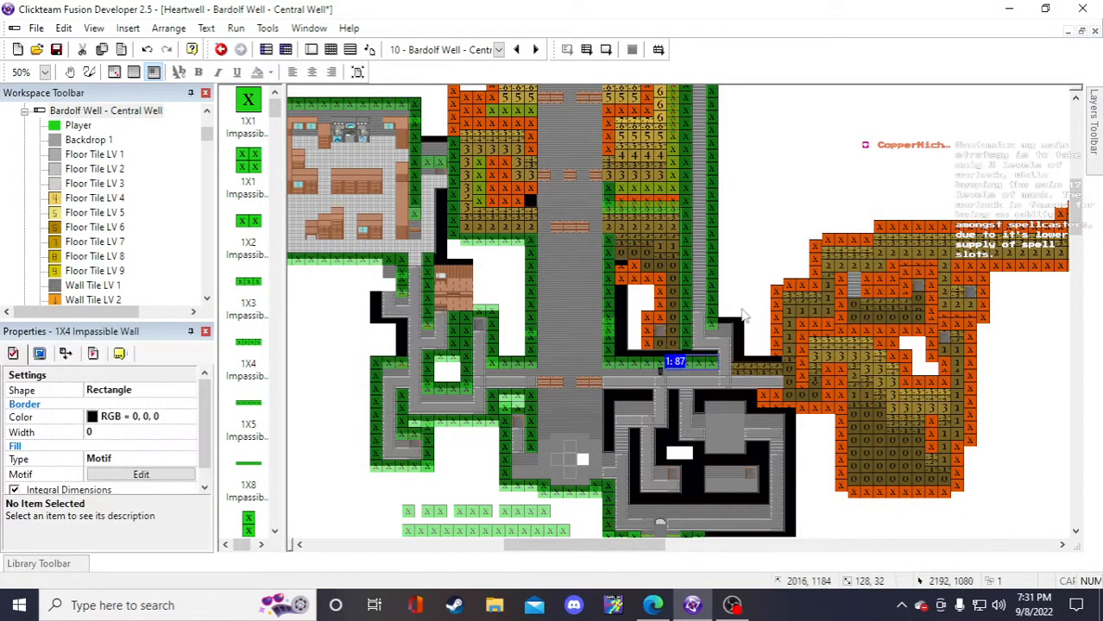
{"action": "left_click", "coordinate": [798, 214]}
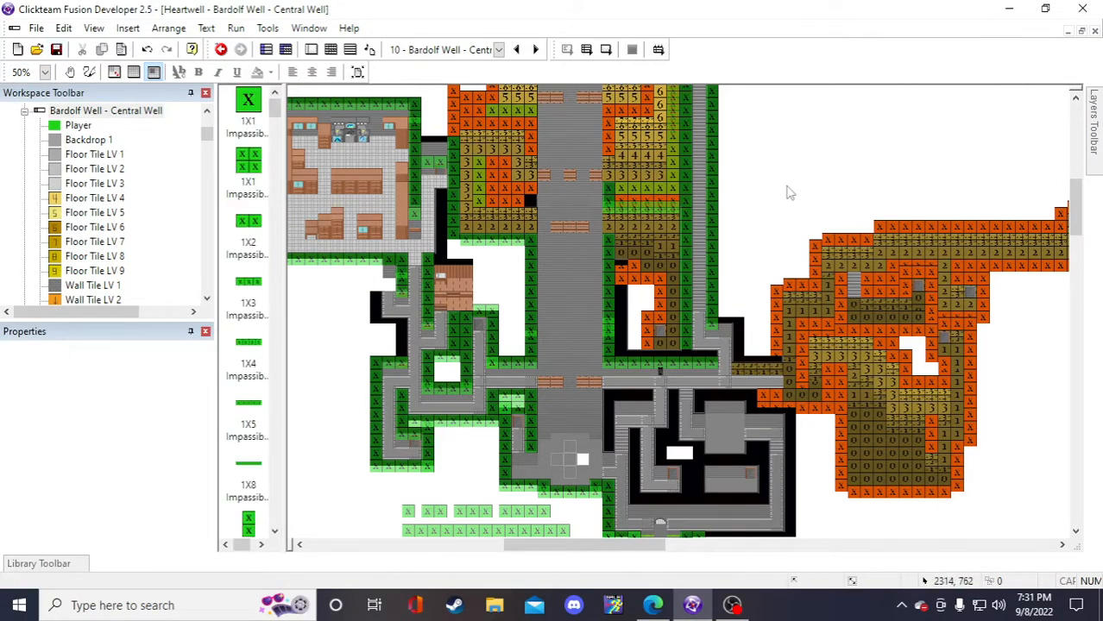
- Look over the central street, the eastern staircase and the southern rooms for wall sections that still lack Impassible Wall blocks
{"action": "scroll", "coordinate": [793, 259], "scroll_direction": "down", "scroll_amount": 3}
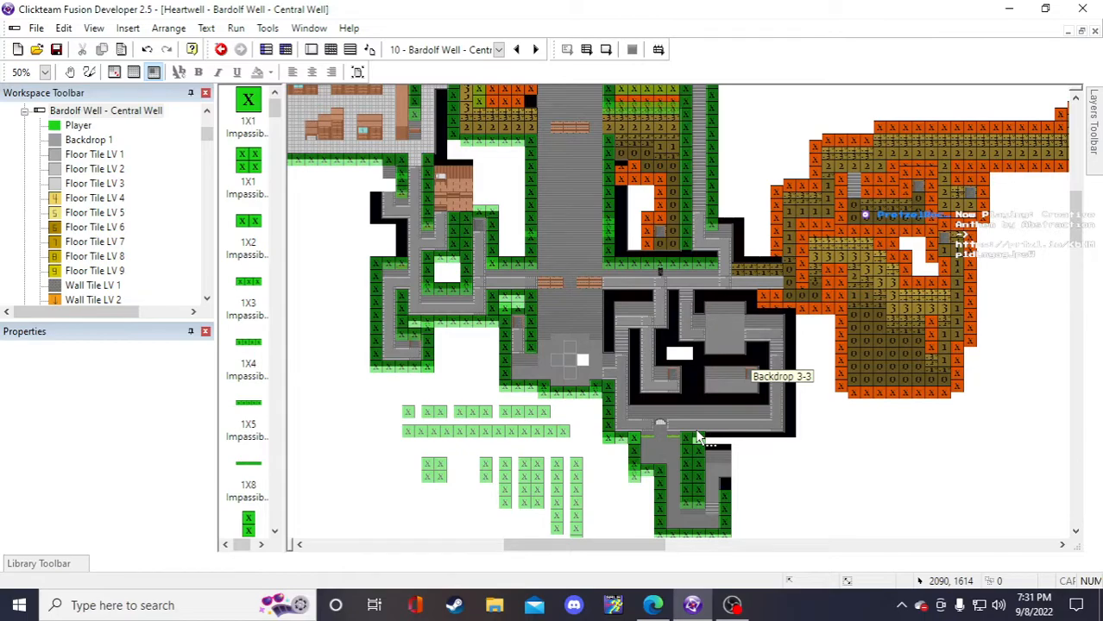
{"action": "left_click", "coordinate": [455, 412]}
{"action": "left_click", "coordinate": [1025, 529]}
{"action": "scroll", "coordinate": [1019, 496], "scroll_direction": "up", "scroll_amount": 1}
{"action": "scroll", "coordinate": [1016, 492], "scroll_direction": "down", "scroll_amount": 1}
{"action": "scroll", "coordinate": [1014, 492], "scroll_direction": "up", "scroll_amount": 1}
{"action": "scroll", "coordinate": [966, 490], "scroll_direction": "up", "scroll_amount": 2}
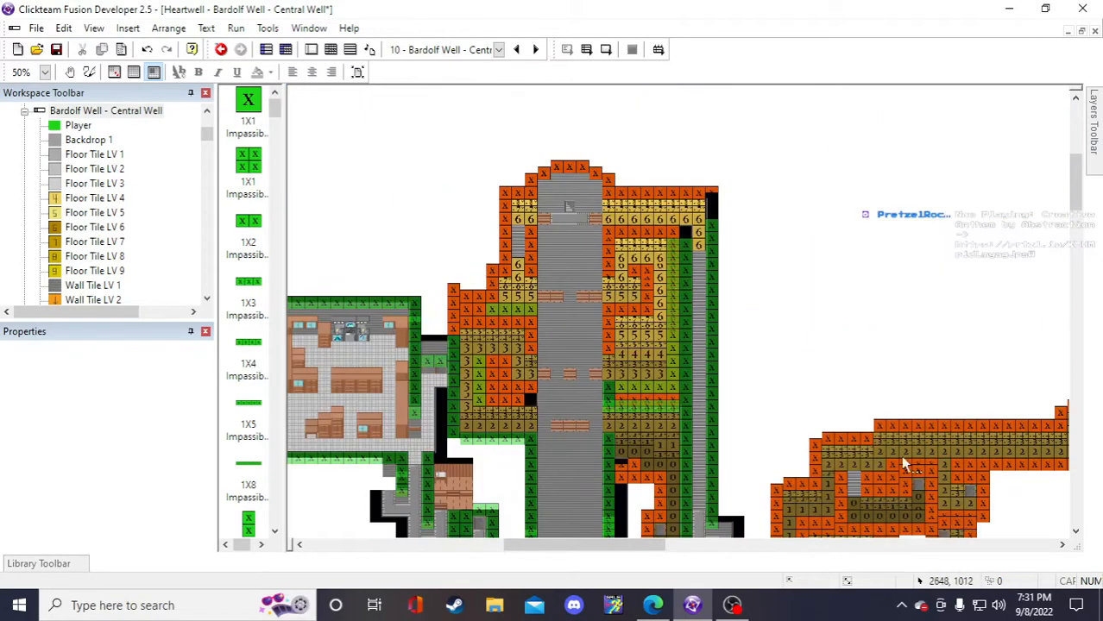
{"action": "scroll", "coordinate": [741, 228], "scroll_direction": "down", "scroll_amount": 3}
{"action": "scroll", "coordinate": [740, 228], "scroll_direction": "up", "scroll_amount": 2}
{"action": "scroll", "coordinate": [735, 226], "scroll_direction": "down", "scroll_amount": 1}
{"action": "scroll", "coordinate": [736, 211], "scroll_direction": "up", "scroll_amount": 1}
{"action": "scroll", "coordinate": [736, 211], "scroll_direction": "down", "scroll_amount": 1}
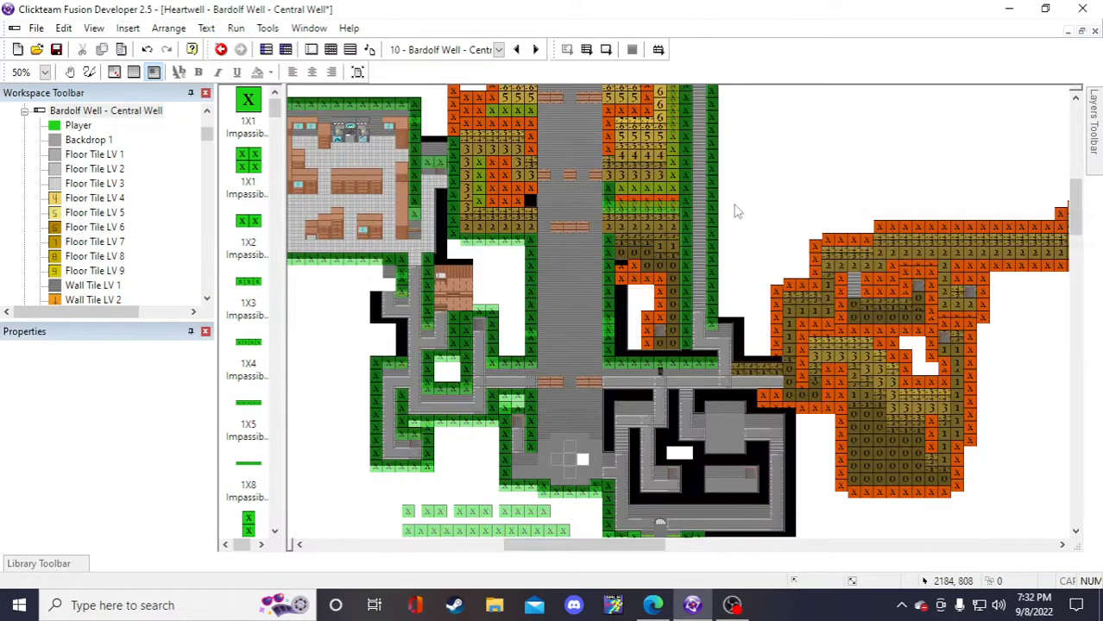
{"action": "scroll", "coordinate": [695, 300], "scroll_direction": "down", "scroll_amount": 1}
{"action": "scroll", "coordinate": [586, 254], "scroll_direction": "up", "scroll_amount": 1}
{"action": "scroll", "coordinate": [584, 250], "scroll_direction": "down", "scroll_amount": 1}
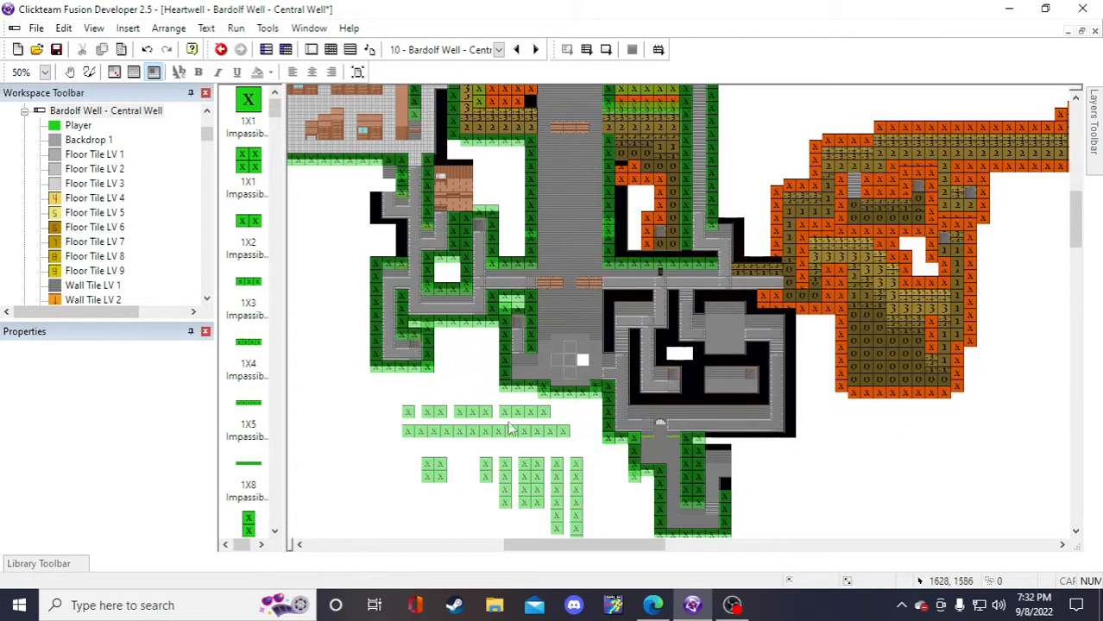
- Separate the spare 1X5 and 1X8 Impassible Wall blocks below the plaza by shifting the 1X8 block slightly right
{"action": "left_click", "coordinate": [470, 432]}
{"action": "left_click", "coordinate": [422, 428]}
{"action": "key", "text": "Left"}
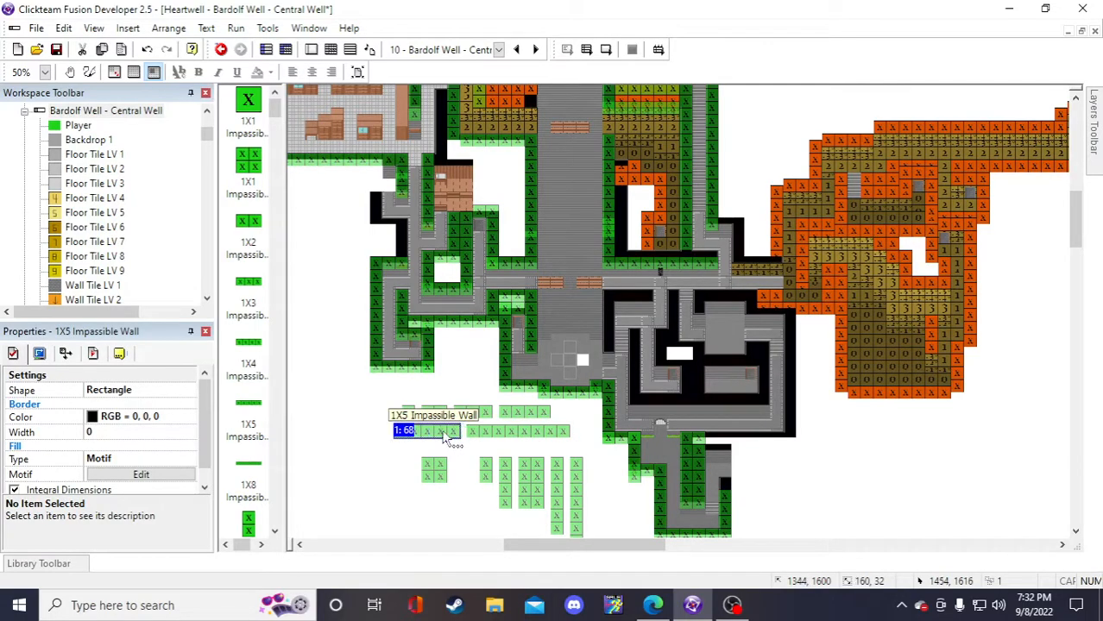
{"action": "left_click", "coordinate": [472, 433]}
{"action": "key", "text": "Right"}
{"action": "left_click", "coordinate": [419, 441]}
{"action": "left_click", "coordinate": [428, 434]}
{"action": "key", "text": "Right"}
{"action": "left_click", "coordinate": [422, 450]}
- Duplicate the 1X8 Impassible Wall in 2 rows, place the copy above the level 3 floor tiles west of the street, and save the project
{"action": "right_click", "coordinate": [532, 440]}
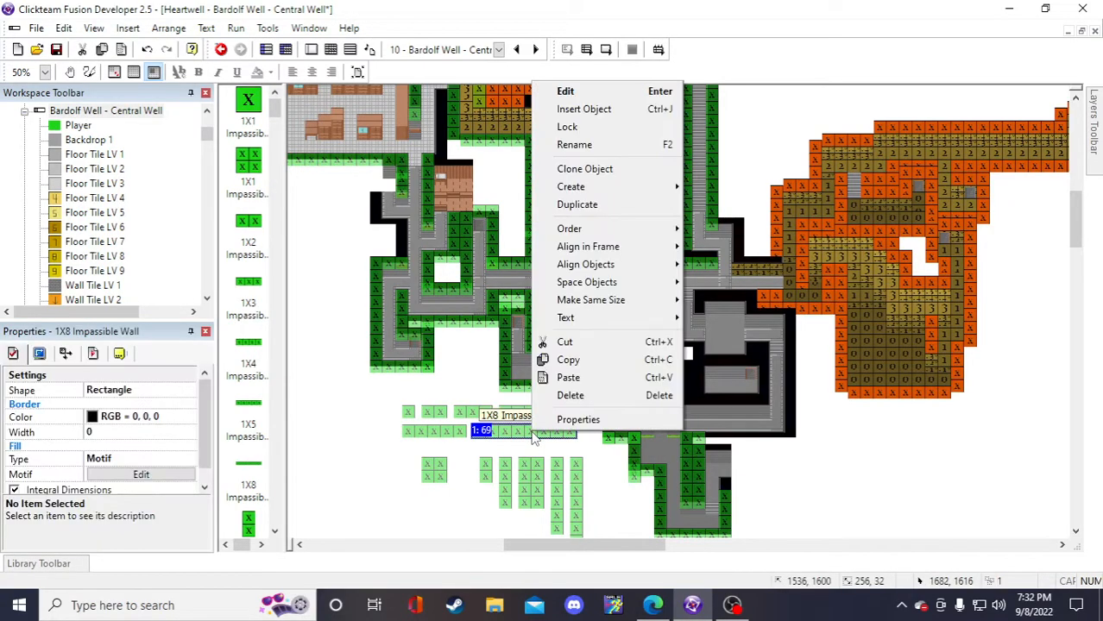
{"action": "left_click", "coordinate": [627, 205]}
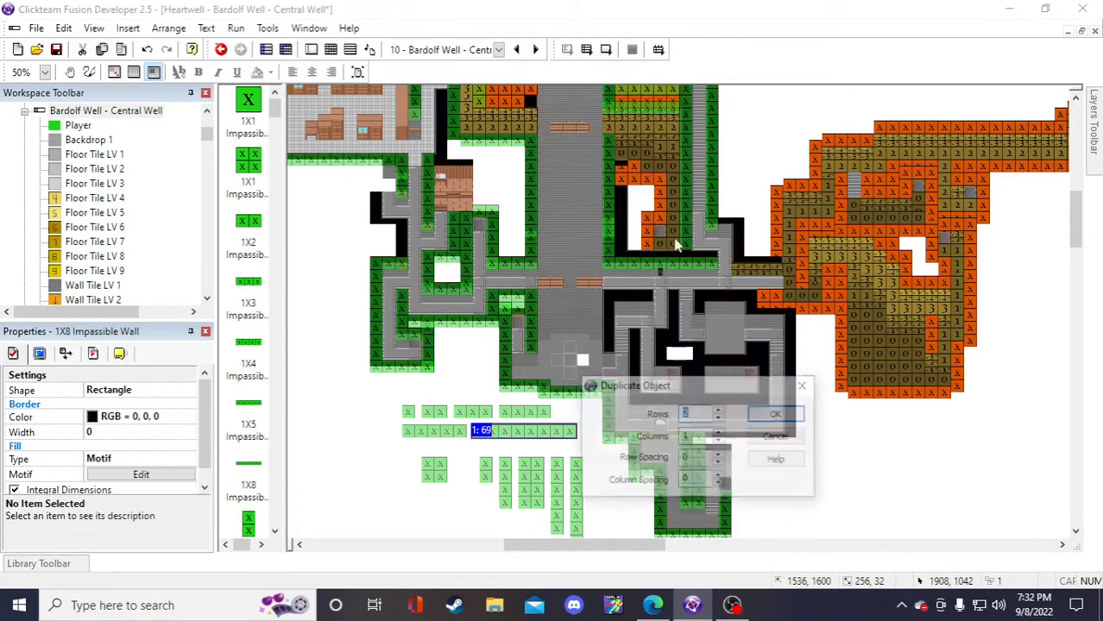
{"action": "left_click", "coordinate": [774, 414]}
{"action": "left_click_drag", "start_coordinate": [623, 217], "coordinate": [573, 156]}
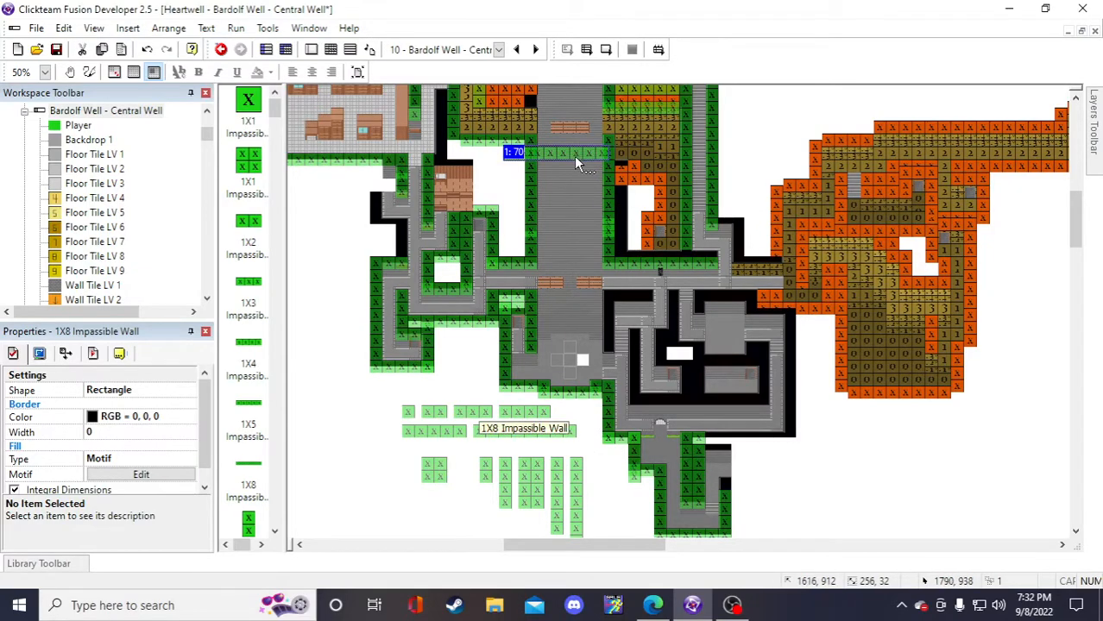
{"action": "scroll", "coordinate": [574, 155], "scroll_direction": "up", "scroll_amount": 3}
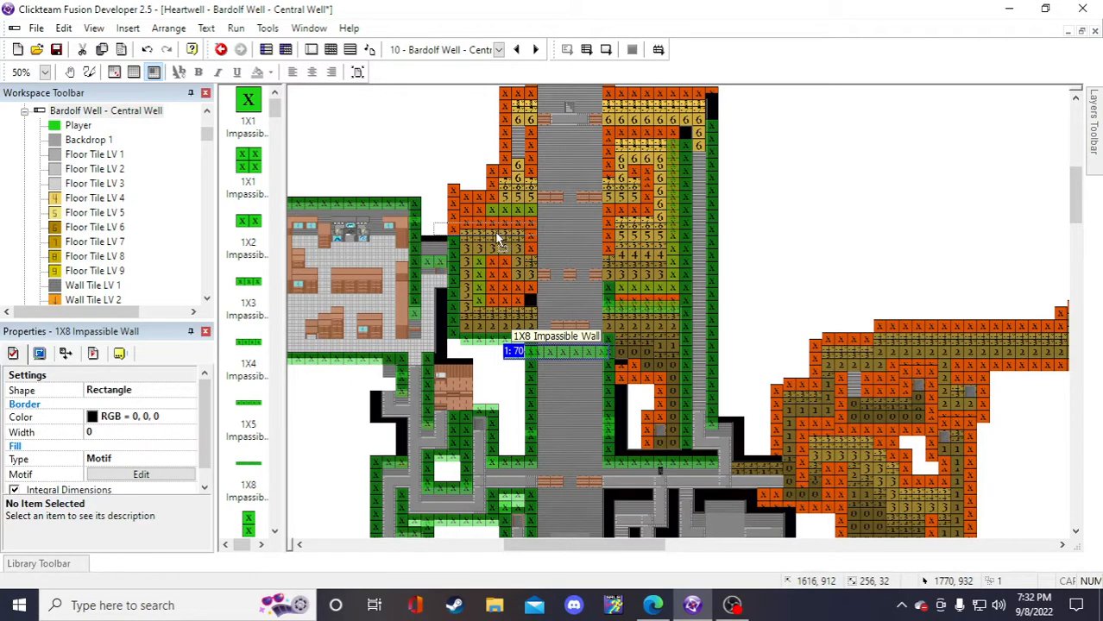
{"action": "left_click", "coordinate": [835, 259]}
{"action": "scroll", "coordinate": [835, 269], "scroll_direction": "down", "scroll_amount": 5}
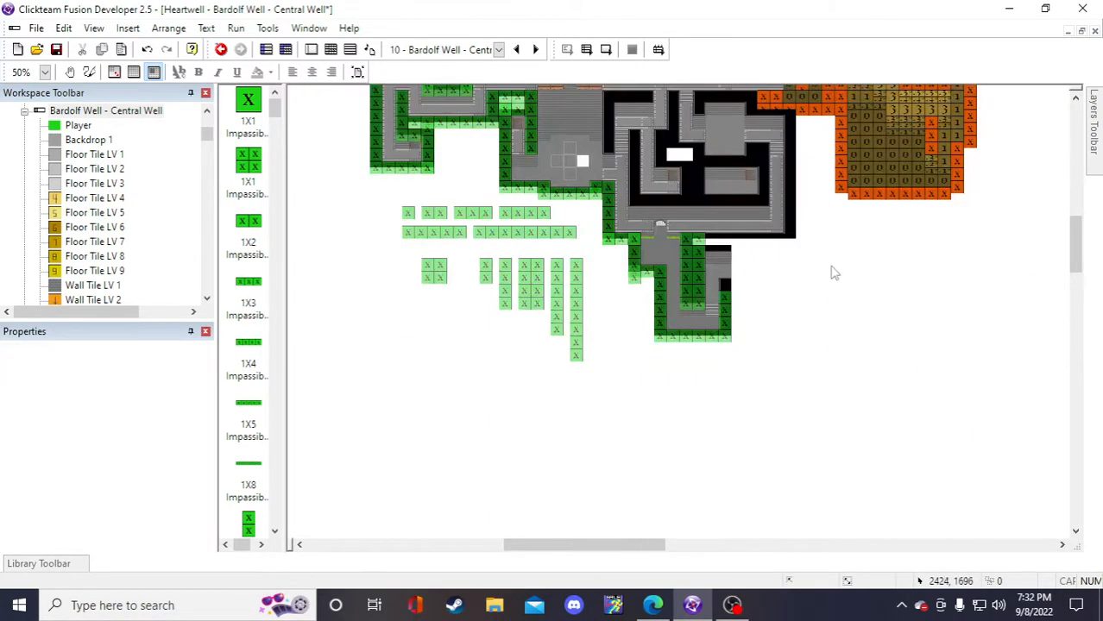
{"action": "scroll", "coordinate": [830, 269], "scroll_direction": "up", "scroll_amount": 6}
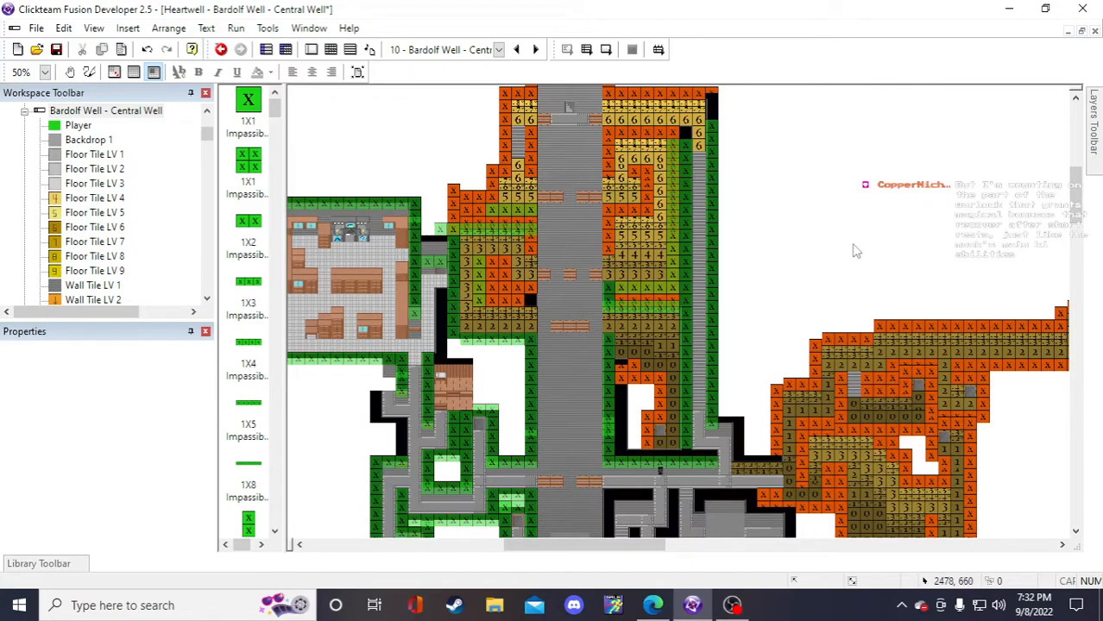
{"action": "scroll", "coordinate": [737, 152], "scroll_direction": "down", "scroll_amount": 2}
{"action": "left_click", "coordinate": [57, 49]}
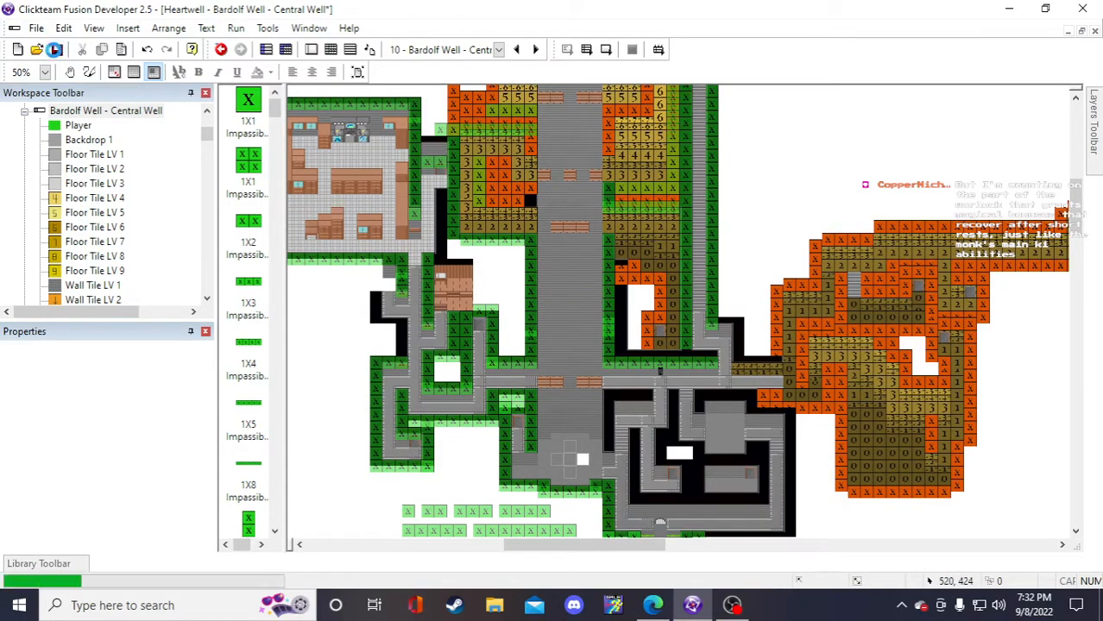
- Duplicate the 4X1 Impassible Wall and fit the copy over the black western wall of the passage south of the kitchen
{"action": "scroll", "coordinate": [552, 414], "scroll_direction": "down", "scroll_amount": 2}
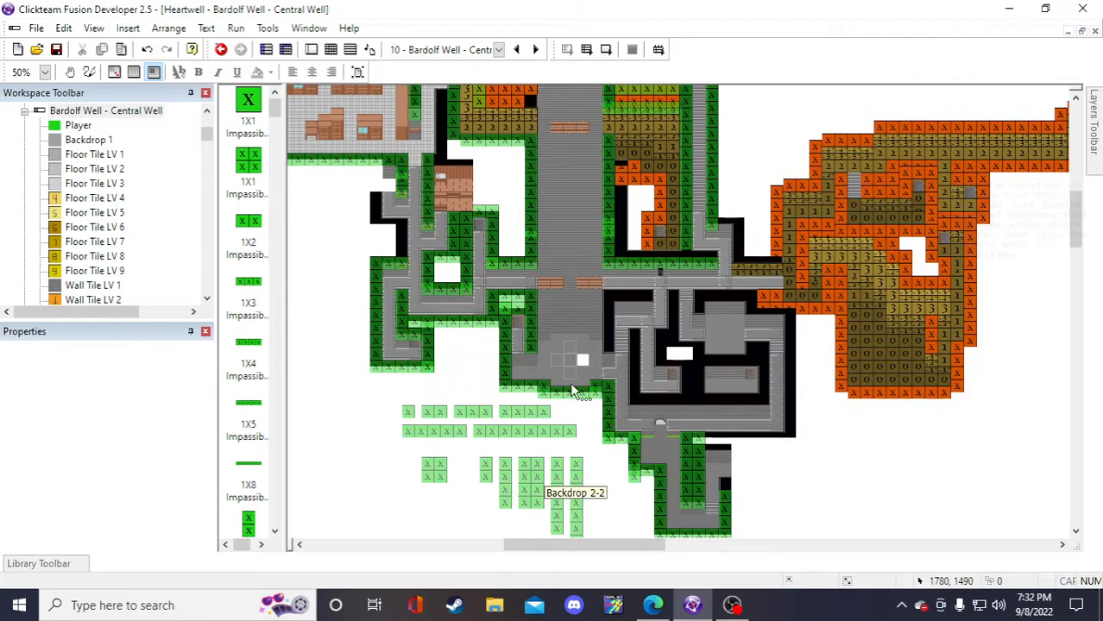
{"action": "left_click", "coordinate": [503, 476]}
{"action": "right_click", "coordinate": [502, 475]}
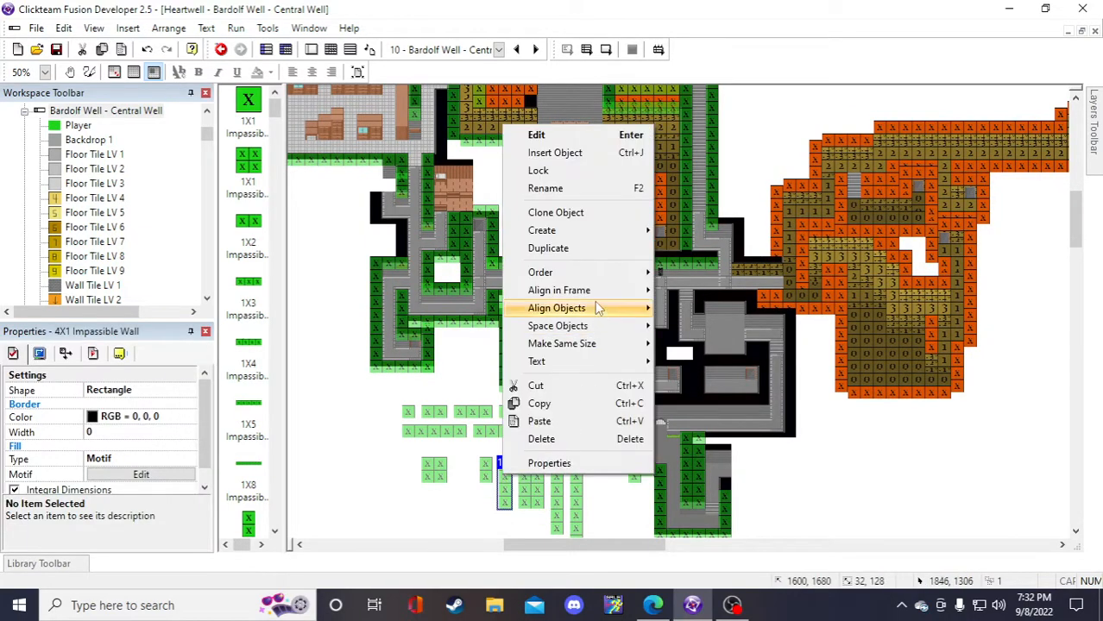
{"action": "left_click", "coordinate": [589, 257]}
{"action": "left_click", "coordinate": [787, 414]}
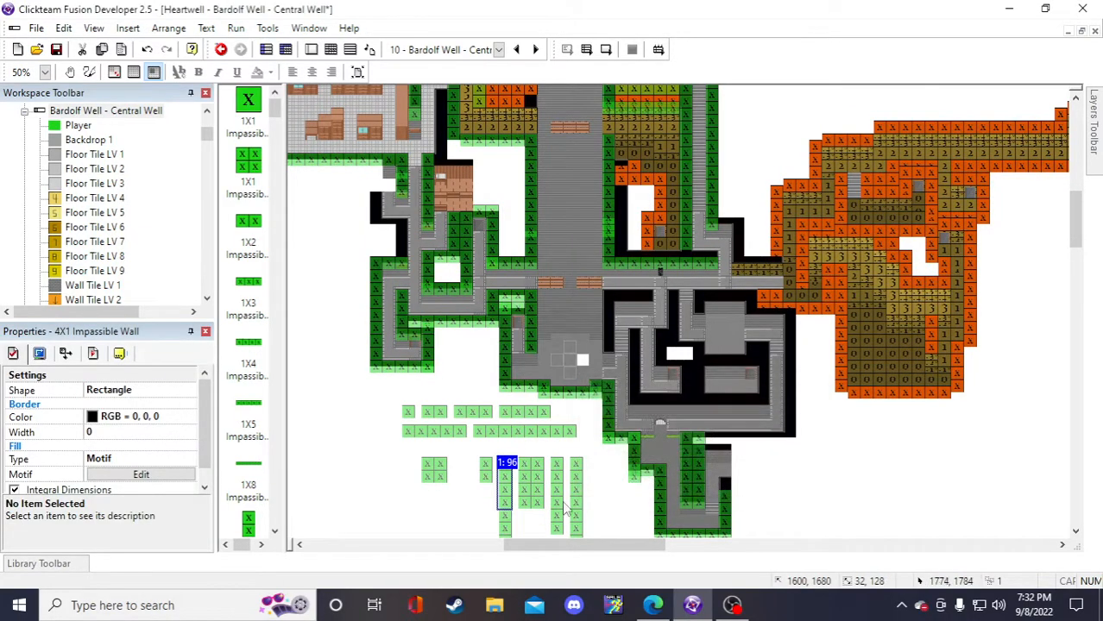
{"action": "left_click_drag", "start_coordinate": [508, 521], "coordinate": [402, 235]}
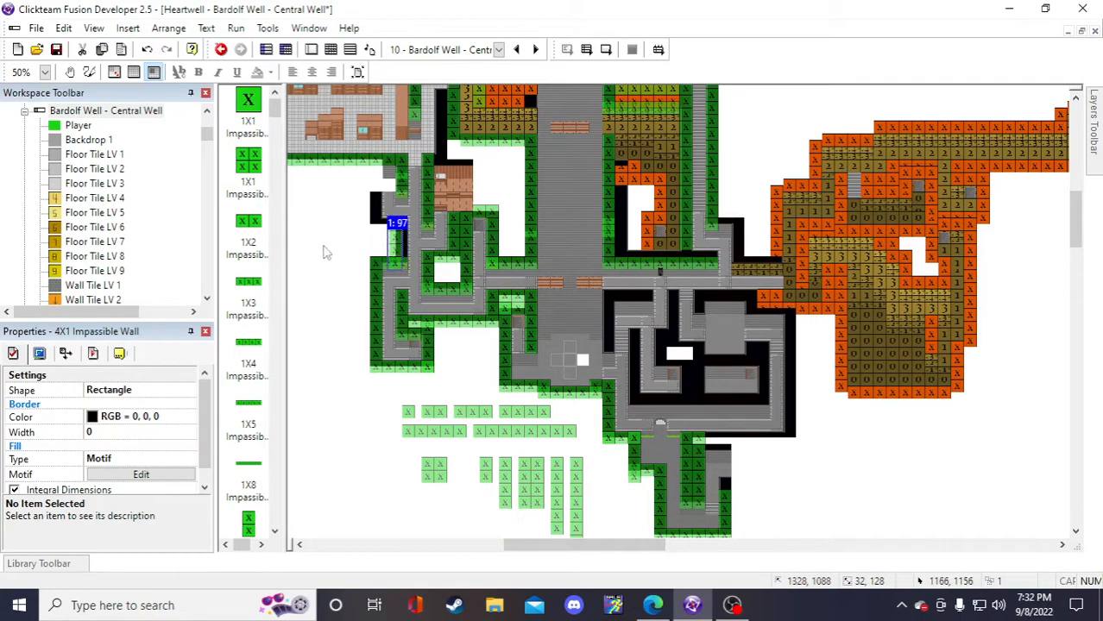
{"action": "left_click", "coordinate": [324, 250]}
{"action": "left_click", "coordinate": [399, 231]}
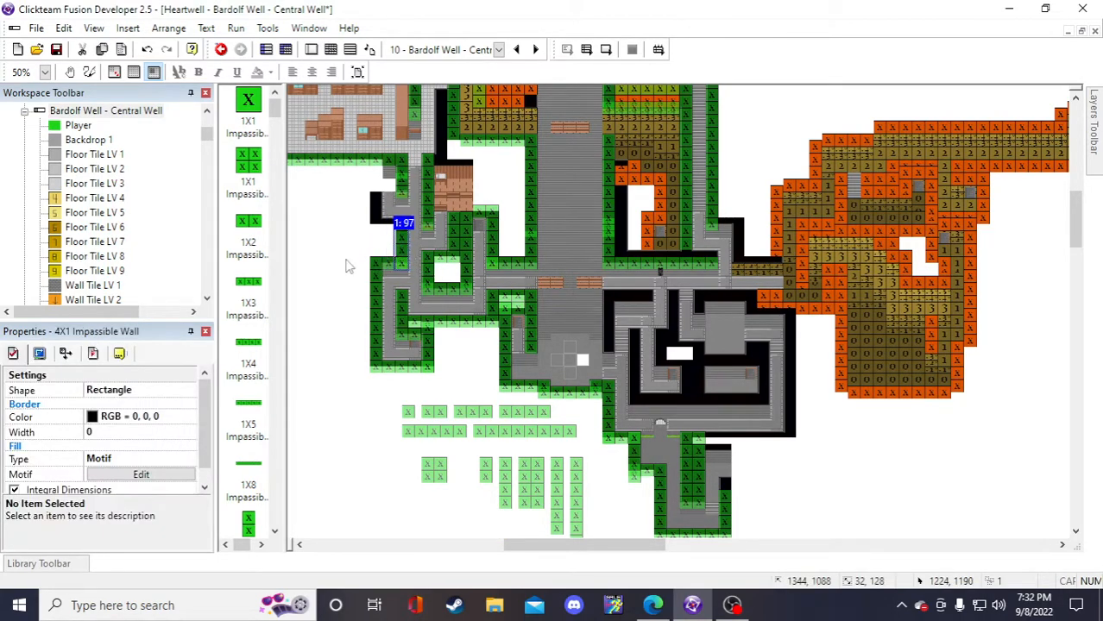
{"action": "left_click", "coordinate": [436, 374]}
- Duplicate the 1X2 Impassible Wall, place the copy along the southern edge of the passage's small western alcove, and save the project
{"action": "scroll", "coordinate": [475, 395], "scroll_direction": "down", "scroll_amount": 3}
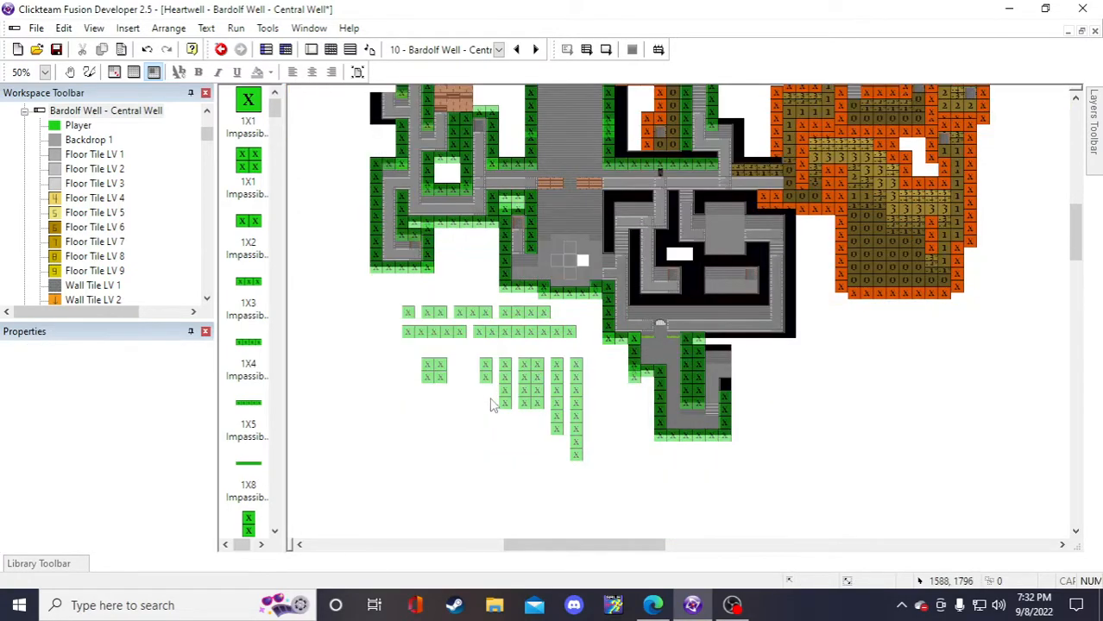
{"action": "scroll", "coordinate": [449, 321], "scroll_direction": "up", "scroll_amount": 3}
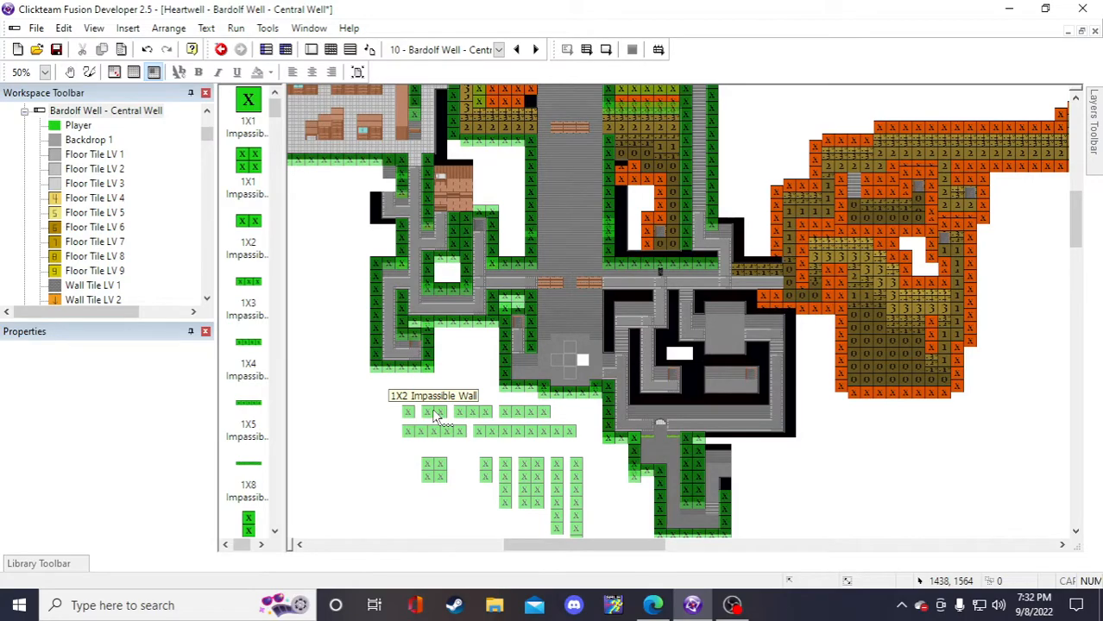
{"action": "left_click", "coordinate": [436, 413]}
{"action": "right_click", "coordinate": [436, 413]}
{"action": "left_click", "coordinate": [481, 180]}
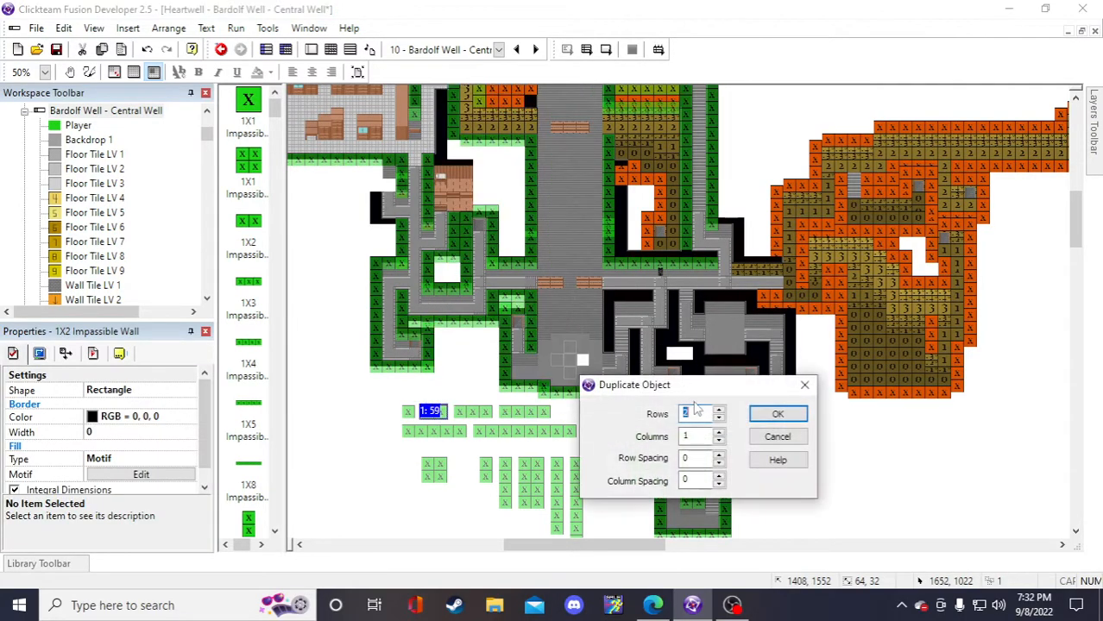
{"action": "key", "text": "Return"}
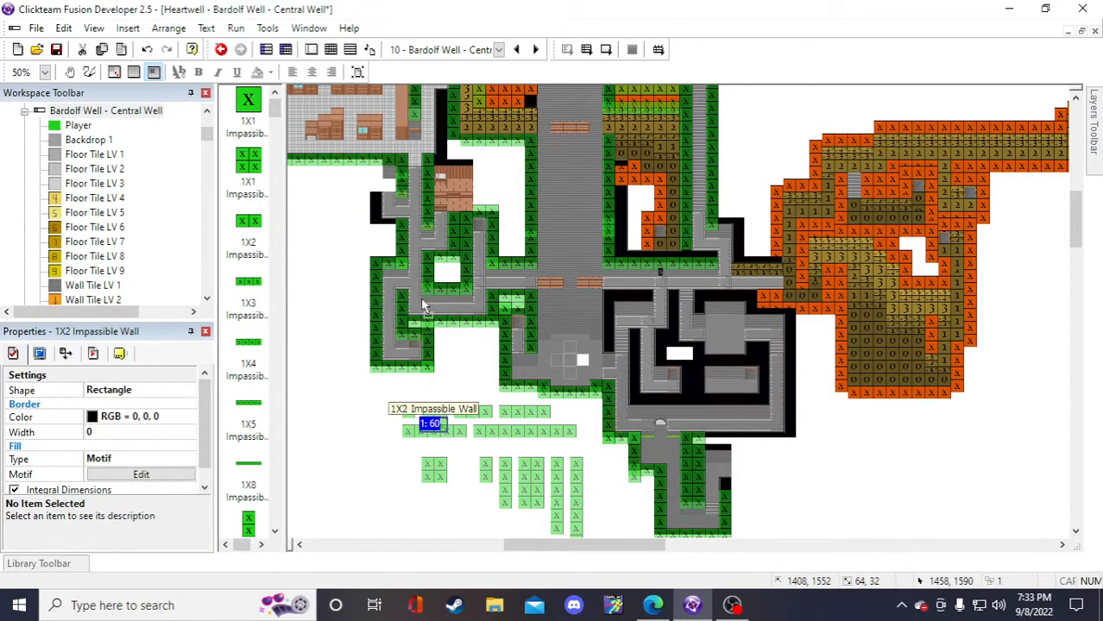
{"action": "left_click_drag", "start_coordinate": [396, 204], "coordinate": [387, 225]}
{"action": "left_click", "coordinate": [334, 258]}
{"action": "scroll", "coordinate": [363, 294], "scroll_direction": "up", "scroll_amount": 2}
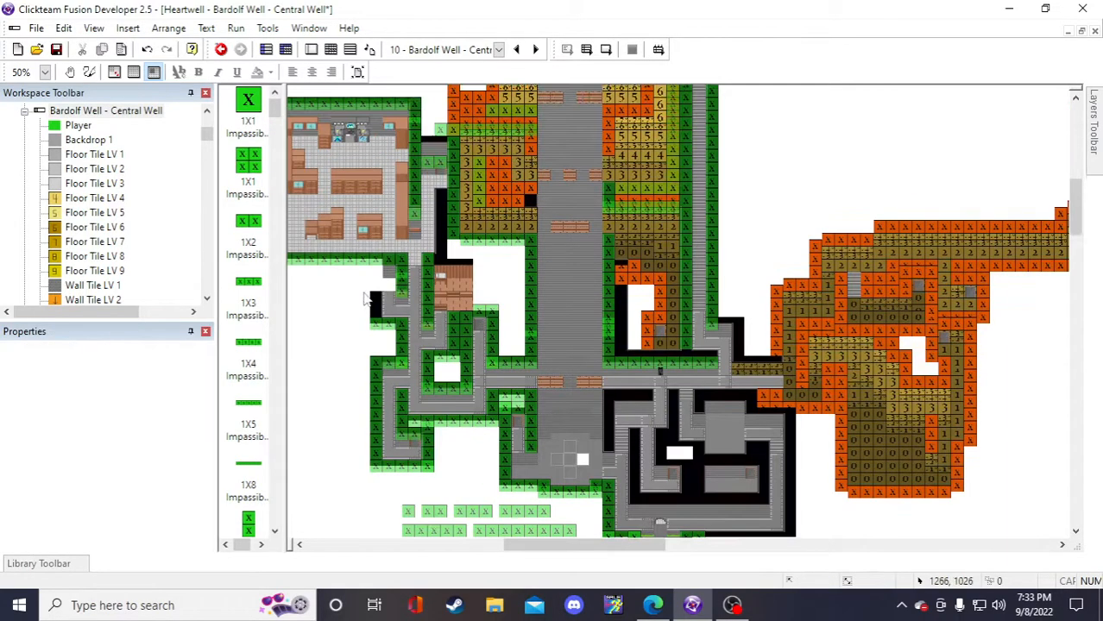
{"action": "scroll", "coordinate": [365, 298], "scroll_direction": "down", "scroll_amount": 3}
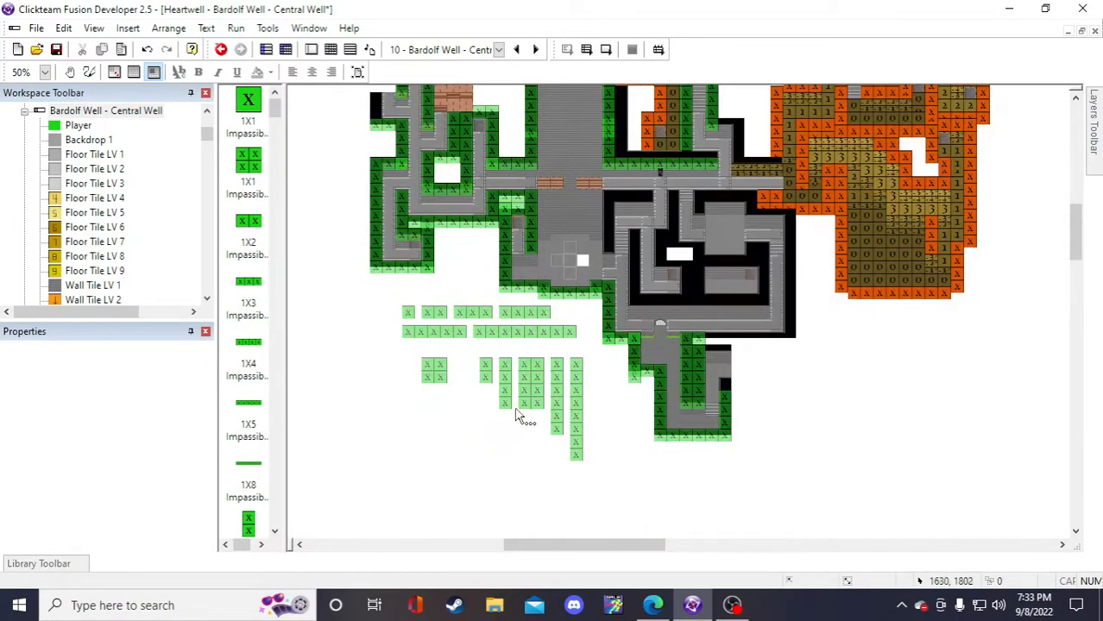
{"action": "left_click_drag", "start_coordinate": [389, 300], "coordinate": [411, 346]}
{"action": "scroll", "coordinate": [401, 402], "scroll_direction": "up", "scroll_amount": 1}
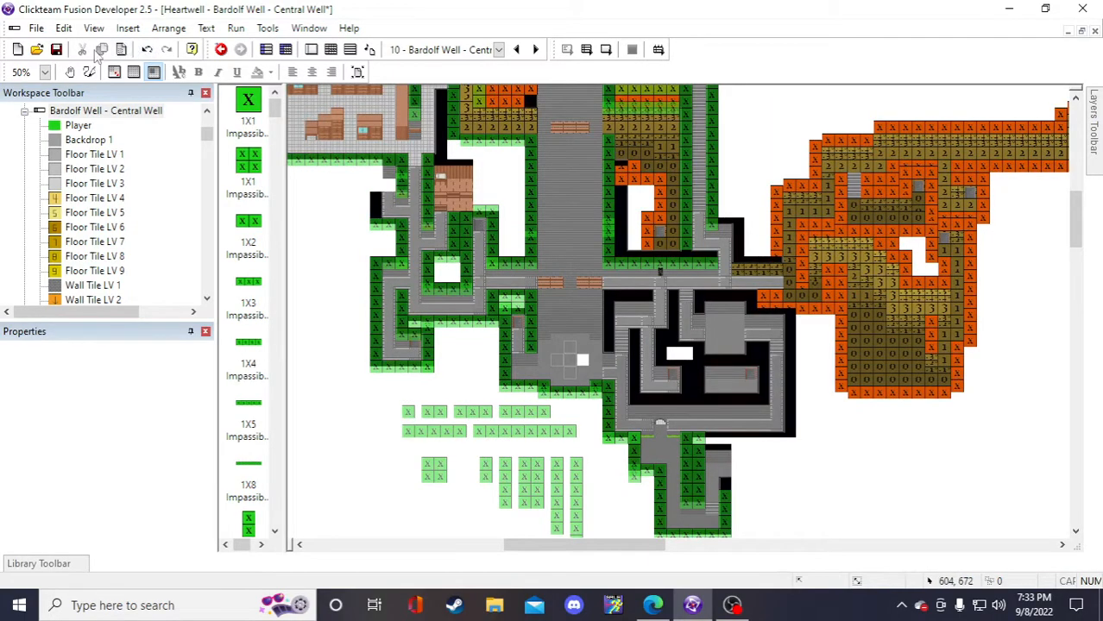
{"action": "left_click", "coordinate": [57, 49]}
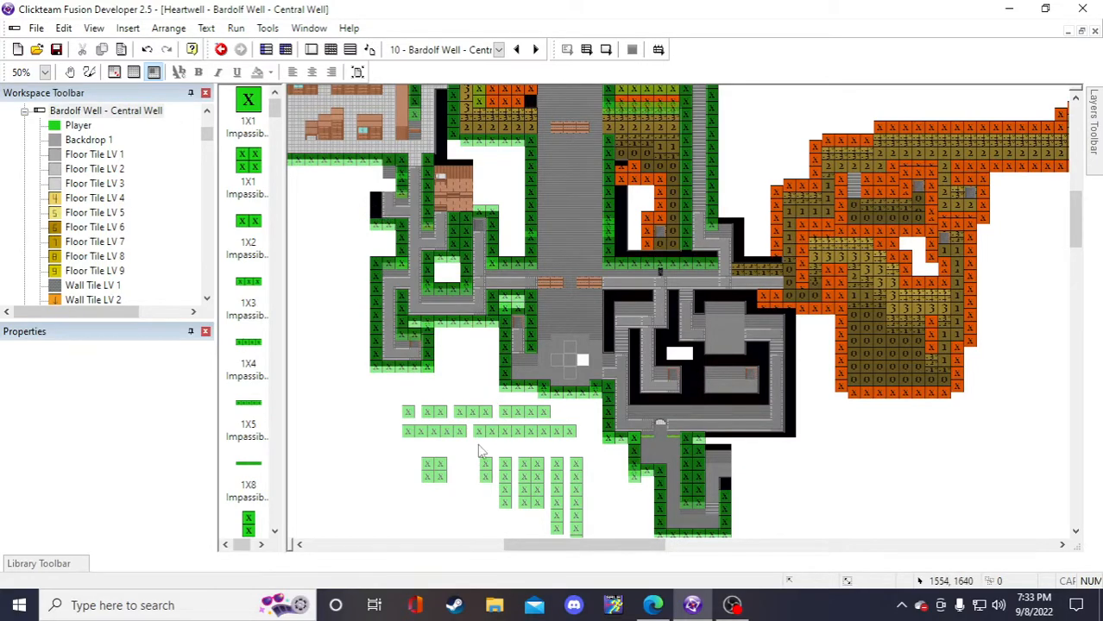
- Duplicate the 4X1 Impassible Wall in 2 rows and place the copy over the black western wall of the small alcove
{"action": "left_click", "coordinate": [509, 494]}
{"action": "right_click", "coordinate": [507, 494]}
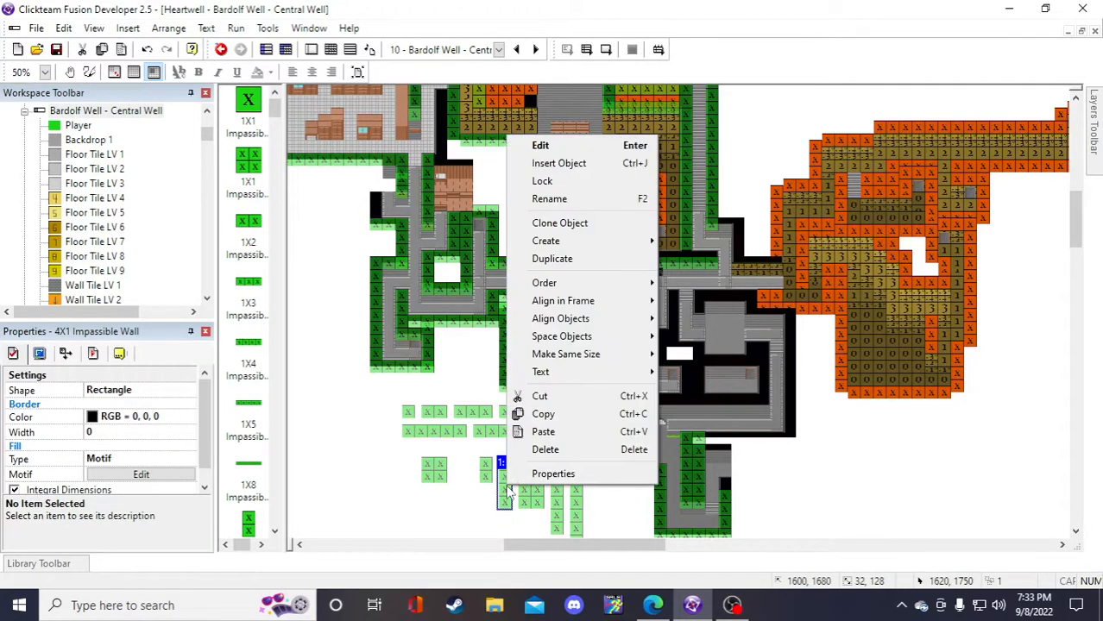
{"action": "left_click", "coordinate": [562, 259]}
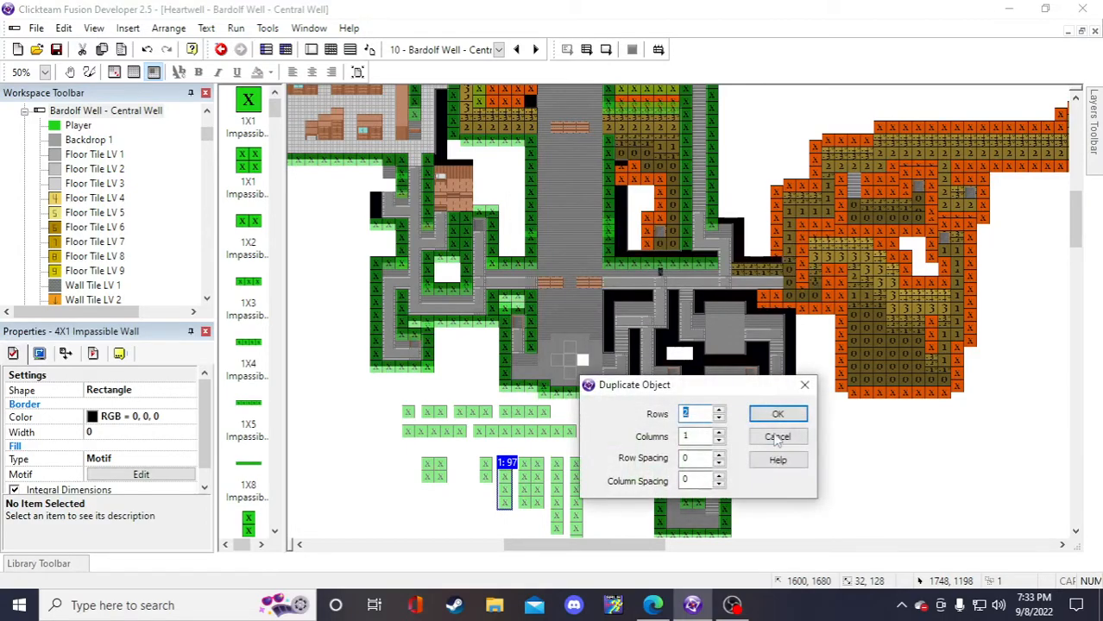
{"action": "left_click", "coordinate": [776, 415]}
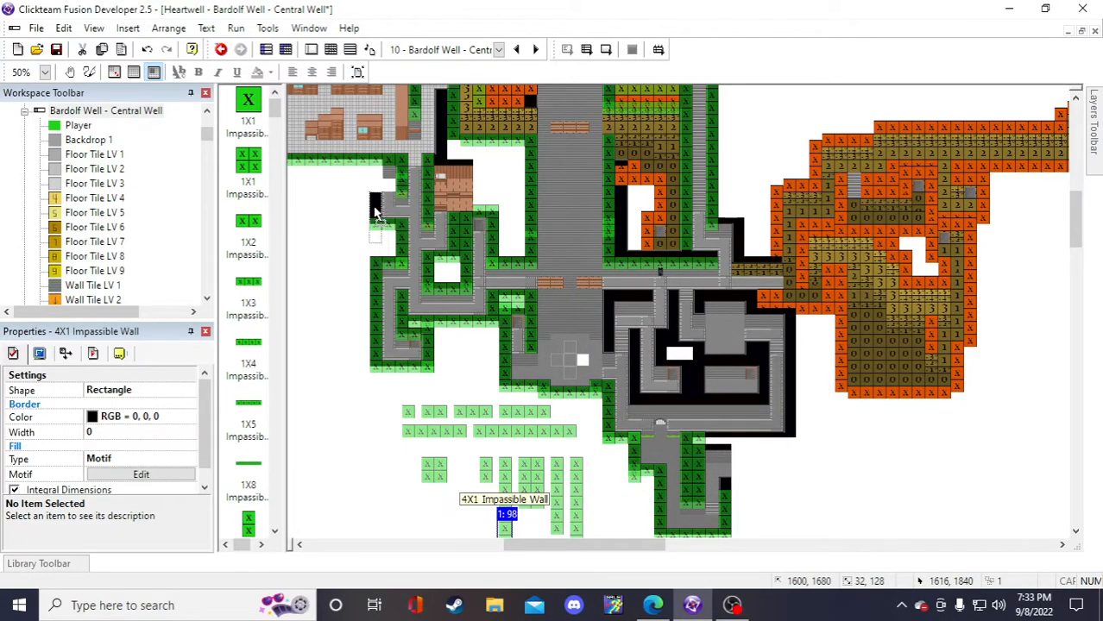
{"action": "left_click_drag", "start_coordinate": [375, 211], "coordinate": [374, 210]}
{"action": "left_click", "coordinate": [326, 291]}
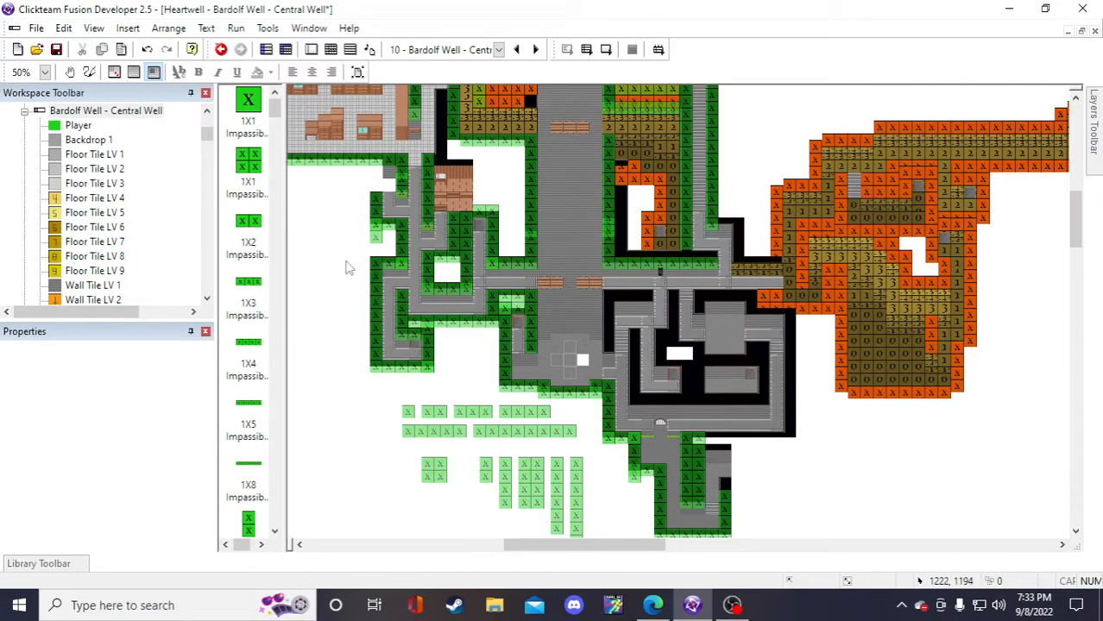
{"action": "left_click", "coordinate": [382, 204]}
{"action": "left_click", "coordinate": [376, 216]}
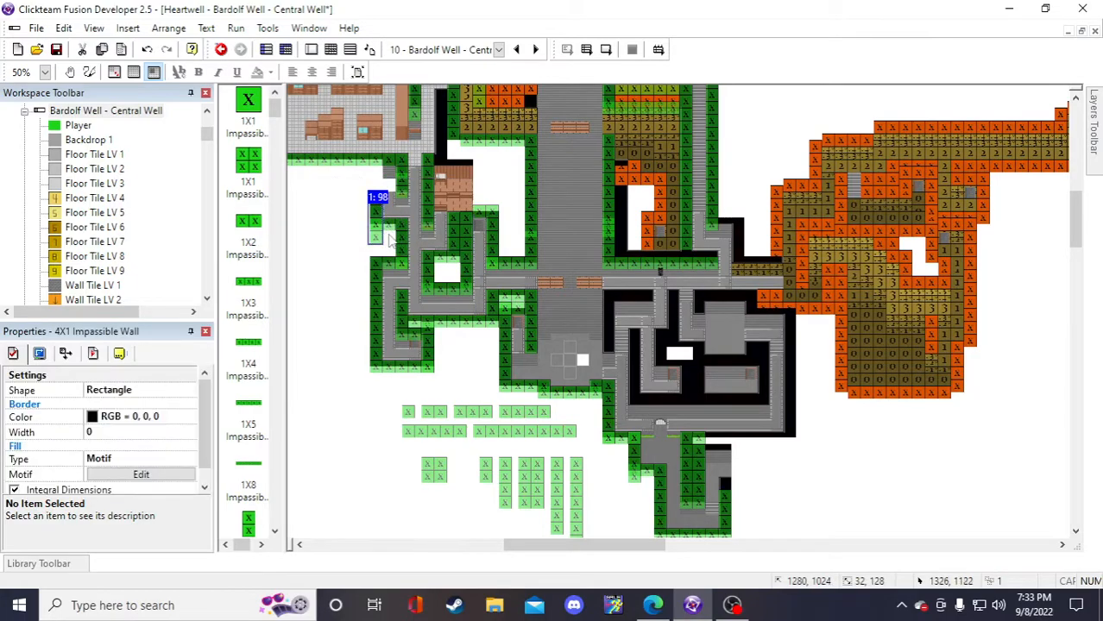
- Duplicate the 2X1 Impassible Wall, fit the copy over the black western wall of the small alcove, and save the project
{"action": "left_click", "coordinate": [485, 470]}
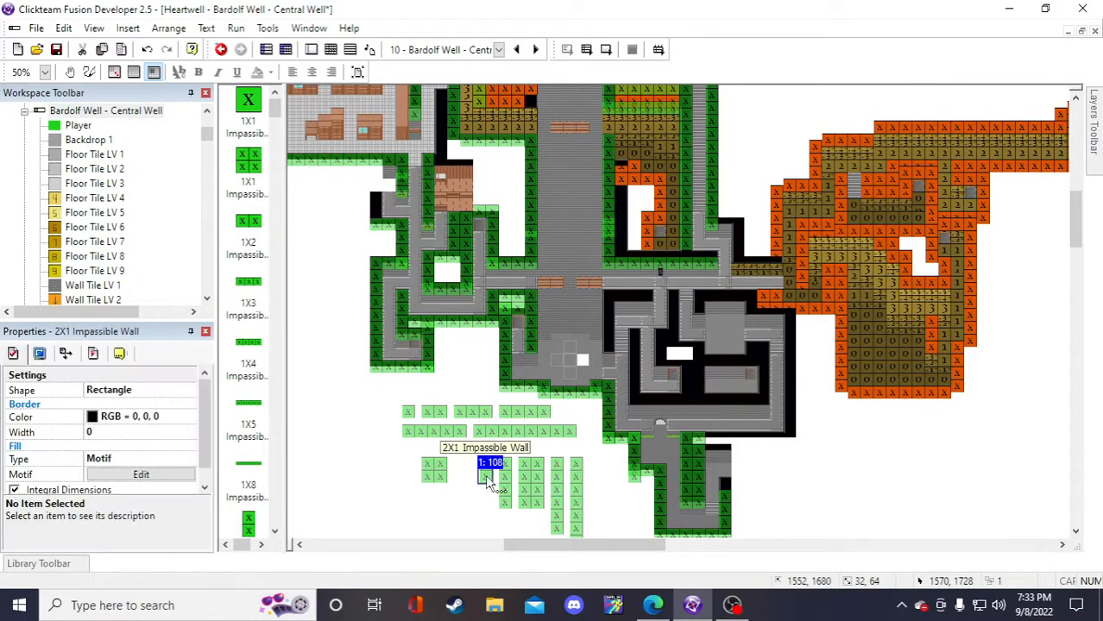
{"action": "right_click", "coordinate": [485, 473]}
{"action": "left_click", "coordinate": [531, 249]}
{"action": "key", "text": "Return"}
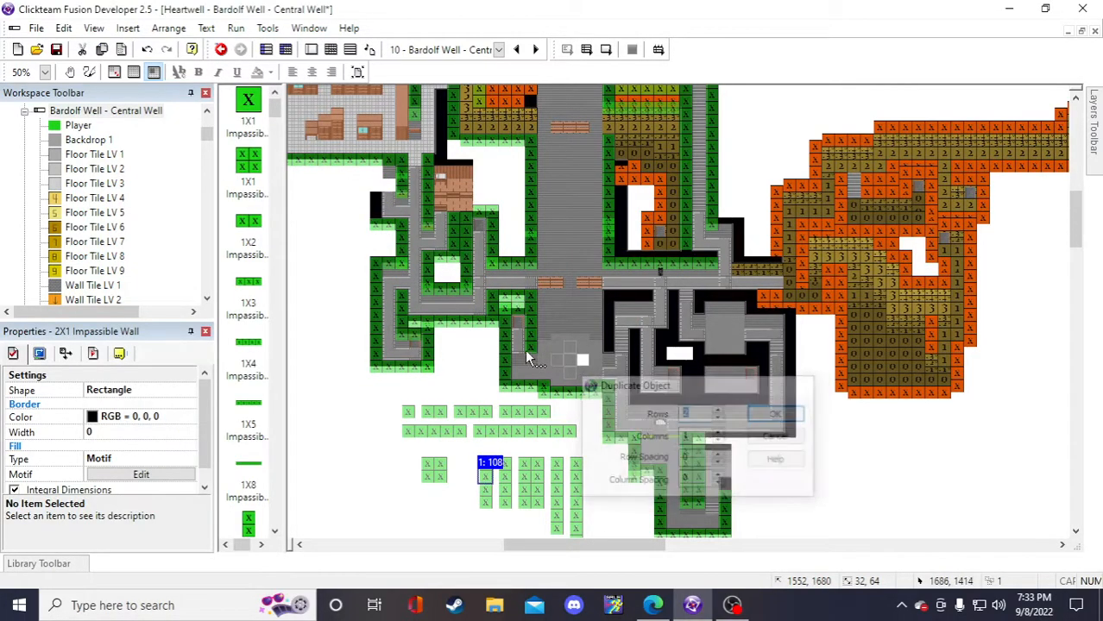
{"action": "left_click_drag", "start_coordinate": [487, 503], "coordinate": [376, 212]}
{"action": "left_click", "coordinate": [337, 263]}
{"action": "right_click", "coordinate": [337, 262]}
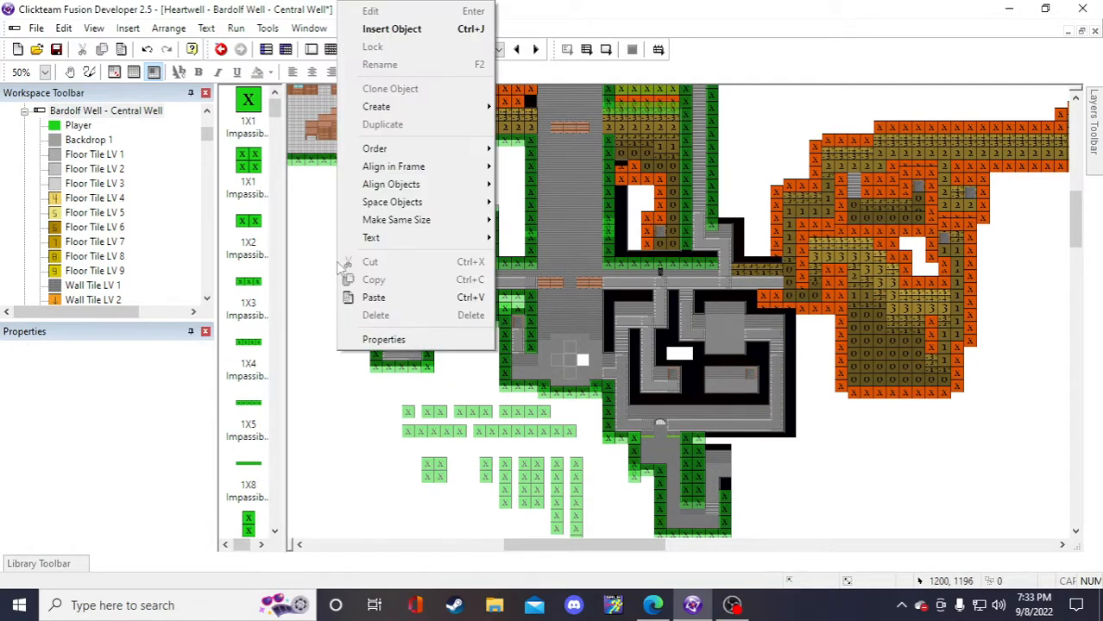
{"action": "left_click", "coordinate": [325, 273]}
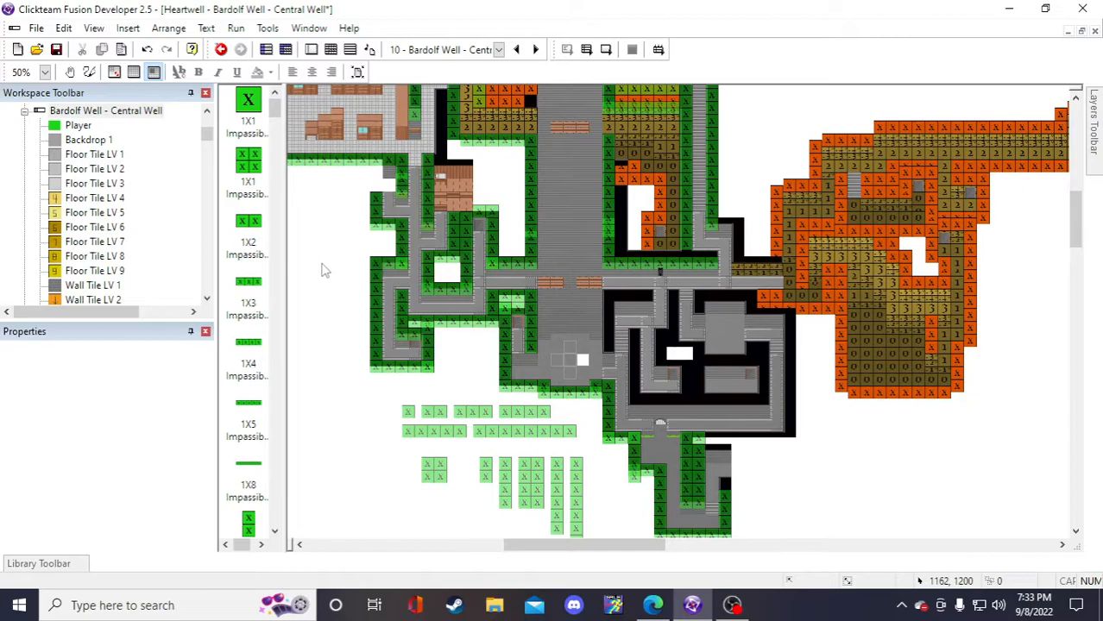
{"action": "key", "text": "ctrl+s"}
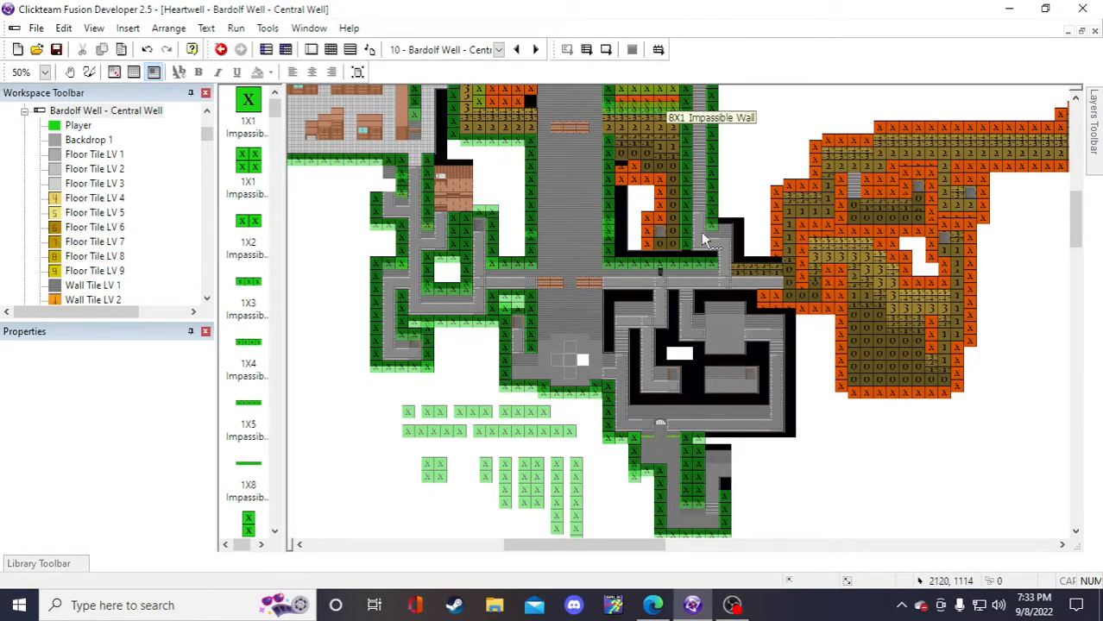
- Duplicate the 4X1 Impassible Wall and place the copy along the street-side edge of the level 3 floor tiles west of the street
{"action": "scroll", "coordinate": [697, 287], "scroll_direction": "up", "scroll_amount": 3}
{"action": "scroll", "coordinate": [725, 298], "scroll_direction": "up", "scroll_amount": 3}
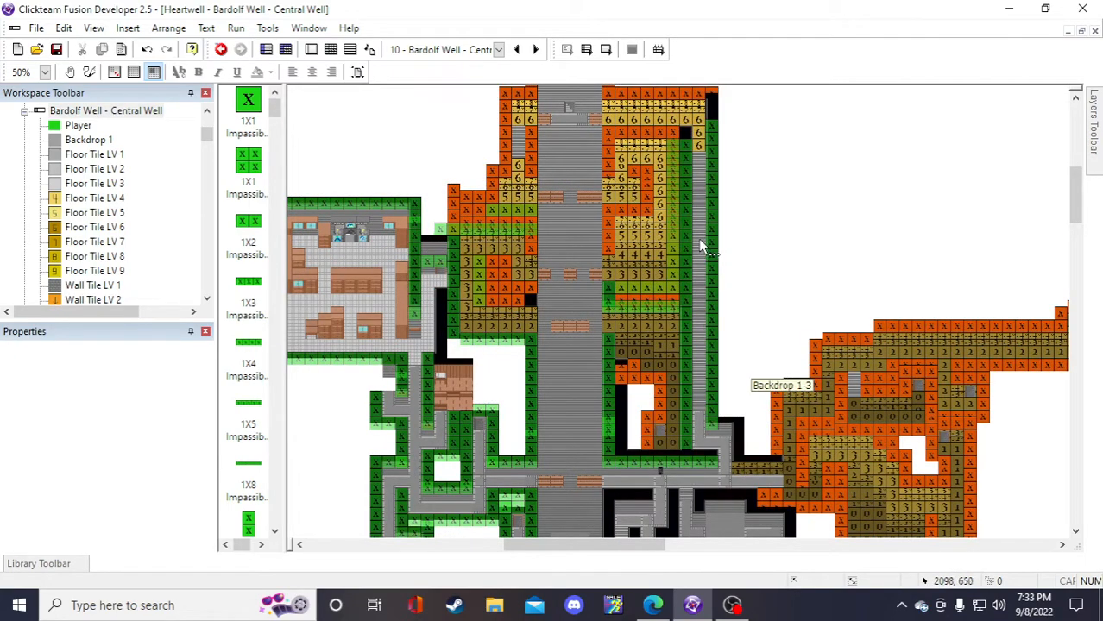
{"action": "scroll", "coordinate": [696, 235], "scroll_direction": "down", "scroll_amount": 6}
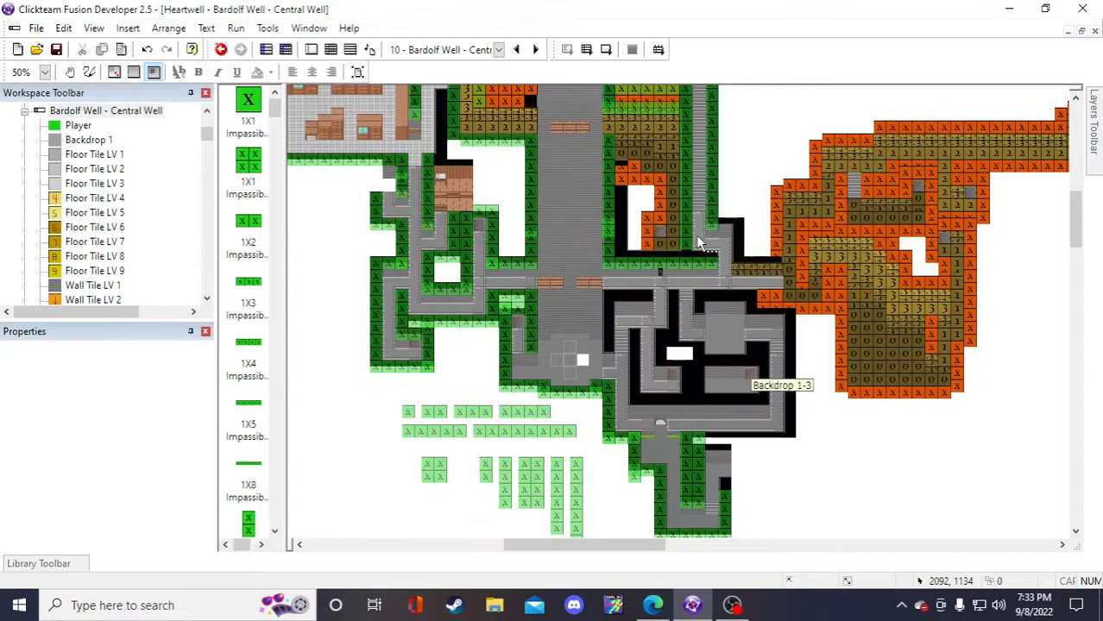
{"action": "scroll", "coordinate": [695, 235], "scroll_direction": "up", "scroll_amount": 6}
{"action": "scroll", "coordinate": [695, 235], "scroll_direction": "down", "scroll_amount": 7}
{"action": "right_click", "coordinate": [506, 480]}
{"action": "left_click", "coordinate": [567, 254]}
{"action": "key", "text": "Return"}
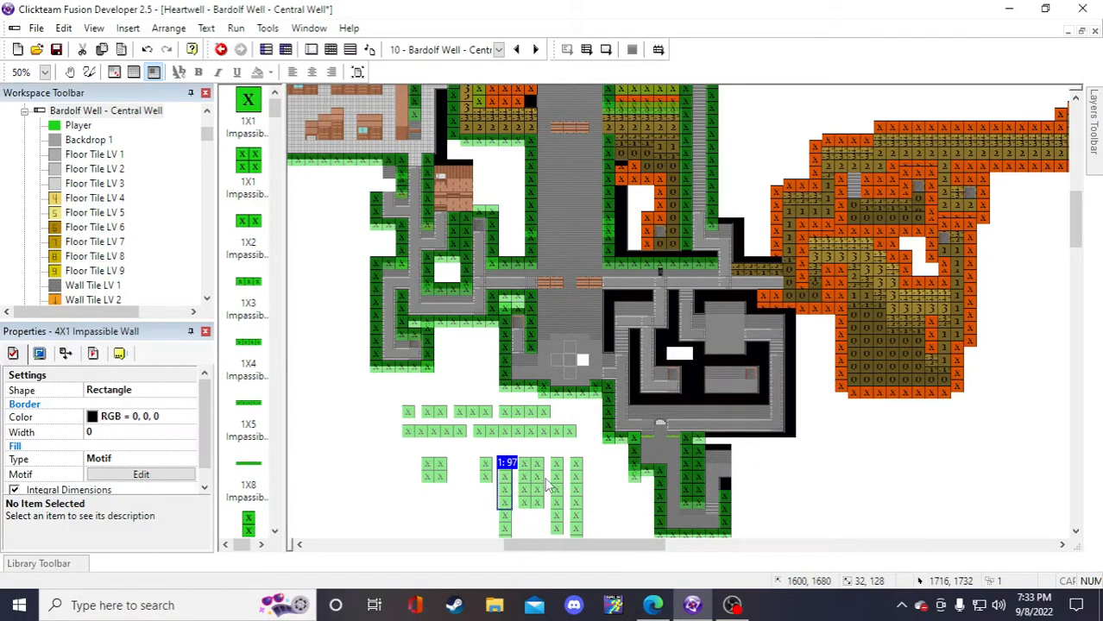
{"action": "left_click", "coordinate": [500, 528]}
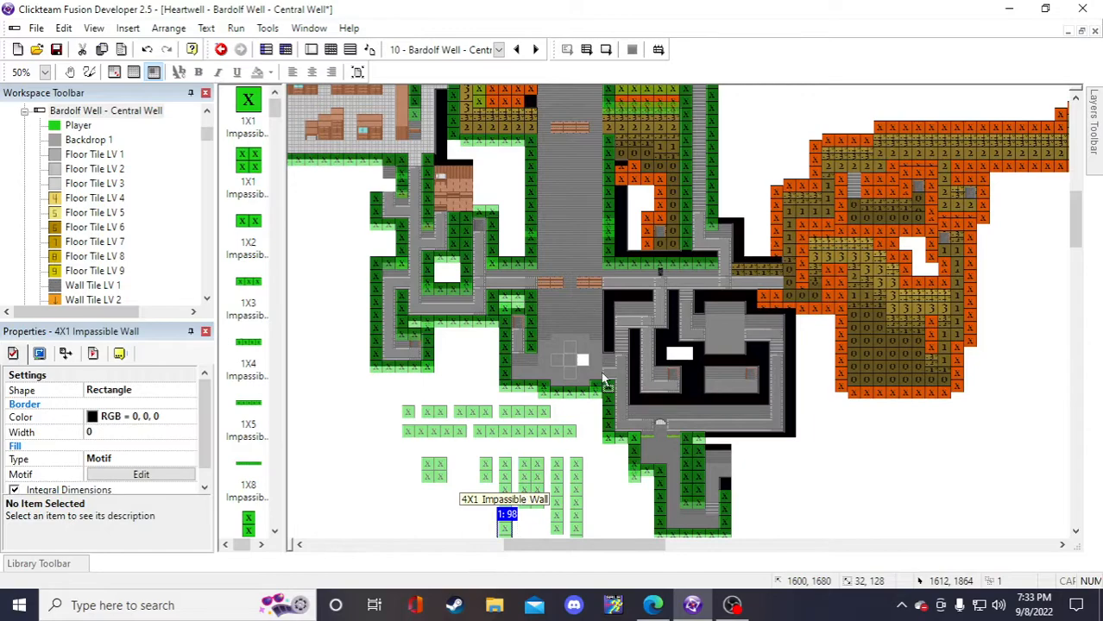
{"action": "left_click_drag", "start_coordinate": [579, 186], "coordinate": [574, 180]}
{"action": "scroll", "coordinate": [586, 379], "scroll_direction": "up", "scroll_amount": 2}
{"action": "left_click_drag", "start_coordinate": [576, 389], "coordinate": [529, 241]}
{"action": "left_click", "coordinate": [846, 245]}
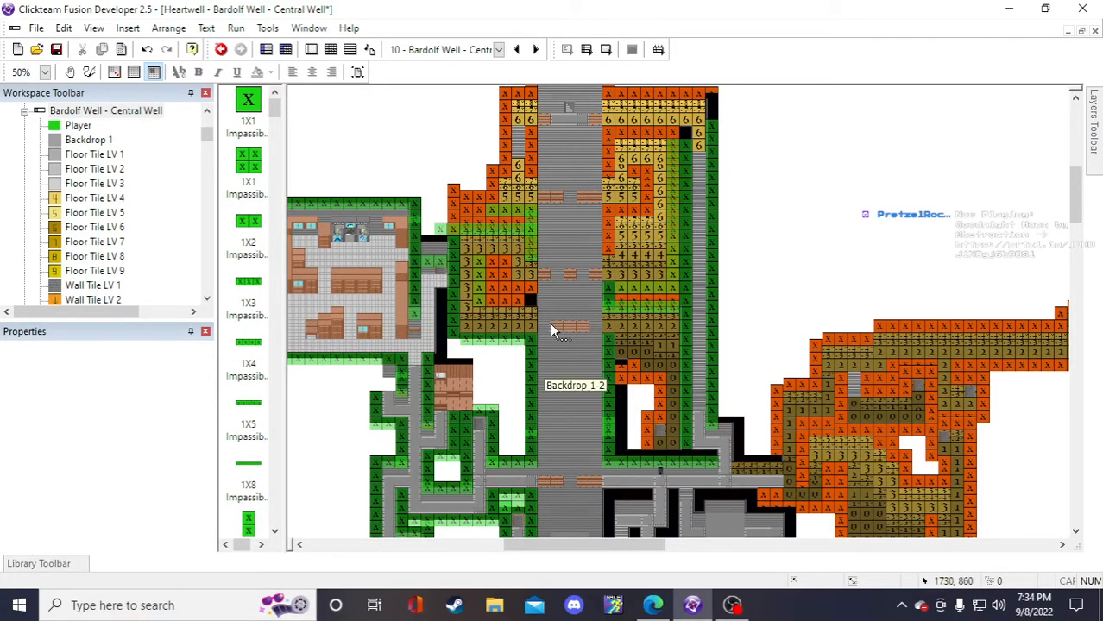
- Try to place a duplicate of the 1X5 Impassible Wall over the black wall inside the building southeast of the street
{"action": "scroll", "coordinate": [547, 328], "scroll_direction": "down", "scroll_amount": 2}
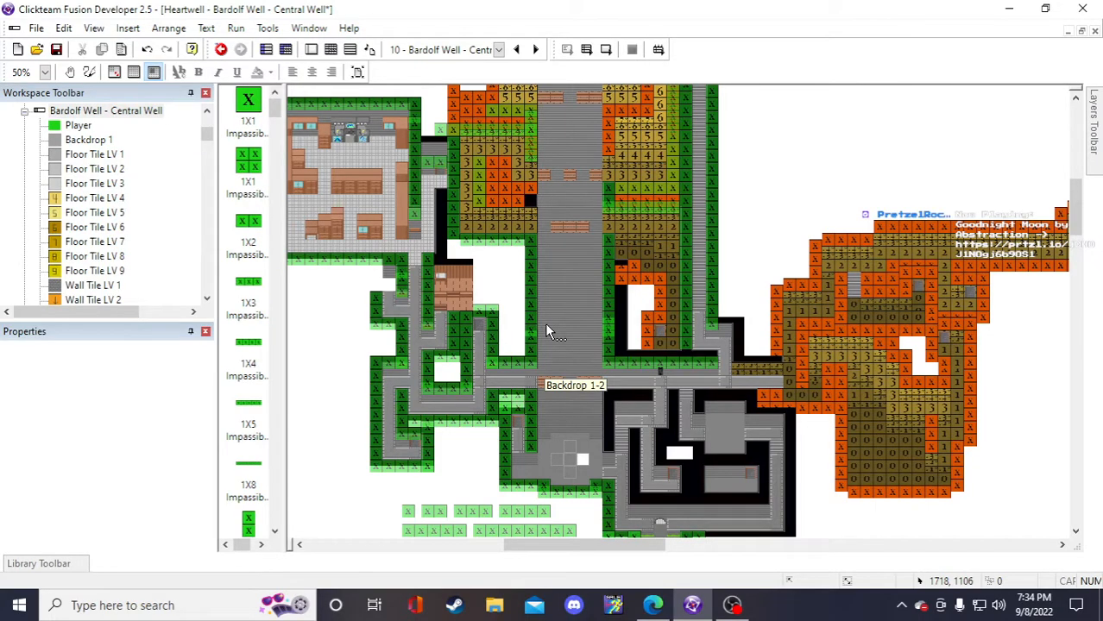
{"action": "scroll", "coordinate": [546, 330], "scroll_direction": "down", "scroll_amount": 2}
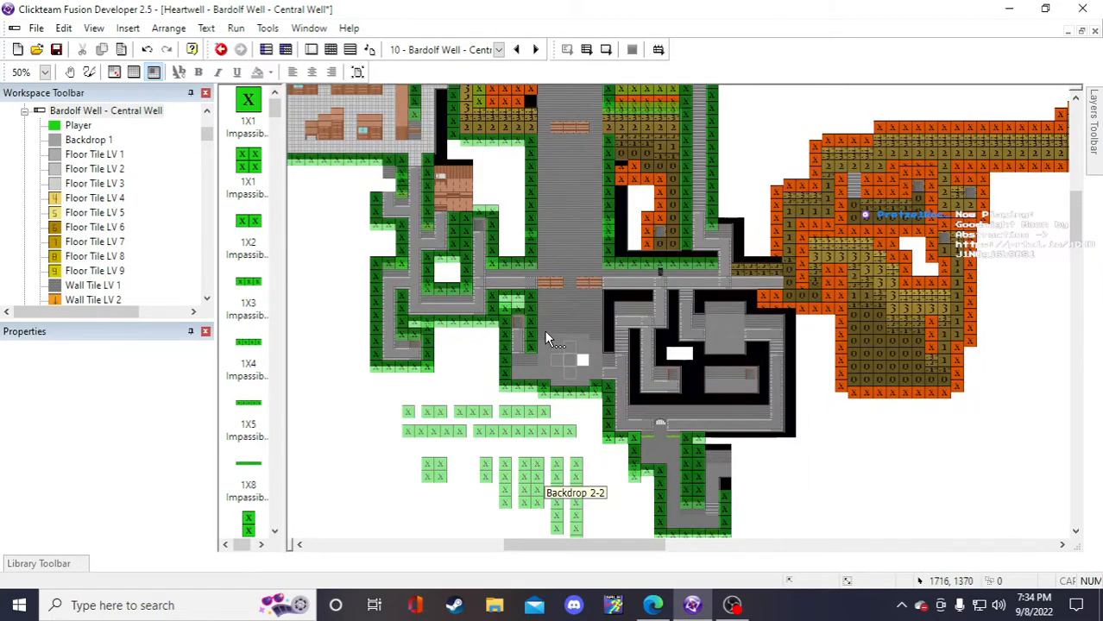
{"action": "left_click", "coordinate": [447, 438]}
{"action": "right_click", "coordinate": [447, 438]}
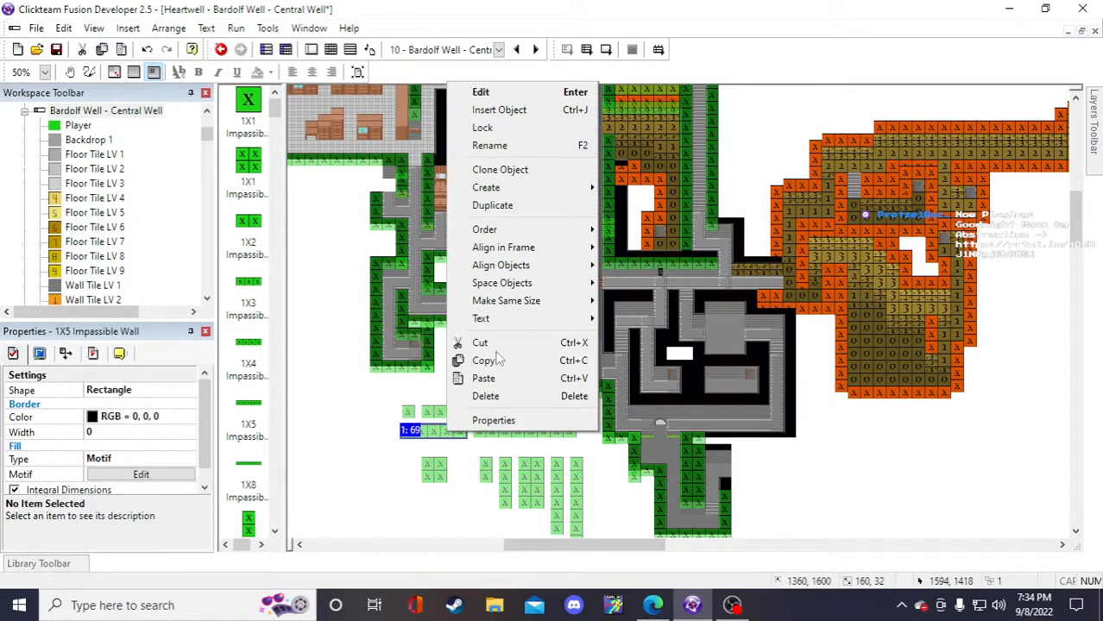
{"action": "left_click", "coordinate": [504, 206]}
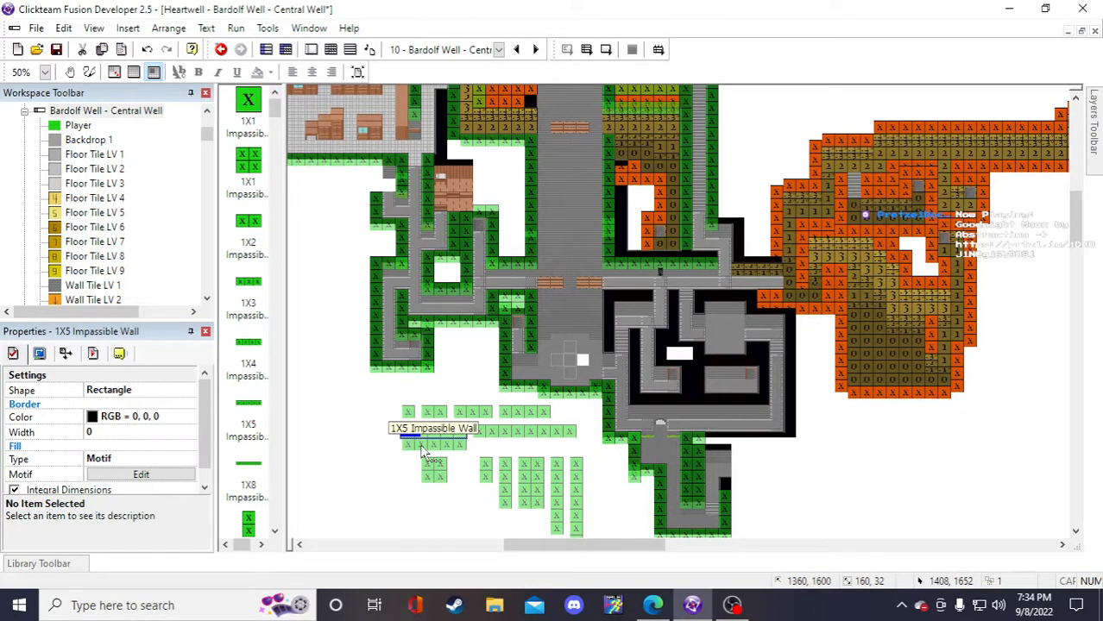
{"action": "left_click", "coordinate": [421, 445]}
{"action": "left_click_drag", "start_coordinate": [423, 455], "coordinate": [718, 369]}
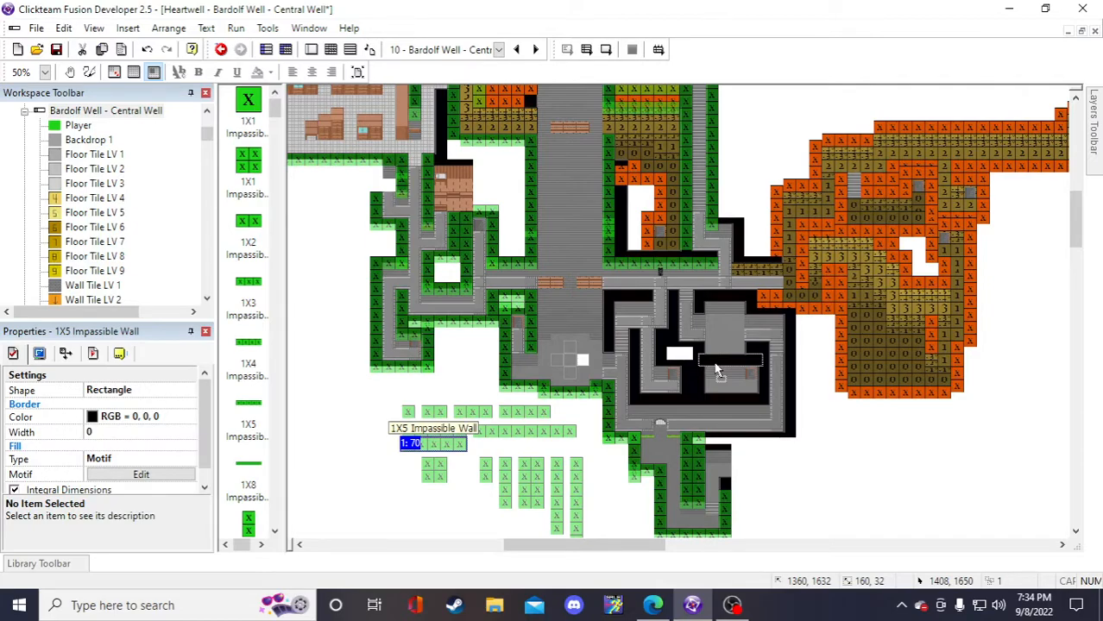
{"action": "left_click_drag", "start_coordinate": [715, 370], "coordinate": [722, 372]}
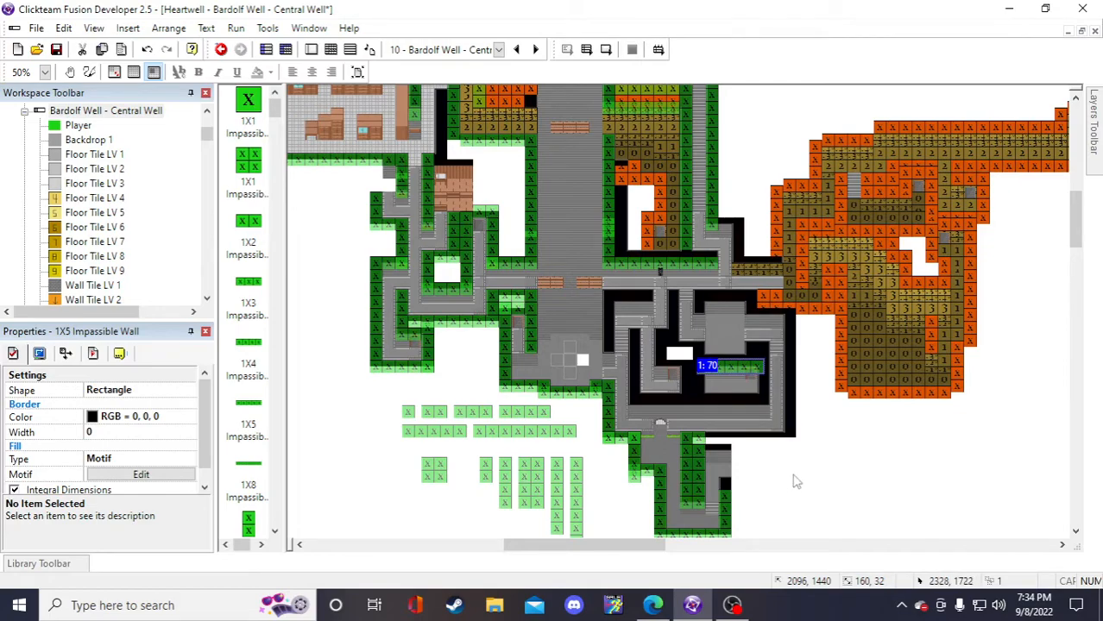
{"action": "left_click", "coordinate": [787, 441]}
{"action": "scroll", "coordinate": [818, 466], "scroll_direction": "up", "scroll_amount": 3}
{"action": "scroll", "coordinate": [811, 462], "scroll_direction": "down", "scroll_amount": 3}
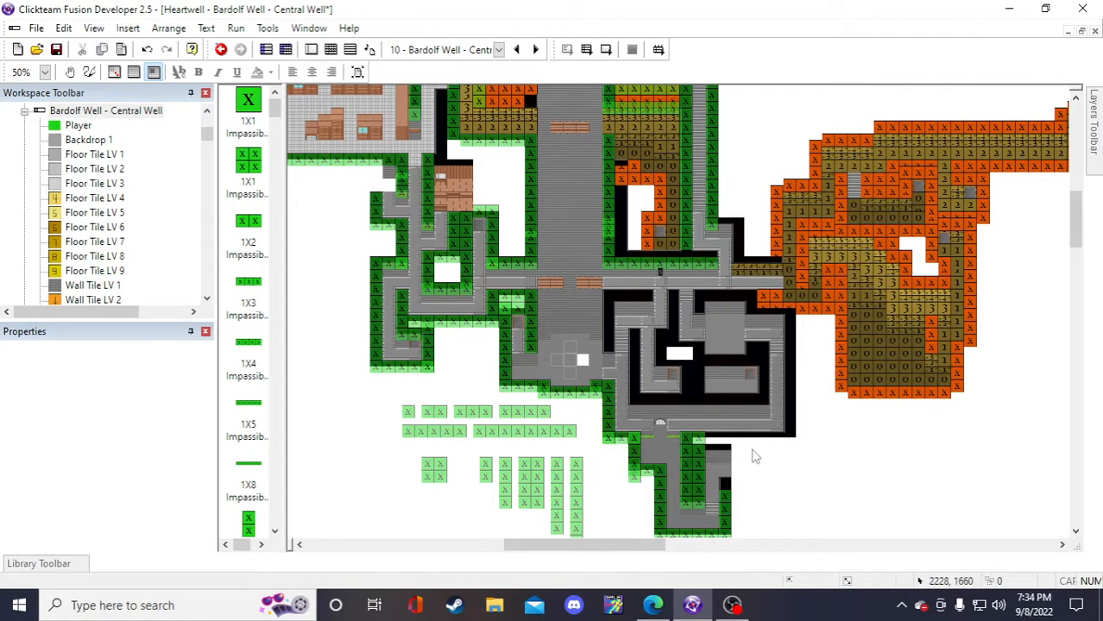
- Duplicate the 1X4 Impassible Wall in 2 rows, place the copy above the level 2 floor tiles west of the street, and save the project
{"action": "scroll", "coordinate": [479, 361], "scroll_direction": "up", "scroll_amount": 6}
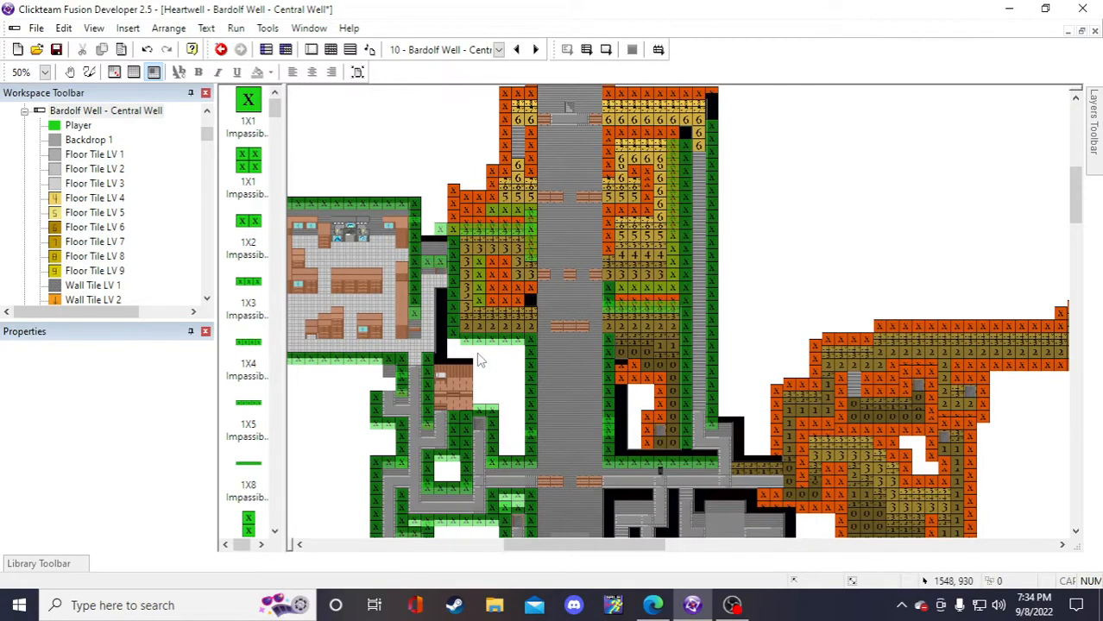
{"action": "scroll", "coordinate": [481, 361], "scroll_direction": "down", "scroll_amount": 6}
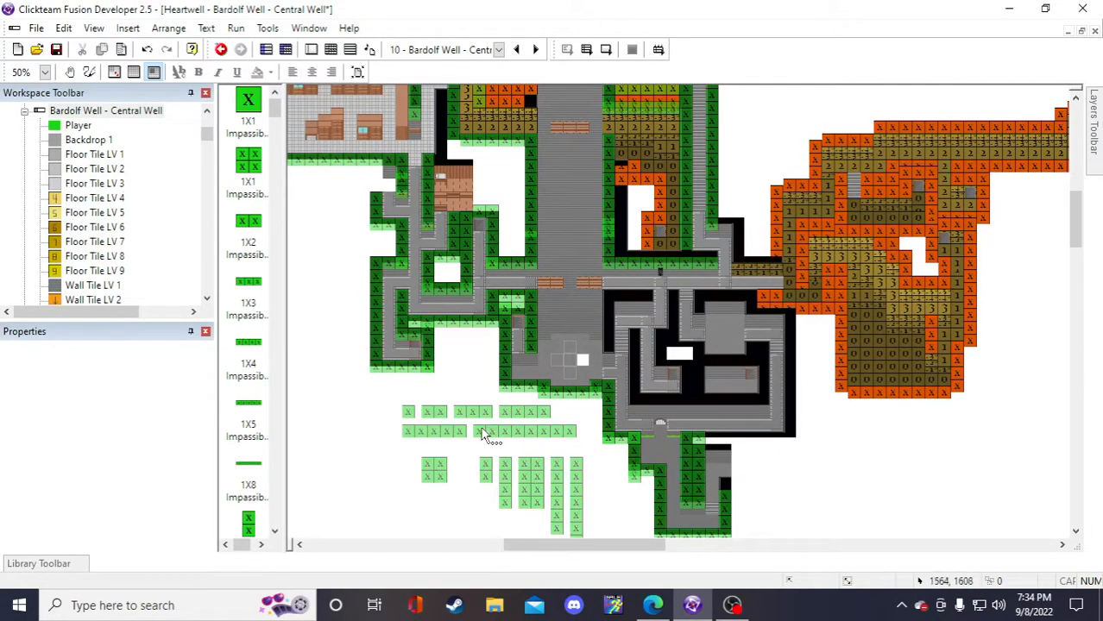
{"action": "scroll", "coordinate": [473, 442], "scroll_direction": "up", "scroll_amount": 3}
{"action": "scroll", "coordinate": [451, 454], "scroll_direction": "down", "scroll_amount": 3}
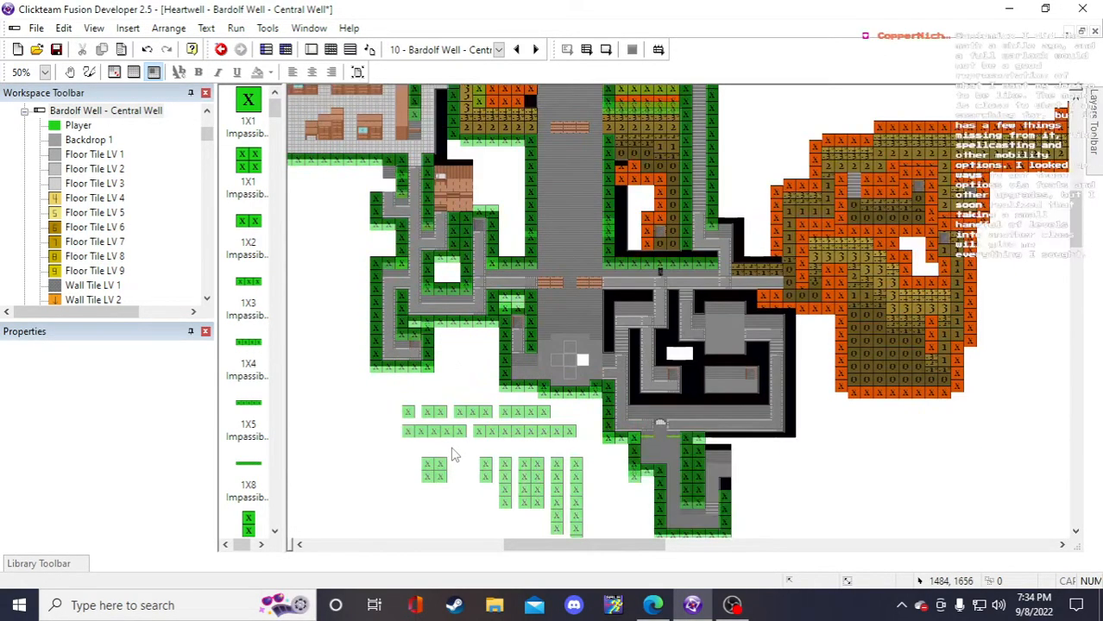
{"action": "left_click", "coordinate": [518, 412]}
{"action": "right_click", "coordinate": [515, 415]}
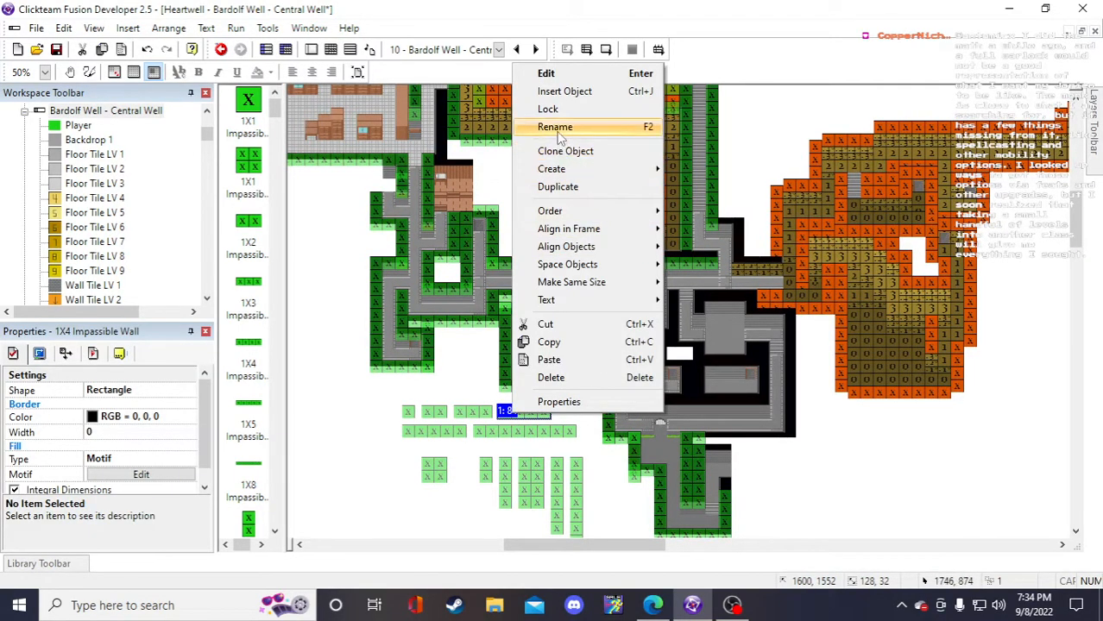
{"action": "left_click", "coordinate": [558, 186]}
{"action": "left_click", "coordinate": [770, 415]}
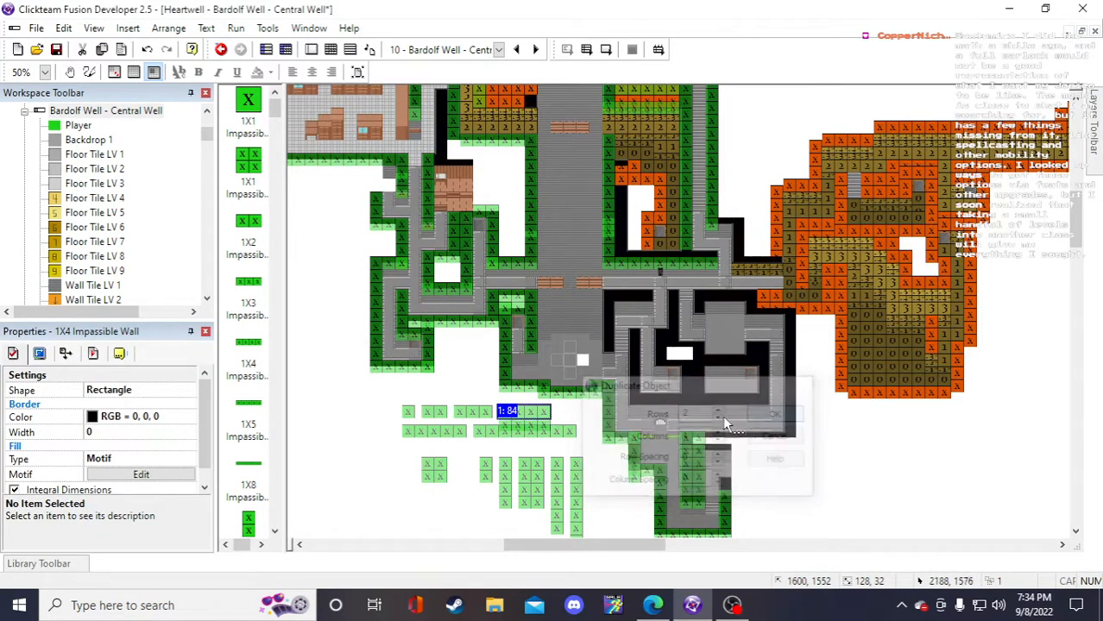
{"action": "left_click_drag", "start_coordinate": [516, 419], "coordinate": [742, 147]}
{"action": "scroll", "coordinate": [790, 263], "scroll_direction": "up", "scroll_amount": 3}
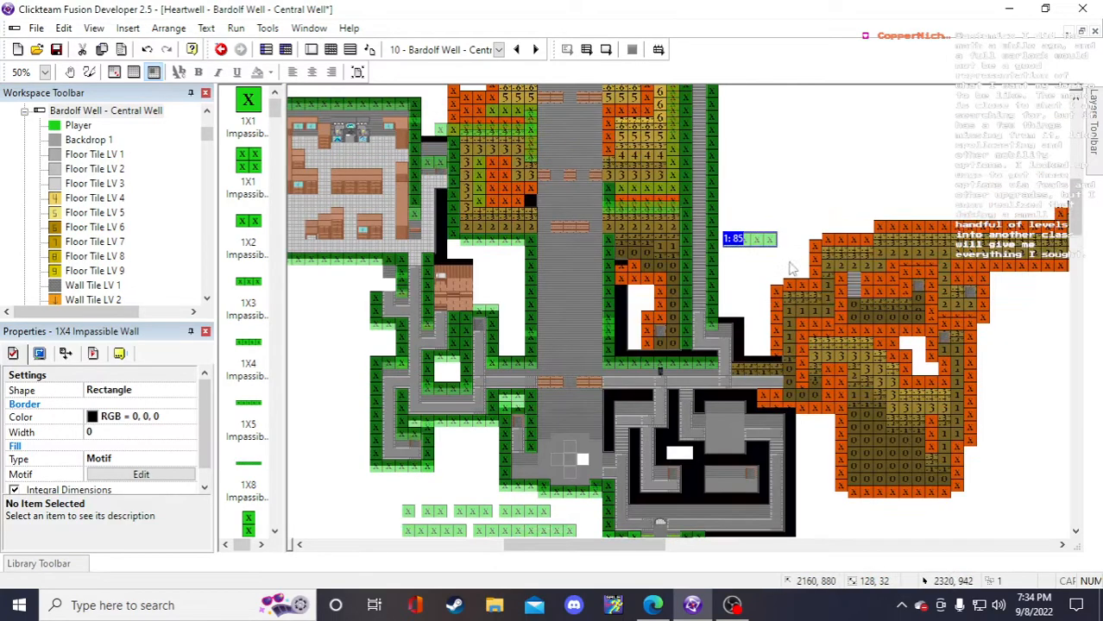
{"action": "scroll", "coordinate": [790, 263], "scroll_direction": "up", "scroll_amount": 3}
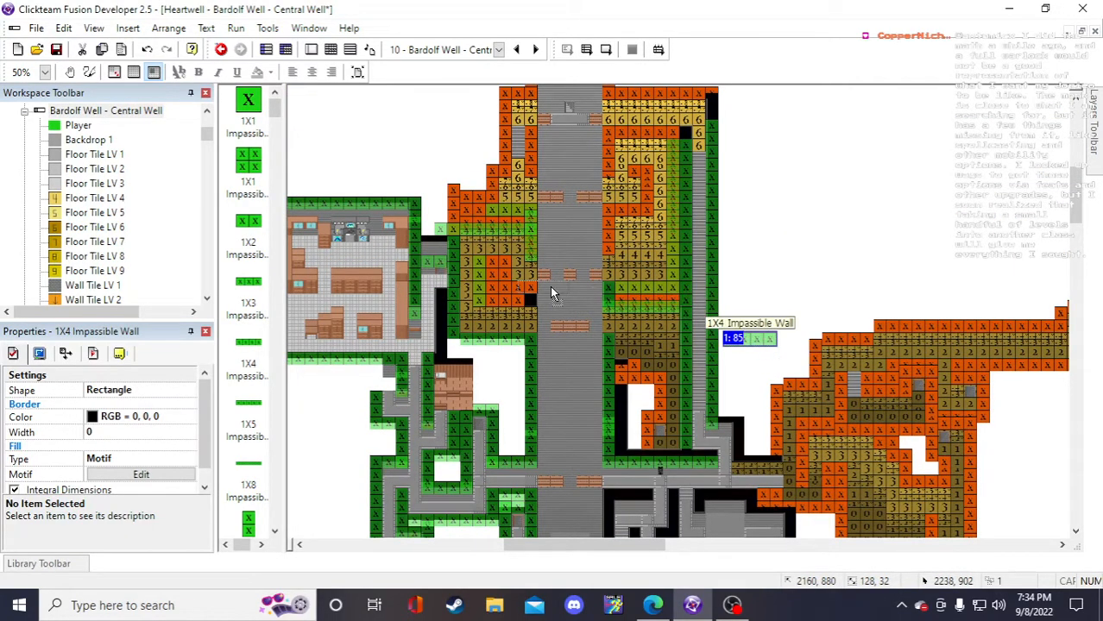
{"action": "left_click_drag", "start_coordinate": [538, 315], "coordinate": [515, 310]}
{"action": "left_click", "coordinate": [906, 233]}
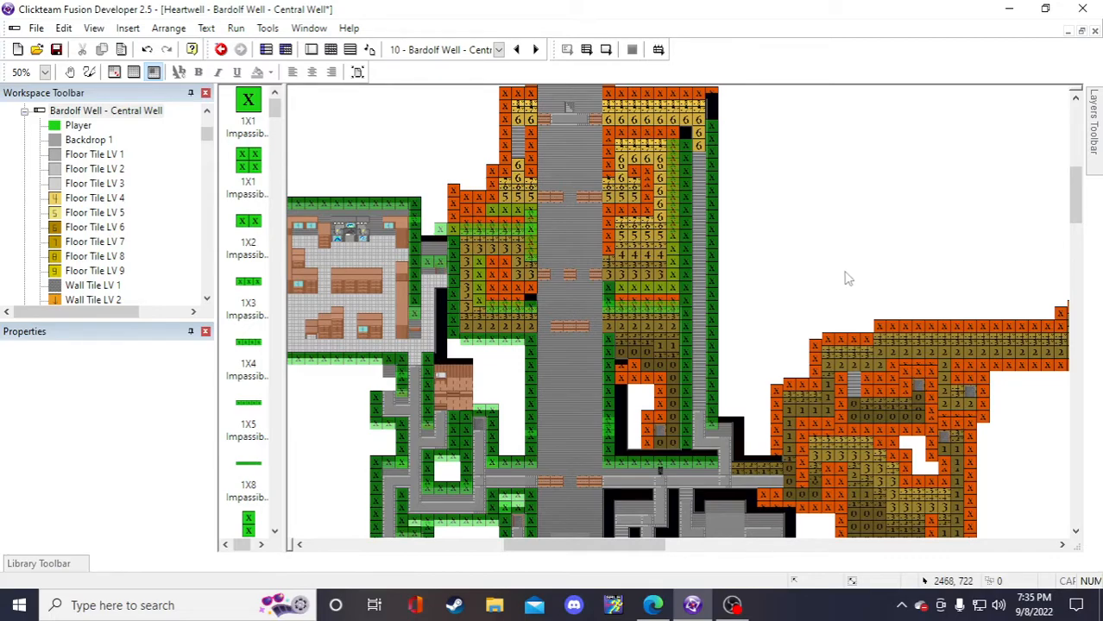
{"action": "scroll", "coordinate": [810, 241], "scroll_direction": "down", "scroll_amount": 2}
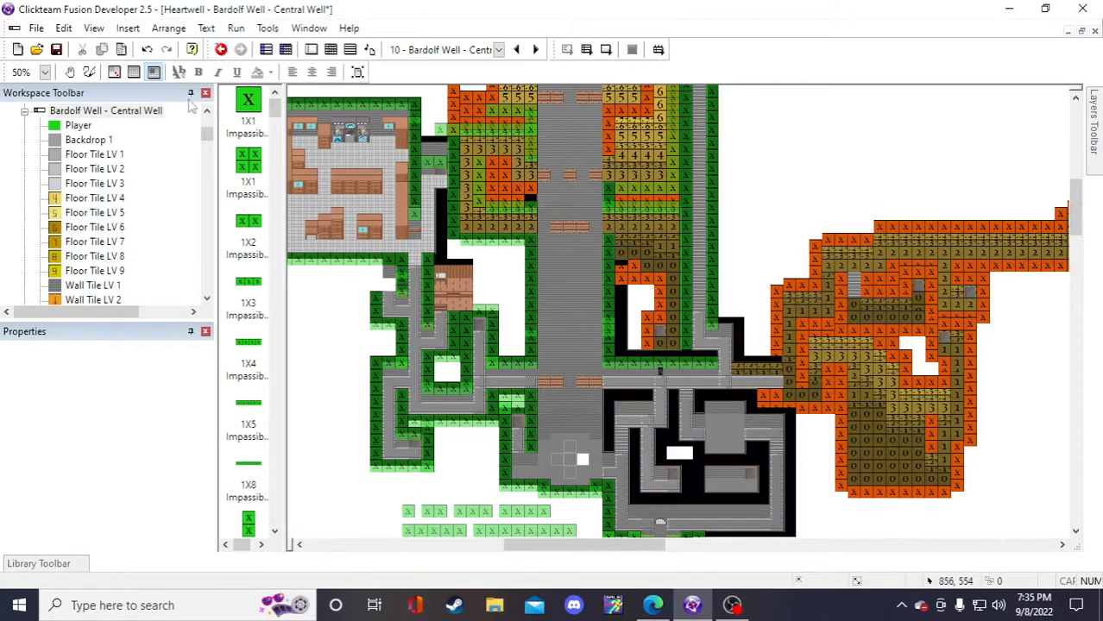
{"action": "left_click", "coordinate": [55, 49]}
- Duplicate the 2X1 Impassible Wall and place the copy over the remaining black corner tile on the street's western side
{"action": "scroll", "coordinate": [721, 274], "scroll_direction": "up", "scroll_amount": 3}
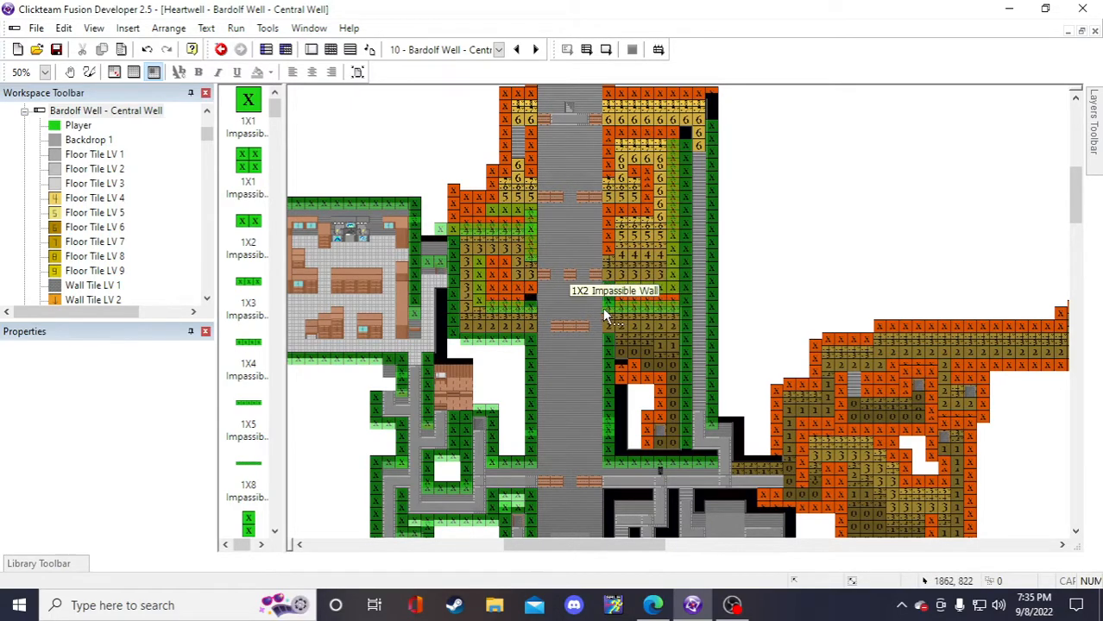
{"action": "scroll", "coordinate": [636, 299], "scroll_direction": "down", "scroll_amount": 3}
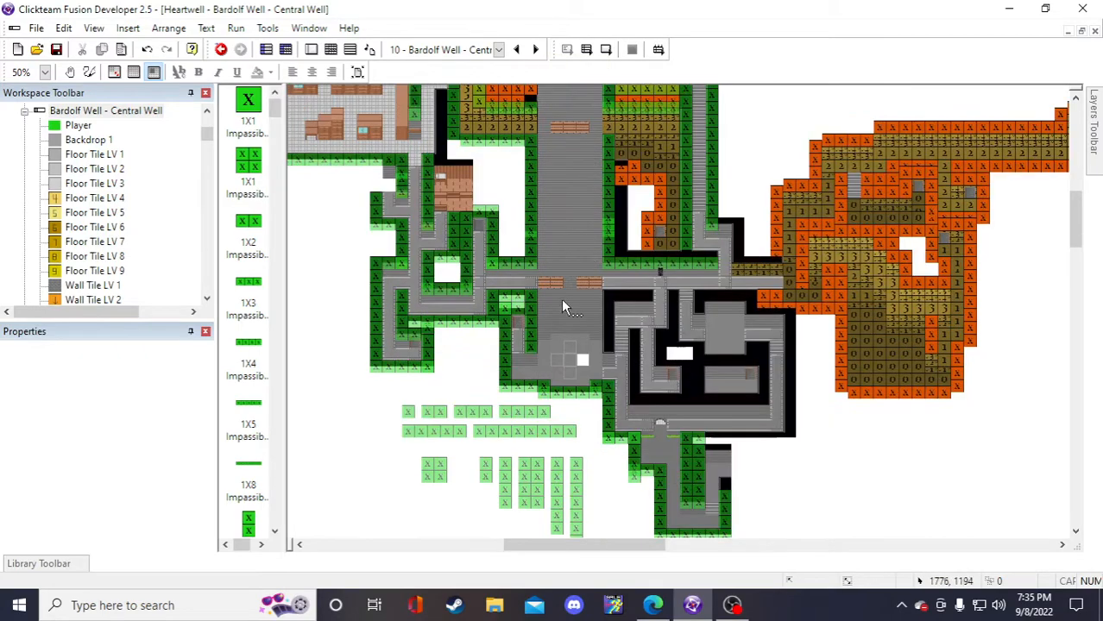
{"action": "scroll", "coordinate": [569, 274], "scroll_direction": "down", "scroll_amount": 3}
{"action": "right_click", "coordinate": [481, 479]}
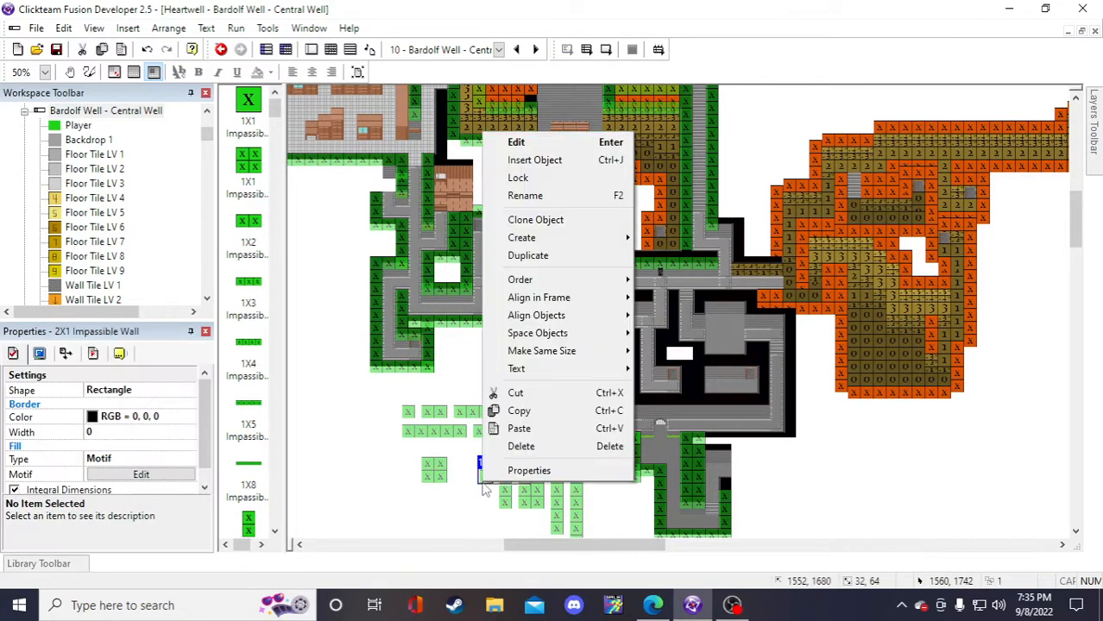
{"action": "left_click", "coordinate": [530, 258]}
{"action": "left_click", "coordinate": [765, 414]}
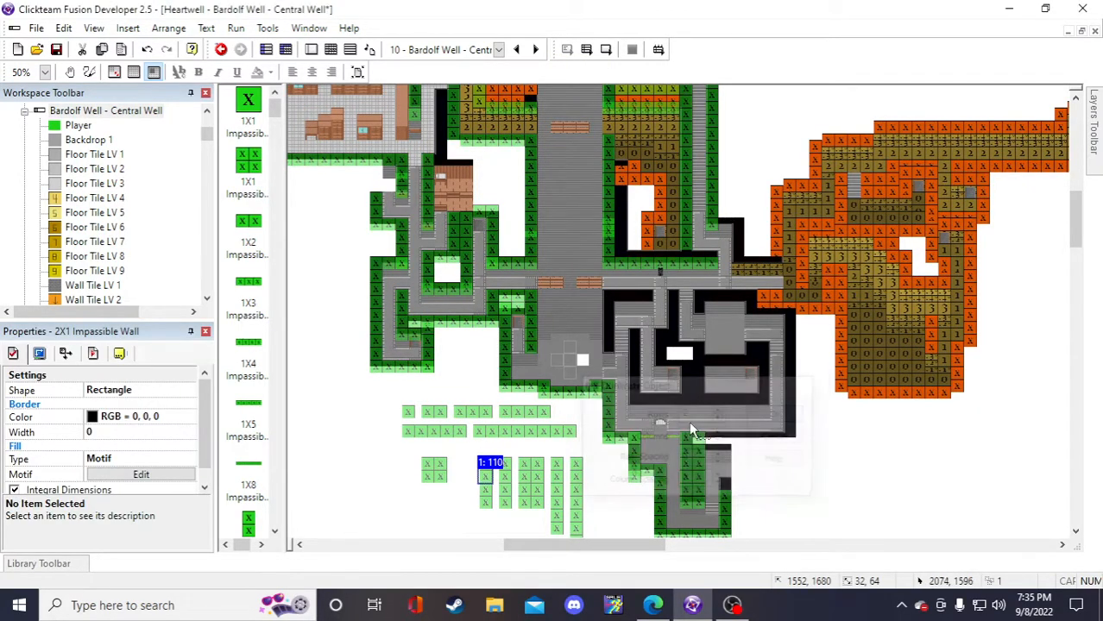
{"action": "left_click_drag", "start_coordinate": [485, 501], "coordinate": [580, 201]}
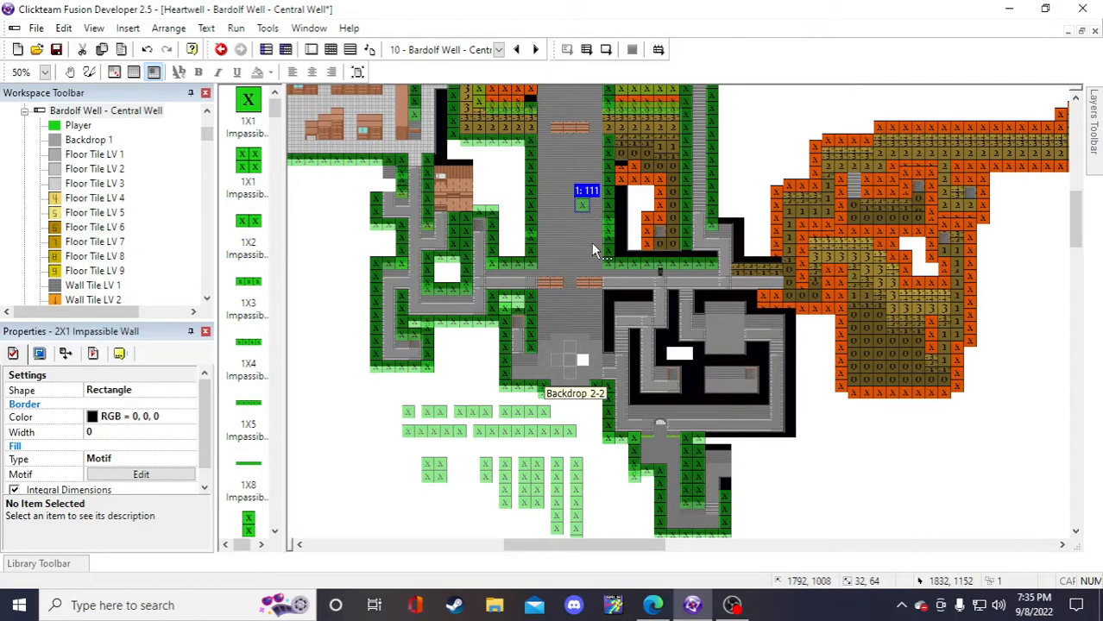
{"action": "scroll", "coordinate": [580, 201], "scroll_direction": "up", "scroll_amount": 3}
{"action": "left_click_drag", "start_coordinate": [581, 304], "coordinate": [528, 200]}
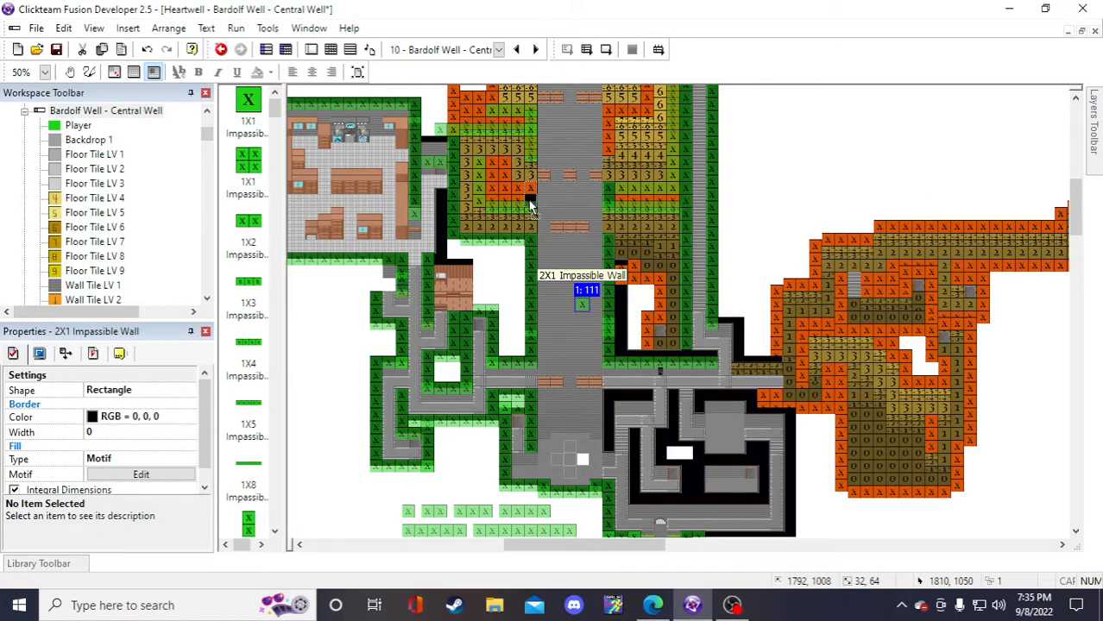
{"action": "left_click", "coordinate": [786, 181]}
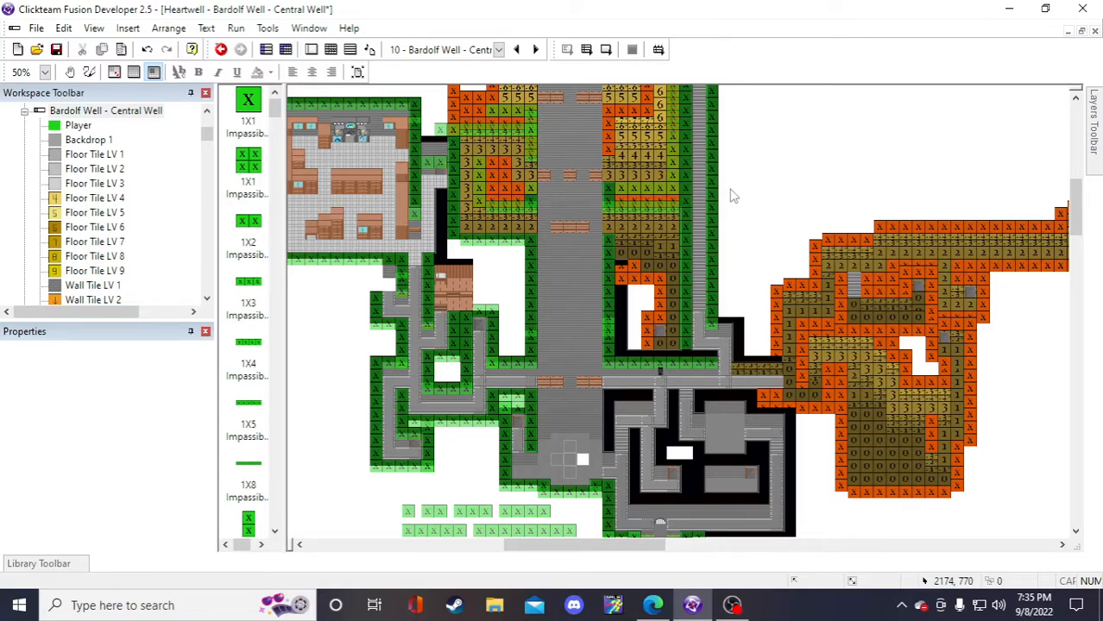
- Duplicate the 2-by-2 1X1 Impassible Wall 2 block and place the copy over the orange wall inside the level 3 floor tiles west of the street
{"action": "scroll", "coordinate": [723, 197], "scroll_direction": "down", "scroll_amount": 3}
{"action": "left_click", "coordinate": [431, 466]}
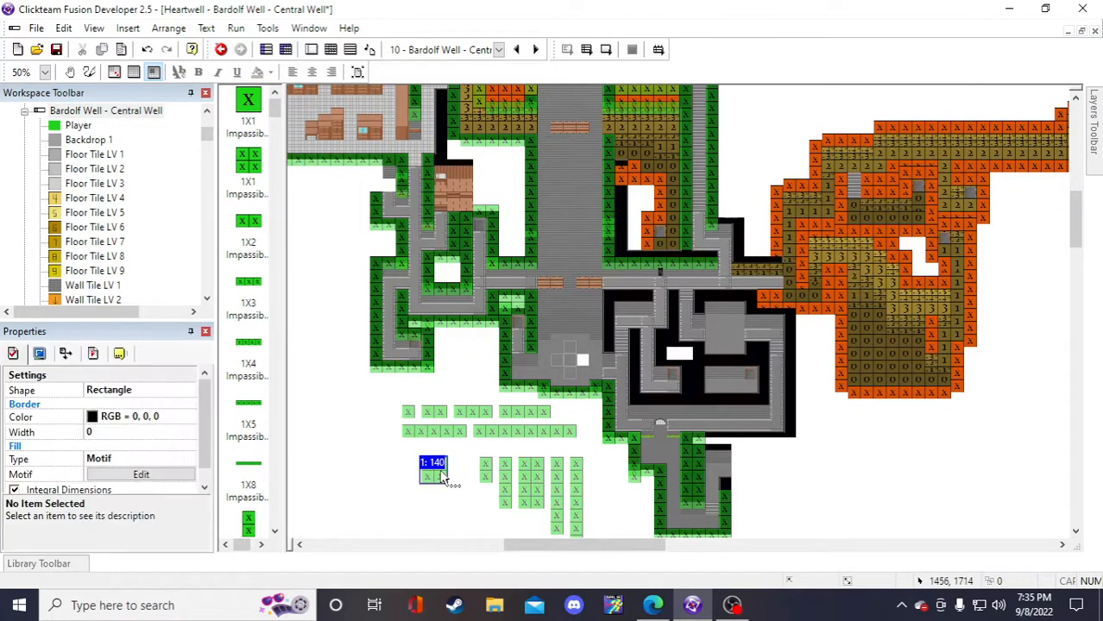
{"action": "right_click", "coordinate": [437, 471]}
{"action": "left_click", "coordinate": [503, 250]}
{"action": "key", "text": "Return"}
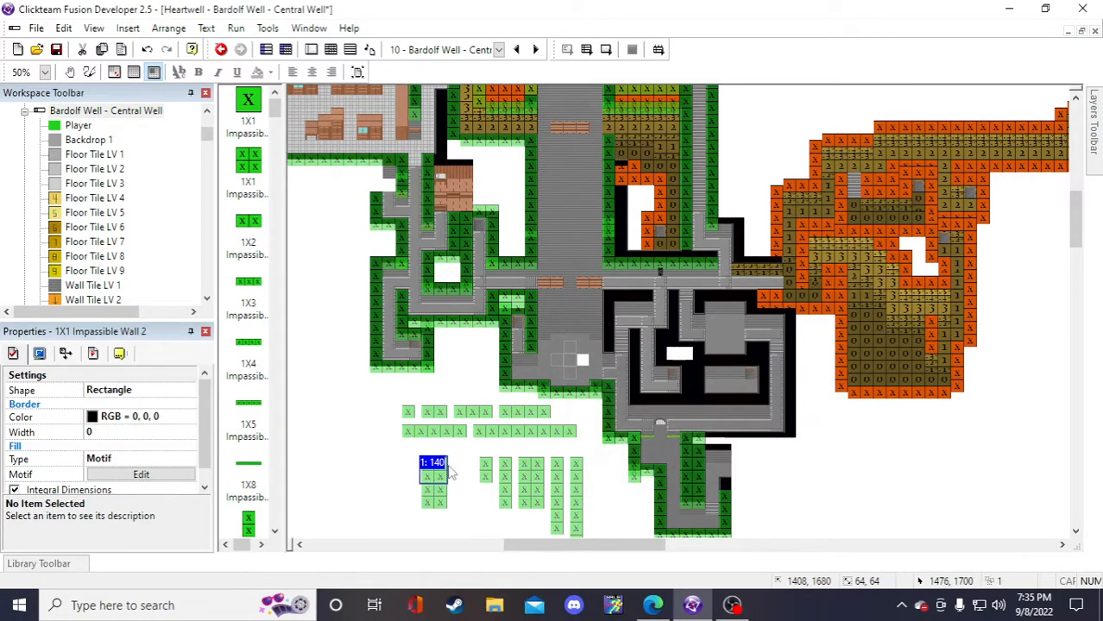
{"action": "left_click_drag", "start_coordinate": [502, 168], "coordinate": [502, 167]}
{"action": "scroll", "coordinate": [502, 168], "scroll_direction": "up", "scroll_amount": 1}
{"action": "left_click_drag", "start_coordinate": [499, 271], "coordinate": [498, 162]}
{"action": "left_click", "coordinate": [802, 192]}
{"action": "left_click", "coordinate": [499, 160]}
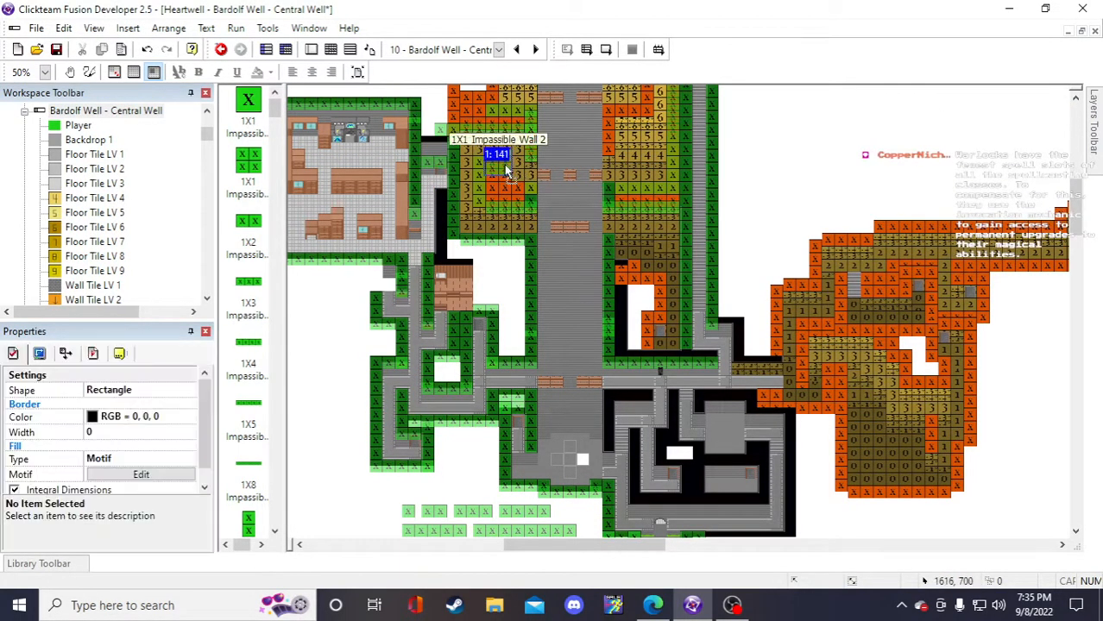
{"action": "left_click", "coordinate": [724, 199]}
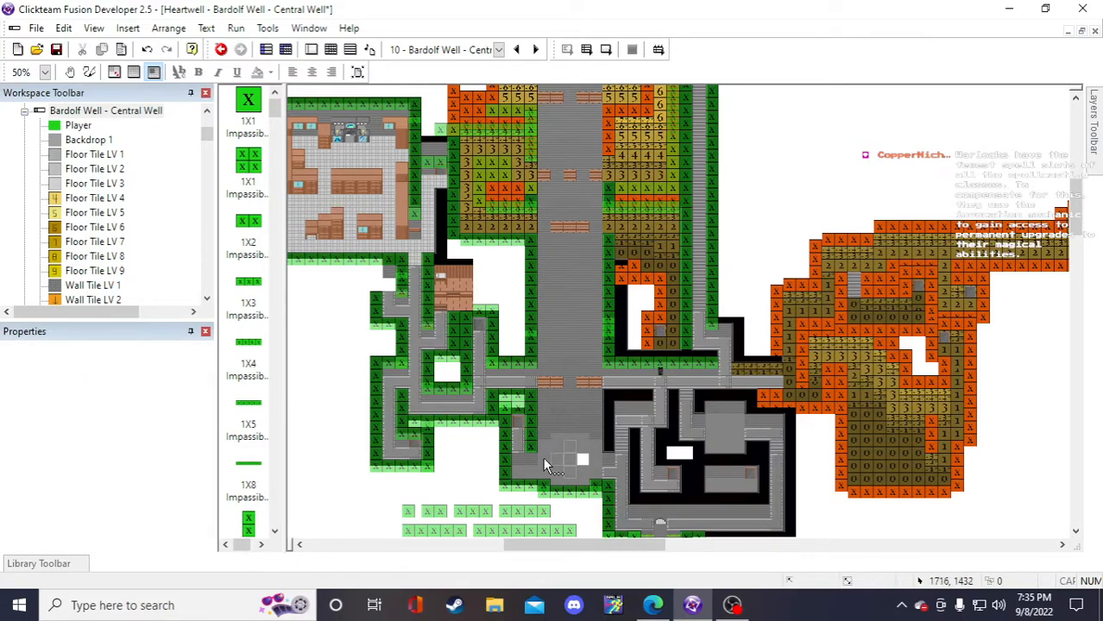
- Duplicate the 1X2 Impassible Wall in 2 rows, place the copy over the orange wall below the level 3 tiles, save, and collapse the frame's object list
{"action": "left_click", "coordinate": [446, 515]}
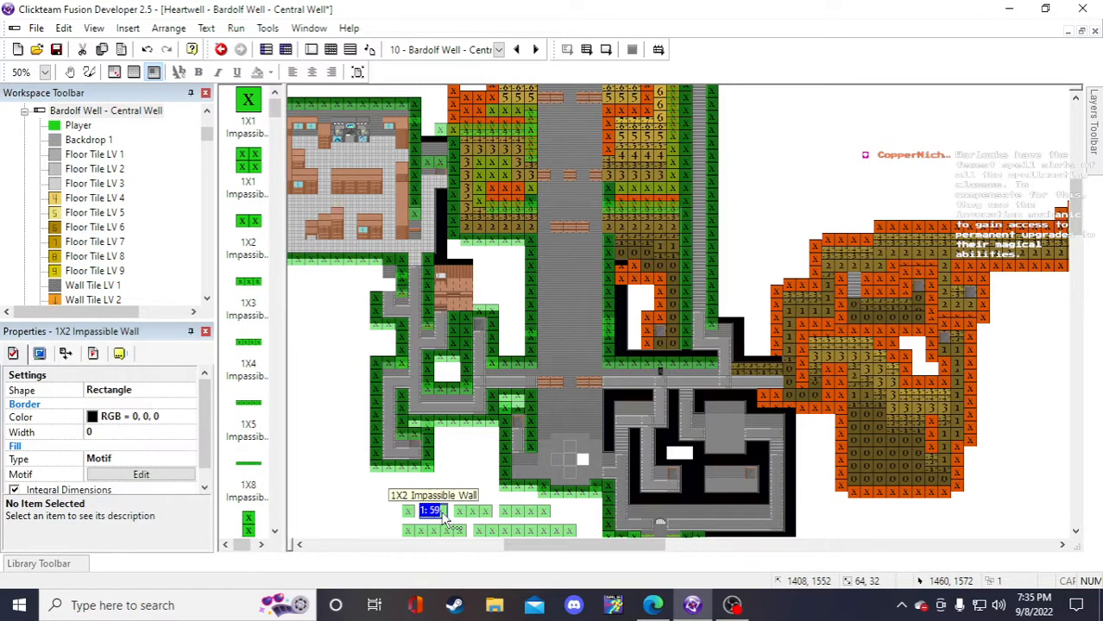
{"action": "right_click", "coordinate": [445, 515]}
{"action": "left_click", "coordinate": [516, 285]}
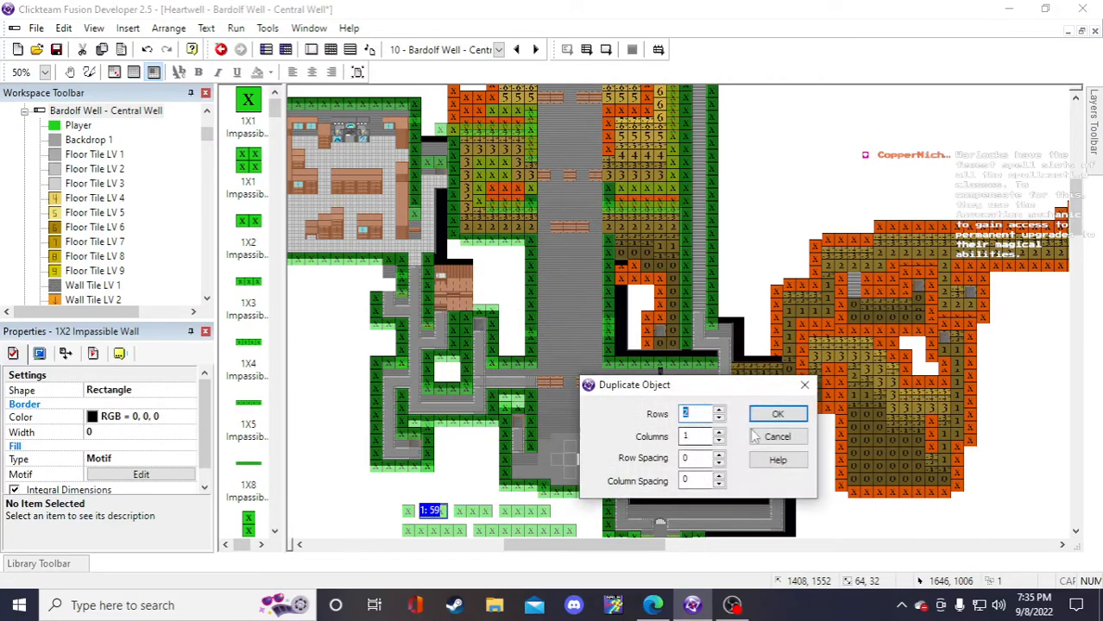
{"action": "left_click", "coordinate": [778, 414]}
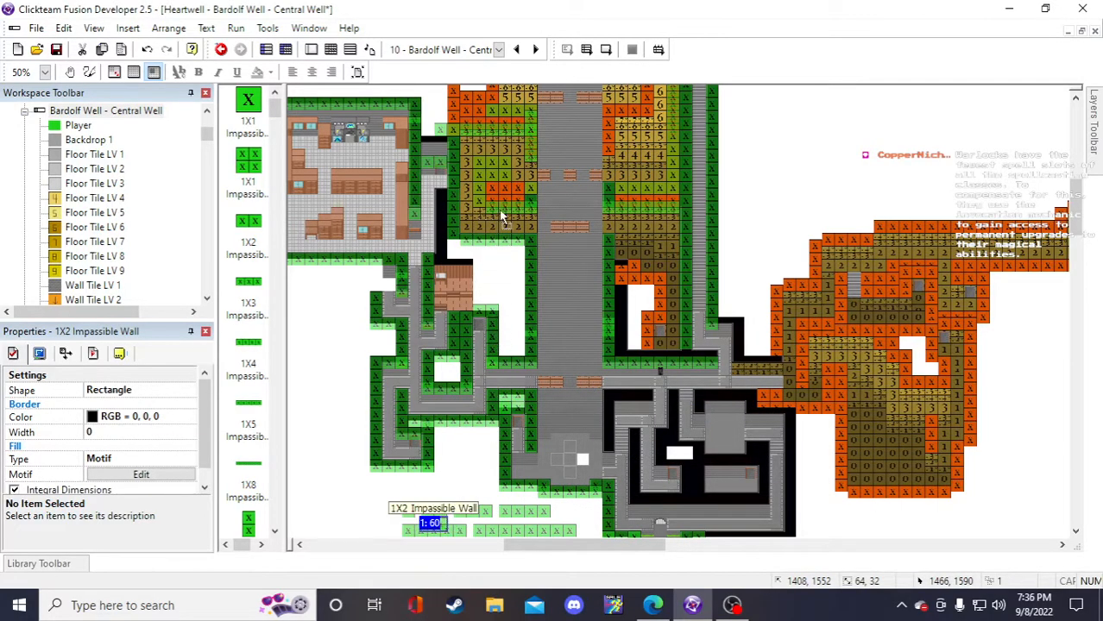
{"action": "left_click", "coordinate": [515, 183]}
{"action": "scroll", "coordinate": [850, 197], "scroll_direction": "up", "scroll_amount": 3}
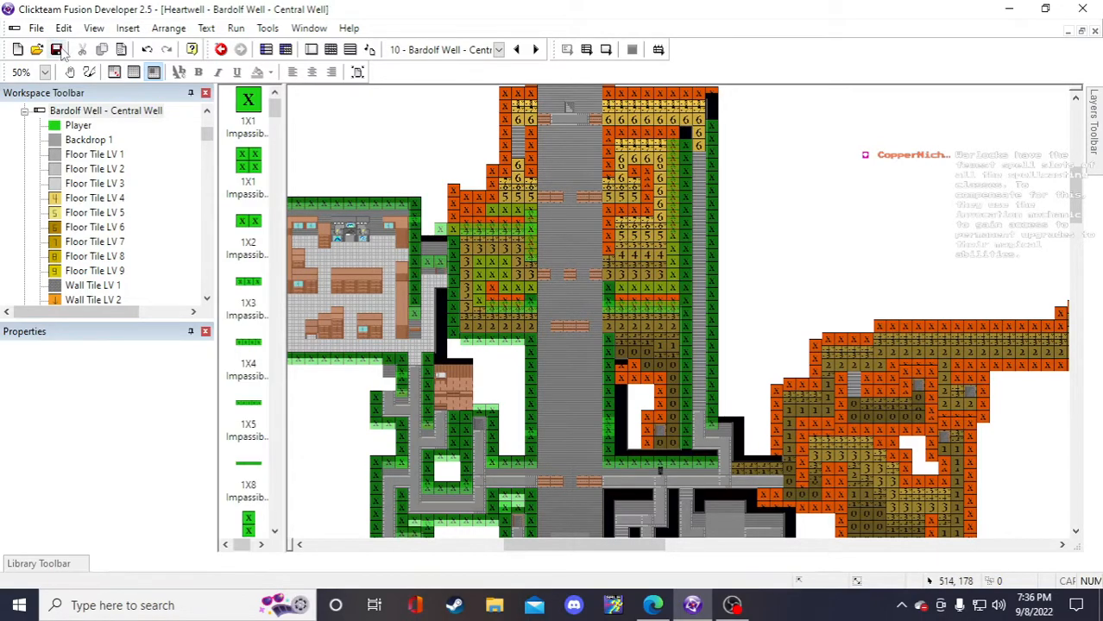
{"action": "left_click", "coordinate": [26, 110]}
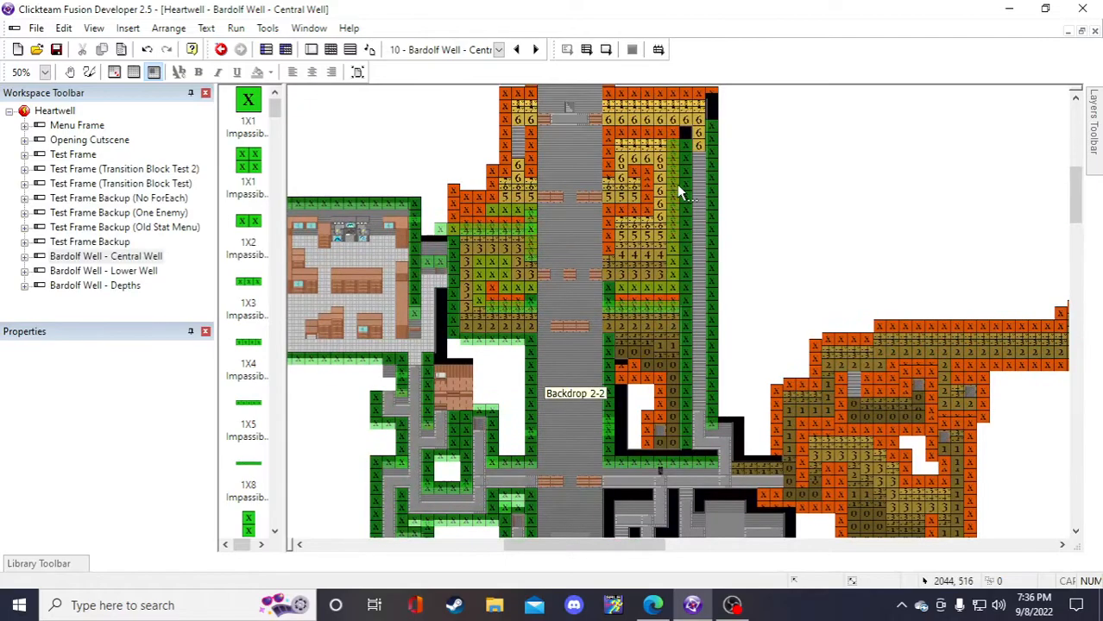
- Duplicate the 6X1 Impassible Wall, place the copy over the black wall column between the western building and the level 2 floor tiles, and save the project
{"action": "scroll", "coordinate": [676, 198], "scroll_direction": "down", "scroll_amount": 1}
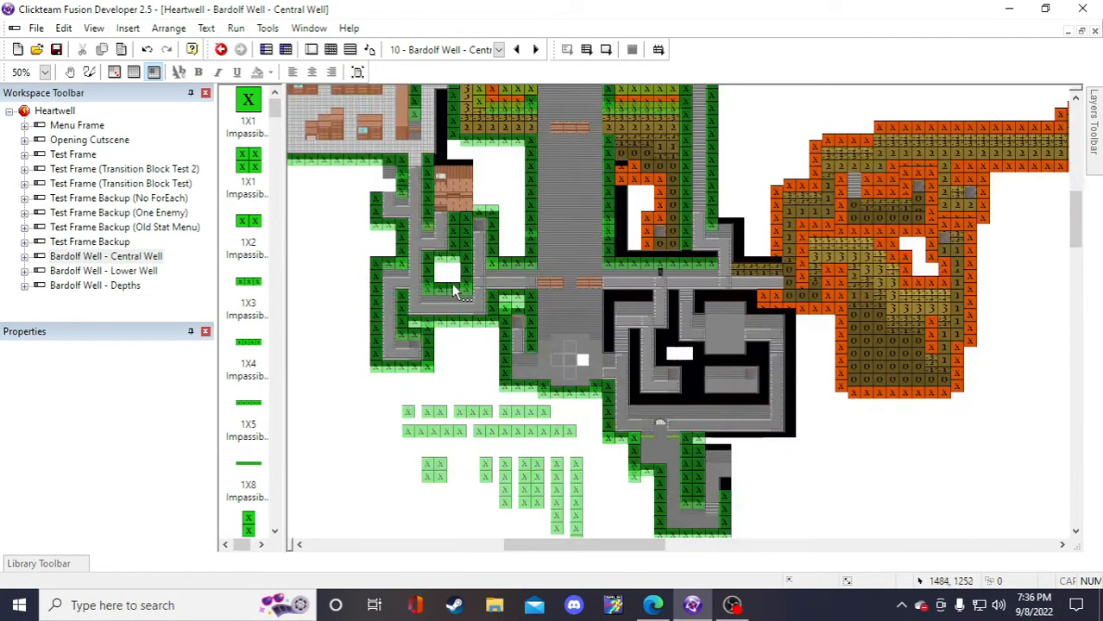
{"action": "scroll", "coordinate": [458, 290], "scroll_direction": "up", "scroll_amount": 1}
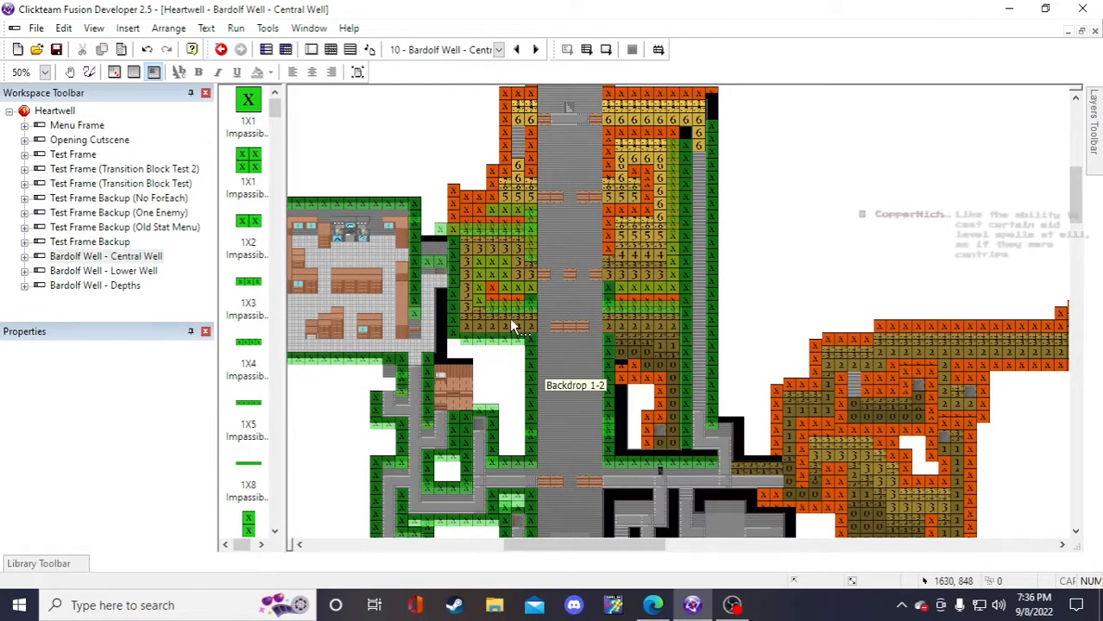
{"action": "left_click", "coordinate": [428, 388]}
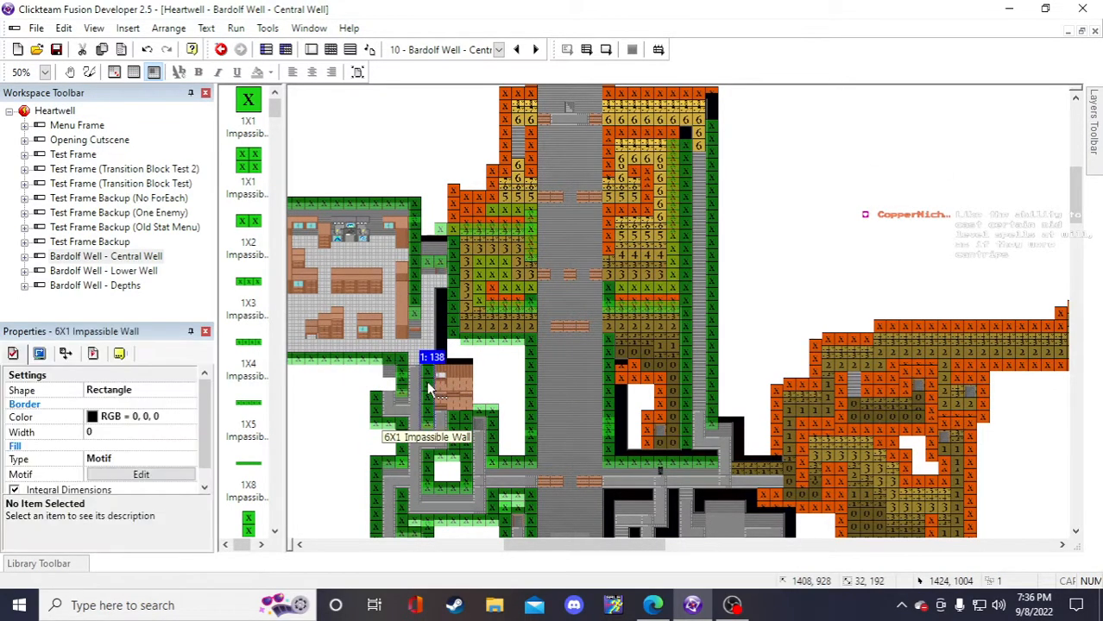
{"action": "left_click", "coordinate": [495, 373]}
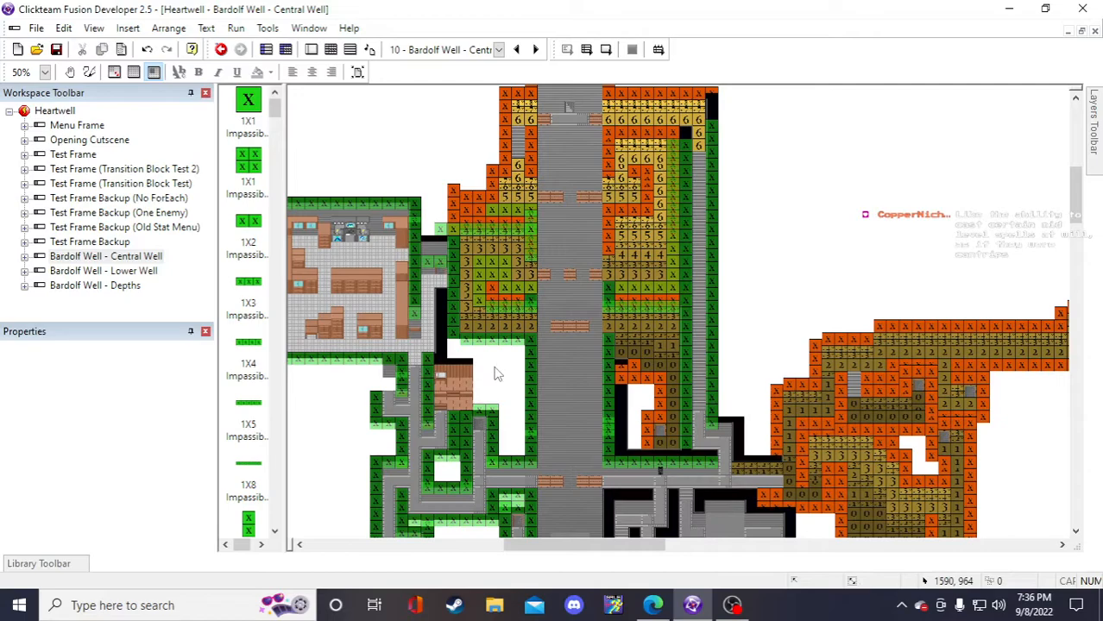
{"action": "left_click_drag", "start_coordinate": [526, 544], "coordinate": [507, 545]}
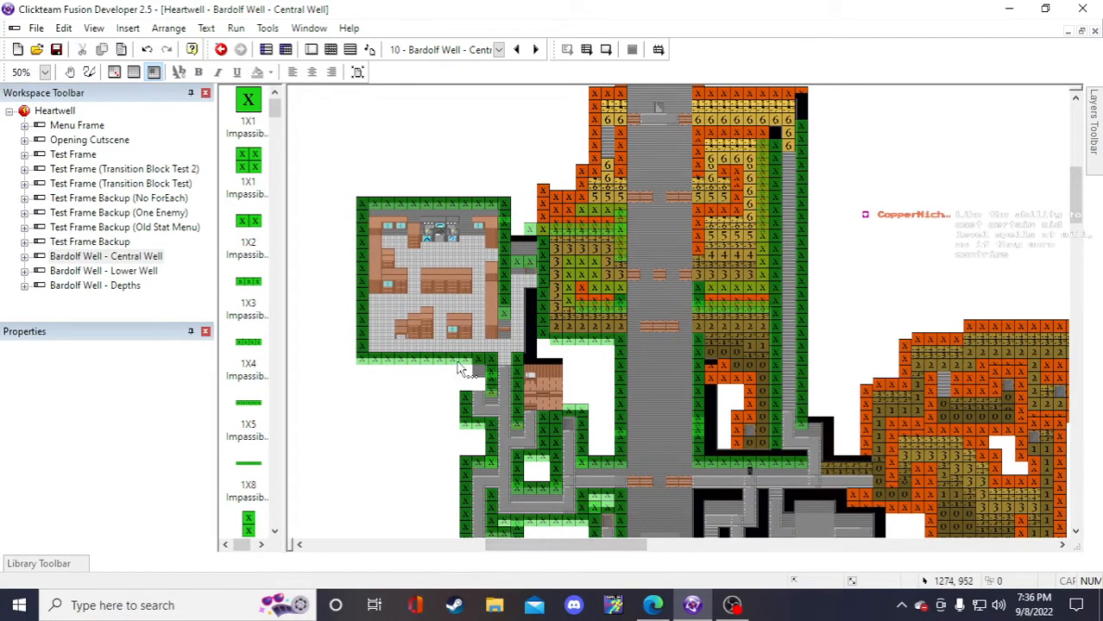
{"action": "right_click", "coordinate": [528, 390]}
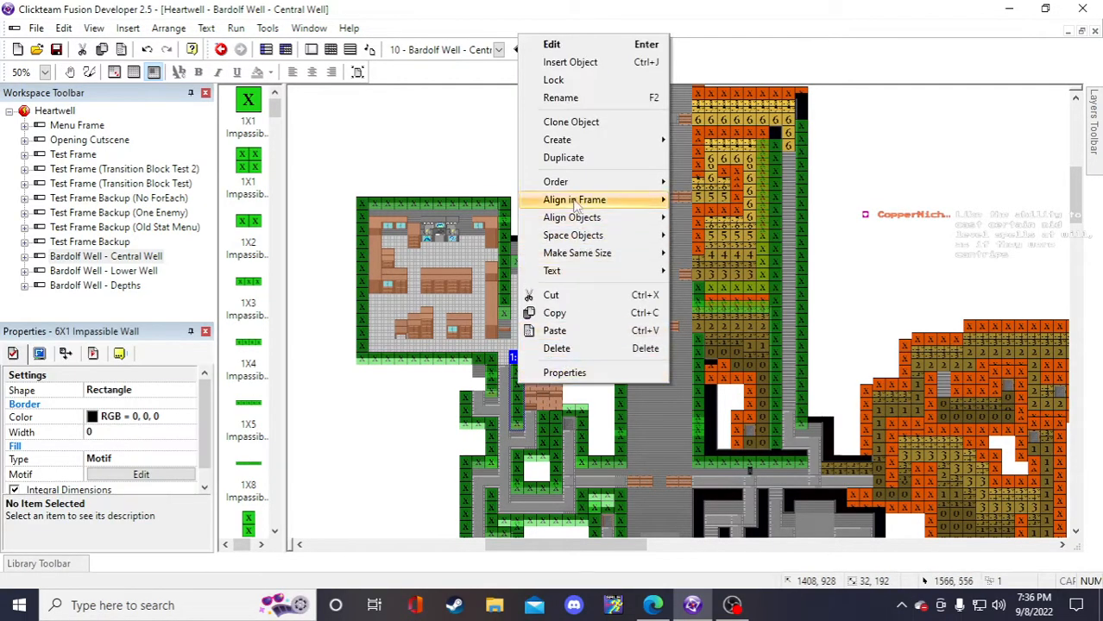
{"action": "left_click", "coordinate": [563, 157]}
{"action": "left_click", "coordinate": [777, 415]}
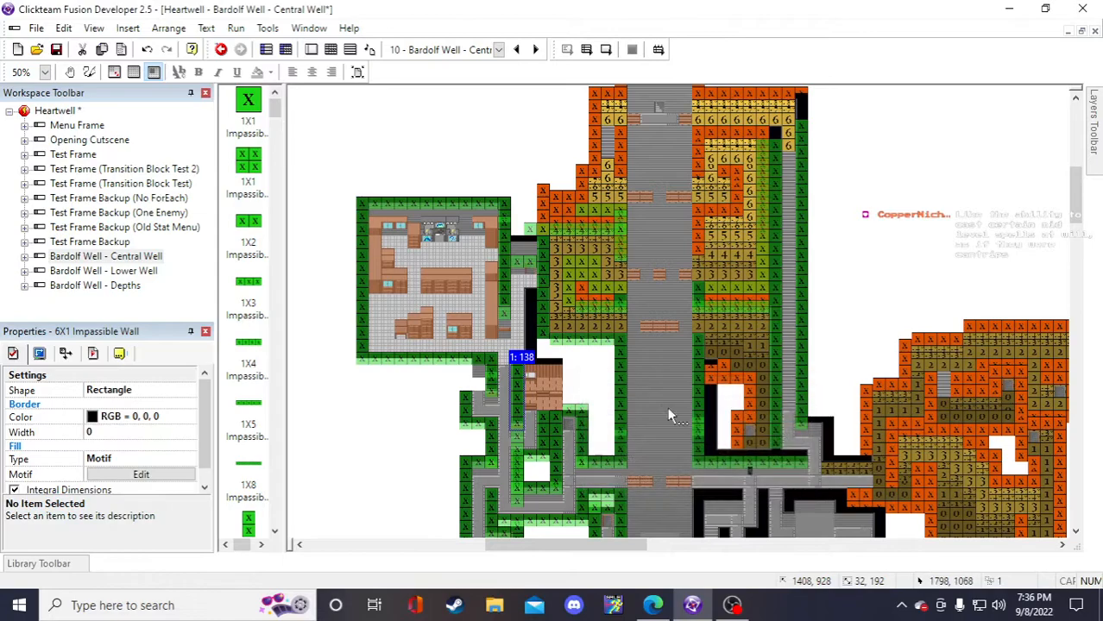
{"action": "left_click", "coordinate": [531, 304]}
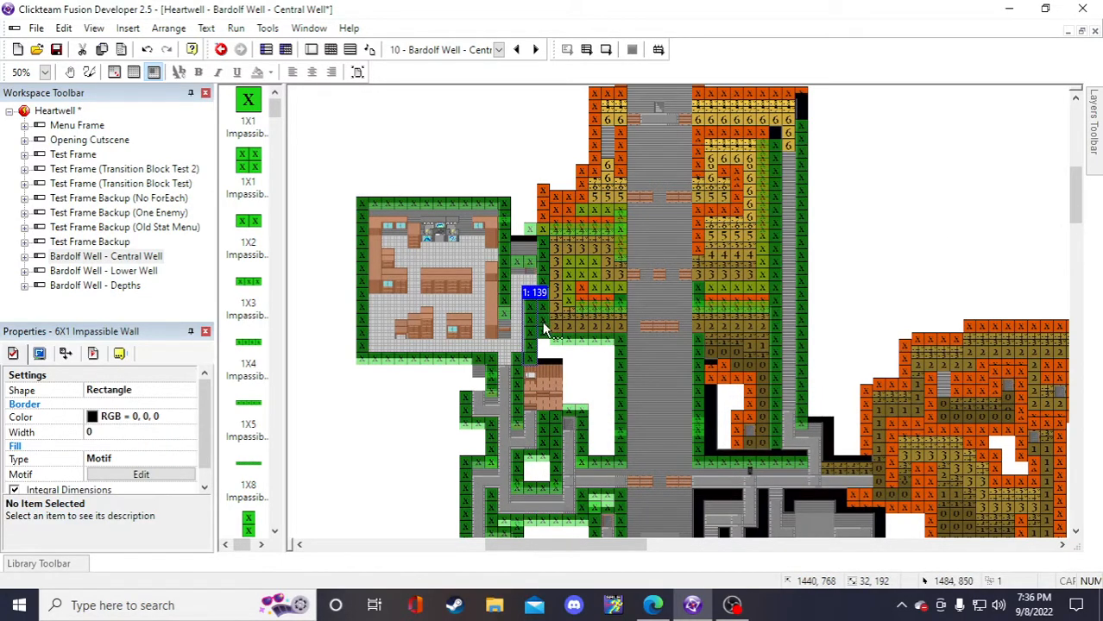
{"action": "left_click", "coordinate": [912, 248]}
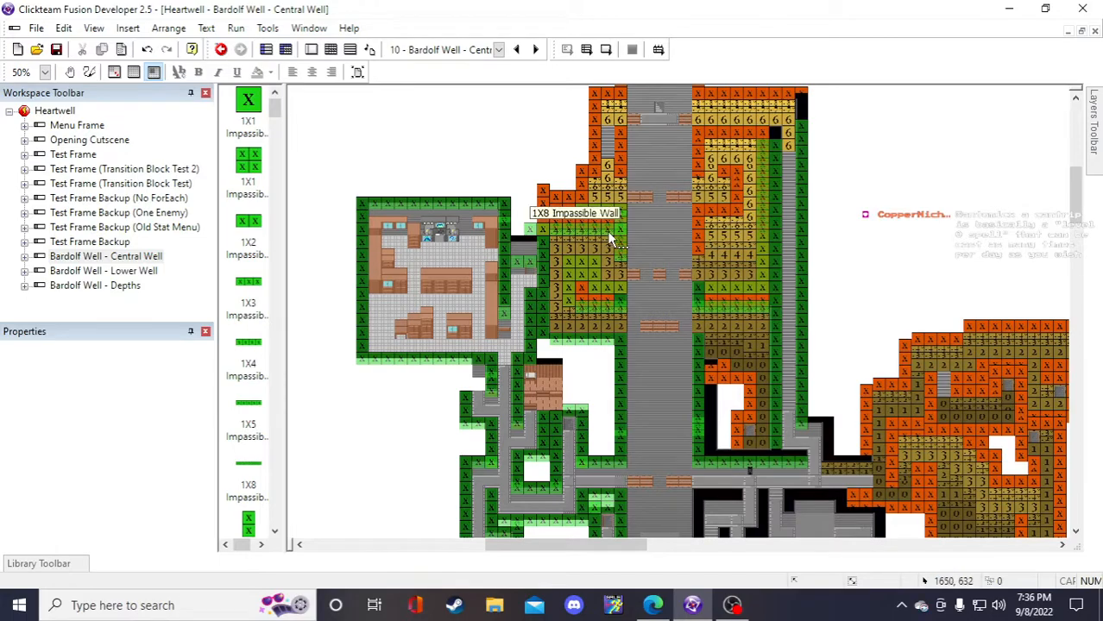
- Try to place a duplicate of the 4X1 Impassible Wall over the stepped orange wall west of the level 5 and 6 floor tiles
{"action": "scroll", "coordinate": [663, 226], "scroll_direction": "down", "scroll_amount": 4}
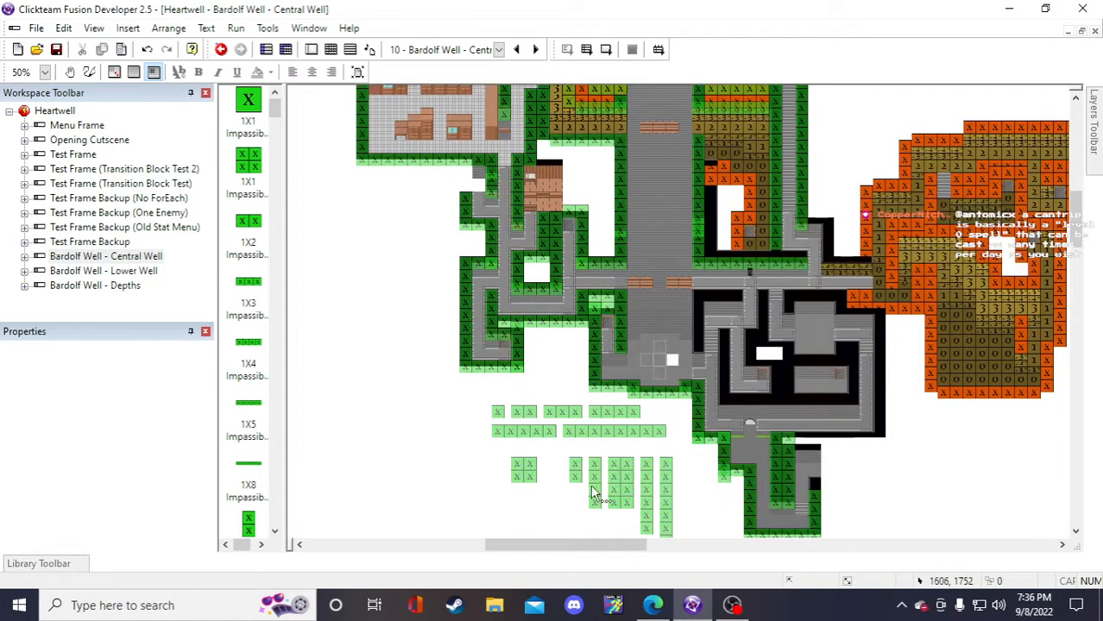
{"action": "left_click", "coordinate": [594, 484]}
{"action": "scroll", "coordinate": [557, 446], "scroll_direction": "up", "scroll_amount": 4}
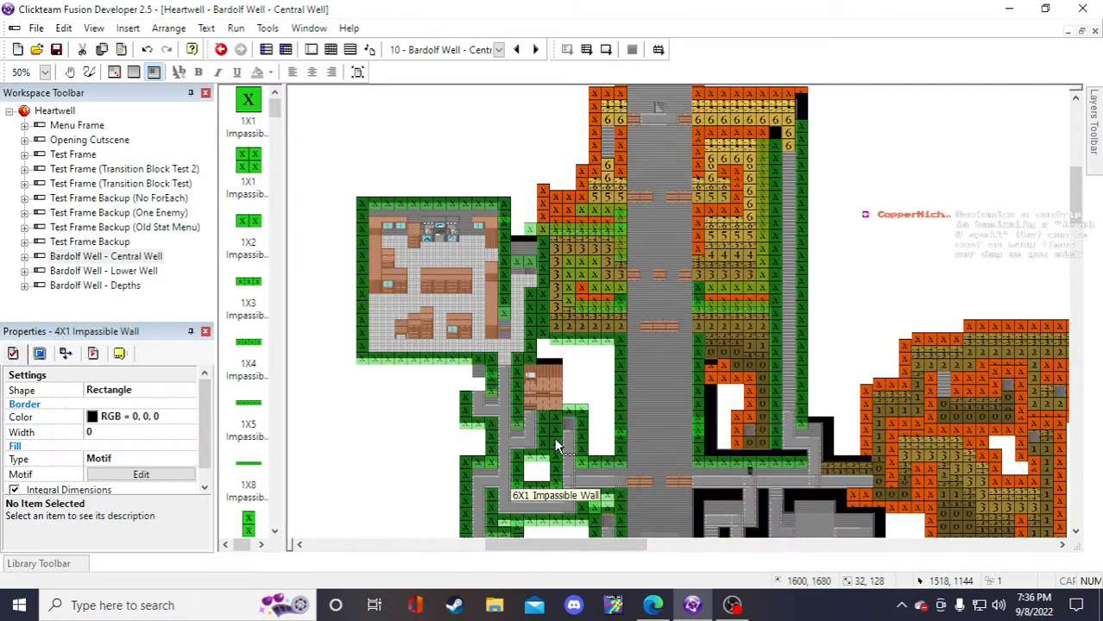
{"action": "scroll", "coordinate": [555, 453], "scroll_direction": "down", "scroll_amount": 4}
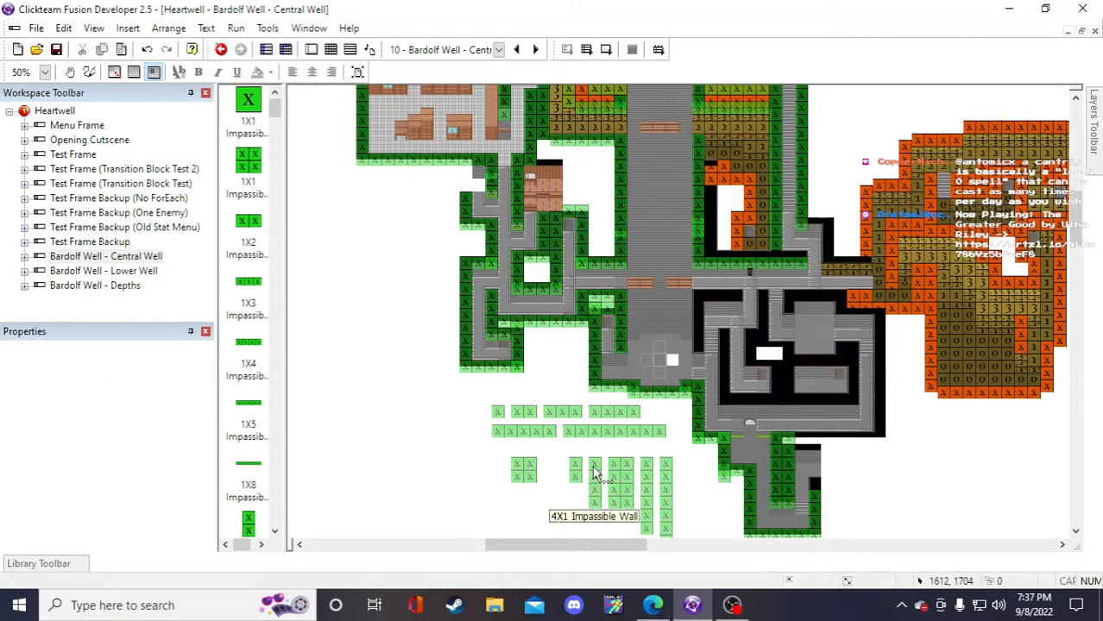
{"action": "right_click", "coordinate": [593, 470]}
{"action": "left_click", "coordinate": [637, 241]}
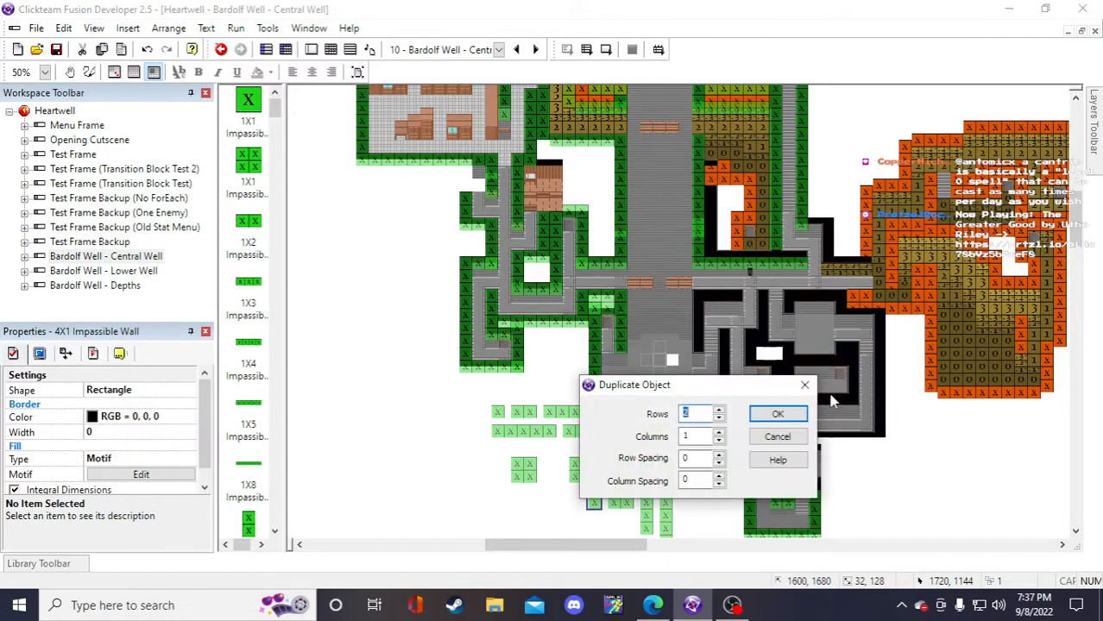
{"action": "left_click", "coordinate": [770, 412]}
{"action": "left_click_drag", "start_coordinate": [672, 405], "coordinate": [638, 388]}
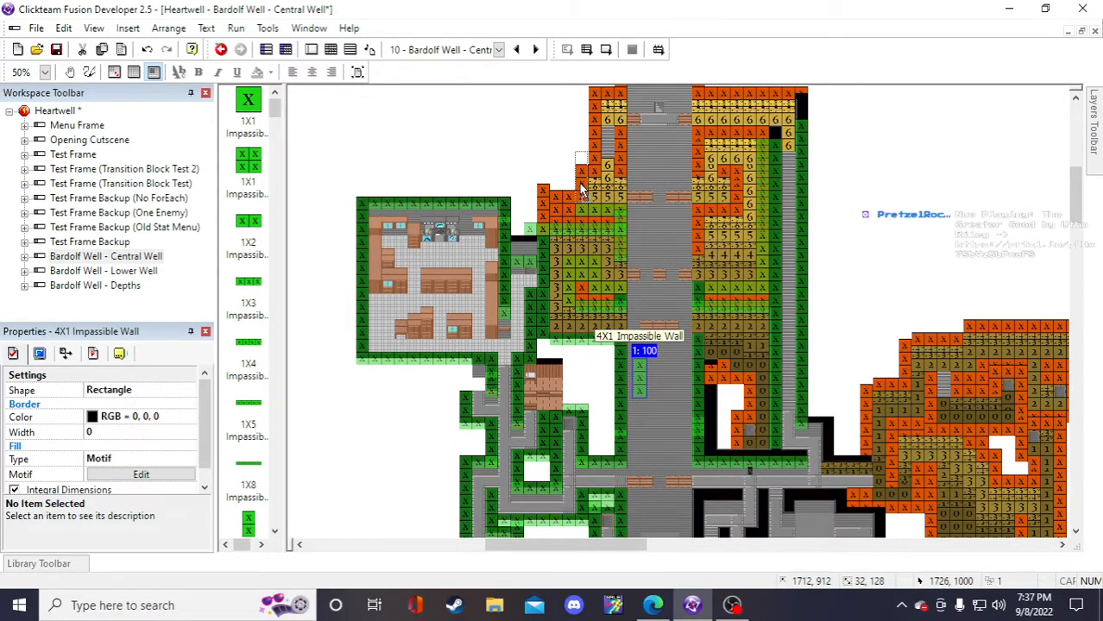
{"action": "left_click_drag", "start_coordinate": [581, 188], "coordinate": [579, 184]}
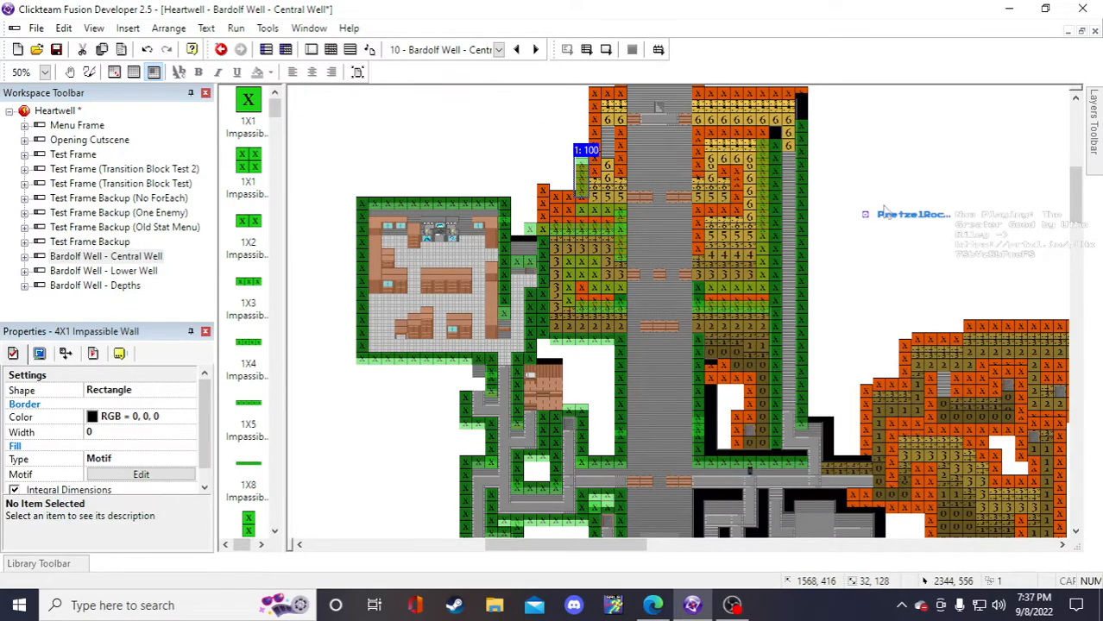
{"action": "scroll", "coordinate": [885, 207], "scroll_direction": "up", "scroll_amount": 3}
{"action": "left_click", "coordinate": [863, 282]}
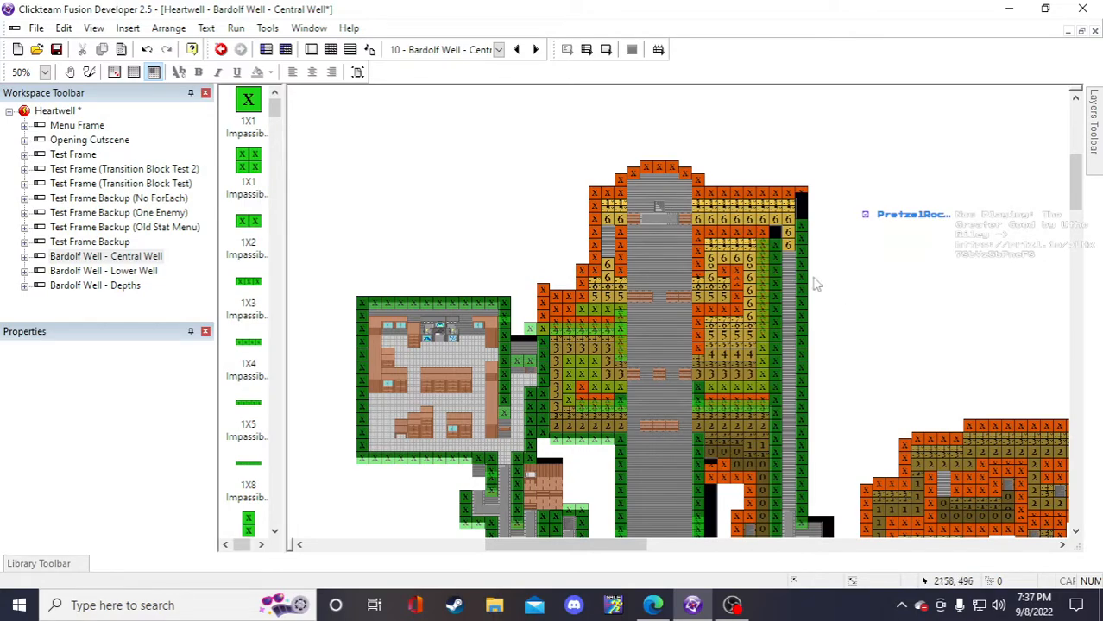
- Duplicate the 2X1 Impassible Wall and the 8X1 Impassible Wall in 2 rows each
{"action": "scroll", "coordinate": [816, 274], "scroll_direction": "down", "scroll_amount": 9}
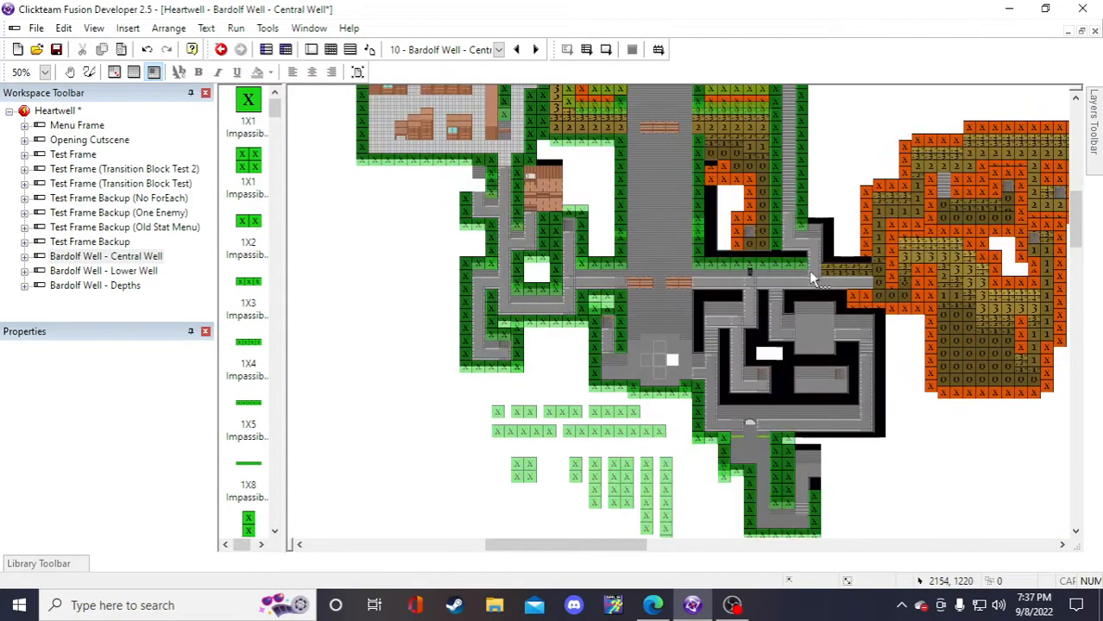
{"action": "left_click", "coordinate": [573, 476]}
{"action": "right_click", "coordinate": [573, 475]}
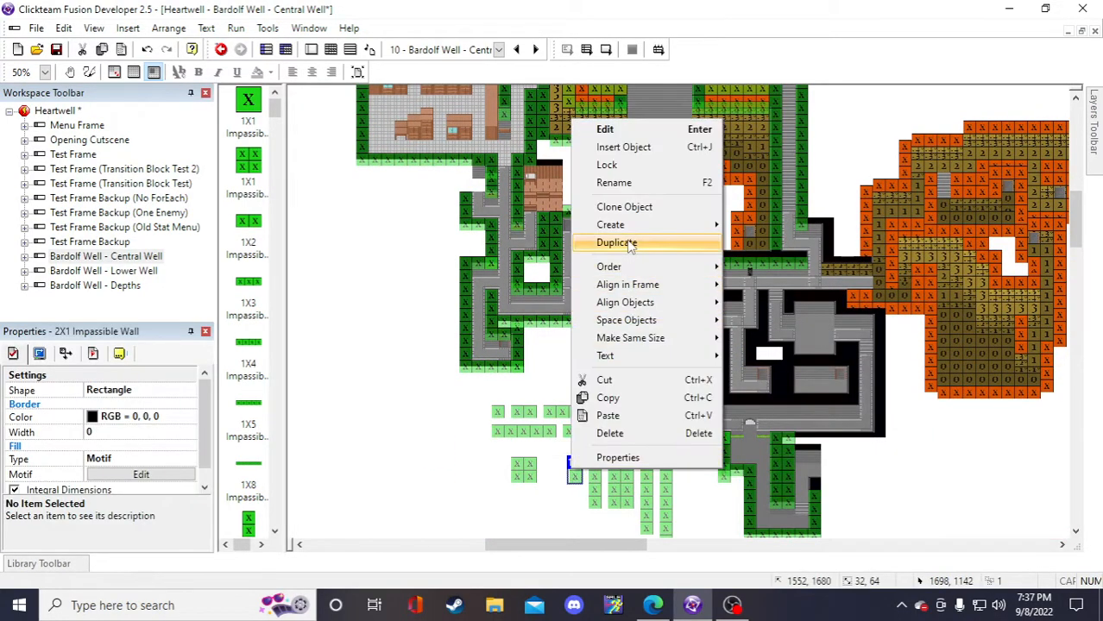
{"action": "left_click", "coordinate": [630, 242]}
{"action": "left_click", "coordinate": [774, 415]}
{"action": "scroll", "coordinate": [689, 430], "scroll_direction": "down", "scroll_amount": 3}
{"action": "left_click", "coordinate": [674, 419]}
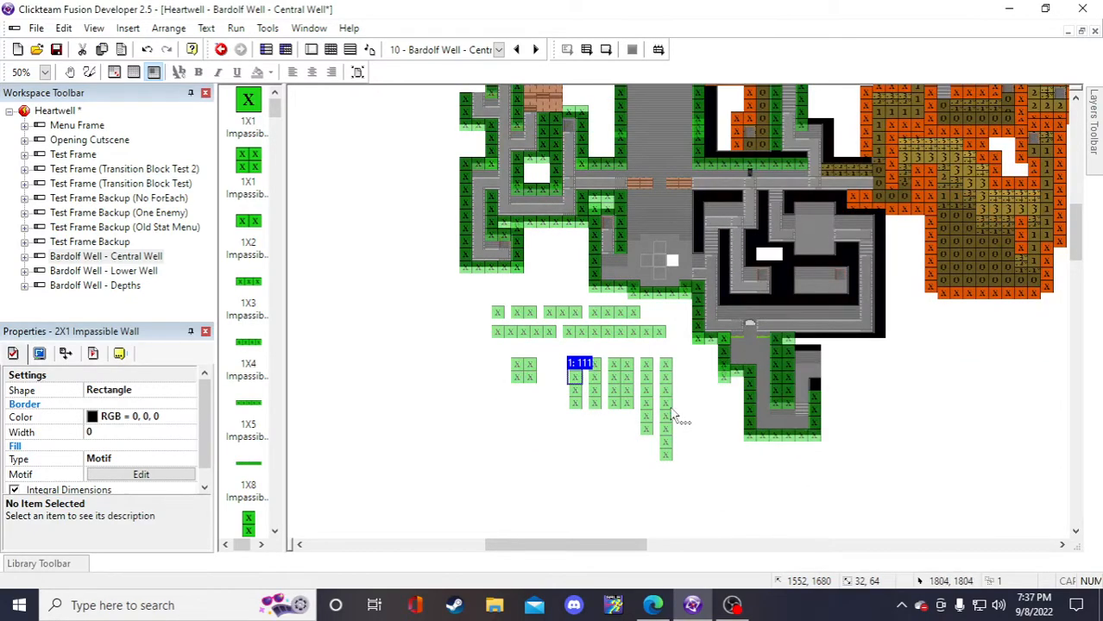
{"action": "right_click", "coordinate": [671, 419]}
{"action": "left_click", "coordinate": [715, 181]}
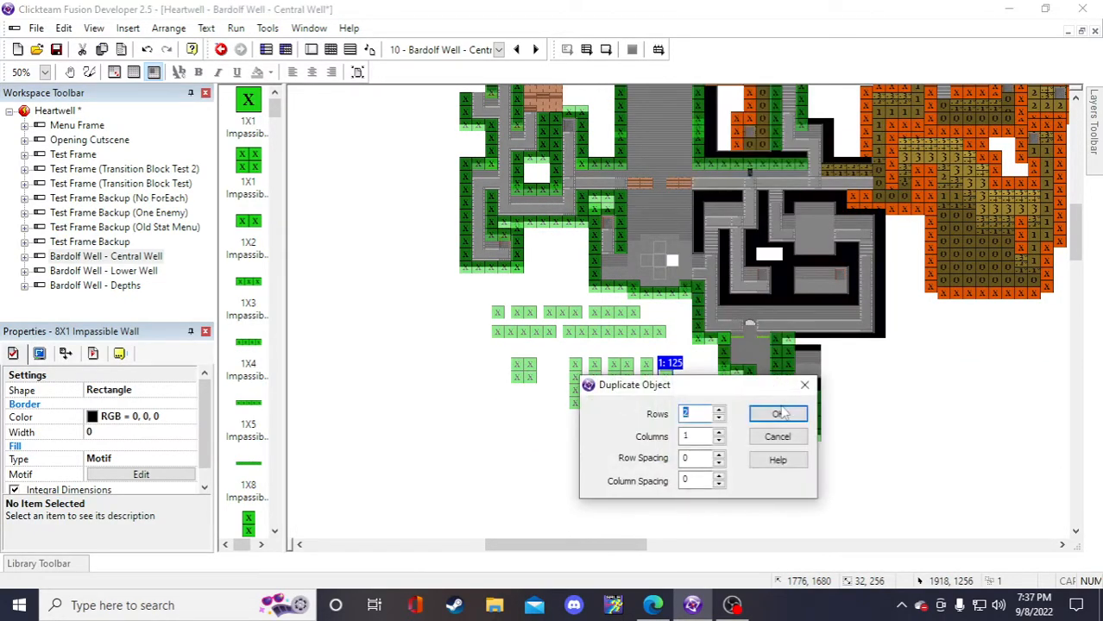
{"action": "left_click", "coordinate": [775, 413]}
- Place the 2X1 copy over the stepped wall beside the level 5 tiles and the 8X1 copy along the northwestern outer wall, and save the project
{"action": "left_click_drag", "start_coordinate": [628, 473], "coordinate": [668, 271]}
{"action": "left_click", "coordinate": [575, 404]}
{"action": "left_click", "coordinate": [556, 409], "text": "ctrl"}
{"action": "scroll", "coordinate": [666, 271], "scroll_direction": "up", "scroll_amount": 2}
{"action": "left_click_drag", "start_coordinate": [667, 415], "coordinate": [583, 290]}
{"action": "scroll", "coordinate": [653, 295], "scroll_direction": "up", "scroll_amount": 2}
{"action": "left_click", "coordinate": [885, 271]}
{"action": "left_click_drag", "start_coordinate": [652, 312], "coordinate": [609, 247]}
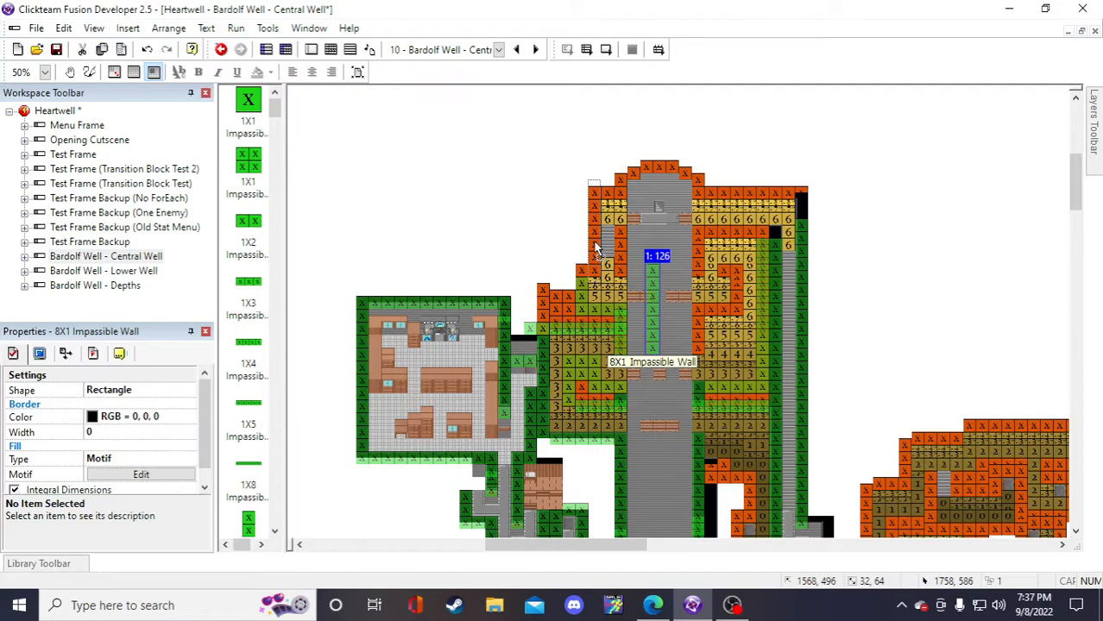
{"action": "left_click", "coordinate": [893, 198]}
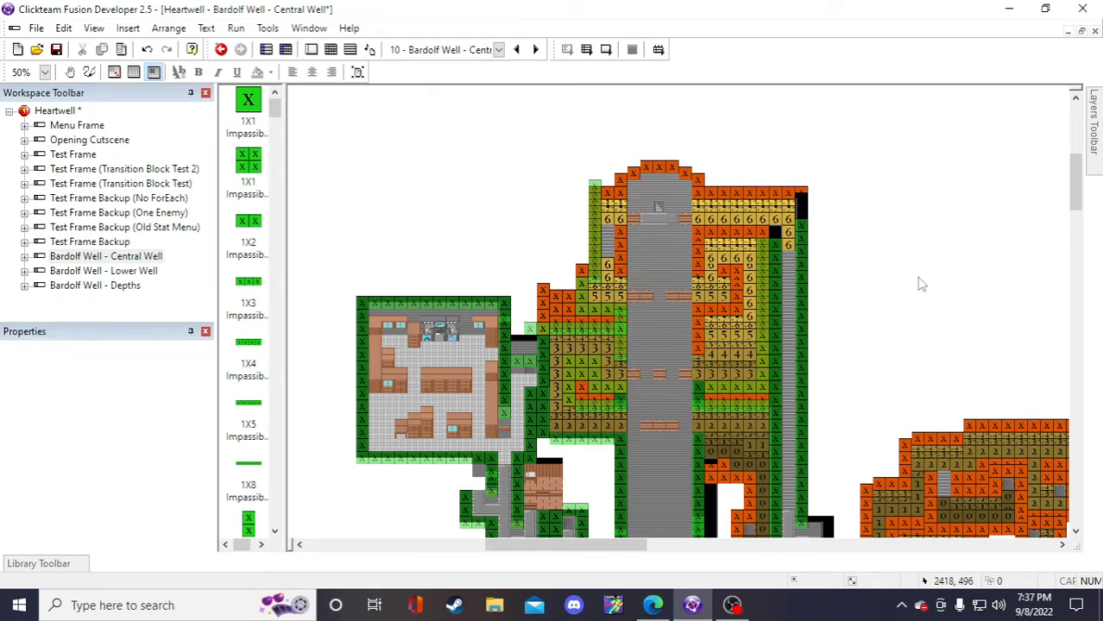
- Duplicate the 4X1 Impassible Wall and the 1X1 Impassible Wall from the spare blocks below the map
{"action": "scroll", "coordinate": [921, 285], "scroll_direction": "down", "scroll_amount": 5}
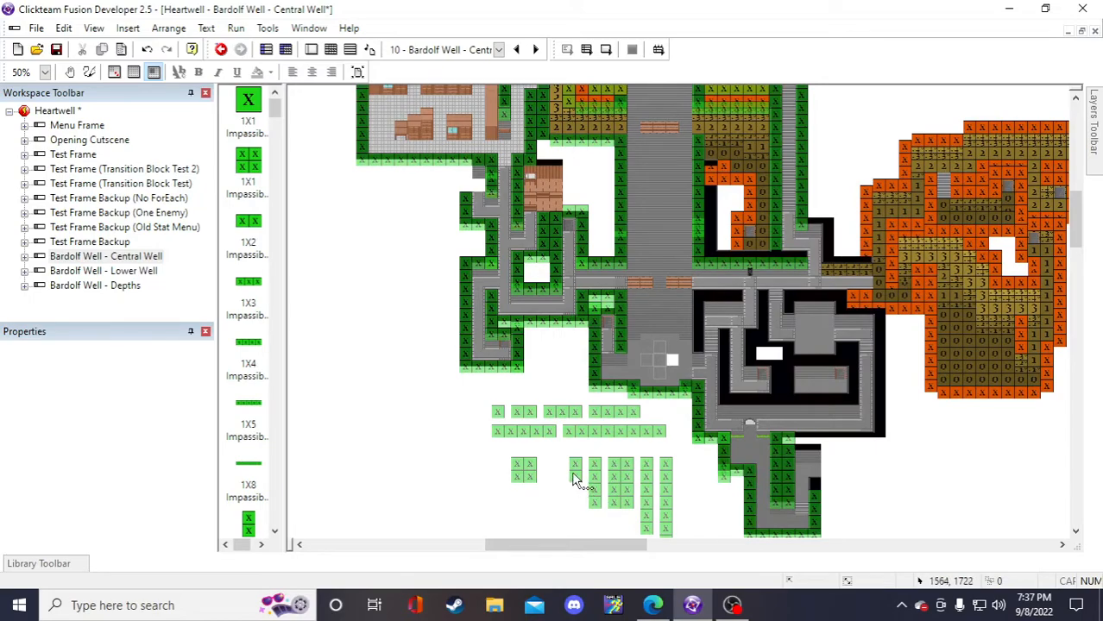
{"action": "right_click", "coordinate": [592, 478]}
{"action": "left_click", "coordinate": [658, 251]}
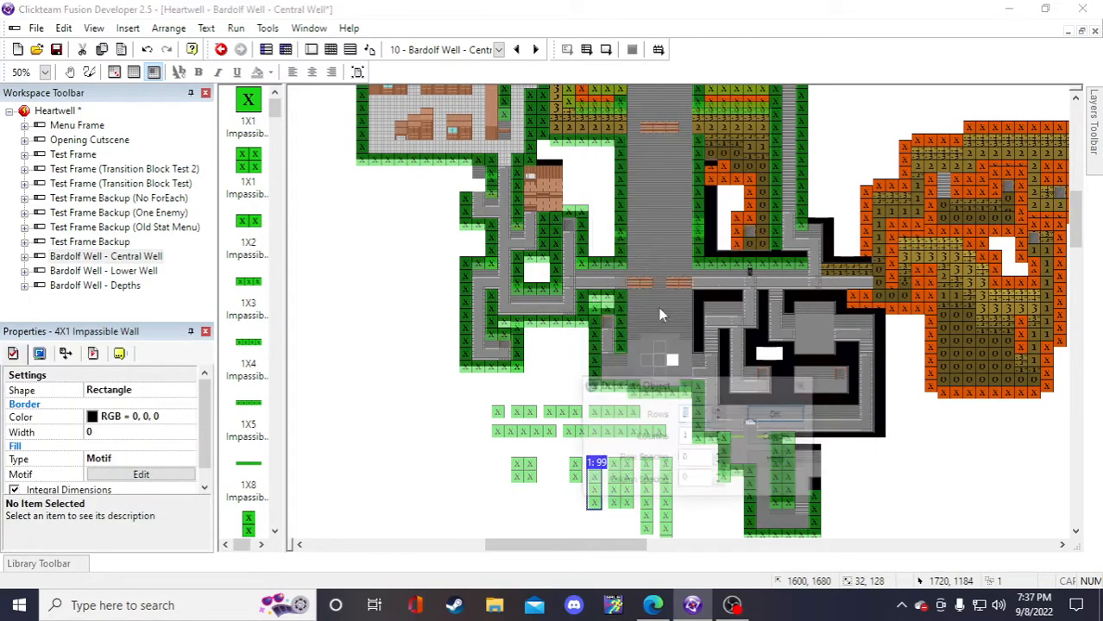
{"action": "left_click", "coordinate": [773, 413]}
{"action": "left_click", "coordinate": [507, 415]}
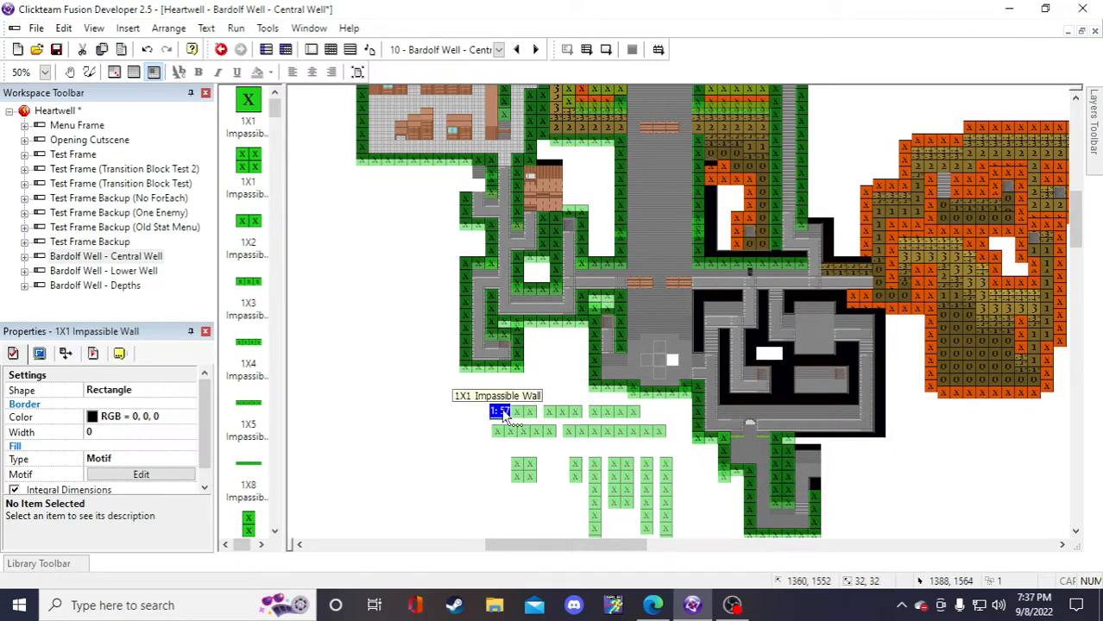
{"action": "right_click", "coordinate": [504, 410]}
{"action": "left_click", "coordinate": [559, 186]}
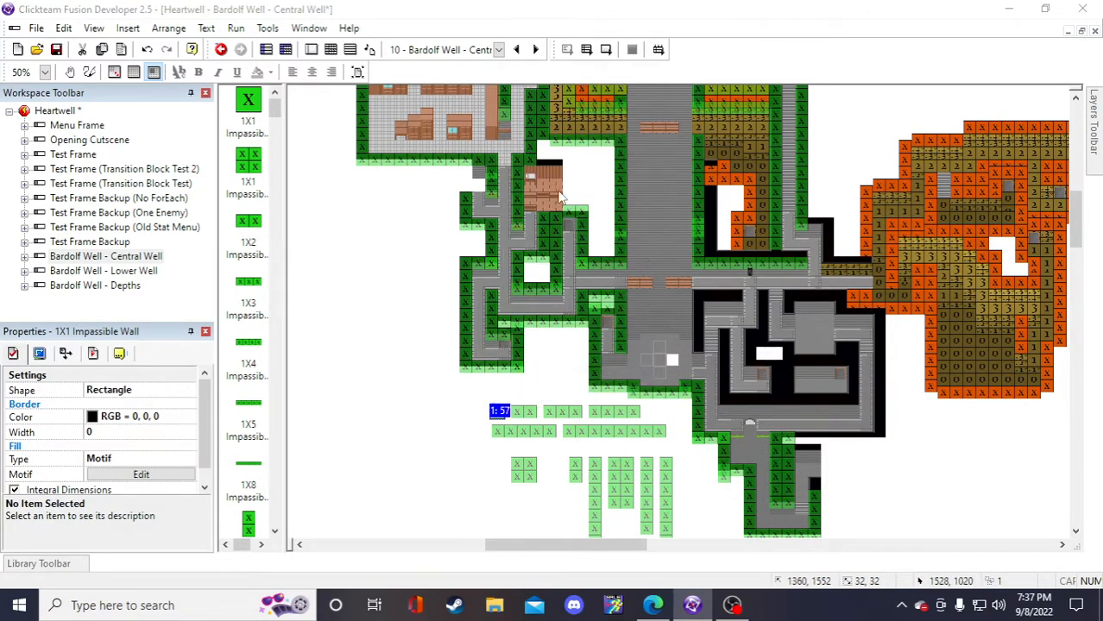
{"action": "left_click", "coordinate": [770, 411]}
- Move the 1X1 copy onto the central street's western wall beside the level 6 tiles, and the 4X1 copy onto the street next to it
{"action": "left_click_drag", "start_coordinate": [498, 422], "coordinate": [643, 164]}
{"action": "left_click", "coordinate": [597, 524], "text": "shift"}
{"action": "scroll", "coordinate": [651, 259], "scroll_direction": "up", "scroll_amount": 3}
{"action": "left_click_drag", "start_coordinate": [645, 388], "coordinate": [642, 190]}
{"action": "scroll", "coordinate": [652, 233], "scroll_direction": "up", "scroll_amount": 2}
{"action": "left_click", "coordinate": [915, 325]}
{"action": "left_click", "coordinate": [628, 373]}
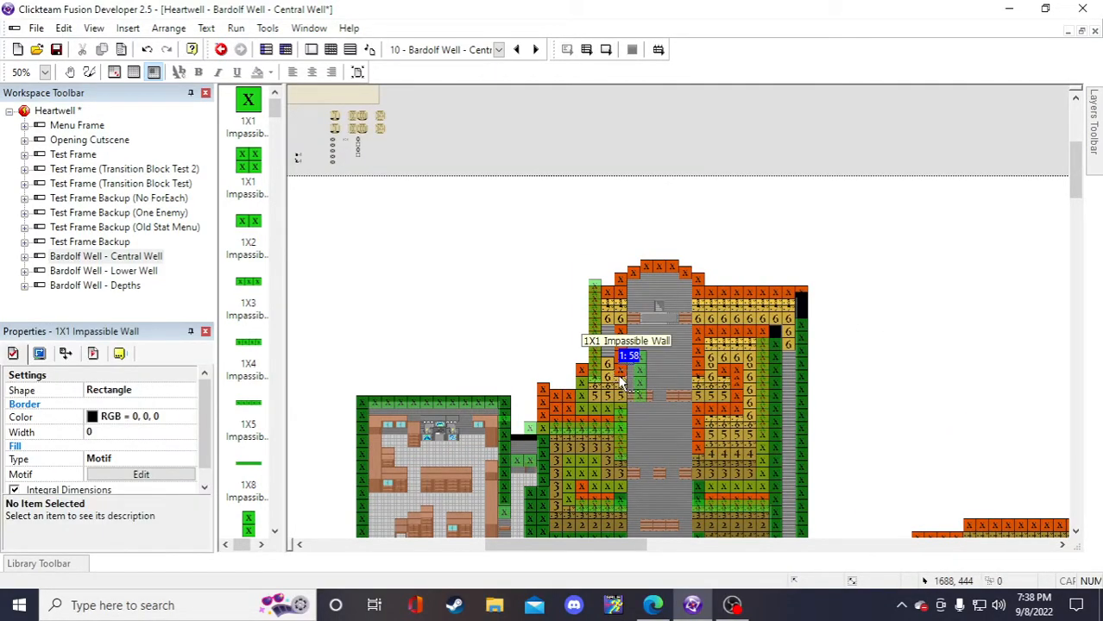
{"action": "left_click", "coordinate": [898, 364]}
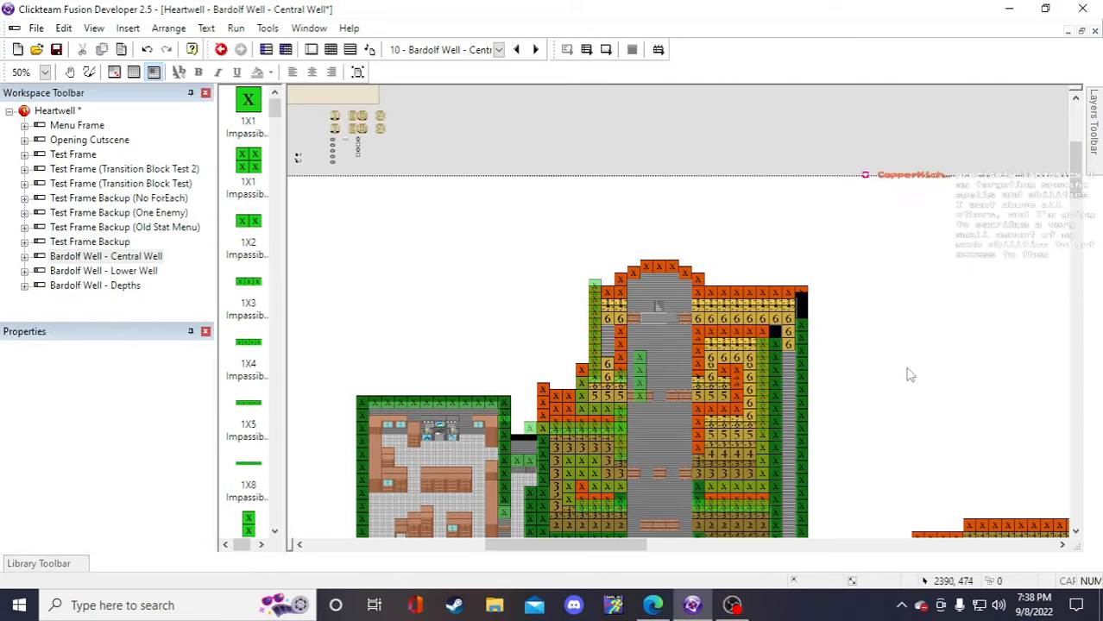
- Shift the 8X1 Impassible Wall on the northwestern outer wall up to Y 240 and delete the 2X1 block beside the level 5 tiles
{"action": "scroll", "coordinate": [889, 373], "scroll_direction": "down", "scroll_amount": 2}
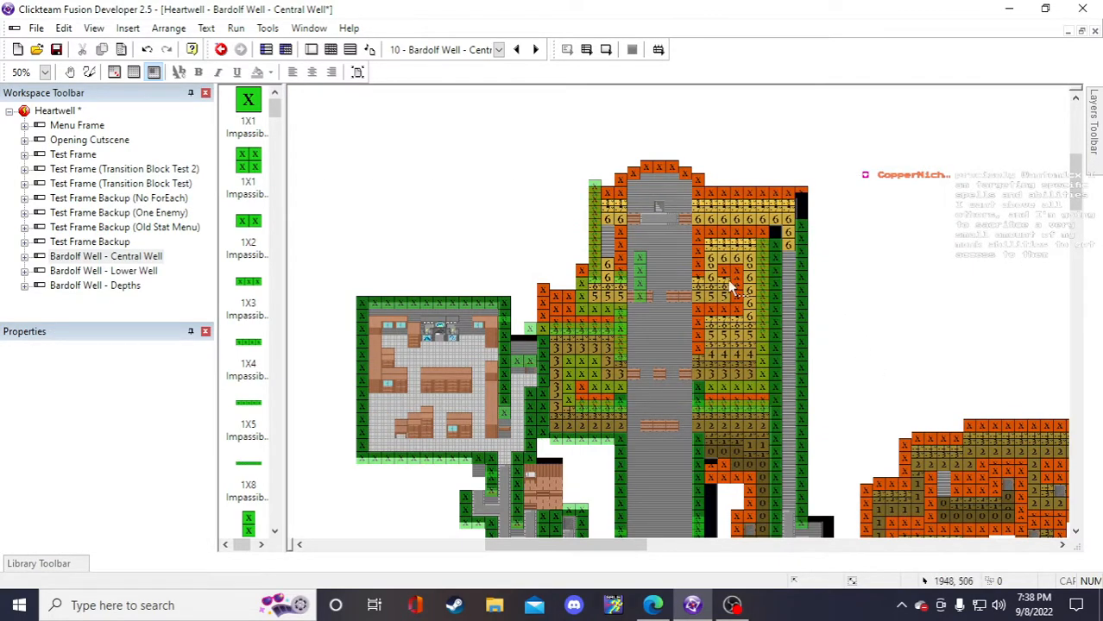
{"action": "left_click", "coordinate": [592, 280]}
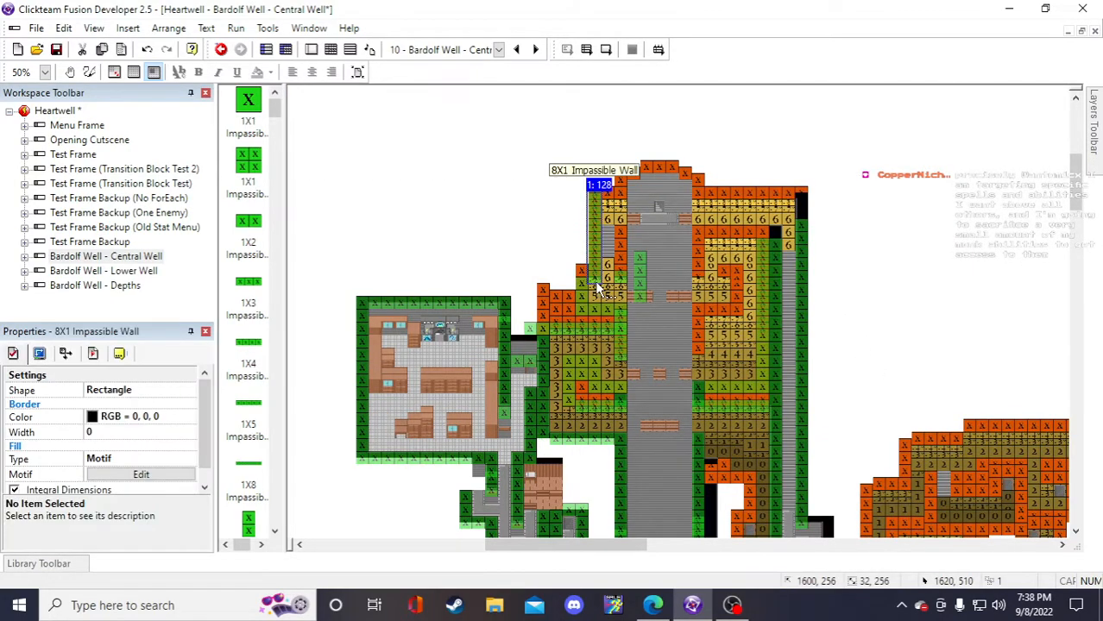
{"action": "left_click", "coordinate": [578, 285]}
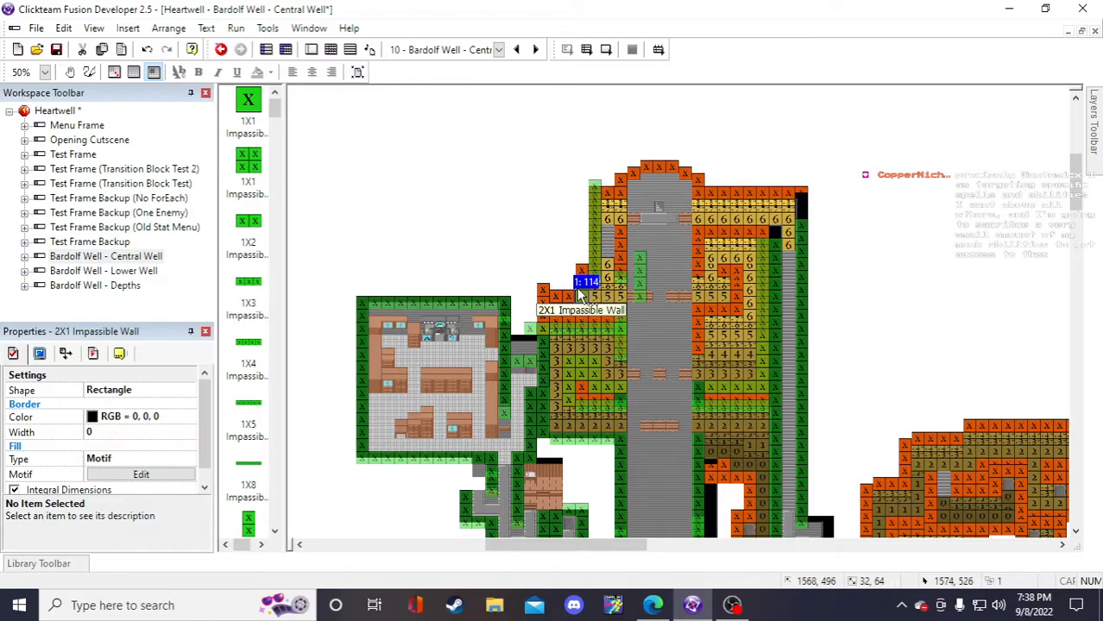
{"action": "left_click", "coordinate": [882, 292]}
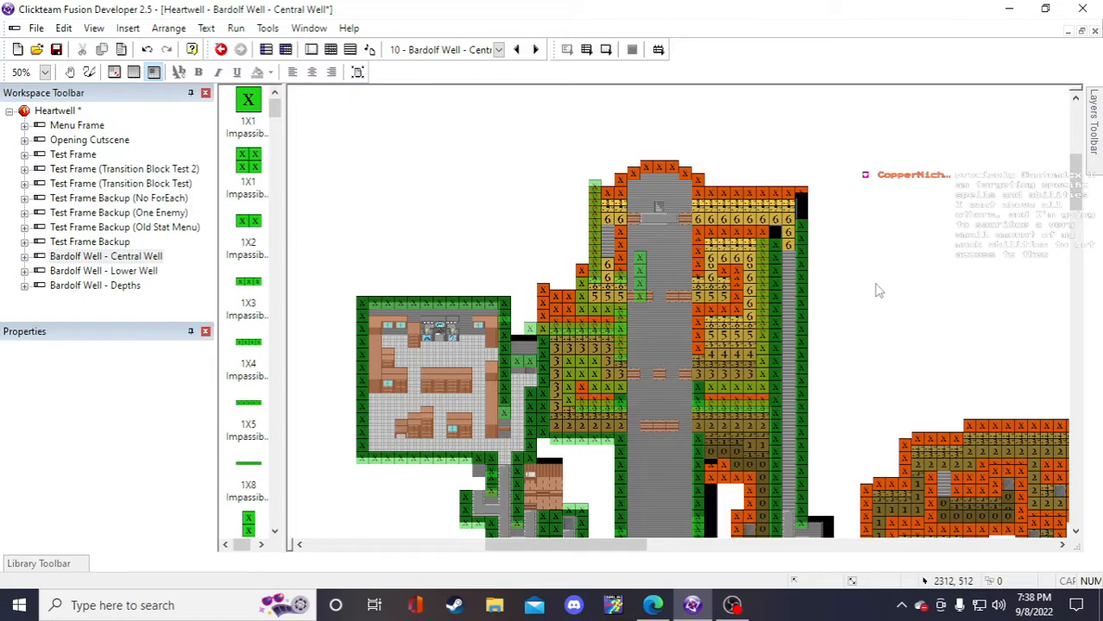
{"action": "left_click", "coordinate": [599, 273]}
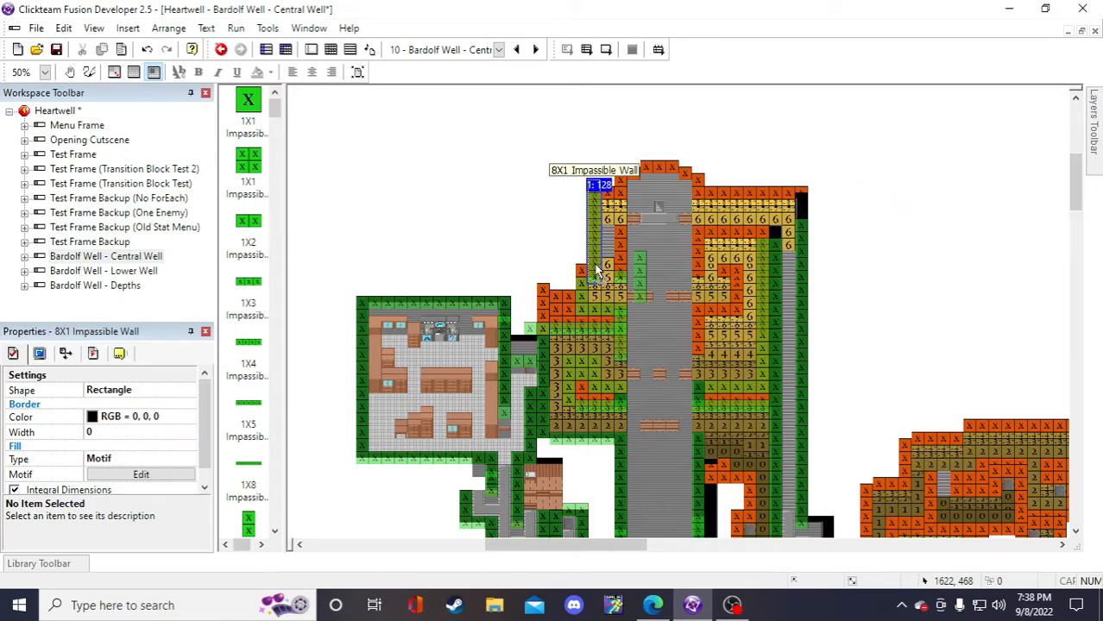
{"action": "left_click_drag", "start_coordinate": [597, 269], "coordinate": [609, 266]}
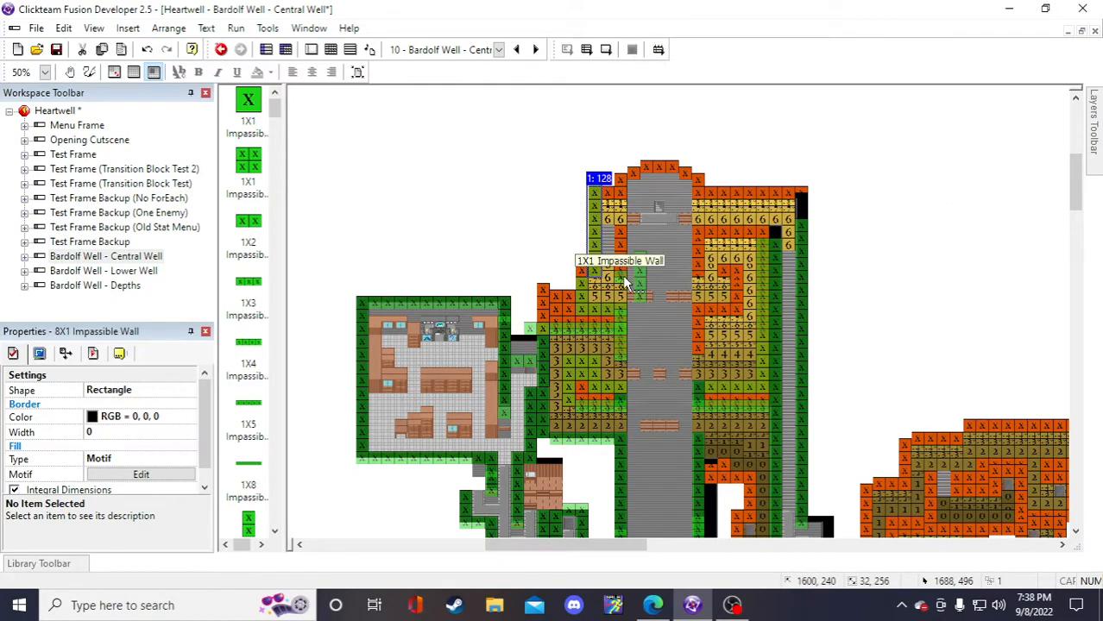
{"action": "left_click", "coordinate": [621, 286]}
{"action": "left_click", "coordinate": [585, 294]}
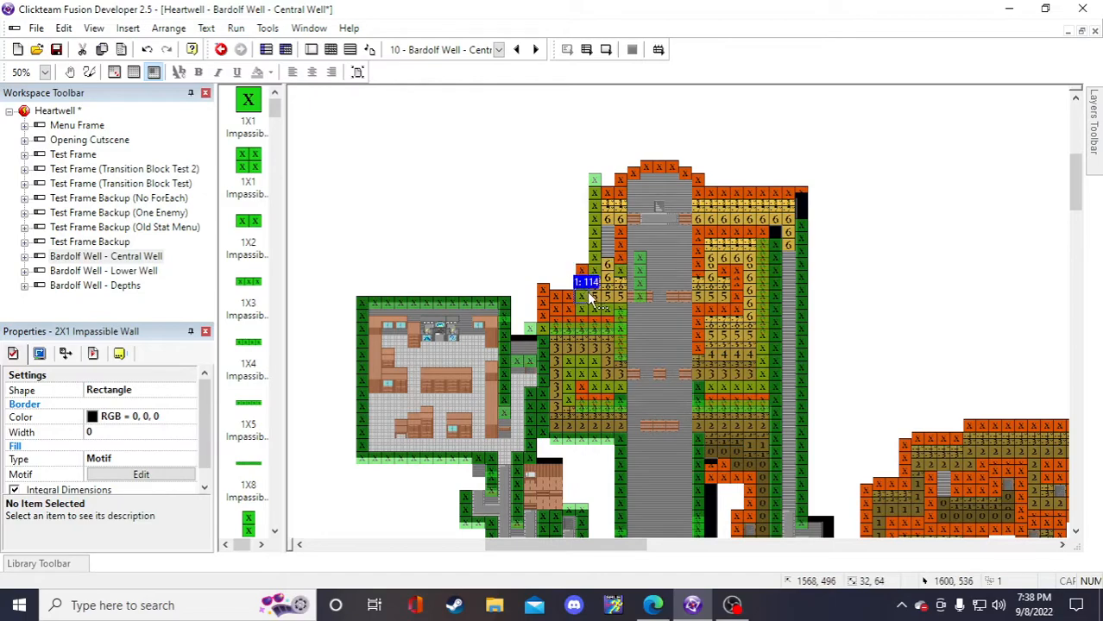
{"action": "key", "text": "Delete"}
- Delete the 1X1 copy from the street's western wall and place the 4X1 Impassible Wall there at 1664, 368
{"action": "left_click", "coordinate": [622, 271]}
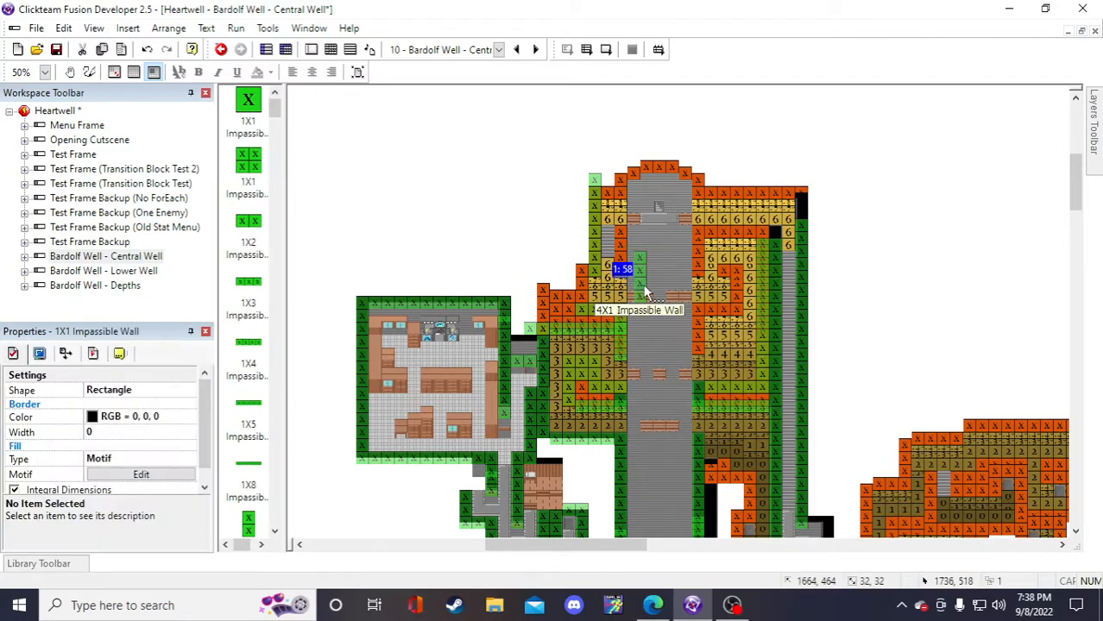
{"action": "key", "text": "Delete"}
{"action": "left_click", "coordinate": [625, 257]}
{"action": "key", "text": "Delete"}
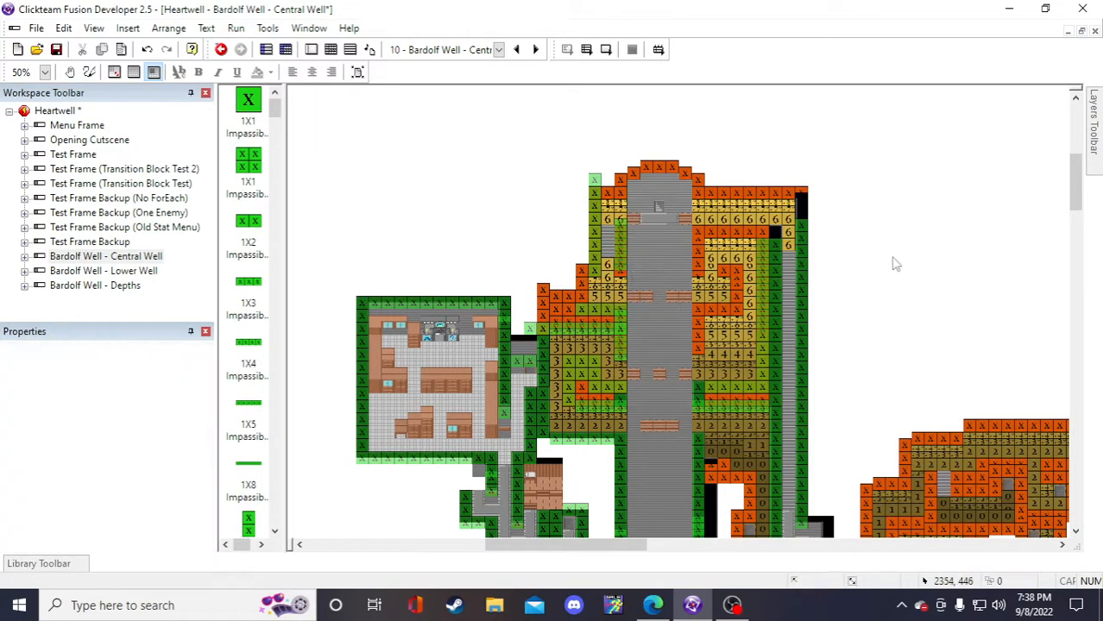
{"action": "scroll", "coordinate": [892, 264], "scroll_direction": "down", "scroll_amount": 5}
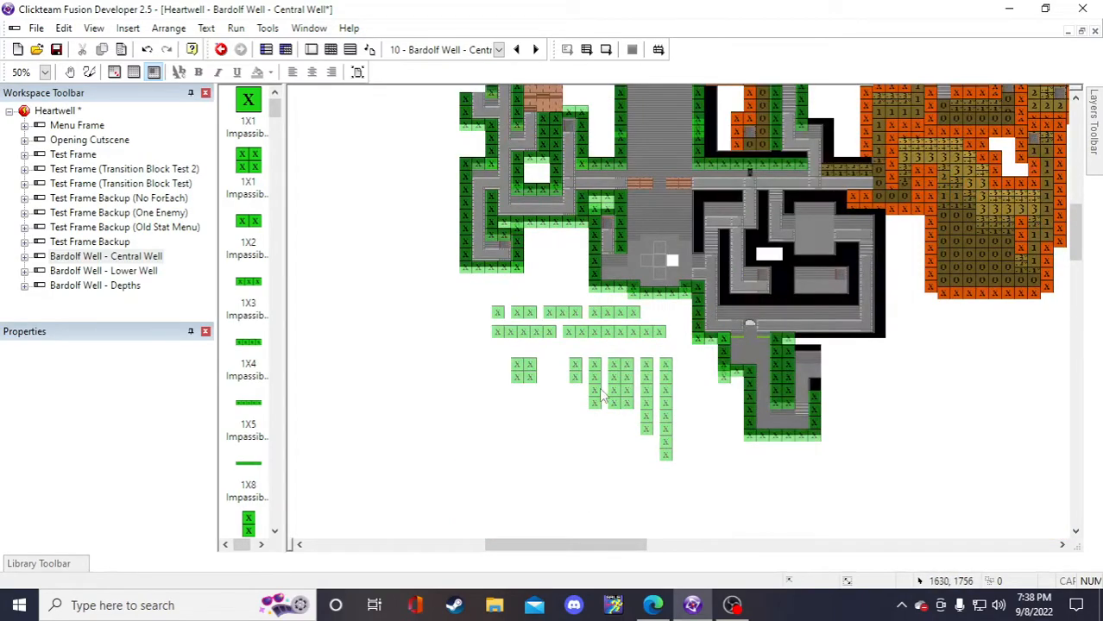
{"action": "right_click", "coordinate": [596, 392]}
{"action": "left_click", "coordinate": [643, 99]}
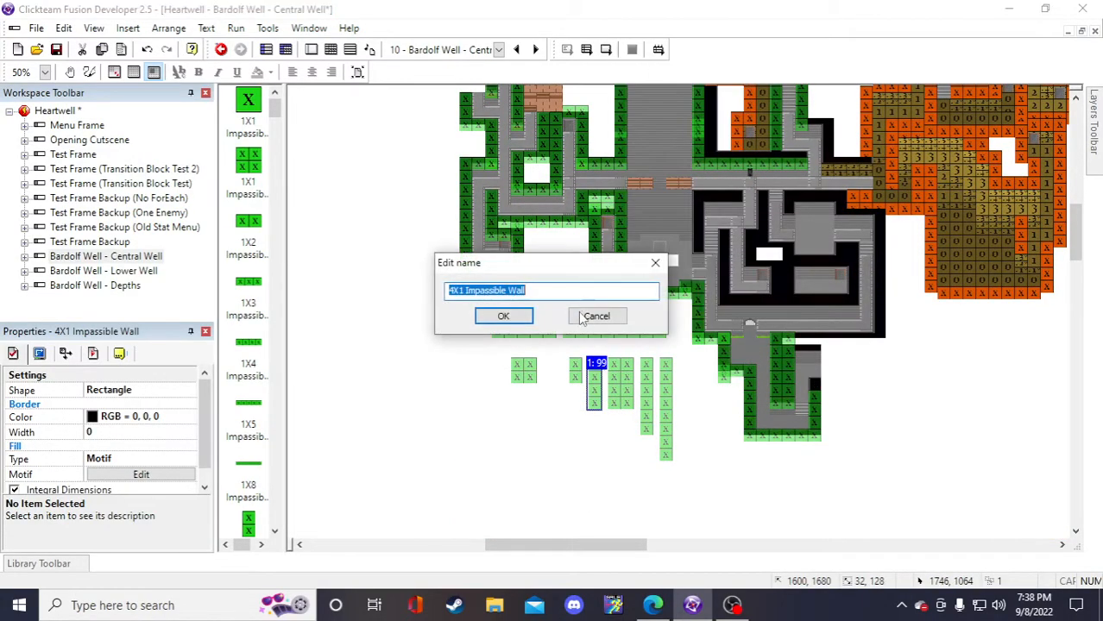
{"action": "left_click", "coordinate": [503, 316]}
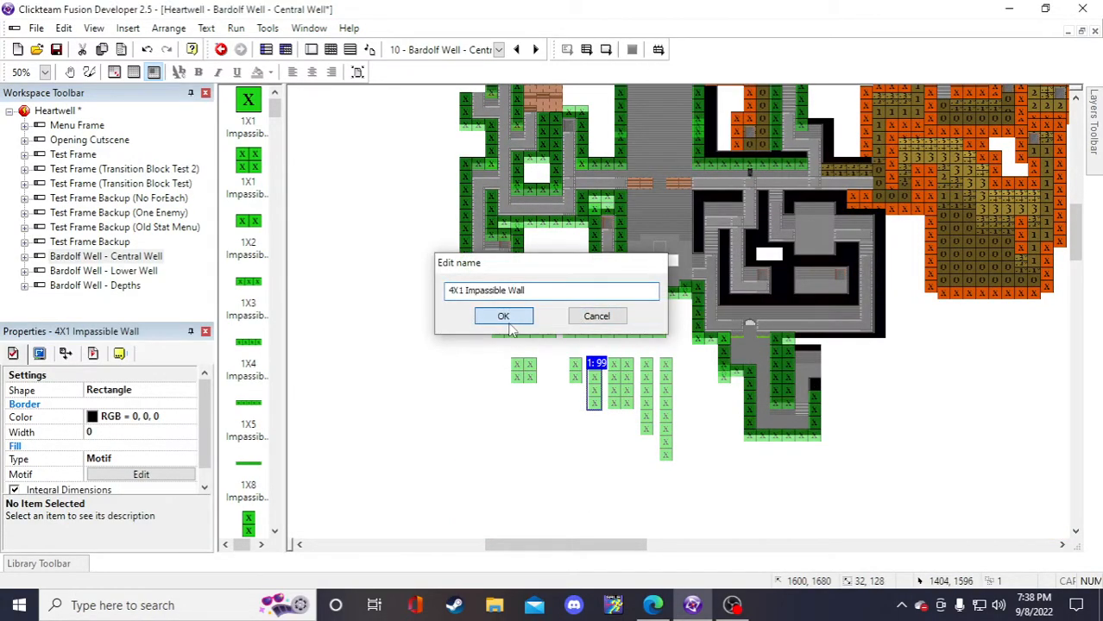
{"action": "left_click", "coordinate": [580, 421]}
{"action": "left_click", "coordinate": [596, 395]}
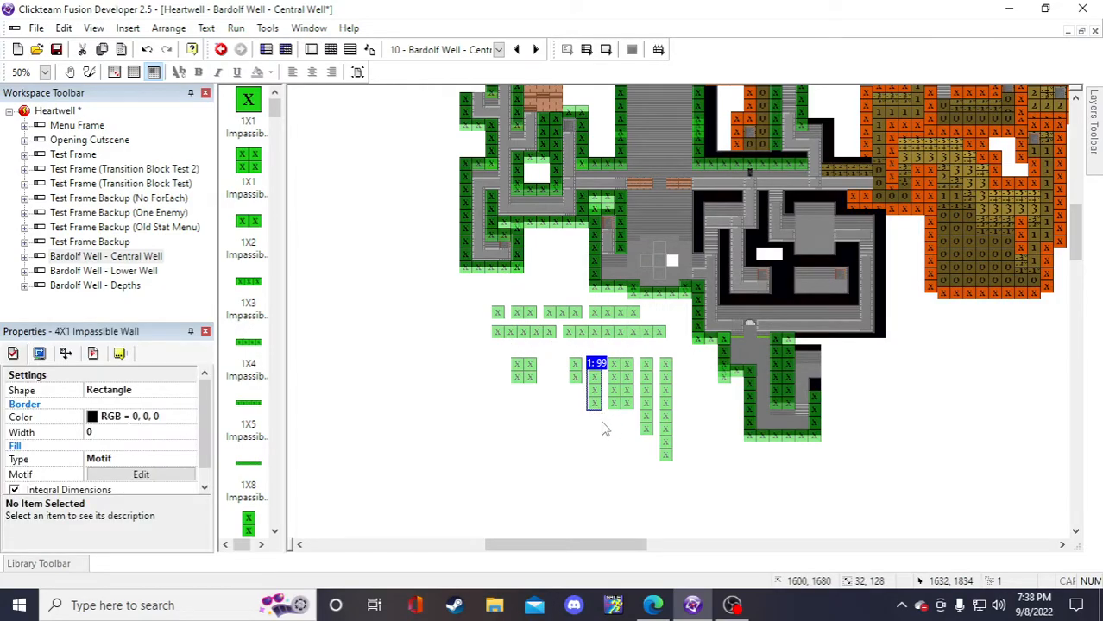
{"action": "left_click", "coordinate": [604, 427]}
{"action": "scroll", "coordinate": [317, 164], "scroll_direction": "up", "scroll_amount": 6}
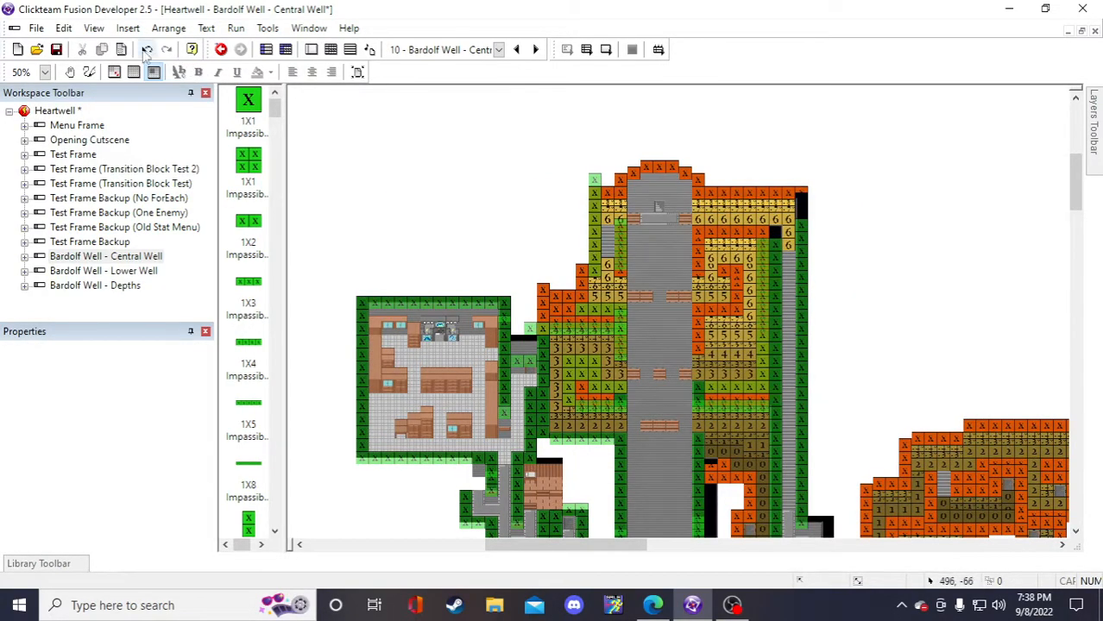
{"action": "scroll", "coordinate": [308, 152], "scroll_direction": "down", "scroll_amount": 6}
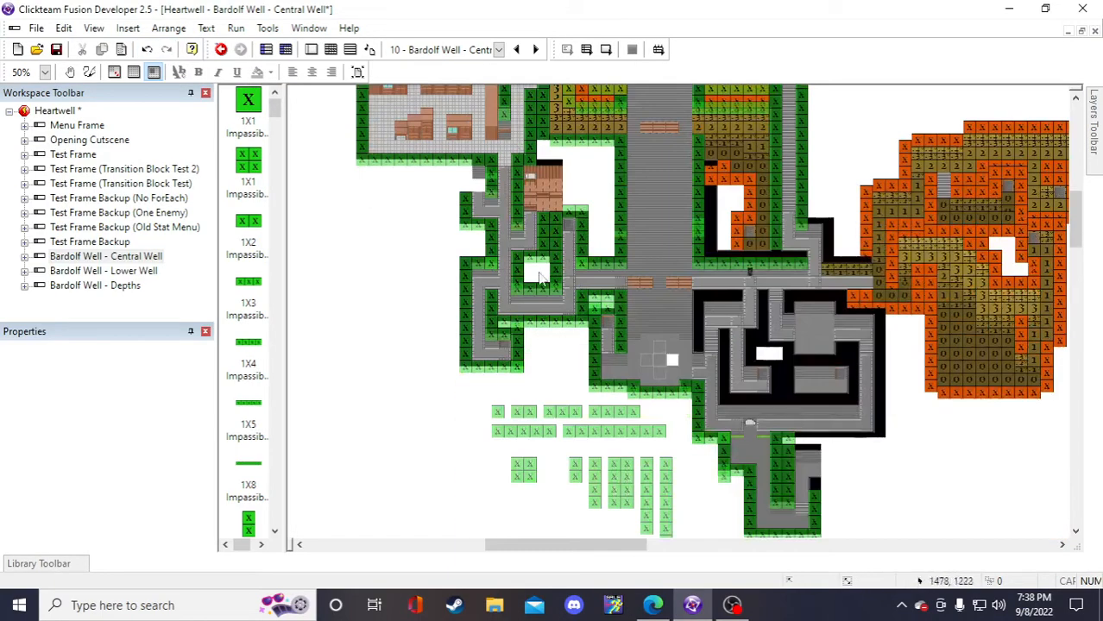
{"action": "scroll", "coordinate": [539, 274], "scroll_direction": "up", "scroll_amount": 6}
- Duplicate the placed 4X1 Impassible Wall, set the copy over the stepped wall west of the level 5 tiles, and save the project
{"action": "left_click", "coordinate": [618, 239]}
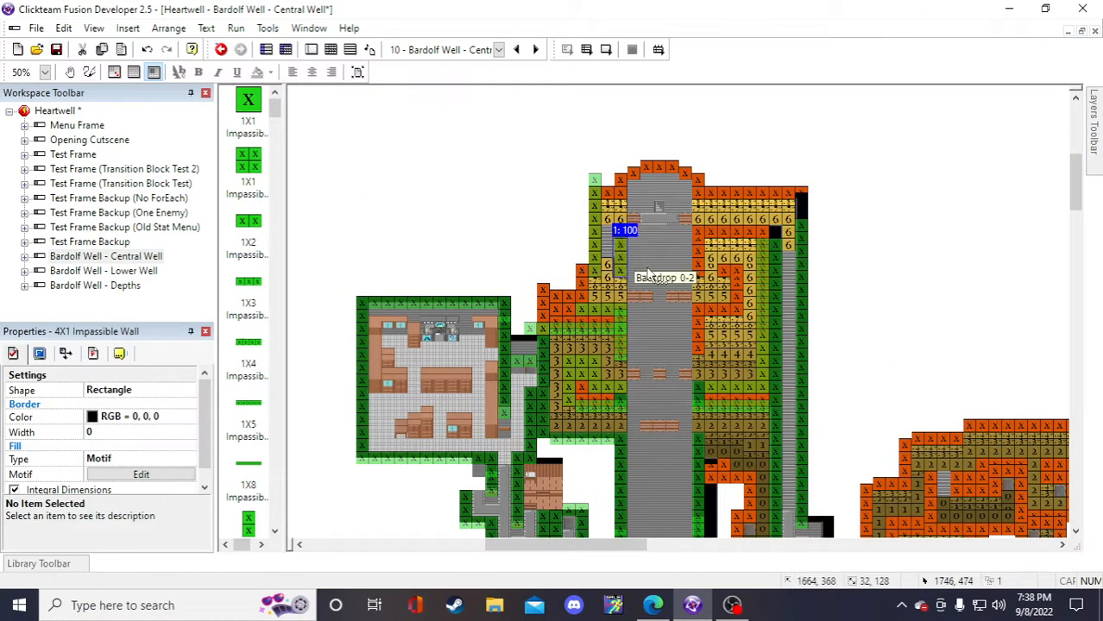
{"action": "right_click", "coordinate": [616, 259]}
{"action": "left_click", "coordinate": [678, 129]}
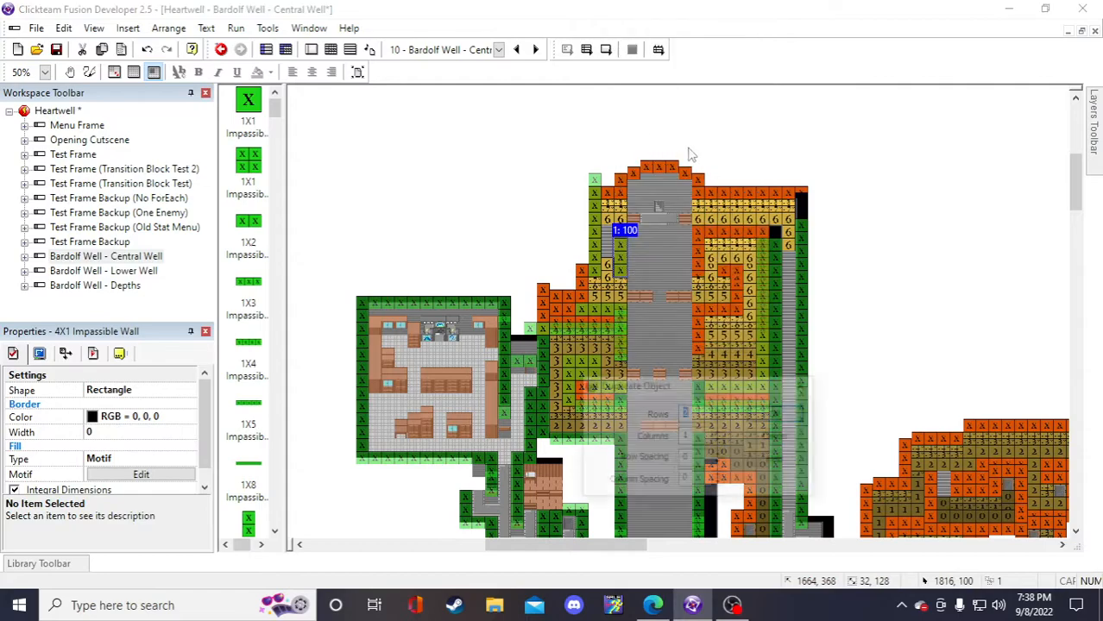
{"action": "left_click", "coordinate": [776, 413]}
{"action": "left_click_drag", "start_coordinate": [621, 293], "coordinate": [583, 278]}
{"action": "left_click", "coordinate": [898, 276]}
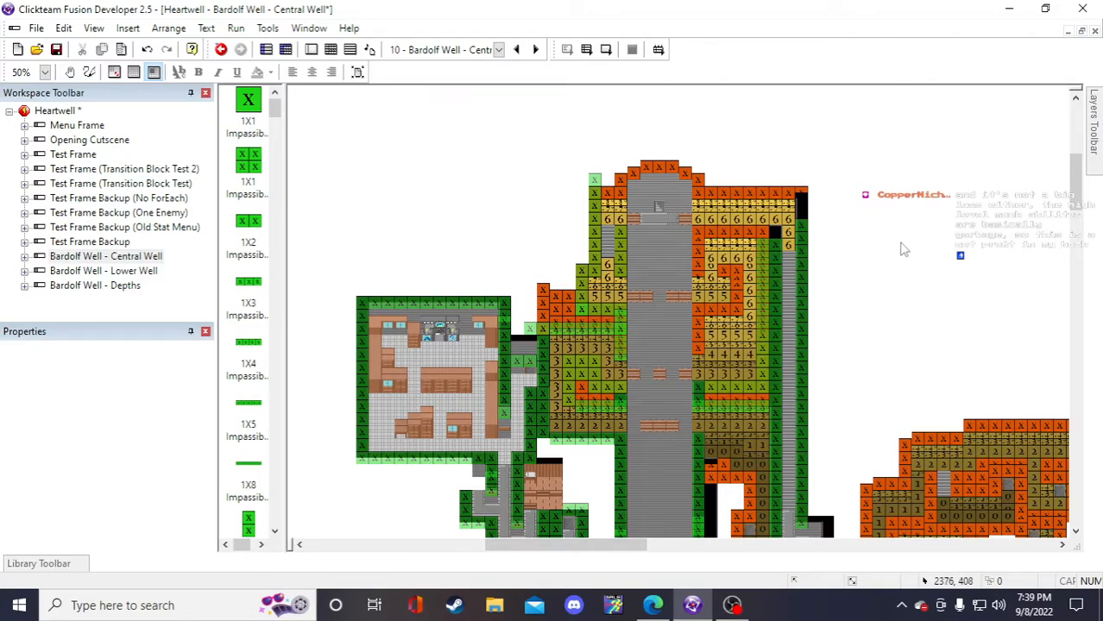
{"action": "left_click", "coordinate": [56, 49]}
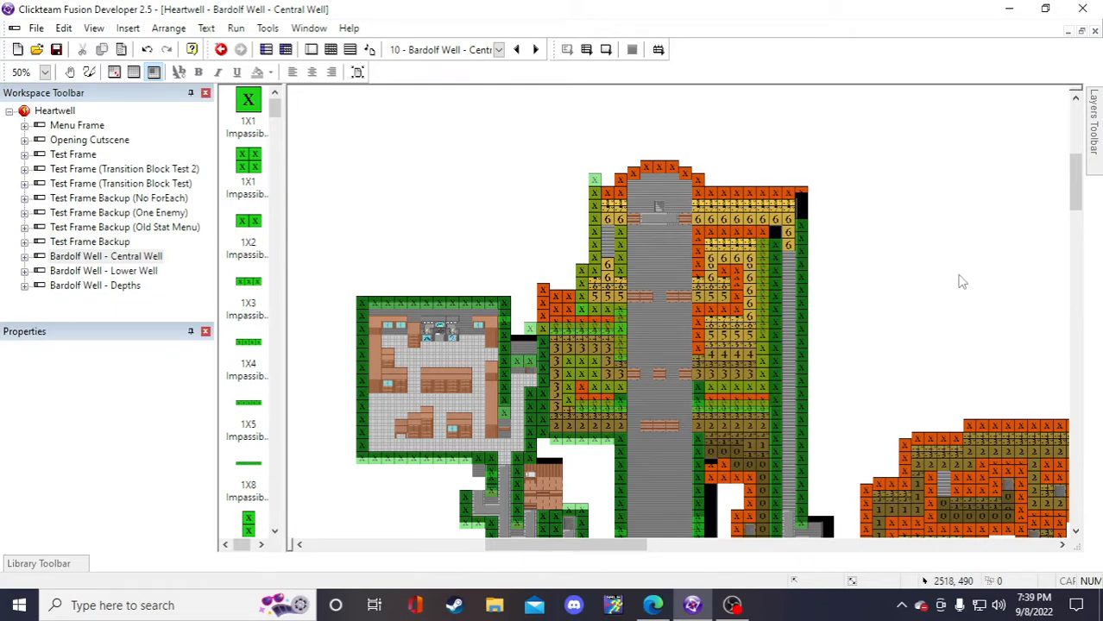
- Duplicate the 1X2 Impassible Wall in 2 rows and place the copy over the wall north of the level 6 tiles west of the street
{"action": "scroll", "coordinate": [953, 275], "scroll_direction": "down", "scroll_amount": 5}
{"action": "scroll", "coordinate": [952, 276], "scroll_direction": "up", "scroll_amount": 5}
{"action": "left_click", "coordinate": [522, 362]}
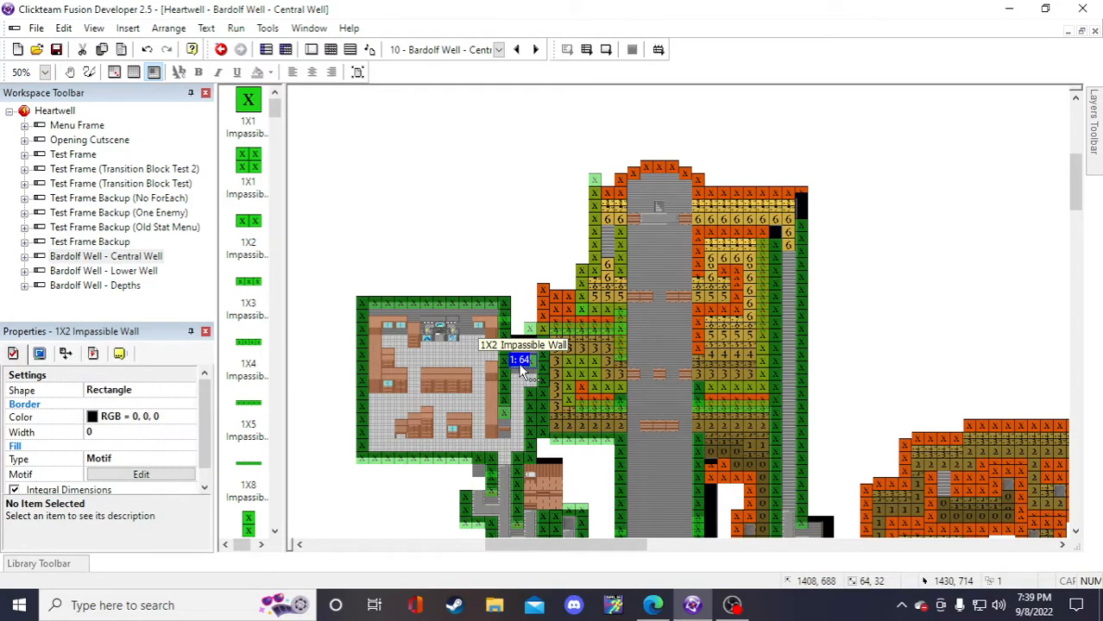
{"action": "right_click", "coordinate": [521, 367]}
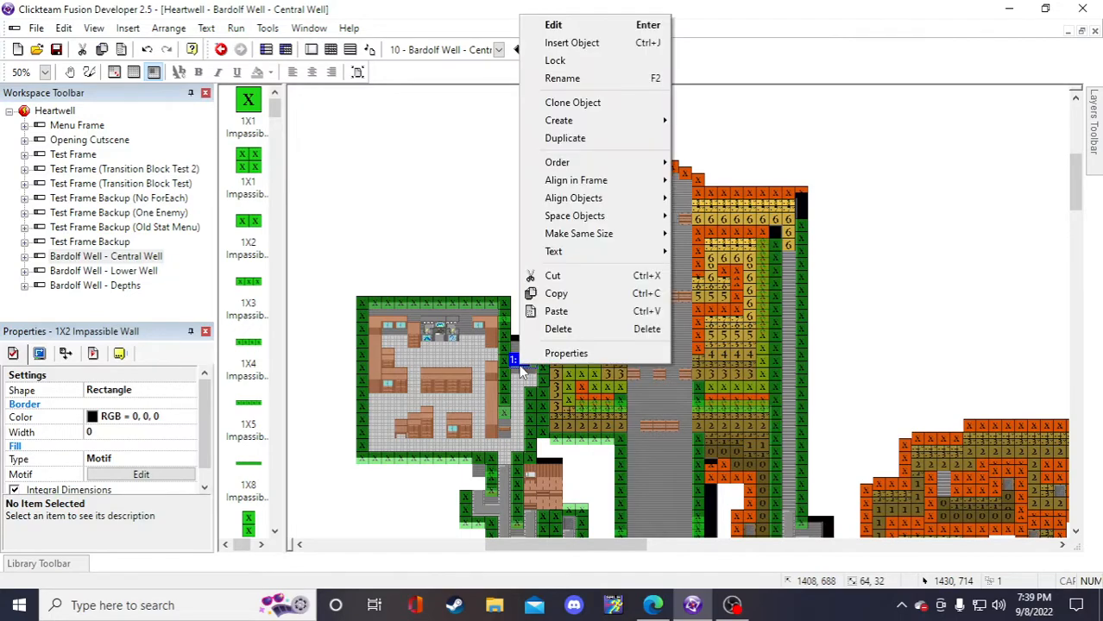
{"action": "left_click", "coordinate": [599, 140]}
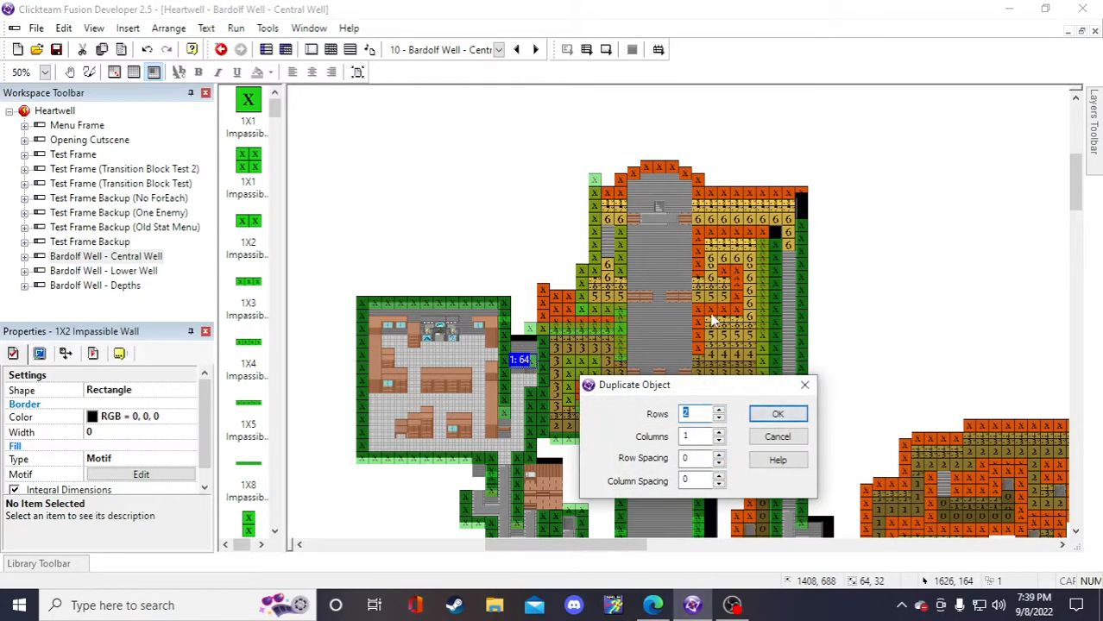
{"action": "key", "text": "Return"}
{"action": "left_click_drag", "start_coordinate": [530, 378], "coordinate": [620, 202]}
{"action": "left_click", "coordinate": [985, 228]}
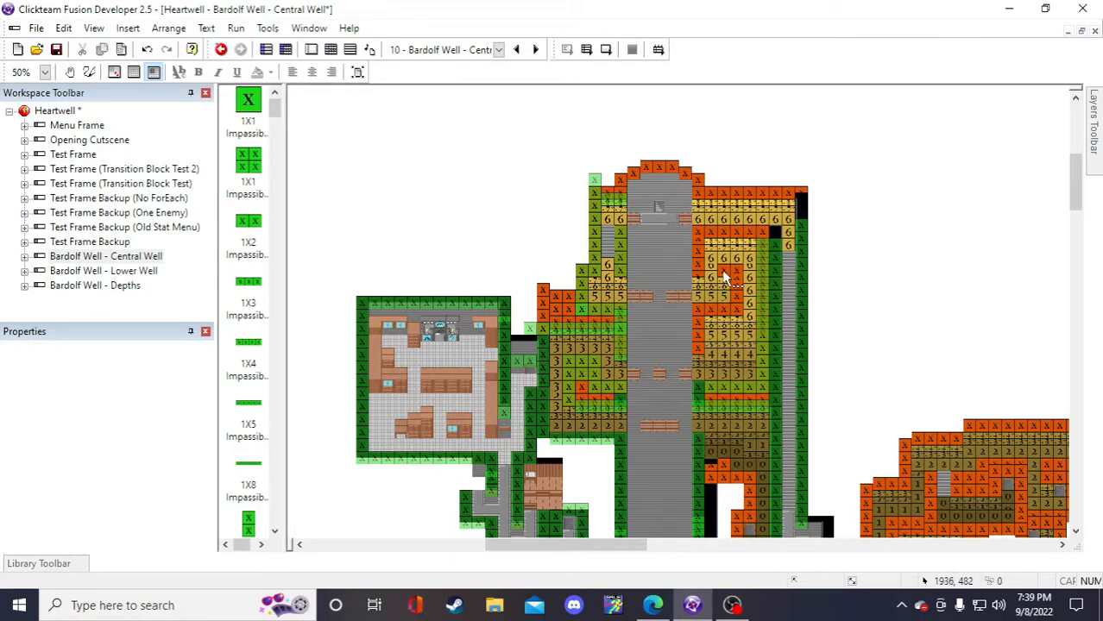
{"action": "left_click", "coordinate": [606, 201]}
{"action": "left_click", "coordinate": [940, 203]}
- Duplicate the 1X8 Impassible Wall from the spare blocks and place the copy across the northern end of the central street
{"action": "scroll", "coordinate": [873, 204], "scroll_direction": "down", "scroll_amount": 5}
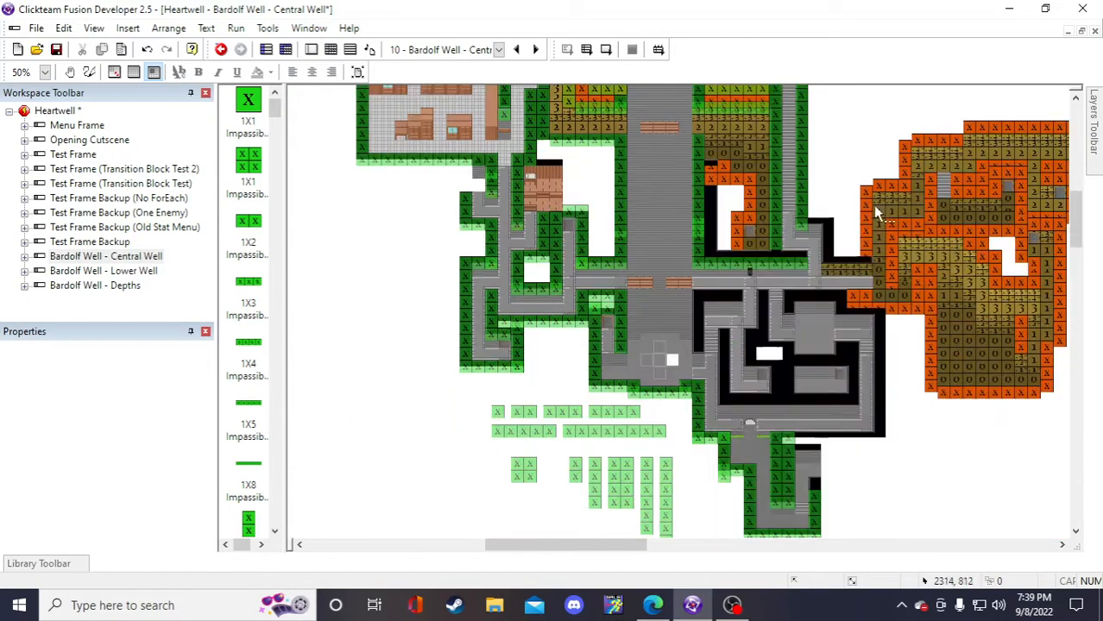
{"action": "double_click", "coordinate": [627, 445]}
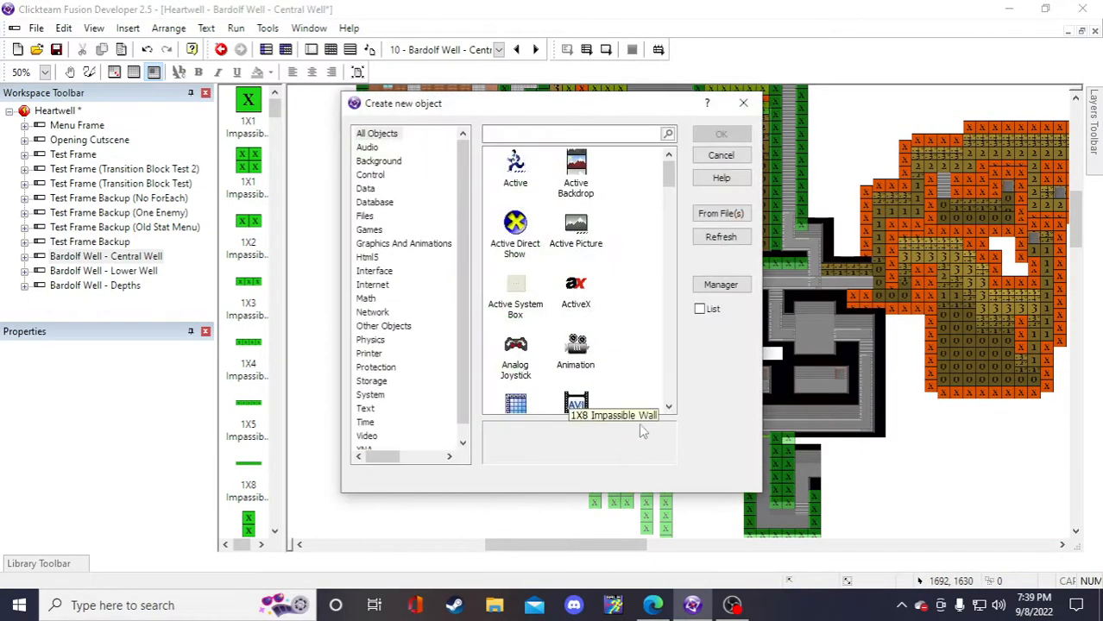
{"action": "left_click", "coordinate": [720, 155]}
{"action": "left_click", "coordinate": [647, 431]}
{"action": "right_click", "coordinate": [645, 430]}
{"action": "left_click", "coordinate": [682, 163]}
{"action": "left_click", "coordinate": [791, 422]}
{"action": "left_click_drag", "start_coordinate": [620, 442], "coordinate": [659, 129]}
{"action": "scroll", "coordinate": [666, 143], "scroll_direction": "up", "scroll_amount": 2}
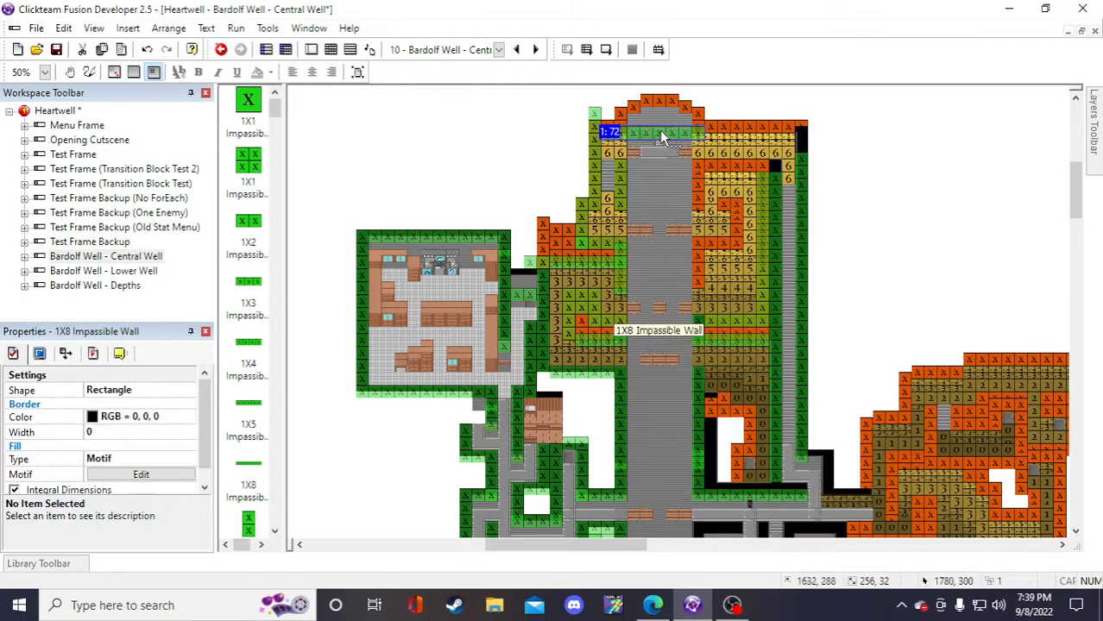
- Duplicate the placed 1X8 Impassible Wall in 2 rows and set the copy along the northern wall east of the central street
{"action": "right_click", "coordinate": [659, 131]}
{"action": "left_click", "coordinate": [737, 255]}
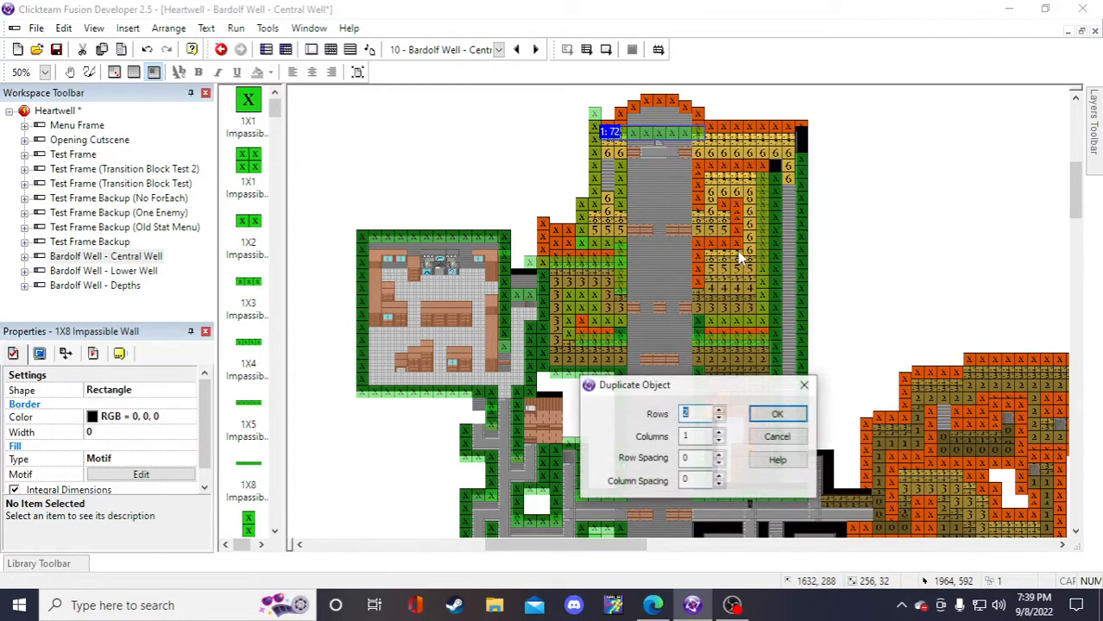
{"action": "key", "text": "Return"}
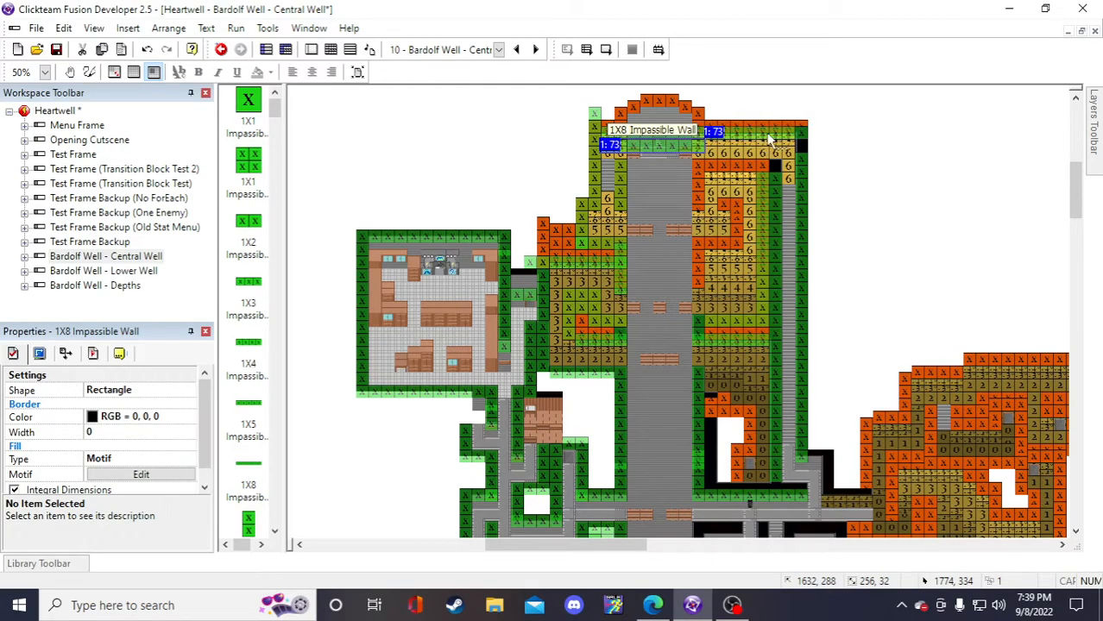
{"action": "left_click", "coordinate": [909, 140]}
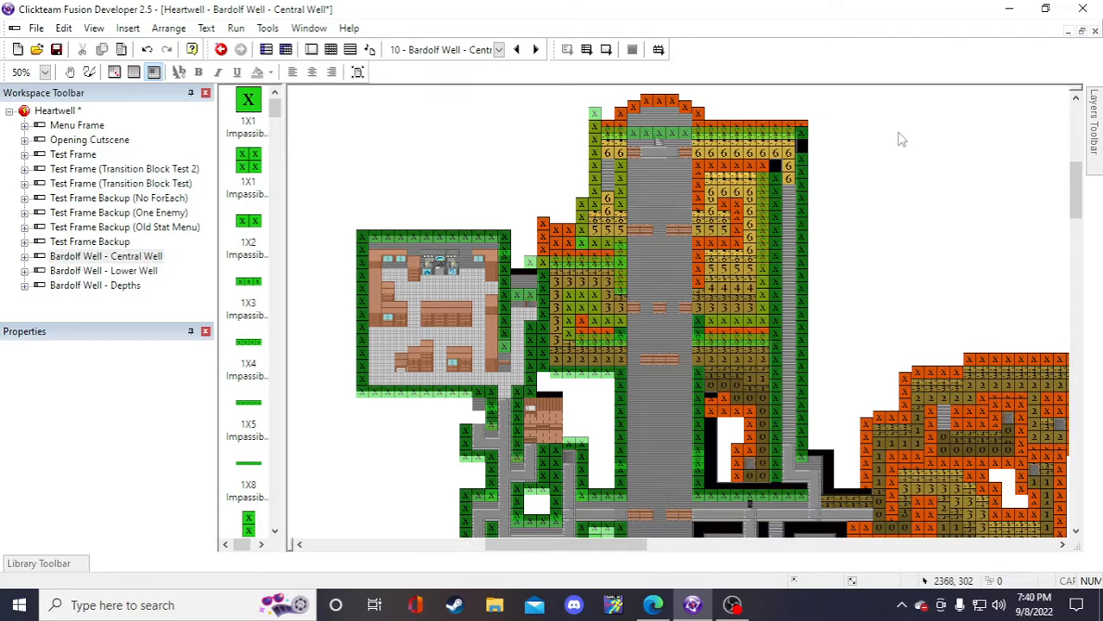
{"action": "left_click", "coordinate": [802, 178]}
{"action": "left_click", "coordinate": [800, 431]}
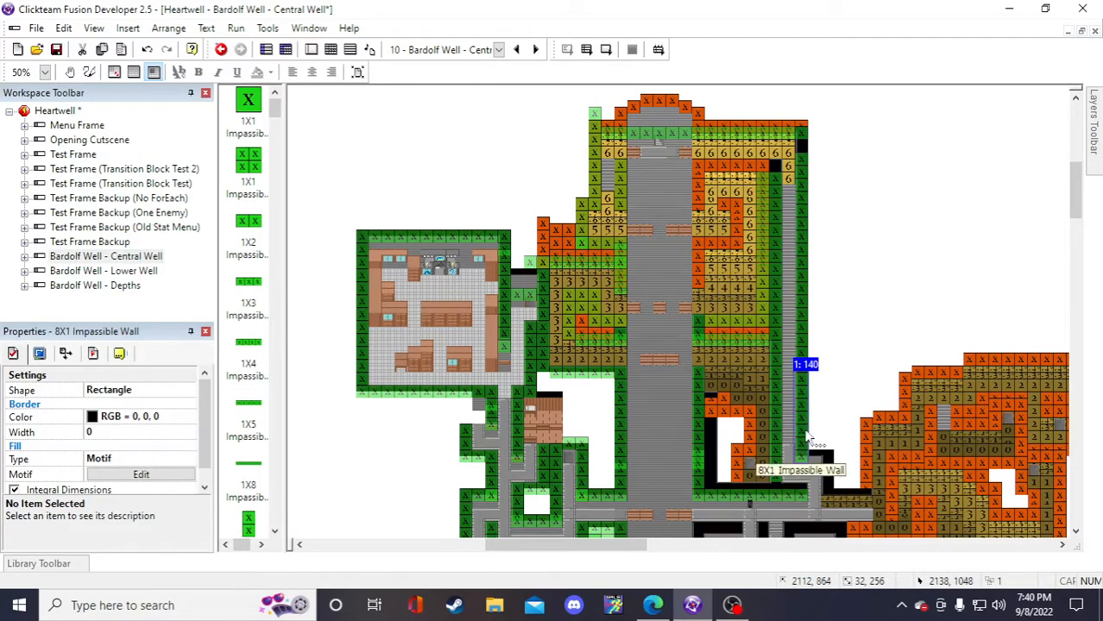
{"action": "left_click", "coordinate": [797, 214]}
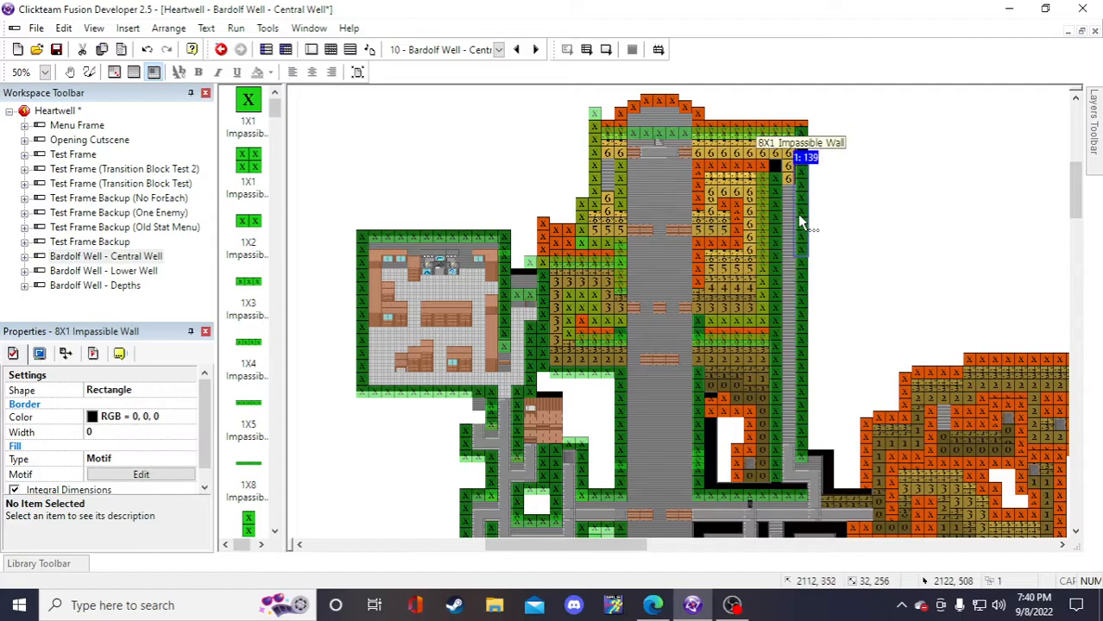
{"action": "left_click", "coordinate": [867, 167]}
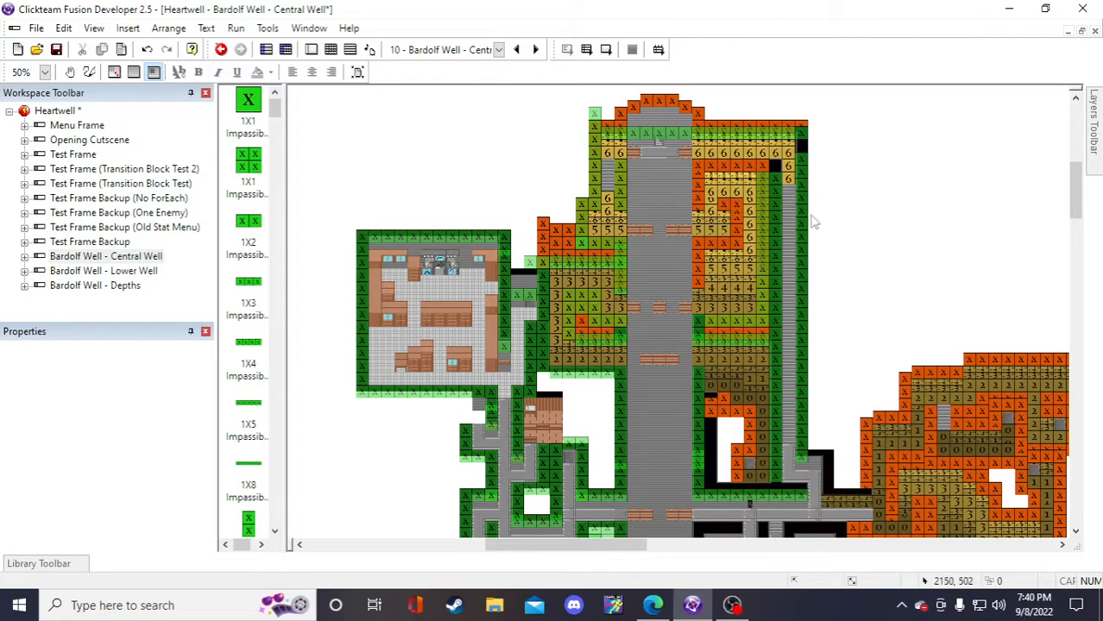
- Duplicate the spare 1X1 Impassible Wall, place the copy in the gap near the northern end of the easternmost wall, and save the project
{"action": "scroll", "coordinate": [586, 395], "scroll_direction": "down", "scroll_amount": 5}
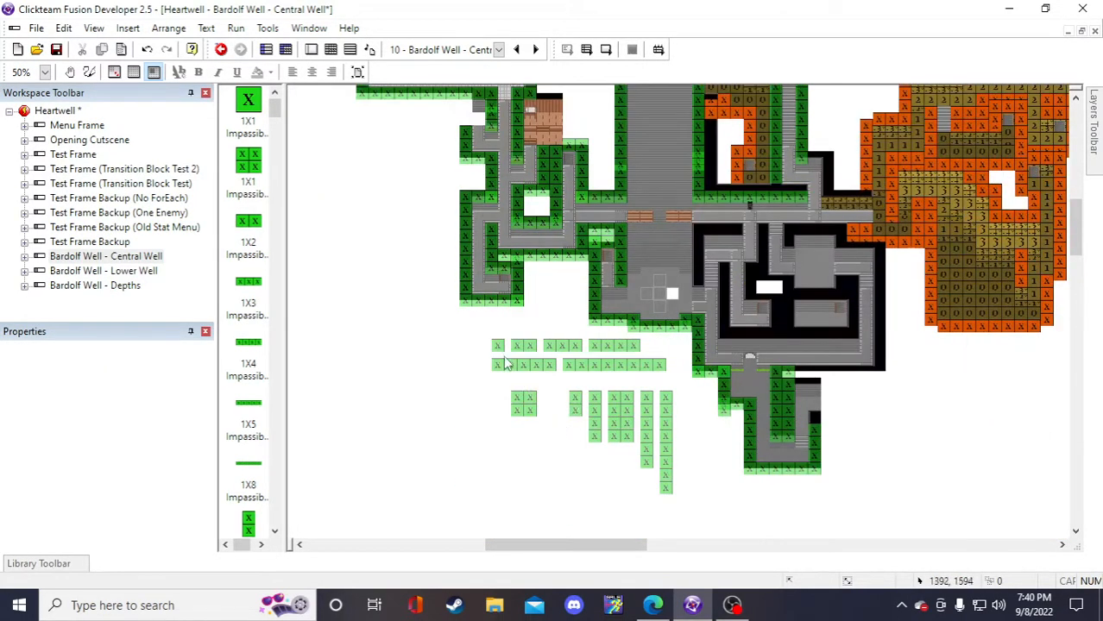
{"action": "left_click", "coordinate": [504, 348]}
{"action": "right_click", "coordinate": [502, 350]}
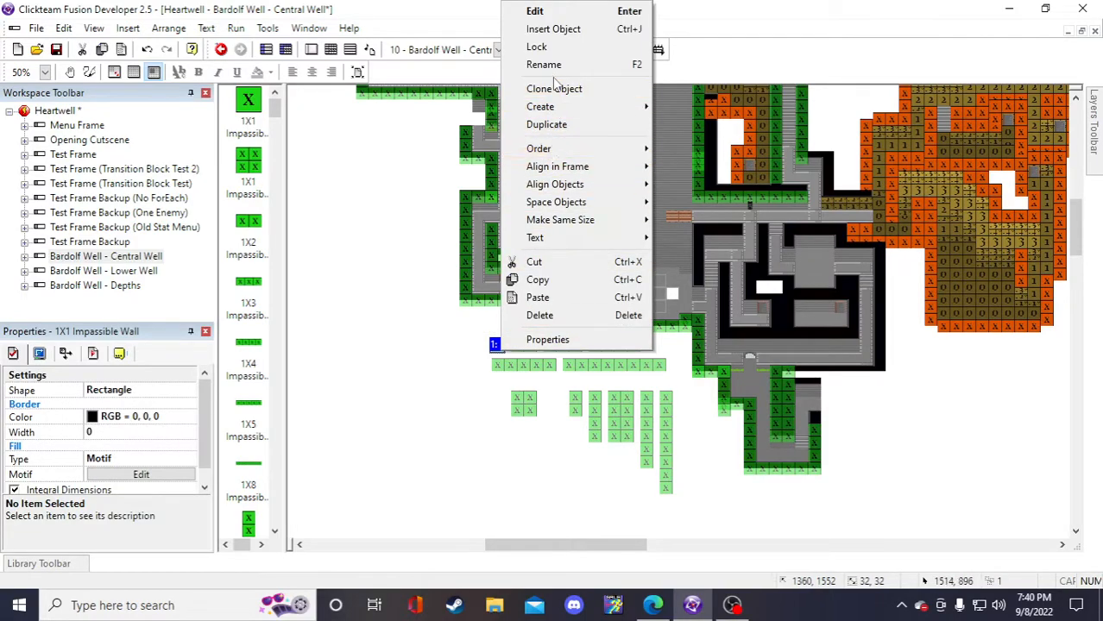
{"action": "left_click", "coordinate": [553, 126]}
{"action": "key", "text": "Return"}
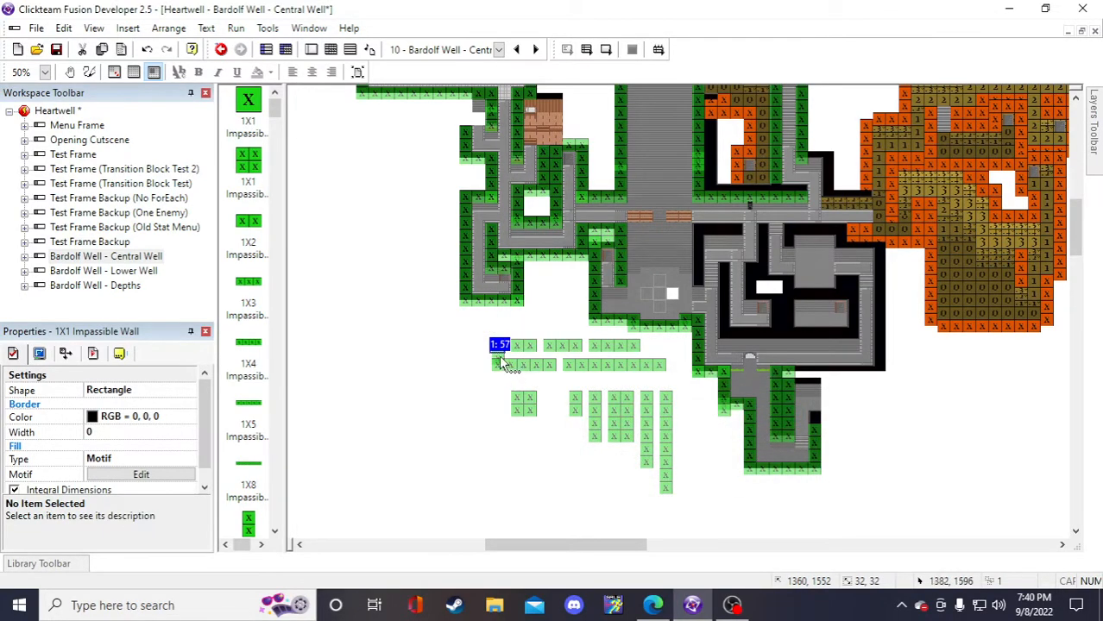
{"action": "scroll", "coordinate": [845, 319], "scroll_direction": "up", "scroll_amount": 5}
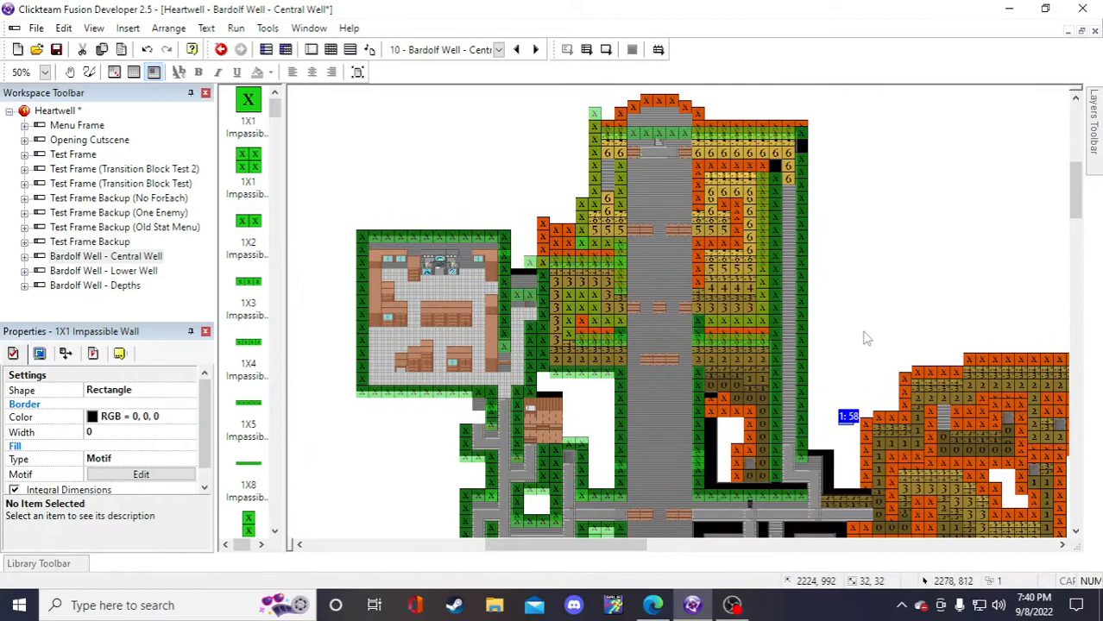
{"action": "left_click", "coordinate": [860, 373]}
{"action": "left_click_drag", "start_coordinate": [849, 420], "coordinate": [803, 147]}
{"action": "left_click", "coordinate": [850, 170]}
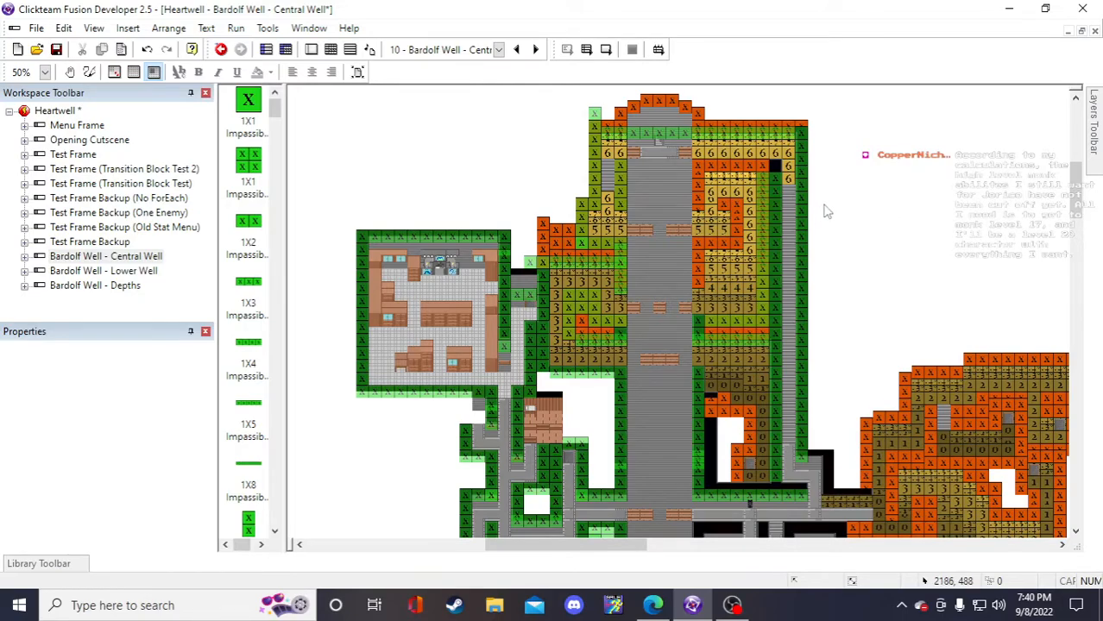
{"action": "left_click", "coordinate": [56, 50]}
{"action": "scroll", "coordinate": [786, 178], "scroll_direction": "down", "scroll_amount": 4}
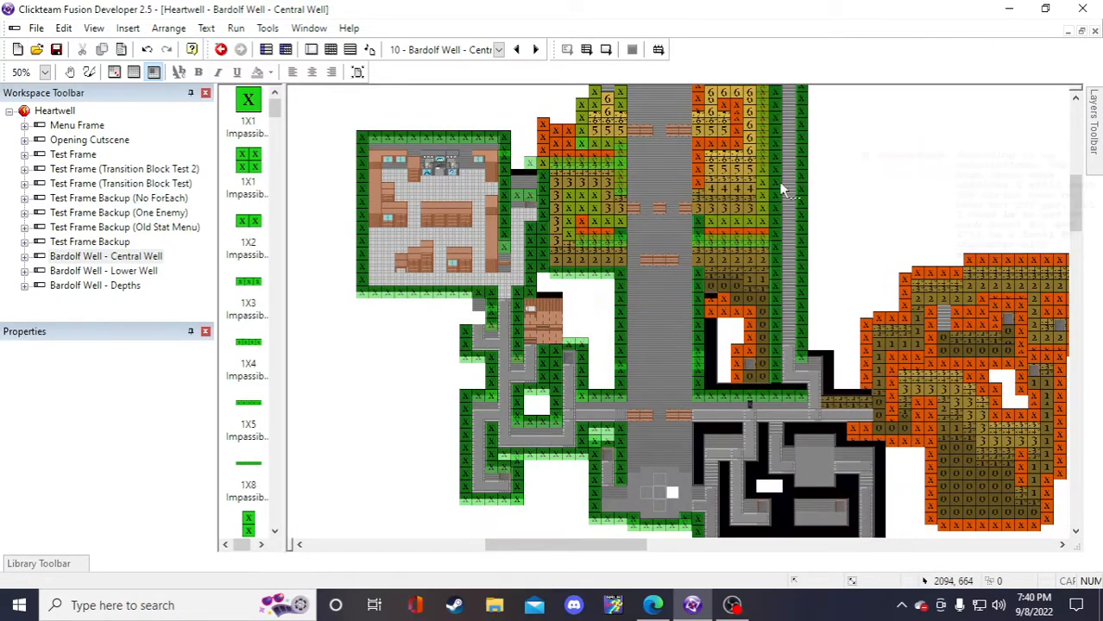
{"action": "right_click", "coordinate": [504, 369]}
{"action": "left_click", "coordinate": [439, 375]}
{"action": "scroll", "coordinate": [385, 419], "scroll_direction": "up", "scroll_amount": 3}
{"action": "scroll", "coordinate": [356, 438], "scroll_direction": "up", "scroll_amount": 2}
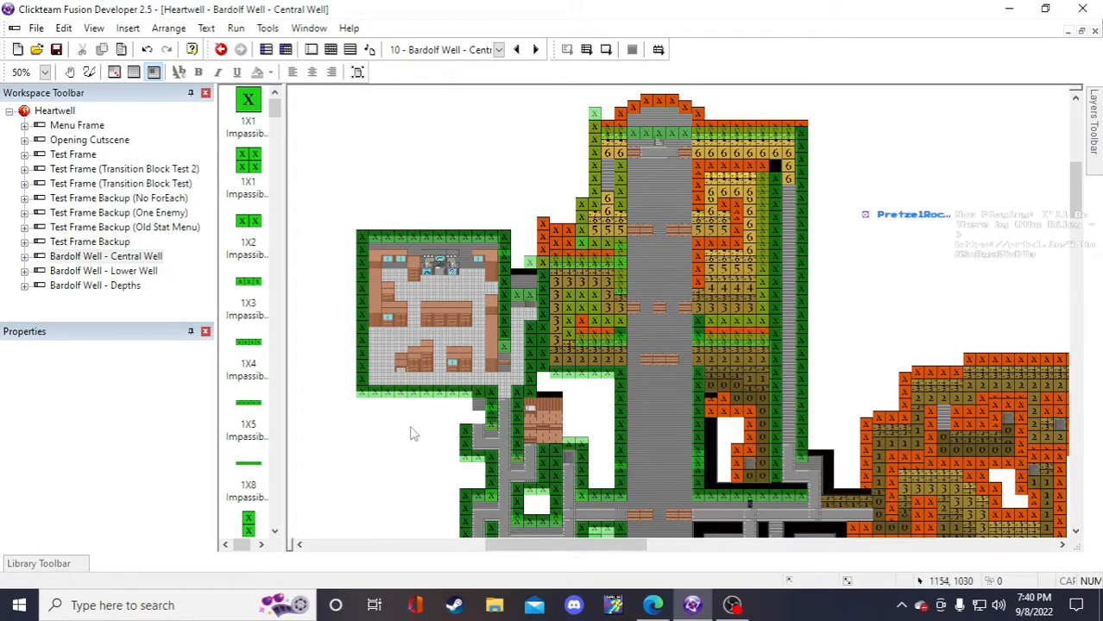
{"action": "left_click", "coordinate": [618, 328]}
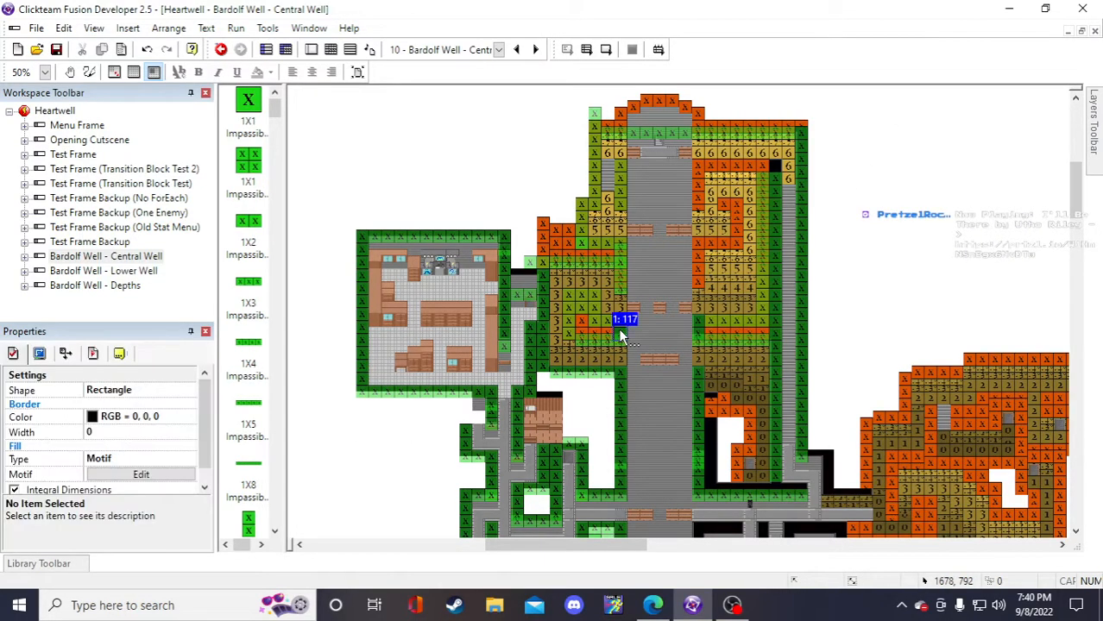
{"action": "left_click", "coordinate": [973, 316]}
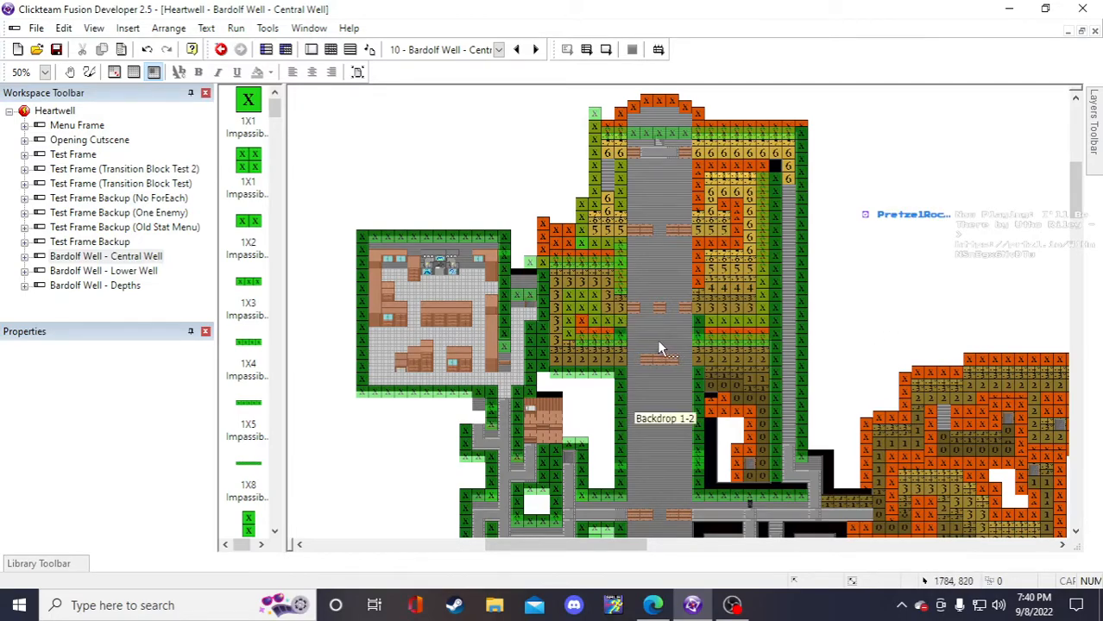
{"action": "left_click", "coordinate": [620, 327]}
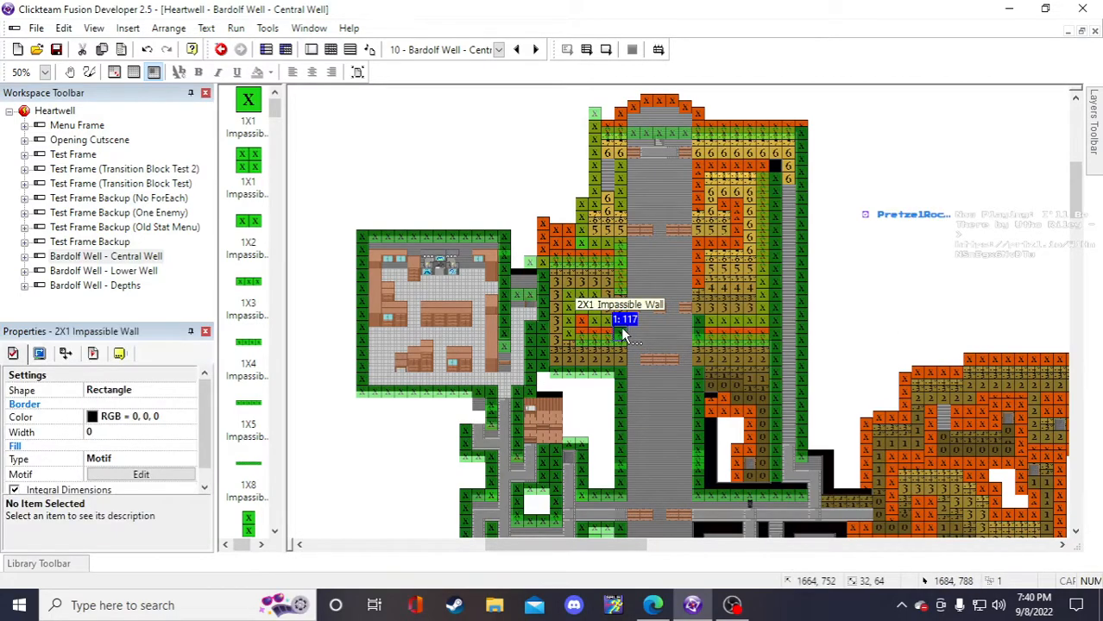
{"action": "left_click", "coordinate": [883, 317]}
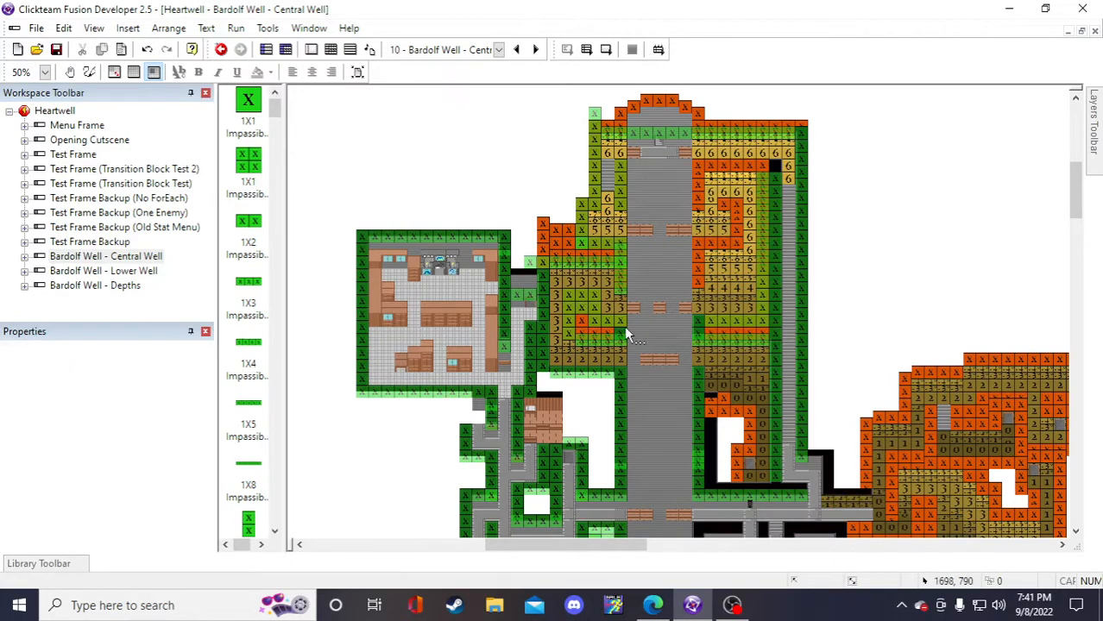
- Move the 1X4 Impassible Wall west of the street to 1568, 784 and delete the adjoining 2X1 and 1X2 blocks
{"action": "left_click", "coordinate": [585, 340]}
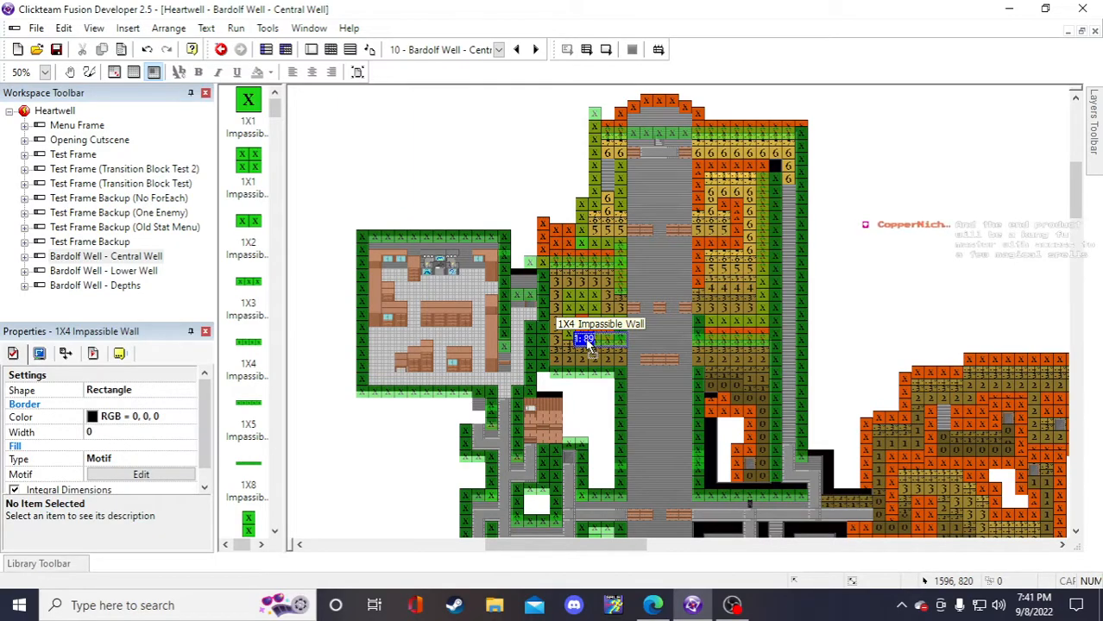
{"action": "left_click", "coordinate": [616, 335]}
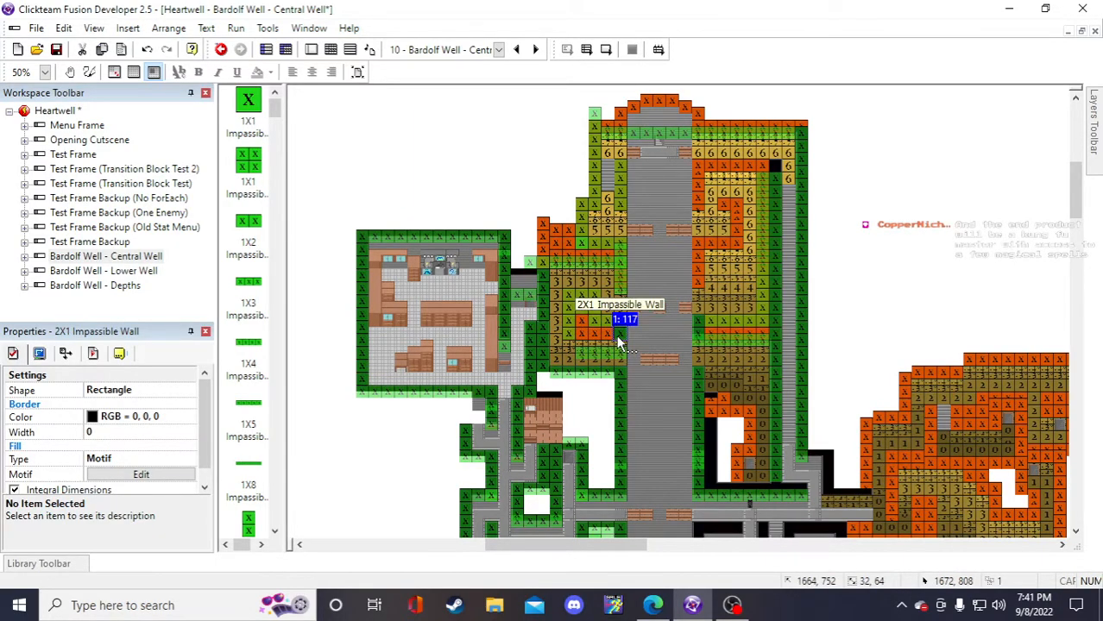
{"action": "left_click", "coordinate": [589, 353]}
{"action": "left_click", "coordinate": [588, 337]}
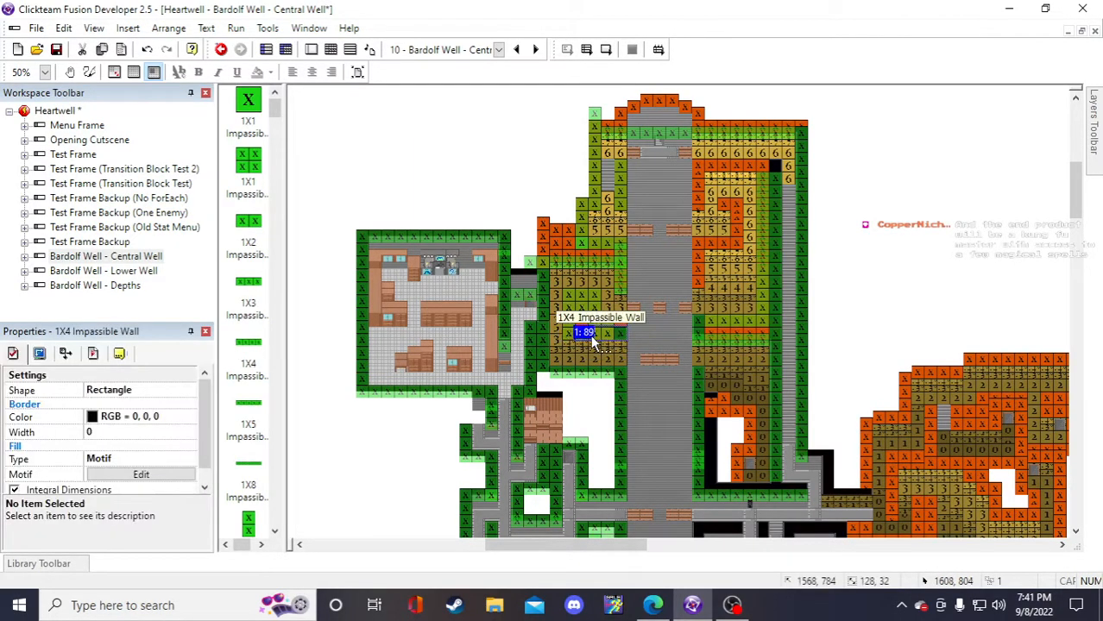
{"action": "left_click", "coordinate": [908, 338]}
{"action": "left_click", "coordinate": [605, 318]}
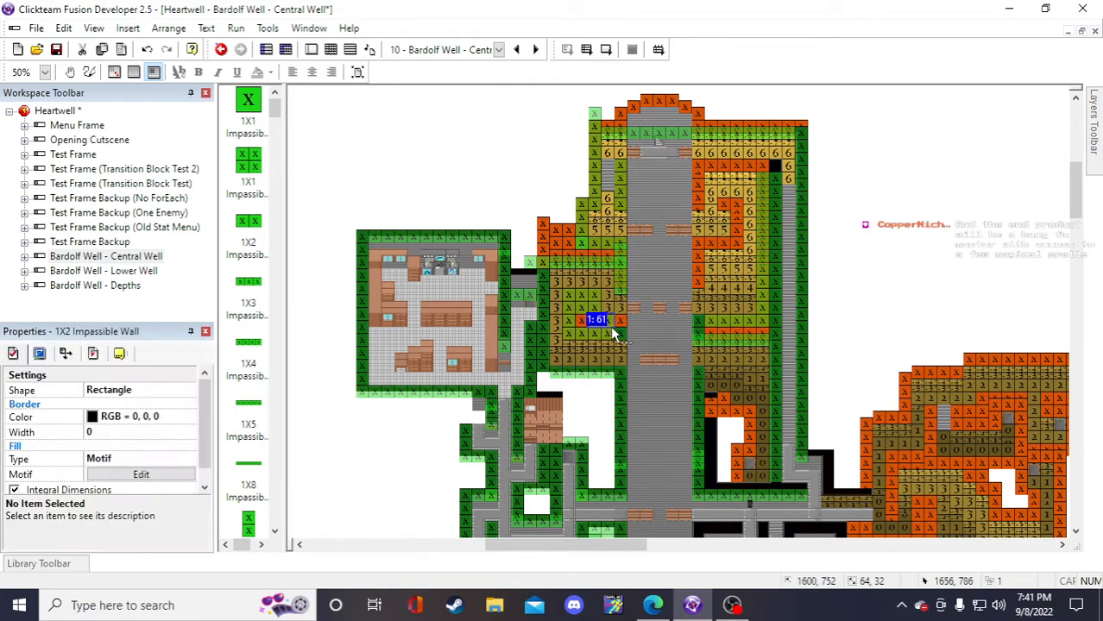
{"action": "left_click", "coordinate": [852, 295]}
- Duplicate the spare 1X4 Impassible Wall, place the copy in the row directly above the moved 1X4 block, and save the project
{"action": "scroll", "coordinate": [768, 316], "scroll_direction": "down", "scroll_amount": 5}
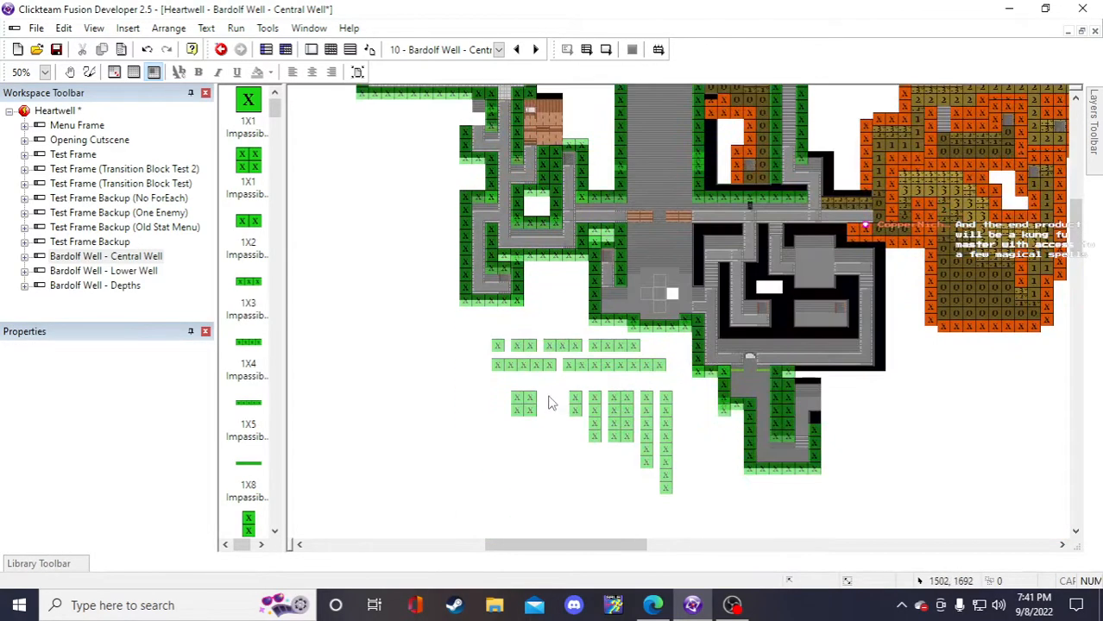
{"action": "right_click", "coordinate": [609, 349]}
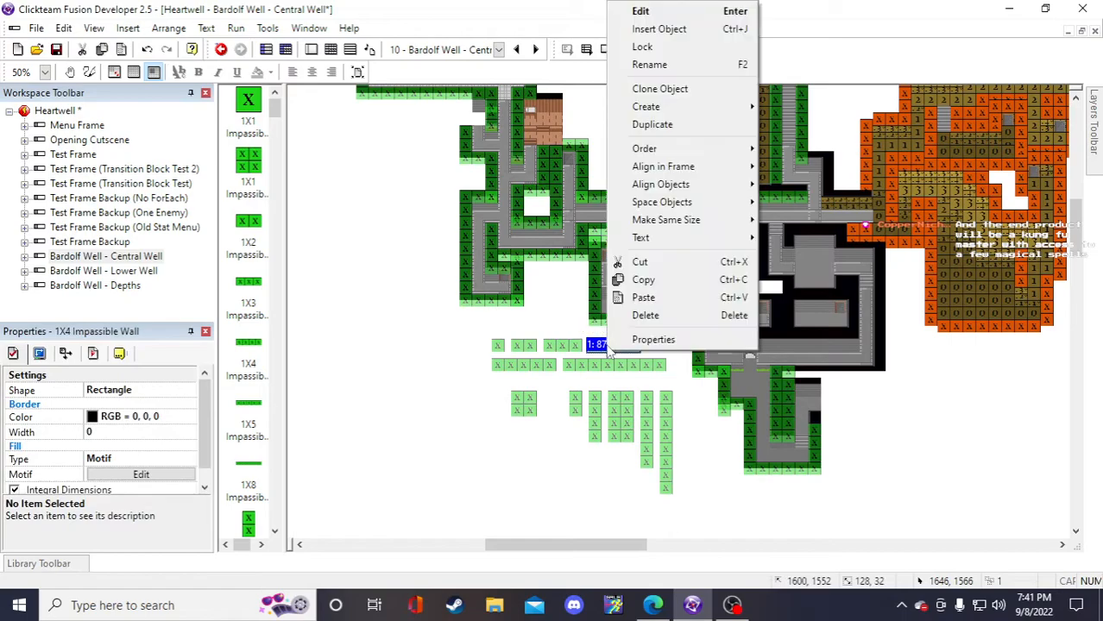
{"action": "left_click", "coordinate": [643, 124]}
{"action": "left_click", "coordinate": [765, 412]}
{"action": "left_click_drag", "start_coordinate": [608, 358], "coordinate": [641, 159]}
{"action": "scroll", "coordinate": [643, 168], "scroll_direction": "up", "scroll_amount": 2}
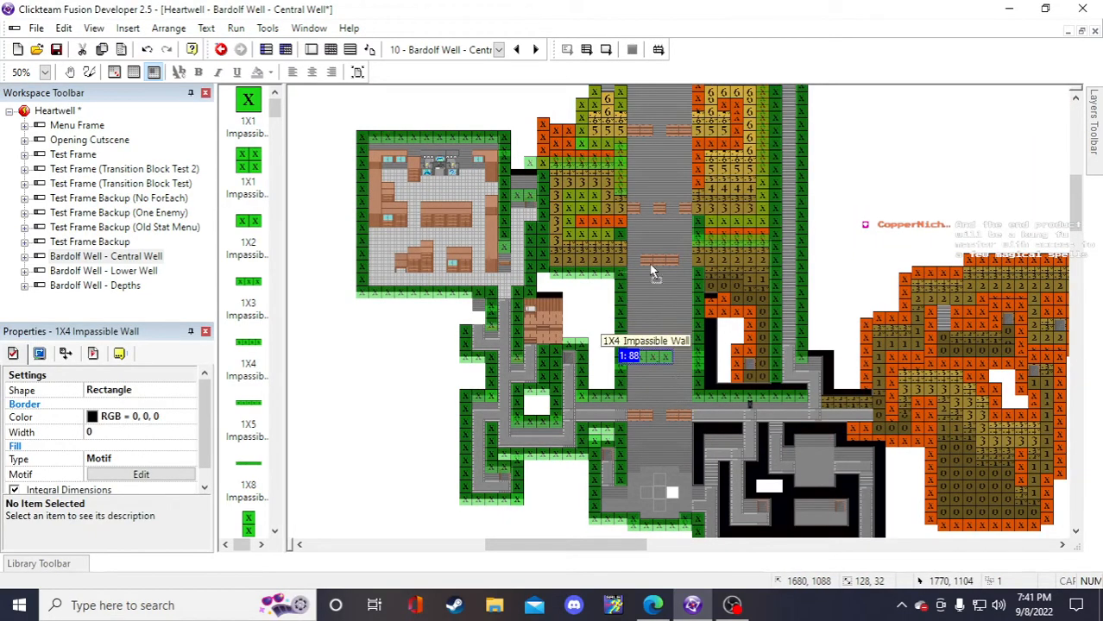
{"action": "left_click_drag", "start_coordinate": [656, 366], "coordinate": [604, 230]}
{"action": "left_click", "coordinate": [1013, 208]}
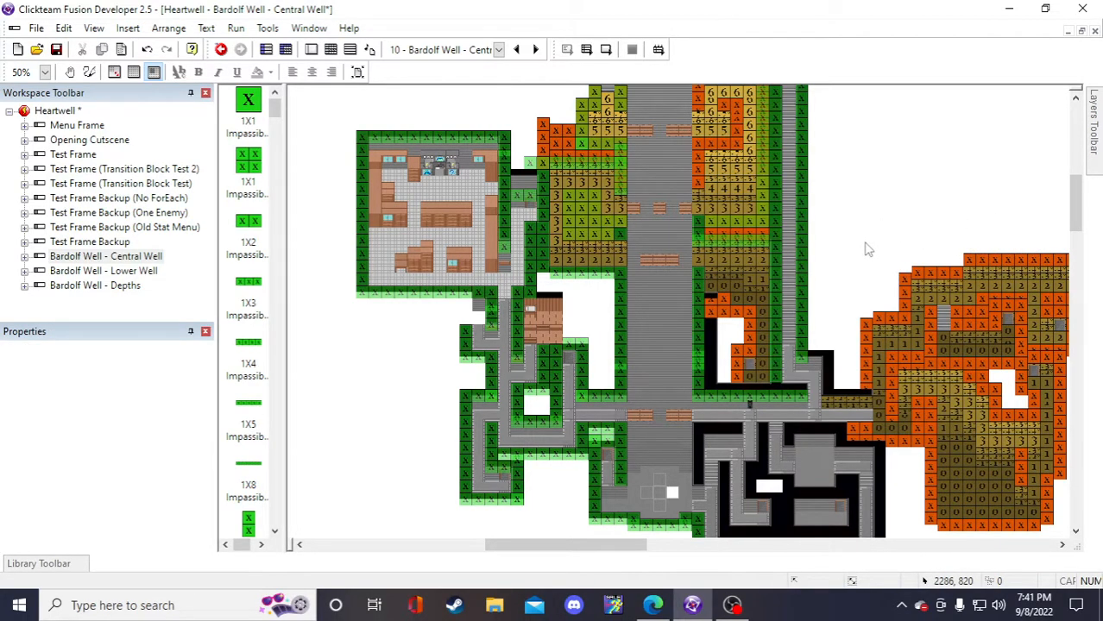
{"action": "scroll", "coordinate": [863, 255], "scroll_direction": "up", "scroll_amount": 2}
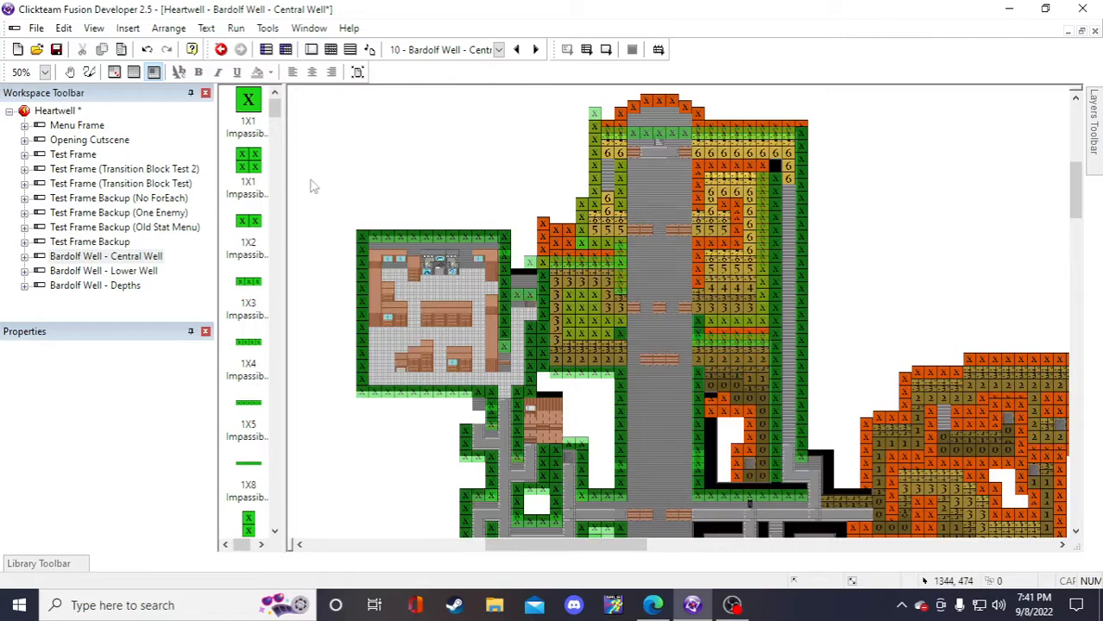
{"action": "left_click", "coordinate": [57, 50]}
{"action": "scroll", "coordinate": [841, 316], "scroll_direction": "up", "scroll_amount": 2}
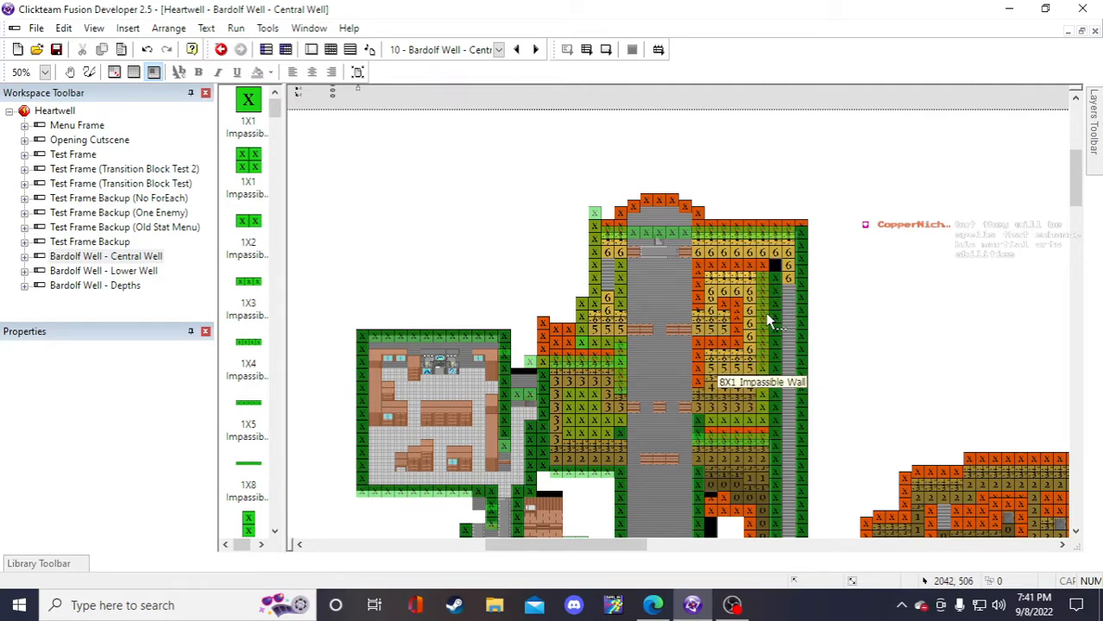
{"action": "scroll", "coordinate": [759, 336], "scroll_direction": "down", "scroll_amount": 7}
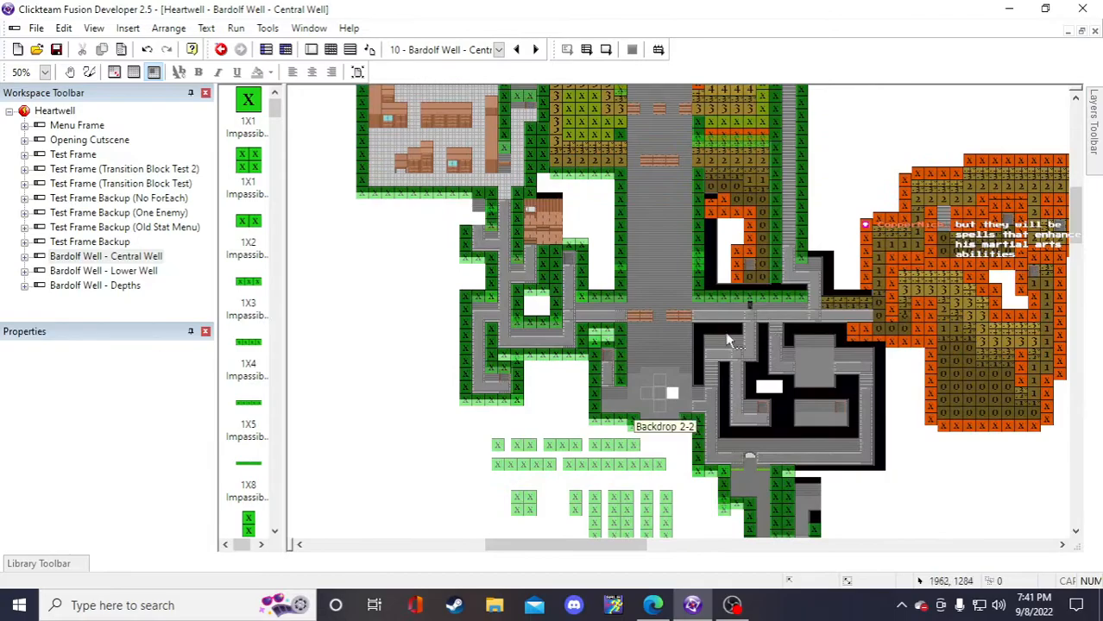
{"action": "scroll", "coordinate": [544, 372], "scroll_direction": "up", "scroll_amount": 6}
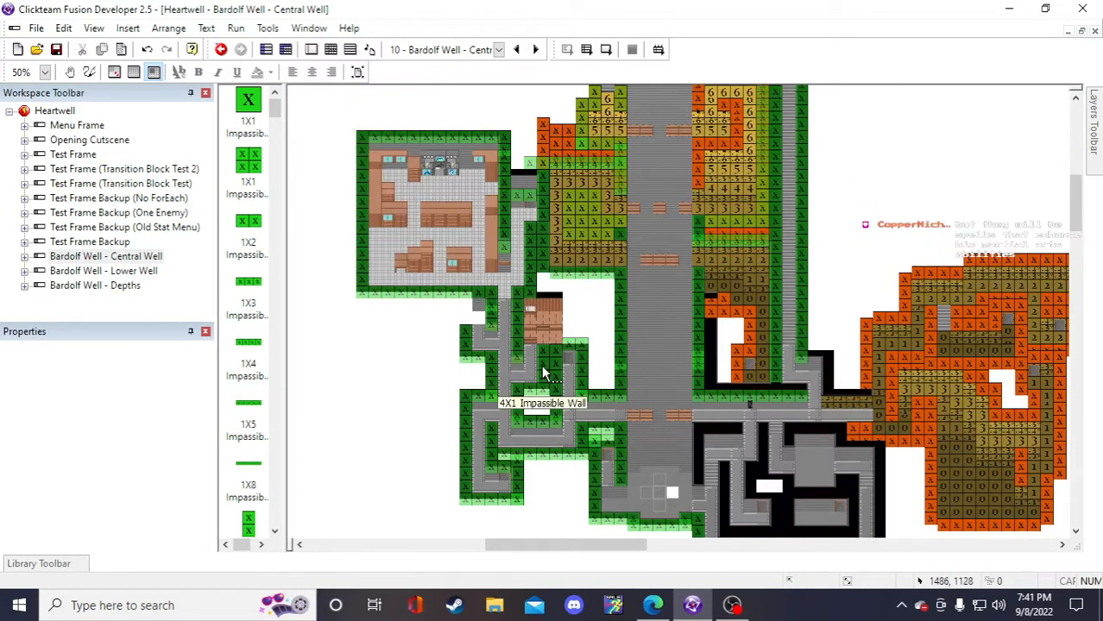
{"action": "scroll", "coordinate": [543, 373], "scroll_direction": "down", "scroll_amount": 4}
{"action": "scroll", "coordinate": [543, 373], "scroll_direction": "up", "scroll_amount": 4}
{"action": "scroll", "coordinate": [544, 372], "scroll_direction": "down", "scroll_amount": 3}
{"action": "scroll", "coordinate": [612, 388], "scroll_direction": "up", "scroll_amount": 3}
- Duplicate the spare 1X4 Impassible Wall and place the copy at 1888, 384, along the wall between the level 6 tiles east of the street
{"action": "scroll", "coordinate": [638, 345], "scroll_direction": "down", "scroll_amount": 2}
{"action": "scroll", "coordinate": [653, 371], "scroll_direction": "down", "scroll_amount": 2}
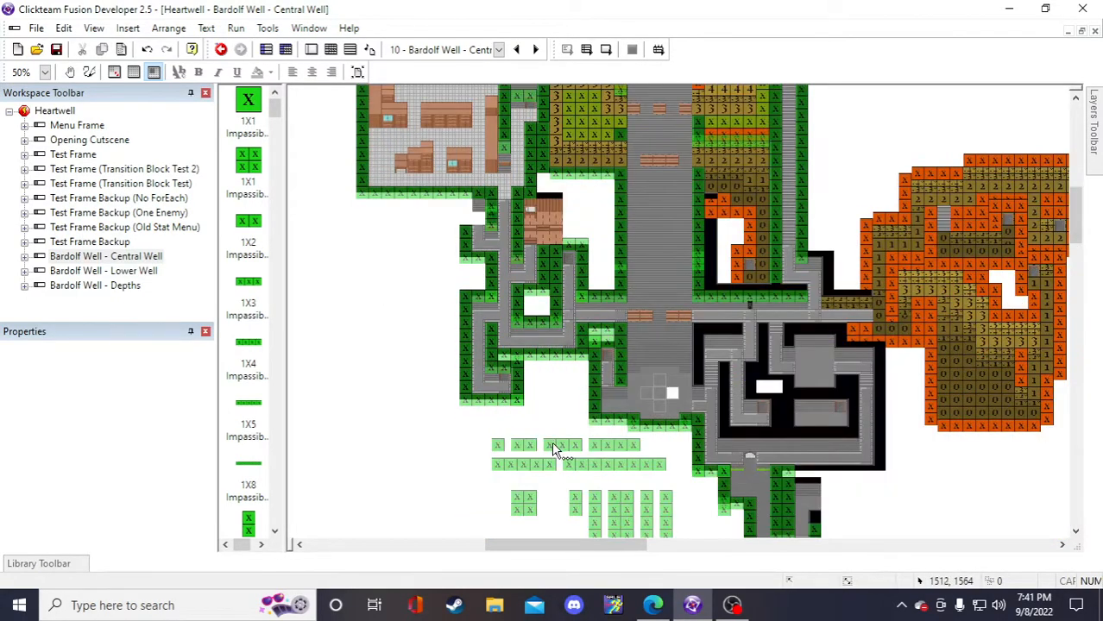
{"action": "left_click", "coordinate": [610, 449]}
{"action": "right_click", "coordinate": [610, 448]}
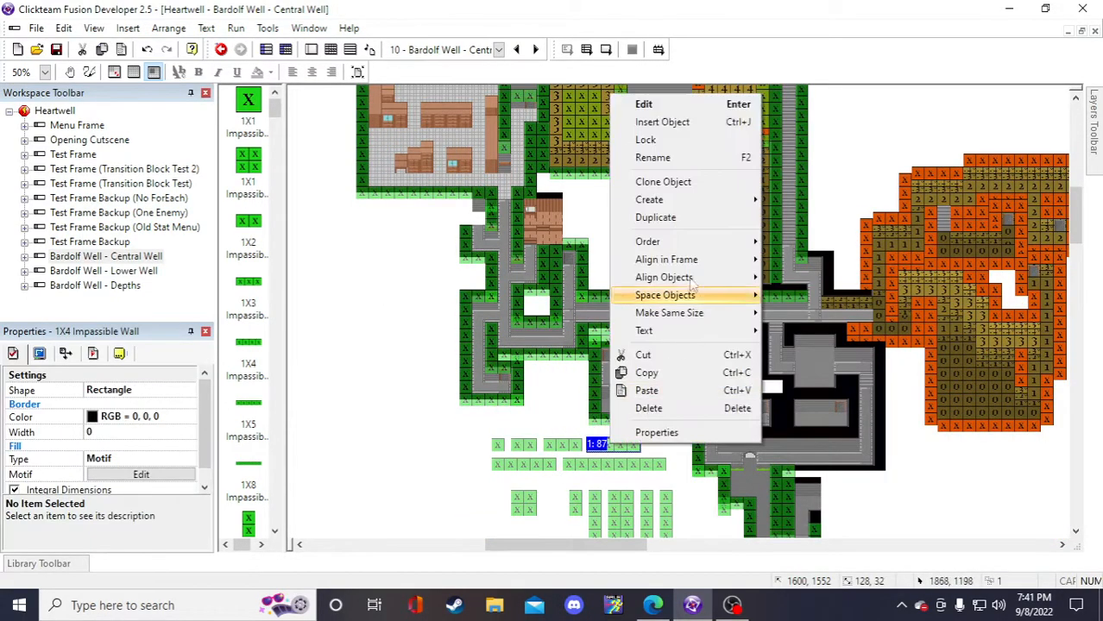
{"action": "left_click", "coordinate": [655, 214]}
{"action": "left_click", "coordinate": [627, 464]}
{"action": "left_click_drag", "start_coordinate": [621, 457], "coordinate": [667, 197]}
{"action": "scroll", "coordinate": [668, 207], "scroll_direction": "up", "scroll_amount": 4}
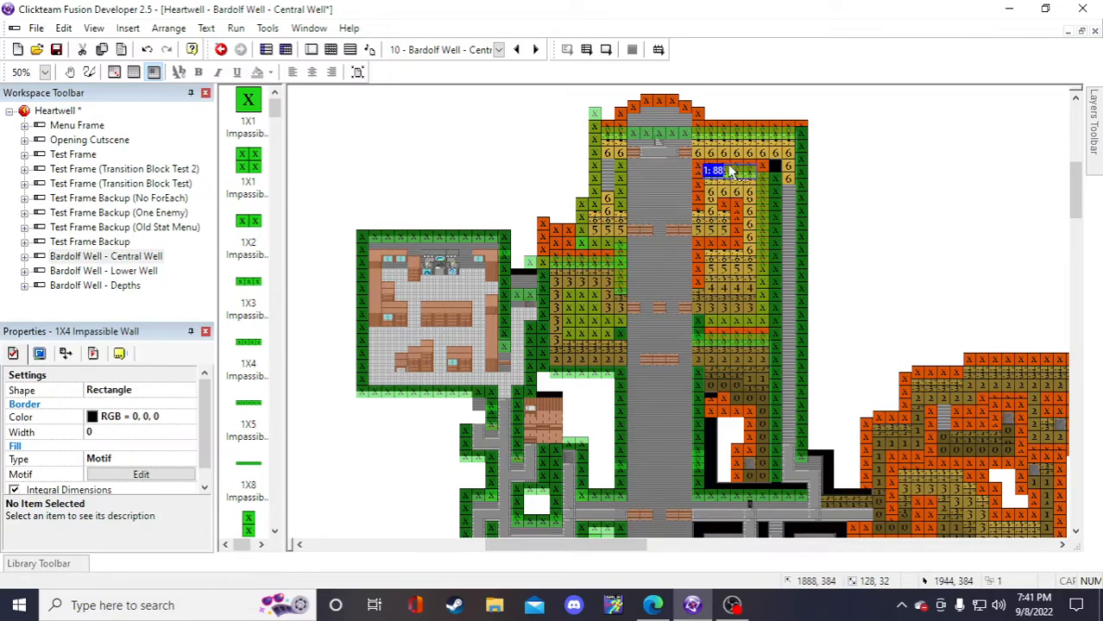
{"action": "left_click", "coordinate": [900, 209]}
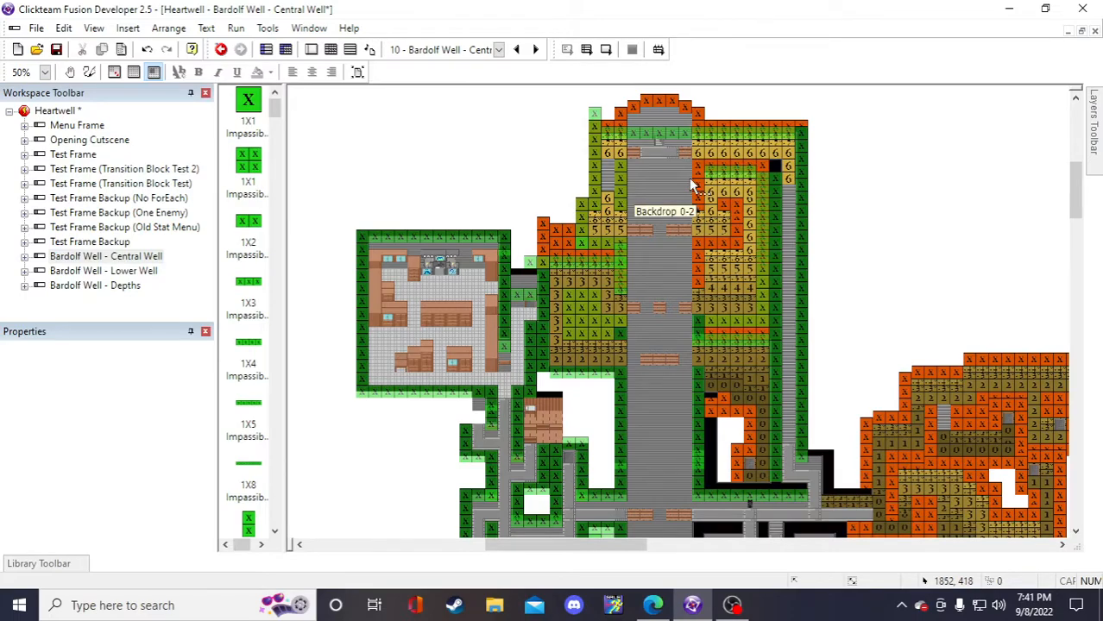
{"action": "scroll", "coordinate": [575, 357], "scroll_direction": "down", "scroll_amount": 8}
{"action": "scroll", "coordinate": [627, 306], "scroll_direction": "up", "scroll_amount": 6}
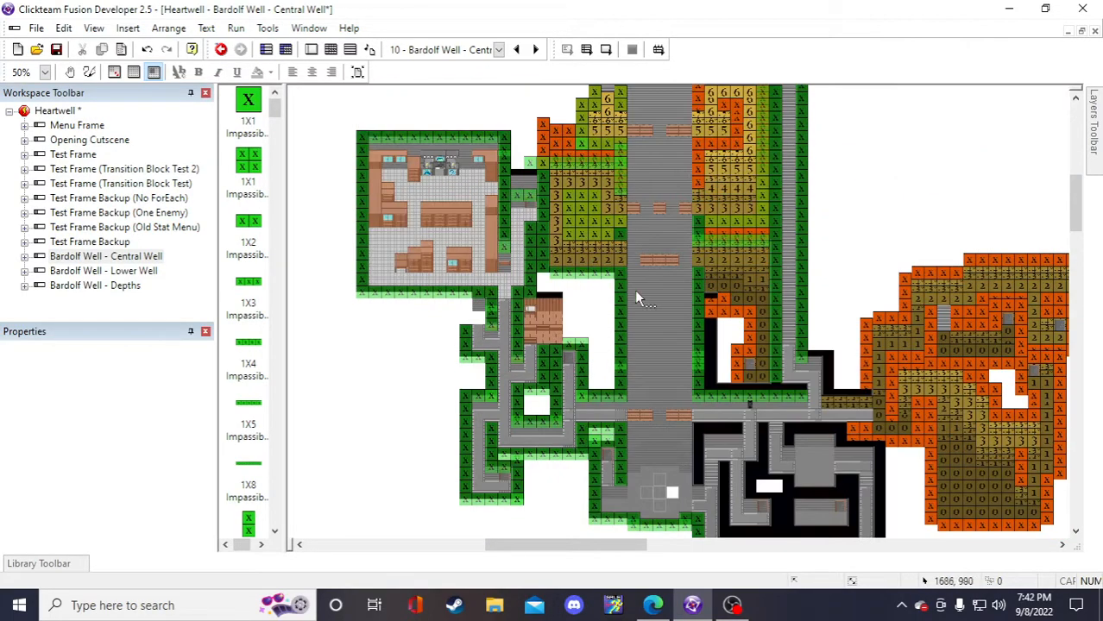
- Duplicate the 1X4 Impassible Wall in 2 rows and 1 column, placing the copy over the orange row below the 5 tiles east of the shaft
{"action": "scroll", "coordinate": [627, 306], "scroll_direction": "up", "scroll_amount": 4}
{"action": "left_click", "coordinate": [728, 269]}
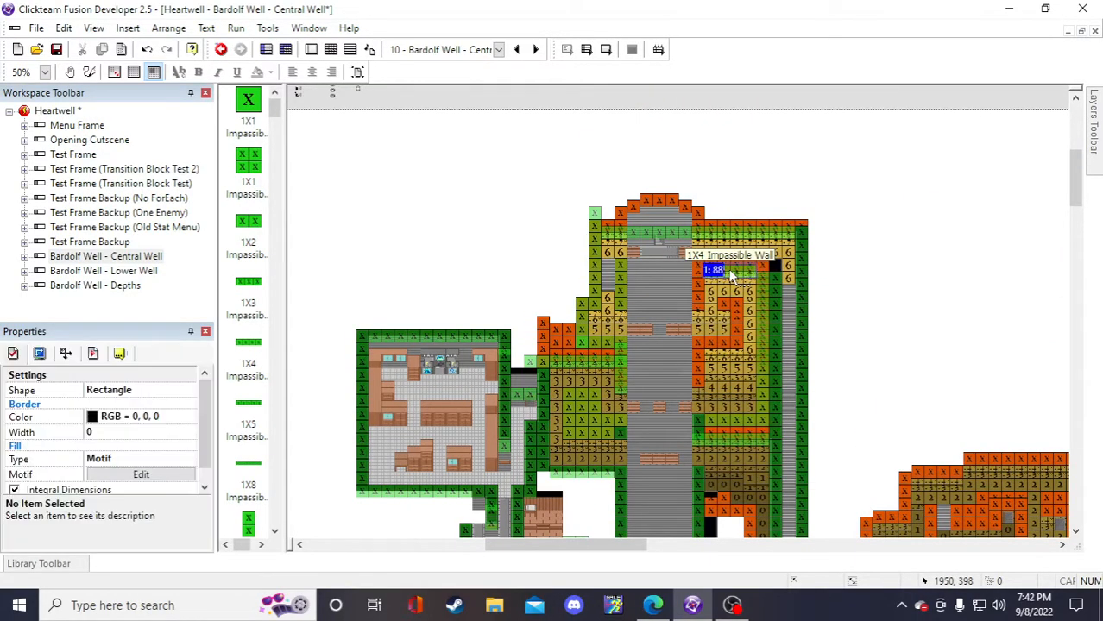
{"action": "right_click", "coordinate": [729, 269]}
{"action": "left_click", "coordinate": [763, 129]}
{"action": "left_click", "coordinate": [778, 414]}
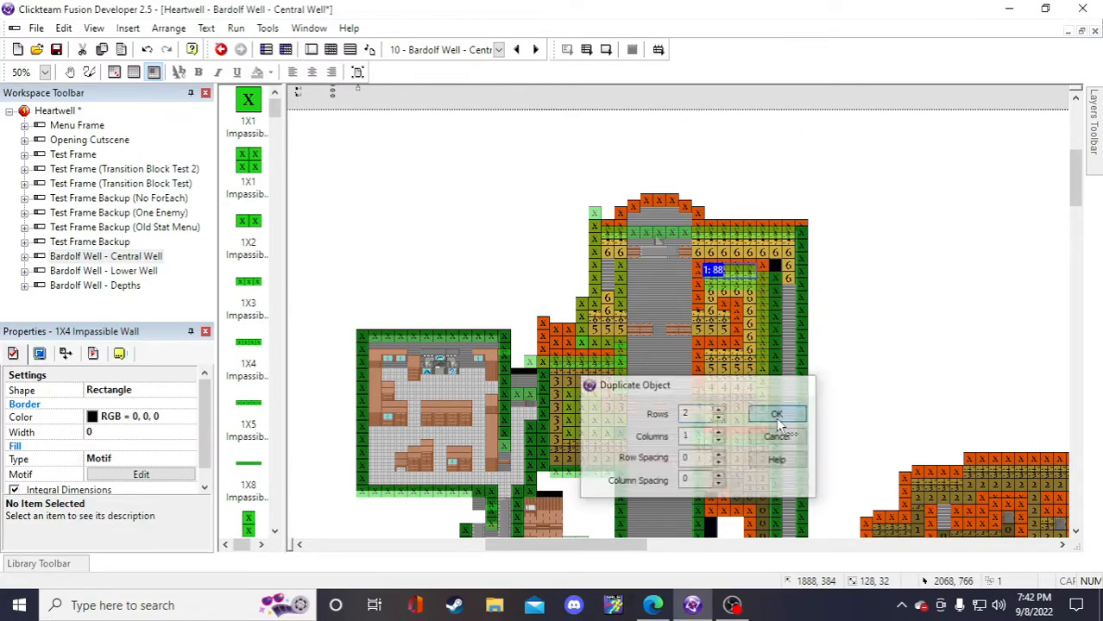
{"action": "left_click", "coordinate": [854, 282]}
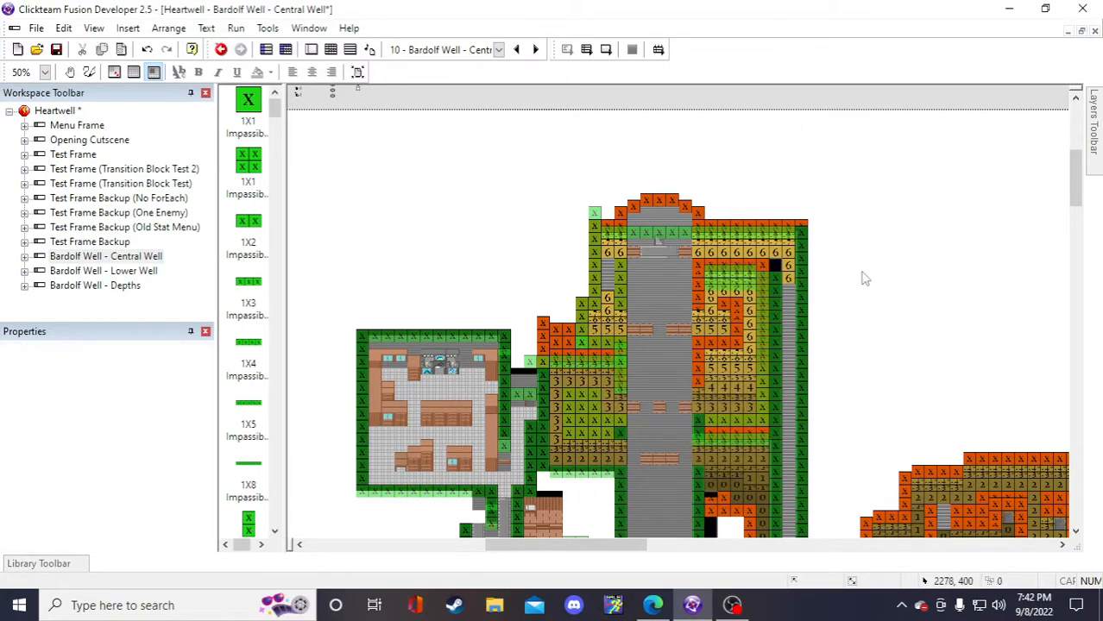
{"action": "left_click", "coordinate": [725, 289]}
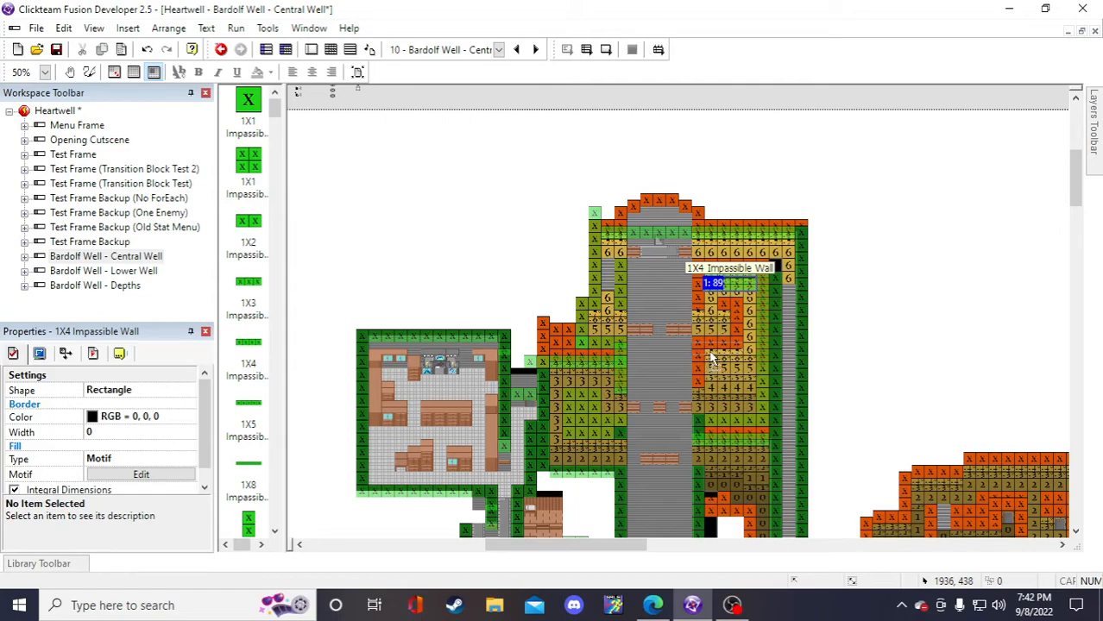
{"action": "left_click", "coordinate": [970, 360]}
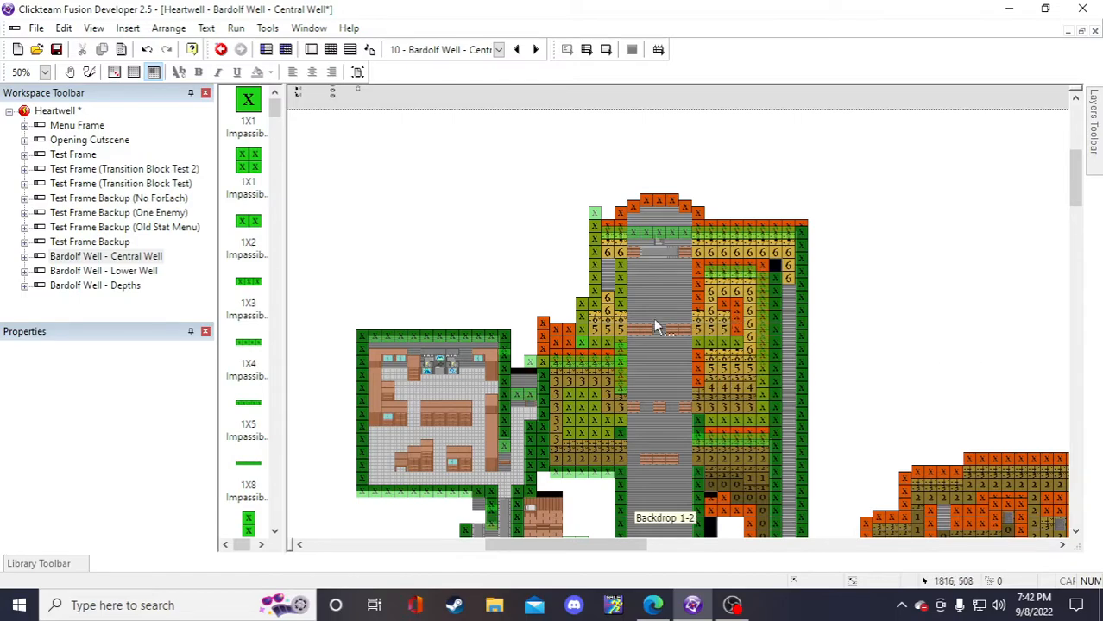
- Duplicate a 4X1 Impassible Wall from the shaft's west edge, place the copy over the orange column on the east edge, and save
{"action": "left_click", "coordinate": [620, 348]}
{"action": "right_click", "coordinate": [620, 348]}
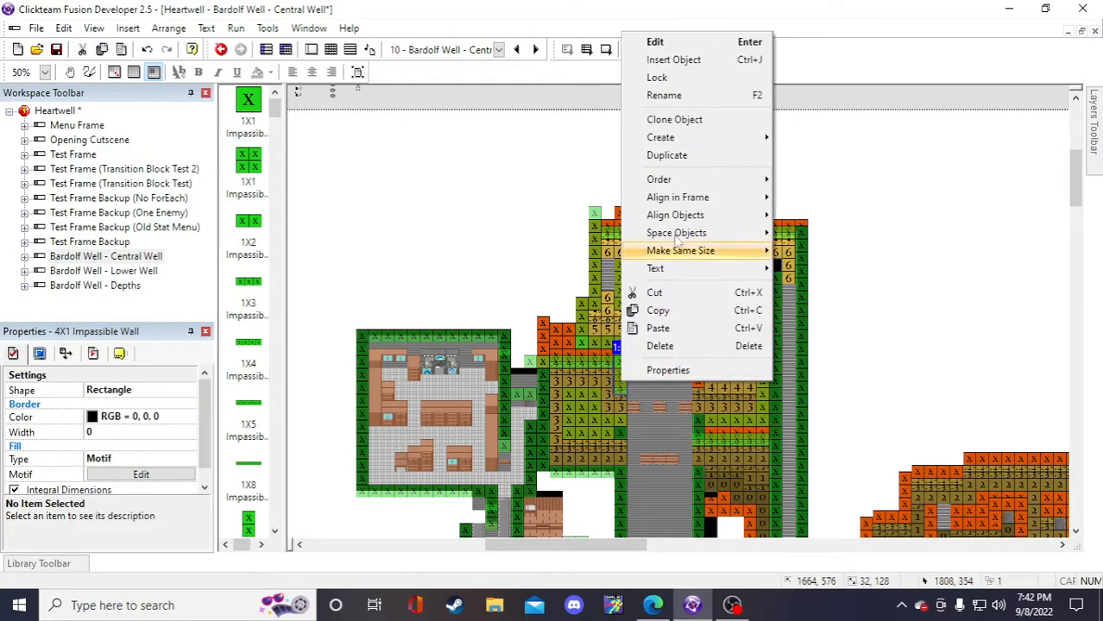
{"action": "left_click", "coordinate": [680, 161]}
{"action": "key", "text": "Return"}
{"action": "left_click_drag", "start_coordinate": [620, 403], "coordinate": [678, 364]}
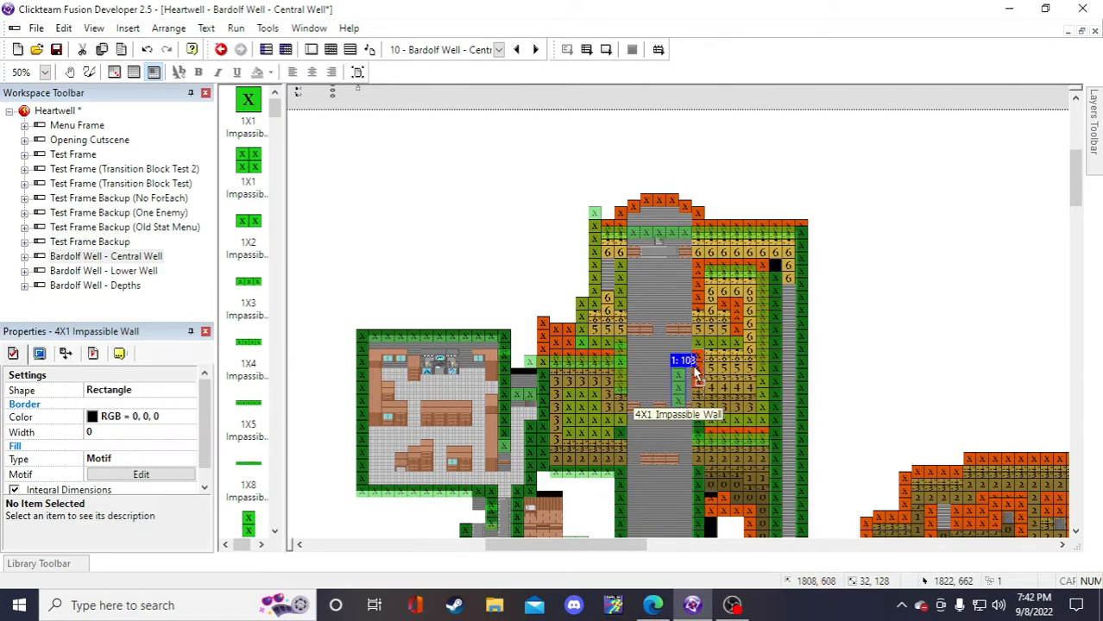
{"action": "left_click", "coordinate": [893, 343]}
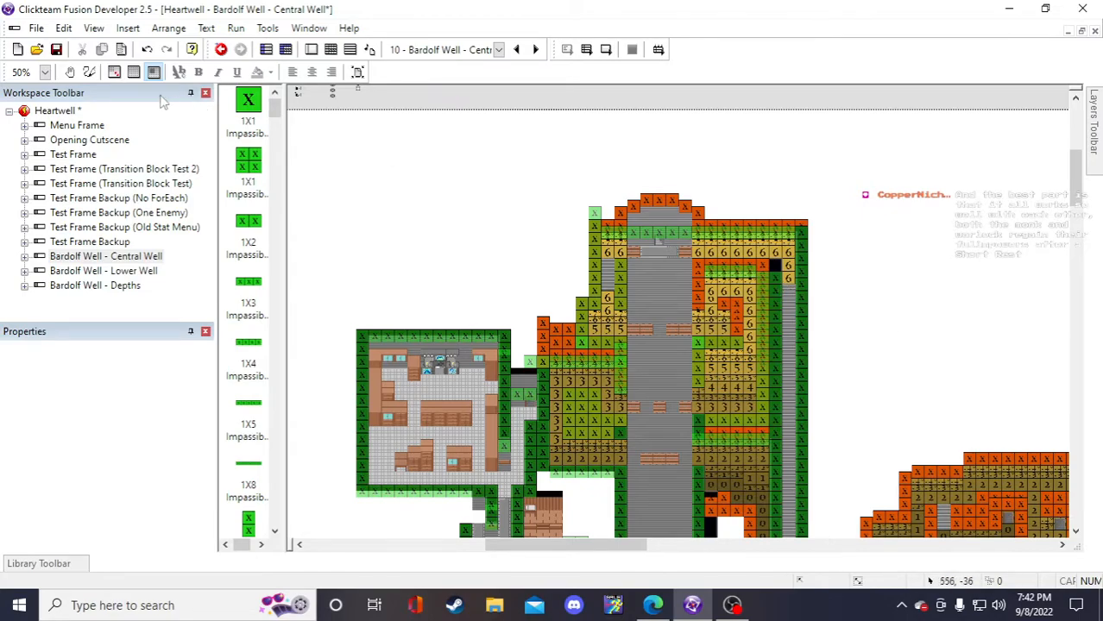
{"action": "left_click", "coordinate": [56, 50]}
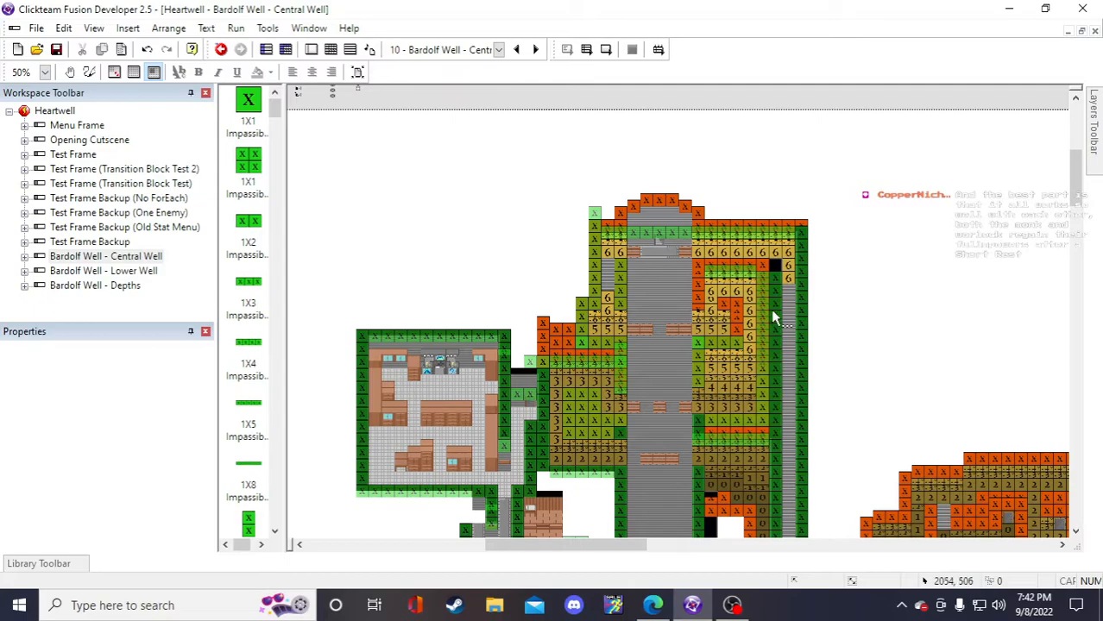
- Duplicate the 1X4 Impassible Wall below the 5 tiles and place the copy over the orange tile and black gap in the upper row
{"action": "right_click", "coordinate": [701, 346]}
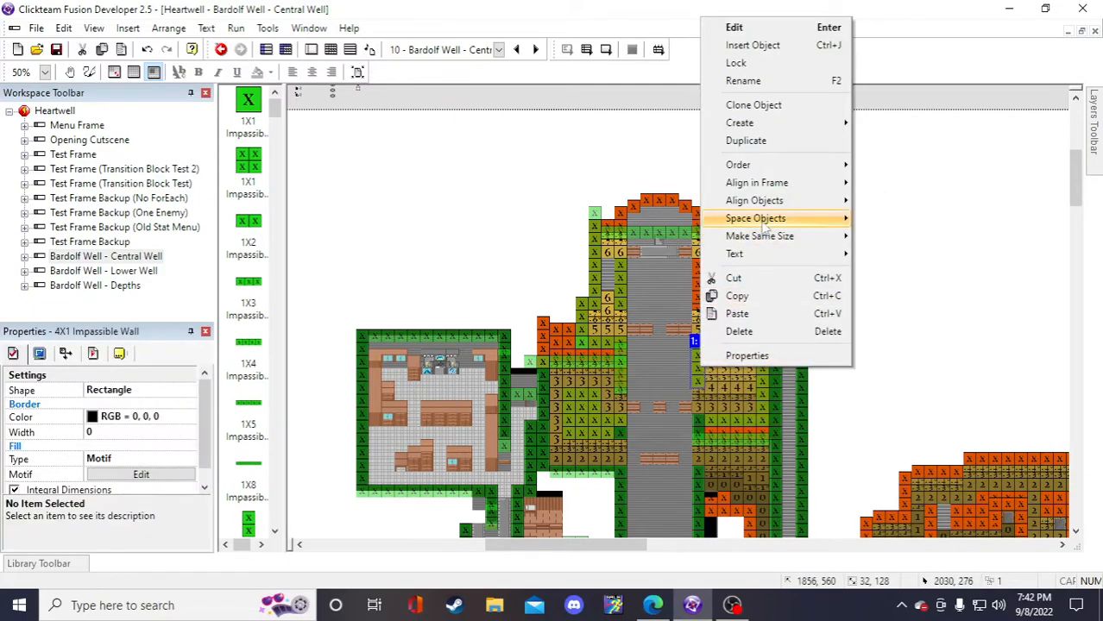
{"action": "left_click", "coordinate": [897, 321]}
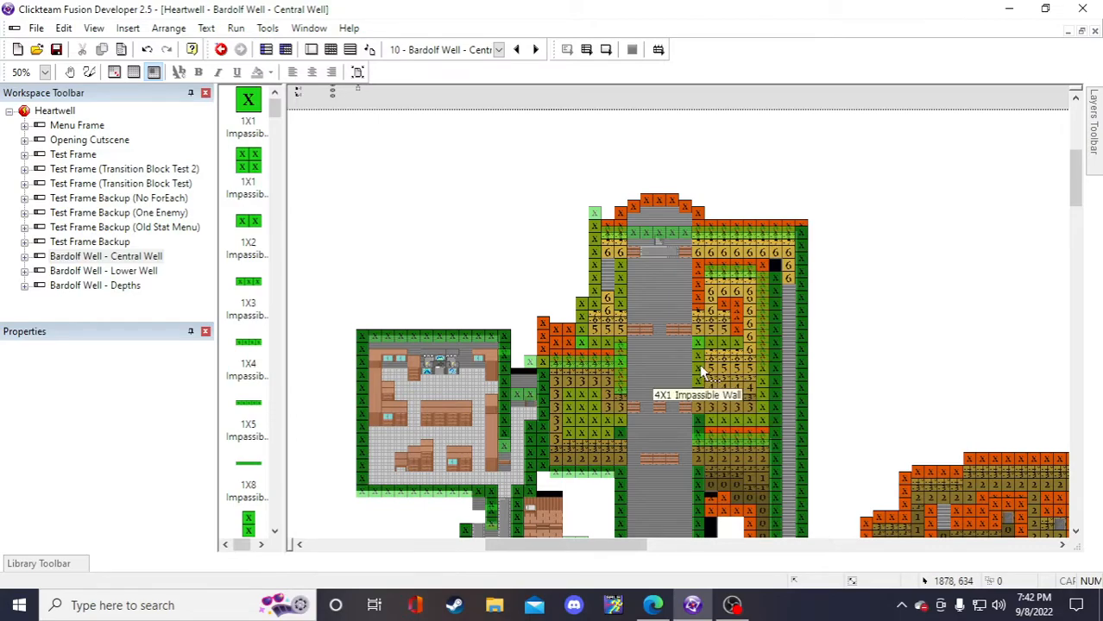
{"action": "right_click", "coordinate": [727, 341]}
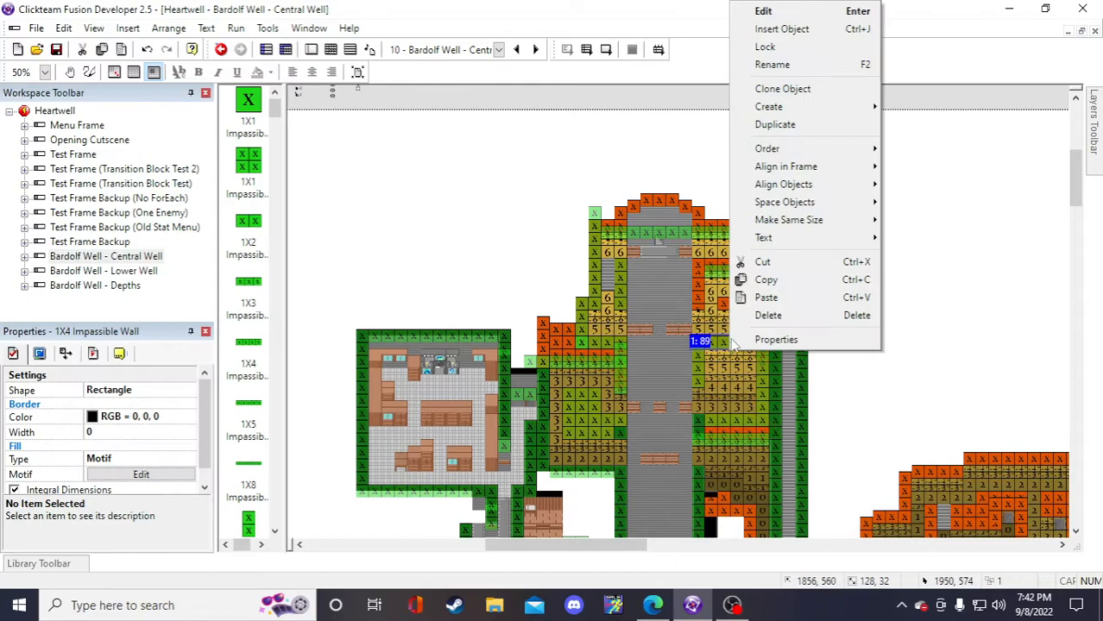
{"action": "left_click", "coordinate": [787, 127]}
{"action": "key", "text": "Return"}
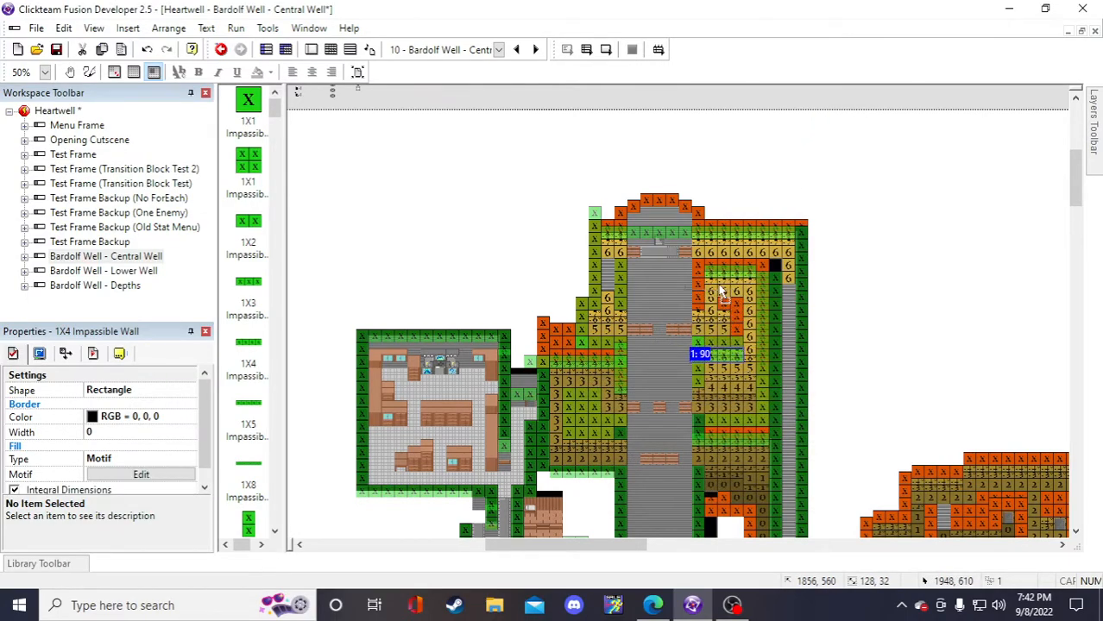
{"action": "left_click", "coordinate": [764, 267]}
{"action": "left_click", "coordinate": [861, 299]}
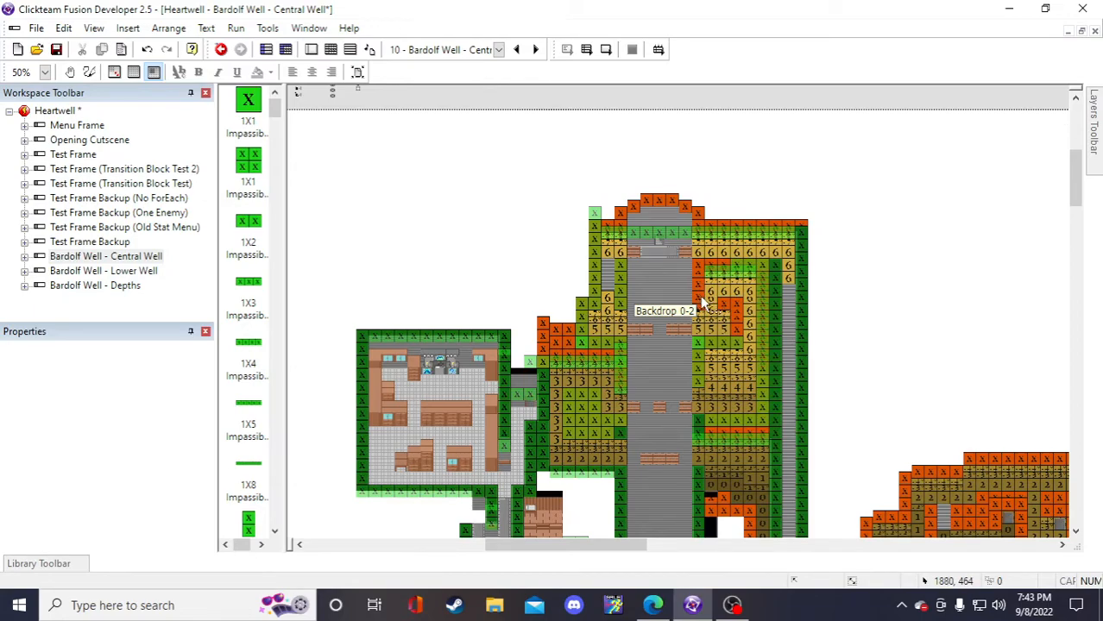
- Duplicate the uppermost 4X1 Impassible Wall on the shaft's west edge and place the copy over the upper orange column on the east edge
{"action": "scroll", "coordinate": [906, 518], "scroll_direction": "down", "scroll_amount": 5}
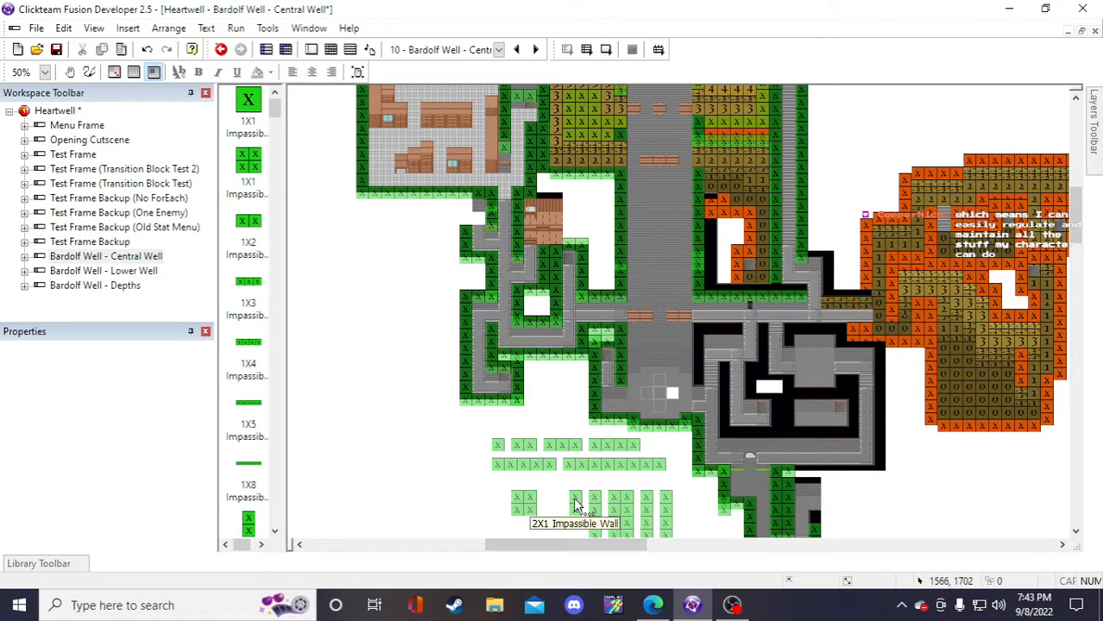
{"action": "scroll", "coordinate": [574, 497], "scroll_direction": "up", "scroll_amount": 3}
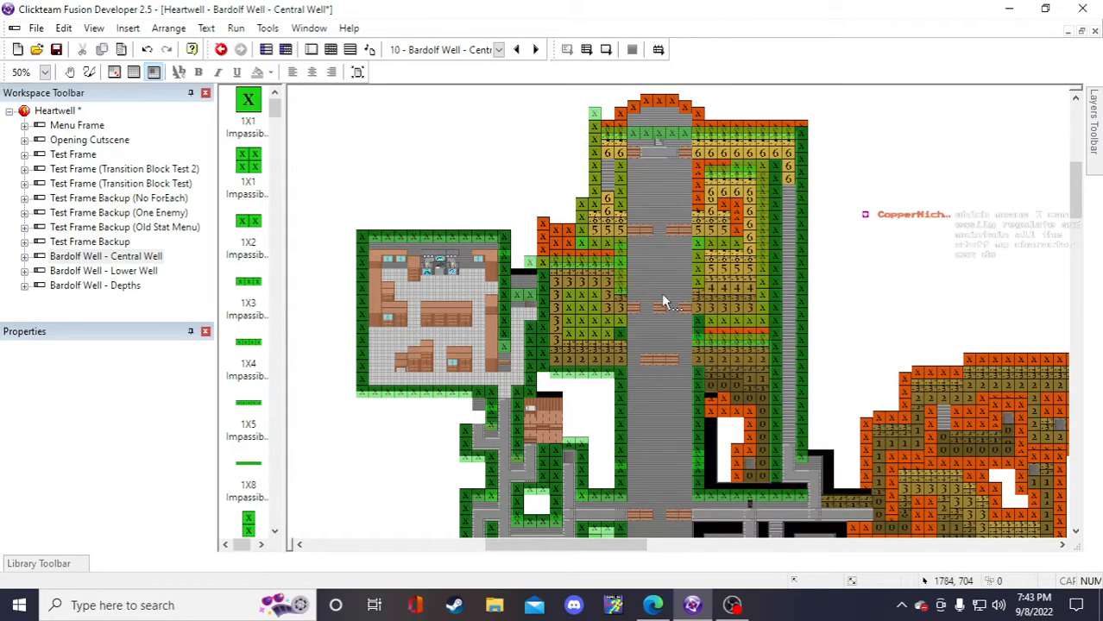
{"action": "left_click", "coordinate": [621, 168]}
{"action": "right_click", "coordinate": [622, 168]}
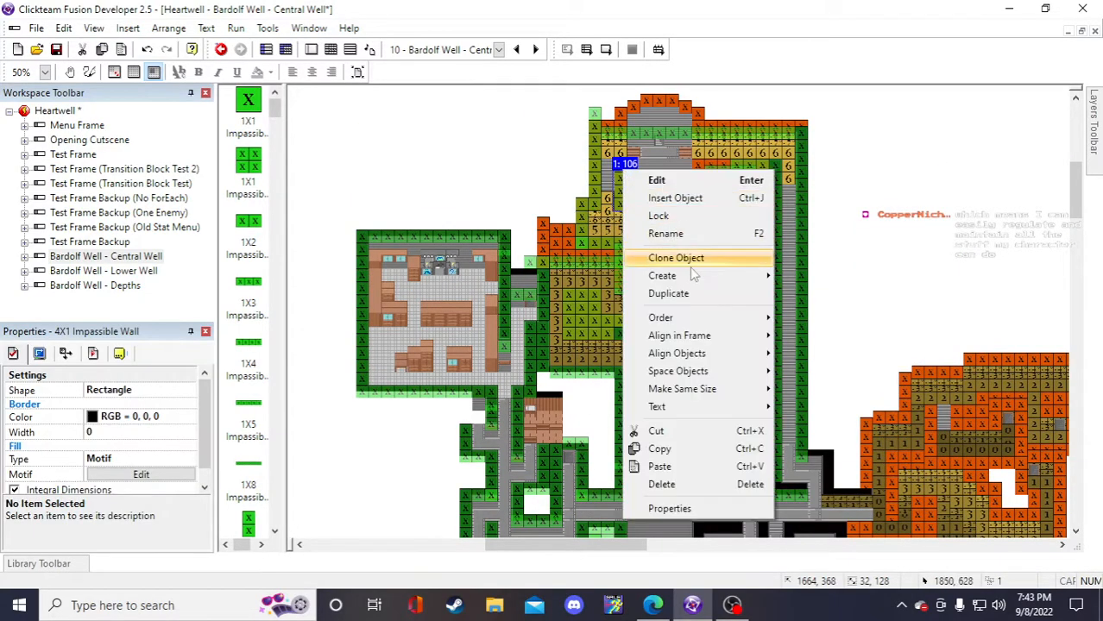
{"action": "left_click", "coordinate": [682, 293]}
{"action": "left_click", "coordinate": [777, 415]}
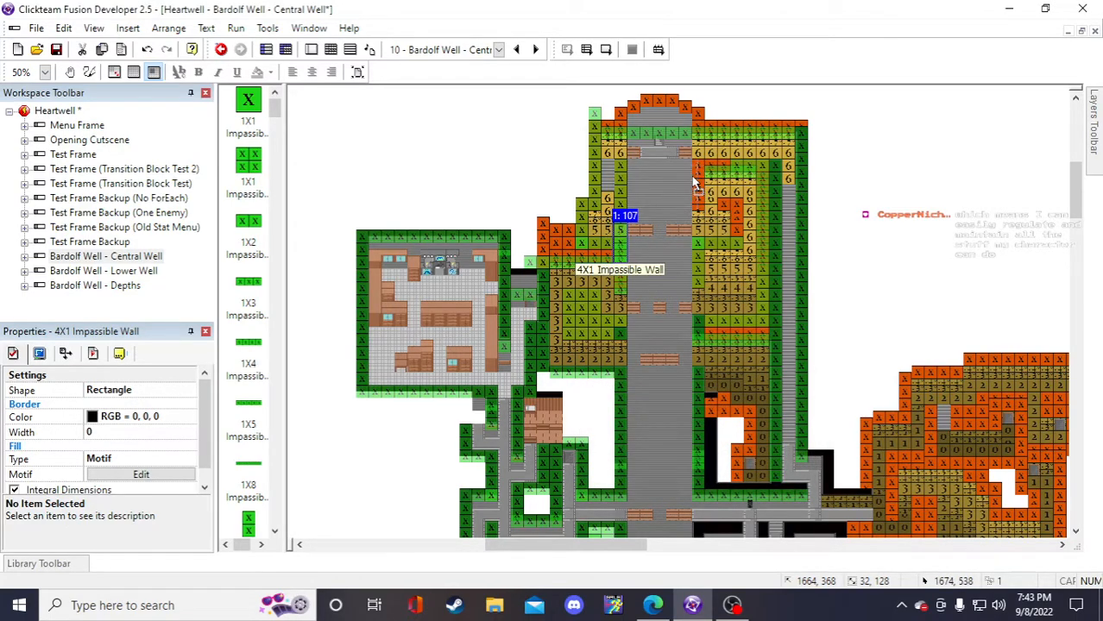
{"action": "left_click", "coordinate": [897, 223]}
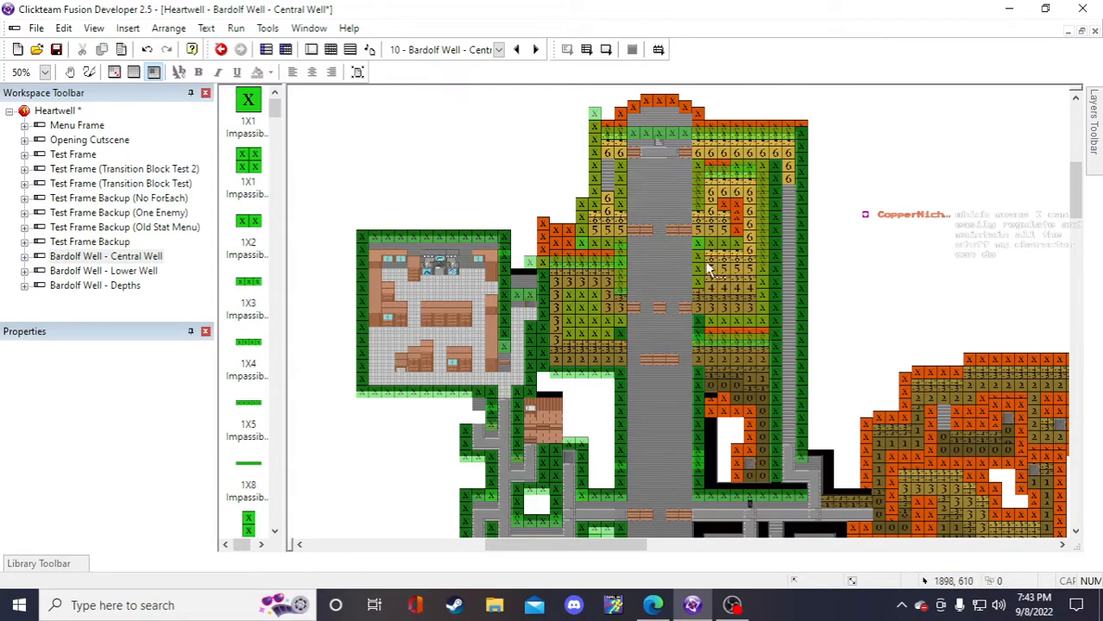
- Duplicate the 1X2 Impassible Wall beside the tiled room and place the copy over the two orange tiles in the upper row east of the shaft
{"action": "left_click", "coordinate": [525, 293]}
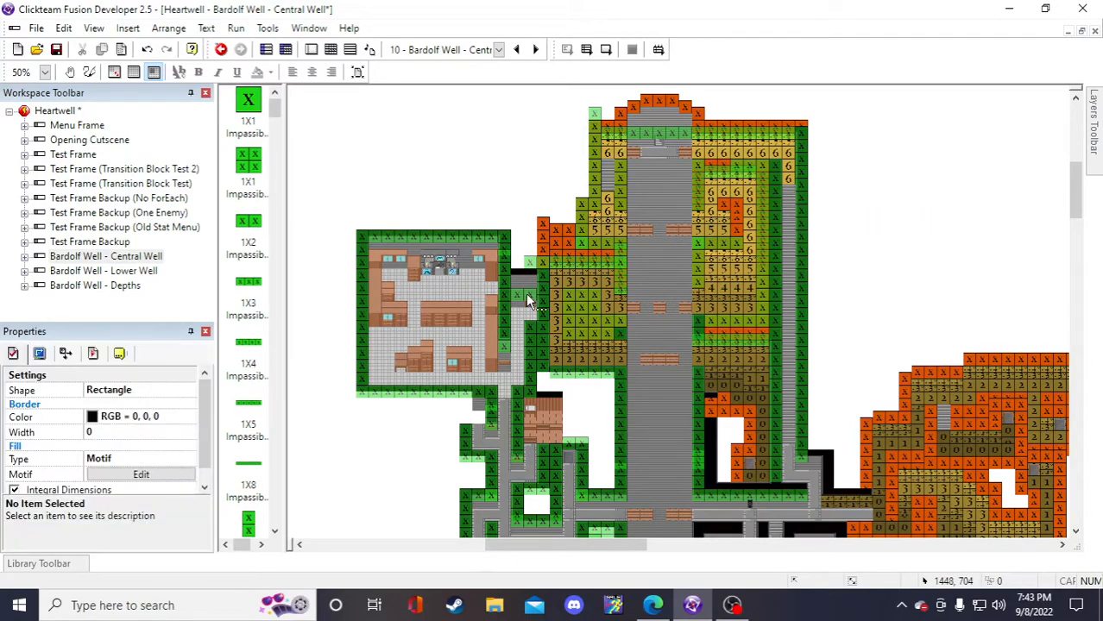
{"action": "right_click", "coordinate": [526, 293]}
{"action": "left_click", "coordinate": [572, 124]}
{"action": "left_click", "coordinate": [774, 408]}
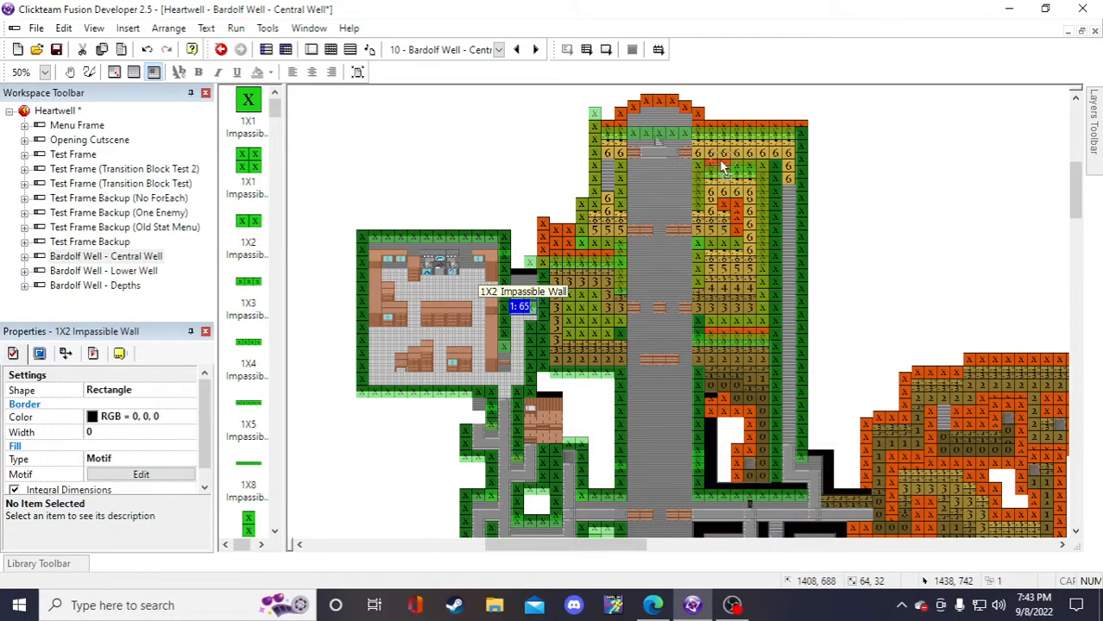
{"action": "left_click", "coordinate": [902, 173]}
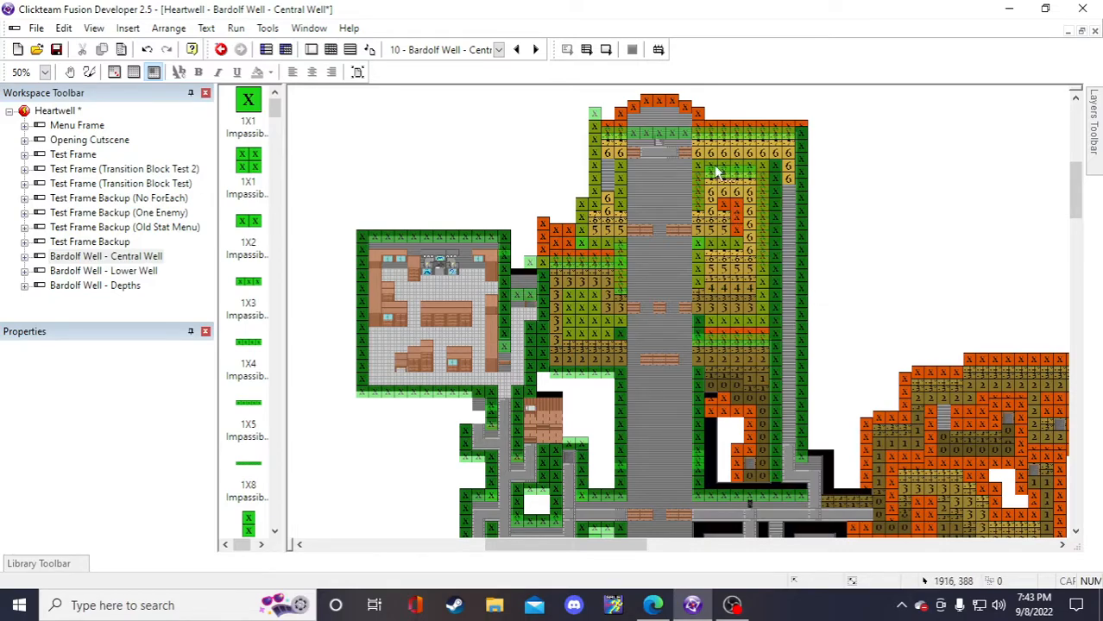
- Copy the upper row's 1X2 Impassible Wall, keep the original in its row, and place the copy over the orange pair among the 6 tiles
{"action": "left_click_drag", "start_coordinate": [713, 165], "coordinate": [715, 193]}
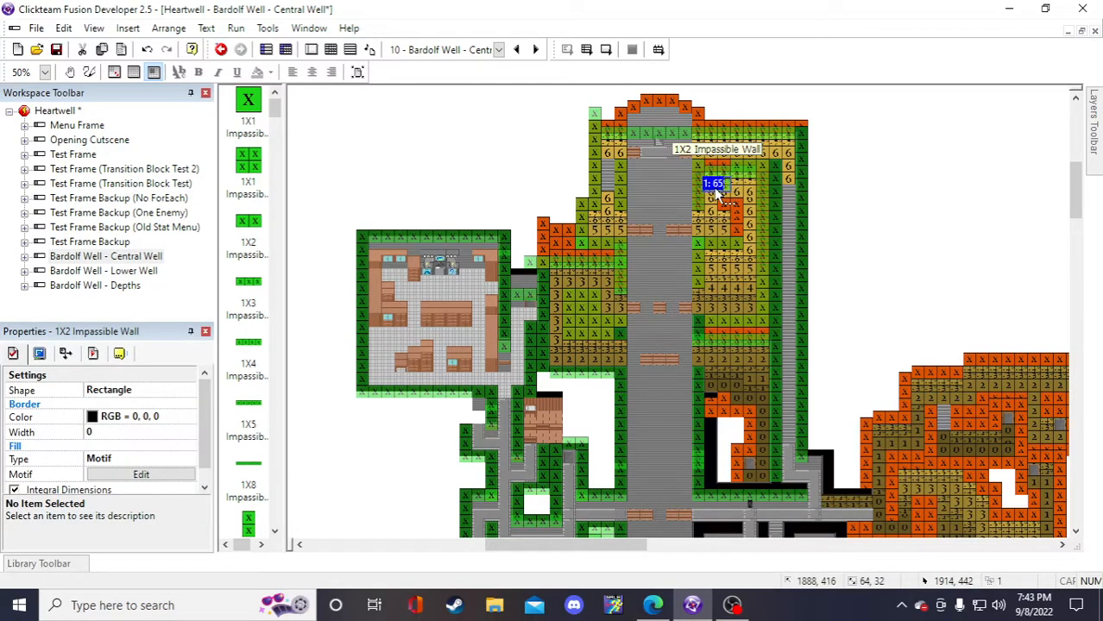
{"action": "key", "text": "ctrl+v"}
{"action": "left_click", "coordinate": [827, 197]}
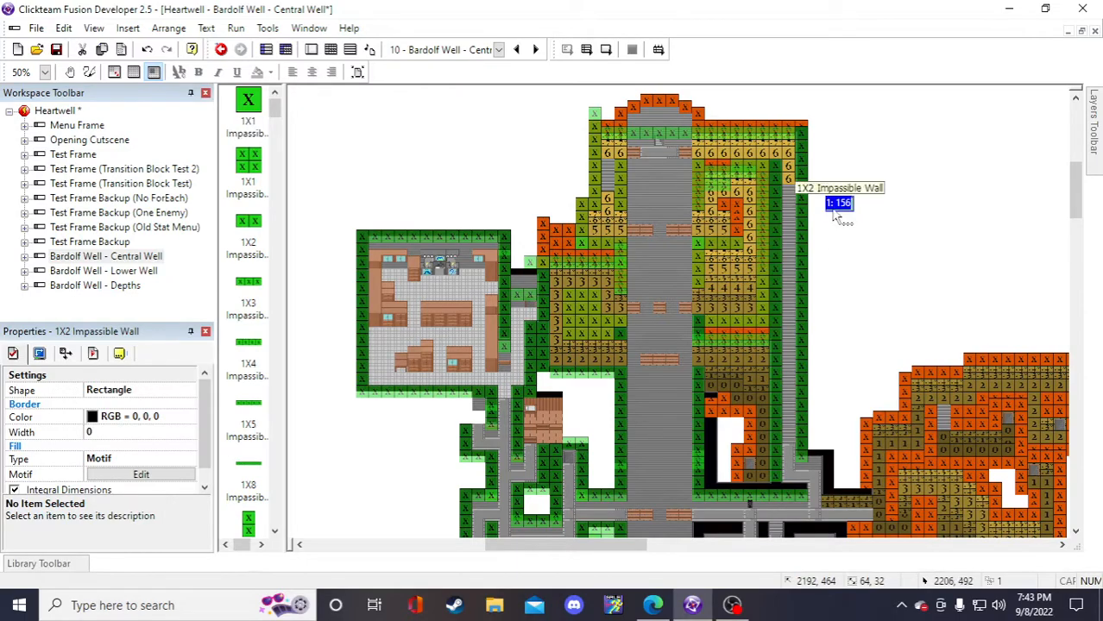
{"action": "left_click", "coordinate": [714, 173]}
{"action": "left_click_drag", "start_coordinate": [714, 182], "coordinate": [714, 165]}
{"action": "left_click", "coordinate": [892, 202]}
{"action": "left_click_drag", "start_coordinate": [845, 206], "coordinate": [731, 203]}
{"action": "left_click", "coordinate": [945, 211]}
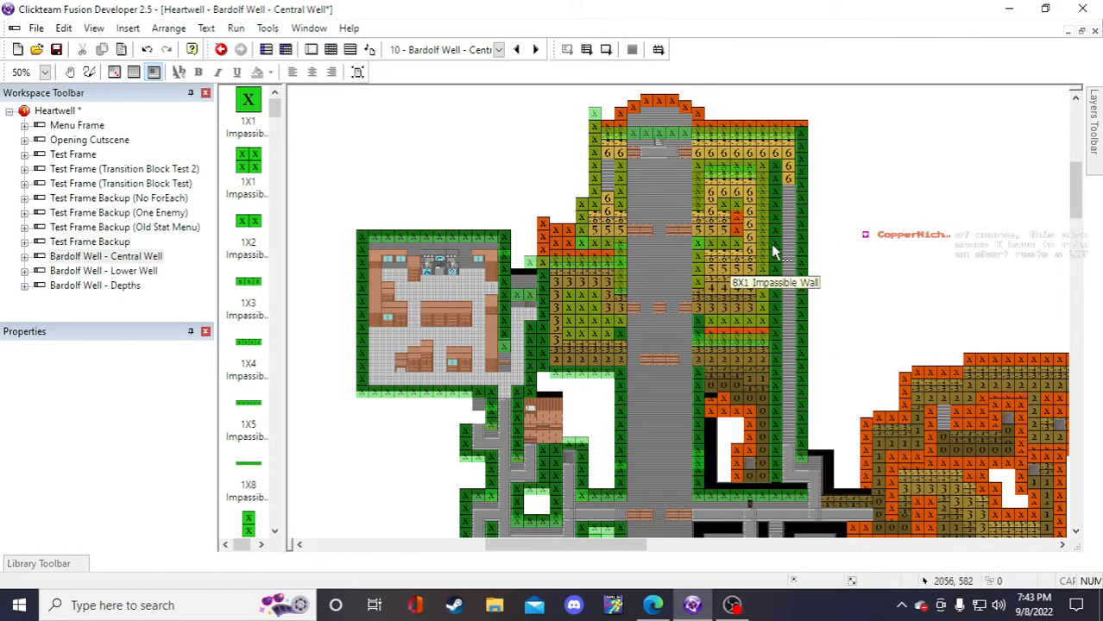
- Copy the spare 2X1 Impassible Wall below the map onto the last orange column among the 6 and 5 tiles, and save
{"action": "scroll", "coordinate": [819, 322], "scroll_direction": "down", "scroll_amount": 3}
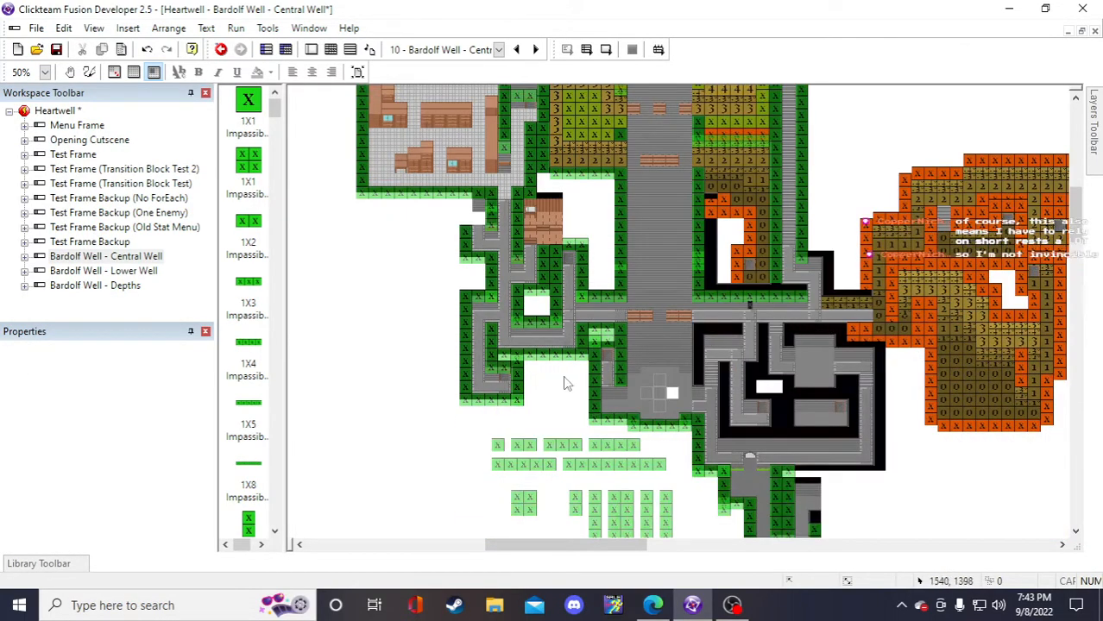
{"action": "left_click", "coordinate": [573, 508]}
{"action": "scroll", "coordinate": [830, 173], "scroll_direction": "up", "scroll_amount": 3}
{"action": "left_click", "coordinate": [861, 242]}
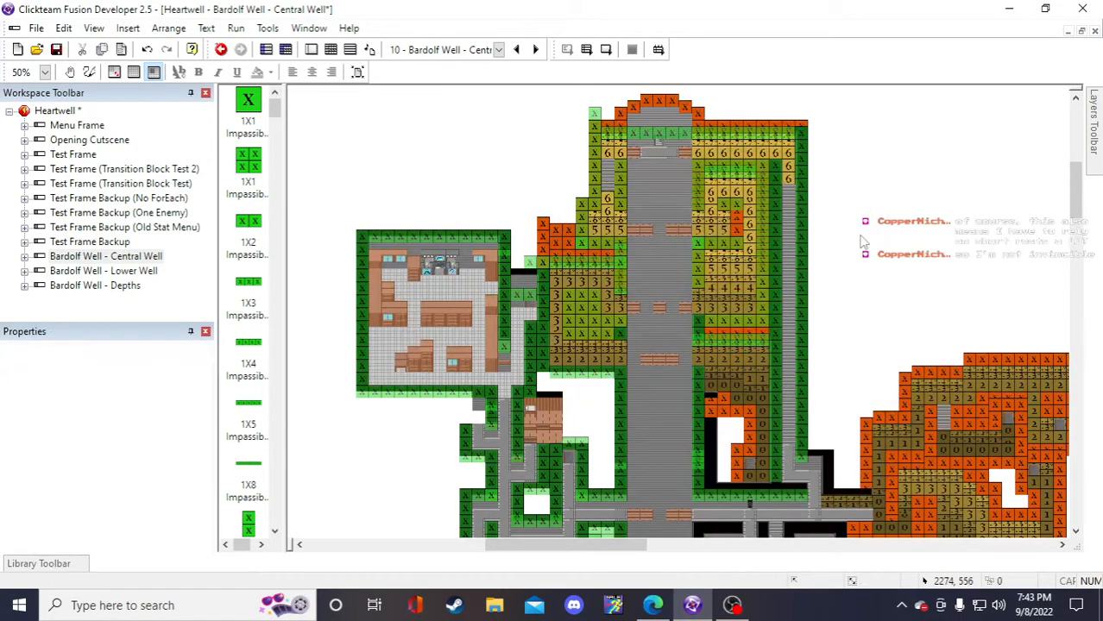
{"action": "left_click", "coordinate": [861, 245]}
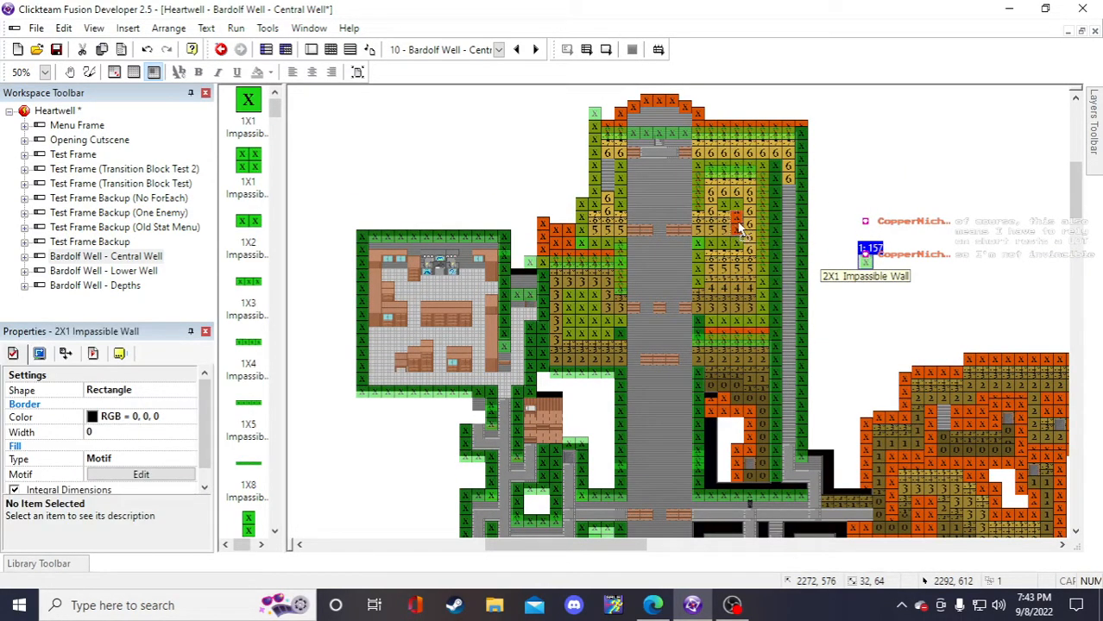
{"action": "key", "text": "Delete"}
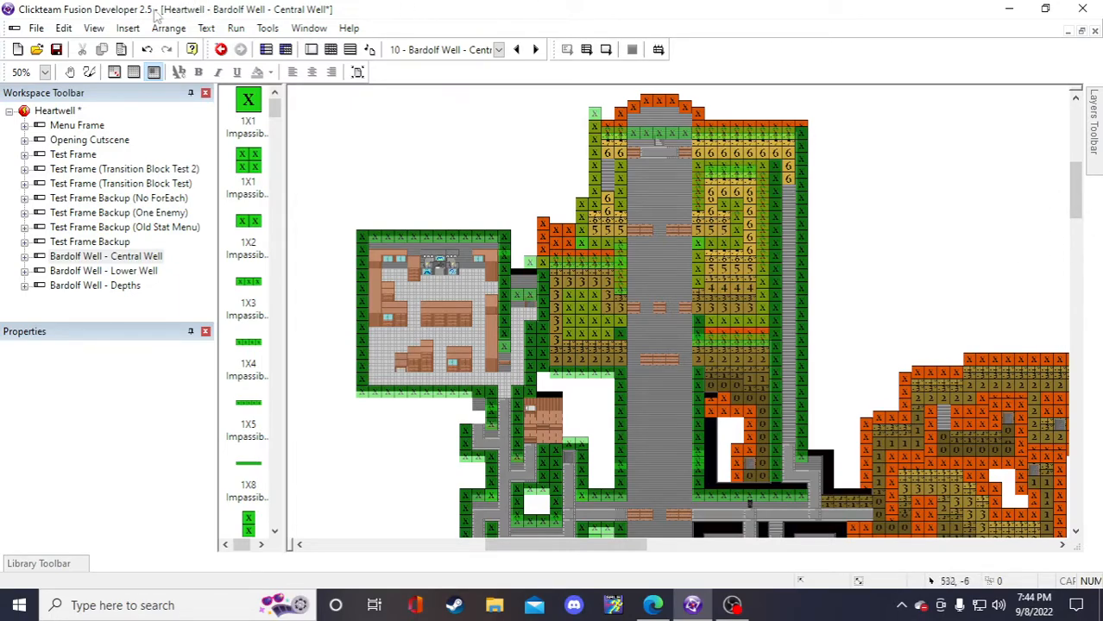
{"action": "left_click", "coordinate": [56, 49]}
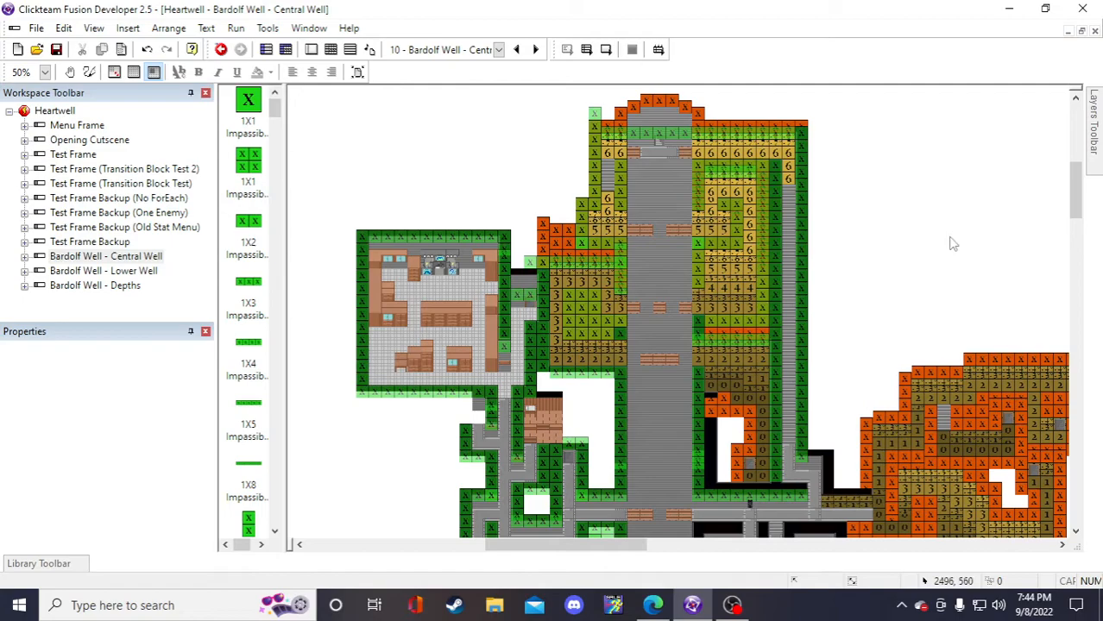
- Examine the Central Well map from the top of the shaft to the lower rooms and eastern cave for remaining orange wall tiles
{"action": "scroll", "coordinate": [942, 252], "scroll_direction": "up", "scroll_amount": 3}
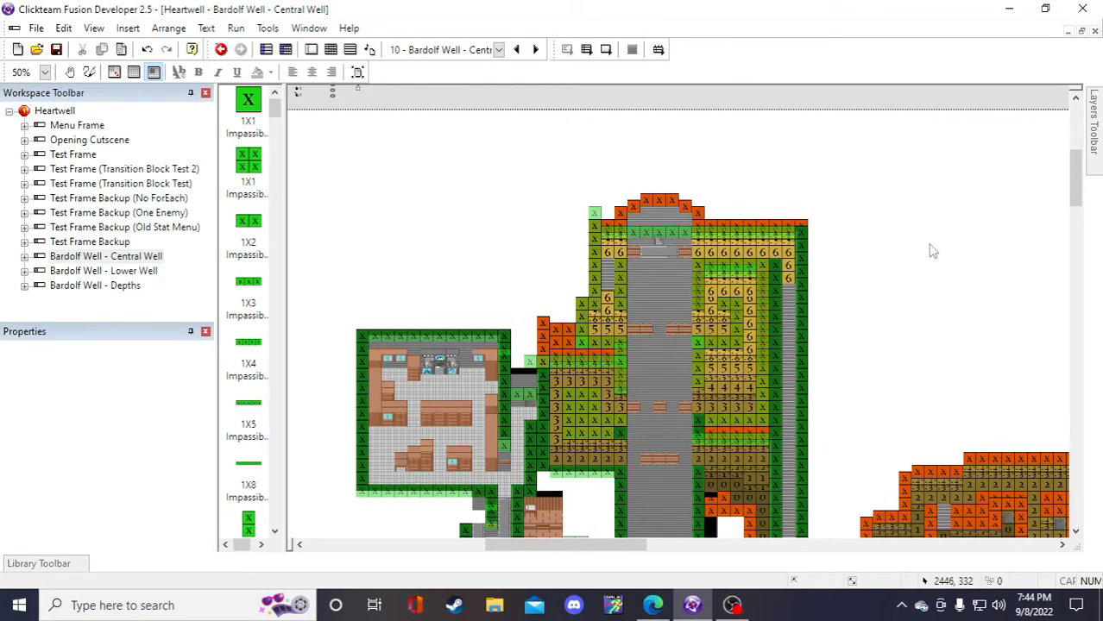
{"action": "scroll", "coordinate": [921, 254], "scroll_direction": "down", "scroll_amount": 5}
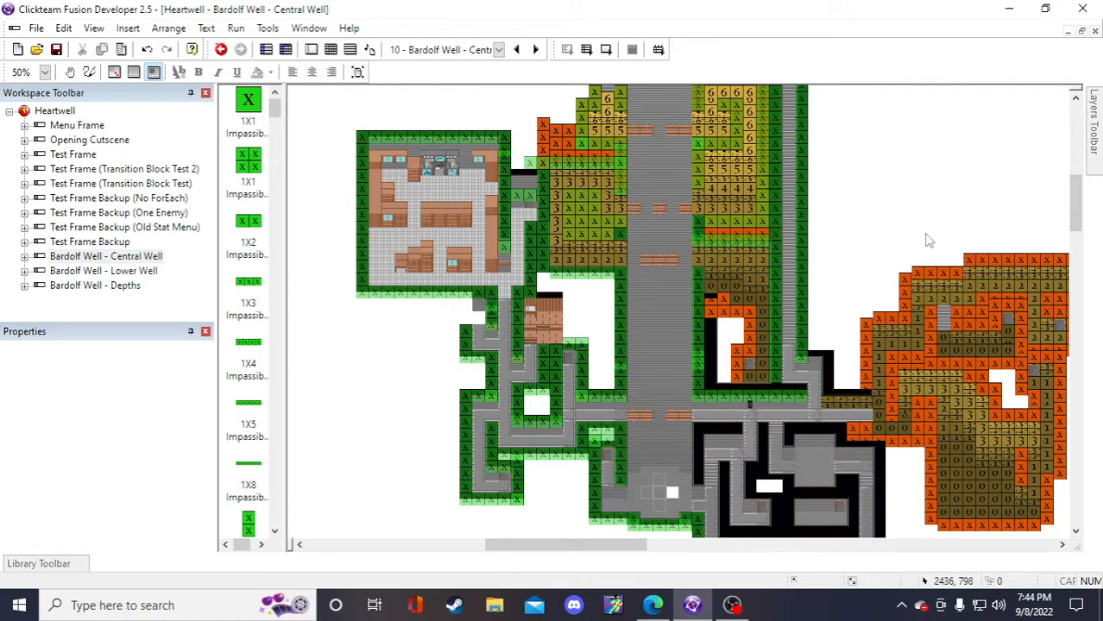
{"action": "scroll", "coordinate": [922, 240], "scroll_direction": "down", "scroll_amount": 4}
{"action": "scroll", "coordinate": [923, 239], "scroll_direction": "up", "scroll_amount": 7}
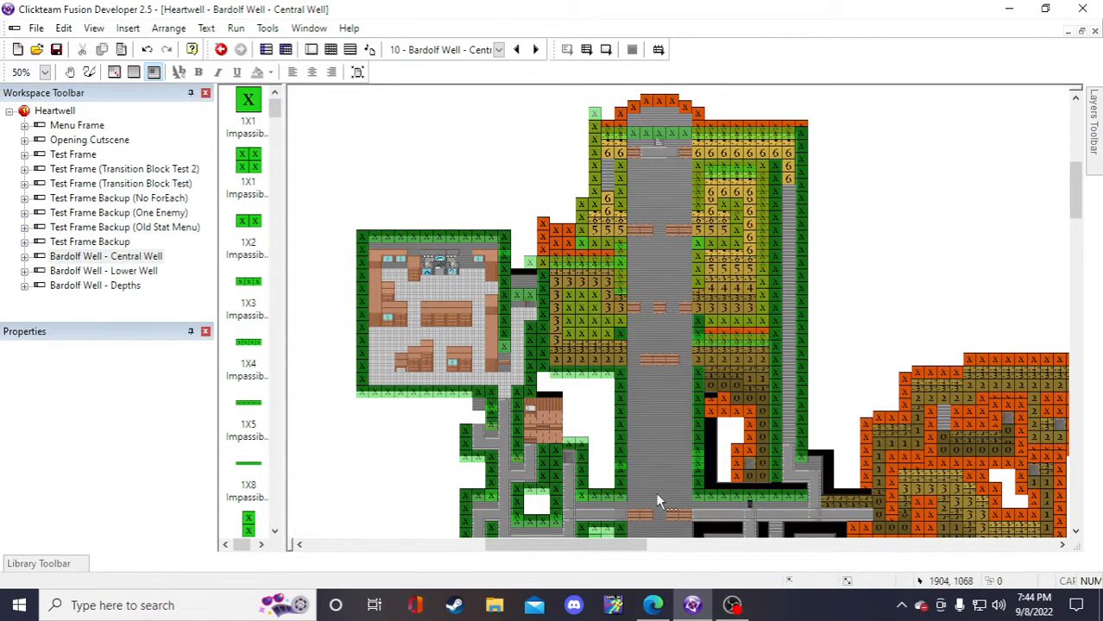
{"action": "left_click_drag", "start_coordinate": [631, 550], "coordinate": [654, 550]}
{"action": "scroll", "coordinate": [761, 298], "scroll_direction": "down", "scroll_amount": 3}
{"action": "scroll", "coordinate": [747, 298], "scroll_direction": "up", "scroll_amount": 3}
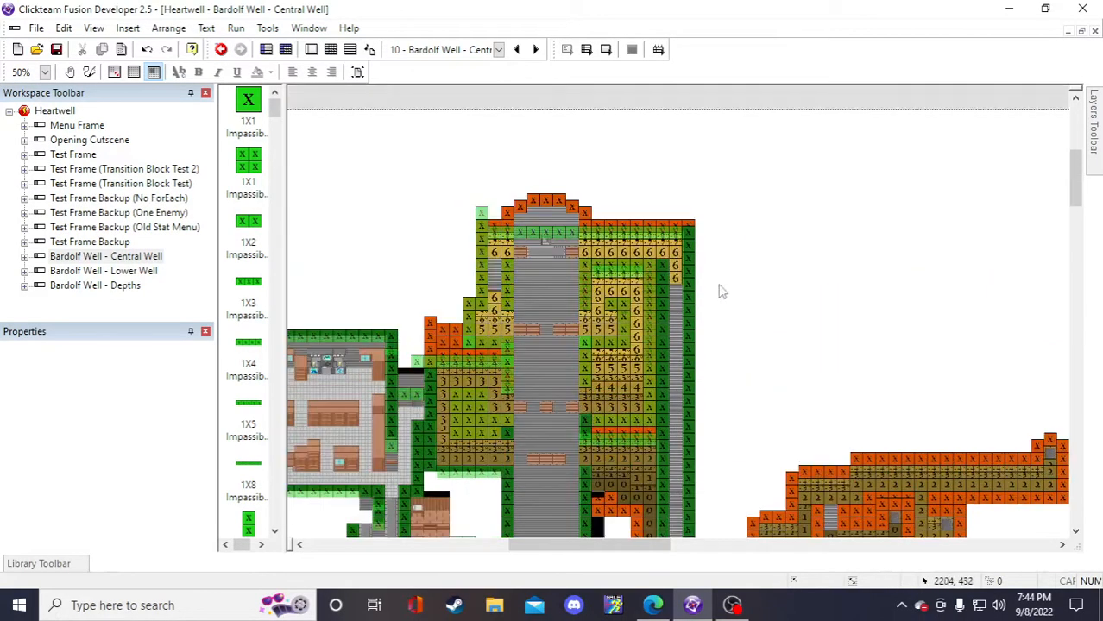
{"action": "scroll", "coordinate": [730, 299], "scroll_direction": "down", "scroll_amount": 1}
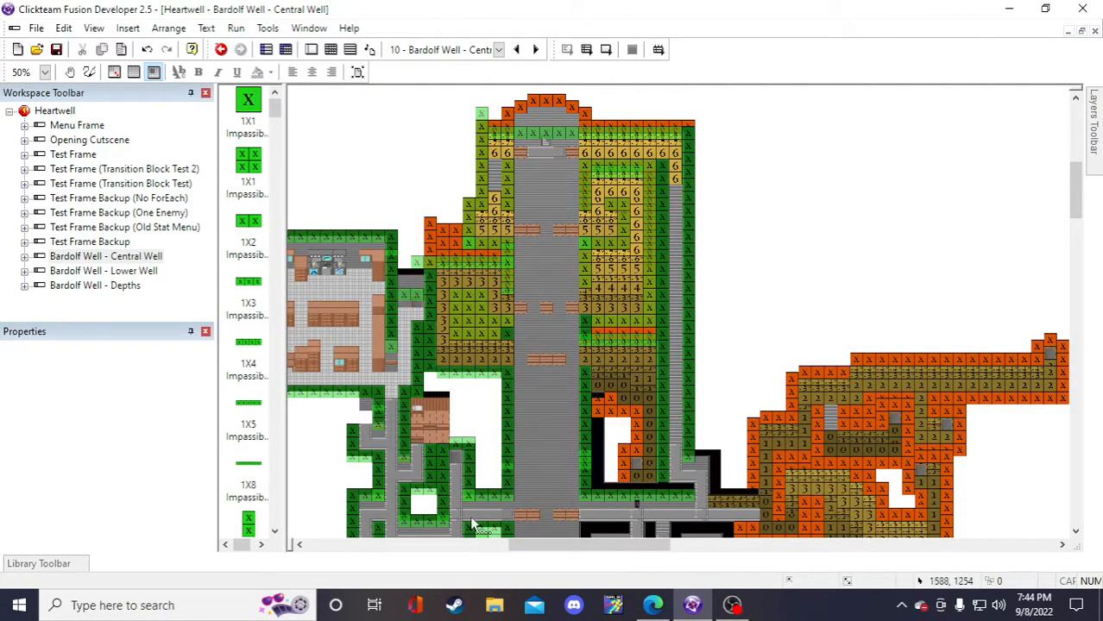
- Duplicate the 1X4 Impassible Wall below the map with 2 rows and 1 column, and place the copy along the top of the small wooden room
{"action": "left_click_drag", "start_coordinate": [555, 549], "coordinate": [616, 554]}
{"action": "scroll", "coordinate": [587, 549], "scroll_direction": "down", "scroll_amount": 3}
{"action": "scroll", "coordinate": [703, 192], "scroll_direction": "down", "scroll_amount": 3}
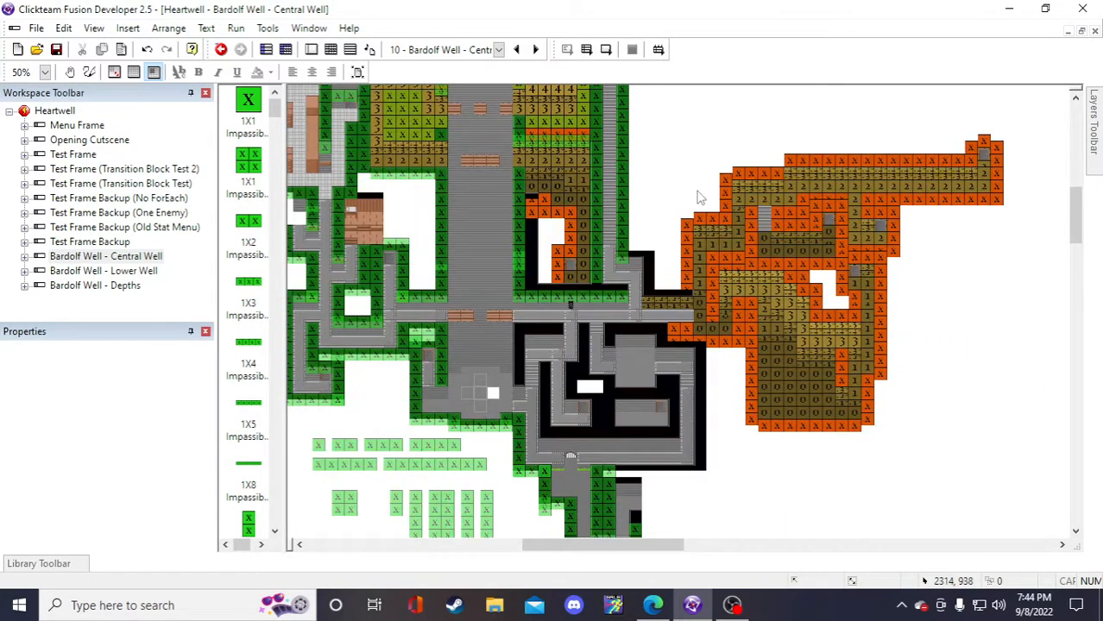
{"action": "left_click", "coordinate": [422, 444]}
{"action": "right_click", "coordinate": [429, 444]}
{"action": "left_click", "coordinate": [511, 227]}
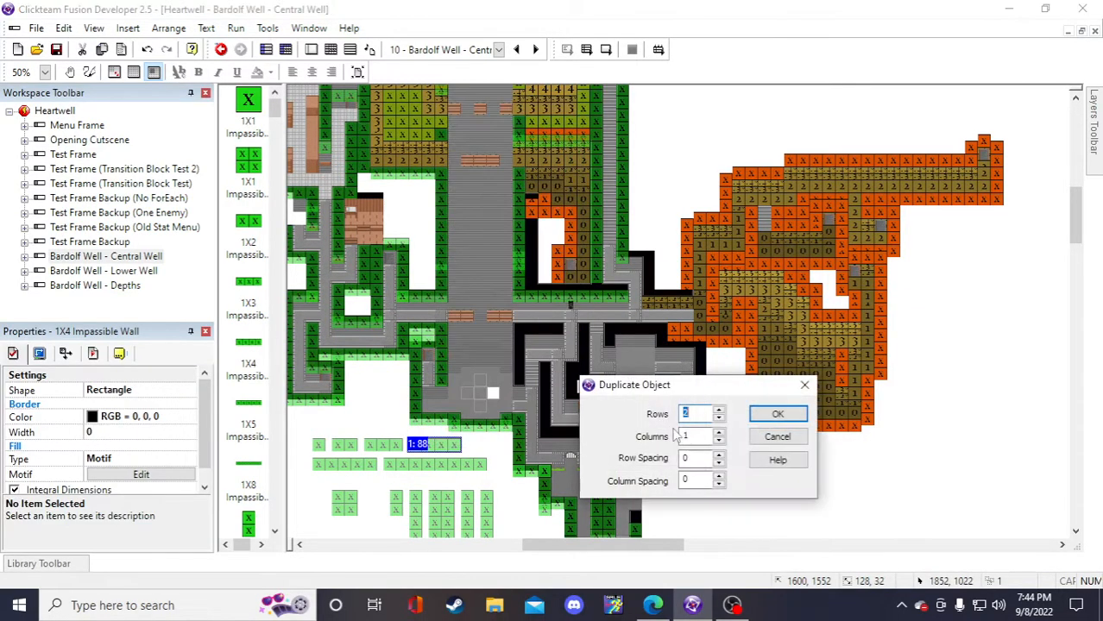
{"action": "left_click", "coordinate": [776, 413]}
{"action": "left_click_drag", "start_coordinate": [448, 458], "coordinate": [396, 198]}
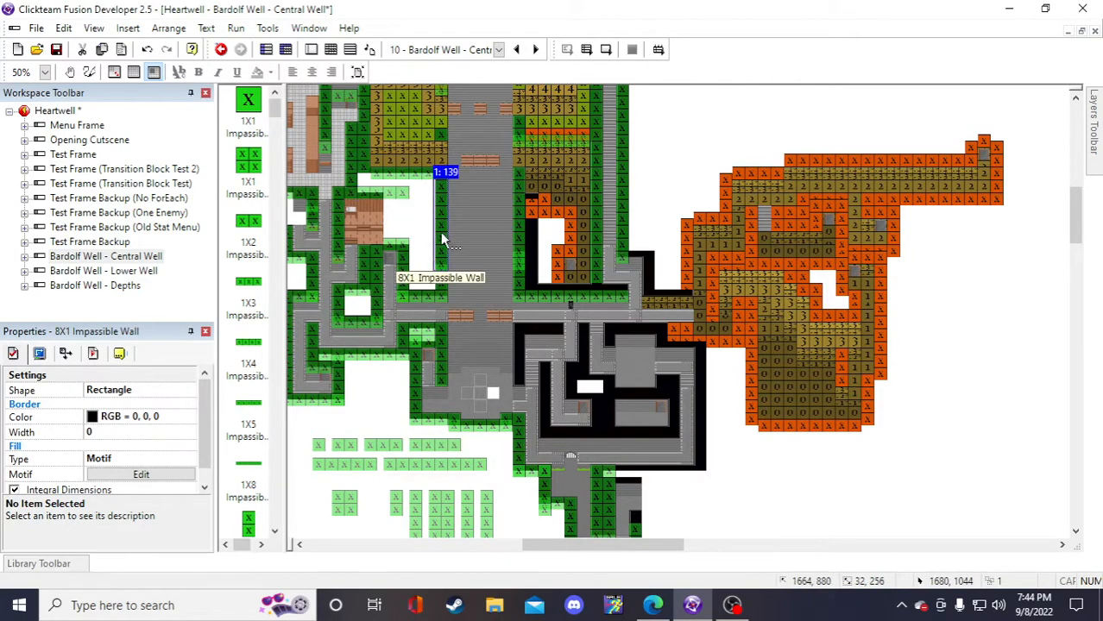
{"action": "left_click", "coordinate": [673, 165]}
- Copy the 1X8 Impassible Wall below the map and place the copy on the black strip along the upper side of the lower corridor
{"action": "scroll", "coordinate": [751, 287], "scroll_direction": "up", "scroll_amount": 3}
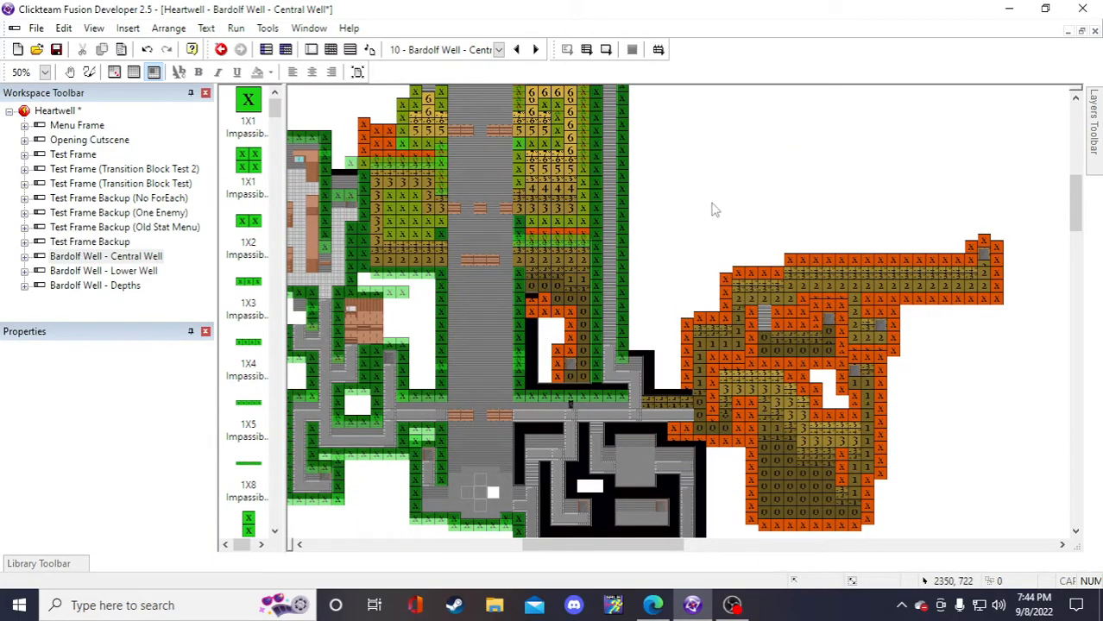
{"action": "scroll", "coordinate": [715, 209], "scroll_direction": "down", "scroll_amount": 3}
{"action": "scroll", "coordinate": [726, 204], "scroll_direction": "up", "scroll_amount": 3}
{"action": "scroll", "coordinate": [679, 190], "scroll_direction": "down", "scroll_amount": 6}
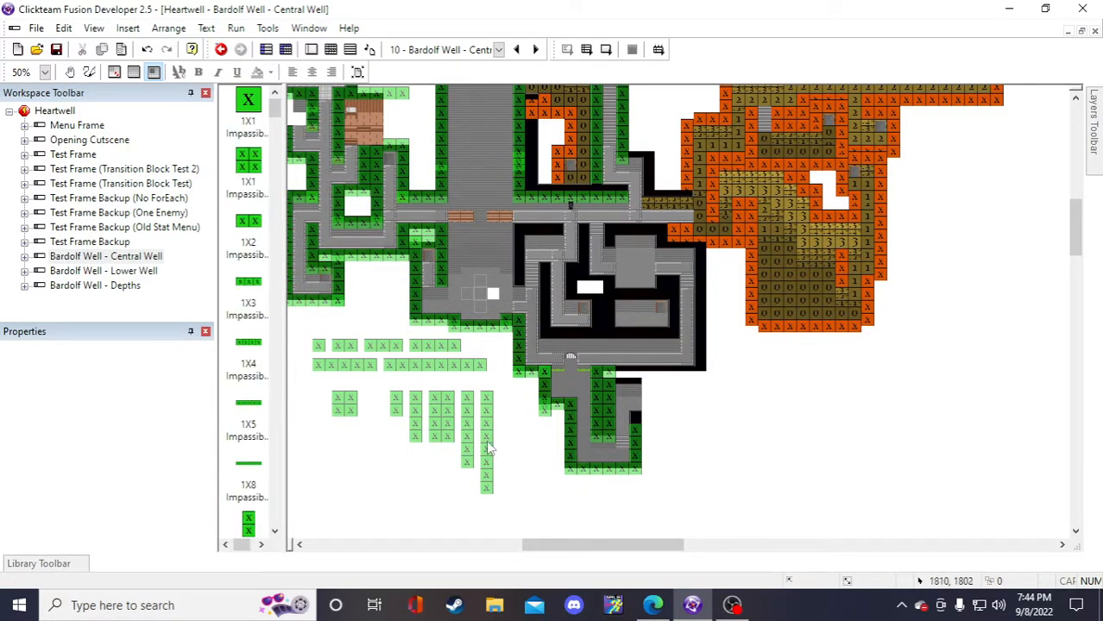
{"action": "double_click", "coordinate": [436, 372]}
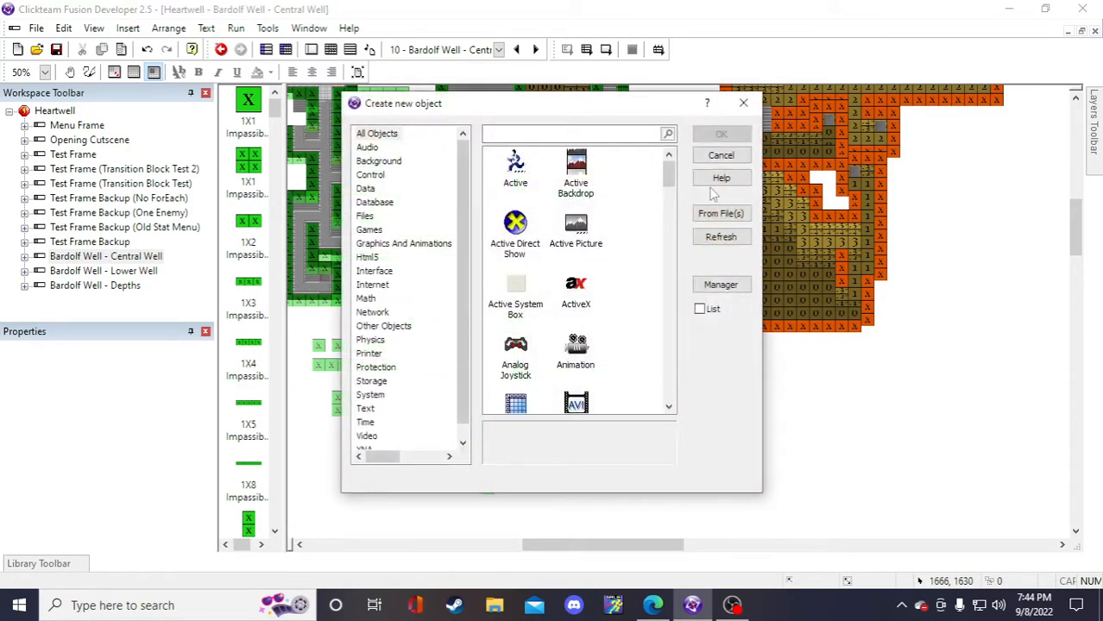
{"action": "left_click", "coordinate": [730, 157]}
{"action": "left_click", "coordinate": [423, 369]}
{"action": "key", "text": "ctrl+c"}
{"action": "key", "text": "ctrl+v"}
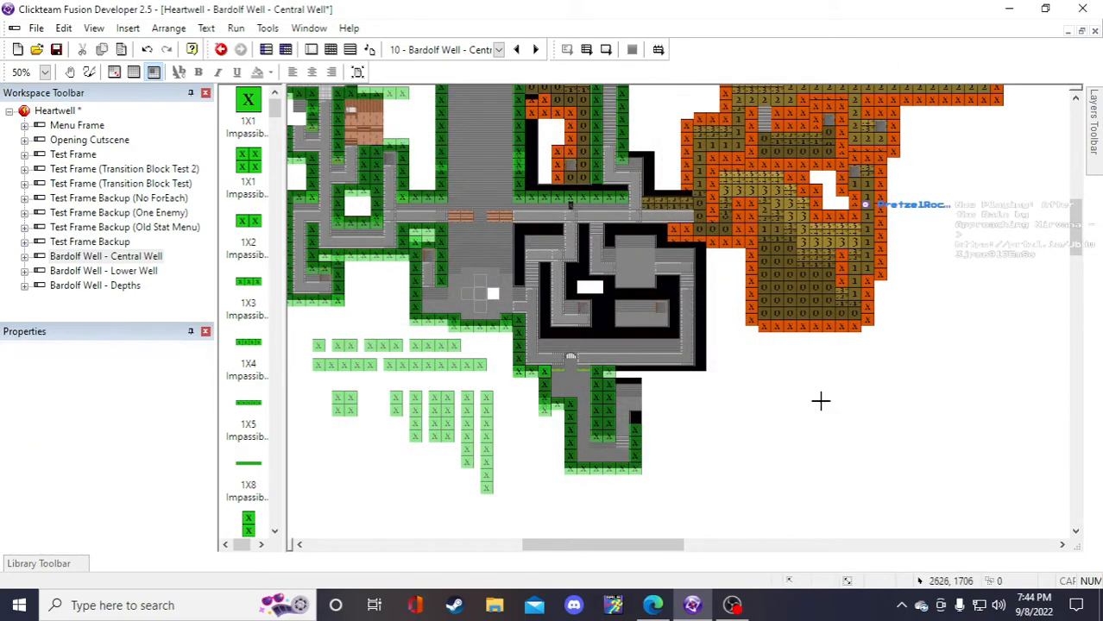
{"action": "left_click", "coordinate": [823, 404]}
{"action": "left_click_drag", "start_coordinate": [853, 408], "coordinate": [817, 397]}
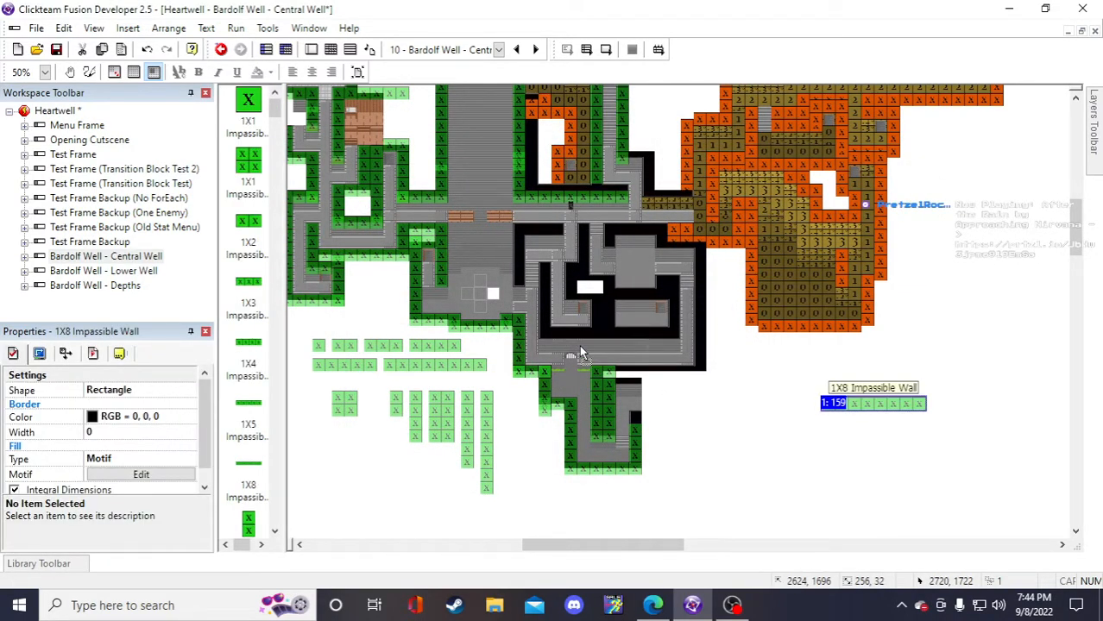
{"action": "left_click_drag", "start_coordinate": [576, 349], "coordinate": [576, 348]}
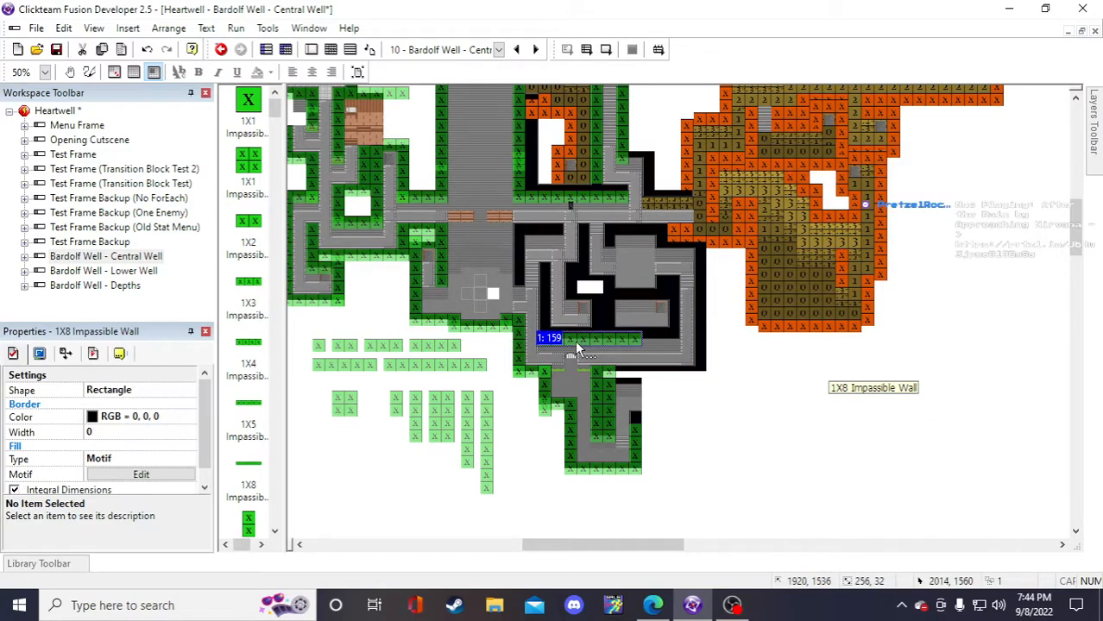
{"action": "left_click", "coordinate": [867, 424]}
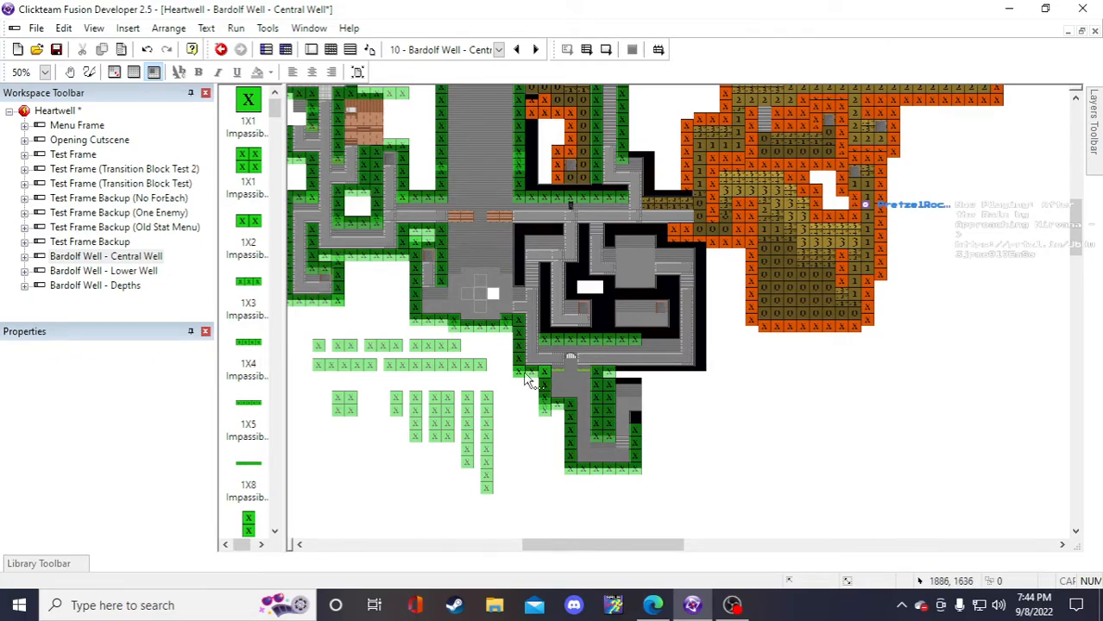
- Copy the 1X2 Impassible Wall and place the copy at the east end of the 1X8 wall above the lower corridor
{"action": "left_click", "coordinate": [380, 346]}
{"action": "left_click", "coordinate": [422, 358]}
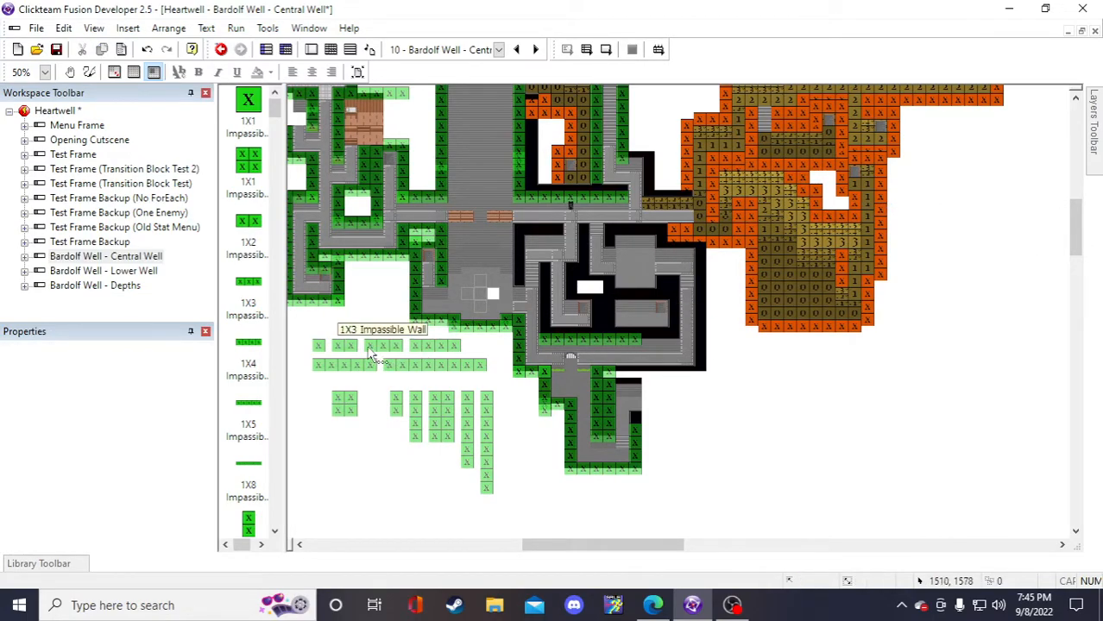
{"action": "left_click", "coordinate": [342, 345]}
{"action": "left_click", "coordinate": [723, 421]}
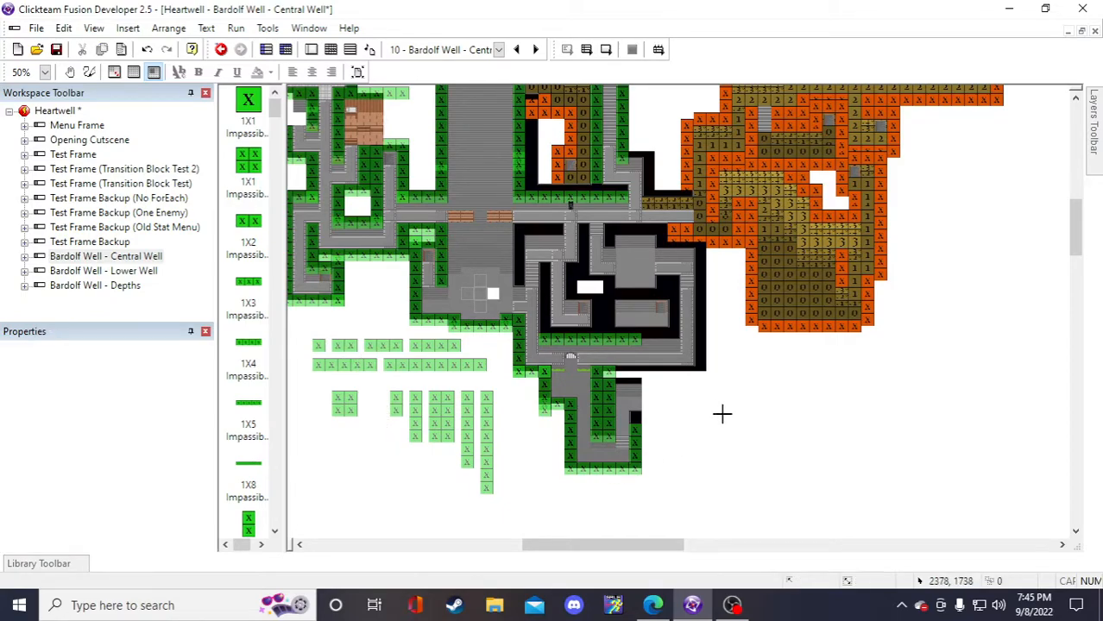
{"action": "left_click", "coordinate": [721, 414]}
{"action": "left_click", "coordinate": [897, 422]}
- Copy the 4X1 Impassible Wall and place the copy on the black column east of the inner rooms, at the row's east end
{"action": "left_click", "coordinate": [417, 417]}
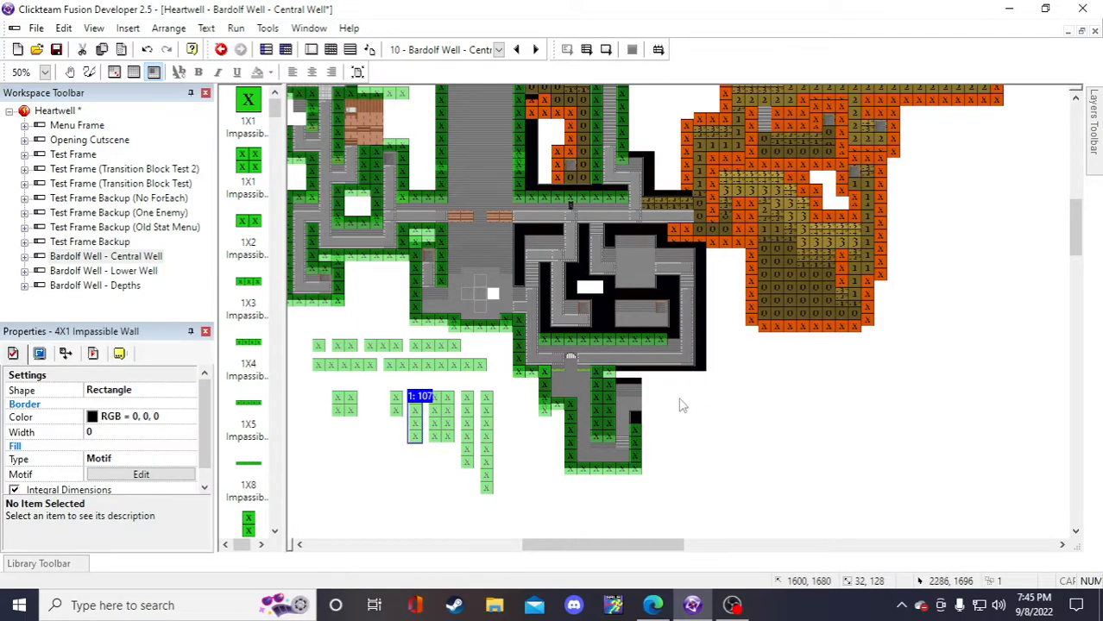
{"action": "key", "text": "ctrl+v"}
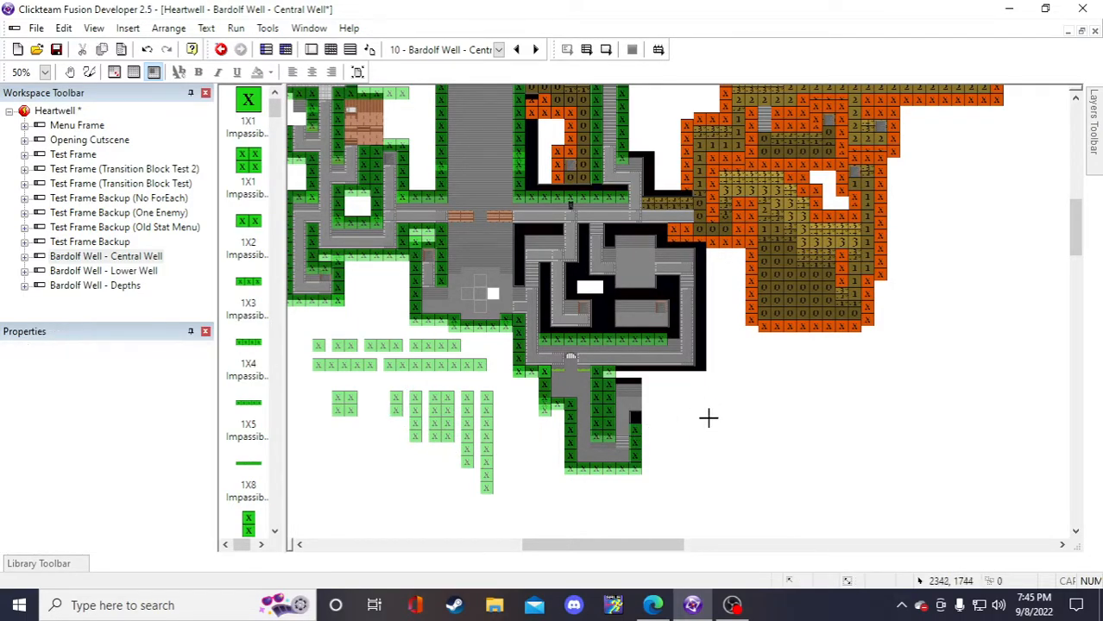
{"action": "left_click", "coordinate": [707, 416]}
{"action": "left_click_drag", "start_coordinate": [712, 432], "coordinate": [676, 316]}
{"action": "left_click", "coordinate": [822, 461]}
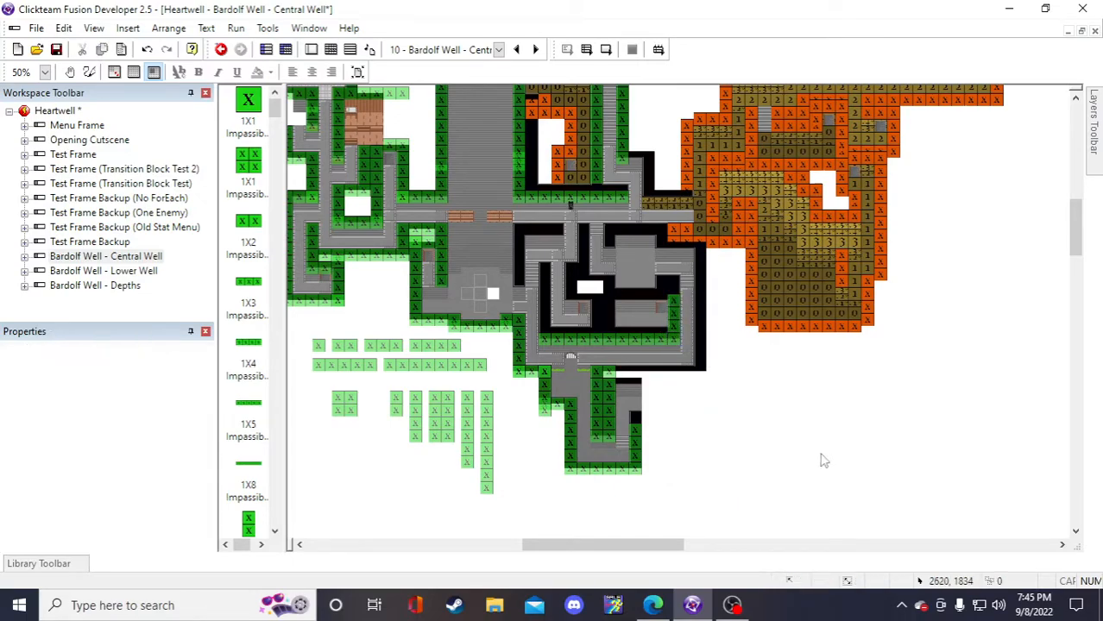
- Copy the two-by-two Impassible Wall, place the copy at the upper end of the inner rooms' east column, and save
{"action": "left_click", "coordinate": [354, 411]}
{"action": "key", "text": "ctrl+c"}
{"action": "key", "text": "ctrl+v"}
{"action": "left_click", "coordinate": [749, 404]}
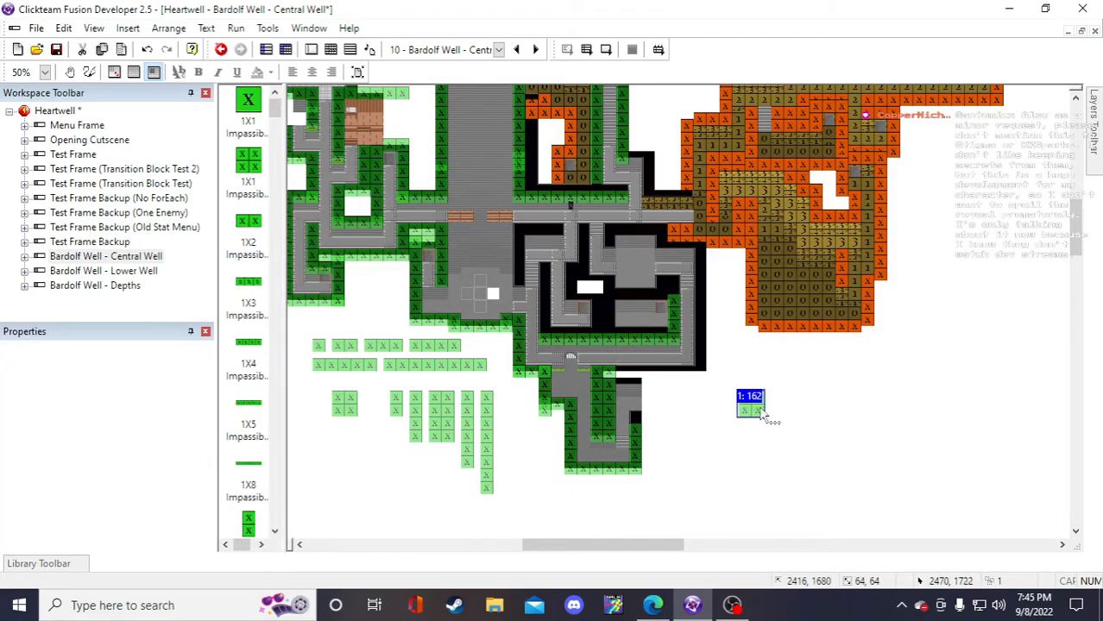
{"action": "left_click", "coordinate": [674, 298]}
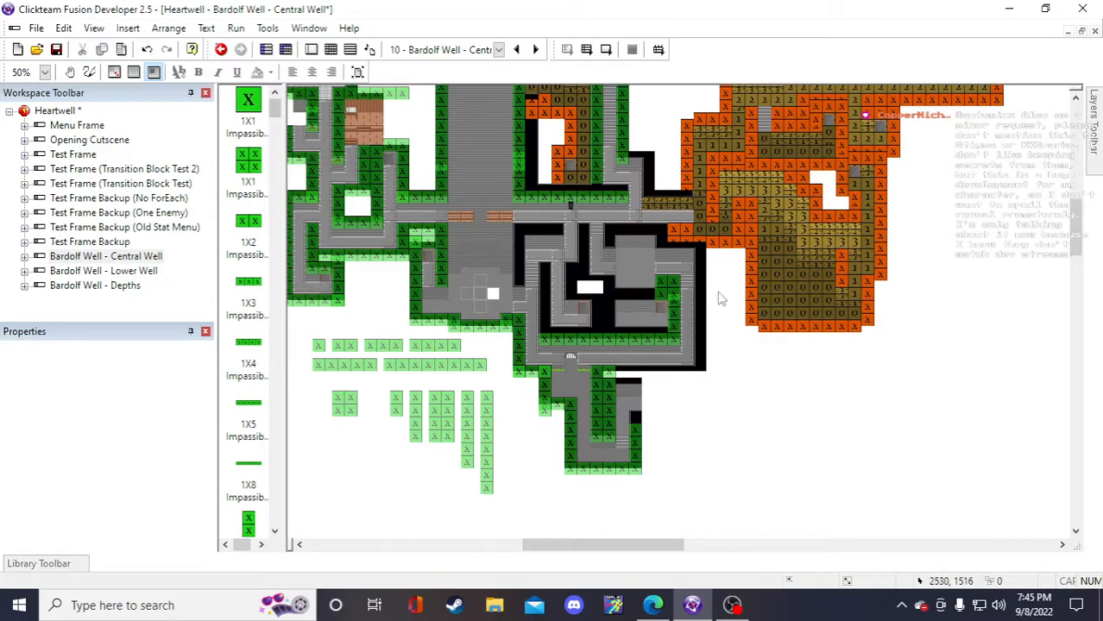
{"action": "left_click", "coordinate": [56, 49]}
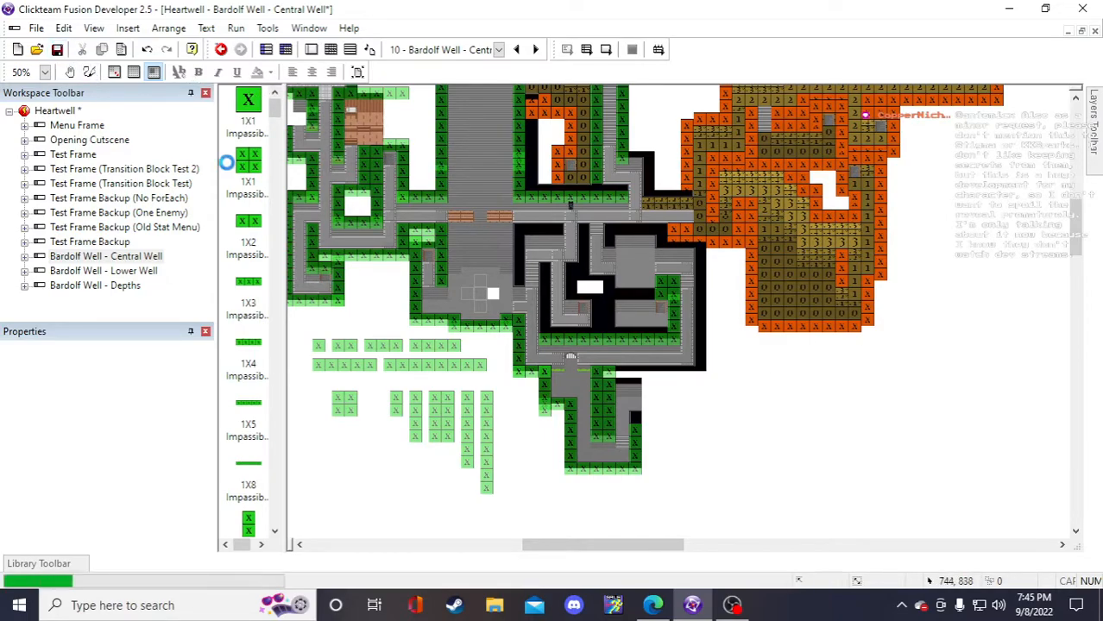
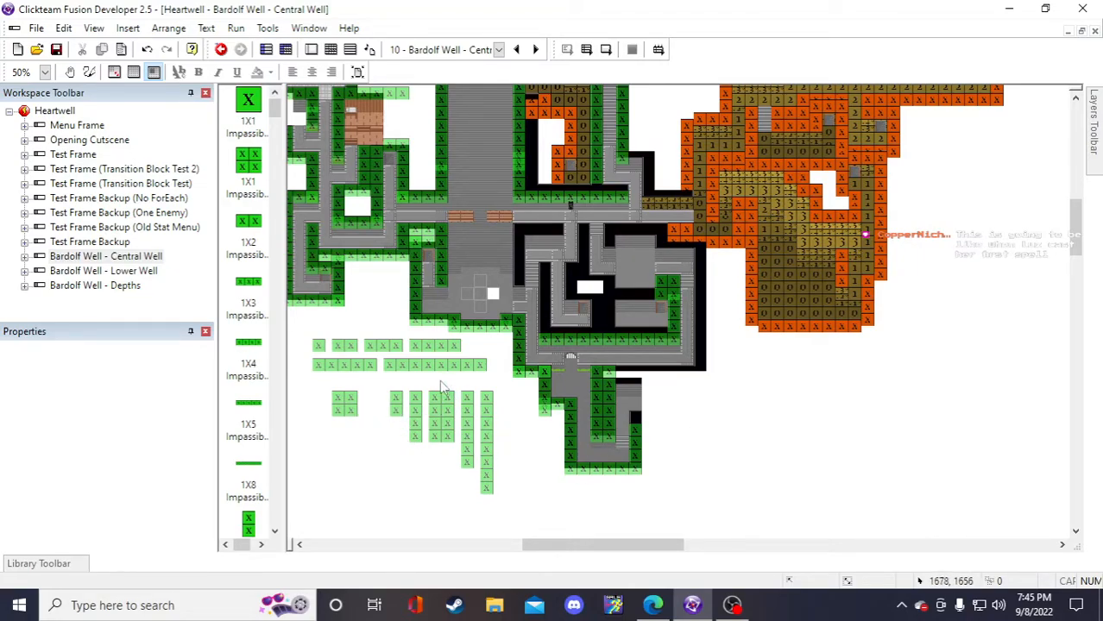
- Copy the 1X4 Impassible Wall and place the copy on the black strip at the northeast edge of the southern passage
{"action": "left_click", "coordinate": [424, 348]}
{"action": "left_click", "coordinate": [814, 438]}
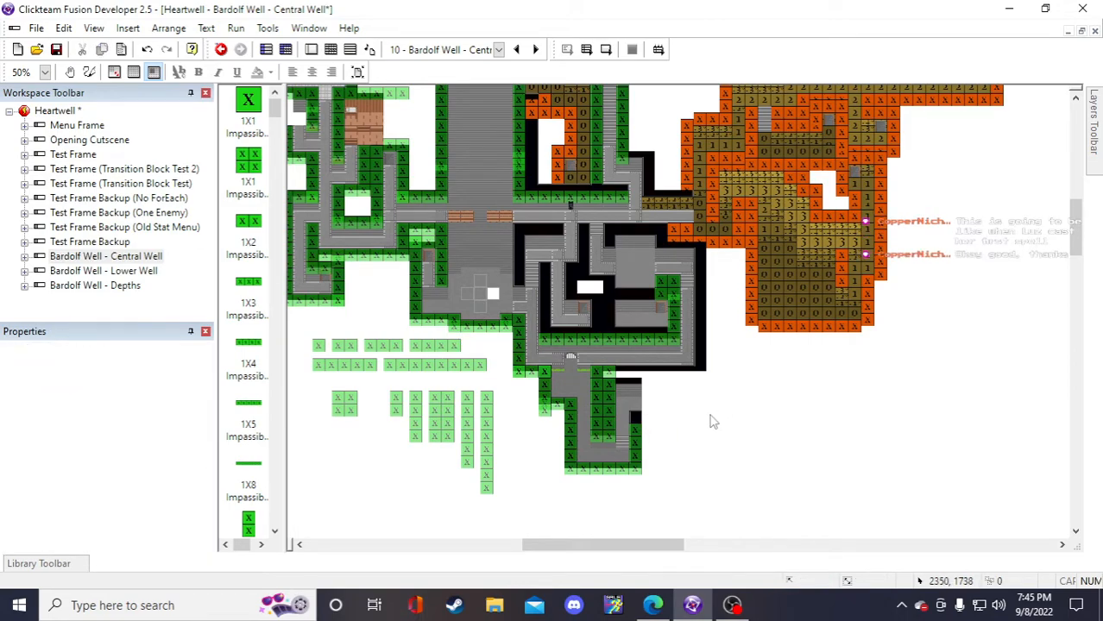
{"action": "left_click", "coordinate": [702, 412]}
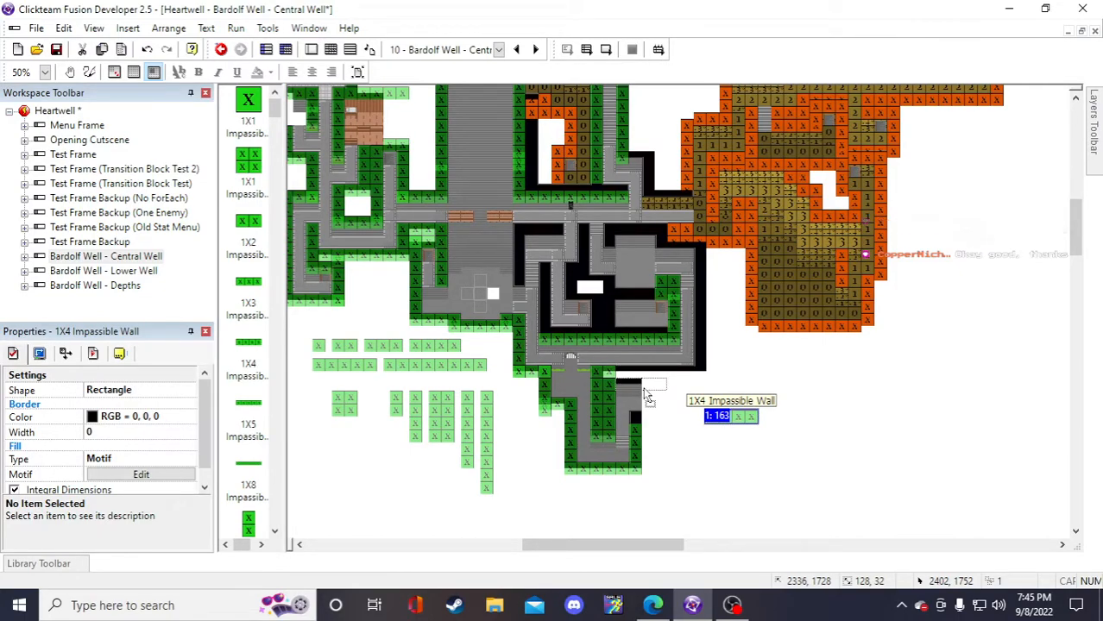
{"action": "left_click_drag", "start_coordinate": [645, 393], "coordinate": [646, 394]}
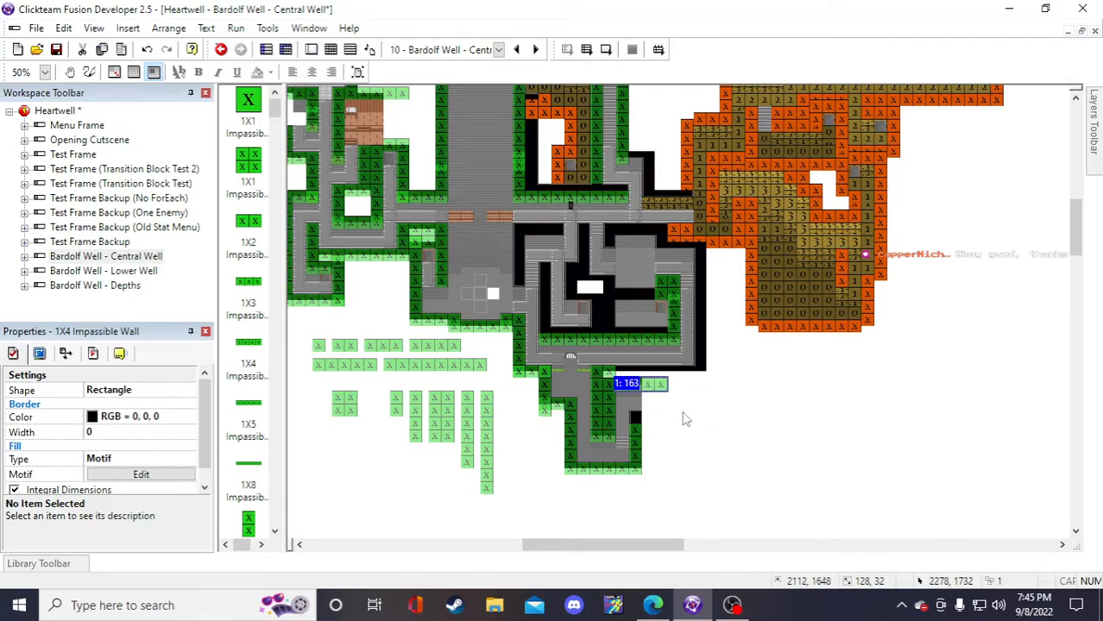
- Paste another 1X4 Impassible Wall and place it on the black tile at the east side of the southern passage
{"action": "left_click", "coordinate": [684, 413]}
{"action": "key", "text": "ctrl+v"}
{"action": "double_click", "coordinate": [670, 409]}
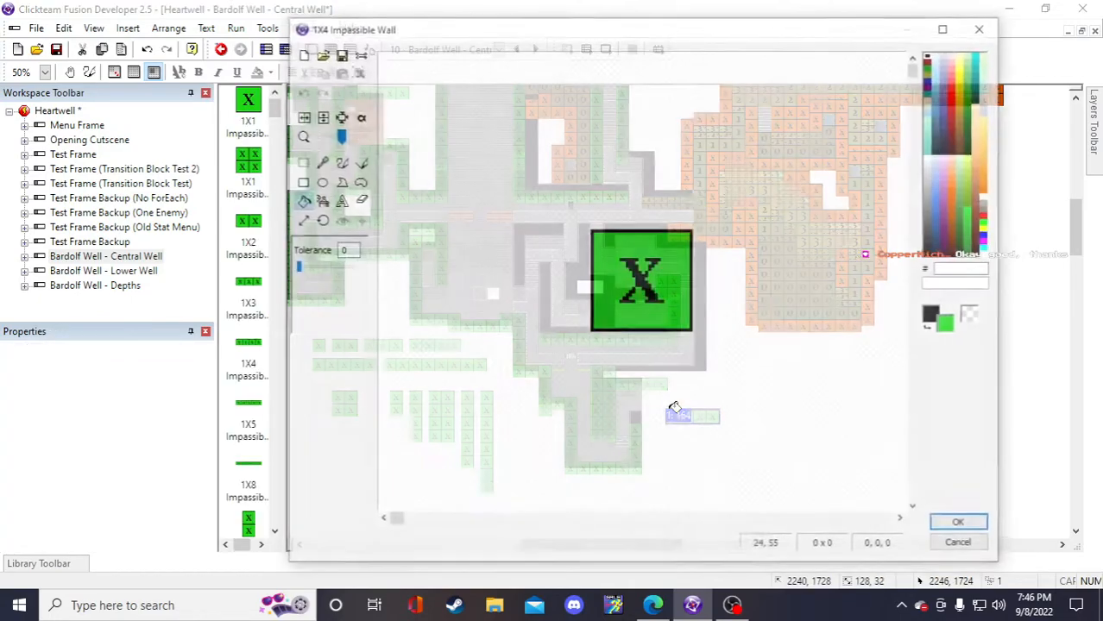
{"action": "left_click", "coordinate": [961, 544]}
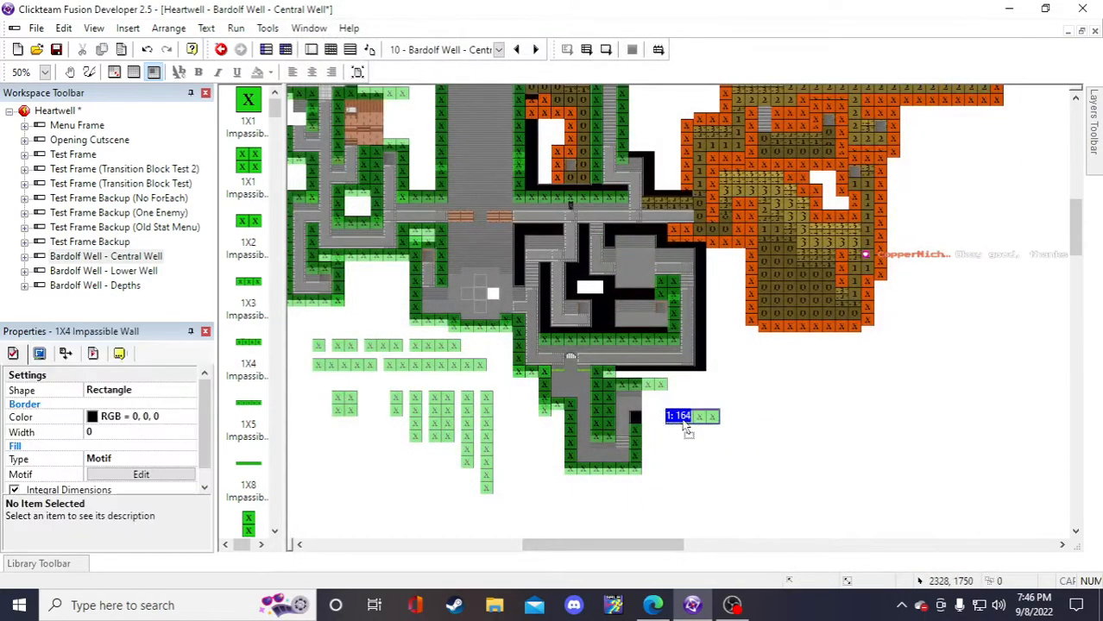
{"action": "left_click", "coordinate": [739, 445]}
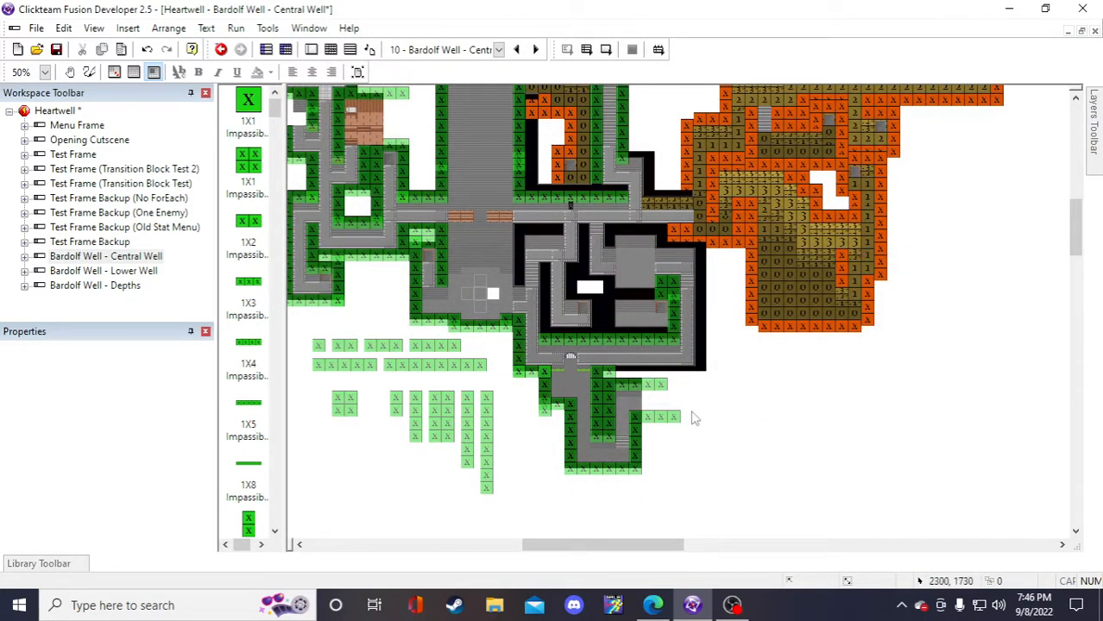
{"action": "left_click", "coordinate": [609, 372]}
{"action": "left_click", "coordinate": [736, 422]}
{"action": "left_click_drag", "start_coordinate": [606, 371], "coordinate": [732, 395]}
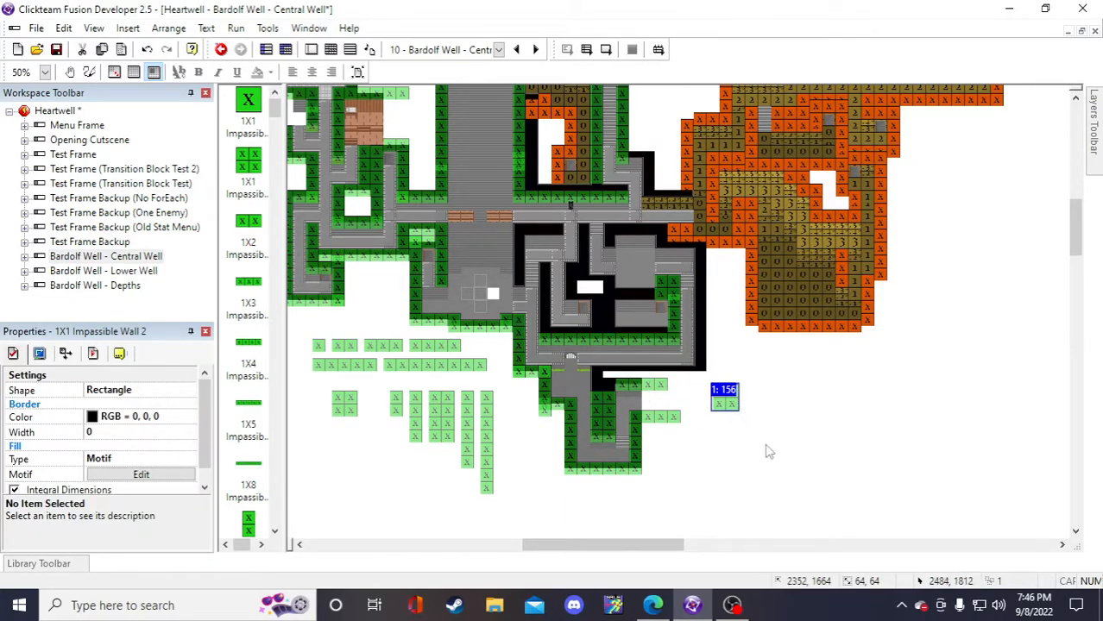
{"action": "left_click", "coordinate": [769, 451]}
{"action": "key", "text": "ctrl+z"}
- Shift the 1X4 Impassible Wall at the southern passage's northeast edge two tiles west, replacing the two-by-two wall there, which is deleted
{"action": "left_click_drag", "start_coordinate": [603, 374], "coordinate": [771, 413]}
{"action": "left_click_drag", "start_coordinate": [649, 382], "coordinate": [621, 383]}
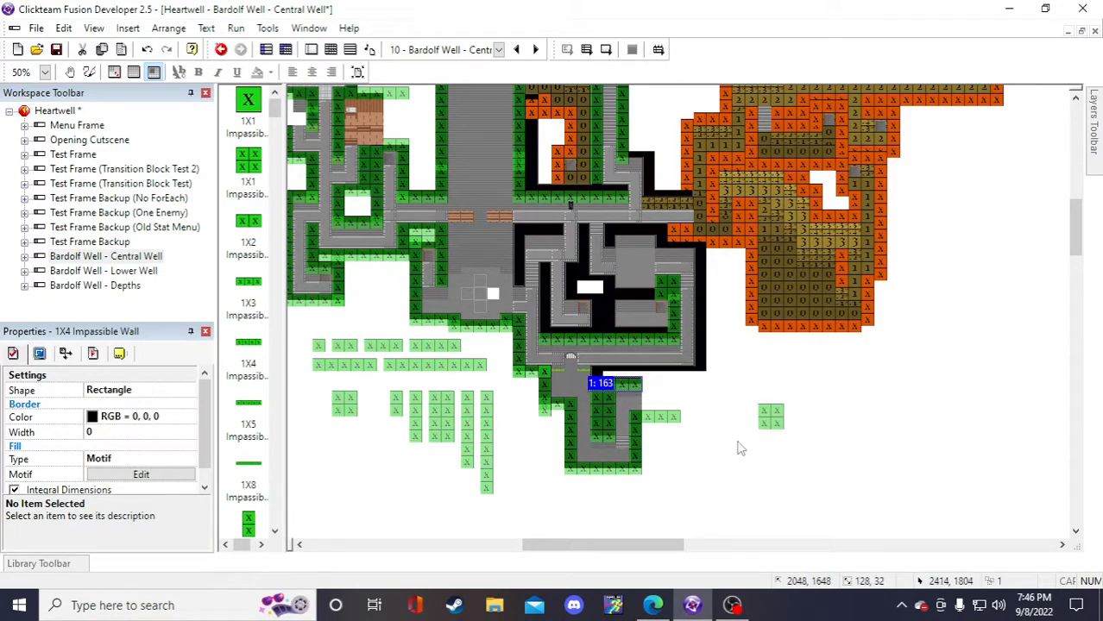
{"action": "left_click", "coordinate": [736, 446]}
{"action": "left_click", "coordinate": [770, 418]}
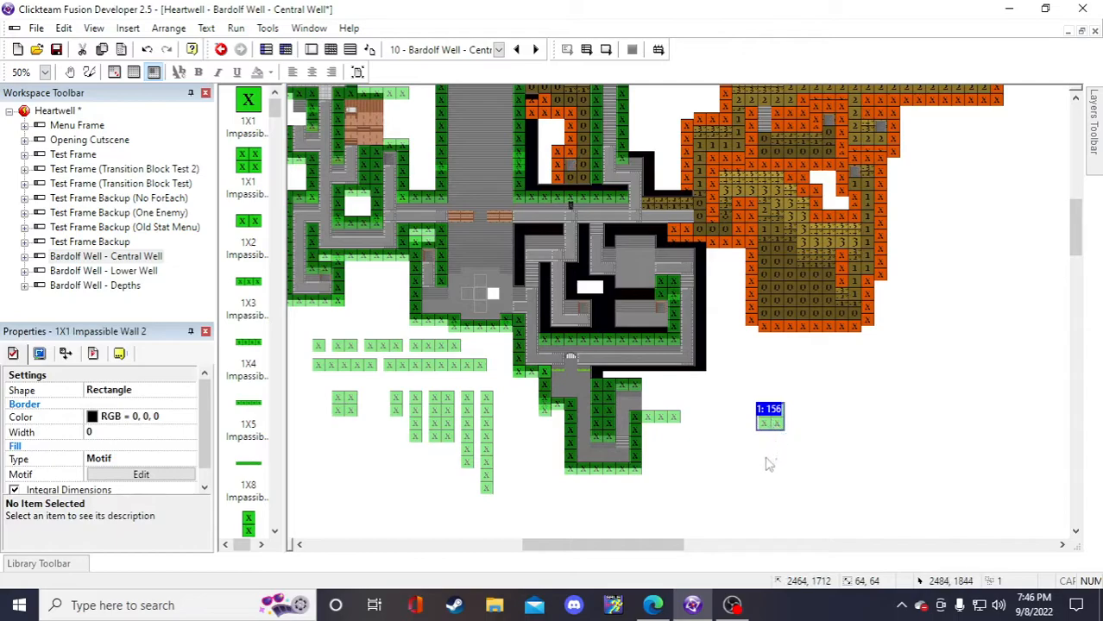
{"action": "key", "text": "Delete"}
- Copy the 1X8 Impassible Wall, place the copy on the black strip beneath the lower corridor's east part, and save
{"action": "left_click", "coordinate": [407, 365]}
{"action": "left_click", "coordinate": [790, 419]}
{"action": "left_click", "coordinate": [790, 417]}
{"action": "left_click_drag", "start_coordinate": [827, 428], "coordinate": [628, 381]}
{"action": "left_click", "coordinate": [792, 431]}
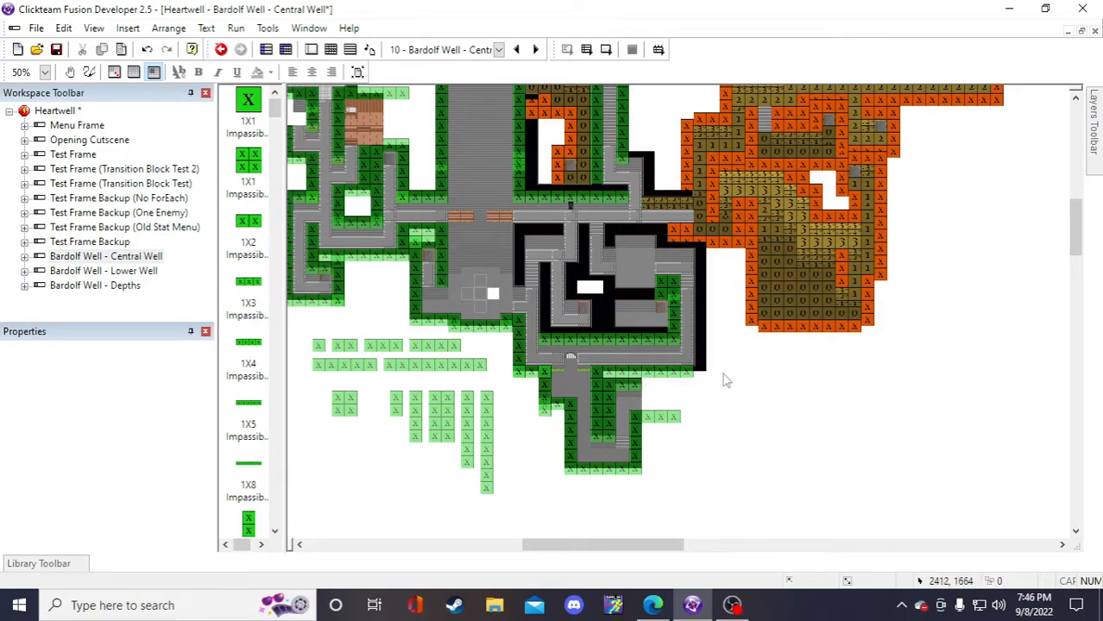
{"action": "left_click", "coordinate": [57, 49]}
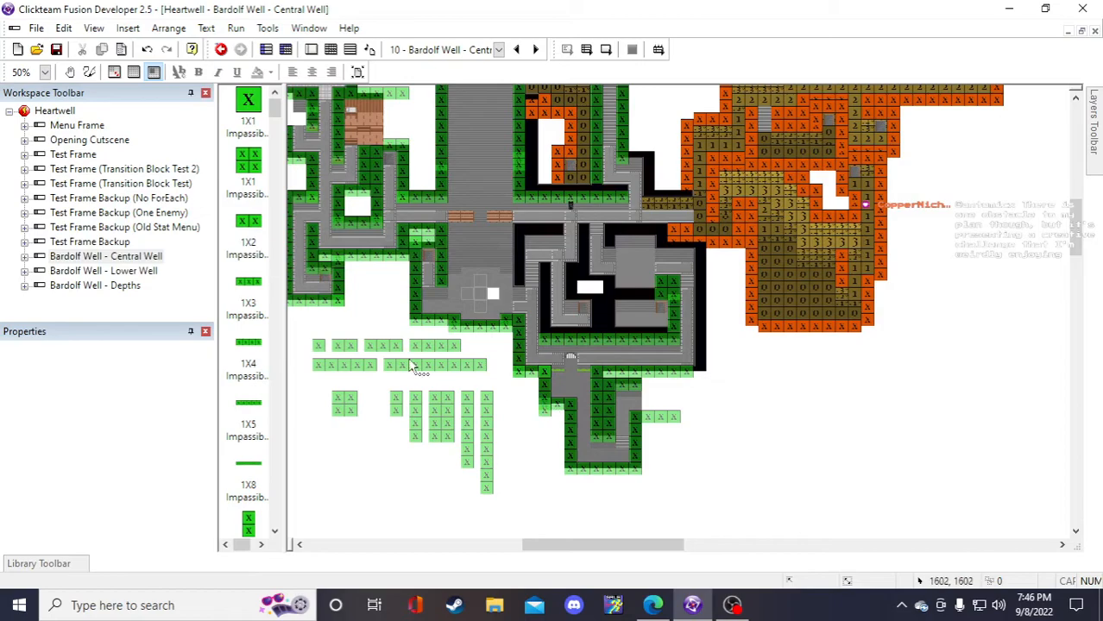
- Copy the 1X4 Impassible Wall and park the copy in the empty area below the eastern cave
{"action": "left_click", "coordinate": [431, 347]}
{"action": "key", "text": "ctrl+c"}
{"action": "key", "text": "ctrl+v"}
{"action": "left_click", "coordinate": [747, 400]}
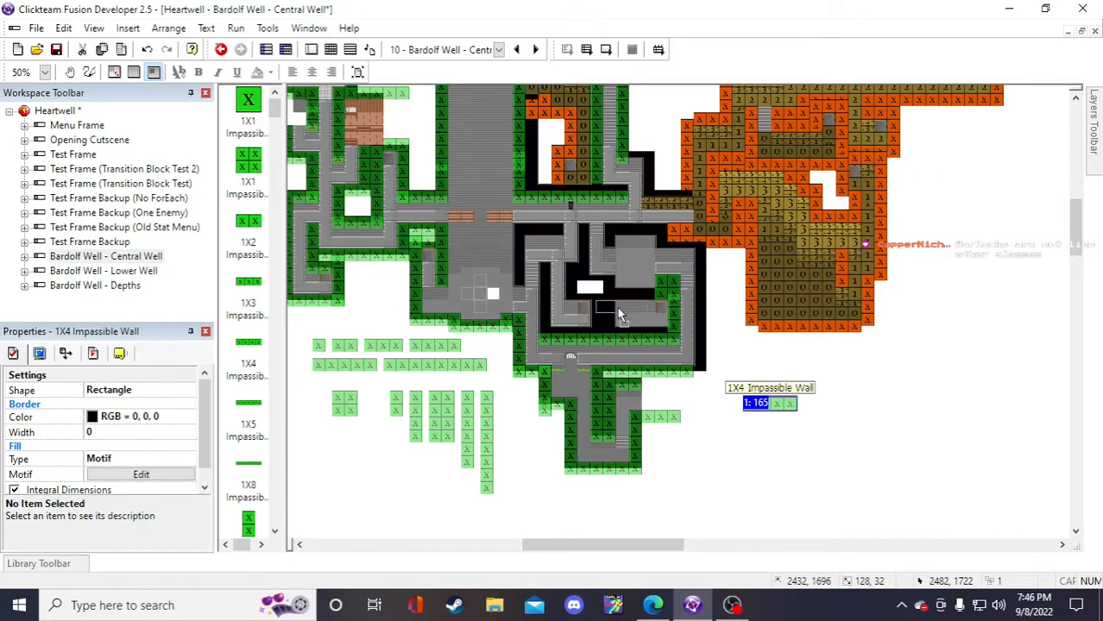
{"action": "left_click_drag", "start_coordinate": [628, 306], "coordinate": [914, 381]}
- Copy the 1X8 Impassible Wall bordering the lower corridor and place the copy on the black strip directly above that row
{"action": "left_click", "coordinate": [596, 337]}
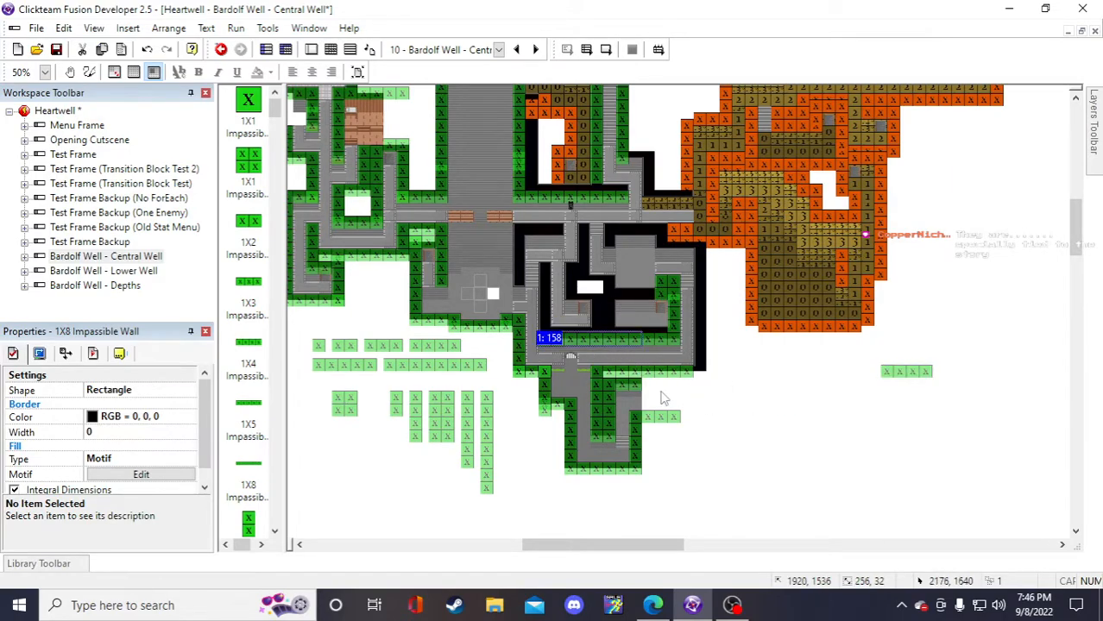
{"action": "key", "text": "ctrl+c"}
{"action": "left_click", "coordinate": [716, 447]}
{"action": "key", "text": "ctrl+v"}
{"action": "left_click_drag", "start_coordinate": [767, 453], "coordinate": [607, 365]}
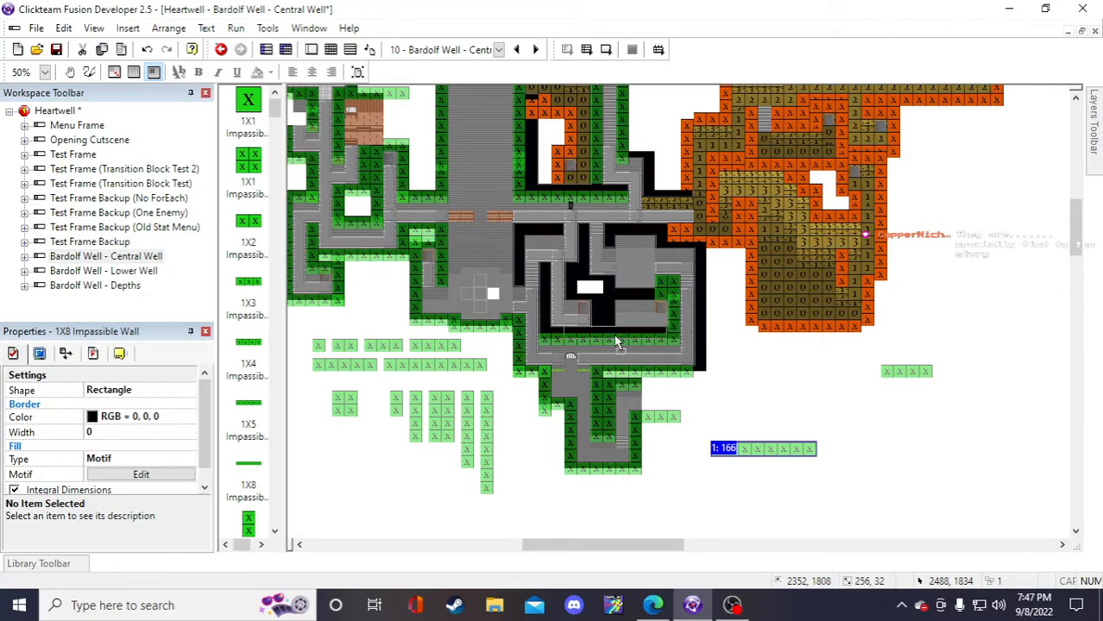
{"action": "left_click_drag", "start_coordinate": [615, 340], "coordinate": [616, 340]}
{"action": "left_click", "coordinate": [824, 411]}
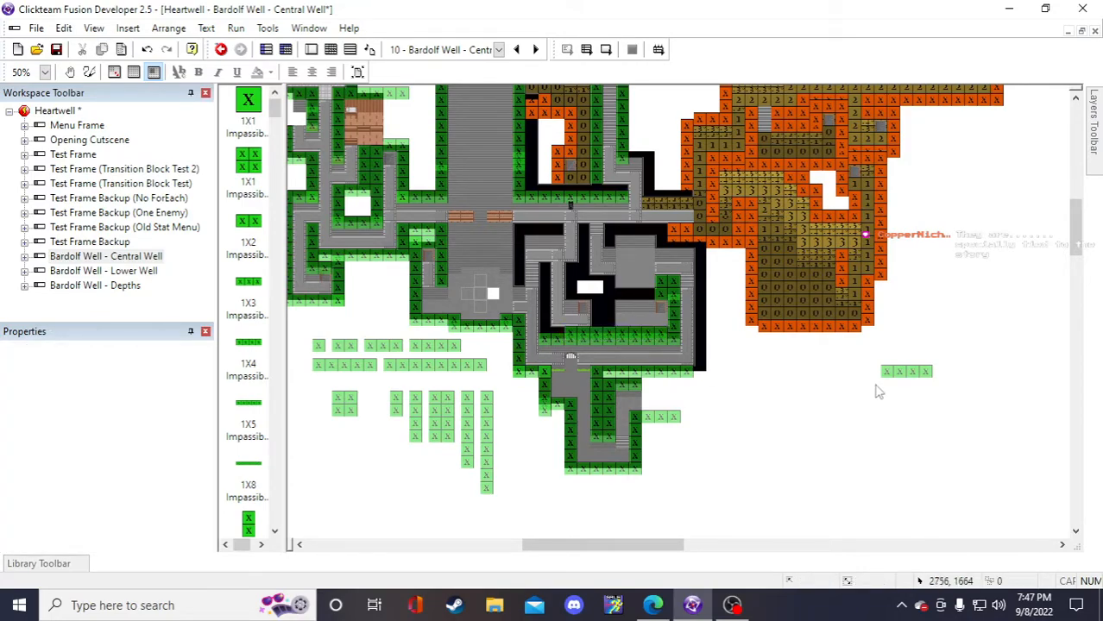
- Move the parked 1X4 Impassible Wall onto the bottom of the black band above the lower inner room, and save
{"action": "left_click", "coordinate": [906, 373]}
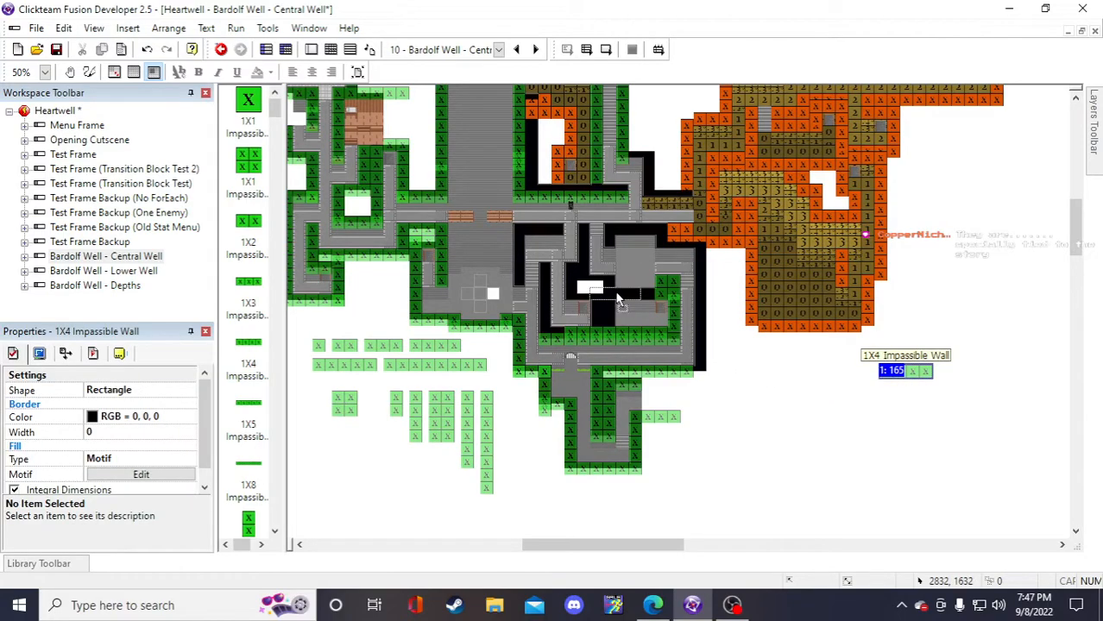
{"action": "left_click_drag", "start_coordinate": [630, 306], "coordinate": [633, 305]}
{"action": "left_click", "coordinate": [805, 398]}
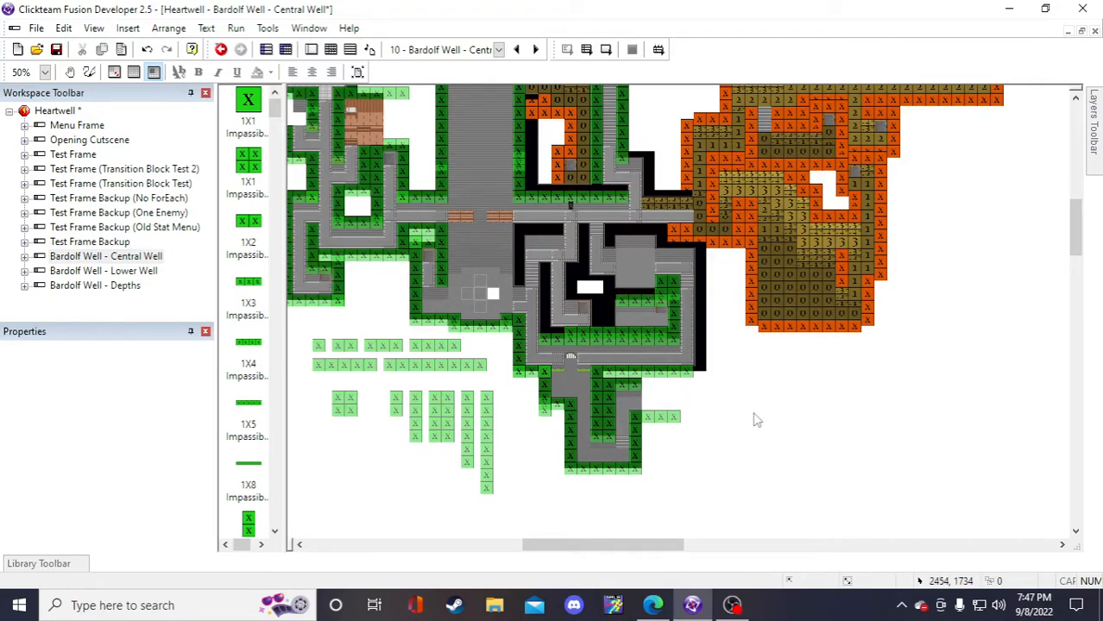
{"action": "left_click", "coordinate": [56, 49]}
- Try a copy of the 4X1 Impassible Wall on the black block west of the lower inner room, then delete it
{"action": "left_click", "coordinate": [419, 416]}
{"action": "left_click", "coordinate": [733, 381]}
{"action": "key", "text": "ctrl+v"}
{"action": "left_click_drag", "start_coordinate": [741, 401], "coordinate": [603, 304]}
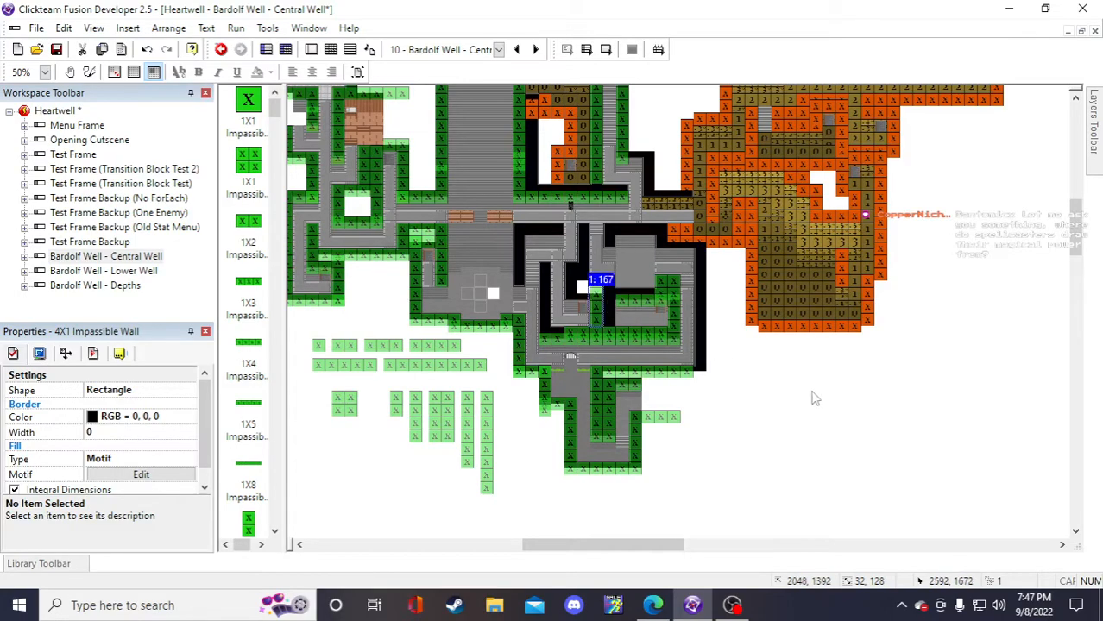
{"action": "left_click", "coordinate": [841, 417]}
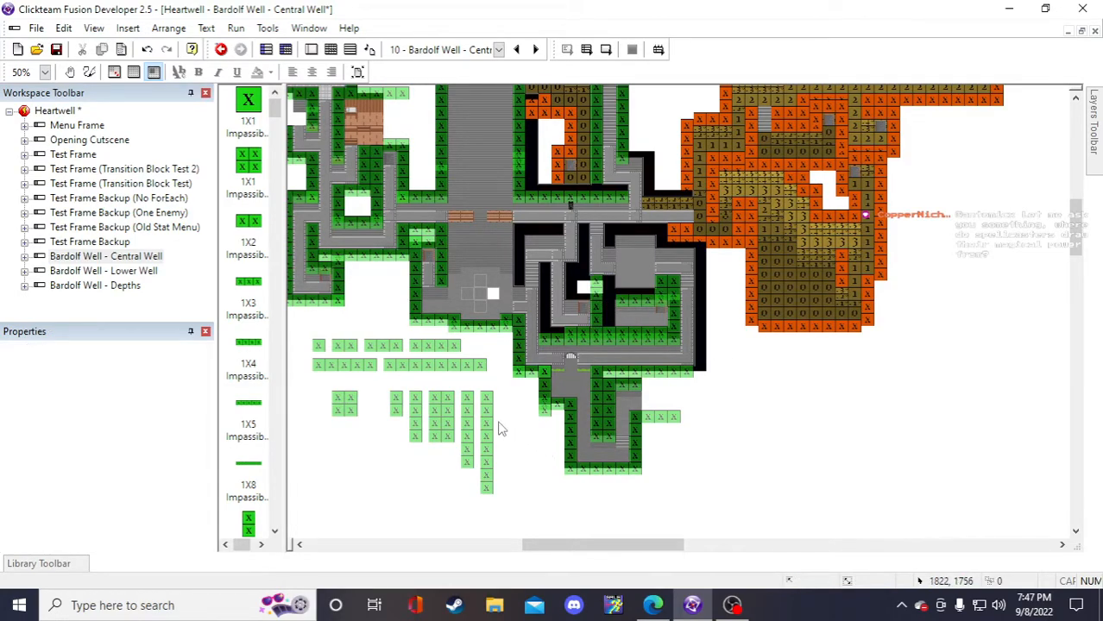
{"action": "left_click", "coordinate": [594, 316]}
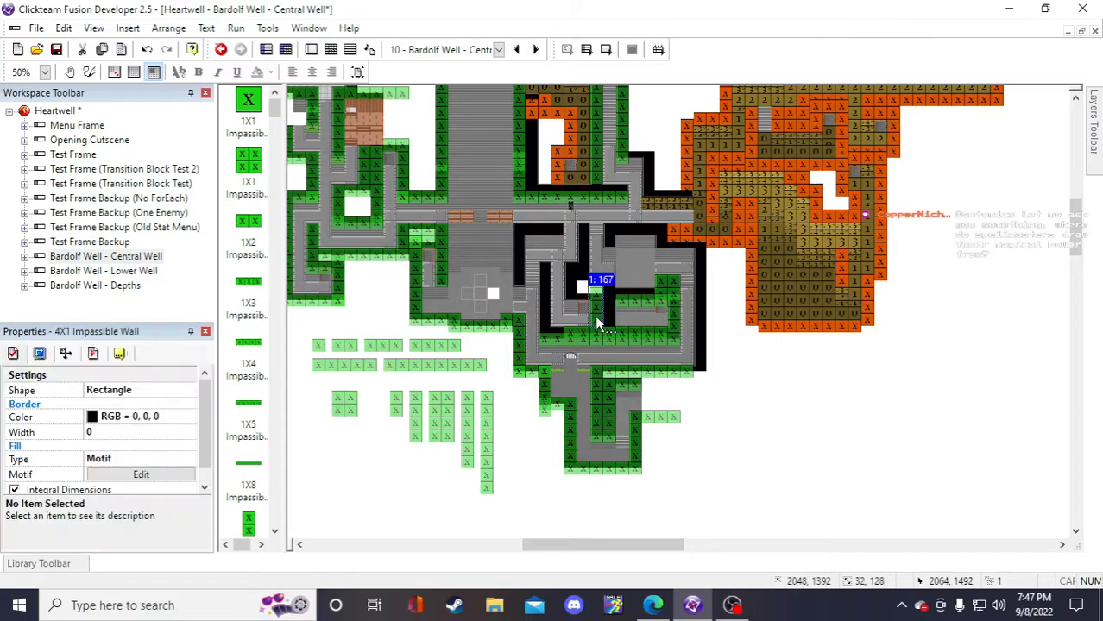
{"action": "left_click", "coordinate": [545, 481]}
- Copy the two-wide, four-tall Impassible Wall and place the copy over the black block west of the lower inner room
{"action": "left_click", "coordinate": [460, 442]}
{"action": "left_click", "coordinate": [756, 422]}
{"action": "left_click_drag", "start_coordinate": [762, 422], "coordinate": [602, 289]}
{"action": "left_click", "coordinate": [922, 453]}
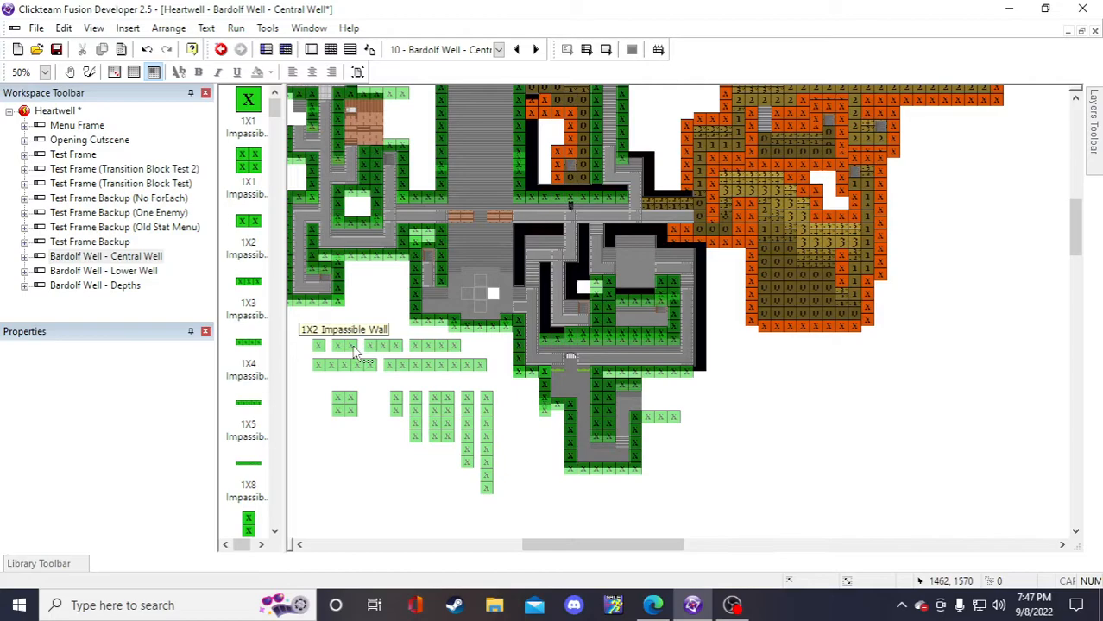
- Copy the 1X4 Impassible Wall, place the copy on the remaining black strip above the lower inner room's upper wall, and save
{"action": "left_click", "coordinate": [432, 347]}
{"action": "left_click", "coordinate": [699, 403]}
{"action": "left_click", "coordinate": [709, 409]}
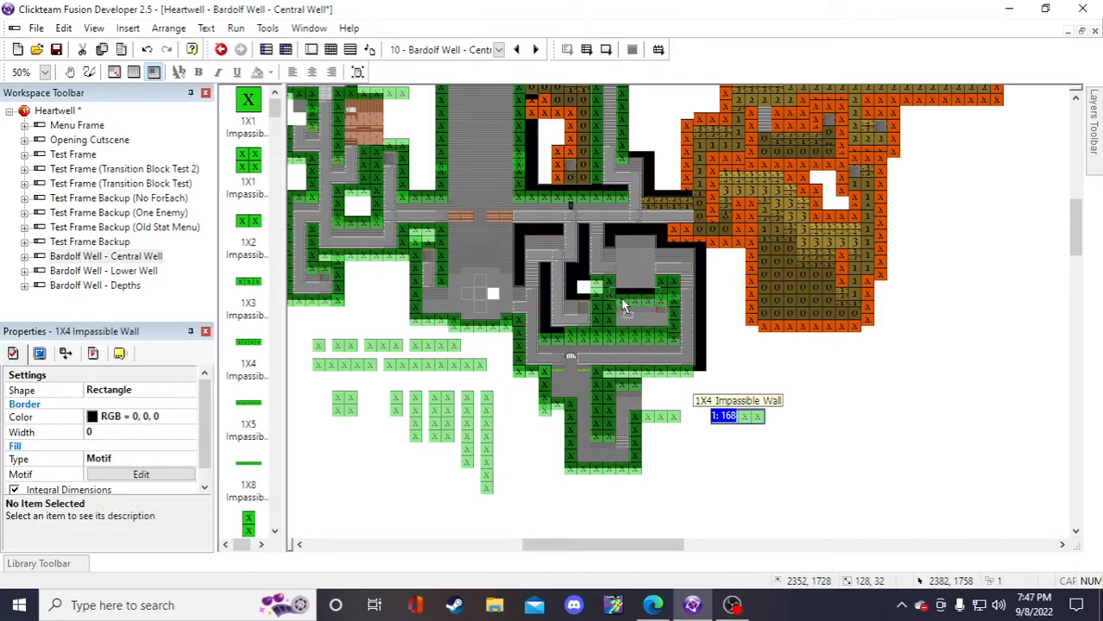
{"action": "left_click_drag", "start_coordinate": [614, 298], "coordinate": [612, 297]}
{"action": "left_click", "coordinate": [776, 392]}
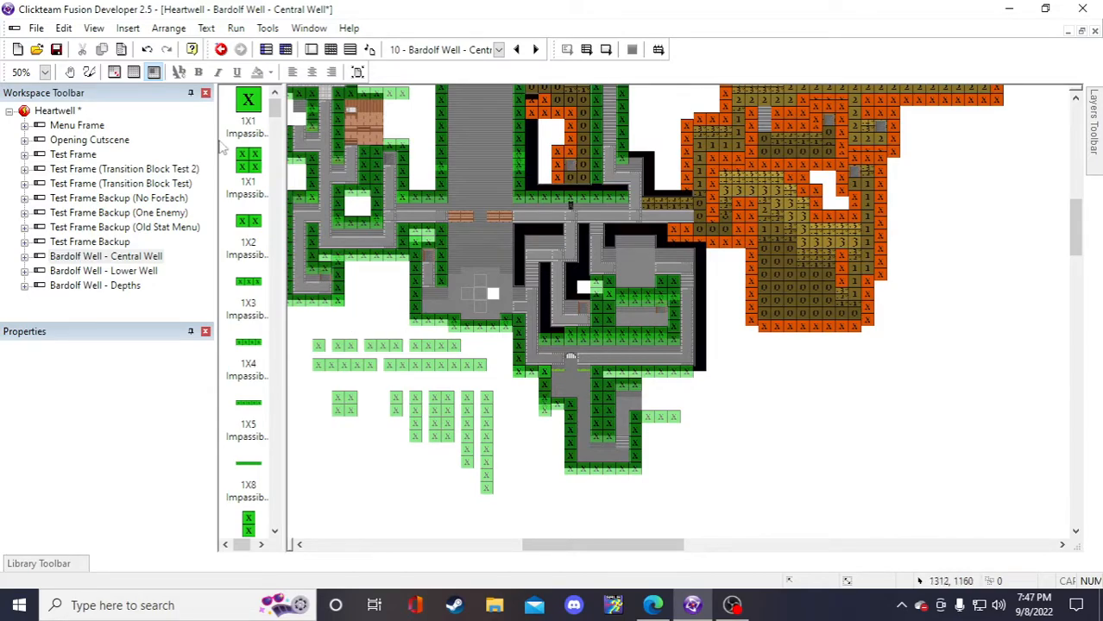
{"action": "left_click", "coordinate": [56, 49]}
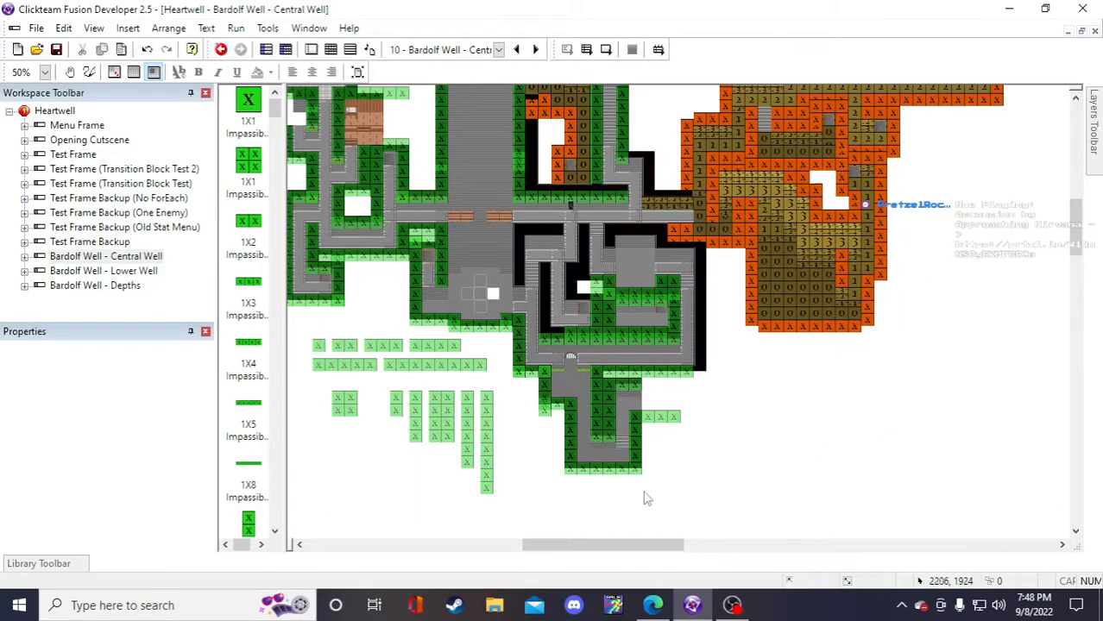
- Place a copy of the 1X4 Impassible Wall on the black strip south of the main corridor, just east of the central shaft, and save
{"action": "left_click", "coordinate": [424, 343]}
{"action": "left_click", "coordinate": [776, 418]}
{"action": "key", "text": "ctrl+v"}
{"action": "left_click", "coordinate": [756, 399]}
{"action": "left_click", "coordinate": [829, 449]}
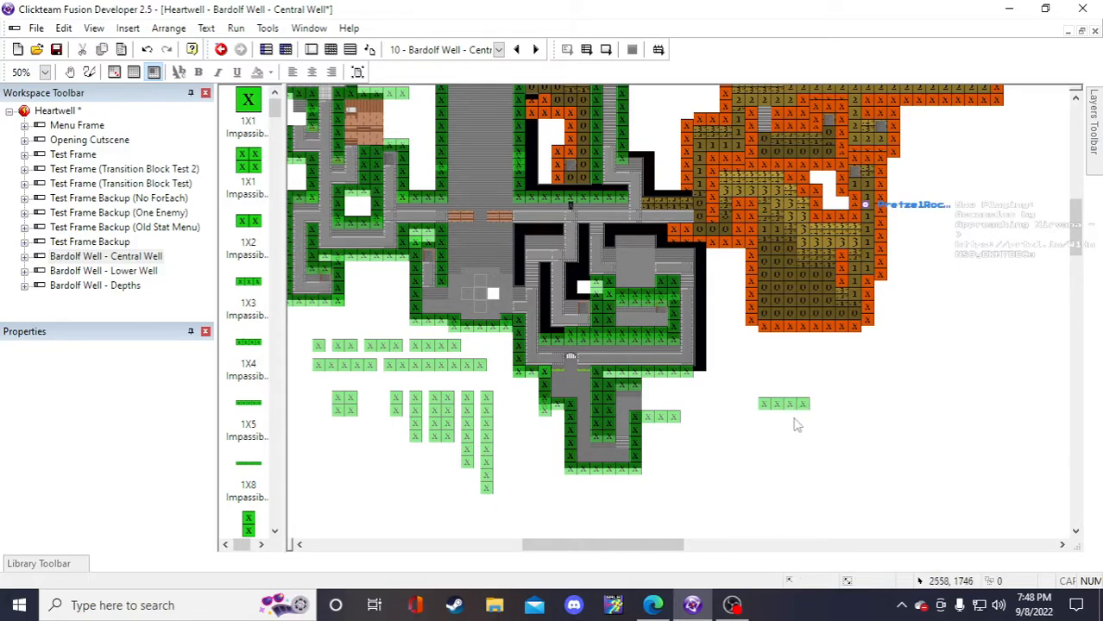
{"action": "left_click", "coordinate": [763, 402]}
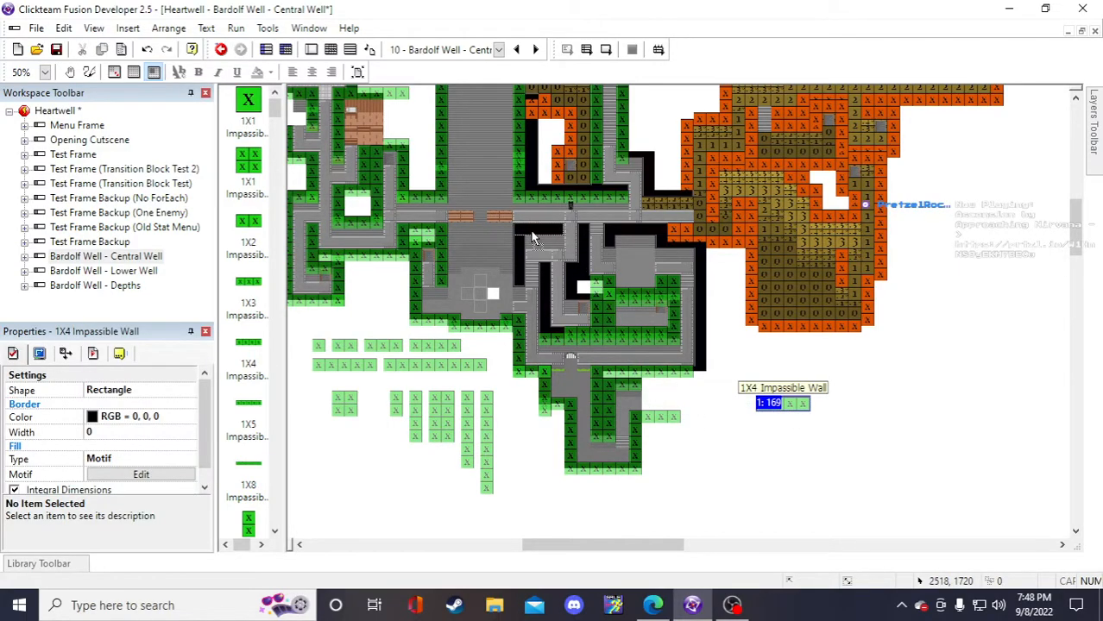
{"action": "left_click_drag", "start_coordinate": [531, 231], "coordinate": [531, 229]}
{"action": "scroll", "coordinate": [831, 492], "scroll_direction": "up", "scroll_amount": 2}
{"action": "left_click", "coordinate": [669, 221]}
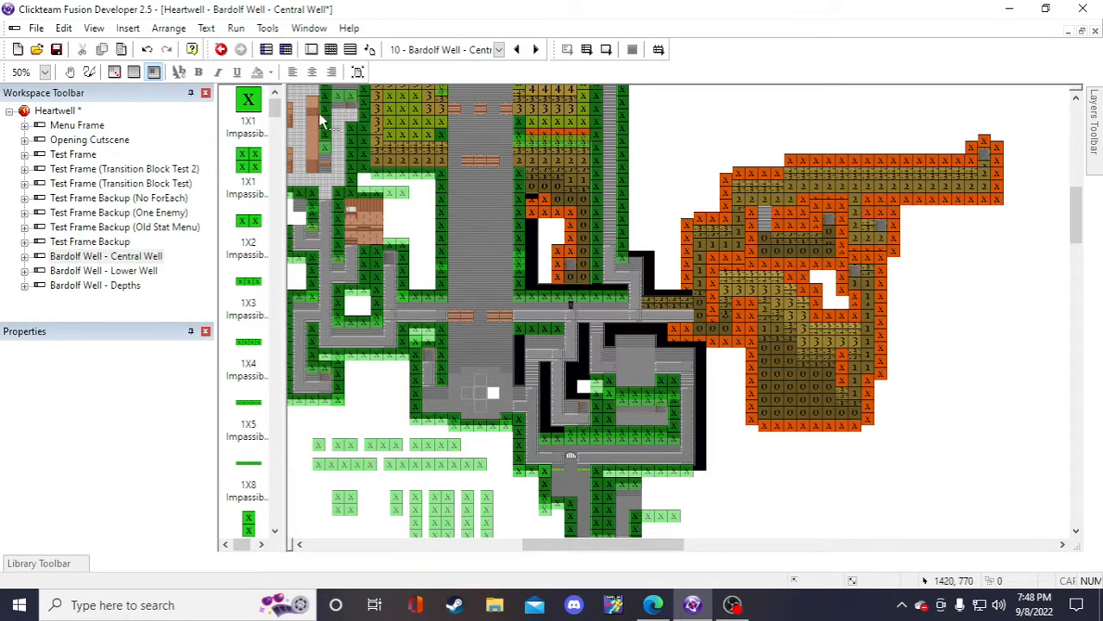
{"action": "left_click", "coordinate": [56, 50]}
- Copy the 4X1 Impassible Wall and place the copy on the vertical black strip between the central shaft and the western stairs
{"action": "scroll", "coordinate": [601, 214], "scroll_direction": "down", "scroll_amount": 2}
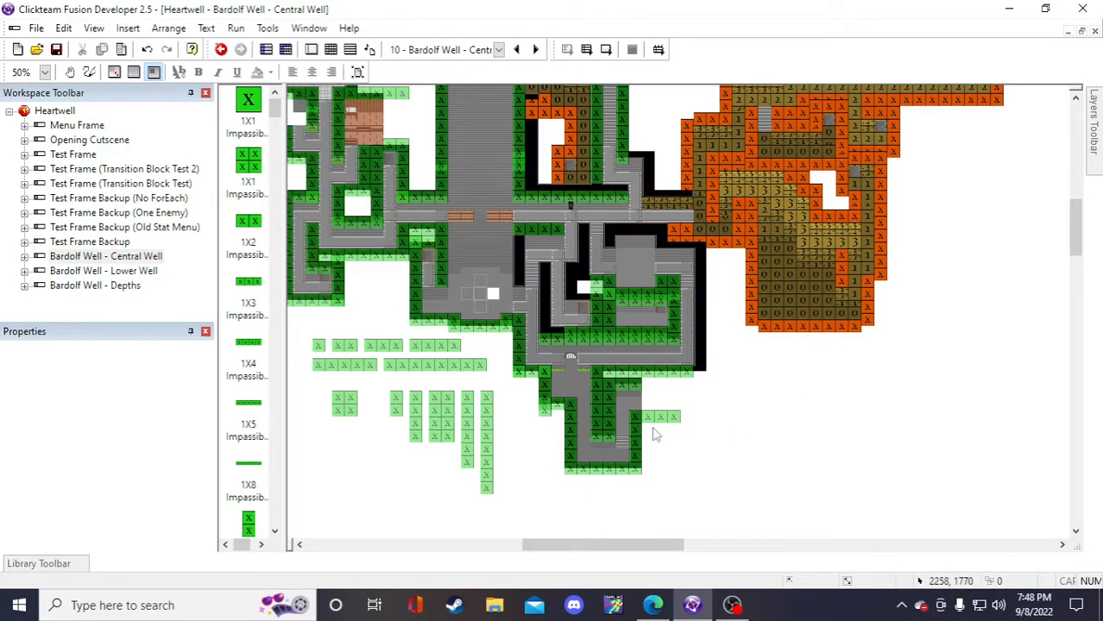
{"action": "left_click", "coordinate": [416, 423]}
{"action": "double_click", "coordinate": [519, 451]}
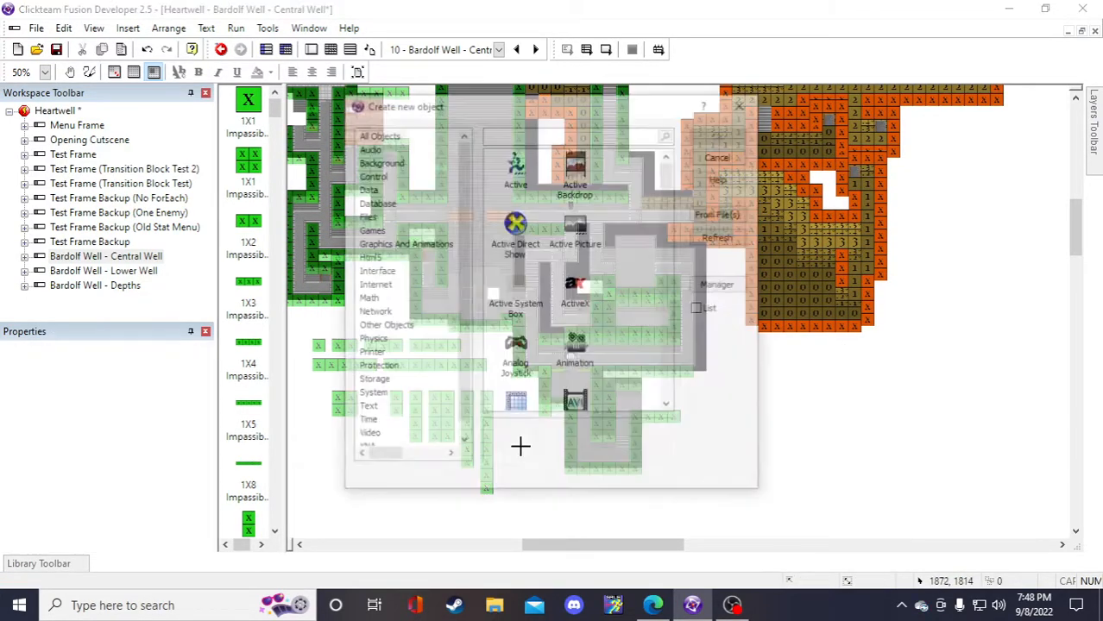
{"action": "left_click", "coordinate": [908, 412]}
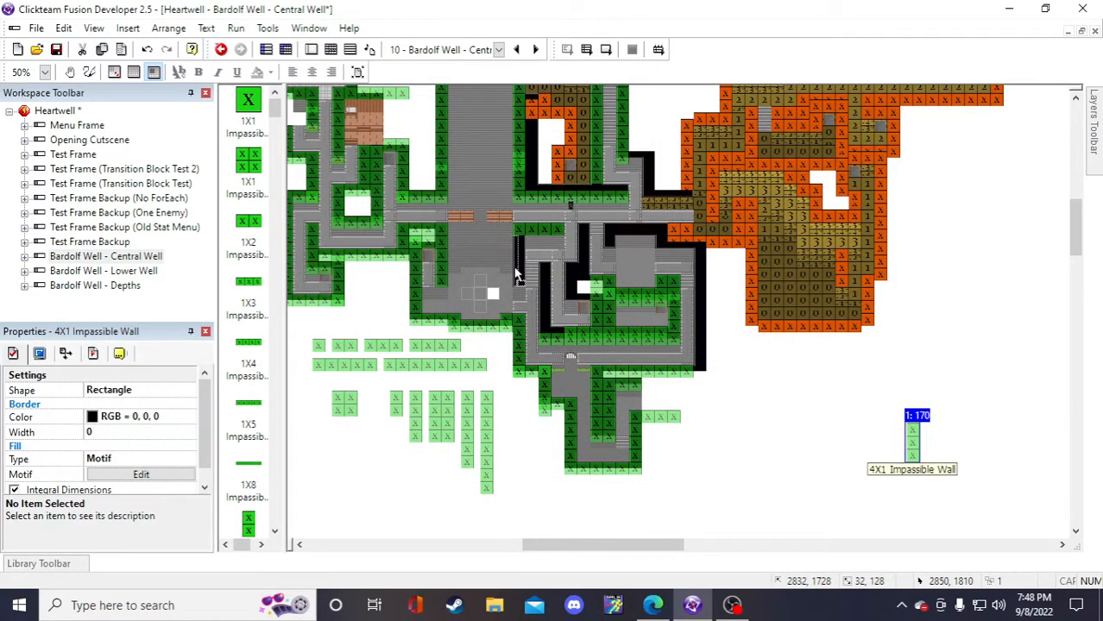
{"action": "left_click_drag", "start_coordinate": [521, 277], "coordinate": [520, 278]}
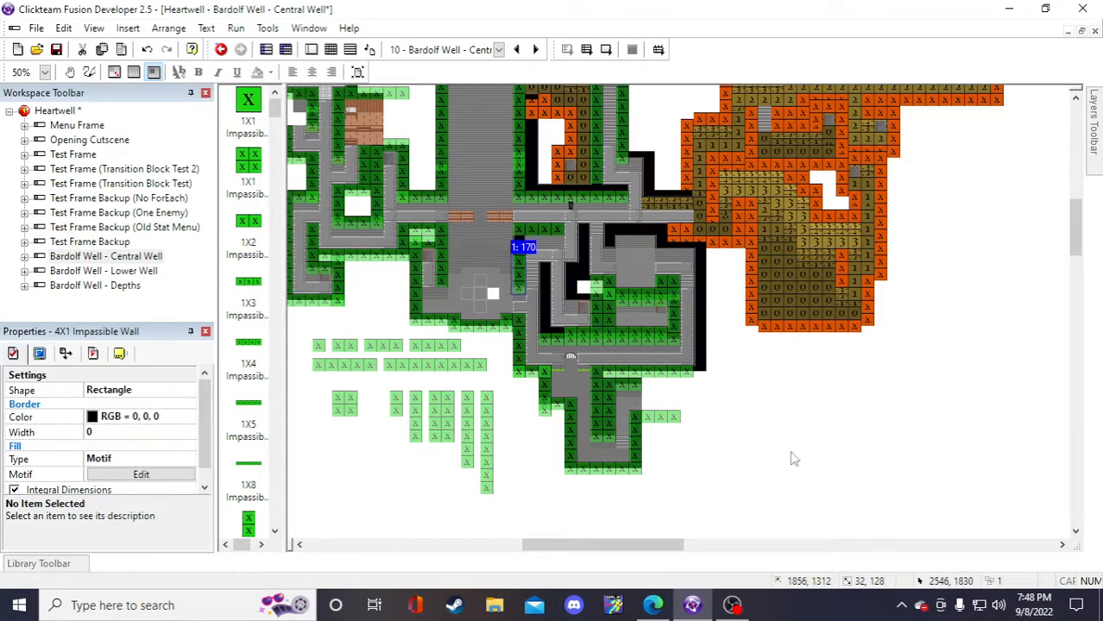
{"action": "left_click", "coordinate": [793, 456]}
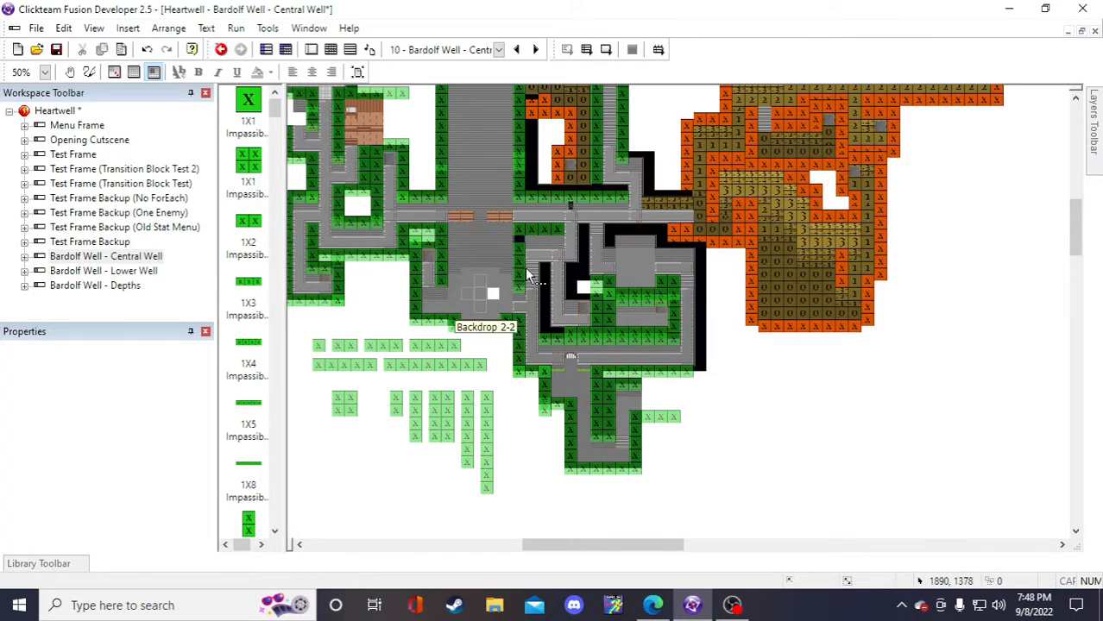
{"action": "left_click", "coordinate": [519, 292]}
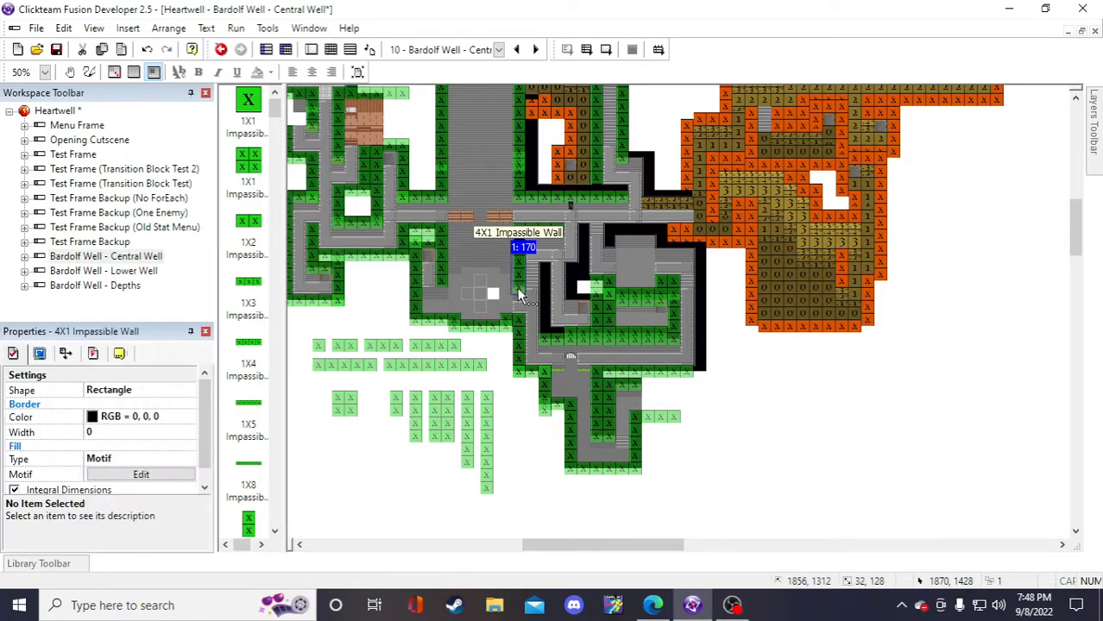
{"action": "left_click", "coordinate": [859, 421]}
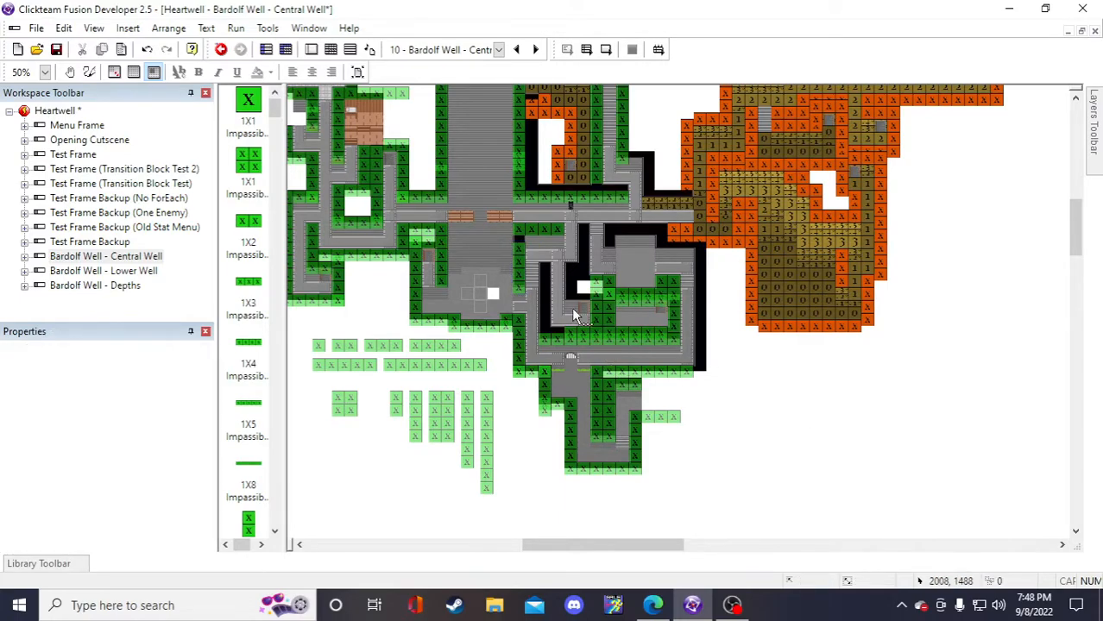
{"action": "left_click", "coordinate": [521, 278]}
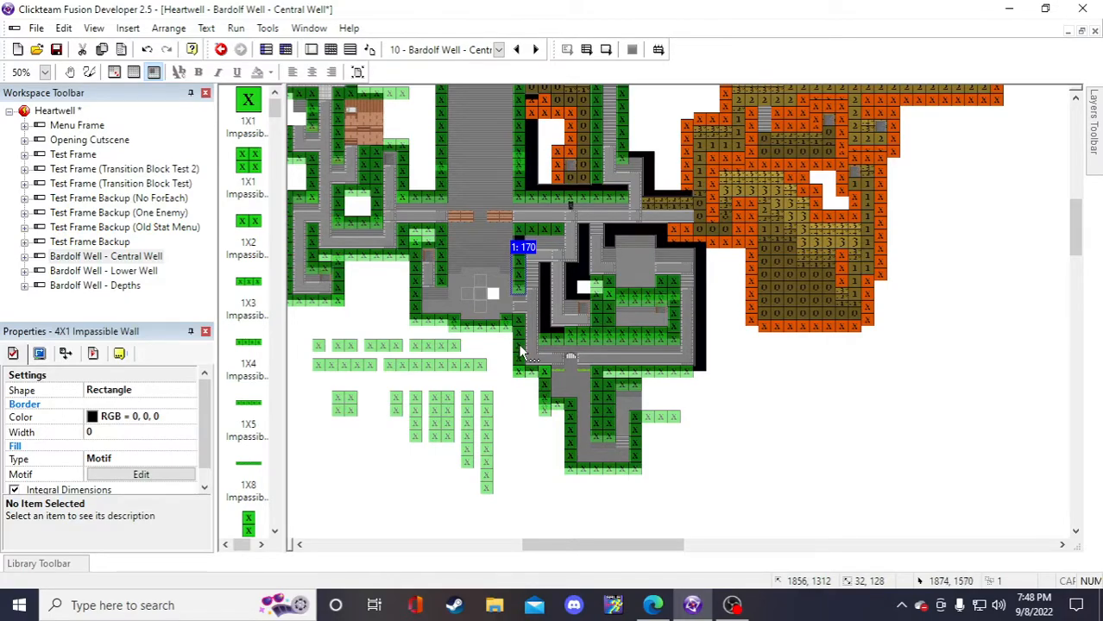
{"action": "left_click", "coordinate": [770, 444]}
- Shift the 1X4 Impassible Wall south of the main corridor slightly down to meet the vertical wall below it
{"action": "scroll", "coordinate": [764, 466], "scroll_direction": "up", "scroll_amount": 3}
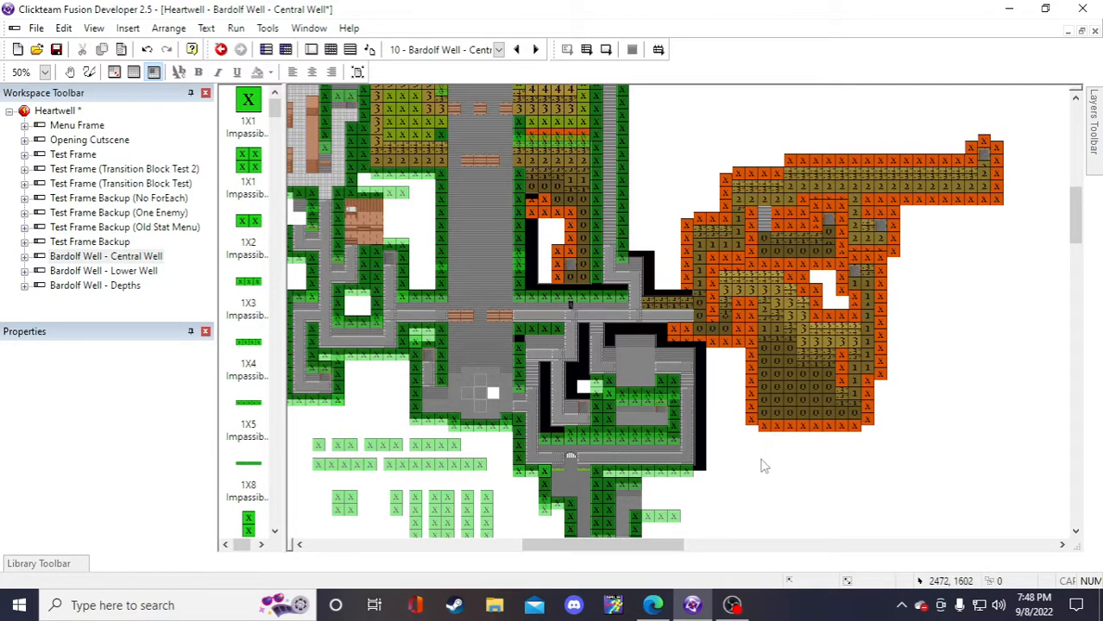
{"action": "left_click", "coordinate": [536, 331]}
{"action": "left_click", "coordinate": [752, 499]}
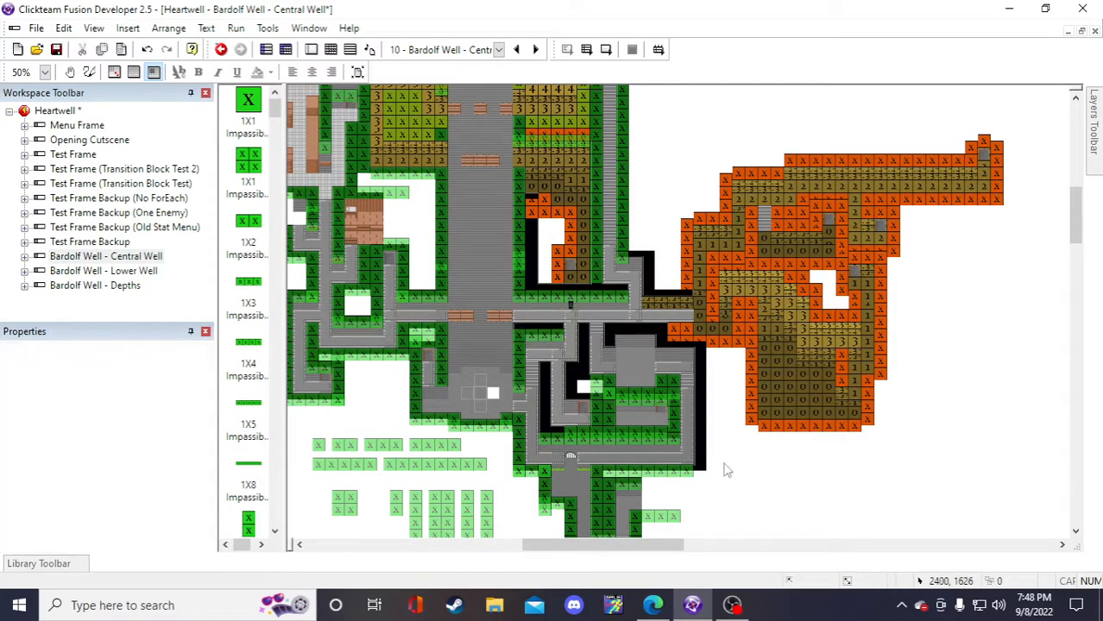
- Place a copy of that 1X4 Impassible Wall over the black strip exposed directly above it, and save
{"action": "left_click", "coordinate": [549, 336]}
{"action": "left_click", "coordinate": [749, 478]}
{"action": "left_click", "coordinate": [746, 470]}
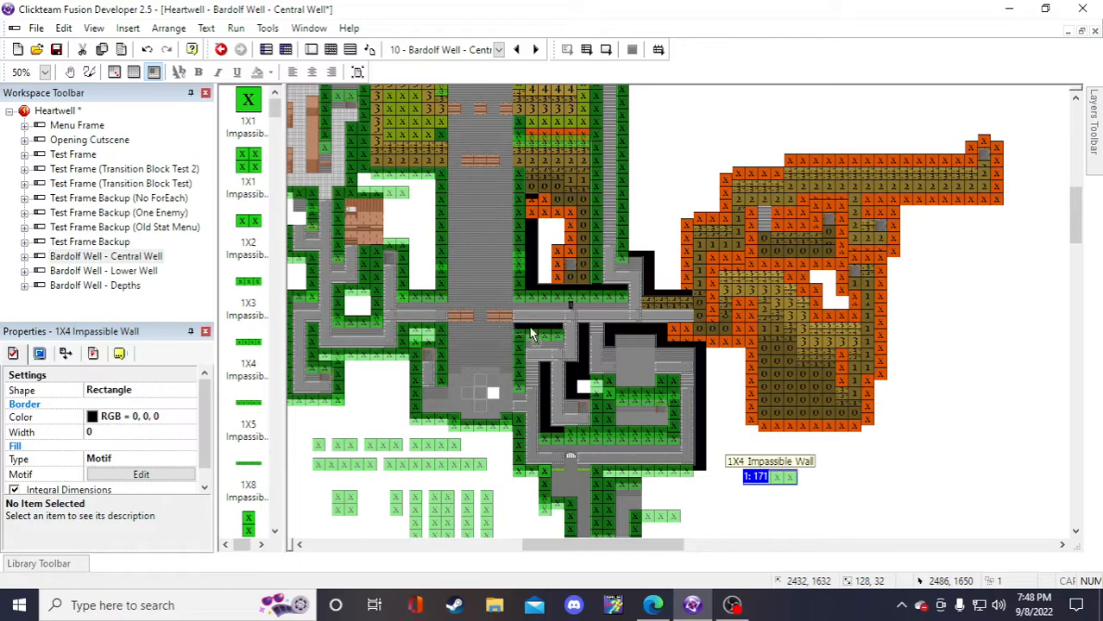
{"action": "left_click_drag", "start_coordinate": [531, 330], "coordinate": [535, 331]}
{"action": "left_click", "coordinate": [821, 499]}
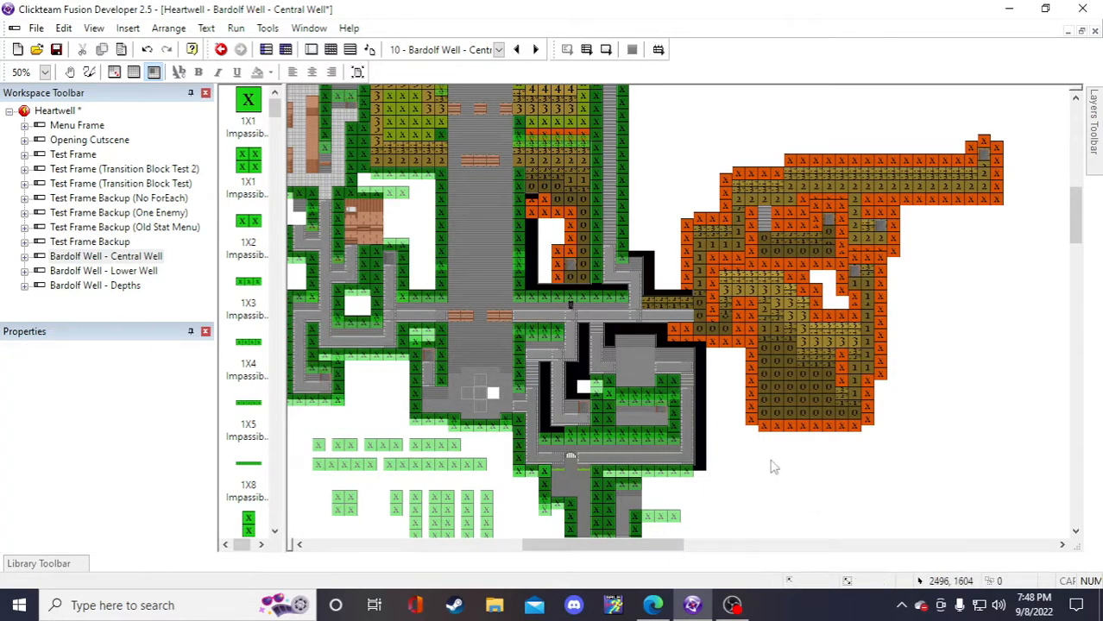
{"action": "left_click", "coordinate": [57, 49]}
- Try covering the southwest corner of the black strip around the inner passage with a copy of the 1X2 Impassible Wall
{"action": "scroll", "coordinate": [863, 335], "scroll_direction": "down", "scroll_amount": 3}
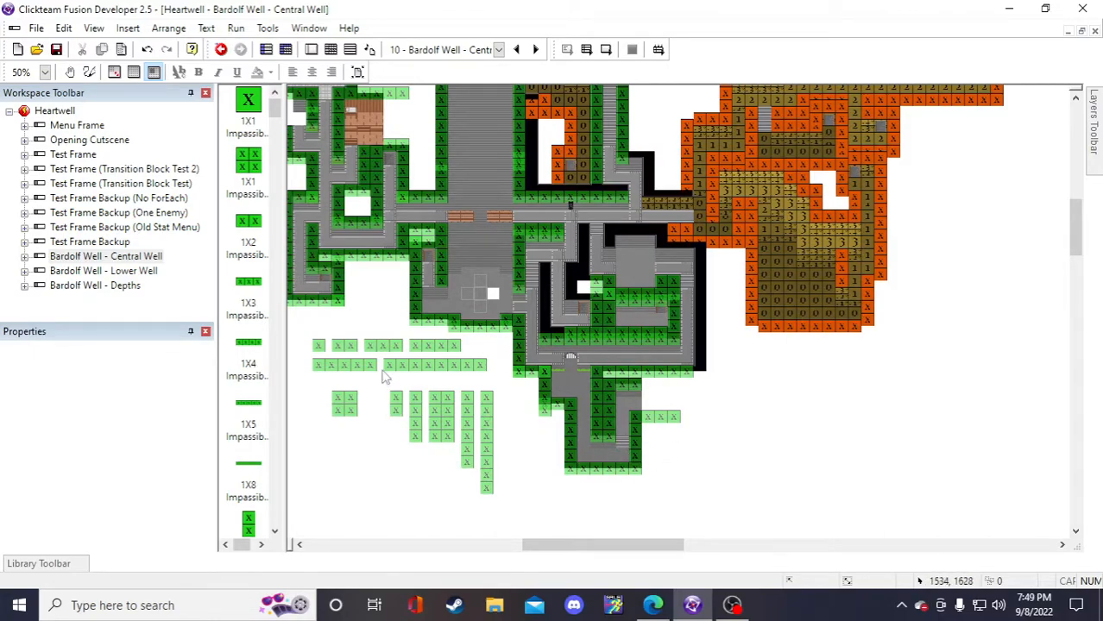
{"action": "left_click", "coordinate": [342, 345]}
{"action": "key", "text": "ctrl+v"}
{"action": "left_click", "coordinate": [720, 390]}
{"action": "key", "text": "Delete"}
- Copy the 6X1 Impassible Wall and place the copy on the vertical black strip between the western stairs and the inner passage
{"action": "left_click", "coordinate": [466, 431]}
{"action": "key", "text": "ctrl+v"}
{"action": "left_click", "coordinate": [509, 453]}
{"action": "left_click", "coordinate": [636, 334]}
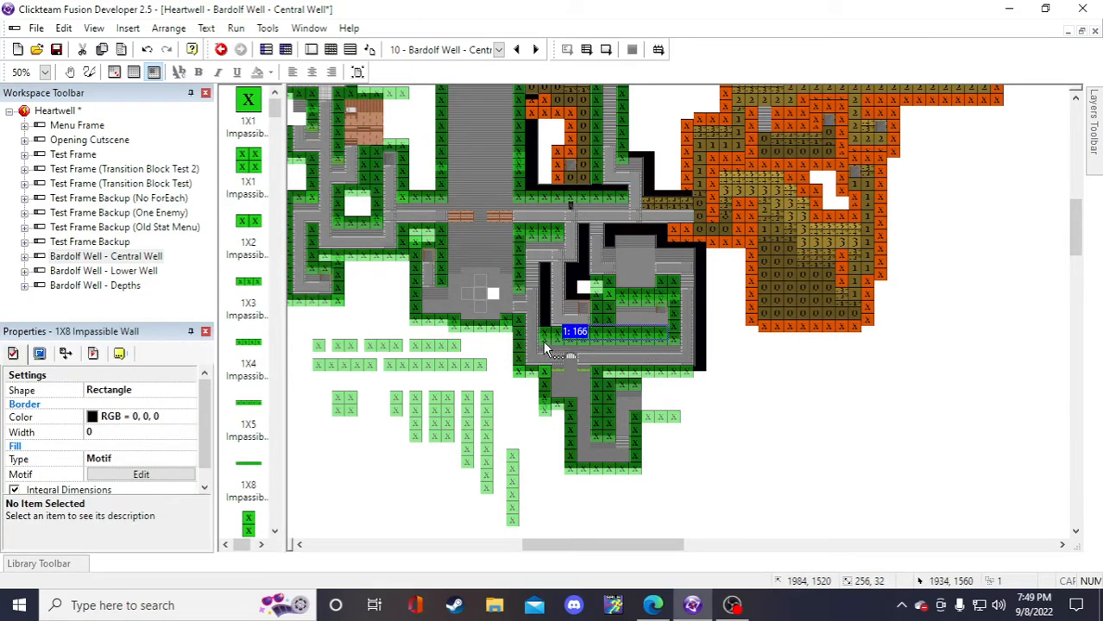
{"action": "left_click", "coordinate": [543, 340]}
{"action": "left_click", "coordinate": [654, 339]}
{"action": "left_click", "coordinate": [678, 339]}
{"action": "left_click", "coordinate": [512, 499]}
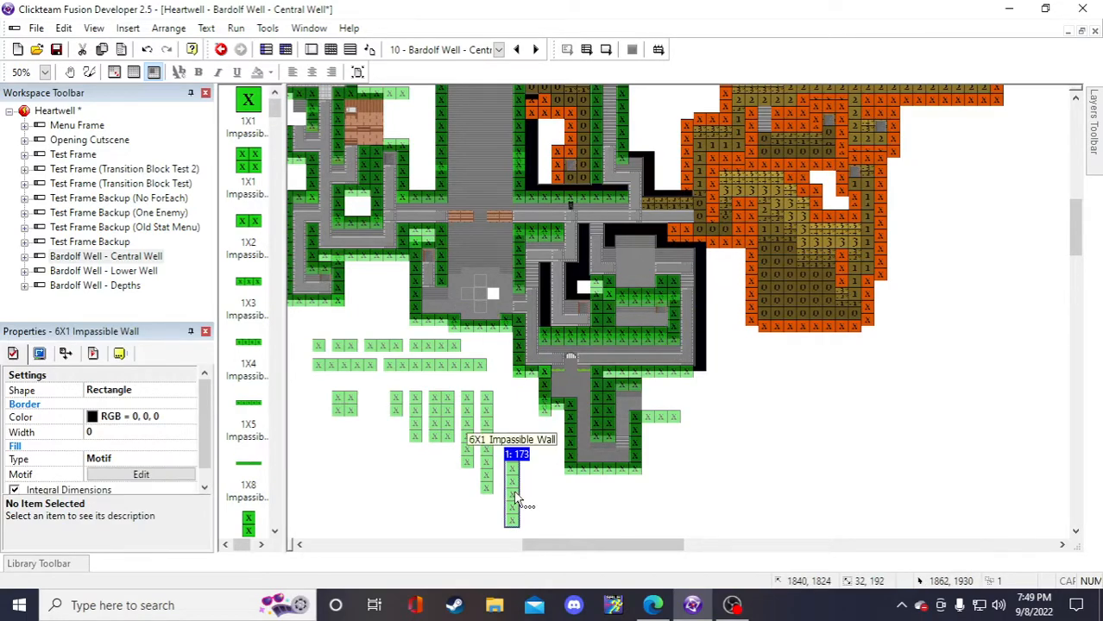
{"action": "left_click_drag", "start_coordinate": [543, 309], "coordinate": [544, 306]}
- Replace the 1X2 wall at the inner passage's southwest corner with a copy of the 1X1 Impassible Wall, filling the remaining black tile, and save
{"action": "left_click", "coordinate": [555, 329]}
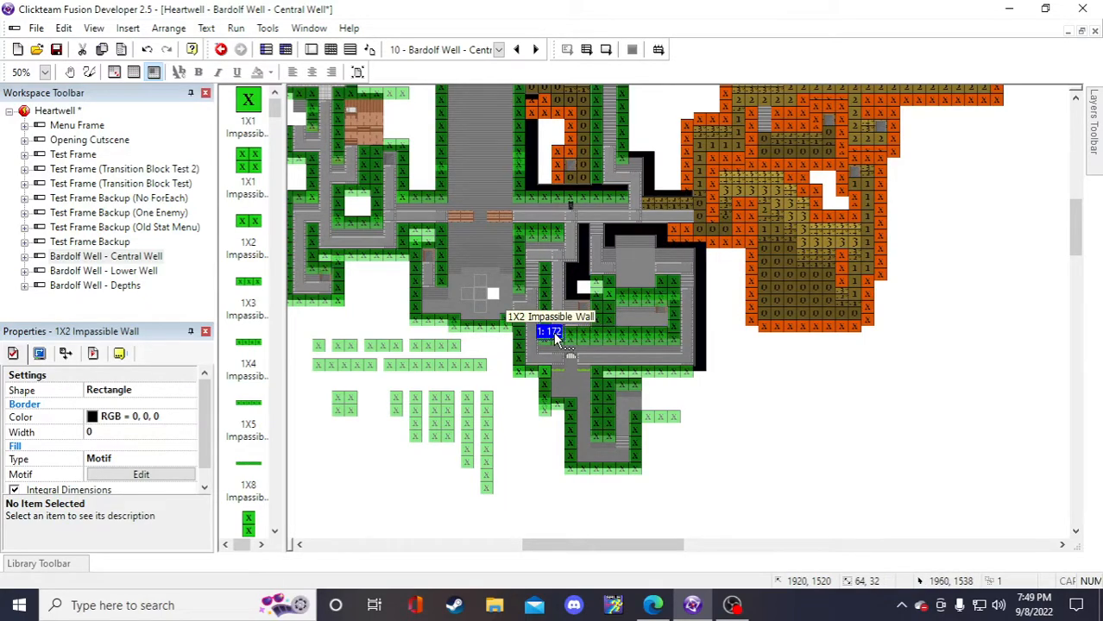
{"action": "left_click_drag", "start_coordinate": [553, 332], "coordinate": [676, 397]}
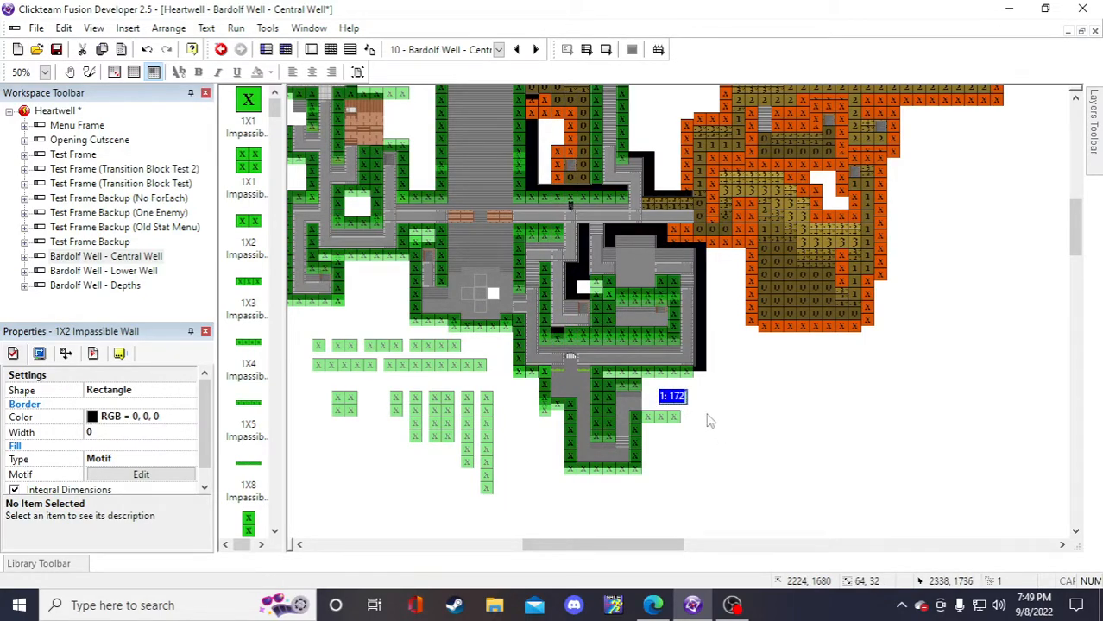
{"action": "left_click", "coordinate": [324, 346]}
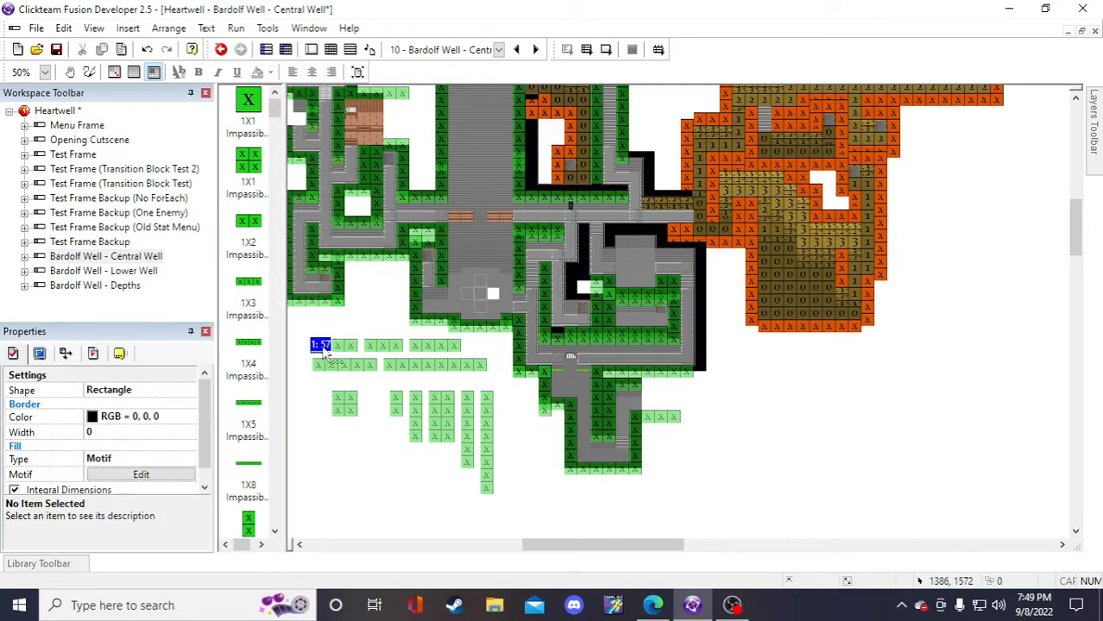
{"action": "key", "text": "ctrl+v"}
{"action": "left_click", "coordinate": [719, 417]}
{"action": "left_click", "coordinate": [745, 439]}
{"action": "left_click", "coordinate": [720, 418]}
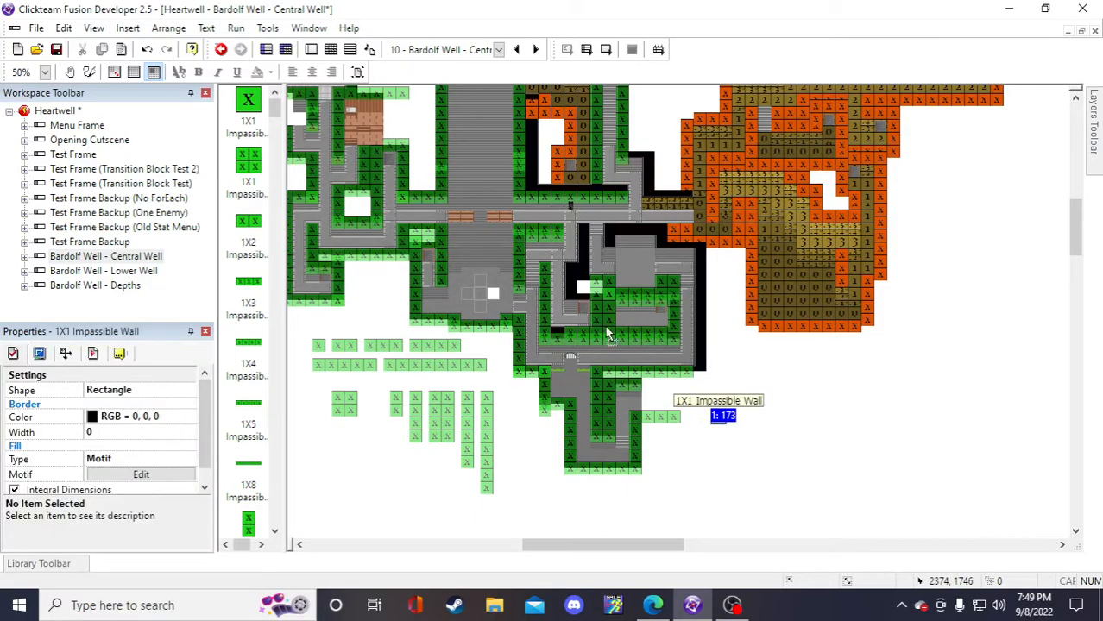
{"action": "left_click_drag", "start_coordinate": [549, 335], "coordinate": [557, 333]}
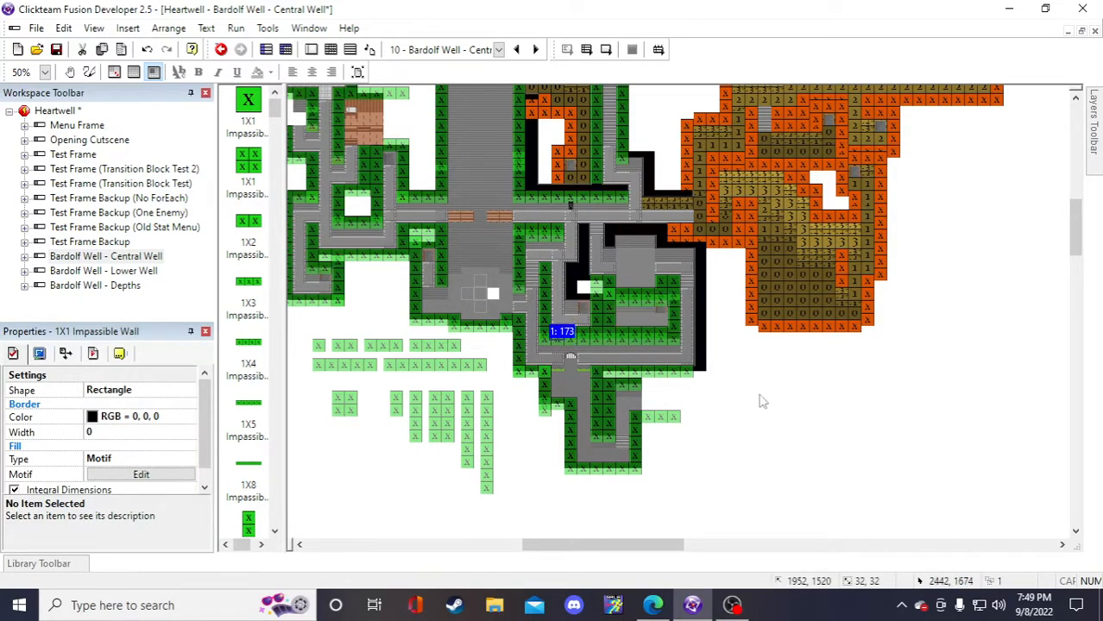
{"action": "left_click", "coordinate": [803, 432]}
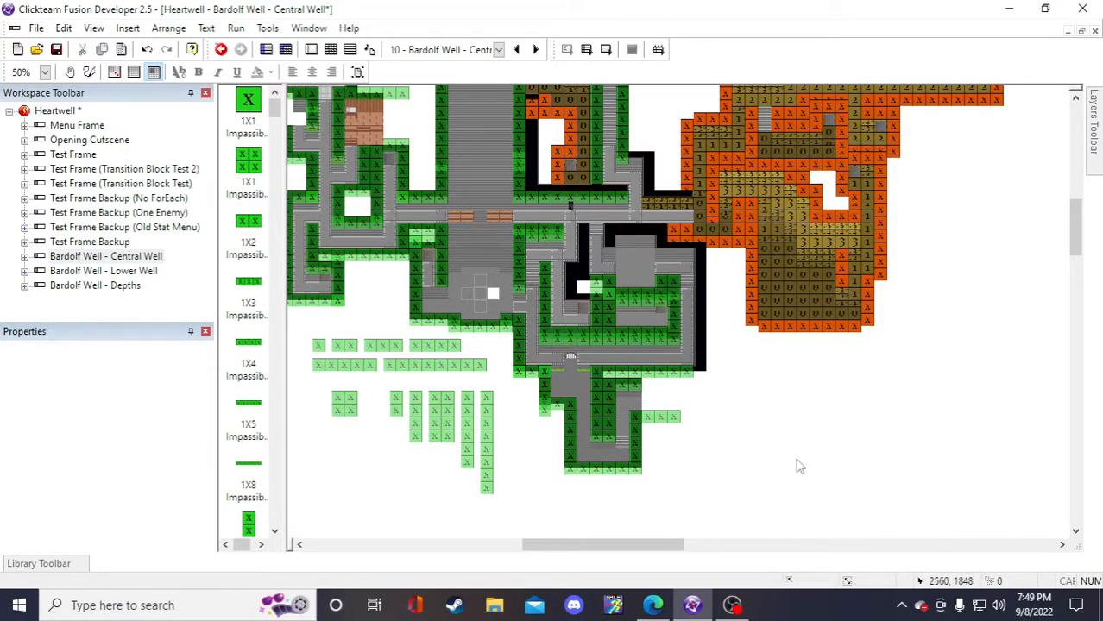
{"action": "scroll", "coordinate": [800, 466], "scroll_direction": "up", "scroll_amount": 2}
{"action": "key", "text": "ctrl+s"}
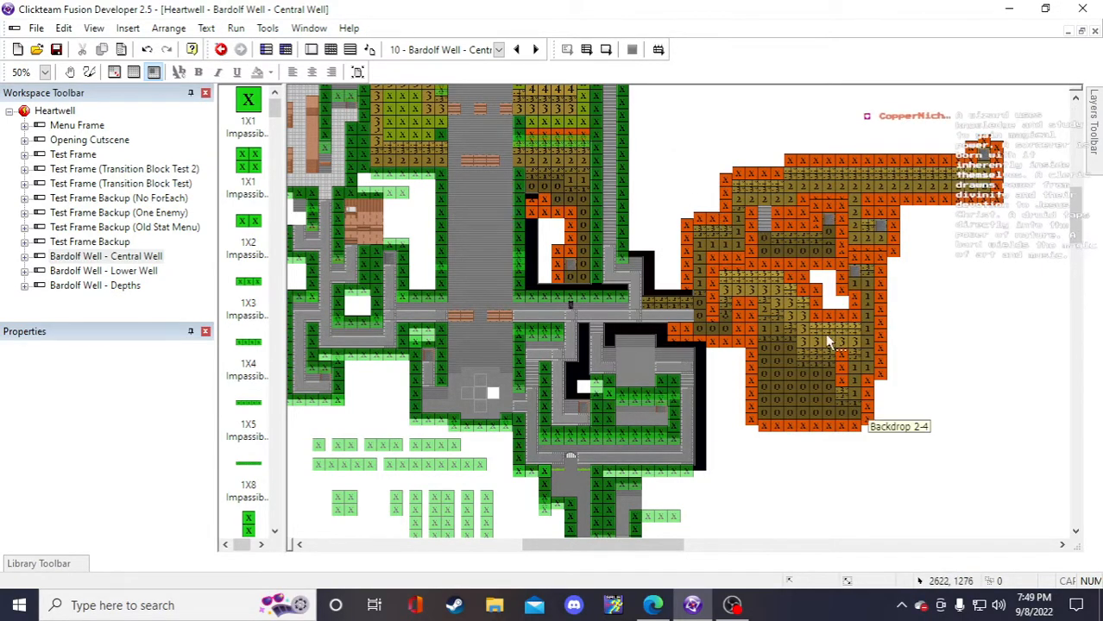
{"action": "scroll", "coordinate": [873, 421], "scroll_direction": "down", "scroll_amount": 3}
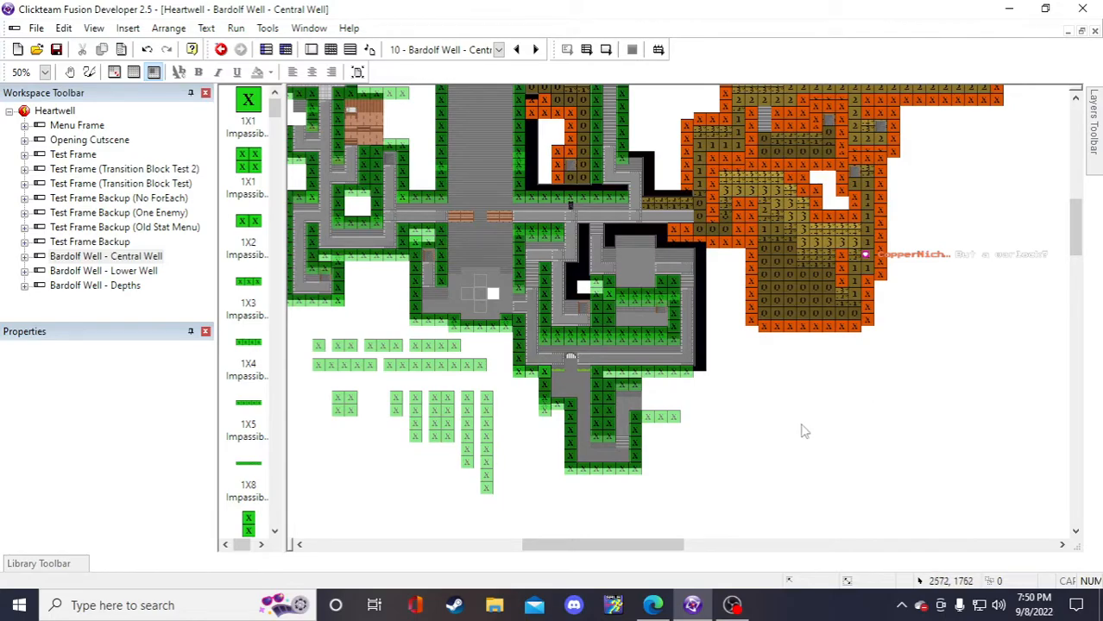
- Try covering the vertical black strip beside the inner passage with a copy of the 6X1 Impassible Wall
{"action": "left_click", "coordinate": [348, 349]}
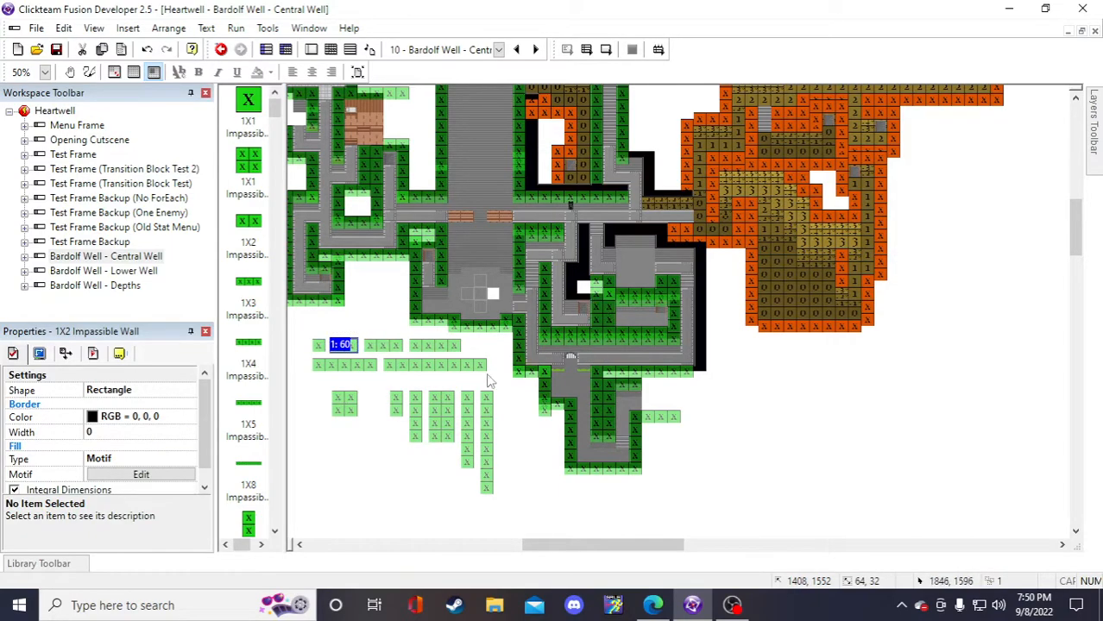
{"action": "left_click", "coordinate": [468, 428]}
{"action": "key", "text": "ctrl+c"}
{"action": "key", "text": "ctrl+v"}
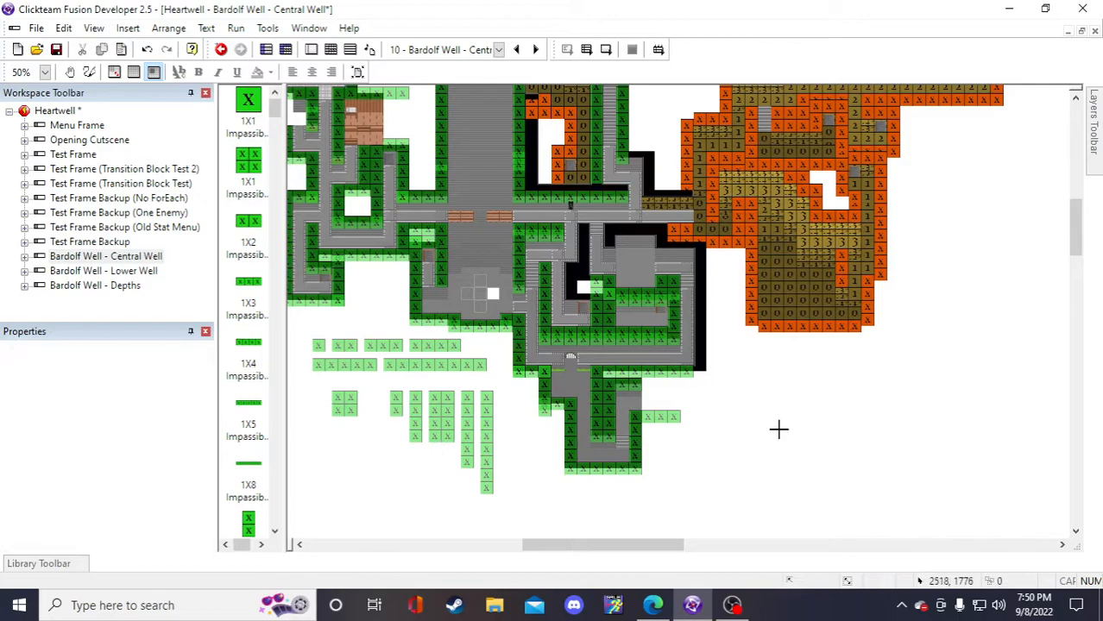
{"action": "left_click", "coordinate": [778, 430]}
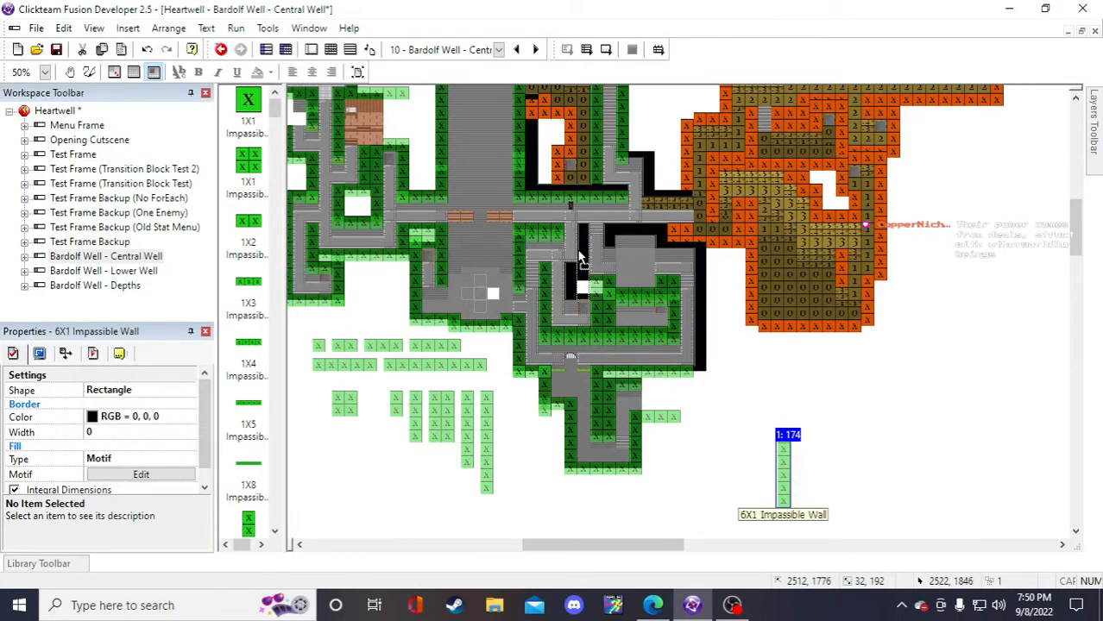
{"action": "left_click_drag", "start_coordinate": [580, 257], "coordinate": [760, 381]}
{"action": "key", "text": "Delete"}
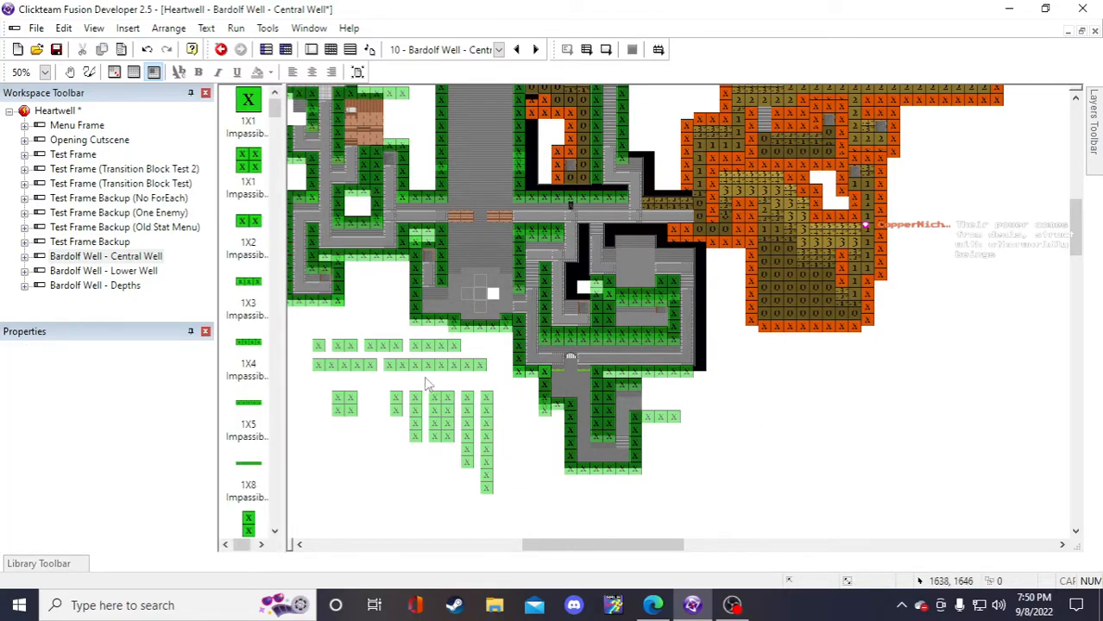
- Try fitting a copy of the 4X2 Impassible Wall over the lower end of the inner passage's black strip
{"action": "left_click", "coordinate": [346, 403]}
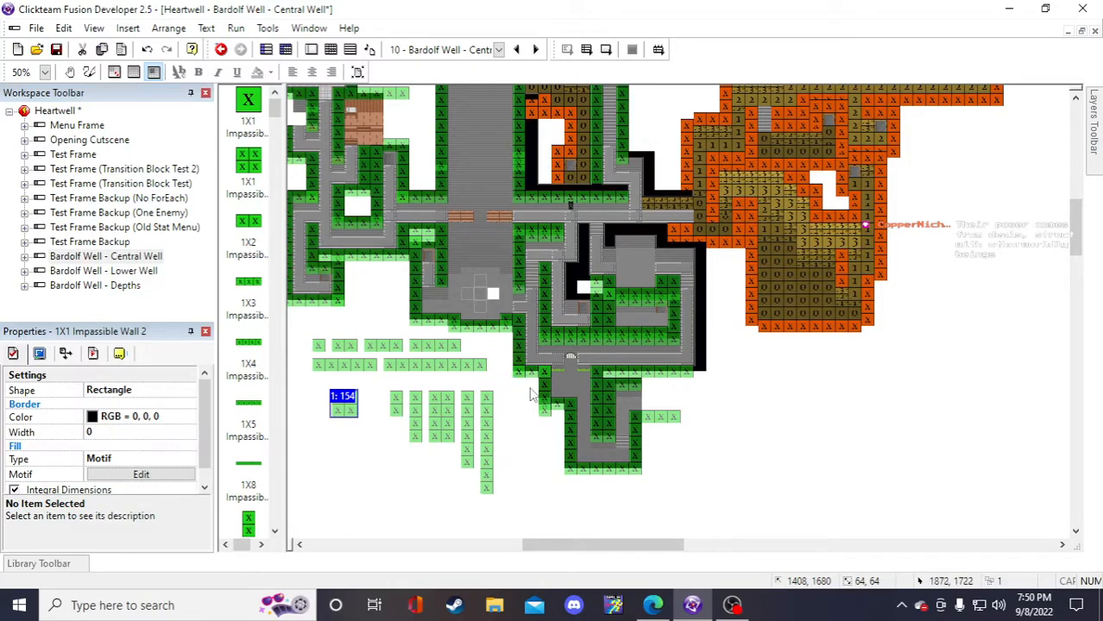
{"action": "left_click", "coordinate": [602, 300]}
{"action": "left_click", "coordinate": [757, 394]}
{"action": "left_click", "coordinate": [758, 395]}
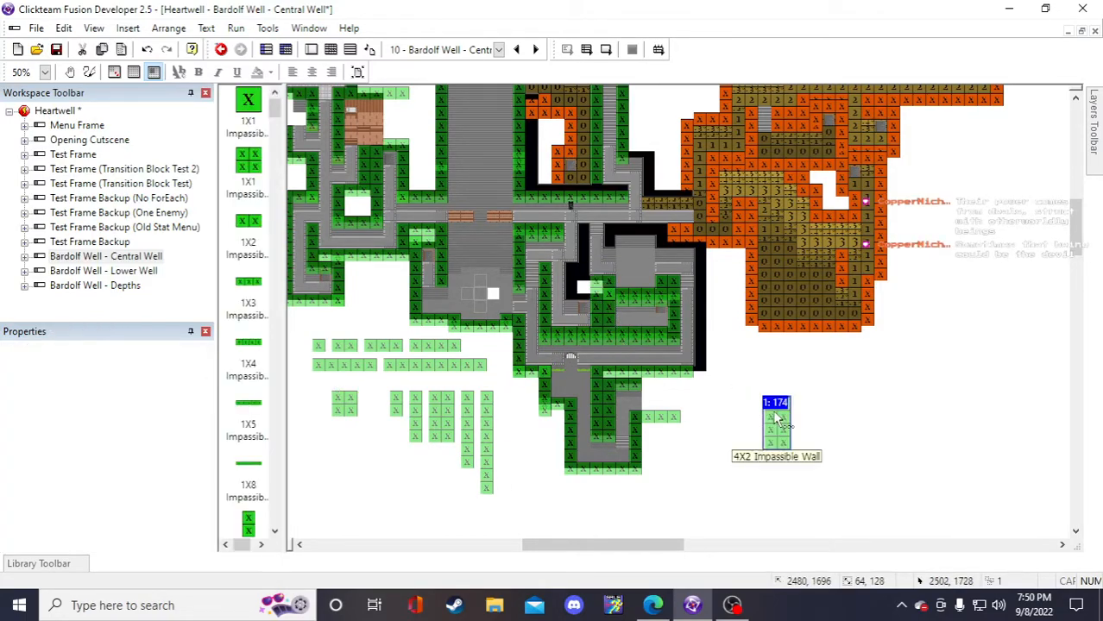
{"action": "left_click_drag", "start_coordinate": [573, 279], "coordinate": [712, 373]}
{"action": "key", "text": "Delete"}
- Copy the 1X1 Impassible Wall 2 block and place the copy at the lower end of the inner passage's black strip
{"action": "left_click", "coordinate": [344, 398]}
{"action": "key", "text": "ctrl+c"}
{"action": "key", "text": "ctrl+v"}
{"action": "left_click", "coordinate": [742, 421]}
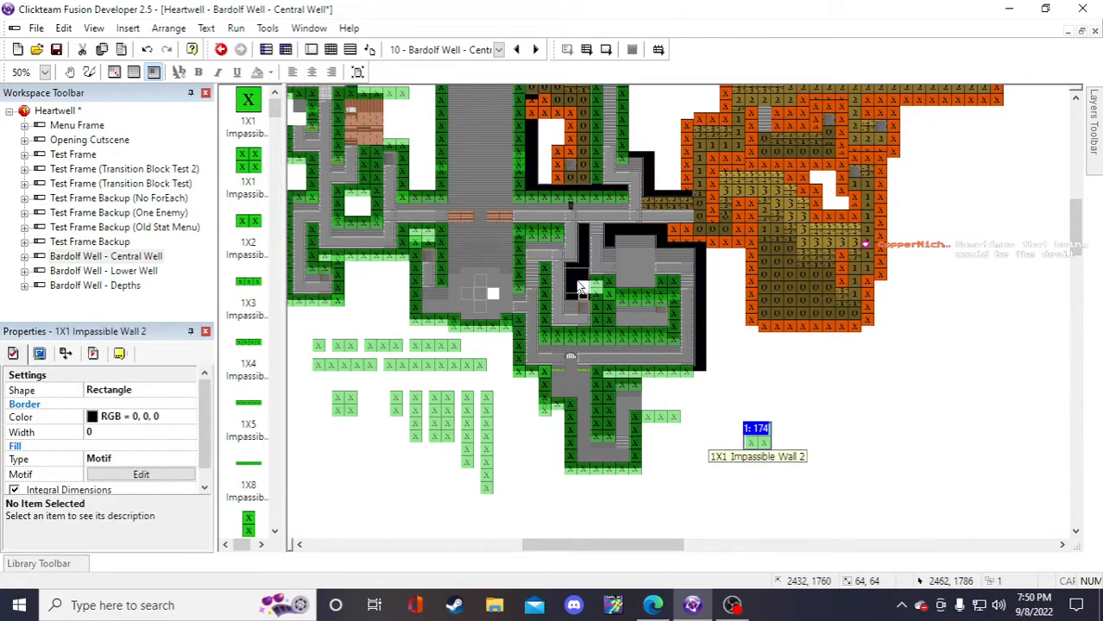
{"action": "left_click_drag", "start_coordinate": [578, 292], "coordinate": [578, 292]}
{"action": "left_click", "coordinate": [818, 429]}
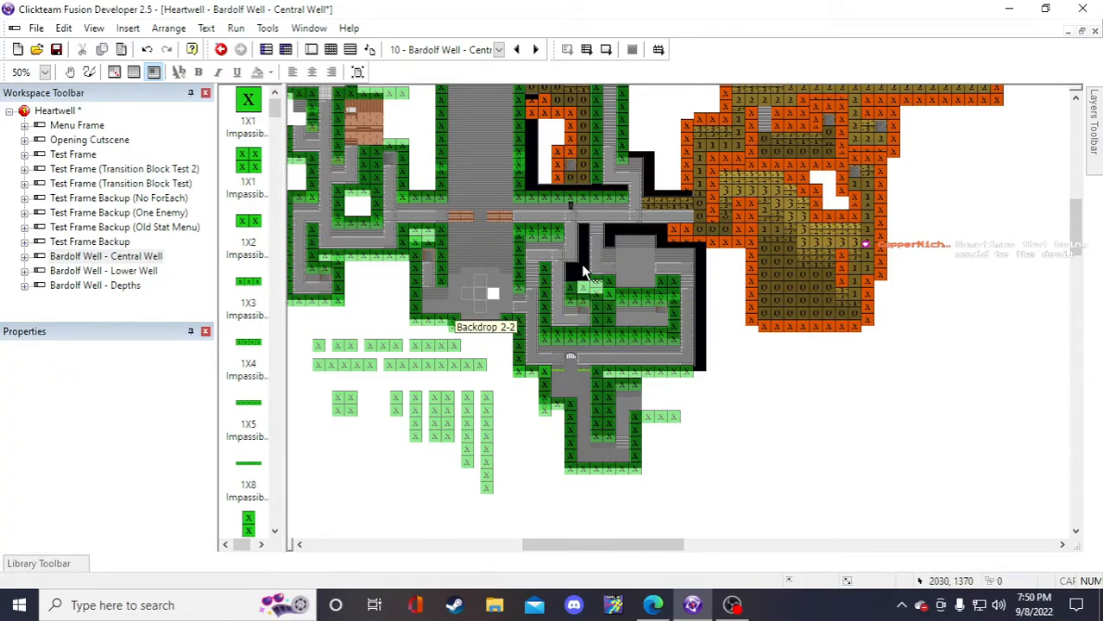
- Cover the inner passage's vertical black strip with a 4X1 Impassible Wall, fill its remaining corner with a copy of the adjacent wall block, and save
{"action": "left_click_drag", "start_coordinate": [417, 427], "coordinate": [765, 433]}
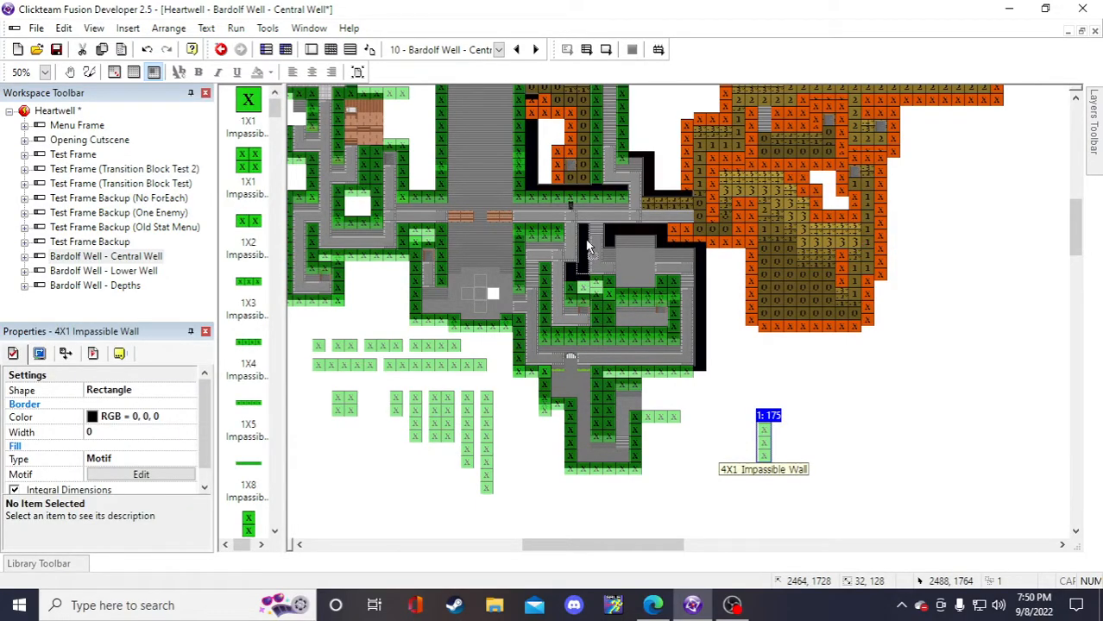
{"action": "left_click_drag", "start_coordinate": [587, 240], "coordinate": [586, 242]}
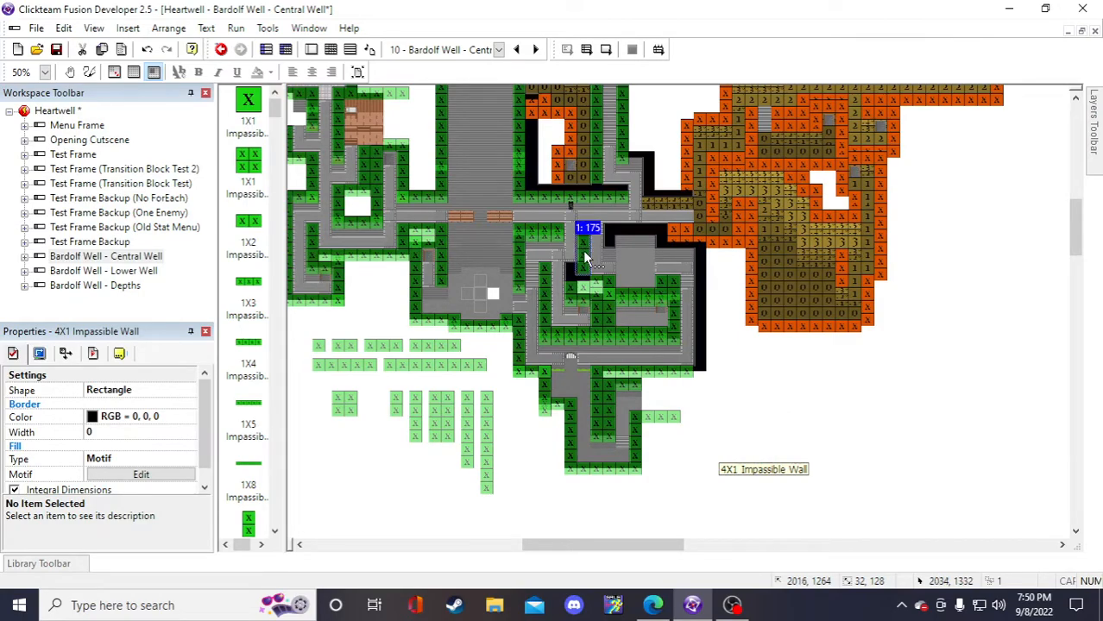
{"action": "left_click", "coordinate": [566, 297]}
{"action": "key", "text": "ctrl+c"}
{"action": "key", "text": "ctrl+v"}
{"action": "left_click", "coordinate": [765, 379]}
{"action": "left_click_drag", "start_coordinate": [781, 401], "coordinate": [576, 282]}
{"action": "left_click", "coordinate": [808, 418]}
{"action": "left_click", "coordinate": [56, 50]}
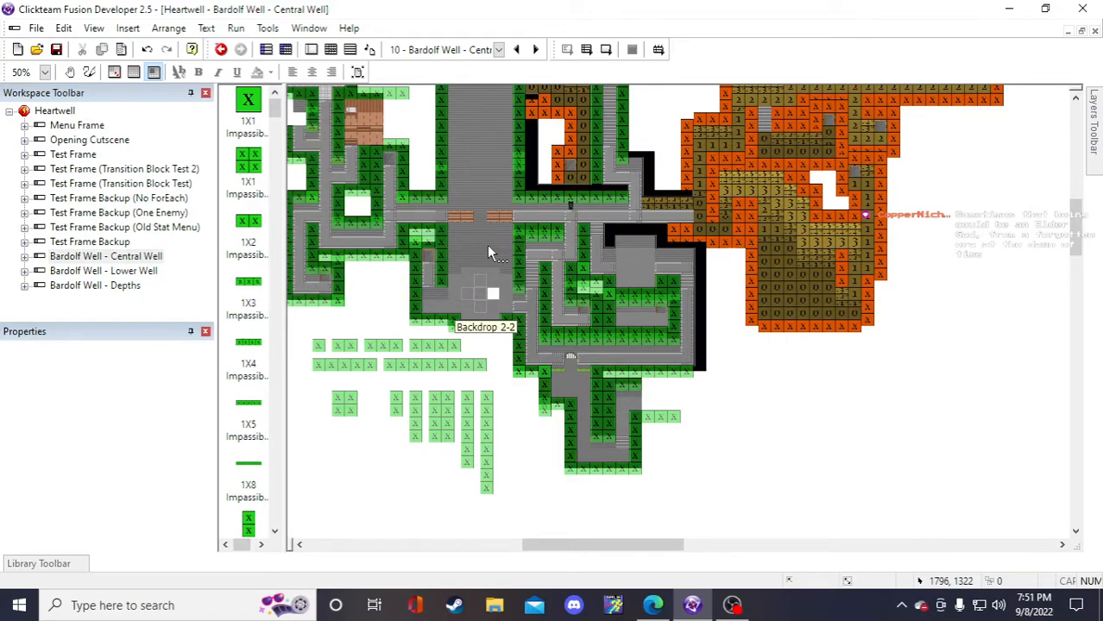
- Try using a copy of the 1X4 Impassible Wall for the black strip along the north side of the east corridor
{"action": "scroll", "coordinate": [783, 392], "scroll_direction": "up", "scroll_amount": 3}
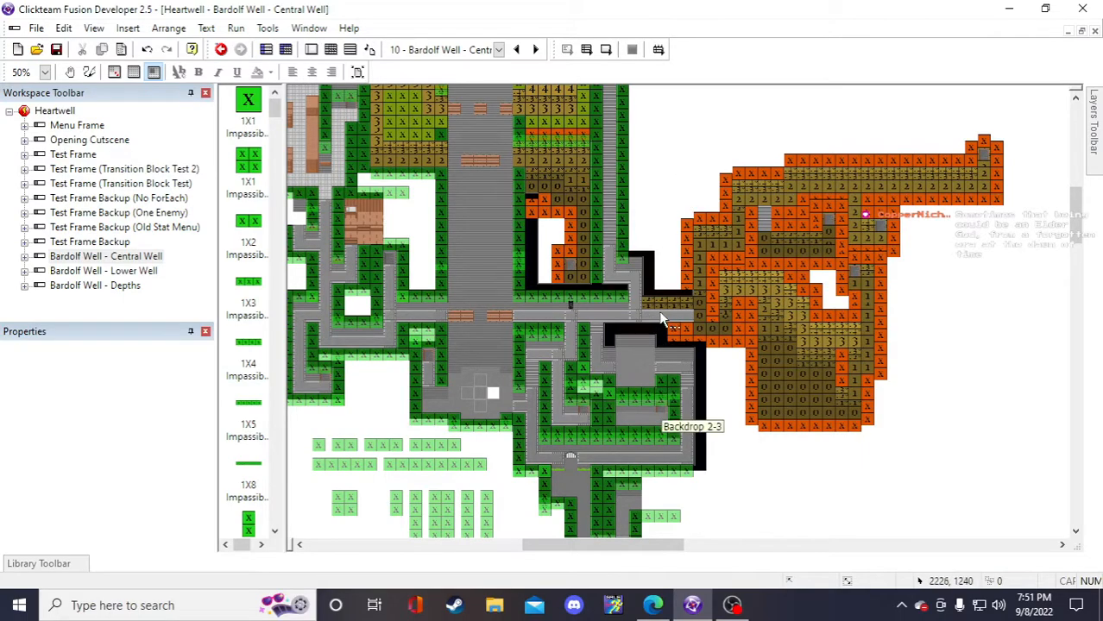
{"action": "scroll", "coordinate": [628, 332], "scroll_direction": "down", "scroll_amount": 3}
{"action": "left_click", "coordinate": [413, 348]}
{"action": "key", "text": "ctrl+c"}
{"action": "key", "text": "ctrl+v"}
{"action": "left_click", "coordinate": [826, 385]}
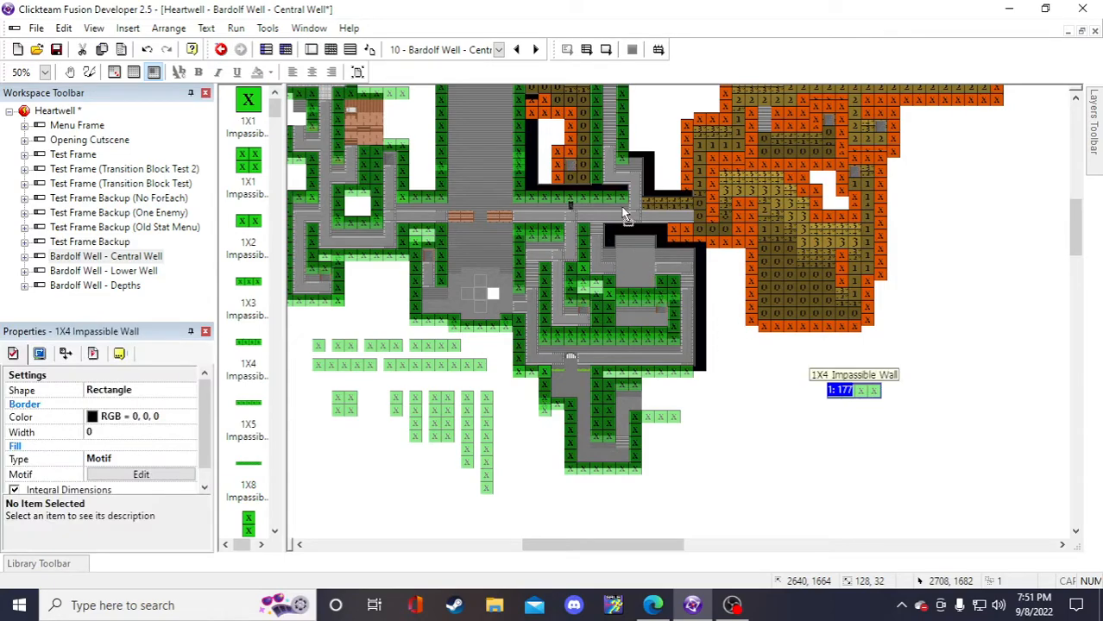
{"action": "left_click_drag", "start_coordinate": [855, 392], "coordinate": [752, 426]}
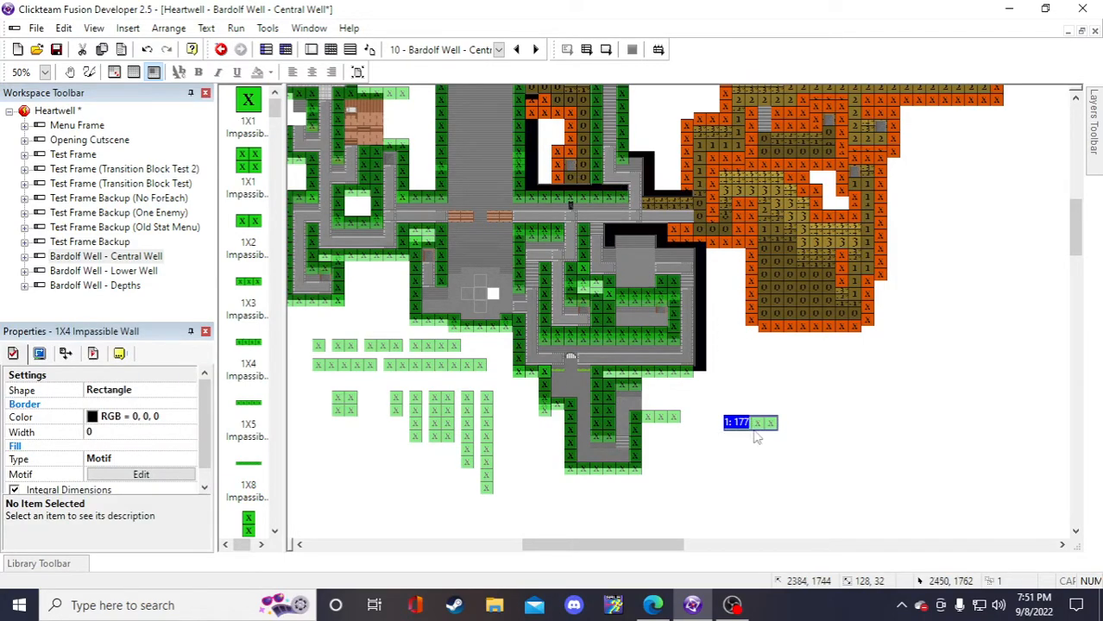
{"action": "key", "text": "Delete"}
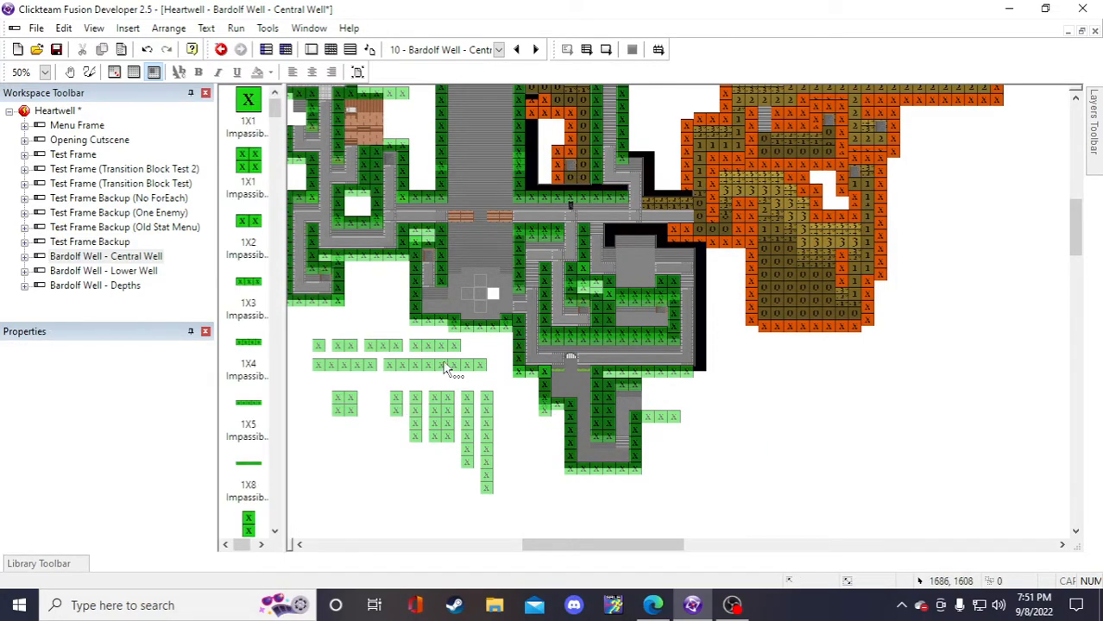
- Place a copy of the 1X8 Impassible Wall over the horizontal black strip north of the east corridor, and save
{"action": "left_click", "coordinate": [406, 365]}
{"action": "left_click", "coordinate": [861, 433]}
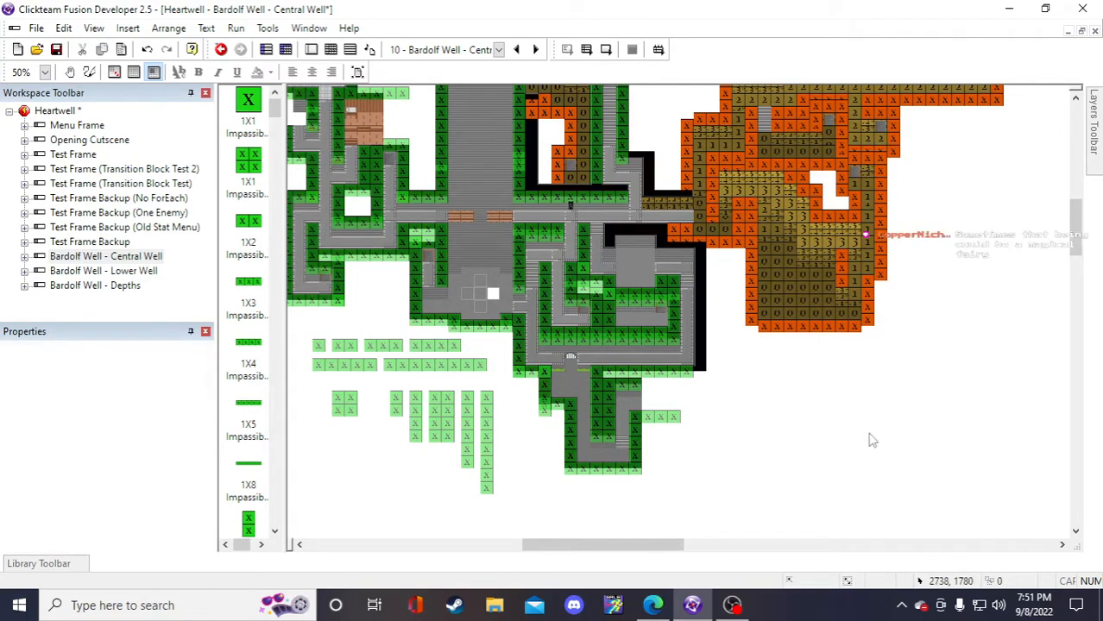
{"action": "scroll", "coordinate": [872, 442], "scroll_direction": "up", "scroll_amount": 3}
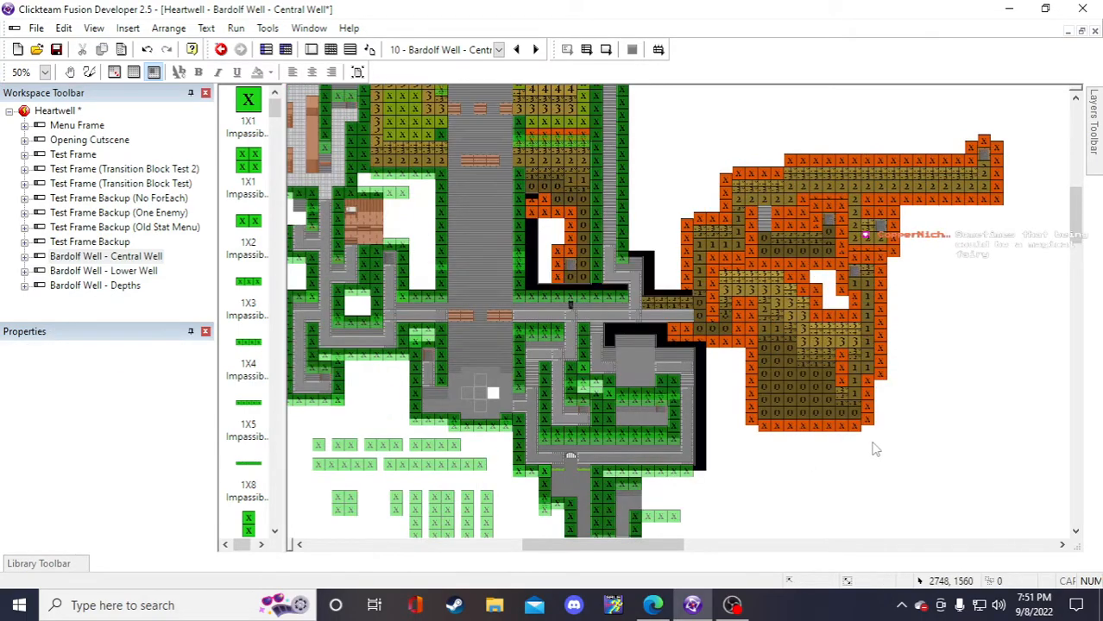
{"action": "left_click", "coordinate": [963, 396]}
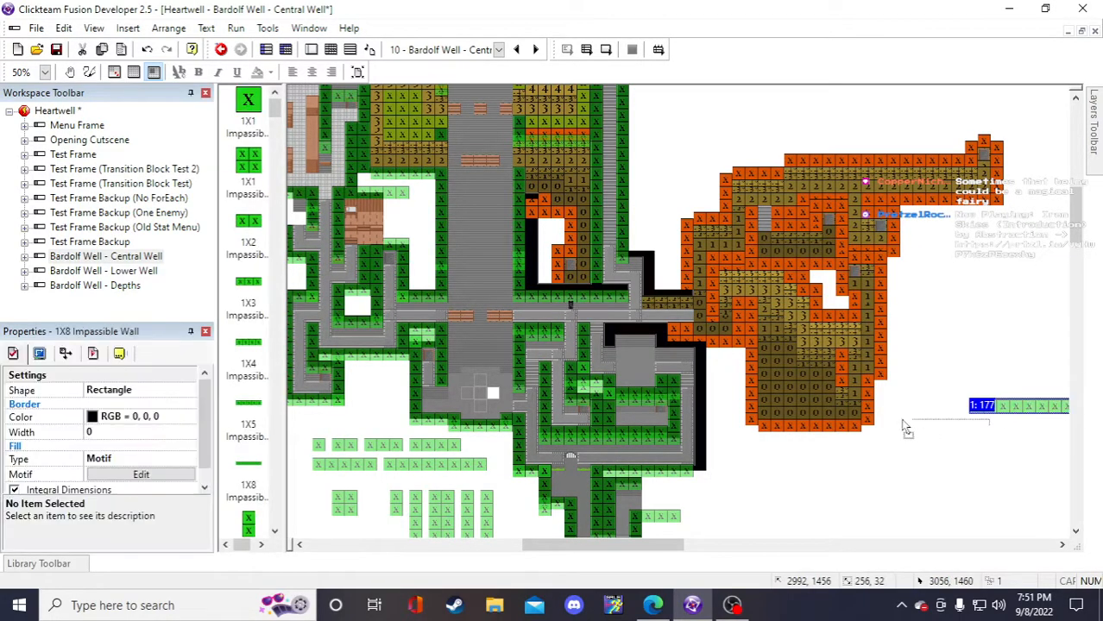
{"action": "left_click_drag", "start_coordinate": [548, 286], "coordinate": [550, 286]}
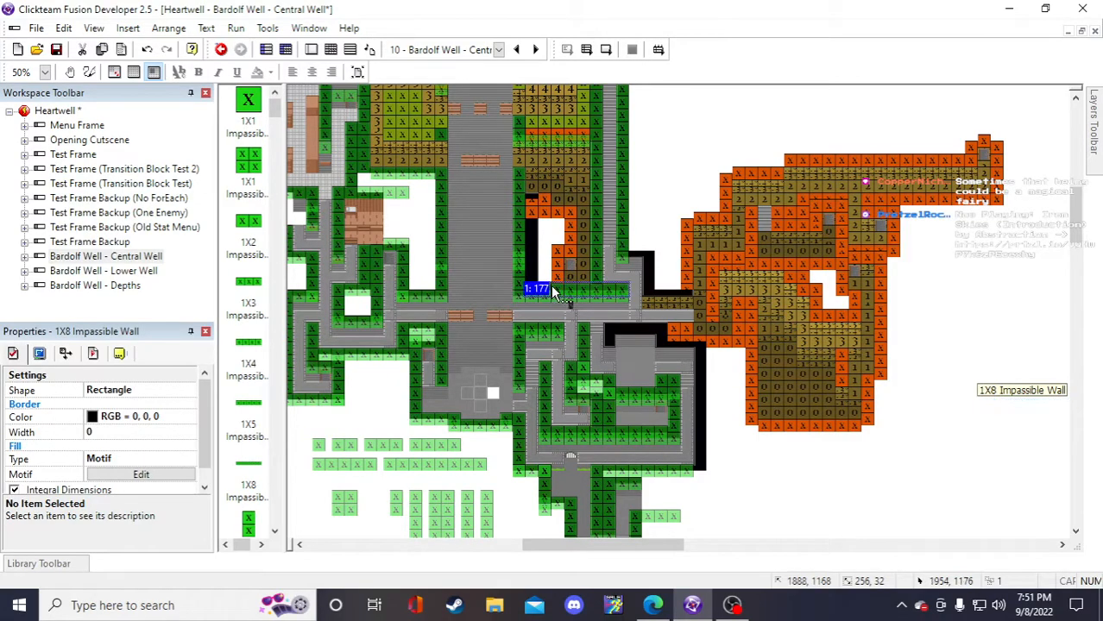
{"action": "left_click", "coordinate": [671, 180]}
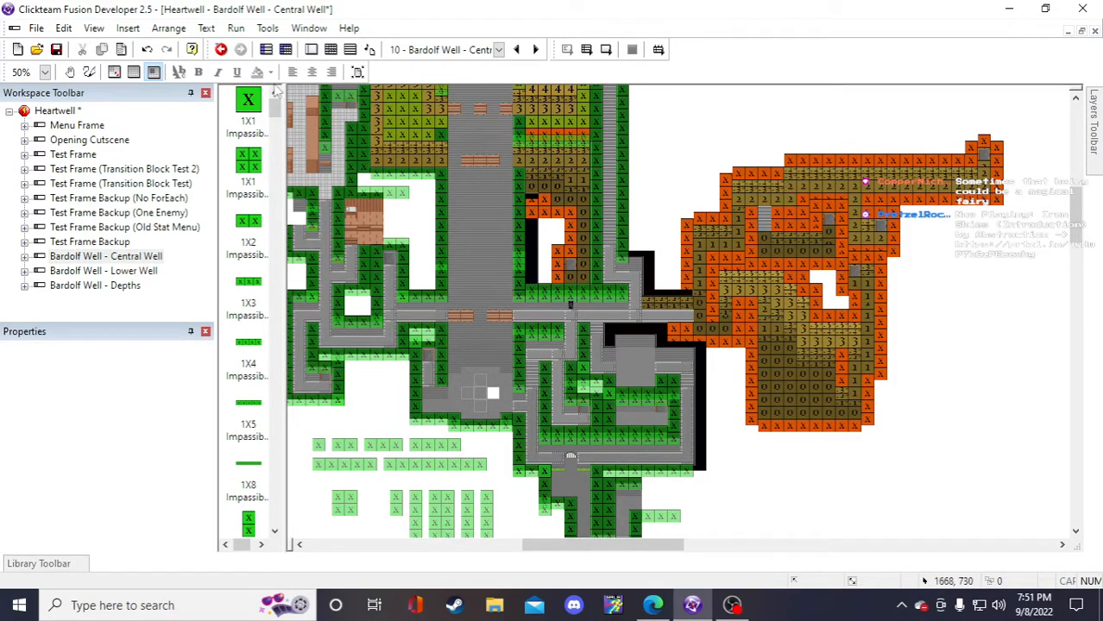
{"action": "left_click", "coordinate": [56, 49]}
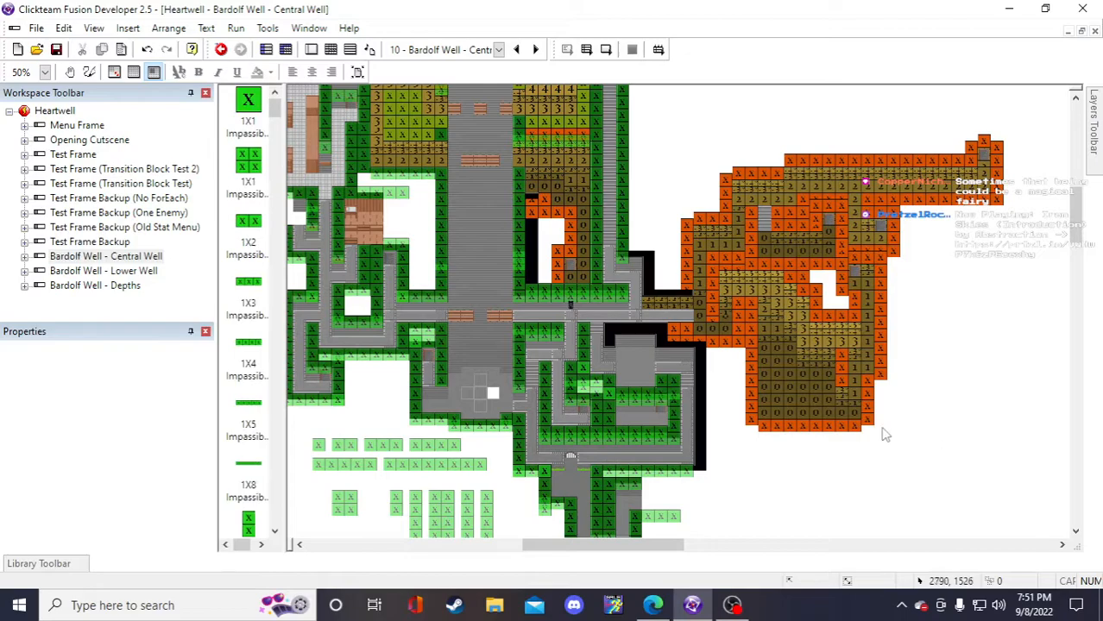
- Place a copy of the 4X1 Impassible Wall along the lower west edge of the small brown area north of the corridor
{"action": "scroll", "coordinate": [899, 384], "scroll_direction": "down", "scroll_amount": 1}
{"action": "scroll", "coordinate": [898, 385], "scroll_direction": "up", "scroll_amount": 1}
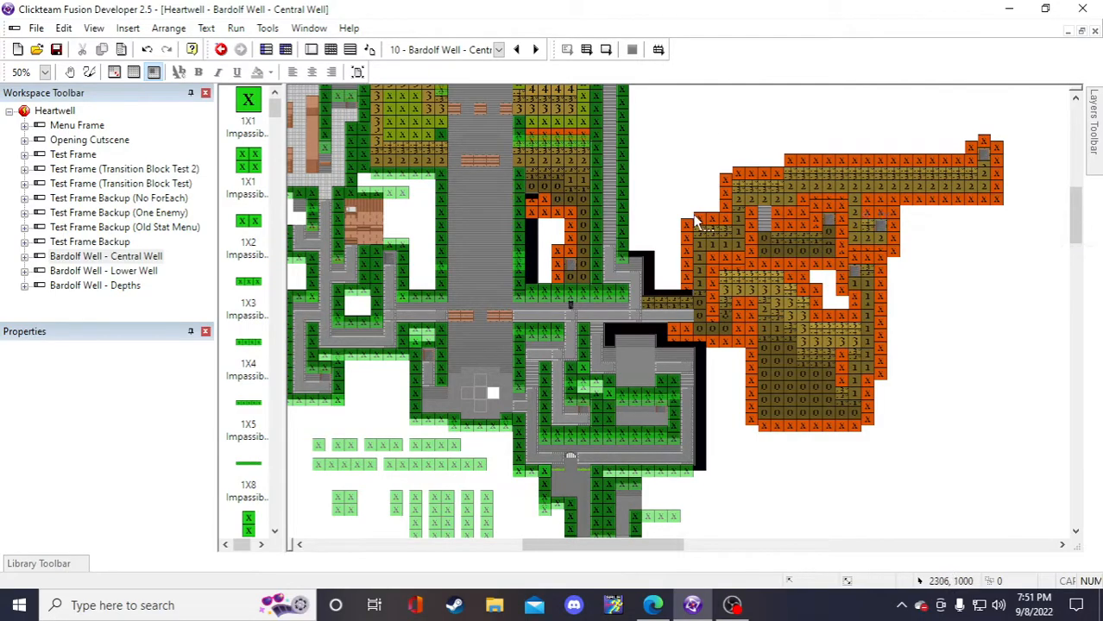
{"action": "left_click", "coordinate": [566, 285]}
{"action": "left_click", "coordinate": [872, 472]}
{"action": "scroll", "coordinate": [421, 417], "scroll_direction": "down", "scroll_amount": 3}
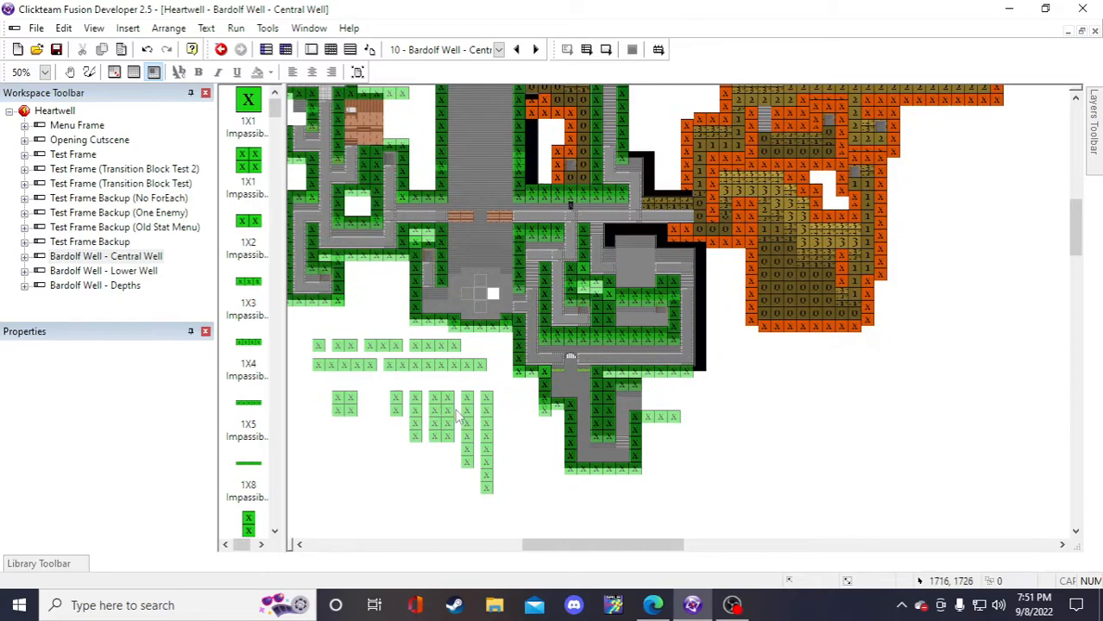
{"action": "left_click", "coordinate": [415, 423]}
{"action": "left_click", "coordinate": [753, 445]}
{"action": "left_click", "coordinate": [750, 435]}
{"action": "left_click_drag", "start_coordinate": [756, 460], "coordinate": [724, 299]}
{"action": "scroll", "coordinate": [729, 345], "scroll_direction": "up", "scroll_amount": 1}
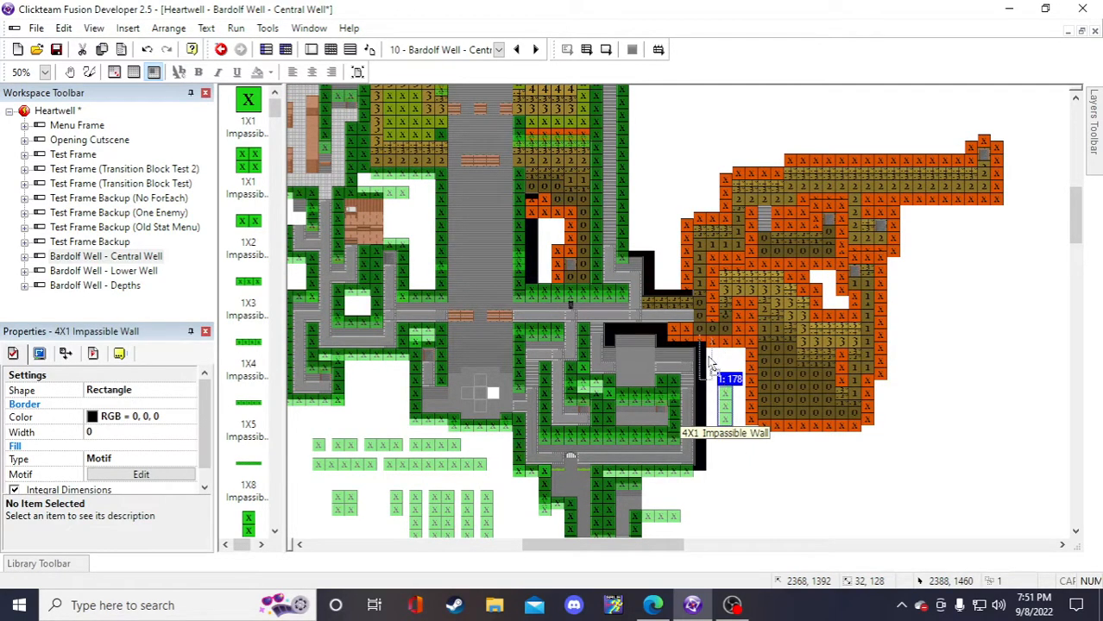
{"action": "left_click_drag", "start_coordinate": [560, 248], "coordinate": [559, 263]}
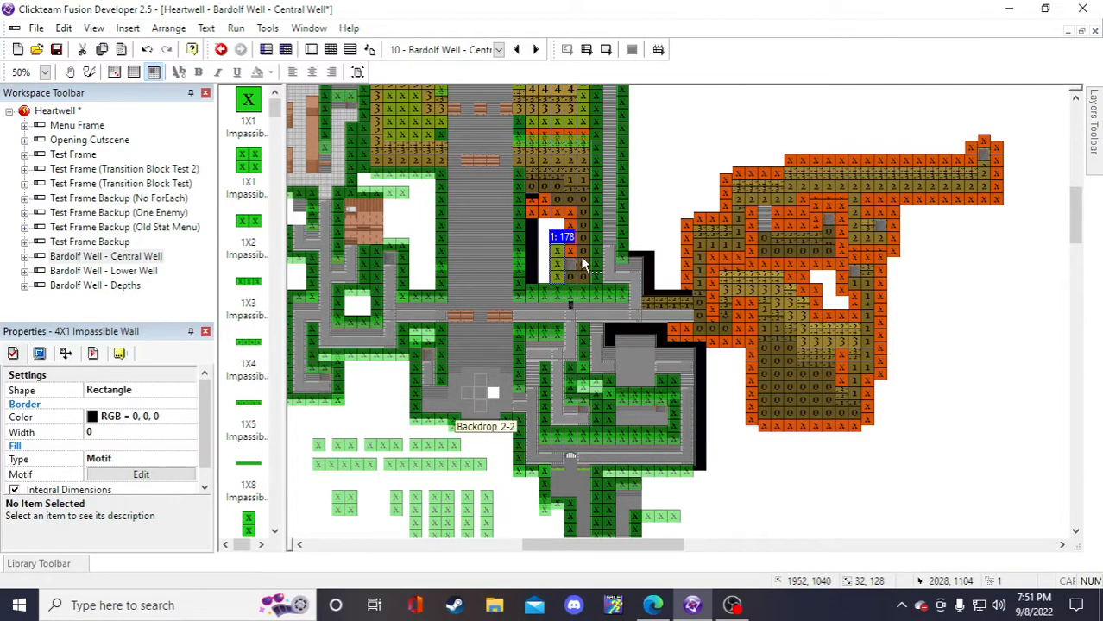
{"action": "left_click", "coordinate": [679, 189]}
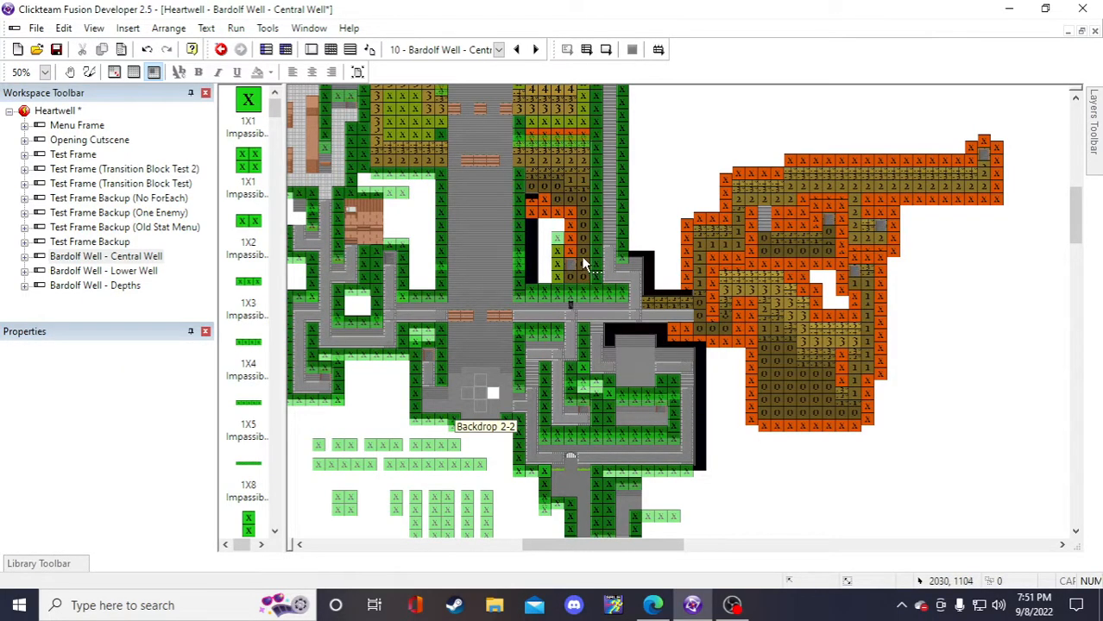
- Duplicate that 4X1 wall with 1 row and 1 column, place the duplicate over the orange column to its northeast, and save
{"action": "left_click", "coordinate": [557, 256]}
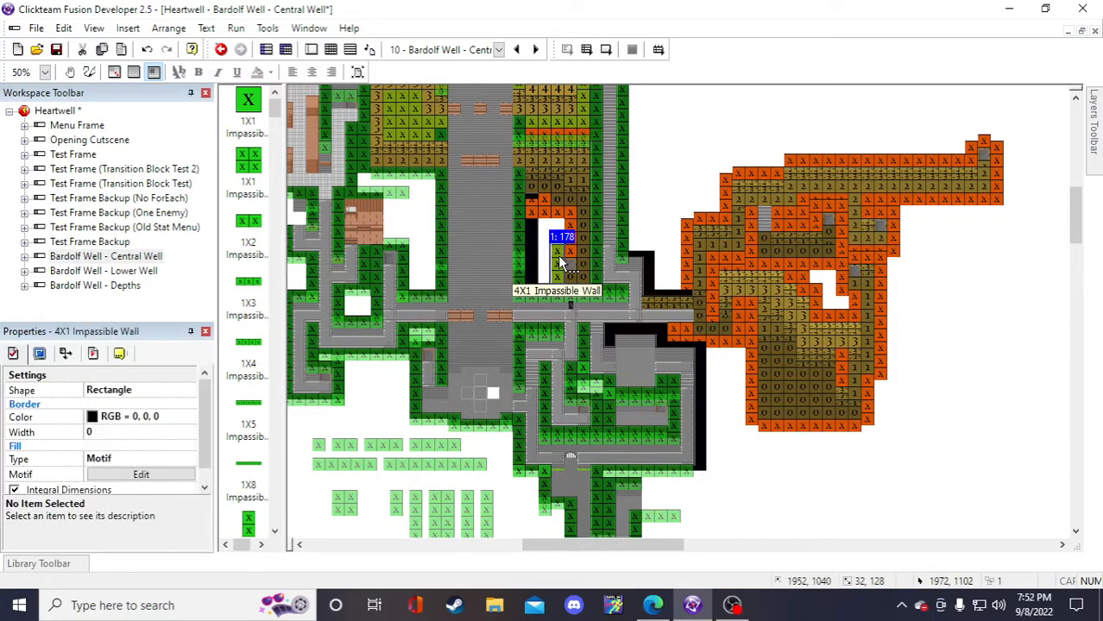
{"action": "right_click", "coordinate": [558, 256]}
{"action": "left_click", "coordinate": [604, 124]}
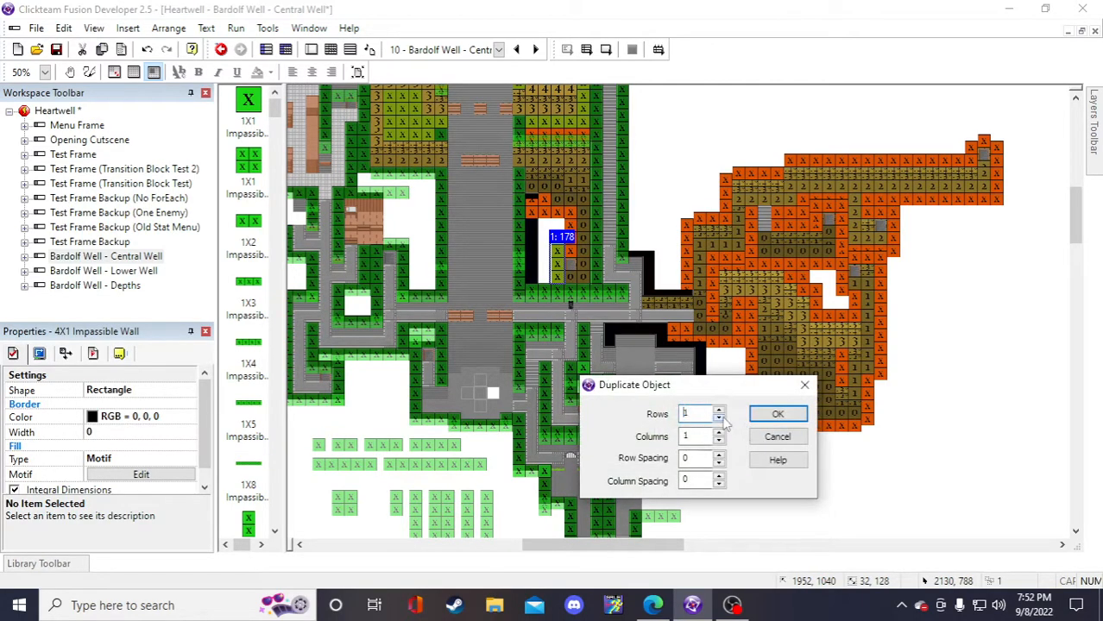
{"action": "left_click", "coordinate": [777, 415]}
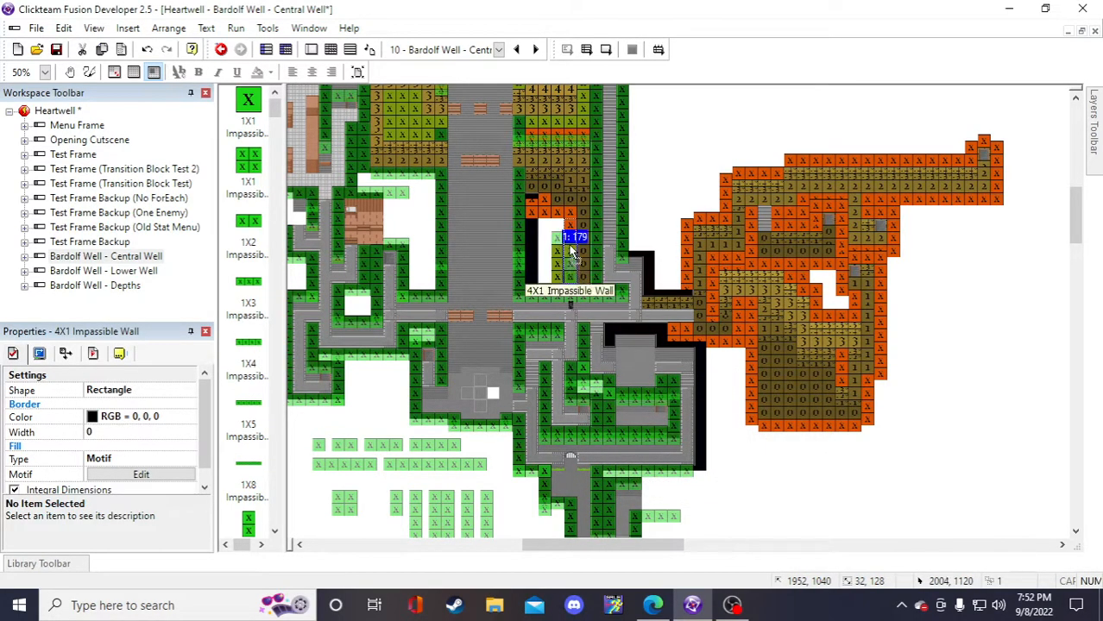
{"action": "left_click_drag", "start_coordinate": [570, 252], "coordinate": [567, 235]}
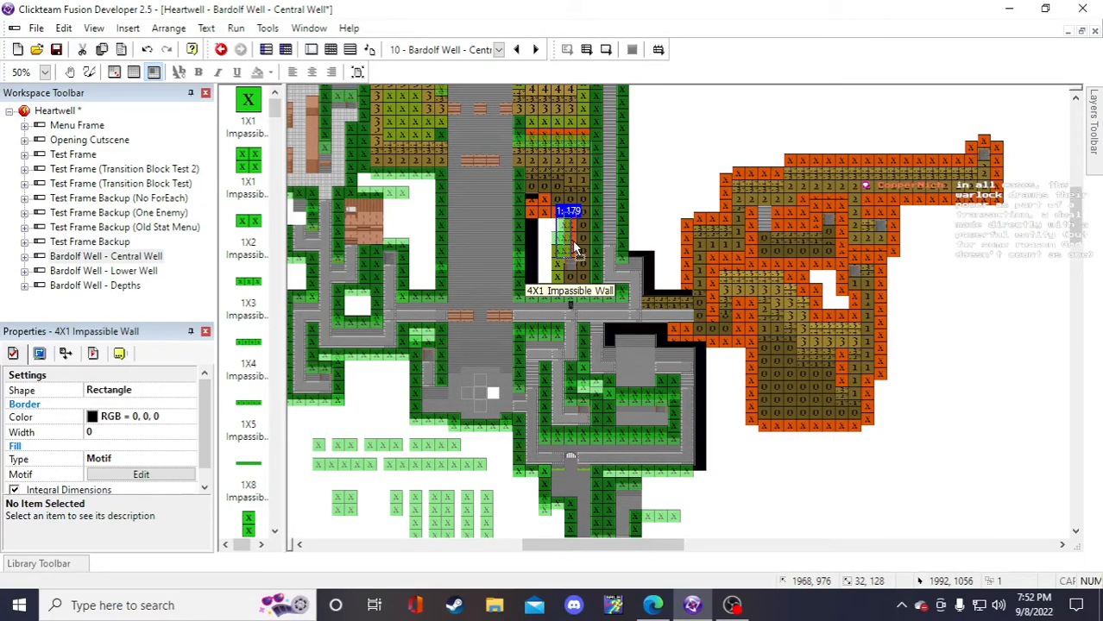
{"action": "left_click", "coordinate": [677, 180]}
{"action": "key", "text": "ctrl+s"}
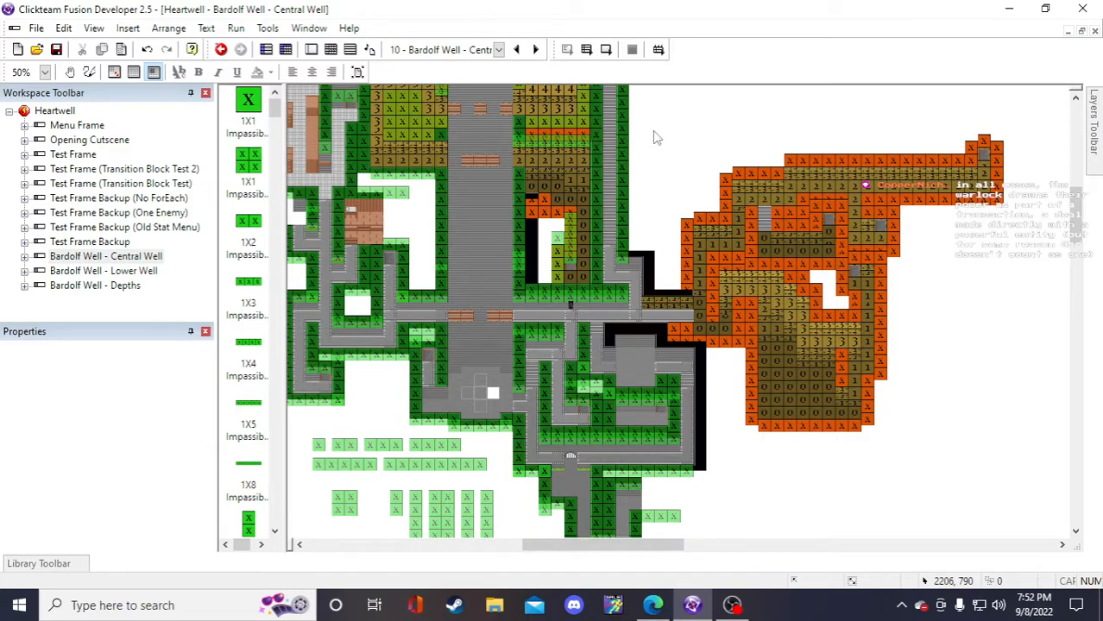
- Place a copy of the 1X4 Impassible Wall over the horizontal orange row along the top of the white gap
{"action": "left_click", "coordinate": [449, 441]}
{"action": "left_click", "coordinate": [679, 165]}
{"action": "right_click", "coordinate": [682, 170]}
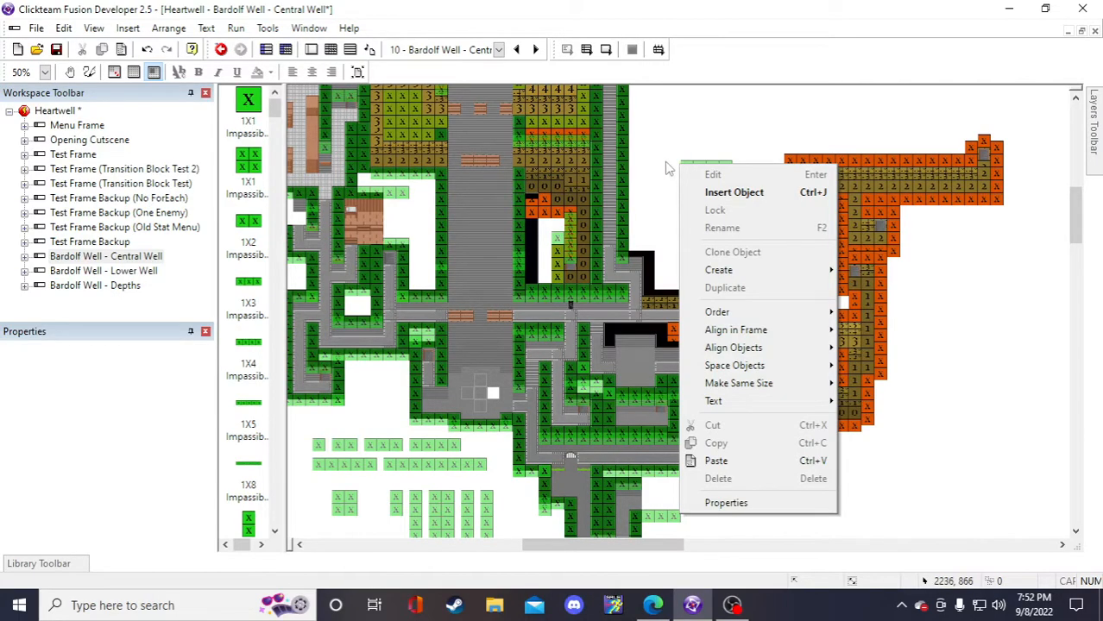
{"action": "left_click", "coordinate": [655, 161]}
{"action": "left_click_drag", "start_coordinate": [695, 167], "coordinate": [541, 213]}
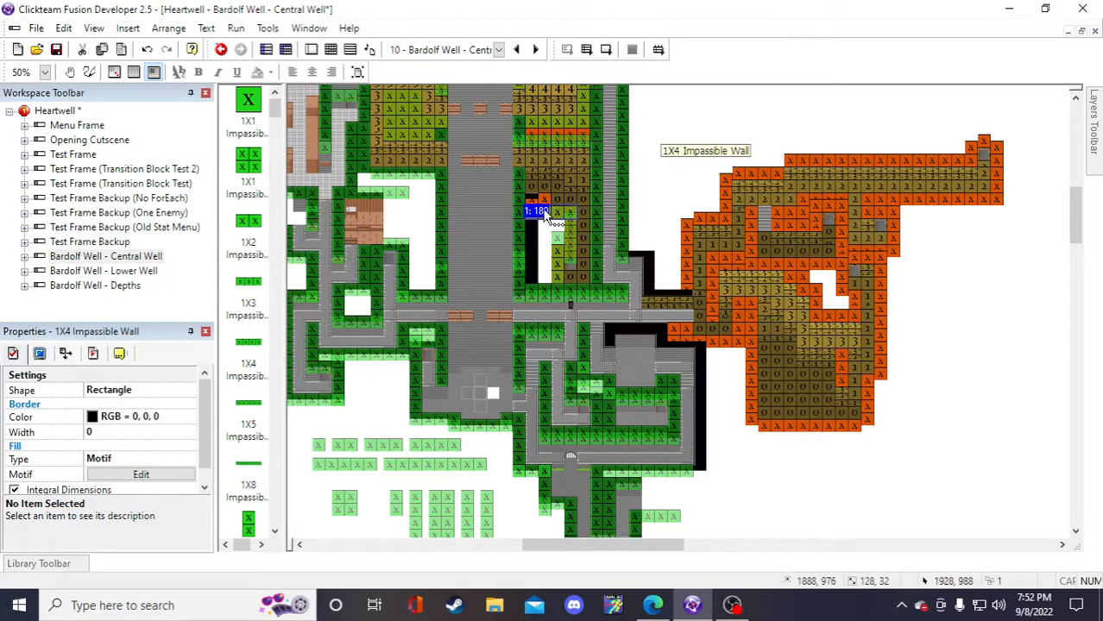
{"action": "left_click", "coordinate": [682, 145]}
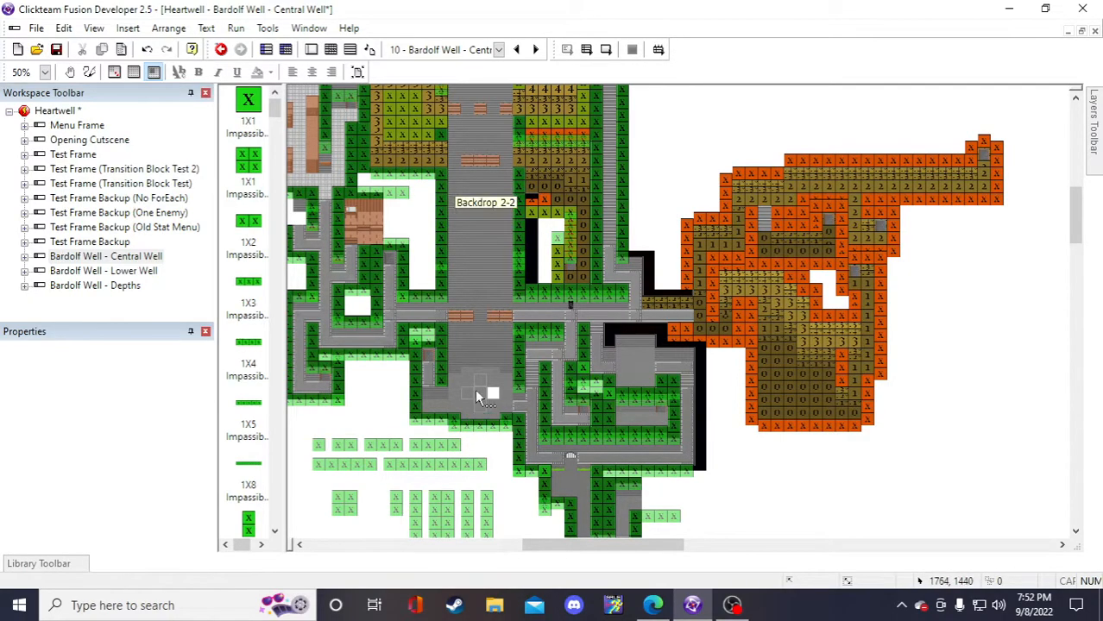
- Place a copy of the 1X2 Impassible Wall over the black and orange tiles directly above that row's west end
{"action": "left_click", "coordinate": [343, 445]}
{"action": "left_click", "coordinate": [704, 136]}
{"action": "left_click", "coordinate": [704, 137]}
{"action": "left_click_drag", "start_coordinate": [729, 141], "coordinate": [548, 200]}
{"action": "left_click", "coordinate": [716, 145]}
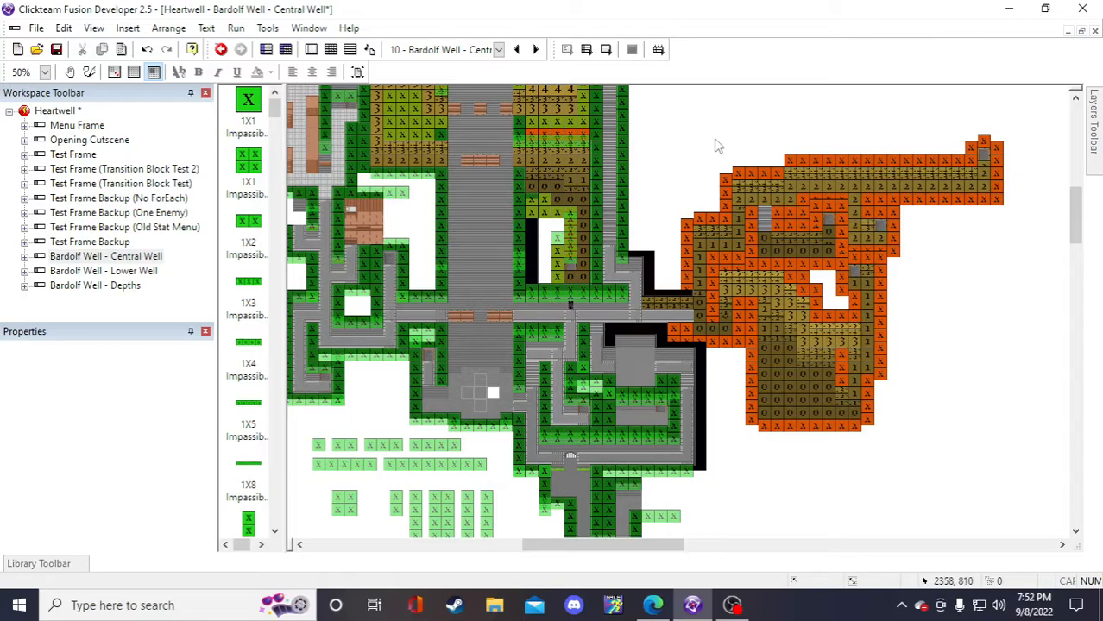
- Place a copy of the 1X2 Impassible Wall over the black tiles along the top of the stepped corner northeast of the corridor
{"action": "scroll", "coordinate": [703, 172], "scroll_direction": "up", "scroll_amount": 2}
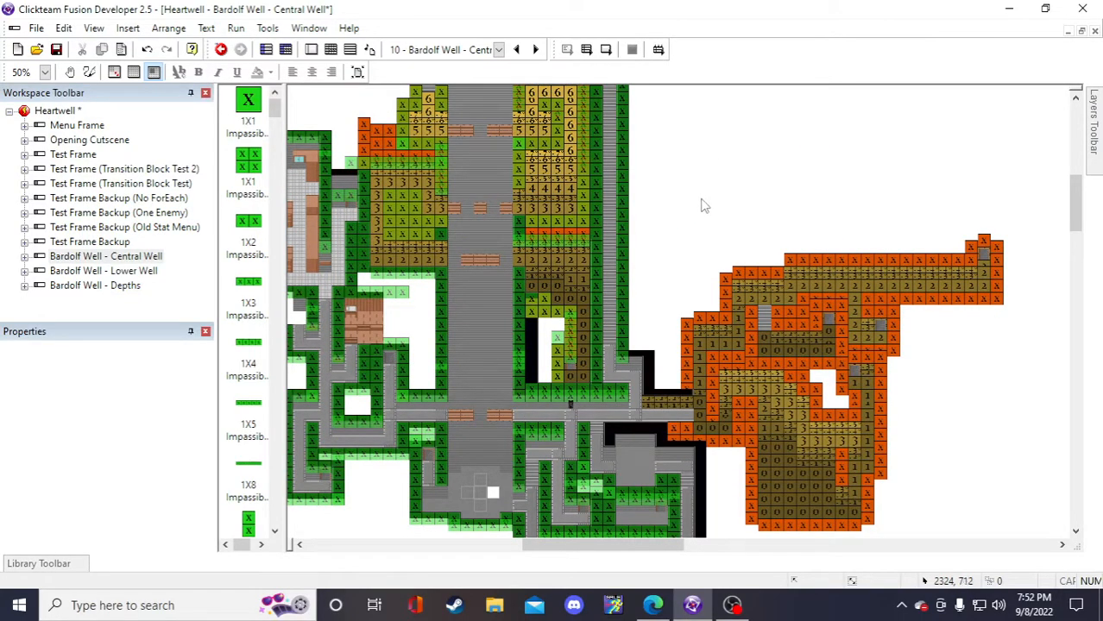
{"action": "scroll", "coordinate": [690, 198], "scroll_direction": "down", "scroll_amount": 2}
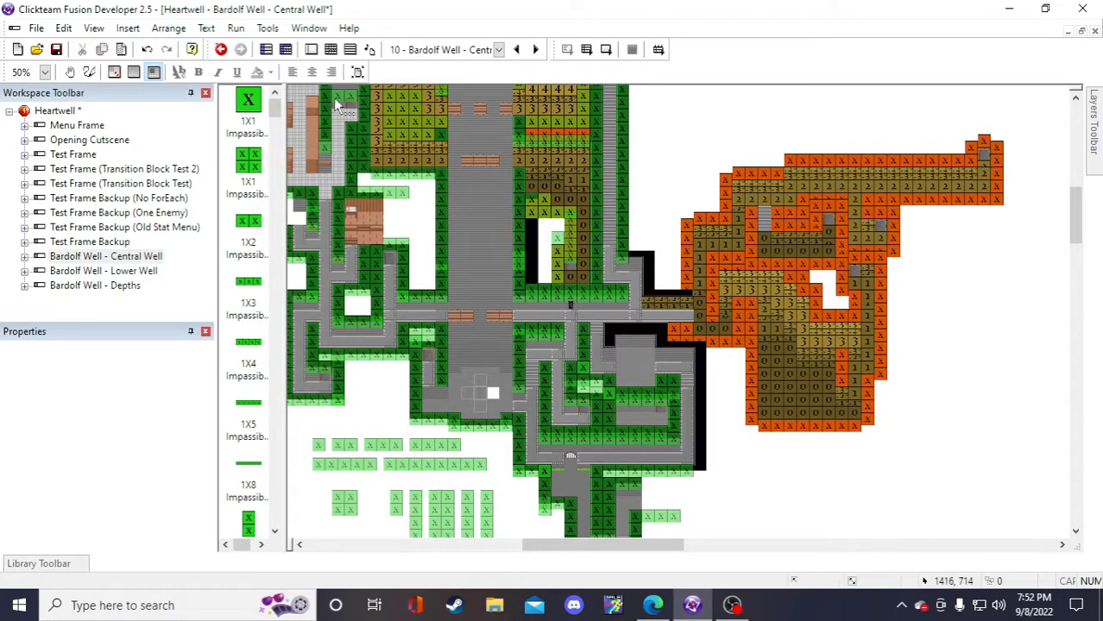
{"action": "scroll", "coordinate": [892, 308], "scroll_direction": "down", "scroll_amount": 2}
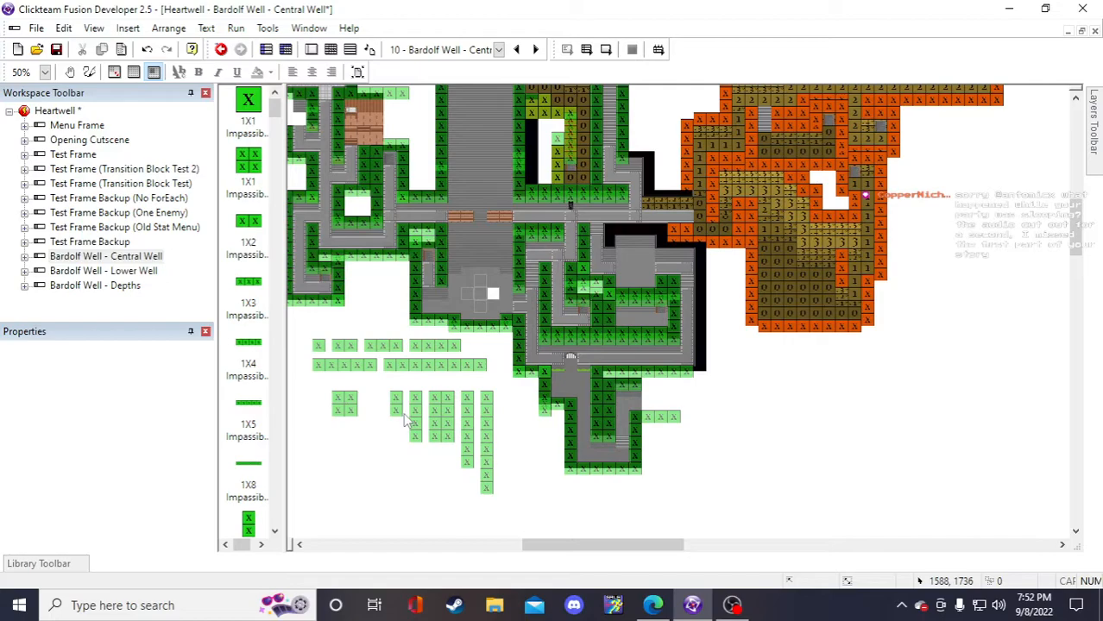
{"action": "left_click", "coordinate": [345, 345]}
{"action": "key", "text": "ctrl+c"}
{"action": "key", "text": "ctrl+v"}
{"action": "left_click", "coordinate": [805, 415]}
{"action": "left_click_drag", "start_coordinate": [640, 177], "coordinate": [641, 160]}
{"action": "left_click", "coordinate": [782, 395]}
- Place a copy of the 4X1 Impassible Wall over the short black column below that corner and delete the spare copy
{"action": "left_click", "coordinate": [418, 402]}
{"action": "key", "text": "ctrl+c"}
{"action": "key", "text": "ctrl+v"}
{"action": "left_click", "coordinate": [793, 415]}
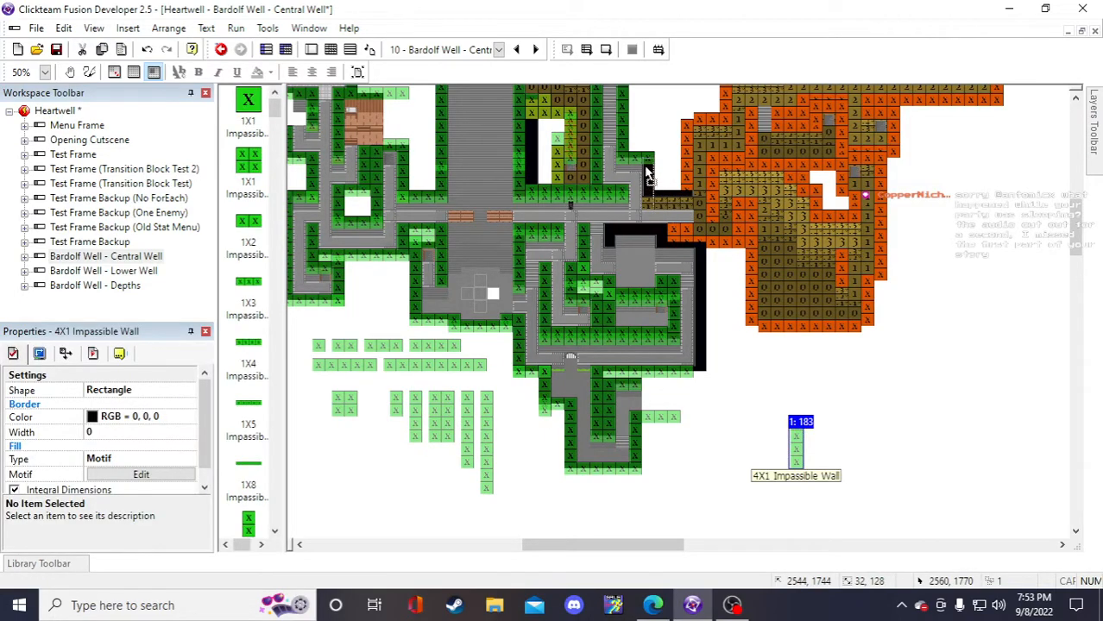
{"action": "key", "text": "Delete"}
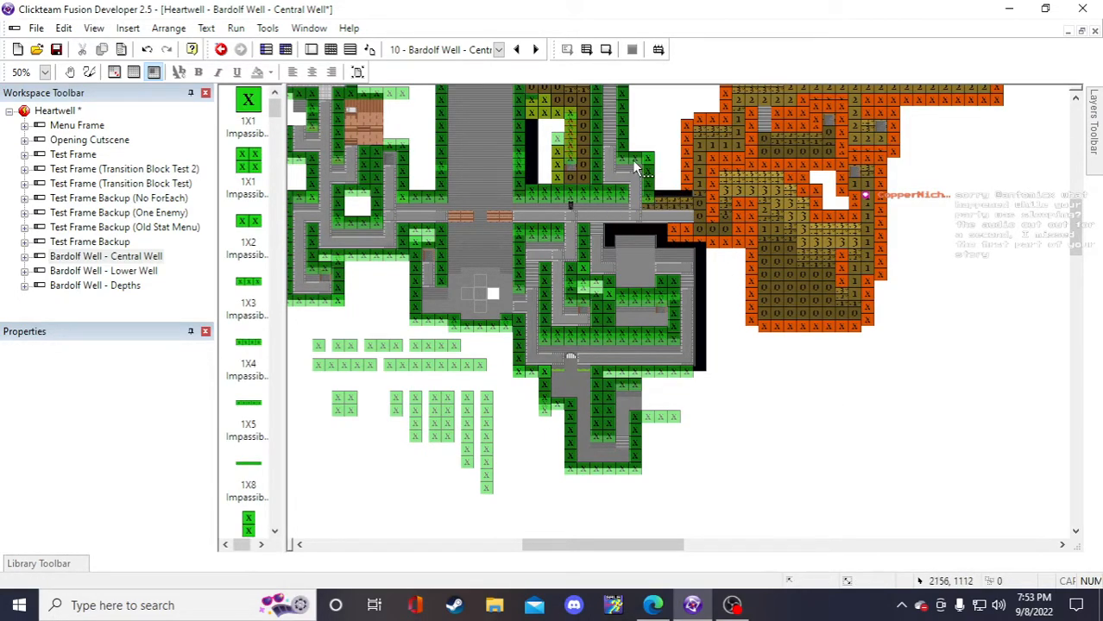
- Shift the stacked 8X1 Impassible Walls of the long east column up one tile, over the 1X1 wall's spot at its top
{"action": "left_click", "coordinate": [634, 167]}
{"action": "left_click", "coordinate": [812, 443]}
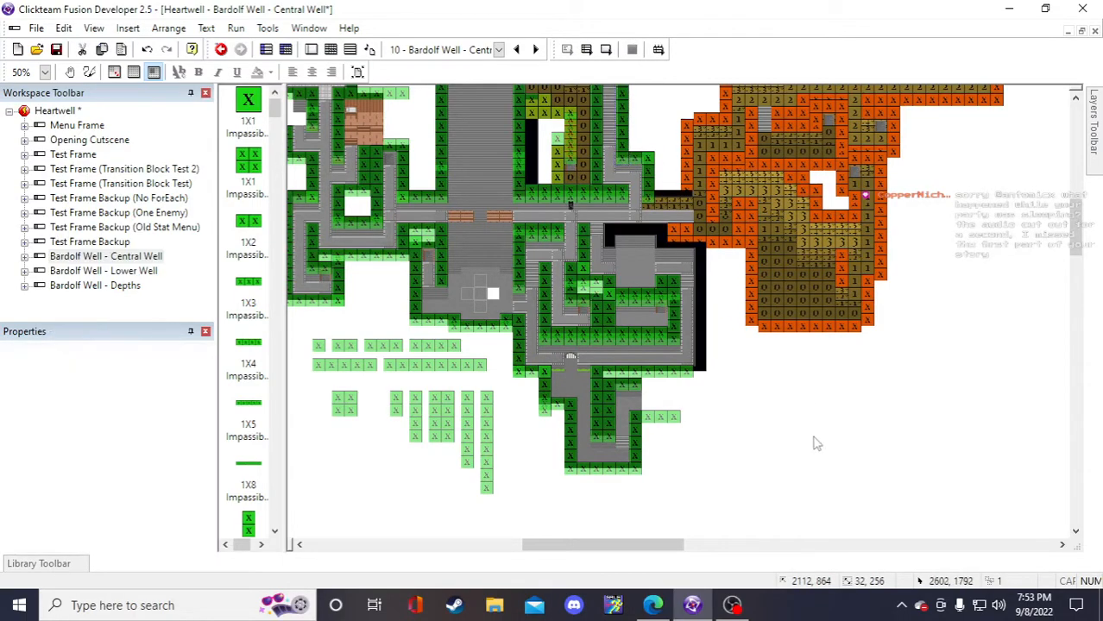
{"action": "scroll", "coordinate": [617, 283], "scroll_direction": "up", "scroll_amount": 5}
{"action": "left_click", "coordinate": [617, 313]}
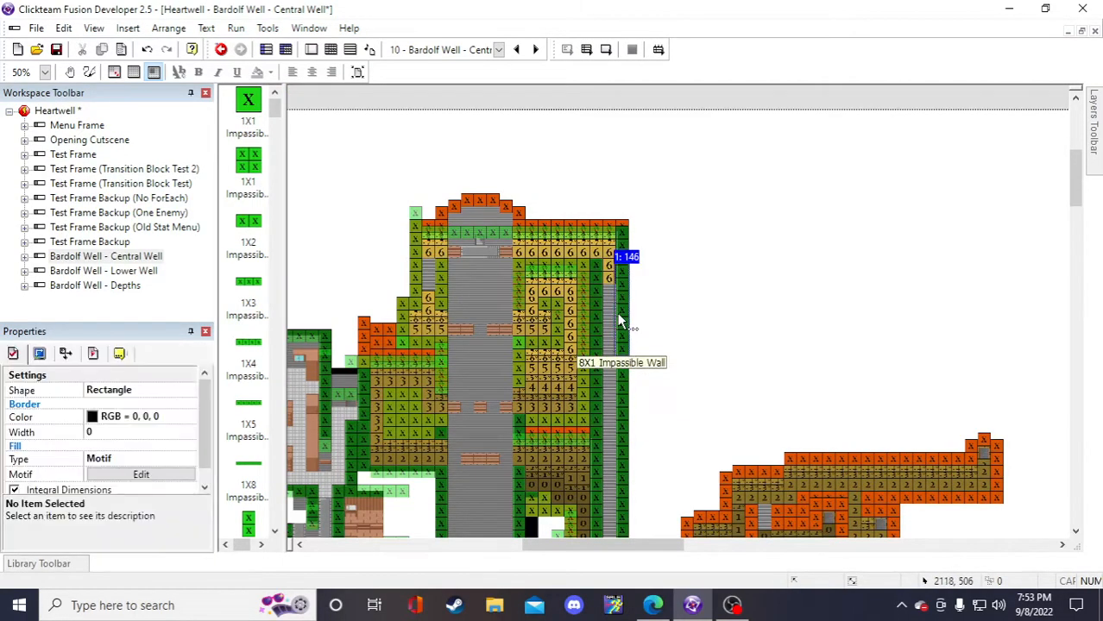
{"action": "left_click", "coordinate": [622, 245]}
{"action": "left_click", "coordinate": [647, 256]}
{"action": "left_click", "coordinate": [625, 248]}
{"action": "left_click", "coordinate": [643, 263]}
{"action": "left_click", "coordinate": [626, 248]}
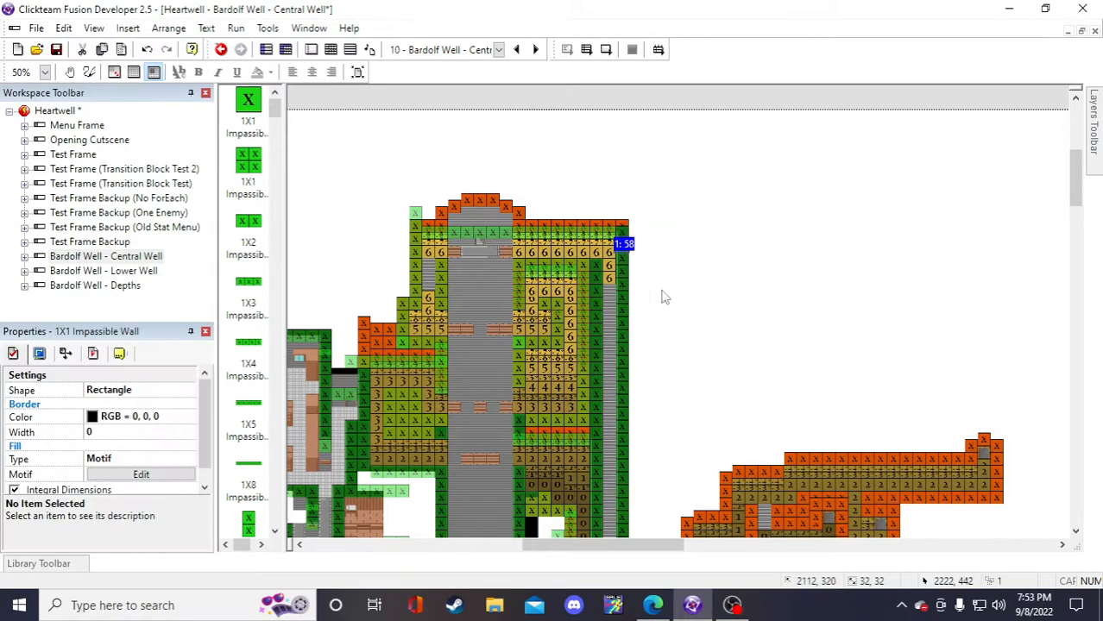
{"action": "left_click", "coordinate": [655, 309]}
{"action": "left_click", "coordinate": [634, 294]}
{"action": "left_click", "coordinate": [630, 412], "text": "shift"}
{"action": "scroll", "coordinate": [630, 412], "scroll_direction": "down", "scroll_amount": 1}
{"action": "left_click", "coordinate": [624, 422], "text": "shift"}
- Cover the exposed black tile at the column's foot with the adjacent 1X2 Impassible Wall and save the project
{"action": "left_click", "coordinate": [637, 432]}
{"action": "left_click", "coordinate": [638, 456]}
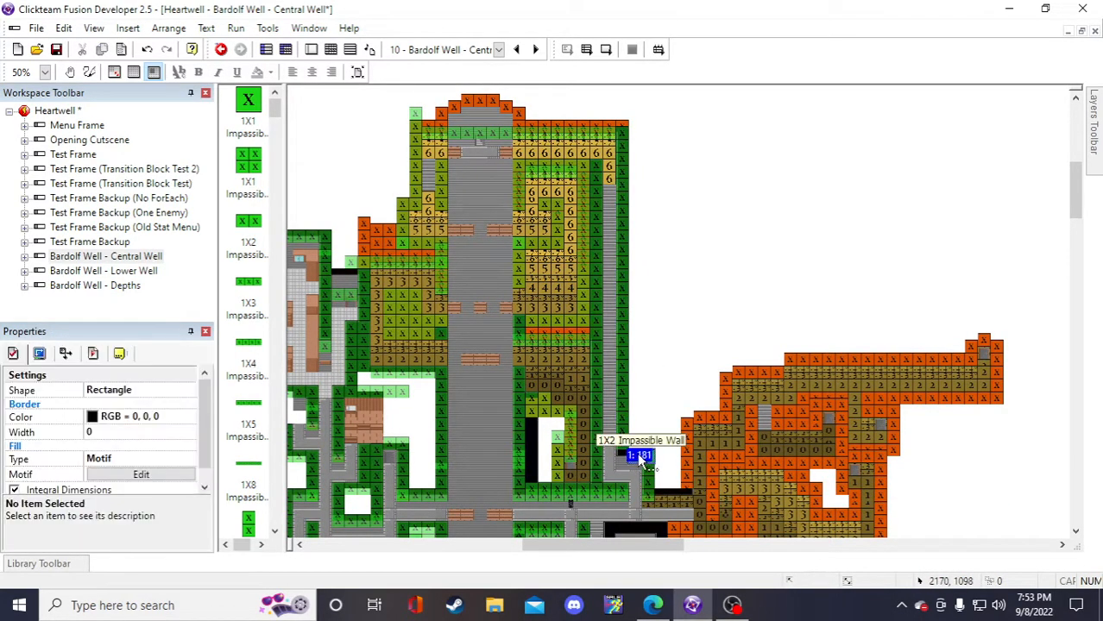
{"action": "left_click", "coordinate": [660, 364]}
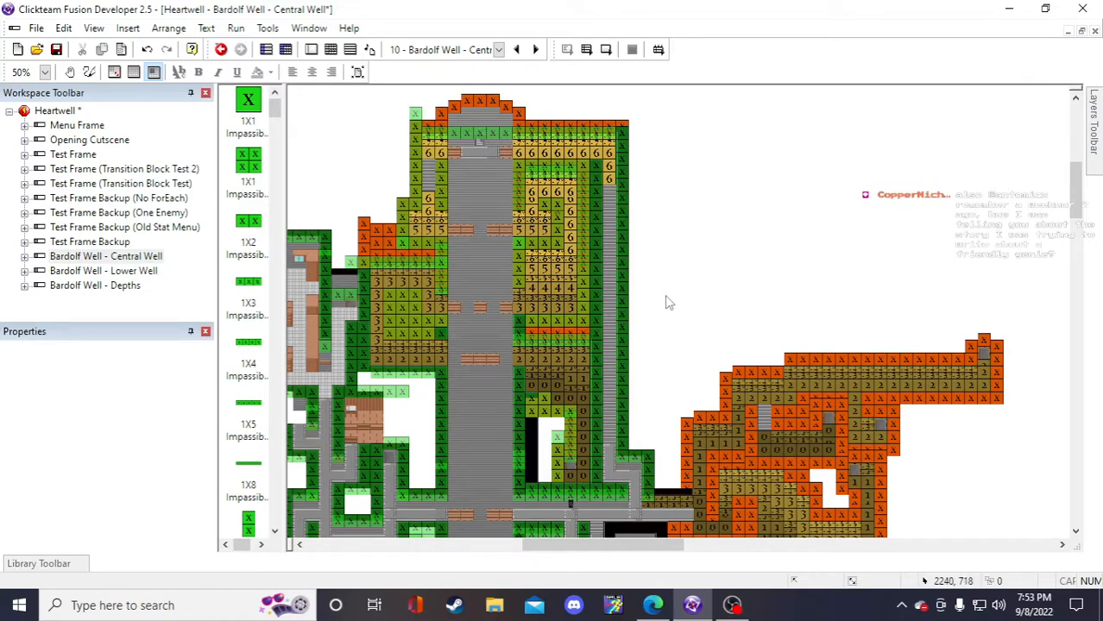
{"action": "scroll", "coordinate": [670, 312], "scroll_direction": "down", "scroll_amount": 3}
{"action": "left_click", "coordinate": [57, 49]}
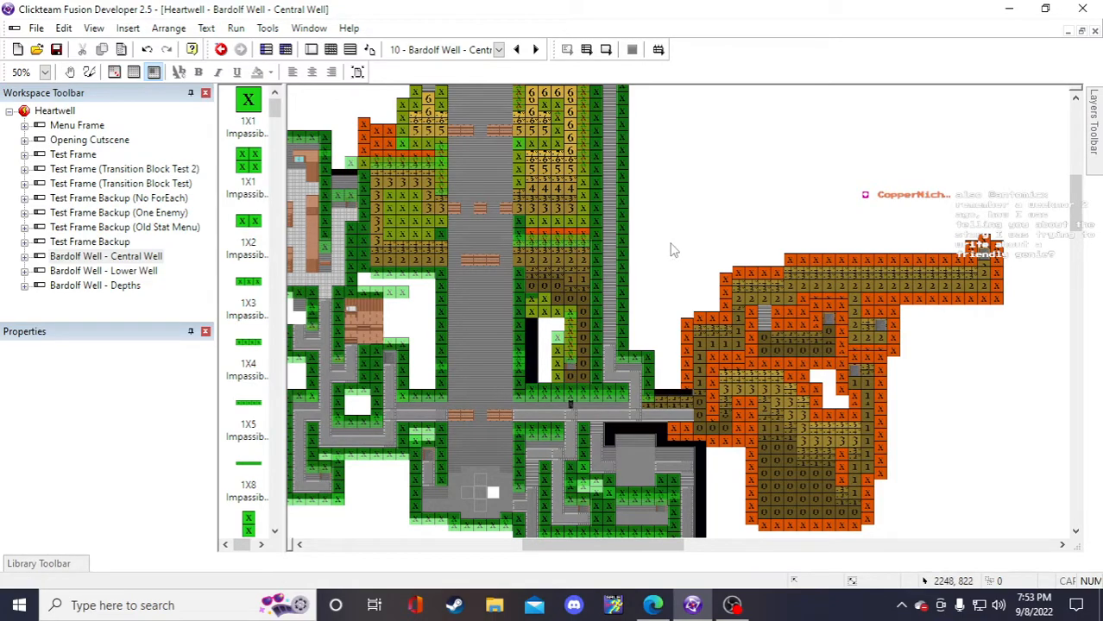
- Place a copy of the 1X4 Impassible Wall over the black row above the brown passage, delete the spare copy, and save
{"action": "scroll", "coordinate": [673, 250], "scroll_direction": "down", "scroll_amount": 6}
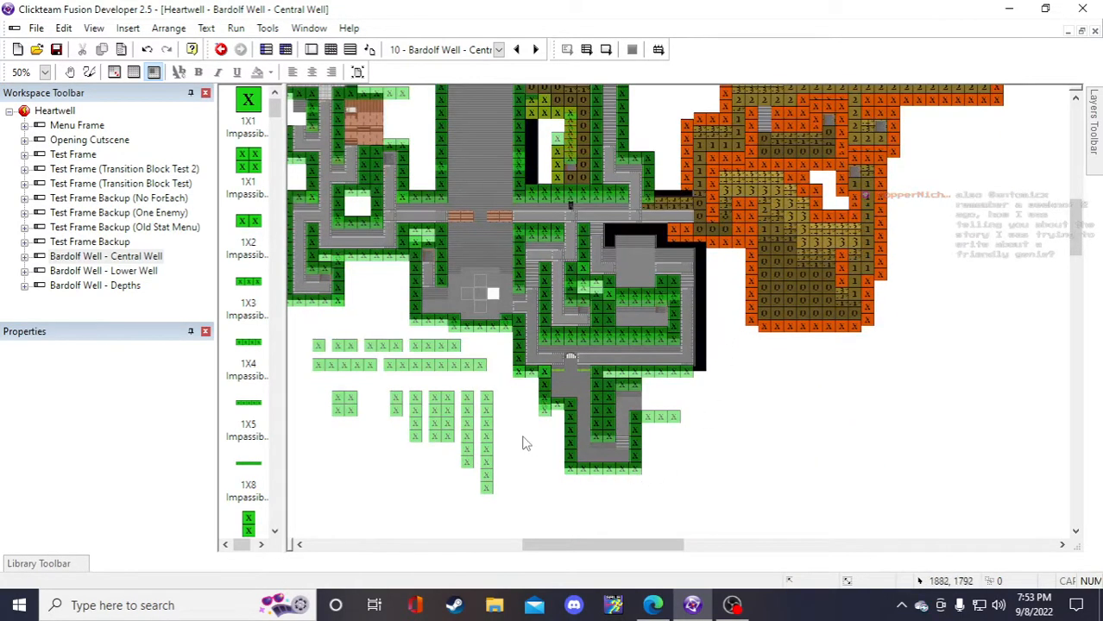
{"action": "left_click", "coordinate": [418, 346]}
{"action": "left_click", "coordinate": [798, 423]}
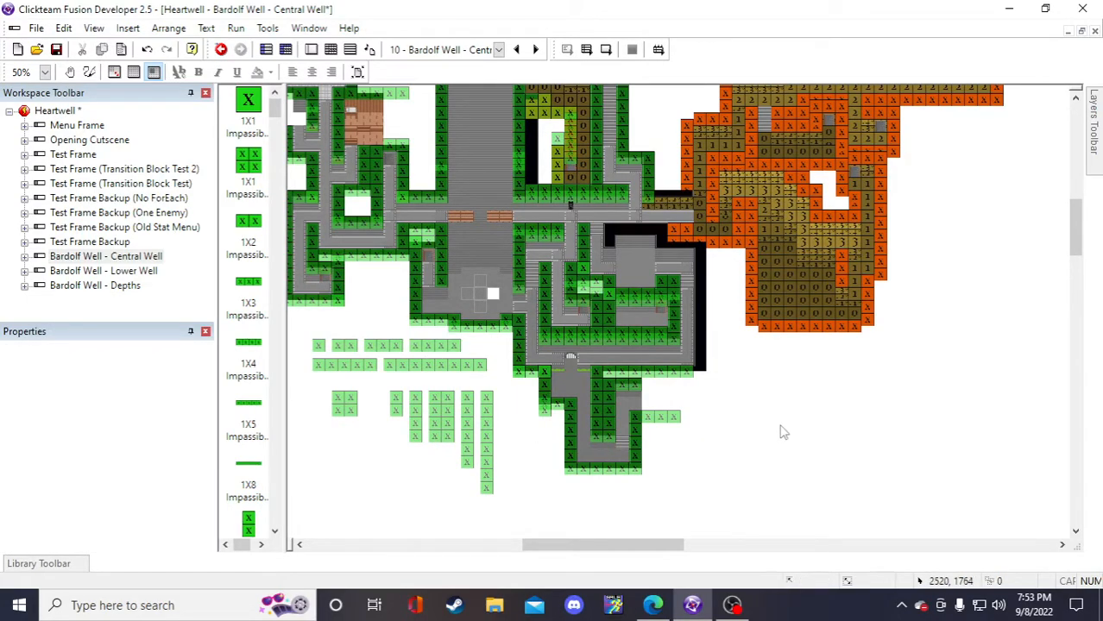
{"action": "left_click", "coordinate": [768, 434]}
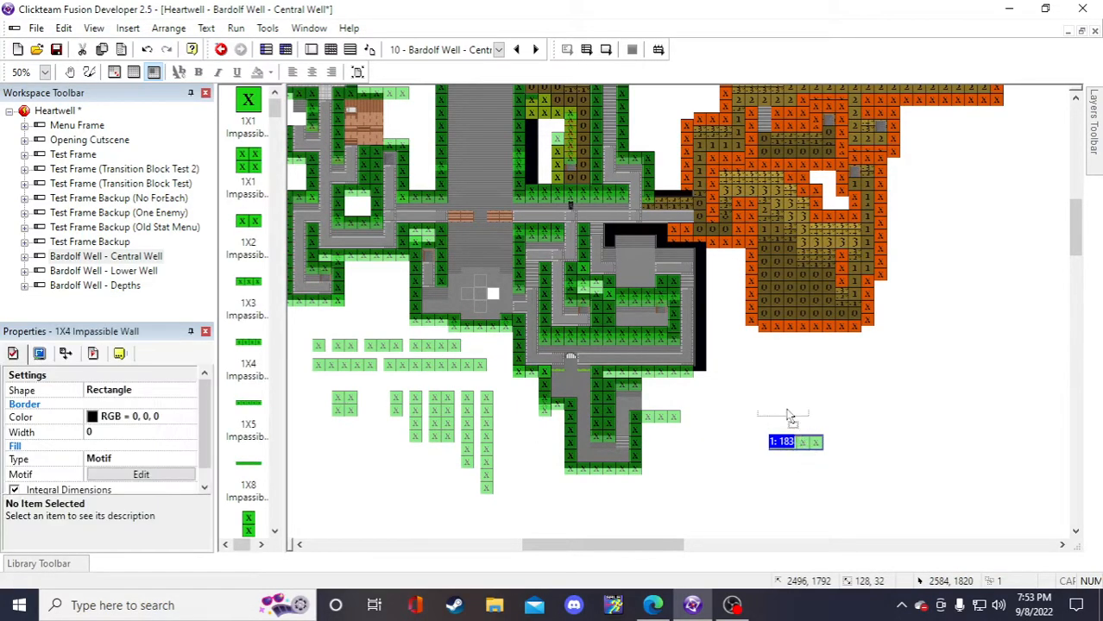
{"action": "key", "text": "Delete"}
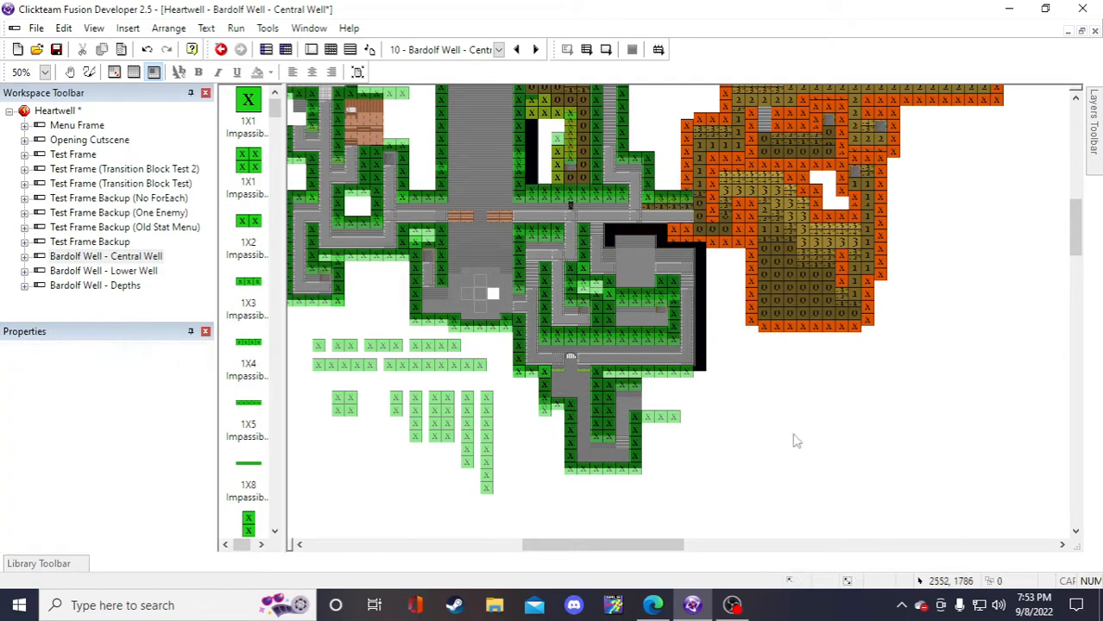
{"action": "left_click", "coordinate": [56, 50]}
- Examine the remaining uncovered black and orange wall edges around the central corridors and the orange-edged eastern area, keeping the project saved
{"action": "scroll", "coordinate": [859, 456], "scroll_direction": "up", "scroll_amount": 3}
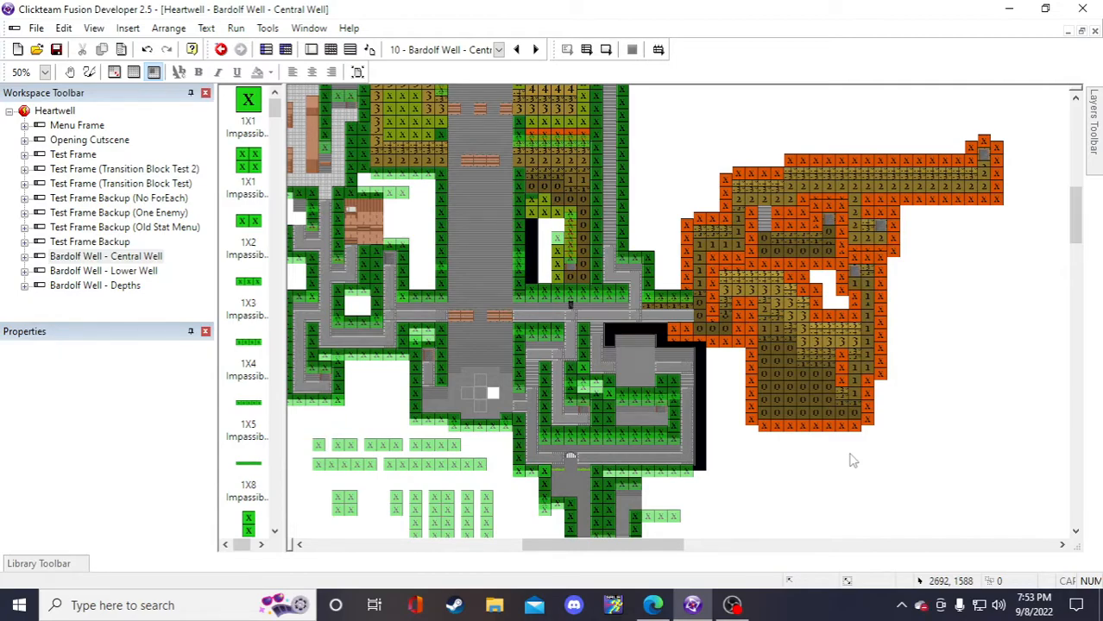
{"action": "scroll", "coordinate": [824, 468], "scroll_direction": "down", "scroll_amount": 3}
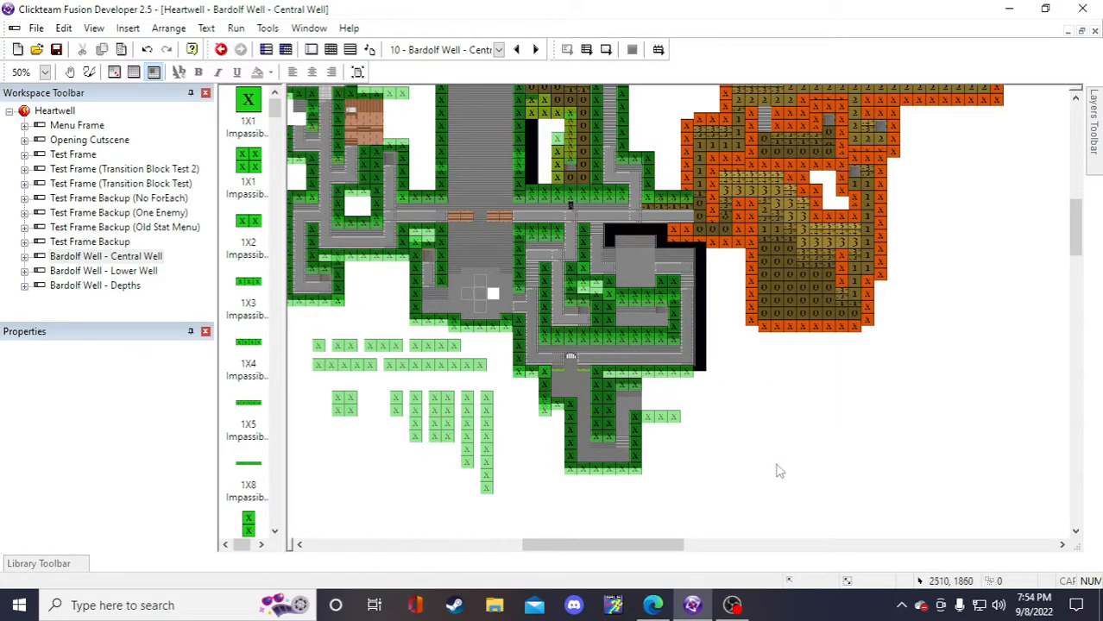
{"action": "scroll", "coordinate": [780, 473], "scroll_direction": "up", "scroll_amount": 3}
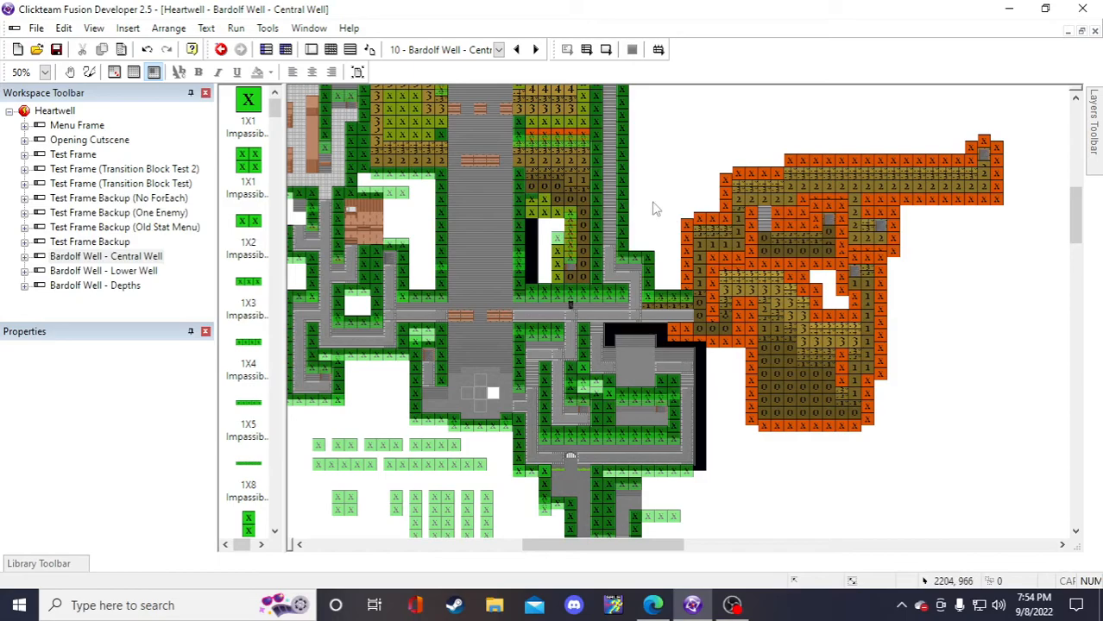
{"action": "scroll", "coordinate": [635, 251], "scroll_direction": "down", "scroll_amount": 3}
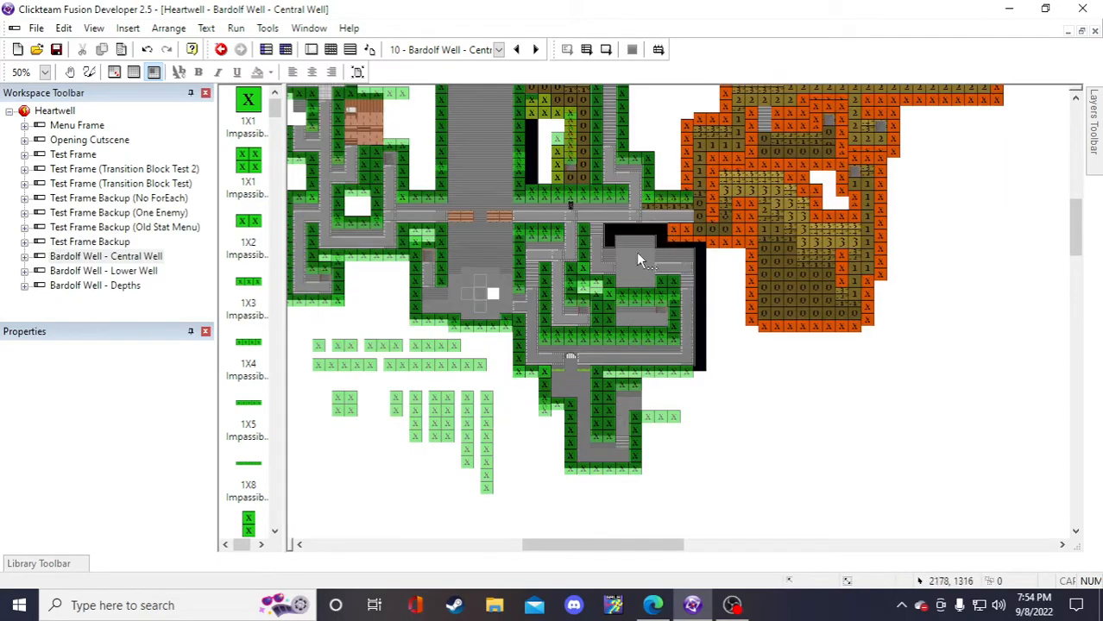
{"action": "left_click", "coordinate": [419, 421]}
{"action": "left_click", "coordinate": [762, 419]}
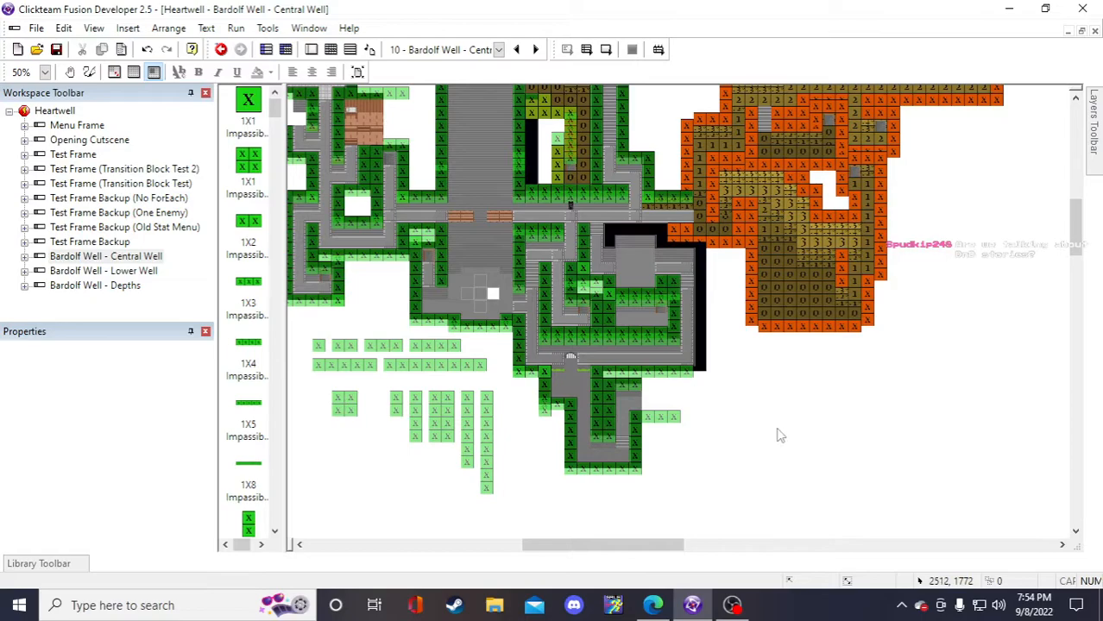
{"action": "left_click", "coordinate": [417, 417]}
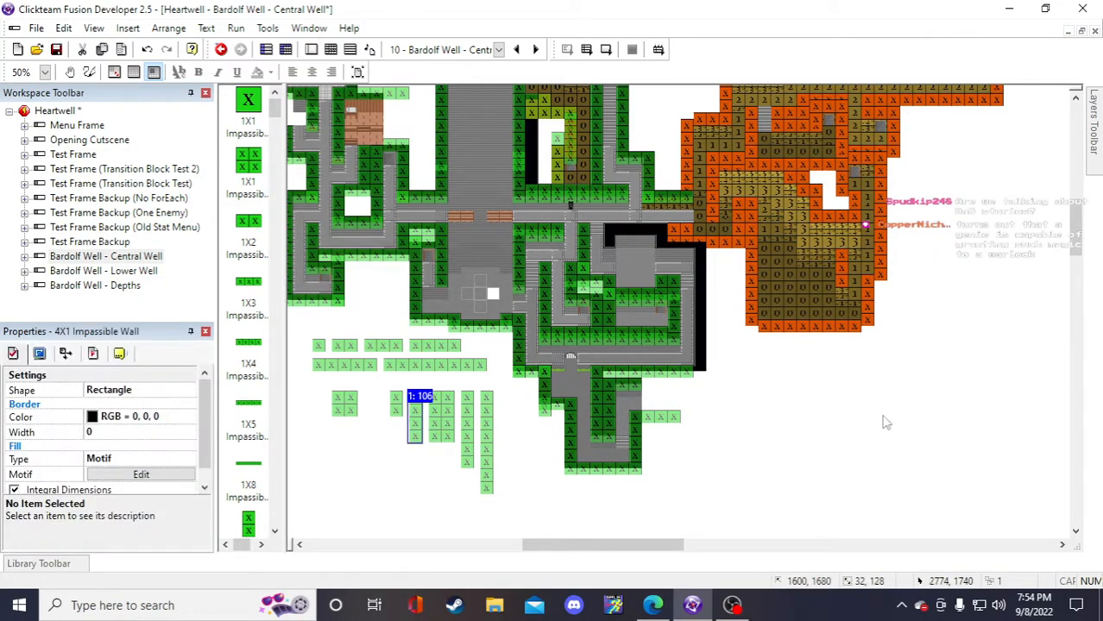
{"action": "left_click", "coordinate": [878, 416]}
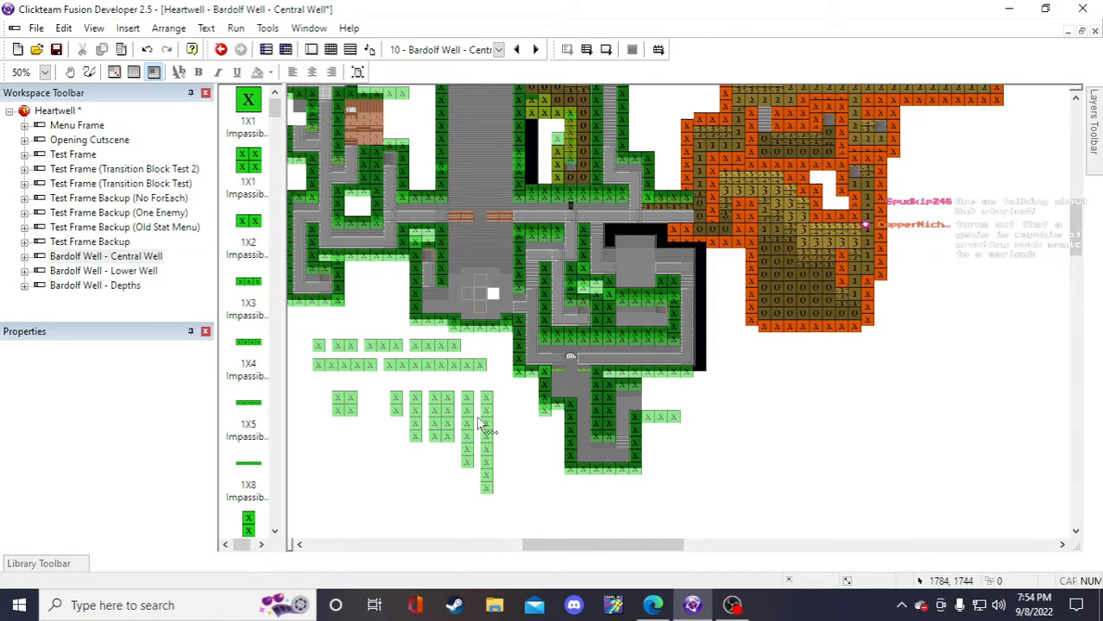
{"action": "left_click", "coordinate": [403, 415]}
{"action": "left_click", "coordinate": [790, 418]}
{"action": "left_click", "coordinate": [56, 50]}
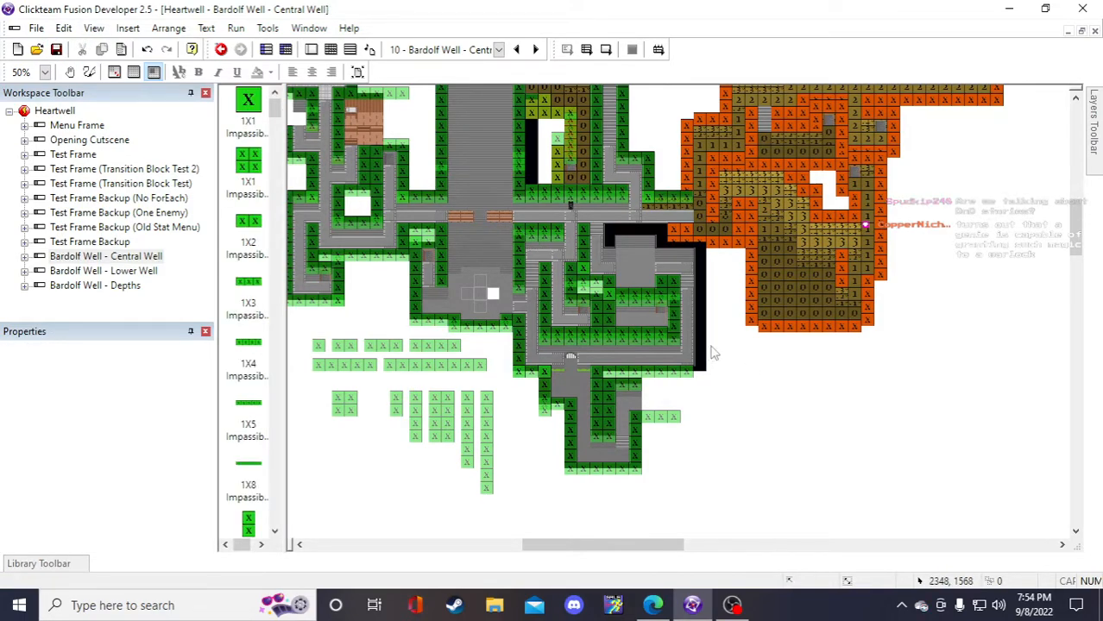
{"action": "scroll", "coordinate": [713, 352], "scroll_direction": "up", "scroll_amount": 6}
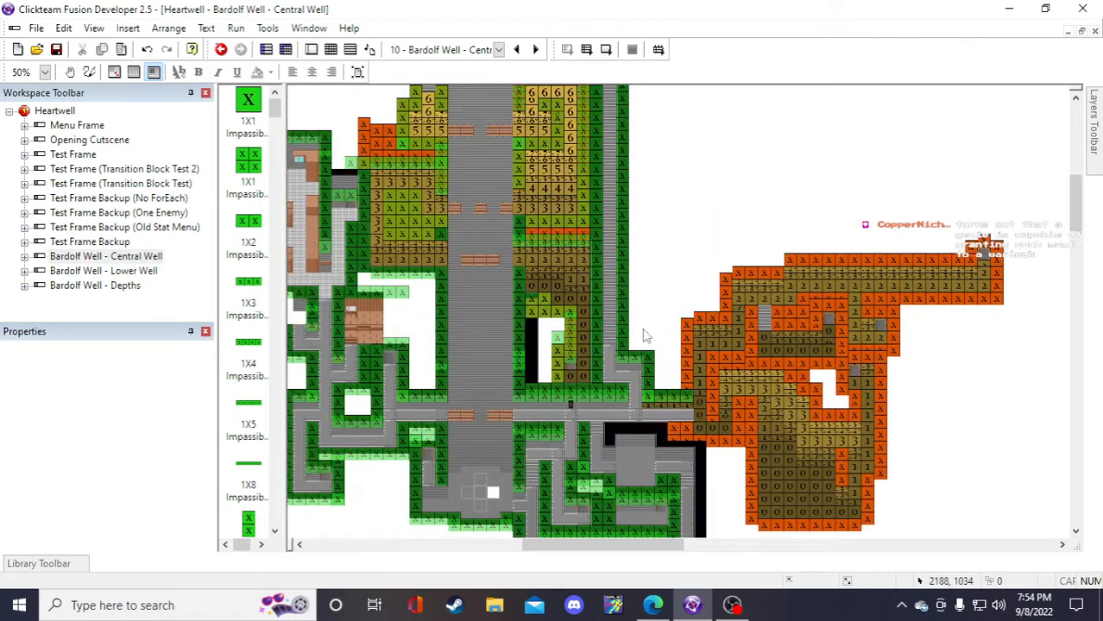
{"action": "left_click_drag", "start_coordinate": [539, 545], "coordinate": [511, 548]}
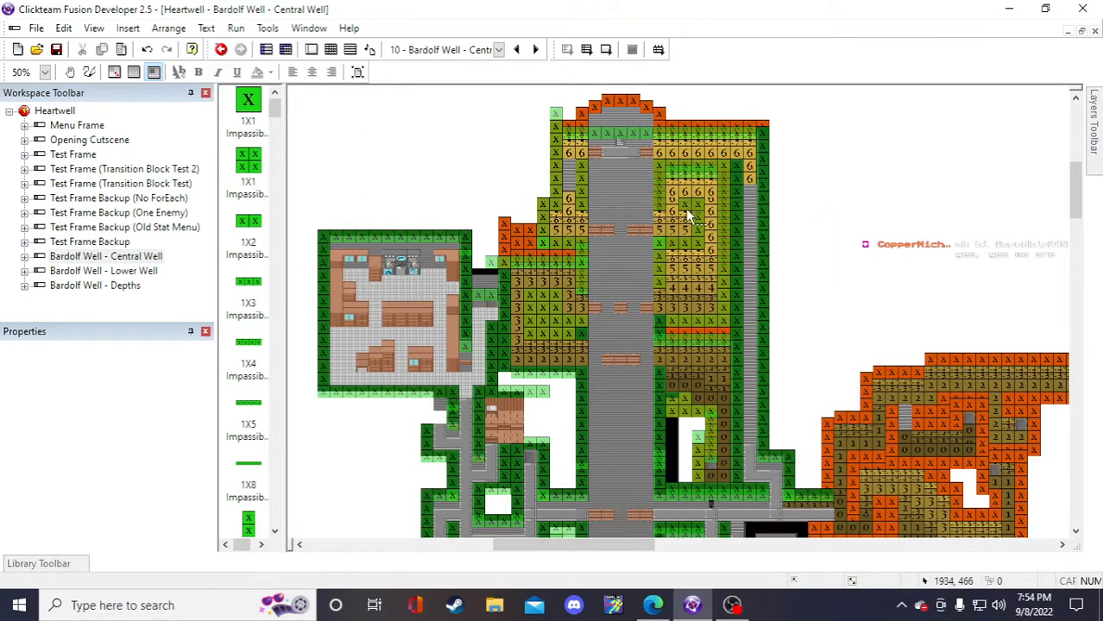
{"action": "scroll", "coordinate": [723, 366], "scroll_direction": "down", "scroll_amount": 3}
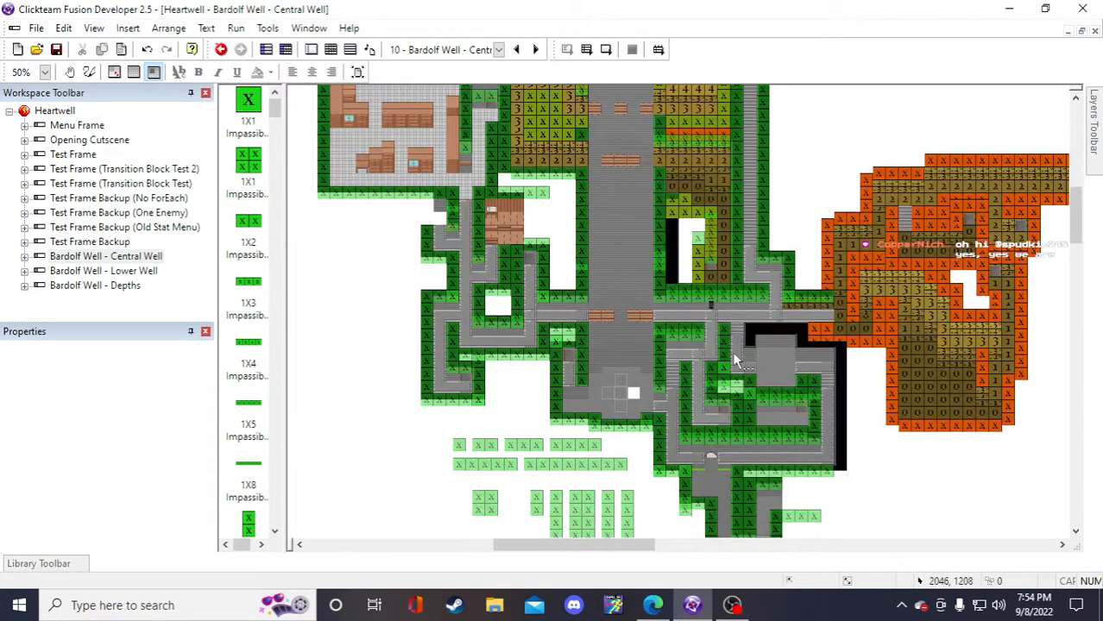
{"action": "mouse_move", "coordinate": [554, 542]}
{"action": "left_mouse_down"}
{"action": "mouse_move", "coordinate": [582, 543]}
{"action": "mouse_move", "coordinate": [573, 544]}
{"action": "left_mouse_up"}
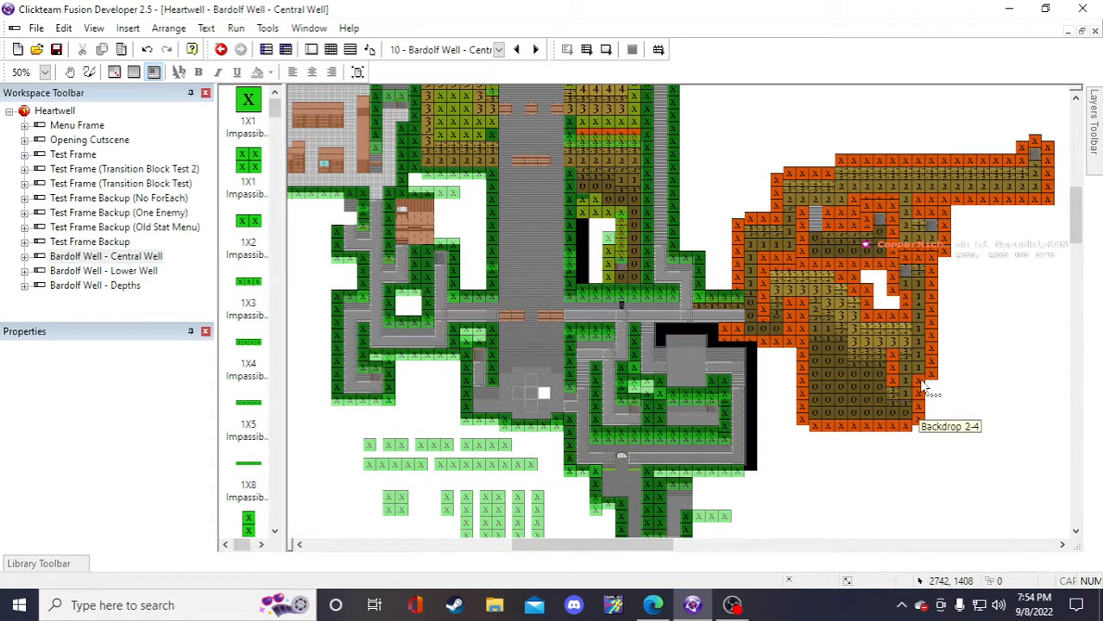
{"action": "scroll", "coordinate": [680, 409], "scroll_direction": "down", "scroll_amount": 2}
{"action": "left_click", "coordinate": [466, 427]}
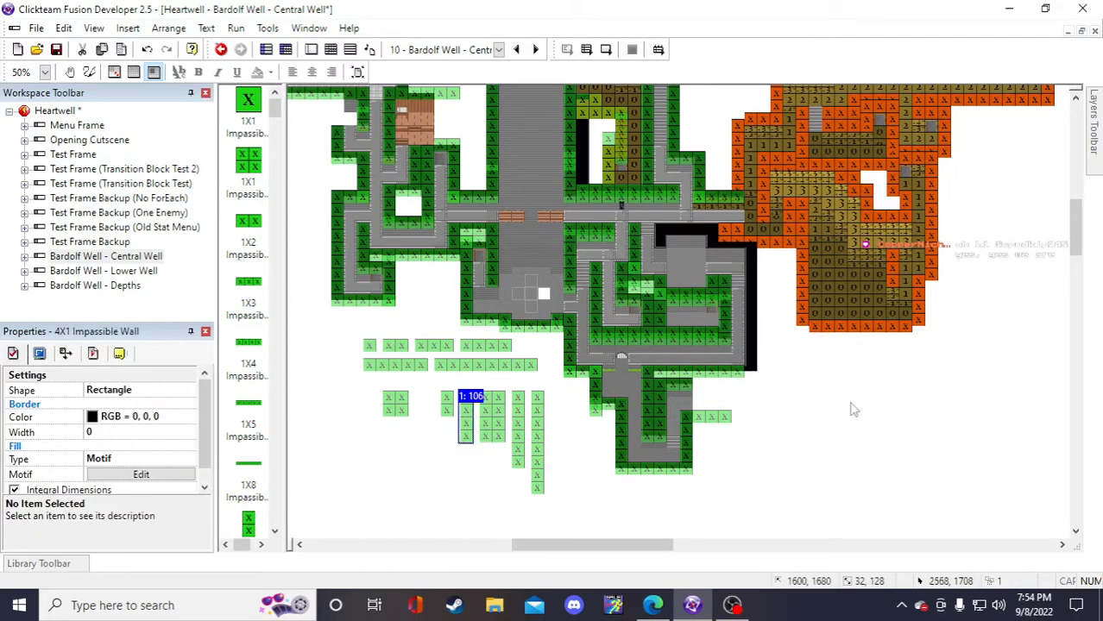
{"action": "left_click", "coordinate": [448, 405]}
{"action": "left_click", "coordinate": [812, 377]}
{"action": "left_click", "coordinate": [56, 49]}
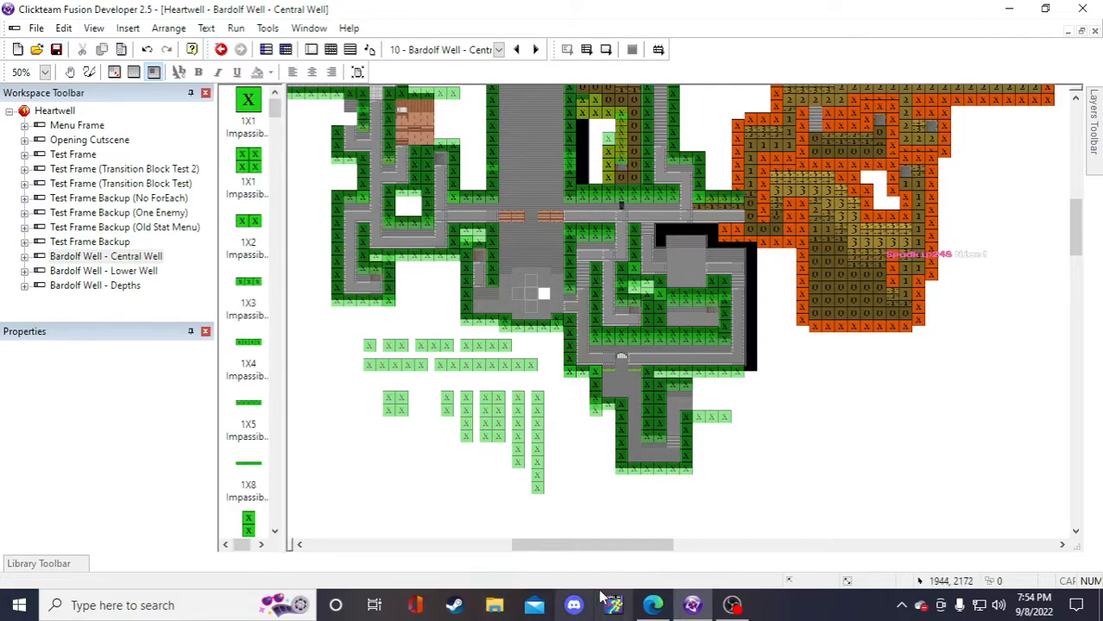
- Open the Test Frame and run it to start a playtest
{"action": "double_click", "coordinate": [85, 156]}
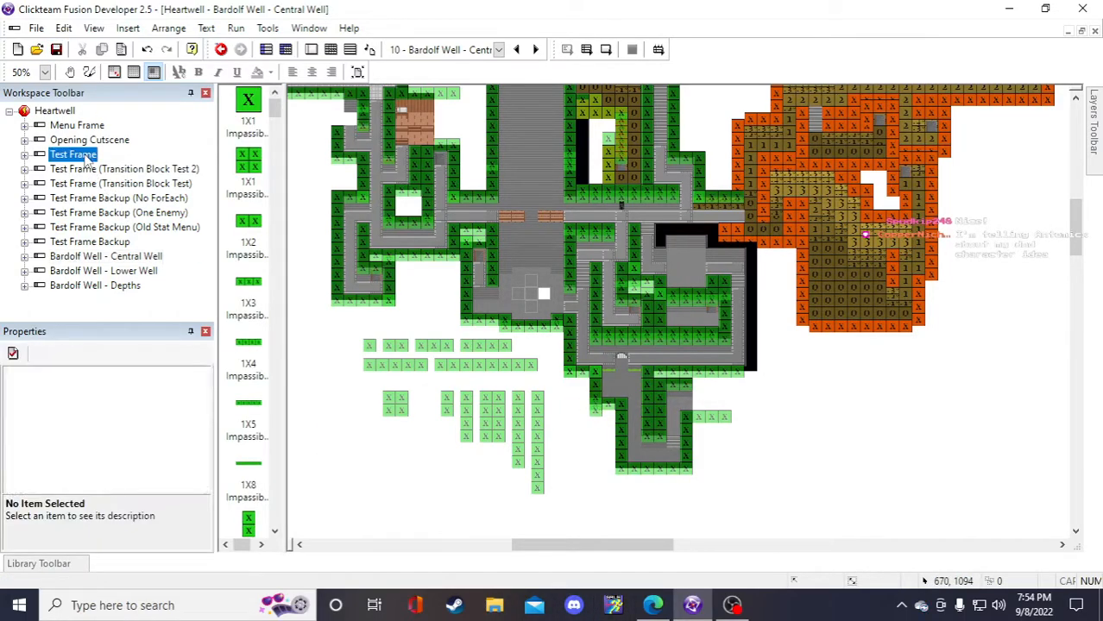
{"action": "left_click", "coordinate": [615, 51]}
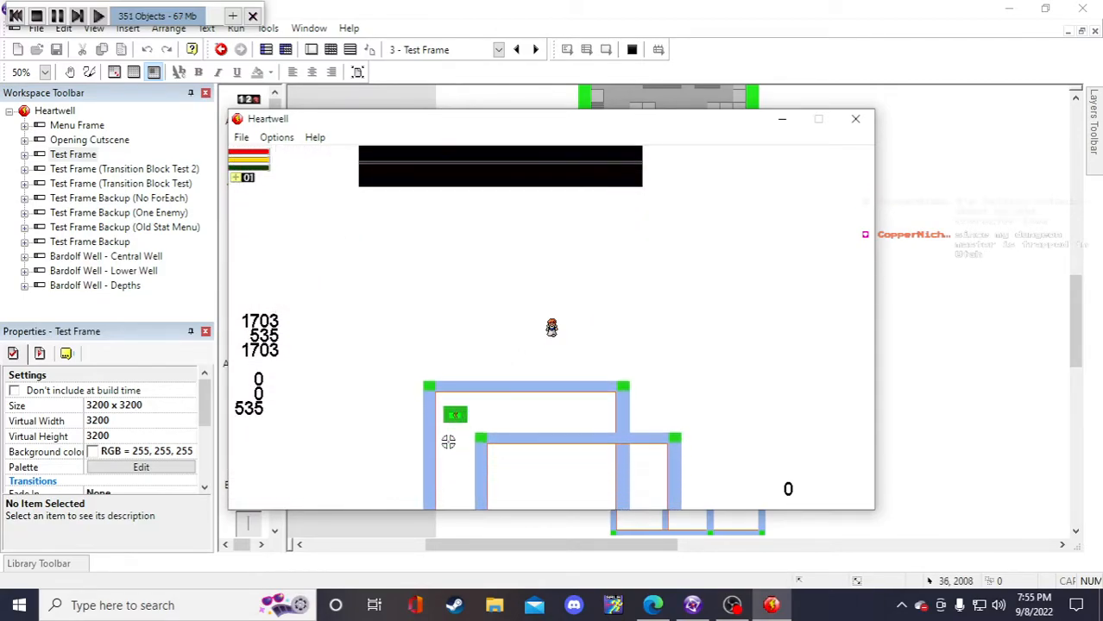
{"action": "key", "text": "w"}
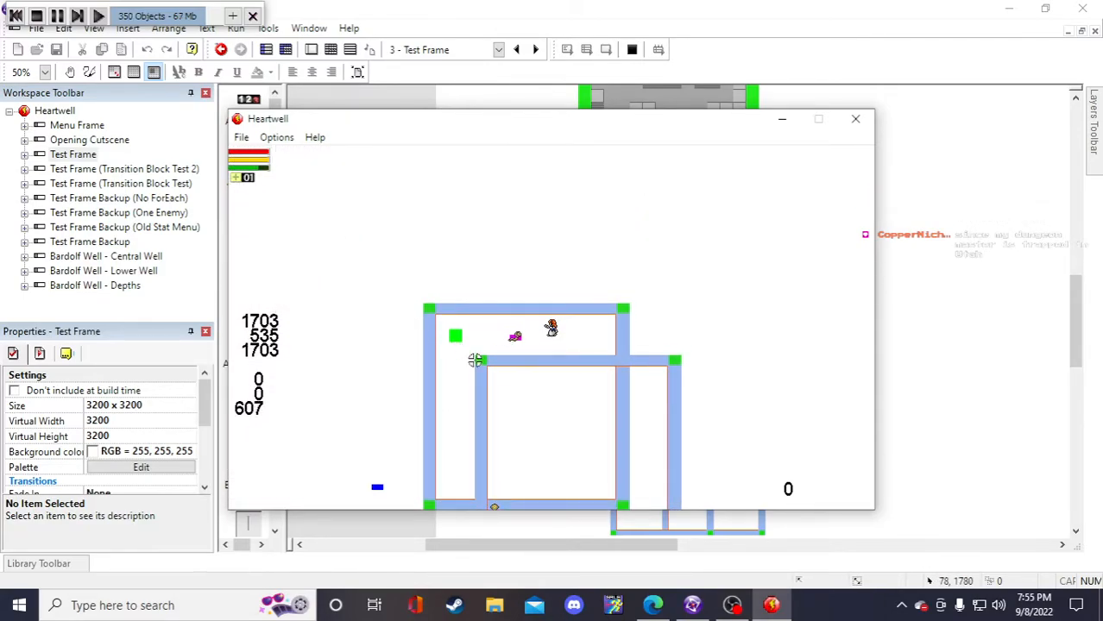
- Playtest the character's movement and attacks while heading down through the blue-walled rooms past the enemies
{"action": "left_click", "coordinate": [480, 362]}
{"action": "key", "text": "s"}
{"action": "key", "text": "d"}
{"action": "left_click", "coordinate": [450, 298]}
{"action": "key", "text": "w"}
{"action": "key", "text": "s"}
{"action": "key", "text": "d"}
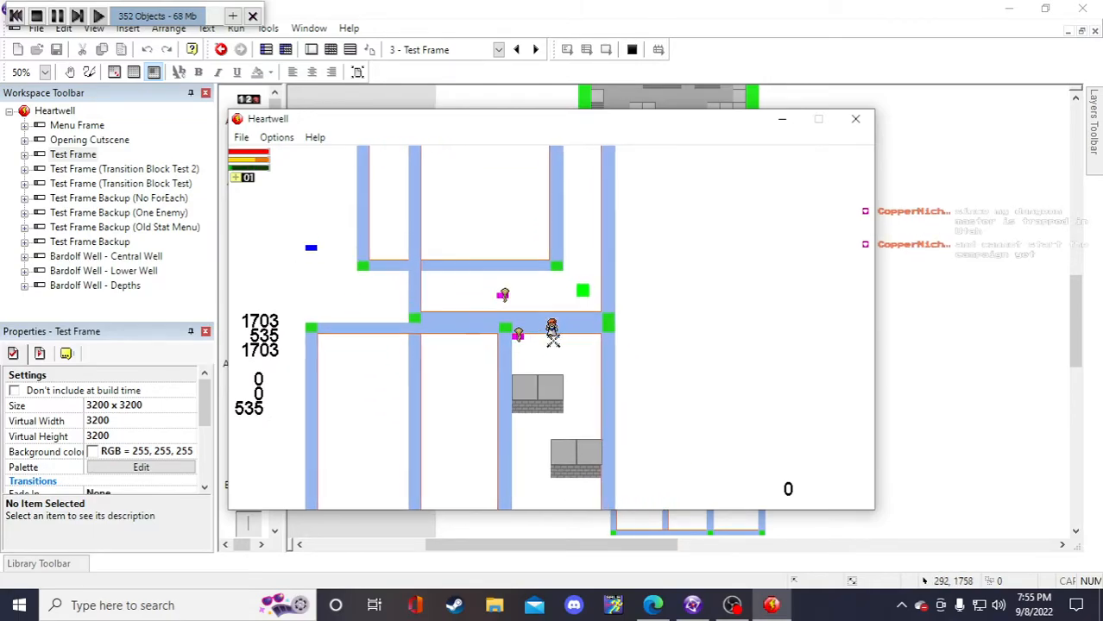
{"action": "left_click", "coordinate": [483, 310]}
{"action": "key", "text": "d"}
{"action": "key", "text": "s"}
- Select the first melee weapon in the in-game weapon menu, close the menu, and attack beside the grey blocks
{"action": "key", "text": "Tab"}
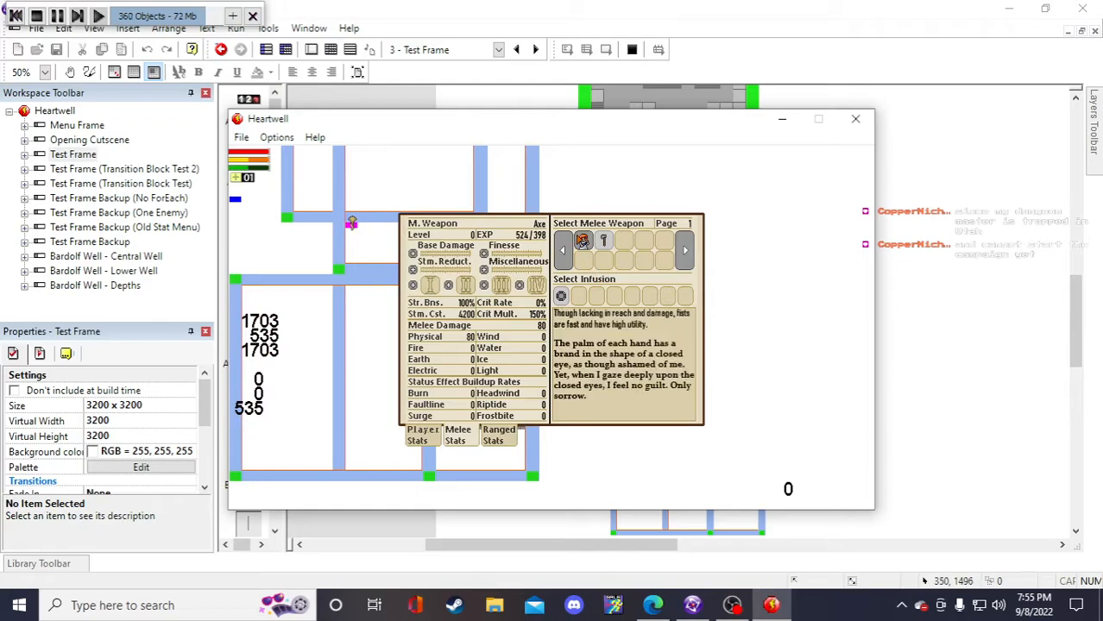
{"action": "left_click", "coordinate": [580, 238]}
{"action": "key", "text": "Tab"}
{"action": "key", "text": "a"}
{"action": "key", "text": "s"}
{"action": "left_click", "coordinate": [579, 365]}
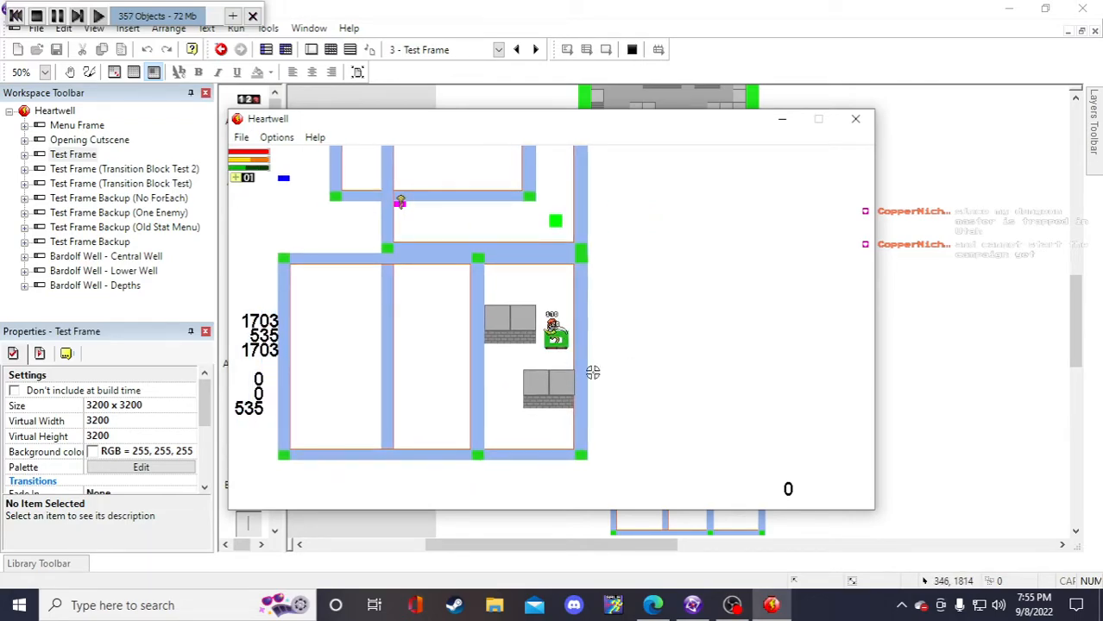
- Walk the character out past the eastern blue wall in the playtest and close the game
{"action": "key", "text": "d"}
{"action": "key", "text": "w"}
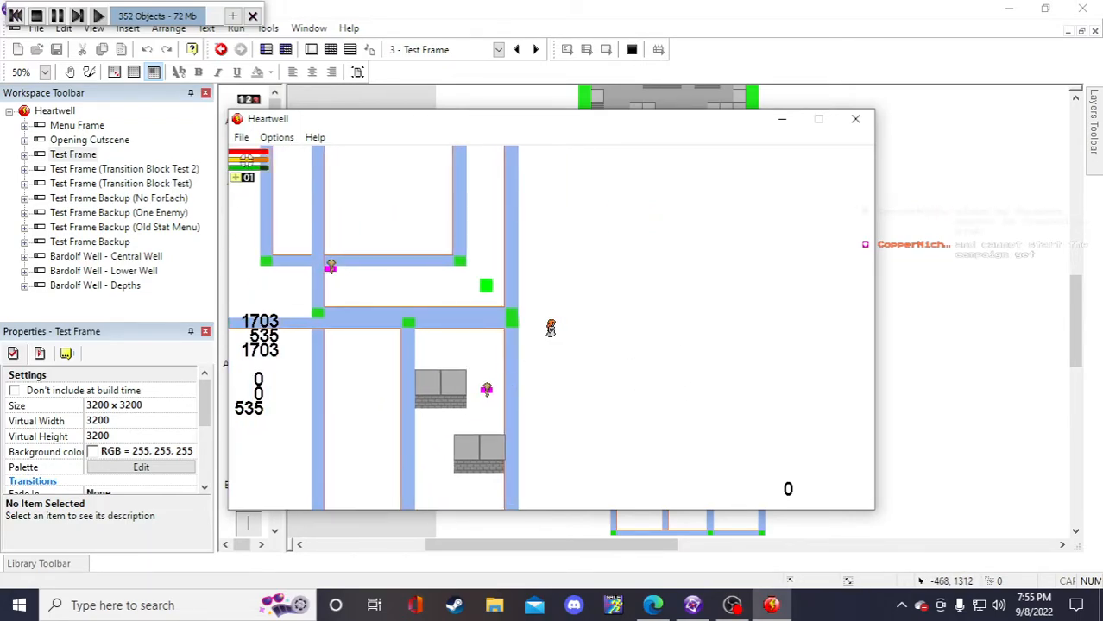
{"action": "left_click", "coordinate": [856, 120]}
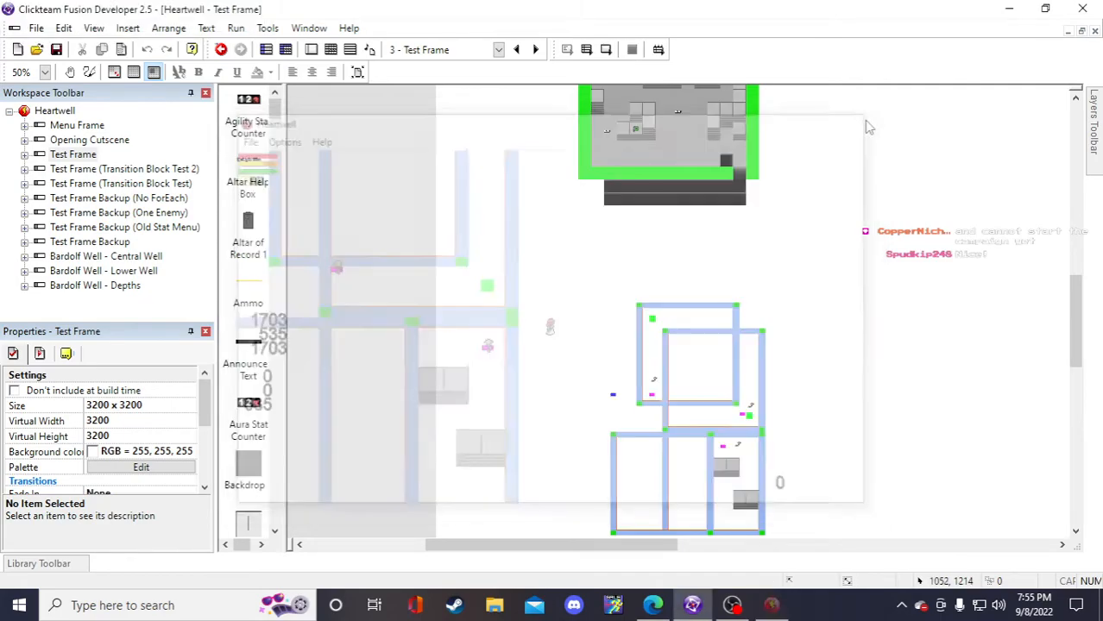
- Return to the Bardolf Well - Central Well frame and place a 2X1 Impassible Wall copy at the western end of the grey room's black border
{"action": "double_click", "coordinate": [105, 256]}
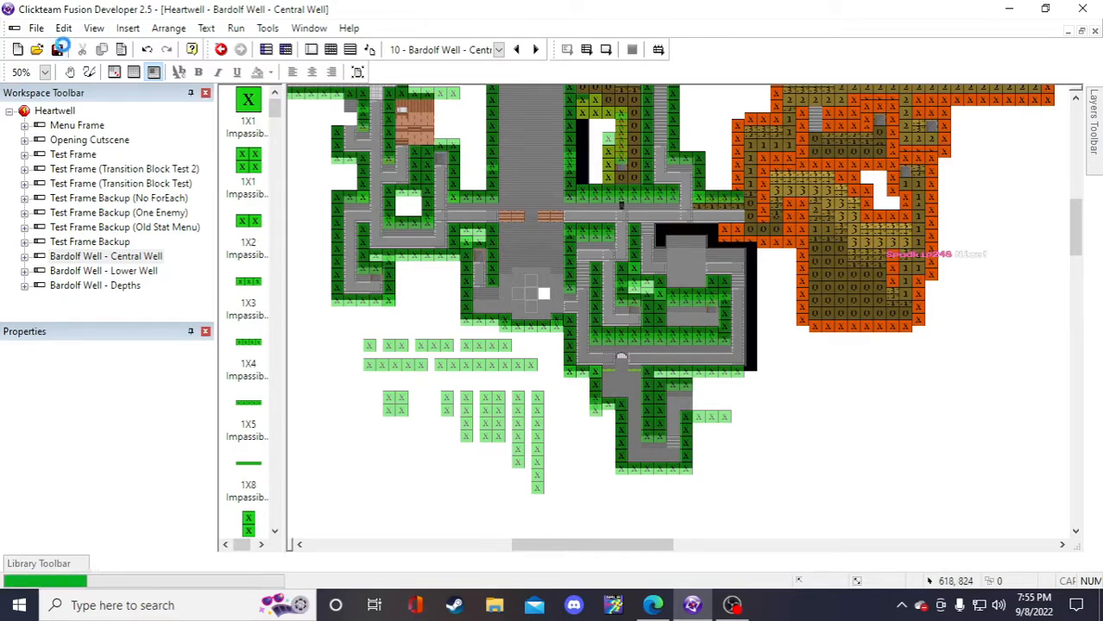
{"action": "scroll", "coordinate": [928, 356], "scroll_direction": "up", "scroll_amount": 3}
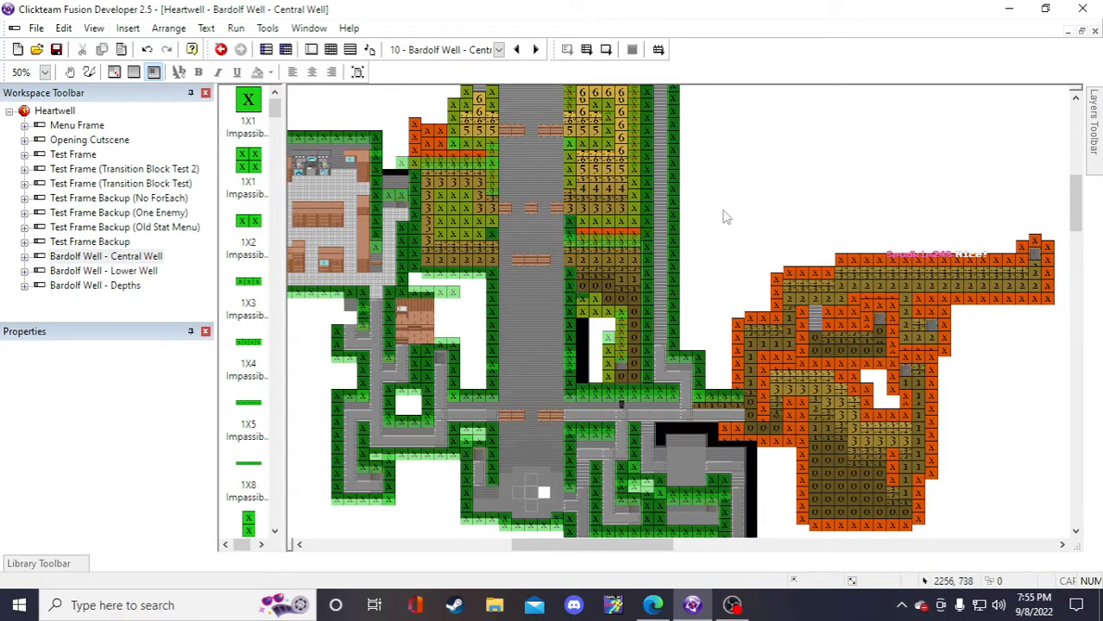
{"action": "scroll", "coordinate": [751, 268], "scroll_direction": "down", "scroll_amount": 2}
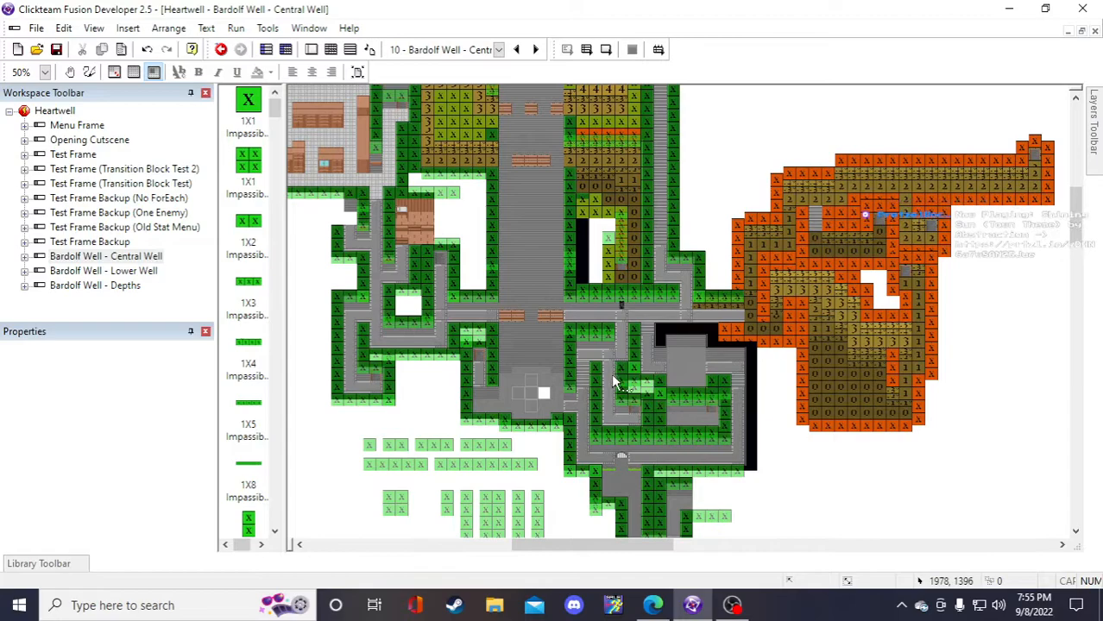
{"action": "scroll", "coordinate": [690, 346], "scroll_direction": "down", "scroll_amount": 2}
{"action": "left_click", "coordinate": [450, 410]}
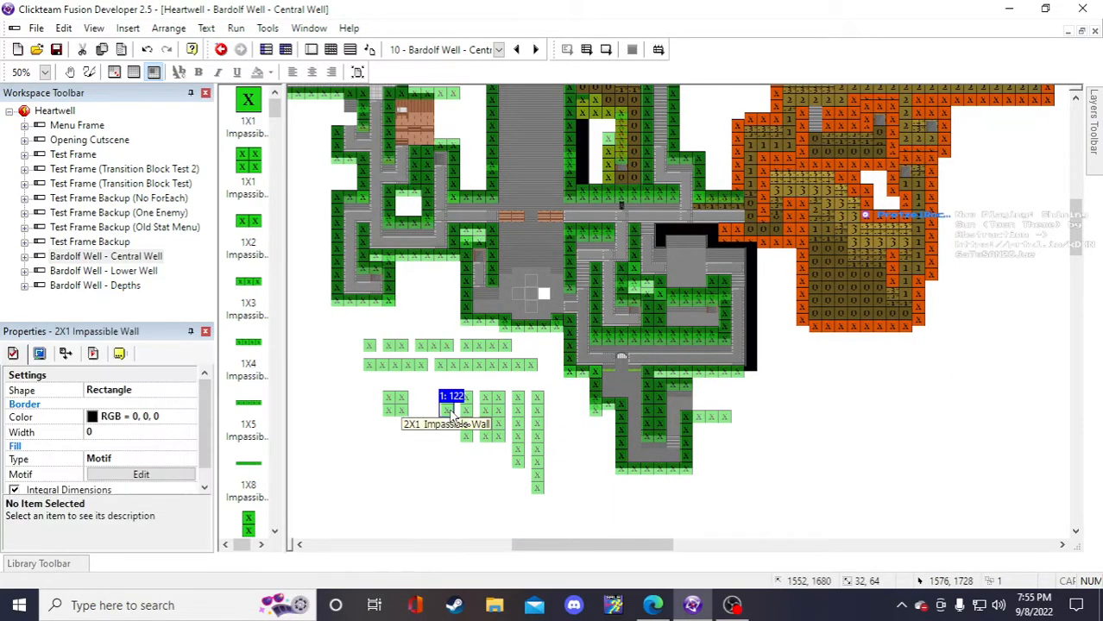
{"action": "right_click", "coordinate": [450, 411]}
{"action": "left_click", "coordinate": [926, 400]}
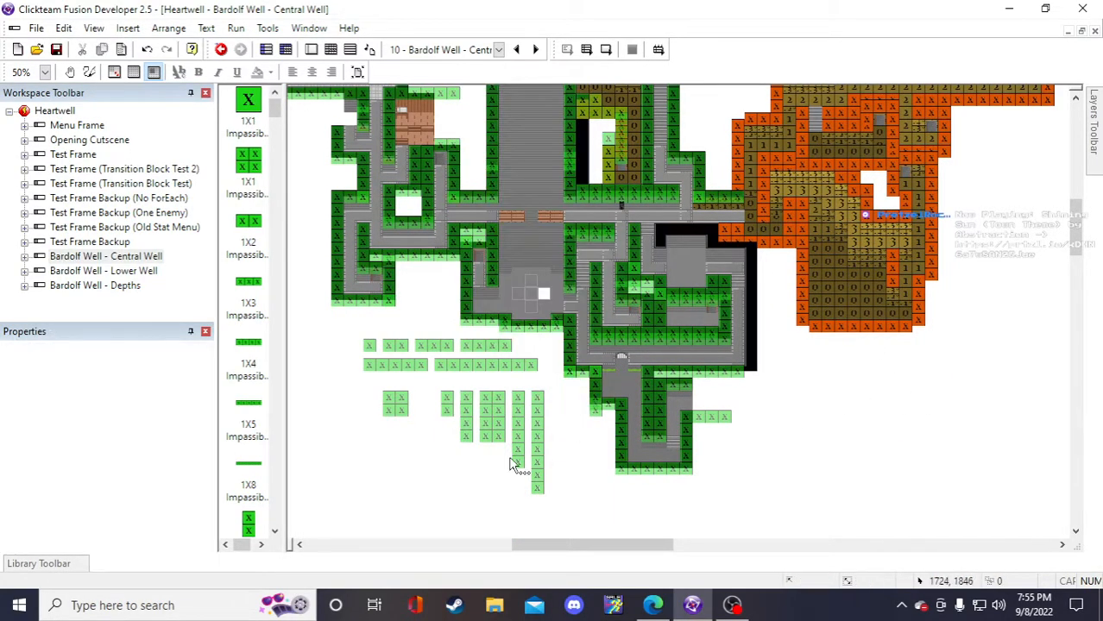
{"action": "left_click", "coordinate": [455, 410]}
{"action": "left_click", "coordinate": [430, 449]}
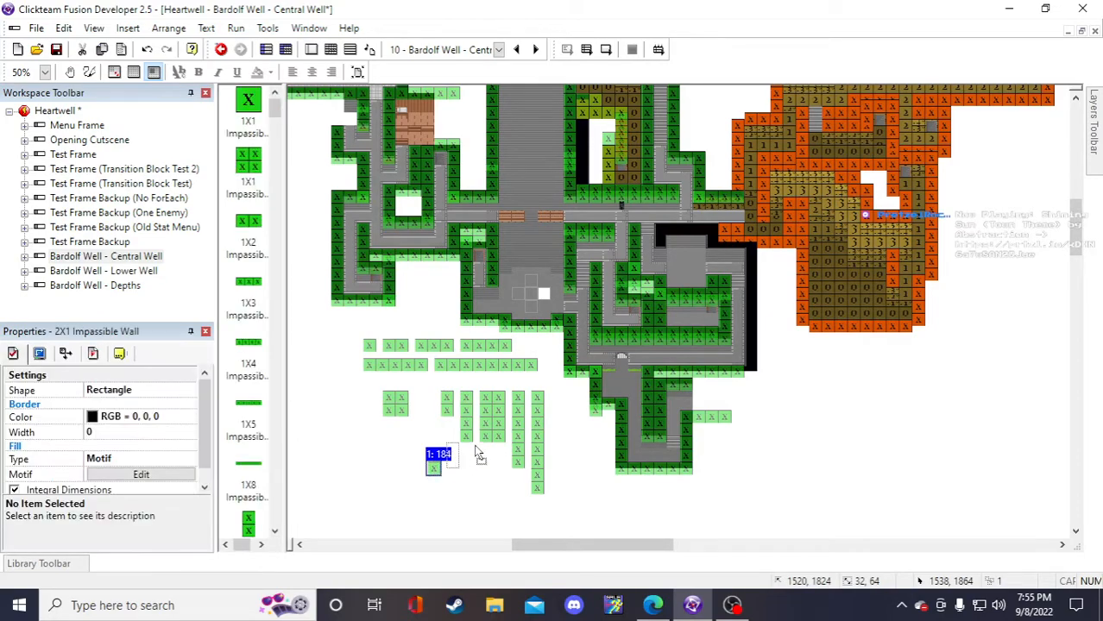
{"action": "left_click", "coordinate": [793, 438]}
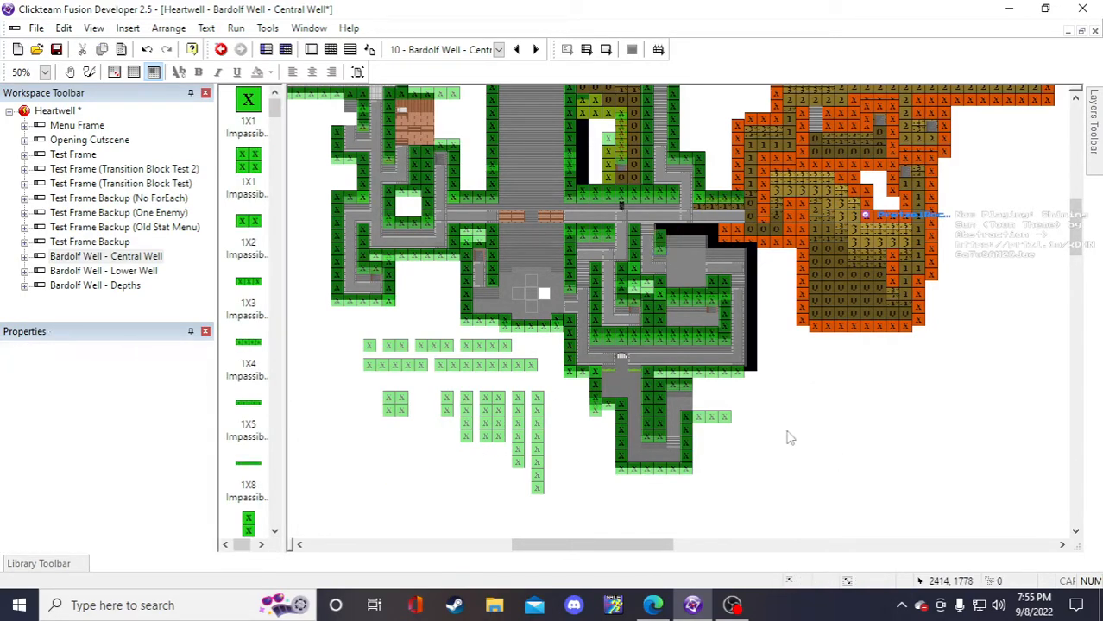
- Copy the spare 1X4 Impassible Wall and place it along the top of the black border above the grey room
{"action": "scroll", "coordinate": [760, 449], "scroll_direction": "up", "scroll_amount": 3}
{"action": "scroll", "coordinate": [610, 415], "scroll_direction": "down", "scroll_amount": 3}
{"action": "scroll", "coordinate": [634, 427], "scroll_direction": "up", "scroll_amount": 3}
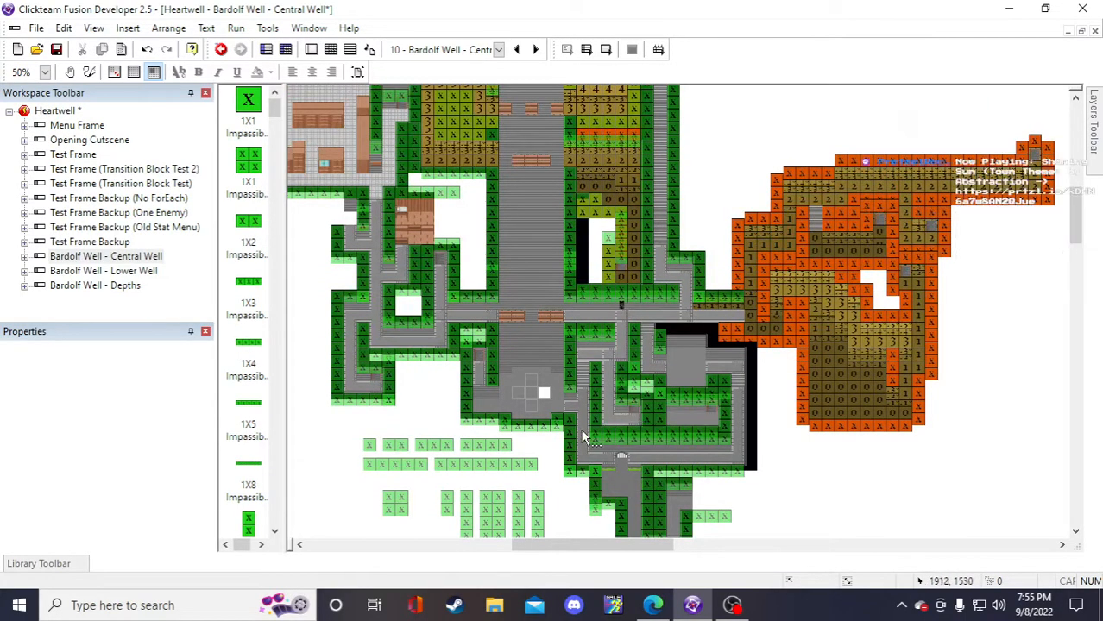
{"action": "scroll", "coordinate": [787, 390], "scroll_direction": "down", "scroll_amount": 3}
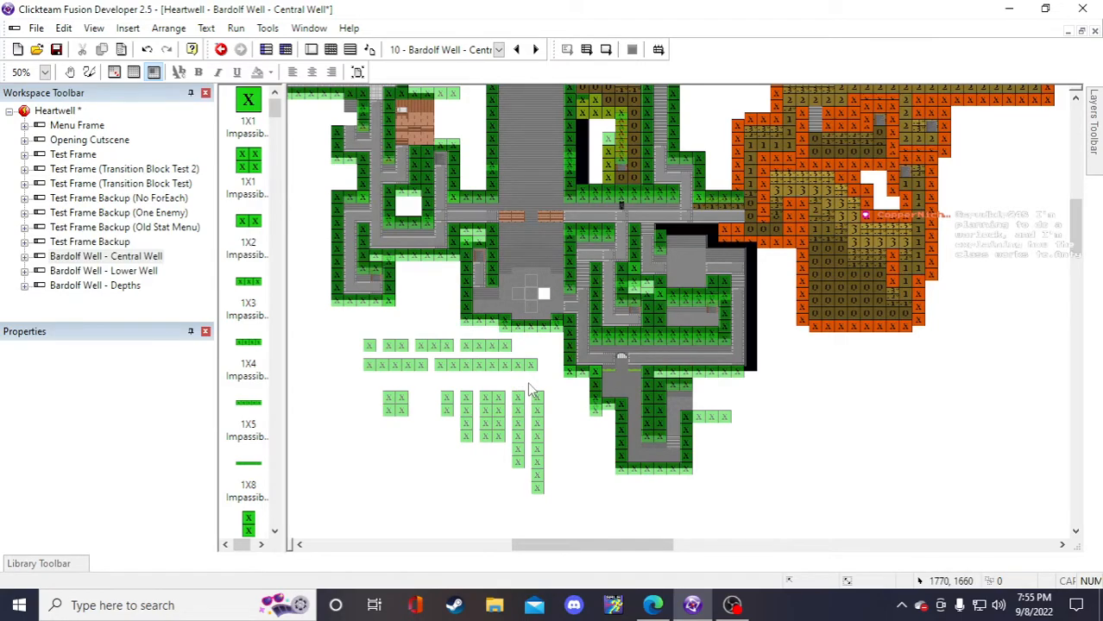
{"action": "left_click", "coordinate": [492, 347]}
{"action": "key", "text": "ctrl+c"}
{"action": "left_click", "coordinate": [832, 377]}
{"action": "key", "text": "ctrl+v"}
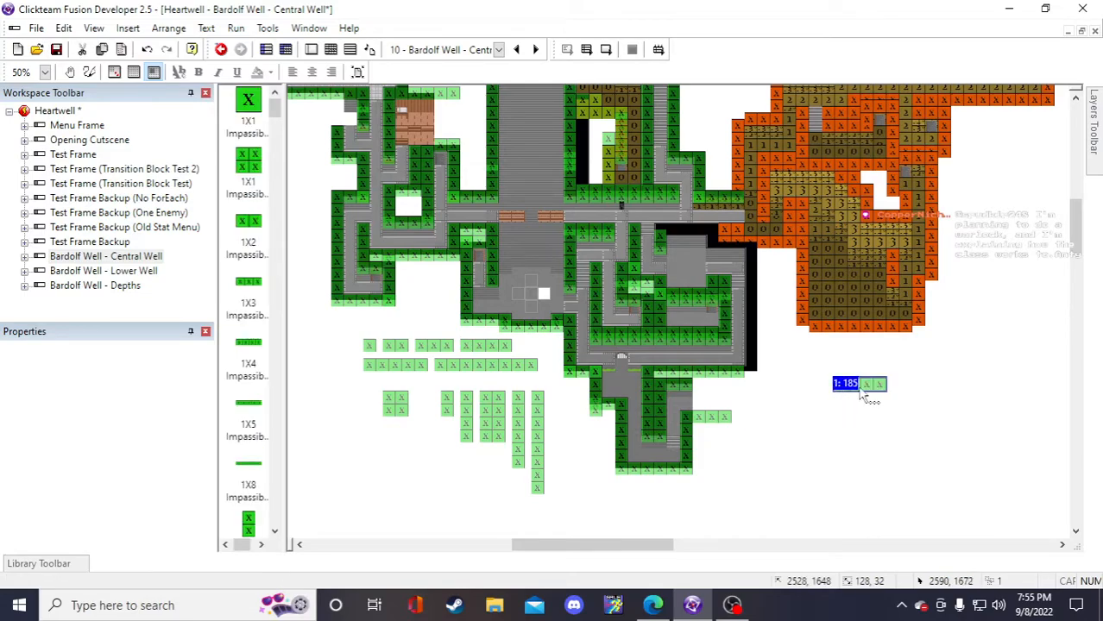
{"action": "left_click", "coordinate": [679, 240]}
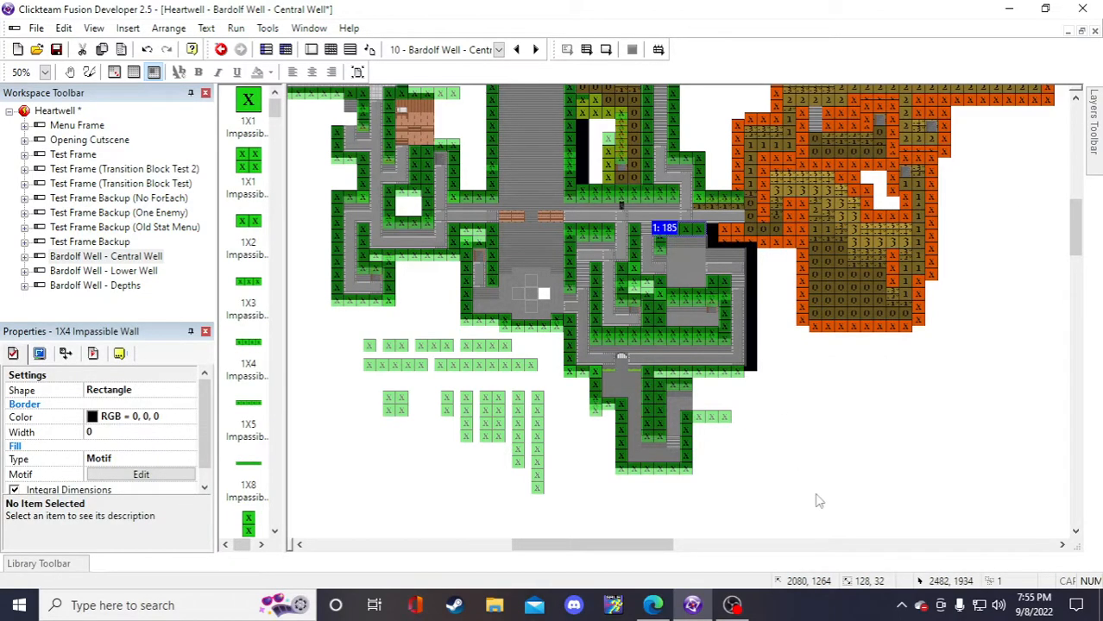
{"action": "left_click", "coordinate": [816, 499]}
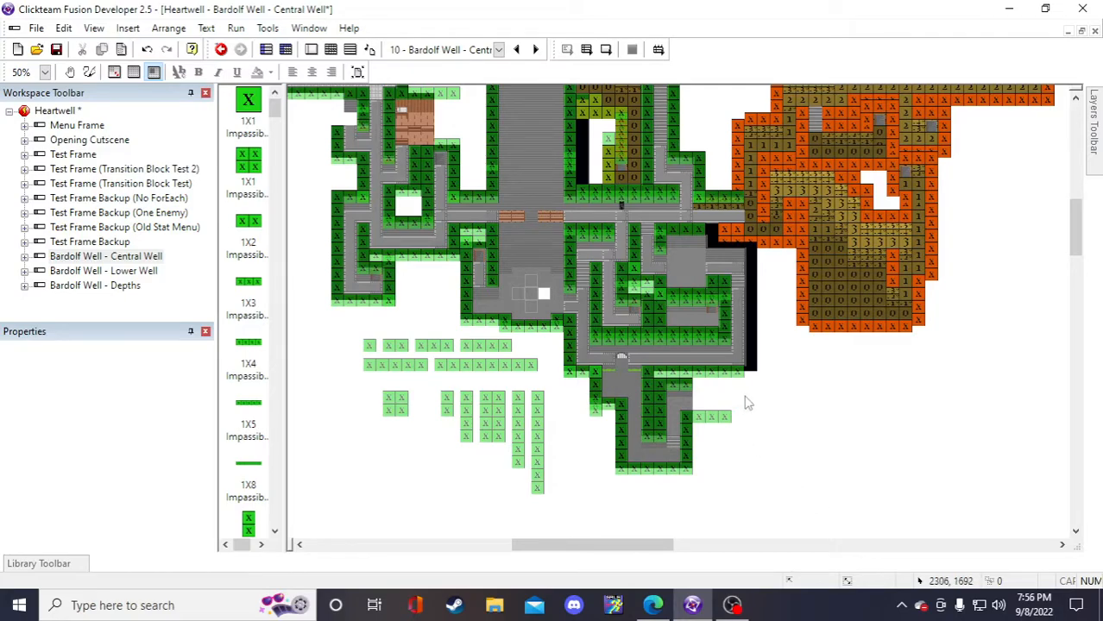
- Place two more 1X4 Impassible Wall copies, one overlapping just below the first and one over the black border's northeast corner
{"action": "left_click", "coordinate": [440, 350]}
{"action": "left_click", "coordinate": [438, 431]}
{"action": "left_click", "coordinate": [708, 252]}
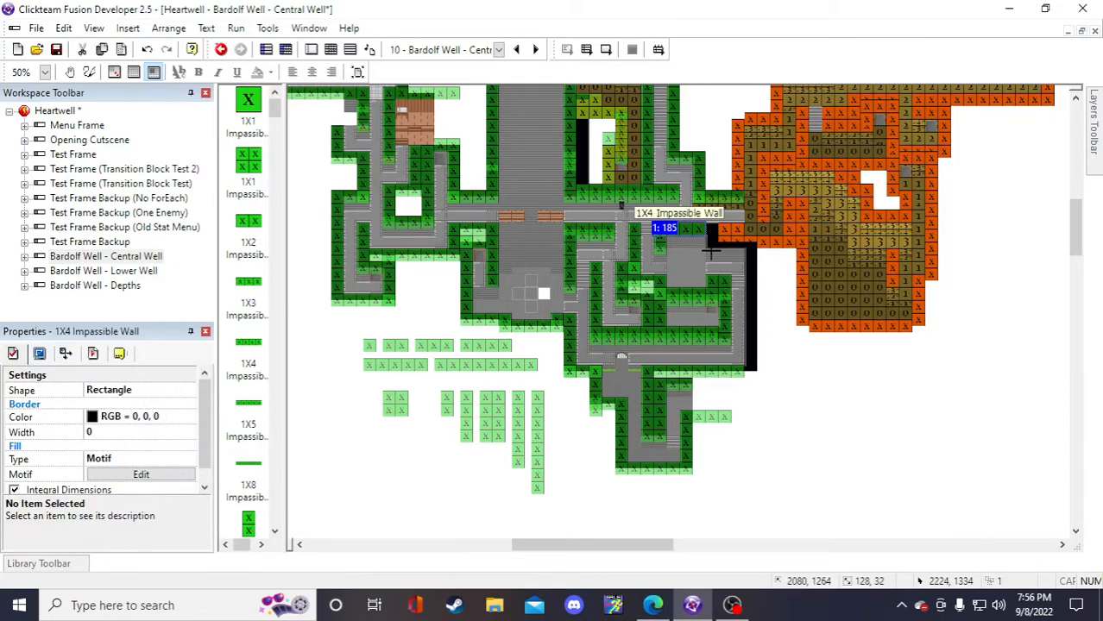
{"action": "left_click", "coordinate": [709, 251]}
{"action": "left_click_drag", "start_coordinate": [729, 259], "coordinate": [689, 236]}
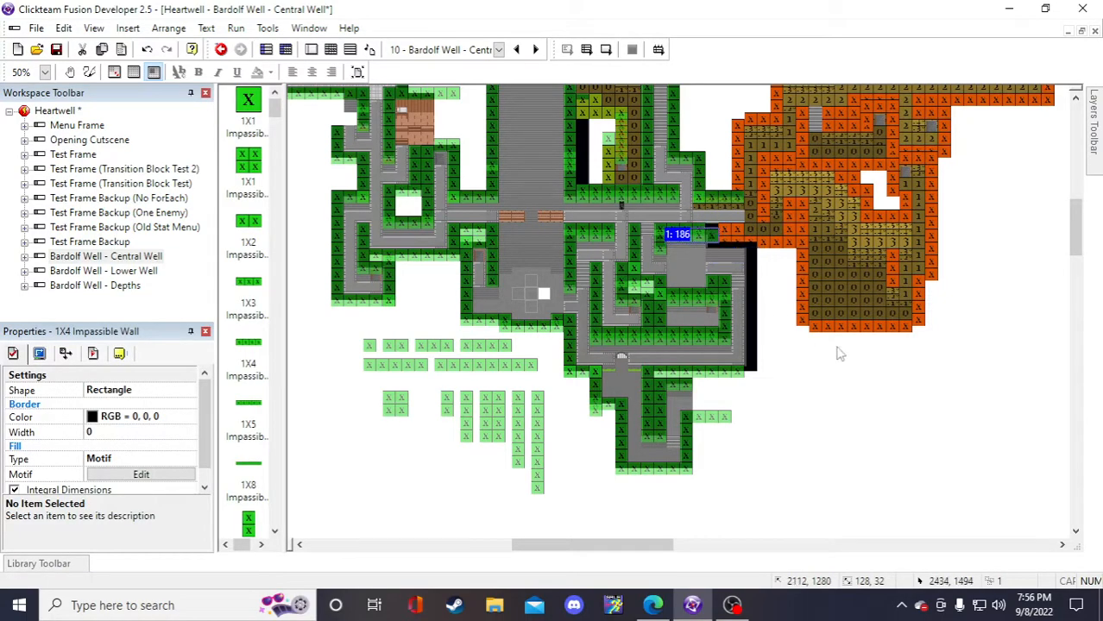
{"action": "left_click", "coordinate": [811, 333]}
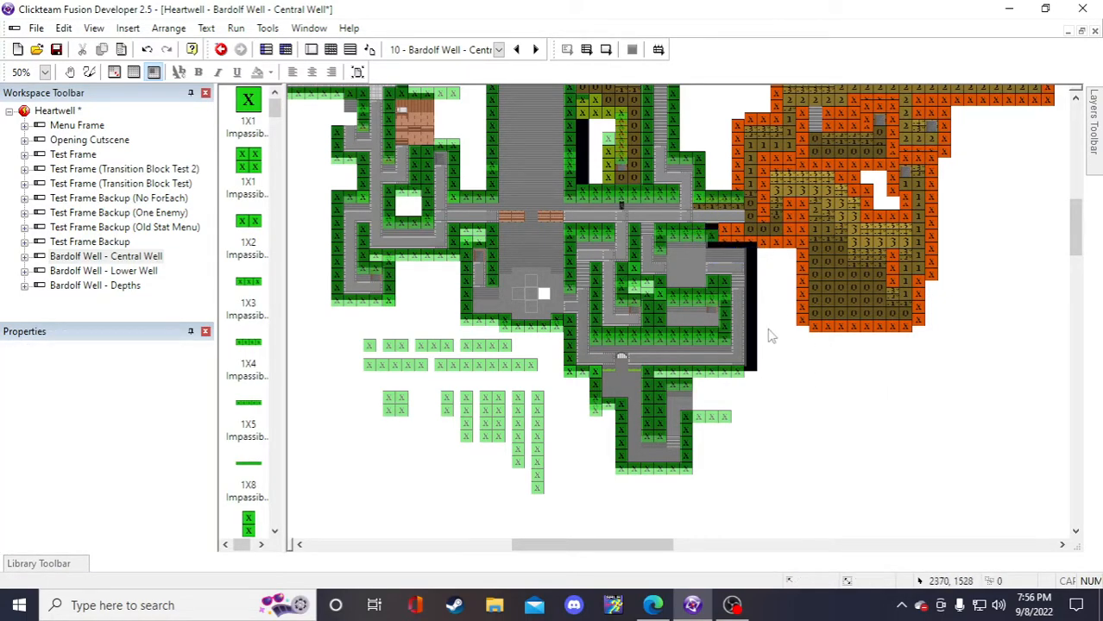
{"action": "key", "text": "ctrl+v"}
{"action": "left_click", "coordinate": [820, 358]}
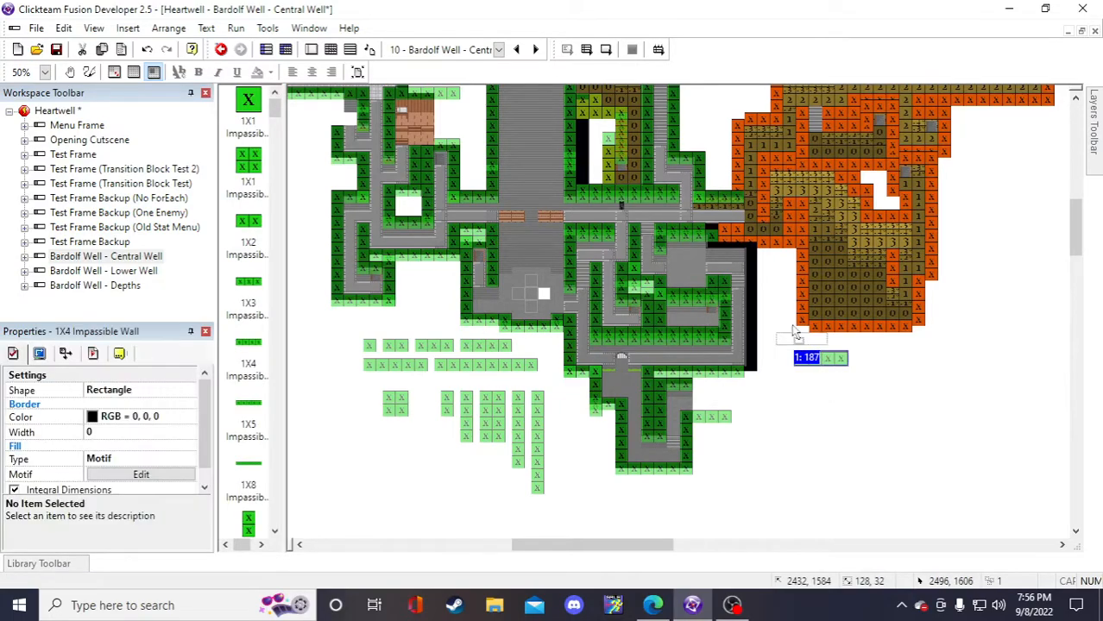
{"action": "key", "text": "Delete"}
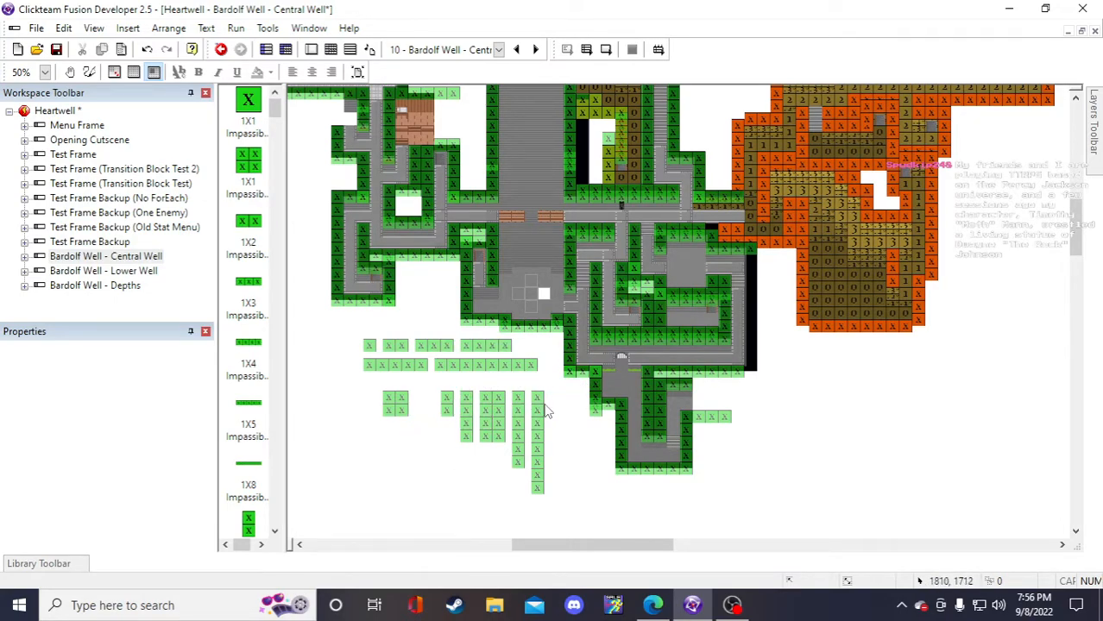
- Cover the remaining black gap with a 1X3 Impassible Wall copy and the orange edge just below it with a 1X8 copy
{"action": "left_click", "coordinate": [434, 347]}
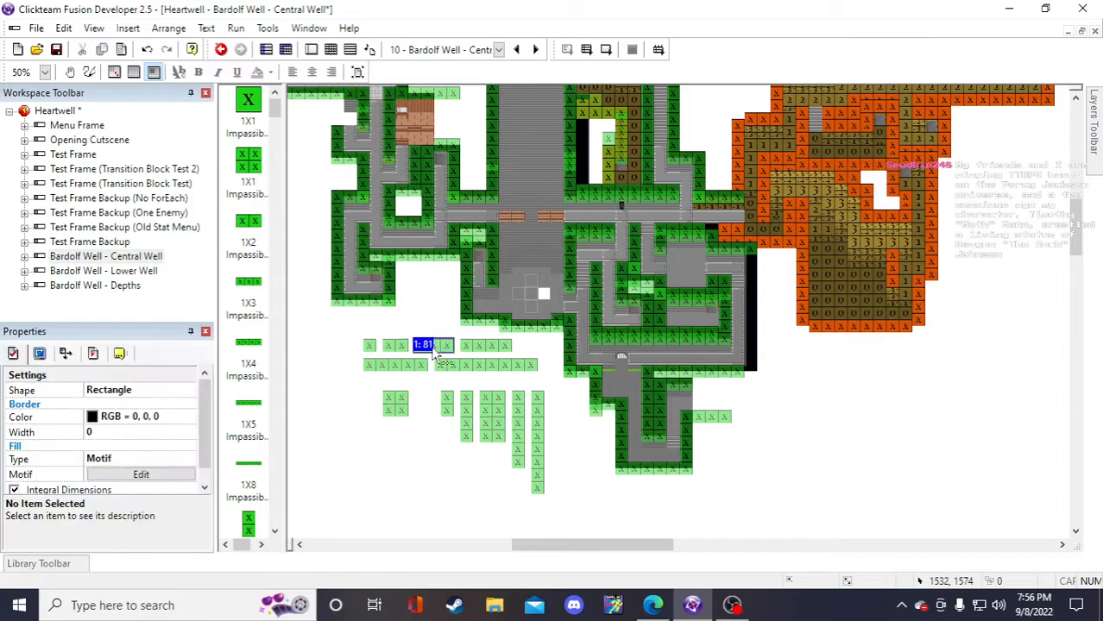
{"action": "left_click", "coordinate": [804, 395]}
{"action": "left_click", "coordinate": [815, 390]}
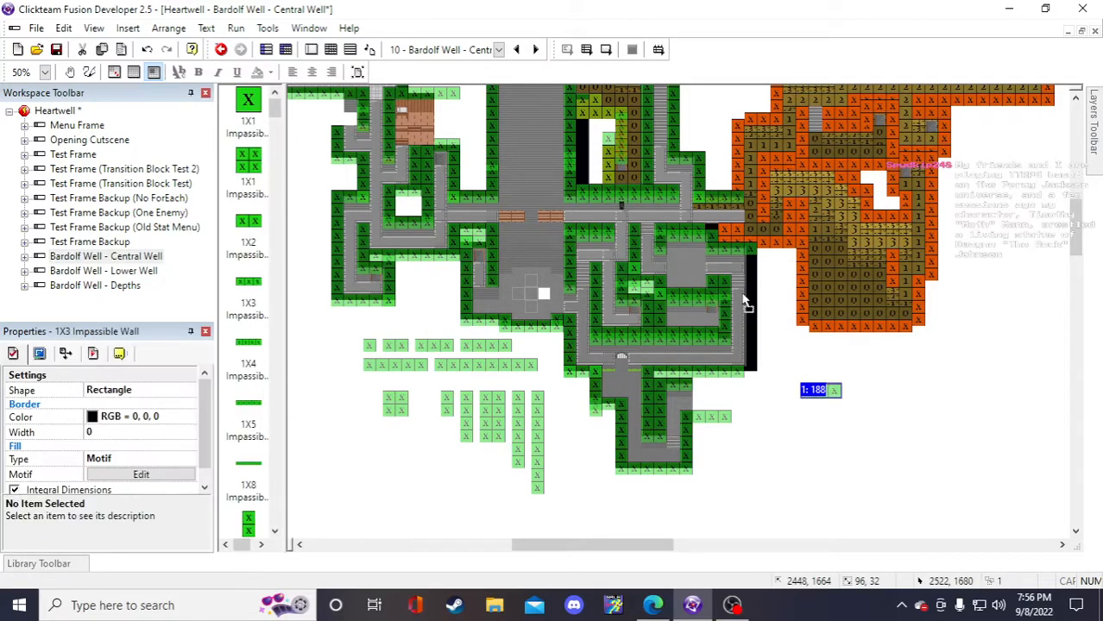
{"action": "left_click_drag", "start_coordinate": [729, 232], "coordinate": [733, 231]}
{"action": "left_click", "coordinate": [843, 438]}
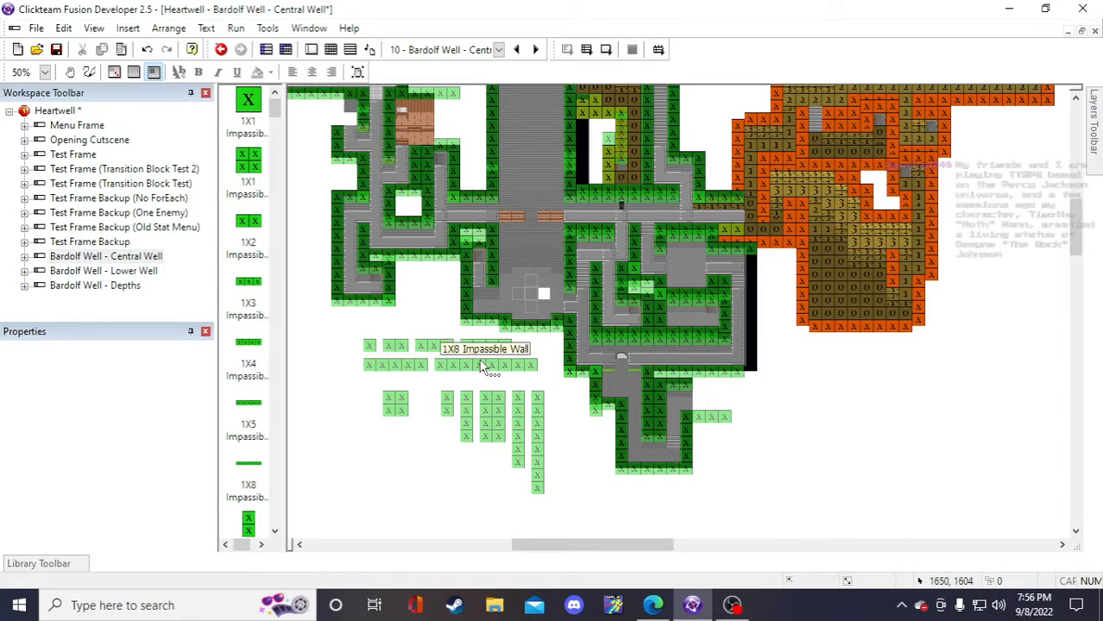
{"action": "left_click_drag", "start_coordinate": [483, 367], "coordinate": [833, 414]}
{"action": "left_click_drag", "start_coordinate": [746, 254], "coordinate": [735, 244]}
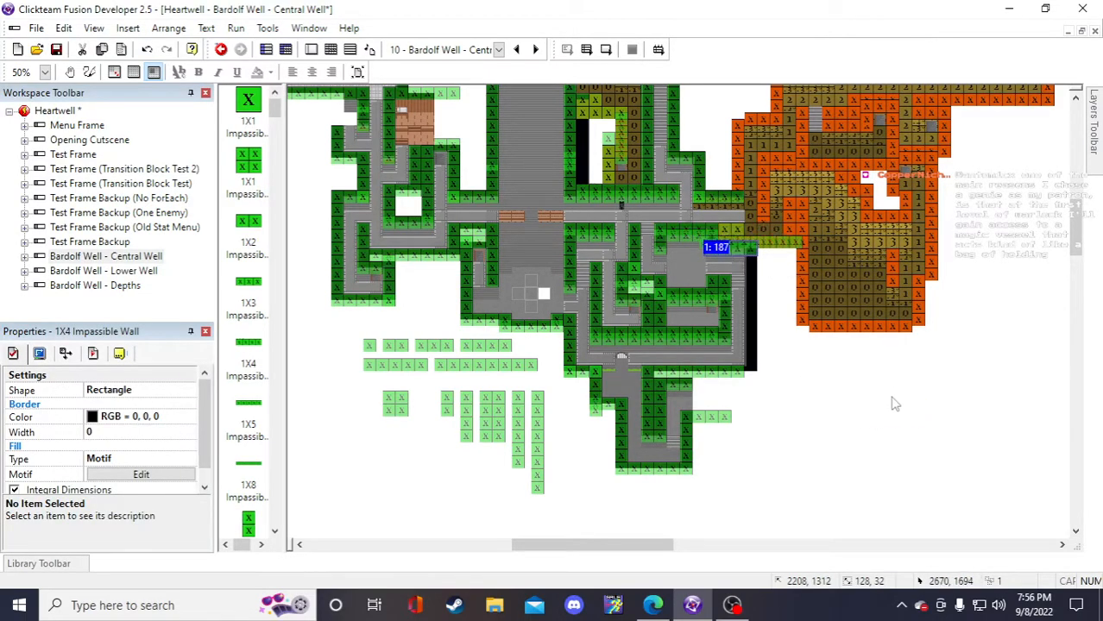
{"action": "left_click", "coordinate": [893, 397]}
- Try shifting the 1X3 and 1X4 Impassible Wall copies where the black border meets the orange edge
{"action": "left_click", "coordinate": [783, 252]}
{"action": "left_click", "coordinate": [805, 371]}
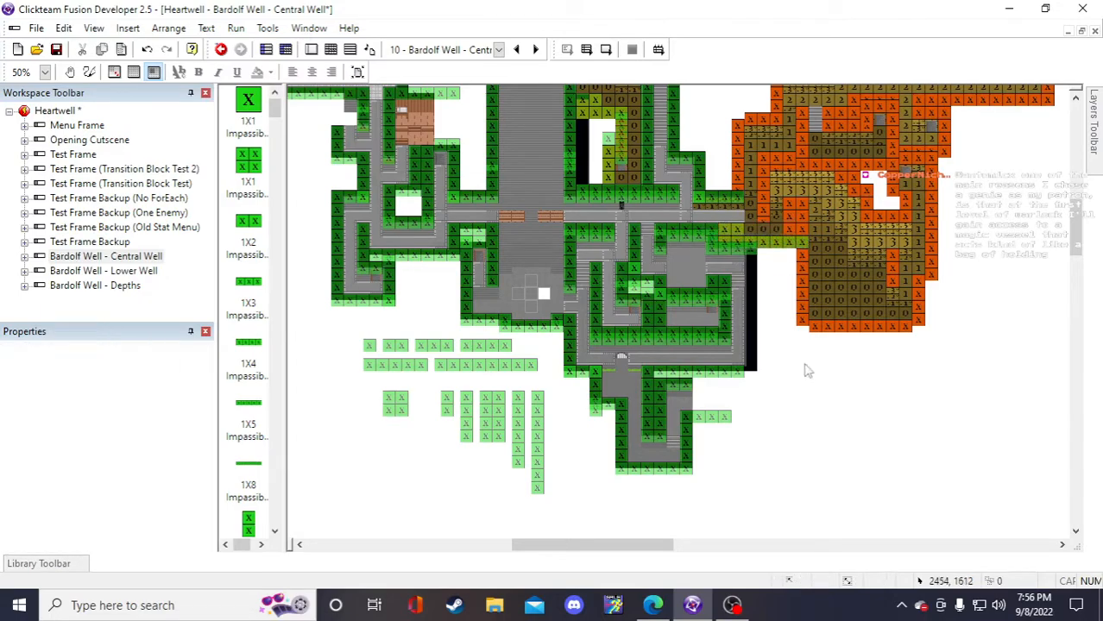
{"action": "left_click_drag", "start_coordinate": [716, 241], "coordinate": [760, 278]}
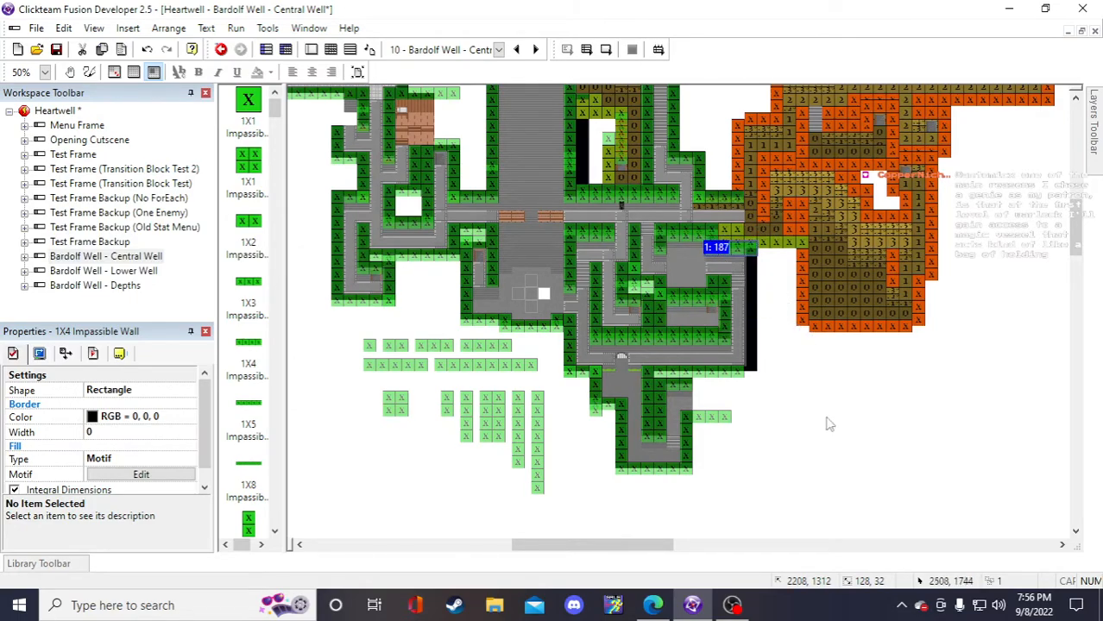
{"action": "left_click", "coordinate": [795, 382]}
{"action": "left_click", "coordinate": [726, 231]}
{"action": "left_click", "coordinate": [795, 377]}
{"action": "left_click", "coordinate": [726, 233]}
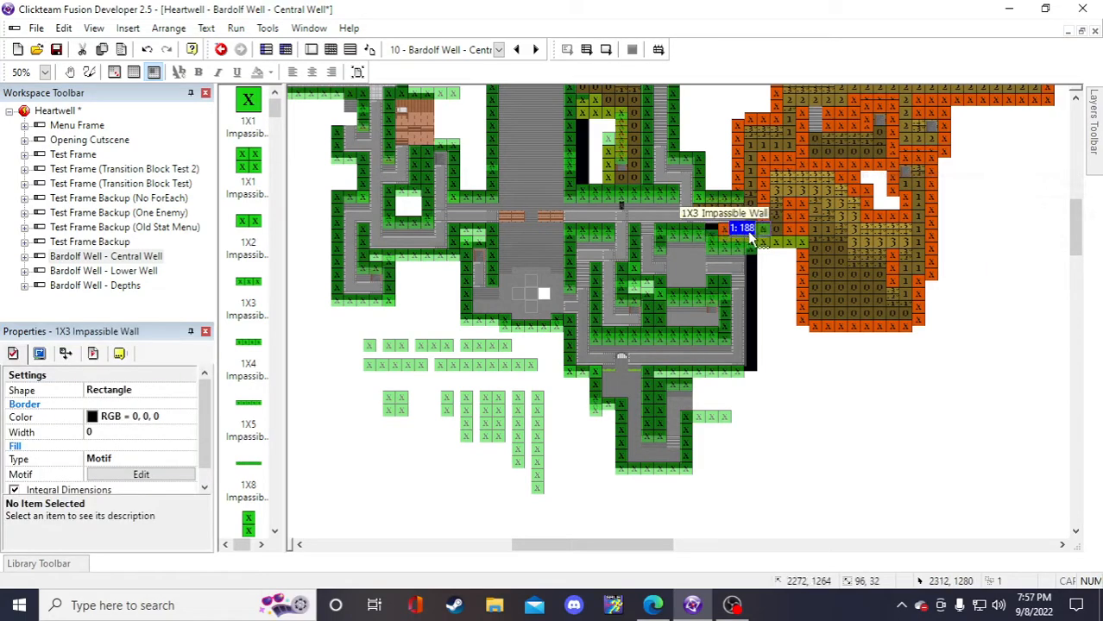
{"action": "left_click", "coordinate": [836, 401]}
{"action": "left_click", "coordinate": [709, 254]}
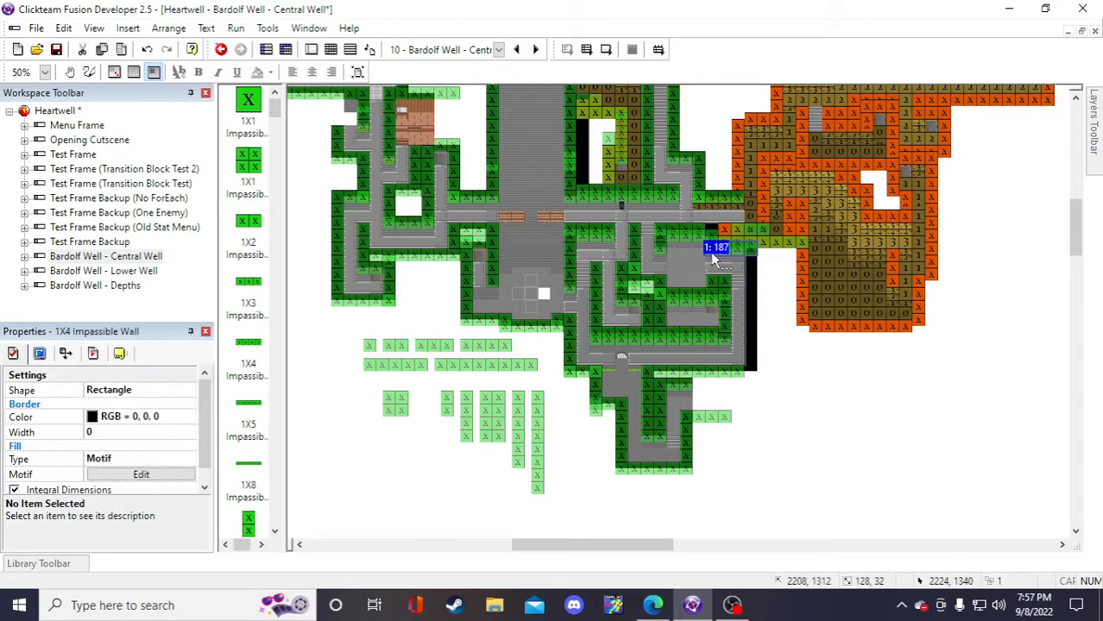
{"action": "left_click", "coordinate": [710, 253]}
{"action": "left_click", "coordinate": [848, 393]}
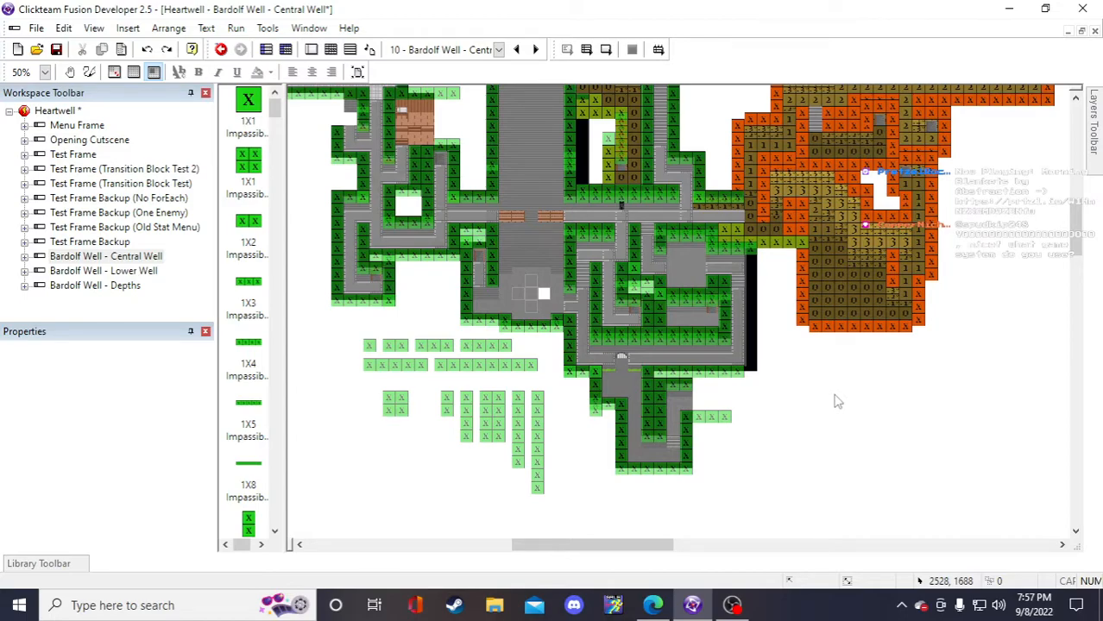
- Save the project and place an 8X1 Impassible Wall copy along the lower part of the vertical black border east of the looping corridors
{"action": "left_click", "coordinate": [55, 49]}
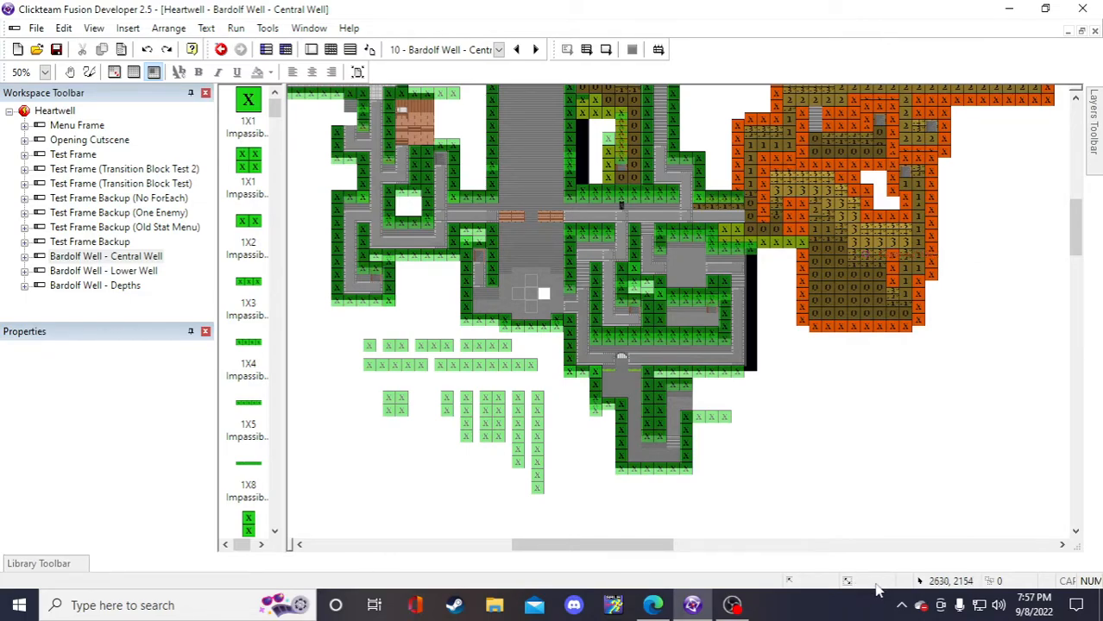
{"action": "scroll", "coordinate": [793, 491], "scroll_direction": "up", "scroll_amount": 1}
{"action": "scroll", "coordinate": [767, 492], "scroll_direction": "down", "scroll_amount": 1}
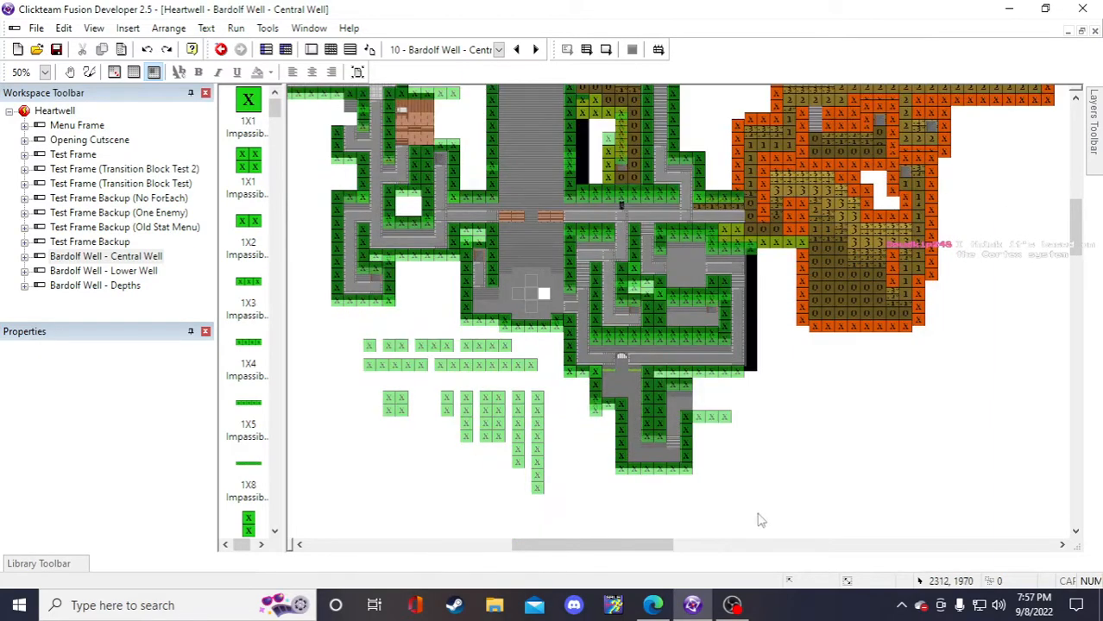
{"action": "left_click", "coordinate": [538, 436]}
{"action": "left_click", "coordinate": [797, 378]}
{"action": "left_click", "coordinate": [793, 369]}
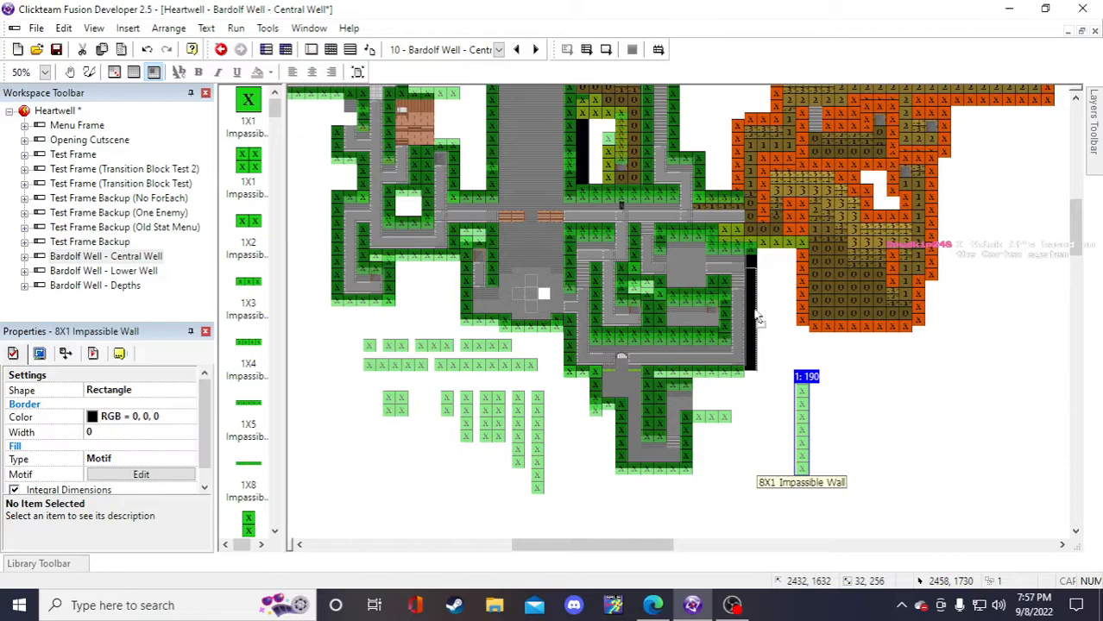
{"action": "left_click_drag", "start_coordinate": [755, 311], "coordinate": [756, 317]}
{"action": "left_click", "coordinate": [799, 414]}
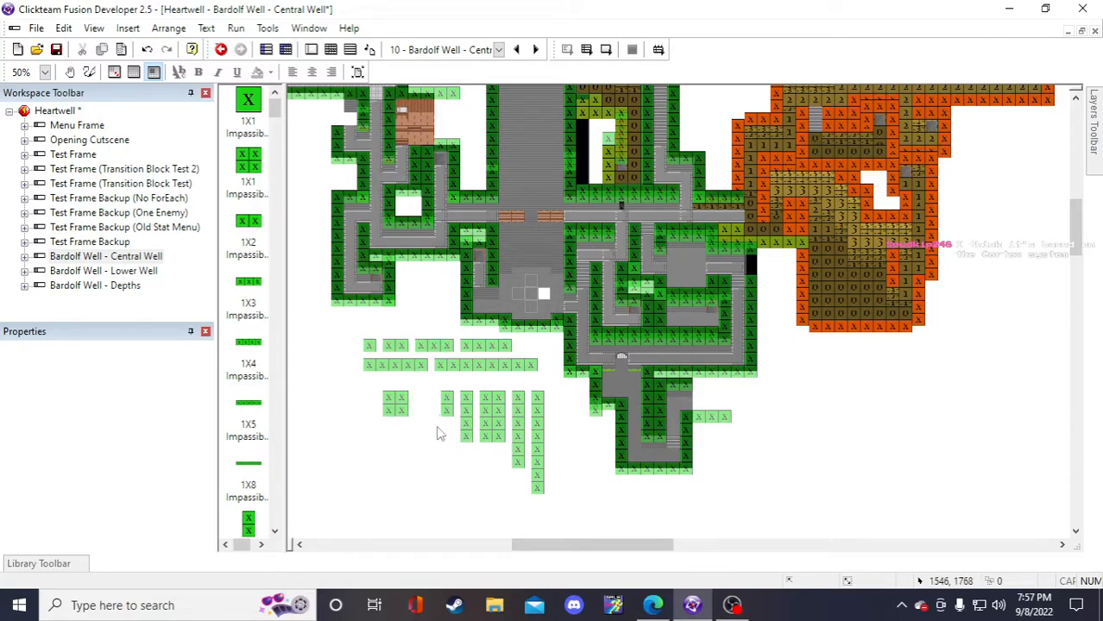
- Check the new 8X1 Impassible Wall on the eastern border and save the project
{"action": "left_click", "coordinate": [750, 327]}
{"action": "left_click", "coordinate": [779, 355]}
{"action": "scroll", "coordinate": [781, 395], "scroll_direction": "up", "scroll_amount": 2}
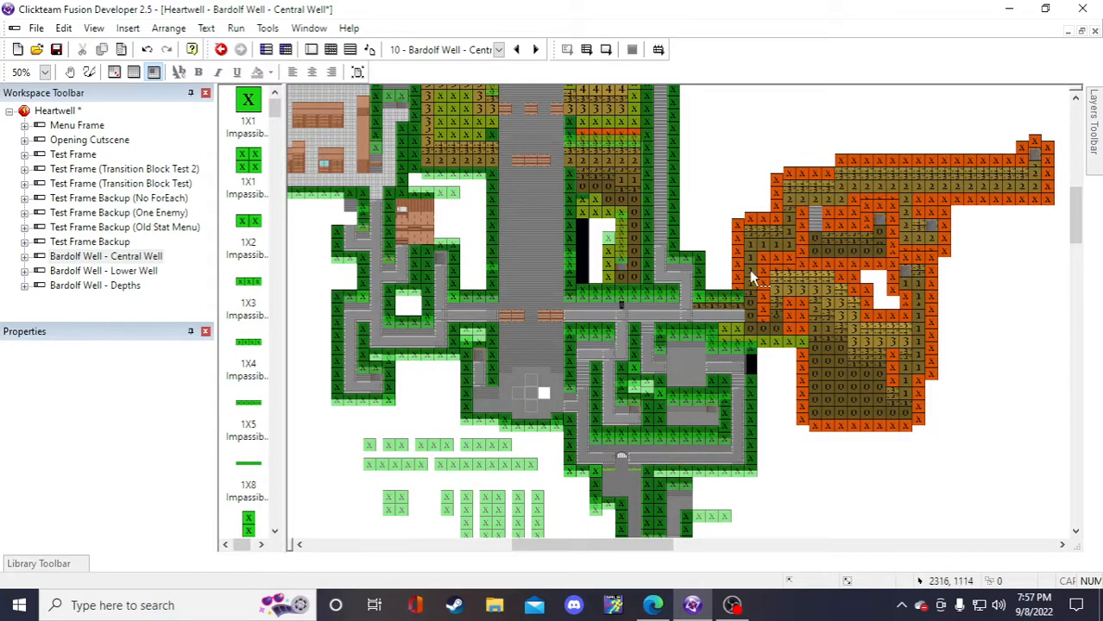
{"action": "left_click", "coordinate": [58, 50]}
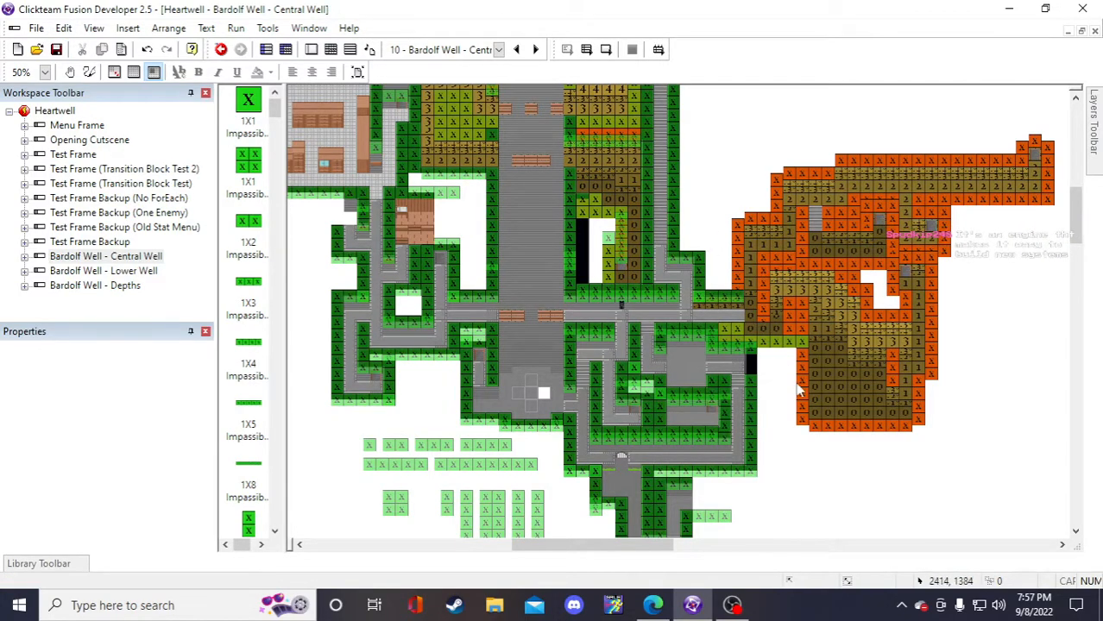
{"action": "scroll", "coordinate": [801, 463], "scroll_direction": "down", "scroll_amount": 2}
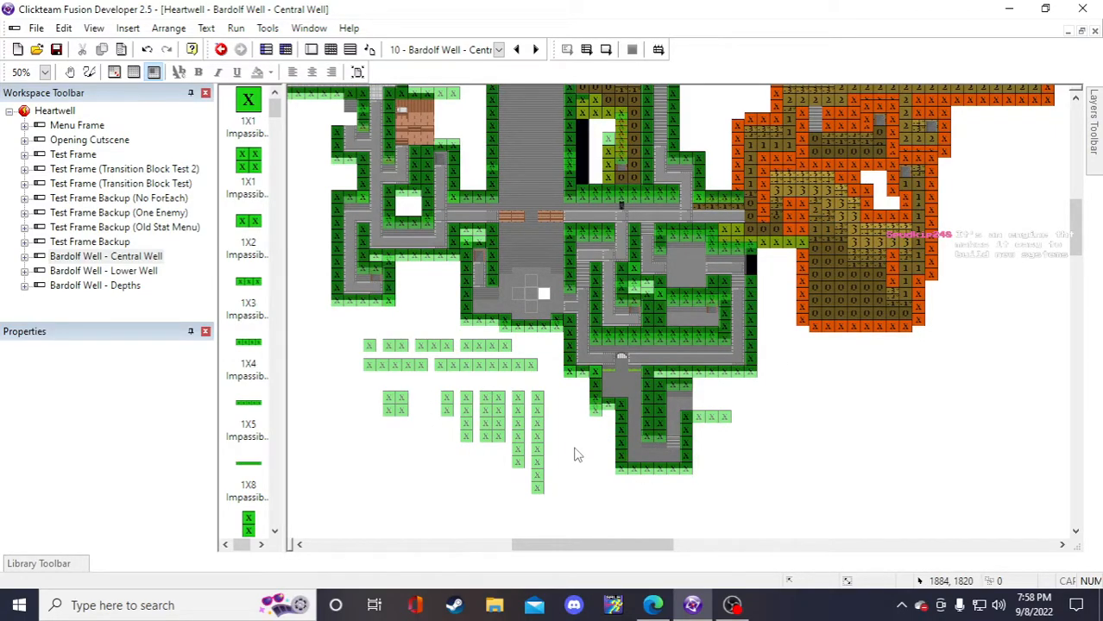
- Cover the remaining black gap at the upper end of the corridors' eastern border with a 2X1 Impassible Wall copy and save the project
{"action": "left_click", "coordinate": [448, 414]}
{"action": "left_click", "coordinate": [448, 414]}
{"action": "left_click", "coordinate": [849, 393]}
{"action": "left_click", "coordinate": [792, 379]}
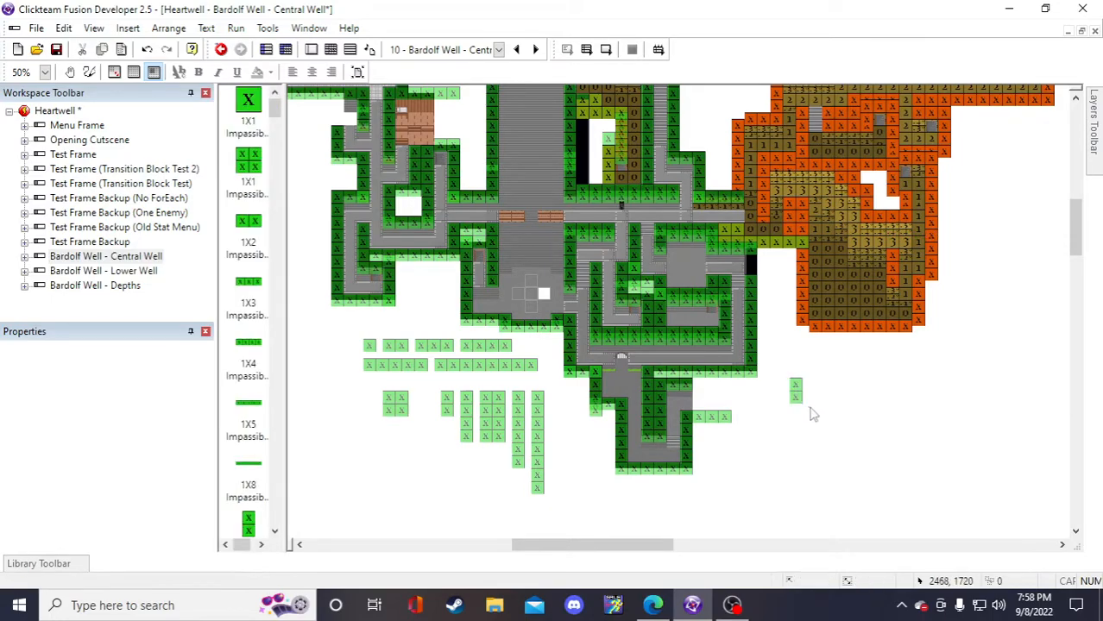
{"action": "left_click", "coordinate": [795, 396]}
{"action": "left_click_drag", "start_coordinate": [754, 268], "coordinate": [753, 268]}
{"action": "left_click", "coordinate": [788, 367]}
{"action": "left_click", "coordinate": [57, 49]}
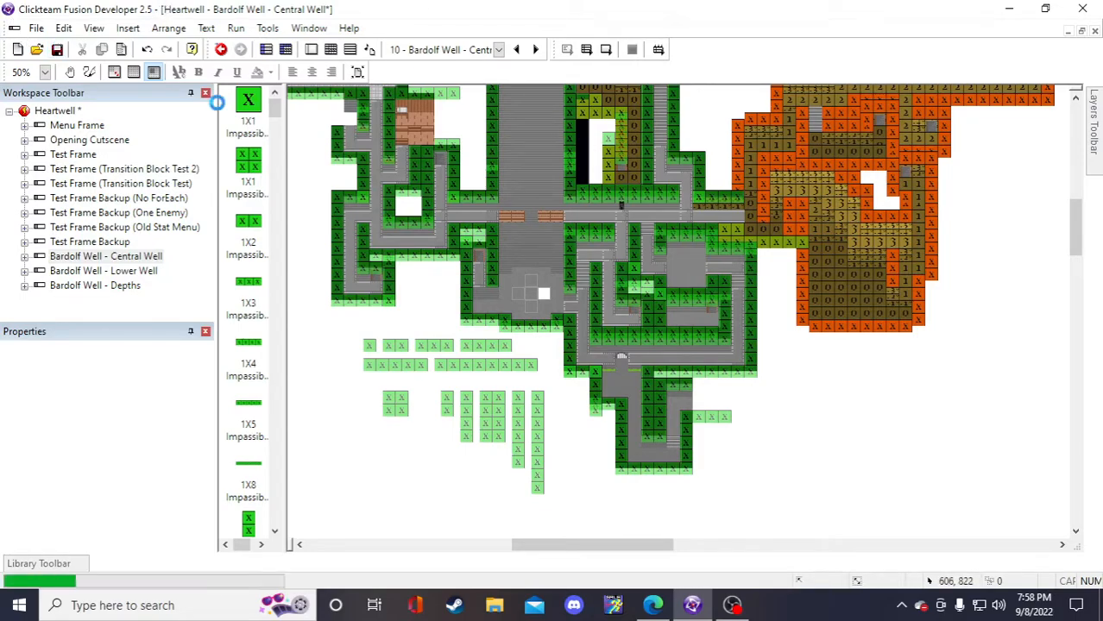
- Place an 8X1 Impassible Wall copy along the western orange edge of the lower eastern chamber
{"action": "left_click", "coordinate": [537, 467]}
{"action": "key", "text": "ctrl+c"}
{"action": "key", "text": "ctrl+v"}
{"action": "left_click", "coordinate": [814, 425]}
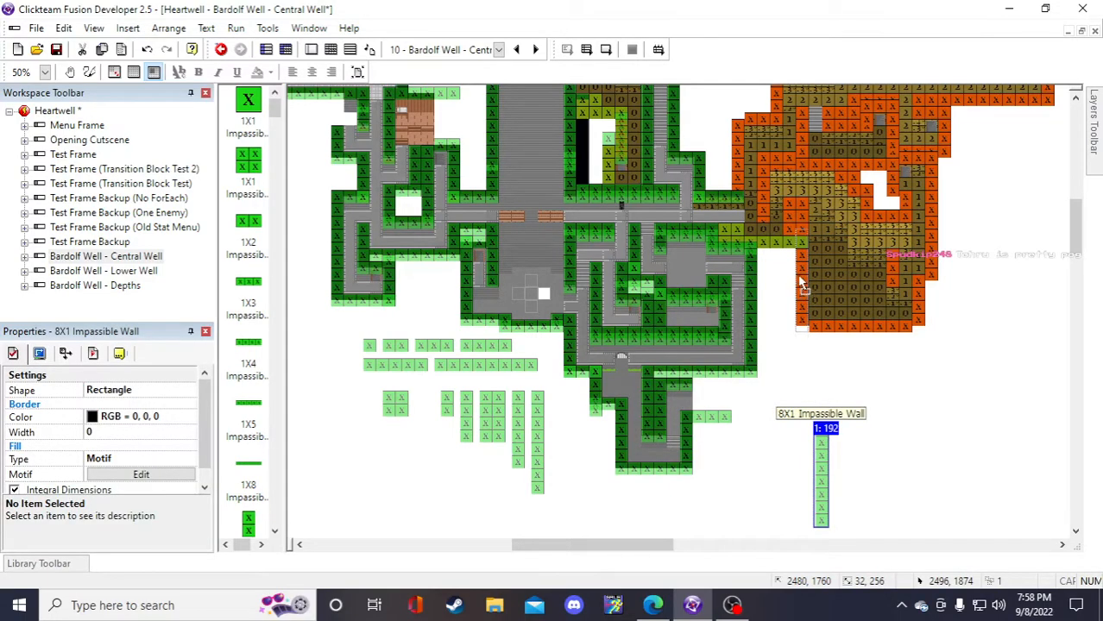
{"action": "left_click", "coordinate": [801, 280]}
{"action": "left_click", "coordinate": [789, 454]}
- Place a 4X2 Impassible Wall copy over the block just above the chamber's western edge
{"action": "left_click", "coordinate": [487, 417]}
{"action": "key", "text": "ctrl+c"}
{"action": "left_click", "coordinate": [880, 398]}
{"action": "key", "text": "ctrl+v"}
{"action": "left_click", "coordinate": [878, 424]}
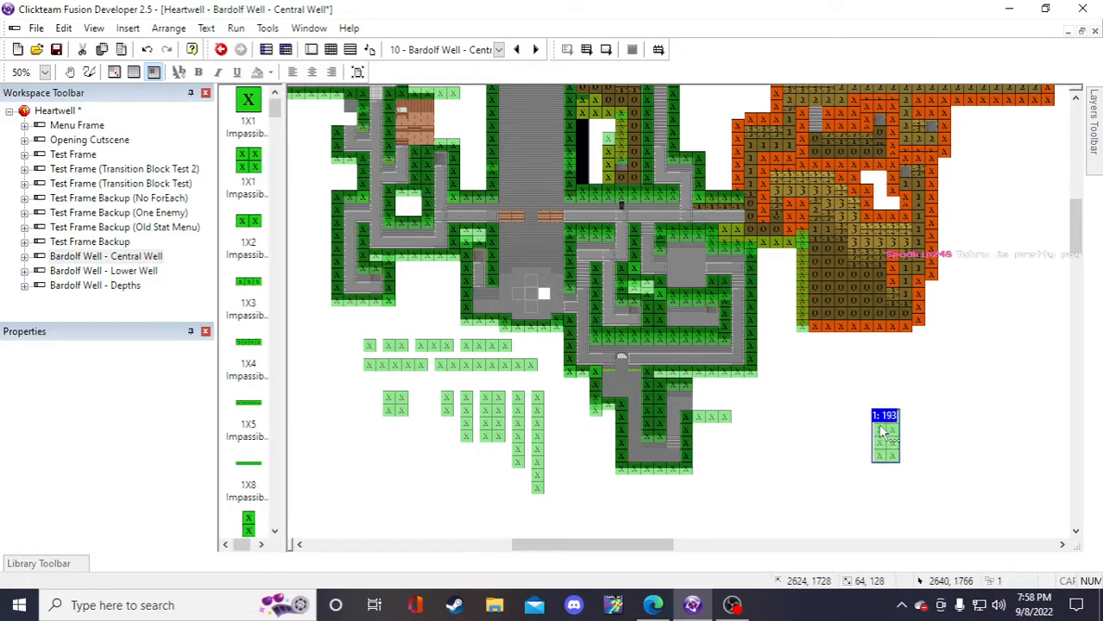
{"action": "key", "text": "ctrl+z"}
{"action": "key", "text": "ctrl+z"}
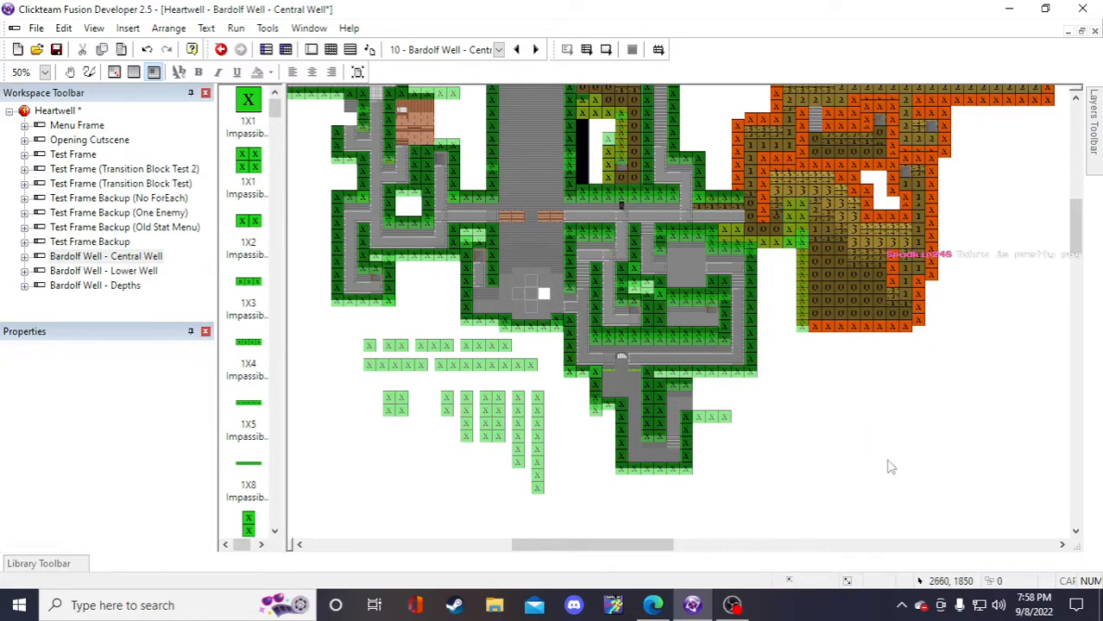
- Try shifting the 8X1 Impassible Wall on the chamber's western edge down by one tile
{"action": "left_click", "coordinate": [800, 316]}
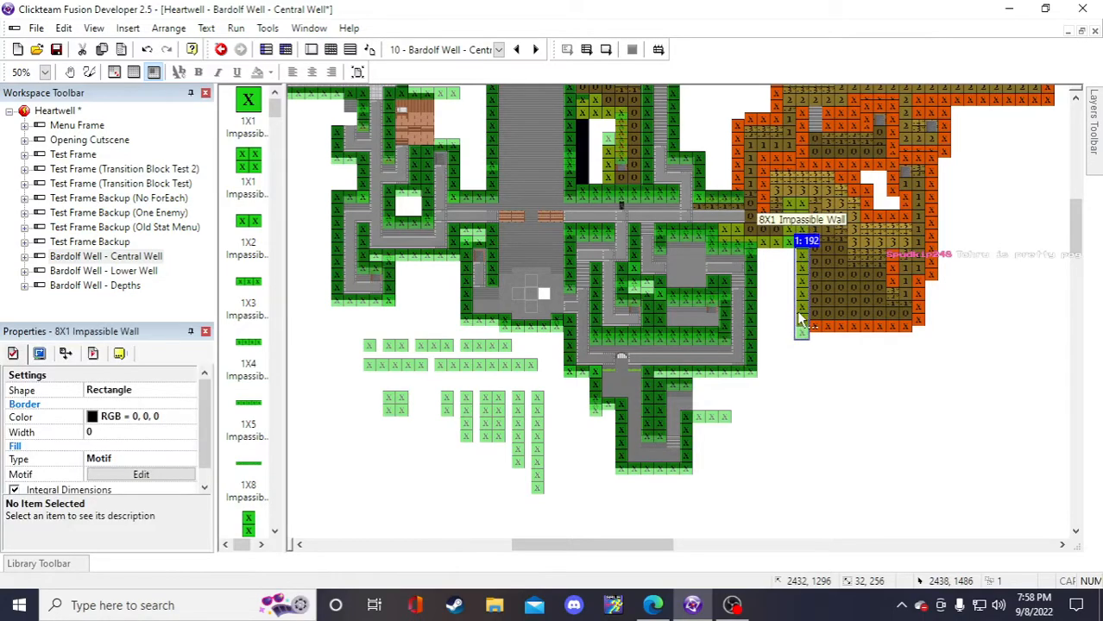
{"action": "left_click", "coordinate": [834, 398]}
{"action": "left_click_drag", "start_coordinate": [798, 315], "coordinate": [800, 327]}
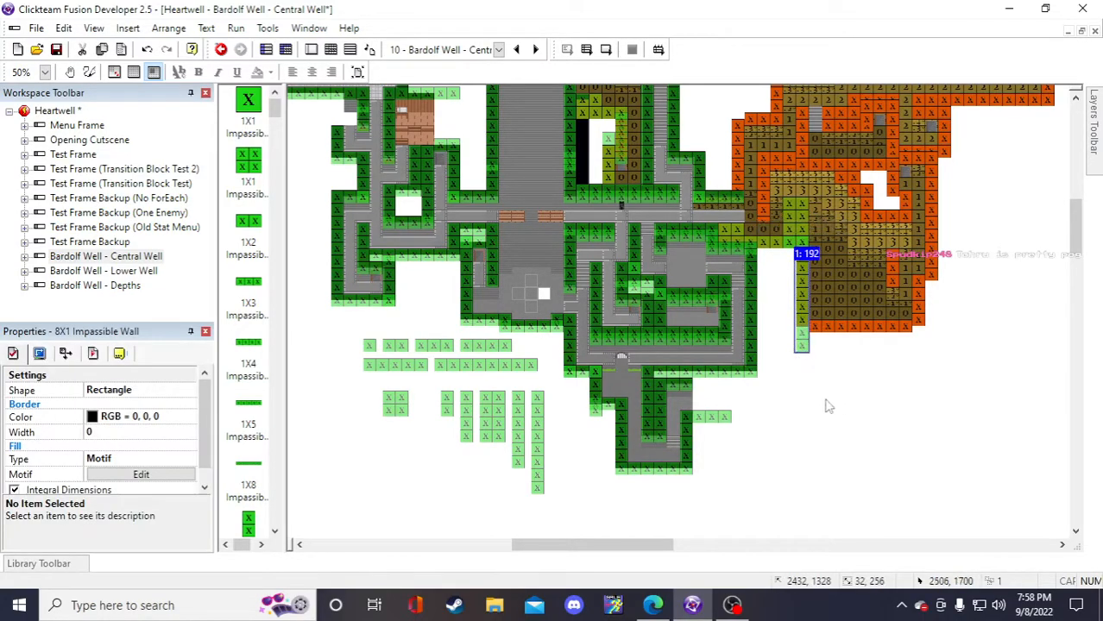
{"action": "left_click", "coordinate": [827, 406]}
{"action": "left_click", "coordinate": [801, 354]}
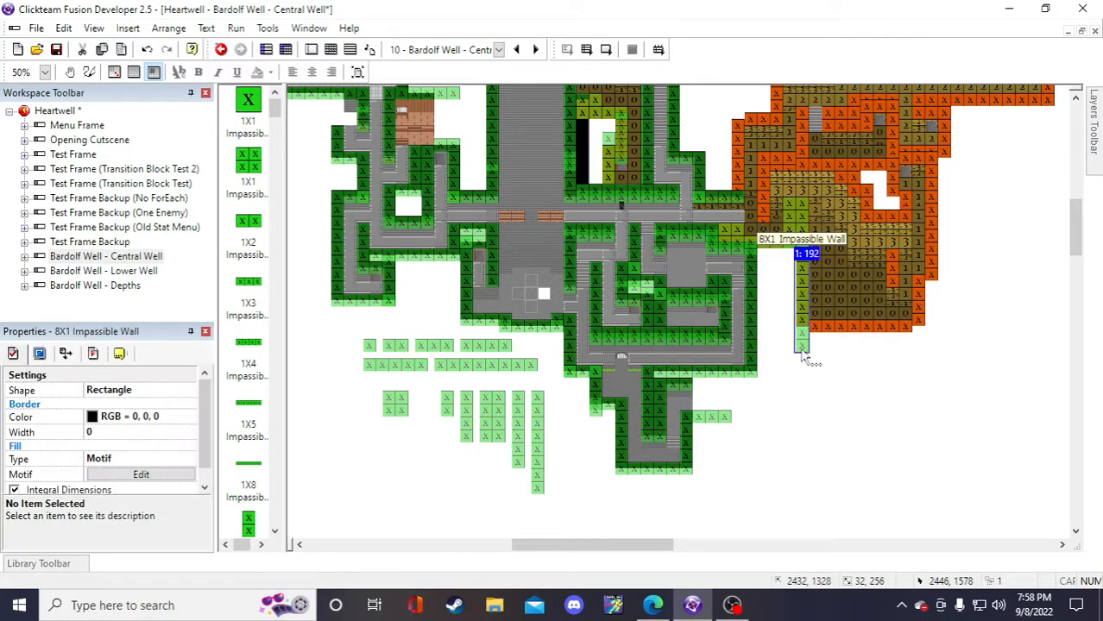
{"action": "left_click", "coordinate": [824, 437]}
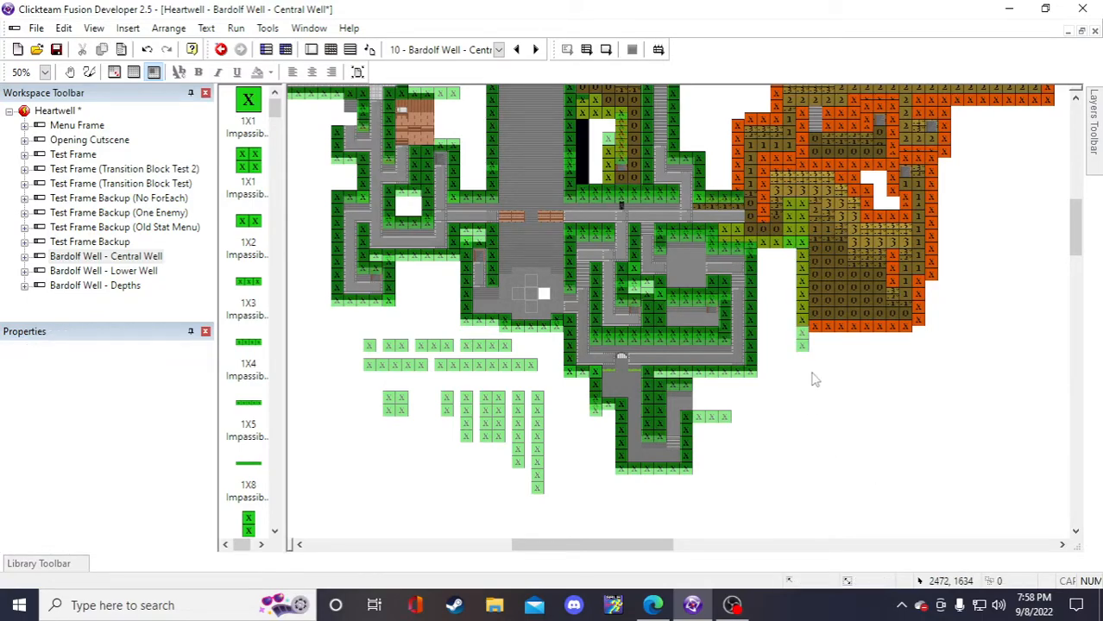
- Move the 8X1 Impassible Wall on the chamber's western edge up by one tile and save the project
{"action": "scroll", "coordinate": [814, 379], "scroll_direction": "up", "scroll_amount": 3}
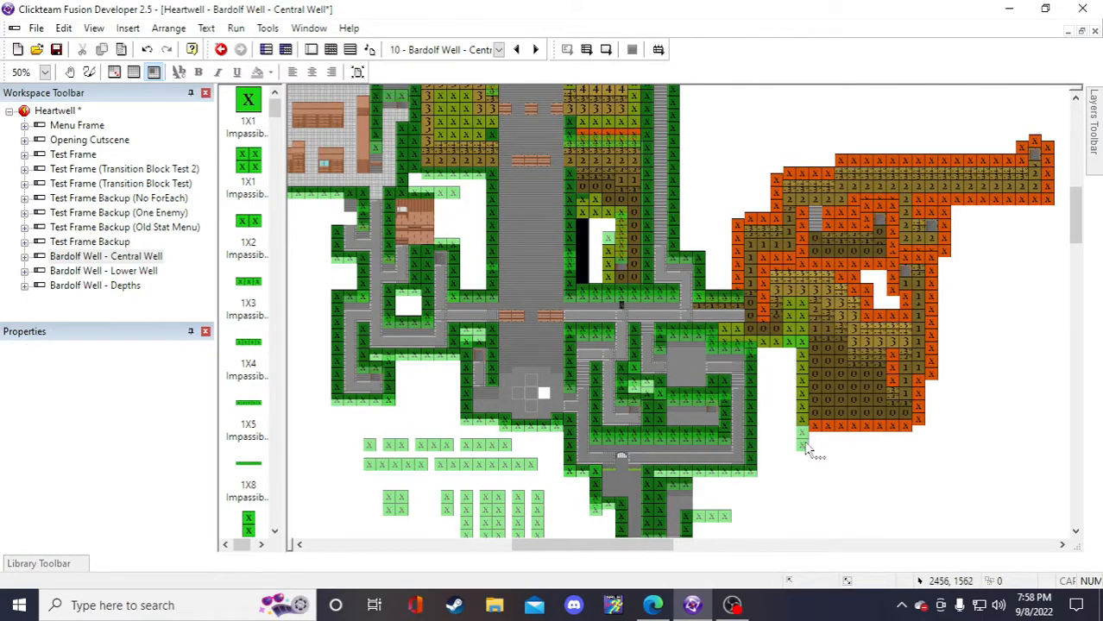
{"action": "left_click_drag", "start_coordinate": [799, 440], "coordinate": [800, 426]}
{"action": "left_click", "coordinate": [848, 485]}
{"action": "key", "text": "ctrl+s"}
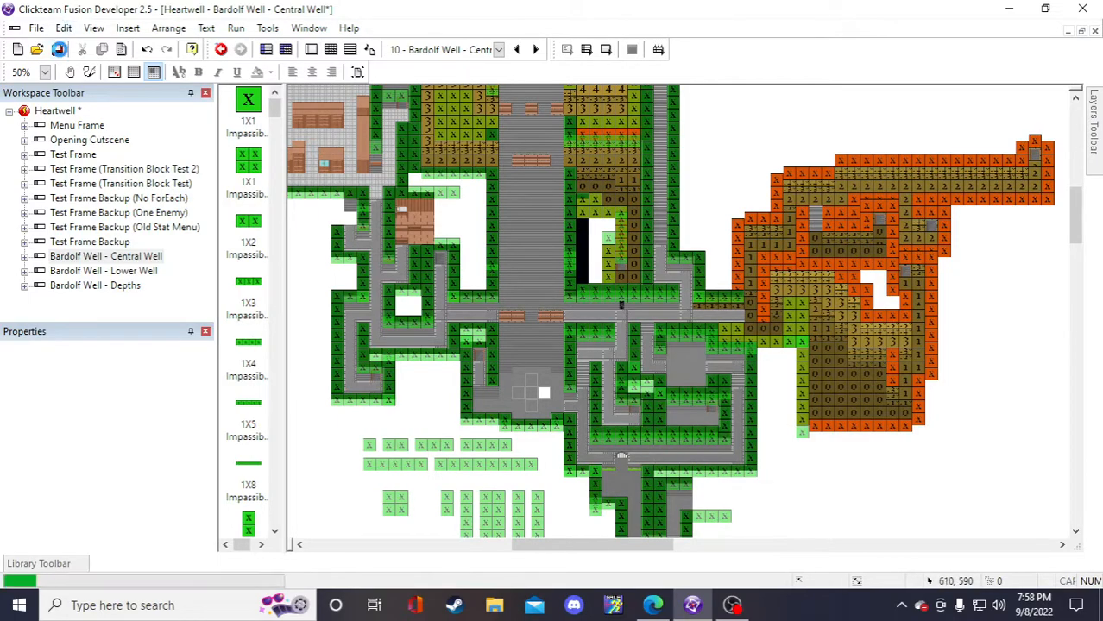
- Try deleting the 8X1 Impassible Wall from the chamber's western edge, undo the deletion and save
{"action": "left_click", "coordinate": [800, 430]}
{"action": "key", "text": "Delete"}
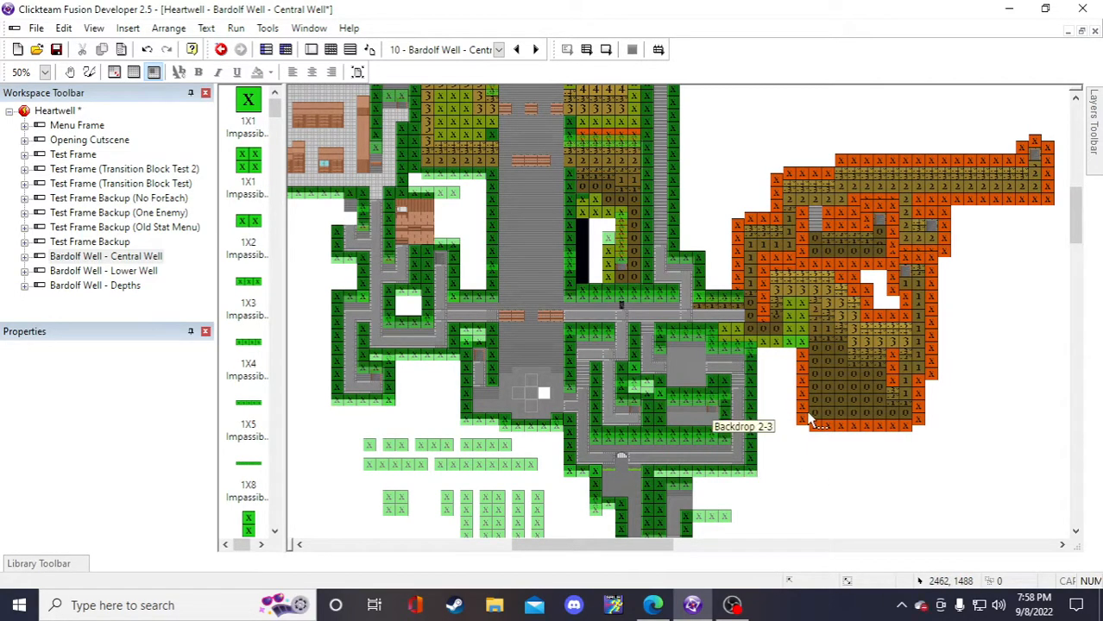
{"action": "left_click", "coordinate": [147, 51]}
{"action": "left_click", "coordinate": [57, 49]}
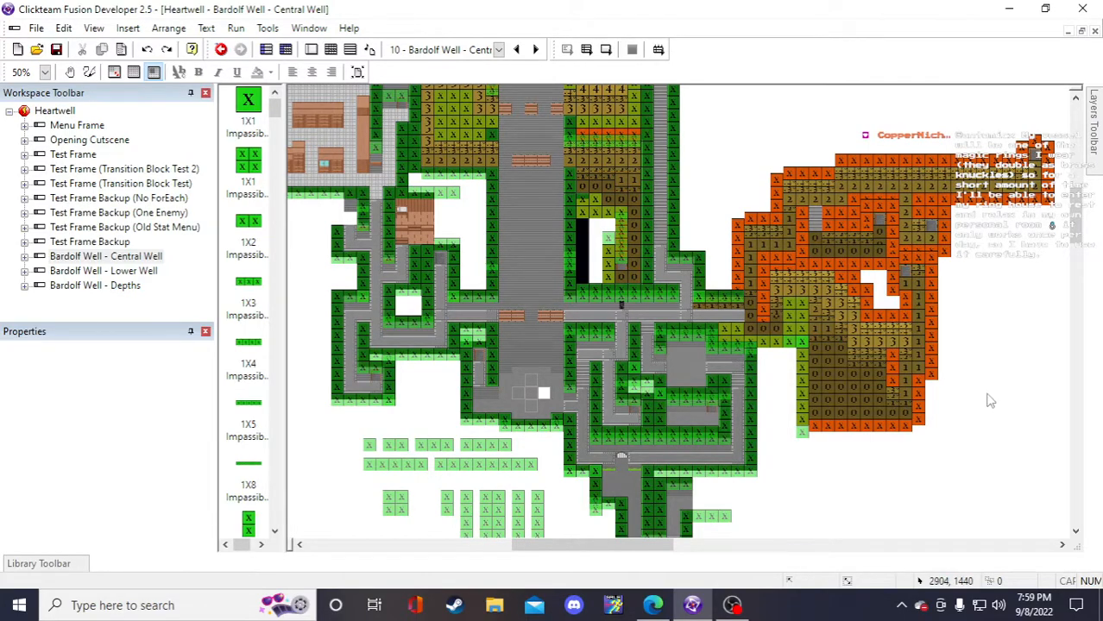
- Cover the orange edge along the bottom of the eastern chamber with a 1X8 Impassible Wall copy
{"action": "scroll", "coordinate": [846, 453], "scroll_direction": "down", "scroll_amount": 3}
{"action": "left_click", "coordinate": [468, 368]}
{"action": "left_click", "coordinate": [912, 436]}
{"action": "left_click", "coordinate": [889, 412]}
{"action": "left_click_drag", "start_coordinate": [924, 418], "coordinate": [842, 328]}
{"action": "left_click", "coordinate": [913, 402]}
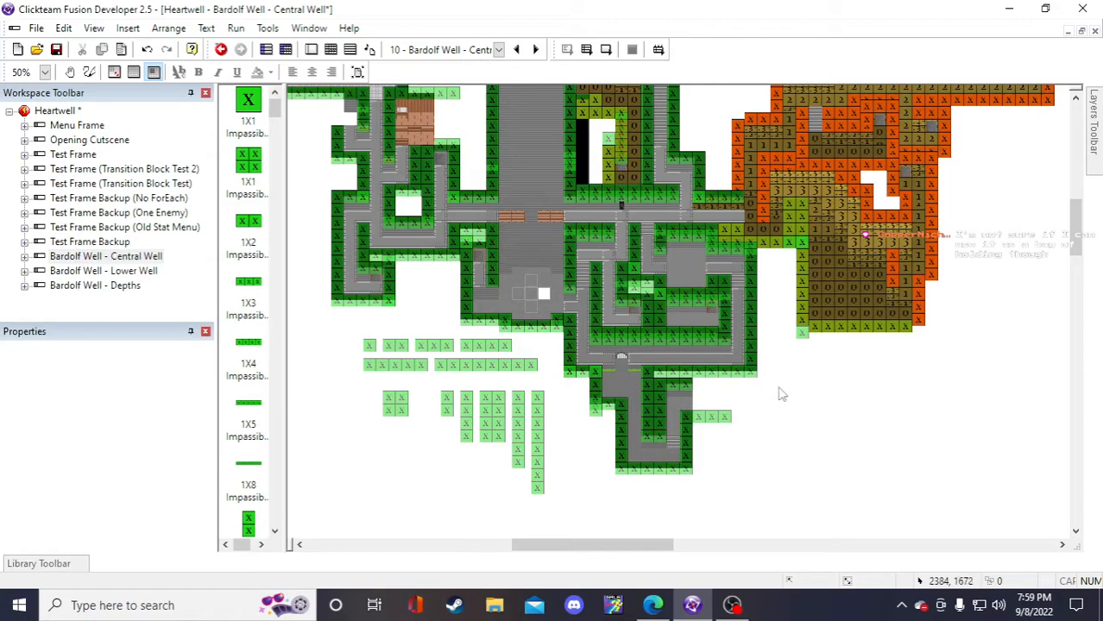
- Try a 4X1 Impassible Wall copy on the lower end of the chamber's eastern orange edge
{"action": "left_click", "coordinate": [464, 408]}
{"action": "key", "text": "ctrl+c"}
{"action": "key", "text": "ctrl+v"}
{"action": "left_click", "coordinate": [924, 415]}
{"action": "left_click_drag", "start_coordinate": [931, 437], "coordinate": [918, 311]}
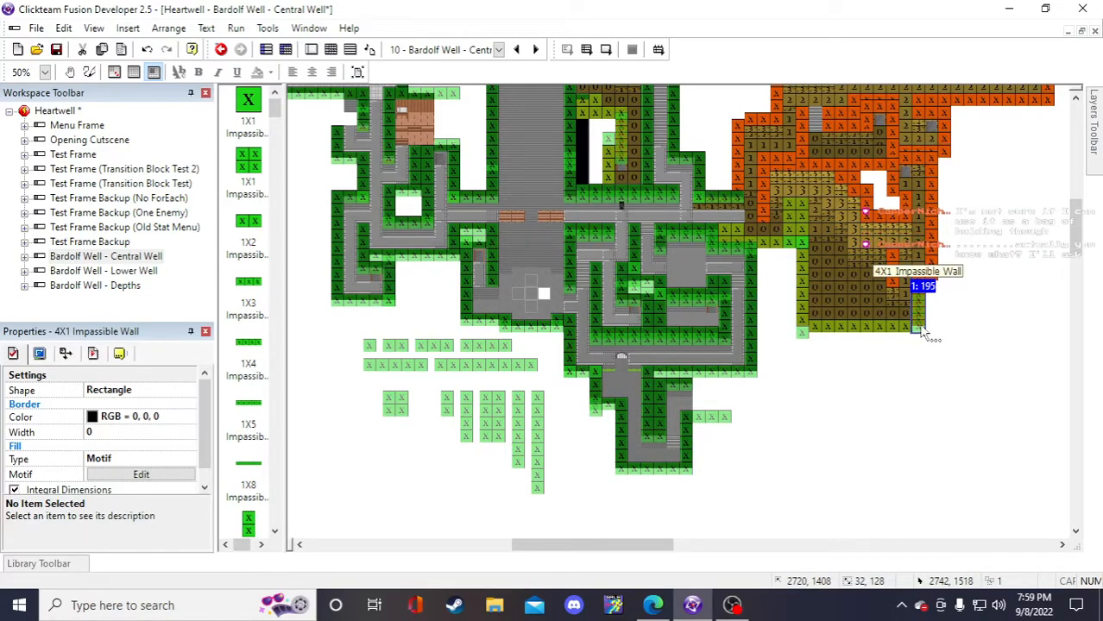
{"action": "left_click", "coordinate": [912, 442]}
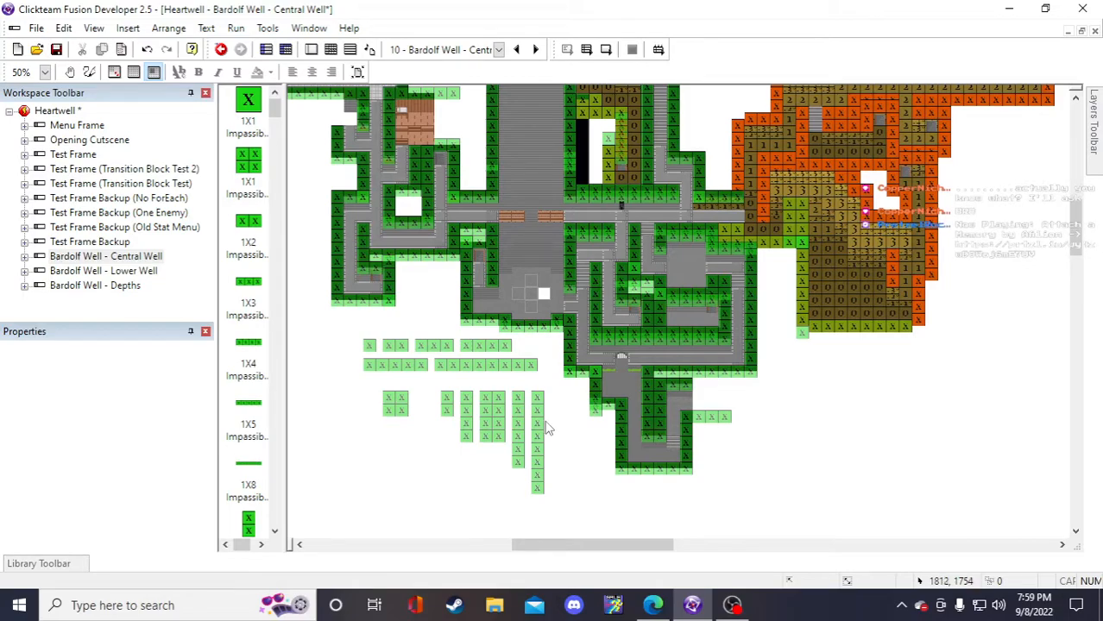
- Cover the lower end of the chamber's eastern orange edge with a 4X2 Impassible Wall copy and save the project
{"action": "left_click", "coordinate": [499, 431]}
{"action": "key", "text": "ctrl+c"}
{"action": "key", "text": "ctrl+v"}
{"action": "left_click", "coordinate": [904, 377]}
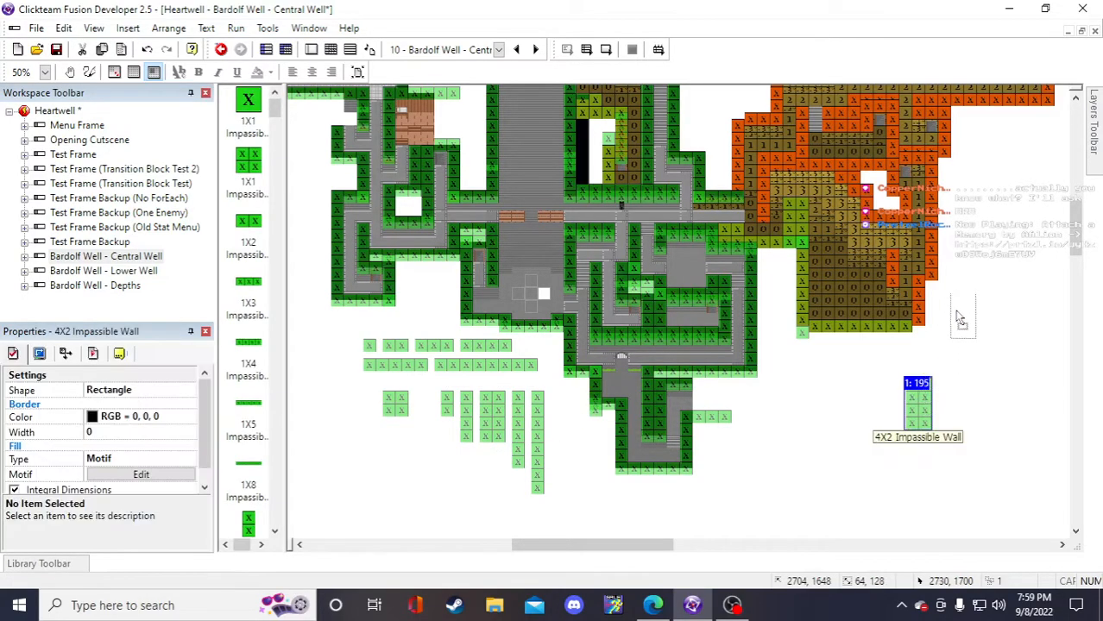
{"action": "left_click_drag", "start_coordinate": [928, 309], "coordinate": [928, 311]}
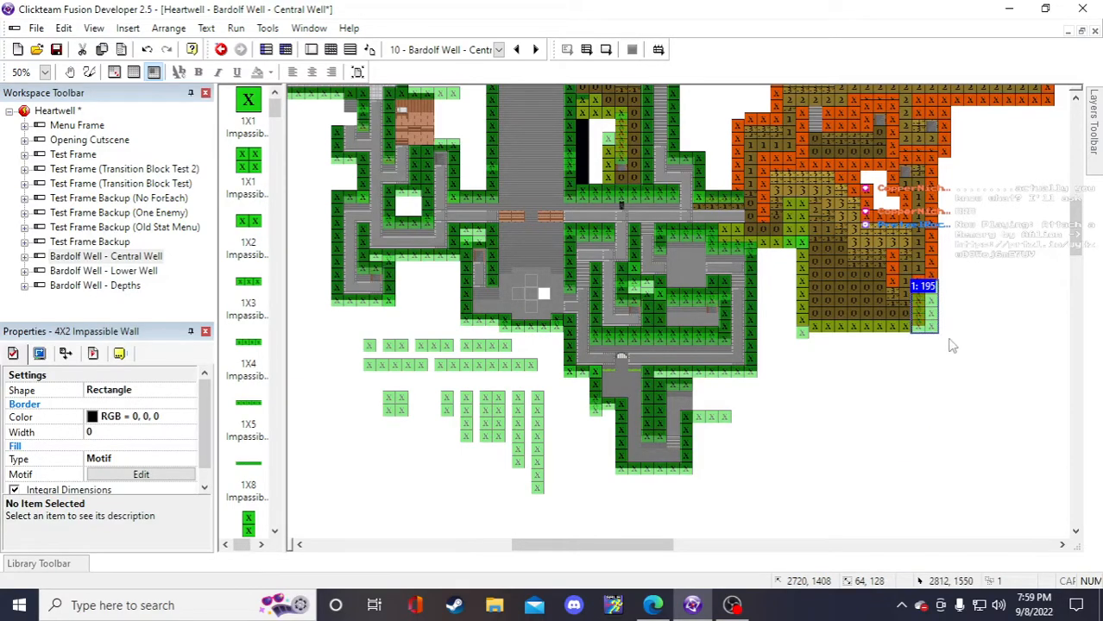
{"action": "left_click", "coordinate": [893, 329]}
{"action": "left_click", "coordinate": [905, 380]}
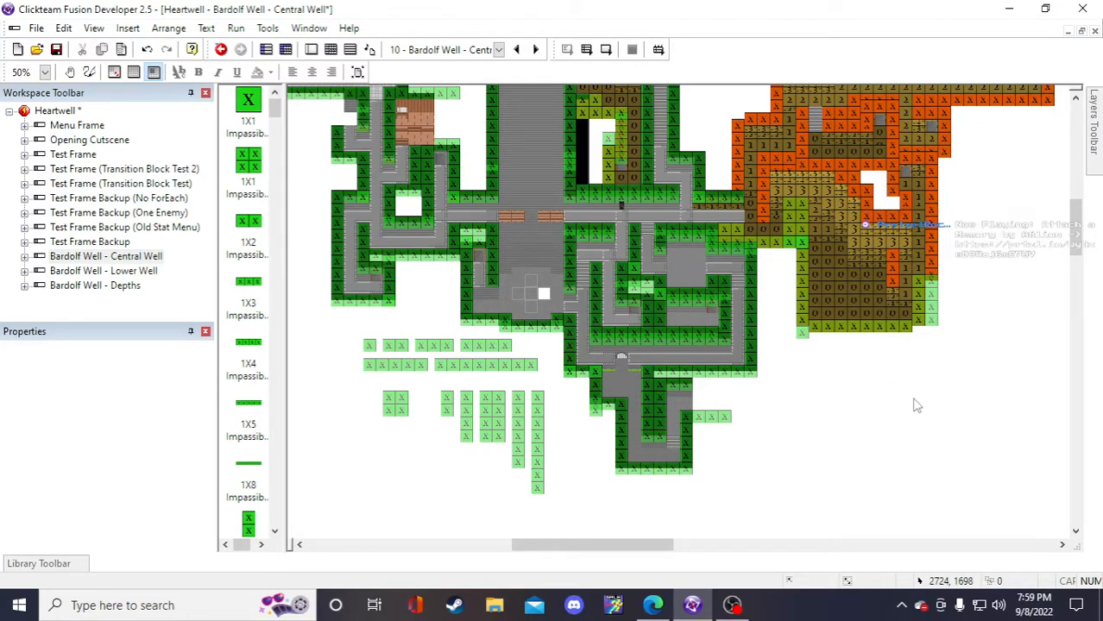
{"action": "scroll", "coordinate": [889, 427], "scroll_direction": "up", "scroll_amount": 2}
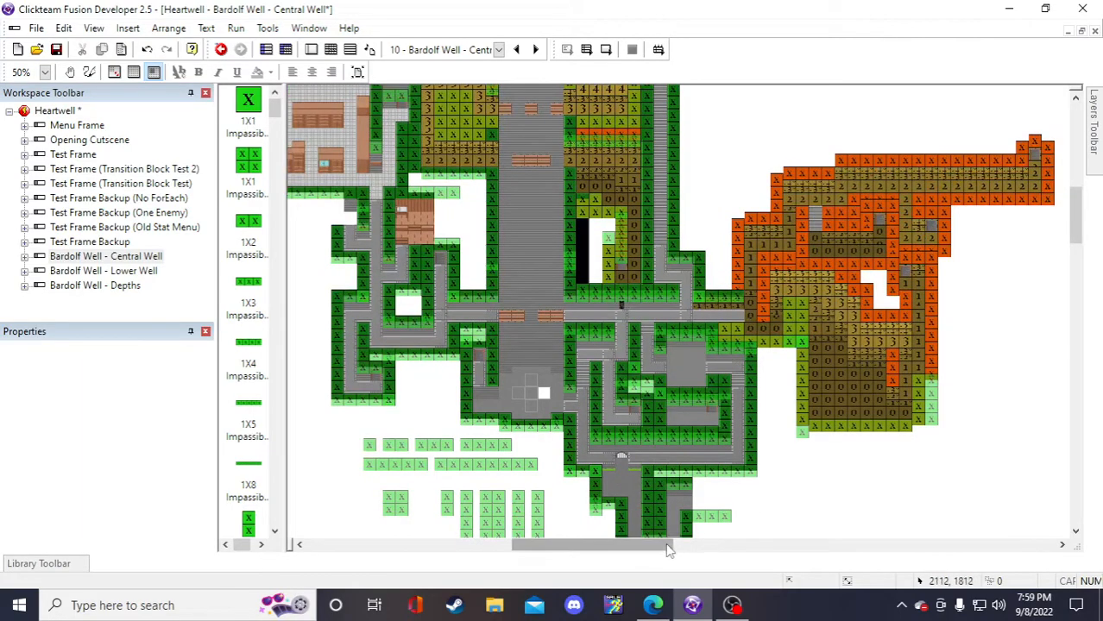
{"action": "left_click_drag", "start_coordinate": [666, 550], "coordinate": [677, 546]}
{"action": "scroll", "coordinate": [802, 480], "scroll_direction": "down", "scroll_amount": 2}
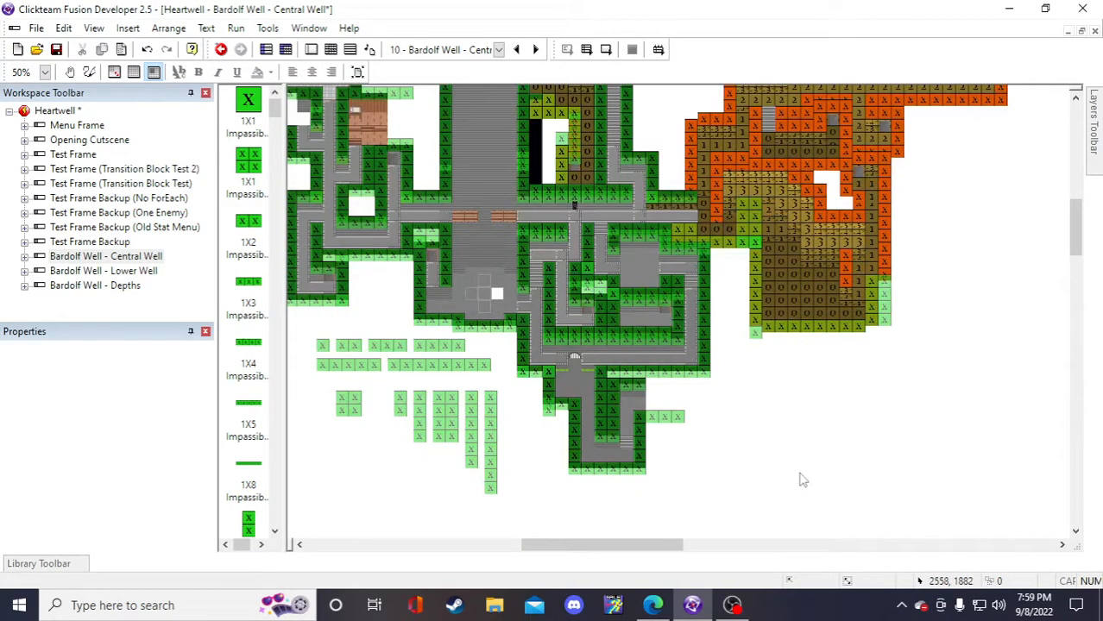
{"action": "left_click", "coordinate": [56, 49]}
- Place a 2X1 Impassible Wall copy over the lower part of the short vertical orange strip inside the chamber
{"action": "left_click", "coordinate": [400, 404]}
{"action": "key", "text": "ctrl+v"}
{"action": "left_click", "coordinate": [828, 450]}
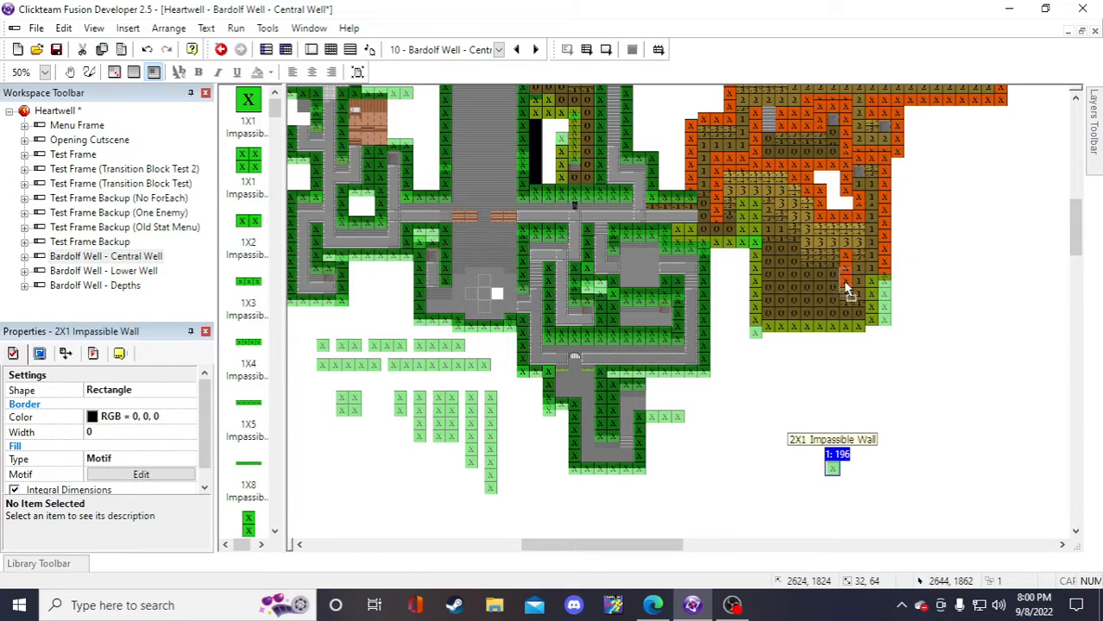
{"action": "left_click_drag", "start_coordinate": [844, 282], "coordinate": [844, 283]}
{"action": "left_click", "coordinate": [958, 345]}
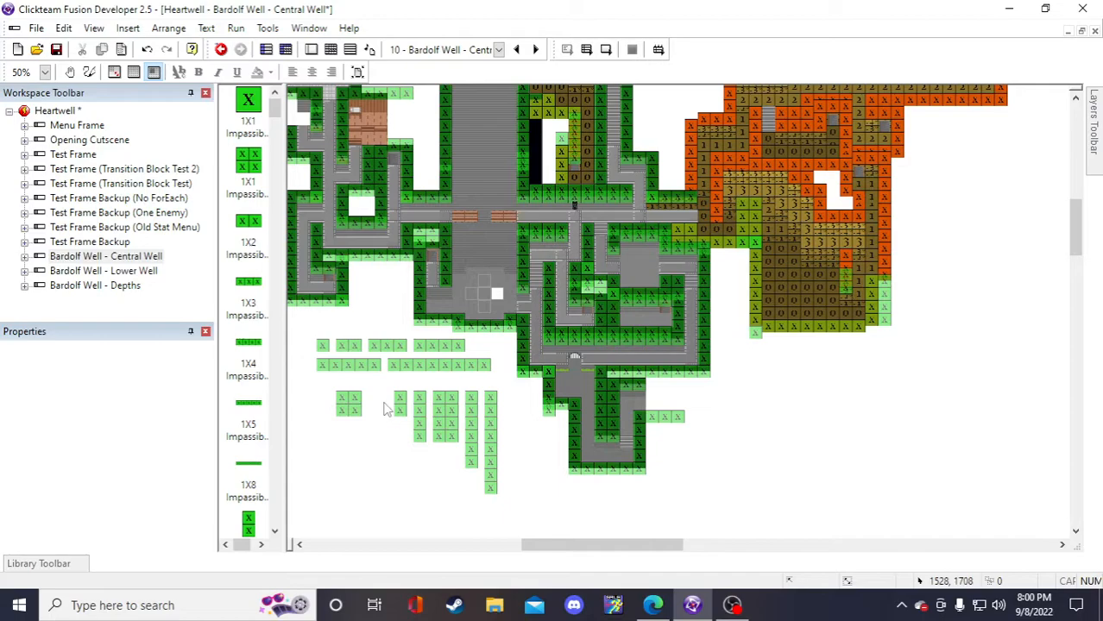
- Cover the upper part of the chamber's short vertical orange strip with another 2X1 Impassible Wall copy
{"action": "left_click", "coordinate": [848, 288]}
{"action": "key", "text": "ctrl+c"}
{"action": "key", "text": "ctrl+v"}
{"action": "left_click", "coordinate": [927, 421]}
{"action": "left_click_drag", "start_coordinate": [927, 423], "coordinate": [850, 269]}
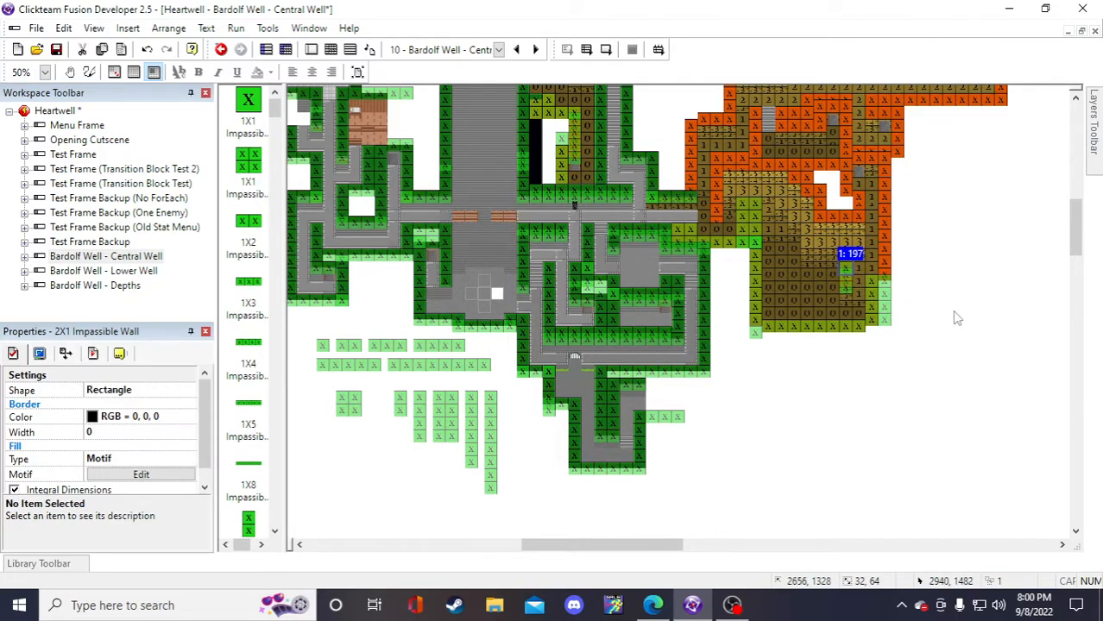
{"action": "left_click", "coordinate": [954, 395]}
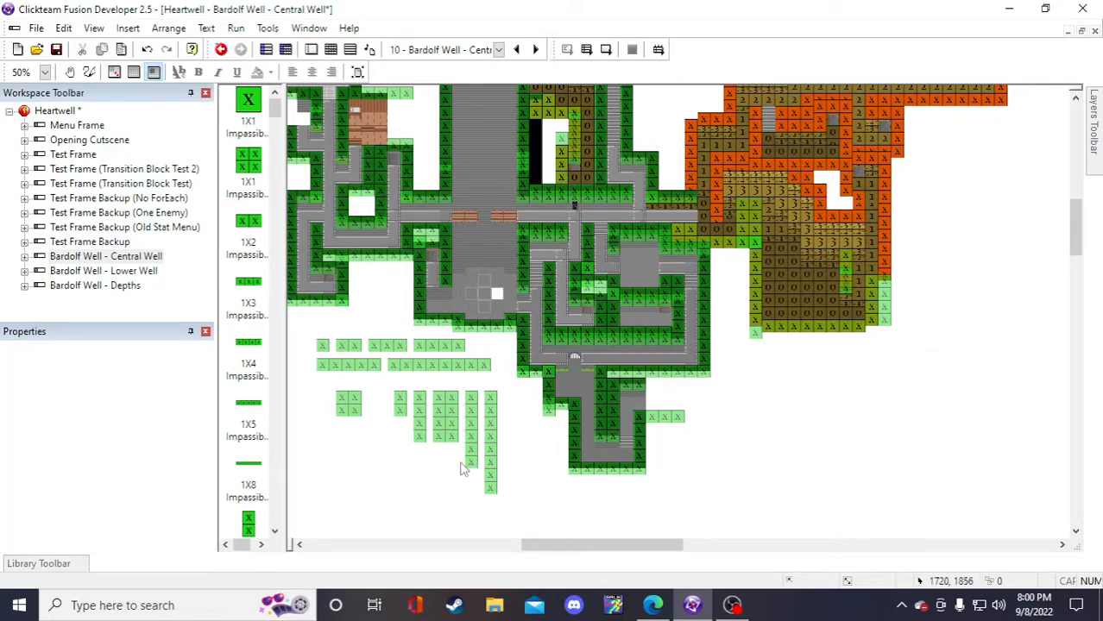
- Cover the horizontal orange edge below the white opening with a 1X4 Impassible Wall copy and save the project
{"action": "left_click", "coordinate": [452, 348]}
{"action": "key", "text": "ctrl+v"}
{"action": "left_click", "coordinate": [880, 390]}
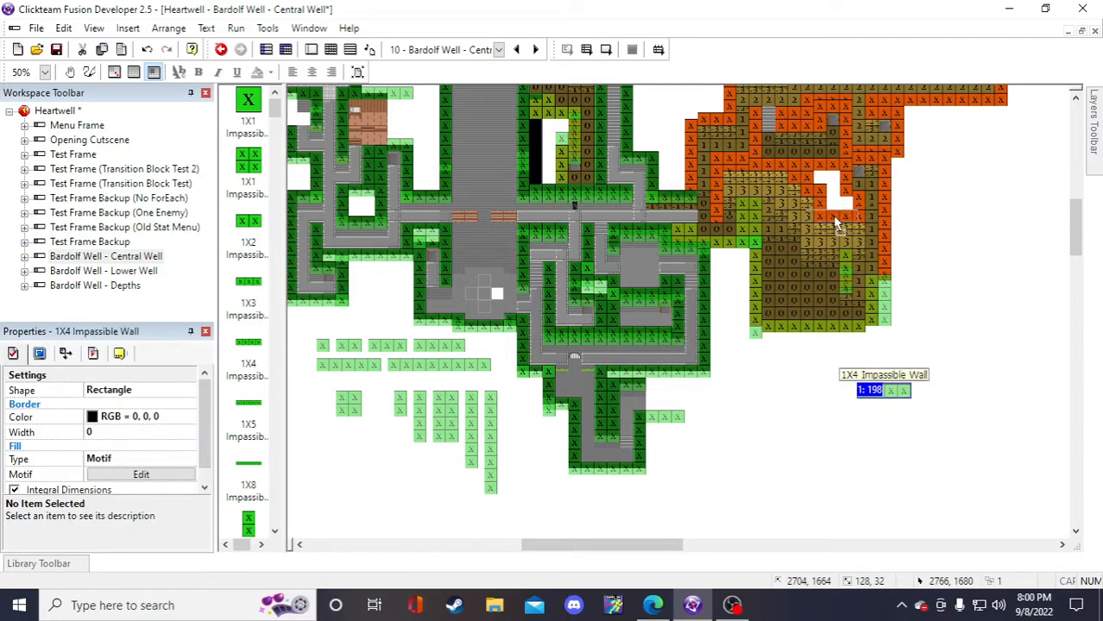
{"action": "left_click_drag", "start_coordinate": [833, 216], "coordinate": [838, 222]}
{"action": "left_click", "coordinate": [952, 290]}
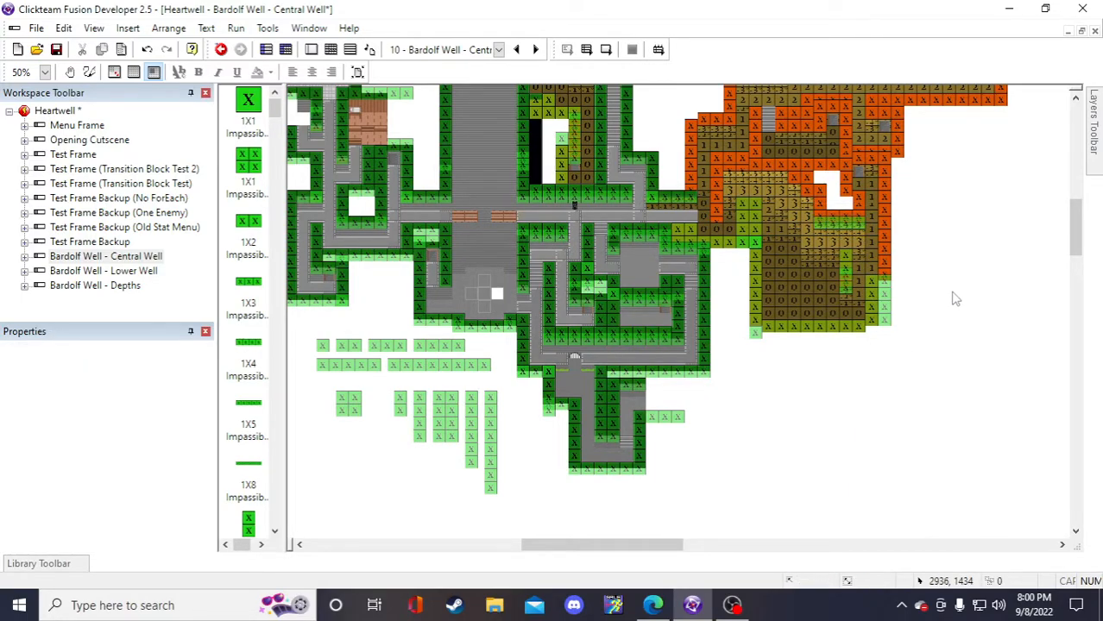
{"action": "left_click", "coordinate": [56, 49]}
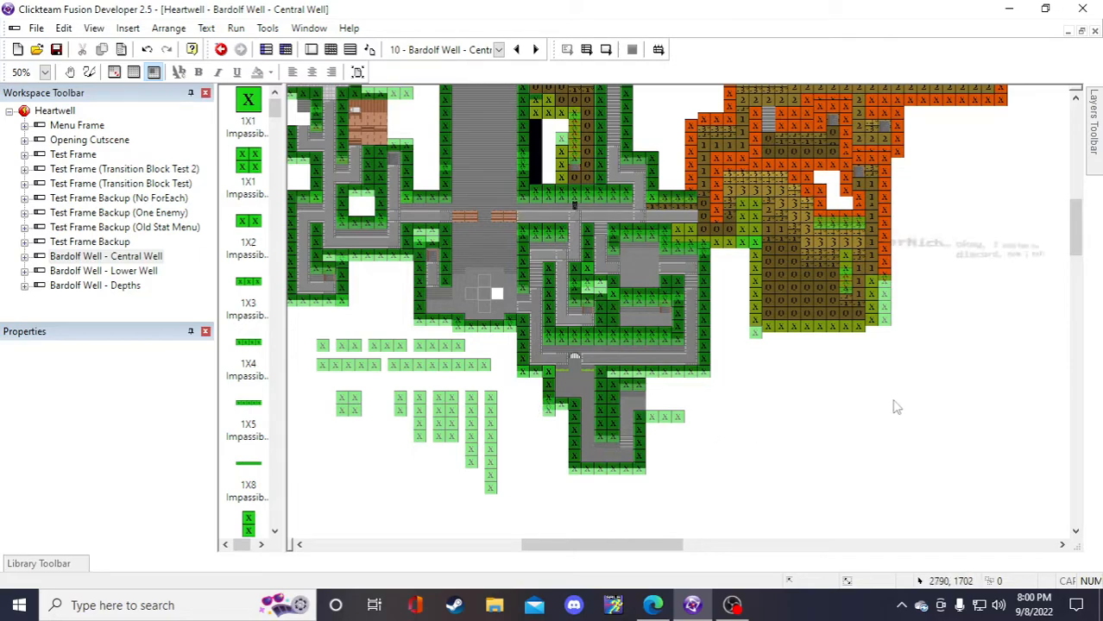
- Place a 1X1 Impassible Wall 2 copy at the lower east corner of the white opening, just above the 1X4 wall
{"action": "scroll", "coordinate": [832, 452], "scroll_direction": "up", "scroll_amount": 3}
{"action": "scroll", "coordinate": [827, 473], "scroll_direction": "down", "scroll_amount": 3}
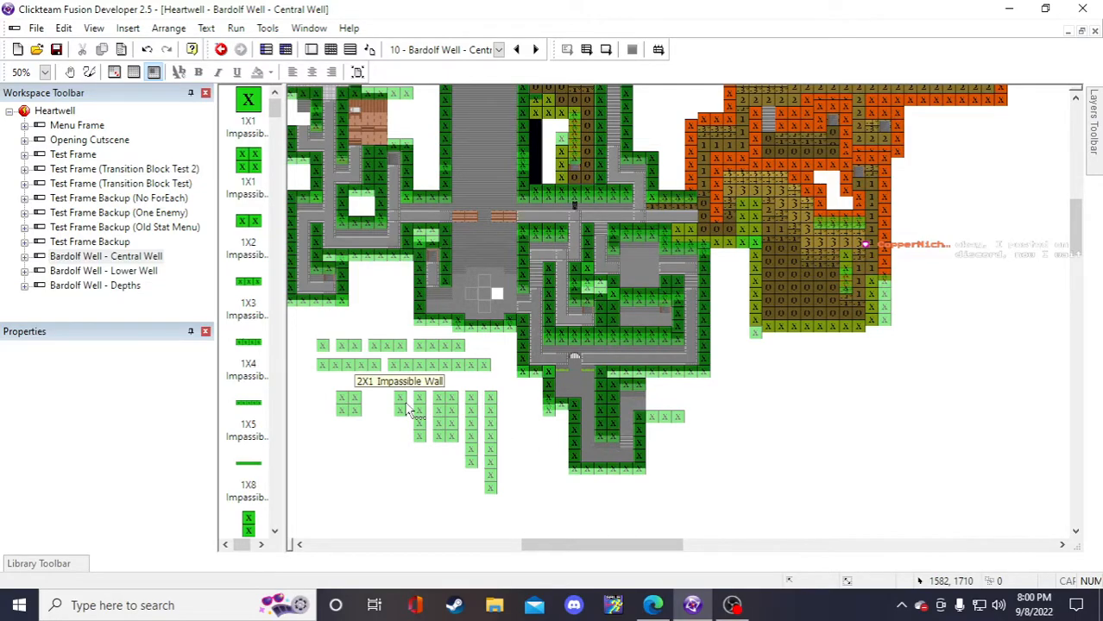
{"action": "left_click", "coordinate": [354, 403]}
{"action": "key", "text": "ctrl+c"}
{"action": "key", "text": "ctrl+v"}
{"action": "left_click", "coordinate": [851, 403]}
{"action": "left_click_drag", "start_coordinate": [874, 415], "coordinate": [854, 202]}
{"action": "left_click", "coordinate": [1006, 319]}
{"action": "left_click", "coordinate": [855, 209]}
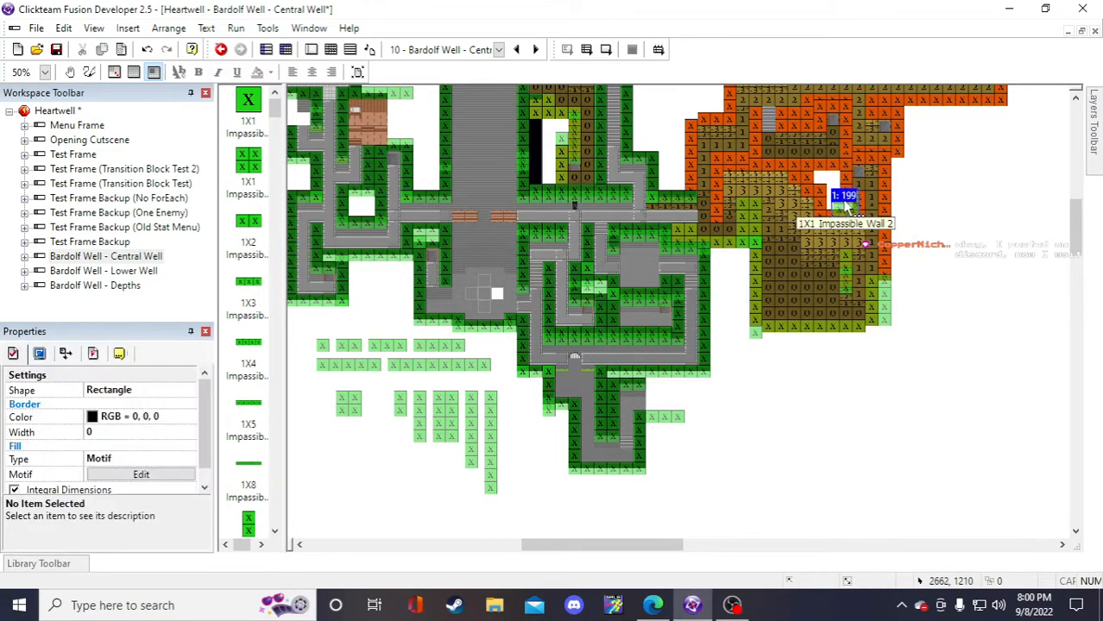
{"action": "left_click", "coordinate": [942, 386]}
- Move the whole set of spare Impassible Wall pieces to the empty area east of the orange-edged chamber and save the project
{"action": "scroll", "coordinate": [895, 443], "scroll_direction": "up", "scroll_amount": 2}
{"action": "scroll", "coordinate": [895, 443], "scroll_direction": "up", "scroll_amount": 4}
{"action": "scroll", "coordinate": [895, 443], "scroll_direction": "down", "scroll_amount": 6}
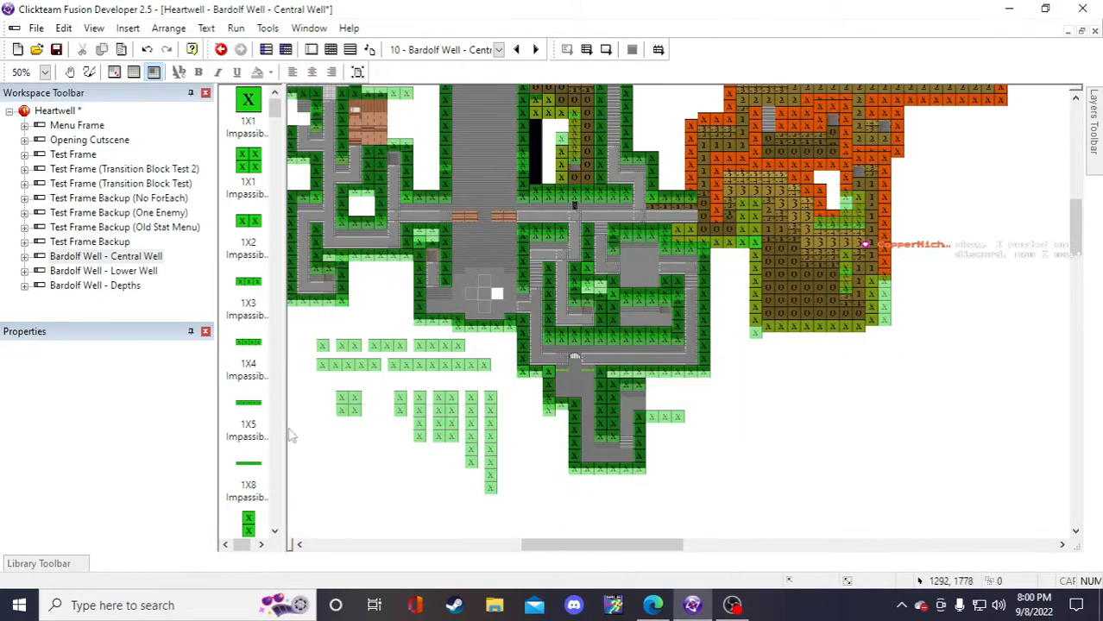
{"action": "left_click_drag", "start_coordinate": [509, 502], "coordinate": [509, 502]}
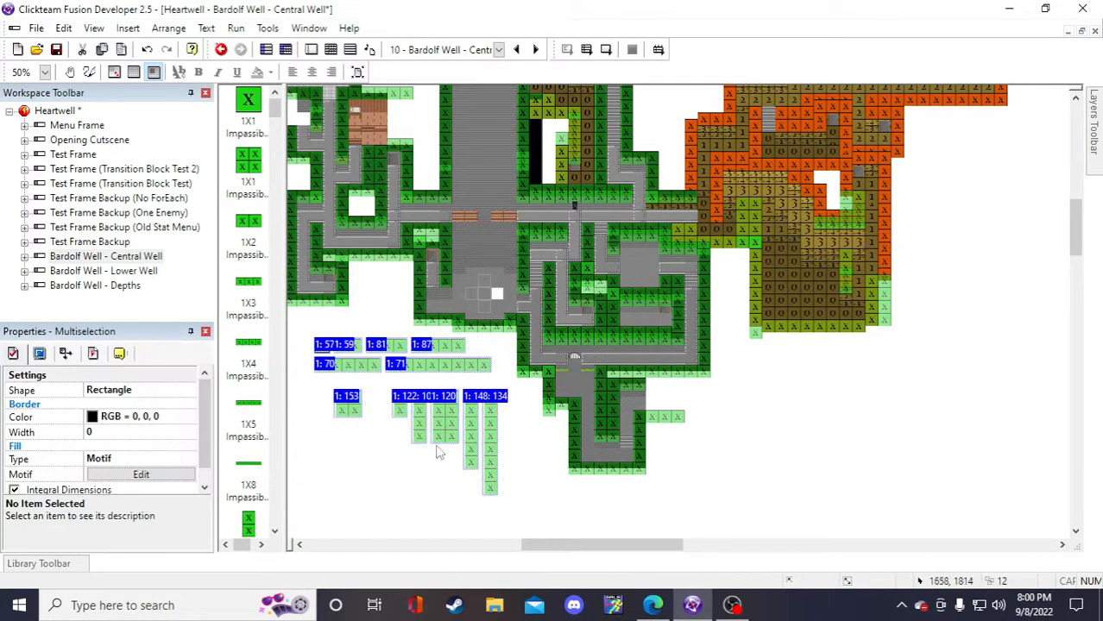
{"action": "left_click_drag", "start_coordinate": [362, 410], "coordinate": [945, 275]}
{"action": "left_click_drag", "start_coordinate": [577, 546], "coordinate": [631, 541]}
{"action": "scroll", "coordinate": [635, 455], "scroll_direction": "up", "scroll_amount": 2}
{"action": "left_click", "coordinate": [825, 337]}
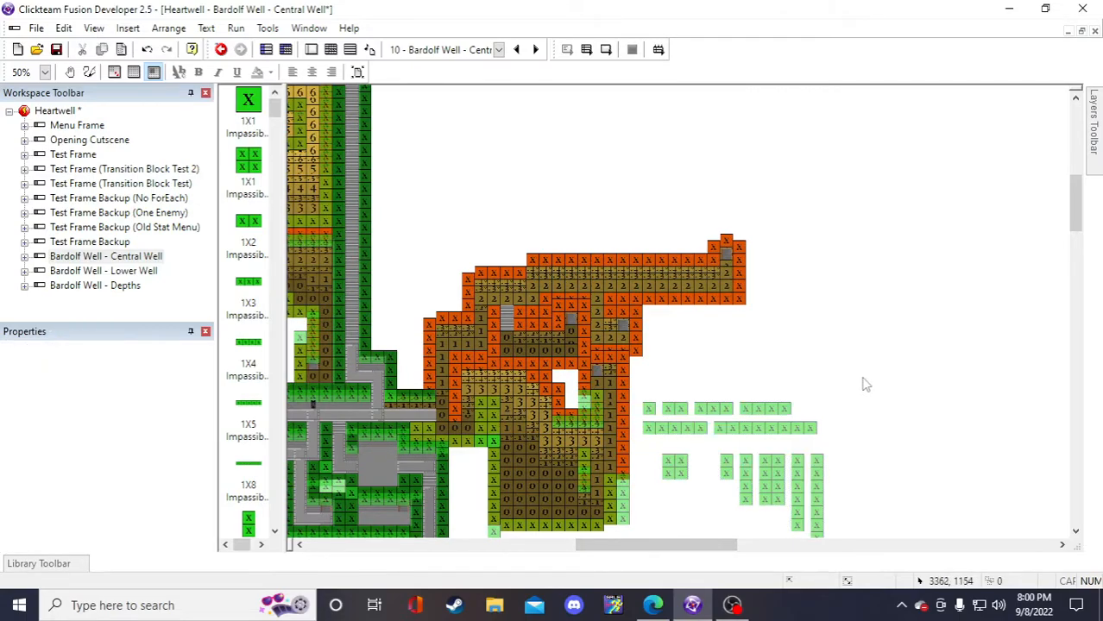
{"action": "key", "text": "ctrl+s"}
{"action": "scroll", "coordinate": [826, 328], "scroll_direction": "down", "scroll_amount": 2}
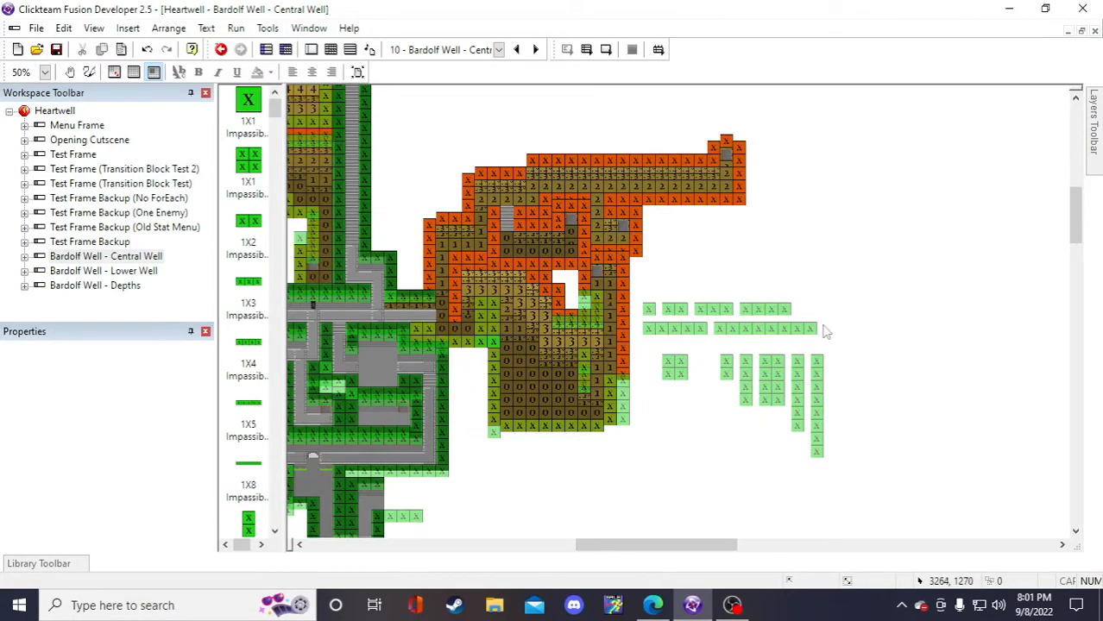
{"action": "left_click", "coordinate": [803, 416]}
{"action": "left_click", "coordinate": [740, 448]}
{"action": "left_click", "coordinate": [735, 451]}
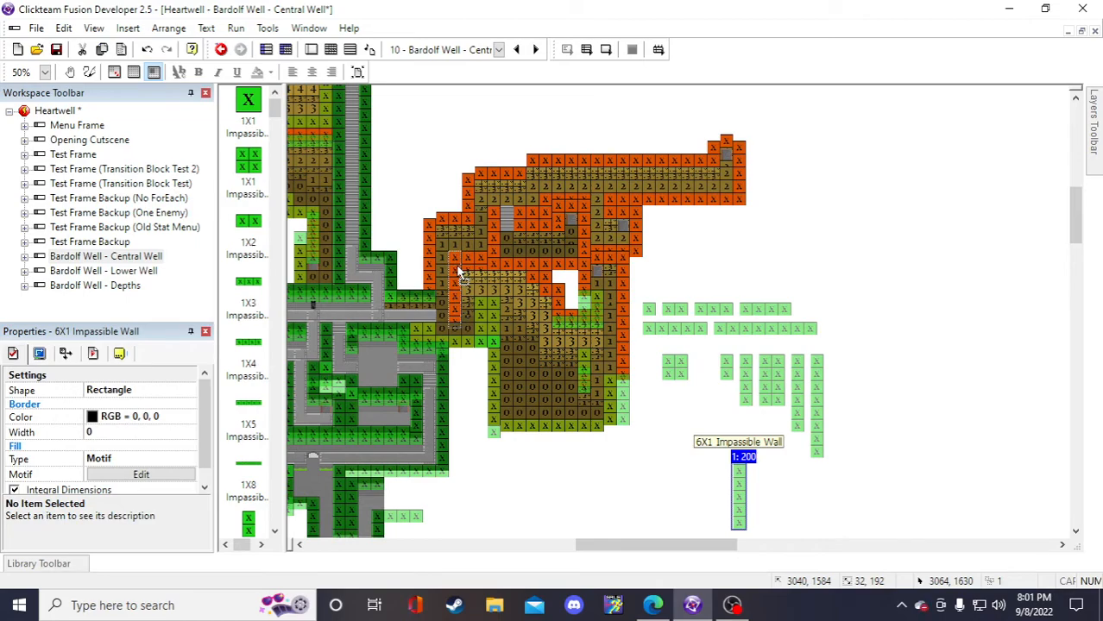
{"action": "left_click_drag", "start_coordinate": [457, 266], "coordinate": [903, 262]}
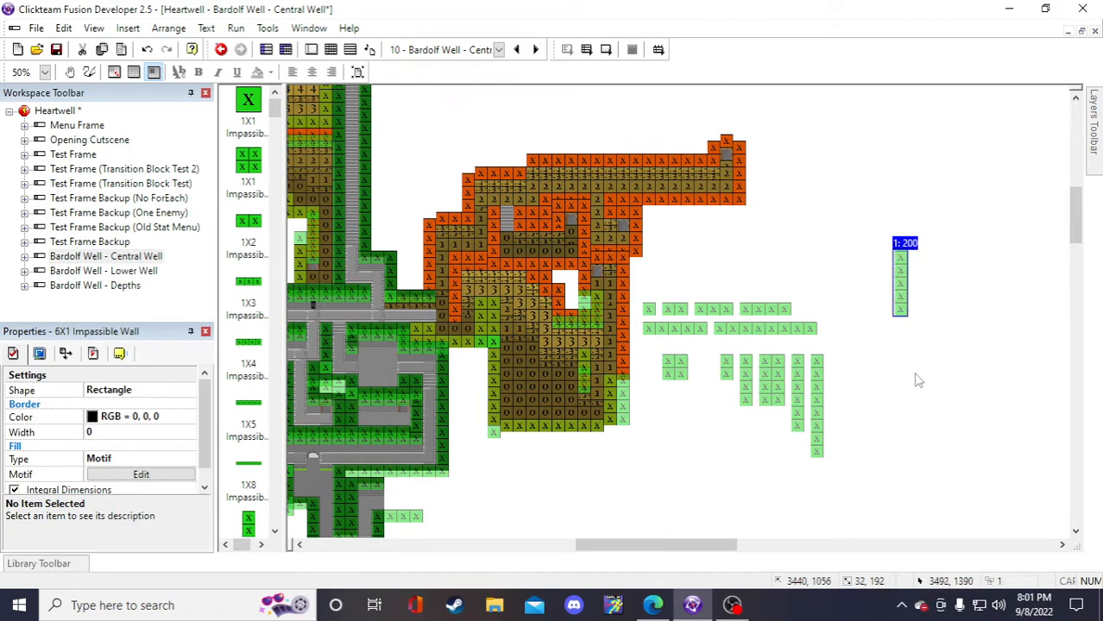
{"action": "key", "text": "Delete"}
- Cover the chamber's short vertical orange strip on its west side with a 4X1 Impassible Wall copy and save the project
{"action": "left_click", "coordinate": [746, 372]}
{"action": "key", "text": "ctrl+c"}
{"action": "key", "text": "ctrl+v"}
{"action": "left_click", "coordinate": [755, 249]}
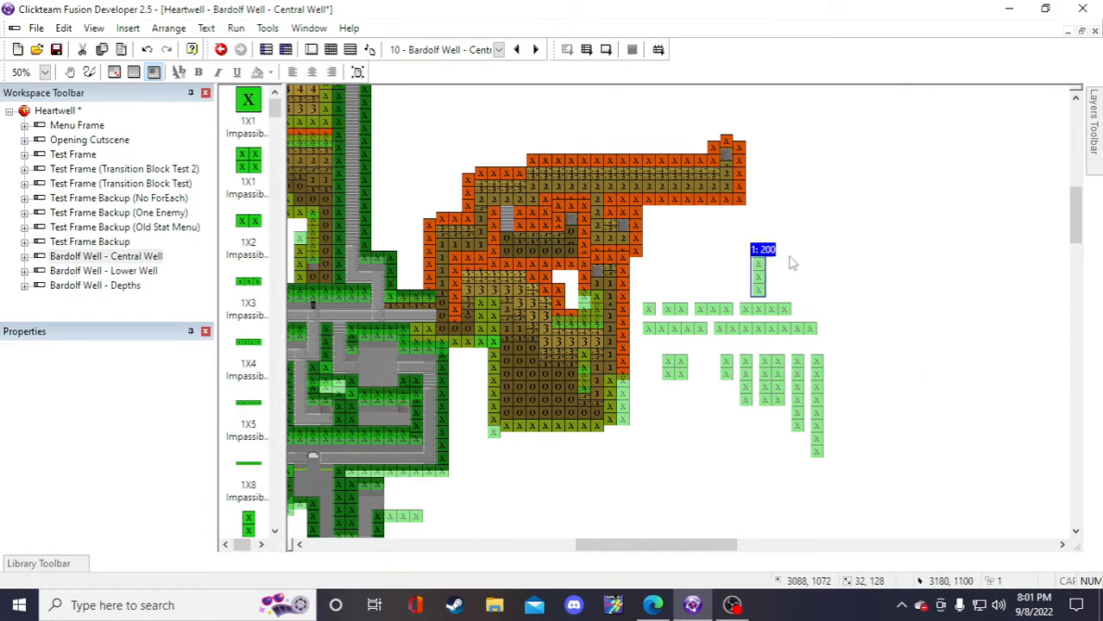
{"action": "left_click_drag", "start_coordinate": [772, 271], "coordinate": [610, 271]}
{"action": "left_click", "coordinate": [900, 296]}
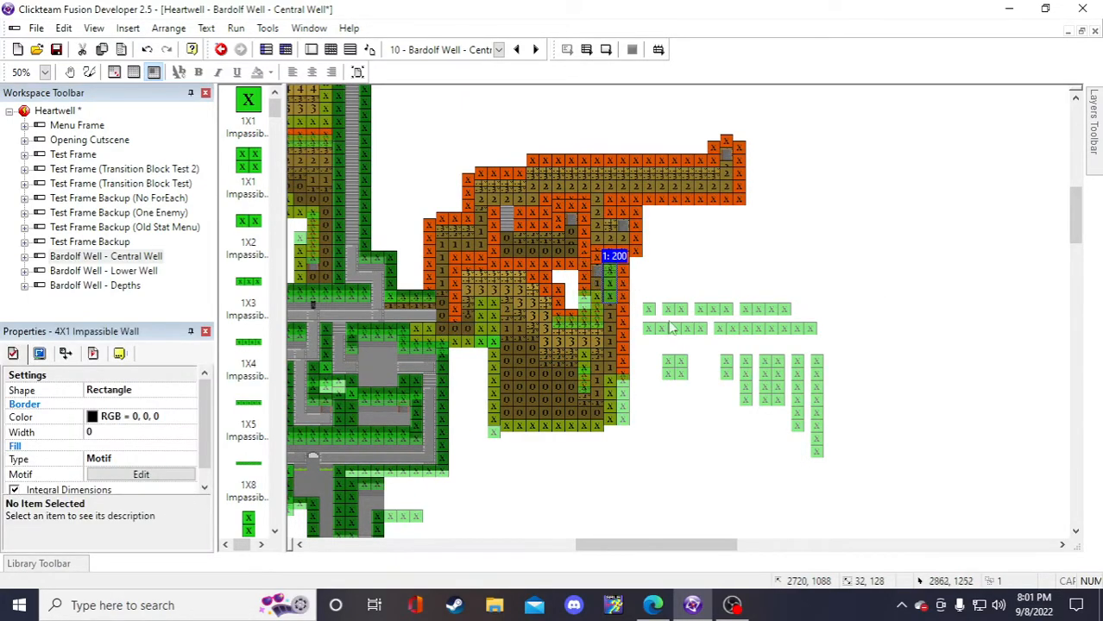
{"action": "left_click", "coordinate": [757, 260]}
{"action": "key", "text": "ctrl+z"}
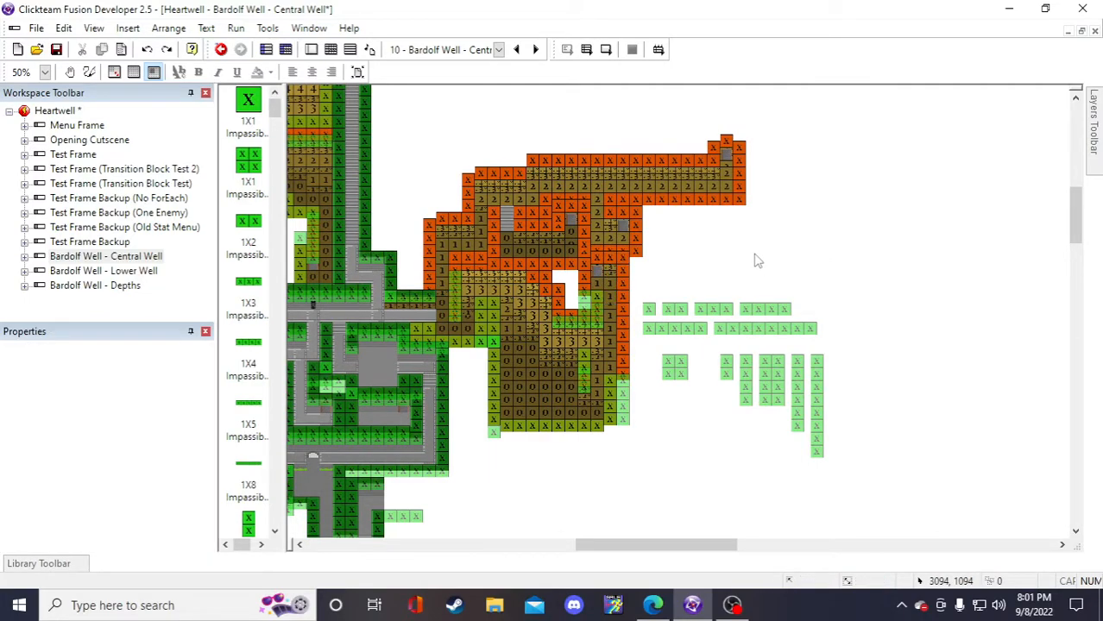
{"action": "scroll", "coordinate": [760, 247], "scroll_direction": "up", "scroll_amount": 3}
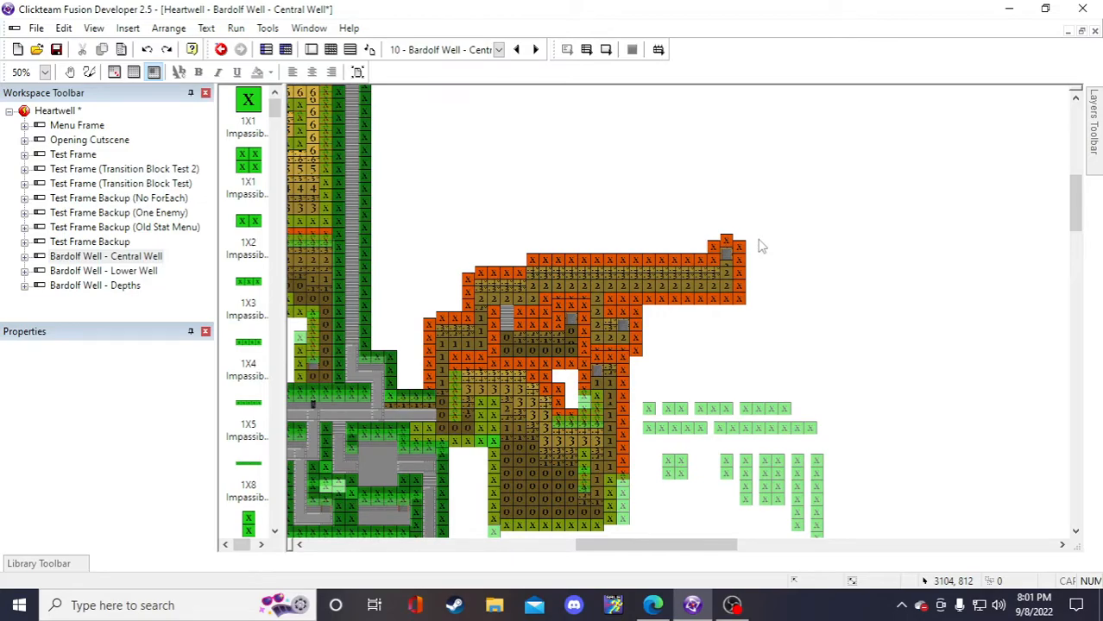
{"action": "left_click", "coordinate": [56, 49]}
- Cover the short horizontal orange edge at the chamber's upper west corner with a 1X4 Impassible Wall copy
{"action": "scroll", "coordinate": [740, 259], "scroll_direction": "down", "scroll_amount": 3}
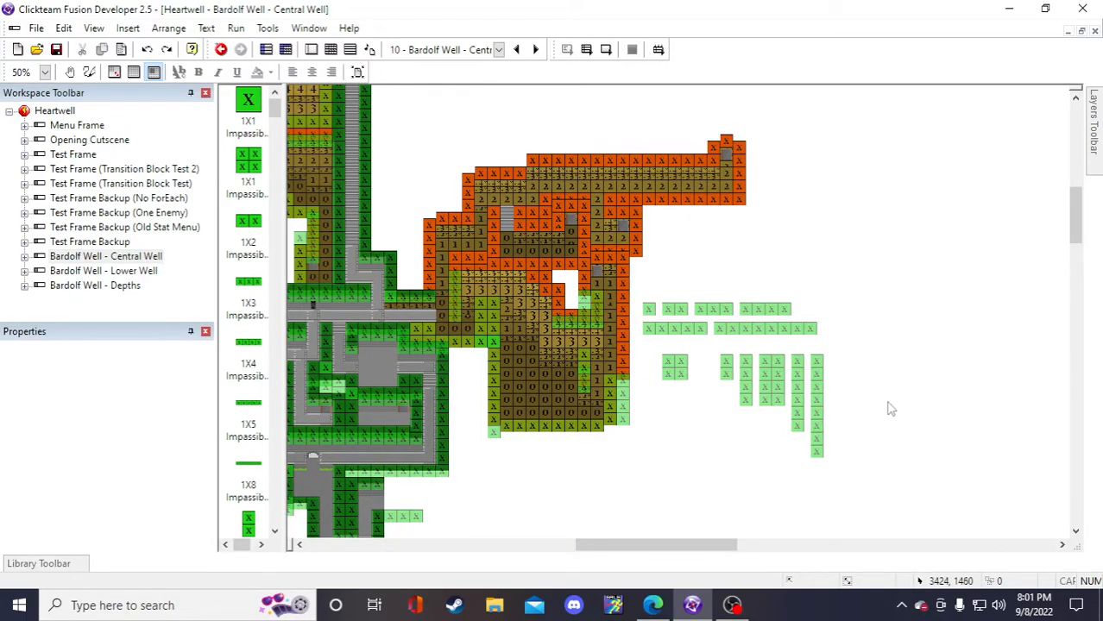
{"action": "left_click", "coordinate": [797, 395]}
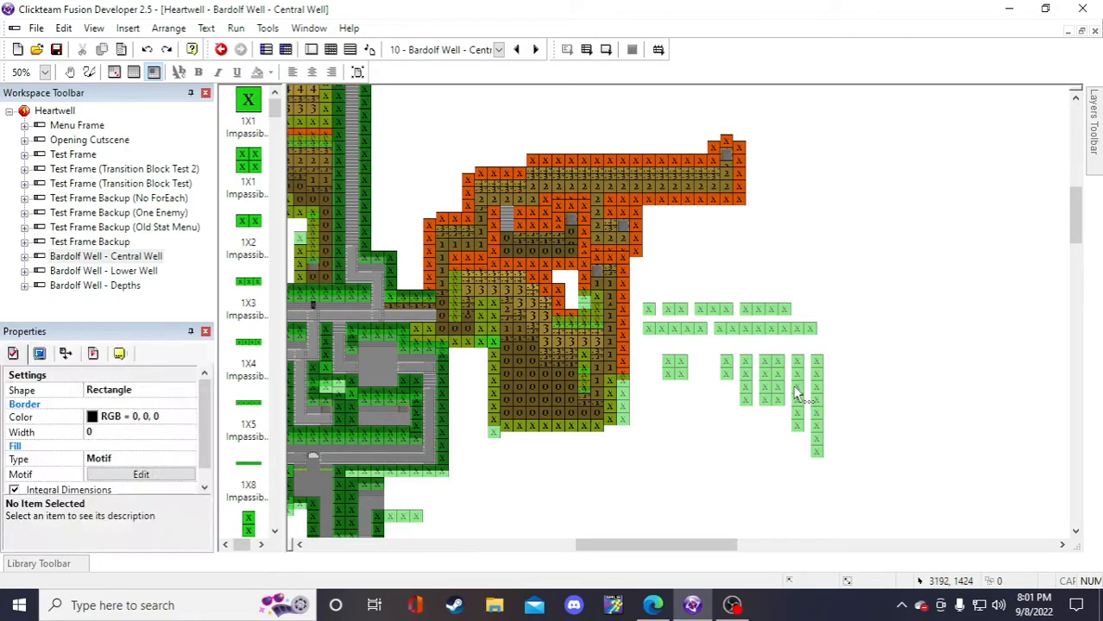
{"action": "left_click", "coordinate": [865, 399]}
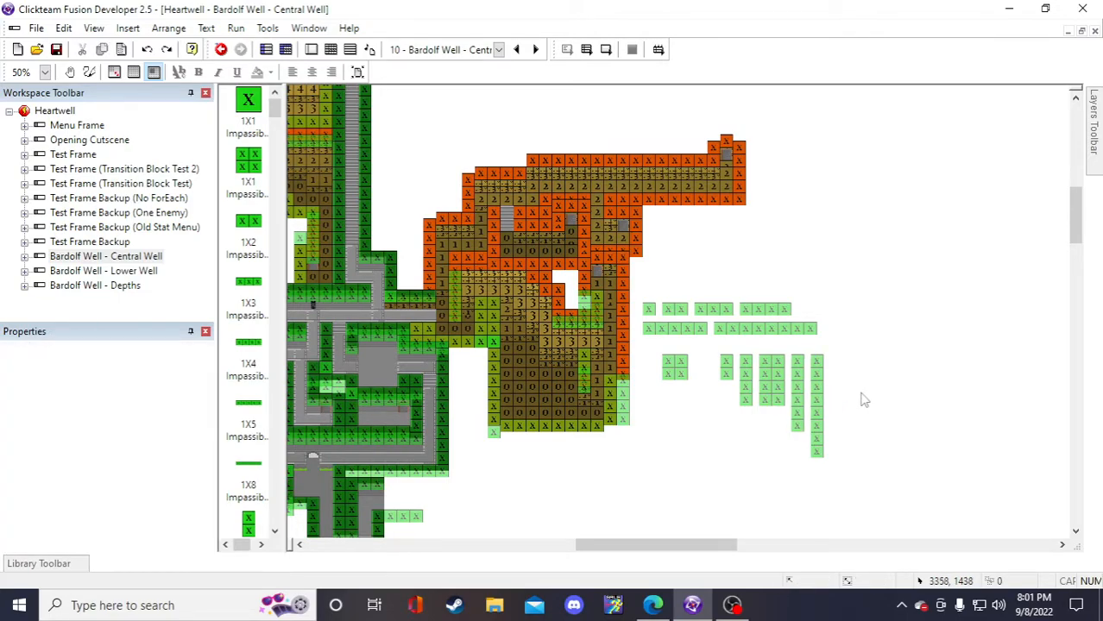
{"action": "left_click", "coordinate": [765, 311]}
{"action": "key", "text": "ctrl+c"}
{"action": "key", "text": "ctrl+v"}
{"action": "left_click", "coordinate": [829, 295]}
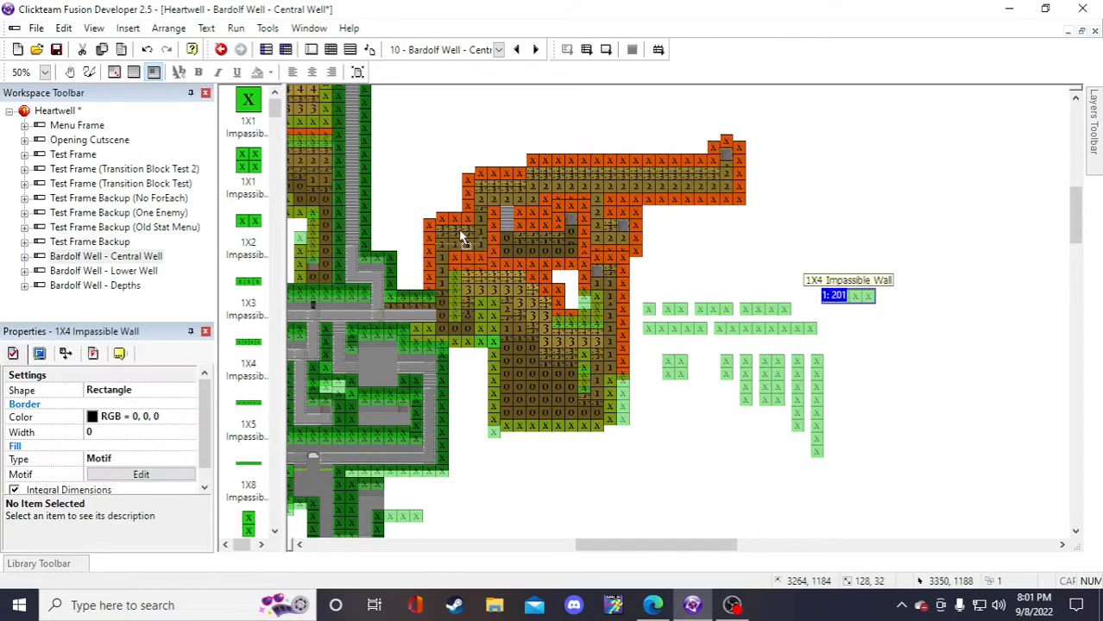
{"action": "left_click_drag", "start_coordinate": [449, 219], "coordinate": [459, 223]}
{"action": "left_click", "coordinate": [827, 251]}
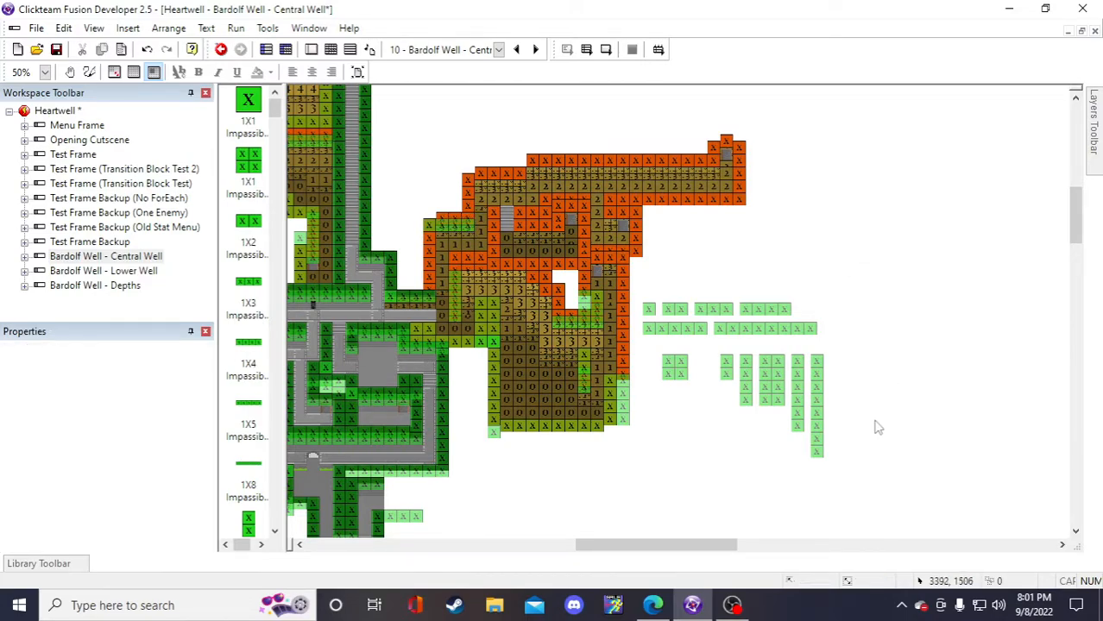
- Cover the chamber's outer west vertical orange edge with a 6X1 Impassible Wall copy and save the project
{"action": "left_click", "coordinate": [817, 413]}
{"action": "left_click", "coordinate": [795, 405]}
{"action": "key", "text": "ctrl+c"}
{"action": "key", "text": "ctrl+v"}
{"action": "left_click", "coordinate": [903, 354]}
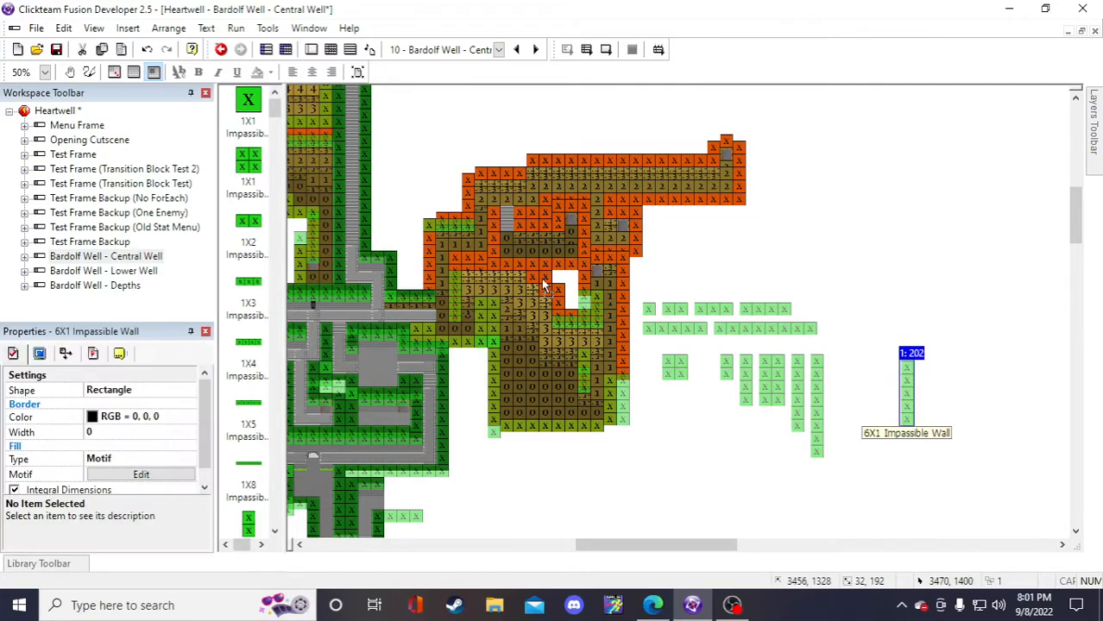
{"action": "left_click_drag", "start_coordinate": [906, 390], "coordinate": [429, 254]}
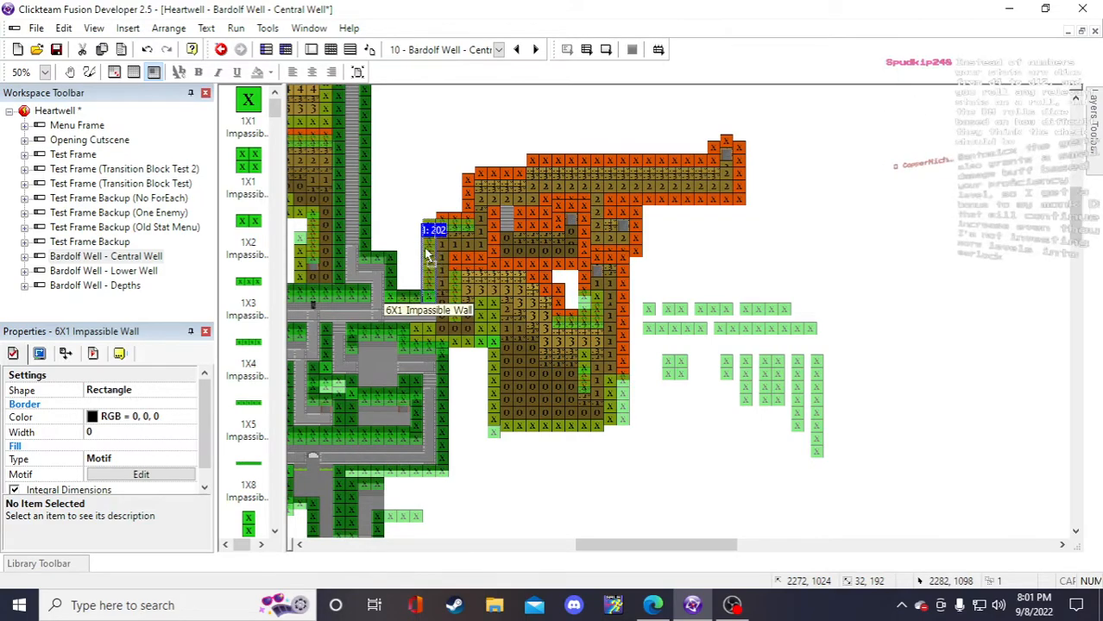
{"action": "left_click", "coordinate": [781, 272]}
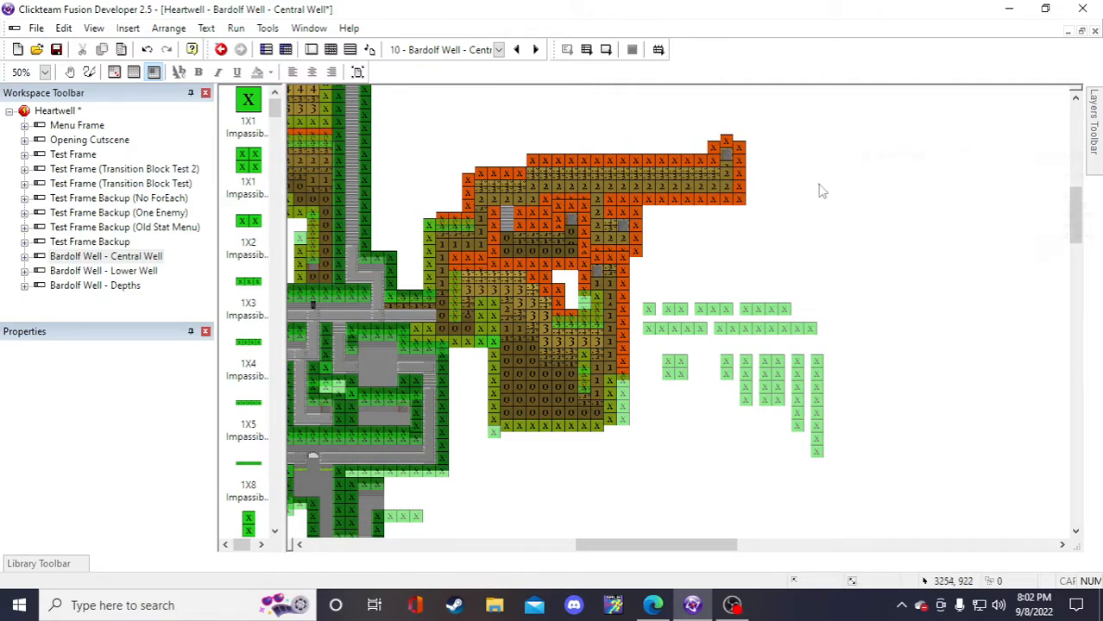
{"action": "key", "text": "ctrl+s"}
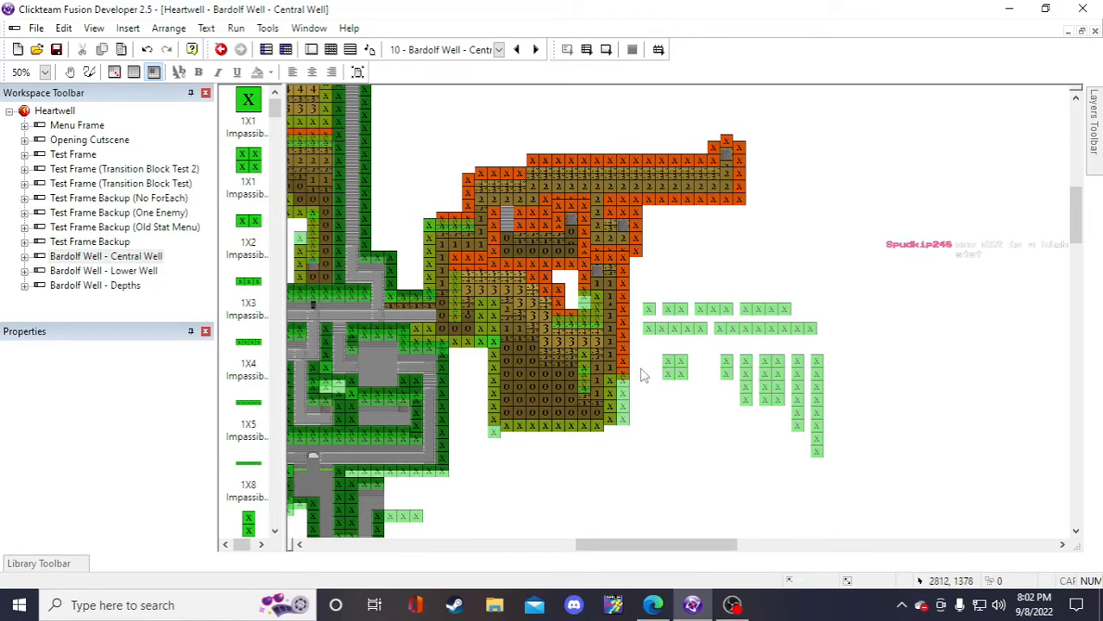
- Cover the horizontal orange edge directly above the white opening with a 1X8 Impassible Wall copy
{"action": "scroll", "coordinate": [604, 379], "scroll_direction": "down", "scroll_amount": 3}
{"action": "scroll", "coordinate": [595, 397], "scroll_direction": "up", "scroll_amount": 3}
{"action": "left_click", "coordinate": [675, 361]}
{"action": "left_click", "coordinate": [679, 434]}
{"action": "left_click", "coordinate": [774, 331]}
{"action": "double_click", "coordinate": [795, 260]}
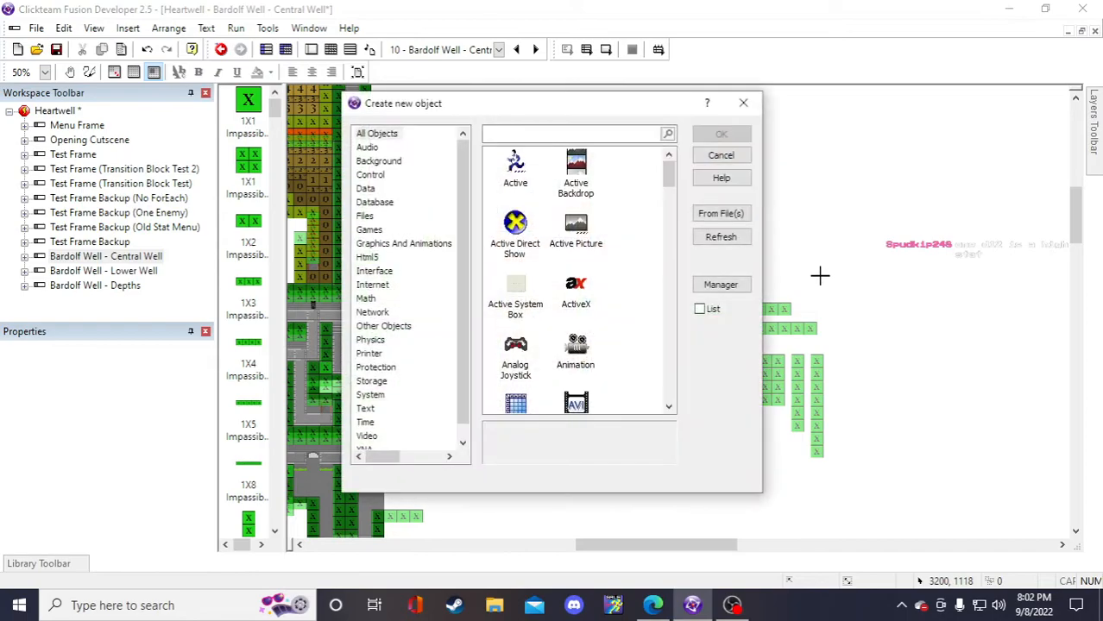
{"action": "left_click", "coordinate": [729, 155]}
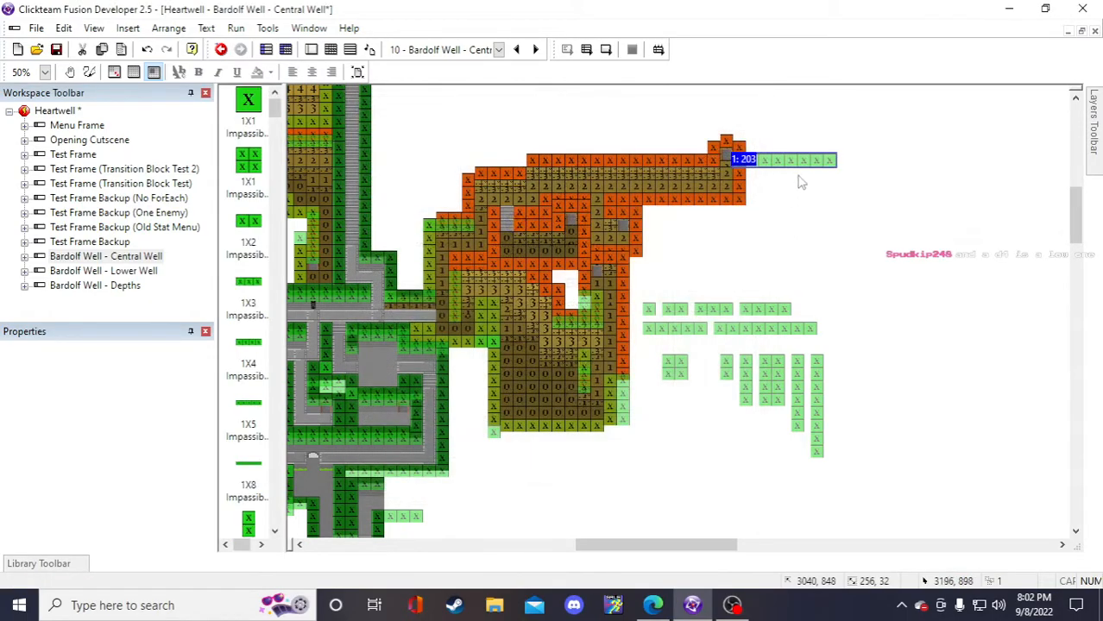
{"action": "left_click", "coordinate": [782, 164]}
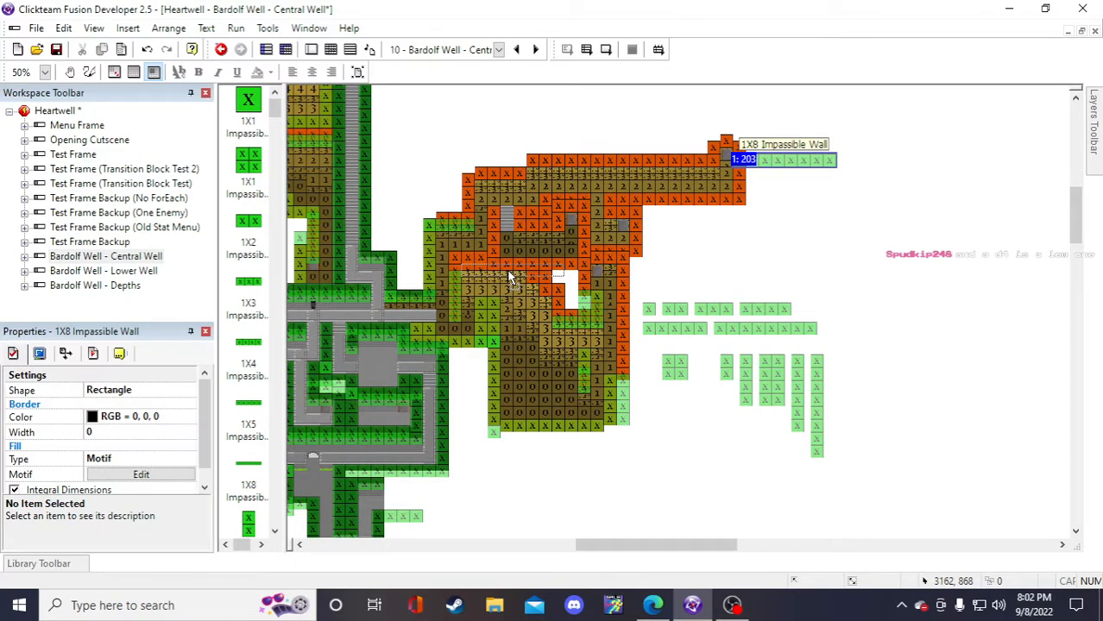
{"action": "left_click_drag", "start_coordinate": [508, 271], "coordinate": [507, 270]}
{"action": "left_click", "coordinate": [842, 279]}
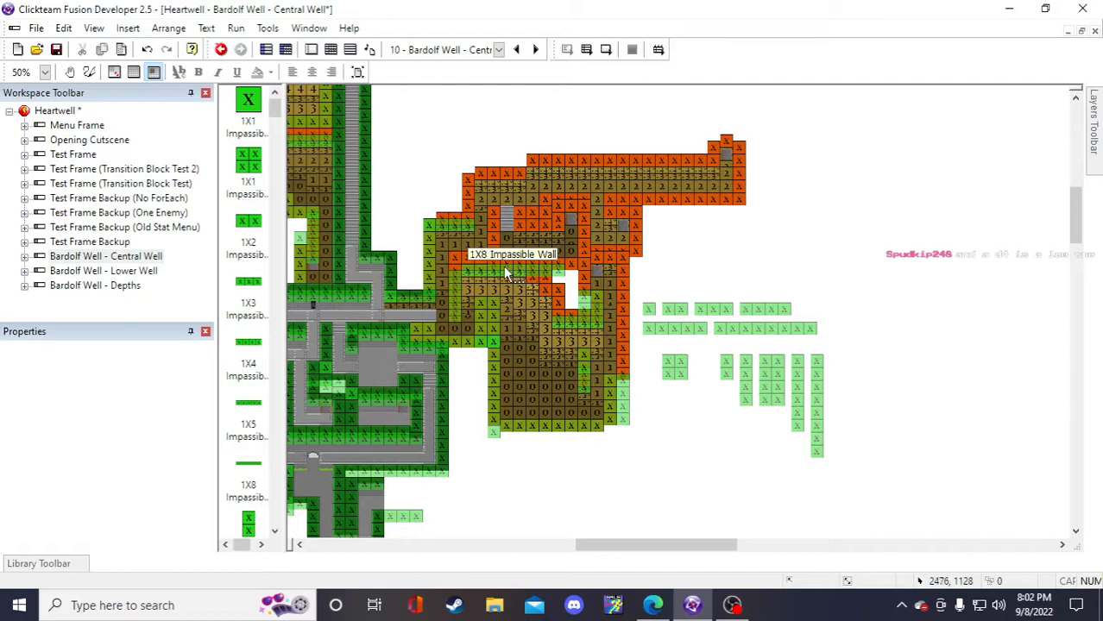
{"action": "left_click_drag", "start_coordinate": [500, 267], "coordinate": [522, 259]}
{"action": "left_click", "coordinate": [896, 256]}
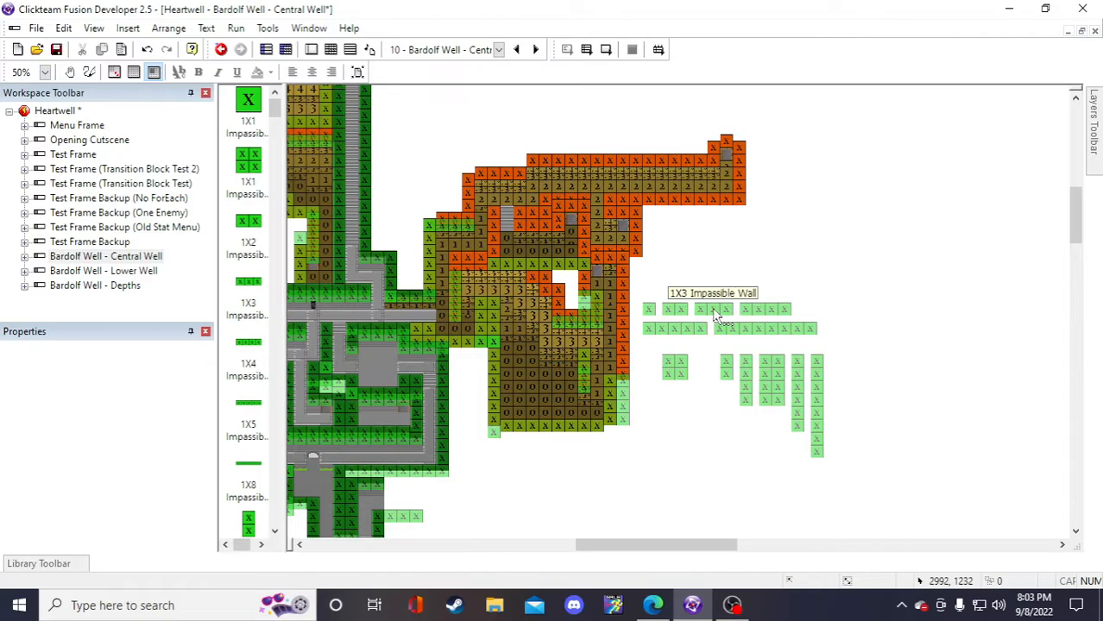
- Cover the vertical orange strip just west of the grey stairs in the upper chamber with a 4X1 Impassible Wall copy
{"action": "left_click", "coordinate": [759, 313]}
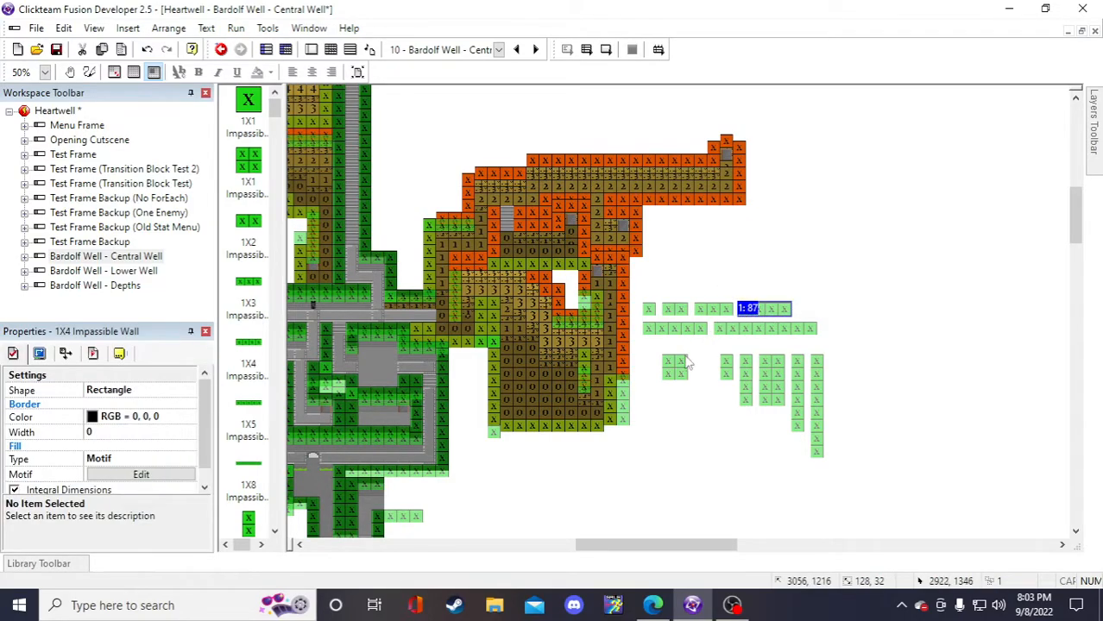
{"action": "left_click", "coordinate": [744, 389]}
{"action": "left_click", "coordinate": [816, 274]}
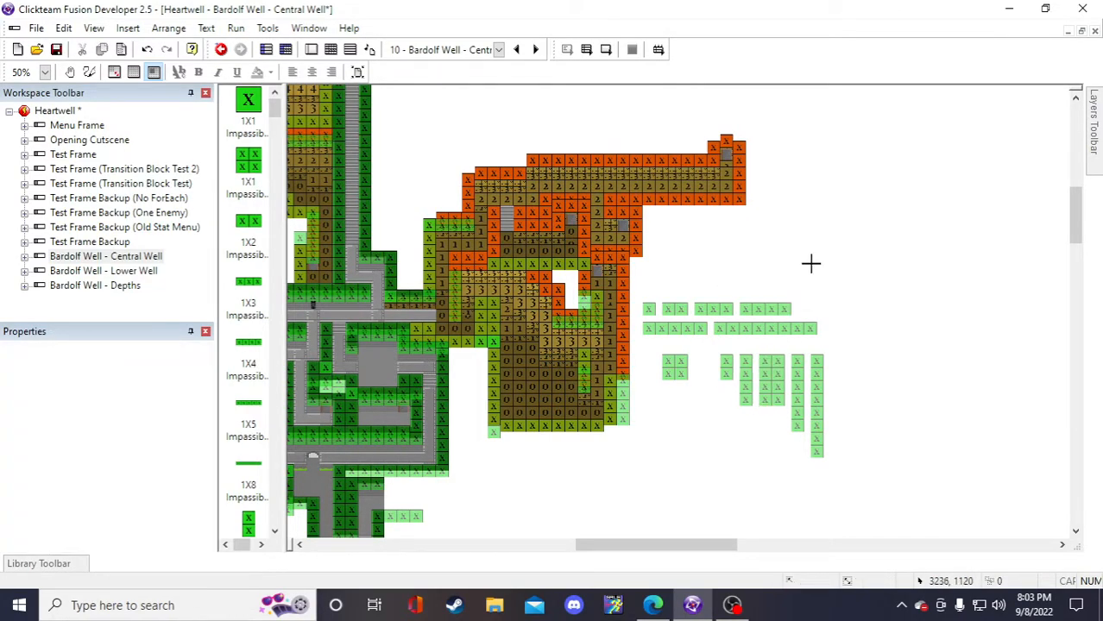
{"action": "left_click", "coordinate": [811, 264]}
{"action": "left_click_drag", "start_coordinate": [815, 288], "coordinate": [491, 228]}
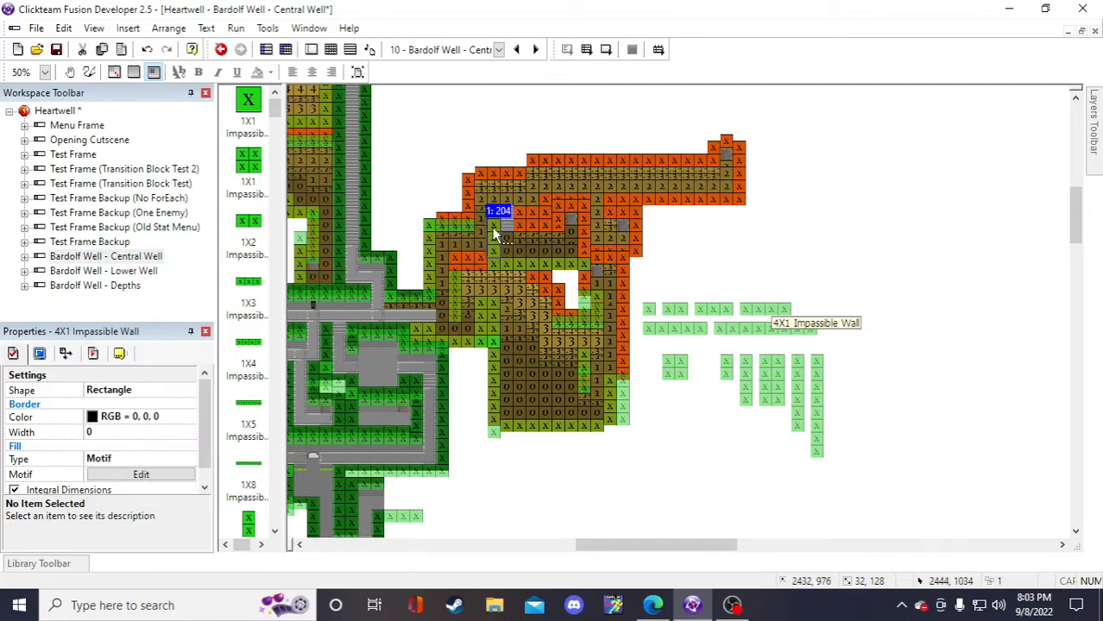
{"action": "left_click", "coordinate": [863, 248]}
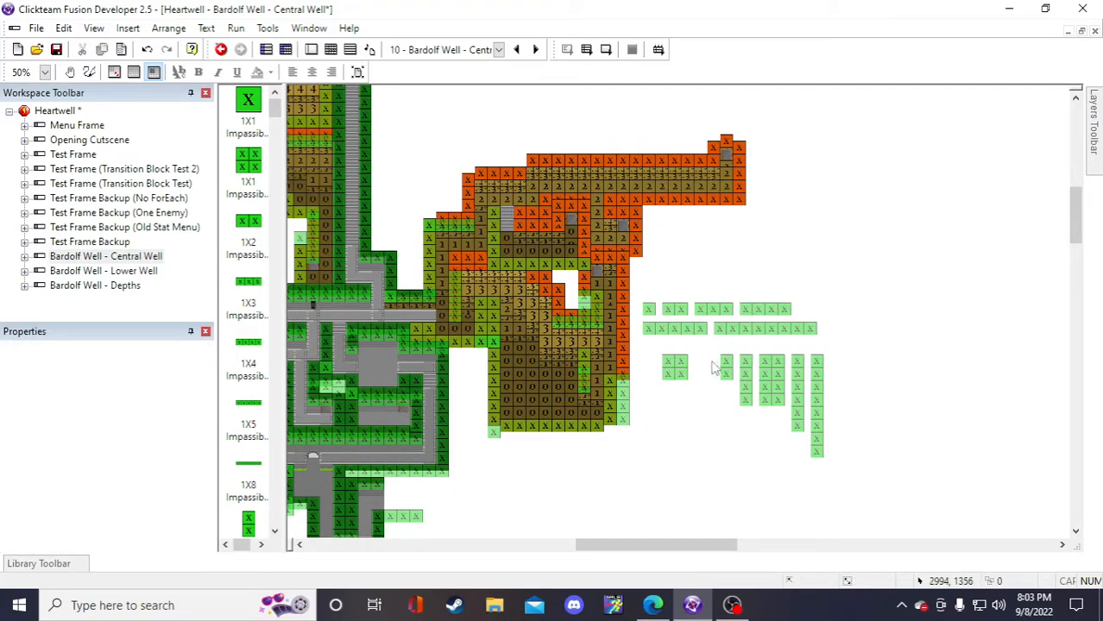
{"action": "left_click", "coordinate": [679, 369]}
{"action": "key", "text": "ctrl+v"}
{"action": "left_click", "coordinate": [676, 420]}
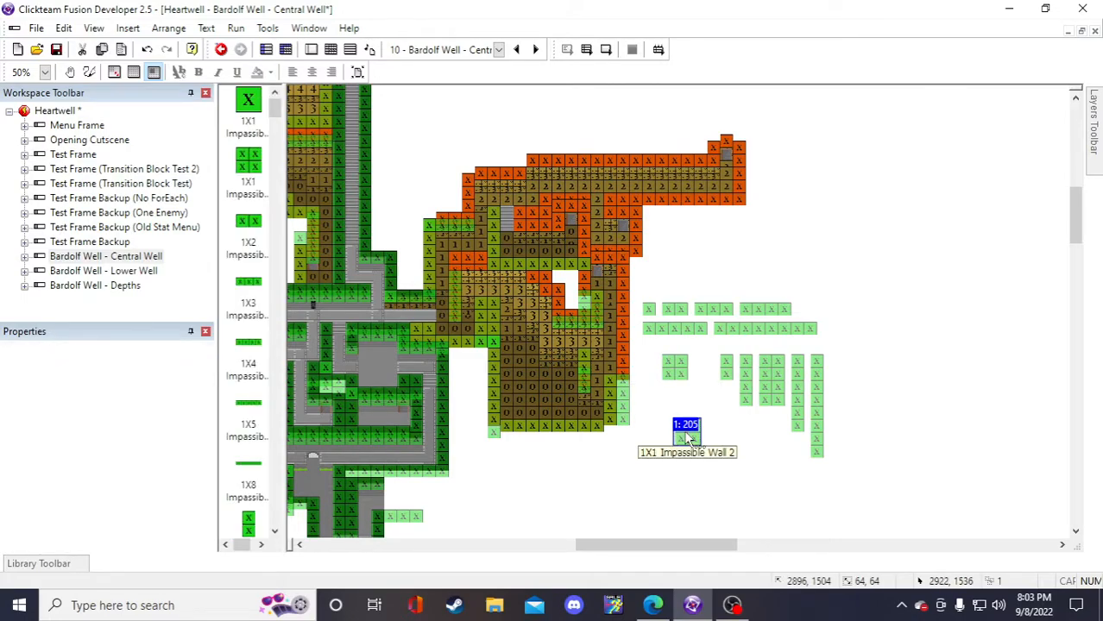
{"action": "left_click", "coordinate": [458, 270]}
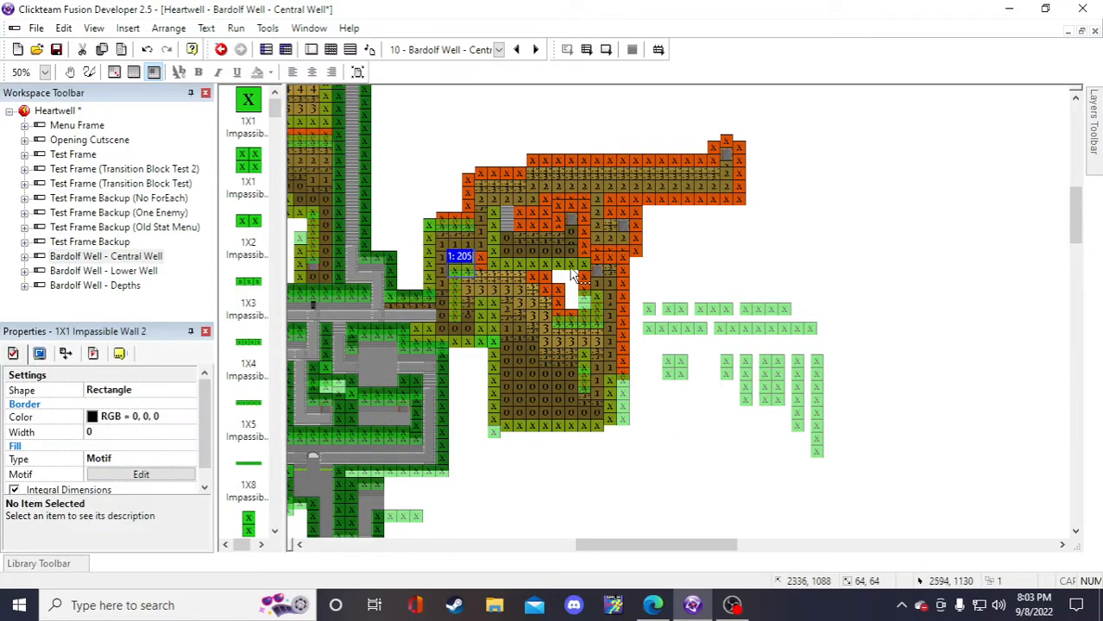
{"action": "left_click", "coordinate": [744, 264]}
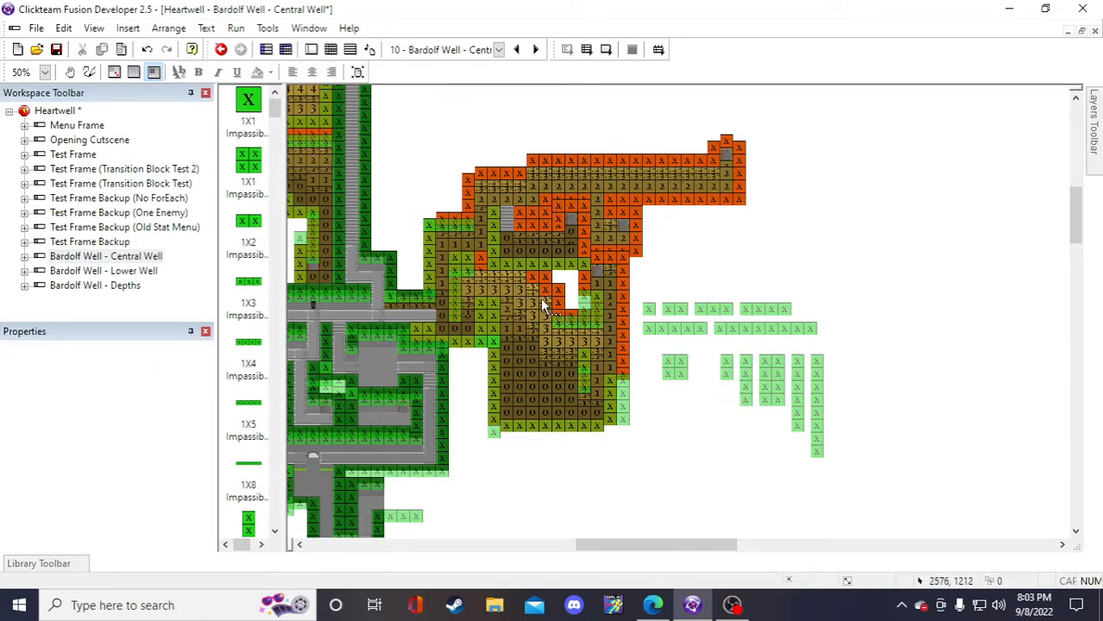
{"action": "left_click_drag", "start_coordinate": [462, 263], "coordinate": [695, 437]}
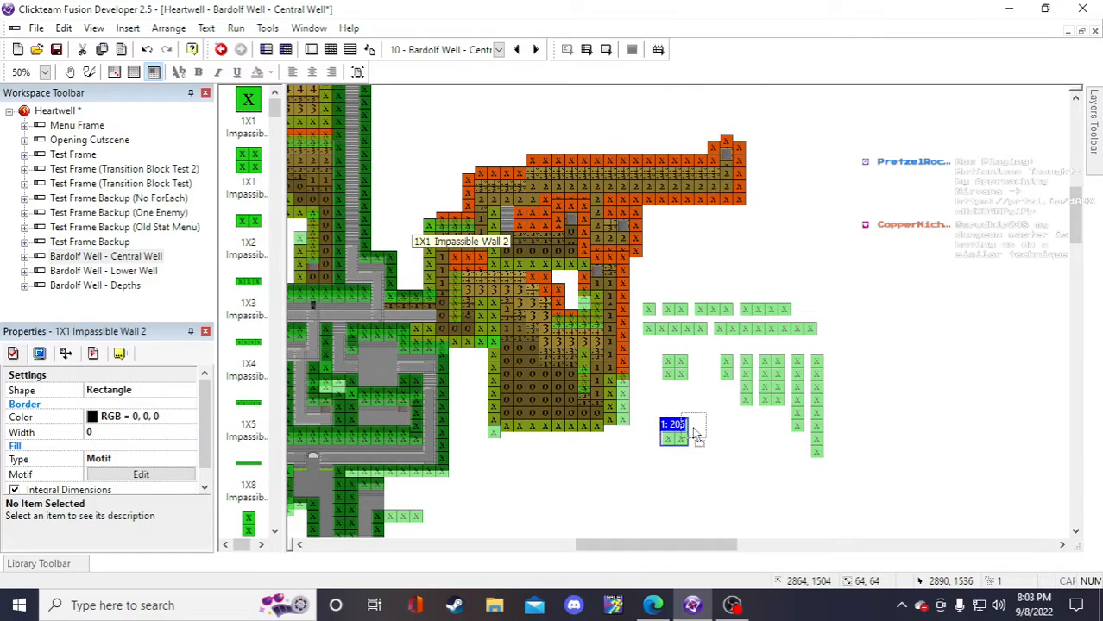
{"action": "mouse_move", "coordinate": [697, 437]}
{"action": "left_mouse_down"}
{"action": "mouse_move", "coordinate": [681, 430]}
{"action": "mouse_move", "coordinate": [702, 428]}
{"action": "left_mouse_up"}
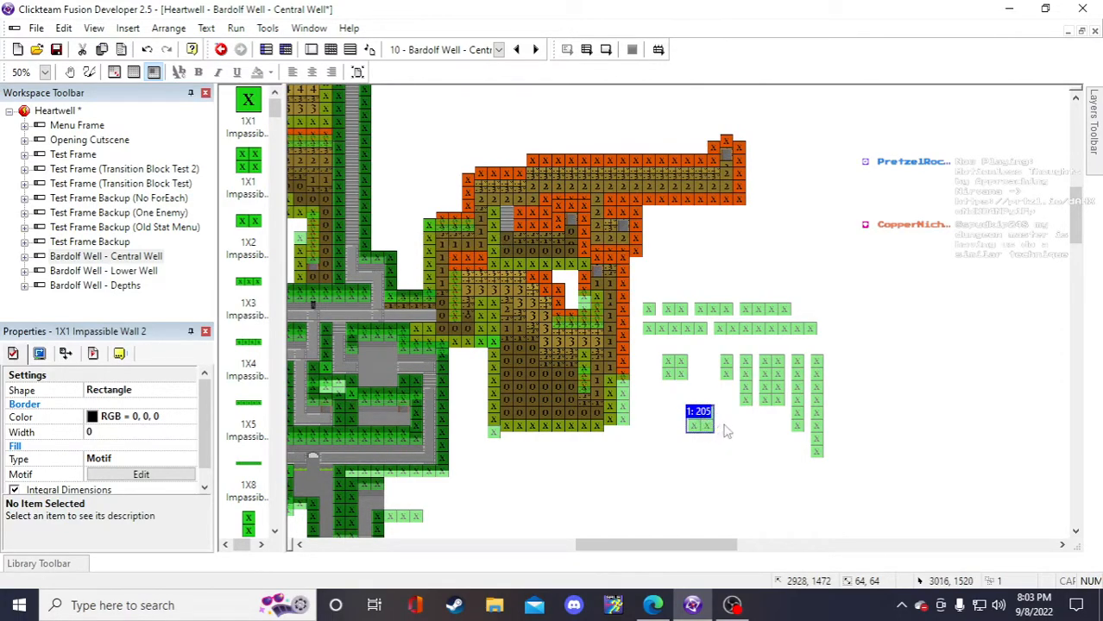
{"action": "key", "text": "Delete"}
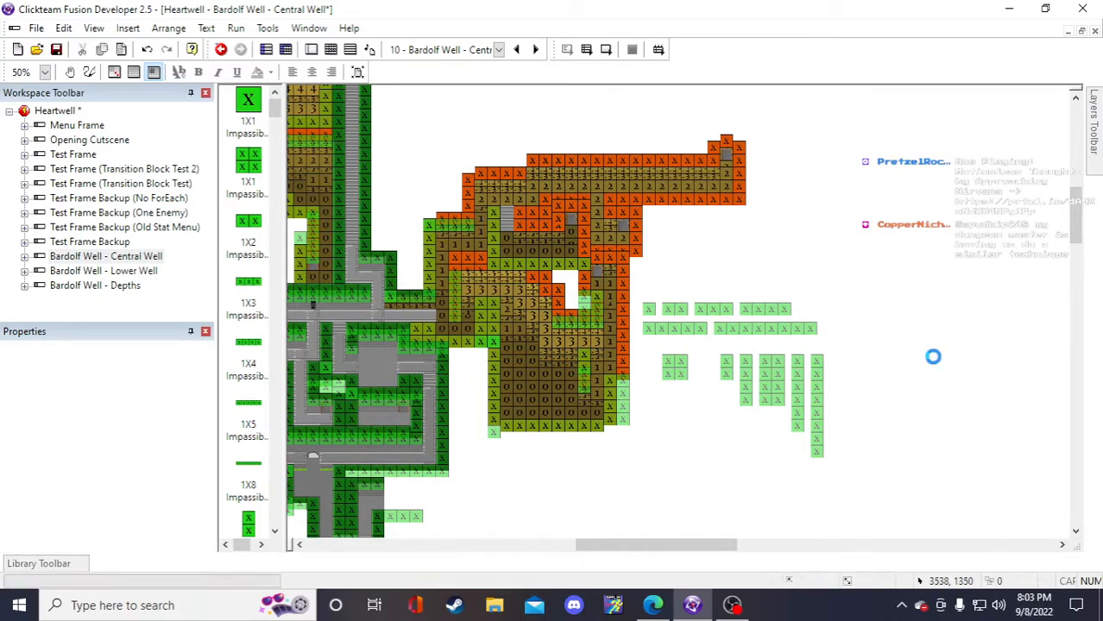
- Place a 1X8 Impassible Wall copy along the lower orange row running from the chamber's west strip to the white opening
{"action": "left_click_drag", "start_coordinate": [960, 365], "coordinate": [489, 275]}
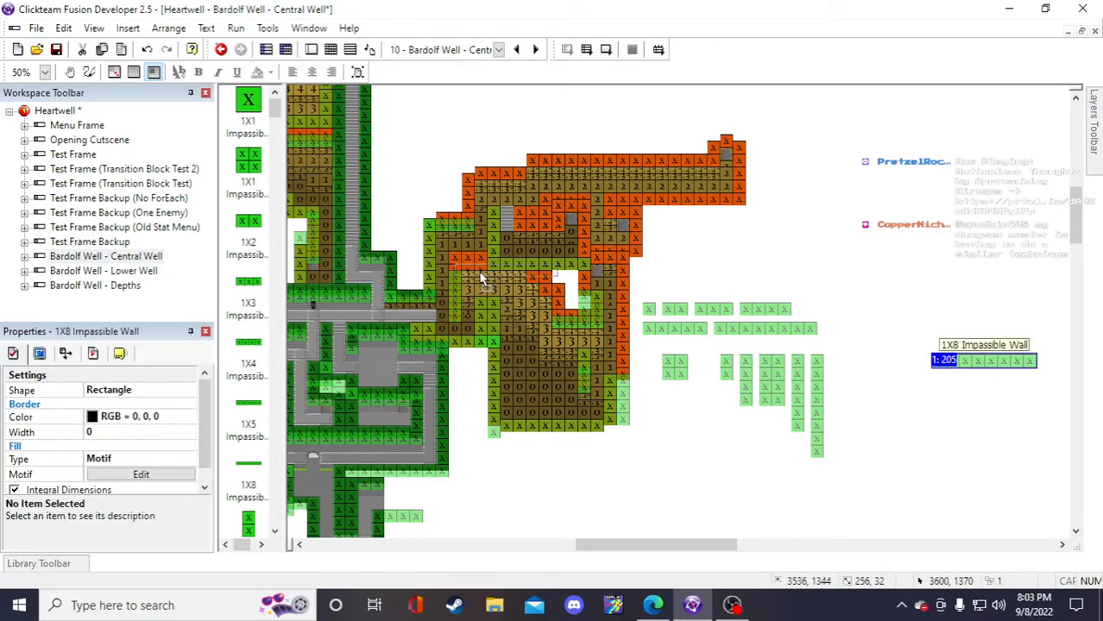
{"action": "left_click_drag", "start_coordinate": [477, 278], "coordinate": [477, 276]}
{"action": "left_click", "coordinate": [744, 292]}
- Cover the remaining three orange tiles above the 1X8 wall's west end with a 1X3 Impassible Wall copy and save the project
{"action": "left_click", "coordinate": [709, 311]}
{"action": "key", "text": "ctrl+c"}
{"action": "left_click", "coordinate": [703, 279]}
{"action": "key", "text": "ctrl+v"}
{"action": "left_click", "coordinate": [730, 276]}
{"action": "left_click_drag", "start_coordinate": [731, 276], "coordinate": [467, 260]}
{"action": "left_click", "coordinate": [787, 250]}
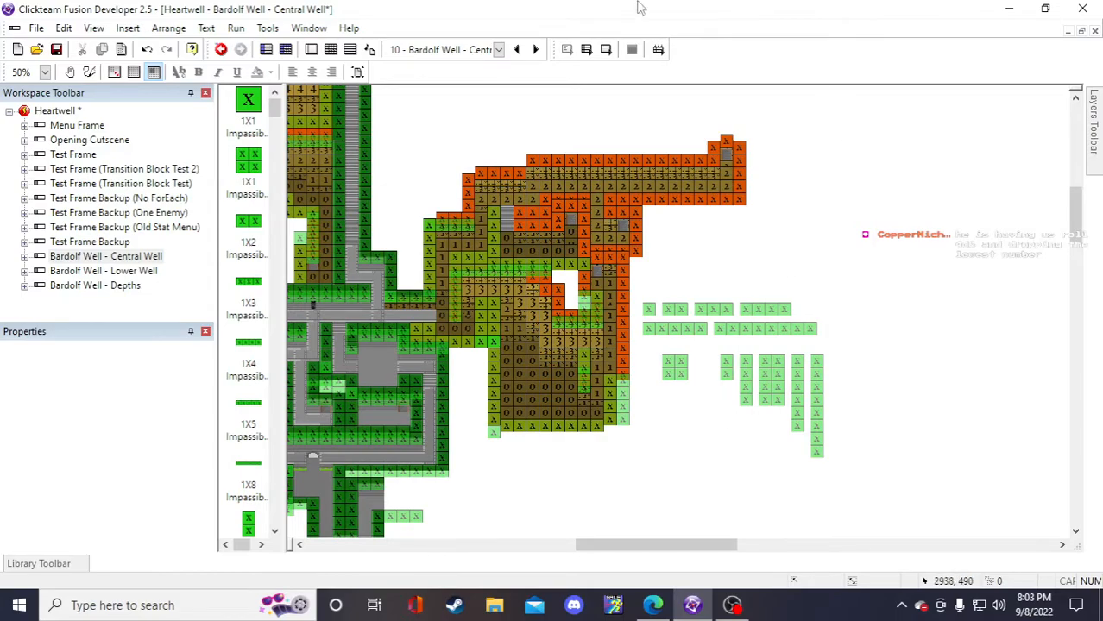
{"action": "left_click", "coordinate": [56, 49]}
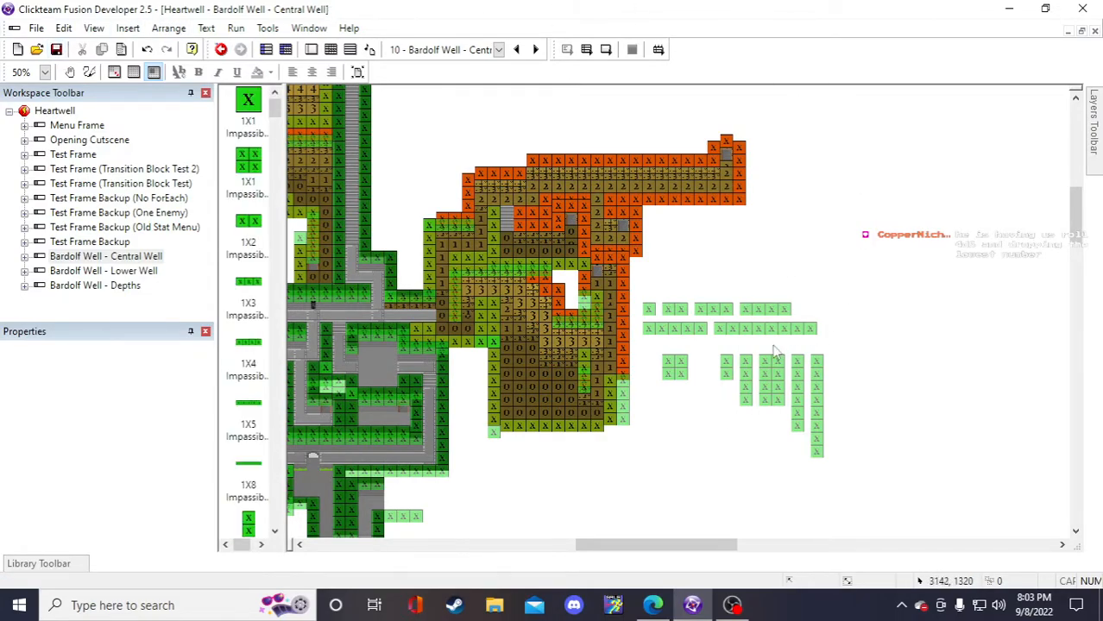
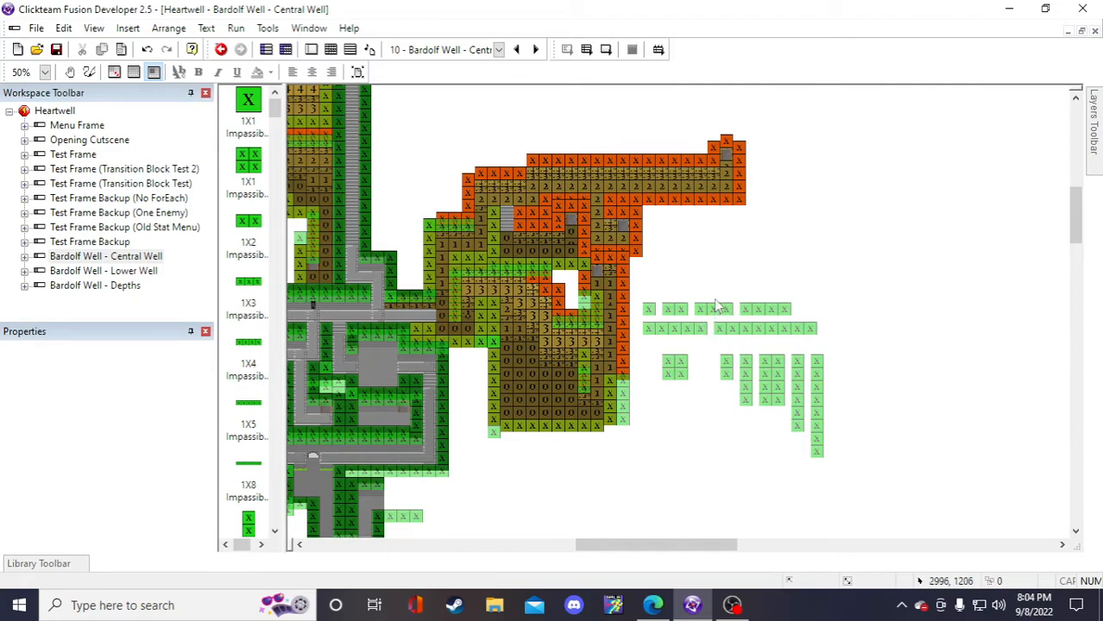
{"action": "left_click", "coordinate": [674, 309]}
{"action": "left_click", "coordinate": [744, 271]}
{"action": "left_click", "coordinate": [679, 370]}
{"action": "key", "text": "ctrl+c"}
{"action": "key", "text": "ctrl+v"}
{"action": "left_click", "coordinate": [654, 411]}
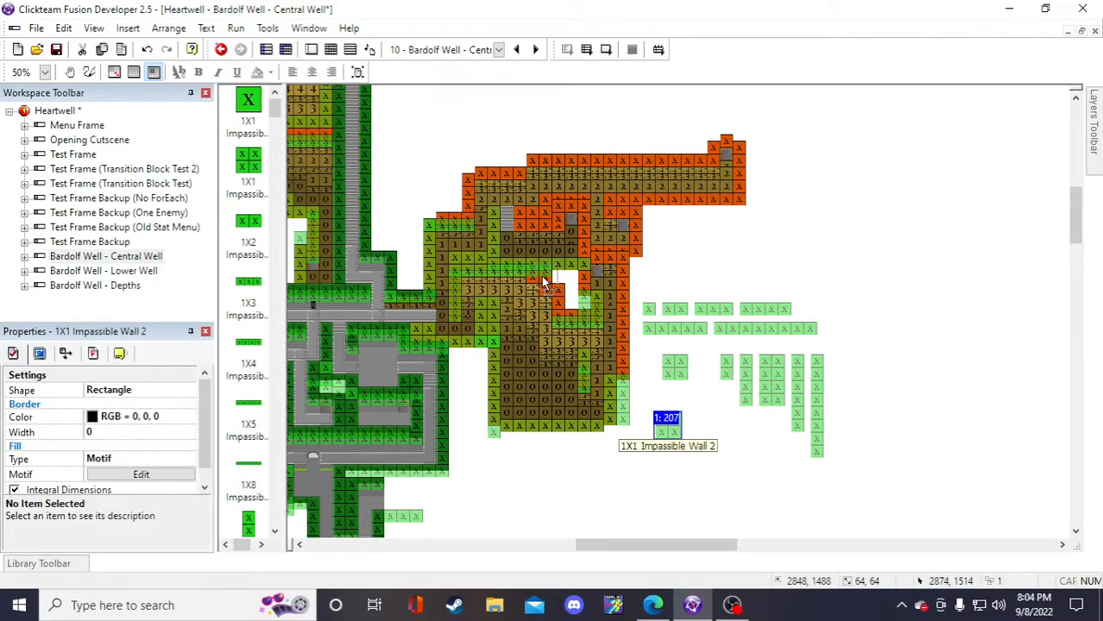
{"action": "left_click_drag", "start_coordinate": [537, 277], "coordinate": [724, 444]}
{"action": "key", "text": "Delete"}
- Cover the orange tiles stepping down along the white opening's north-west corner with two 1X2 Impassible Wall copies
{"action": "left_click", "coordinate": [671, 312]}
{"action": "key", "text": "ctrl+c"}
{"action": "key", "text": "ctrl+v"}
{"action": "left_click", "coordinate": [675, 274]}
{"action": "left_click_drag", "start_coordinate": [688, 282], "coordinate": [539, 288]}
{"action": "key", "text": "ctrl+v"}
{"action": "left_click", "coordinate": [694, 256]}
{"action": "left_click_drag", "start_coordinate": [712, 270], "coordinate": [548, 297]}
{"action": "left_click", "coordinate": [761, 256]}
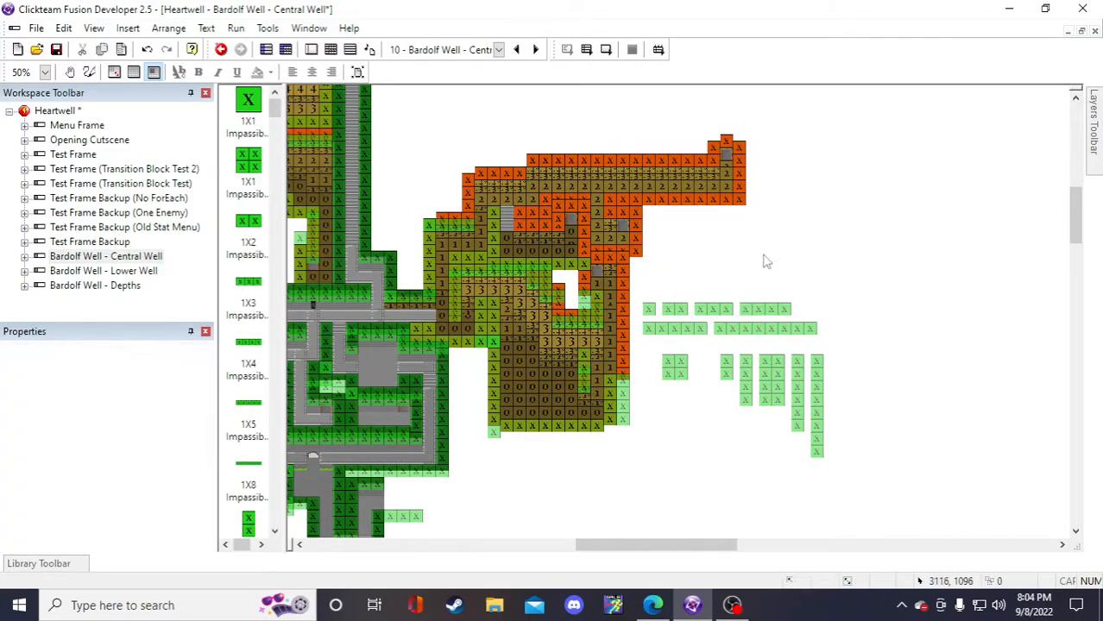
- Place another 1X2 Impassible Wall copy over the orange tiles at the white opening's south-west corner
{"action": "key", "text": "ctrl+v"}
{"action": "left_click", "coordinate": [732, 273]}
{"action": "left_click_drag", "start_coordinate": [735, 276], "coordinate": [569, 309]}
{"action": "left_click", "coordinate": [752, 242]}
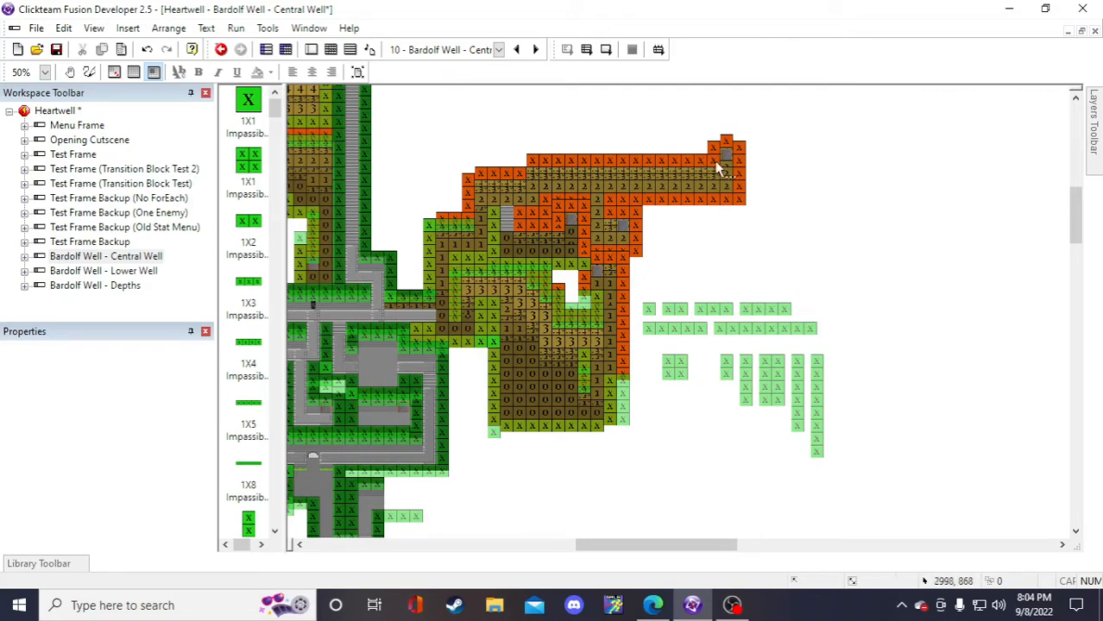
- Cover the vertical orange strip running from the upper chamber down the white opening's east side with an 8X1 Impassible Wall copy
{"action": "left_click", "coordinate": [815, 418]}
{"action": "key", "text": "ctrl+c"}
{"action": "key", "text": "ctrl+v"}
{"action": "left_click", "coordinate": [866, 312]}
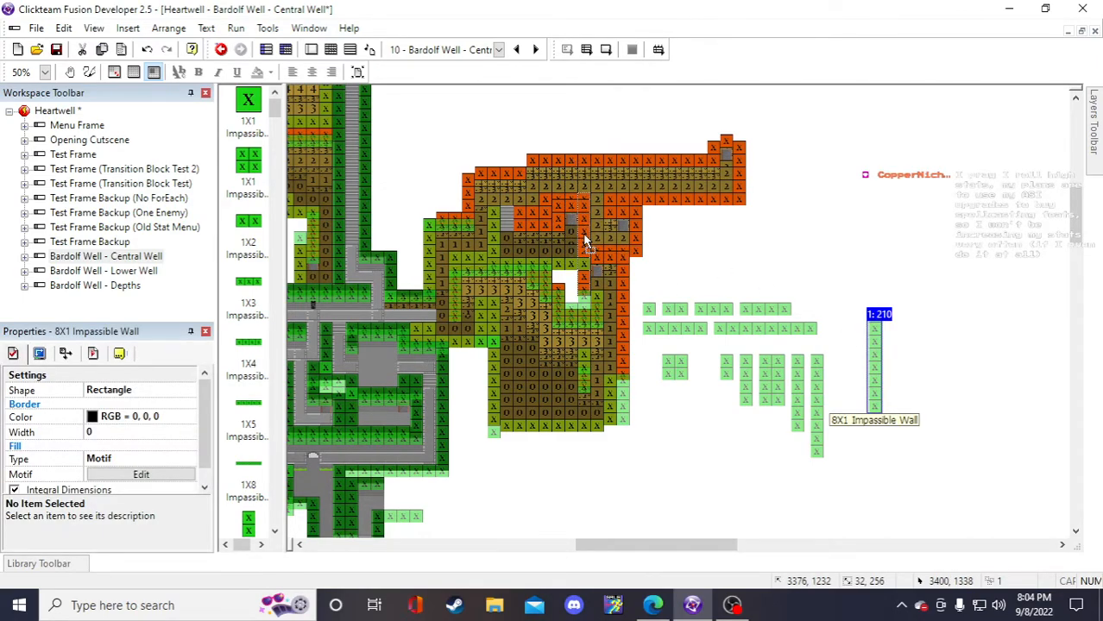
{"action": "left_click_drag", "start_coordinate": [585, 236], "coordinate": [584, 236]}
- Replace the 1X1 Impassible Wall 2 block at the white opening's south-east corner with a 2X1 Impassible Wall copy and save the project
{"action": "left_click_drag", "start_coordinate": [593, 296], "coordinate": [773, 282]}
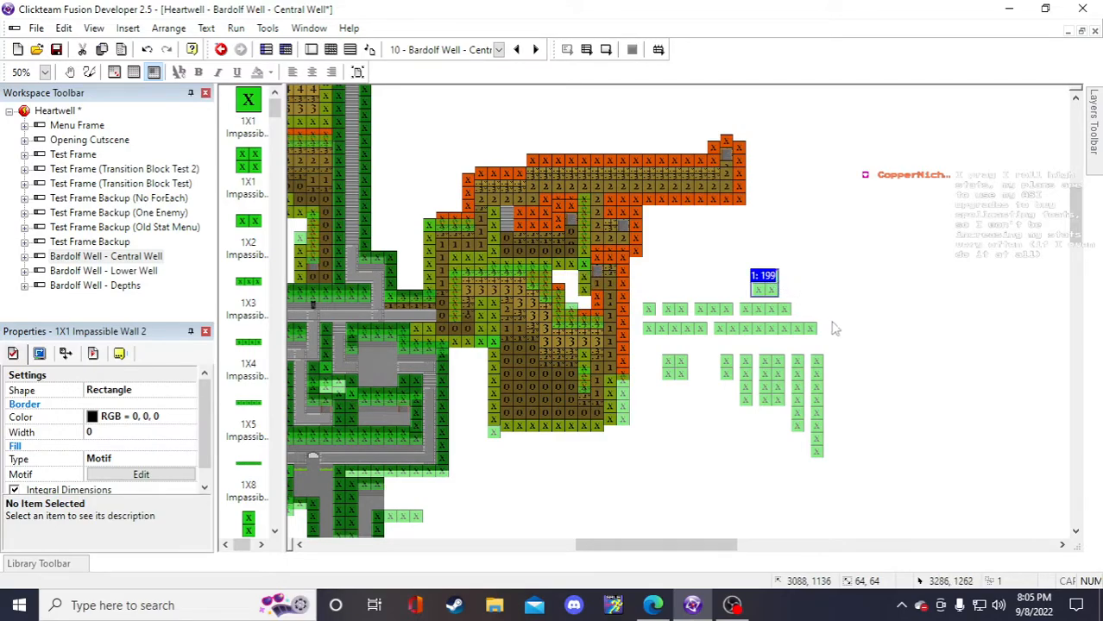
{"action": "key", "text": "Delete"}
{"action": "left_click", "coordinate": [726, 368]}
{"action": "key", "text": "ctrl+c"}
{"action": "key", "text": "ctrl+v"}
{"action": "left_click", "coordinate": [695, 362]}
{"action": "left_click_drag", "start_coordinate": [704, 373], "coordinate": [596, 300]}
{"action": "left_click", "coordinate": [809, 256]}
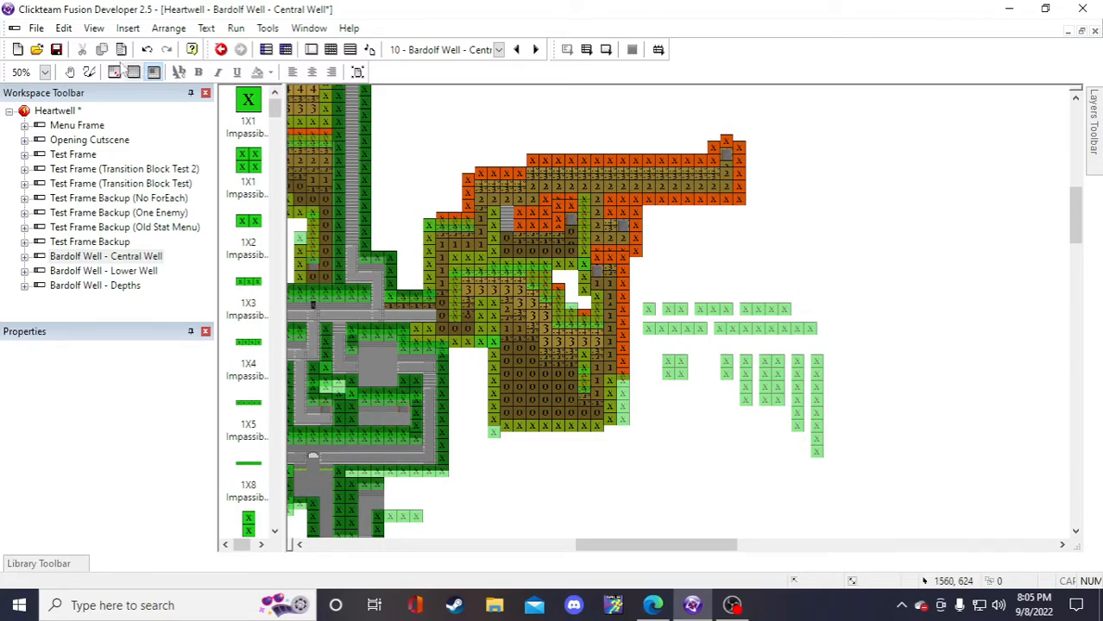
{"action": "left_click", "coordinate": [56, 49]}
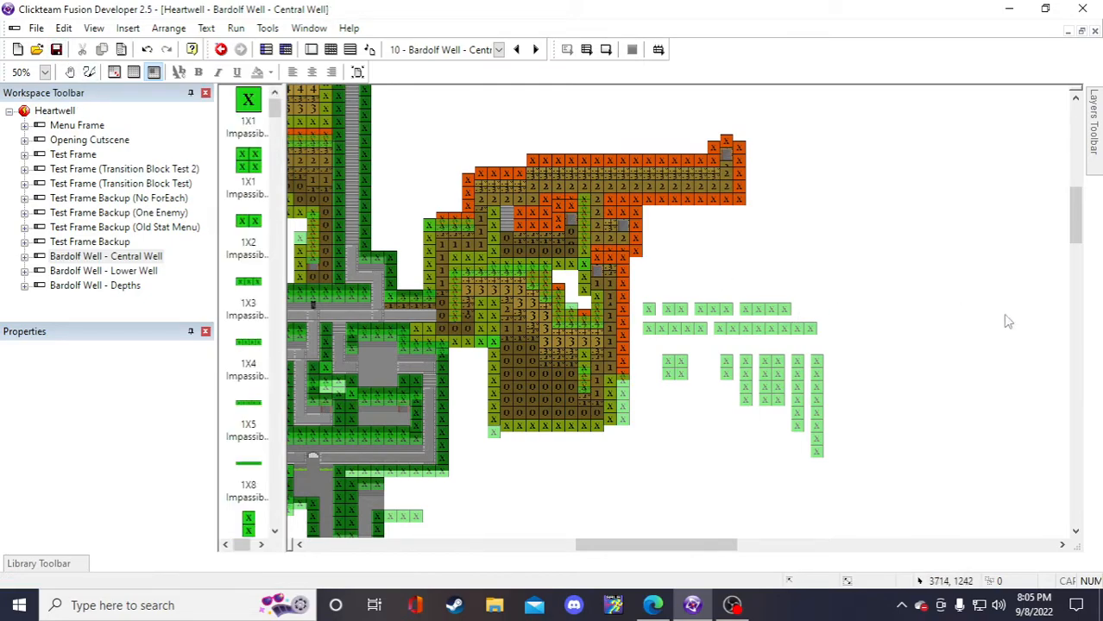
- Cover the long vertical orange strip on the chamber's east edge with an 8X1 Impassible Wall copy
{"action": "left_click", "coordinate": [818, 410]}
{"action": "key", "text": "ctrl+c"}
{"action": "key", "text": "ctrl+v"}
{"action": "left_click", "coordinate": [856, 402]}
{"action": "left_click_drag", "start_coordinate": [861, 462], "coordinate": [621, 329]}
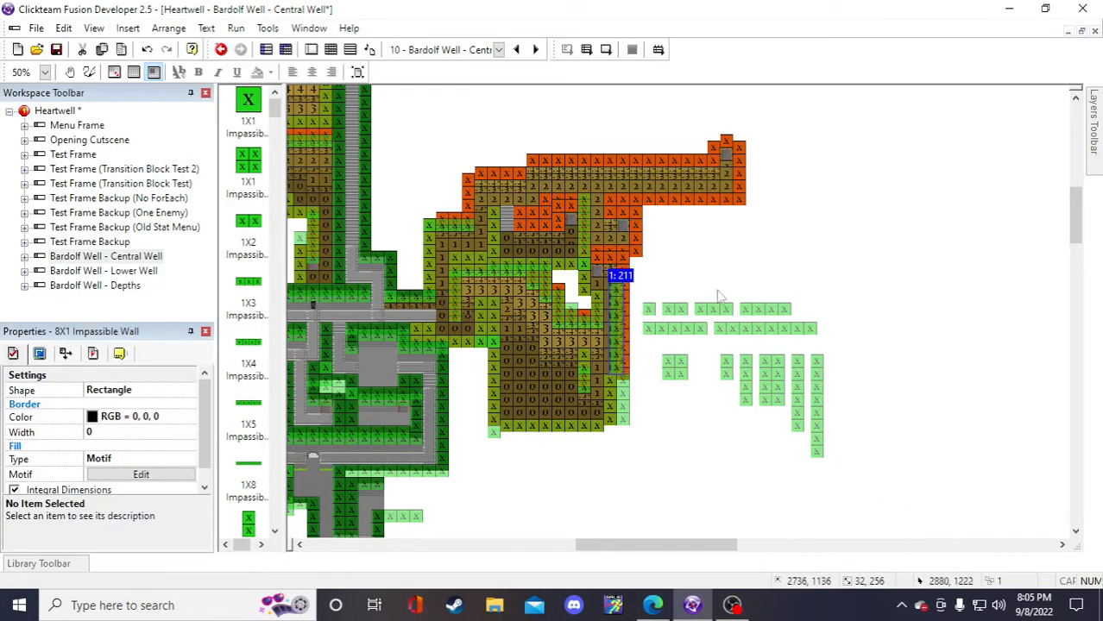
{"action": "left_click", "coordinate": [639, 312]}
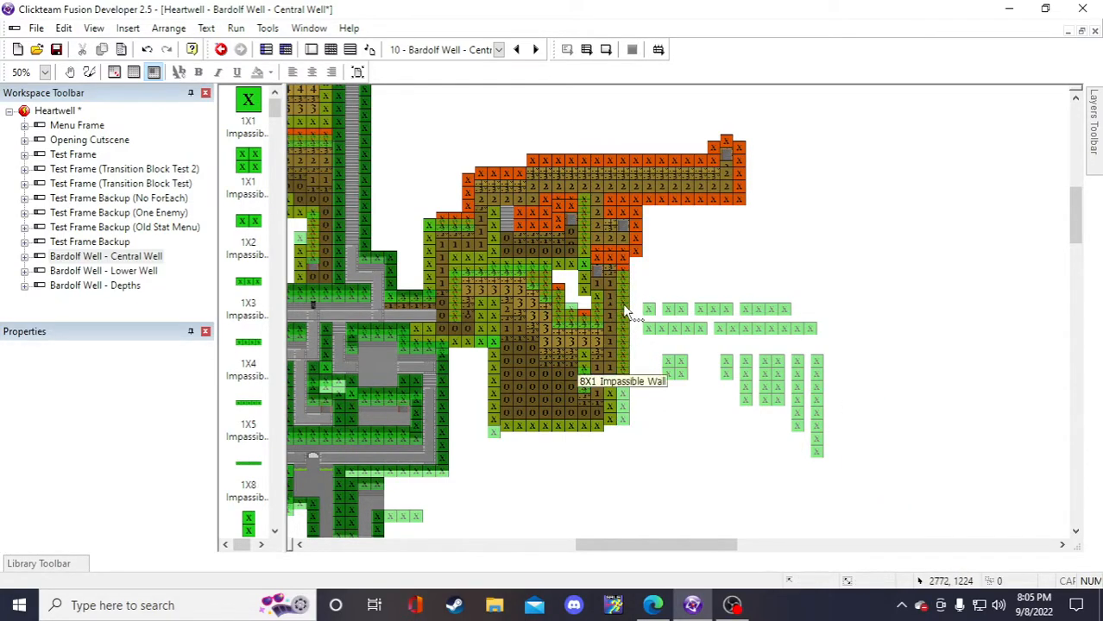
- Try the east edge's 8X1 wall at lower and higher positions, save, and realign it with the 4X2 wall beneath it
{"action": "left_click", "coordinate": [623, 303]}
{"action": "left_click", "coordinate": [690, 243]}
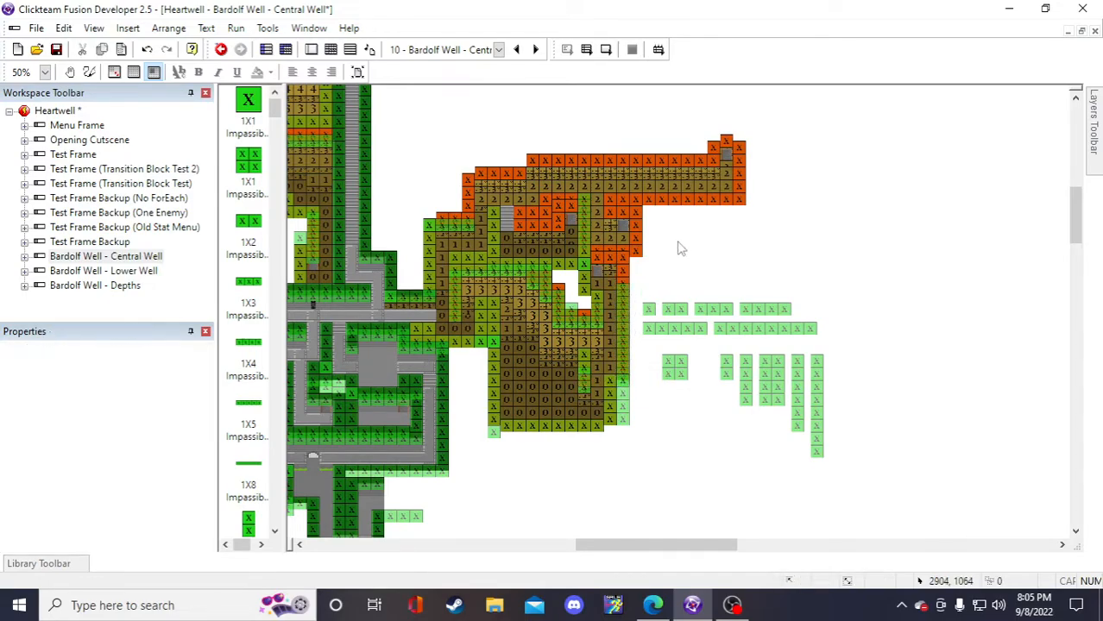
{"action": "left_click", "coordinate": [627, 319]}
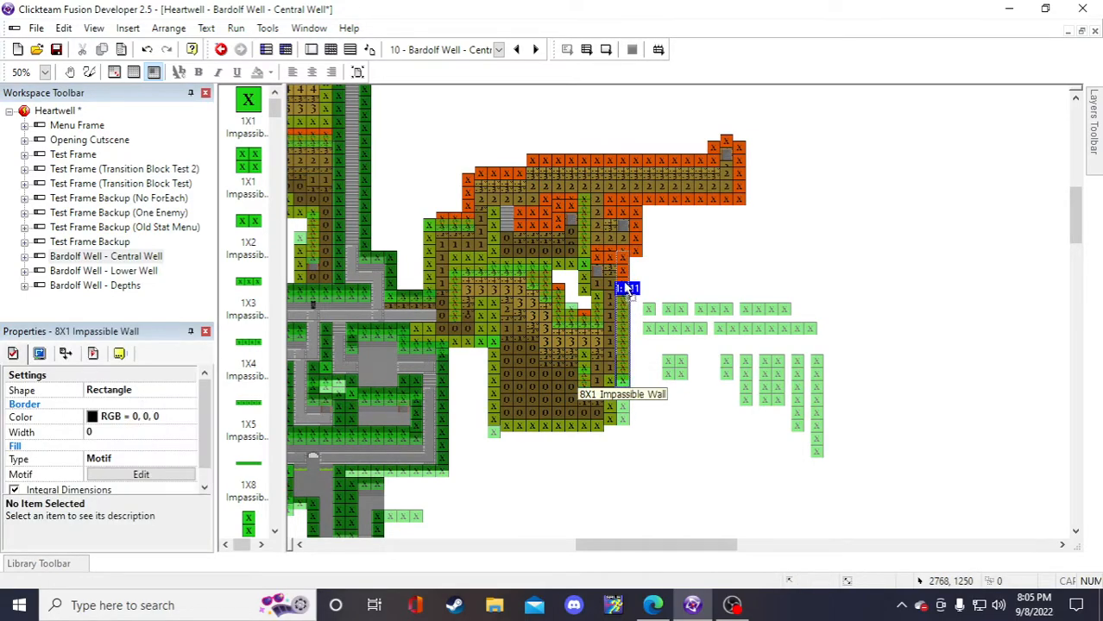
{"action": "left_click_drag", "start_coordinate": [627, 288], "coordinate": [691, 257]}
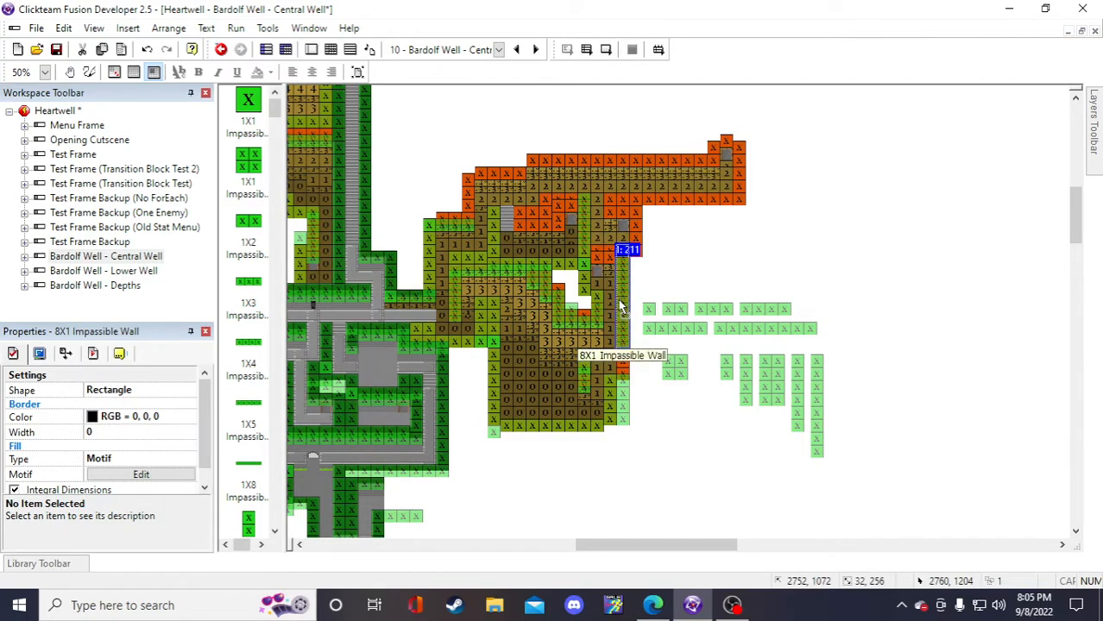
{"action": "left_click", "coordinate": [696, 261]}
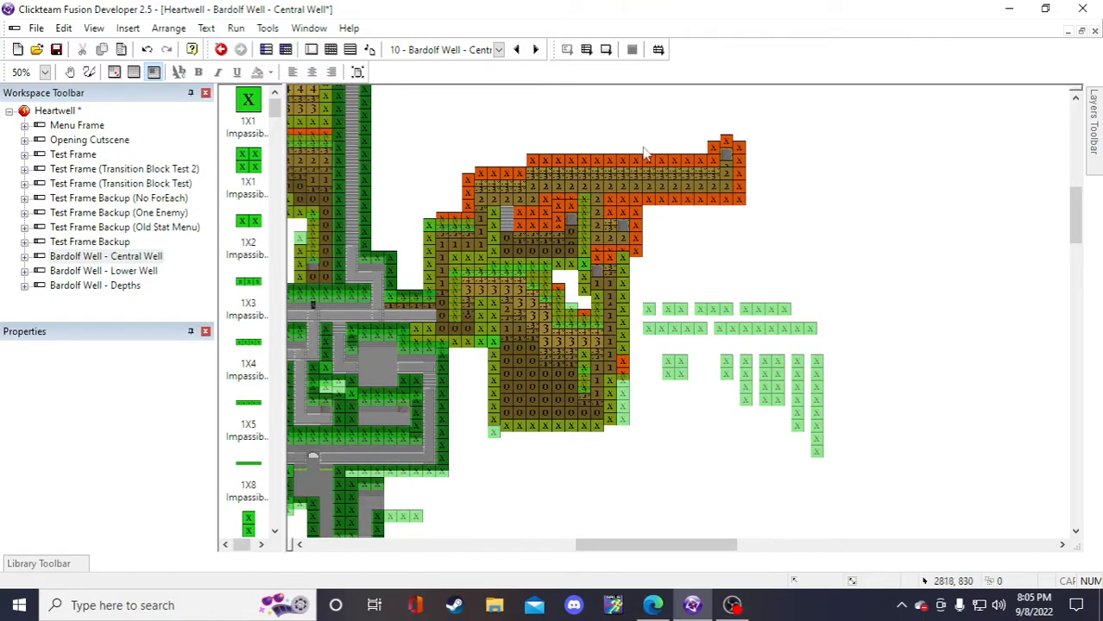
{"action": "left_click", "coordinate": [56, 49]}
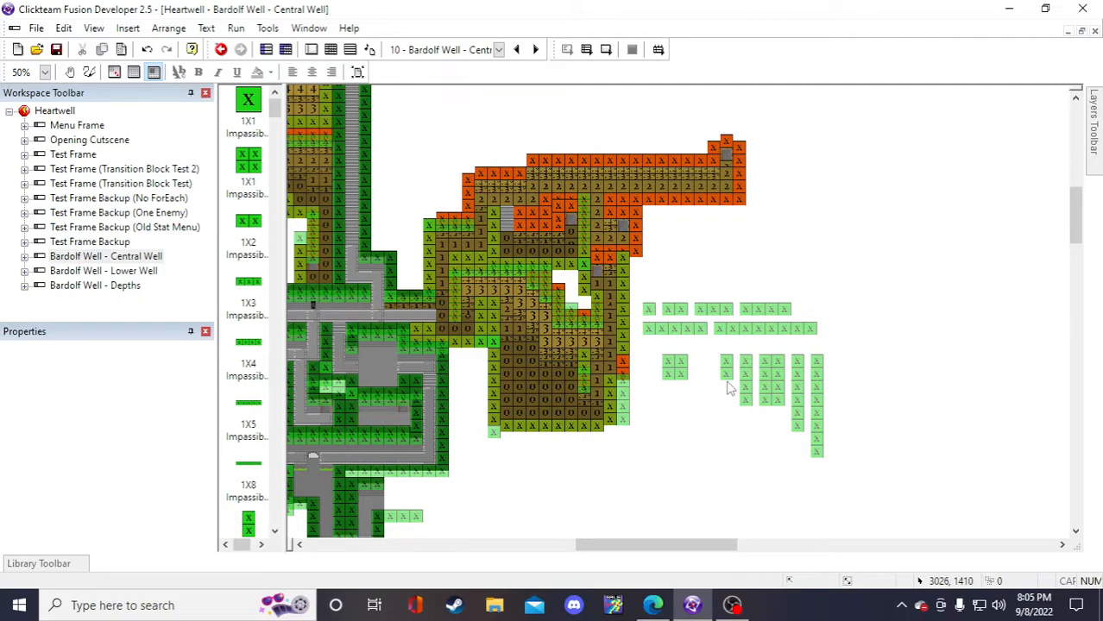
{"action": "left_click", "coordinate": [622, 291]}
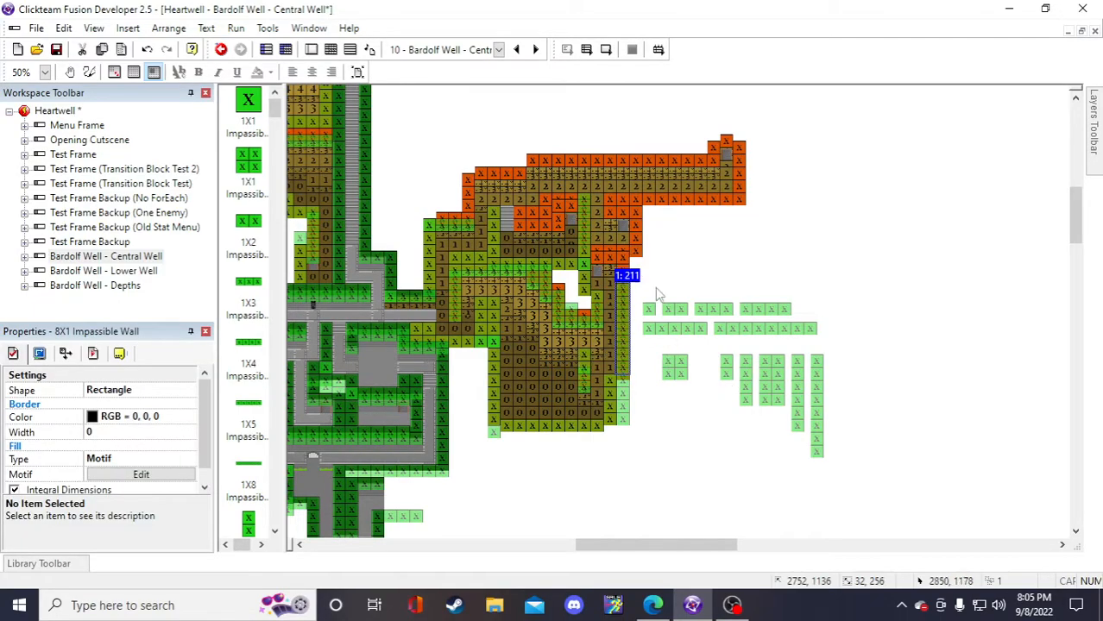
{"action": "left_click", "coordinate": [644, 297]}
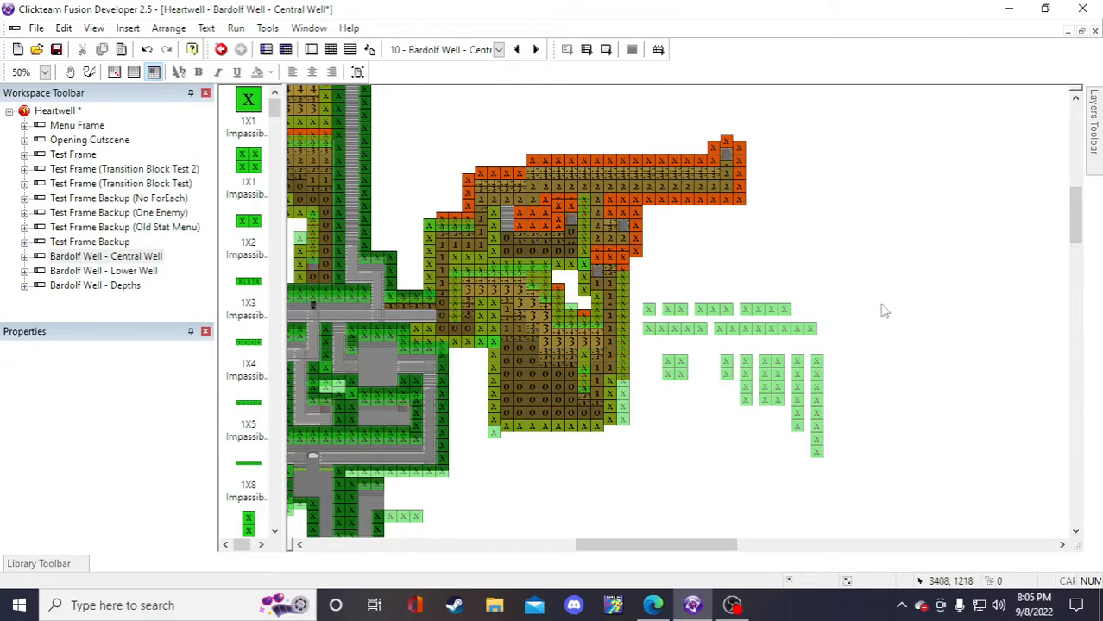
{"action": "left_click", "coordinate": [627, 408]}
{"action": "left_click", "coordinate": [649, 416]}
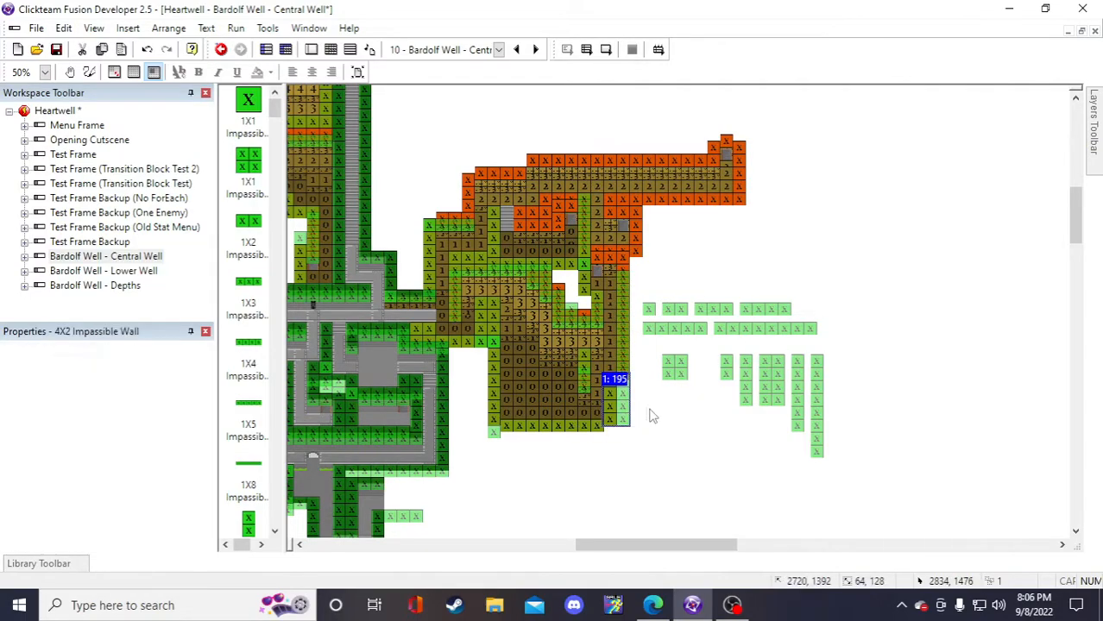
{"action": "left_click", "coordinate": [621, 408]}
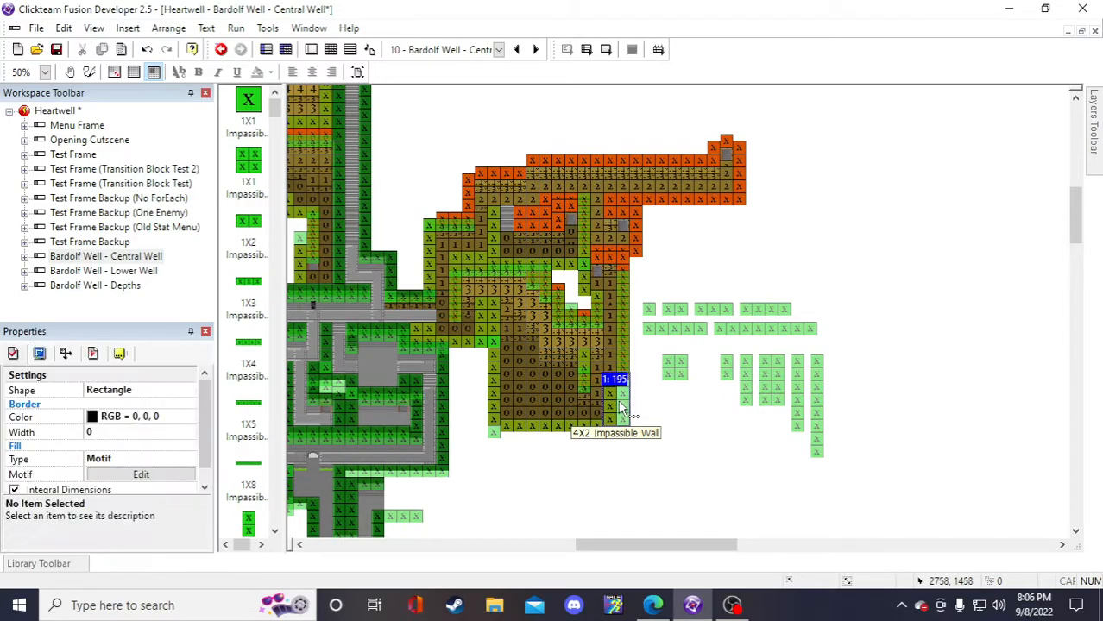
{"action": "left_click", "coordinate": [657, 409]}
{"action": "left_click", "coordinate": [622, 410]}
{"action": "left_click", "coordinate": [657, 410]}
{"action": "left_click", "coordinate": [622, 338]}
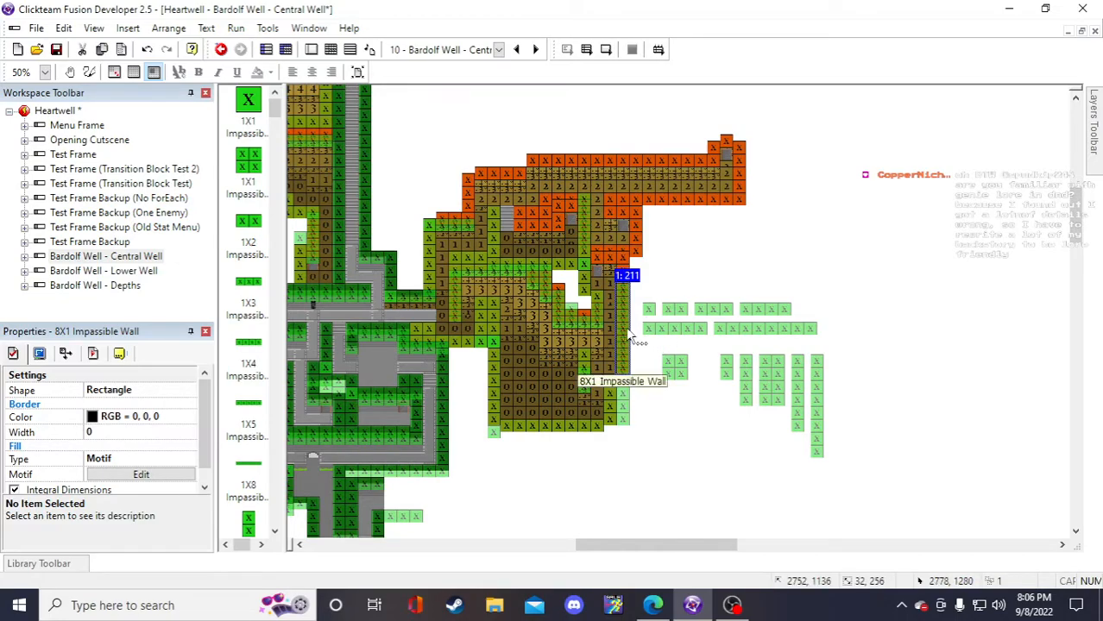
{"action": "left_click", "coordinate": [681, 257]}
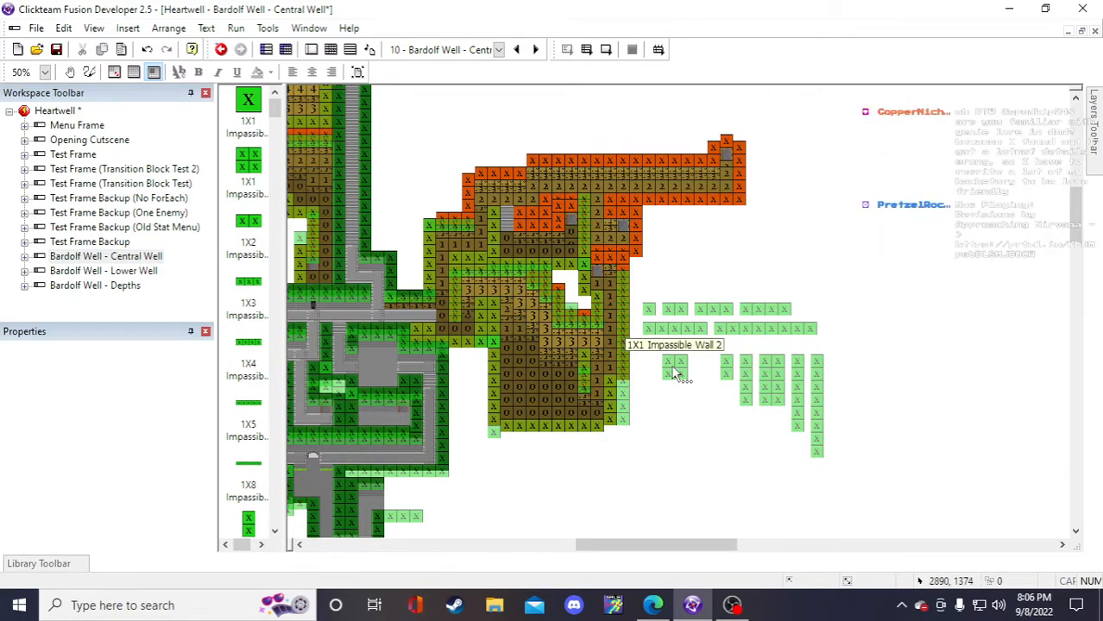
- Cover the two stacked orange rows directly above the east edge's 8X1 wall with two 1X4 Impassible Wall copies
{"action": "left_click", "coordinate": [764, 318]}
{"action": "left_click", "coordinate": [713, 246]}
{"action": "left_click", "coordinate": [795, 175]}
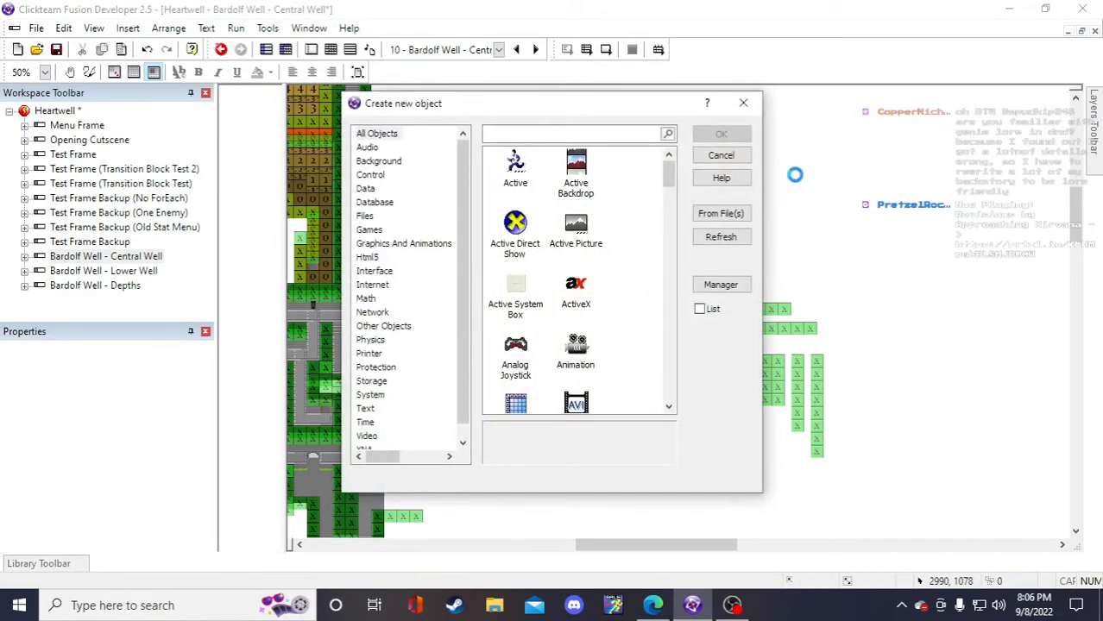
{"action": "left_click", "coordinate": [723, 163]}
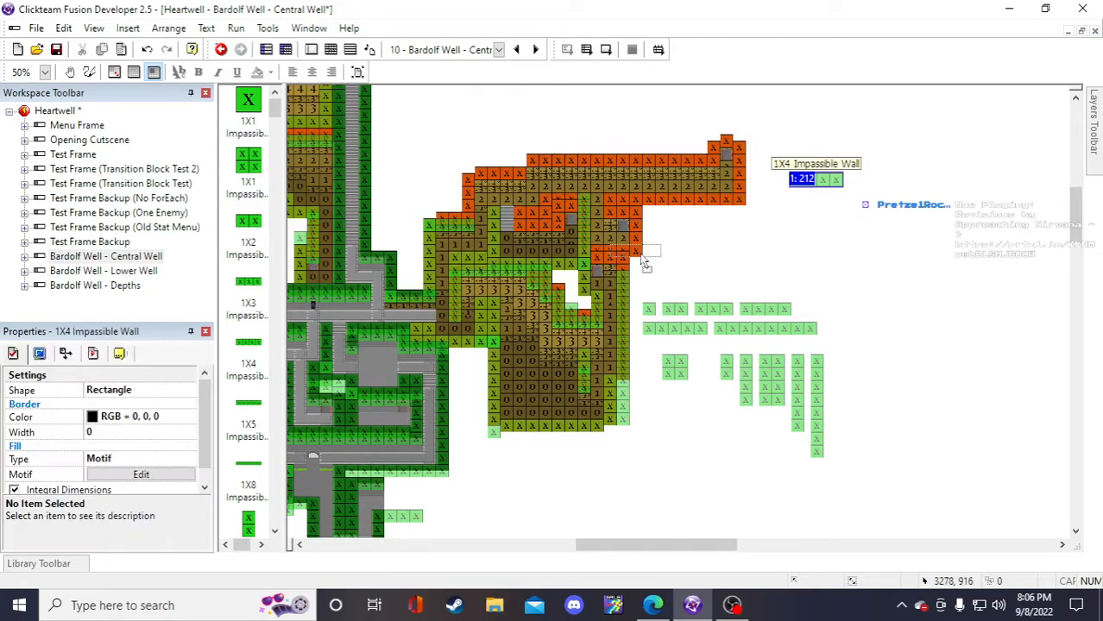
{"action": "key", "text": "Delete"}
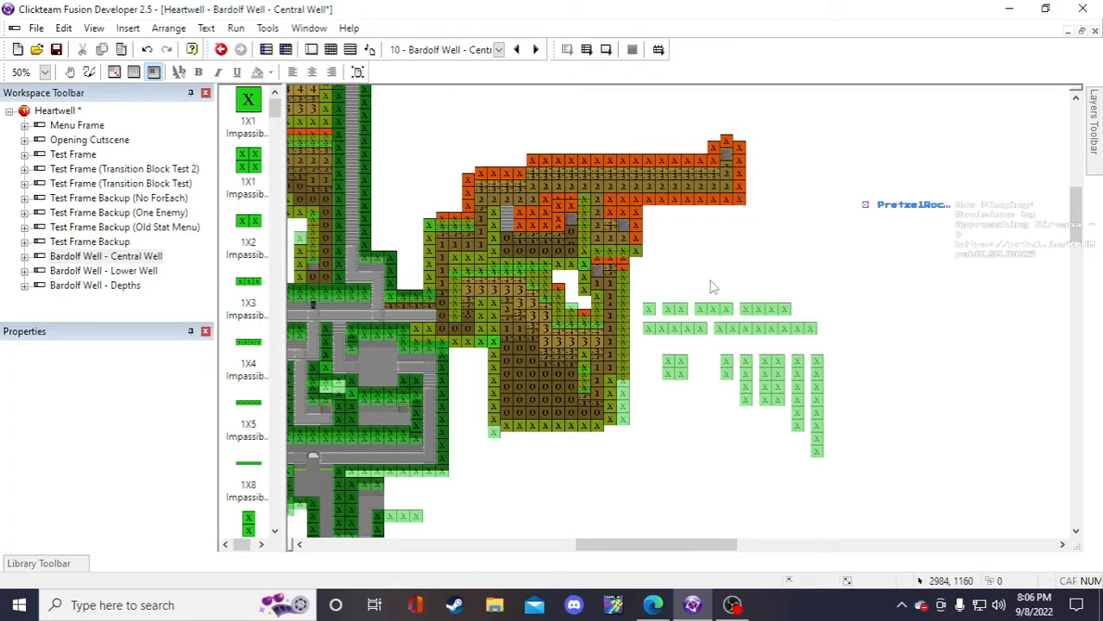
{"action": "left_click", "coordinate": [683, 263]}
{"action": "key", "text": "Delete"}
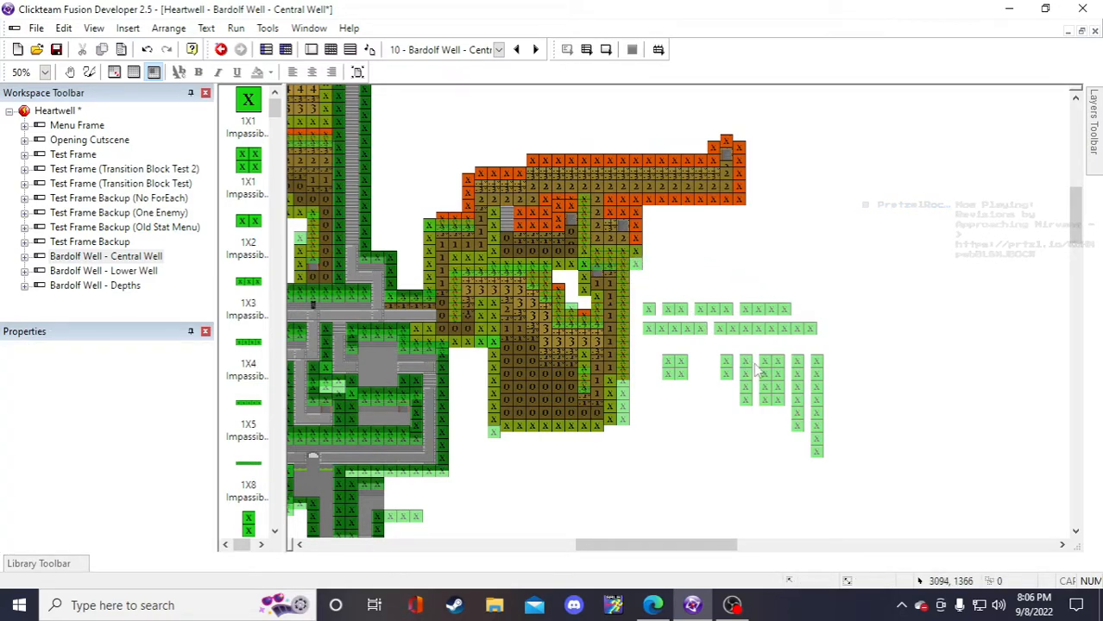
- Cover the lower orange edge of the long upper corridor with a 1X8 Impassible Wall copy
{"action": "left_click", "coordinate": [721, 323]}
{"action": "double_click", "coordinate": [713, 246]}
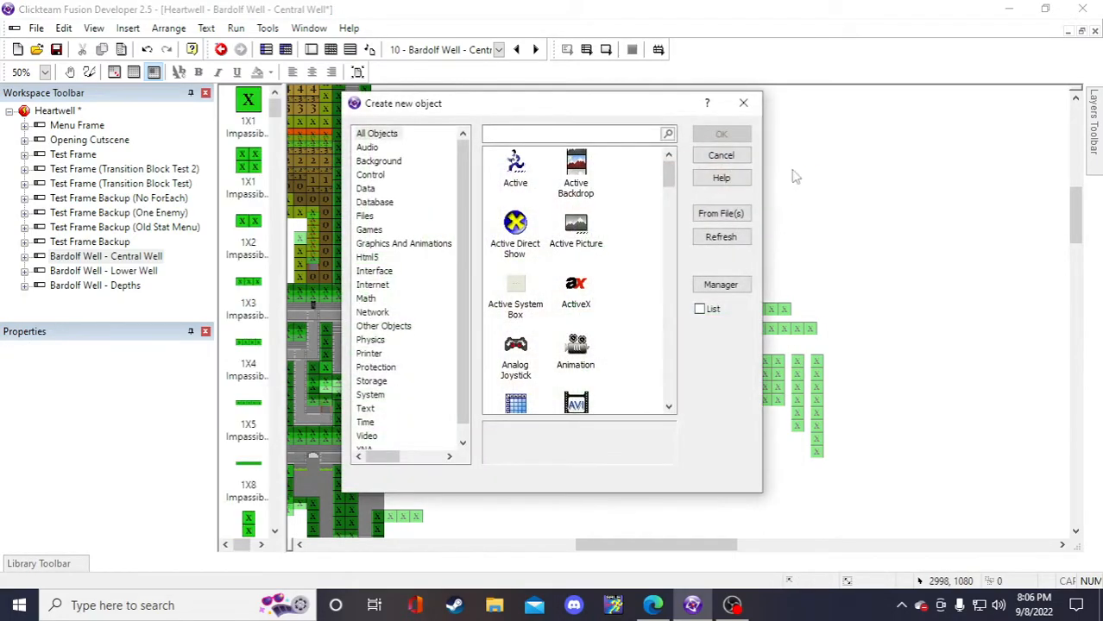
{"action": "left_click", "coordinate": [841, 191]}
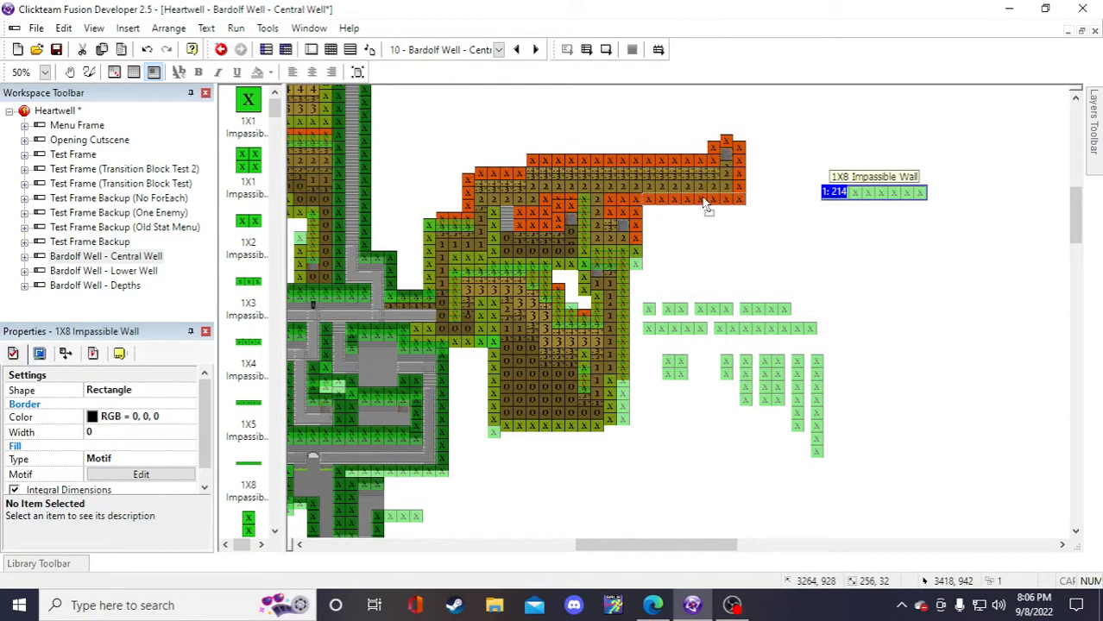
{"action": "left_click_drag", "start_coordinate": [706, 206], "coordinate": [706, 205]}
{"action": "left_click", "coordinate": [809, 285]}
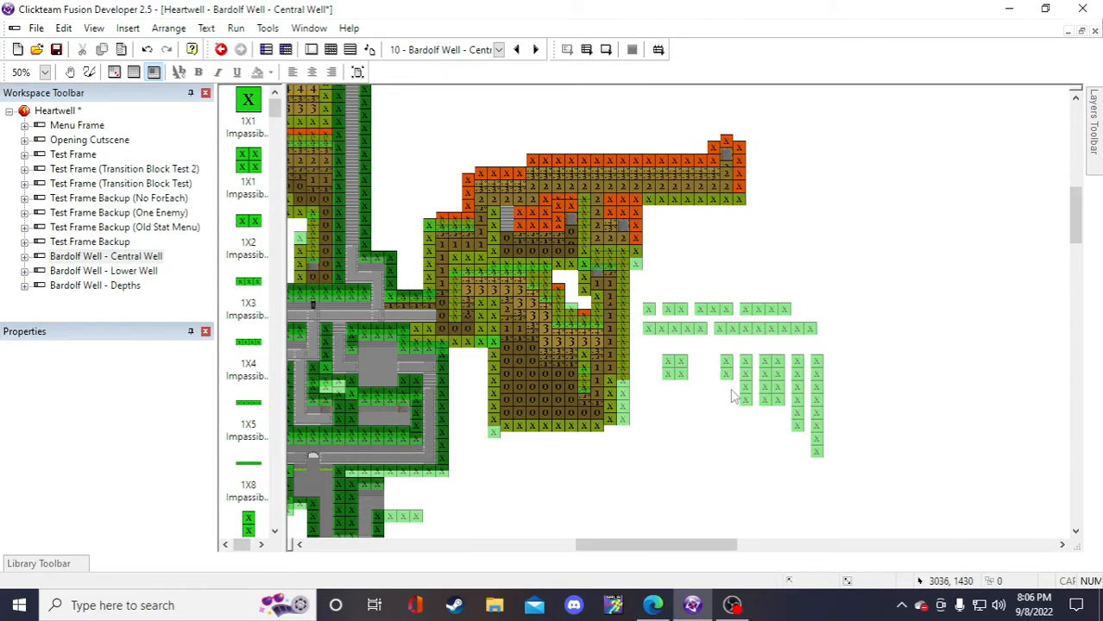
- Place a 1X3 Impassible Wall copy across the grey block's row in the small east room below the corridor
{"action": "left_click", "coordinate": [721, 312]}
{"action": "key", "text": "ctrl+c"}
{"action": "key", "text": "ctrl+v"}
{"action": "left_click", "coordinate": [856, 248]}
{"action": "left_click_drag", "start_coordinate": [652, 254], "coordinate": [635, 220]}
{"action": "left_click", "coordinate": [725, 233]}
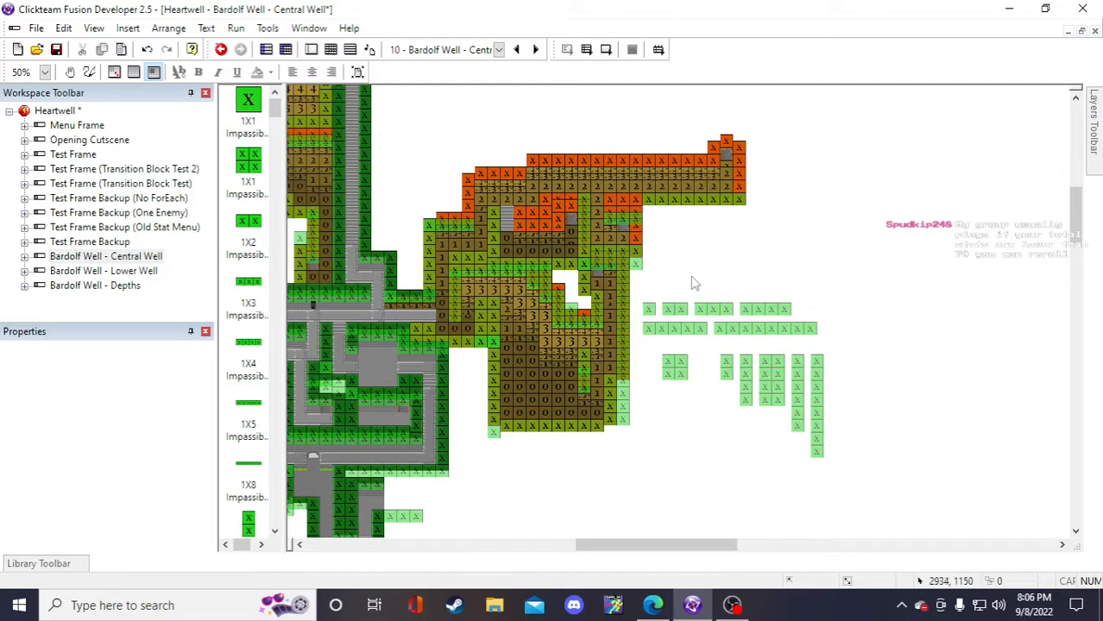
- Cover the orange tiles just west of the corridor's 1X8 wall with a 1X1 Impassible Wall 2 copy and save the project
{"action": "left_click", "coordinate": [677, 364]}
{"action": "left_click", "coordinate": [682, 200]}
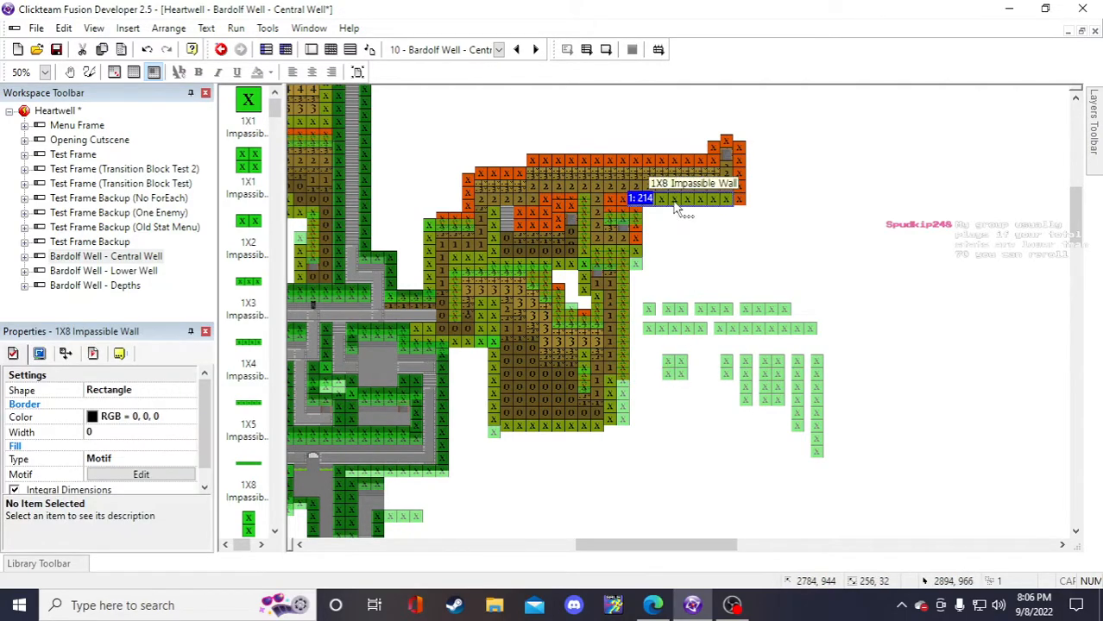
{"action": "left_click", "coordinate": [683, 317]}
{"action": "left_click", "coordinate": [673, 365]}
{"action": "left_click", "coordinate": [696, 257]}
{"action": "key", "text": "ctrl+s"}
{"action": "left_click_drag", "start_coordinate": [705, 267], "coordinate": [615, 212]}
{"action": "left_click", "coordinate": [696, 239]}
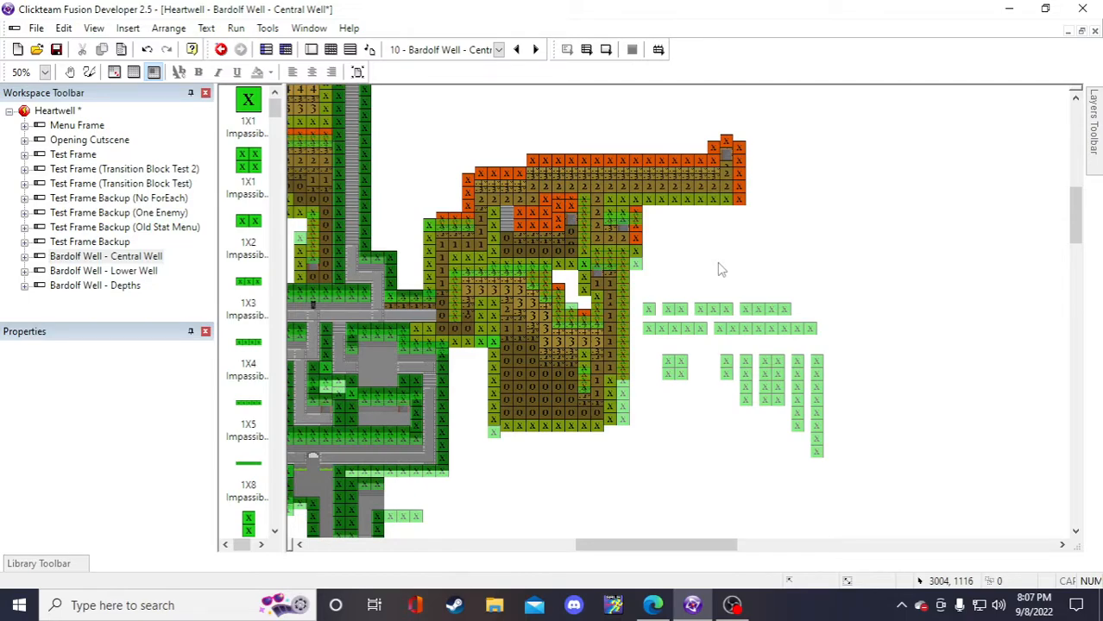
{"action": "left_click", "coordinate": [56, 49]}
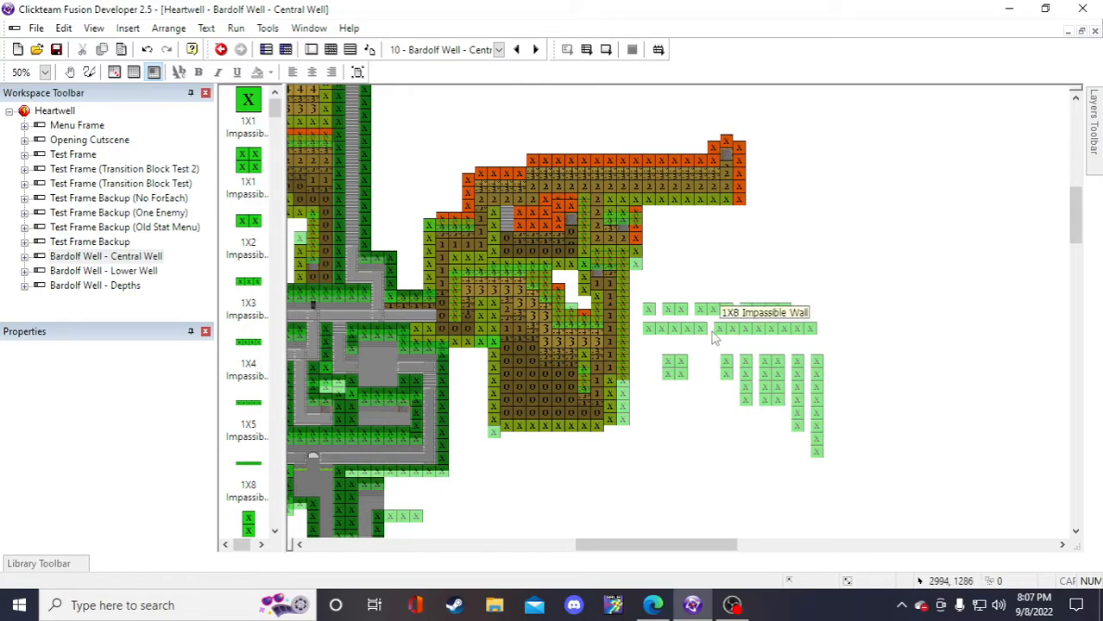
{"action": "left_click", "coordinate": [749, 312]}
{"action": "left_click", "coordinate": [733, 271]}
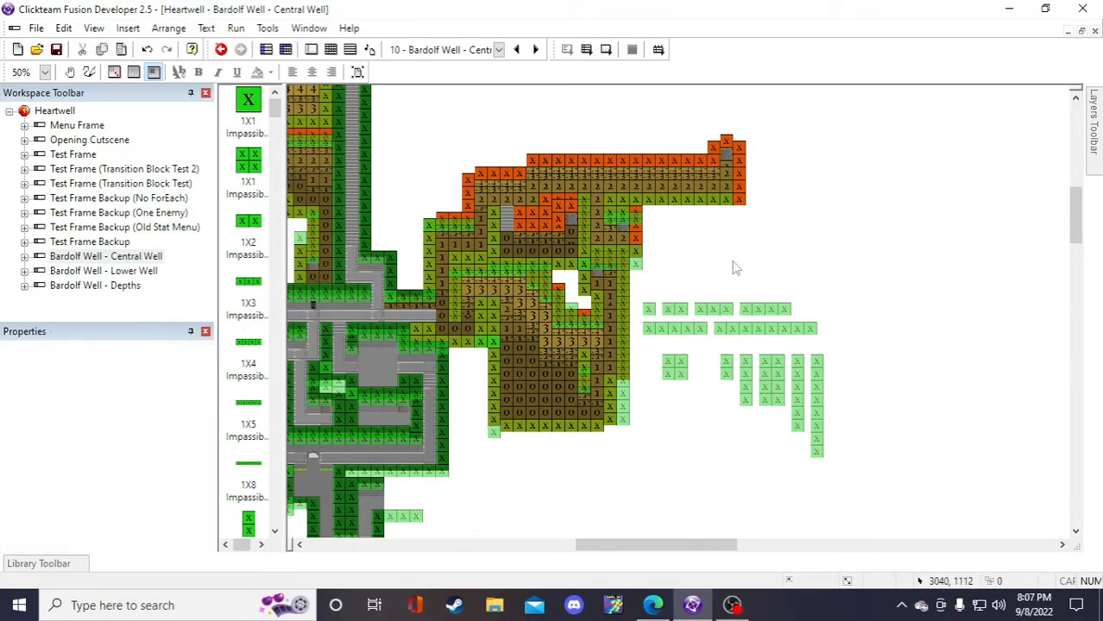
{"action": "left_click", "coordinate": [705, 252]}
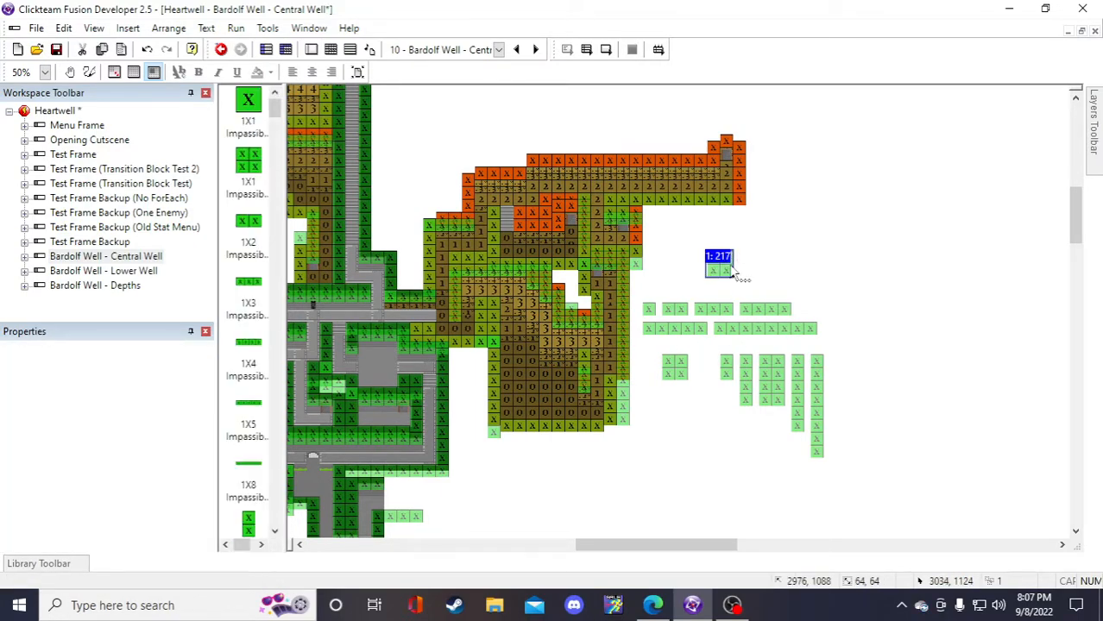
{"action": "left_click", "coordinate": [762, 276]}
{"action": "left_click", "coordinate": [727, 271]}
{"action": "key", "text": "Delete"}
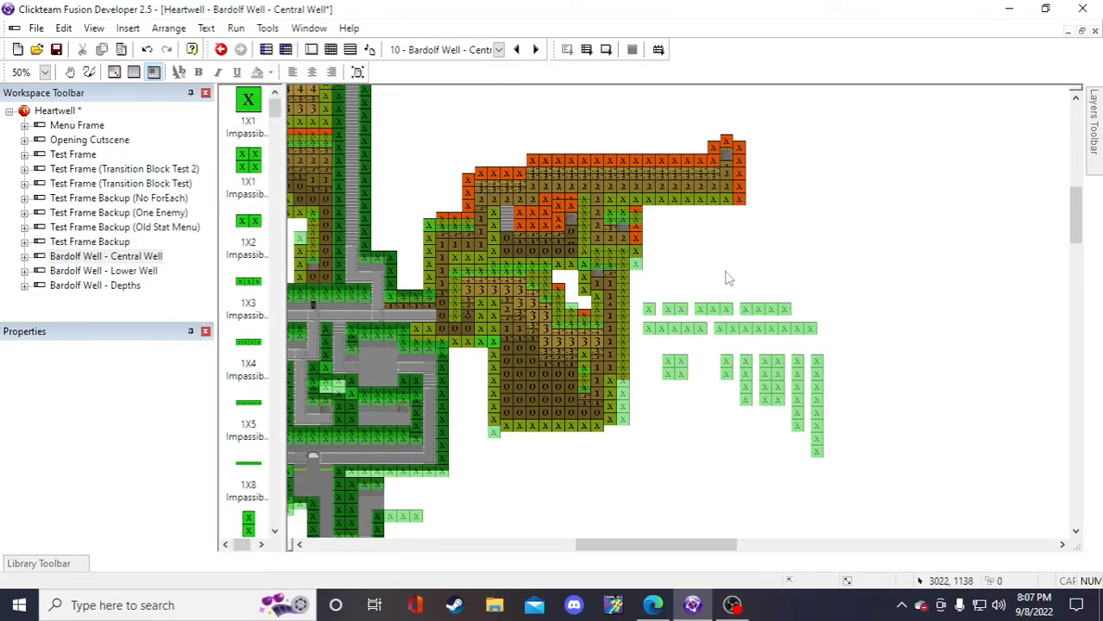
- Cover the orange column on the east edge of the small east room with a 4X1 Impassible Wall copy
{"action": "left_click", "coordinate": [749, 366]}
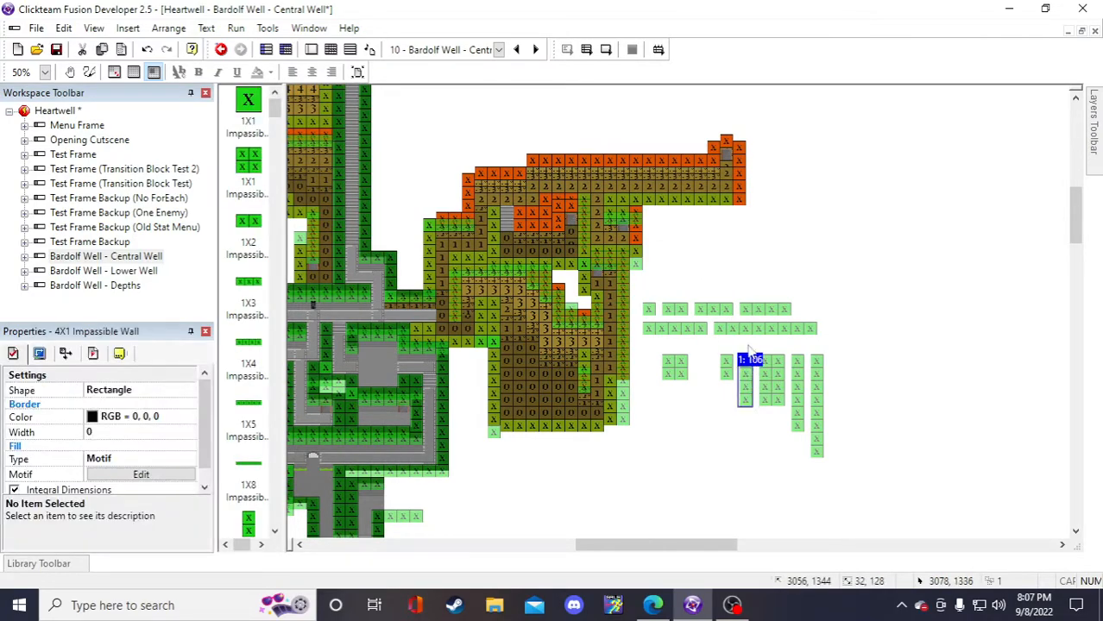
{"action": "left_click", "coordinate": [693, 232]}
{"action": "left_click", "coordinate": [692, 230]}
{"action": "left_click_drag", "start_coordinate": [700, 253], "coordinate": [635, 239]}
{"action": "left_click", "coordinate": [699, 250]}
{"action": "left_click", "coordinate": [635, 217]}
{"action": "left_click", "coordinate": [690, 244]}
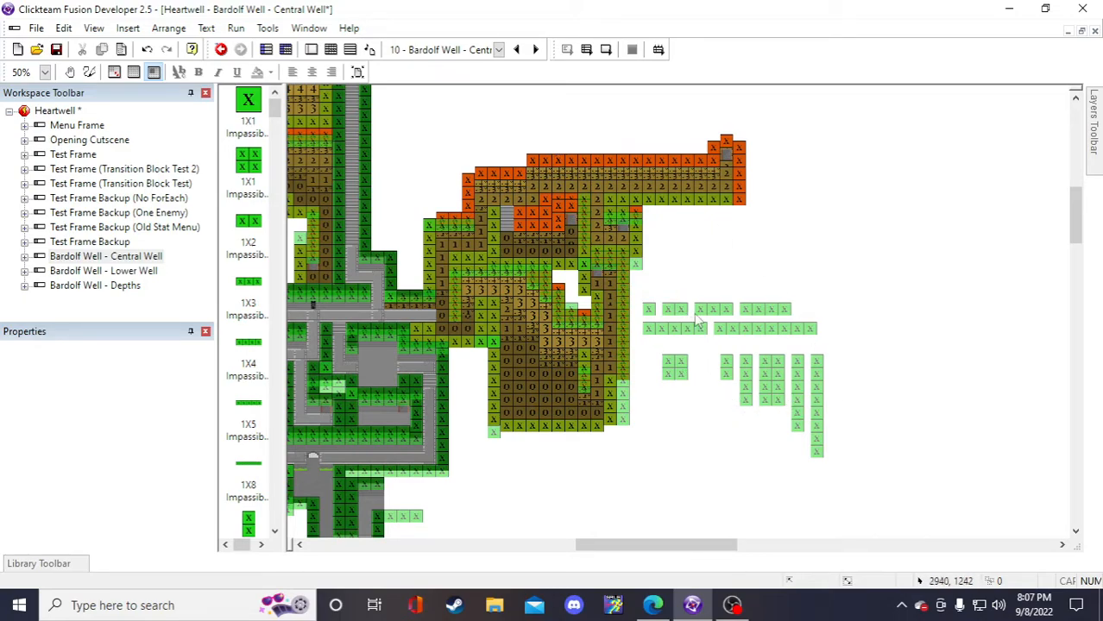
- Cover the lower row of the orange block below the corridor with a 1X4 Impassible Wall copy, discarding any surplus copy
{"action": "left_click", "coordinate": [750, 309]}
{"action": "double_click", "coordinate": [666, 226]}
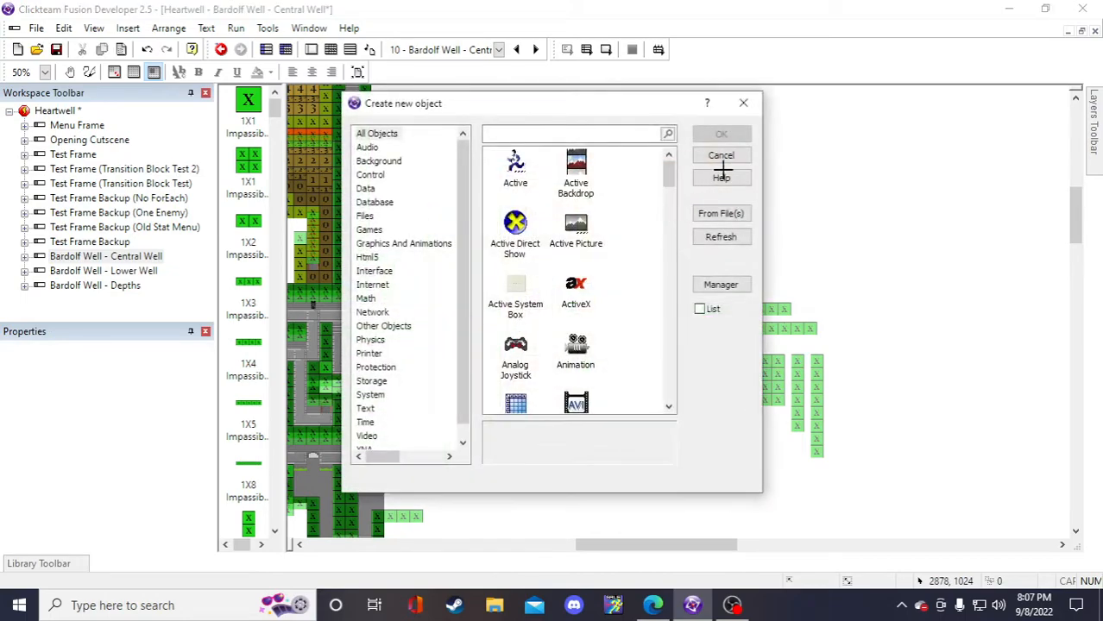
{"action": "left_click", "coordinate": [720, 155]}
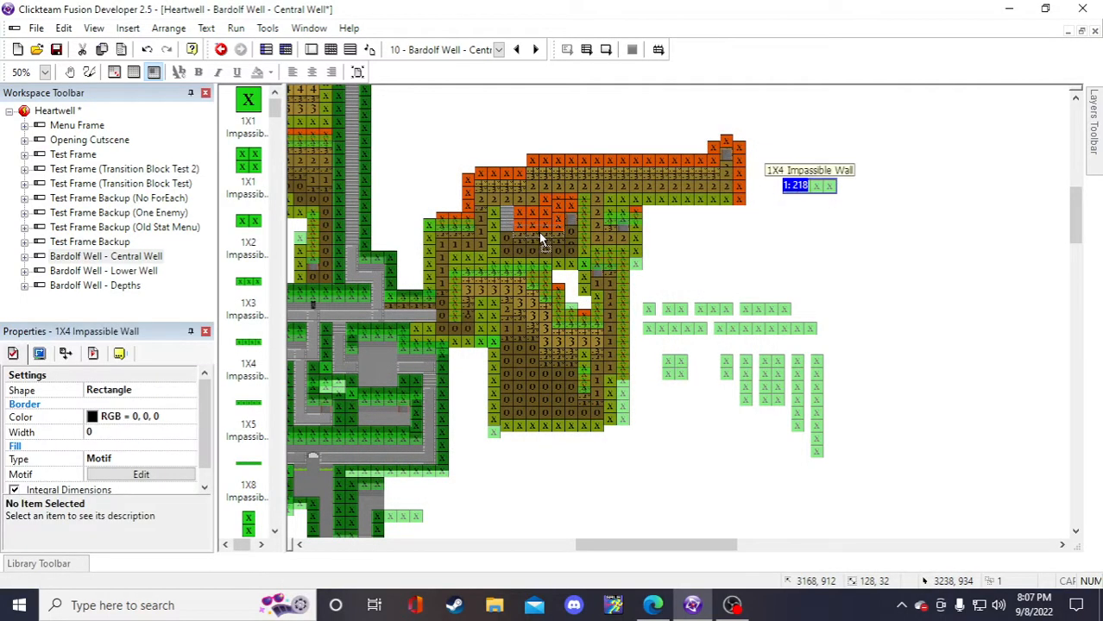
{"action": "left_click_drag", "start_coordinate": [539, 234], "coordinate": [541, 233]}
{"action": "left_click", "coordinate": [733, 236]}
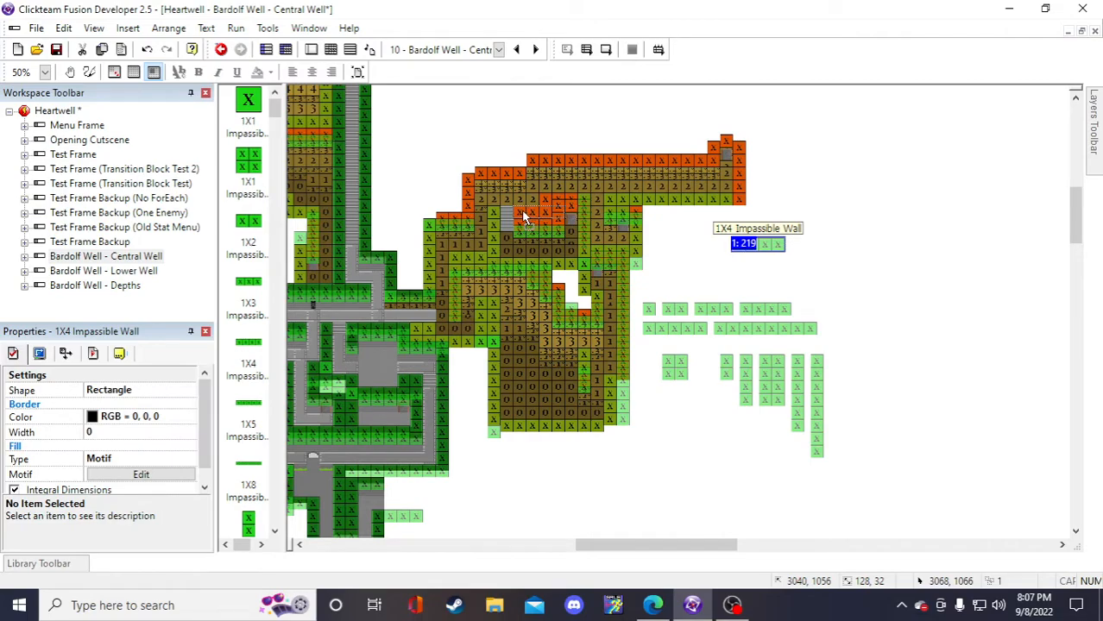
{"action": "left_click", "coordinate": [814, 262]}
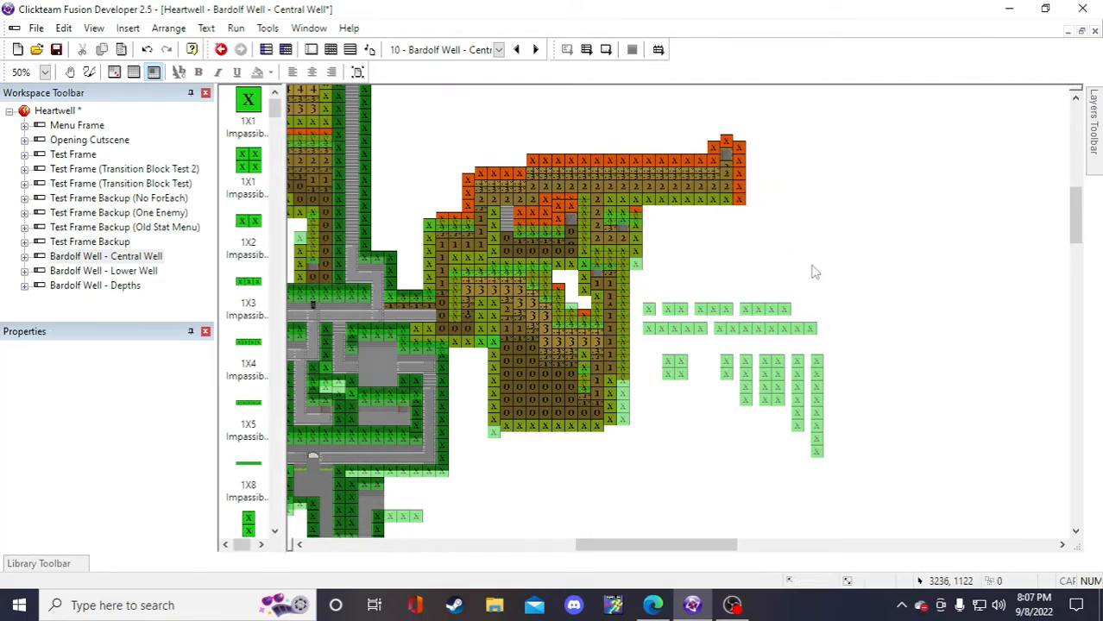
- Cover the orange column at the upper corridor's west end with a 4X1 Impassible Wall copy at 2368, 896 and save the project
{"action": "left_click", "coordinate": [747, 384]}
{"action": "left_click", "coordinate": [777, 243]}
{"action": "double_click", "coordinate": [776, 238]}
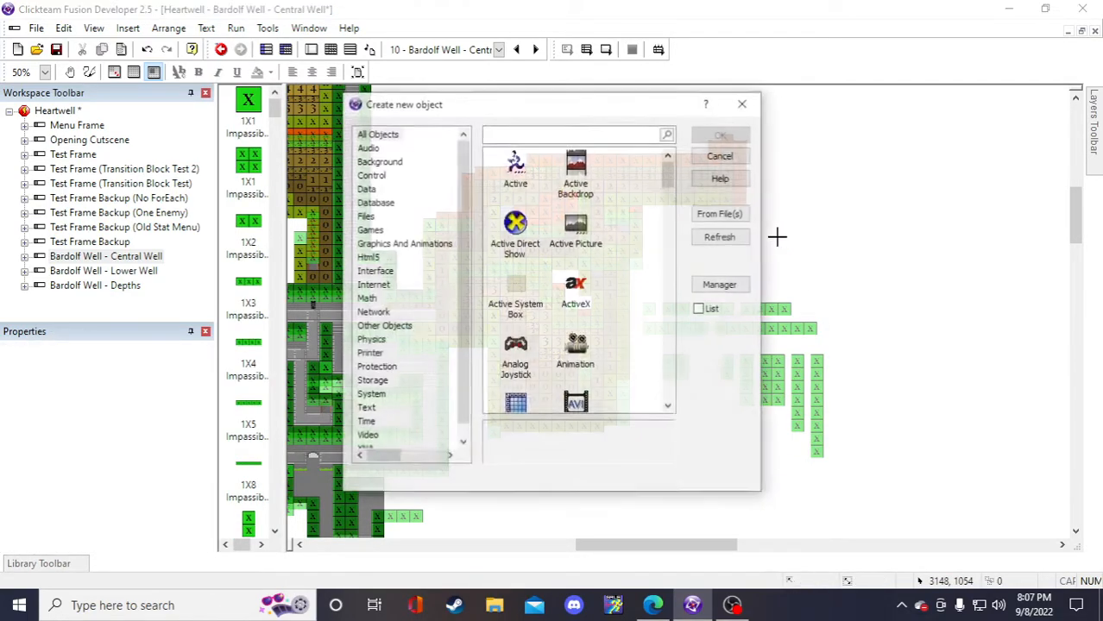
{"action": "left_click", "coordinate": [719, 156]}
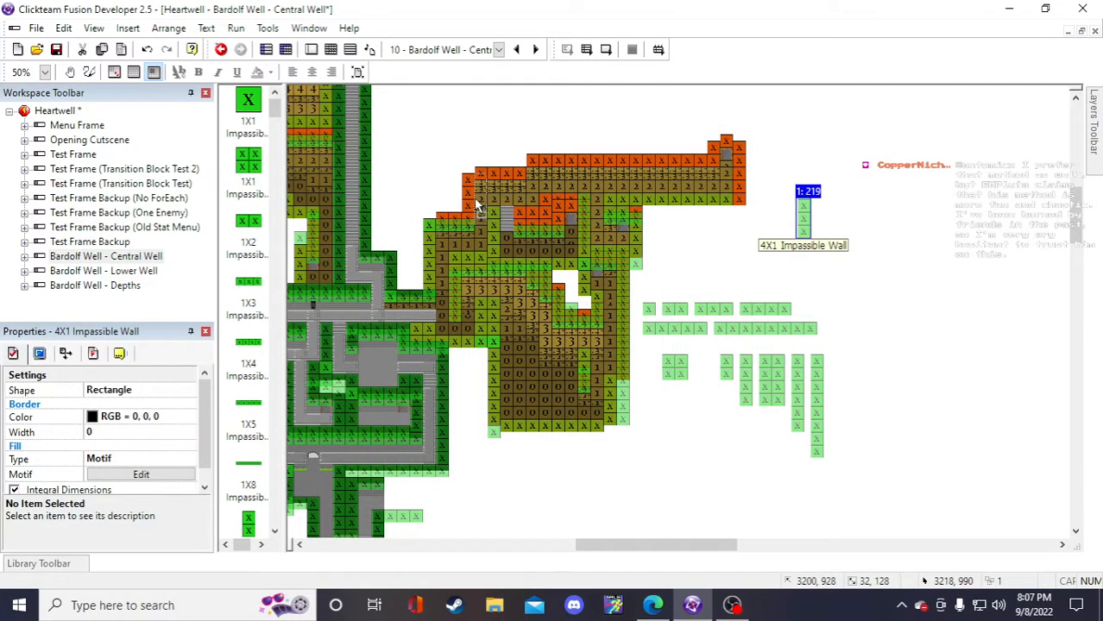
{"action": "left_click_drag", "start_coordinate": [467, 189], "coordinate": [465, 201]}
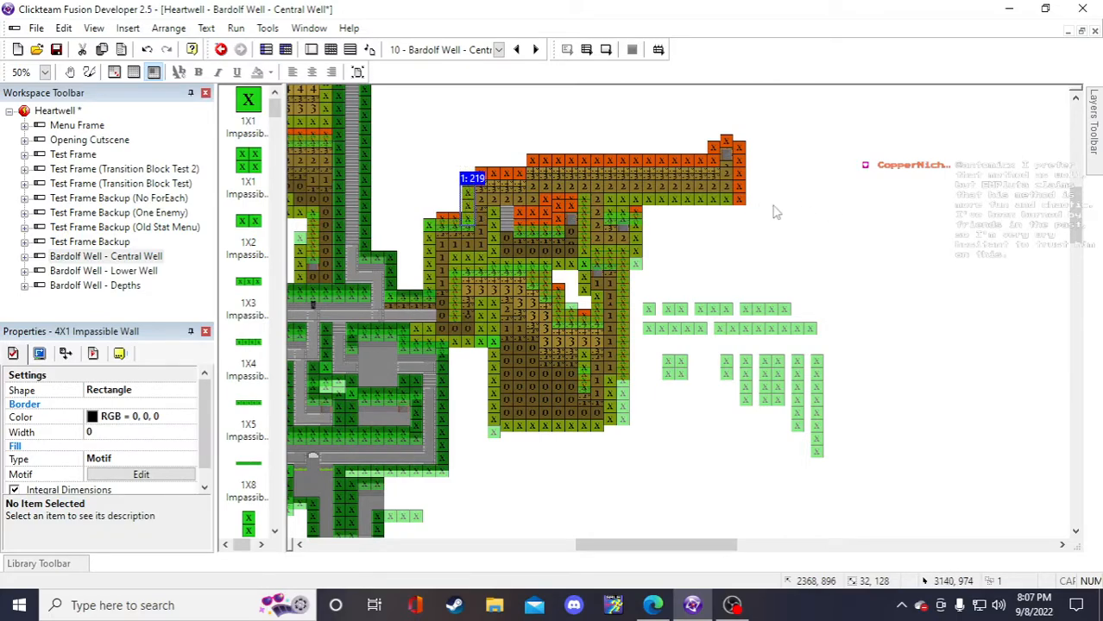
{"action": "left_click", "coordinate": [763, 212]}
{"action": "left_click", "coordinate": [467, 187]}
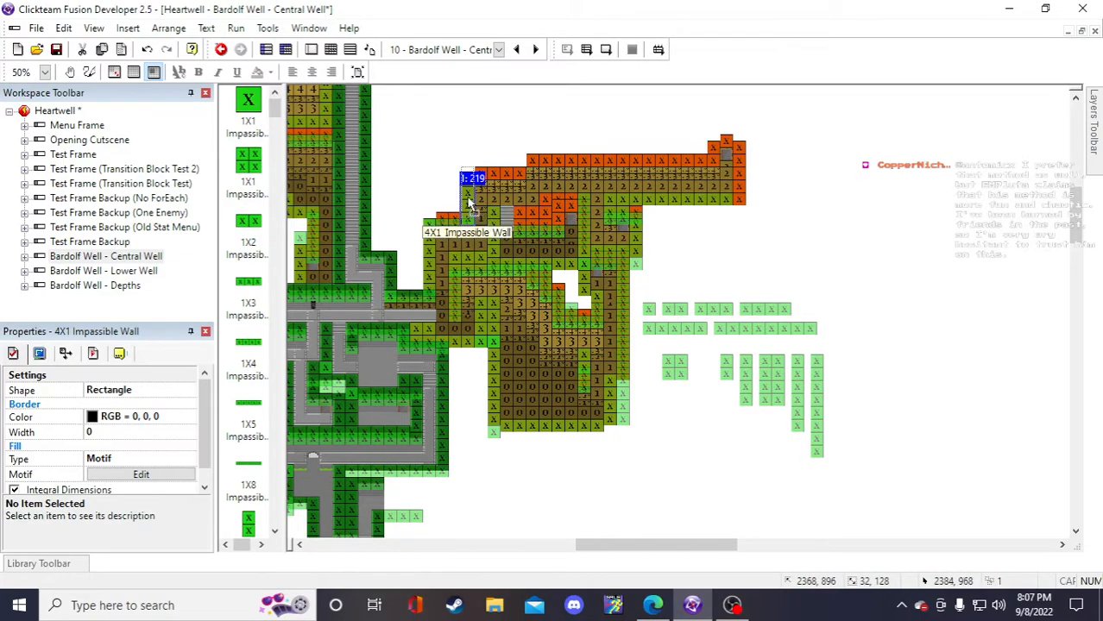
{"action": "left_click", "coordinate": [830, 255]}
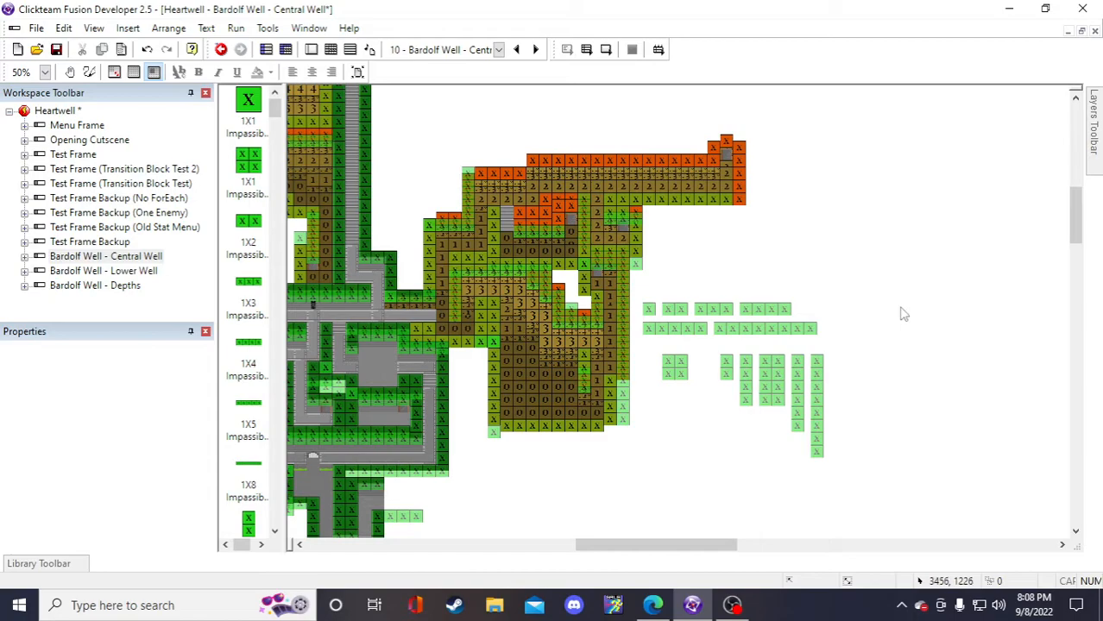
{"action": "key", "text": "ctrl+s"}
{"action": "scroll", "coordinate": [831, 381], "scroll_direction": "up", "scroll_amount": 2}
{"action": "scroll", "coordinate": [839, 384], "scroll_direction": "down", "scroll_amount": 2}
{"action": "scroll", "coordinate": [781, 378], "scroll_direction": "up", "scroll_amount": 2}
{"action": "scroll", "coordinate": [725, 375], "scroll_direction": "down", "scroll_amount": 2}
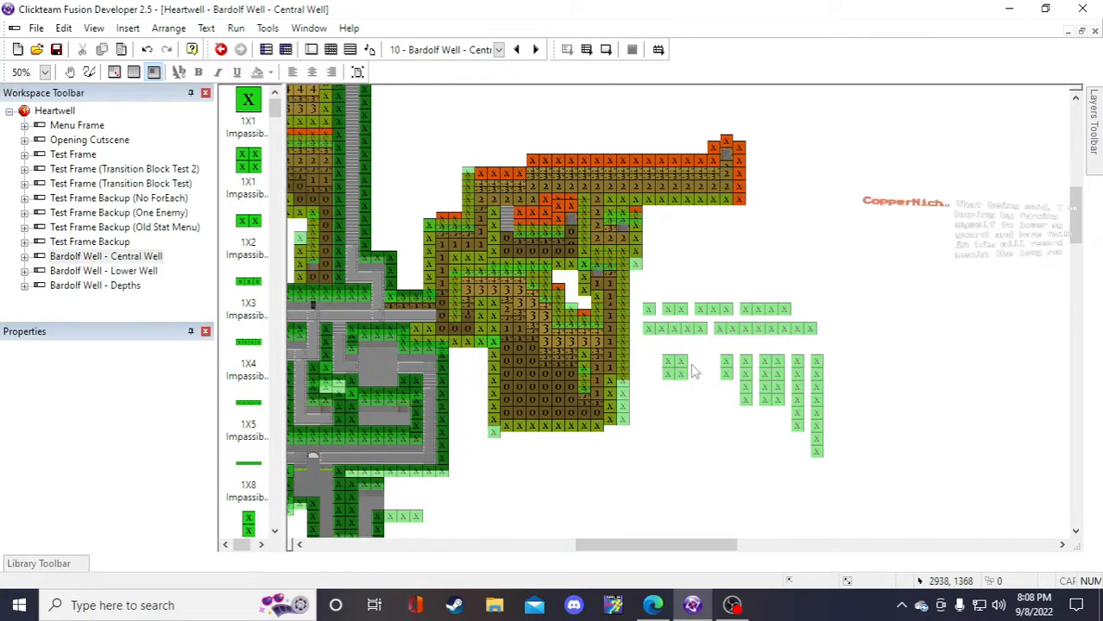
{"action": "scroll", "coordinate": [738, 470], "scroll_direction": "up", "scroll_amount": 2}
{"action": "scroll", "coordinate": [699, 432], "scroll_direction": "down", "scroll_amount": 2}
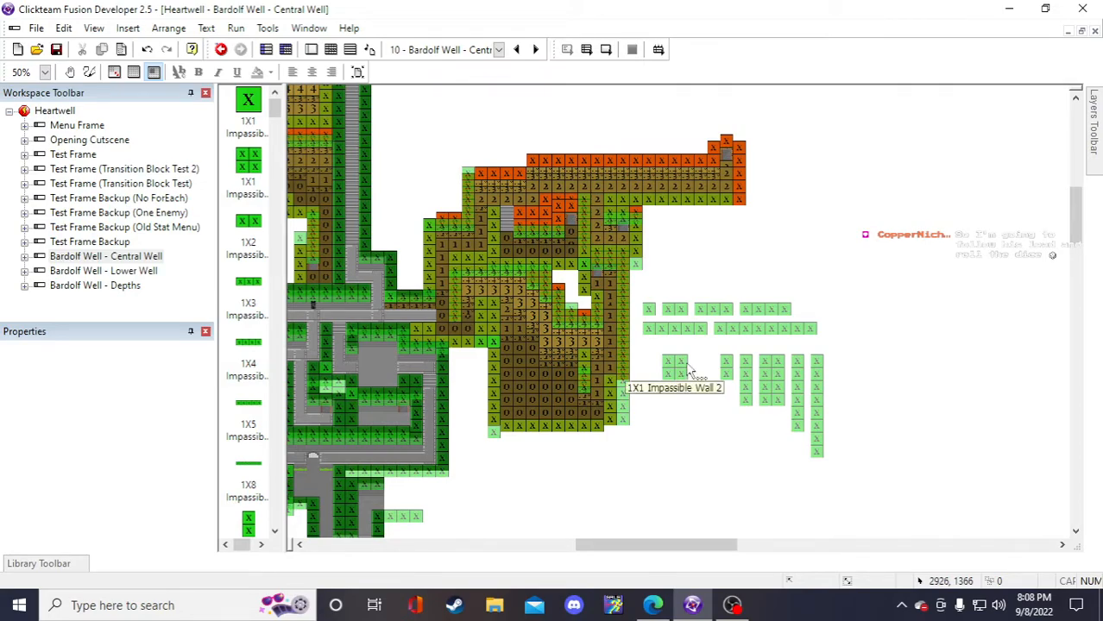
- Place two 1X1 Impassible Wall 2 copies side by side on the orange block above its lower 1X4 wall
{"action": "left_click", "coordinate": [681, 367]}
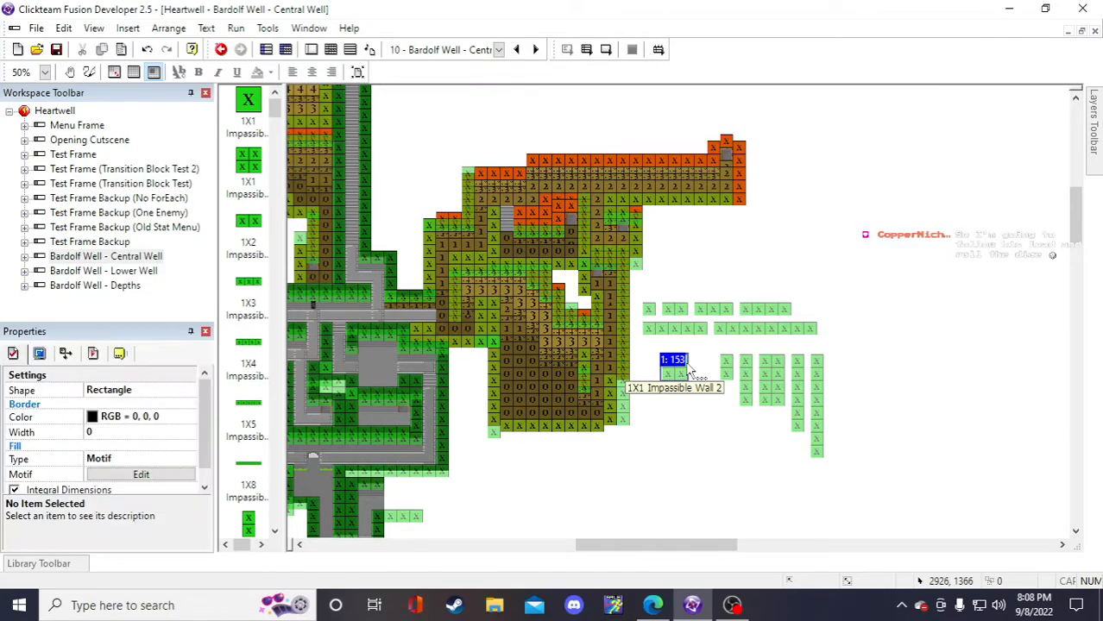
{"action": "double_click", "coordinate": [692, 260]}
{"action": "left_click", "coordinate": [811, 199]}
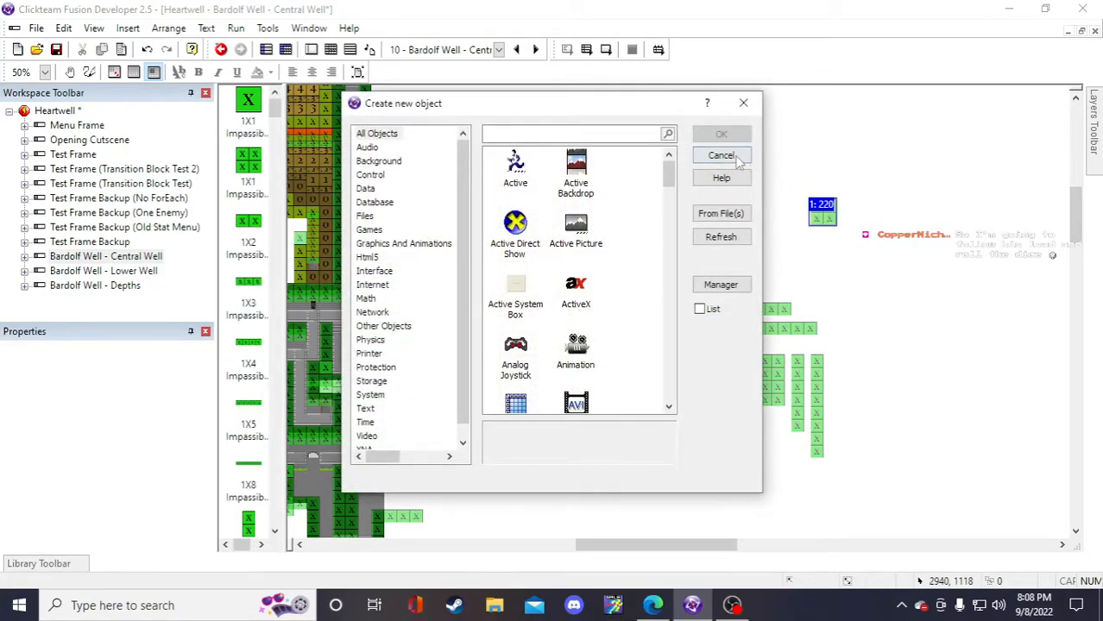
{"action": "left_click", "coordinate": [736, 157]}
{"action": "left_click_drag", "start_coordinate": [827, 217], "coordinate": [530, 213]}
{"action": "left_click", "coordinate": [793, 251]}
{"action": "key", "text": "ctrl+v"}
{"action": "left_click", "coordinate": [758, 245]}
{"action": "left_click_drag", "start_coordinate": [775, 256], "coordinate": [527, 214]}
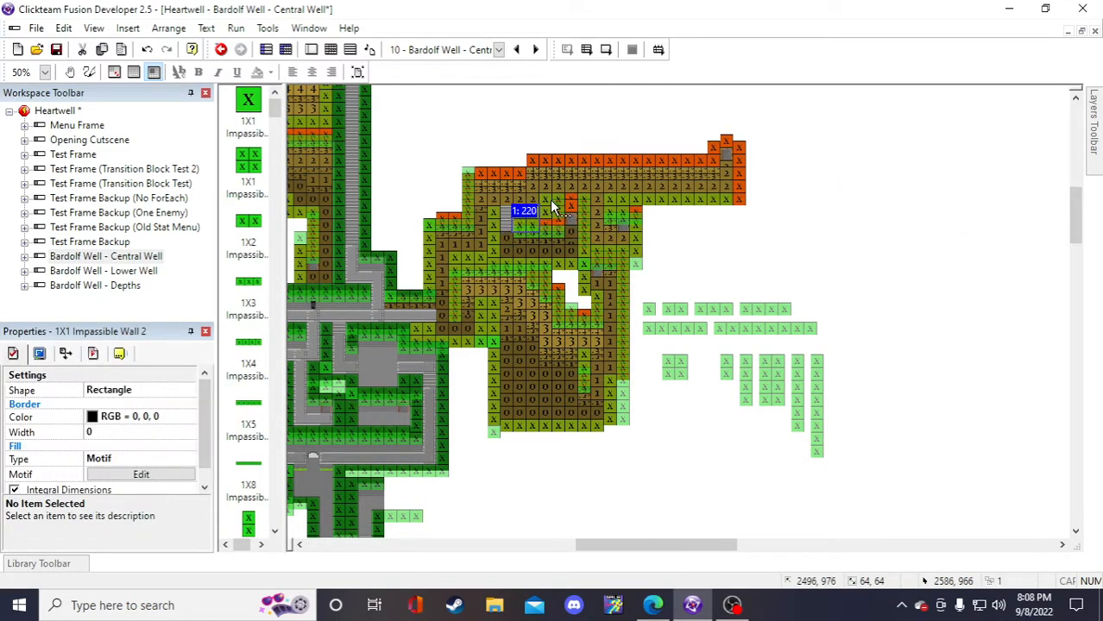
{"action": "left_click", "coordinate": [555, 208]}
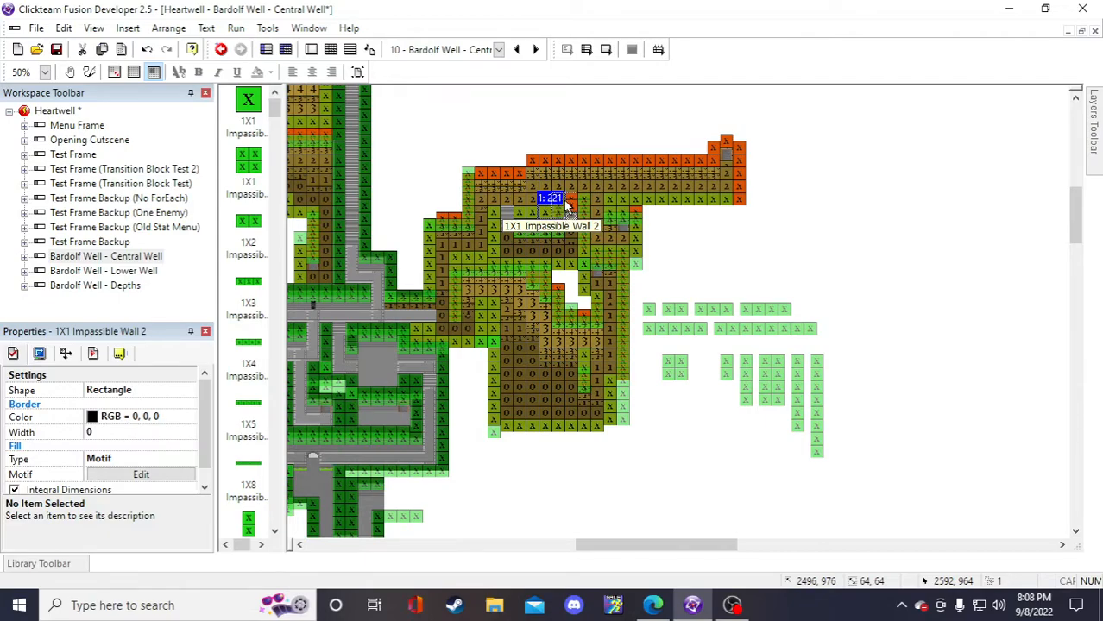
{"action": "left_click", "coordinate": [802, 246]}
- Cover the orange column left uncovered in the block with a 2X1 Impassible Wall copy
{"action": "left_click", "coordinate": [728, 371]}
{"action": "key", "text": "ctrl+c"}
{"action": "left_click", "coordinate": [735, 259]}
{"action": "key", "text": "ctrl+v"}
{"action": "left_click", "coordinate": [735, 270]}
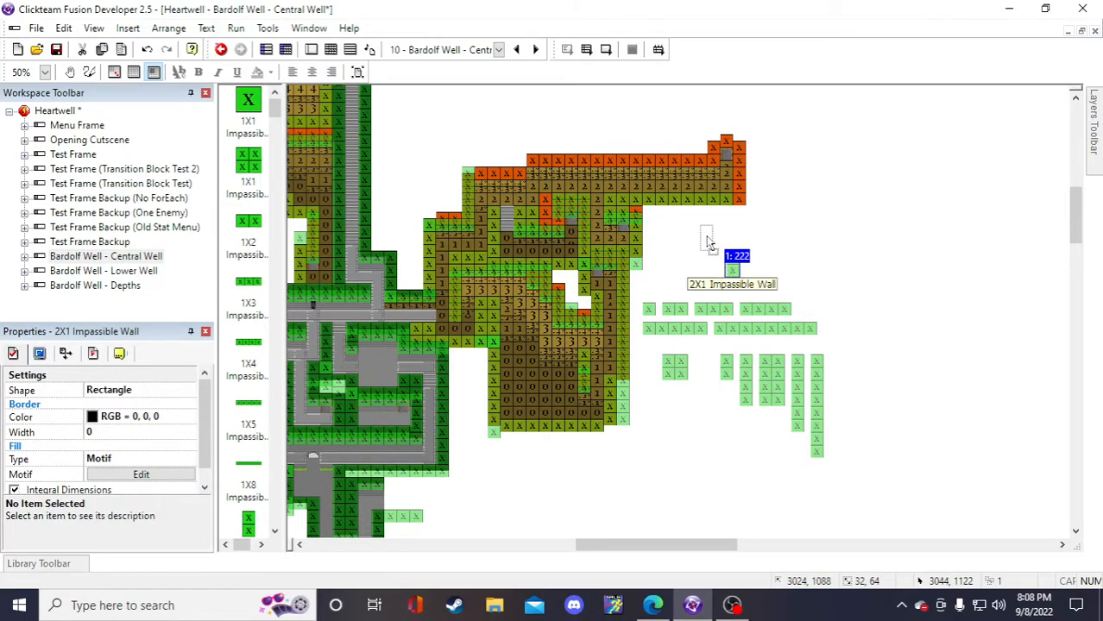
{"action": "left_click_drag", "start_coordinate": [708, 237], "coordinate": [547, 201]}
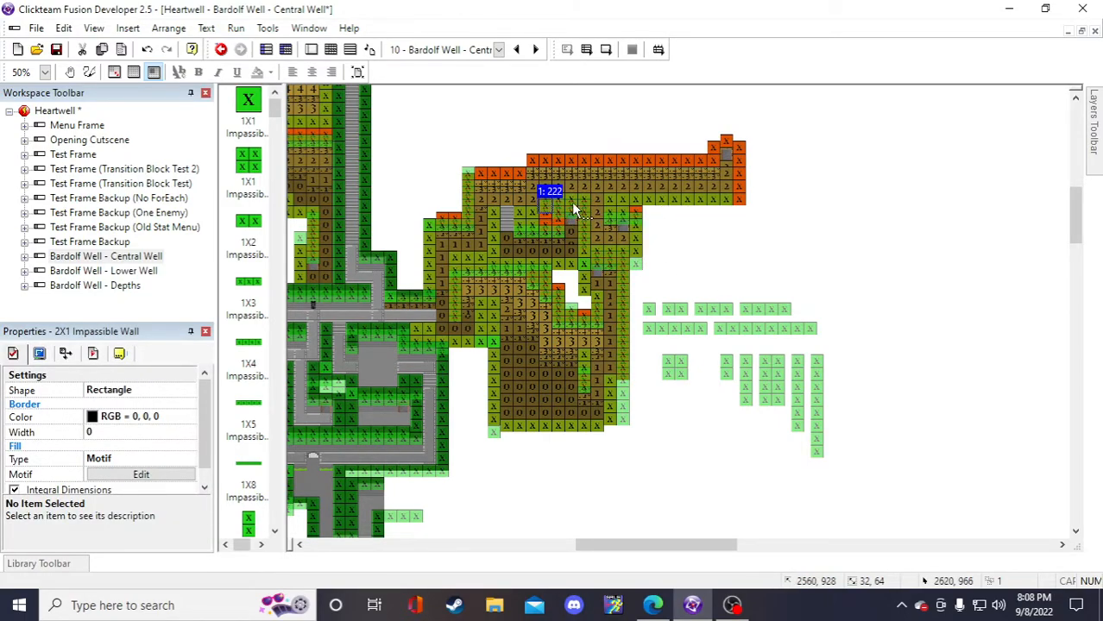
{"action": "left_click", "coordinate": [845, 259]}
{"action": "left_click", "coordinate": [548, 193]}
{"action": "left_click", "coordinate": [881, 249]}
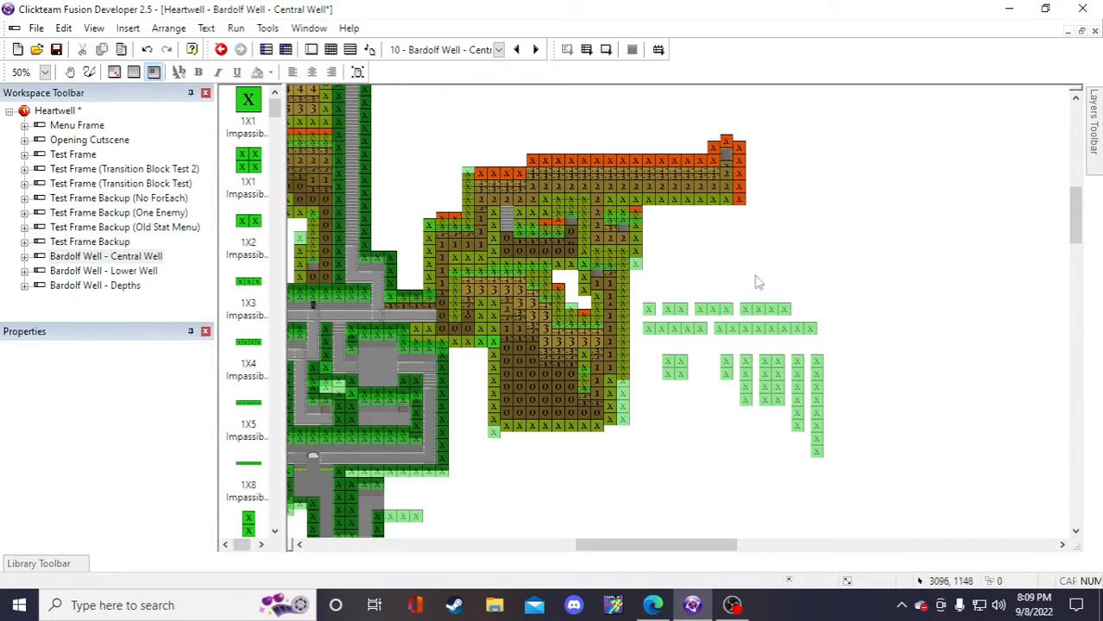
- Reposition the 2X1 Impassible Wall at 2624, 944 and the eastern 1X1 Impassible Wall 2 beside it at 2560, 944
{"action": "left_click", "coordinate": [553, 208]}
{"action": "left_click", "coordinate": [905, 261]}
{"action": "left_click_drag", "start_coordinate": [556, 208], "coordinate": [907, 259]}
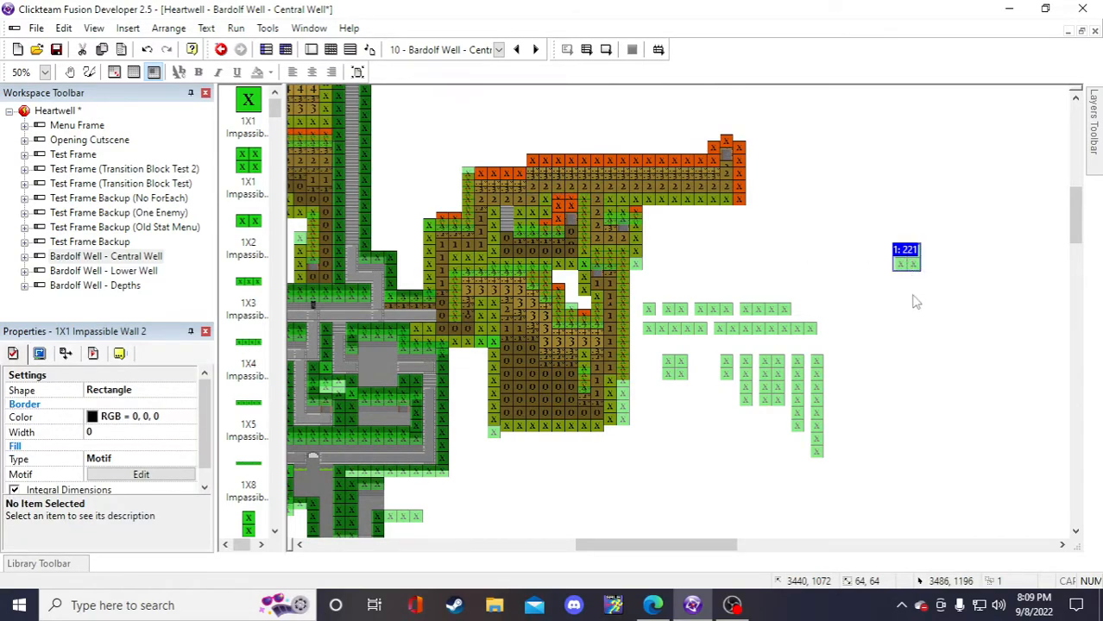
{"action": "left_click", "coordinate": [563, 207]}
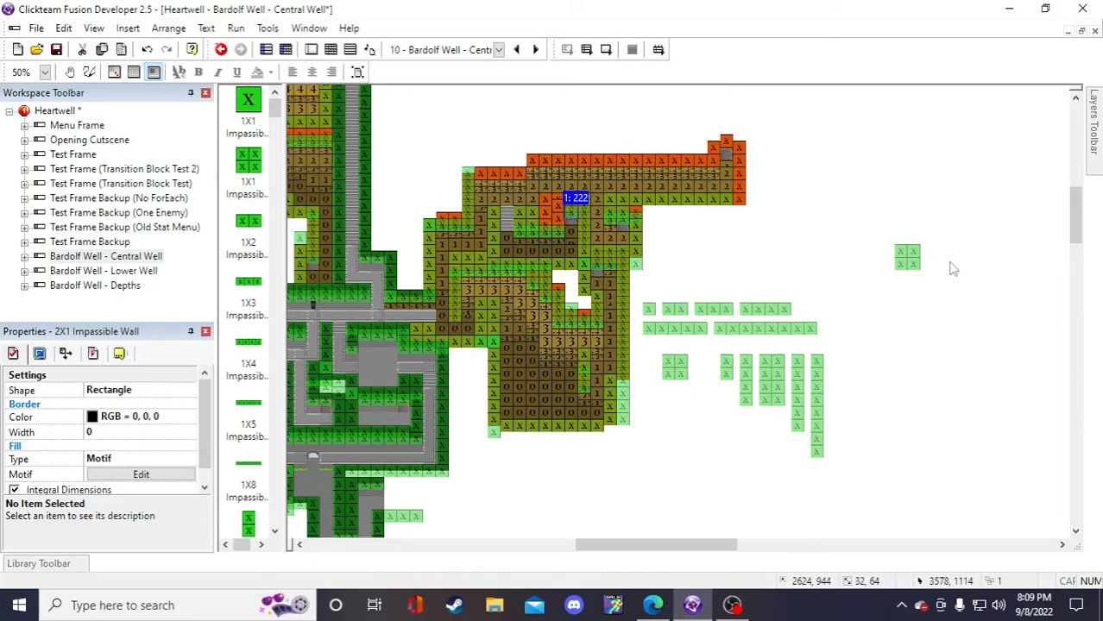
{"action": "left_click", "coordinate": [906, 257]}
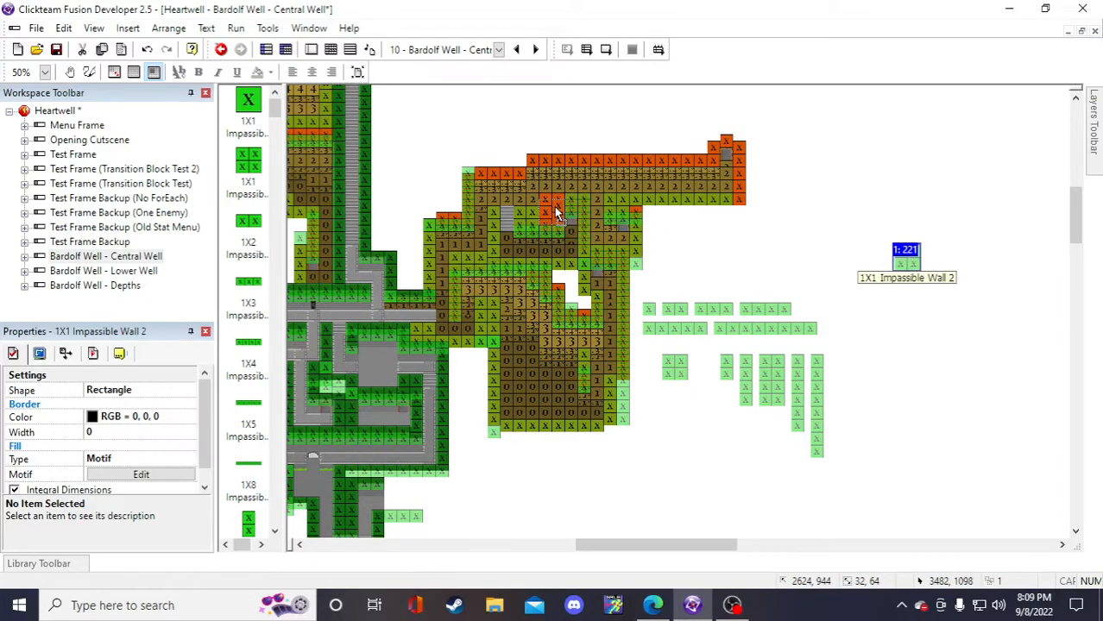
{"action": "left_click_drag", "start_coordinate": [906, 257], "coordinate": [554, 205]}
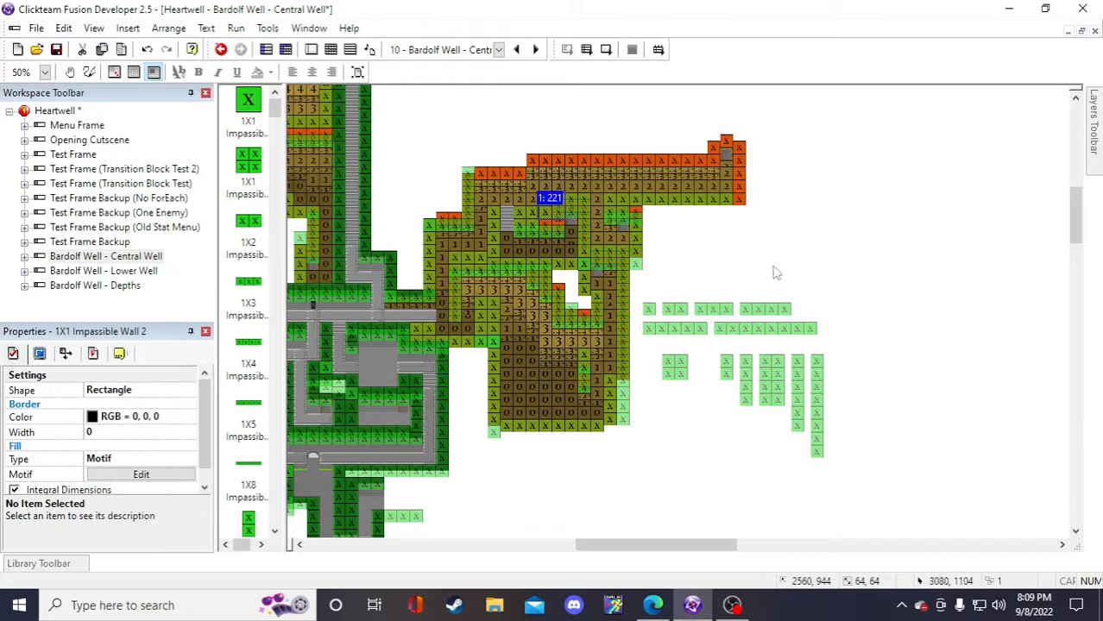
- Try removing the eastern 1X1 Impassible Wall 2 from the orange block, and undo its deletion and move
{"action": "left_click_drag", "start_coordinate": [655, 222], "coordinate": [787, 246]}
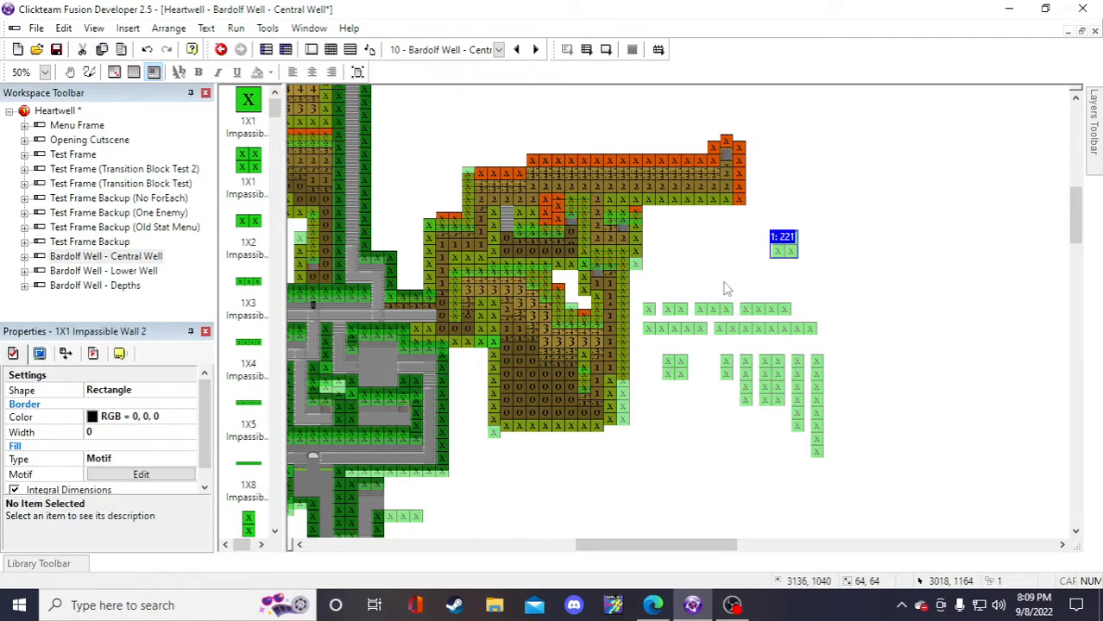
{"action": "key", "text": "Delete"}
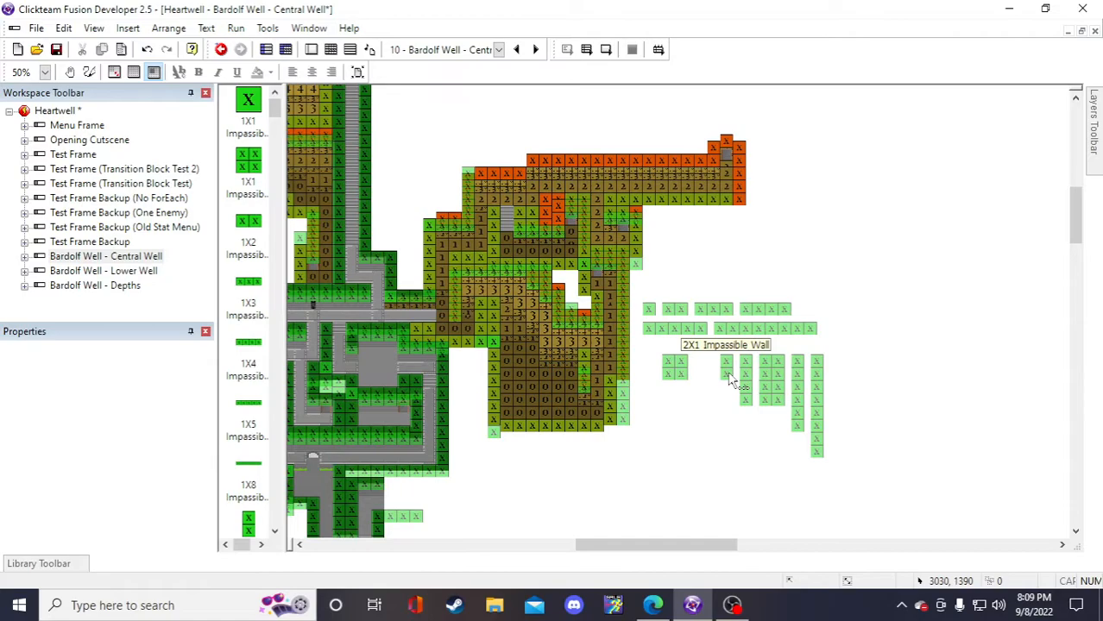
{"action": "left_click", "coordinate": [146, 49]}
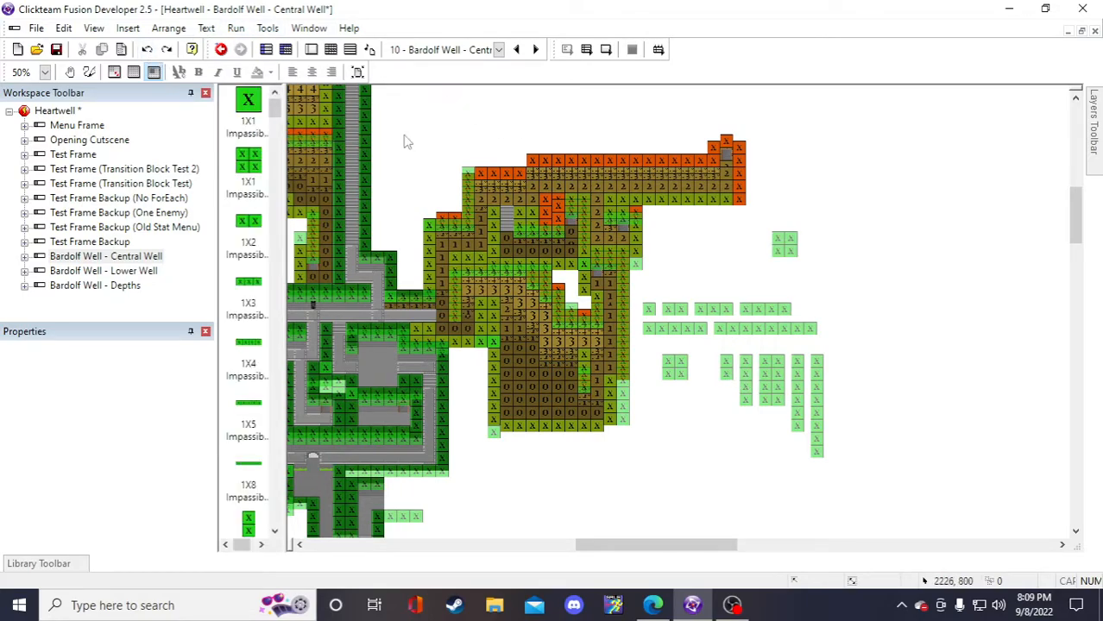
{"action": "left_click", "coordinate": [147, 49]}
- Try moving the 1X4 Impassible Wall off the orange block's lower edge into the empty area
{"action": "left_click", "coordinate": [582, 215]}
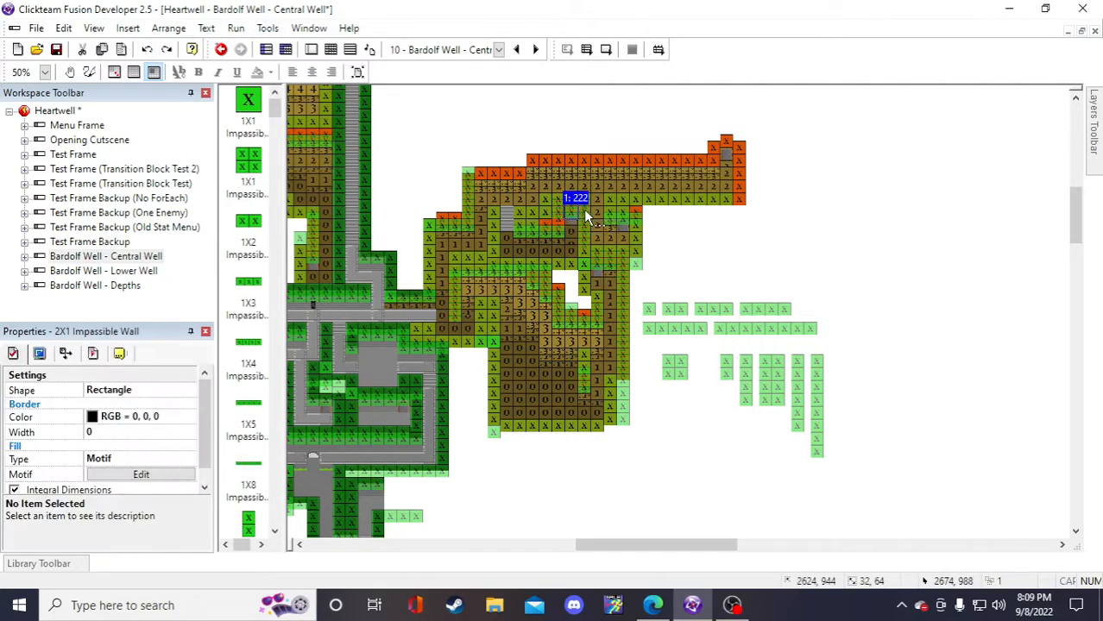
{"action": "left_click", "coordinate": [652, 311]}
{"action": "left_click_drag", "start_coordinate": [548, 234], "coordinate": [850, 256]}
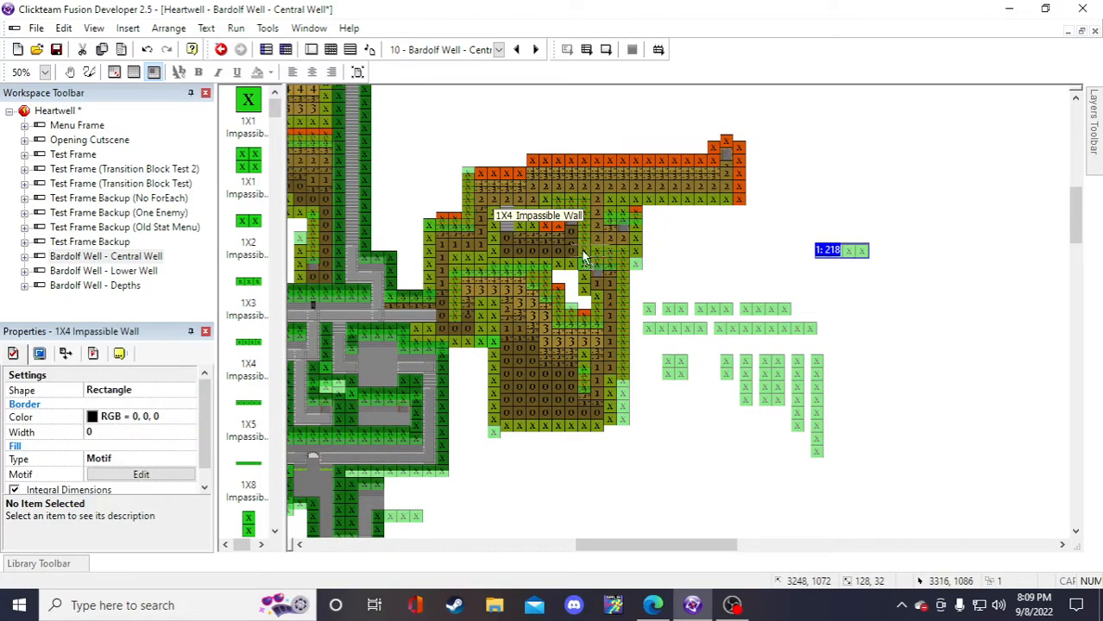
- Delete the western 1X1 Impassible Wall 2 from the block and cover the orange strip above the lower edge with a 1X4 Impassible Wall
{"action": "left_click_drag", "start_coordinate": [539, 233], "coordinate": [775, 269]}
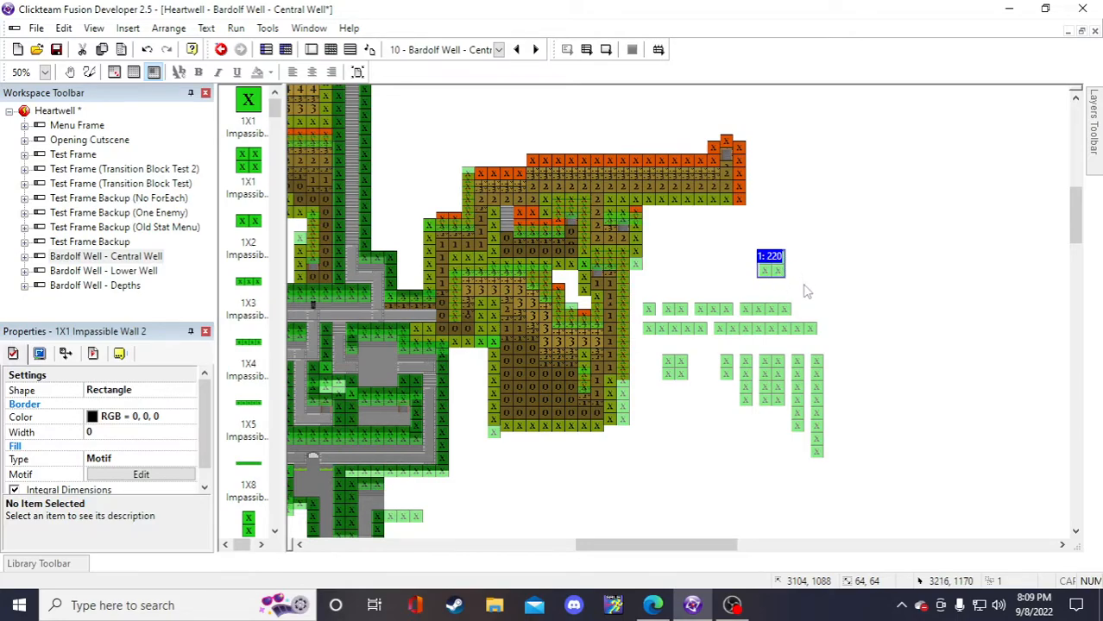
{"action": "key", "text": "Delete"}
{"action": "left_click", "coordinate": [551, 231]}
{"action": "left_click", "coordinate": [701, 244]}
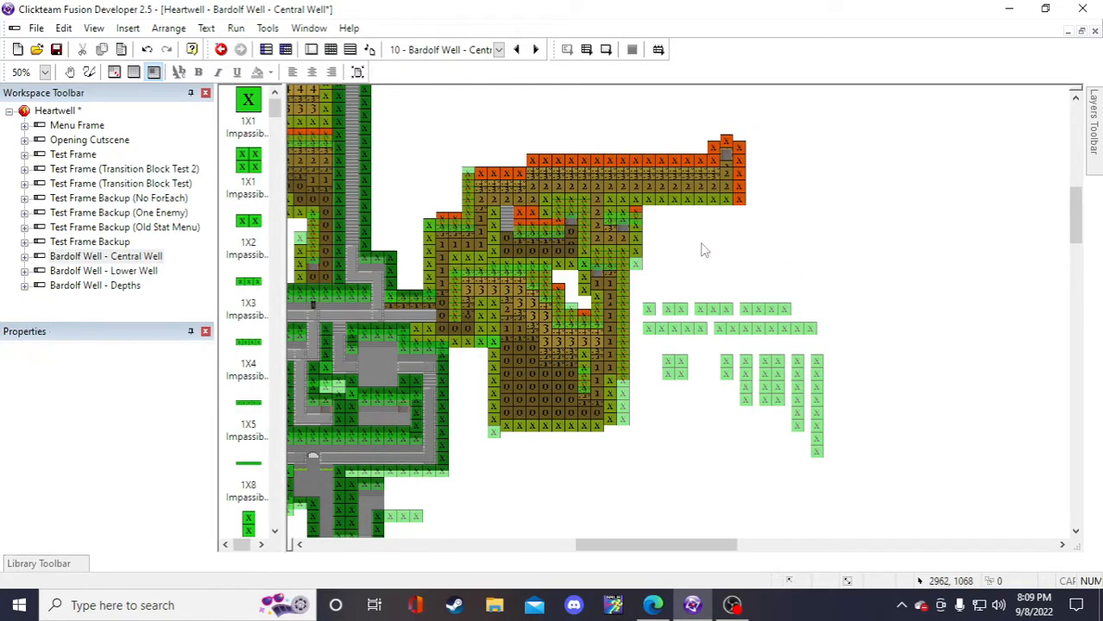
{"action": "left_click", "coordinate": [699, 244]}
{"action": "left_click_drag", "start_coordinate": [529, 218], "coordinate": [533, 217]}
- Try shifting the remaining 1X1 Impassible Wall 2 in the block westward to 2512, 928, and undo the move
{"action": "left_click", "coordinate": [555, 208]}
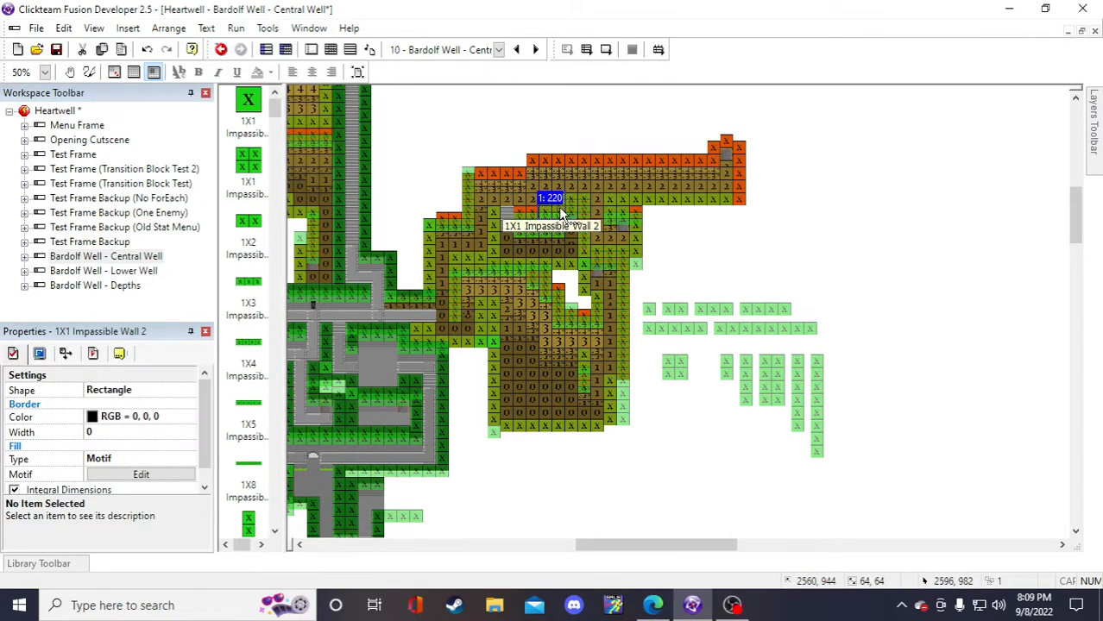
{"action": "left_click", "coordinate": [798, 271]}
{"action": "left_click", "coordinate": [544, 200]}
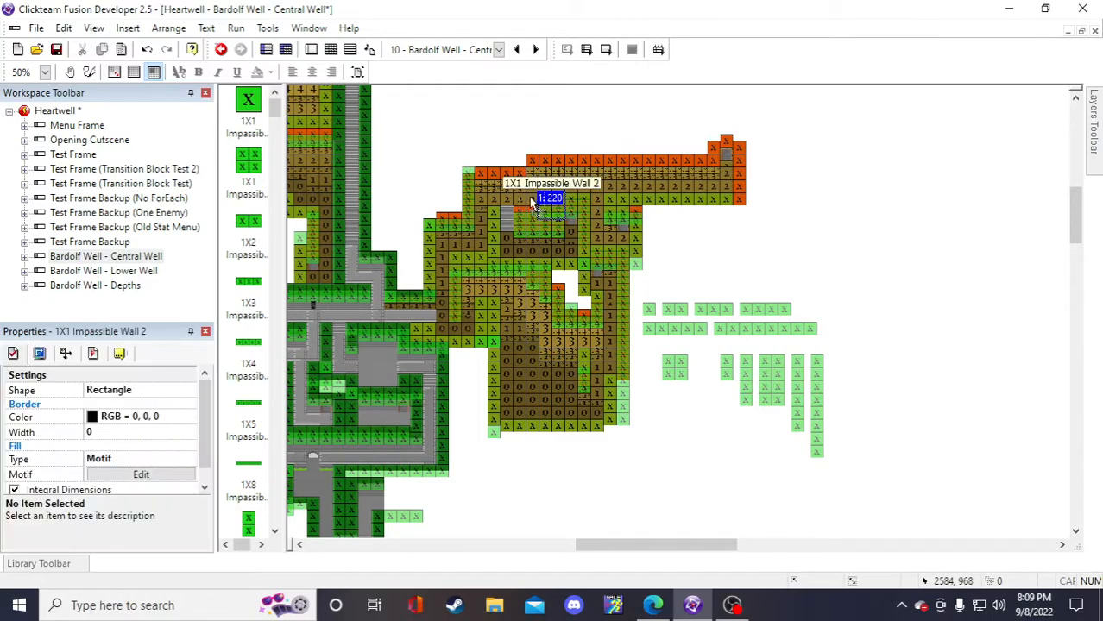
{"action": "left_click_drag", "start_coordinate": [532, 200], "coordinate": [514, 193]}
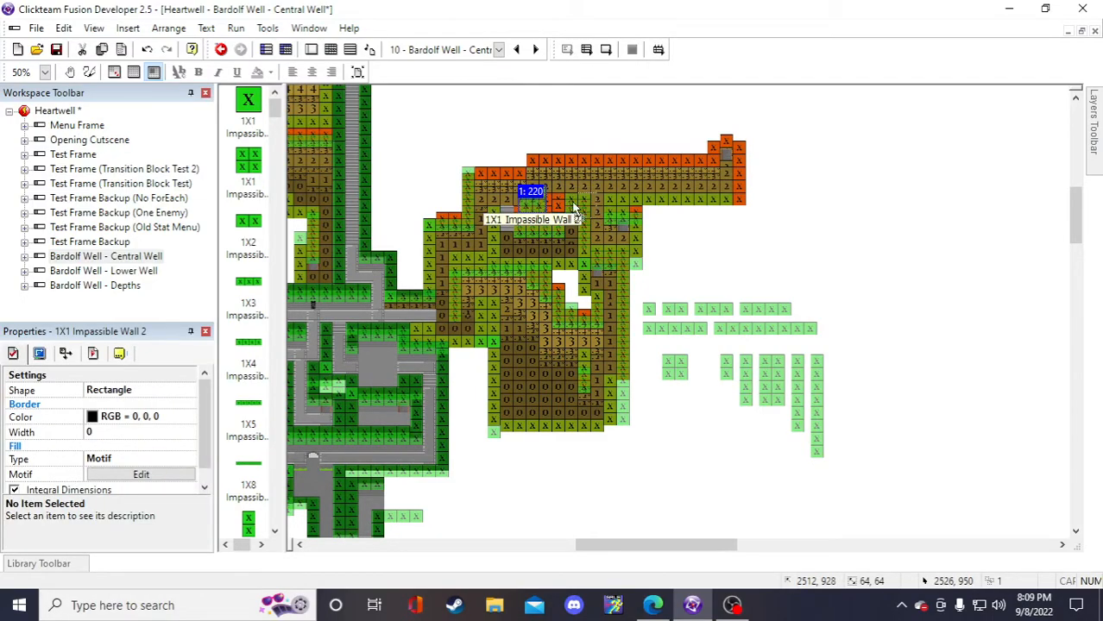
{"action": "left_click", "coordinate": [913, 264]}
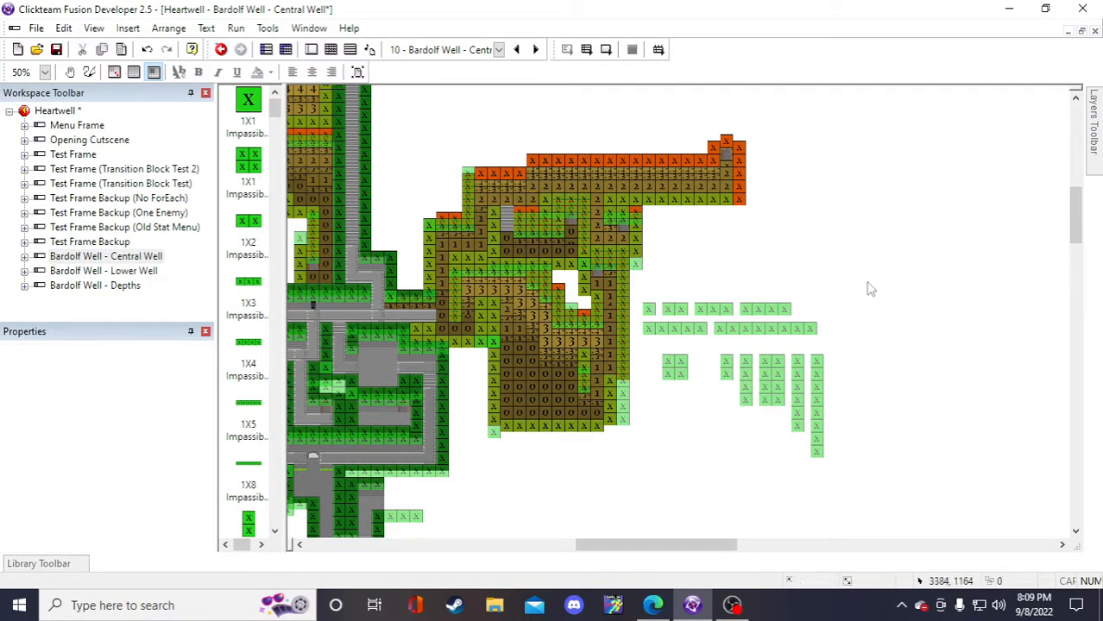
- Try adding a copy of the 2X1 Impassible Wall for the orange block, and delete the copy
{"action": "left_click_drag", "start_coordinate": [521, 229], "coordinate": [522, 217]}
{"action": "left_click", "coordinate": [544, 208]}
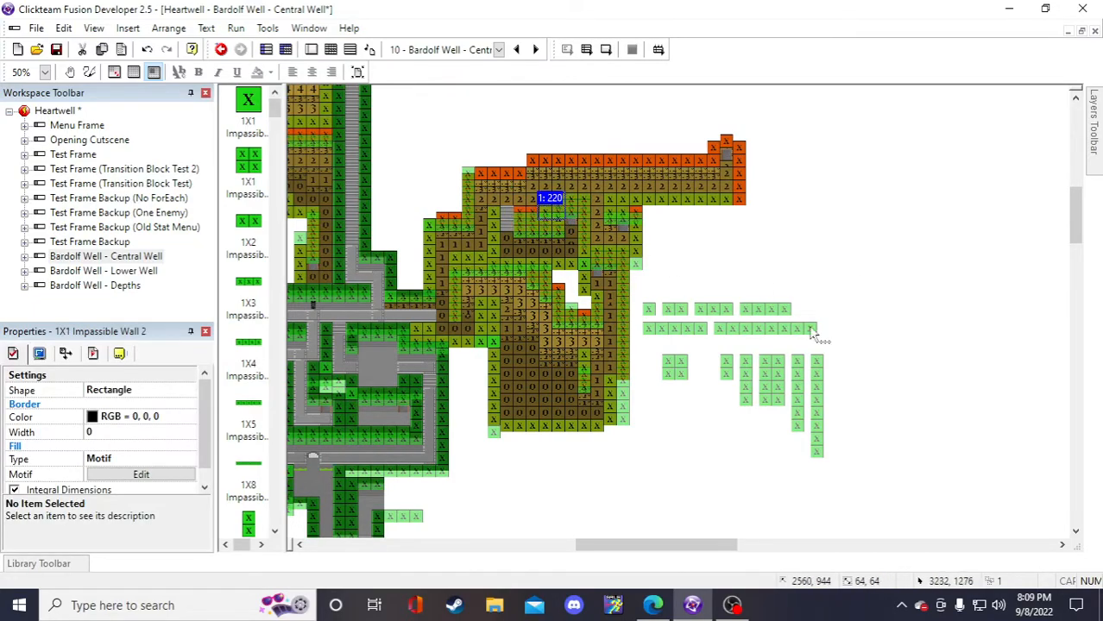
{"action": "left_click", "coordinate": [728, 369]}
{"action": "key", "text": "ctrl+c"}
{"action": "key", "text": "ctrl+v"}
{"action": "left_click", "coordinate": [772, 268]}
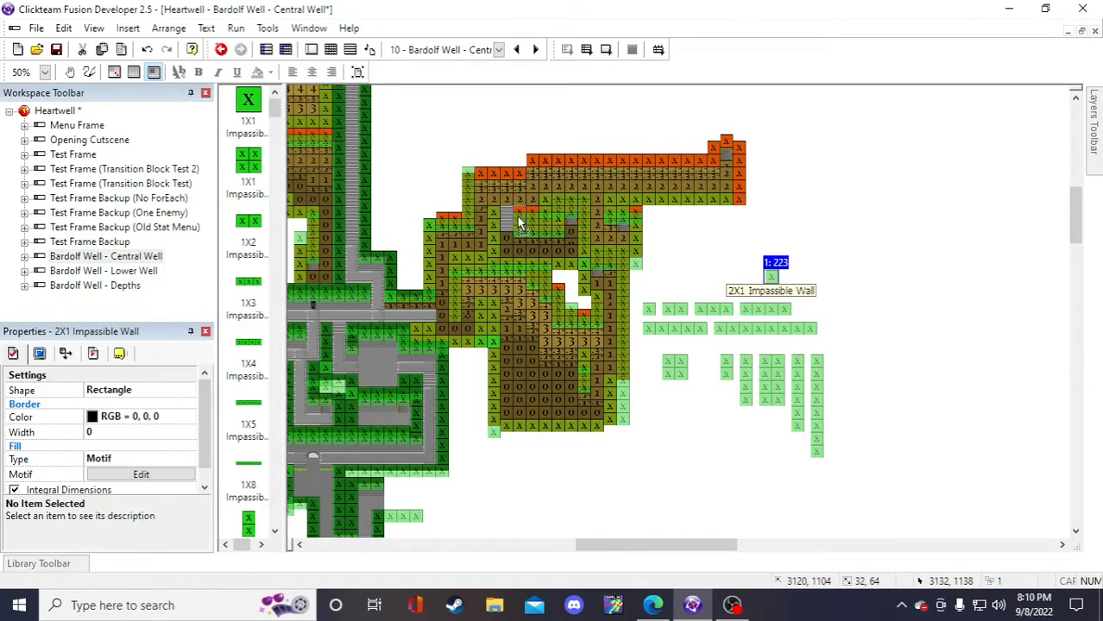
{"action": "left_click_drag", "start_coordinate": [770, 275], "coordinate": [835, 229]}
{"action": "key", "text": "Delete"}
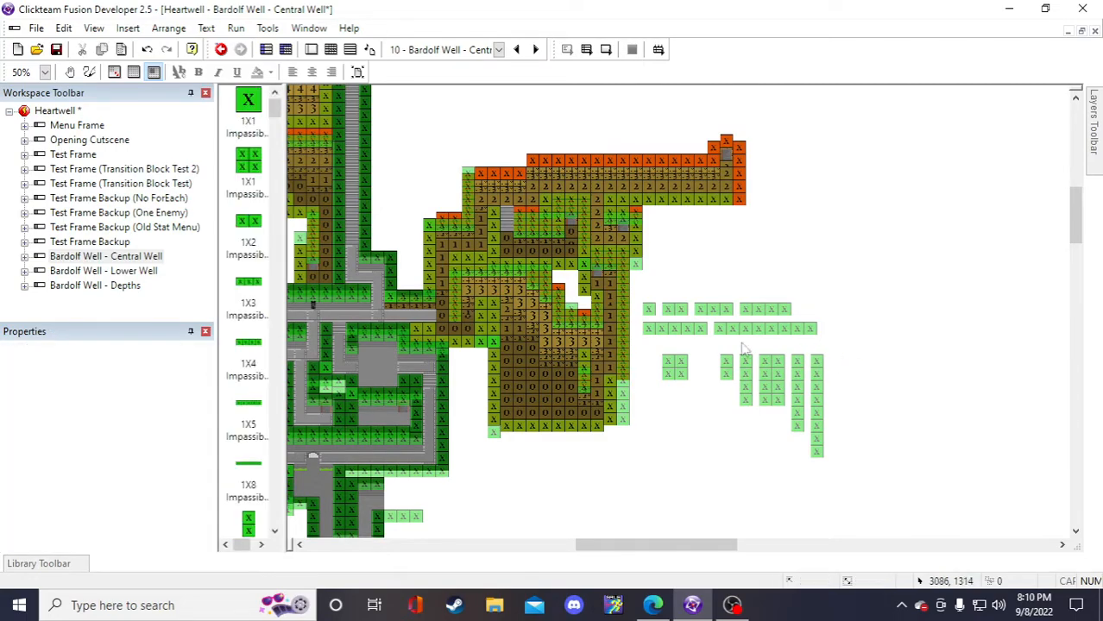
- Cover the orange block's northwestern part with a copy of the 1X2 Impassible Wall and save the application
{"action": "left_click", "coordinate": [668, 307]}
{"action": "key", "text": "ctrl+c"}
{"action": "key", "text": "ctrl+v"}
{"action": "left_click", "coordinate": [702, 250]}
{"action": "left_click_drag", "start_coordinate": [714, 258], "coordinate": [530, 215]}
{"action": "left_click", "coordinate": [895, 262]}
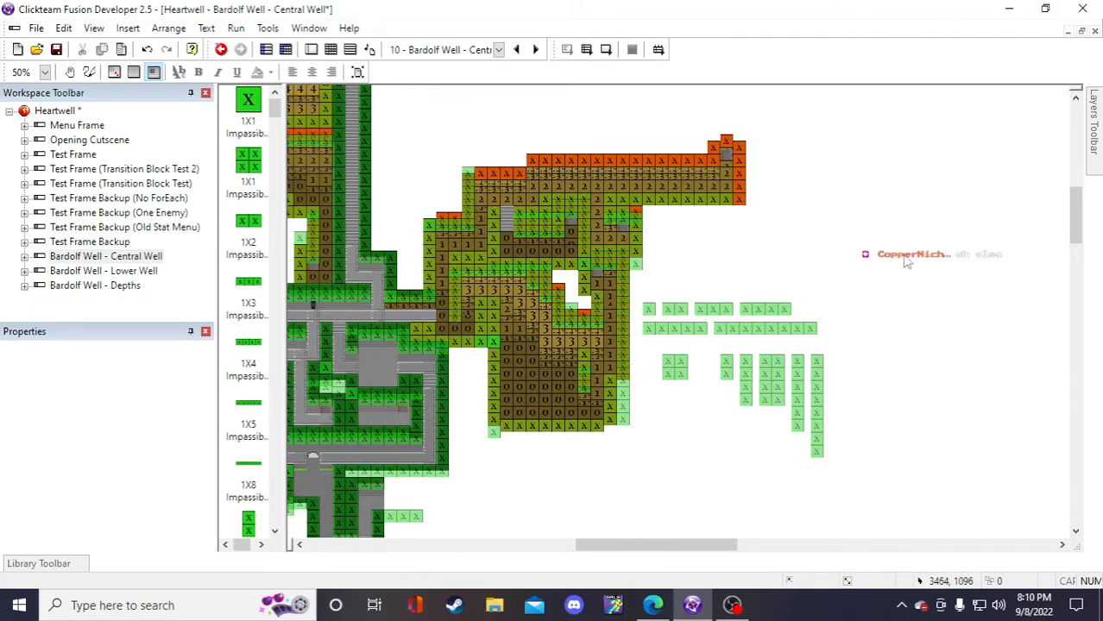
{"action": "left_click", "coordinate": [56, 49]}
- Cover the short orange edge just west of the long northern corridor with a copy of the 1X4 Impassible Wall
{"action": "left_click", "coordinate": [783, 311]}
{"action": "left_click_drag", "start_coordinate": [782, 310], "coordinate": [840, 248]}
{"action": "left_click_drag", "start_coordinate": [514, 181], "coordinate": [504, 174]}
{"action": "left_click", "coordinate": [930, 239]}
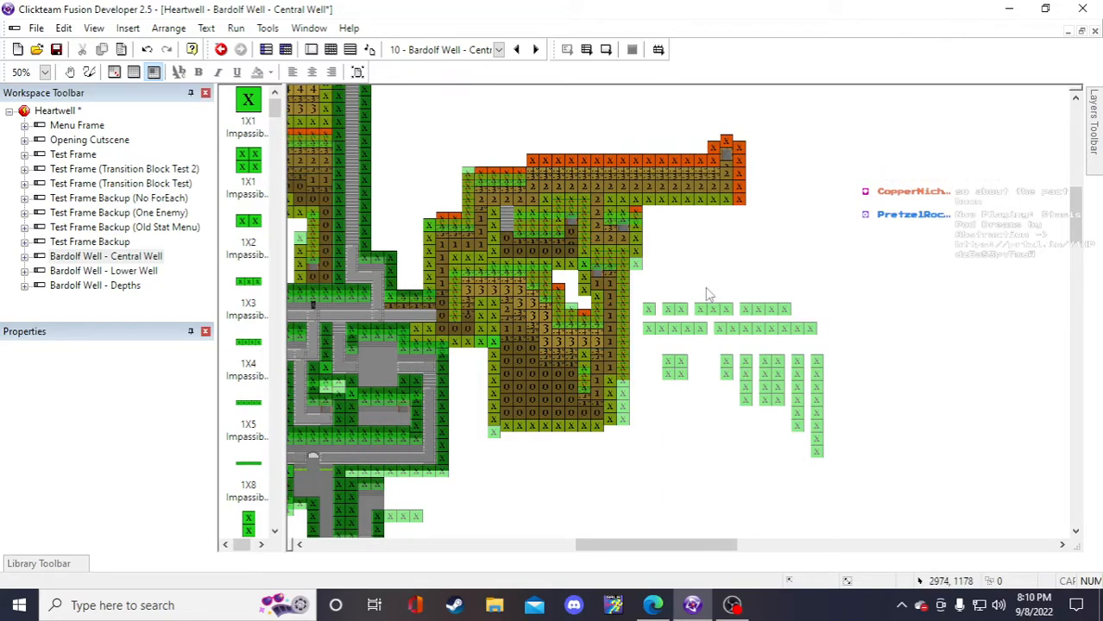
- Line the long northern corridor's orange edge with two adjacent 1X8 Impassible Wall copies, setting the western one at 2496, 864
{"action": "left_click", "coordinate": [797, 332]}
{"action": "left_click", "coordinate": [736, 241]}
{"action": "key", "text": "ctrl+v"}
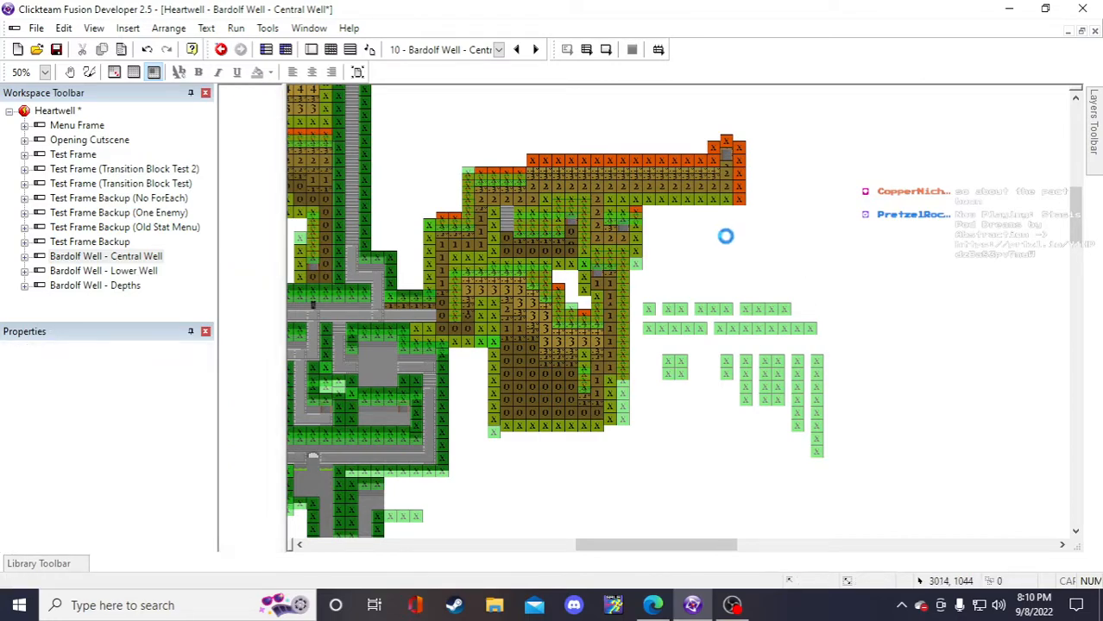
{"action": "left_click_drag", "start_coordinate": [756, 239], "coordinate": [554, 170]}
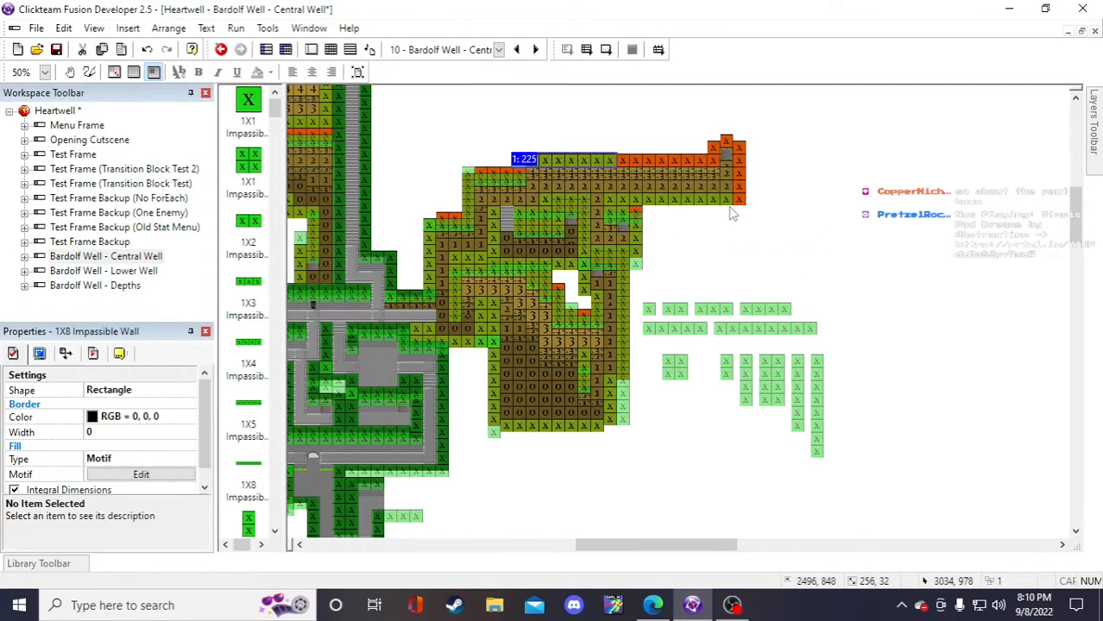
{"action": "key", "text": "ctrl+v"}
{"action": "left_click", "coordinate": [852, 169]}
{"action": "left_click_drag", "start_coordinate": [866, 170], "coordinate": [665, 170]}
{"action": "left_click", "coordinate": [567, 161]}
{"action": "left_click_drag", "start_coordinate": [566, 161], "coordinate": [569, 168]}
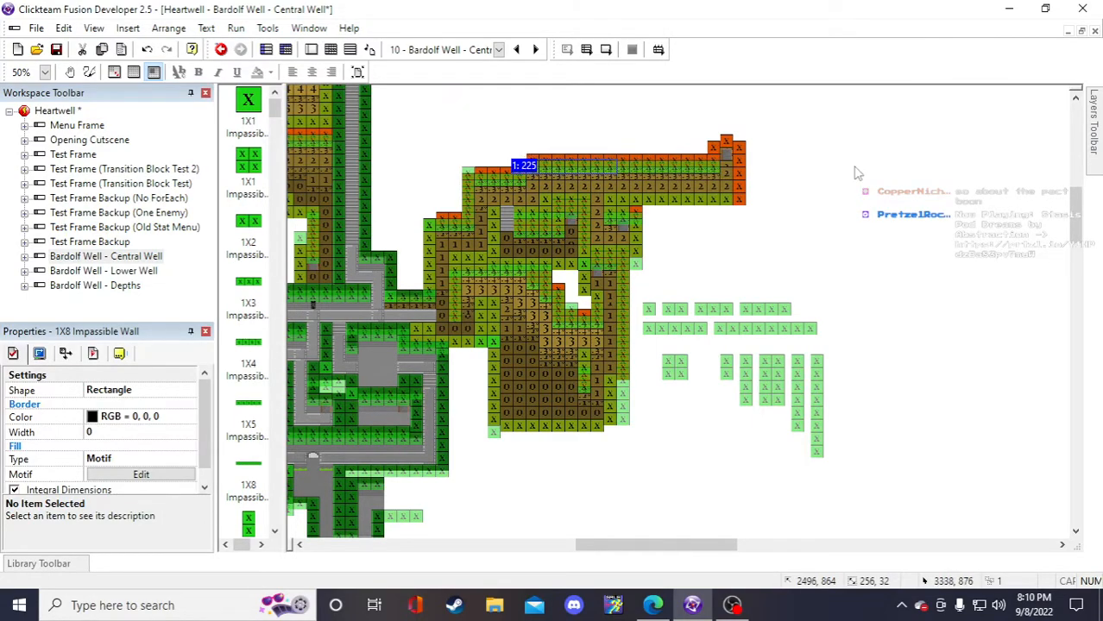
{"action": "left_click", "coordinate": [900, 336]}
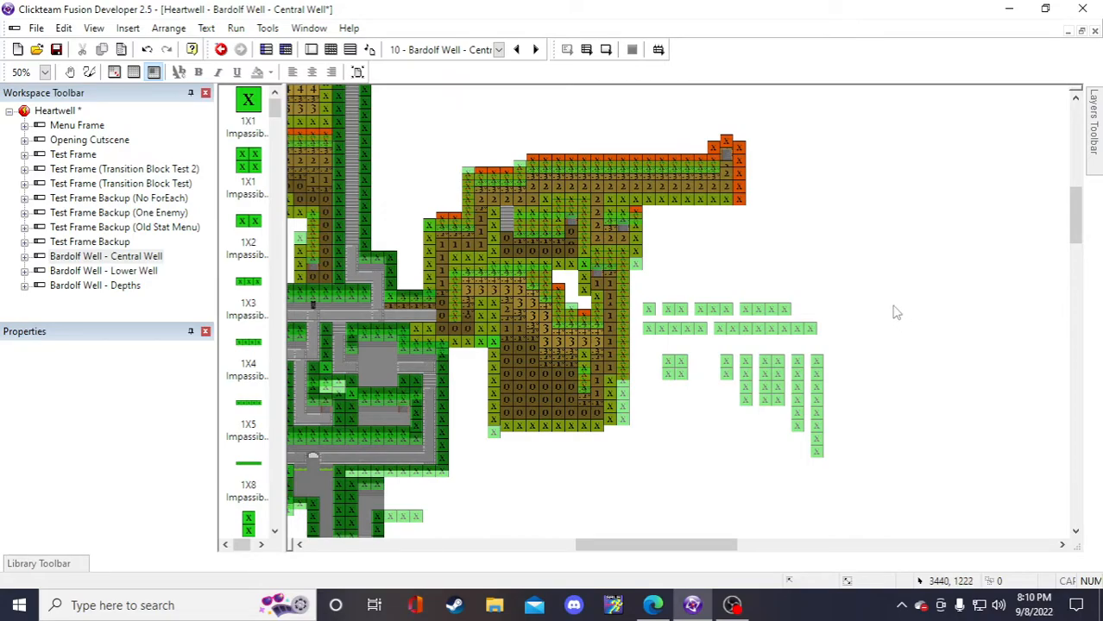
- Cover the corridor's eastern orange edge with a copy of the vertical four-tile Impassible Wall, undoing a misplacement
{"action": "left_click", "coordinate": [746, 388]}
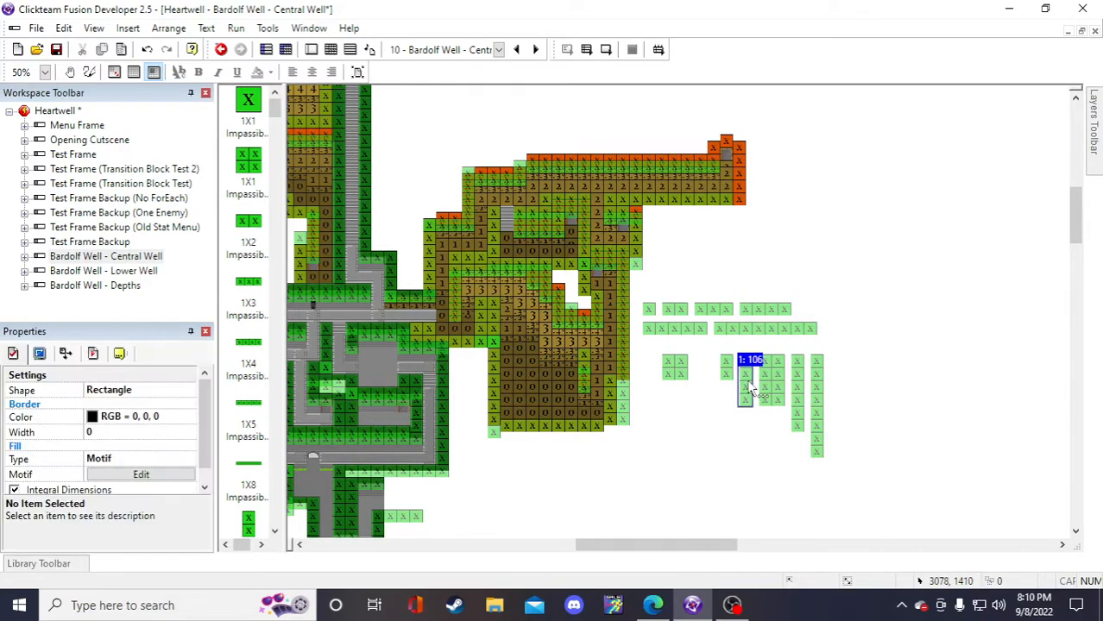
{"action": "double_click", "coordinate": [781, 234]}
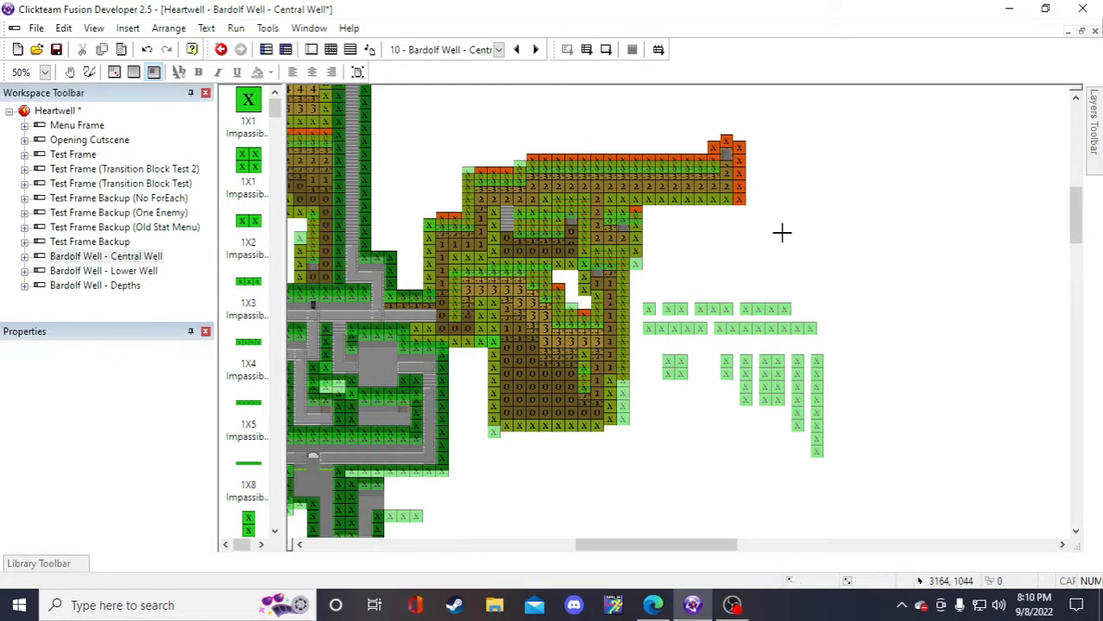
{"action": "left_click", "coordinate": [721, 156]}
{"action": "left_click", "coordinate": [735, 184]}
{"action": "key", "text": "ctrl+z"}
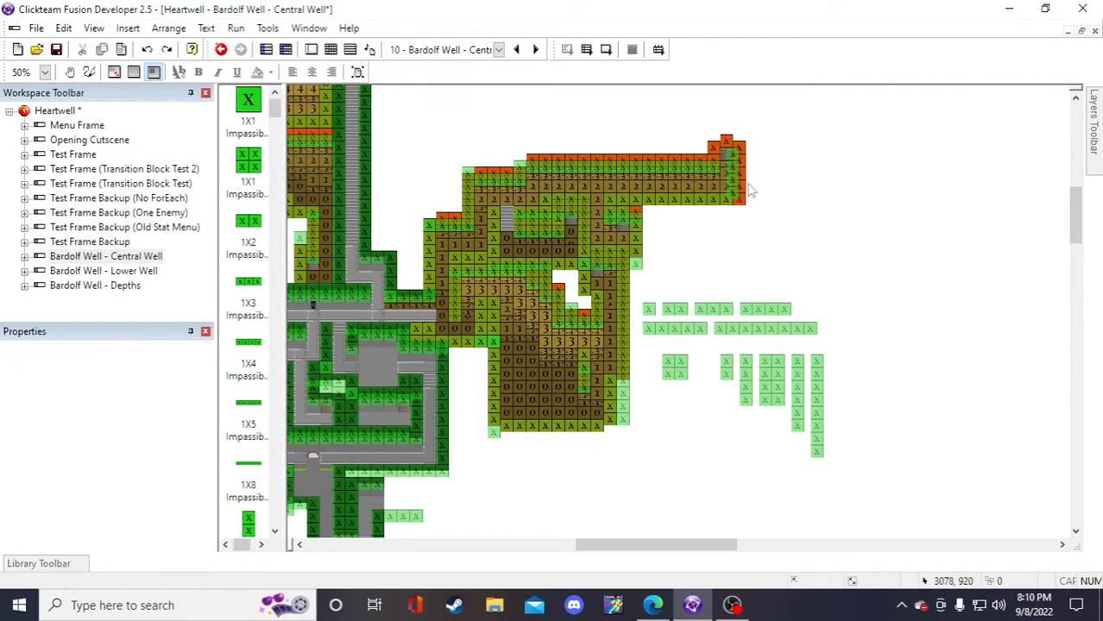
{"action": "left_click", "coordinate": [736, 182]}
{"action": "left_click", "coordinate": [812, 195]}
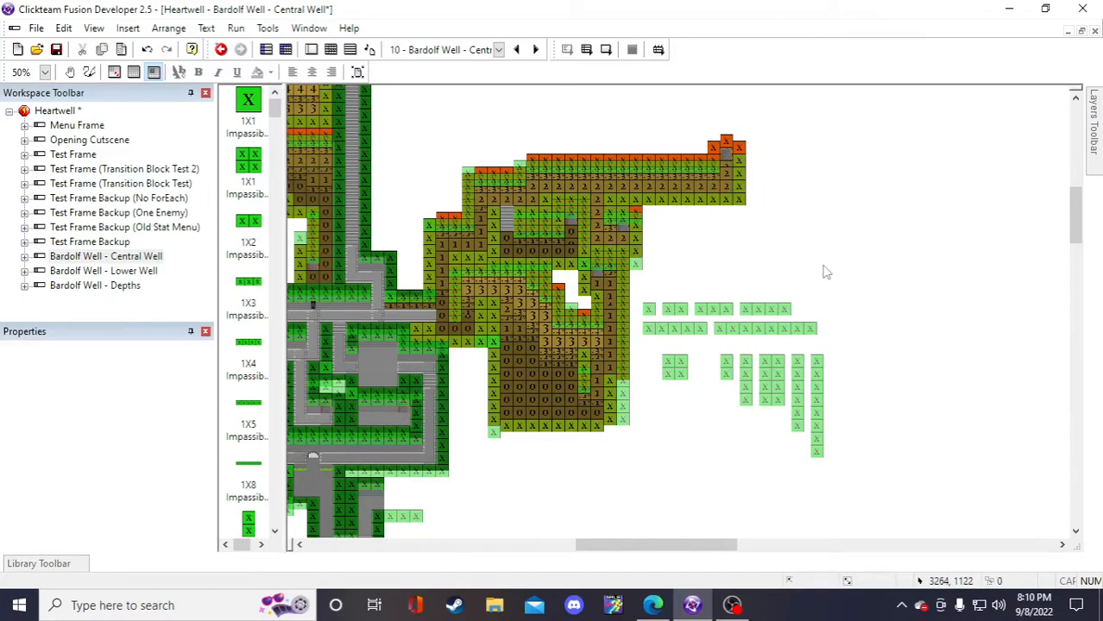
- Cover the orange northeast corner of the corridor, beside the top protrusion, with a copy of the 1X2 Impassible Wall
{"action": "scroll", "coordinate": [825, 271], "scroll_direction": "up", "scroll_amount": 3}
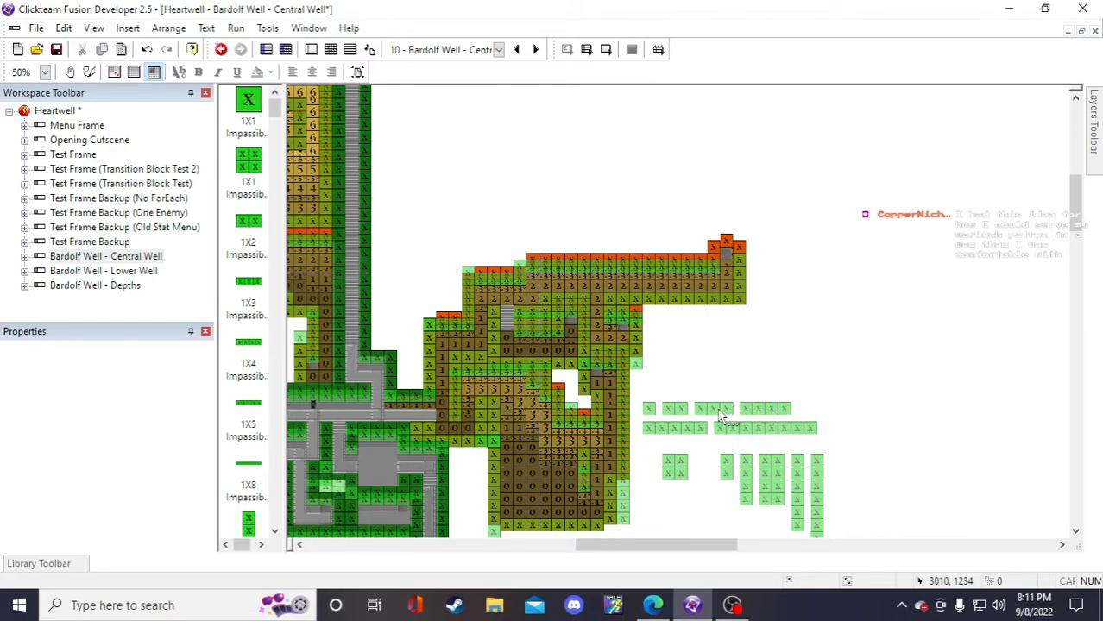
{"action": "left_click", "coordinate": [679, 410]}
{"action": "key", "text": "ctrl+c"}
{"action": "key", "text": "ctrl+v"}
{"action": "left_click", "coordinate": [793, 356]}
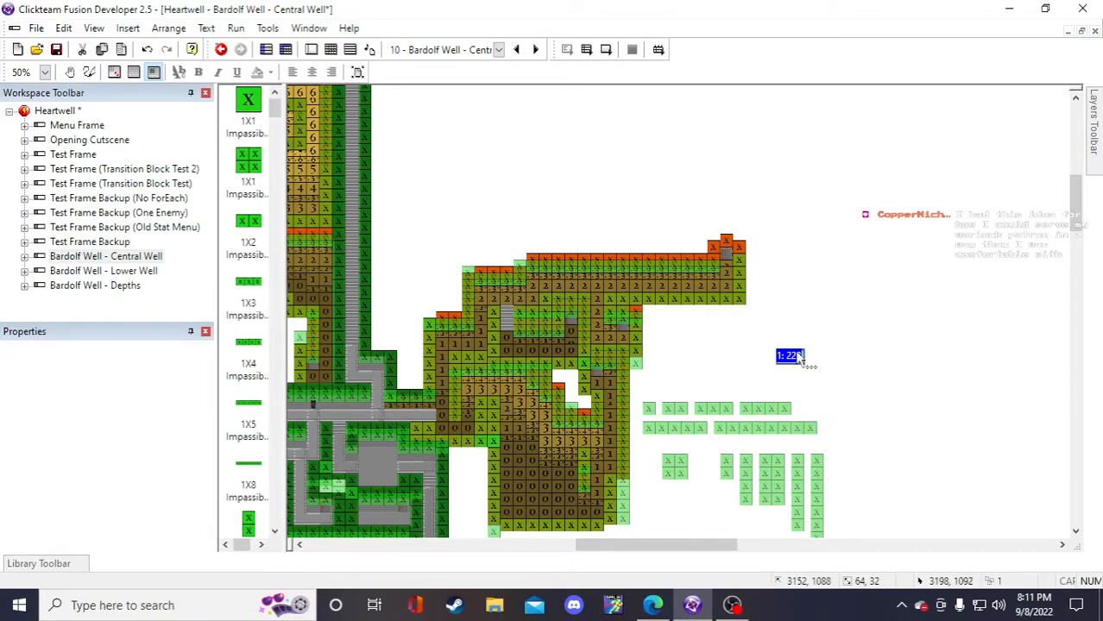
{"action": "left_click", "coordinate": [828, 304]}
{"action": "left_click_drag", "start_coordinate": [732, 249], "coordinate": [740, 252]}
{"action": "left_click", "coordinate": [839, 299]}
- Add copies of the 2X1 Impassible Wall near the orange protrusion at the corridor's northeast end
{"action": "left_click", "coordinate": [730, 463]}
{"action": "double_click", "coordinate": [805, 308]}
{"action": "left_click", "coordinate": [736, 159]}
{"action": "key", "text": "ctrl+v"}
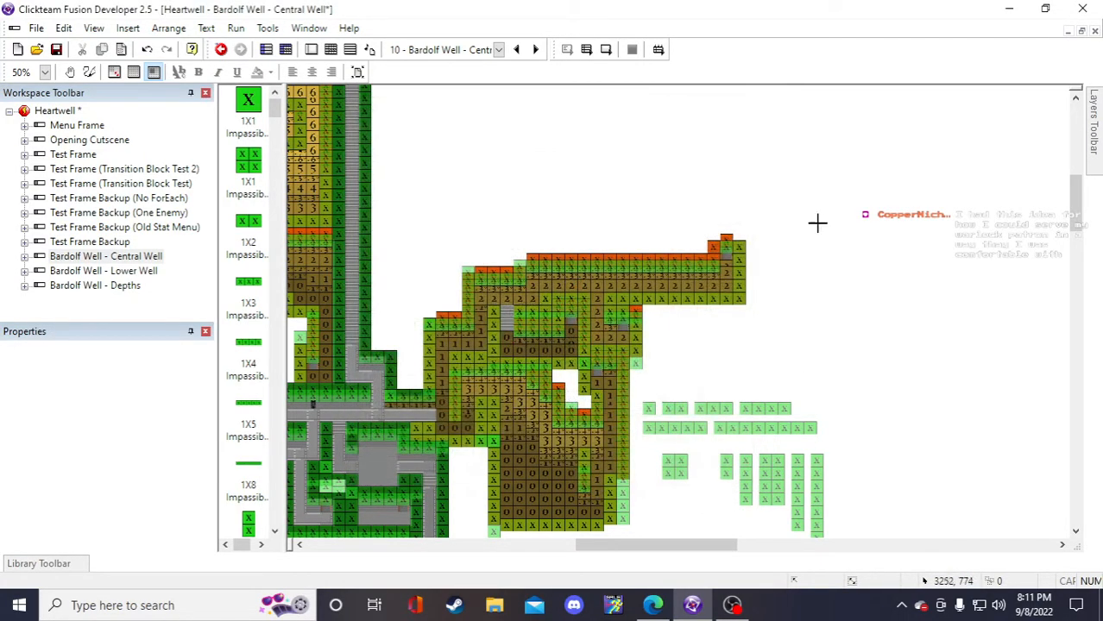
- Delete the stray 2X1 Impassible Wall in the empty area beyond the eastern path and save the project
{"action": "left_click", "coordinate": [822, 231]}
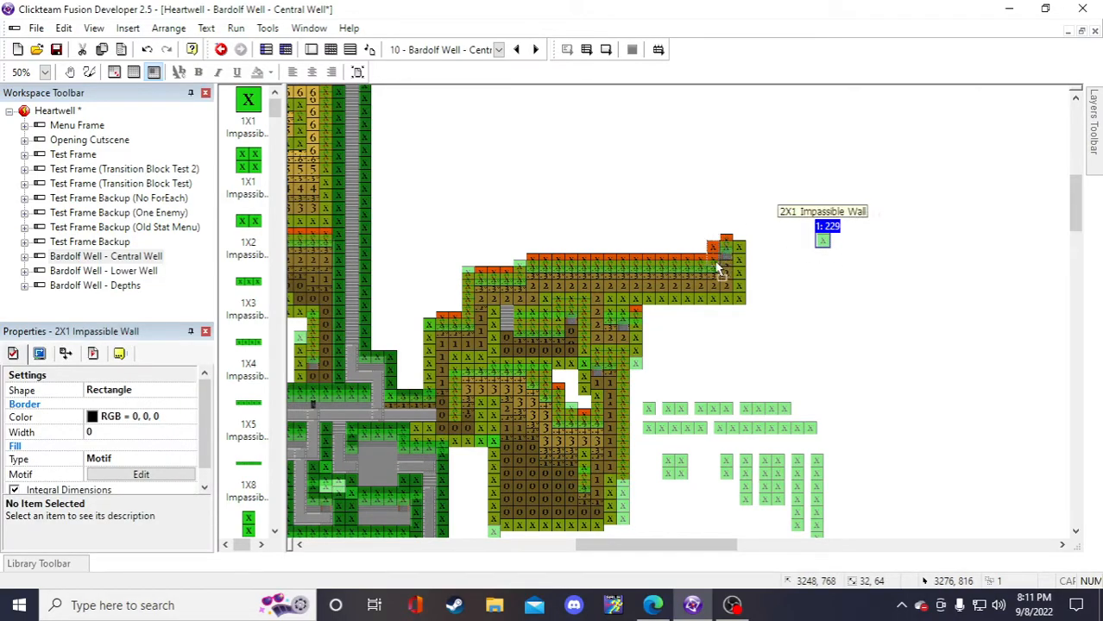
{"action": "key", "text": "Delete"}
{"action": "scroll", "coordinate": [858, 295], "scroll_direction": "down", "scroll_amount": 3}
{"action": "scroll", "coordinate": [859, 295], "scroll_direction": "down", "scroll_amount": 2}
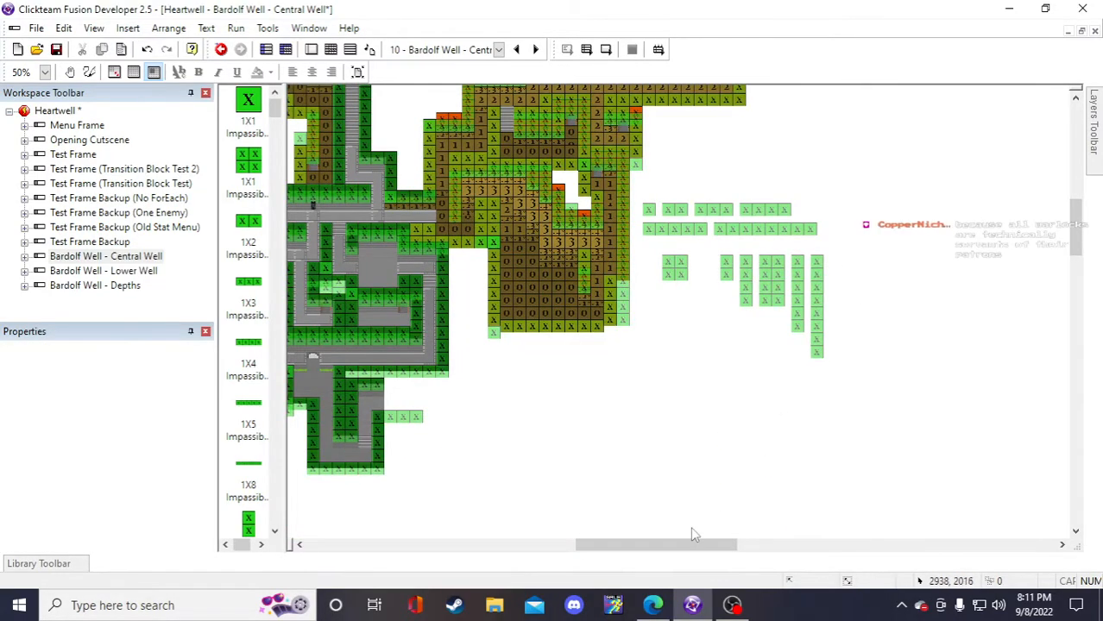
{"action": "left_click_drag", "start_coordinate": [715, 545], "coordinate": [643, 544]}
{"action": "scroll", "coordinate": [581, 430], "scroll_direction": "up", "scroll_amount": 9}
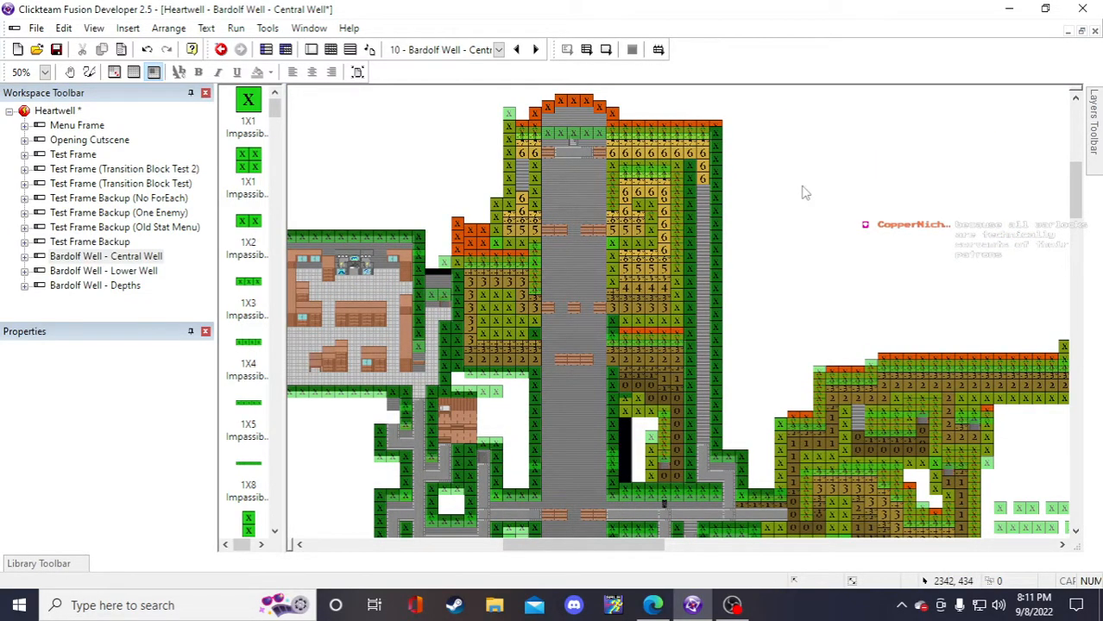
{"action": "scroll", "coordinate": [798, 172], "scroll_direction": "down", "scroll_amount": 3}
{"action": "left_click", "coordinate": [56, 49]}
- Test-run the Central Well frame and walk the character west along the corridor across the wide brick road
{"action": "left_click", "coordinate": [605, 49]}
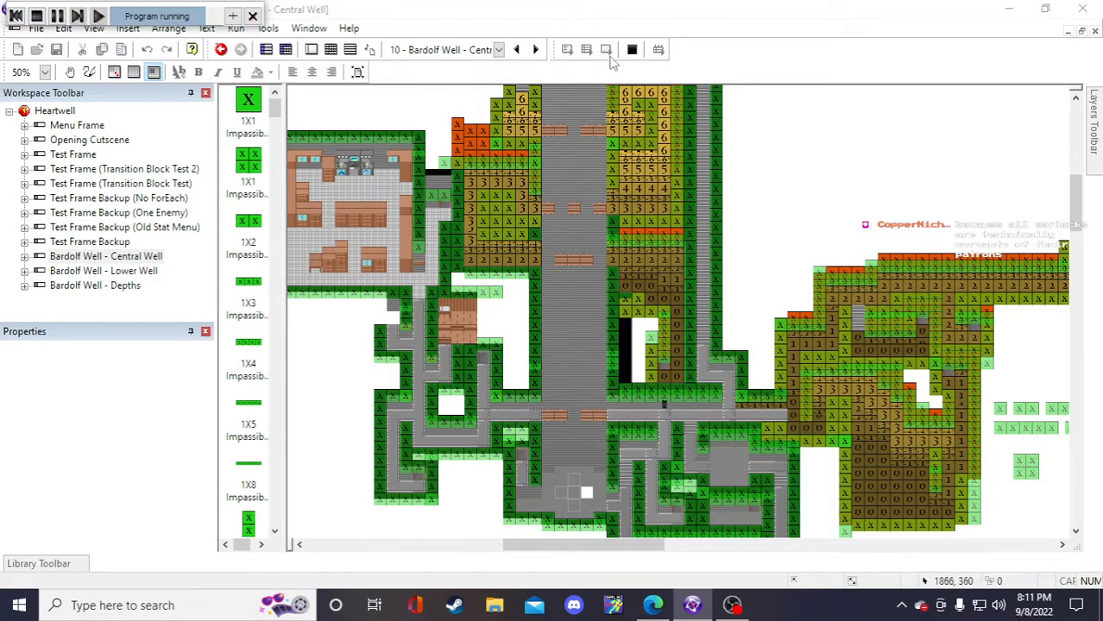
{"action": "key", "text": "Left"}
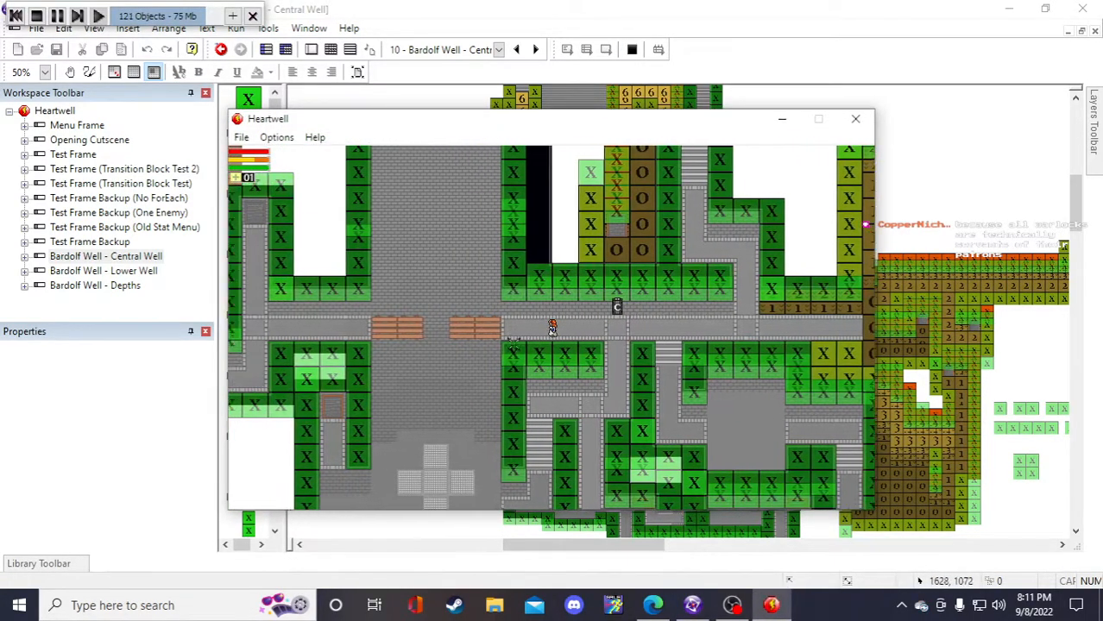
{"action": "key", "text": "Left"}
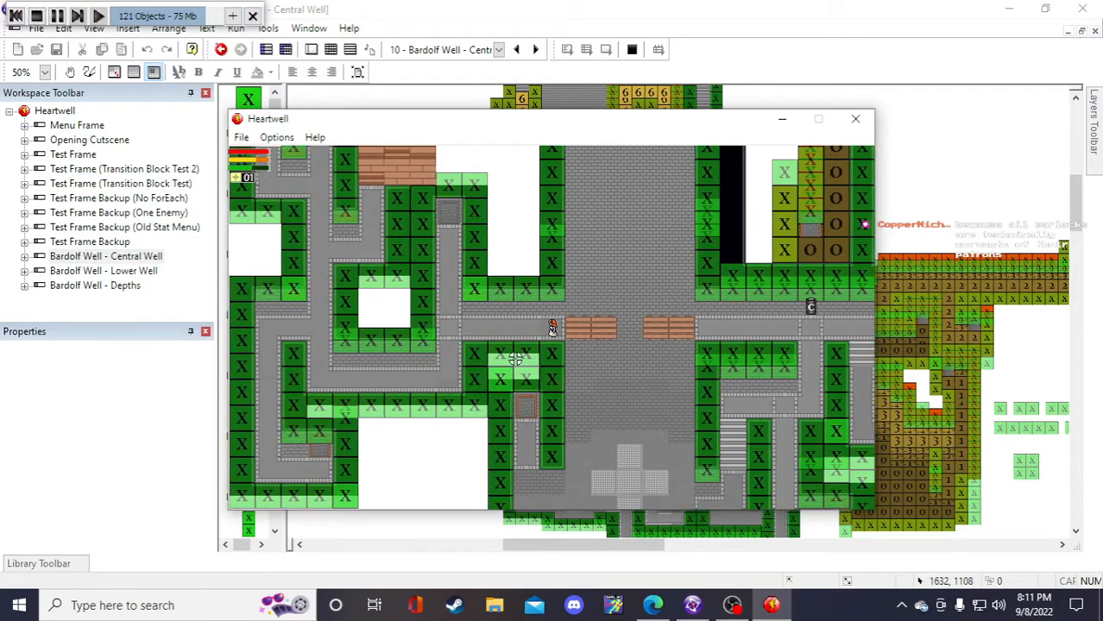
{"action": "key", "text": "Right"}
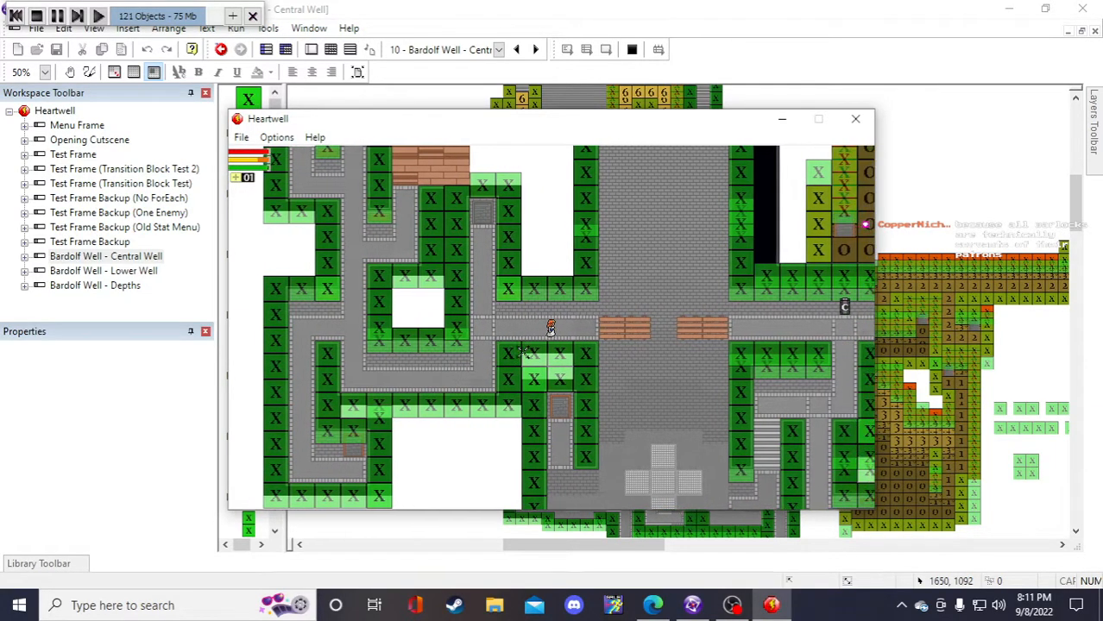
- Walk the character up into the dead-end alcove north of the western corridor to test its walls
{"action": "key", "text": "Up"}
{"action": "key", "text": "Left"}
{"action": "key", "text": "Up"}
{"action": "key", "text": "Up"}
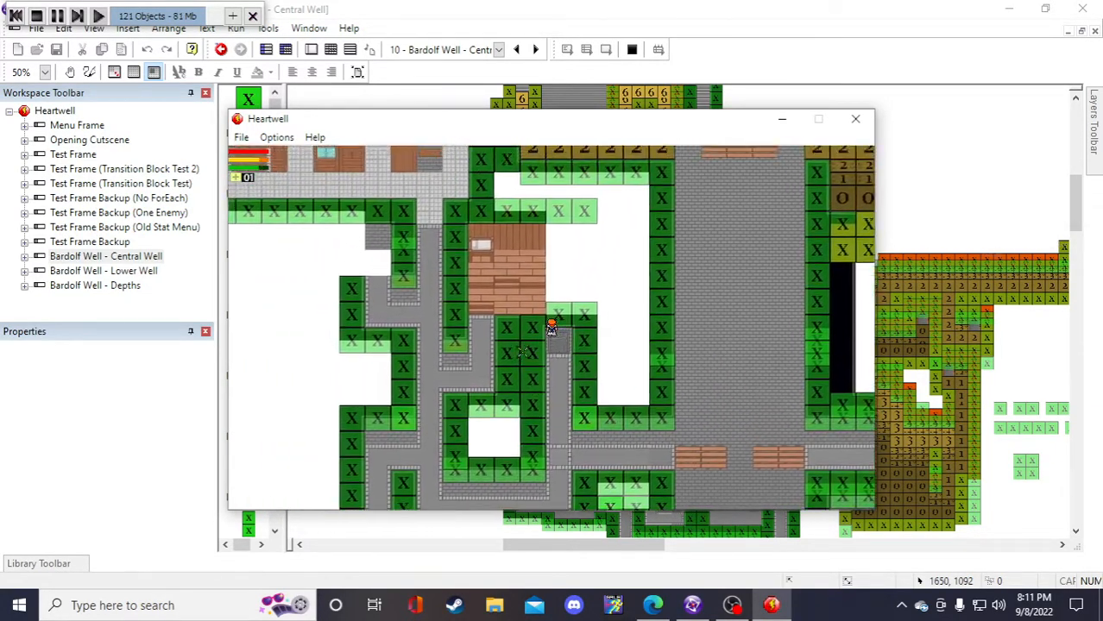
{"action": "key", "text": "Right"}
{"action": "key", "text": "Down"}
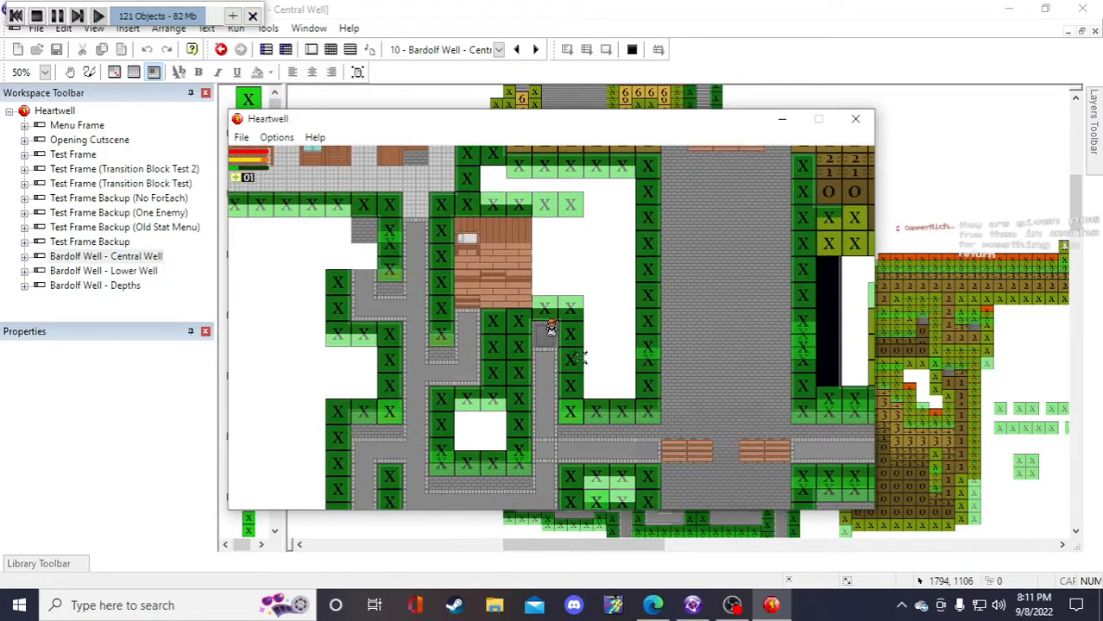
- Walk the character around the western loop path, up to the wooden structure and past it to test its collision
{"action": "key", "text": "Down"}
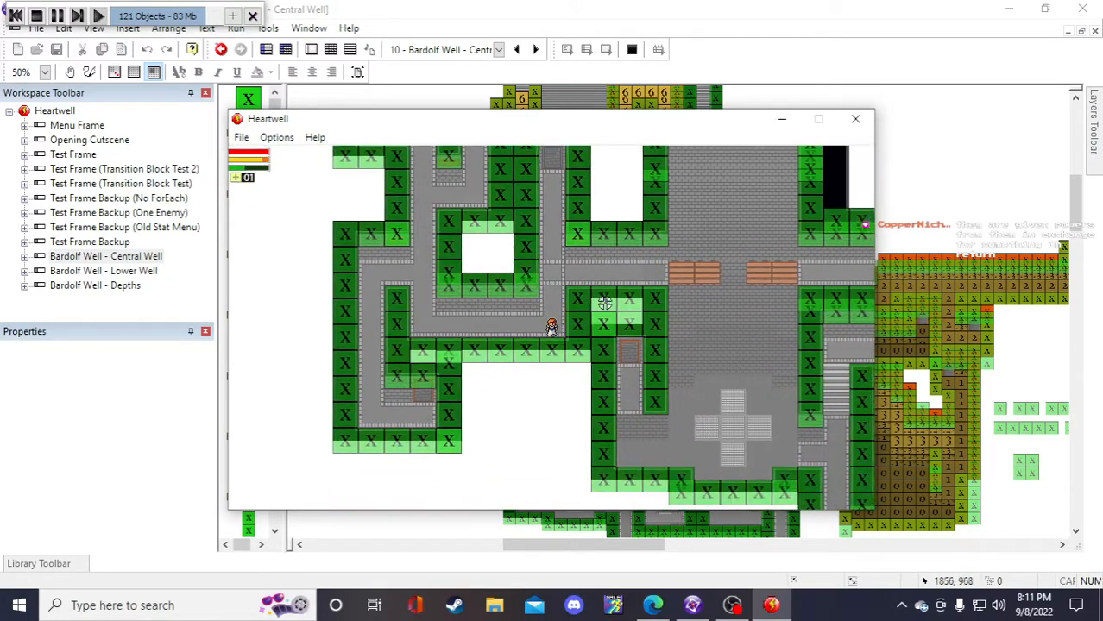
{"action": "key", "text": "Left"}
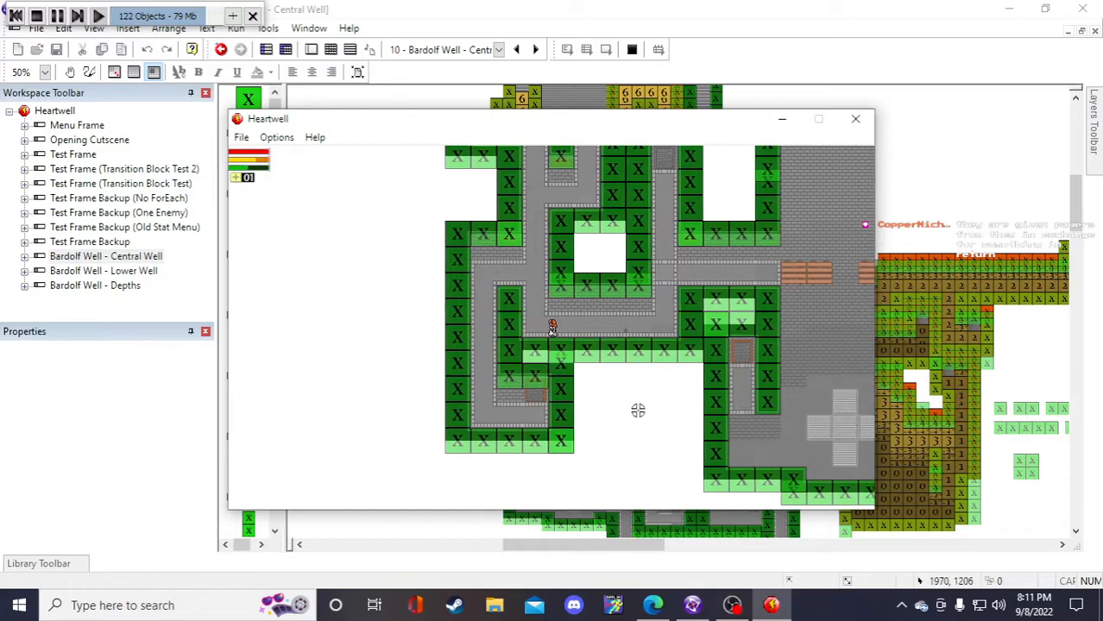
{"action": "key", "text": "Up"}
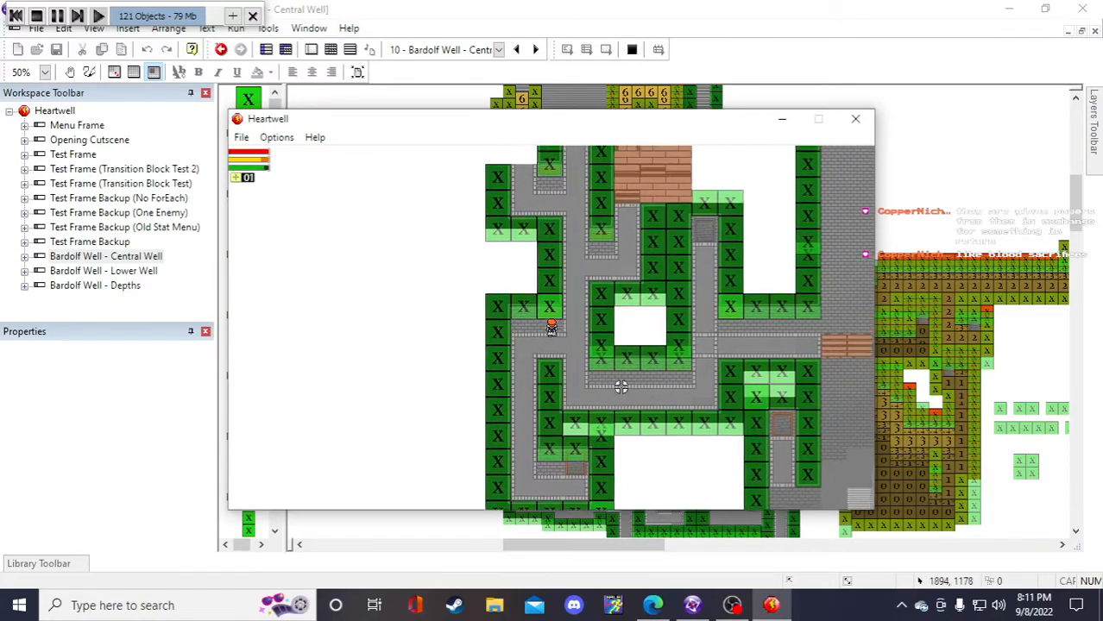
{"action": "key", "text": "Right"}
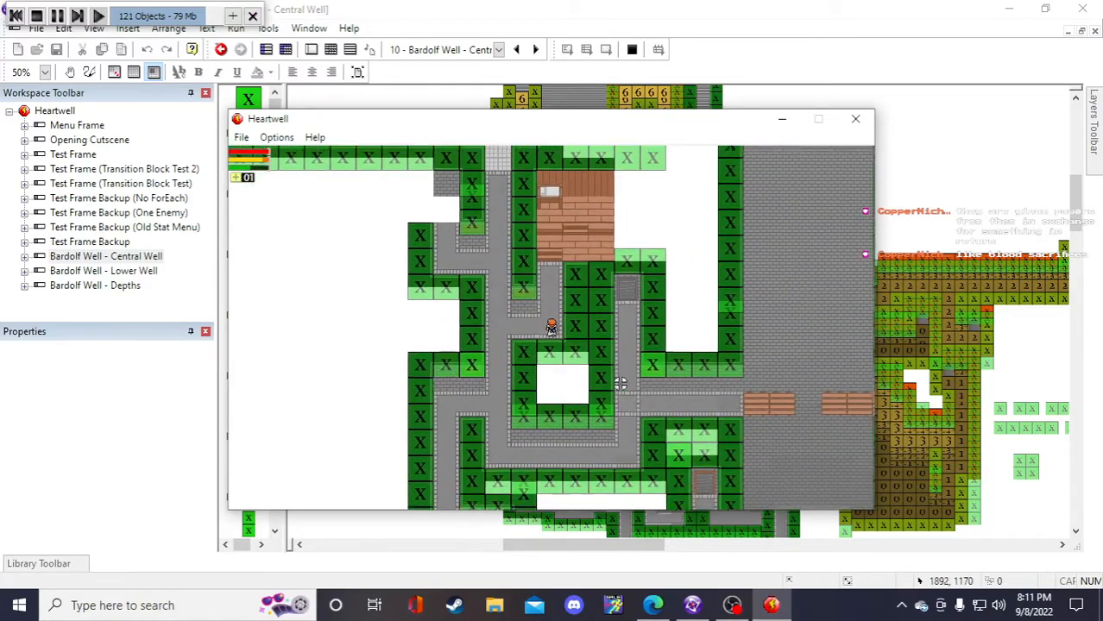
{"action": "key", "text": "Up"}
{"action": "key", "text": "d"}
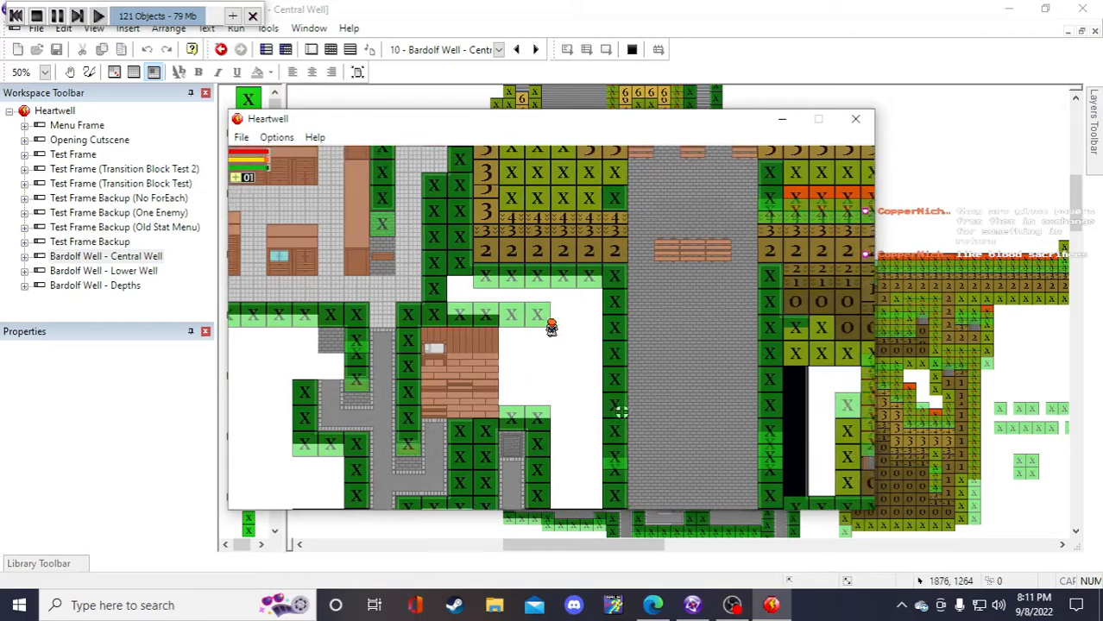
- Return the character to the foot of the wooden structure and cross west into the small side alcove
{"action": "key", "text": "w"}
{"action": "key", "text": "s"}
{"action": "key", "text": "a"}
{"action": "key", "text": "a"}
{"action": "key", "text": "s"}
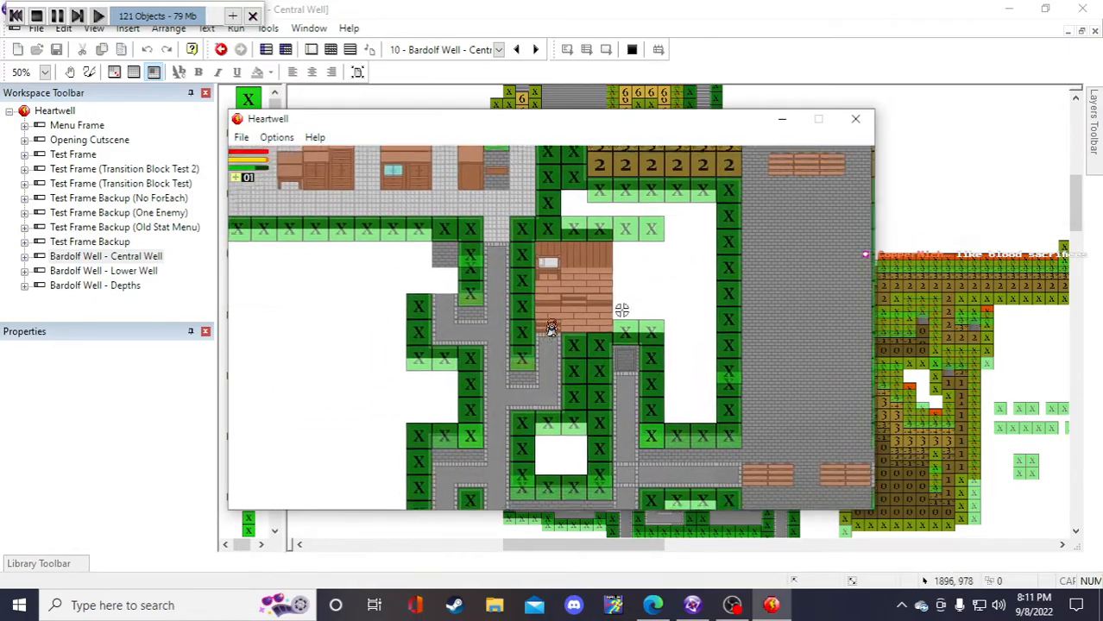
{"action": "key", "text": "a"}
{"action": "key", "text": "w"}
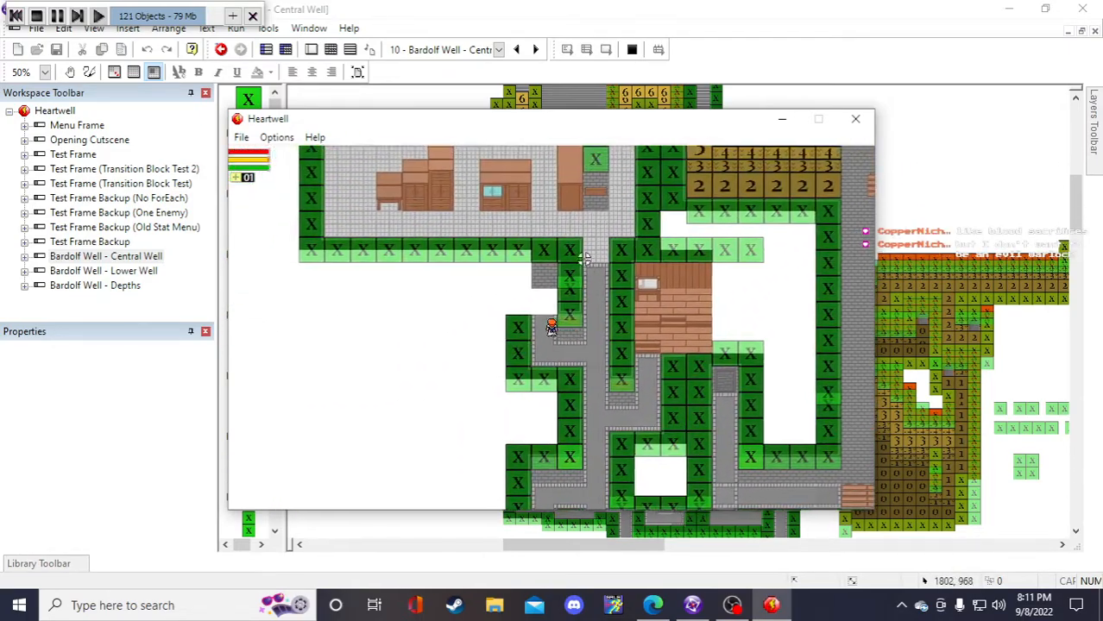
- Walk the character from the side alcove up the narrow corridor into the tiled room with the wooden counters
{"action": "key", "text": "s"}
{"action": "key", "text": "d"}
{"action": "key", "text": "s"}
{"action": "key", "text": "d"}
{"action": "key", "text": "w"}
{"action": "key", "text": "w"}
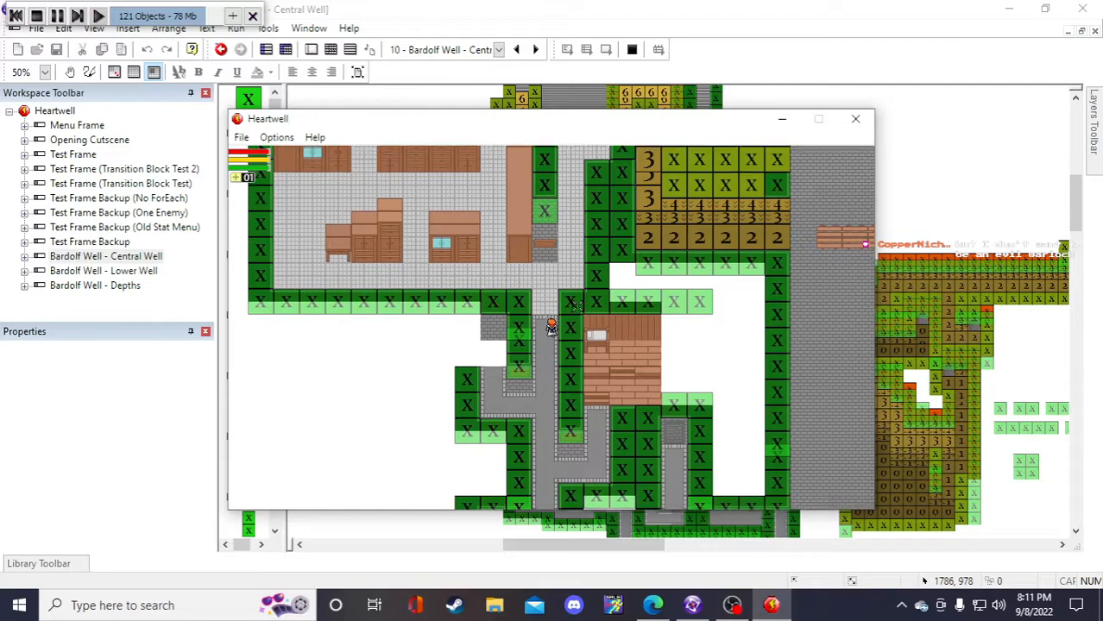
{"action": "key", "text": "w"}
{"action": "key", "text": "a"}
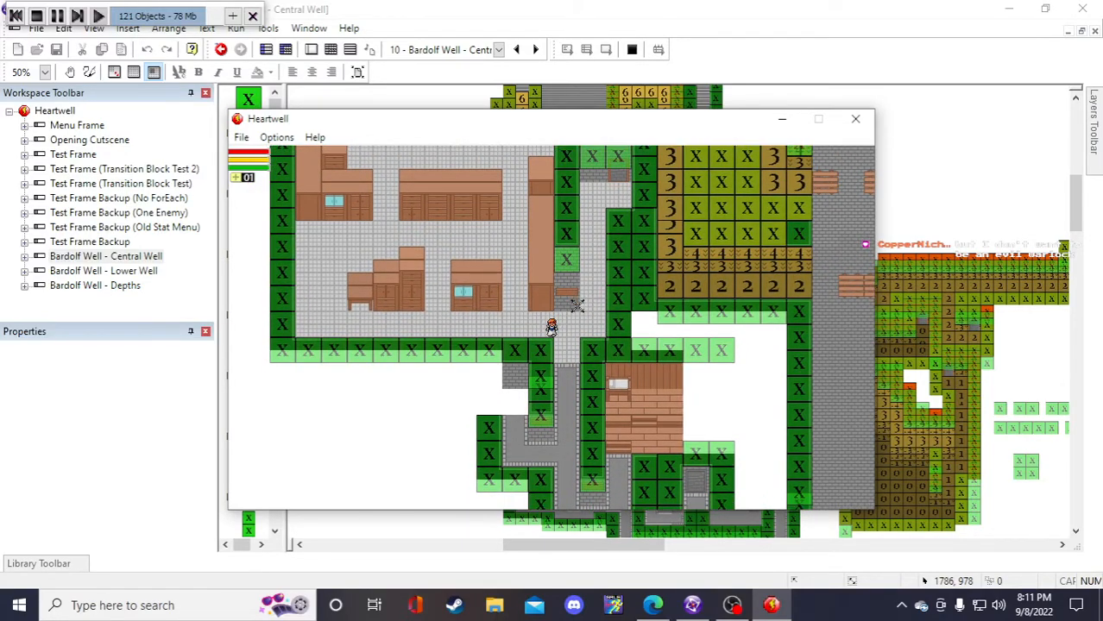
- Test the walls of the side passage east of the tiled room by walking the character up it
{"action": "key", "text": "w"}
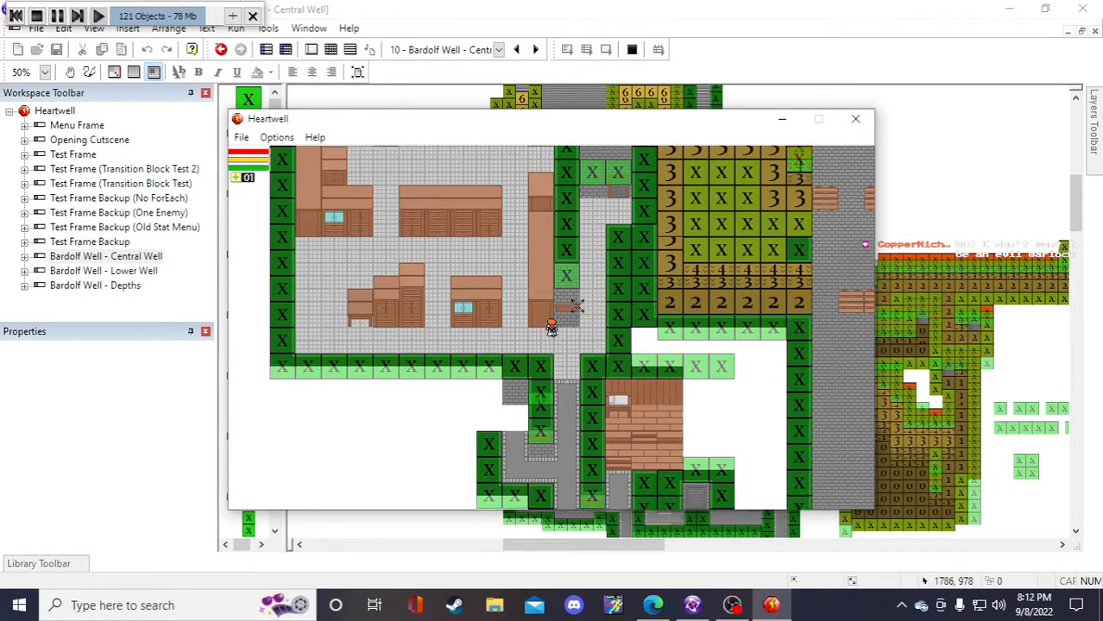
{"action": "key", "text": "d"}
{"action": "key", "text": "w"}
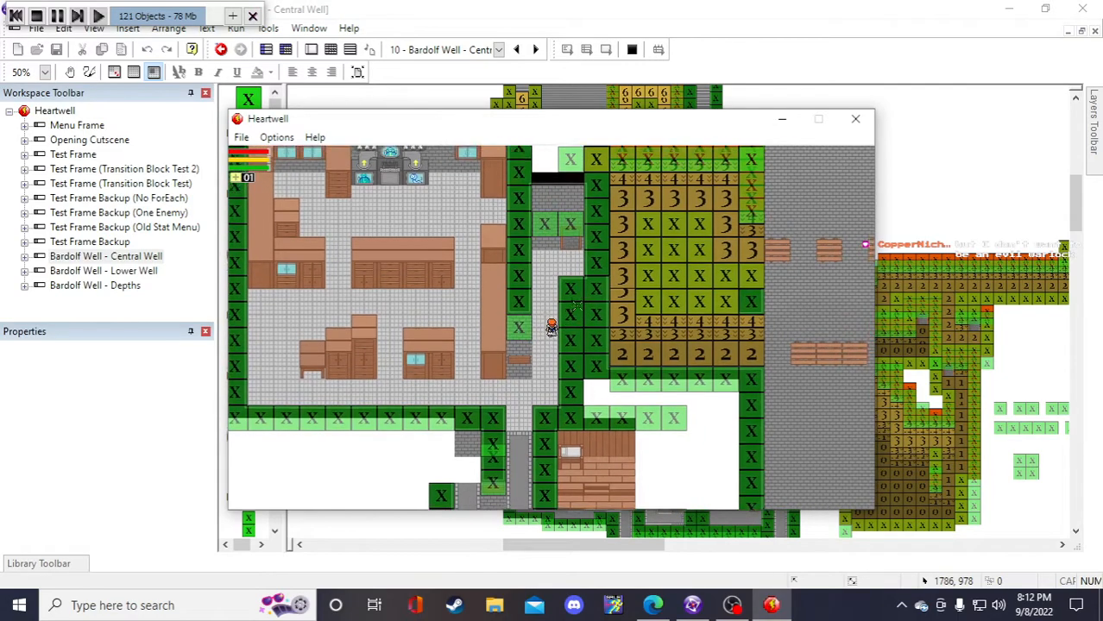
{"action": "key", "text": "s"}
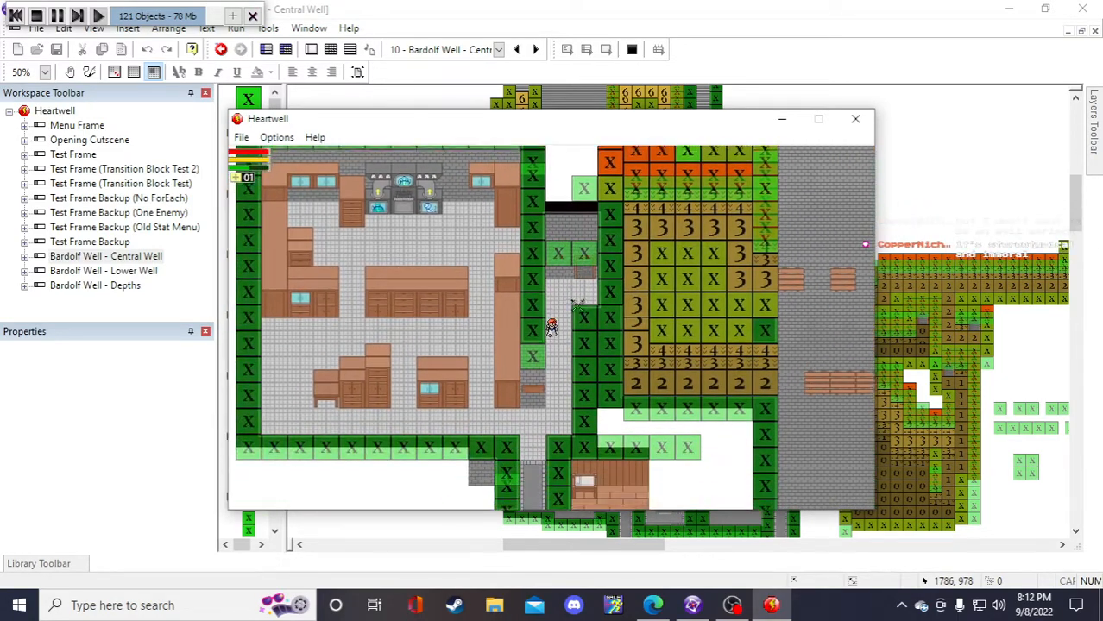
- Walk the character back into the tiled room and up to its north wall to test the collision there
{"action": "key", "text": "a"}
{"action": "key", "text": "s"}
{"action": "key", "text": "a"}
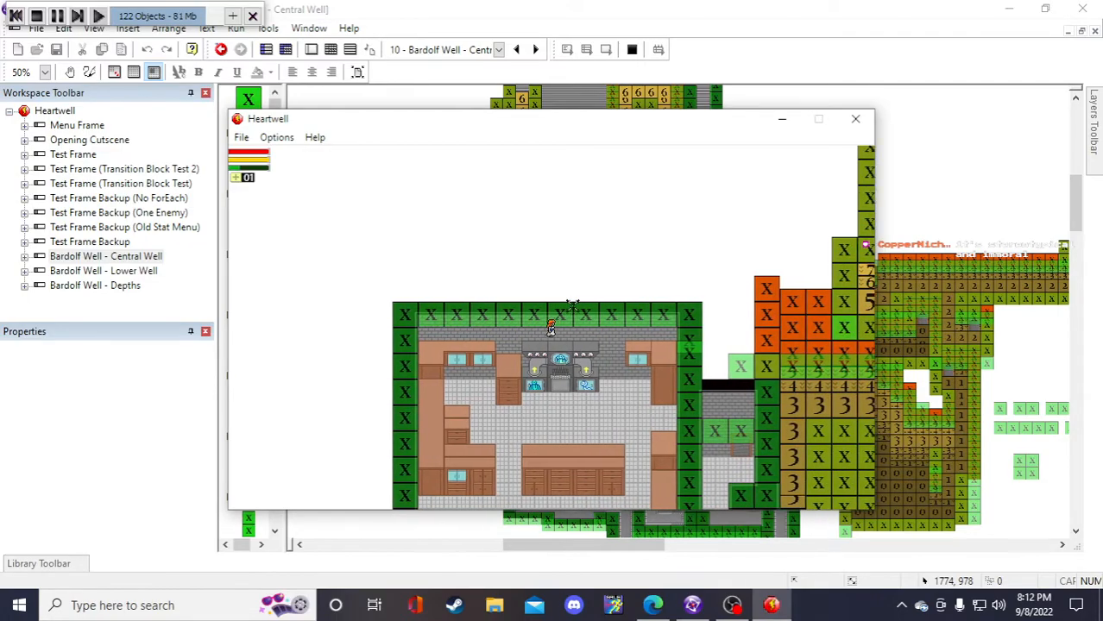
- Walk the character down past the tiled room's counters and back into the eastern side passage
{"action": "key", "text": "d"}
{"action": "key", "text": "s"}
{"action": "key", "text": "s"}
{"action": "key", "text": "d"}
{"action": "key", "text": "a"}
{"action": "key", "text": "w"}
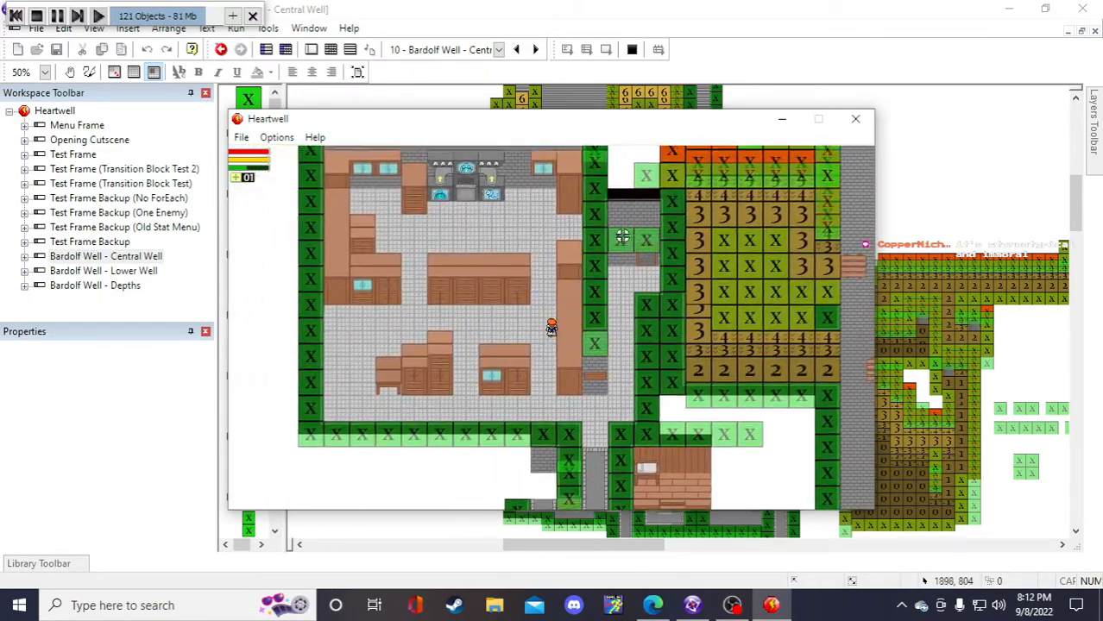
{"action": "key", "text": "a"}
{"action": "key", "text": "w"}
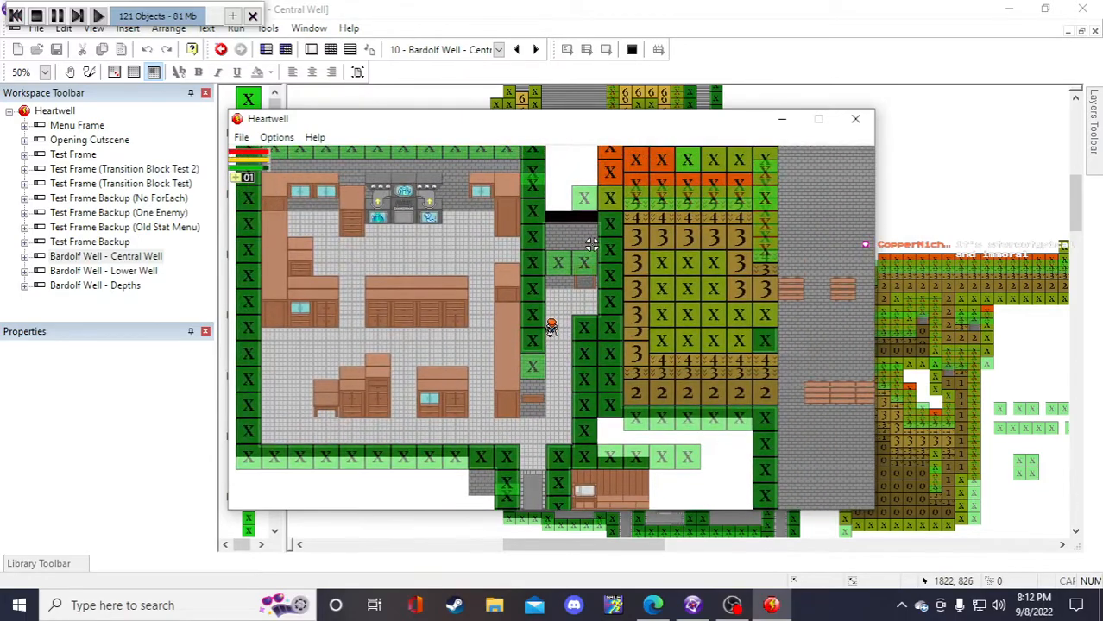
- Walk the character south out of the side passage, around the loop path and east along the corridor's north wall
{"action": "key", "text": "s"}
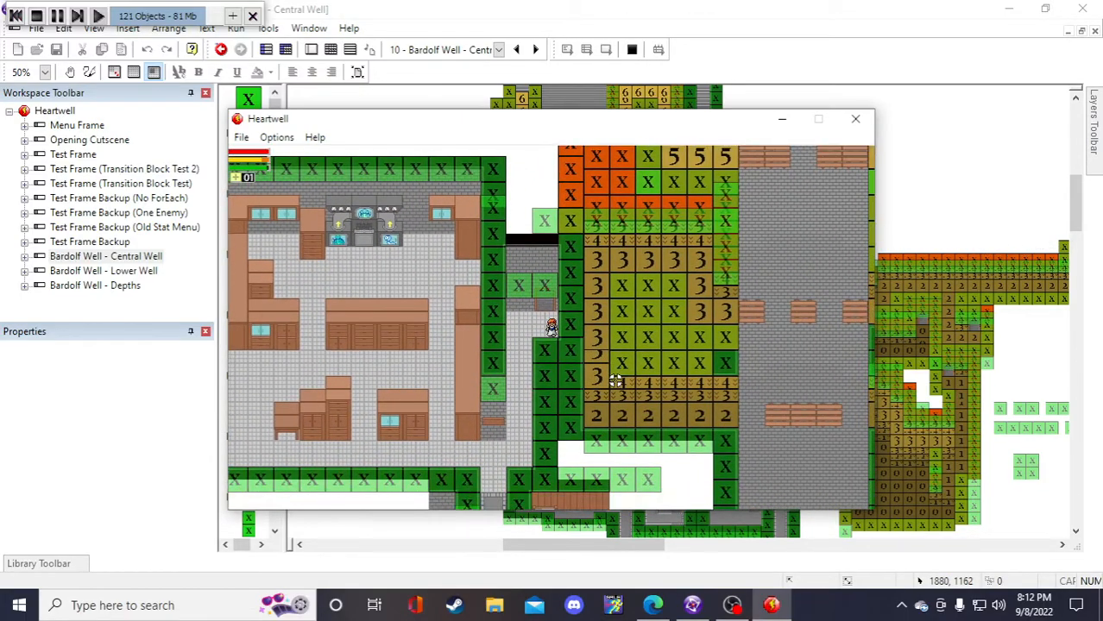
{"action": "key", "text": "s"}
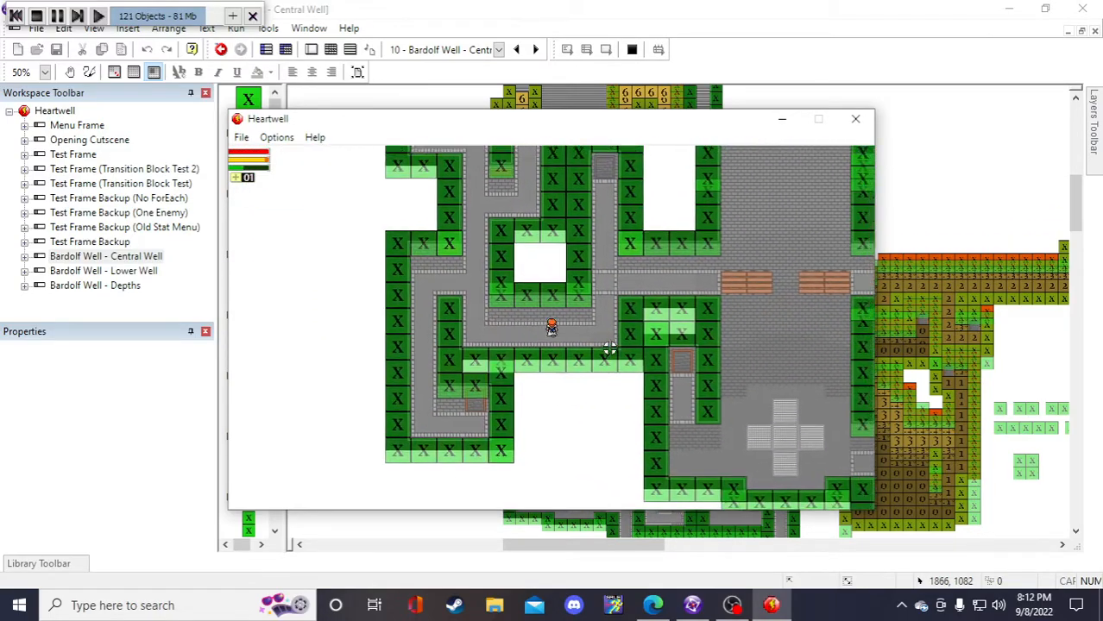
{"action": "key", "text": "w"}
{"action": "key", "text": "d"}
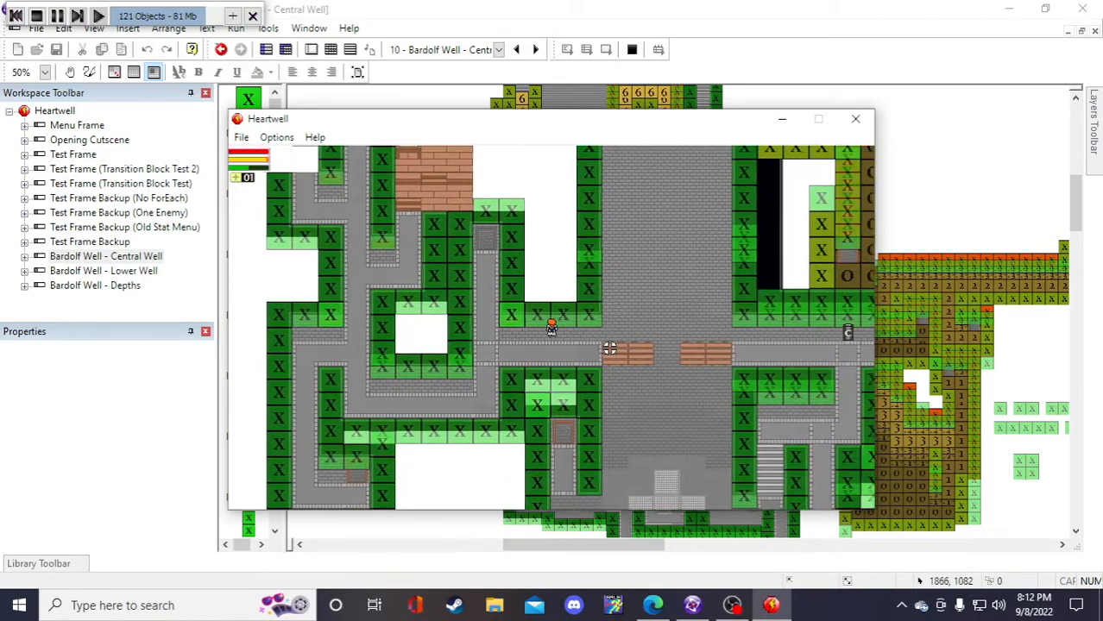
- Test the corridor junction's walls and walk the character east onto the planks of the wide brick road
{"action": "key", "text": "a"}
{"action": "key", "text": "a"}
{"action": "key", "text": "w"}
{"action": "key", "text": "d"}
{"action": "key", "text": "s"}
{"action": "key", "text": "d"}
{"action": "key", "text": "d"}
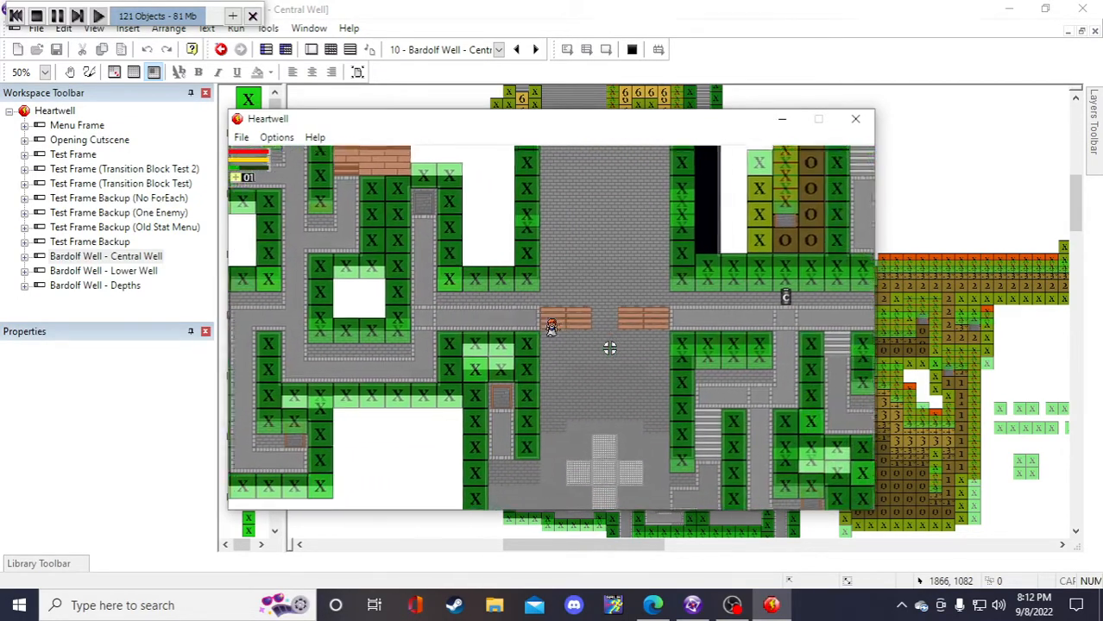
- Walk the character south to the plaza and into the narrow alcove on its west side
{"action": "key", "text": "s"}
{"action": "key", "text": "a"}
{"action": "key", "text": "w"}
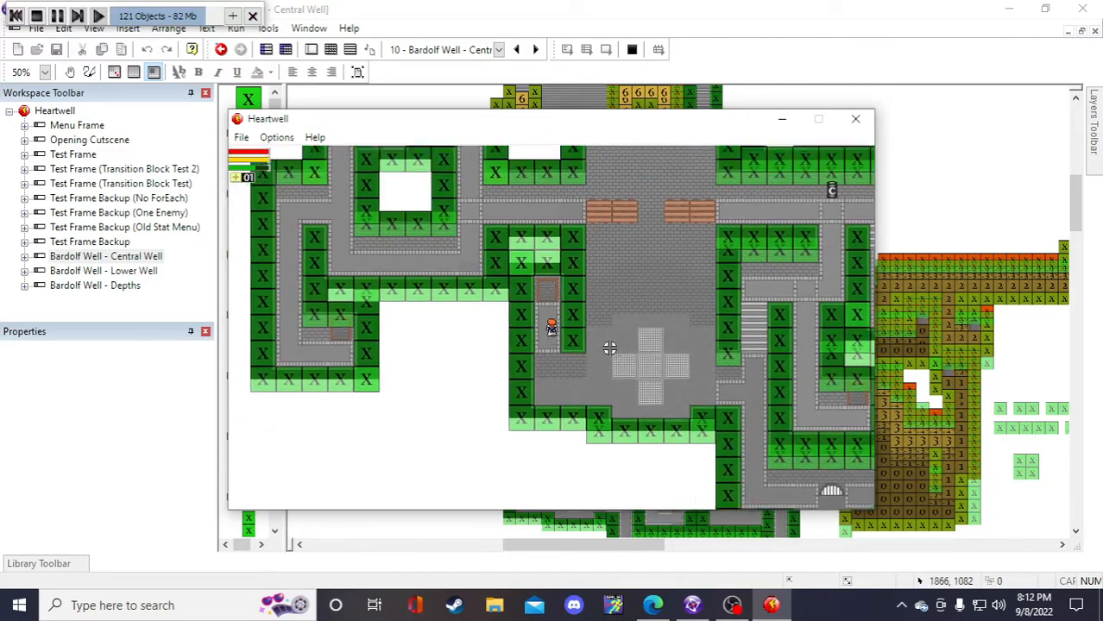
- Walk the character out of the alcove and along the plaza's south wall to its east exit
{"action": "key", "text": "a"}
{"action": "key", "text": "s"}
{"action": "key", "text": "s"}
{"action": "key", "text": "d"}
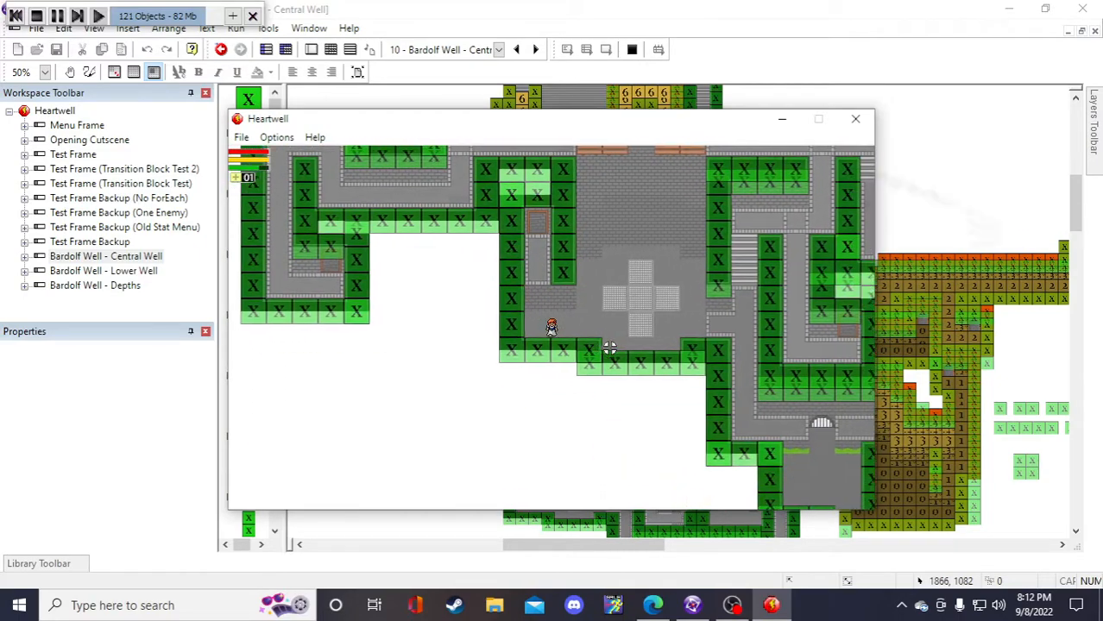
{"action": "key", "text": "d"}
{"action": "key", "text": "w"}
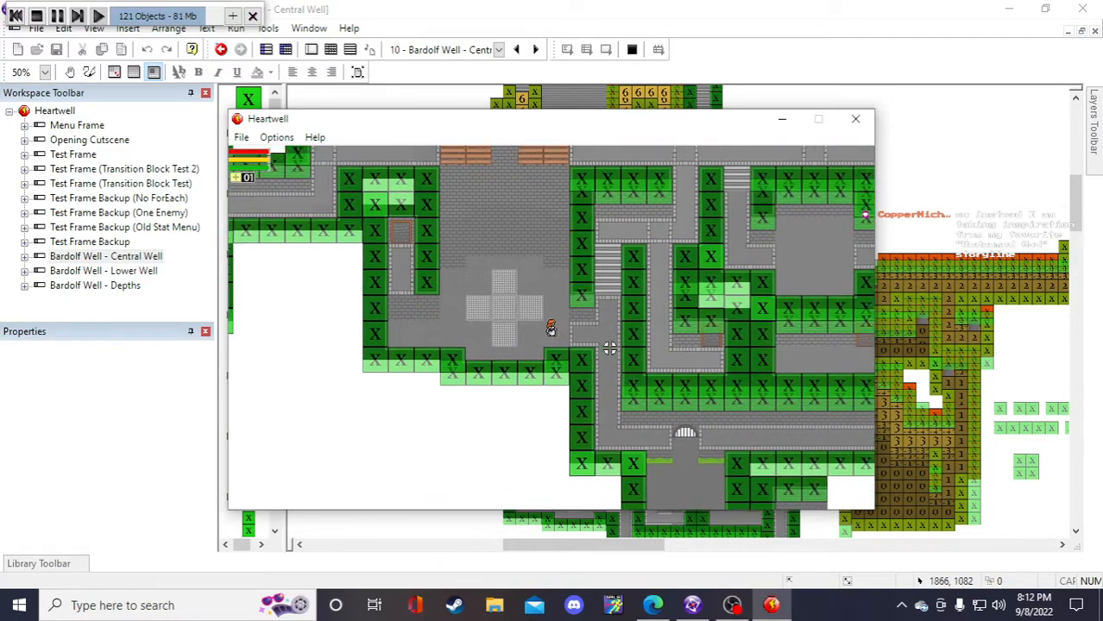
- Test the stairs east of the plaza by walking the character up to the top wall and back down
{"action": "key", "text": "d"}
{"action": "key", "text": "w"}
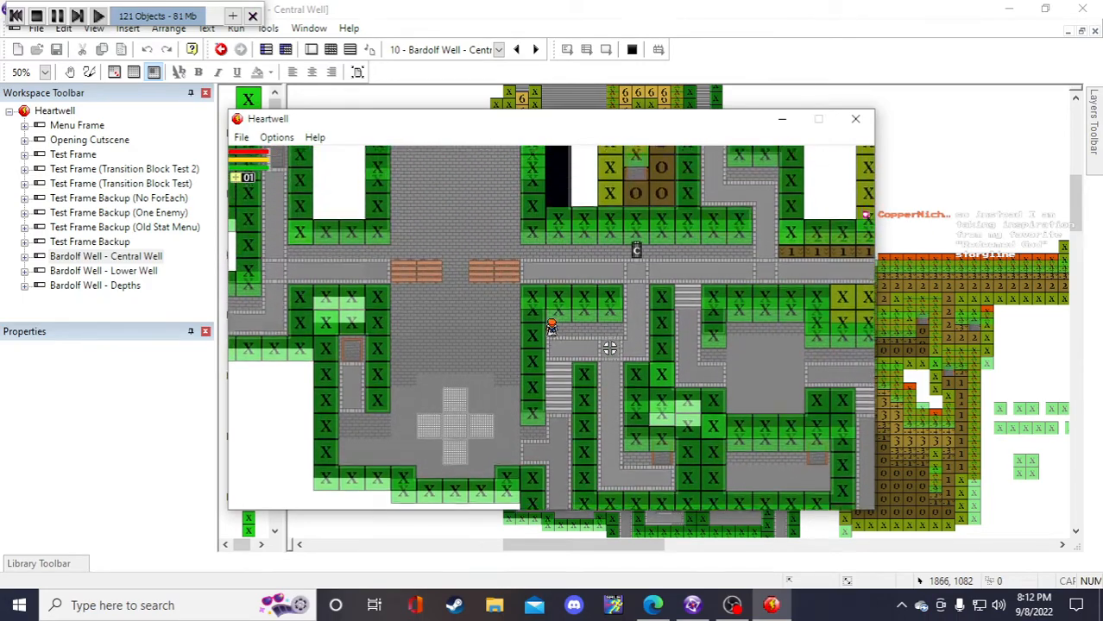
{"action": "key", "text": "s"}
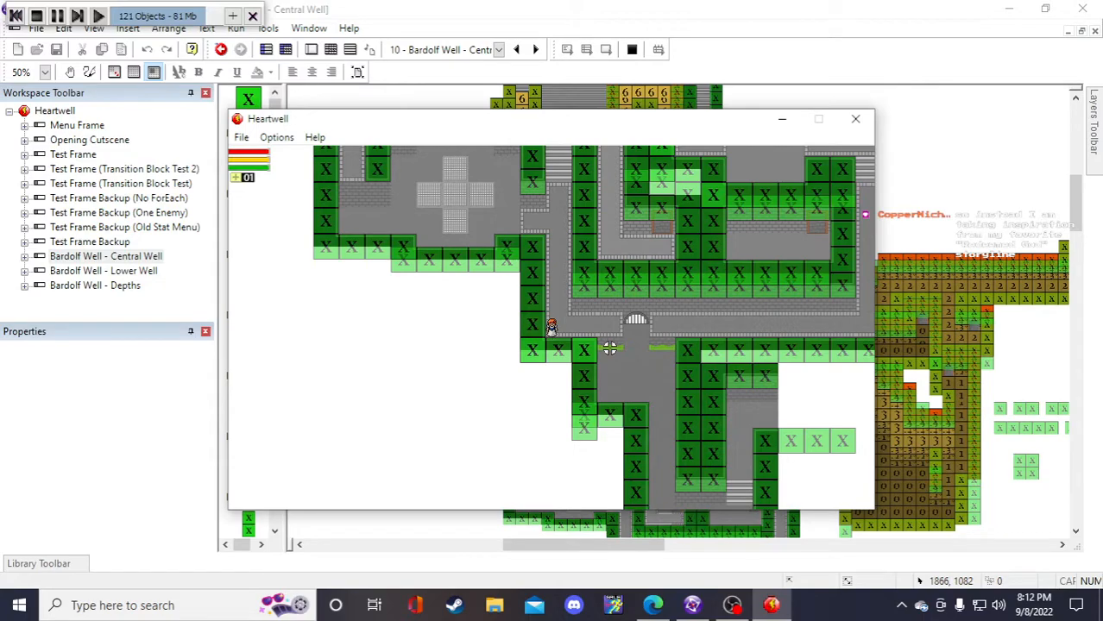
- Walk the character east past the grated drain and down the southern passage to the foot of its stairs
{"action": "key", "text": "d"}
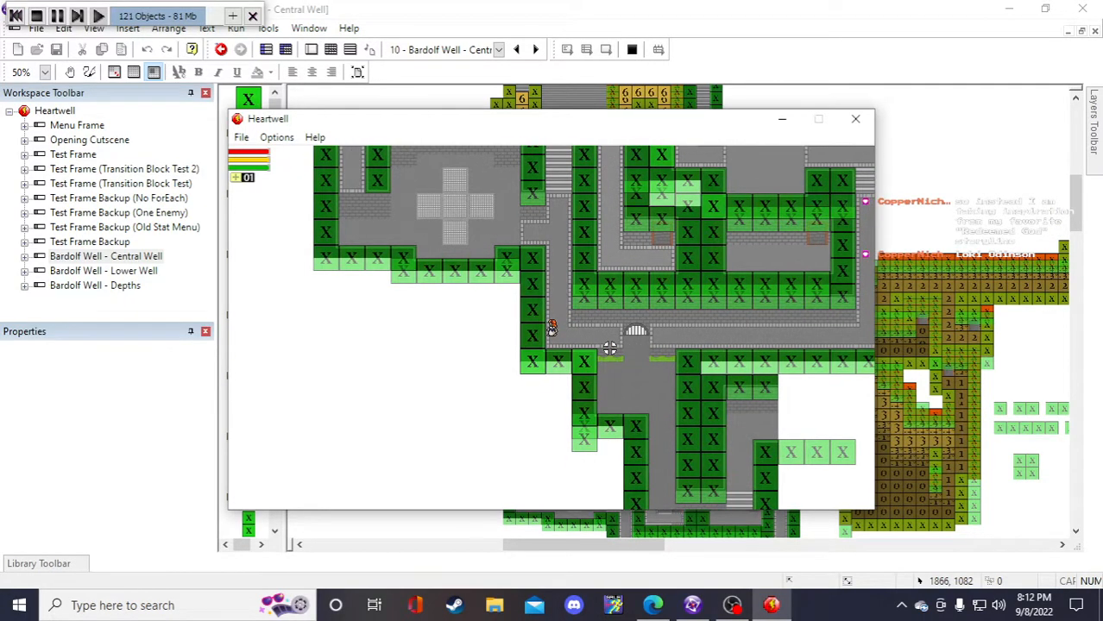
{"action": "key", "text": "s"}
{"action": "key", "text": "d"}
{"action": "key", "text": "s"}
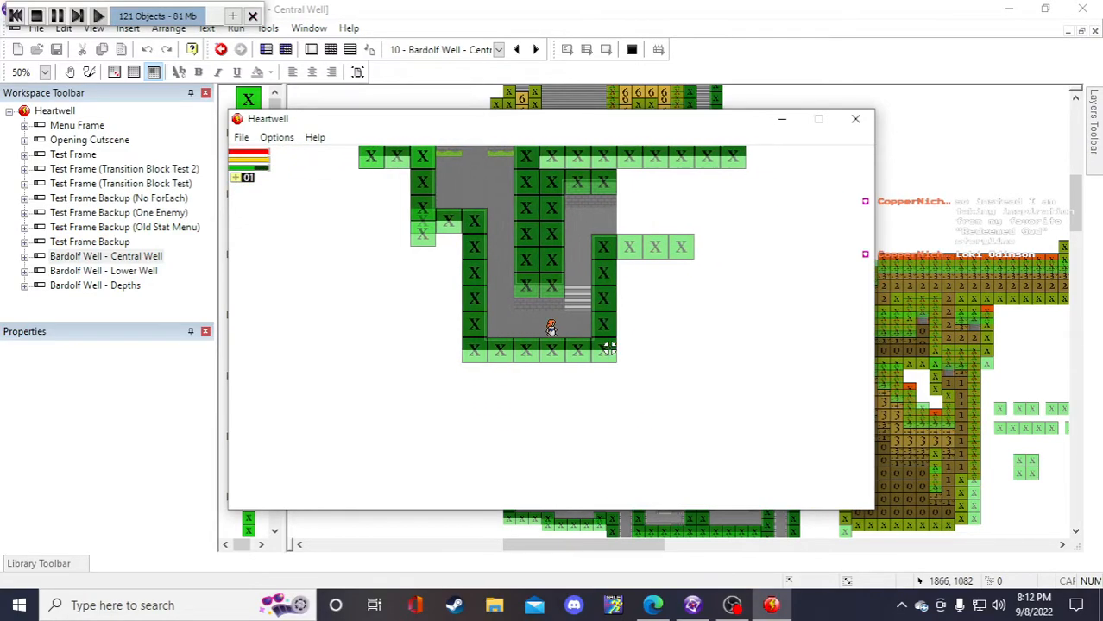
- Walk the character up the southern stairs, out past the passage's open east side and back to the north wall of the drain corridor
{"action": "key", "text": "w"}
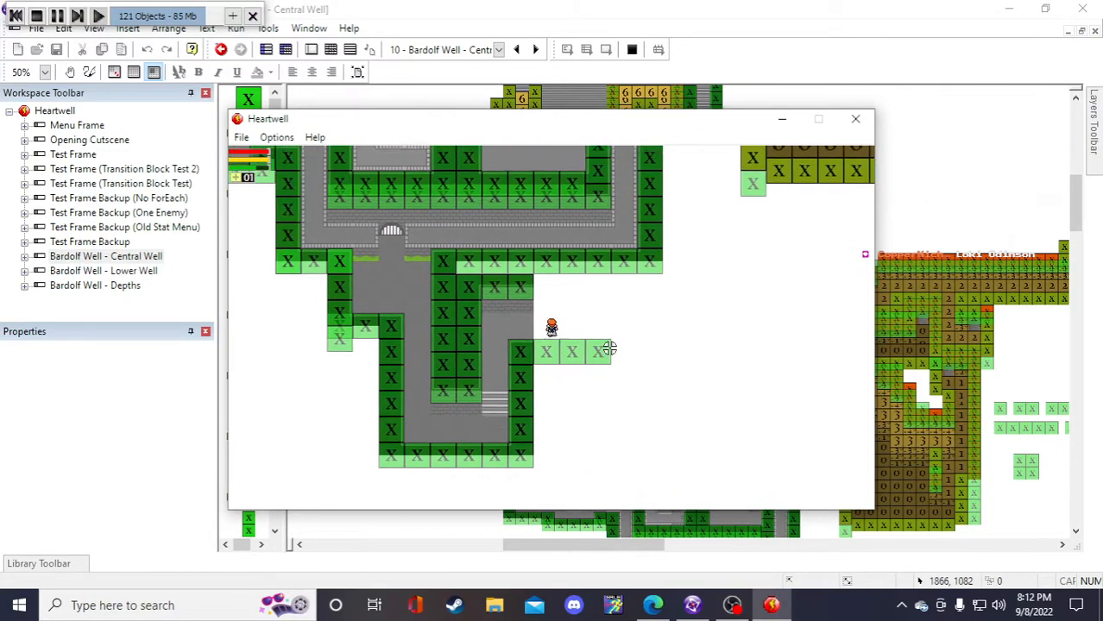
{"action": "key", "text": "s"}
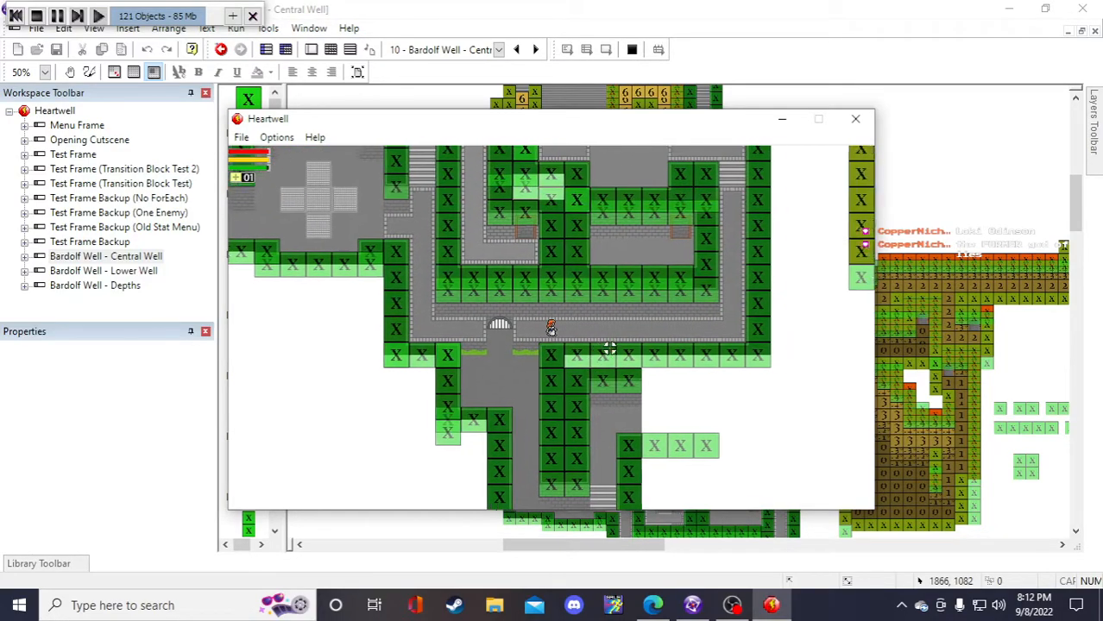
{"action": "key", "text": "d"}
{"action": "key", "text": "w"}
{"action": "key", "text": "a"}
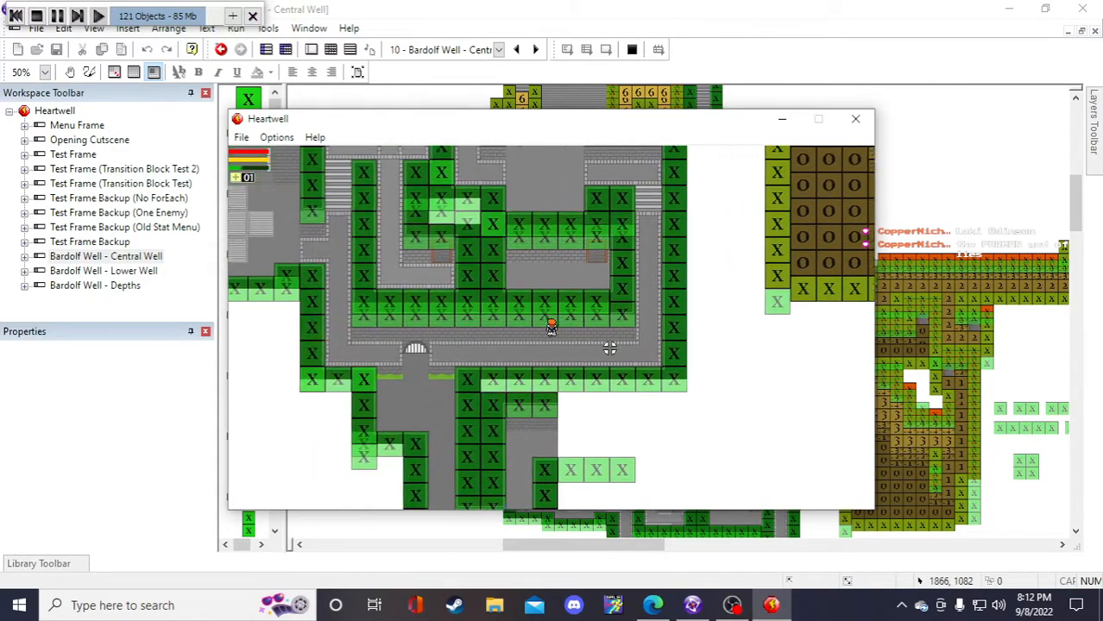
- Test the drain corridor's north wall by walking the character along it to the east end and up the eastern stairs
{"action": "key", "text": "d"}
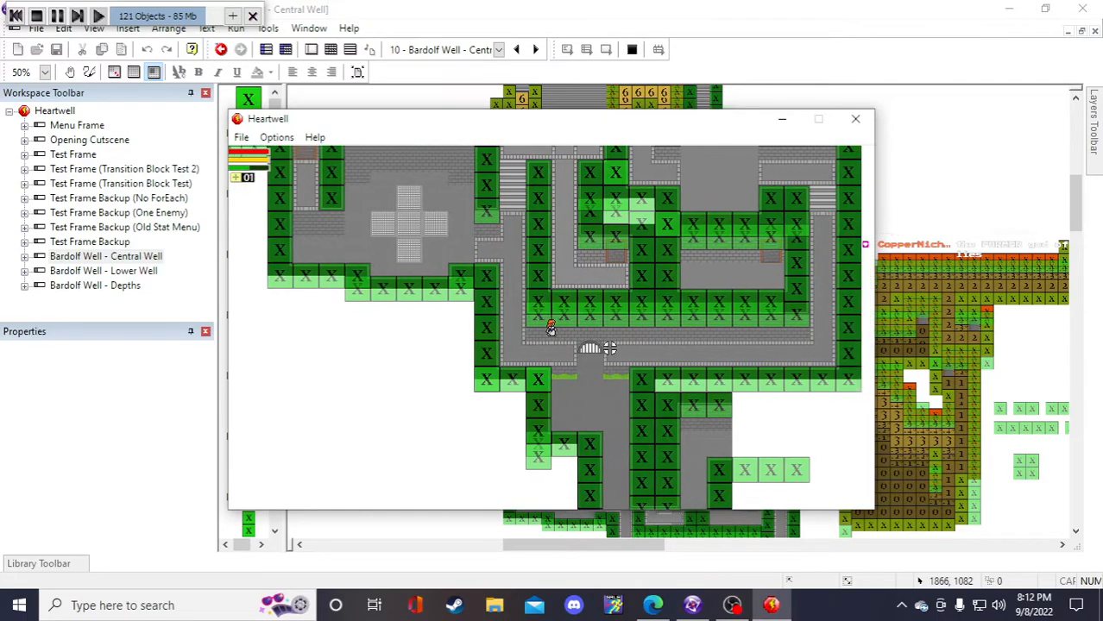
{"action": "key", "text": "d"}
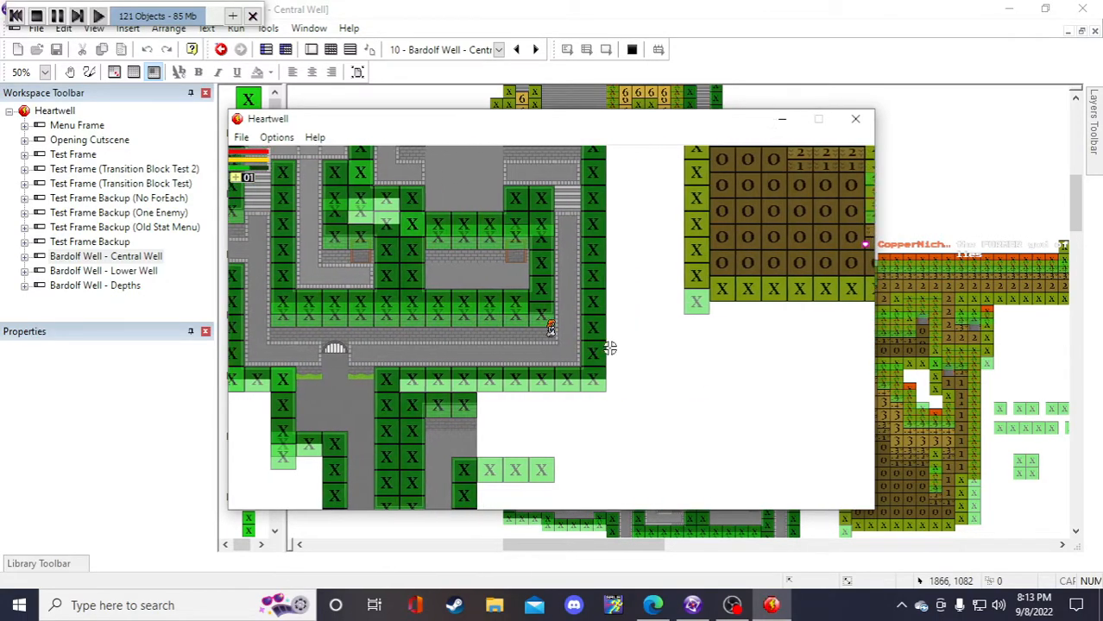
{"action": "key", "text": "w"}
{"action": "key", "text": "d"}
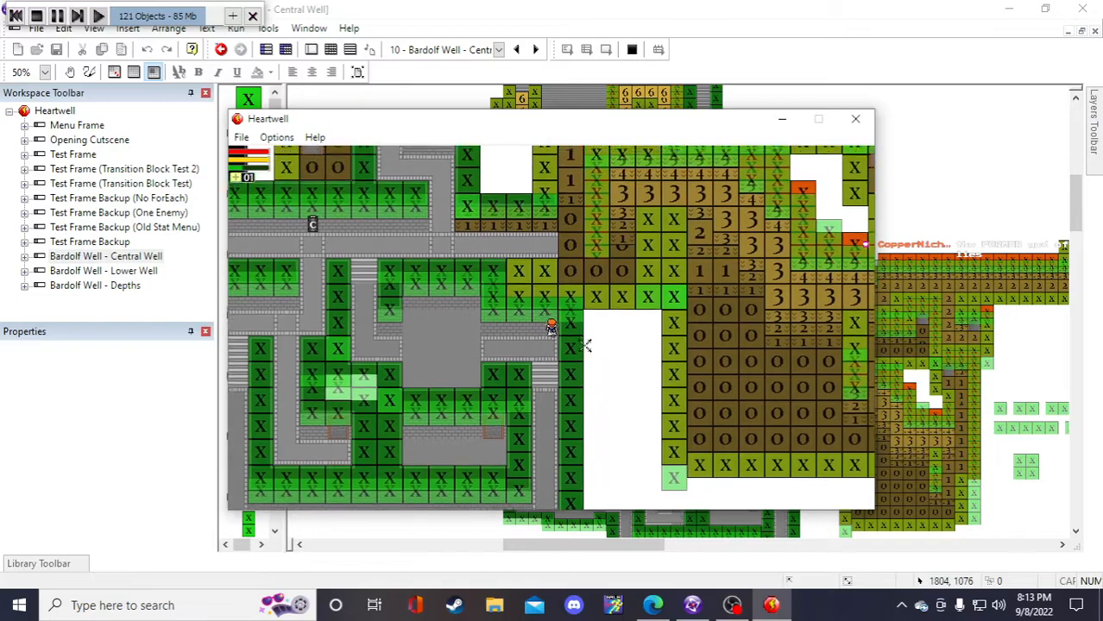
- Walk the character into the square room west of the eastern stairs and test its north, west and south walls
{"action": "key", "text": "a"}
{"action": "key", "text": "s"}
{"action": "key", "text": "w"}
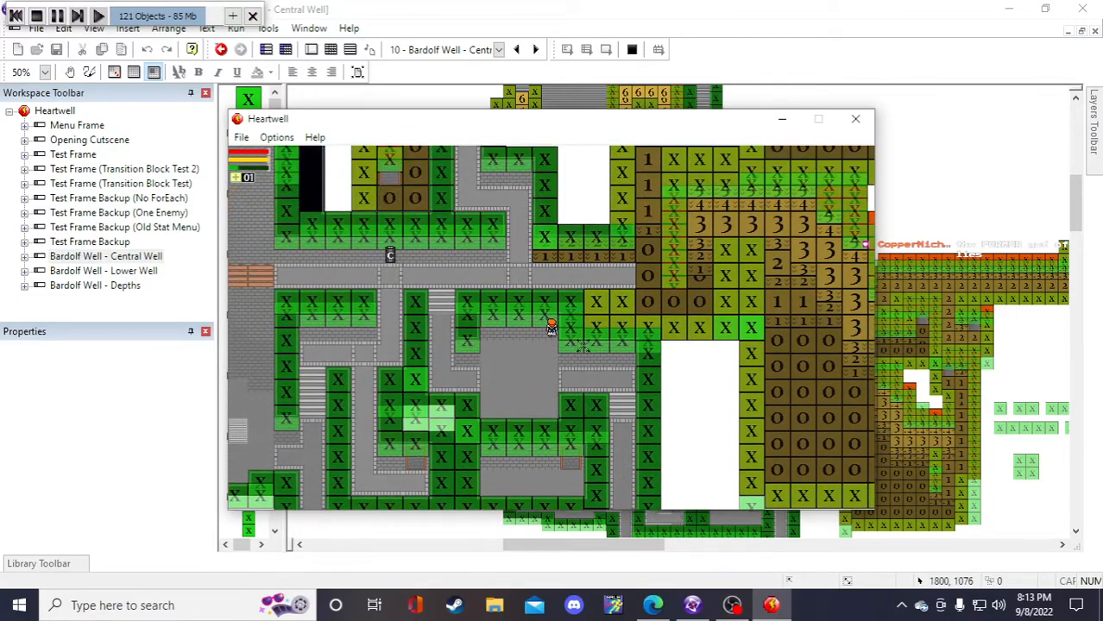
{"action": "key", "text": "a"}
{"action": "key", "text": "s"}
{"action": "key", "text": "s"}
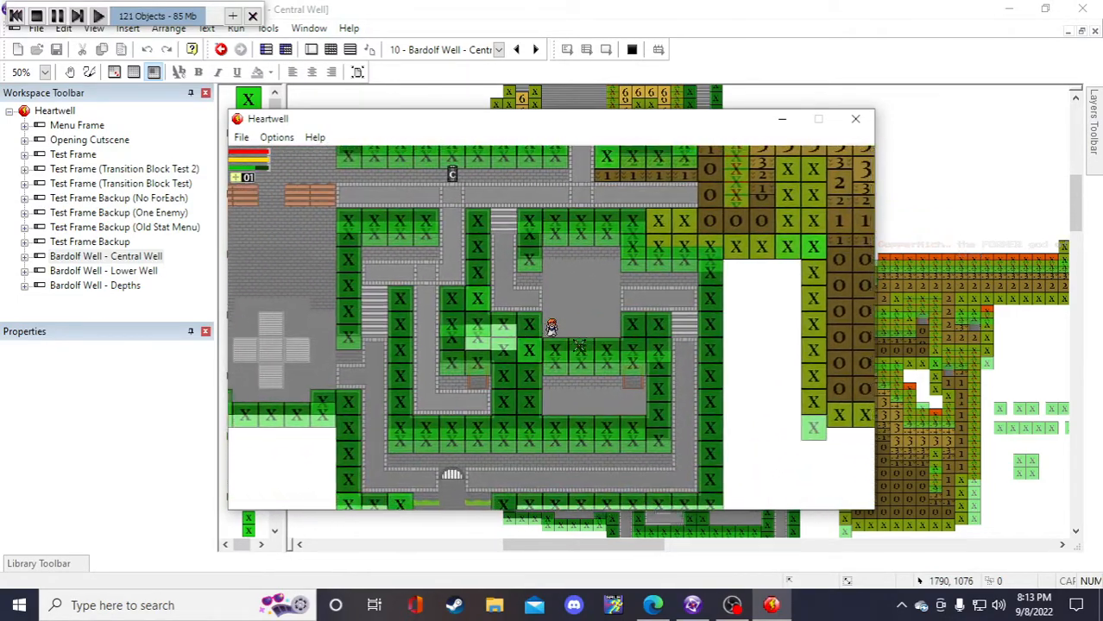
{"action": "key", "text": "d"}
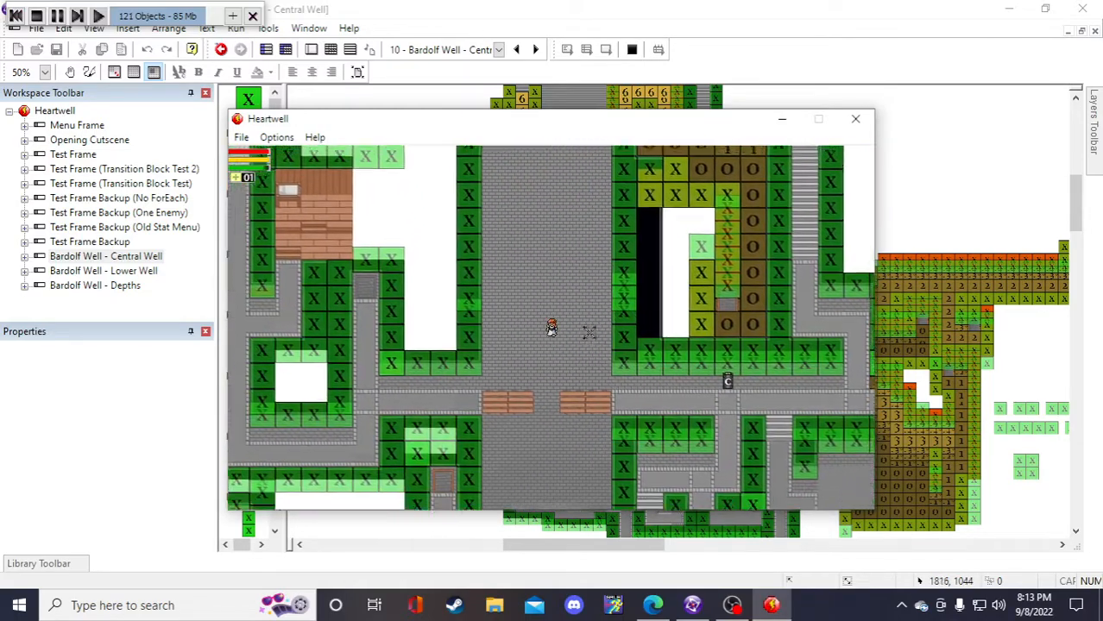
- Walk the character up the main street and west along the row of 4 tiles beneath the X blocks
{"action": "key", "text": "w"}
{"action": "key", "text": "a"}
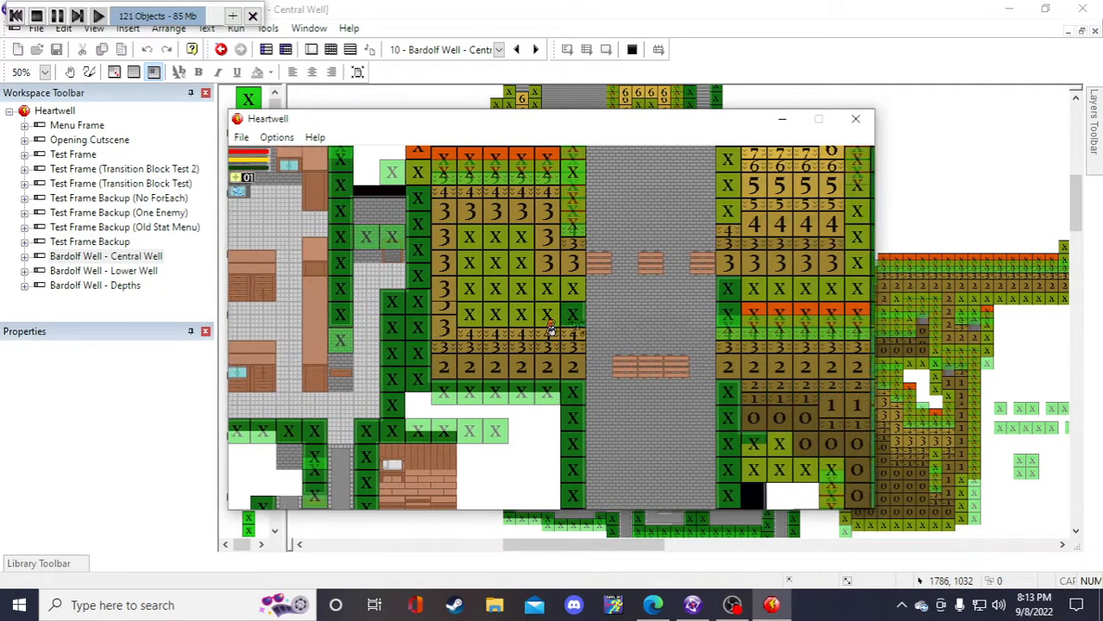
{"action": "key", "text": "Left"}
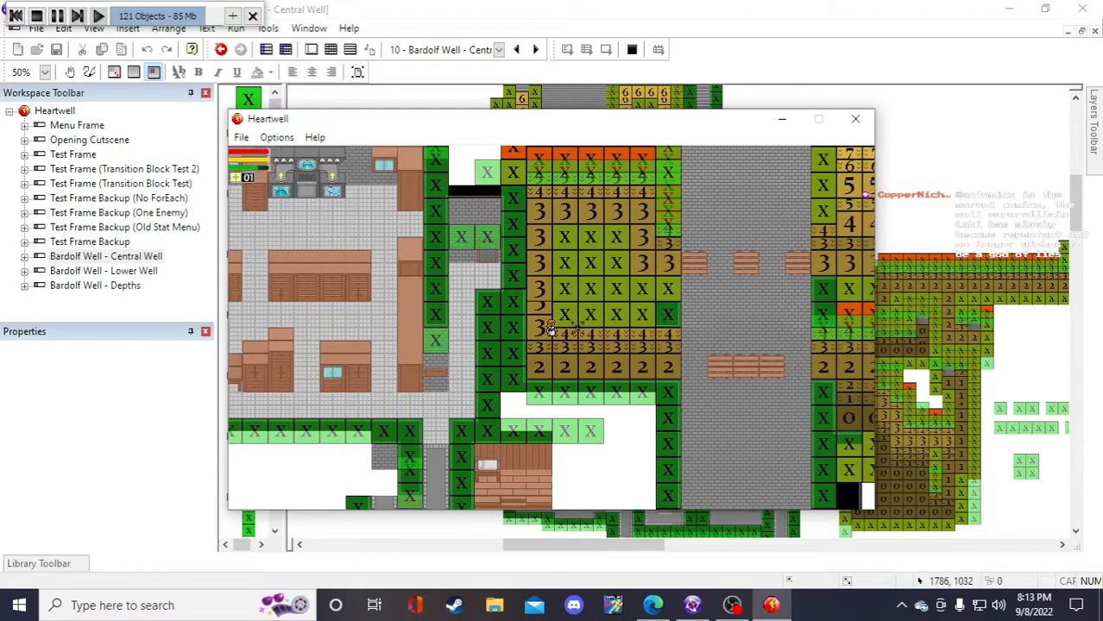
{"action": "key", "text": "Left"}
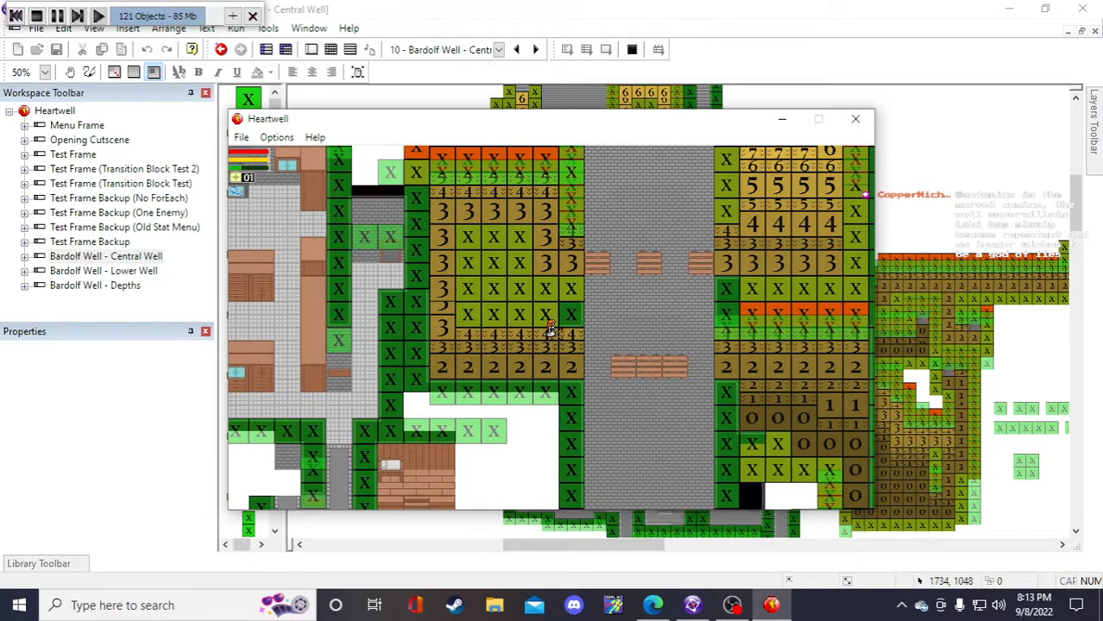
{"action": "key", "text": "Left"}
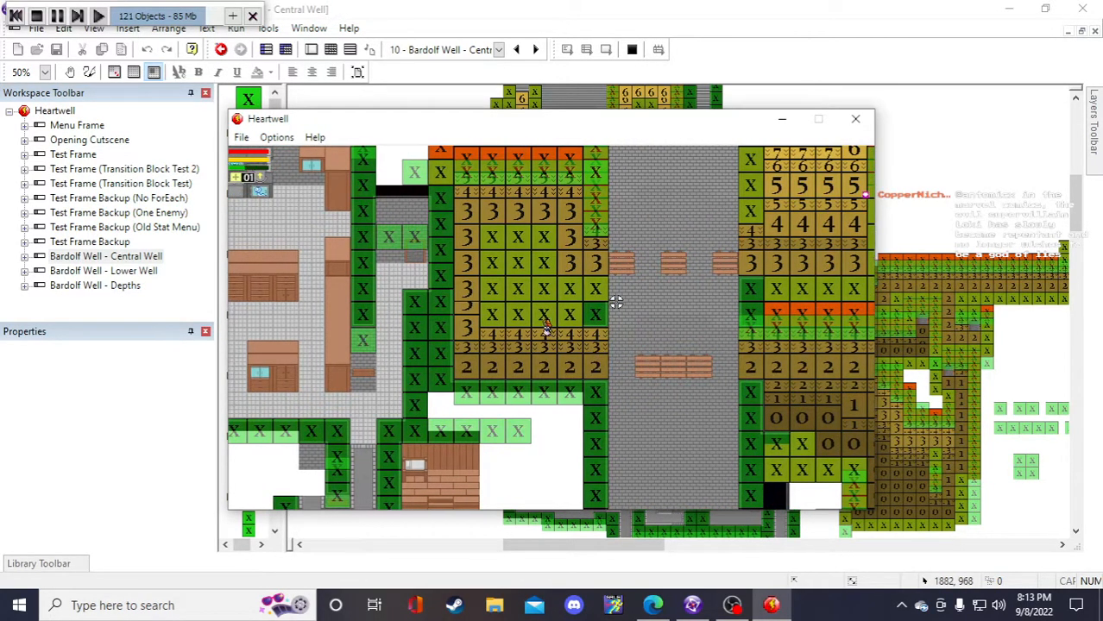
- Walk the character up and down the western column of 3 tiles and up to the north wall
{"action": "key", "text": "Up"}
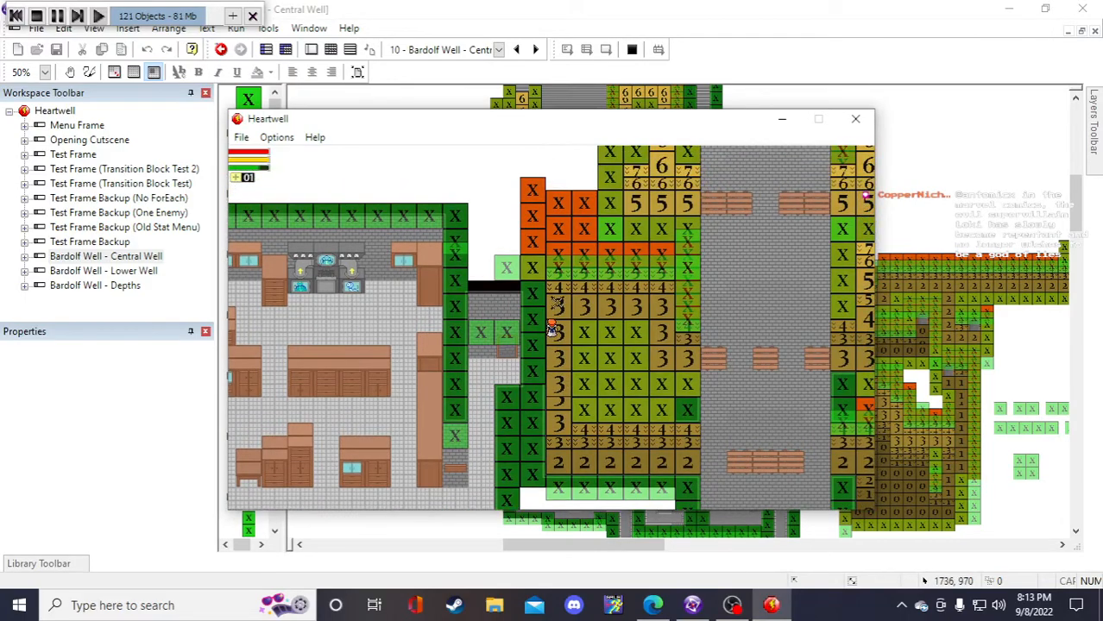
{"action": "key", "text": "Down"}
{"action": "key", "text": "Up"}
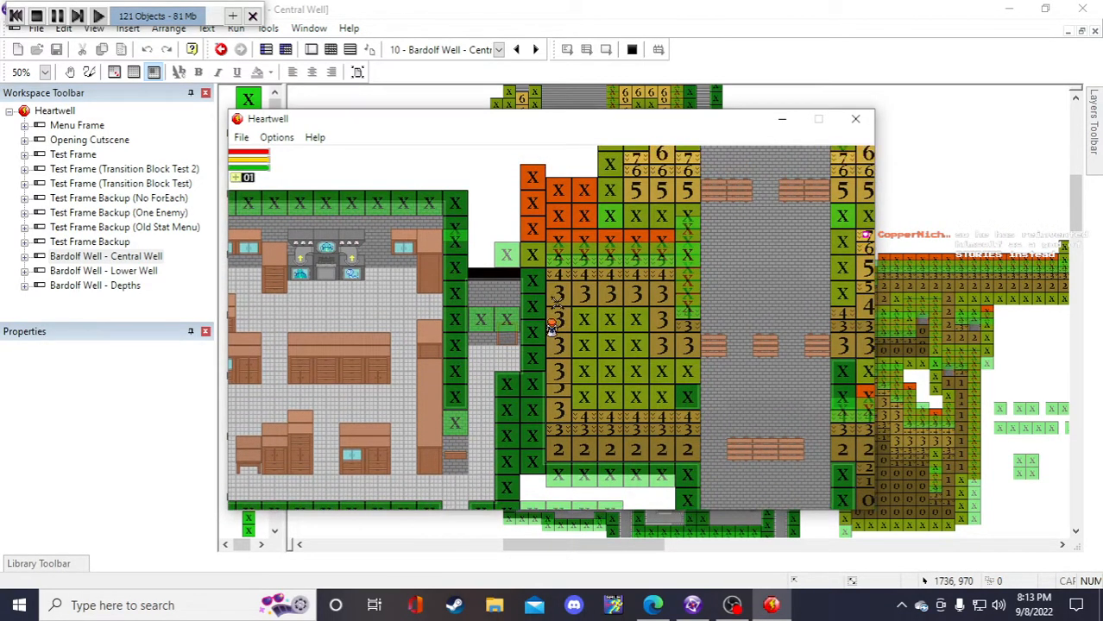
{"action": "key", "text": "Up"}
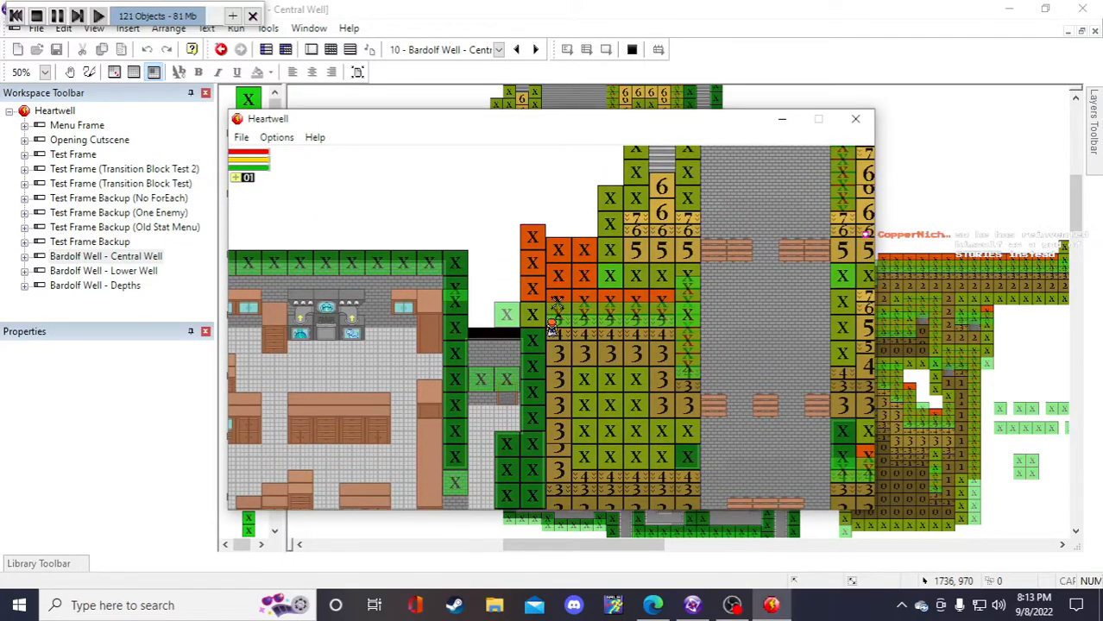
- Walk the character east along the upper row of 3 tiles and out of the western section to the main street
{"action": "key", "text": "Right"}
{"action": "key", "text": "Down"}
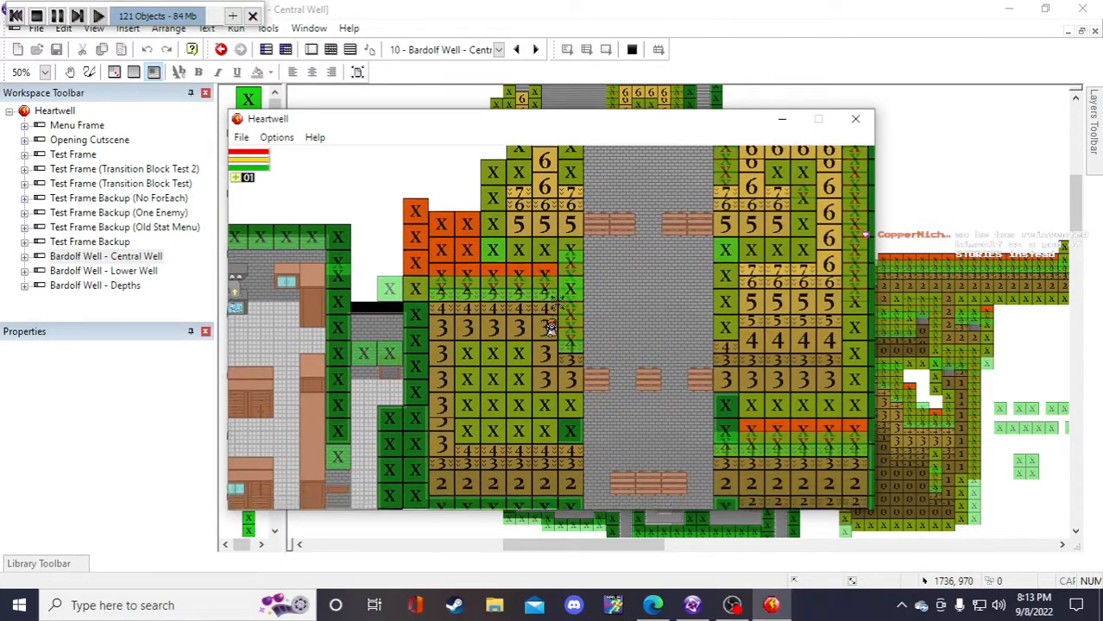
{"action": "key", "text": "Left"}
{"action": "key", "text": "Right"}
{"action": "key", "text": "Up"}
{"action": "key", "text": "Left"}
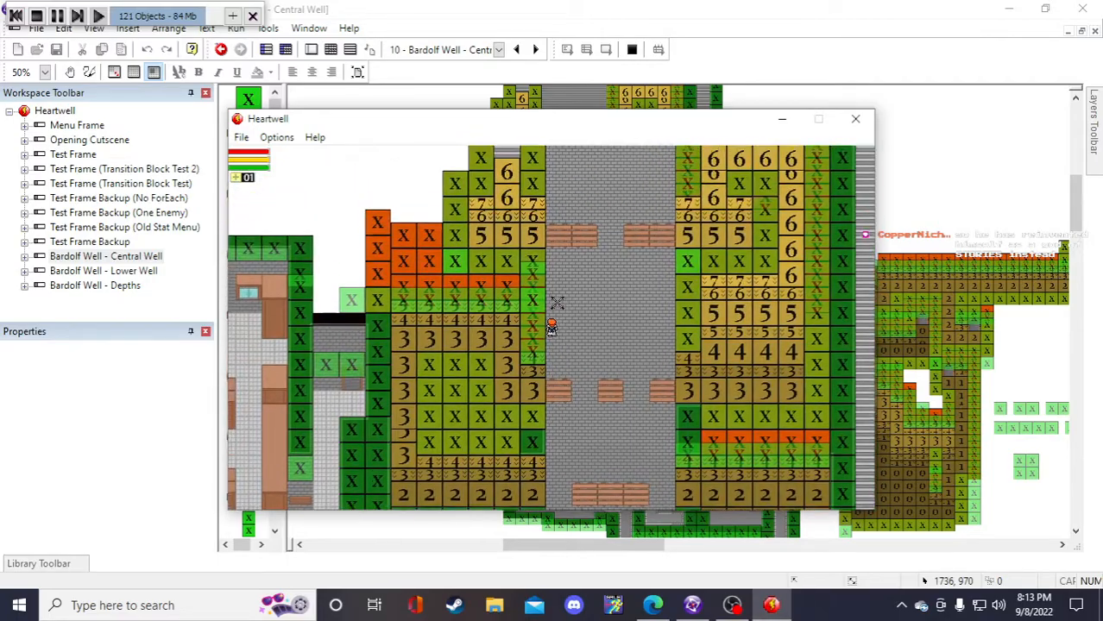
- Walk the character north along the main street and into the eastern section at its 5 and 6 tiles
{"action": "key", "text": "Up"}
{"action": "key", "text": "Left"}
{"action": "key", "text": "Right"}
{"action": "key", "text": "Up"}
{"action": "key", "text": "Right"}
{"action": "key", "text": "Down"}
{"action": "key", "text": "Up"}
{"action": "key", "text": "Right"}
{"action": "key", "text": "Up"}
{"action": "key", "text": "Right"}
{"action": "key", "text": "Down"}
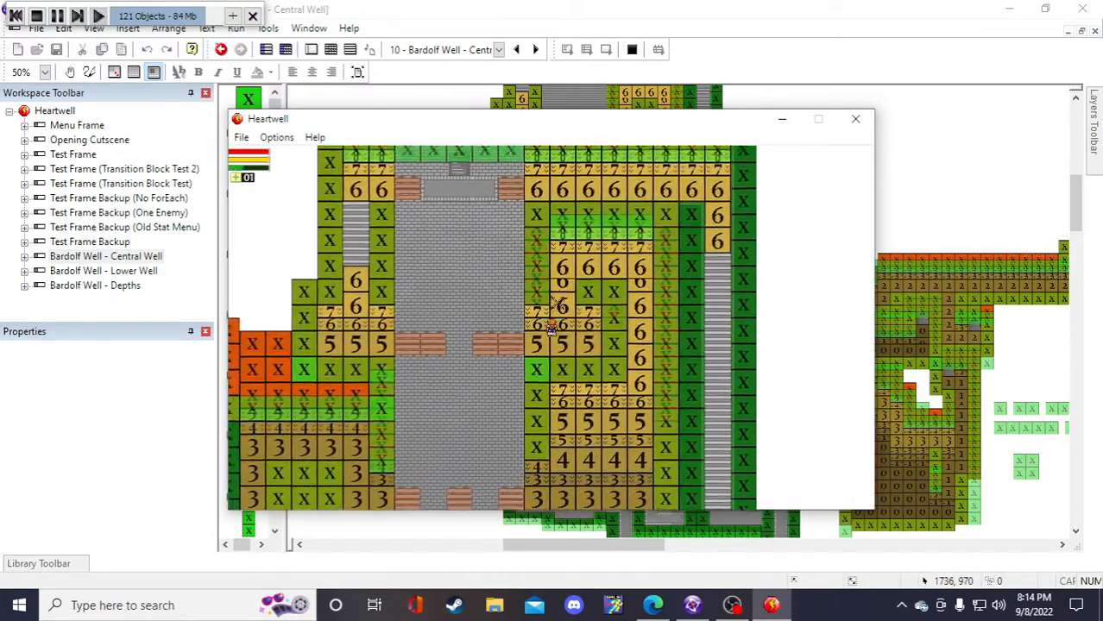
- Test the eastern section's upper 6 tiles by walking the character to their north wall and down the east column
{"action": "key", "text": "Right"}
{"action": "key", "text": "Up"}
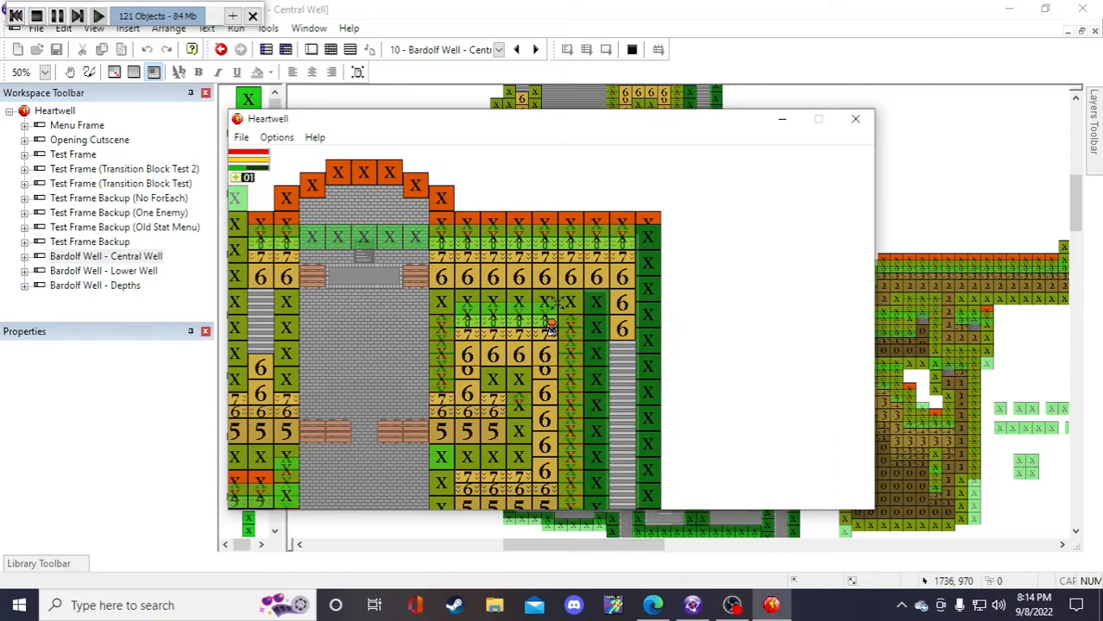
{"action": "key", "text": "Down"}
{"action": "key", "text": "Left"}
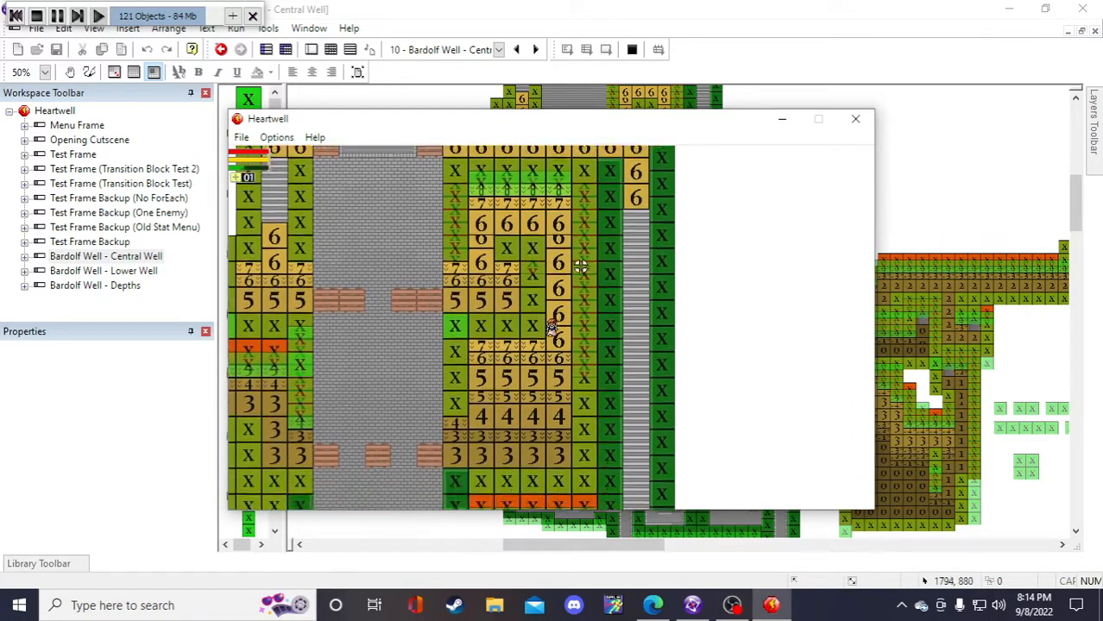
- Walk the character down across the rows of 5 and 4 tiles, testing the walls at both ends
{"action": "key", "text": "Down"}
{"action": "key", "text": "Left"}
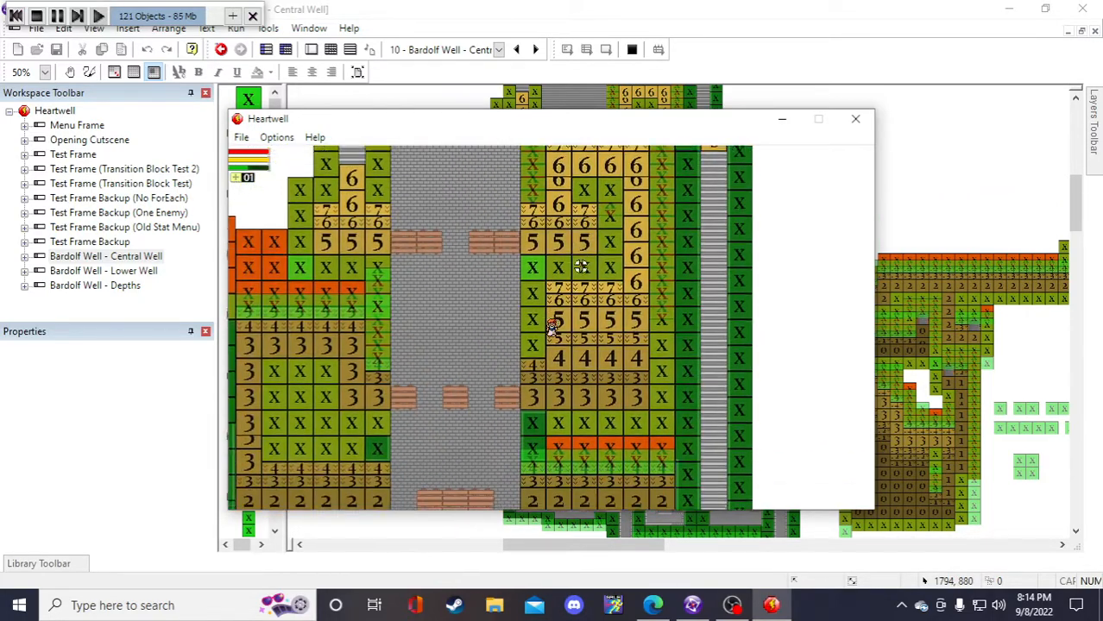
{"action": "key", "text": "Down"}
{"action": "key", "text": "Right"}
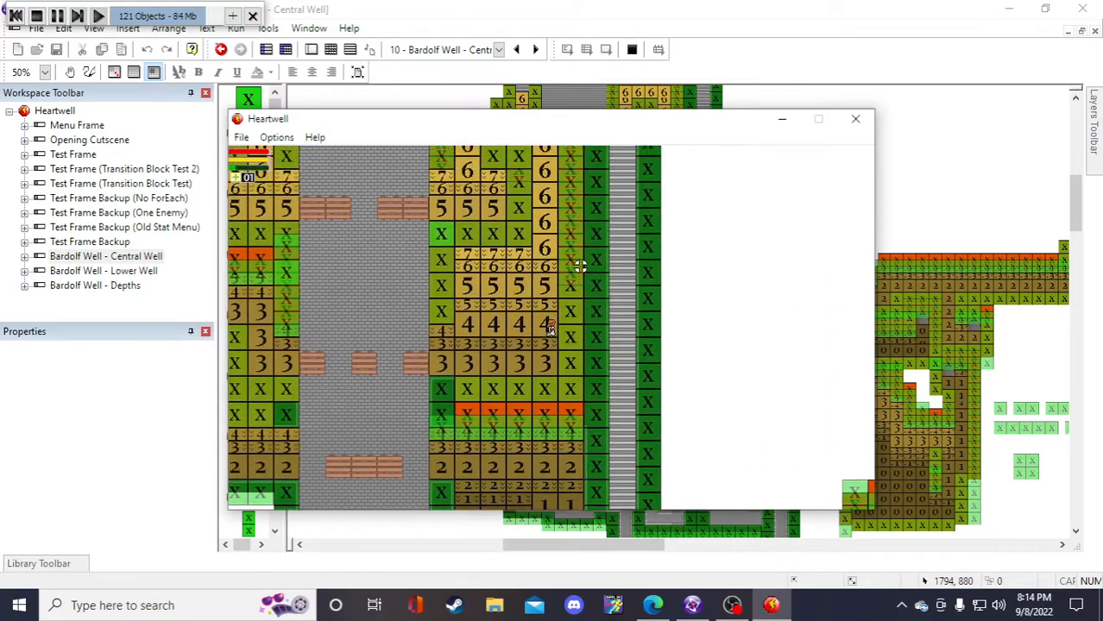
{"action": "key", "text": "Down"}
- Walk the character through the lower eastern entrance along the row of 2 tiles and down to the column of 0 tiles
{"action": "key", "text": "Left"}
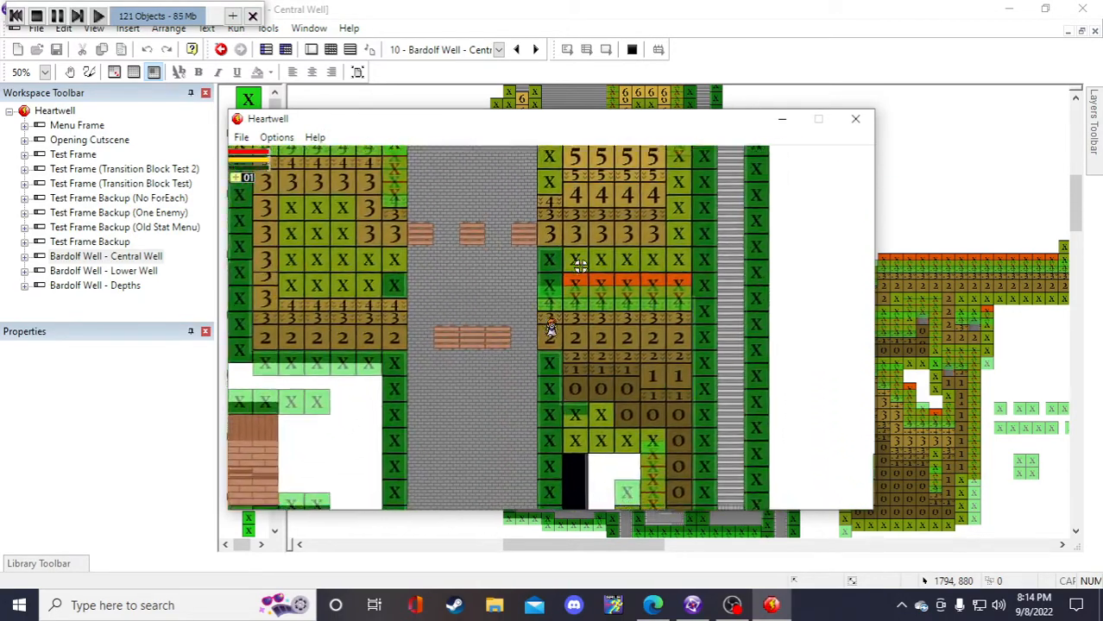
{"action": "key", "text": "Up"}
{"action": "key", "text": "Right"}
{"action": "key", "text": "Left"}
{"action": "key", "text": "Down"}
{"action": "key", "text": "Right"}
{"action": "key", "text": "Down"}
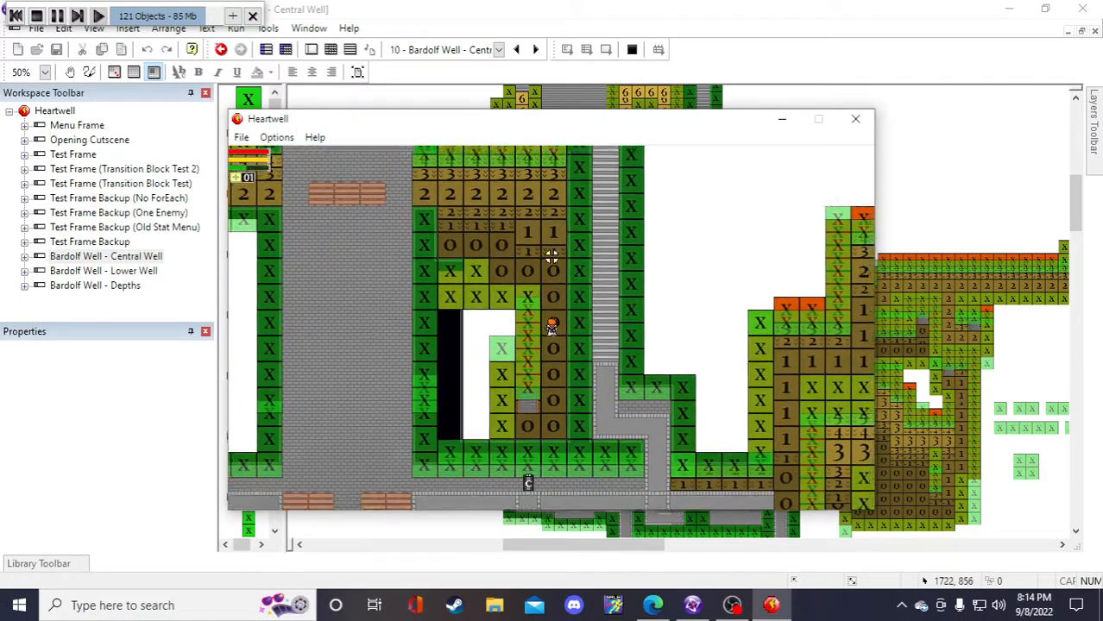
- Walk the character down the column of 0 tiles to the gray doorway tile, testing the walls on both sides
{"action": "key", "text": "Right"}
{"action": "key", "text": "Down"}
{"action": "key", "text": "Up"}
{"action": "key", "text": "Left"}
{"action": "key", "text": "d"}
{"action": "key", "text": "s"}
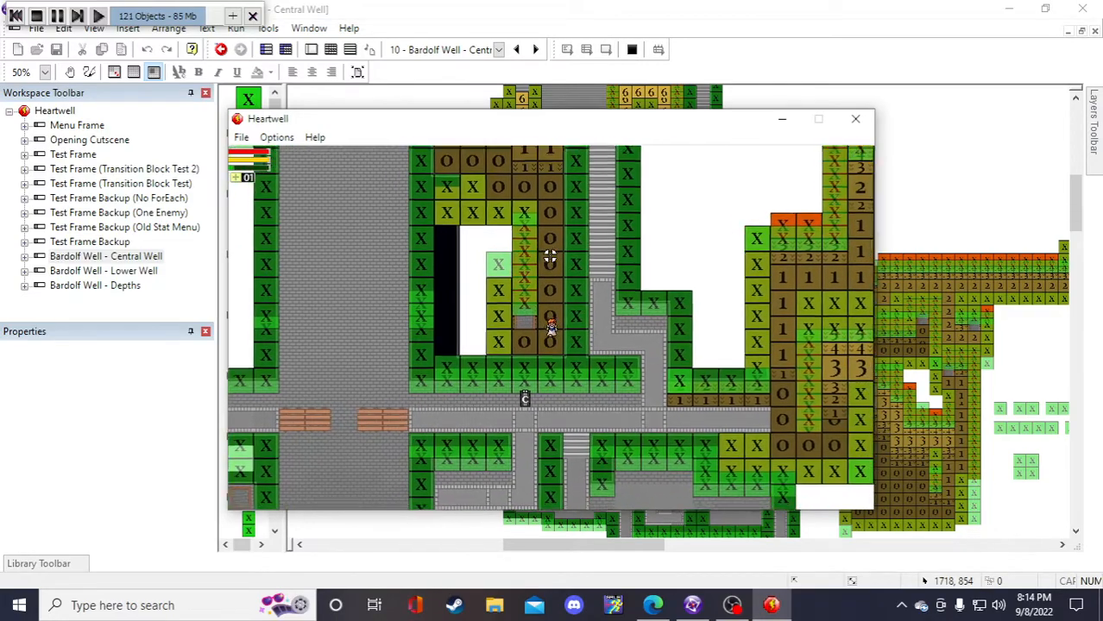
- Walk the character back up the 0 tiles and west out to the main street
{"action": "key", "text": "w"}
{"action": "key", "text": "a"}
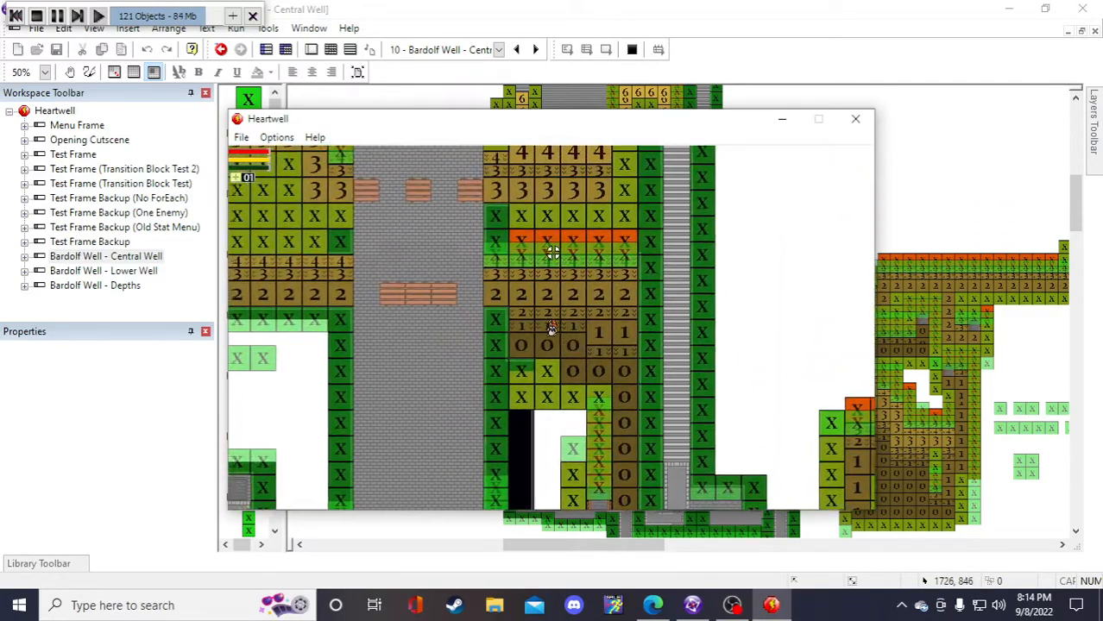
{"action": "key", "text": "a"}
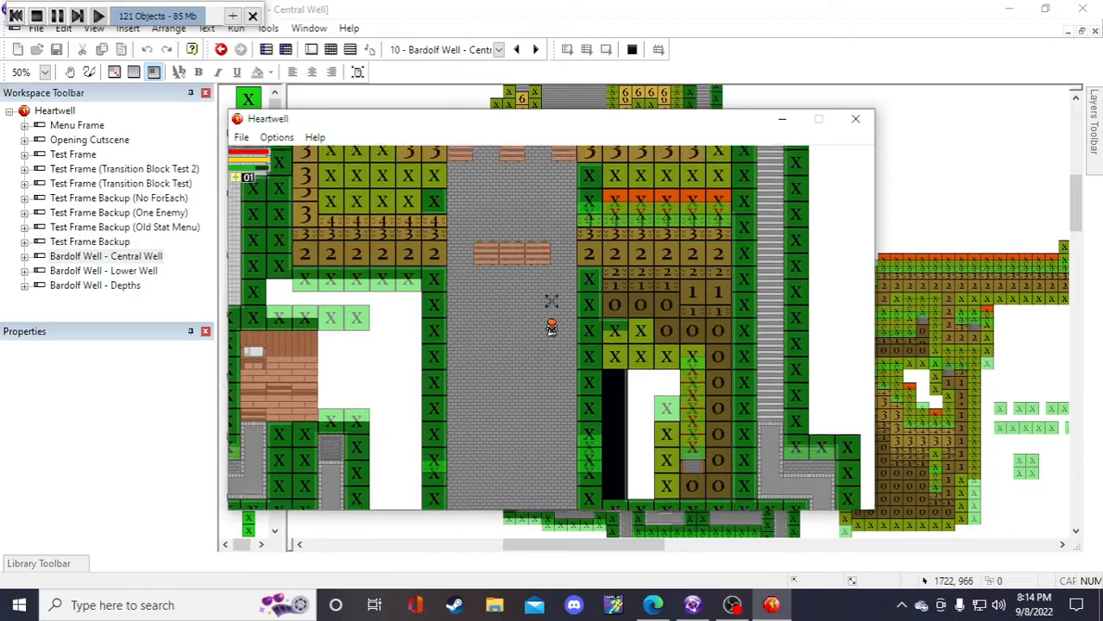
- Walk the character north up the main street and around to the foot of the long eastern staircase
{"action": "key", "text": "w"}
{"action": "key", "text": "w"}
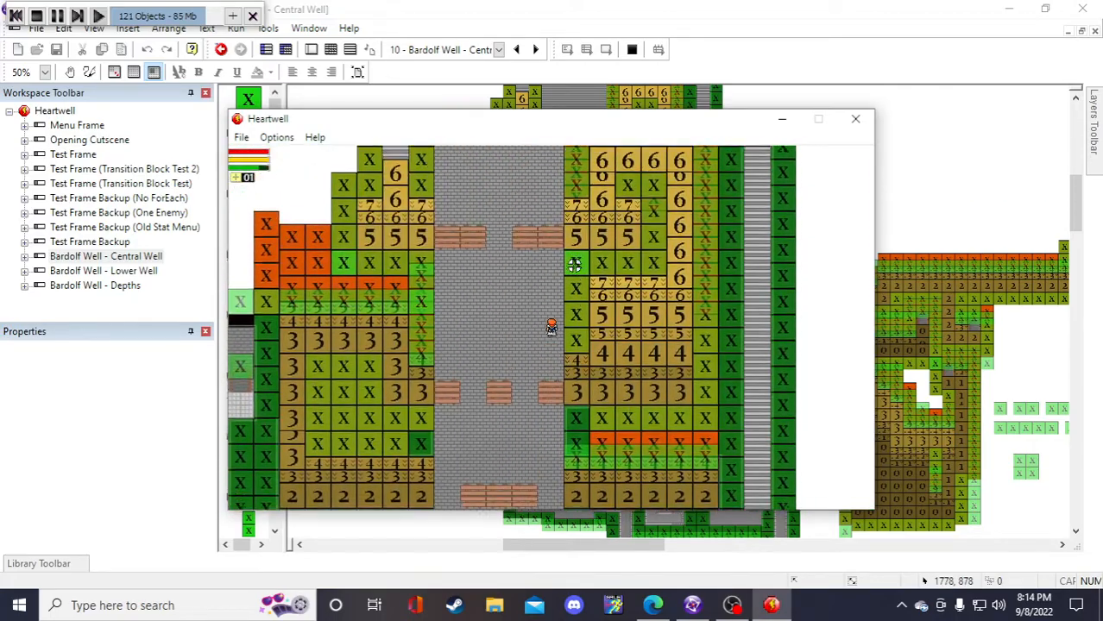
{"action": "key", "text": "w"}
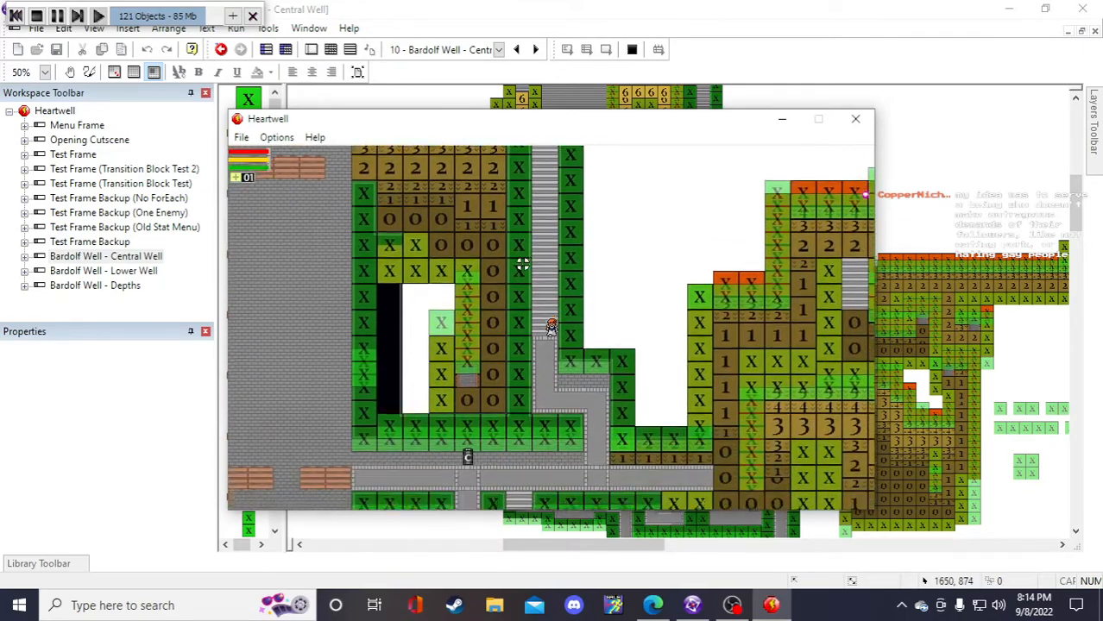
- Test the winding path below the long staircase and walk the character to the short stairs south of the walkway
{"action": "key", "text": "Right"}
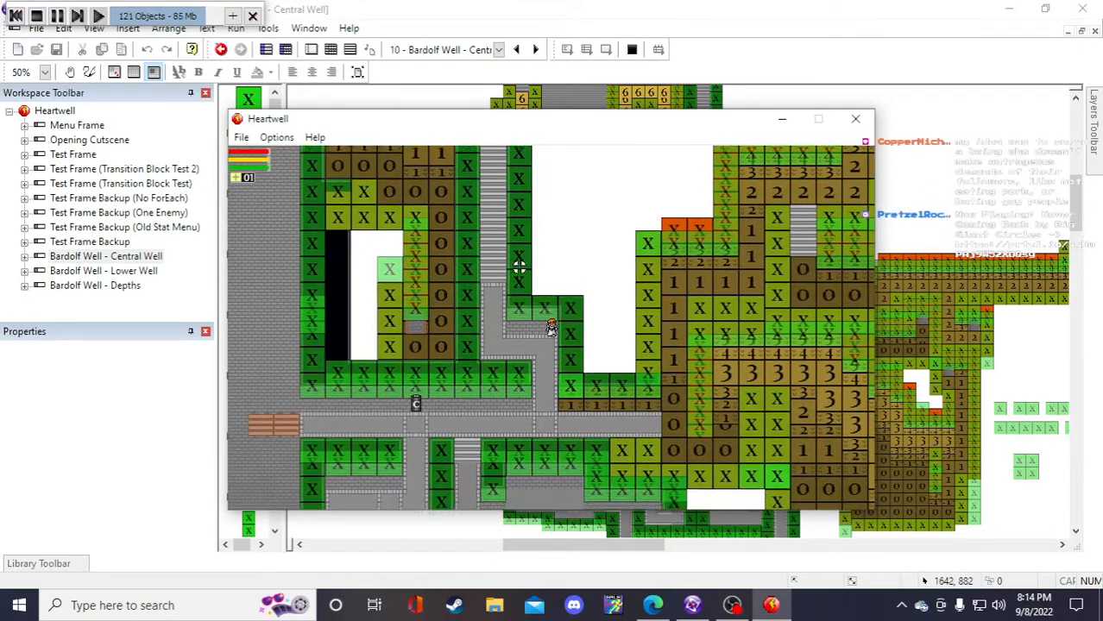
{"action": "key", "text": "Left"}
{"action": "key", "text": "Up"}
{"action": "key", "text": "Down"}
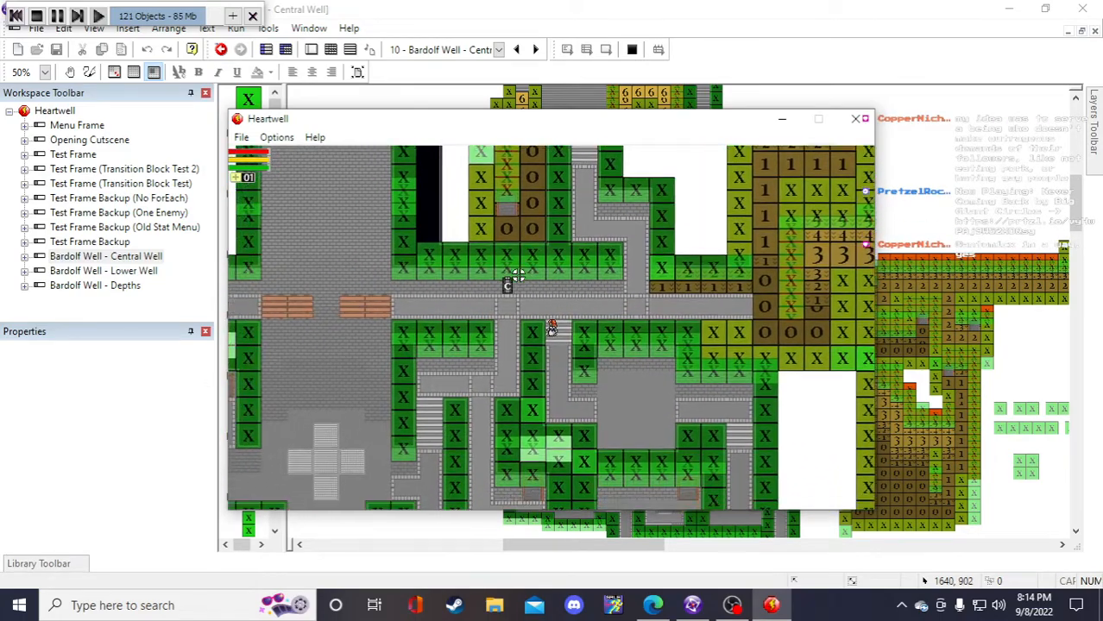
- Walk the character back to the walkway and down the branch path south of the C object
{"action": "key", "text": "Up"}
{"action": "key", "text": "Left"}
{"action": "key", "text": "Down"}
{"action": "key", "text": "Right"}
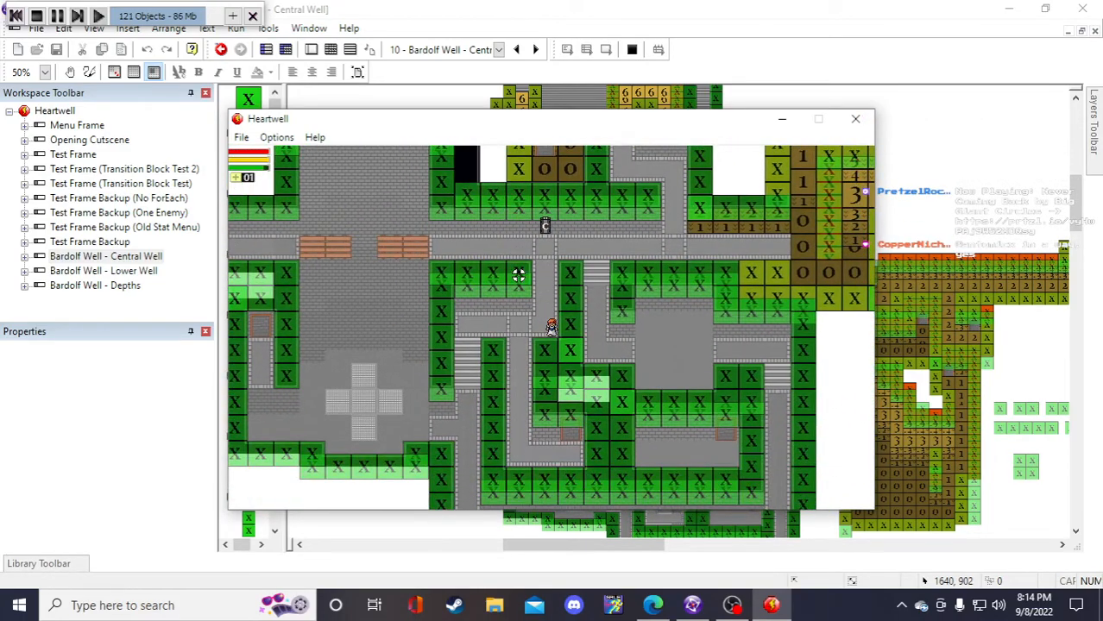
- Walk the character east to the column of 1 and 0 tiles and back to the walkway's east end
{"action": "key", "text": "Down"}
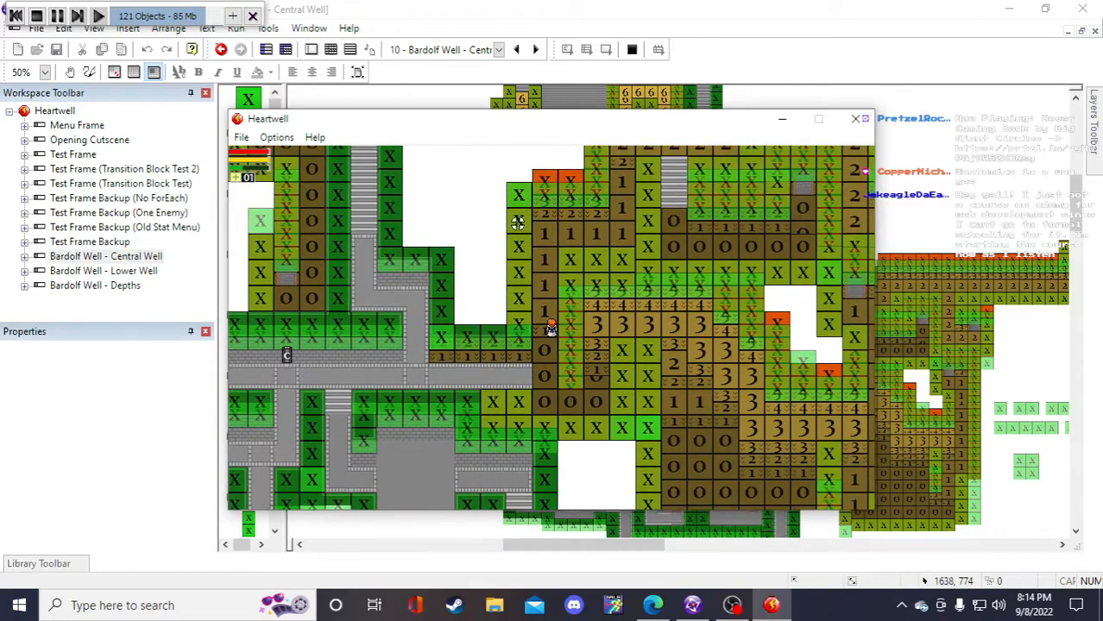
{"action": "key", "text": "Left"}
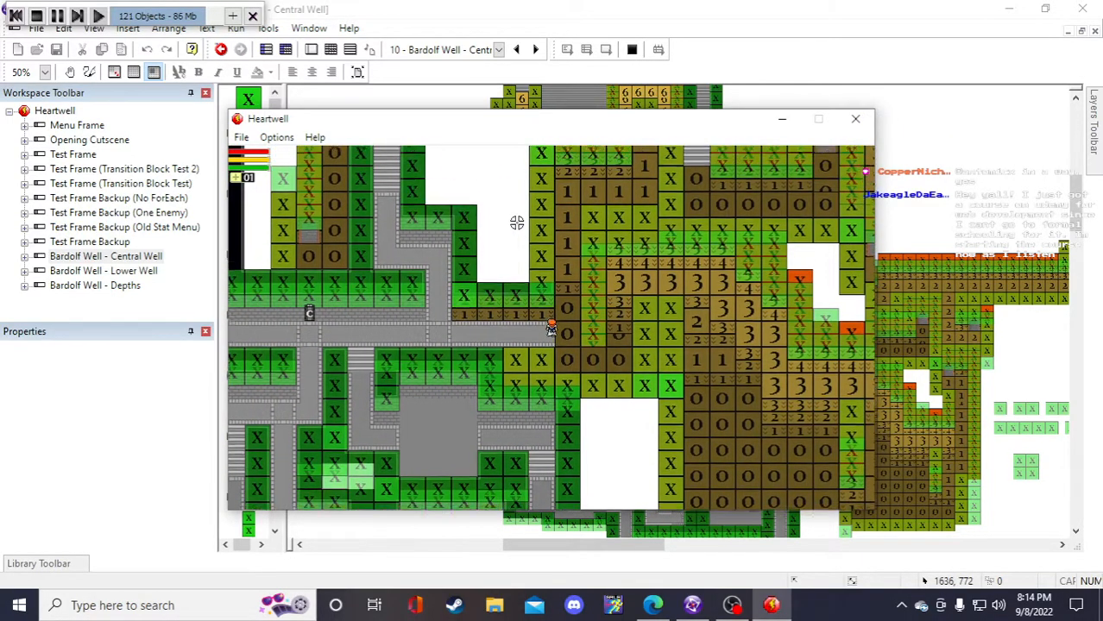
- Test the edge between the walkway's east end and the adjoining column of 1 and 0 tiles
{"action": "key", "text": "Up"}
{"action": "key", "text": "Down"}
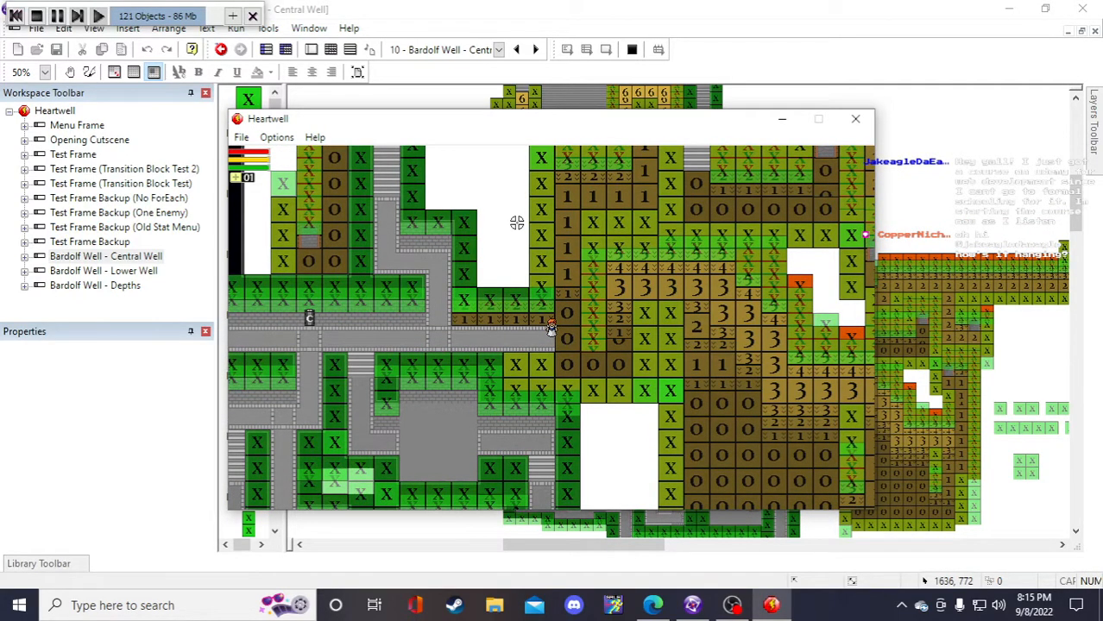
{"action": "key", "text": "Up"}
{"action": "key", "text": "Down"}
{"action": "key", "text": "Left"}
{"action": "key", "text": "Right"}
{"action": "key", "text": "Up"}
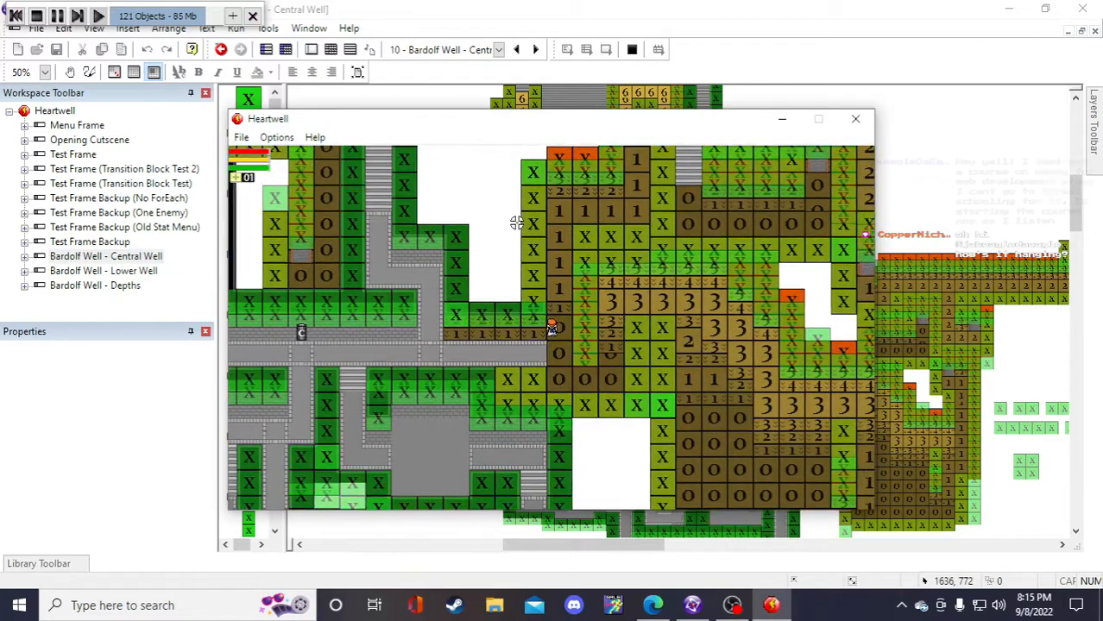
- Walk the character north up the column of 1 tiles to the row of 2 tiles above the short stairs
{"action": "key", "text": "Up"}
{"action": "key", "text": "Right"}
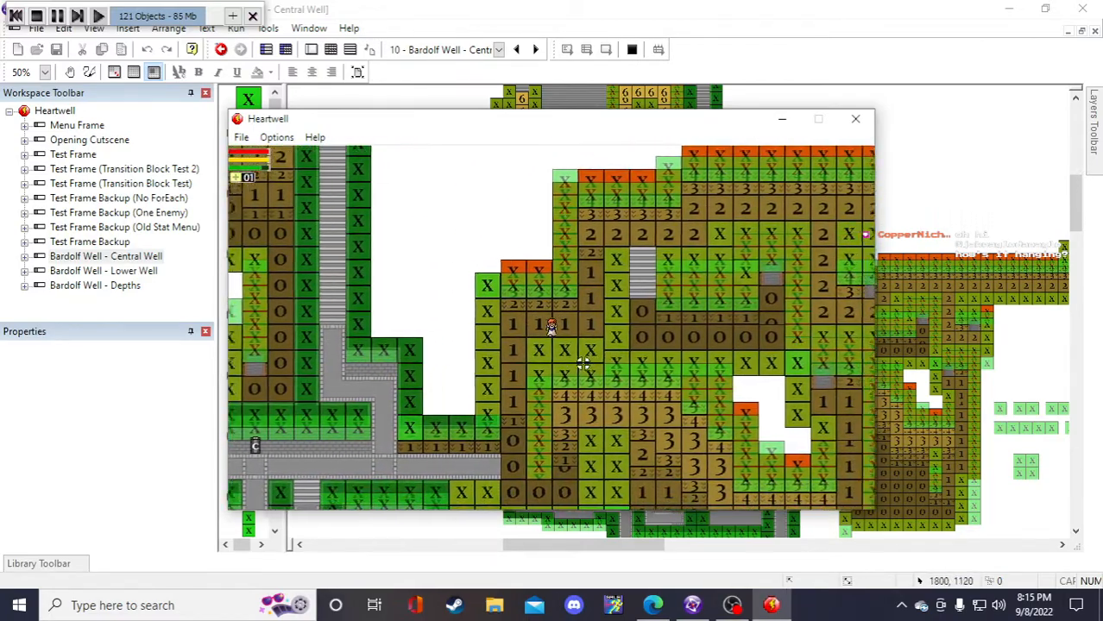
{"action": "key", "text": "Up"}
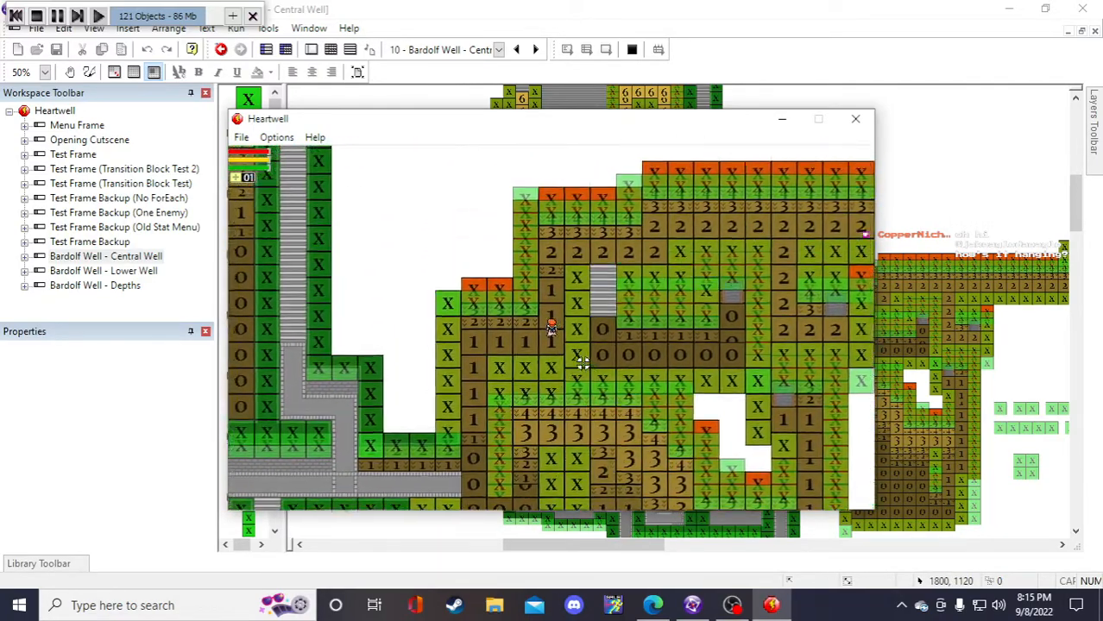
{"action": "key", "text": "Up"}
{"action": "key", "text": "Right"}
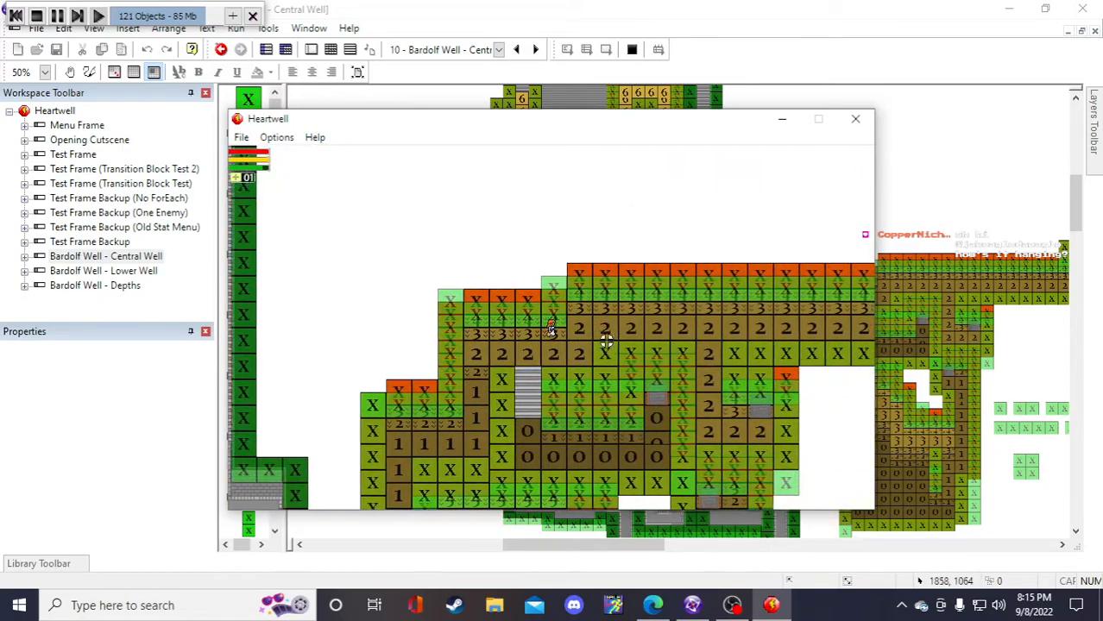
{"action": "key", "text": "Left"}
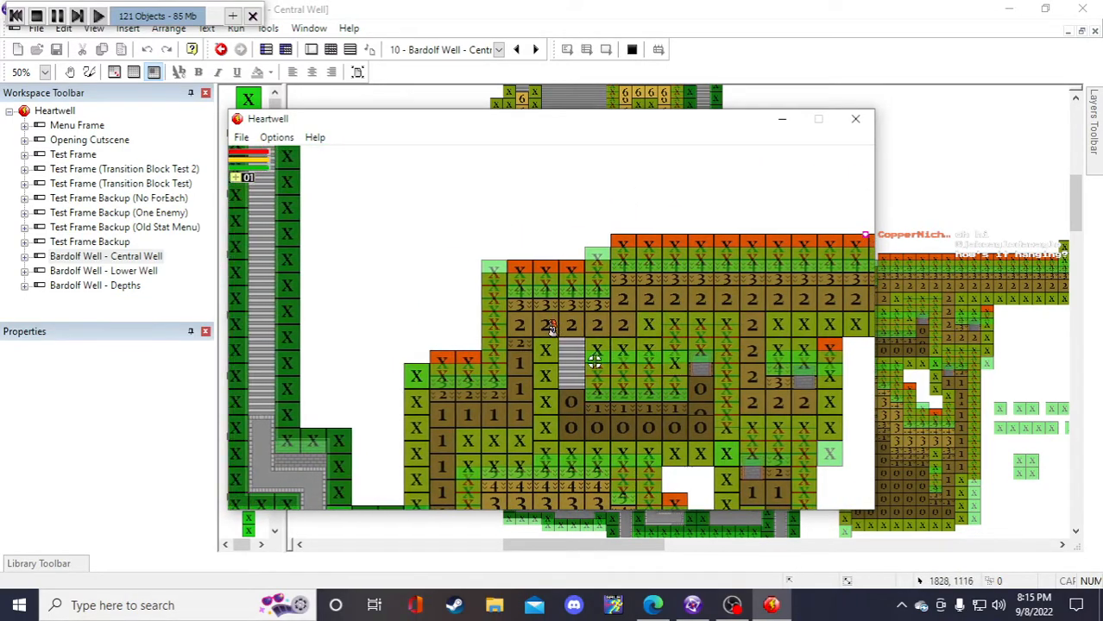
- Walk the character east along the long row of 2 tiles and test the branch column of 2 tiles beneath it
{"action": "key", "text": "Up"}
{"action": "key", "text": "Right"}
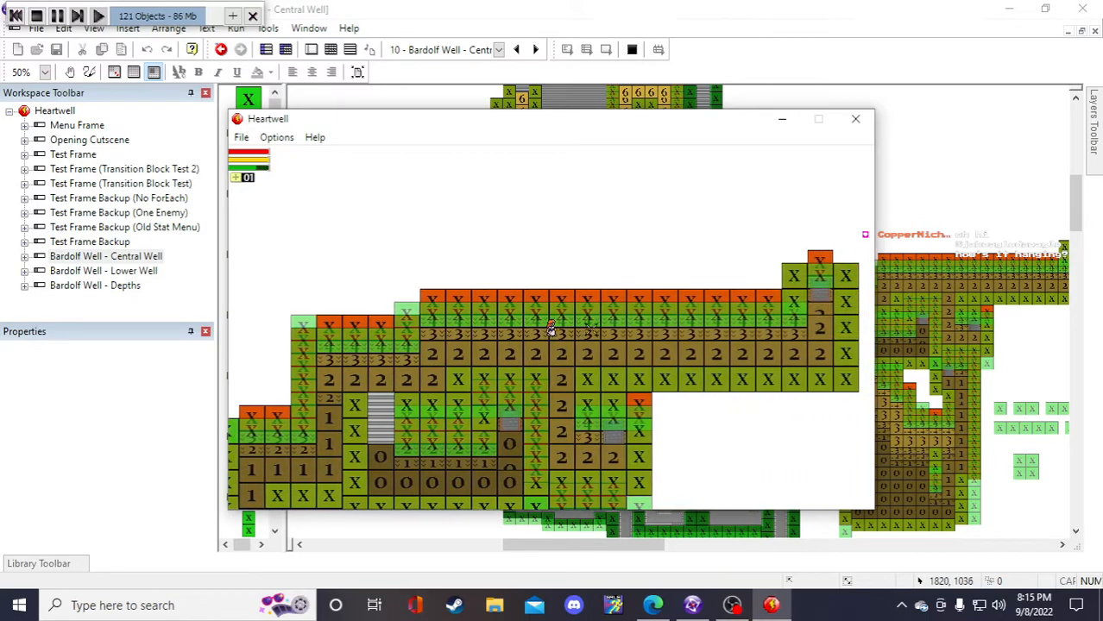
{"action": "key", "text": "Right"}
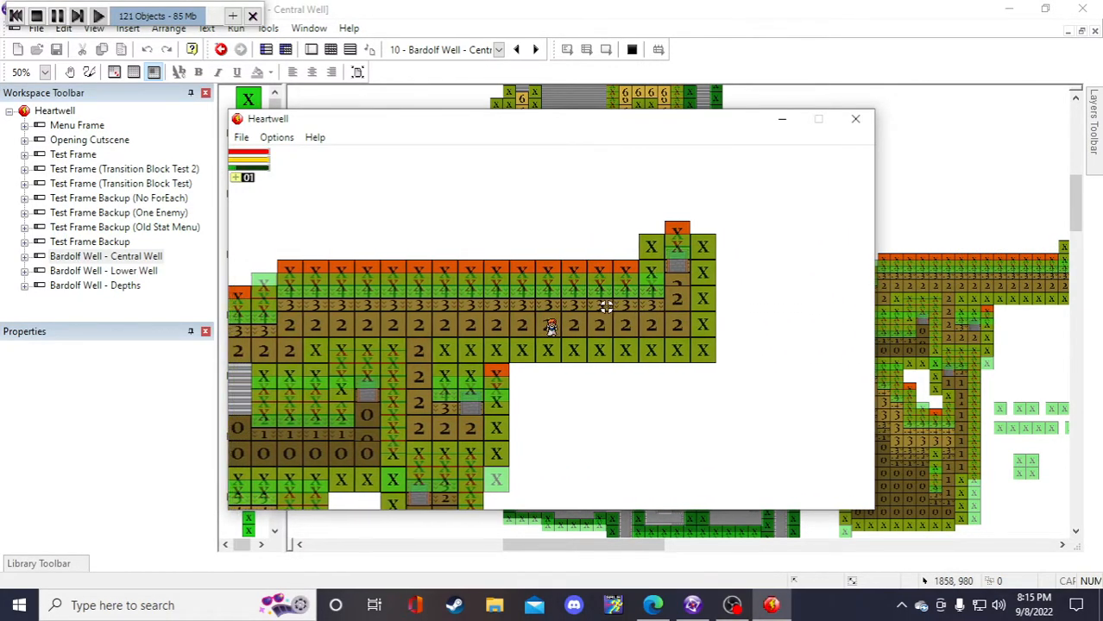
{"action": "key", "text": "Down"}
{"action": "key", "text": "Right"}
{"action": "key", "text": "Up"}
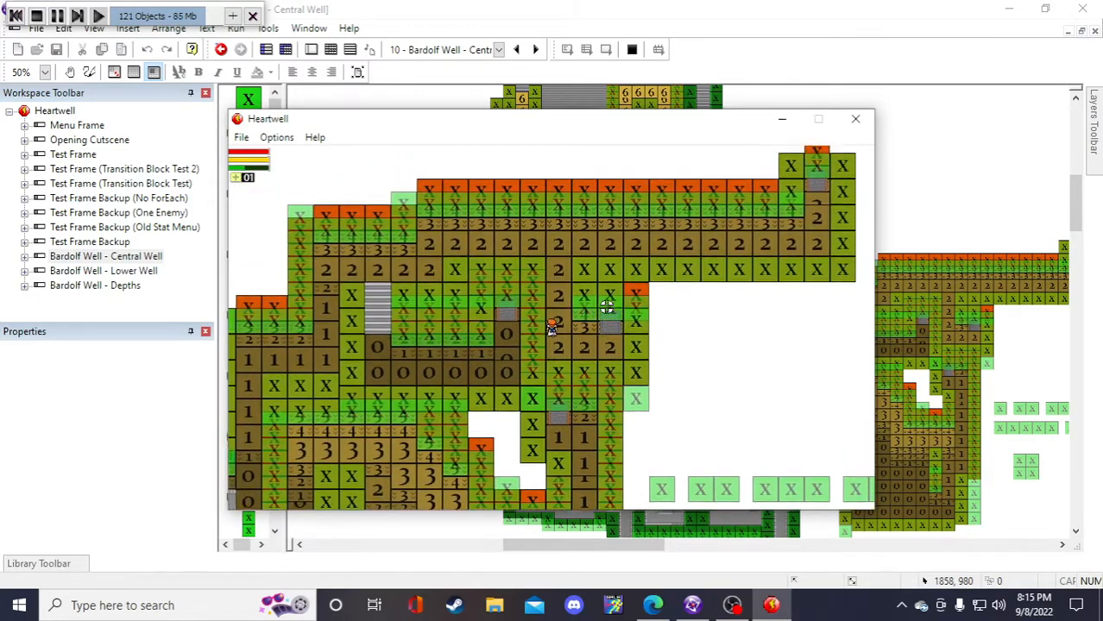
- Walk the character back west and down the short stairs to test the enclosed area of 0 tiles
{"action": "key", "text": "Left"}
{"action": "key", "text": "Left"}
{"action": "key", "text": "Down"}
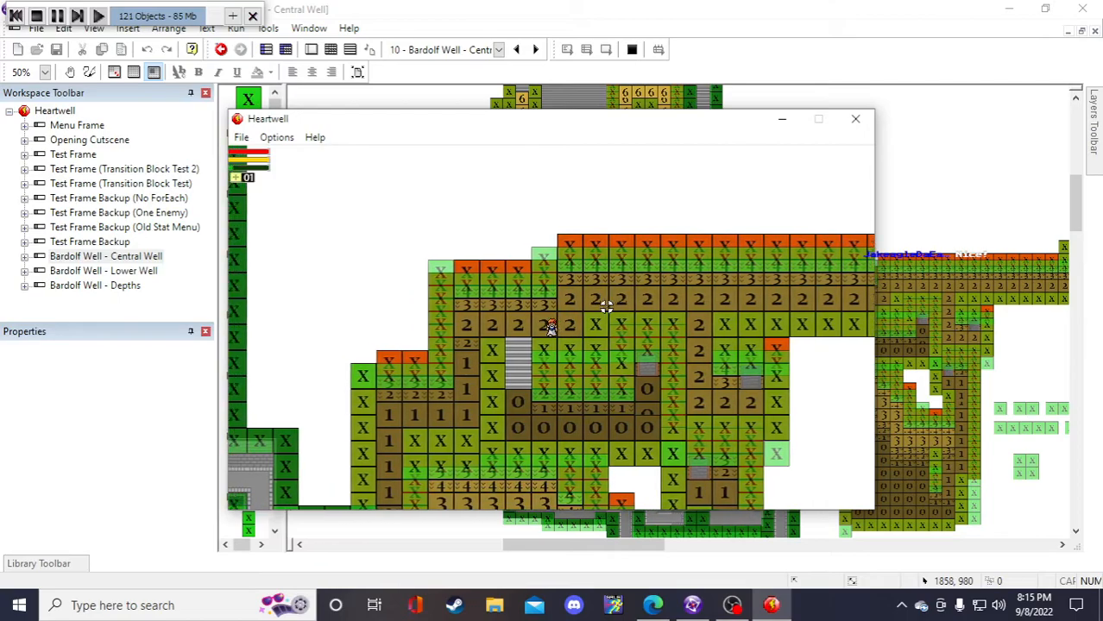
{"action": "key", "text": "Down"}
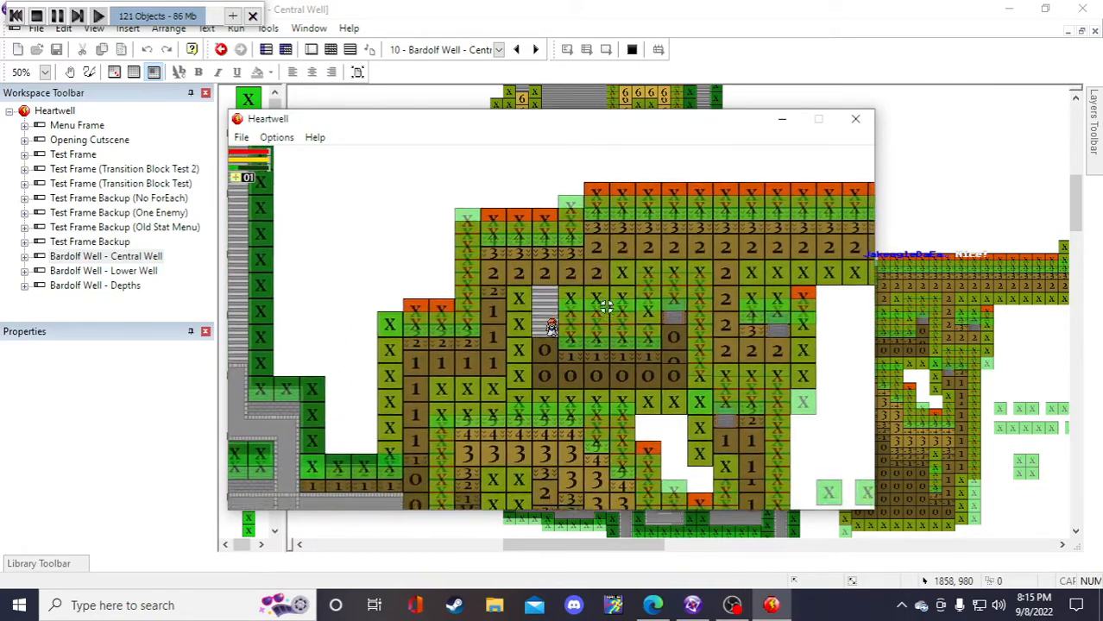
{"action": "key", "text": "Right"}
{"action": "key", "text": "Up"}
{"action": "key", "text": "Down"}
{"action": "key", "text": "Left"}
- Walk the character back up the short stairs and around to the row of 1 tiles southwest of them
{"action": "key", "text": "Up"}
{"action": "key", "text": "Left"}
{"action": "key", "text": "Down"}
{"action": "key", "text": "Left"}
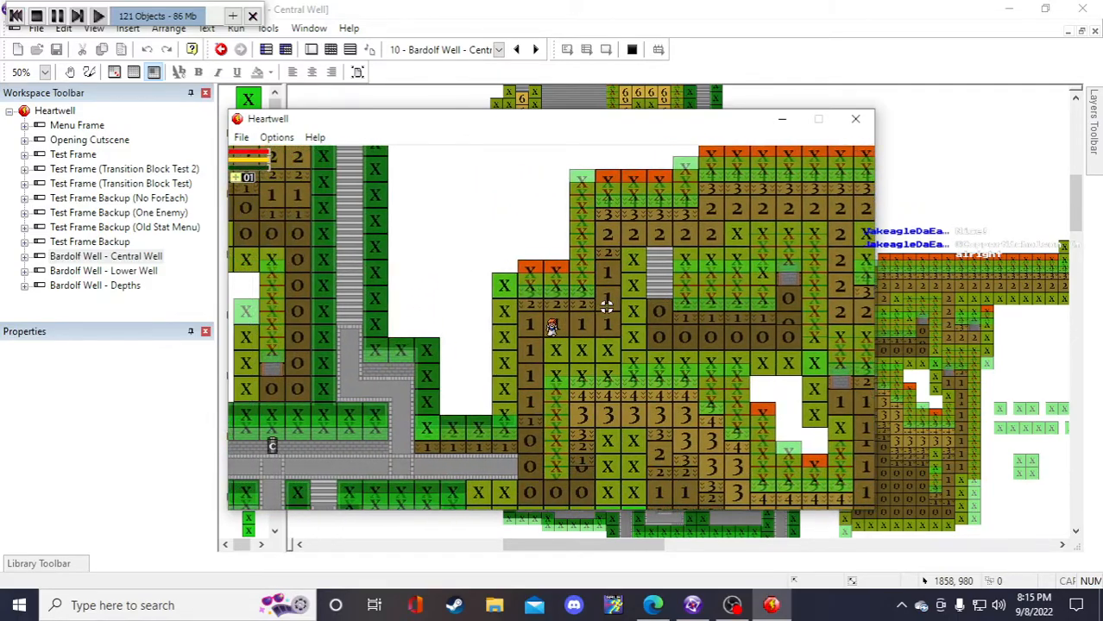
- Walk the character down the column of 1 tiles and east onto the raised area of 3 tiles
{"action": "key", "text": "Down"}
{"action": "key", "text": "Right"}
{"action": "key", "text": "Up"}
{"action": "key", "text": "Right"}
{"action": "key", "text": "Right"}
{"action": "key", "text": "Down"}
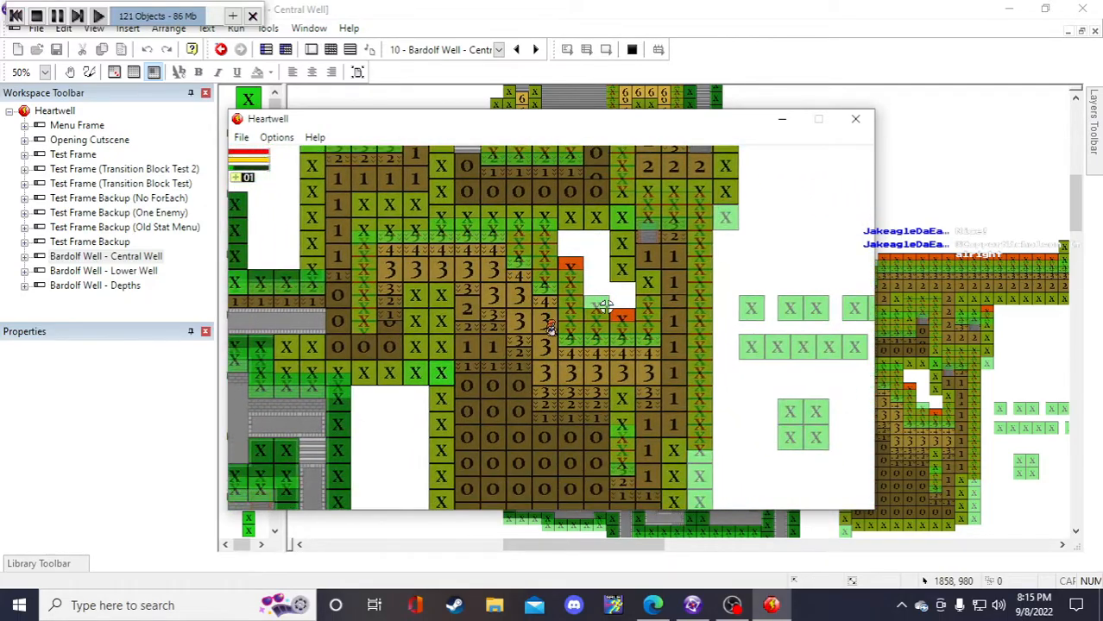
- Test the collision along the stepped diagonal wall at the northeast edge of the 3-tile area
{"action": "key", "text": "Up"}
{"action": "key", "text": "Left"}
{"action": "key", "text": "Down"}
{"action": "key", "text": "Right"}
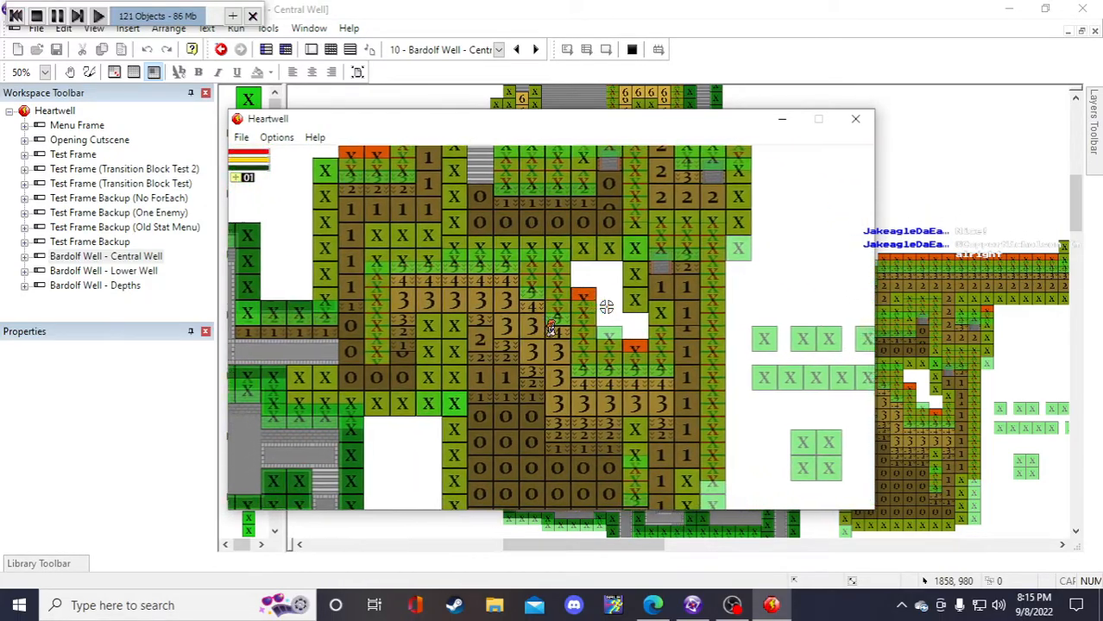
{"action": "key", "text": "Up"}
{"action": "key", "text": "Left"}
{"action": "key", "text": "Down"}
{"action": "key", "text": "Right"}
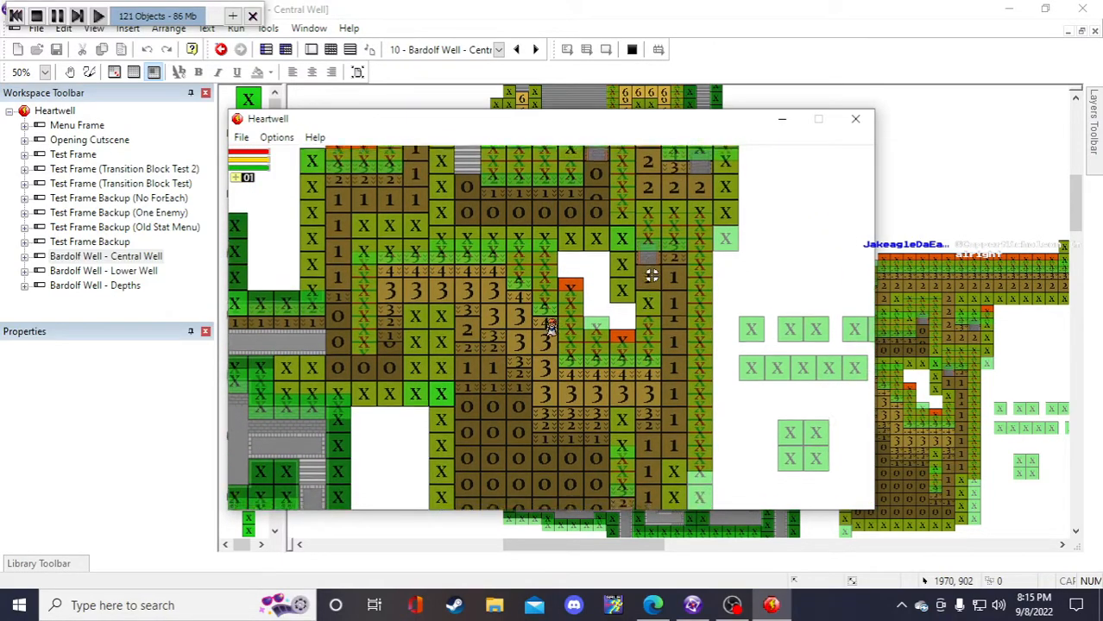
- Walk the character east along the 3 tiles and north up the eastern column of 1 tiles to its gray doorway tile
{"action": "key", "text": "Right"}
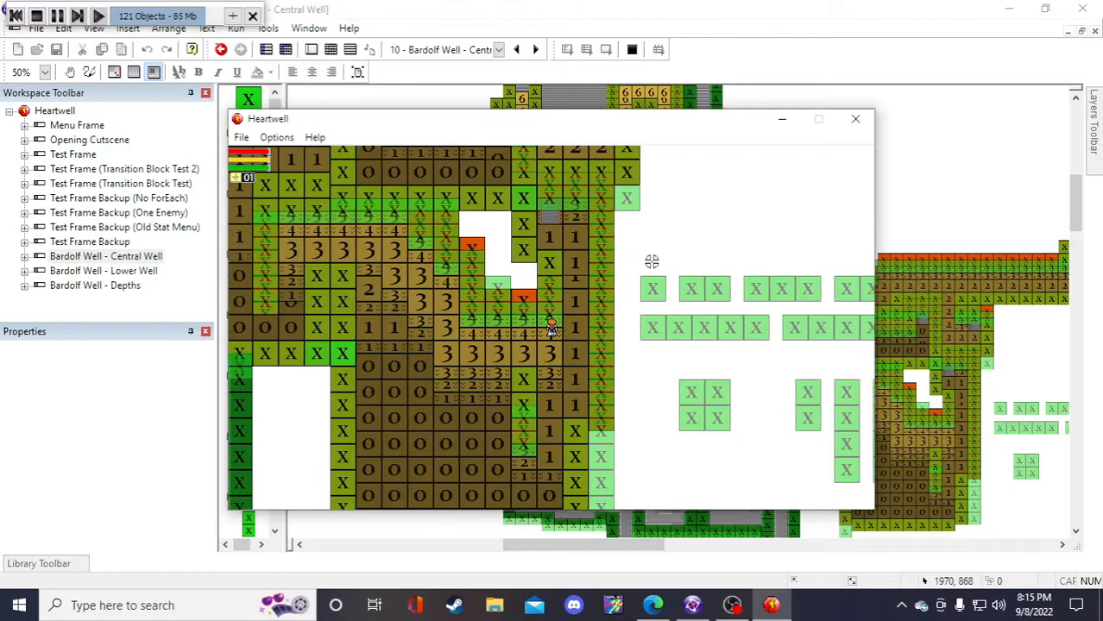
{"action": "key", "text": "Up"}
{"action": "key", "text": "Left"}
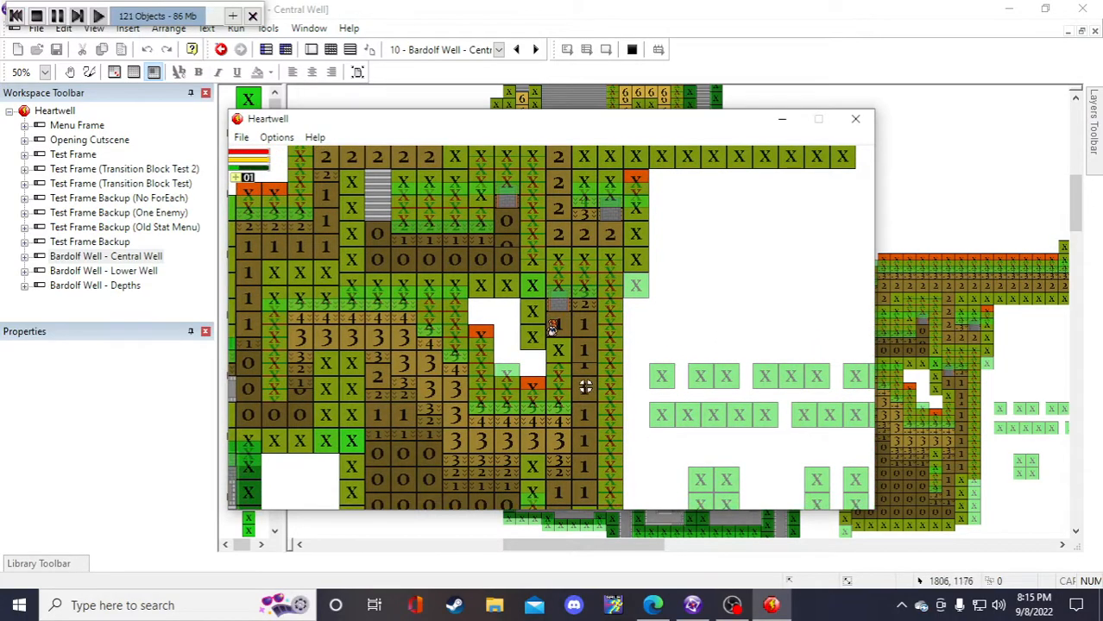
{"action": "key", "text": "Up"}
{"action": "key", "text": "Right"}
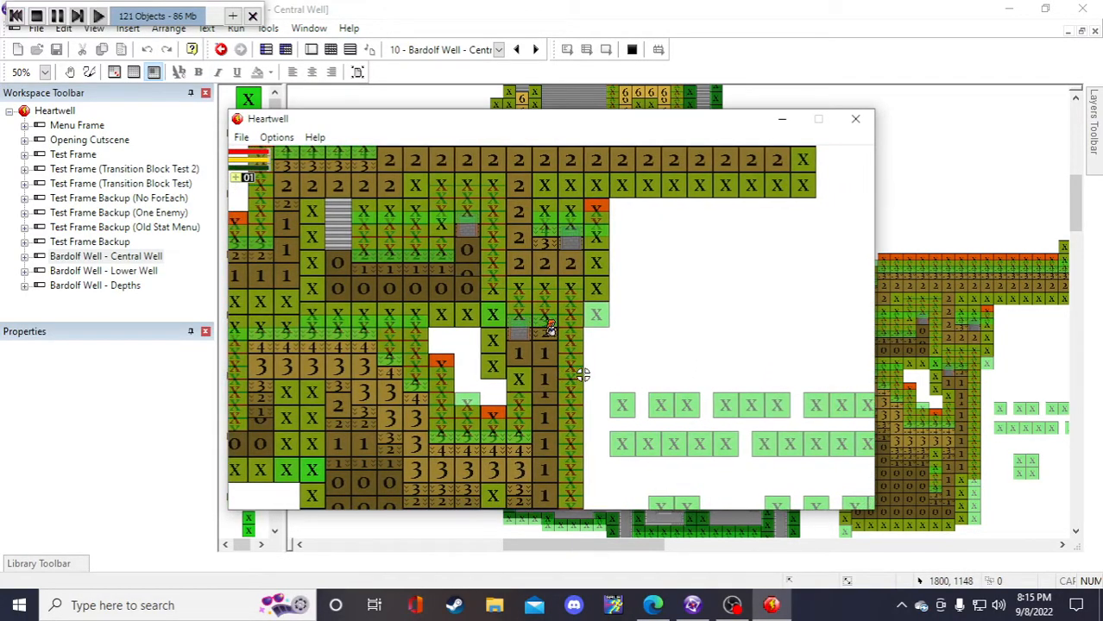
- Walk the character south down the eastern column of 1 tiles and west across the lower floor of 0 tiles
{"action": "key", "text": "Down"}
{"action": "key", "text": "Down"}
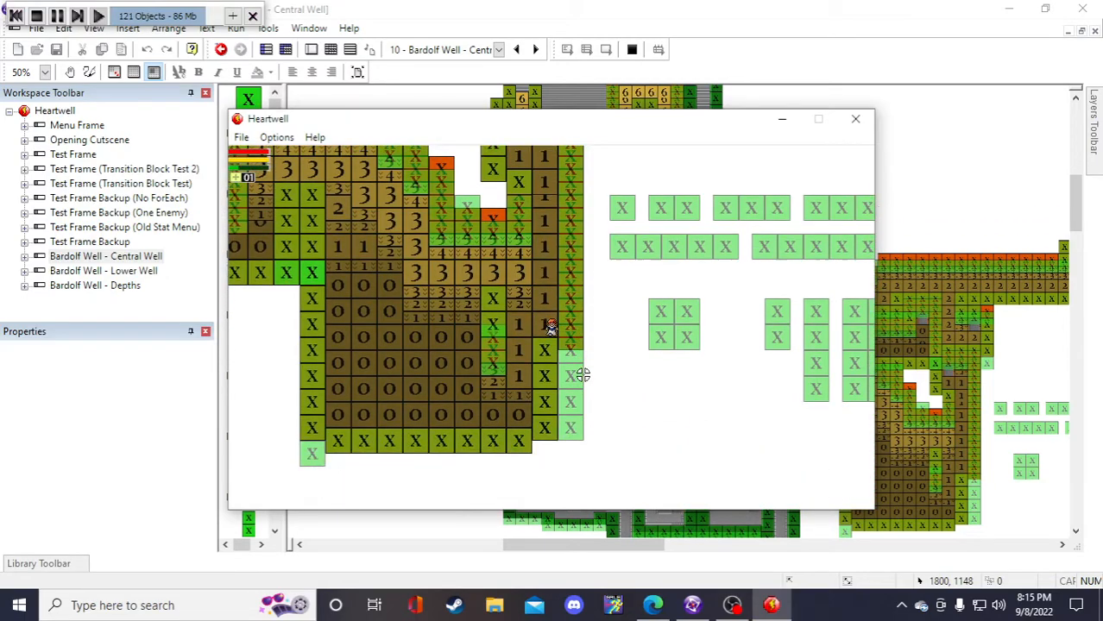
{"action": "key", "text": "Left"}
{"action": "key", "text": "Down"}
{"action": "key", "text": "Up"}
{"action": "key", "text": "Right"}
{"action": "key", "text": "Down"}
{"action": "key", "text": "Down"}
{"action": "key", "text": "Left"}
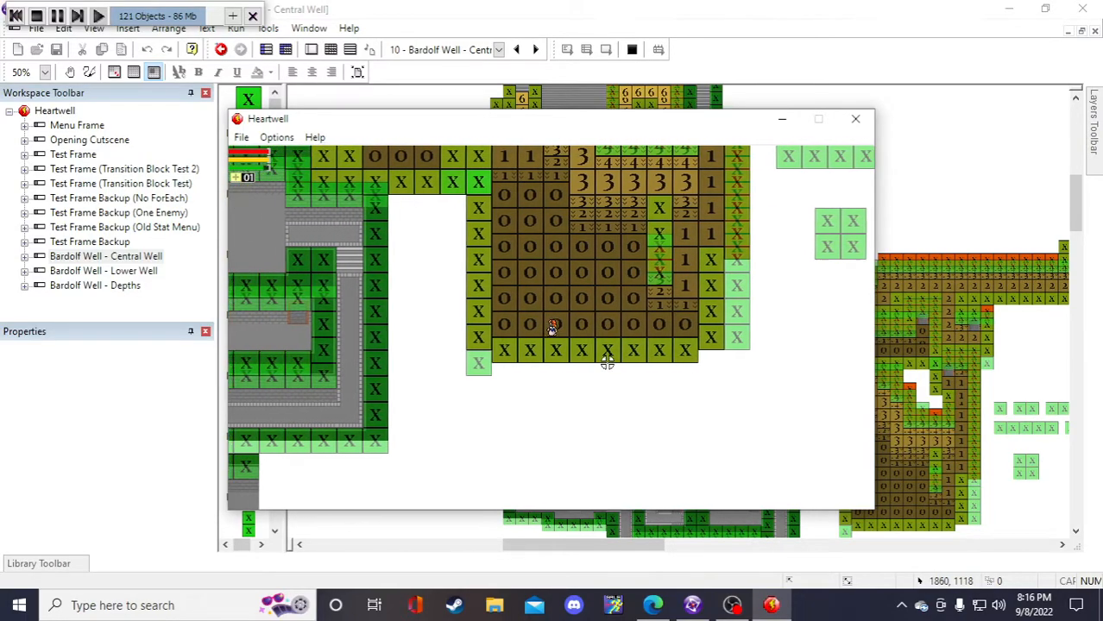
- Walk the character north along the 0-tile floor's west wall and back west along the walkway toward the C object
{"action": "key", "text": "Left"}
{"action": "key", "text": "Up"}
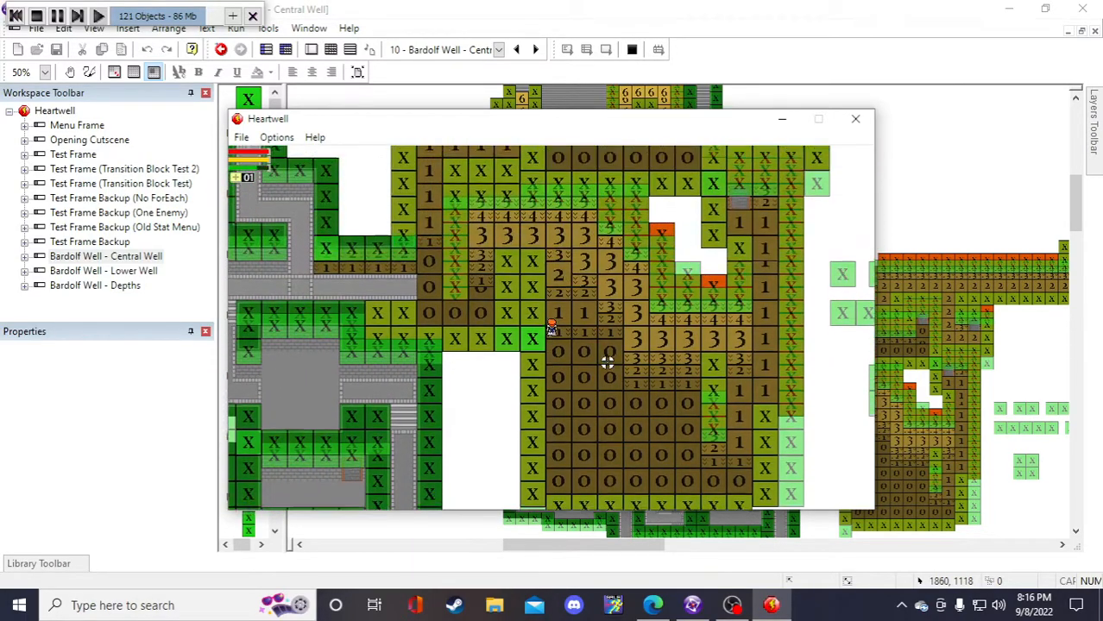
{"action": "key", "text": "Left"}
{"action": "key", "text": "Down"}
{"action": "key", "text": "Left"}
{"action": "key", "text": "Up"}
{"action": "key", "text": "Left"}
{"action": "key", "text": "Left"}
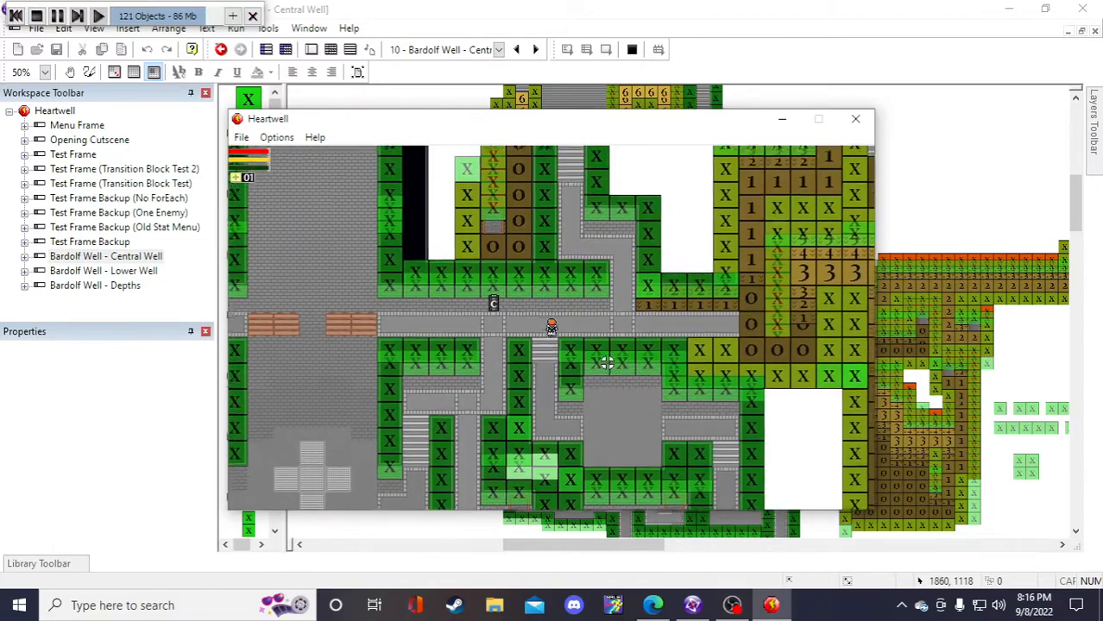
- Walk the character east and up the column of 1 tiles again, and end the playtest
{"action": "key", "text": "Right"}
{"action": "key", "text": "Up"}
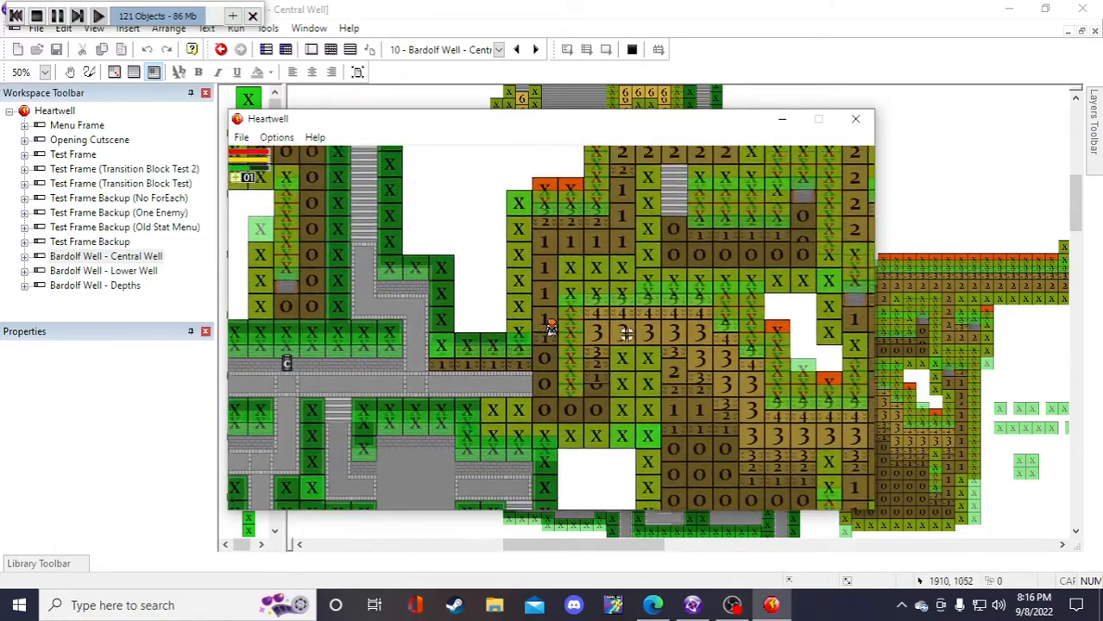
{"action": "key", "text": "Up"}
{"action": "left_click", "coordinate": [855, 119]}
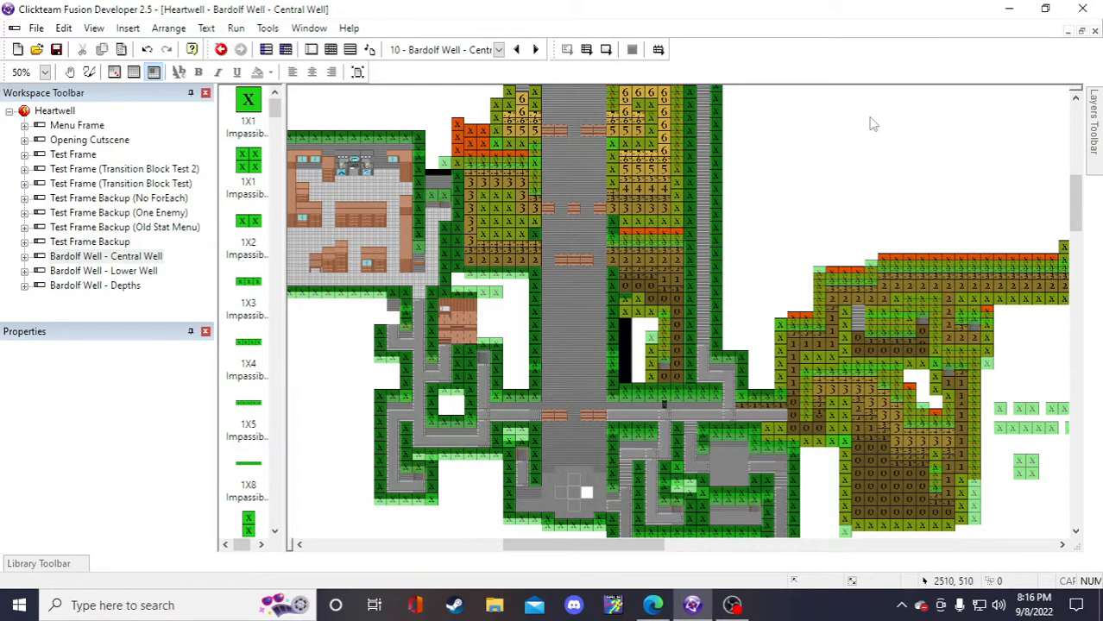
- Look over the Central Well frame's layout and save the Heartwell project
{"action": "scroll", "coordinate": [859, 138], "scroll_direction": "down", "scroll_amount": 5}
{"action": "mouse_move", "coordinate": [641, 541]}
{"action": "left_mouse_down"}
{"action": "mouse_move", "coordinate": [652, 545]}
{"action": "mouse_move", "coordinate": [623, 545]}
{"action": "left_mouse_up"}
{"action": "scroll", "coordinate": [591, 469], "scroll_direction": "up", "scroll_amount": 10}
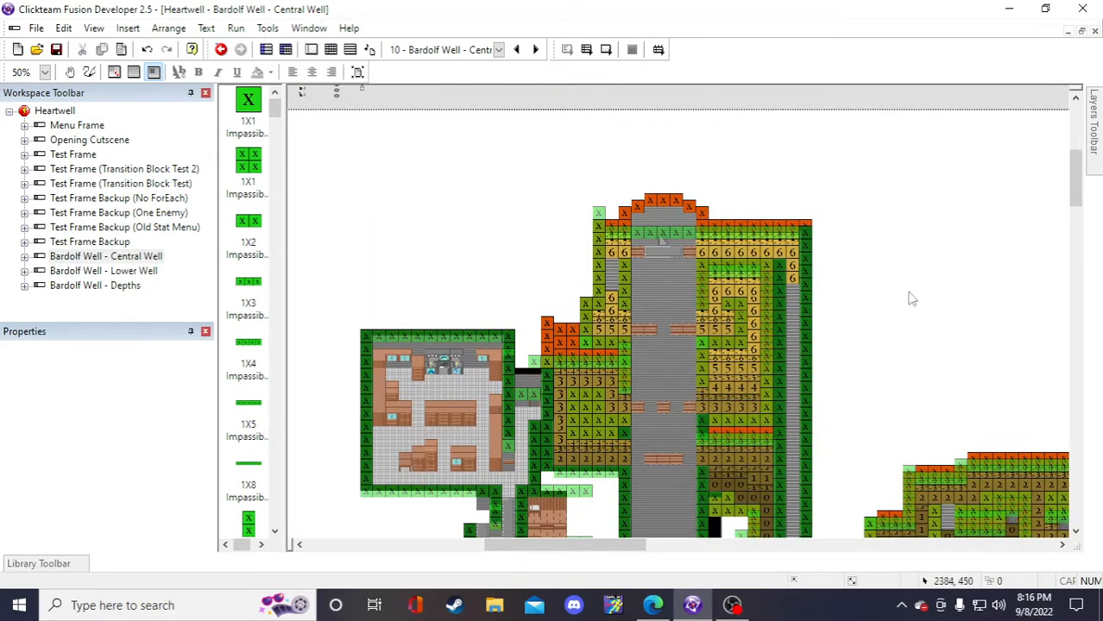
{"action": "scroll", "coordinate": [911, 299], "scroll_direction": "down", "scroll_amount": 5}
{"action": "scroll", "coordinate": [566, 511], "scroll_direction": "down", "scroll_amount": 2}
{"action": "left_click_drag", "start_coordinate": [573, 542], "coordinate": [601, 552]}
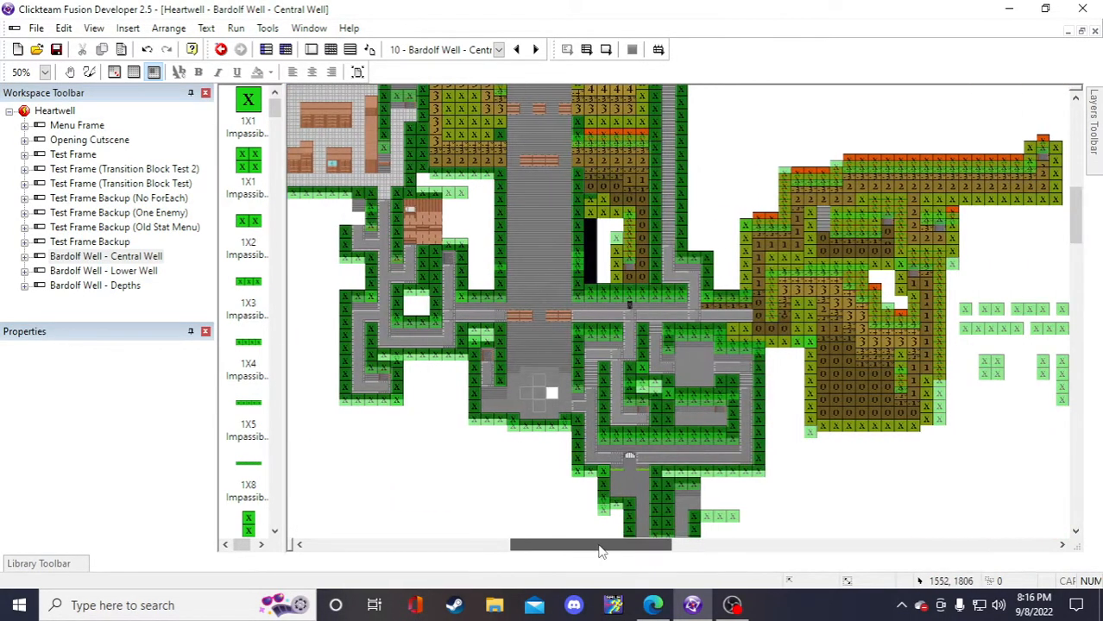
{"action": "scroll", "coordinate": [805, 381], "scroll_direction": "up", "scroll_amount": 5}
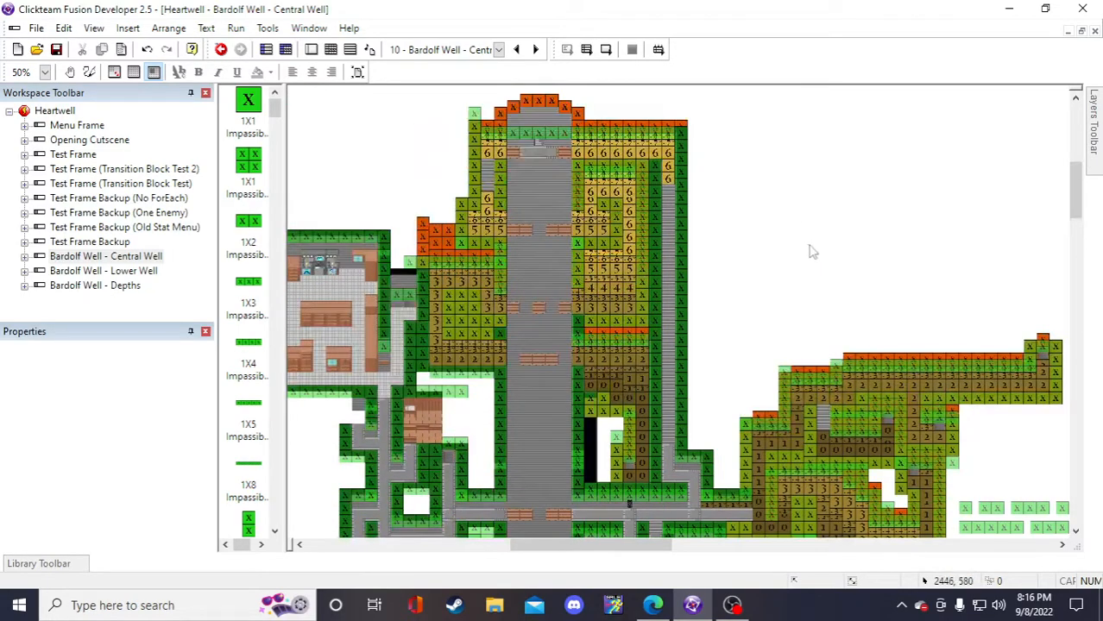
{"action": "left_click", "coordinate": [56, 50]}
- Set the frame zoom to 25% and open the Bardolf Well - Lower Well frame to examine its whole layout
{"action": "scroll", "coordinate": [643, 263], "scroll_direction": "down", "scroll_amount": 2}
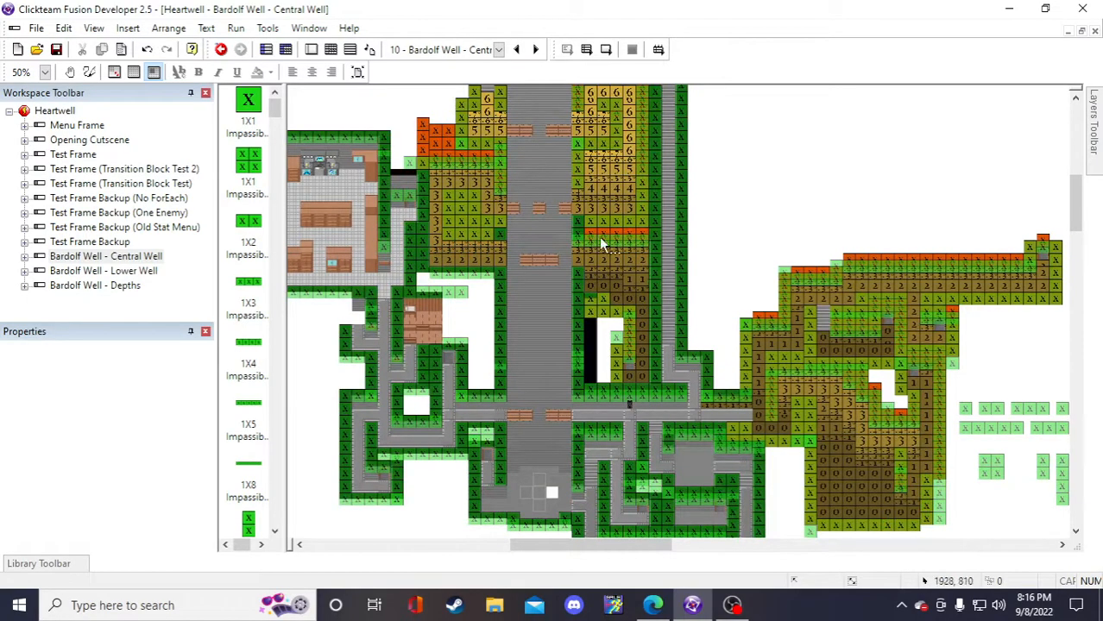
{"action": "left_click", "coordinate": [94, 29]}
{"action": "mouse_move", "coordinate": [132, 48]}
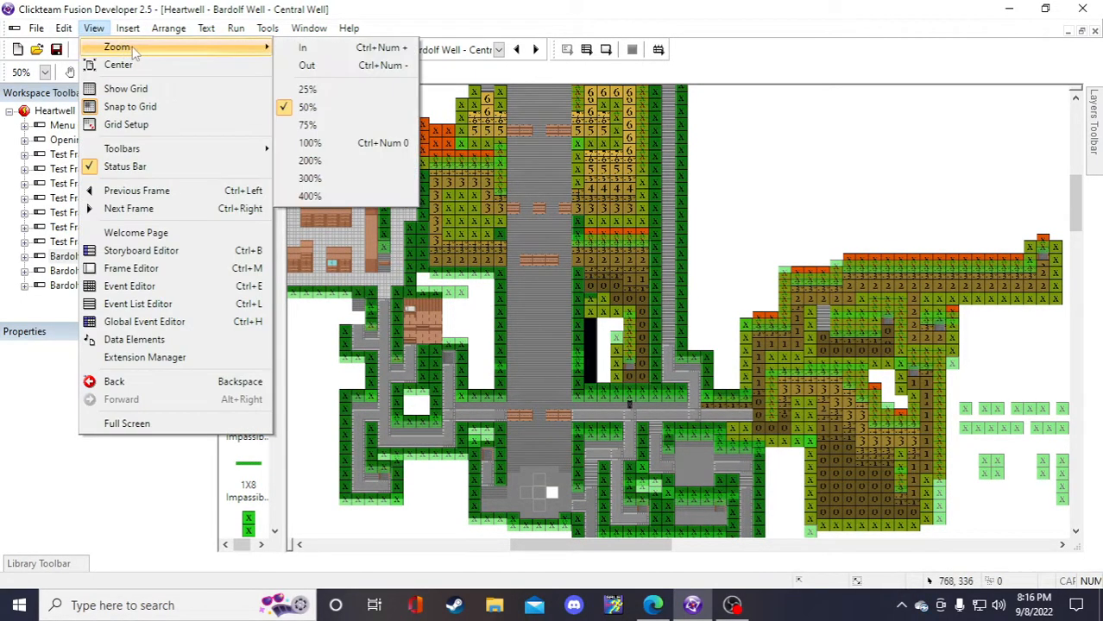
{"action": "left_click", "coordinate": [307, 89]}
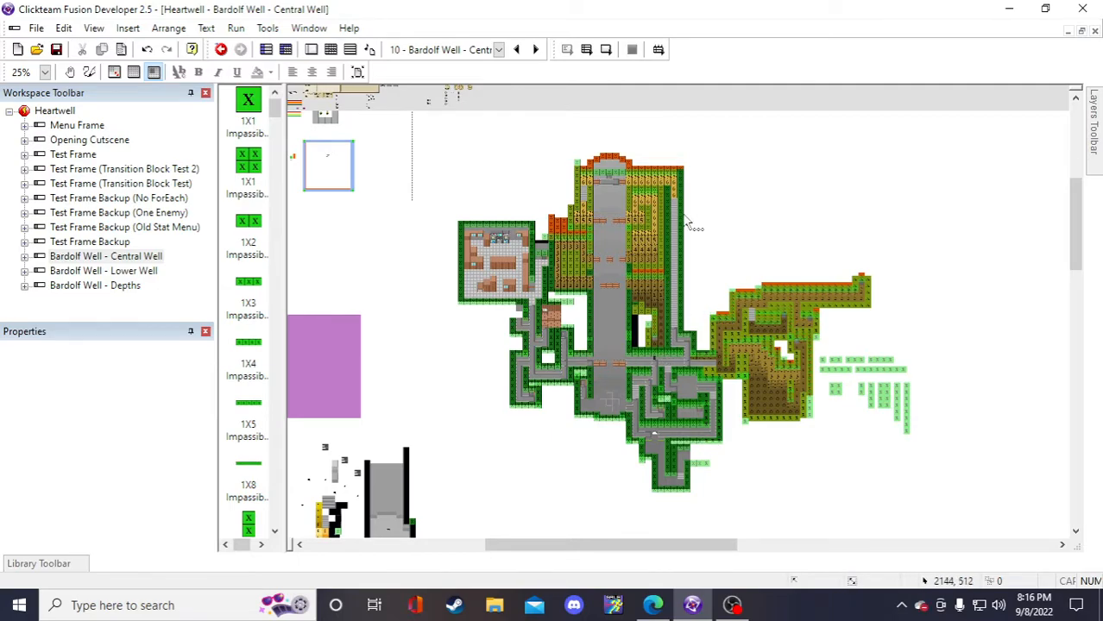
{"action": "double_click", "coordinate": [112, 271]}
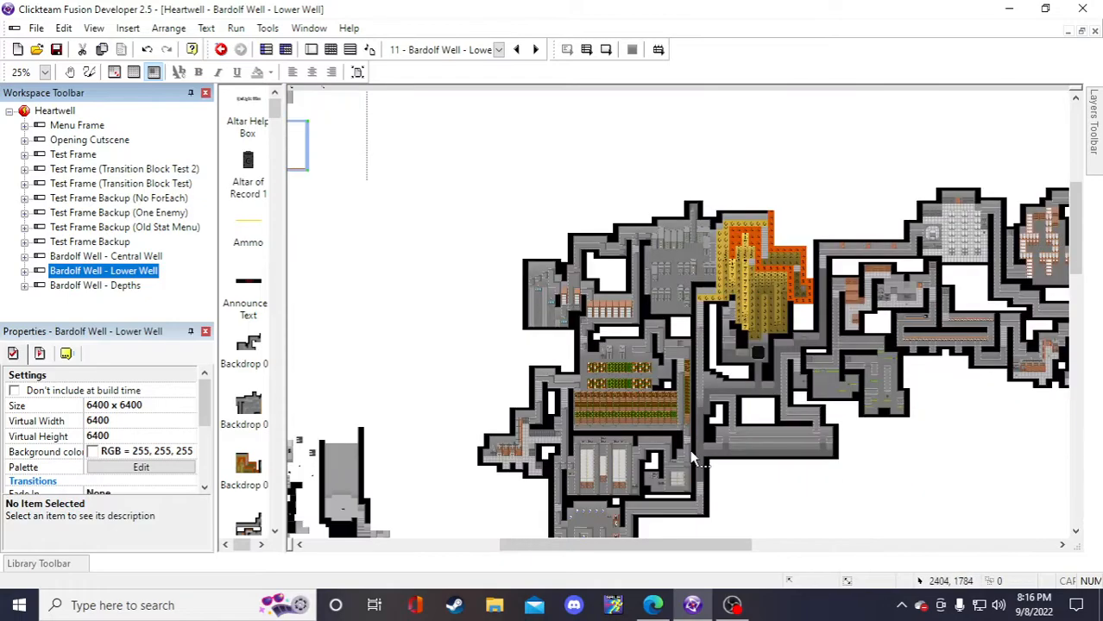
{"action": "scroll", "coordinate": [691, 458], "scroll_direction": "down", "scroll_amount": 2}
{"action": "left_click_drag", "start_coordinate": [675, 547], "coordinate": [717, 547]}
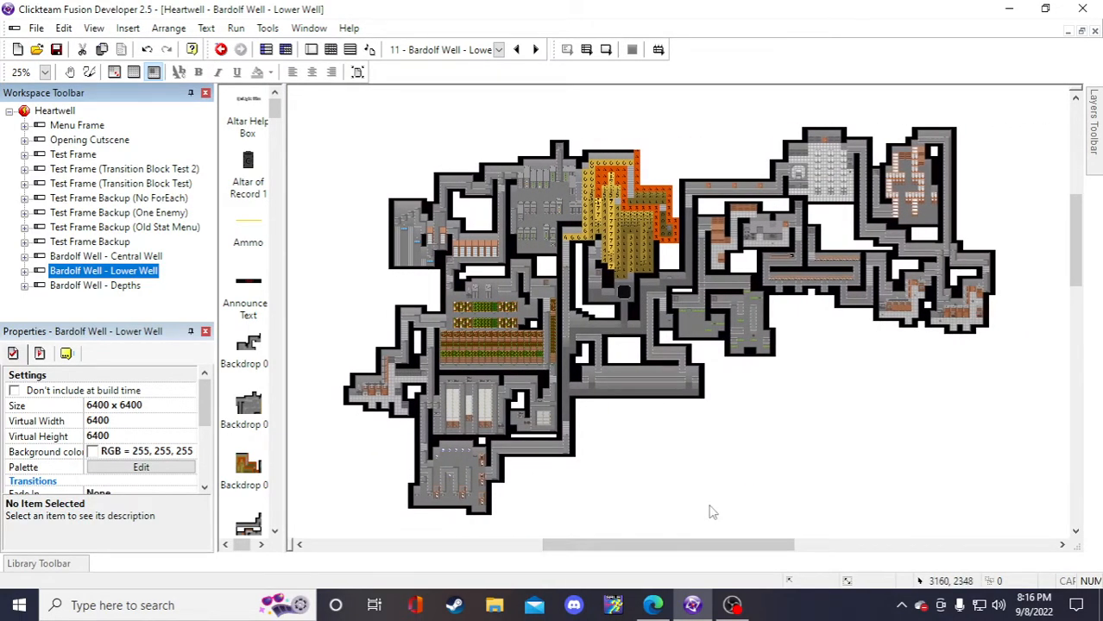
{"action": "left_click", "coordinate": [747, 511]}
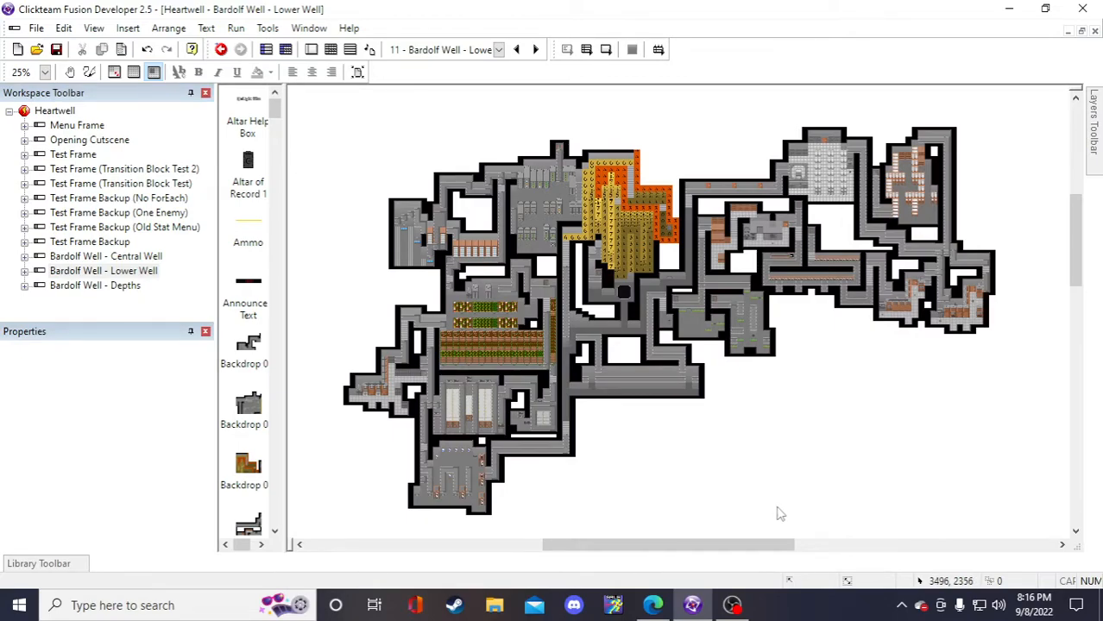
- Copy the spare set of impassible blocks from the Central Well frame into the empty area south of the Lower Well map
{"action": "left_click", "coordinate": [138, 257]}
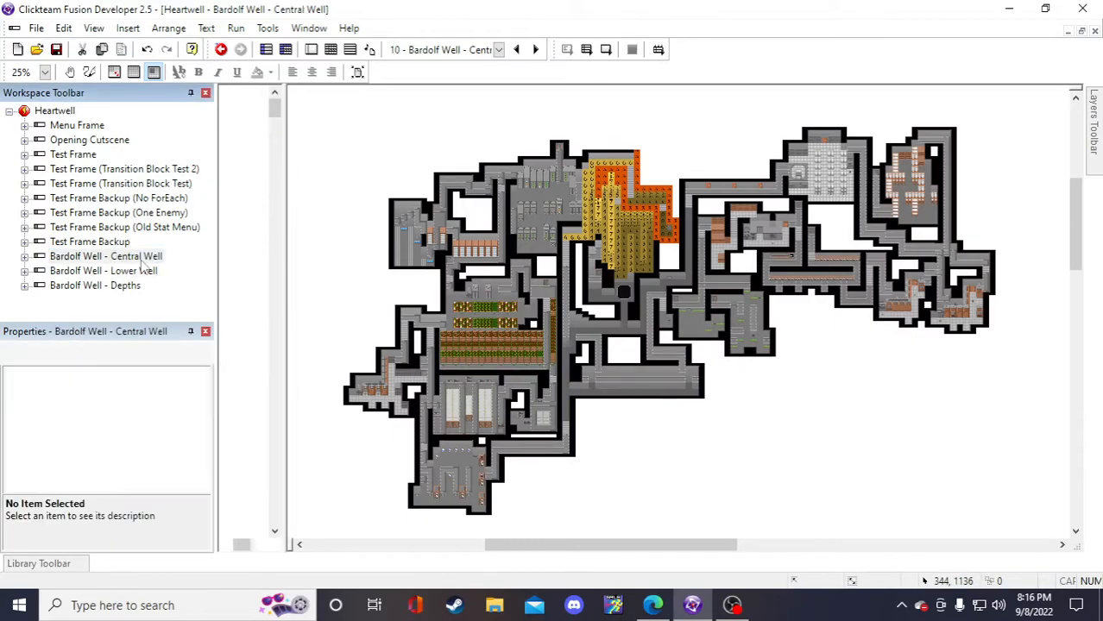
{"action": "left_click_drag", "start_coordinate": [820, 356], "coordinate": [935, 448]}
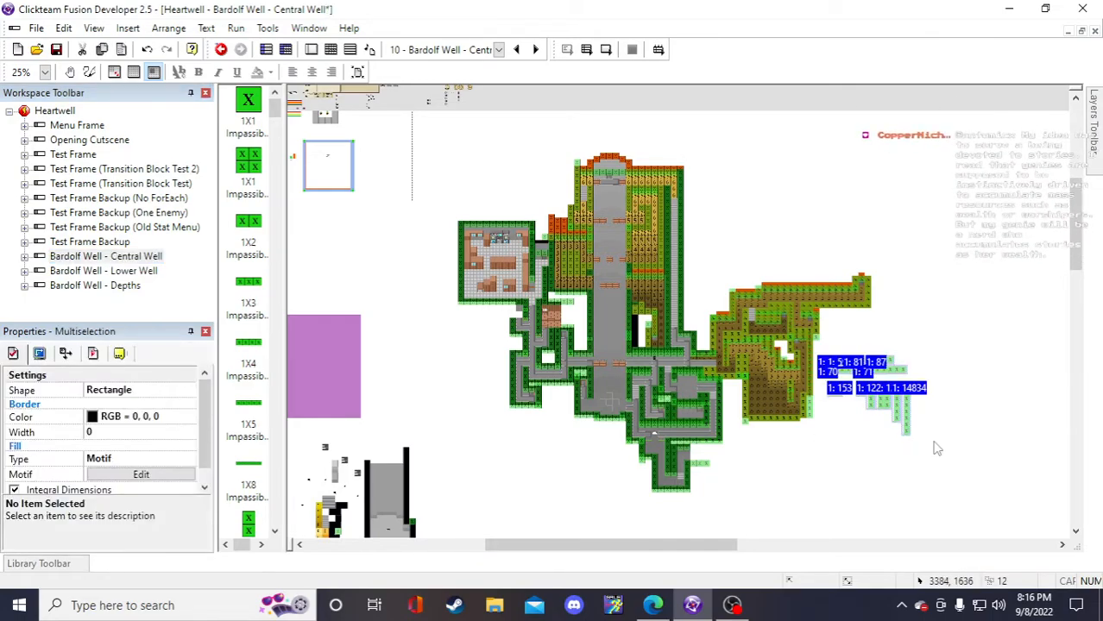
{"action": "left_click", "coordinate": [937, 445]}
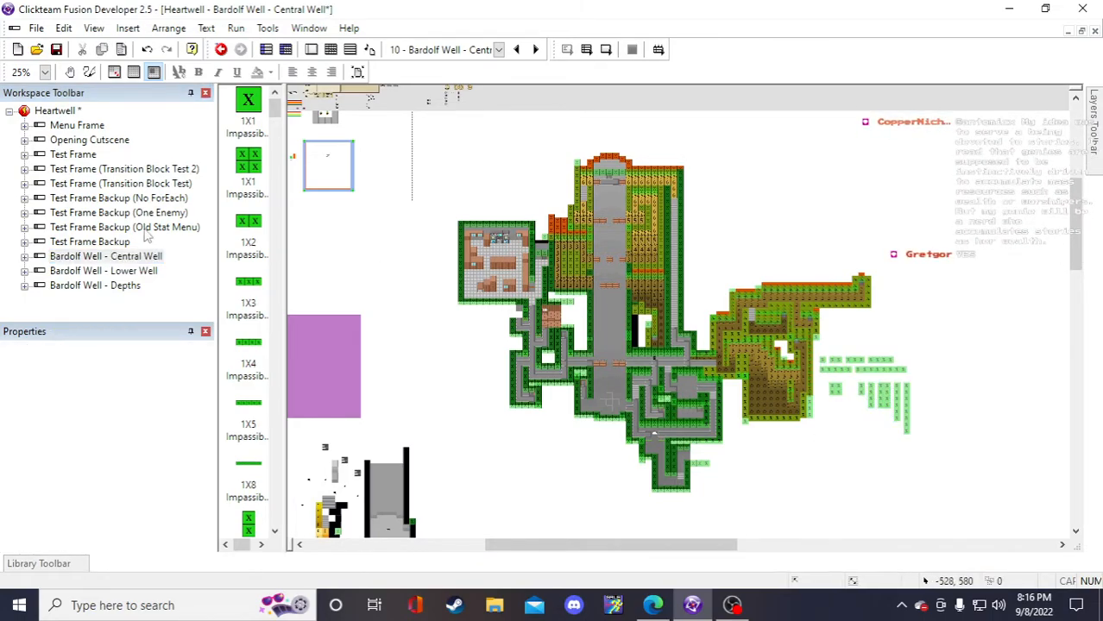
{"action": "left_click", "coordinate": [129, 272]}
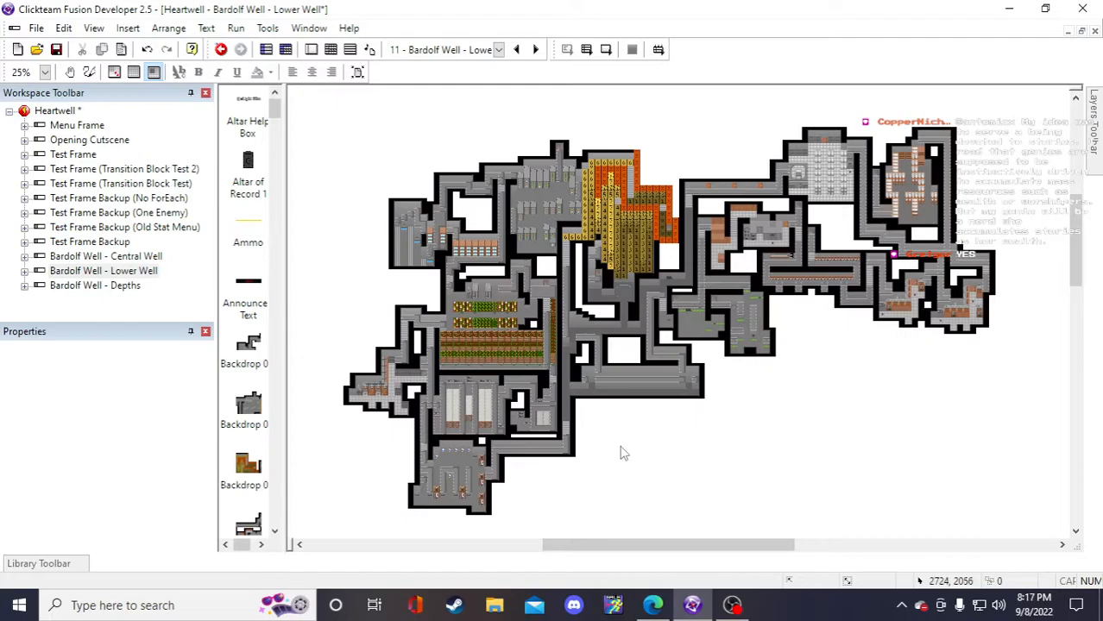
{"action": "key", "text": "ctrl+v"}
{"action": "left_click", "coordinate": [613, 443]}
{"action": "scroll", "coordinate": [733, 485], "scroll_direction": "down", "scroll_amount": 1}
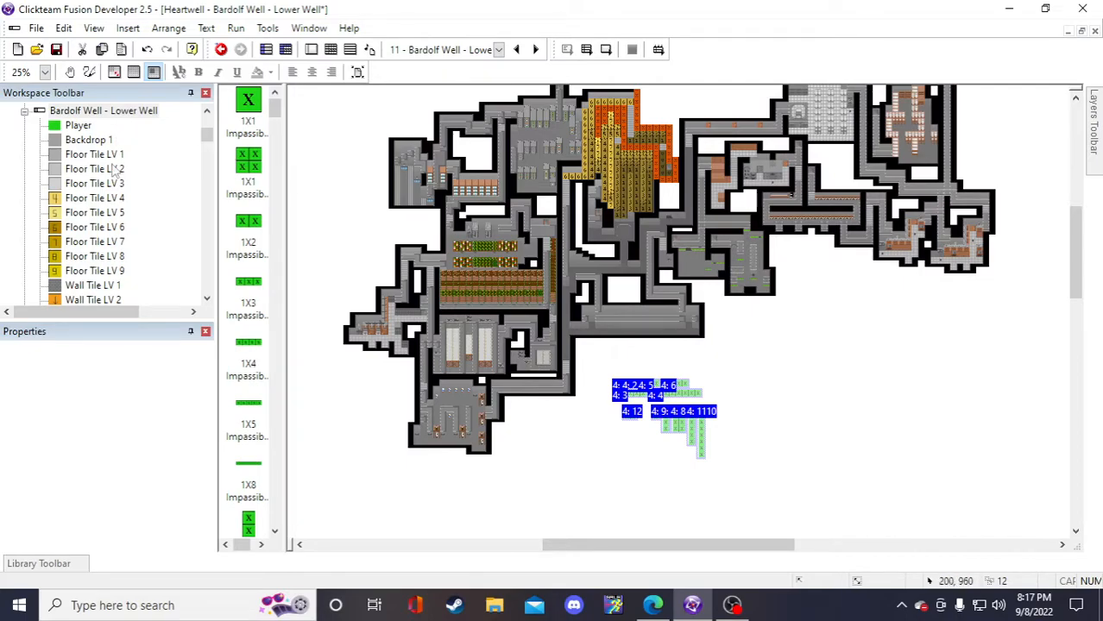
- Check the Central Well frame against the Lower Well frame and save the Heartwell project
{"action": "left_click", "coordinate": [25, 110]}
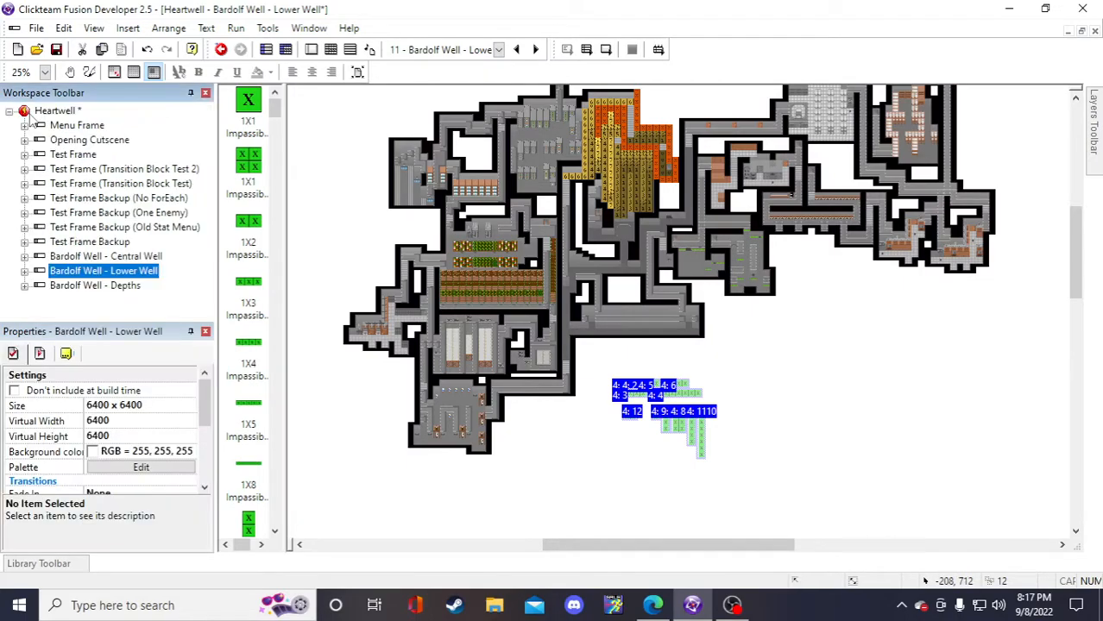
{"action": "left_click", "coordinate": [101, 258]}
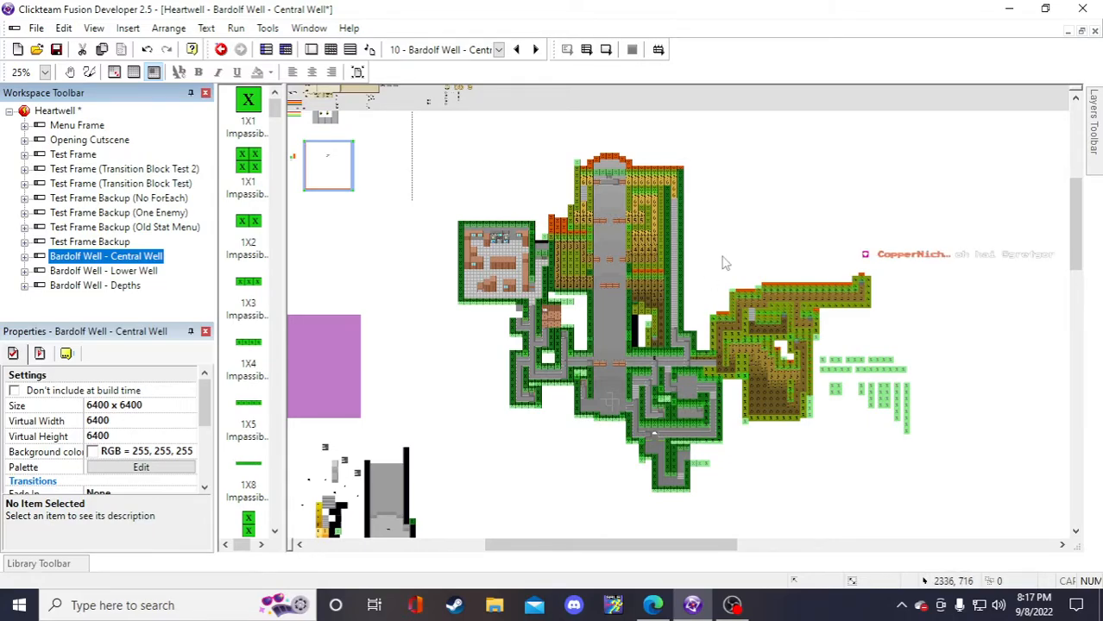
{"action": "double_click", "coordinate": [143, 271]}
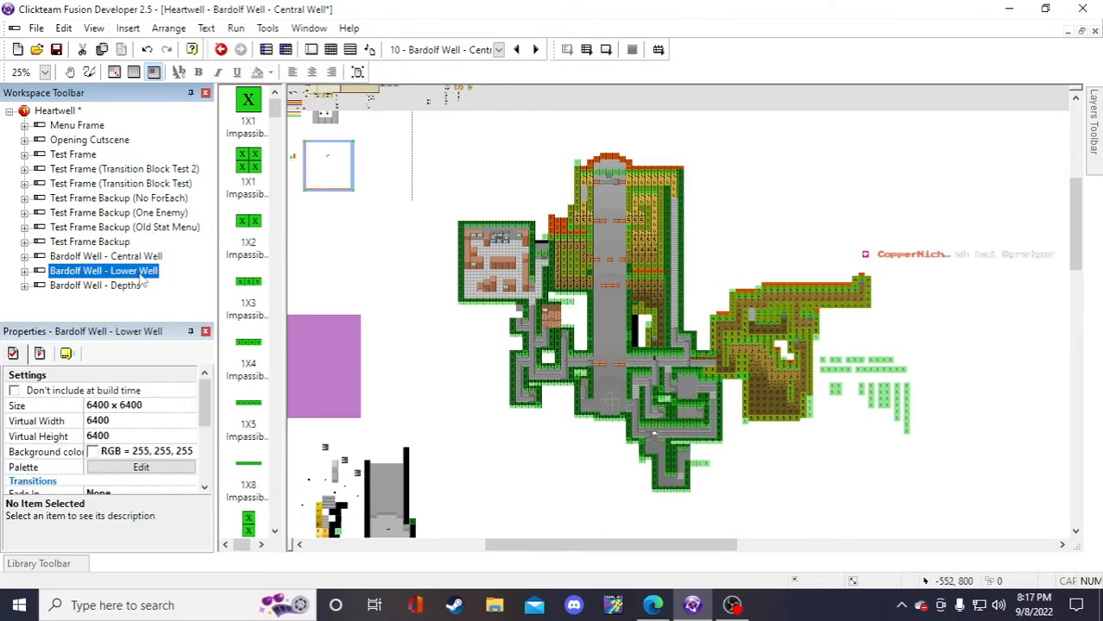
{"action": "scroll", "coordinate": [802, 374], "scroll_direction": "up", "scroll_amount": 2}
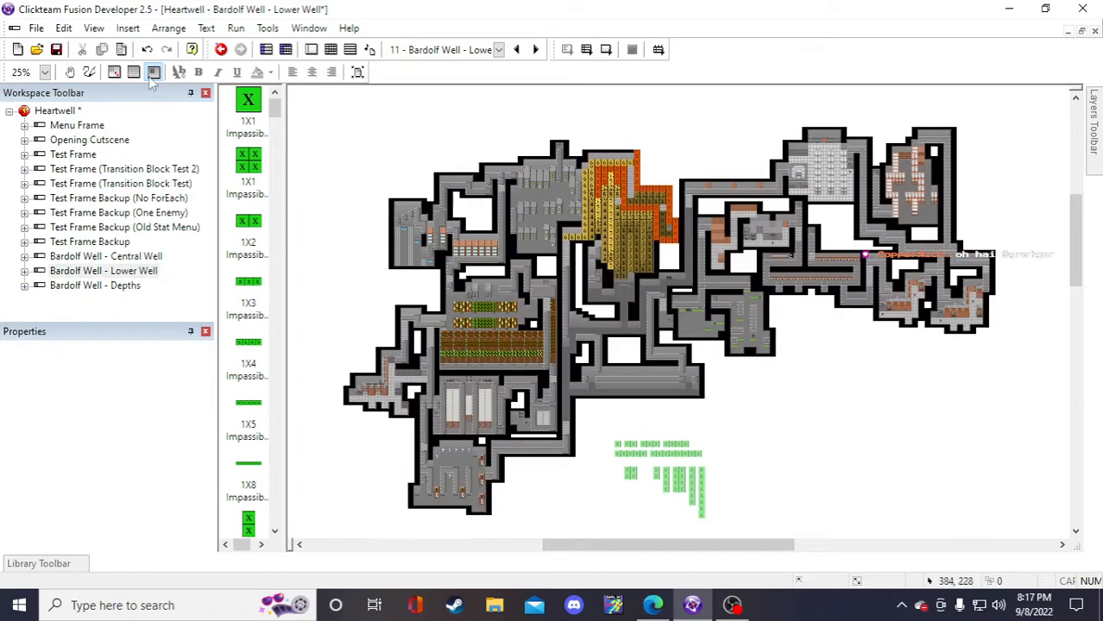
{"action": "left_click", "coordinate": [57, 52]}
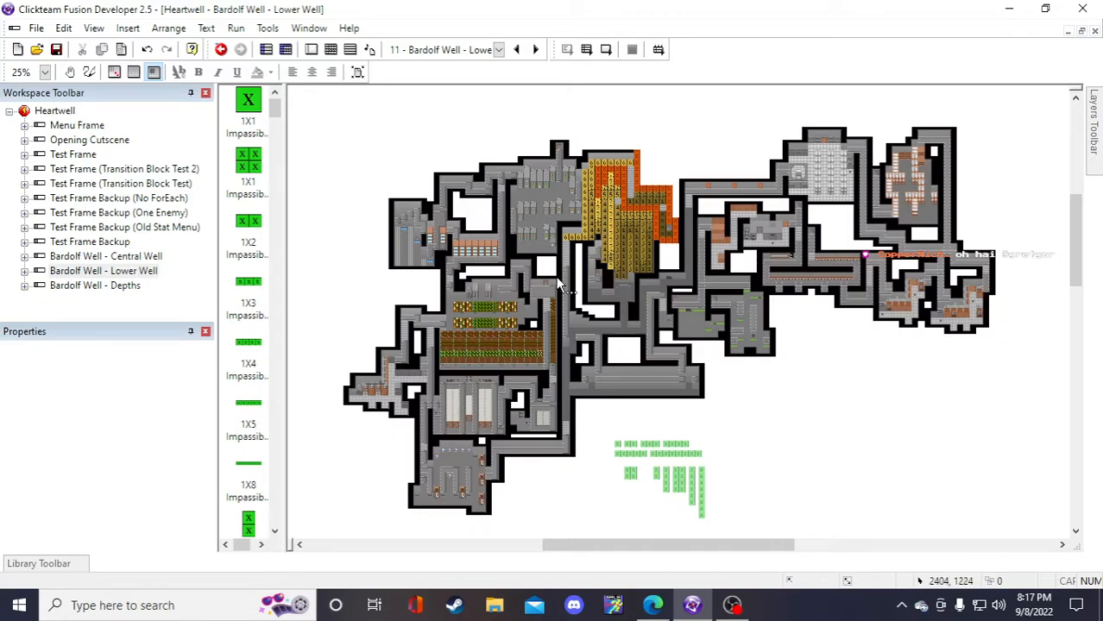
- Locate the Altar of Record 1 among the spare pieces west of the Lower Well map and set the frame zoom to 50%
{"action": "left_click_drag", "start_coordinate": [626, 544], "coordinate": [603, 555]}
{"action": "left_click_drag", "start_coordinate": [559, 557], "coordinate": [551, 556]}
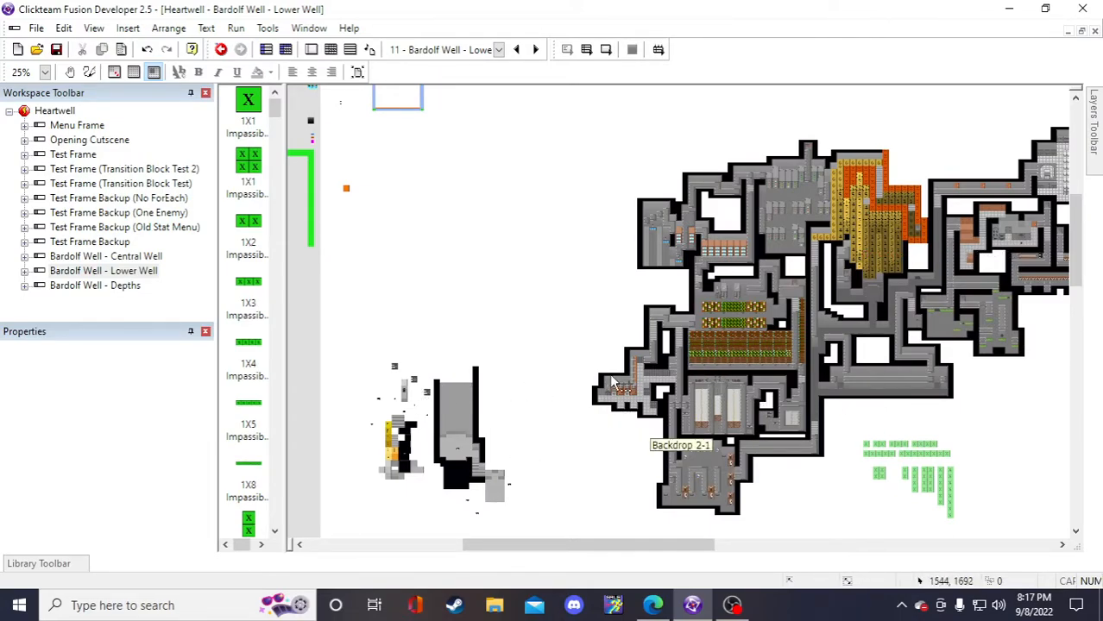
{"action": "left_click", "coordinate": [405, 395]}
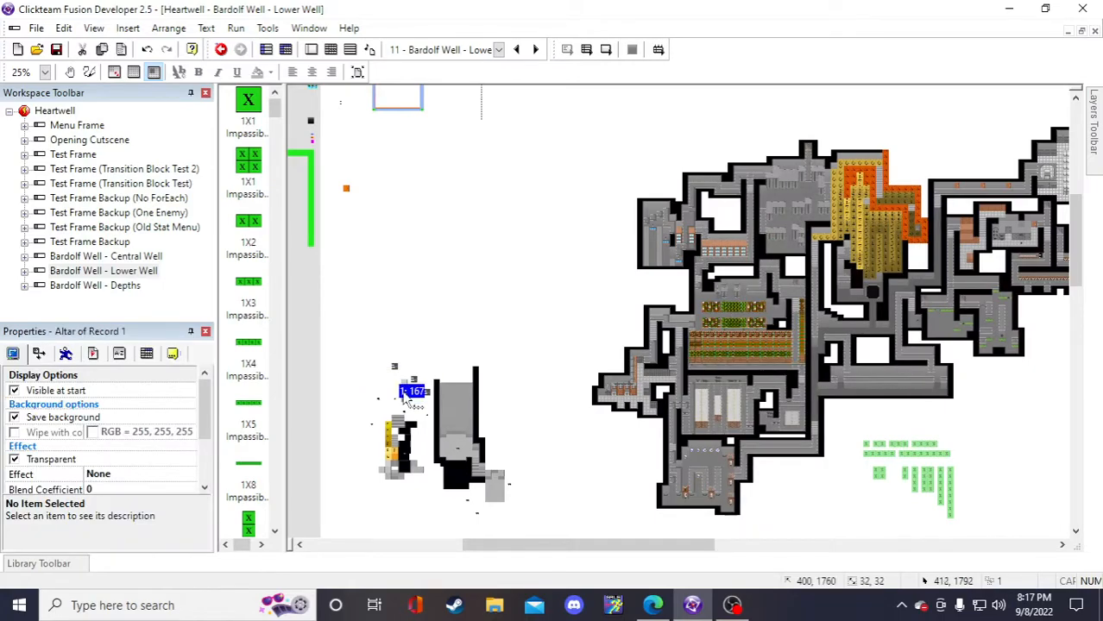
{"action": "left_click", "coordinate": [509, 342]}
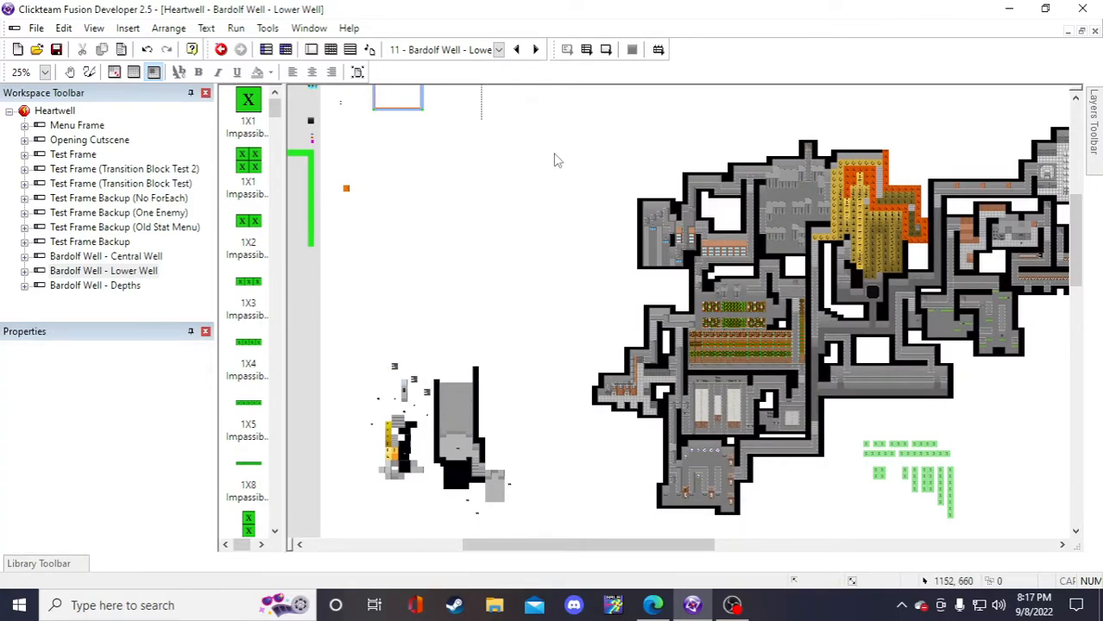
{"action": "left_click", "coordinate": [94, 27]}
{"action": "mouse_move", "coordinate": [116, 48]}
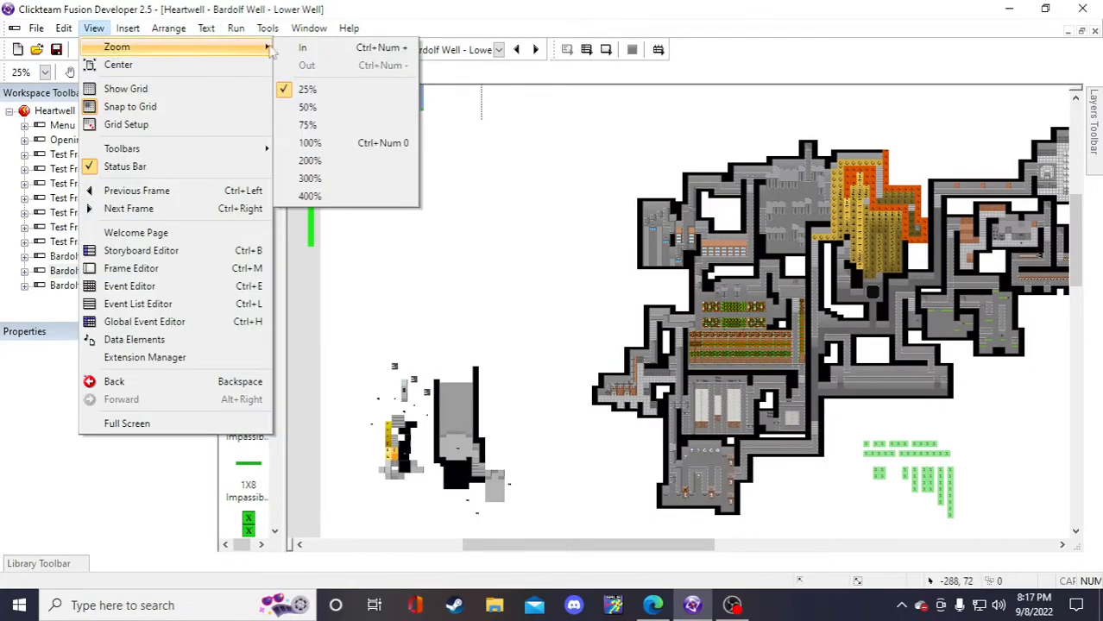
{"action": "left_click", "coordinate": [311, 106]}
{"action": "scroll", "coordinate": [486, 362], "scroll_direction": "down", "scroll_amount": 3}
{"action": "scroll", "coordinate": [571, 551], "scroll_direction": "left", "scroll_amount": 3}
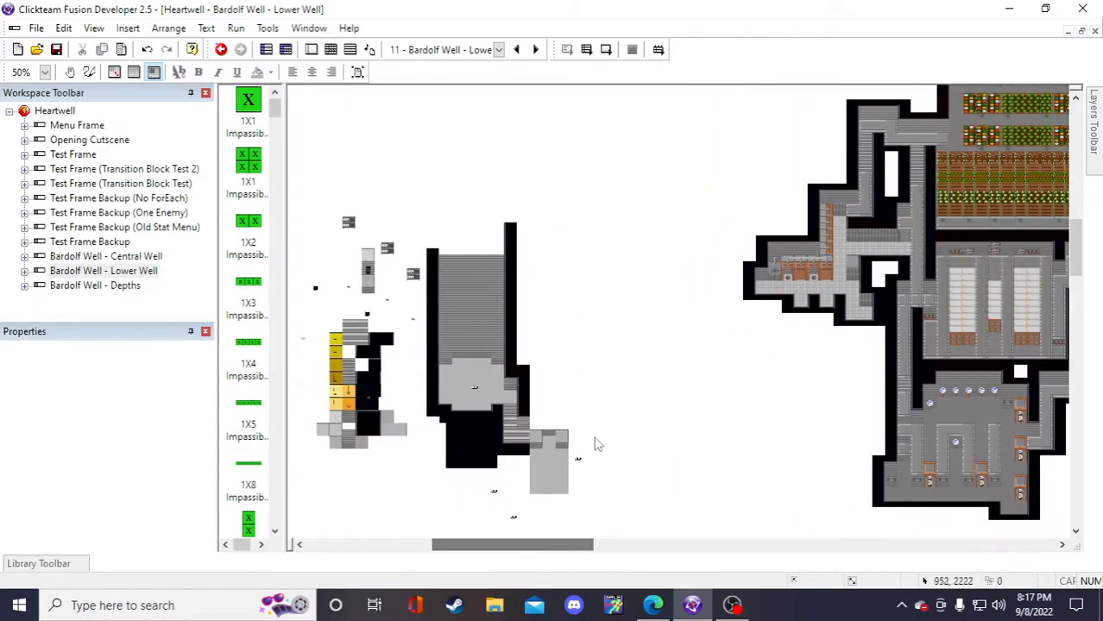
- Set the Z Axis Height of the Altar of Record 1 to 0
{"action": "left_click", "coordinate": [371, 275]}
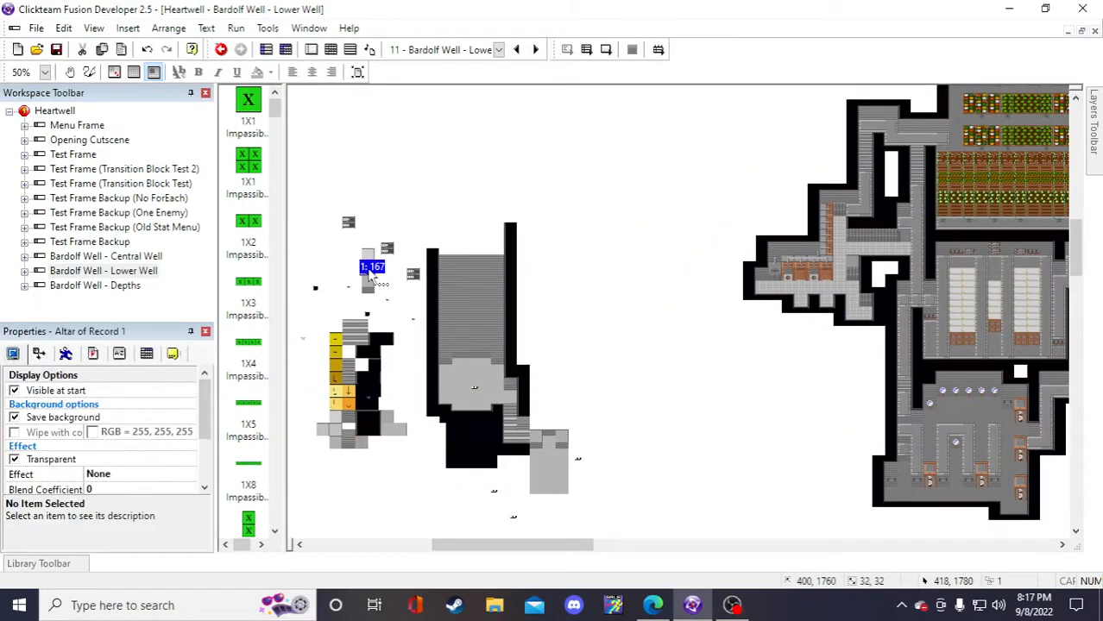
{"action": "left_click", "coordinate": [119, 353]}
{"action": "left_click", "coordinate": [118, 392]}
{"action": "left_click", "coordinate": [107, 402]}
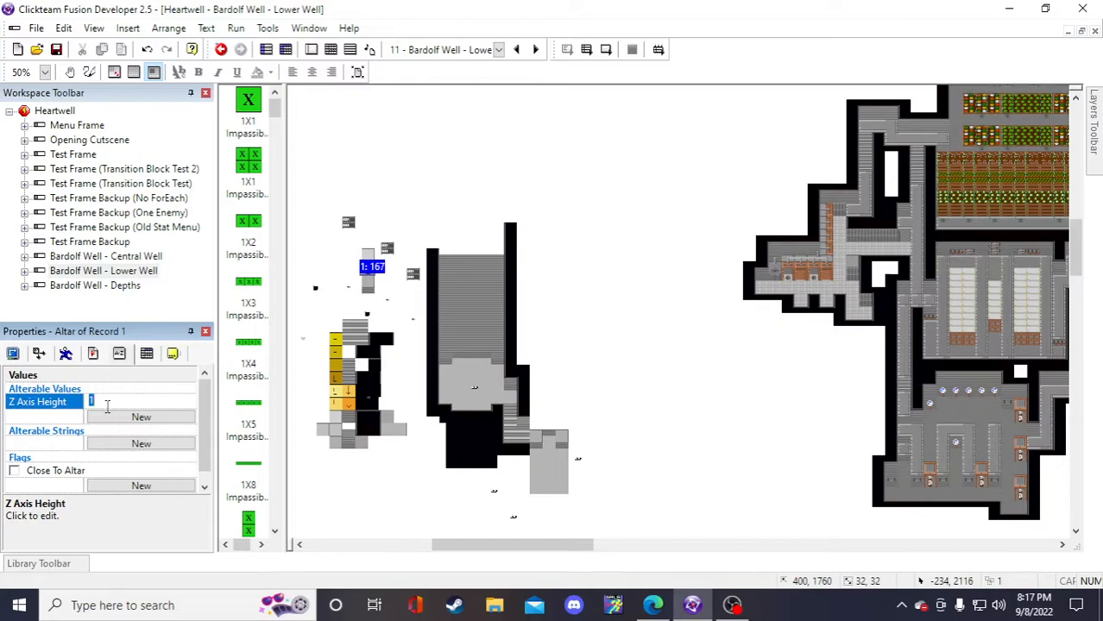
{"action": "type", "text": "0"}
{"action": "key", "text": "Return"}
{"action": "left_click", "coordinate": [521, 275]}
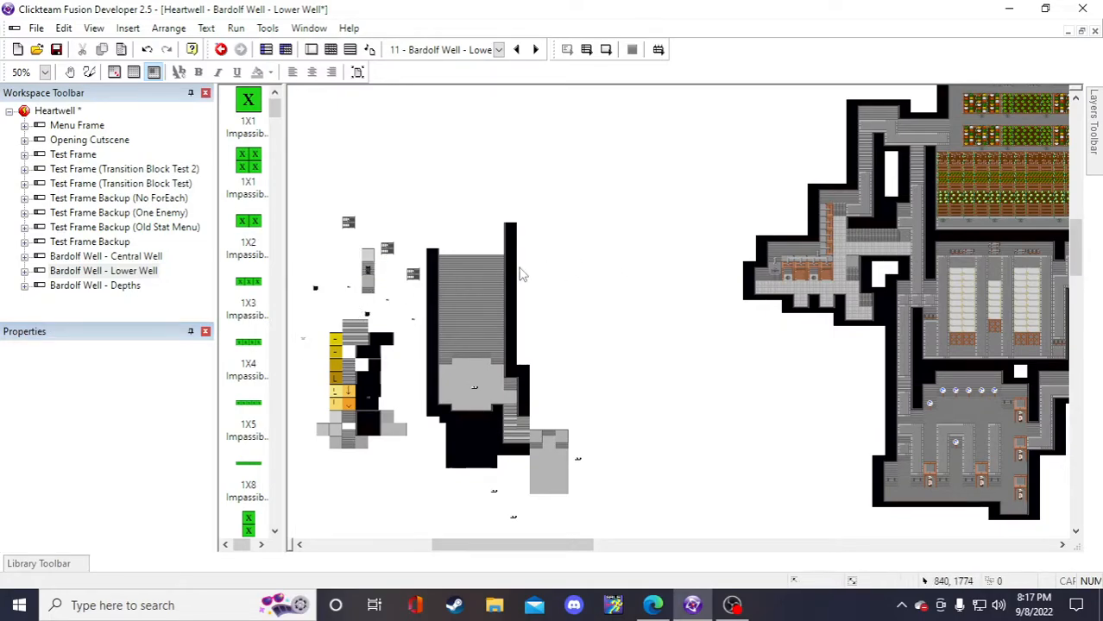
- Move the Altar of Record 1 into the white gap between the central corridors, south of the round grate
{"action": "left_click", "coordinate": [368, 275]}
{"action": "left_click_drag", "start_coordinate": [512, 547], "coordinate": [608, 553]}
{"action": "left_click", "coordinate": [785, 352]}
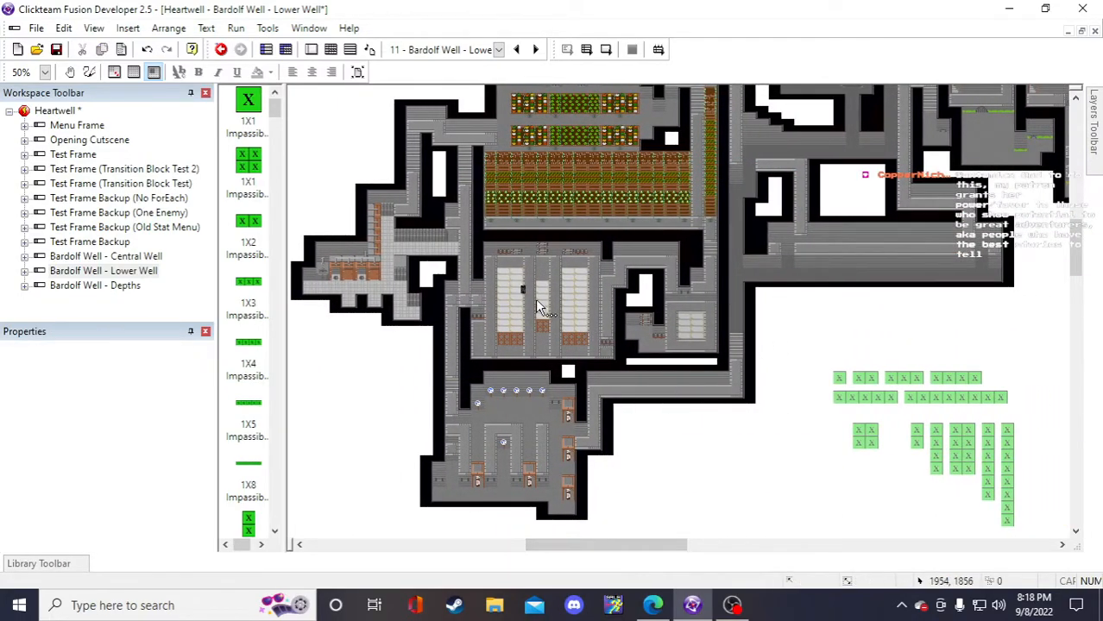
{"action": "left_click_drag", "start_coordinate": [524, 290], "coordinate": [843, 194]}
{"action": "left_click_drag", "start_coordinate": [590, 545], "coordinate": [632, 549]}
{"action": "scroll", "coordinate": [659, 445], "scroll_direction": "up", "scroll_amount": 2}
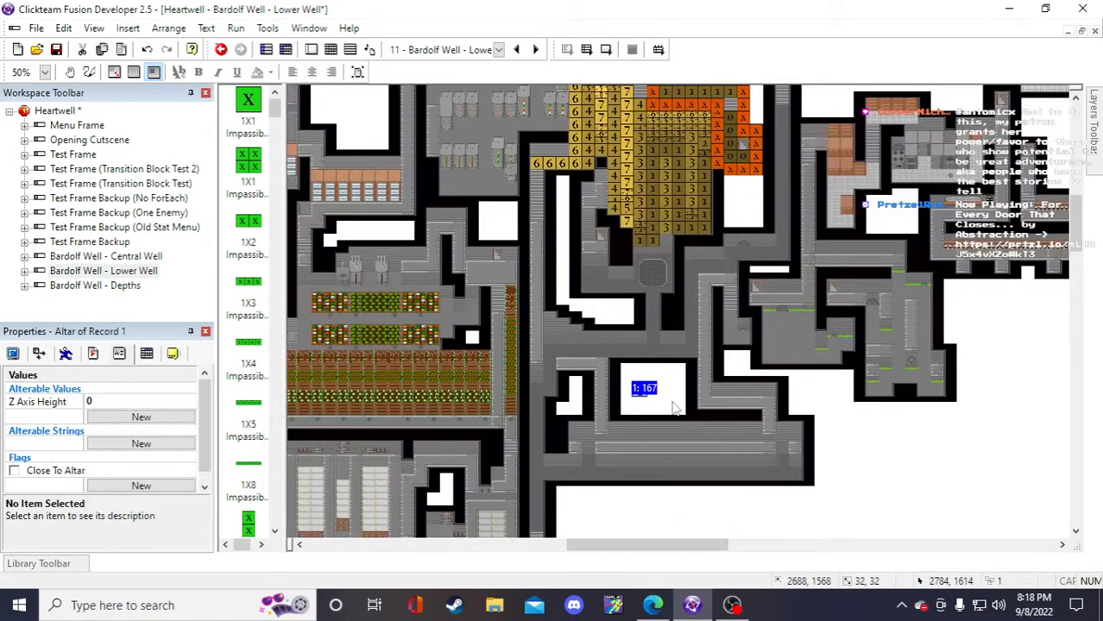
{"action": "left_click", "coordinate": [665, 406]}
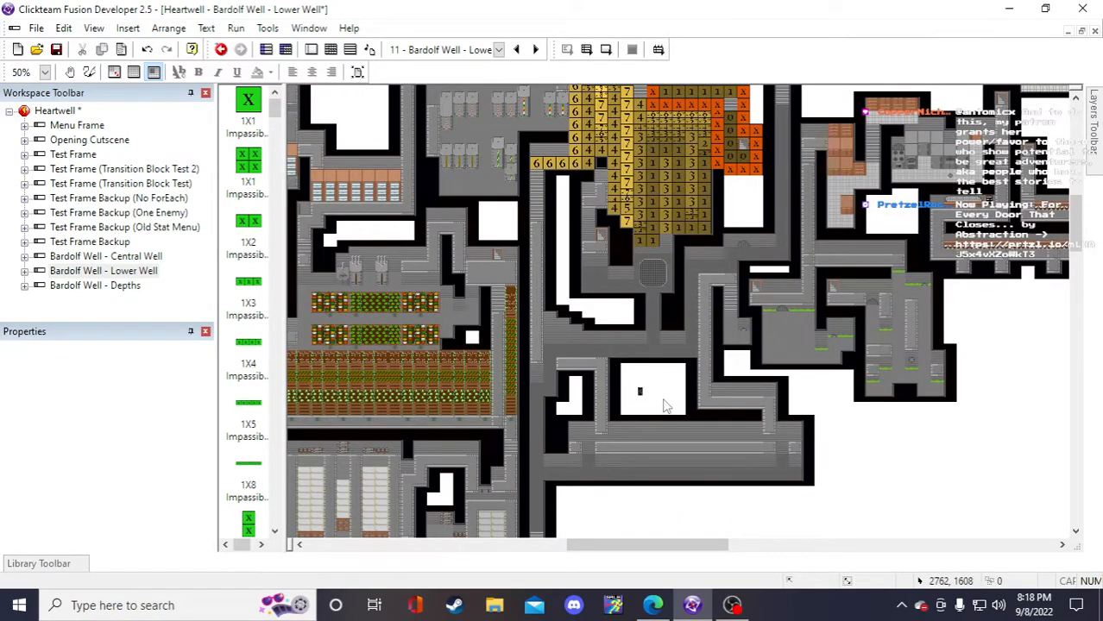
- Look over the Lower Well's western and central rooms and save the project
{"action": "scroll", "coordinate": [645, 300], "scroll_direction": "up", "scroll_amount": 2}
{"action": "scroll", "coordinate": [649, 280], "scroll_direction": "down", "scroll_amount": 2}
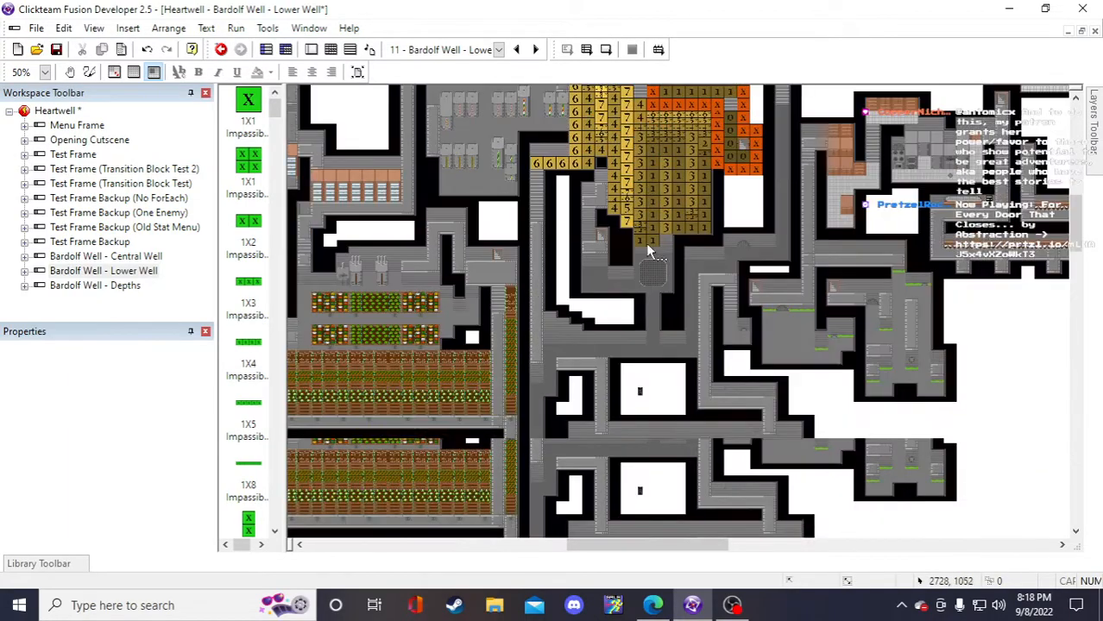
{"action": "scroll", "coordinate": [765, 243], "scroll_direction": "up", "scroll_amount": 2}
{"action": "left_click_drag", "start_coordinate": [706, 549], "coordinate": [639, 541]}
{"action": "scroll", "coordinate": [729, 173], "scroll_direction": "down", "scroll_amount": 4}
{"action": "scroll", "coordinate": [677, 453], "scroll_direction": "down", "scroll_amount": 2}
{"action": "scroll", "coordinate": [677, 449], "scroll_direction": "up", "scroll_amount": 4}
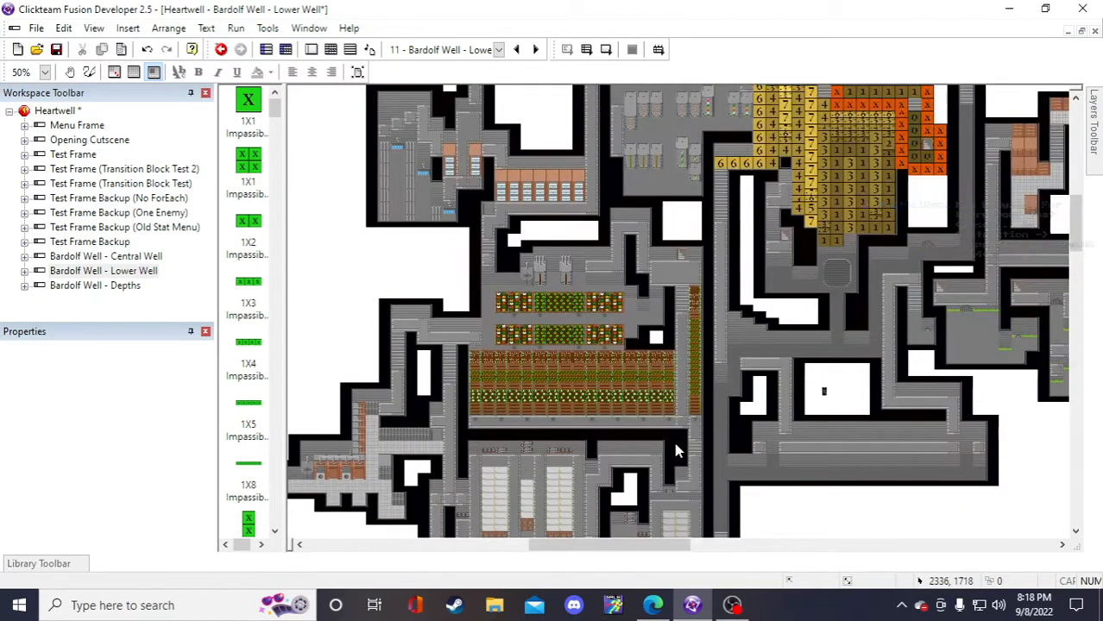
{"action": "scroll", "coordinate": [760, 419], "scroll_direction": "up", "scroll_amount": 2}
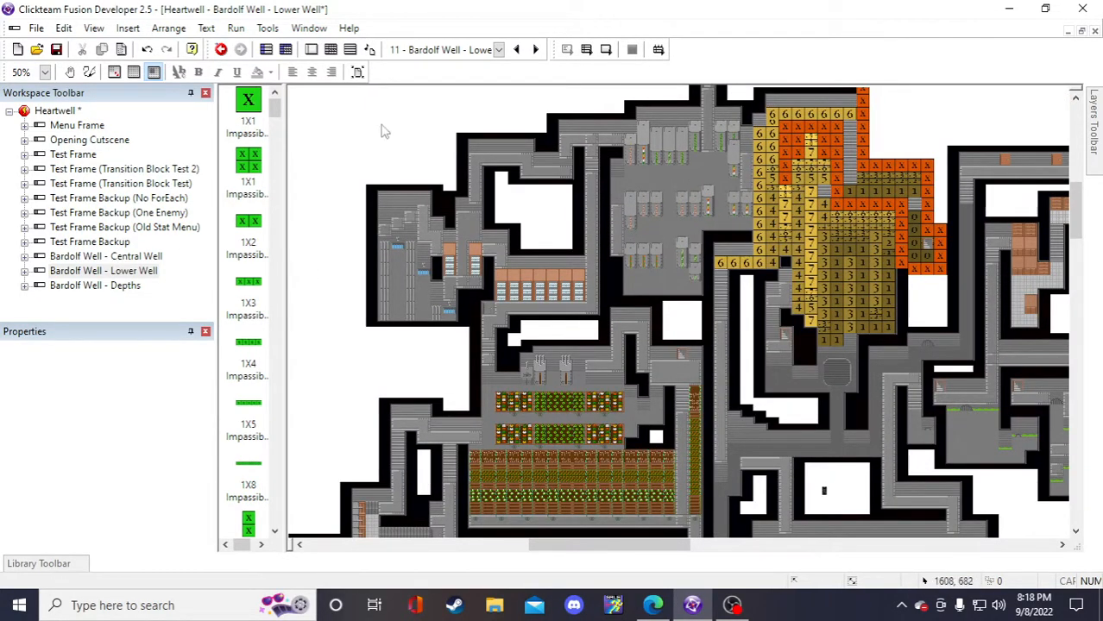
{"action": "left_click", "coordinate": [56, 49]}
- Open the Central Well frame and examine its corridors, tile layout and altar position
{"action": "left_click", "coordinate": [120, 256]}
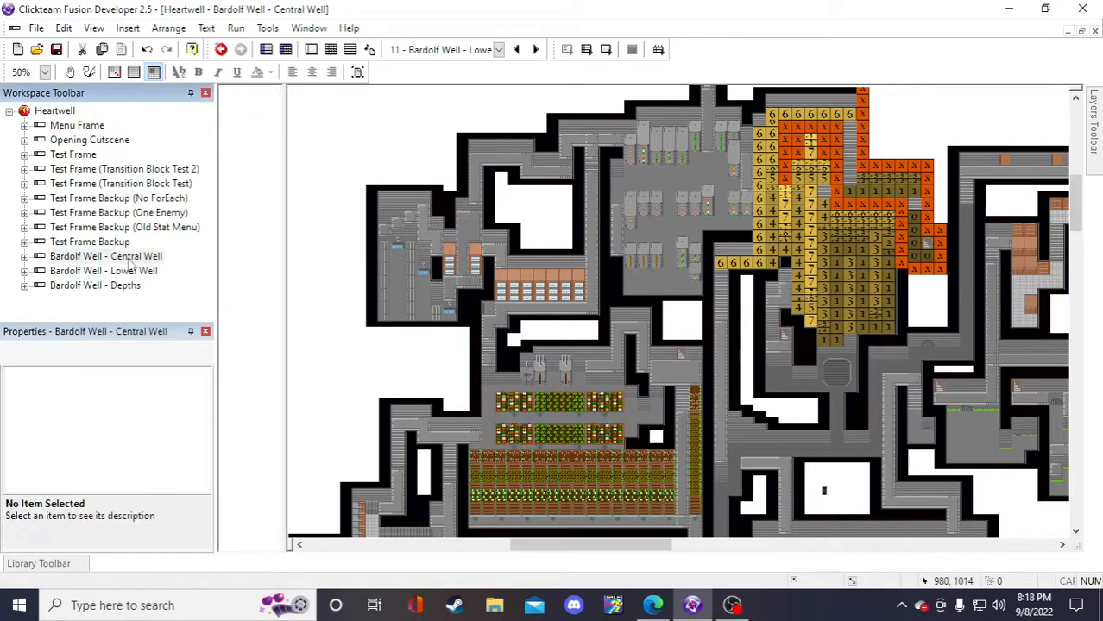
{"action": "scroll", "coordinate": [614, 346], "scroll_direction": "up", "scroll_amount": 2}
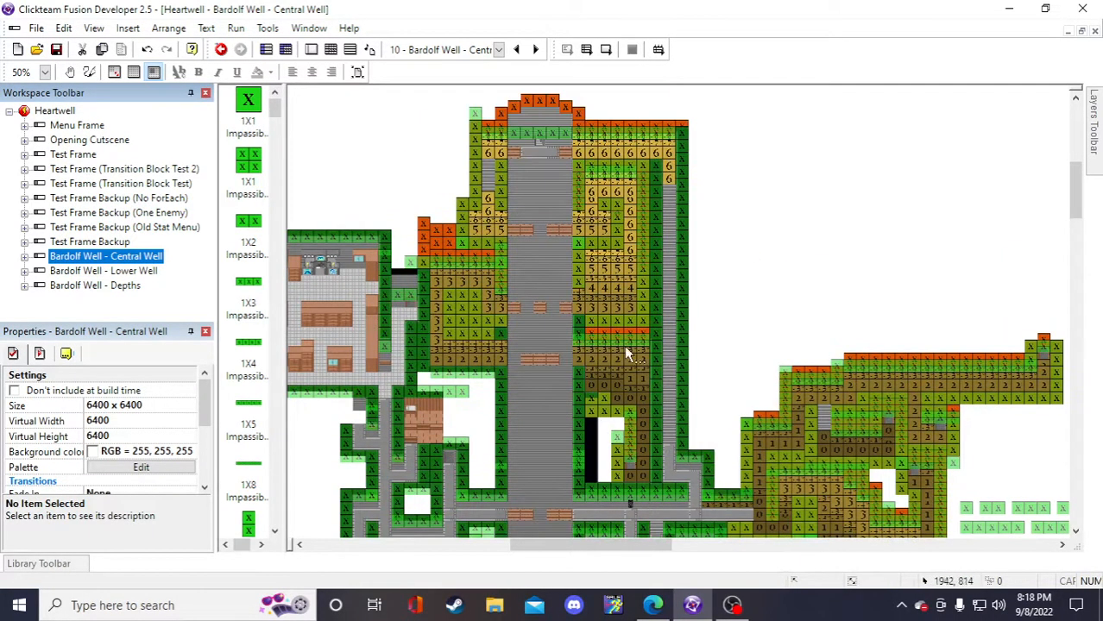
{"action": "scroll", "coordinate": [778, 340], "scroll_direction": "down", "scroll_amount": 2}
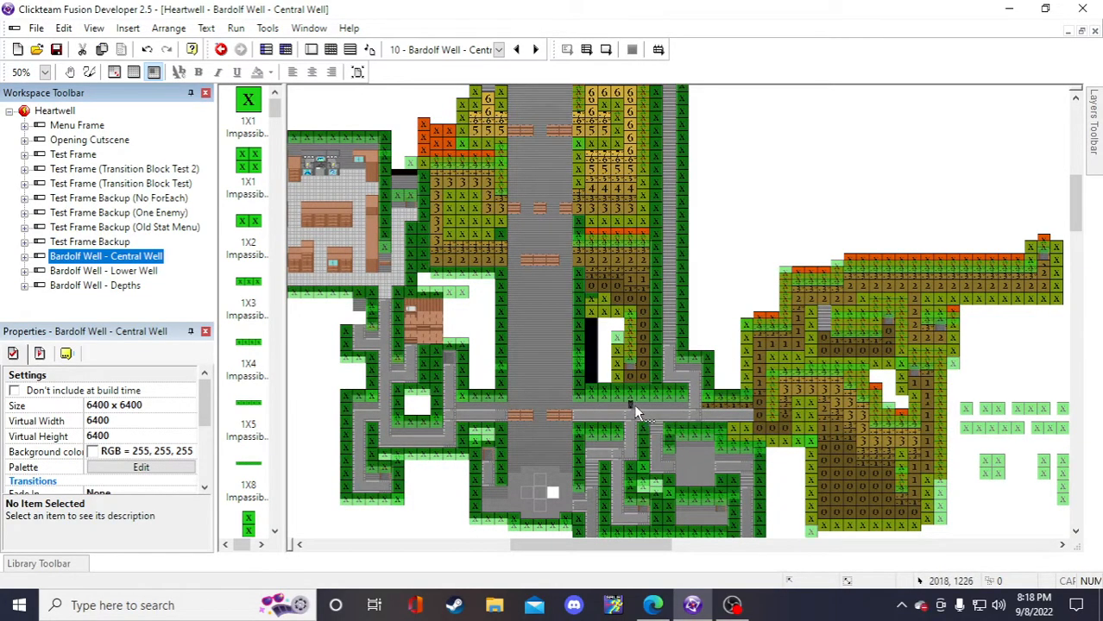
{"action": "left_click", "coordinate": [712, 278]}
{"action": "scroll", "coordinate": [713, 279], "scroll_direction": "down", "scroll_amount": 2}
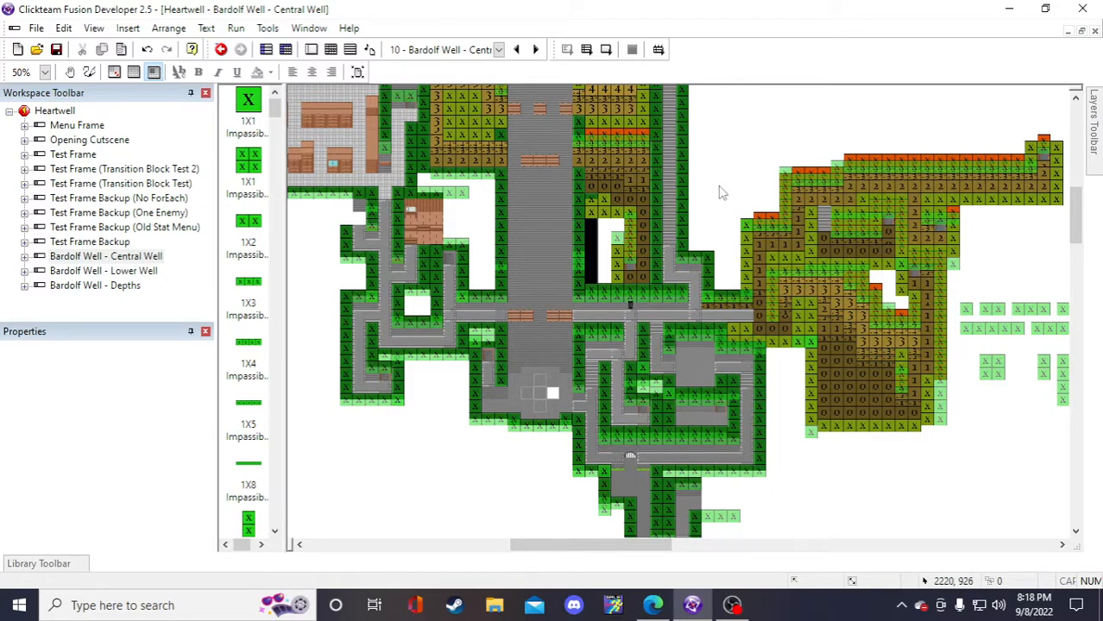
{"action": "scroll", "coordinate": [722, 192], "scroll_direction": "up", "scroll_amount": 2}
{"action": "scroll", "coordinate": [723, 192], "scroll_direction": "down", "scroll_amount": 2}
{"action": "scroll", "coordinate": [729, 216], "scroll_direction": "up", "scroll_amount": 2}
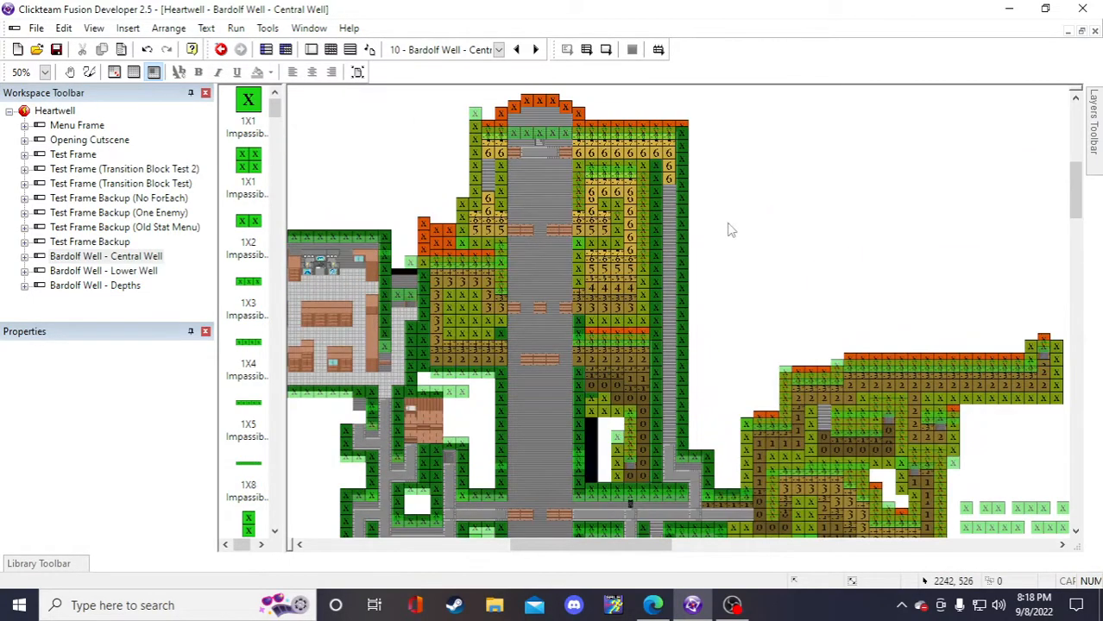
{"action": "scroll", "coordinate": [747, 240], "scroll_direction": "down", "scroll_amount": 1}
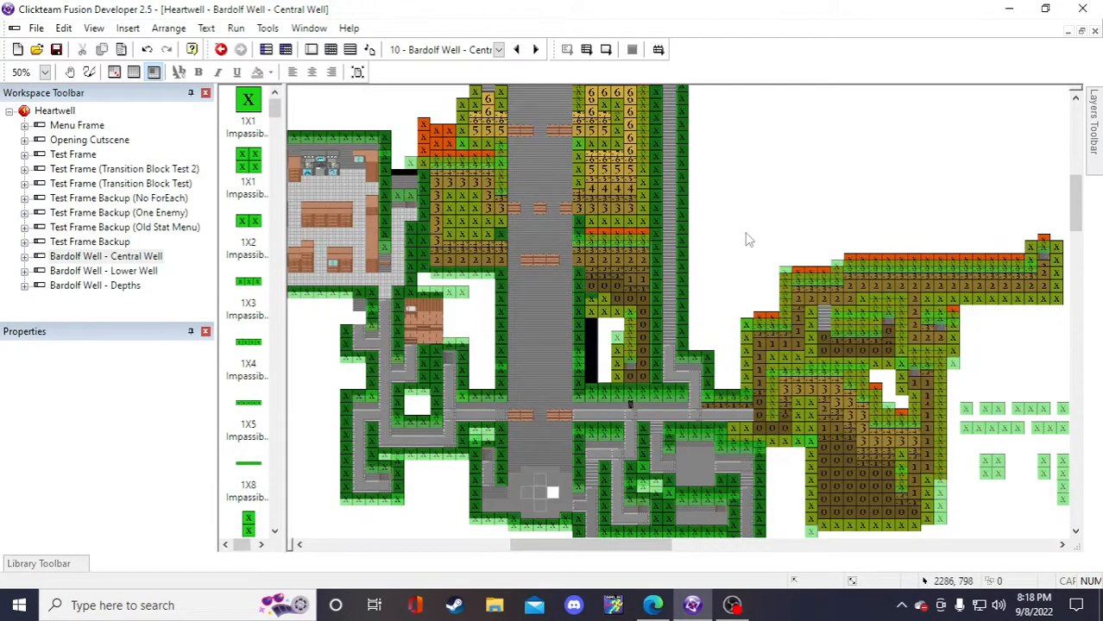
- In the Lower Well frame, move the Altar of Record 1 directly north of the round grate, below the 1 tiles, and check the surrounding corridors
{"action": "left_click", "coordinate": [104, 271]}
{"action": "scroll", "coordinate": [861, 457], "scroll_direction": "down", "scroll_amount": 1}
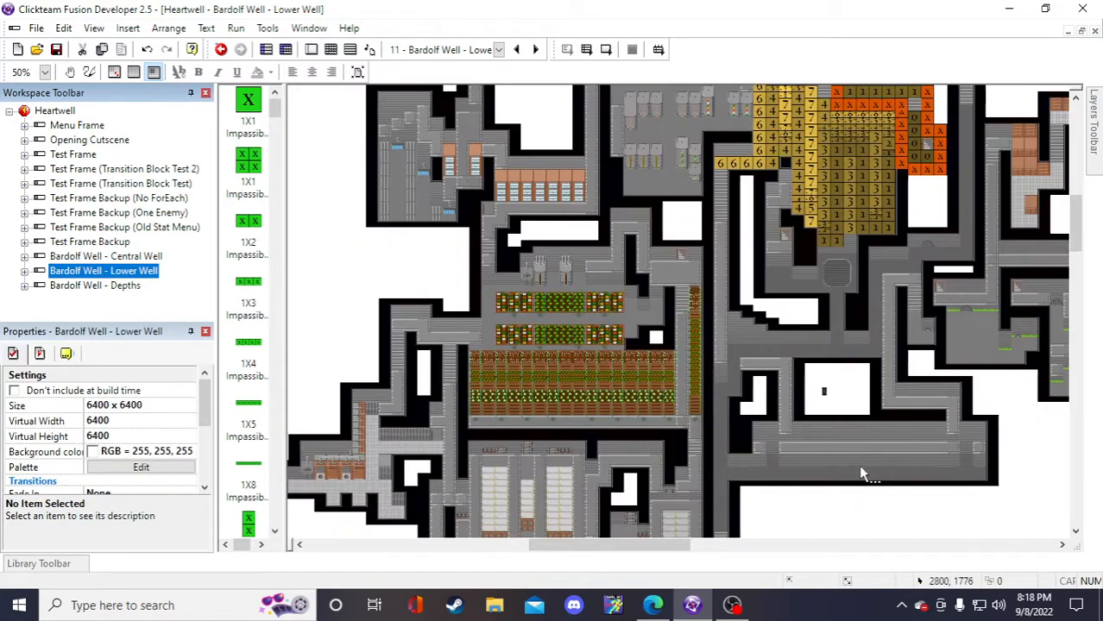
{"action": "left_click", "coordinate": [825, 395]}
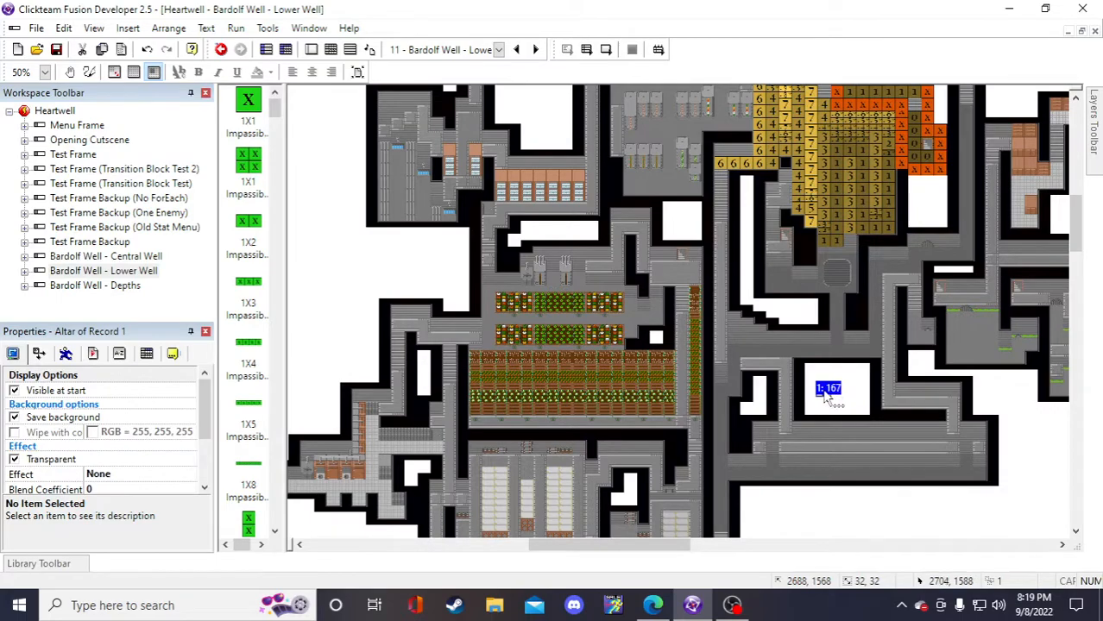
{"action": "left_click_drag", "start_coordinate": [834, 250], "coordinate": [835, 249]}
{"action": "scroll", "coordinate": [862, 327], "scroll_direction": "up", "scroll_amount": 1}
{"action": "left_click", "coordinate": [901, 127]}
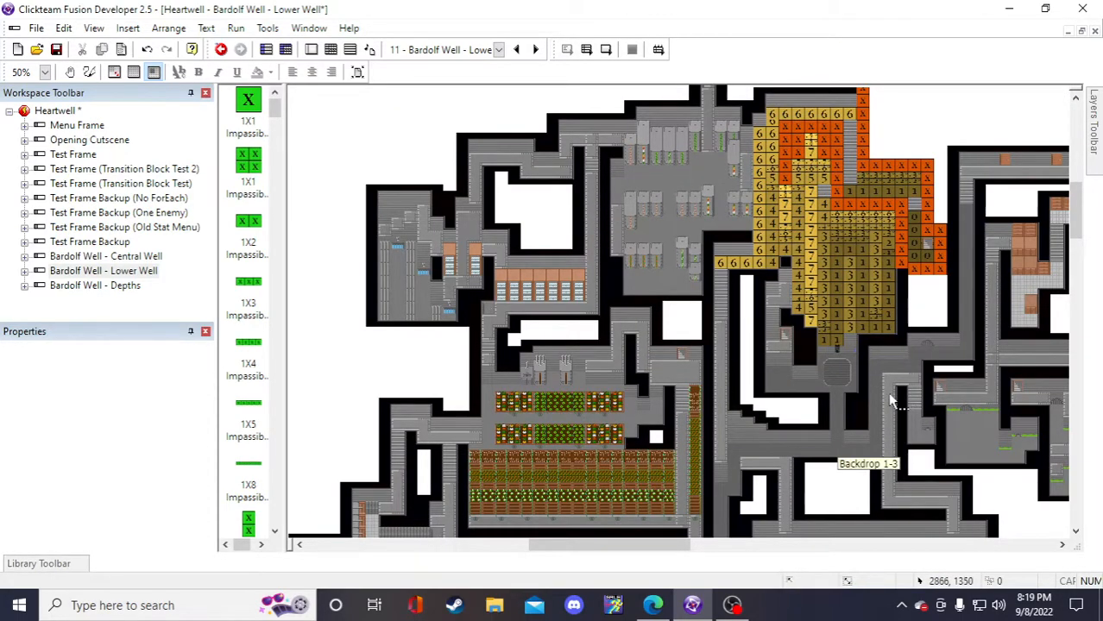
{"action": "left_click_drag", "start_coordinate": [623, 544], "coordinate": [673, 545]}
{"action": "scroll", "coordinate": [653, 393], "scroll_direction": "down", "scroll_amount": 5}
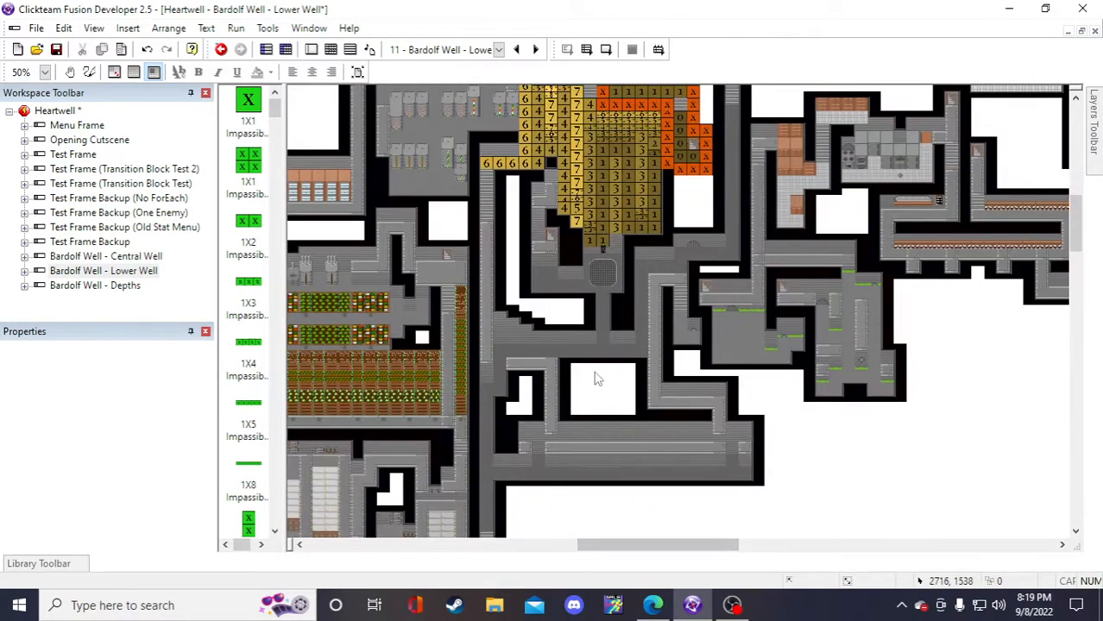
{"action": "scroll", "coordinate": [603, 345], "scroll_direction": "up", "scroll_amount": 6}
{"action": "scroll", "coordinate": [658, 369], "scroll_direction": "down", "scroll_amount": 2}
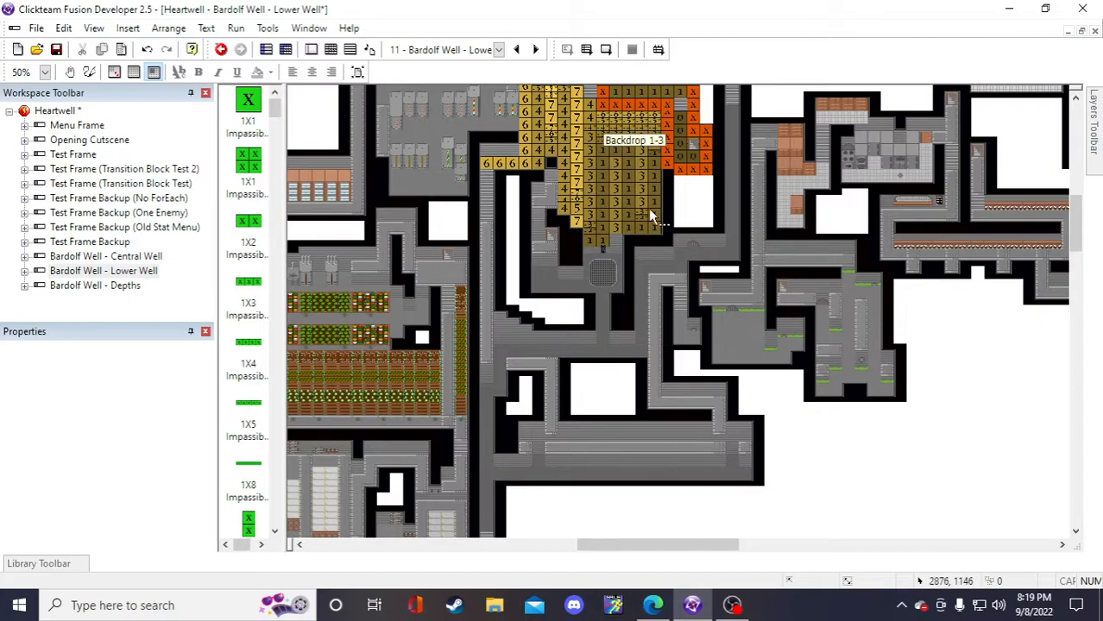
- Select the Altar of Record 1 north of the round grate and check its display options
{"action": "left_click", "coordinate": [603, 245]}
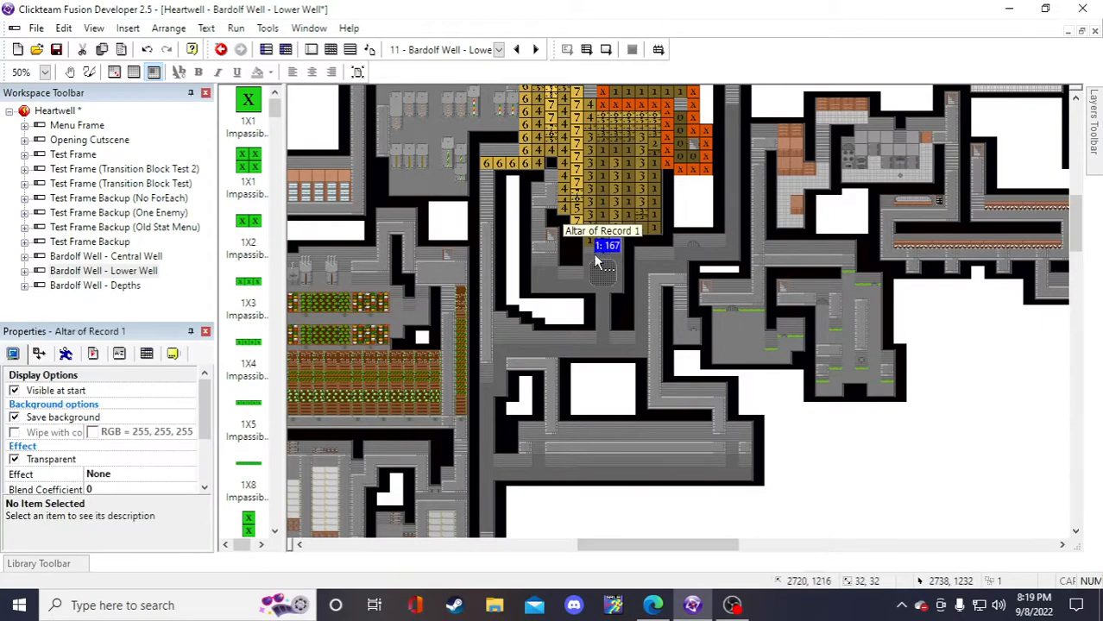
{"action": "left_click", "coordinate": [95, 356]}
{"action": "left_click", "coordinate": [119, 355]}
{"action": "left_click", "coordinate": [14, 354]}
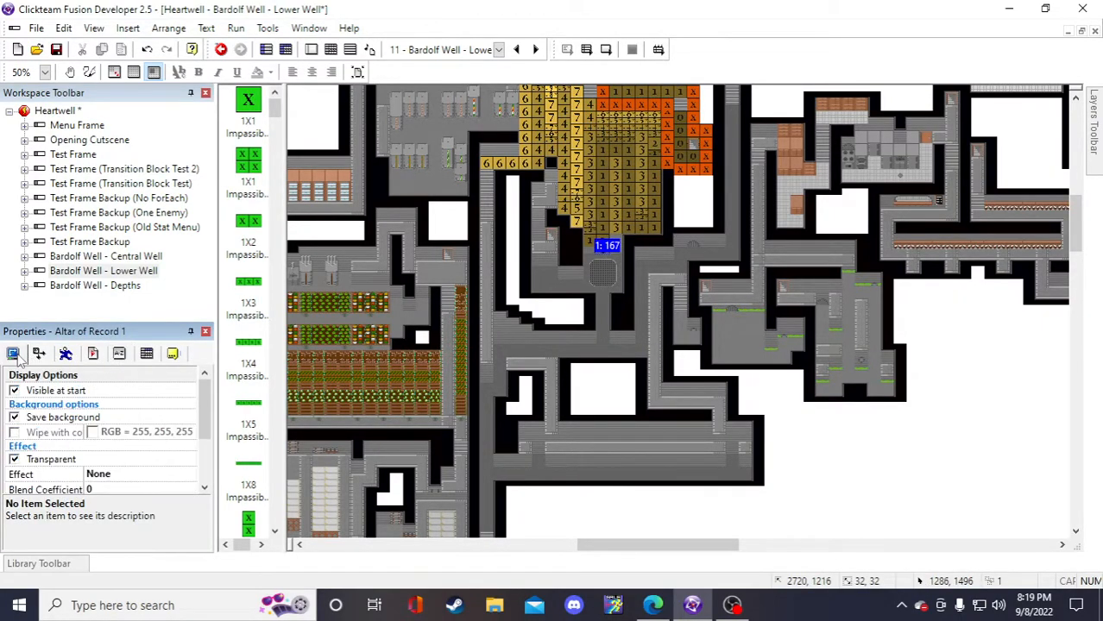
{"action": "left_click", "coordinate": [906, 418]}
{"action": "scroll", "coordinate": [863, 405], "scroll_direction": "down", "scroll_amount": 5}
{"action": "scroll", "coordinate": [798, 388], "scroll_direction": "up", "scroll_amount": 2}
- Run the Lower Well frame and move the character from the farm room to the altar north of the round grate
{"action": "left_click", "coordinate": [606, 49]}
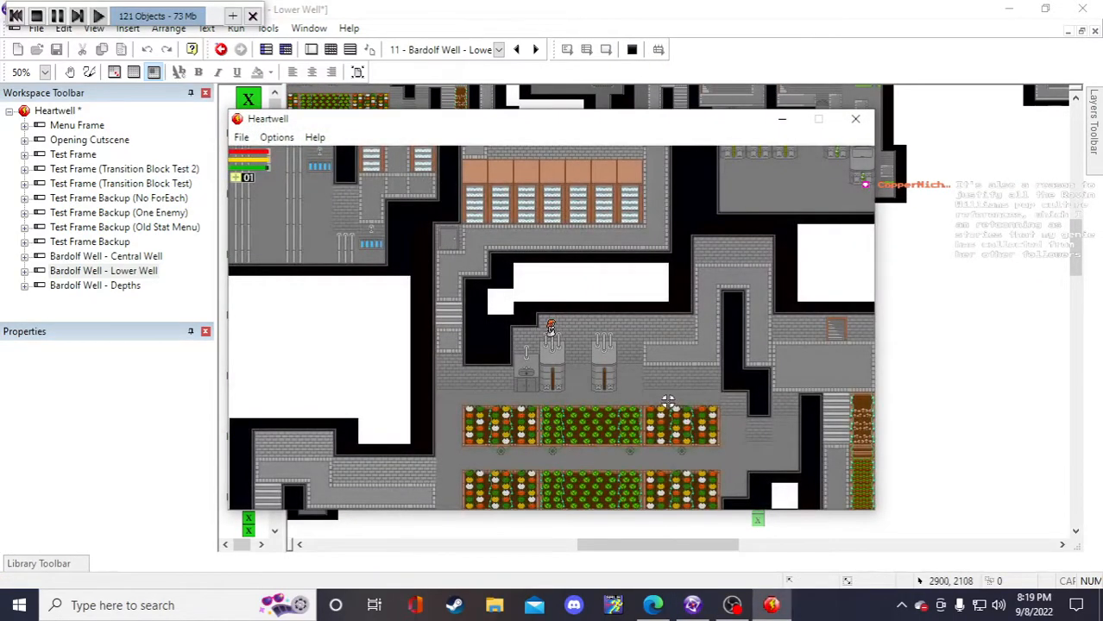
{"action": "key", "text": "d"}
{"action": "key", "text": "s"}
{"action": "key", "text": "s"}
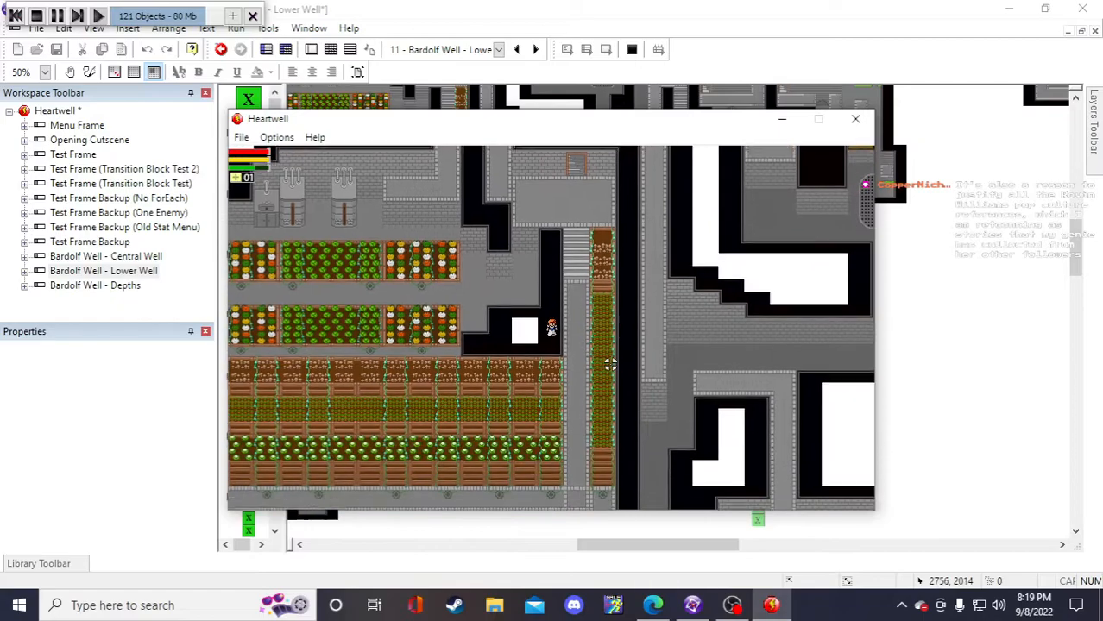
{"action": "key", "text": "d"}
{"action": "key", "text": "s"}
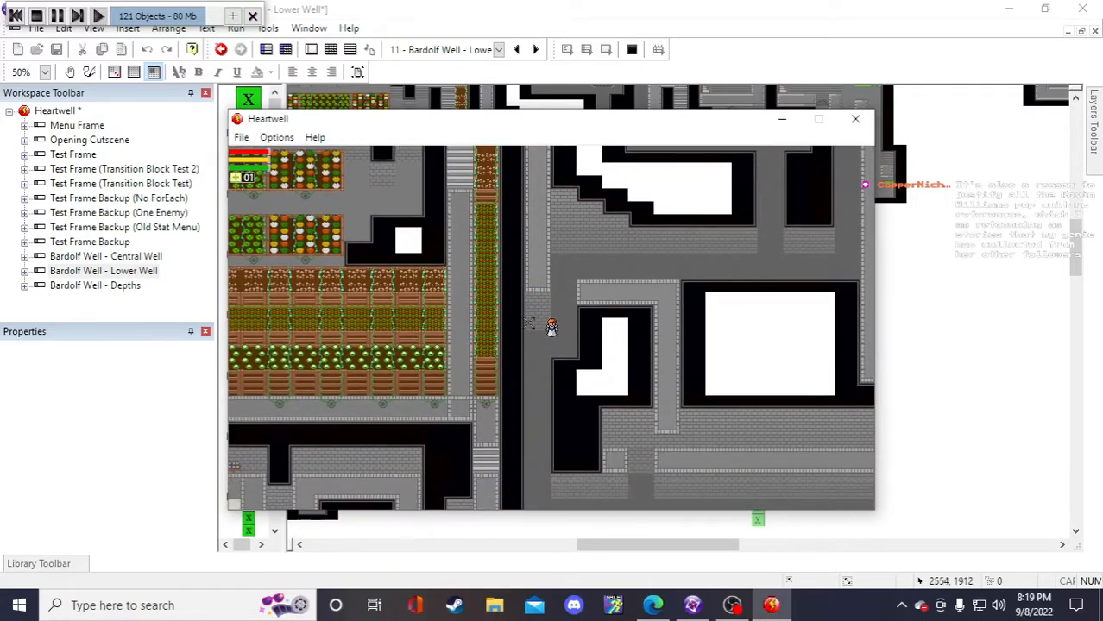
{"action": "key", "text": "w"}
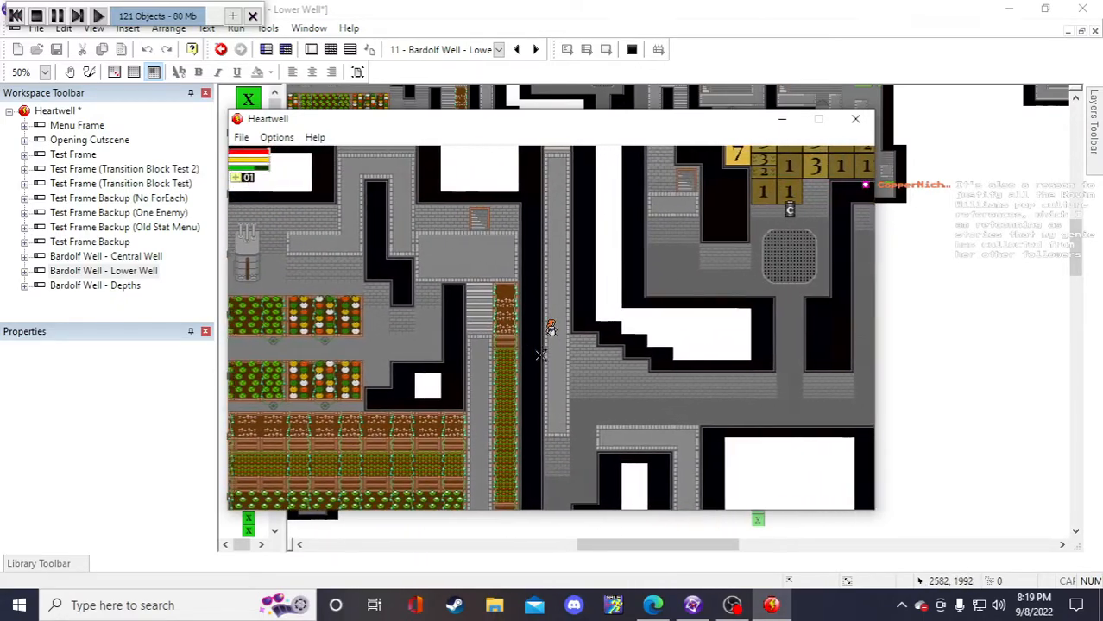
{"action": "key", "text": "d"}
{"action": "key", "text": "w"}
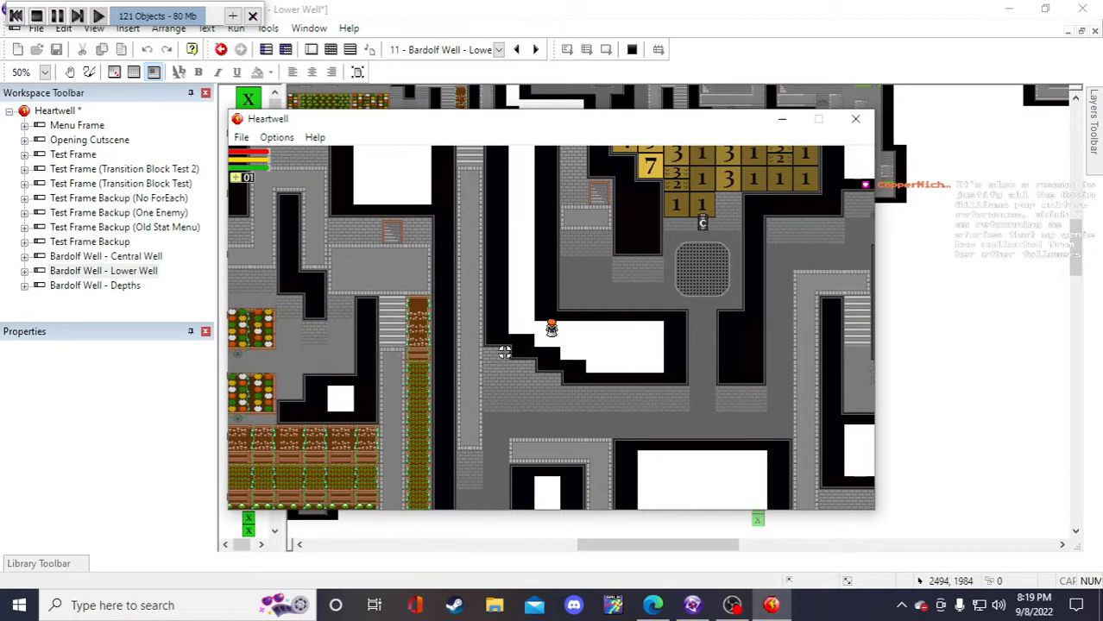
{"action": "key", "text": "w"}
{"action": "key", "text": "d"}
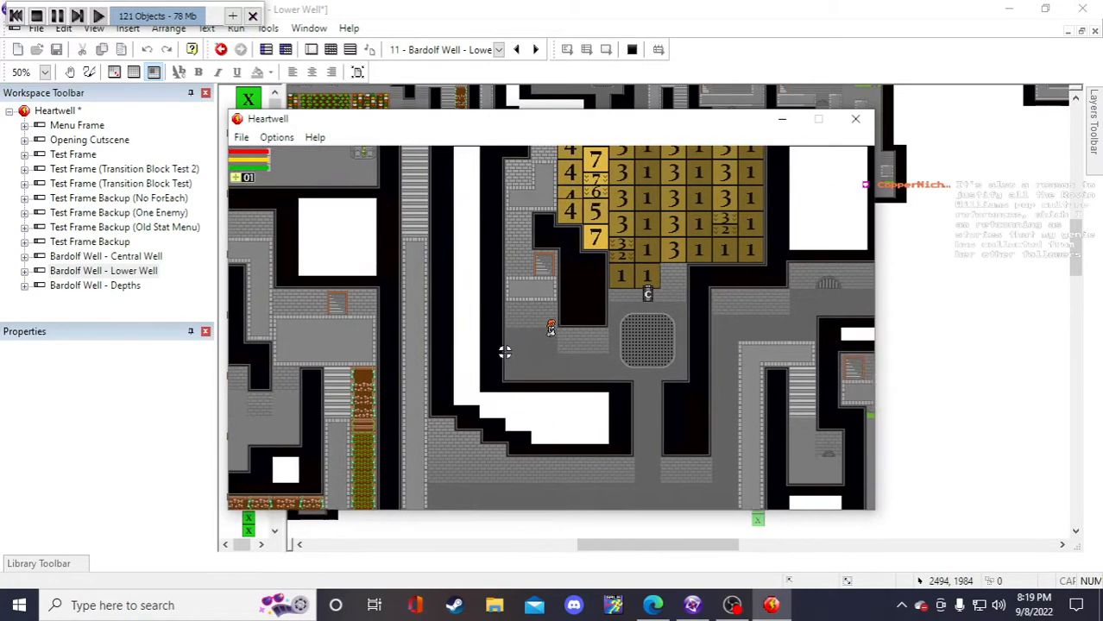
{"action": "key", "text": "s"}
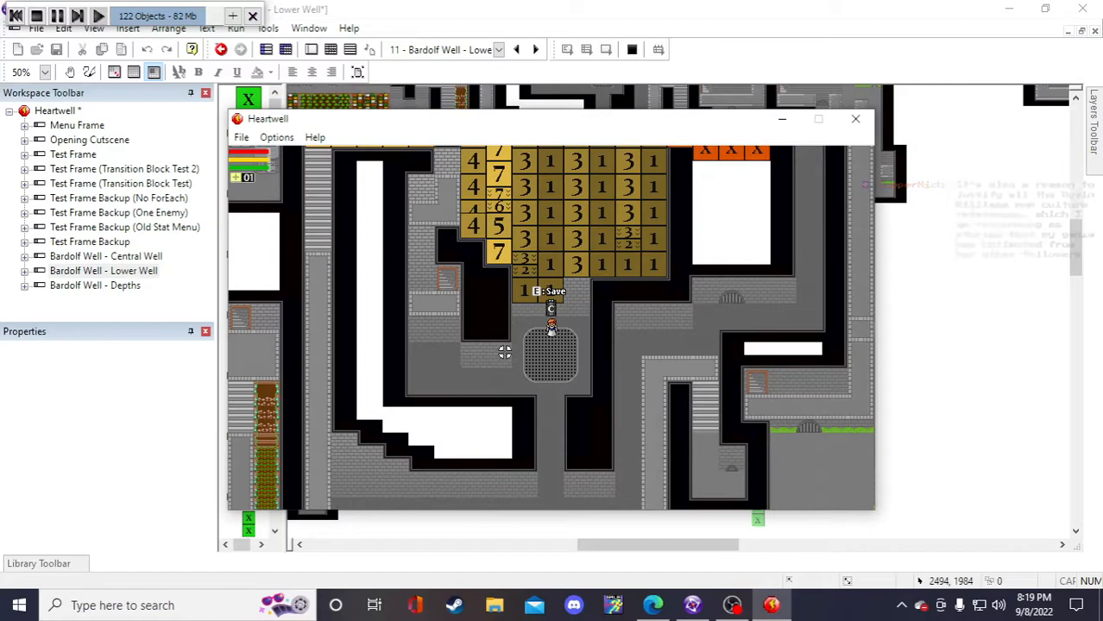
- Save the game at the Altar of Record and close the test run
{"action": "key", "text": "e"}
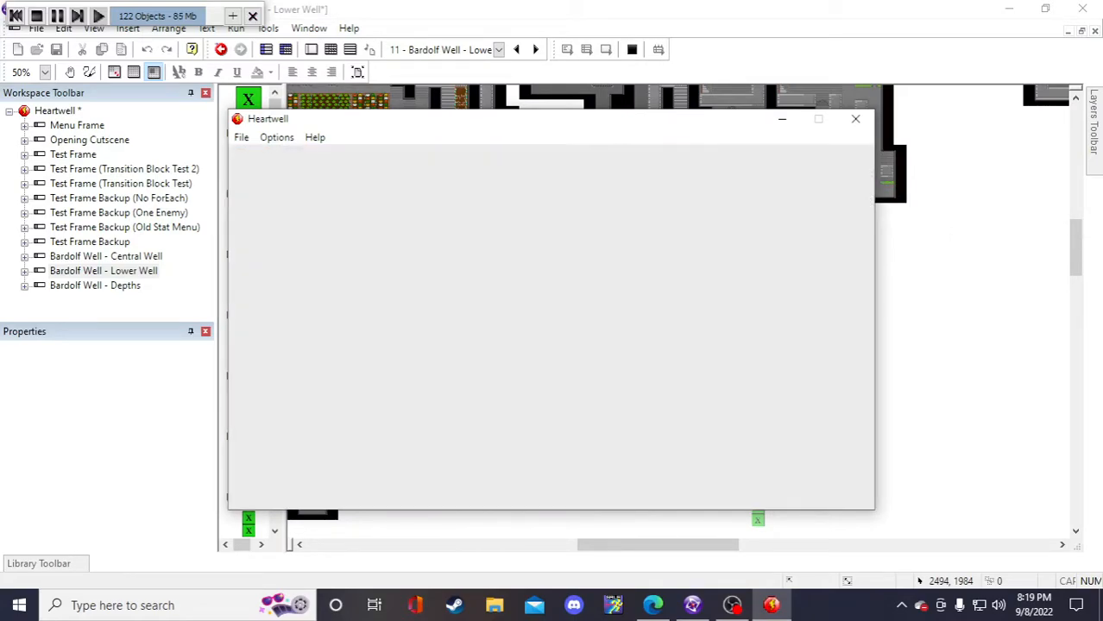
{"action": "key", "text": "w"}
{"action": "key", "text": "s"}
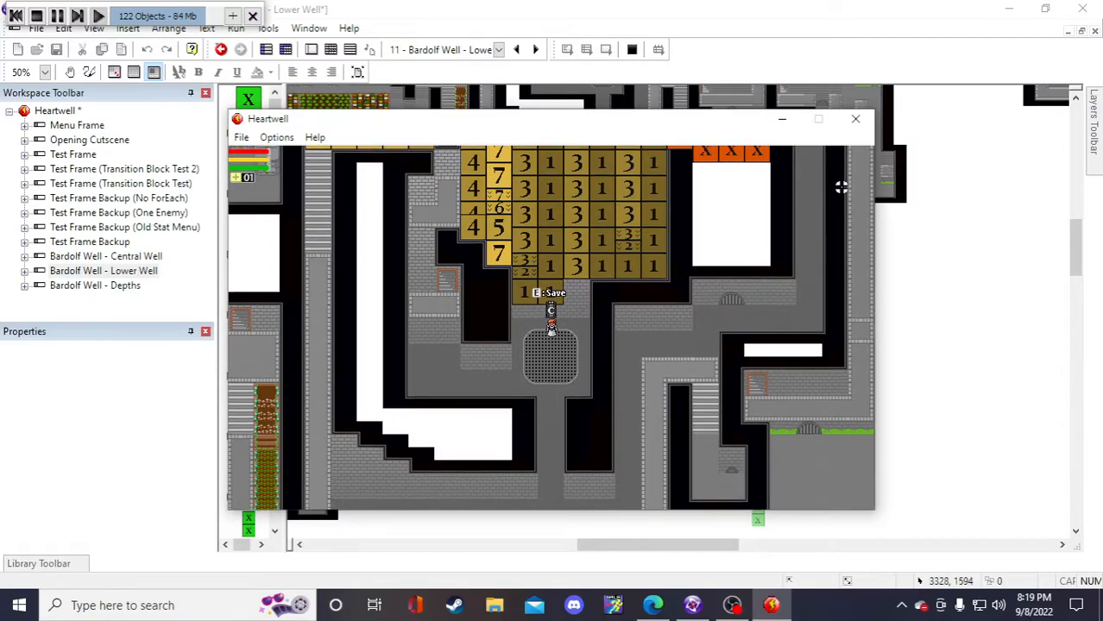
{"action": "left_click", "coordinate": [855, 118]}
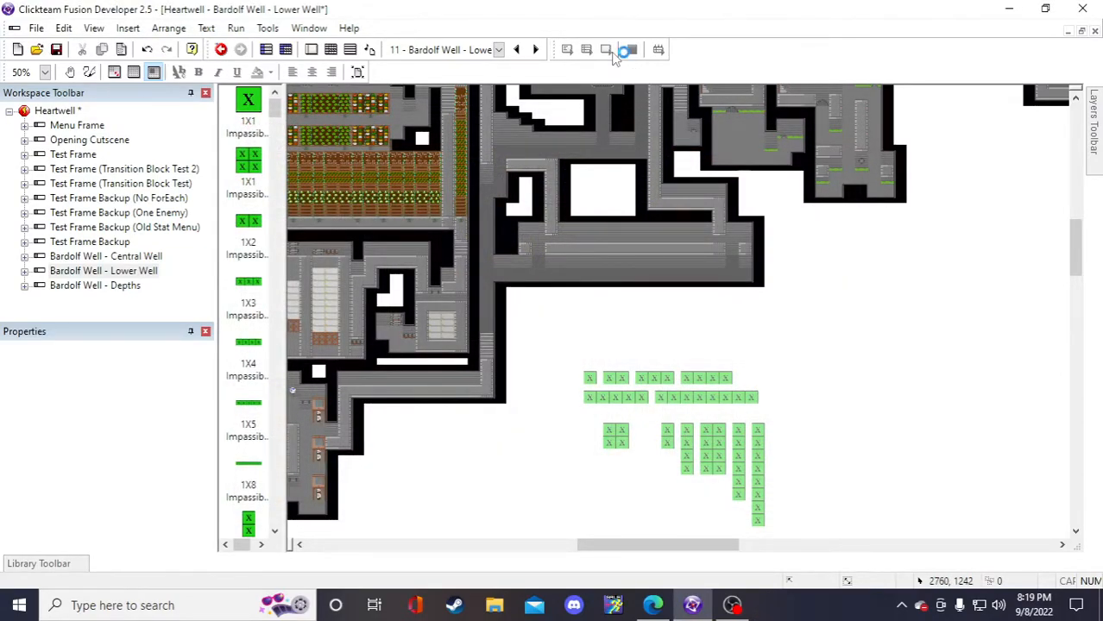
- Run the frame again to check the character's starting position, close the test run, and save the project
{"action": "left_click", "coordinate": [622, 52]}
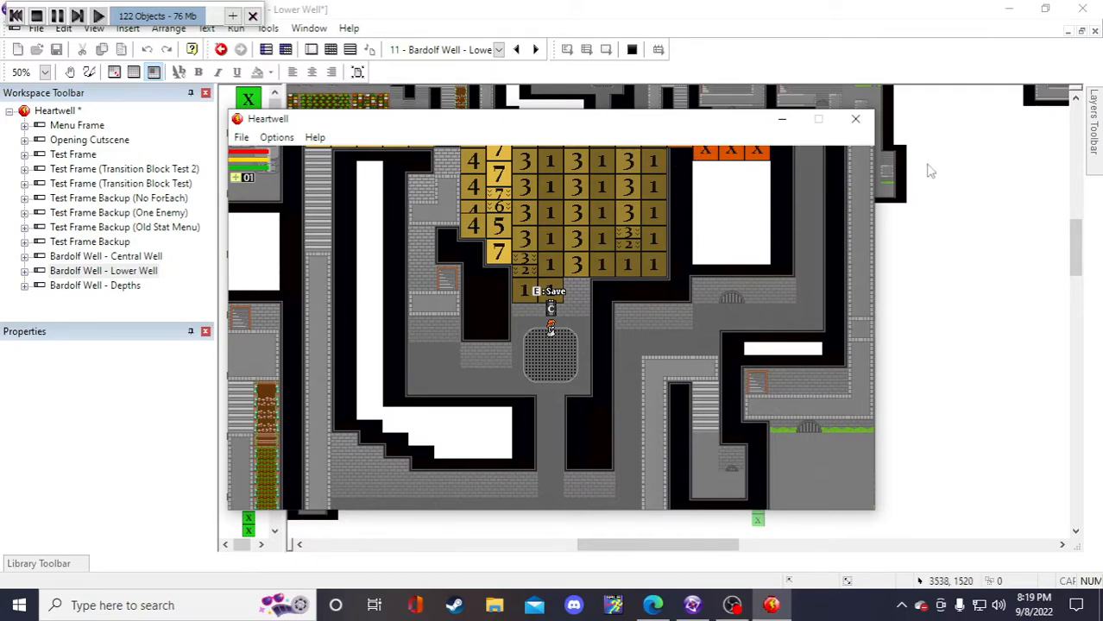
{"action": "left_click", "coordinate": [855, 119]}
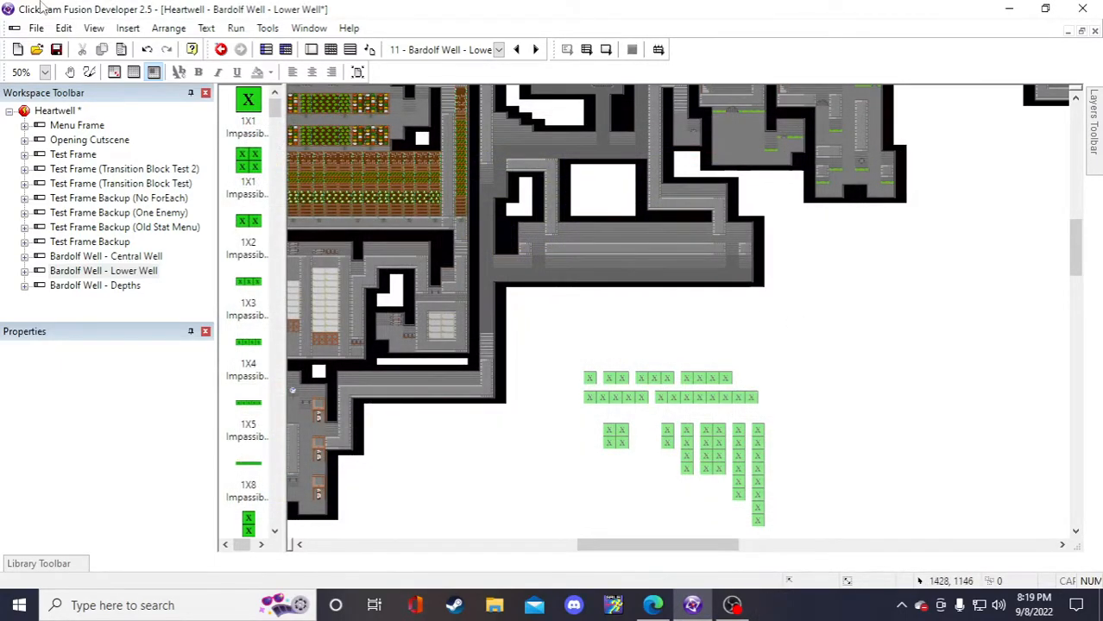
{"action": "left_click", "coordinate": [56, 49]}
- Examine the corridors south of the altar and the impassible wall blocks parked beneath them, selecting the 1X8 Impassible Wall
{"action": "scroll", "coordinate": [720, 347], "scroll_direction": "up", "scroll_amount": 1}
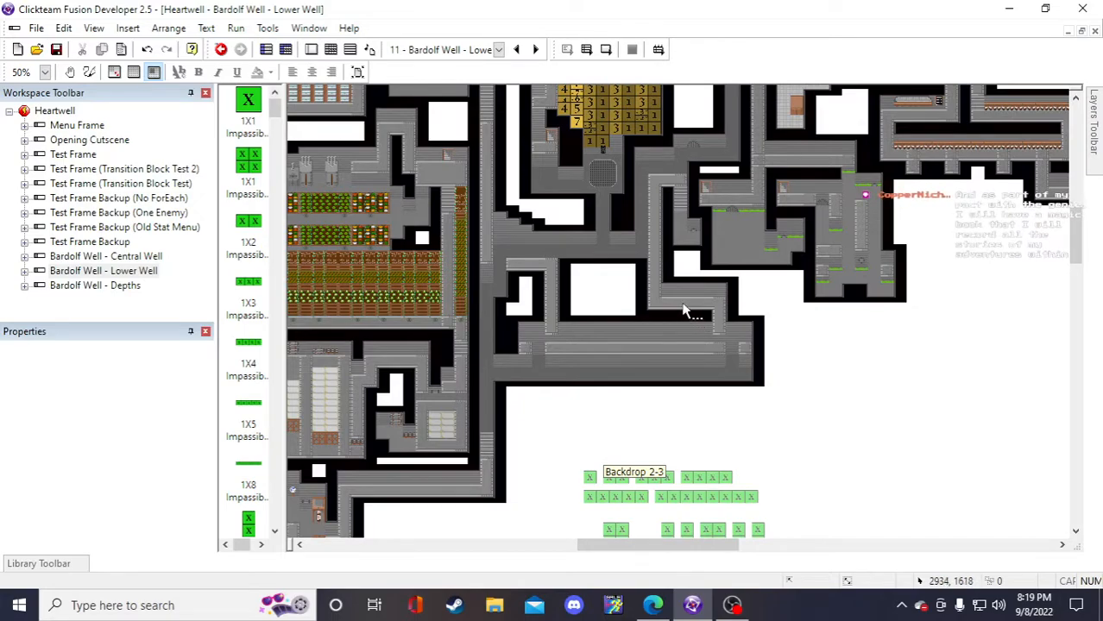
{"action": "scroll", "coordinate": [682, 318], "scroll_direction": "down", "scroll_amount": 1}
{"action": "scroll", "coordinate": [668, 431], "scroll_direction": "up", "scroll_amount": 2}
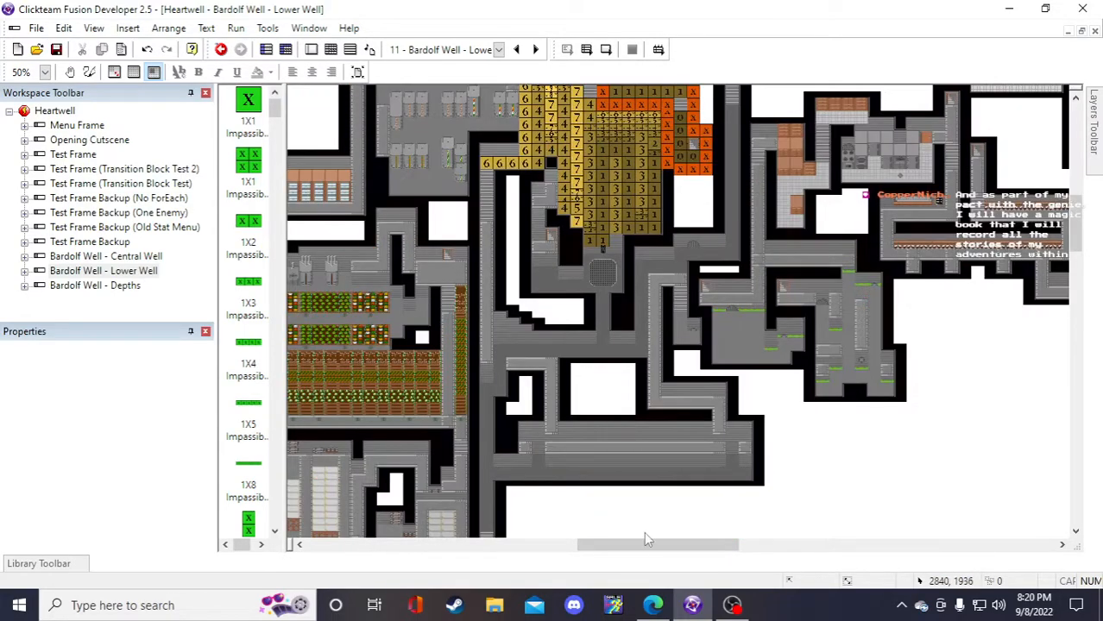
{"action": "left_click_drag", "start_coordinate": [651, 546], "coordinate": [630, 552]}
{"action": "scroll", "coordinate": [734, 470], "scroll_direction": "down", "scroll_amount": 1}
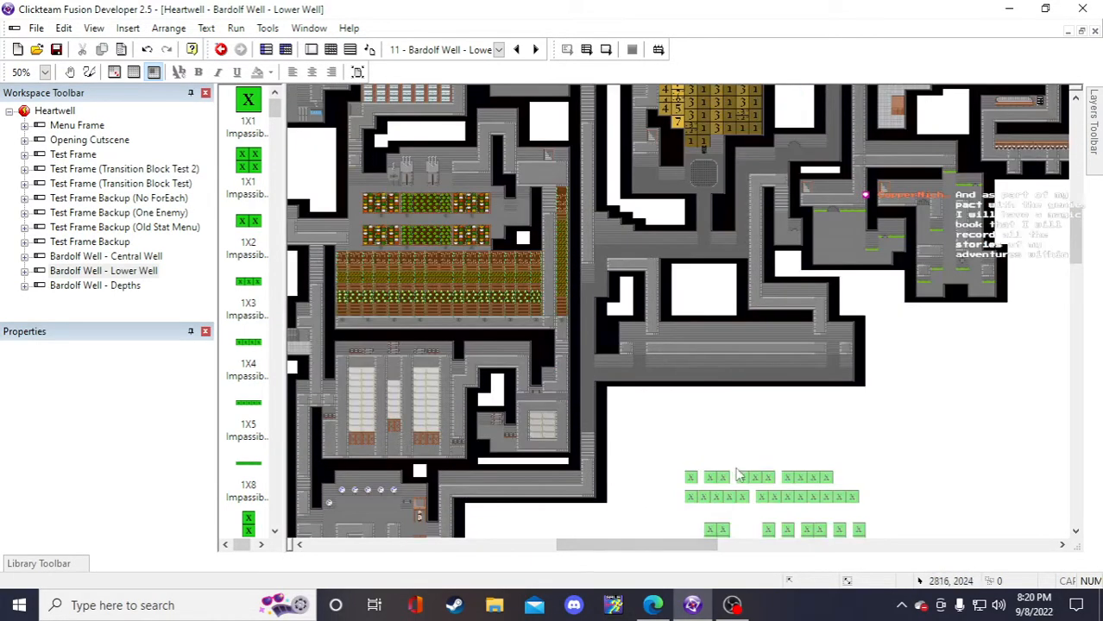
{"action": "left_click", "coordinate": [795, 499]}
{"action": "scroll", "coordinate": [752, 418], "scroll_direction": "up", "scroll_amount": 1}
{"action": "scroll", "coordinate": [751, 419], "scroll_direction": "down", "scroll_amount": 2}
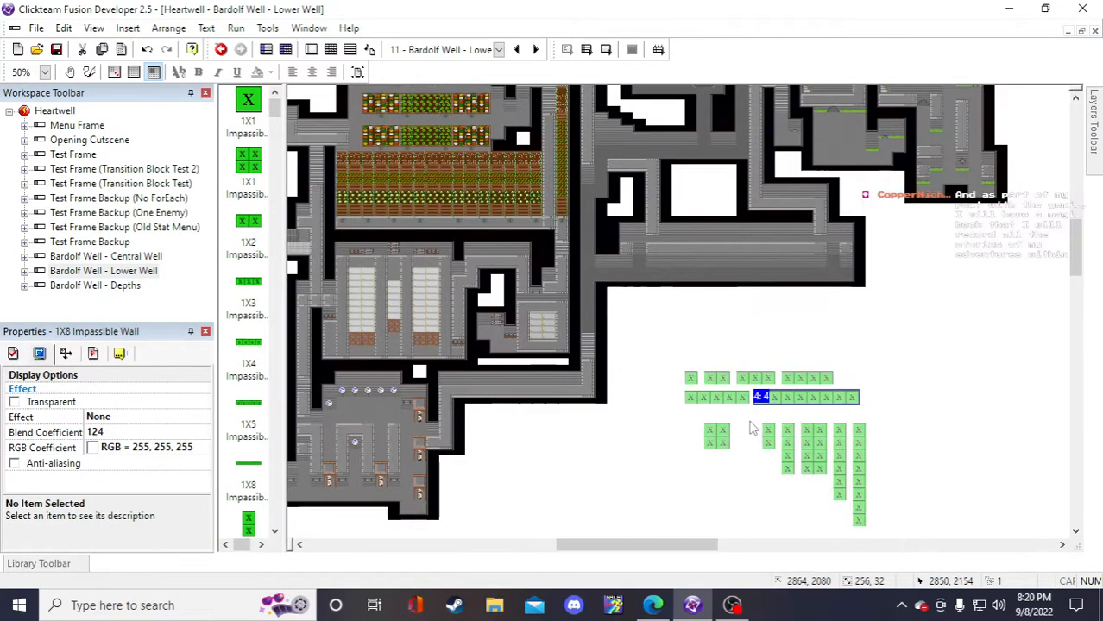
{"action": "scroll", "coordinate": [736, 460], "scroll_direction": "up", "scroll_amount": 1}
{"action": "scroll", "coordinate": [730, 449], "scroll_direction": "up", "scroll_amount": 1}
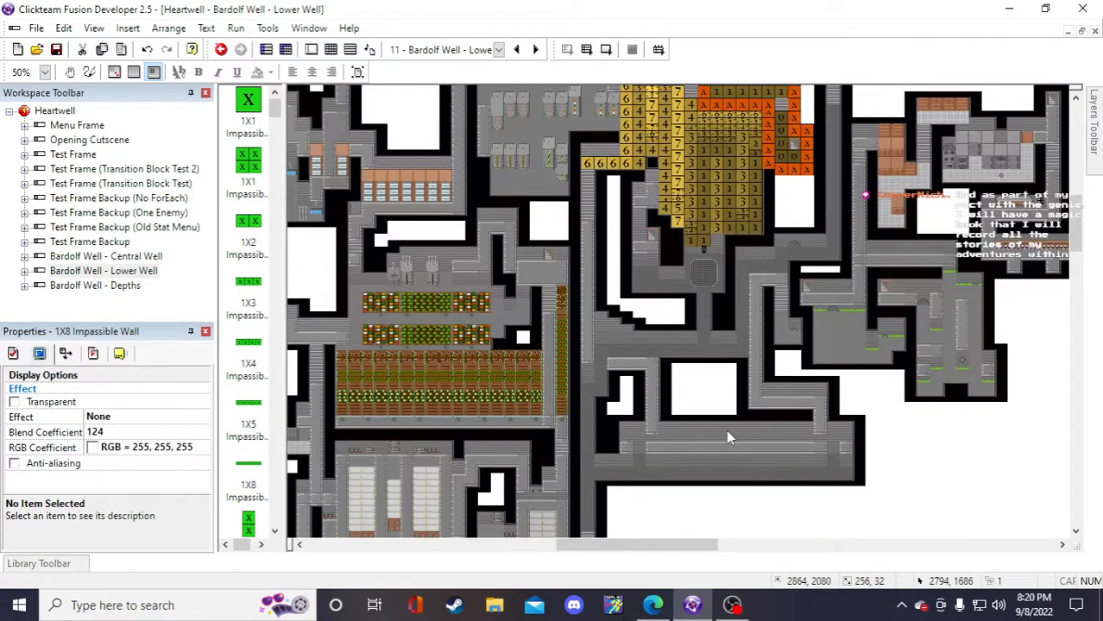
{"action": "scroll", "coordinate": [704, 418], "scroll_direction": "down", "scroll_amount": 1}
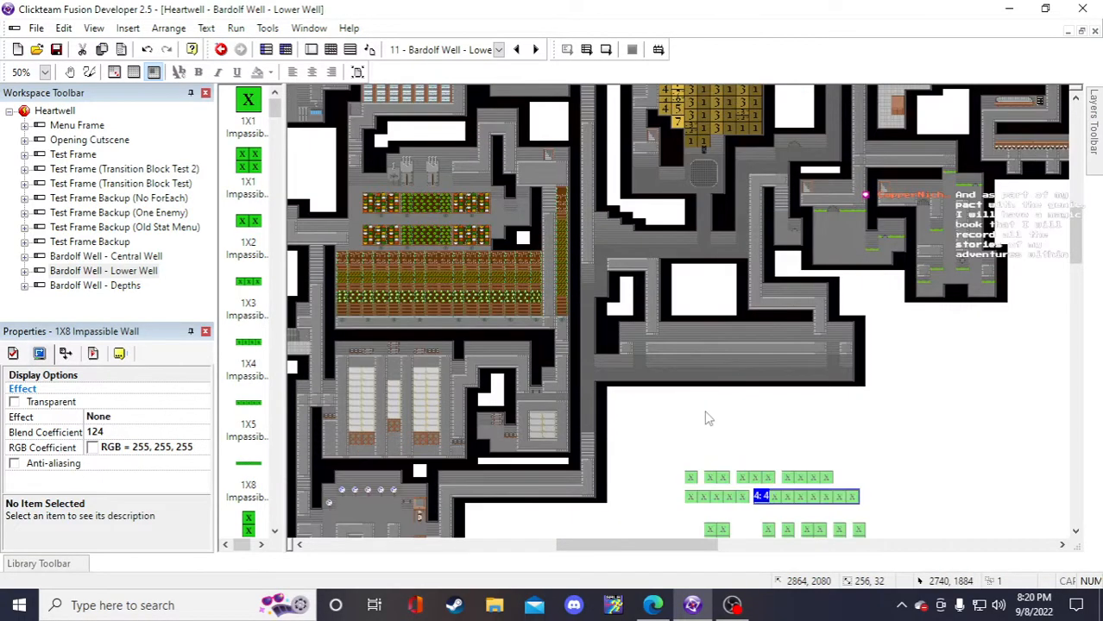
{"action": "scroll", "coordinate": [705, 418], "scroll_direction": "down", "scroll_amount": 1}
- Examine the Lower Well's eastern rooms, including the kitchen, the dining hall and the corridors around the dormitory
{"action": "left_click_drag", "start_coordinate": [620, 546], "coordinate": [798, 494]}
{"action": "scroll", "coordinate": [649, 443], "scroll_direction": "up", "scroll_amount": 2}
{"action": "scroll", "coordinate": [650, 439], "scroll_direction": "down", "scroll_amount": 3}
{"action": "scroll", "coordinate": [710, 466], "scroll_direction": "up", "scroll_amount": 3}
{"action": "scroll", "coordinate": [863, 389], "scroll_direction": "up", "scroll_amount": 1}
{"action": "scroll", "coordinate": [838, 393], "scroll_direction": "down", "scroll_amount": 1}
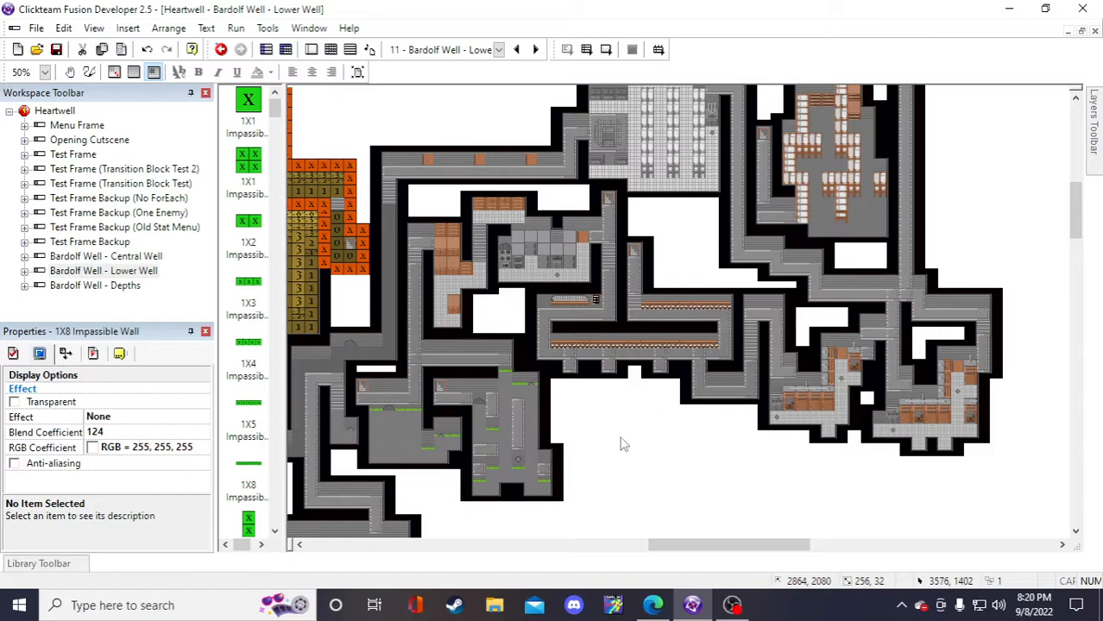
{"action": "scroll", "coordinate": [598, 310], "scroll_direction": "up", "scroll_amount": 2}
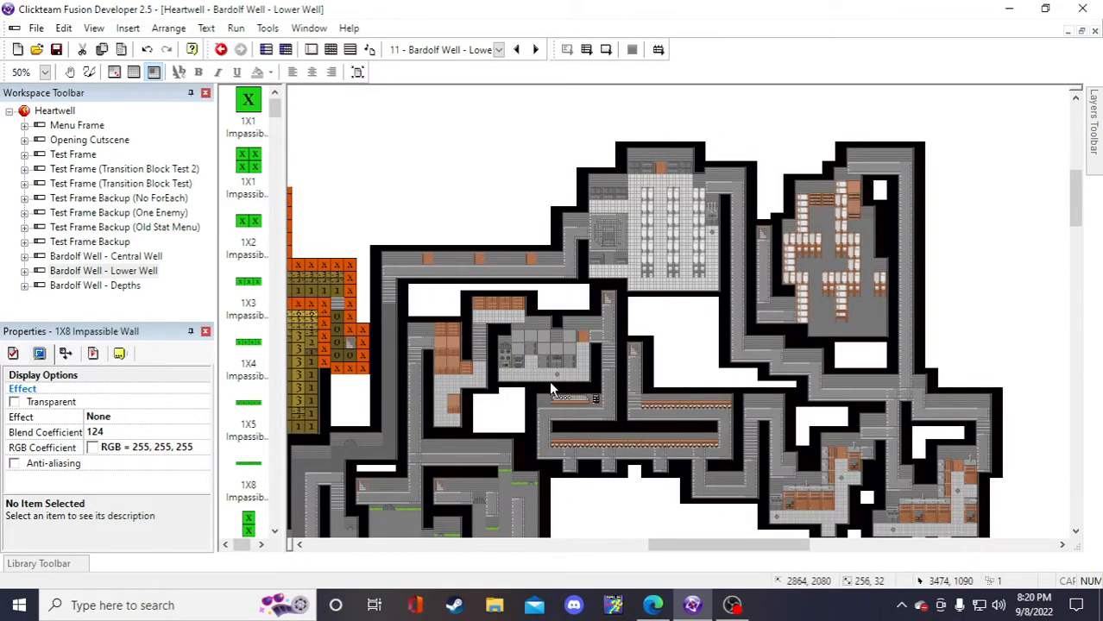
{"action": "scroll", "coordinate": [559, 397], "scroll_direction": "down", "scroll_amount": 2}
- Look over the western rooms and farm area, clear the wall block selection, and save the project
{"action": "scroll", "coordinate": [552, 499], "scroll_direction": "left", "scroll_amount": 5, "text": "shift"}
{"action": "scroll", "coordinate": [499, 431], "scroll_direction": "down", "scroll_amount": 4}
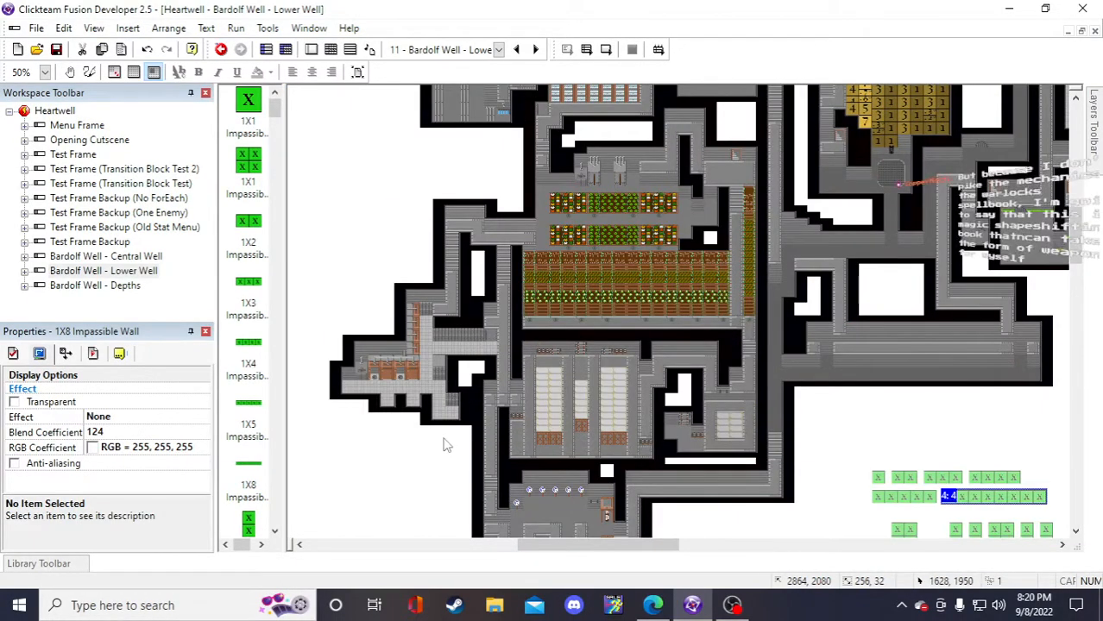
{"action": "scroll", "coordinate": [432, 441], "scroll_direction": "down", "scroll_amount": 2}
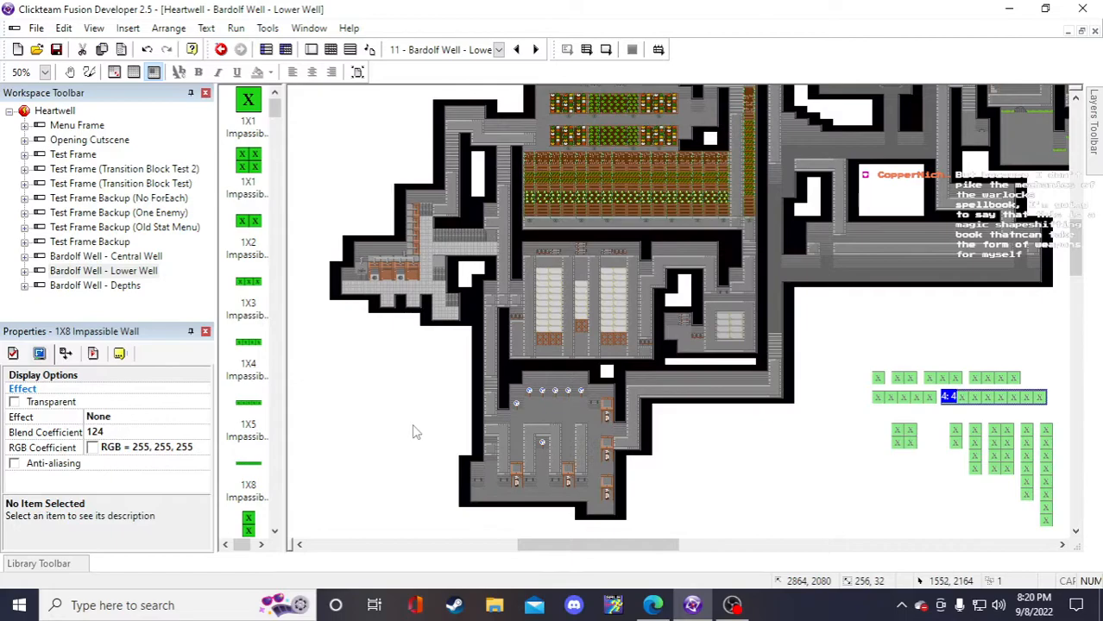
{"action": "scroll", "coordinate": [414, 431], "scroll_direction": "up", "scroll_amount": 4}
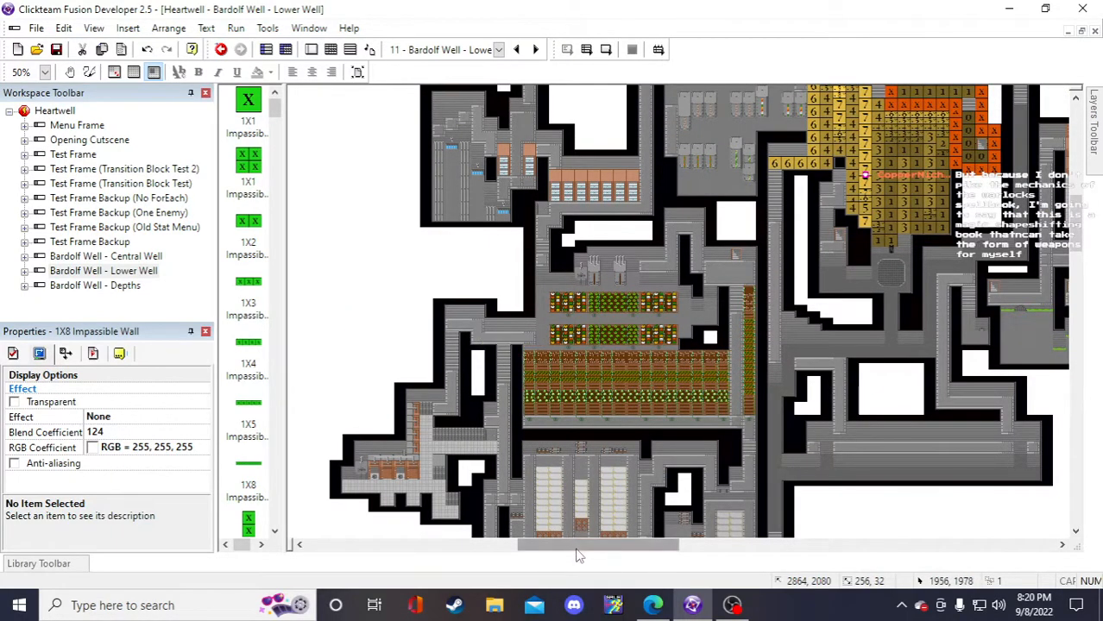
{"action": "left_click_drag", "start_coordinate": [574, 544], "coordinate": [597, 544]}
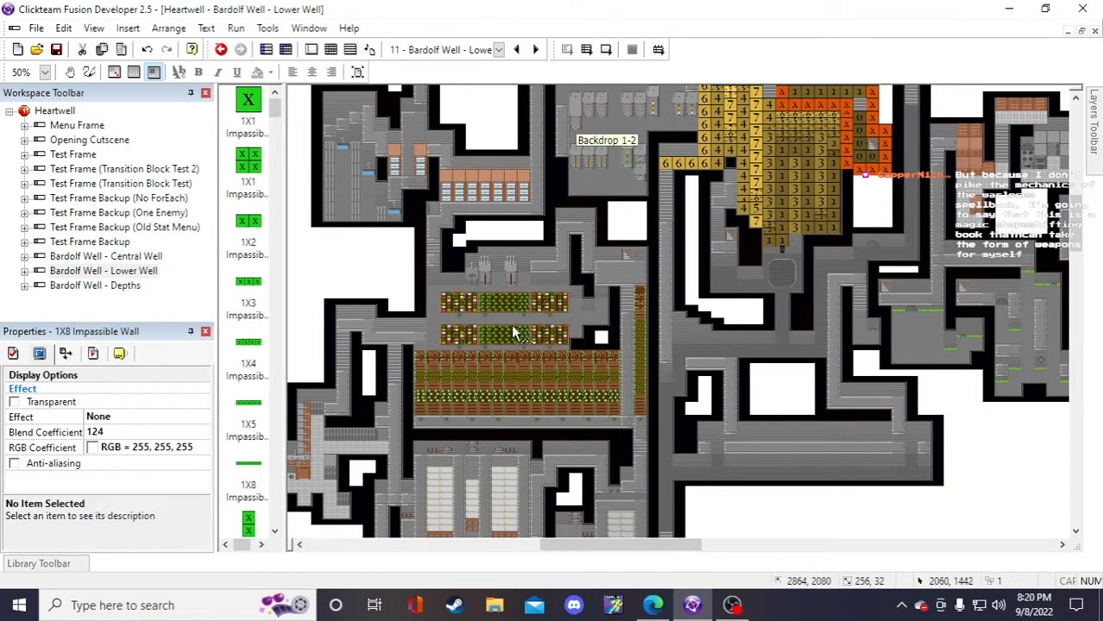
{"action": "scroll", "coordinate": [521, 376], "scroll_direction": "up", "scroll_amount": 2}
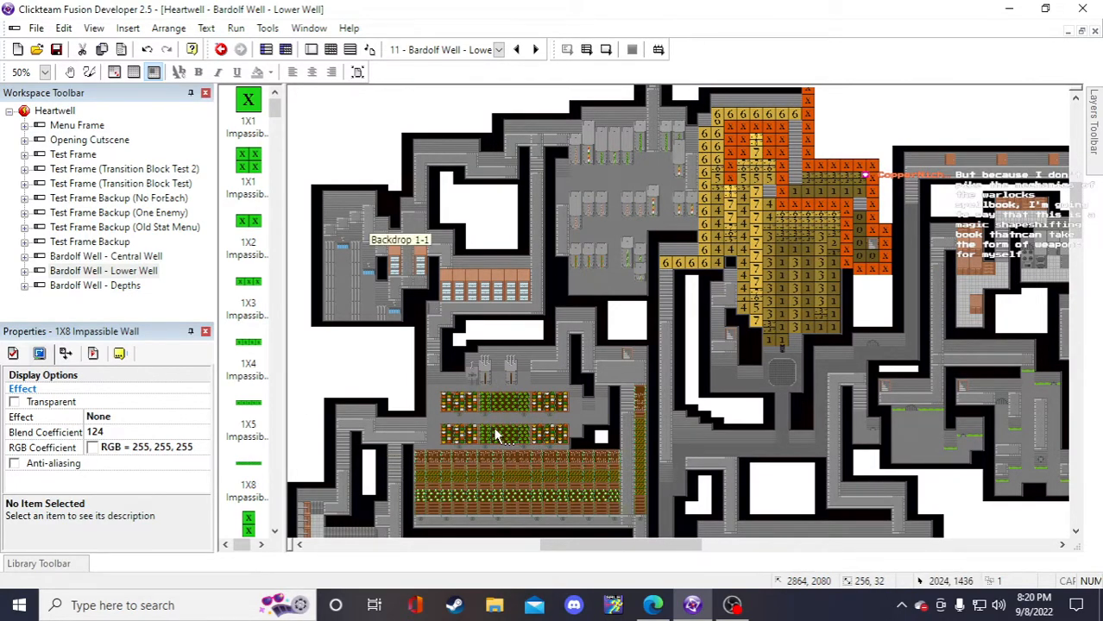
{"action": "scroll", "coordinate": [503, 417], "scroll_direction": "down", "scroll_amount": 4}
{"action": "left_click", "coordinate": [980, 461]}
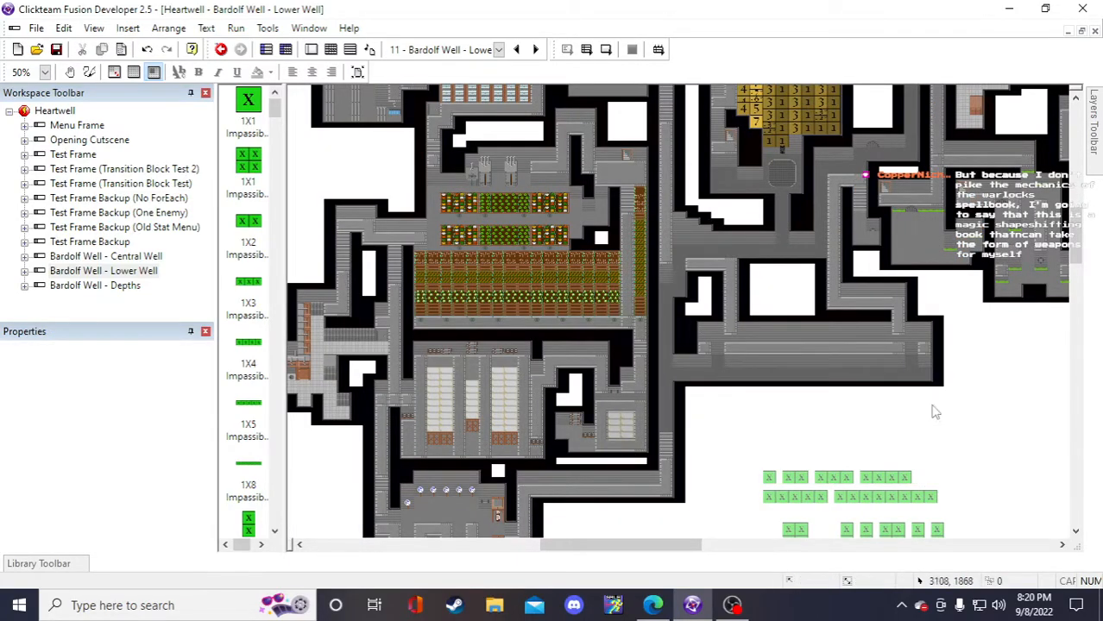
{"action": "left_click", "coordinate": [57, 50]}
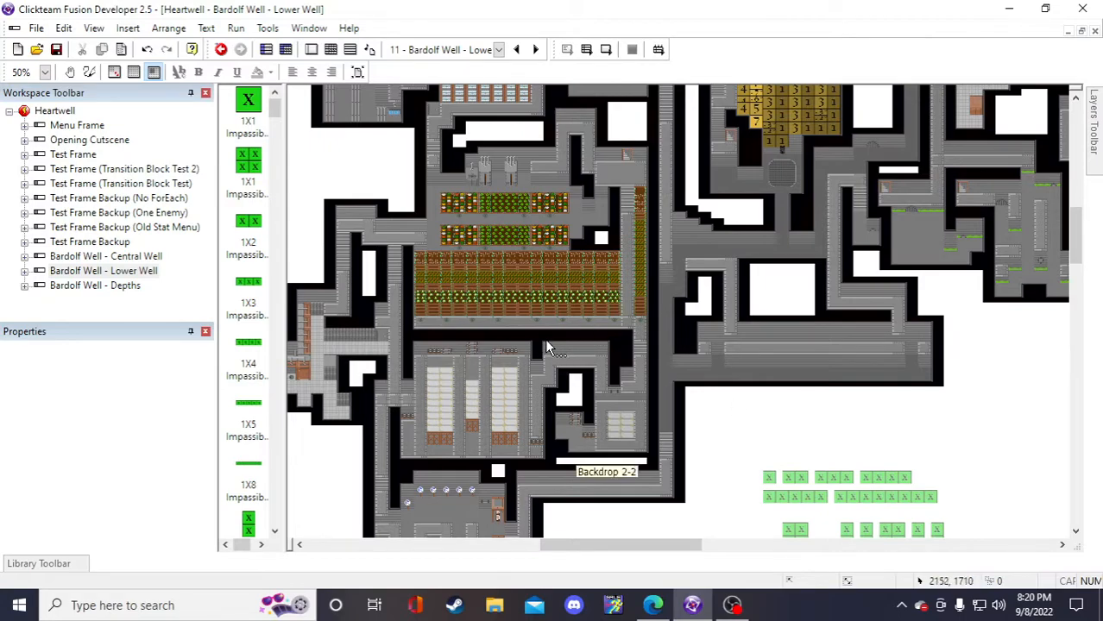
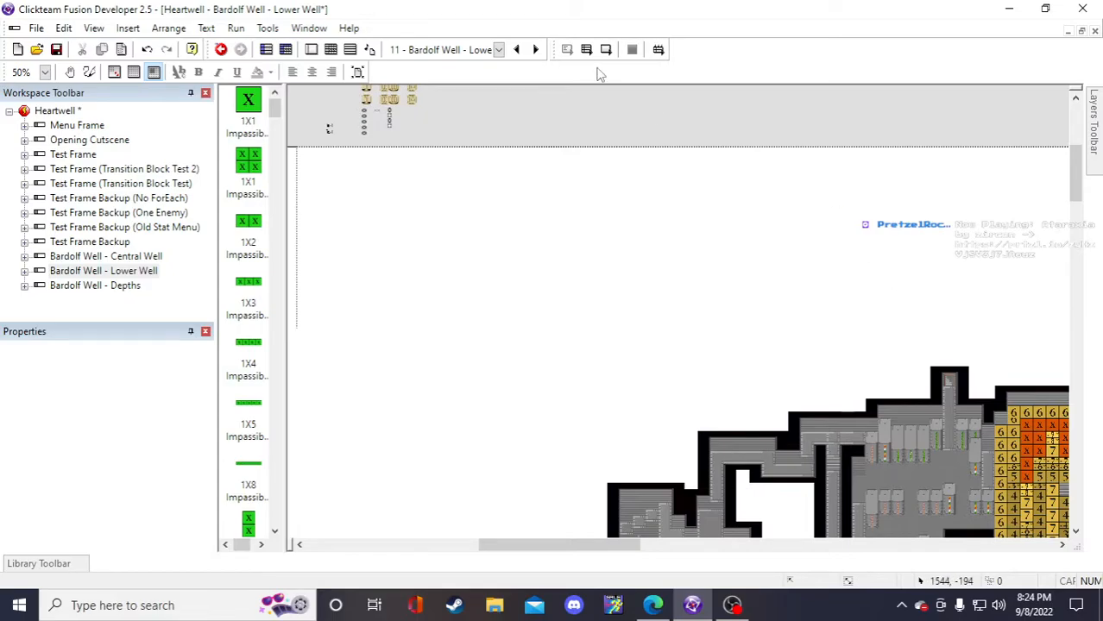
- Run the frame and walk the character from the altar through the eastern corridors and dormitory, closing the test run at the end
{"action": "left_click", "coordinate": [606, 49]}
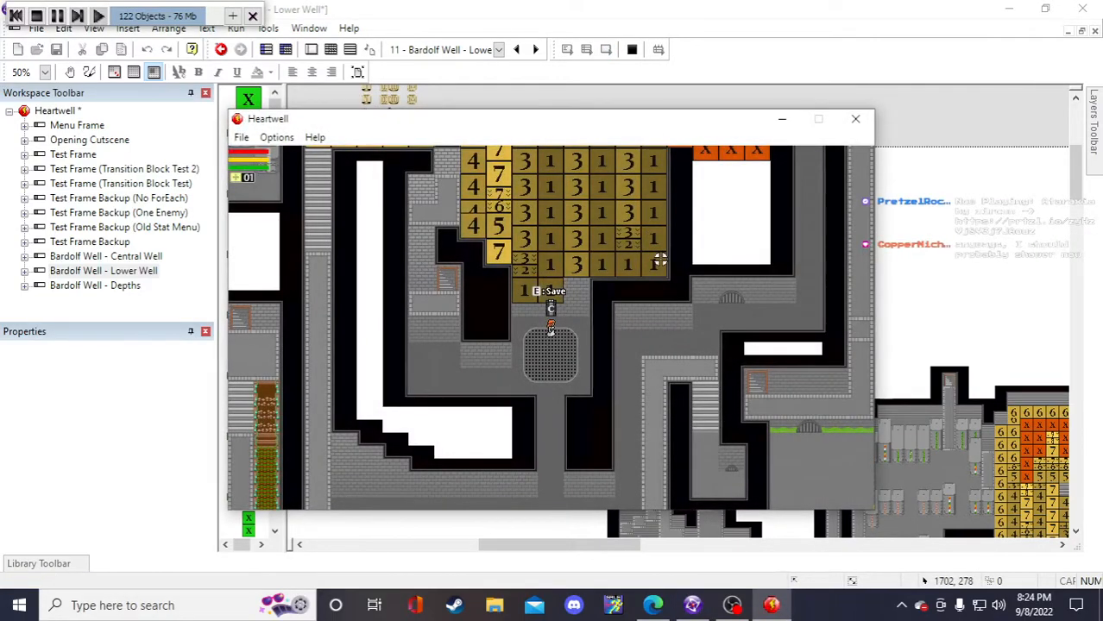
{"action": "key", "text": "d"}
{"action": "key", "text": "w"}
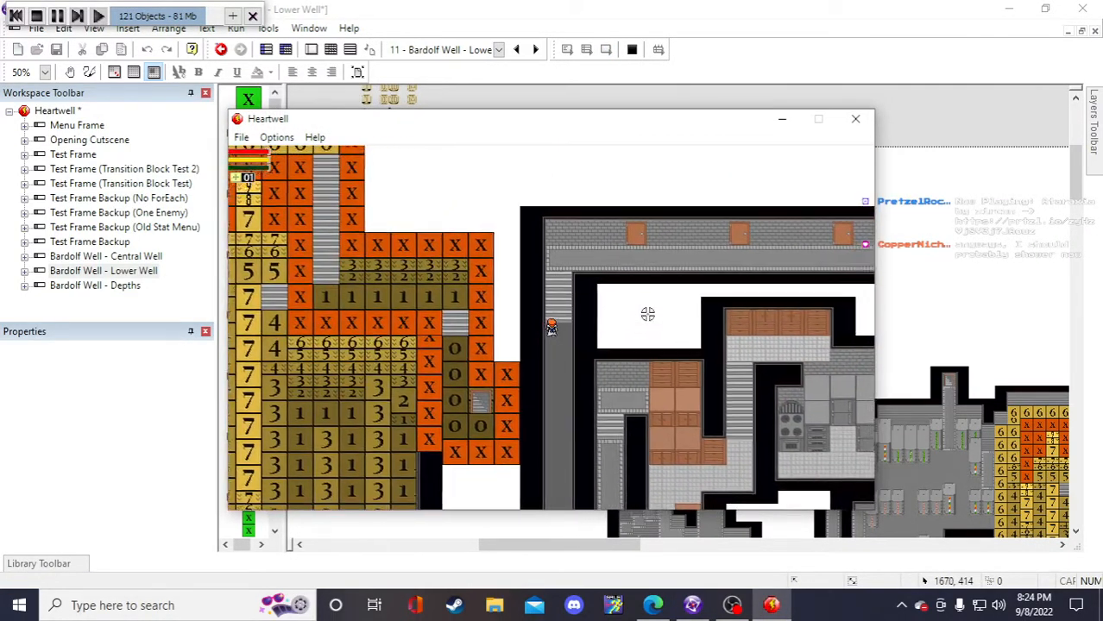
{"action": "key", "text": "s"}
{"action": "key", "text": "w"}
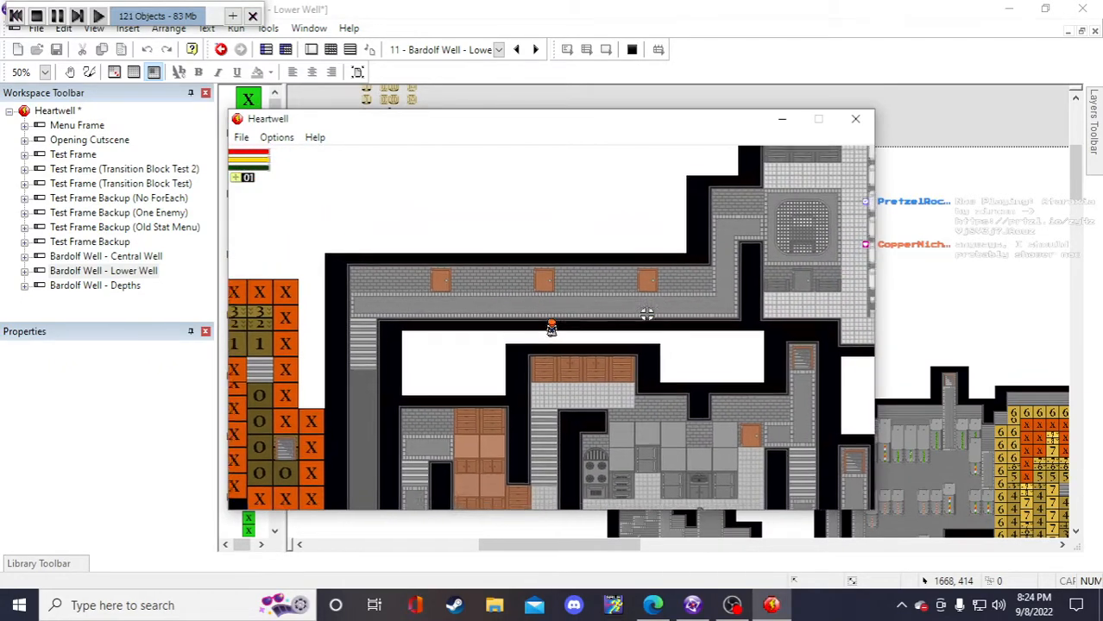
{"action": "key", "text": "w"}
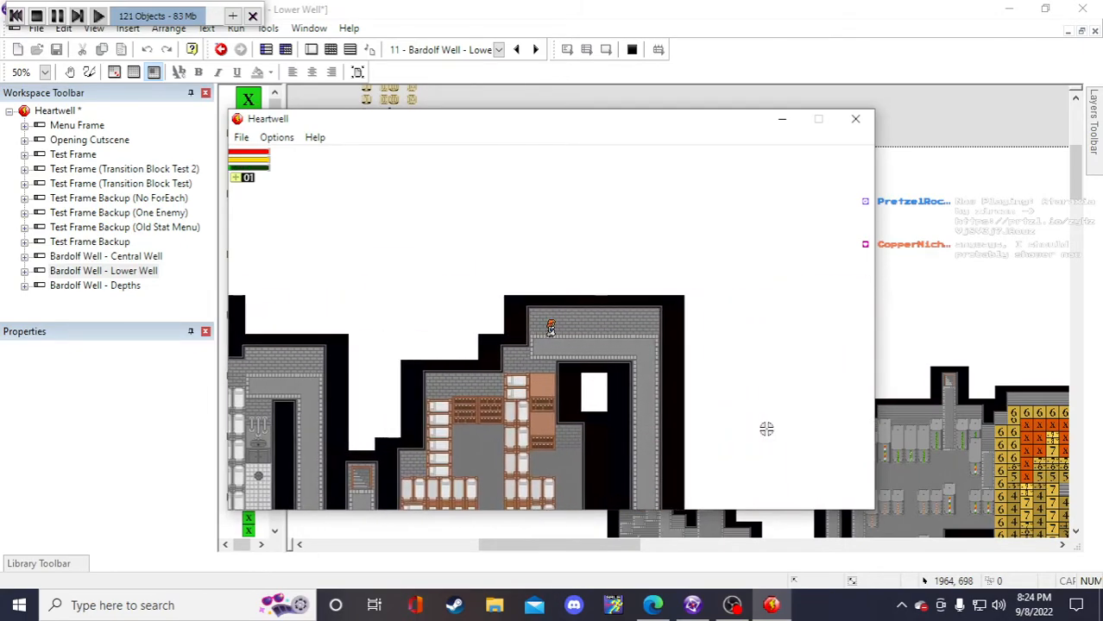
{"action": "key", "text": "s"}
{"action": "key", "text": "a"}
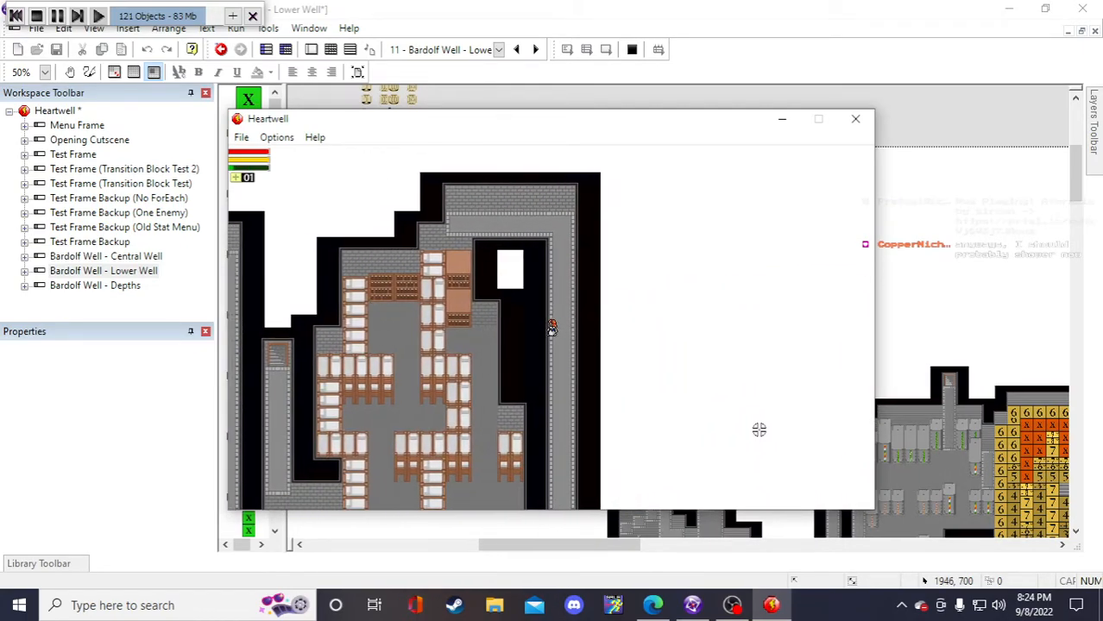
{"action": "key", "text": "w"}
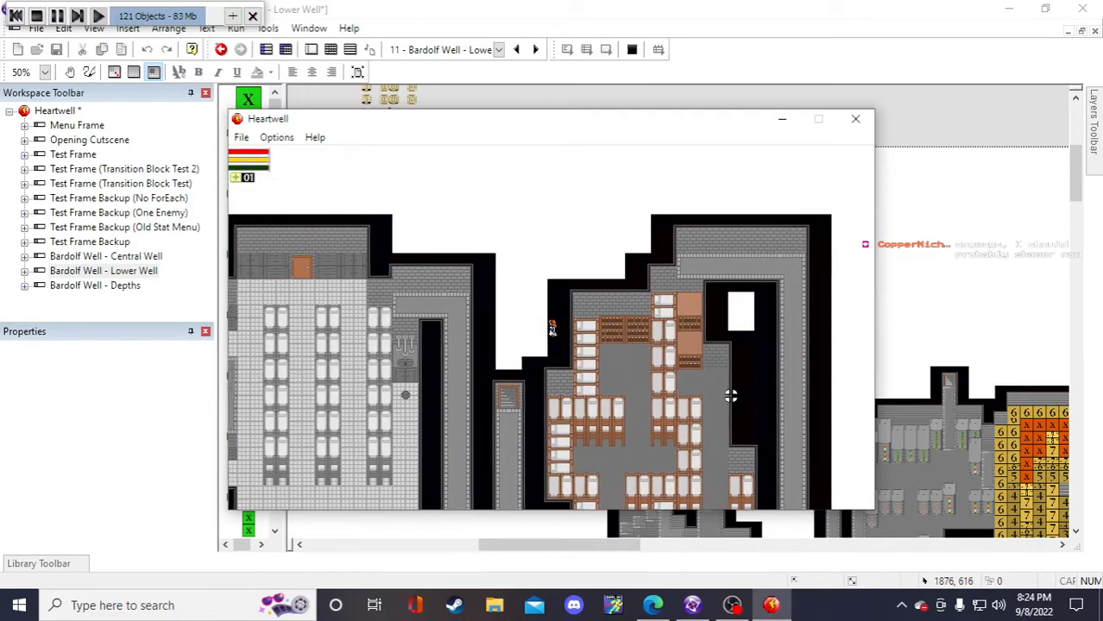
{"action": "key", "text": "a"}
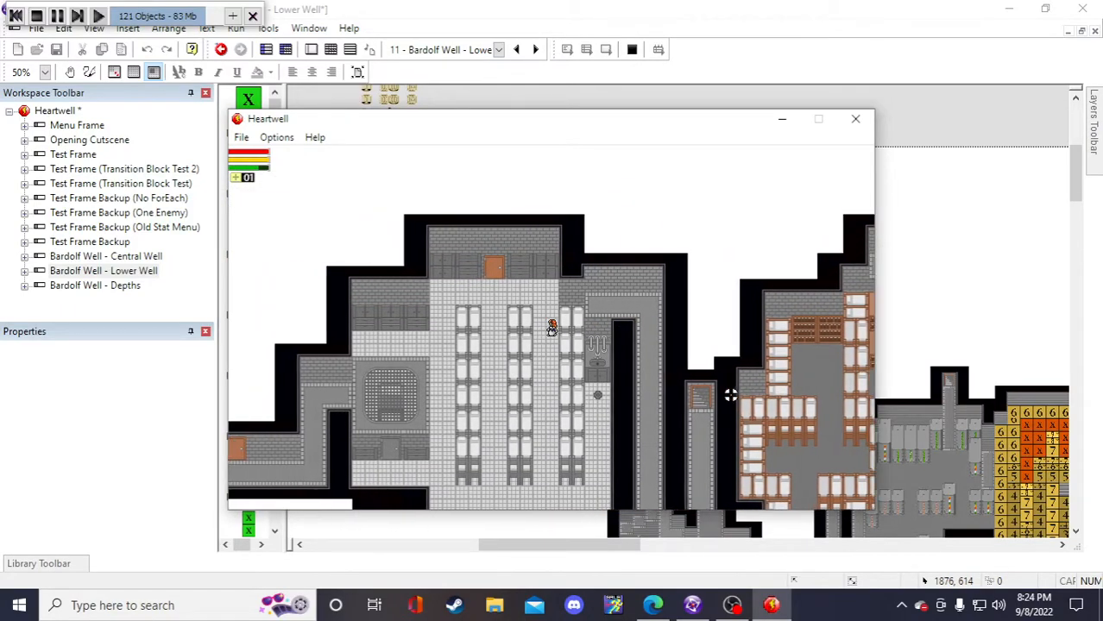
{"action": "key", "text": "a"}
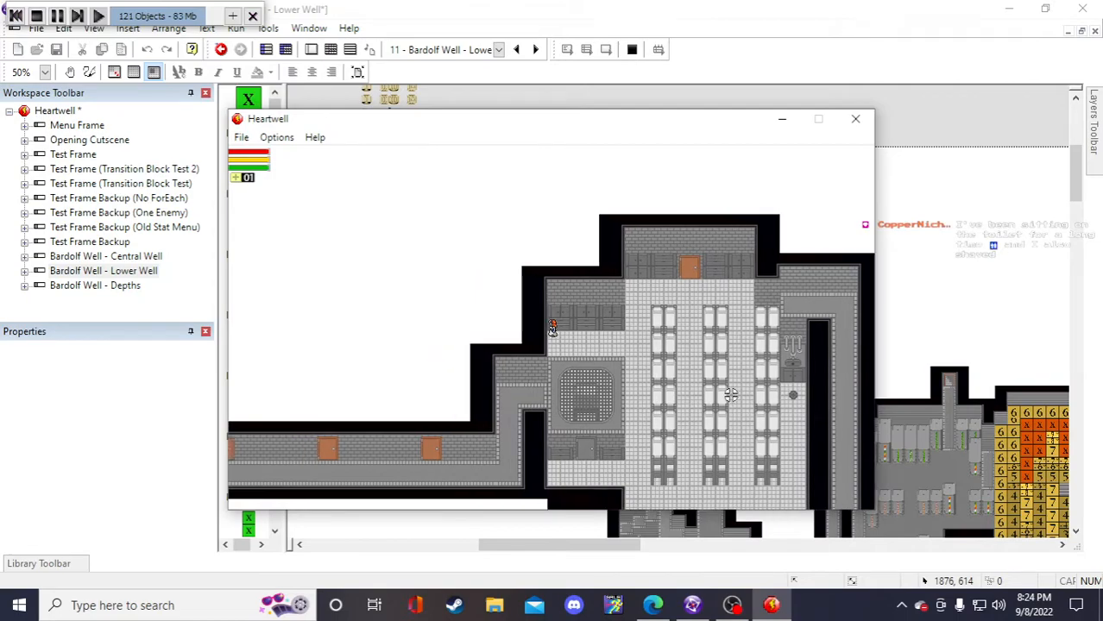
{"action": "left_click", "coordinate": [855, 118]}
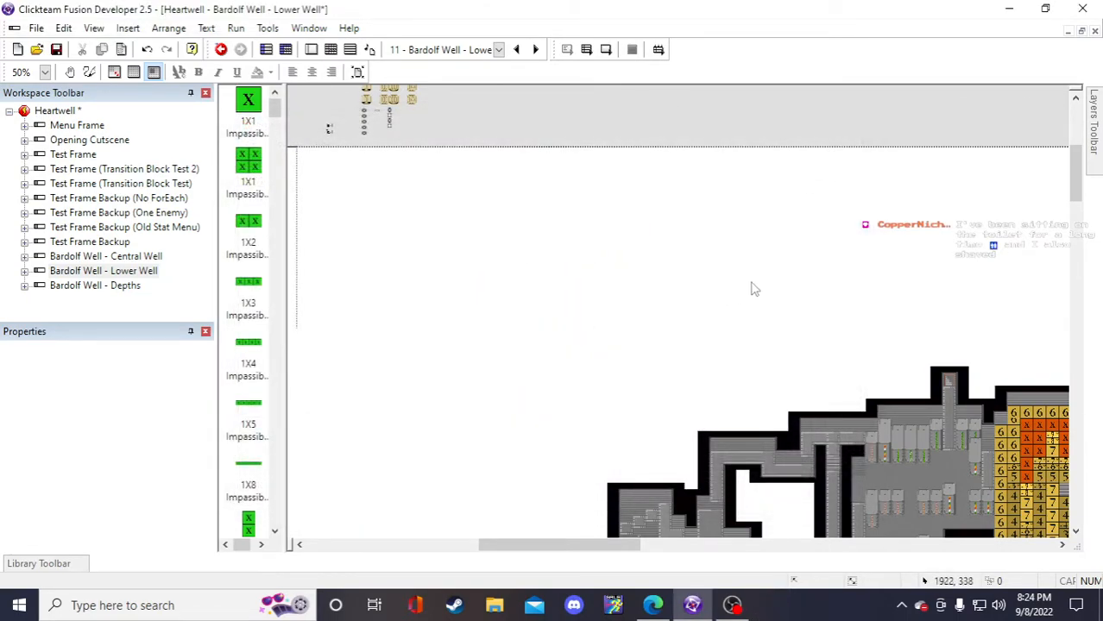
- Run the frame again and walk the character north over the numbered blocks to the area beyond the northern stairway
{"action": "left_click", "coordinate": [605, 49]}
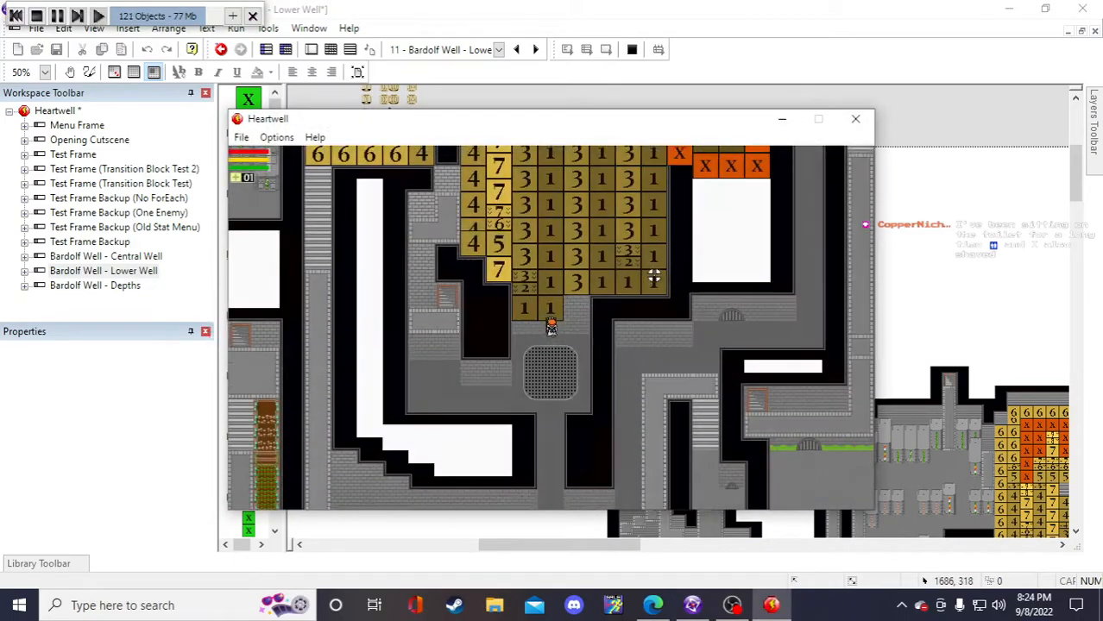
{"action": "key", "text": "w"}
{"action": "key", "text": "a"}
{"action": "key", "text": "a"}
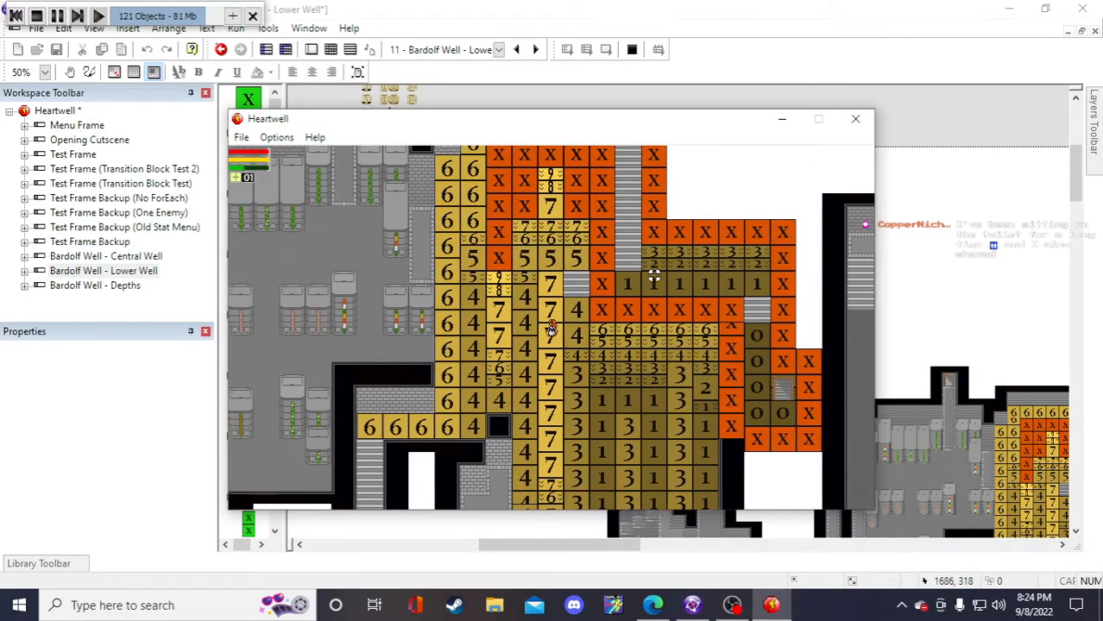
{"action": "key", "text": "d"}
{"action": "key", "text": "s"}
{"action": "key", "text": "a"}
{"action": "key", "text": "w"}
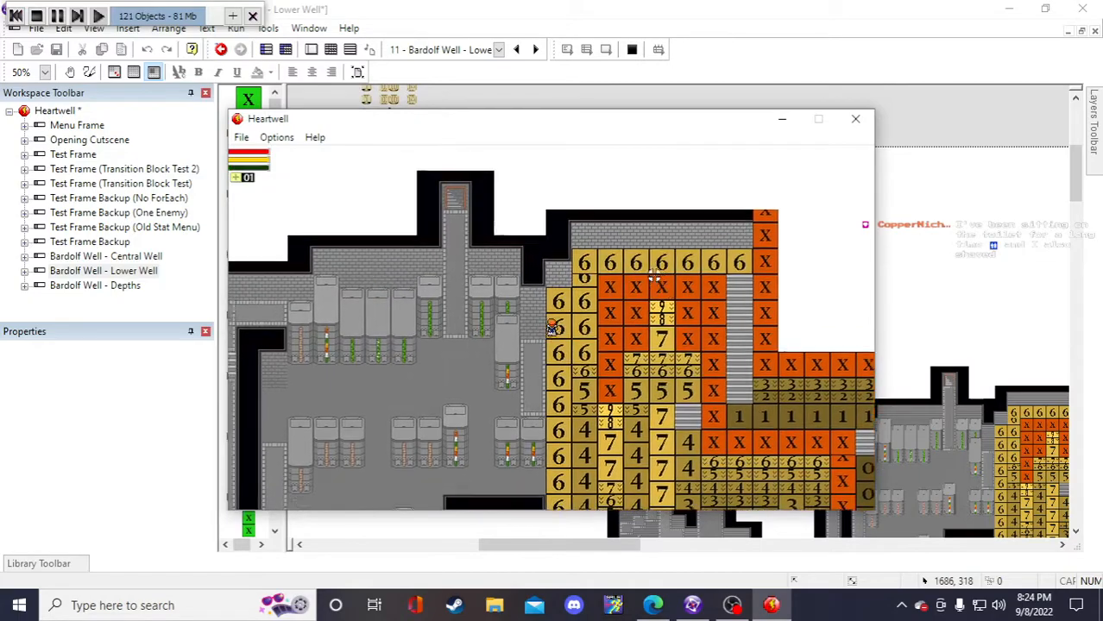
{"action": "key", "text": "a"}
{"action": "key", "text": "w"}
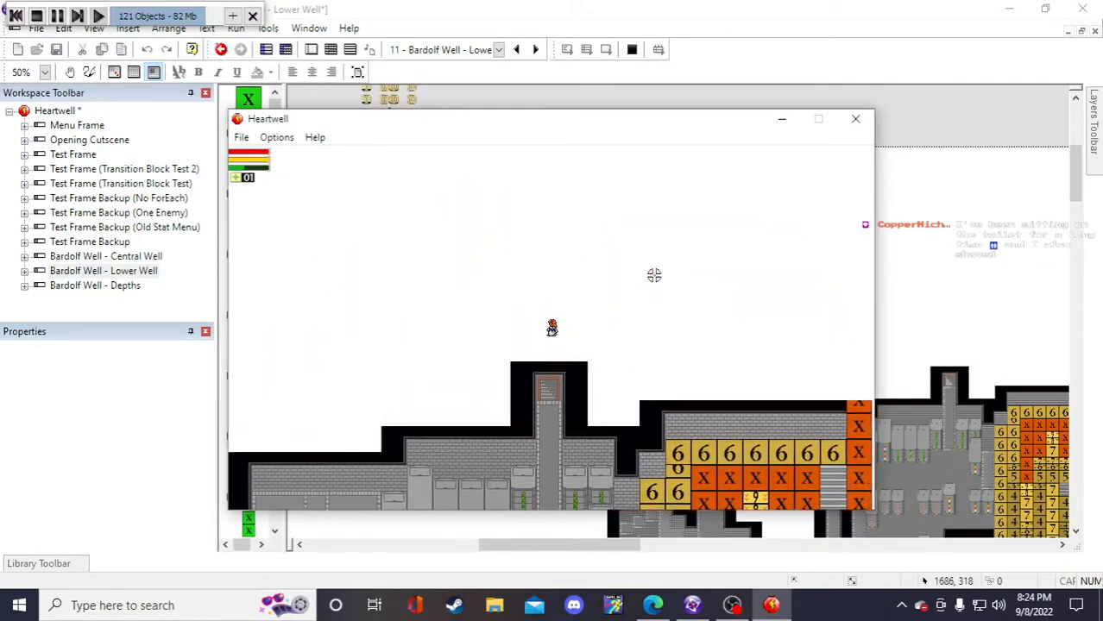
- Walk the character southwest through the western corridors toward the farm area, and close the test run
{"action": "key", "text": "s"}
{"action": "key", "text": "a"}
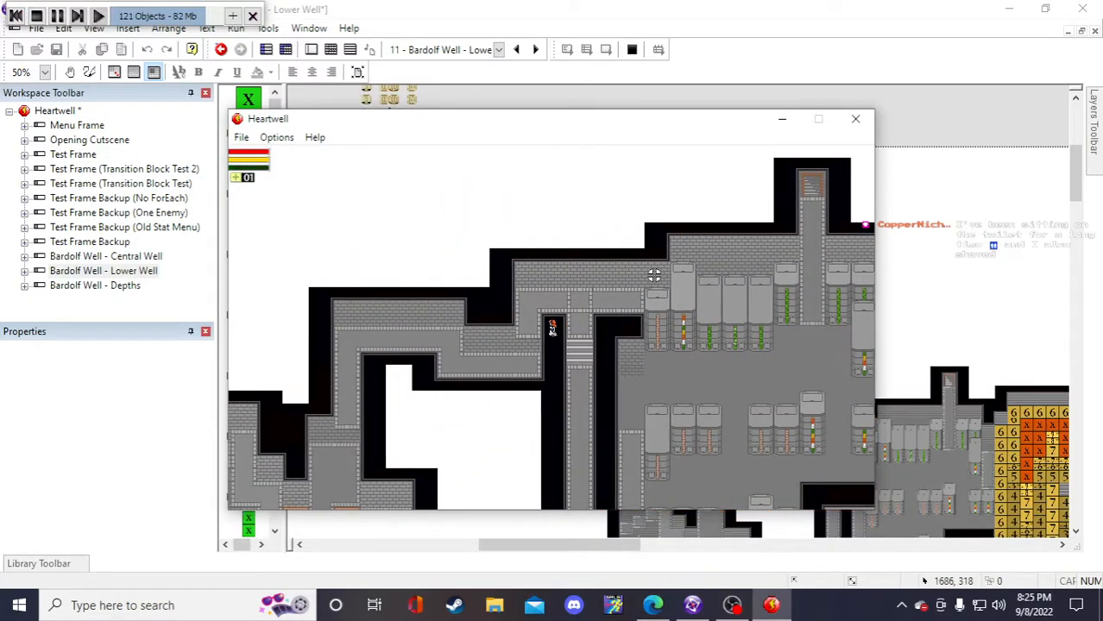
{"action": "key", "text": "a"}
{"action": "key", "text": "s"}
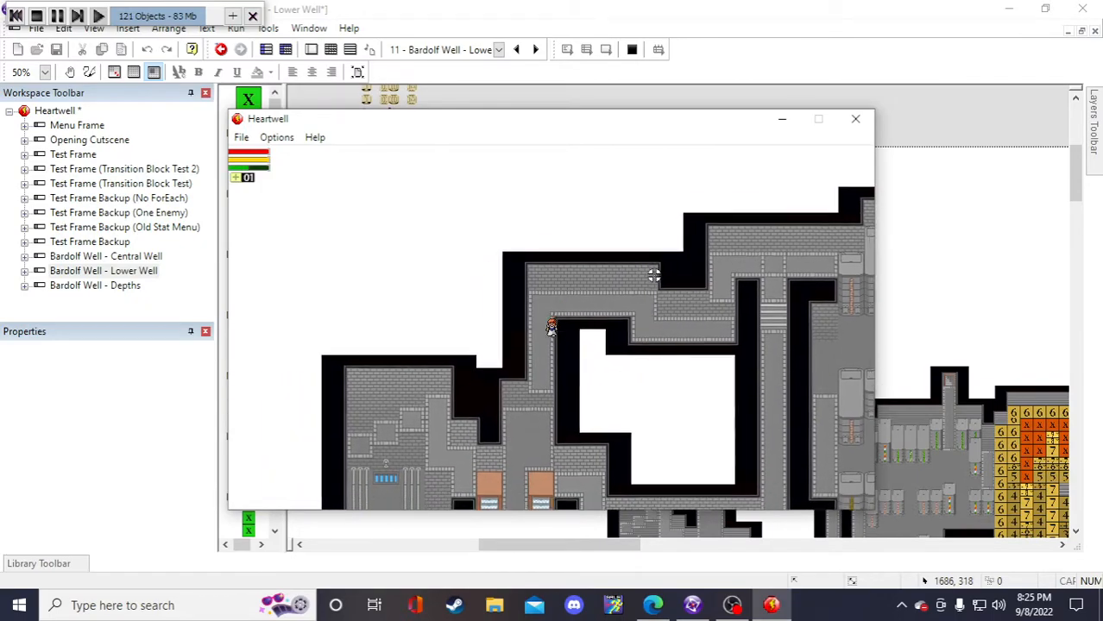
{"action": "key", "text": "s"}
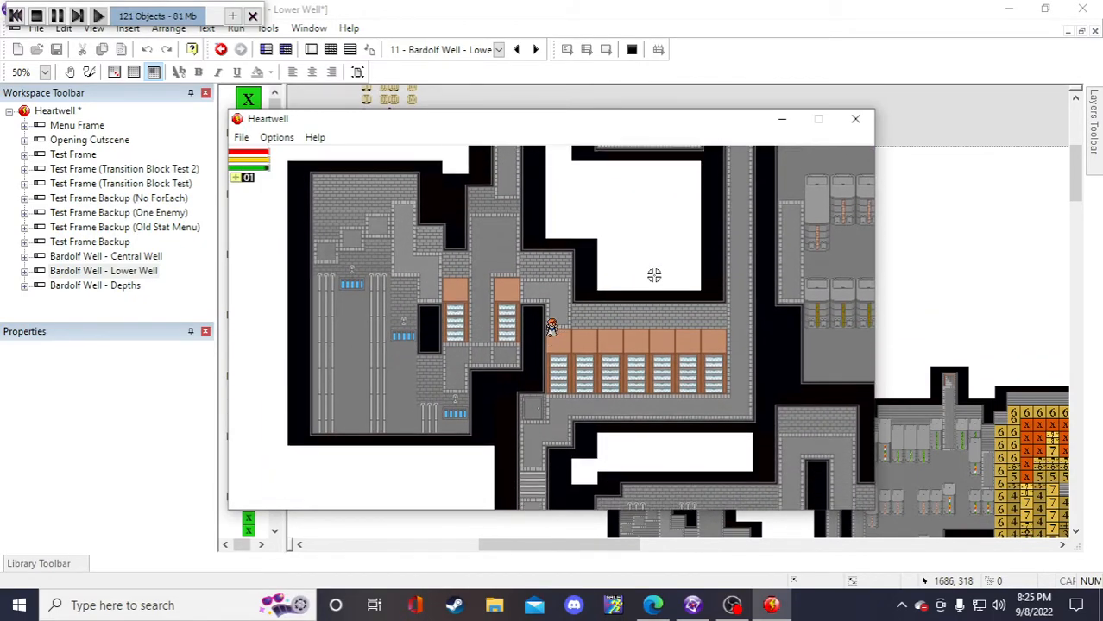
{"action": "key", "text": "s"}
{"action": "key", "text": "d"}
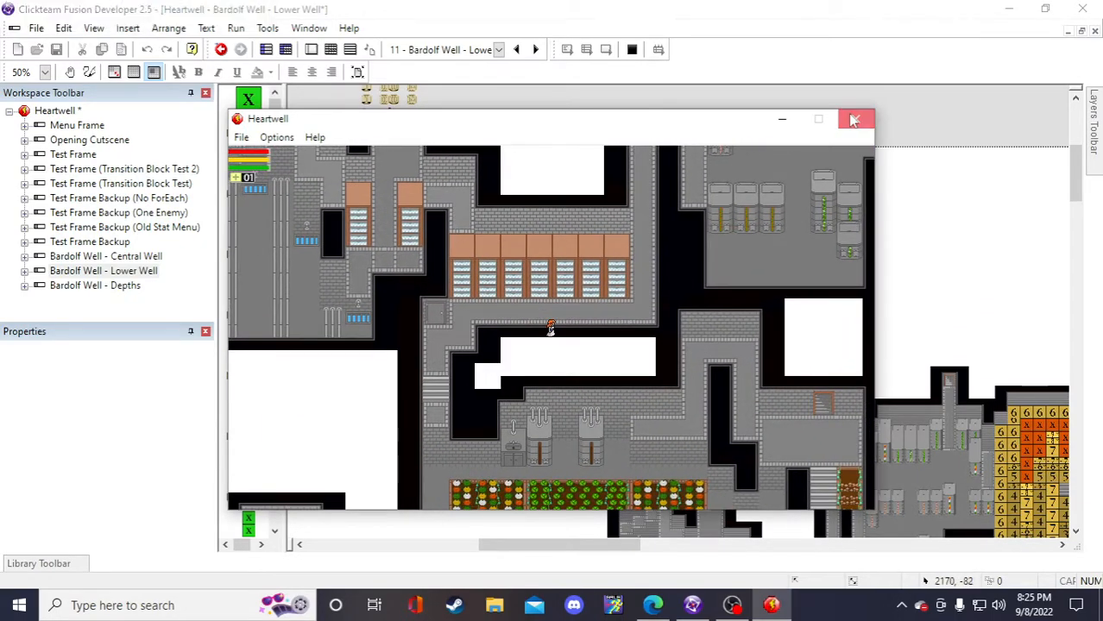
{"action": "left_click", "coordinate": [854, 120]}
- Save the project with the frame view on the parked impassible wall blocks beside the southern room
{"action": "scroll", "coordinate": [672, 306], "scroll_direction": "down", "scroll_amount": 6}
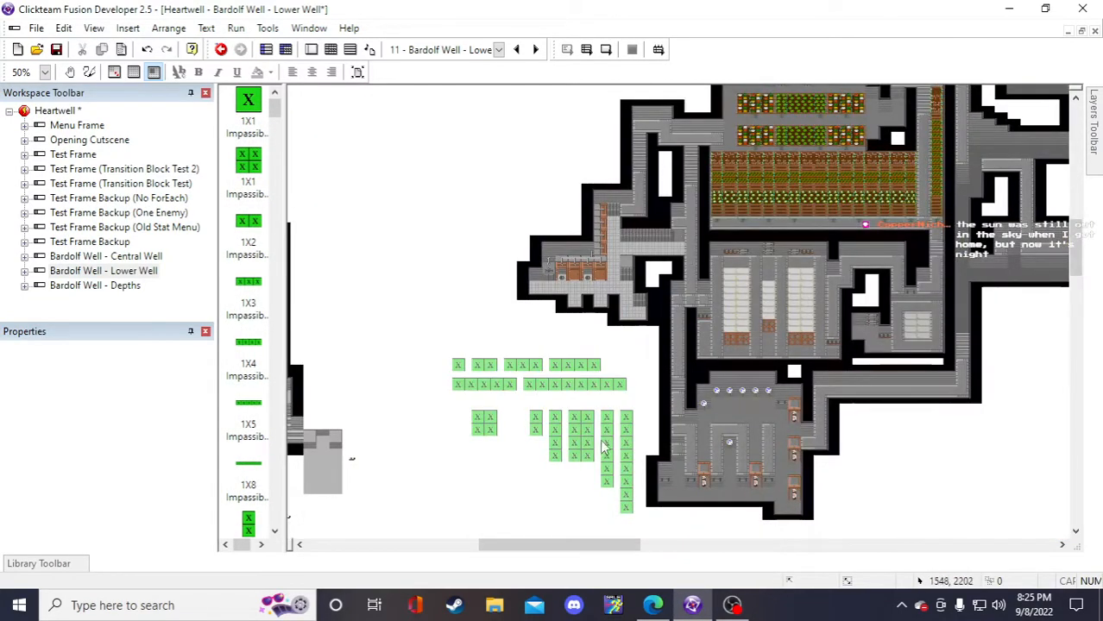
{"action": "scroll", "coordinate": [630, 431], "scroll_direction": "down", "scroll_amount": 1}
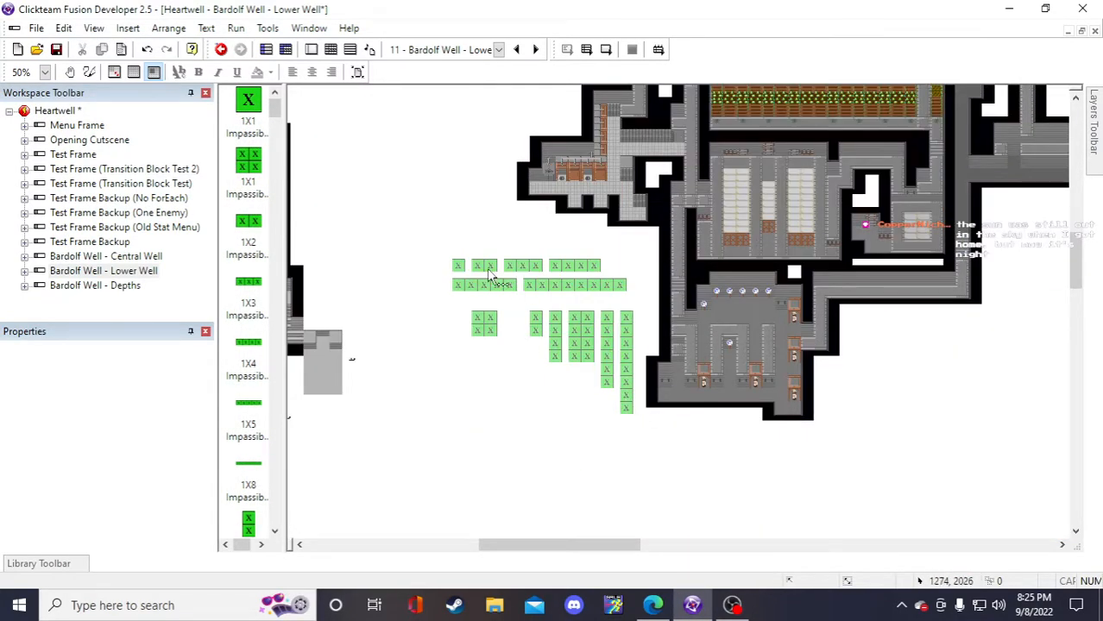
{"action": "left_click", "coordinate": [54, 49]}
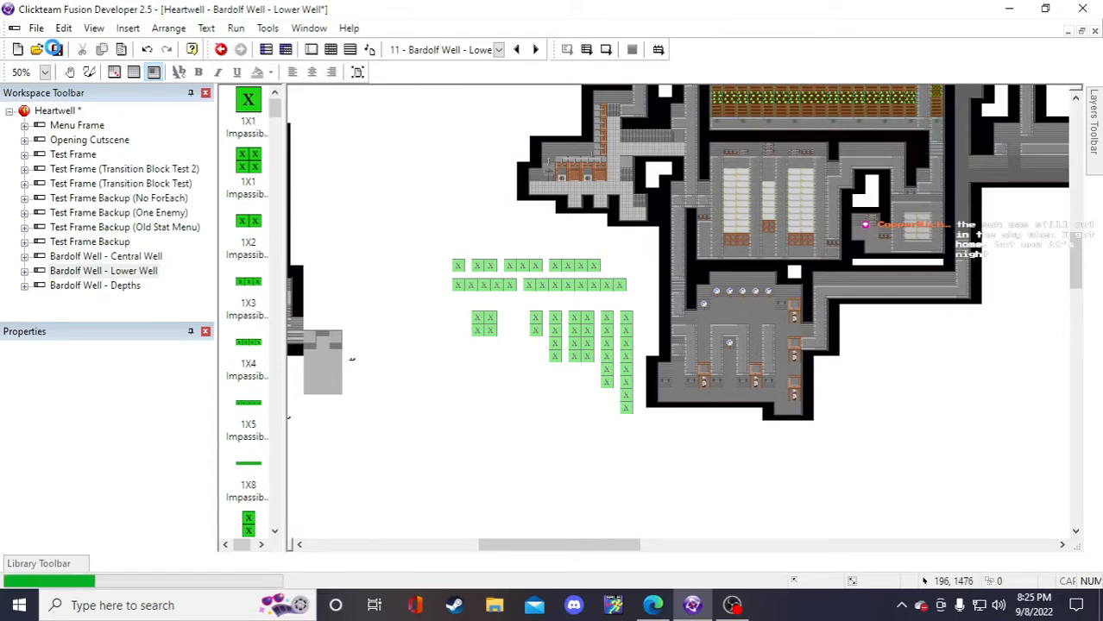
- Duplicate the 4X1 Impassible Wall into the empty space east of the southern room, and shift the parked block set slightly west
{"action": "left_click_drag", "start_coordinate": [634, 545], "coordinate": [644, 545]}
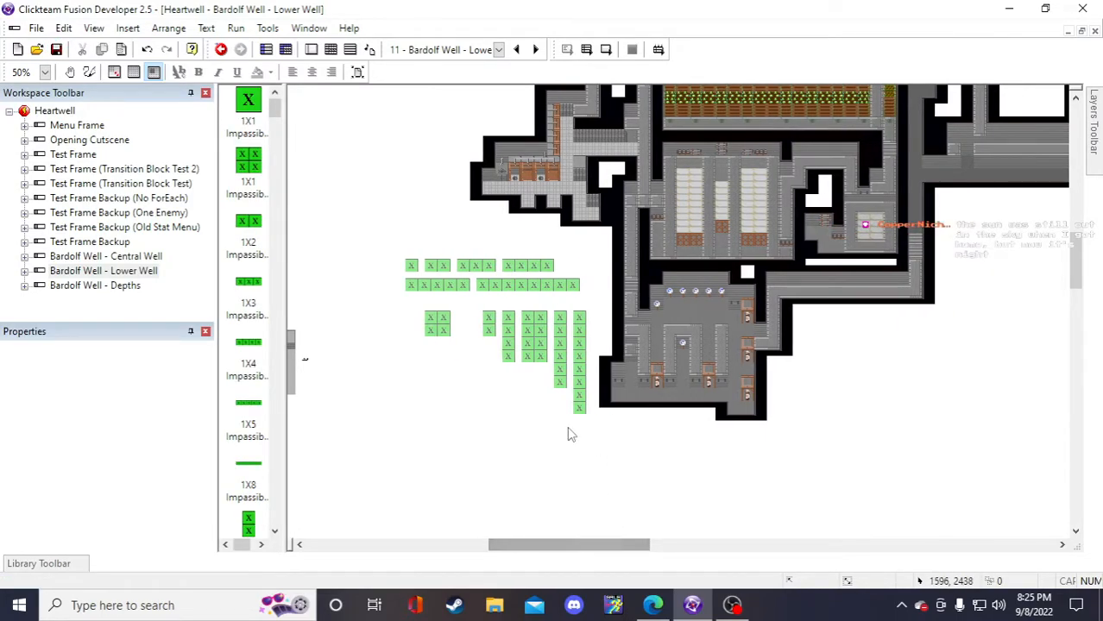
{"action": "left_click", "coordinate": [510, 342]}
{"action": "double_click", "coordinate": [529, 399]}
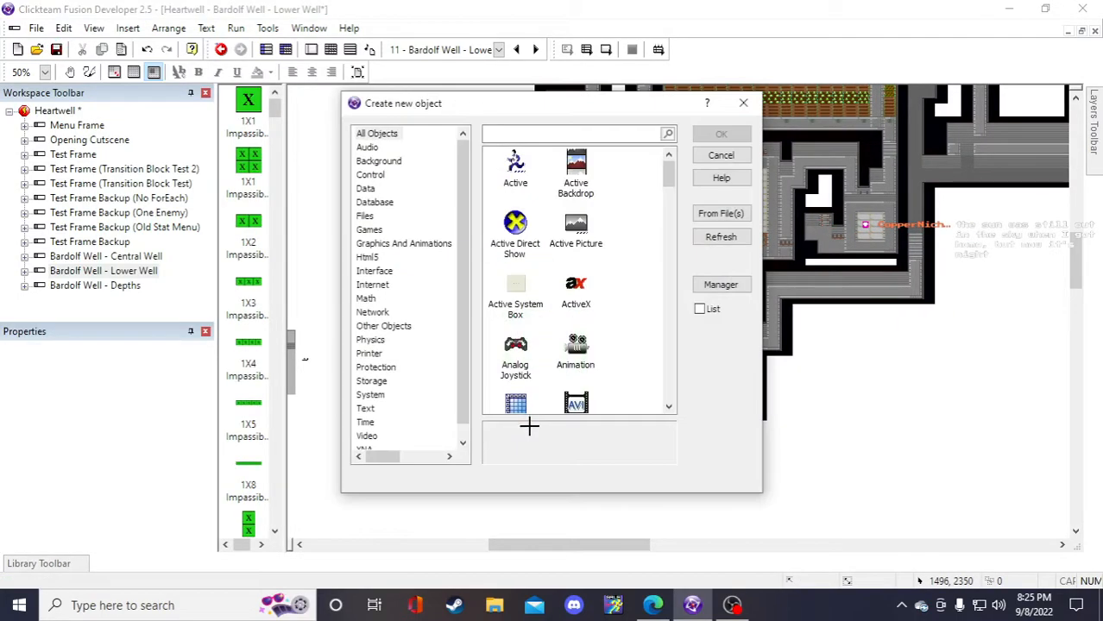
{"action": "left_click", "coordinate": [720, 155]}
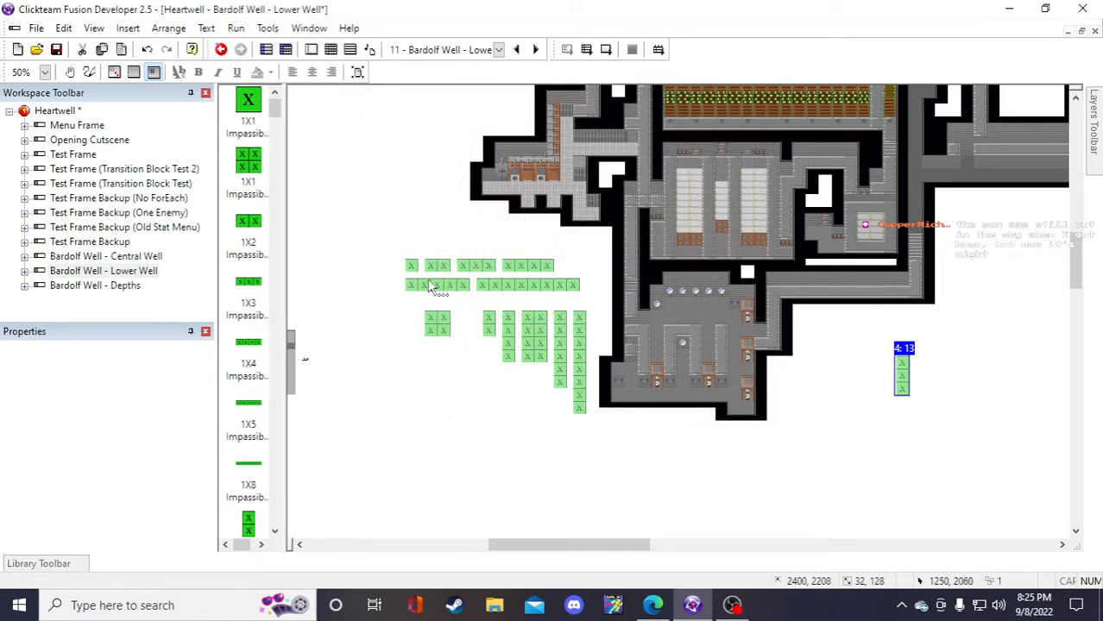
{"action": "left_click_drag", "start_coordinate": [387, 248], "coordinate": [583, 438]}
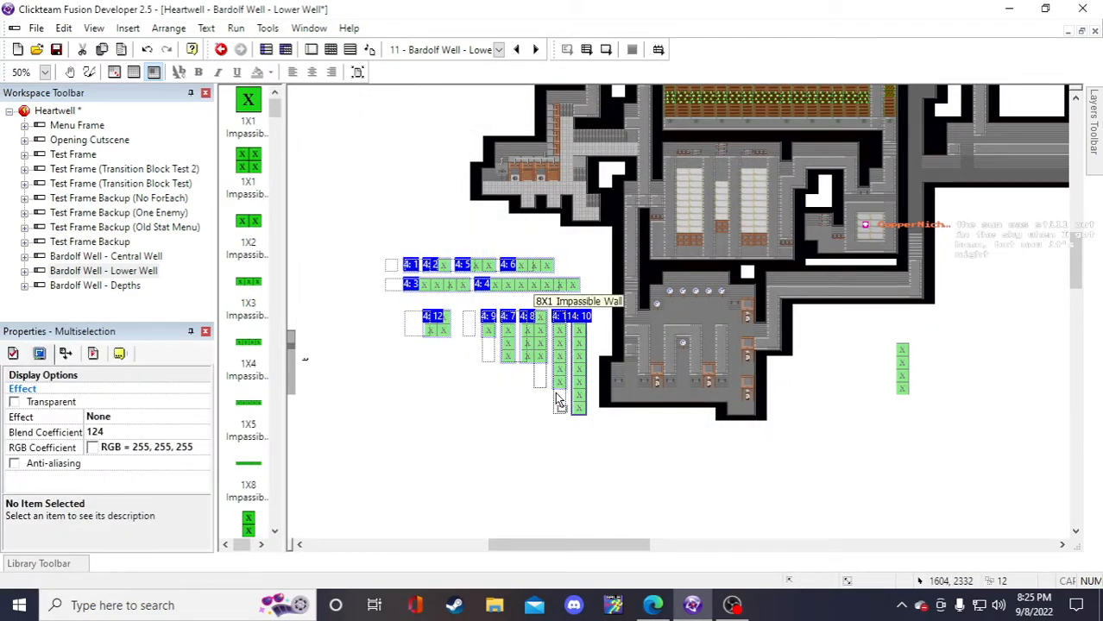
{"action": "left_click", "coordinate": [664, 460]}
- Place the 4X1 Impassible Wall copy over the southern room's lower western wall, lowered by about half a block
{"action": "left_click", "coordinate": [901, 380]}
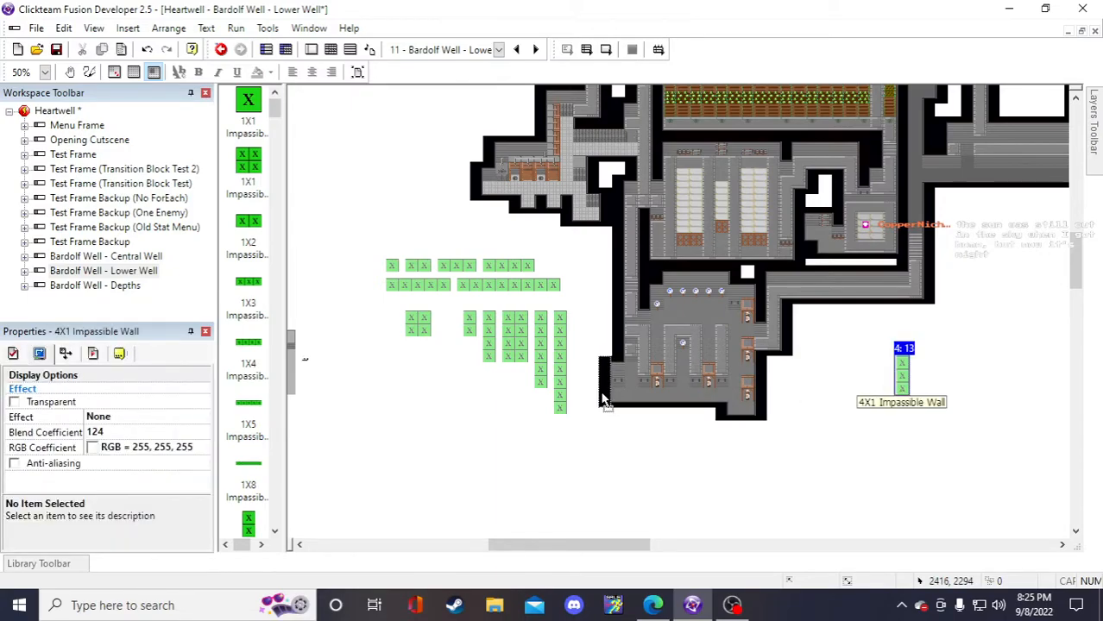
{"action": "left_click_drag", "start_coordinate": [604, 399], "coordinate": [604, 401]}
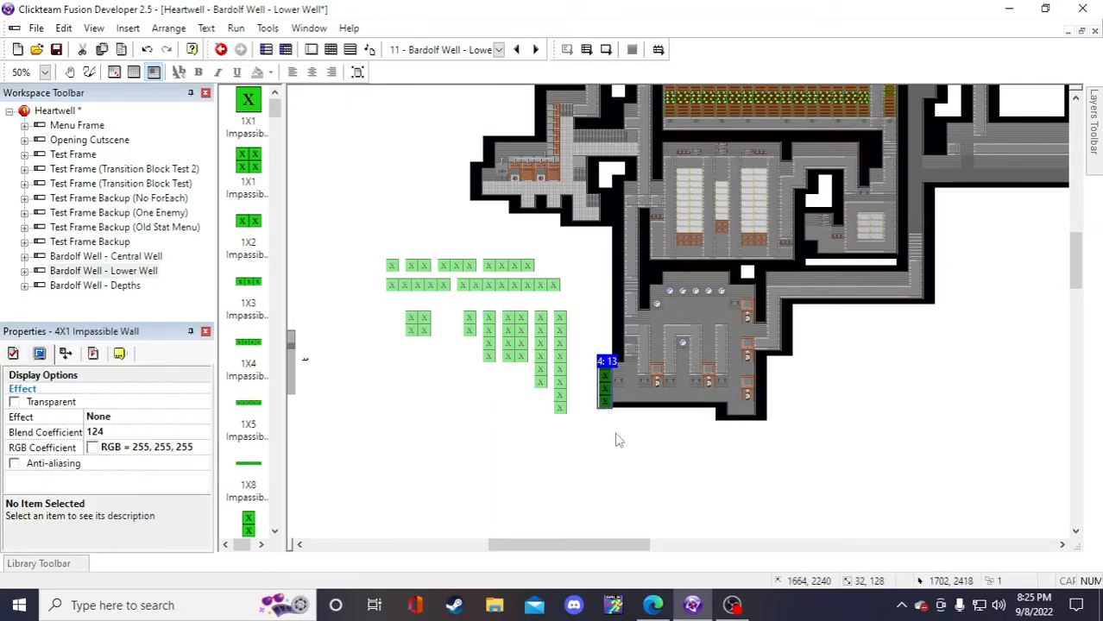
{"action": "left_click", "coordinate": [627, 455]}
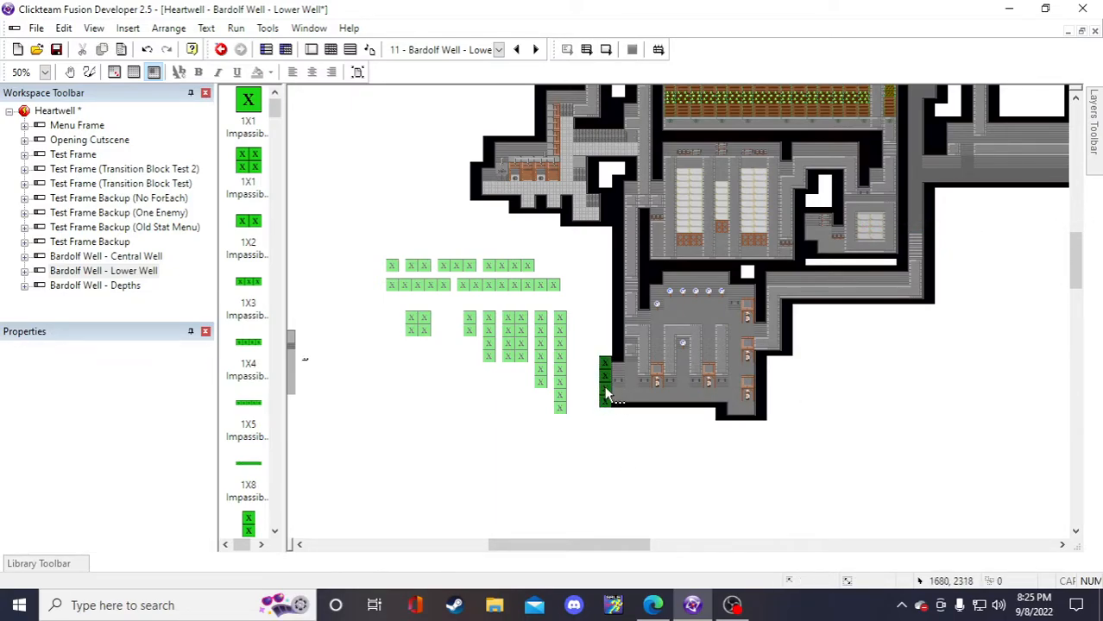
{"action": "left_click", "coordinate": [605, 390]}
{"action": "left_click", "coordinate": [627, 469]}
- Duplicate the 8X1 Impassible Wall and place the copy at 1696, 2016 over the western wall above the 4X1 block
{"action": "left_click", "coordinate": [563, 367]}
{"action": "left_click", "coordinate": [798, 385]}
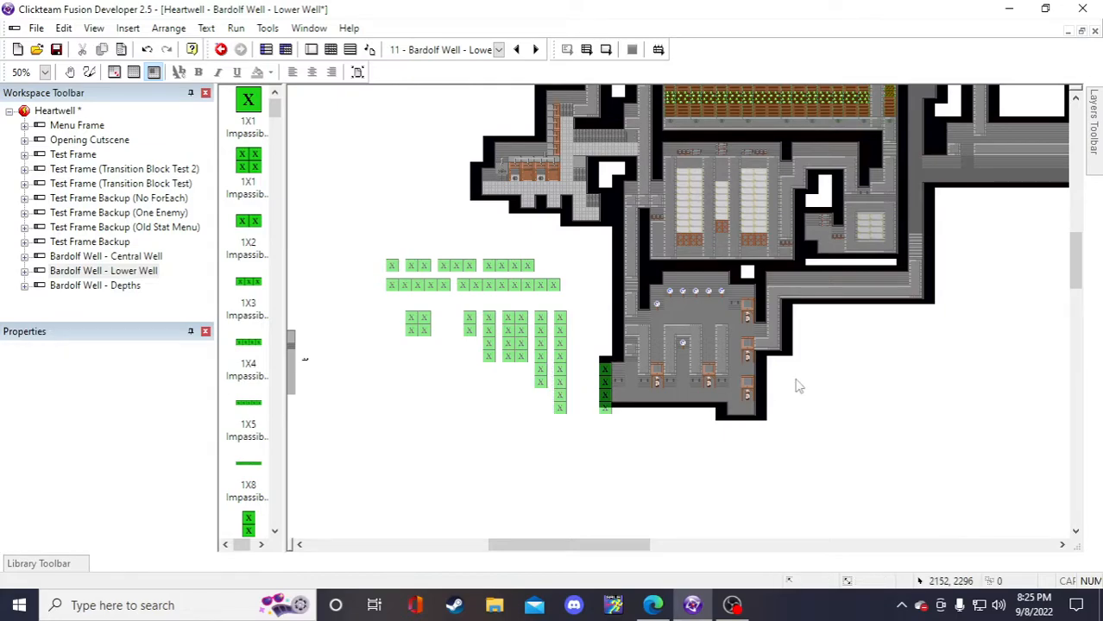
{"action": "left_click", "coordinate": [836, 449]}
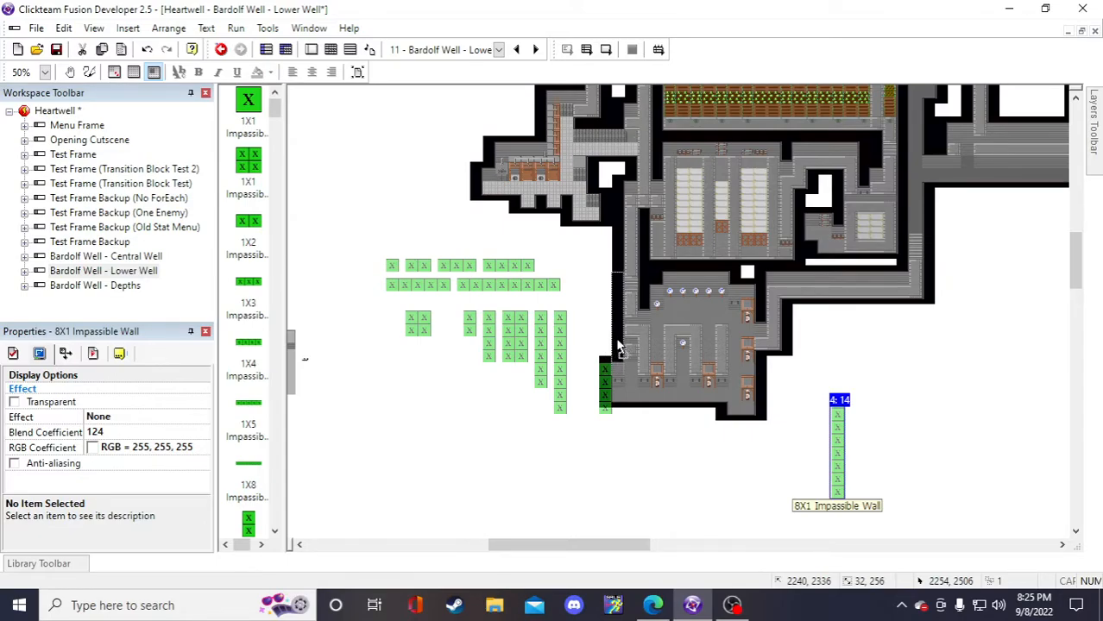
{"action": "left_click_drag", "start_coordinate": [618, 344], "coordinate": [619, 345]}
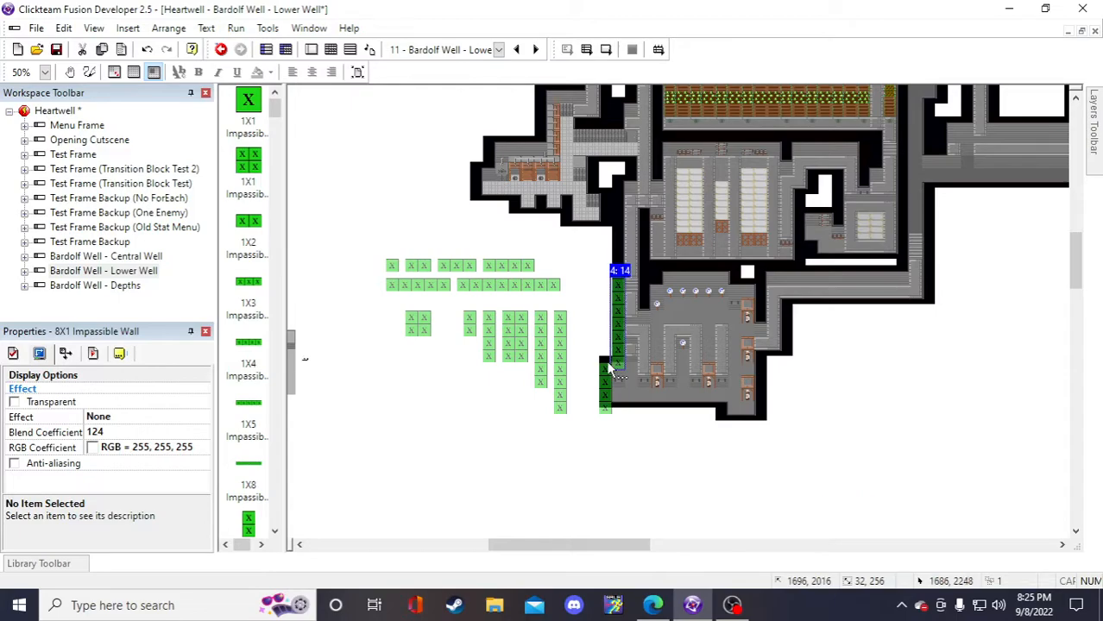
{"action": "left_click", "coordinate": [641, 438]}
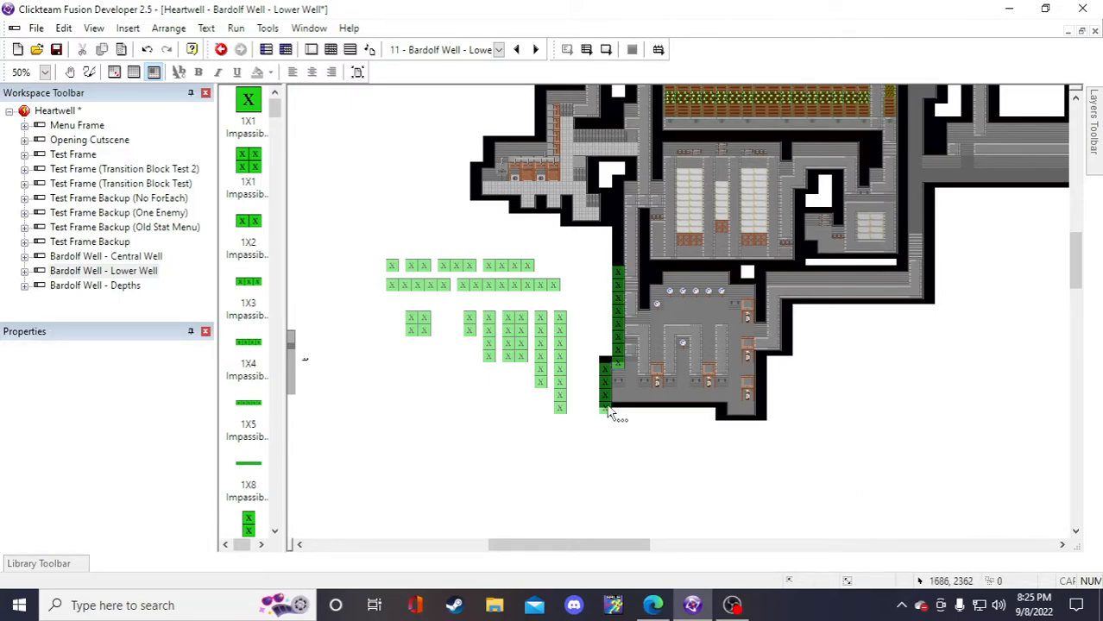
- Try the placed 4X1 Impassible Wall about half a block higher, and return it to its lower position
{"action": "left_click", "coordinate": [607, 412]}
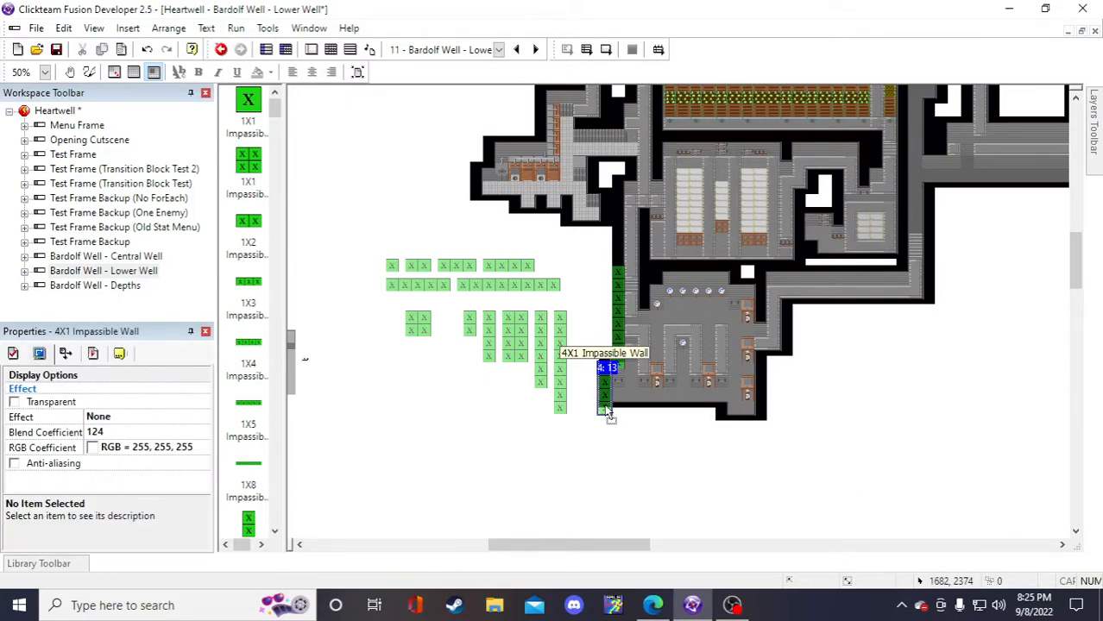
{"action": "left_click_drag", "start_coordinate": [608, 412], "coordinate": [607, 404]}
{"action": "left_click", "coordinate": [645, 475]}
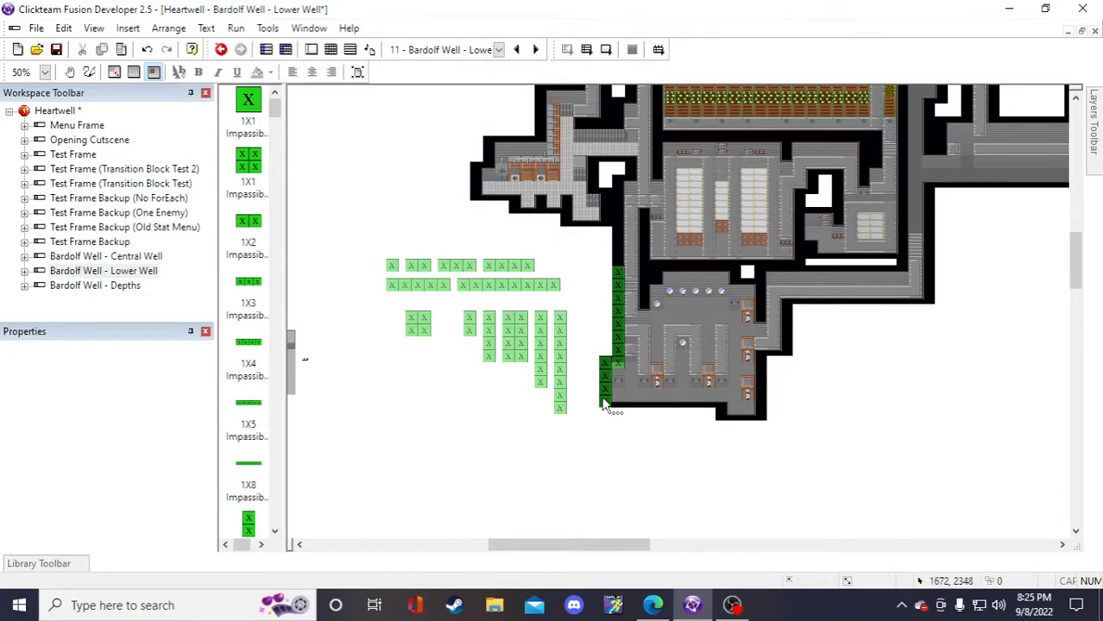
{"action": "left_click", "coordinate": [604, 392]}
{"action": "left_click", "coordinate": [644, 478]}
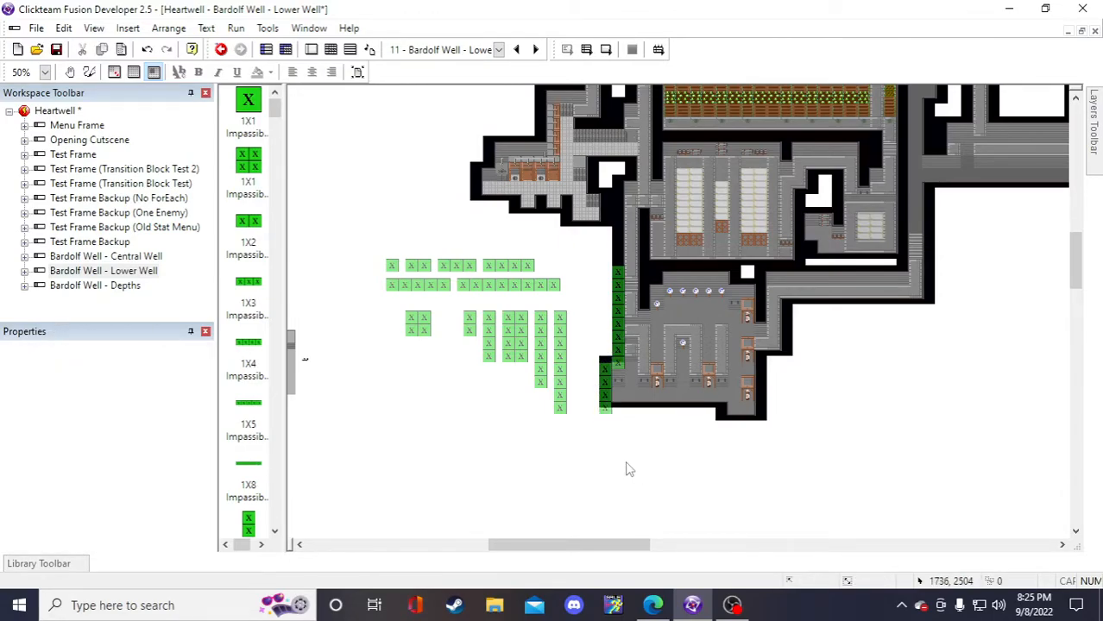
- Duplicate the 1X8 Impassible Wall and place the copy over the southern room's bottom wall, adjoining the western 4X1 block
{"action": "left_click", "coordinate": [507, 286]}
{"action": "double_click", "coordinate": [647, 445]}
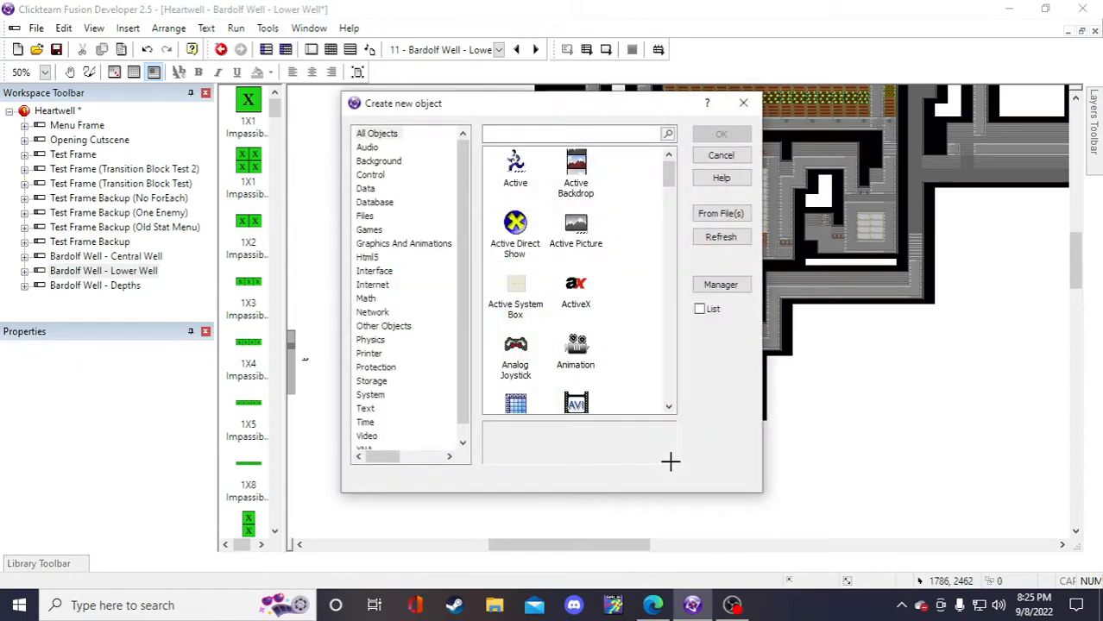
{"action": "left_click", "coordinate": [721, 155]}
{"action": "left_click", "coordinate": [781, 168]}
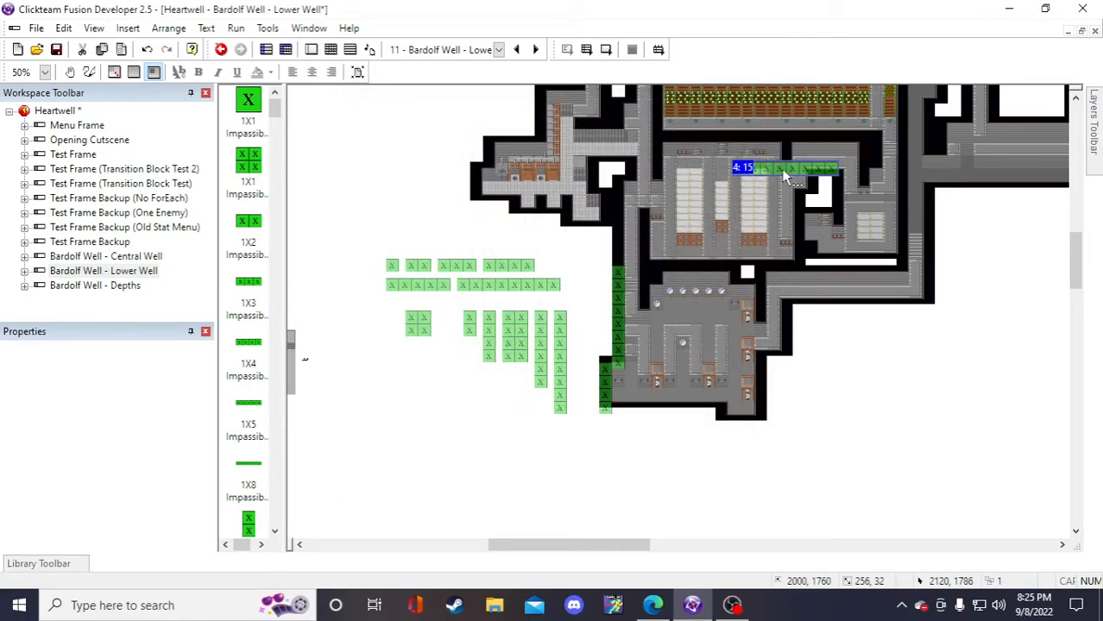
{"action": "left_click_drag", "start_coordinate": [664, 367], "coordinate": [659, 419]}
{"action": "left_click", "coordinate": [655, 437]}
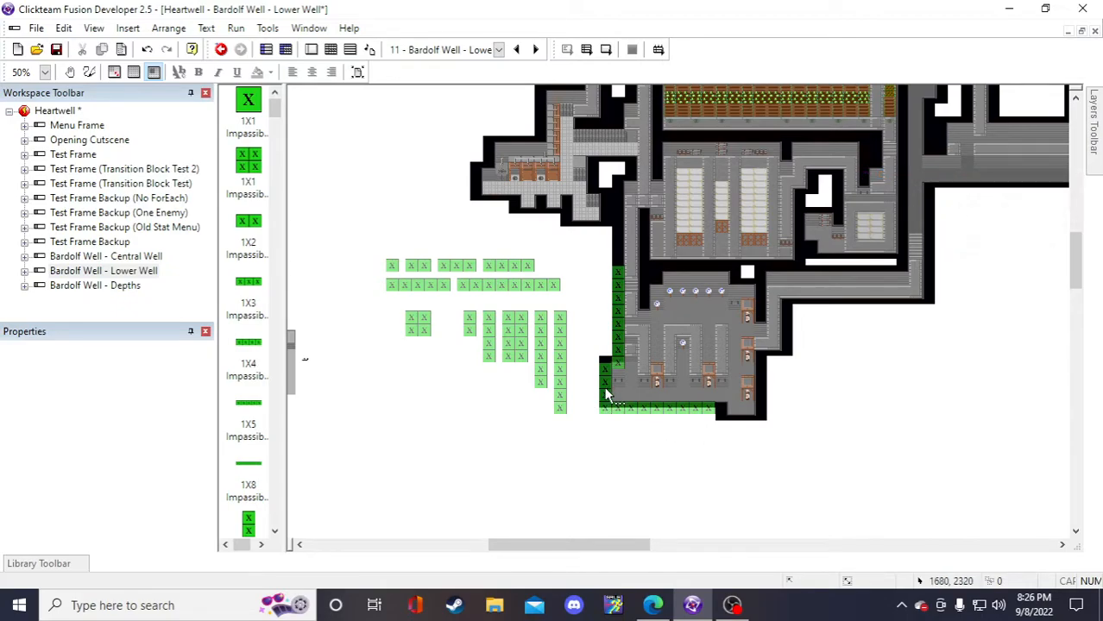
- Duplicate the 2X1 Impassible Wall and place the copy at the step at the east end of the southern room's bottom wall
{"action": "left_click", "coordinate": [472, 329]}
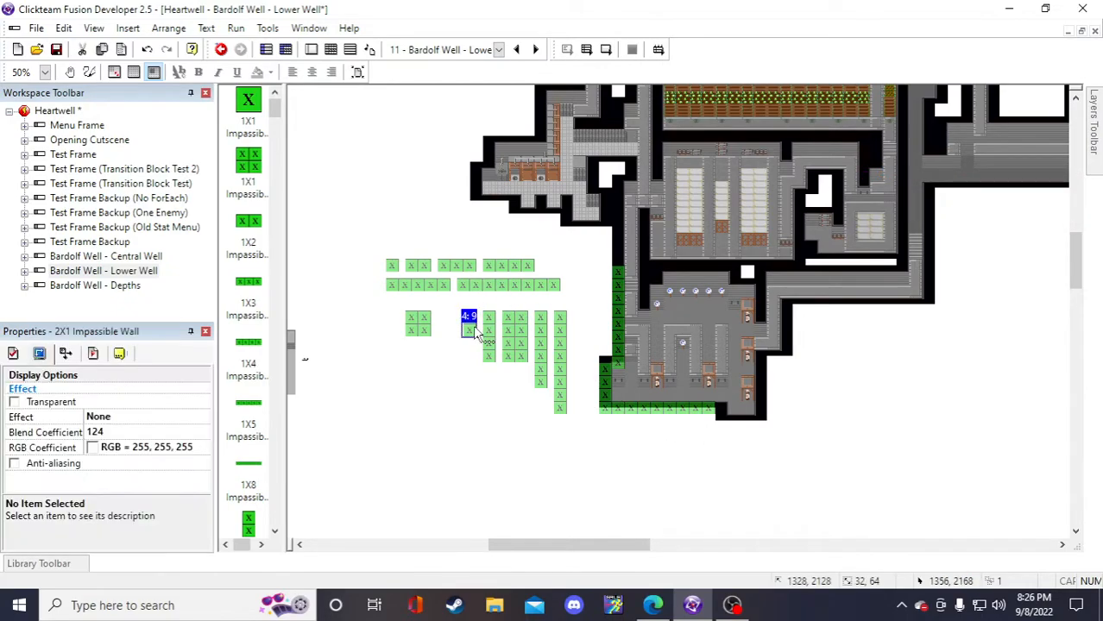
{"action": "left_click", "coordinate": [828, 453]}
{"action": "left_click", "coordinate": [818, 418]}
{"action": "left_click", "coordinate": [834, 450]}
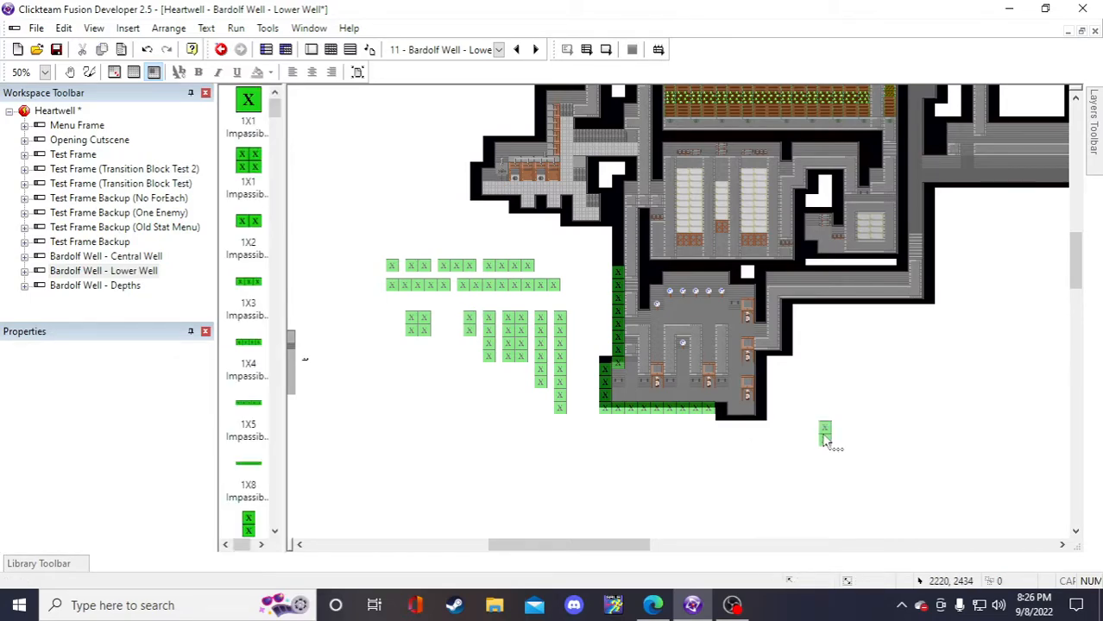
{"action": "left_click_drag", "start_coordinate": [822, 435], "coordinate": [721, 417]}
{"action": "left_click", "coordinate": [787, 424]}
- Duplicate the 1X8 Impassible Wall and place the copy over the southern wall of the corridor east of the southern room
{"action": "left_click", "coordinate": [475, 287]}
{"action": "key", "text": "ctrl+c"}
{"action": "key", "text": "ctrl+v"}
{"action": "left_click", "coordinate": [804, 362]}
{"action": "left_click_drag", "start_coordinate": [825, 361], "coordinate": [799, 304]}
{"action": "left_click", "coordinate": [842, 386]}
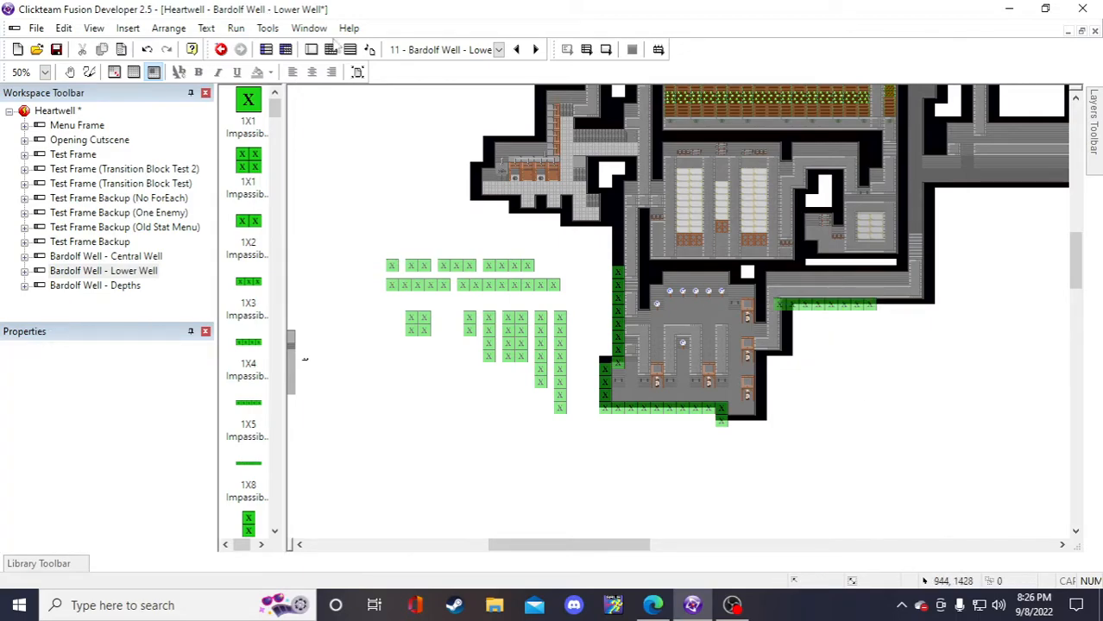
- Shift the corridor's 1X8 Impassible Wall about half a block east to 2112, 2096, and save the application
{"action": "left_click", "coordinate": [815, 306]}
{"action": "left_click", "coordinate": [828, 352]}
{"action": "left_click_drag", "start_coordinate": [811, 309], "coordinate": [818, 309]}
{"action": "left_click", "coordinate": [831, 368]}
{"action": "left_click", "coordinate": [56, 49]}
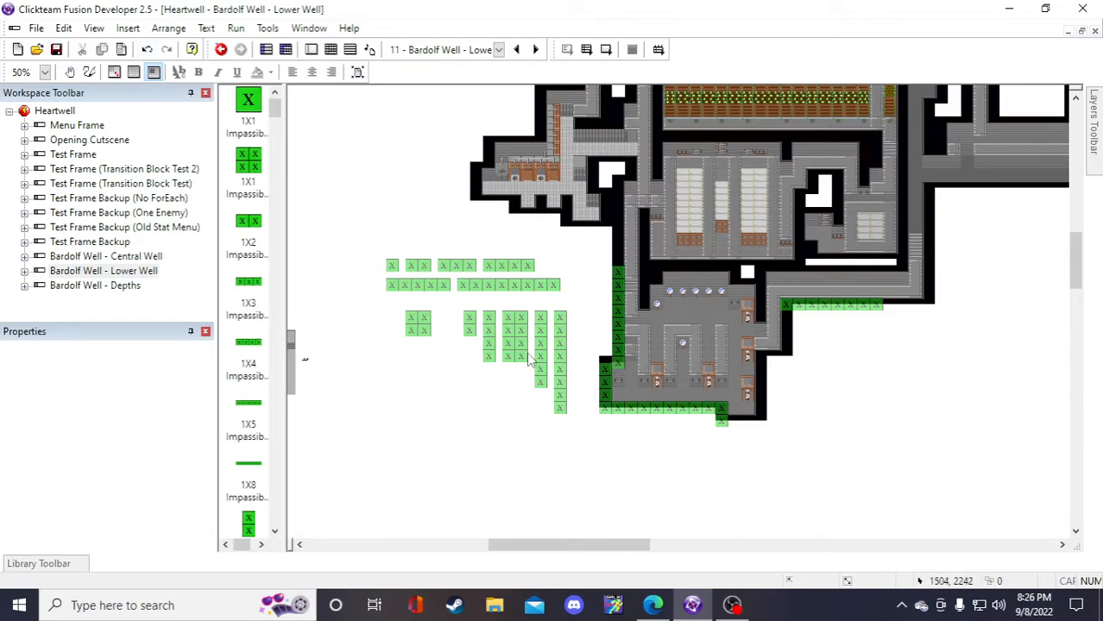
{"action": "left_click", "coordinate": [505, 263]}
{"action": "left_click", "coordinate": [837, 386]}
{"action": "left_click", "coordinate": [818, 393]}
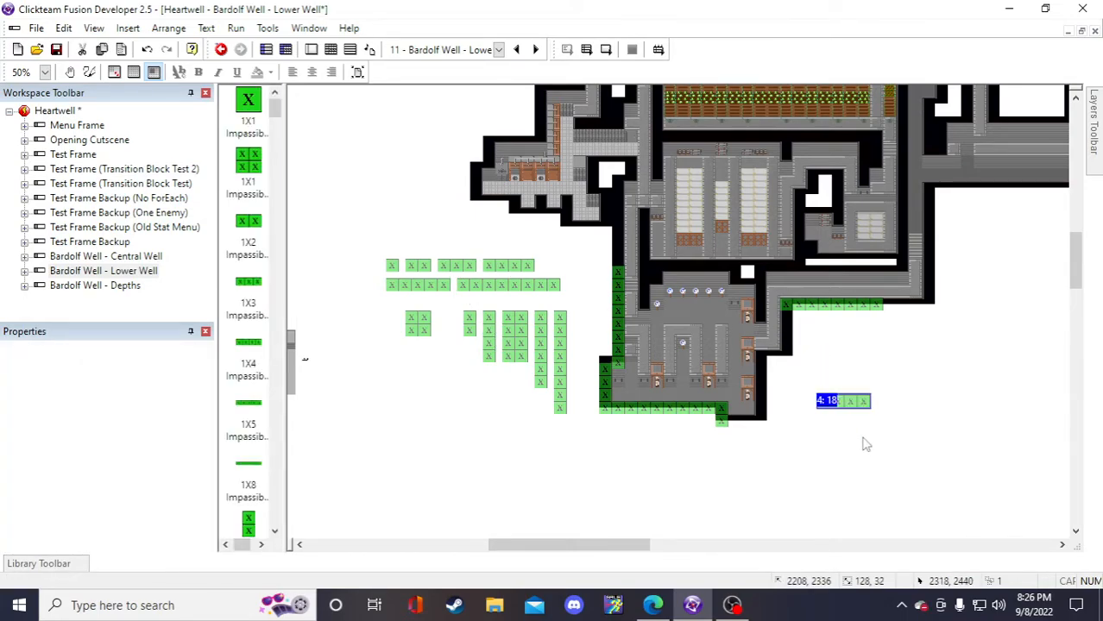
{"action": "left_click", "coordinate": [865, 419]}
{"action": "left_click", "coordinate": [841, 400]}
{"action": "key", "text": "Delete"}
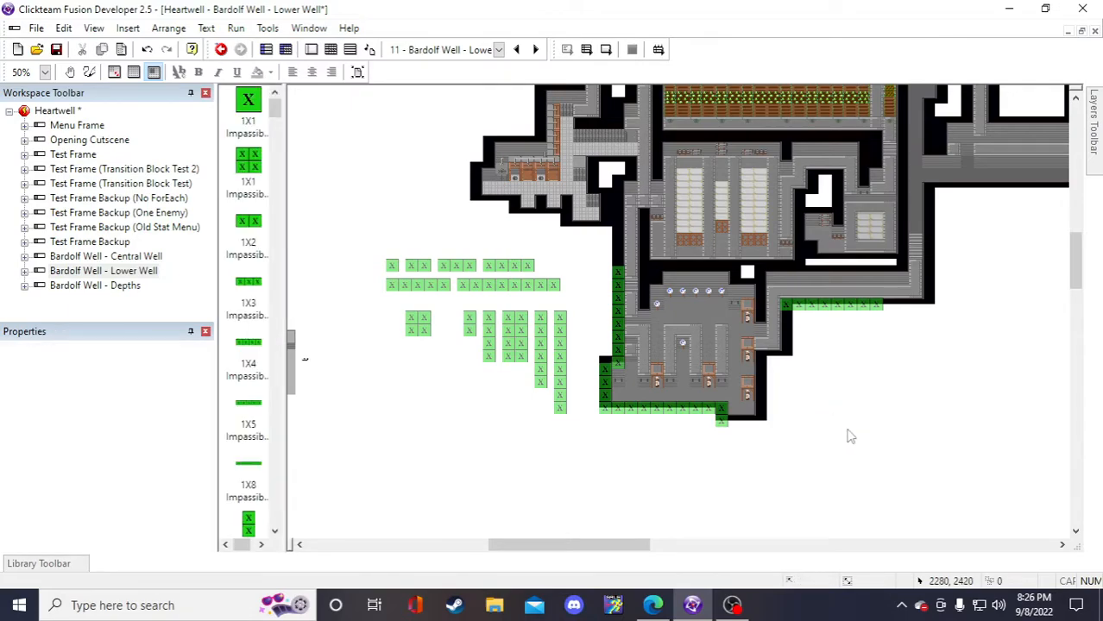
- Duplicate the 1X2 Impassible Wall and place the copy at 1984, 2384 under the southern room's southeast recess, beside the 2X1 block
{"action": "left_click", "coordinate": [416, 265]}
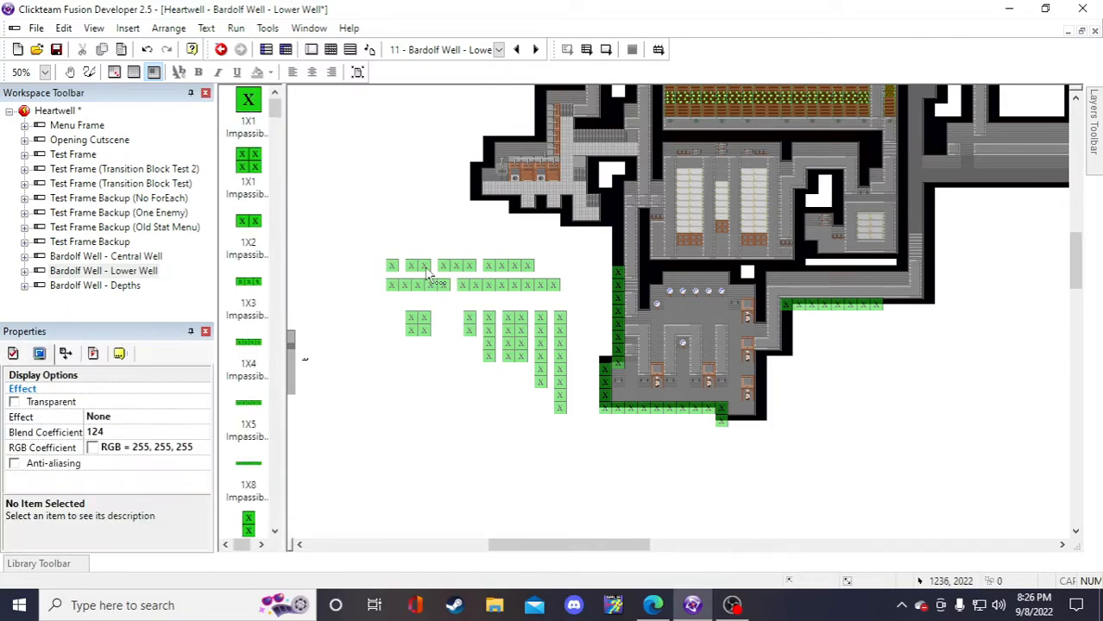
{"action": "left_click", "coordinate": [833, 412]}
{"action": "left_click", "coordinate": [827, 400]}
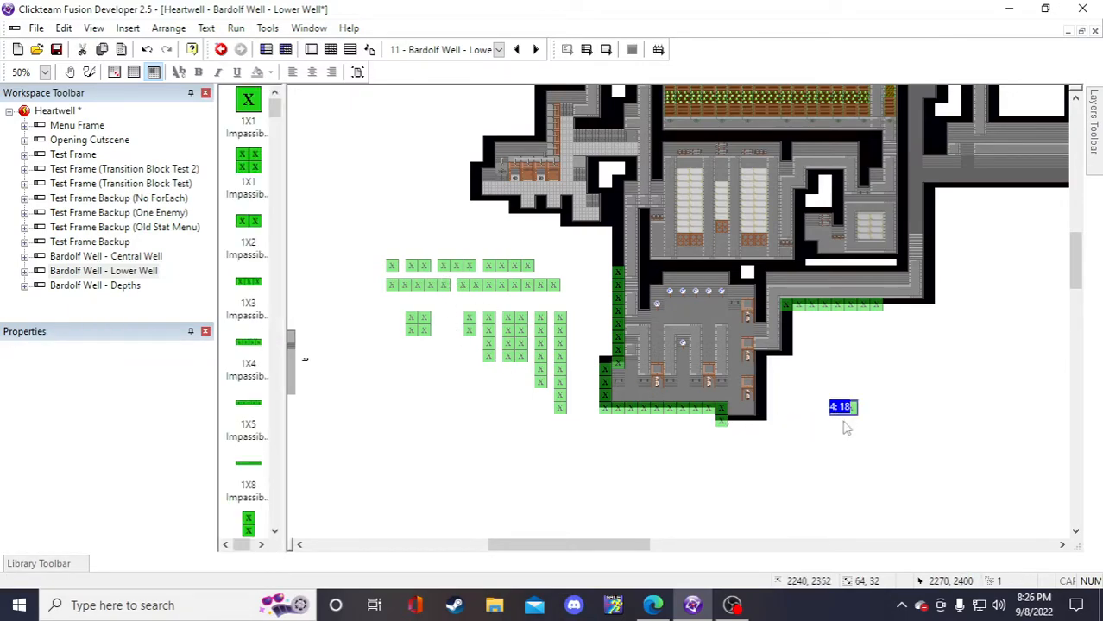
{"action": "left_click", "coordinate": [856, 425]}
{"action": "left_click", "coordinate": [842, 409]}
{"action": "left_click_drag", "start_coordinate": [742, 427], "coordinate": [744, 428]}
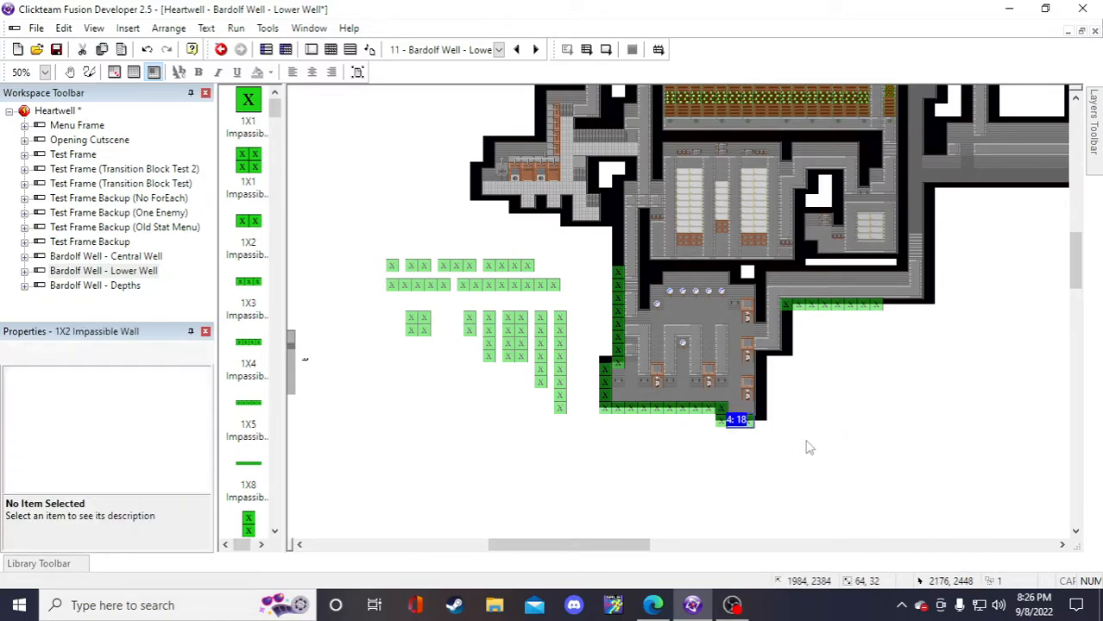
{"action": "left_click", "coordinate": [798, 440]}
{"action": "left_click", "coordinate": [488, 321]}
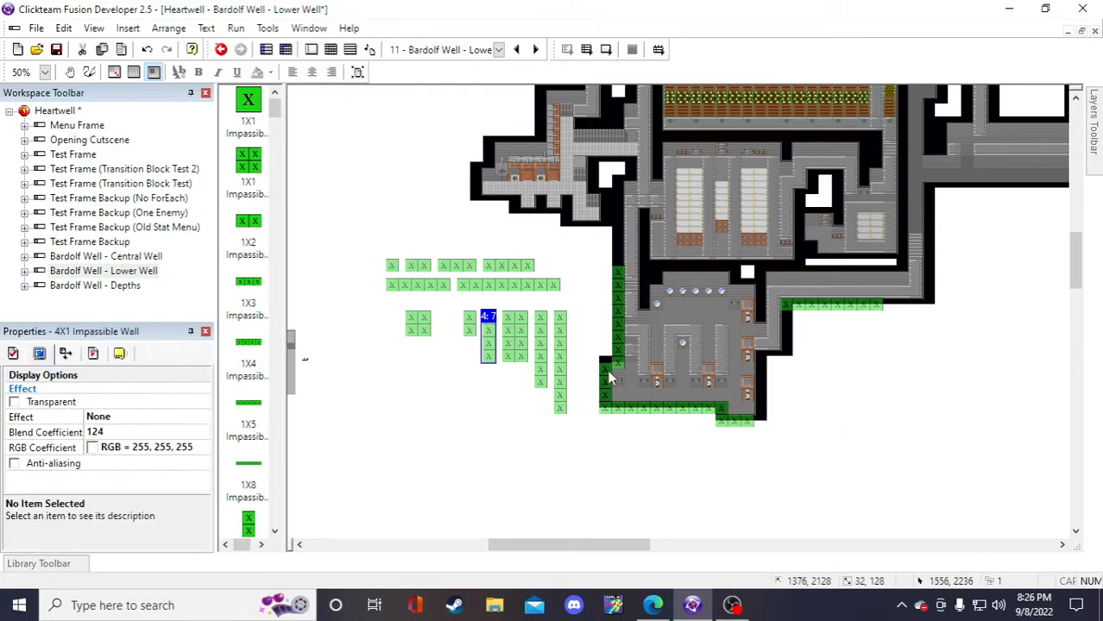
{"action": "left_click", "coordinate": [837, 369]}
{"action": "left_click", "coordinate": [536, 346]}
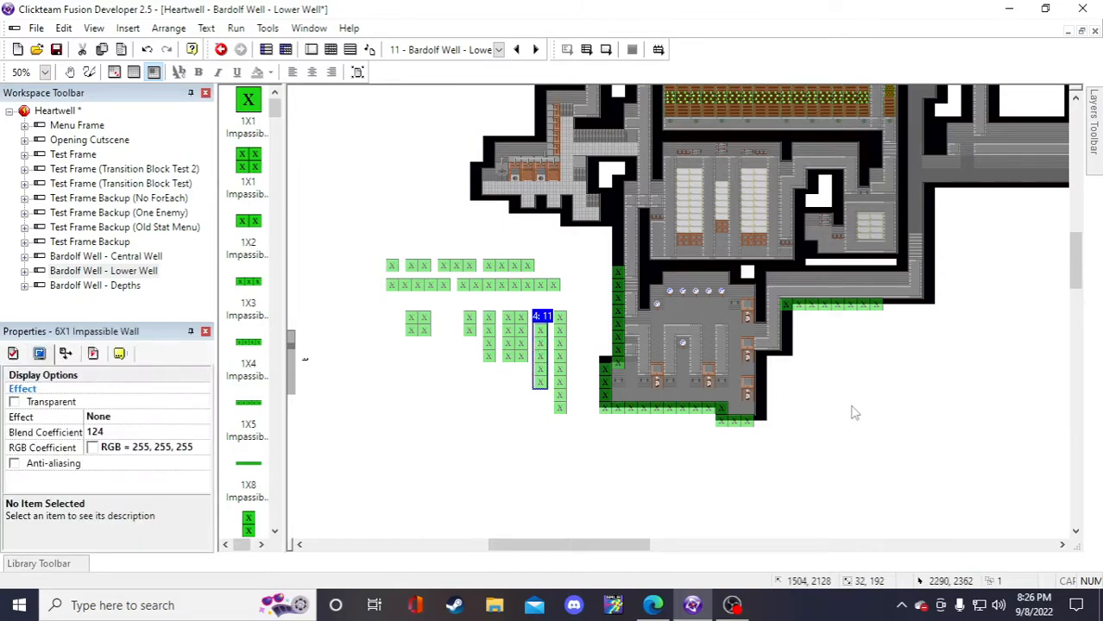
{"action": "left_click", "coordinate": [848, 404]}
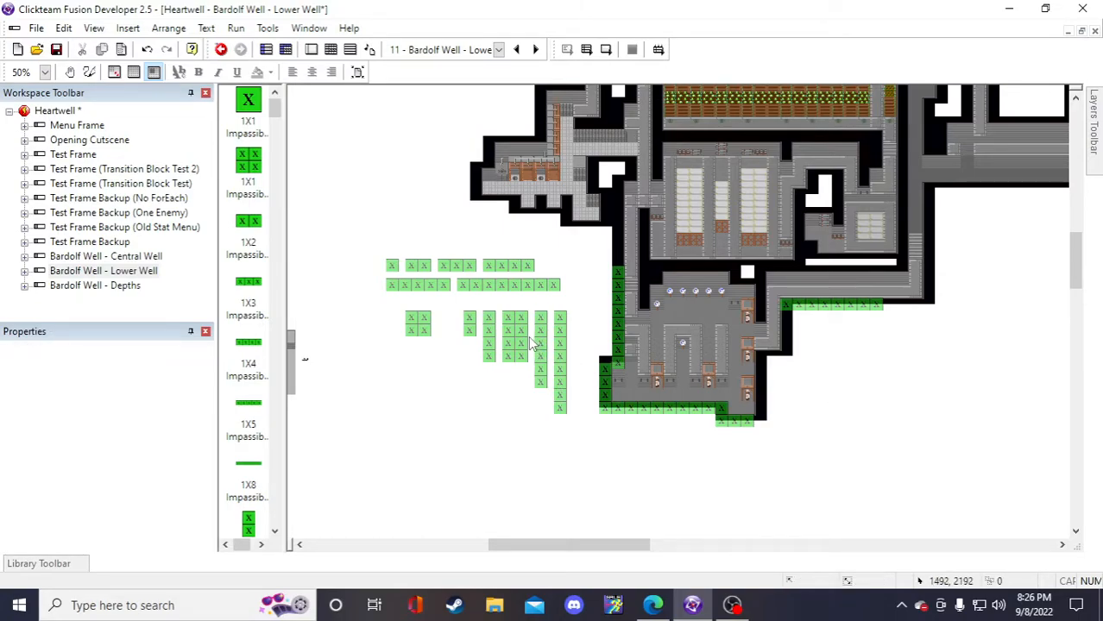
{"action": "left_click", "coordinate": [540, 358]}
{"action": "left_click", "coordinate": [534, 437]}
{"action": "left_click_drag", "start_coordinate": [450, 276], "coordinate": [425, 273]}
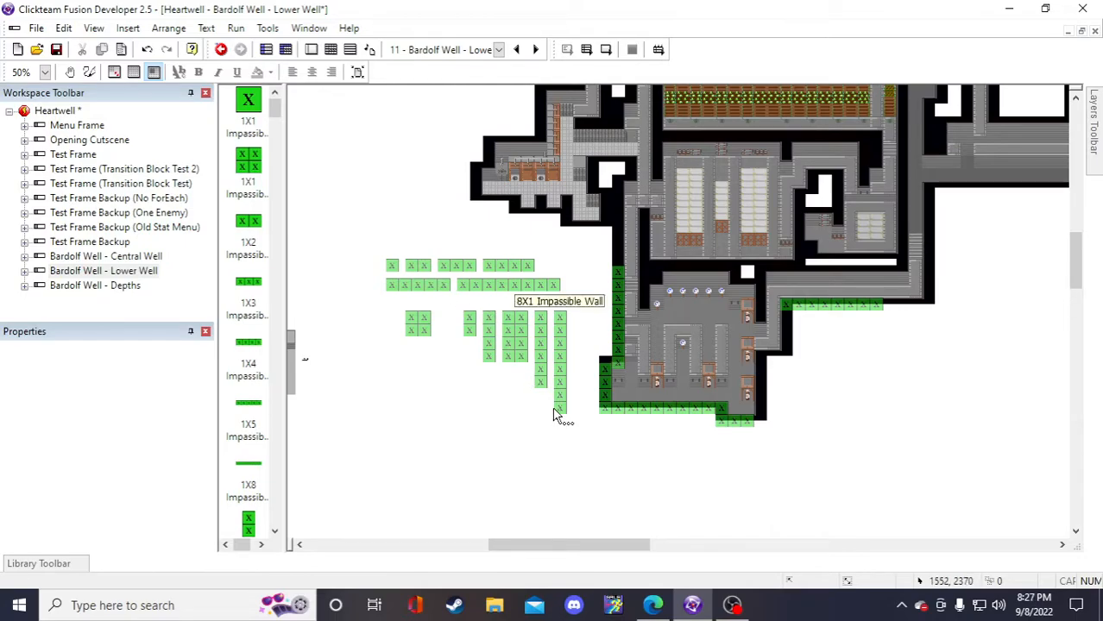
- Try a copy of the 6X1 Impassible Wall at 2048, 2224 over the southern room's lower eastern wall, and delete it
{"action": "left_click", "coordinate": [542, 343]}
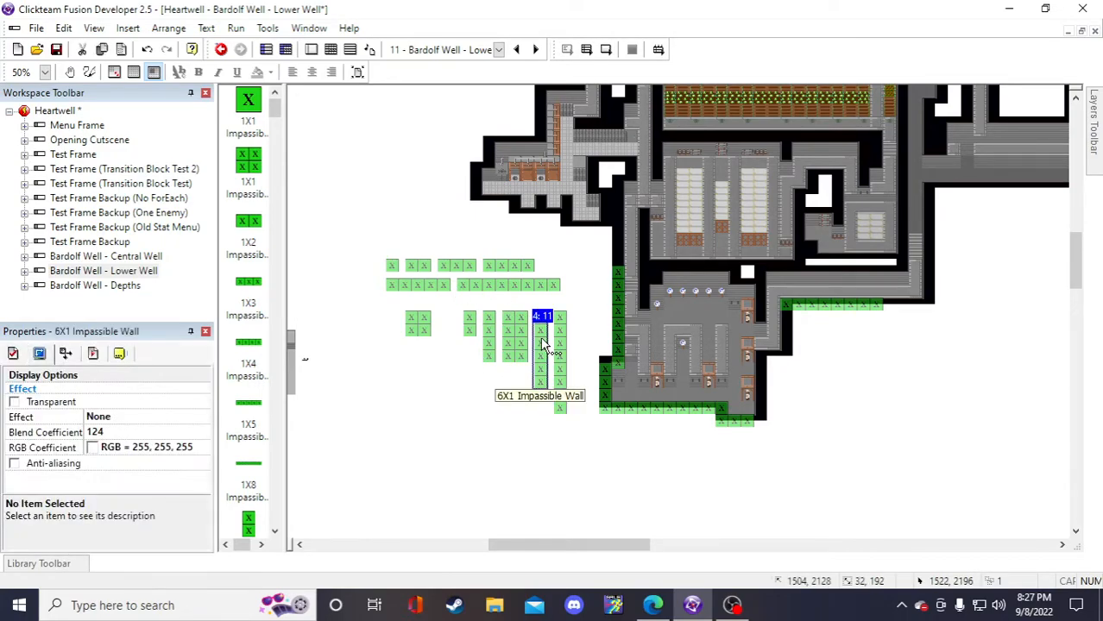
{"action": "left_click", "coordinate": [811, 375]}
{"action": "left_click", "coordinate": [804, 373]}
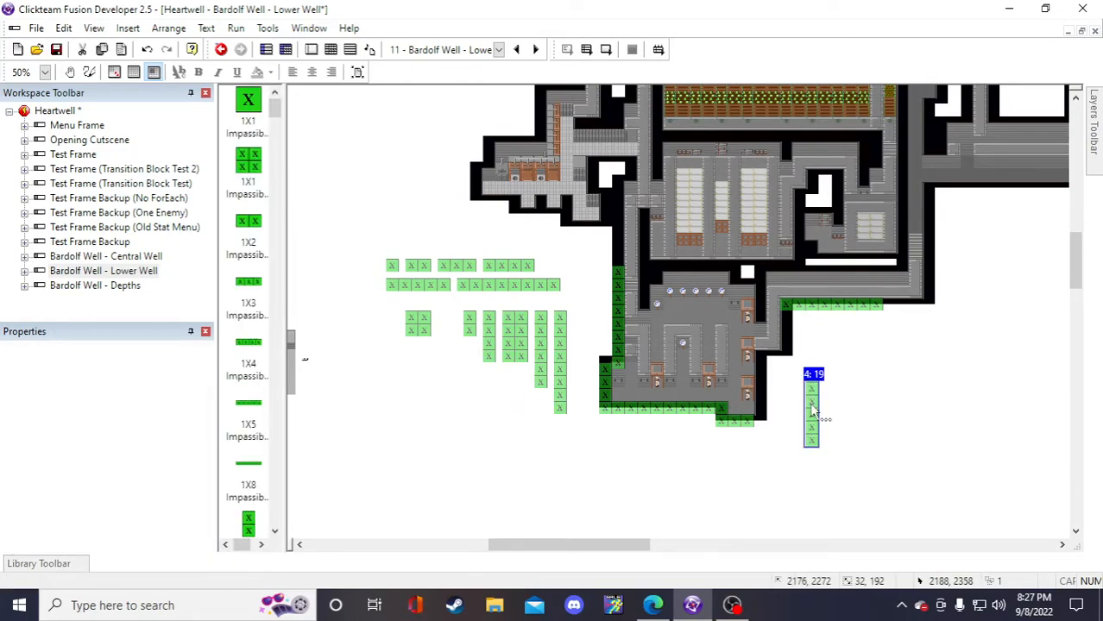
{"action": "left_click_drag", "start_coordinate": [759, 394], "coordinate": [756, 386]}
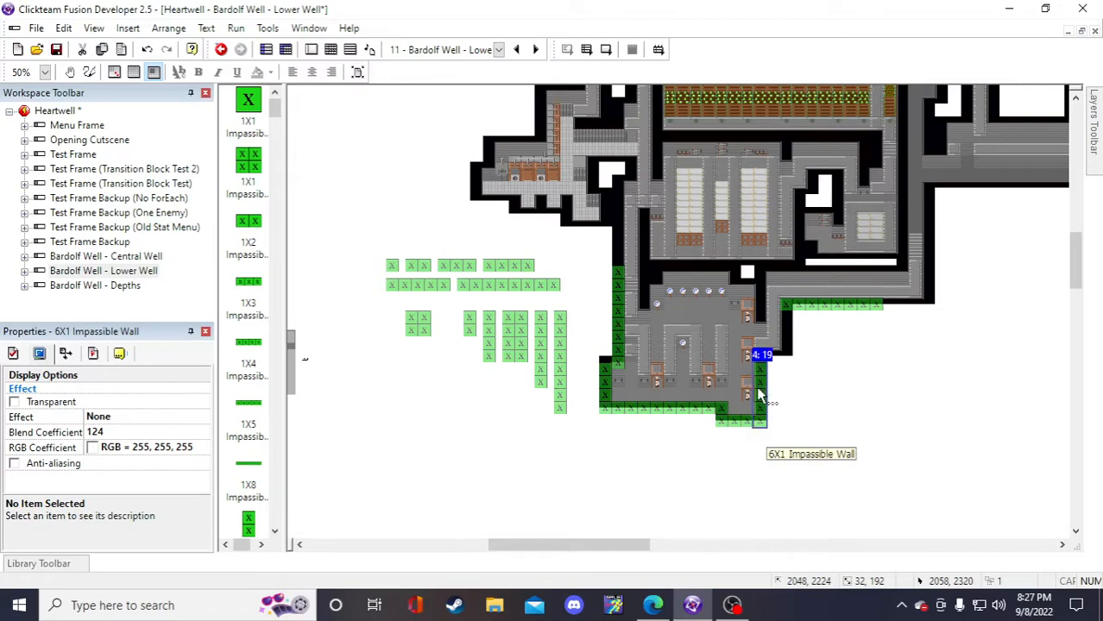
{"action": "left_click", "coordinate": [799, 431]}
{"action": "left_click", "coordinate": [763, 404]}
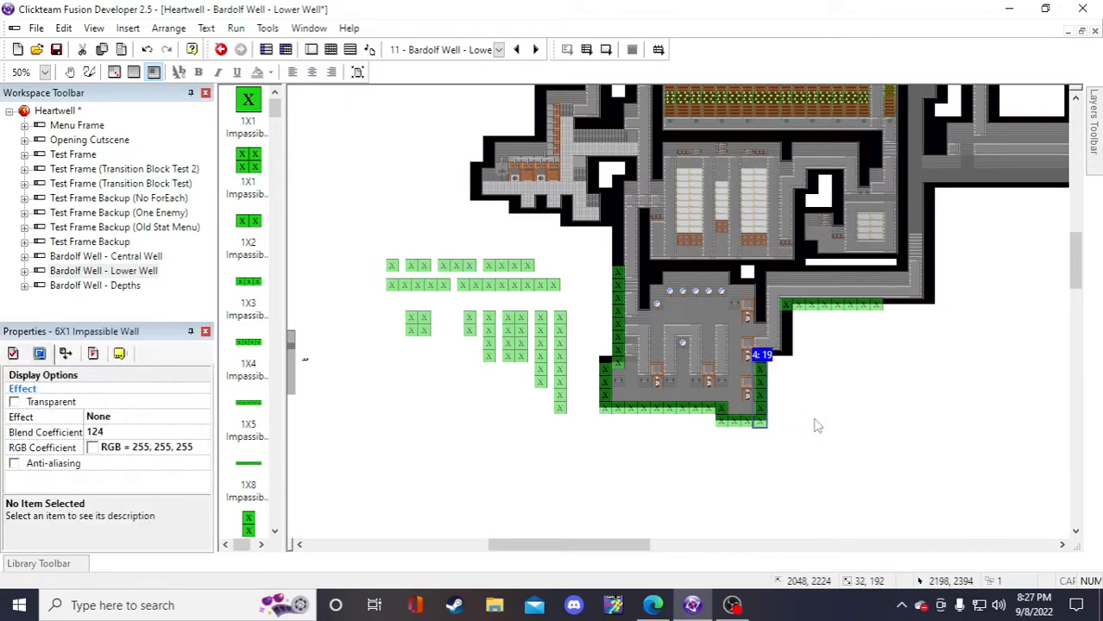
{"action": "key", "text": "Delete"}
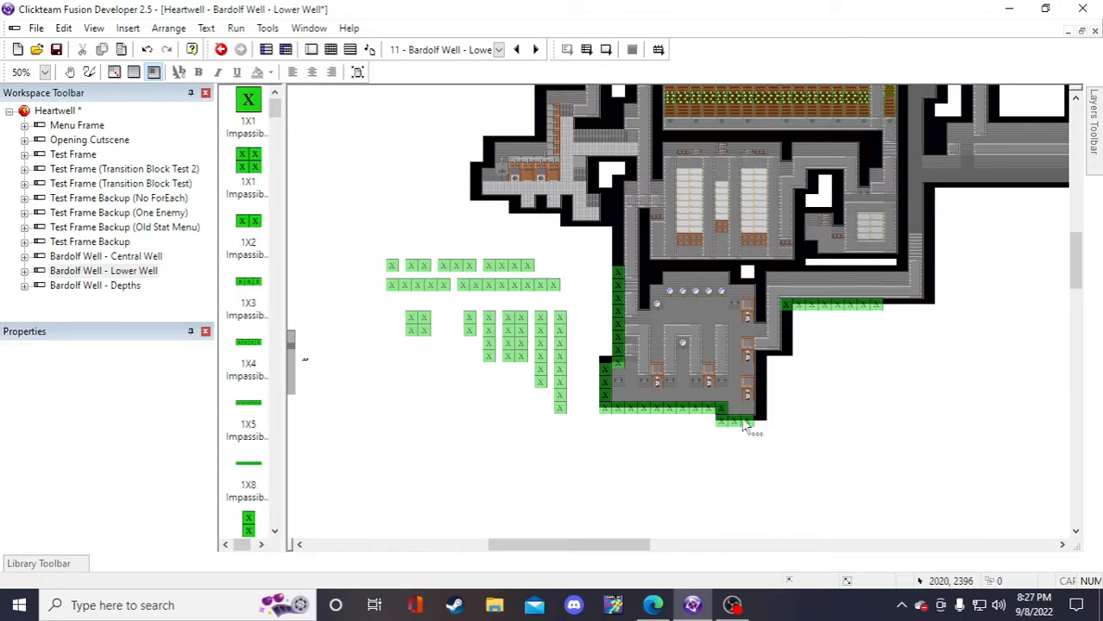
- Duplicate the 4X1 Impassible Wall and place the copy over the southern room's lower eastern wall
{"action": "left_click", "coordinate": [488, 344]}
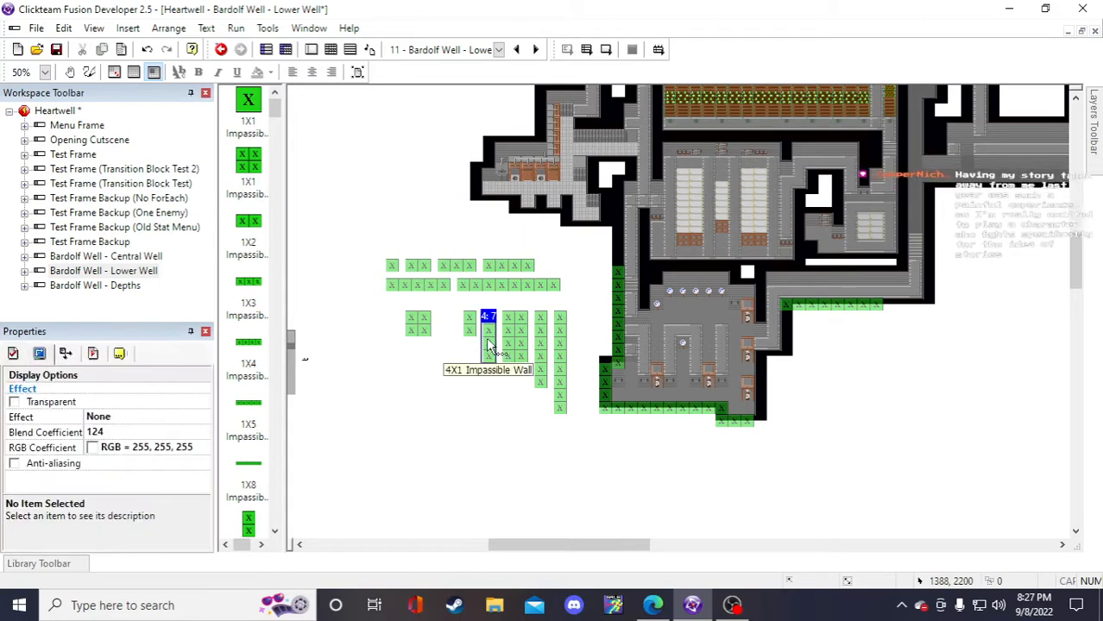
{"action": "key", "text": "ctrl+x"}
{"action": "key", "text": "ctrl+v"}
{"action": "left_click", "coordinate": [826, 385]}
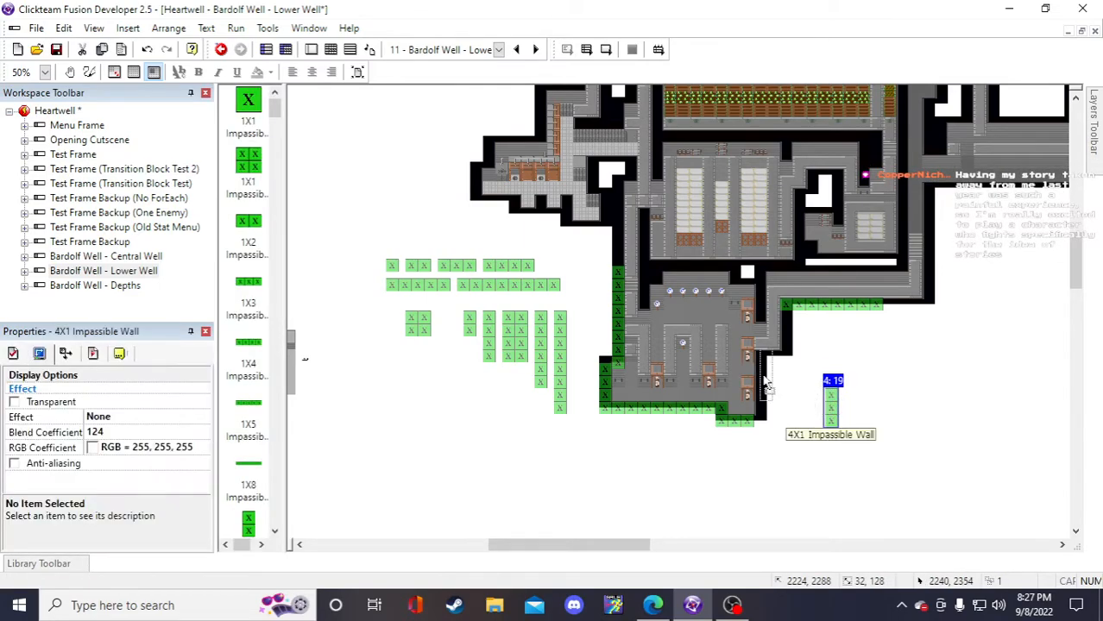
{"action": "left_click_drag", "start_coordinate": [830, 399], "coordinate": [761, 395]}
{"action": "left_click", "coordinate": [782, 436]}
- Lower the eastern 4X1 Impassible Wall by one block, and delete the 1X2 block below the southeast recess
{"action": "left_click", "coordinate": [742, 423]}
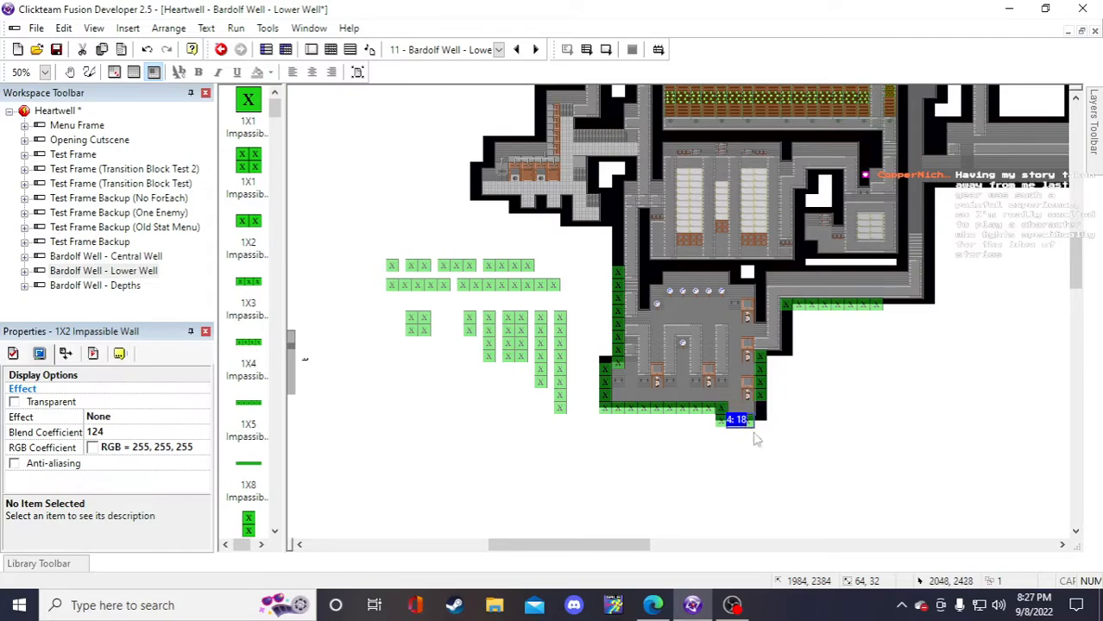
{"action": "left_click", "coordinate": [779, 457]}
{"action": "left_click", "coordinate": [763, 355]}
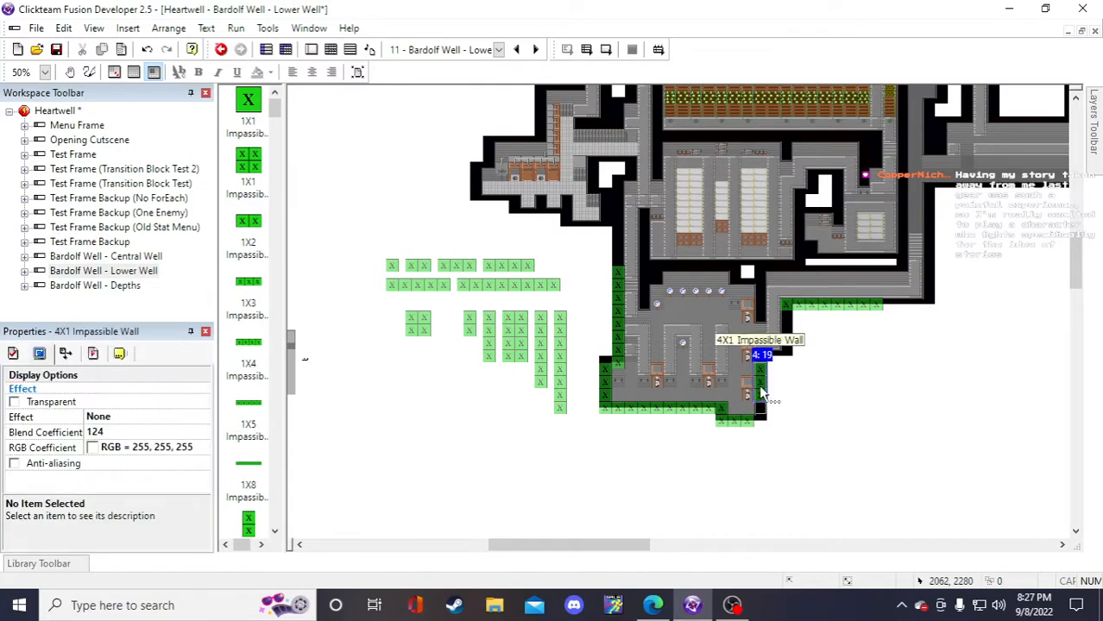
{"action": "left_click", "coordinate": [805, 429]}
{"action": "left_click", "coordinate": [754, 429]}
{"action": "left_click", "coordinate": [786, 485]}
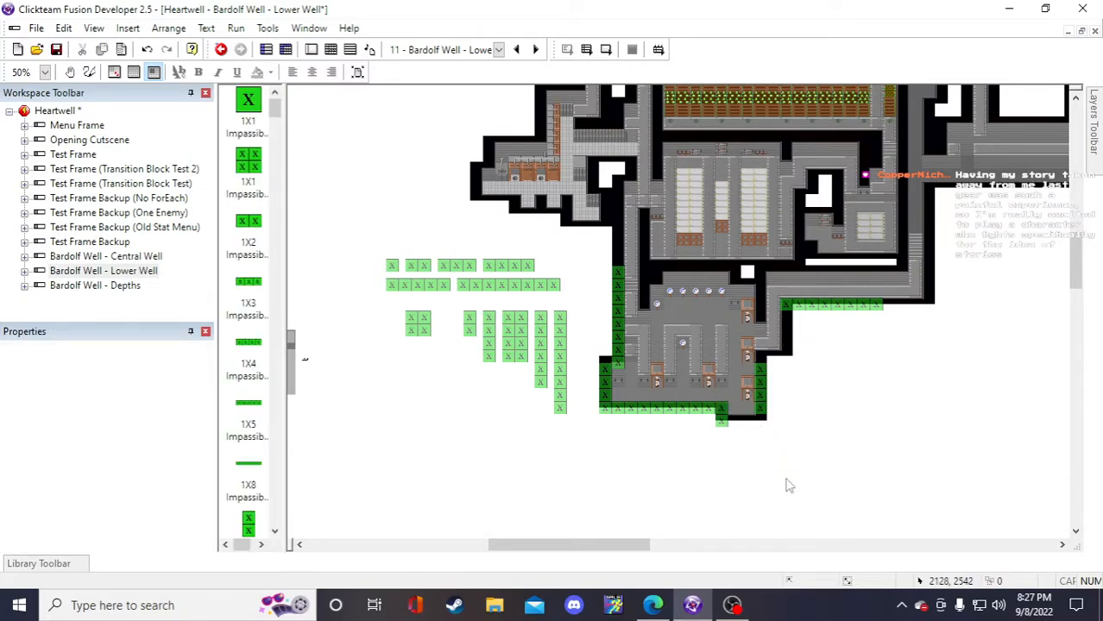
- Duplicate the 1X4 Impassible Wall and place the copy along the bottom of the southeast recess, beside the 2X1 block
{"action": "left_click", "coordinate": [492, 271]}
{"action": "key", "text": "ctrl+c"}
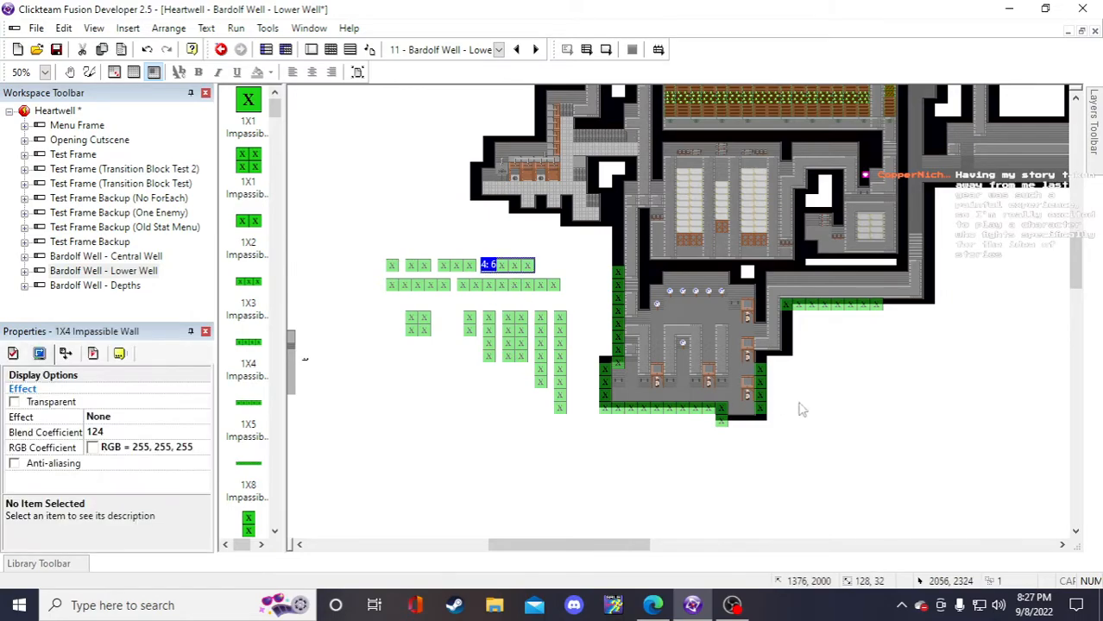
{"action": "key", "text": "ctrl+v"}
{"action": "left_click", "coordinate": [846, 405]}
{"action": "left_click_drag", "start_coordinate": [871, 410], "coordinate": [748, 430]}
{"action": "left_click", "coordinate": [808, 440]}
- Place another 1X4 Impassible Wall copy over the ledge above the eastern 4X1 block, and save the application
{"action": "key", "text": "ctrl+v"}
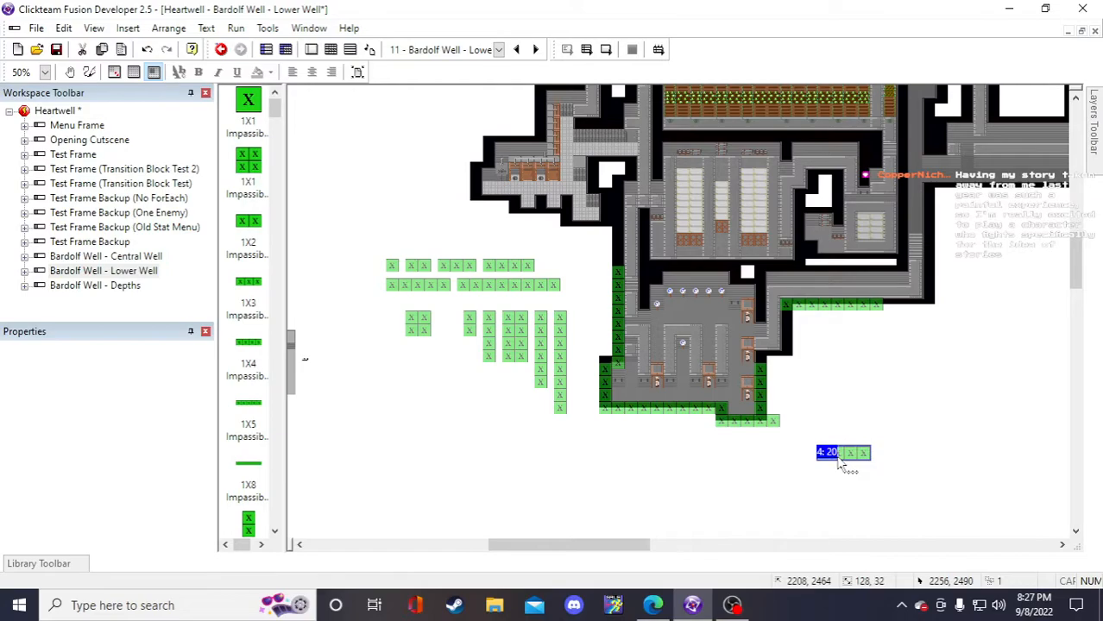
{"action": "left_click", "coordinate": [817, 446]}
{"action": "left_click_drag", "start_coordinate": [777, 366], "coordinate": [776, 365]}
{"action": "left_click", "coordinate": [869, 438]}
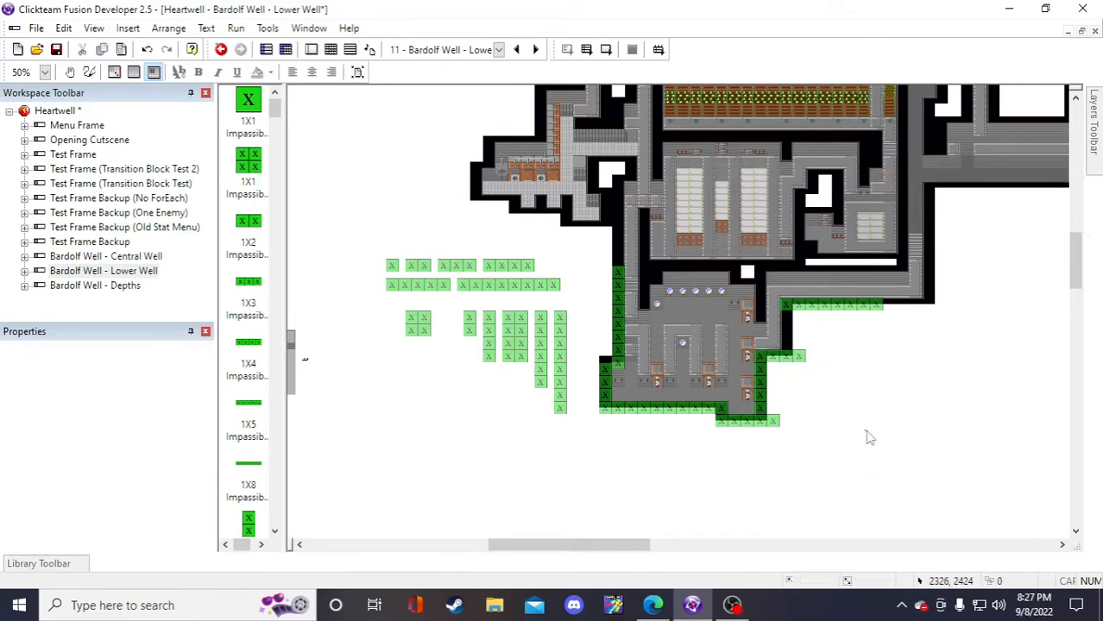
{"action": "left_click", "coordinate": [56, 49]}
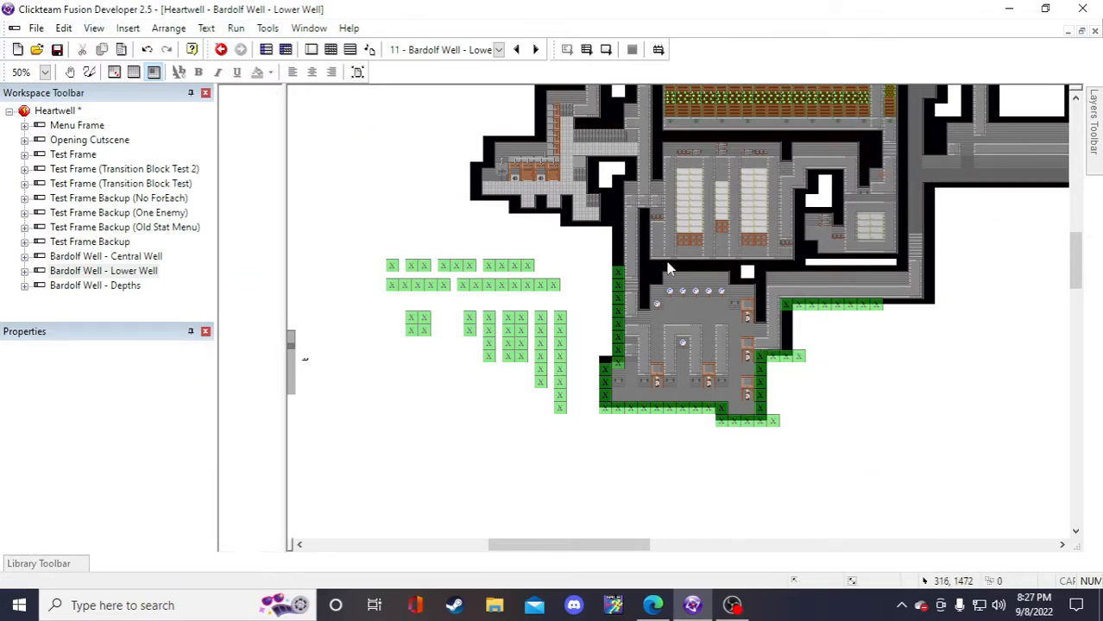
- Duplicate the 4X1 Impassible Wall and place the copy over the vertical wall between the ledge's 1X4 and the corridor's 1X8 block
{"action": "left_click", "coordinate": [495, 321]}
{"action": "left_click", "coordinate": [858, 355]}
{"action": "left_click", "coordinate": [858, 350]}
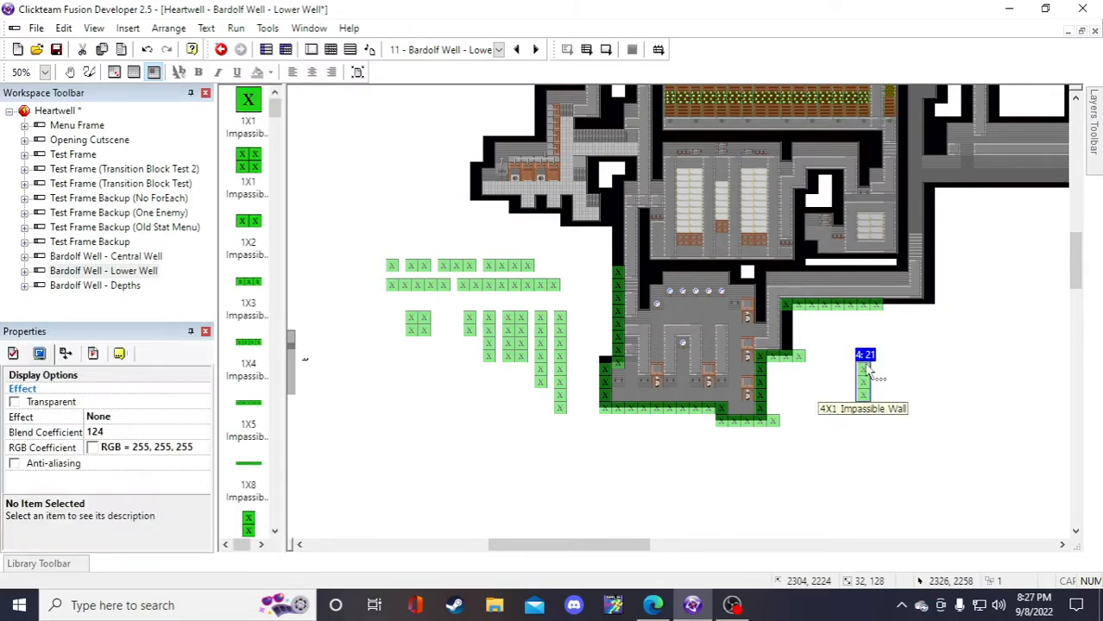
{"action": "left_click_drag", "start_coordinate": [866, 365], "coordinate": [789, 314]}
{"action": "left_click", "coordinate": [873, 386]}
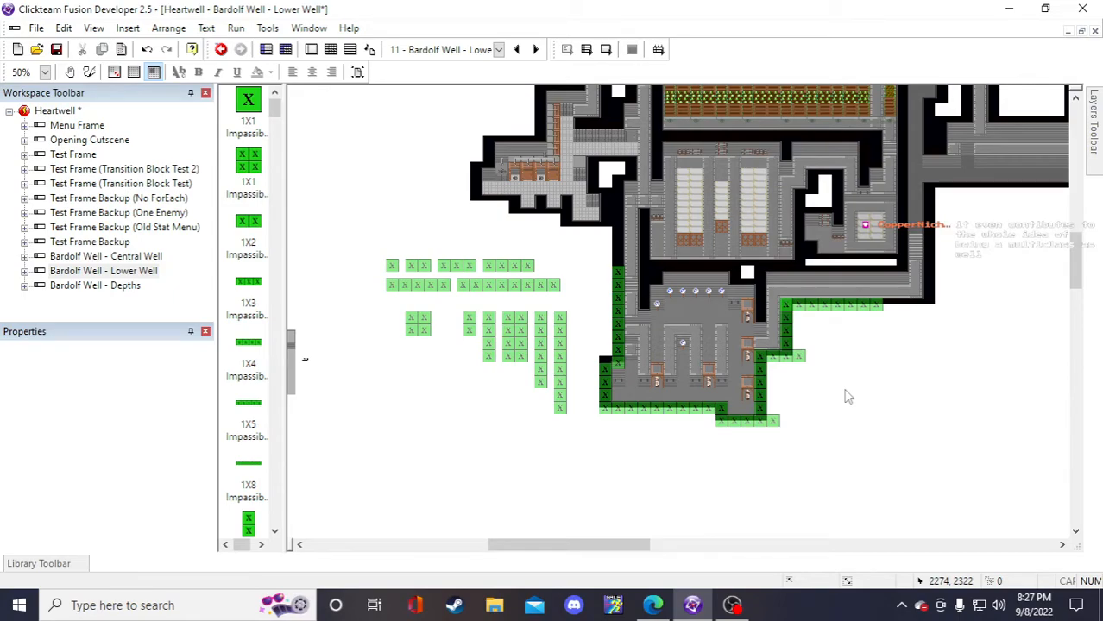
- Save the application, and shift the 1X8 Impassible Wall along the corridor's lower wall one block east
{"action": "scroll", "coordinate": [953, 427], "scroll_direction": "up", "scroll_amount": 3}
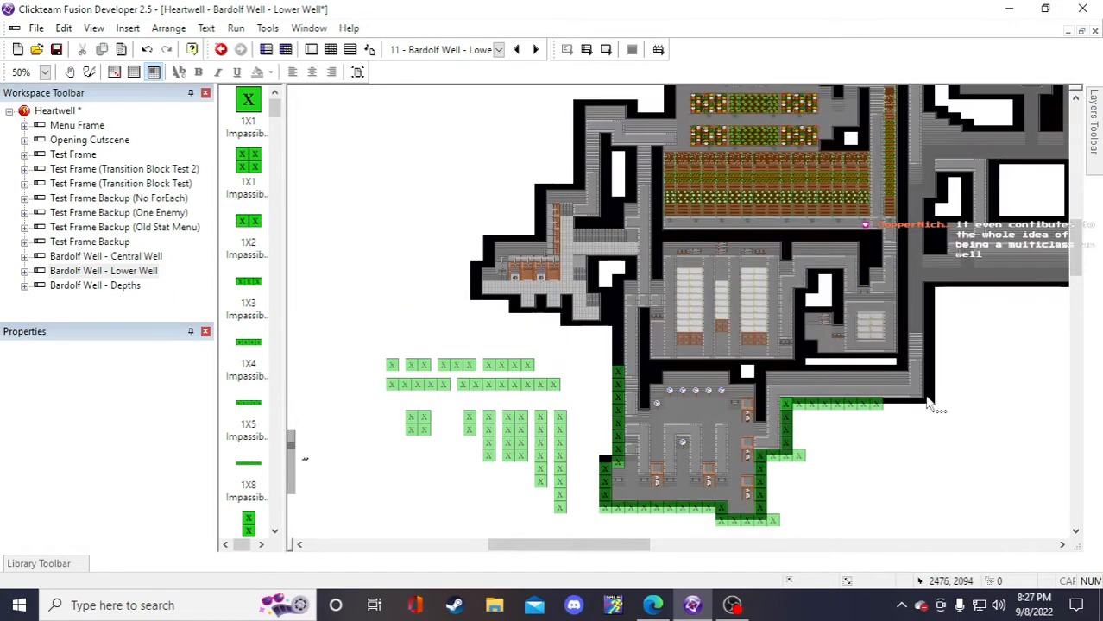
{"action": "left_click", "coordinate": [56, 50]}
{"action": "double_click", "coordinate": [807, 404]}
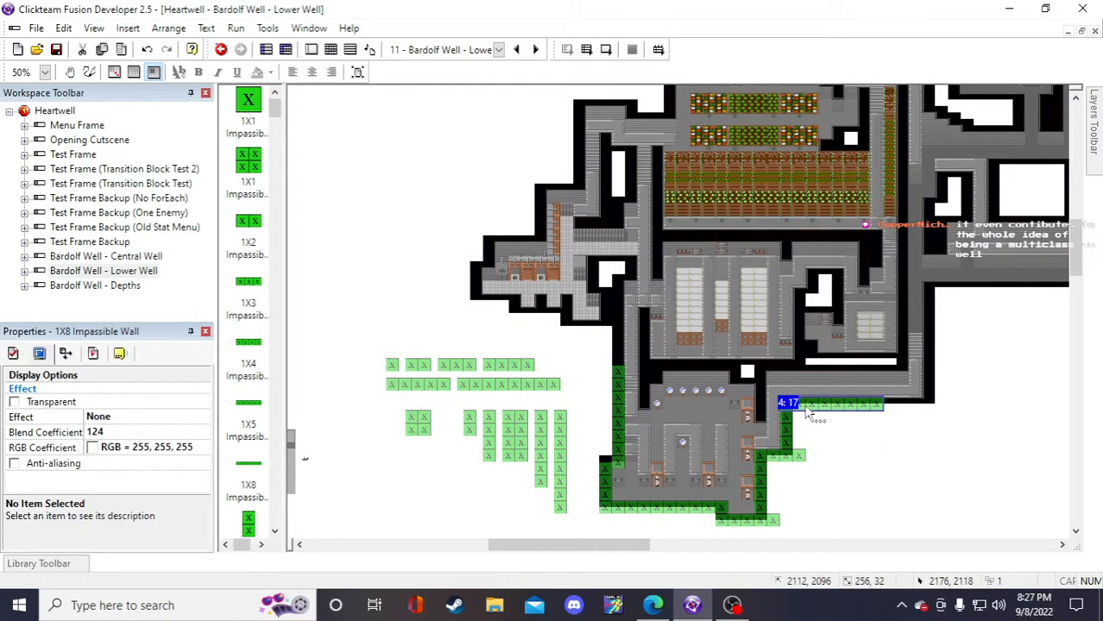
{"action": "left_click", "coordinate": [949, 538]}
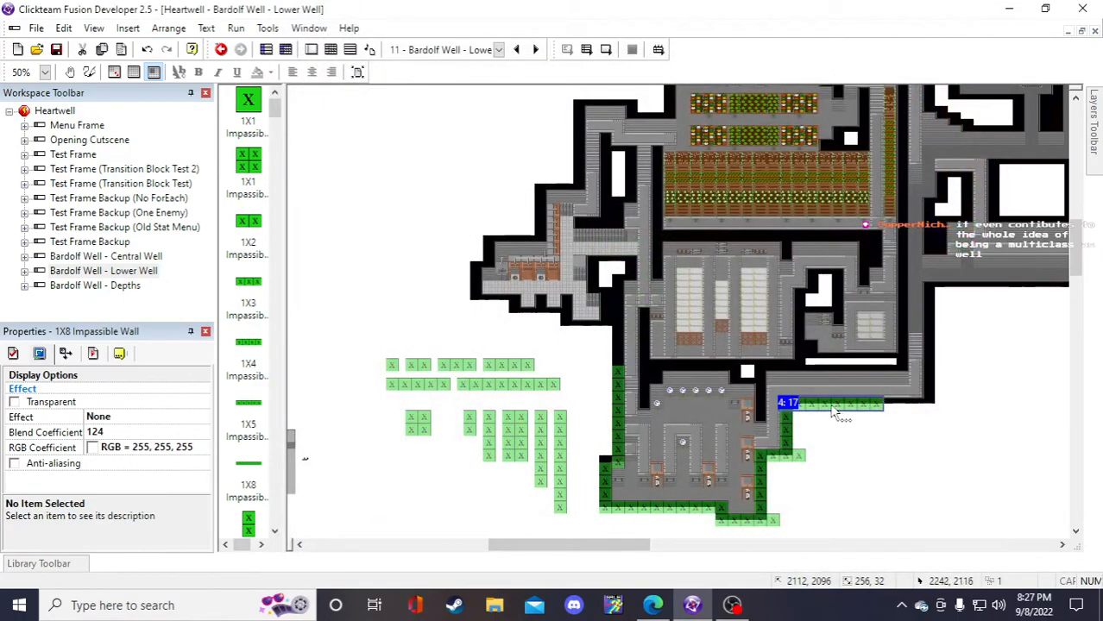
{"action": "left_click", "coordinate": [896, 484]}
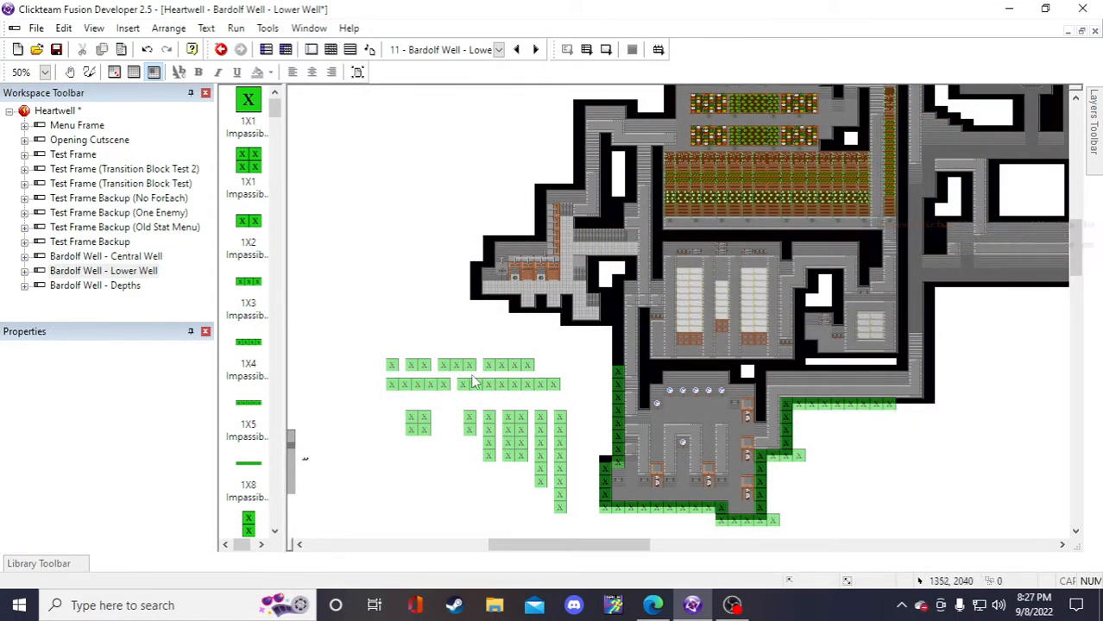
- Duplicate the 8X1 Impassible Wall and place the copy over the eastern corridor's outer vertical wall
{"action": "left_click", "coordinate": [423, 366]}
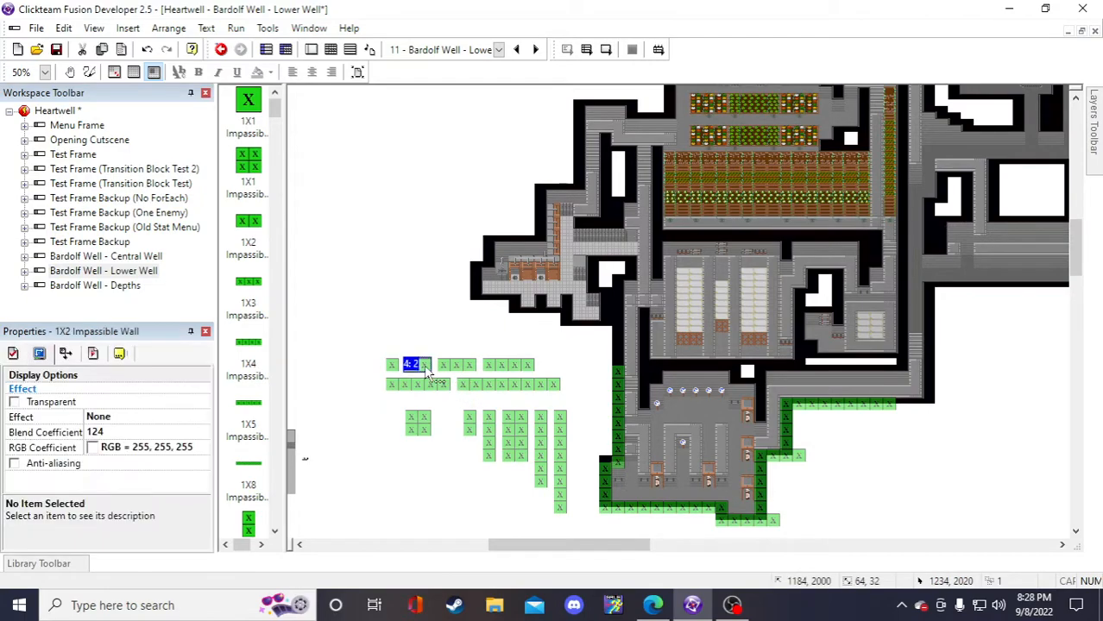
{"action": "left_click", "coordinate": [561, 457]}
{"action": "double_click", "coordinate": [838, 446]}
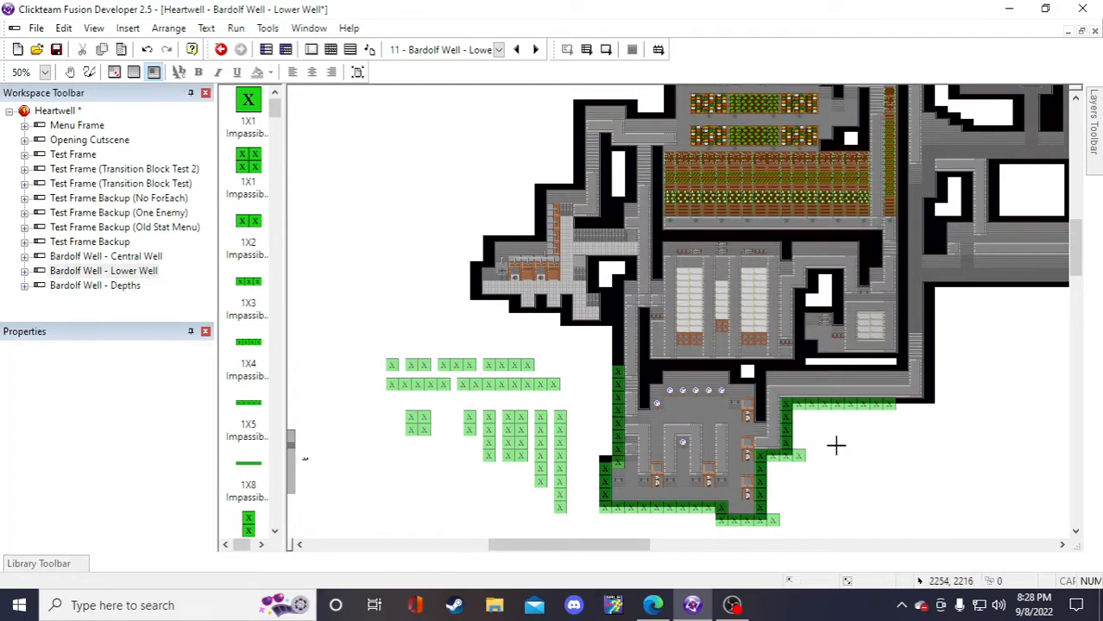
{"action": "left_click", "coordinate": [720, 157]}
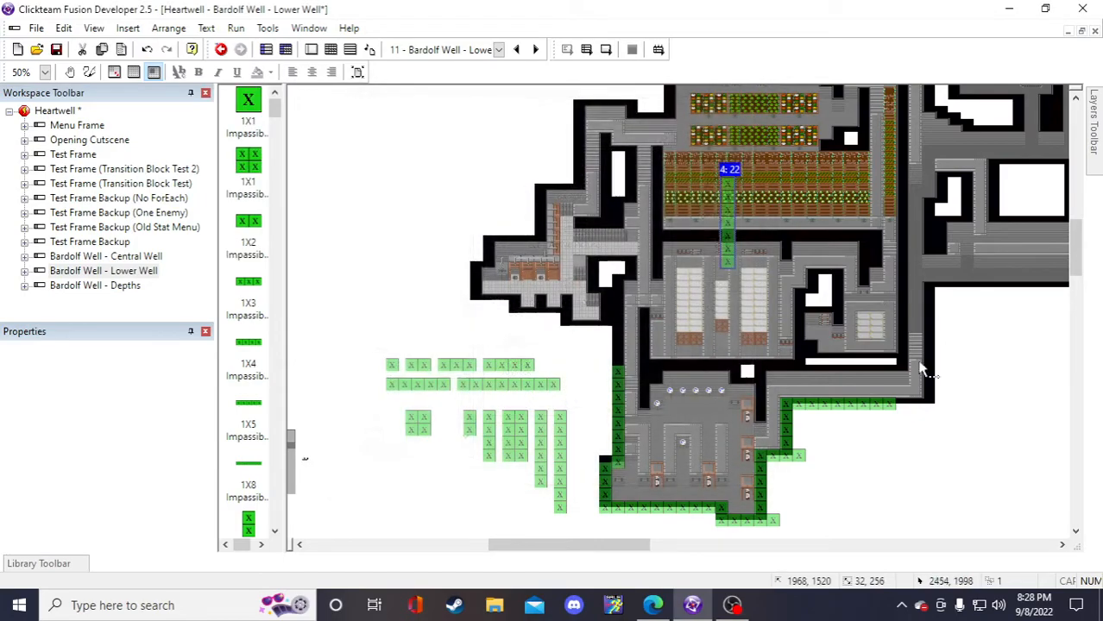
{"action": "left_click_drag", "start_coordinate": [726, 248], "coordinate": [934, 388]}
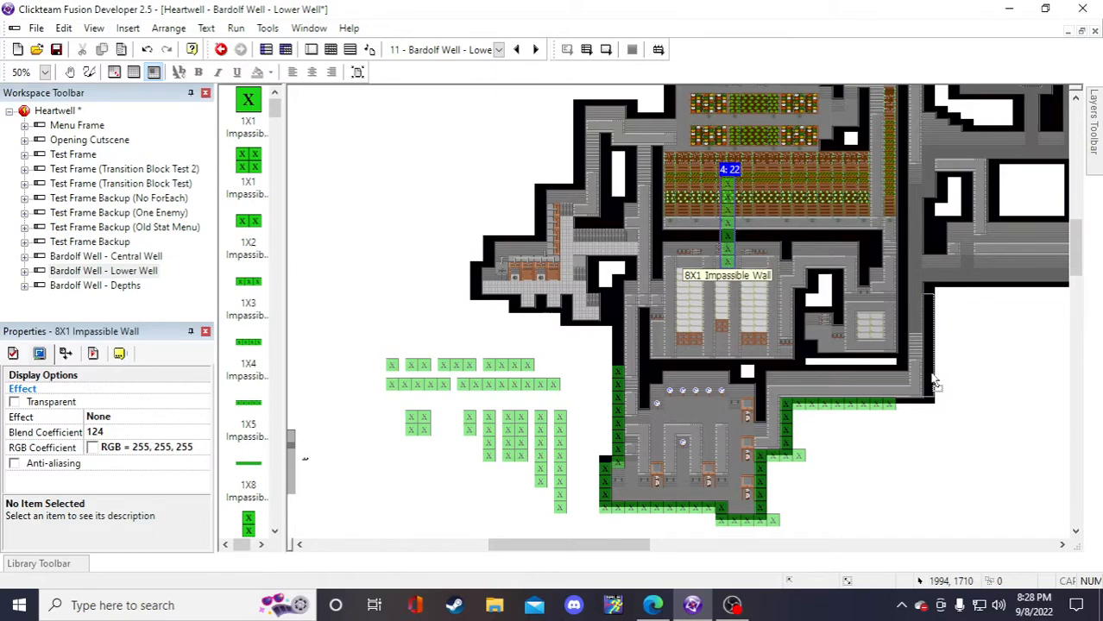
{"action": "mouse_move", "coordinate": [931, 375]}
{"action": "left_mouse_down"}
{"action": "mouse_move", "coordinate": [936, 361]}
{"action": "mouse_move", "coordinate": [937, 384]}
{"action": "left_mouse_up"}
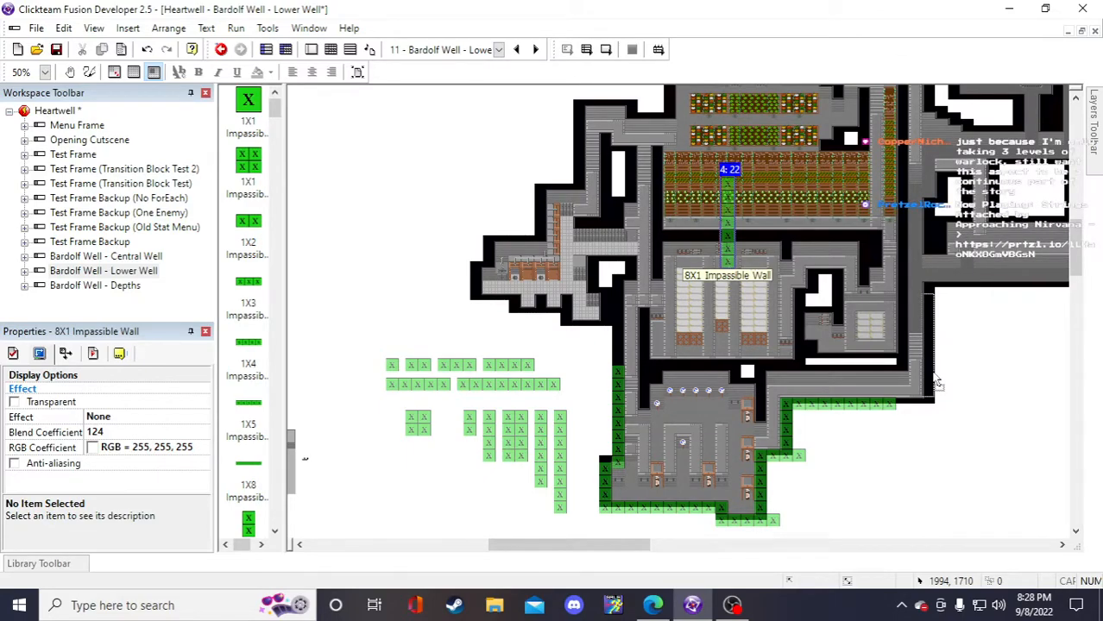
{"action": "left_click_drag", "start_coordinate": [937, 380], "coordinate": [937, 370]}
- Duplicate the 2X1 Impassible Wall and place the copy beneath the corridor's 8X1 block, over its southeast corner
{"action": "left_click", "coordinate": [470, 425]}
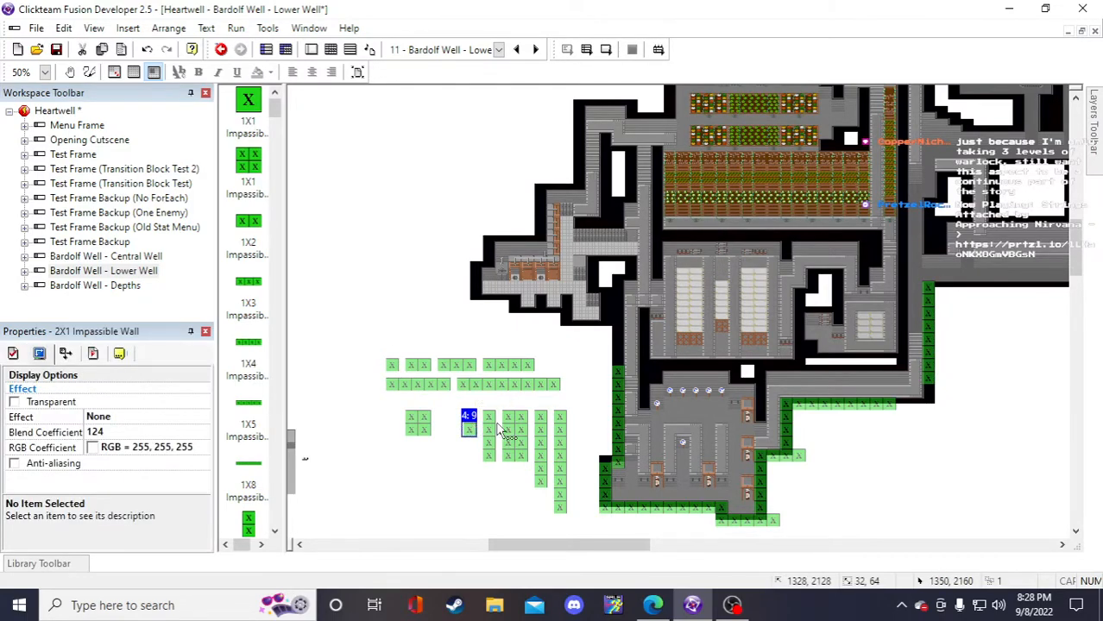
{"action": "key", "text": "ctrl+c"}
{"action": "key", "text": "ctrl+v"}
{"action": "left_click", "coordinate": [873, 448]}
{"action": "left_click_drag", "start_coordinate": [877, 454], "coordinate": [930, 398]}
- Duplicate the 1X2 Impassible Wall and fill the gap between the lower 1X8 block and the corridor's southeast corner
{"action": "left_click", "coordinate": [445, 366]}
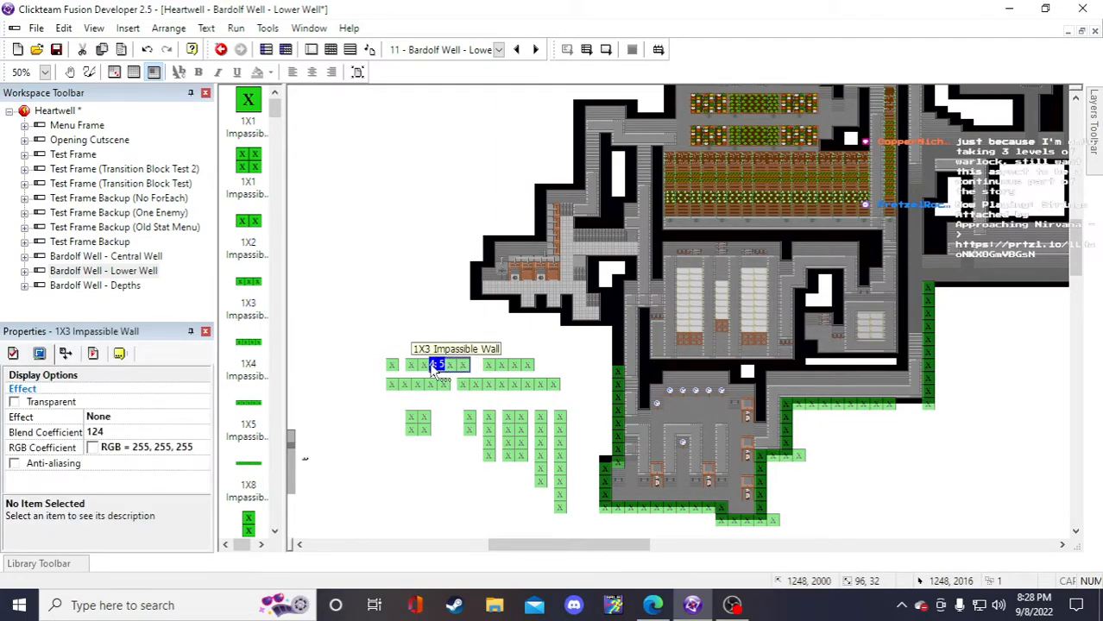
{"action": "left_click", "coordinate": [426, 367]}
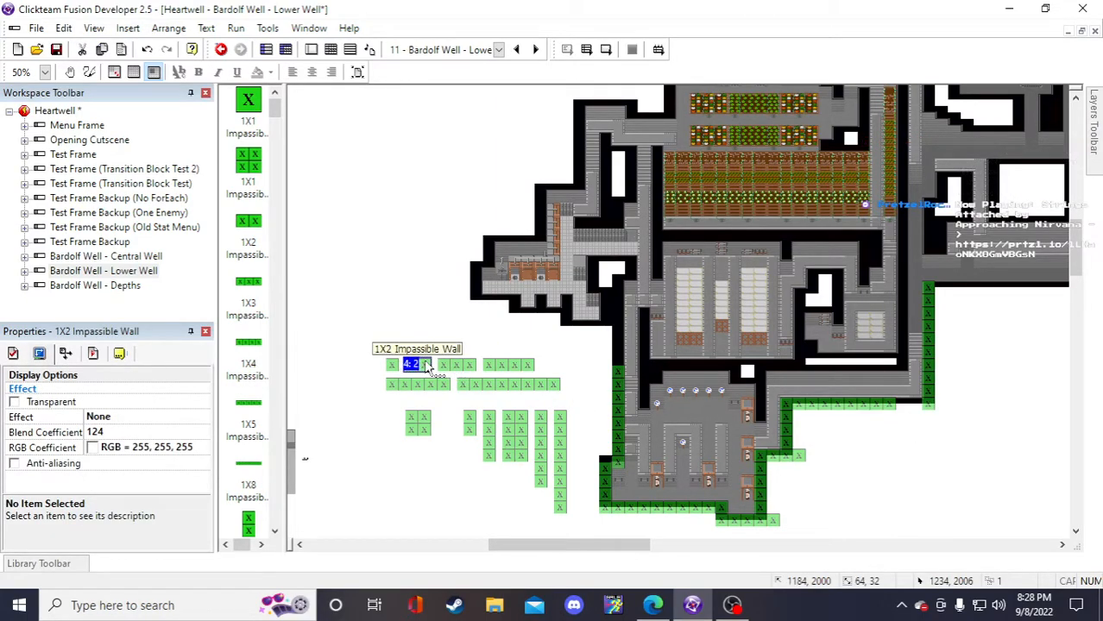
{"action": "key", "text": "ctrl+c"}
{"action": "key", "text": "ctrl+v"}
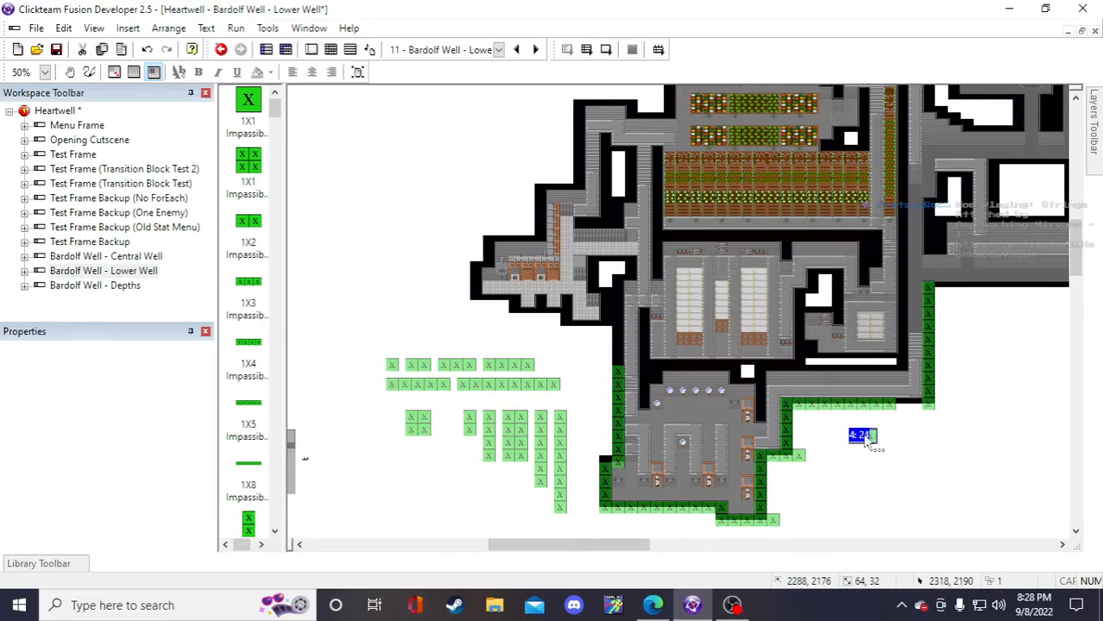
{"action": "left_click", "coordinate": [862, 437]}
{"action": "left_click_drag", "start_coordinate": [911, 407], "coordinate": [911, 408]}
{"action": "left_click", "coordinate": [910, 437]}
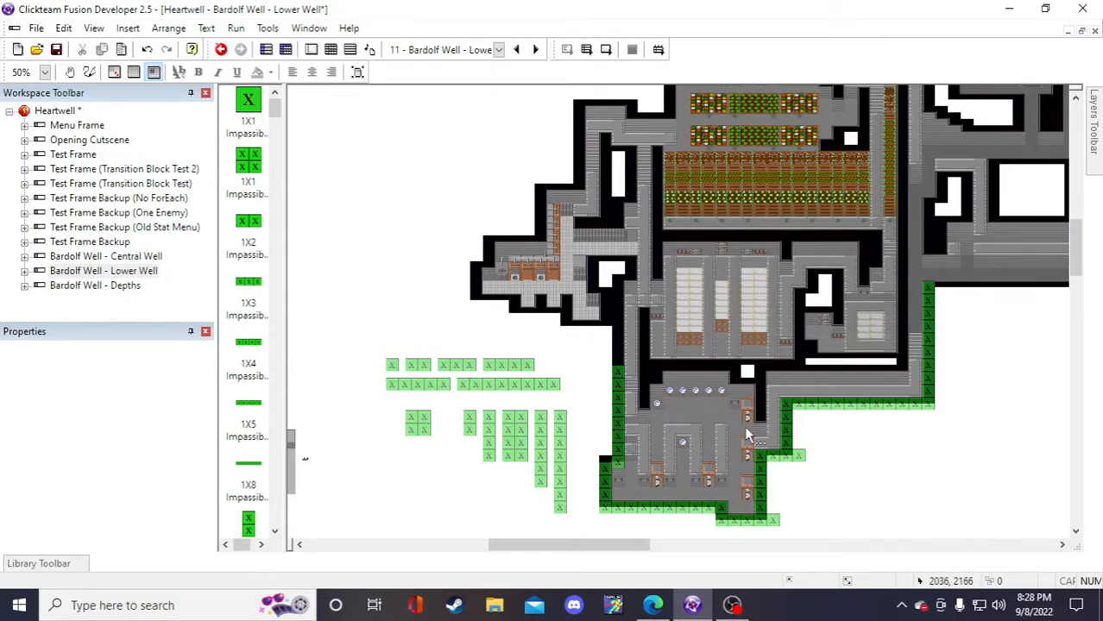
- Duplicate the 4X1 Impassible Wall, place the copy over the wall between the southern room and the eastern corridor, and save the application
{"action": "left_click", "coordinate": [496, 442]}
{"action": "left_click", "coordinate": [895, 493]}
{"action": "left_click", "coordinate": [781, 376]}
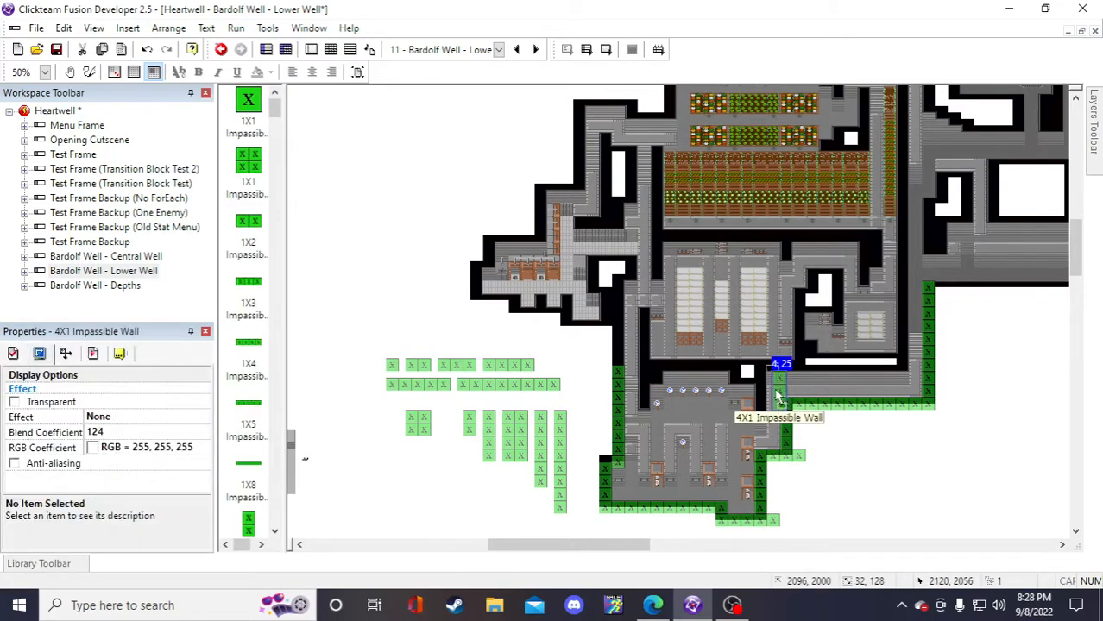
{"action": "left_click_drag", "start_coordinate": [759, 402], "coordinate": [761, 403]}
{"action": "left_click", "coordinate": [873, 490]}
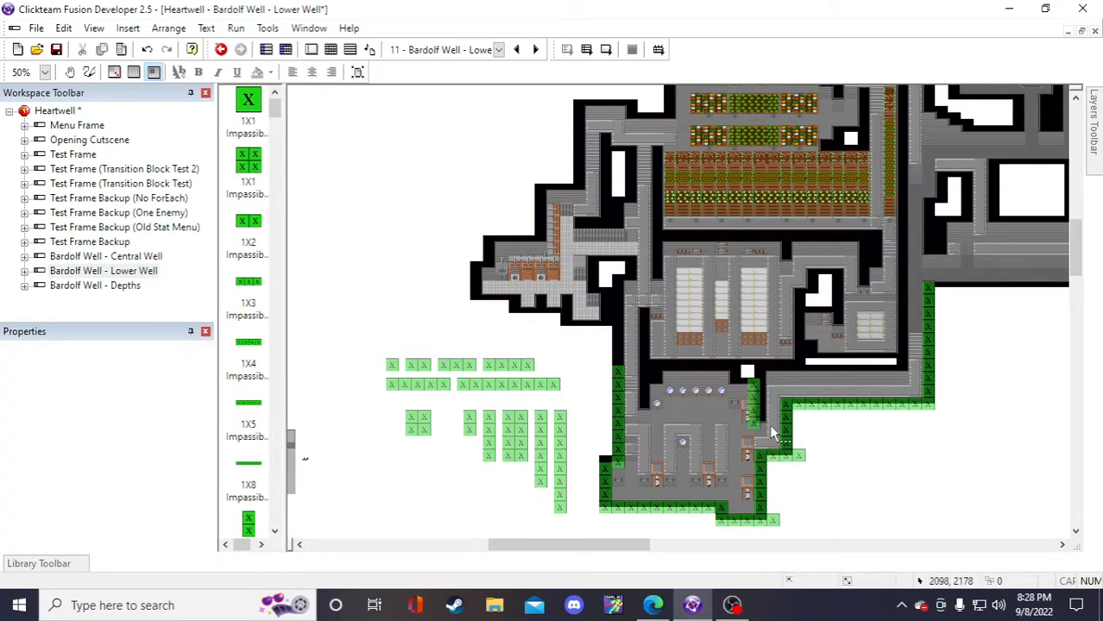
{"action": "left_click", "coordinate": [755, 409]}
{"action": "left_click", "coordinate": [887, 477]}
{"action": "left_click", "coordinate": [56, 50]}
- Duplicate the 1X8 Impassible Wall and place the copy along the upper wall of the southern room
{"action": "left_click", "coordinate": [527, 390]}
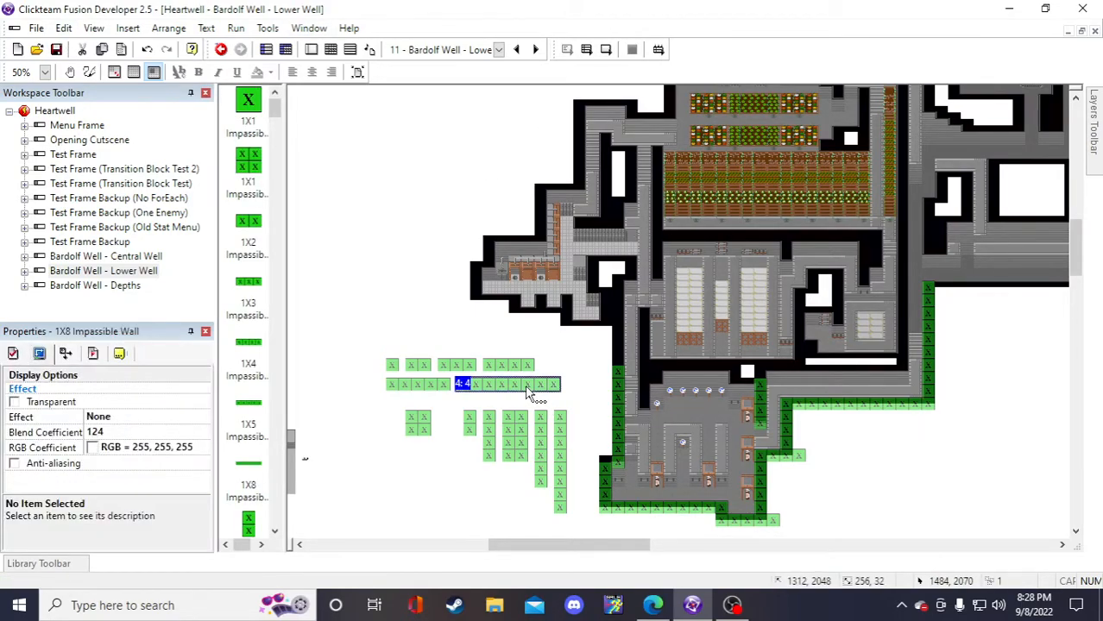
{"action": "left_click", "coordinate": [956, 464]}
{"action": "left_click", "coordinate": [955, 464]}
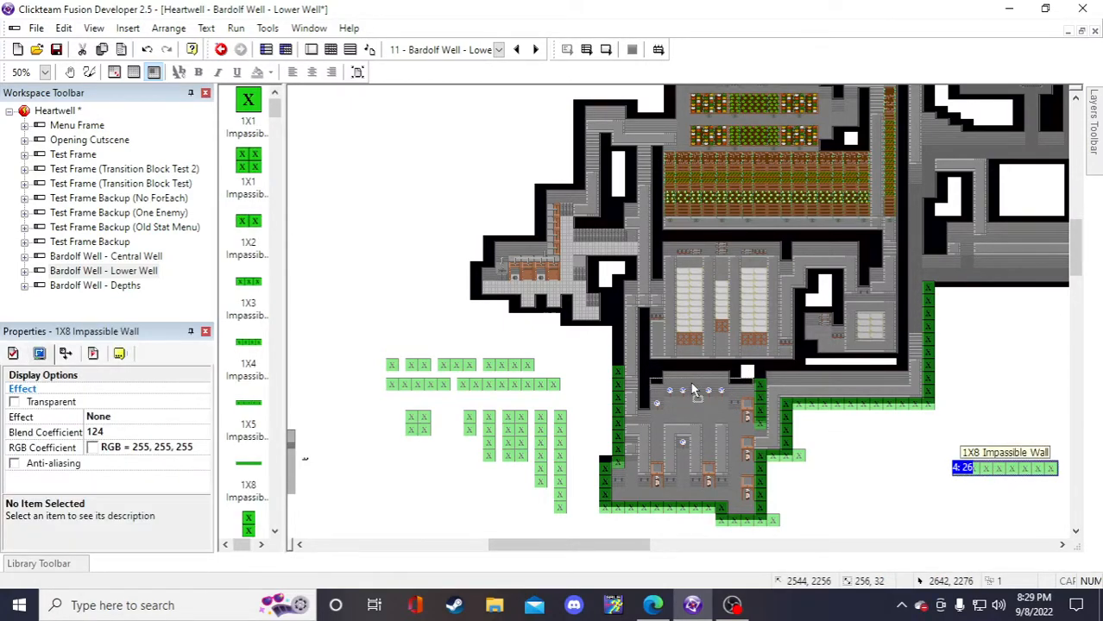
{"action": "left_click_drag", "start_coordinate": [693, 390], "coordinate": [693, 390]}
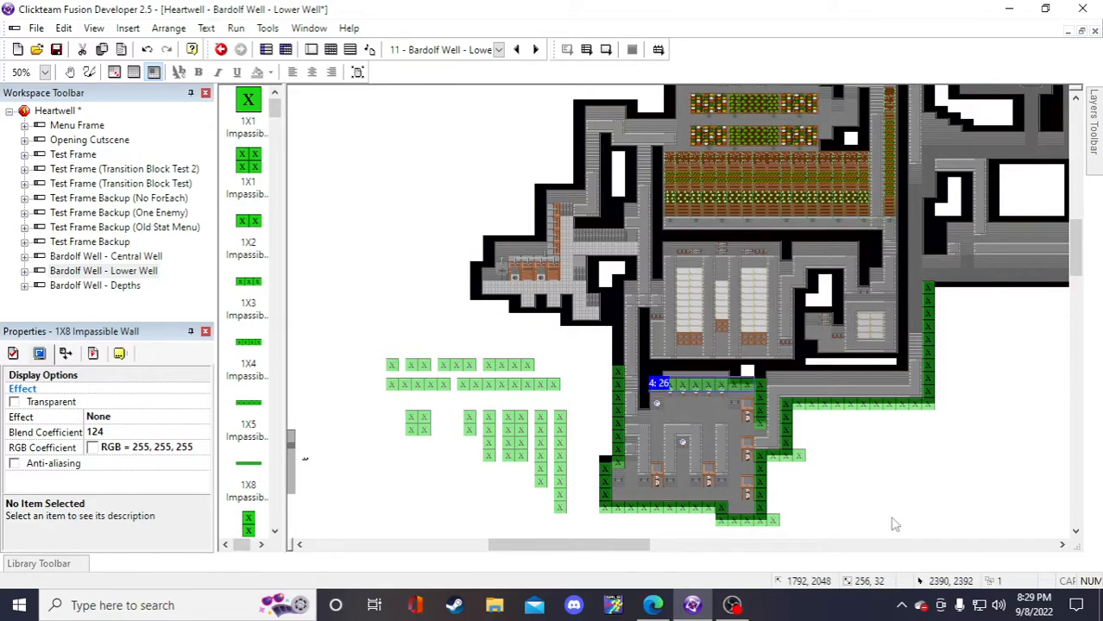
{"action": "left_click", "coordinate": [874, 476]}
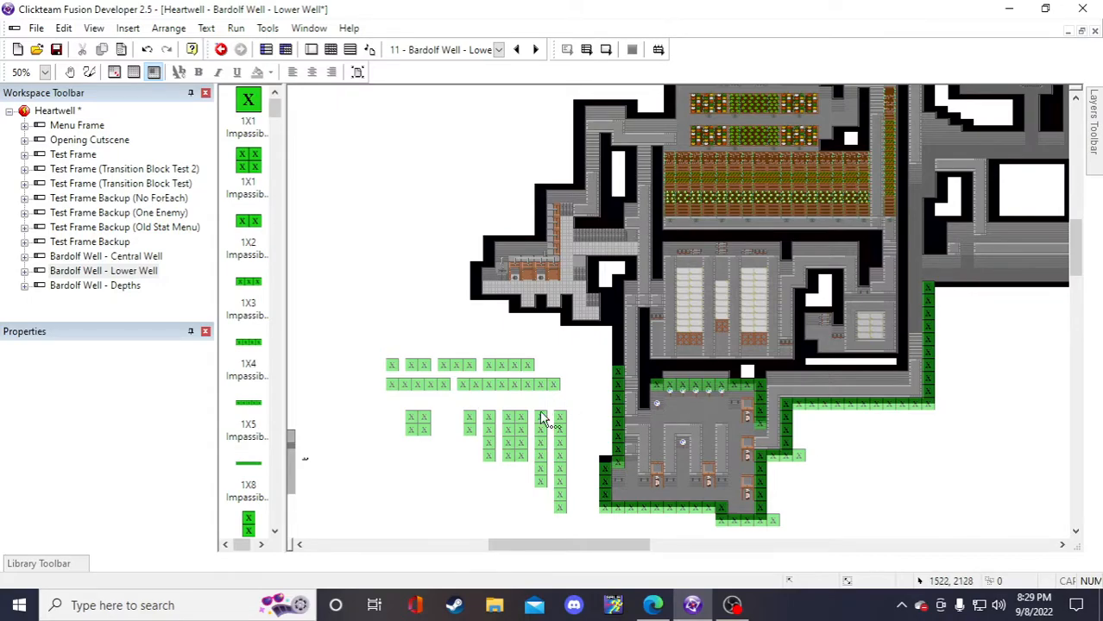
{"action": "left_click", "coordinate": [520, 436]}
{"action": "left_click", "coordinate": [893, 484]}
{"action": "key", "text": "ctrl+v"}
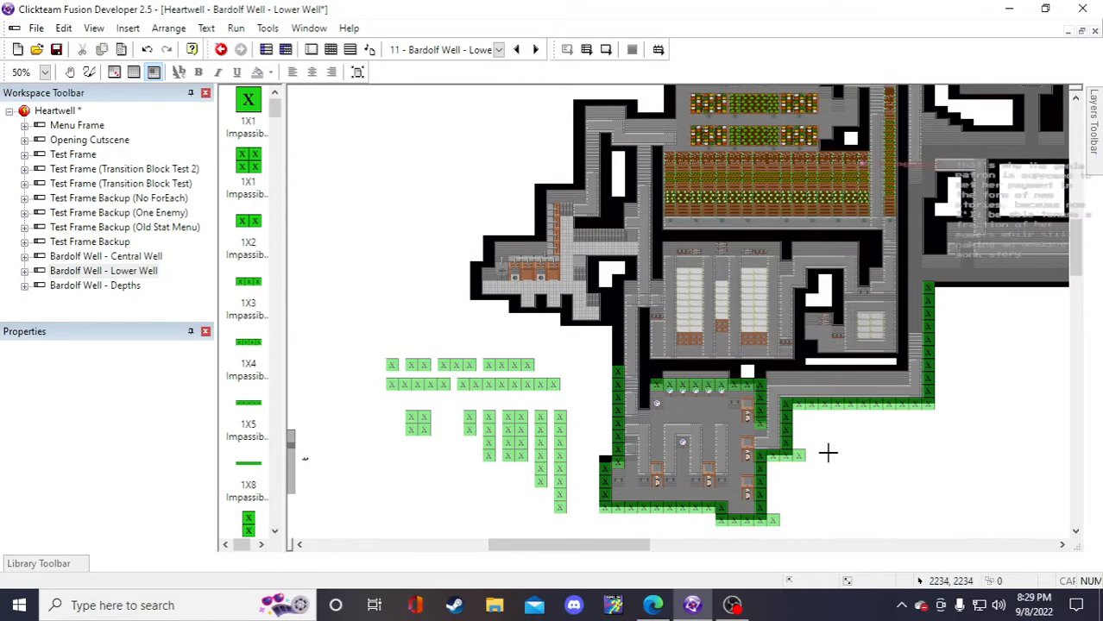
{"action": "left_click", "coordinate": [829, 452]}
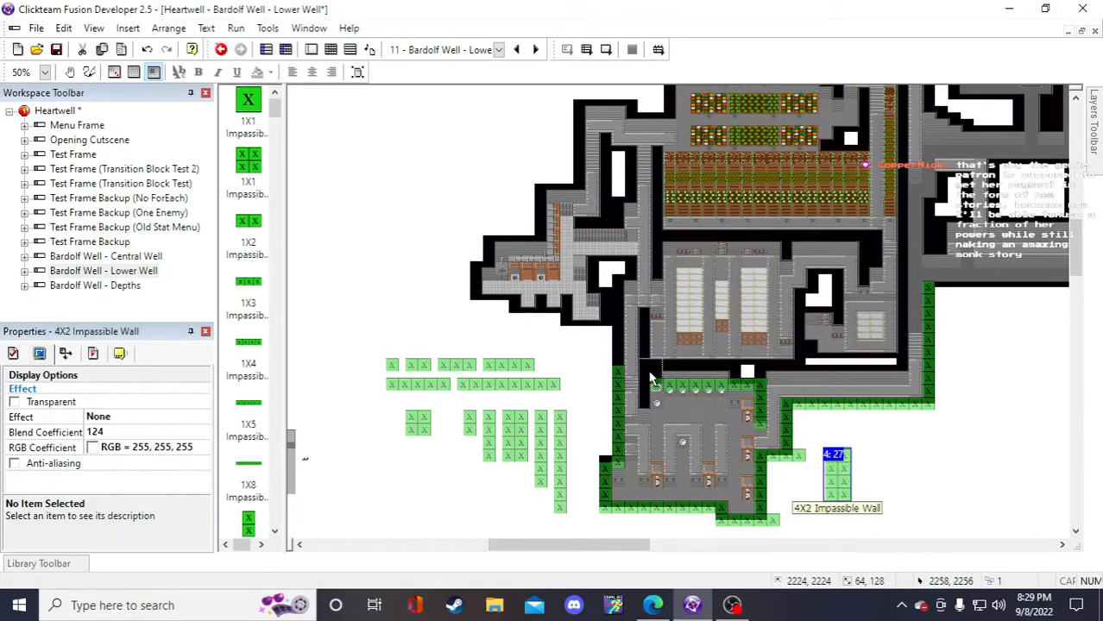
{"action": "left_click_drag", "start_coordinate": [651, 380], "coordinate": [653, 369]}
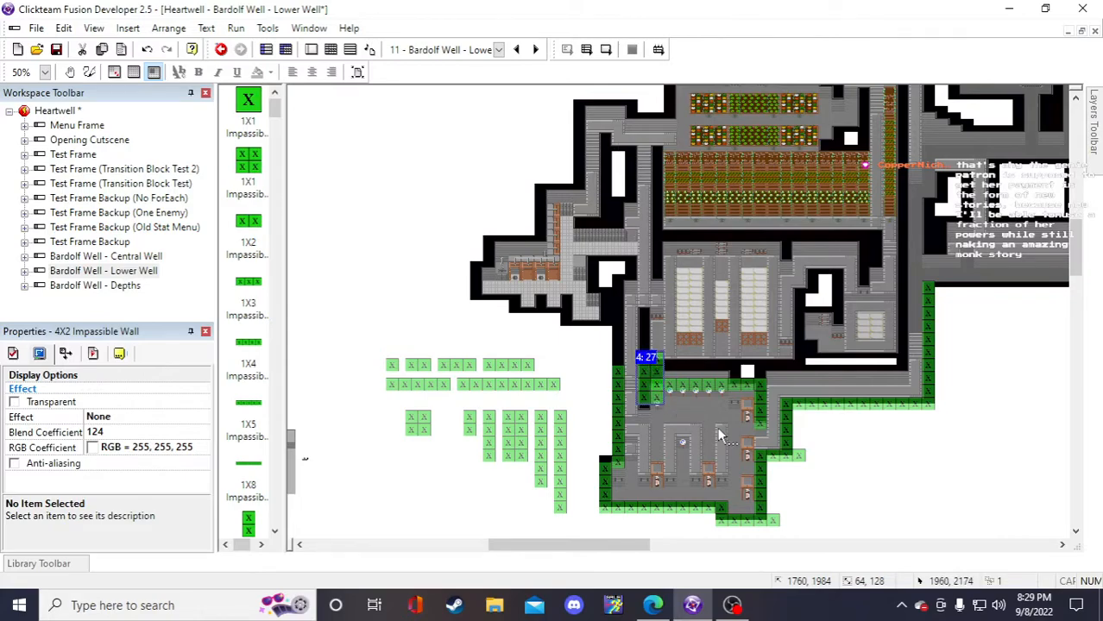
{"action": "left_click_drag", "start_coordinate": [668, 393], "coordinate": [821, 475]}
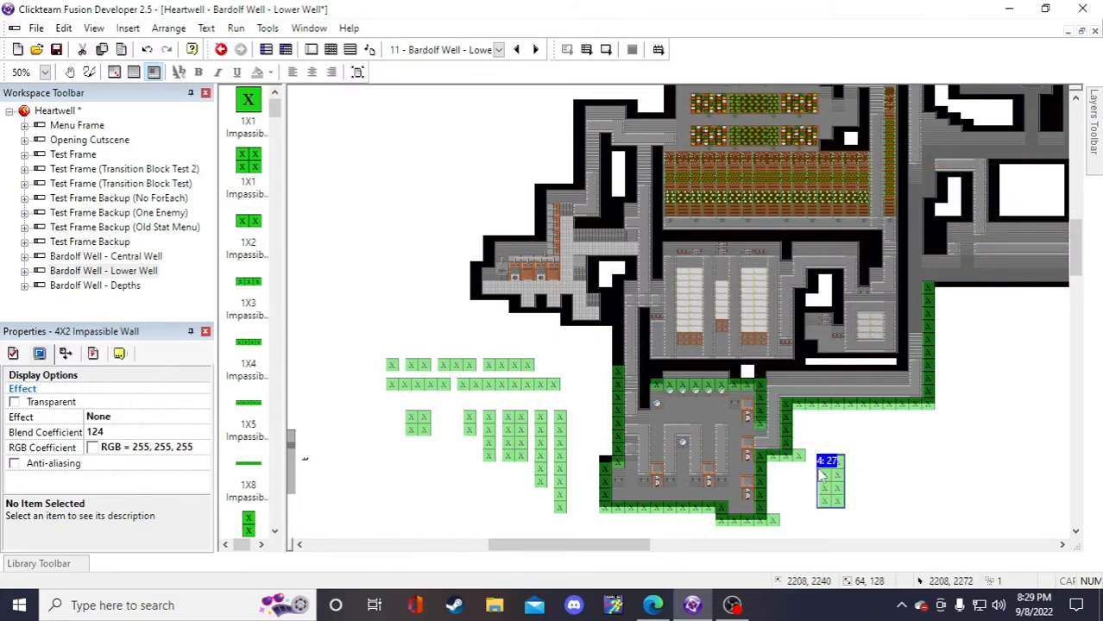
{"action": "key", "text": "Delete"}
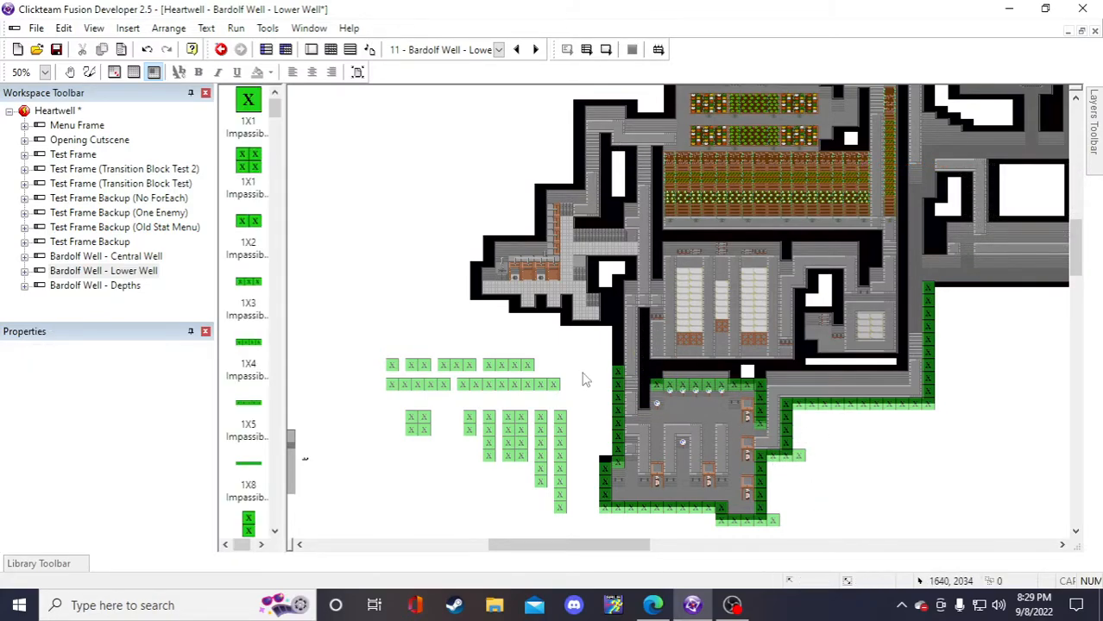
- Duplicate the 2X1 Impassible Wall and place the copy at the southern room's northwest corner, over the first tile of the 1X8 block
{"action": "left_click", "coordinate": [470, 423]}
{"action": "key", "text": "ctrl+c"}
{"action": "key", "text": "ctrl+v"}
{"action": "left_click", "coordinate": [866, 463]}
{"action": "left_click_drag", "start_coordinate": [873, 477], "coordinate": [660, 391]}
{"action": "left_click", "coordinate": [952, 513]}
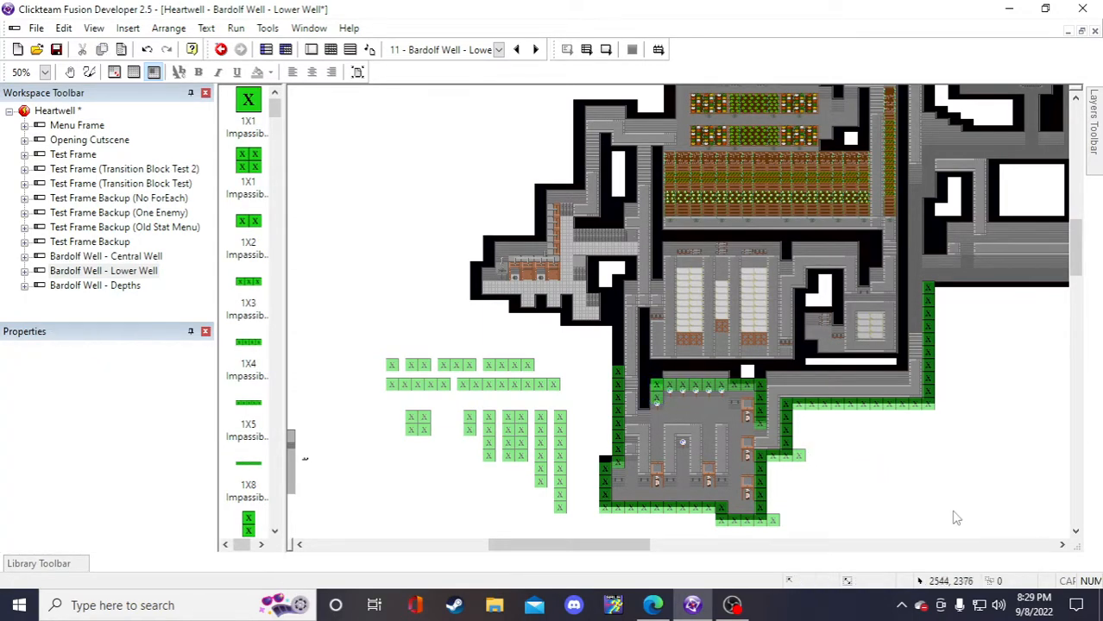
{"action": "left_click", "coordinate": [653, 397]}
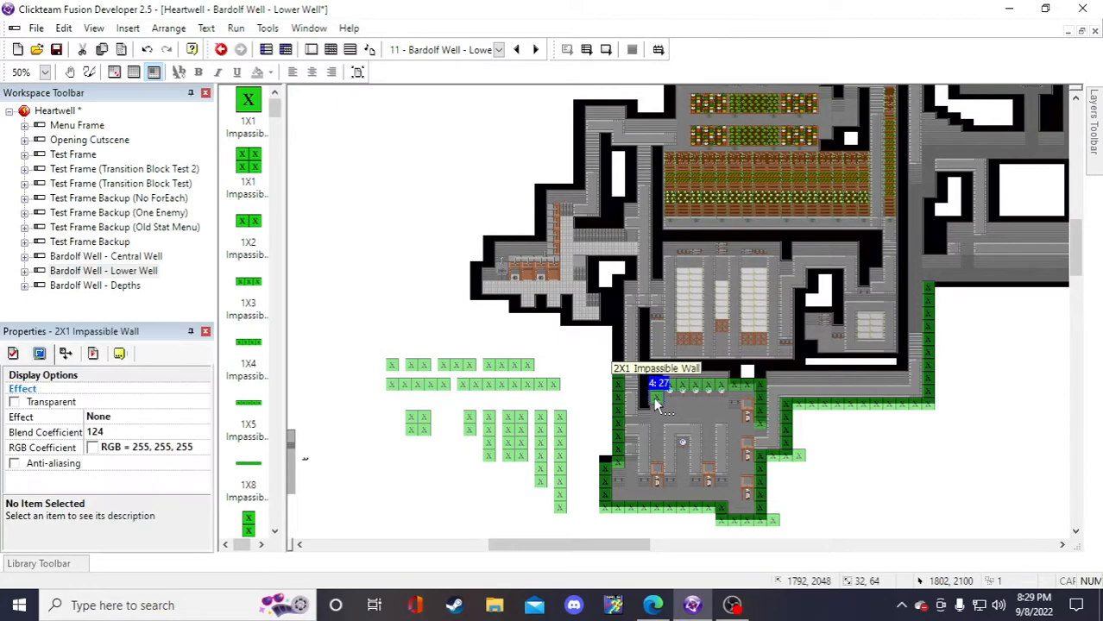
{"action": "left_click", "coordinate": [865, 476]}
- Duplicate the 8X1 Impassible Wall and place the copy over the vertical wall between the western passage and the southern room
{"action": "left_click", "coordinate": [559, 422]}
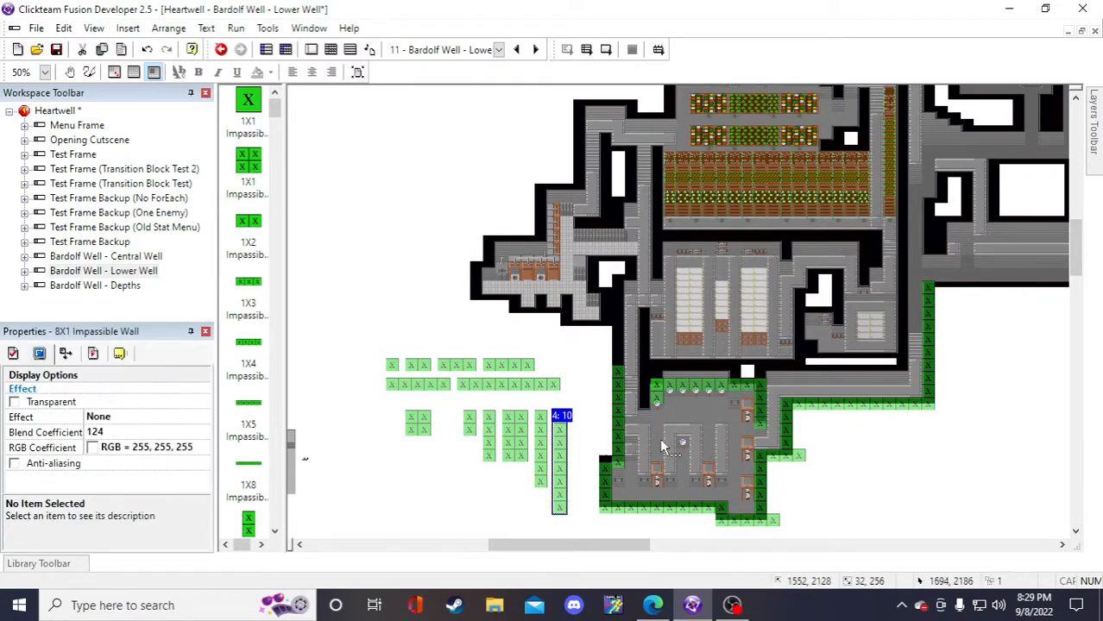
{"action": "left_click", "coordinate": [868, 441]}
{"action": "left_click", "coordinate": [868, 441]}
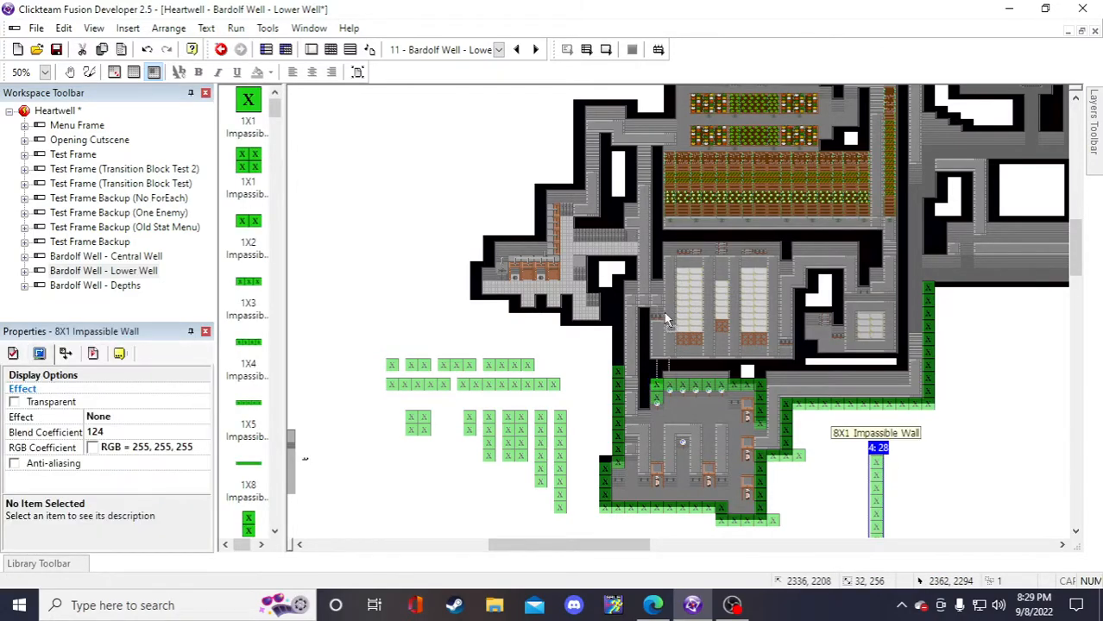
{"action": "left_click_drag", "start_coordinate": [643, 348], "coordinate": [642, 348]}
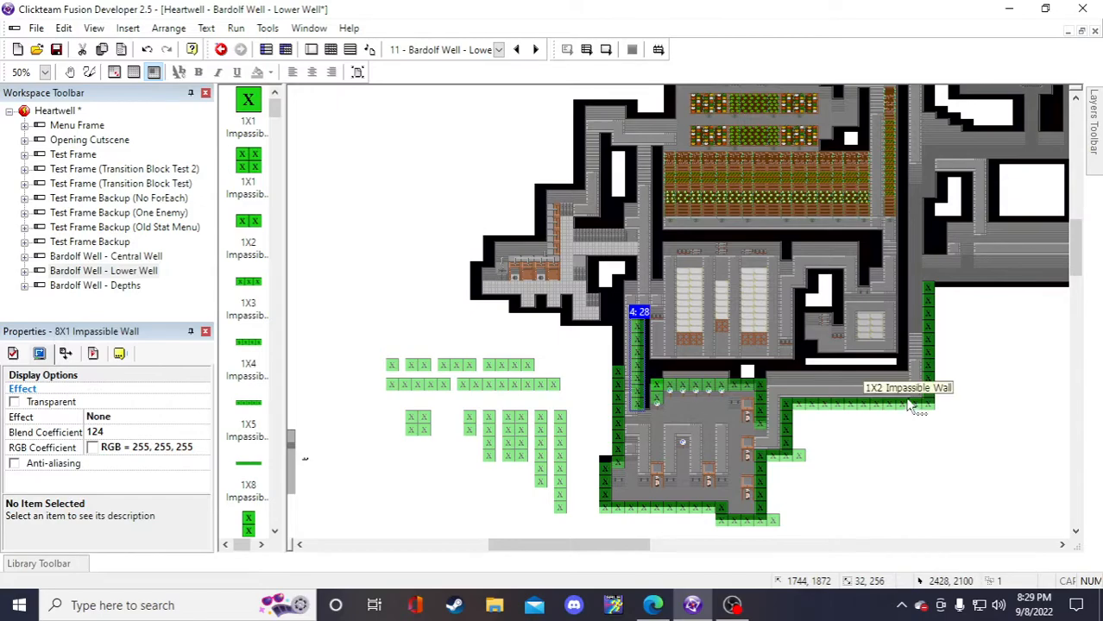
{"action": "mouse_move", "coordinate": [1095, 164]}
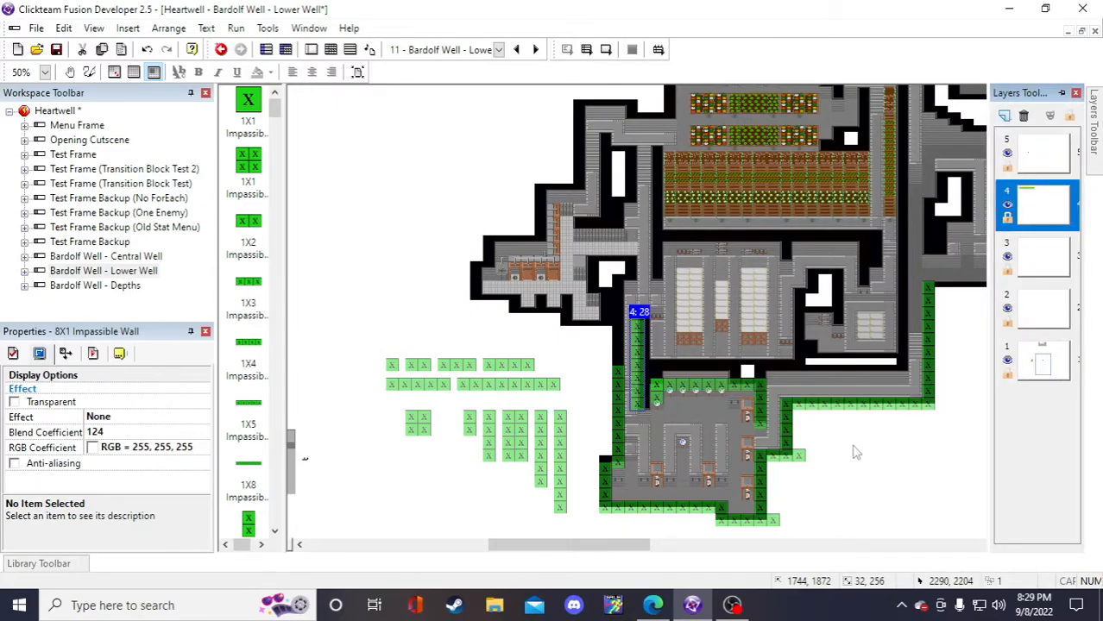
{"action": "left_click", "coordinate": [885, 466]}
- Select all the impassible walls together with the southern room's backdrops and remove them from the frame
{"action": "scroll", "coordinate": [867, 442], "scroll_direction": "down", "scroll_amount": 3}
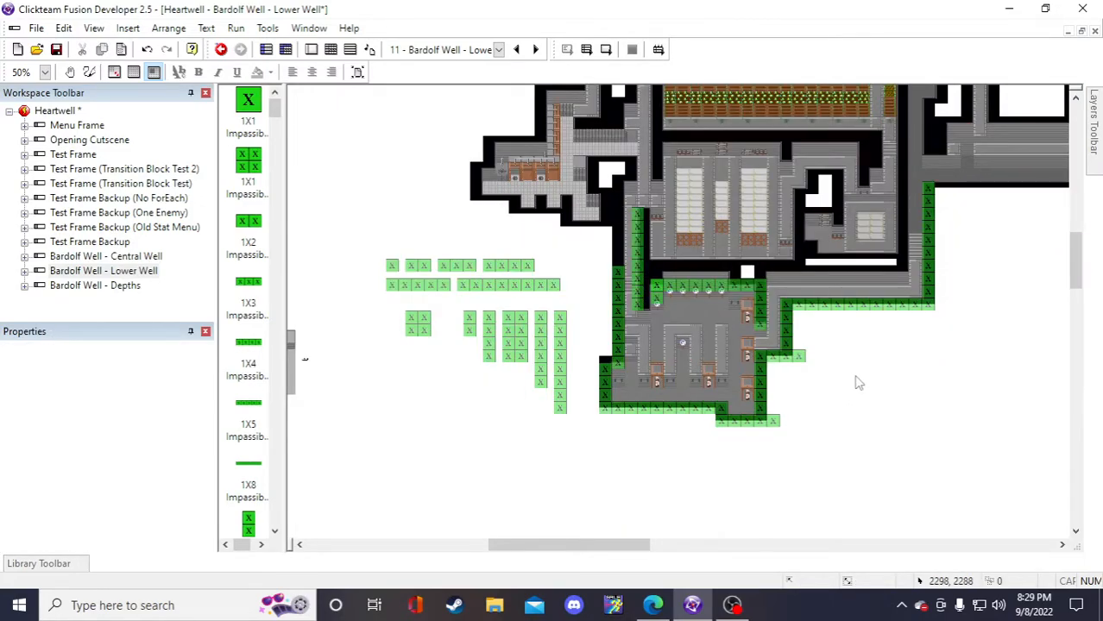
{"action": "scroll", "coordinate": [858, 383], "scroll_direction": "up", "scroll_amount": 3}
{"action": "left_click_drag", "start_coordinate": [344, 277], "coordinate": [977, 456]}
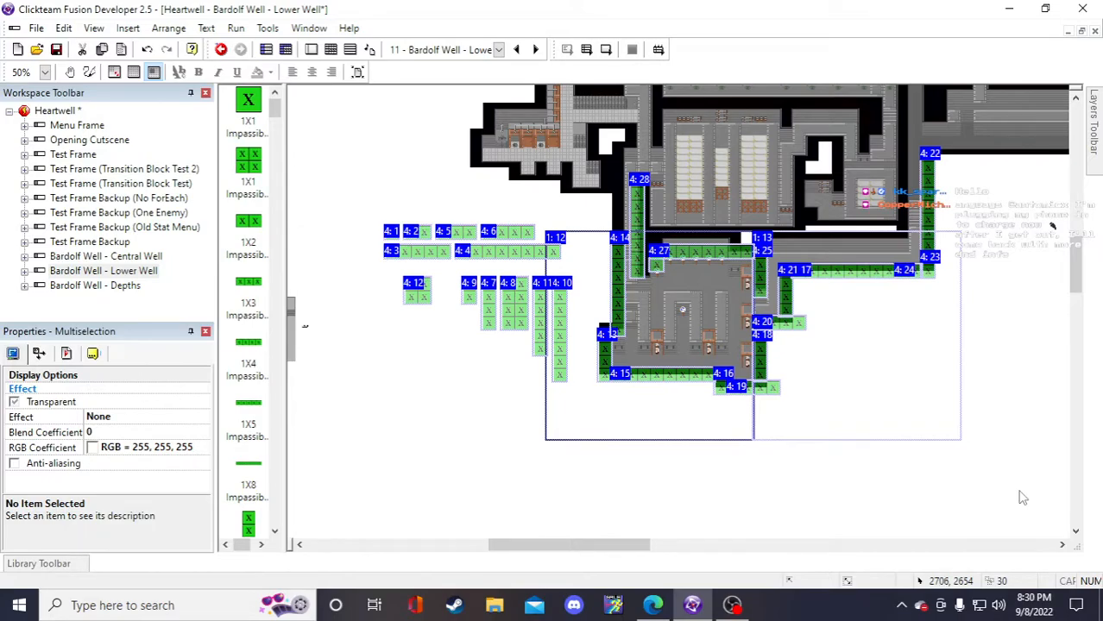
{"action": "key", "text": "Delete"}
- Paste the removed impassible walls and southern room backdrops onto layer 1 and align them with the passages of the map above
{"action": "mouse_move", "coordinate": [1090, 151]}
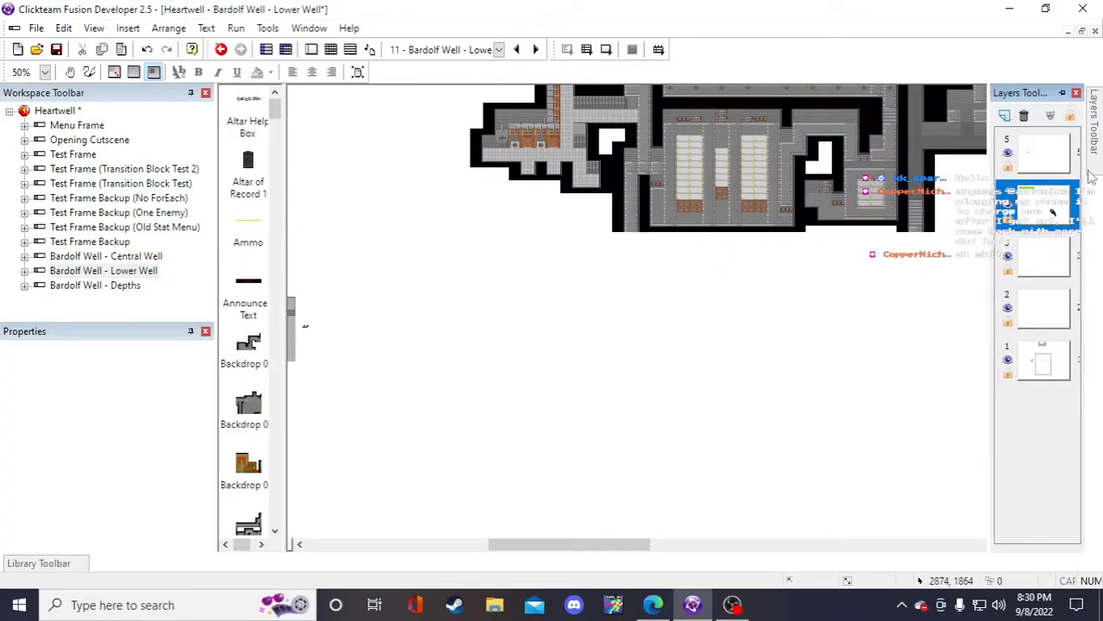
{"action": "left_click", "coordinate": [1063, 369]}
{"action": "left_click", "coordinate": [710, 359]}
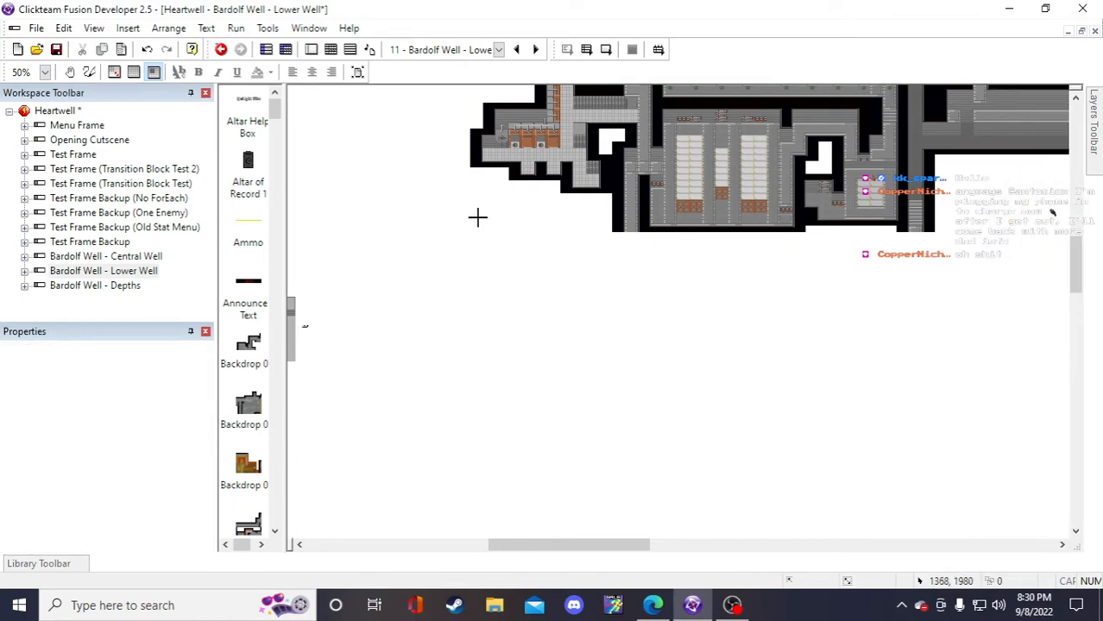
{"action": "key", "text": "ctrl+z"}
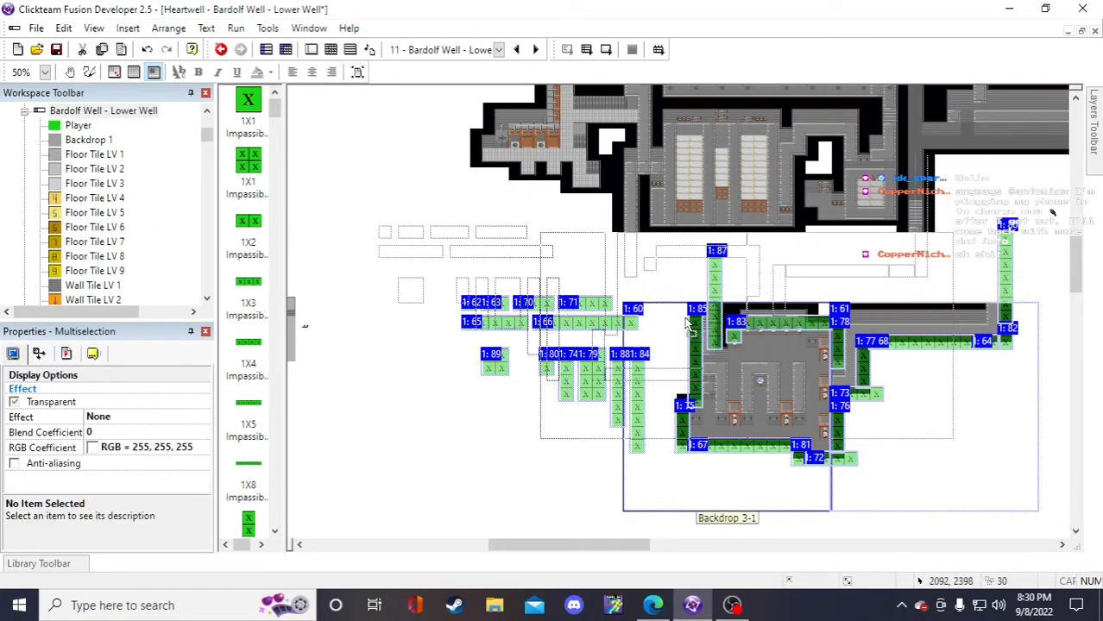
{"action": "left_click_drag", "start_coordinate": [685, 318], "coordinate": [678, 317]}
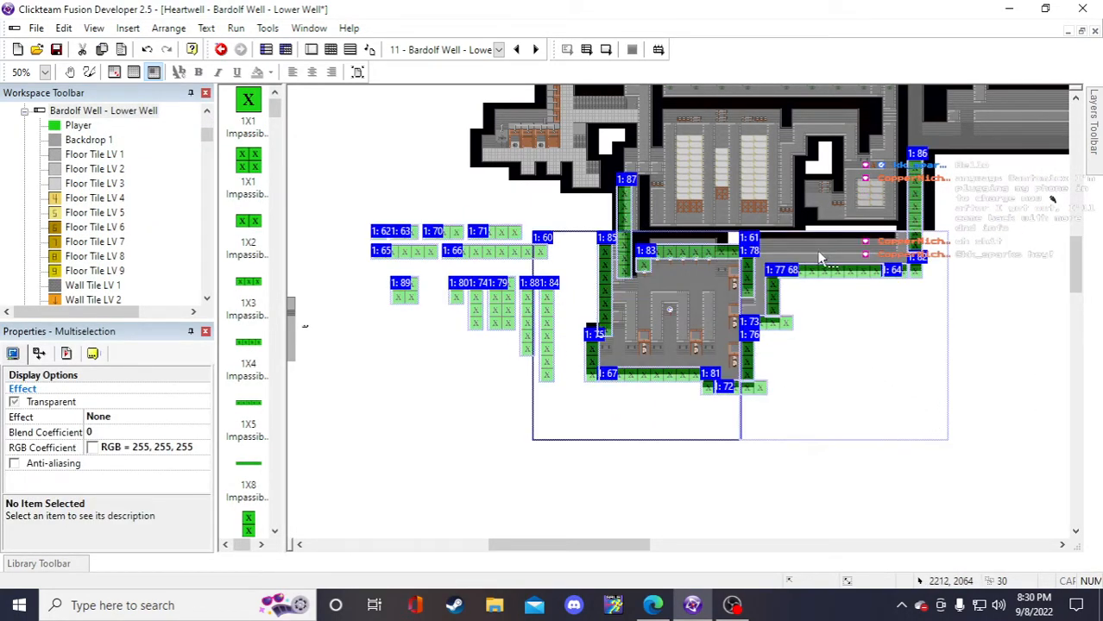
{"action": "left_click_drag", "start_coordinate": [803, 250], "coordinate": [820, 247]}
{"action": "left_click_drag", "start_coordinate": [677, 289], "coordinate": [684, 315]}
{"action": "left_click", "coordinate": [987, 359]}
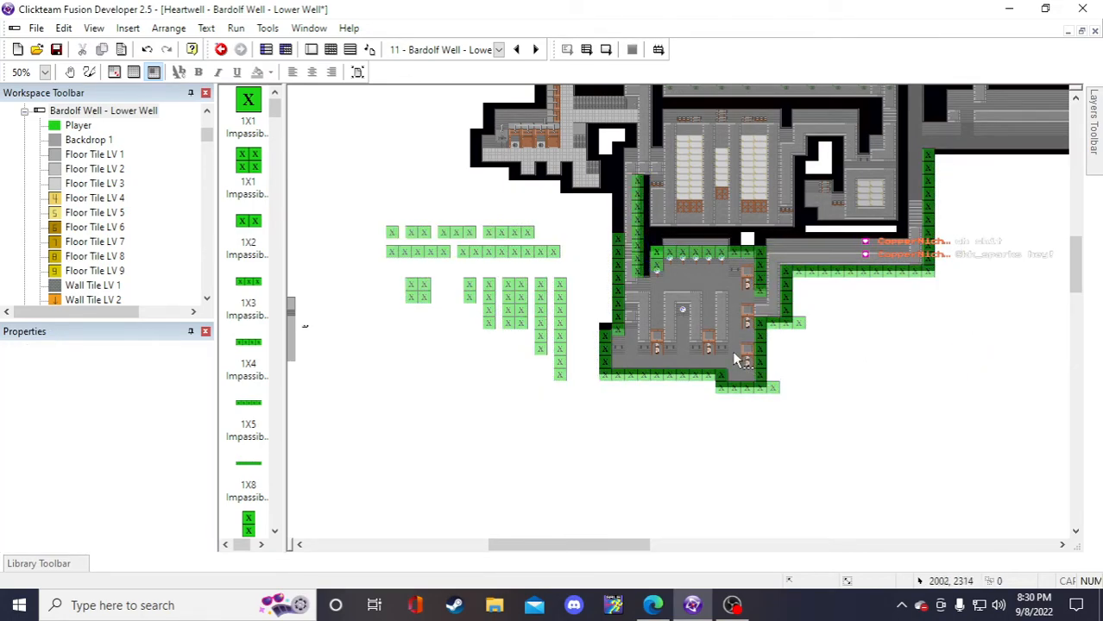
- Shift the 8X1 Impassible Wall between the western passage and the southern room slightly east onto the black wall, and save the project
{"action": "left_click", "coordinate": [641, 254]}
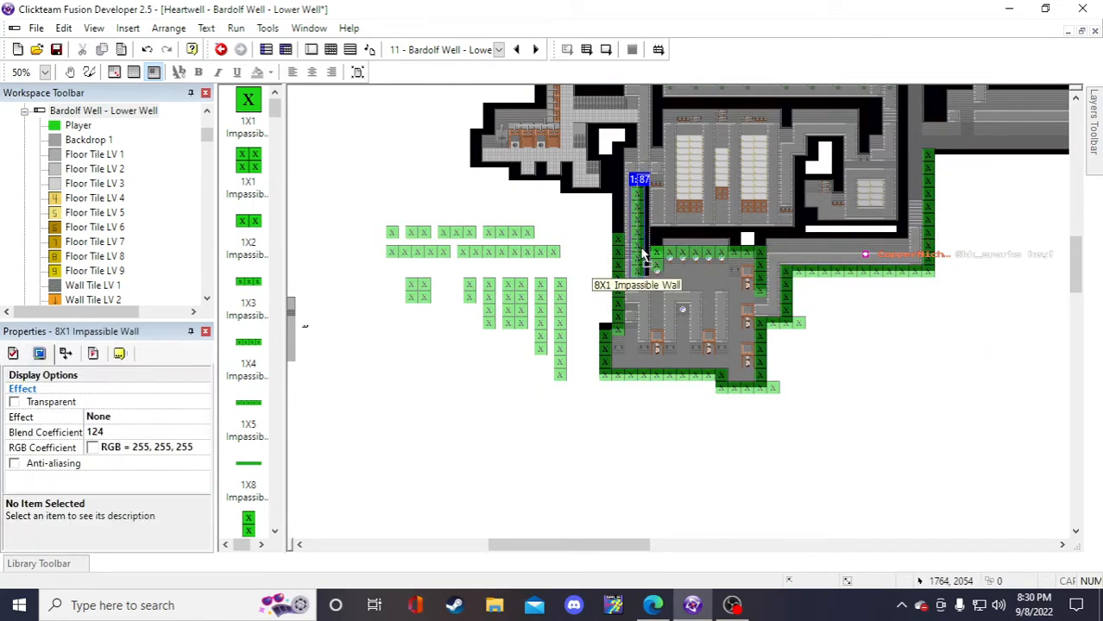
{"action": "left_click", "coordinate": [874, 373]}
{"action": "left_click_drag", "start_coordinate": [636, 264], "coordinate": [644, 264]}
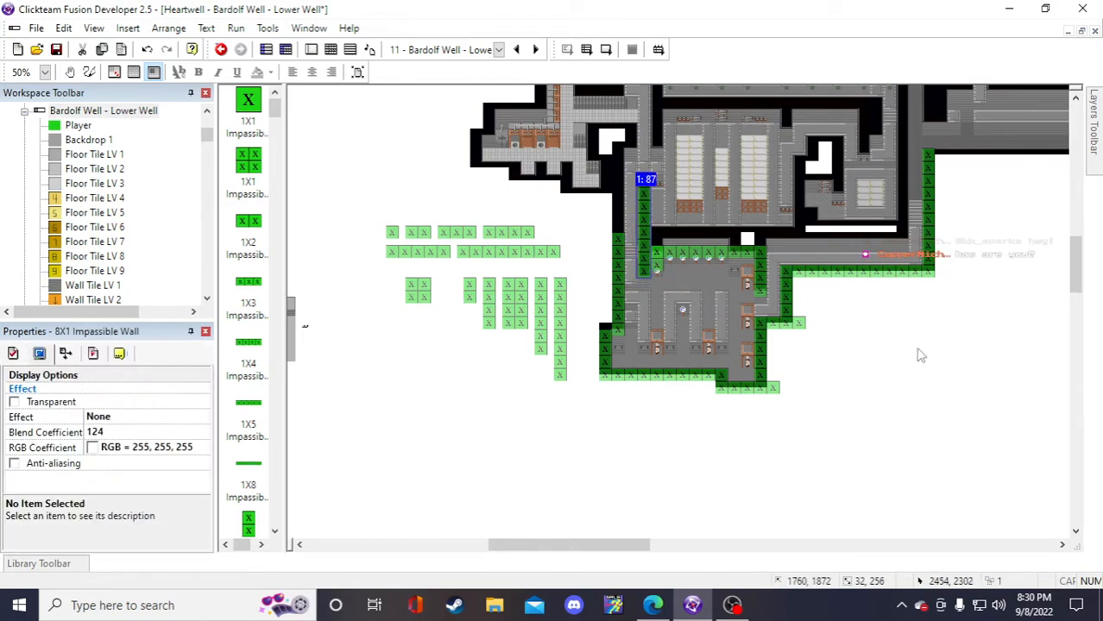
{"action": "left_click", "coordinate": [925, 352]}
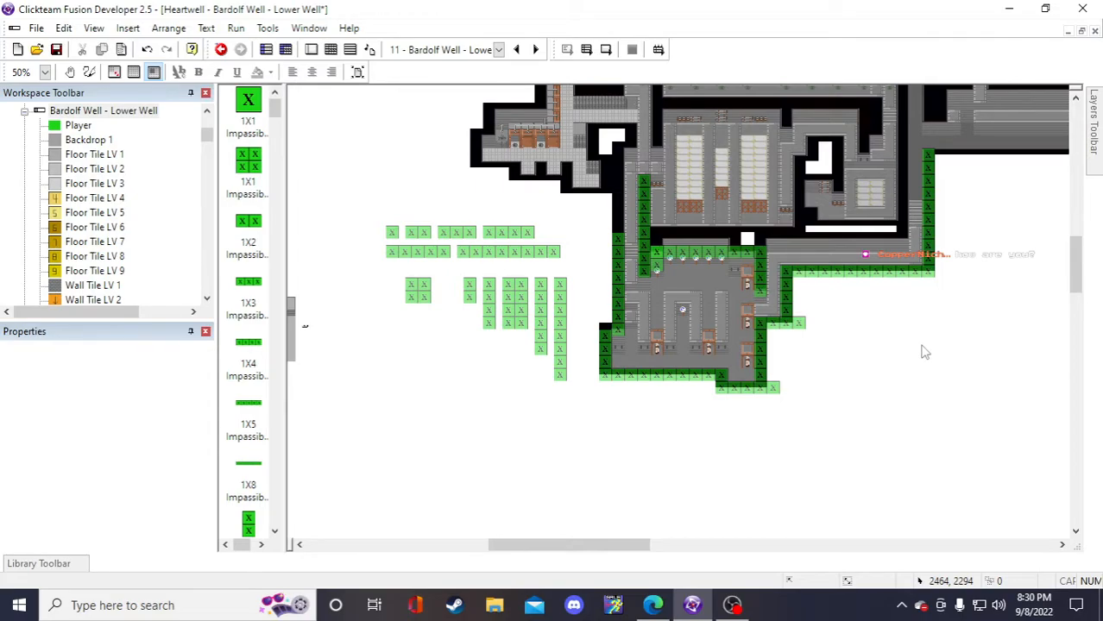
{"action": "scroll", "coordinate": [897, 343], "scroll_direction": "up", "scroll_amount": 3}
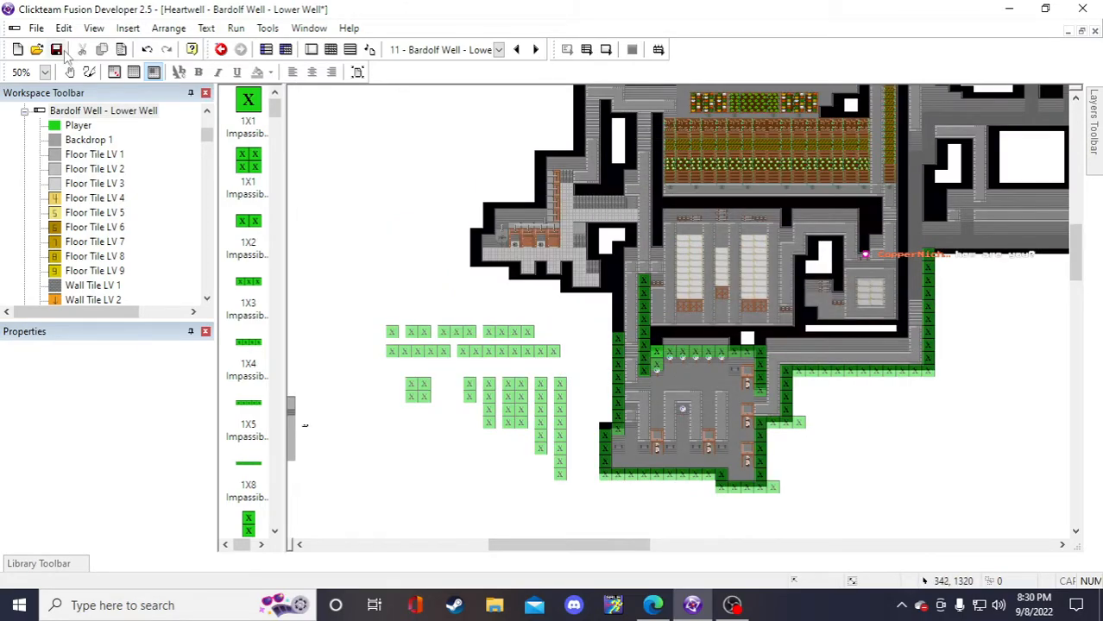
{"action": "left_click", "coordinate": [59, 49]}
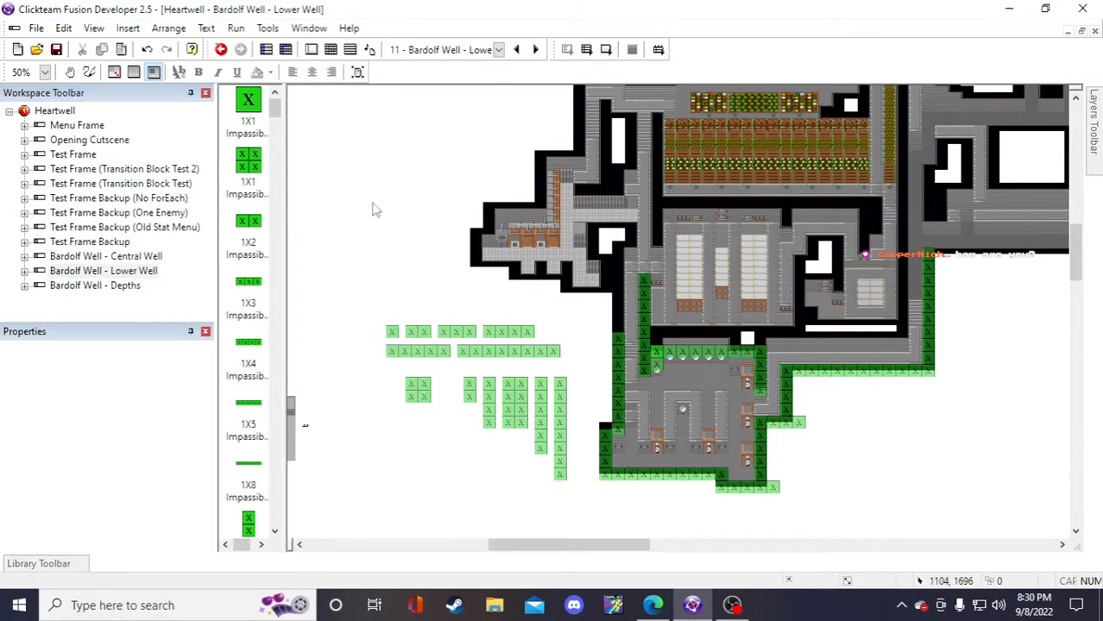
- Examine the rooms and corridors north of the southern room for walls that still lack collision blocks
{"action": "scroll", "coordinate": [511, 203], "scroll_direction": "up", "scroll_amount": 6}
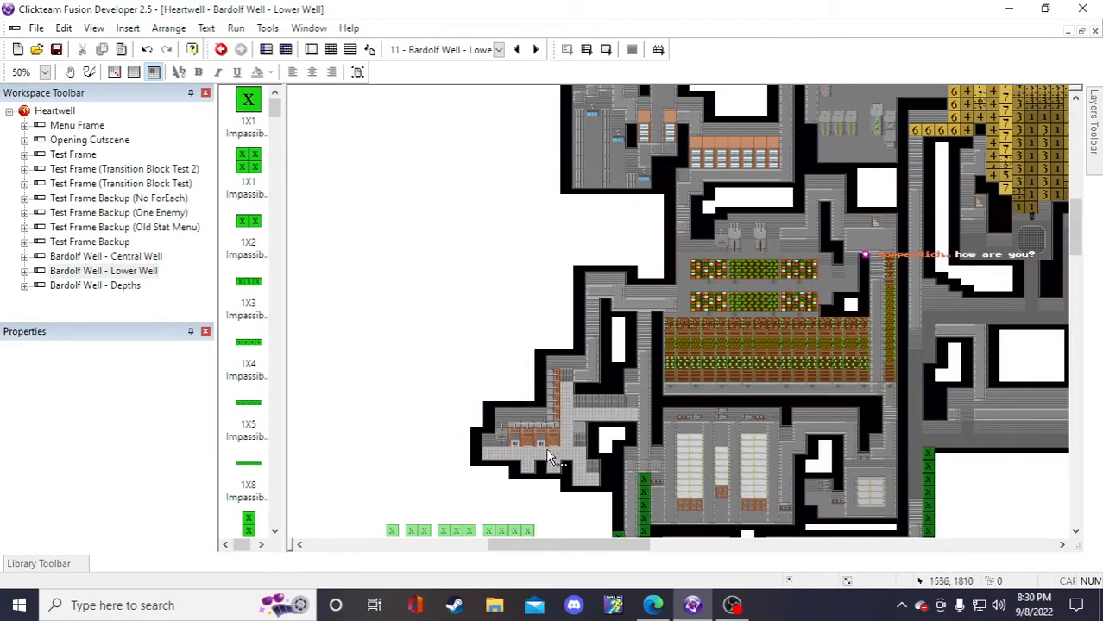
{"action": "left_click_drag", "start_coordinate": [578, 550], "coordinate": [604, 516]}
{"action": "scroll", "coordinate": [613, 302], "scroll_direction": "down", "scroll_amount": 3}
{"action": "scroll", "coordinate": [538, 401], "scroll_direction": "down", "scroll_amount": 6}
{"action": "scroll", "coordinate": [518, 449], "scroll_direction": "up", "scroll_amount": 4}
{"action": "scroll", "coordinate": [686, 392], "scroll_direction": "up", "scroll_amount": 6}
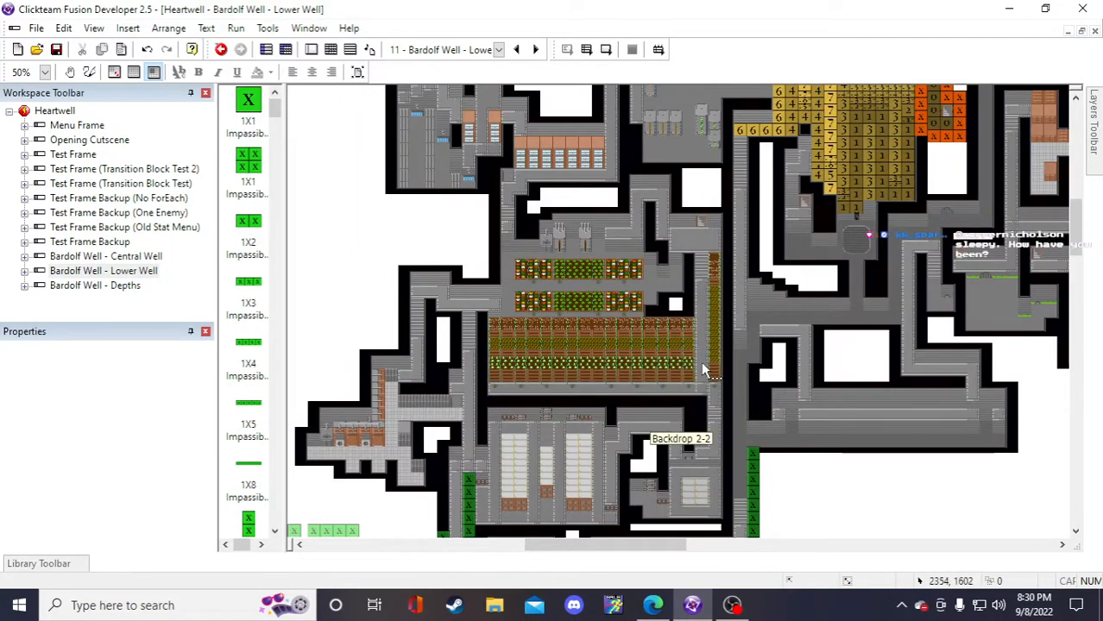
{"action": "scroll", "coordinate": [604, 406], "scroll_direction": "up", "scroll_amount": 3}
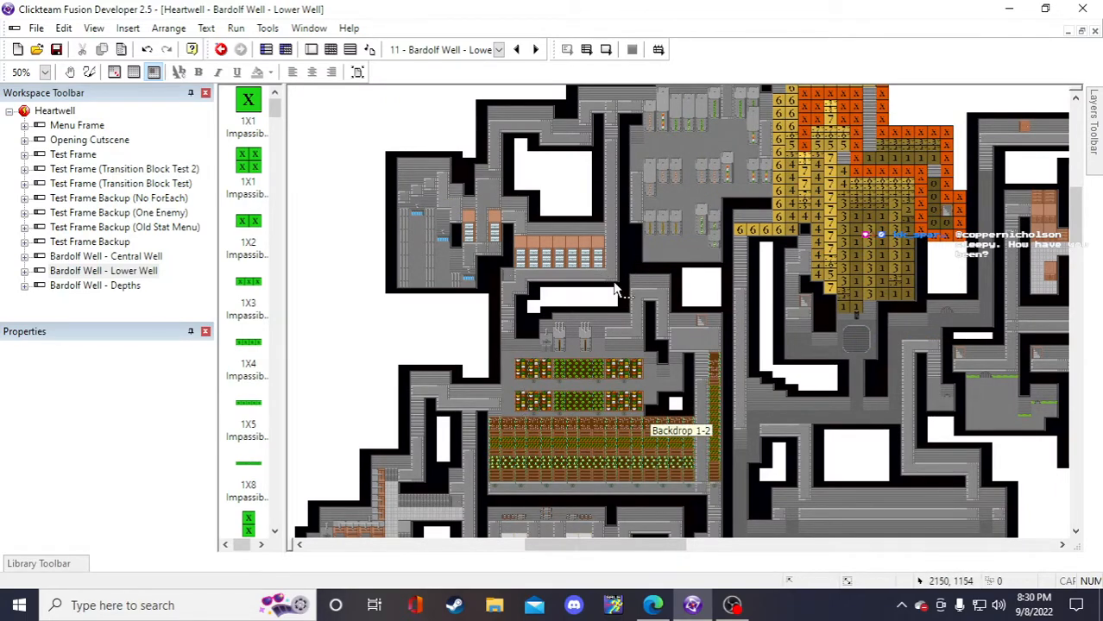
{"action": "scroll", "coordinate": [609, 285], "scroll_direction": "down", "scroll_amount": 3}
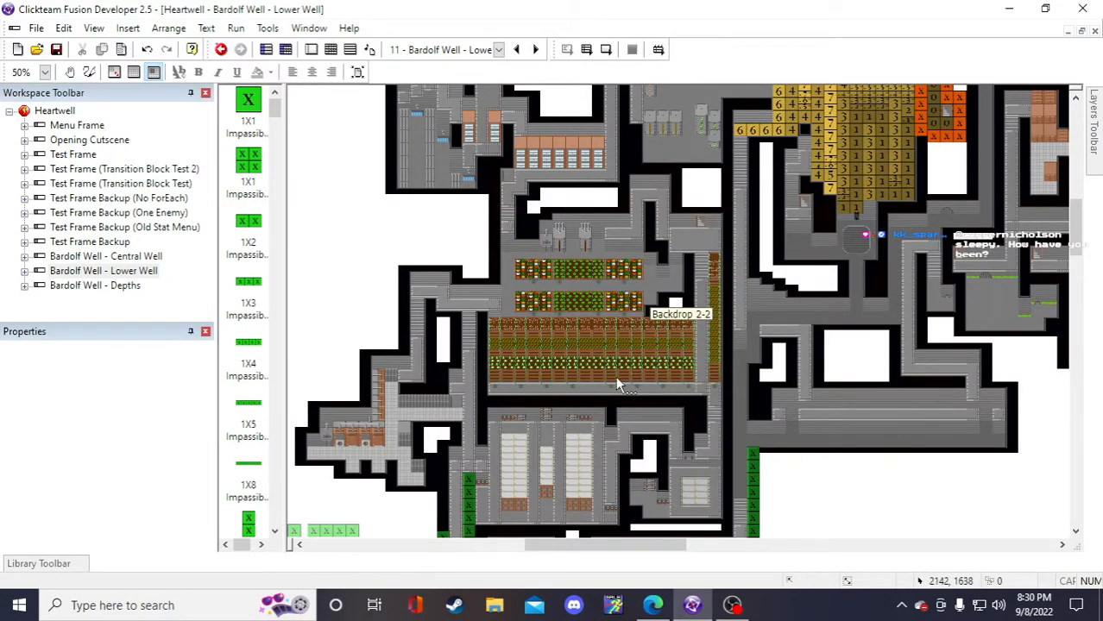
{"action": "scroll", "coordinate": [612, 363], "scroll_direction": "down", "scroll_amount": 6}
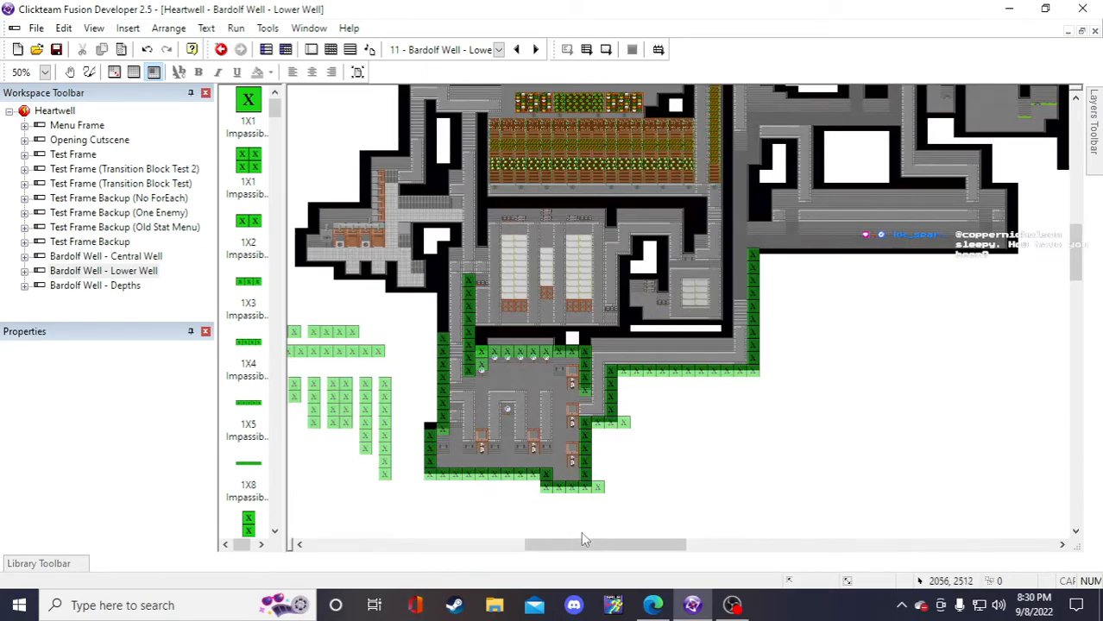
- Duplicate the 8X1 Impassible Wall and place the copy on the western passage's outer wall, directly above the existing vertical block
{"action": "scroll", "coordinate": [594, 546], "scroll_direction": "left", "scroll_amount": 1}
{"action": "left_click_drag", "start_coordinate": [594, 549], "coordinate": [576, 549]}
{"action": "left_click", "coordinate": [486, 383]}
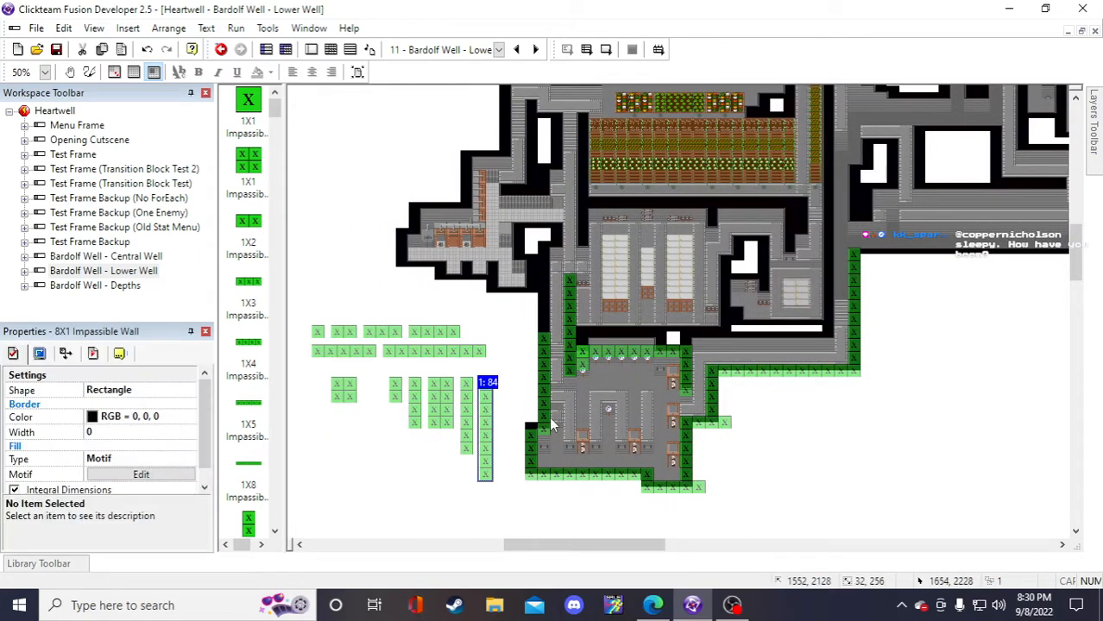
{"action": "left_click", "coordinate": [808, 424]}
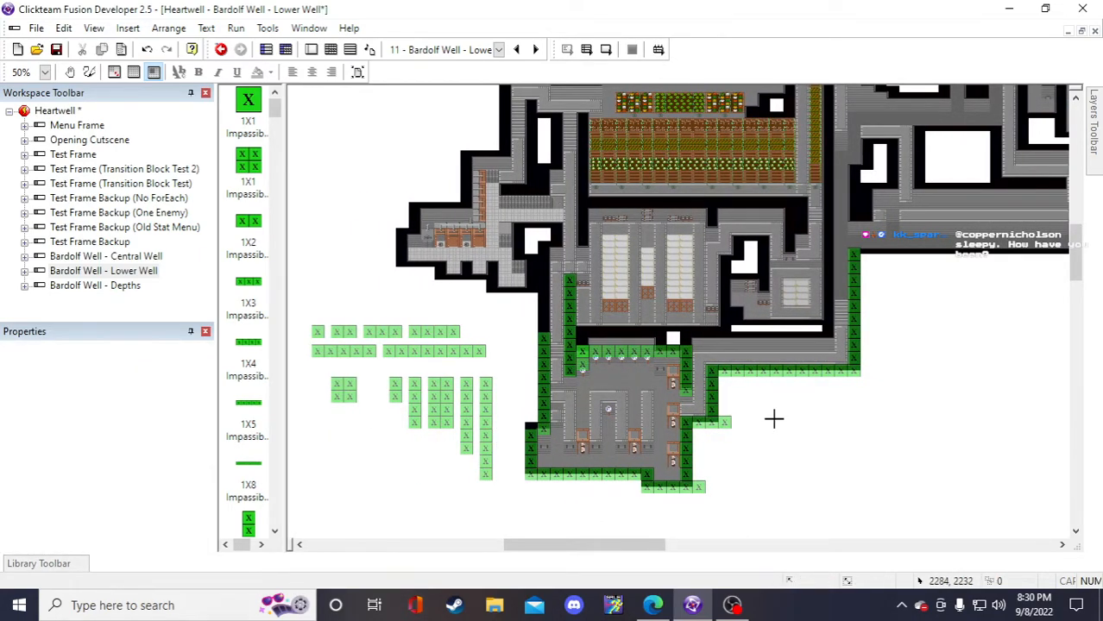
{"action": "left_click", "coordinate": [773, 419]}
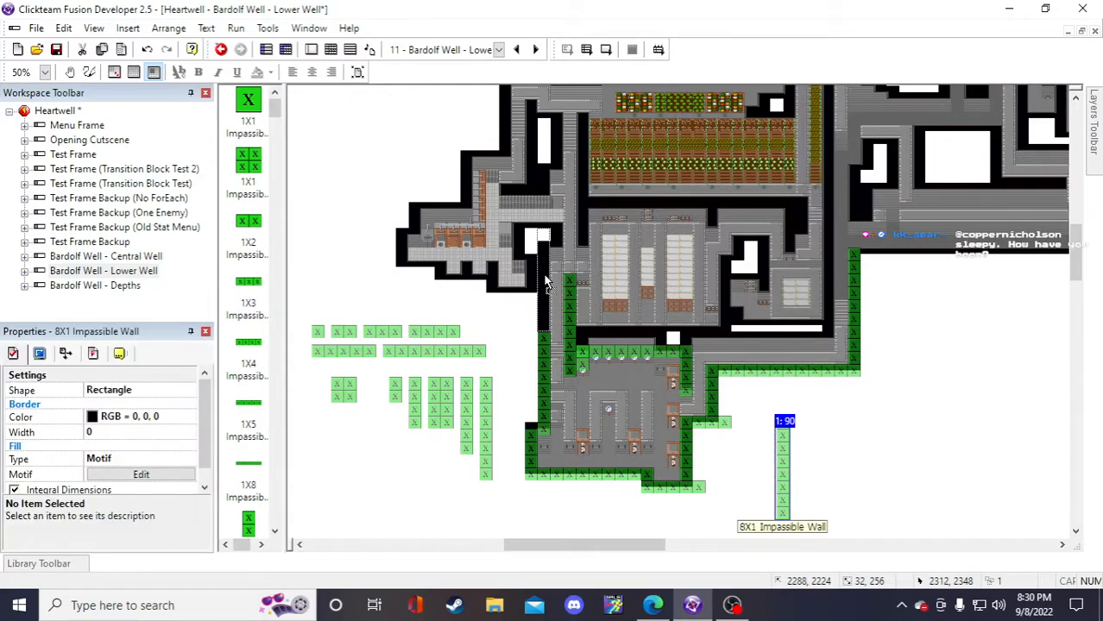
{"action": "left_click_drag", "start_coordinate": [545, 277], "coordinate": [545, 273]}
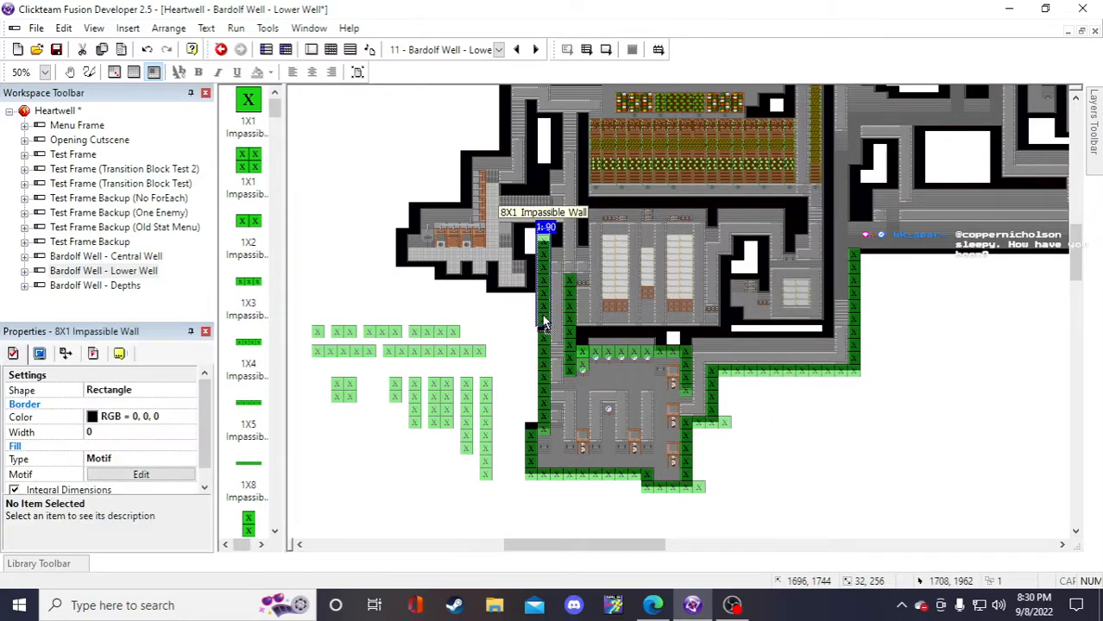
{"action": "left_click", "coordinate": [842, 454]}
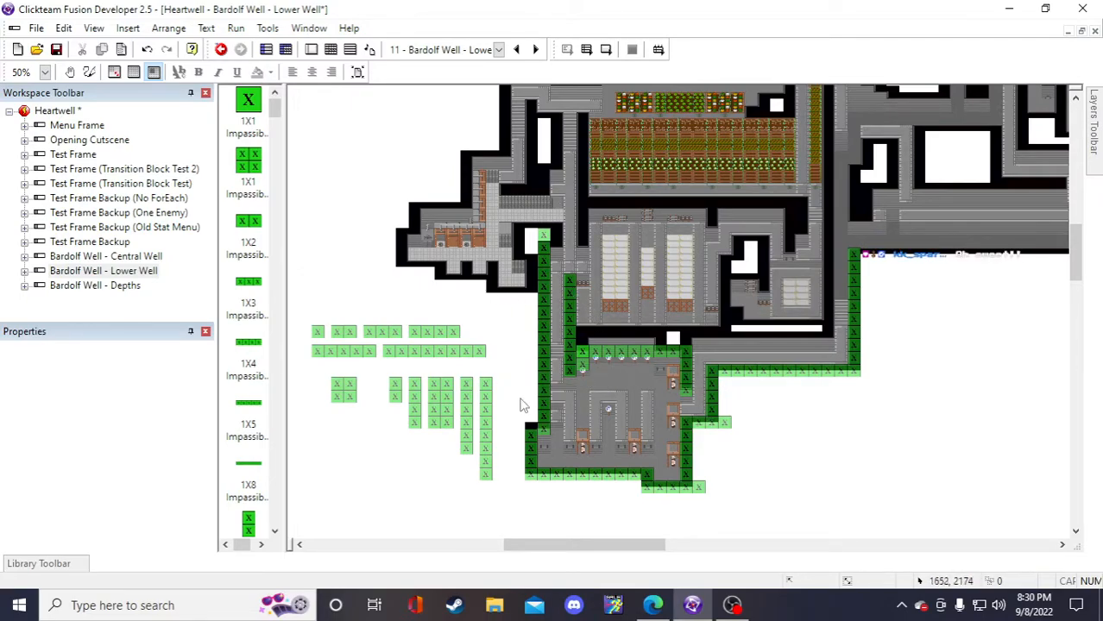
{"action": "left_click", "coordinate": [347, 388]}
{"action": "left_click", "coordinate": [738, 429]}
{"action": "left_click", "coordinate": [757, 427]}
{"action": "left_click_drag", "start_coordinate": [766, 442], "coordinate": [550, 248]}
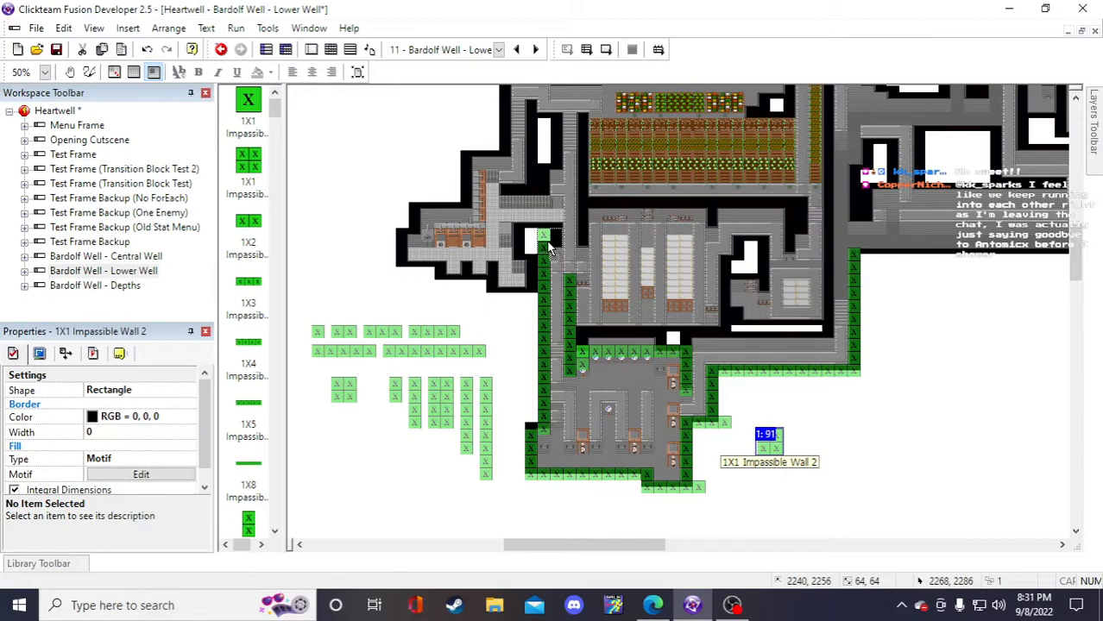
{"action": "left_click_drag", "start_coordinate": [549, 244], "coordinate": [548, 242]}
{"action": "key", "text": "Delete"}
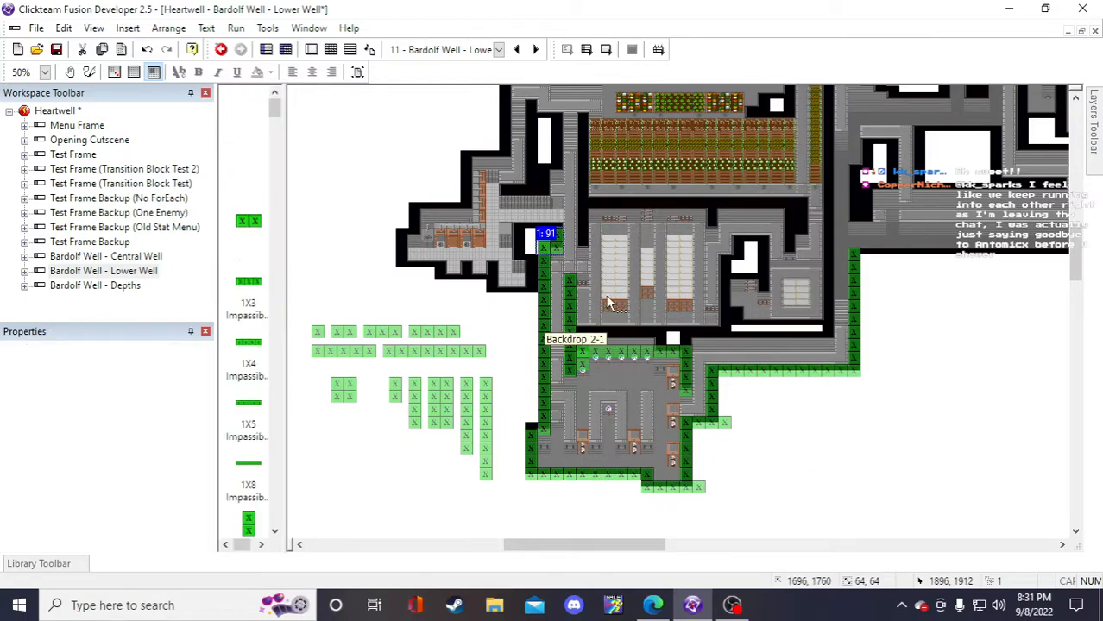
- Duplicate the 2X1 Impassible Wall and place the copy against the east side of the upper end of the western passage's outer wall blocks
{"action": "left_click", "coordinate": [392, 395]}
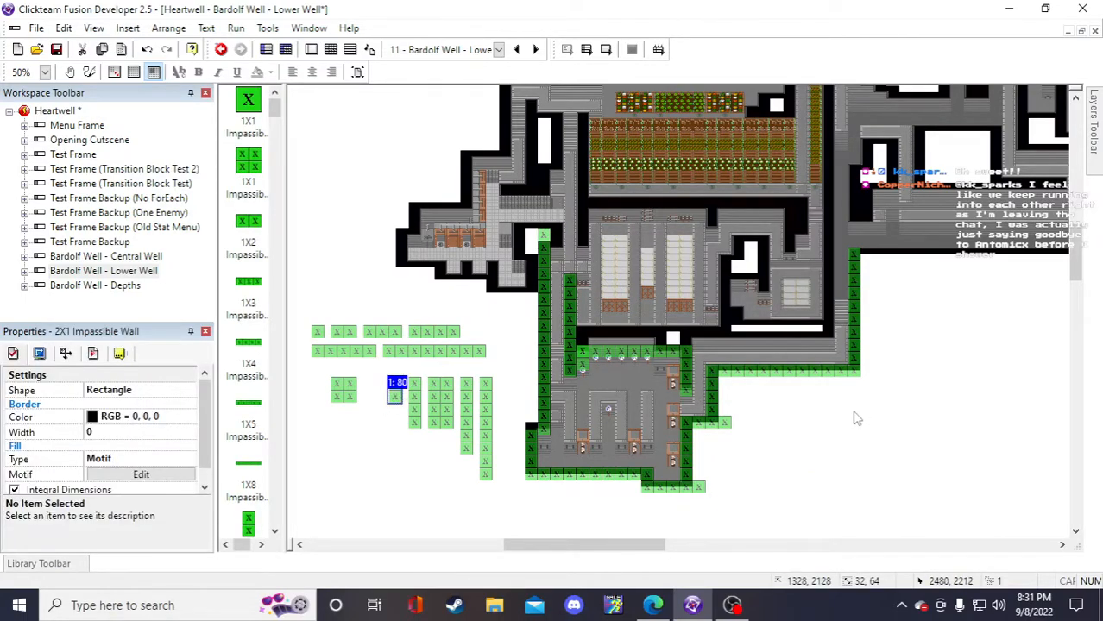
{"action": "key", "text": "ctrl+c"}
{"action": "key", "text": "ctrl+v"}
{"action": "left_click", "coordinate": [829, 436]}
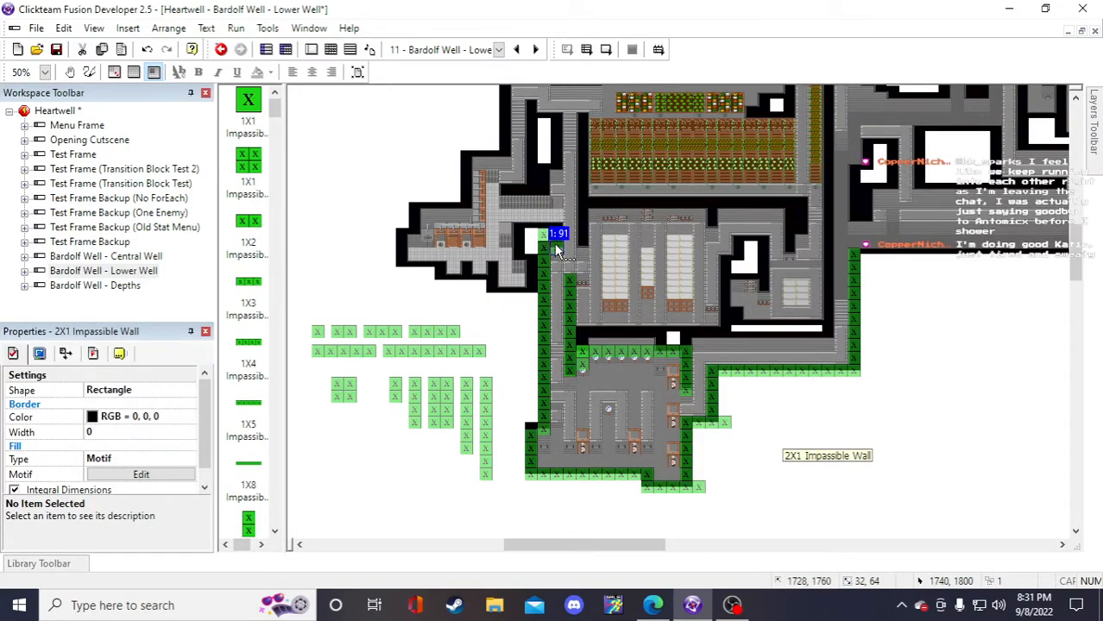
{"action": "left_click", "coordinate": [554, 244]}
- Duplicate the 1X4 Impassible Wall and place the copy along the upper wall of the small white gap west of the passage
{"action": "left_click", "coordinate": [415, 331]}
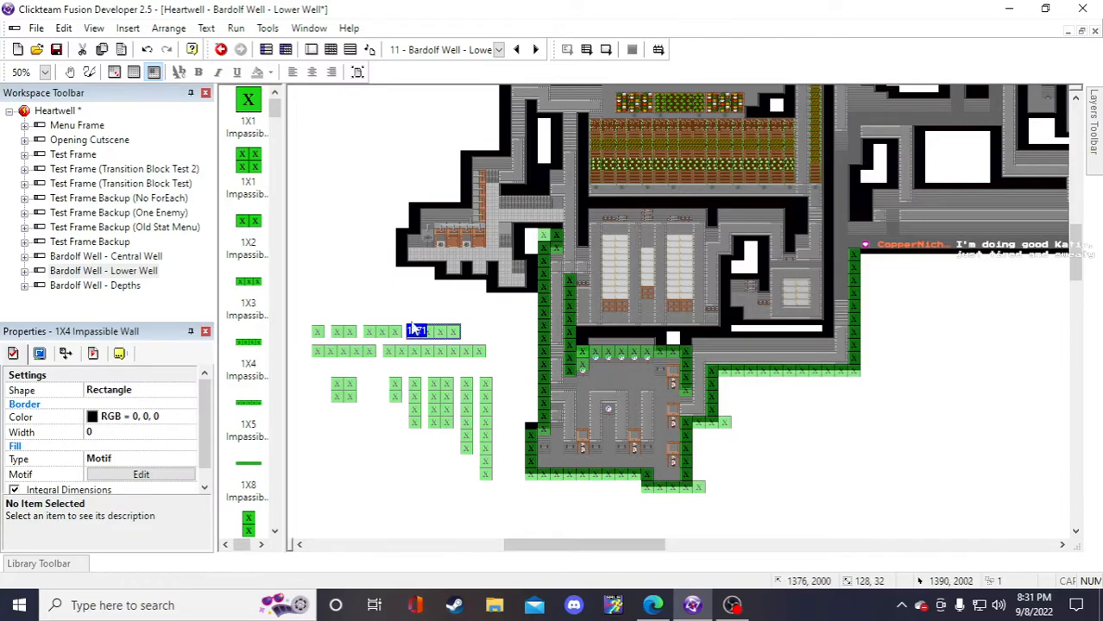
{"action": "left_click", "coordinate": [394, 308]}
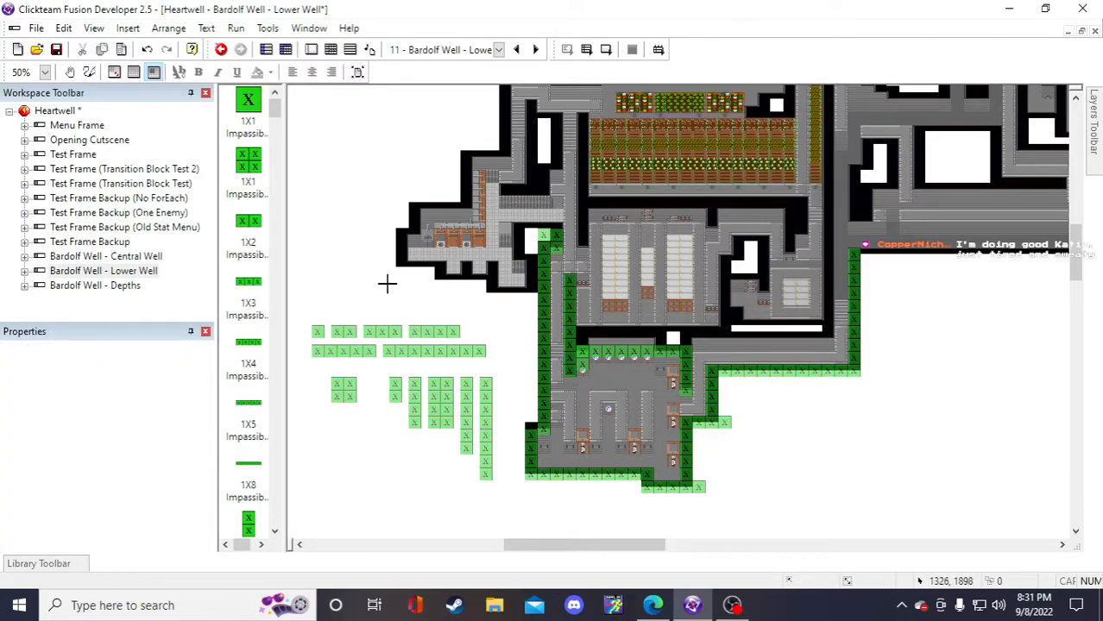
{"action": "key", "text": "ctrl+v"}
{"action": "left_click", "coordinate": [386, 273]}
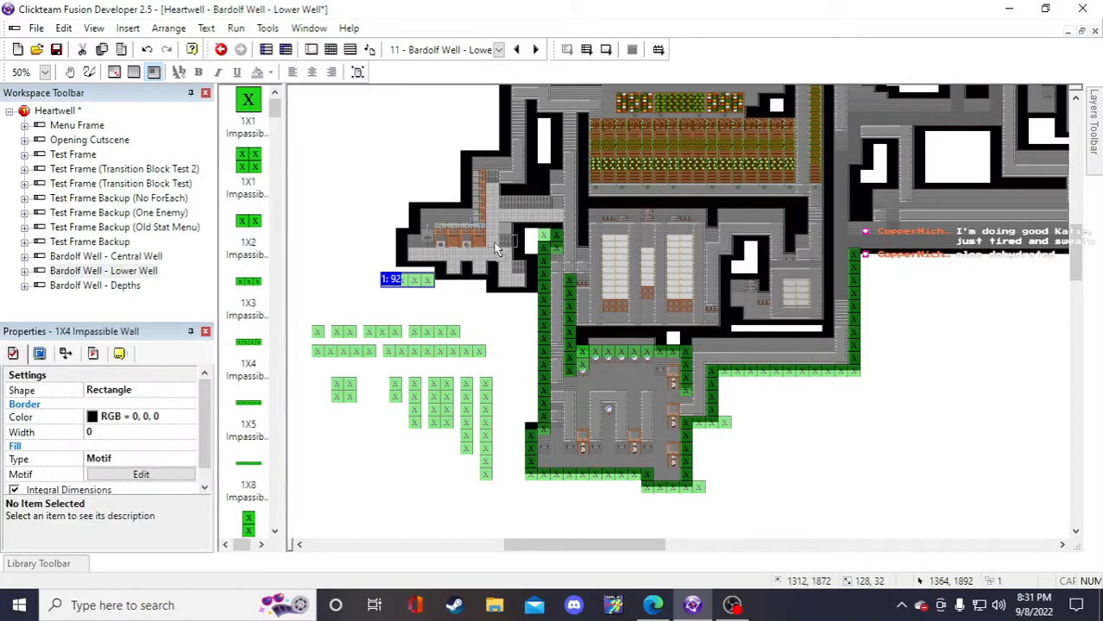
{"action": "left_click_drag", "start_coordinate": [405, 279], "coordinate": [538, 231]}
{"action": "left_click", "coordinate": [523, 321]}
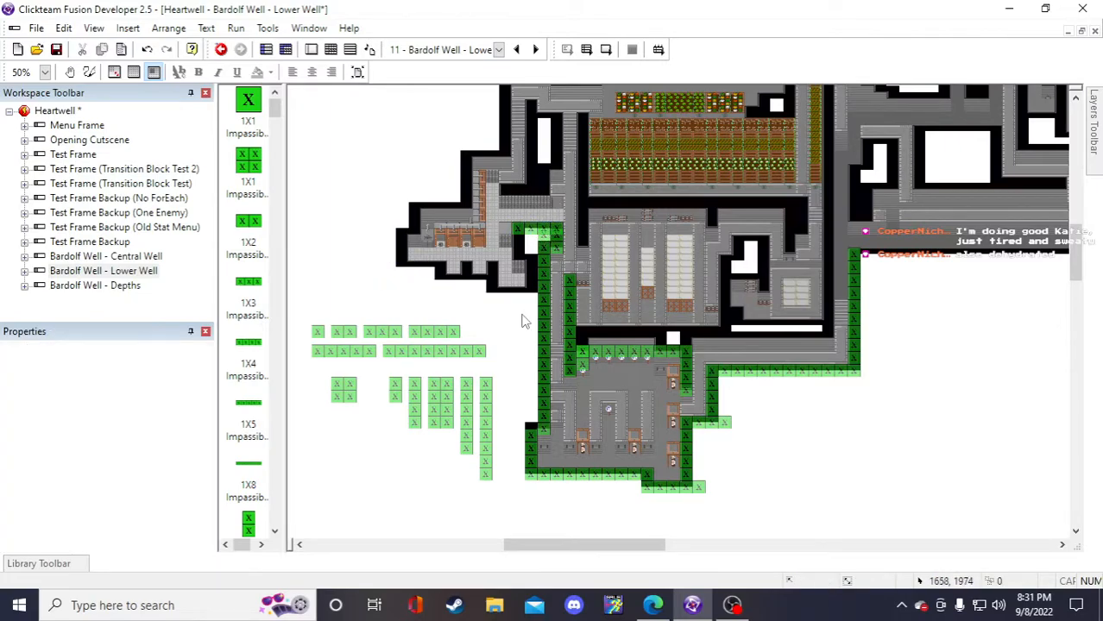
{"action": "left_click", "coordinate": [413, 421]}
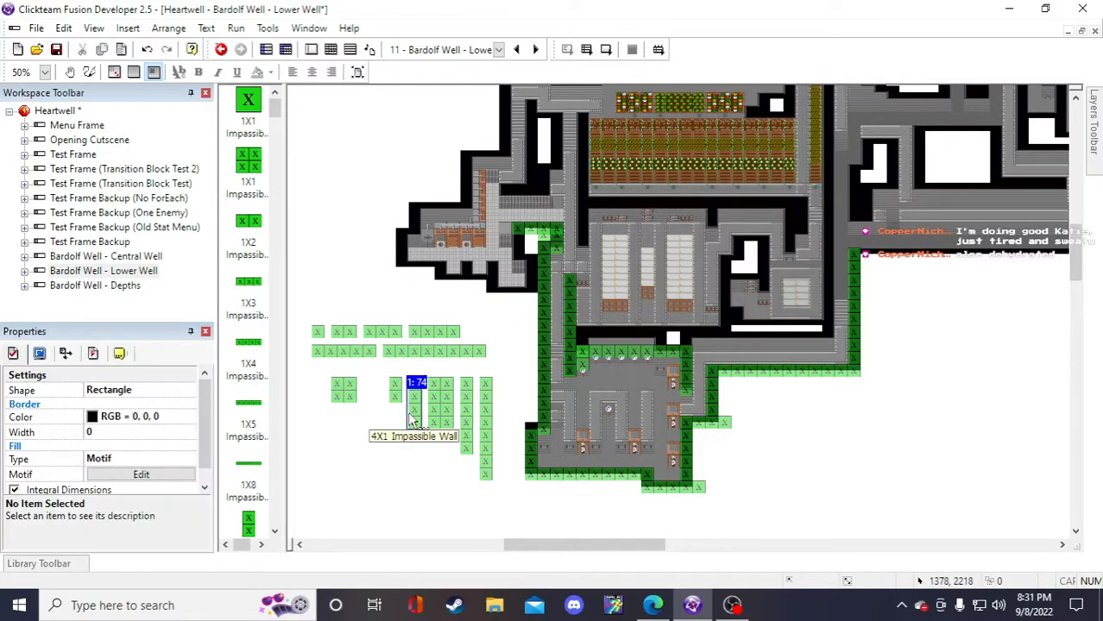
{"action": "double_click", "coordinate": [410, 469]}
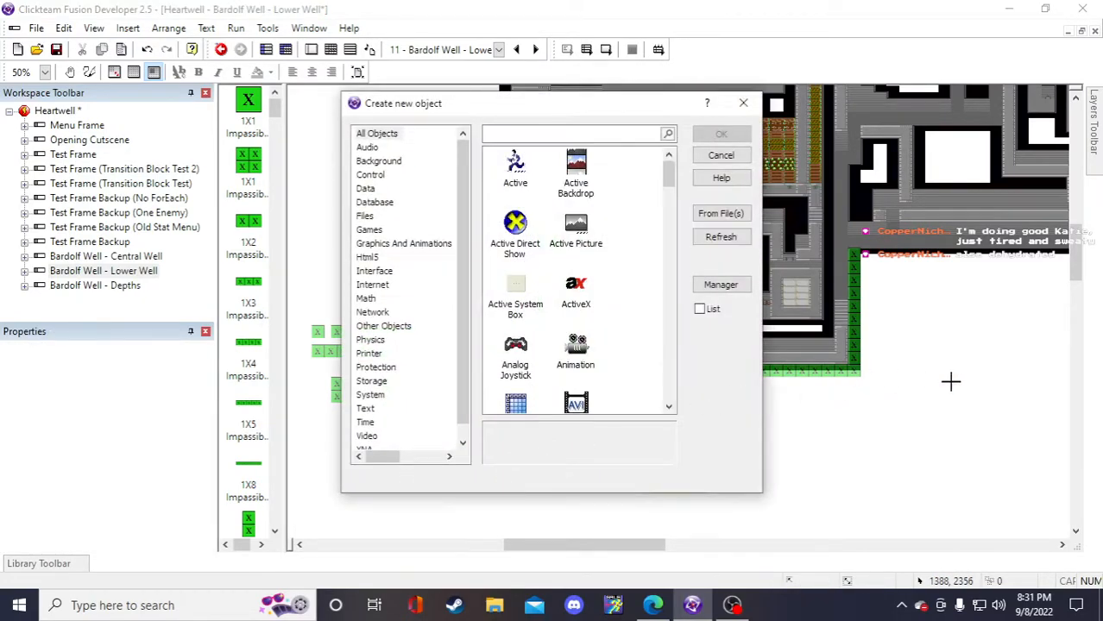
{"action": "left_click", "coordinate": [720, 155]}
{"action": "left_click", "coordinate": [956, 414]}
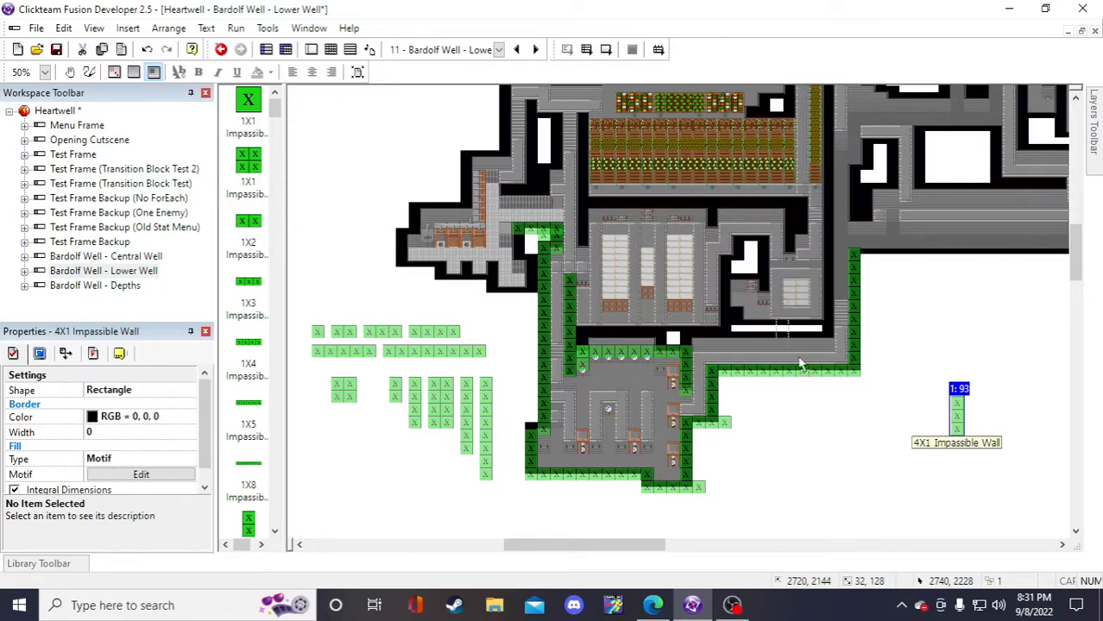
{"action": "key", "text": "Delete"}
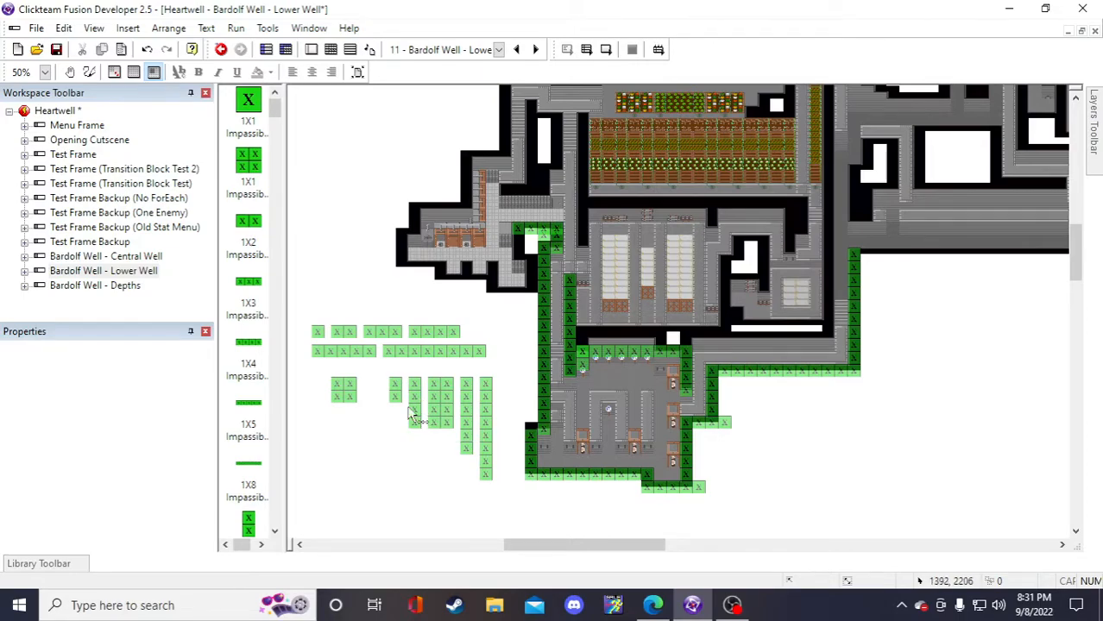
{"action": "left_click", "coordinate": [411, 421]}
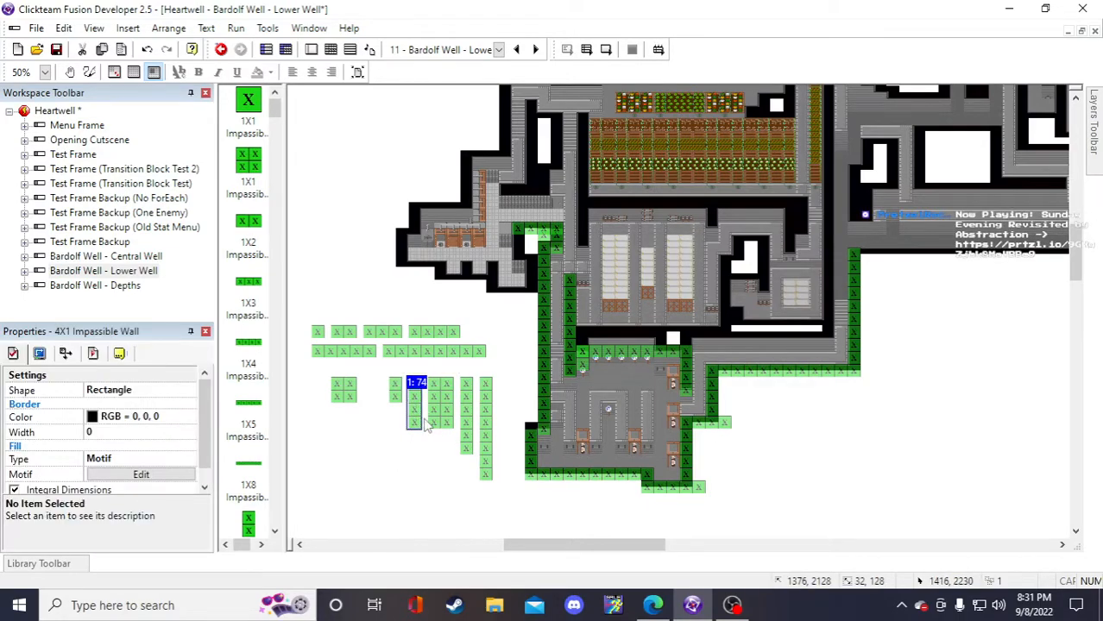
{"action": "left_click", "coordinate": [405, 301]}
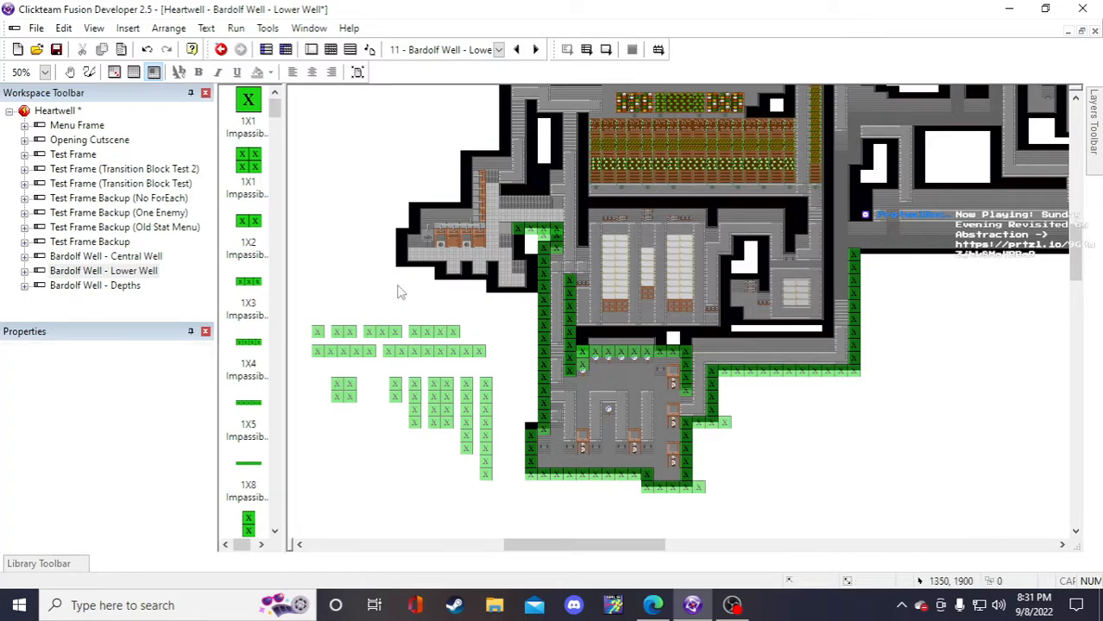
{"action": "key", "text": "ctrl+v"}
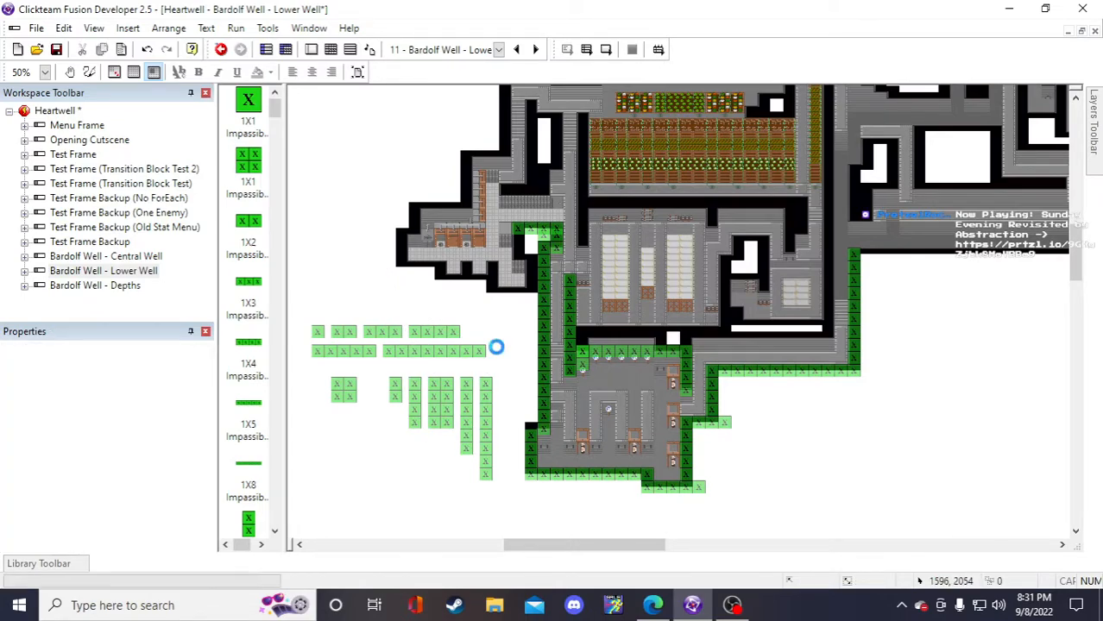
{"action": "left_click", "coordinate": [498, 348]}
{"action": "key", "text": "Delete"}
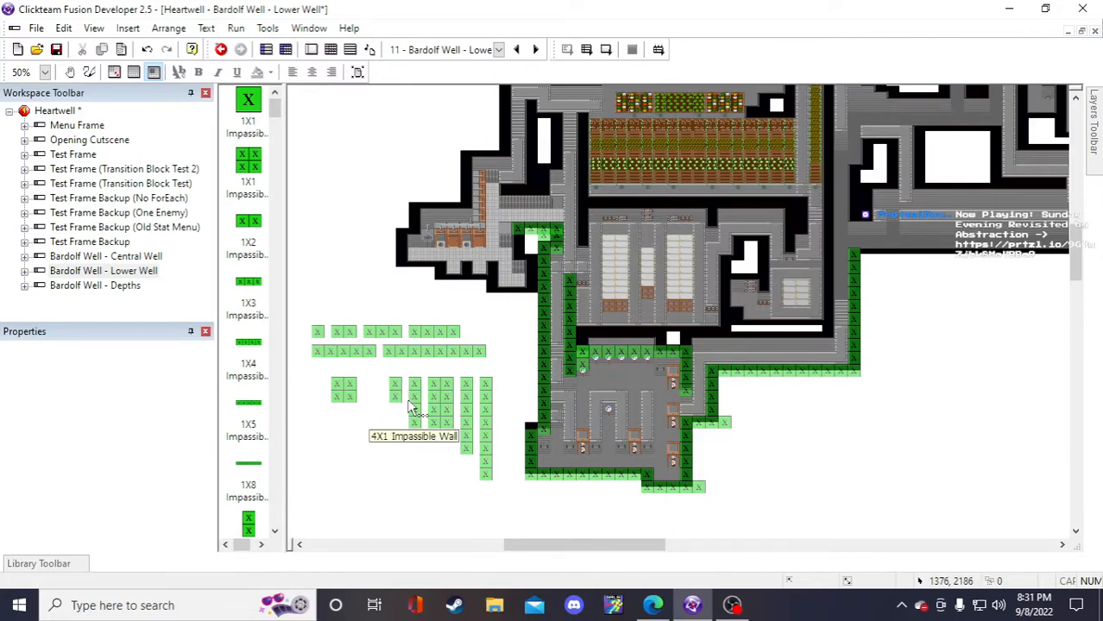
- Duplicate the 2X1 Impassible Wall and place the copy down the west side of the small white gap
{"action": "left_click", "coordinate": [552, 248]}
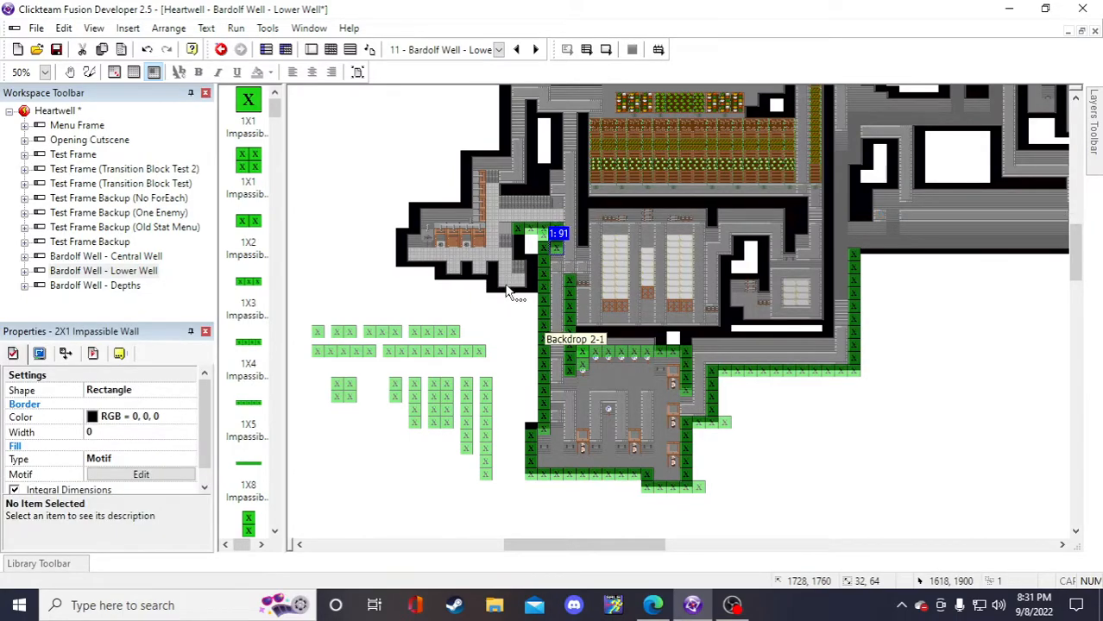
{"action": "left_click", "coordinate": [395, 392]}
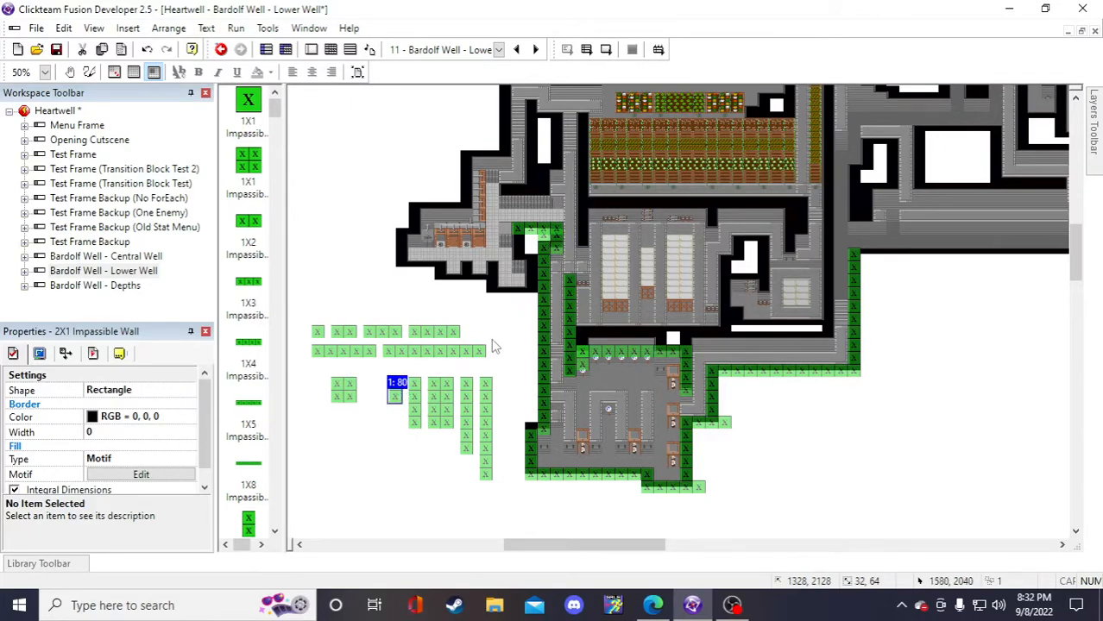
{"action": "double_click", "coordinate": [494, 346]}
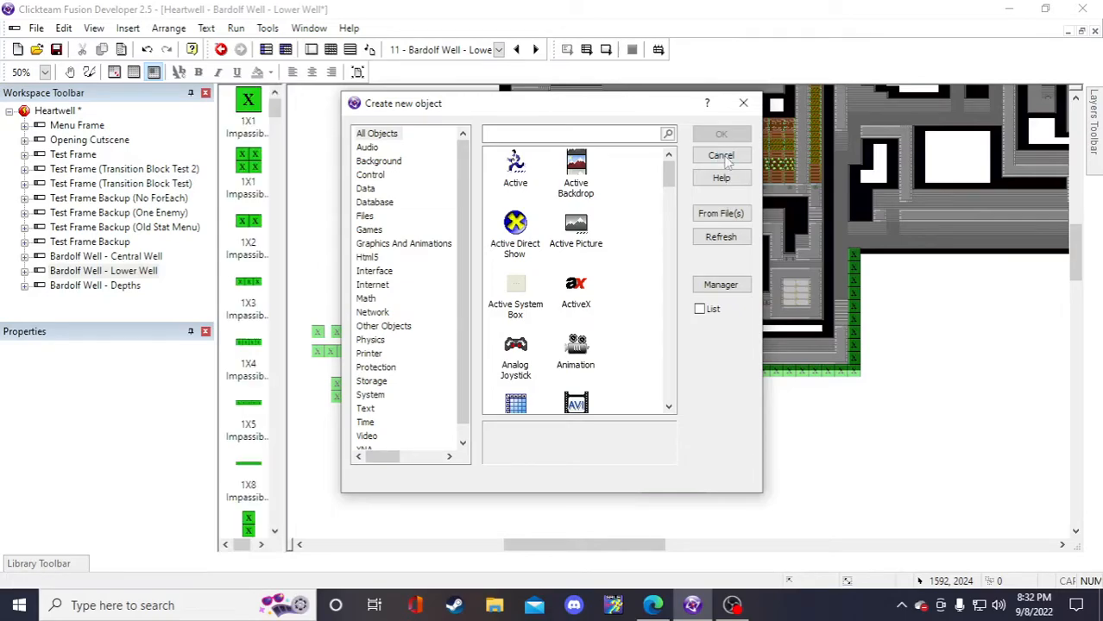
{"action": "left_click", "coordinate": [721, 156]}
{"action": "left_click", "coordinate": [726, 173]}
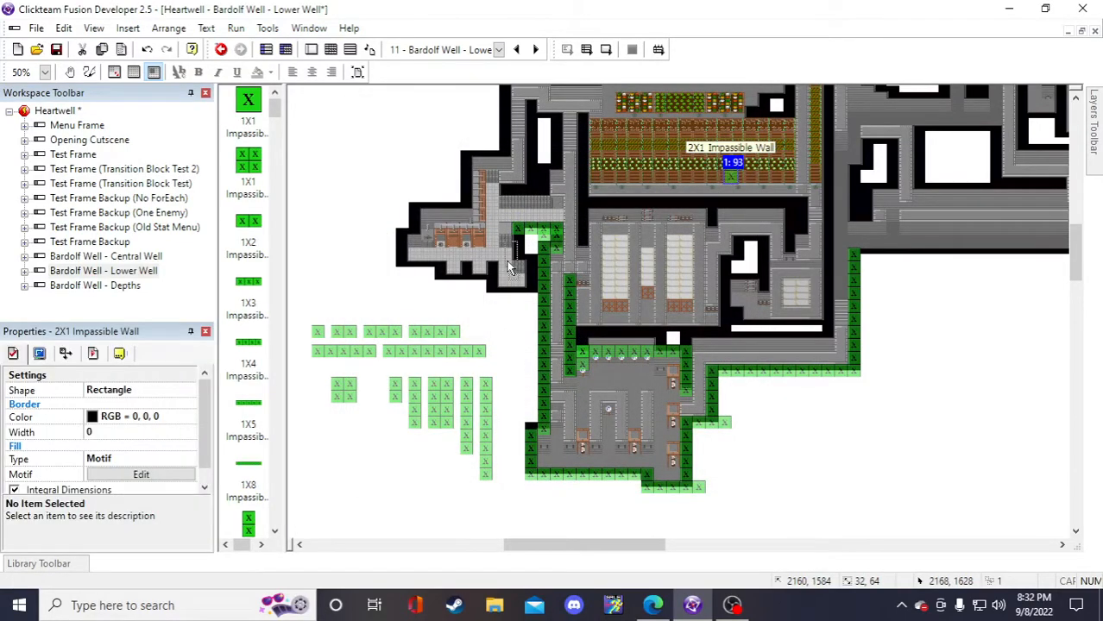
{"action": "left_click", "coordinate": [513, 247]}
{"action": "left_click", "coordinate": [773, 440]}
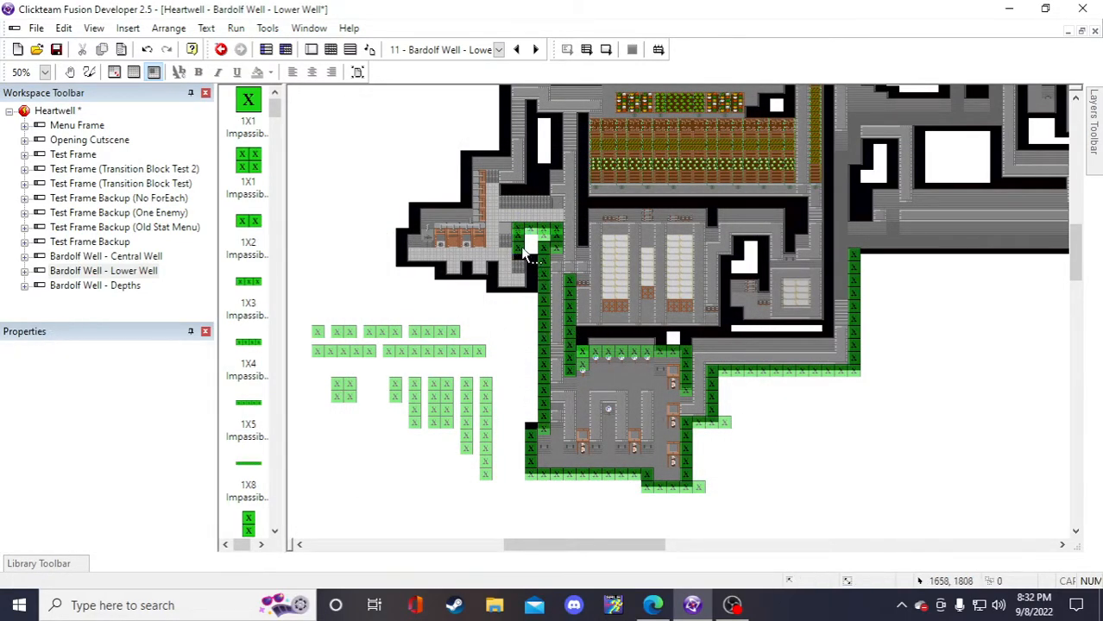
- Duplicate the 1X2 Impassible Wall to close the white gap's lower edge and continue the blocks down the wall west of the passage
{"action": "left_click", "coordinate": [524, 255]}
{"action": "left_click", "coordinate": [831, 456]}
{"action": "left_click", "coordinate": [355, 335]}
{"action": "left_click", "coordinate": [363, 312]}
{"action": "left_click", "coordinate": [372, 303]}
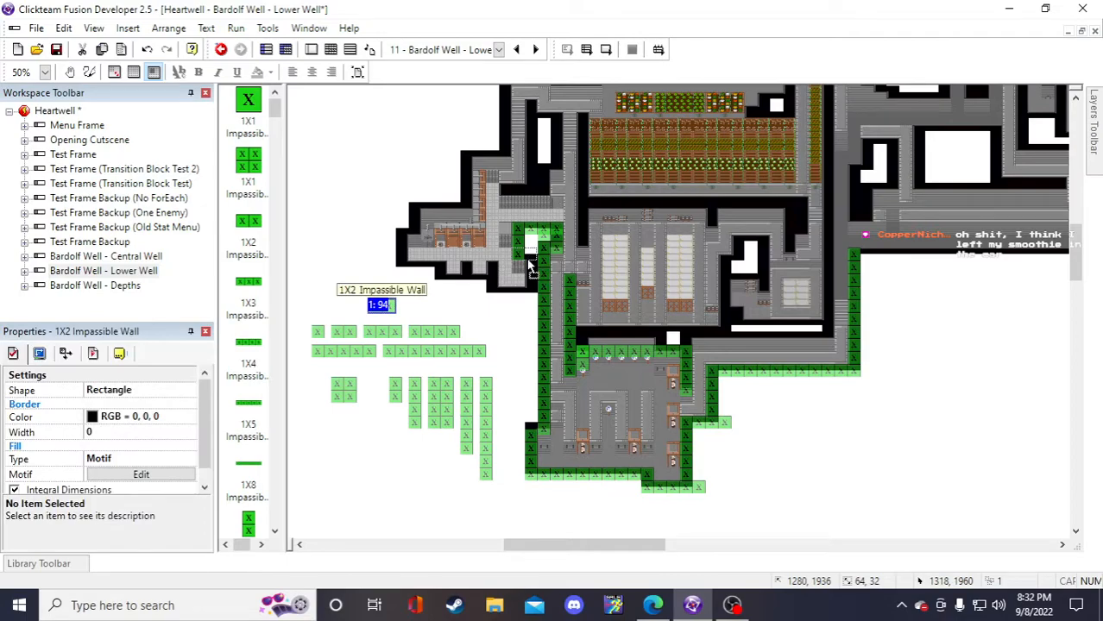
{"action": "left_click_drag", "start_coordinate": [528, 260], "coordinate": [504, 337]}
{"action": "left_click", "coordinate": [516, 385]}
{"action": "left_click", "coordinate": [510, 359]}
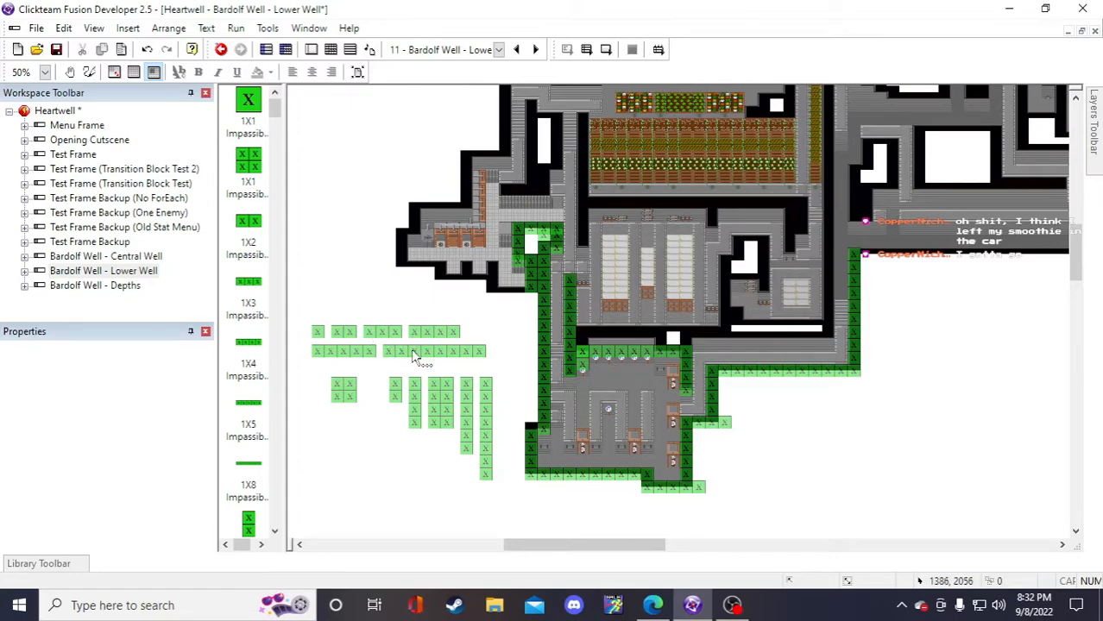
{"action": "left_click", "coordinate": [414, 388]}
{"action": "left_click", "coordinate": [400, 296]}
{"action": "left_click", "coordinate": [399, 302]}
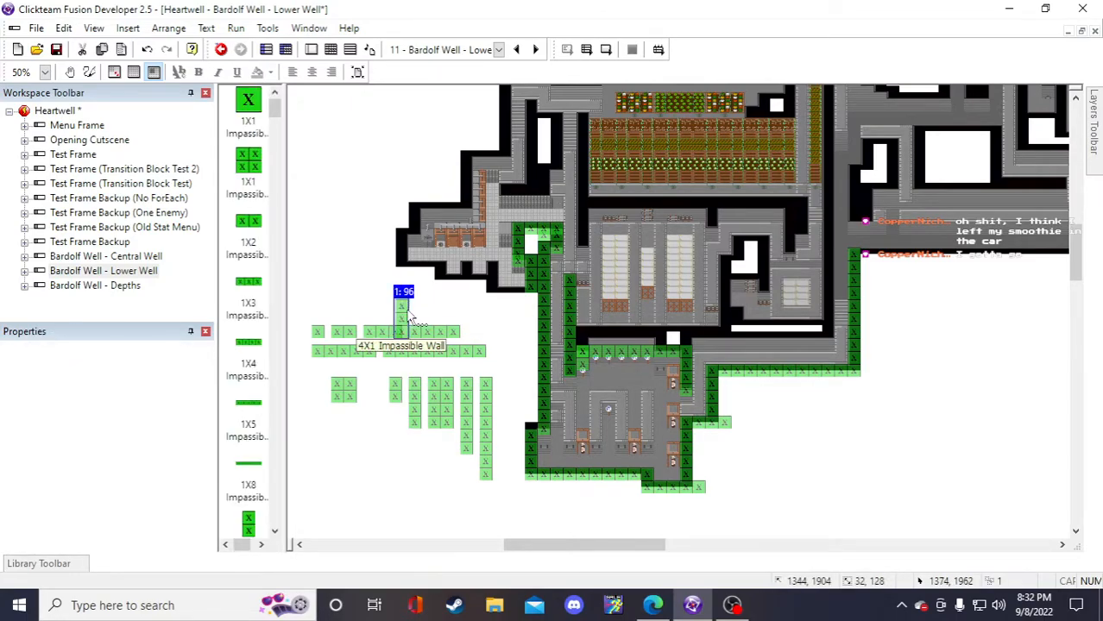
{"action": "left_click_drag", "start_coordinate": [400, 302], "coordinate": [494, 293]}
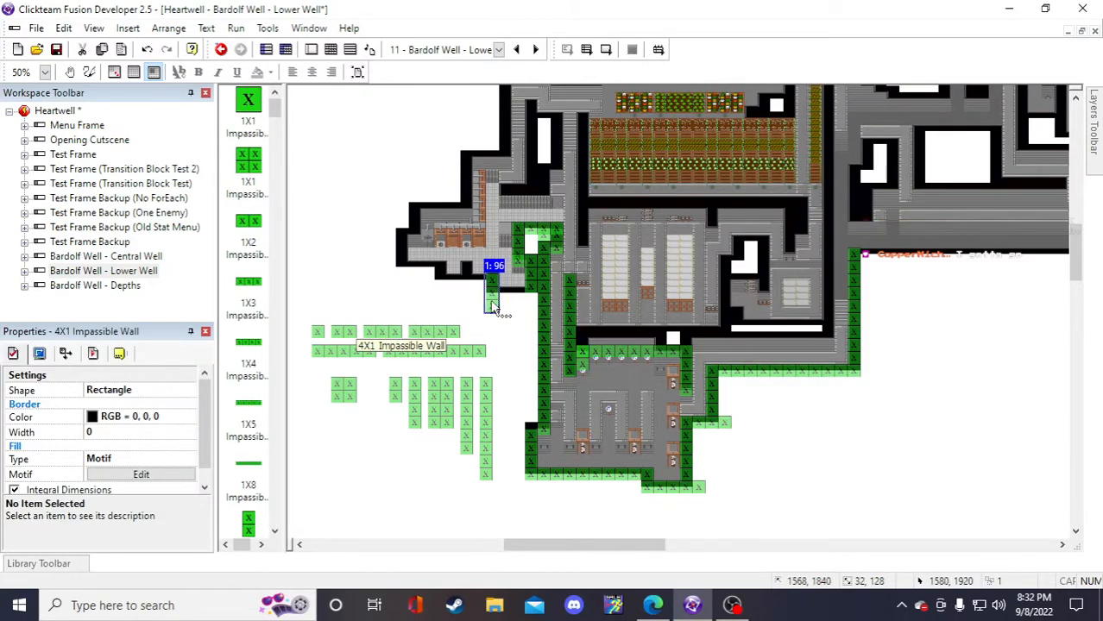
{"action": "left_click", "coordinate": [505, 343]}
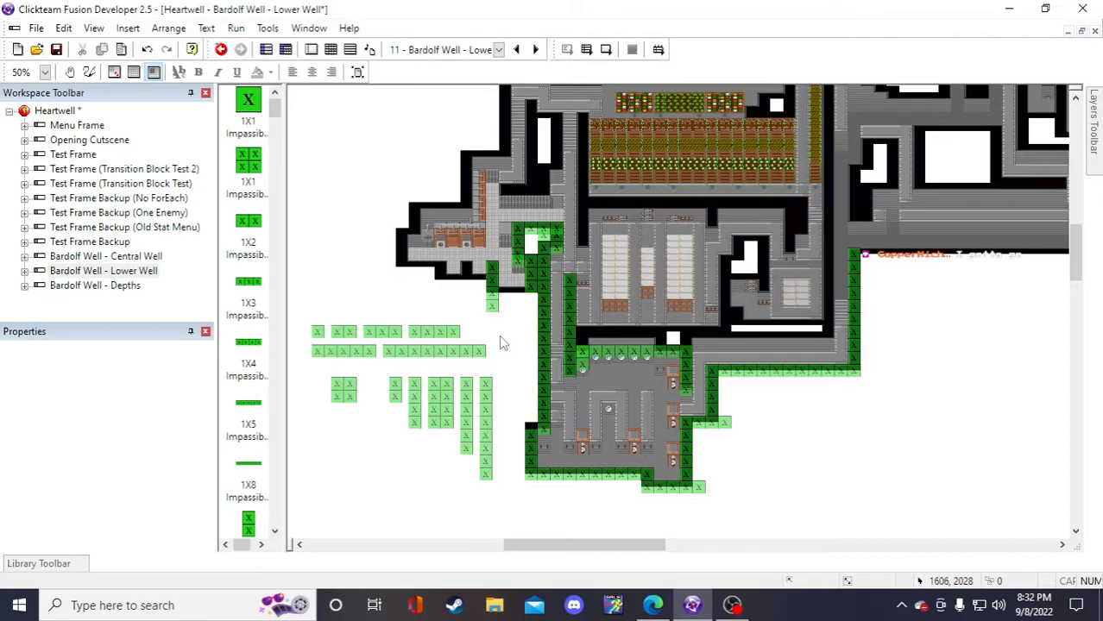
{"action": "left_click", "coordinate": [489, 298]}
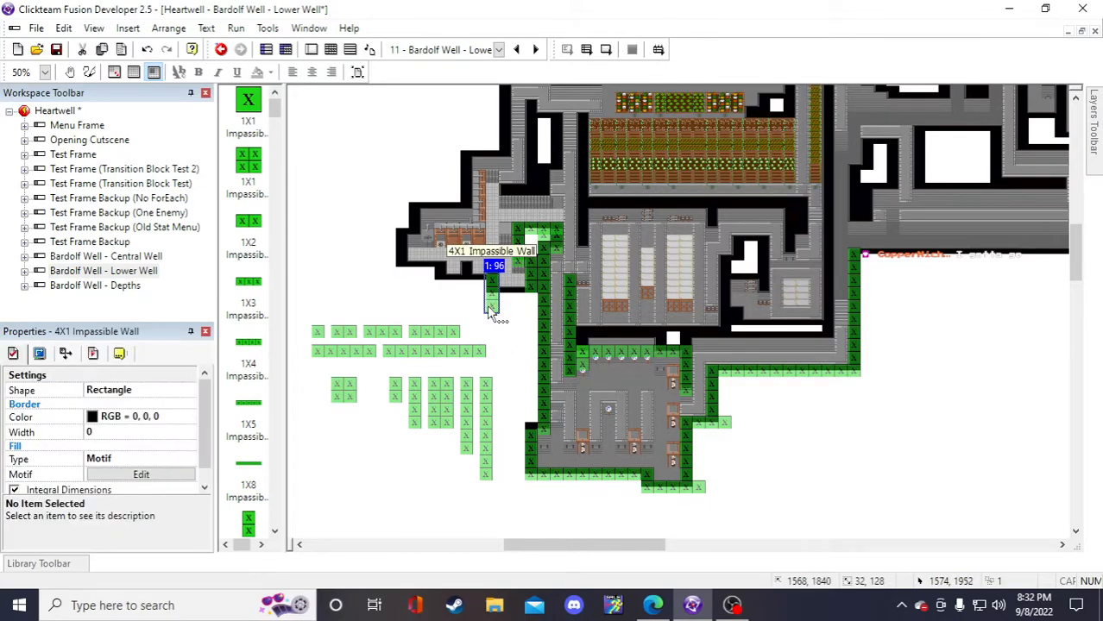
{"action": "key", "text": "Delete"}
- Duplicate the 2X1 Impassible Wall and place the copy on the west wall of the alcove southwest of the white gap
{"action": "left_click", "coordinate": [395, 390]}
{"action": "left_click", "coordinate": [481, 319]}
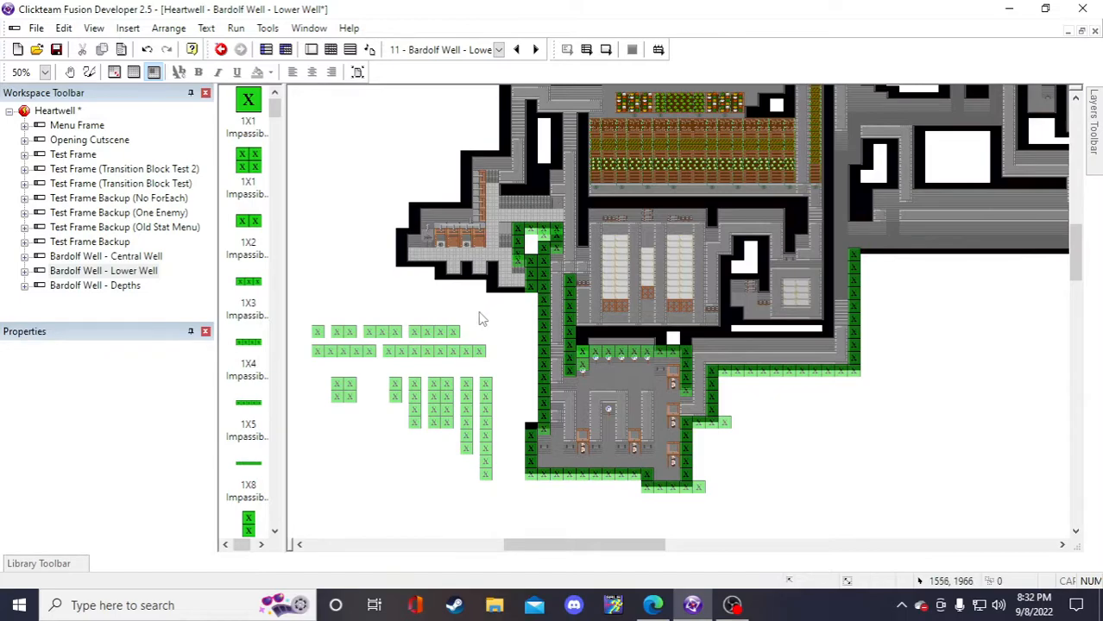
{"action": "left_click", "coordinate": [471, 311]}
{"action": "left_click_drag", "start_coordinate": [479, 328], "coordinate": [493, 281]}
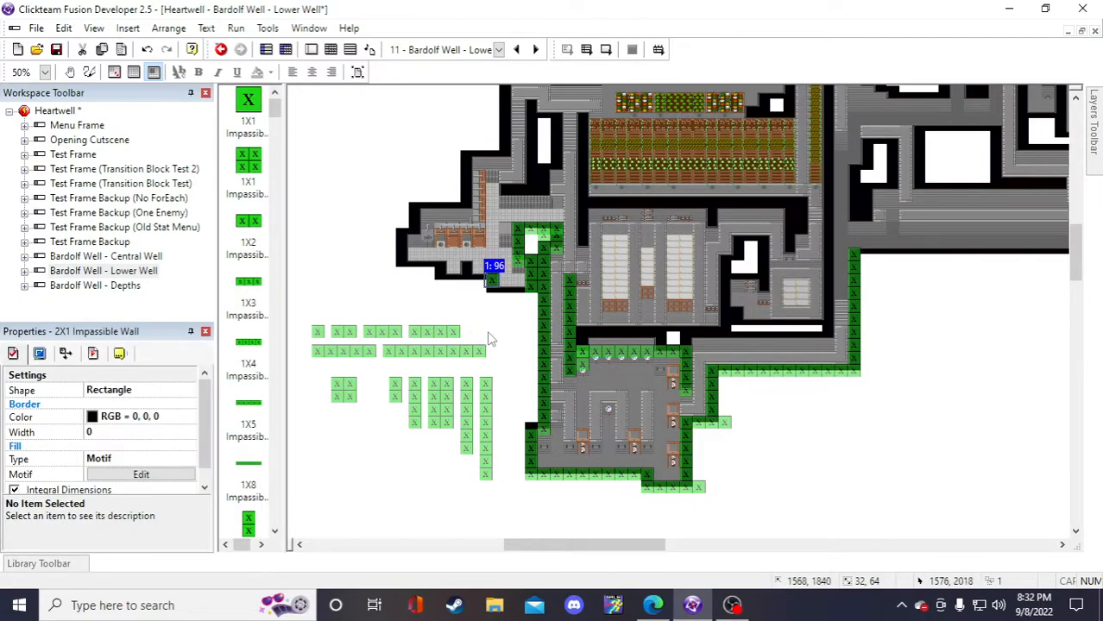
- Duplicate the 1X4 Impassible Wall and place the copy along the bottom wall of the alcove southwest of the white gap
{"action": "key", "text": "ctrl+v"}
{"action": "left_click", "coordinate": [437, 302]}
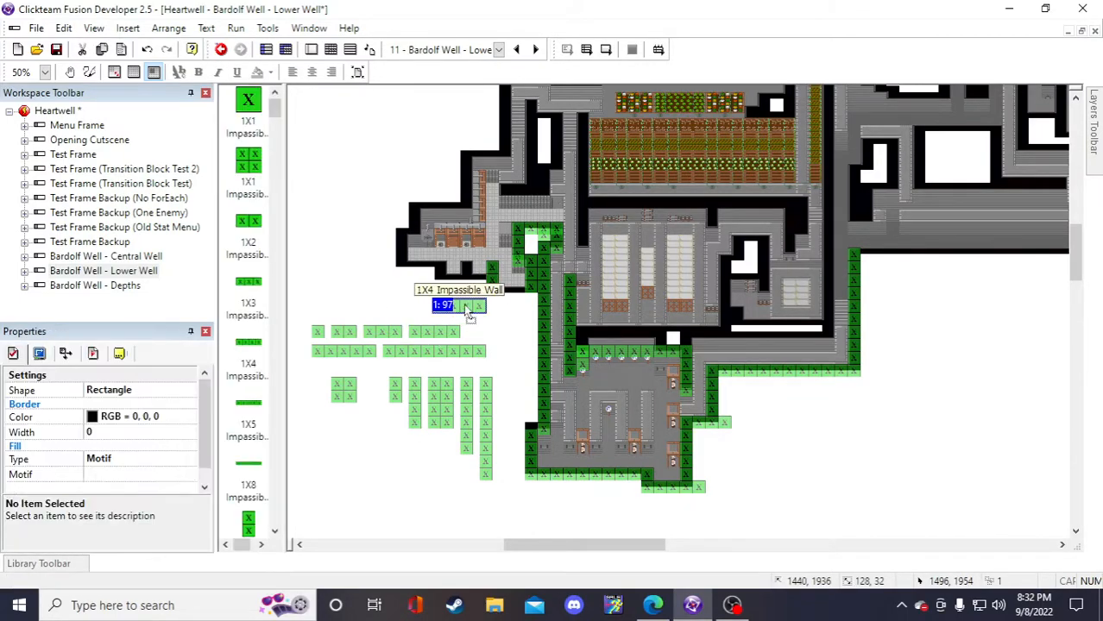
{"action": "left_click_drag", "start_coordinate": [497, 294], "coordinate": [498, 293]}
{"action": "left_click", "coordinate": [504, 319]}
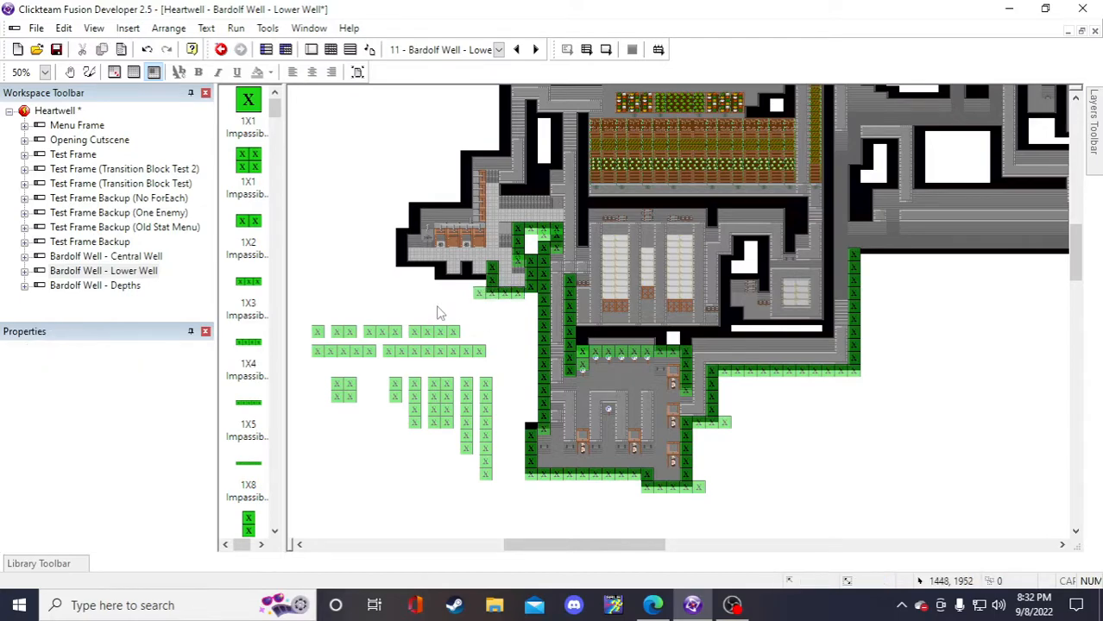
- Duplicate the 1X4 Impassible Wall along the western room's lower wall, just west of the alcove, and nudge it east to align with the wall
{"action": "double_click", "coordinate": [438, 313]}
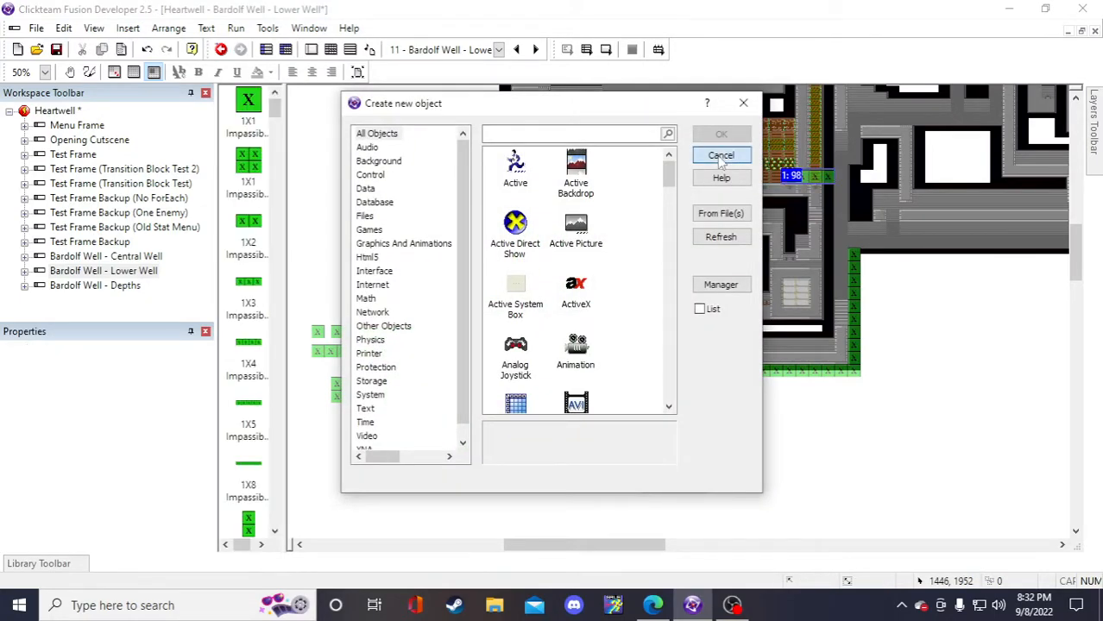
{"action": "key", "text": "Escape"}
{"action": "key", "text": "ctrl+v"}
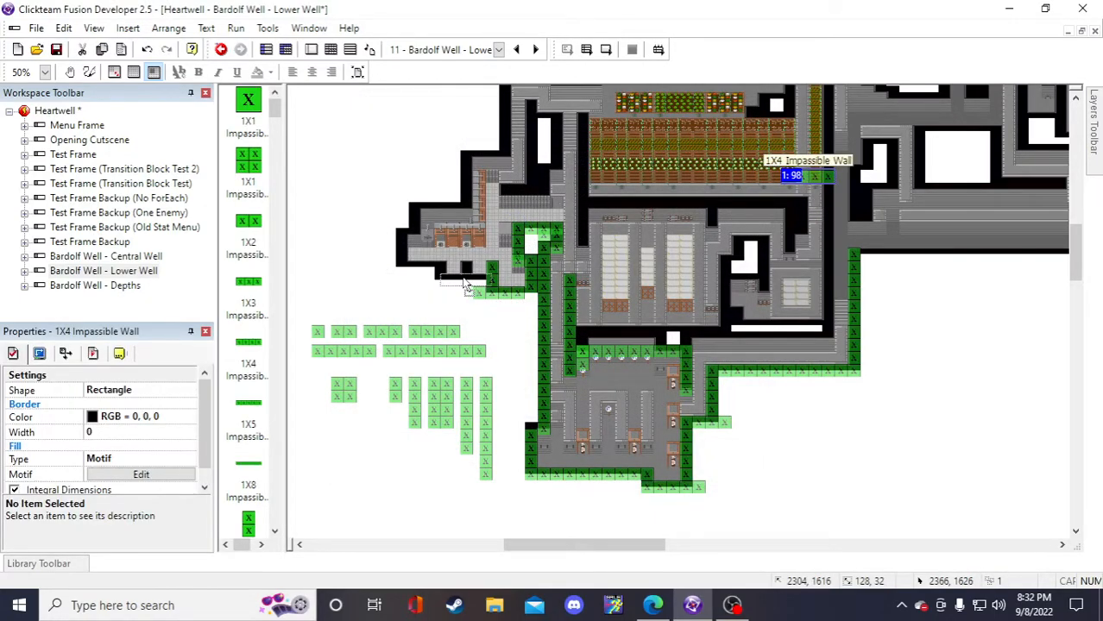
{"action": "left_click", "coordinate": [455, 288]}
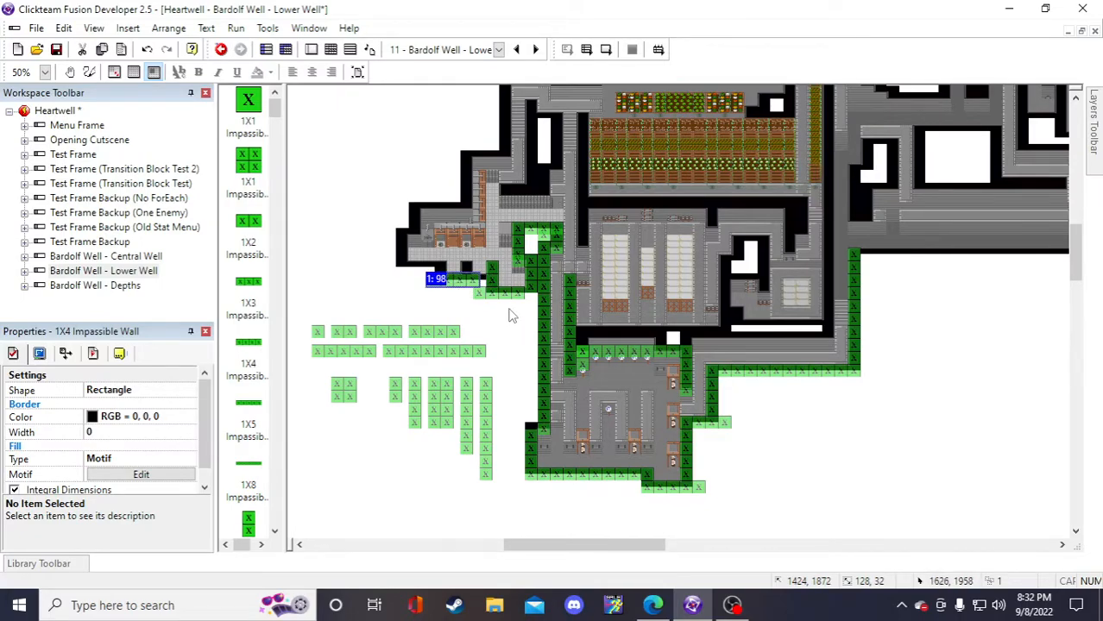
{"action": "left_click", "coordinate": [509, 312]}
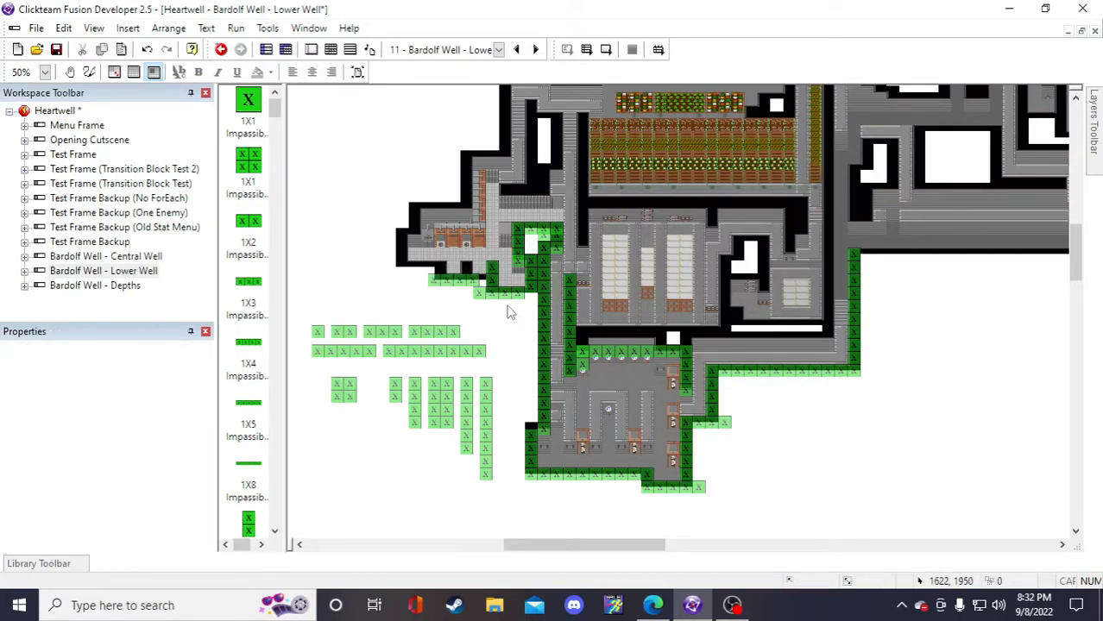
{"action": "left_click", "coordinate": [447, 282]}
{"action": "key", "text": "Right"}
{"action": "left_click", "coordinate": [510, 342]}
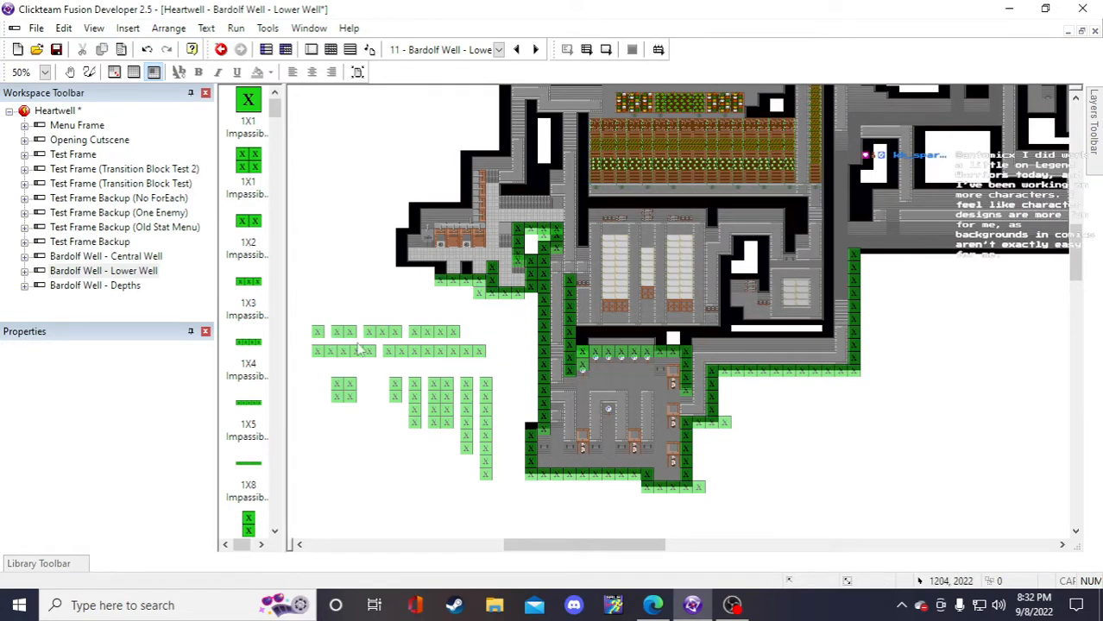
- Duplicate the 1X1 Impassible Wall and place the copy on the black wall stub between the western room's two lower recesses
{"action": "left_click", "coordinate": [319, 335]}
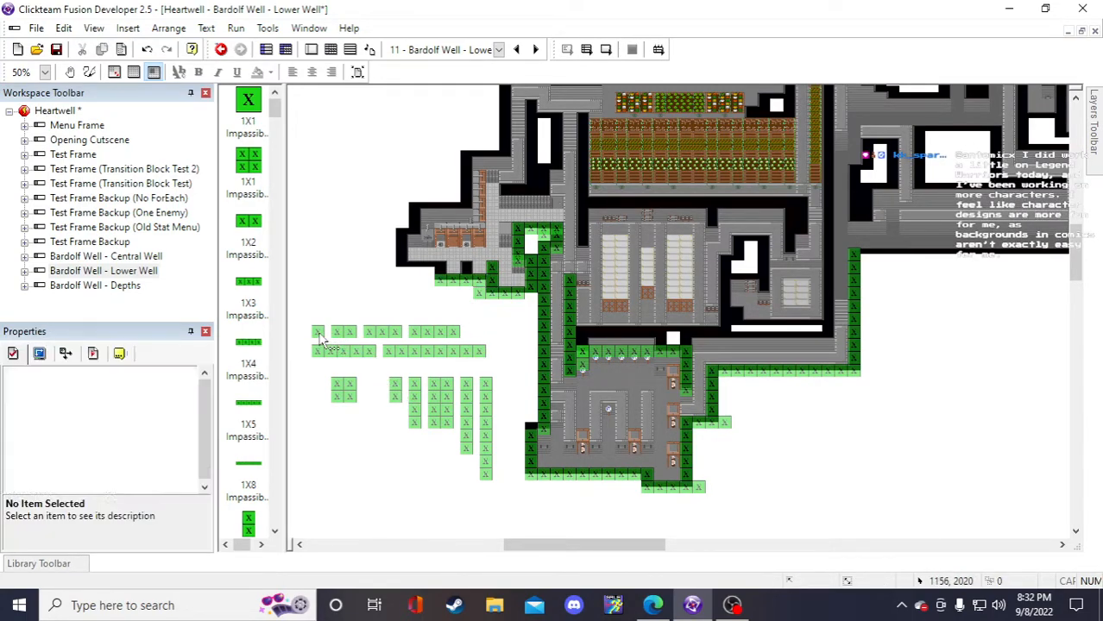
{"action": "left_click", "coordinate": [351, 290]}
{"action": "left_click", "coordinate": [342, 259]}
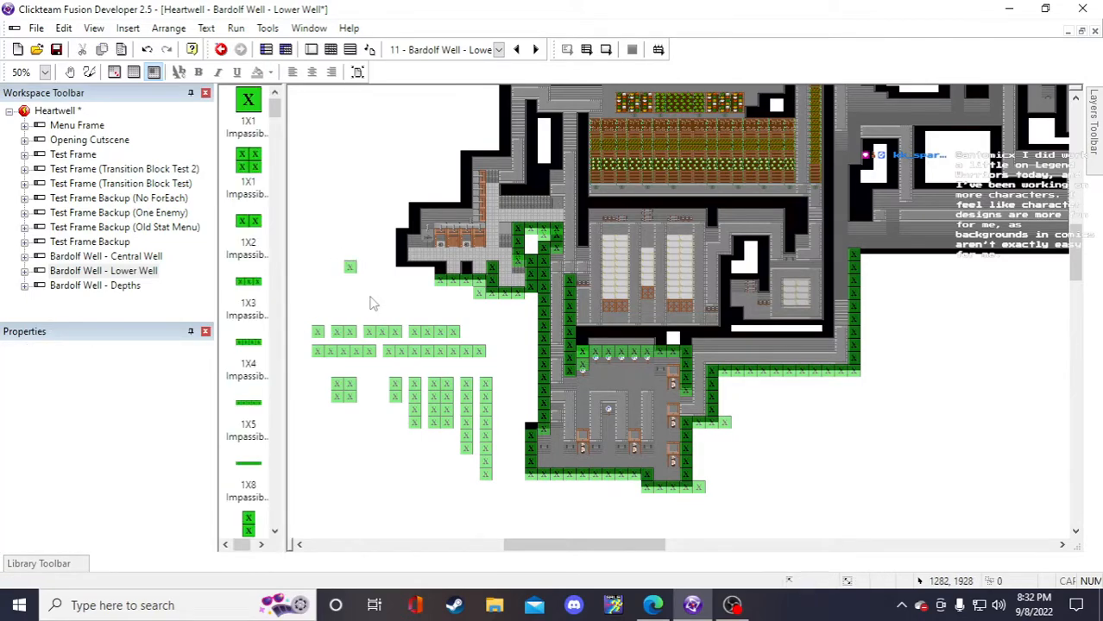
{"action": "left_click_drag", "start_coordinate": [351, 273], "coordinate": [467, 272]}
{"action": "left_click", "coordinate": [415, 307]}
- Duplicate the 1X4 Impassible Wall and place the copy along the western end of the western room's lower wall
{"action": "left_click", "coordinate": [418, 332]}
{"action": "left_click", "coordinate": [361, 278]}
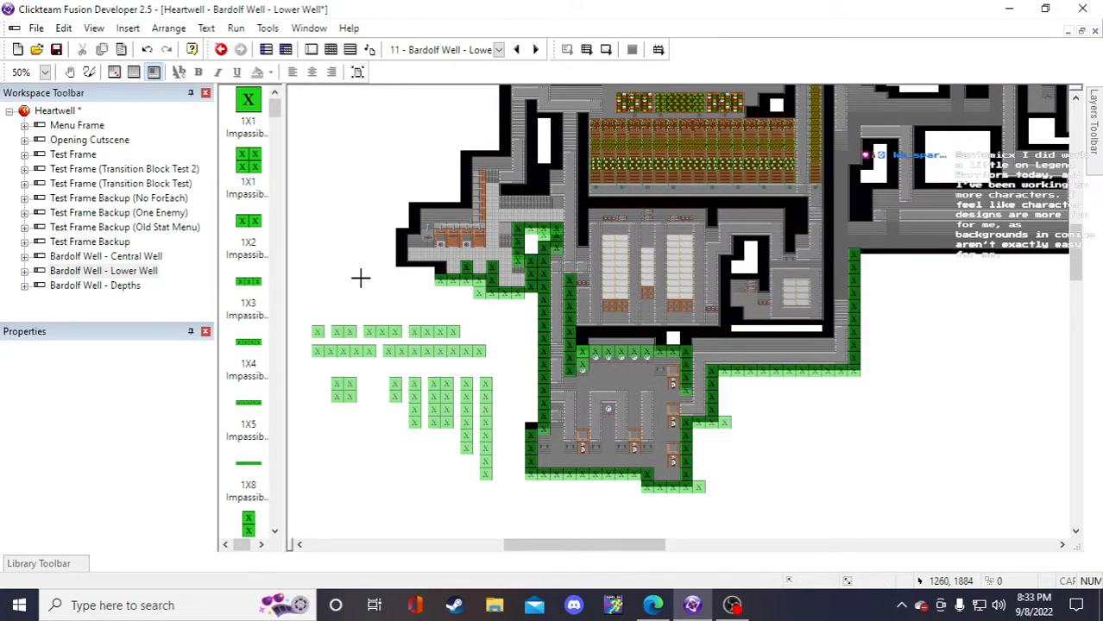
{"action": "left_click", "coordinate": [361, 279]}
{"action": "left_click_drag", "start_coordinate": [385, 286], "coordinate": [425, 267]}
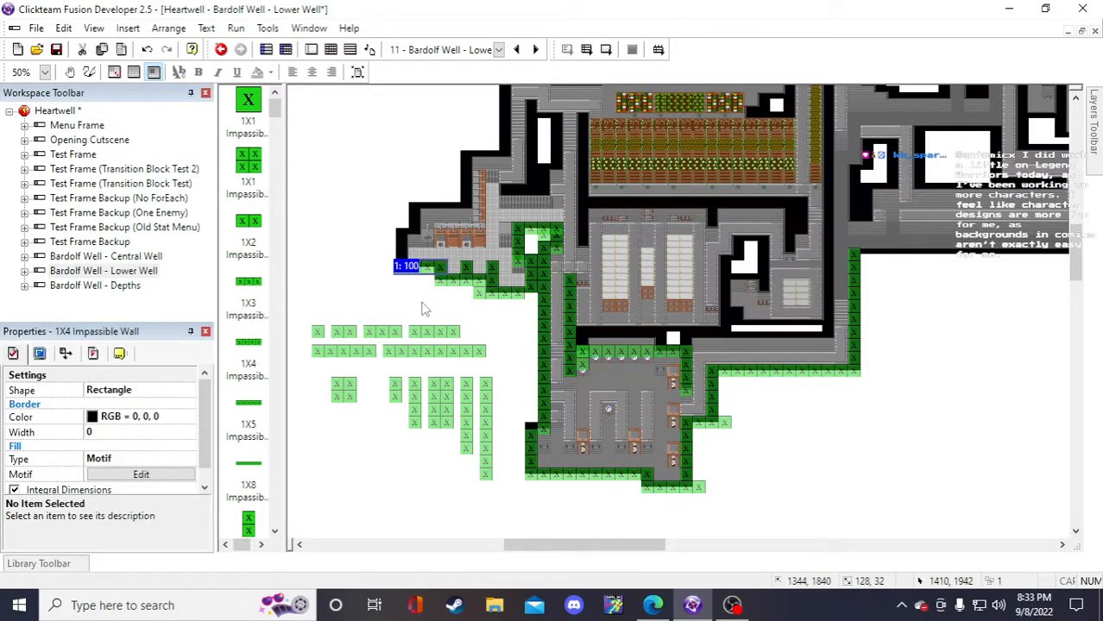
{"action": "left_click", "coordinate": [424, 308]}
{"action": "left_click", "coordinate": [414, 384]}
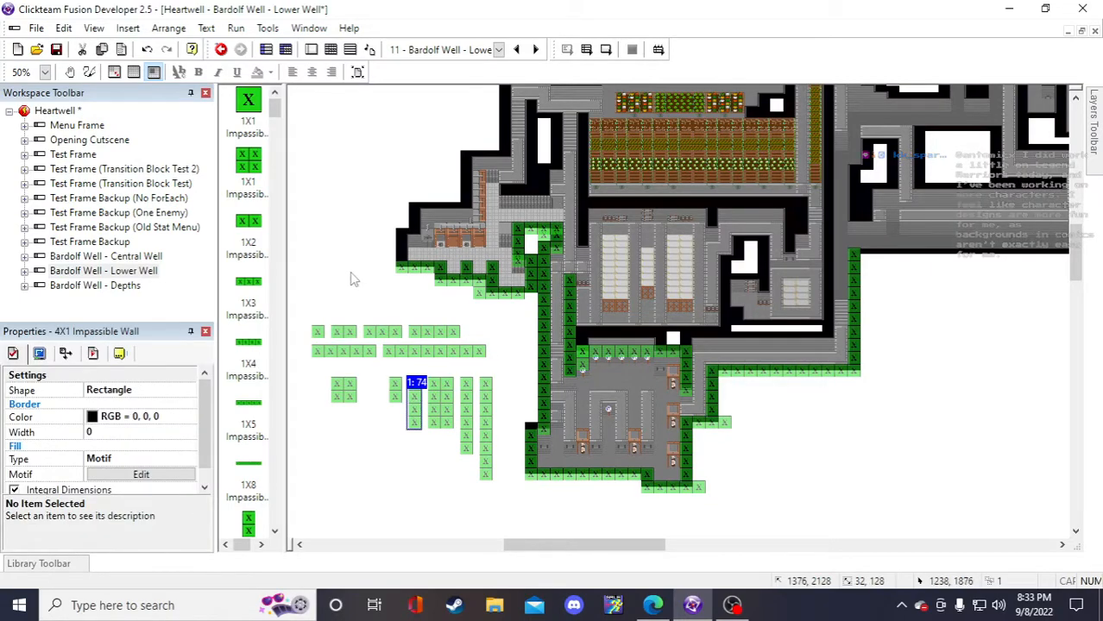
{"action": "left_click", "coordinate": [349, 271]}
{"action": "left_click", "coordinate": [339, 222]}
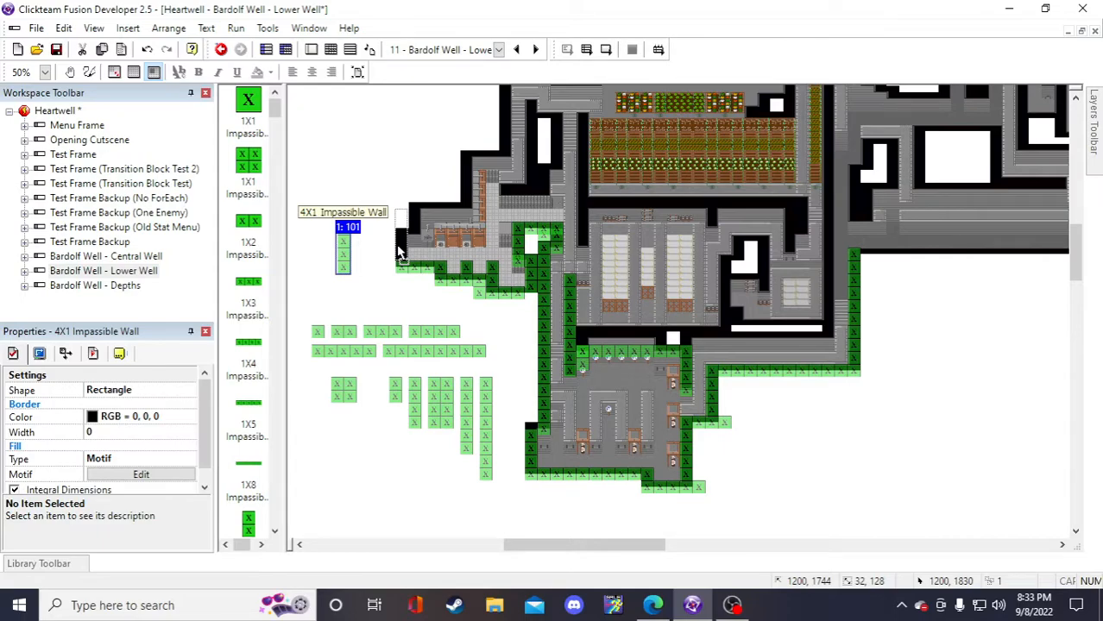
{"action": "left_click_drag", "start_coordinate": [399, 252], "coordinate": [399, 240]}
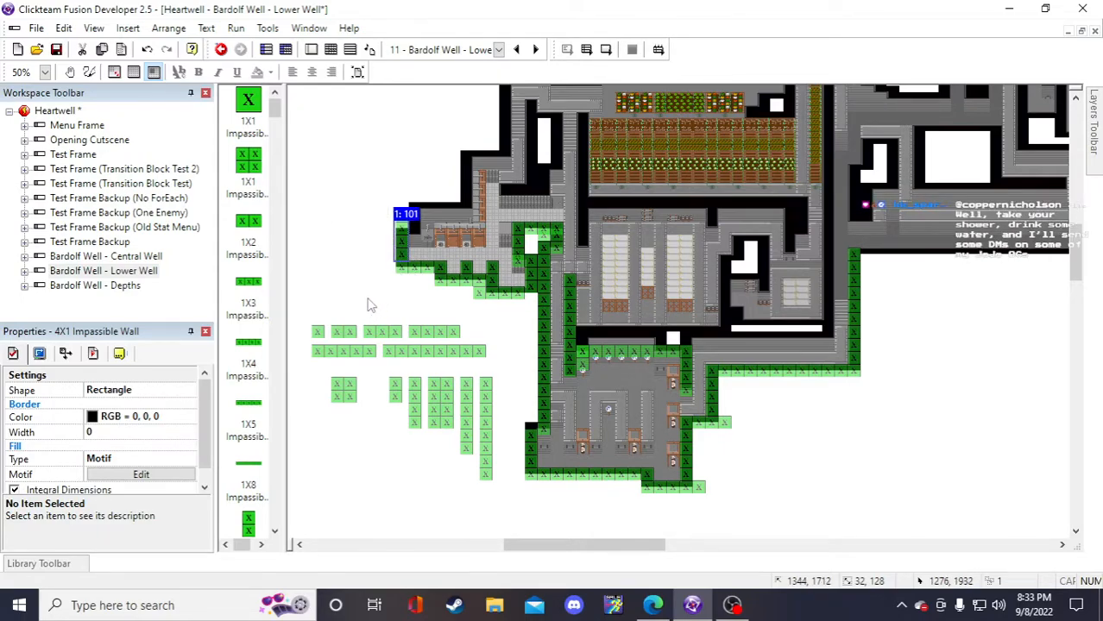
{"action": "left_click", "coordinate": [369, 293]}
{"action": "left_click", "coordinate": [400, 254]}
{"action": "key", "text": "Delete"}
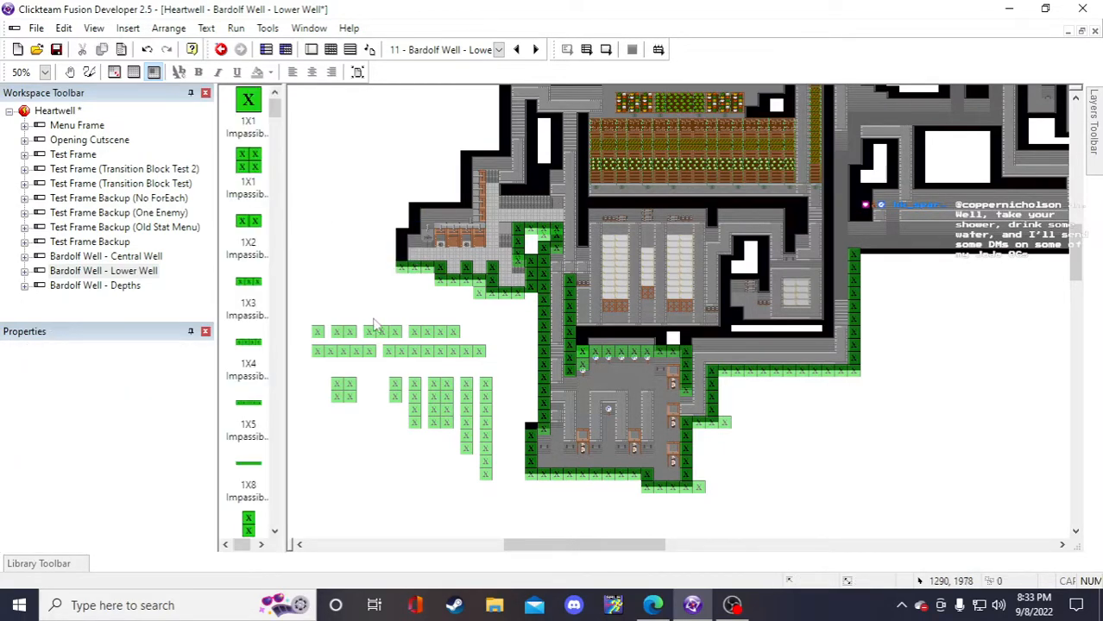
- Duplicate the 2X1 Impassible Wall and place the copy on the western room's outer west wall, directly above the lower wall blocks
{"action": "left_click", "coordinate": [394, 391]}
{"action": "key", "text": "ctrl+v"}
{"action": "left_click", "coordinate": [405, 239]}
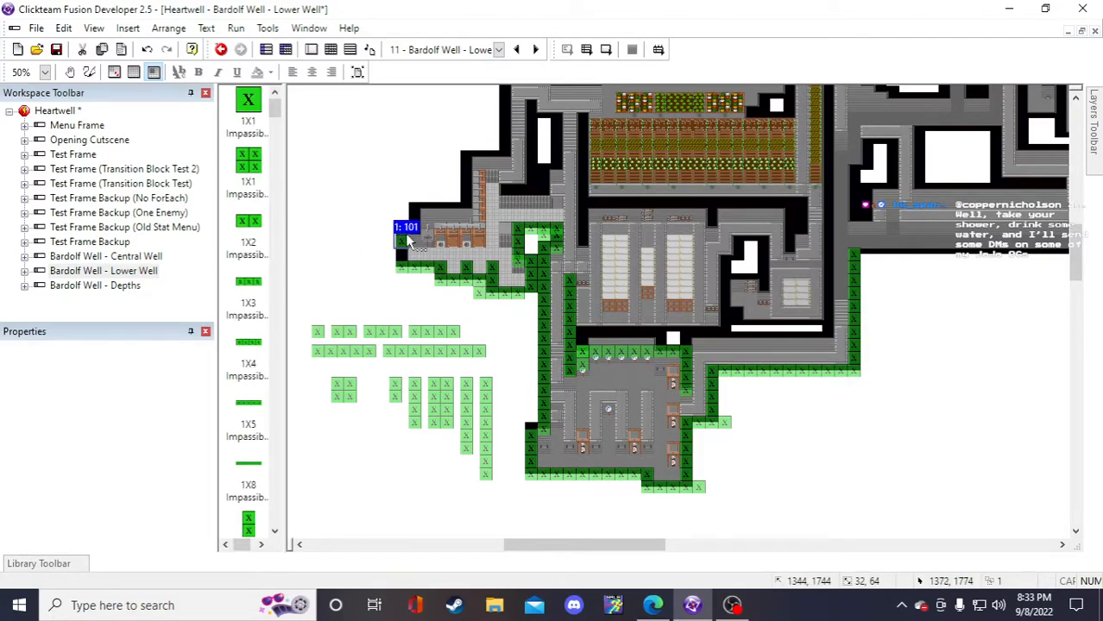
{"action": "left_click_drag", "start_coordinate": [400, 239], "coordinate": [398, 253]}
{"action": "left_click", "coordinate": [393, 315]}
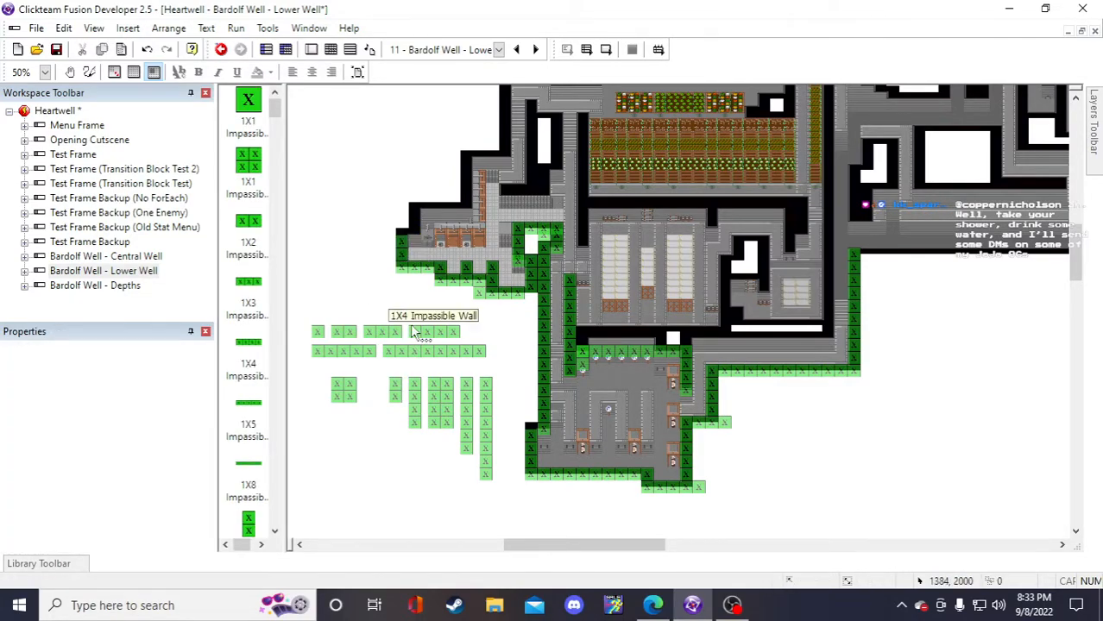
- Duplicate the 4X1 Impassible Wall and place the copy on the western room's west wall, above and just east of the 2X1 block
{"action": "left_click", "coordinate": [412, 417]}
{"action": "key", "text": "ctrl+c"}
{"action": "key", "text": "ctrl+v"}
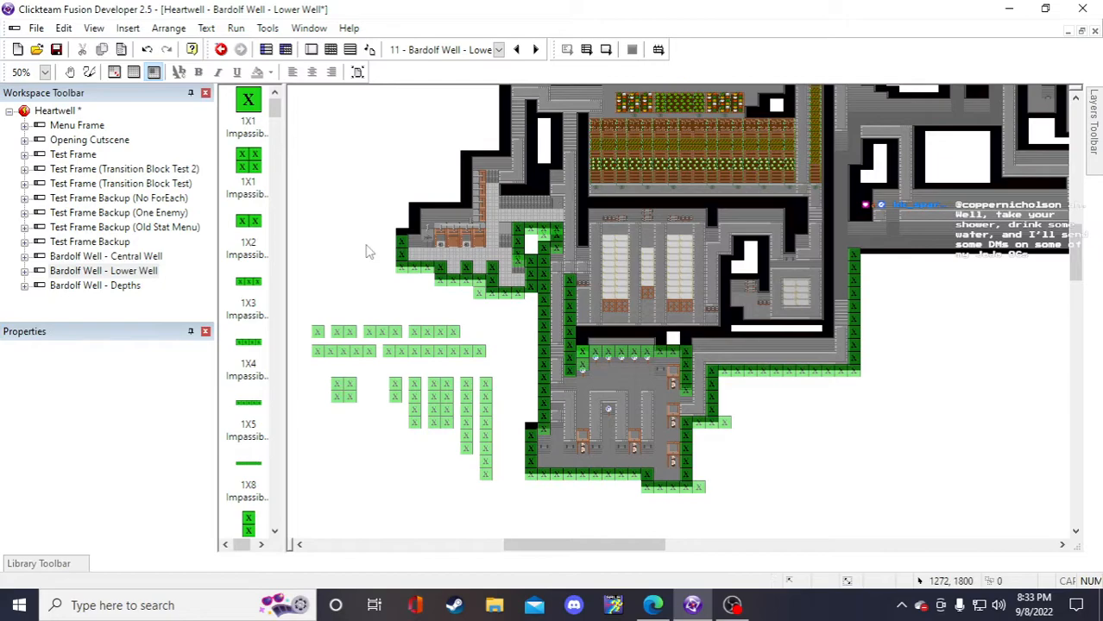
{"action": "left_click", "coordinate": [375, 192]}
{"action": "left_click_drag", "start_coordinate": [381, 227], "coordinate": [422, 231]}
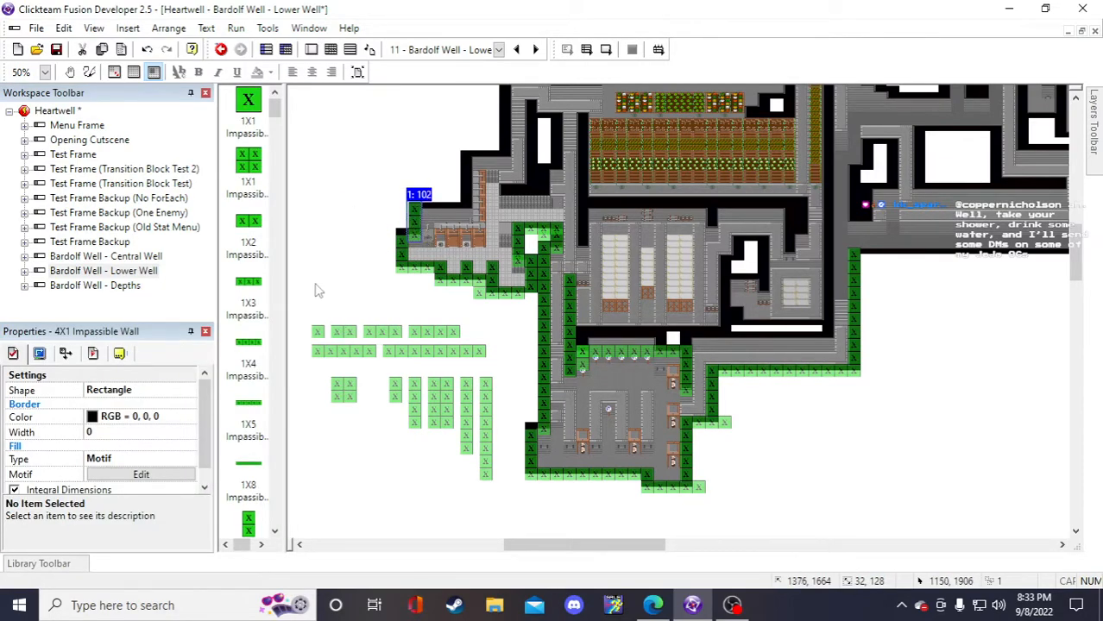
- Replace the 2X1 Impassible Wall on the western room's outer west wall with a 4X1 copy aligned to the wall, and save the project
{"action": "left_click", "coordinate": [399, 249]}
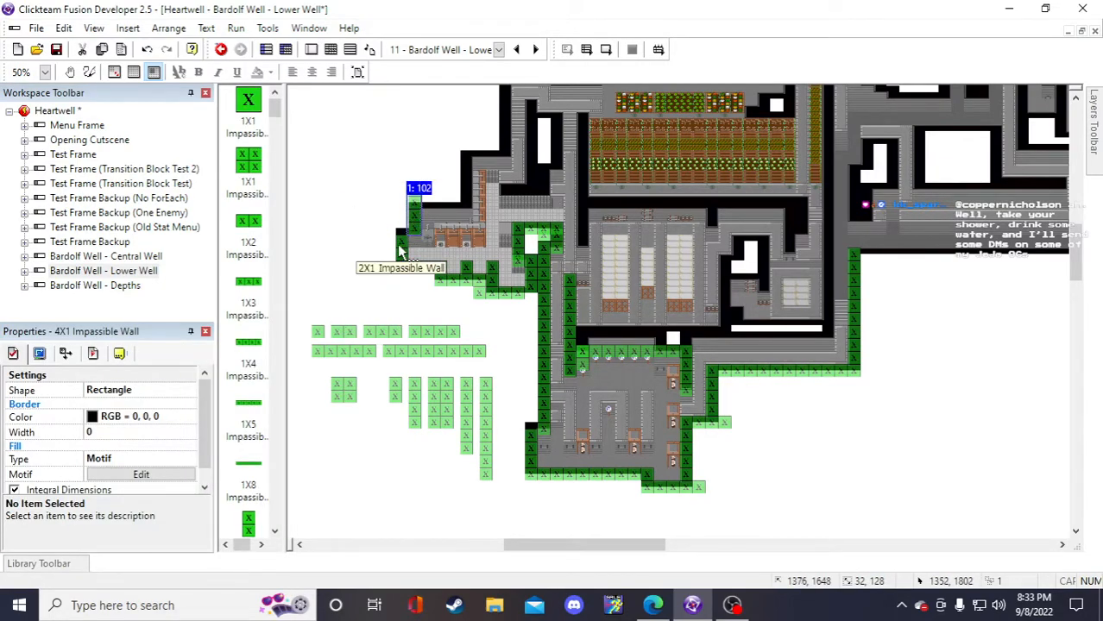
{"action": "left_click", "coordinate": [348, 284]}
{"action": "left_click", "coordinate": [413, 216]}
{"action": "left_click", "coordinate": [345, 191]}
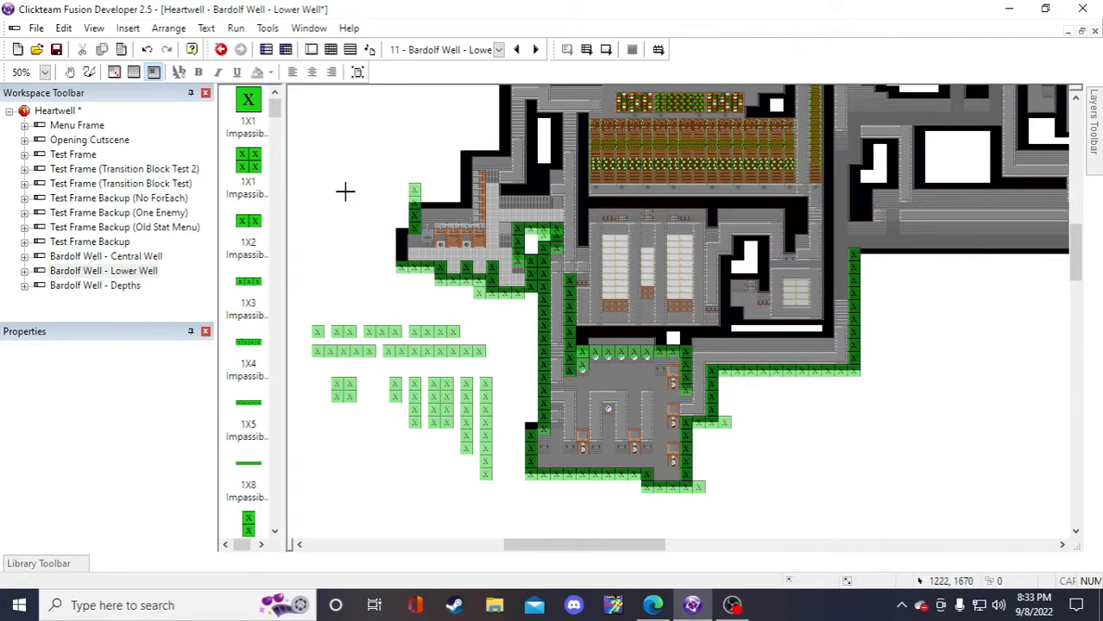
{"action": "left_click", "coordinate": [345, 191]}
{"action": "left_click", "coordinate": [357, 245]}
{"action": "left_click_drag", "start_coordinate": [349, 226], "coordinate": [397, 248]}
{"action": "left_click", "coordinate": [364, 267]}
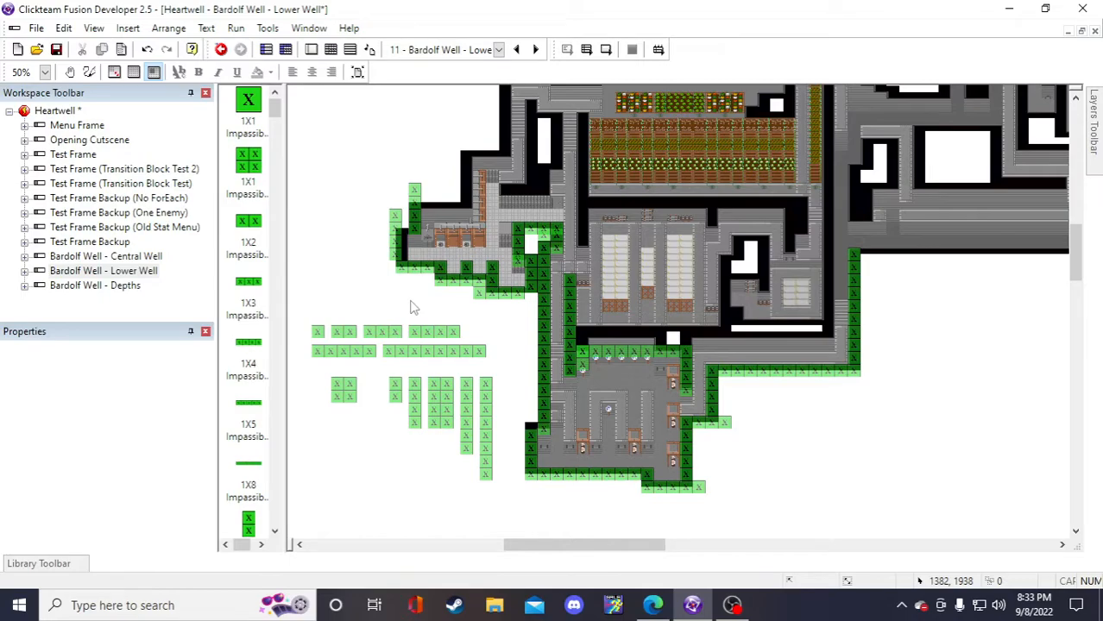
{"action": "left_click", "coordinate": [396, 231]}
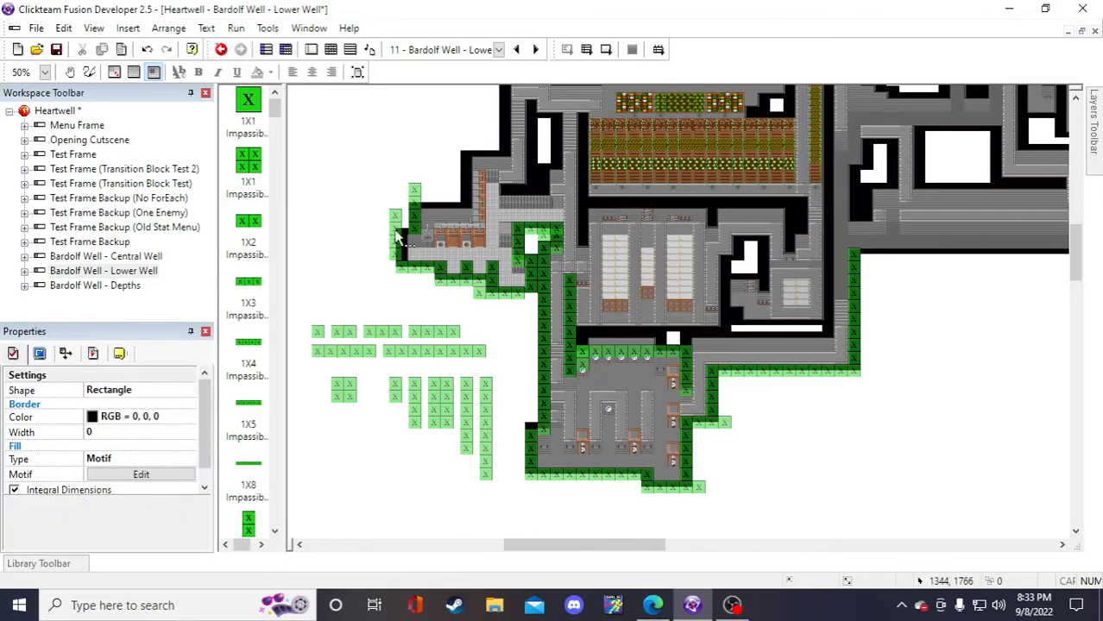
{"action": "key", "text": "Right"}
{"action": "left_click", "coordinate": [379, 221]}
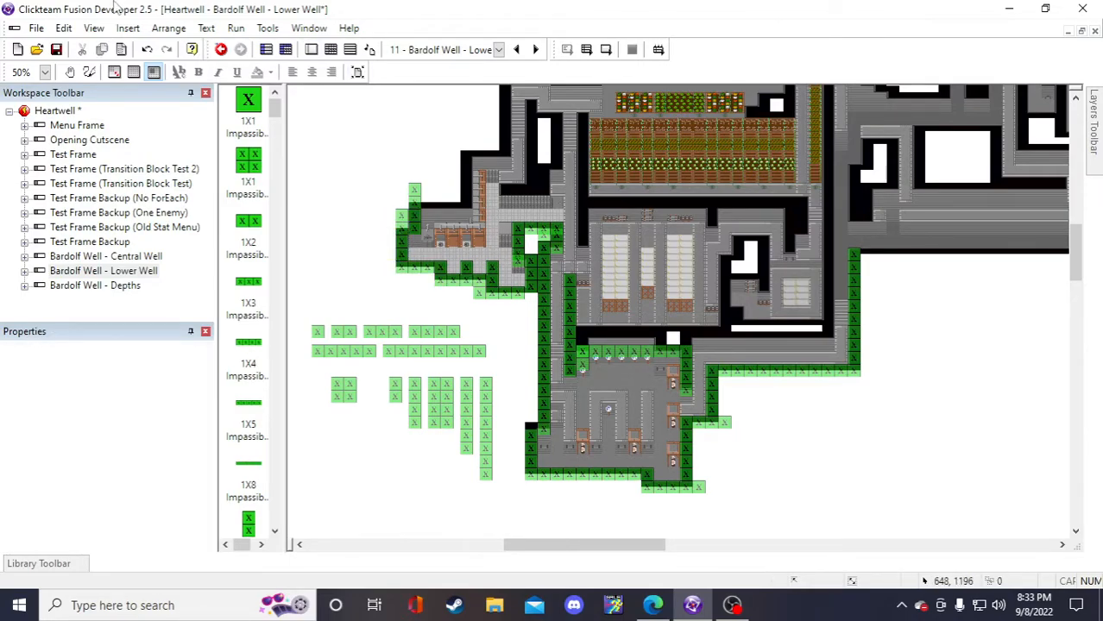
{"action": "left_click", "coordinate": [56, 49]}
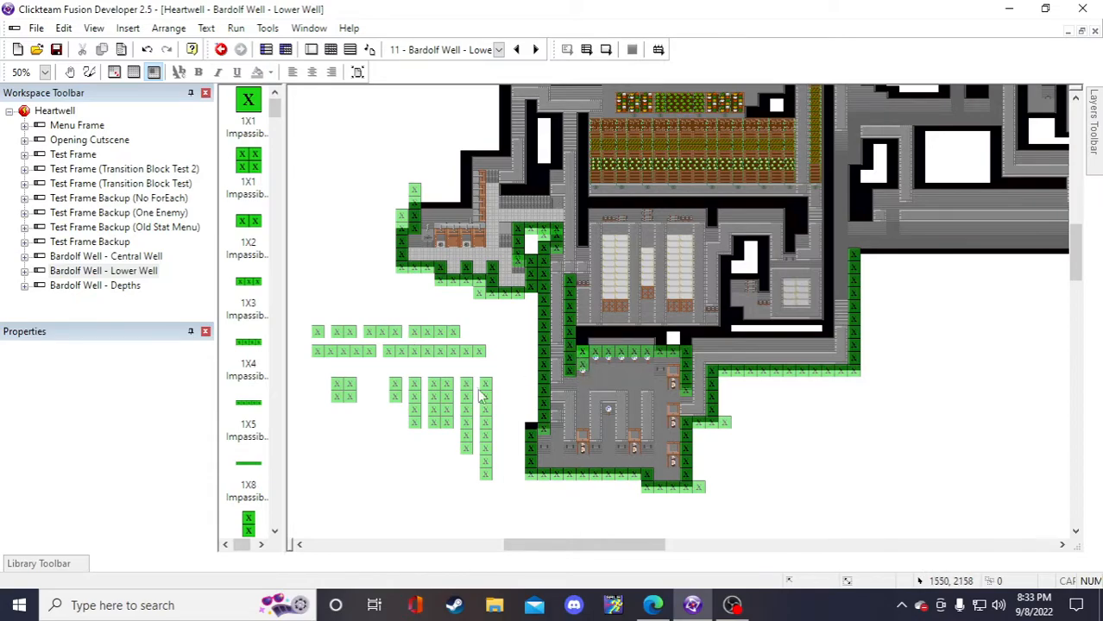
{"action": "scroll", "coordinate": [554, 351], "scroll_direction": "up", "scroll_amount": 2}
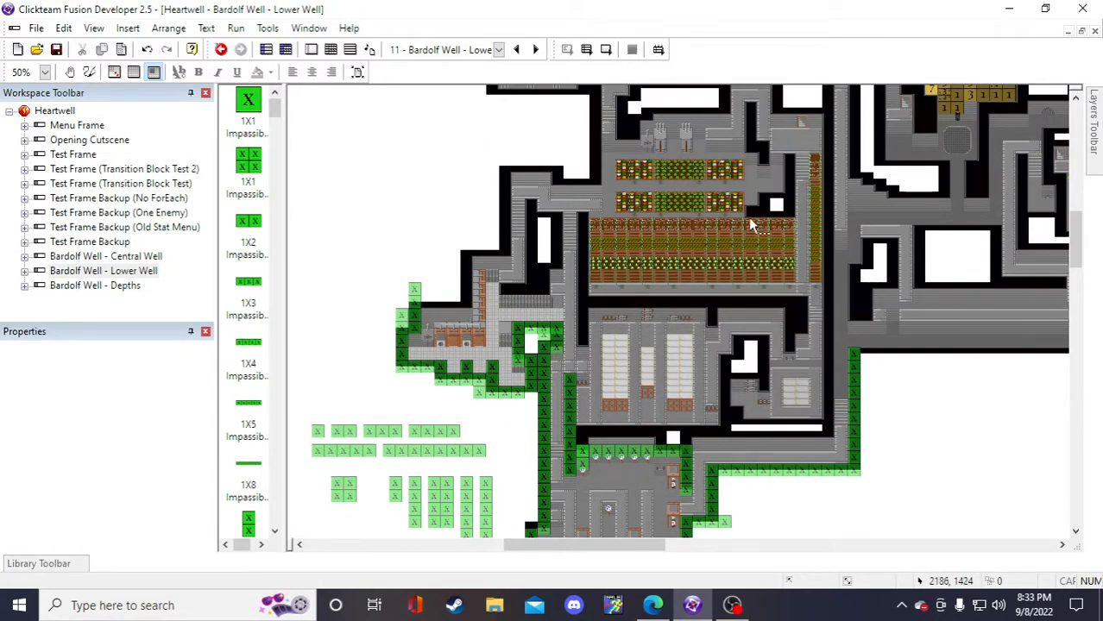
{"action": "scroll", "coordinate": [640, 308], "scroll_direction": "down", "scroll_amount": 2}
{"action": "scroll", "coordinate": [634, 309], "scroll_direction": "up", "scroll_amount": 2}
{"action": "scroll", "coordinate": [390, 390], "scroll_direction": "down", "scroll_amount": 2}
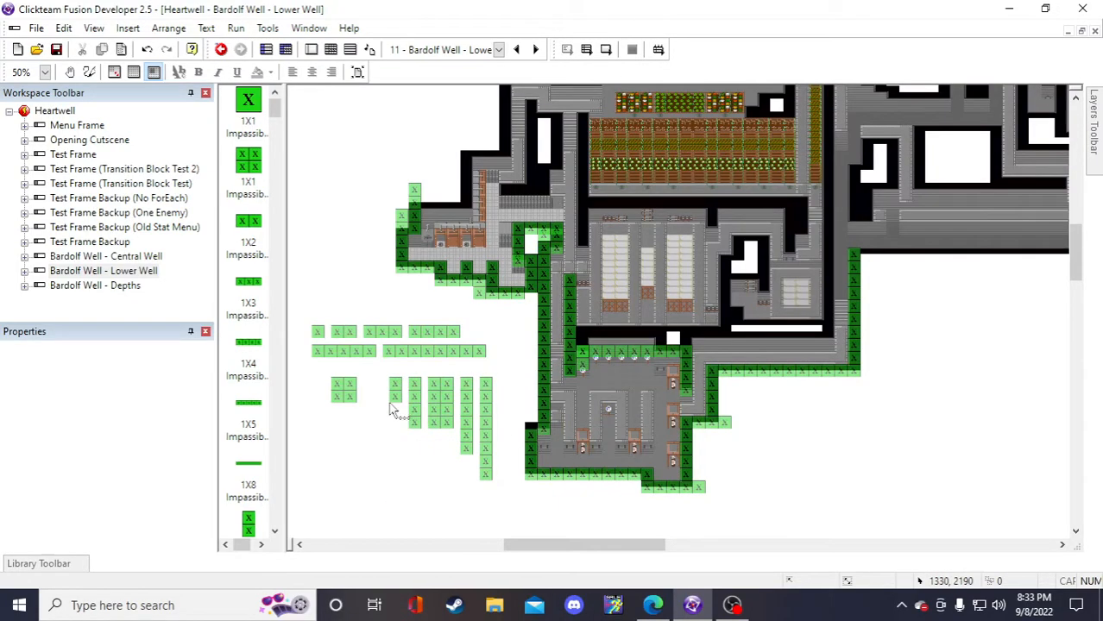
{"action": "left_click", "coordinate": [446, 351]}
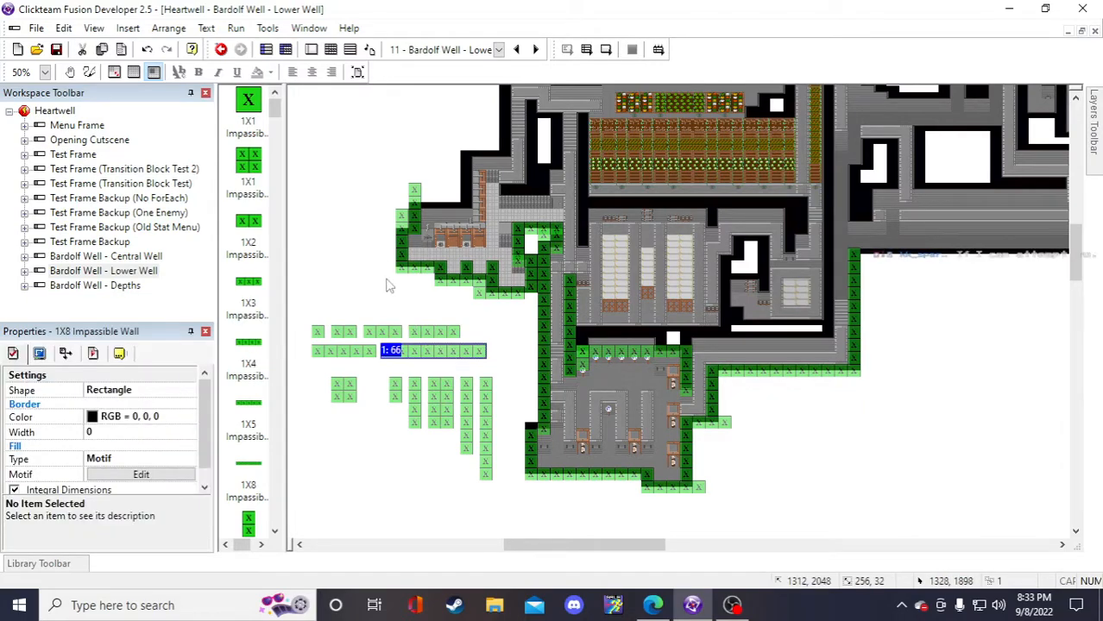
{"action": "left_click", "coordinate": [364, 210]}
{"action": "scroll", "coordinate": [446, 351], "scroll_direction": "up", "scroll_amount": 2}
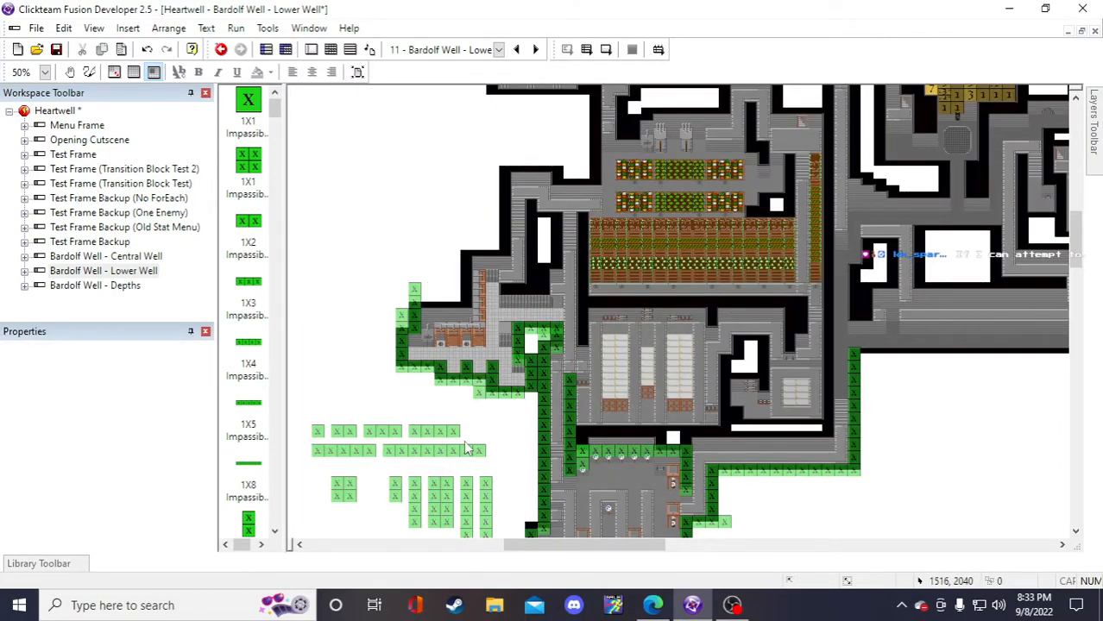
{"action": "left_click", "coordinate": [445, 430]}
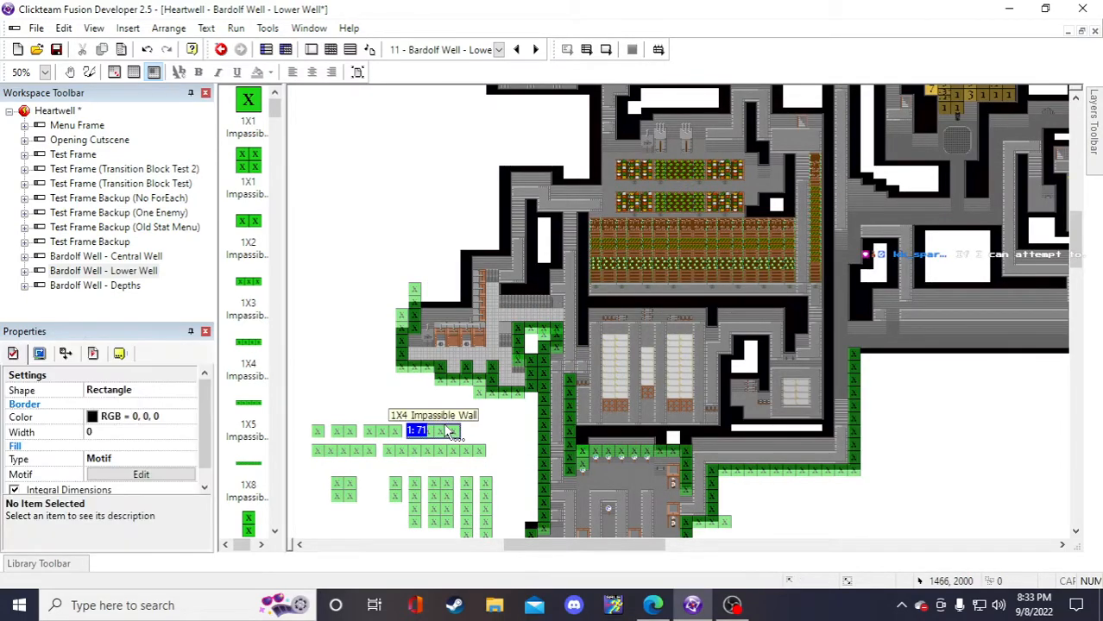
{"action": "left_click", "coordinate": [406, 464]}
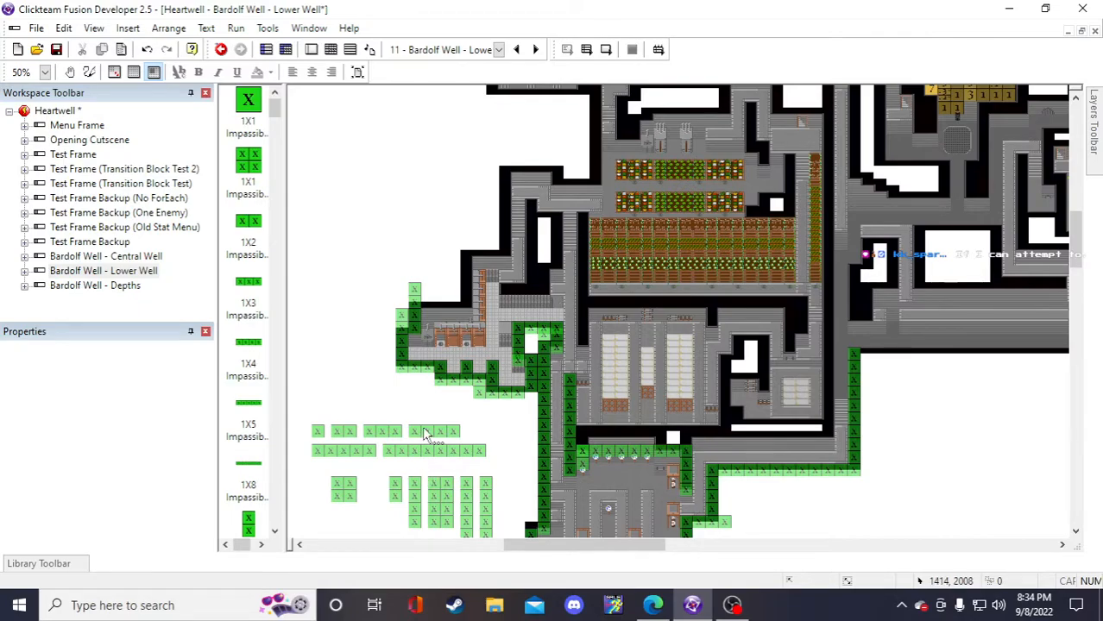
- Duplicate the 1X4 Impassible Wall and place the copy along the western room's lower top wall, directly east of the 4X1 block
{"action": "left_click", "coordinate": [424, 434]}
{"action": "key", "text": "ctrl+c"}
{"action": "key", "text": "ctrl+v"}
{"action": "left_click", "coordinate": [364, 265]}
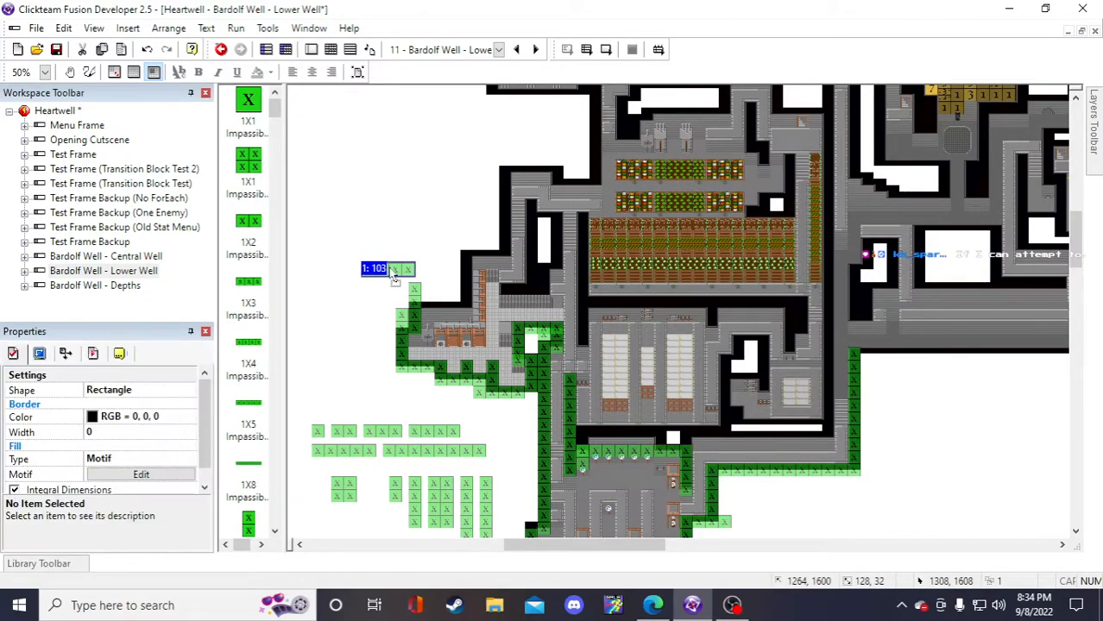
{"action": "left_click", "coordinate": [394, 272]}
{"action": "left_click_drag", "start_coordinate": [360, 269], "coordinate": [418, 308]}
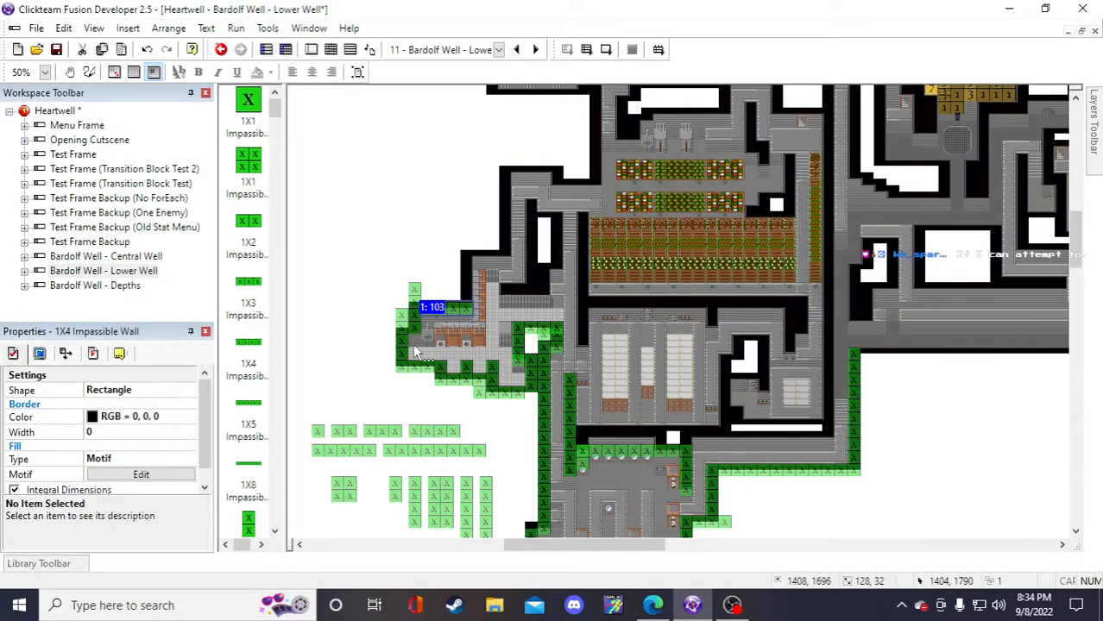
{"action": "left_click", "coordinate": [327, 320]}
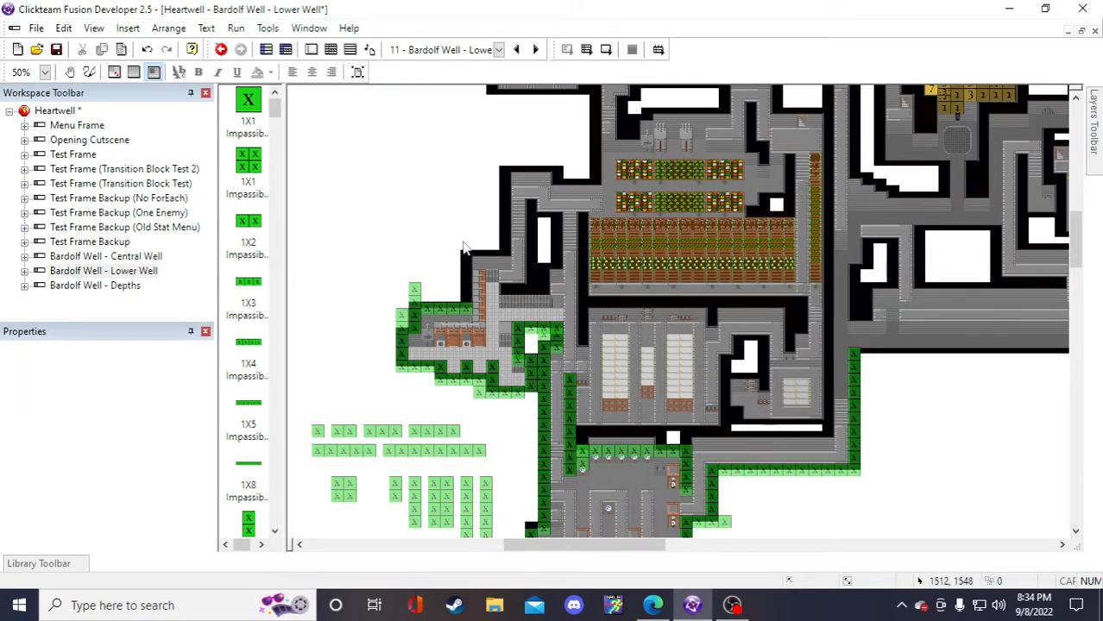
- Duplicate the 4X1 Impassible Wall and place the copy on the vertical wall rising from the east end of the new 1X4 block
{"action": "left_click", "coordinate": [420, 490]}
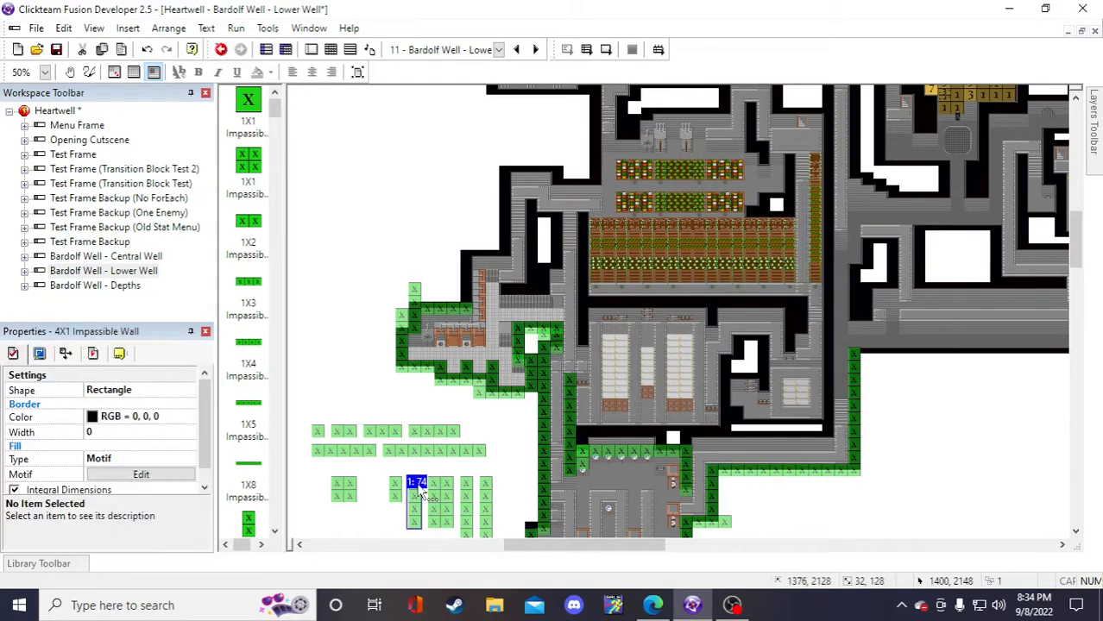
{"action": "left_click", "coordinate": [390, 276]}
{"action": "key", "text": "ctrl+v"}
{"action": "left_click_drag", "start_coordinate": [416, 224], "coordinate": [467, 273]}
{"action": "left_click", "coordinate": [436, 185]}
{"action": "left_click", "coordinate": [423, 432]}
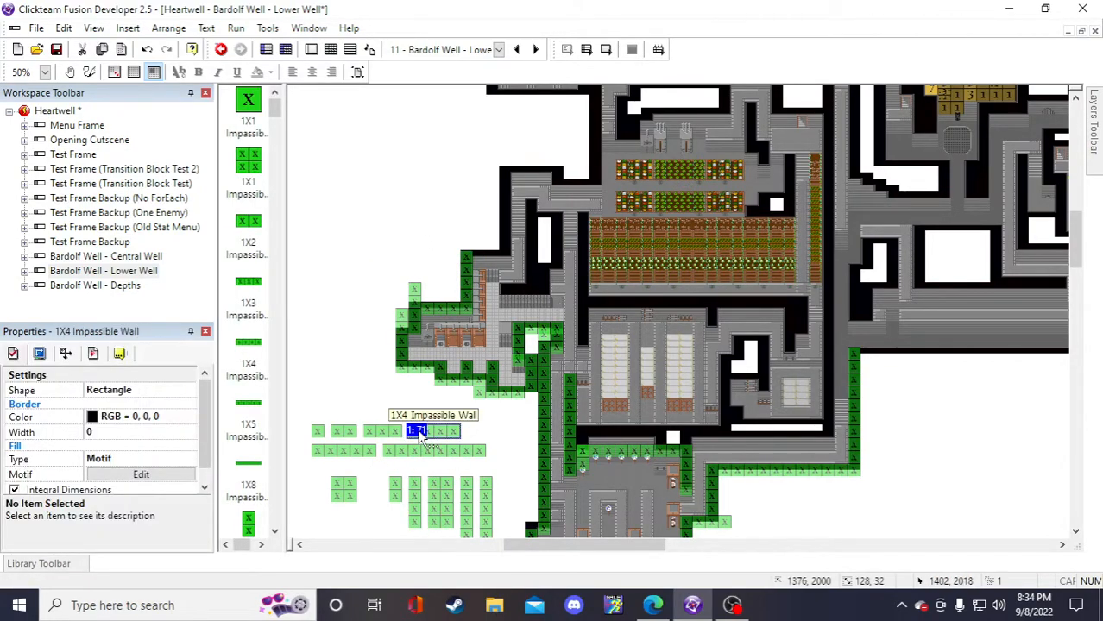
{"action": "left_click", "coordinate": [429, 195]}
{"action": "key", "text": "ctrl+v"}
{"action": "left_click", "coordinate": [427, 194]}
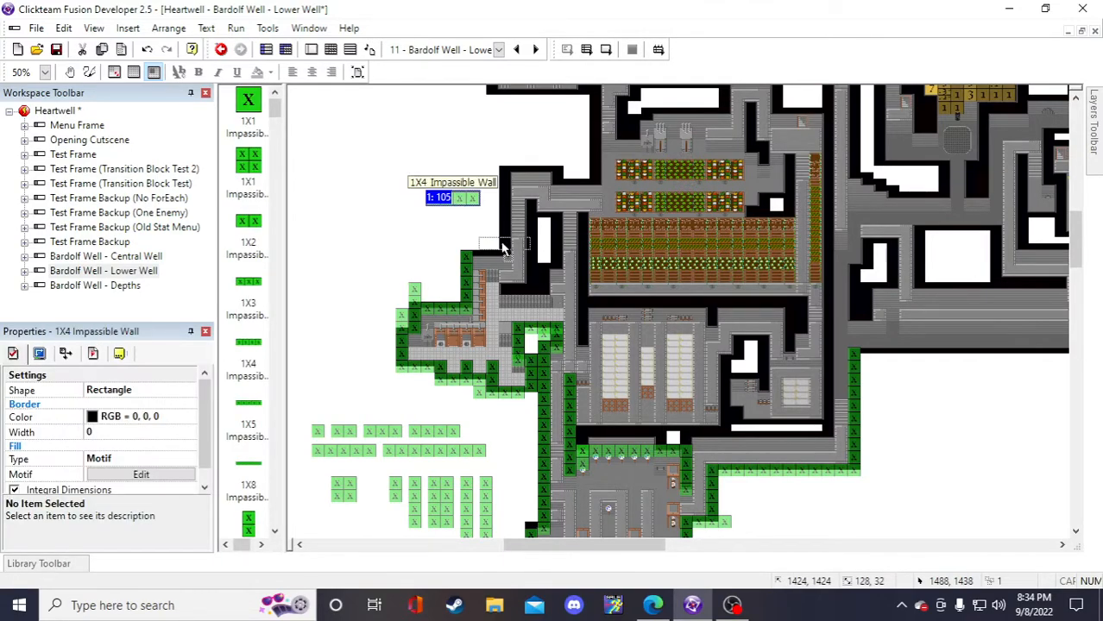
{"action": "left_click_drag", "start_coordinate": [488, 257], "coordinate": [489, 260]}
{"action": "left_click", "coordinate": [394, 174]}
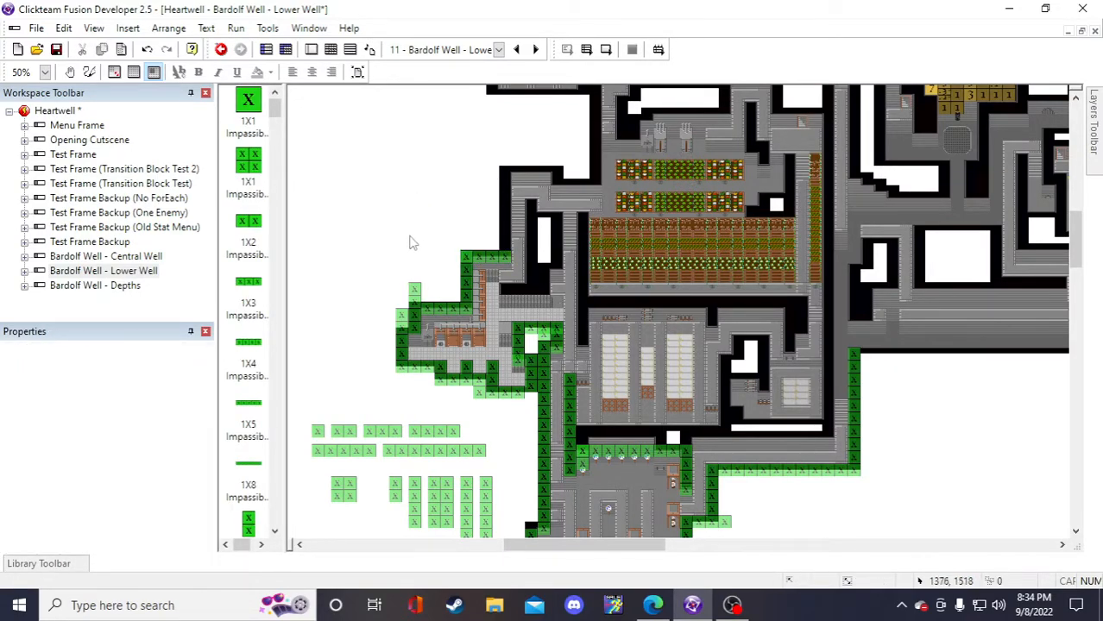
{"action": "left_click", "coordinate": [482, 263]}
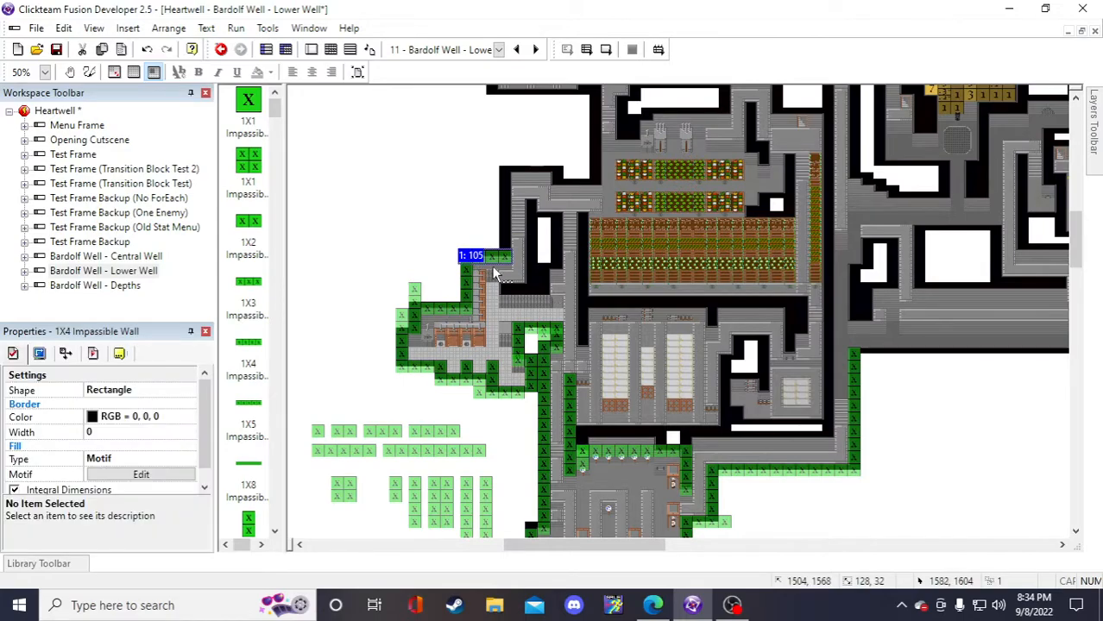
{"action": "key", "text": "Delete"}
- Duplicate the 1X2 Impassible Wall and place the copy on the short ledge wall just east of the upper end of the 4X1 block
{"action": "left_click", "coordinate": [354, 430]}
{"action": "key", "text": "ctrl+c"}
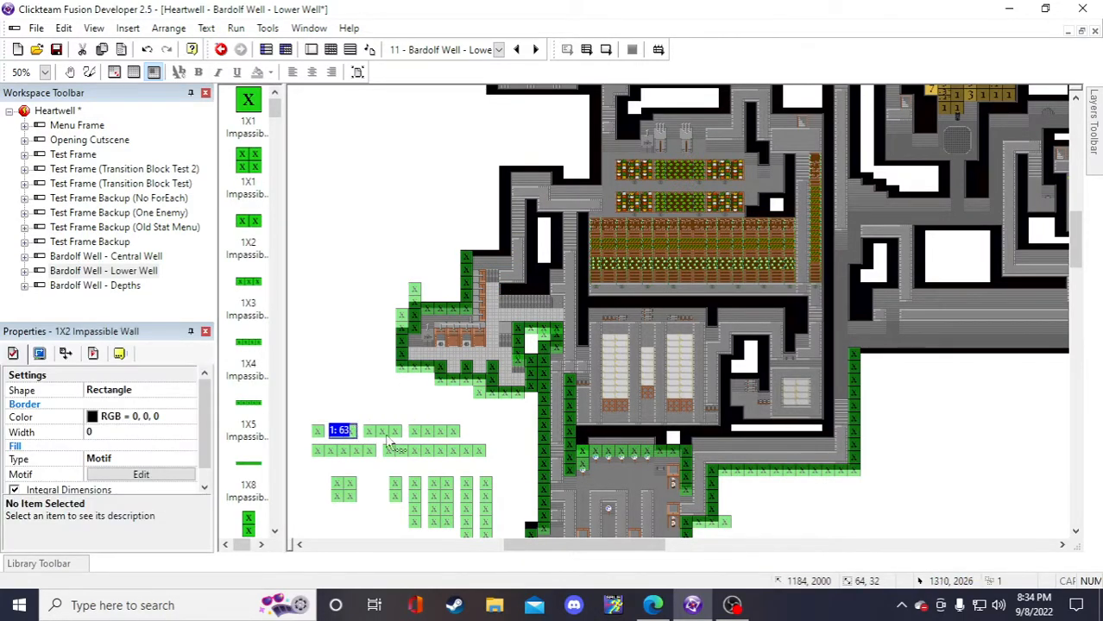
{"action": "key", "text": "ctrl+v"}
{"action": "left_click", "coordinate": [413, 192]}
{"action": "left_click_drag", "start_coordinate": [429, 200], "coordinate": [483, 253]}
- Duplicate the 8X1 Impassible Wall and place the copy on the tall vertical wall rising from the ledge northwest of the western stairs
{"action": "left_click", "coordinate": [467, 496]}
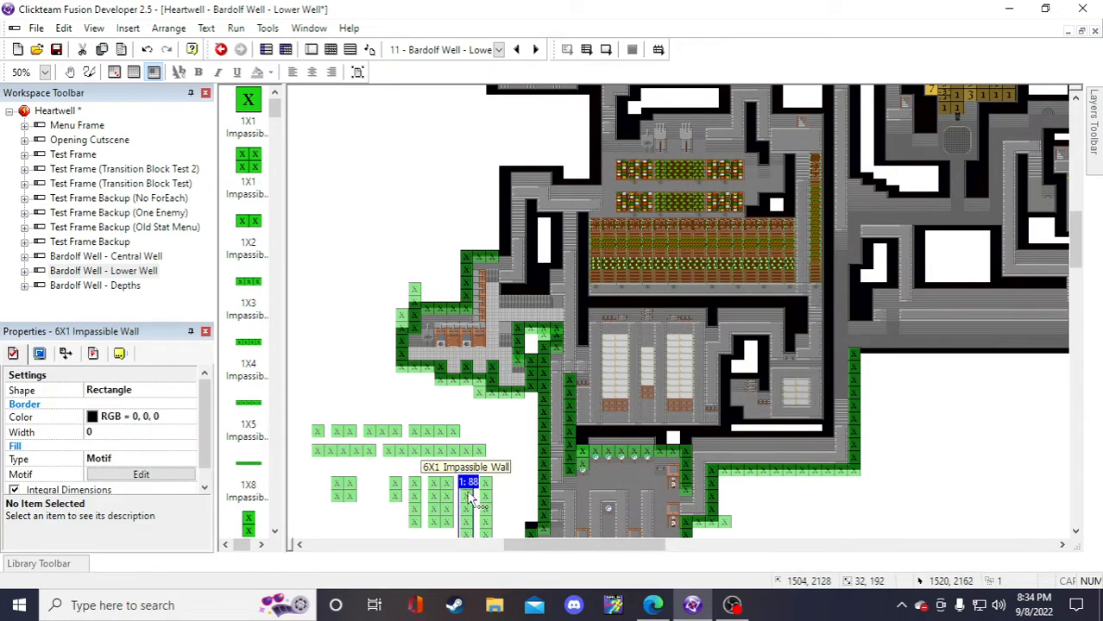
{"action": "left_click", "coordinate": [400, 195]}
{"action": "key", "text": "ctrl+v"}
{"action": "left_click", "coordinate": [426, 165]}
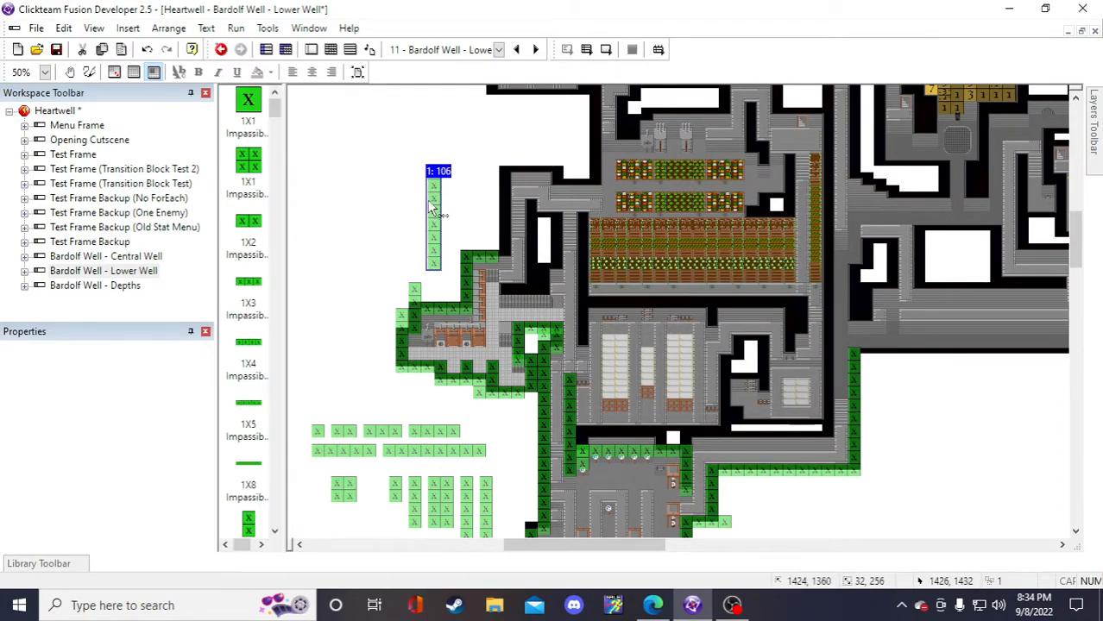
{"action": "left_click_drag", "start_coordinate": [422, 220], "coordinate": [506, 225]}
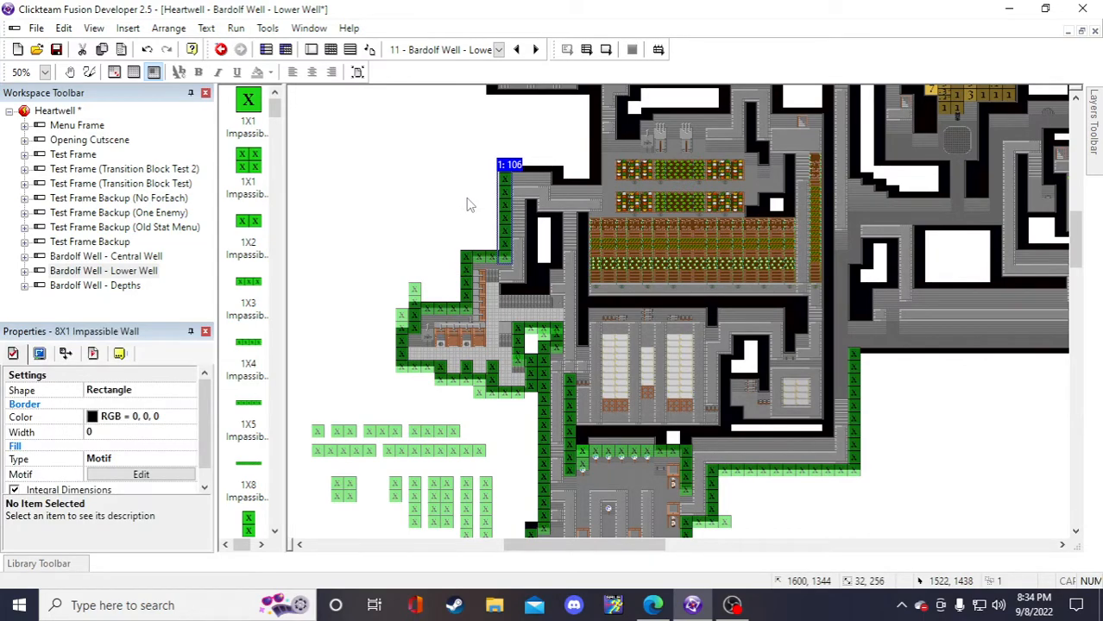
{"action": "left_click", "coordinate": [466, 204]}
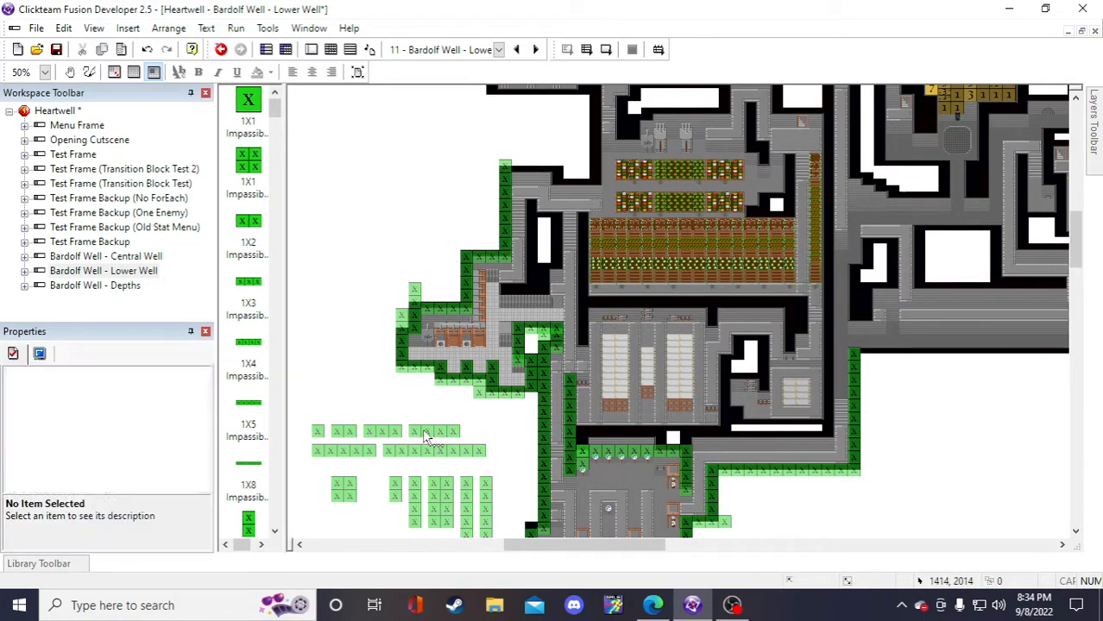
- Duplicate the 1X4 Impassible Wall and place the copy along the passage's top wall, running east from the 8X1 block's upper end
{"action": "key", "text": "ctrl+v"}
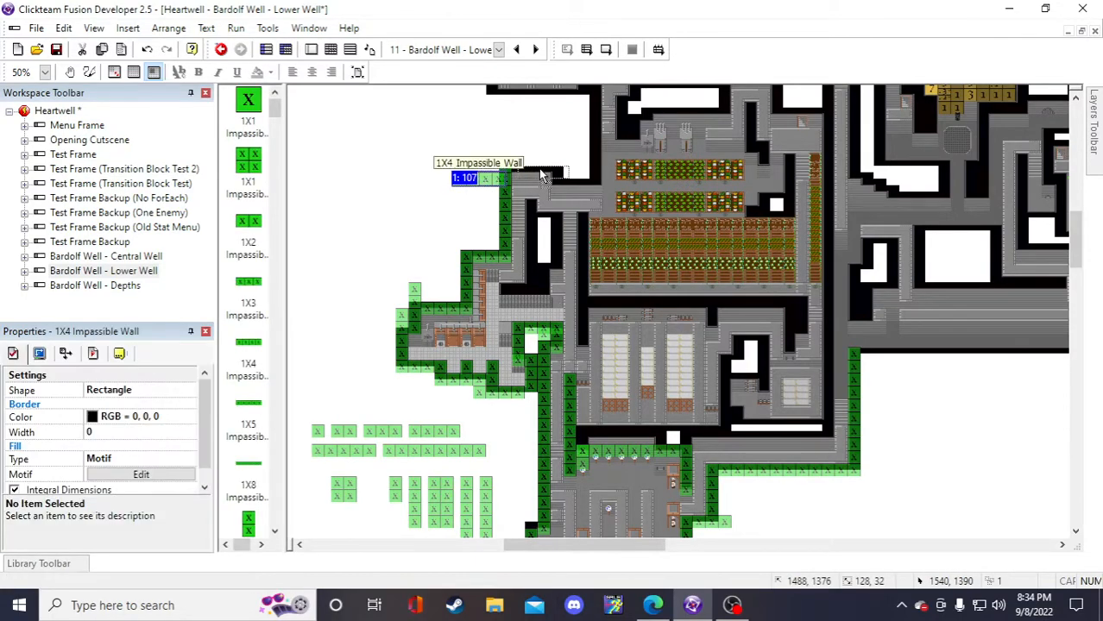
{"action": "left_click", "coordinate": [556, 137]}
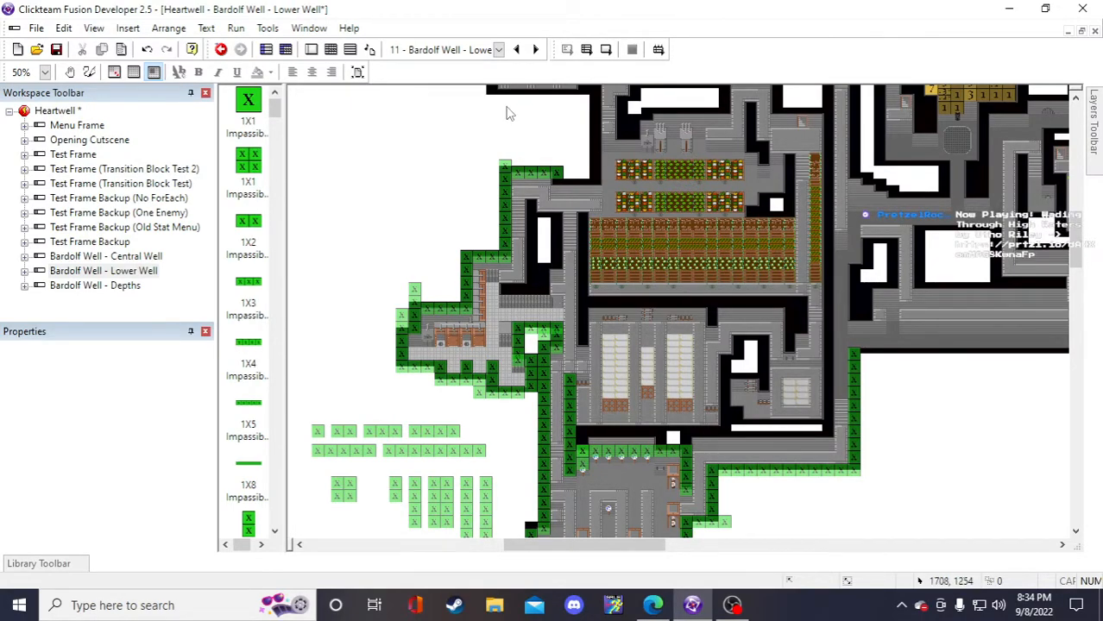
- Save the project and place a copy of the 1X4 Impassible Wall on the black strip above the kitchen's east stairs, at 1600, 1648
{"action": "left_click", "coordinate": [56, 49]}
{"action": "scroll", "coordinate": [532, 334], "scroll_direction": "down", "scroll_amount": 3}
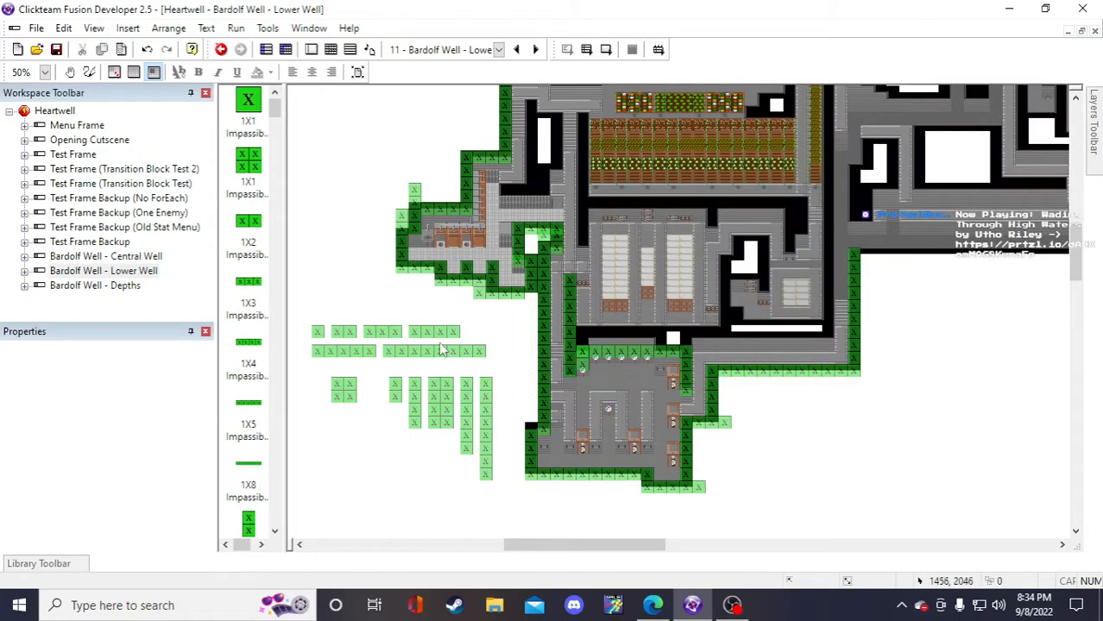
{"action": "left_click", "coordinate": [434, 331]}
{"action": "left_click", "coordinate": [387, 266]}
{"action": "scroll", "coordinate": [387, 263], "scroll_direction": "up", "scroll_amount": 3}
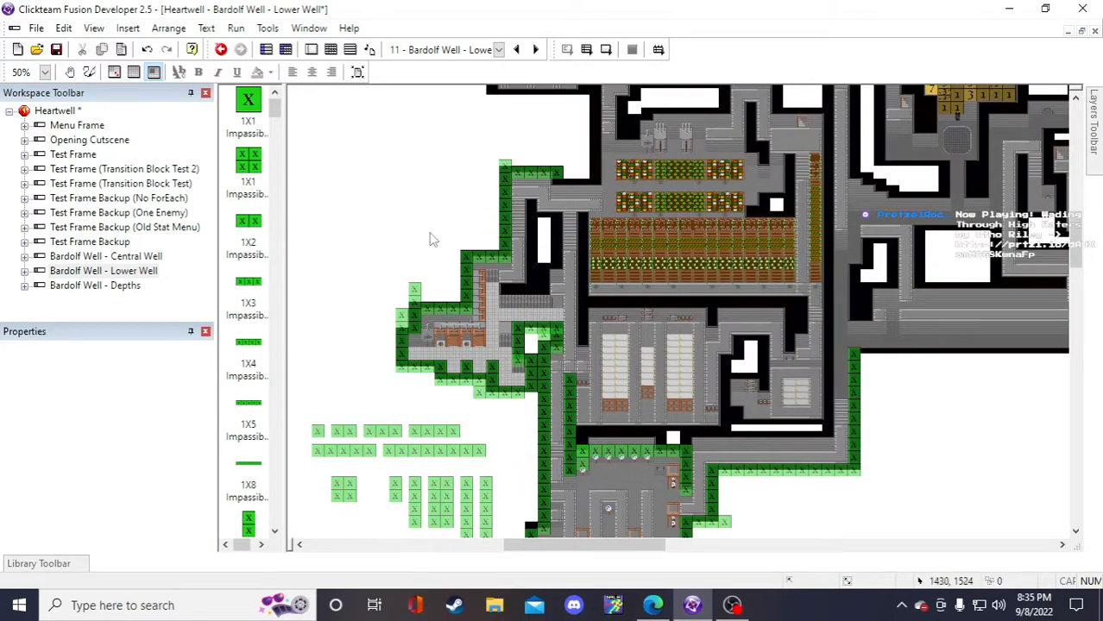
{"action": "left_click", "coordinate": [422, 181]}
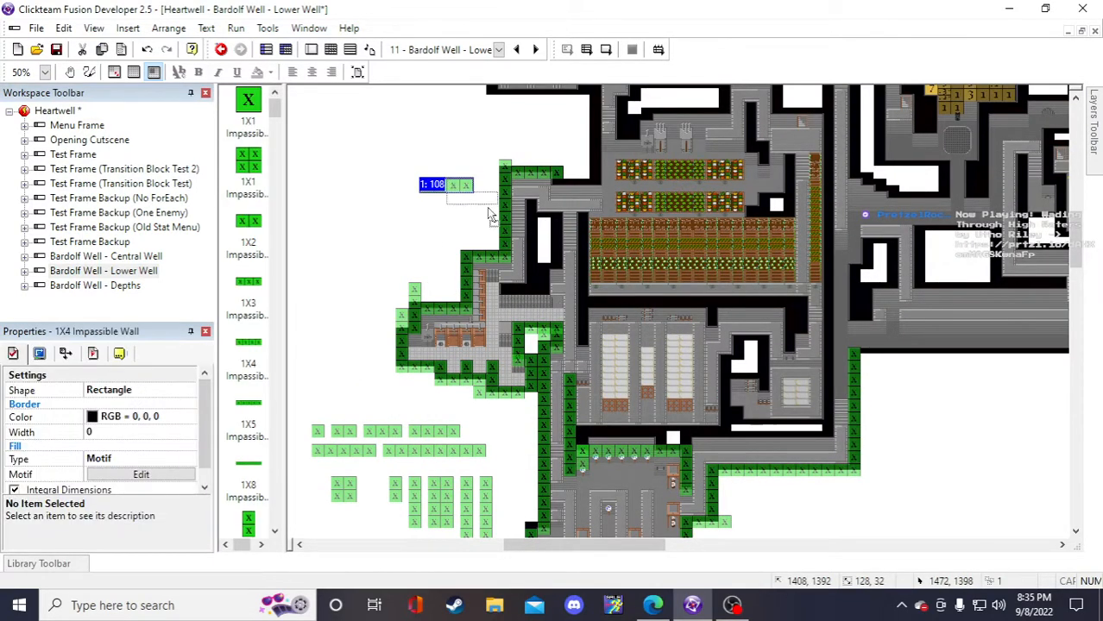
{"action": "left_click_drag", "start_coordinate": [522, 285], "coordinate": [522, 284]}
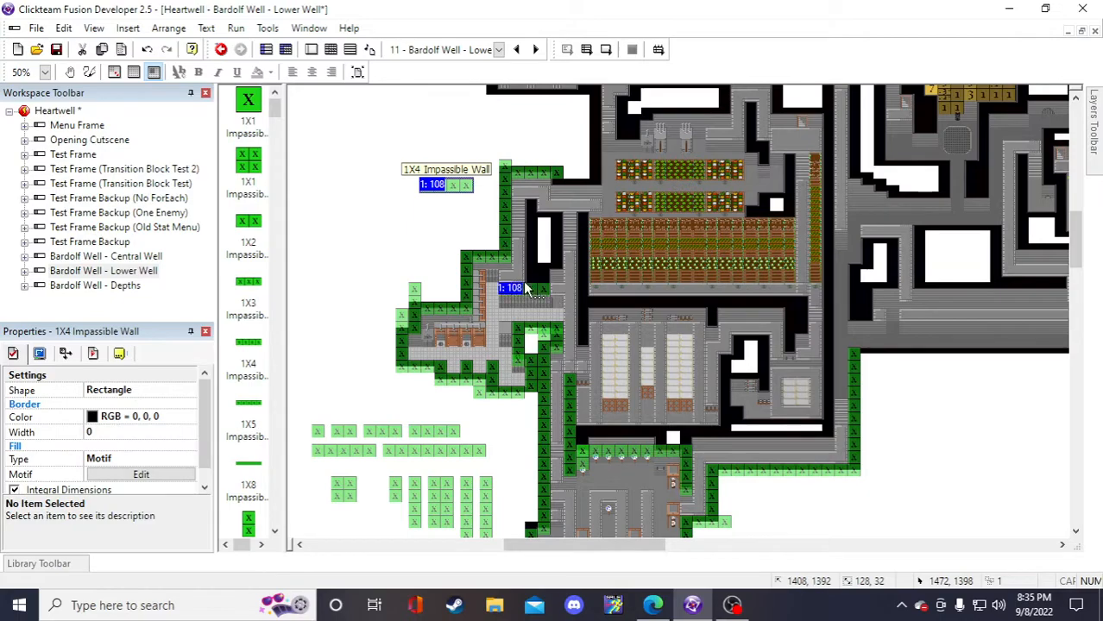
{"action": "left_click", "coordinate": [394, 177]}
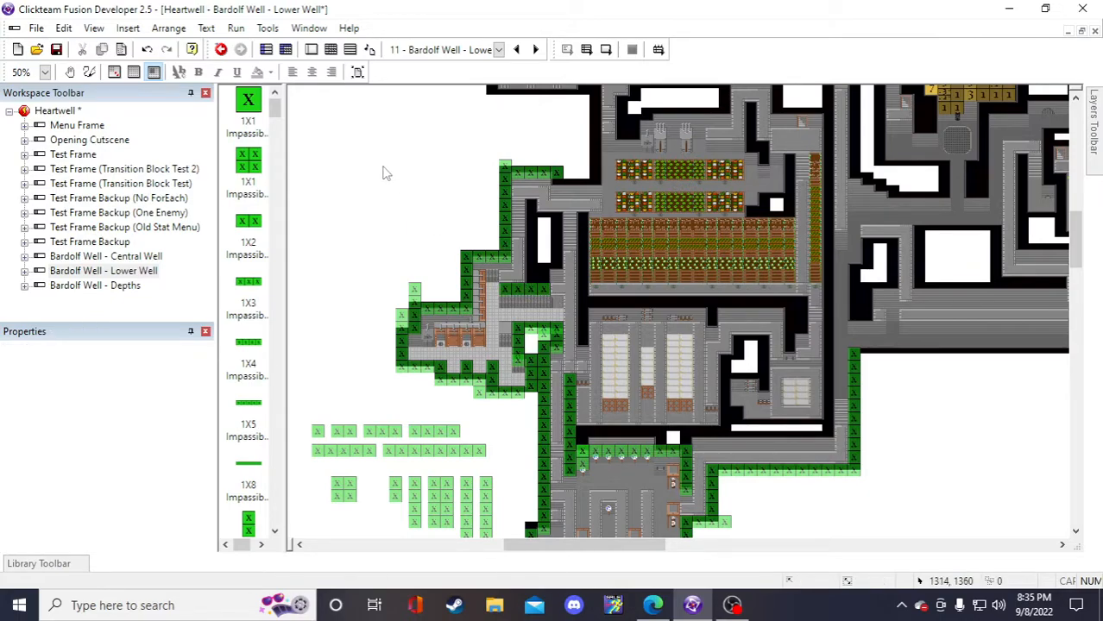
{"action": "left_click", "coordinate": [534, 294]}
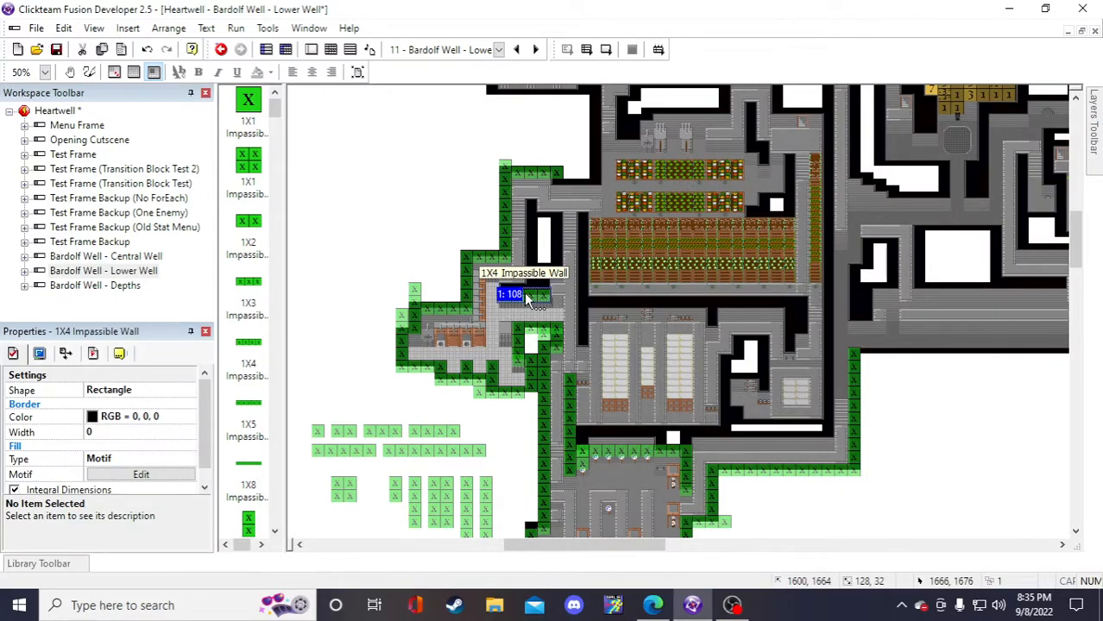
{"action": "left_click_drag", "start_coordinate": [525, 291], "coordinate": [524, 283]}
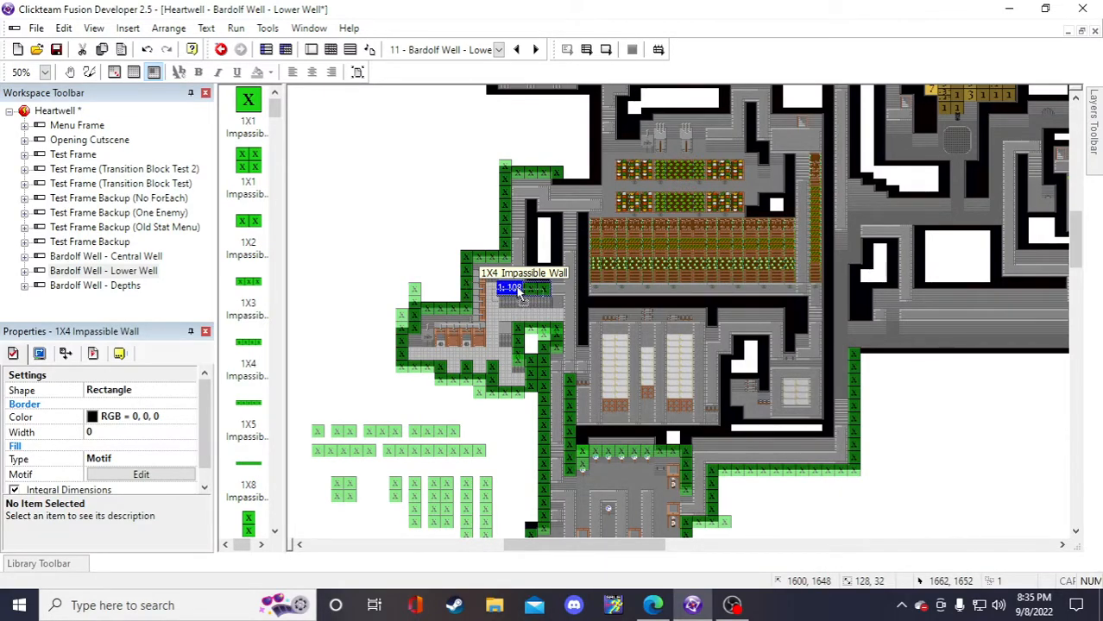
{"action": "left_click", "coordinate": [448, 236]}
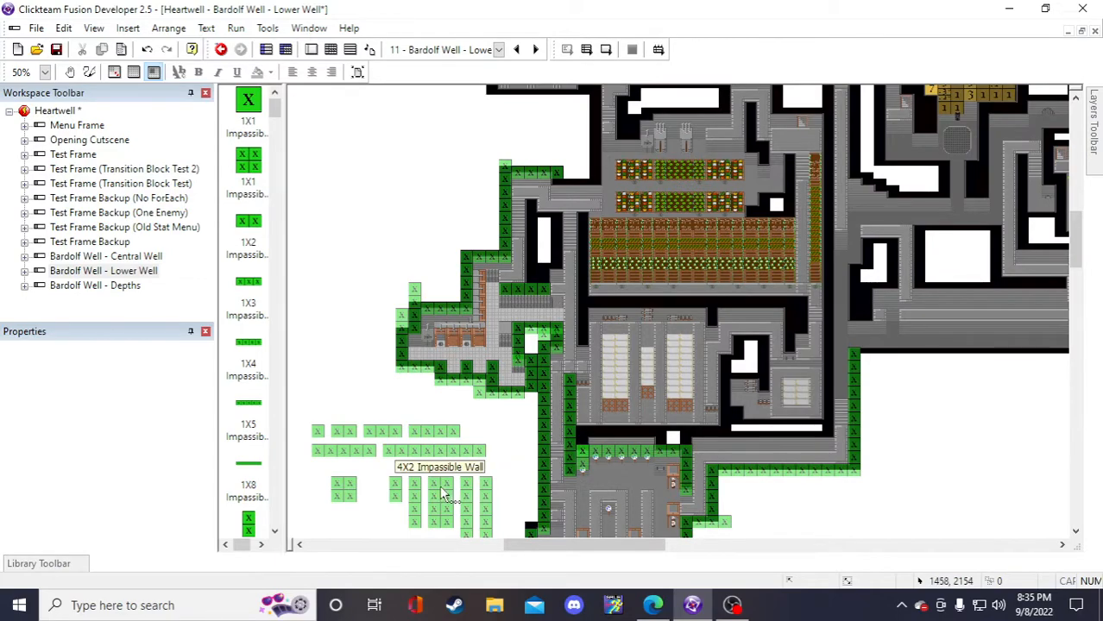
- Try the 8X1 Impassible Wall from the outer edge on the inner black column above the 1X4 wall, and undo the move
{"action": "left_click", "coordinate": [415, 489]}
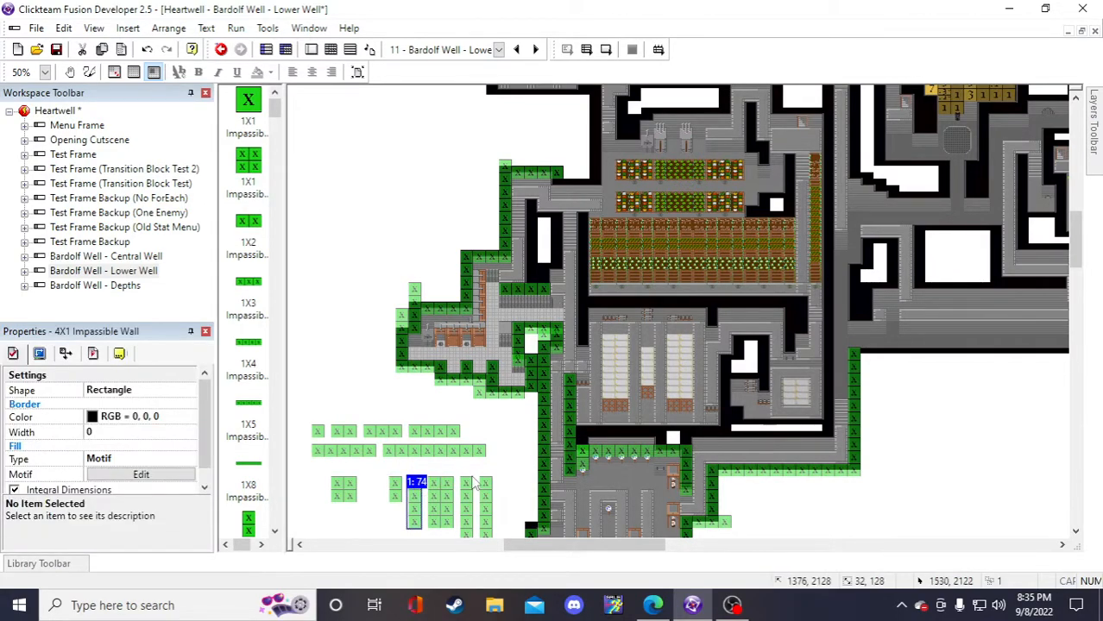
{"action": "scroll", "coordinate": [466, 442], "scroll_direction": "down", "scroll_amount": 2}
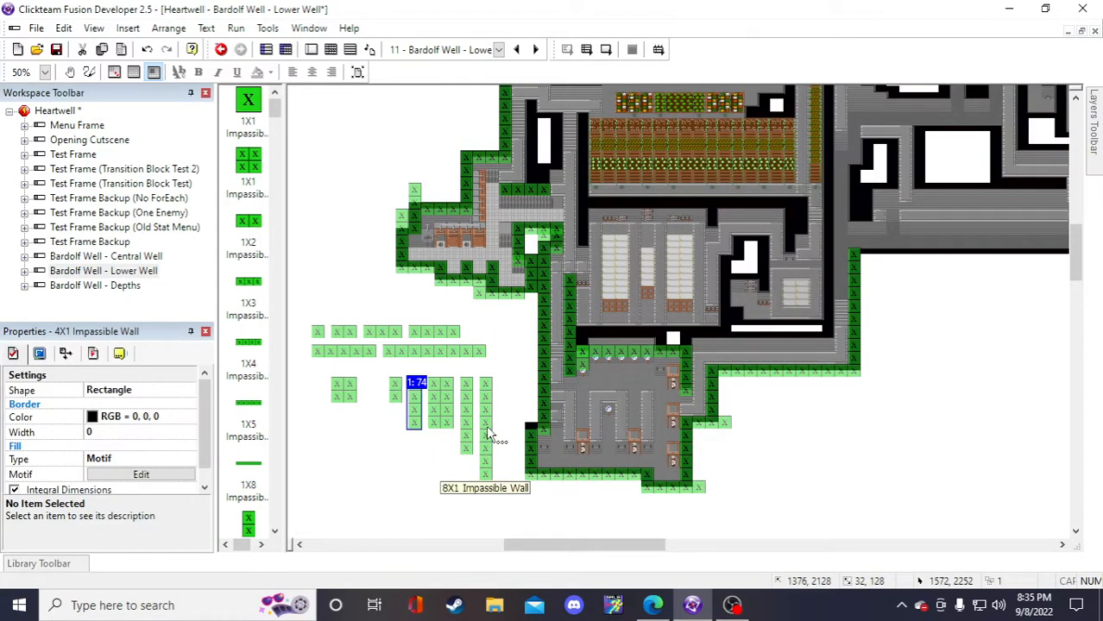
{"action": "scroll", "coordinate": [488, 434], "scroll_direction": "up", "scroll_amount": 2}
{"action": "left_click", "coordinate": [505, 228]}
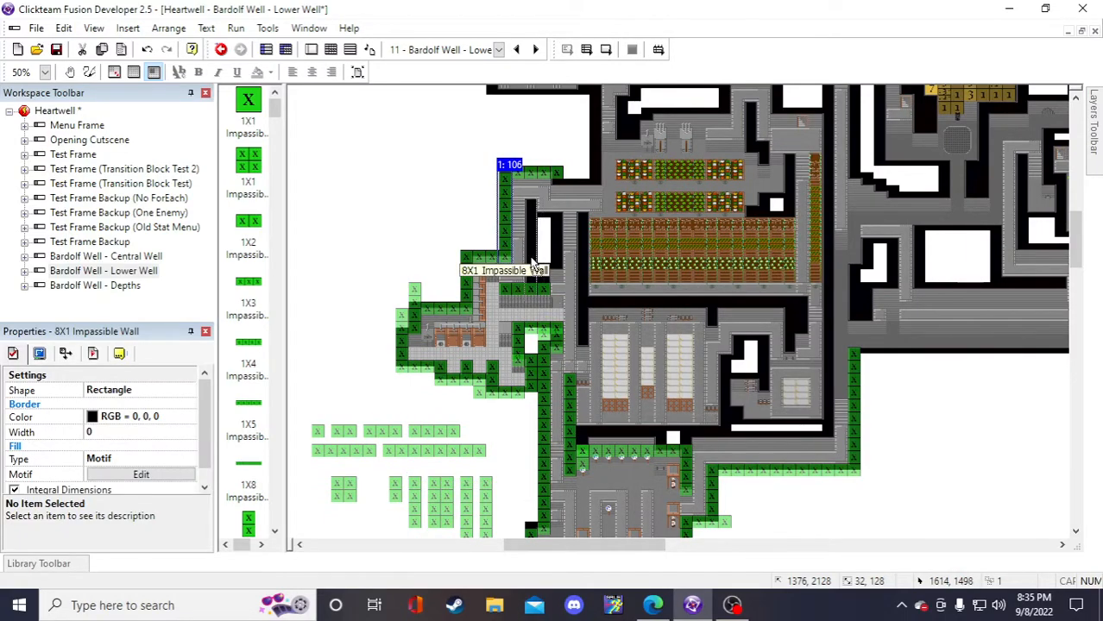
{"action": "left_click_drag", "start_coordinate": [531, 261], "coordinate": [531, 260]}
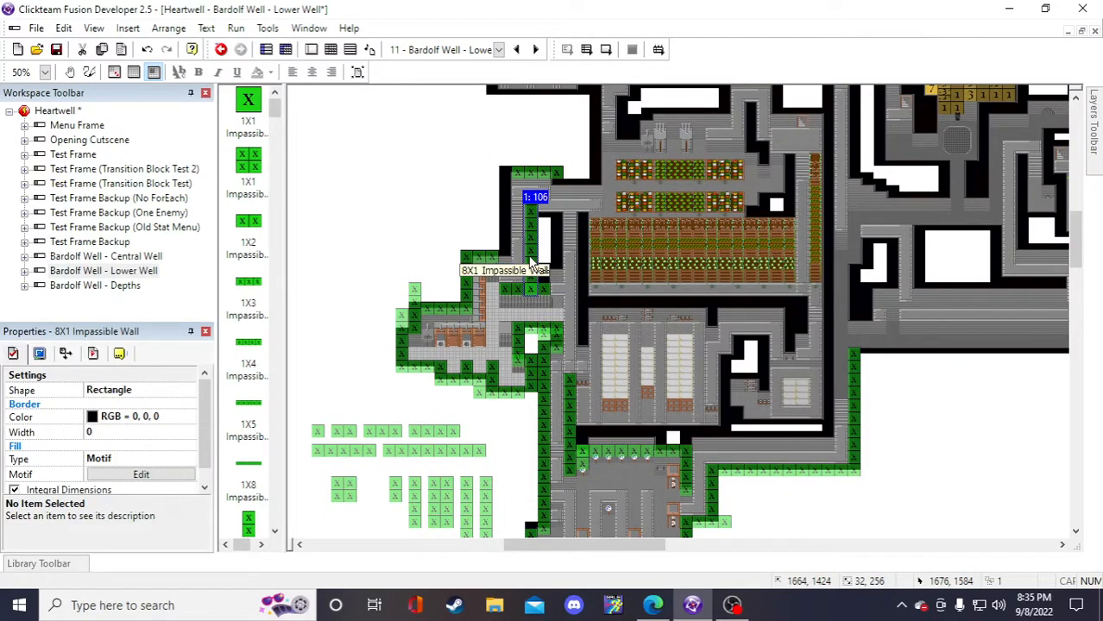
{"action": "key", "text": "ctrl+z"}
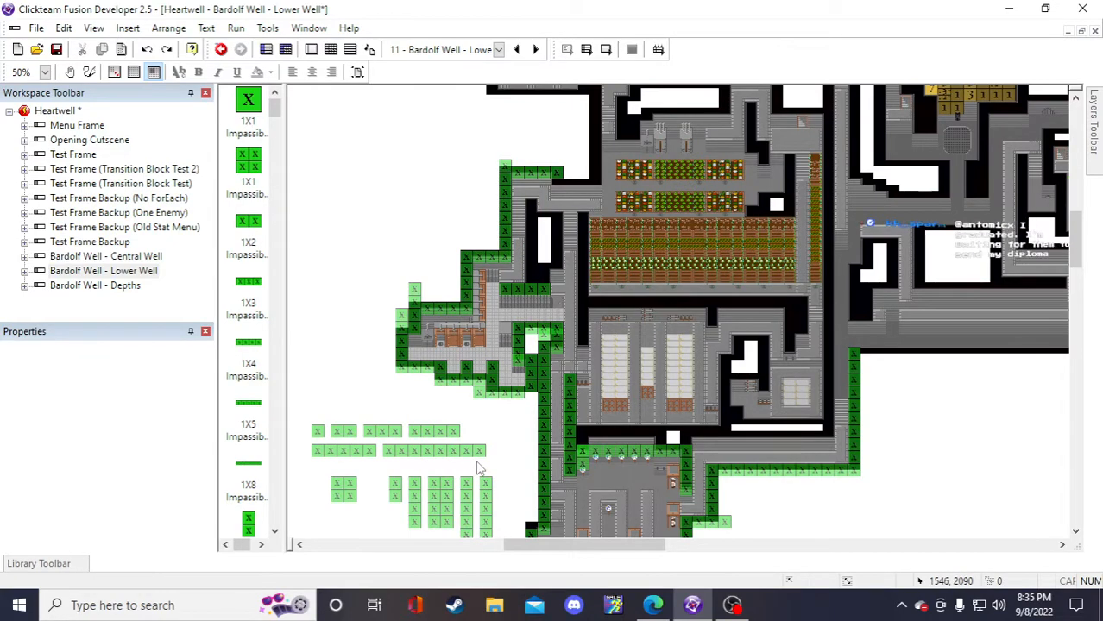
- Place a copy of the 6X1 Impassible Wall on the inner black column above the 1X4 wall, at 1664, 1440
{"action": "scroll", "coordinate": [478, 459], "scroll_direction": "down", "scroll_amount": 1}
{"action": "left_click", "coordinate": [467, 414]}
{"action": "key", "text": "ctrl+c"}
{"action": "scroll", "coordinate": [467, 415], "scroll_direction": "up", "scroll_amount": 1}
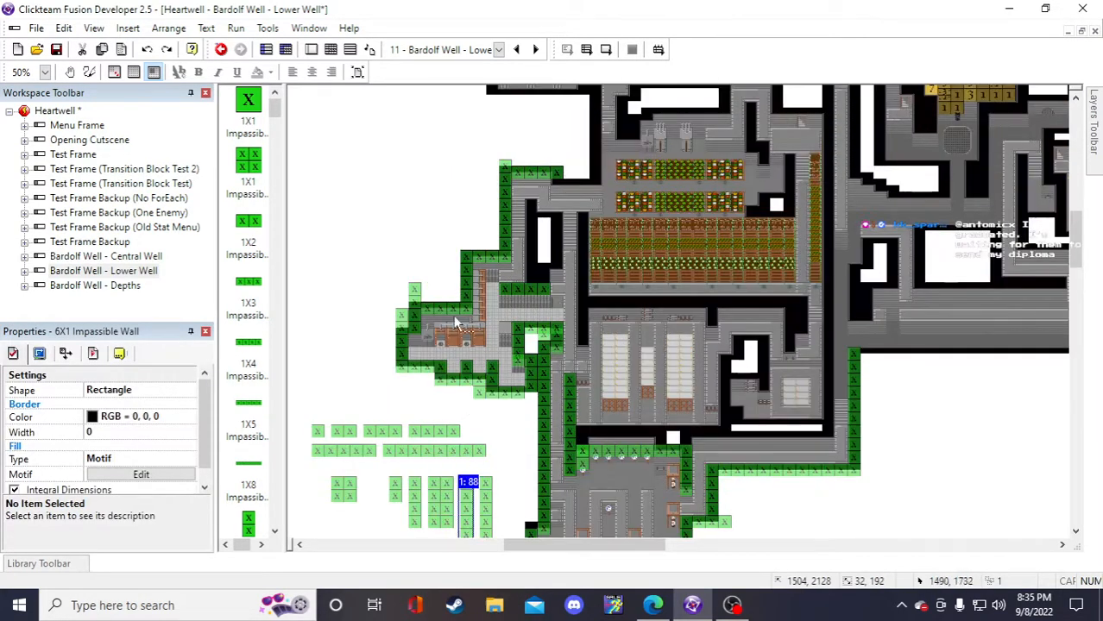
{"action": "key", "text": "ctrl+v"}
{"action": "left_click", "coordinate": [435, 195]}
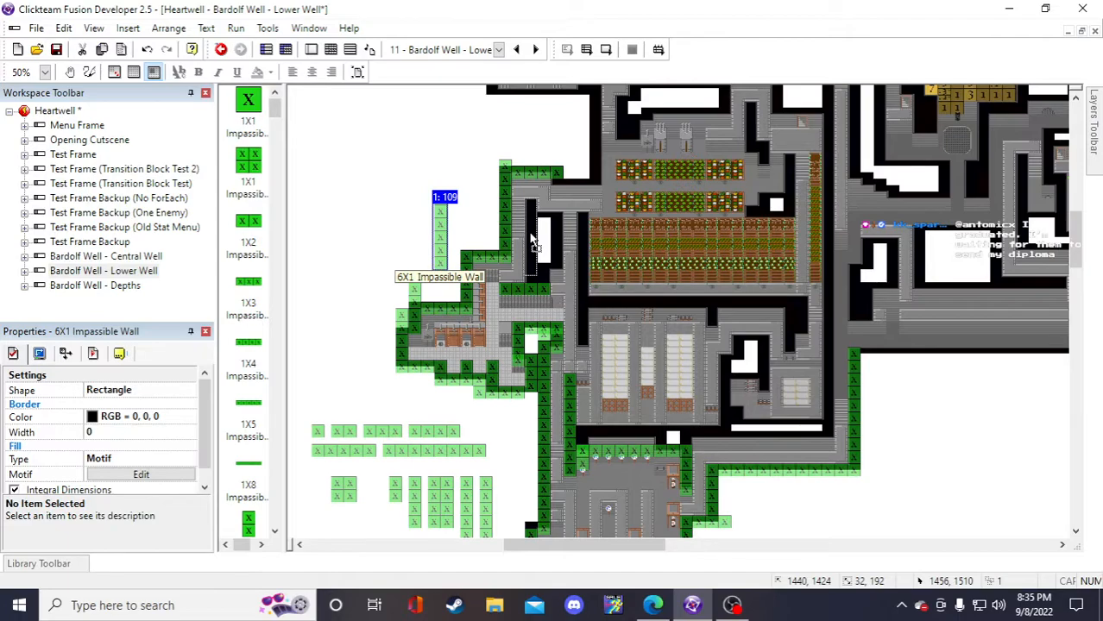
{"action": "left_click_drag", "start_coordinate": [532, 242], "coordinate": [533, 243]}
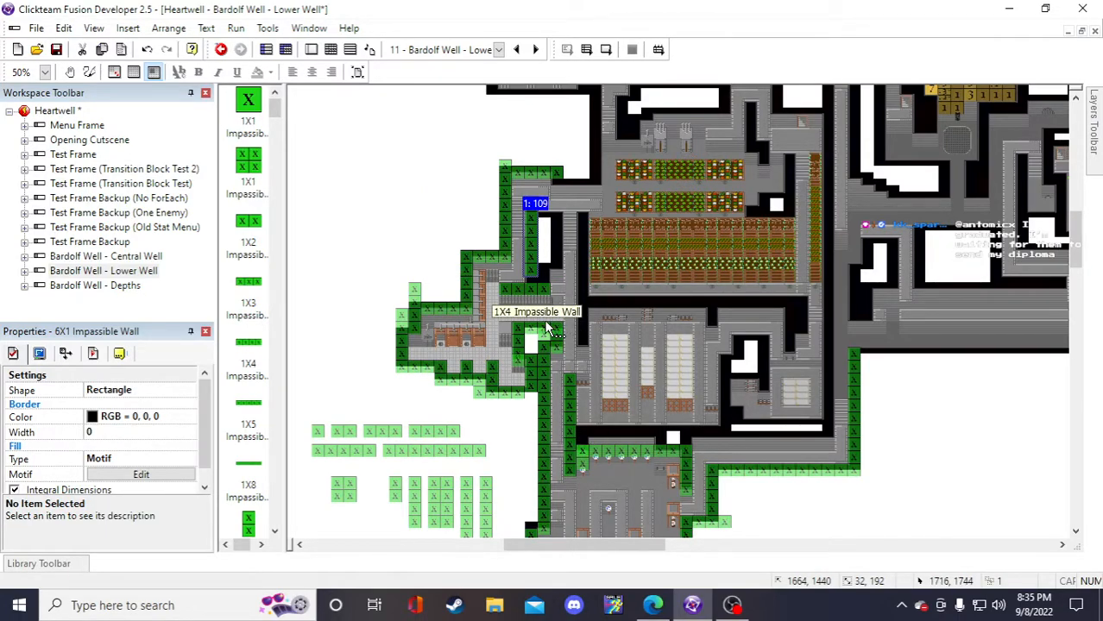
{"action": "left_click", "coordinate": [414, 229]}
{"action": "scroll", "coordinate": [436, 259], "scroll_direction": "down", "scroll_amount": 2}
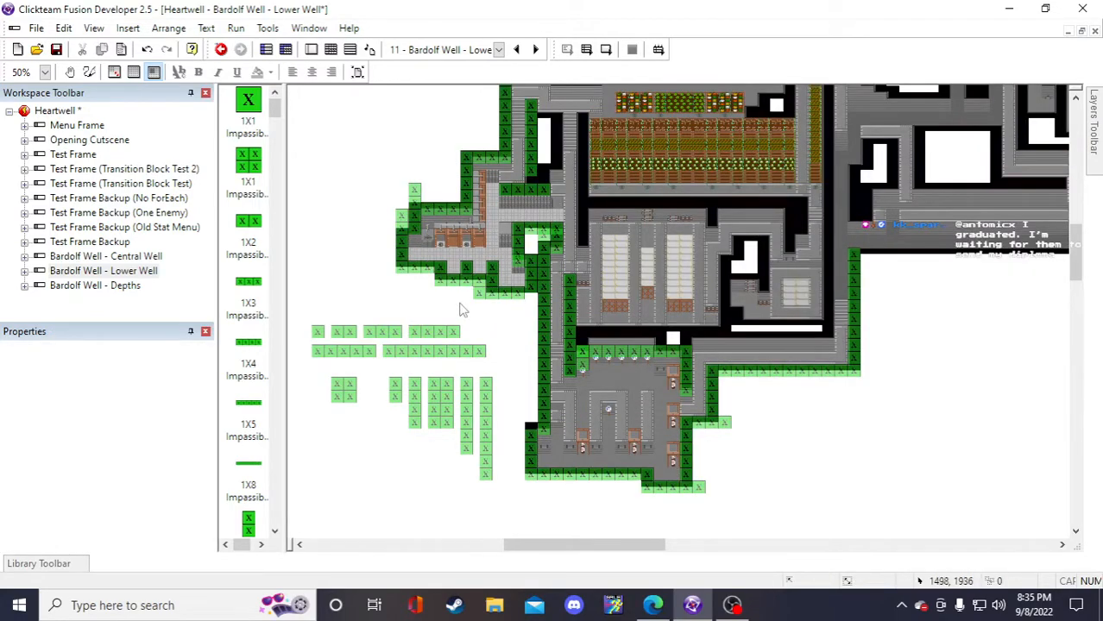
{"action": "left_click", "coordinate": [345, 390]}
{"action": "left_click", "coordinate": [381, 191]}
{"action": "scroll", "coordinate": [416, 235], "scroll_direction": "up", "scroll_amount": 2}
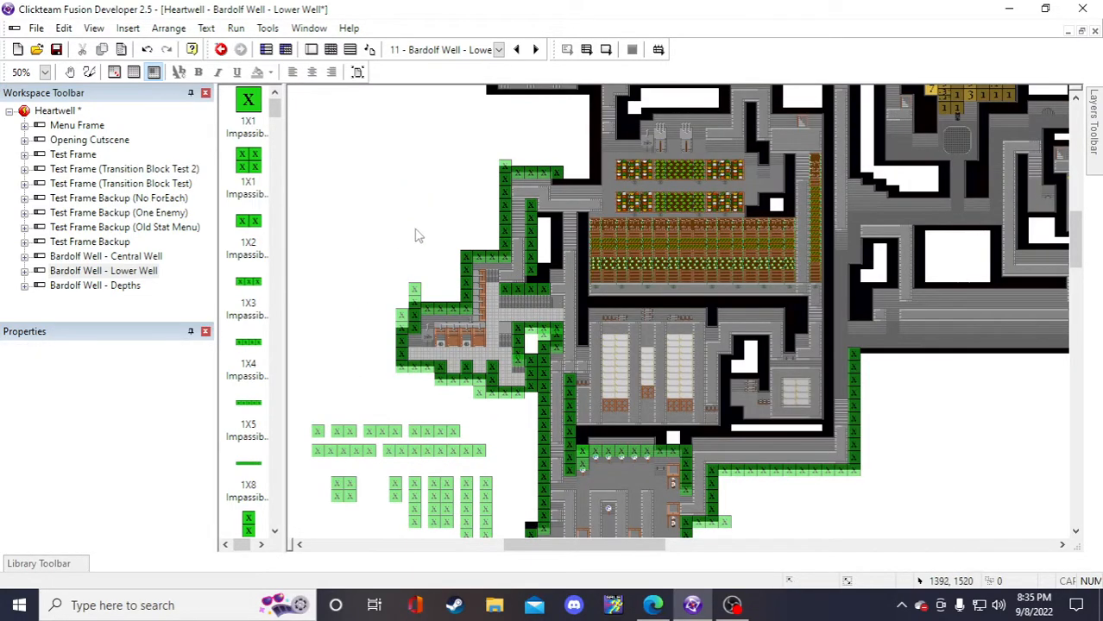
{"action": "left_click", "coordinate": [416, 291]}
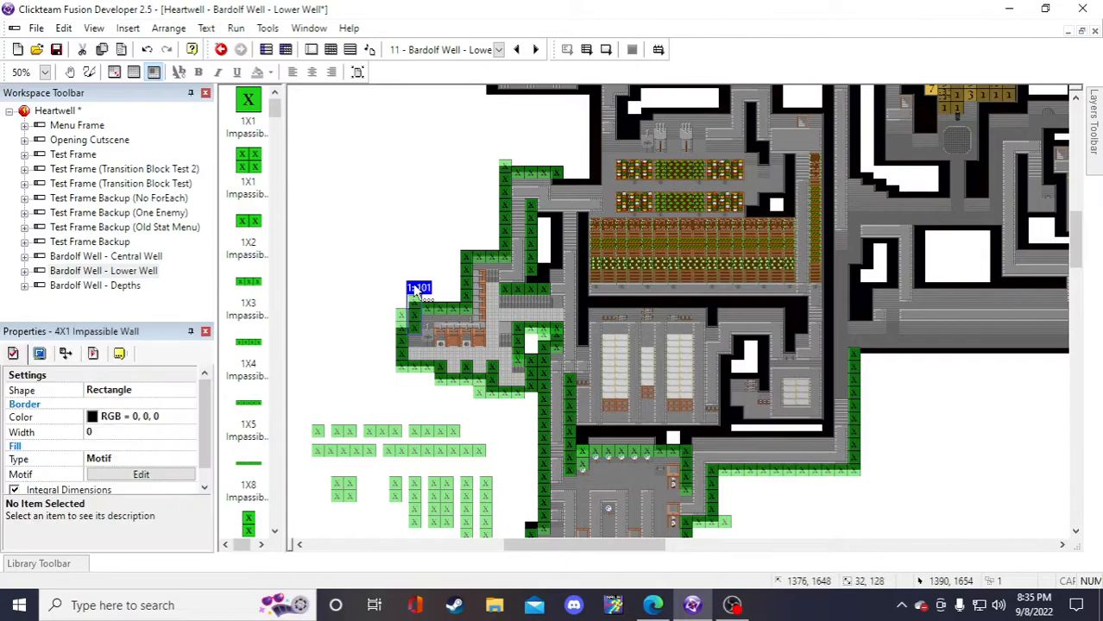
{"action": "left_click_drag", "start_coordinate": [415, 292], "coordinate": [390, 267]}
{"action": "left_click", "coordinate": [424, 270]}
{"action": "key", "text": "ctrl+z"}
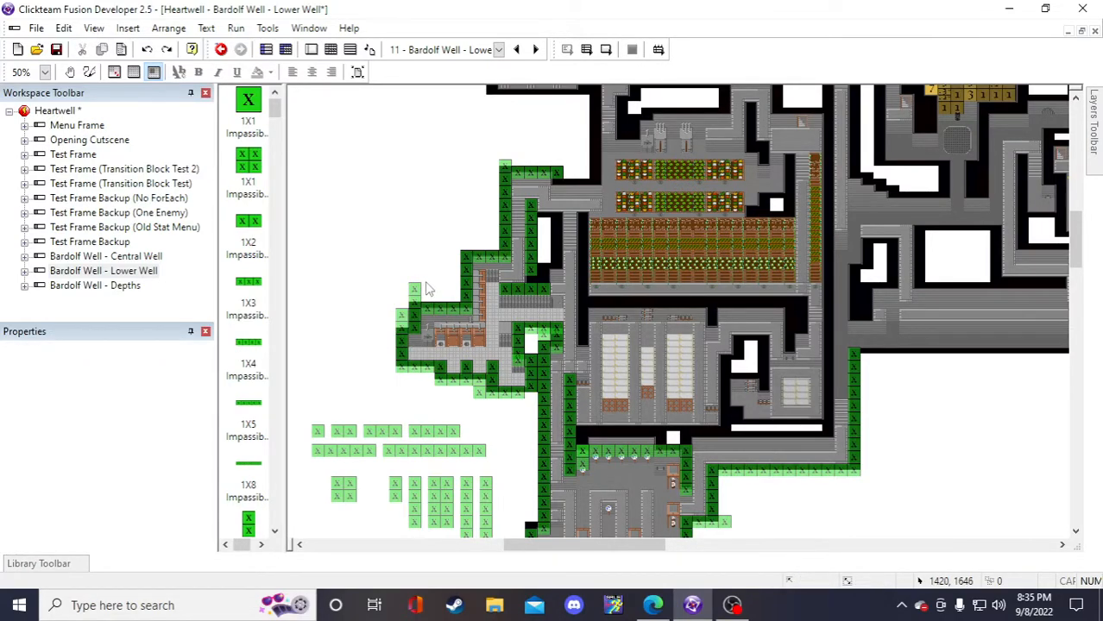
- Replace the 4X1 Impassible Wall at the kitchen's northwest corner with a copy of the 2X1 Impassible Wall at 1376, 1712
{"action": "left_click", "coordinate": [416, 290]}
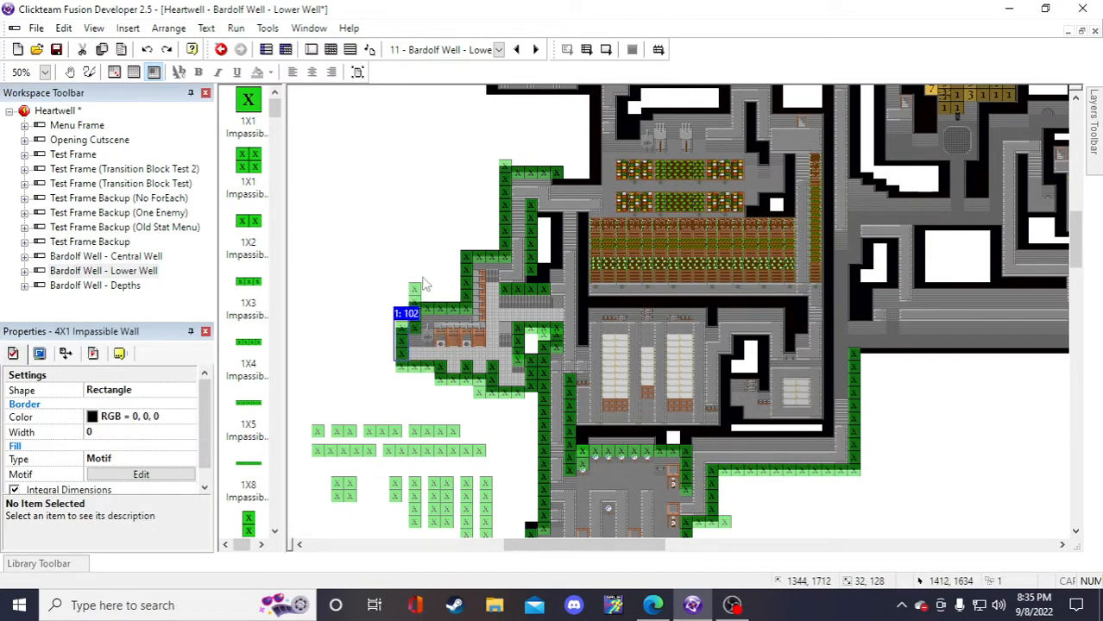
{"action": "left_click", "coordinate": [416, 292]}
{"action": "key", "text": "Delete"}
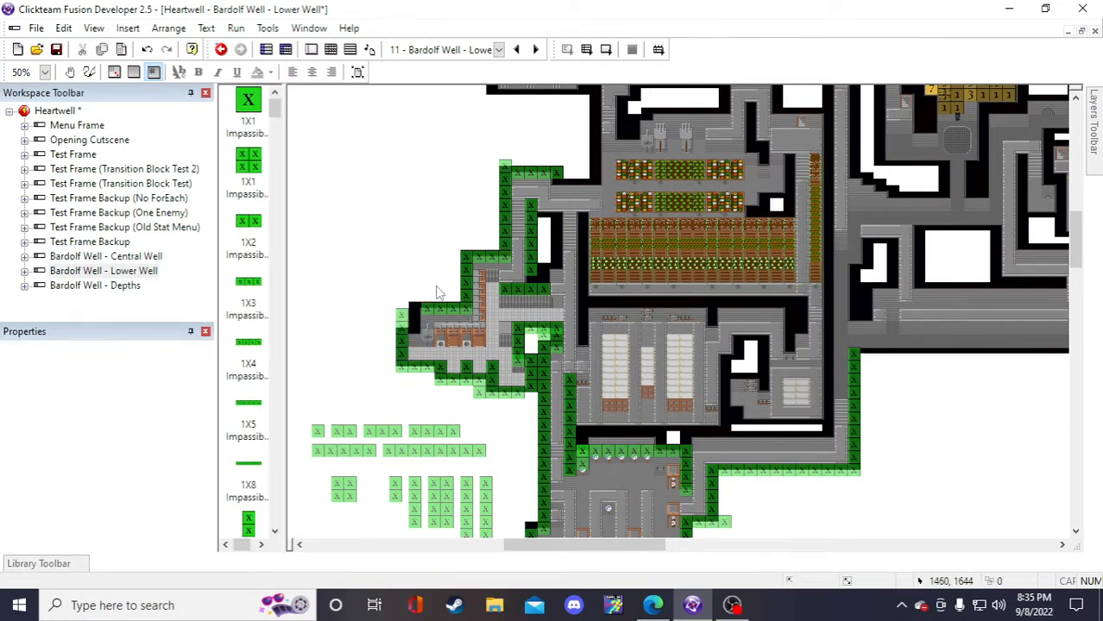
{"action": "left_click", "coordinate": [395, 485]}
{"action": "left_click", "coordinate": [400, 252]}
{"action": "left_click", "coordinate": [396, 240]}
{"action": "left_click_drag", "start_coordinate": [402, 251], "coordinate": [414, 322]}
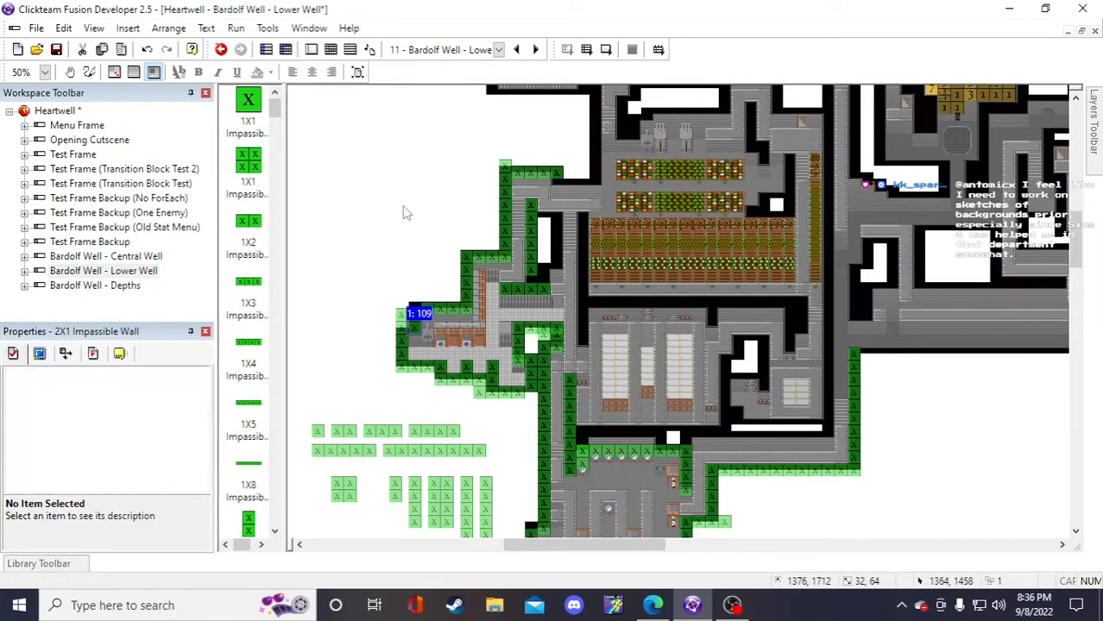
{"action": "left_click", "coordinate": [406, 213]}
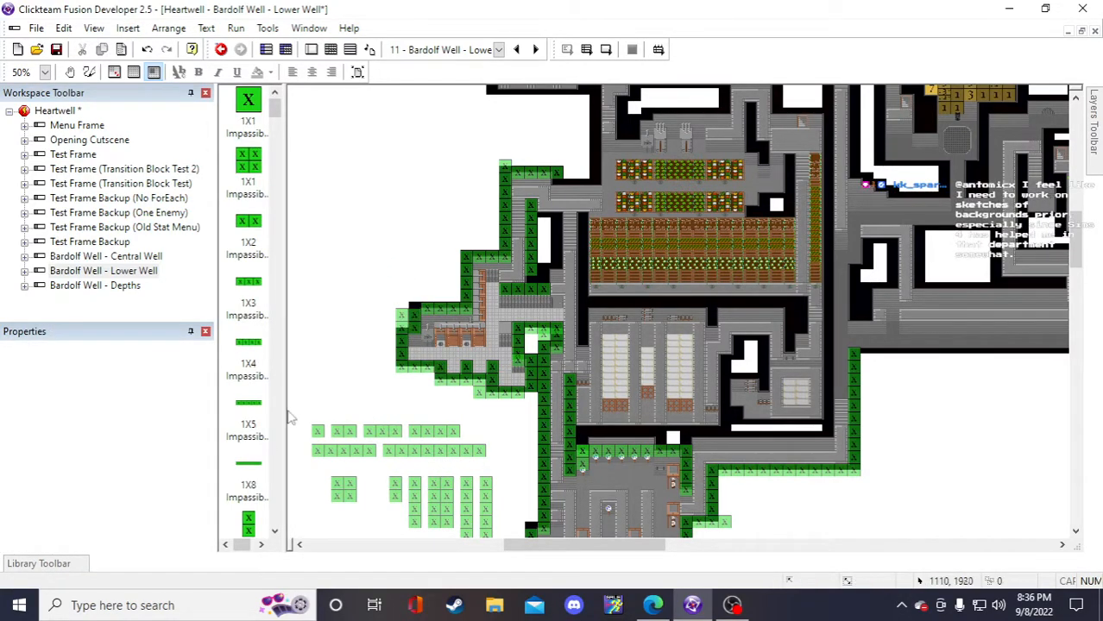
- Save the project and place a copy of the two-by-two 1X1 Impassible Wall 2 beside the lower end of the 6X1 wall
{"action": "left_click_drag", "start_coordinate": [507, 545], "coordinate": [522, 544]}
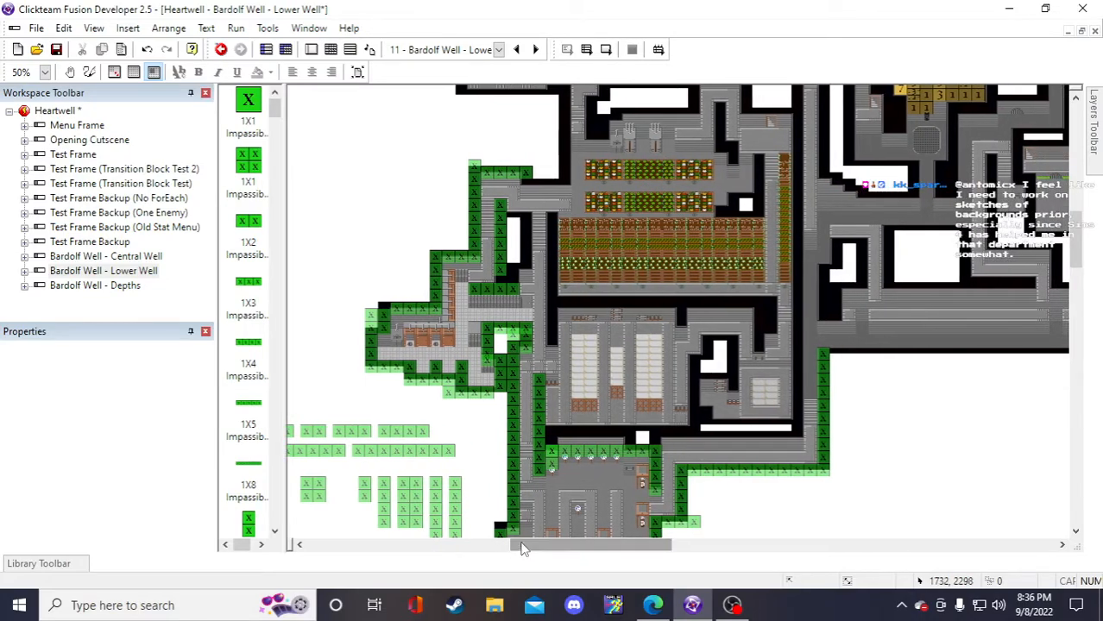
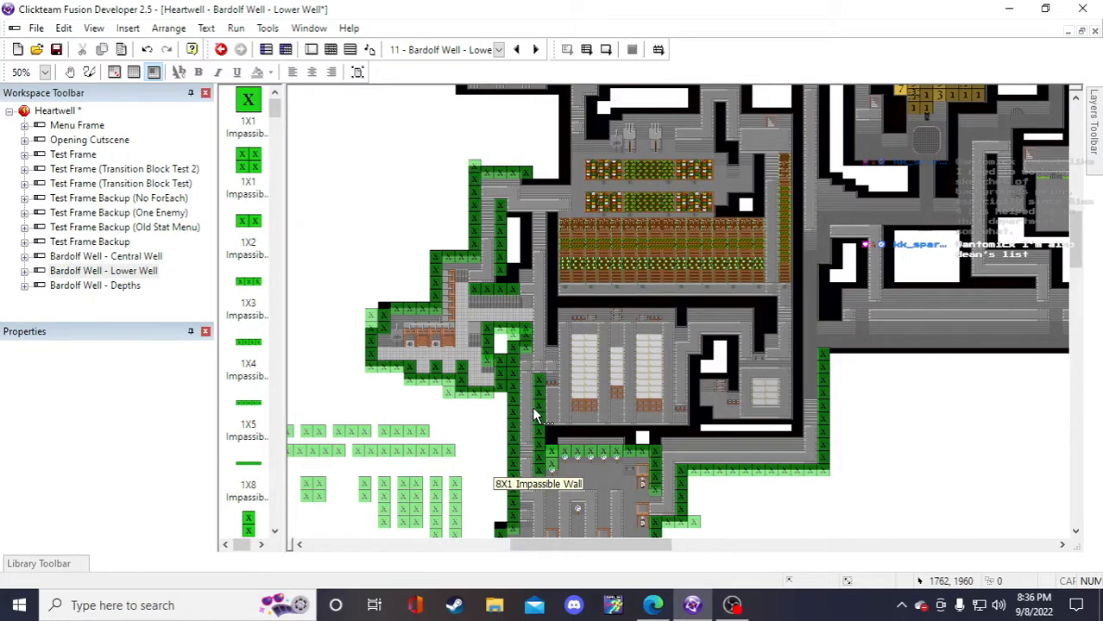
{"action": "scroll", "coordinate": [454, 216], "scroll_direction": "up", "scroll_amount": 3}
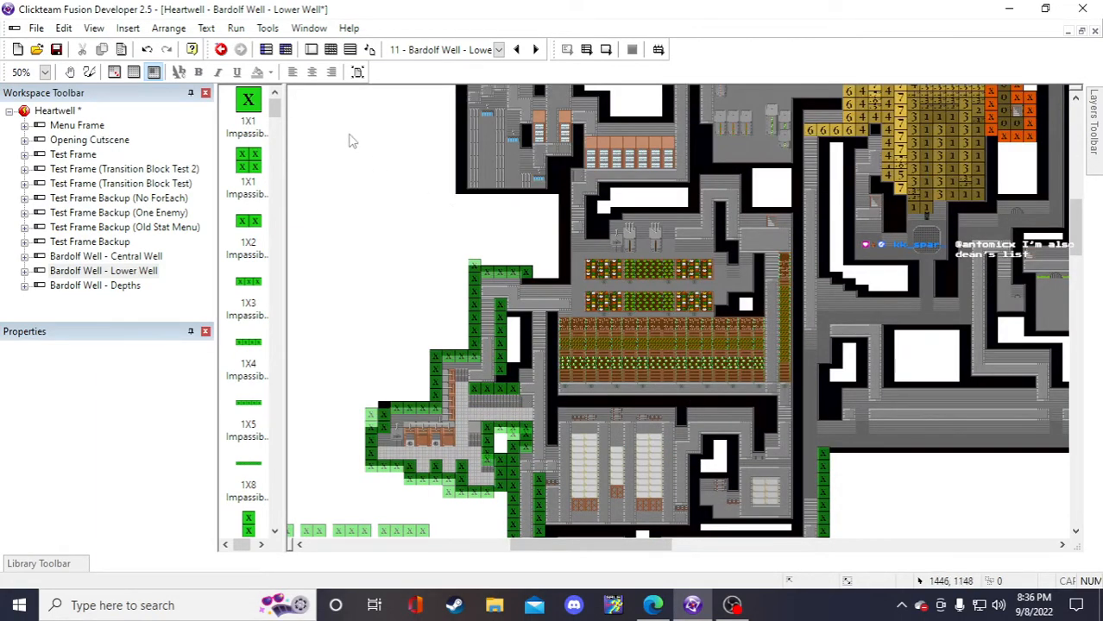
{"action": "left_click", "coordinate": [56, 49]}
{"action": "scroll", "coordinate": [500, 384], "scroll_direction": "down", "scroll_amount": 3}
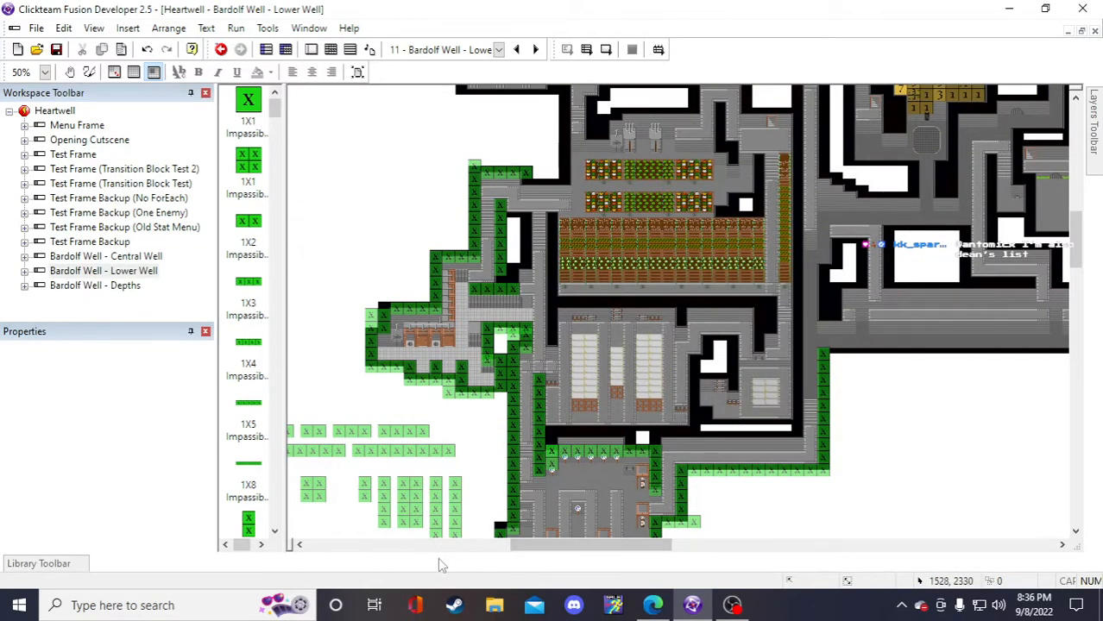
{"action": "left_click_drag", "start_coordinate": [535, 546], "coordinate": [522, 546]}
{"action": "left_click", "coordinate": [379, 492]}
{"action": "left_click", "coordinate": [393, 337]}
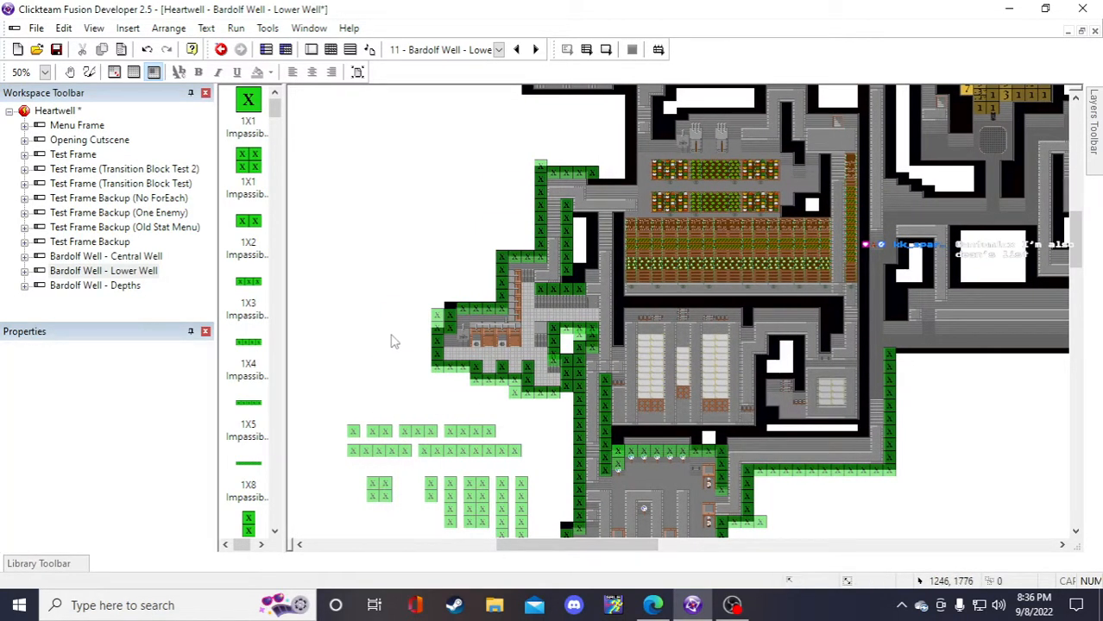
{"action": "left_click", "coordinate": [397, 315]}
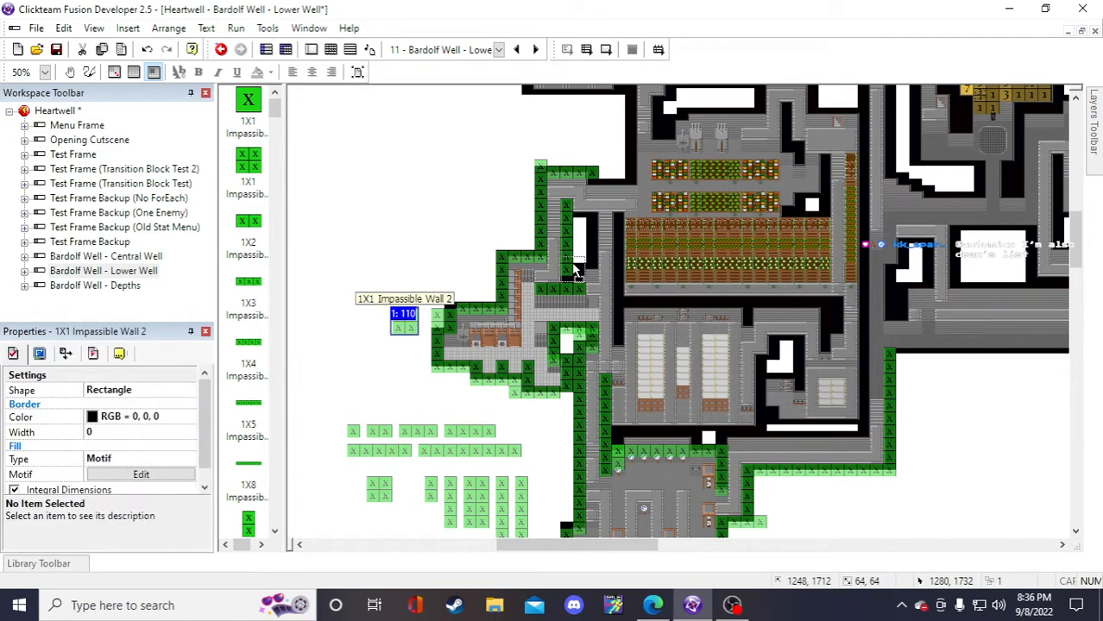
{"action": "left_click", "coordinate": [436, 201]}
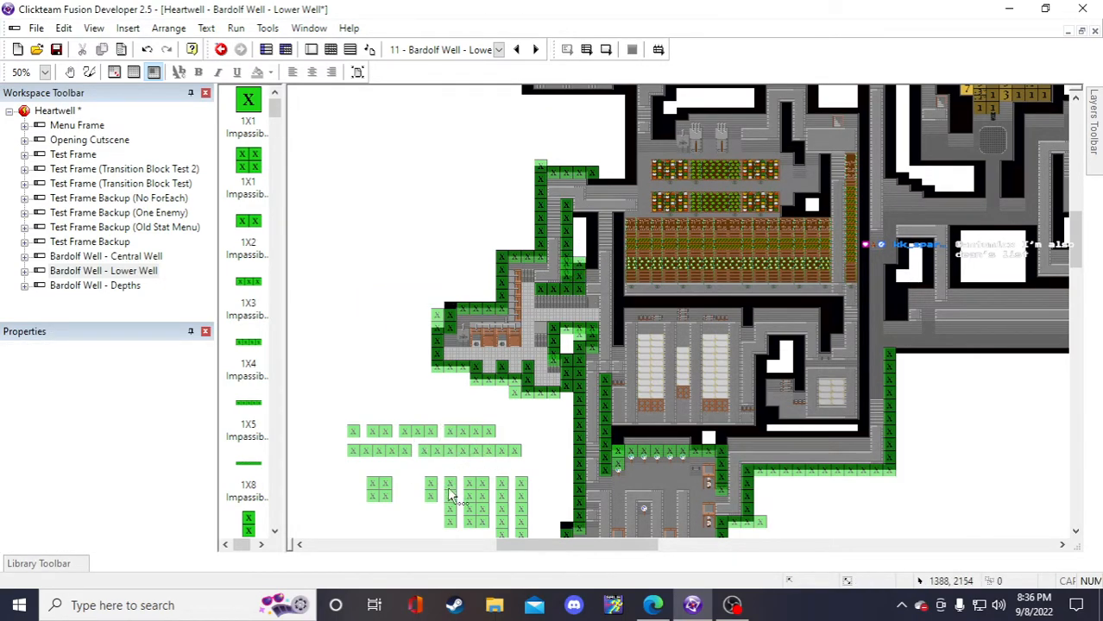
- Place a copy of the 4X1 Impassible Wall along the east side of the white gap beside the 6X1 wall
{"action": "scroll", "coordinate": [457, 434], "scroll_direction": "down", "scroll_amount": 3}
{"action": "left_click", "coordinate": [450, 384]}
{"action": "scroll", "coordinate": [436, 363], "scroll_direction": "up", "scroll_amount": 6}
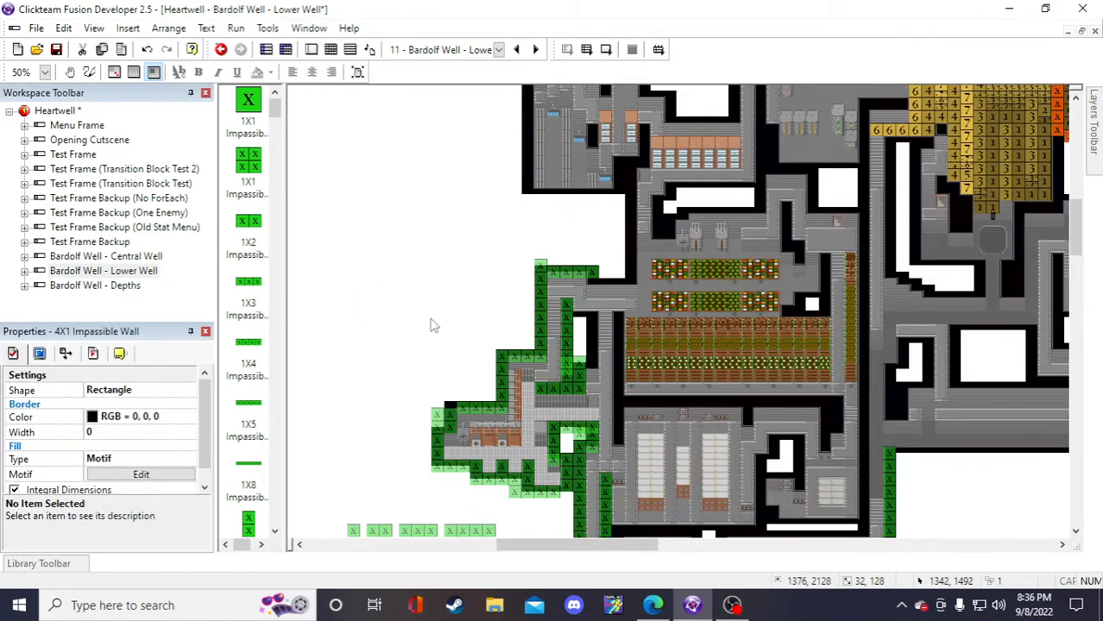
{"action": "left_click", "coordinate": [442, 267]}
{"action": "left_click", "coordinate": [443, 268]}
{"action": "left_click_drag", "start_coordinate": [453, 308], "coordinate": [594, 364]}
{"action": "left_click", "coordinate": [456, 349]}
- Place a copy of the 1X2 Impassible Wall across the upper end of the white gap between the 6X1 and 4X1 walls
{"action": "scroll", "coordinate": [423, 337], "scroll_direction": "down", "scroll_amount": 6}
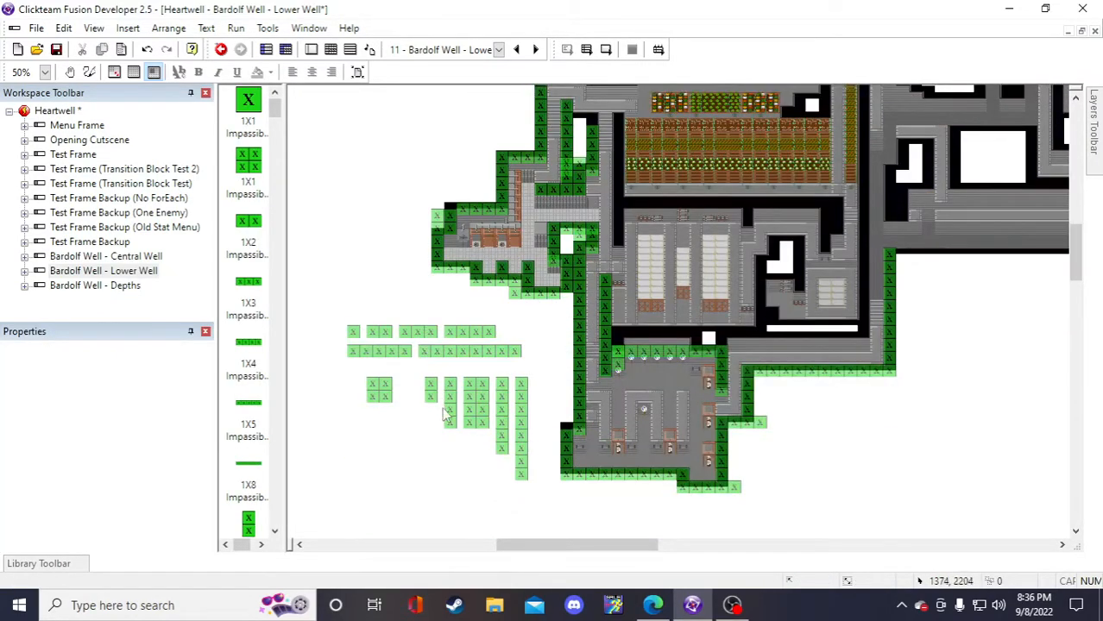
{"action": "left_click", "coordinate": [379, 333]}
{"action": "left_click", "coordinate": [386, 221]}
{"action": "scroll", "coordinate": [449, 319], "scroll_direction": "up", "scroll_amount": 3}
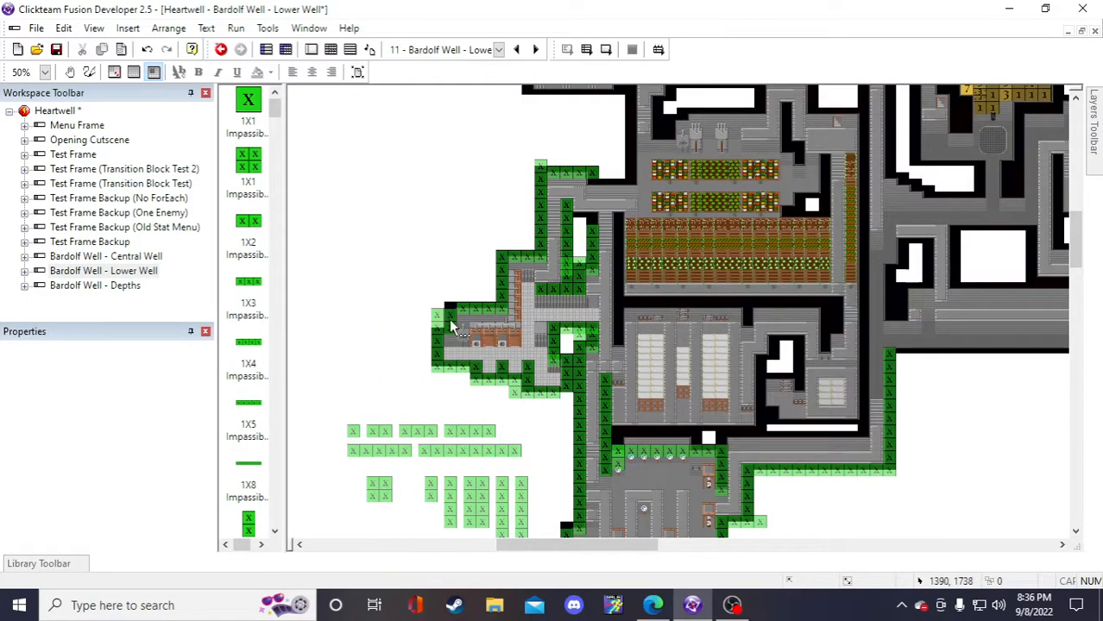
{"action": "scroll", "coordinate": [449, 319], "scroll_direction": "up", "scroll_amount": 3}
{"action": "left_click", "coordinate": [483, 272]}
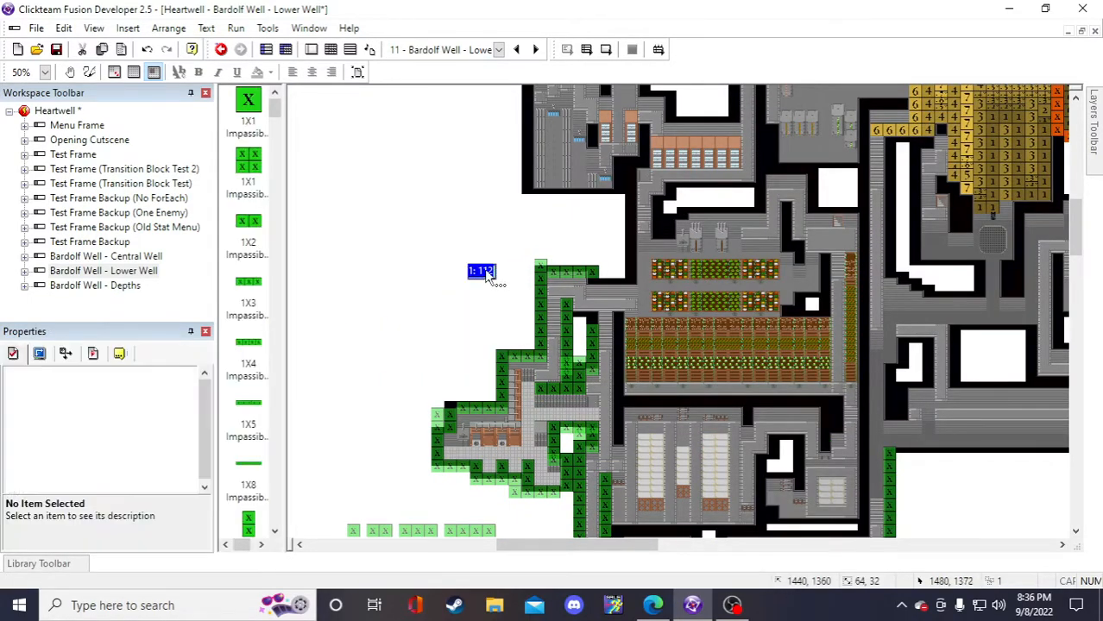
{"action": "left_click", "coordinate": [440, 290]}
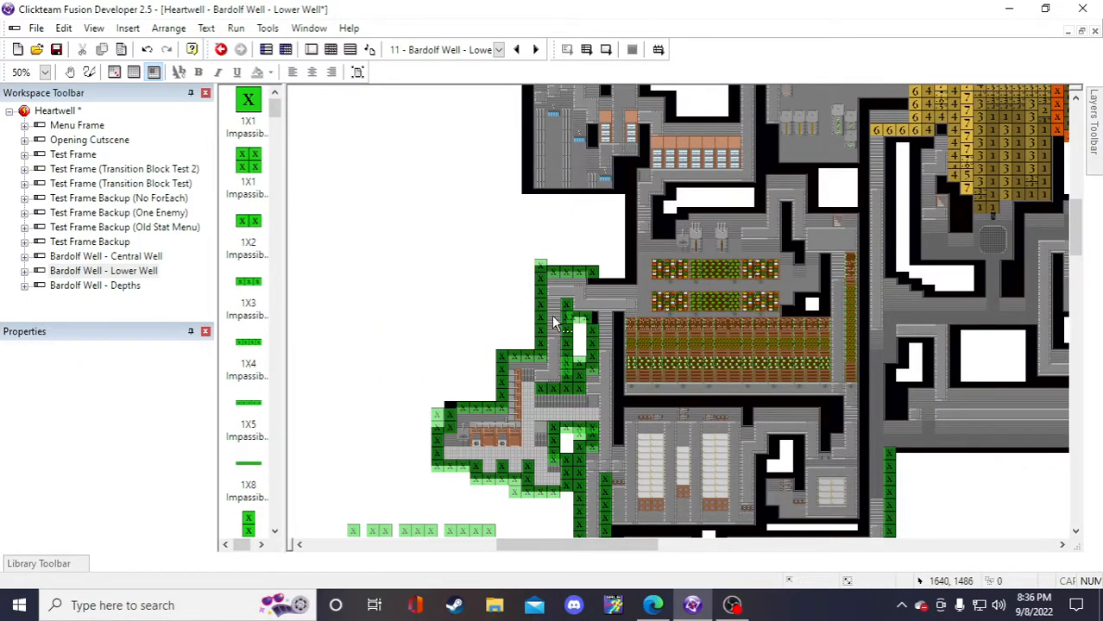
{"action": "left_click", "coordinate": [556, 321]}
{"action": "left_click", "coordinate": [432, 290]}
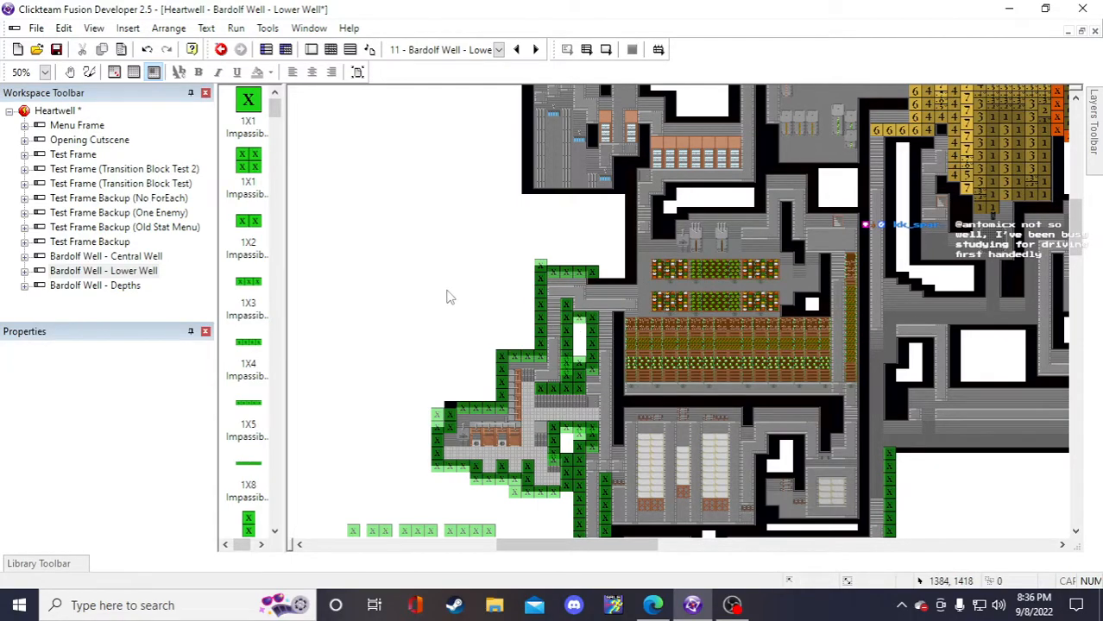
- Place a copy of the 1X4 Impassible Wall along the corridor's black upper edge, extending the existing wall east toward the crop room
{"action": "scroll", "coordinate": [448, 304], "scroll_direction": "down", "scroll_amount": 3}
{"action": "left_click", "coordinate": [466, 433]}
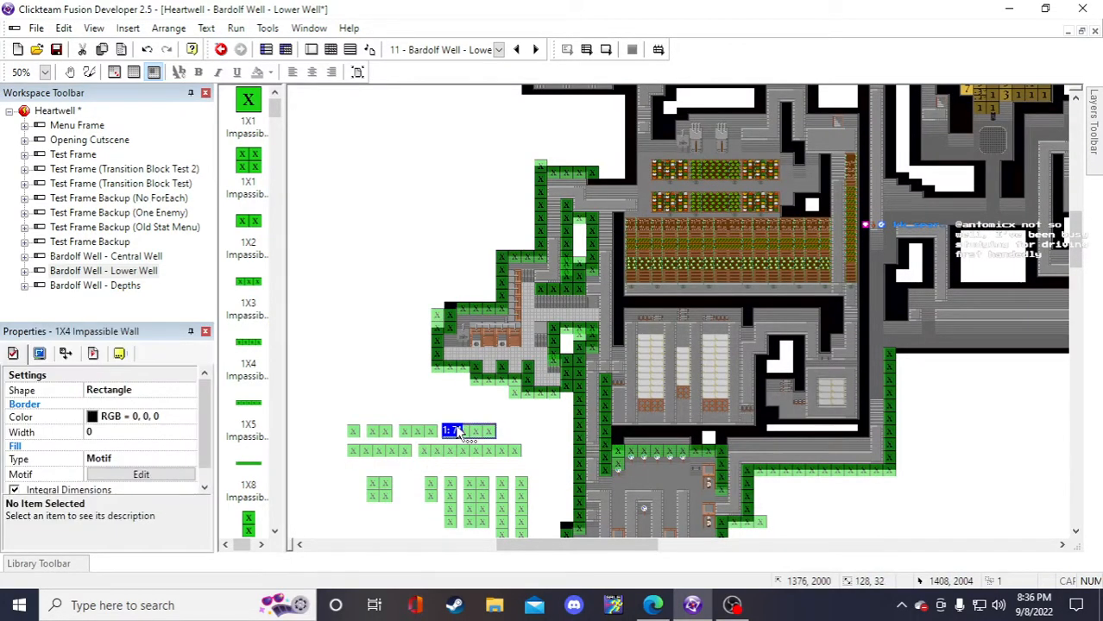
{"action": "key", "text": "ctrl+v"}
{"action": "left_click", "coordinate": [423, 214]}
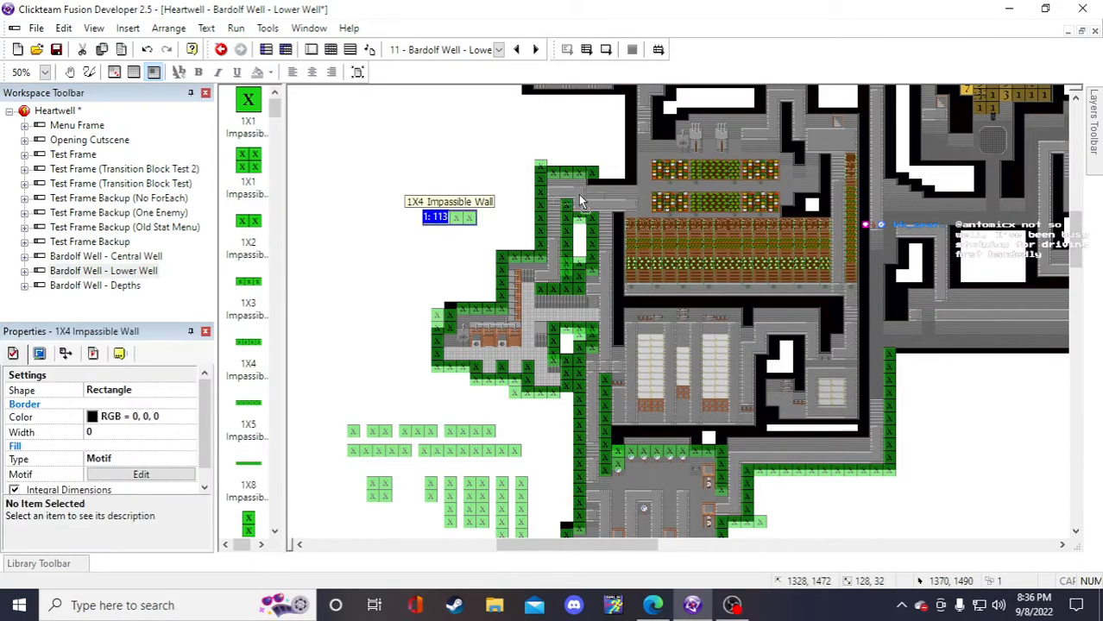
{"action": "left_click", "coordinate": [604, 190]}
{"action": "left_click", "coordinate": [406, 198]}
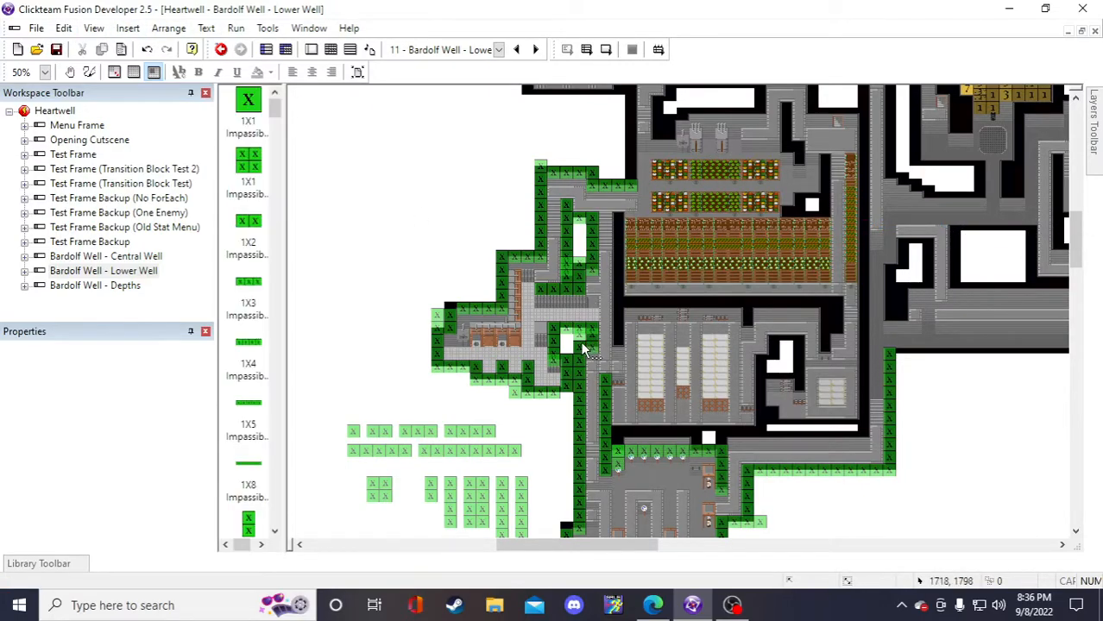
- Place a copy of the 8X1 Impassible Wall on the black column west of the crops at 1792, 1472, and save the project
{"action": "scroll", "coordinate": [565, 356], "scroll_direction": "down", "scroll_amount": 2}
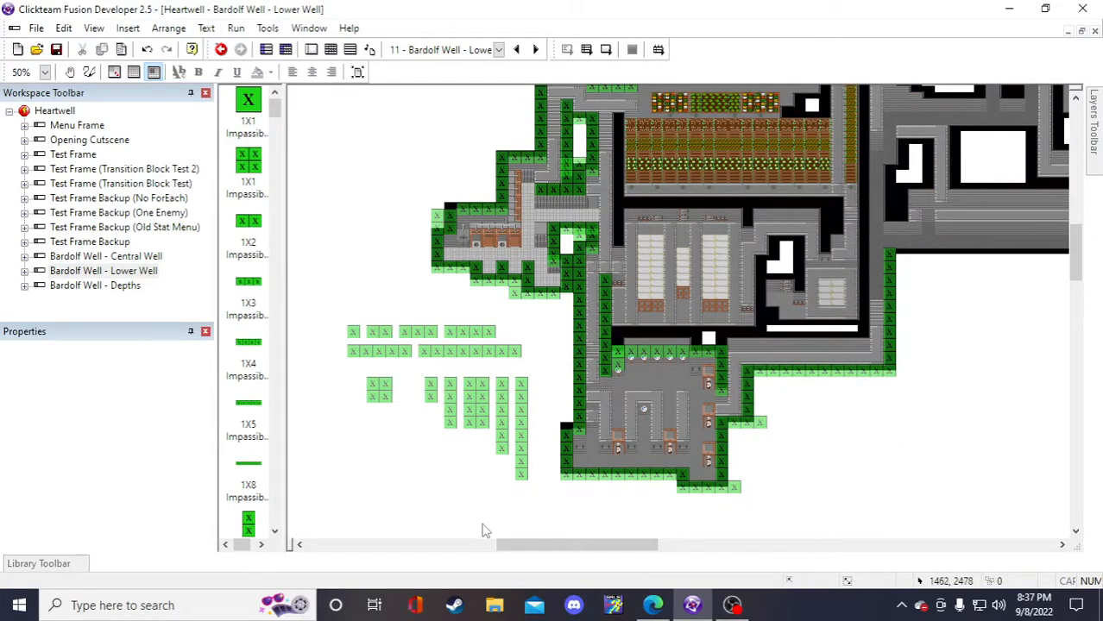
{"action": "left_click_drag", "start_coordinate": [527, 545], "coordinate": [531, 552]}
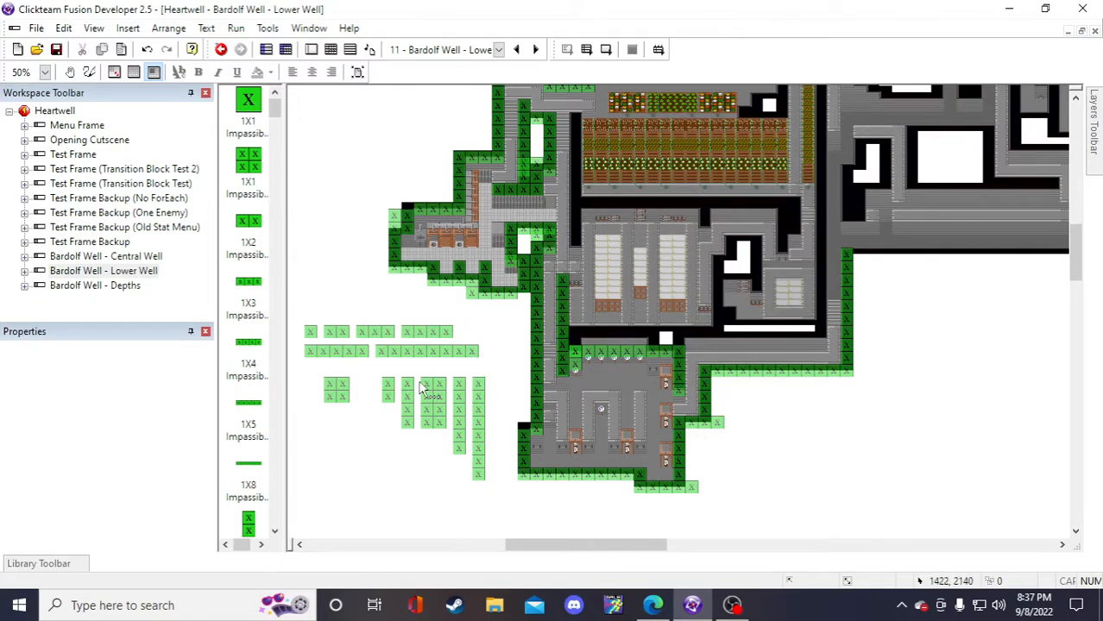
{"action": "scroll", "coordinate": [417, 389], "scroll_direction": "up", "scroll_amount": 2}
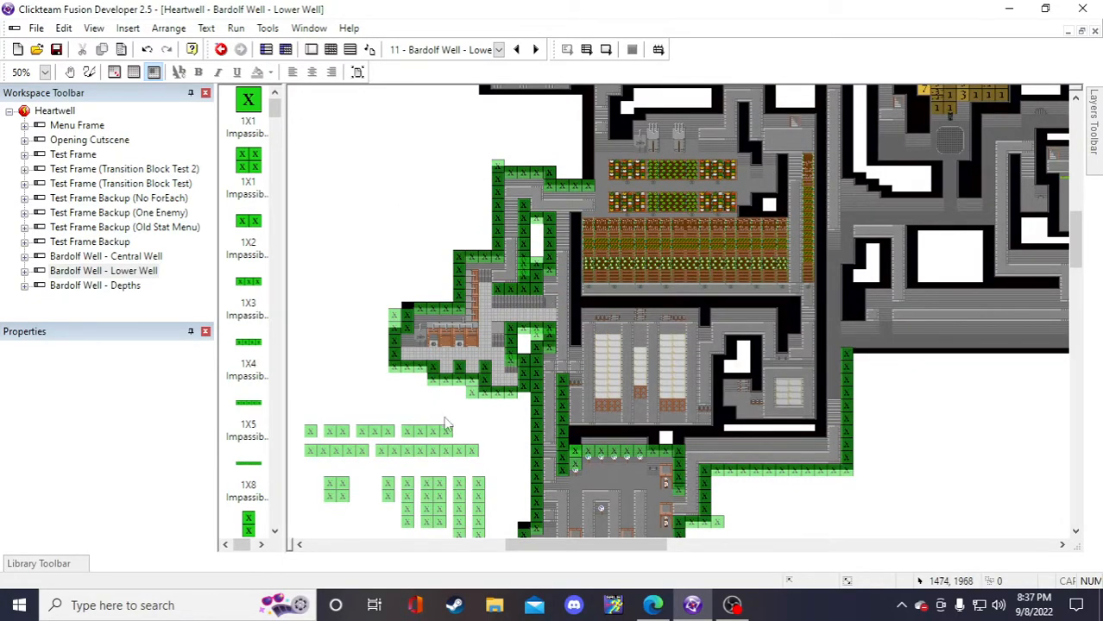
{"action": "scroll", "coordinate": [447, 424], "scroll_direction": "down", "scroll_amount": 2}
{"action": "left_click", "coordinate": [480, 422]}
{"action": "key", "text": "ctrl+c"}
{"action": "key", "text": "ctrl+v"}
{"action": "left_click", "coordinate": [497, 327]}
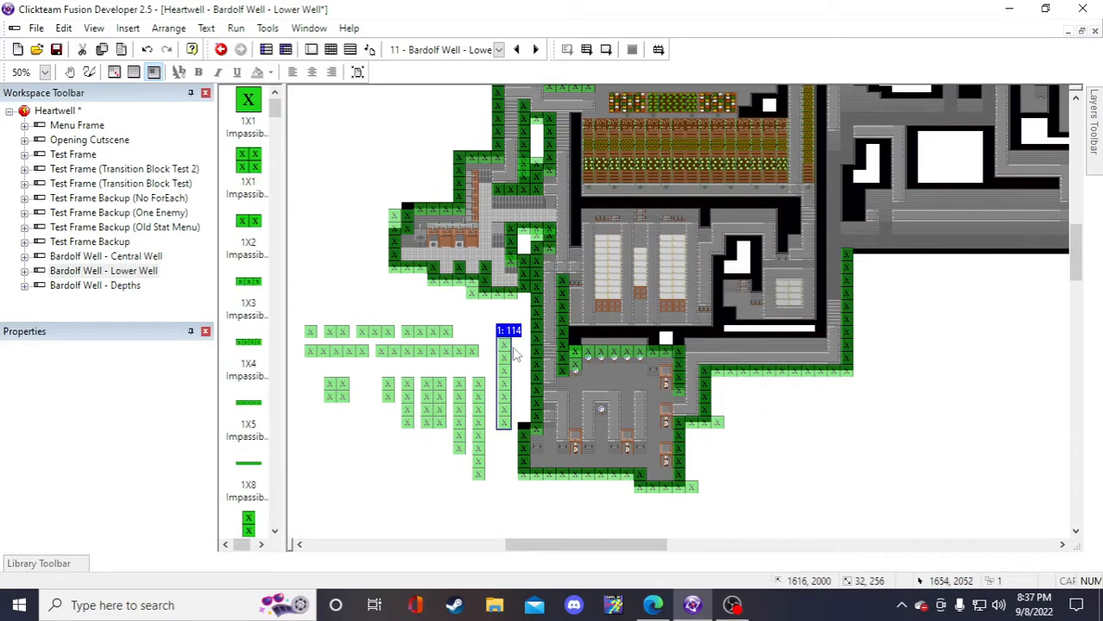
{"action": "left_click_drag", "start_coordinate": [514, 354], "coordinate": [587, 161]}
{"action": "scroll", "coordinate": [566, 291], "scroll_direction": "up", "scroll_amount": 2}
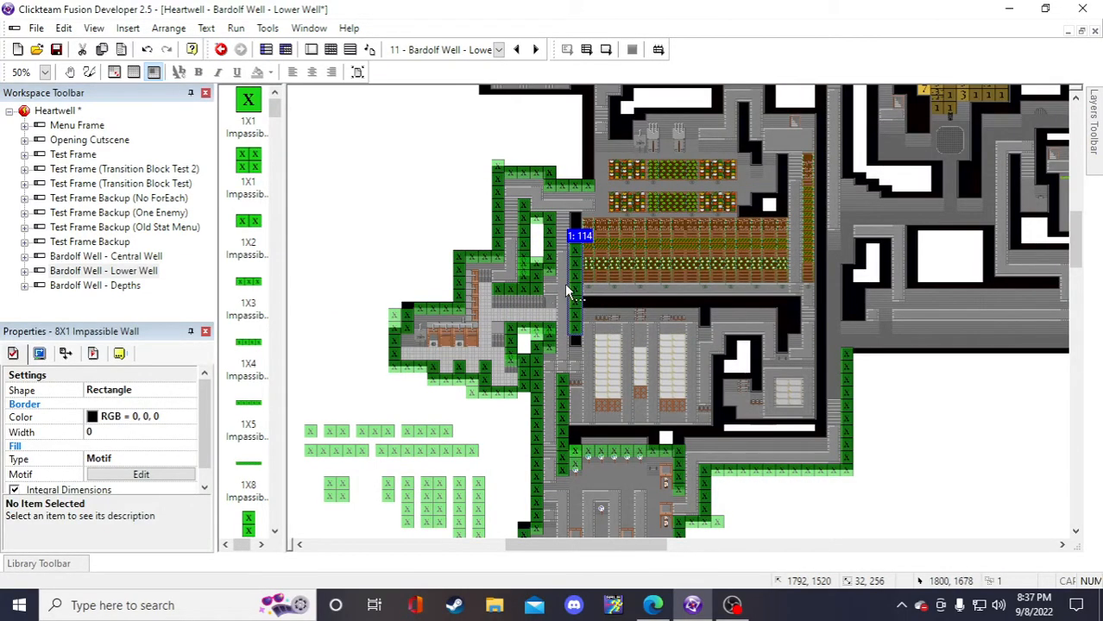
{"action": "left_click_drag", "start_coordinate": [576, 286], "coordinate": [575, 265]}
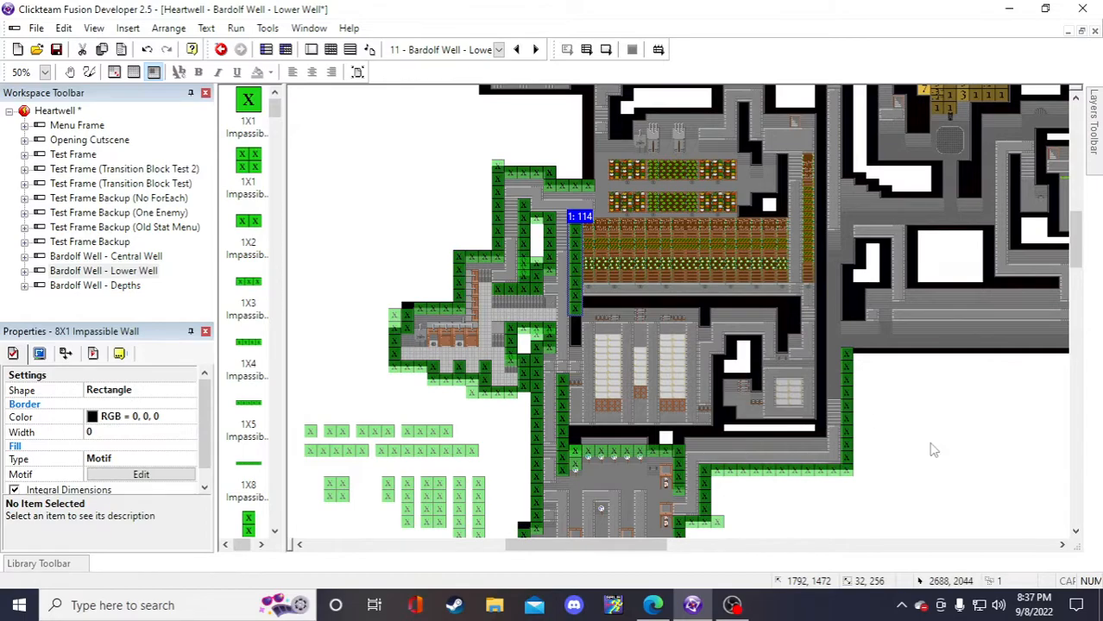
{"action": "left_click", "coordinate": [933, 449]}
{"action": "left_click", "coordinate": [57, 49]}
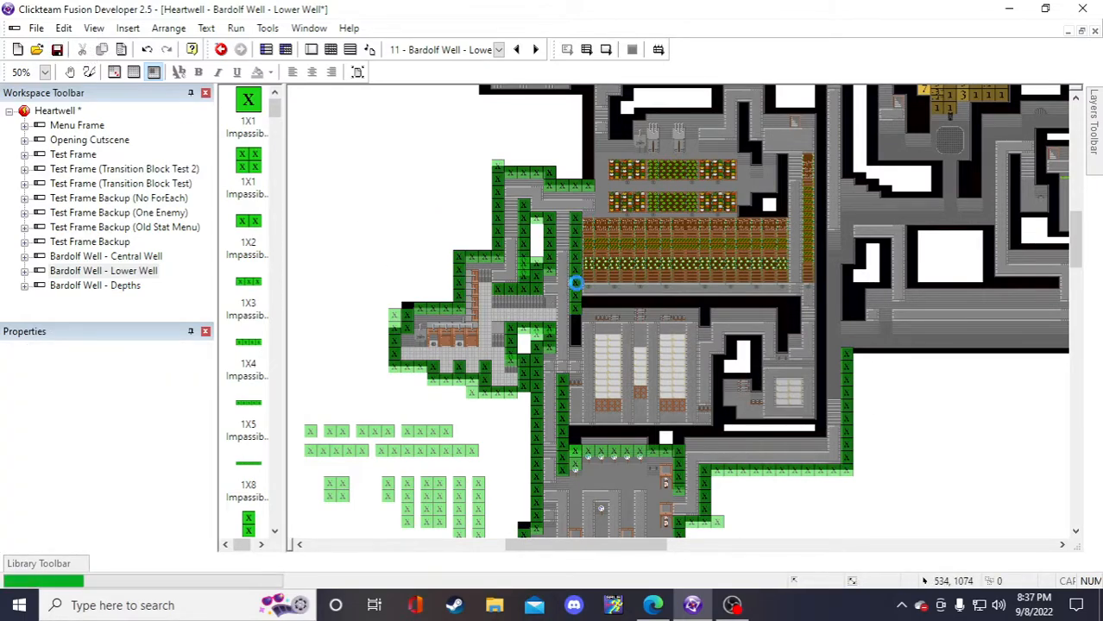
- Place a copy of the 4X1 Impassible Wall over the rest of the black column at the lower end of the new 8X1 wall
{"action": "scroll", "coordinate": [489, 268], "scroll_direction": "down", "scroll_amount": 3}
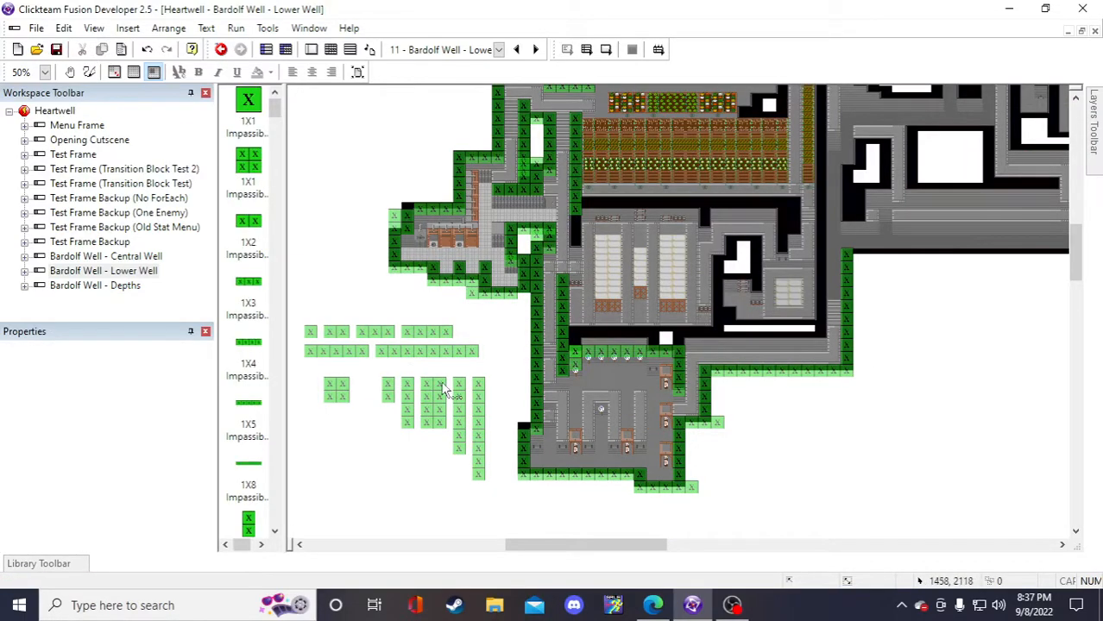
{"action": "left_click", "coordinate": [407, 403]}
{"action": "left_click", "coordinate": [345, 205]}
{"action": "left_click", "coordinate": [388, 390]}
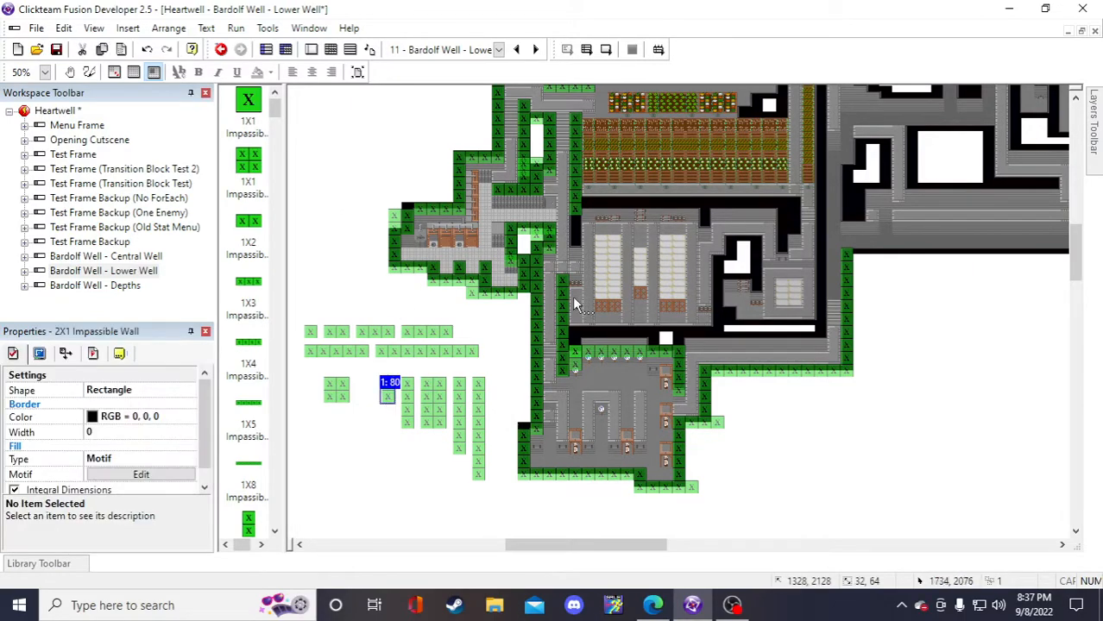
{"action": "left_click", "coordinate": [419, 409]}
{"action": "double_click", "coordinate": [348, 226]}
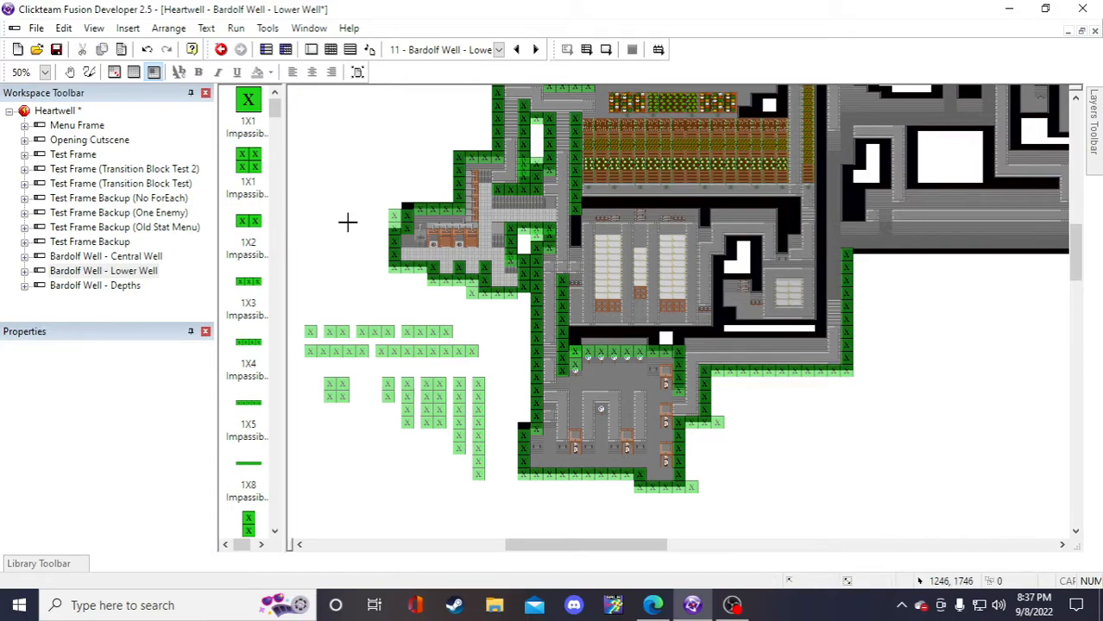
{"action": "left_click", "coordinate": [901, 351]}
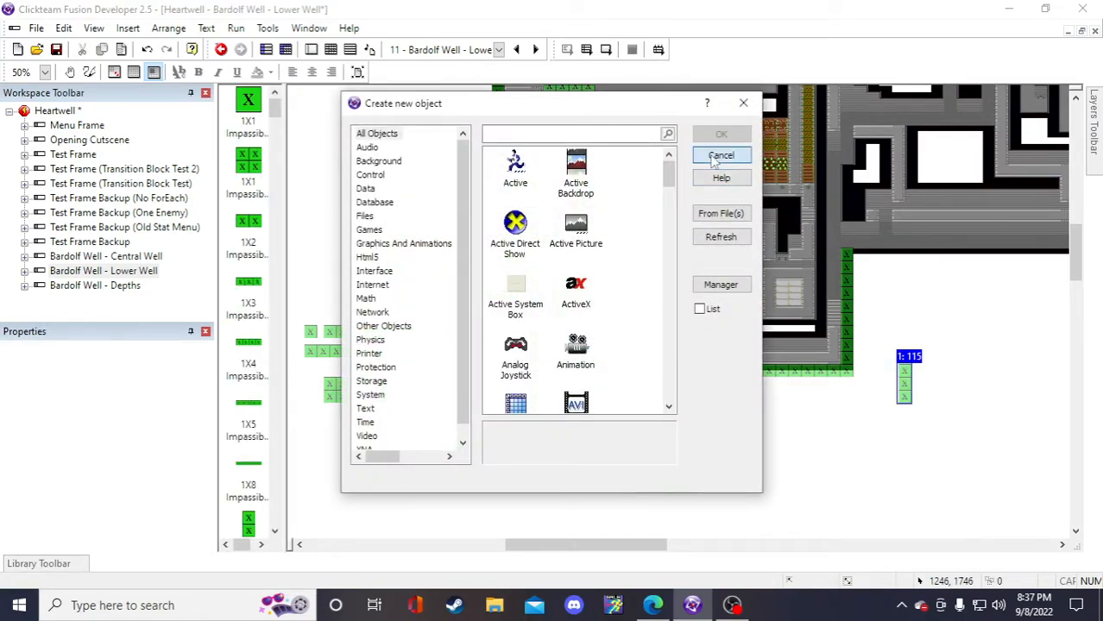
{"action": "left_click", "coordinate": [714, 159]}
{"action": "left_click_drag", "start_coordinate": [903, 385], "coordinate": [573, 237]}
{"action": "left_click", "coordinate": [904, 330]}
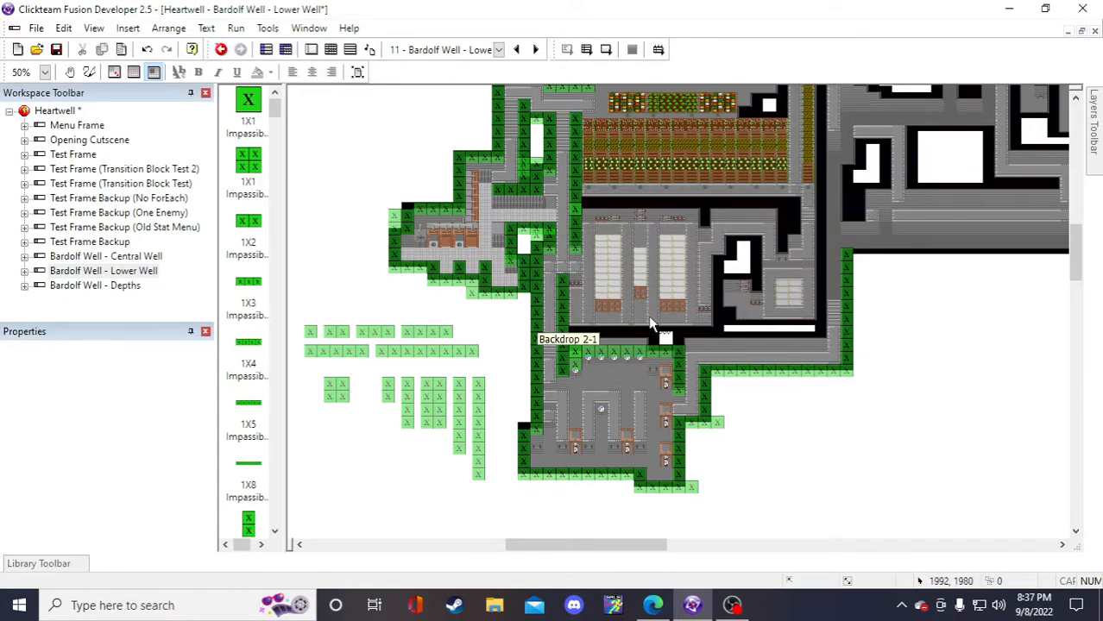
- Place a copy of the 1X8 Impassible Wall on the black strip above the bedroom, at 1824, 1696
{"action": "scroll", "coordinate": [638, 315], "scroll_direction": "up", "scroll_amount": 2}
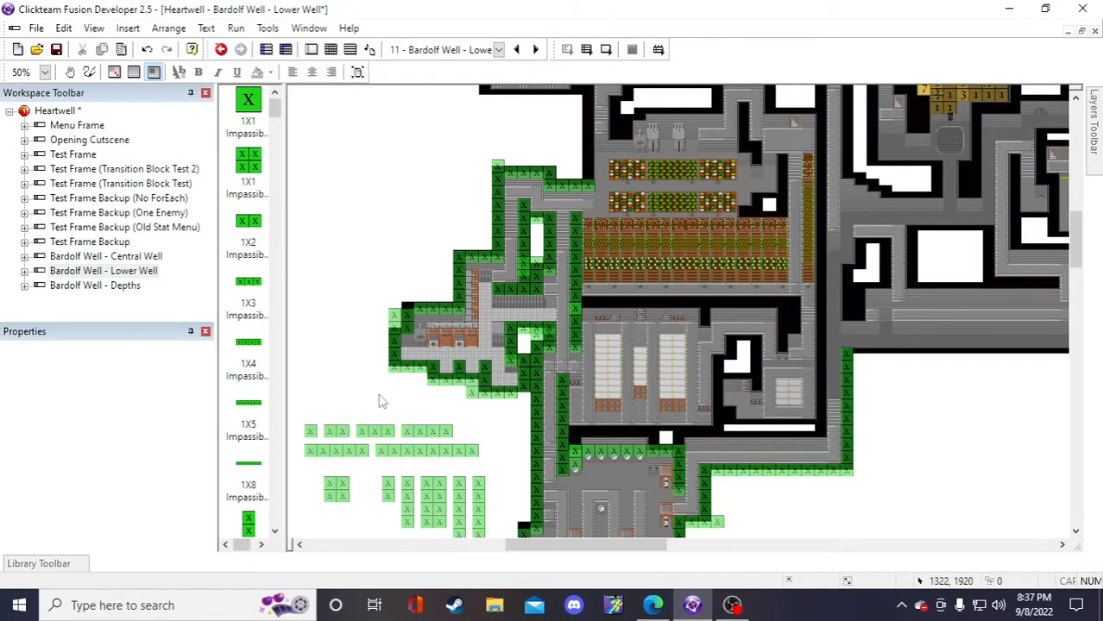
{"action": "left_click", "coordinate": [425, 367]}
{"action": "left_click", "coordinate": [403, 167]}
{"action": "scroll", "coordinate": [419, 437], "scroll_direction": "down", "scroll_amount": 3}
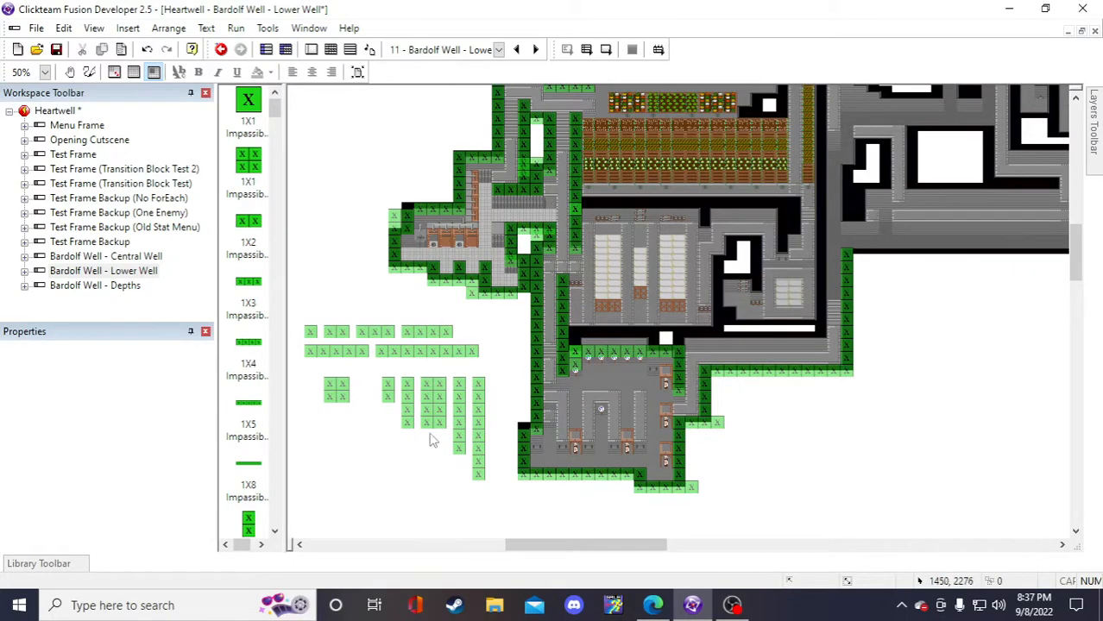
{"action": "left_click", "coordinate": [423, 365]}
{"action": "left_click", "coordinate": [770, 421]}
{"action": "left_click", "coordinate": [760, 414]}
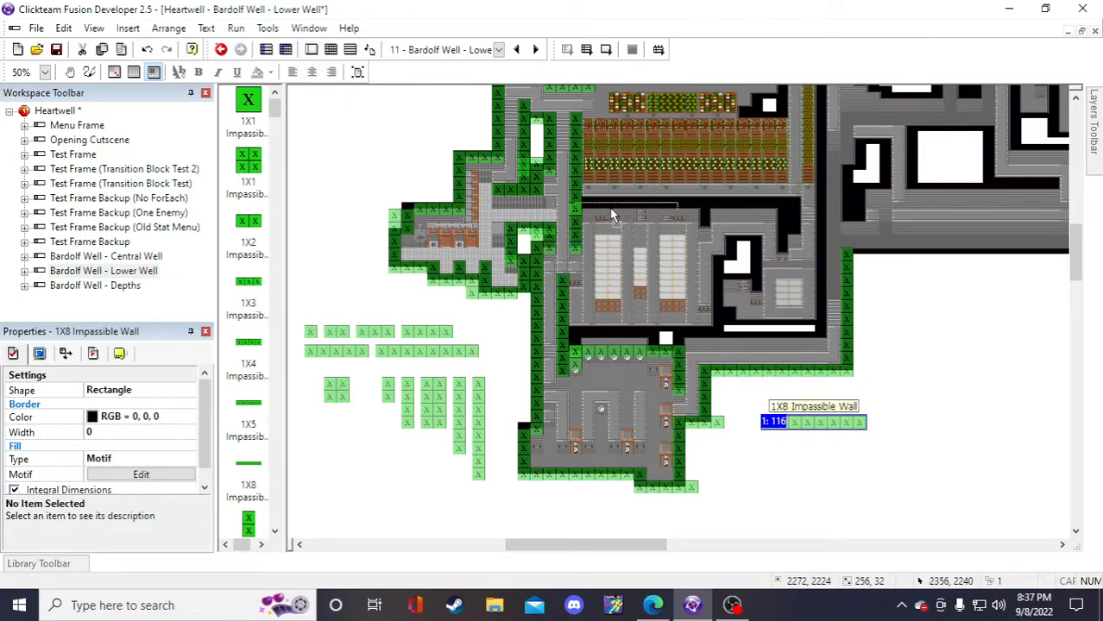
{"action": "left_click_drag", "start_coordinate": [617, 209], "coordinate": [612, 208]}
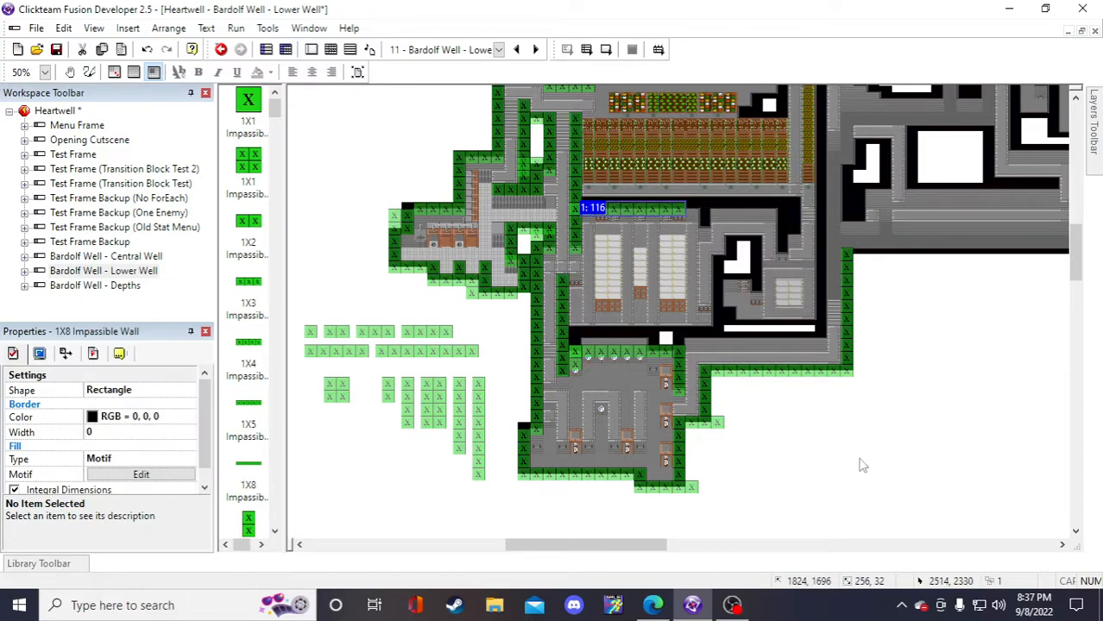
{"action": "left_click", "coordinate": [807, 490]}
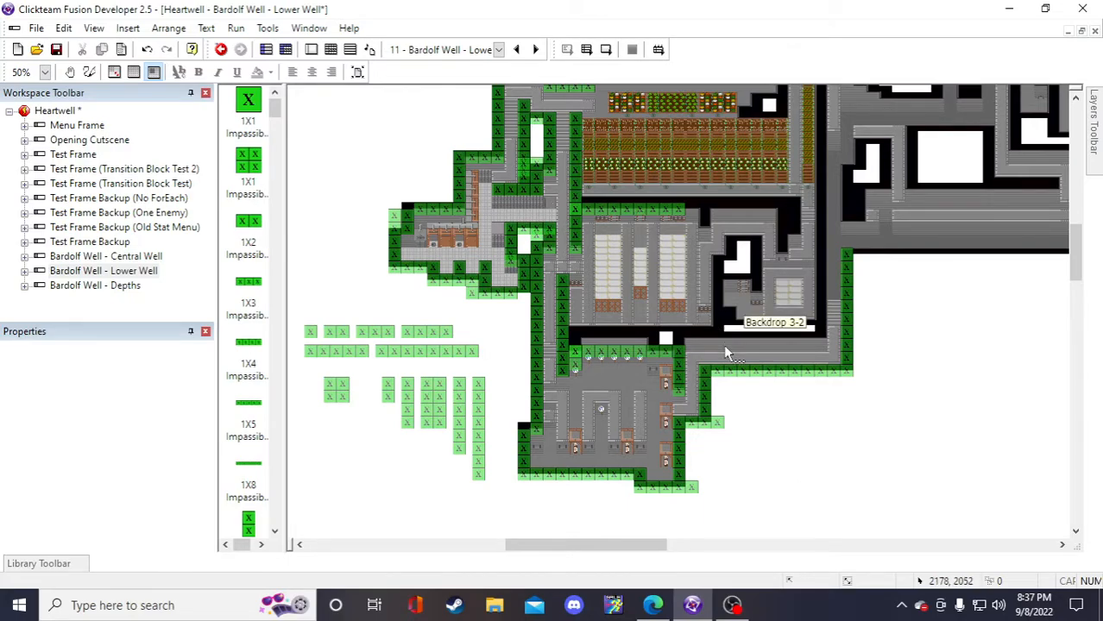
- Copy the bedroom's 1X8 Impassible Wall and place the copy end to end with it, further east along the black strip
{"action": "scroll", "coordinate": [723, 345], "scroll_direction": "up", "scroll_amount": 2}
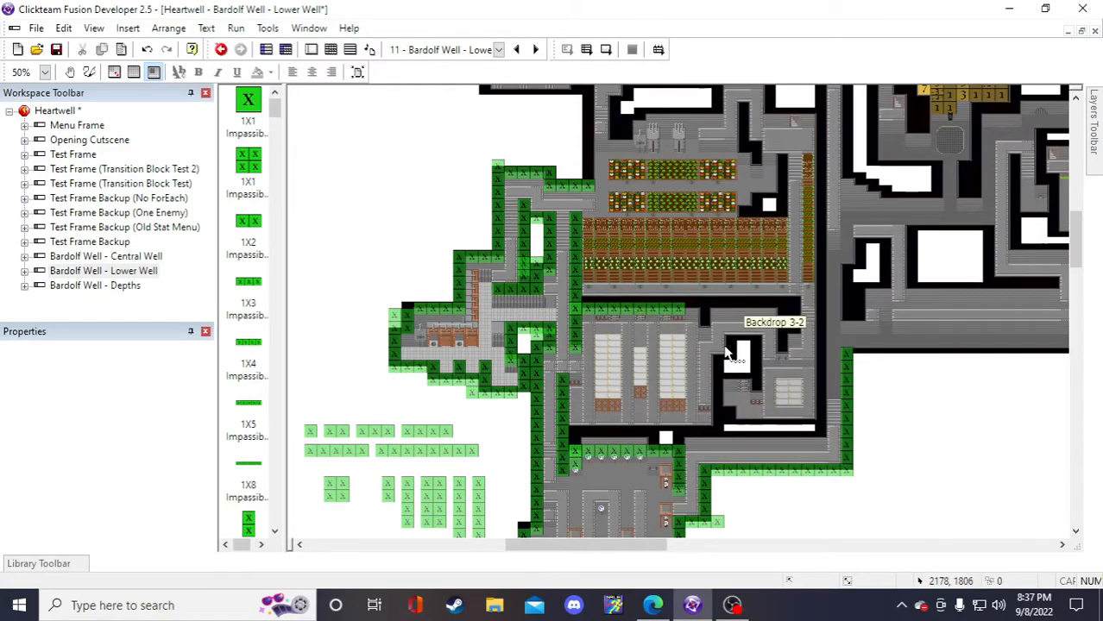
{"action": "left_click", "coordinate": [645, 314]}
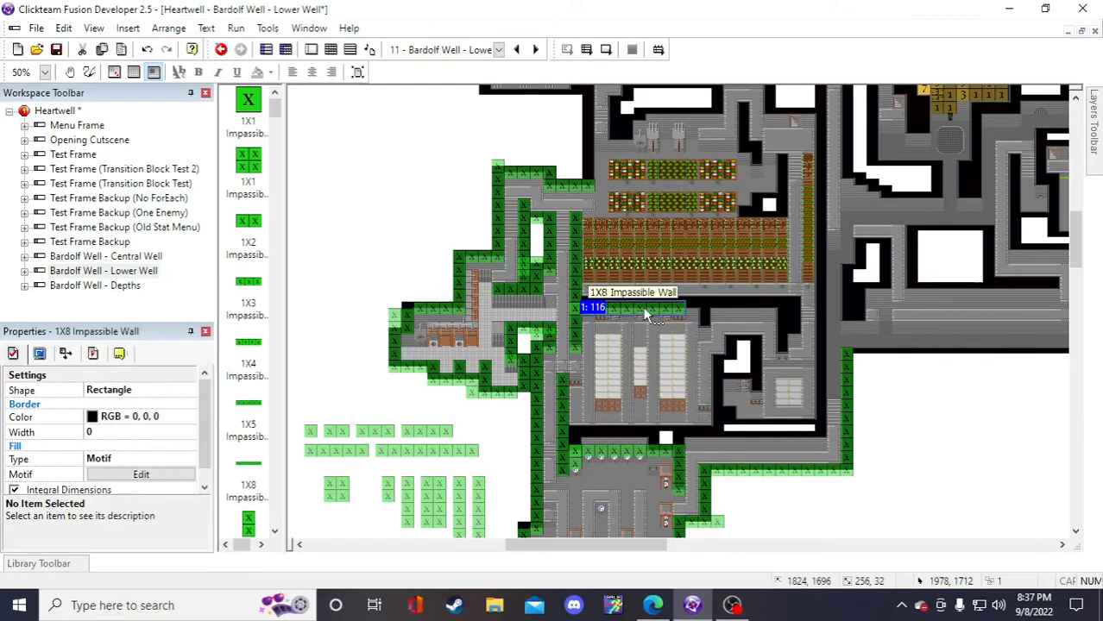
{"action": "key", "text": "ctrl+v"}
{"action": "left_click", "coordinate": [903, 407]}
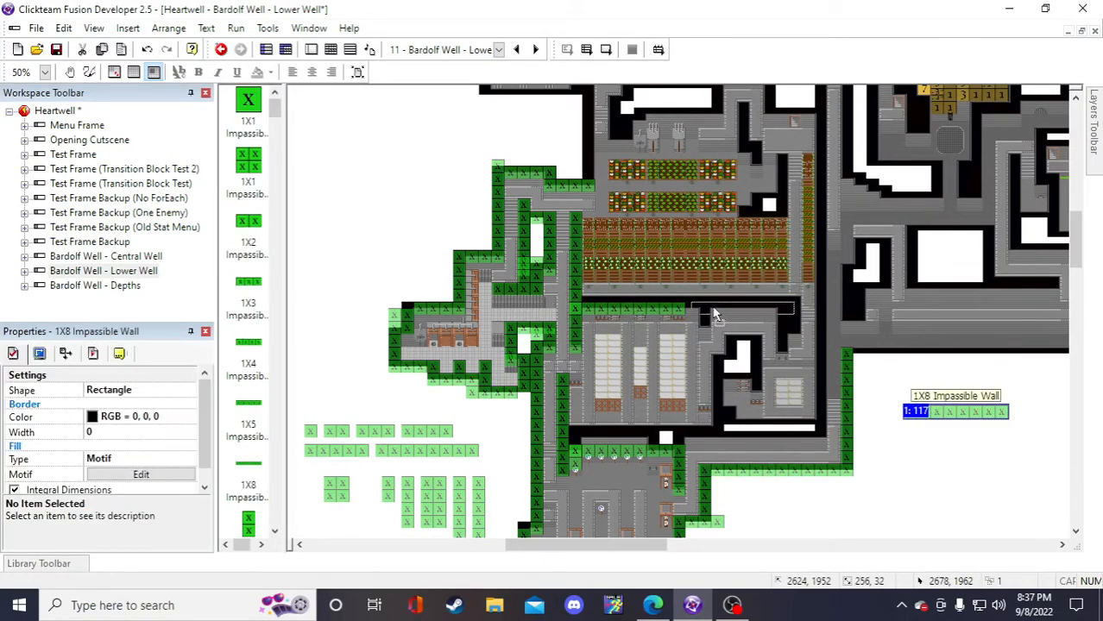
{"action": "left_click_drag", "start_coordinate": [708, 309], "coordinate": [707, 309]}
{"action": "left_click", "coordinate": [970, 460]}
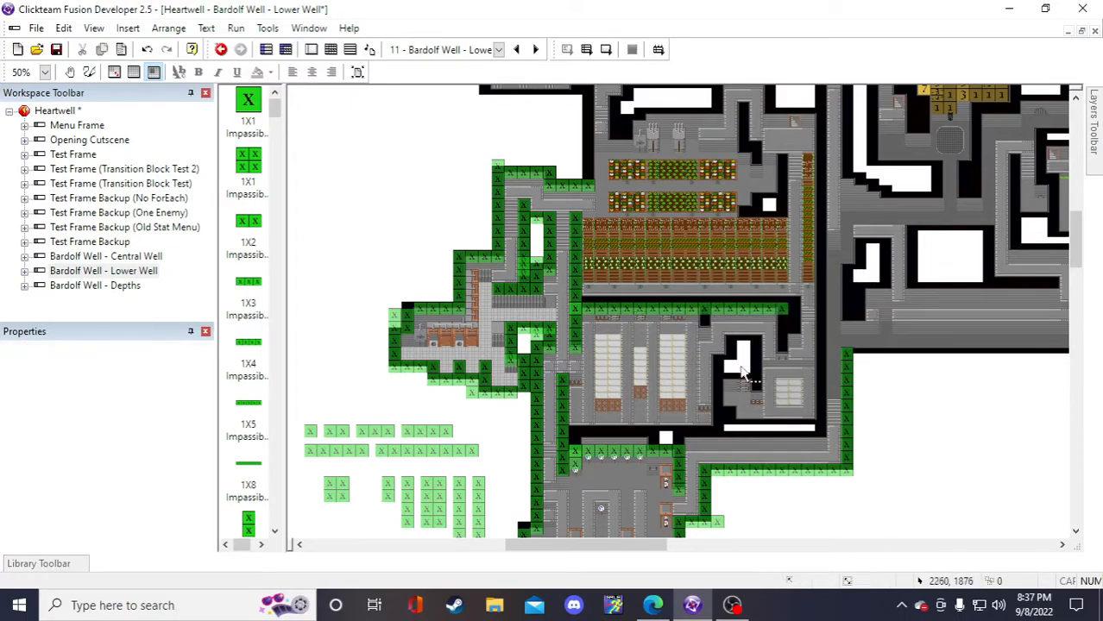
- Place another copy of the 1X8 Impassible Wall along the black strip's upper edge, just above the western 1X8 wall
{"action": "left_click", "coordinate": [642, 308]}
{"action": "left_click", "coordinate": [643, 311]}
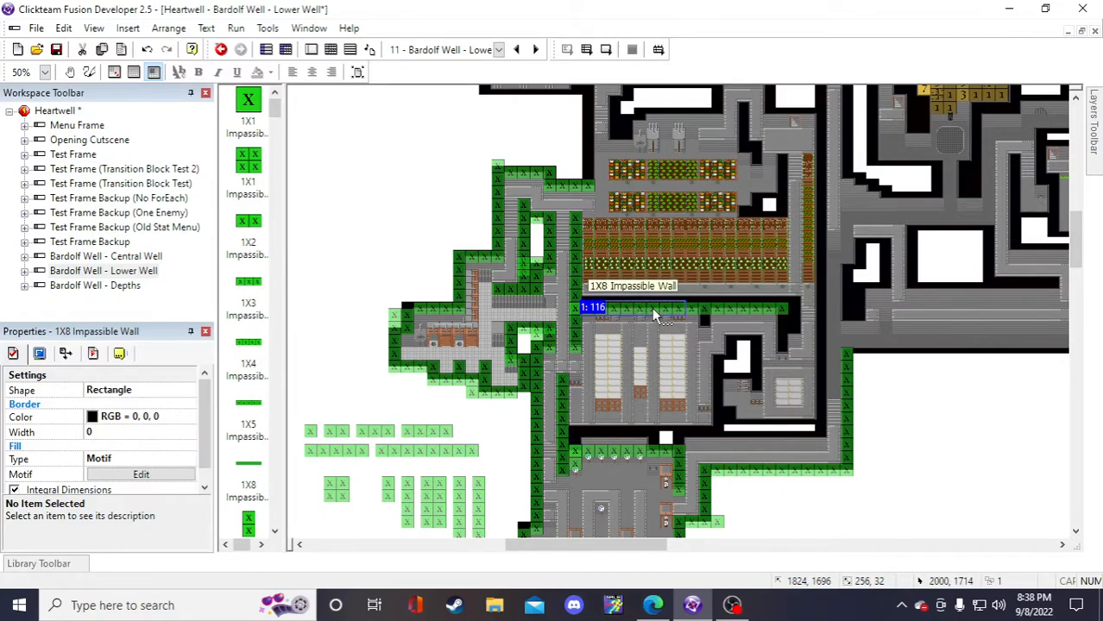
{"action": "left_click", "coordinate": [922, 423]}
{"action": "key", "text": "ctrl+v"}
{"action": "left_click", "coordinate": [903, 419]}
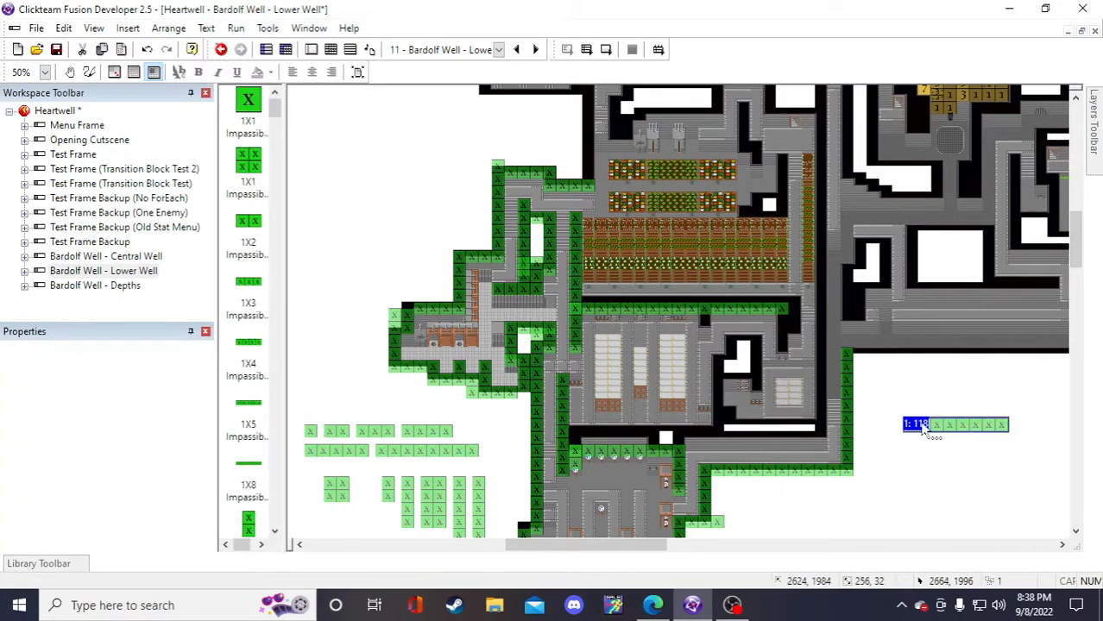
{"action": "left_click_drag", "start_coordinate": [605, 300], "coordinate": [603, 297]}
- Place one more 1X8 Impassible Wall copy on the strip's upper edge, just above the eastern 1X8 wall
{"action": "left_click", "coordinate": [895, 380]}
{"action": "key", "text": "ctrl+v"}
{"action": "left_click", "coordinate": [886, 381]}
{"action": "left_click_drag", "start_coordinate": [914, 386], "coordinate": [699, 317]}
{"action": "left_click", "coordinate": [949, 470]}
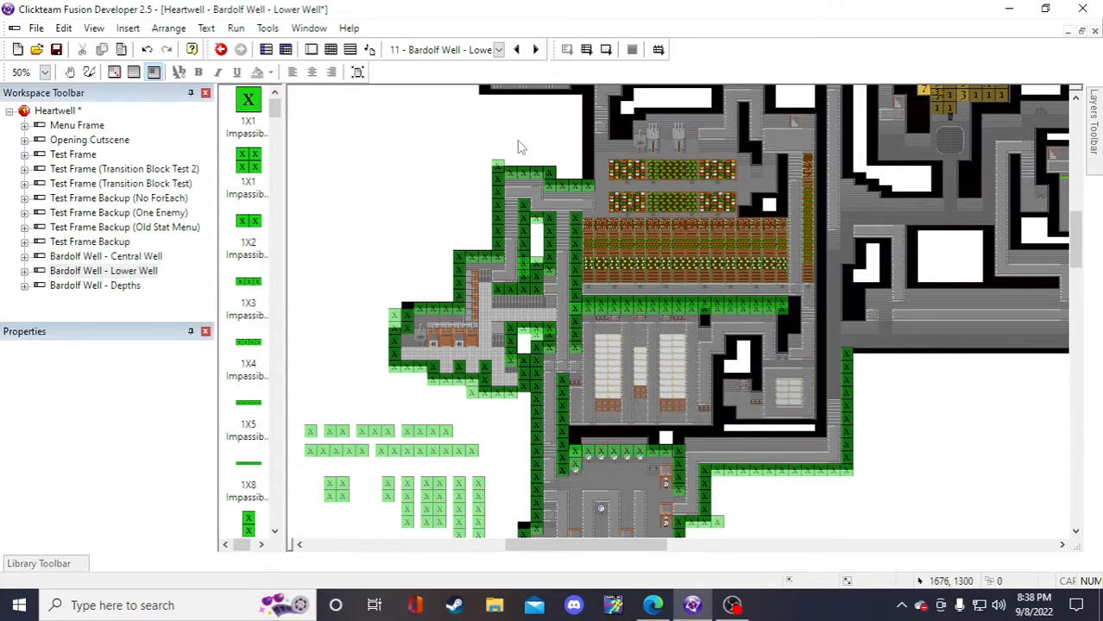
- Place a copy of the 2X1 Impassible Wall on the short black stub hanging below the 1X8 walls at the bedroom's northeast corner
{"action": "left_click", "coordinate": [391, 485]}
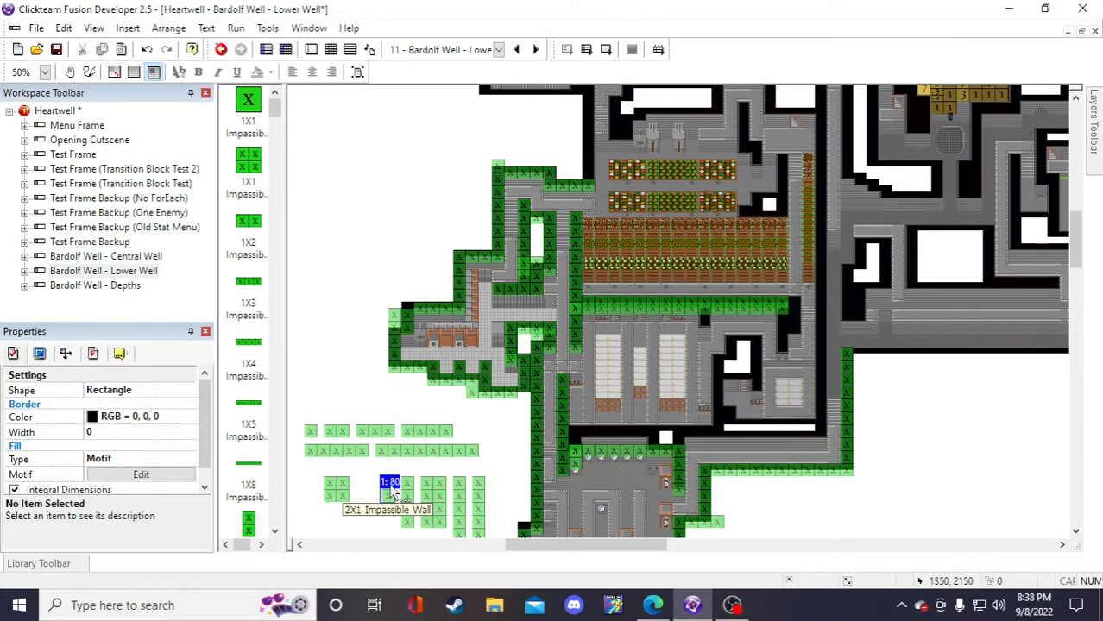
{"action": "left_click", "coordinate": [367, 368]}
{"action": "key", "text": "ctrl+v"}
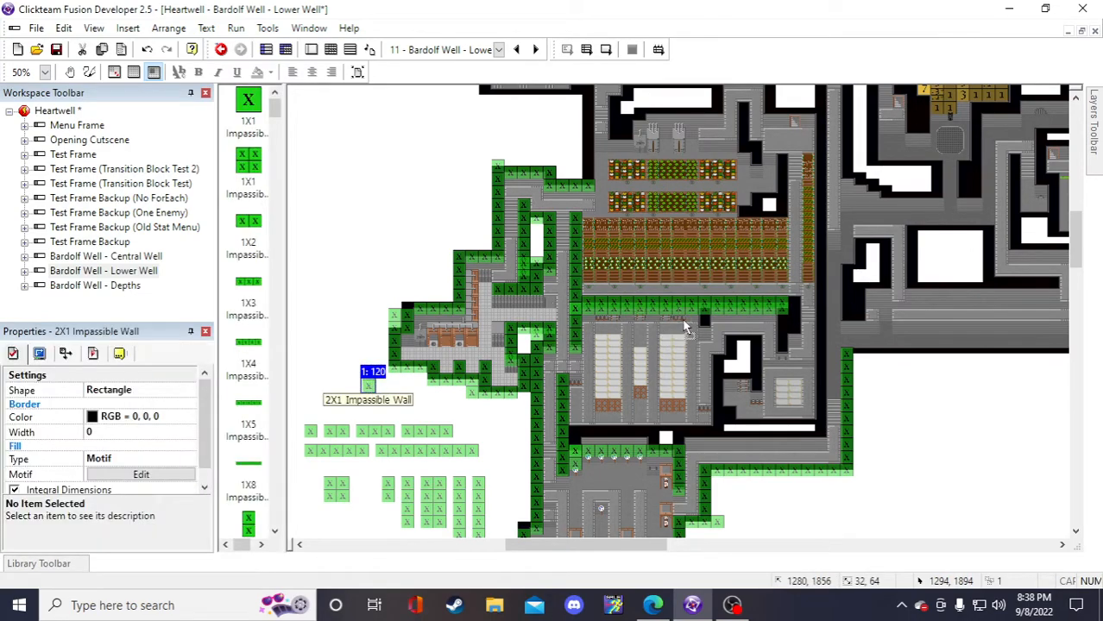
{"action": "left_click", "coordinate": [704, 326]}
{"action": "left_click", "coordinate": [887, 389]}
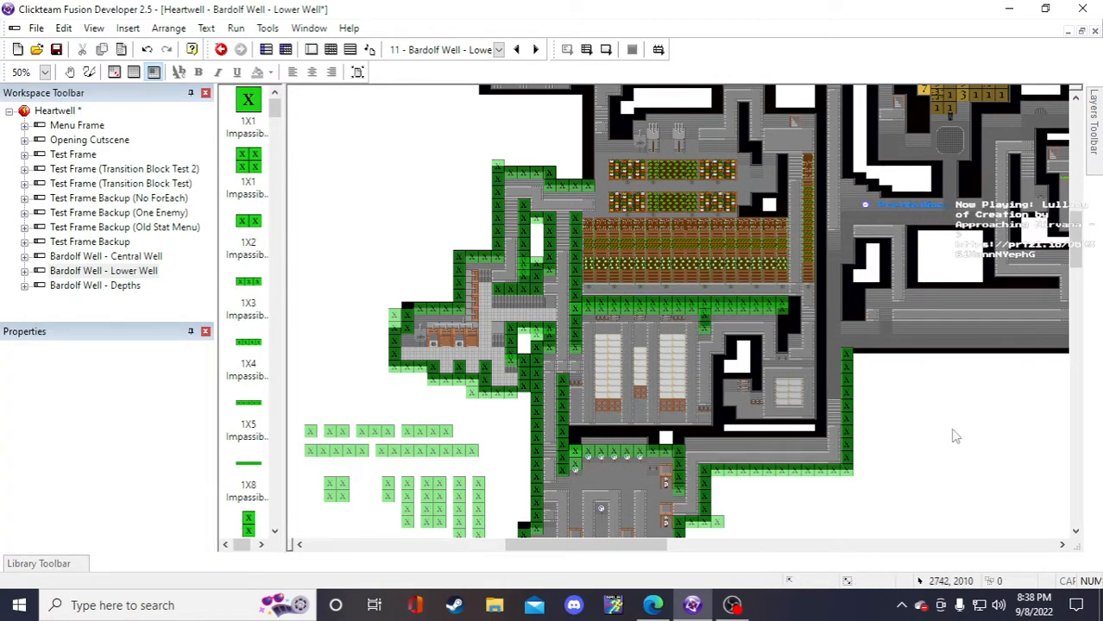
- Save the project
{"action": "scroll", "coordinate": [923, 391], "scroll_direction": "down", "scroll_amount": 3}
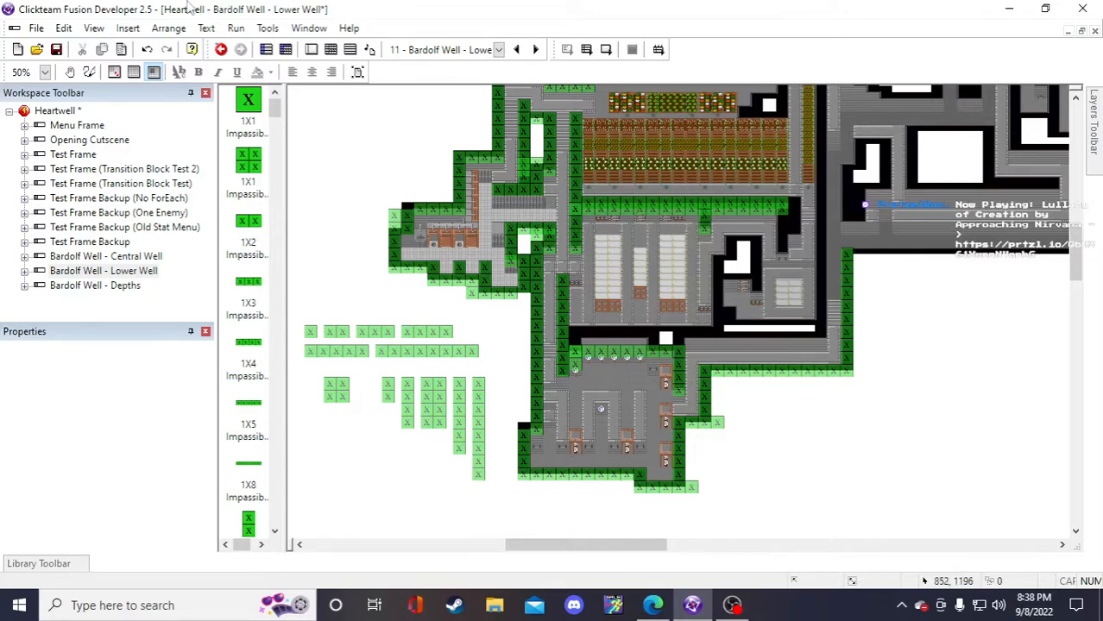
{"action": "left_click", "coordinate": [56, 49]}
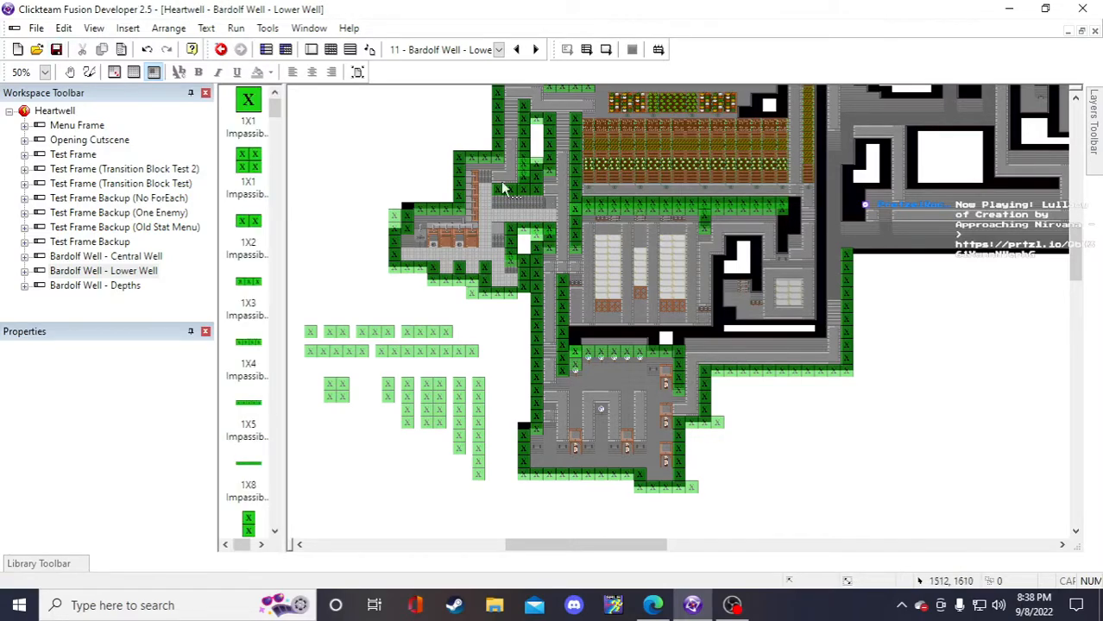
- Place a copy of the 4X1 Impassible Wall vertically on the black stub at the east end of the 1X8 walls above the bedroom
{"action": "scroll", "coordinate": [763, 450], "scroll_direction": "up", "scroll_amount": 3}
{"action": "scroll", "coordinate": [450, 434], "scroll_direction": "down", "scroll_amount": 3}
{"action": "left_click", "coordinate": [409, 419]}
{"action": "left_click", "coordinate": [906, 341]}
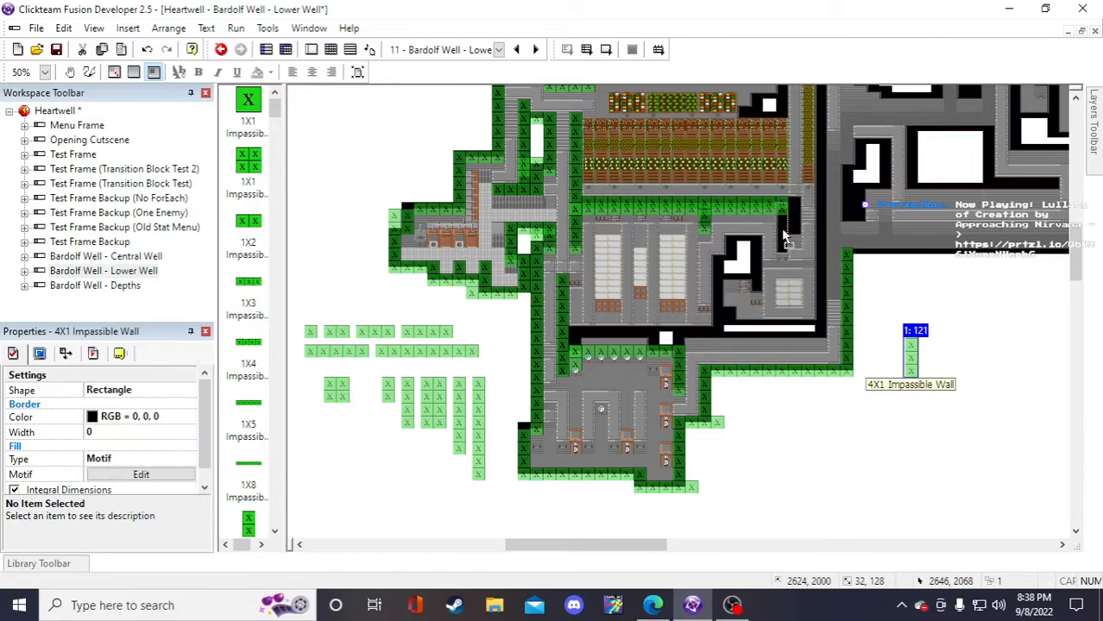
{"action": "left_click_drag", "start_coordinate": [783, 234], "coordinate": [783, 235]}
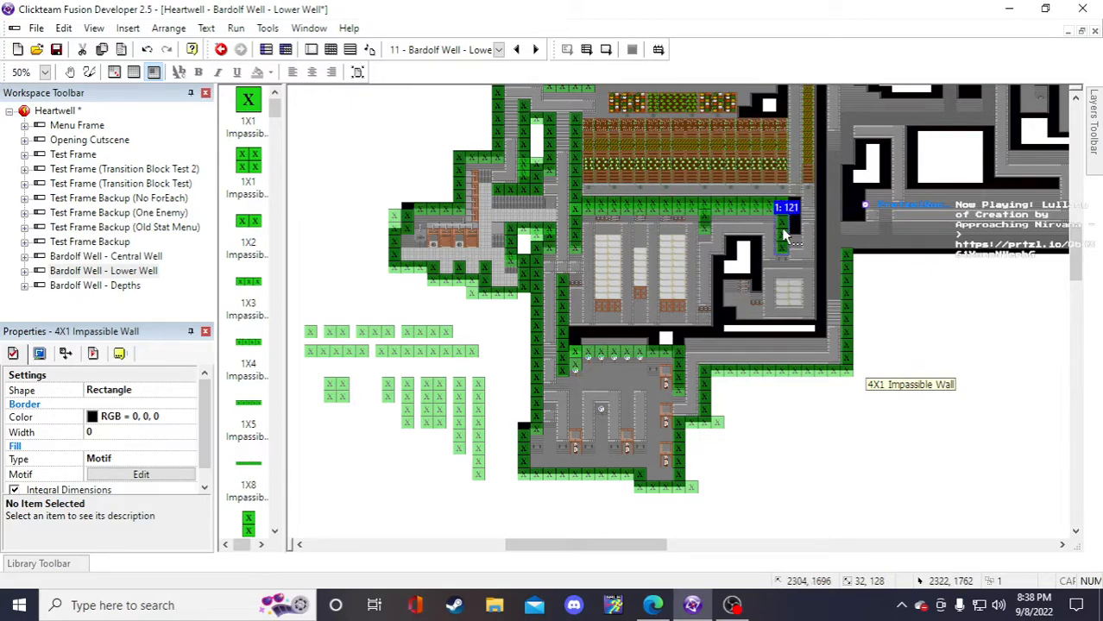
{"action": "left_click", "coordinate": [998, 349]}
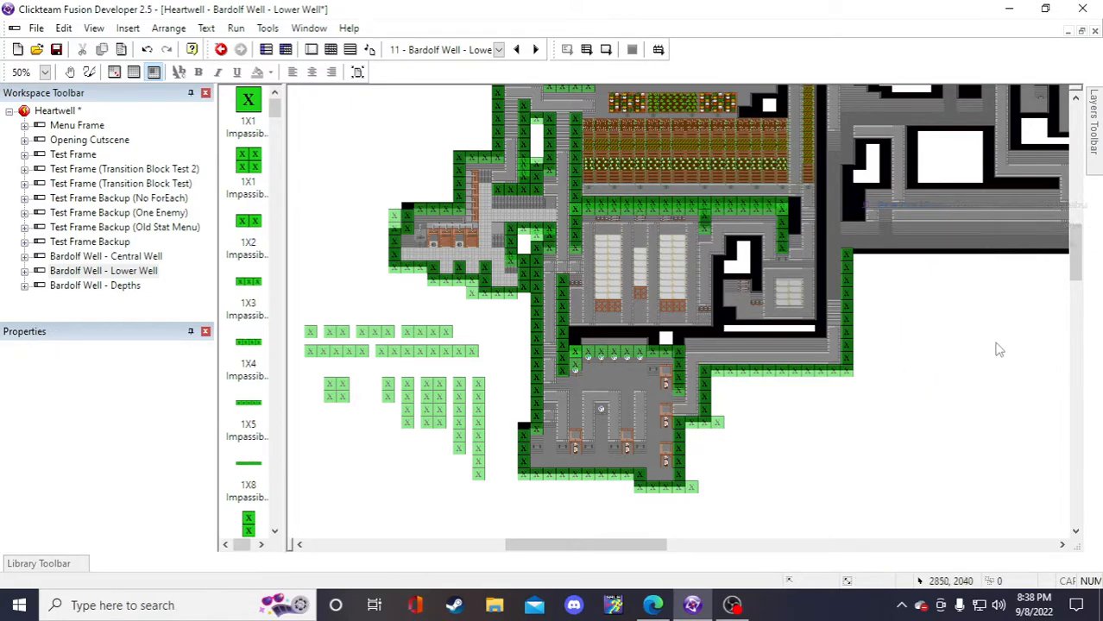
{"action": "left_click", "coordinate": [785, 240]}
{"action": "left_click", "coordinate": [894, 318]}
{"action": "left_click", "coordinate": [895, 320]}
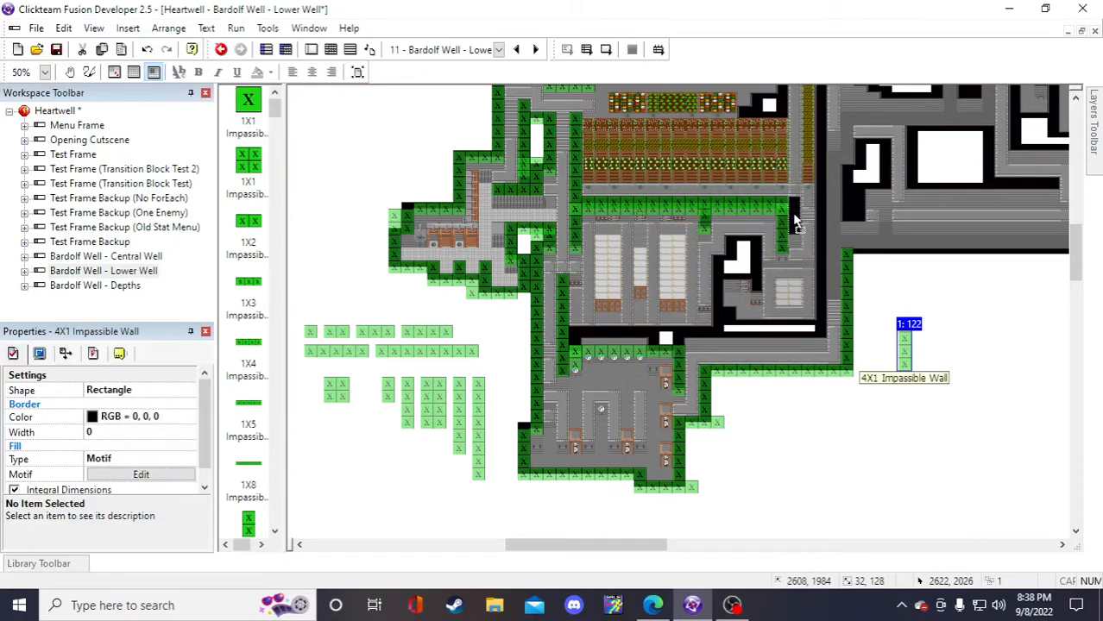
{"action": "left_click_drag", "start_coordinate": [794, 214], "coordinate": [911, 268]}
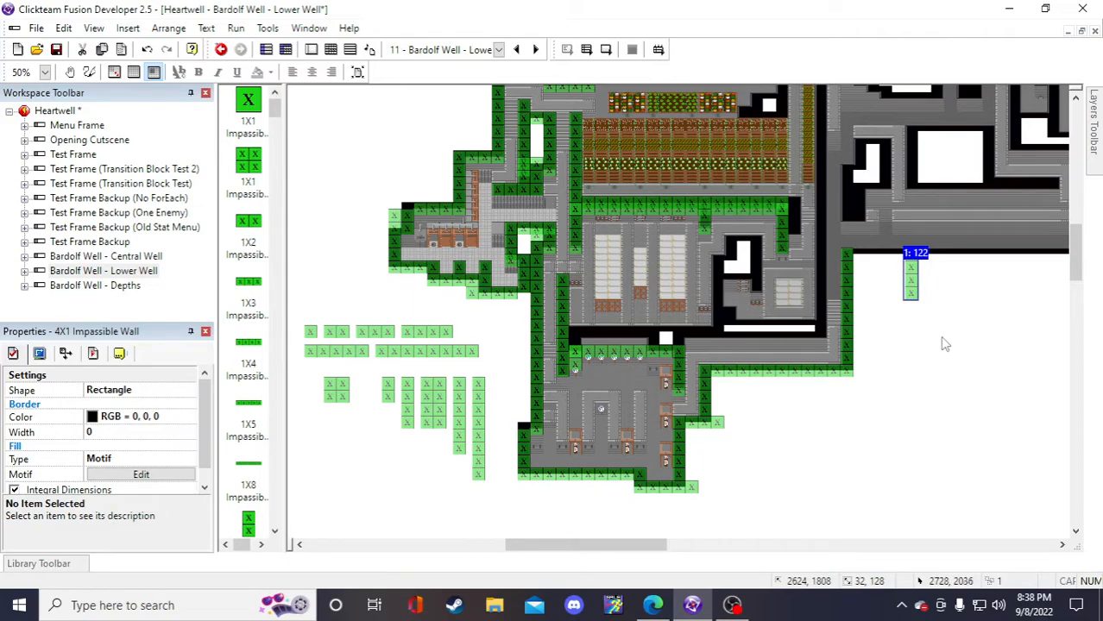
{"action": "left_click", "coordinate": [731, 210]}
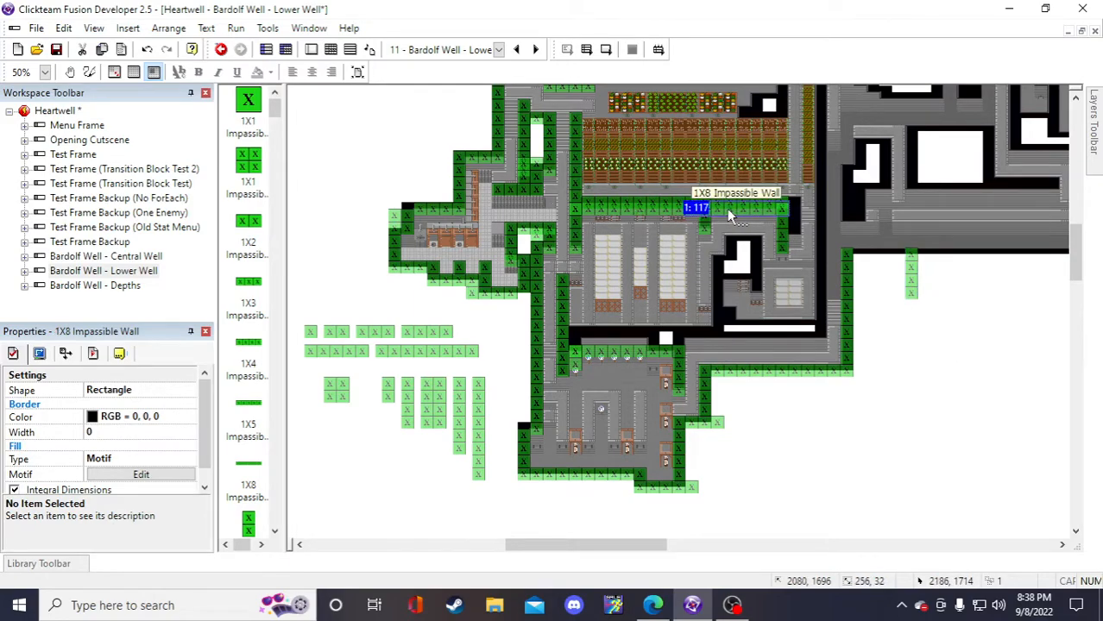
{"action": "left_click", "coordinate": [644, 211]}
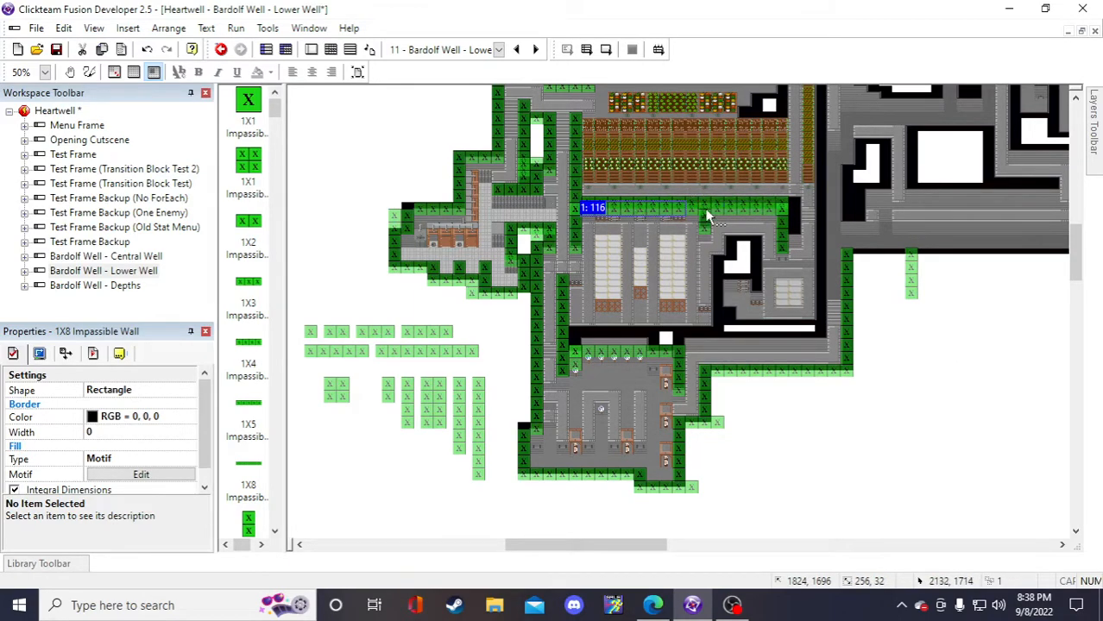
{"action": "left_click", "coordinate": [943, 381]}
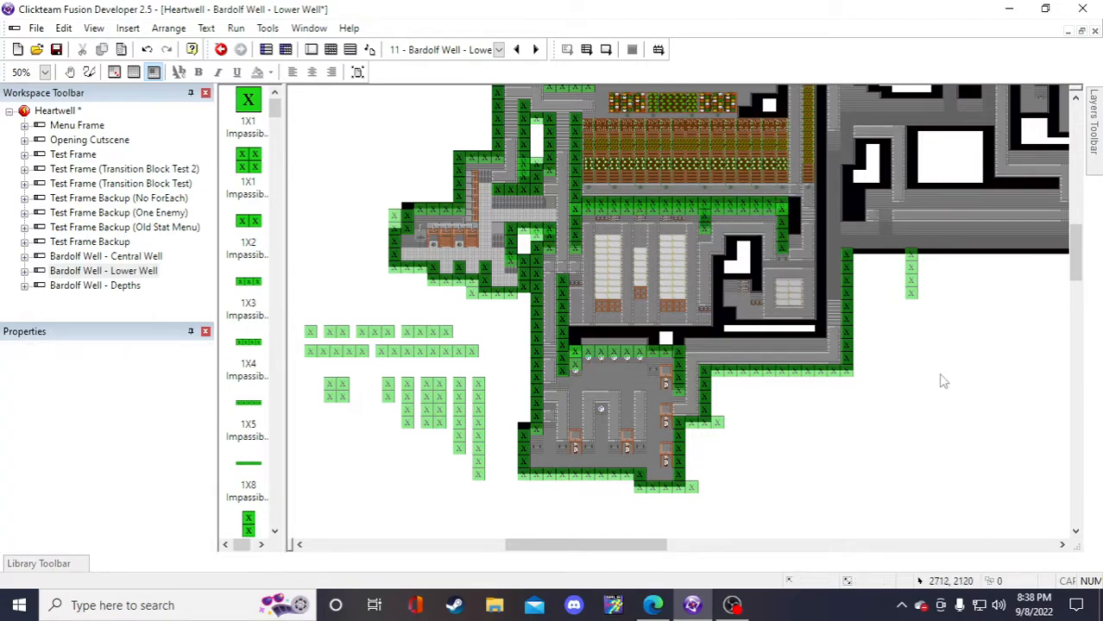
{"action": "left_click", "coordinate": [911, 286]}
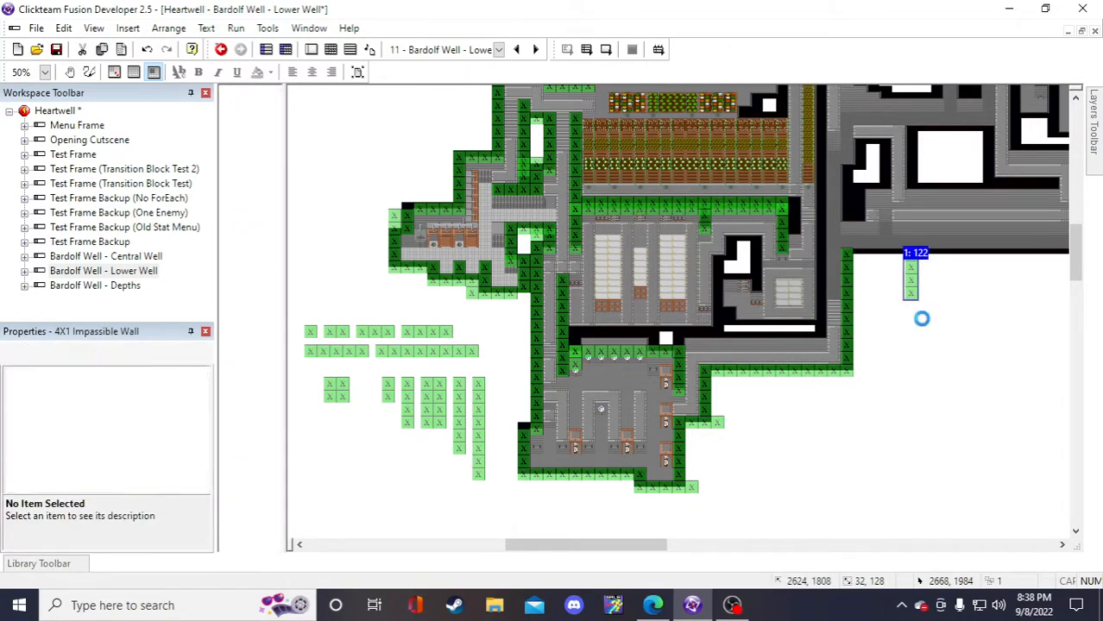
{"action": "key", "text": "Delete"}
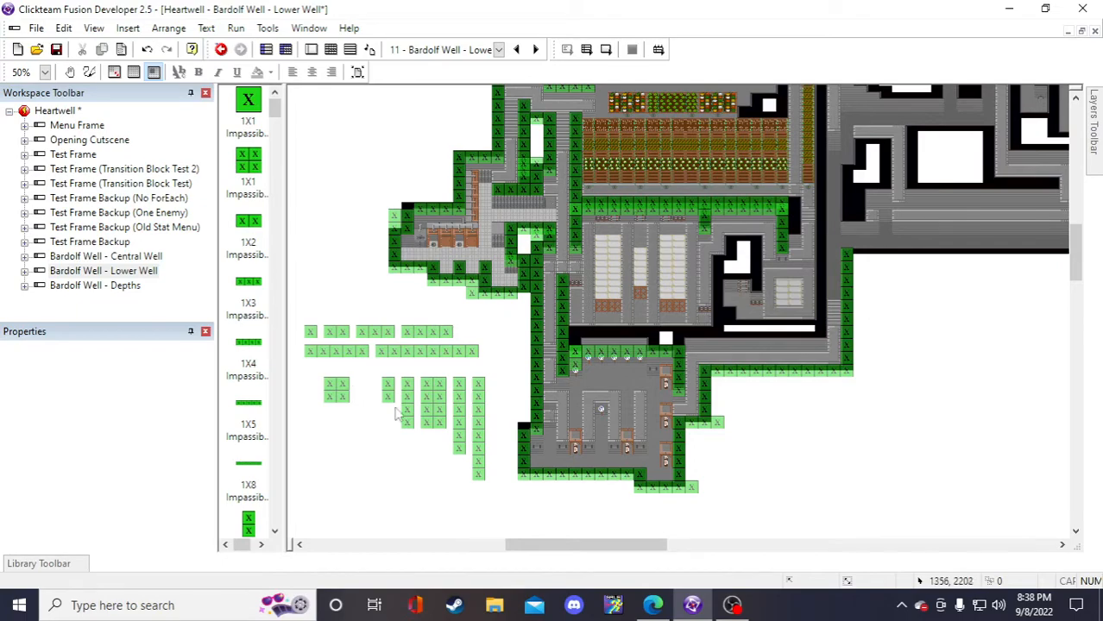
- Copy the 2X1 Impassible Wall and place the copy on the black stub, just east of the 4X1 wall's middle
{"action": "left_click", "coordinate": [388, 396]}
{"action": "key", "text": "ctrl+c"}
{"action": "left_click", "coordinate": [917, 275]}
{"action": "key", "text": "ctrl+v"}
{"action": "left_click", "coordinate": [908, 283]}
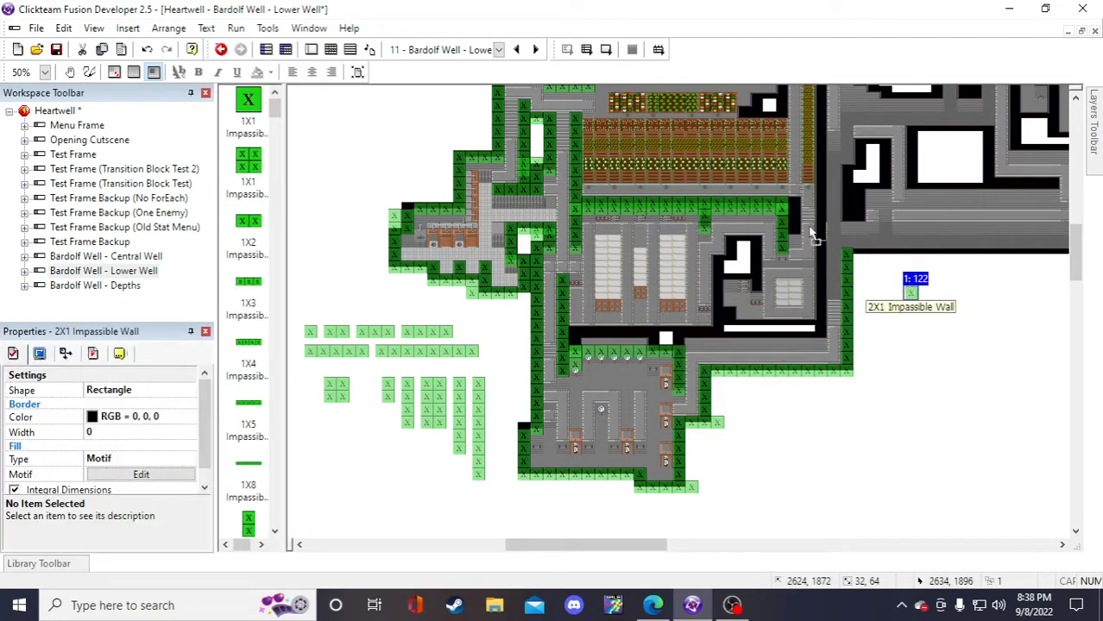
{"action": "left_click_drag", "start_coordinate": [792, 228], "coordinate": [793, 228]}
{"action": "left_click", "coordinate": [930, 348]}
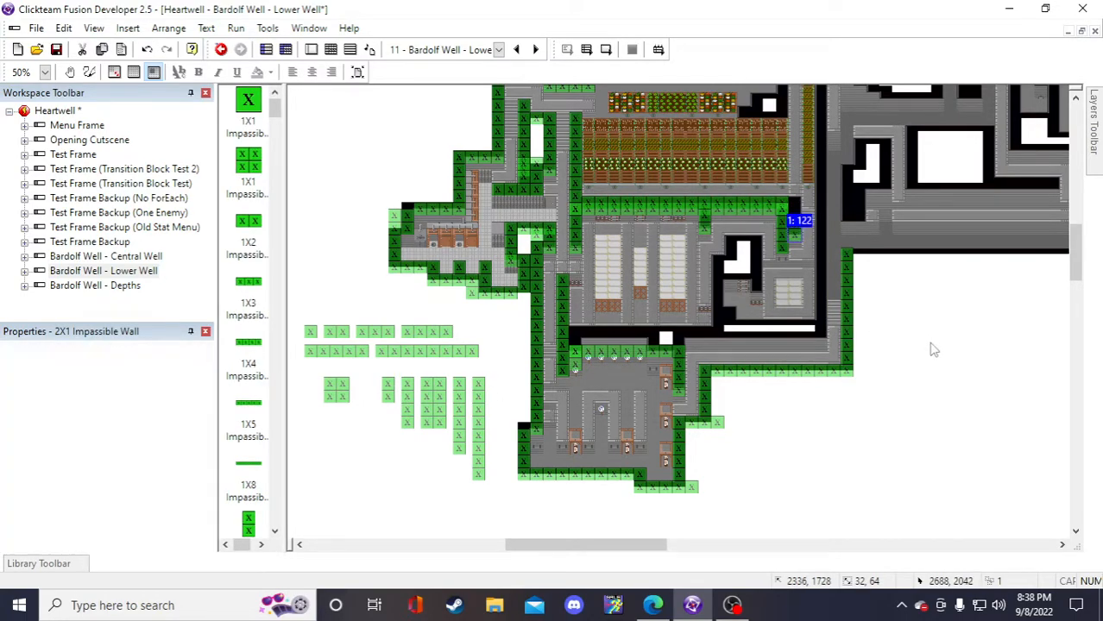
- Place another 2X1 Impassible Wall copy directly above the previous one, against the east end of the 1X8 walls
{"action": "key", "text": "ctrl+v"}
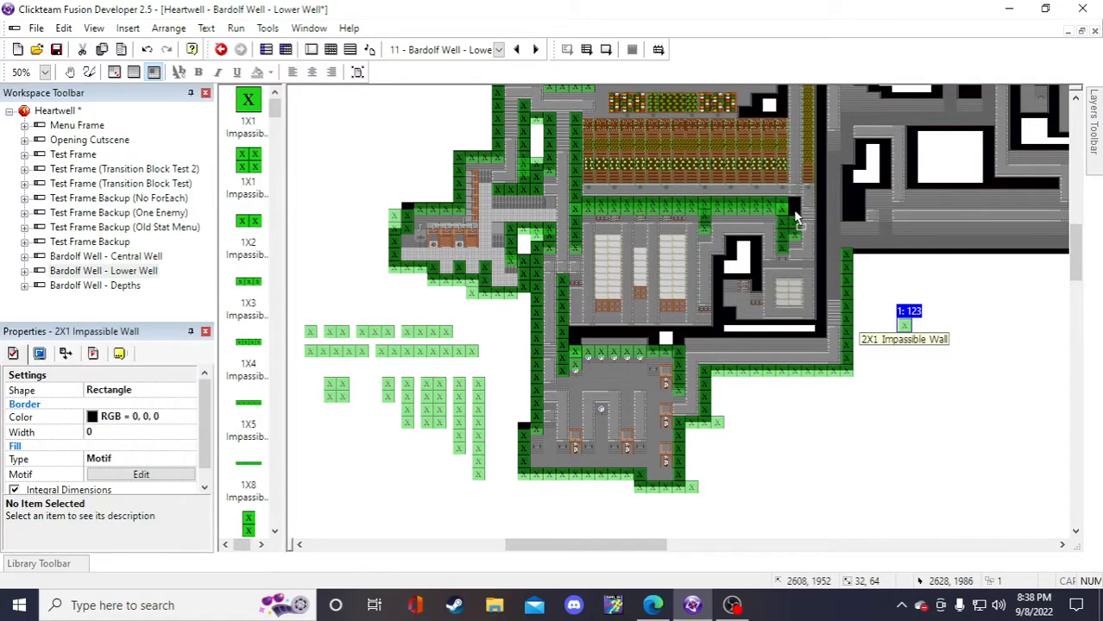
{"action": "left_click", "coordinate": [792, 209]}
{"action": "left_click", "coordinate": [928, 326]}
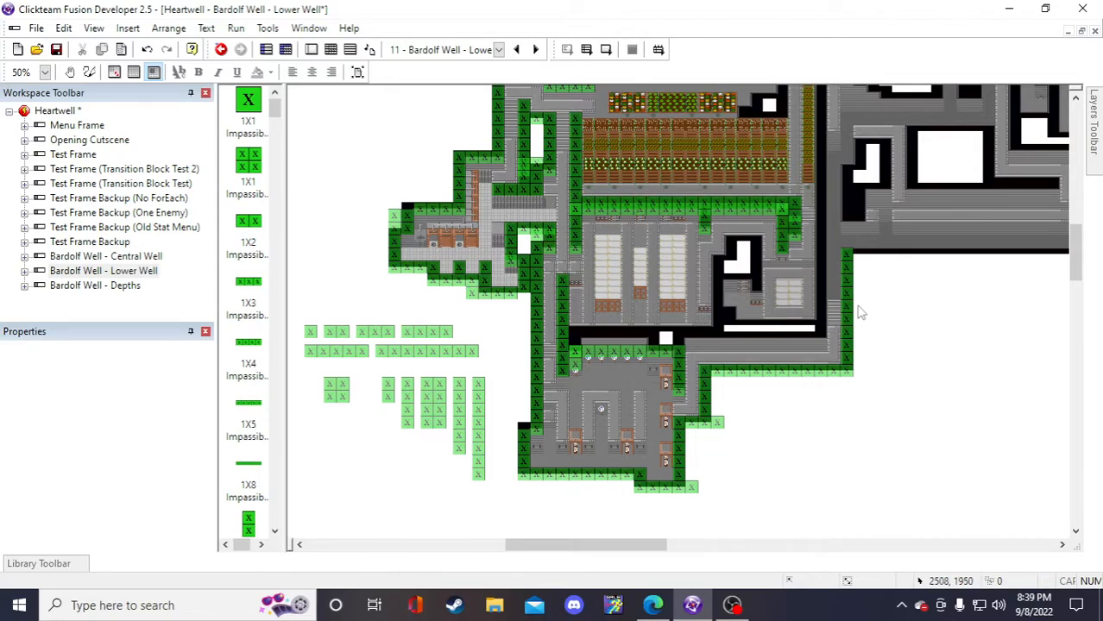
- Delete the 4X1 Impassible Wall on the stub and move the lower 2X1 wall onto the stub's lower western end
{"action": "double_click", "coordinate": [780, 247]}
{"action": "left_click", "coordinate": [962, 543]}
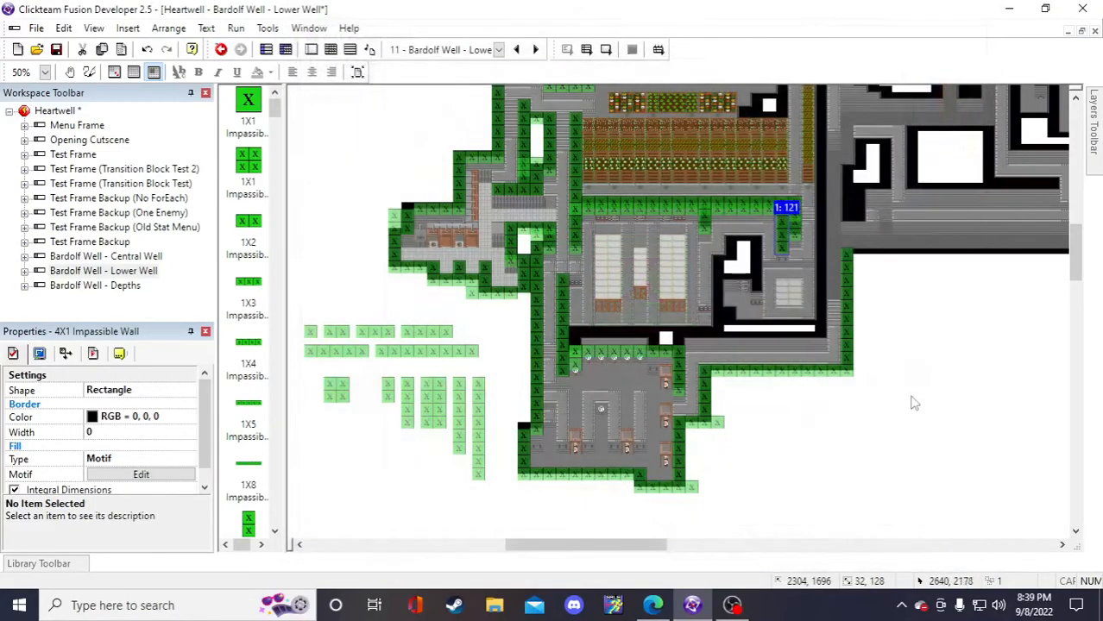
{"action": "left_click", "coordinate": [915, 403]}
{"action": "left_click", "coordinate": [792, 239]}
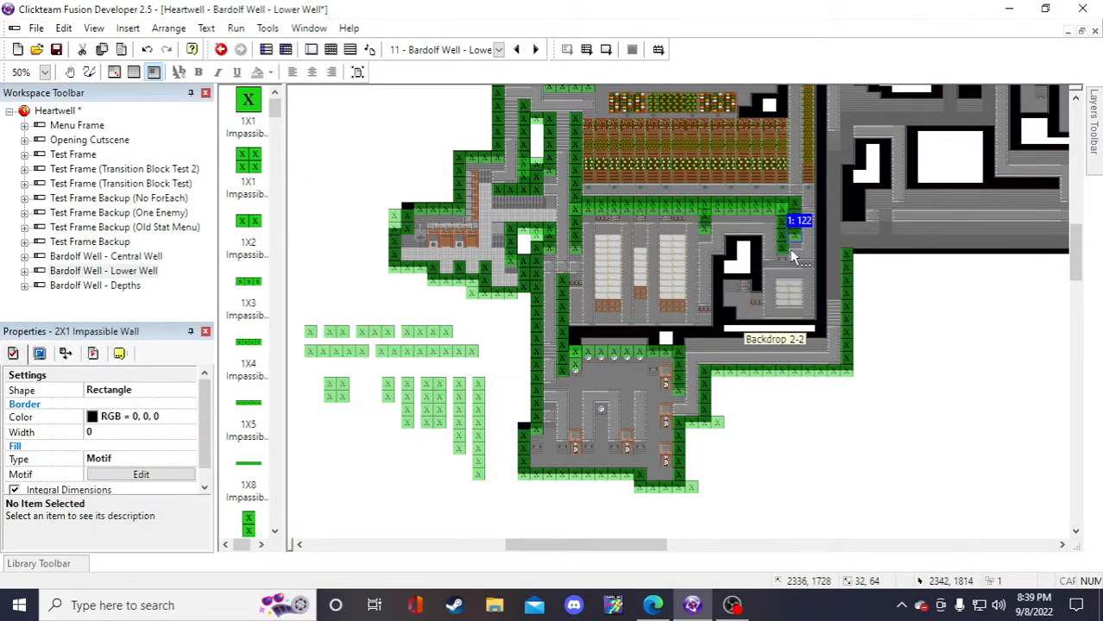
{"action": "left_click", "coordinate": [782, 244]}
{"action": "key", "text": "Delete"}
{"action": "left_click_drag", "start_coordinate": [792, 233], "coordinate": [780, 248]}
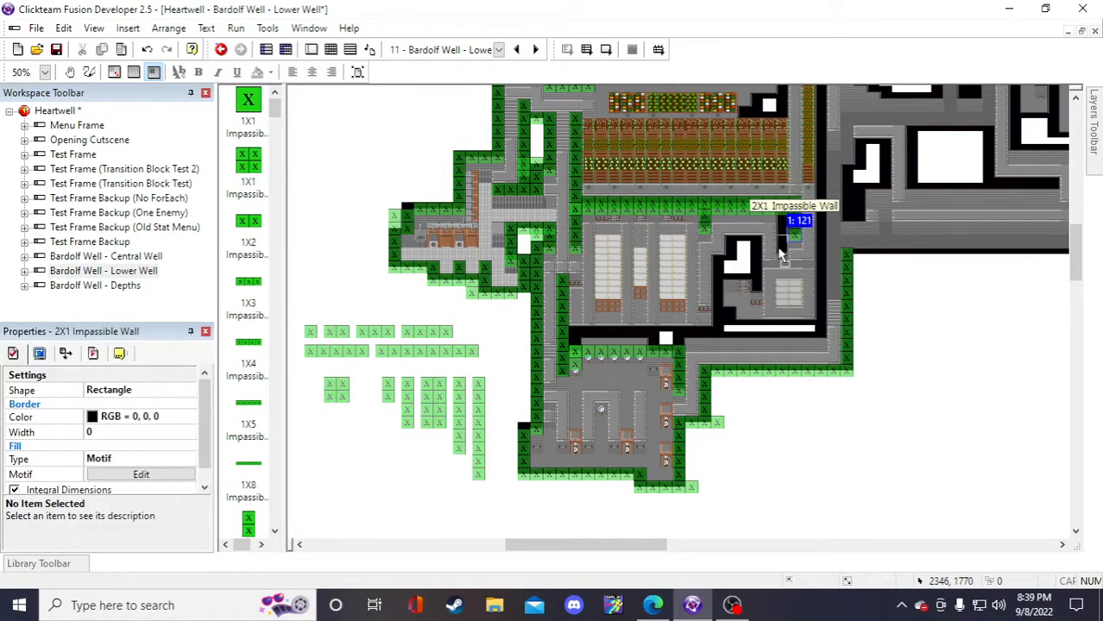
{"action": "left_click", "coordinate": [915, 364]}
- Fill the black gap between the two 2X1 walls with a copy of the 1X1 Impassible Wall 2 block and save the project
{"action": "left_click", "coordinate": [345, 397]}
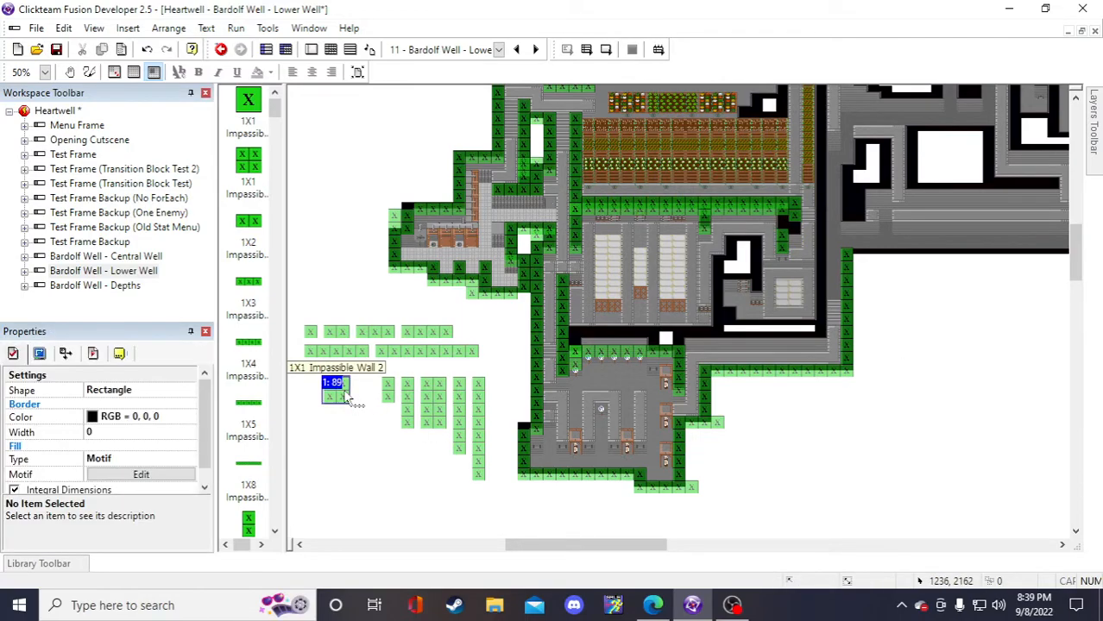
{"action": "key", "text": "ctrl+c"}
{"action": "left_click", "coordinate": [895, 345]}
{"action": "key", "text": "ctrl+v"}
{"action": "left_click", "coordinate": [893, 312]}
{"action": "left_click_drag", "start_coordinate": [910, 323], "coordinate": [790, 228]}
{"action": "left_click", "coordinate": [1045, 468]}
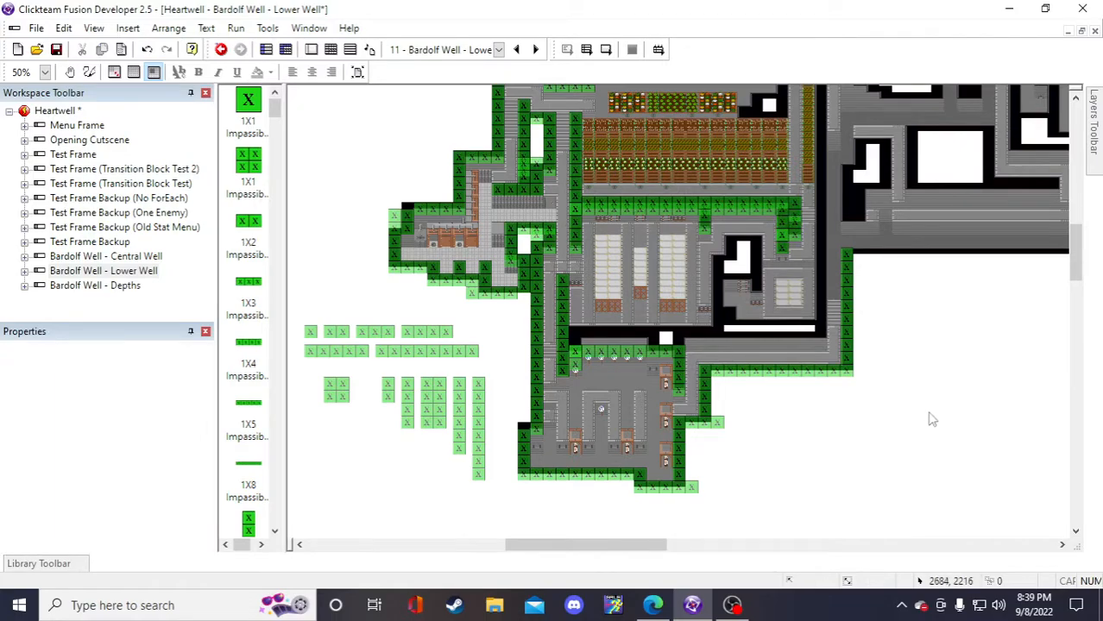
{"action": "left_click", "coordinate": [56, 50]}
- Copy the 1X8 Impassible Wall above the bedroom and place the copy on the west end of the black strip below the bedroom
{"action": "left_click", "coordinate": [652, 207]}
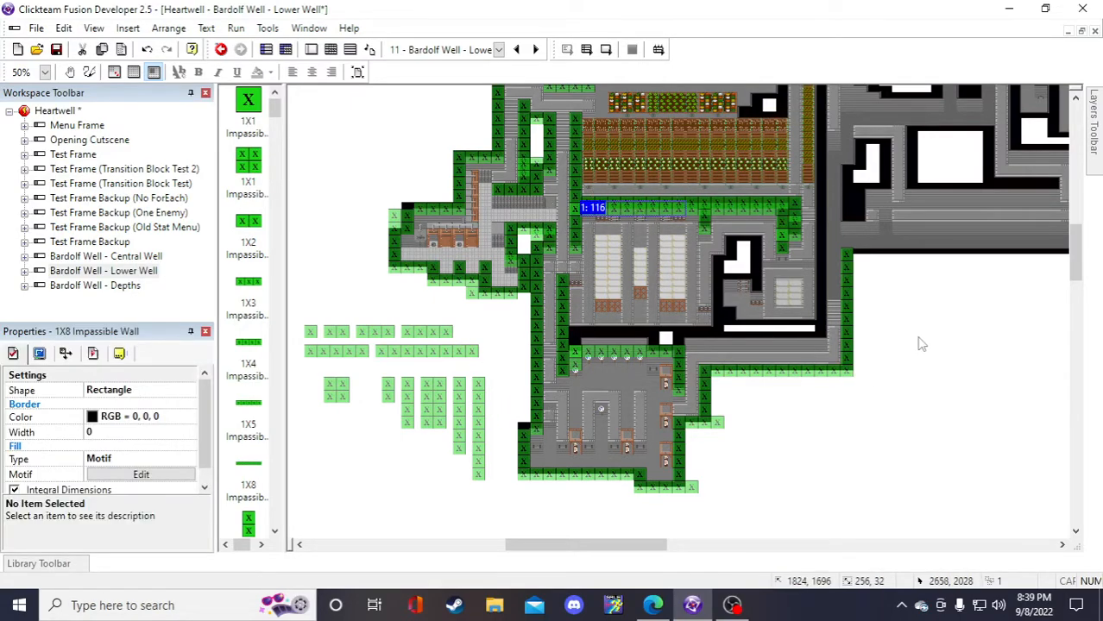
{"action": "left_click", "coordinate": [893, 329]}
{"action": "left_click", "coordinate": [893, 329]}
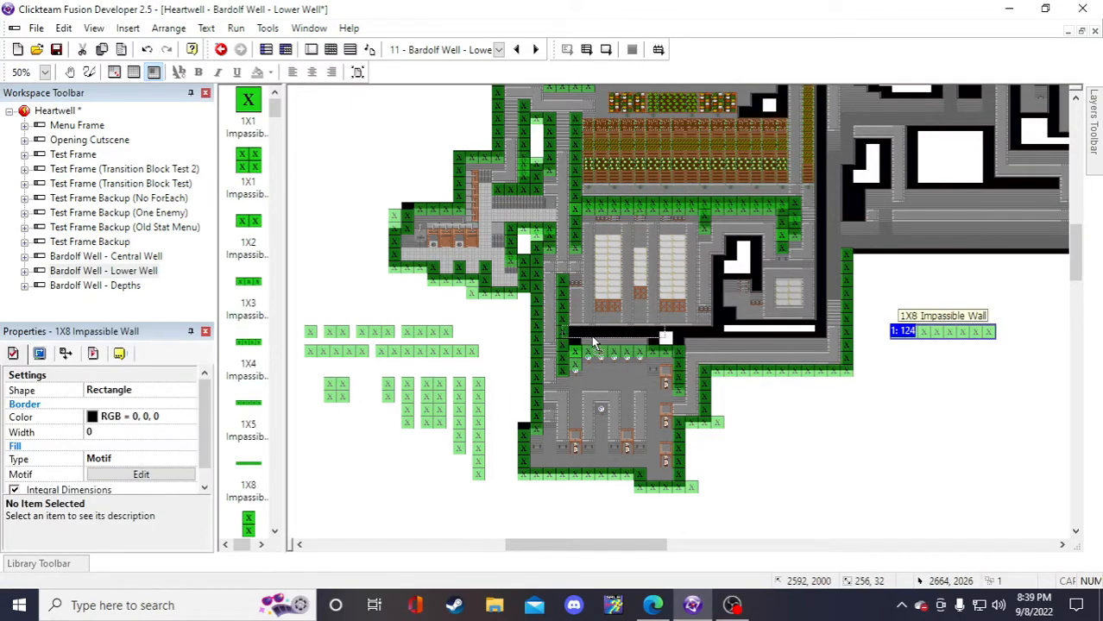
{"action": "left_click_drag", "start_coordinate": [600, 343], "coordinate": [601, 338]}
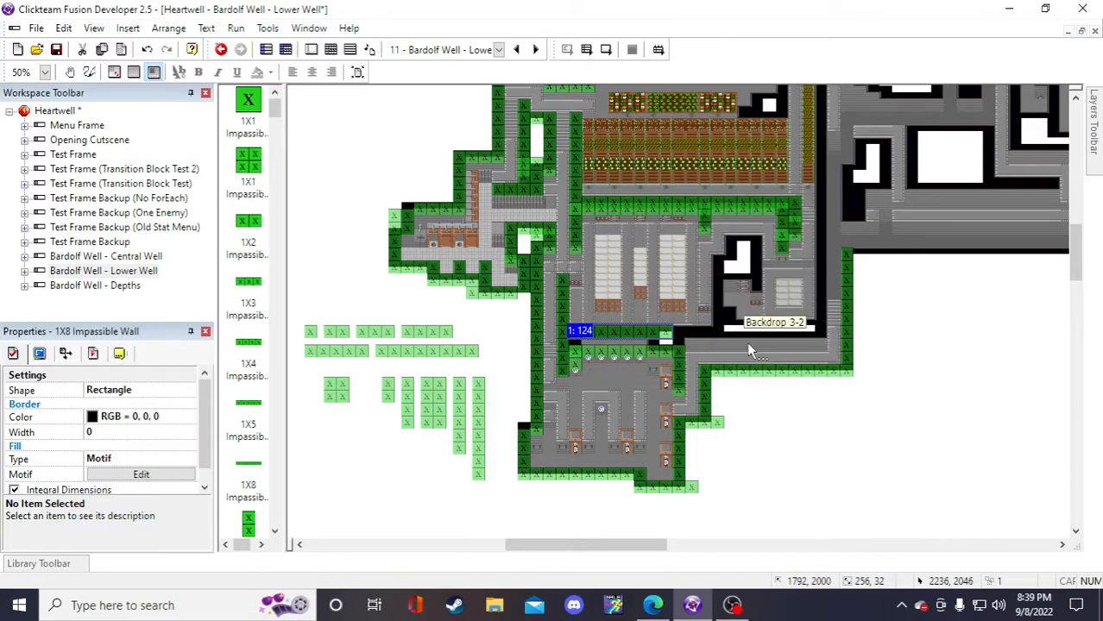
- Place another 1X8 Impassible Wall copy end to end with it, further east along the black strip below the bedroom
{"action": "left_click", "coordinate": [880, 363]}
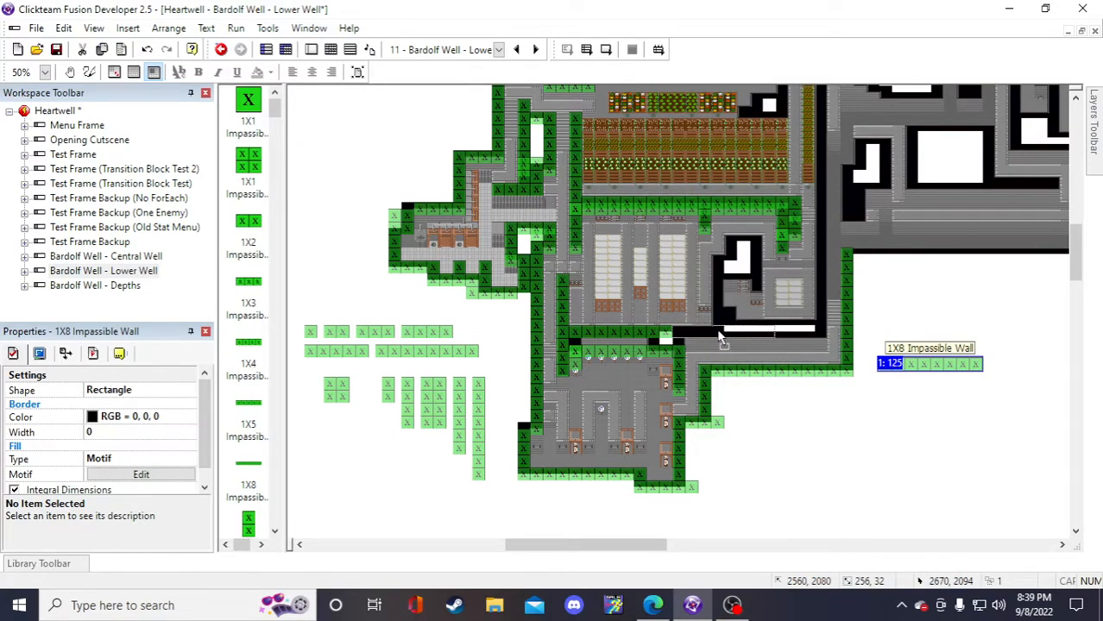
{"action": "left_click_drag", "start_coordinate": [720, 338], "coordinate": [717, 328]}
{"action": "left_click", "coordinate": [936, 413]}
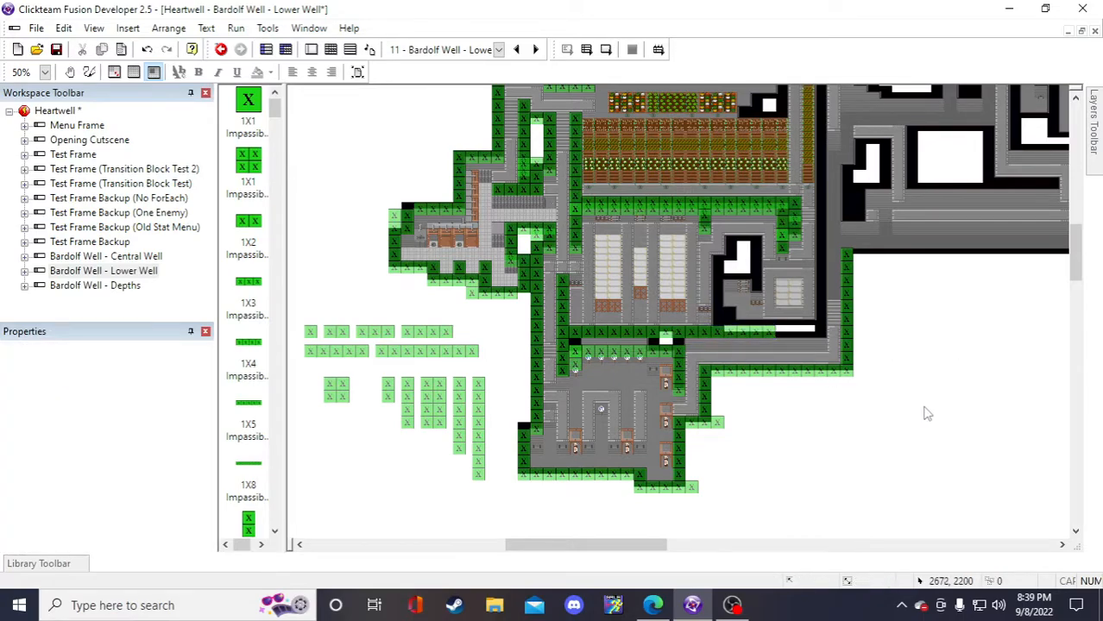
- Place a third 1X8 Impassible Wall copy over the white gap below the small southeast room, reaching the strip's east corner
{"action": "left_click", "coordinate": [887, 356]}
{"action": "left_click_drag", "start_coordinate": [899, 364], "coordinate": [749, 329]}
{"action": "left_click", "coordinate": [874, 400]}
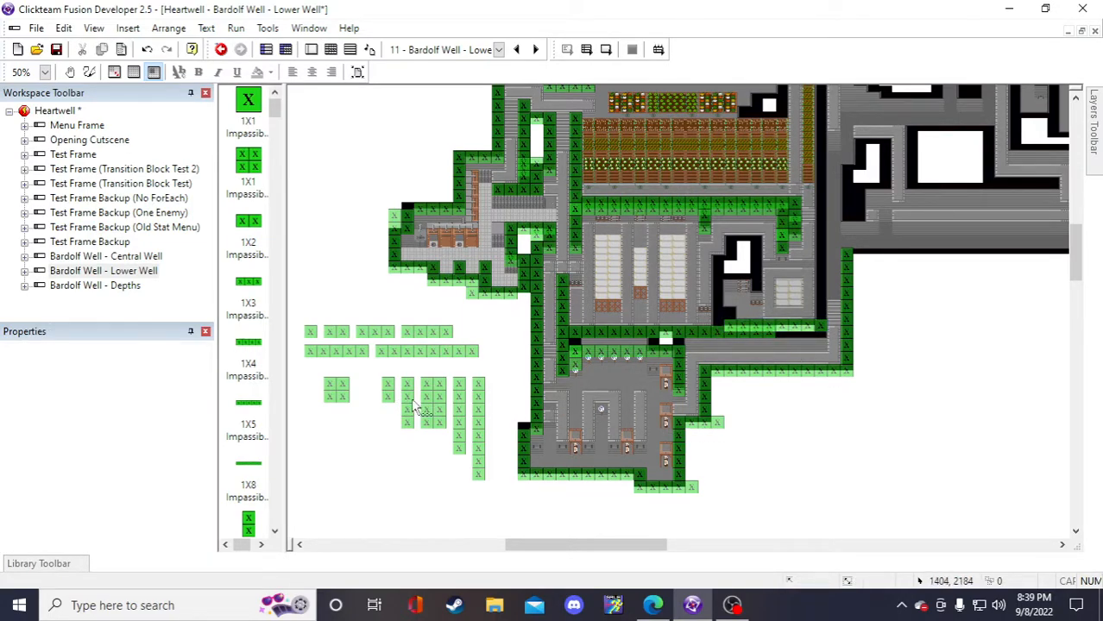
- Copy the 1X4 Impassible Wall and place the copy on the remaining black strip below the easternmost 1X8 wall
{"action": "left_click", "coordinate": [419, 336]}
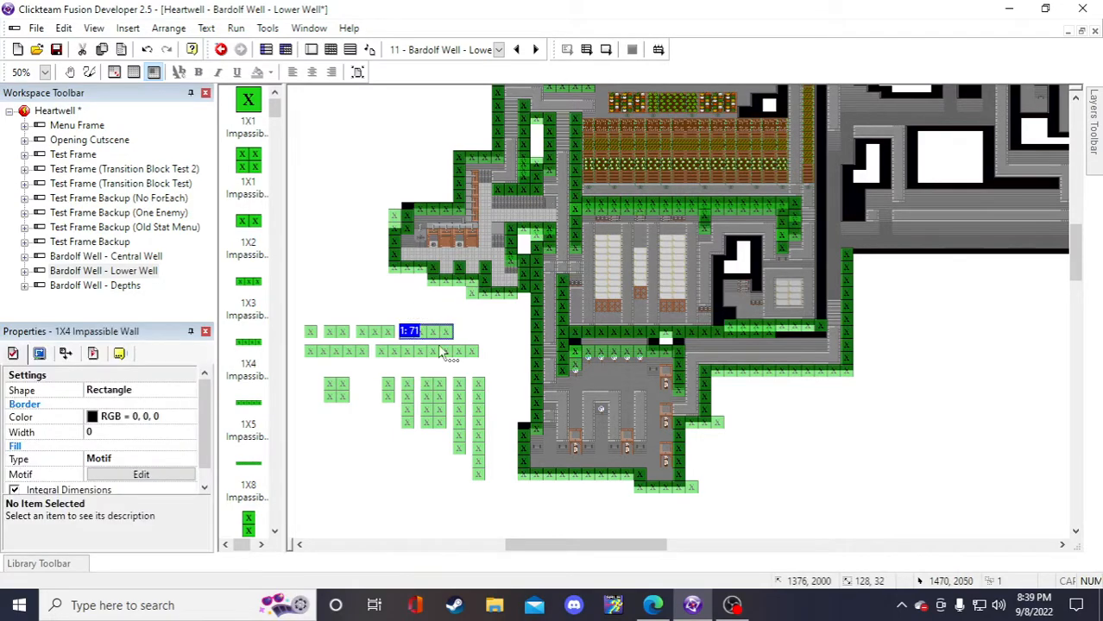
{"action": "left_click", "coordinate": [896, 502]}
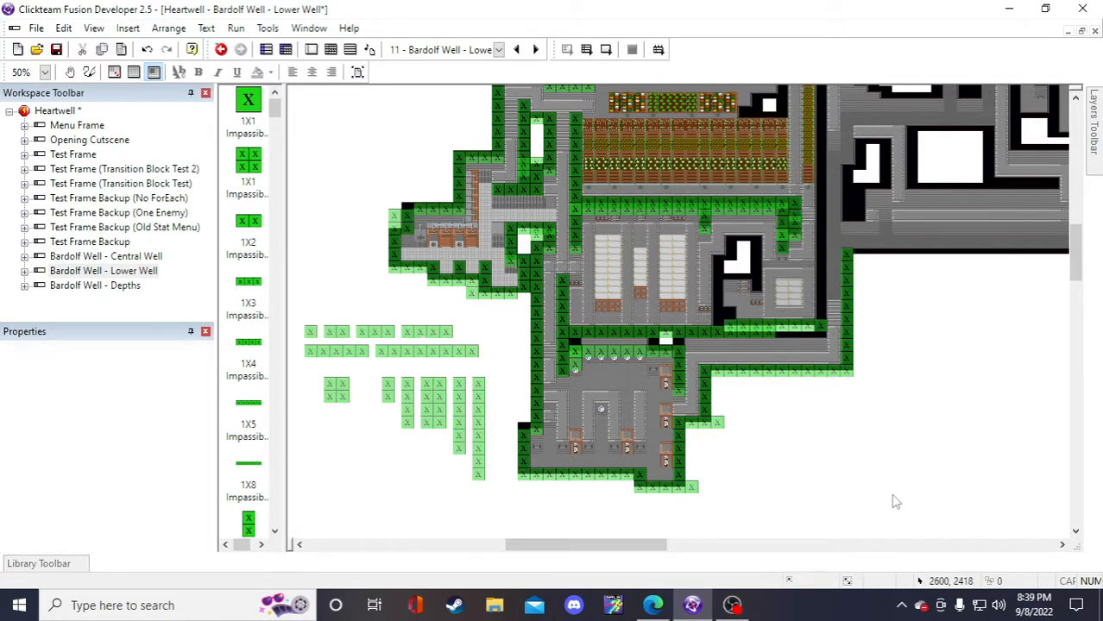
{"action": "left_click", "coordinate": [786, 413]}
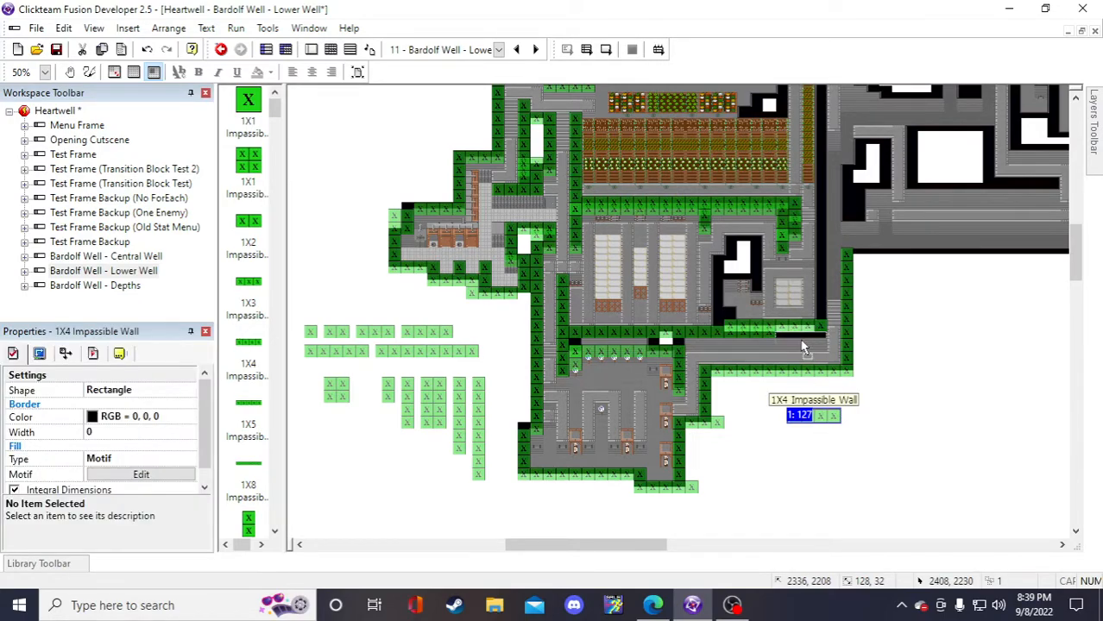
{"action": "left_click", "coordinate": [940, 454]}
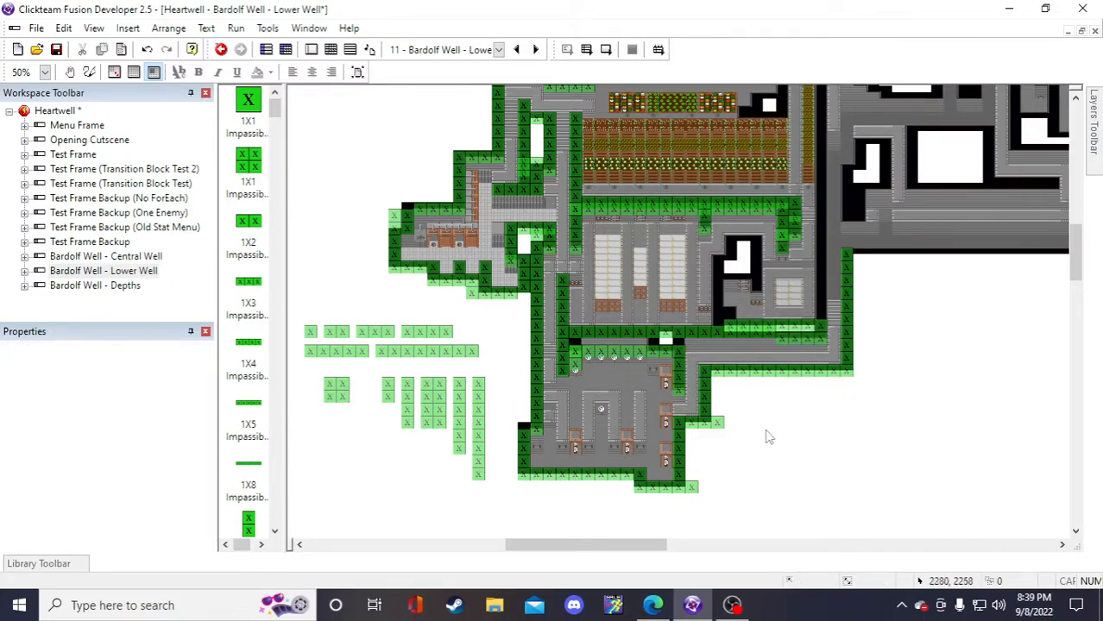
- Move the 1X8 Impassible Wall west of the 1X4 wall down so that it lines up with the 1X4 wall
{"action": "left_click_drag", "start_coordinate": [700, 334], "coordinate": [698, 342]}
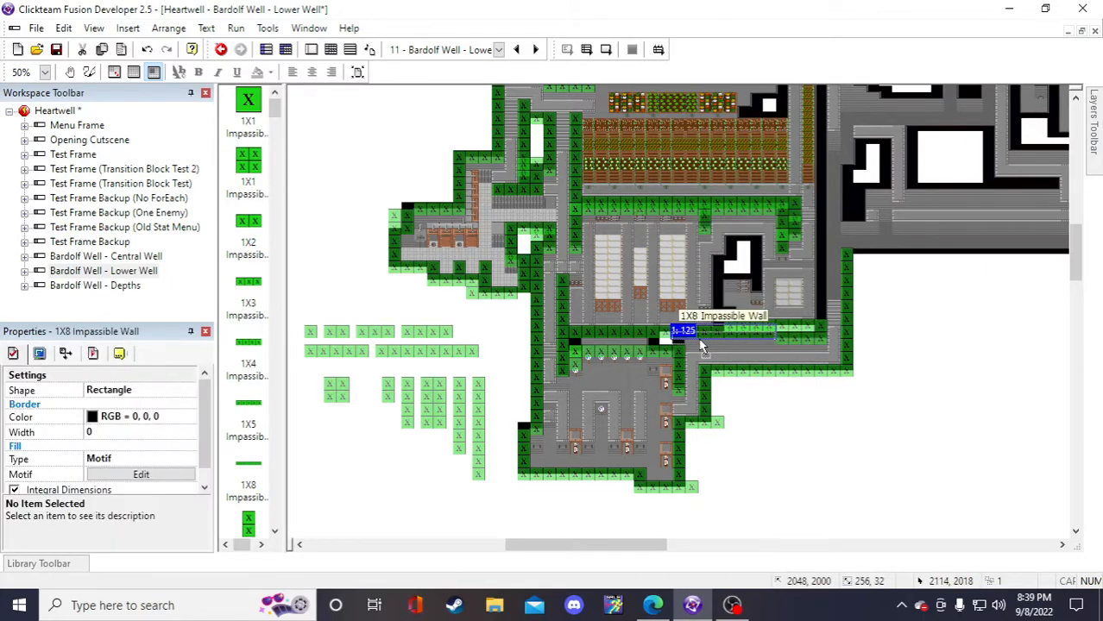
{"action": "left_click", "coordinate": [905, 422]}
{"action": "left_click", "coordinate": [796, 339]}
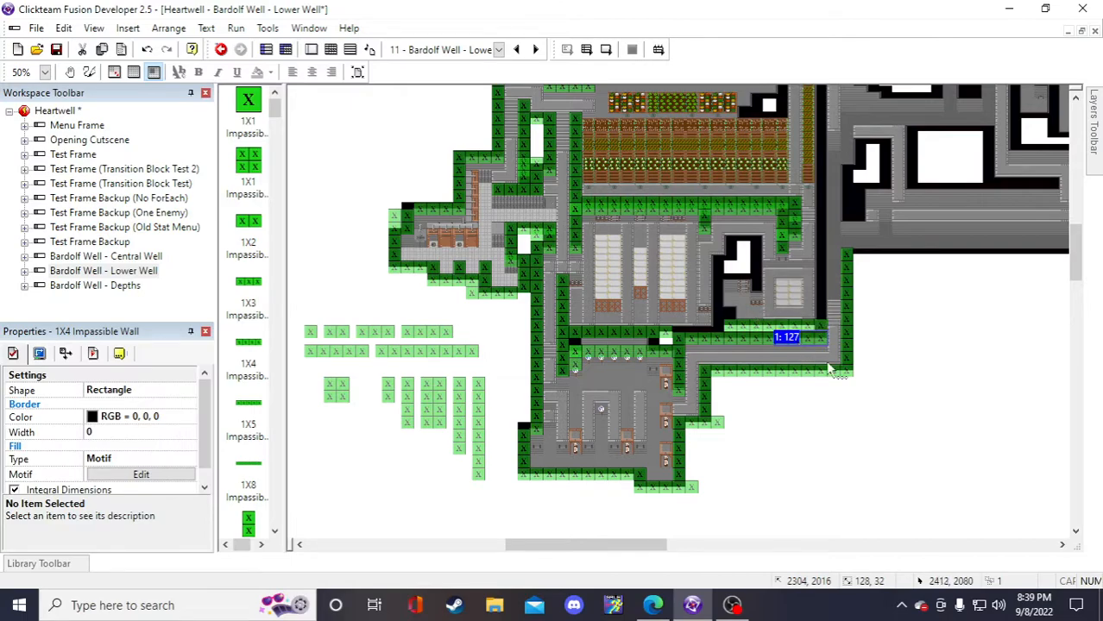
{"action": "left_click", "coordinate": [788, 332]}
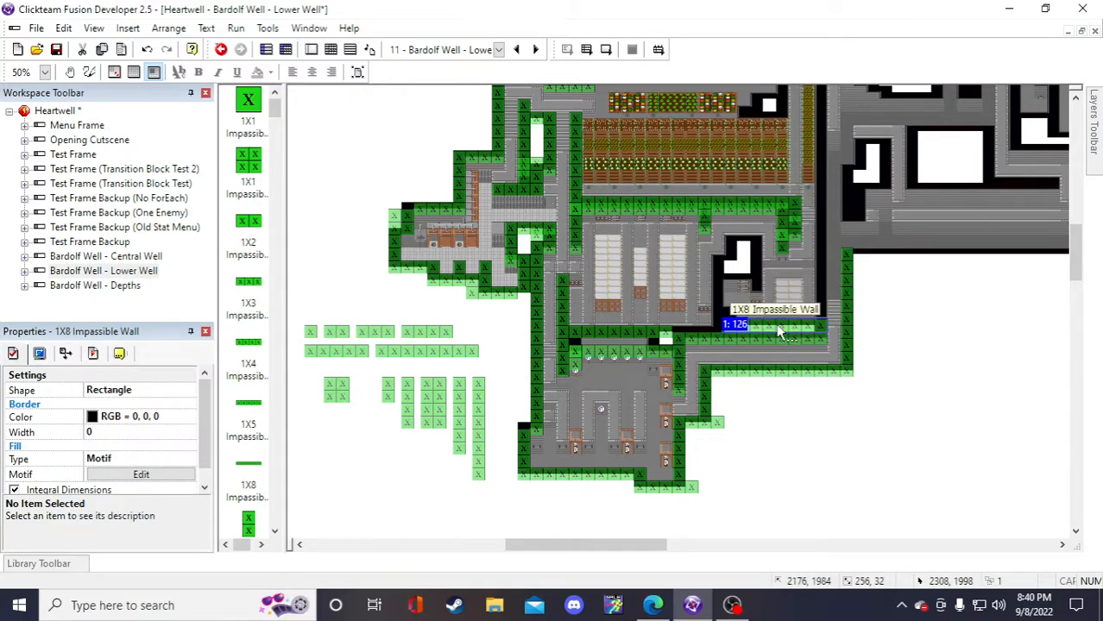
{"action": "left_click", "coordinate": [864, 410]}
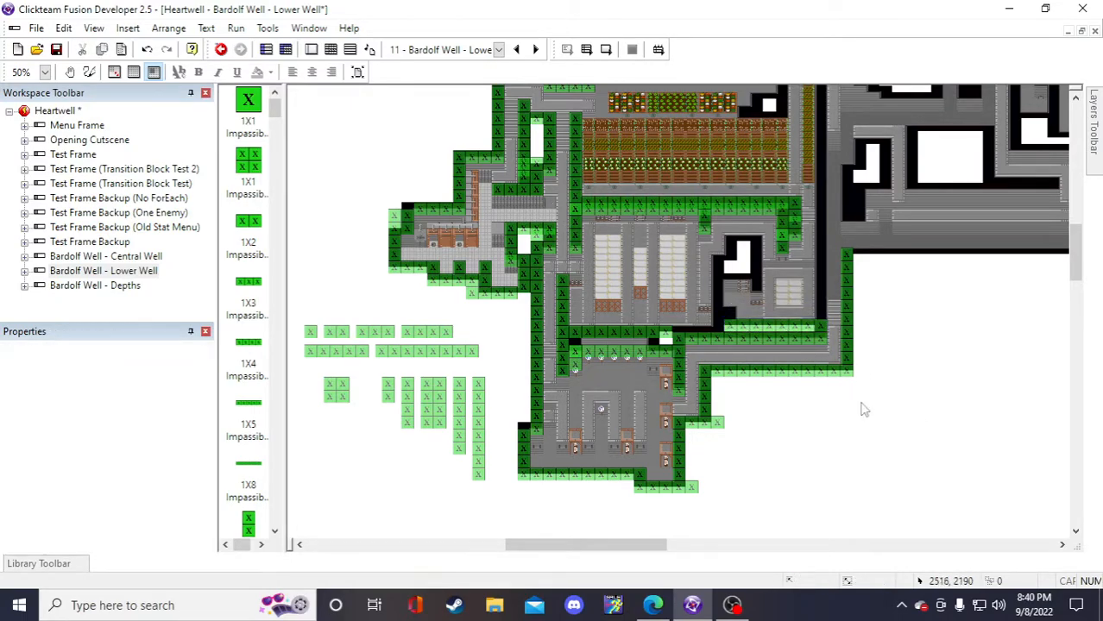
{"action": "left_click", "coordinate": [848, 400]}
{"action": "left_click_drag", "start_coordinate": [868, 405], "coordinate": [697, 337]}
{"action": "left_click", "coordinate": [802, 432]}
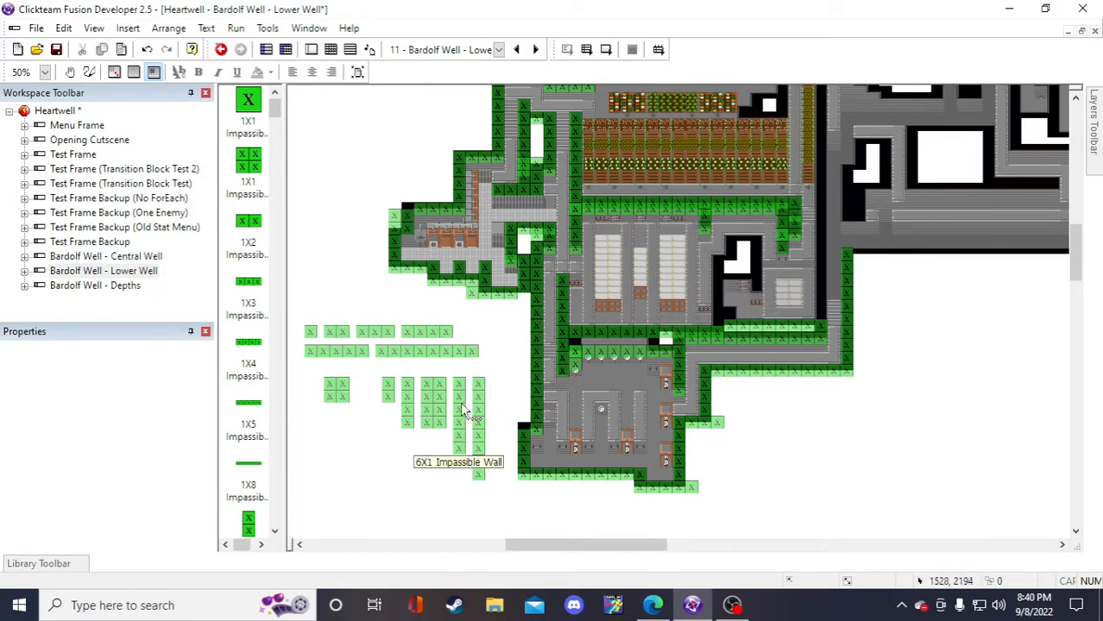
{"action": "left_click", "coordinate": [459, 425]}
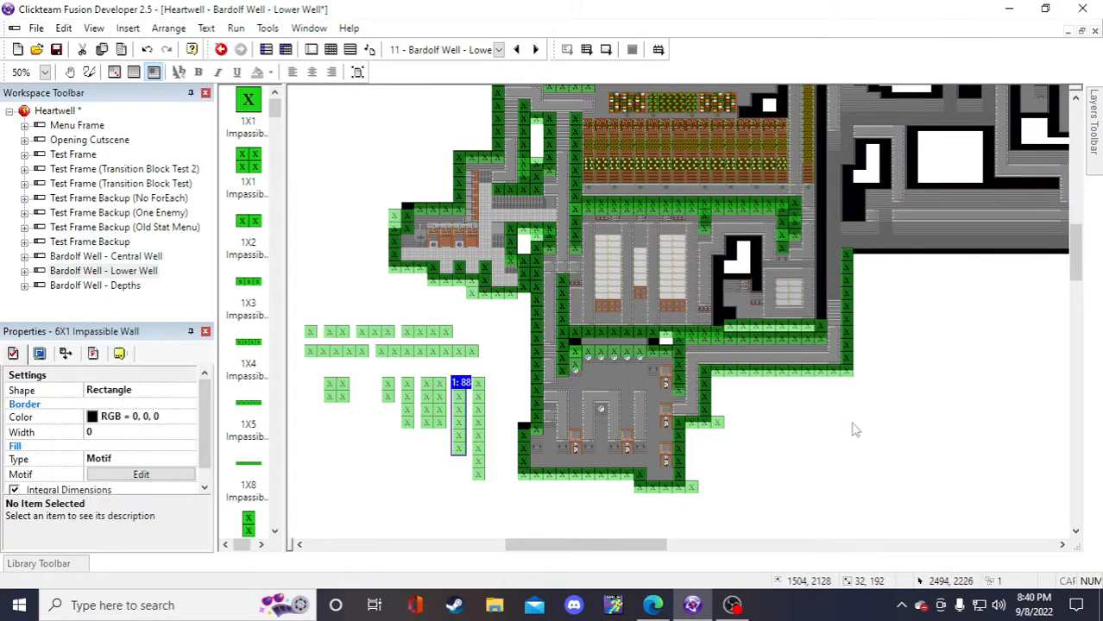
{"action": "left_click", "coordinate": [855, 430]}
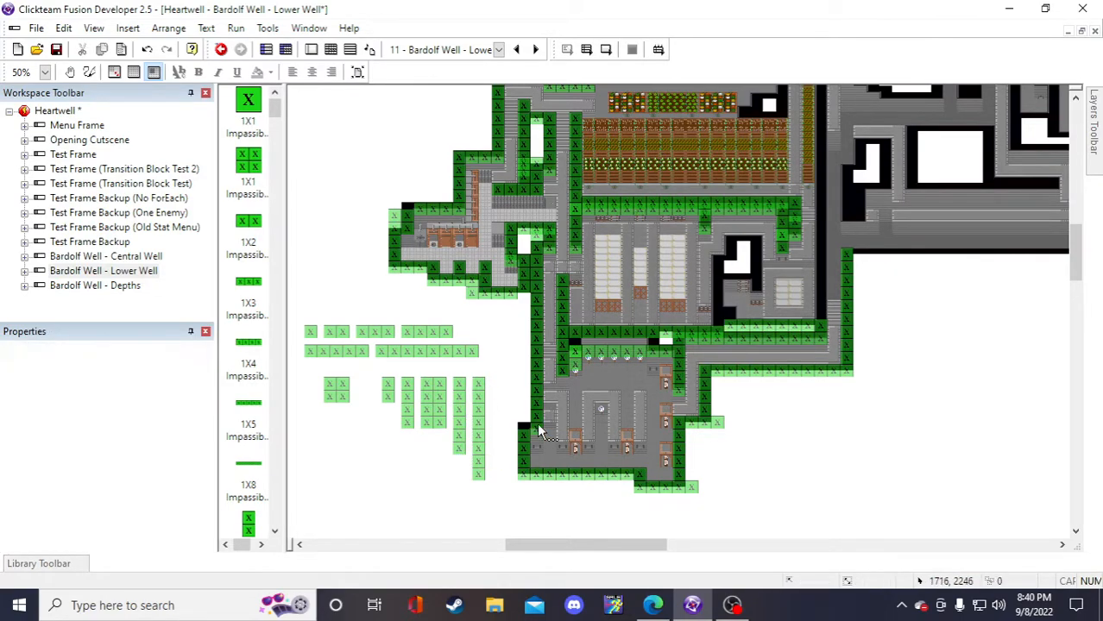
- Copy the 4X1 Impassible Wall and place the copy on the lower part of the black strip west of the small southeast room
{"action": "left_click", "coordinate": [464, 404]}
{"action": "left_click", "coordinate": [404, 405]}
{"action": "left_click", "coordinate": [816, 436]}
{"action": "left_click", "coordinate": [788, 424]}
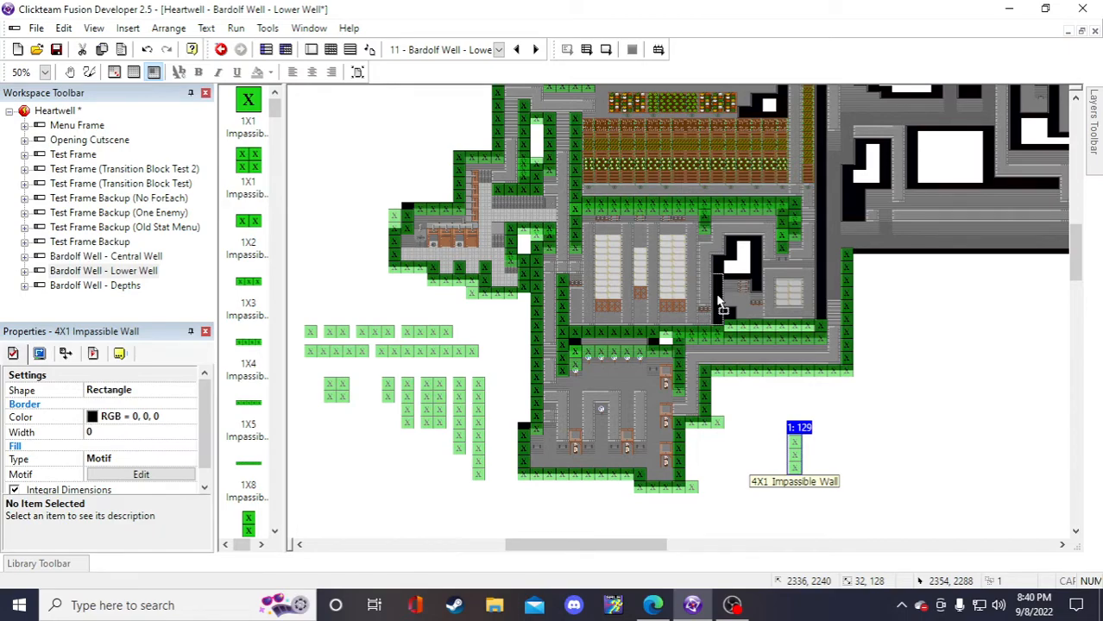
{"action": "left_click_drag", "start_coordinate": [720, 304], "coordinate": [721, 302]}
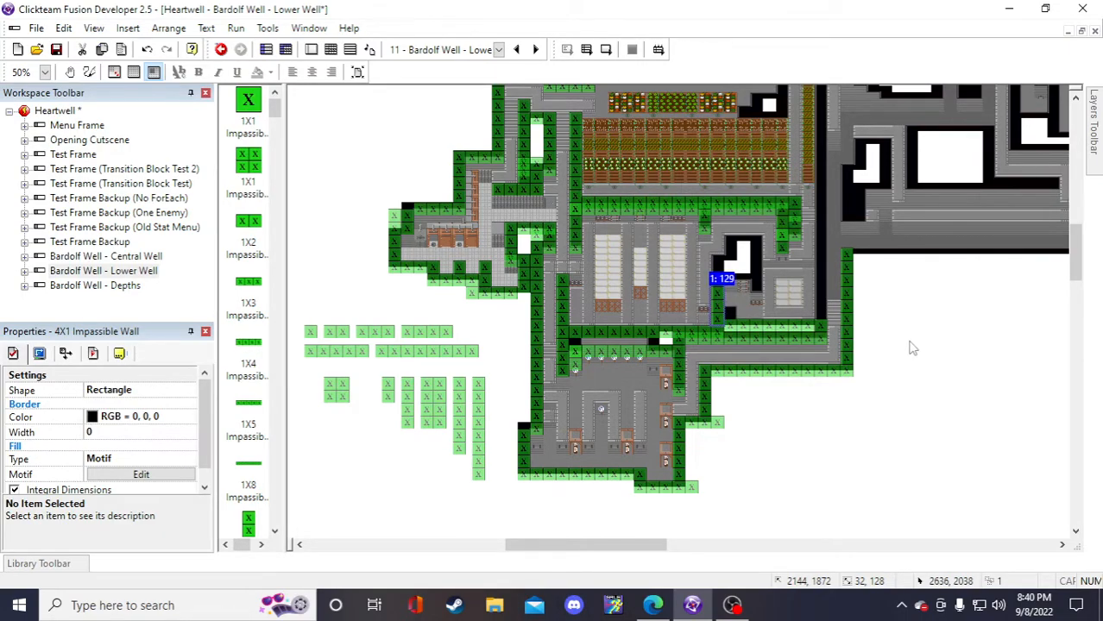
- Copy the 2X1 Impassible Wall and place the copy on the black strip directly above the 4X1 wall
{"action": "left_click", "coordinate": [844, 432]}
{"action": "left_click", "coordinate": [388, 393]}
{"action": "key", "text": "ctrl+c"}
{"action": "key", "text": "ctrl+v"}
{"action": "left_click", "coordinate": [763, 412]}
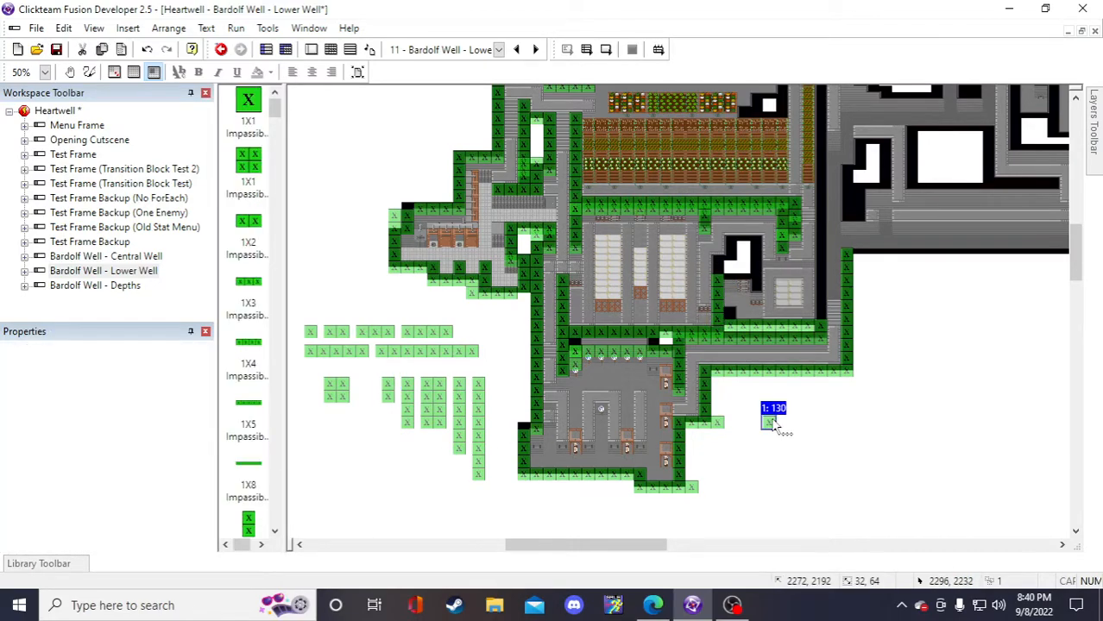
{"action": "left_click_drag", "start_coordinate": [727, 277], "coordinate": [721, 275]}
{"action": "left_click", "coordinate": [805, 436]}
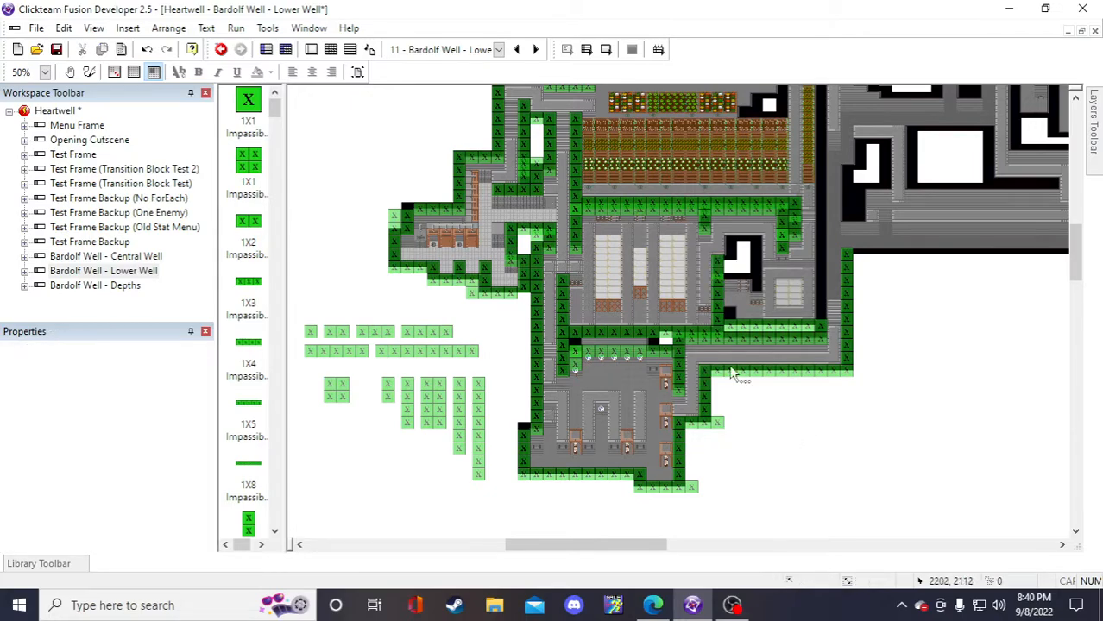
- Move the 4X1 wall off the strip and place a copy of 1X1 Impassible Wall 2 on the black corner at the strip's foot
{"action": "left_click", "coordinate": [719, 318]}
{"action": "left_click_drag", "start_coordinate": [720, 319], "coordinate": [919, 362]}
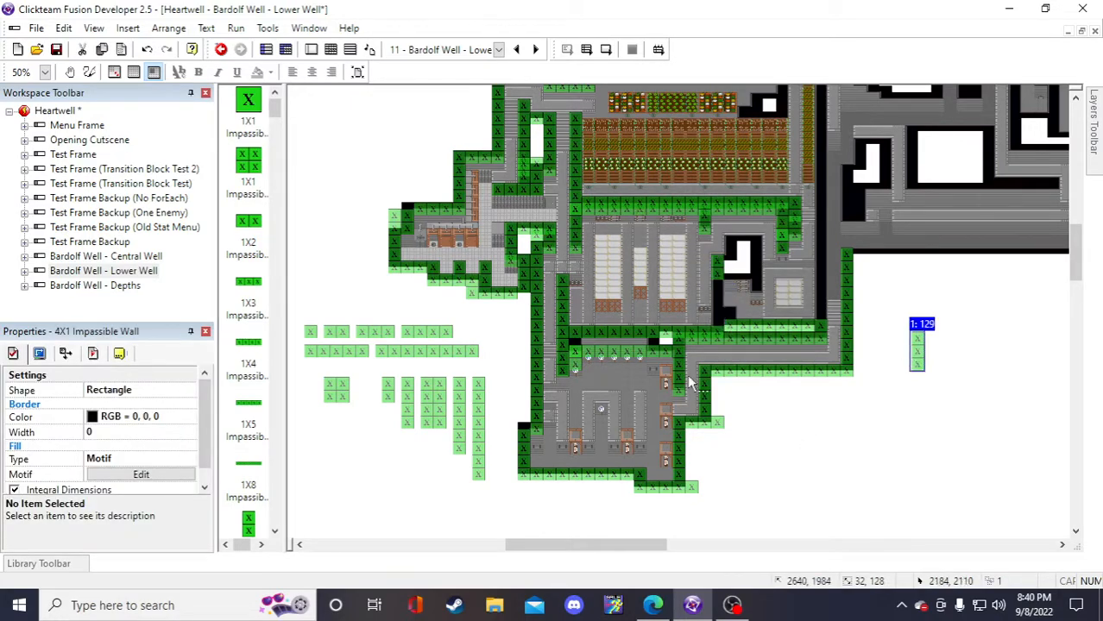
{"action": "left_click", "coordinate": [336, 388]}
{"action": "key", "text": "ctrl+c"}
{"action": "key", "text": "ctrl+v"}
{"action": "left_click", "coordinate": [800, 419]}
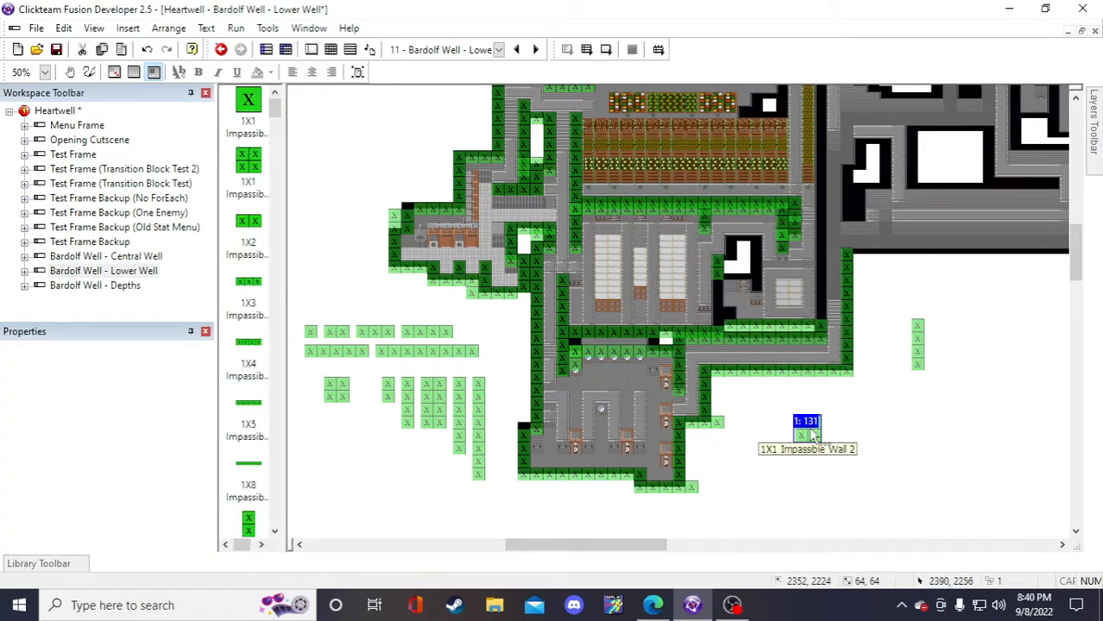
{"action": "left_click_drag", "start_coordinate": [751, 352], "coordinate": [722, 320]}
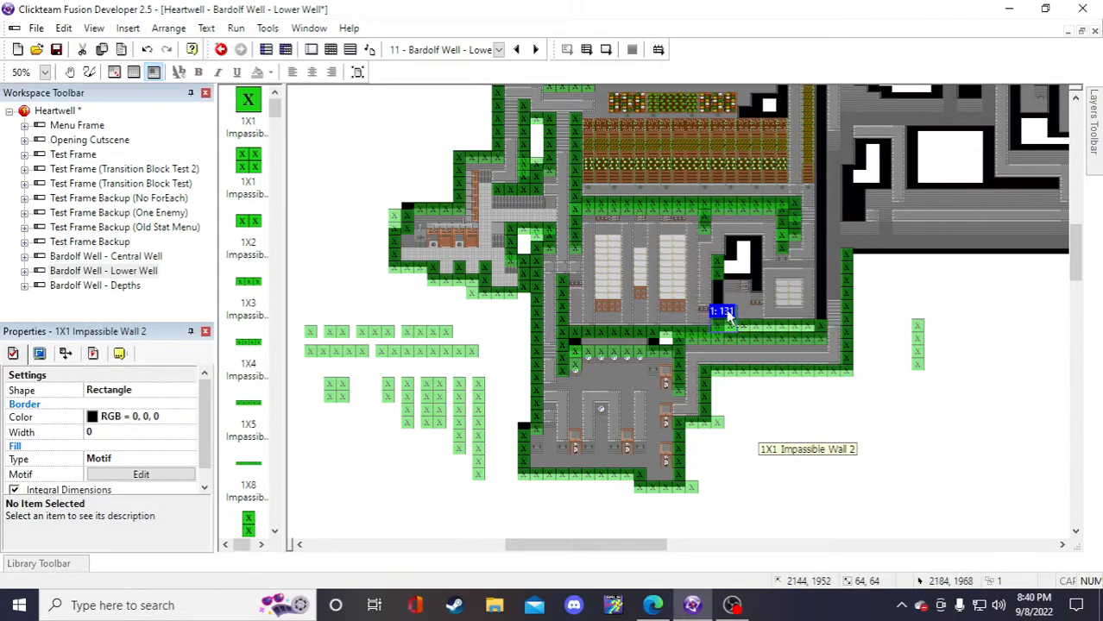
- Put the 4X1 wall back on the strip directly above the 2-by-2 corner block in place of the 2X1 wall, and save the project
{"action": "left_click", "coordinate": [915, 350]}
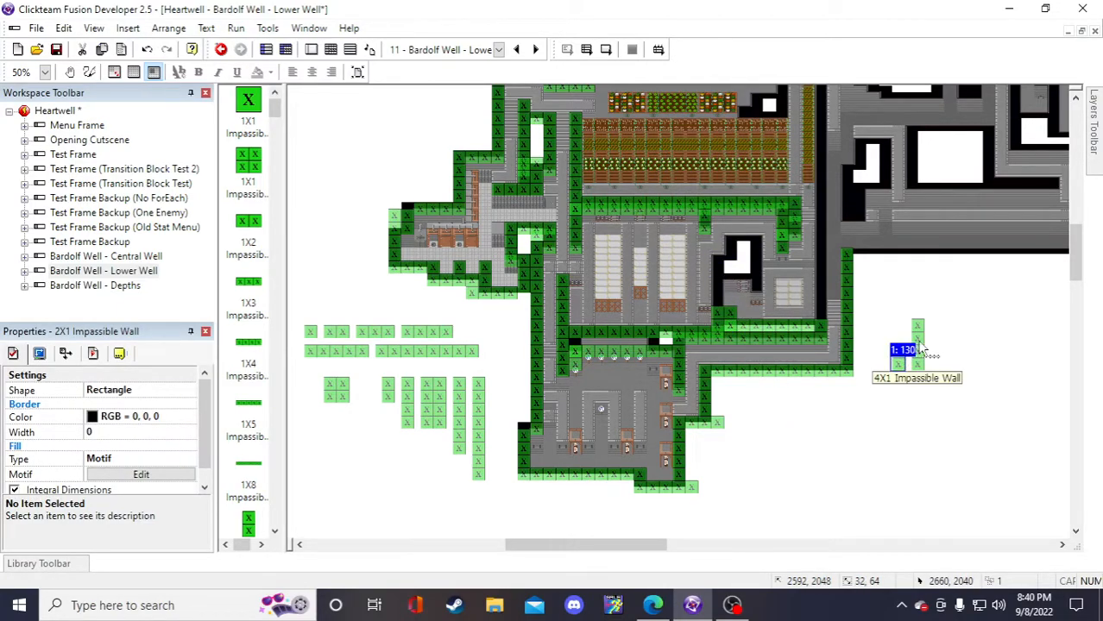
{"action": "left_click_drag", "start_coordinate": [728, 291], "coordinate": [726, 290]}
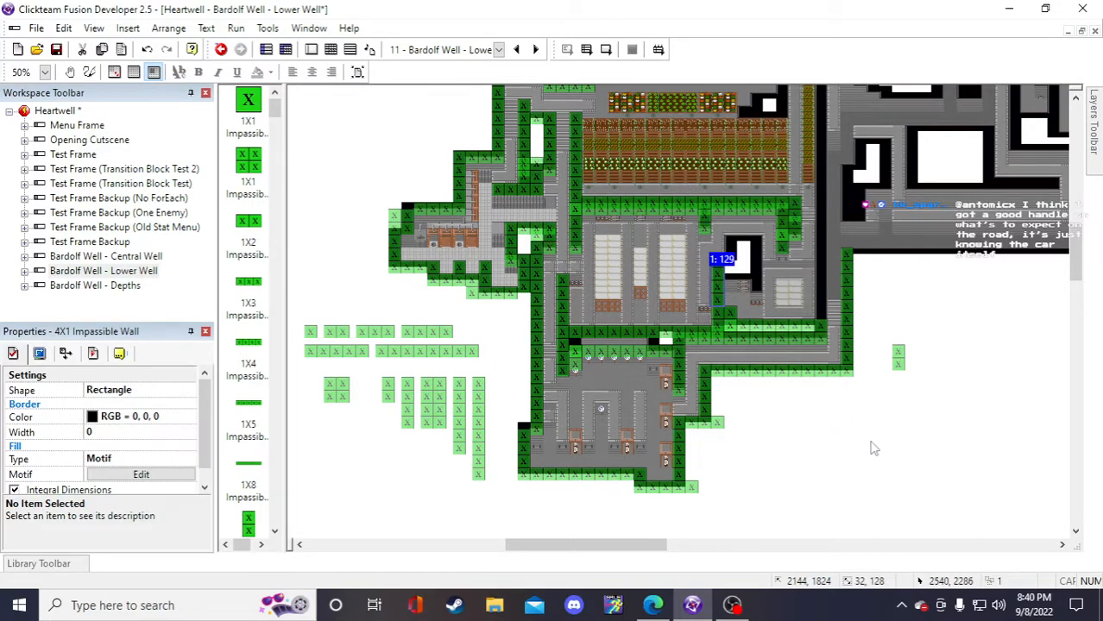
{"action": "left_click", "coordinate": [859, 412]}
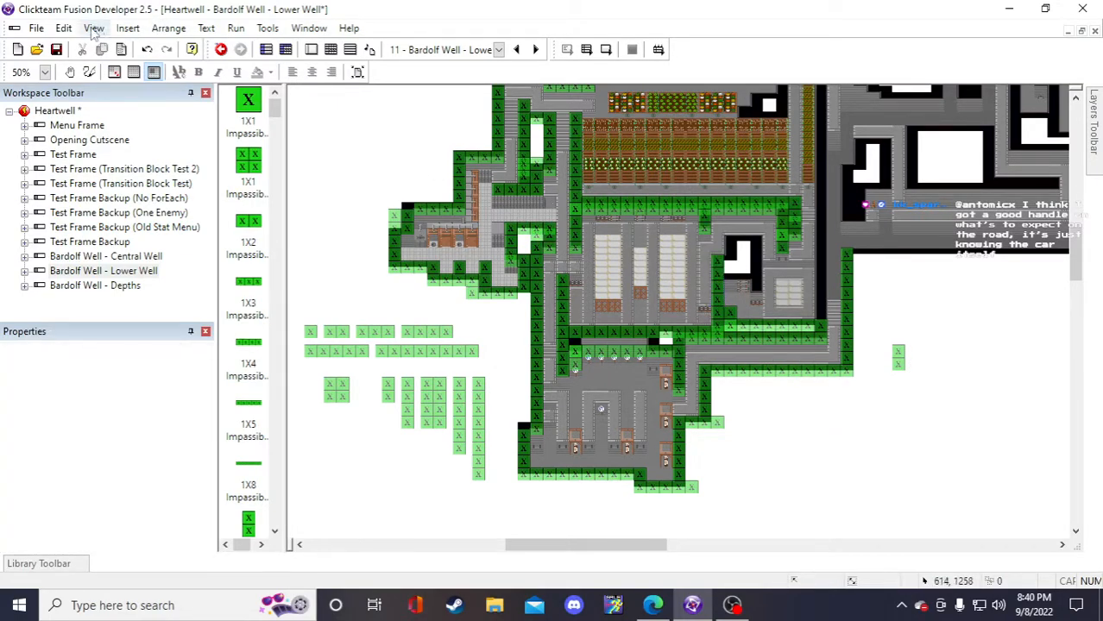
{"action": "left_click", "coordinate": [57, 50]}
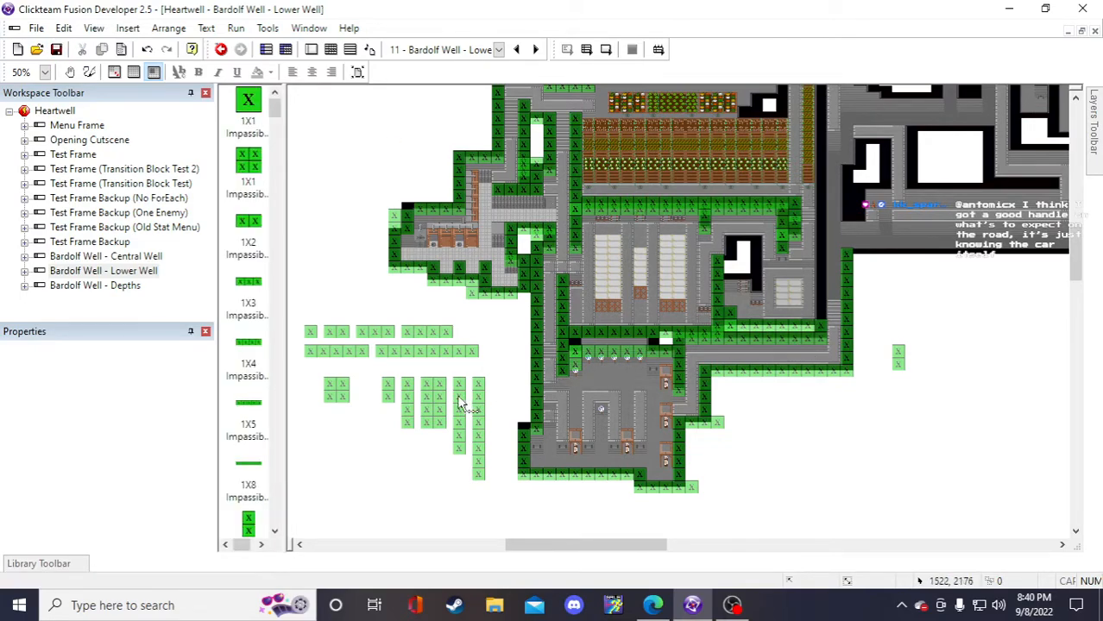
{"action": "left_click", "coordinate": [380, 335]}
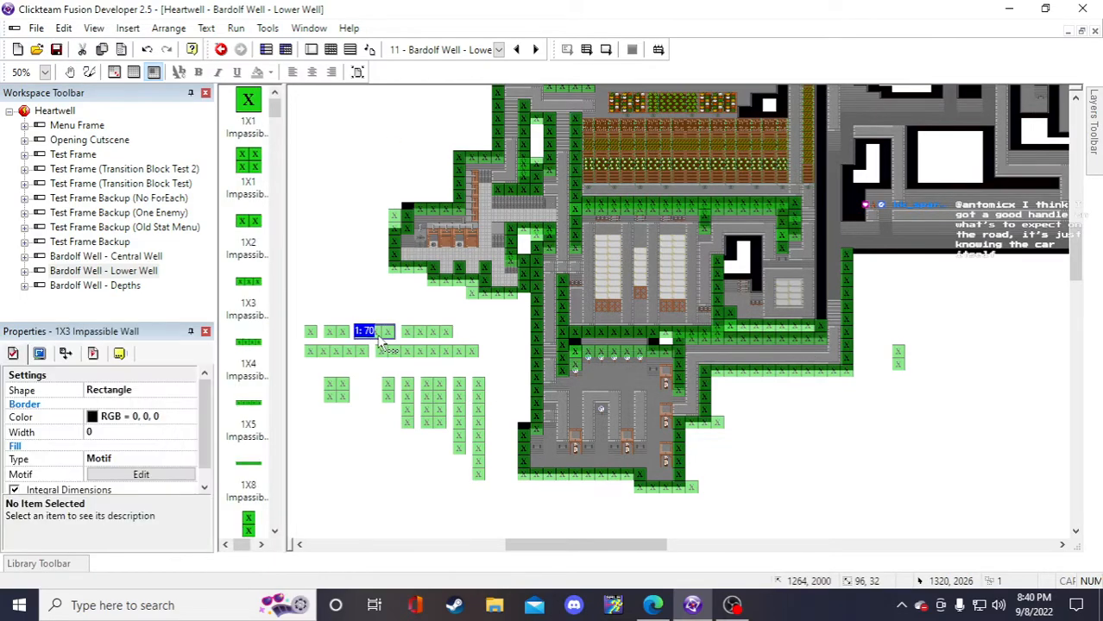
{"action": "left_click", "coordinate": [817, 438]}
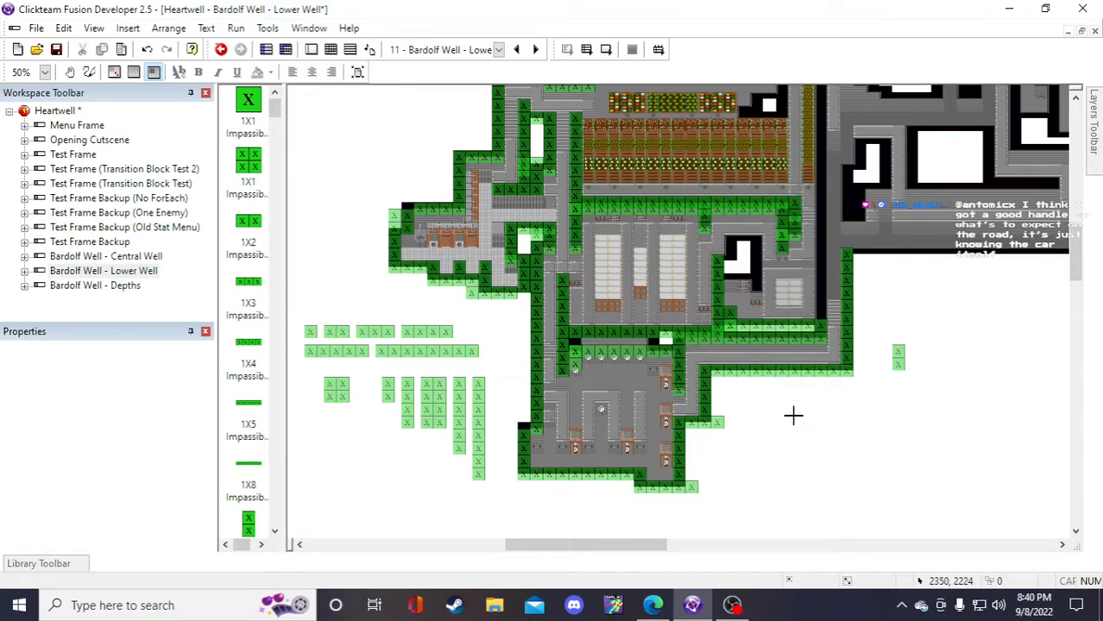
{"action": "left_click", "coordinate": [794, 417]}
{"action": "right_click", "coordinate": [831, 433]}
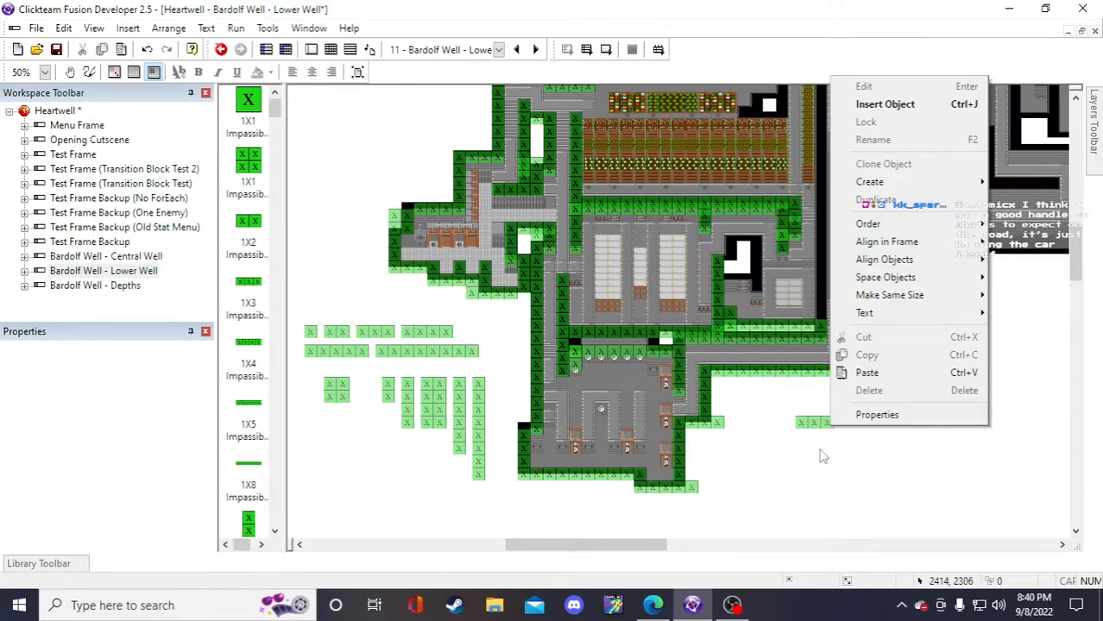
{"action": "left_click", "coordinate": [822, 458]}
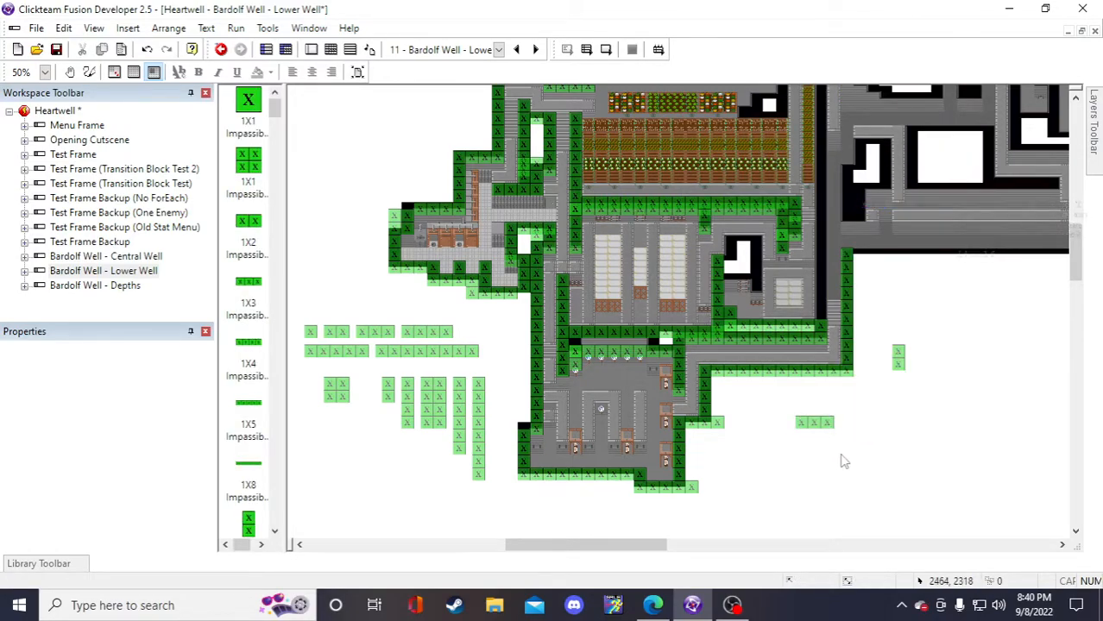
{"action": "left_click", "coordinate": [804, 422]}
{"action": "key", "text": "Delete"}
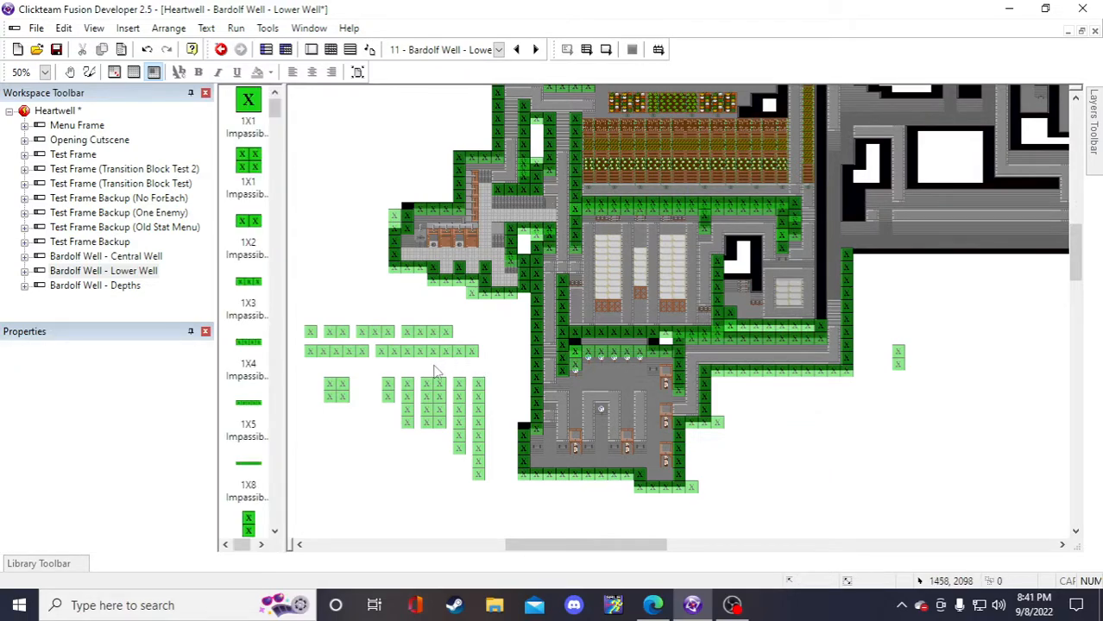
- Move the spare 2X1 Impassible Wall to the black corner northwest of the small room's white gap, and save the project
{"action": "left_click", "coordinate": [388, 390]}
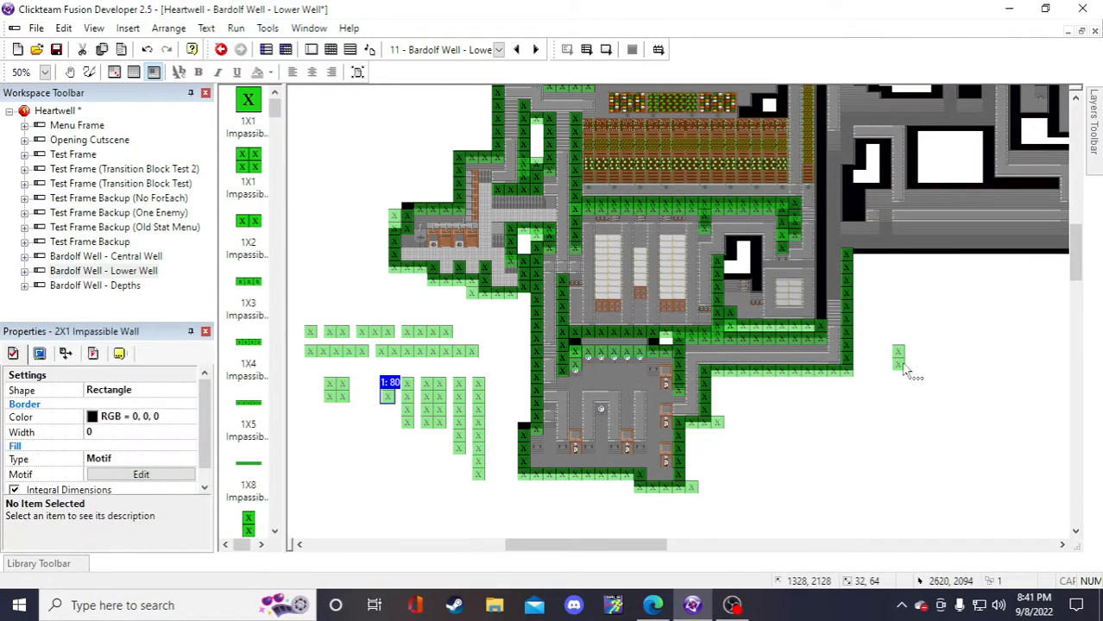
{"action": "left_click_drag", "start_coordinate": [903, 368], "coordinate": [903, 370]}
{"action": "left_click_drag", "start_coordinate": [734, 254], "coordinate": [735, 255]}
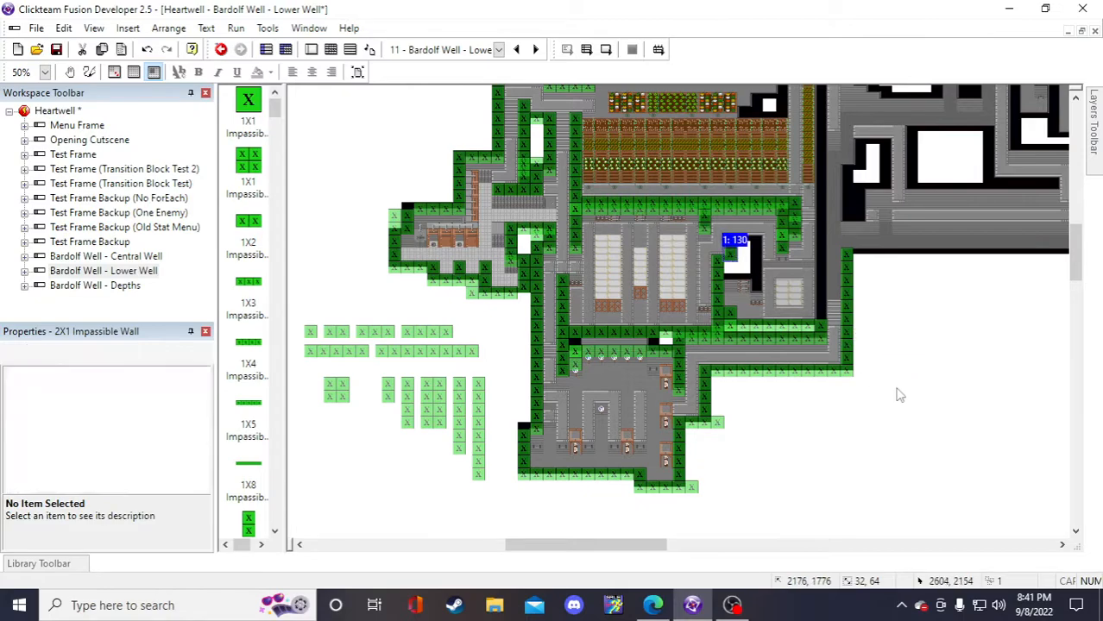
{"action": "left_click", "coordinate": [895, 385]}
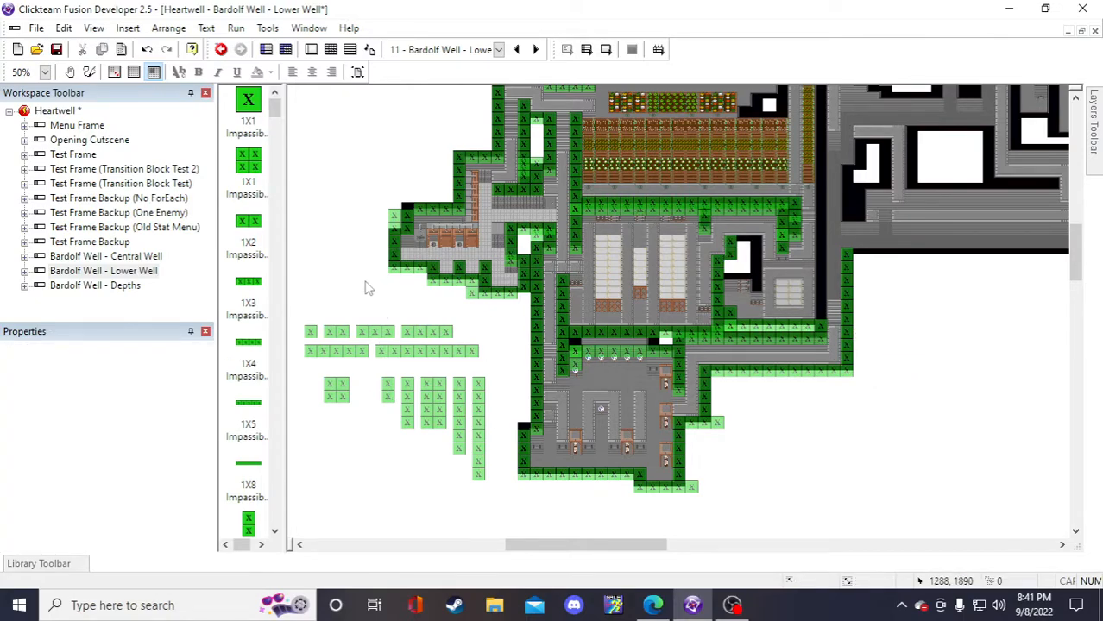
{"action": "left_click", "coordinate": [56, 49]}
{"action": "left_click", "coordinate": [377, 338]}
{"action": "left_click", "coordinate": [477, 335]}
{"action": "left_click", "coordinate": [755, 422]}
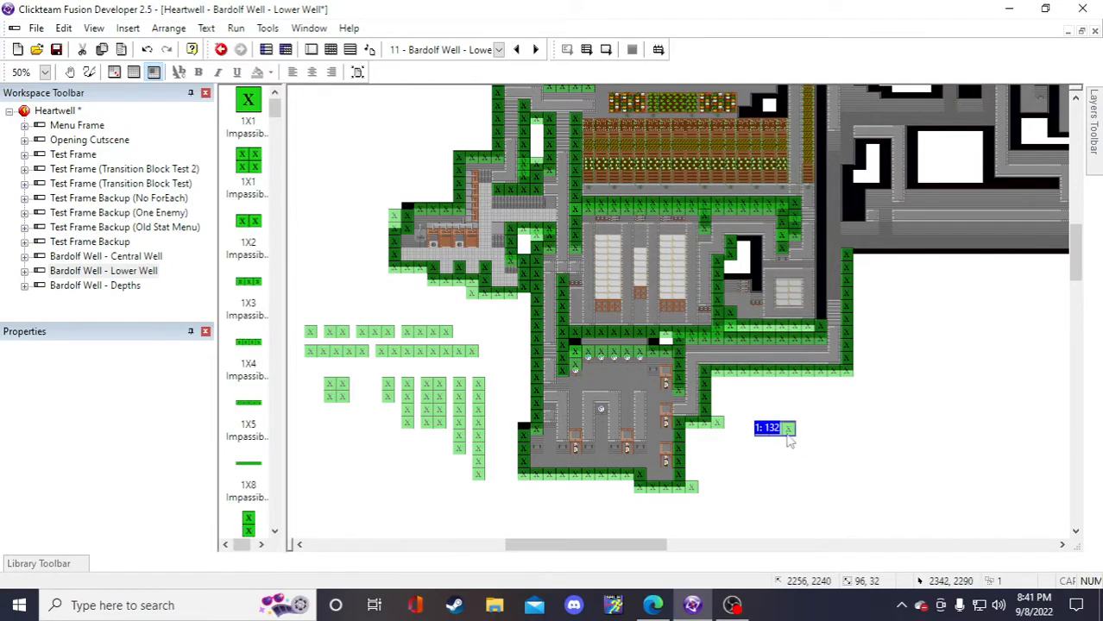
{"action": "left_click", "coordinate": [774, 428]}
{"action": "left_click_drag", "start_coordinate": [742, 264], "coordinate": [846, 429]}
{"action": "key", "text": "Delete"}
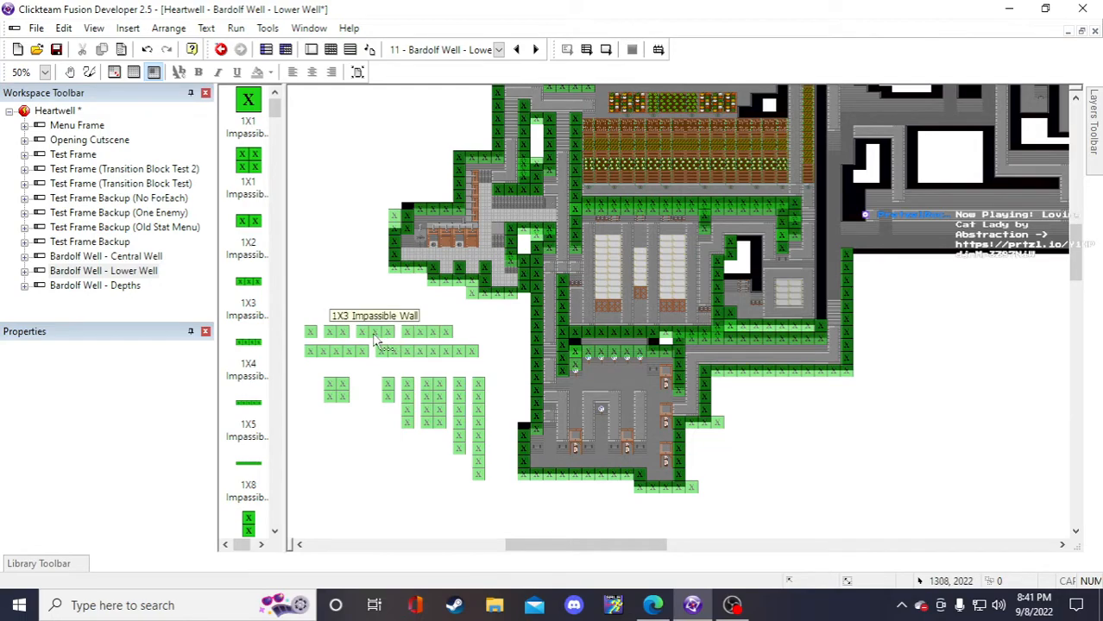
- Copy the 4X1 Impassible Wall and place the copy on the black strip along the east side of the small room's white gap
{"action": "left_click", "coordinate": [342, 335]}
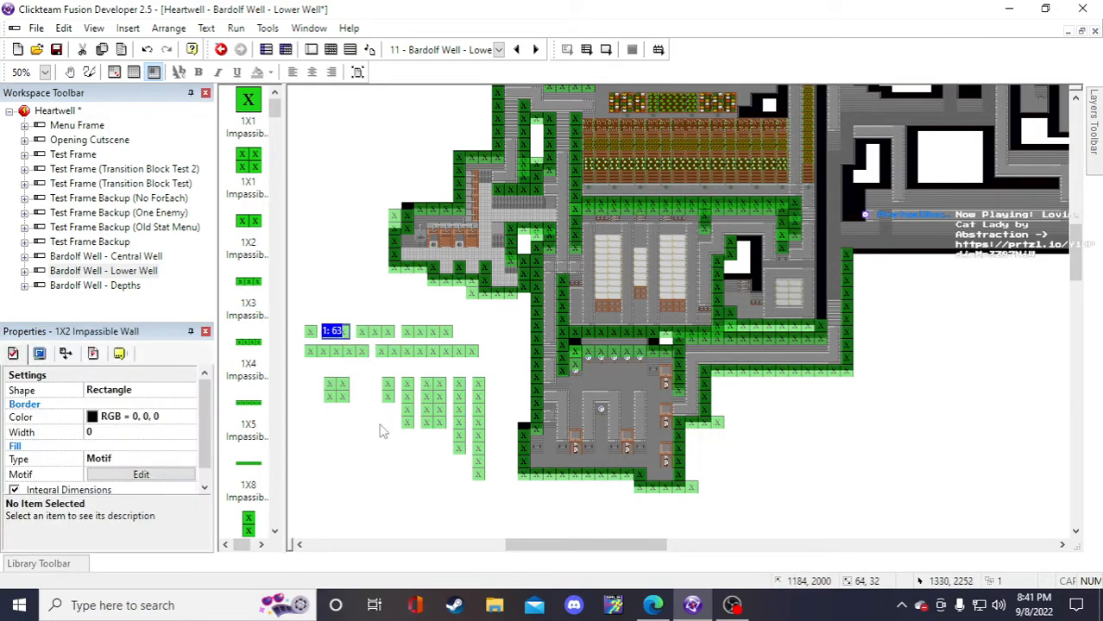
{"action": "left_click", "coordinate": [337, 390]}
{"action": "left_click", "coordinate": [406, 410]}
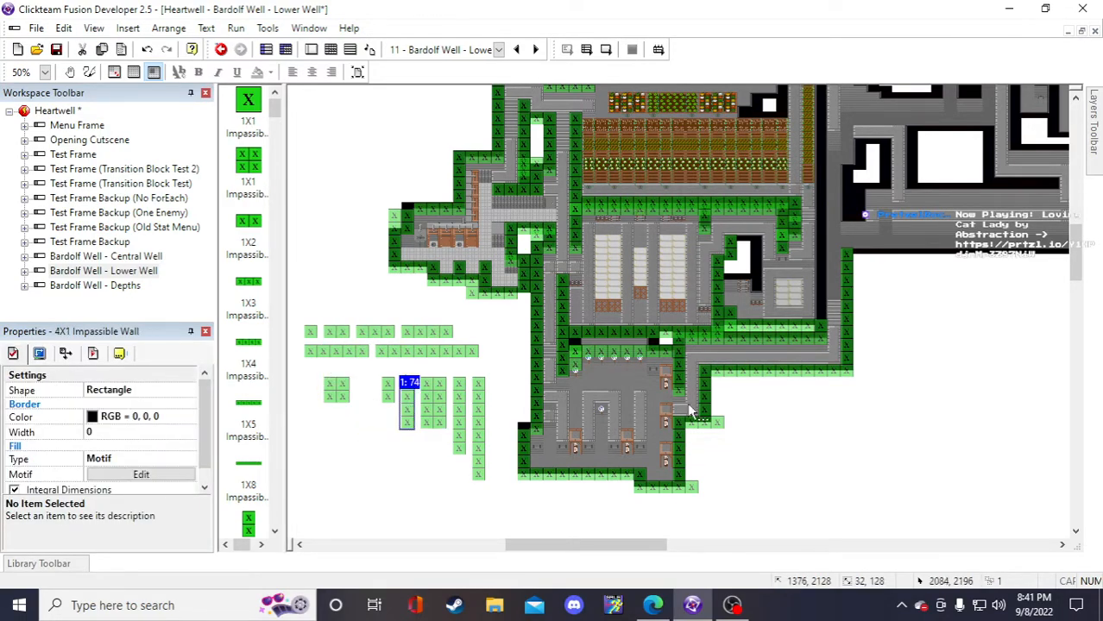
{"action": "left_click", "coordinate": [690, 413]}
{"action": "left_click", "coordinate": [961, 395]}
{"action": "left_click", "coordinate": [929, 377]}
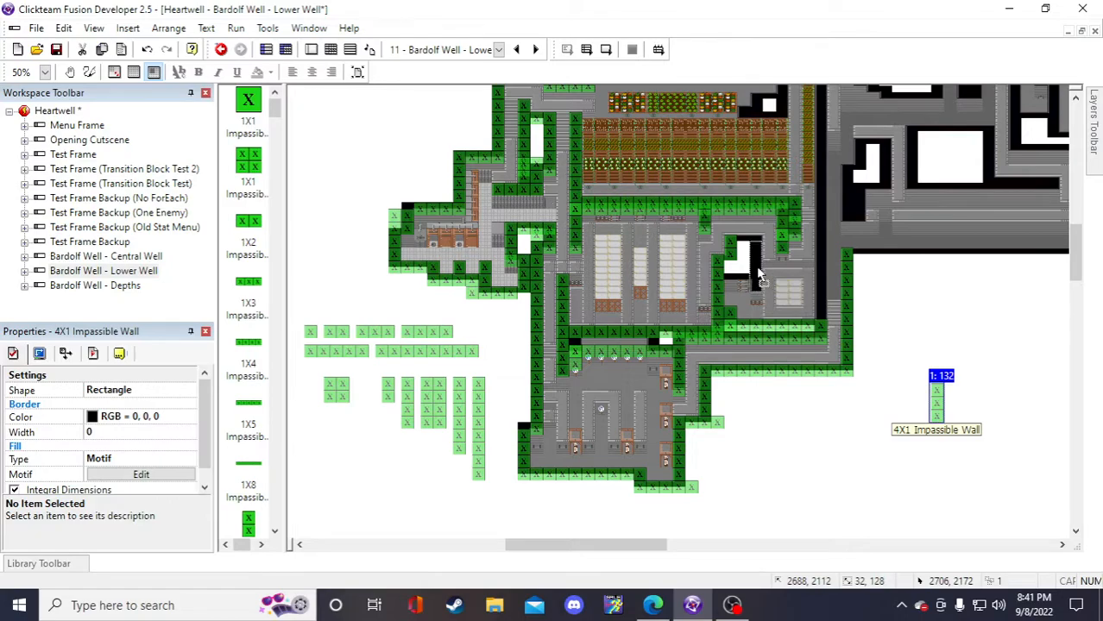
{"action": "key", "text": "Delete"}
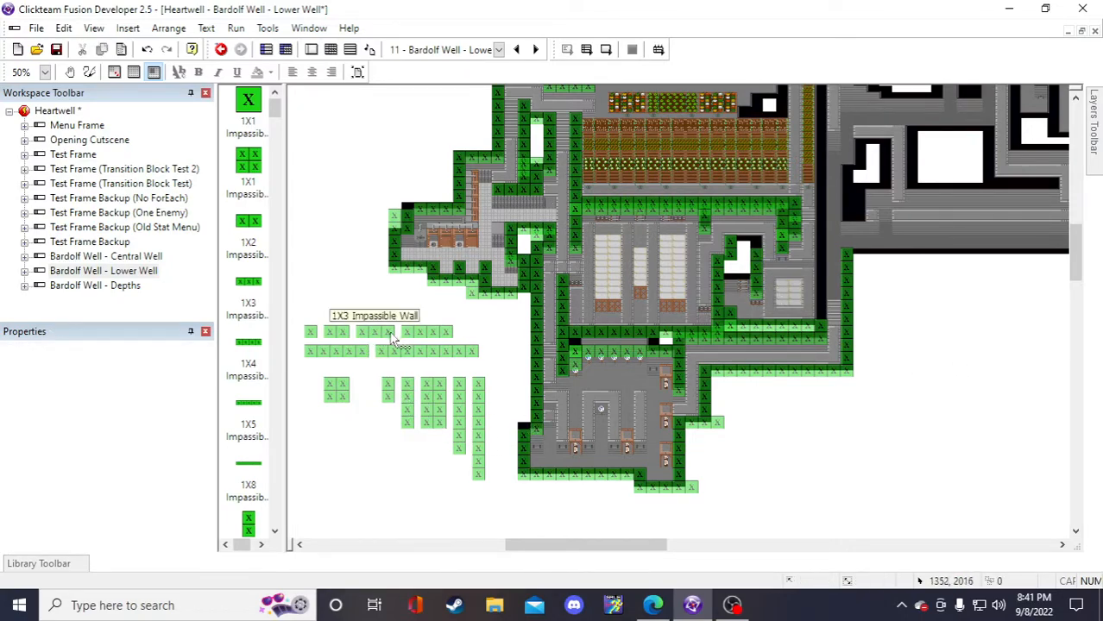
- Copy the 1X2 Impassible Wall and place the copy along the bottom edge of the white gap, between the two 4X1 walls
{"action": "left_click", "coordinate": [334, 332]}
{"action": "key", "text": "ctrl+c"}
{"action": "key", "text": "ctrl+v"}
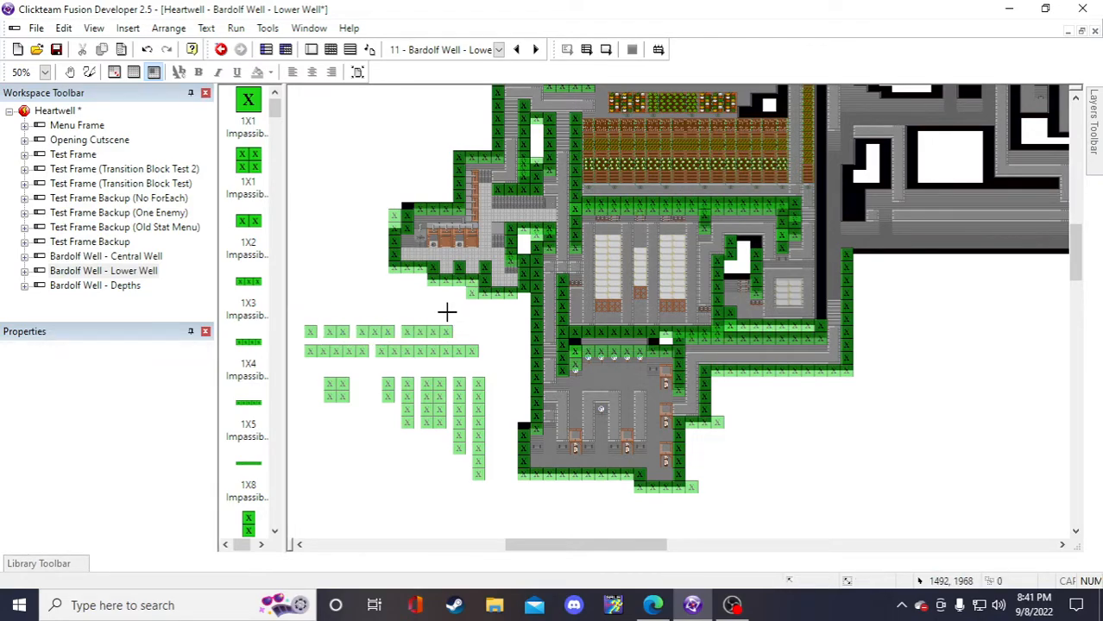
{"action": "left_click", "coordinate": [457, 318]}
{"action": "left_click_drag", "start_coordinate": [718, 269], "coordinate": [735, 279]}
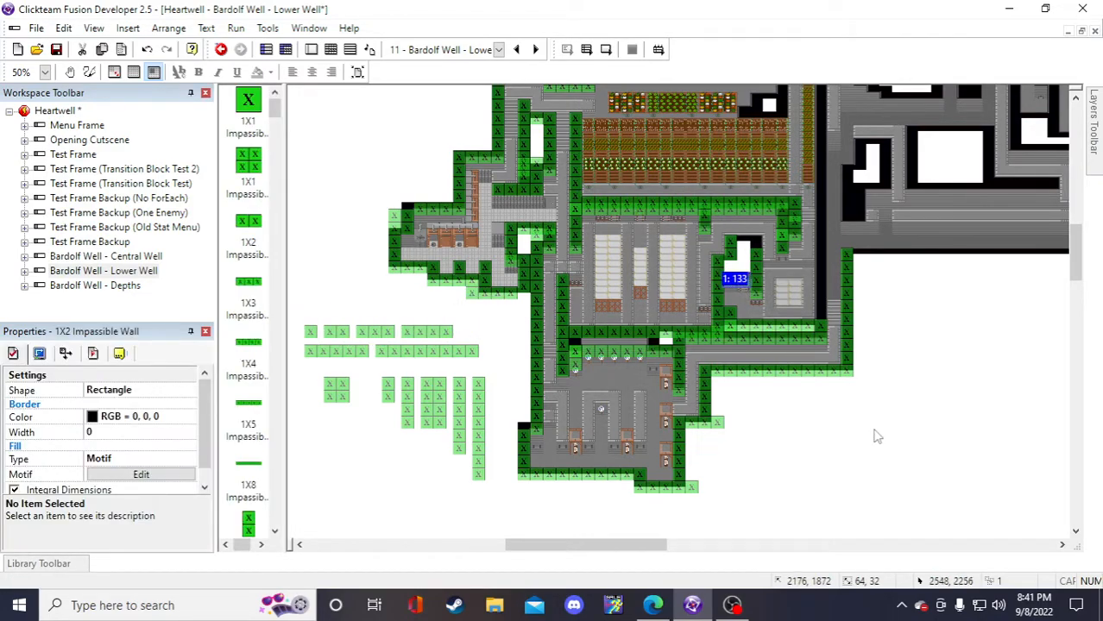
{"action": "left_click", "coordinate": [866, 428]}
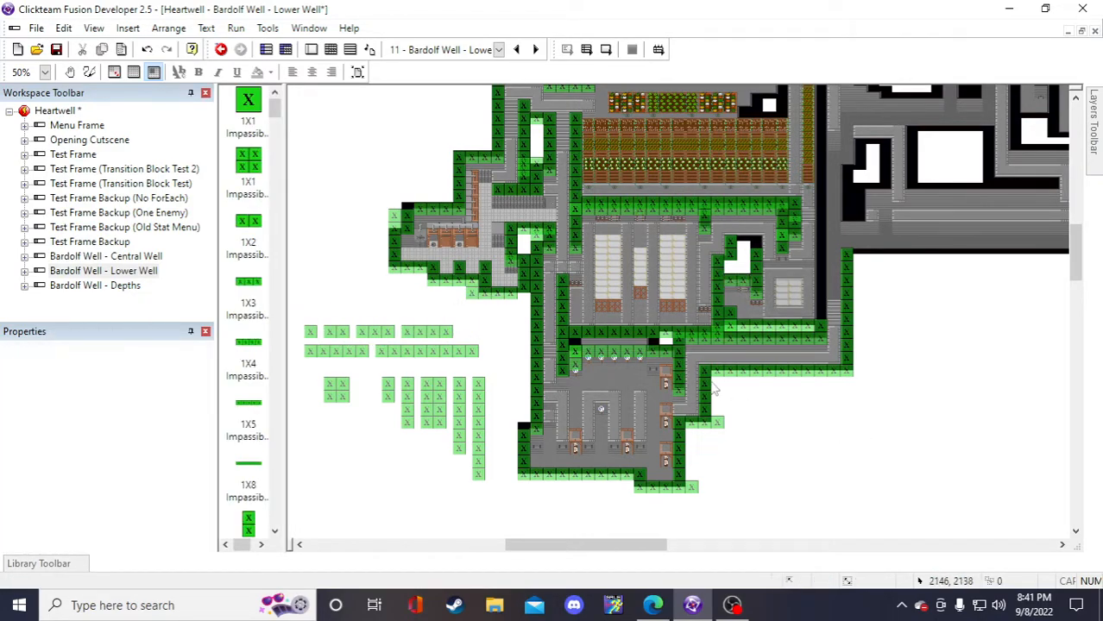
- Place another 1X2 Impassible Wall copy on the black strip above the white gap, and save the project
{"action": "left_click", "coordinate": [901, 336]}
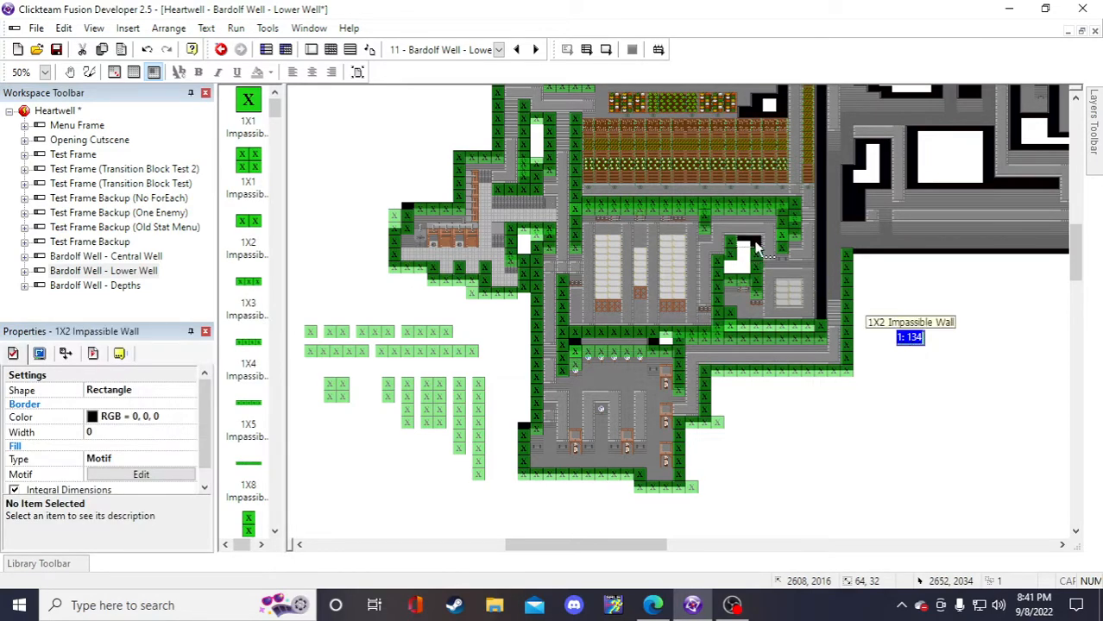
{"action": "left_click_drag", "start_coordinate": [755, 249], "coordinate": [755, 250]}
{"action": "left_click", "coordinate": [902, 377]}
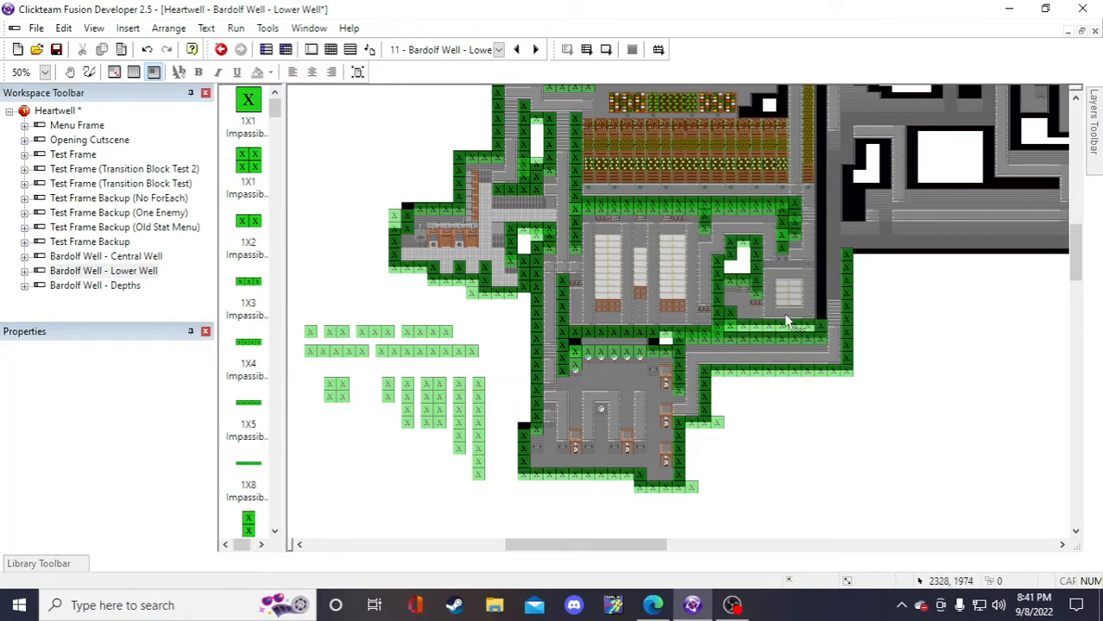
{"action": "left_click", "coordinate": [54, 49]}
{"action": "left_click_drag", "start_coordinate": [548, 541], "coordinate": [543, 541]}
{"action": "scroll", "coordinate": [981, 417], "scroll_direction": "up", "scroll_amount": 1}
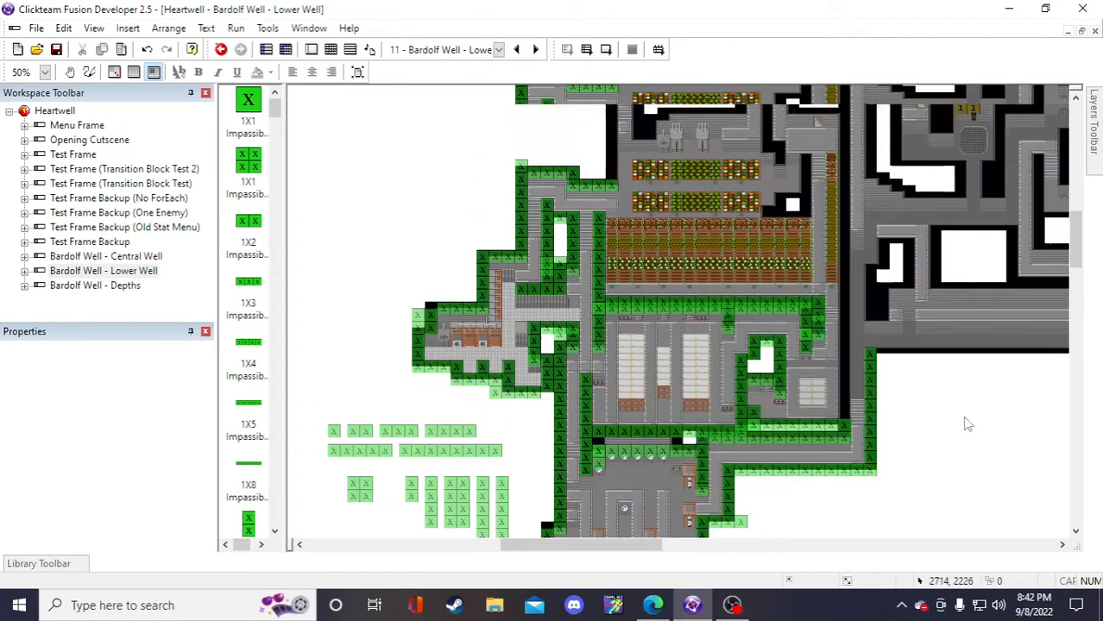
{"action": "scroll", "coordinate": [951, 421], "scroll_direction": "down", "scroll_amount": 1}
{"action": "scroll", "coordinate": [542, 449], "scroll_direction": "up", "scroll_amount": 1}
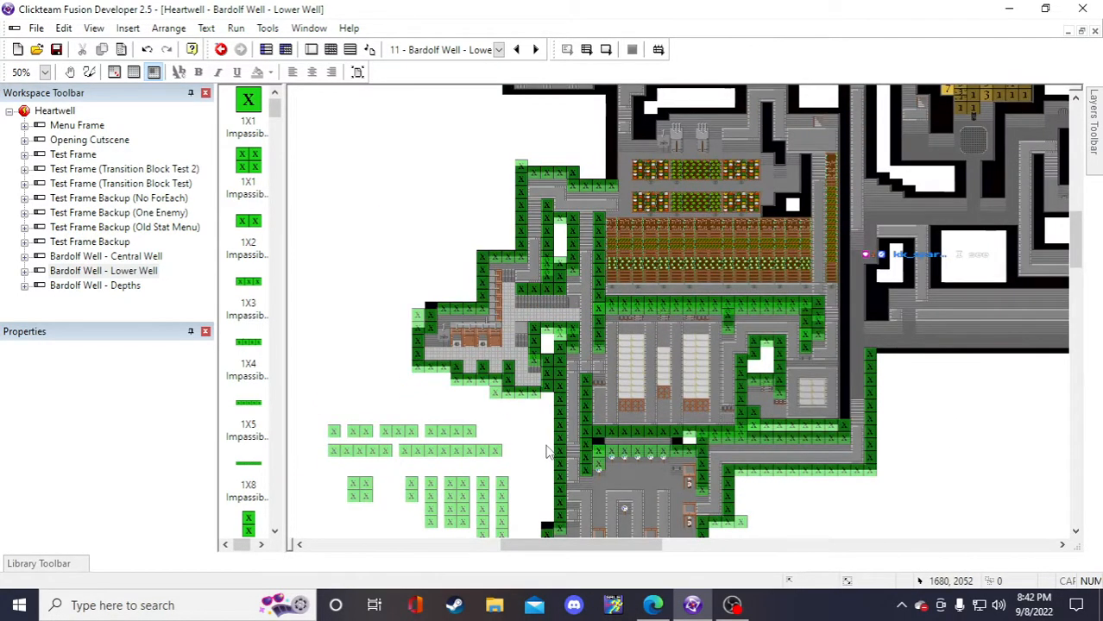
- Copy the 8X1 Impassible Wall and place the copy on the black strip along the east side of the small room
{"action": "scroll", "coordinate": [535, 456], "scroll_direction": "down", "scroll_amount": 1}
{"action": "scroll", "coordinate": [523, 457], "scroll_direction": "up", "scroll_amount": 1}
{"action": "scroll", "coordinate": [515, 447], "scroll_direction": "down", "scroll_amount": 1}
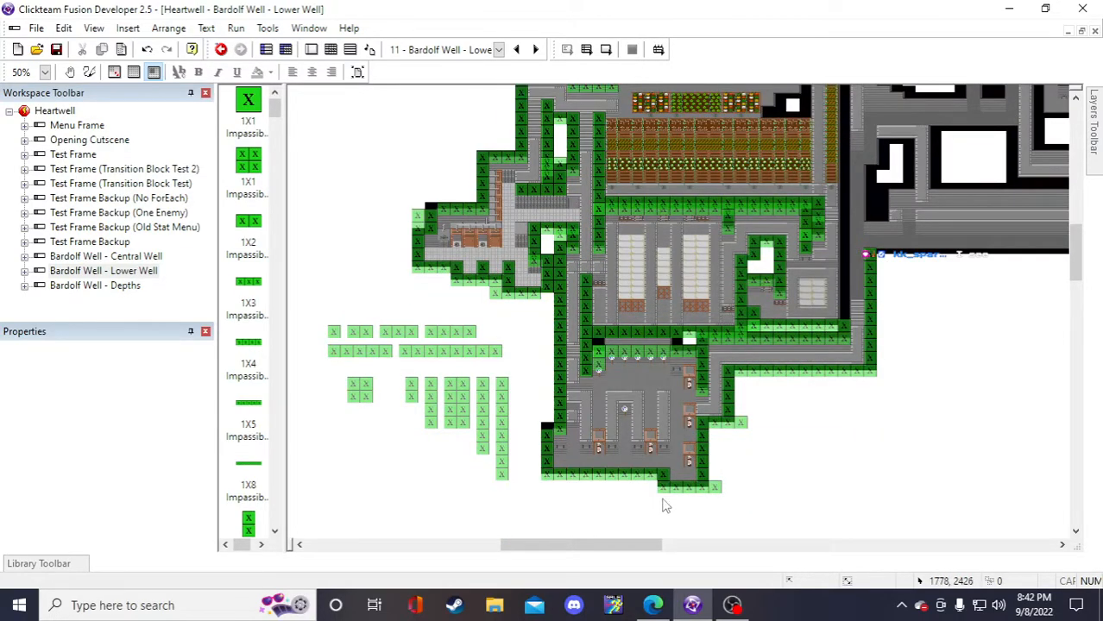
{"action": "left_click", "coordinate": [503, 445]}
{"action": "left_click", "coordinate": [852, 443]}
{"action": "scroll", "coordinate": [913, 320], "scroll_direction": "left", "scroll_amount": 1, "text": "shift"}
{"action": "left_click", "coordinate": [1007, 321]}
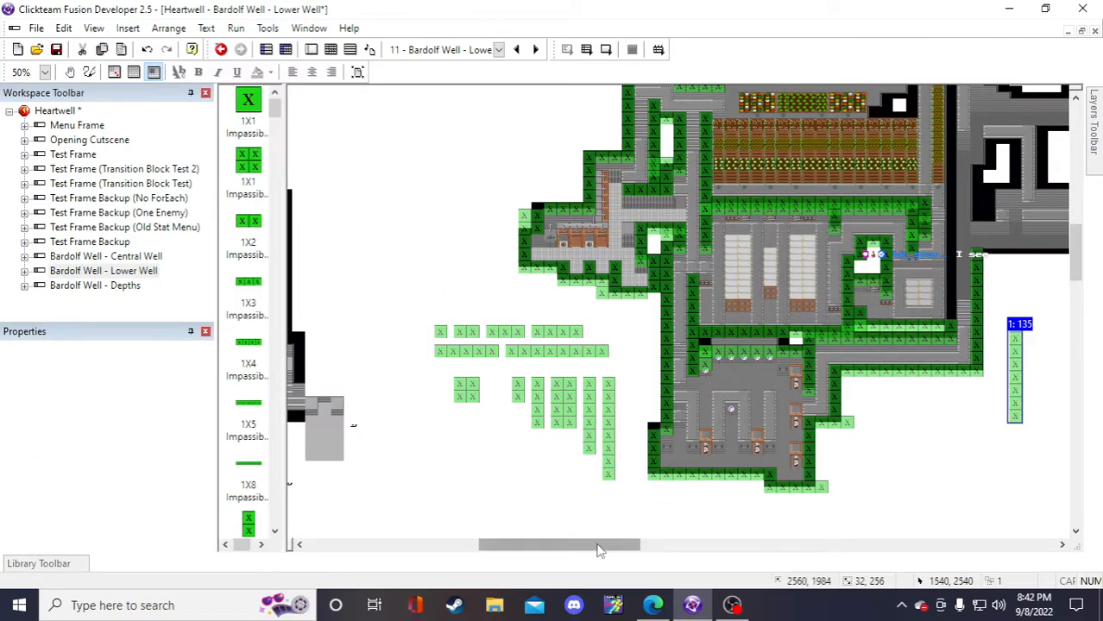
{"action": "left_click_drag", "start_coordinate": [598, 547], "coordinate": [670, 550]}
{"action": "scroll", "coordinate": [739, 459], "scroll_direction": "up", "scroll_amount": 1}
{"action": "left_click", "coordinate": [614, 388]}
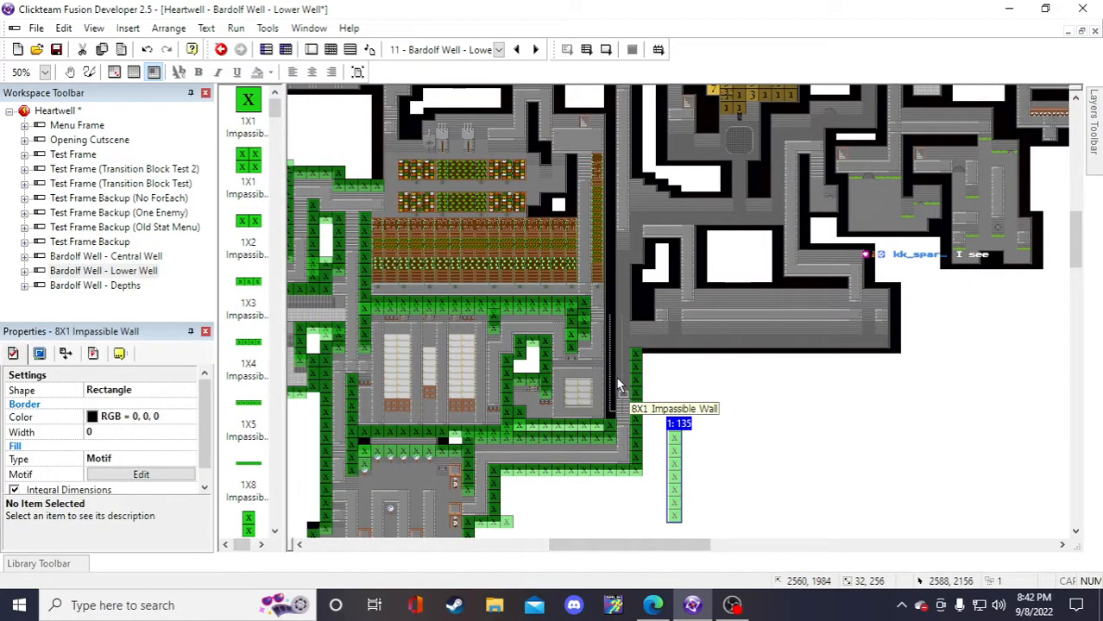
{"action": "left_click", "coordinate": [811, 474]}
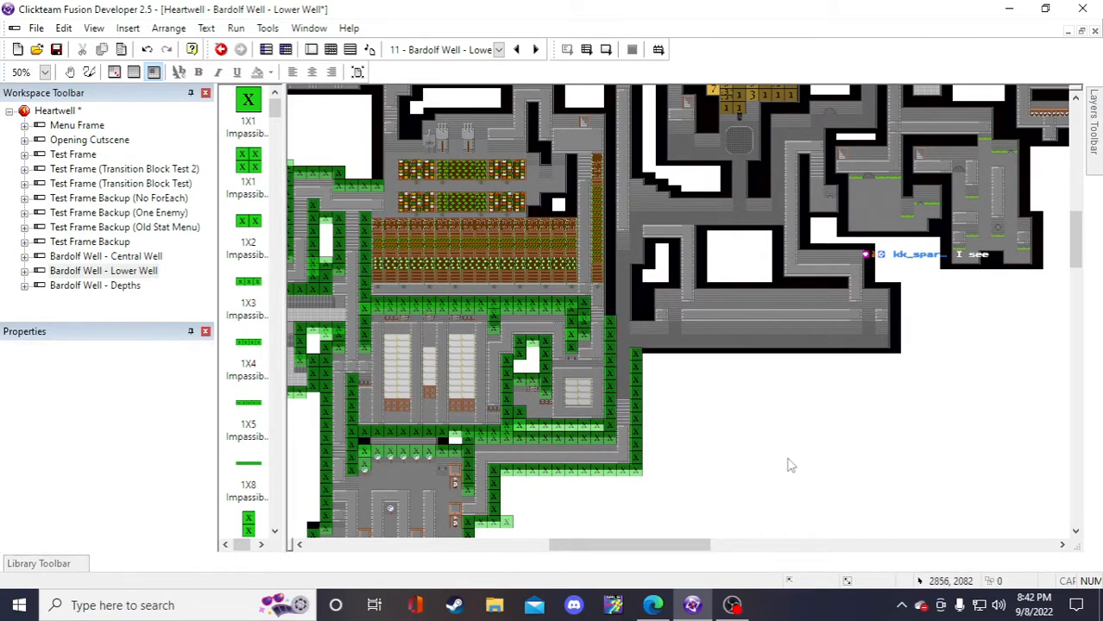
- Place another 8X1 Impassible Wall copy at the top of the black strip west of the long vertical corridor and duplicate it into three rows
{"action": "scroll", "coordinate": [781, 484], "scroll_direction": "up", "scroll_amount": 1}
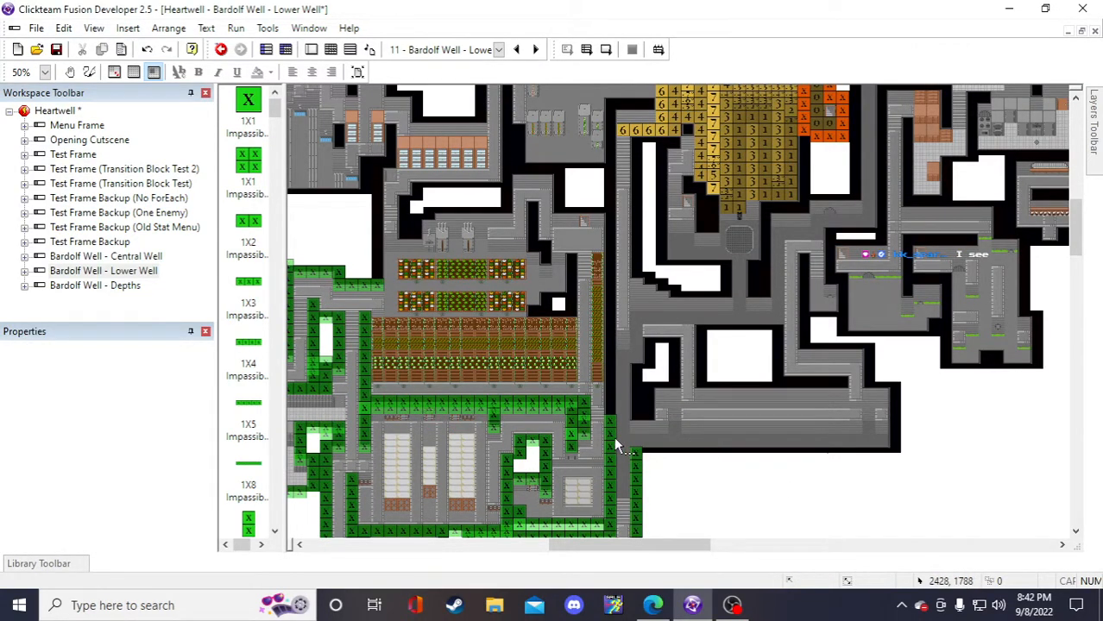
{"action": "left_click", "coordinate": [711, 488]}
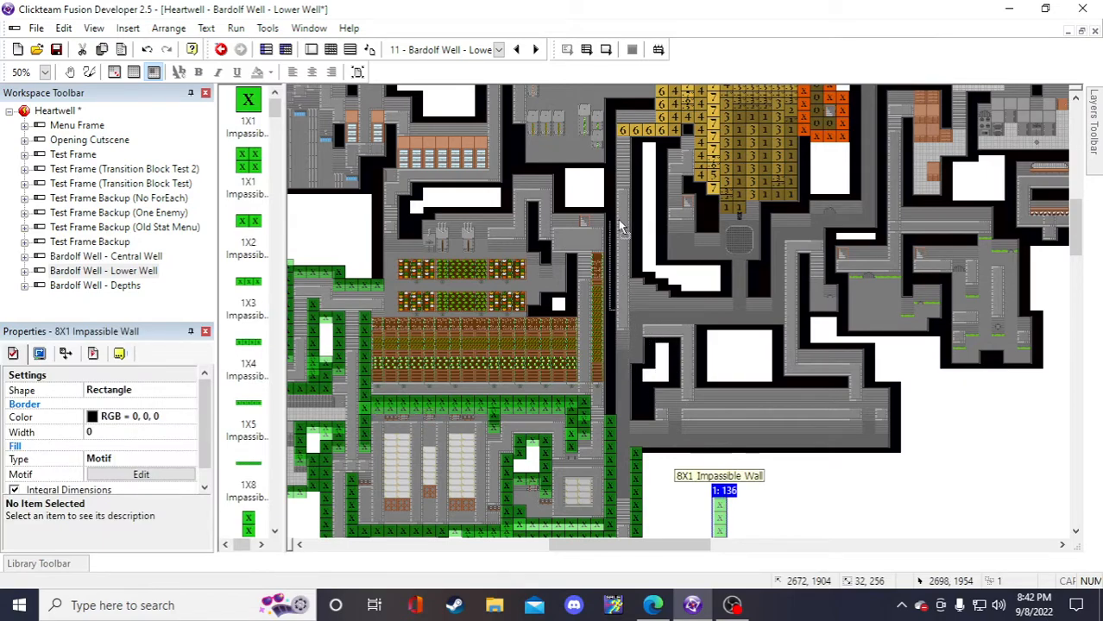
{"action": "left_click_drag", "start_coordinate": [612, 119], "coordinate": [610, 119]}
{"action": "right_click", "coordinate": [611, 119]}
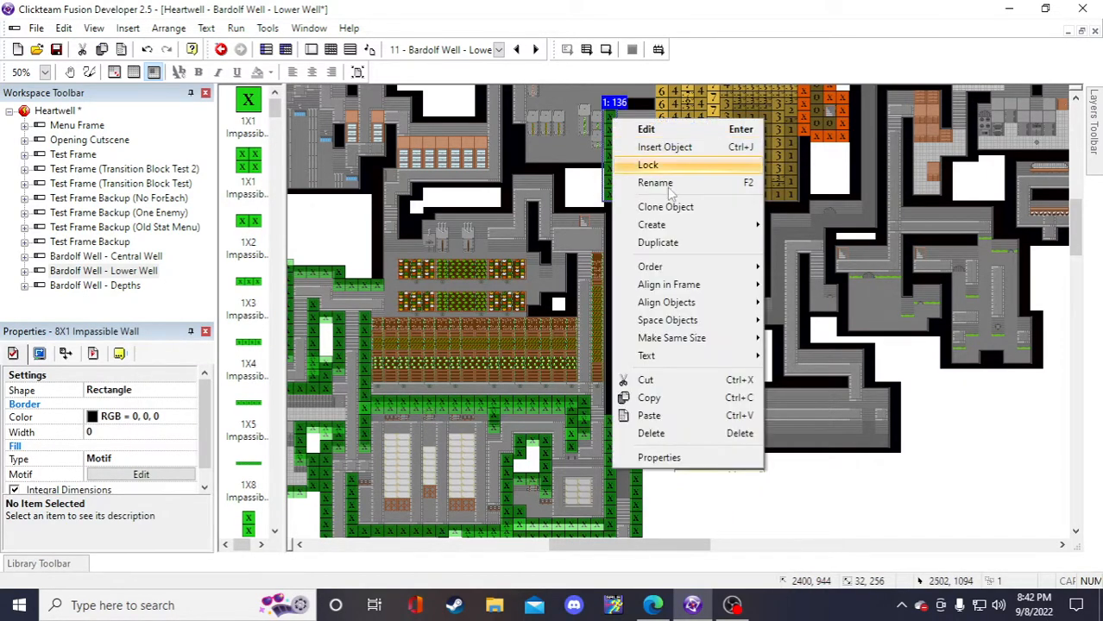
{"action": "left_click", "coordinate": [691, 245]}
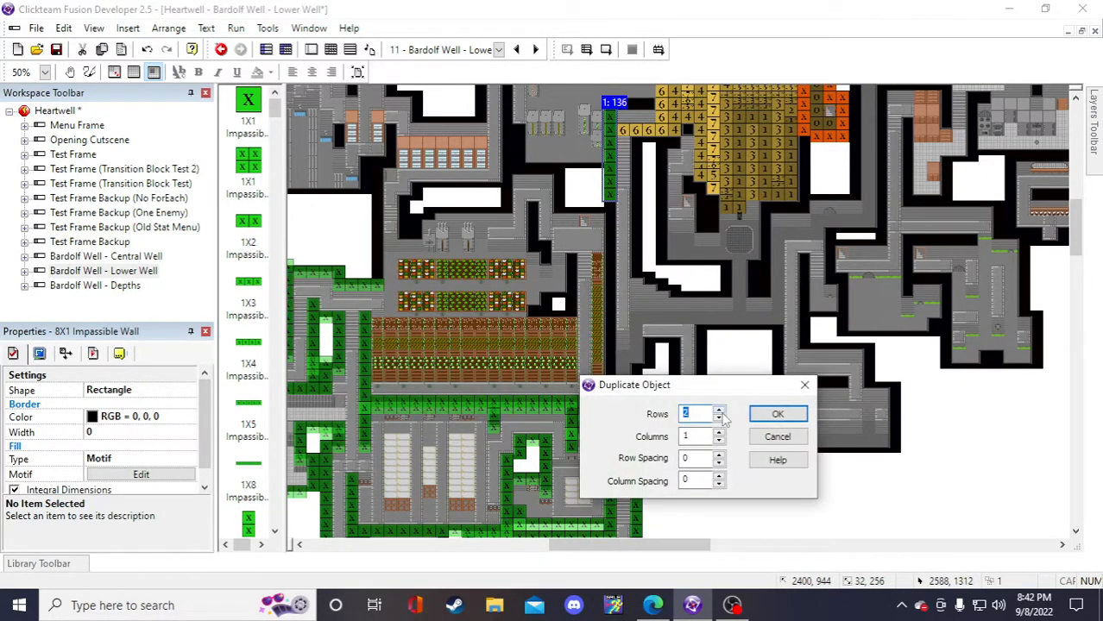
{"action": "left_click", "coordinate": [777, 414]}
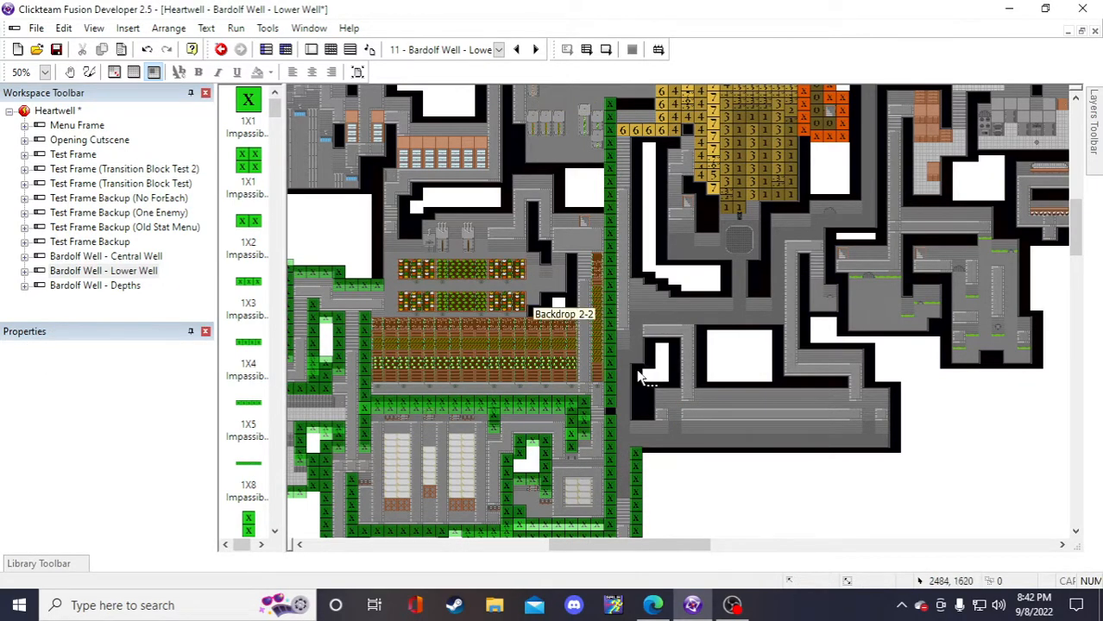
- Shift the lowest of the three duplicated 8X1 walls down to meet the 8X1 wall beside the small room
{"action": "scroll", "coordinate": [631, 414], "scroll_direction": "down", "scroll_amount": 3}
{"action": "left_click", "coordinate": [611, 410]}
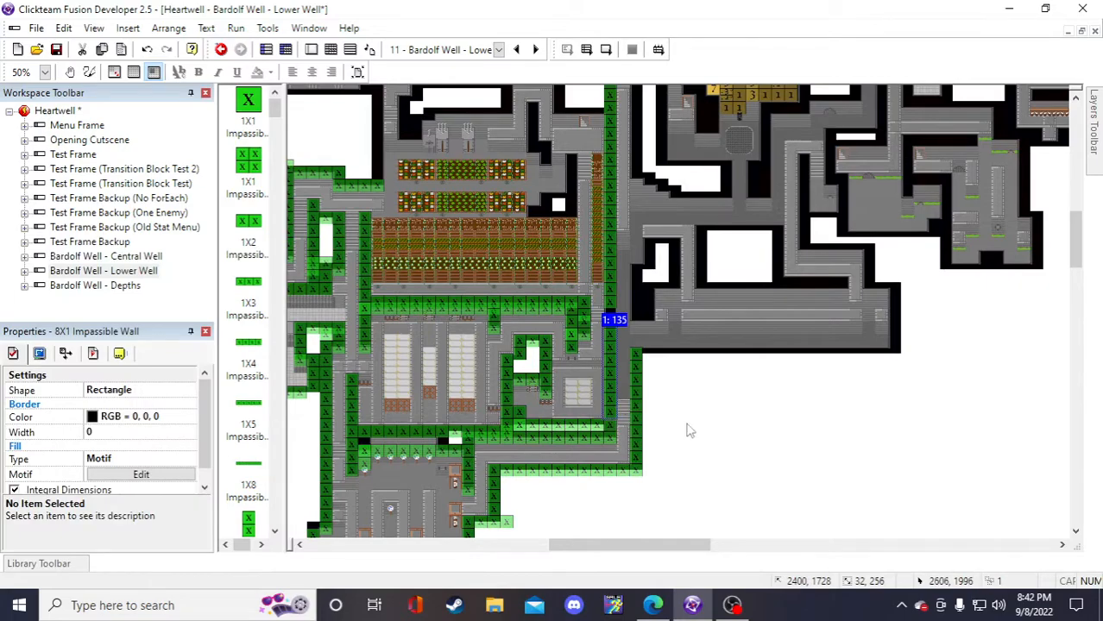
{"action": "scroll", "coordinate": [856, 455], "scroll_direction": "up", "scroll_amount": 3}
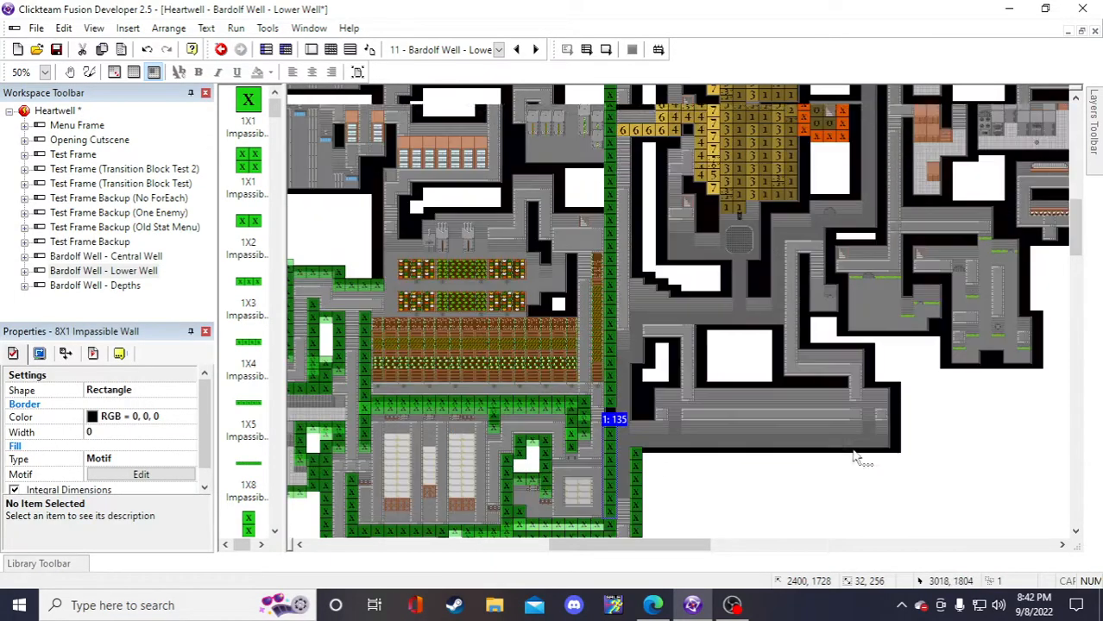
{"action": "left_click", "coordinate": [927, 479]}
{"action": "scroll", "coordinate": [798, 424], "scroll_direction": "up", "scroll_amount": 3}
{"action": "scroll", "coordinate": [639, 353], "scroll_direction": "down", "scroll_amount": 3}
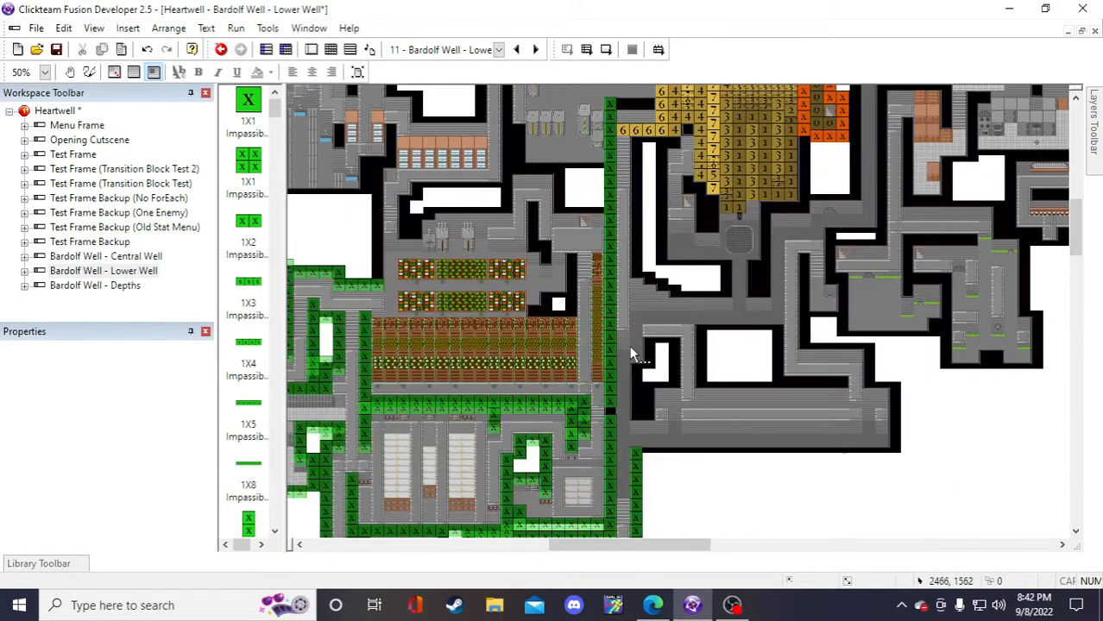
{"action": "scroll", "coordinate": [625, 343], "scroll_direction": "up", "scroll_amount": 3}
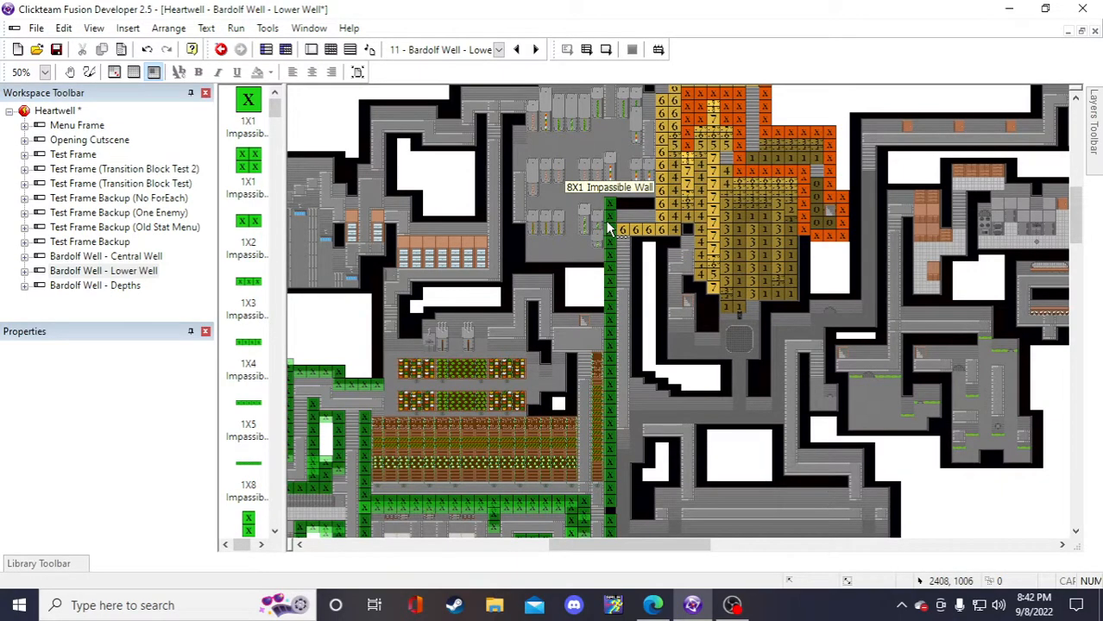
{"action": "left_click", "coordinate": [610, 404]}
{"action": "scroll", "coordinate": [614, 373], "scroll_direction": "down", "scroll_amount": 3}
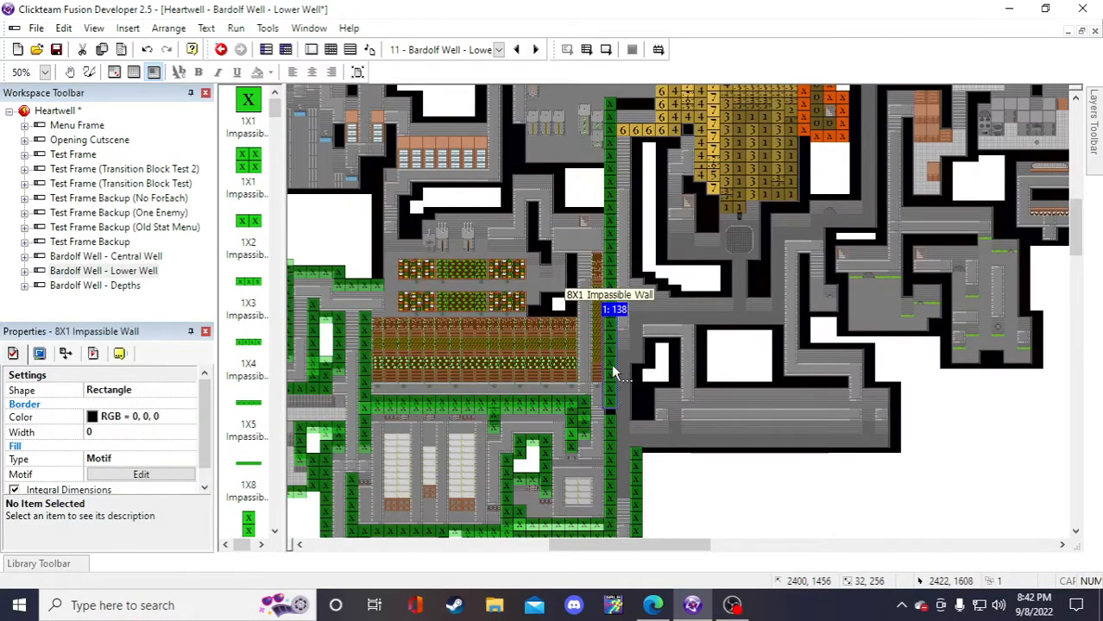
{"action": "left_click_drag", "start_coordinate": [612, 367], "coordinate": [613, 374]}
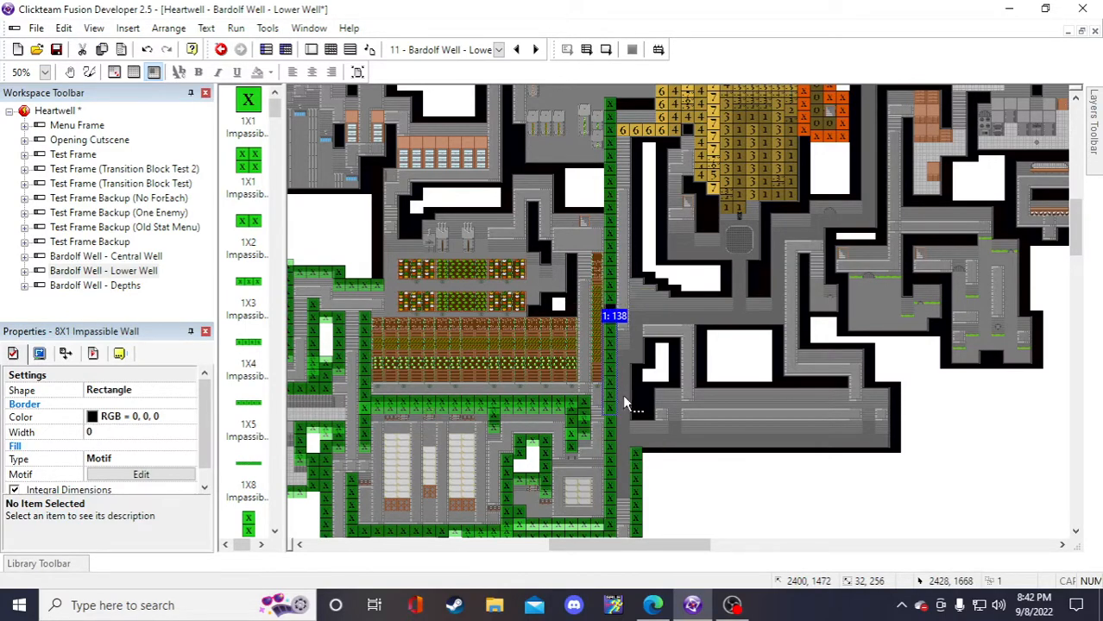
{"action": "left_click", "coordinate": [931, 444]}
- Shift the middle and top 8X1 walls down to close the gaps in the column, and save the project
{"action": "scroll", "coordinate": [930, 445], "scroll_direction": "up", "scroll_amount": 3}
{"action": "left_click", "coordinate": [610, 340]}
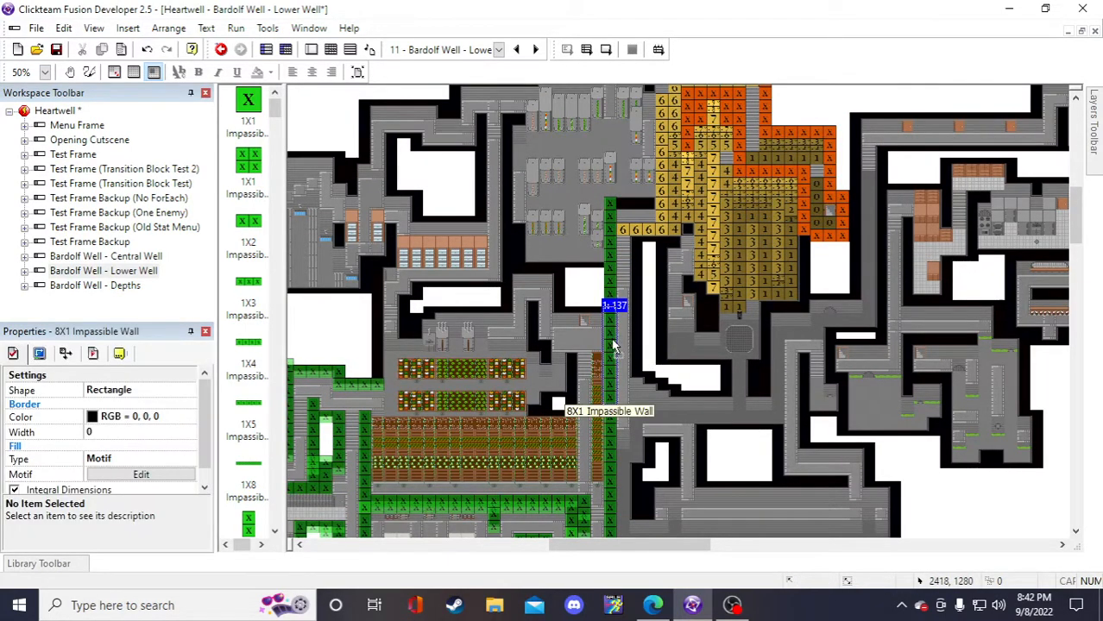
{"action": "left_click", "coordinate": [647, 347]}
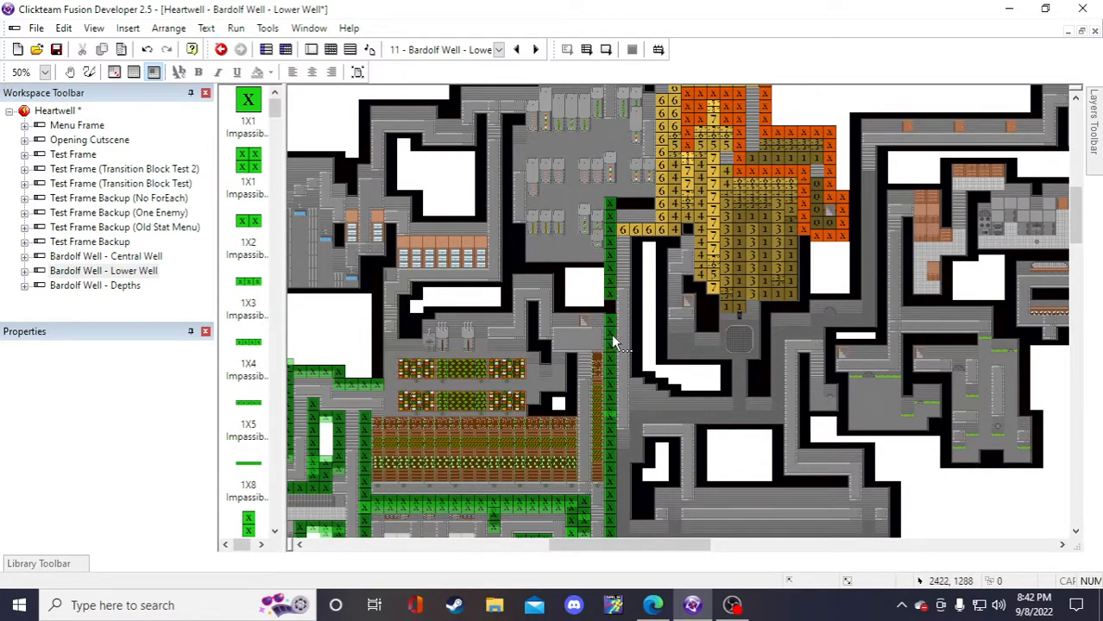
{"action": "left_click", "coordinate": [611, 341]}
{"action": "left_click", "coordinate": [612, 274]}
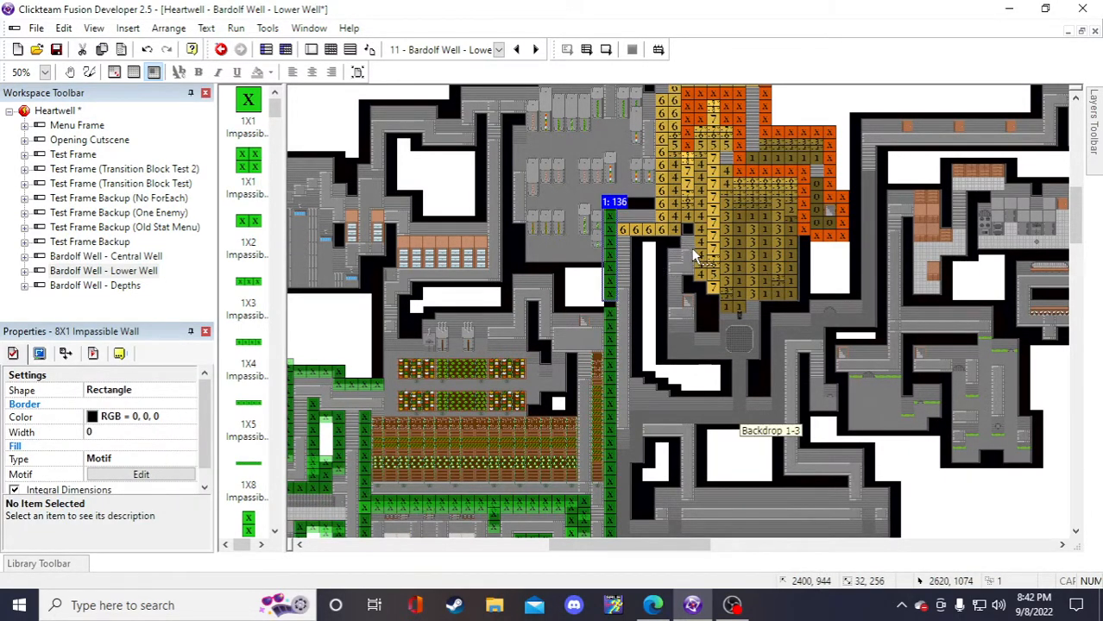
{"action": "key", "text": "Down"}
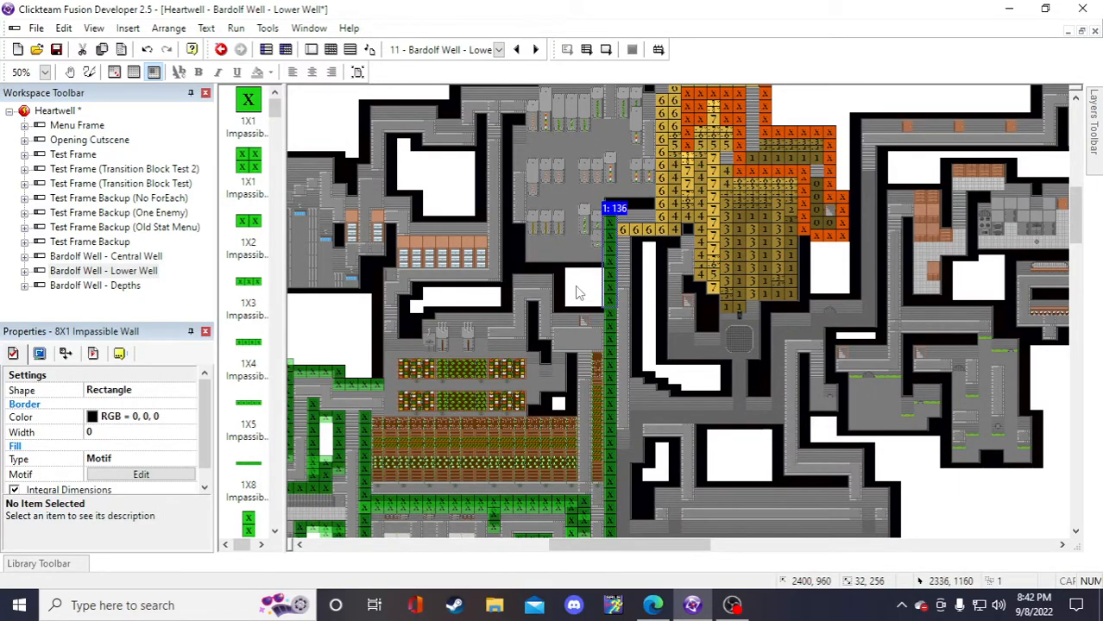
{"action": "left_click", "coordinate": [579, 294]}
{"action": "scroll", "coordinate": [636, 350], "scroll_direction": "down", "scroll_amount": 3}
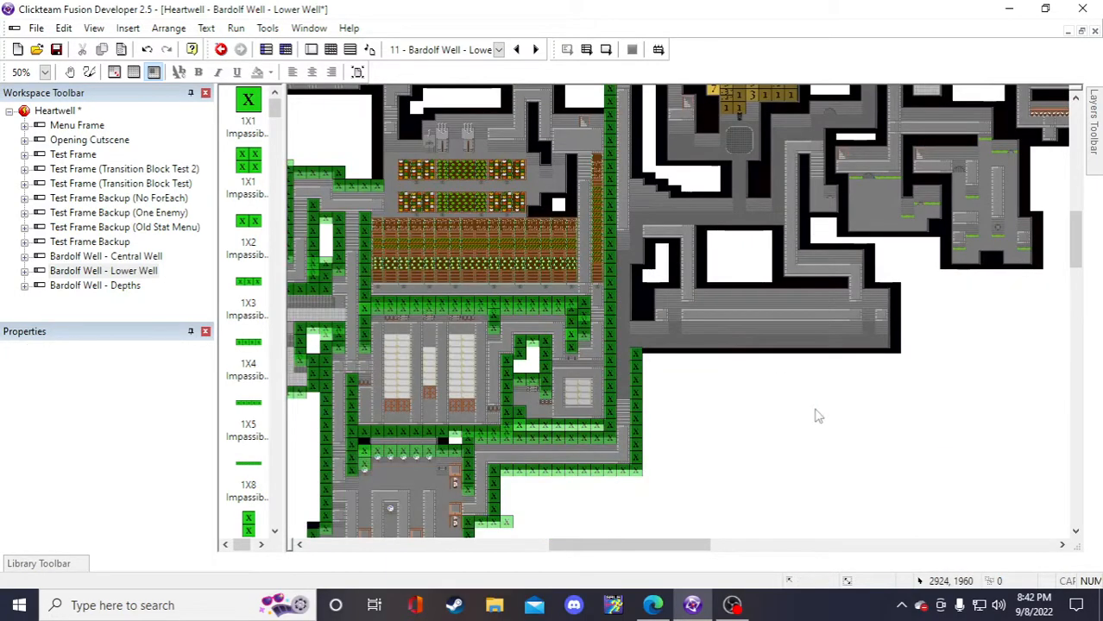
{"action": "scroll", "coordinate": [811, 416], "scroll_direction": "down", "scroll_amount": 2}
{"action": "left_click", "coordinate": [57, 49]}
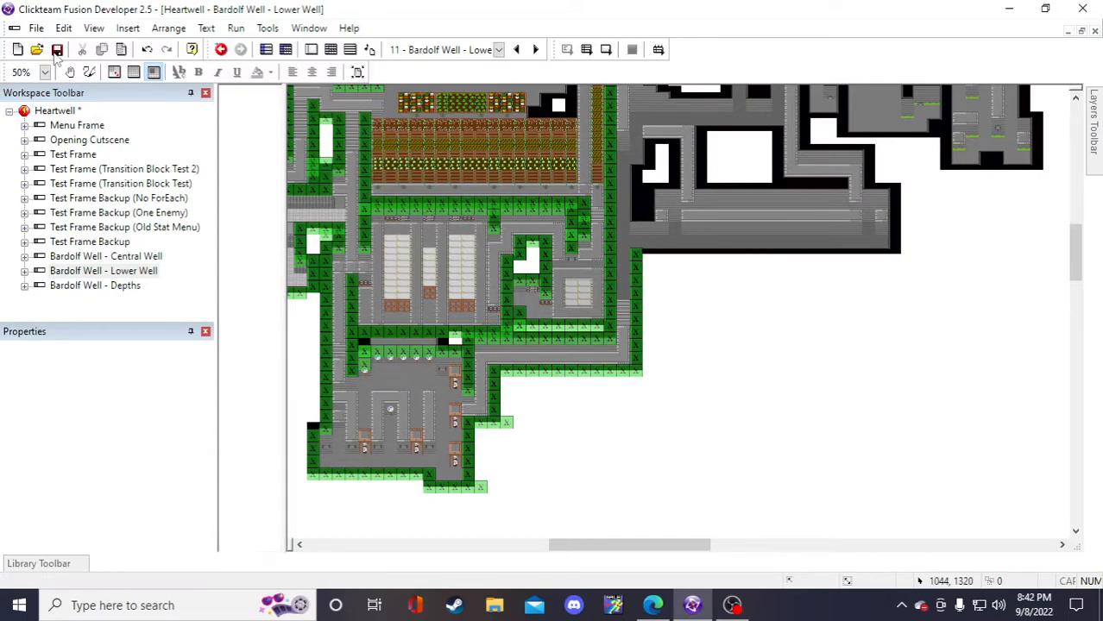
- Examine the rooms and corridors around the new 8X1 wall column for strips that still need collision blocks
{"action": "scroll", "coordinate": [617, 532], "scroll_direction": "up", "scroll_amount": 2}
{"action": "left_click_drag", "start_coordinate": [618, 545], "coordinate": [596, 554]}
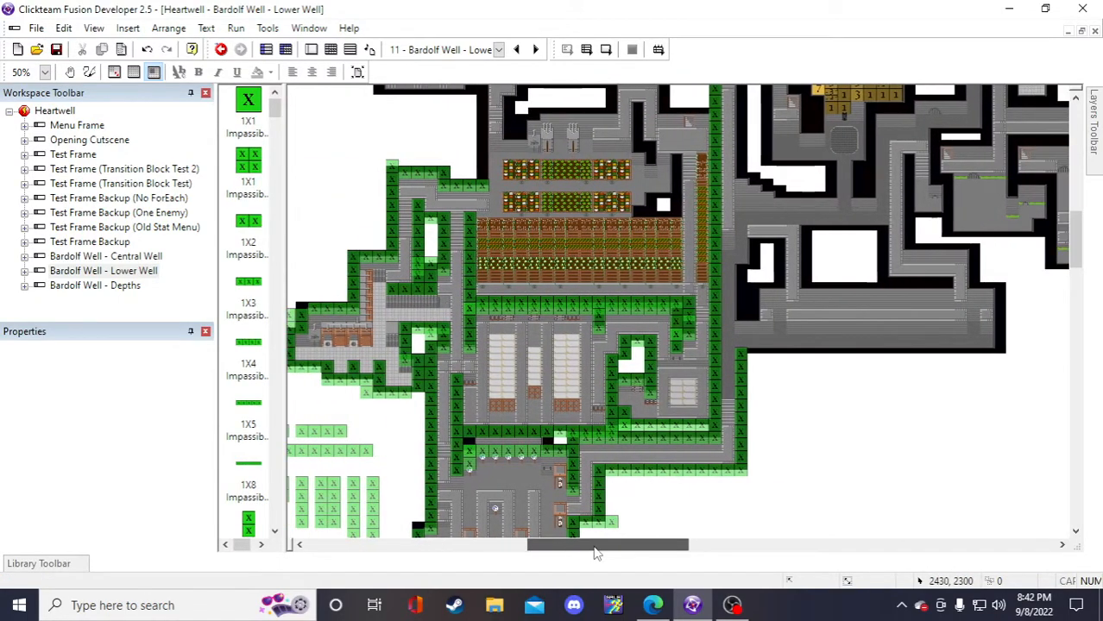
{"action": "scroll", "coordinate": [774, 443], "scroll_direction": "up", "scroll_amount": 2}
{"action": "scroll", "coordinate": [773, 443], "scroll_direction": "up", "scroll_amount": 2}
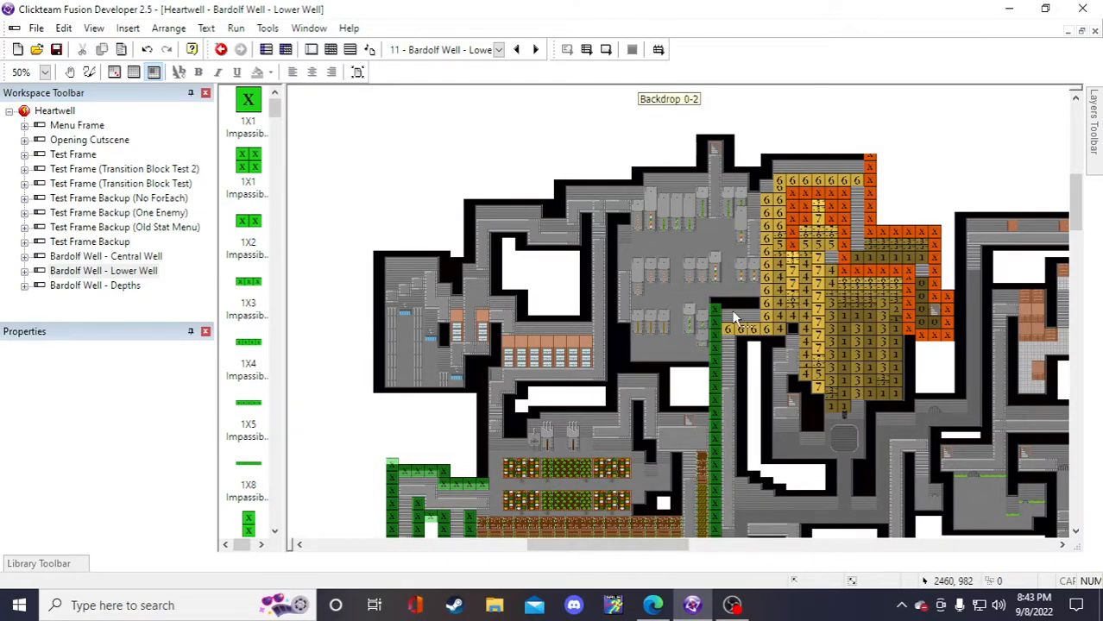
{"action": "scroll", "coordinate": [734, 320], "scroll_direction": "down", "scroll_amount": 2}
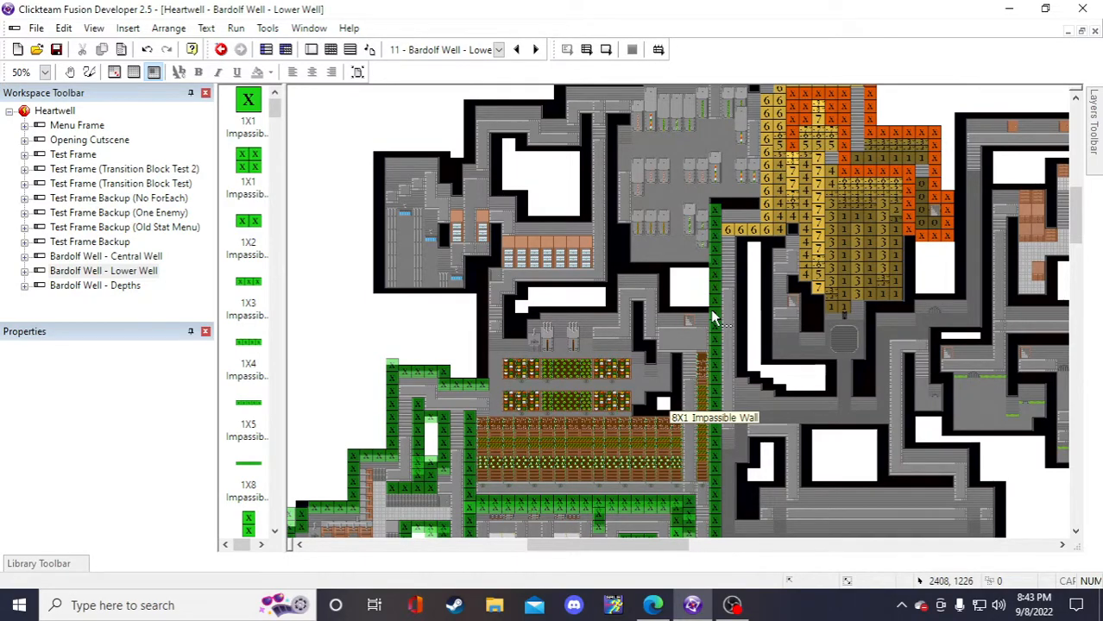
{"action": "scroll", "coordinate": [717, 321], "scroll_direction": "up", "scroll_amount": 1}
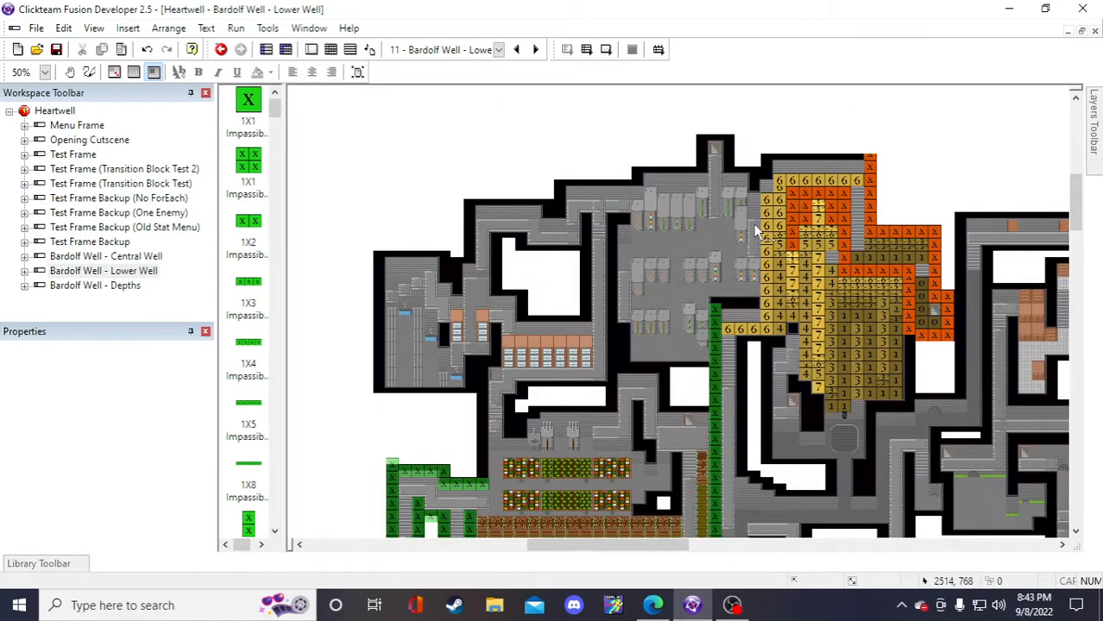
{"action": "scroll", "coordinate": [781, 366], "scroll_direction": "down", "scroll_amount": 1}
{"action": "scroll", "coordinate": [656, 388], "scroll_direction": "down", "scroll_amount": 1}
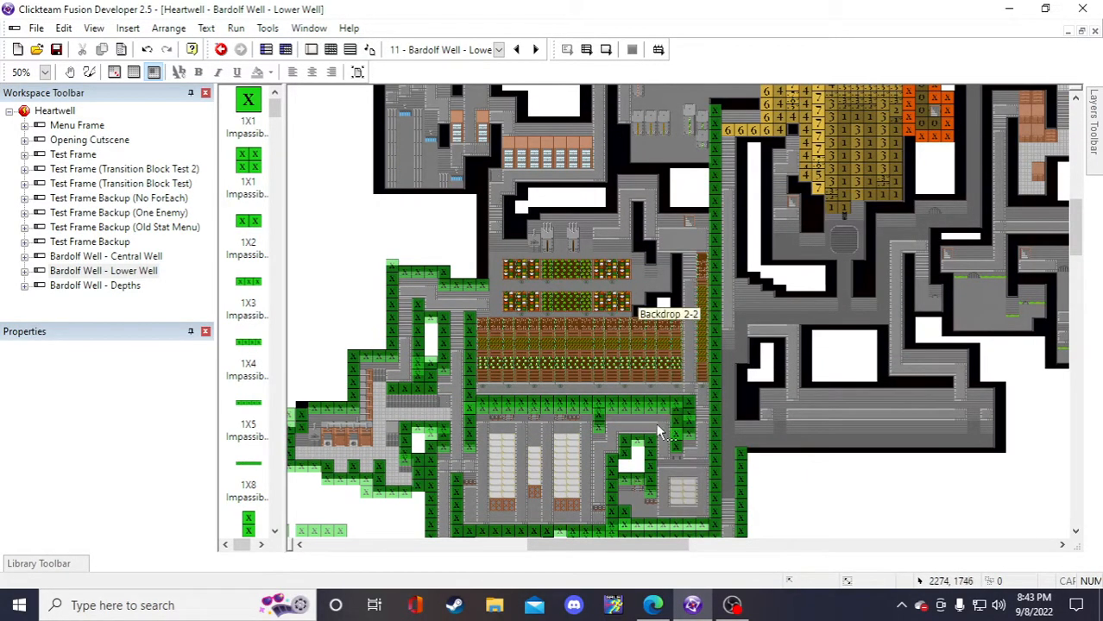
{"action": "left_click_drag", "start_coordinate": [571, 547], "coordinate": [550, 548]}
{"action": "scroll", "coordinate": [504, 453], "scroll_direction": "down", "scroll_amount": 1}
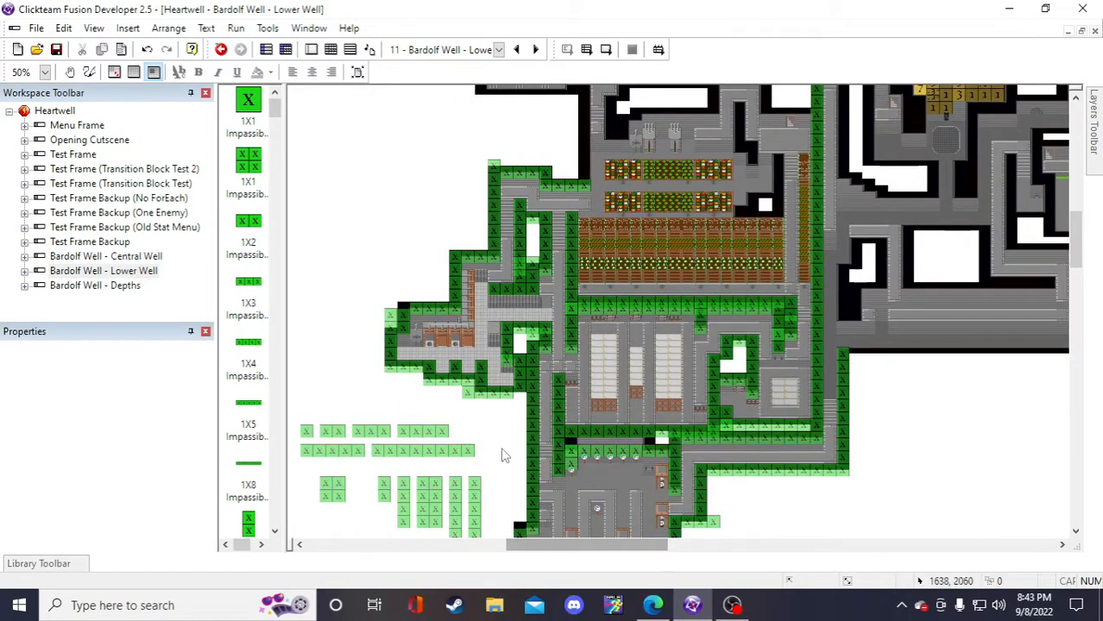
{"action": "scroll", "coordinate": [338, 440], "scroll_direction": "up", "scroll_amount": 2}
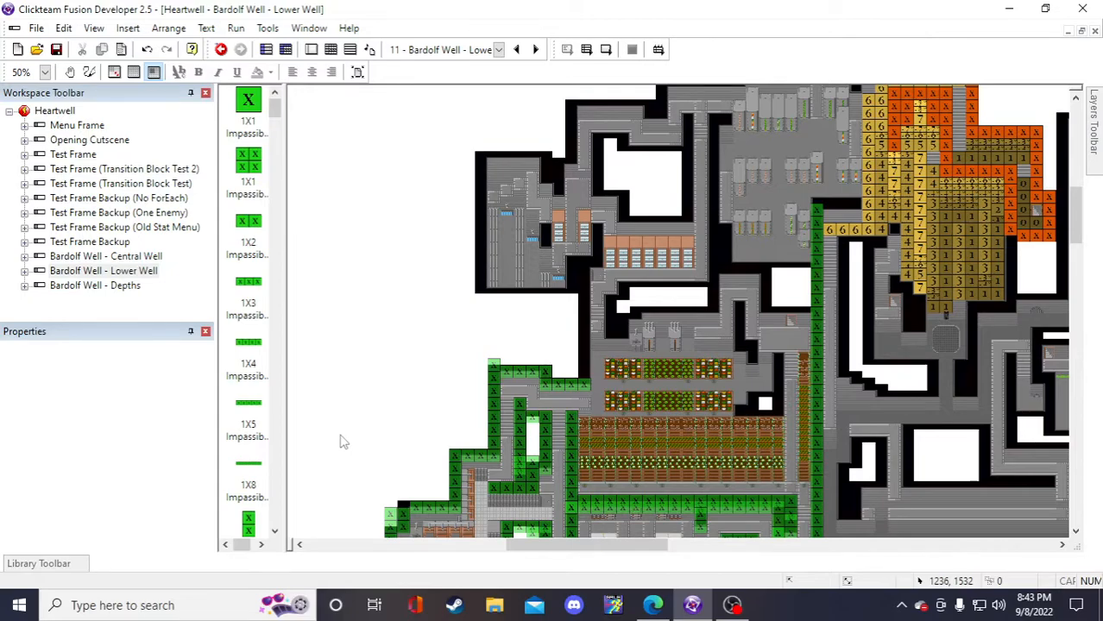
{"action": "scroll", "coordinate": [340, 442], "scroll_direction": "down", "scroll_amount": 2}
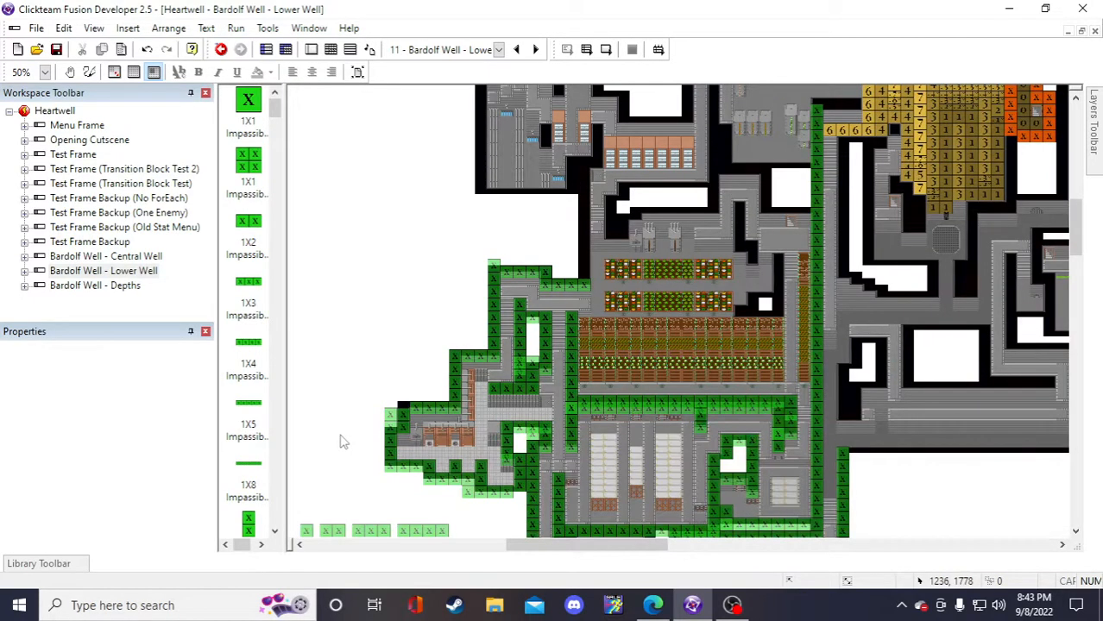
- Copy the 1X4 Impassible Wall and place the copy on the black strip between the top of the 8X1 column and the yellow numbered blocks
{"action": "left_click", "coordinate": [429, 438]}
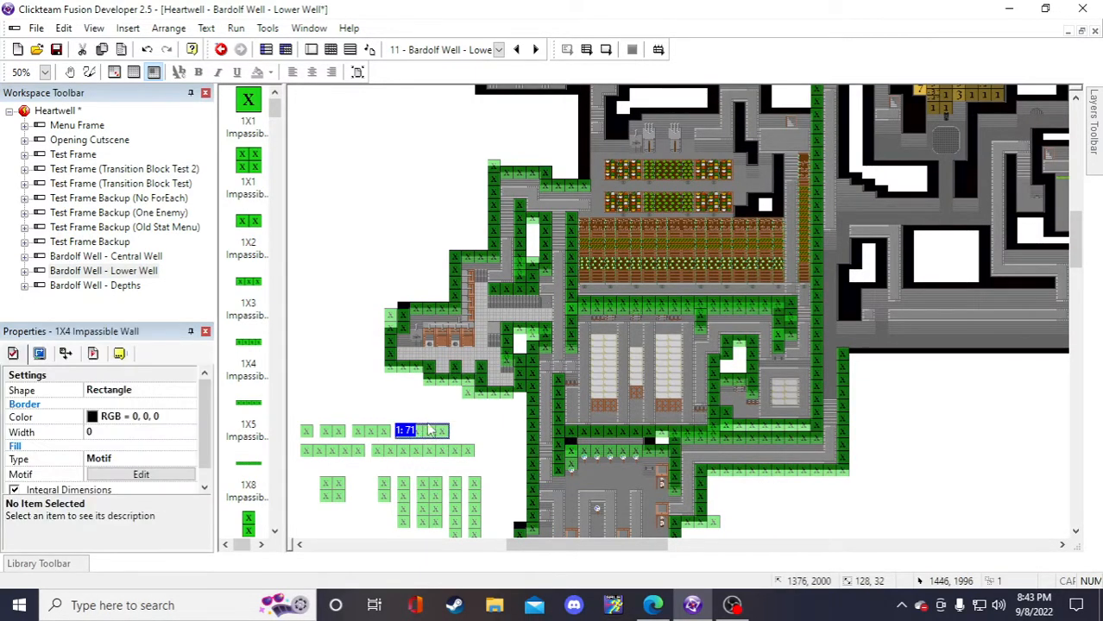
{"action": "scroll", "coordinate": [535, 362], "scroll_direction": "up", "scroll_amount": 3}
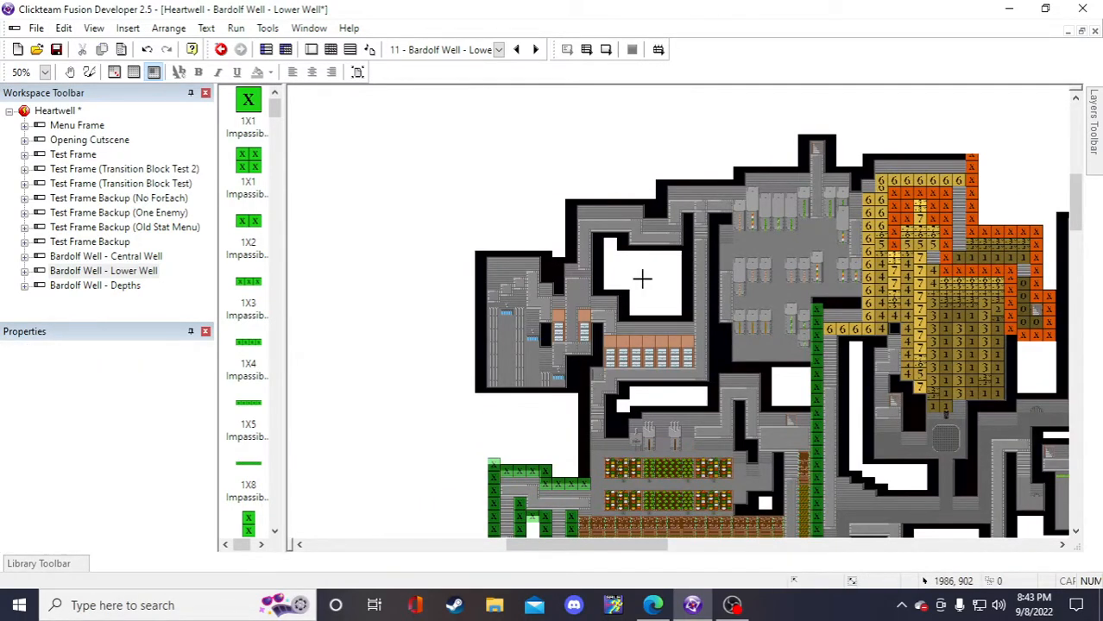
{"action": "left_click", "coordinate": [641, 278]}
{"action": "double_click", "coordinate": [647, 306]}
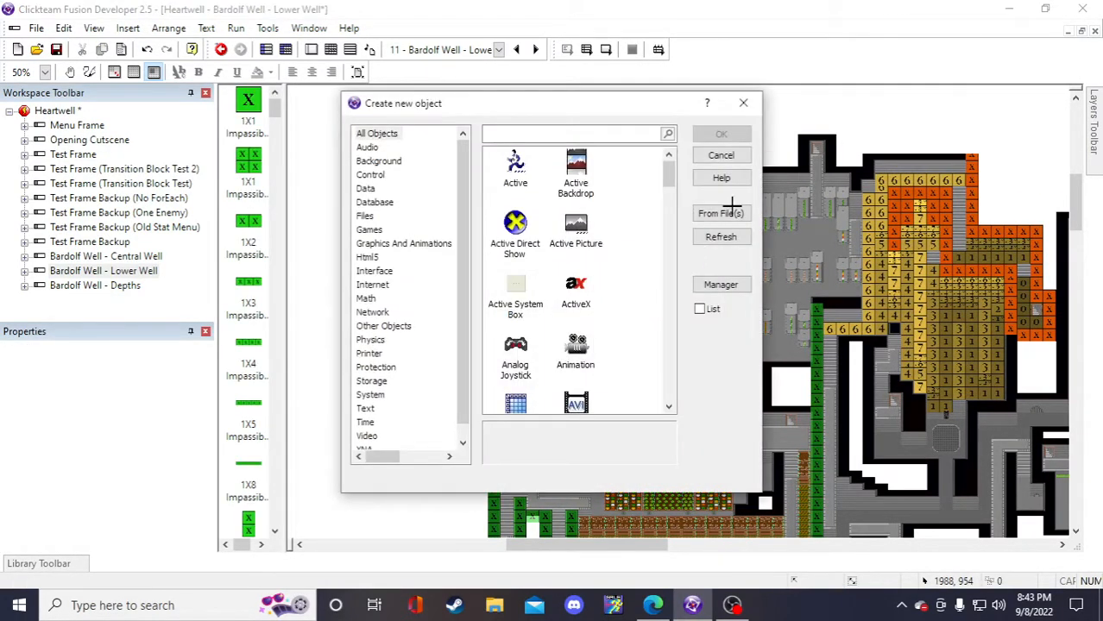
{"action": "left_click", "coordinate": [721, 156]}
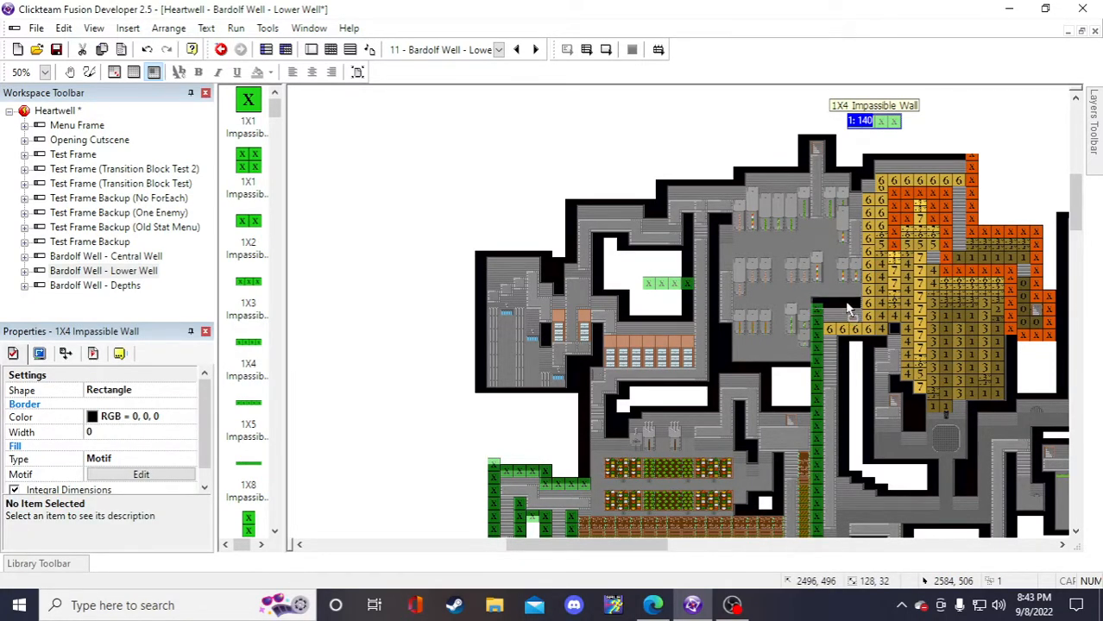
{"action": "left_click_drag", "start_coordinate": [846, 303], "coordinate": [846, 307]}
{"action": "left_click_drag", "start_coordinate": [681, 285], "coordinate": [850, 309]}
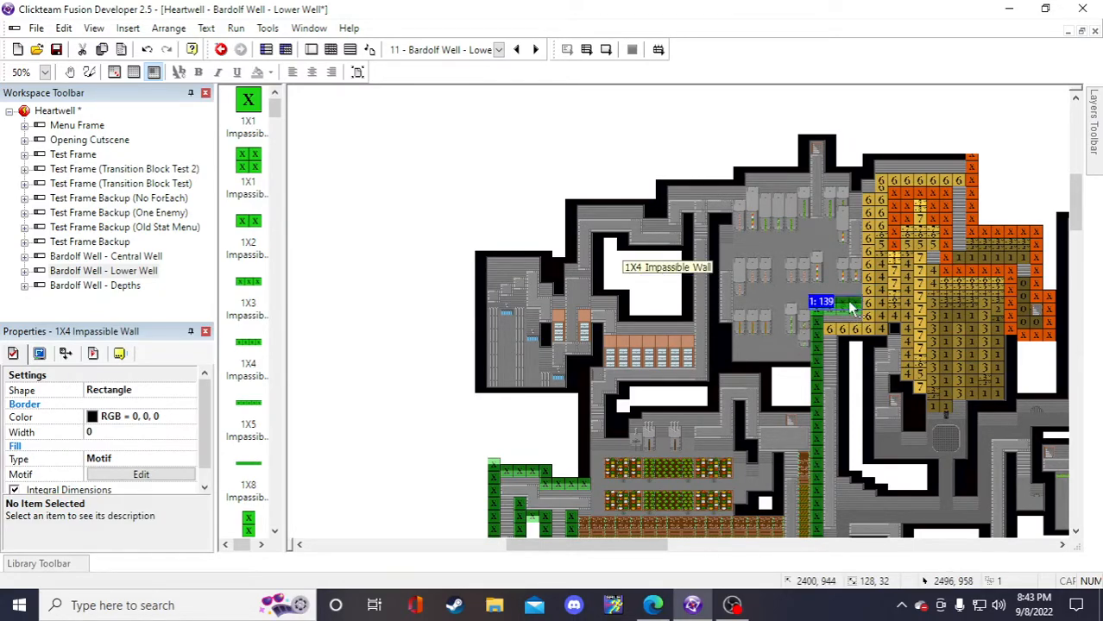
{"action": "left_click", "coordinate": [649, 166]}
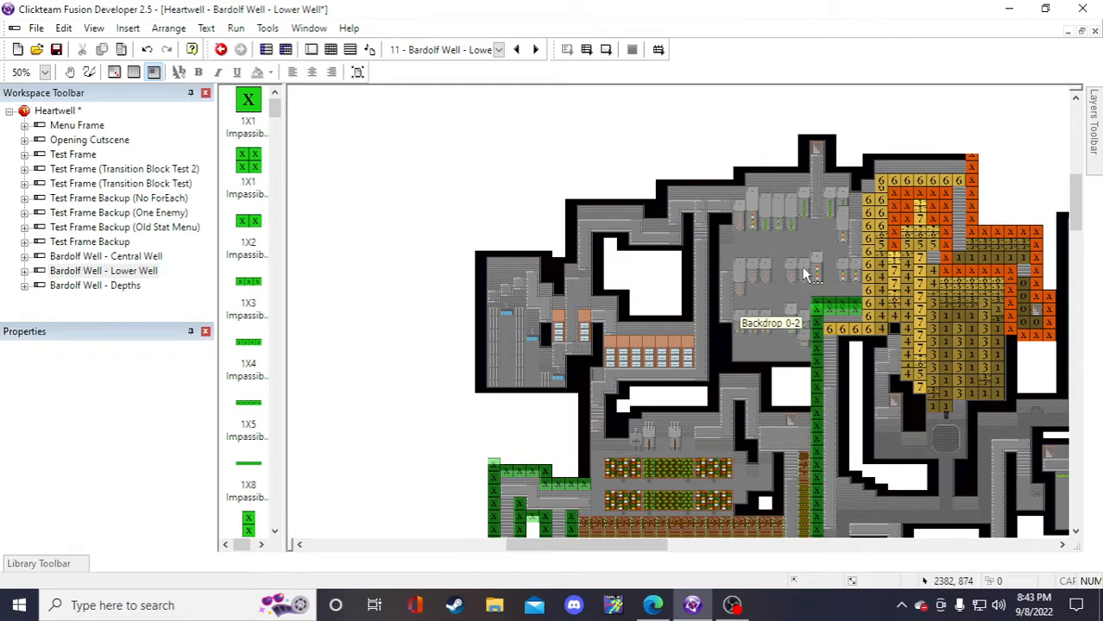
- Save the project and place a copy of the 1X4 Impassible Wall under the small white opening beside the planted beds
{"action": "scroll", "coordinate": [705, 408], "scroll_direction": "down", "scroll_amount": 5}
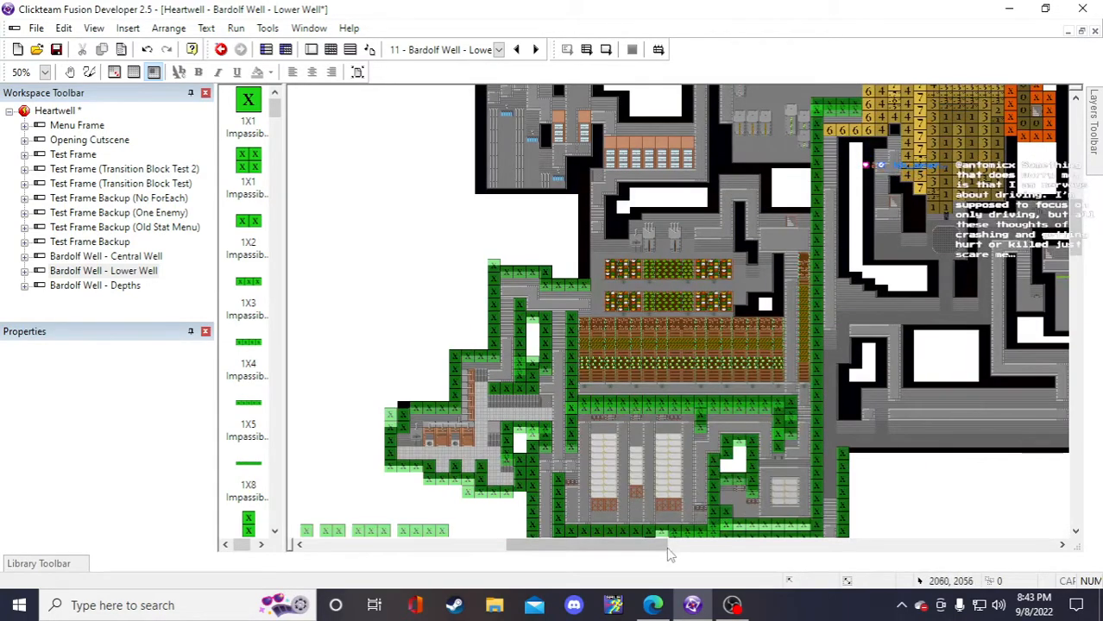
{"action": "left_click_drag", "start_coordinate": [660, 546], "coordinate": [676, 560]}
{"action": "left_click", "coordinate": [56, 49]}
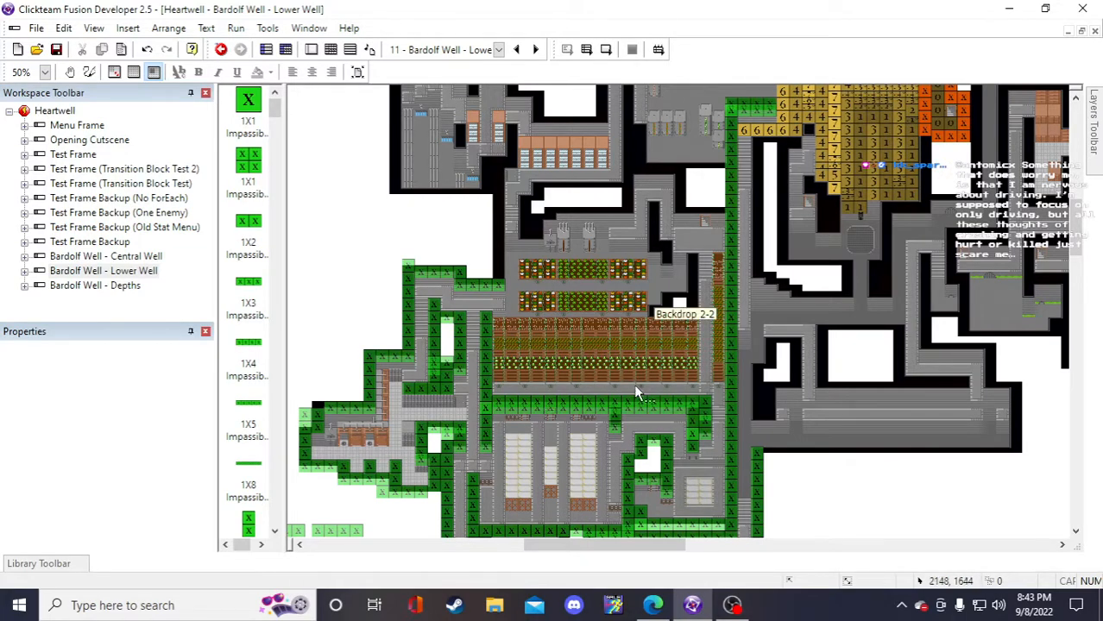
{"action": "left_click", "coordinate": [427, 213]}
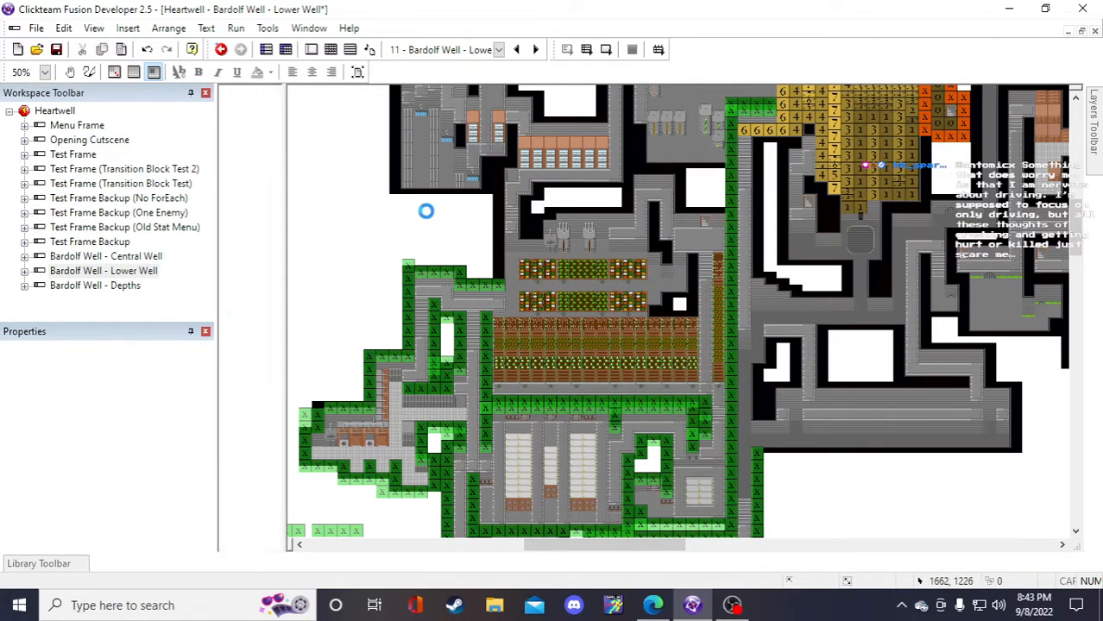
{"action": "left_click_drag", "start_coordinate": [654, 282], "coordinate": [685, 308]}
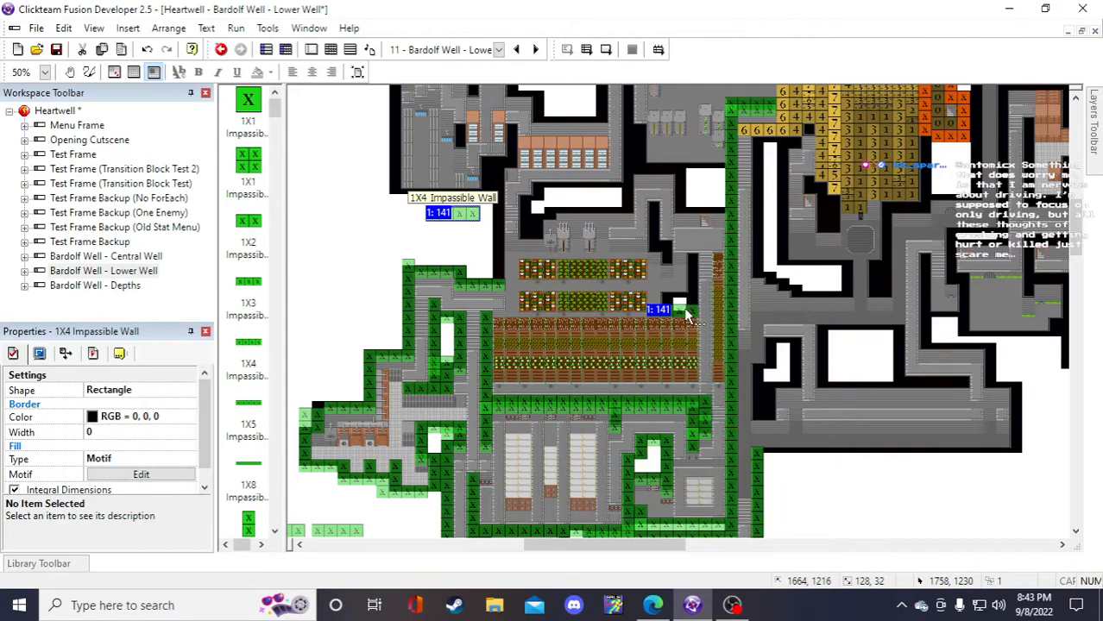
{"action": "left_click", "coordinate": [389, 199]}
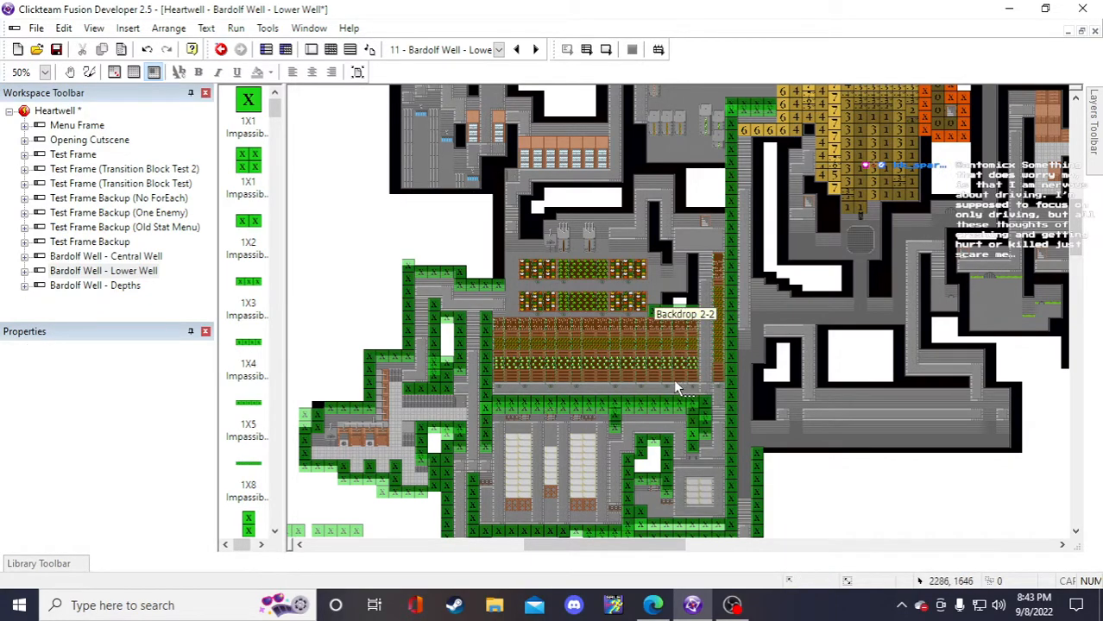
- Copy the 4X1 Impassible Wall and place the copy upright along the right edge of the small white opening beside the planted beds
{"action": "scroll", "coordinate": [673, 379], "scroll_direction": "down", "scroll_amount": 3}
{"action": "left_click", "coordinate": [321, 498]}
{"action": "key", "text": "ctrl+c"}
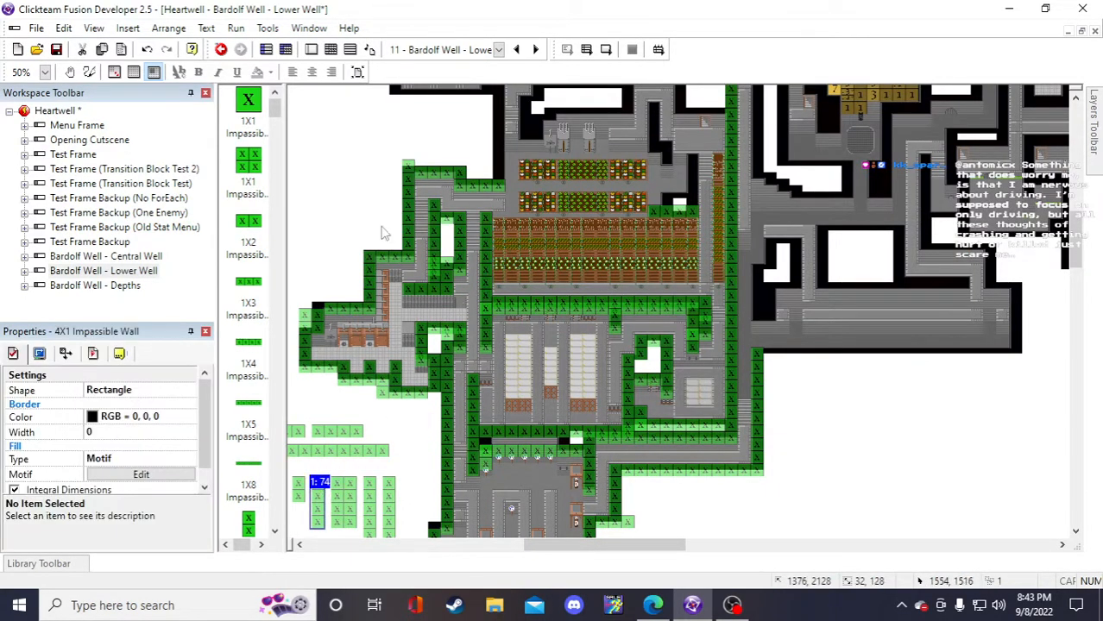
{"action": "key", "text": "ctrl+v"}
{"action": "left_click", "coordinate": [369, 161]}
{"action": "left_click_drag", "start_coordinate": [379, 198], "coordinate": [695, 191]}
{"action": "left_click", "coordinate": [388, 171]}
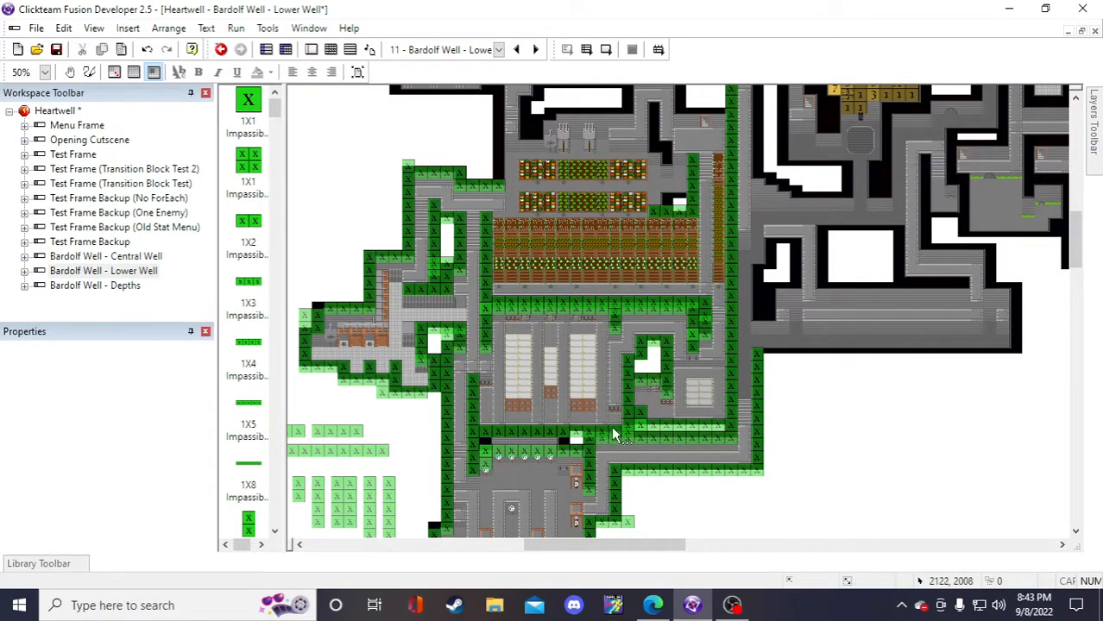
- Copy the 1X2 Impassible Wall onto the small white opening beside the planted beds, and save the project
{"action": "left_click", "coordinate": [298, 431]}
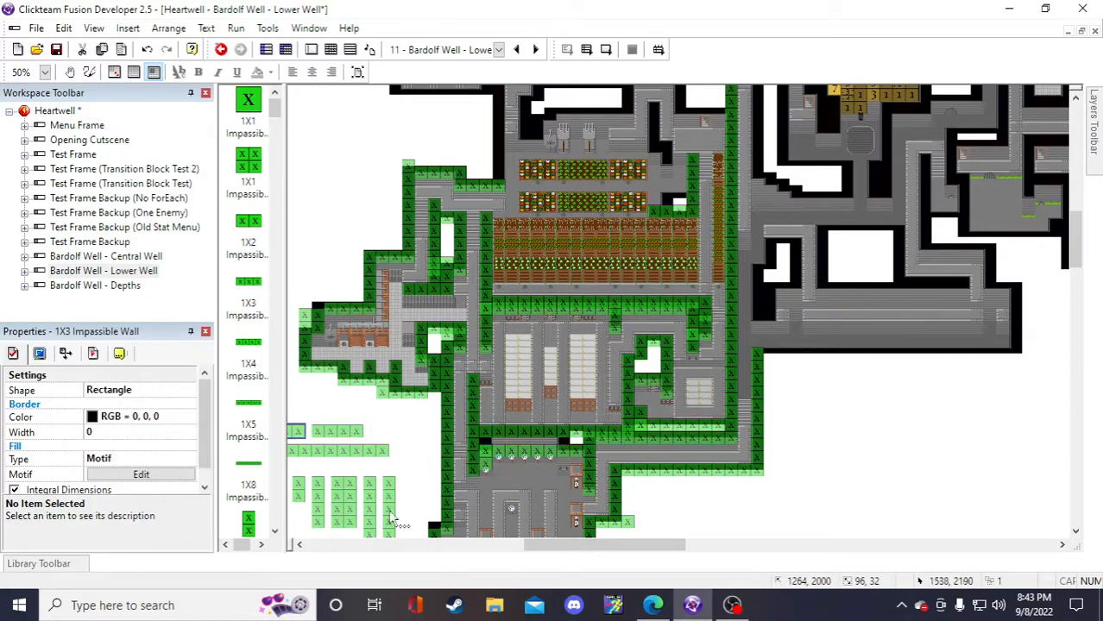
{"action": "left_click_drag", "start_coordinate": [643, 544], "coordinate": [628, 545]}
{"action": "left_click", "coordinate": [314, 431]}
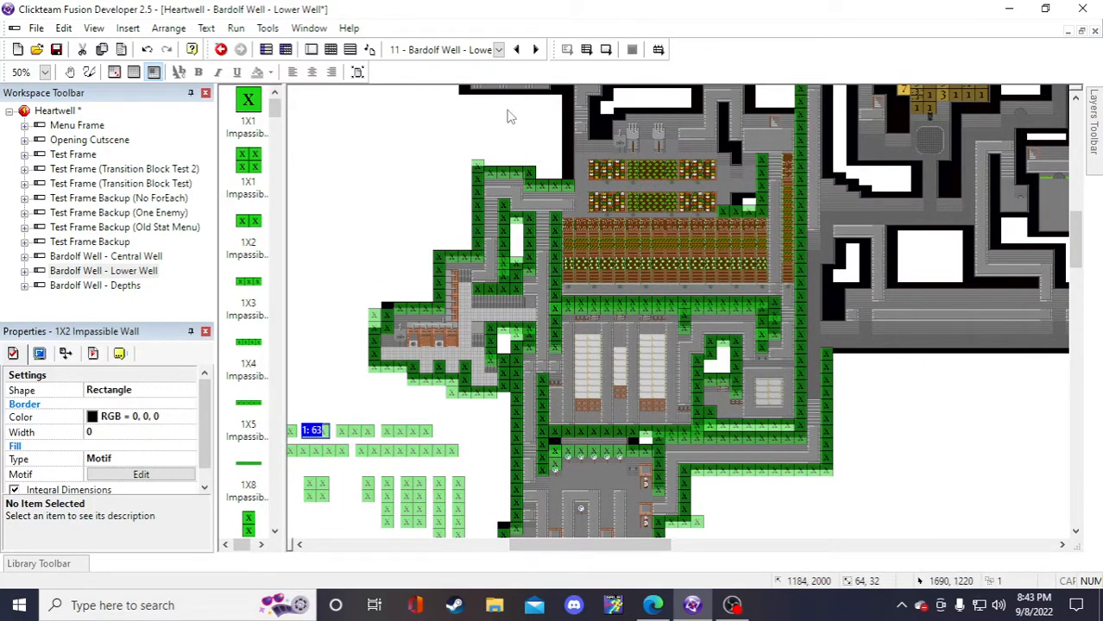
{"action": "key", "text": "ctrl+v"}
{"action": "left_click", "coordinate": [536, 142]}
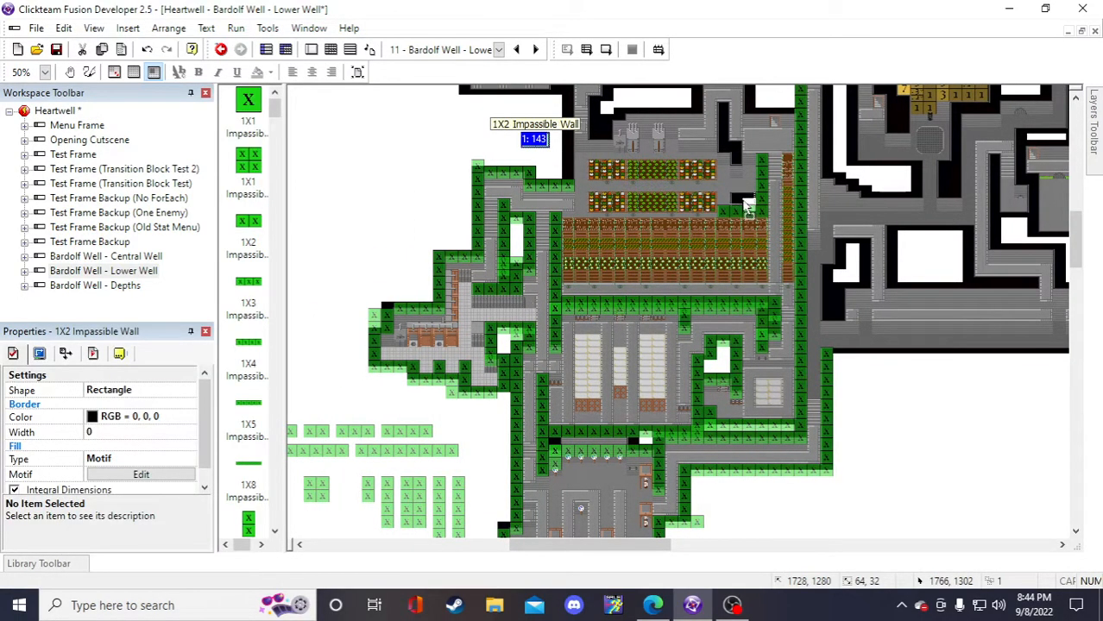
{"action": "left_click_drag", "start_coordinate": [744, 201], "coordinate": [743, 204]}
{"action": "left_click", "coordinate": [985, 448]}
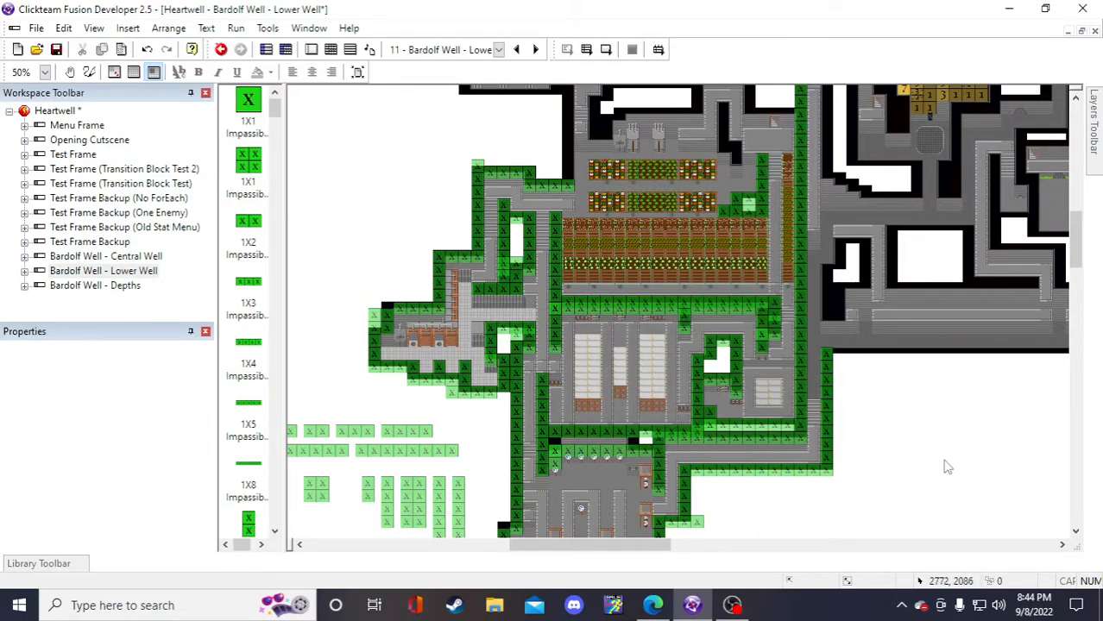
{"action": "scroll", "coordinate": [949, 470], "scroll_direction": "up", "scroll_amount": 3}
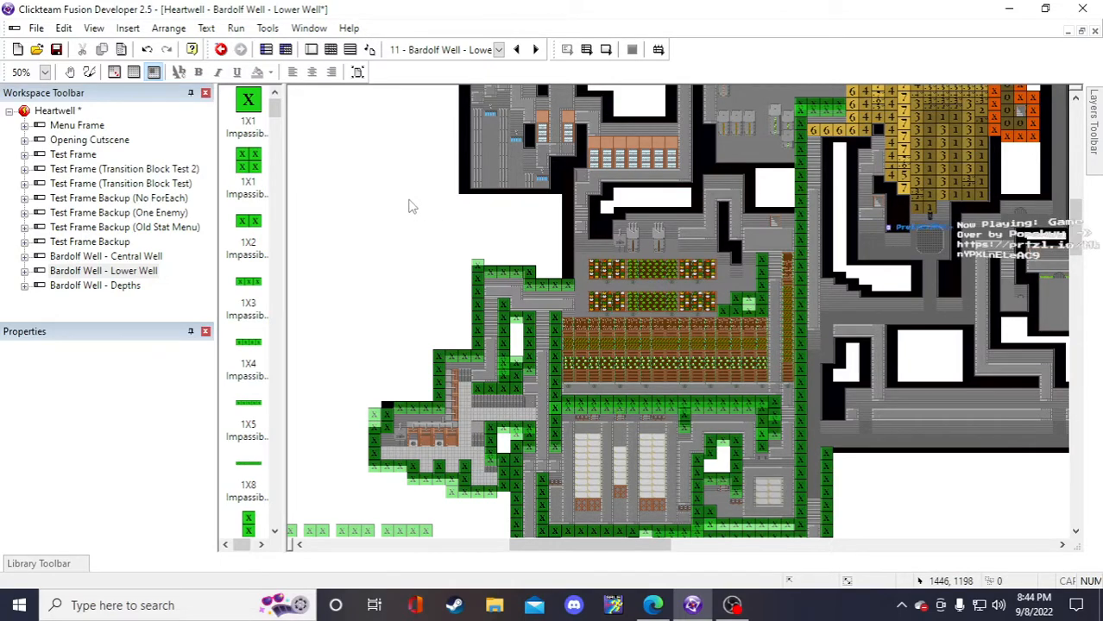
{"action": "left_click", "coordinate": [56, 49]}
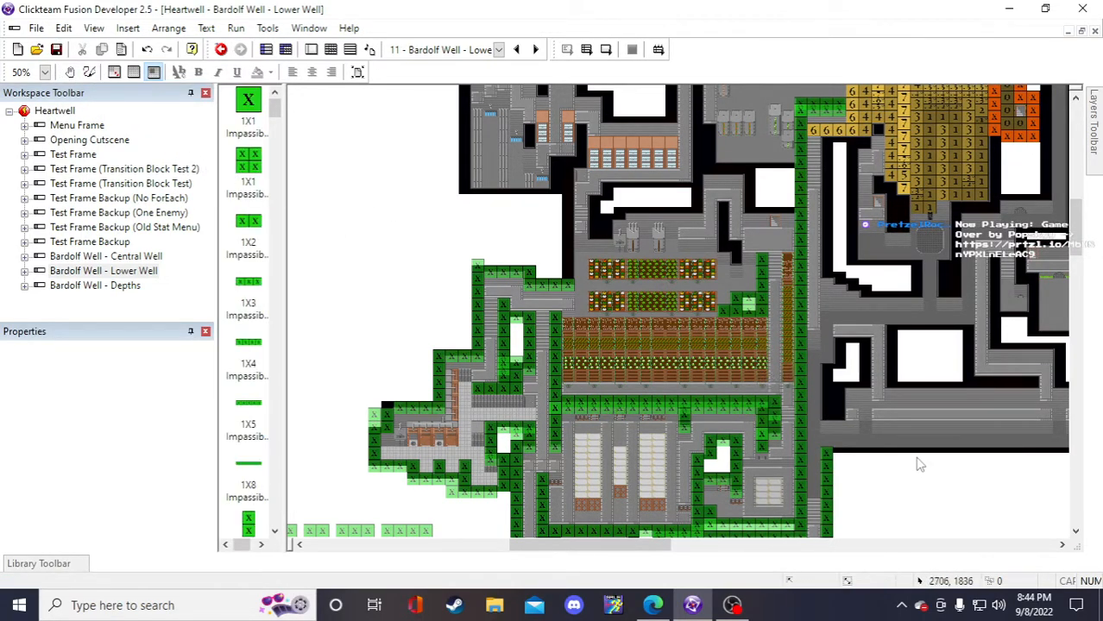
{"action": "scroll", "coordinate": [440, 379], "scroll_direction": "down", "scroll_amount": 6}
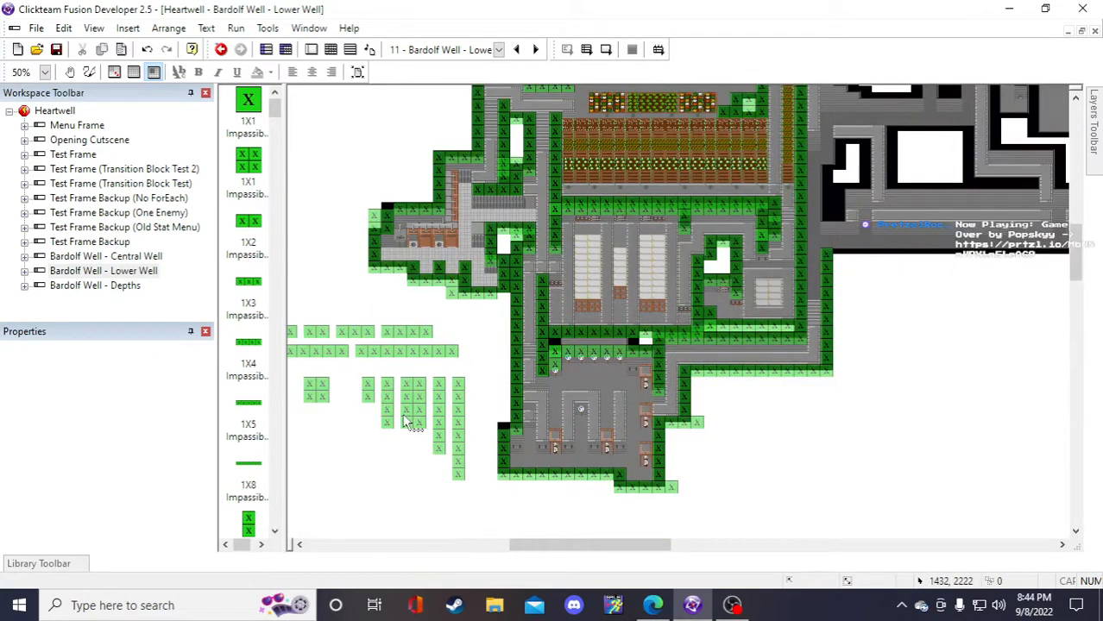
{"action": "scroll", "coordinate": [410, 422], "scroll_direction": "up", "scroll_amount": 3}
{"action": "left_click", "coordinate": [371, 488]}
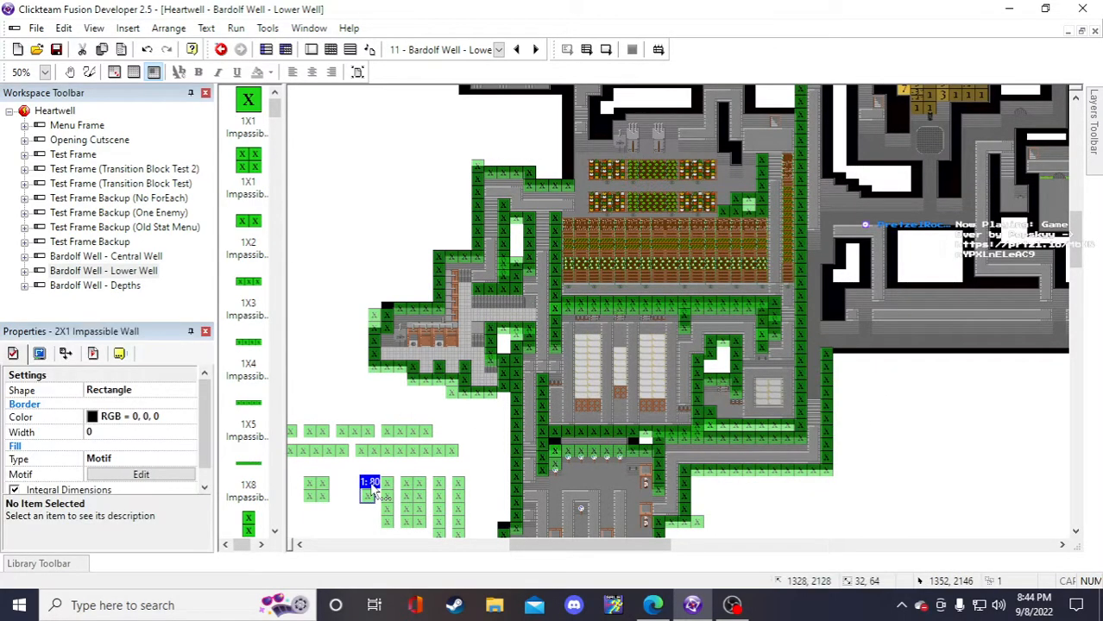
{"action": "key", "text": "Delete"}
{"action": "scroll", "coordinate": [449, 266], "scroll_direction": "up", "scroll_amount": 3}
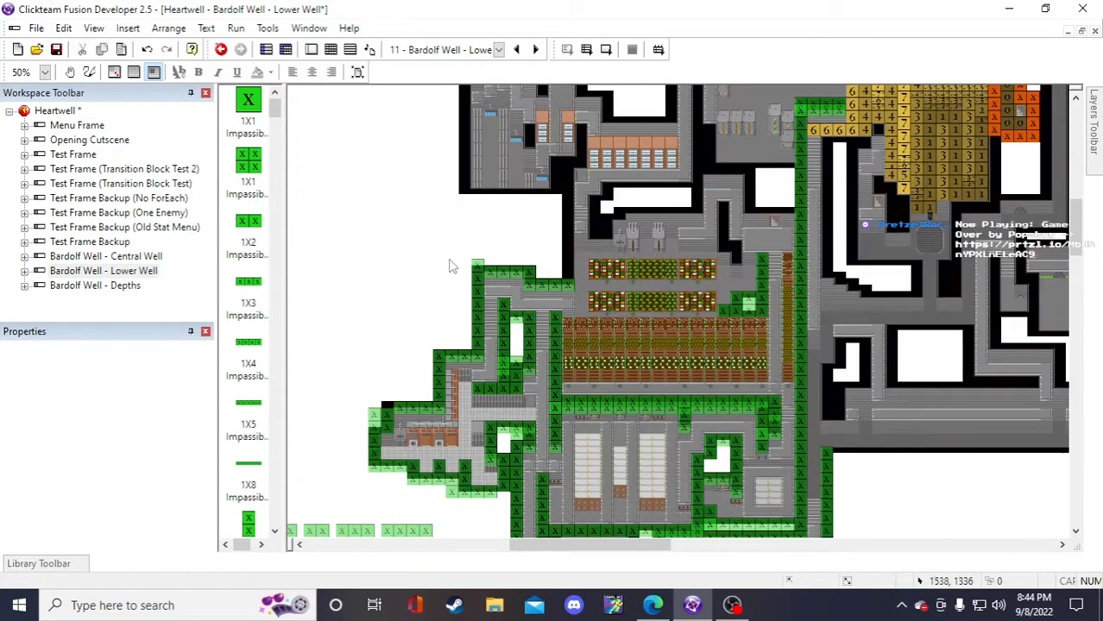
{"action": "left_click", "coordinate": [537, 226]}
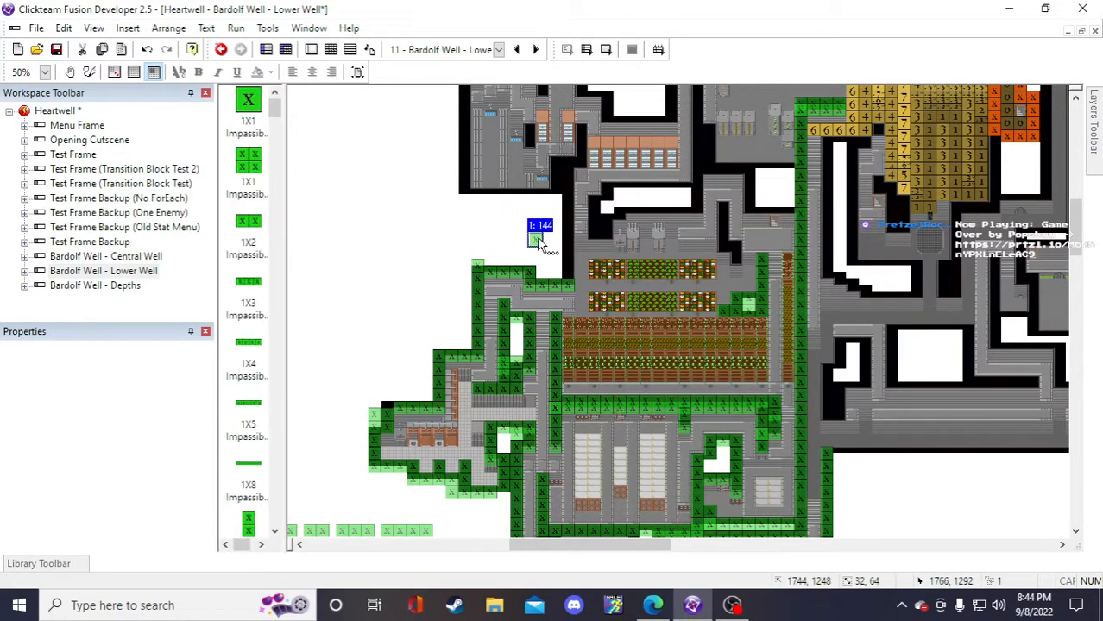
{"action": "left_click_drag", "start_coordinate": [713, 262], "coordinate": [447, 247]}
{"action": "key", "text": "Delete"}
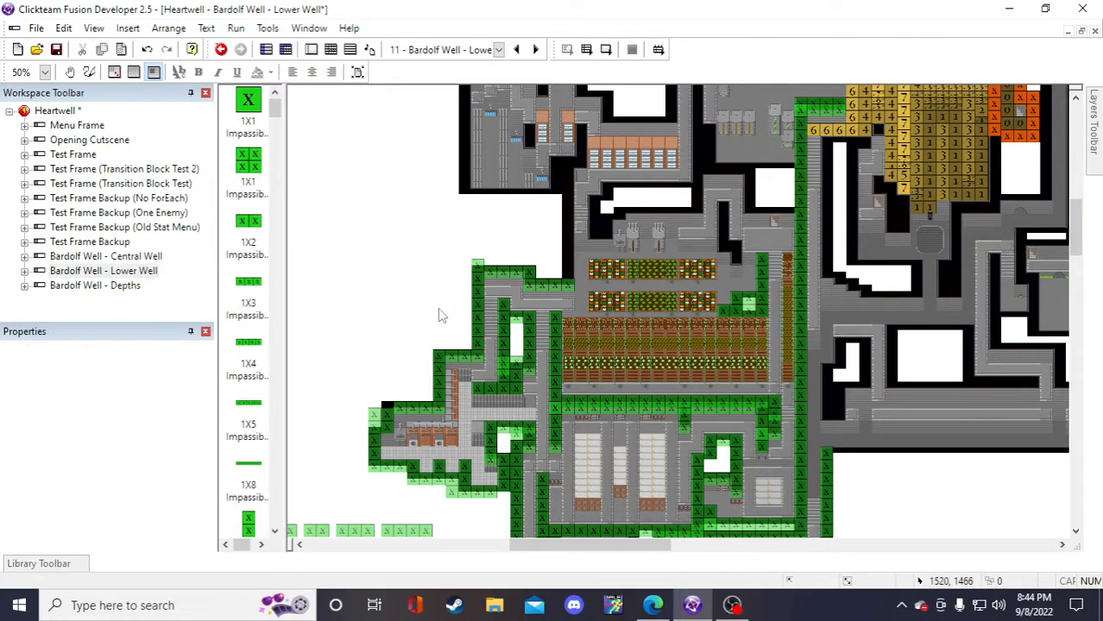
{"action": "left_click", "coordinate": [56, 49]}
- Examine the walled rooms and corridors around the planted beds for strips that still need collision blocks
{"action": "scroll", "coordinate": [482, 461], "scroll_direction": "down", "scroll_amount": 2}
{"action": "left_click_drag", "start_coordinate": [662, 546], "coordinate": [660, 546]}
{"action": "scroll", "coordinate": [739, 523], "scroll_direction": "down", "scroll_amount": 2}
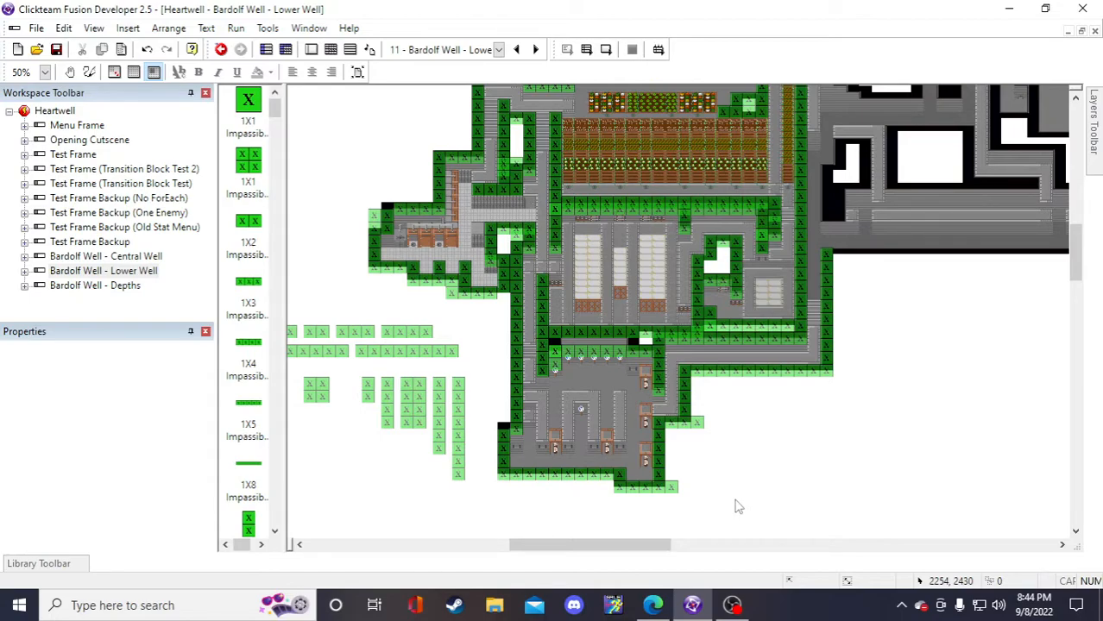
{"action": "scroll", "coordinate": [733, 494], "scroll_direction": "down", "scroll_amount": 1}
{"action": "scroll", "coordinate": [729, 483], "scroll_direction": "up", "scroll_amount": 3}
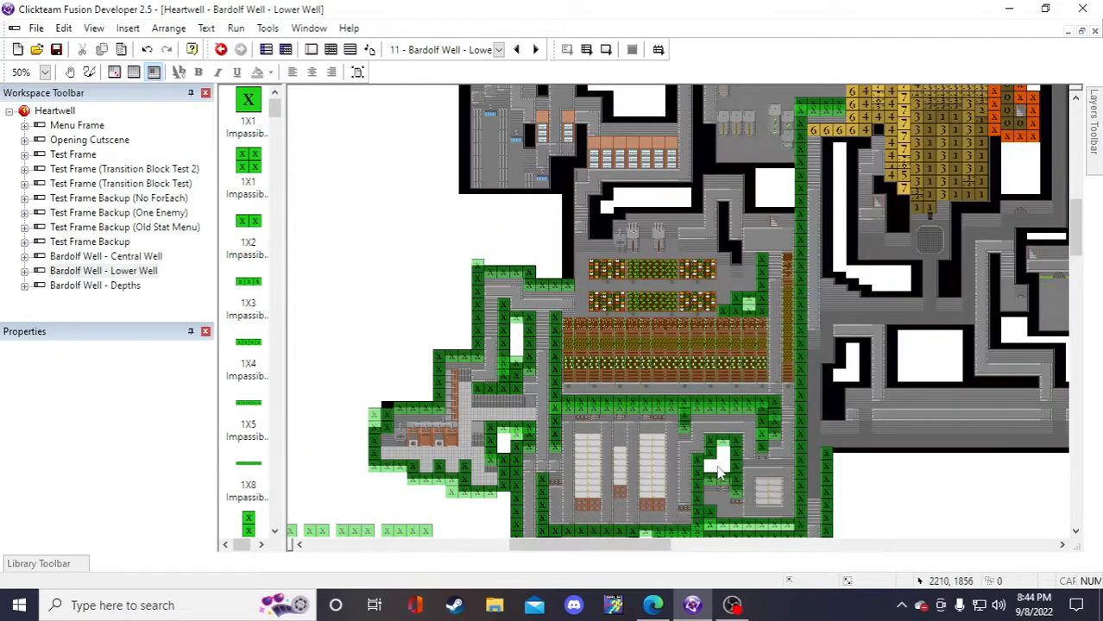
{"action": "scroll", "coordinate": [690, 499], "scroll_direction": "down", "scroll_amount": 2}
{"action": "scroll", "coordinate": [670, 552], "scroll_direction": "up", "scroll_amount": 3}
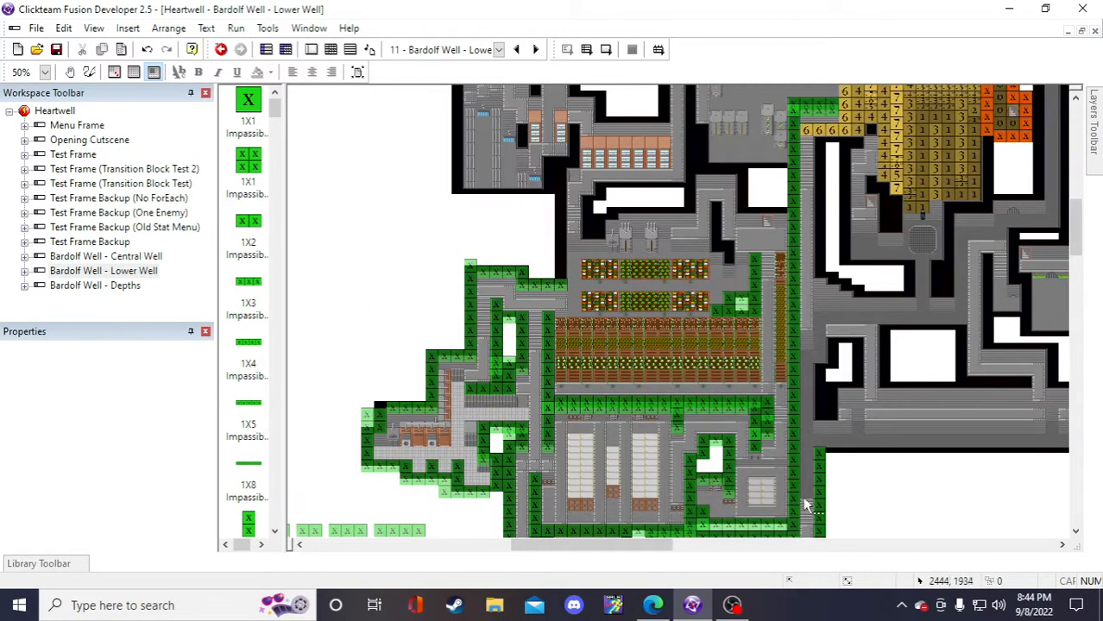
{"action": "scroll", "coordinate": [803, 497], "scroll_direction": "down", "scroll_amount": 1}
{"action": "mouse_move", "coordinate": [613, 546]}
{"action": "left_mouse_down"}
{"action": "mouse_move", "coordinate": [594, 554]}
{"action": "mouse_move", "coordinate": [605, 549]}
{"action": "left_mouse_up"}
{"action": "scroll", "coordinate": [517, 461], "scroll_direction": "down", "scroll_amount": 1}
{"action": "scroll", "coordinate": [440, 444], "scroll_direction": "up", "scroll_amount": 2}
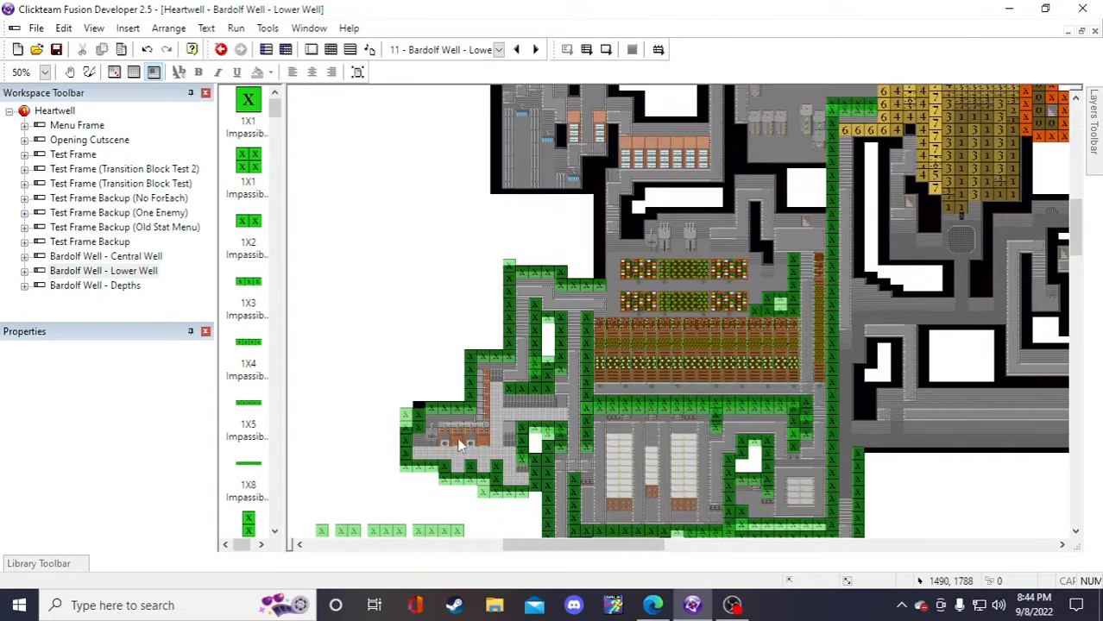
{"action": "scroll", "coordinate": [459, 443], "scroll_direction": "down", "scroll_amount": 1}
- Copy the 2X1 Impassible Wall and place the copy at the lower end of the narrow black strip above the planted beds' right end
{"action": "left_click", "coordinate": [399, 492]}
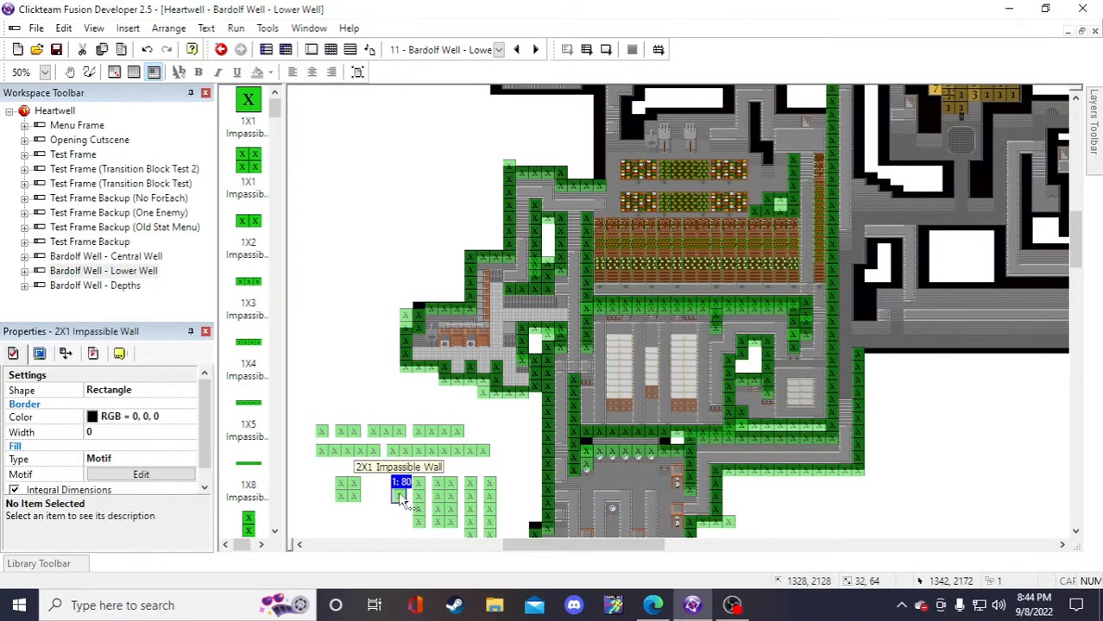
{"action": "scroll", "coordinate": [466, 240], "scroll_direction": "up", "scroll_amount": 1}
{"action": "left_click", "coordinate": [569, 252]}
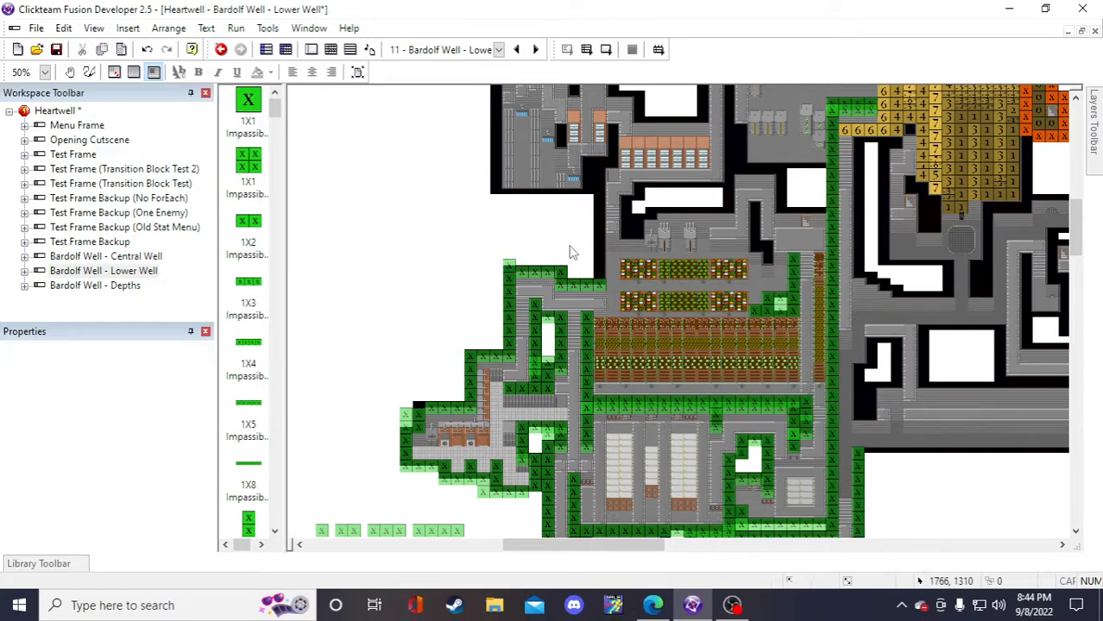
{"action": "left_click", "coordinate": [515, 231]}
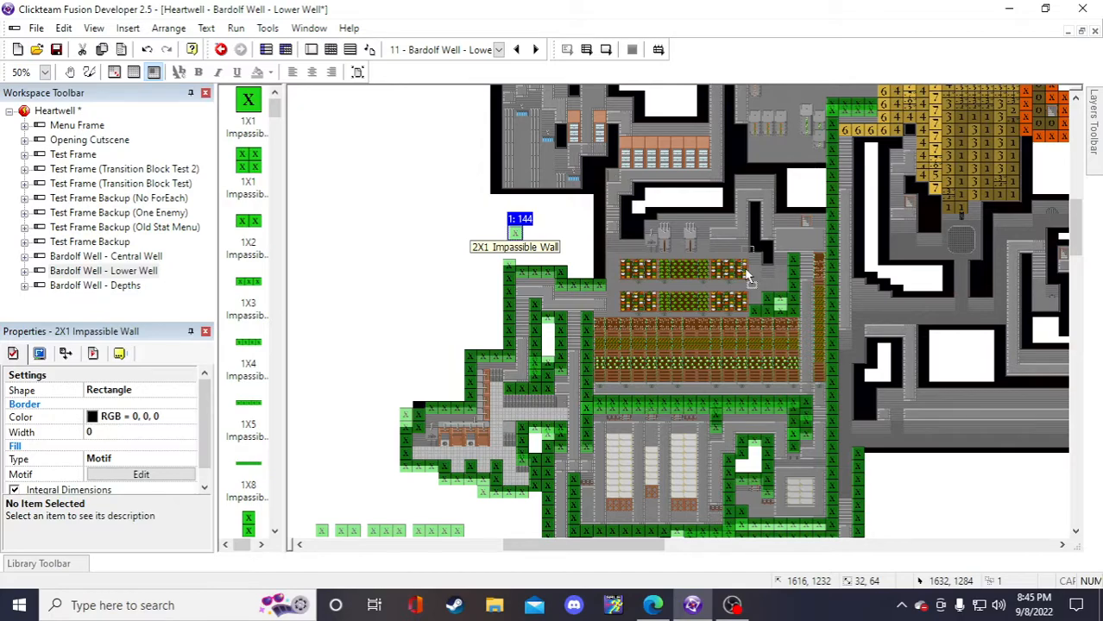
{"action": "key", "text": "Delete"}
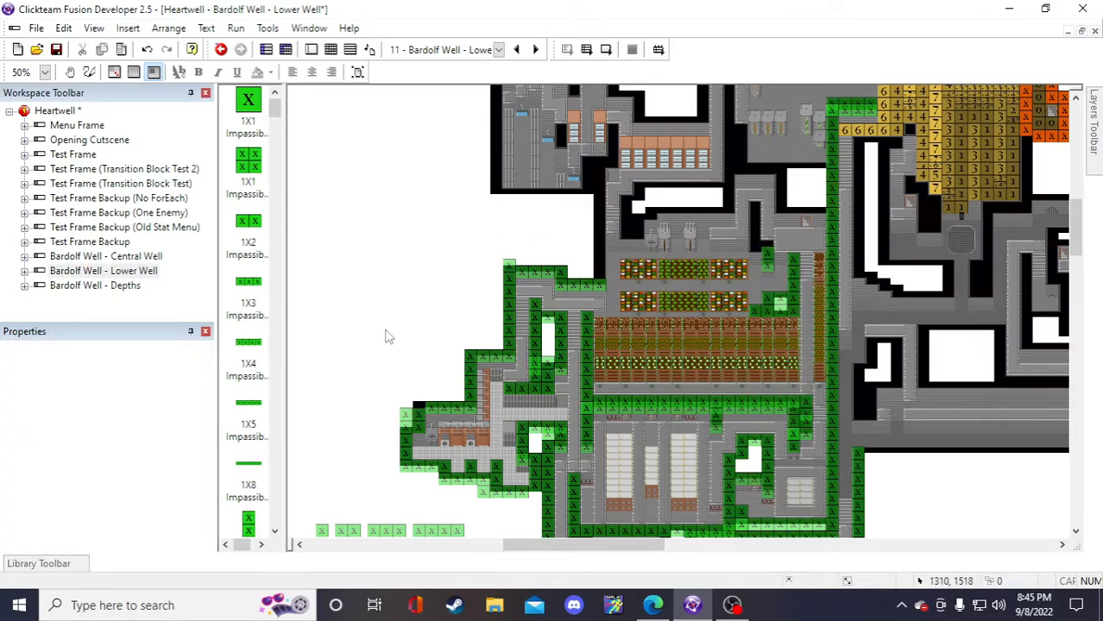
- Copy the 1X2 Impassible Wall and place the copy across the foot of the narrow black strip, meeting the new 2X1 wall
{"action": "scroll", "coordinate": [384, 335], "scroll_direction": "down", "scroll_amount": 4}
{"action": "left_click", "coordinate": [351, 334]}
{"action": "key", "text": "ctrl+c"}
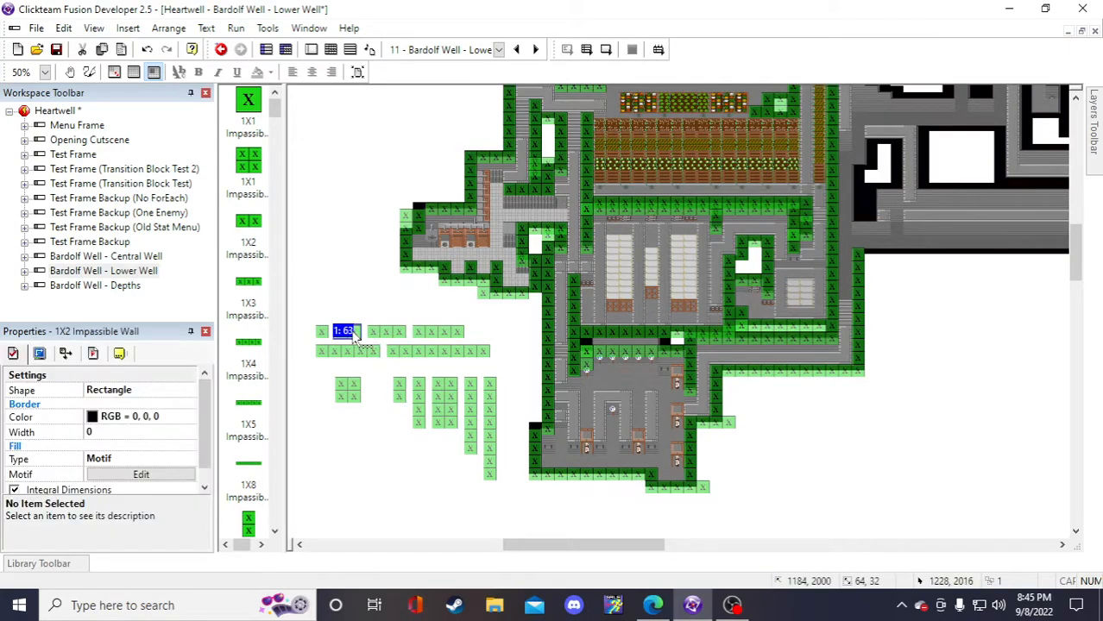
{"action": "scroll", "coordinate": [431, 236], "scroll_direction": "up", "scroll_amount": 4}
{"action": "key", "text": "ctrl+v"}
{"action": "left_click", "coordinate": [431, 240]}
{"action": "left_click_drag", "start_coordinate": [448, 261], "coordinate": [774, 289]}
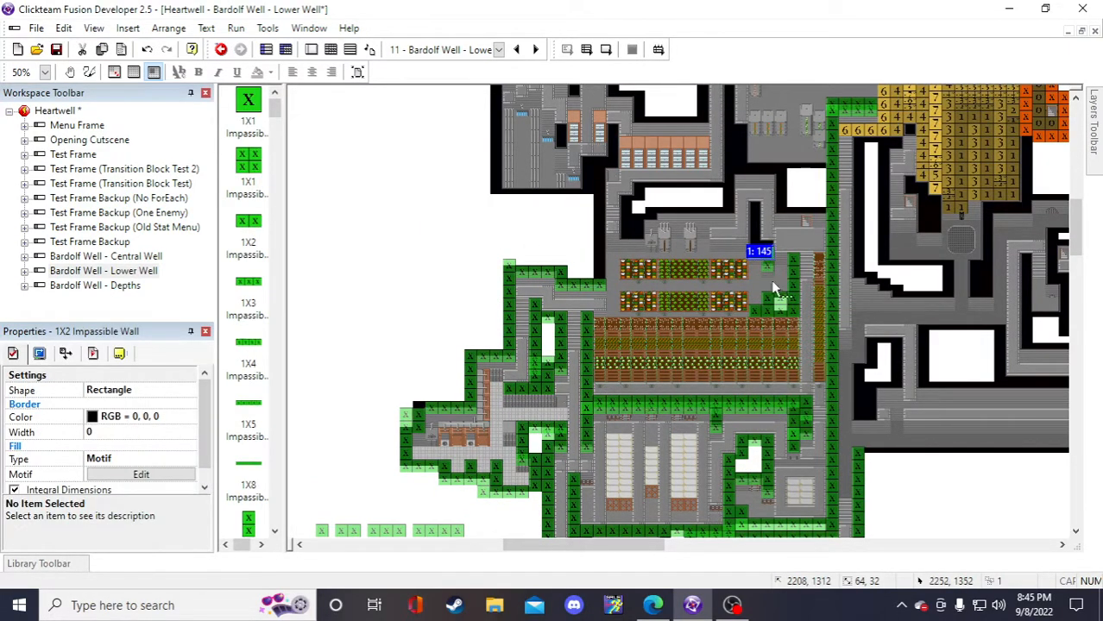
{"action": "left_click", "coordinate": [901, 492]}
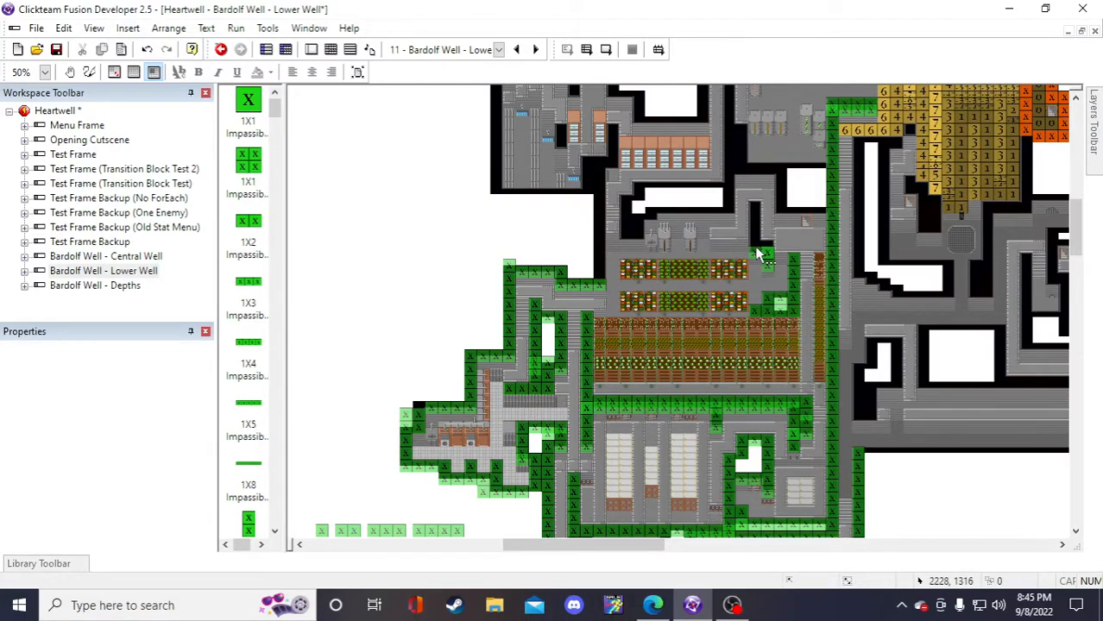
{"action": "left_click", "coordinate": [389, 238]}
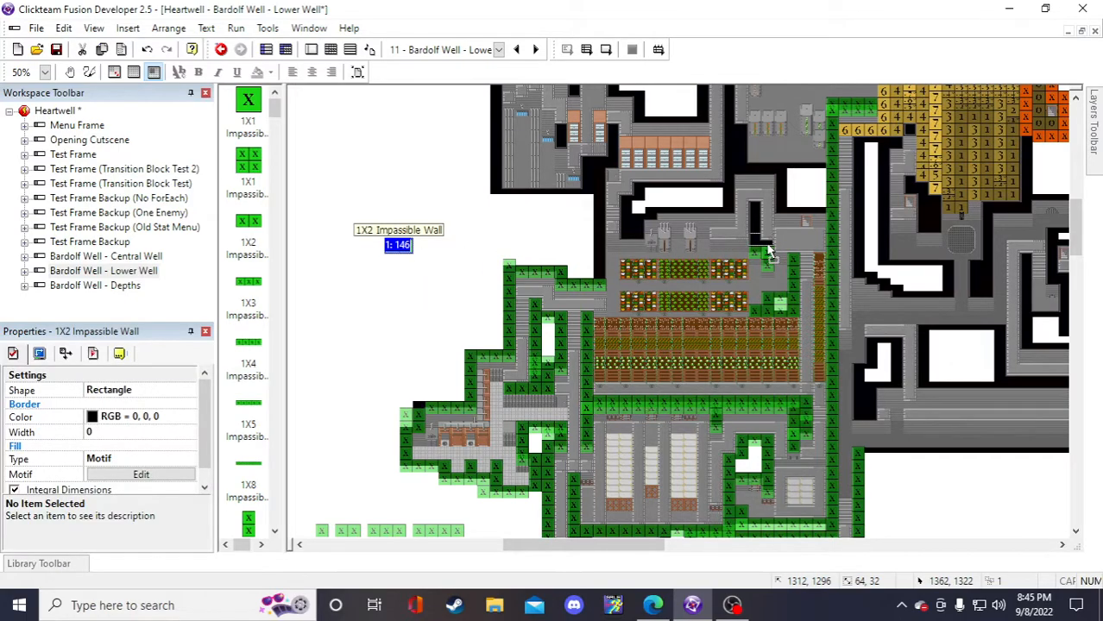
{"action": "left_click_drag", "start_coordinate": [767, 250], "coordinate": [767, 250]}
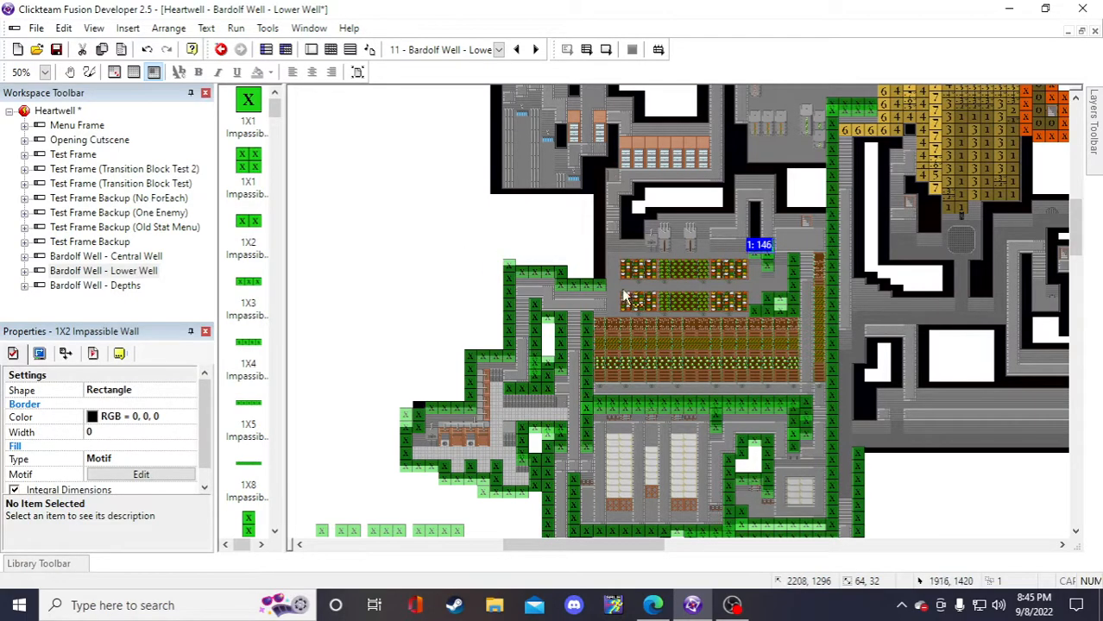
{"action": "left_click", "coordinate": [439, 224]}
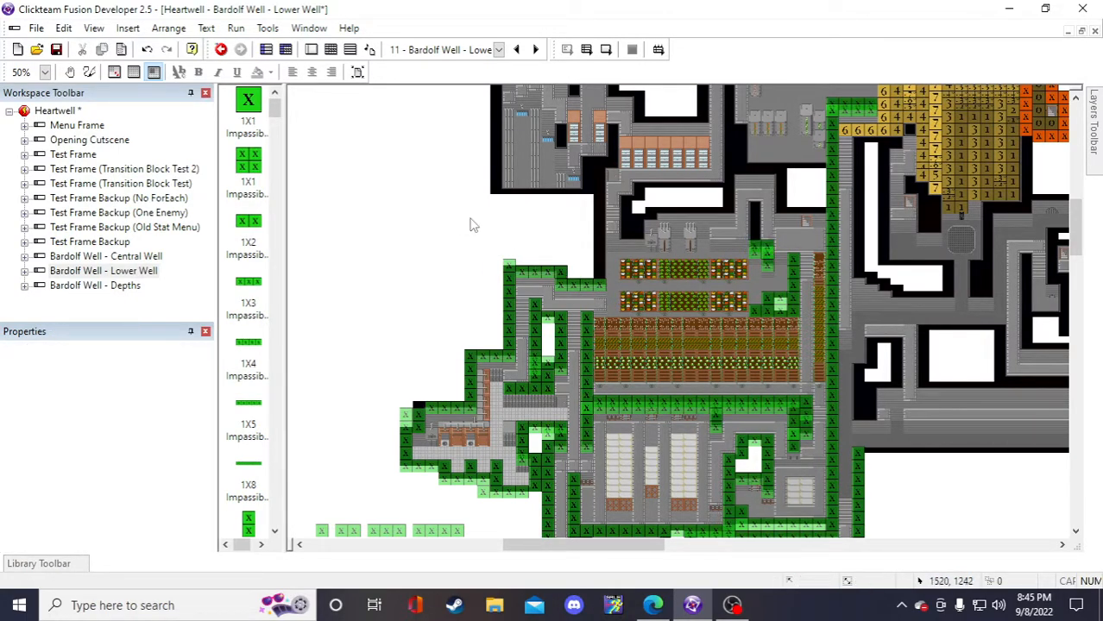
{"action": "scroll", "coordinate": [473, 226], "scroll_direction": "down", "scroll_amount": 3}
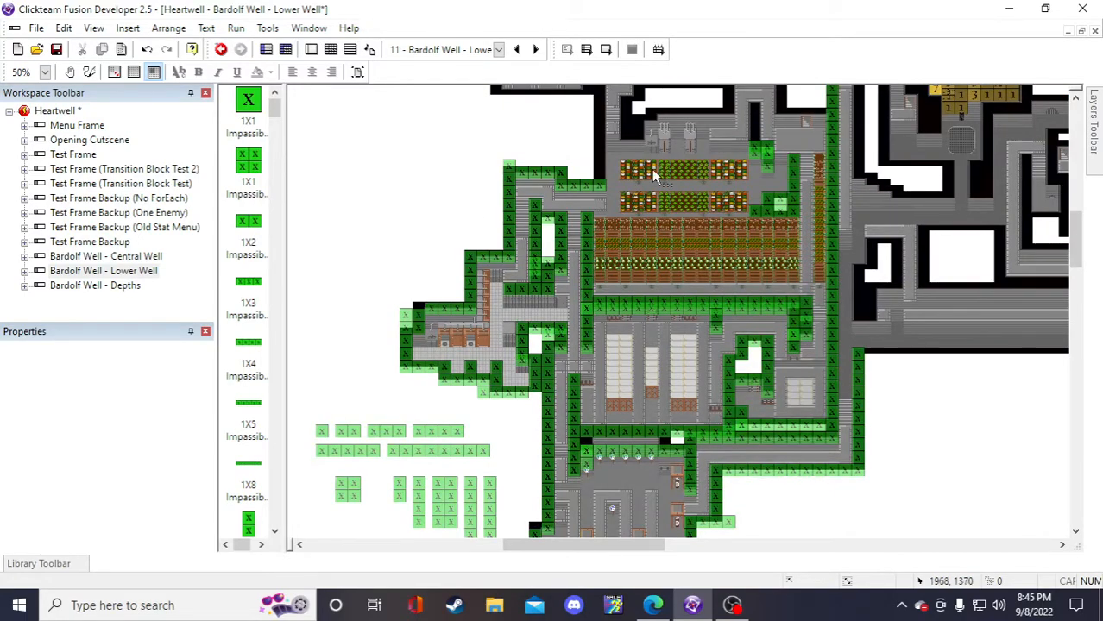
{"action": "left_click", "coordinate": [756, 146]}
{"action": "key", "text": "Delete"}
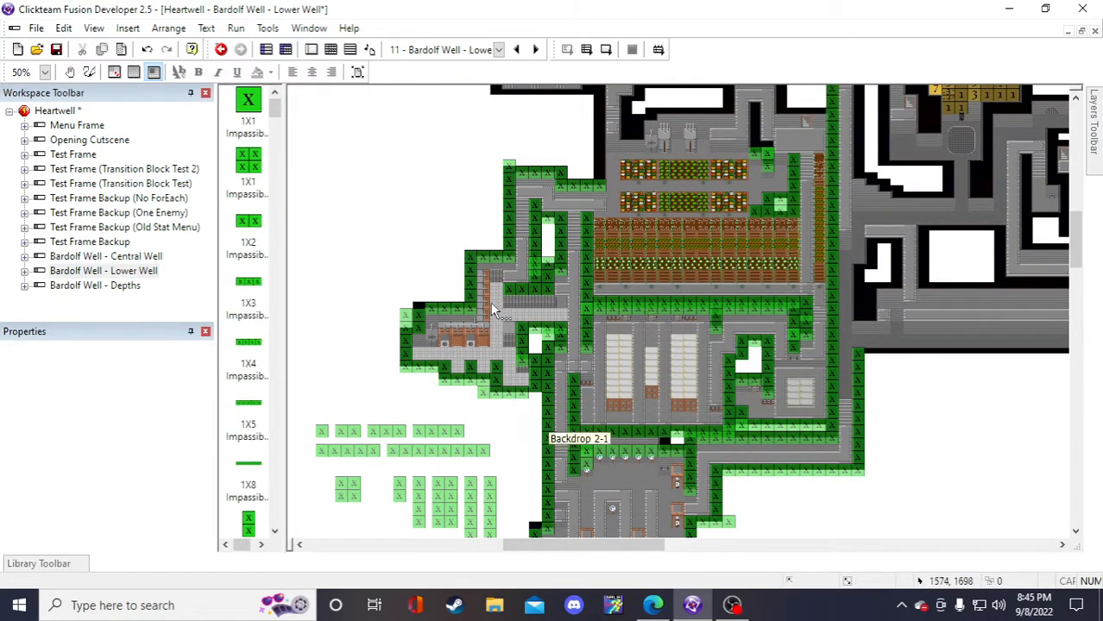
- Copy the 4X1 Impassible Wall and place the copy along the narrow black strip above the planted beds' right end
{"action": "left_click", "coordinate": [757, 159]}
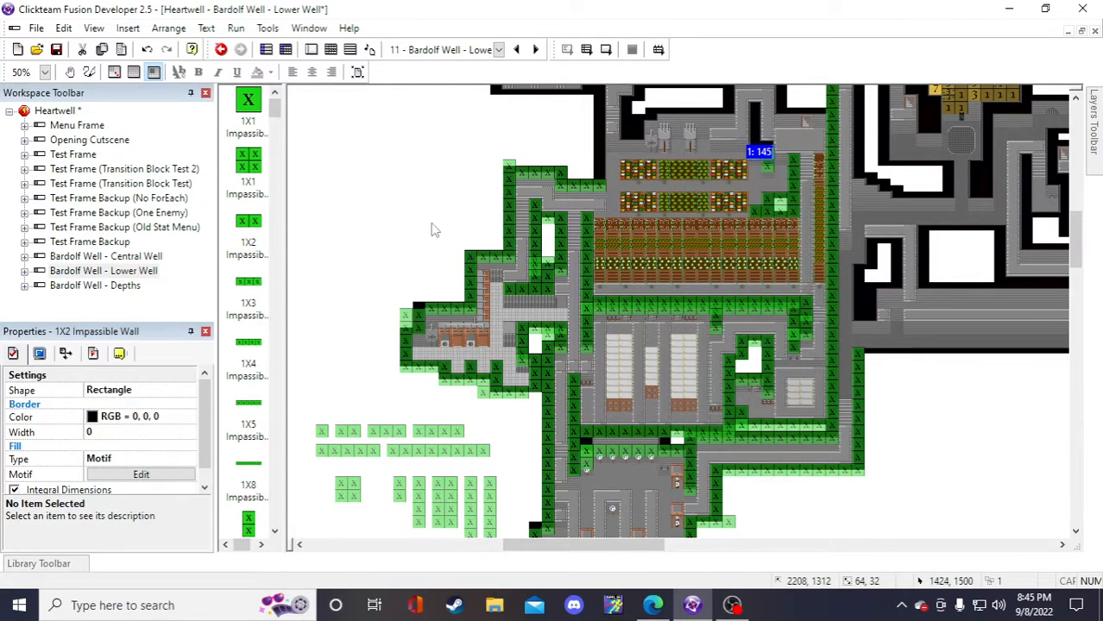
{"action": "key", "text": "Delete"}
{"action": "left_click", "coordinate": [422, 484]}
{"action": "key", "text": "ctrl+c"}
{"action": "left_click", "coordinate": [457, 203]}
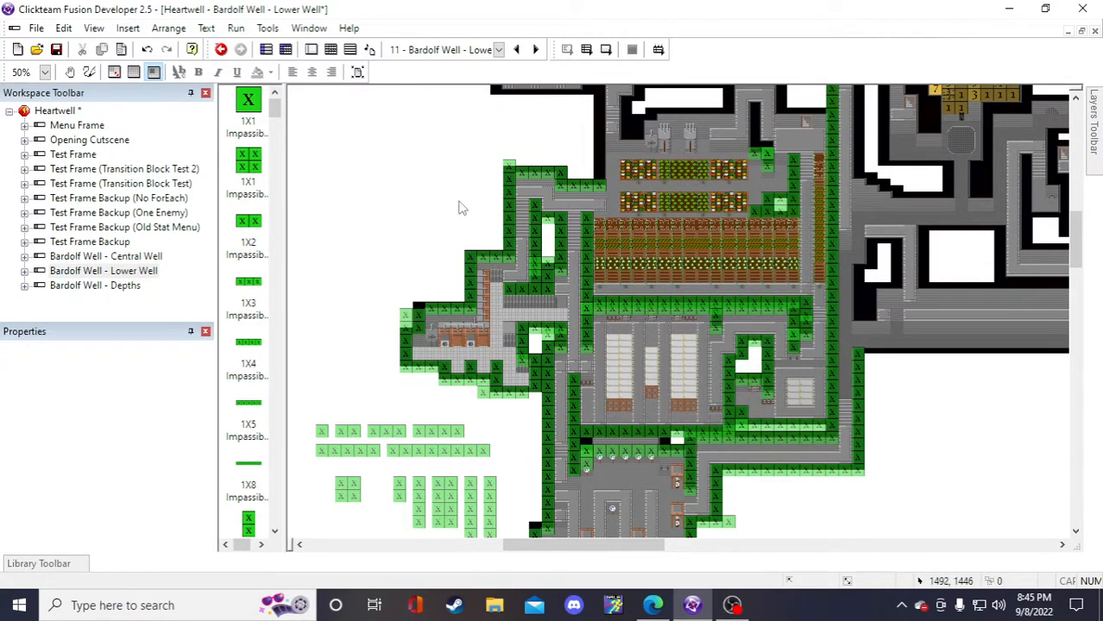
{"action": "key", "text": "ctrl+v"}
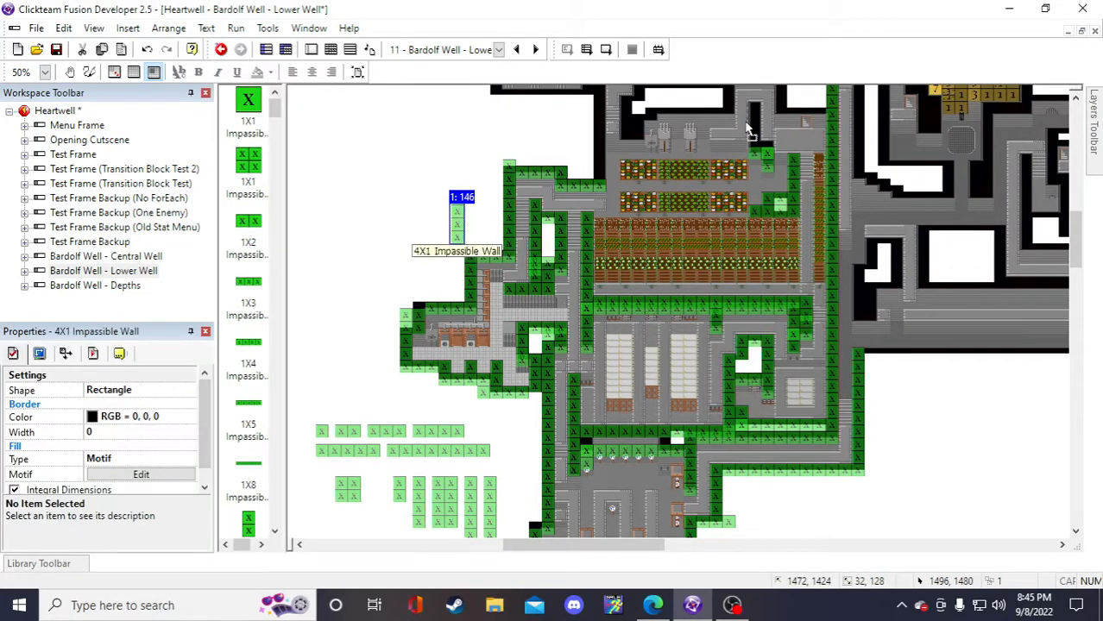
{"action": "left_click", "coordinate": [756, 134]}
{"action": "left_click", "coordinate": [455, 182]}
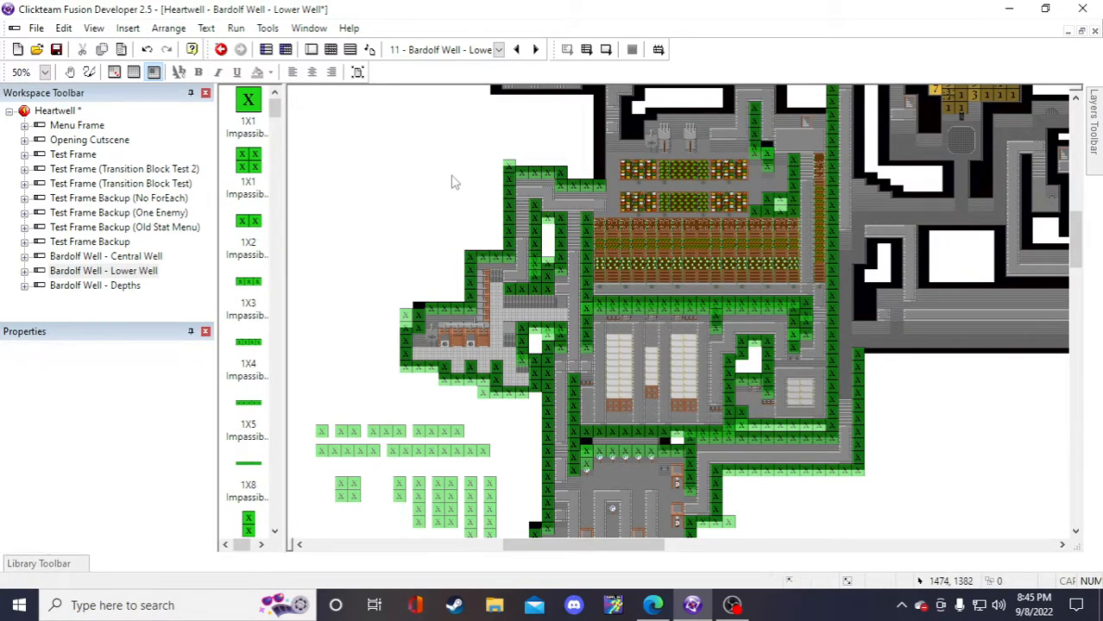
- Copy the 1X1 Impassible Wall onto the foot of the narrow black strip above the planted beds, and save the project
{"action": "left_click_drag", "start_coordinate": [327, 431], "coordinate": [509, 169]}
{"action": "left_click", "coordinate": [544, 130]}
{"action": "key", "text": "ctrl+v"}
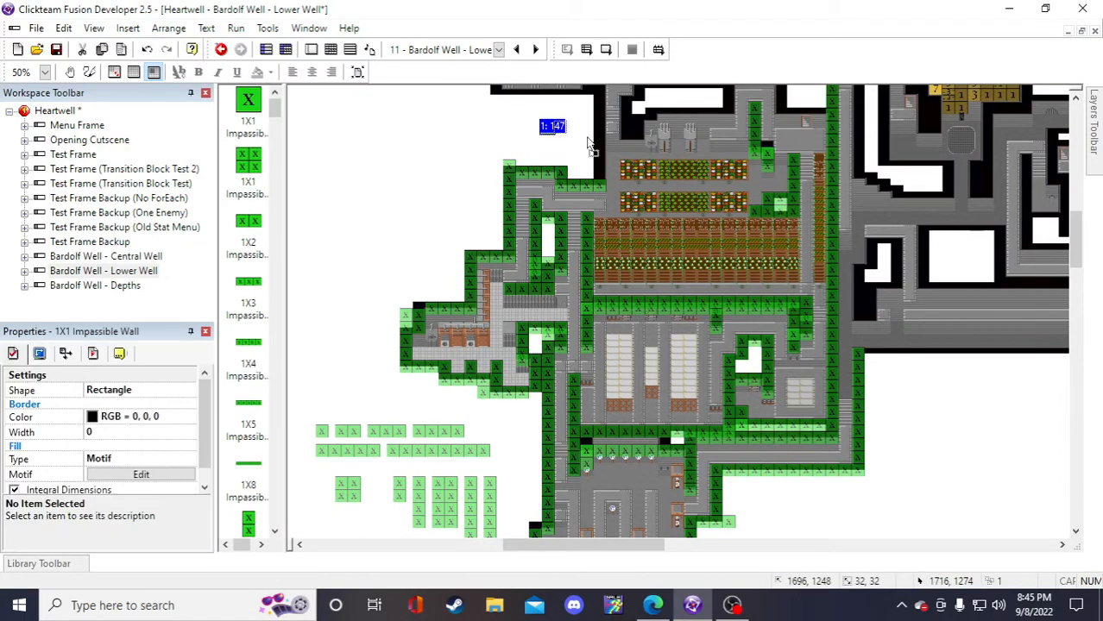
{"action": "left_click", "coordinate": [758, 159]}
{"action": "left_click", "coordinate": [927, 421]}
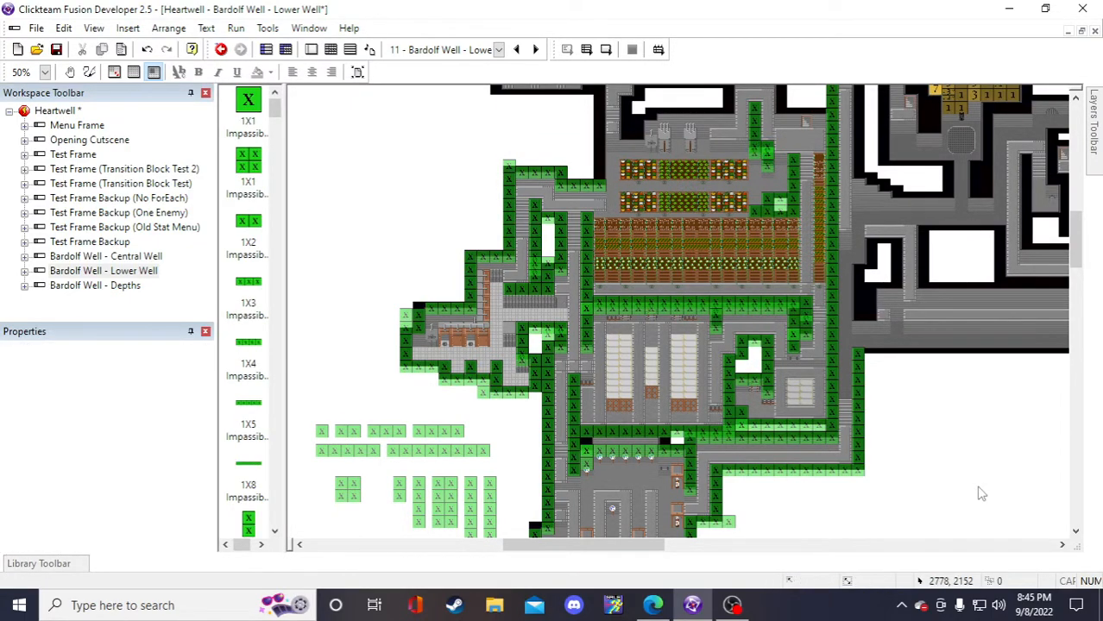
{"action": "scroll", "coordinate": [975, 495], "scroll_direction": "up", "scroll_amount": 3}
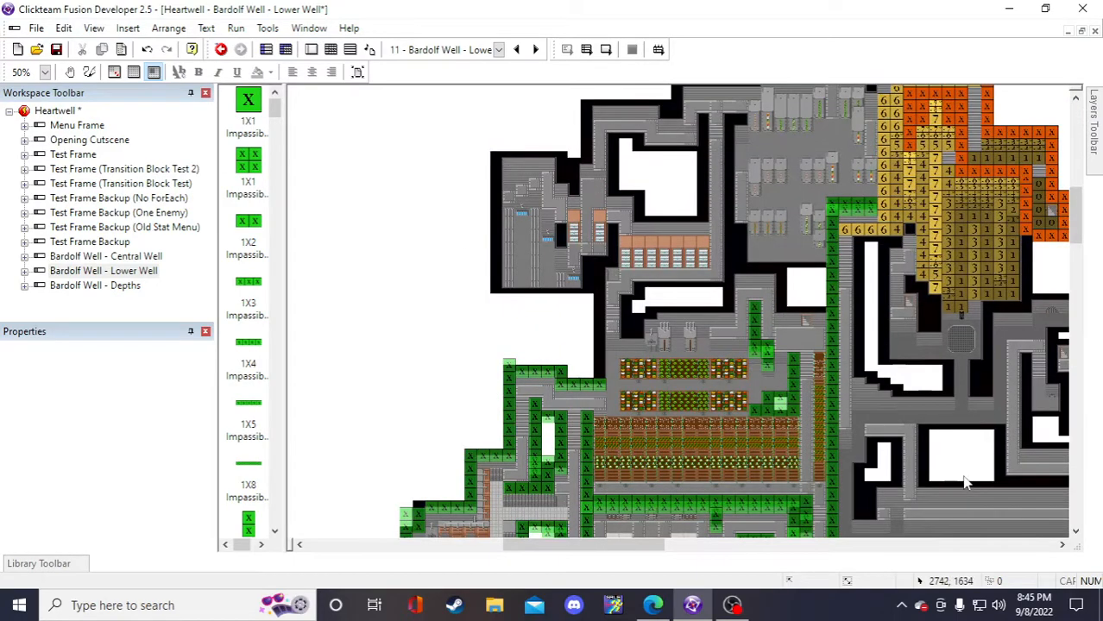
{"action": "scroll", "coordinate": [783, 330], "scroll_direction": "down", "scroll_amount": 2}
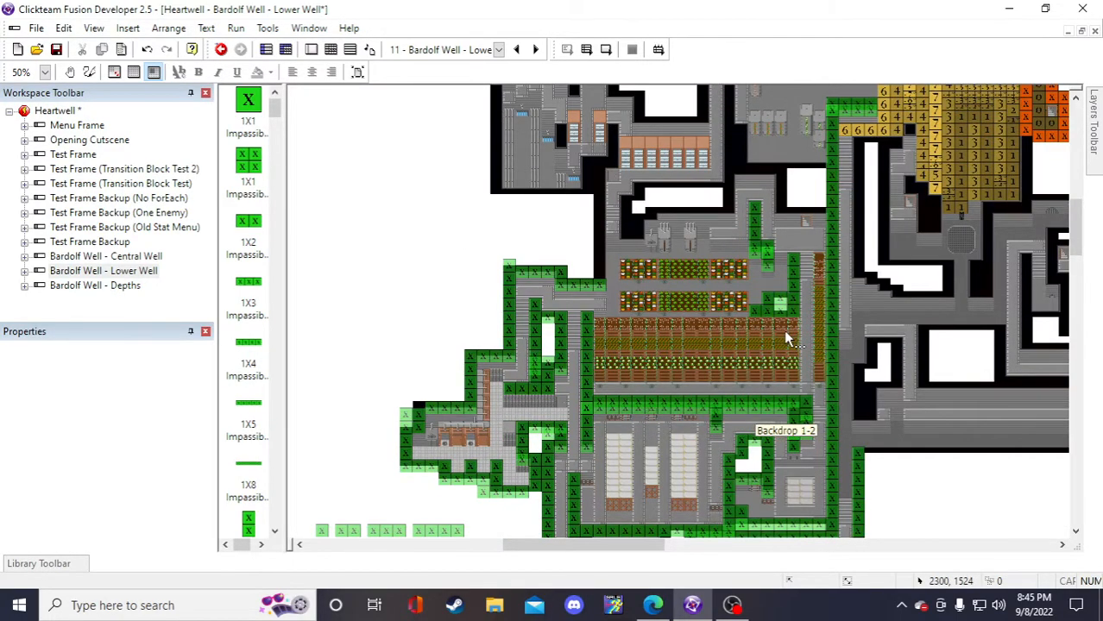
{"action": "scroll", "coordinate": [784, 330], "scroll_direction": "down", "scroll_amount": 2}
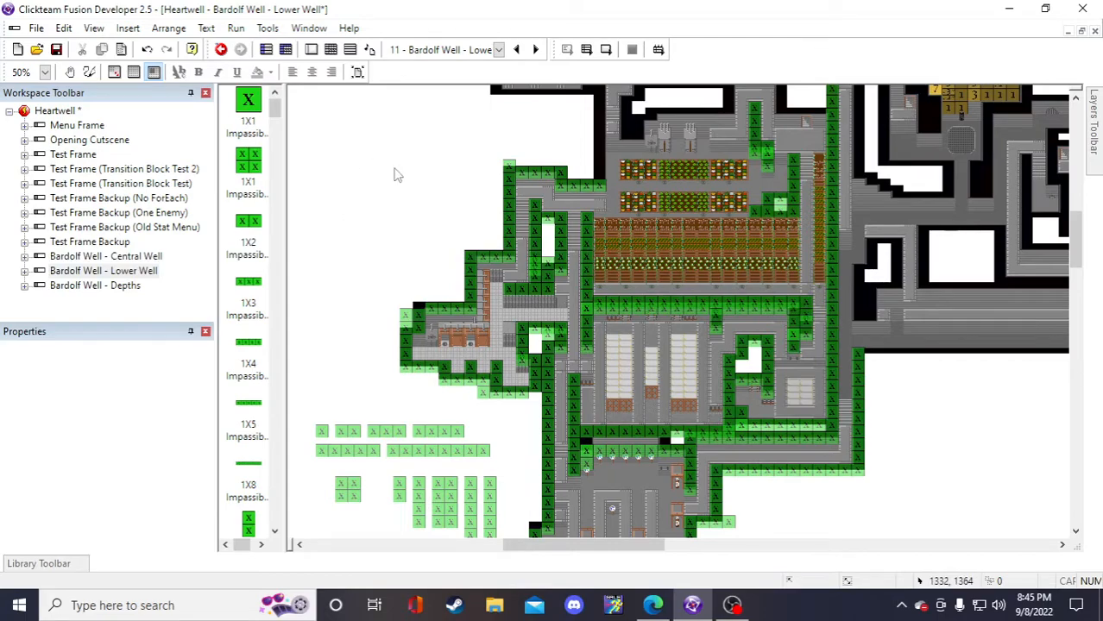
{"action": "left_click", "coordinate": [57, 50]}
- Copy the 8X1 Impassible Wall and place the copy along the black outer wall between the planted beds' upper-left corner and the room above
{"action": "scroll", "coordinate": [941, 440], "scroll_direction": "up", "scroll_amount": 3}
{"action": "scroll", "coordinate": [941, 440], "scroll_direction": "down", "scroll_amount": 2}
{"action": "scroll", "coordinate": [836, 296], "scroll_direction": "up", "scroll_amount": 2}
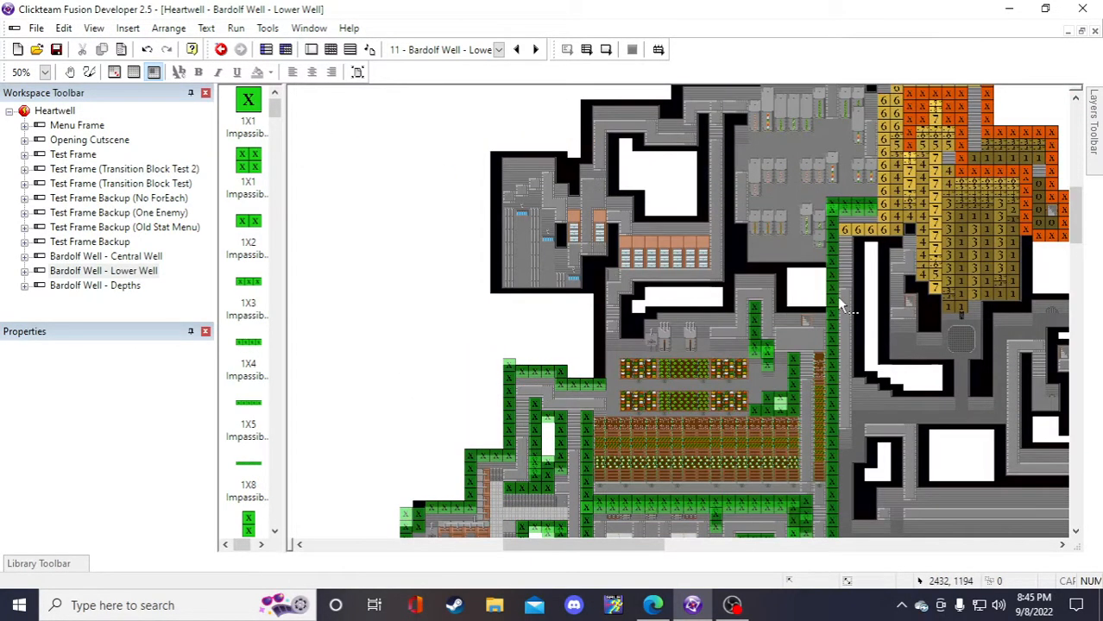
{"action": "left_click", "coordinate": [835, 294]}
{"action": "key", "text": "ctrl+c"}
{"action": "key", "text": "ctrl+v"}
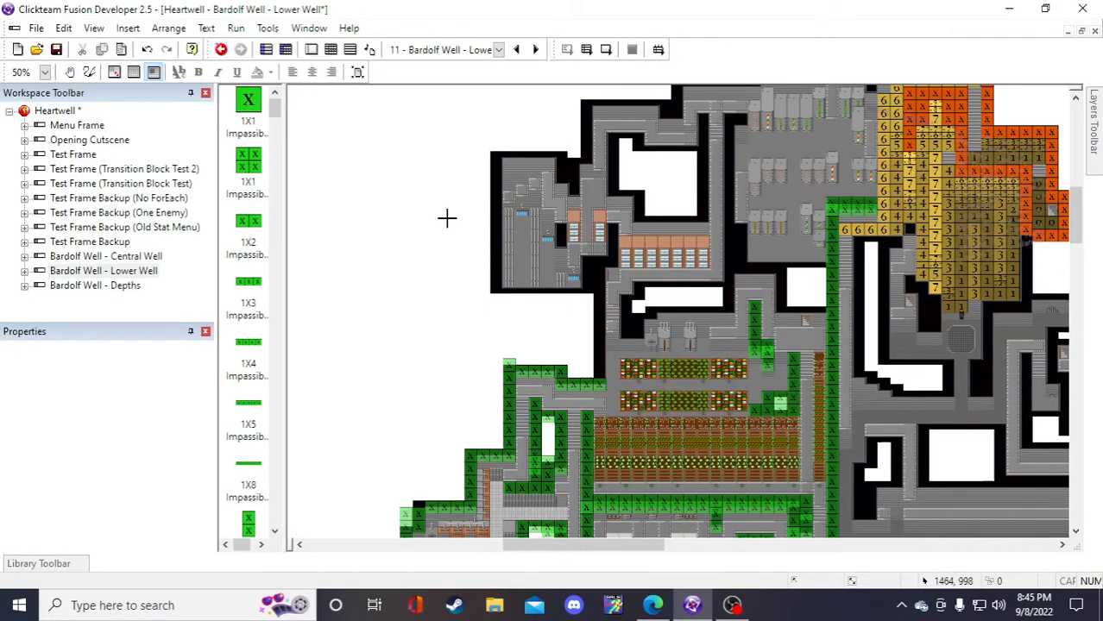
{"action": "left_click", "coordinate": [448, 217]}
{"action": "left_click_drag", "start_coordinate": [450, 306], "coordinate": [597, 368]}
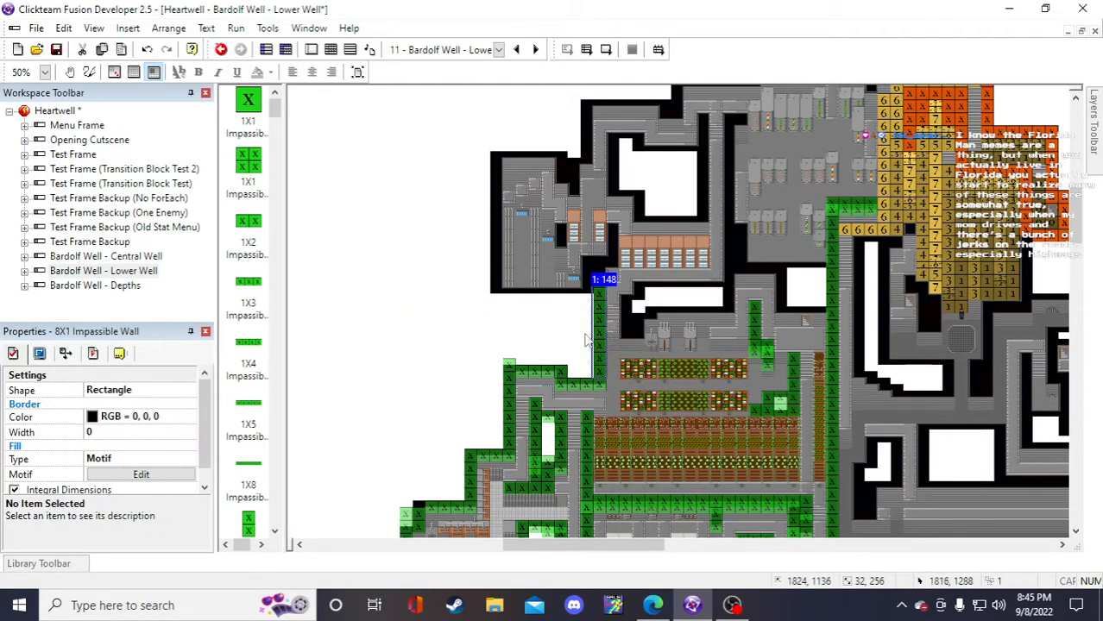
{"action": "left_click", "coordinate": [462, 304]}
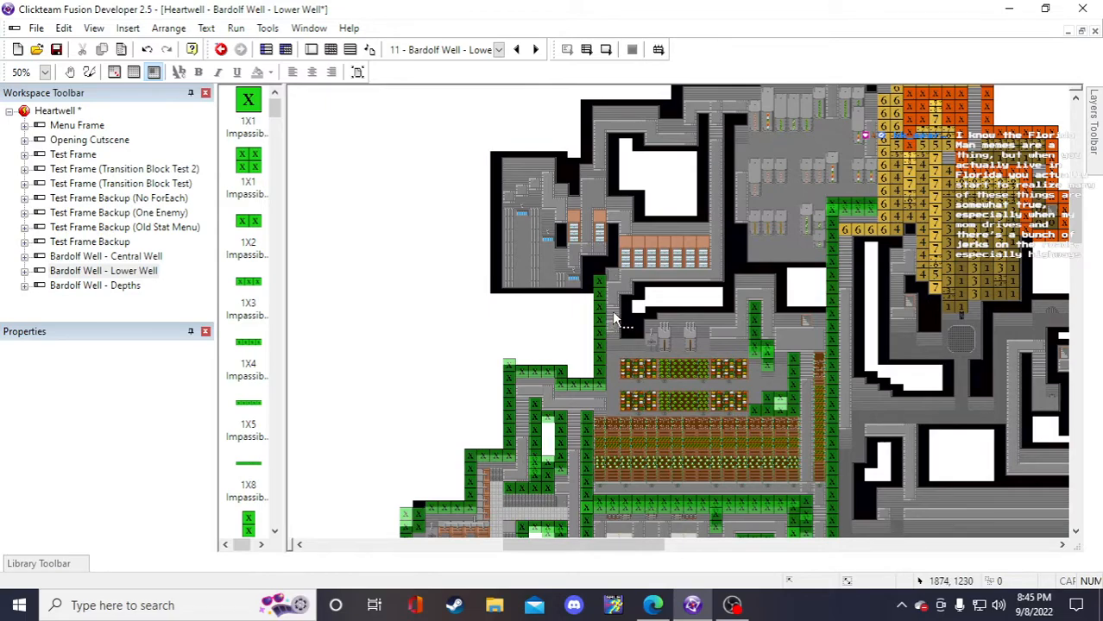
- Copy the 4X1 Impassible Wall and place the copy at the lower-right corner of the walled room above, beside the new 8X1 wall
{"action": "left_click", "coordinate": [751, 326]}
{"action": "double_click", "coordinate": [439, 235]}
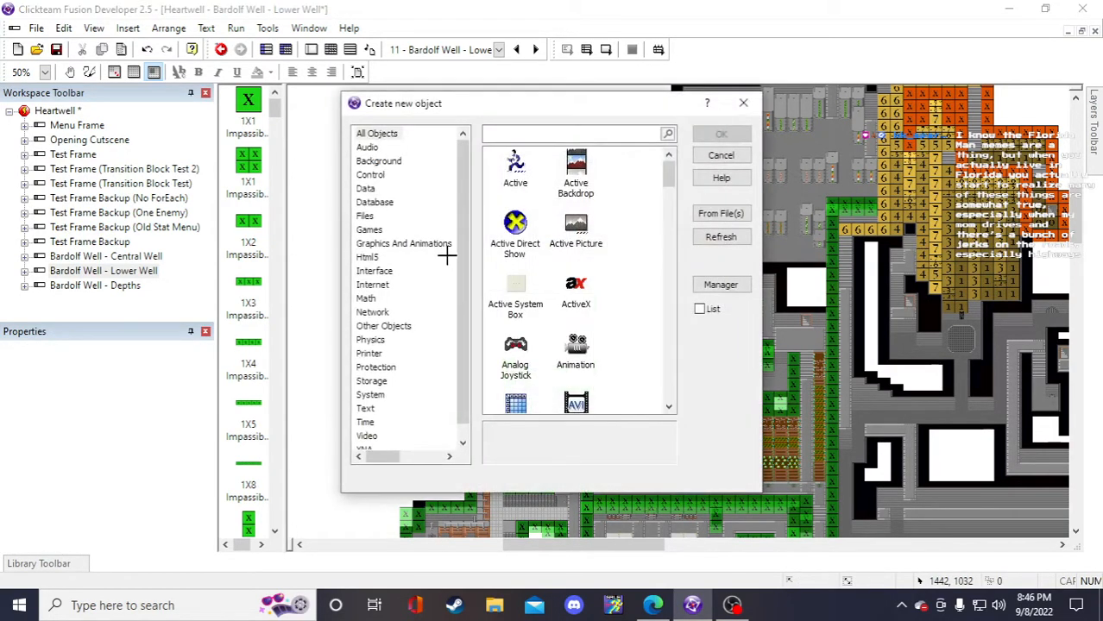
{"action": "left_click", "coordinate": [720, 155]}
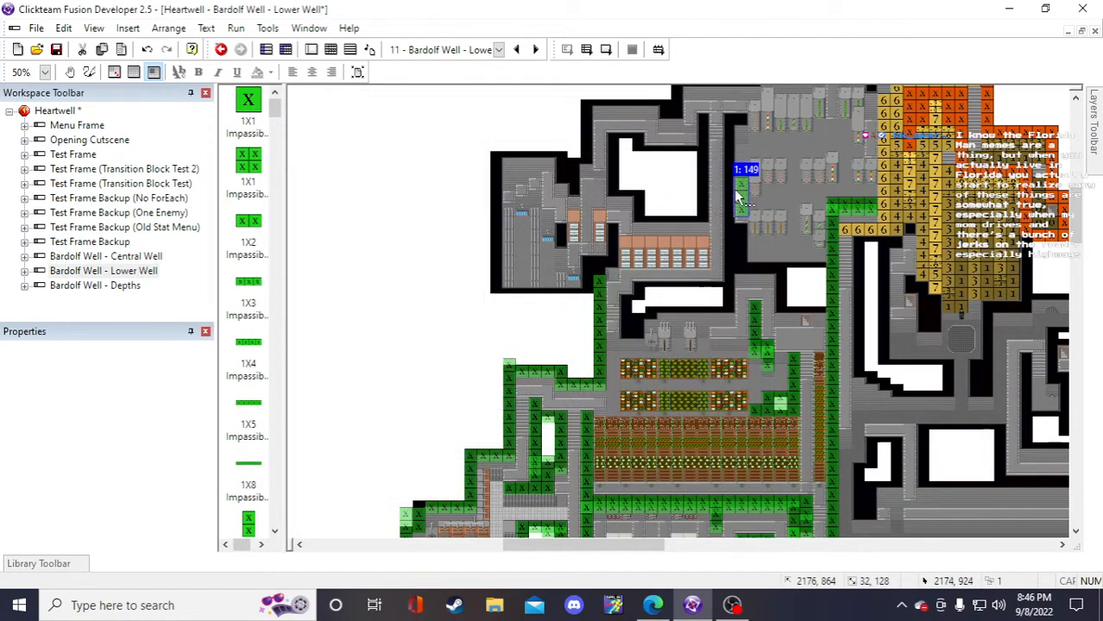
{"action": "left_click", "coordinate": [593, 285]}
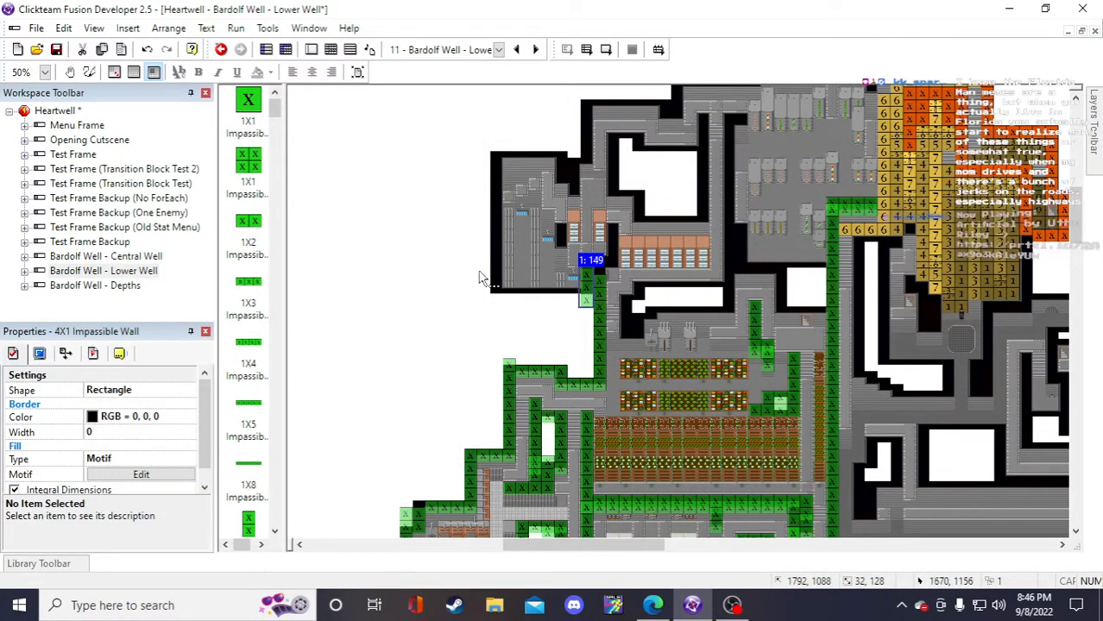
{"action": "left_click", "coordinate": [395, 245]}
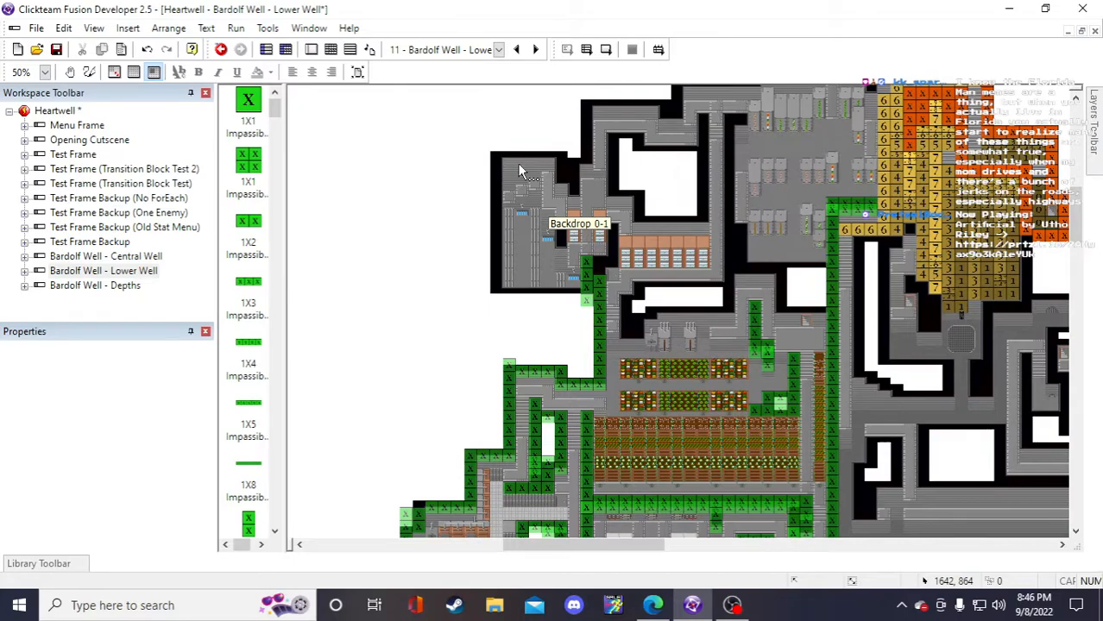
- Move the whole set of spare wall blocks up to the empty area beside the upper-left room, and save the project
{"action": "scroll", "coordinate": [448, 206], "scroll_direction": "down", "scroll_amount": 3}
{"action": "scroll", "coordinate": [499, 210], "scroll_direction": "down", "scroll_amount": 2}
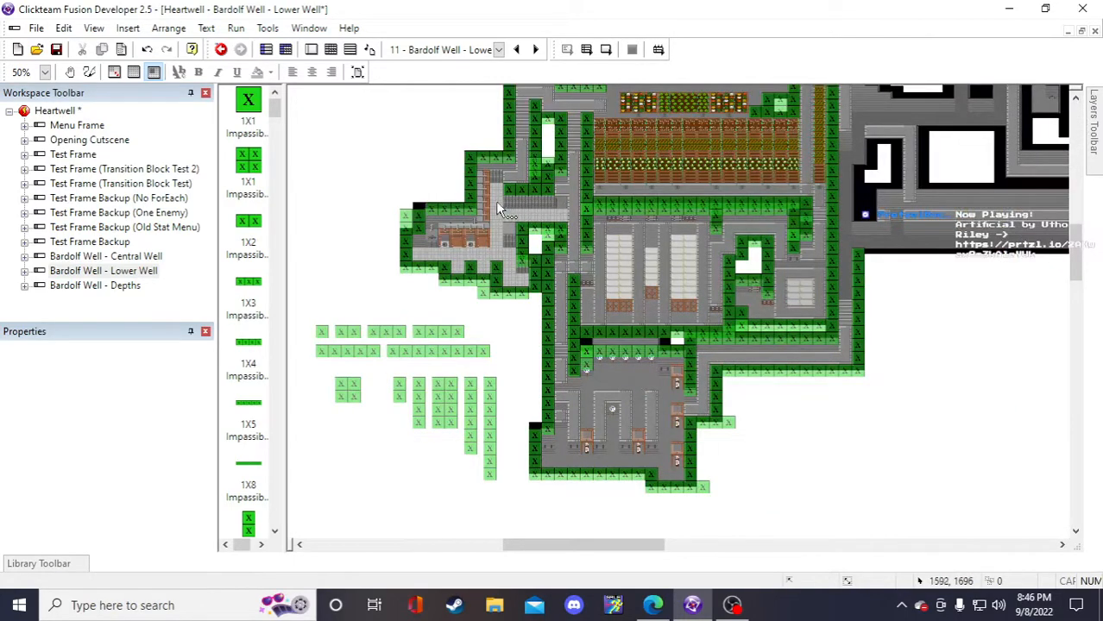
{"action": "left_click_drag", "start_coordinate": [311, 312], "coordinate": [511, 496]}
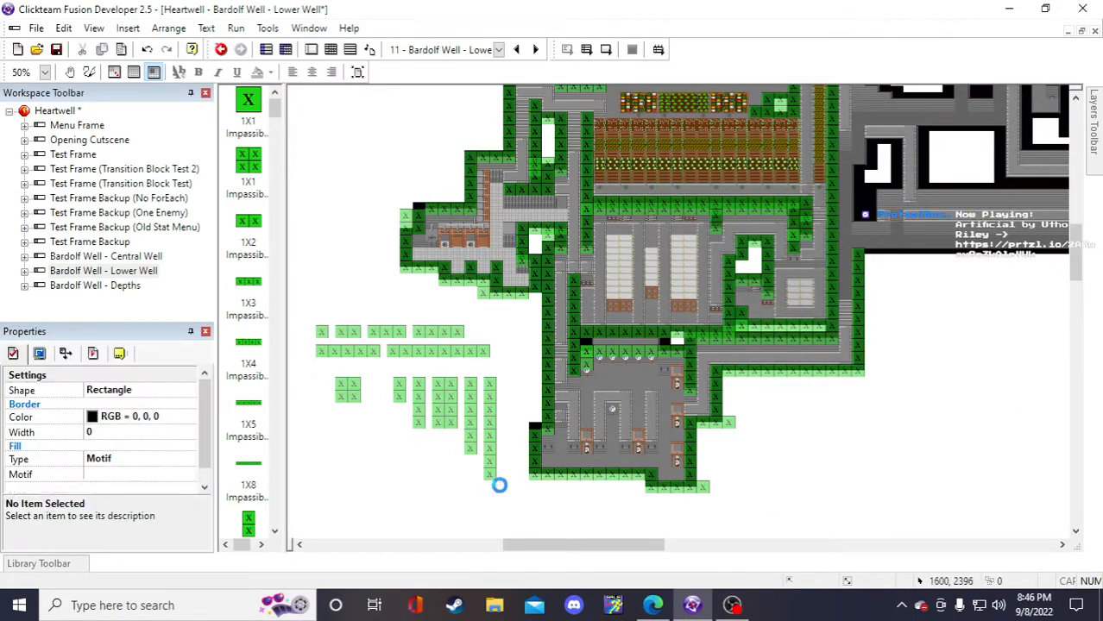
{"action": "left_click_drag", "start_coordinate": [358, 391], "coordinate": [371, 165]}
{"action": "scroll", "coordinate": [419, 297], "scroll_direction": "up", "scroll_amount": 2}
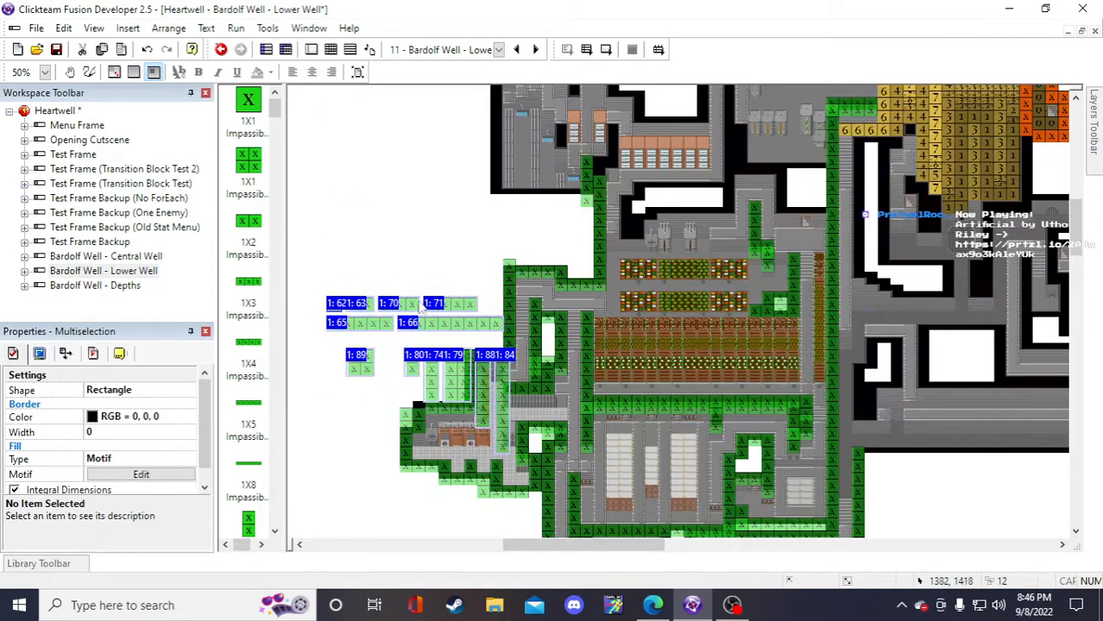
{"action": "left_click_drag", "start_coordinate": [371, 328], "coordinate": [342, 197]}
{"action": "scroll", "coordinate": [440, 261], "scroll_direction": "up", "scroll_amount": 2}
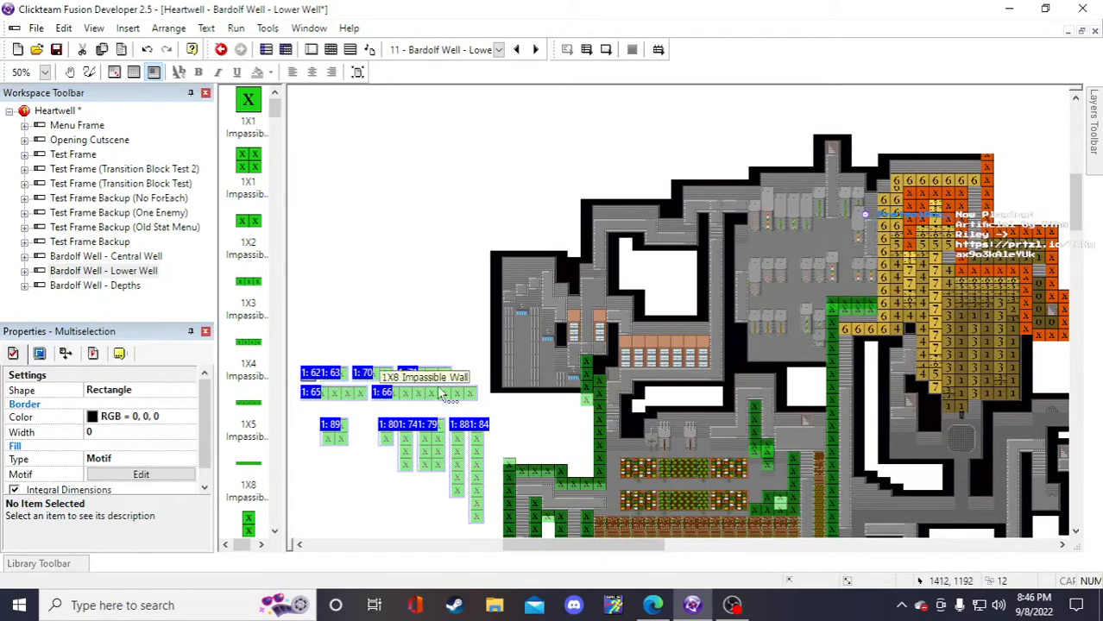
{"action": "left_click", "coordinate": [437, 245]}
{"action": "scroll", "coordinate": [460, 229], "scroll_direction": "down", "scroll_amount": 1}
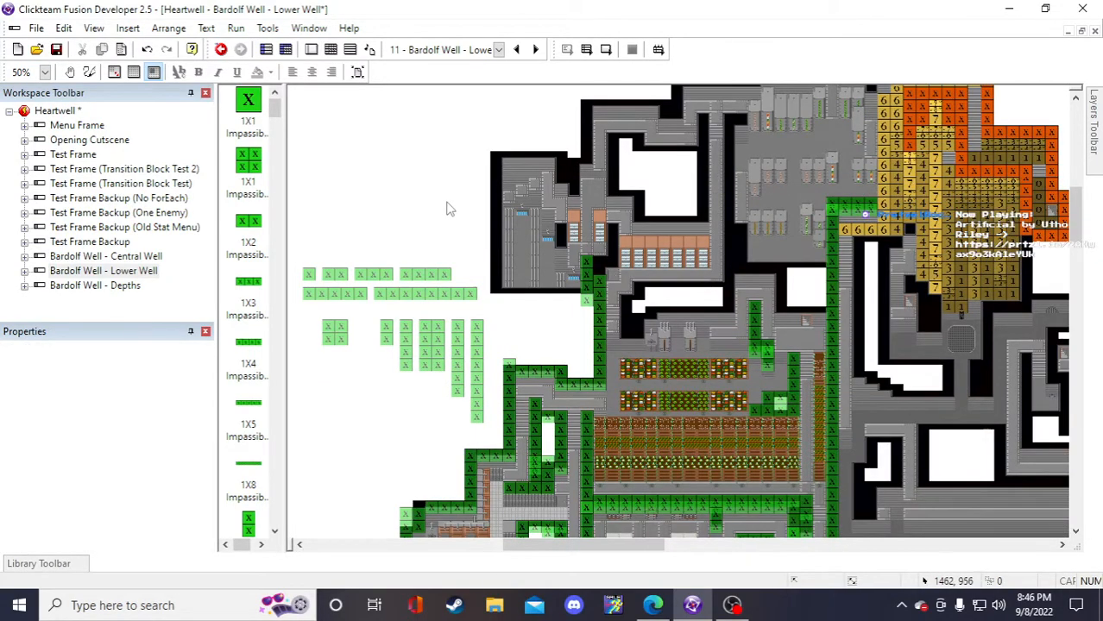
{"action": "key", "text": "ctrl+s"}
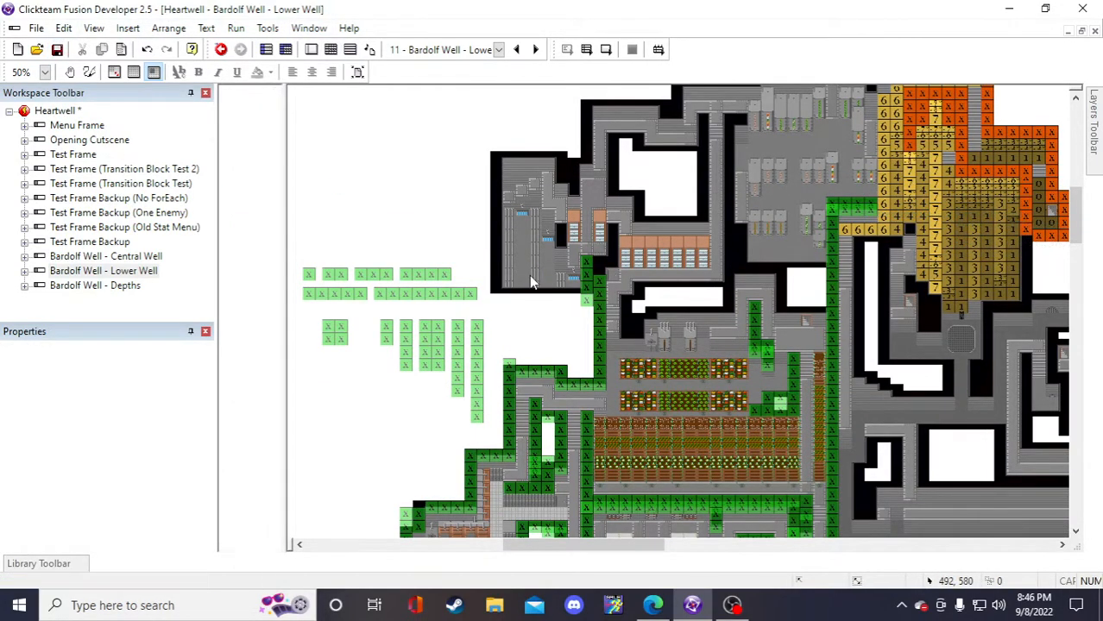
- Copy the 1X8 Impassible Wall and place the copy along the bottom edge of the upper-left room, meeting the 4X1 corner wall
{"action": "left_click", "coordinate": [434, 297]}
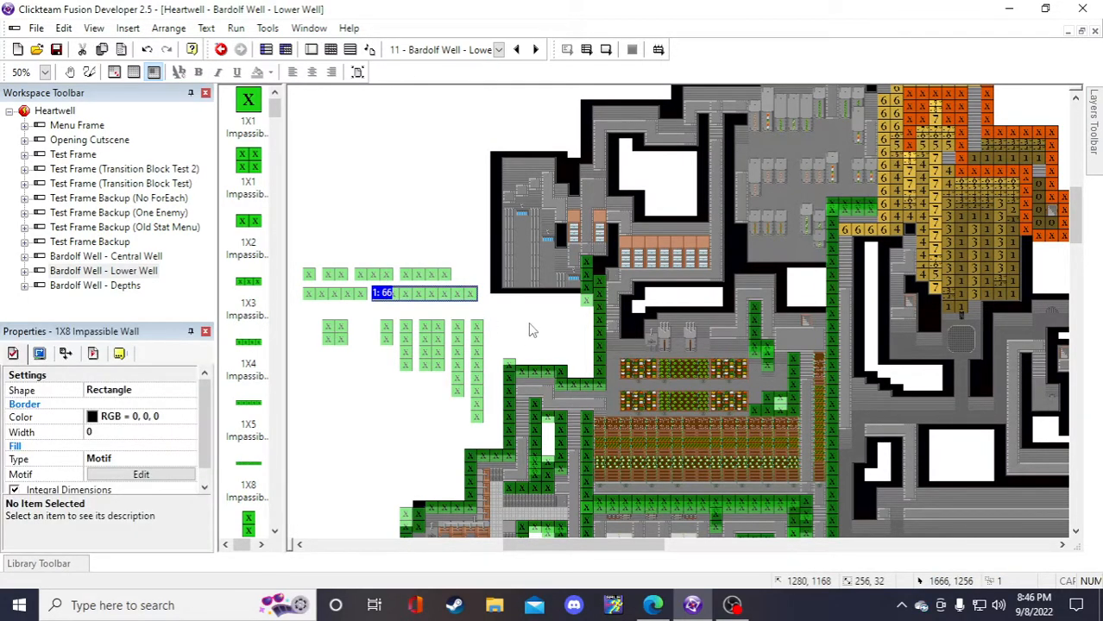
{"action": "key", "text": "ctrl+v"}
{"action": "left_click", "coordinate": [521, 321]}
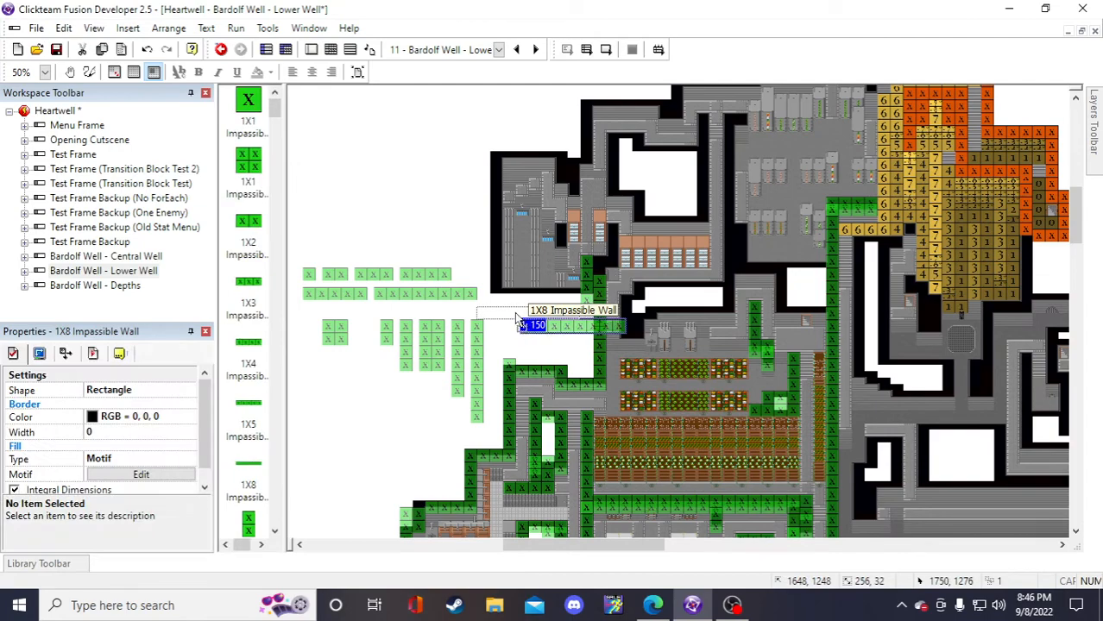
{"action": "left_click", "coordinate": [589, 276]}
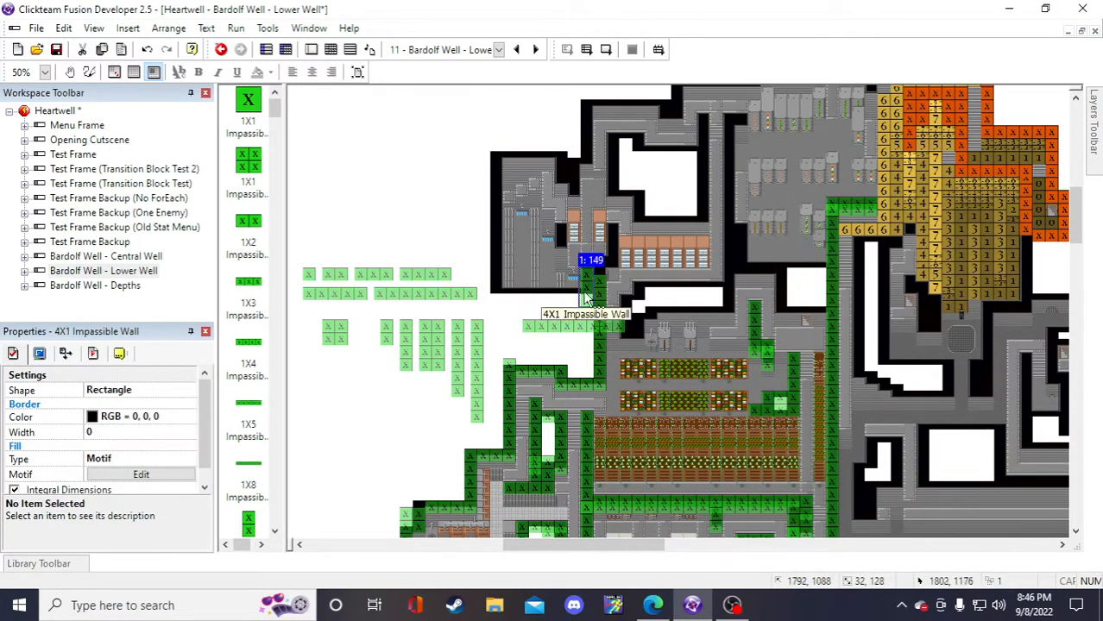
{"action": "left_click", "coordinate": [580, 330]}
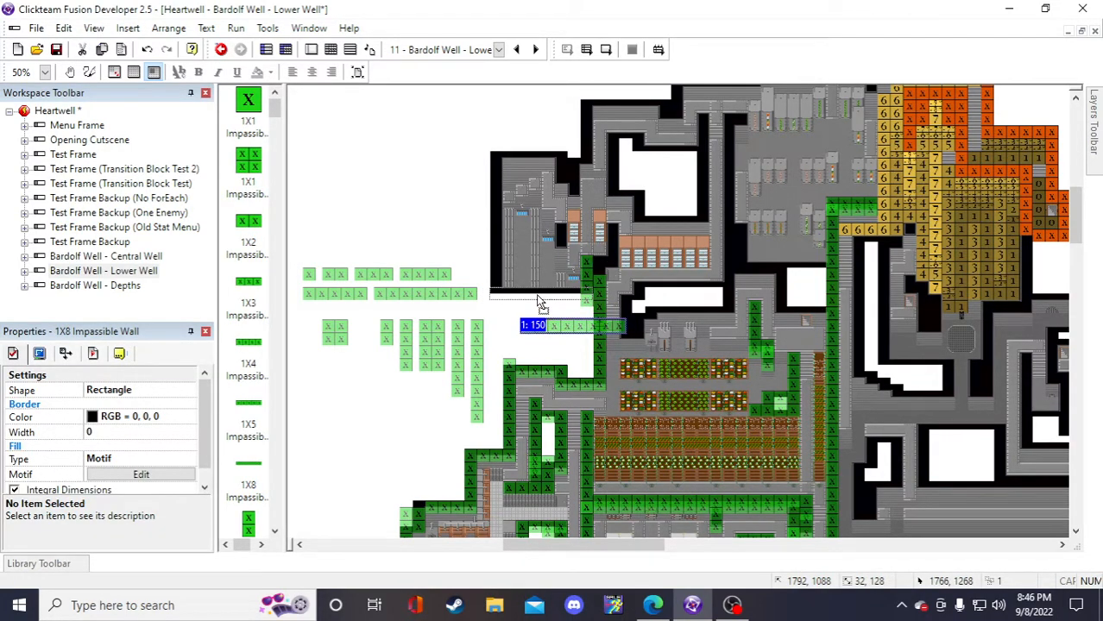
{"action": "left_click_drag", "start_coordinate": [540, 304], "coordinate": [541, 303]}
{"action": "left_click", "coordinate": [546, 340]}
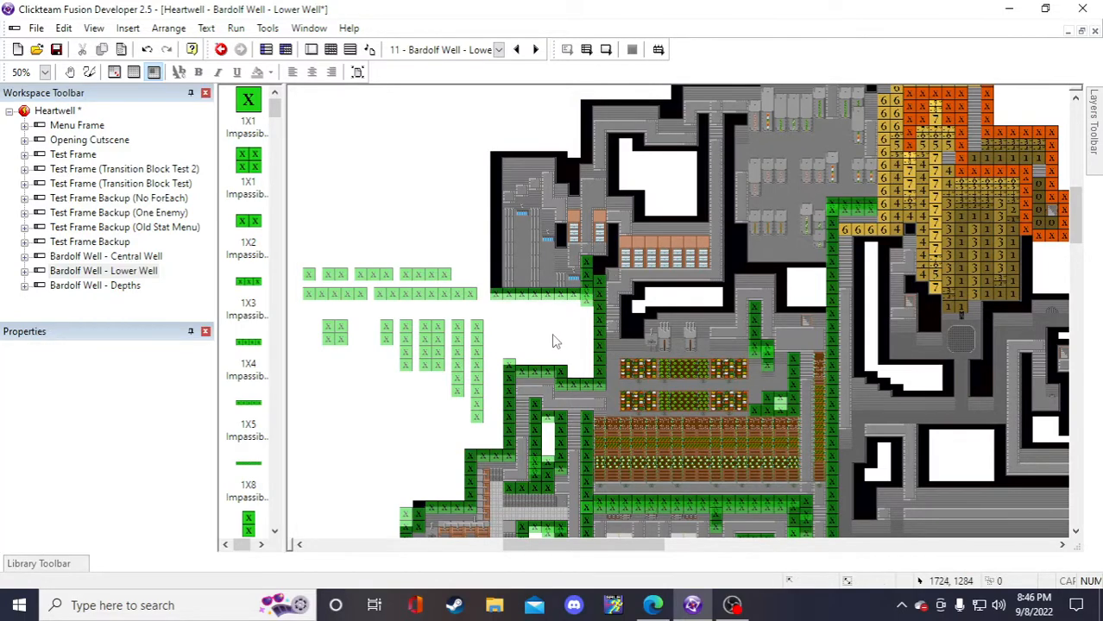
- Copy the 8X1 Impassible Wall and align the copy with the upper-left room's left wall, directly above the bottom row of blocks
{"action": "left_click", "coordinate": [476, 367]}
{"action": "key", "text": "ctrl+c"}
{"action": "key", "text": "ctrl+v"}
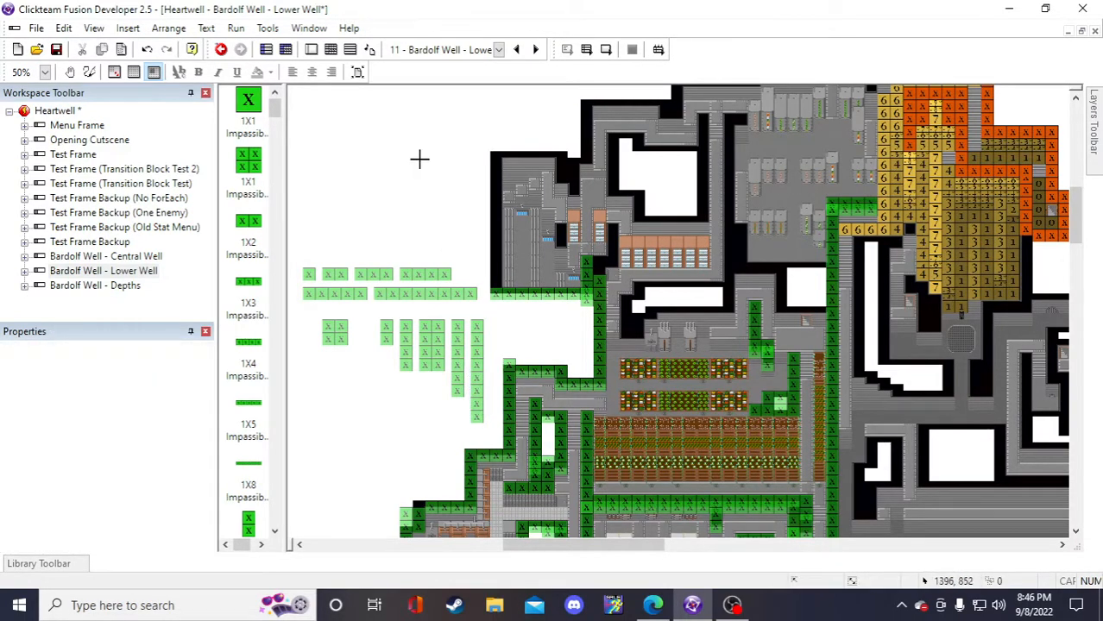
{"action": "left_click", "coordinate": [419, 163]}
{"action": "left_click_drag", "start_coordinate": [436, 204], "coordinate": [504, 228]}
{"action": "left_click", "coordinate": [439, 147]}
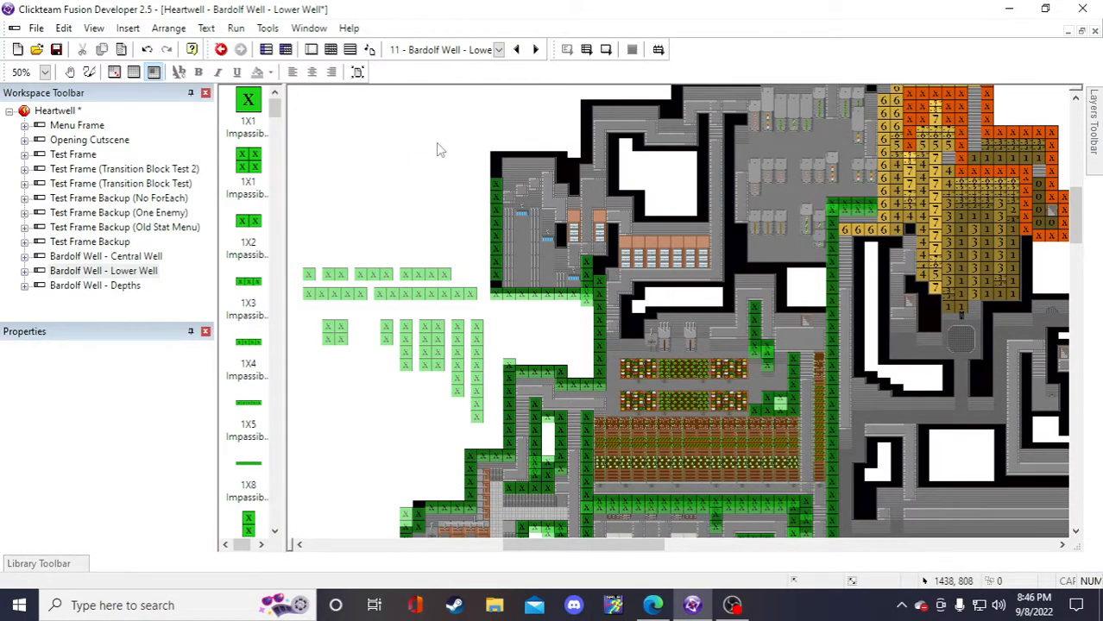
{"action": "left_click", "coordinate": [497, 263]}
{"action": "left_click", "coordinate": [443, 192]}
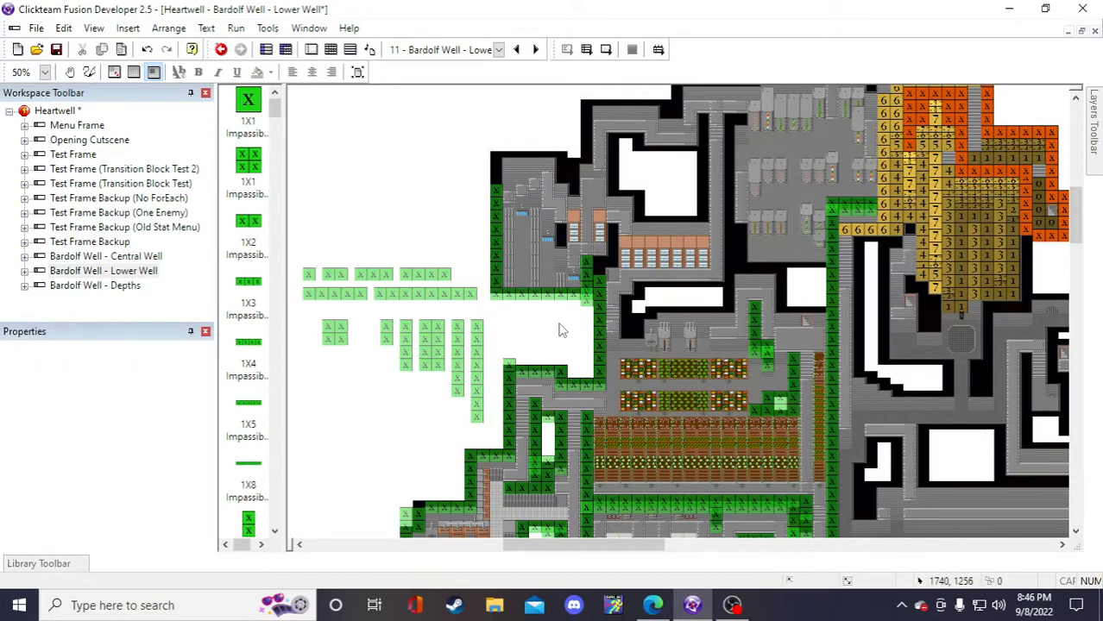
- Copy the 4X1 Impassible Wall and place the copy over the top end of the upper-left room's left wall, continuing the 8X1 wall
{"action": "left_click", "coordinate": [585, 274]}
{"action": "double_click", "coordinate": [436, 146]}
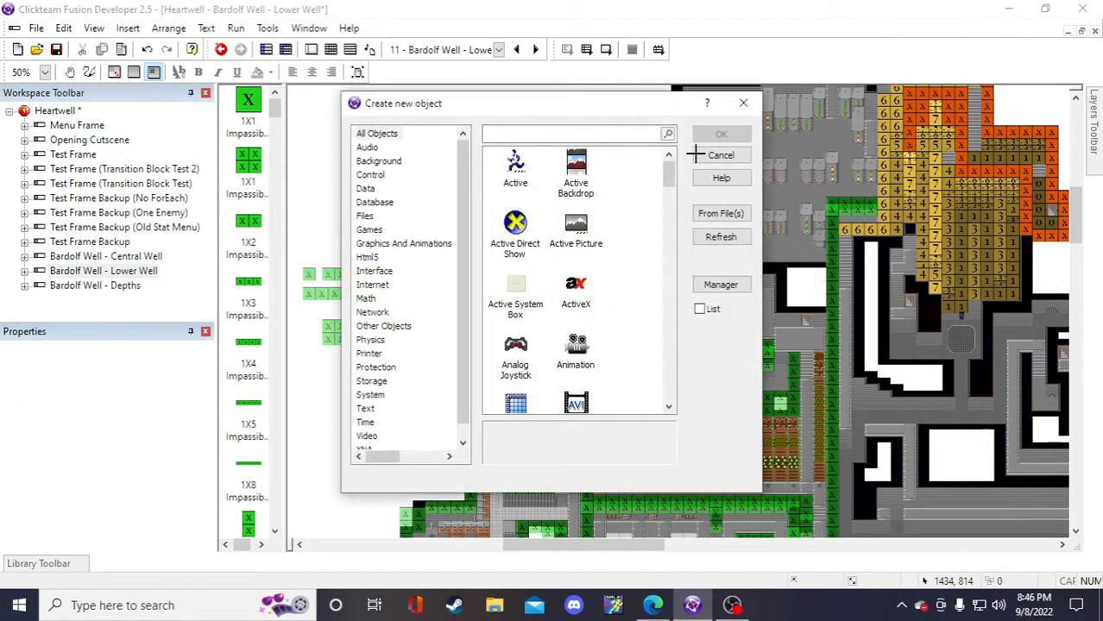
{"action": "left_click", "coordinate": [722, 156]}
{"action": "left_click", "coordinate": [721, 194]}
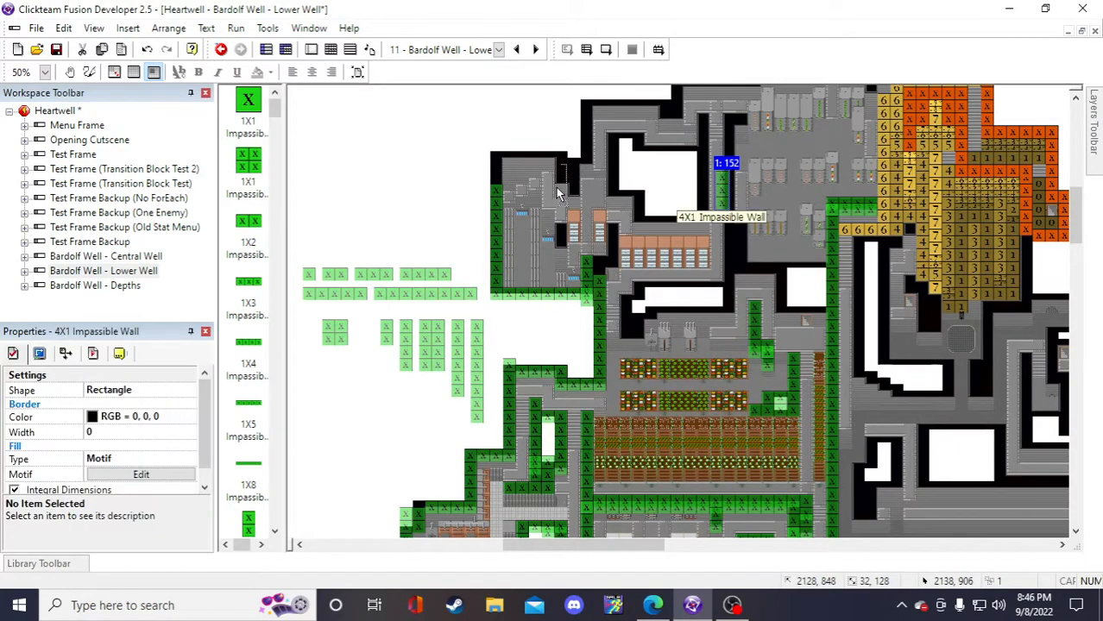
{"action": "left_click_drag", "start_coordinate": [721, 194], "coordinate": [494, 159]}
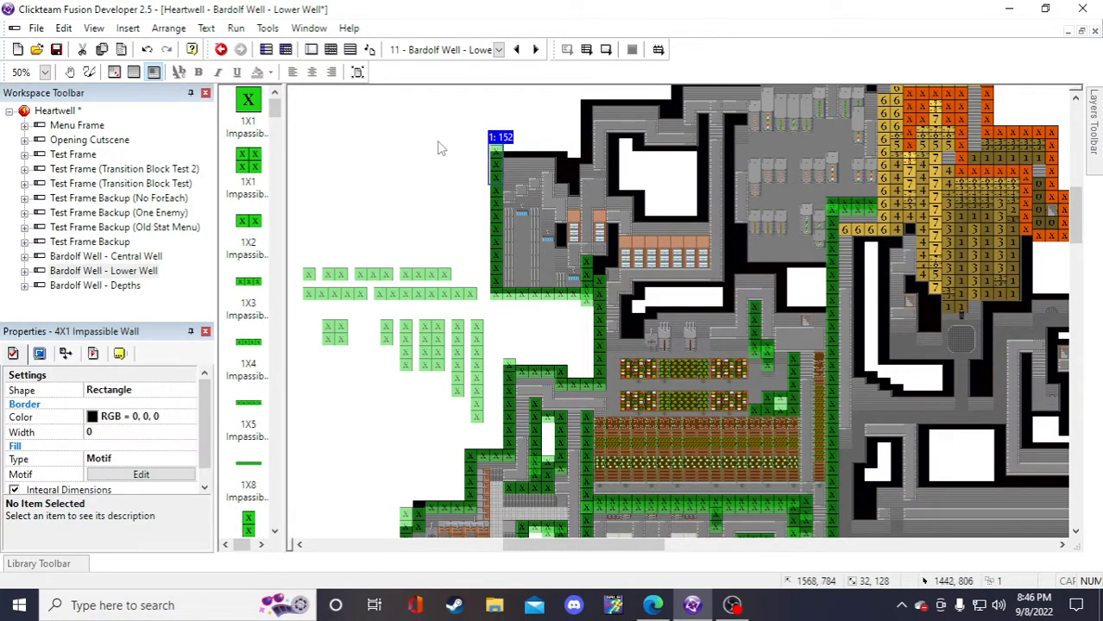
{"action": "left_click", "coordinate": [438, 148]}
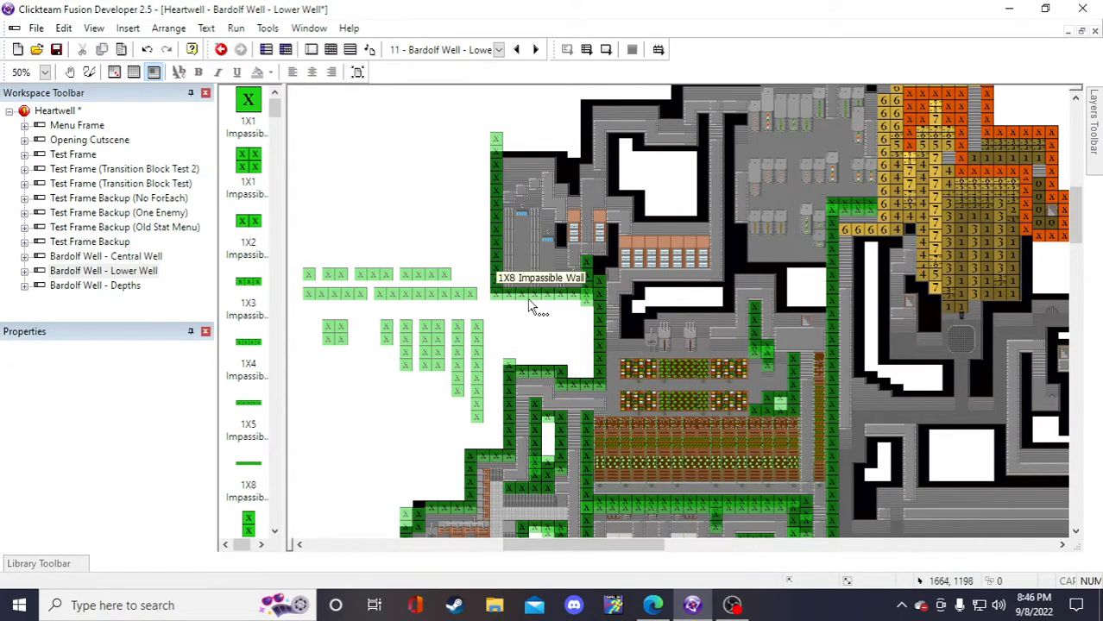
- Replace the 4X1 wall at the top end of the upper-left room's left wall with a 2X1 Impassible Wall copy, and save the project
{"action": "left_click", "coordinate": [496, 169]}
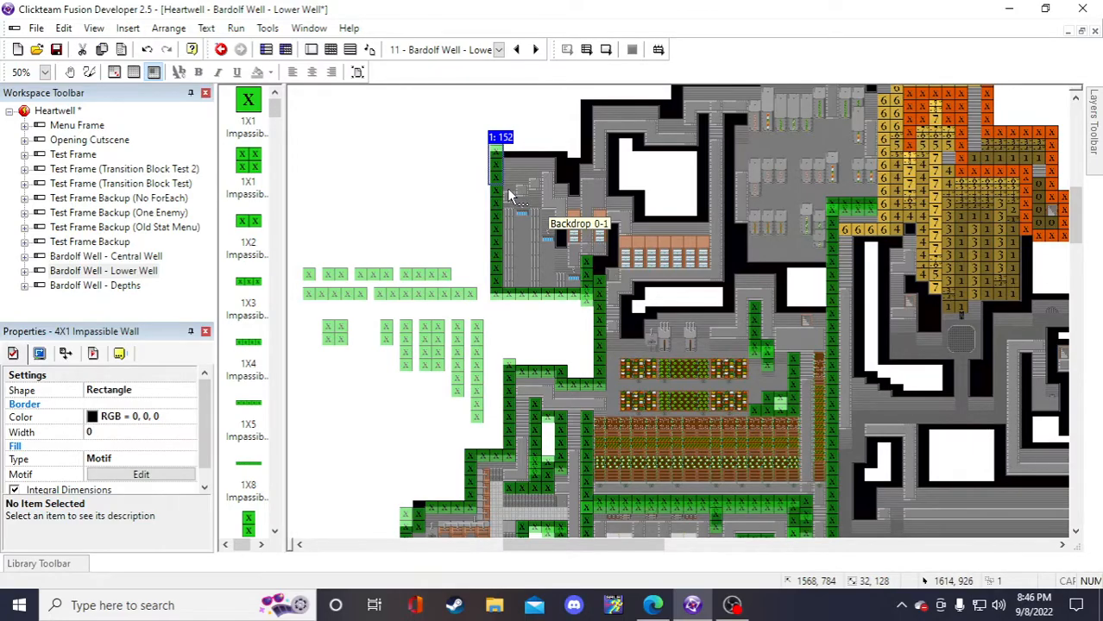
{"action": "key", "text": "Delete"}
{"action": "left_click", "coordinate": [386, 320]}
{"action": "double_click", "coordinate": [404, 153]}
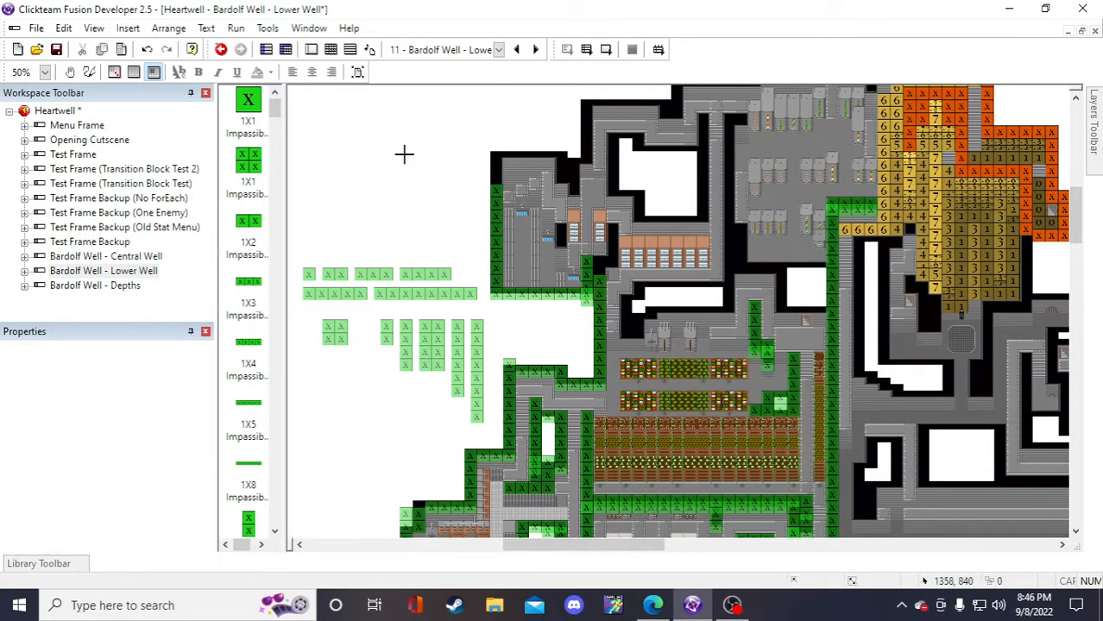
{"action": "left_click", "coordinate": [741, 159]}
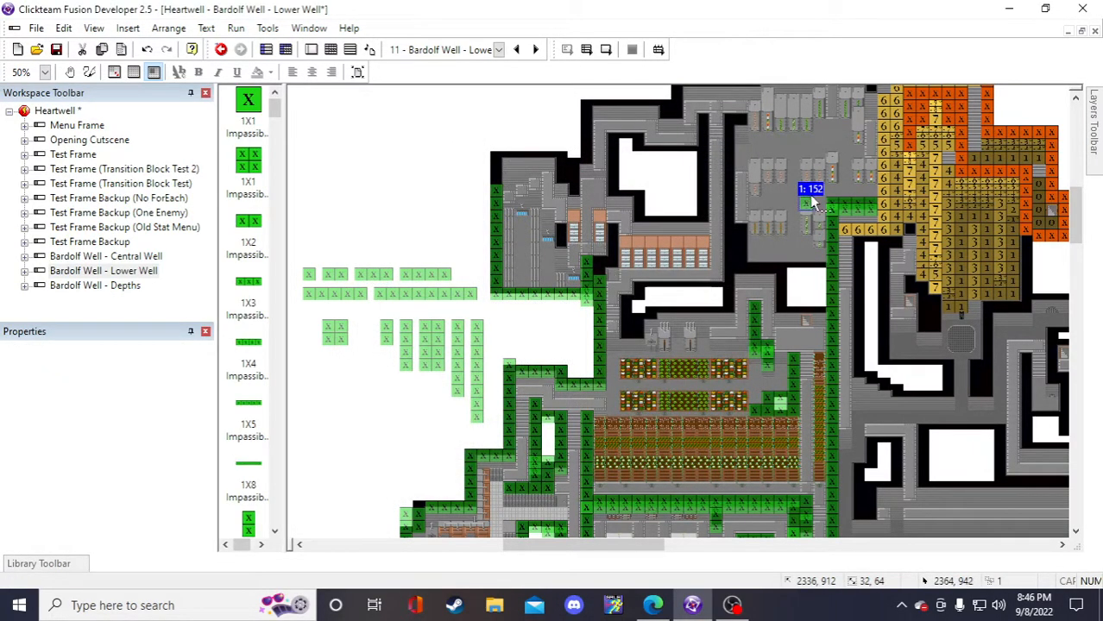
{"action": "left_click_drag", "start_coordinate": [807, 210], "coordinate": [496, 170]}
{"action": "left_click", "coordinate": [361, 179]}
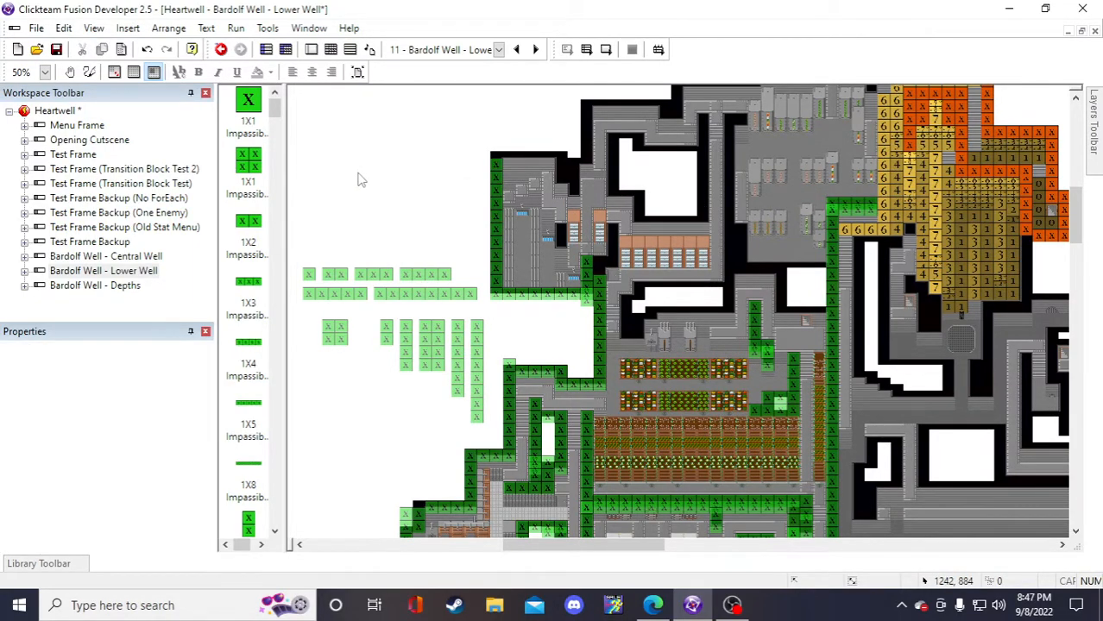
{"action": "right_click", "coordinate": [361, 179]}
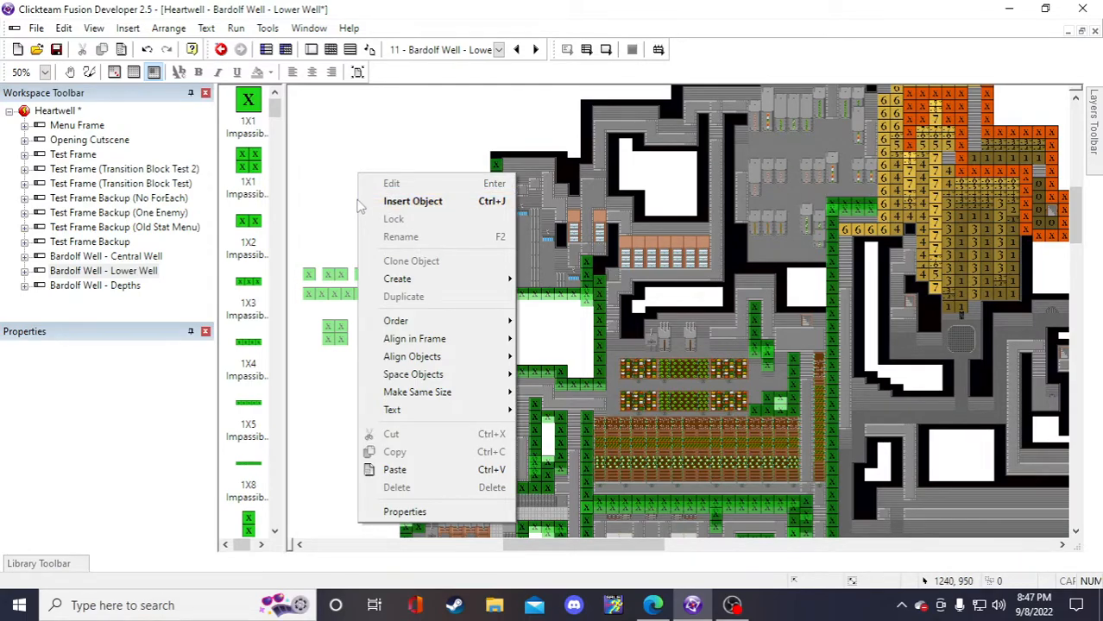
{"action": "left_click", "coordinate": [474, 144]}
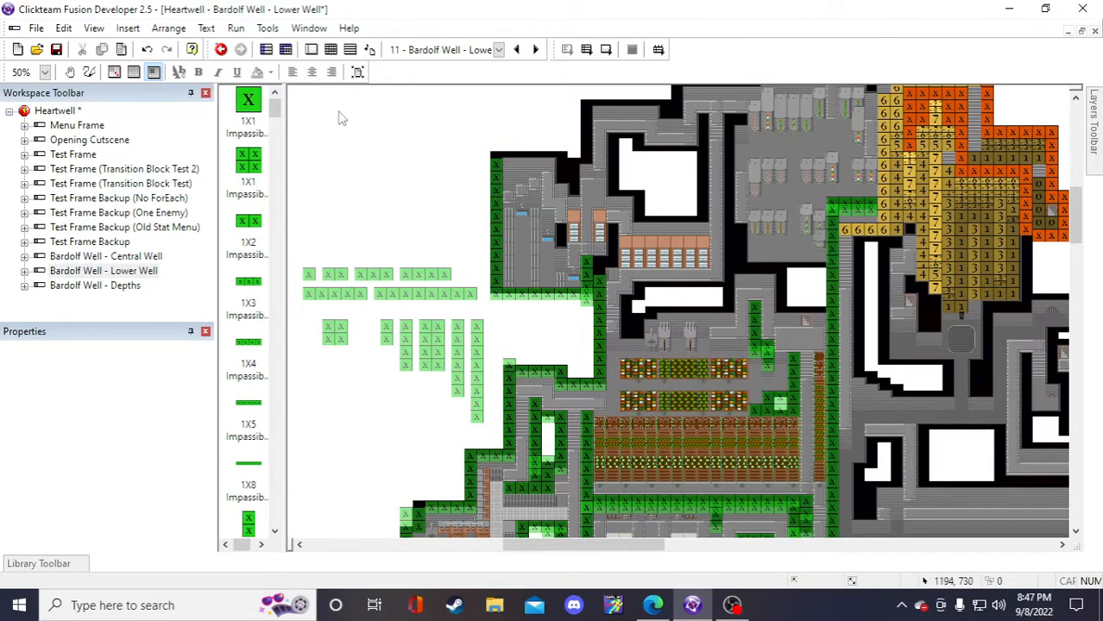
{"action": "key", "text": "ctrl+s"}
- Copy the 1X4 Impassible Wall, place the copy along the upper-left room's top edge, and save the project
{"action": "left_click", "coordinate": [425, 275]}
{"action": "left_click", "coordinate": [430, 199]}
{"action": "key", "text": "ctrl+v"}
{"action": "left_click", "coordinate": [407, 185]}
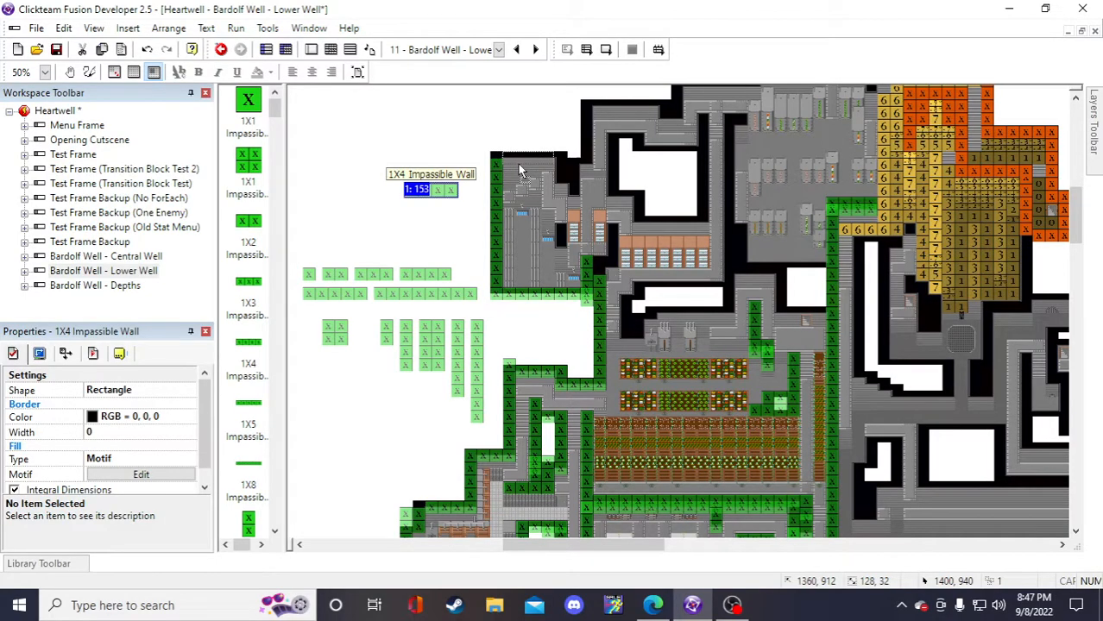
{"action": "left_click_drag", "start_coordinate": [519, 164], "coordinate": [518, 163]}
{"action": "left_click", "coordinate": [405, 161]}
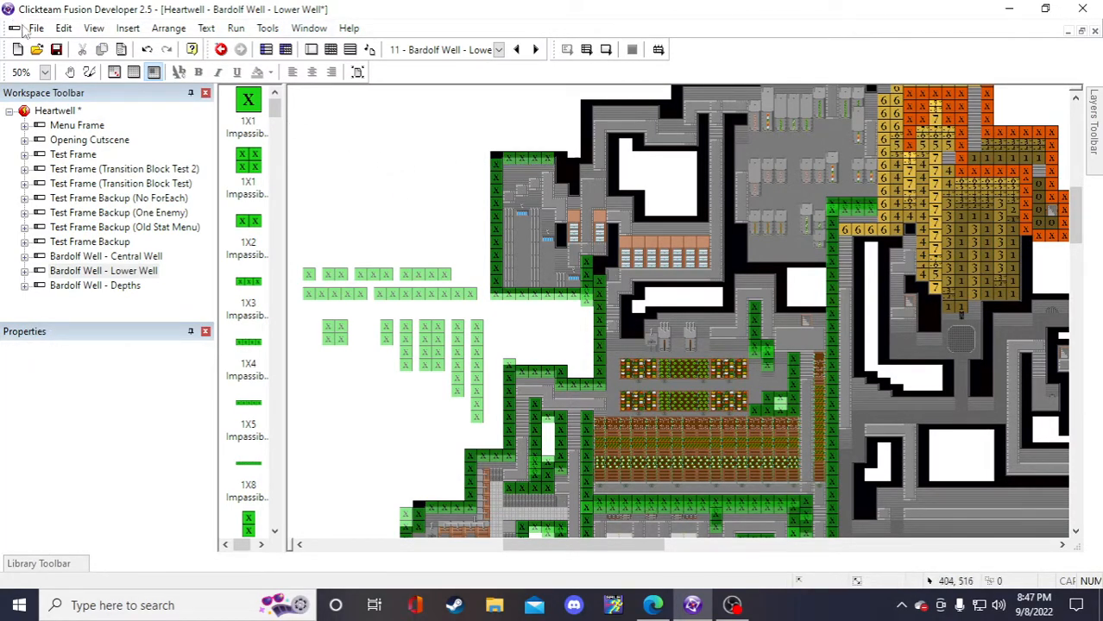
{"action": "left_click", "coordinate": [56, 50]}
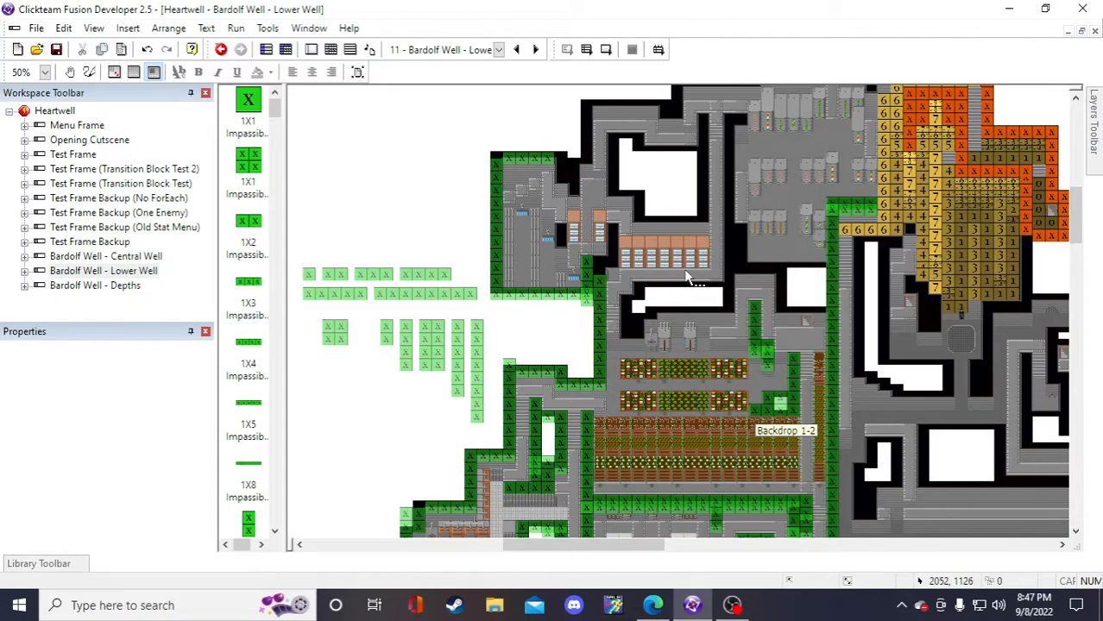
- Copy the 2X1 Impassible Wall and place the copy over the lower part of the short black pillar inside the upper-left room
{"action": "left_click", "coordinate": [381, 335]}
{"action": "left_click", "coordinate": [449, 216]}
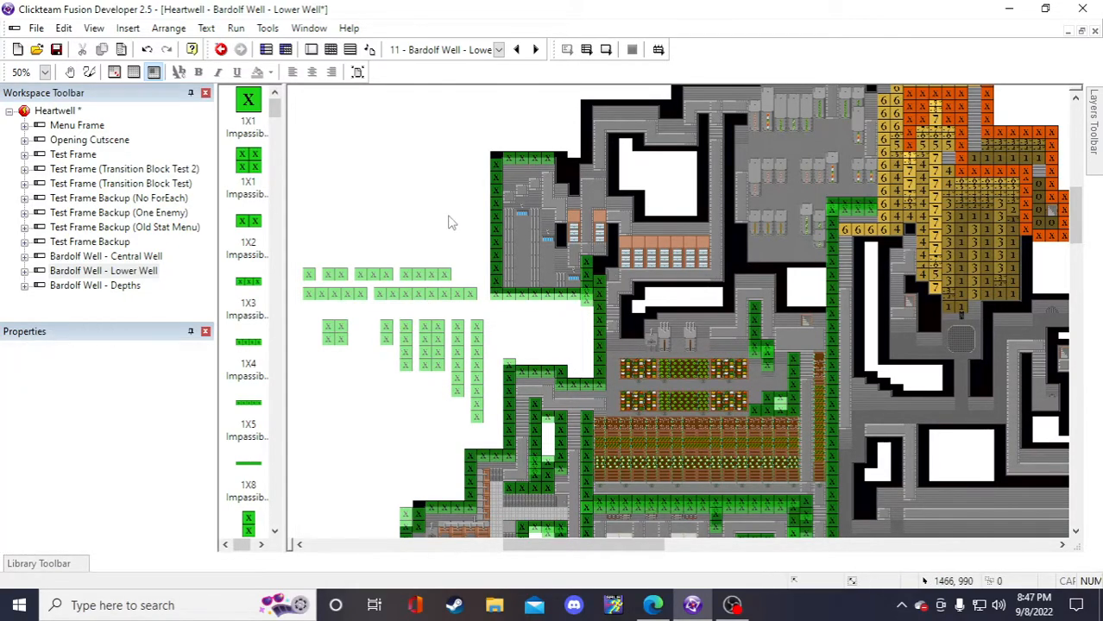
{"action": "key", "text": "ctrl+v"}
{"action": "left_click_drag", "start_coordinate": [437, 221], "coordinate": [560, 255]}
{"action": "left_click", "coordinate": [390, 209]}
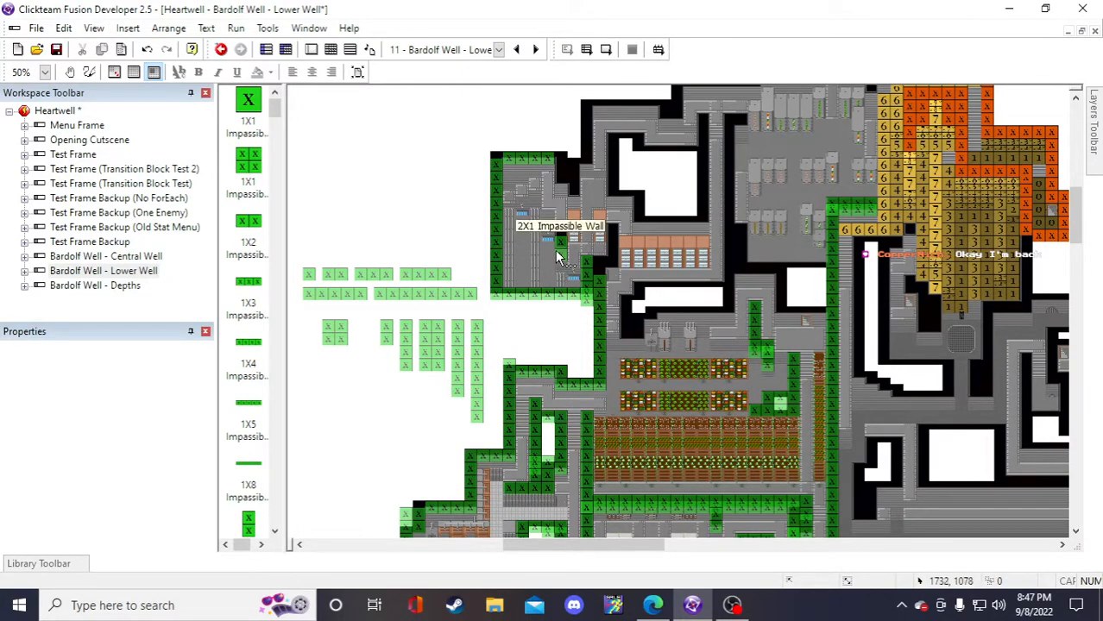
{"action": "left_click", "coordinate": [562, 255]}
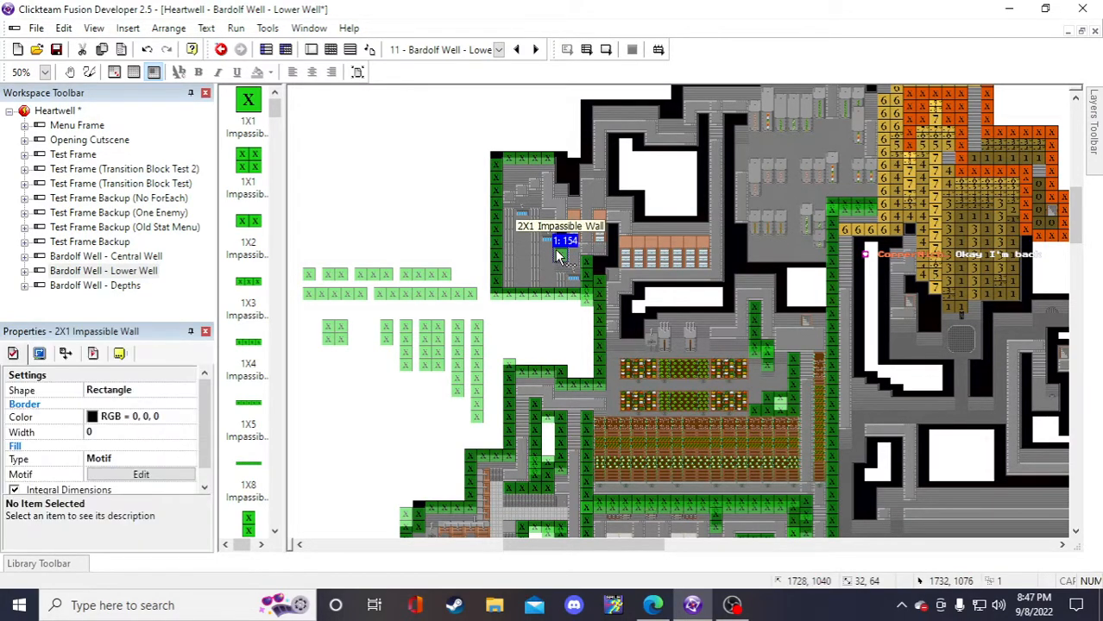
{"action": "left_click", "coordinate": [369, 252]}
- Copy the 1X1 Impassible Wall and place the copy on the pillar's top tile, directly above the 2X1 wall
{"action": "left_click", "coordinate": [309, 275]}
{"action": "key", "text": "ctrl+v"}
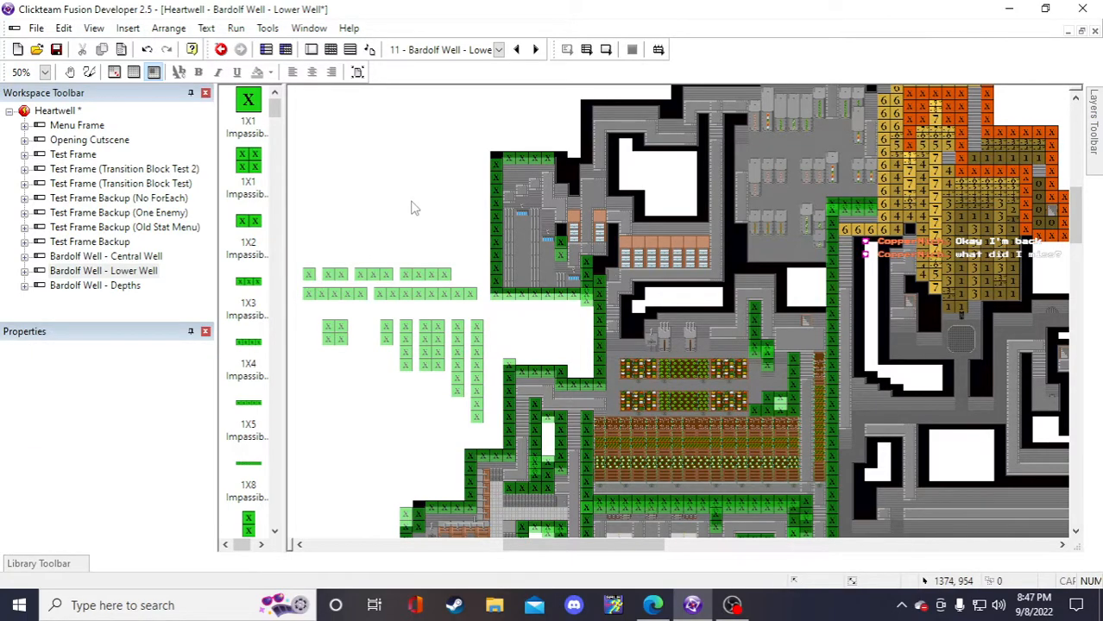
{"action": "left_click", "coordinate": [414, 210]}
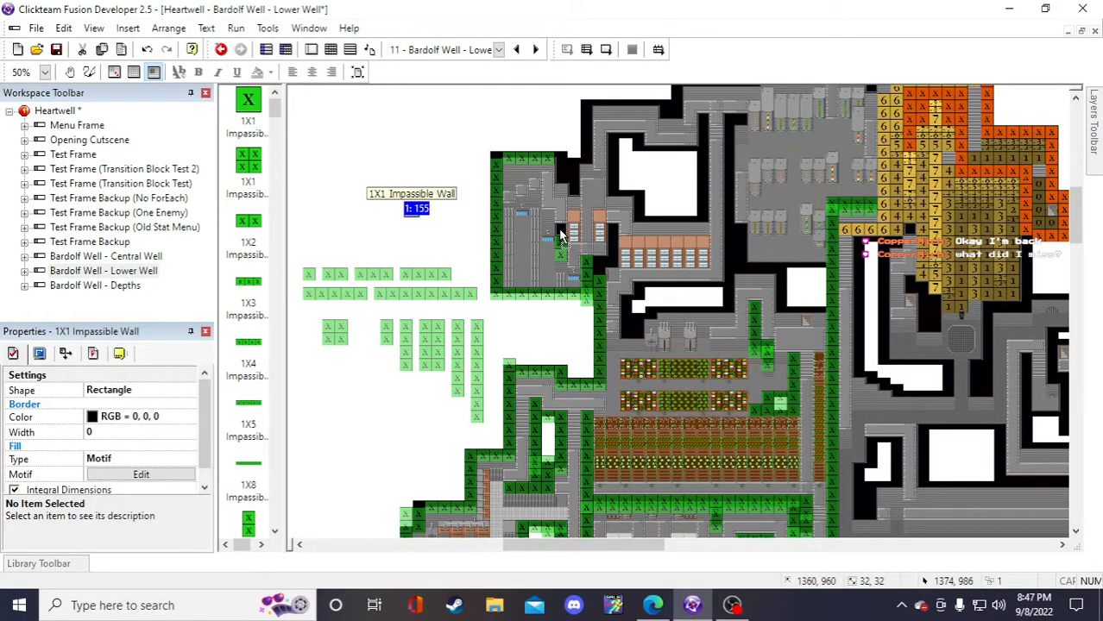
{"action": "left_click", "coordinate": [415, 155]}
{"action": "left_click_drag", "start_coordinate": [559, 229], "coordinate": [559, 231]}
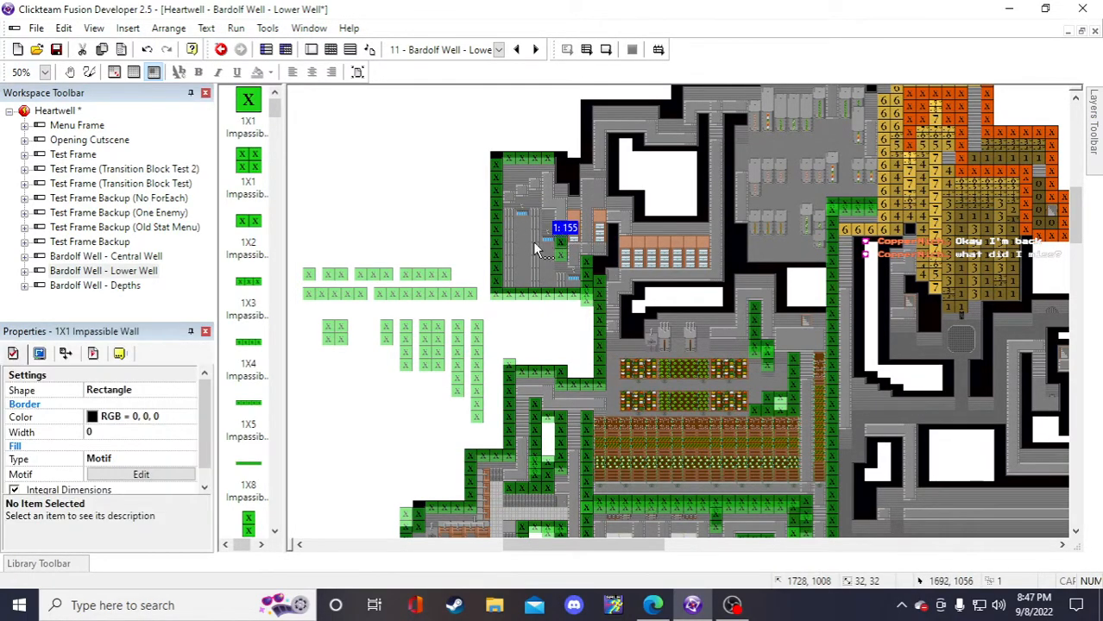
{"action": "left_click", "coordinate": [410, 187]}
- Place two 4X1 Impassible Wall copies side by side at the upper-left room's top-right corner, the second one tile lower than the first
{"action": "left_click", "coordinate": [413, 353]}
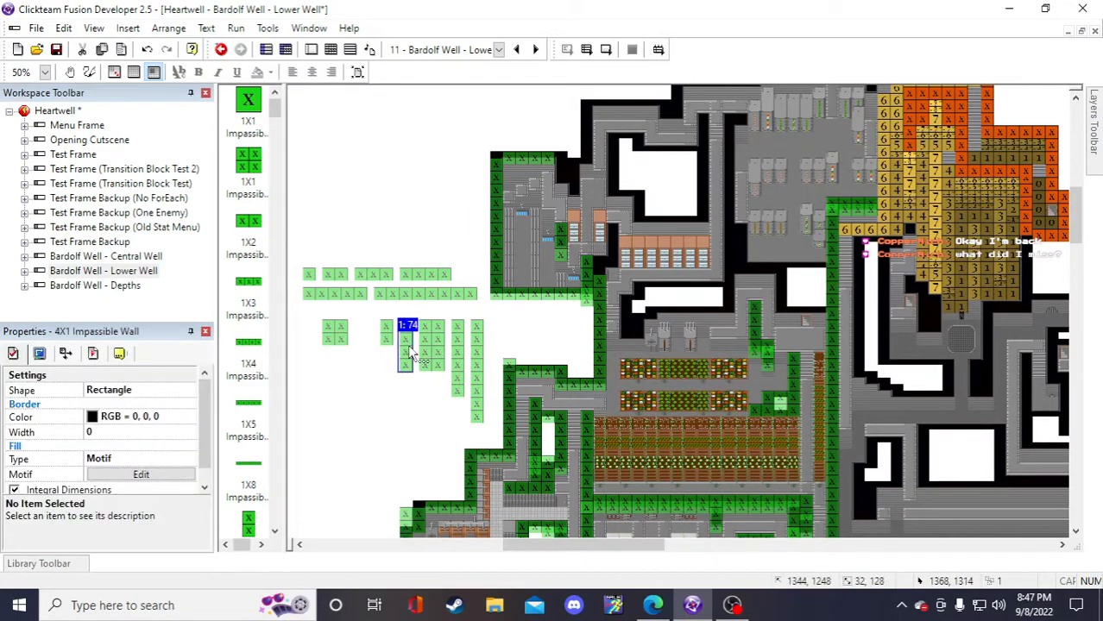
{"action": "key", "text": "ctrl+v"}
{"action": "left_click", "coordinate": [408, 199]}
{"action": "left_click_drag", "start_coordinate": [409, 226], "coordinate": [559, 175]}
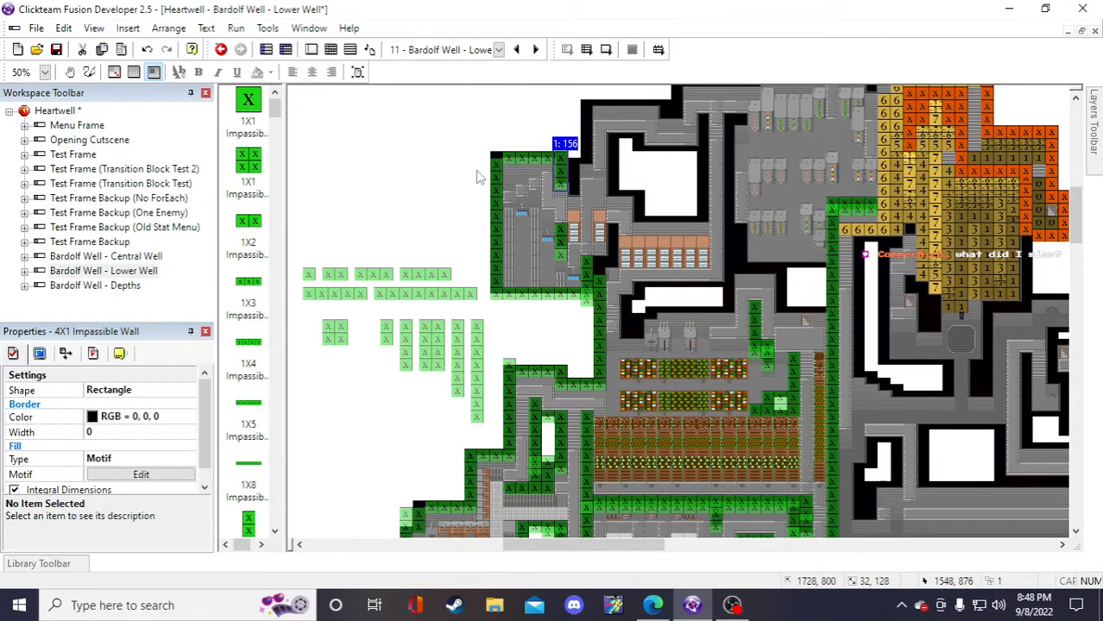
{"action": "left_click", "coordinate": [400, 169]}
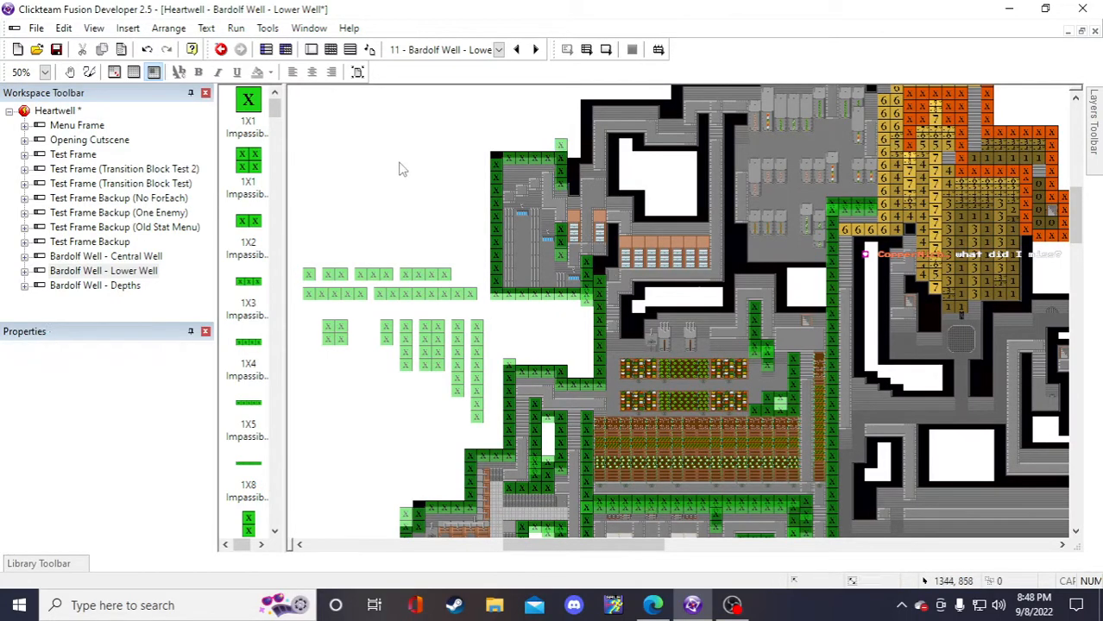
{"action": "left_click", "coordinate": [565, 164]}
{"action": "left_click", "coordinate": [399, 151]}
{"action": "left_click_drag", "start_coordinate": [406, 172], "coordinate": [575, 172]}
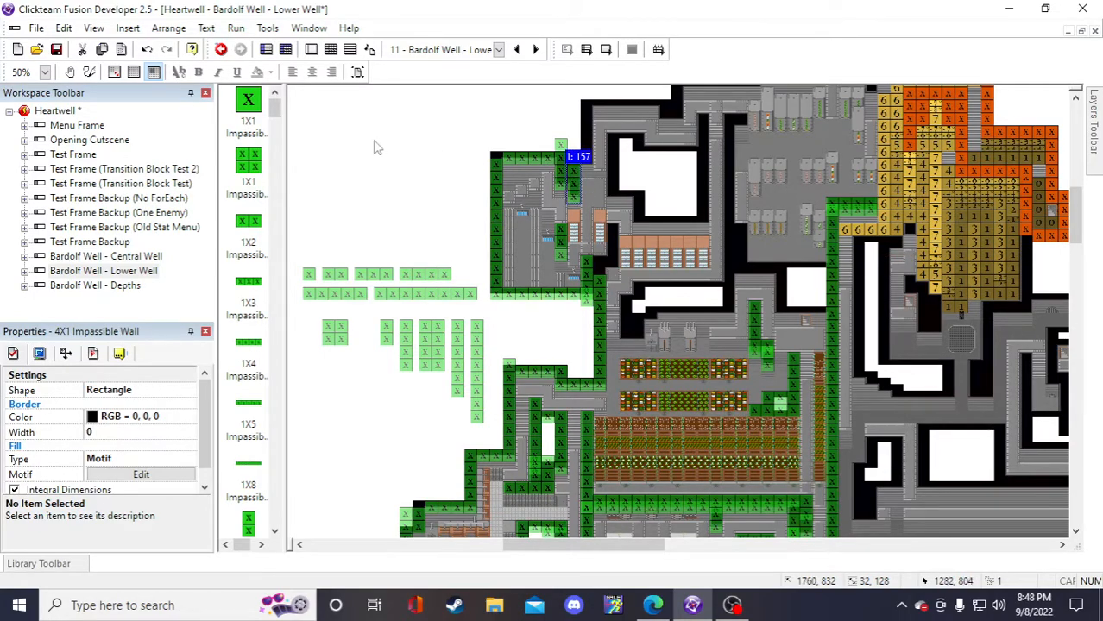
{"action": "left_click", "coordinate": [373, 144]}
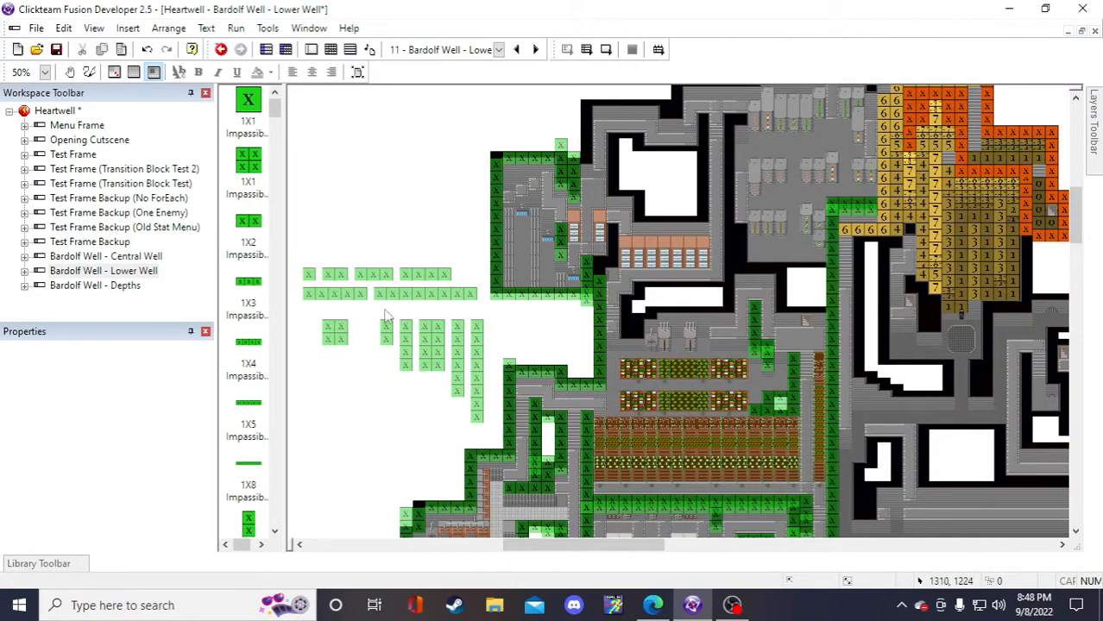
- Copy the 1X2 Impassible Wall and place the copy over the black corner at the upper-left room's lower-right side, beside the existing wall column
{"action": "left_click", "coordinate": [340, 278]}
{"action": "left_click", "coordinate": [428, 234]}
{"action": "left_click", "coordinate": [405, 225]}
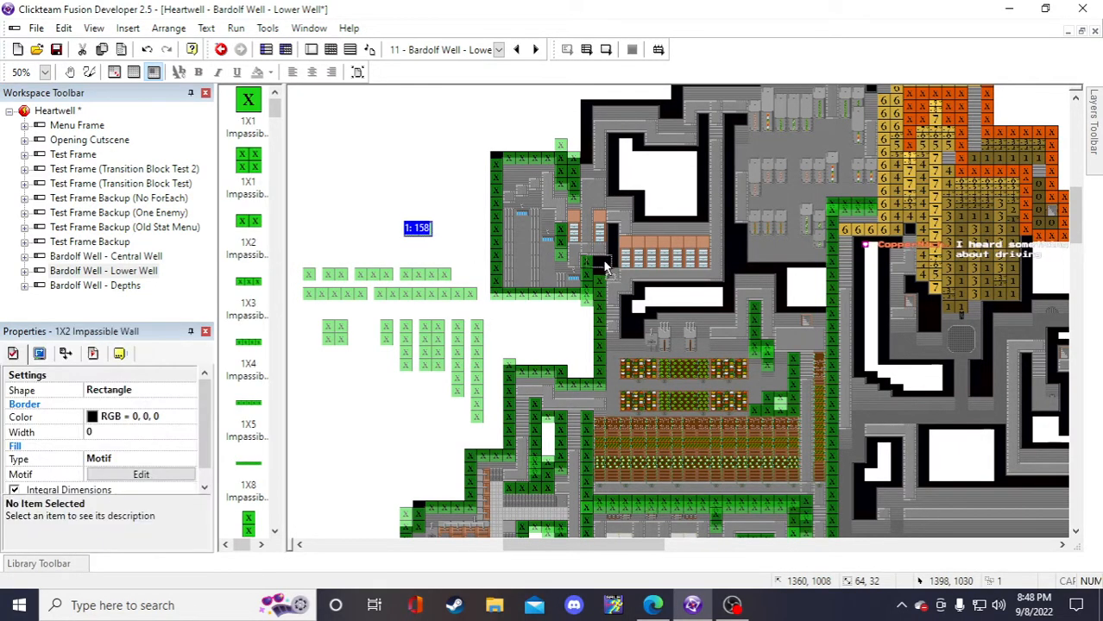
{"action": "left_click", "coordinate": [434, 251]}
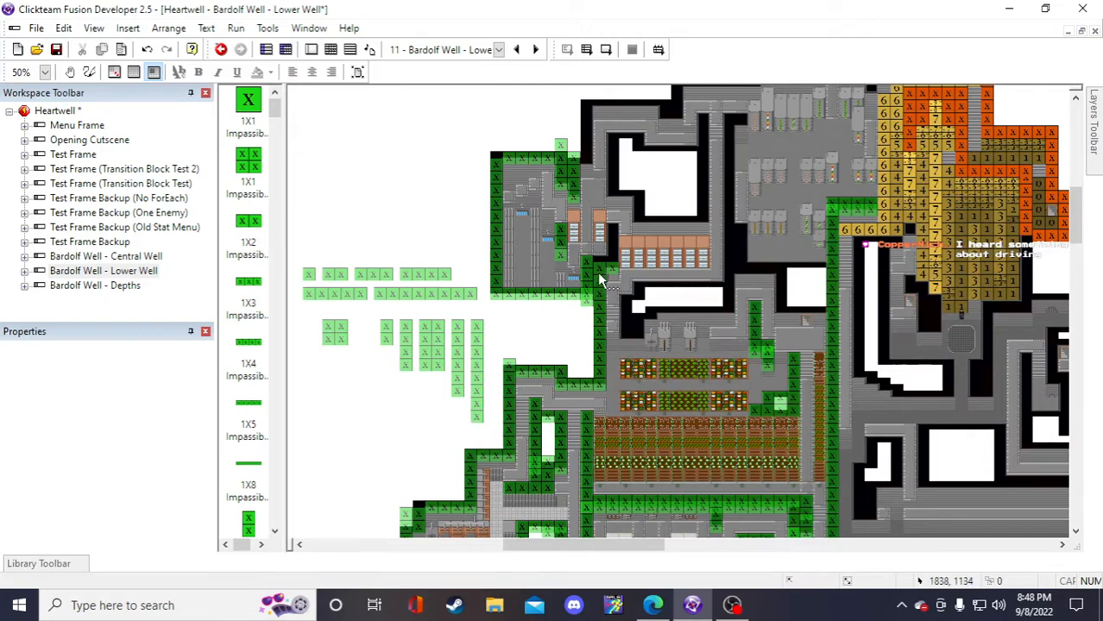
{"action": "left_click", "coordinate": [602, 265]}
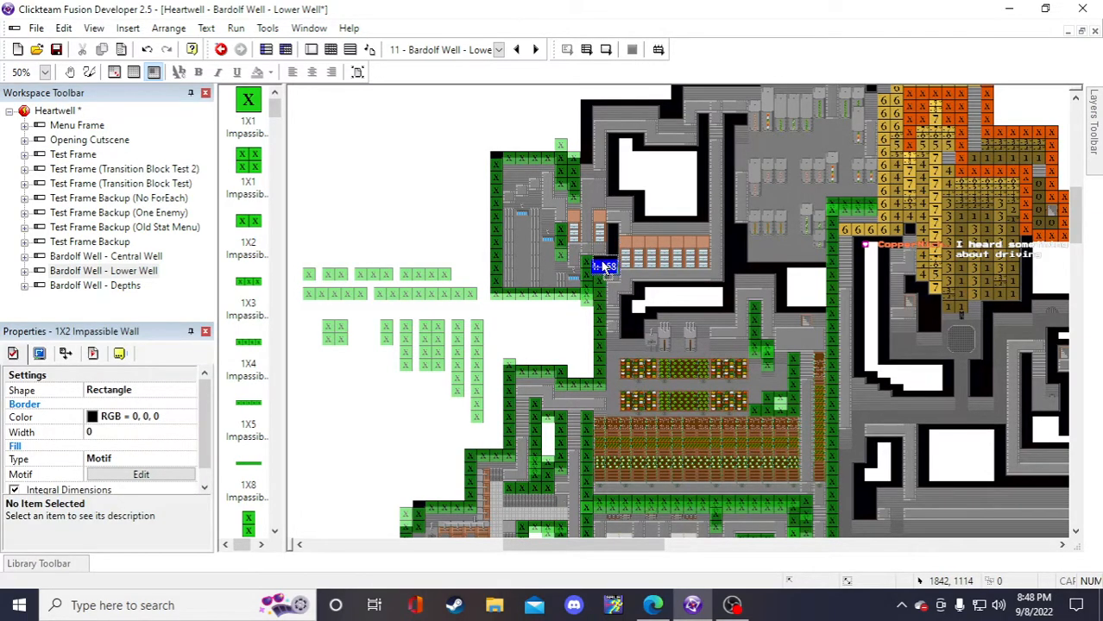
{"action": "left_click", "coordinate": [393, 310]}
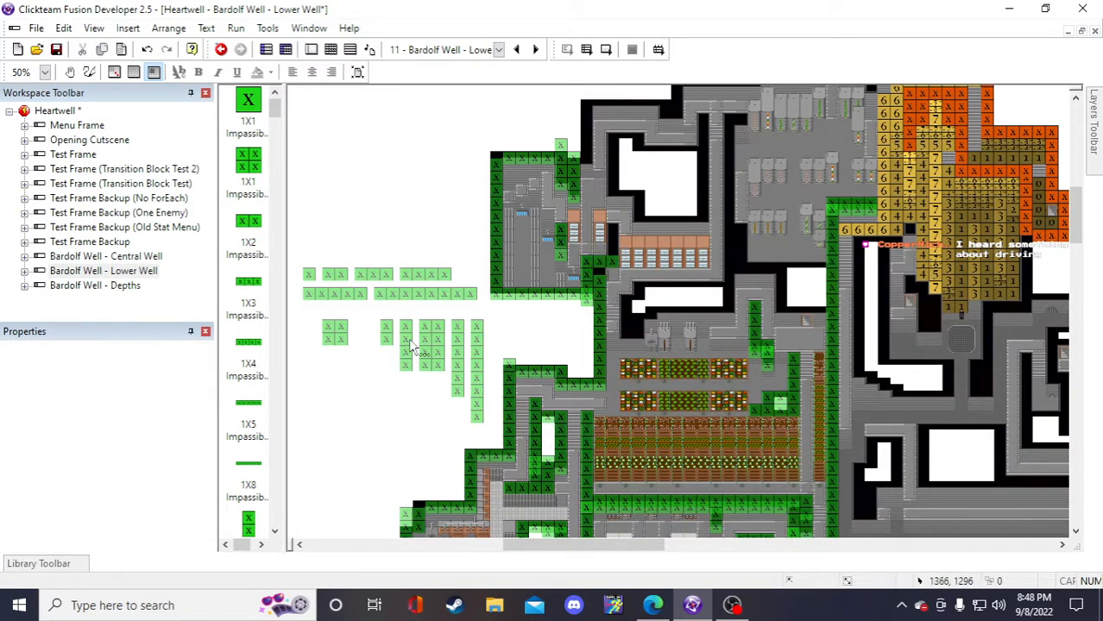
- Copy the 4X1 Impassible Wall and place the copy over the black strip between the two small cabinets and the long cabinet row
{"action": "left_click", "coordinate": [409, 343]}
{"action": "left_click", "coordinate": [423, 204]}
{"action": "left_click", "coordinate": [425, 191]}
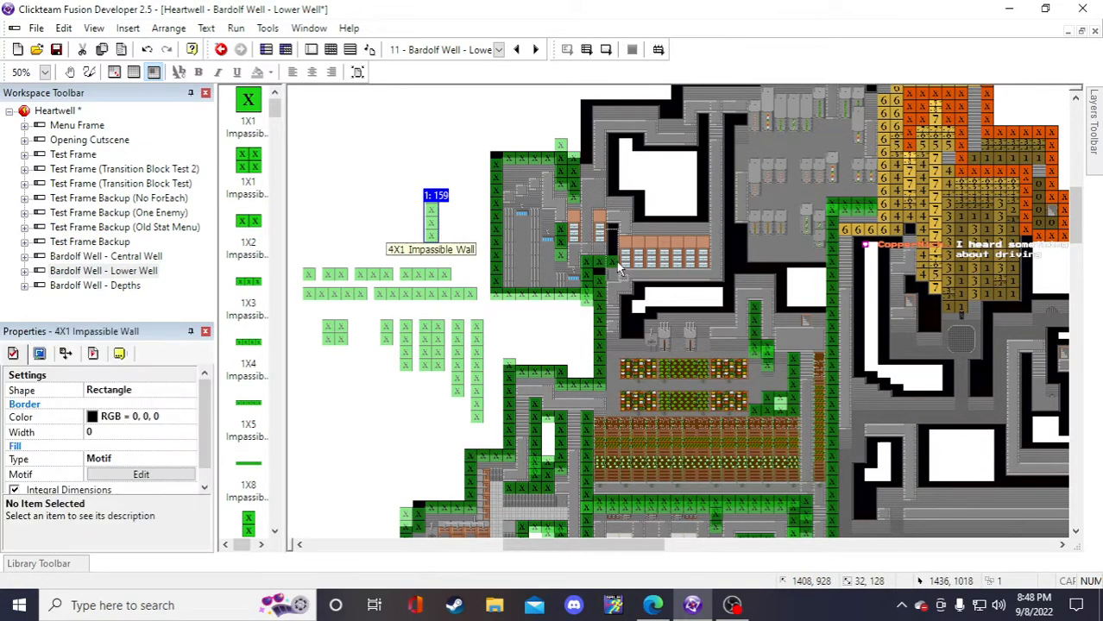
{"action": "left_click_drag", "start_coordinate": [613, 257], "coordinate": [616, 259]}
{"action": "left_click", "coordinate": [419, 197]}
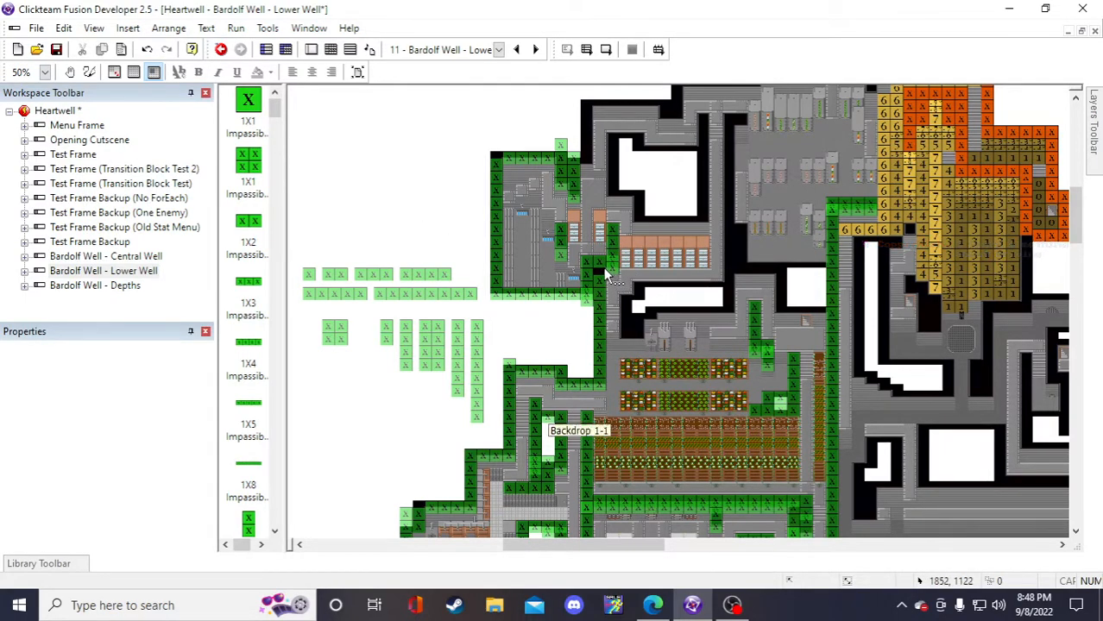
- Delete the 1X2 wall at the room's lower-right corner and fill the black gap there with a 2X1 Impassible Wall copy
{"action": "left_click_drag", "start_coordinate": [603, 267], "coordinate": [455, 263]}
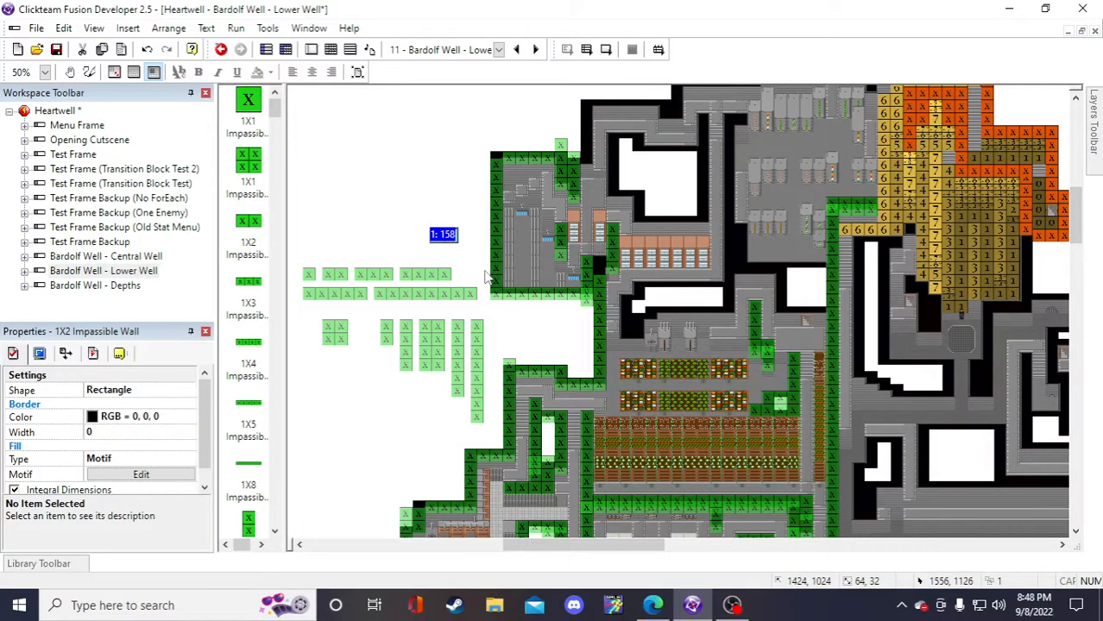
{"action": "key", "text": "Delete"}
{"action": "left_click", "coordinate": [385, 331]}
{"action": "key", "text": "ctrl+c"}
{"action": "left_click", "coordinate": [414, 205]}
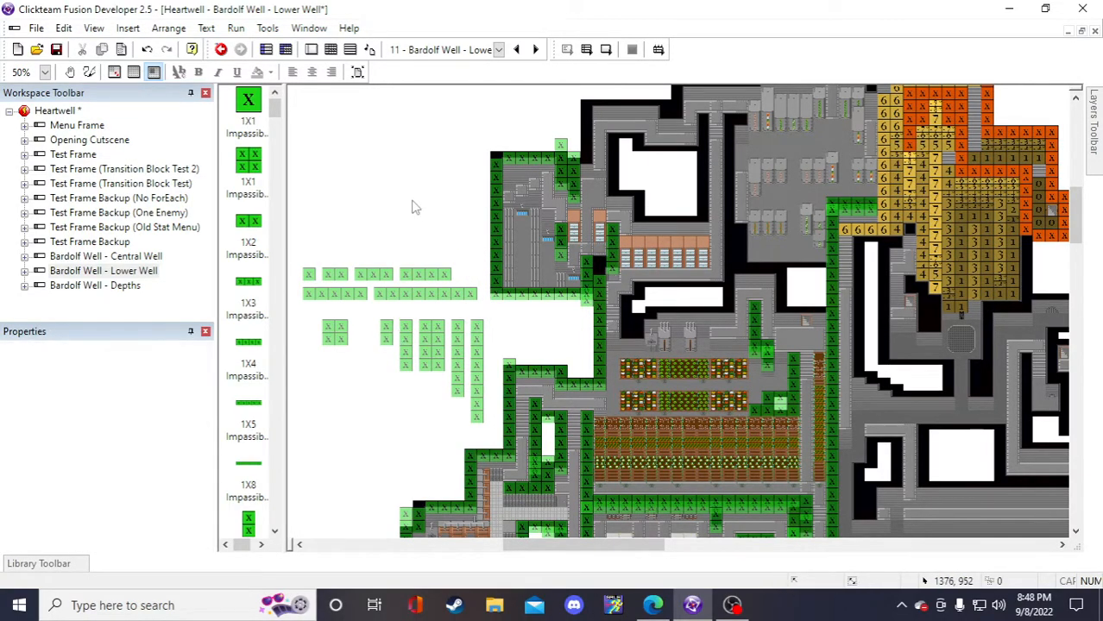
{"action": "key", "text": "ctrl+v"}
{"action": "left_click_drag", "start_coordinate": [436, 240], "coordinate": [600, 267]}
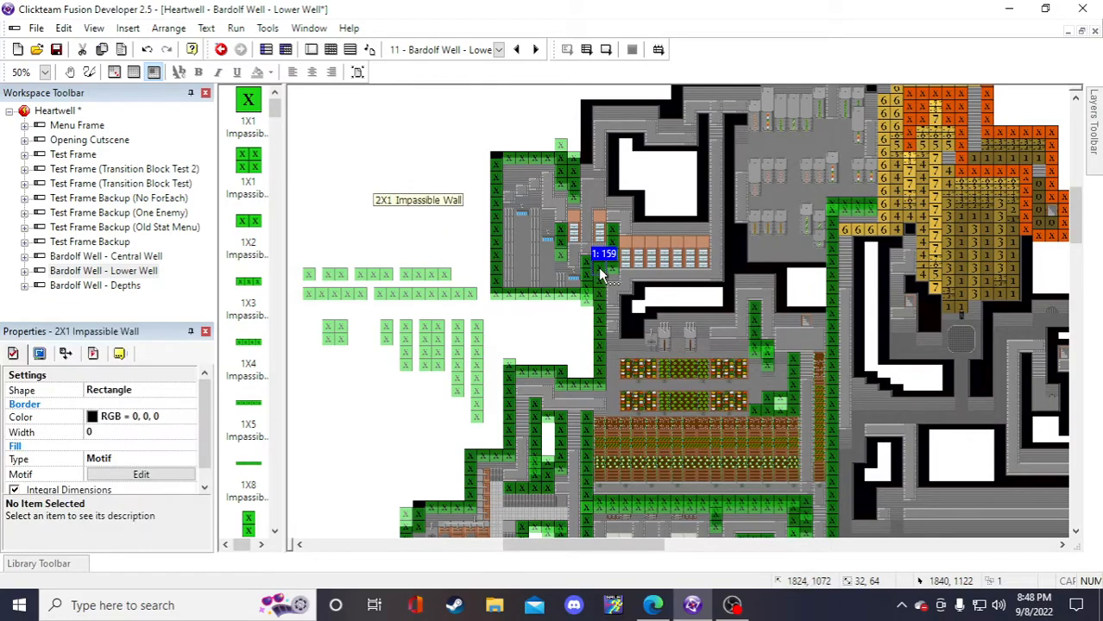
{"action": "left_click", "coordinate": [456, 208]}
- Check the wall blocks placed around the lower rooms and planted beds, and save the project
{"action": "scroll", "coordinate": [456, 209], "scroll_direction": "down", "scroll_amount": 3}
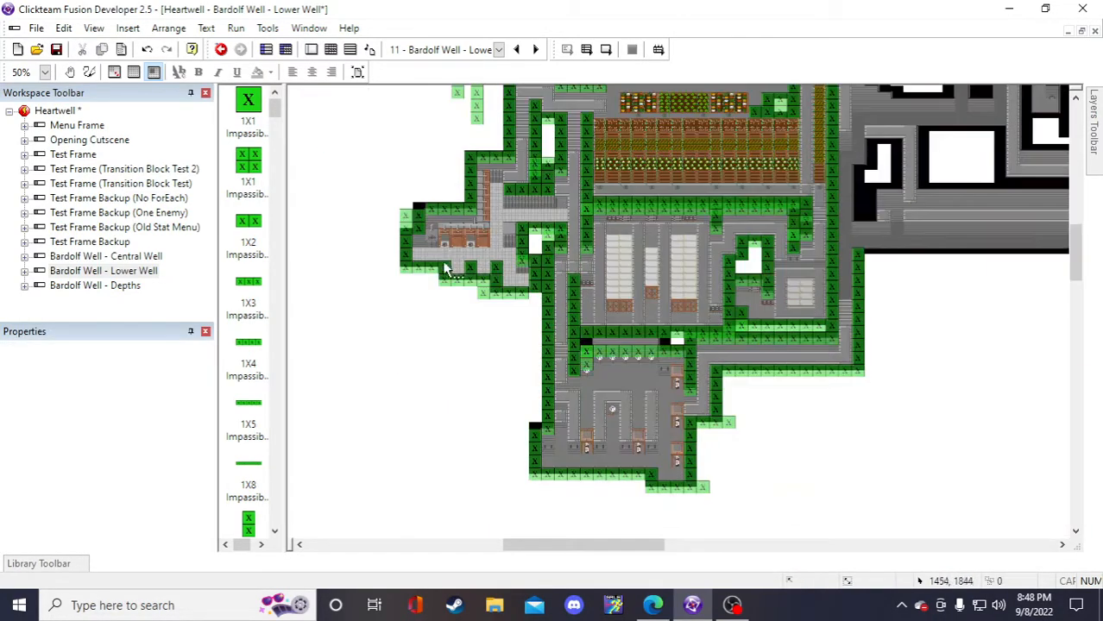
{"action": "scroll", "coordinate": [563, 537], "scroll_direction": "down", "scroll_amount": 2}
{"action": "left_click_drag", "start_coordinate": [585, 549], "coordinate": [612, 547]}
{"action": "scroll", "coordinate": [661, 413], "scroll_direction": "up", "scroll_amount": 3}
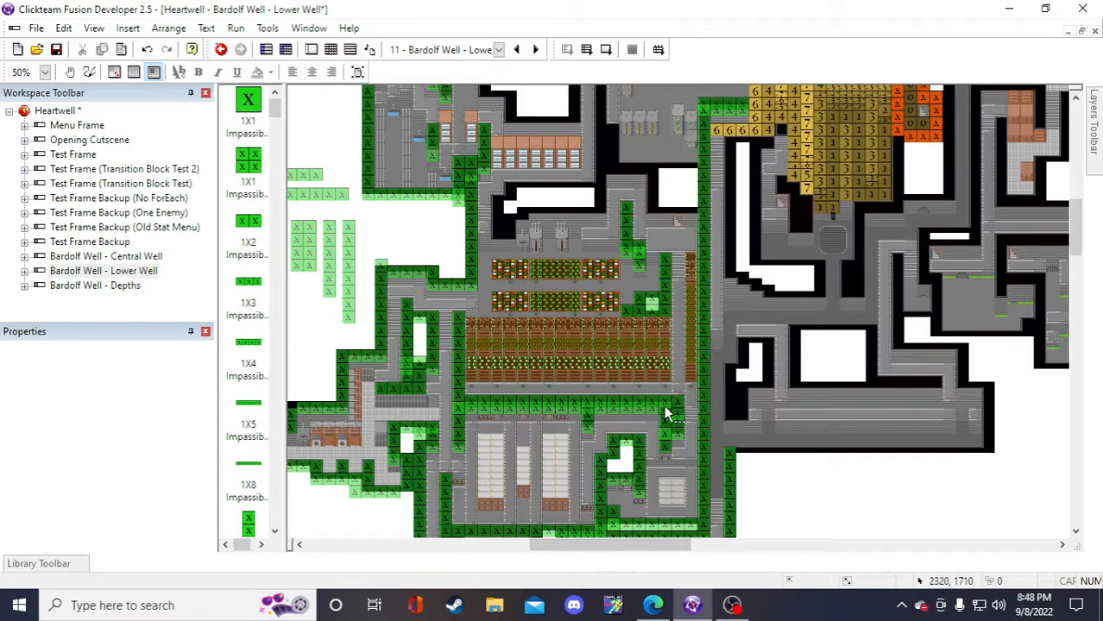
{"action": "scroll", "coordinate": [664, 414], "scroll_direction": "up", "scroll_amount": 3}
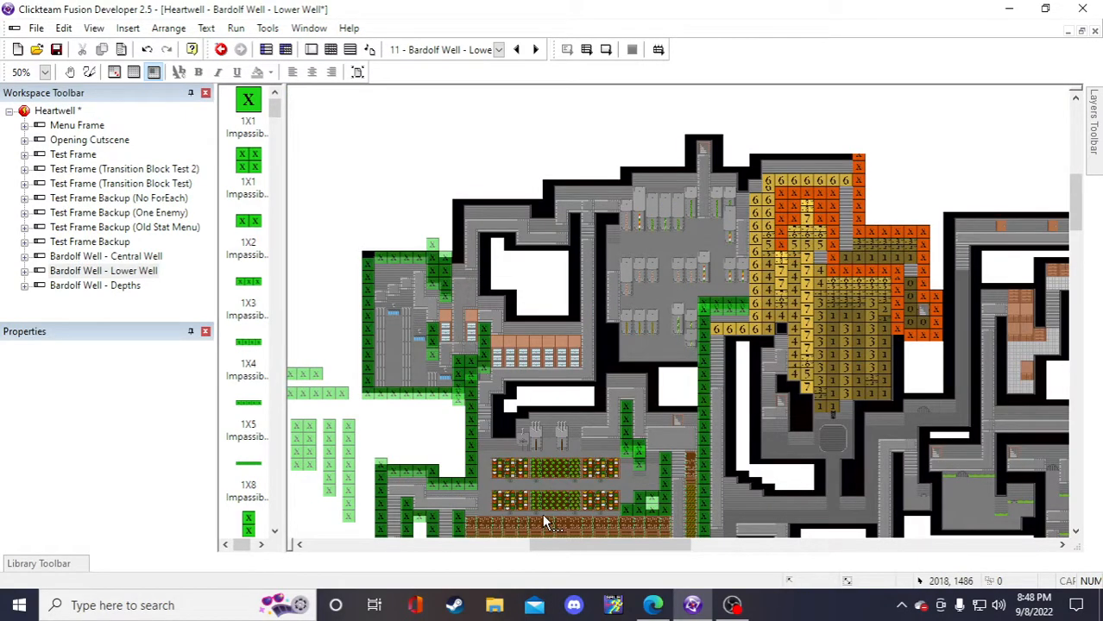
{"action": "left_click_drag", "start_coordinate": [555, 546], "coordinate": [529, 551]}
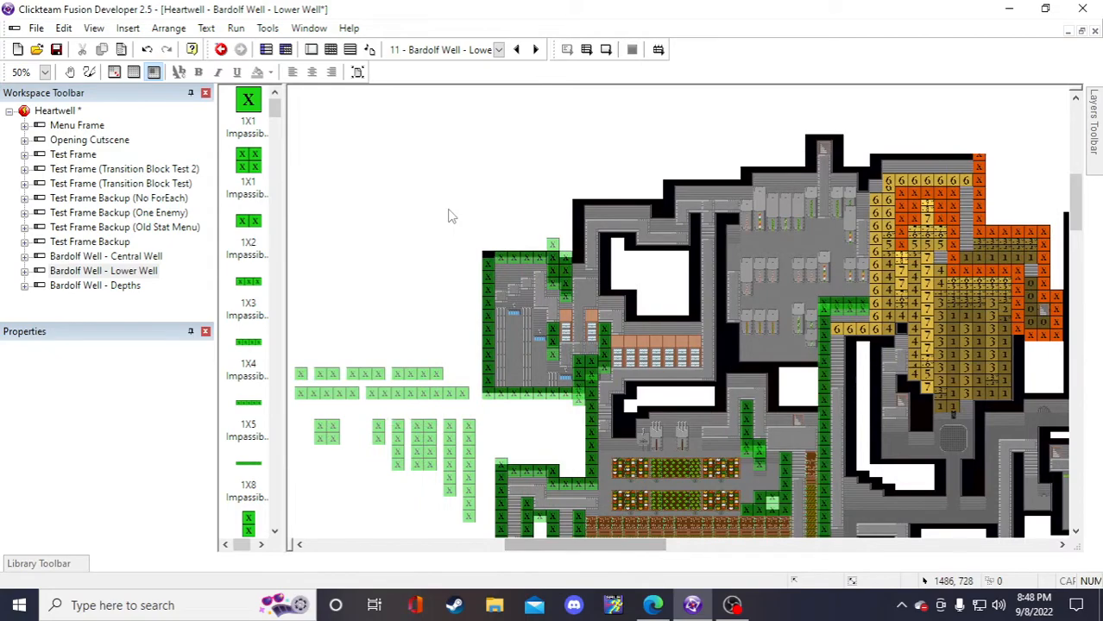
{"action": "left_click", "coordinate": [56, 50]}
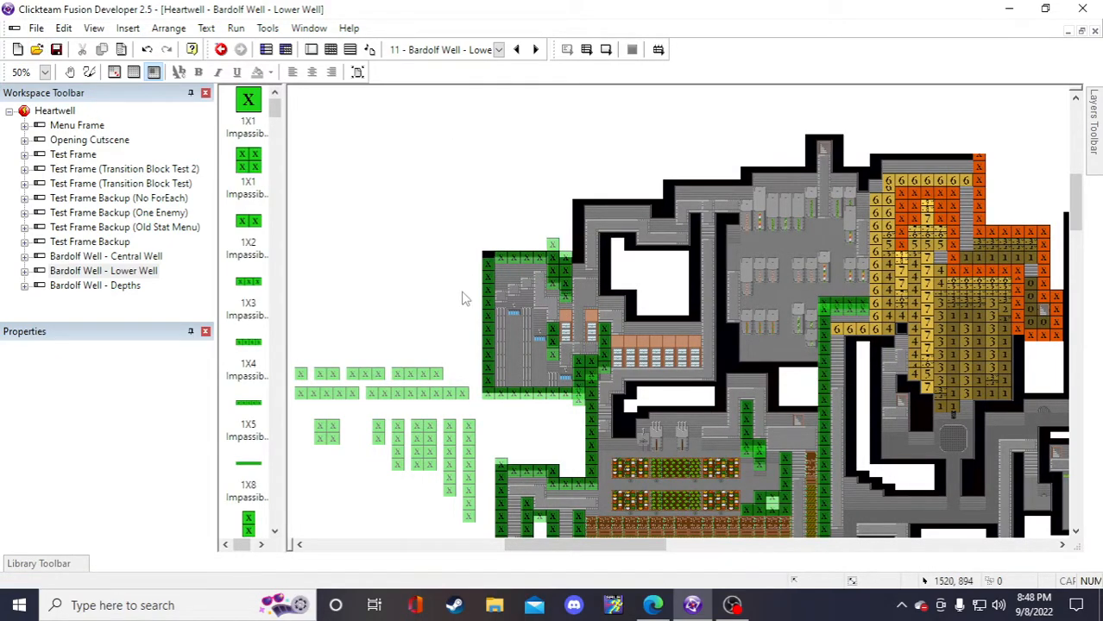
- Try a 6X1 Impassible Wall copy on the vertical black strip above the upper-left room, undo the placement and delete the copy
{"action": "left_click", "coordinate": [448, 475]}
{"action": "left_click", "coordinate": [468, 193]}
{"action": "left_click", "coordinate": [457, 177]}
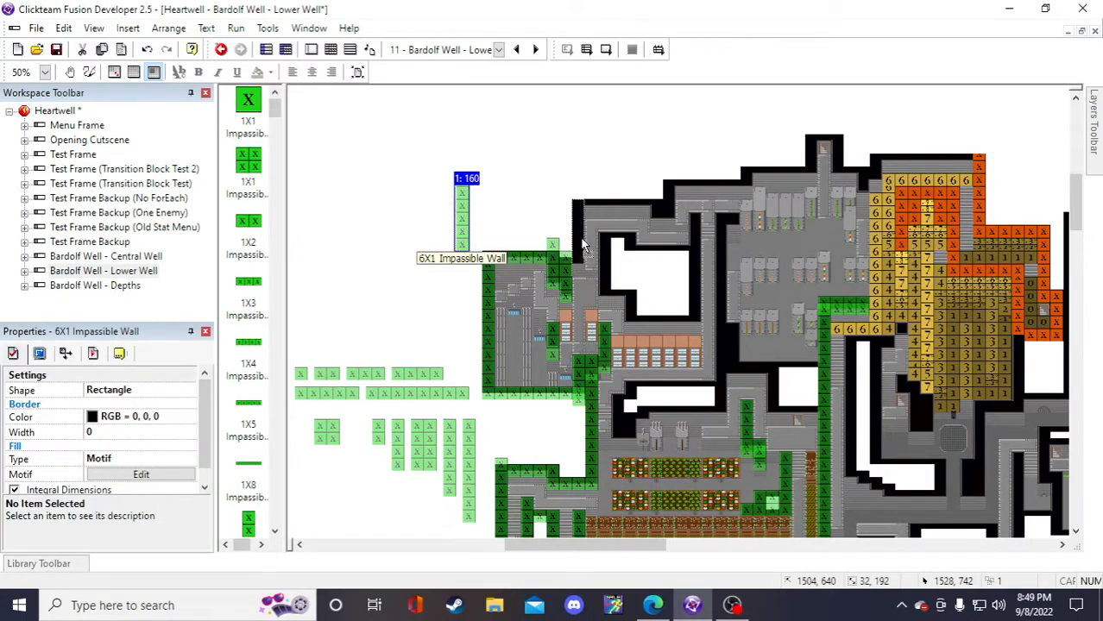
{"action": "left_click_drag", "start_coordinate": [465, 220], "coordinate": [581, 225]}
{"action": "left_click", "coordinate": [488, 197]}
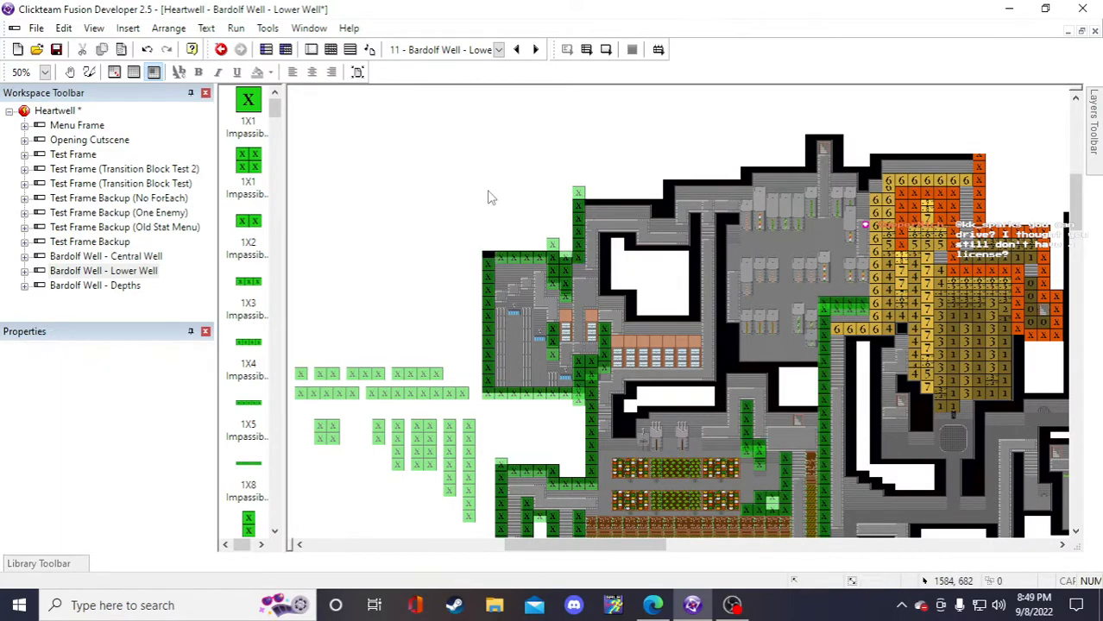
{"action": "left_click", "coordinate": [581, 200]}
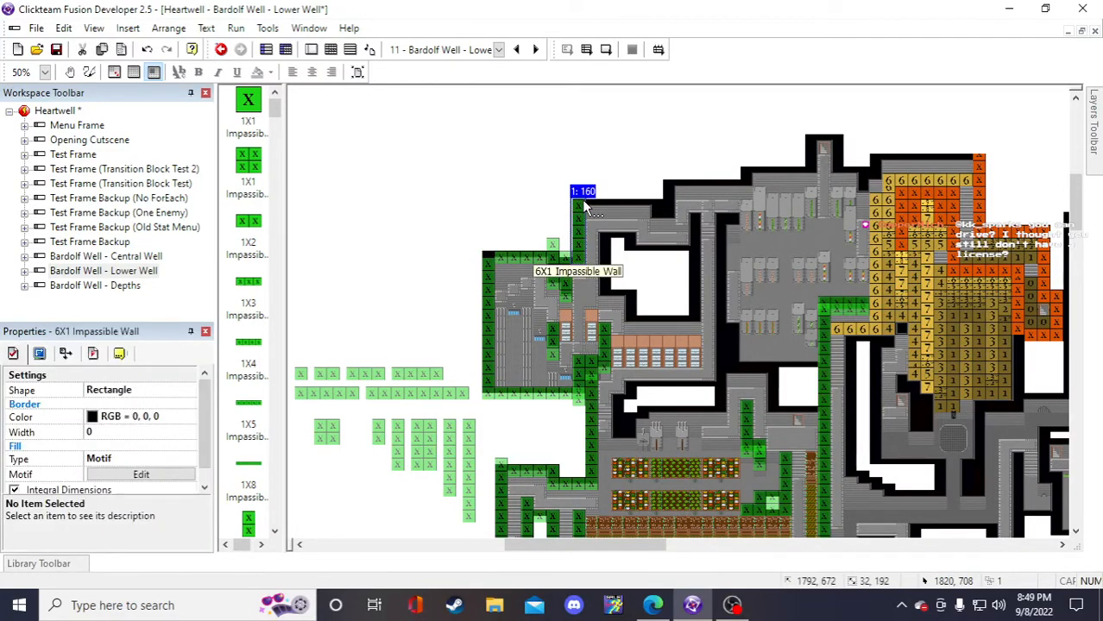
{"action": "left_click", "coordinate": [399, 186]}
{"action": "key", "text": "ctrl+z"}
{"action": "key", "text": "ctrl+z"}
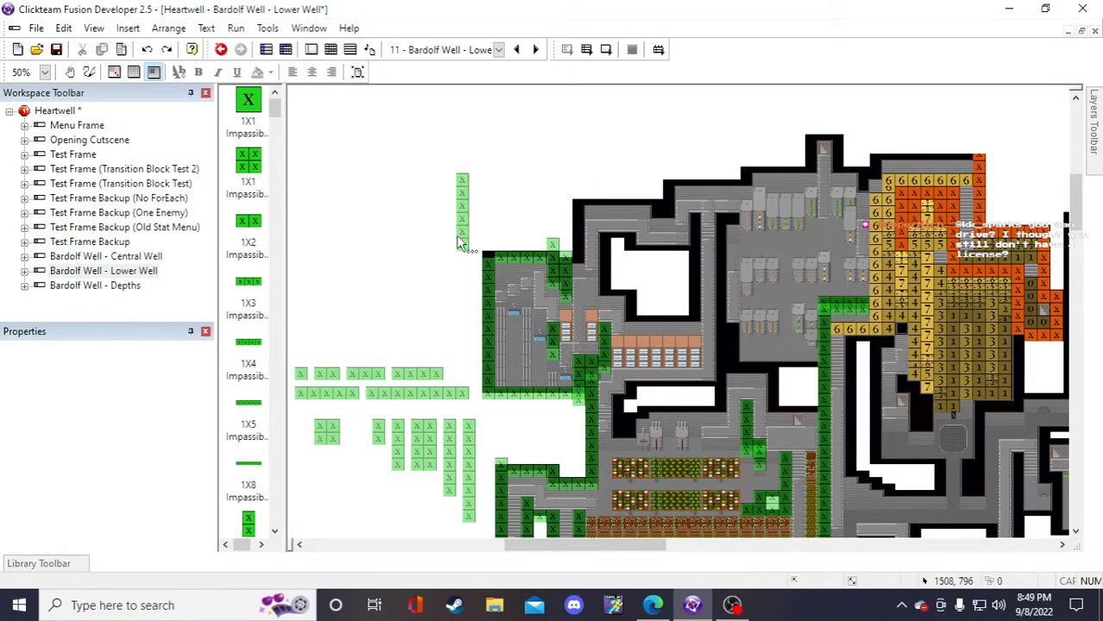
{"action": "key", "text": "Delete"}
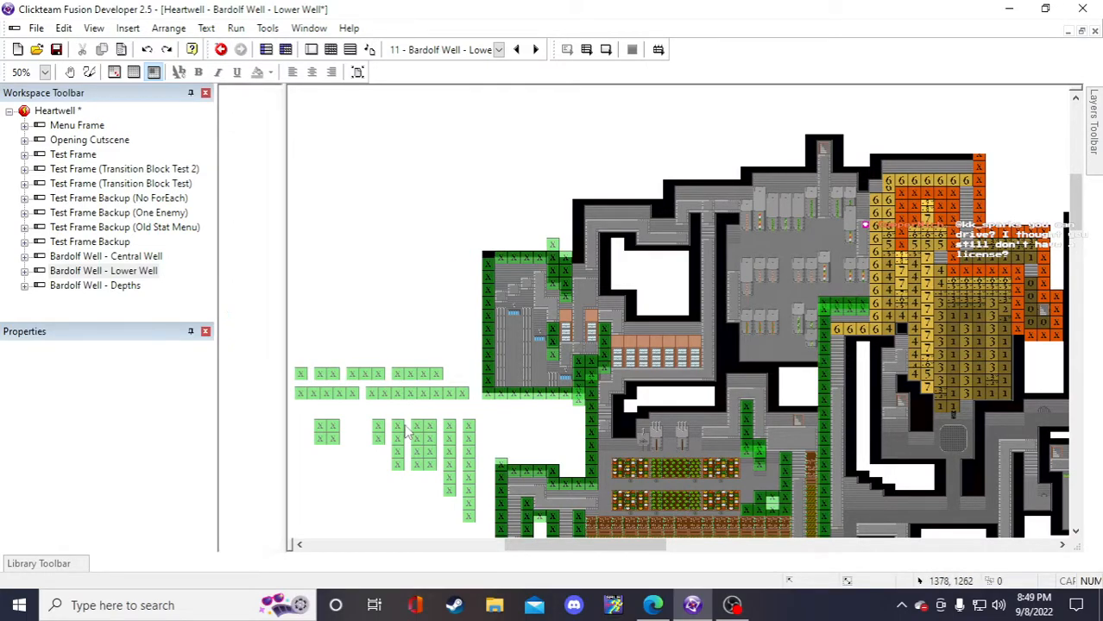
- Try covering the vertical black strip beside the upper-left room with a 4X1 Impassible Wall copy
{"action": "left_click", "coordinate": [398, 442]}
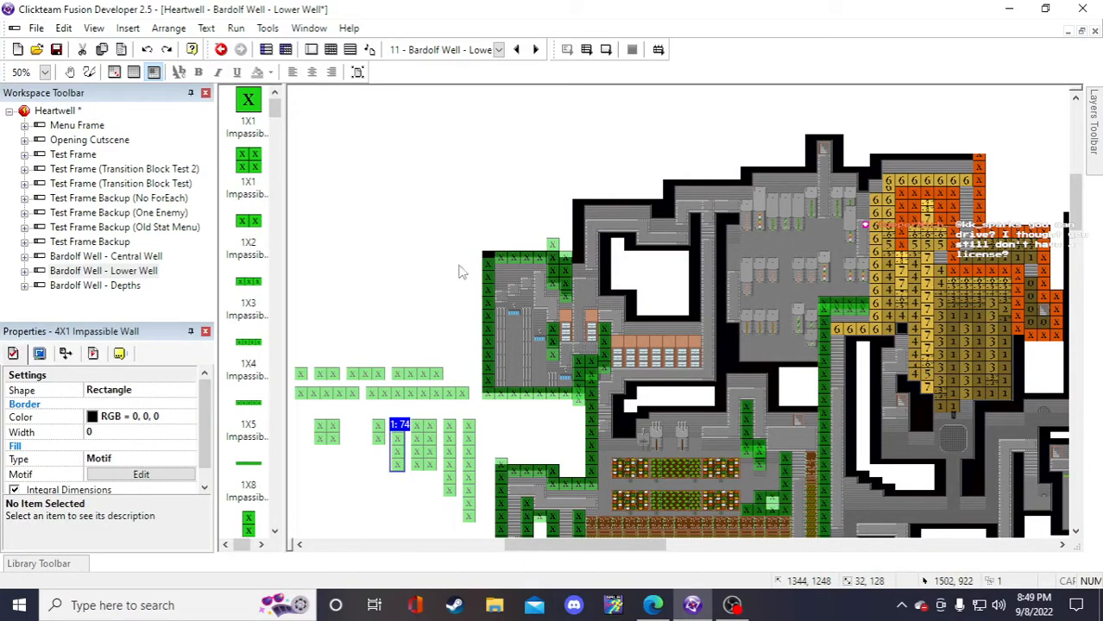
{"action": "key", "text": "ctrl+v"}
{"action": "left_click", "coordinate": [533, 168]}
{"action": "left_click_drag", "start_coordinate": [533, 191], "coordinate": [583, 259]}
{"action": "left_click", "coordinate": [484, 208]}
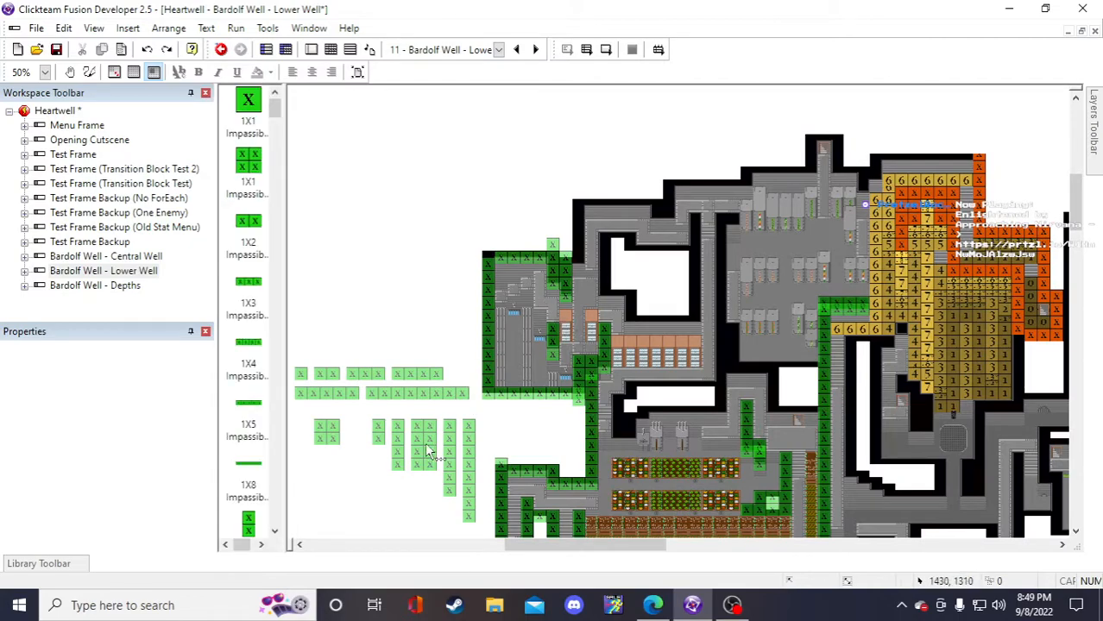
- Copy the 6X1 Impassible Wall and place the copy over the vertical black strip rising from the upper-left room's upper-right corner
{"action": "left_click", "coordinate": [451, 455]}
{"action": "key", "text": "ctrl+c"}
{"action": "key", "text": "ctrl+v"}
{"action": "left_click_drag", "start_coordinate": [500, 205], "coordinate": [575, 228]}
{"action": "left_click", "coordinate": [475, 220]}
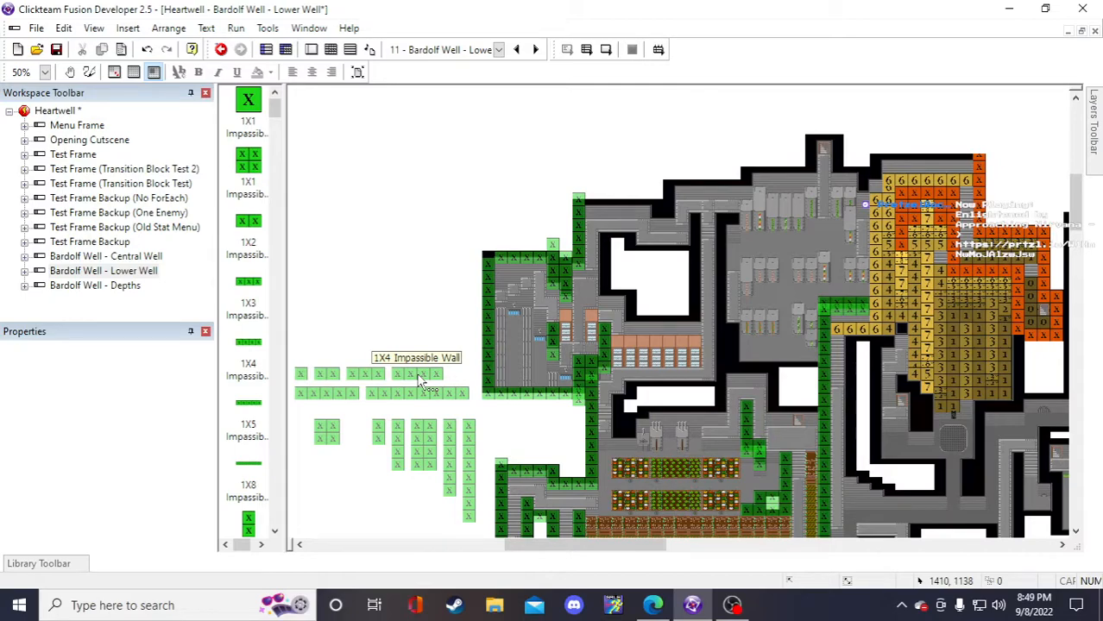
- Copy the 1X4 Impassible Wall and place the copy along the corridor's upper black edge, beside the 6X1 wall
{"action": "left_click", "coordinate": [418, 376]}
{"action": "key", "text": "ctrl+c"}
{"action": "key", "text": "ctrl+v"}
{"action": "left_click", "coordinate": [409, 220]}
{"action": "left_click_drag", "start_coordinate": [429, 227], "coordinate": [604, 205]}
{"action": "left_click", "coordinate": [692, 105]}
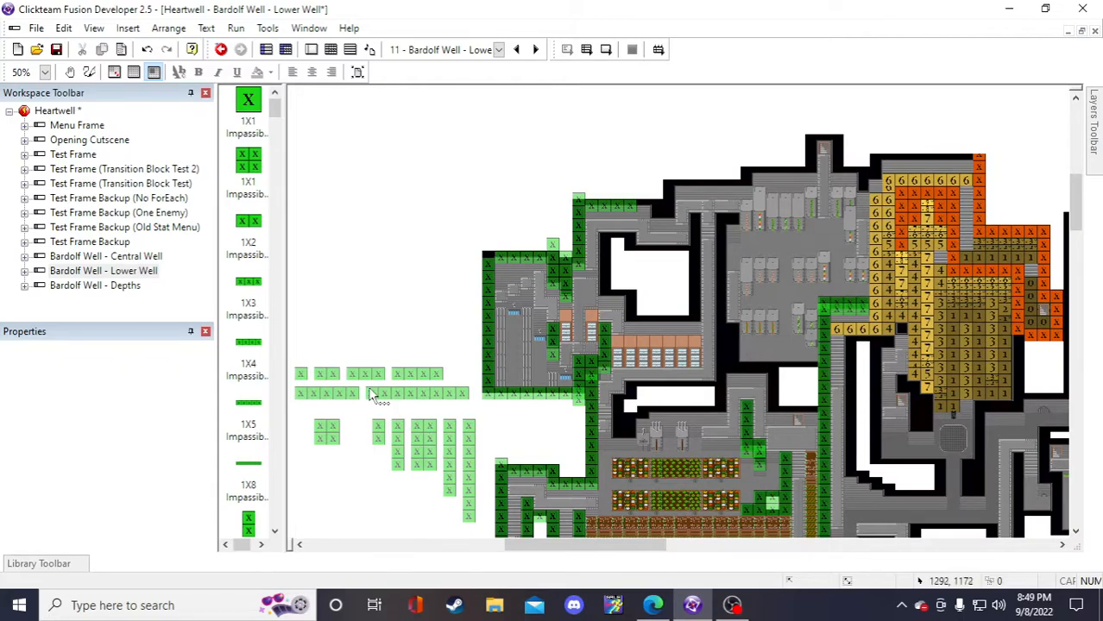
- Copy the 4X2 Impassible Wall and place the copy over the black step in the corridor's upper edge
{"action": "left_click", "coordinate": [436, 455]}
{"action": "key", "text": "ctrl+c"}
{"action": "key", "text": "ctrl+v"}
{"action": "left_click", "coordinate": [419, 247]}
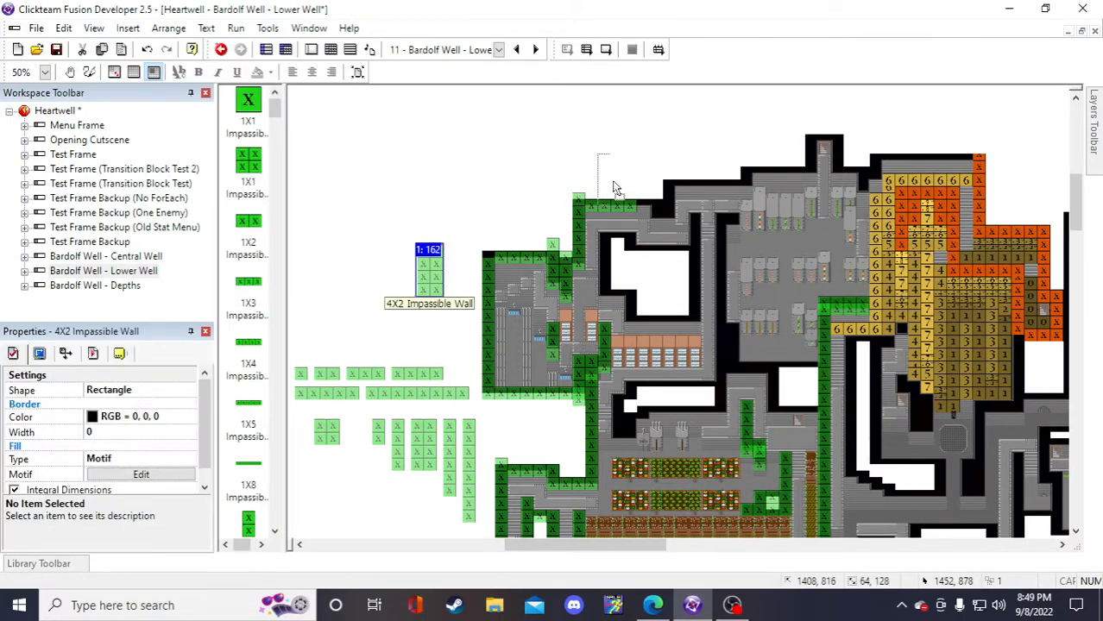
{"action": "left_click_drag", "start_coordinate": [615, 188], "coordinate": [661, 202]}
{"action": "left_click", "coordinate": [440, 218]}
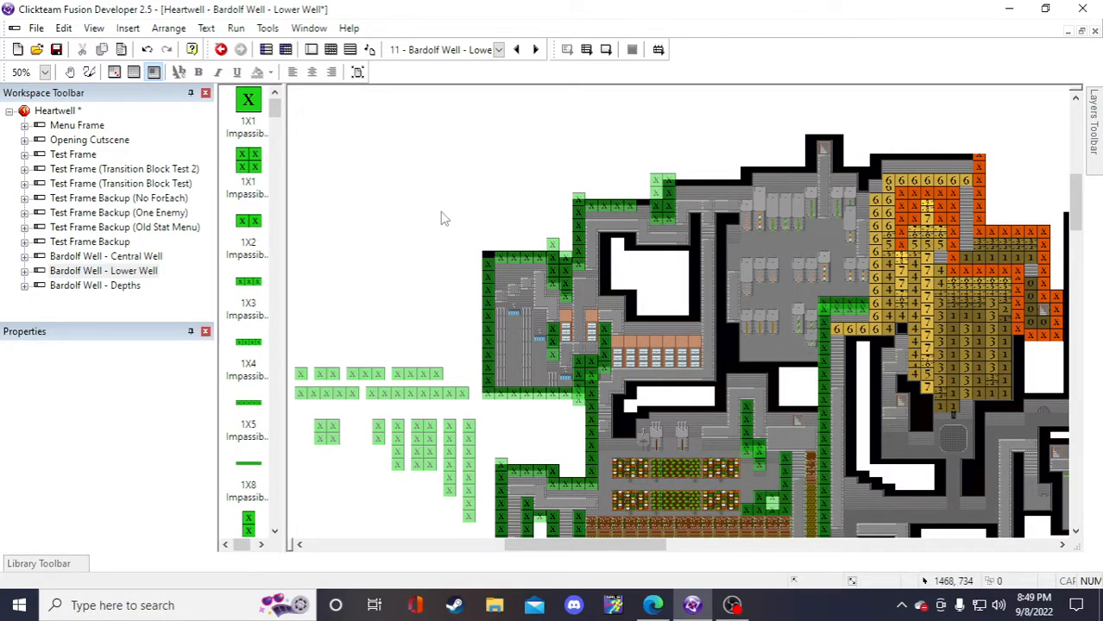
- Replace the 1X4 wall on the corridor's upper edge with a 1X5 Impassible Wall copy reaching the 4X2 wall, and save the project
{"action": "left_click", "coordinate": [596, 204]}
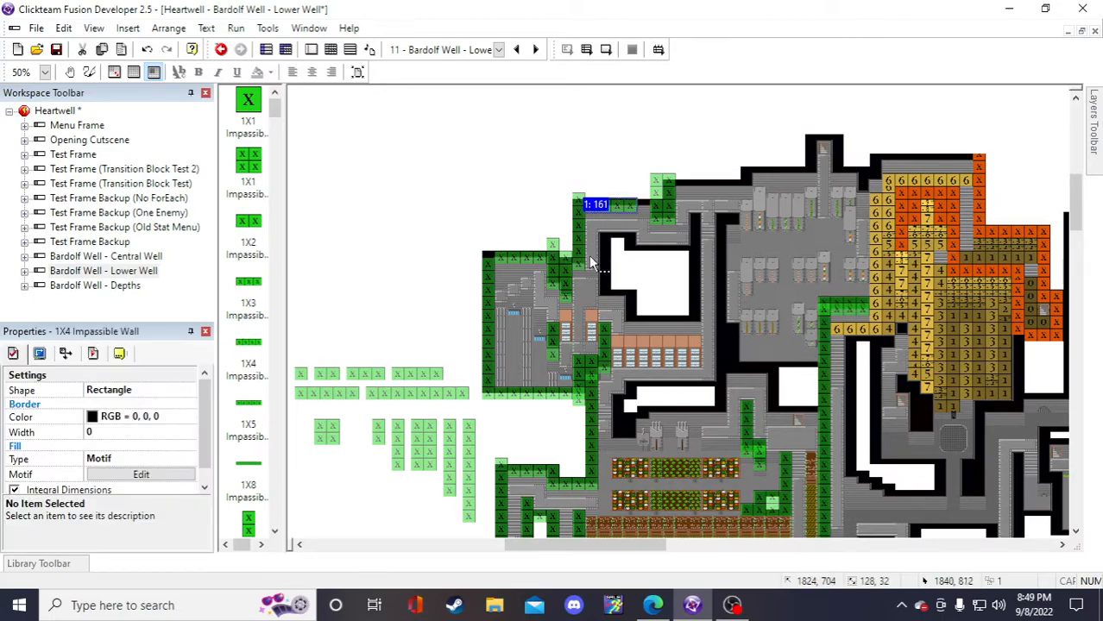
{"action": "left_click", "coordinate": [423, 359]}
{"action": "left_click", "coordinate": [326, 393]}
{"action": "key", "text": "ctrl+c"}
{"action": "key", "text": "ctrl+v"}
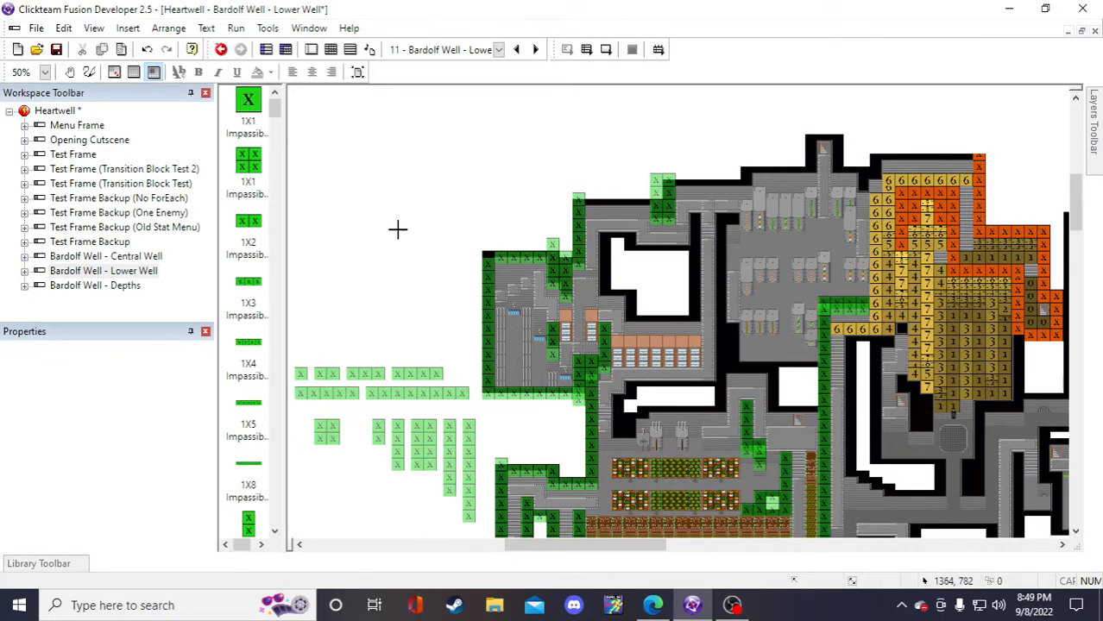
{"action": "left_click", "coordinate": [391, 216]}
{"action": "left_click_drag", "start_coordinate": [593, 213], "coordinate": [616, 215]}
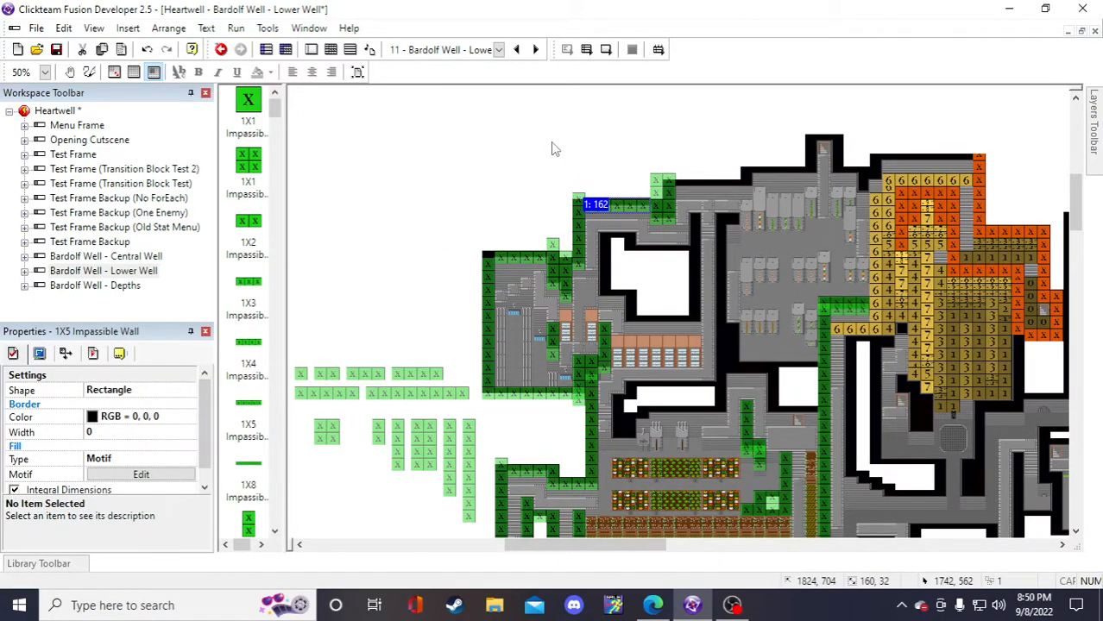
{"action": "left_click", "coordinate": [493, 222]}
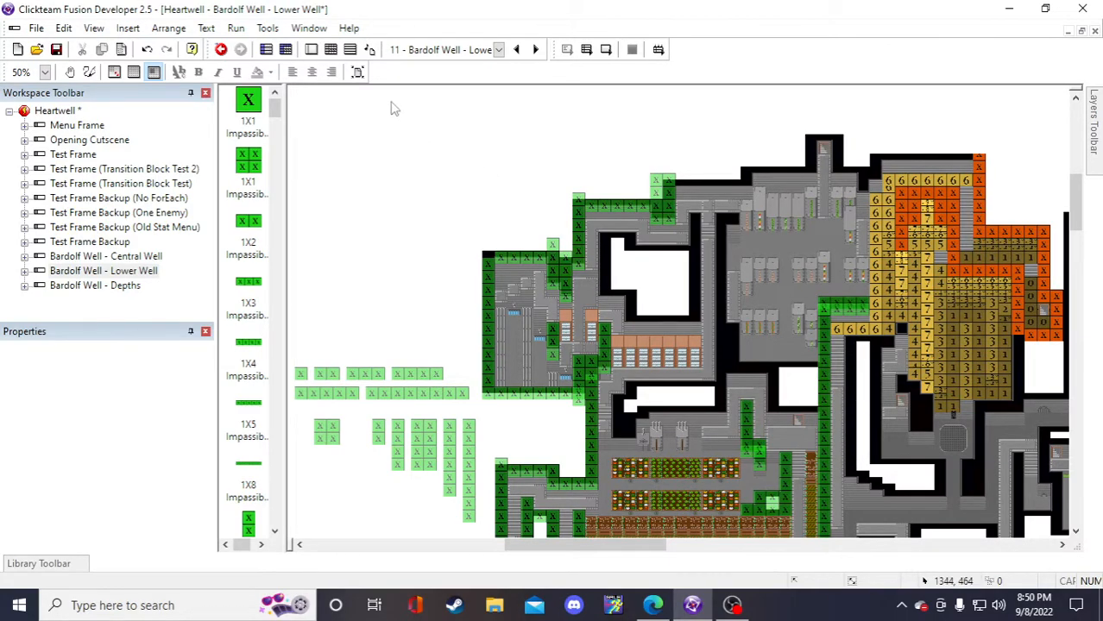
{"action": "key", "text": "ctrl+s"}
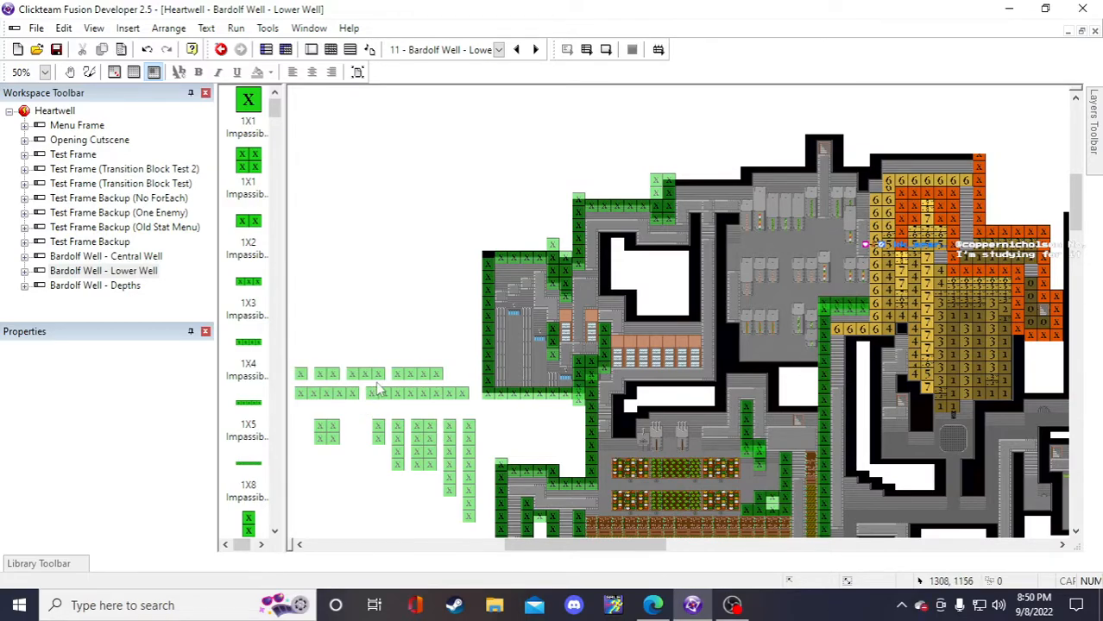
{"action": "left_click", "coordinate": [669, 203]}
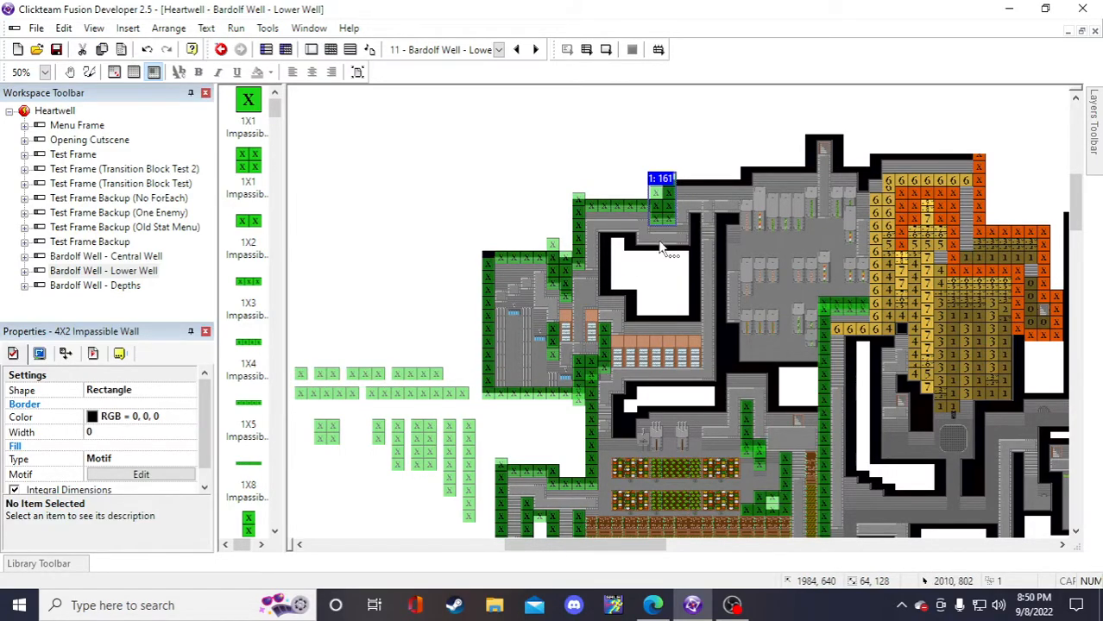
{"action": "left_click", "coordinate": [375, 393]}
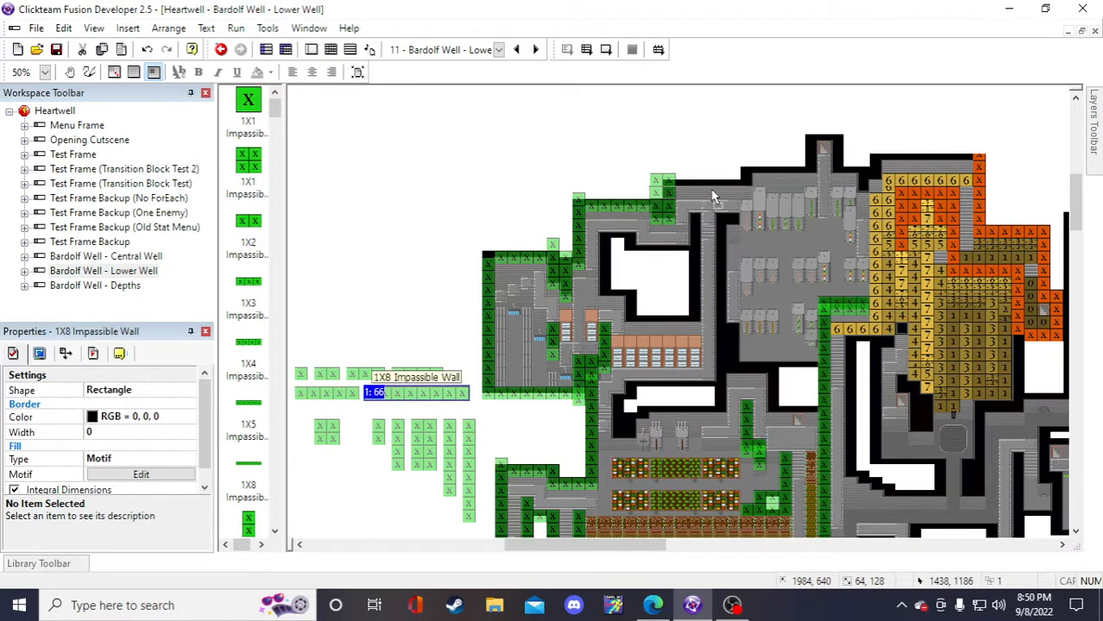
{"action": "left_click_drag", "start_coordinate": [713, 189], "coordinate": [479, 231]}
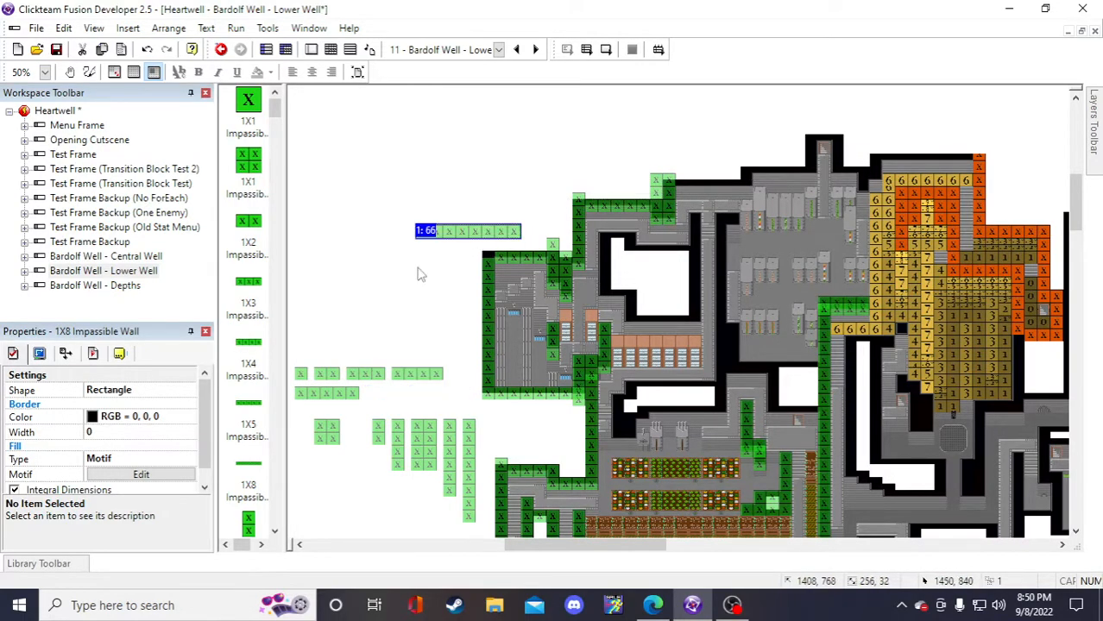
{"action": "key", "text": "ctrl+z"}
- Delete the 4X2 wall at the corridor step and place a 1X8 Impassible Wall copy along the higher black edge
{"action": "left_click", "coordinate": [676, 209]}
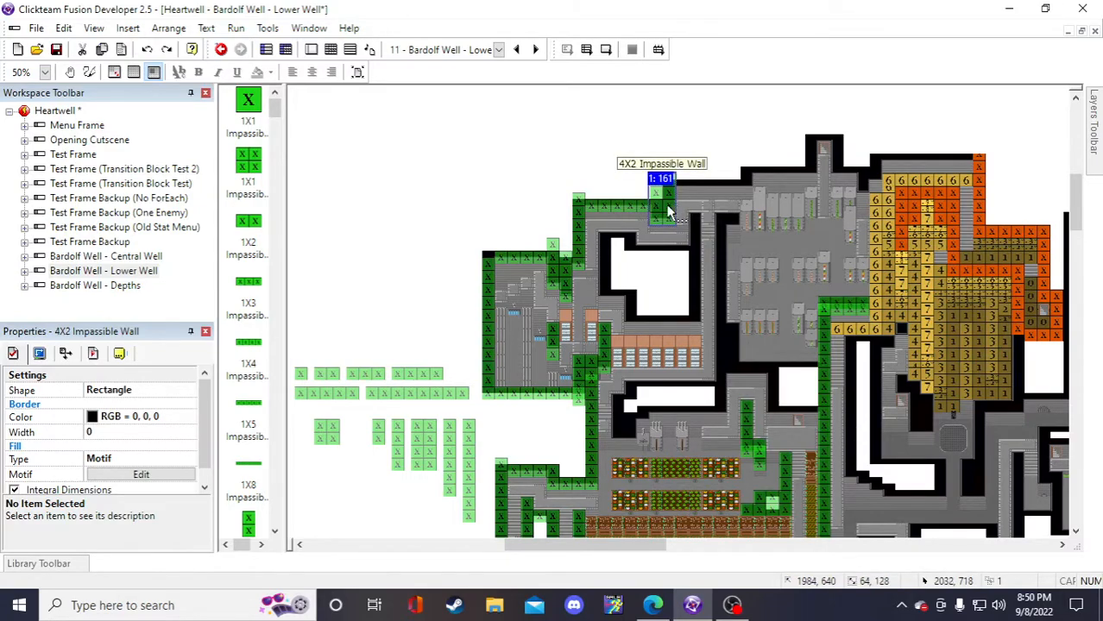
{"action": "key", "text": "Delete"}
{"action": "left_click", "coordinate": [419, 397]}
{"action": "key", "text": "ctrl+c"}
{"action": "key", "text": "ctrl+v"}
{"action": "left_click", "coordinate": [460, 154]}
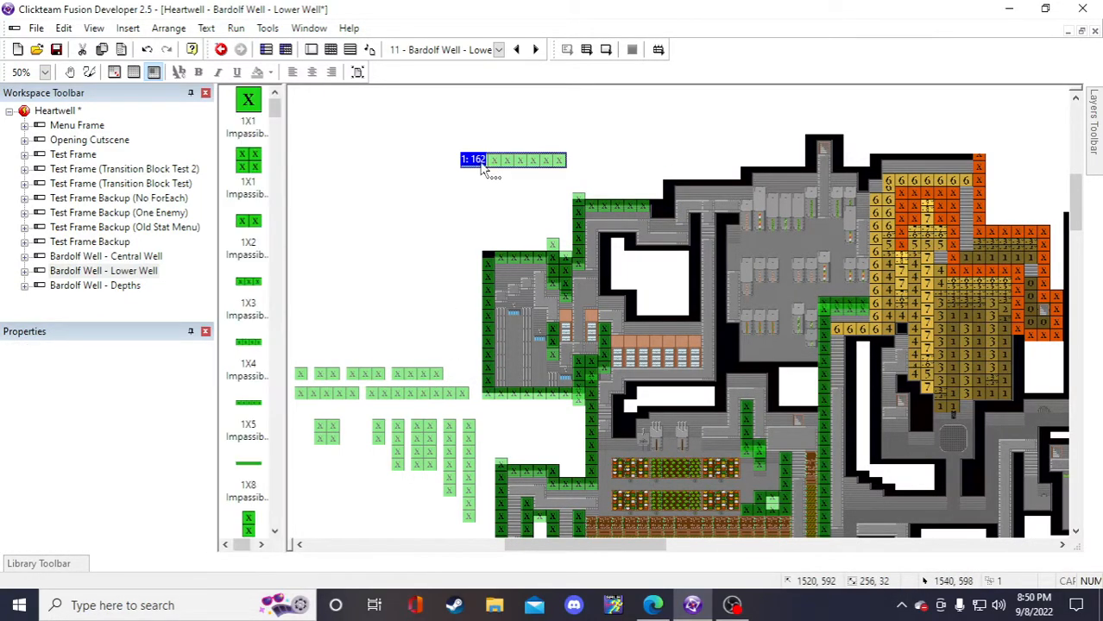
{"action": "left_click", "coordinate": [483, 169]}
{"action": "left_click_drag", "start_coordinate": [483, 169], "coordinate": [675, 194]}
{"action": "left_click", "coordinate": [537, 300]}
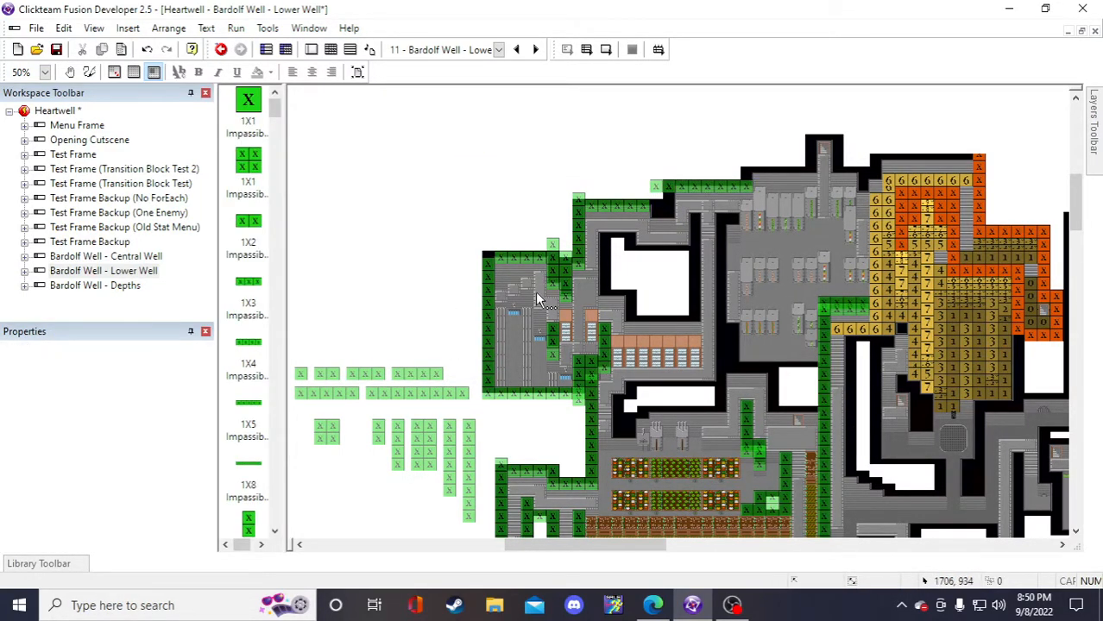
- Copy the 2X1 Impassible Wall and place the copy in the black gap at the end of the 1X5 wall
{"action": "left_click", "coordinate": [380, 431]}
{"action": "key", "text": "ctrl+c"}
{"action": "key", "text": "ctrl+v"}
{"action": "left_click", "coordinate": [398, 242]}
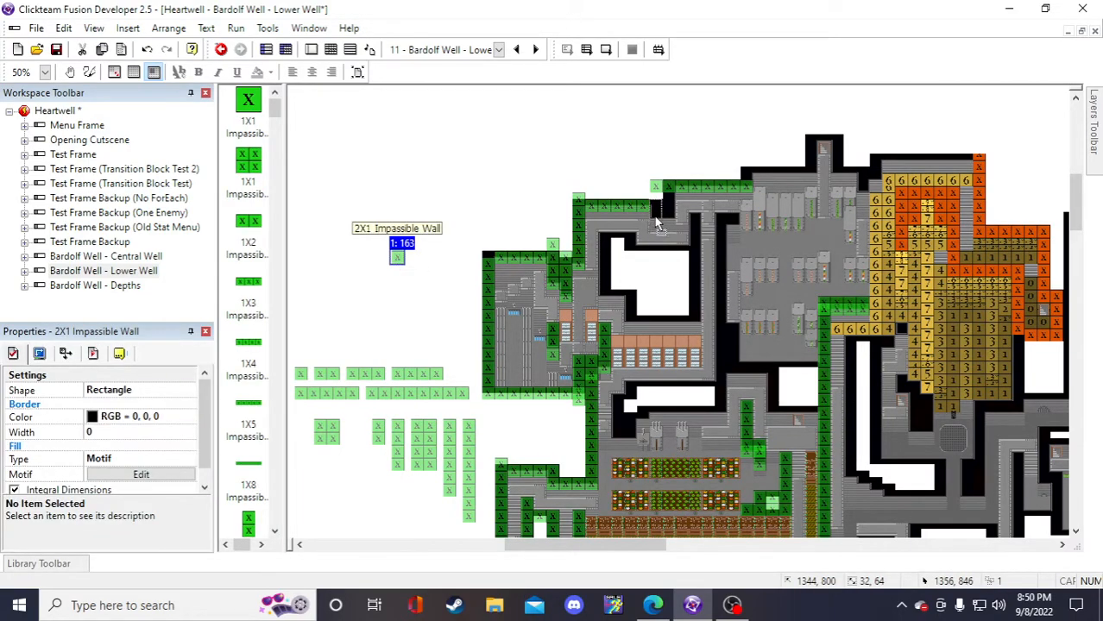
{"action": "left_click_drag", "start_coordinate": [656, 220], "coordinate": [657, 221]}
{"action": "left_click", "coordinate": [478, 244]}
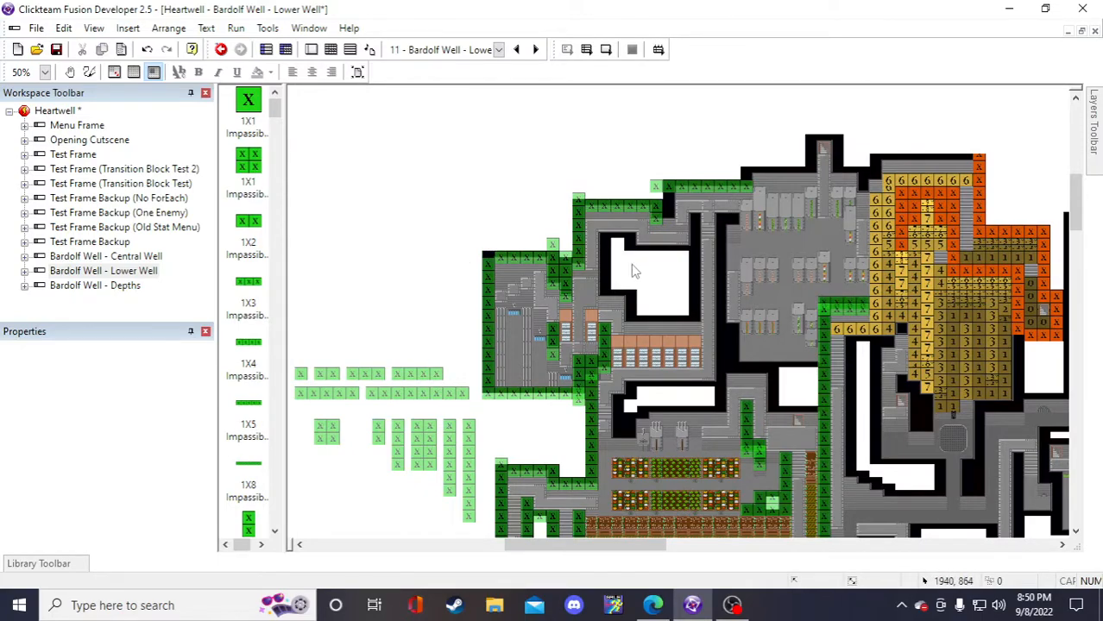
- Copy the 4X1 Impassible Wall and place the copy over the corridor step, beside the 2X1 wall
{"action": "left_click", "coordinate": [398, 444]}
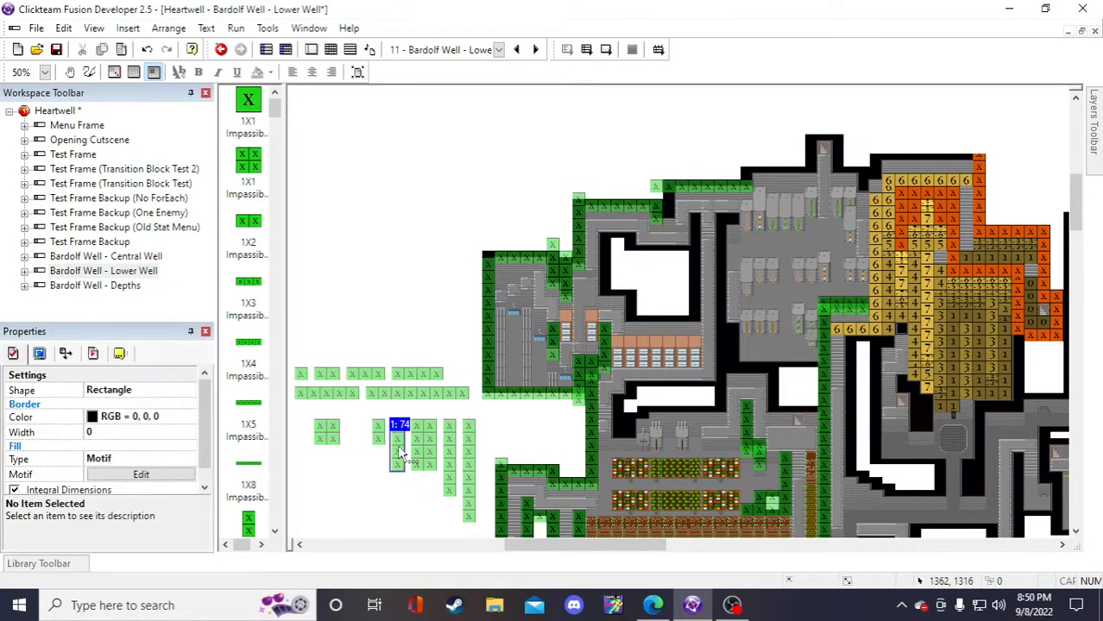
{"action": "left_click", "coordinate": [386, 240]}
{"action": "left_click", "coordinate": [386, 240]}
{"action": "left_click_drag", "start_coordinate": [396, 272], "coordinate": [669, 206]}
{"action": "left_click", "coordinate": [532, 174]}
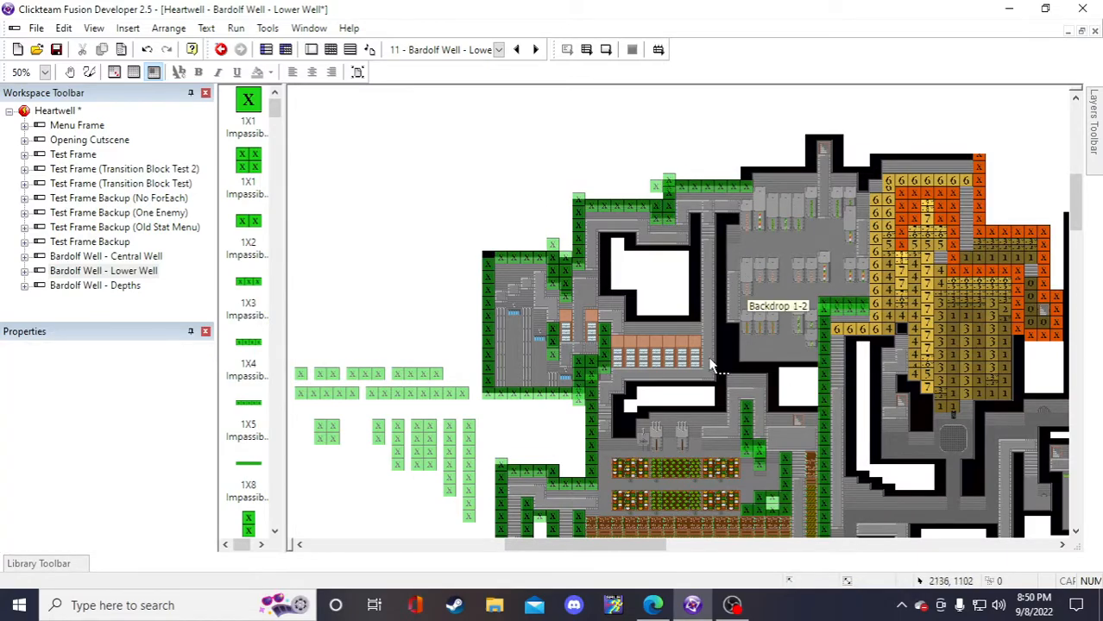
- Delete the 1X8 Impassible Wall from the corridor's higher black edge, comparing the layout with and without it
{"action": "left_click", "coordinate": [707, 187]}
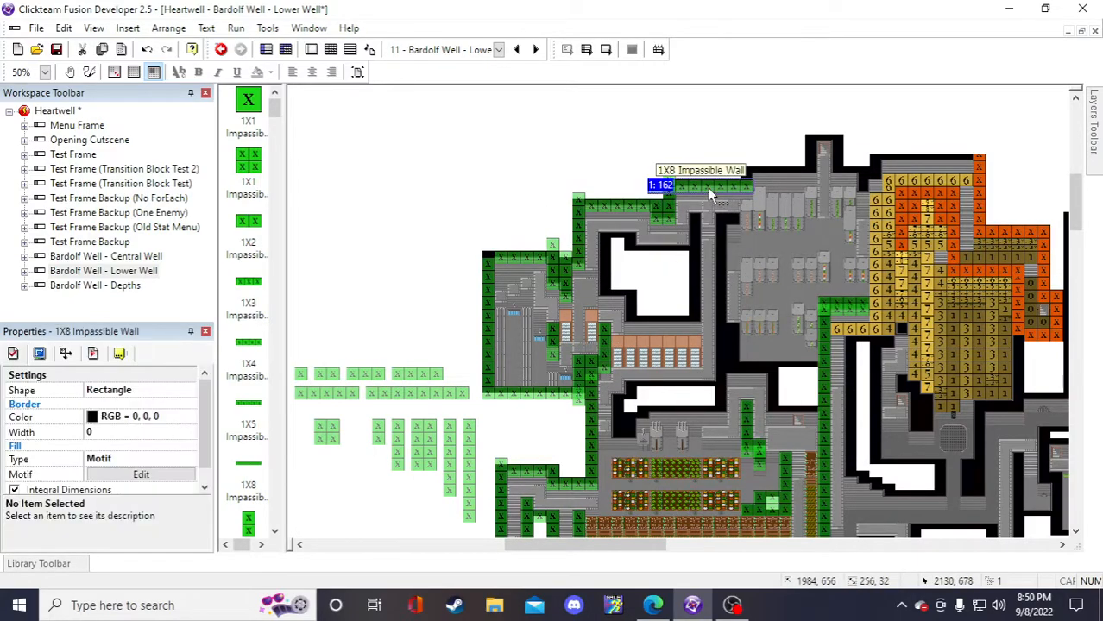
{"action": "left_click", "coordinate": [414, 350]}
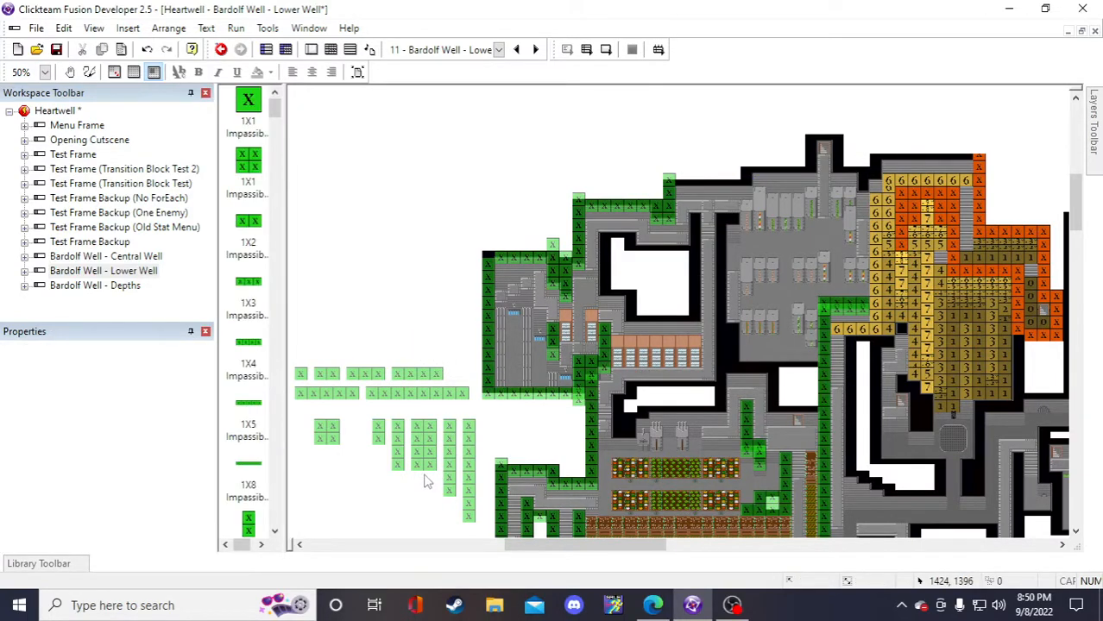
{"action": "key", "text": "ctrl+z"}
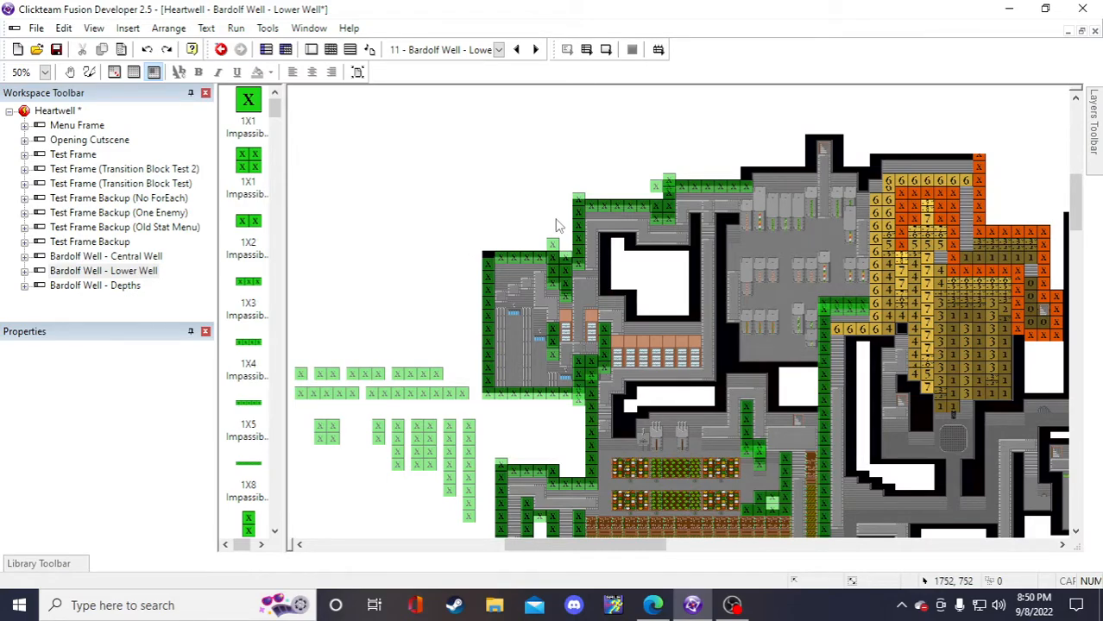
{"action": "key", "text": "ctrl+y"}
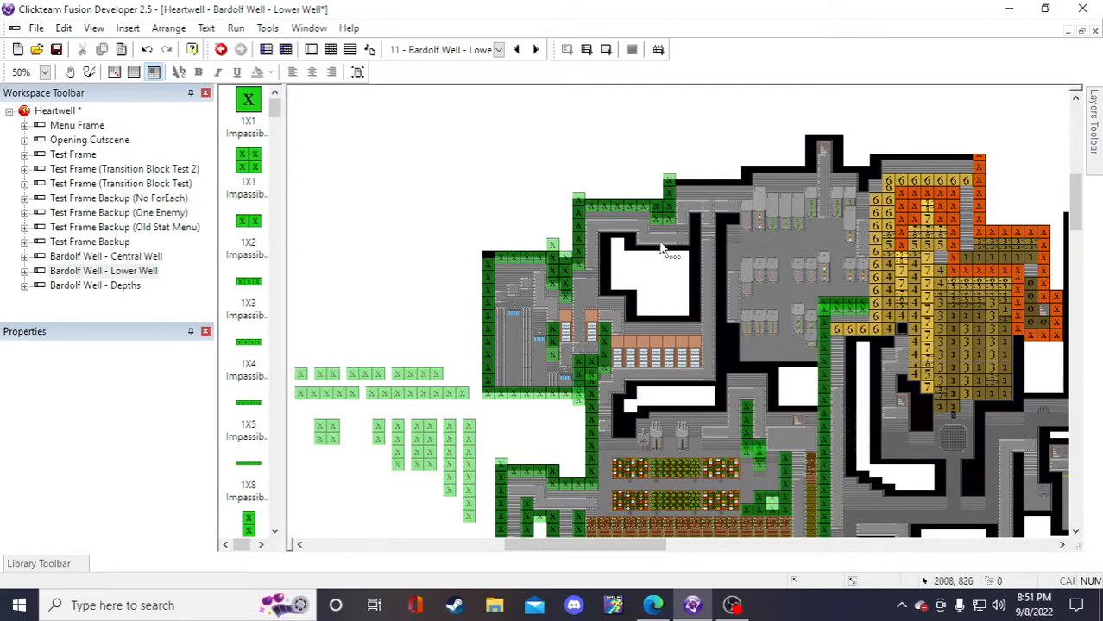
- Undo the recent wall edits back to the 4X2 Impassible Wall at the corridor step
{"action": "key", "text": "ctrl+z"}
{"action": "key", "text": "ctrl+z"}
{"action": "key", "text": "ctrl+z"}
{"action": "key", "text": "ctrl+z"}
{"action": "key", "text": "ctrl+z"}
{"action": "key", "text": "ctrl+z"}
{"action": "key", "text": "ctrl+z"}
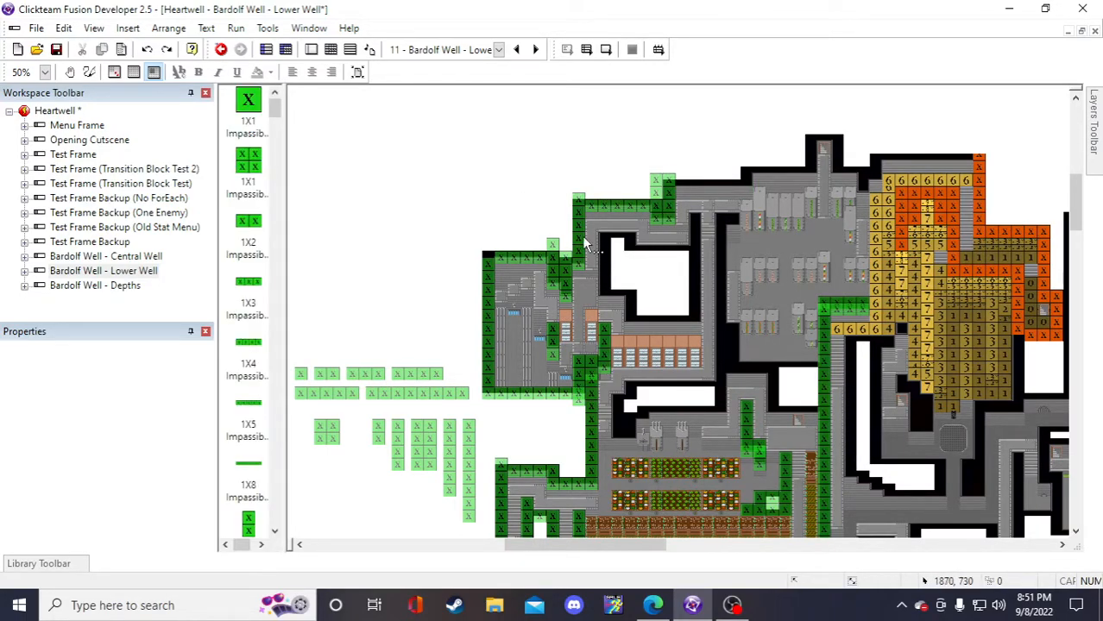
- Copy the 1X5 Impassible Wall and place the copy along the higher black edge, directly beside the 4X2 wall
{"action": "left_click", "coordinate": [348, 395]}
{"action": "key", "text": "ctrl+c"}
{"action": "key", "text": "ctrl+v"}
{"action": "left_click", "coordinate": [458, 174]}
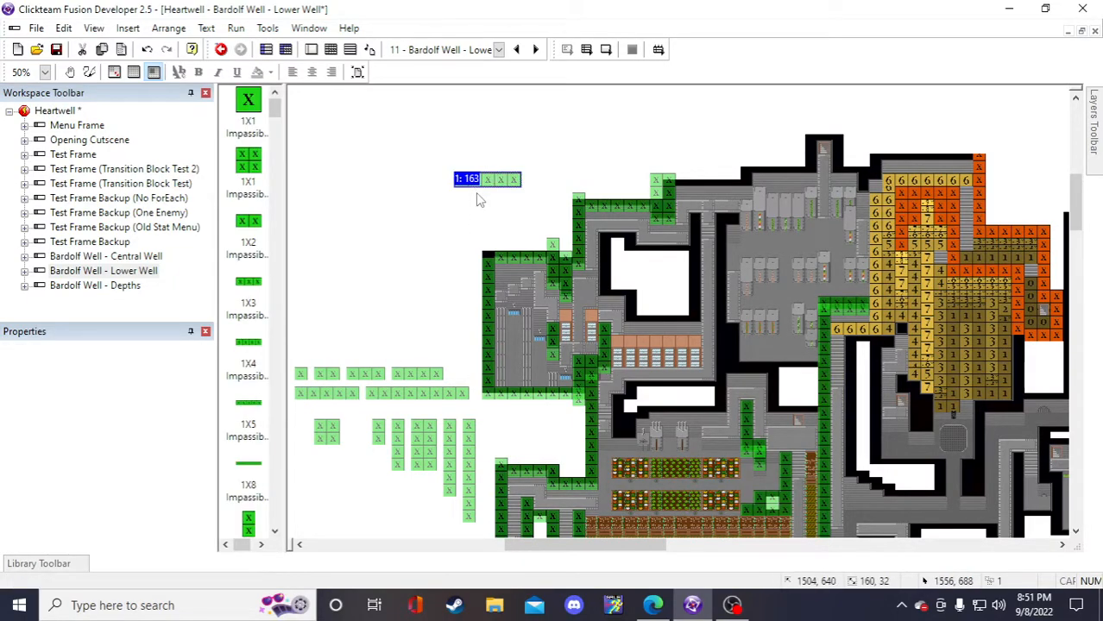
{"action": "left_click_drag", "start_coordinate": [485, 180], "coordinate": [699, 183]}
{"action": "left_click", "coordinate": [643, 136]}
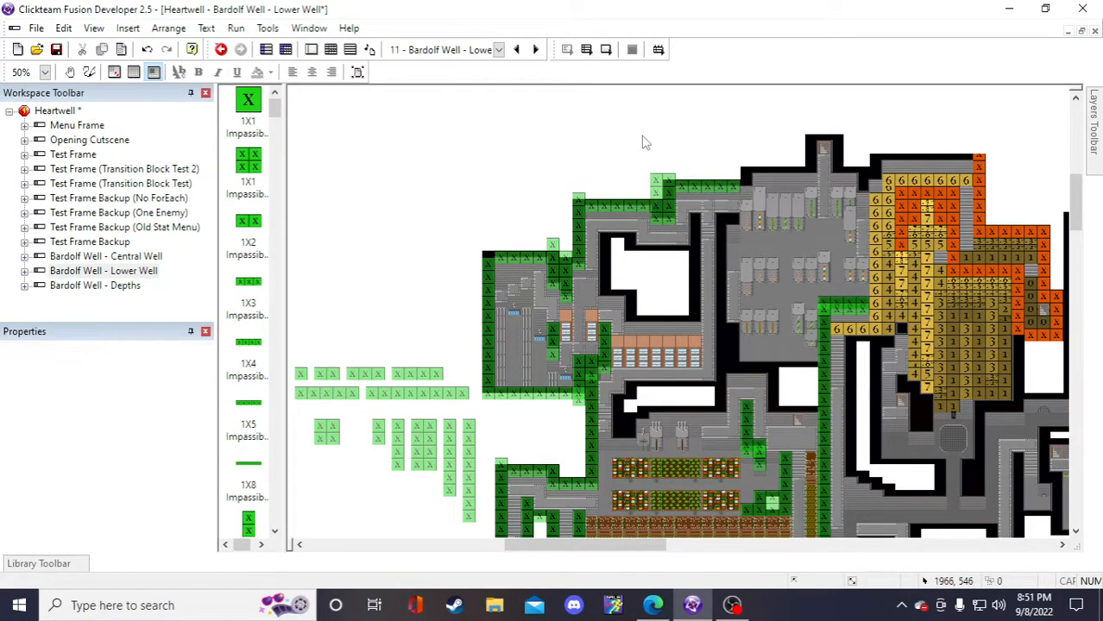
- Copy the 2X1 Impassible Wall and place the copy over the black step at the end of the new 1X5 wall
{"action": "left_click", "coordinate": [378, 426]}
{"action": "key", "text": "ctrl+c"}
{"action": "key", "text": "ctrl+v"}
{"action": "left_click", "coordinate": [491, 175]}
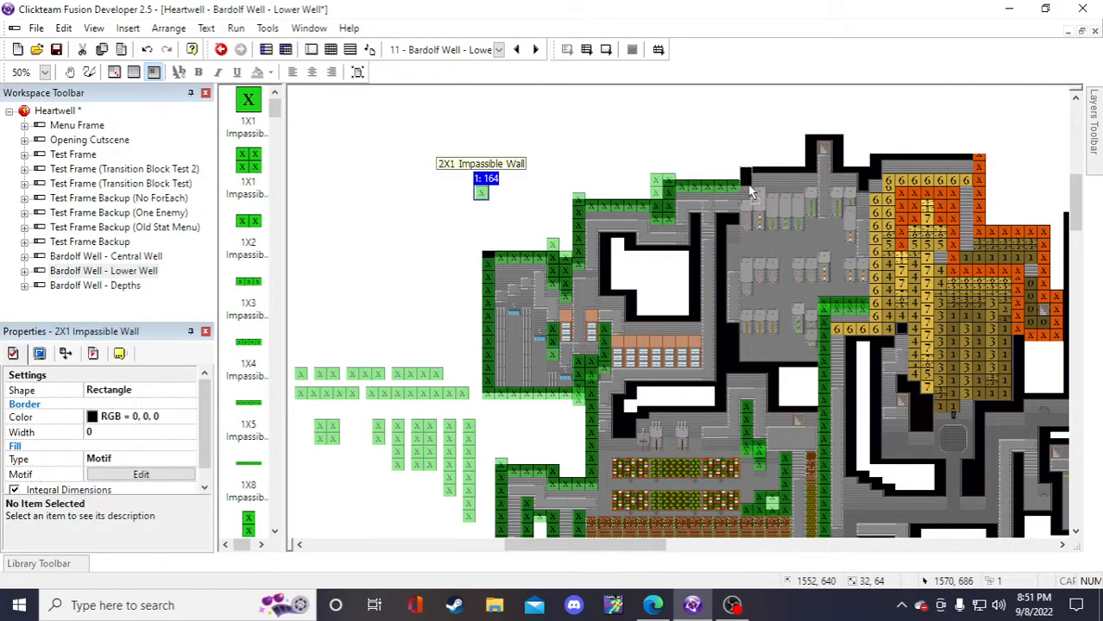
{"action": "left_click_drag", "start_coordinate": [746, 187], "coordinate": [747, 188]}
{"action": "left_click", "coordinate": [509, 150]}
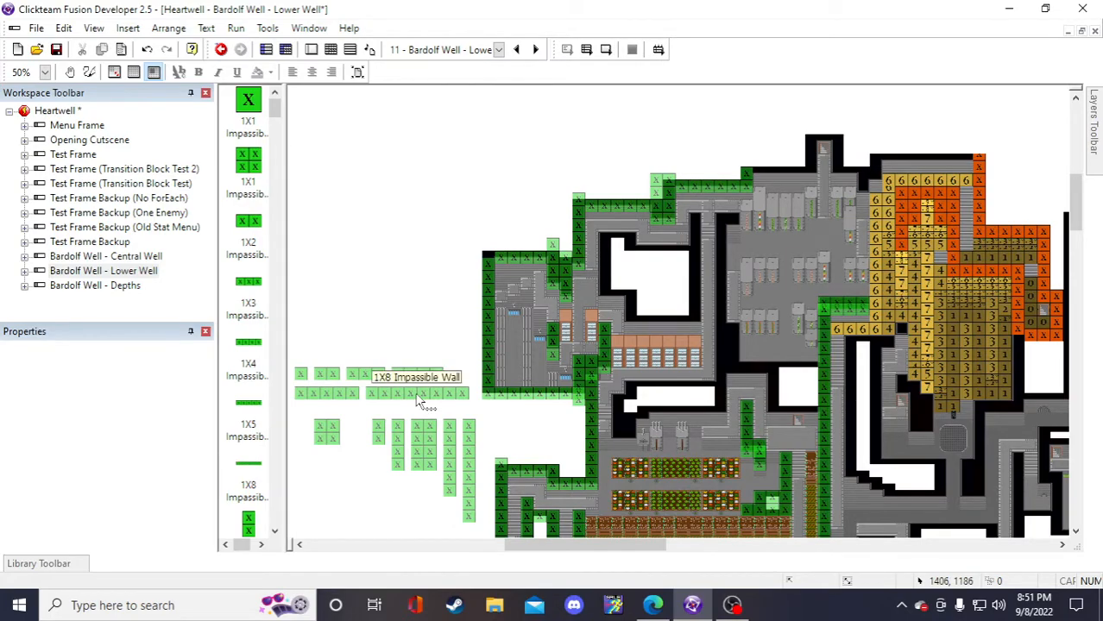
- Copy the 1X5 Impassible Wall and place the copy along the machine room's upper black edge, up to the narrow alcove
{"action": "left_click", "coordinate": [682, 185]}
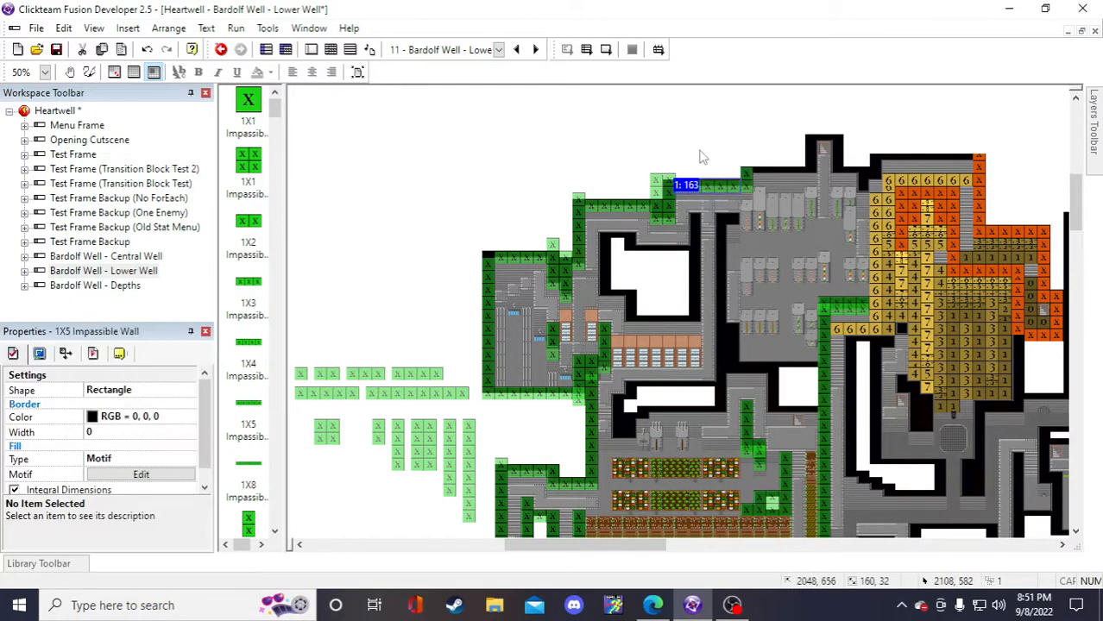
{"action": "key", "text": "ctrl+v"}
{"action": "left_click", "coordinate": [695, 147]}
{"action": "left_click_drag", "start_coordinate": [705, 153], "coordinate": [780, 185]}
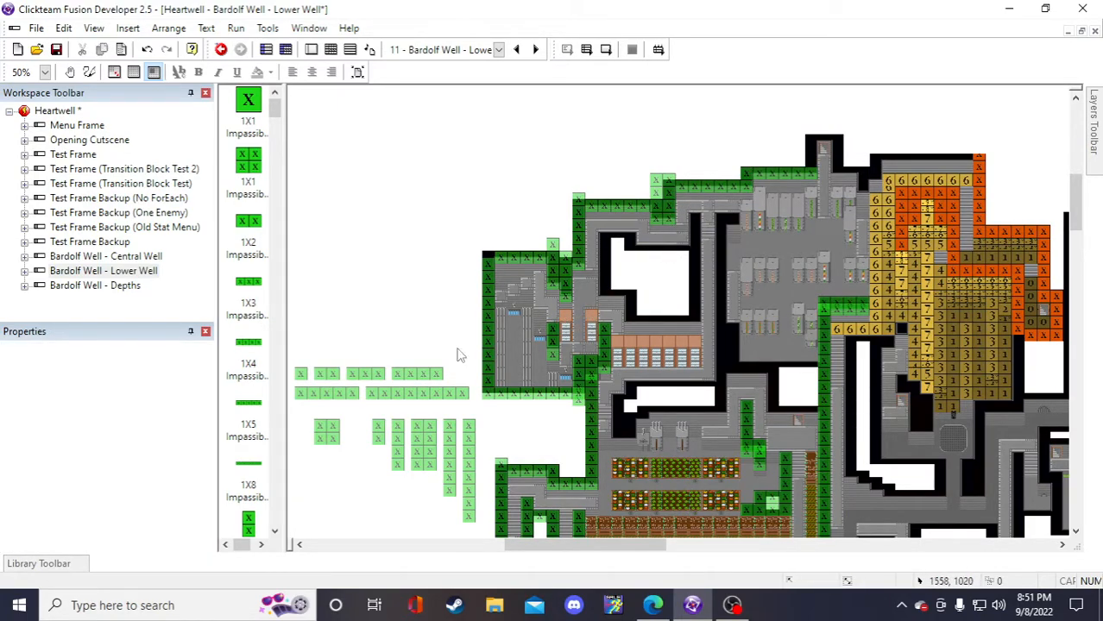
- Copy the 1X2 Impassible Wall, place the copy on the other side of the narrow alcove's opening, and save the project
{"action": "left_click", "coordinate": [327, 374]}
{"action": "left_click", "coordinate": [429, 253]}
{"action": "left_click_drag", "start_coordinate": [557, 172], "coordinate": [845, 179]}
{"action": "left_click", "coordinate": [669, 150]}
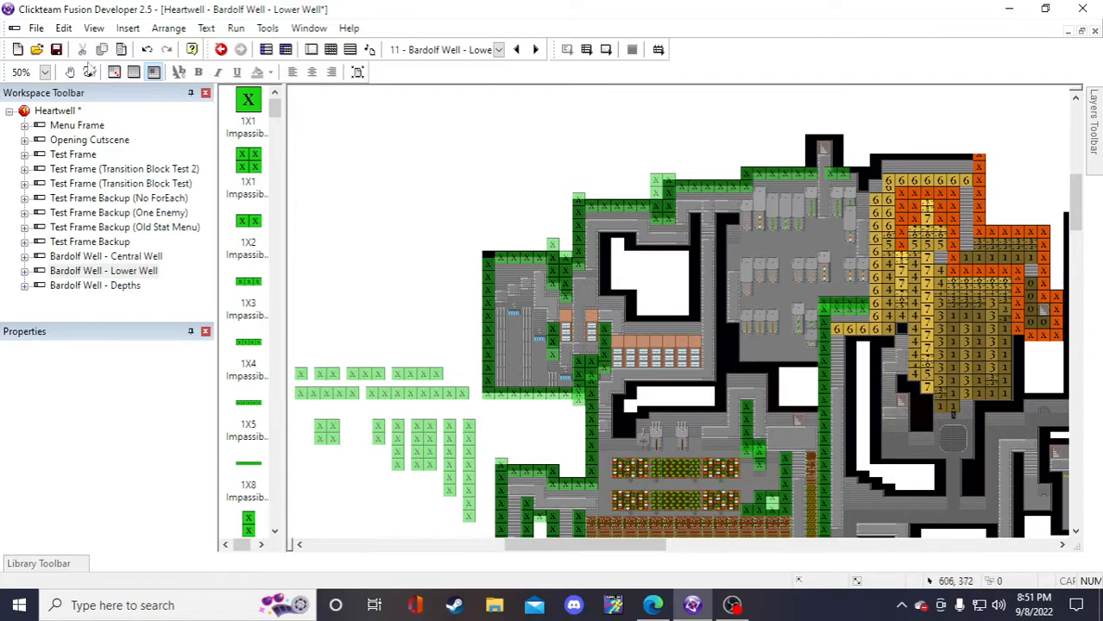
{"action": "left_click", "coordinate": [58, 50]}
- Shift the 1X2 wall beside the alcove one tile to the right onto the black edge, and save the project
{"action": "left_click", "coordinate": [835, 182]}
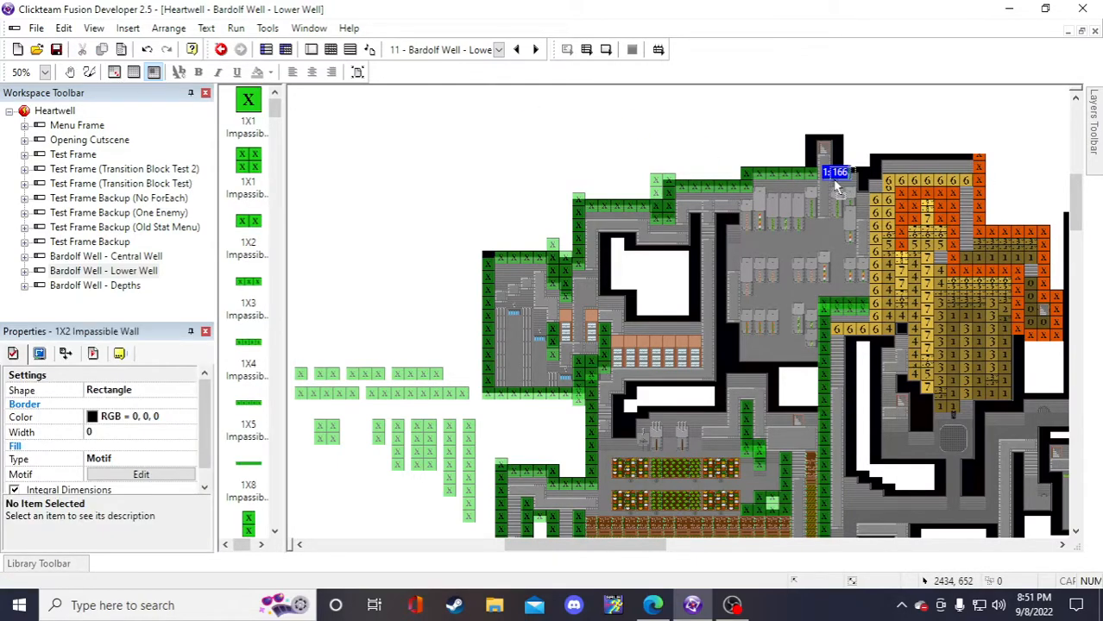
{"action": "left_click", "coordinate": [628, 138]}
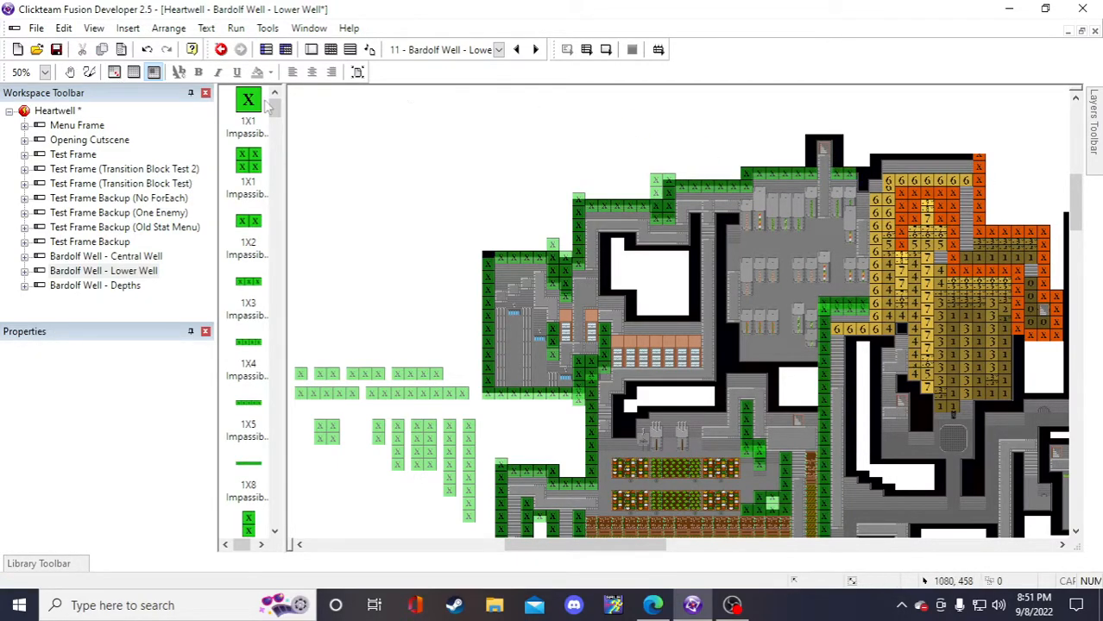
{"action": "left_click", "coordinate": [54, 50]}
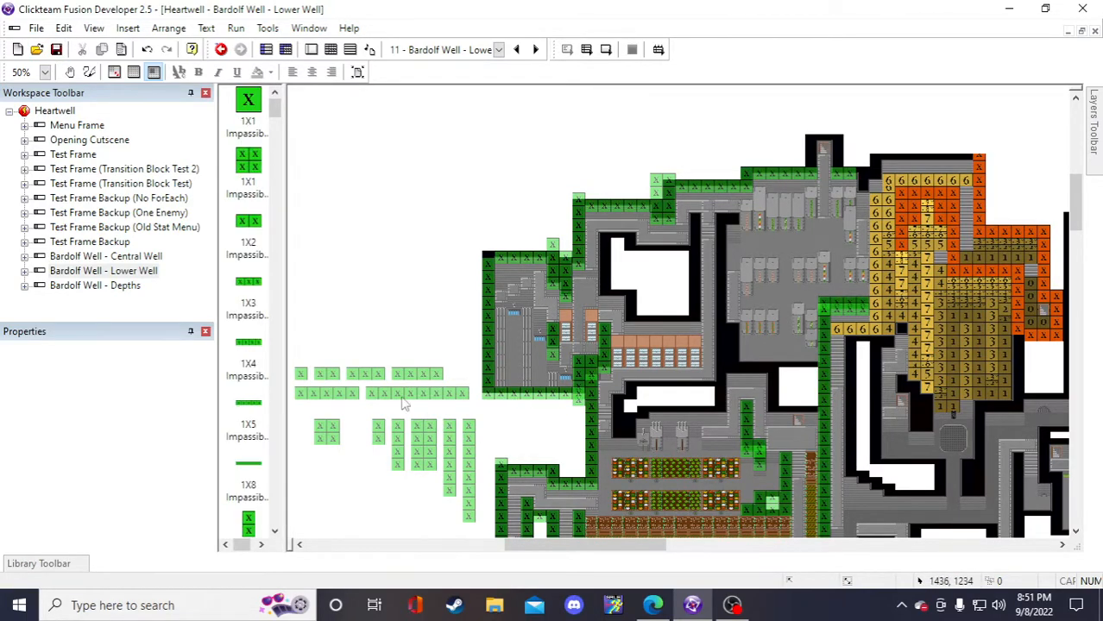
- Copy the 8X1 Impassible Wall and place the copy down the right black edge of the upper hollow block
{"action": "scroll", "coordinate": [404, 404], "scroll_direction": "down", "scroll_amount": 2}
{"action": "scroll", "coordinate": [440, 371], "scroll_direction": "up", "scroll_amount": 2}
{"action": "left_click", "coordinate": [471, 481]}
{"action": "key", "text": "ctrl+c"}
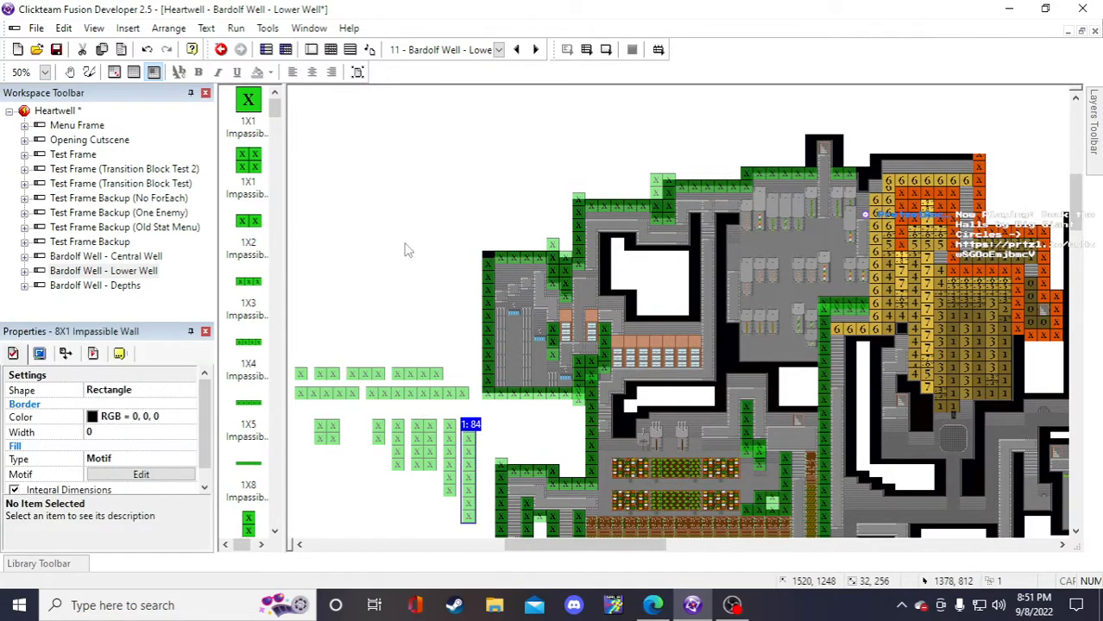
{"action": "key", "text": "ctrl+v"}
{"action": "left_click", "coordinate": [436, 277]}
{"action": "left_click_drag", "start_coordinate": [438, 309], "coordinate": [690, 241]}
{"action": "left_click", "coordinate": [390, 203]}
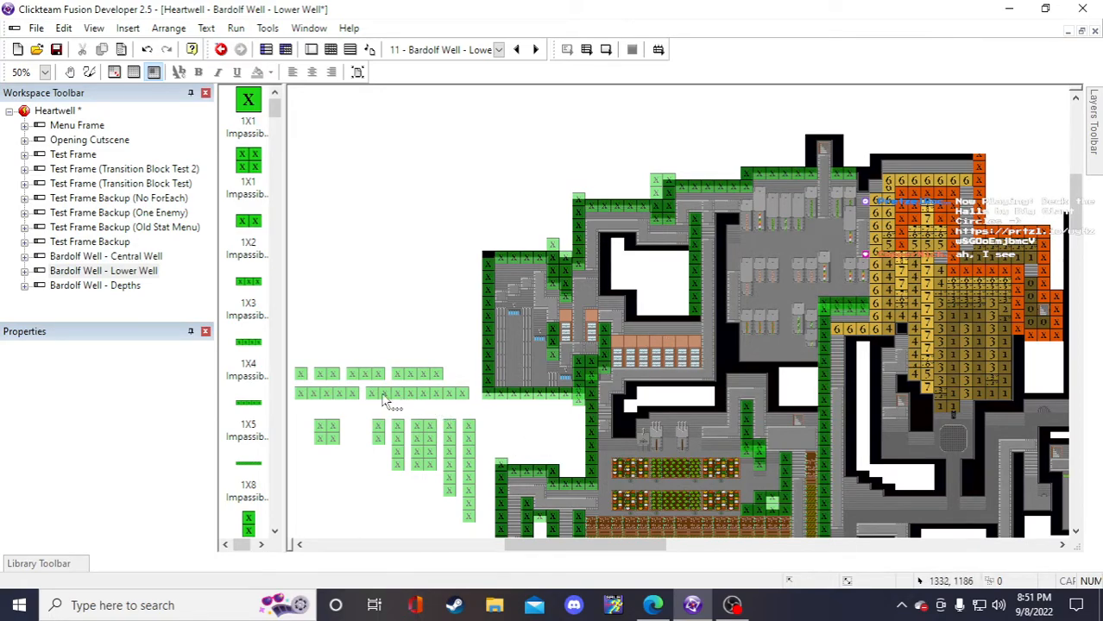
- Copy the 1X5 Impassible Wall and fit the copy along the lower black edge of the upper hollow block
{"action": "left_click", "coordinate": [354, 395]}
{"action": "key", "text": "ctrl+c"}
{"action": "key", "text": "ctrl+v"}
{"action": "left_click", "coordinate": [409, 259]}
{"action": "mouse_move", "coordinate": [655, 326]}
{"action": "left_mouse_down"}
{"action": "mouse_move", "coordinate": [664, 322]}
{"action": "mouse_move", "coordinate": [654, 317]}
{"action": "left_mouse_up"}
{"action": "left_click", "coordinate": [436, 266]}
{"action": "left_click", "coordinate": [688, 329]}
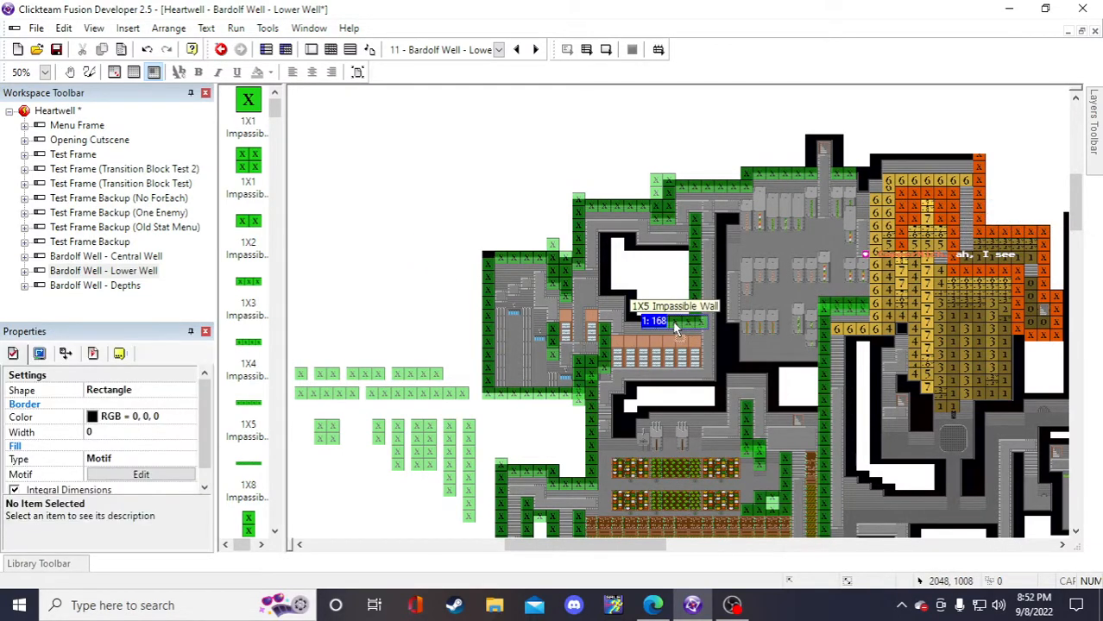
{"action": "left_click", "coordinate": [454, 317]}
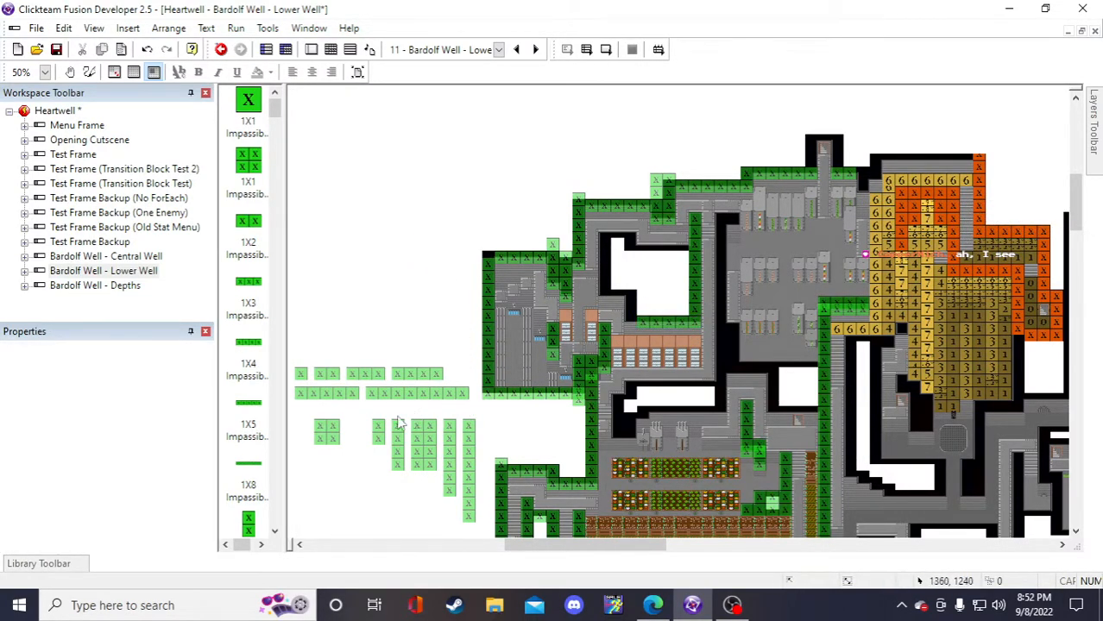
- Copy the 4X1 Impassible Wall and place the copy on the upper hollow block's lower-left edge, rising from the 1X5 wall
{"action": "left_click", "coordinate": [397, 445]}
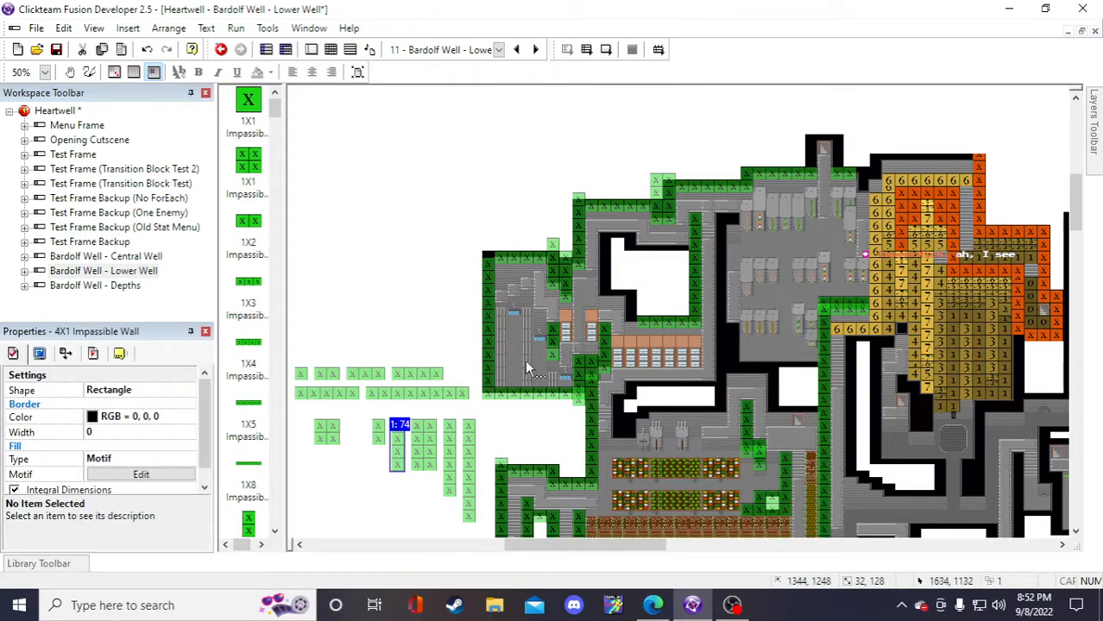
{"action": "left_click", "coordinate": [410, 266]}
{"action": "key", "text": "ctrl+v"}
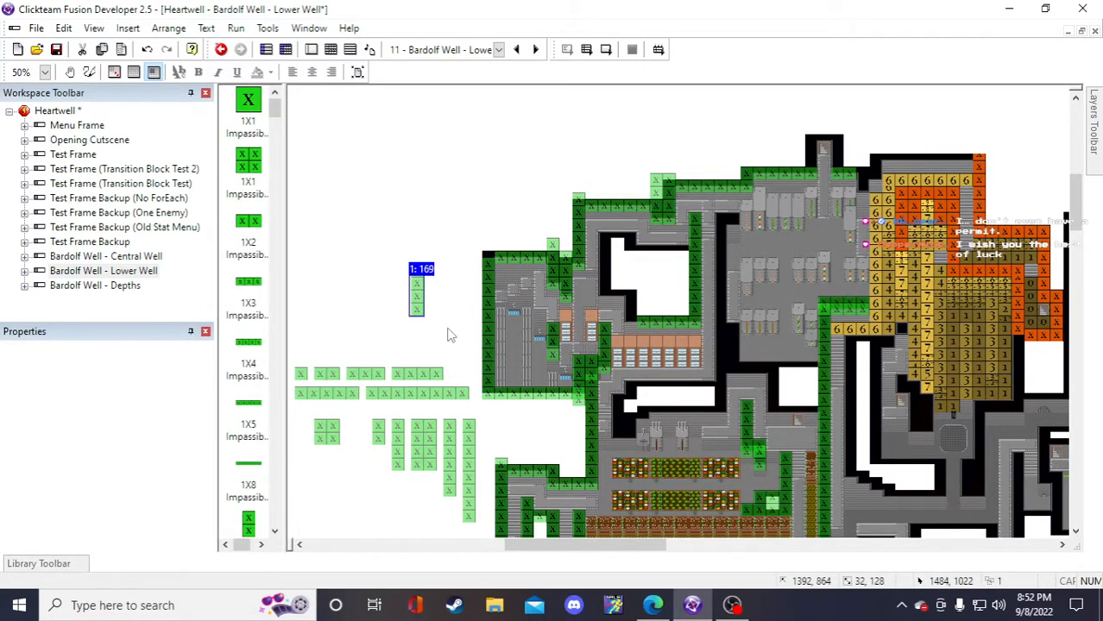
{"action": "left_click_drag", "start_coordinate": [420, 292], "coordinate": [629, 316]}
{"action": "left_click", "coordinate": [443, 267]}
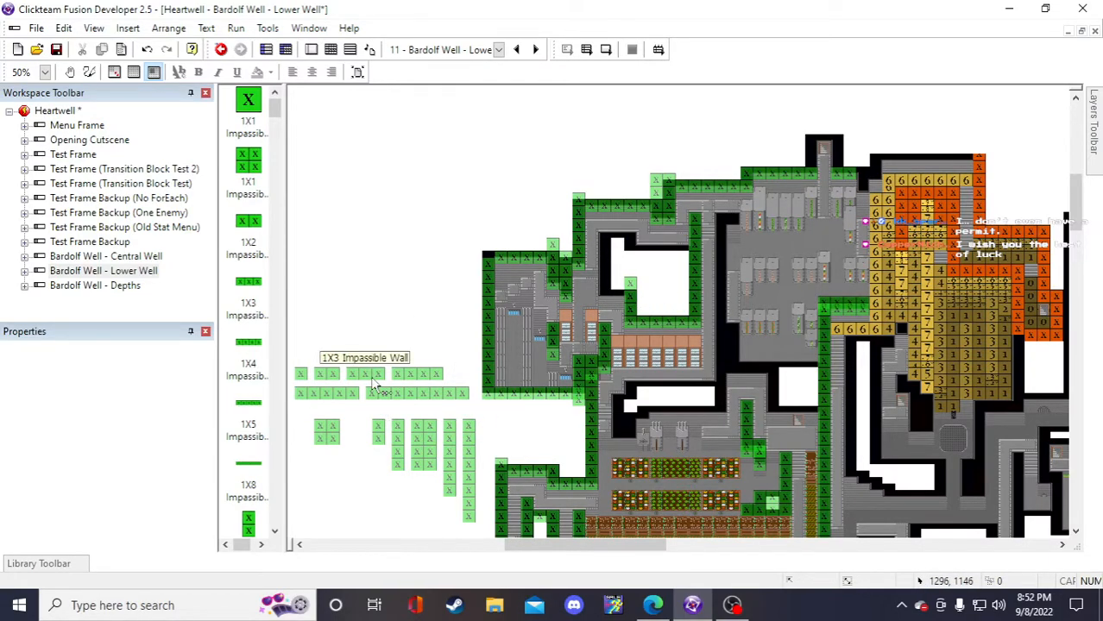
{"action": "left_click", "coordinate": [325, 374]}
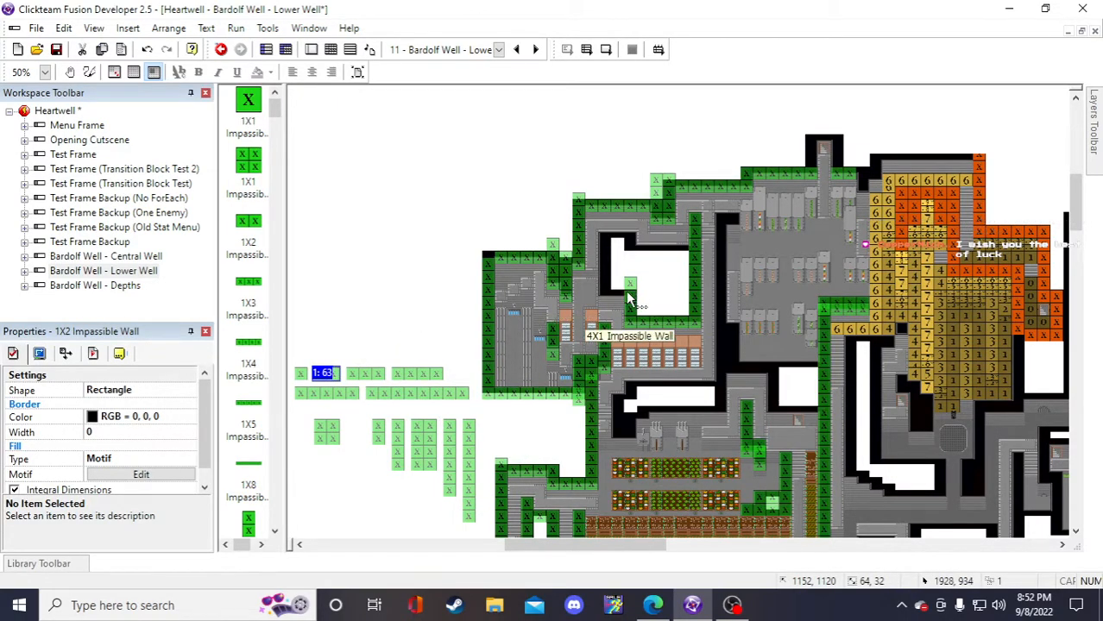
{"action": "double_click", "coordinate": [433, 202]}
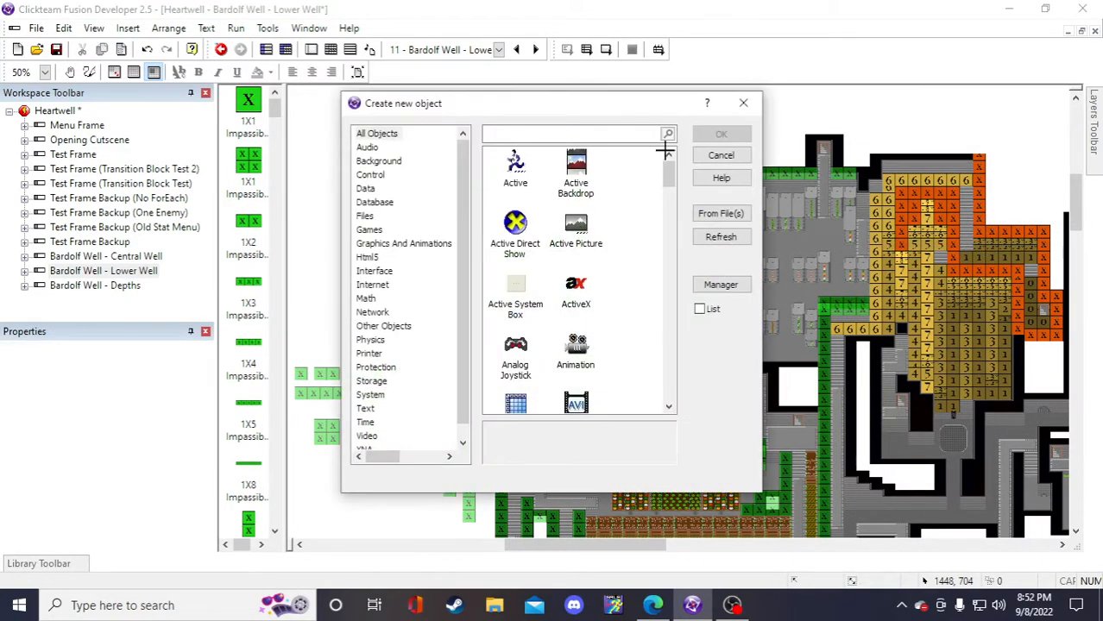
{"action": "left_click", "coordinate": [723, 154]}
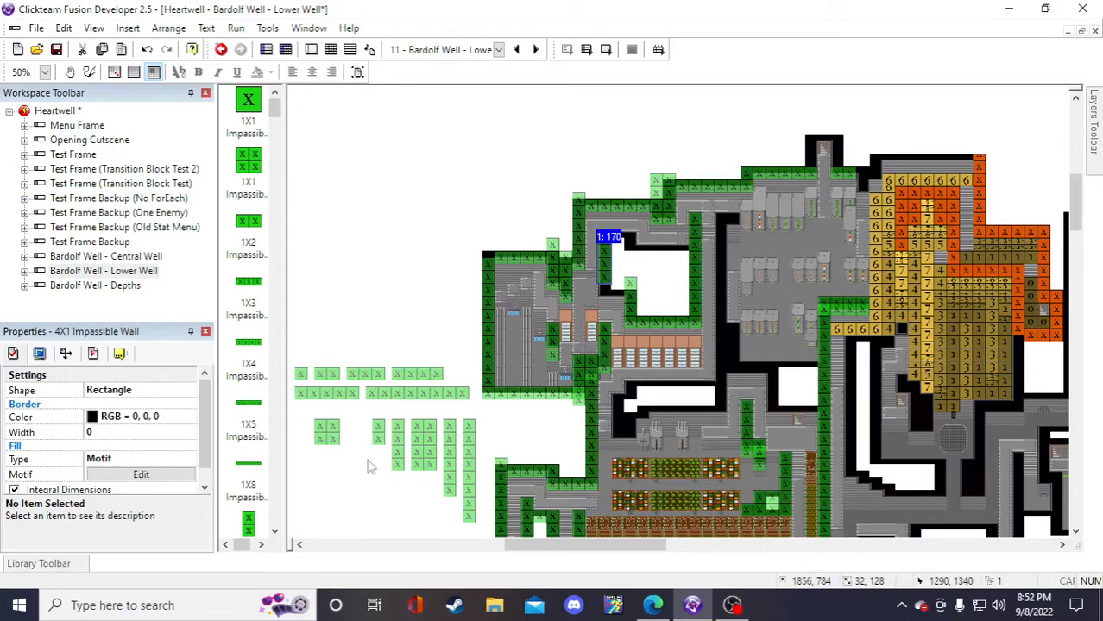
- Place a copy of 1X1 Impassible Wall 2 over the black step on the left side of the upper hollow block
{"action": "left_click", "coordinate": [421, 312]}
{"action": "left_click", "coordinate": [393, 298]}
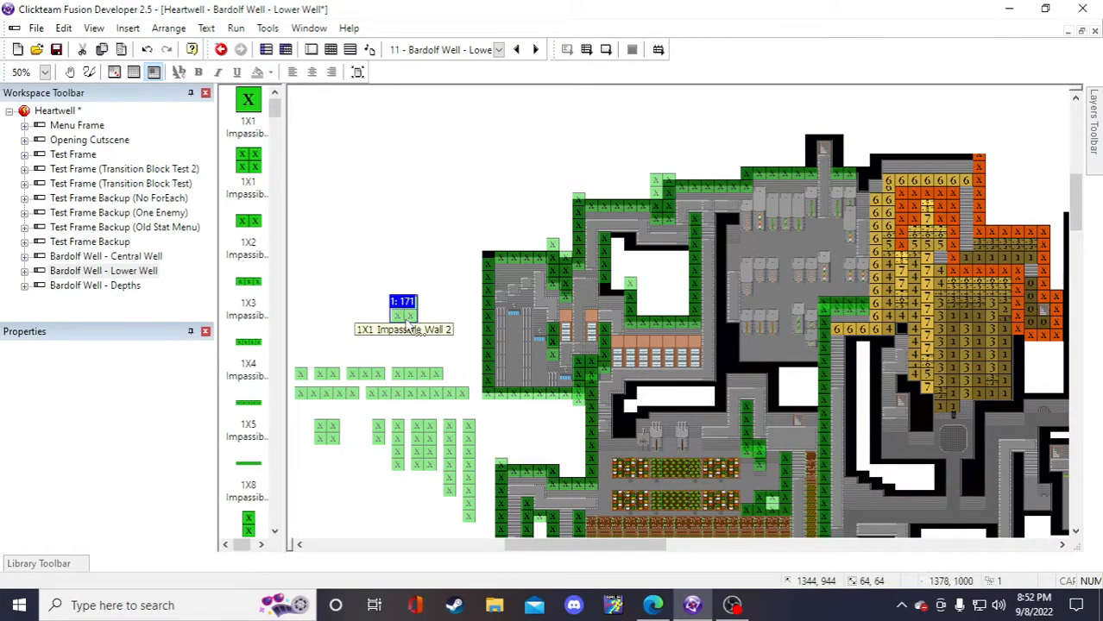
{"action": "left_click_drag", "start_coordinate": [397, 312], "coordinate": [609, 294]}
{"action": "left_click", "coordinate": [430, 234]}
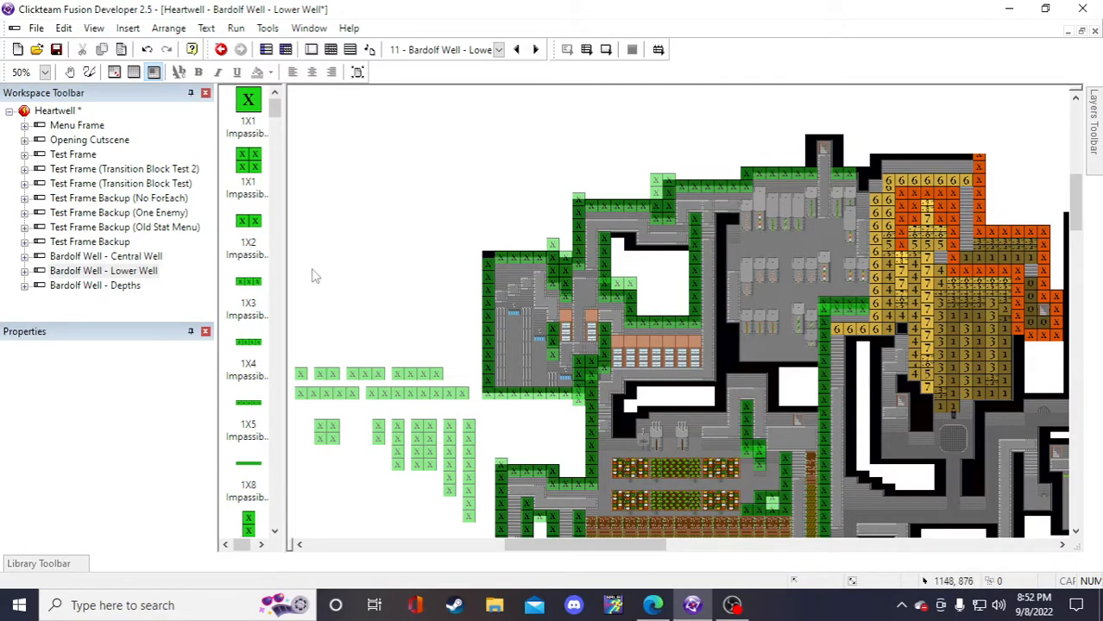
- Place another copy of 1X1 Impassible Wall 2 in the upper-left corner of the upper hollow block
{"action": "left_click", "coordinate": [464, 214]}
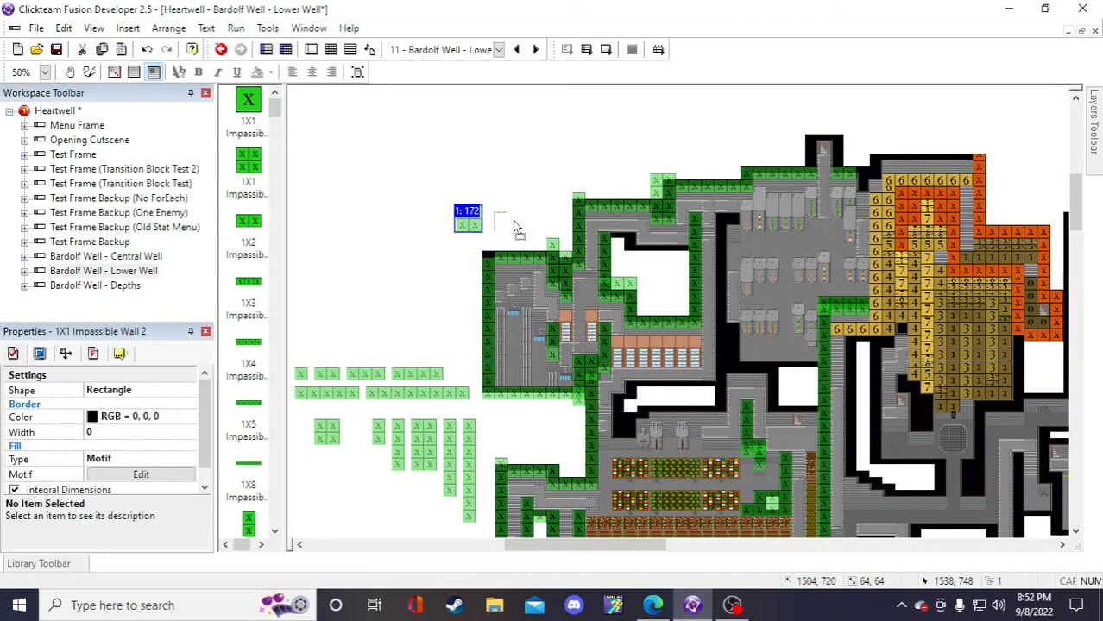
{"action": "left_click_drag", "start_coordinate": [623, 245], "coordinate": [624, 242]}
{"action": "left_click", "coordinate": [437, 177]}
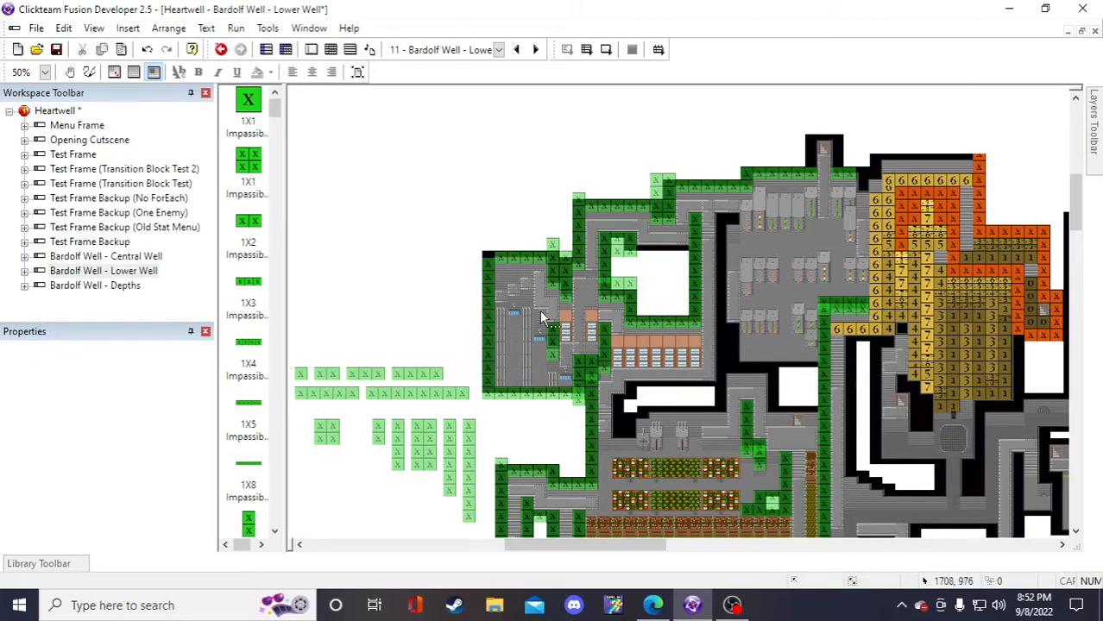
- Copy the 1X4 Impassible Wall, place the copy along the upper hollow block's remaining top edge, and save the project
{"action": "left_click", "coordinate": [400, 375]}
{"action": "key", "text": "ctrl+c"}
{"action": "key", "text": "ctrl+v"}
{"action": "left_click", "coordinate": [396, 279]}
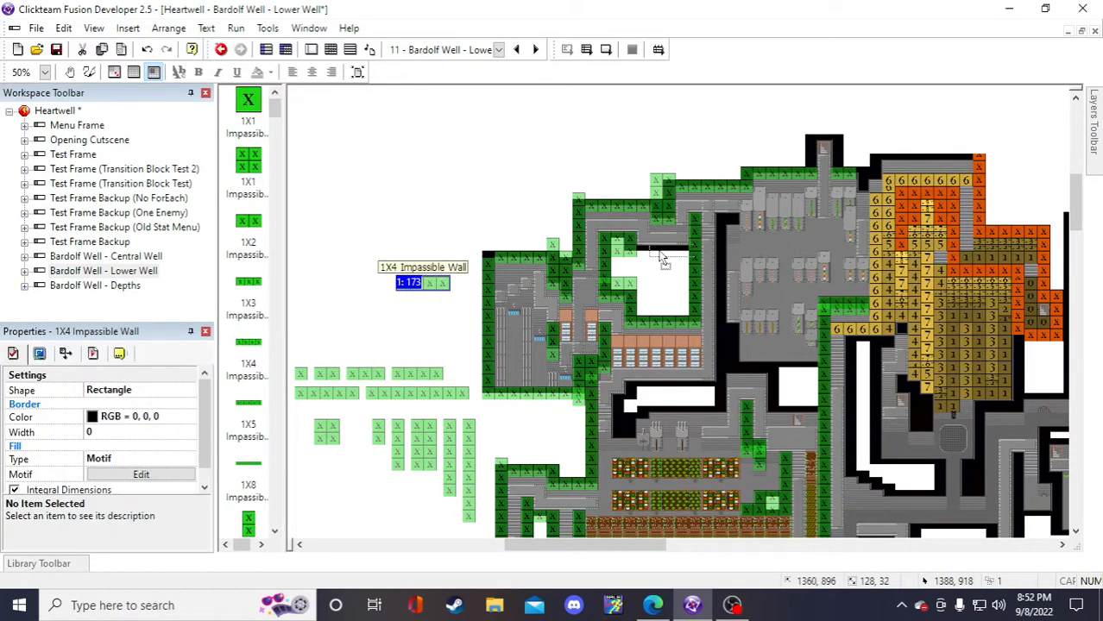
{"action": "left_click_drag", "start_coordinate": [653, 259], "coordinate": [651, 255]}
{"action": "left_click", "coordinate": [496, 198]}
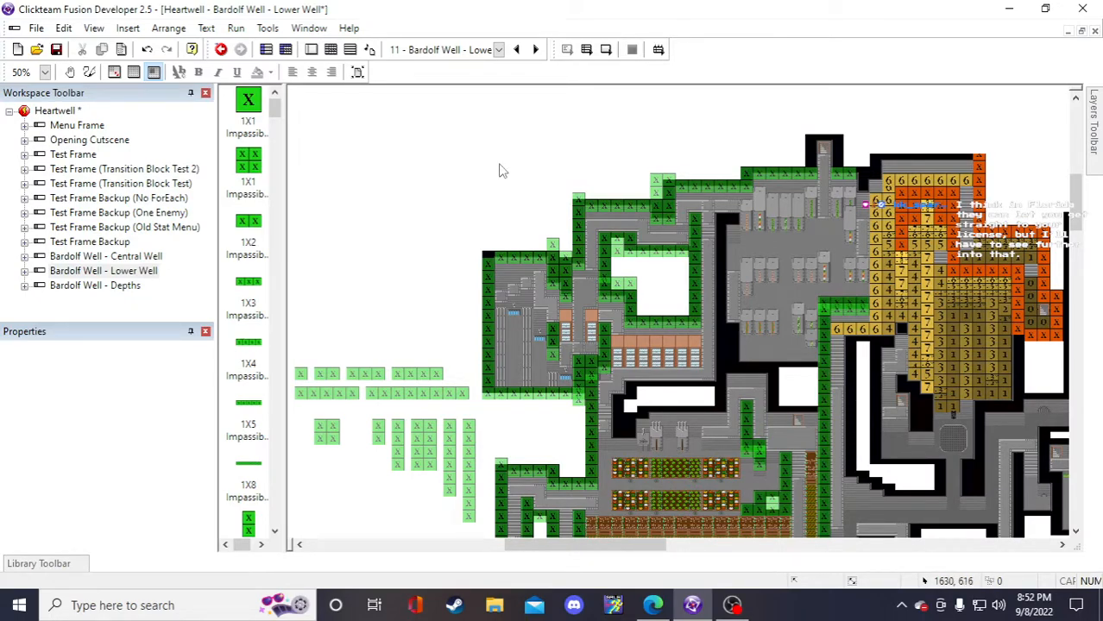
{"action": "key", "text": "ctrl+s"}
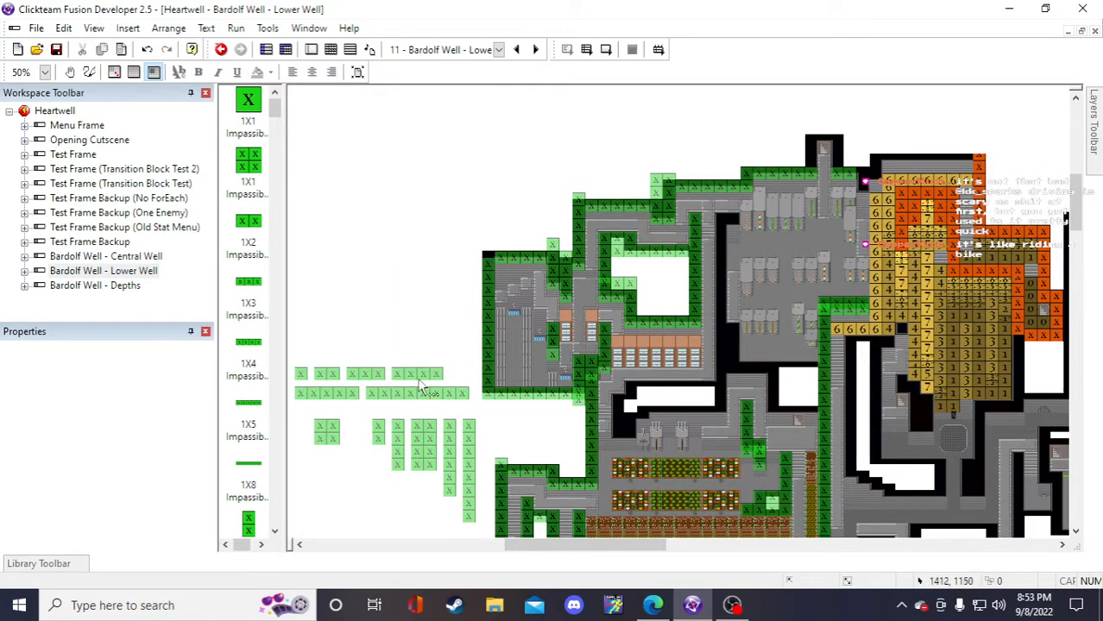
- Copy the 1X8 Impassible Wall and place the copy along the top black edge of the hollow block below the orange shelves
{"action": "left_click", "coordinate": [410, 380]}
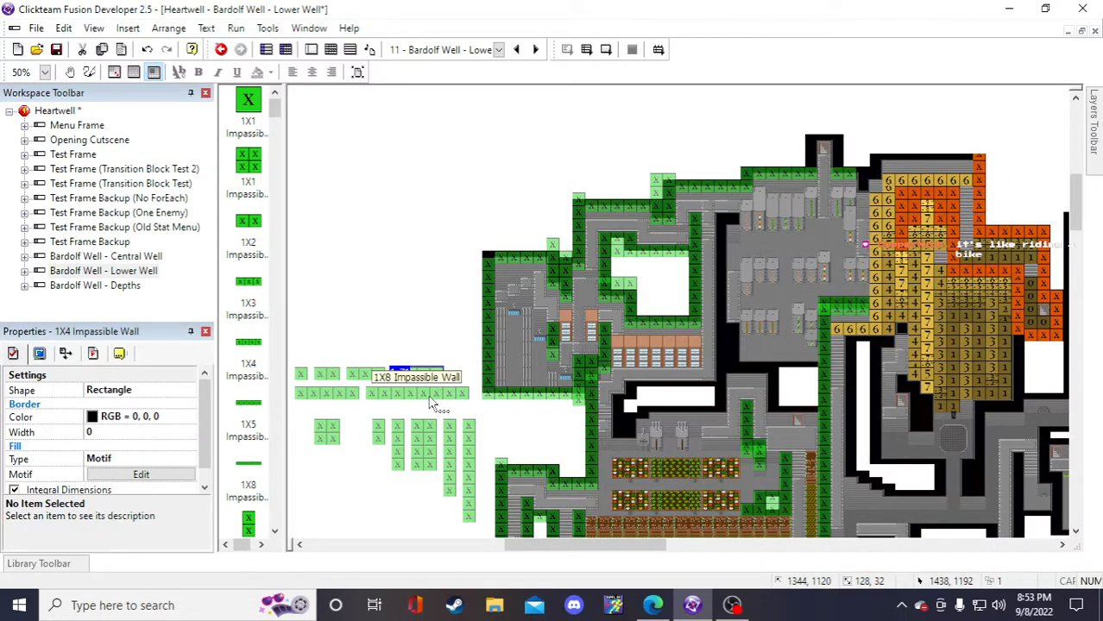
{"action": "left_click", "coordinate": [430, 396]}
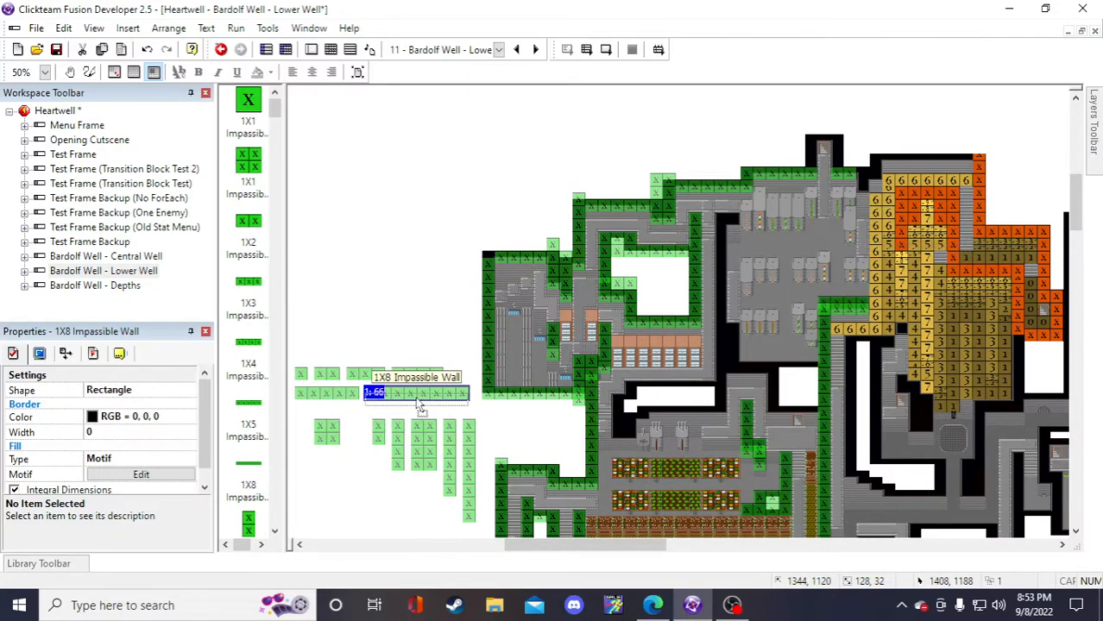
{"action": "left_click", "coordinate": [412, 276]}
{"action": "left_click", "coordinate": [418, 305]}
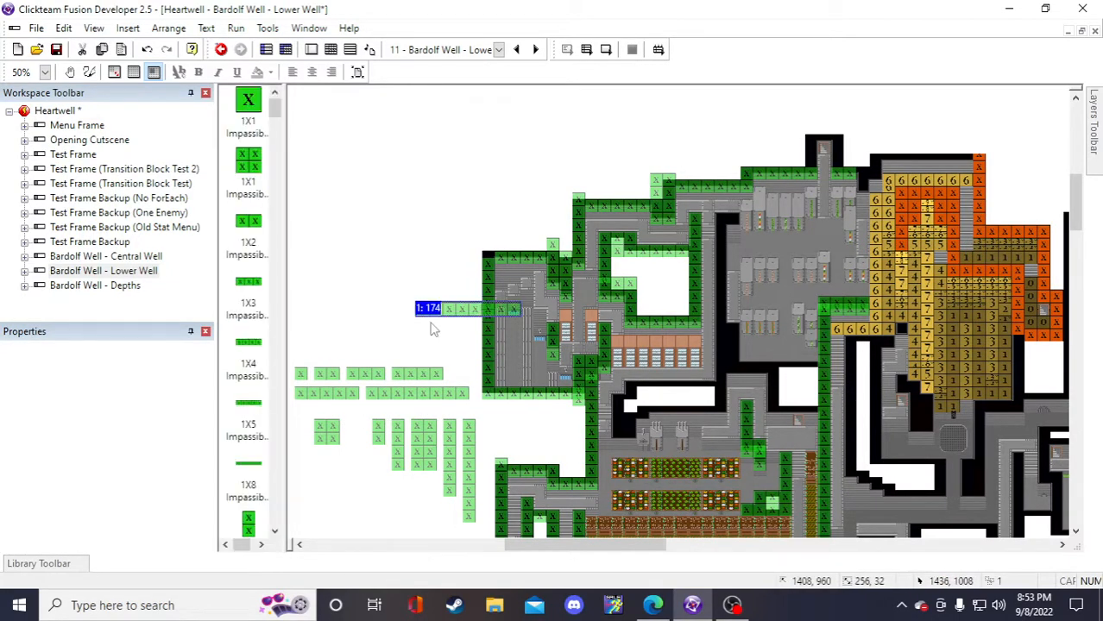
{"action": "left_click_drag", "start_coordinate": [662, 389], "coordinate": [650, 392]}
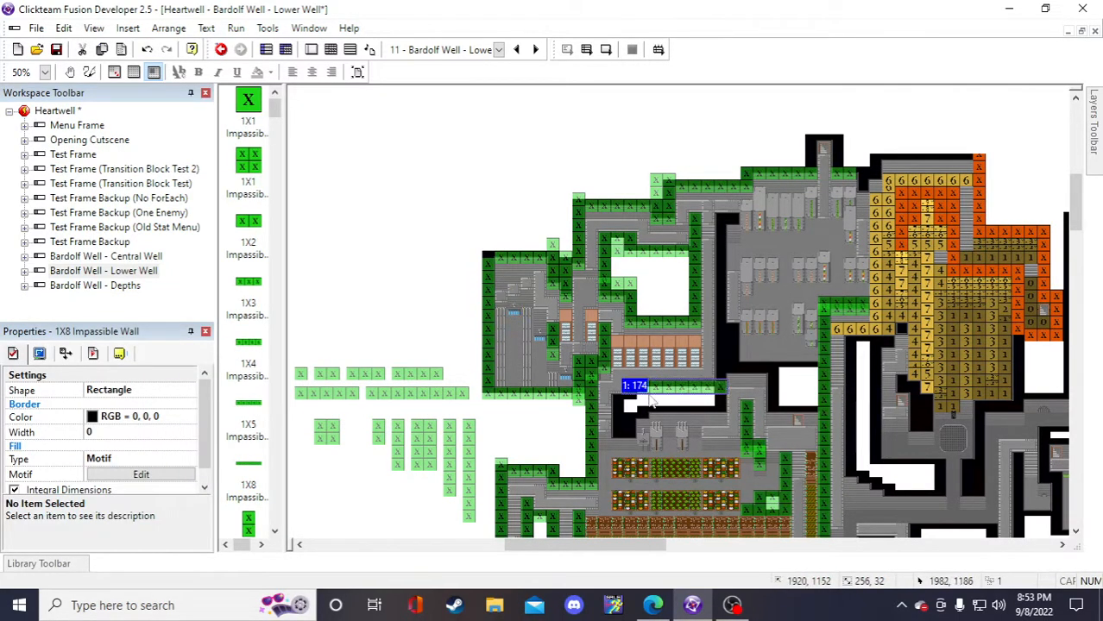
- Place a second 1X8 Impassible Wall copy along the bottom black edge of the hollow block below the orange shelves
{"action": "key", "text": "ctrl+v"}
{"action": "left_click", "coordinate": [424, 303]}
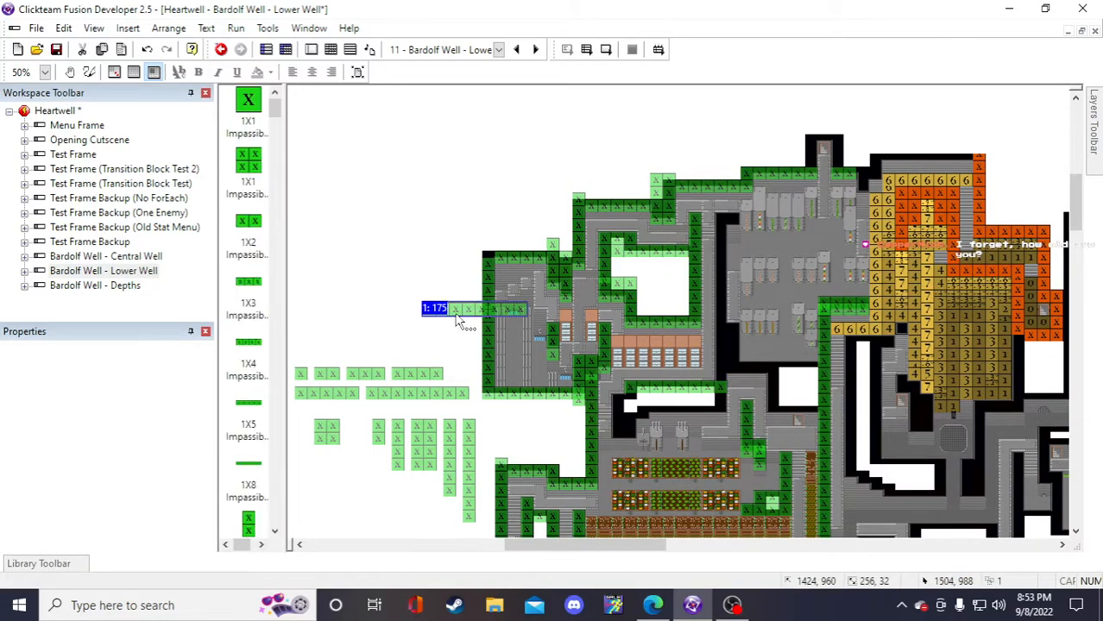
{"action": "left_click_drag", "start_coordinate": [642, 416], "coordinate": [653, 415]}
{"action": "left_click", "coordinate": [369, 278]}
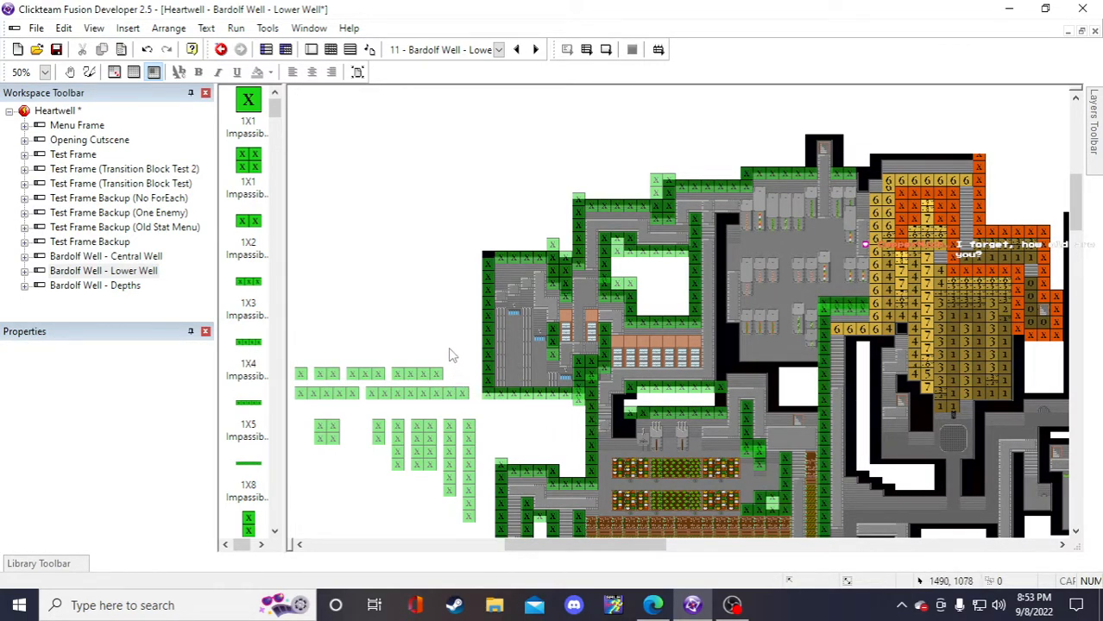
{"action": "left_click", "coordinate": [417, 451]}
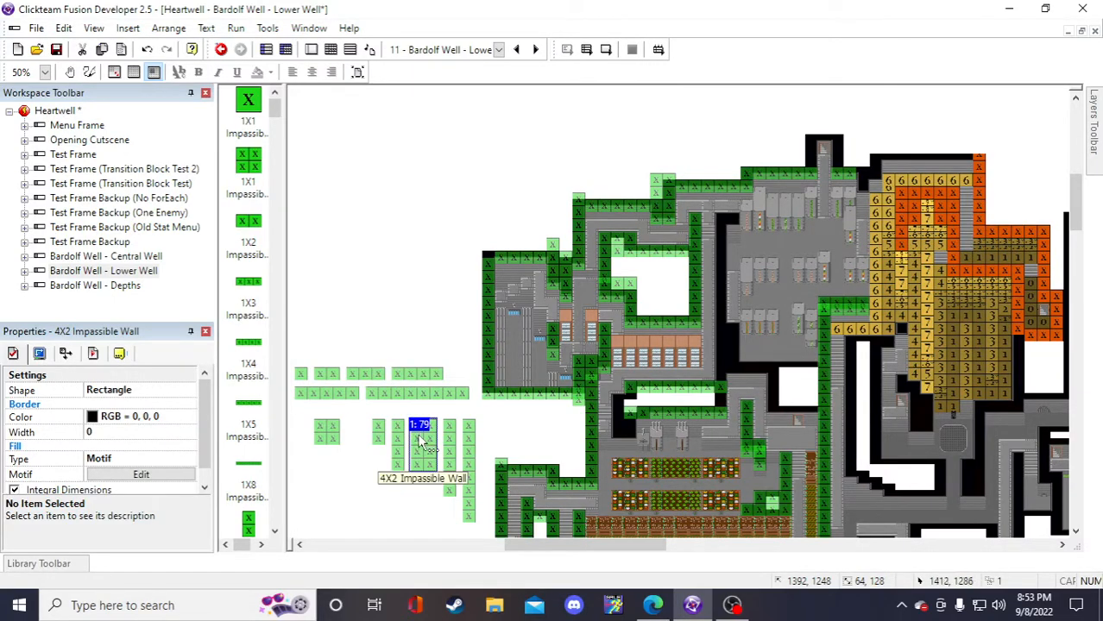
{"action": "left_click", "coordinate": [336, 376]}
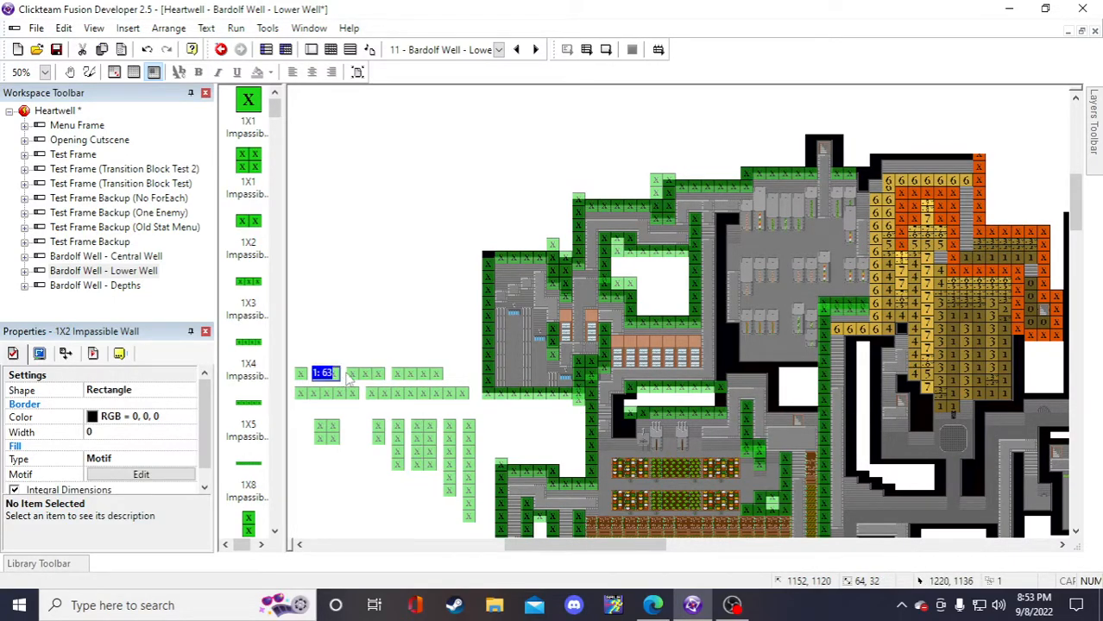
{"action": "left_click", "coordinate": [394, 314]}
{"action": "key", "text": "ctrl+s"}
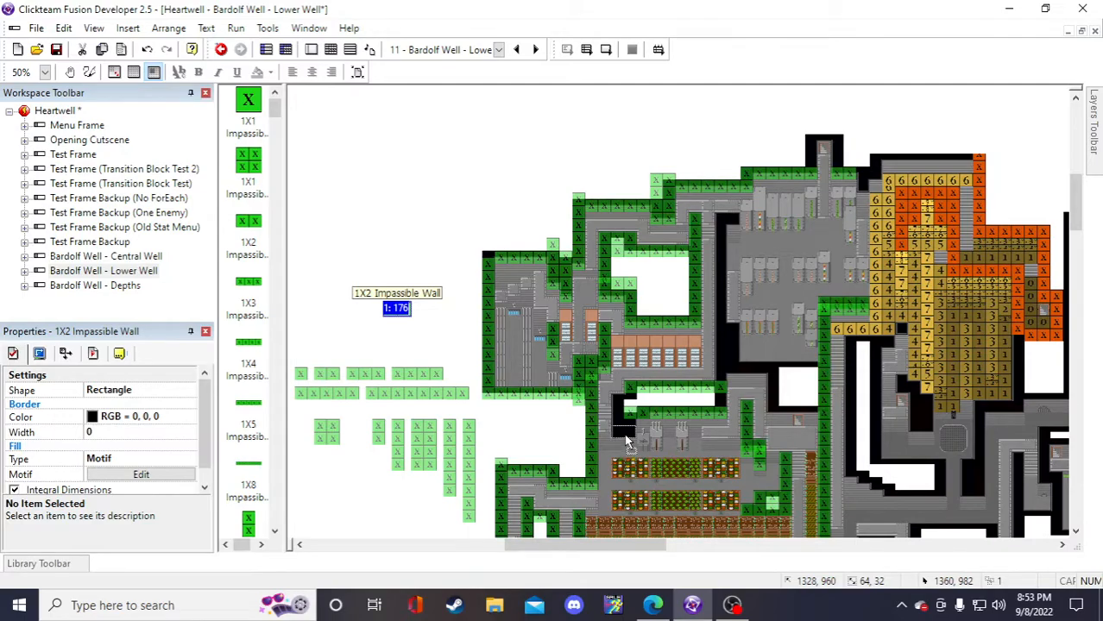
{"action": "left_click", "coordinate": [433, 291]}
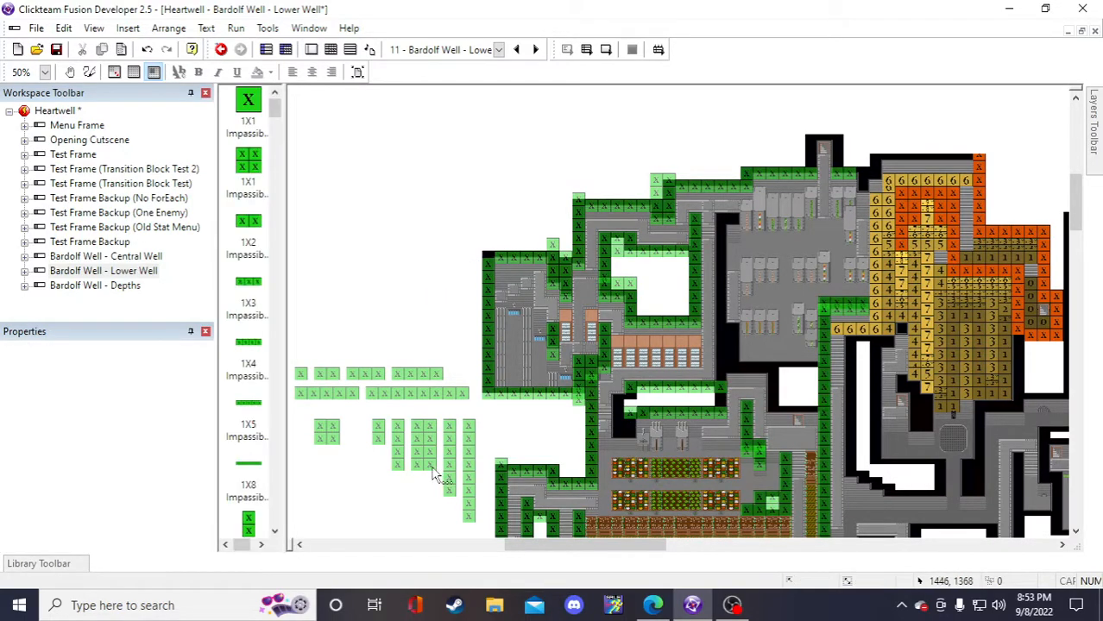
- Copy the 4X2 Impassible Wall and place the copy over the black left end of the hollow block below the orange shelves
{"action": "left_click_drag", "start_coordinate": [433, 473], "coordinate": [399, 271]}
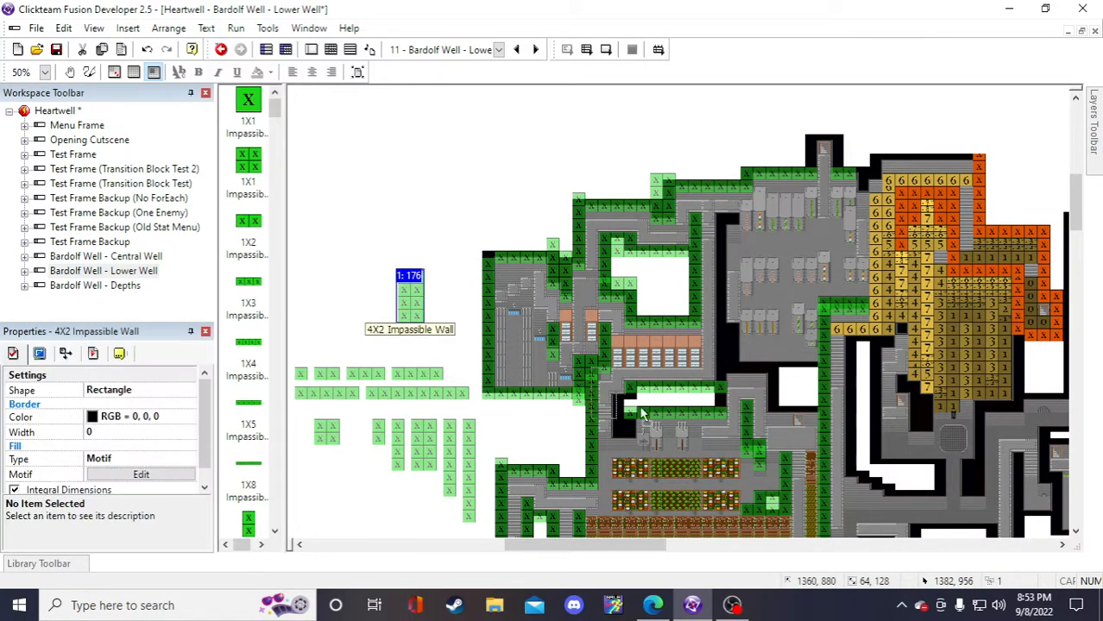
{"action": "left_click_drag", "start_coordinate": [641, 414], "coordinate": [620, 425]}
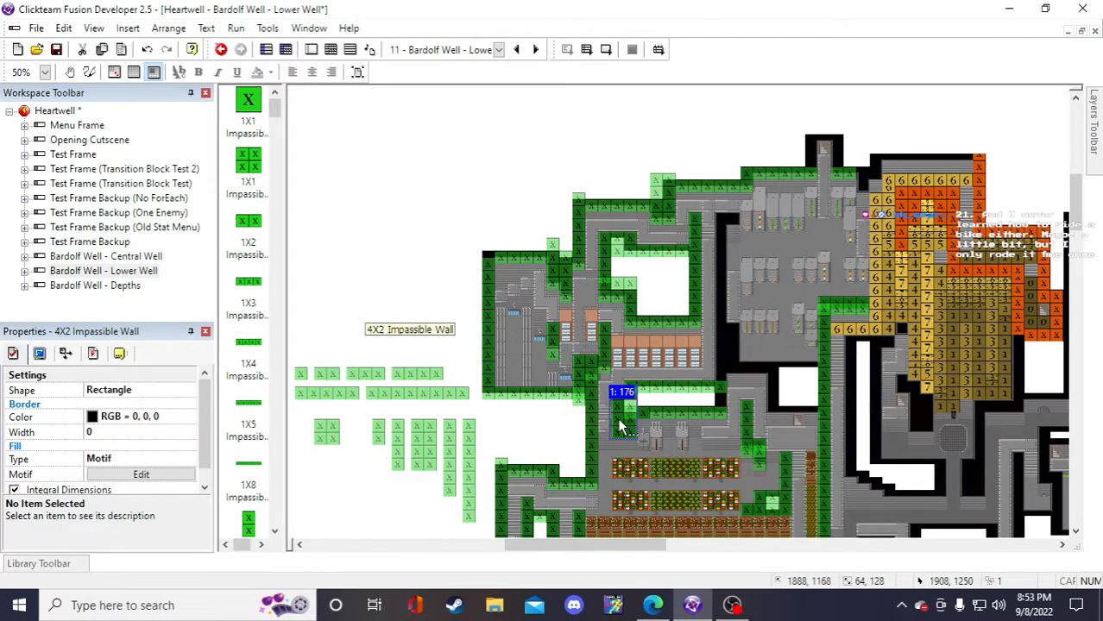
- Undo the placement of the 4X2 Impassible Wall copy over the left end of the hollow block below the orange shelves
{"action": "left_click", "coordinate": [362, 278]}
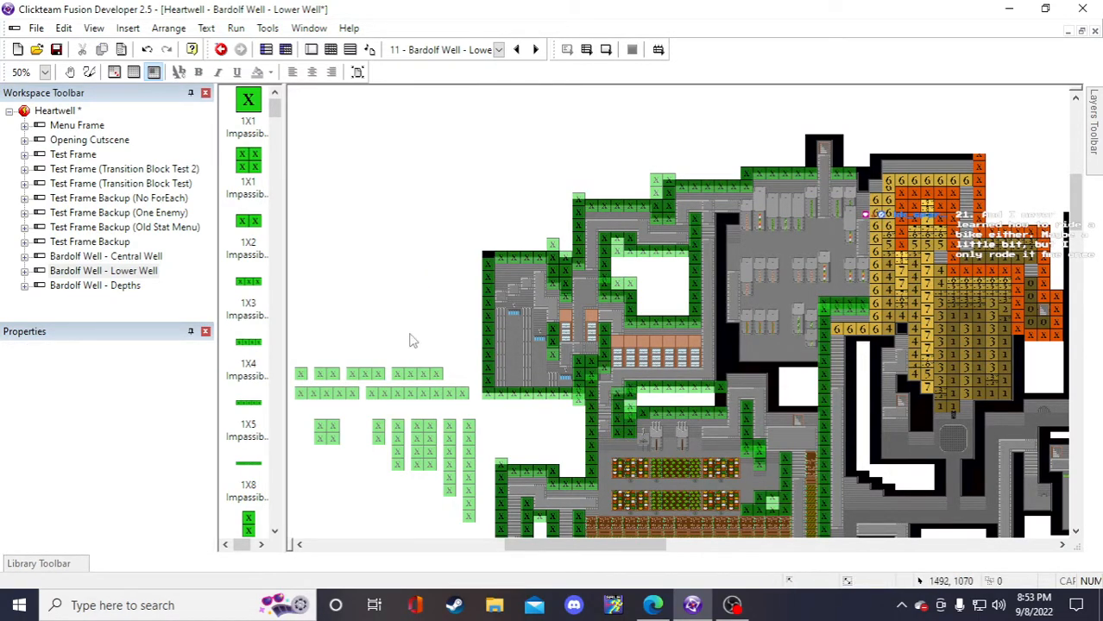
{"action": "key", "text": "ctrl+z"}
{"action": "key", "text": "ctrl+z"}
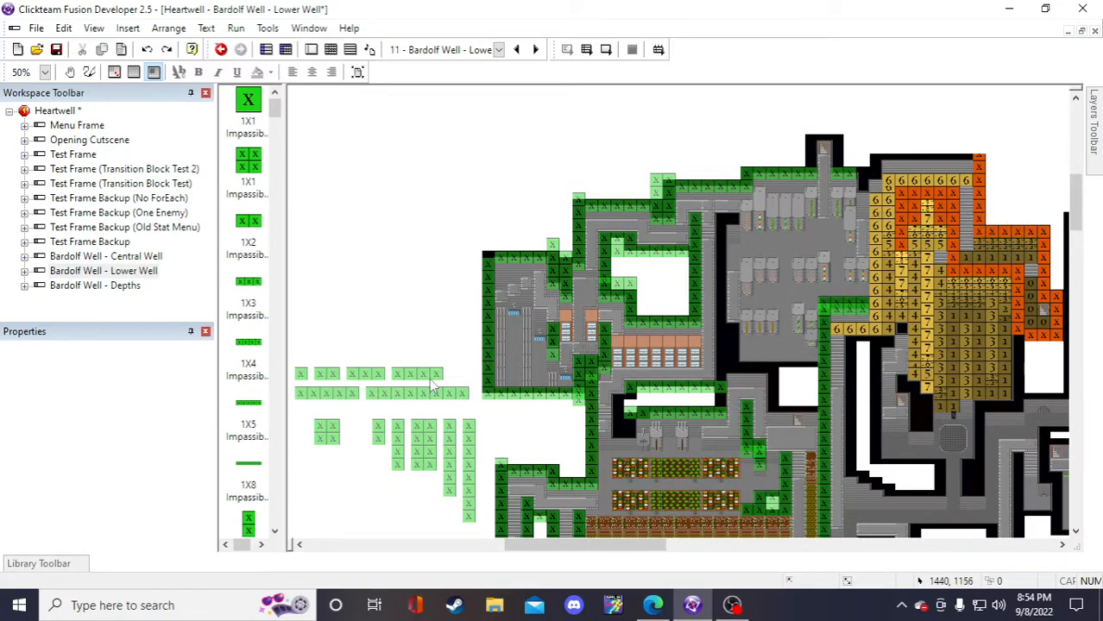
- Try covering the black left end of the hollow block below the orange shelves with a 4X1 Impassible Wall copy, and undo it
{"action": "left_click", "coordinate": [398, 431]}
{"action": "key", "text": "ctrl+c"}
{"action": "key", "text": "ctrl+v"}
{"action": "left_click", "coordinate": [406, 297]}
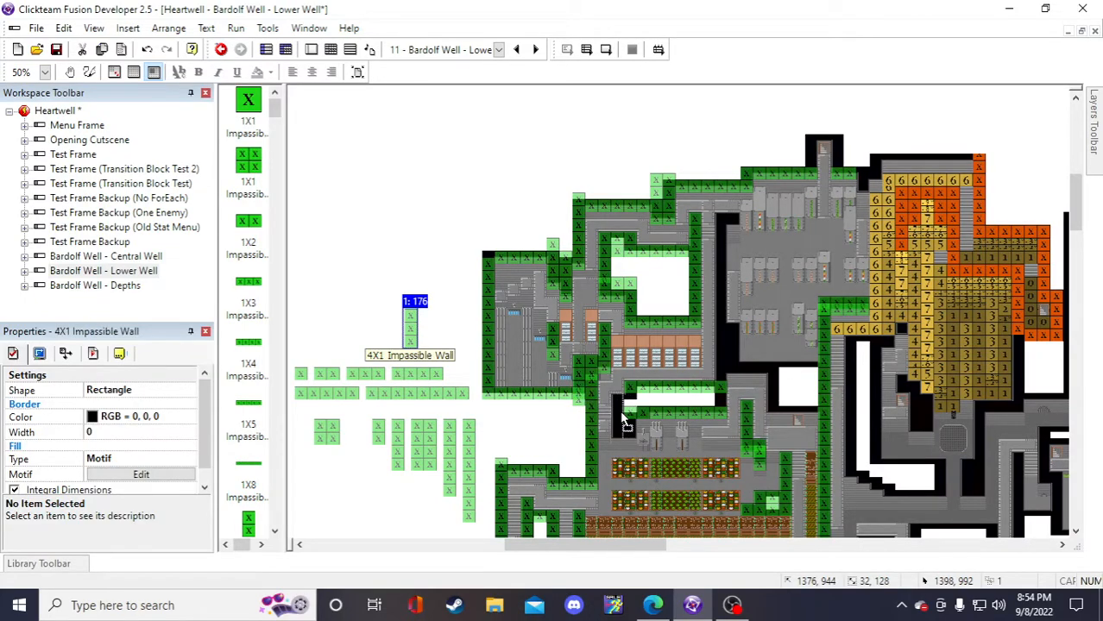
{"action": "left_click_drag", "start_coordinate": [415, 324], "coordinate": [623, 421]}
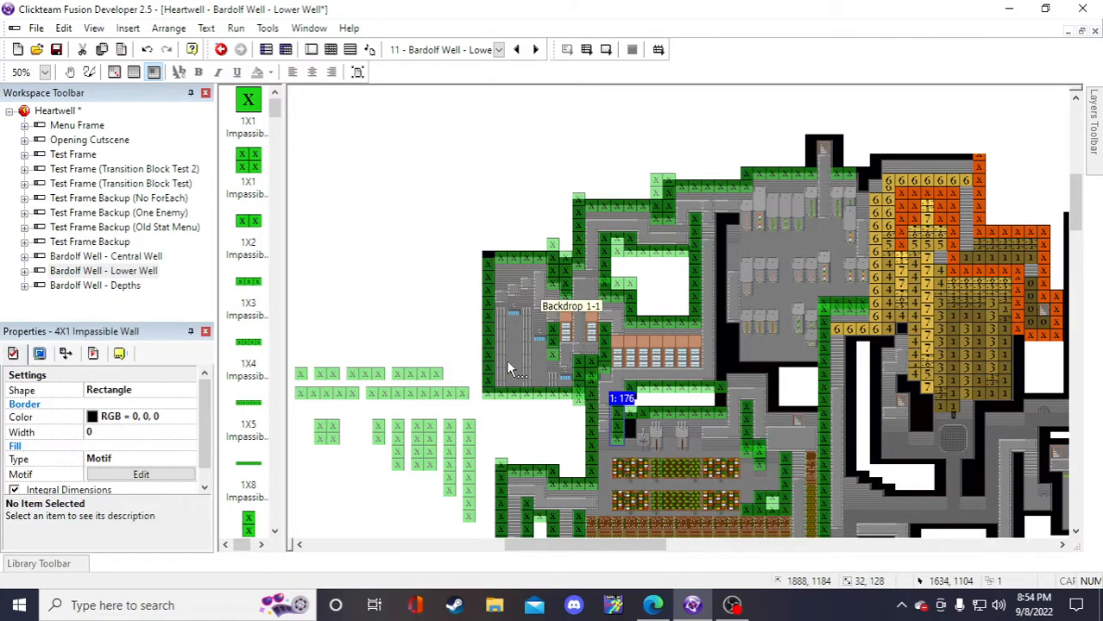
{"action": "key", "text": "ctrl+z"}
{"action": "key", "text": "ctrl+z"}
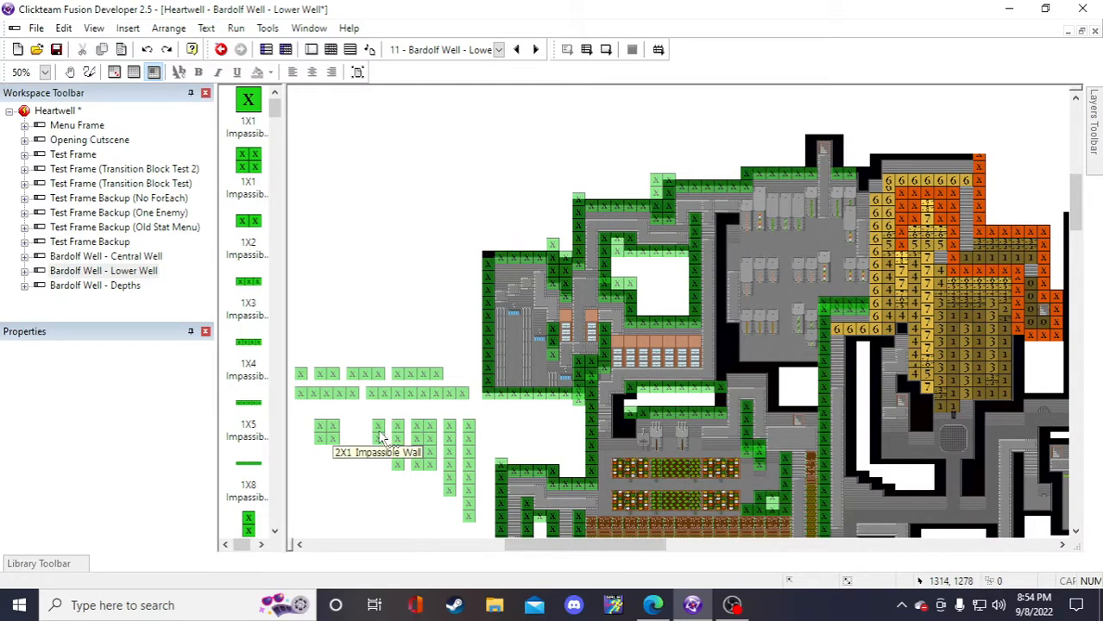
- Copy the 1X2 Impassible Wall and place two copies on the upper and lower parts of the hollow block's black left end
{"action": "left_click", "coordinate": [326, 373]}
{"action": "key", "text": "ctrl+v"}
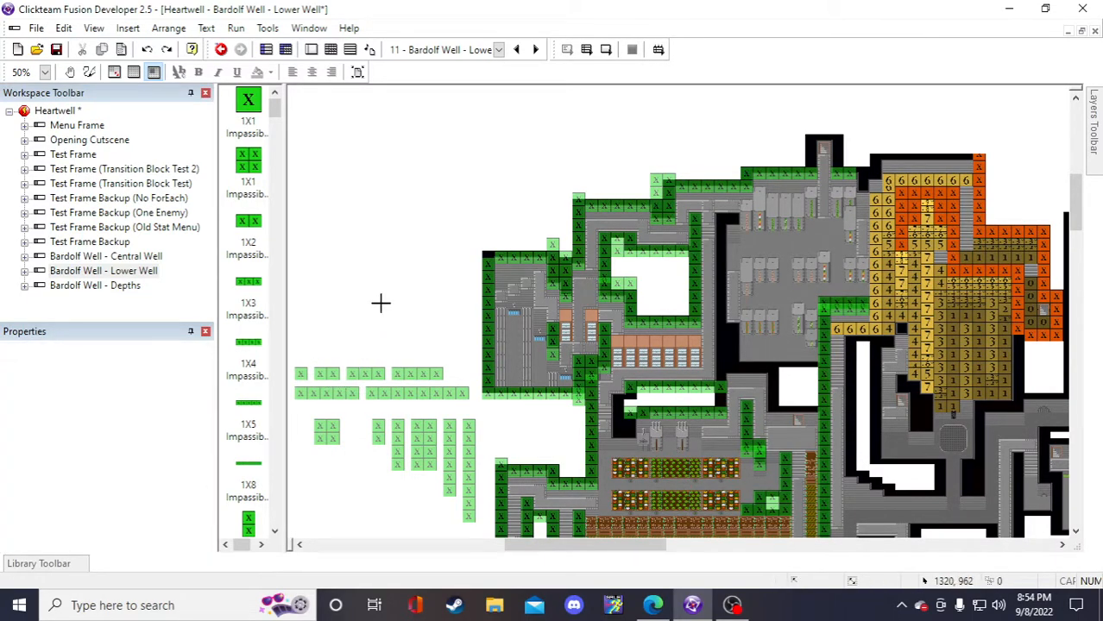
{"action": "left_click", "coordinate": [381, 304]}
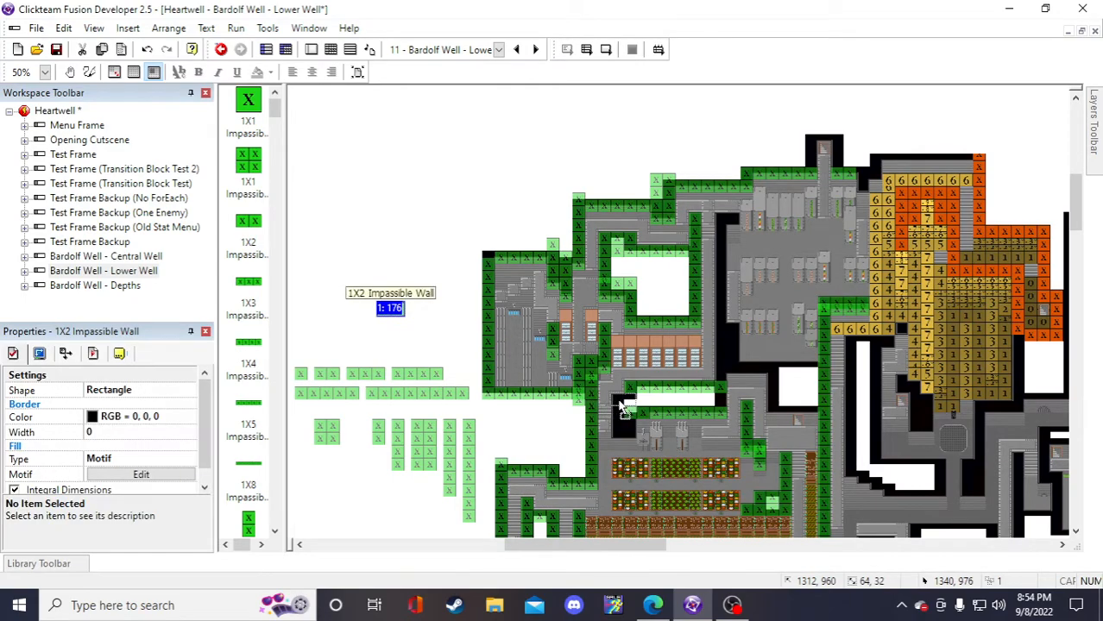
{"action": "key", "text": "Delete"}
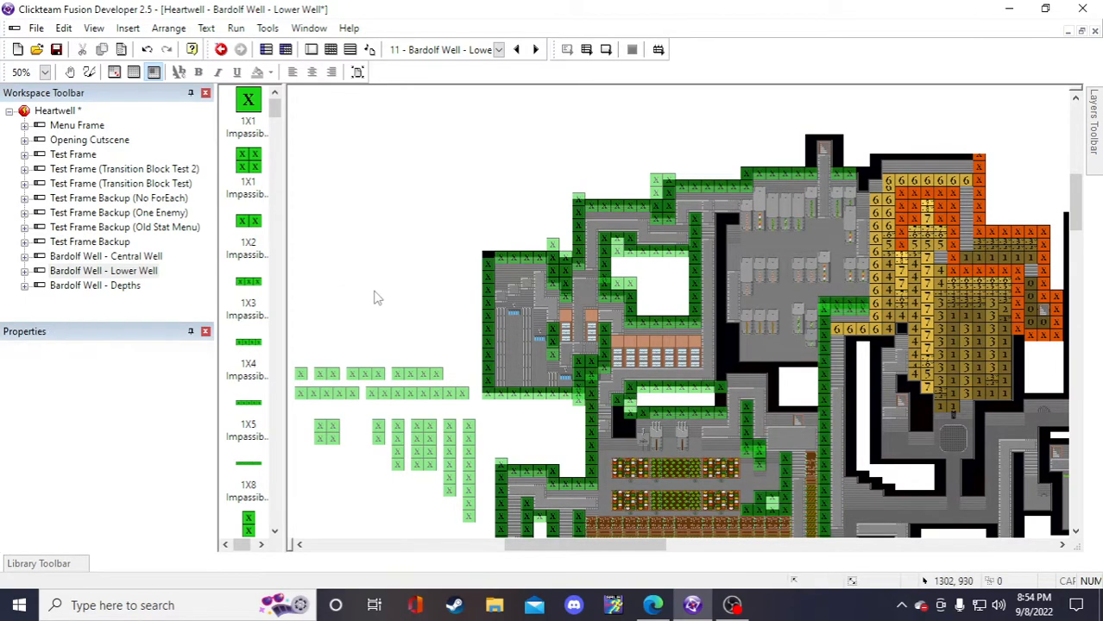
{"action": "left_click", "coordinate": [445, 326]}
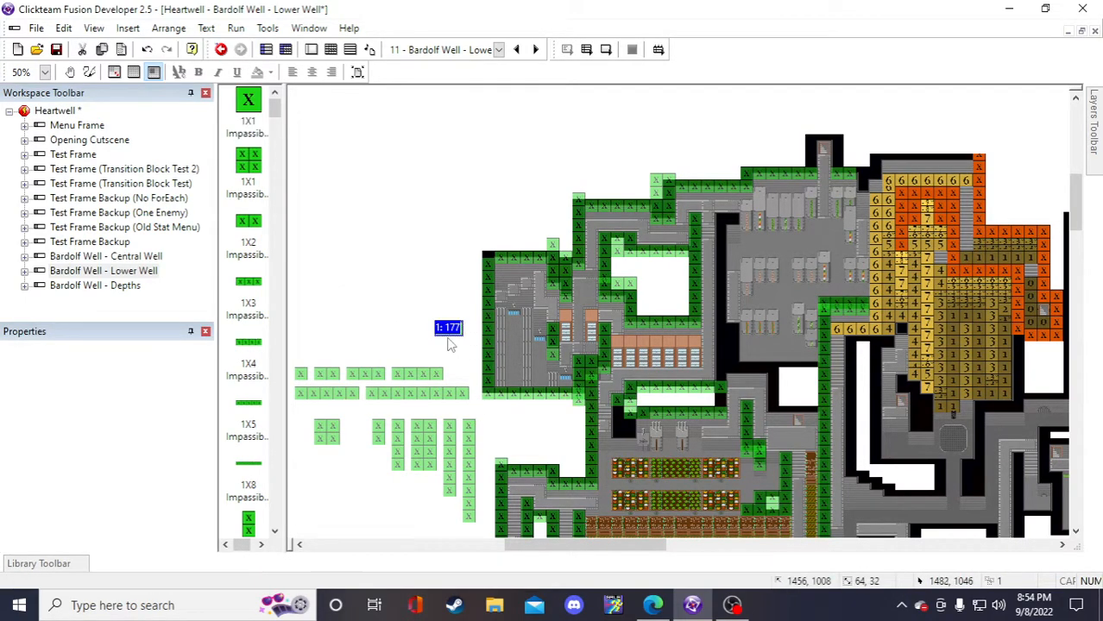
{"action": "left_click", "coordinate": [410, 291]}
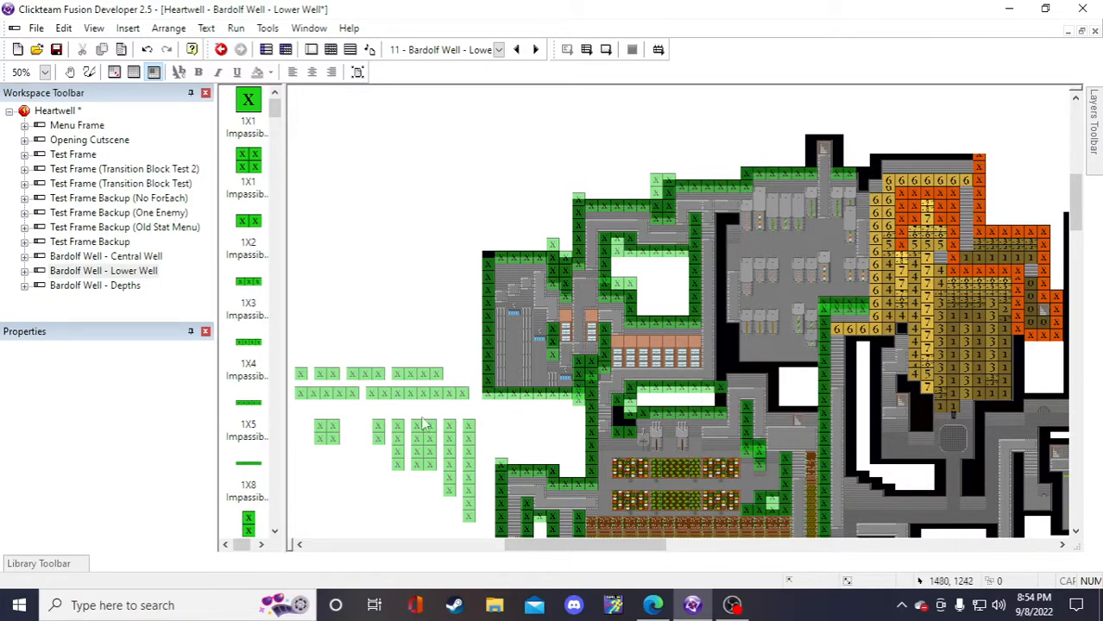
- Copy the 1X1 Impassible Wall 2 block and place the copy over the remaining black gap at the hollow block's left end
{"action": "left_click", "coordinate": [336, 438]}
{"action": "key", "text": "ctrl+c"}
{"action": "key", "text": "ctrl+v"}
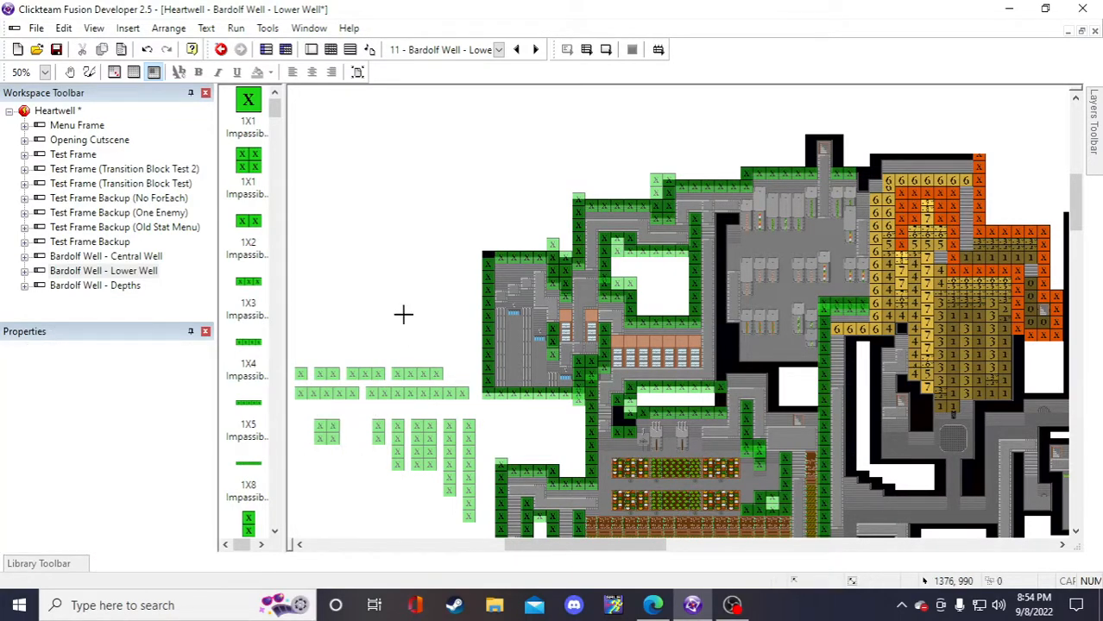
{"action": "left_click", "coordinate": [406, 324]}
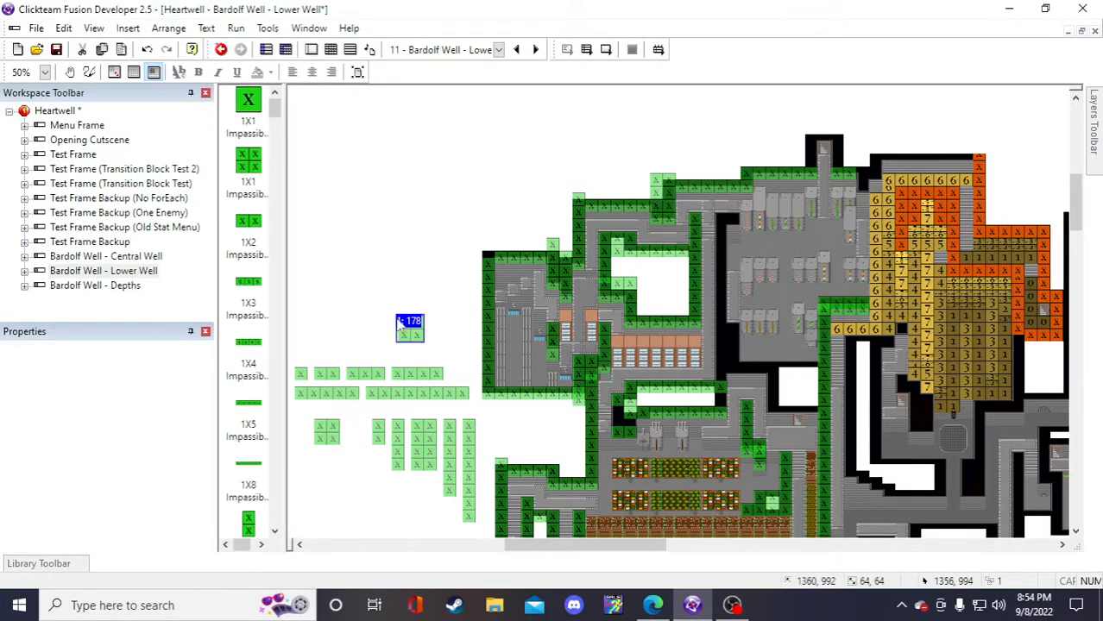
{"action": "key", "text": "Delete"}
{"action": "left_click", "coordinate": [614, 422]}
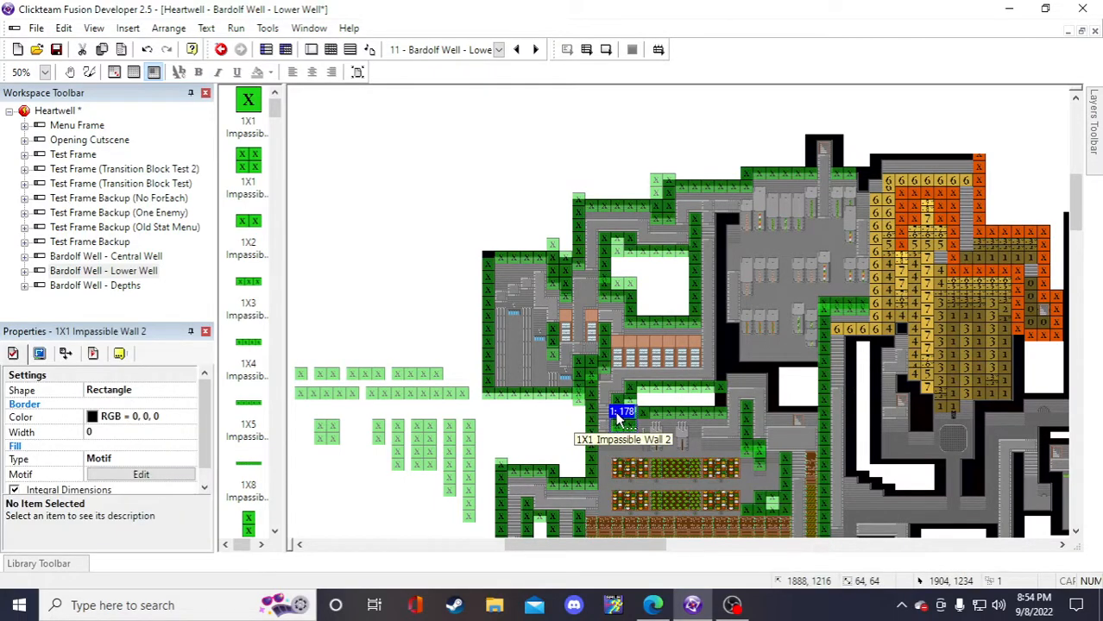
{"action": "left_click", "coordinate": [414, 309]}
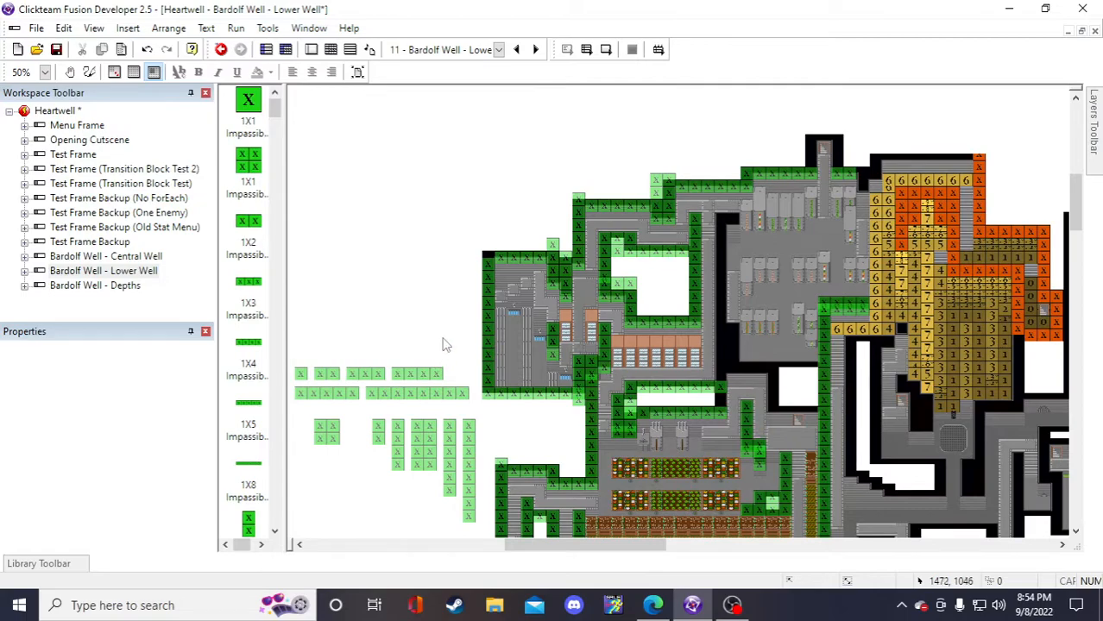
- Move the 1X1 Impassible Wall 2 copy down off the hollow block's left end and delete the lower 1X2 wall it overlapped
{"action": "left_click", "coordinate": [621, 436]}
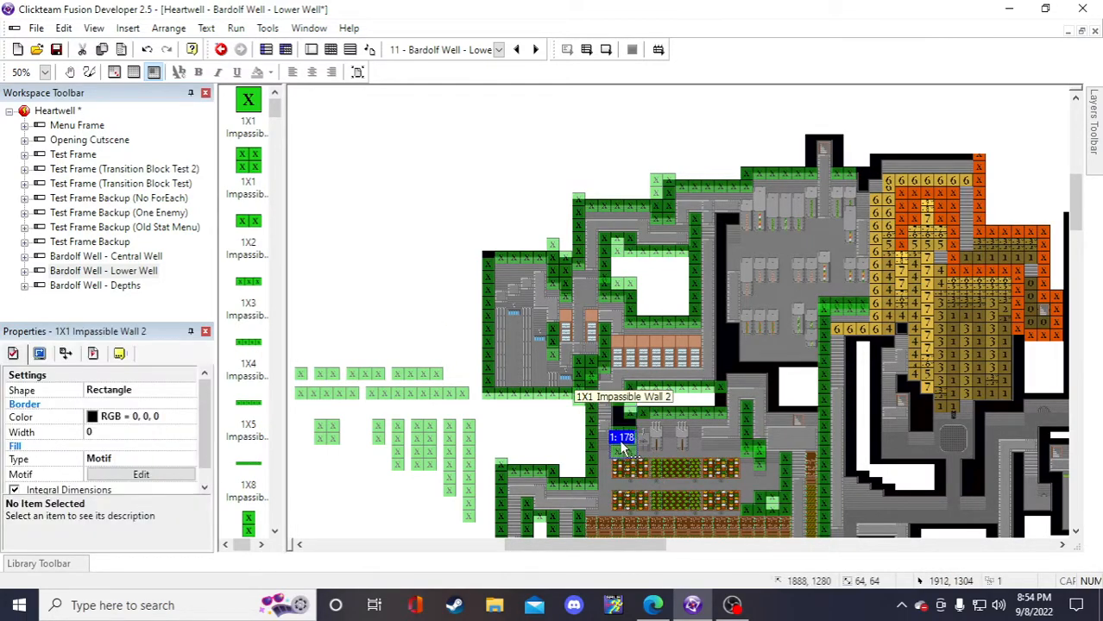
{"action": "left_click", "coordinate": [622, 430]}
{"action": "key", "text": "Delete"}
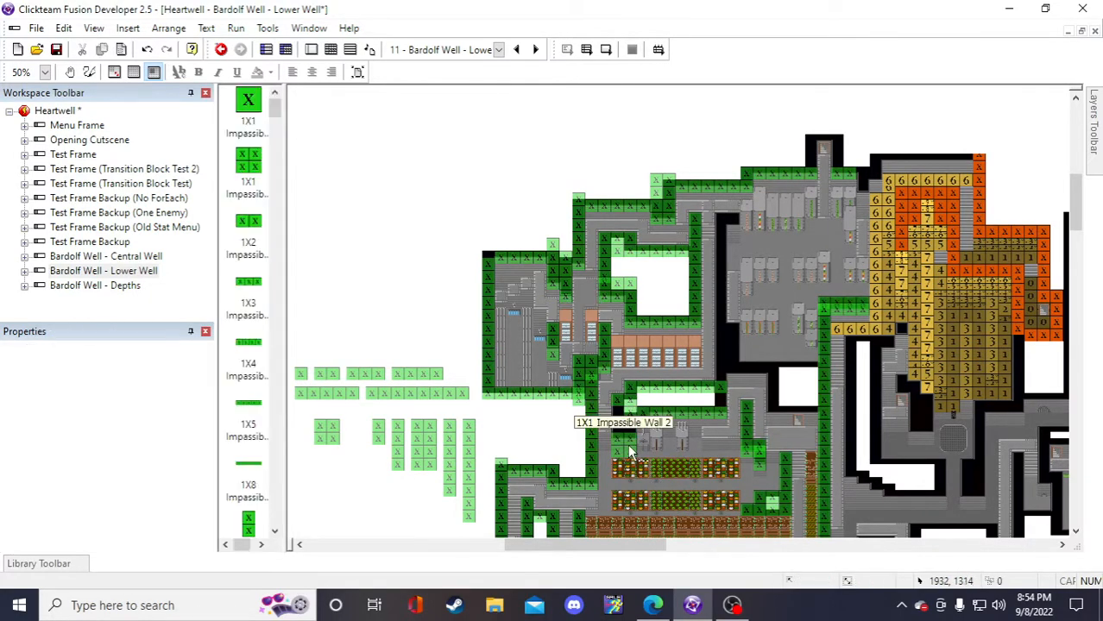
- Move the 1X1 Impassible Wall 2 block up into the black corner below the left end of the small white gap
{"action": "left_click", "coordinate": [629, 437]}
{"action": "left_click_drag", "start_coordinate": [629, 438], "coordinate": [622, 422]}
{"action": "left_click", "coordinate": [458, 308]}
{"action": "left_click", "coordinate": [625, 431]}
{"action": "left_click", "coordinate": [489, 315]}
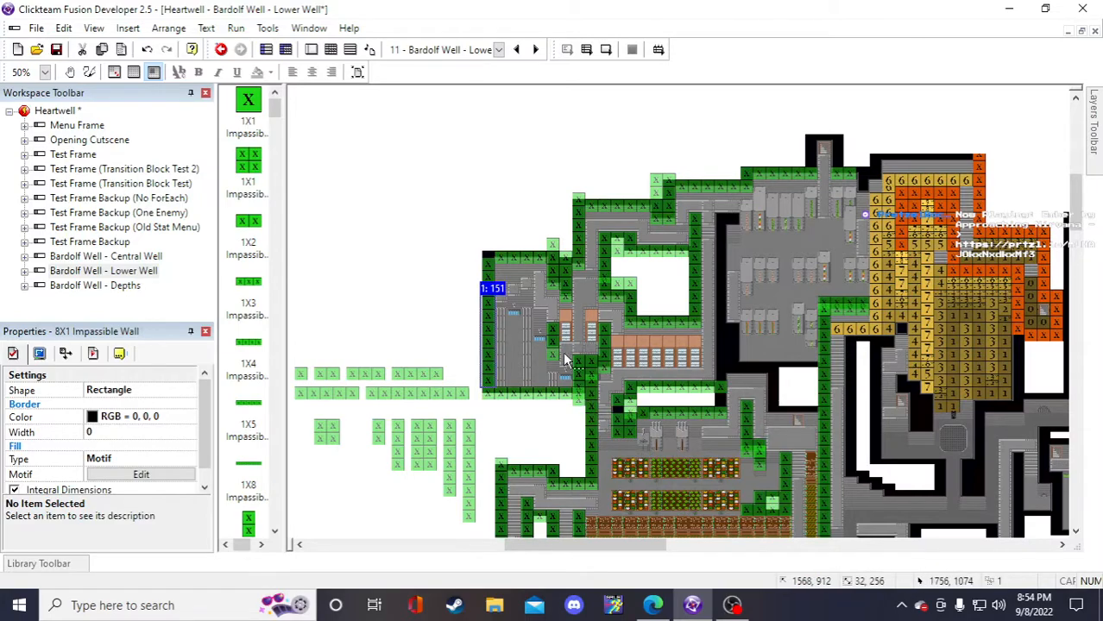
- Replace the wall piece at the left end of the small white gap with a copy of 1X1 Impassible Wall 2
{"action": "left_click", "coordinate": [612, 398]}
{"action": "key", "text": "Delete"}
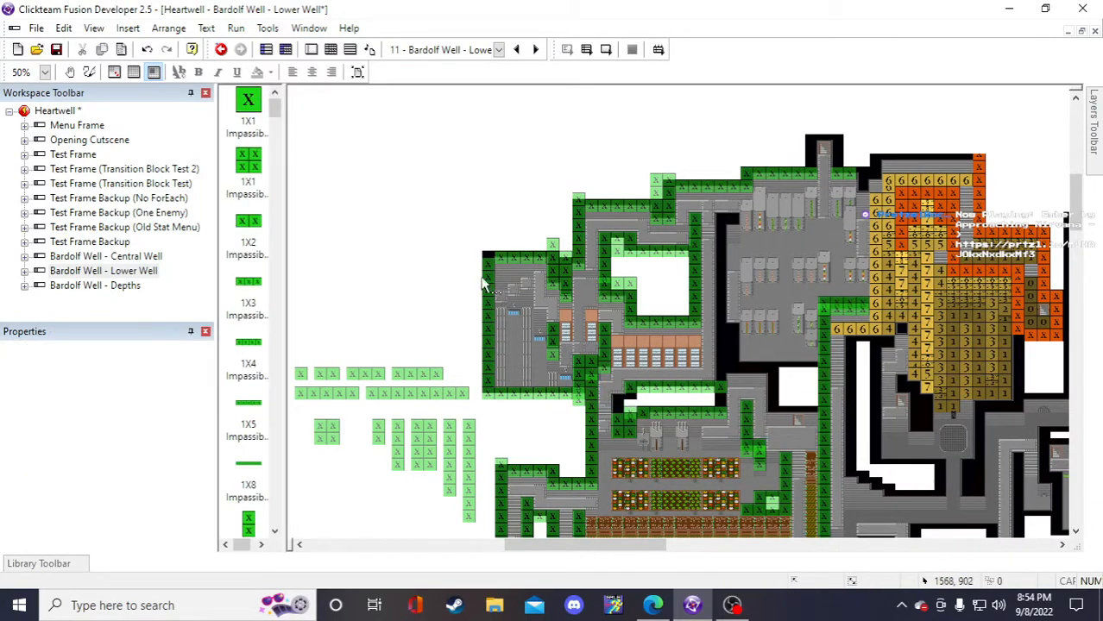
{"action": "left_click", "coordinate": [477, 275]}
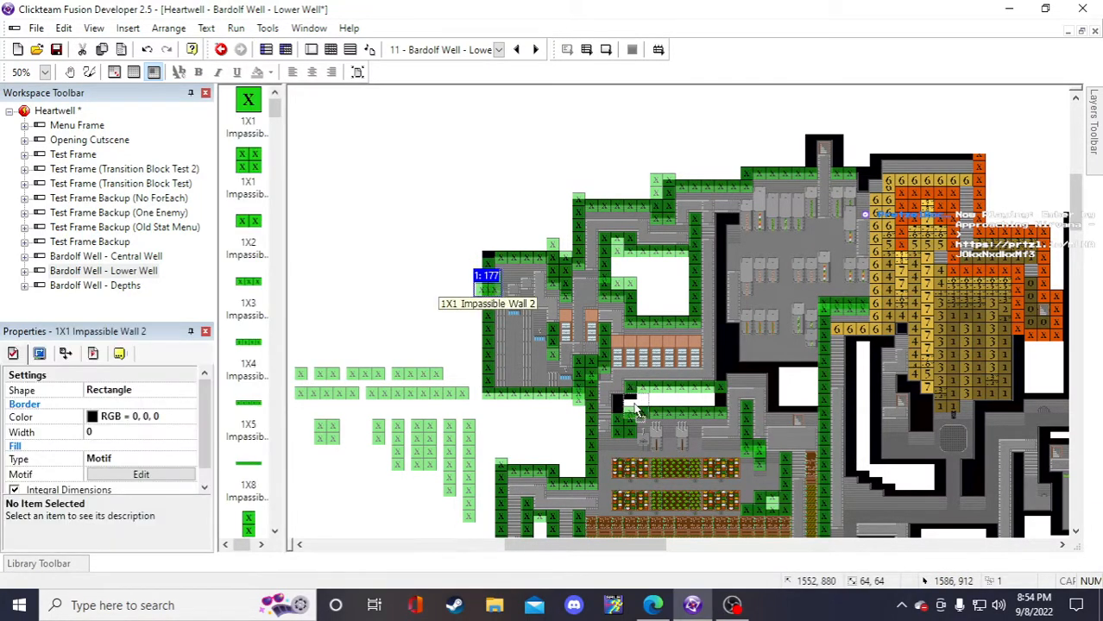
{"action": "left_click_drag", "start_coordinate": [625, 405], "coordinate": [625, 404]}
{"action": "left_click", "coordinate": [372, 253]}
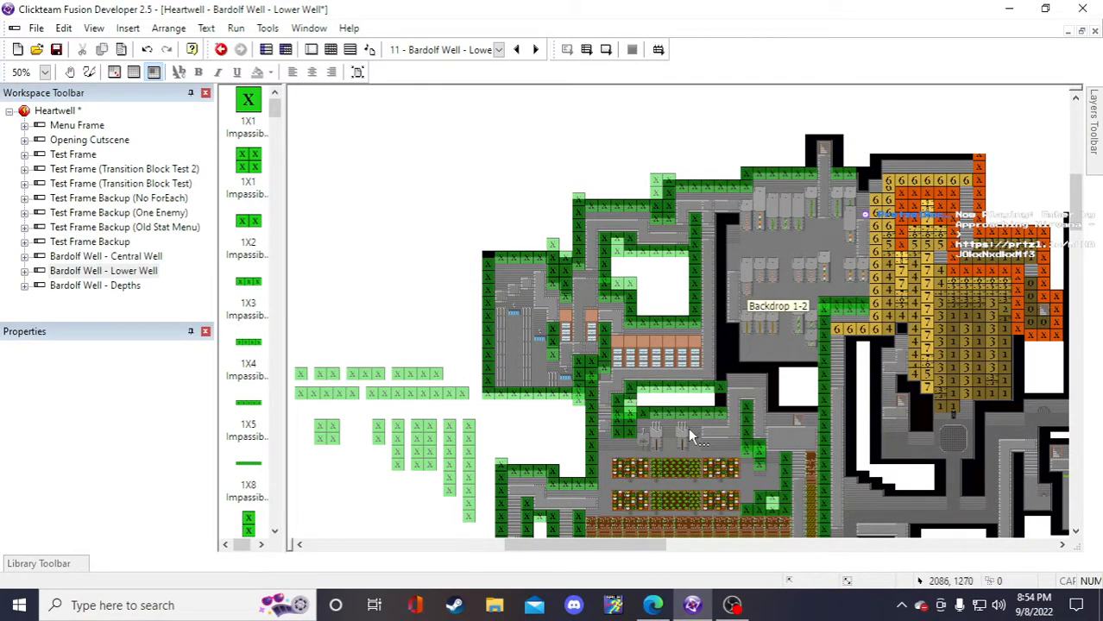
{"action": "left_click", "coordinate": [665, 418]}
{"action": "key", "text": "Delete"}
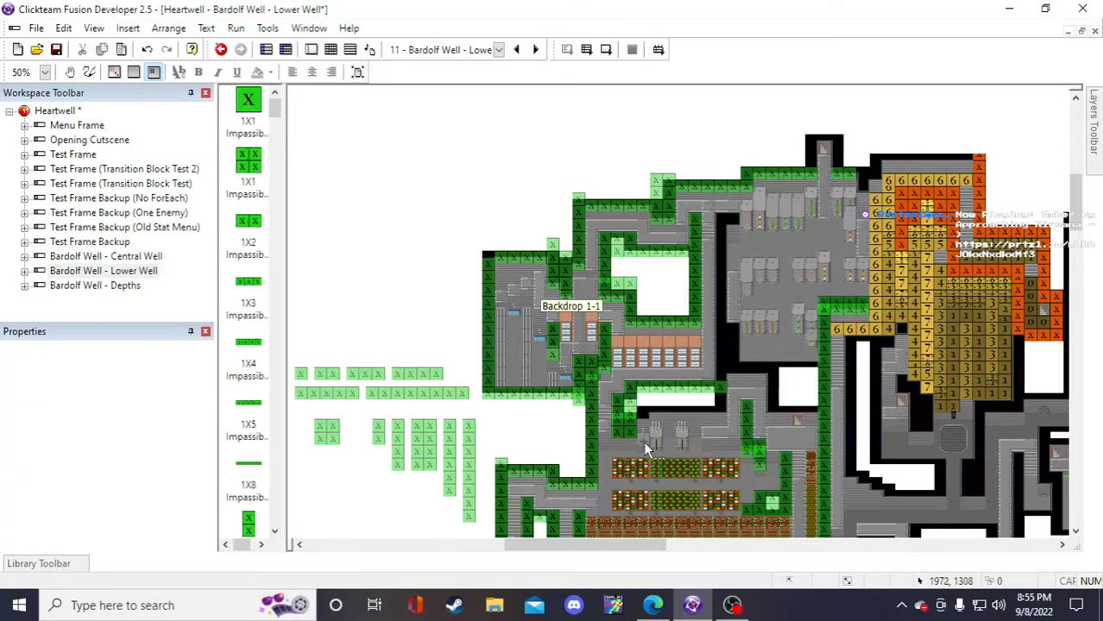
{"action": "scroll", "coordinate": [630, 430], "scroll_direction": "down", "scroll_amount": 3}
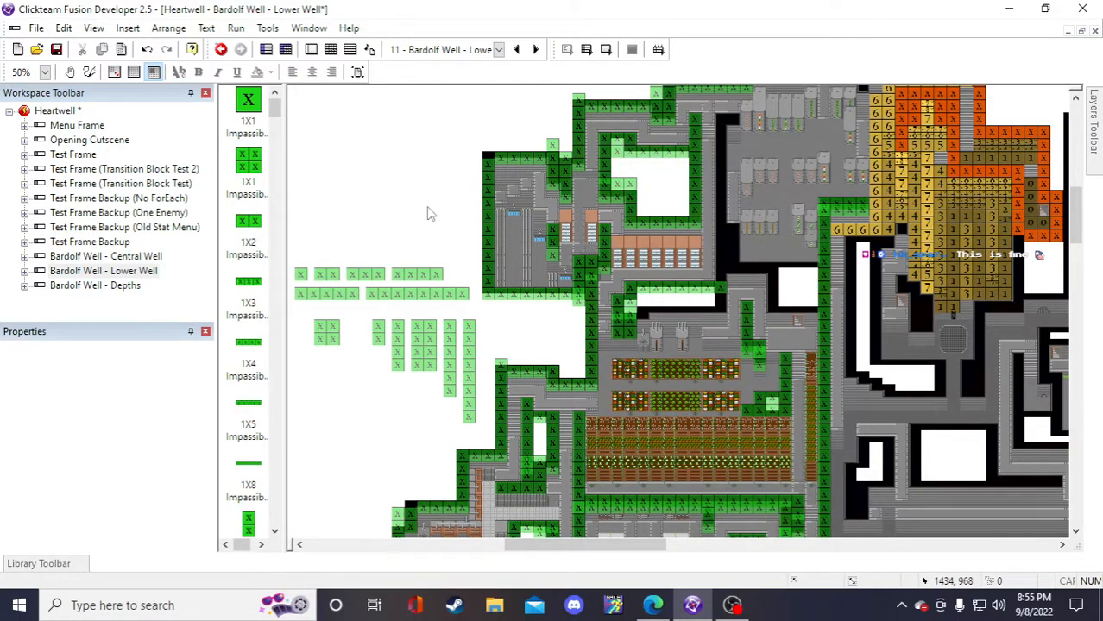
{"action": "left_click", "coordinate": [147, 50]}
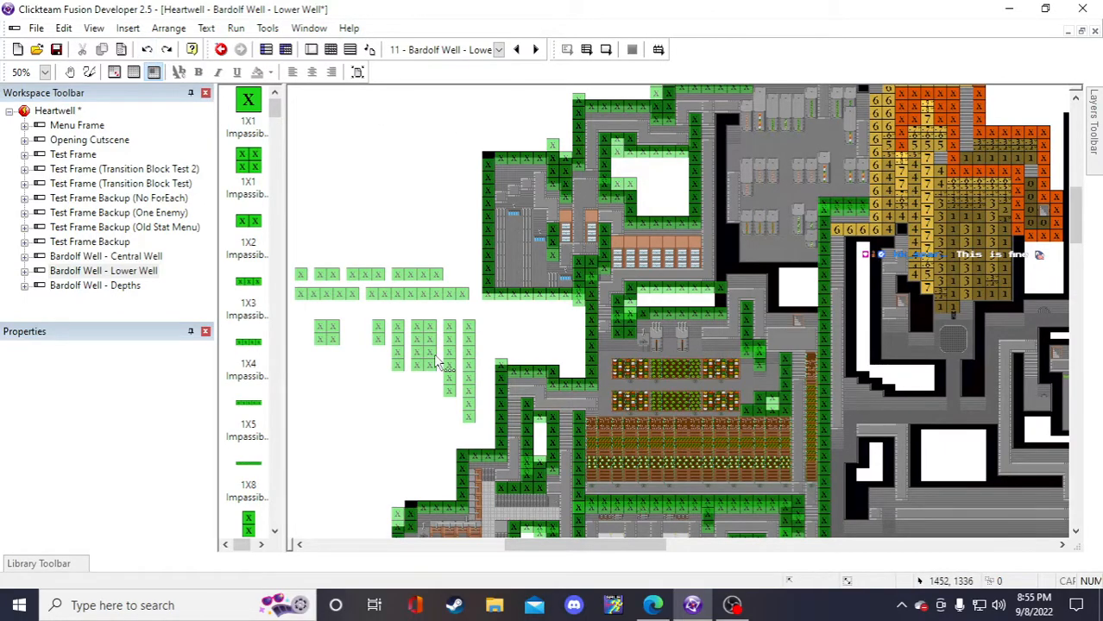
- Place a copy of the 8X1 Impassible Wall along the black strip right of the small white gap and save the project
{"action": "left_click", "coordinate": [470, 370]}
{"action": "key", "text": "ctrl+c"}
{"action": "key", "text": "ctrl+v"}
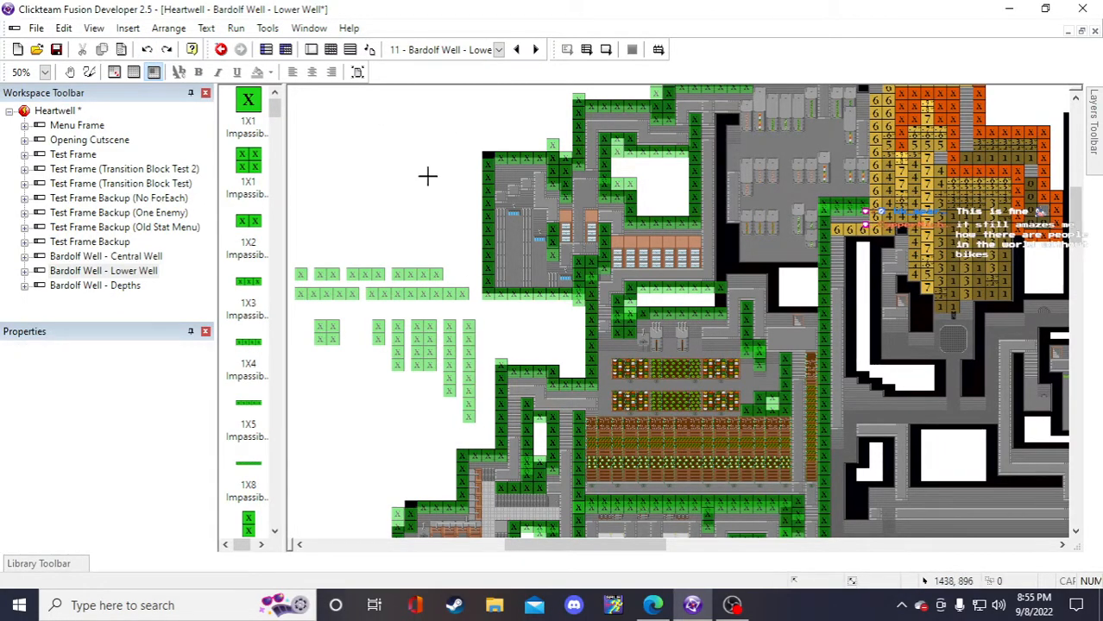
{"action": "left_click", "coordinate": [427, 179]}
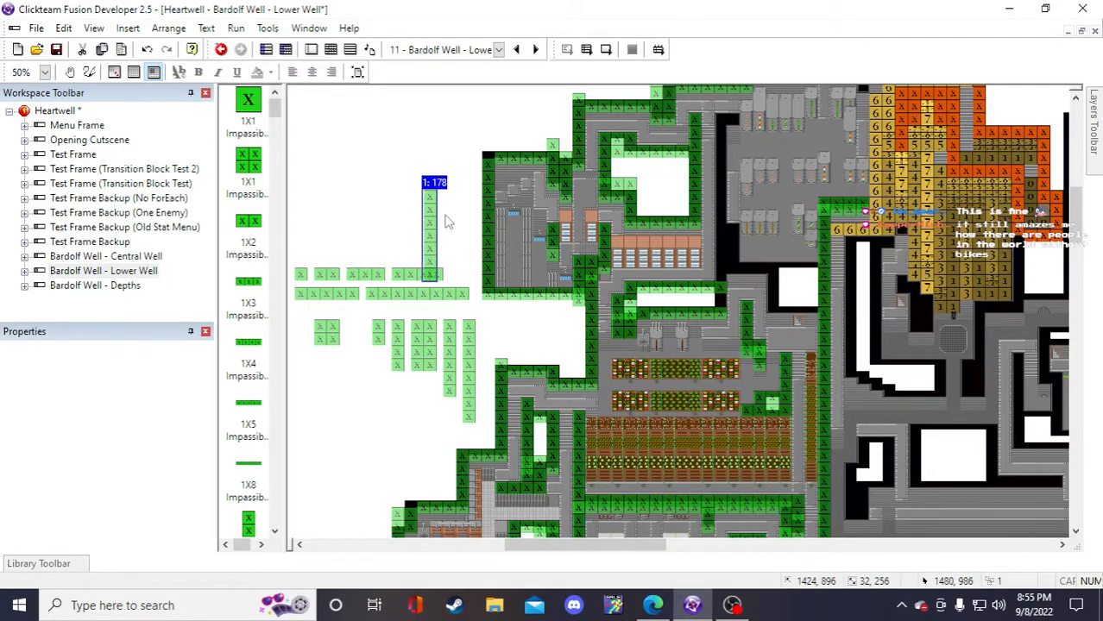
{"action": "left_click_drag", "start_coordinate": [432, 228], "coordinate": [722, 265]}
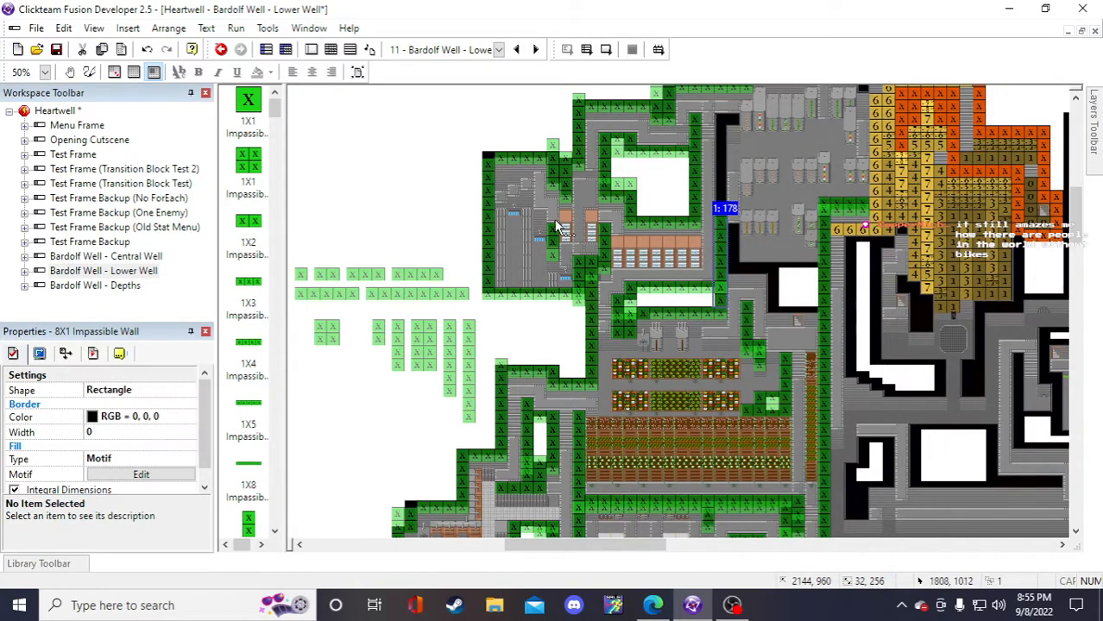
{"action": "left_click", "coordinate": [371, 175]}
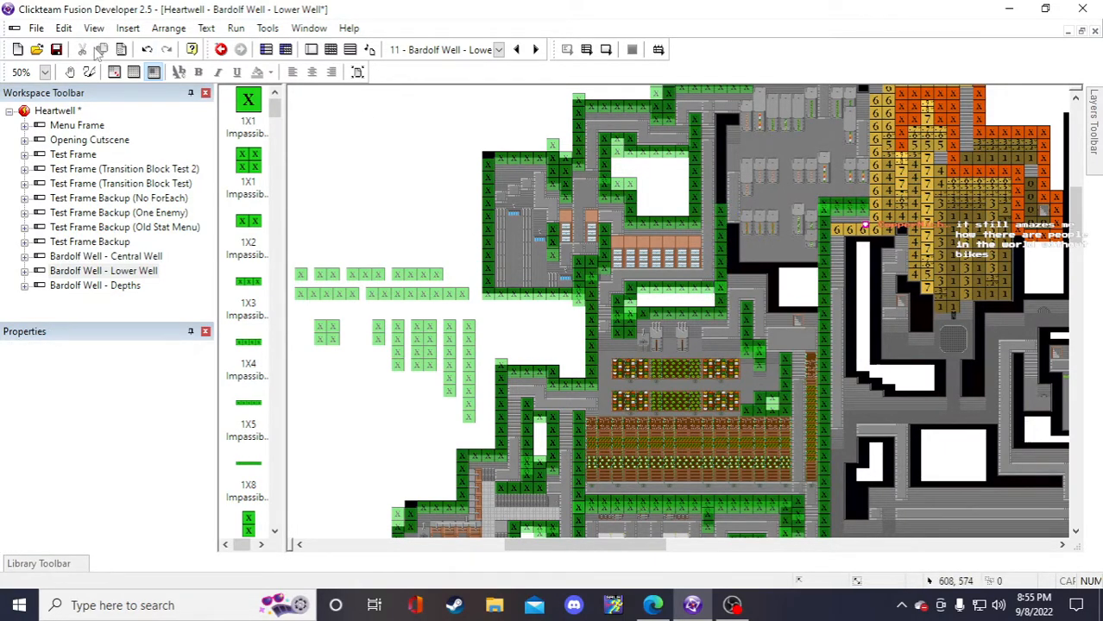
{"action": "left_click", "coordinate": [56, 49]}
- Place another copy of the 8X1 Impassible Wall on the black strip above the one right of the small white gap
{"action": "scroll", "coordinate": [690, 263], "scroll_direction": "up", "scroll_amount": 2}
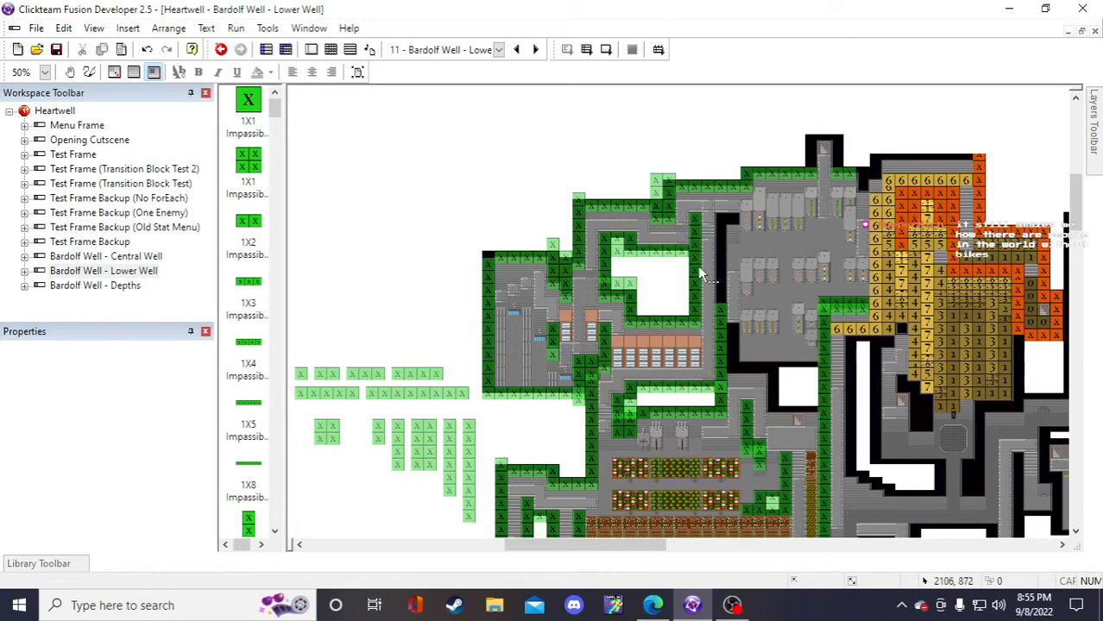
{"action": "left_click", "coordinate": [463, 470]}
{"action": "left_click", "coordinate": [440, 335]}
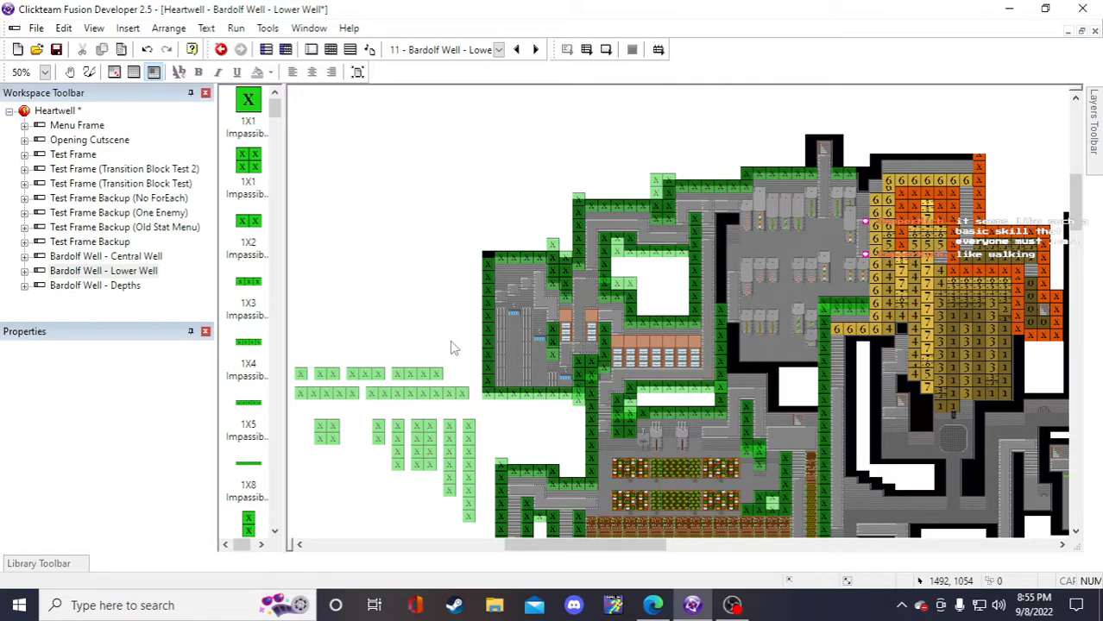
{"action": "scroll", "coordinate": [414, 378], "scroll_direction": "down", "scroll_amount": 1}
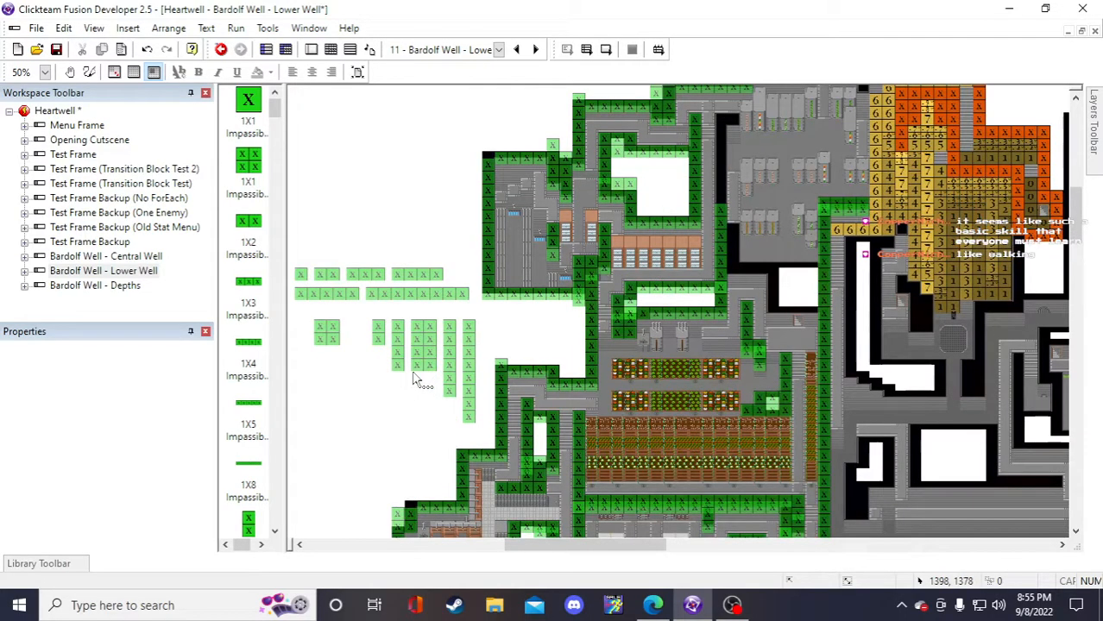
{"action": "scroll", "coordinate": [414, 378], "scroll_direction": "up", "scroll_amount": 1}
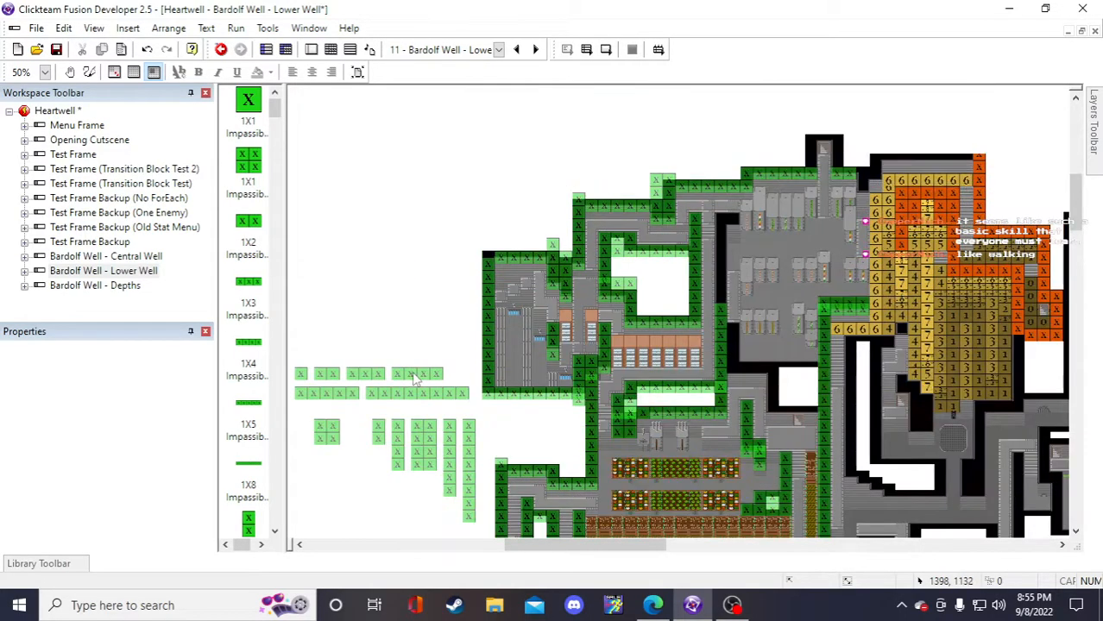
{"action": "left_click", "coordinate": [472, 444]}
{"action": "left_click", "coordinate": [436, 274]}
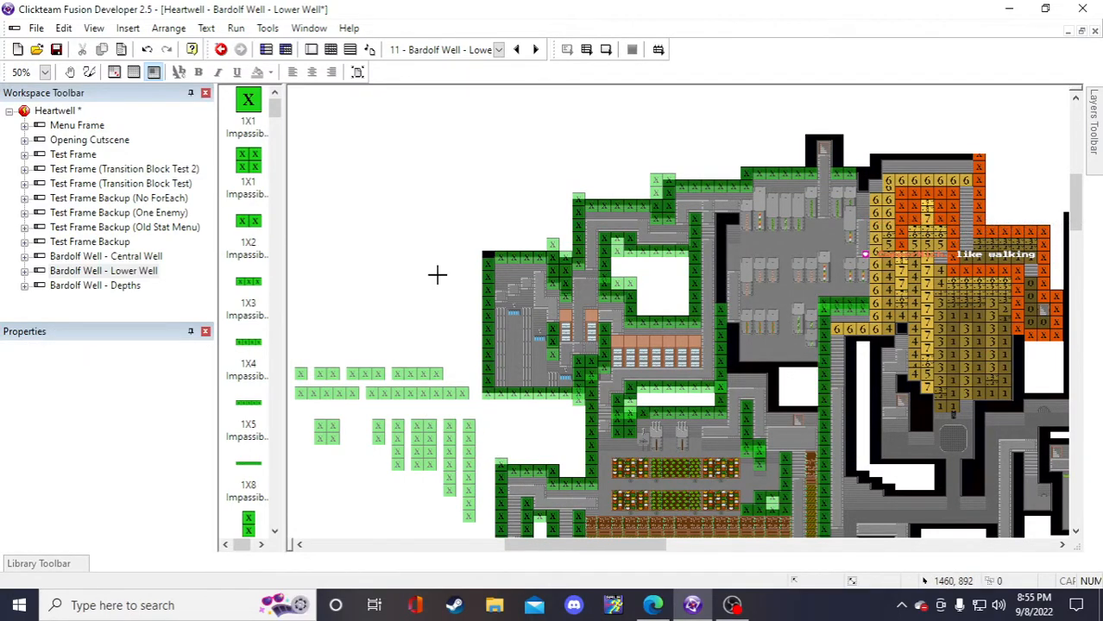
{"action": "double_click", "coordinate": [437, 275]}
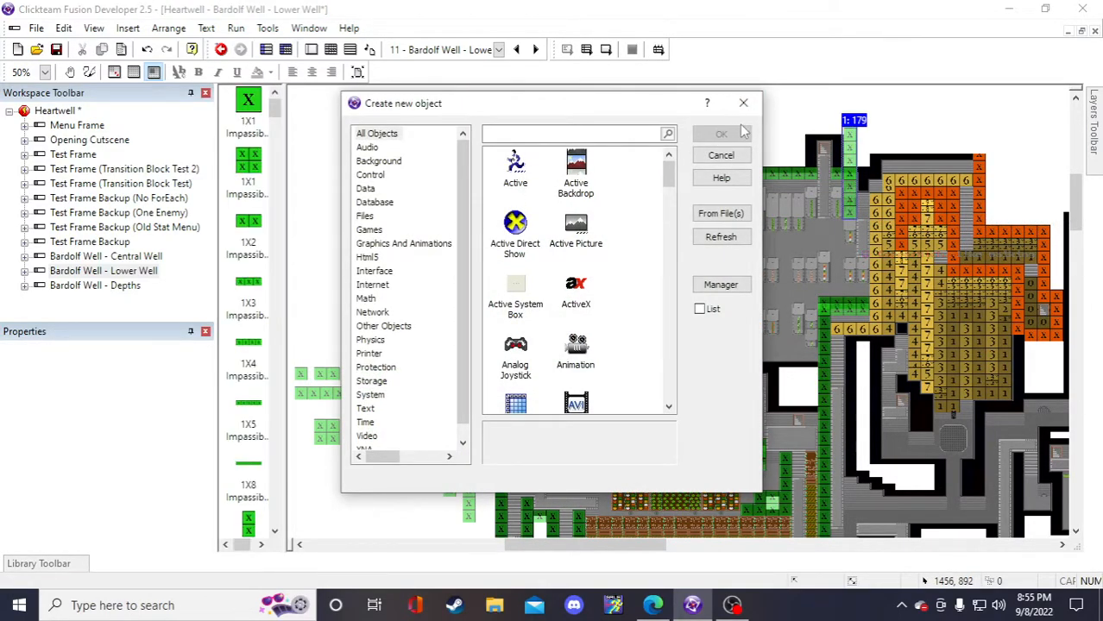
{"action": "left_click", "coordinate": [743, 103]}
{"action": "left_click", "coordinate": [723, 242]}
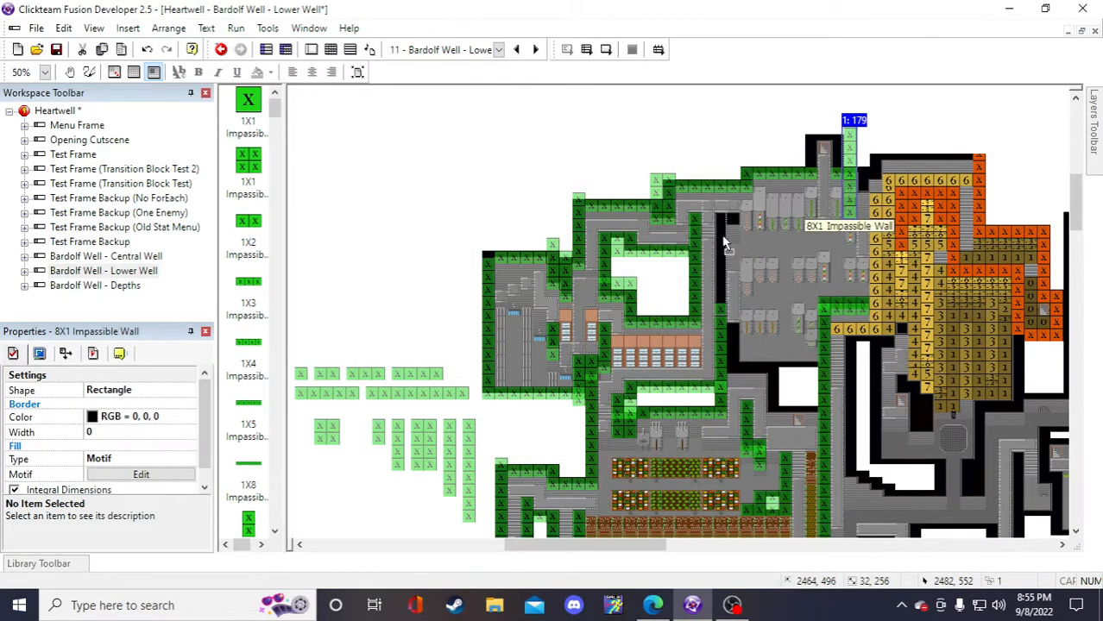
{"action": "left_click_drag", "start_coordinate": [723, 238], "coordinate": [722, 238]}
{"action": "left_click", "coordinate": [485, 146]}
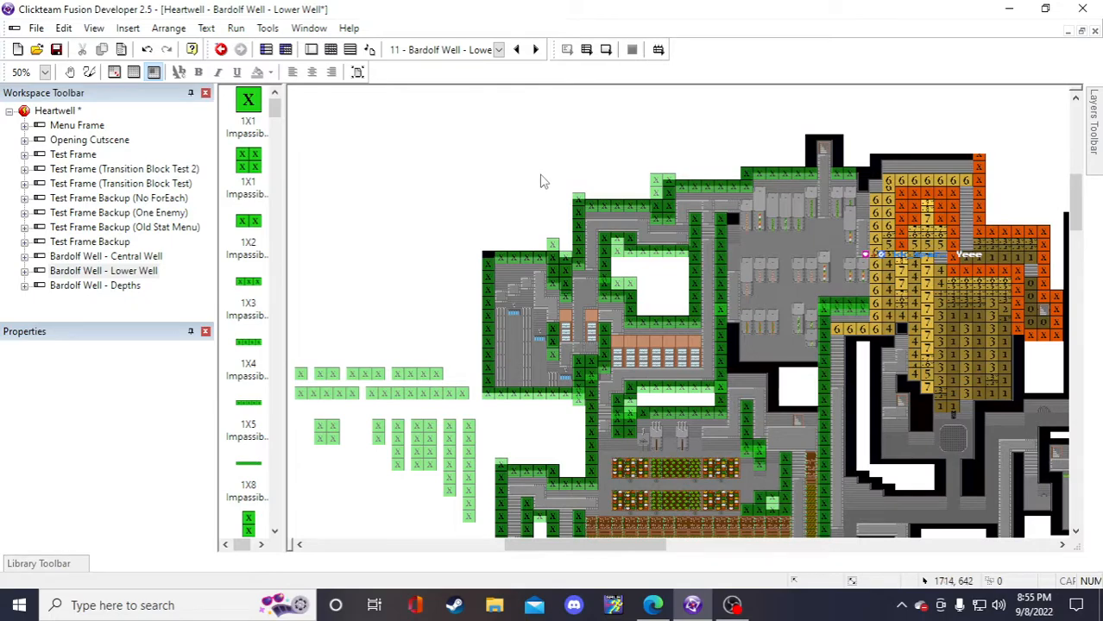
- Add a copy of the 1X2 Impassible Wall at the top of the vertical wall column beside the machine room
{"action": "left_click", "coordinate": [325, 372]}
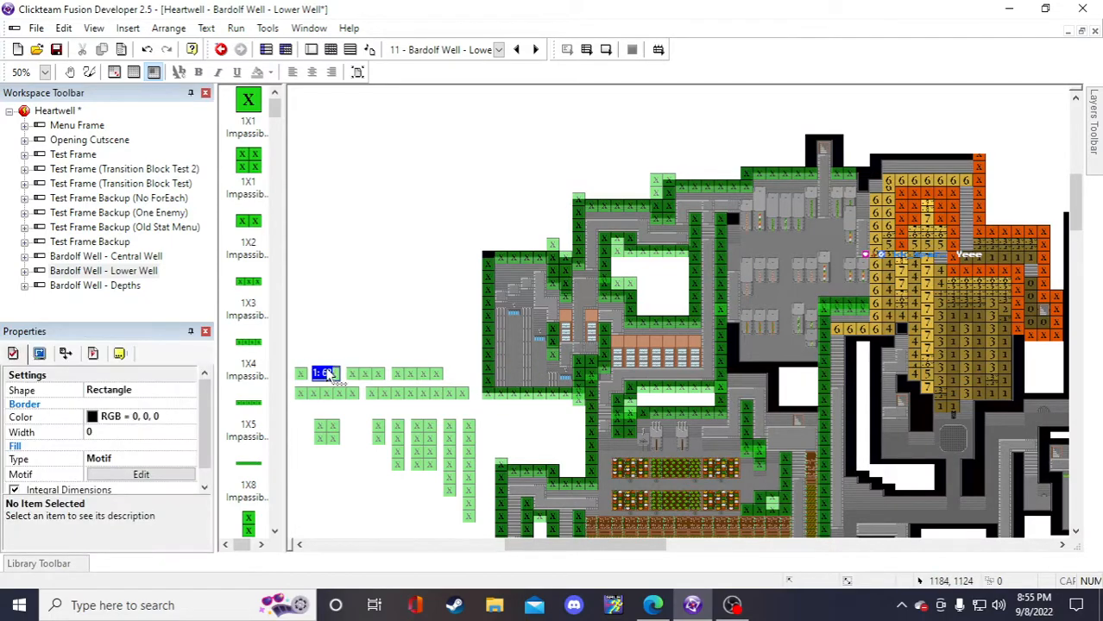
{"action": "left_click", "coordinate": [387, 273]}
{"action": "key", "text": "ctrl+v"}
{"action": "left_click", "coordinate": [405, 275]}
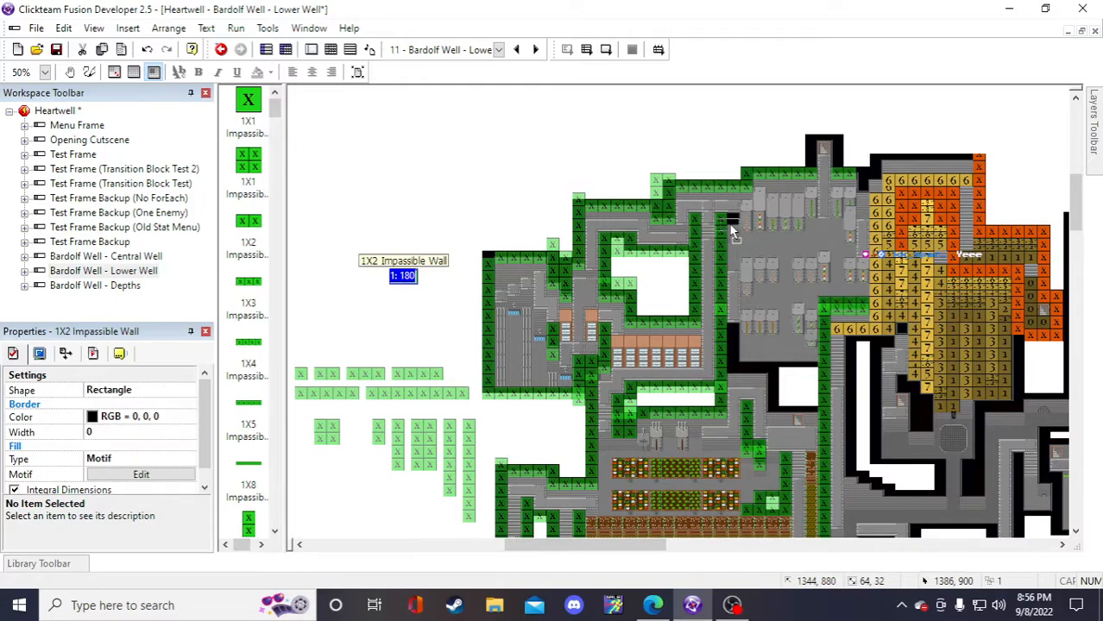
- Replace the upper 8X1 wall beside the machine room with a copy of the 6X1 Impassible Wall
{"action": "left_click", "coordinate": [721, 253]}
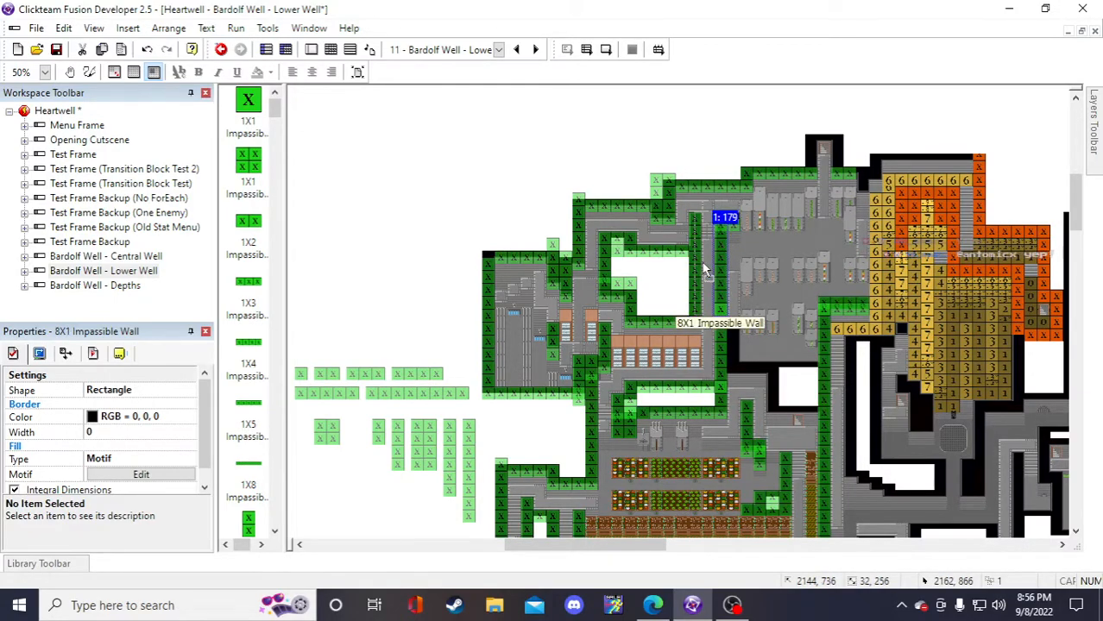
{"action": "left_click_drag", "start_coordinate": [708, 266], "coordinate": [449, 240]}
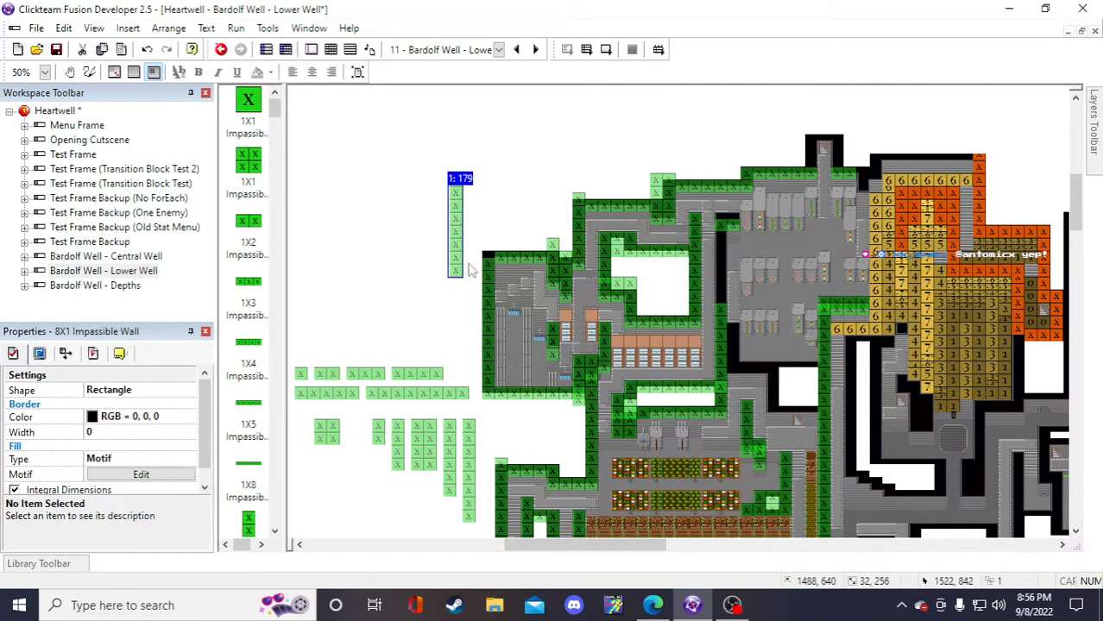
{"action": "left_click", "coordinate": [449, 462]}
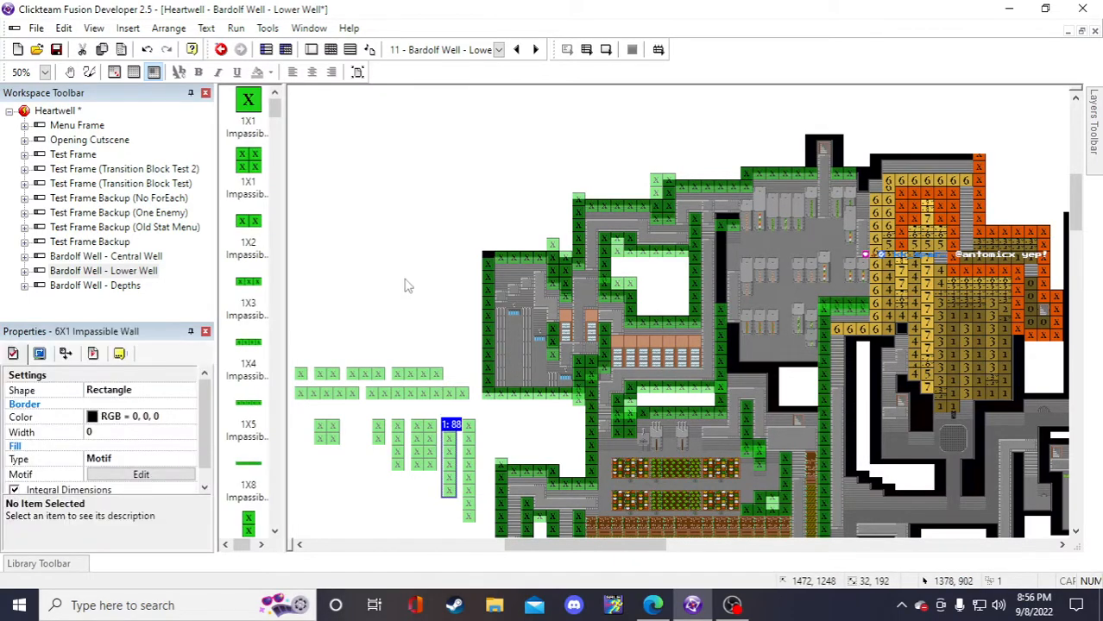
{"action": "key", "text": "ctrl+v"}
{"action": "left_click", "coordinate": [452, 291]}
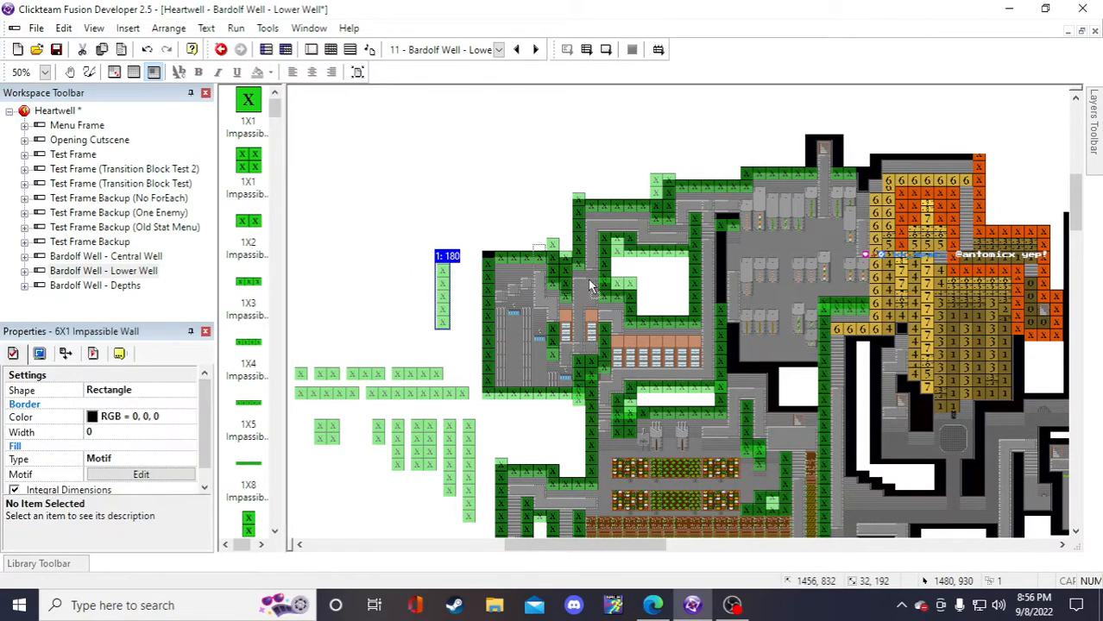
{"action": "key", "text": "Delete"}
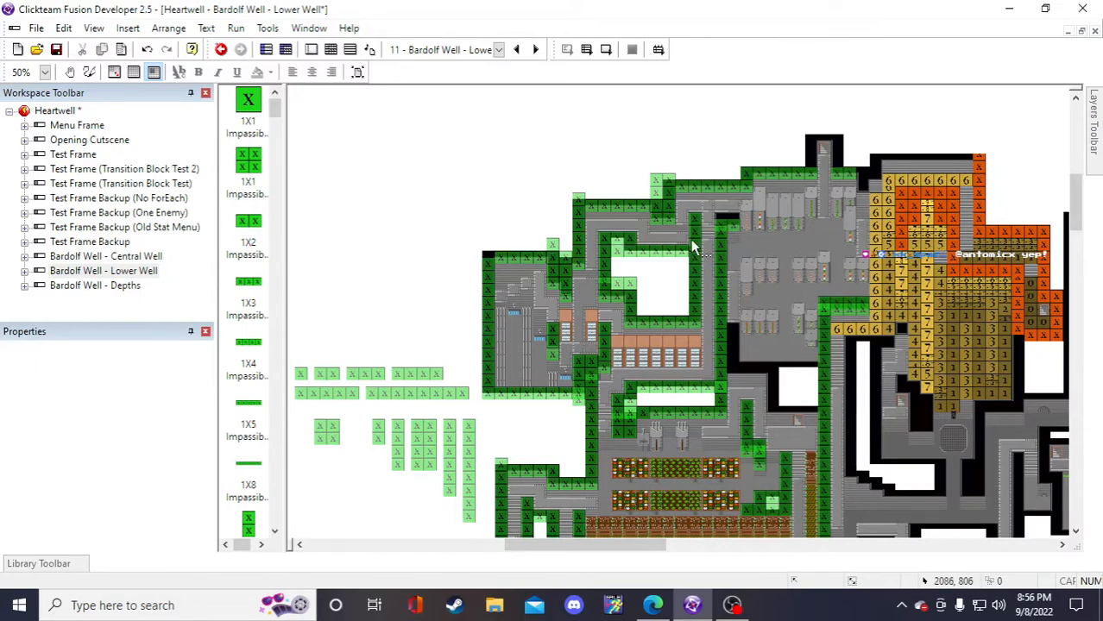
- Align the 6X1 wall at 2144, 768 and the 1X2 wall at 2144, 736 along the machine room's black strip
{"action": "left_click", "coordinate": [723, 226]}
{"action": "key", "text": "Delete"}
{"action": "left_click", "coordinate": [730, 229]}
{"action": "key", "text": "Delete"}
{"action": "left_click", "coordinate": [731, 226]}
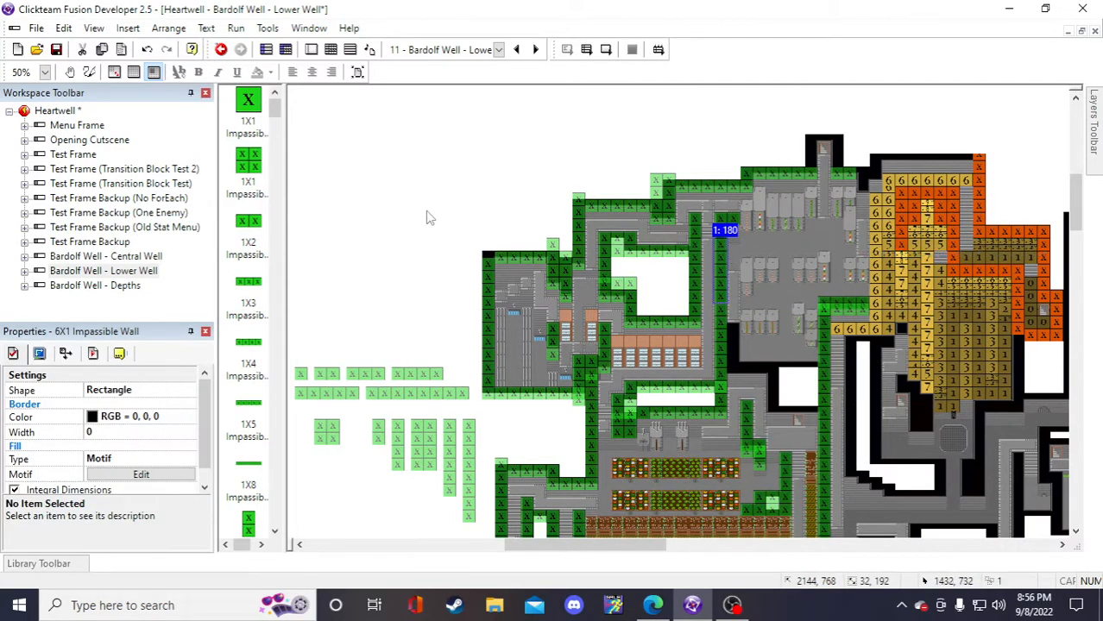
{"action": "key", "text": "Delete"}
{"action": "left_click", "coordinate": [724, 217]}
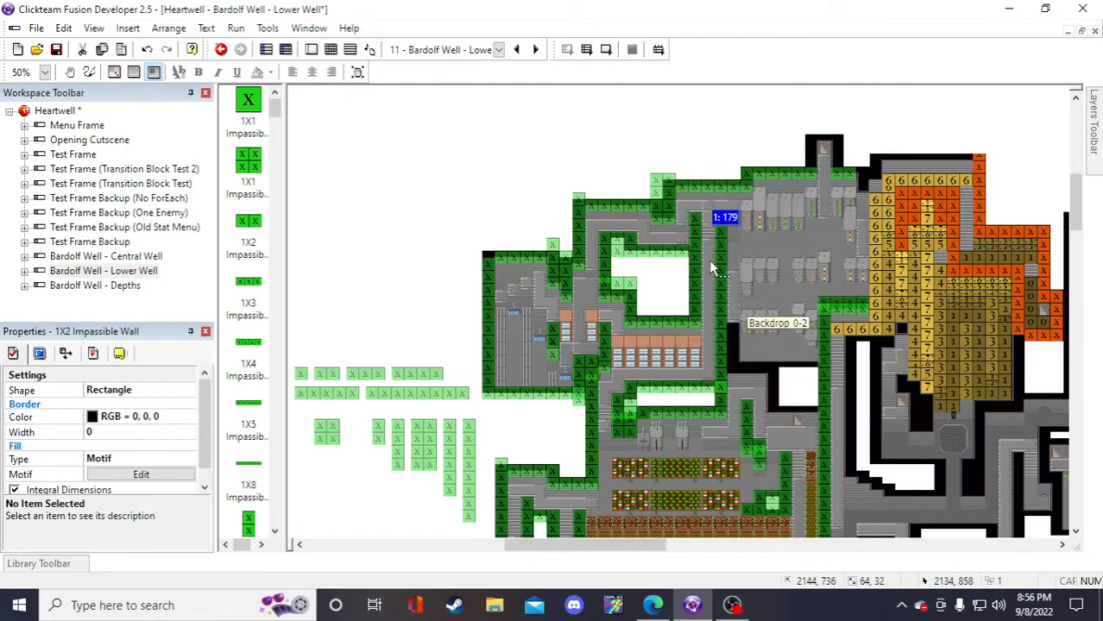
{"action": "left_click", "coordinate": [597, 222]}
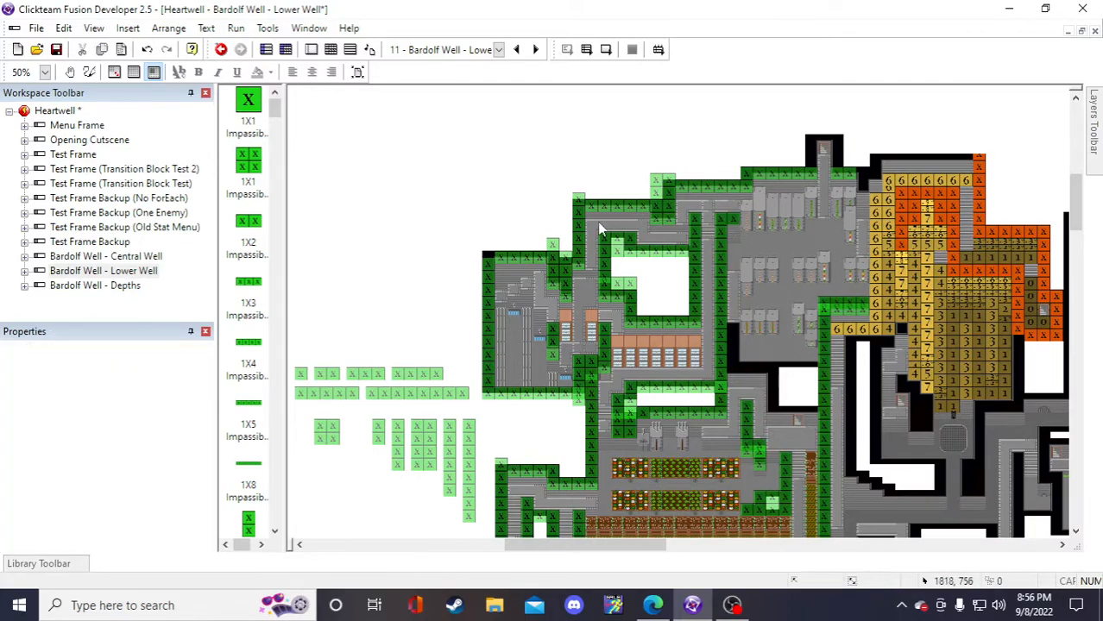
- Replace the 1X2 wall atop the column with a copy of 1X1 Impassible Wall 2 at 2144, 736 and save the project
{"action": "left_click", "coordinate": [720, 221]}
{"action": "key", "text": "Delete"}
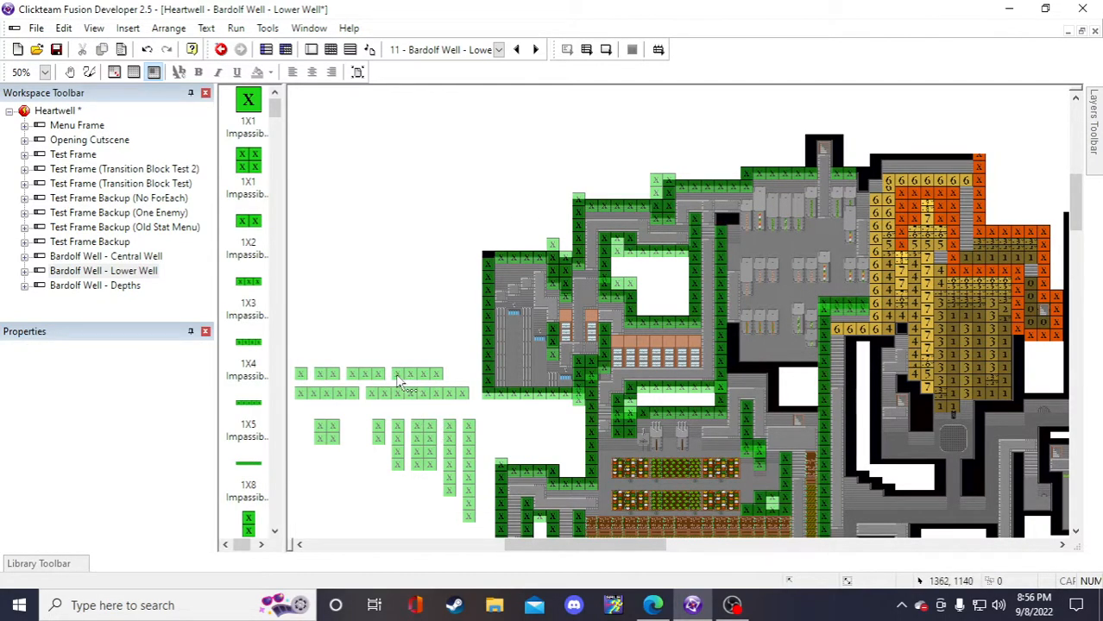
{"action": "left_click", "coordinate": [328, 432]}
{"action": "left_click", "coordinate": [403, 247]}
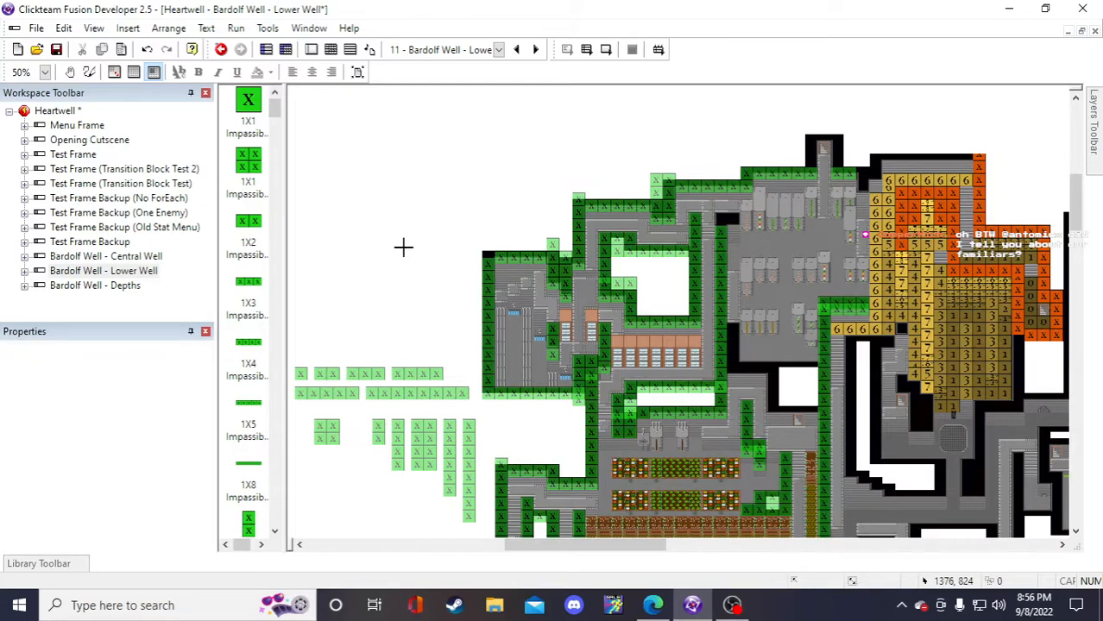
{"action": "left_click", "coordinate": [403, 247]}
{"action": "left_click_drag", "start_coordinate": [417, 264], "coordinate": [727, 231]}
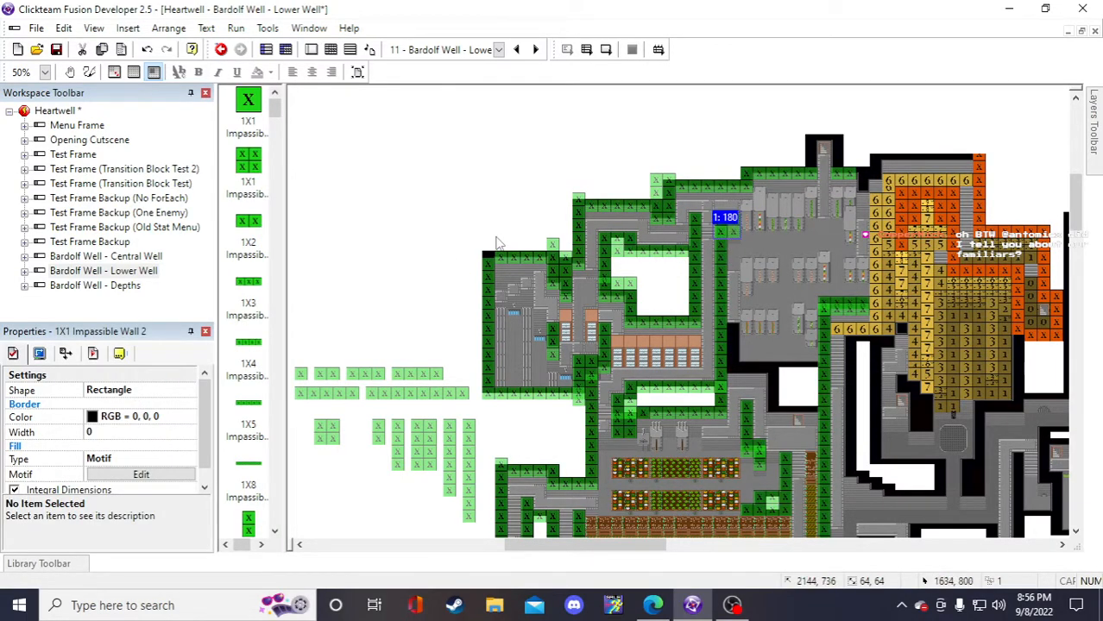
{"action": "left_click", "coordinate": [496, 242]}
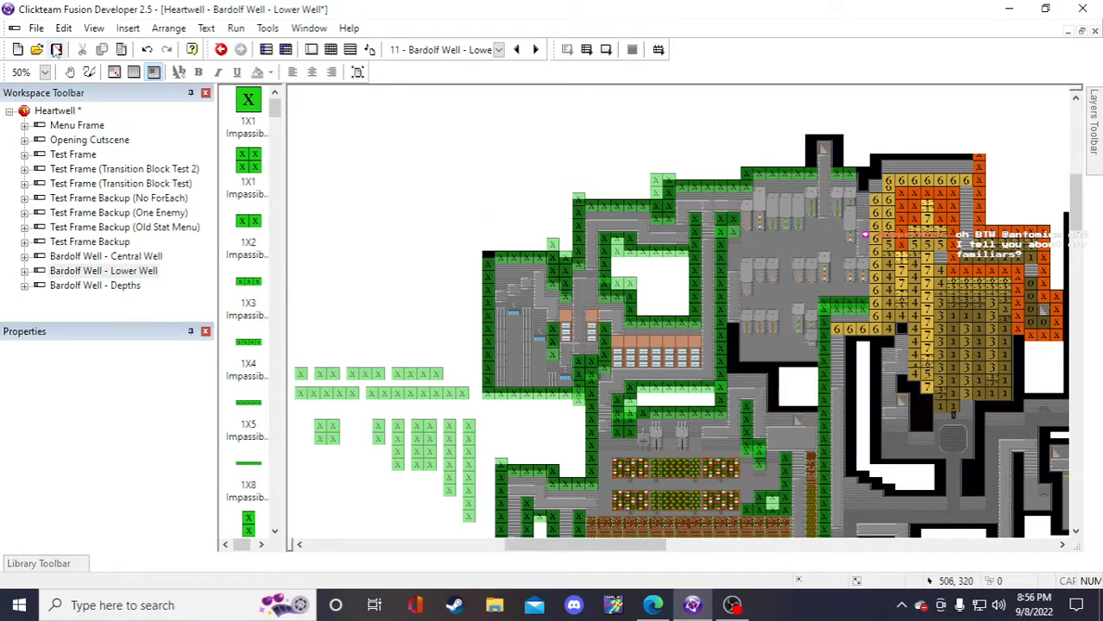
{"action": "left_click", "coordinate": [55, 50]}
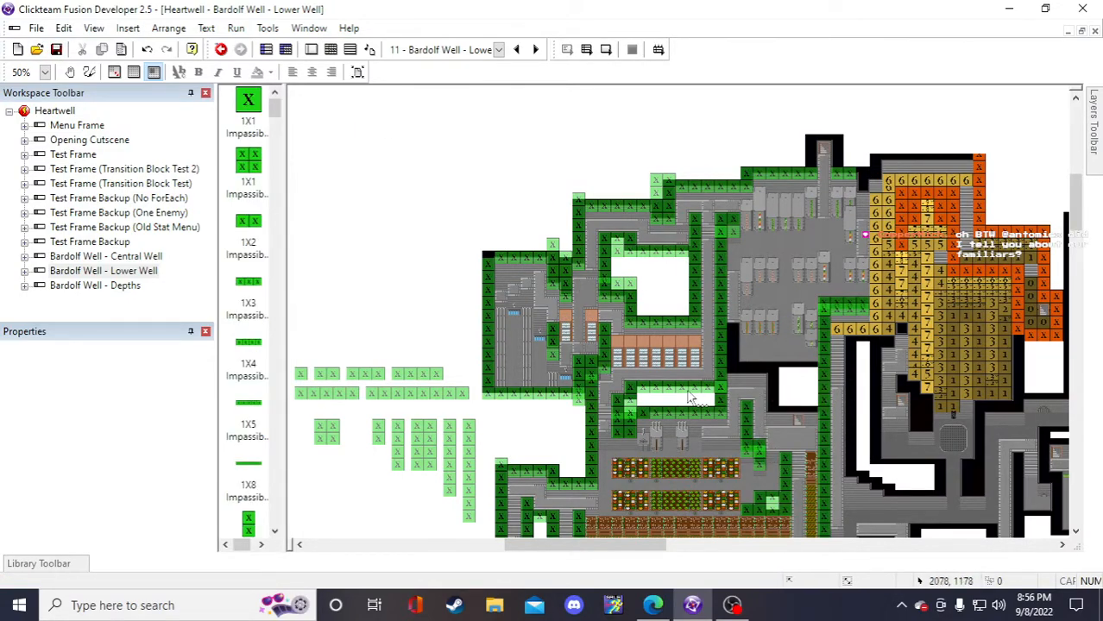
- Cover the vertical black strip at the lower-left side of the machine room with a copy of the 4X1 Impassible Wall
{"action": "left_click", "coordinate": [402, 431]}
{"action": "double_click", "coordinate": [408, 287]}
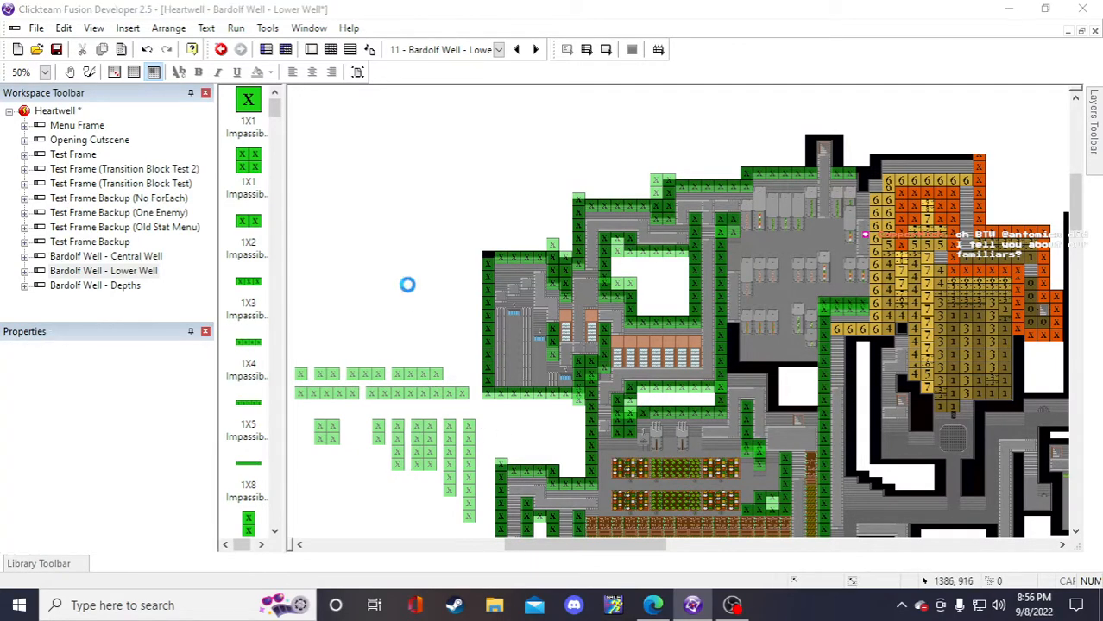
{"action": "left_click", "coordinate": [721, 156]}
{"action": "left_click", "coordinate": [881, 152]}
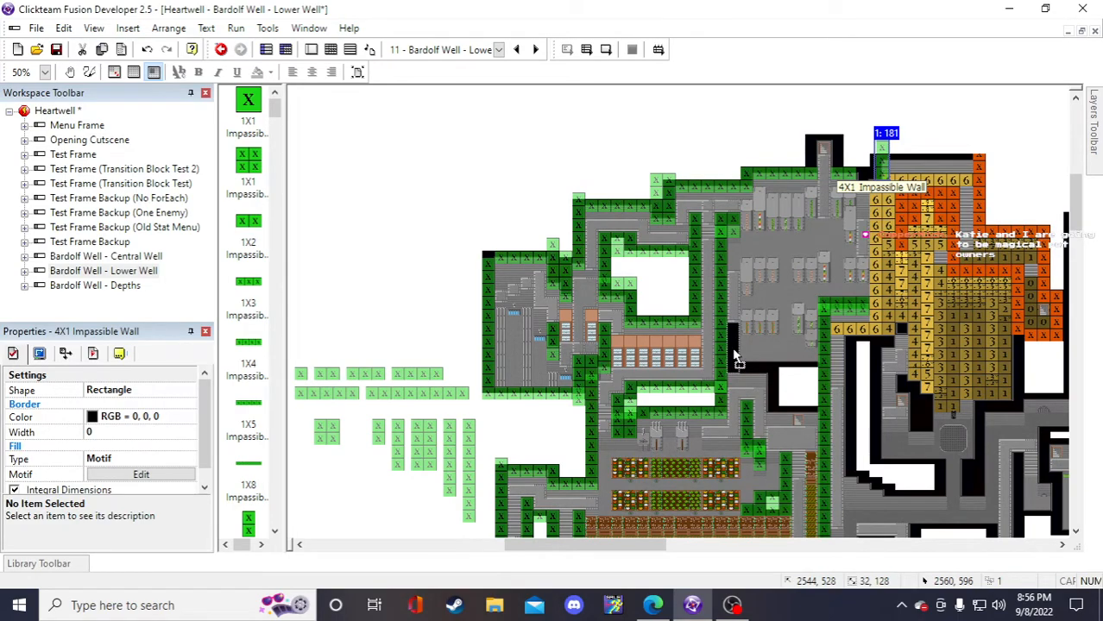
{"action": "left_click", "coordinate": [449, 319]}
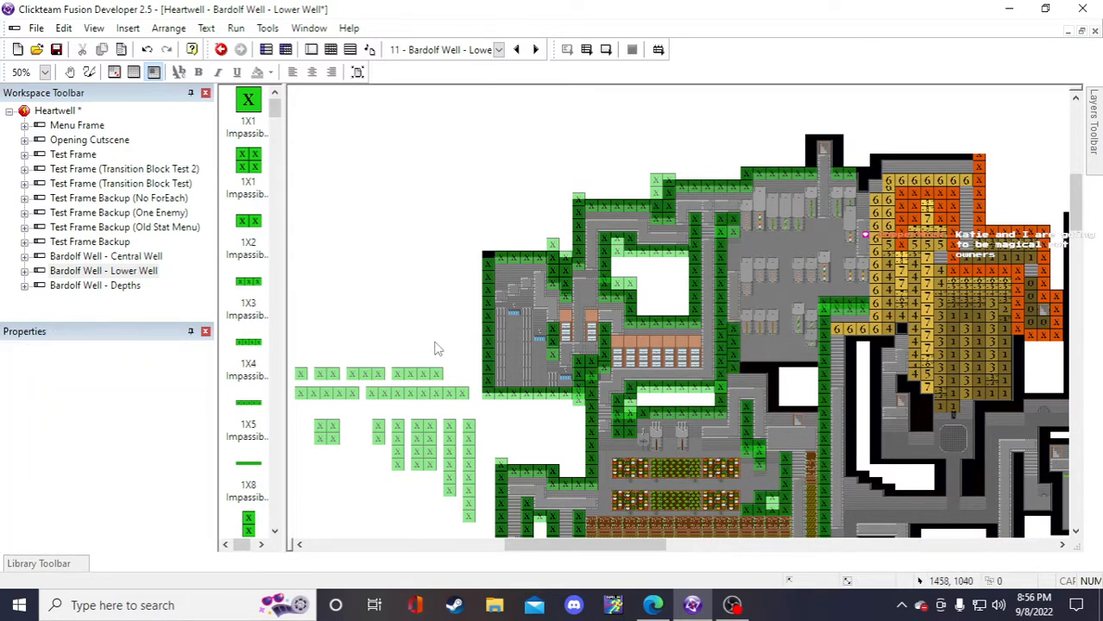
- Place a copy of the 1X4 Impassible Wall on the horizontal black strip above the corridor just below the machine room
{"action": "left_click", "coordinate": [404, 375]}
{"action": "key", "text": "ctrl+v"}
{"action": "left_click", "coordinate": [423, 292]}
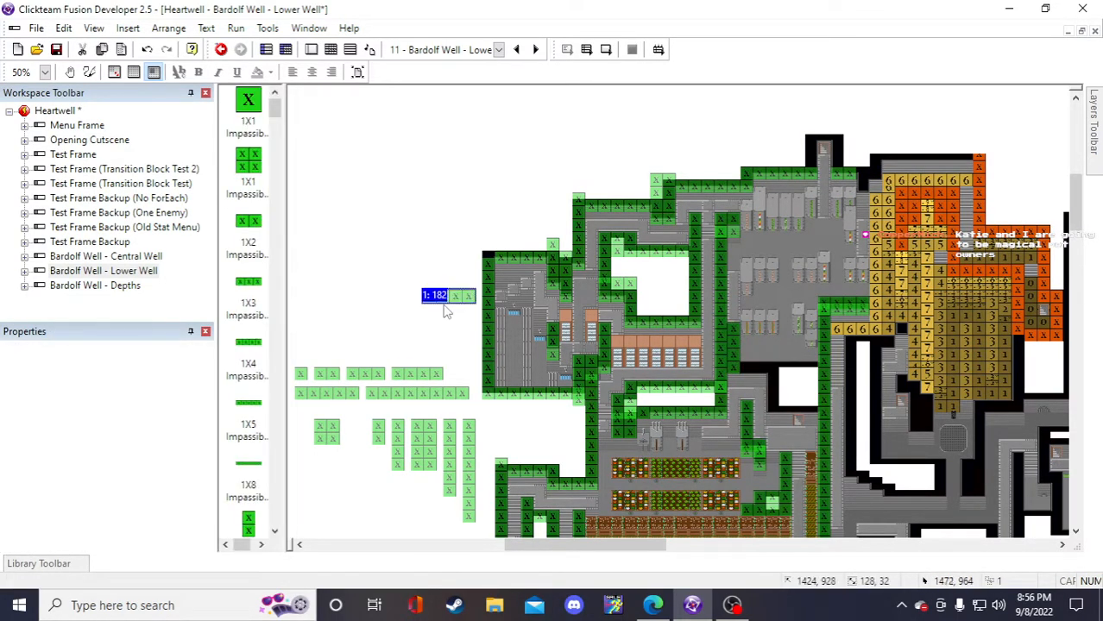
{"action": "left_click_drag", "start_coordinate": [755, 378], "coordinate": [743, 376]}
{"action": "left_click", "coordinate": [451, 215]}
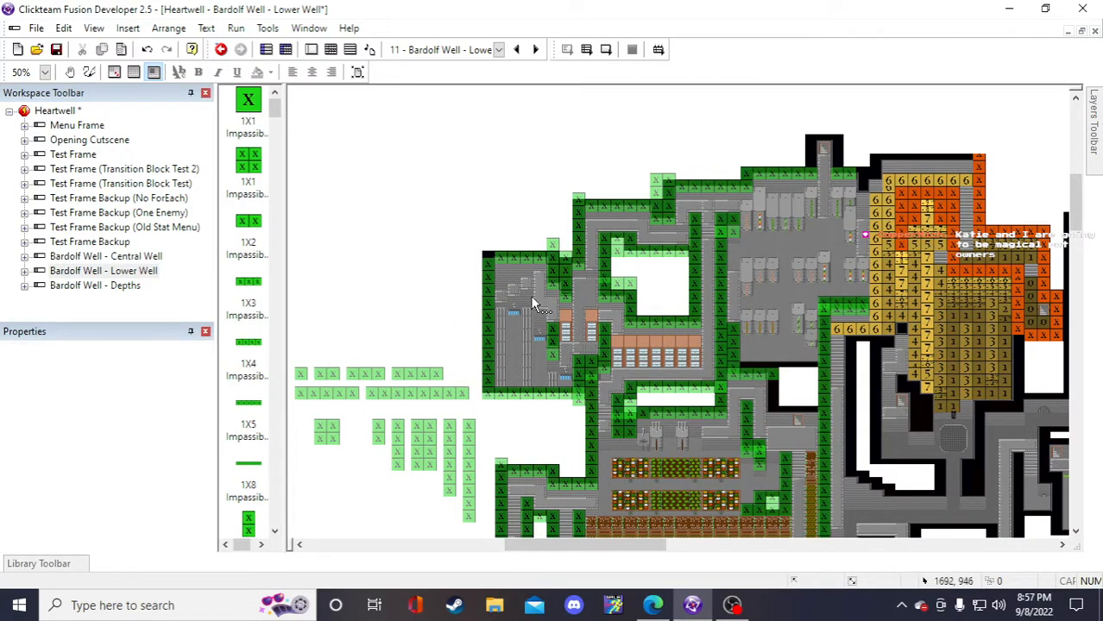
- Place another 1X4 Impassible Wall copy on the black strip along the lower edge of the white gap below the machine room
{"action": "key", "text": "ctrl+v"}
{"action": "left_click", "coordinate": [545, 199]}
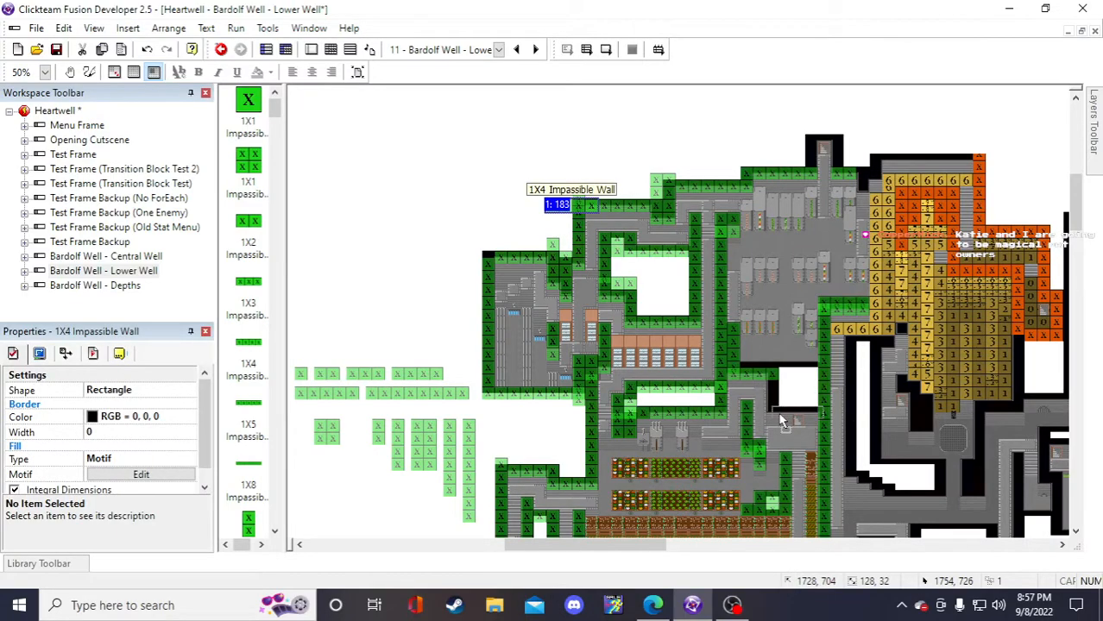
{"action": "left_click", "coordinate": [465, 263]}
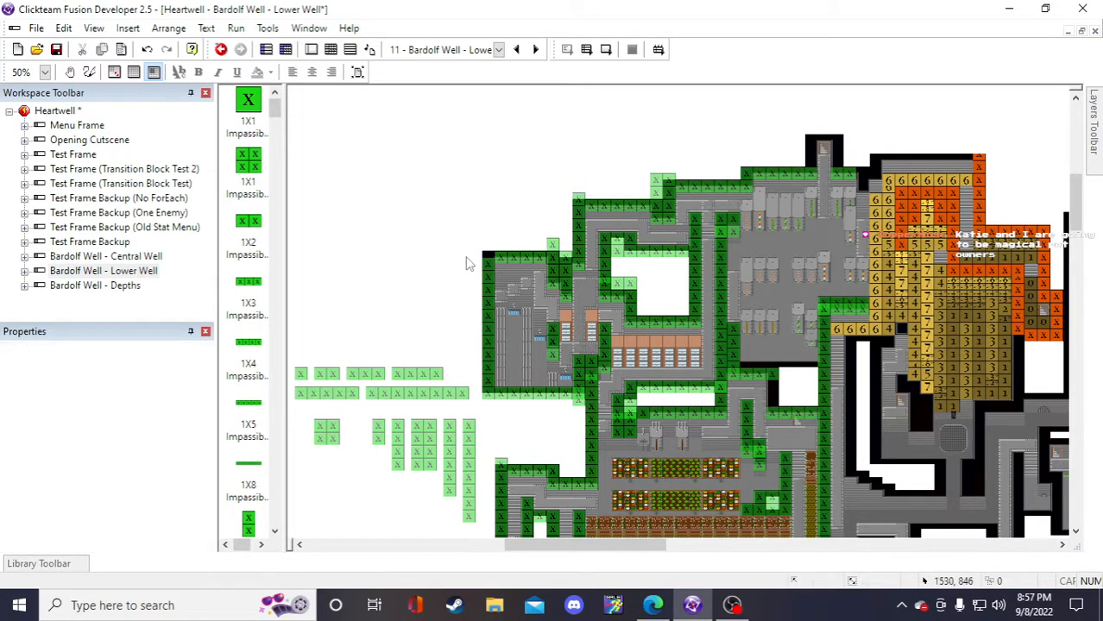
- Cover the black strip on the left side of the white gap below the machine room with a copy of the 2X1 Impassible Wall
{"action": "left_click", "coordinate": [384, 437]}
{"action": "key", "text": "ctrl+c"}
{"action": "left_click", "coordinate": [432, 277]}
{"action": "key", "text": "ctrl+v"}
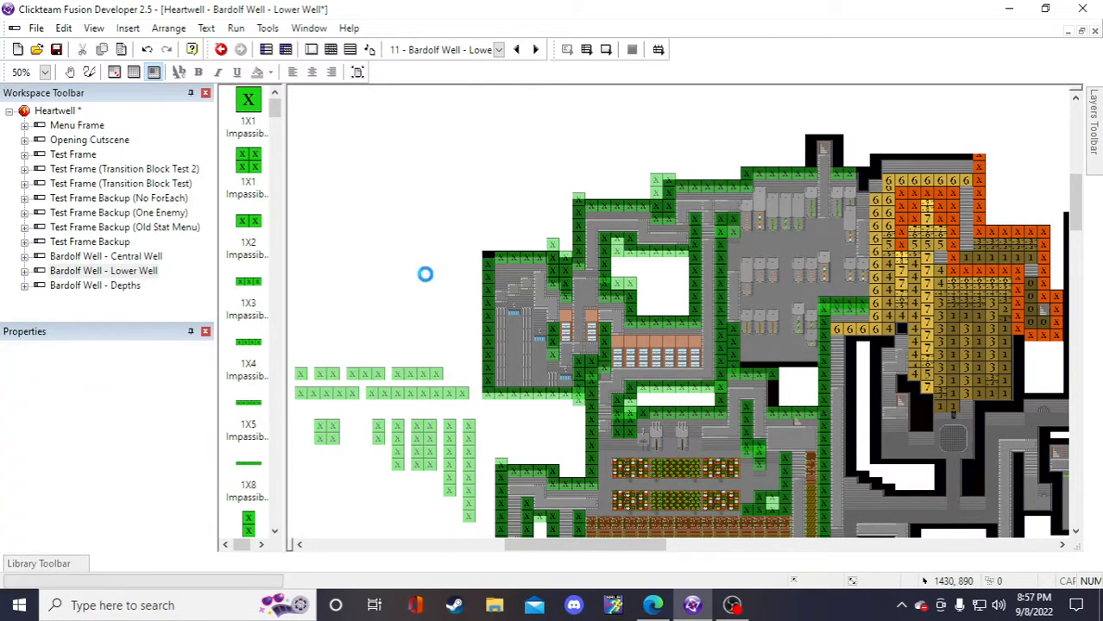
{"action": "left_click", "coordinate": [432, 292]}
{"action": "left_click_drag", "start_coordinate": [773, 391], "coordinate": [766, 398]}
{"action": "left_click", "coordinate": [418, 213]}
{"action": "left_click", "coordinate": [770, 390]}
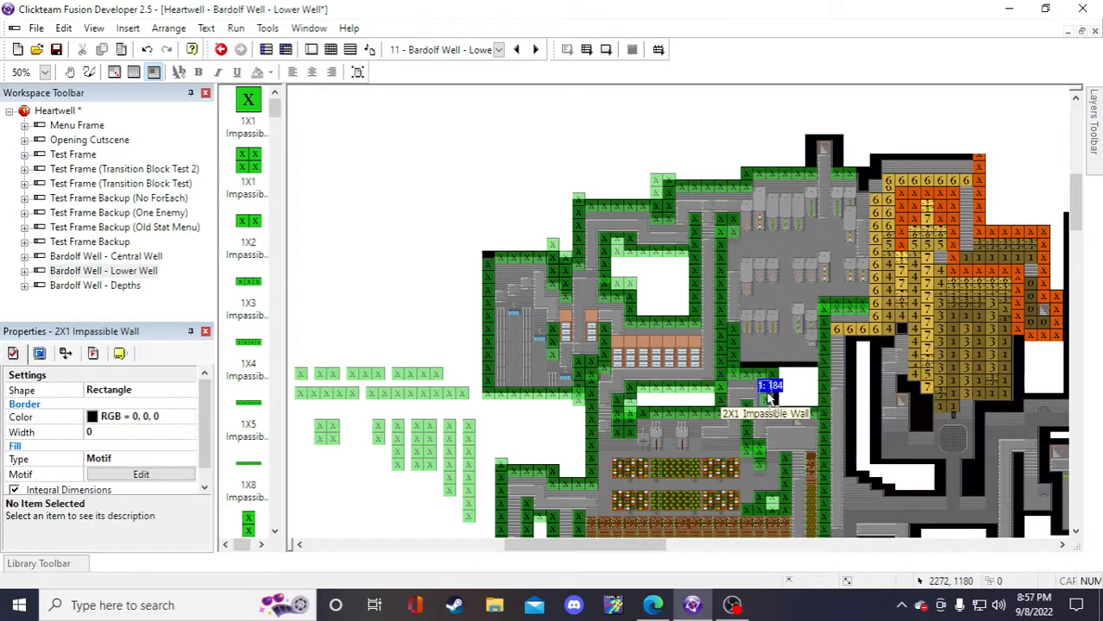
{"action": "left_click", "coordinate": [520, 247]}
- Place a copy of the 1X4 Impassible Wall on the left part of the black strip along the machine room's bottom edge
{"action": "scroll", "coordinate": [514, 250], "scroll_direction": "down", "scroll_amount": 3}
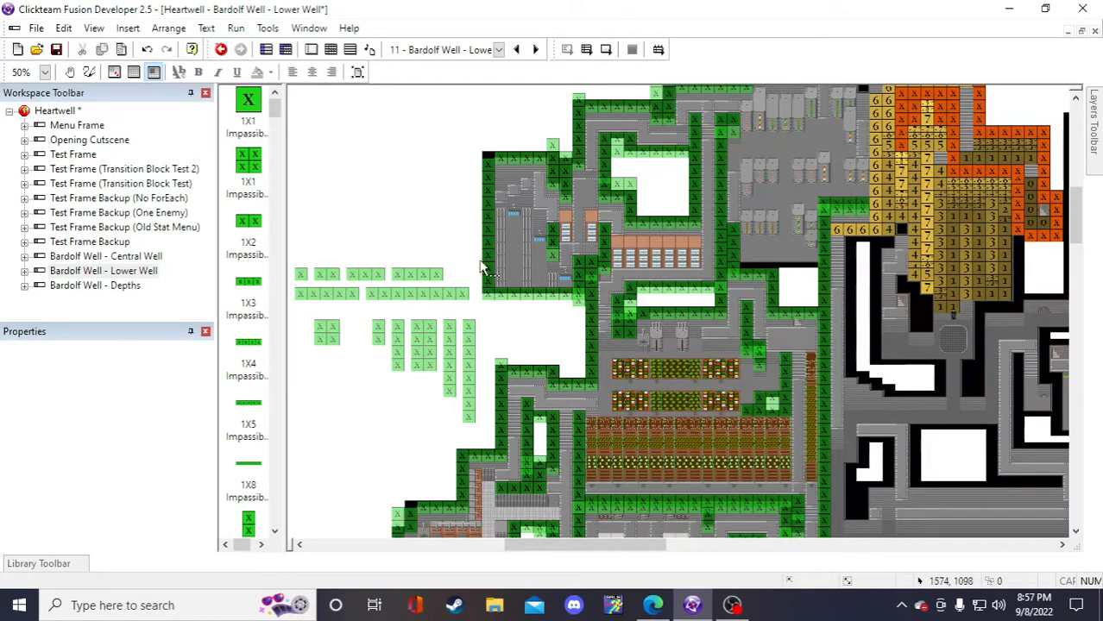
{"action": "left_click", "coordinate": [409, 275]}
{"action": "left_click", "coordinate": [434, 215]}
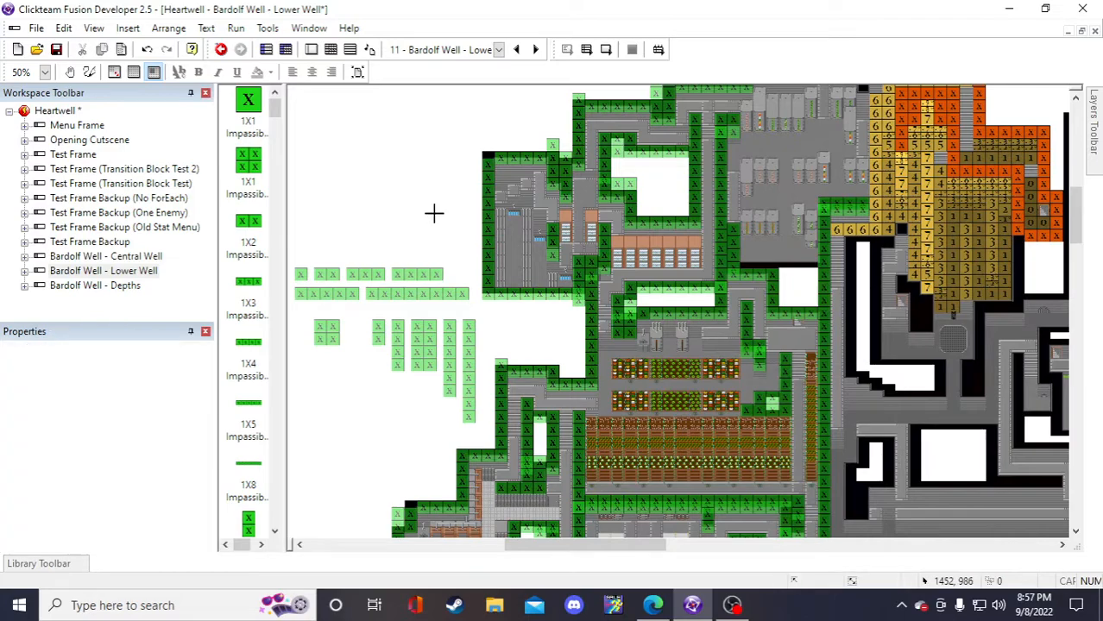
{"action": "left_click", "coordinate": [434, 215]}
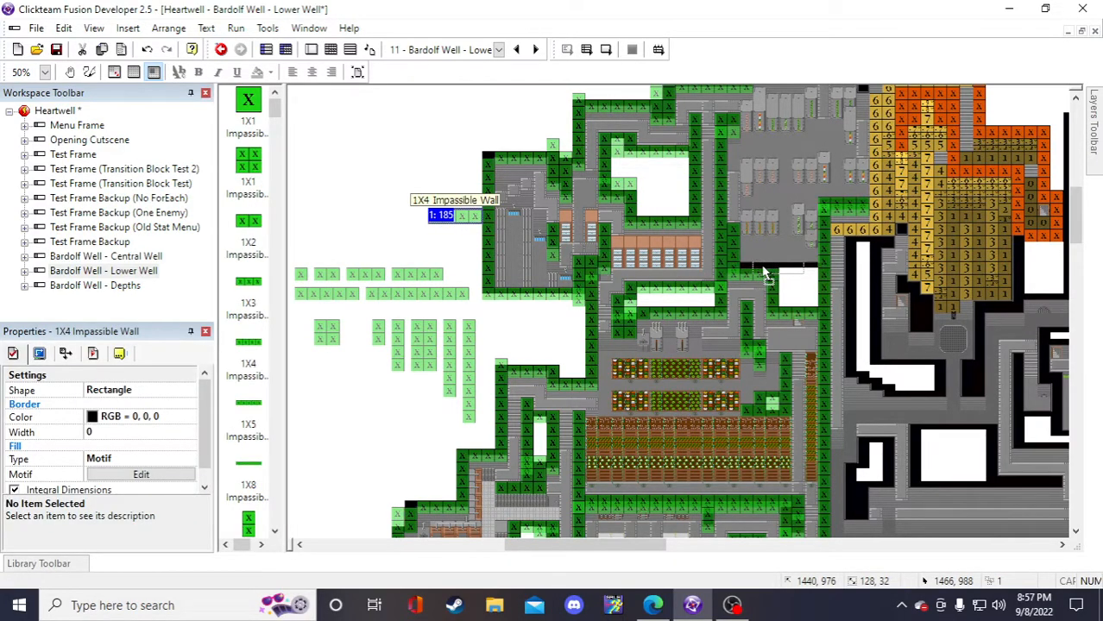
{"action": "left_click_drag", "start_coordinate": [763, 268], "coordinate": [750, 267]}
{"action": "left_click", "coordinate": [357, 222]}
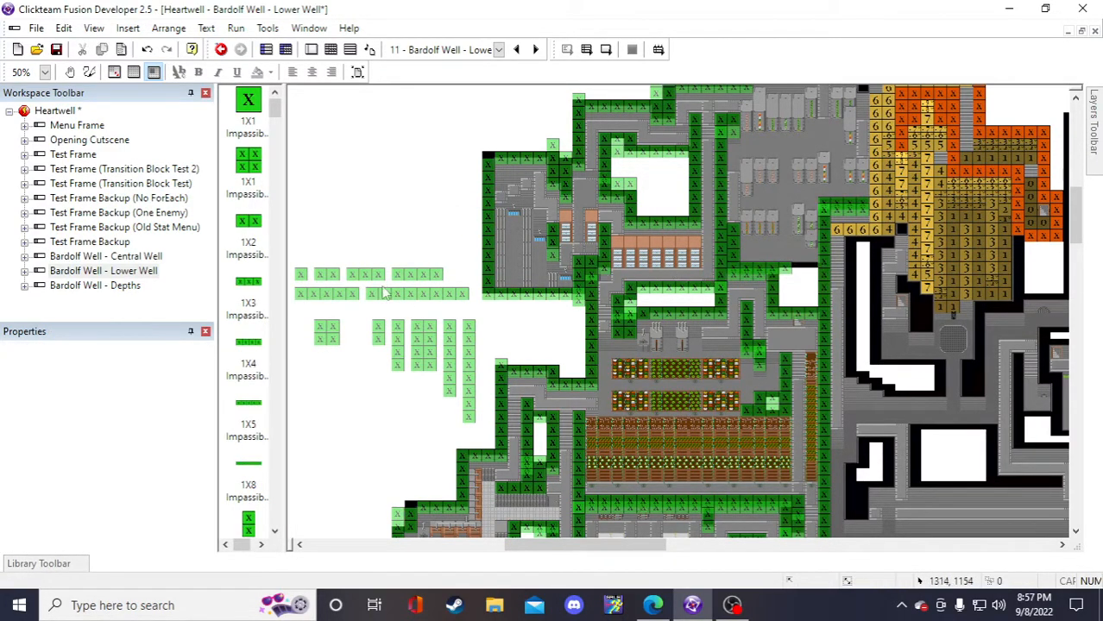
- Cover the rest of the machine room's bottom black strip with a copy of the 1X2 Impassible Wall and save the project
{"action": "double_click", "coordinate": [400, 223]}
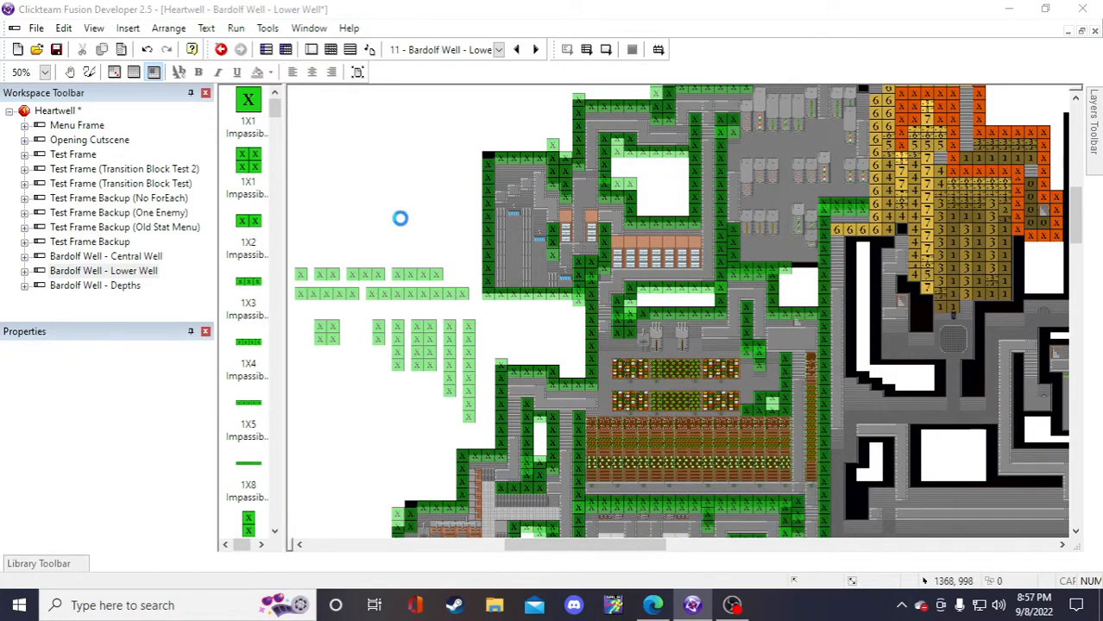
{"action": "left_click", "coordinate": [831, 161]}
{"action": "left_click", "coordinate": [736, 161]}
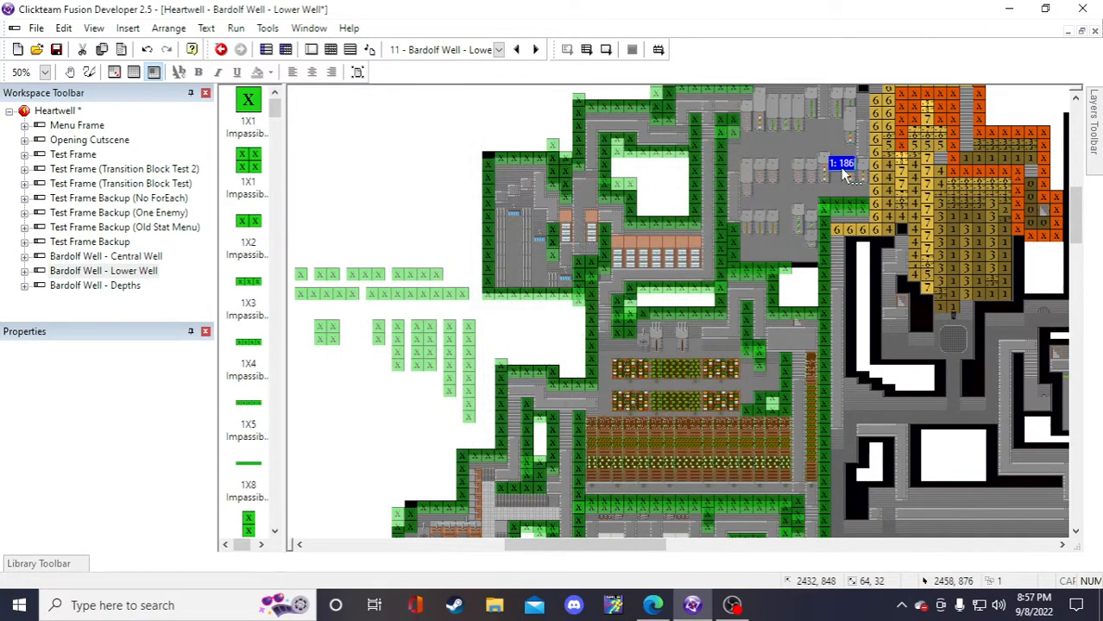
{"action": "left_click_drag", "start_coordinate": [839, 167], "coordinate": [801, 272]}
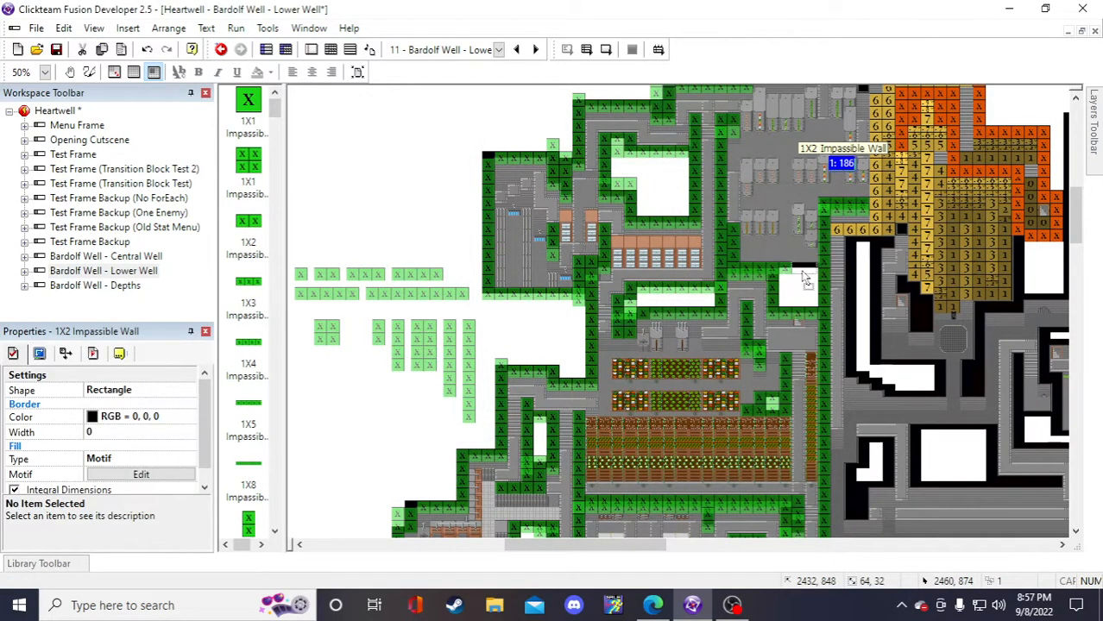
{"action": "left_click", "coordinate": [393, 202]}
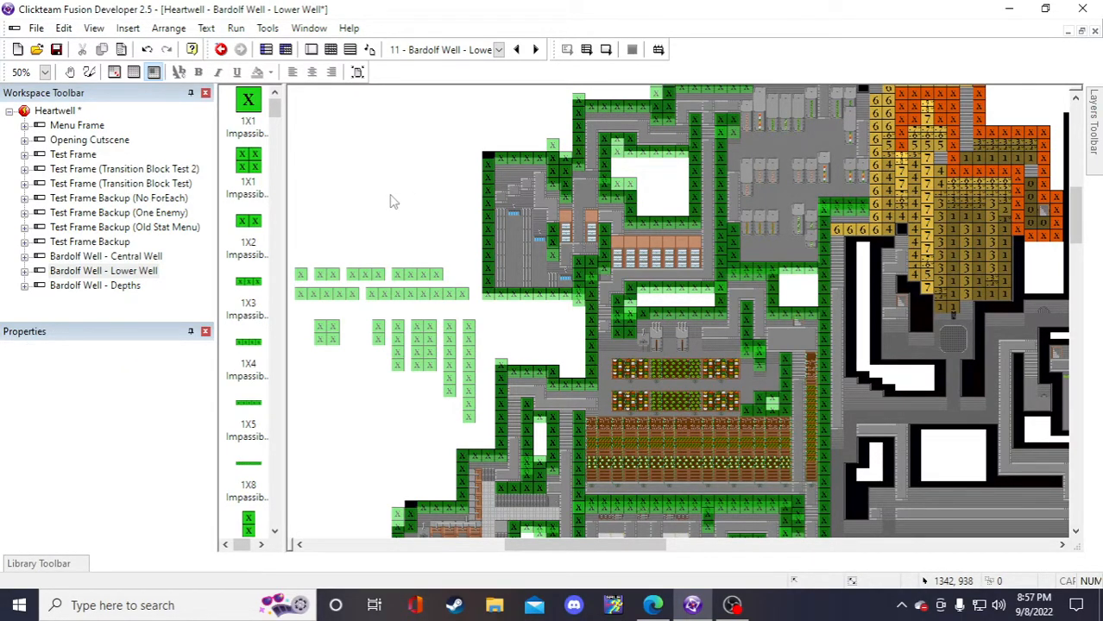
{"action": "scroll", "coordinate": [452, 198], "scroll_direction": "up", "scroll_amount": 1}
{"action": "scroll", "coordinate": [450, 194], "scroll_direction": "down", "scroll_amount": 1}
{"action": "left_click", "coordinate": [56, 50]}
- Move the 1X2 Impassible Wall from the machine room's top edge to the black area beside the round grate
{"action": "scroll", "coordinate": [397, 251], "scroll_direction": "up", "scroll_amount": 1}
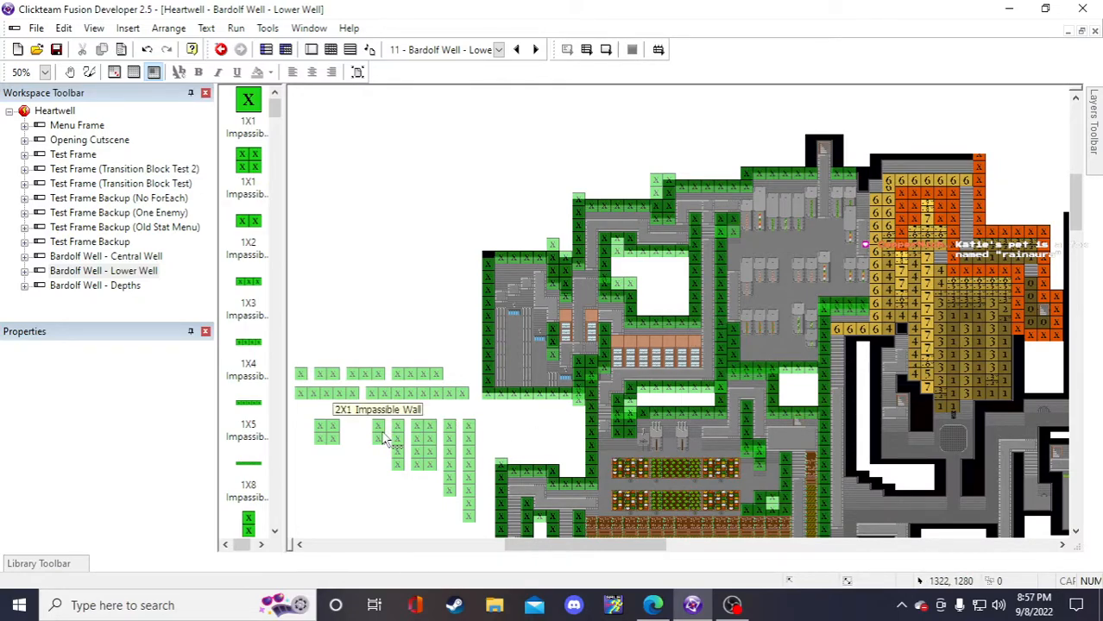
{"action": "left_click", "coordinate": [835, 174]}
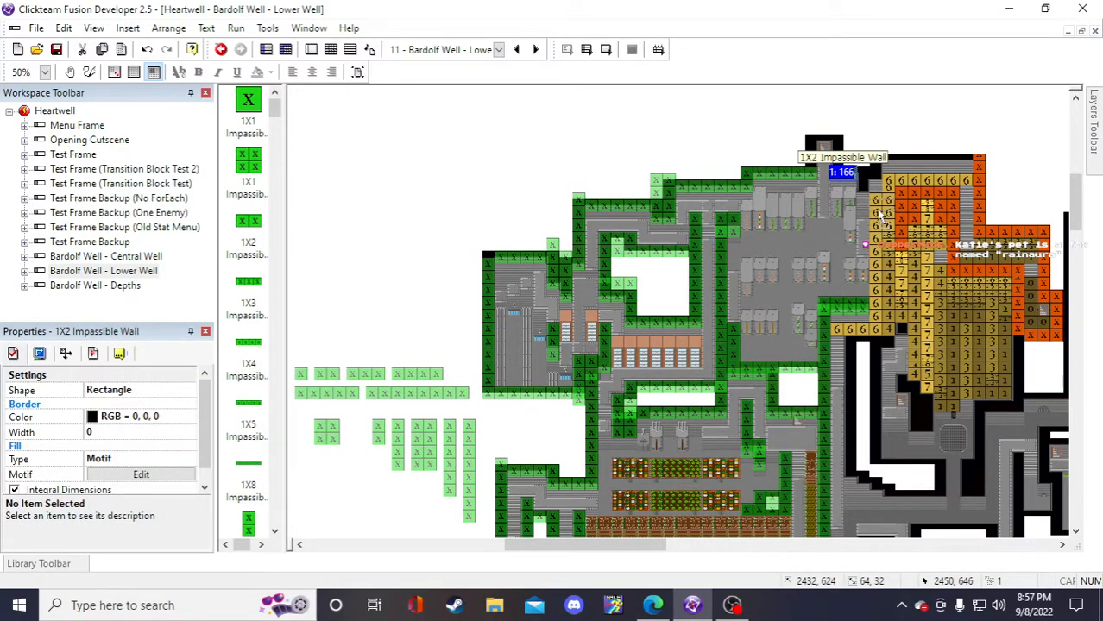
{"action": "left_click_drag", "start_coordinate": [835, 174], "coordinate": [838, 234]}
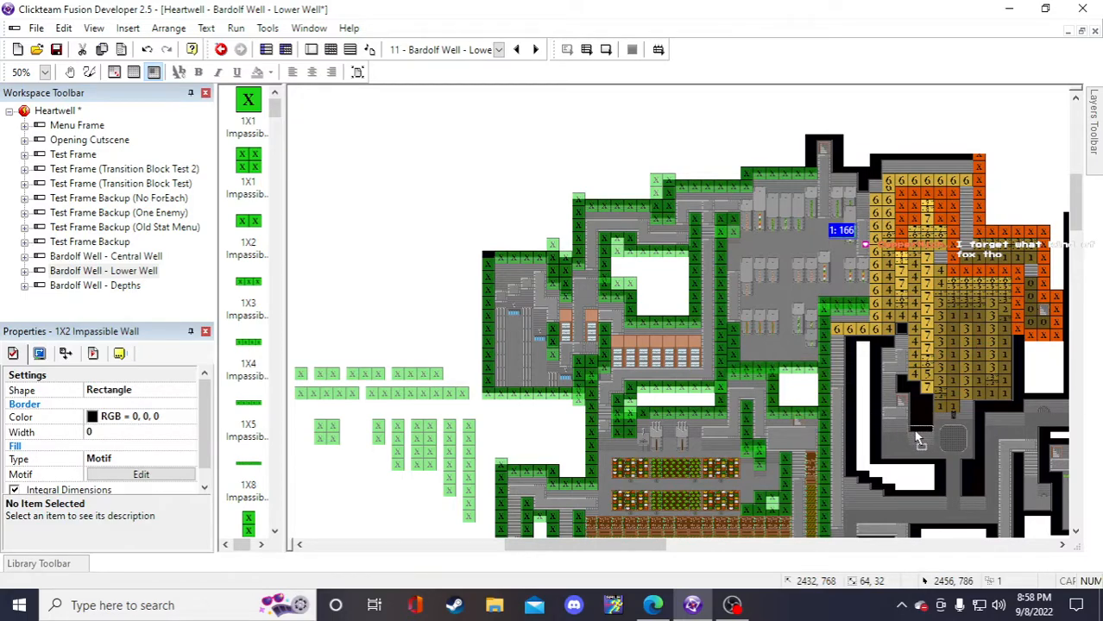
{"action": "left_click", "coordinate": [581, 184]}
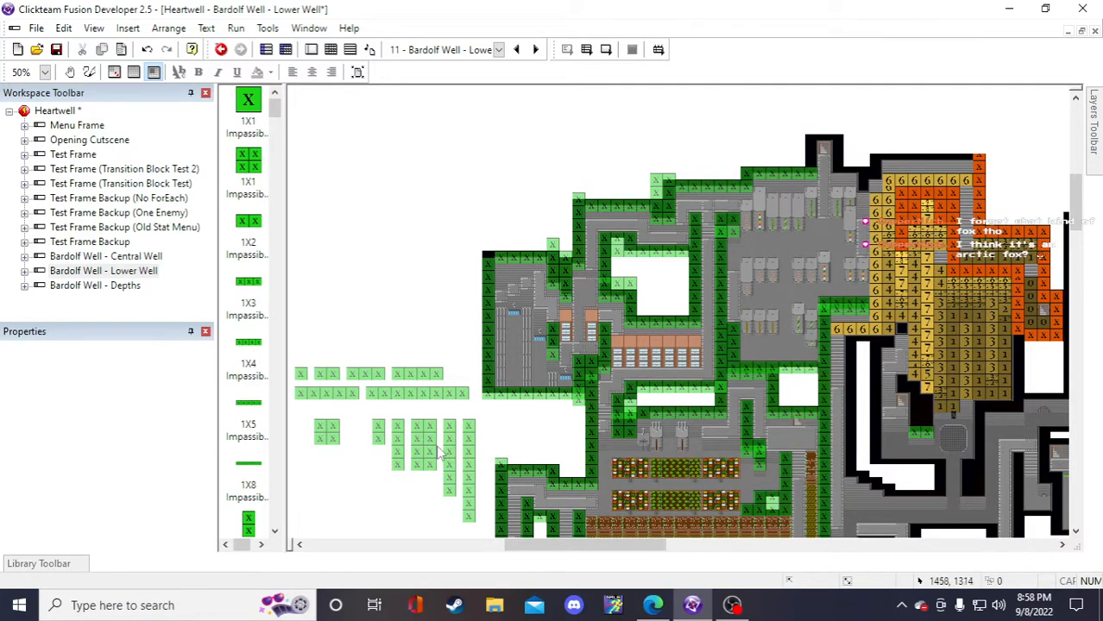
- Cover the left side of the alcove above the machine room with a 2X1 Impassible Wall copy and move the 1X2 wall onto its top edge
{"action": "left_click", "coordinate": [383, 438]}
{"action": "double_click", "coordinate": [615, 168]}
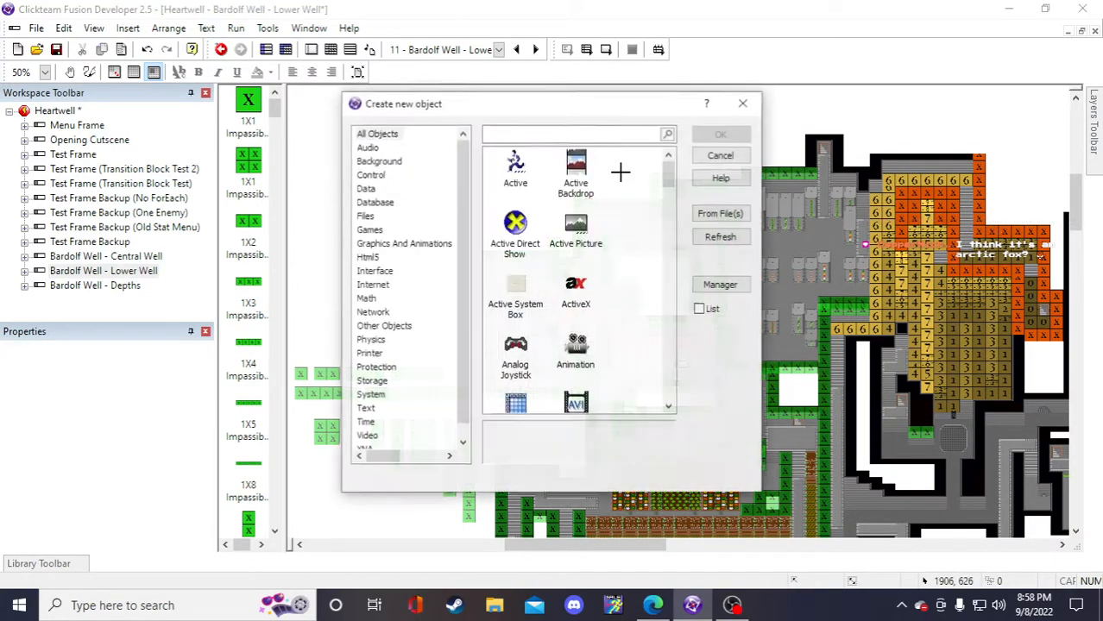
{"action": "left_click", "coordinate": [720, 155]}
{"action": "left_click", "coordinate": [821, 160]}
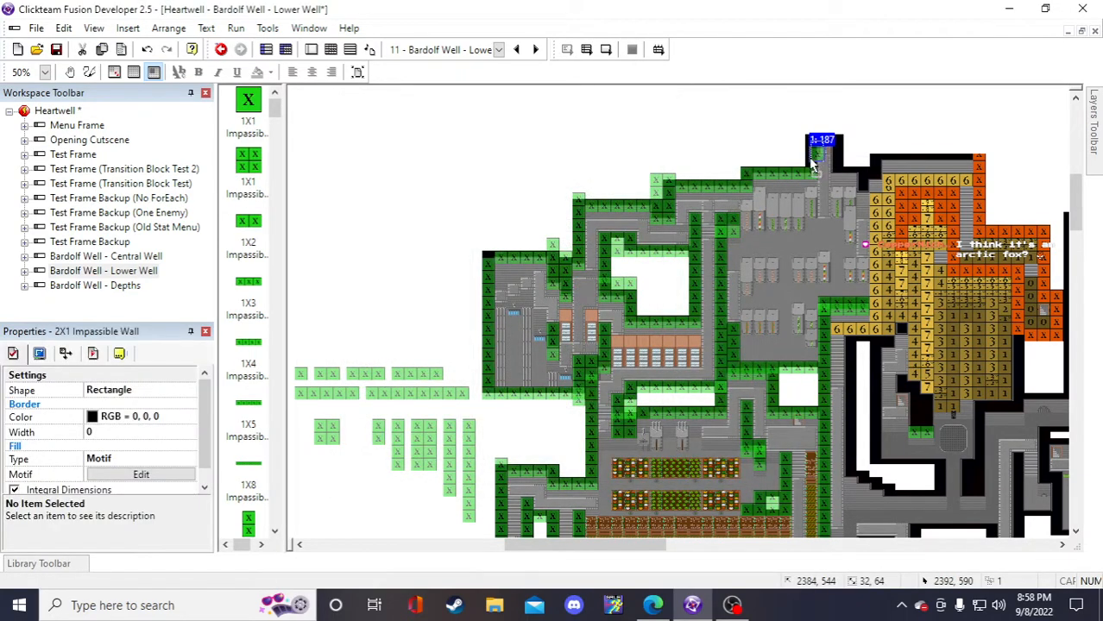
{"action": "left_click", "coordinate": [742, 136]}
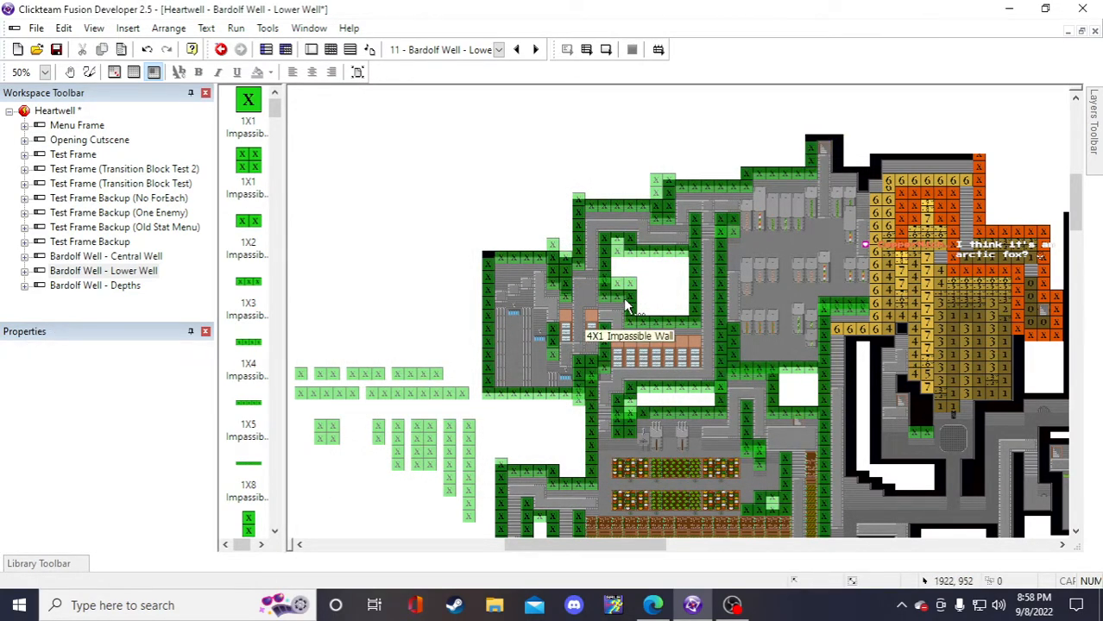
{"action": "left_click", "coordinate": [921, 437]}
{"action": "left_click", "coordinate": [825, 140]}
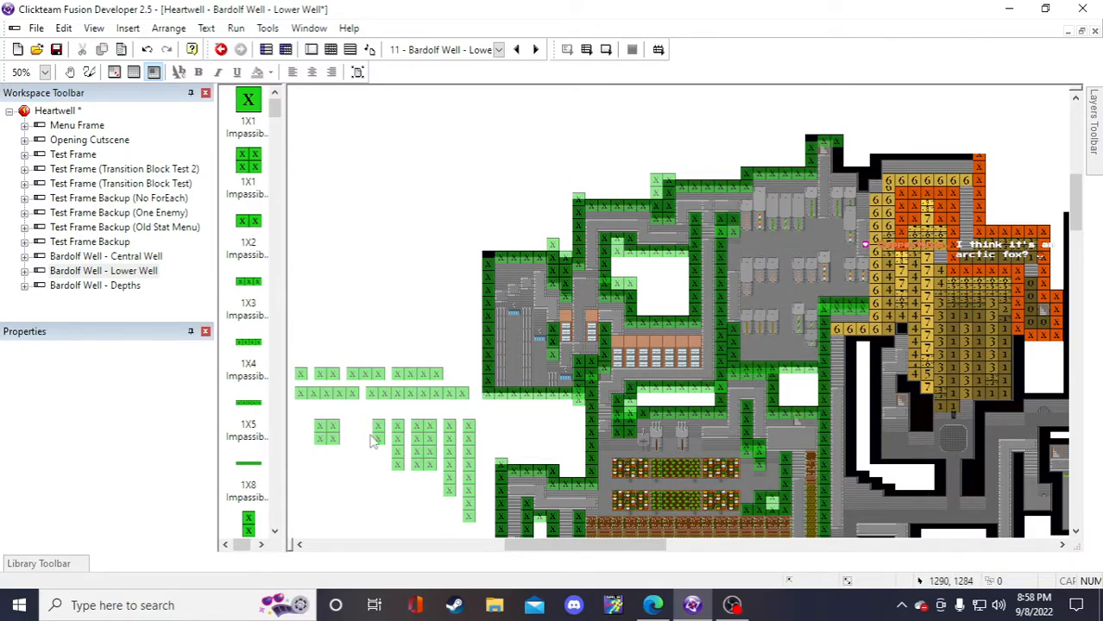
{"action": "left_click", "coordinate": [397, 449]}
{"action": "key", "text": "ctrl+c"}
{"action": "key", "text": "ctrl+v"}
{"action": "left_click", "coordinate": [405, 248]}
{"action": "left_click_drag", "start_coordinate": [409, 276], "coordinate": [527, 280]}
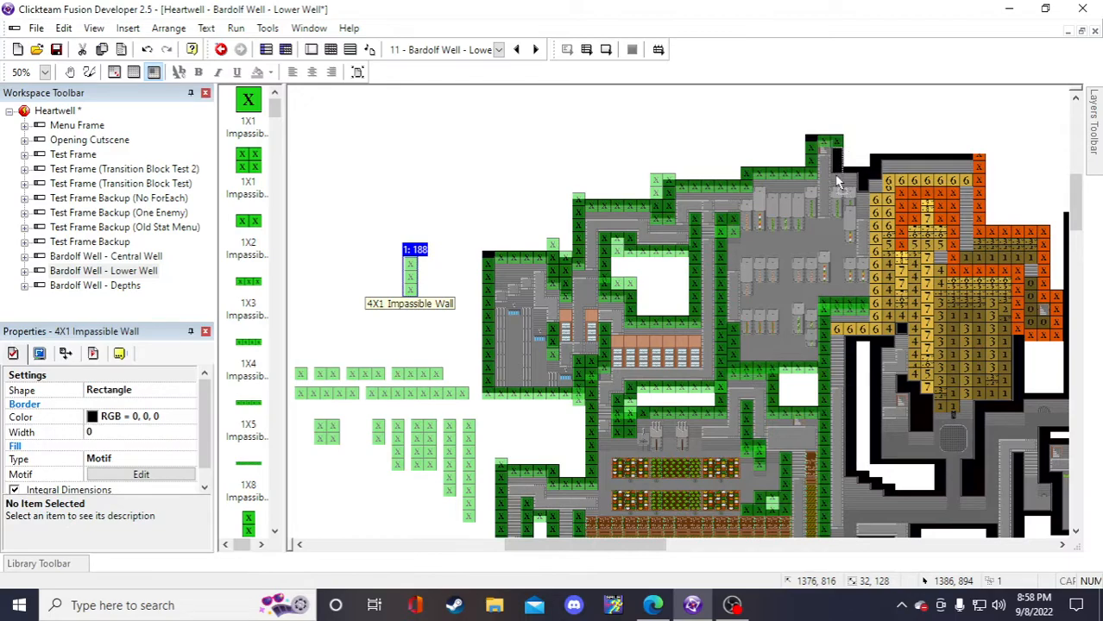
{"action": "left_click_drag", "start_coordinate": [837, 183], "coordinate": [870, 164]}
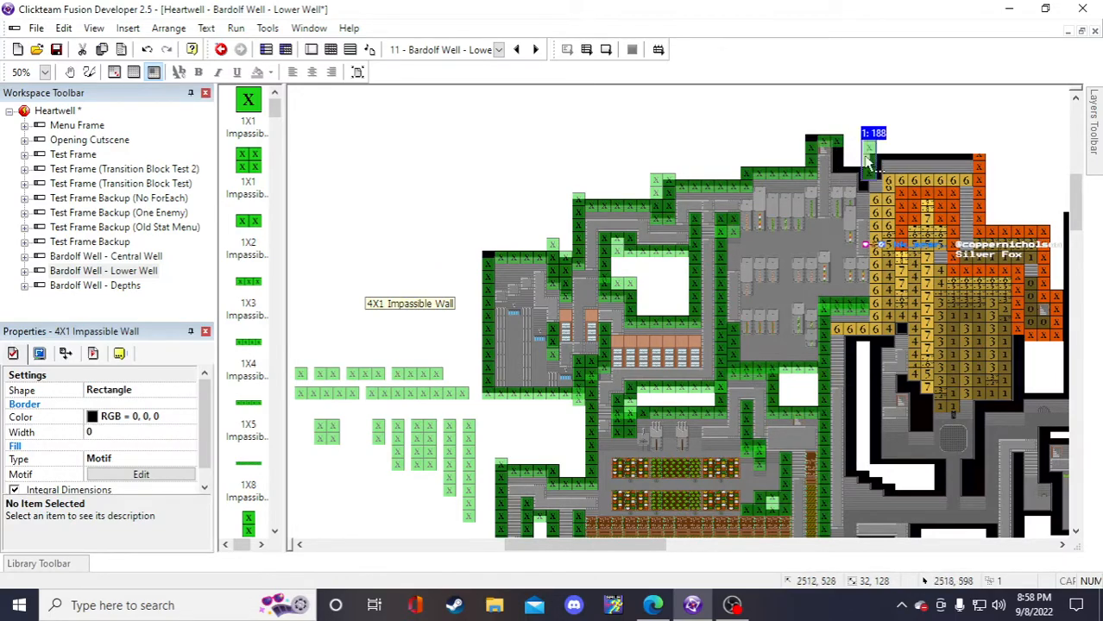
{"action": "key", "text": "Delete"}
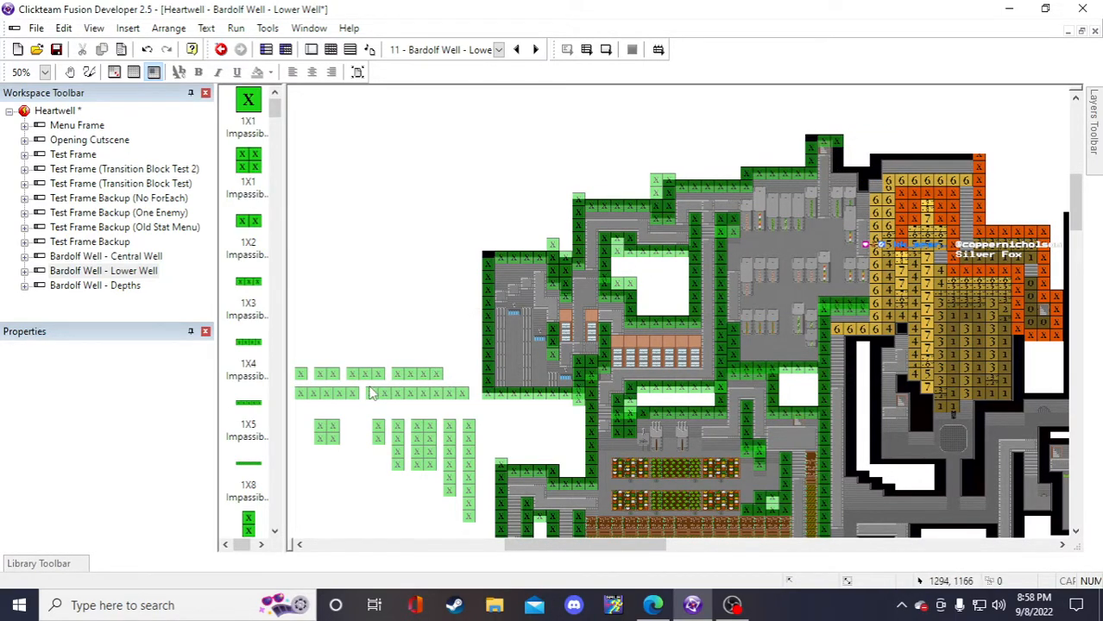
- Cover the right side of the alcove above the machine room with a copy of the 2X1 Impassible Wall
{"action": "left_click", "coordinate": [383, 432]}
{"action": "key", "text": "ctrl+v"}
{"action": "left_click", "coordinate": [746, 138]}
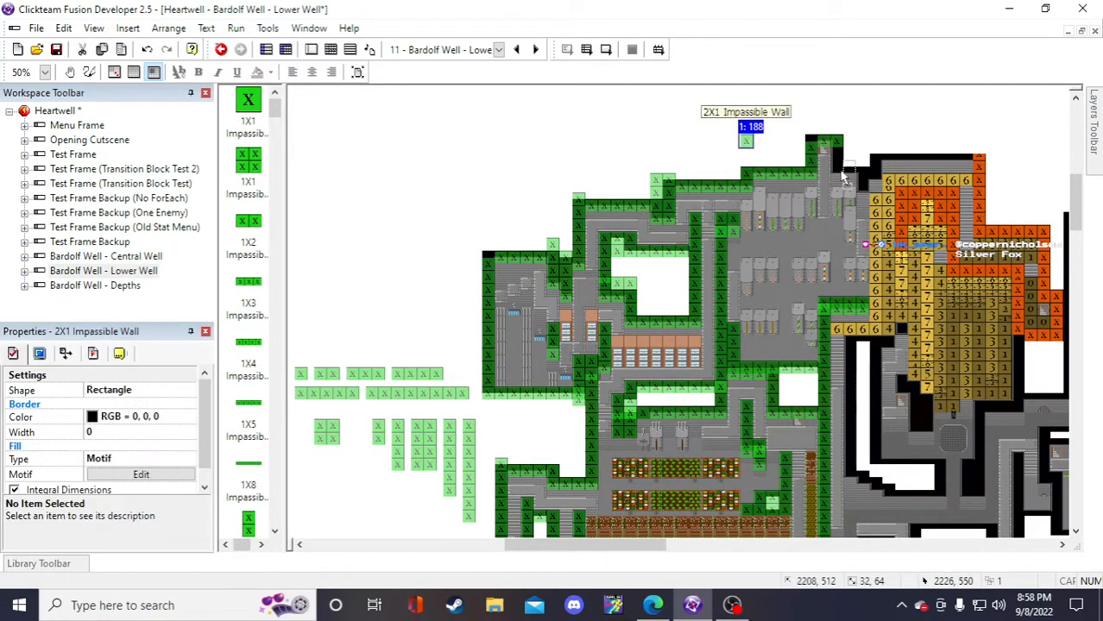
{"action": "left_click_drag", "start_coordinate": [839, 163], "coordinate": [842, 168]}
{"action": "left_click", "coordinate": [598, 147]}
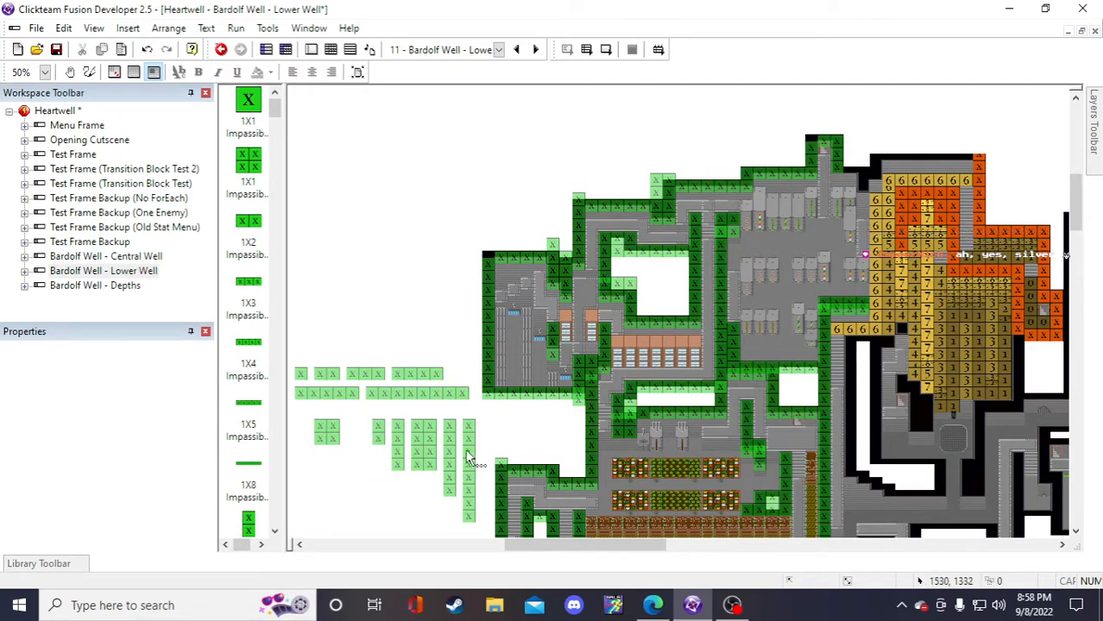
- Cover the horizontal black strip right of the alcove with a copy of the 1X4 Impassible Wall and save the project
{"action": "left_click", "coordinate": [418, 374]}
{"action": "key", "text": "ctrl+c"}
{"action": "key", "text": "ctrl+v"}
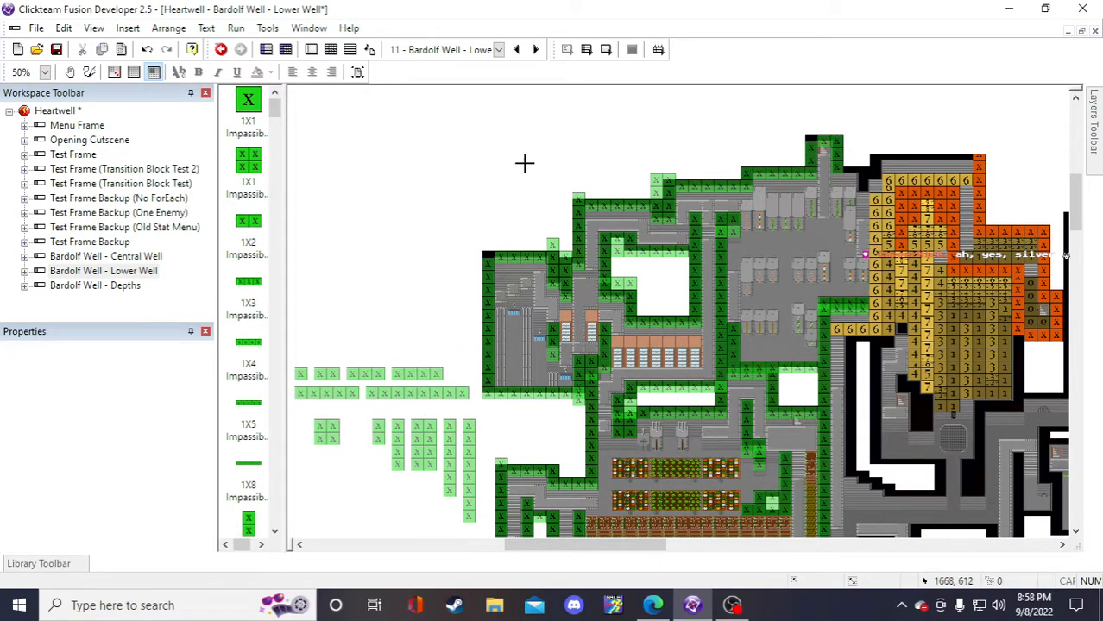
{"action": "left_click", "coordinate": [531, 167]}
{"action": "left_click_drag", "start_coordinate": [541, 174], "coordinate": [838, 175]}
{"action": "left_click", "coordinate": [878, 139]}
{"action": "left_click_drag", "start_coordinate": [865, 176], "coordinate": [913, 142]}
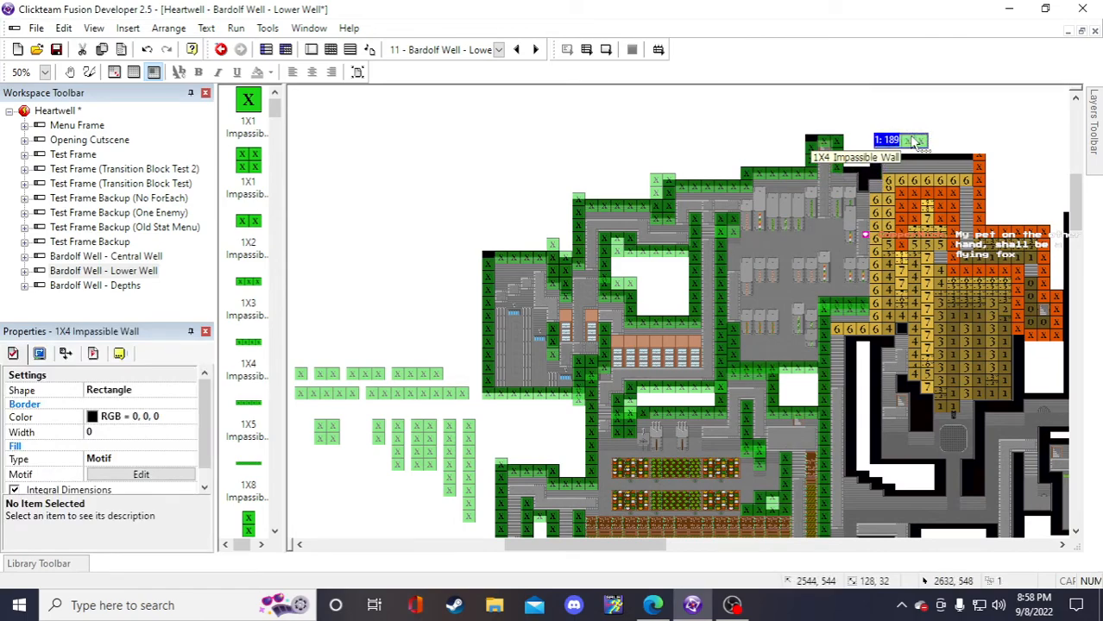
{"action": "key", "text": "Delete"}
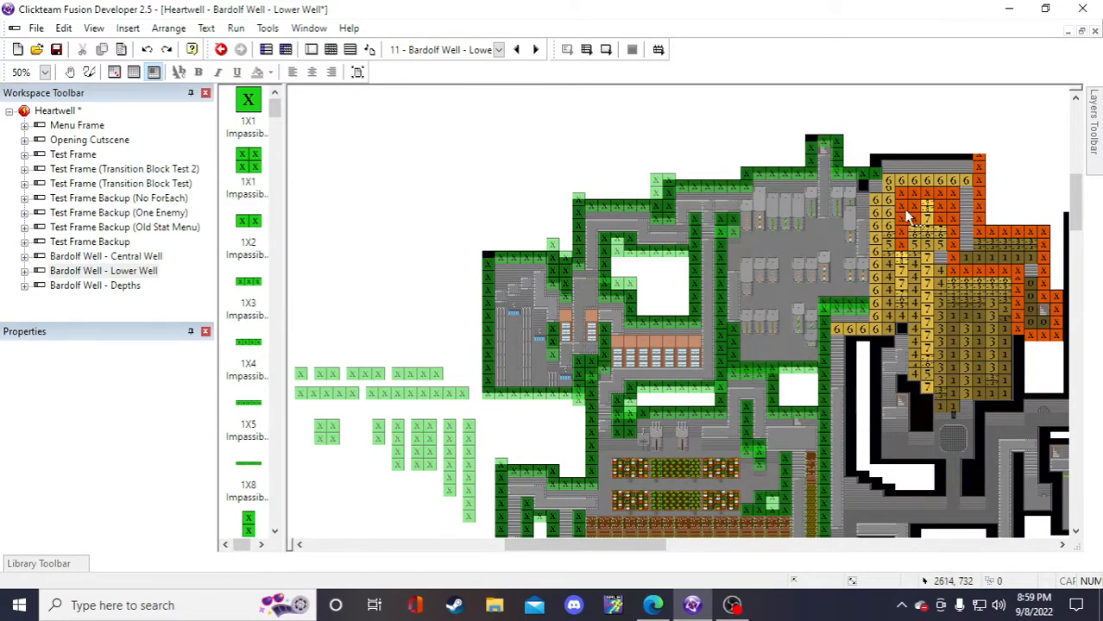
{"action": "scroll", "coordinate": [928, 205], "scroll_direction": "up", "scroll_amount": 2}
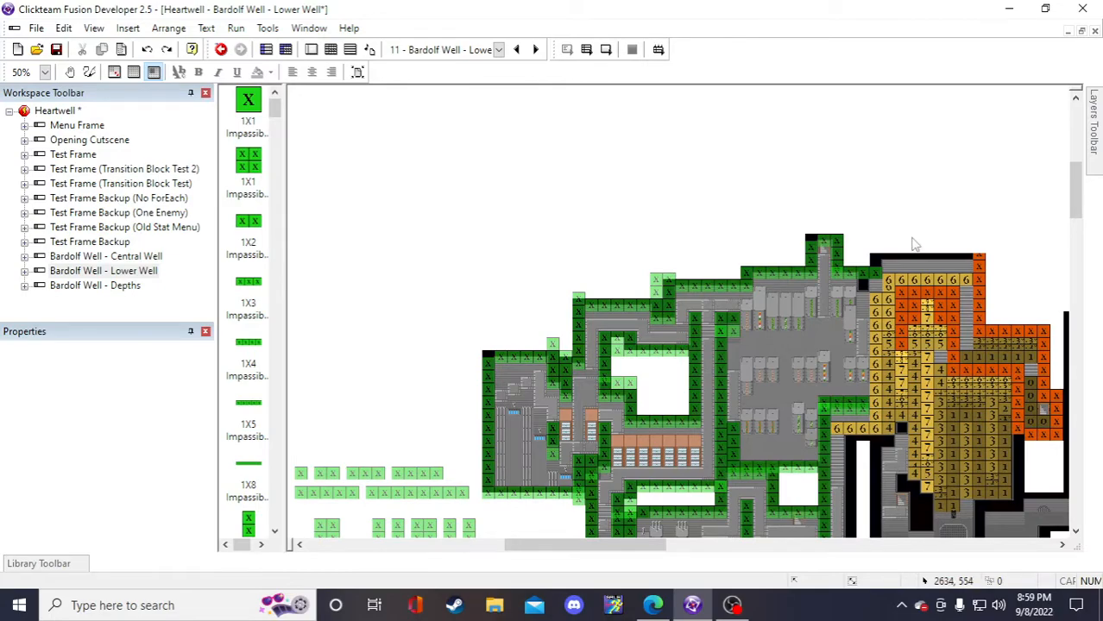
{"action": "scroll", "coordinate": [914, 245], "scroll_direction": "down", "scroll_amount": 2}
{"action": "left_click", "coordinate": [55, 49]}
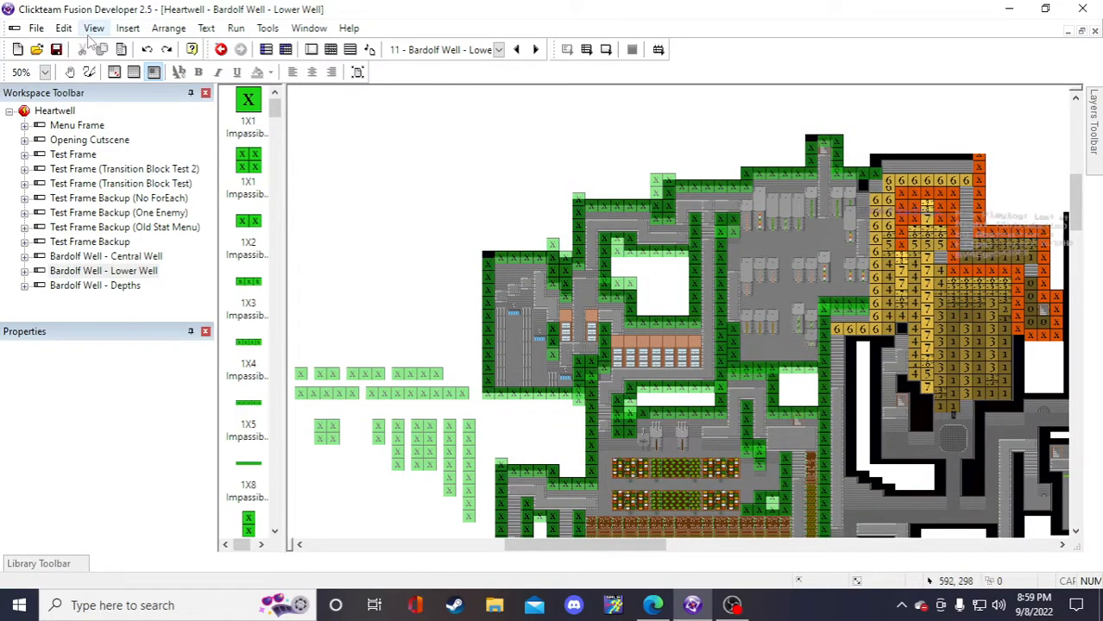
- Examine the numbered yellow and orange block area beside the machine room at 100% zoom
{"action": "left_click", "coordinate": [94, 28]}
{"action": "mouse_move", "coordinate": [129, 48]}
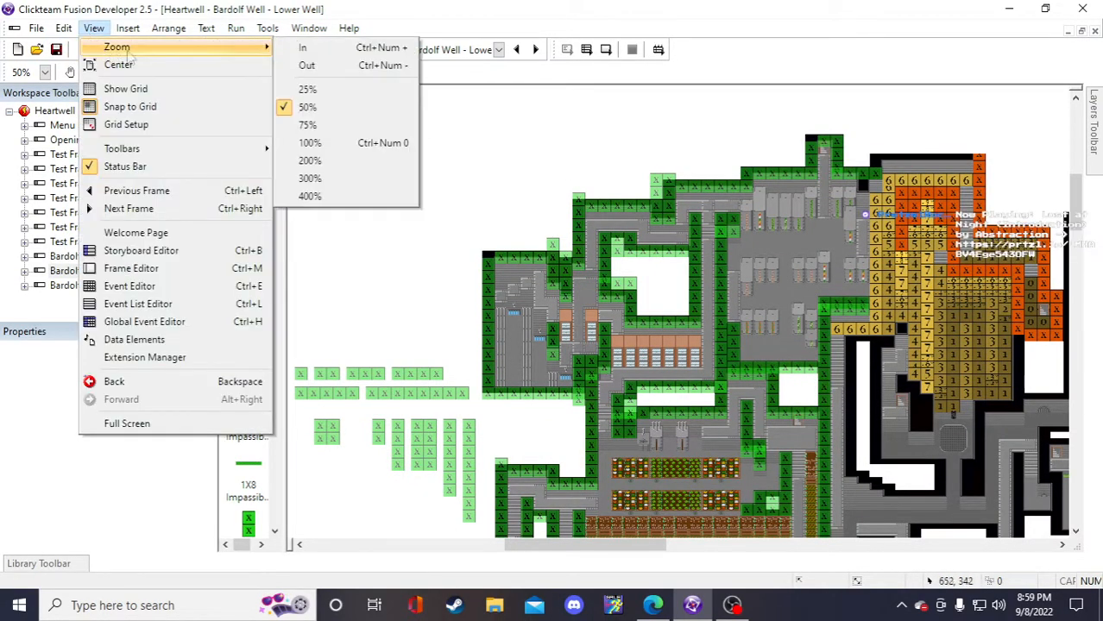
{"action": "left_click", "coordinate": [331, 145]}
{"action": "scroll", "coordinate": [611, 521], "scroll_direction": "up", "scroll_amount": 3}
{"action": "left_click_drag", "start_coordinate": [609, 547], "coordinate": [661, 549]}
{"action": "scroll", "coordinate": [617, 380], "scroll_direction": "down", "scroll_amount": 3}
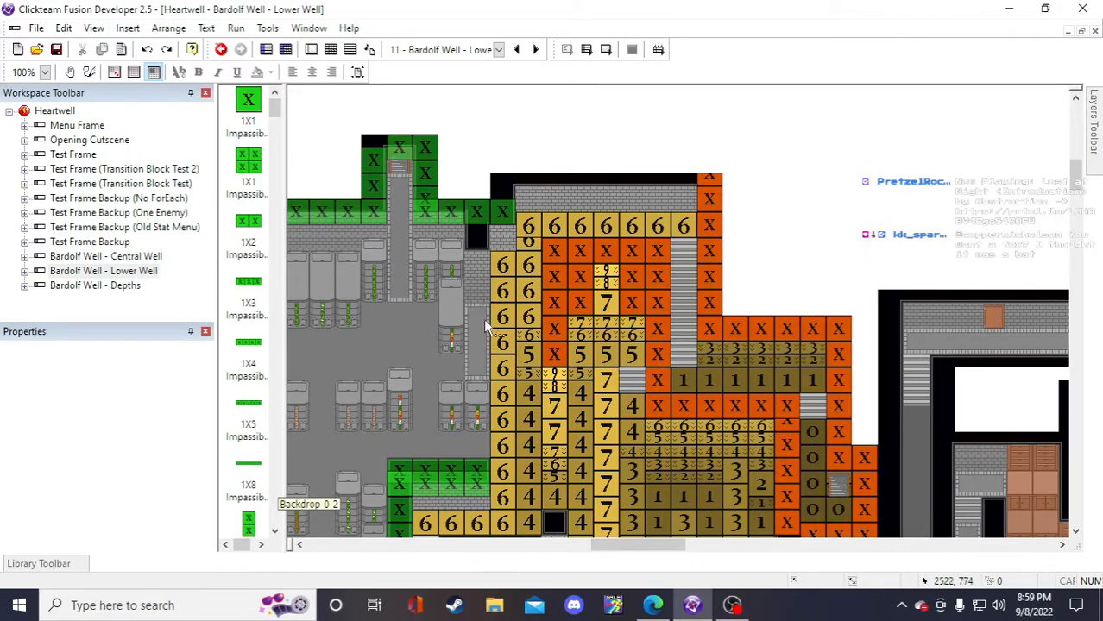
{"action": "scroll", "coordinate": [455, 375], "scroll_direction": "down", "scroll_amount": 3}
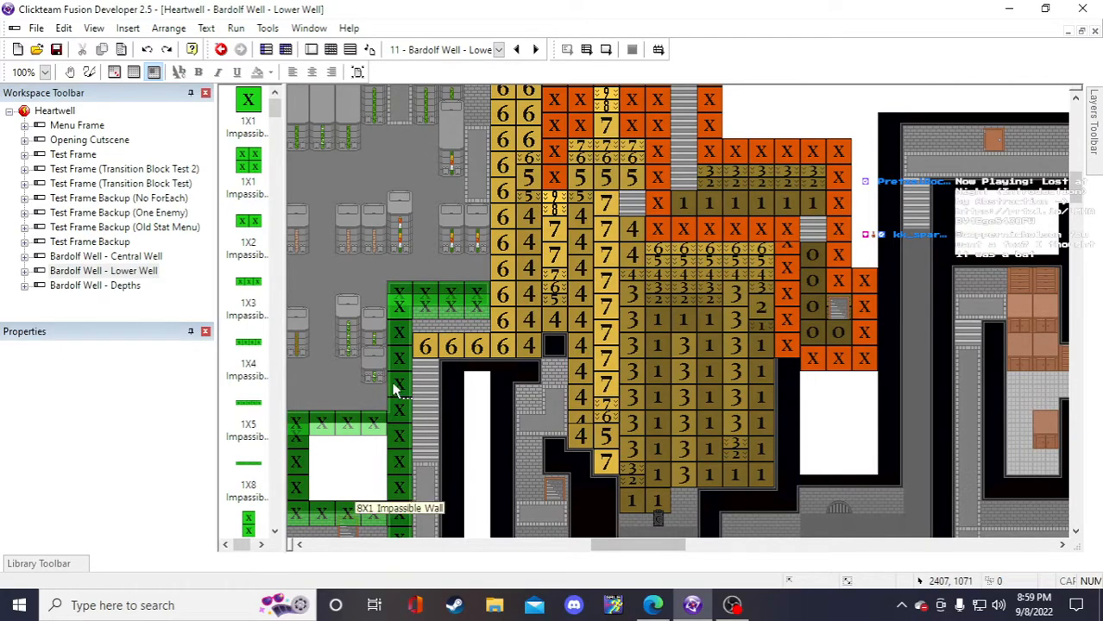
{"action": "scroll", "coordinate": [454, 249], "scroll_direction": "up", "scroll_amount": 3}
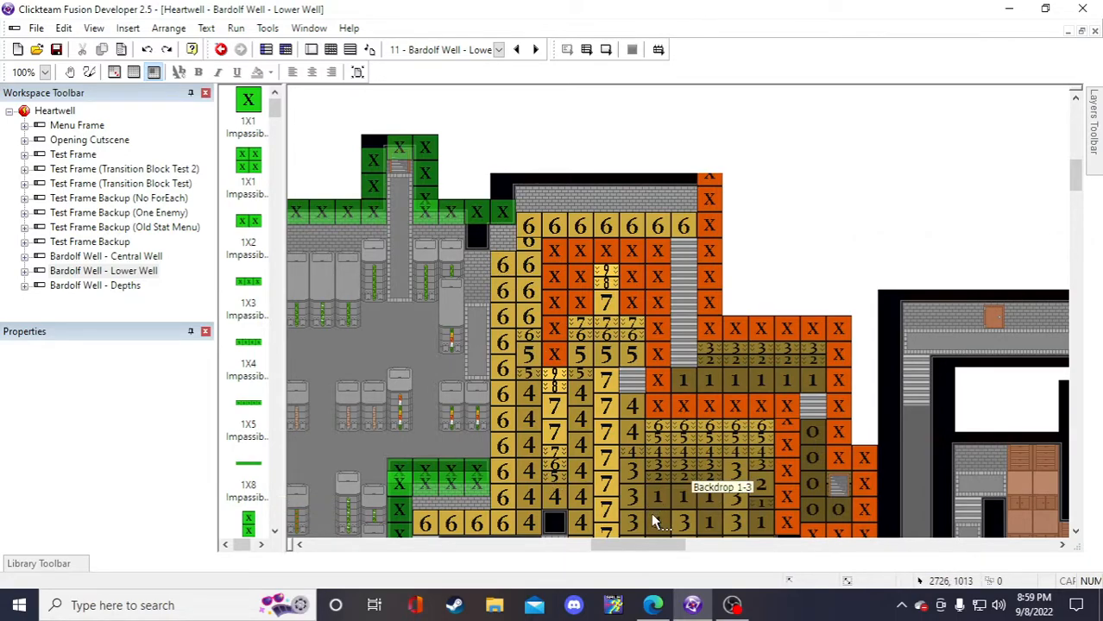
- Copy the 1X1 Impassible Wall from the loose sample walls and set the frame zoom back to 50%
{"action": "left_click_drag", "start_coordinate": [653, 546], "coordinate": [533, 531]}
{"action": "scroll", "coordinate": [543, 345], "scroll_direction": "down", "scroll_amount": 5}
{"action": "scroll", "coordinate": [552, 460], "scroll_direction": "up", "scroll_amount": 4}
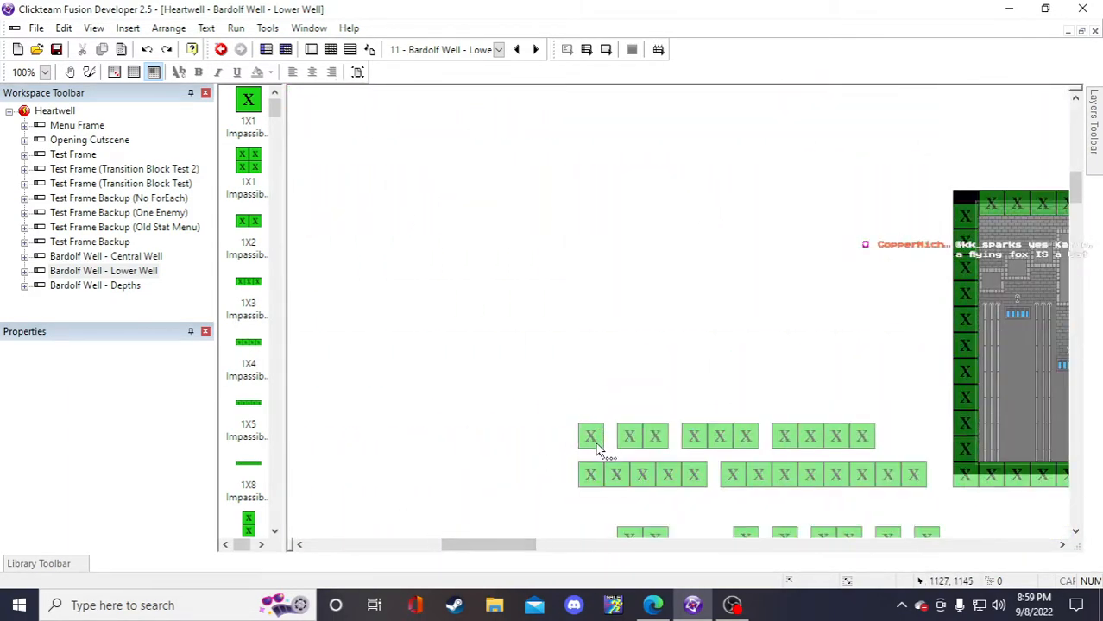
{"action": "left_click", "coordinate": [591, 440]}
{"action": "left_click", "coordinate": [537, 373]}
{"action": "left_click", "coordinate": [91, 28]}
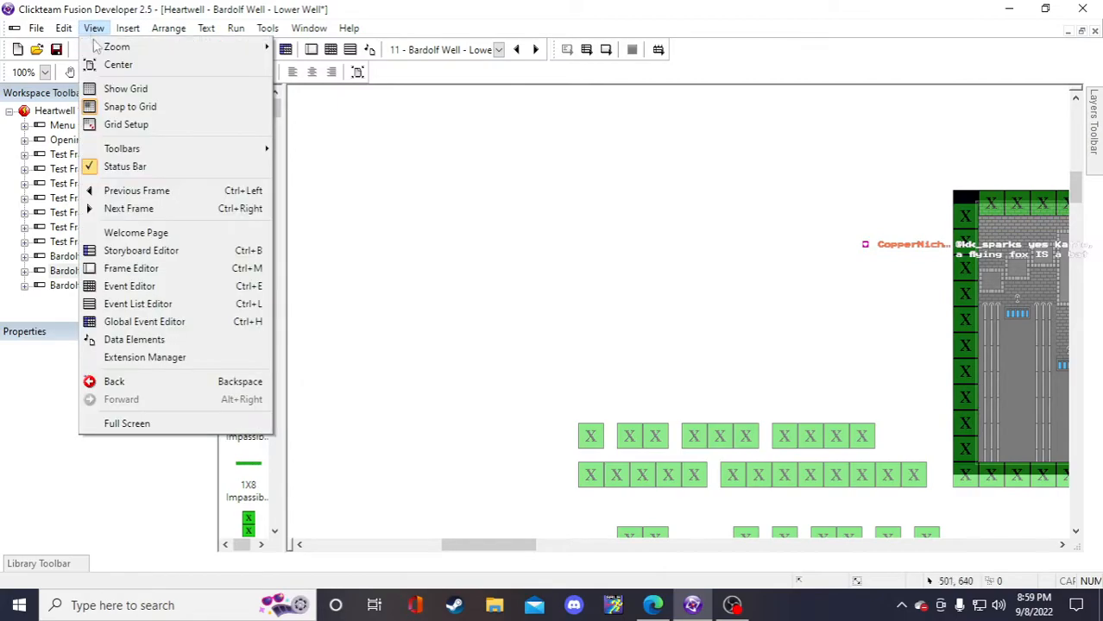
{"action": "mouse_move", "coordinate": [116, 46]}
{"action": "left_click", "coordinate": [328, 105]}
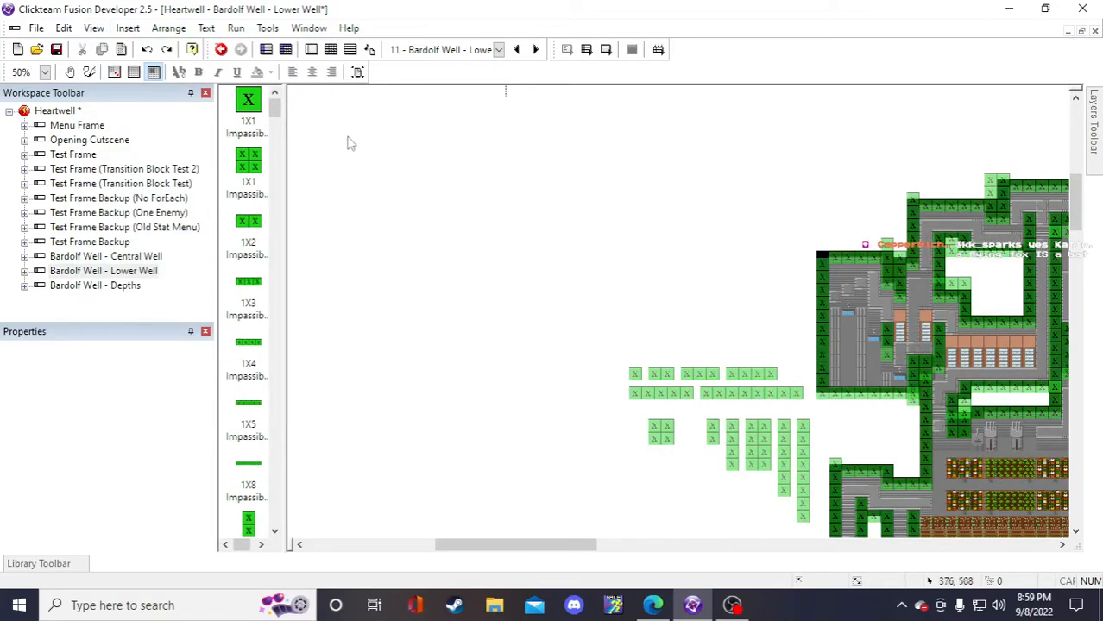
{"action": "left_click_drag", "start_coordinate": [525, 546], "coordinate": [664, 547]}
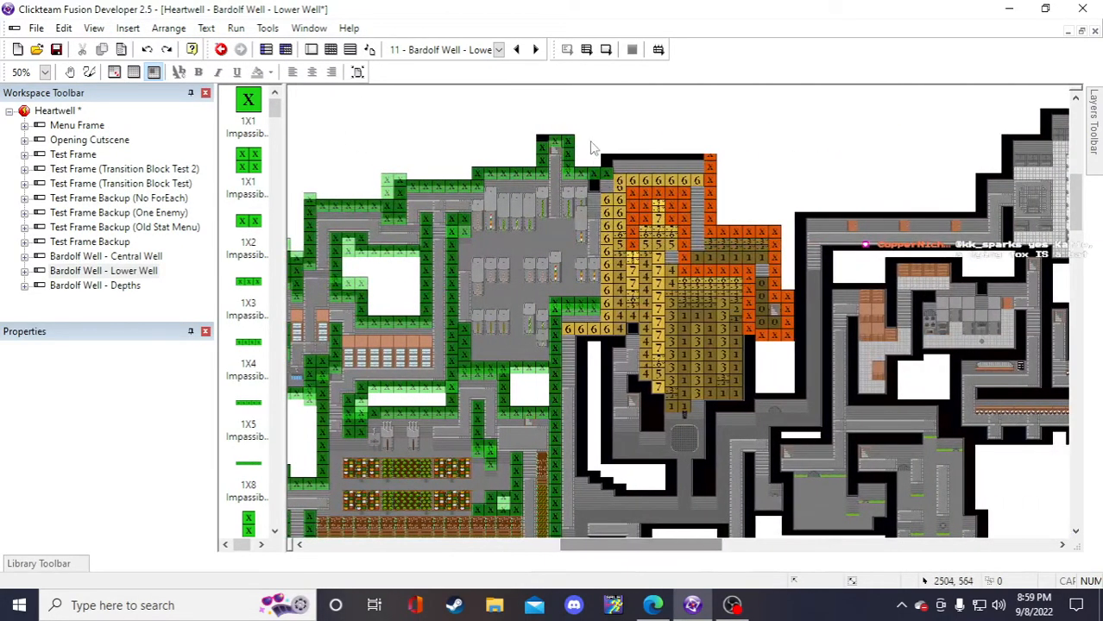
- Paste the 1X1 Impassible Wall copy and move it onto the black square at the machine room's upper-right corner
{"action": "double_click", "coordinate": [594, 133]}
{"action": "left_click", "coordinate": [787, 132]}
{"action": "left_click", "coordinate": [739, 157]}
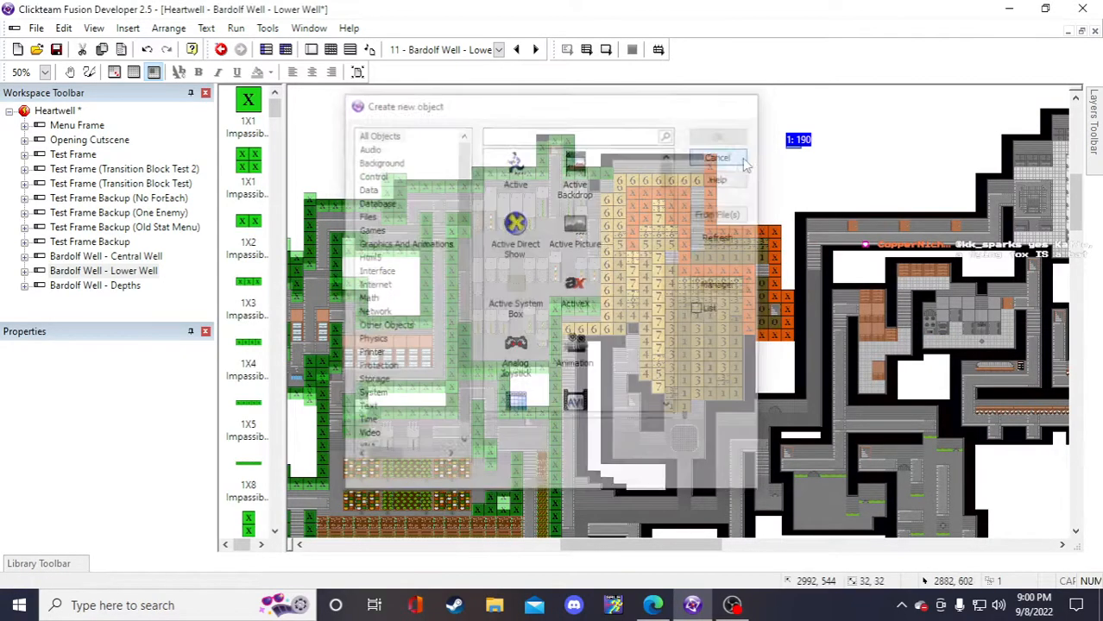
{"action": "left_click", "coordinate": [820, 163]}
{"action": "left_click", "coordinate": [794, 142]}
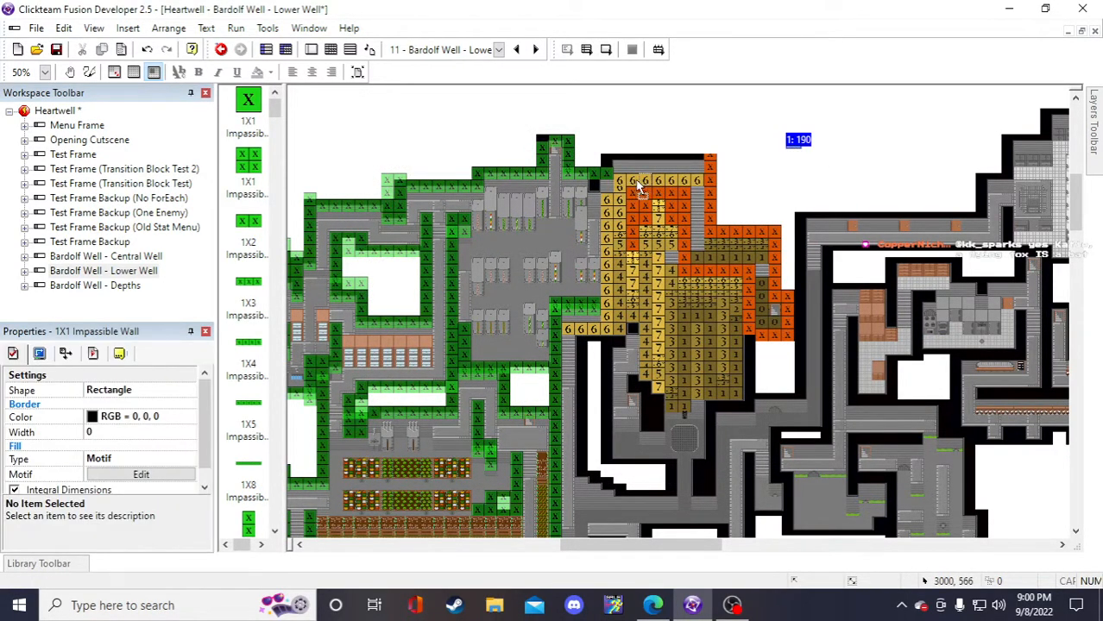
- Delete the 1X4 Impassible Wall from the black strip right of the alcove above the machine room
{"action": "left_click", "coordinate": [595, 178]}
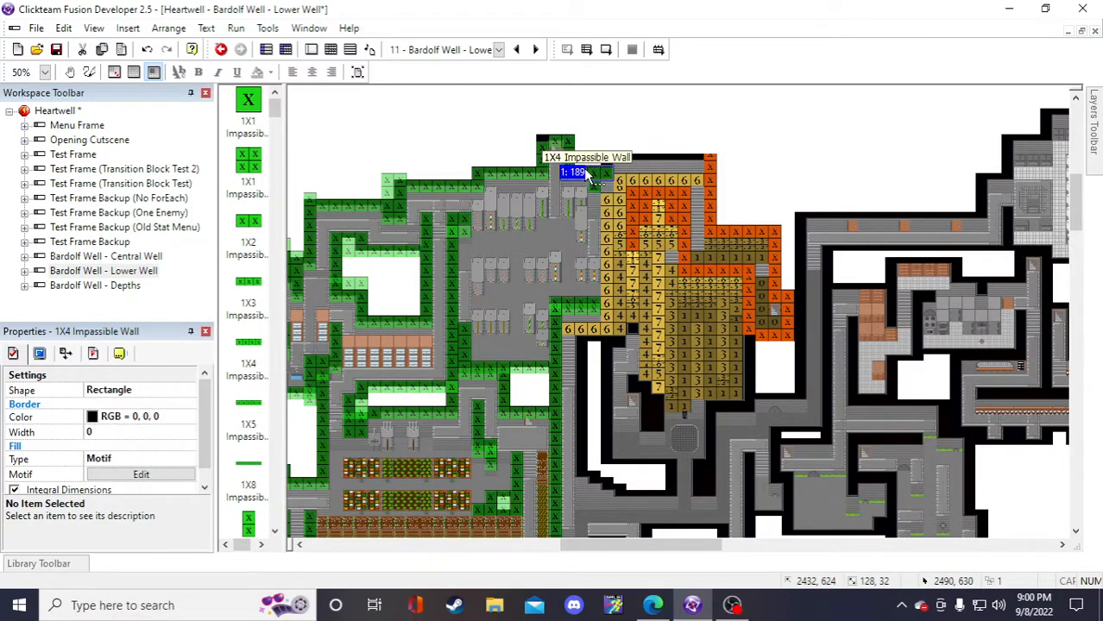
{"action": "left_click", "coordinate": [809, 148]}
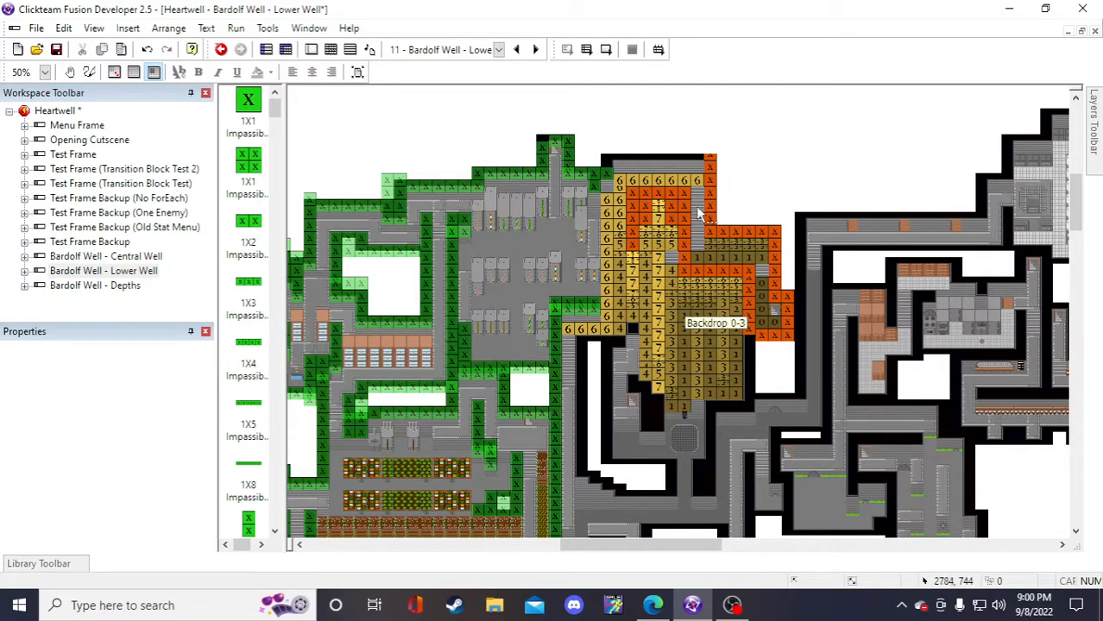
{"action": "left_click", "coordinate": [596, 174]}
{"action": "left_click", "coordinate": [728, 141]}
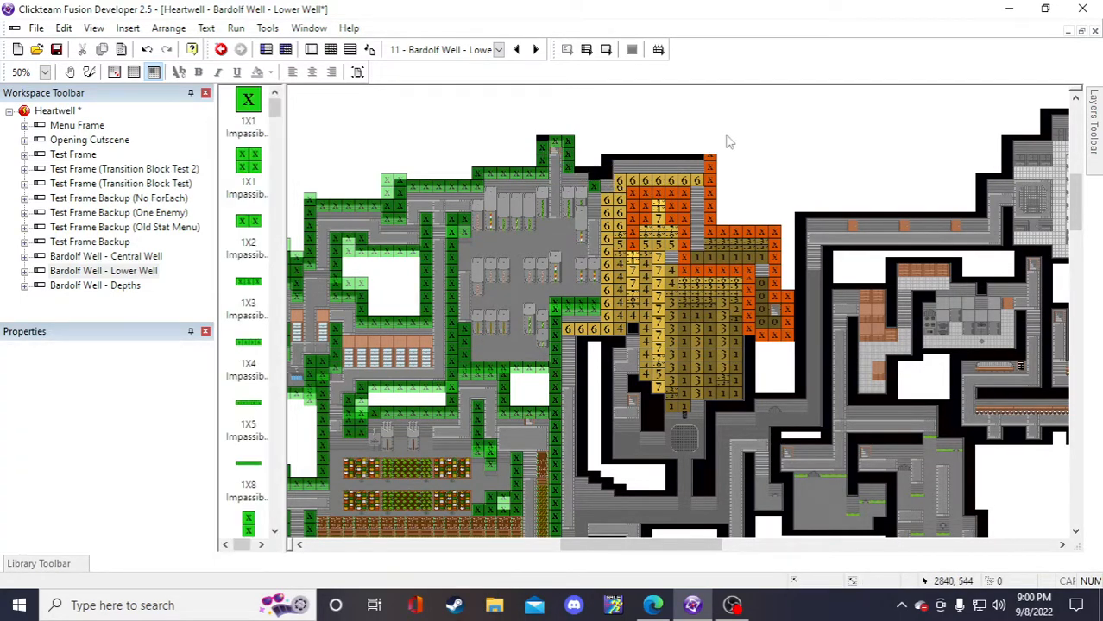
- Copy the 1X2 Impassible Wall from the alcove's top edge and place the copy on the strip right of the alcove
{"action": "left_click", "coordinate": [558, 147]}
{"action": "left_click", "coordinate": [675, 122]}
{"action": "key", "text": "ctrl+v"}
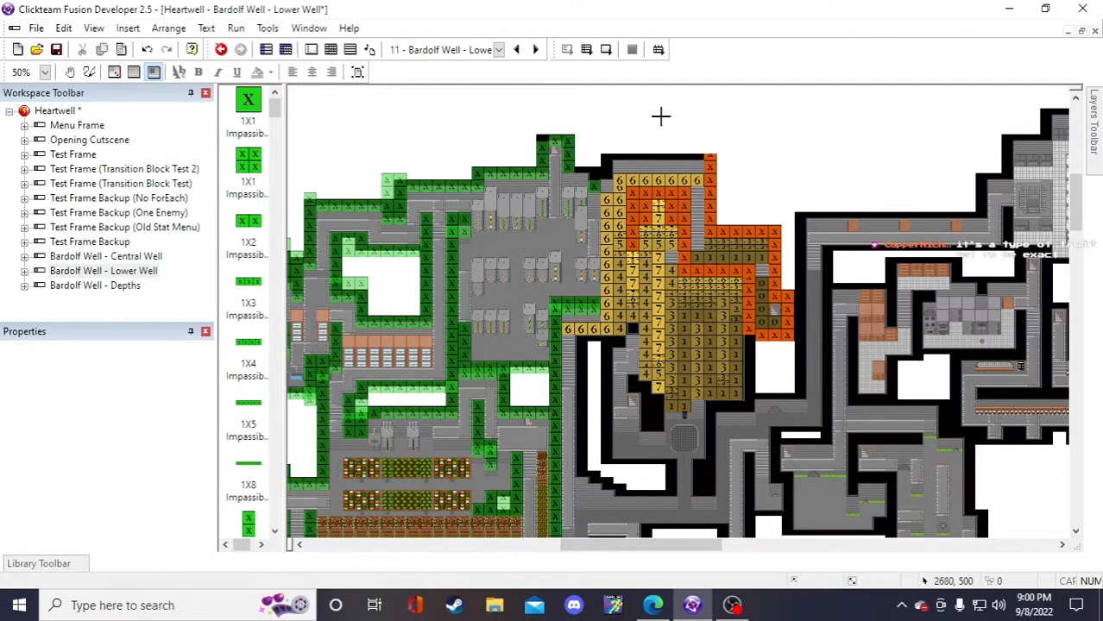
{"action": "left_click", "coordinate": [660, 115]}
{"action": "left_click_drag", "start_coordinate": [672, 121], "coordinate": [578, 176]}
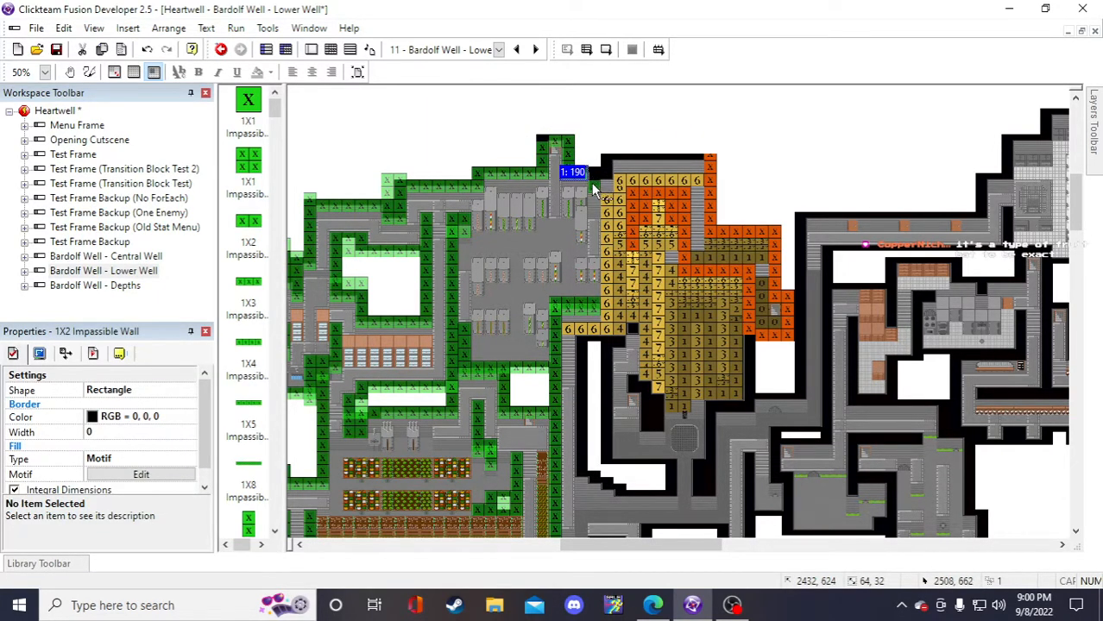
- Replace the 1X1 wall at the machine room's upper-right corner with a copy of the alcove's 2X1 Impassible Wall
{"action": "left_click", "coordinate": [591, 183]}
{"action": "left_click", "coordinate": [713, 127]}
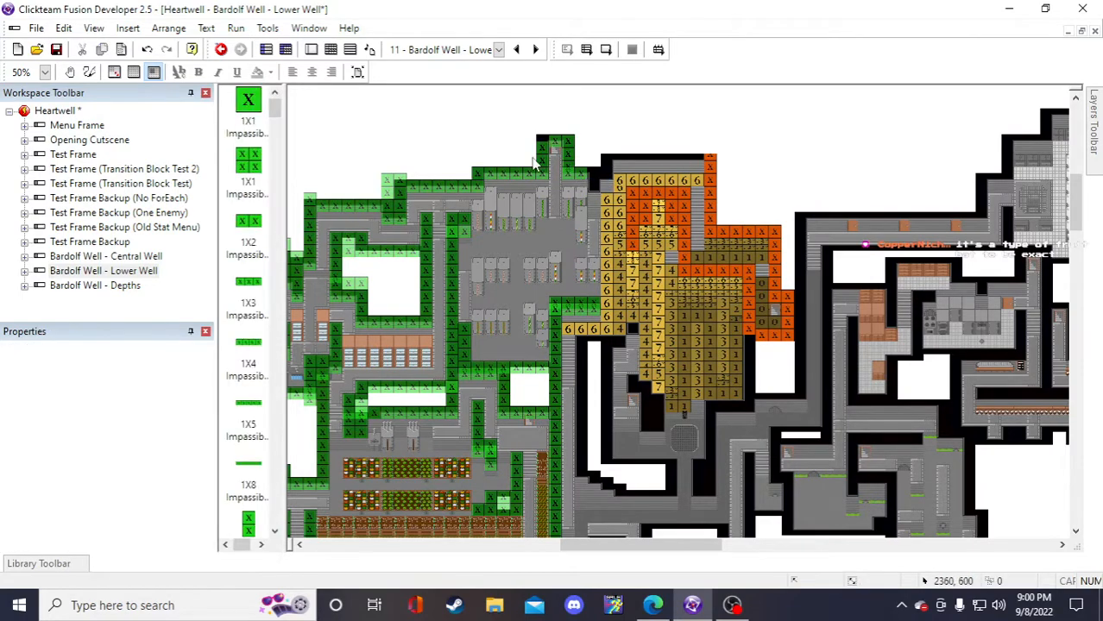
{"action": "left_click", "coordinate": [541, 147]}
{"action": "left_click", "coordinate": [627, 131]}
{"action": "left_click", "coordinate": [618, 139]}
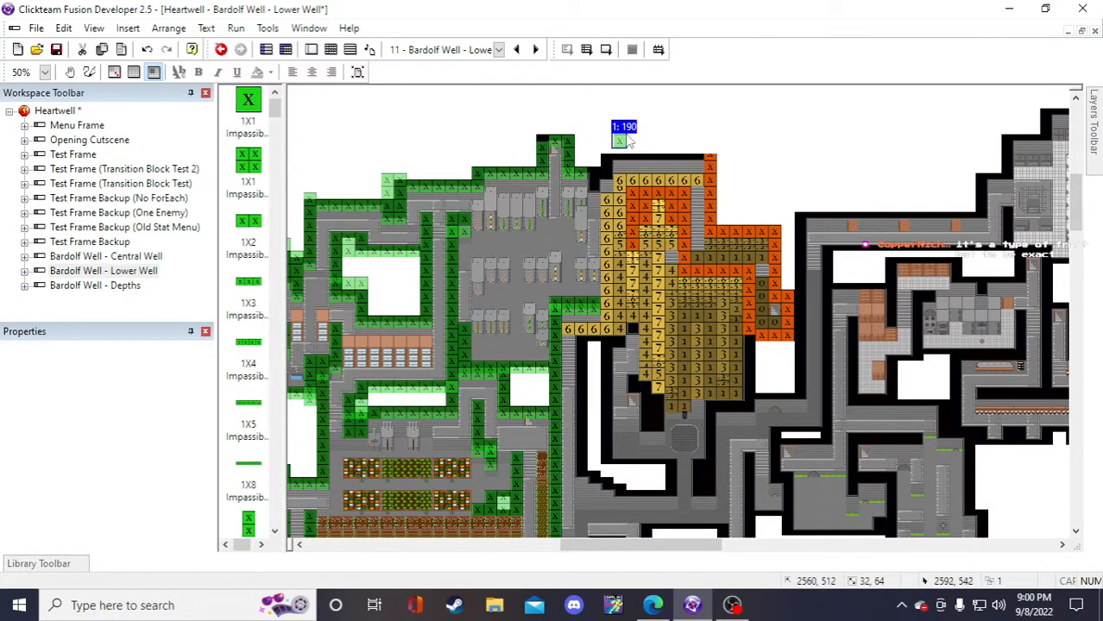
- Place another 2X1 Impassible Wall copy at the left end of the black strip above the yellow 6 blocks and save the project
{"action": "left_click", "coordinate": [729, 127]}
{"action": "left_click", "coordinate": [727, 120]}
{"action": "left_click_drag", "start_coordinate": [736, 135], "coordinate": [608, 178]}
{"action": "left_click", "coordinate": [785, 144]}
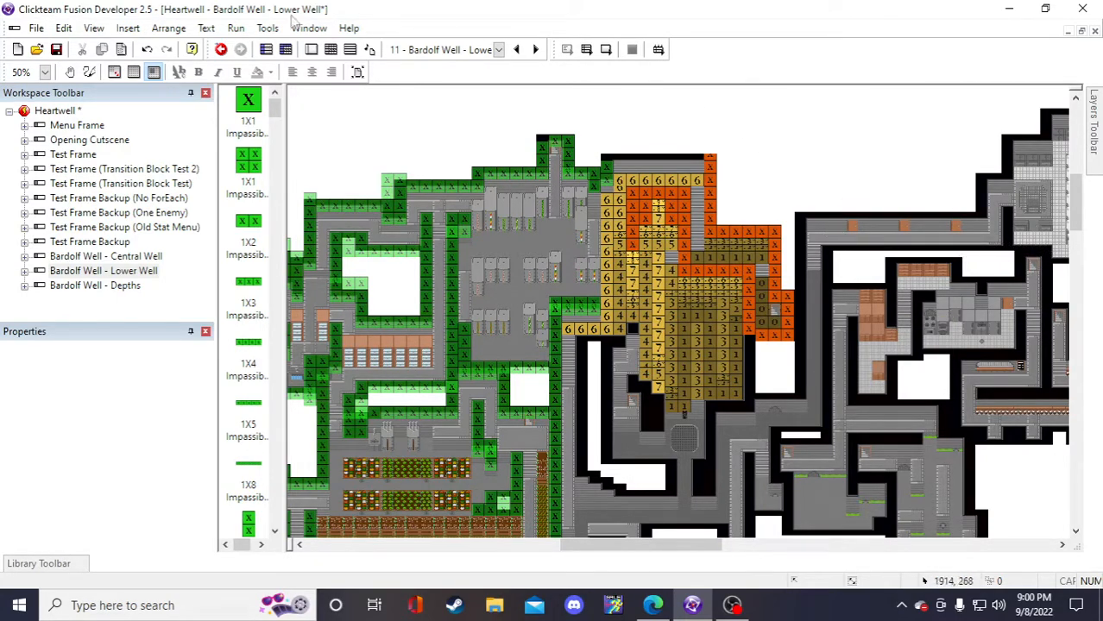
{"action": "left_click", "coordinate": [56, 49]}
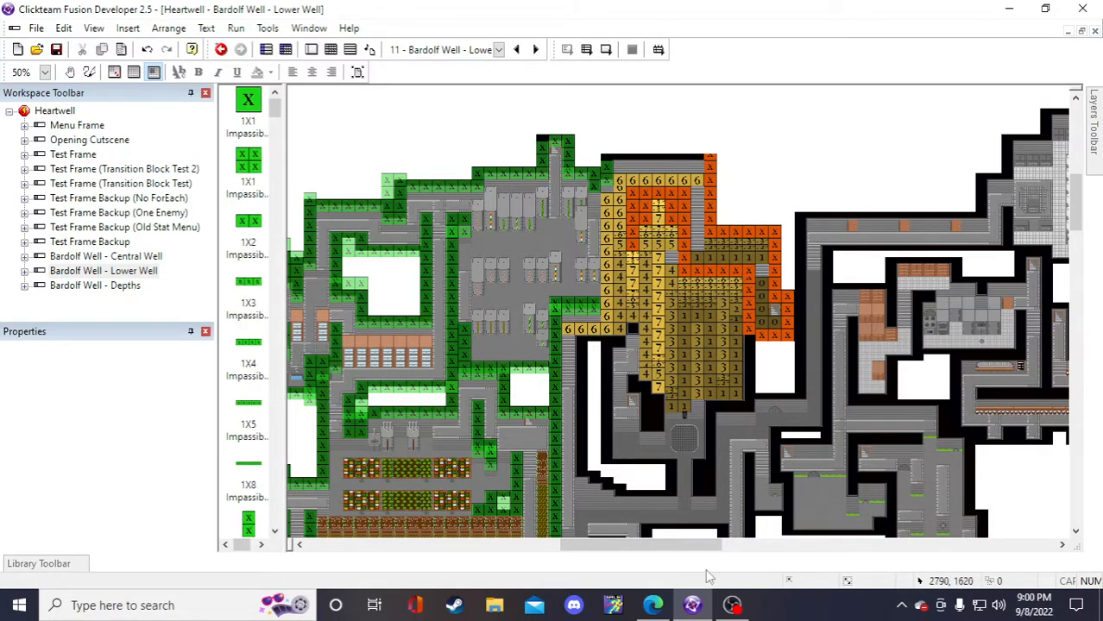
- Cover the horizontal black strip above the yellow 6 blocks with a copy of the 1X8 Impassible Wall
{"action": "left_click_drag", "start_coordinate": [658, 549], "coordinate": [557, 552]}
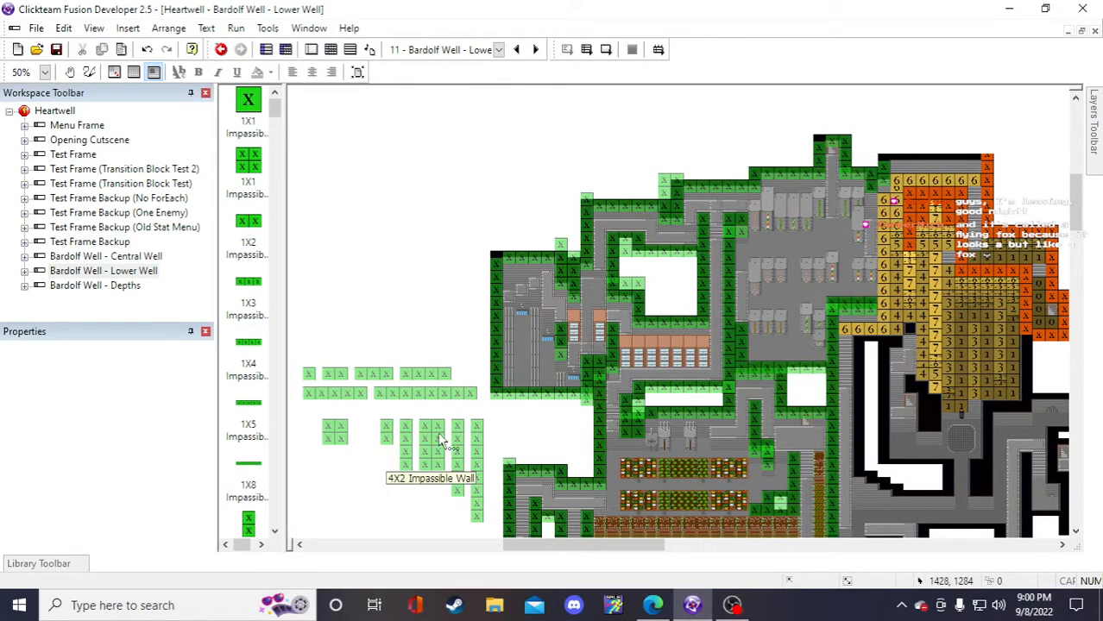
{"action": "left_click", "coordinate": [405, 395]}
{"action": "left_click", "coordinate": [505, 195]}
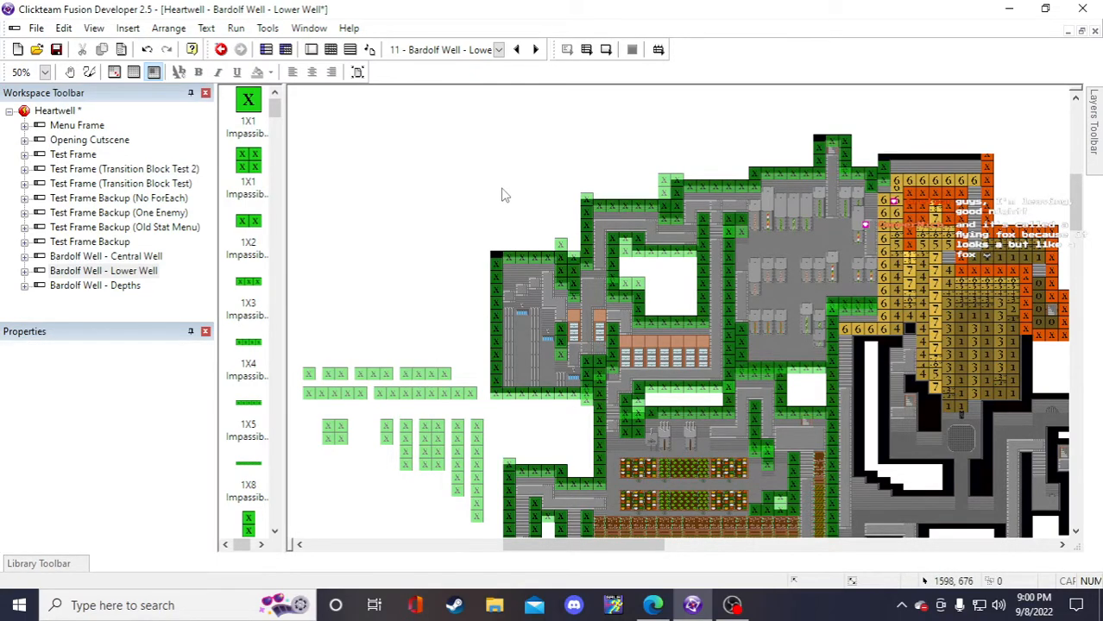
{"action": "left_click", "coordinate": [588, 215]}
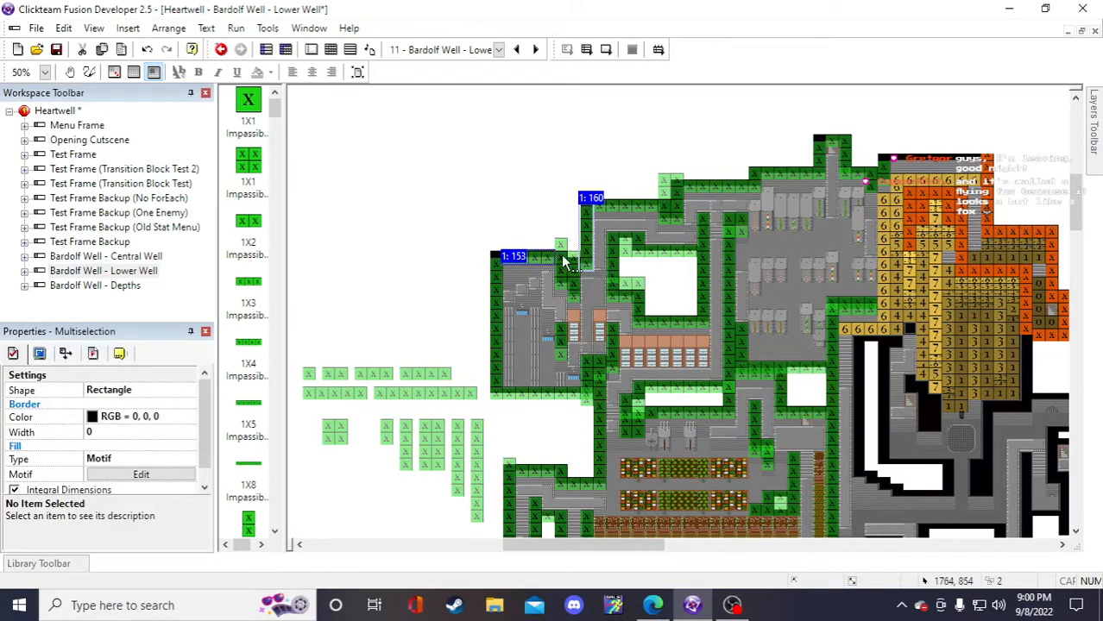
{"action": "left_click", "coordinate": [545, 210]}
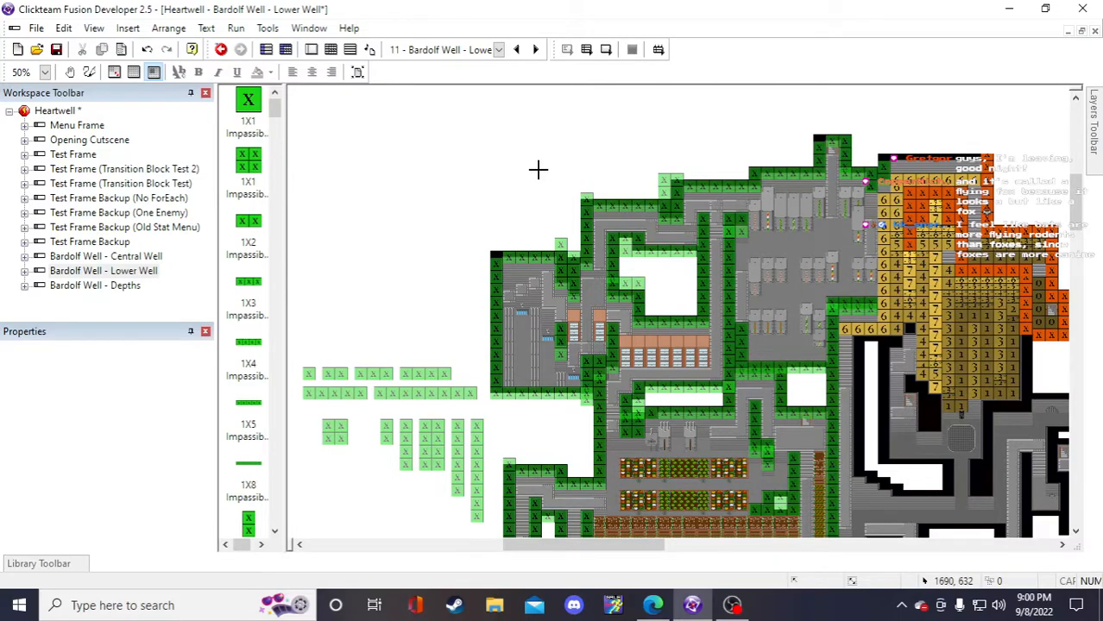
{"action": "left_click", "coordinate": [538, 169]}
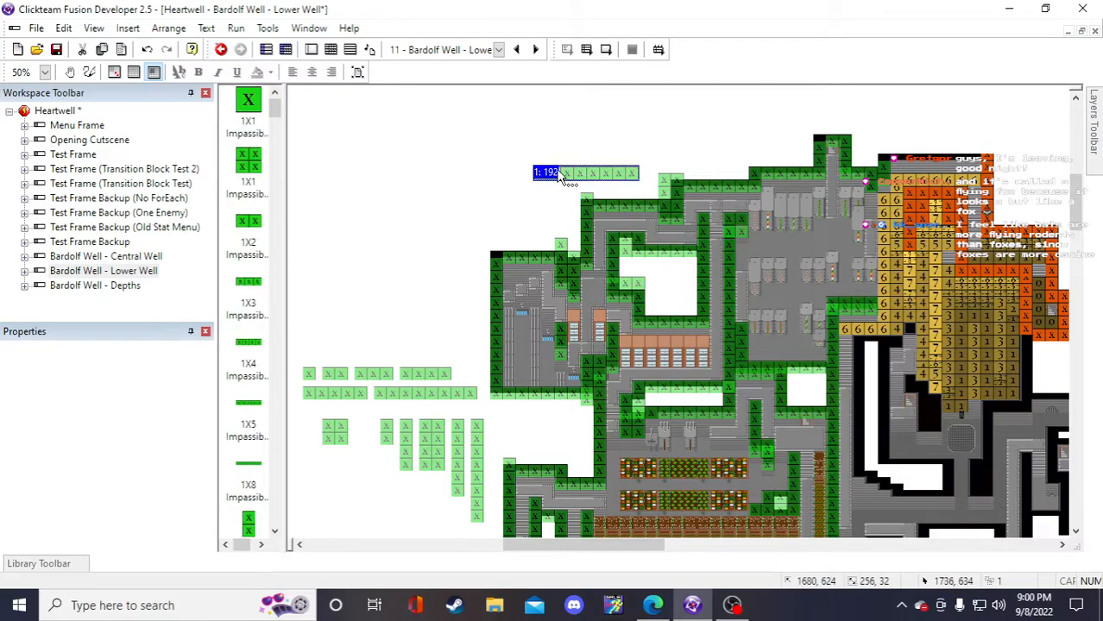
{"action": "left_click_drag", "start_coordinate": [906, 165], "coordinate": [913, 155]}
{"action": "left_click", "coordinate": [912, 149]}
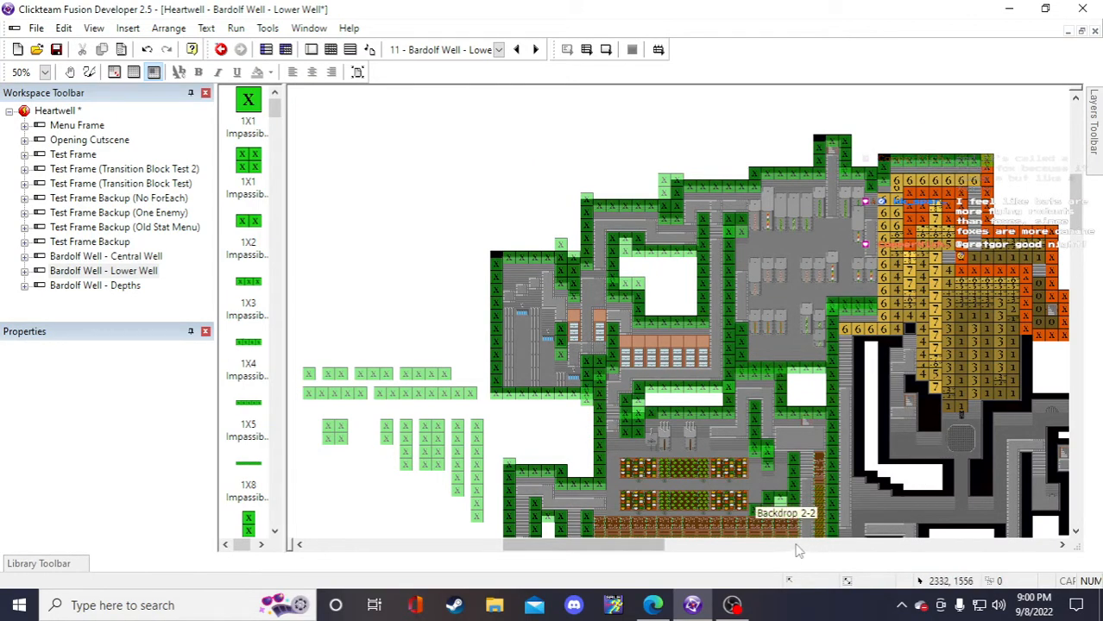
- Cover the upper vertical column of orange X blocks with a copy of the 6X1 Impassible Wall
{"action": "scroll", "coordinate": [654, 548], "scroll_direction": "right", "scroll_amount": 2}
{"action": "scroll", "coordinate": [668, 481], "scroll_direction": "down", "scroll_amount": 2}
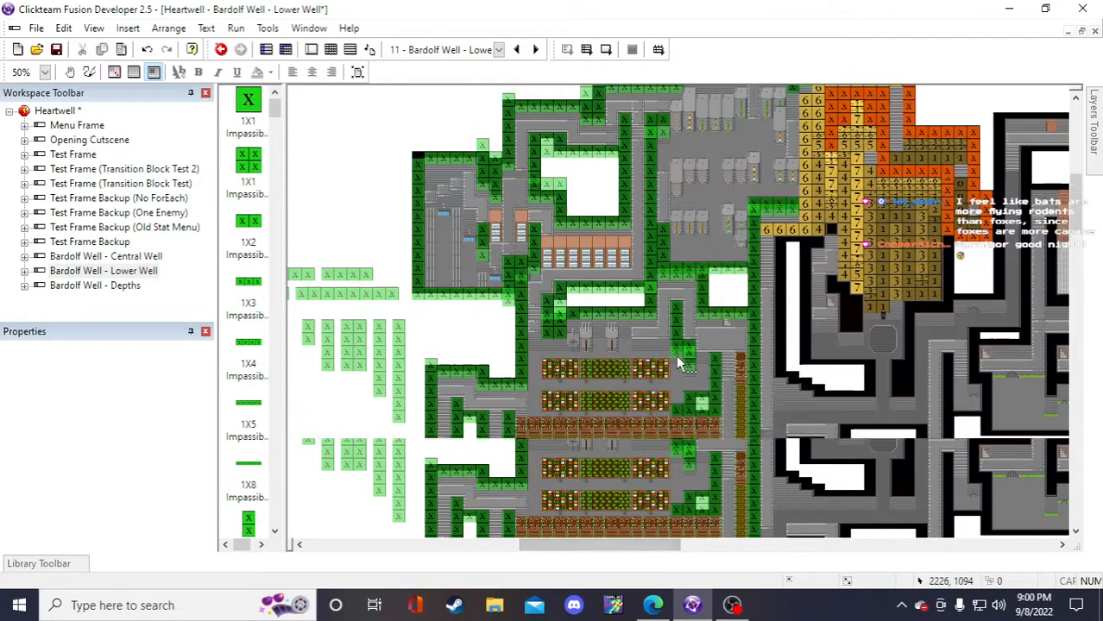
{"action": "scroll", "coordinate": [512, 313], "scroll_direction": "up", "scroll_amount": 2}
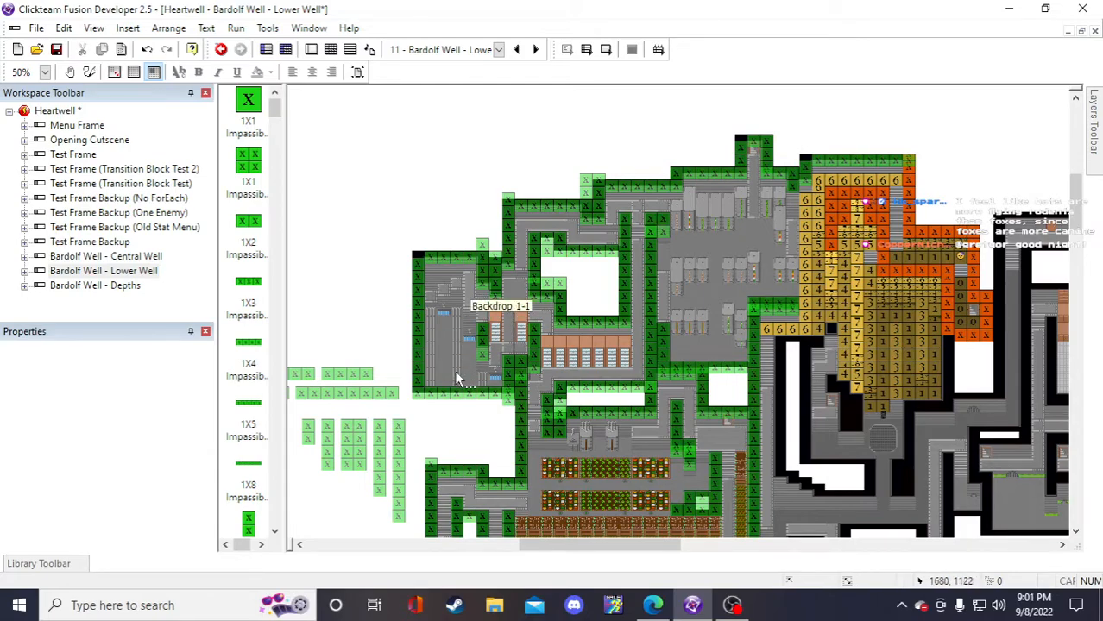
{"action": "left_click", "coordinate": [377, 454]}
{"action": "double_click", "coordinate": [520, 130]}
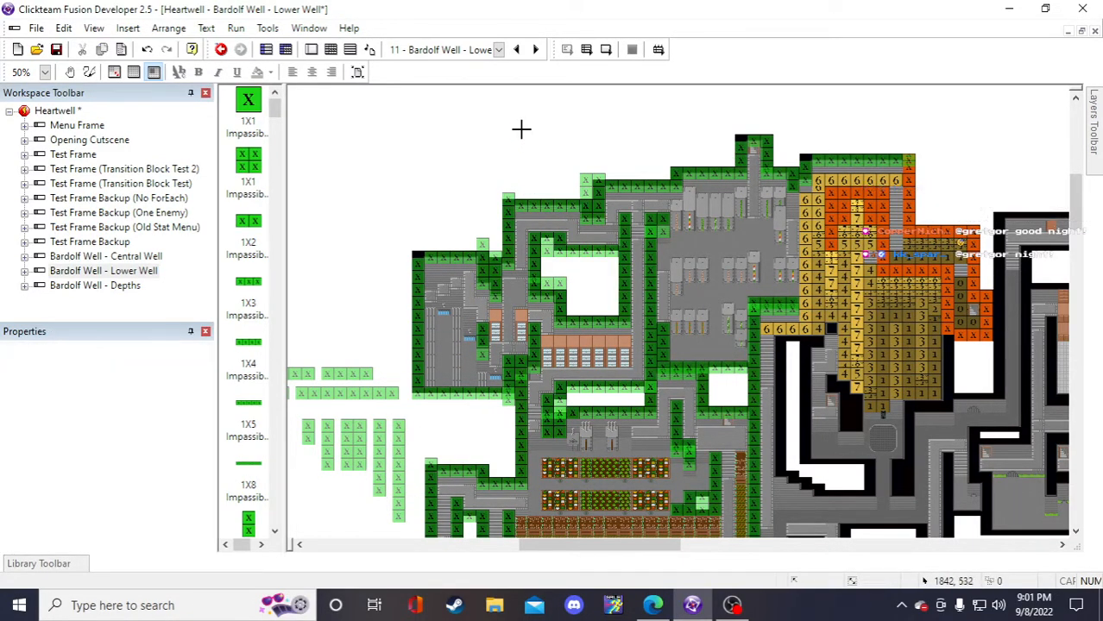
{"action": "left_click", "coordinate": [732, 161]}
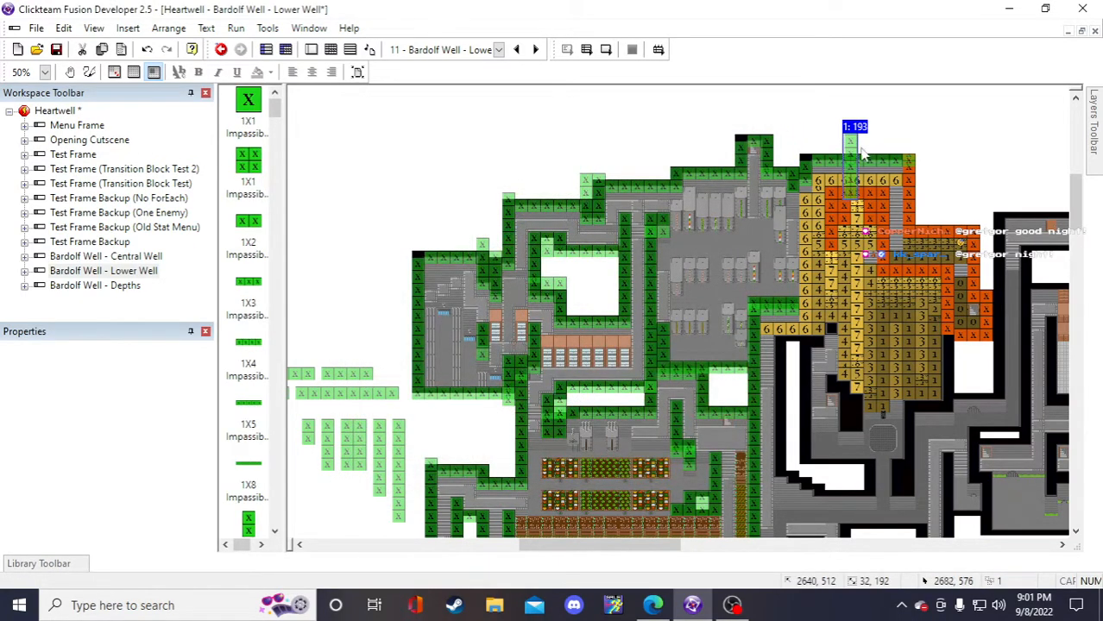
{"action": "left_click_drag", "start_coordinate": [850, 145], "coordinate": [909, 183]}
{"action": "left_click", "coordinate": [930, 182]}
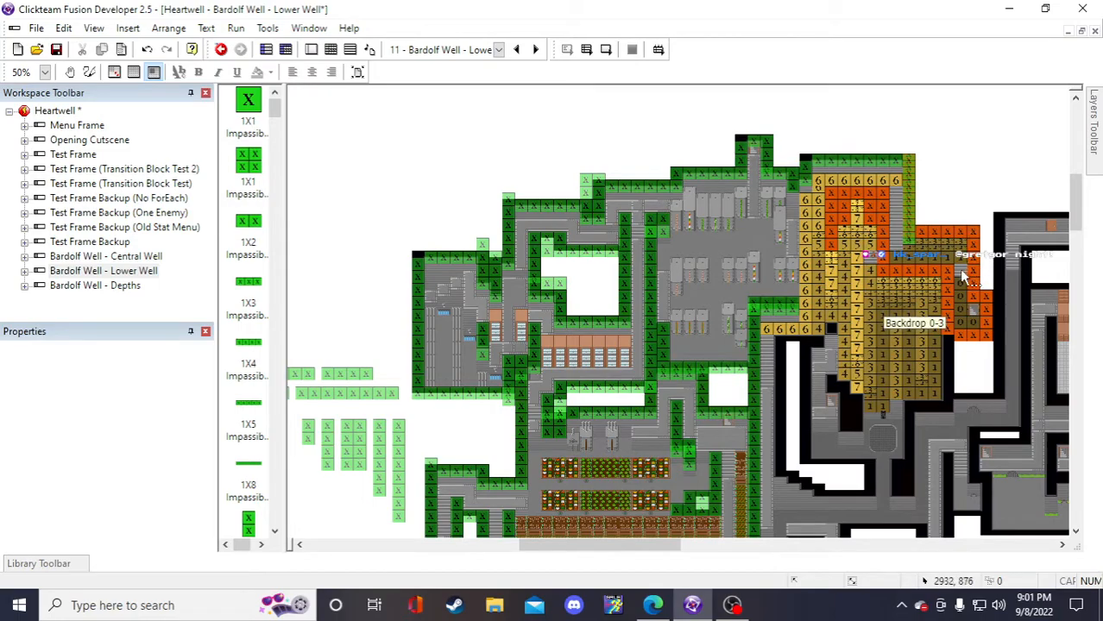
- Select the whole set of spare impassible wall blocks left of the map and move it right of the greenhouse rows
{"action": "scroll", "coordinate": [545, 404], "scroll_direction": "down", "scroll_amount": 3}
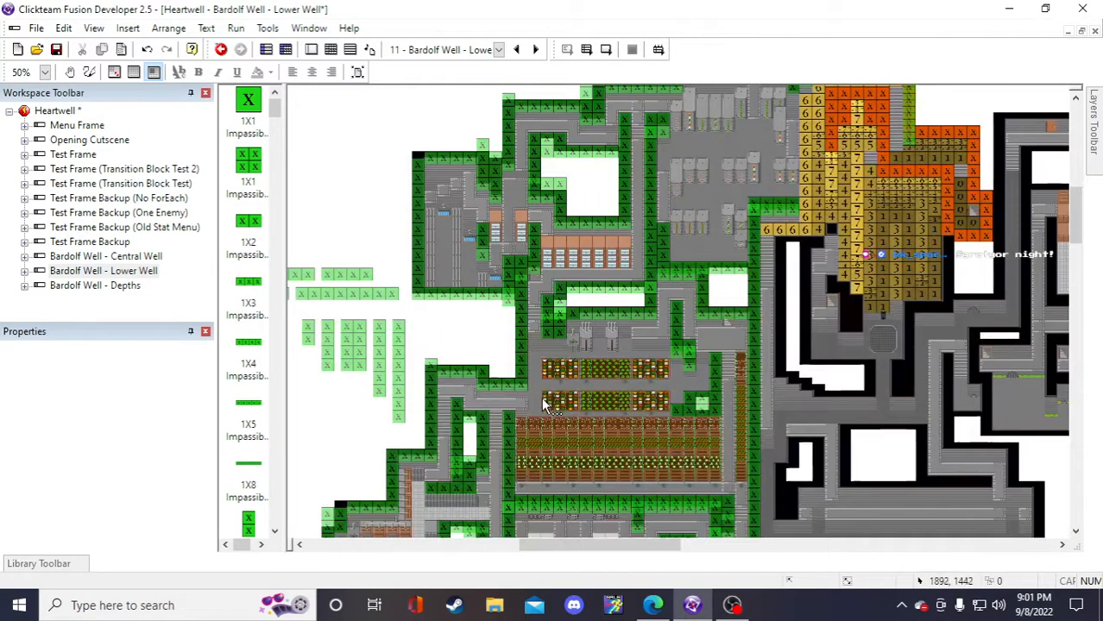
{"action": "scroll", "coordinate": [543, 401], "scroll_direction": "down", "scroll_amount": 3}
{"action": "scroll", "coordinate": [544, 406], "scroll_direction": "up", "scroll_amount": 3}
{"action": "left_click_drag", "start_coordinate": [607, 545], "coordinate": [581, 543]}
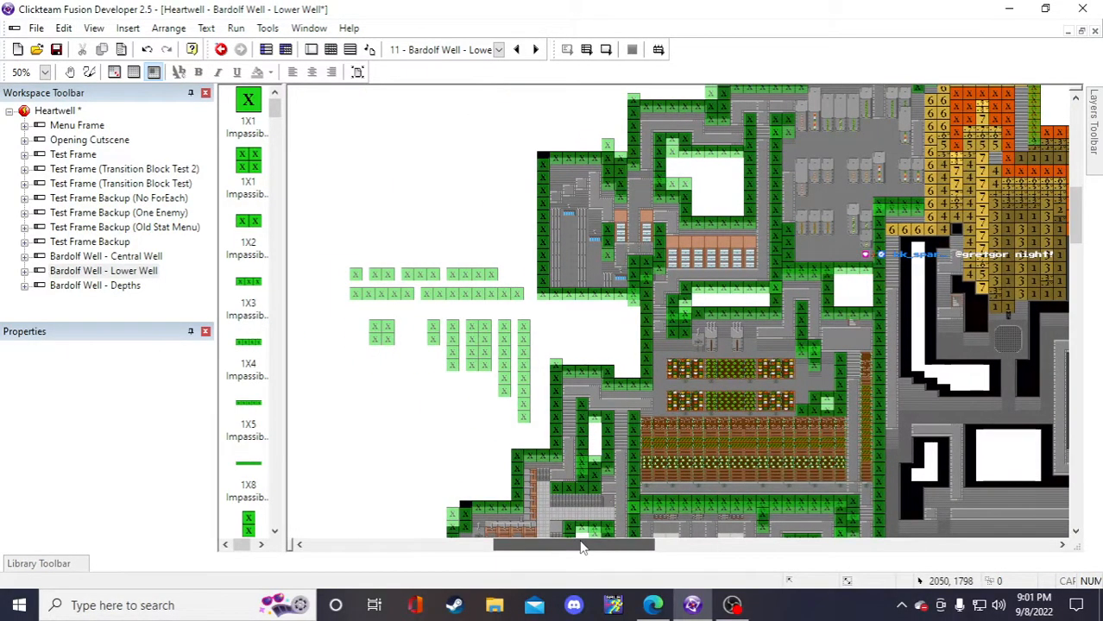
{"action": "left_click_drag", "start_coordinate": [347, 245], "coordinate": [533, 434]}
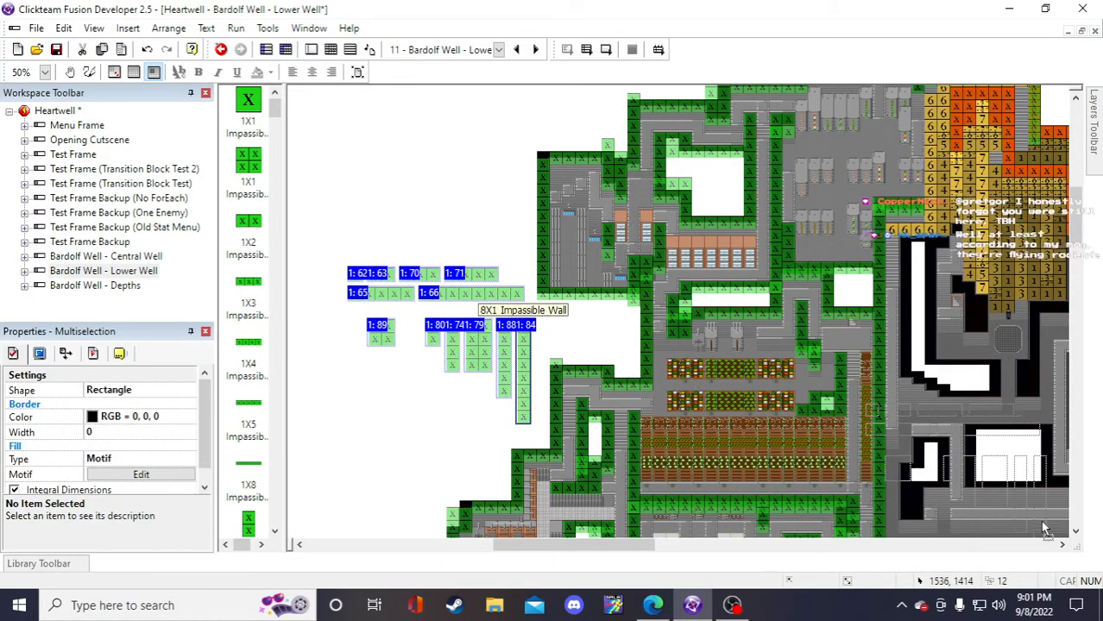
{"action": "left_click_drag", "start_coordinate": [1042, 523], "coordinate": [1048, 516]}
{"action": "left_click_drag", "start_coordinate": [620, 548], "coordinate": [675, 552]}
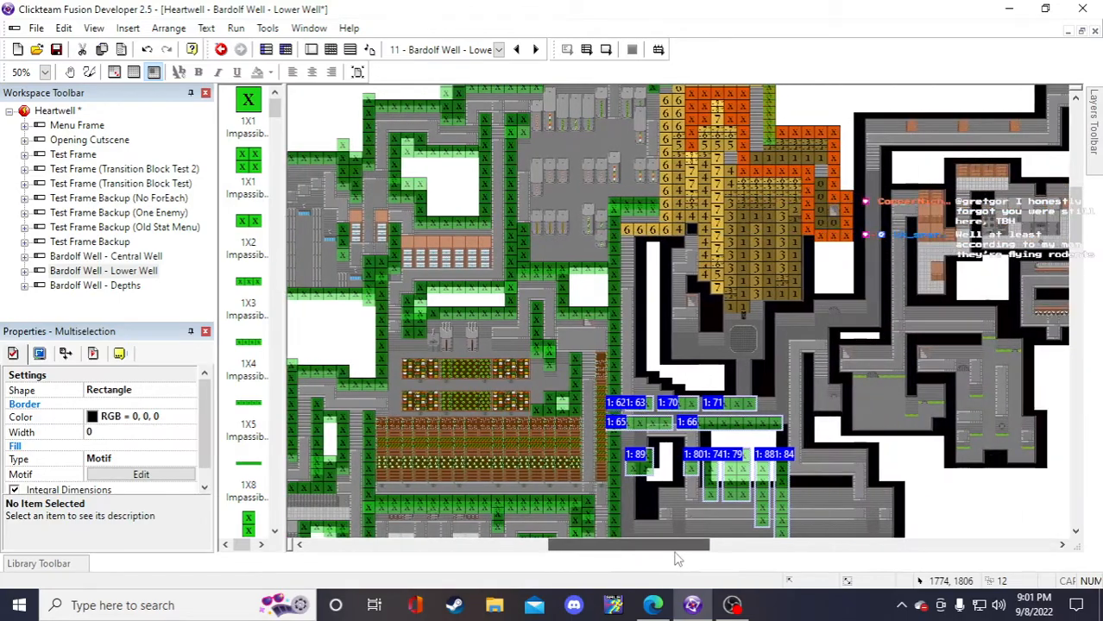
{"action": "scroll", "coordinate": [621, 483], "scroll_direction": "down", "scroll_amount": 4}
{"action": "scroll", "coordinate": [578, 390], "scroll_direction": "up", "scroll_amount": 2}
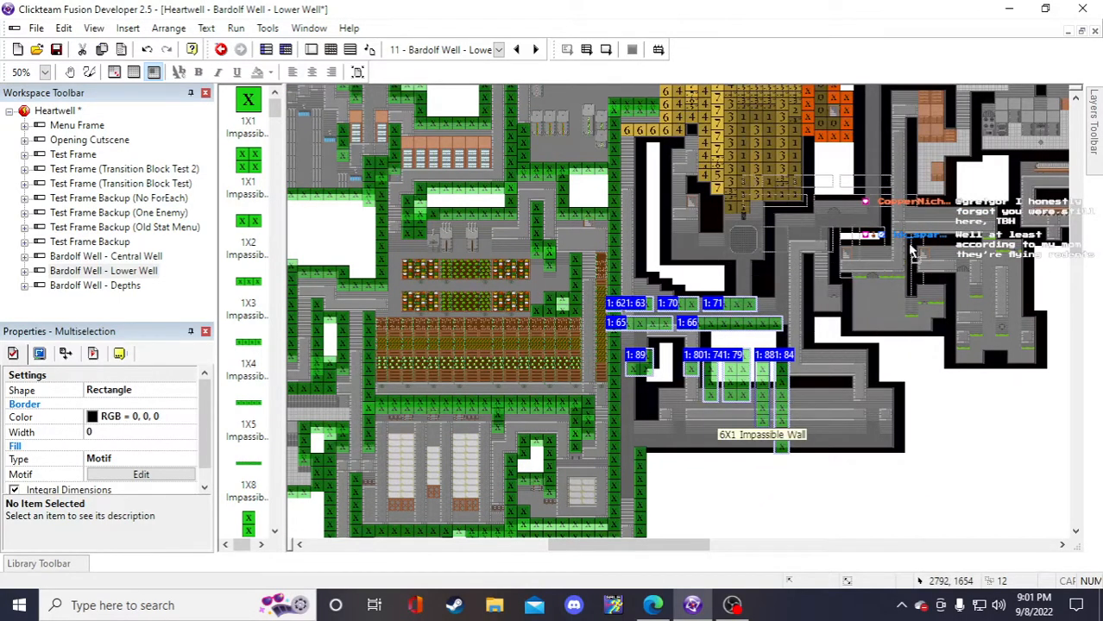
- Move the spare wall block set up into the empty space above the map, right of the orange X area, and save the project
{"action": "left_click_drag", "start_coordinate": [911, 248], "coordinate": [928, 227]}
{"action": "scroll", "coordinate": [923, 259], "scroll_direction": "up", "scroll_amount": 2}
{"action": "left_click_drag", "start_coordinate": [868, 430], "coordinate": [871, 231]}
{"action": "scroll", "coordinate": [876, 276], "scroll_direction": "up", "scroll_amount": 1}
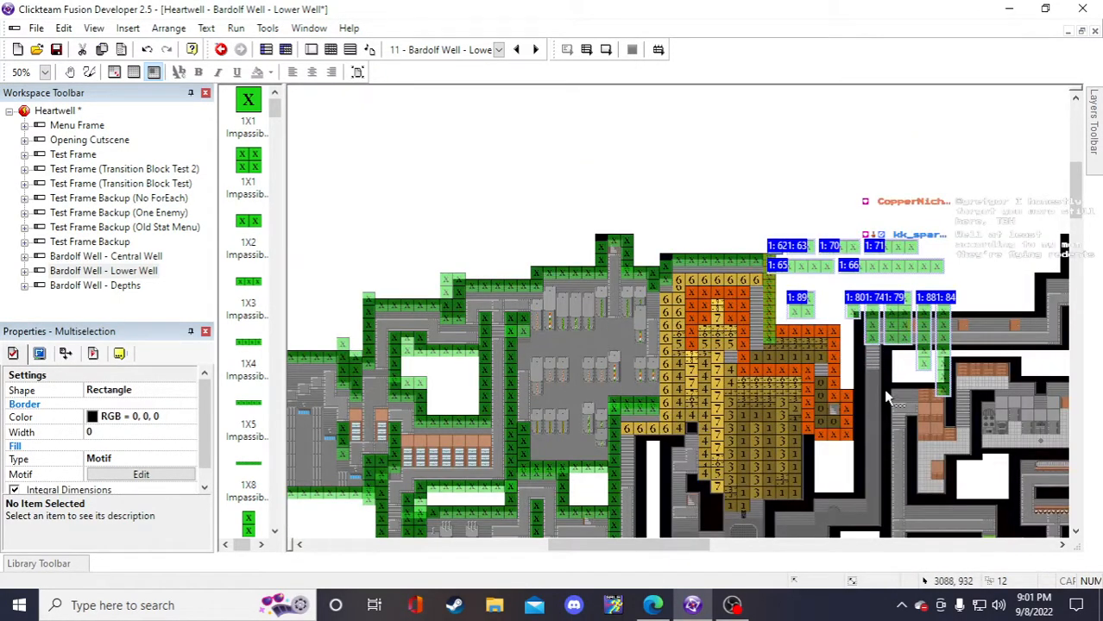
{"action": "left_click_drag", "start_coordinate": [882, 397], "coordinate": [882, 294]}
{"action": "left_click", "coordinate": [999, 257]}
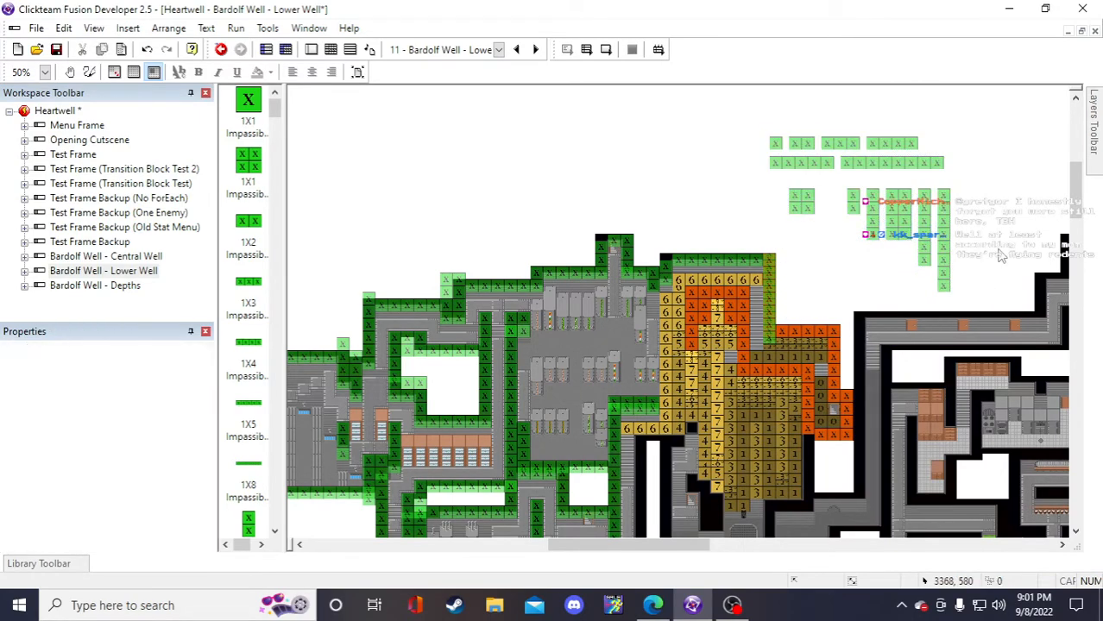
{"action": "scroll", "coordinate": [921, 300], "scroll_direction": "down", "scroll_amount": 2}
{"action": "scroll", "coordinate": [920, 300], "scroll_direction": "up", "scroll_amount": 2}
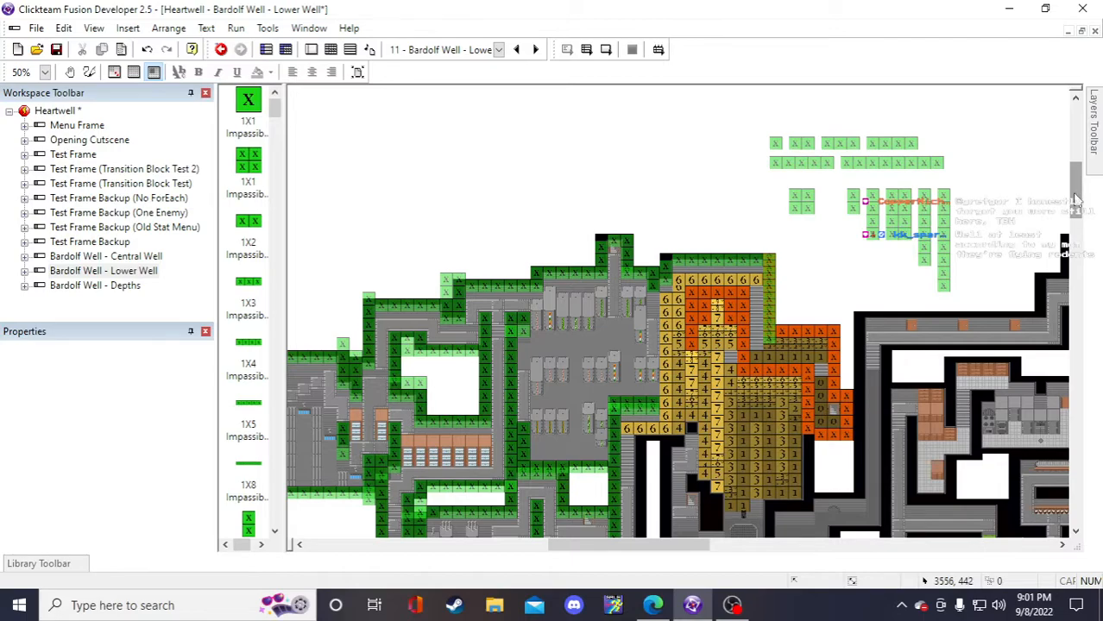
{"action": "left_click_drag", "start_coordinate": [1076, 200], "coordinate": [1074, 204]}
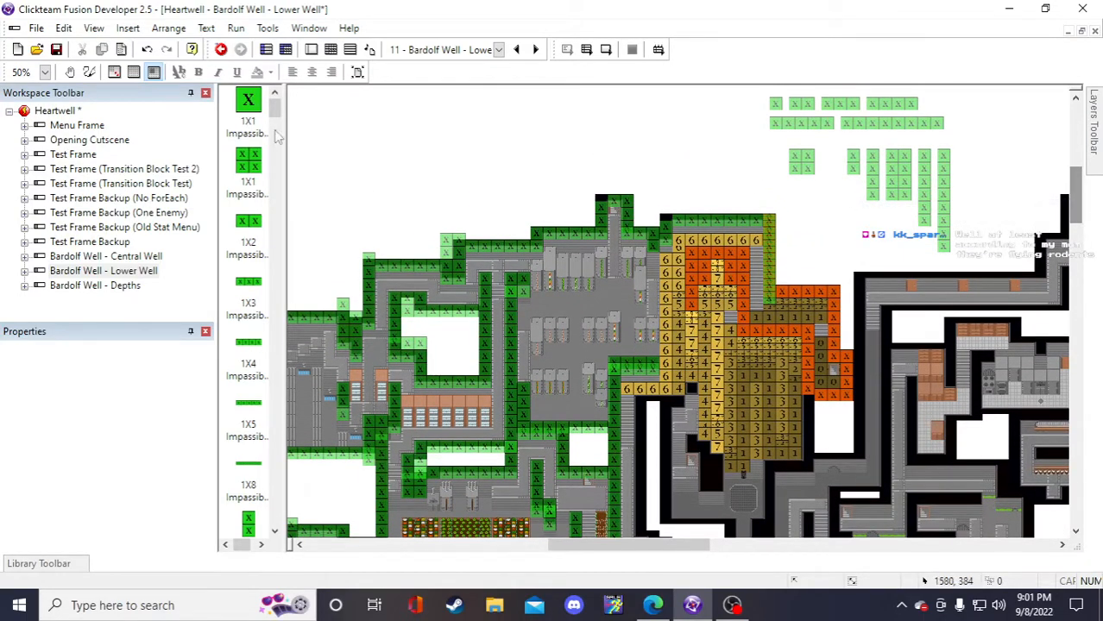
{"action": "left_click", "coordinate": [56, 49]}
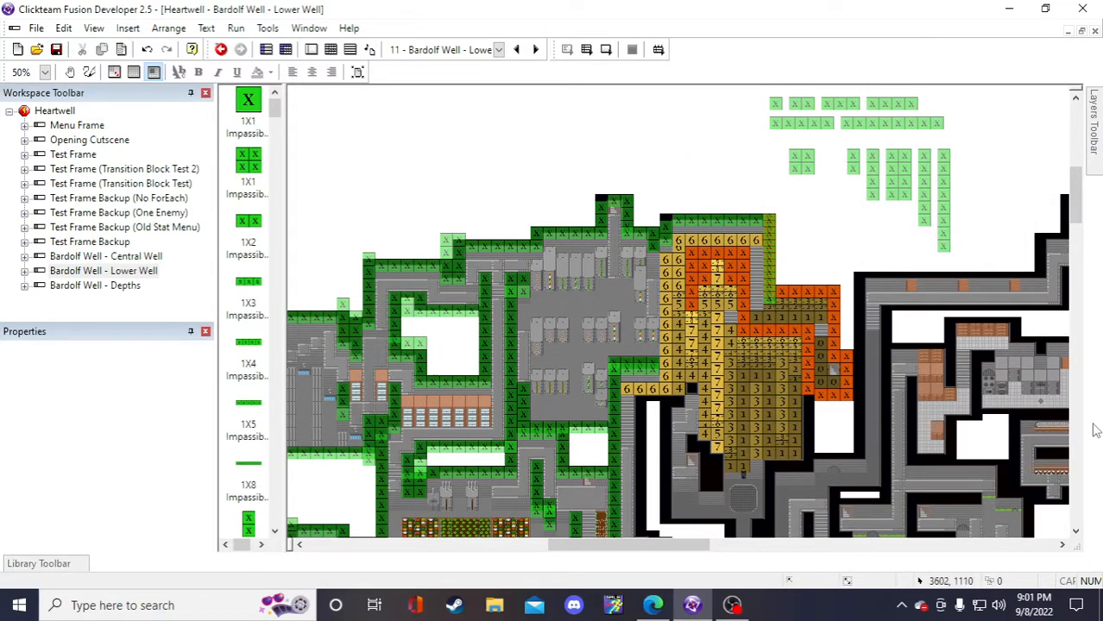
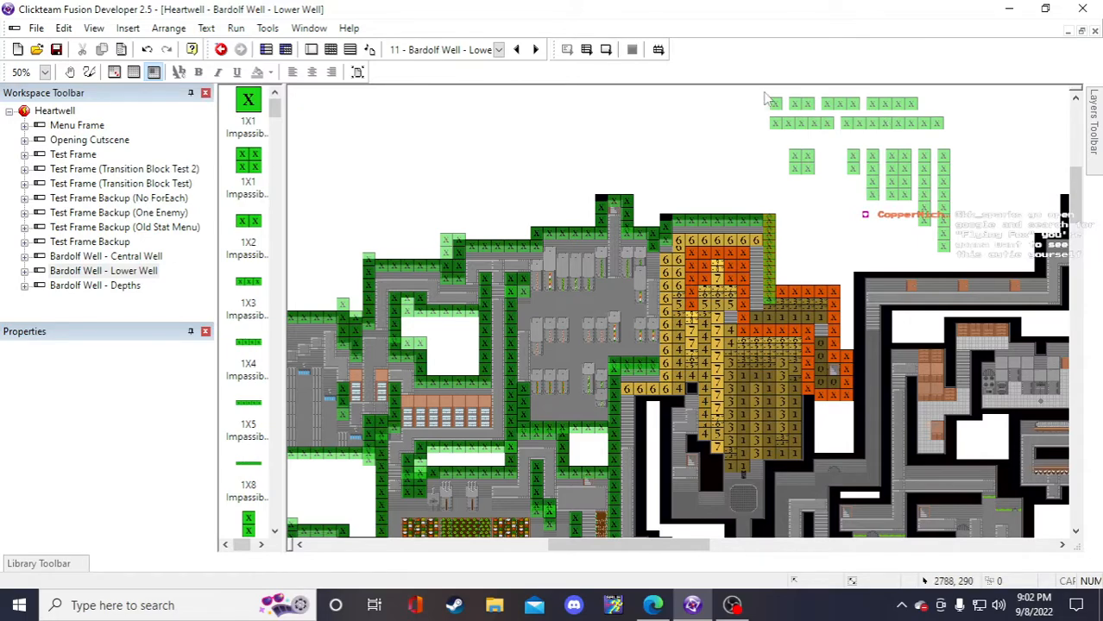
- Cover the horizontal orange X strip extending right from the bottom of the covered 6X1 column with a copy of the 1X4 Impassible Wall
{"action": "left_click", "coordinate": [873, 109]}
{"action": "left_click", "coordinate": [820, 229]}
{"action": "key", "text": "ctrl+v"}
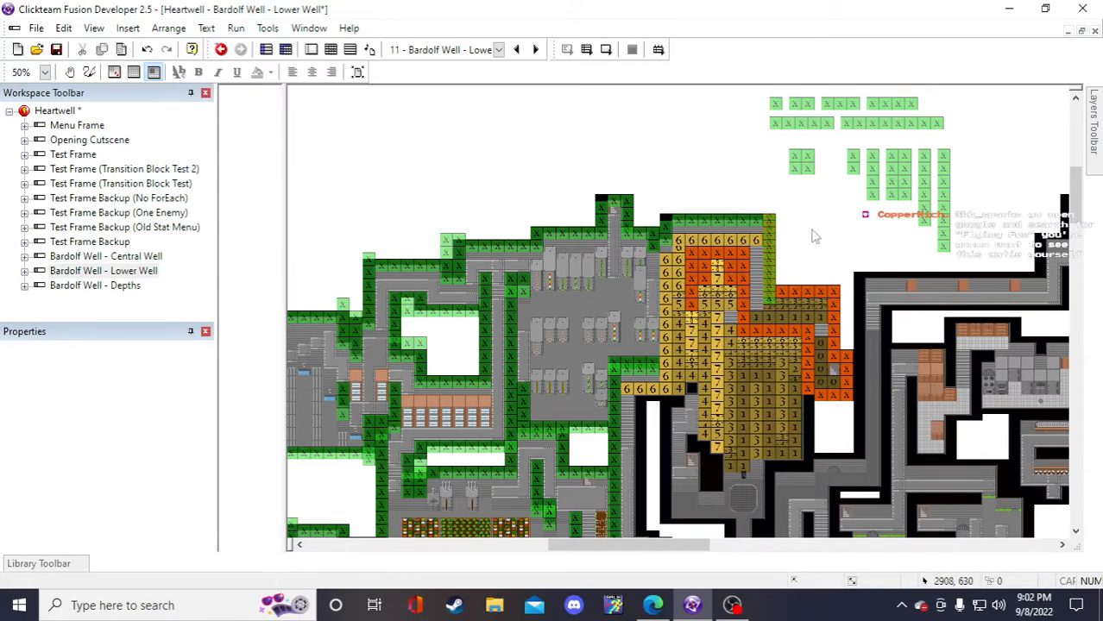
{"action": "left_click_drag", "start_coordinate": [836, 234], "coordinate": [796, 300]}
{"action": "left_click", "coordinate": [821, 252]}
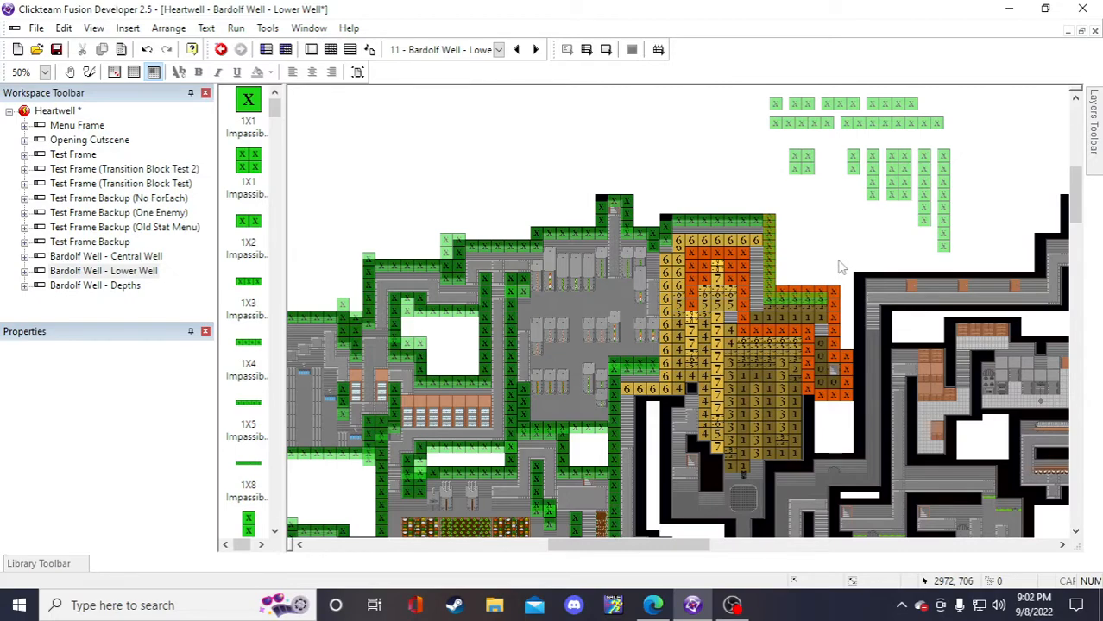
- Cover the left column of the inner orange X blocks, beside the yellow 6 blocks, with a copy of the 4X1 Impassible Wall
{"action": "left_click", "coordinate": [871, 190]}
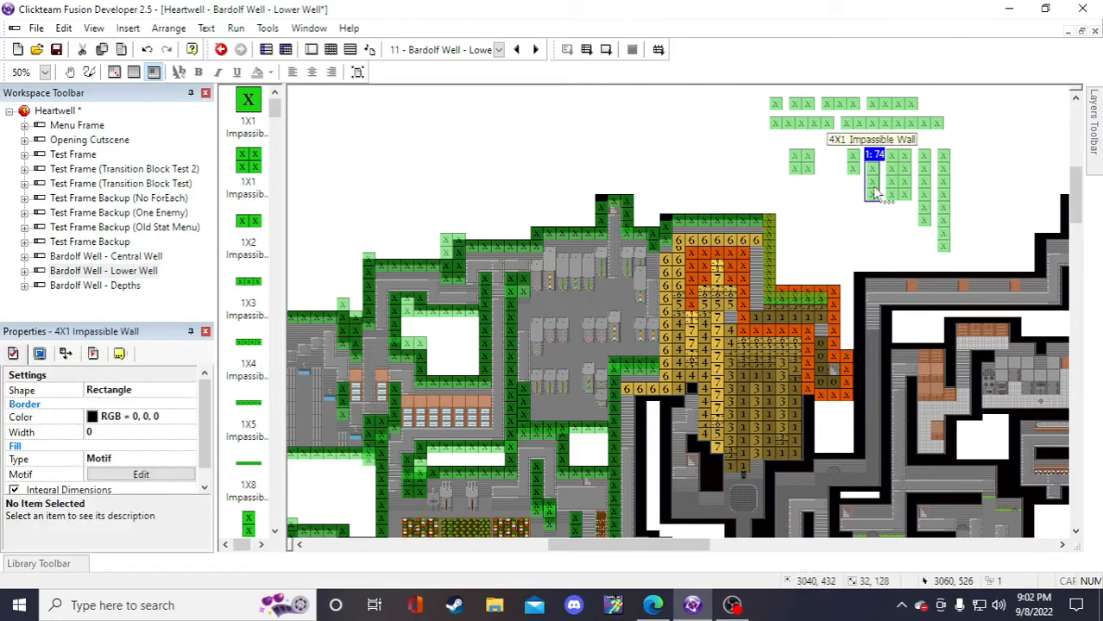
{"action": "key", "text": "ctrl+v"}
{"action": "left_click", "coordinate": [695, 165]}
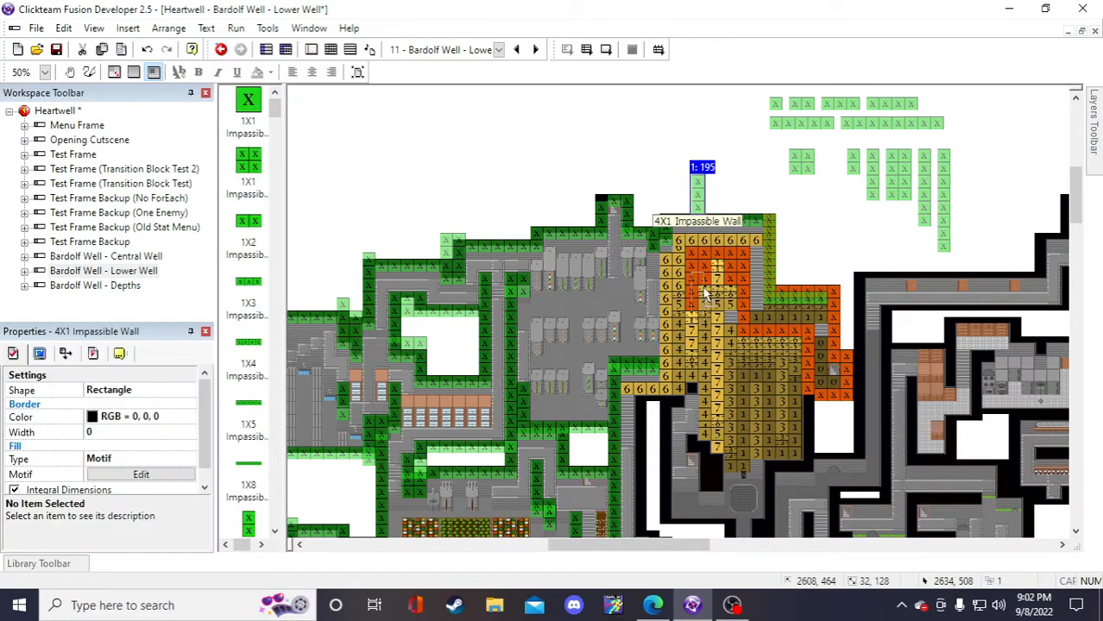
{"action": "left_click_drag", "start_coordinate": [703, 288], "coordinate": [699, 283]}
{"action": "left_click", "coordinate": [711, 165]}
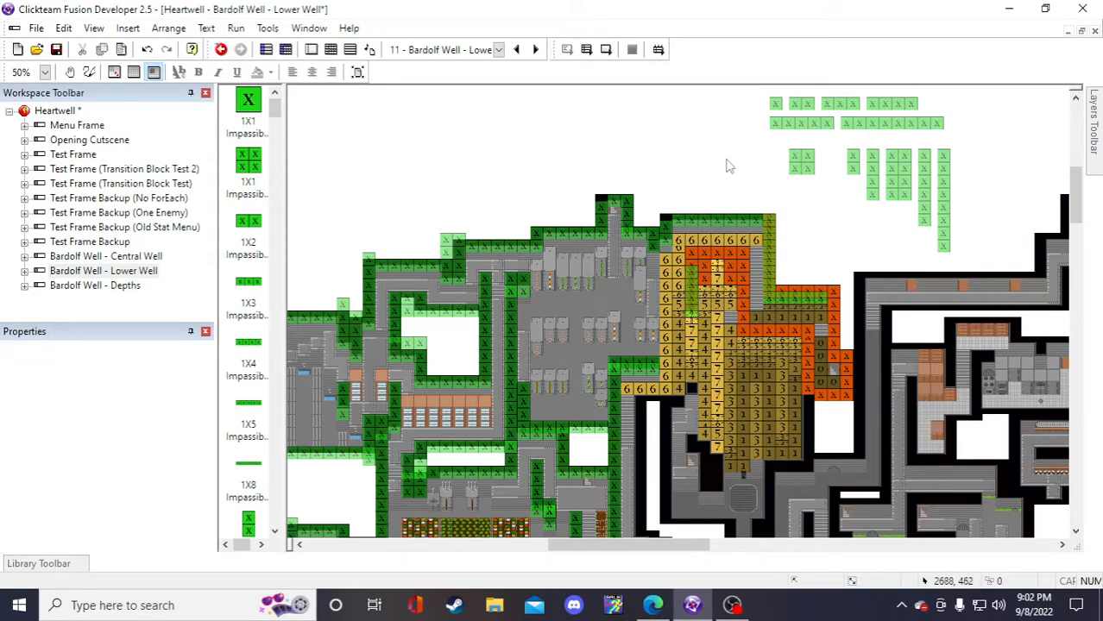
{"action": "left_click", "coordinate": [799, 167]}
{"action": "left_click", "coordinate": [824, 247]}
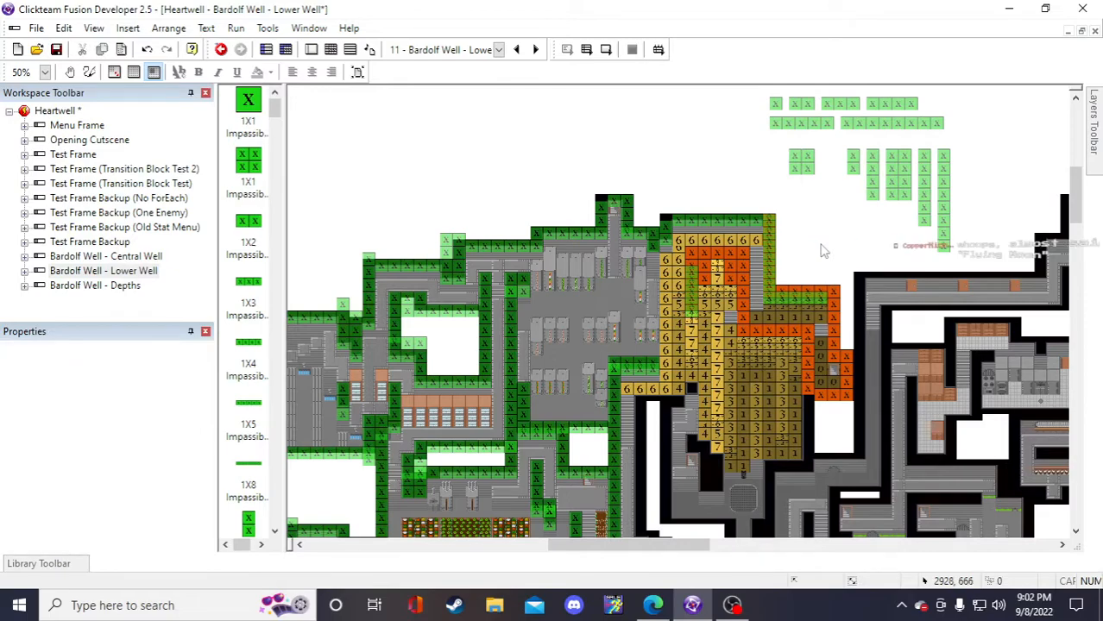
{"action": "left_click", "coordinate": [886, 183]}
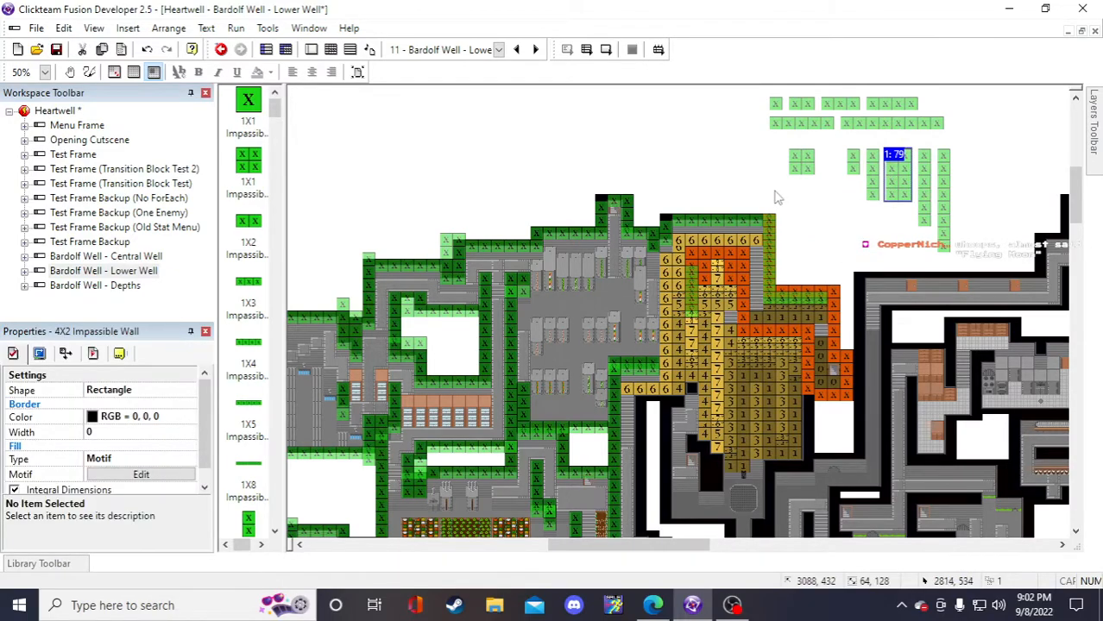
{"action": "key", "text": "ctrl+v"}
{"action": "left_click", "coordinate": [764, 201]}
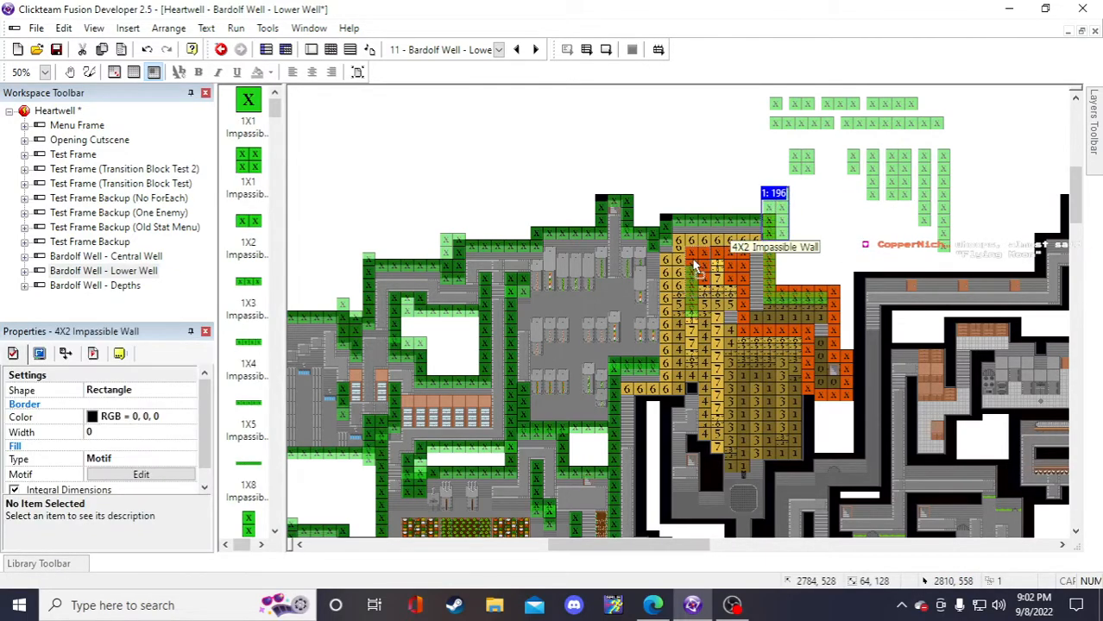
{"action": "left_click_drag", "start_coordinate": [697, 260], "coordinate": [818, 232]}
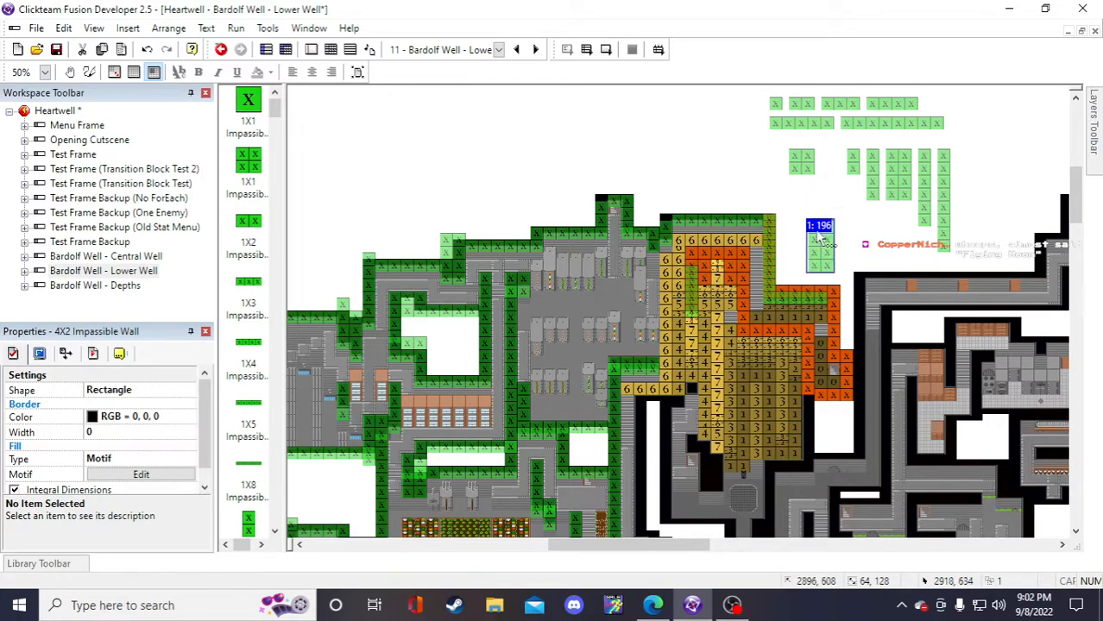
{"action": "key", "text": "Delete"}
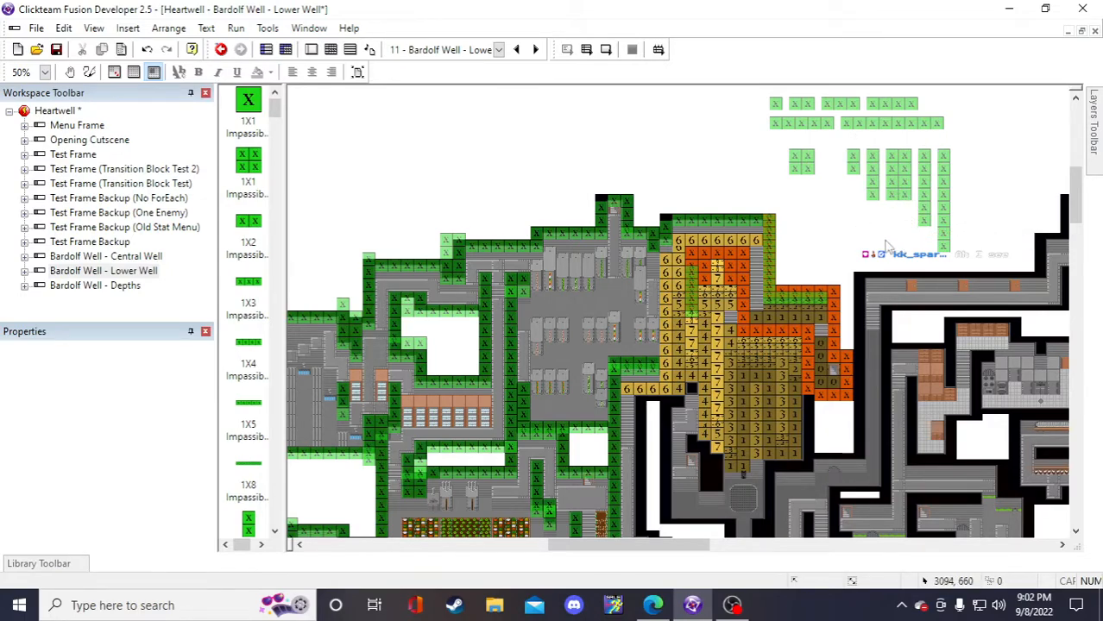
- Place a copy of the 2X1 Impassible Wall directly right of the upper end of the inner 4X1 wall
{"action": "left_click", "coordinate": [850, 168]}
{"action": "left_click", "coordinate": [821, 210]}
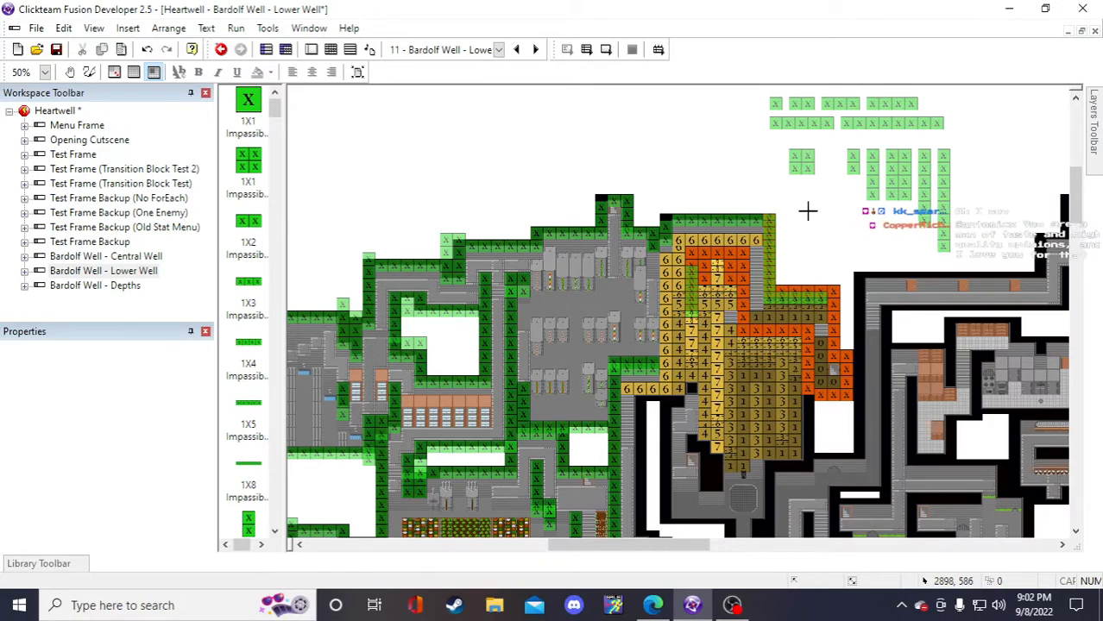
{"action": "left_click", "coordinate": [812, 224]}
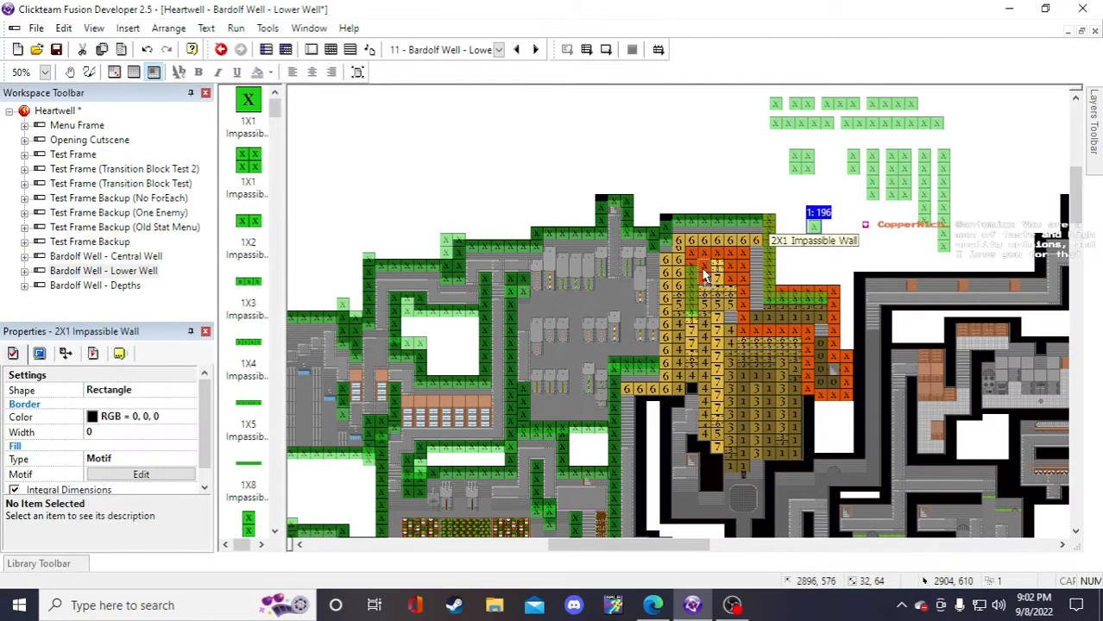
{"action": "left_click_drag", "start_coordinate": [703, 276], "coordinate": [706, 277]}
{"action": "left_click", "coordinate": [830, 226]}
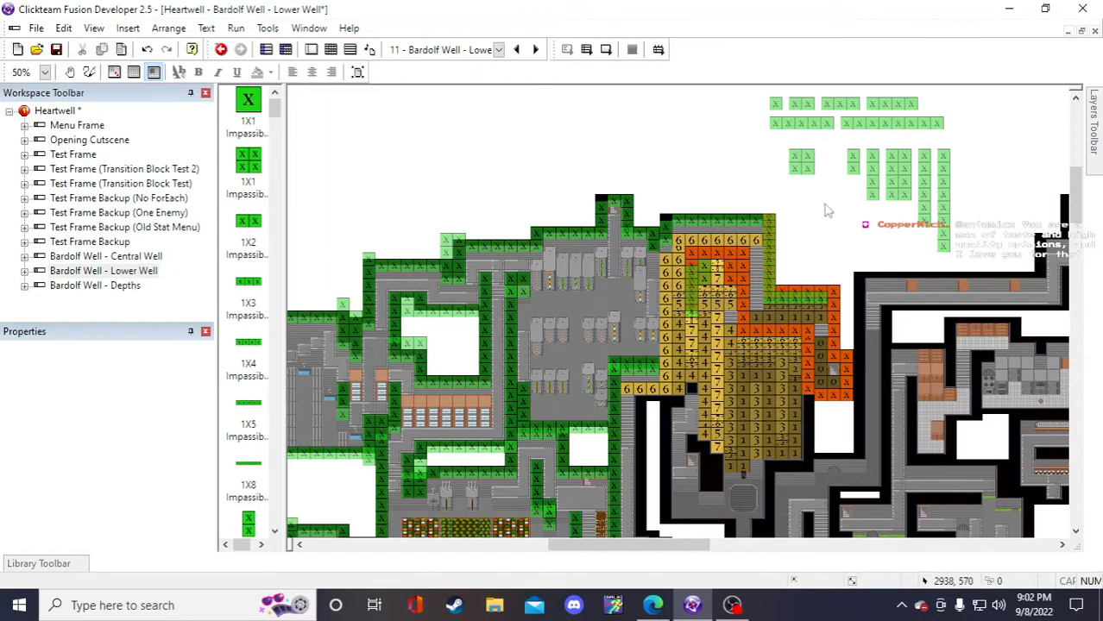
{"action": "left_click", "coordinate": [705, 273]}
{"action": "left_click", "coordinate": [696, 282]}
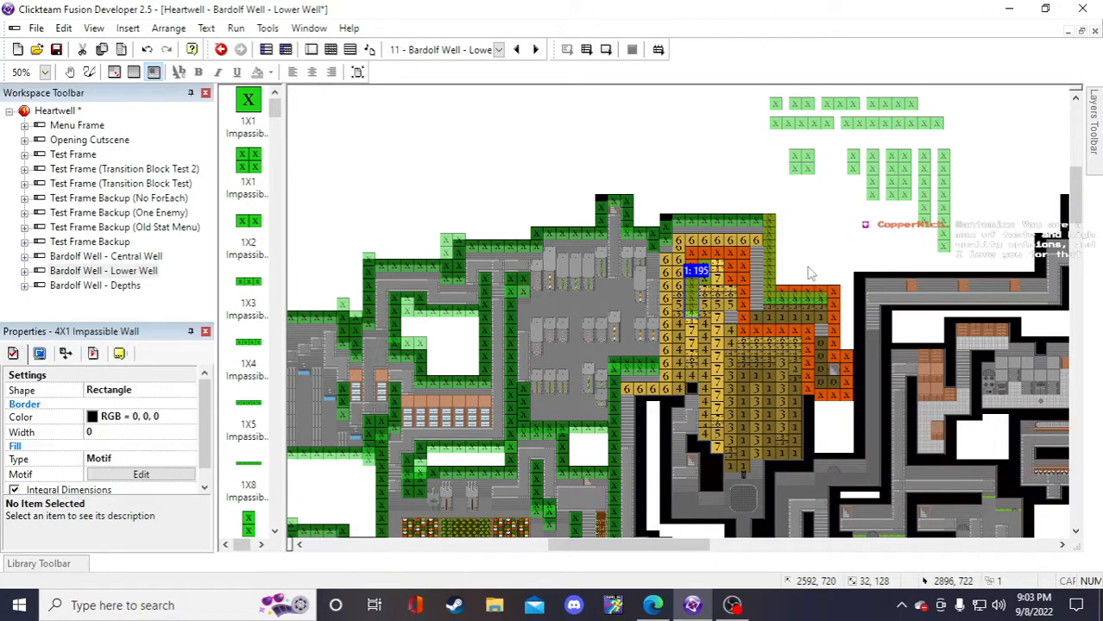
{"action": "left_click", "coordinate": [824, 246]}
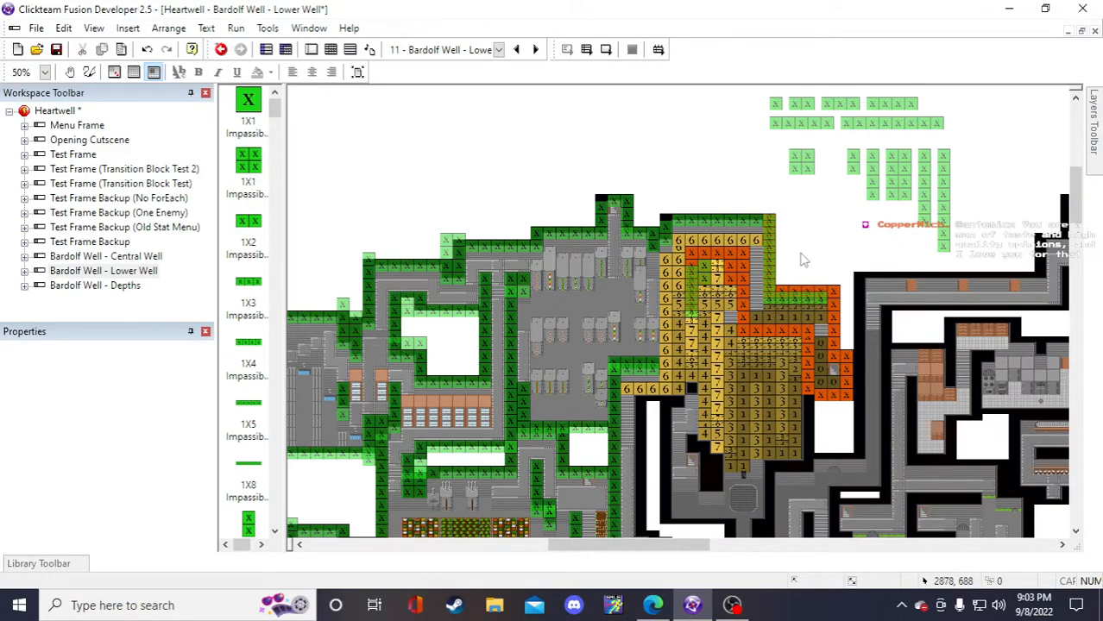
- Try to cover the upper-left corner of the inner orange X blocks with a copy of 1X1 Impassible Wall 2
{"action": "left_click", "coordinate": [803, 168]}
{"action": "key", "text": "ctrl+c"}
{"action": "key", "text": "ctrl+v"}
{"action": "left_click", "coordinate": [798, 210]}
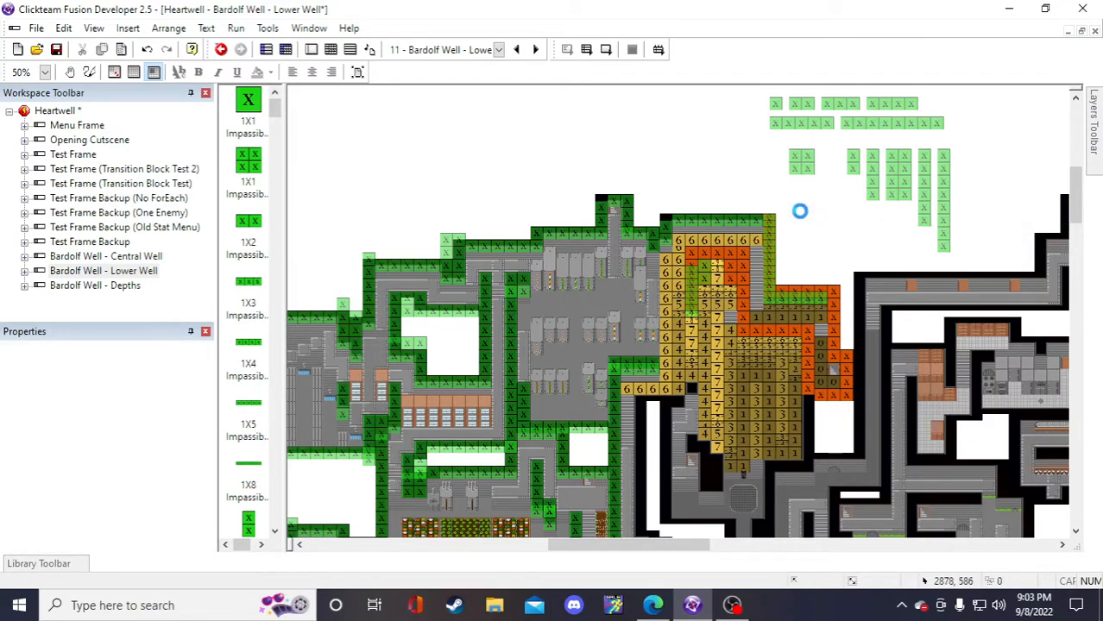
{"action": "left_click_drag", "start_coordinate": [805, 232], "coordinate": [690, 268]}
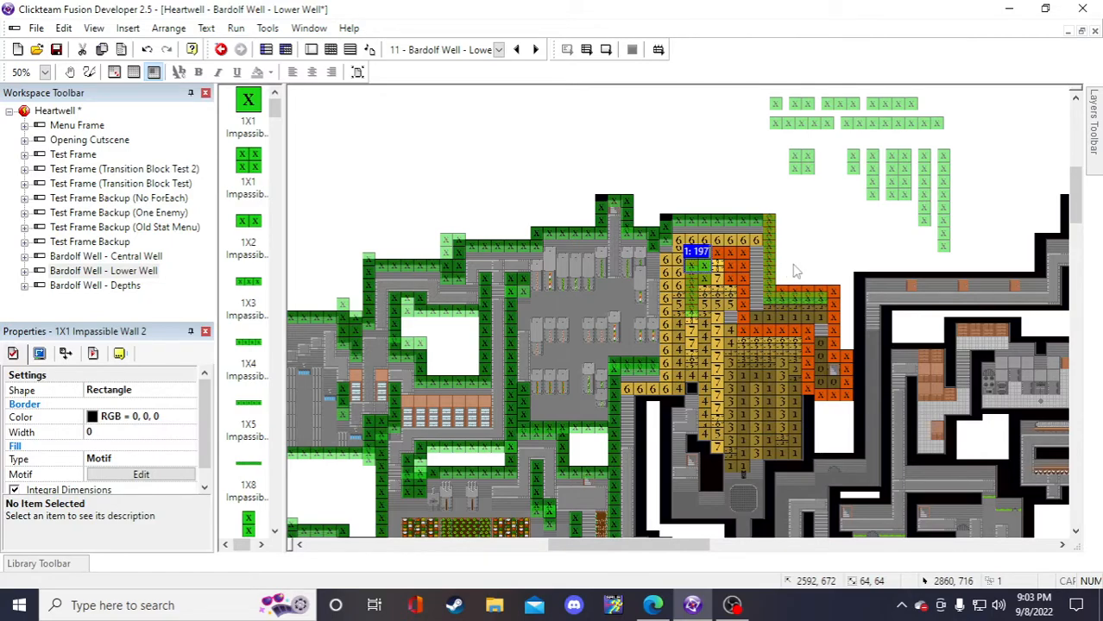
{"action": "left_click", "coordinate": [796, 271]}
{"action": "left_click", "coordinate": [713, 263]}
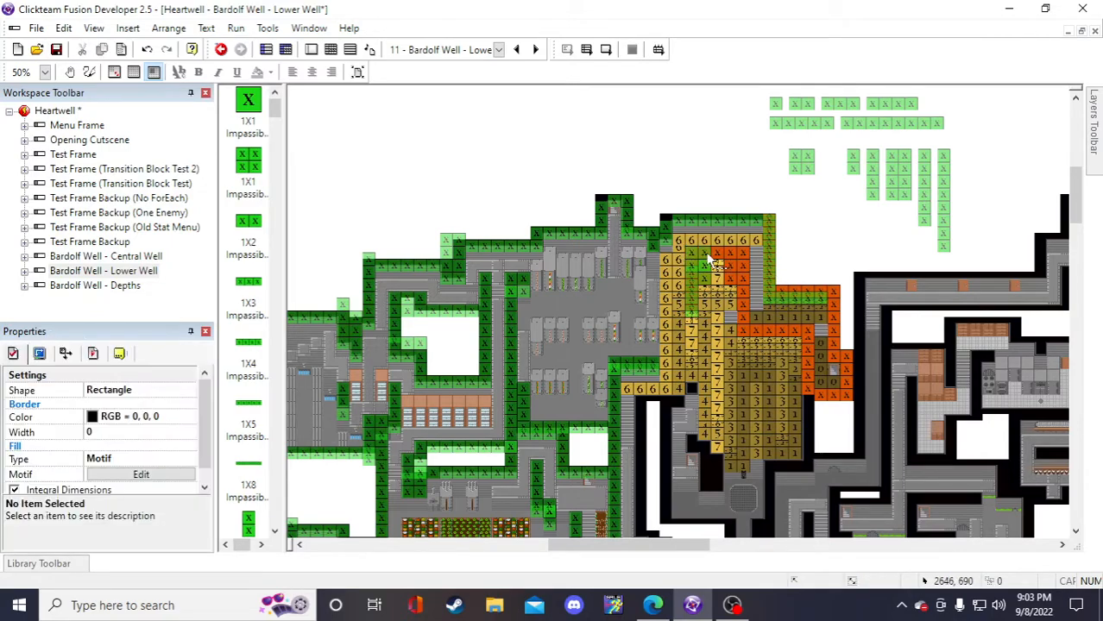
{"action": "left_click", "coordinate": [807, 270]}
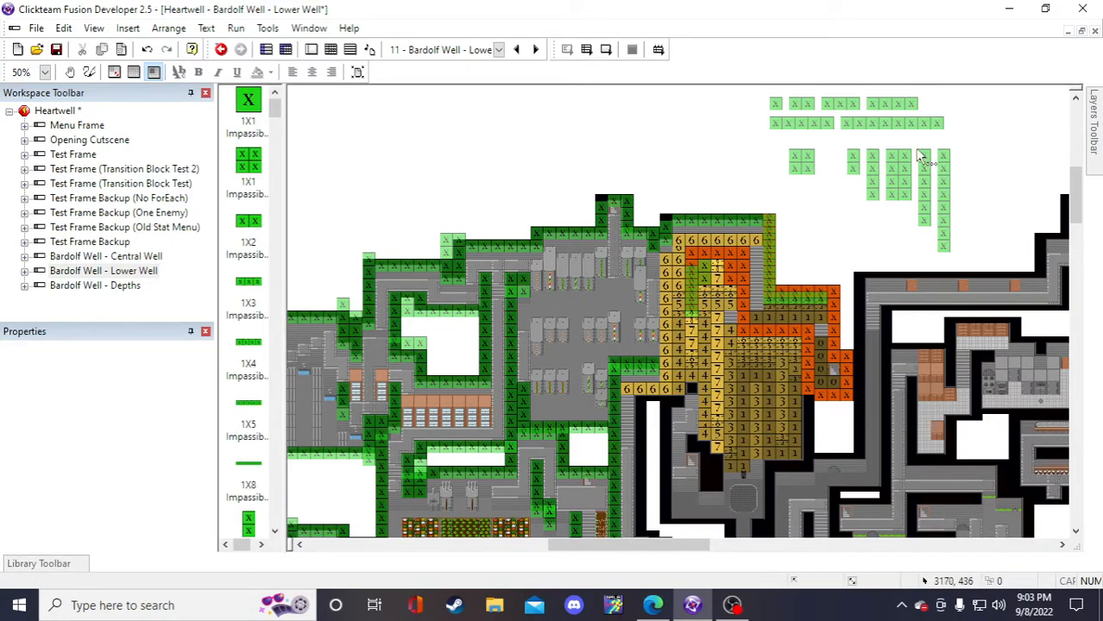
- Try to cover the top row of the inner orange X blocks with a copy of the 1X5 Impassible Wall
{"action": "left_click", "coordinate": [820, 125]}
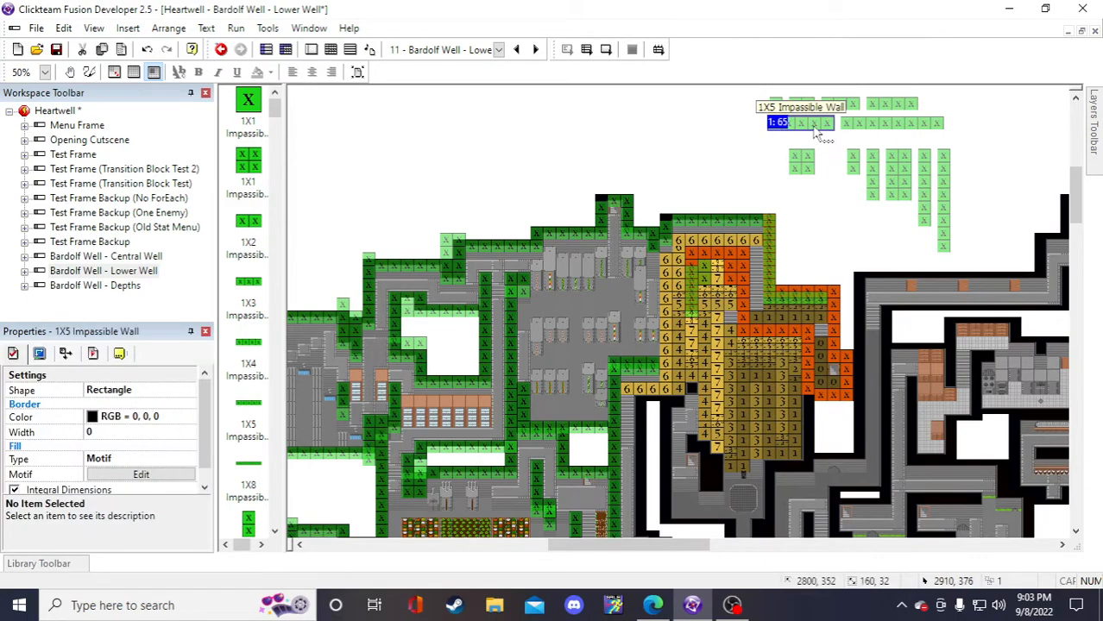
{"action": "left_click", "coordinate": [824, 217]}
{"action": "left_click", "coordinate": [813, 212]}
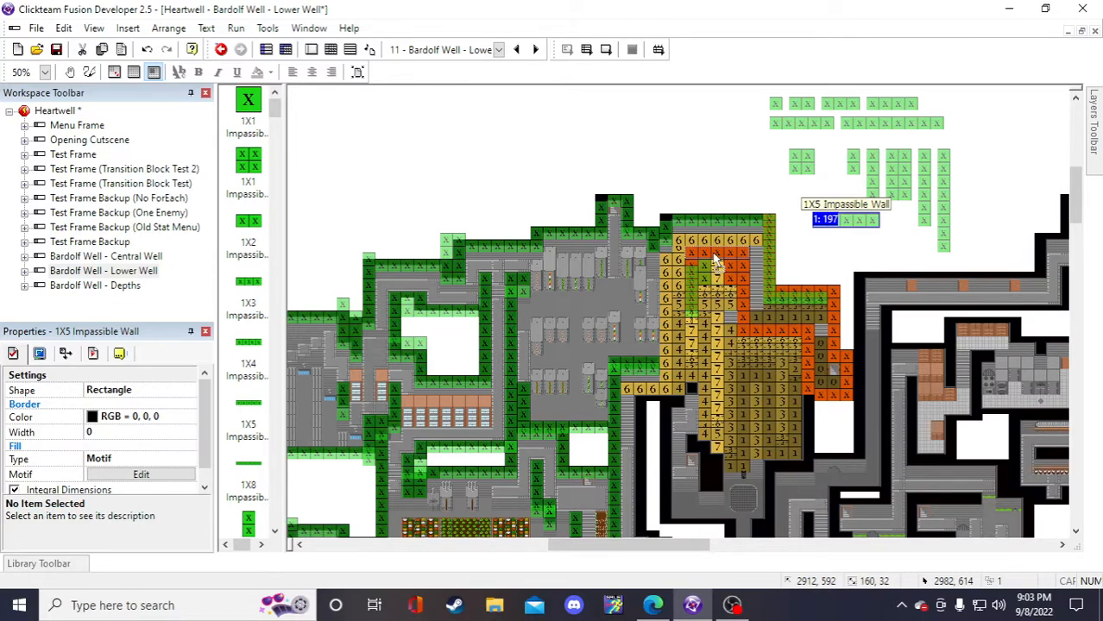
{"action": "left_click_drag", "start_coordinate": [714, 256], "coordinate": [714, 267]}
{"action": "left_click", "coordinate": [862, 231]}
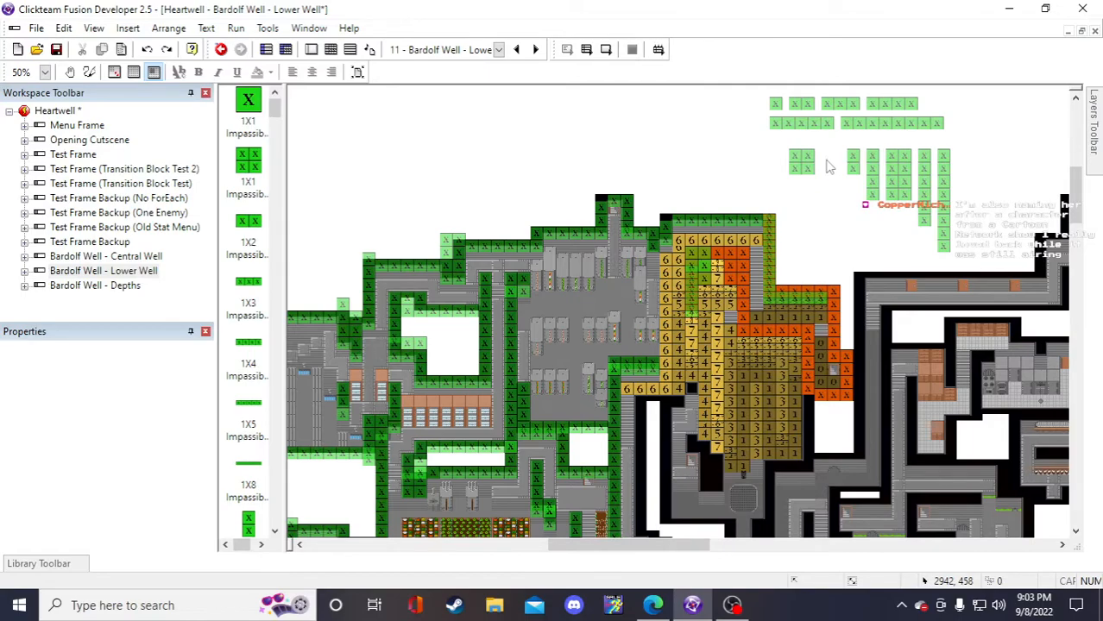
- Try to cover part of the inner orange X blocks' upper rows with a copy of the 1X2 Impassible Wall
{"action": "left_click", "coordinate": [805, 107]}
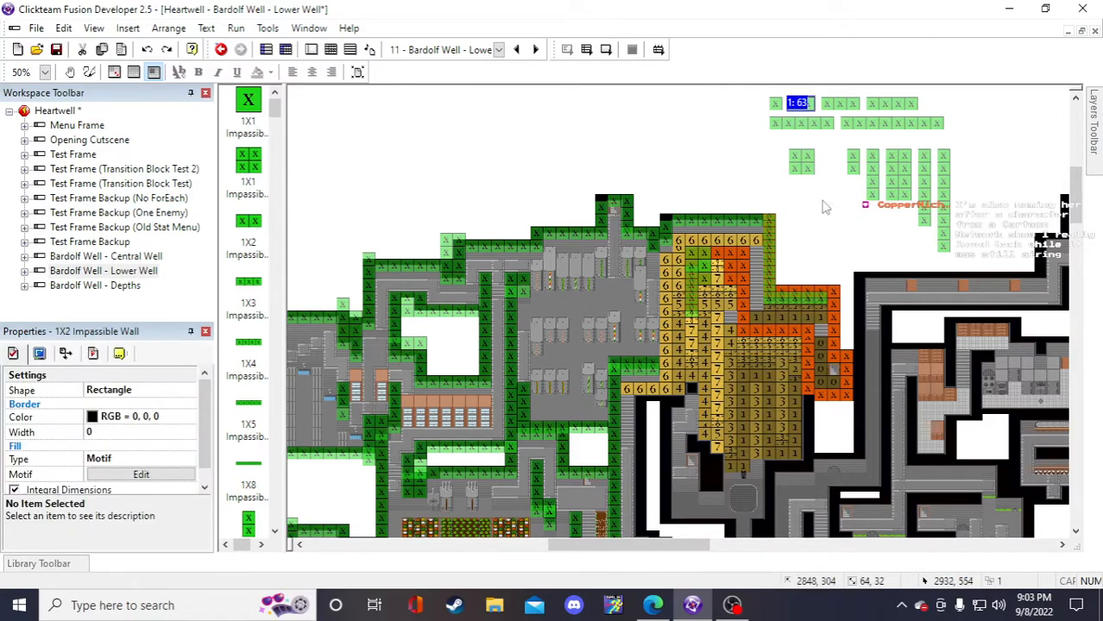
{"action": "left_click", "coordinate": [824, 213]}
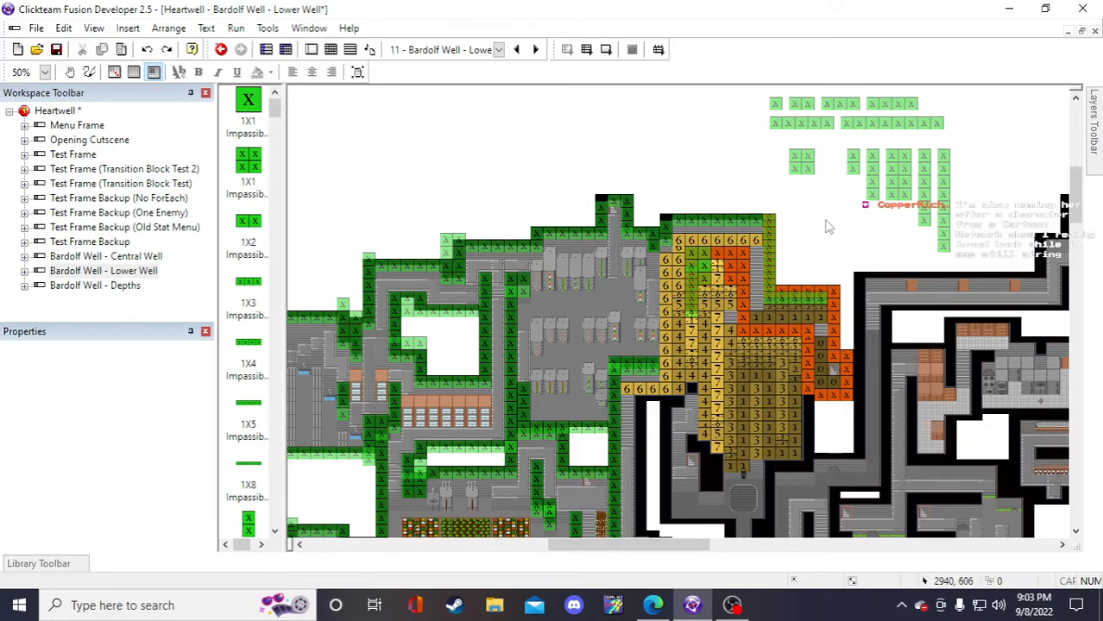
{"action": "left_click", "coordinate": [808, 216]}
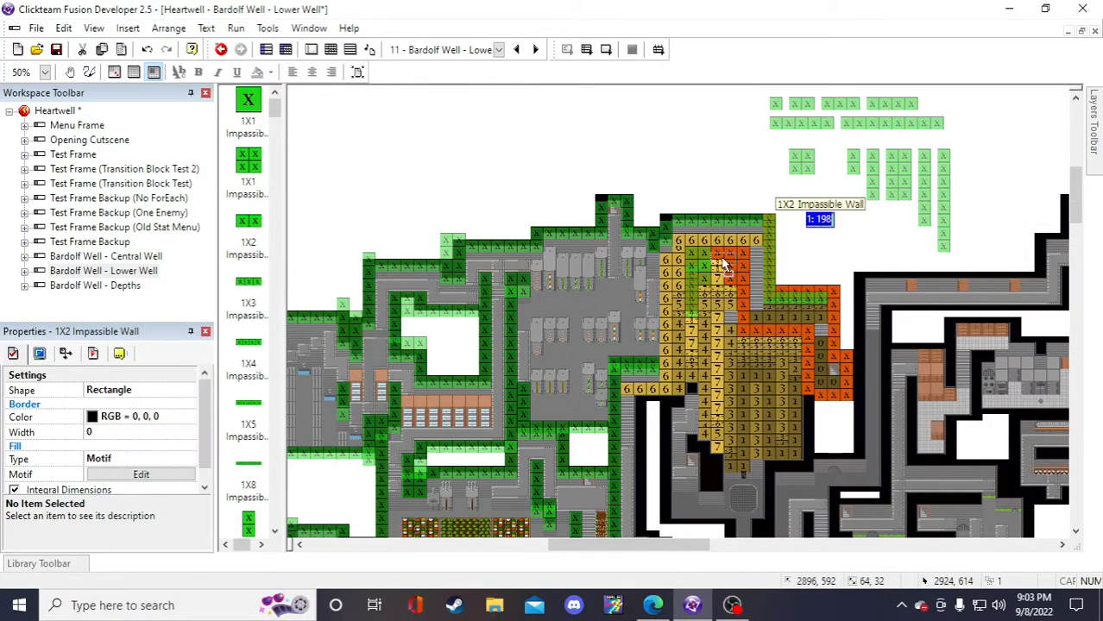
{"action": "left_click_drag", "start_coordinate": [723, 259], "coordinate": [723, 259]}
{"action": "left_click", "coordinate": [814, 234]}
- Cover the top row of the inner orange X blocks with a copy of the 1X3 Impassible Wall
{"action": "left_click", "coordinate": [849, 104]}
{"action": "key", "text": "ctrl+c"}
{"action": "key", "text": "ctrl+v"}
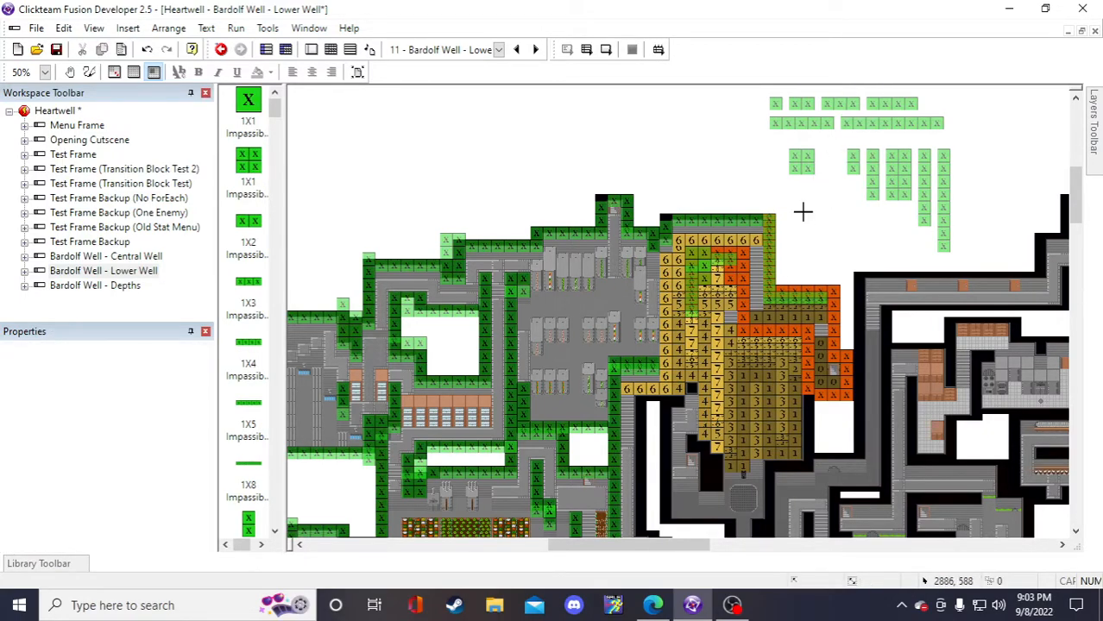
{"action": "left_click", "coordinate": [803, 212]}
{"action": "left_click_drag", "start_coordinate": [809, 221], "coordinate": [716, 254]}
{"action": "left_click", "coordinate": [824, 249]}
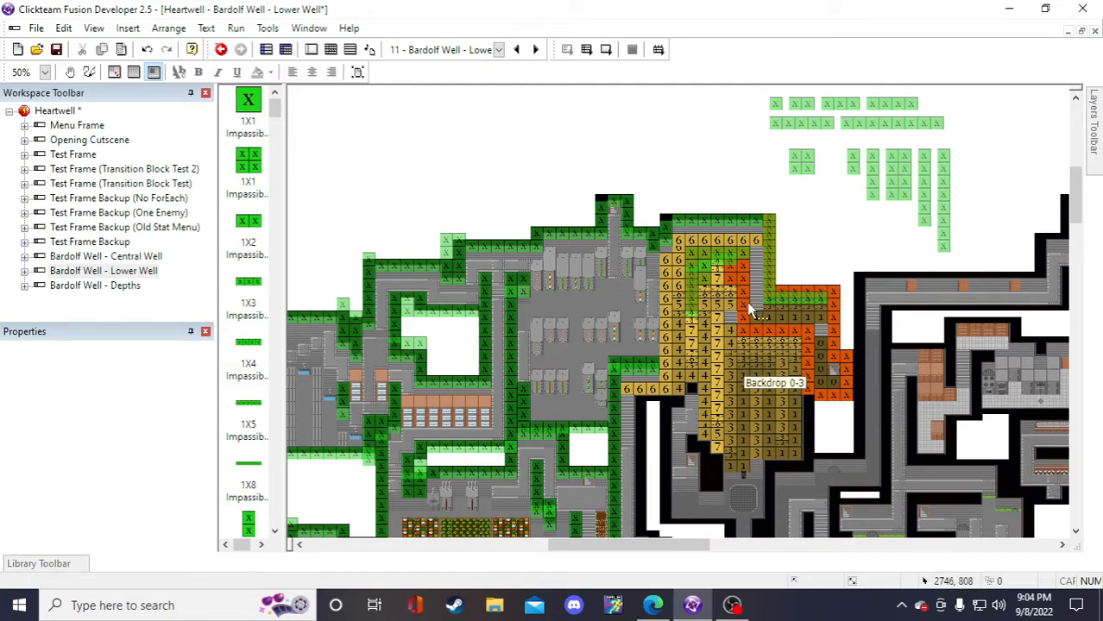
- Cover the right column of the inner orange X blocks with a copy of the 6X1 Impassible Wall
{"action": "left_click", "coordinate": [922, 203]}
{"action": "left_click", "coordinate": [744, 177]}
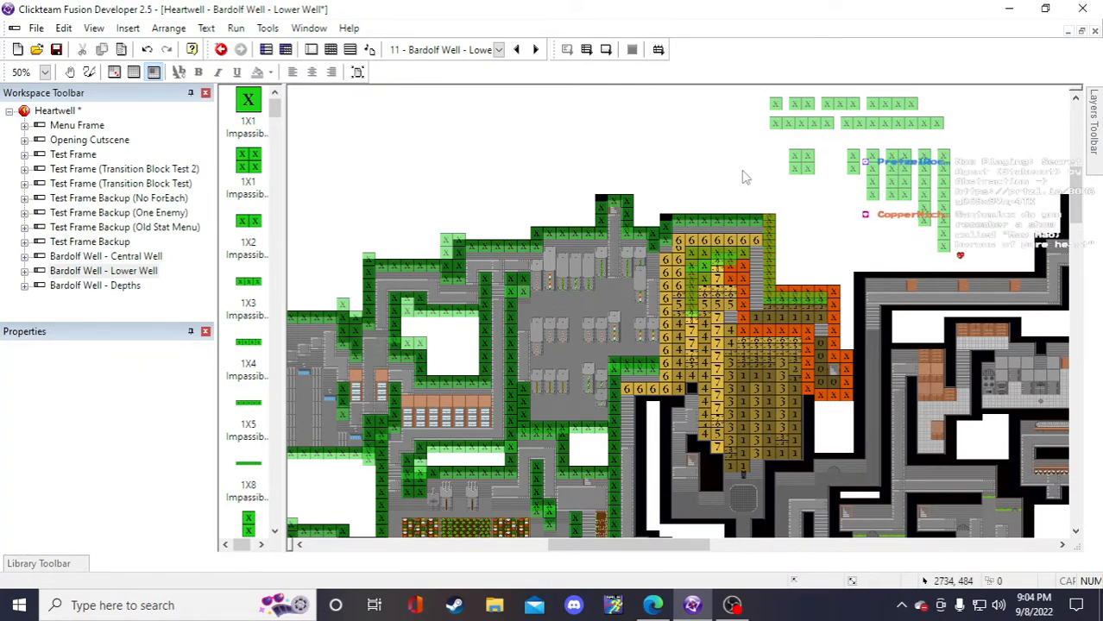
{"action": "left_click", "coordinate": [733, 157]}
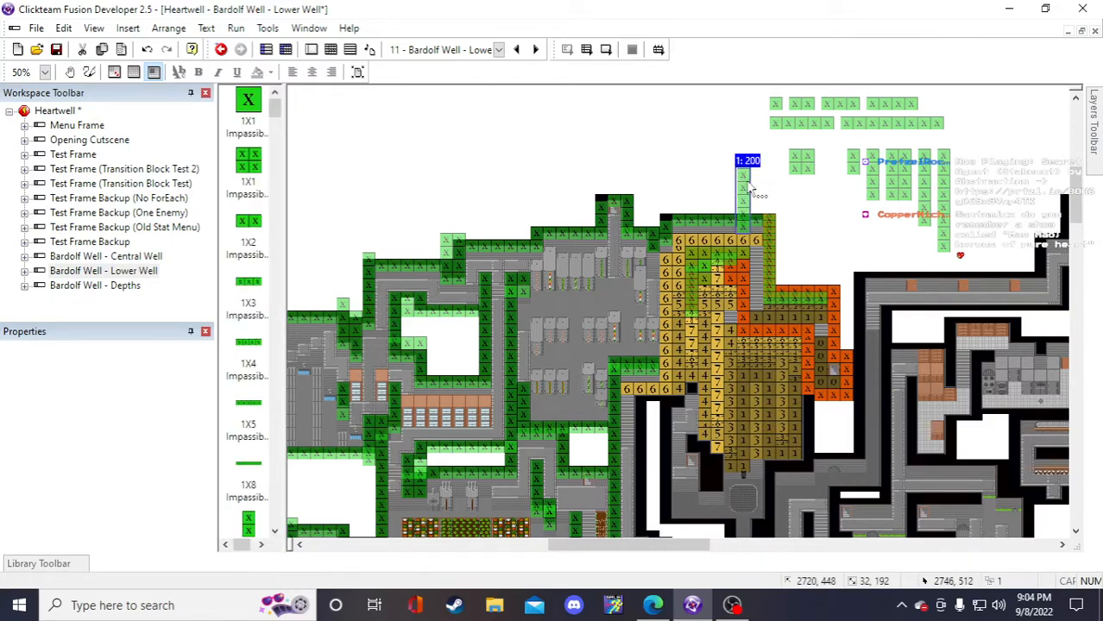
{"action": "left_click_drag", "start_coordinate": [810, 305], "coordinate": [743, 304]}
- Move the 1X2 Impassible Wall off the inner orange X blocks into empty space and remove it
{"action": "left_click_drag", "start_coordinate": [732, 264], "coordinate": [815, 251]}
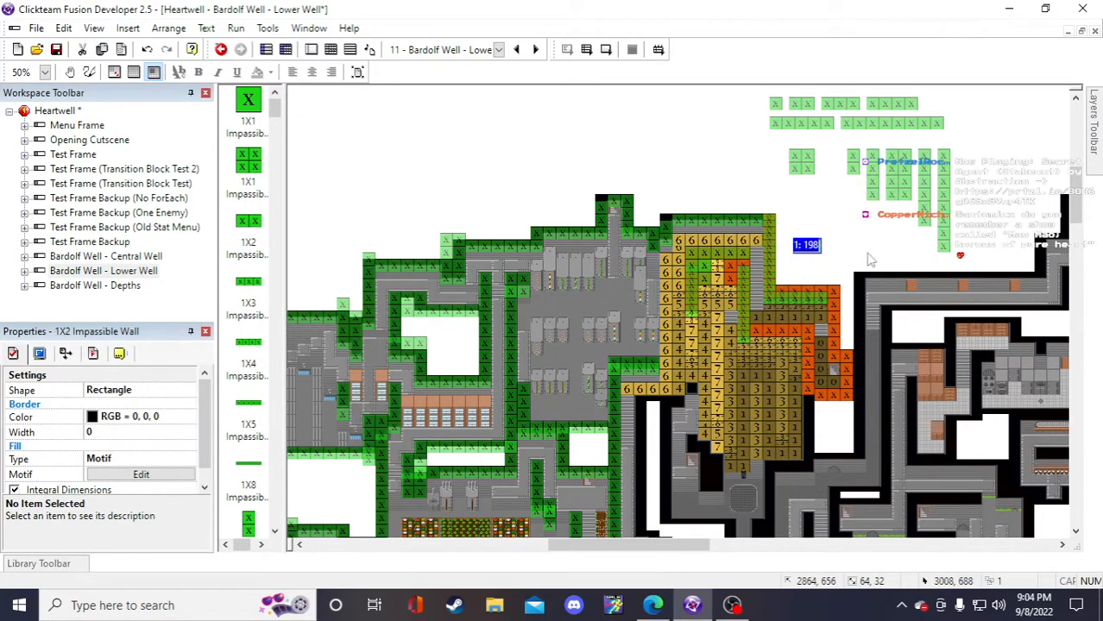
{"action": "left_click", "coordinate": [872, 258]}
{"action": "left_click", "coordinate": [817, 259]}
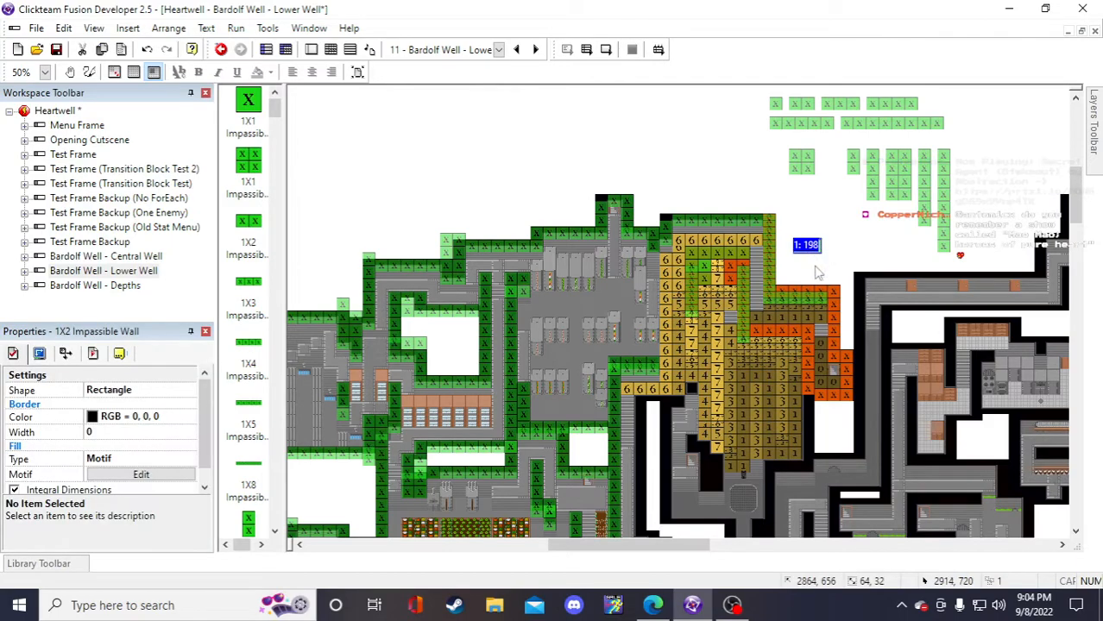
{"action": "left_click", "coordinate": [825, 273]}
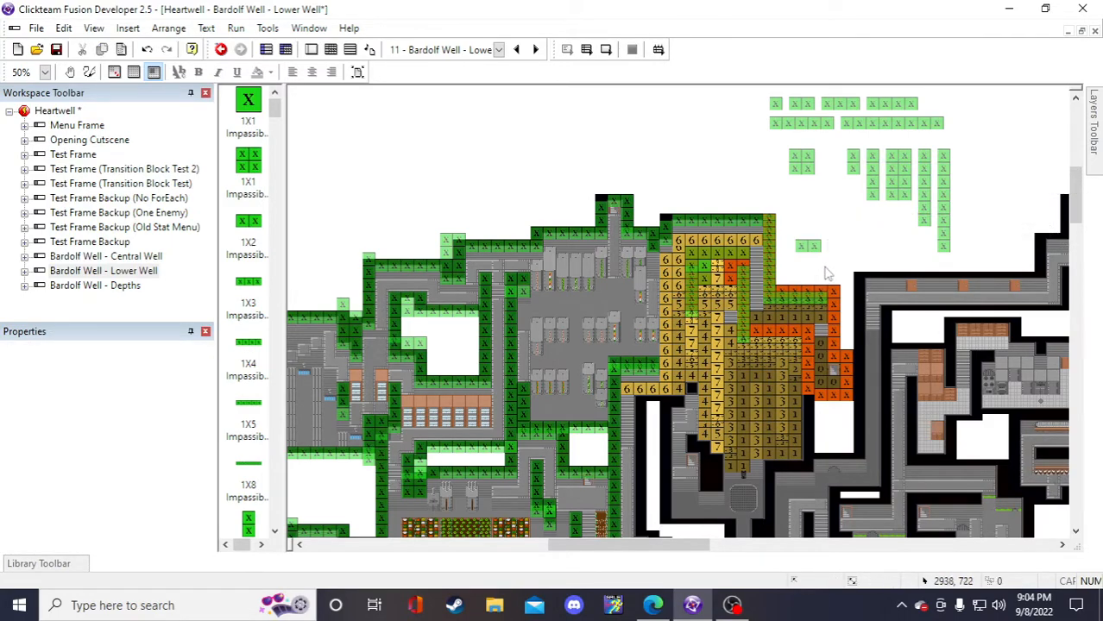
{"action": "key", "text": "ctrl+z"}
- Cover the remaining orange X blocks inside the upper-right inner corner with a copy of the two-by-two impassible wall and save the project
{"action": "left_click", "coordinate": [810, 162]}
{"action": "left_click", "coordinate": [831, 247]}
{"action": "key", "text": "ctrl+z"}
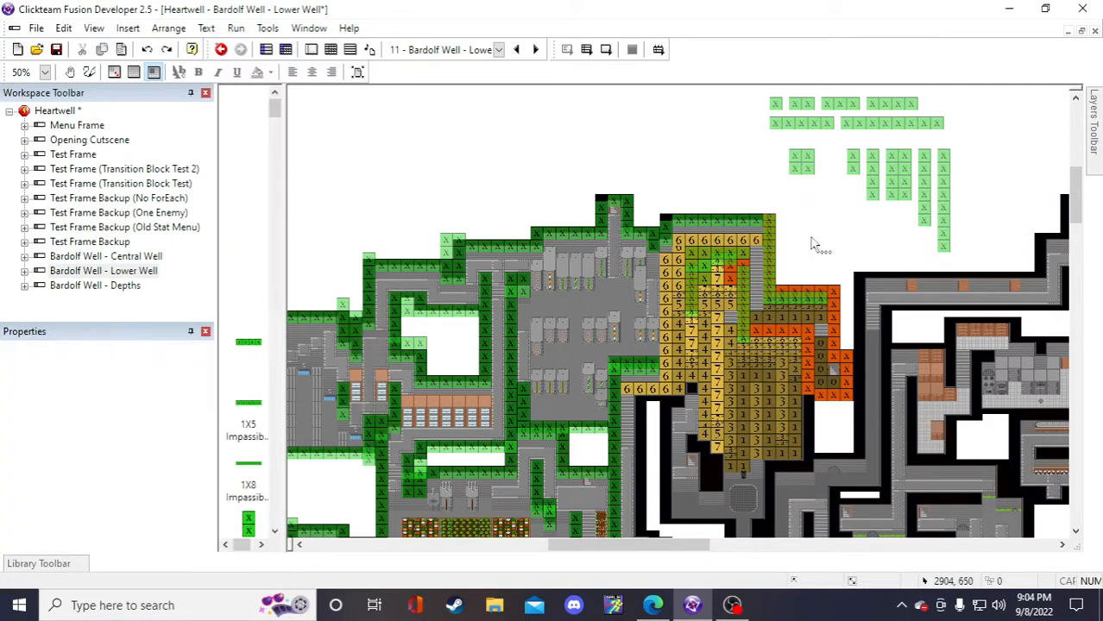
{"action": "left_click", "coordinate": [811, 239]}
{"action": "left_click_drag", "start_coordinate": [821, 250], "coordinate": [740, 279]}
{"action": "left_click", "coordinate": [810, 254]}
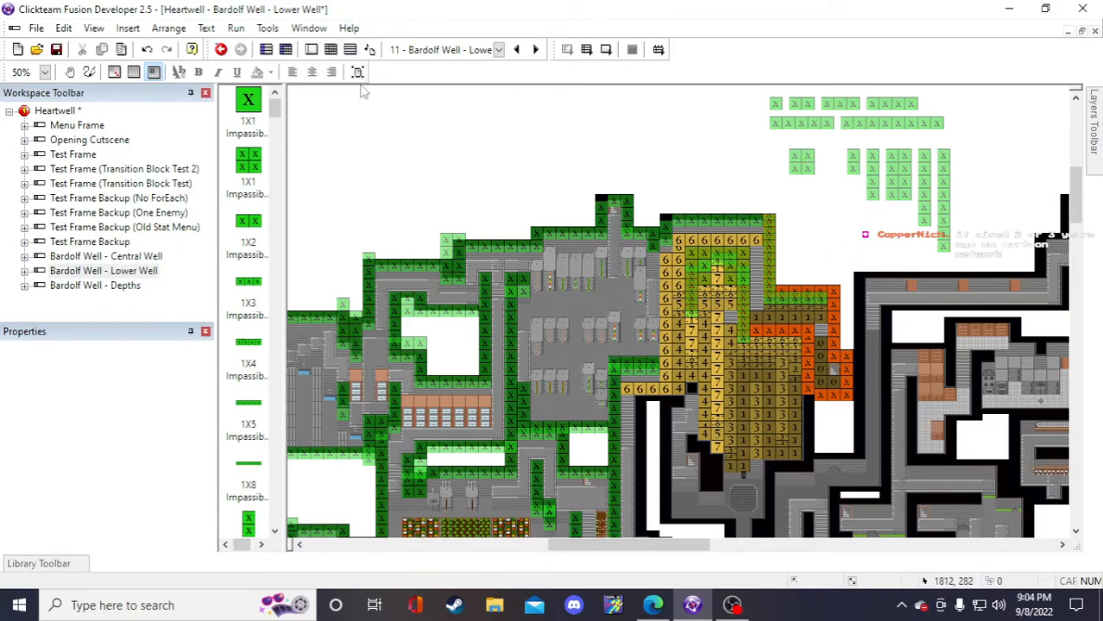
{"action": "left_click", "coordinate": [57, 50]}
- Cover the inner horizontal run of orange X blocks above the 3 and 1 blocks with two copies of the 1X4 Impassible Wall
{"action": "scroll", "coordinate": [853, 213], "scroll_direction": "down", "scroll_amount": 3}
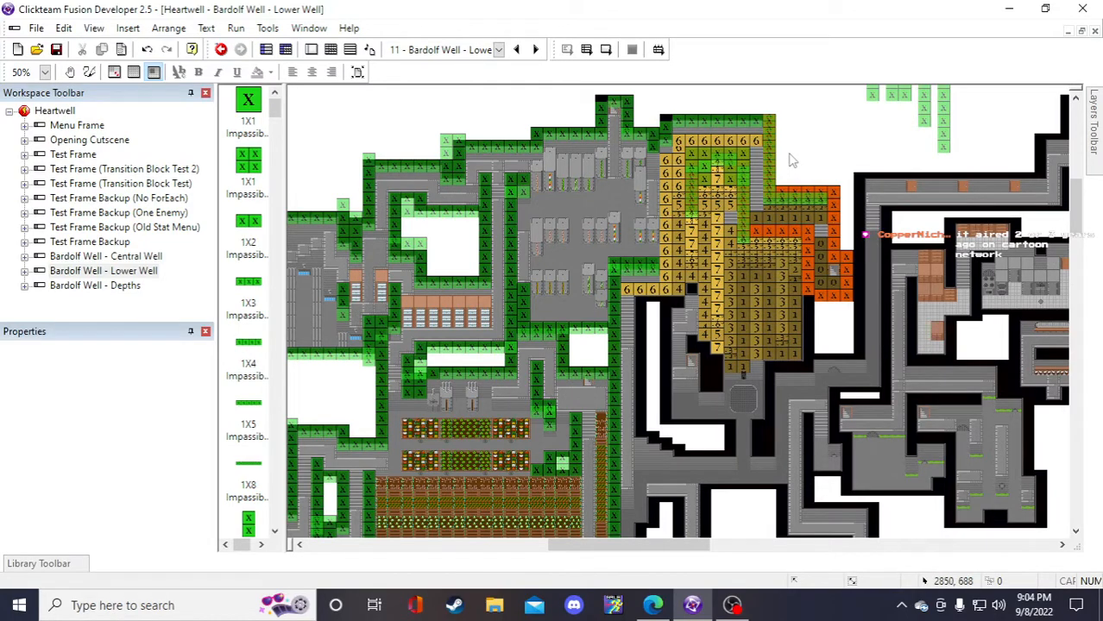
{"action": "scroll", "coordinate": [787, 159], "scroll_direction": "up", "scroll_amount": 3}
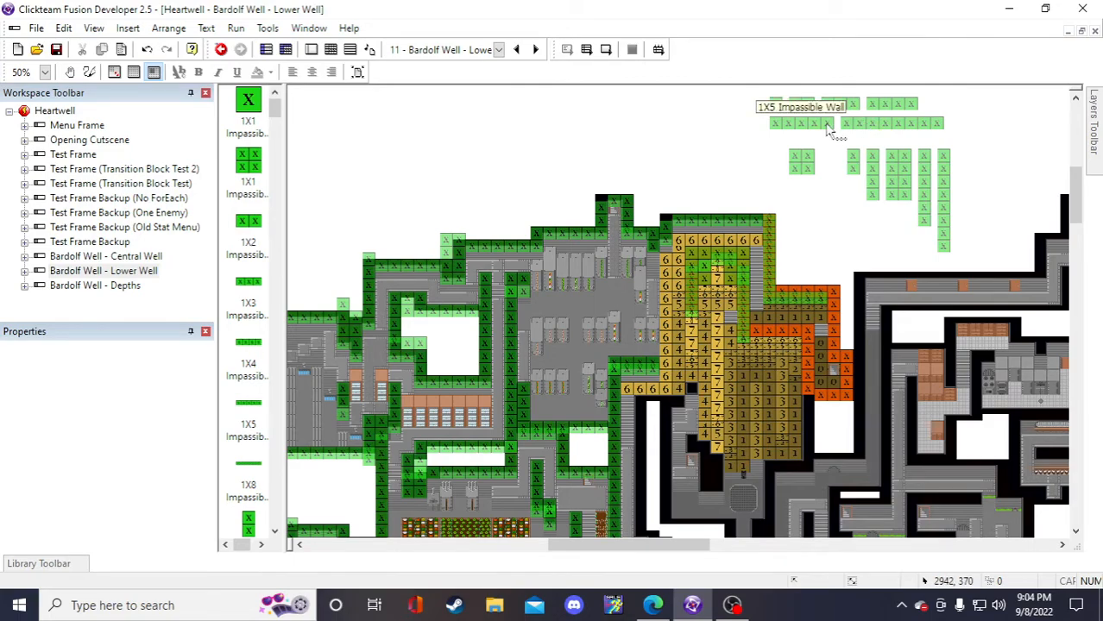
{"action": "left_click", "coordinate": [878, 107]}
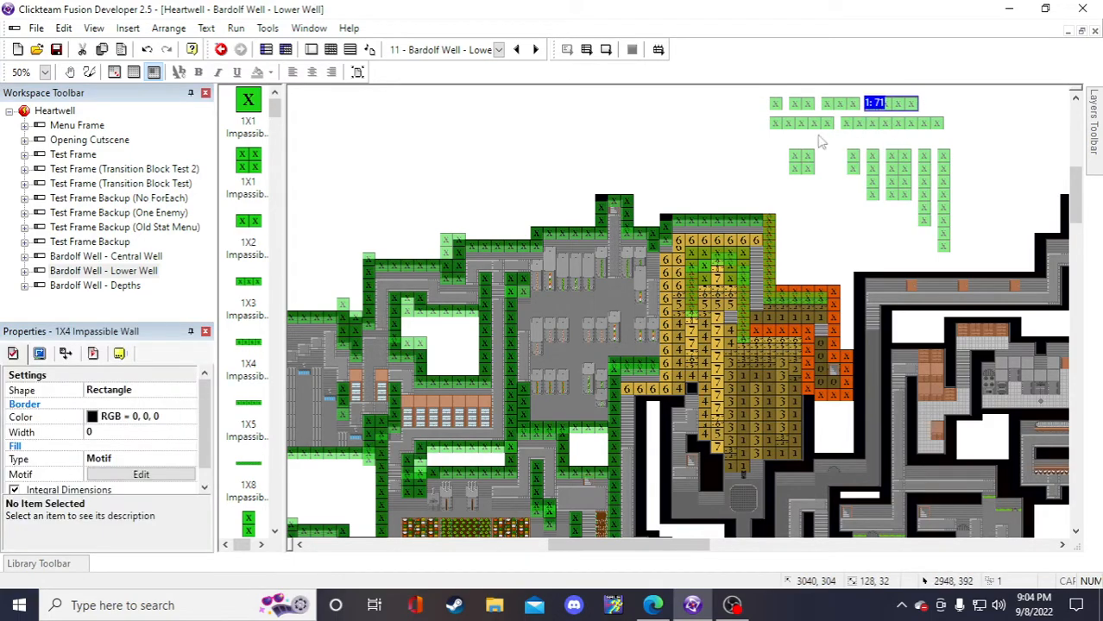
{"action": "key", "text": "ctrl+v"}
{"action": "left_click", "coordinate": [678, 156]}
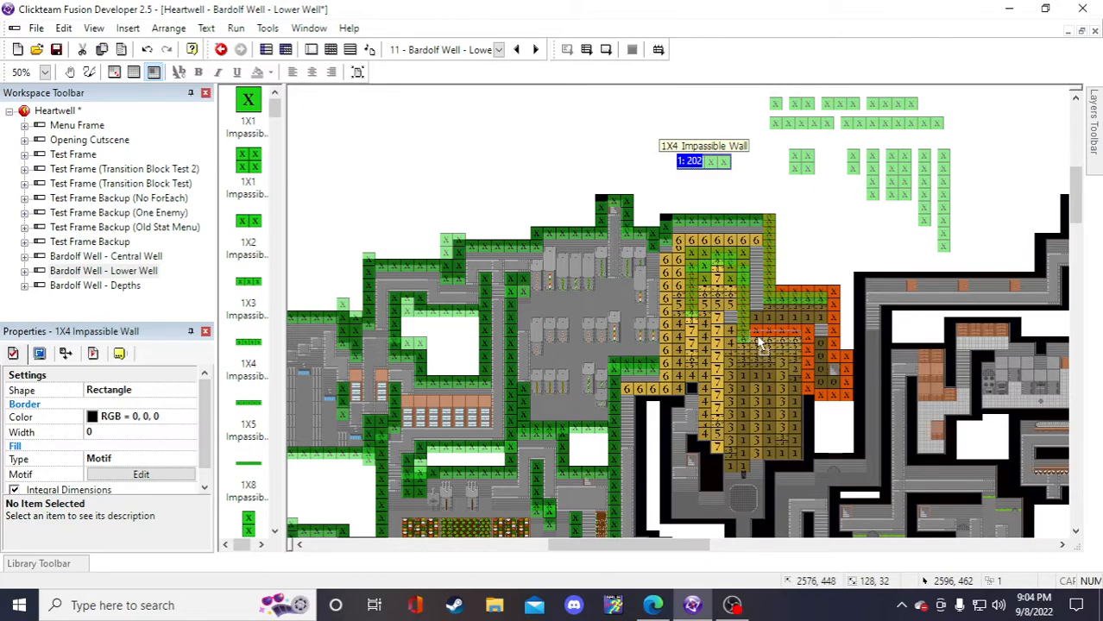
{"action": "left_click_drag", "start_coordinate": [759, 343], "coordinate": [761, 342]}
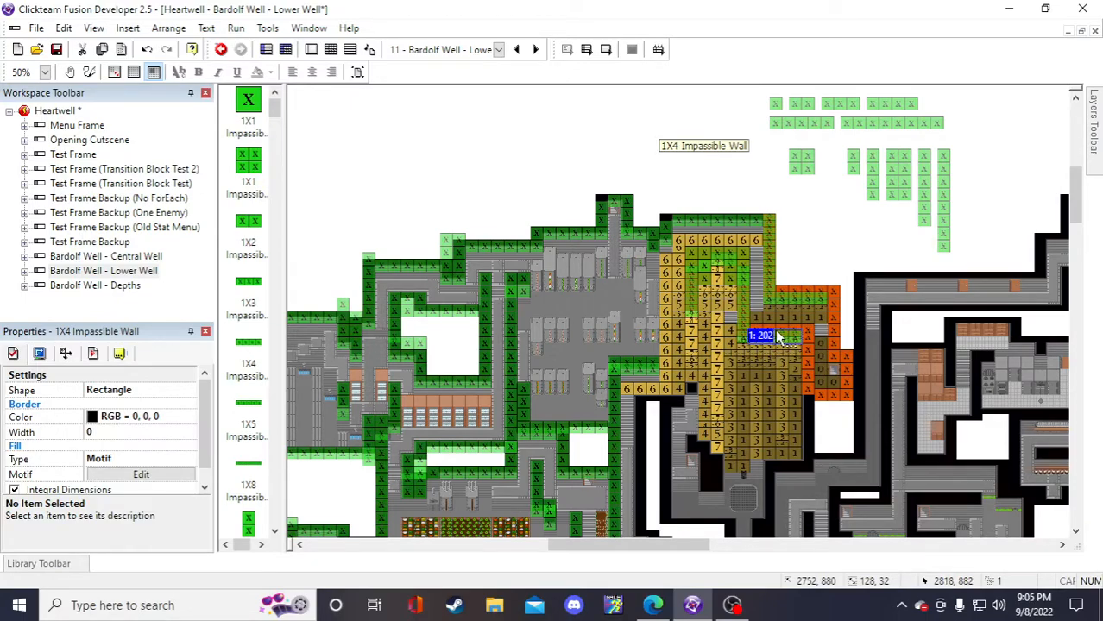
{"action": "key", "text": "ctrl+v"}
{"action": "left_click", "coordinate": [709, 175]}
{"action": "left_click_drag", "start_coordinate": [720, 179], "coordinate": [773, 335]}
{"action": "left_click", "coordinate": [834, 253]}
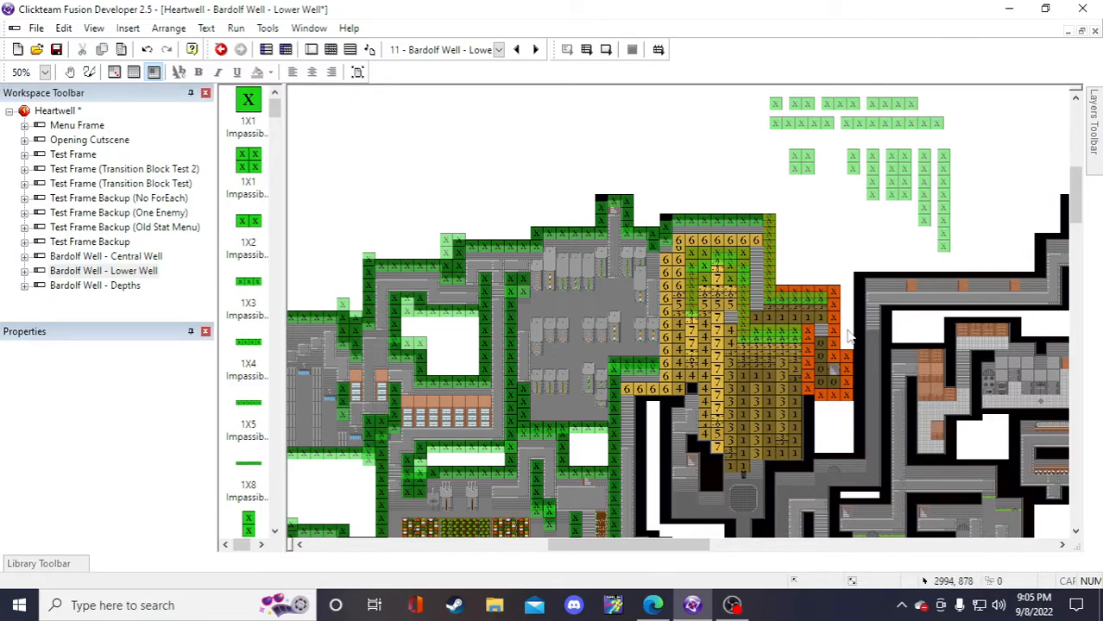
- Cover the orange X column directly left of the 0 blocks with a copy of the 8X1 Impassible Wall
{"action": "left_click", "coordinate": [939, 203]}
{"action": "key", "text": "ctrl+v"}
{"action": "left_click", "coordinate": [825, 204]}
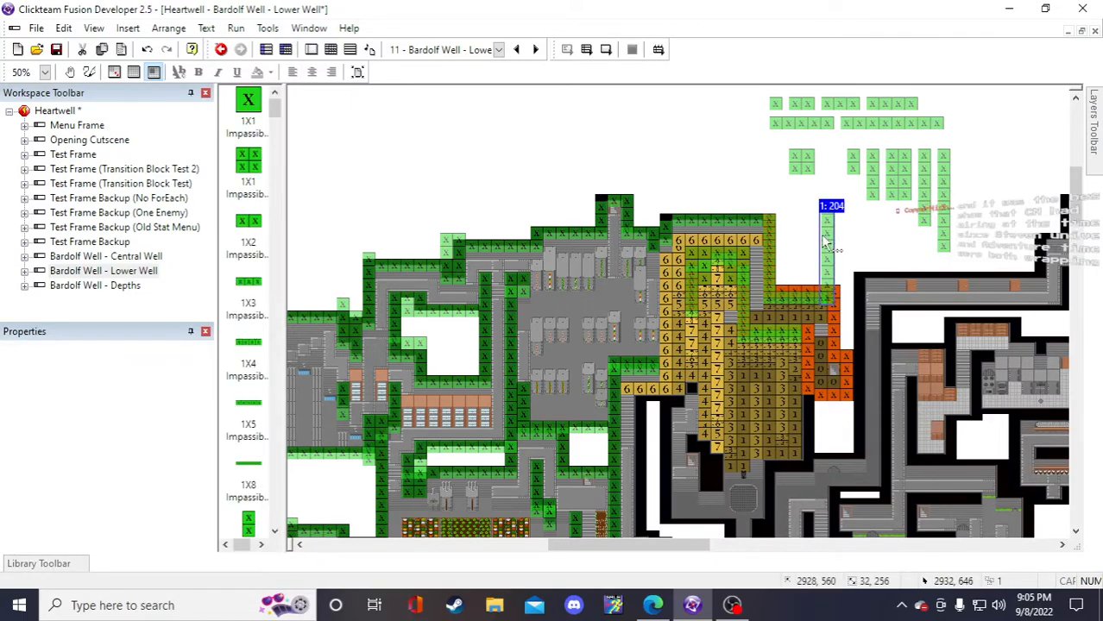
{"action": "left_click_drag", "start_coordinate": [822, 234], "coordinate": [811, 356]}
{"action": "left_click", "coordinate": [849, 262]}
{"action": "left_click", "coordinate": [842, 234]}
- Cover the orange X column right of the 0 blocks with a copy of the 6X1 Impassible Wall and save the project
{"action": "left_click", "coordinate": [921, 190]}
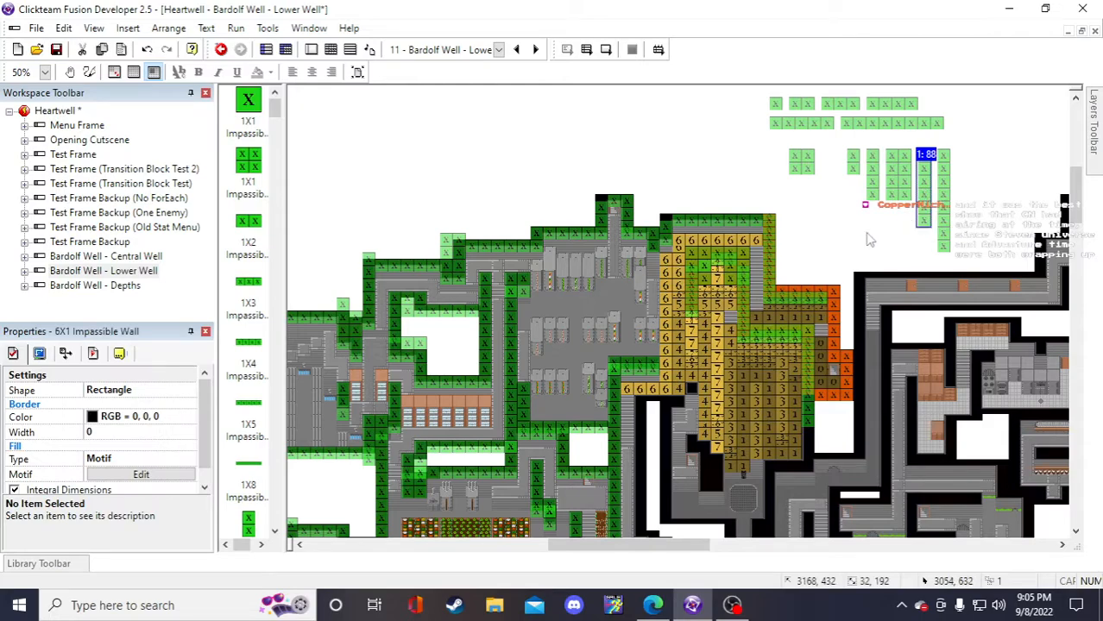
{"action": "key", "text": "ctrl+v"}
{"action": "left_click", "coordinate": [847, 247]}
{"action": "left_click_drag", "start_coordinate": [847, 248], "coordinate": [843, 325]}
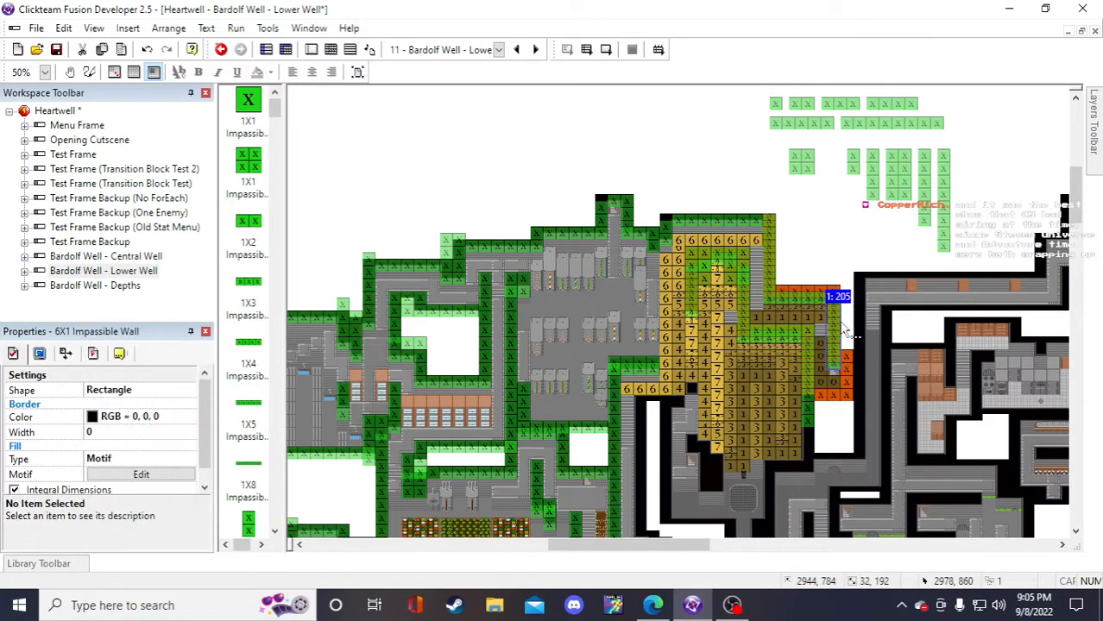
{"action": "left_click", "coordinate": [870, 281]}
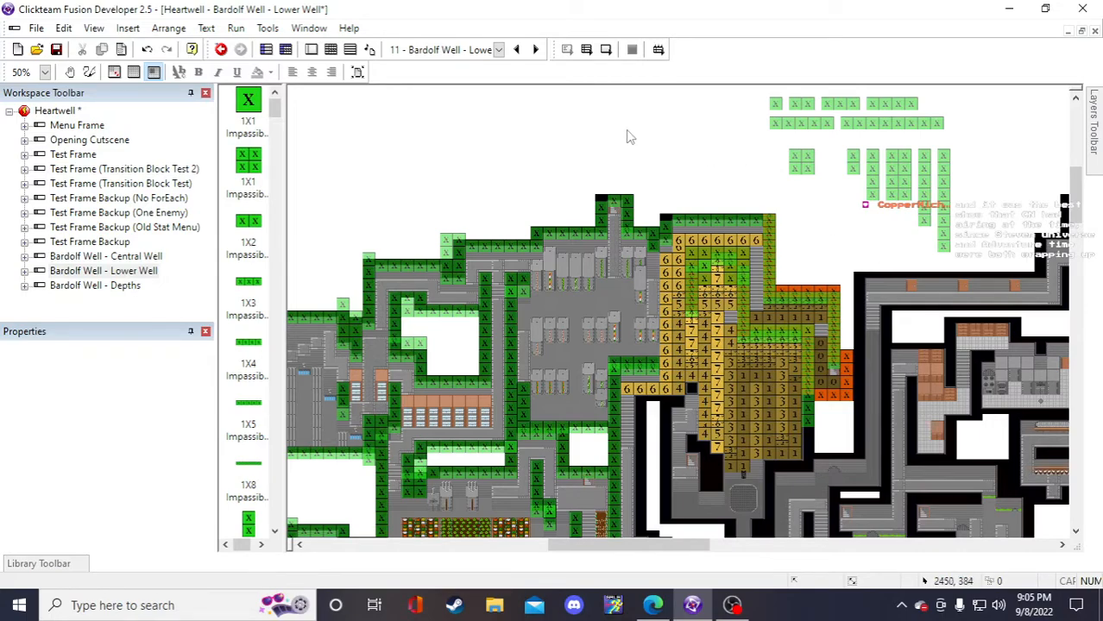
{"action": "left_click", "coordinate": [56, 49]}
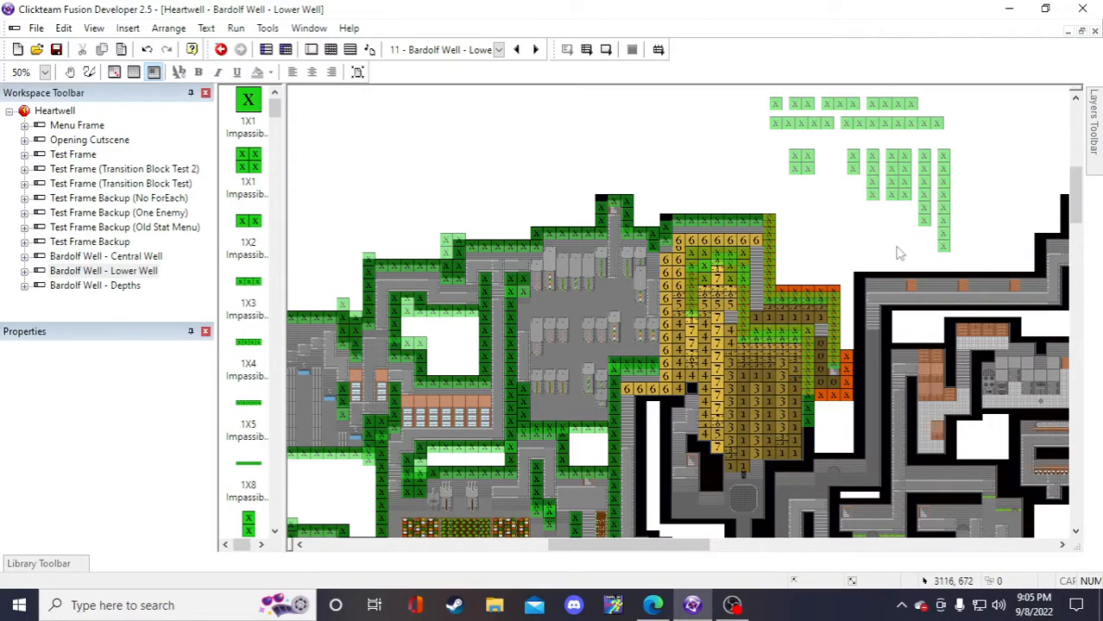
- Cover the outermost right column of orange X blocks with a copy of the 4X1 Impassible Wall
{"action": "left_click", "coordinate": [873, 190]}
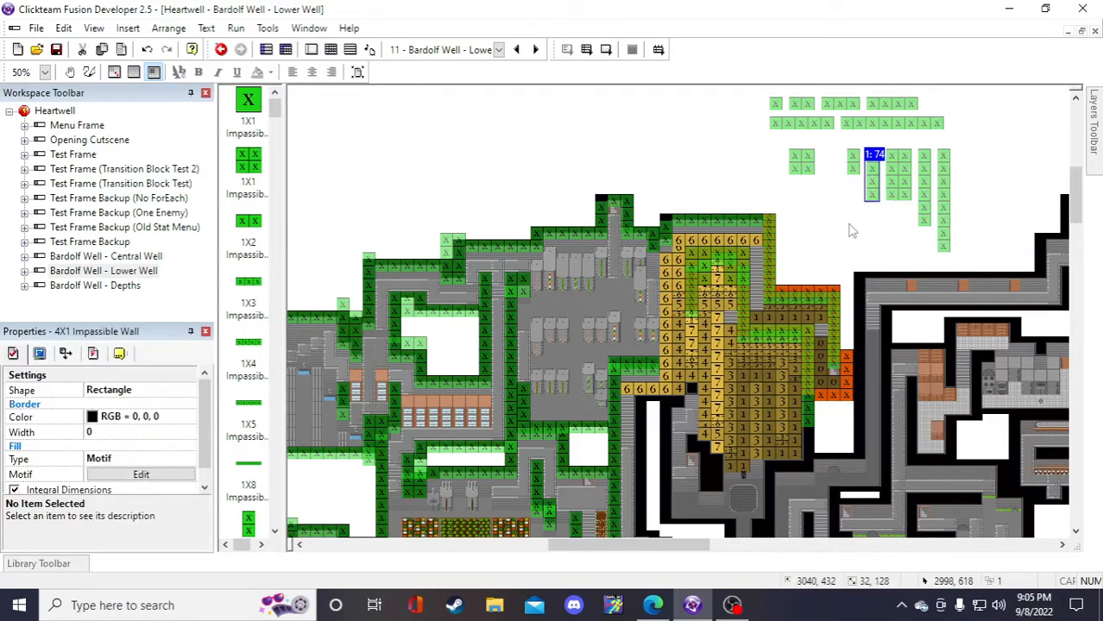
{"action": "key", "text": "ctrl+v"}
{"action": "left_click", "coordinate": [846, 234]}
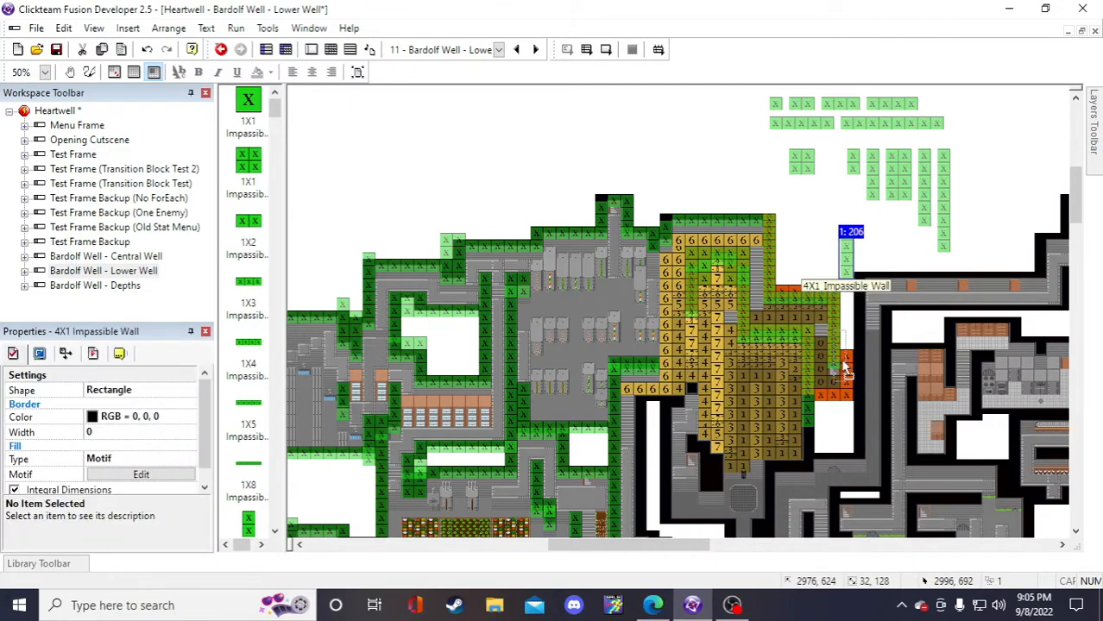
{"action": "left_click_drag", "start_coordinate": [843, 360], "coordinate": [846, 382]}
{"action": "left_click_drag", "start_coordinate": [849, 388], "coordinate": [849, 388]}
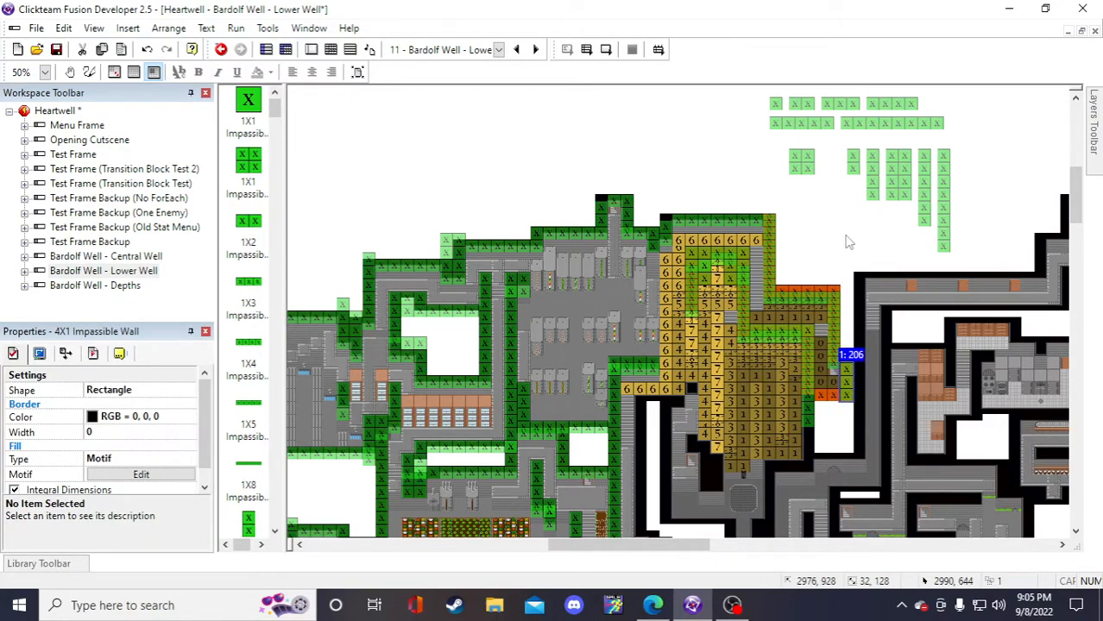
{"action": "left_click", "coordinate": [824, 151]}
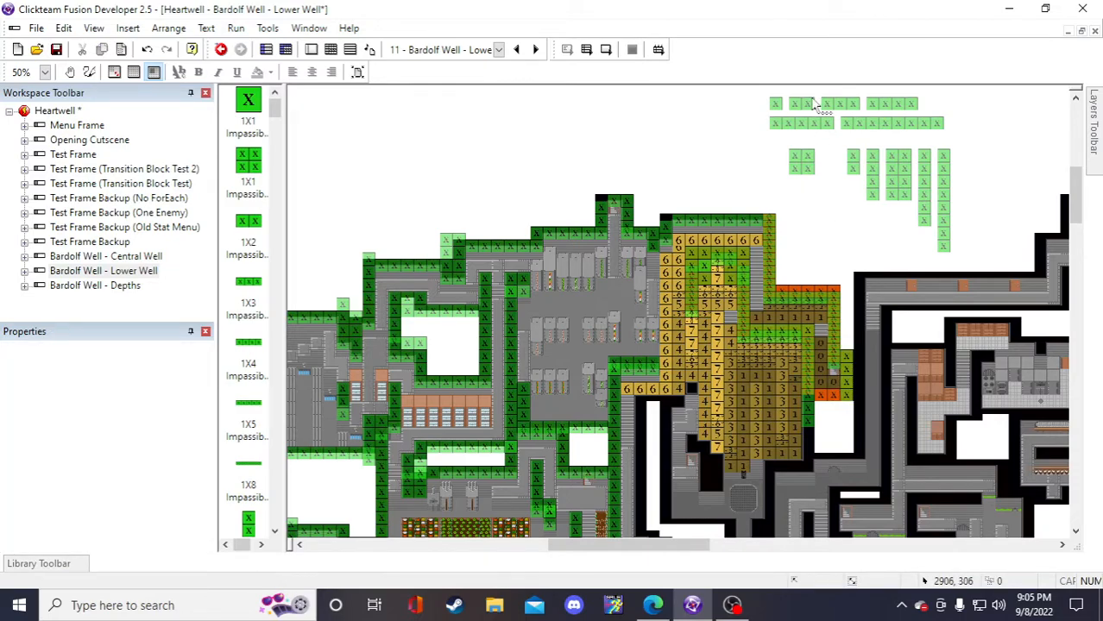
- Cover the orange X blocks below the 0 blocks with a copy of the 1X2 Impassible Wall and save the project
{"action": "left_click", "coordinate": [815, 103]}
{"action": "left_click", "coordinate": [837, 223]}
{"action": "left_click", "coordinate": [836, 216]}
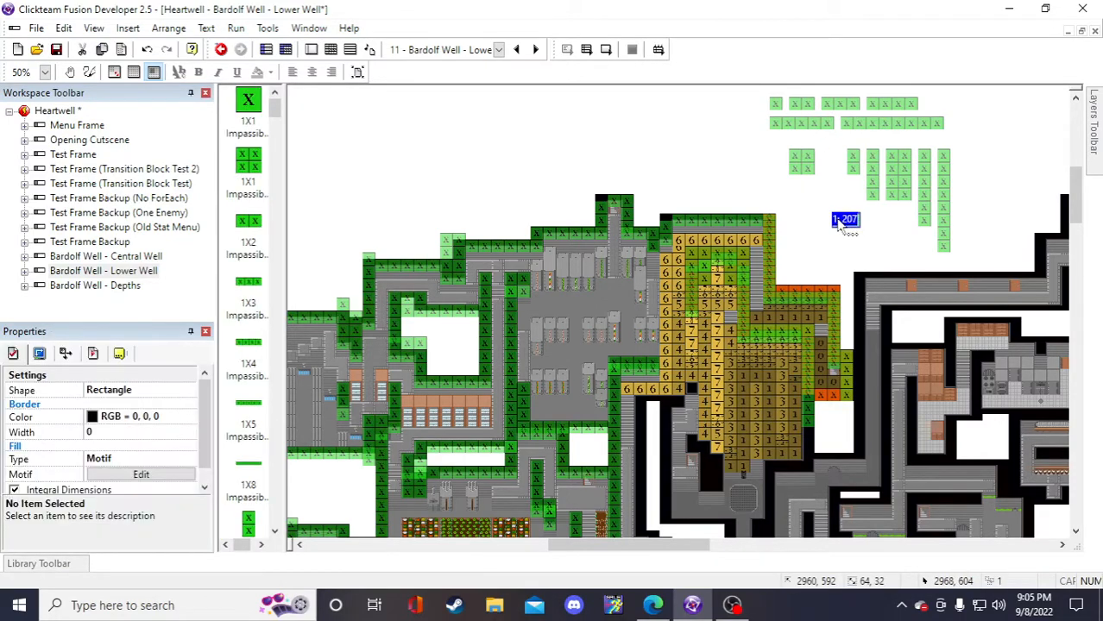
{"action": "left_click", "coordinate": [819, 235]}
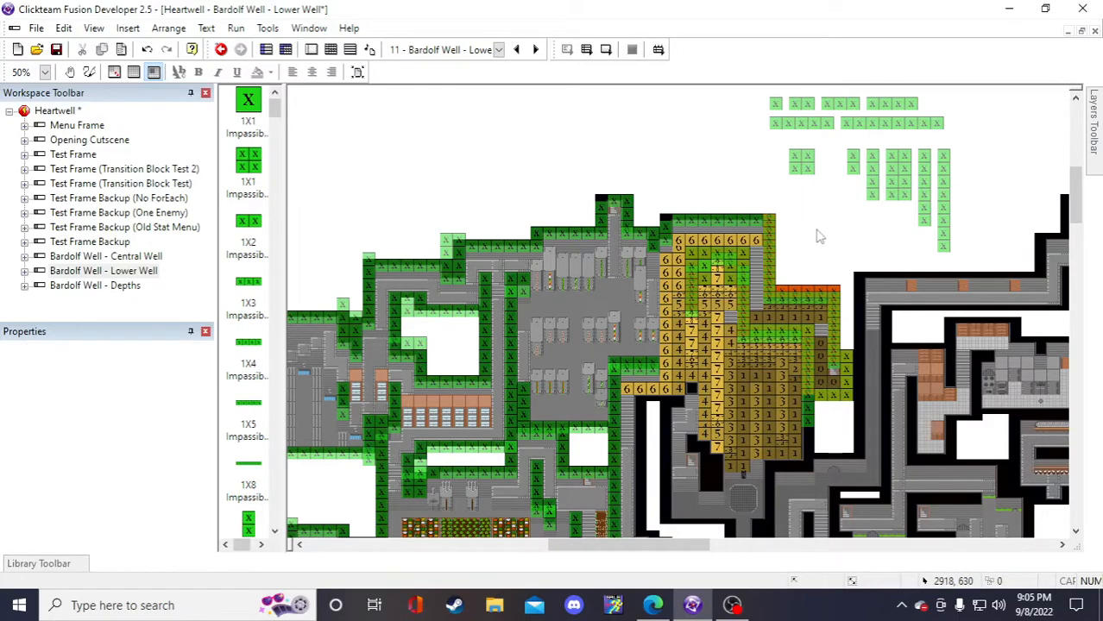
{"action": "scroll", "coordinate": [823, 229], "scroll_direction": "down", "scroll_amount": 3}
{"action": "scroll", "coordinate": [828, 220], "scroll_direction": "down", "scroll_amount": 6}
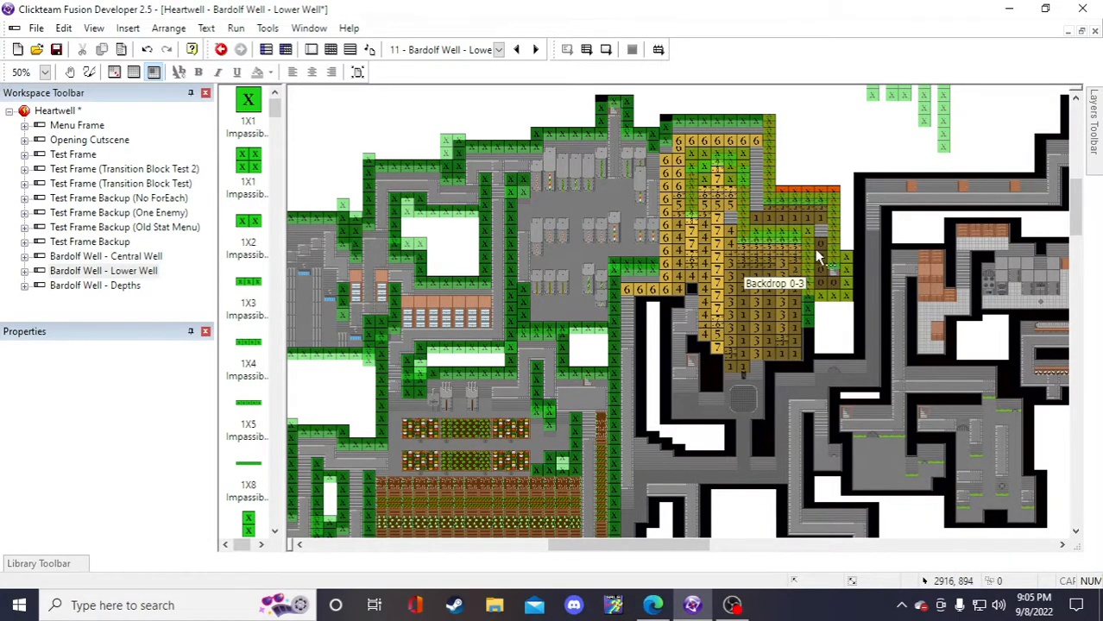
{"action": "scroll", "coordinate": [829, 302], "scroll_direction": "down", "scroll_amount": 2}
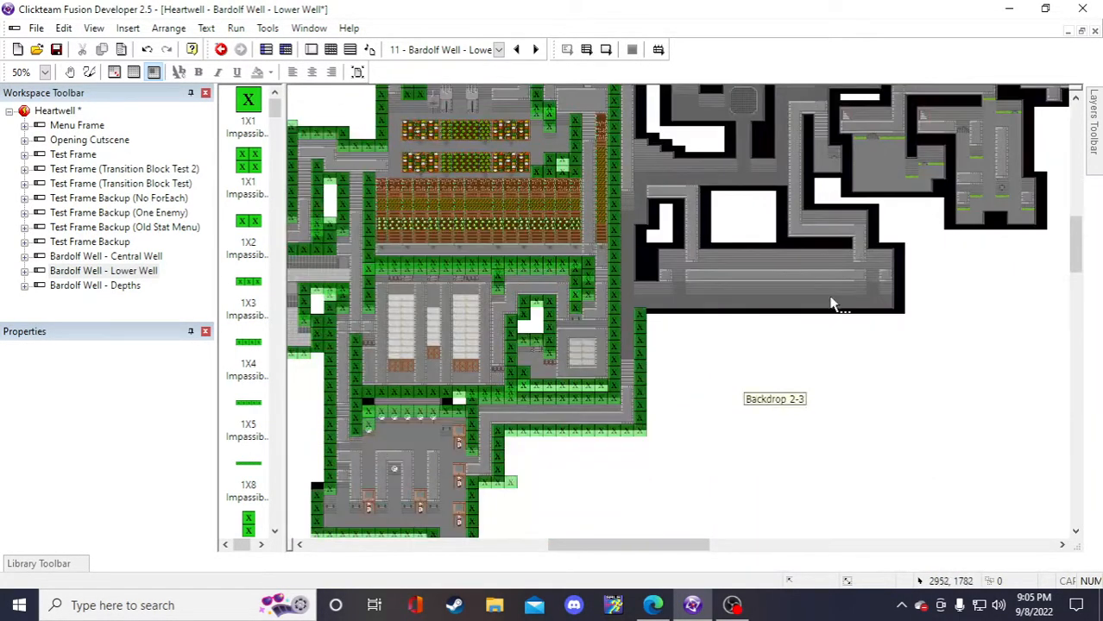
{"action": "scroll", "coordinate": [832, 305], "scroll_direction": "up", "scroll_amount": 10}
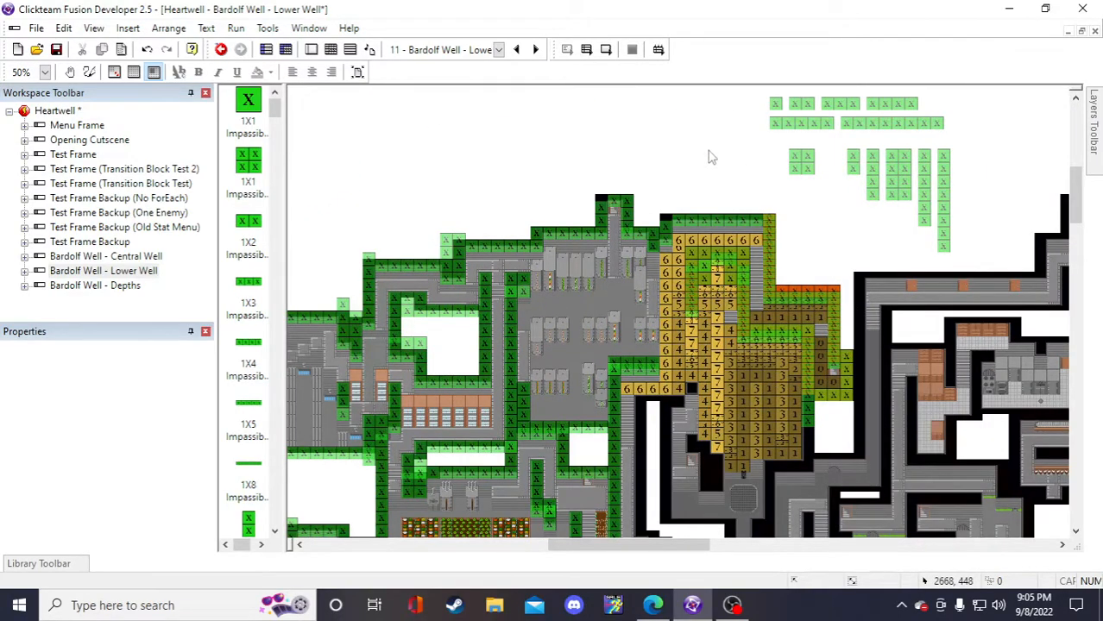
{"action": "left_click", "coordinate": [56, 49]}
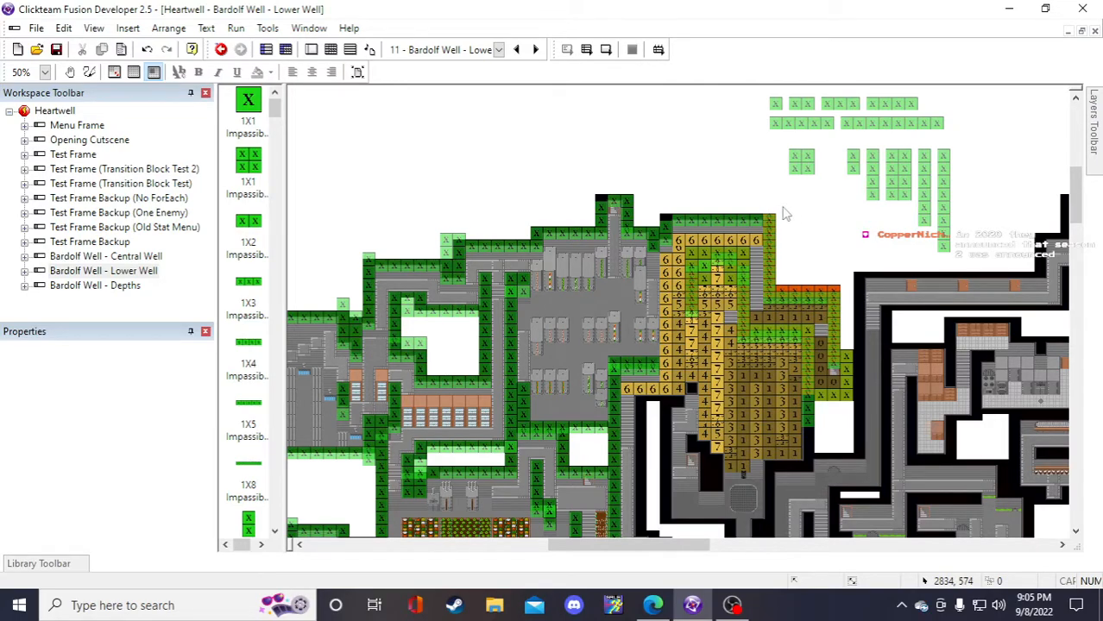
- Cover the black tile right of the row of 6 blocks with a copy of the 1X1 Impassible Wall
{"action": "scroll", "coordinate": [811, 192], "scroll_direction": "down", "scroll_amount": 3}
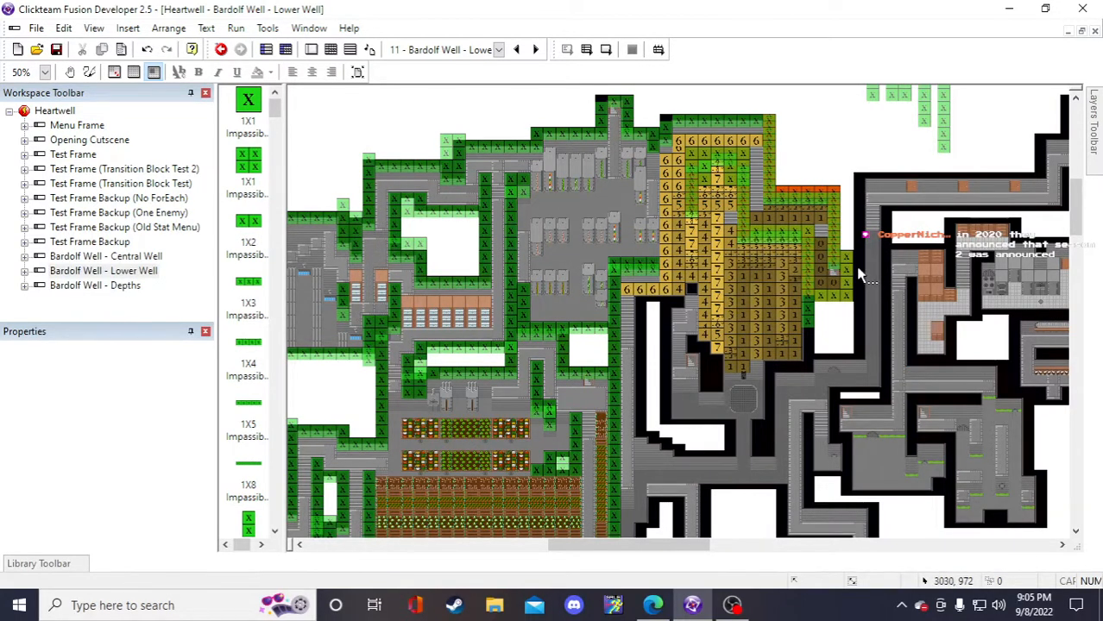
{"action": "scroll", "coordinate": [819, 246], "scroll_direction": "up", "scroll_amount": 3}
{"action": "left_click", "coordinate": [777, 103]}
{"action": "key", "text": "ctrl+c"}
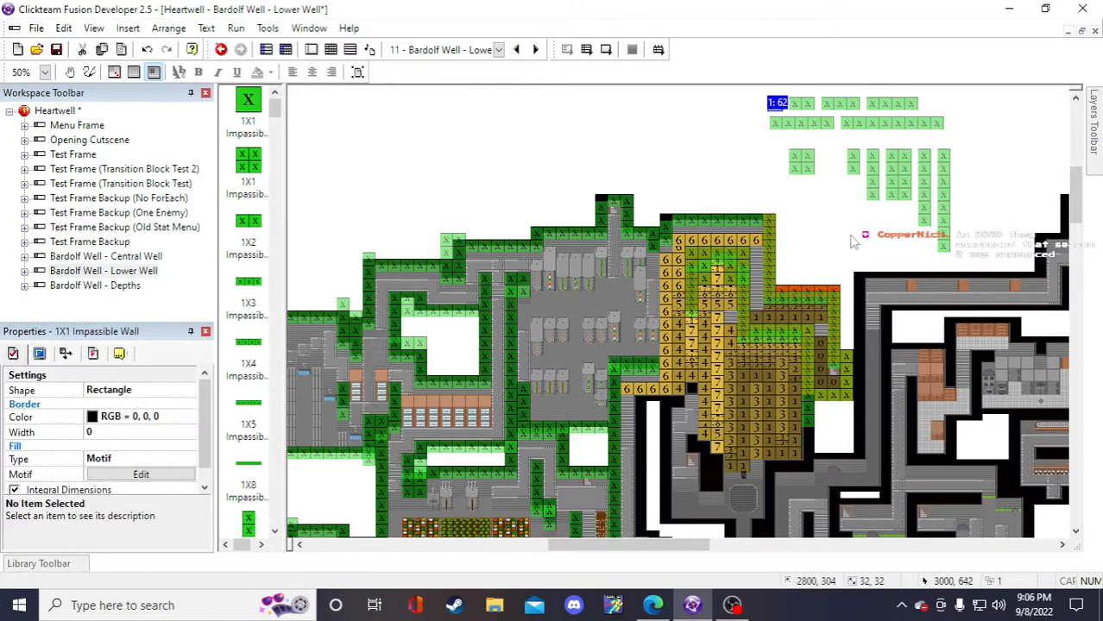
{"action": "key", "text": "ctrl+v"}
{"action": "left_click", "coordinate": [802, 214]}
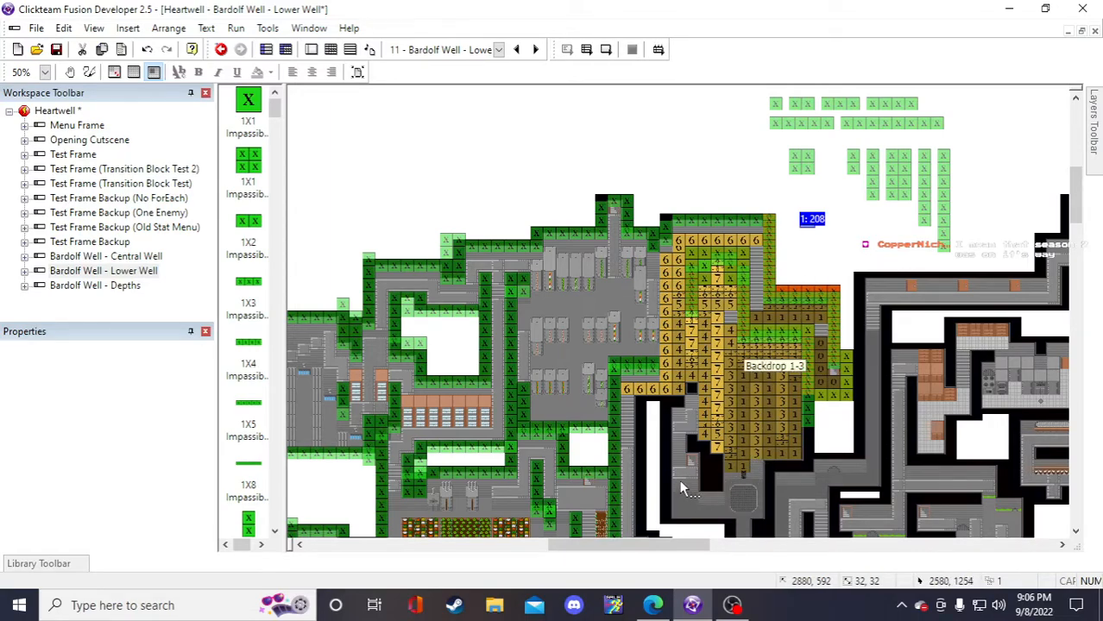
{"action": "left_click", "coordinate": [807, 222]}
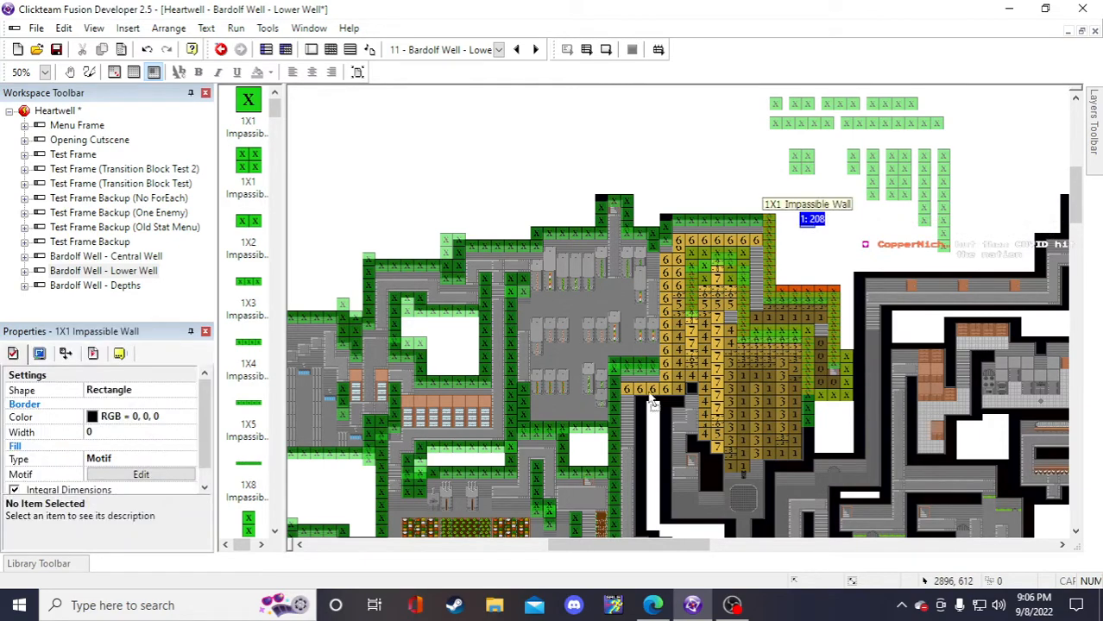
{"action": "left_click", "coordinate": [825, 233]}
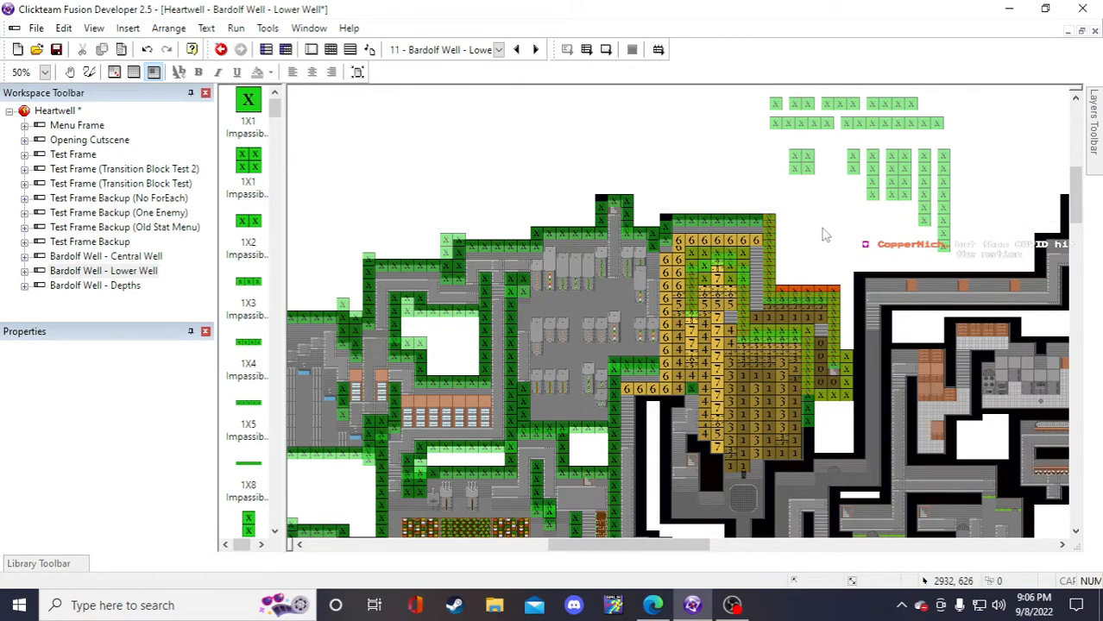
- Place another 1X1 Impassible Wall copy directly below the one right of the row of 6 blocks
{"action": "key", "text": "ctrl+v"}
{"action": "left_click", "coordinate": [820, 231]}
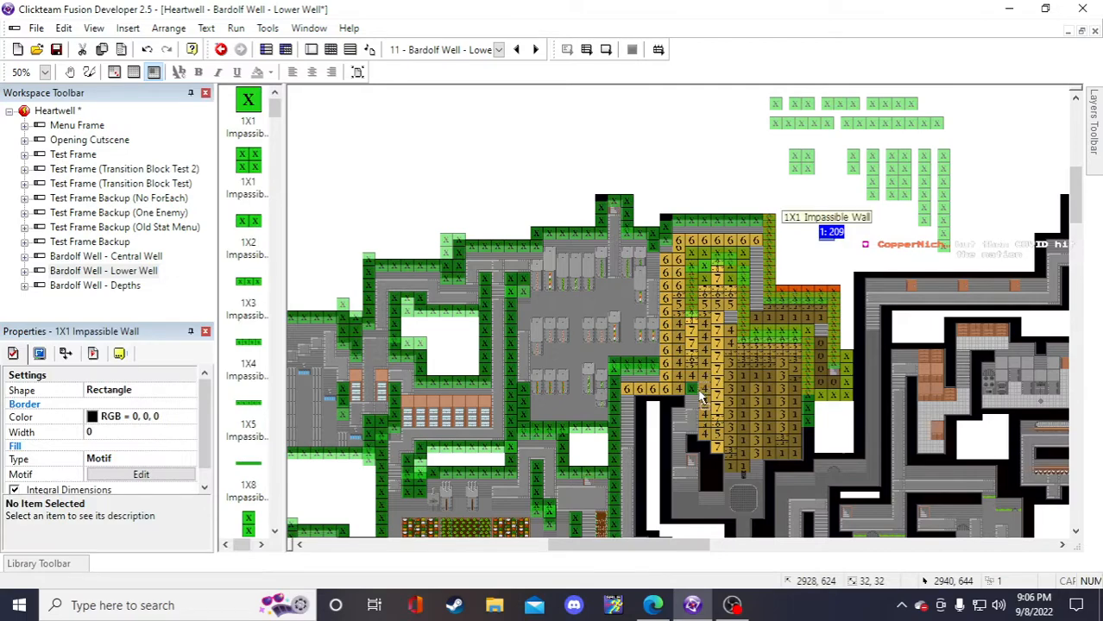
{"action": "left_click", "coordinate": [809, 238]}
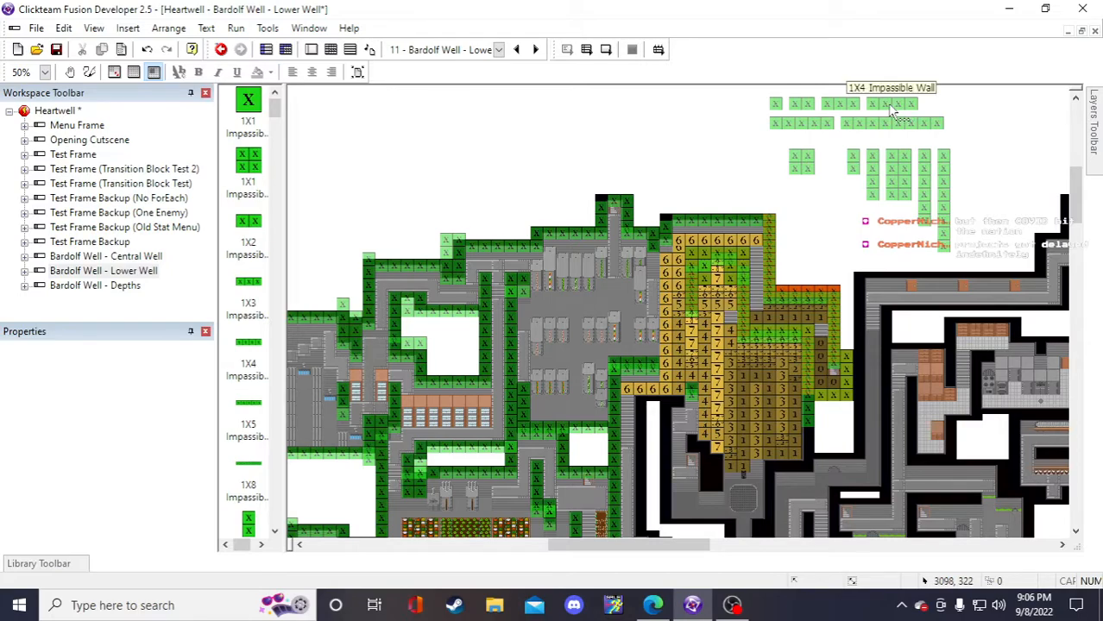
- Cover the upper end of the black wall right of the narrow white gap with a copy of the 1X2 Impassible Wall
{"action": "left_click", "coordinate": [802, 105]}
{"action": "left_click", "coordinate": [731, 159]}
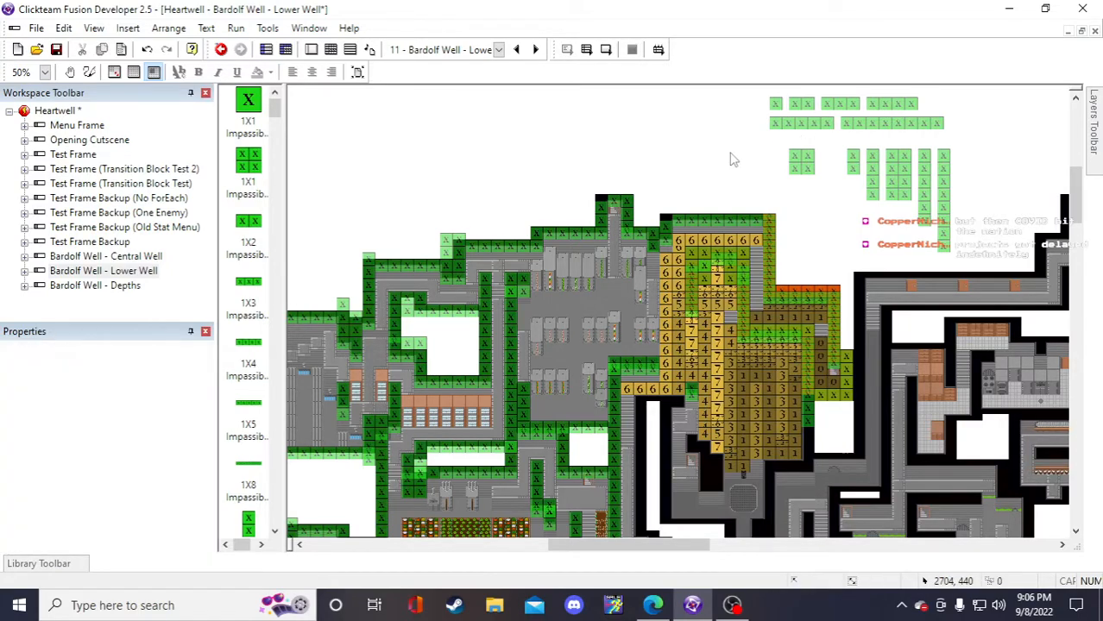
{"action": "left_click", "coordinate": [721, 150]}
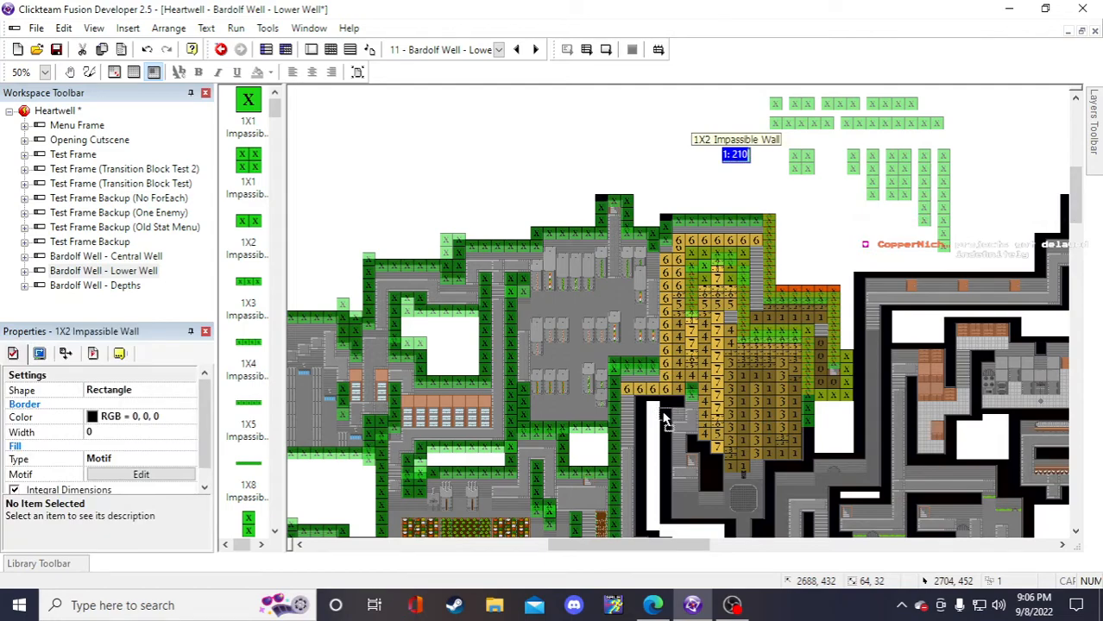
{"action": "left_click_drag", "start_coordinate": [664, 408], "coordinate": [665, 409]}
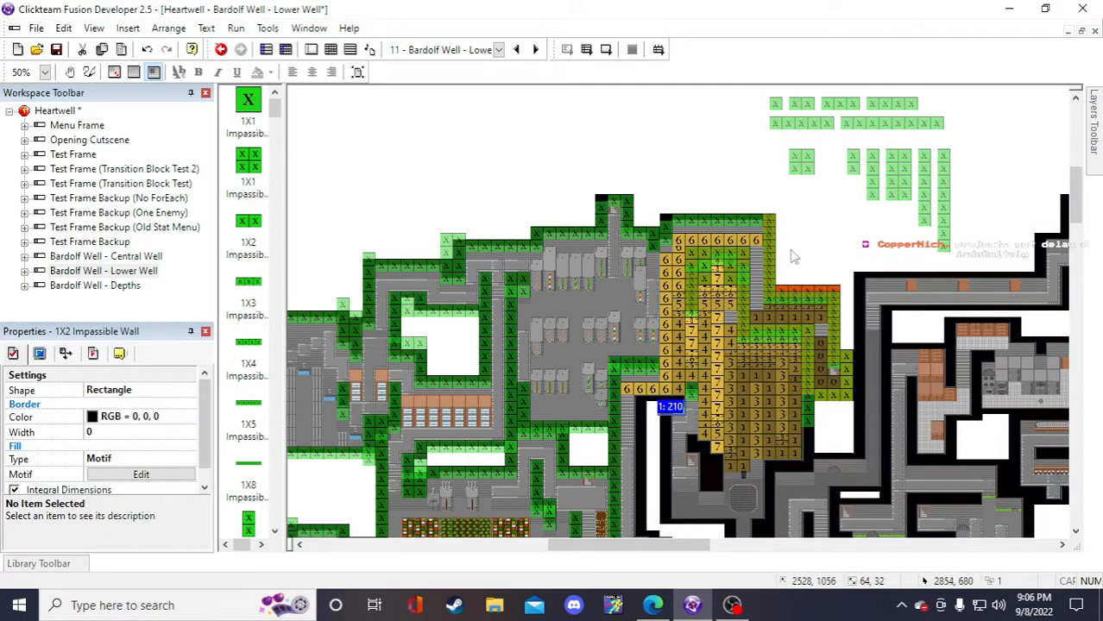
{"action": "left_click", "coordinate": [801, 246]}
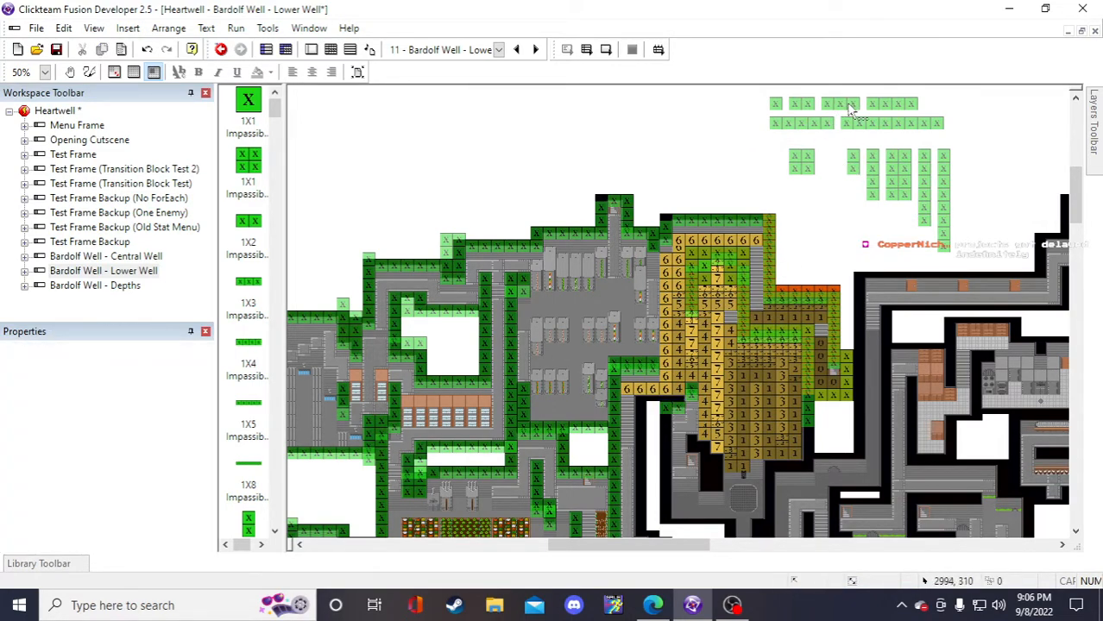
- Cover the black row directly below the 6 blocks with a copy of the 1X4 Impassible Wall and save the project
{"action": "left_click", "coordinate": [882, 108]}
{"action": "key", "text": "ctrl+c"}
{"action": "key", "text": "ctrl+v"}
{"action": "left_click", "coordinate": [633, 113]}
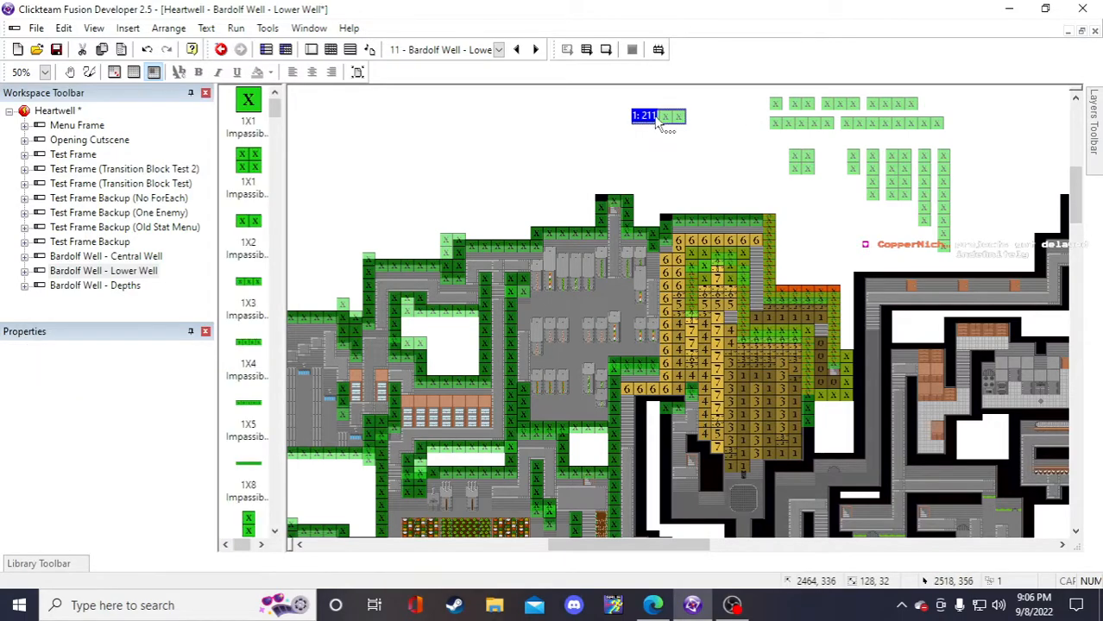
{"action": "left_click_drag", "start_coordinate": [657, 119], "coordinate": [657, 408]}
{"action": "left_click", "coordinate": [737, 167]}
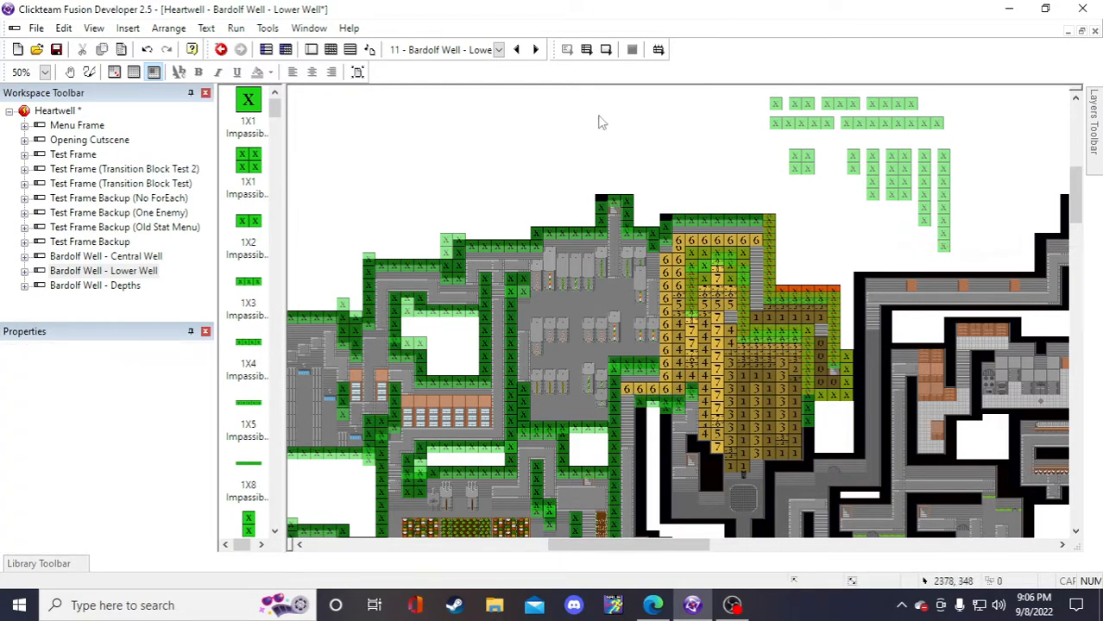
{"action": "left_click", "coordinate": [55, 50]}
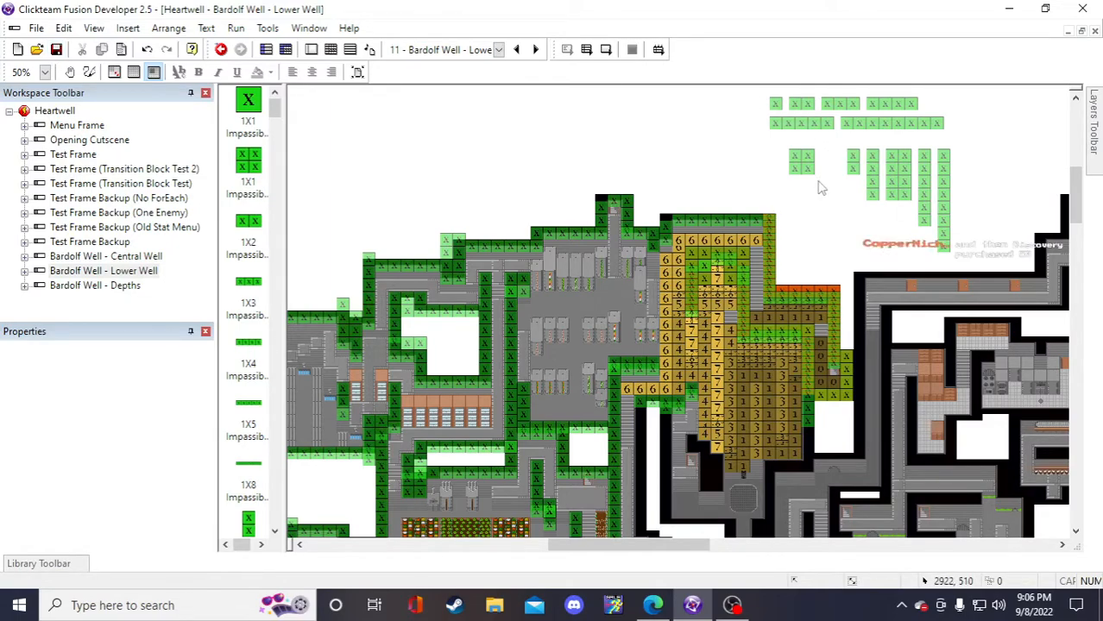
- Cover the black column left of the narrow white gap with a copy of the 8X1 Impassible Wall
{"action": "left_click_drag", "start_coordinate": [932, 199], "coordinate": [706, 164]}
{"action": "left_click_drag", "start_coordinate": [663, 419], "coordinate": [637, 421]}
{"action": "scroll", "coordinate": [687, 169], "scroll_direction": "down", "scroll_amount": 3}
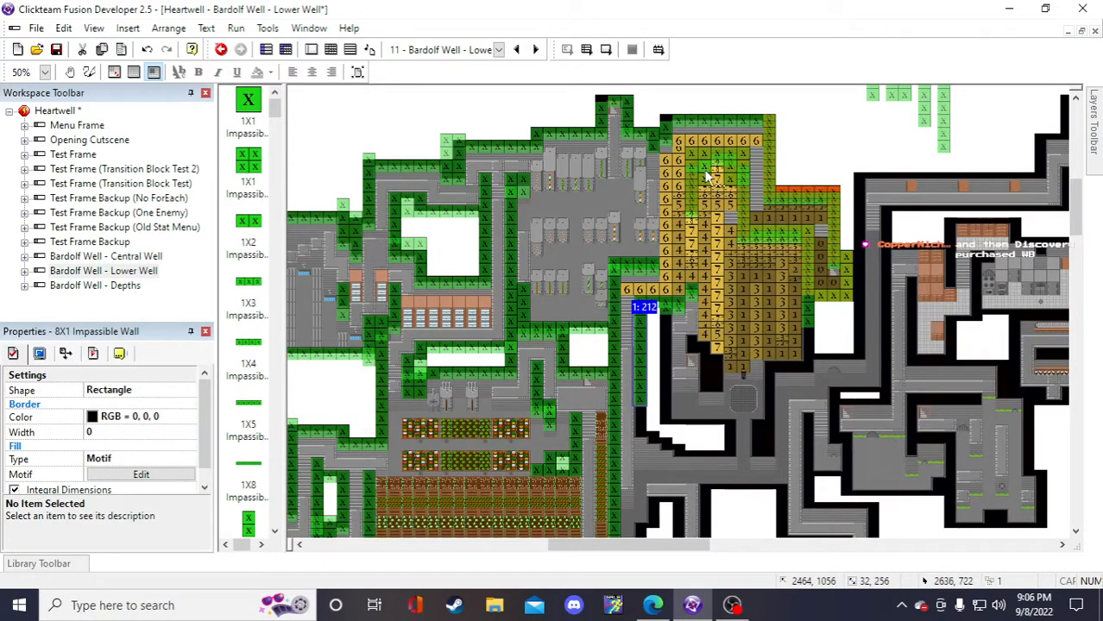
{"action": "scroll", "coordinate": [768, 172], "scroll_direction": "up", "scroll_amount": 3}
{"action": "left_click", "coordinate": [809, 207]}
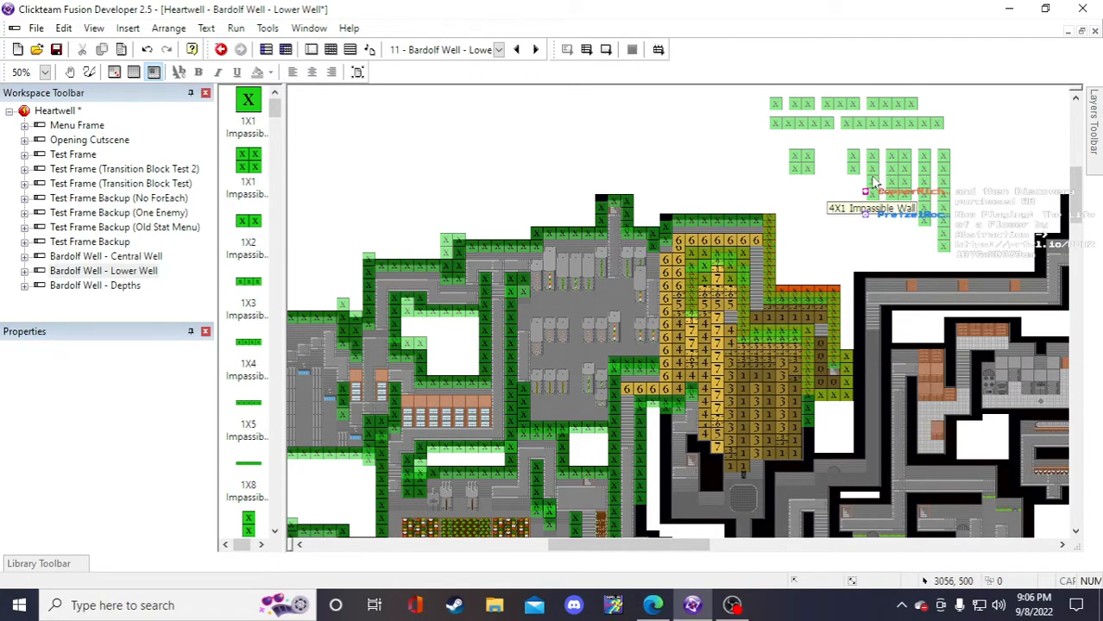
- Cover the black column right of the narrow white gap with a copy of the 8X1 Impassible Wall and save the project
{"action": "scroll", "coordinate": [869, 186], "scroll_direction": "down", "scroll_amount": 3}
{"action": "scroll", "coordinate": [866, 189], "scroll_direction": "up", "scroll_amount": 3}
{"action": "left_click", "coordinate": [942, 197]}
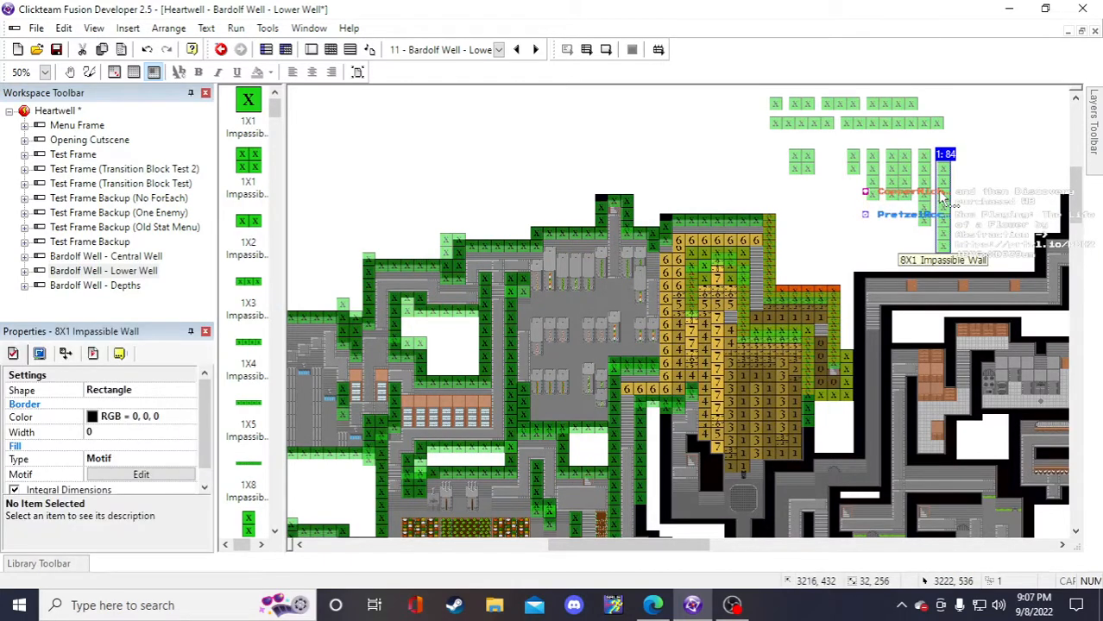
{"action": "key", "text": "ctrl+c"}
{"action": "key", "text": "ctrl+v"}
{"action": "left_click", "coordinate": [740, 154]}
{"action": "left_click_drag", "start_coordinate": [751, 176], "coordinate": [663, 435]}
{"action": "left_click", "coordinate": [655, 179]}
{"action": "left_click", "coordinate": [679, 198]}
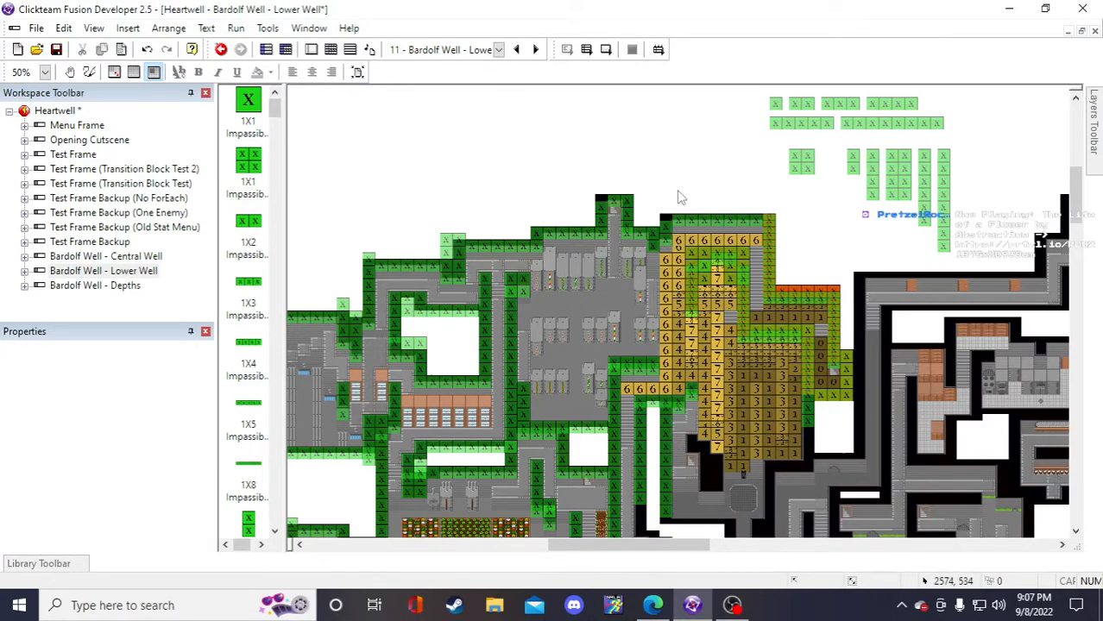
{"action": "key", "text": "ctrl+s"}
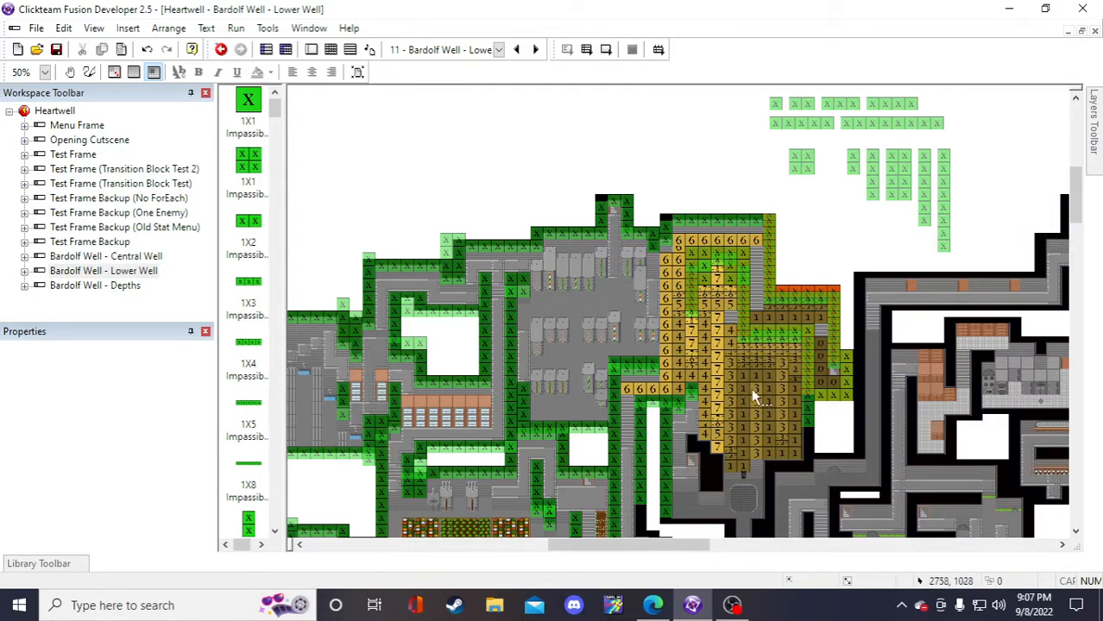
- Cover the short black column at the lower left of the number blocks with a copy of the 2X1 Impassible Wall
{"action": "left_click_drag", "start_coordinate": [863, 173], "coordinate": [816, 240]}
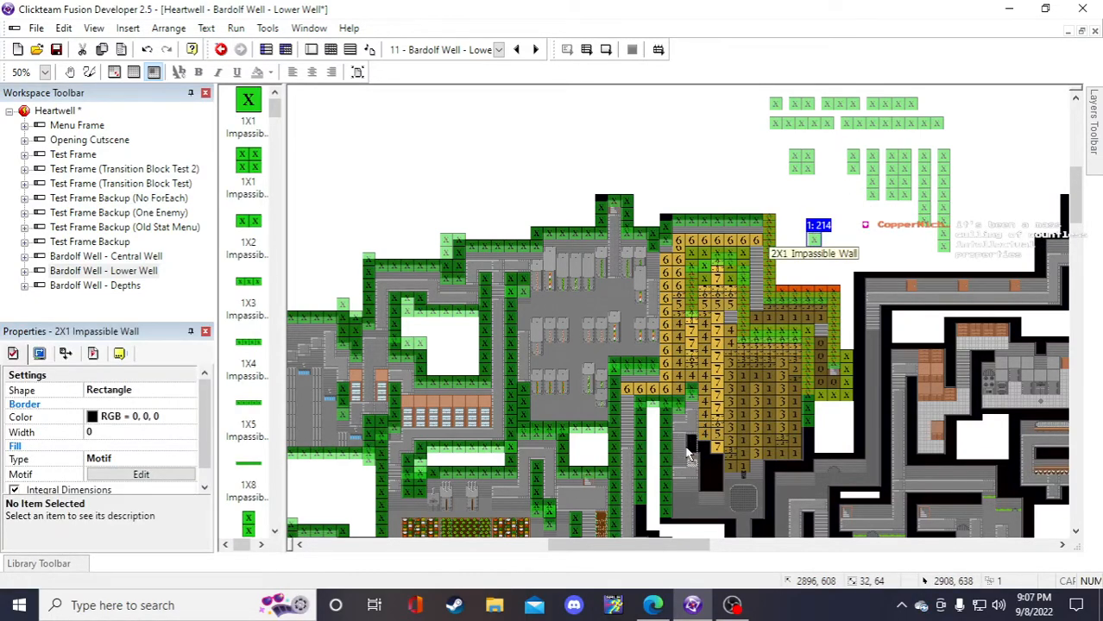
{"action": "key", "text": "Delete"}
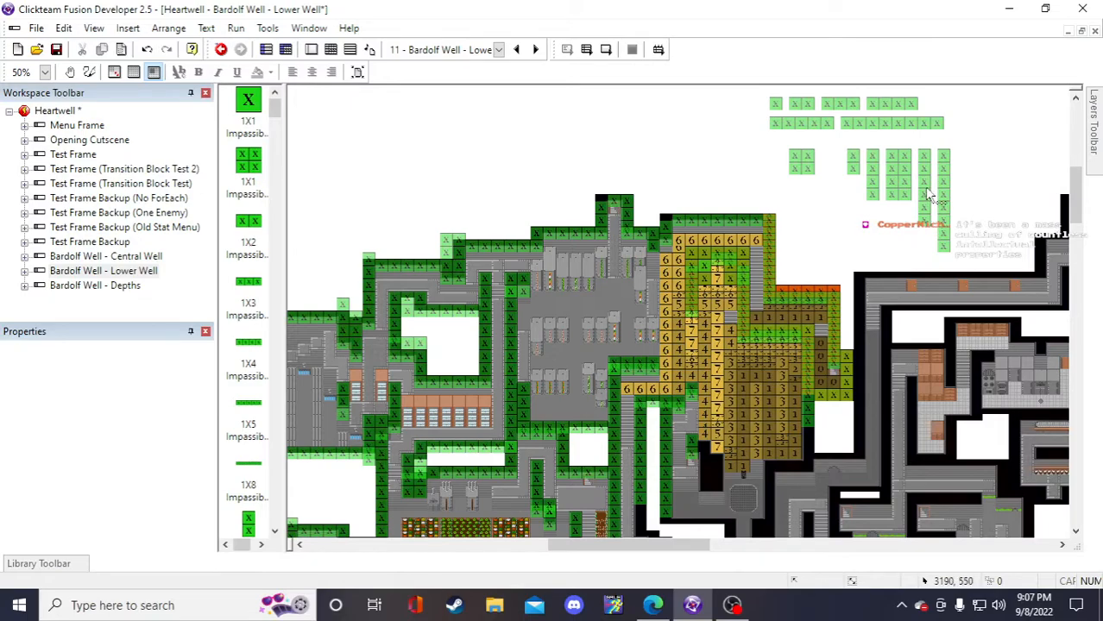
- Try covering the black column left of the lowest 7 block with a copy of the 4X1 Impassible Wall
{"action": "left_click", "coordinate": [761, 197]}
{"action": "left_click_drag", "start_coordinate": [702, 459], "coordinate": [703, 459]}
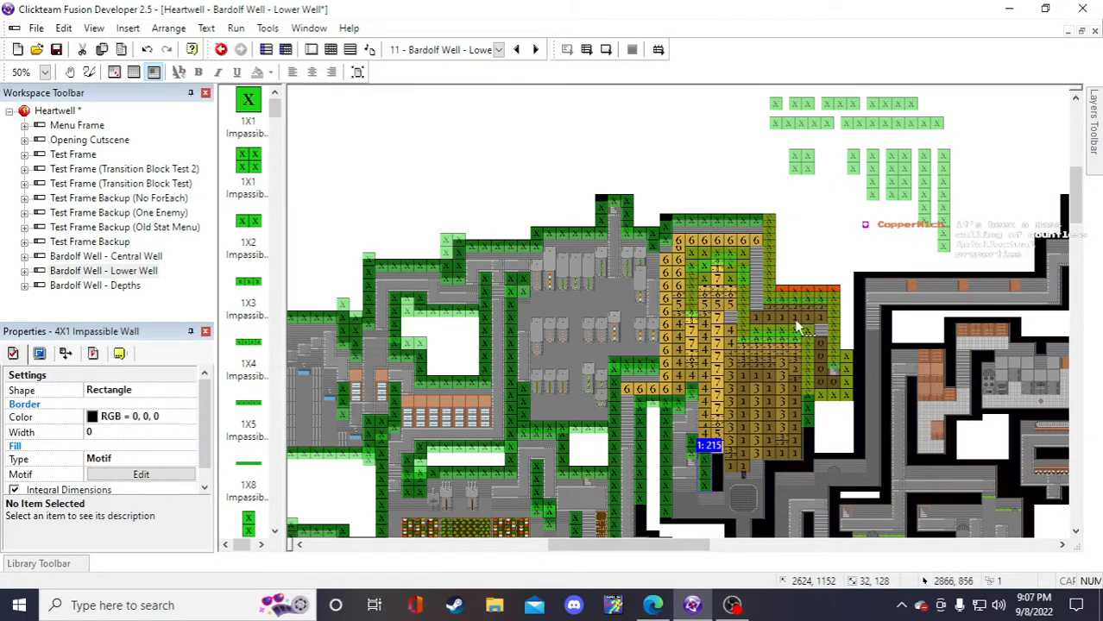
{"action": "left_click", "coordinate": [821, 250]}
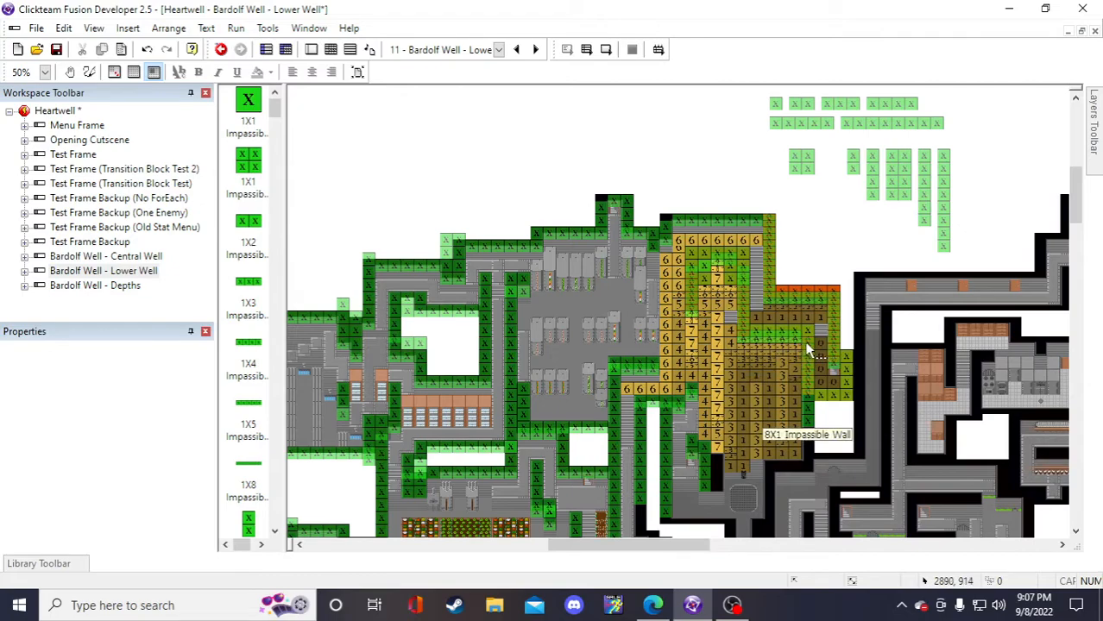
- Cover the bottom of the black area left of the round grate with a copy of the 2-by-2 1X1 Impassible Wall 2
{"action": "left_click", "coordinate": [800, 161]}
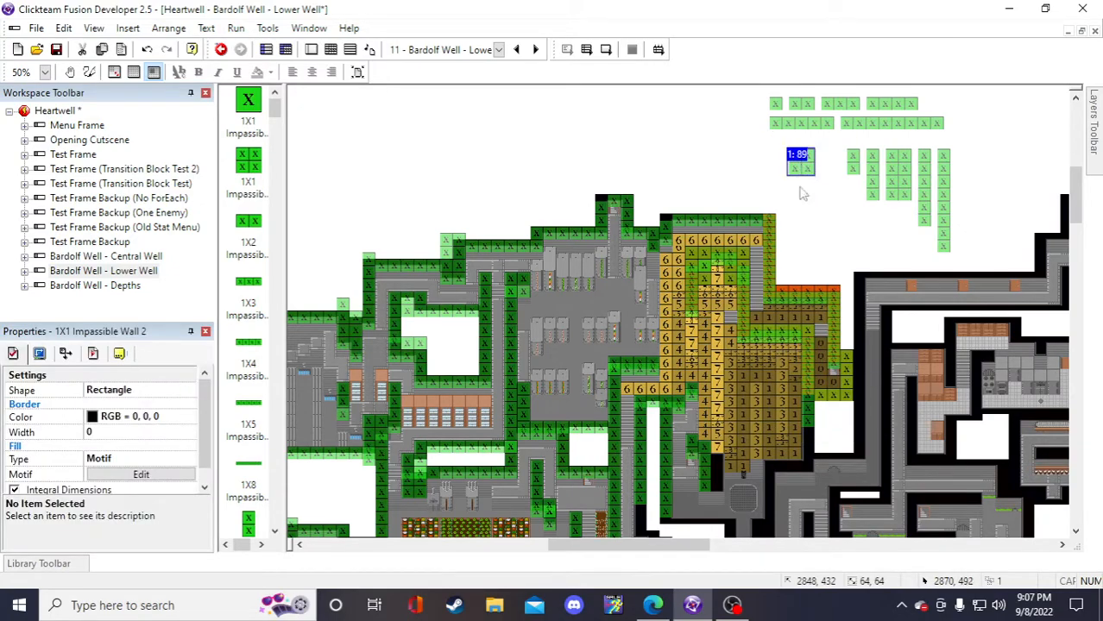
{"action": "left_click", "coordinate": [801, 233]}
{"action": "left_click", "coordinate": [800, 233]}
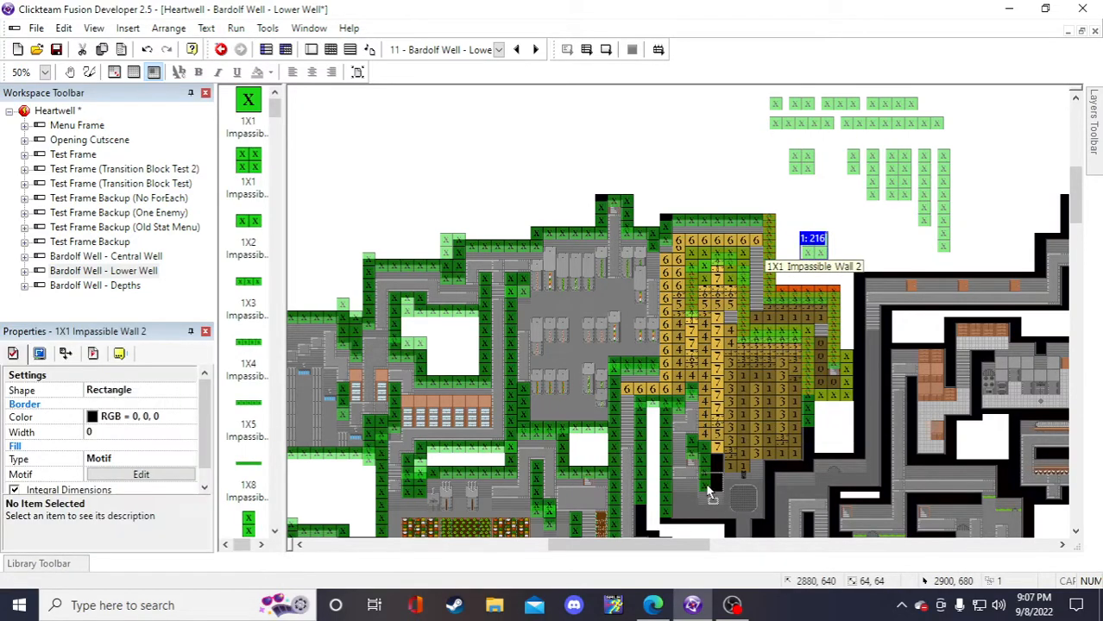
{"action": "left_click_drag", "start_coordinate": [808, 249], "coordinate": [707, 486]}
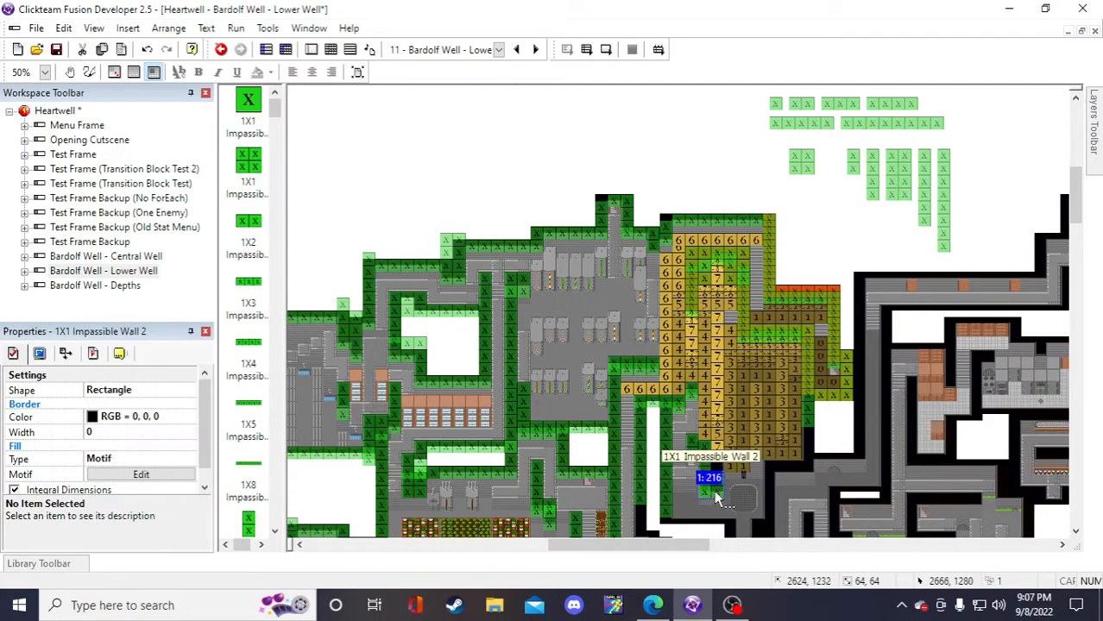
{"action": "left_click", "coordinate": [839, 288]}
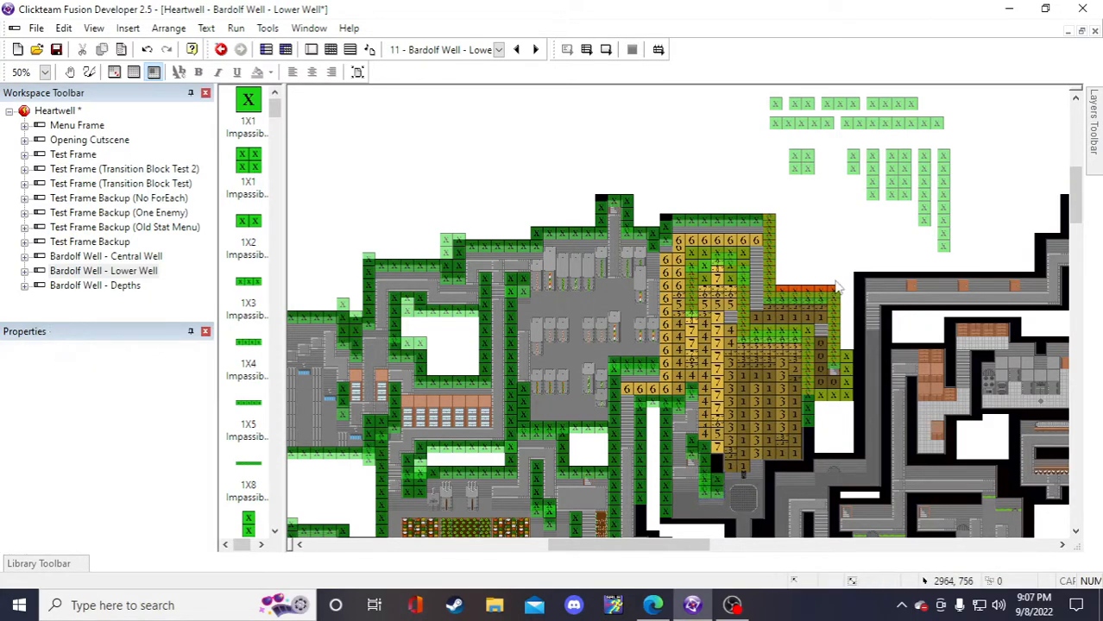
- Delete the 4X1 Impassible Wall copy left of the lowest 7 block
{"action": "left_click", "coordinate": [709, 466]}
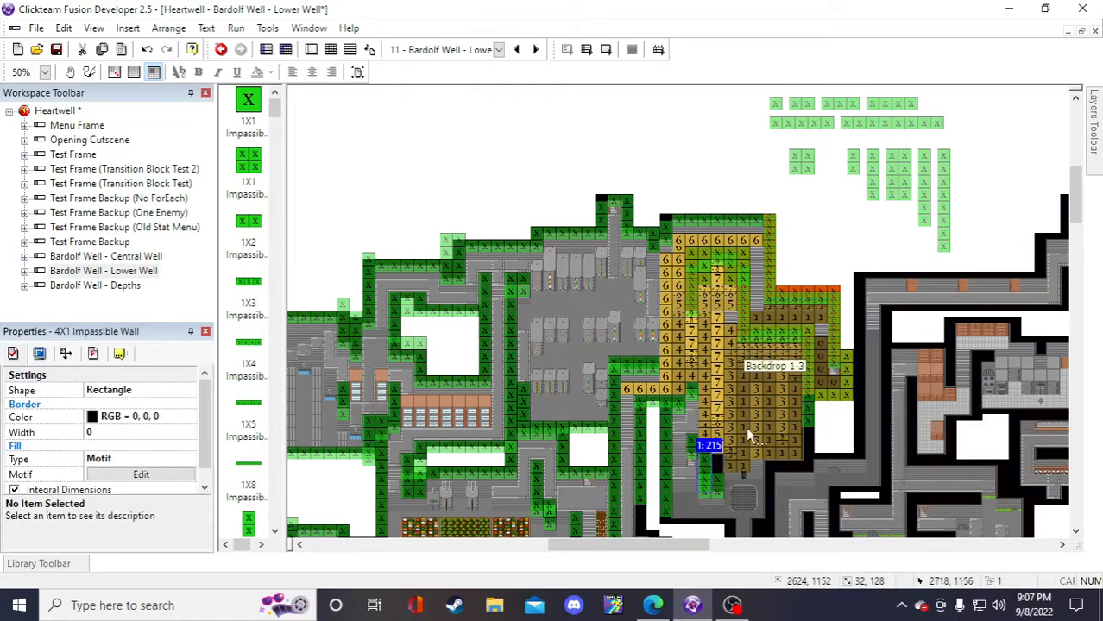
{"action": "left_click", "coordinate": [895, 256]}
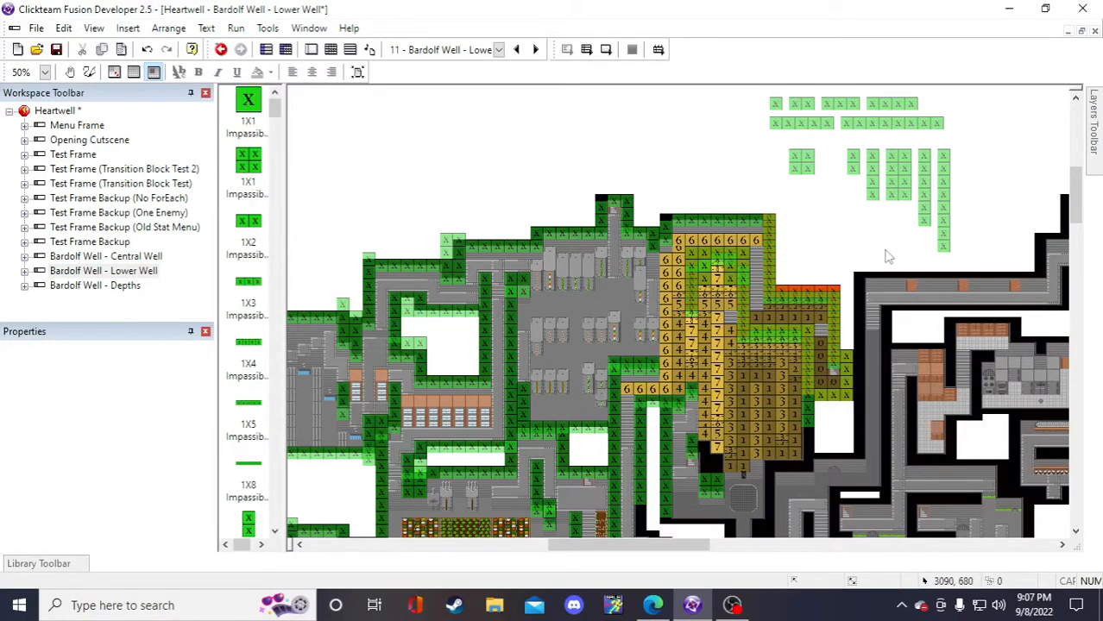
- Place another copy of 1X1 Impassible Wall 2 directly above the one left of the round grate
{"action": "left_click", "coordinate": [710, 479]}
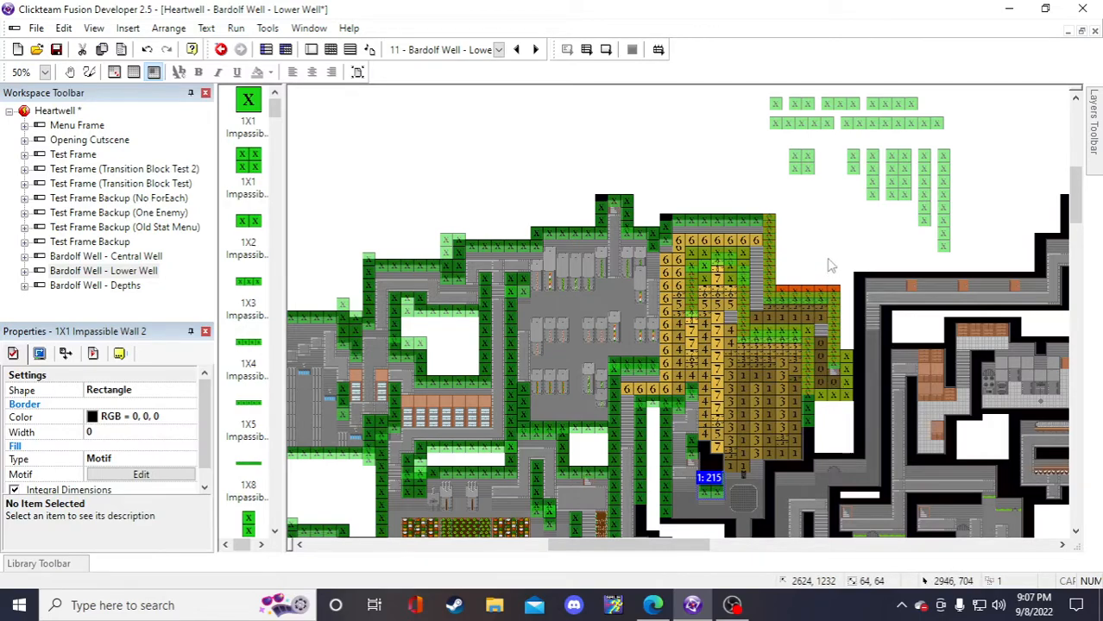
{"action": "left_click", "coordinate": [778, 436]}
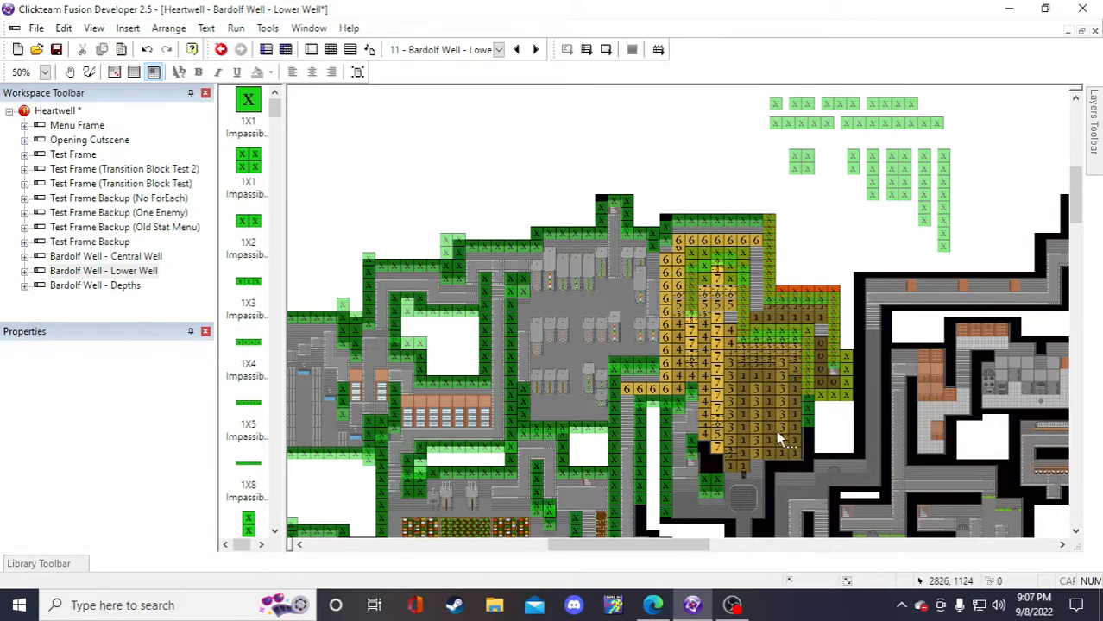
{"action": "left_click", "coordinate": [723, 483]}
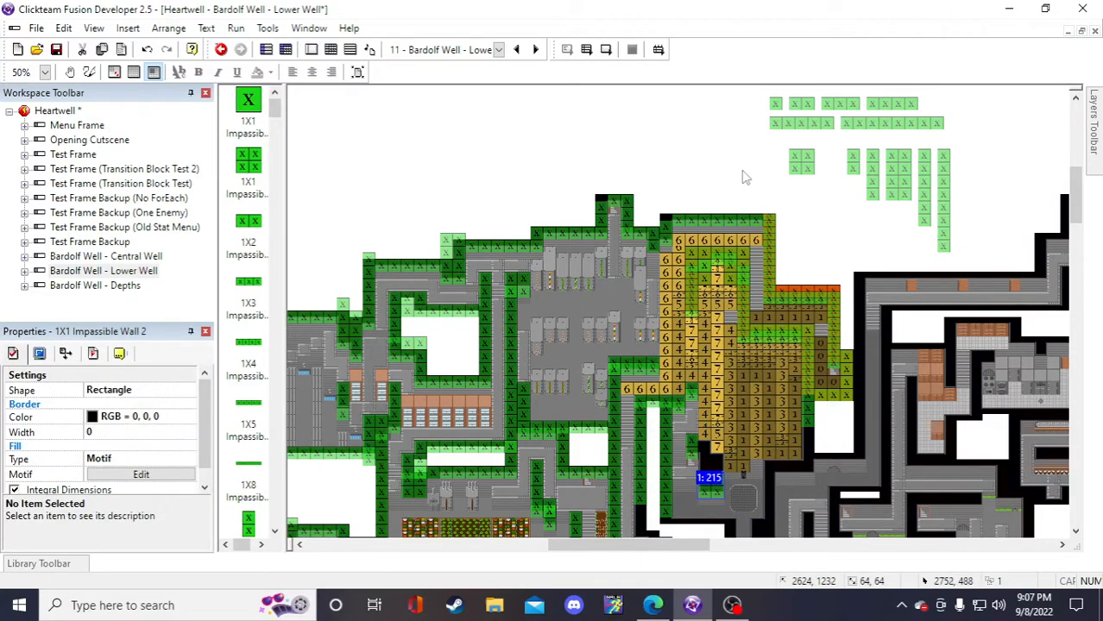
{"action": "key", "text": "ctrl+v"}
{"action": "left_click", "coordinate": [717, 168]}
{"action": "left_click_drag", "start_coordinate": [723, 190], "coordinate": [704, 475]}
{"action": "key", "text": "ctrl+v"}
- Cover the remaining black tile left of the lowest 7 block with a 1X1 Impassible Wall copy and save the project
{"action": "left_click", "coordinate": [780, 105]}
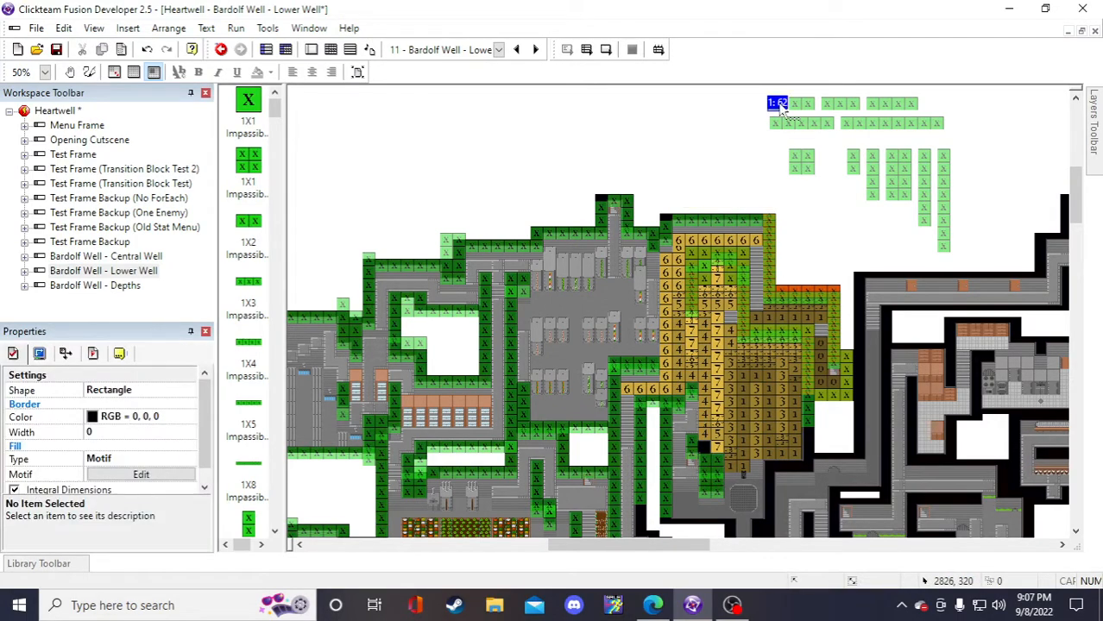
{"action": "key", "text": "ctrl+c"}
{"action": "key", "text": "ctrl+v"}
{"action": "left_click", "coordinate": [712, 141]}
{"action": "left_click_drag", "start_coordinate": [716, 153], "coordinate": [702, 448]}
{"action": "left_click", "coordinate": [859, 246]}
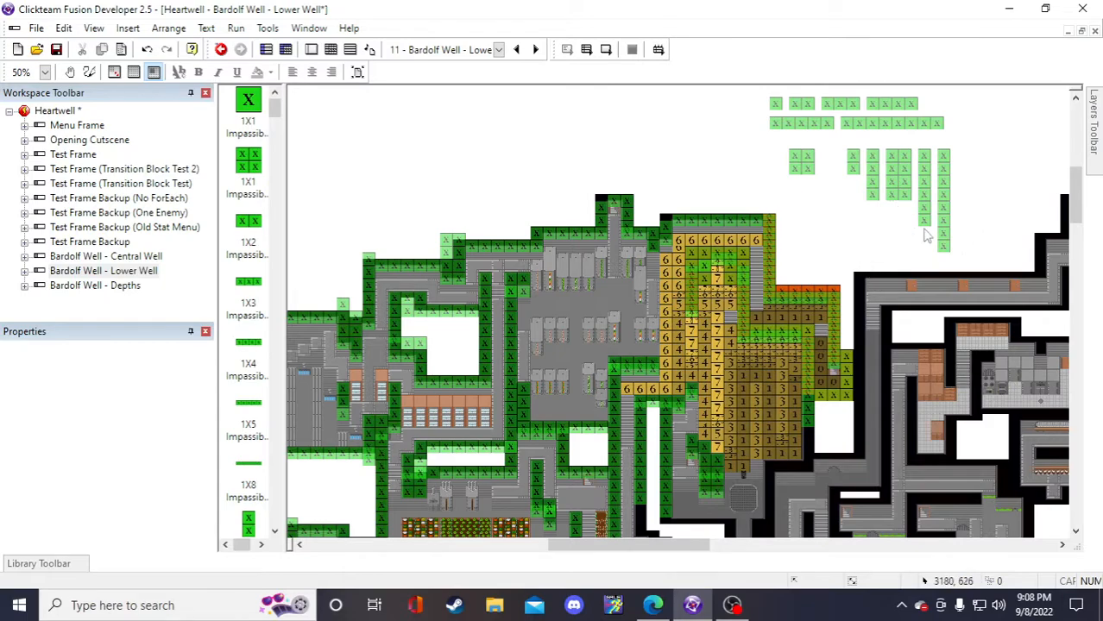
{"action": "left_click", "coordinate": [56, 49]}
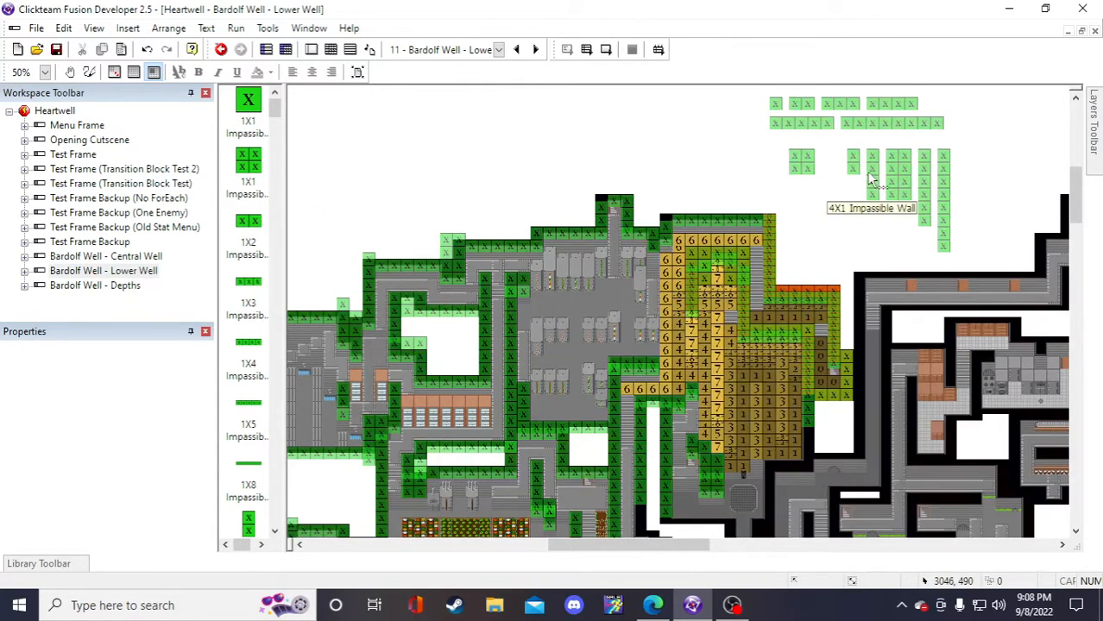
- Place a copy of the 4X1 Impassible Wall over the black lower end of the wall column beneath the row of 6 blocks
{"action": "scroll", "coordinate": [870, 186], "scroll_direction": "down", "scroll_amount": 3}
{"action": "scroll", "coordinate": [762, 280], "scroll_direction": "up", "scroll_amount": 3}
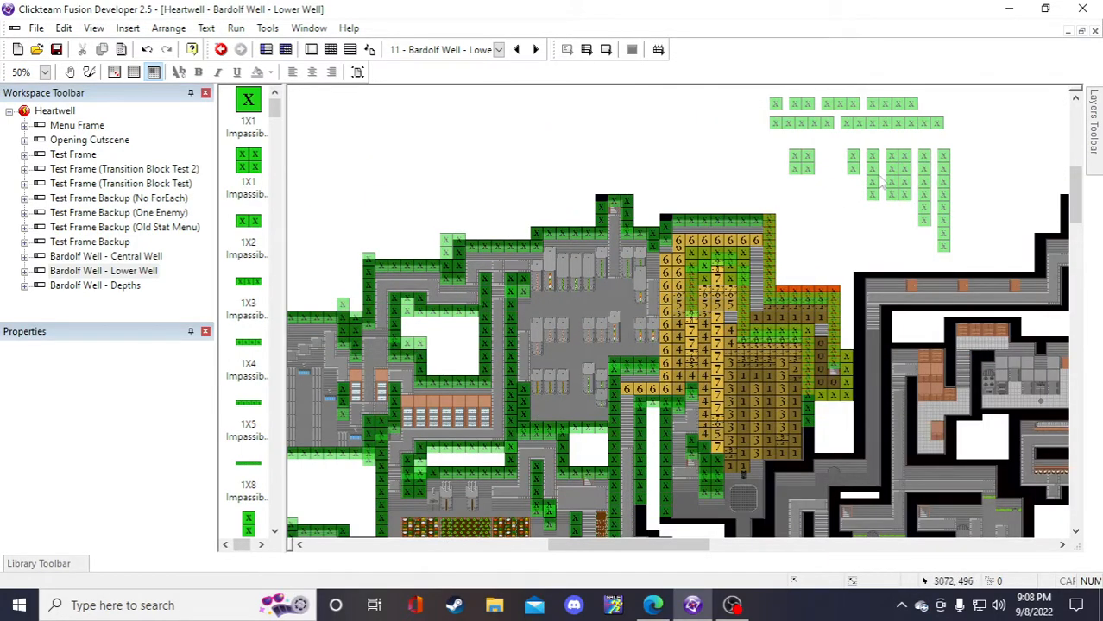
{"action": "left_click", "coordinate": [874, 178]}
{"action": "key", "text": "ctrl+c"}
{"action": "key", "text": "ctrl+v"}
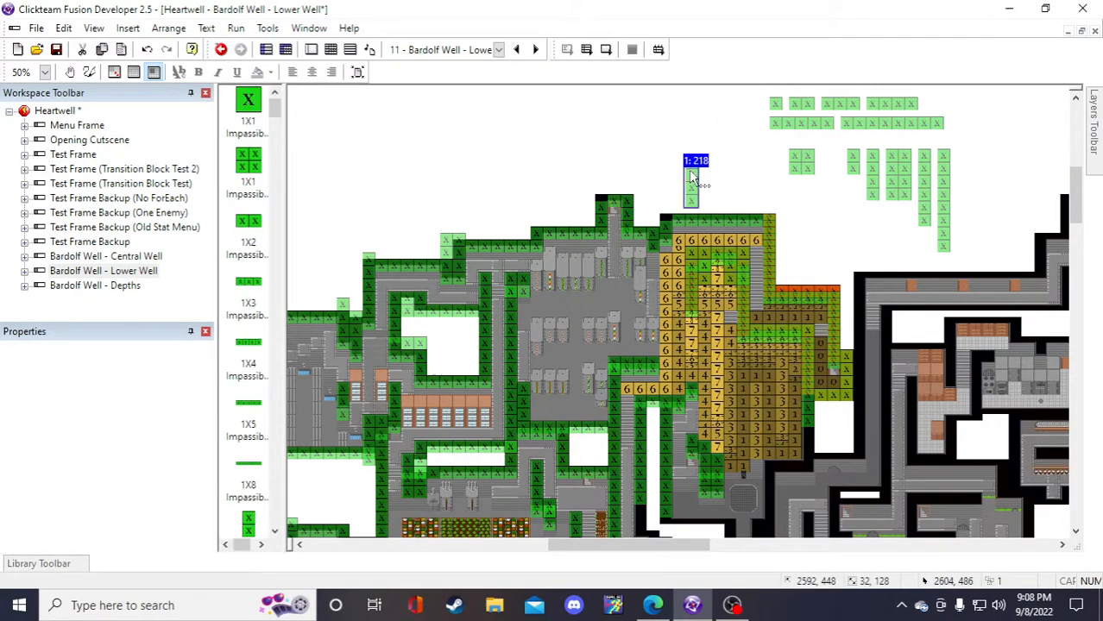
{"action": "left_click", "coordinate": [683, 157]}
{"action": "scroll", "coordinate": [763, 379], "scroll_direction": "down", "scroll_amount": 6}
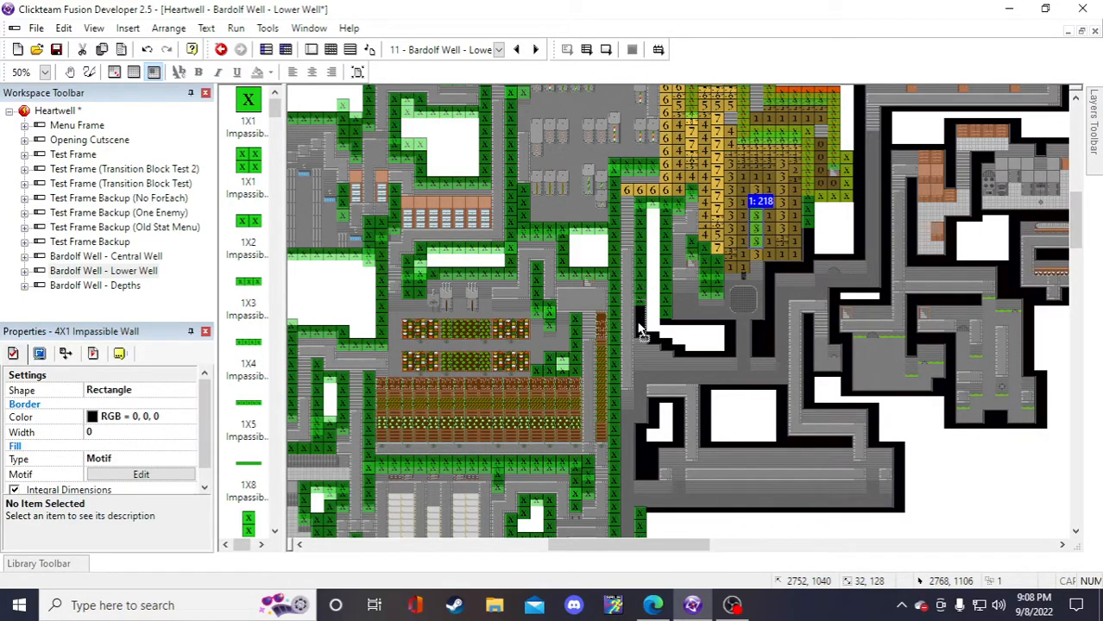
{"action": "left_click_drag", "start_coordinate": [637, 320], "coordinate": [638, 321]}
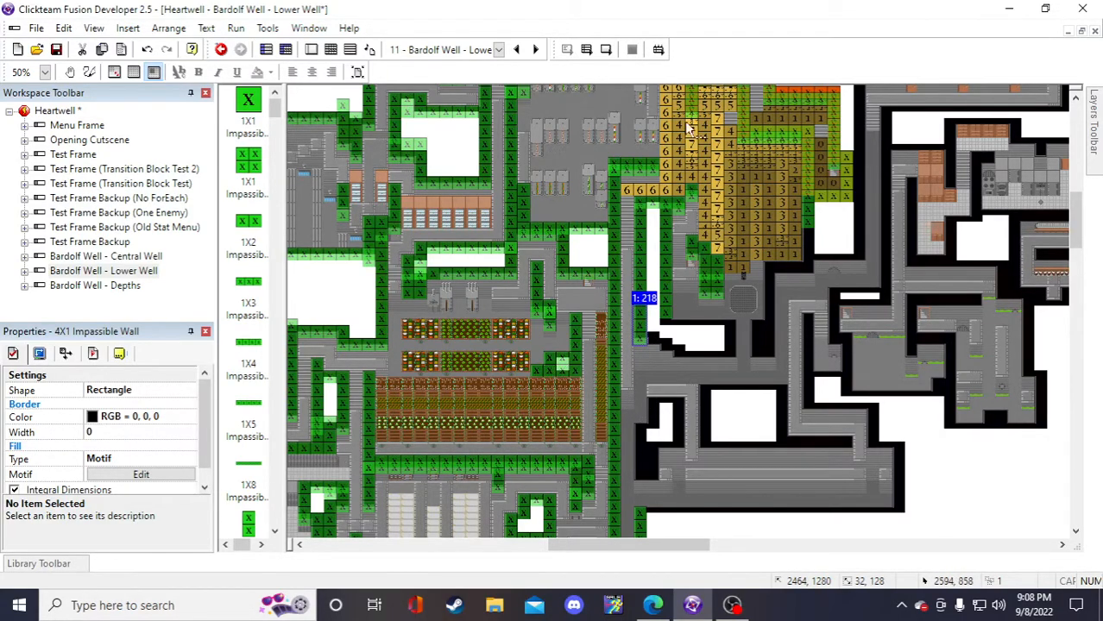
- Inspect the new wall copy and the stepped black wall beside it at 100% zoom, then return to 50%
{"action": "left_click", "coordinate": [94, 28]}
{"action": "mouse_move", "coordinate": [100, 47]}
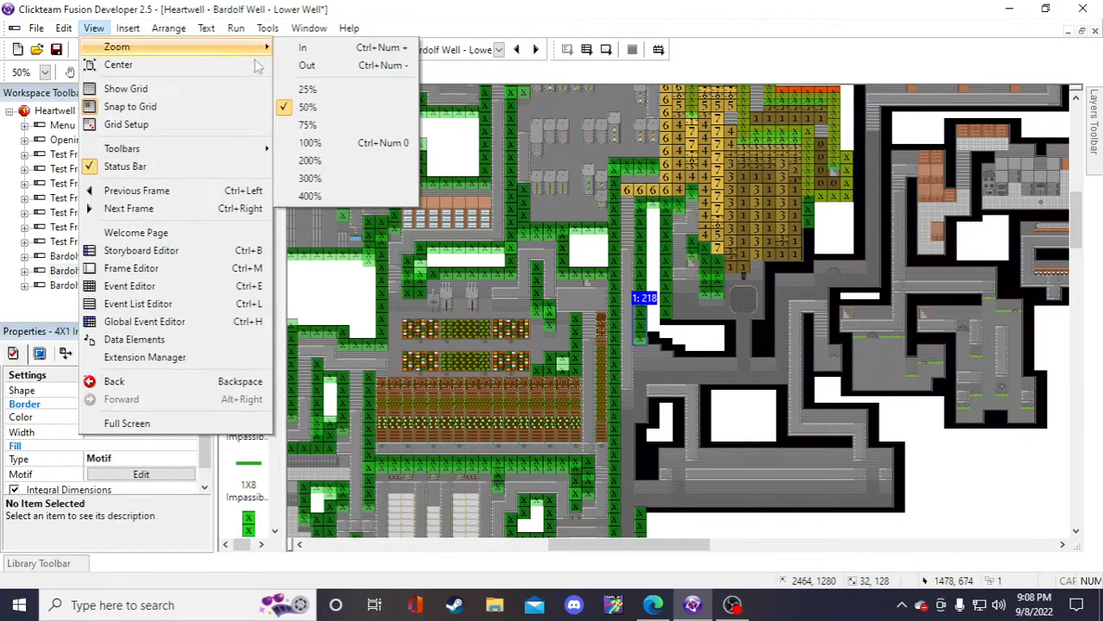
{"action": "left_click", "coordinate": [311, 142]}
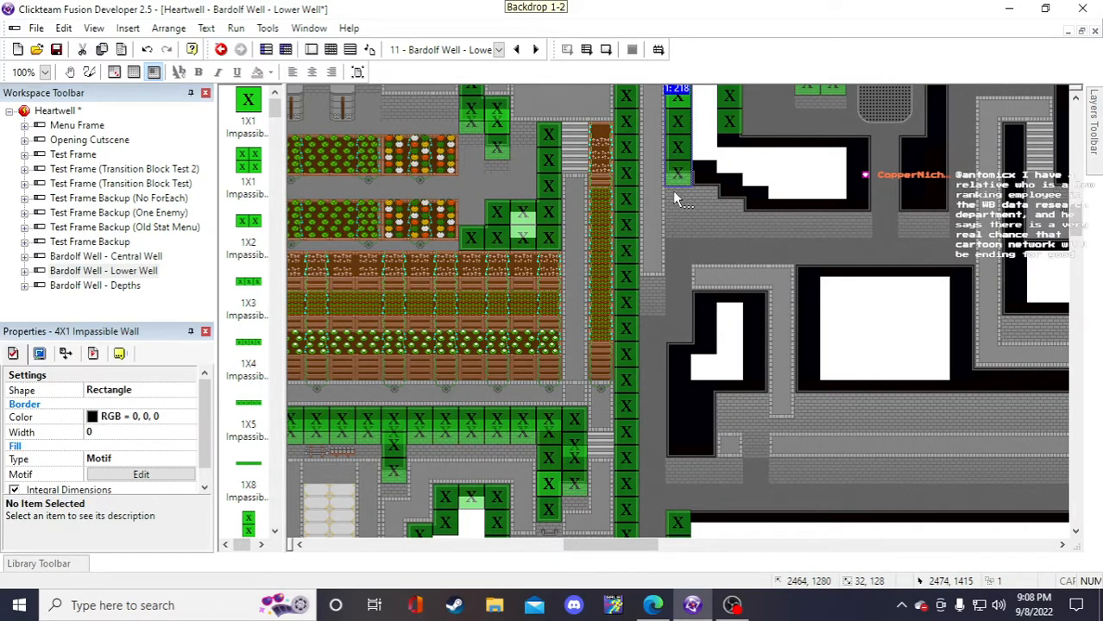
{"action": "scroll", "coordinate": [676, 180], "scroll_direction": "up", "scroll_amount": 3}
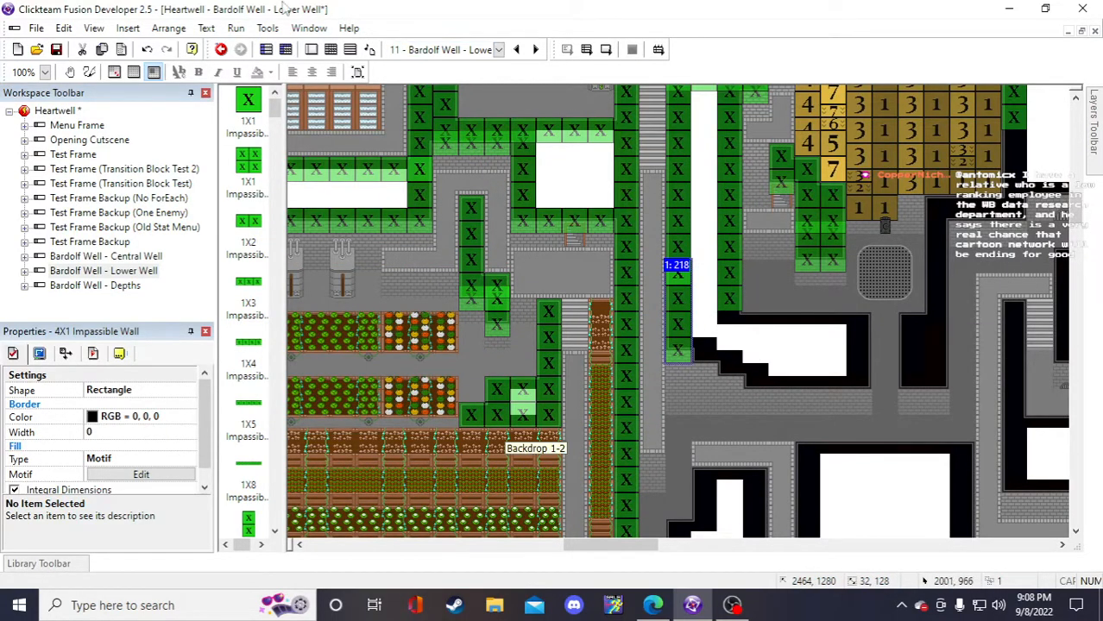
{"action": "left_click", "coordinate": [105, 30]}
{"action": "mouse_move", "coordinate": [173, 45]}
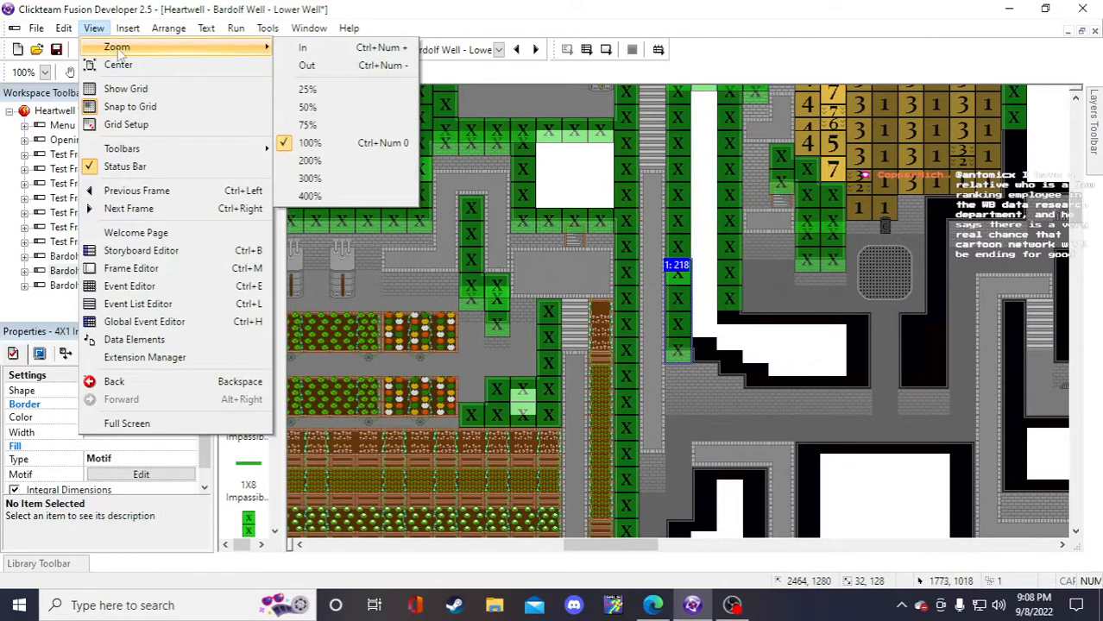
{"action": "left_click", "coordinate": [358, 107]}
{"action": "scroll", "coordinate": [875, 324], "scroll_direction": "up", "scroll_amount": 3}
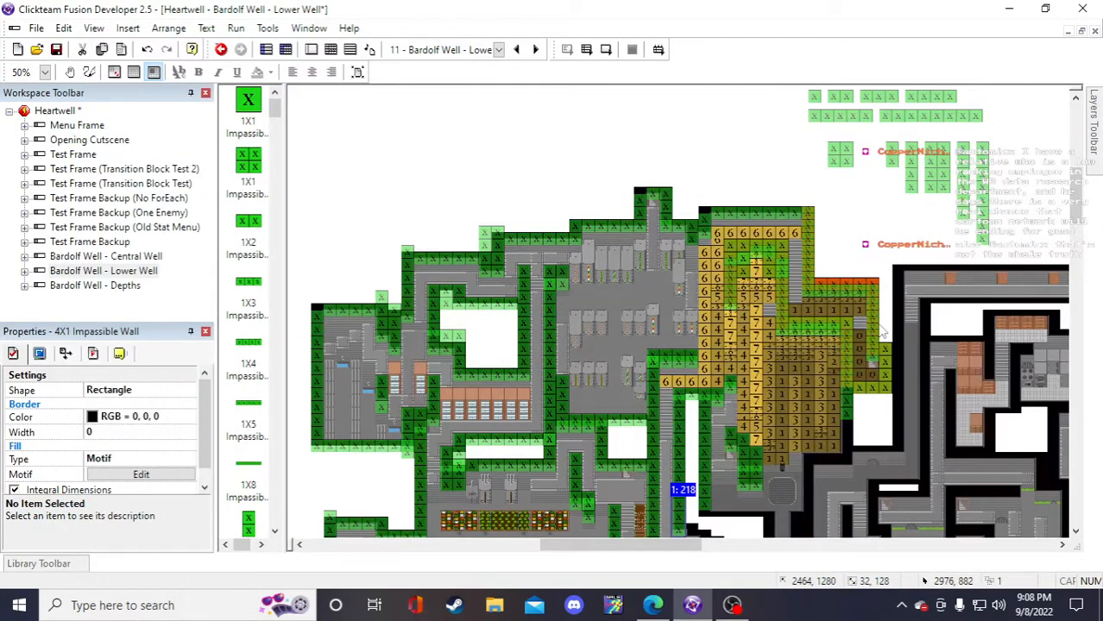
- Replace the 4X1 copy at the lower end of the column with a 4X2 Impassible Wall copy and save the project
{"action": "left_click", "coordinate": [855, 252]}
{"action": "left_click", "coordinate": [686, 516]}
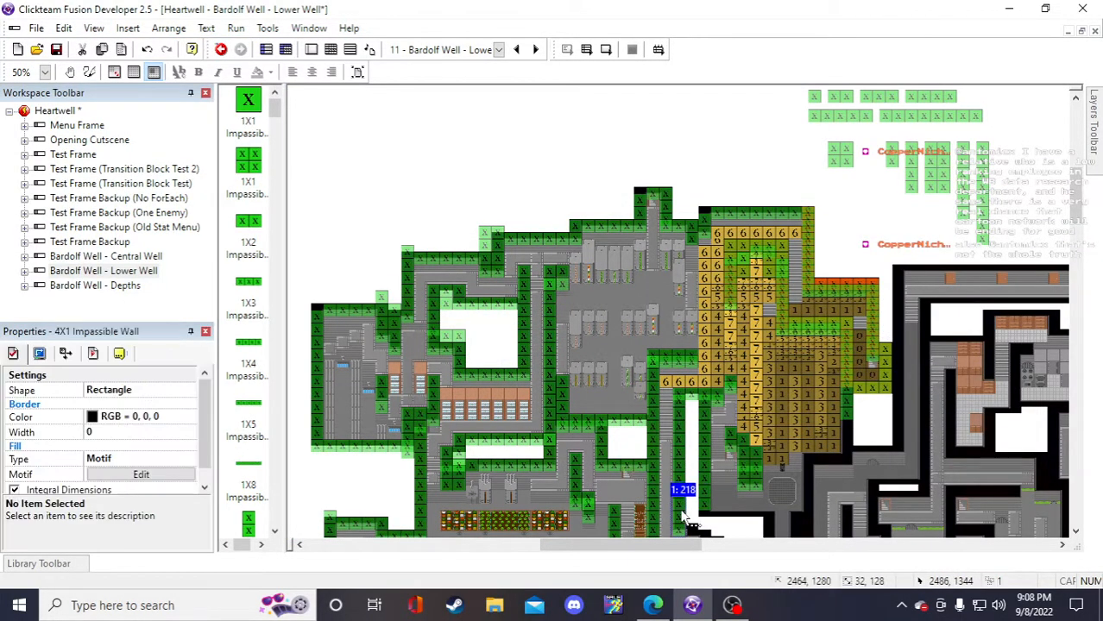
{"action": "left_click", "coordinate": [854, 254]}
{"action": "left_click", "coordinate": [929, 169]}
{"action": "key", "text": "ctrl+c"}
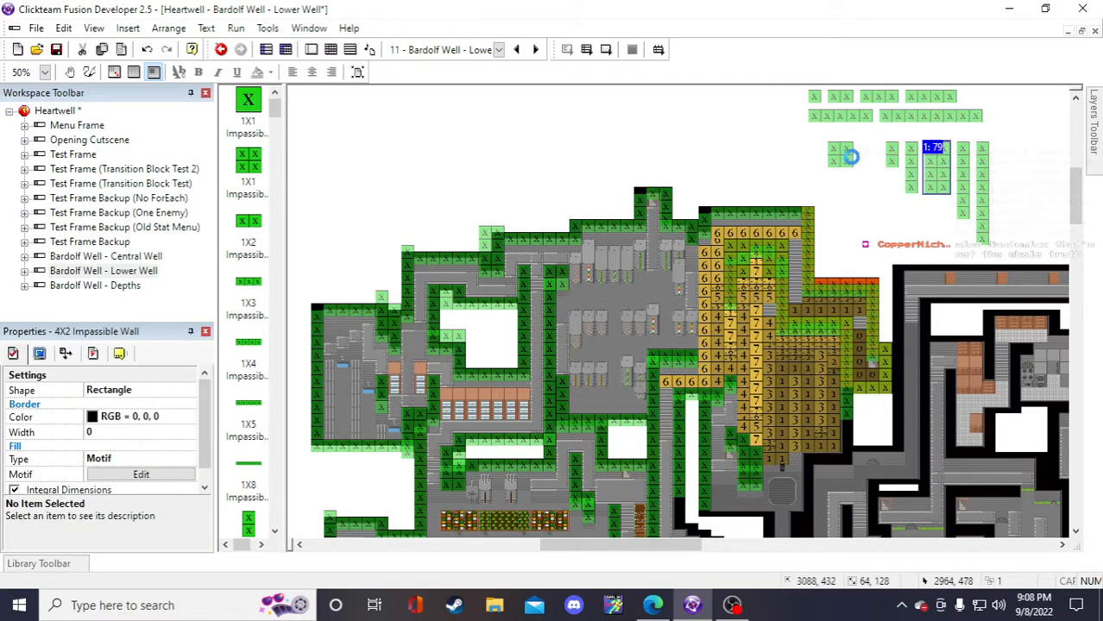
{"action": "key", "text": "ctrl+v"}
{"action": "left_click", "coordinate": [737, 143]}
{"action": "left_click_drag", "start_coordinate": [742, 164], "coordinate": [678, 500]}
{"action": "left_click", "coordinate": [857, 250]}
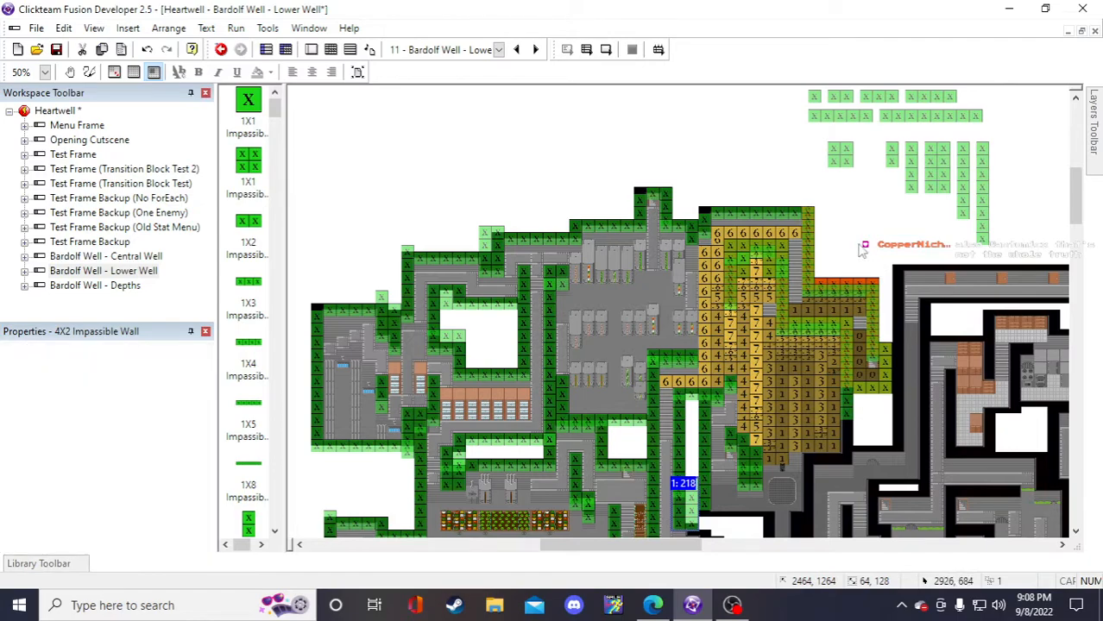
{"action": "scroll", "coordinate": [861, 244], "scroll_direction": "down", "scroll_amount": 3}
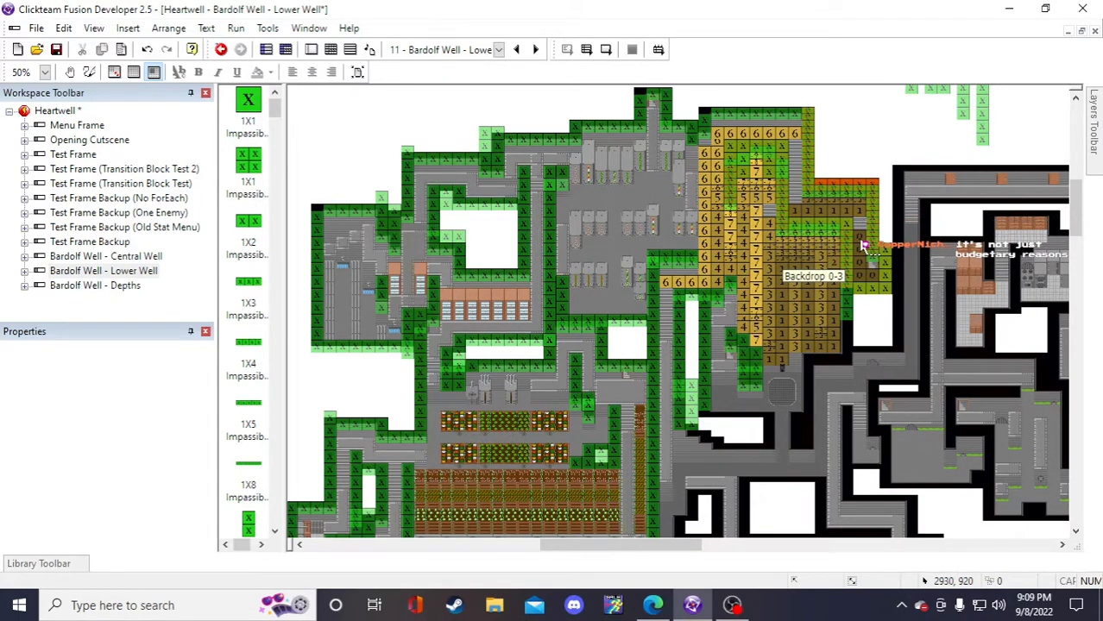
{"action": "scroll", "coordinate": [863, 246], "scroll_direction": "up", "scroll_amount": 3}
{"action": "left_click", "coordinate": [56, 49]}
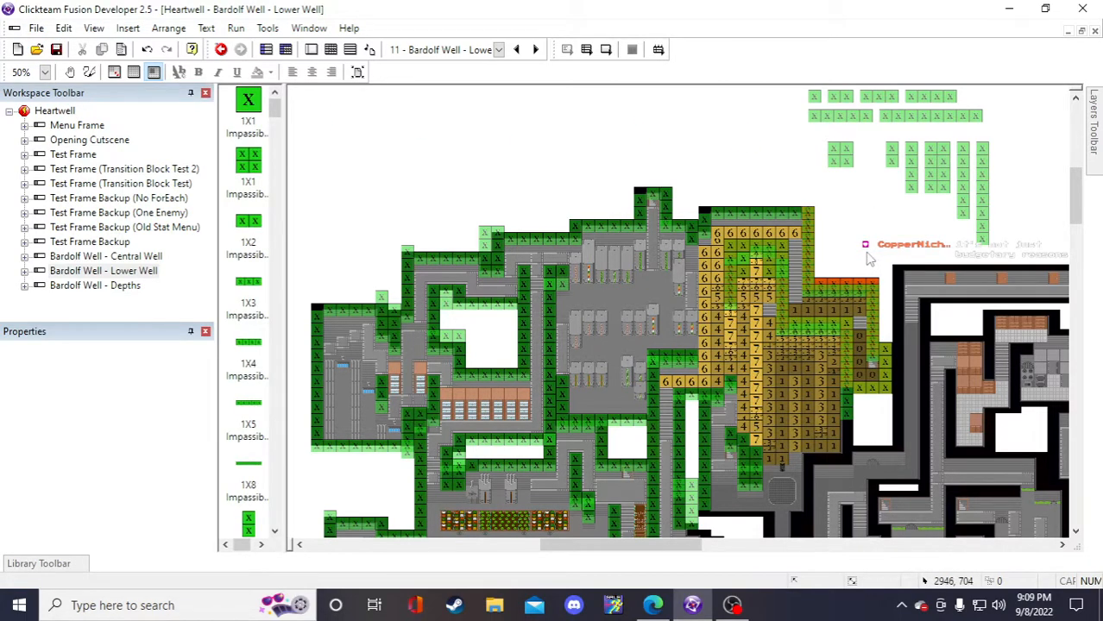
{"action": "scroll", "coordinate": [866, 257], "scroll_direction": "down", "scroll_amount": 1}
{"action": "scroll", "coordinate": [834, 220], "scroll_direction": "up", "scroll_amount": 1}
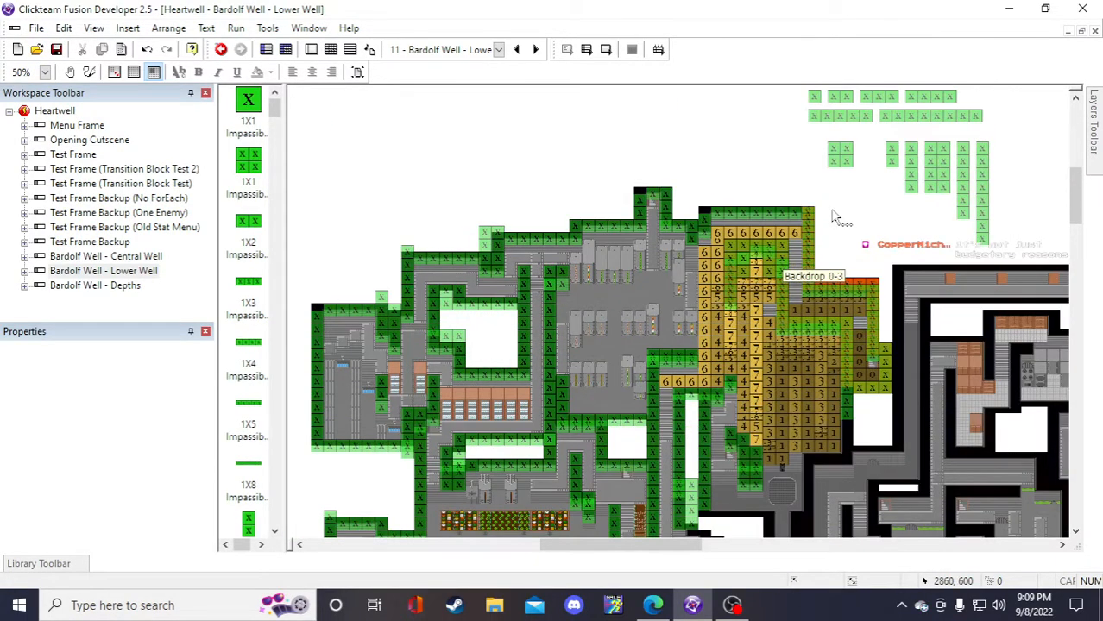
{"action": "scroll", "coordinate": [850, 233], "scroll_direction": "down", "scroll_amount": 1}
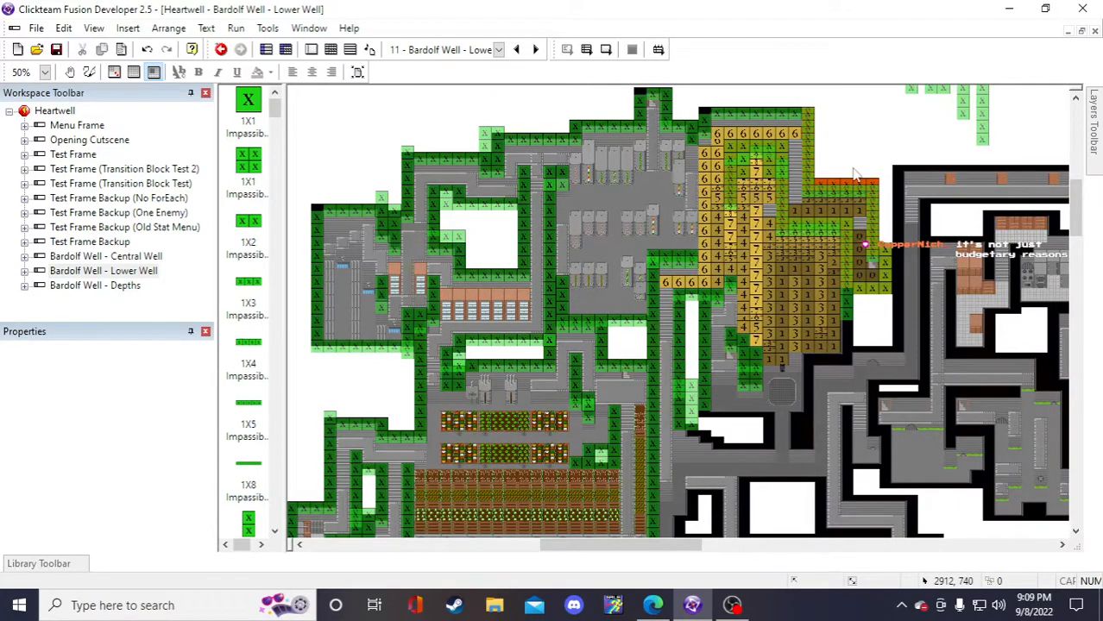
{"action": "scroll", "coordinate": [854, 179], "scroll_direction": "down", "scroll_amount": 1}
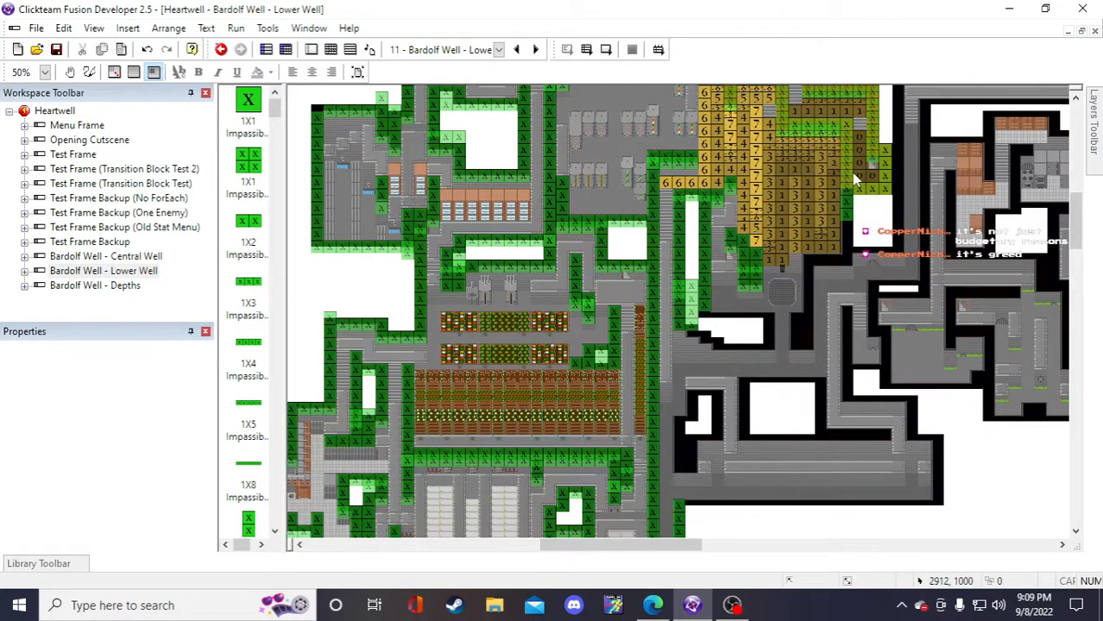
{"action": "scroll", "coordinate": [854, 179], "scroll_direction": "up", "scroll_amount": 1}
{"action": "scroll", "coordinate": [856, 185], "scroll_direction": "up", "scroll_amount": 1}
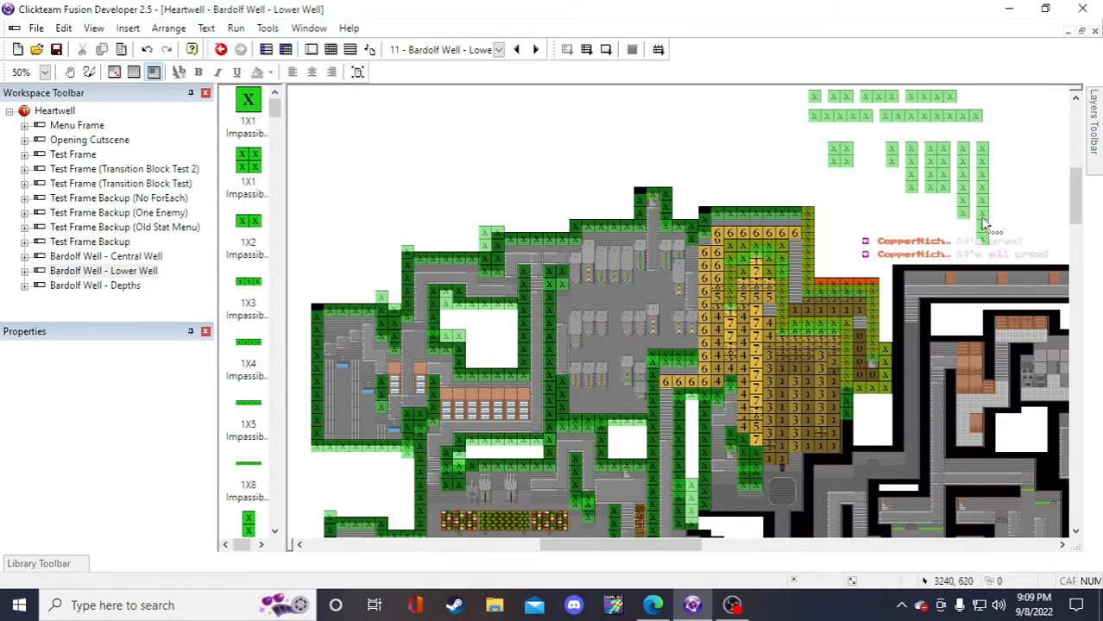
{"action": "scroll", "coordinate": [984, 216], "scroll_direction": "down", "scroll_amount": 1}
{"action": "scroll", "coordinate": [927, 208], "scroll_direction": "up", "scroll_amount": 1}
{"action": "scroll", "coordinate": [922, 209], "scroll_direction": "down", "scroll_amount": 1}
{"action": "scroll", "coordinate": [906, 216], "scroll_direction": "up", "scroll_amount": 1}
{"action": "scroll", "coordinate": [891, 226], "scroll_direction": "up", "scroll_amount": 1}
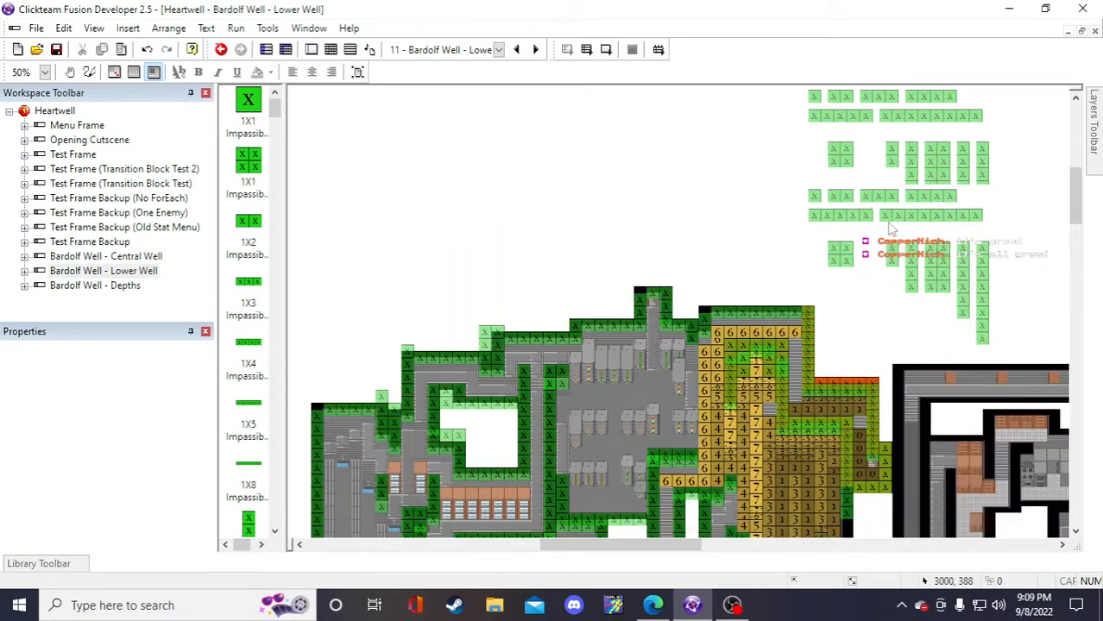
{"action": "scroll", "coordinate": [864, 262], "scroll_direction": "down", "scroll_amount": 1}
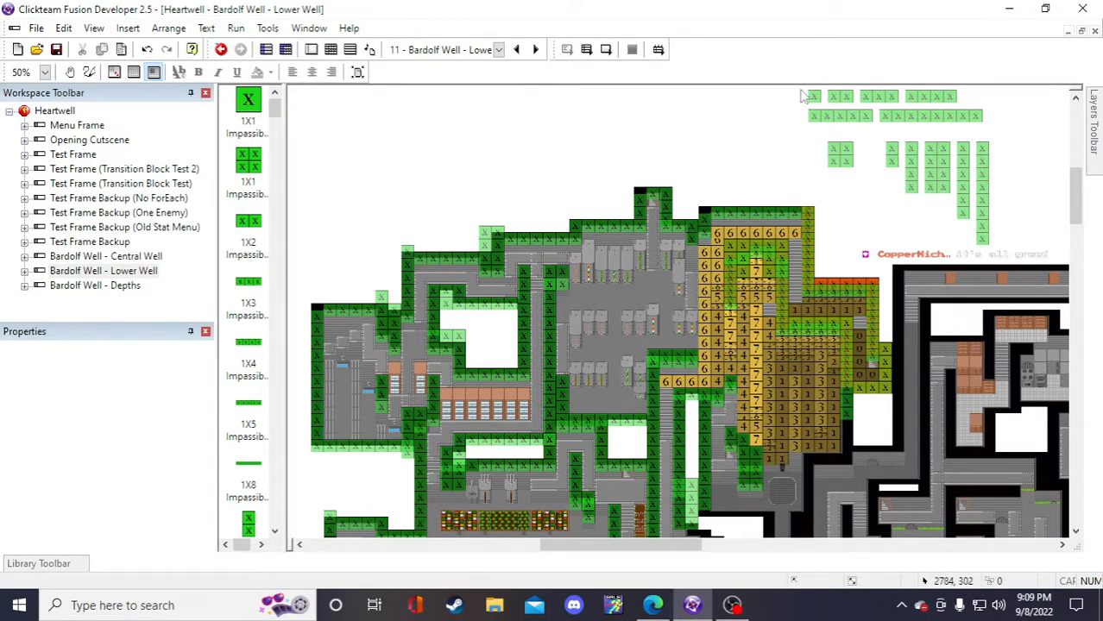
- Shift the whole set of spare impassible wall blocks above the map slightly right and down
{"action": "left_click_drag", "start_coordinate": [799, 89], "coordinate": [1005, 242]}
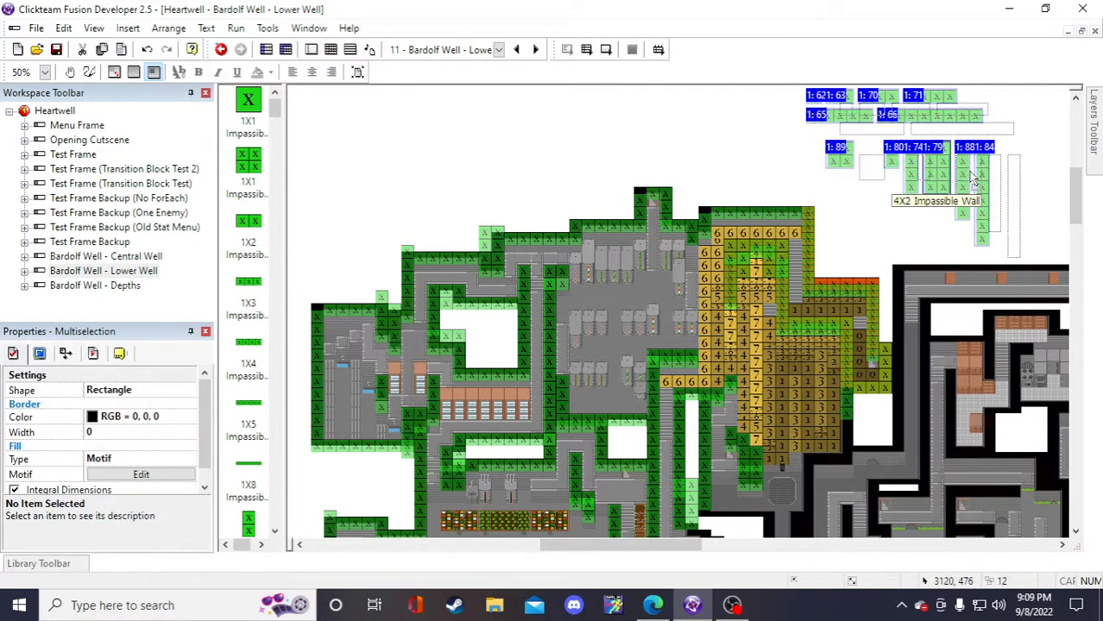
{"action": "left_click_drag", "start_coordinate": [944, 179], "coordinate": [977, 193]}
{"action": "left_click", "coordinate": [871, 205]}
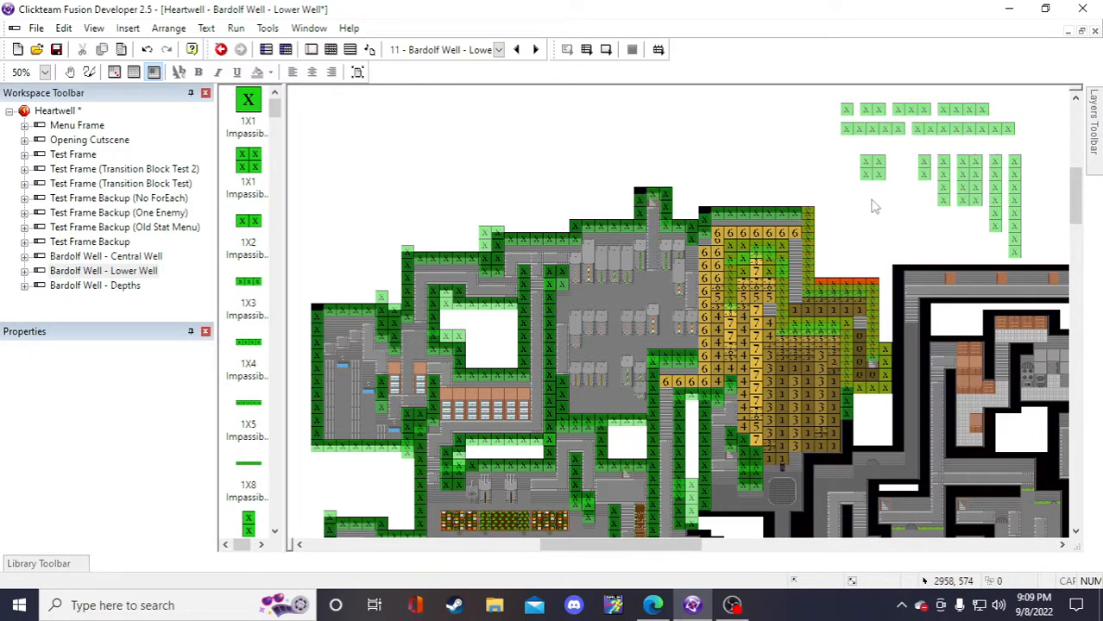
- Cover the black wall along the upper edge of the white gap below and left of the round grate with a 1X4 Impassible Wall copy
{"action": "scroll", "coordinate": [871, 205], "scroll_direction": "down", "scroll_amount": 3}
{"action": "scroll", "coordinate": [872, 206], "scroll_direction": "up", "scroll_amount": 3}
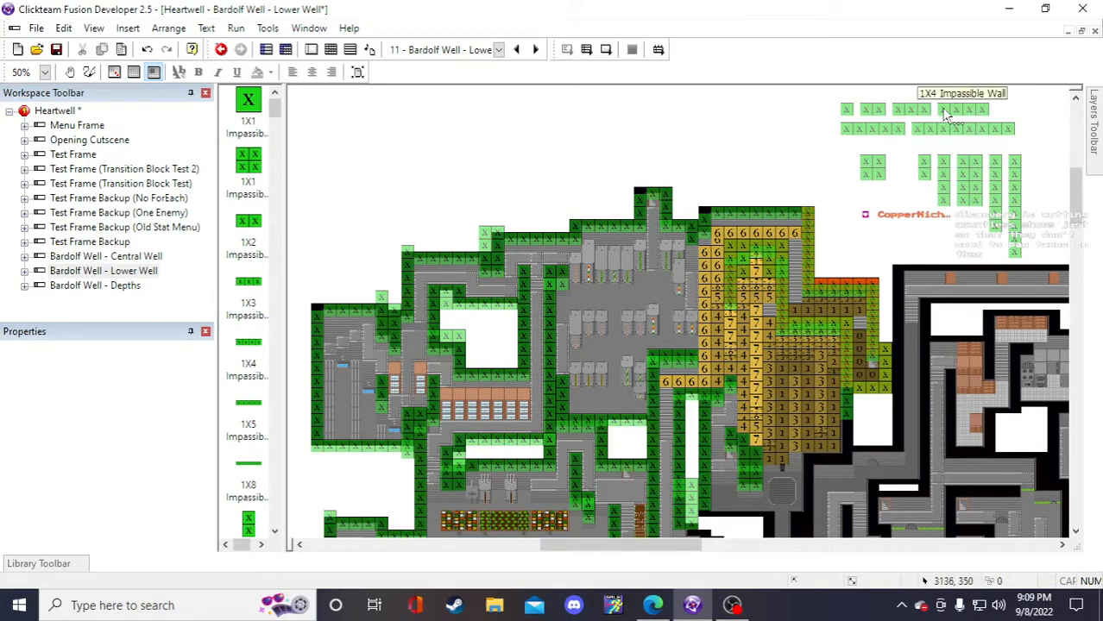
{"action": "left_click", "coordinate": [945, 110]}
{"action": "left_click", "coordinate": [785, 149]}
{"action": "key", "text": "ctrl+v"}
{"action": "left_click_drag", "start_coordinate": [781, 149], "coordinate": [713, 525]}
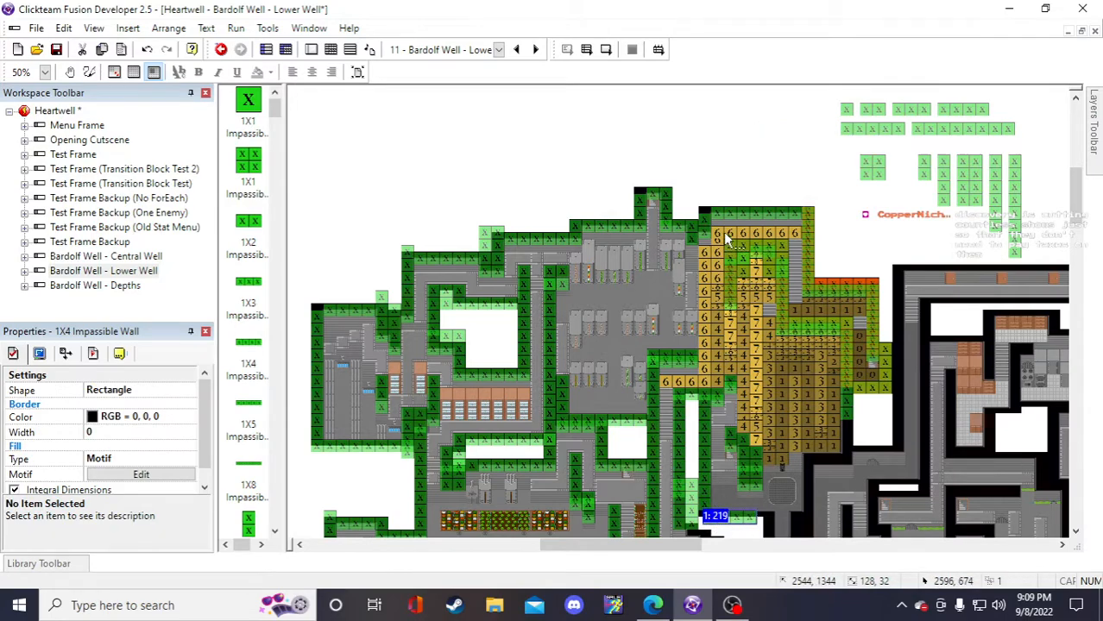
{"action": "scroll", "coordinate": [723, 428], "scroll_direction": "down", "scroll_amount": 3}
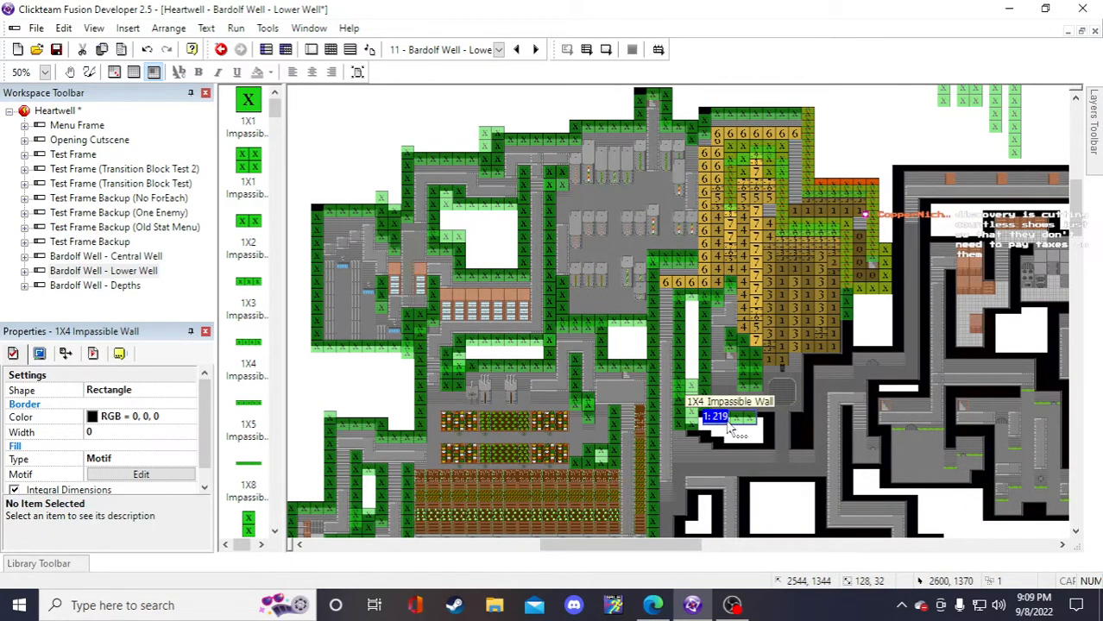
- Try a 4X2 Impassible Wall copy on the black wall at the right end of the white gap below the round grate
{"action": "scroll", "coordinate": [731, 429], "scroll_direction": "up", "scroll_amount": 3}
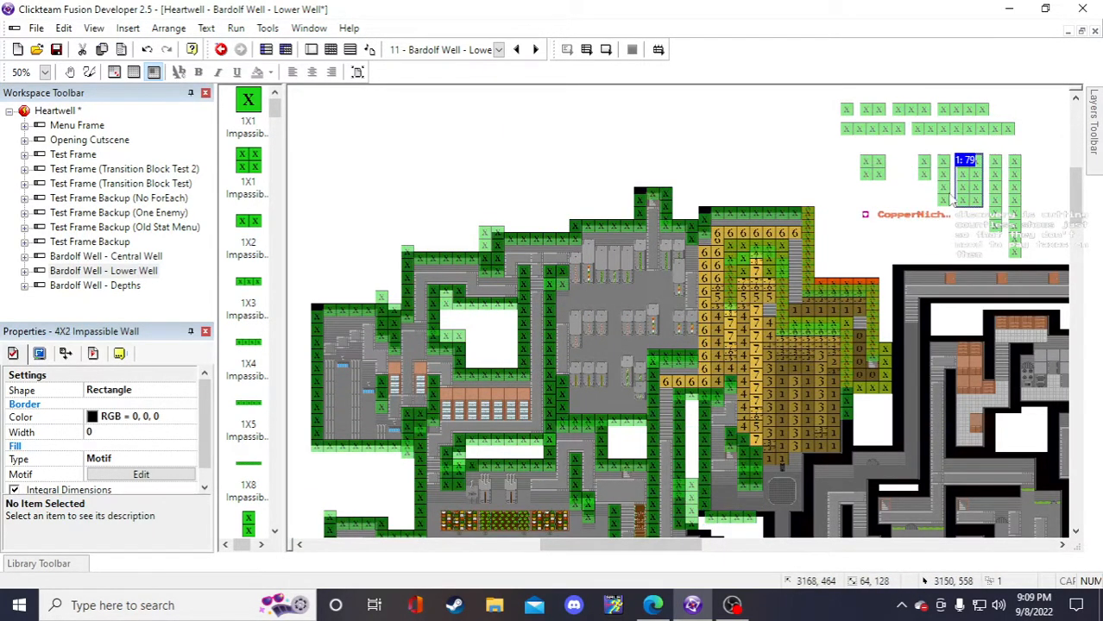
{"action": "left_click", "coordinate": [850, 203]}
{"action": "key", "text": "ctrl+v"}
{"action": "left_click_drag", "start_coordinate": [851, 212], "coordinate": [721, 508]}
{"action": "scroll", "coordinate": [730, 480], "scroll_direction": "down", "scroll_amount": 1}
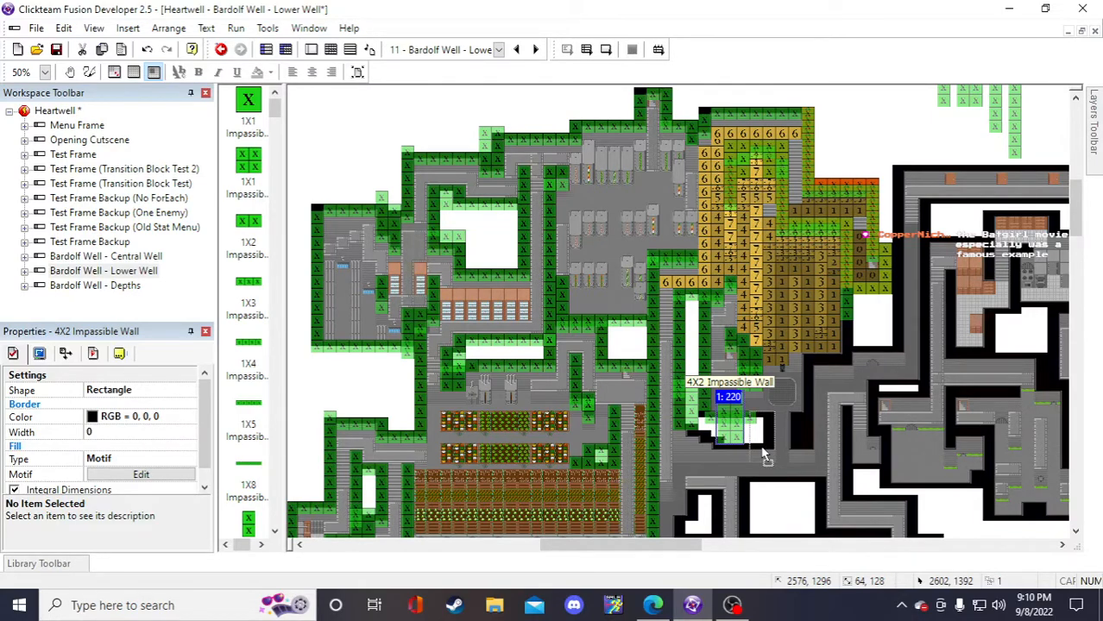
{"action": "left_click_drag", "start_coordinate": [762, 455], "coordinate": [764, 458]}
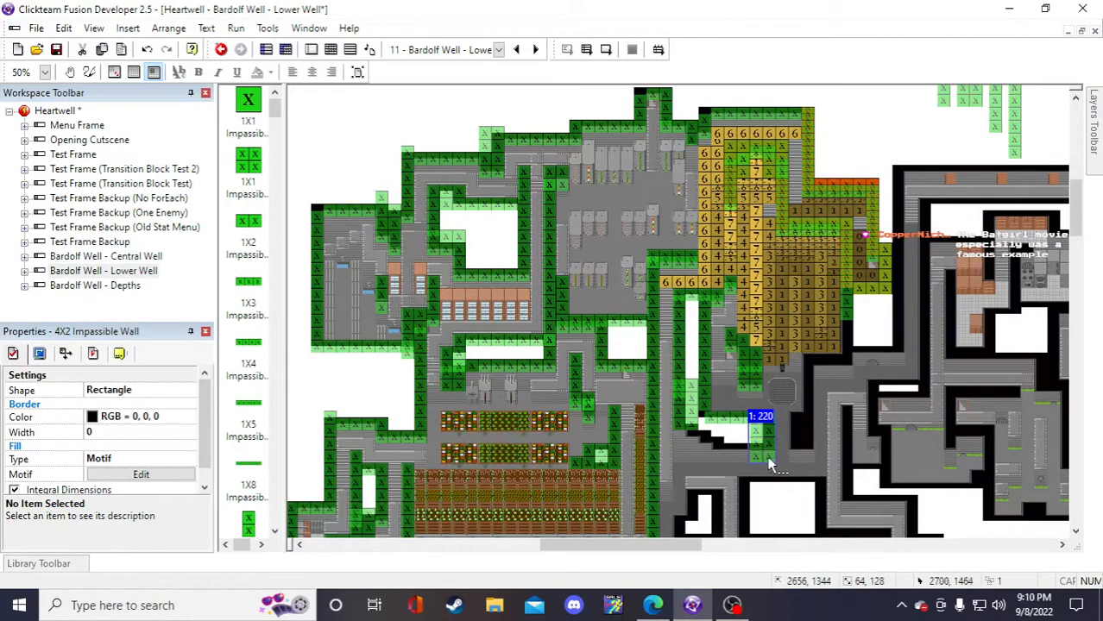
{"action": "left_click", "coordinate": [882, 160]}
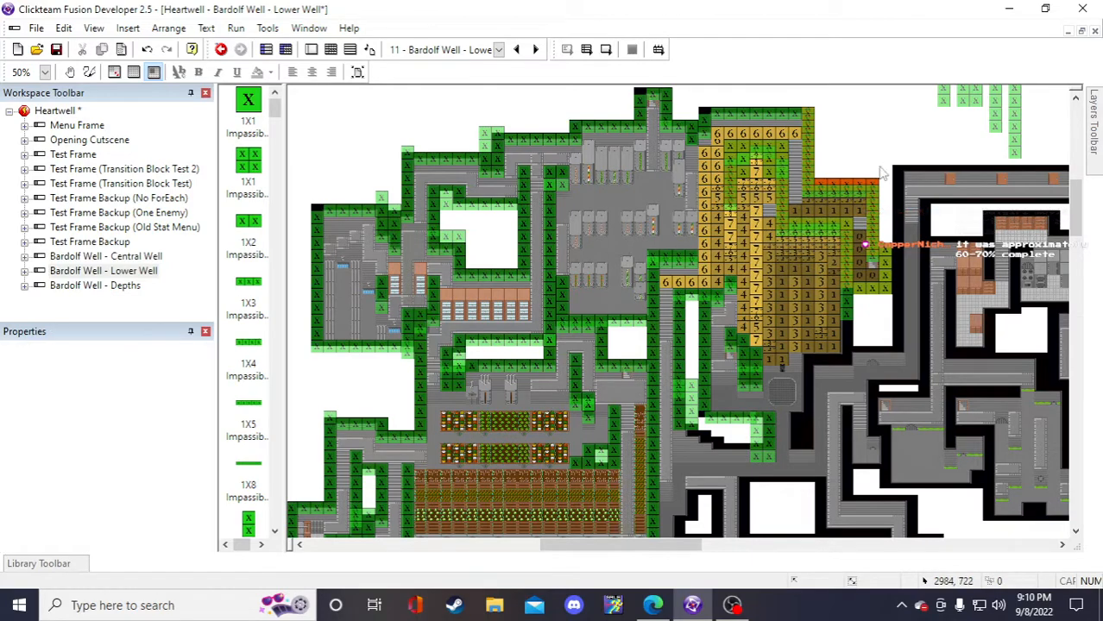
{"action": "left_click", "coordinate": [761, 436]}
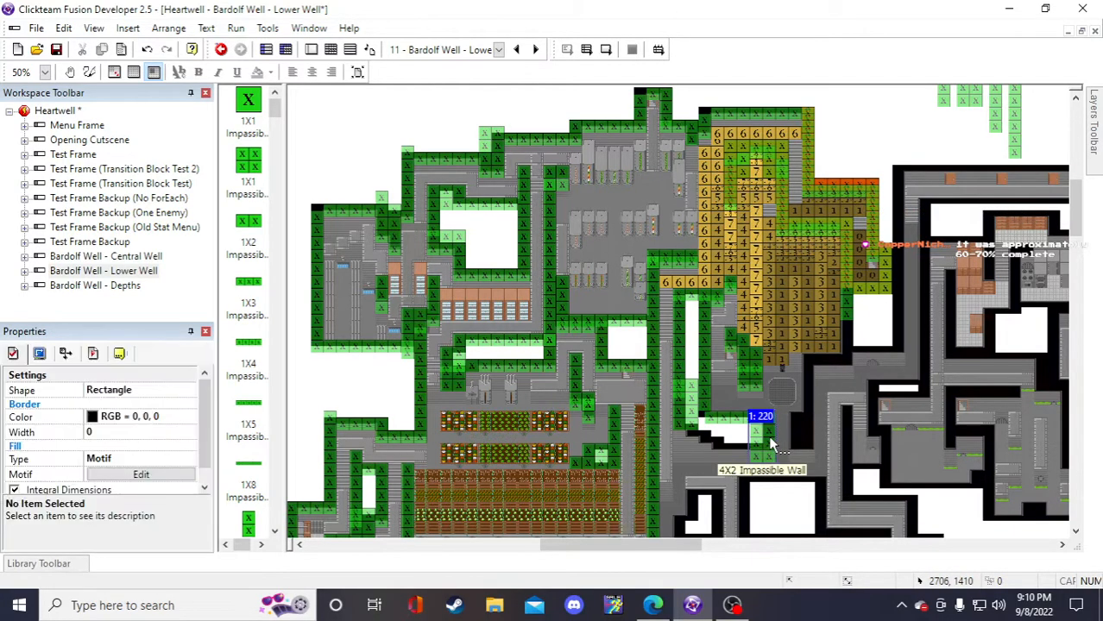
{"action": "left_click", "coordinate": [875, 142]}
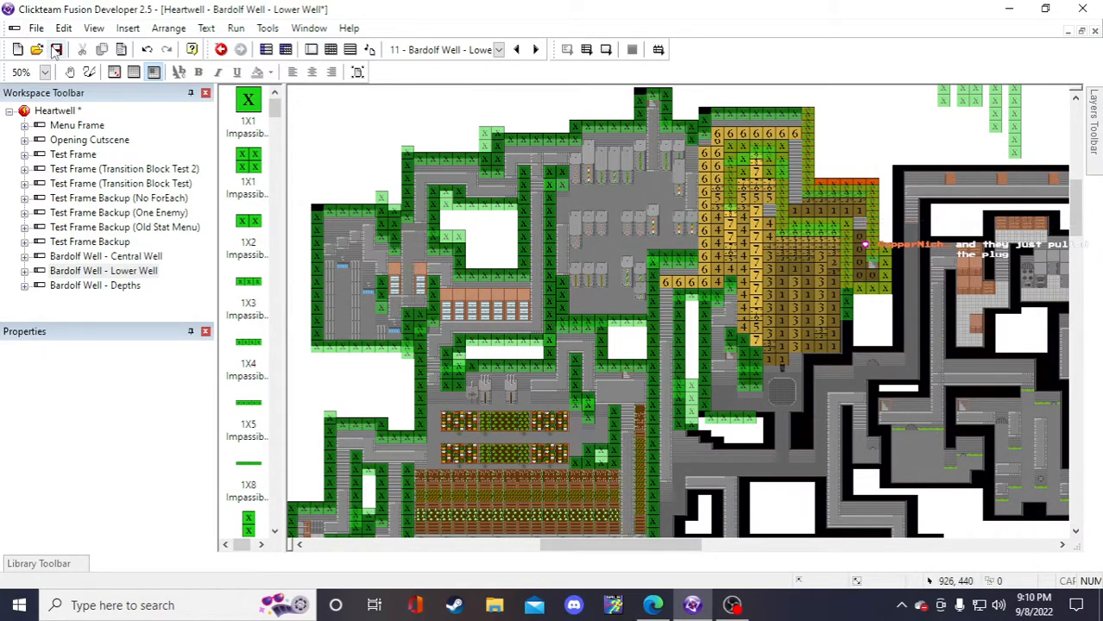
- Save the project
{"action": "left_click", "coordinate": [56, 50]}
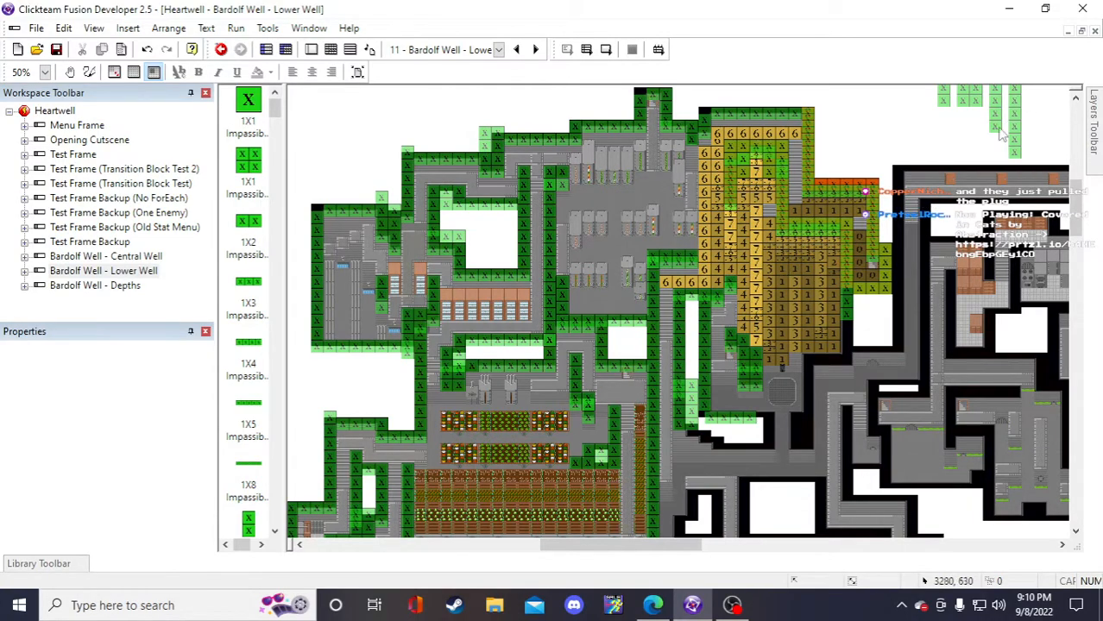
{"action": "scroll", "coordinate": [1001, 133], "scroll_direction": "up", "scroll_amount": 3}
{"action": "left_click_drag", "start_coordinate": [1075, 198], "coordinate": [1059, 203]}
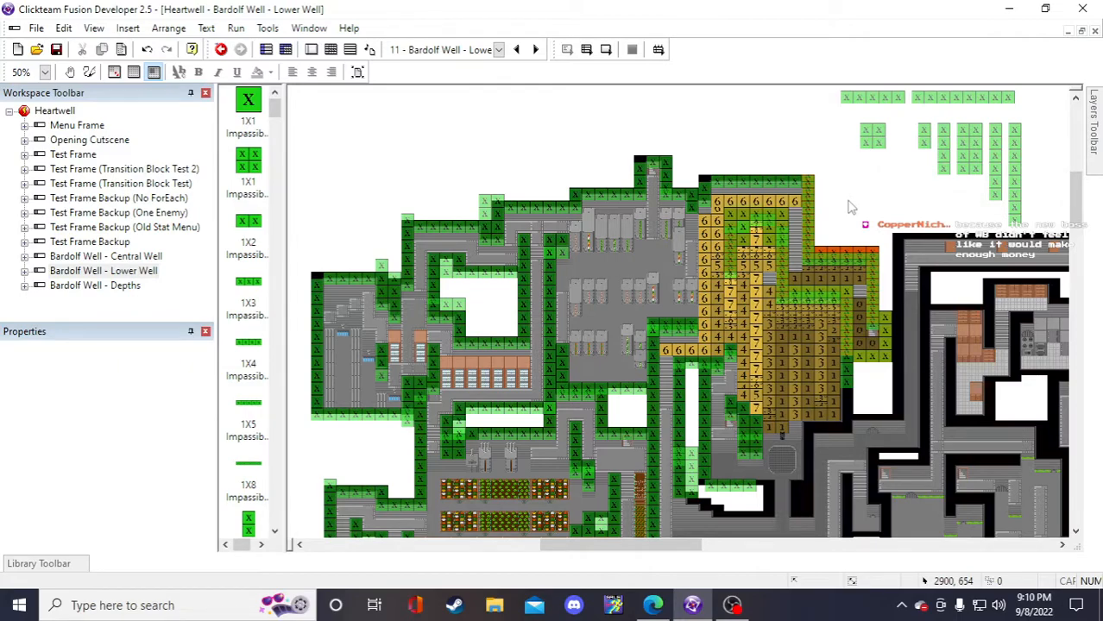
{"action": "scroll", "coordinate": [850, 207], "scroll_direction": "down", "scroll_amount": 3}
{"action": "scroll", "coordinate": [850, 208], "scroll_direction": "up", "scroll_amount": 3}
{"action": "scroll", "coordinate": [850, 207], "scroll_direction": "down", "scroll_amount": 3}
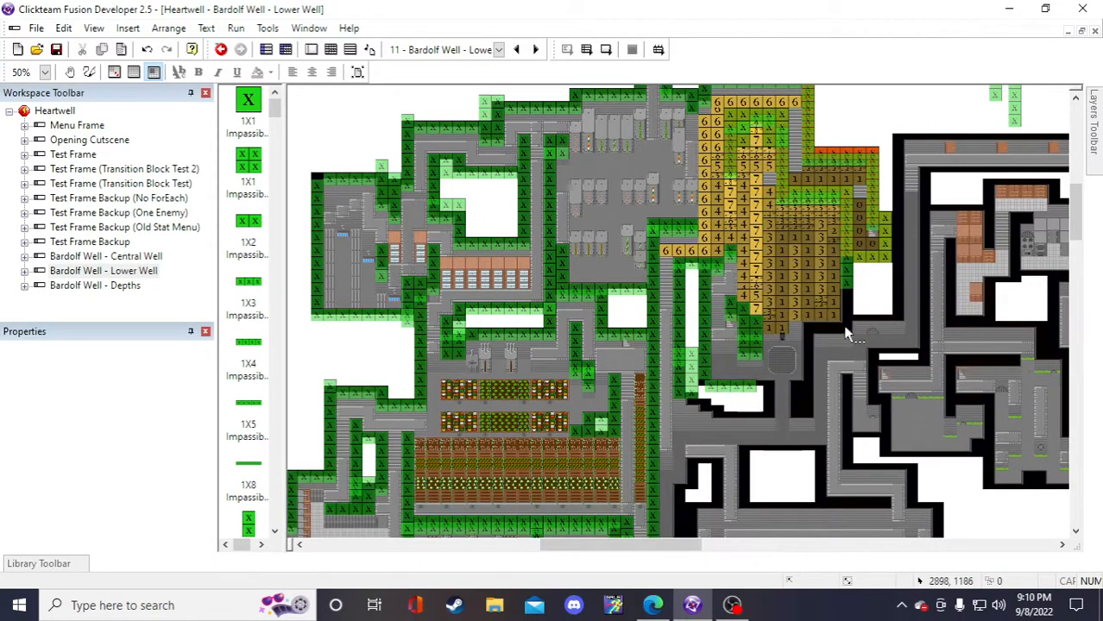
- Shift the 1X4 Impassible Wall copy on the upper edge of the white gap below the round grate slightly left
{"action": "left_click", "coordinate": [729, 386]}
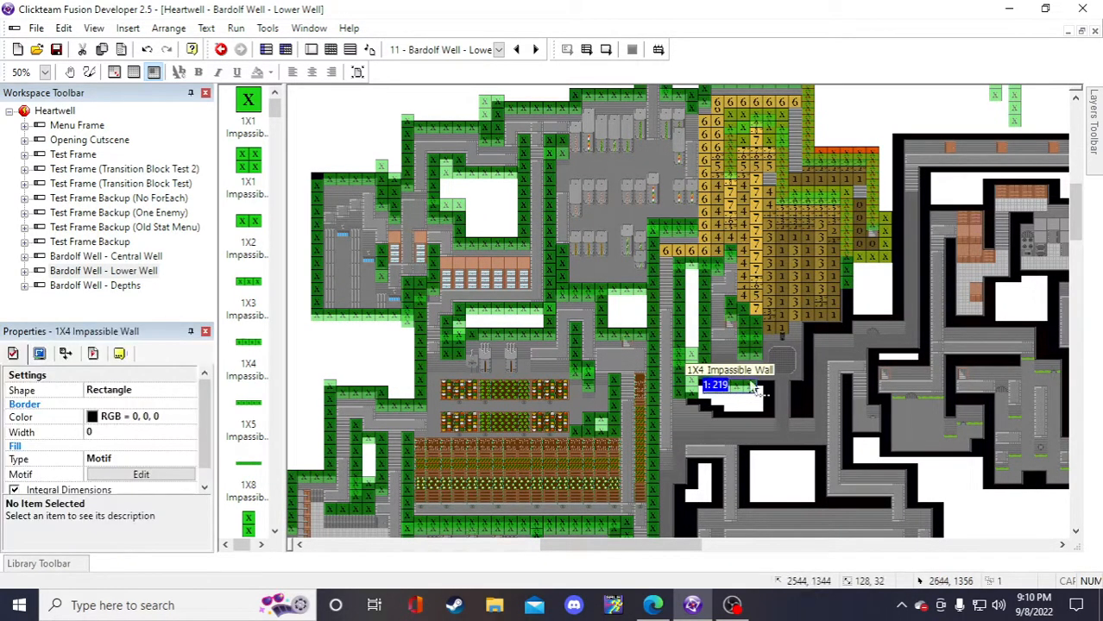
{"action": "left_click", "coordinate": [889, 121]}
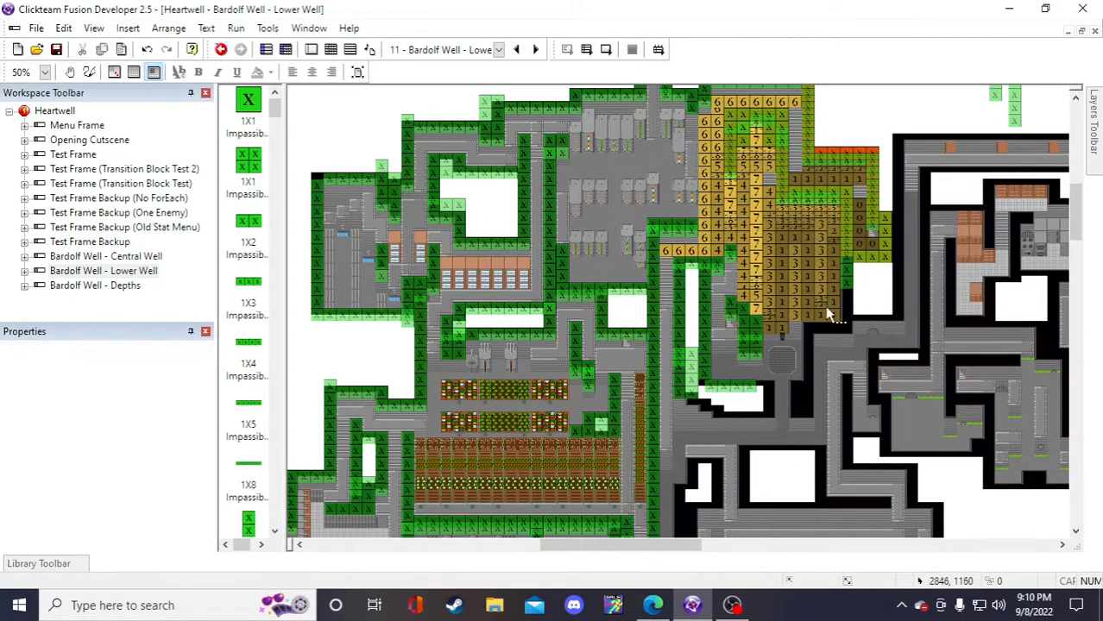
{"action": "left_click", "coordinate": [740, 394]}
{"action": "left_click", "coordinate": [862, 140]}
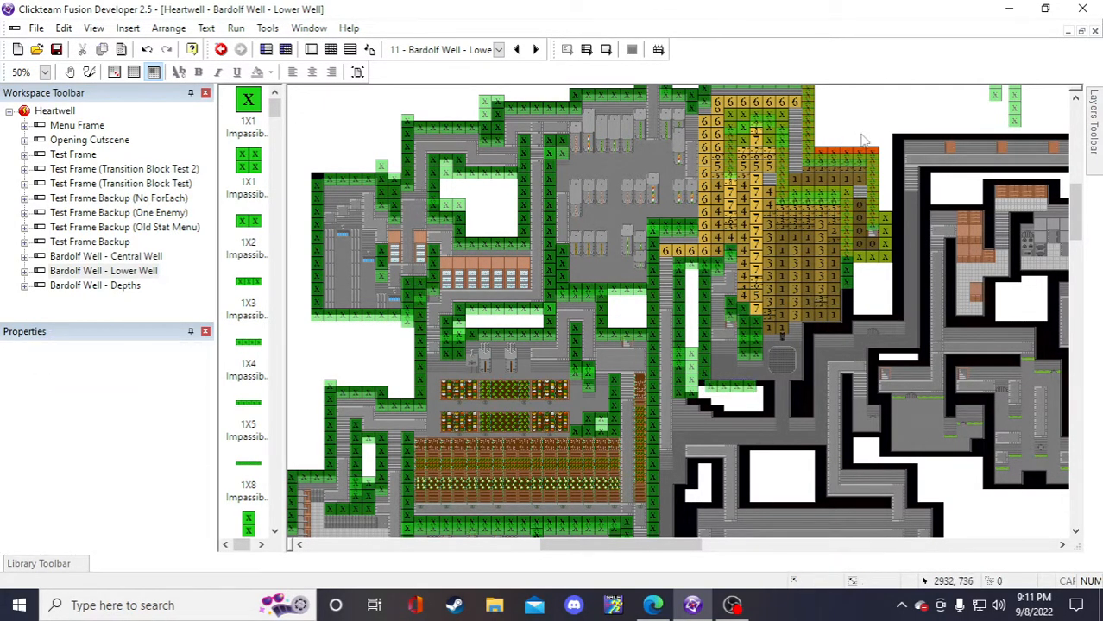
{"action": "left_click", "coordinate": [740, 387]}
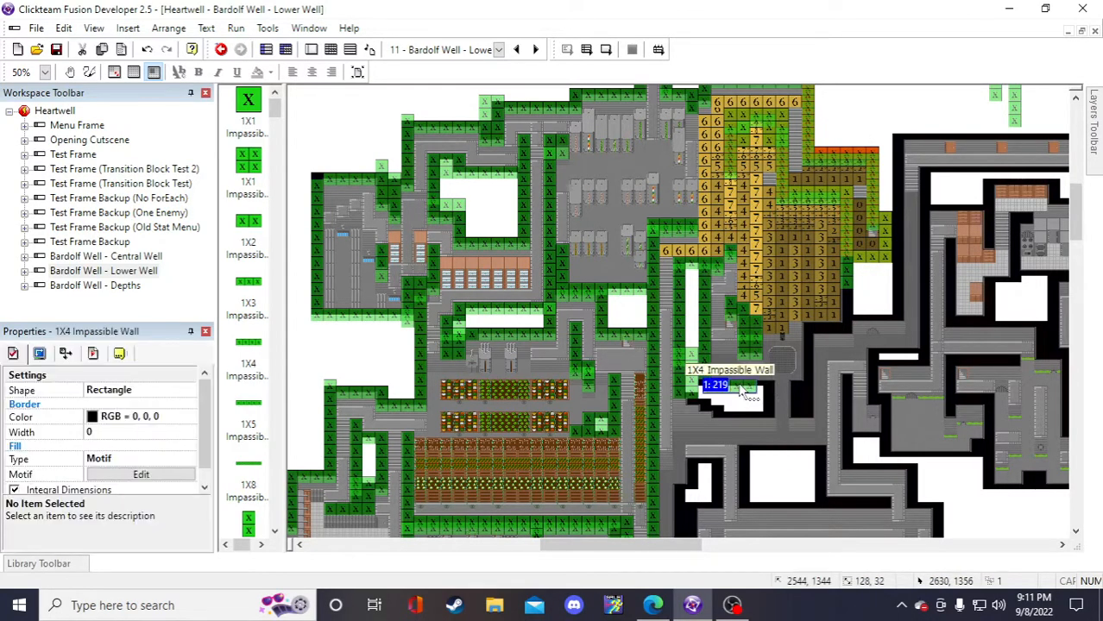
{"action": "left_click", "coordinate": [867, 136]}
{"action": "scroll", "coordinate": [866, 160], "scroll_direction": "up", "scroll_amount": 3}
{"action": "scroll", "coordinate": [868, 176], "scroll_direction": "down", "scroll_amount": 2}
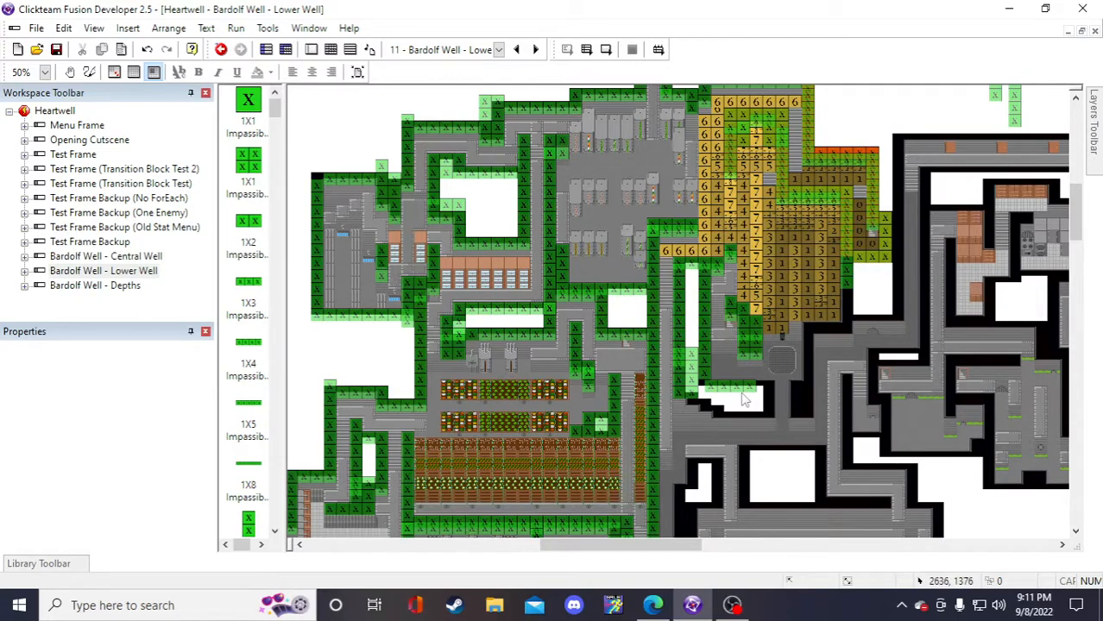
{"action": "left_click", "coordinate": [737, 395]}
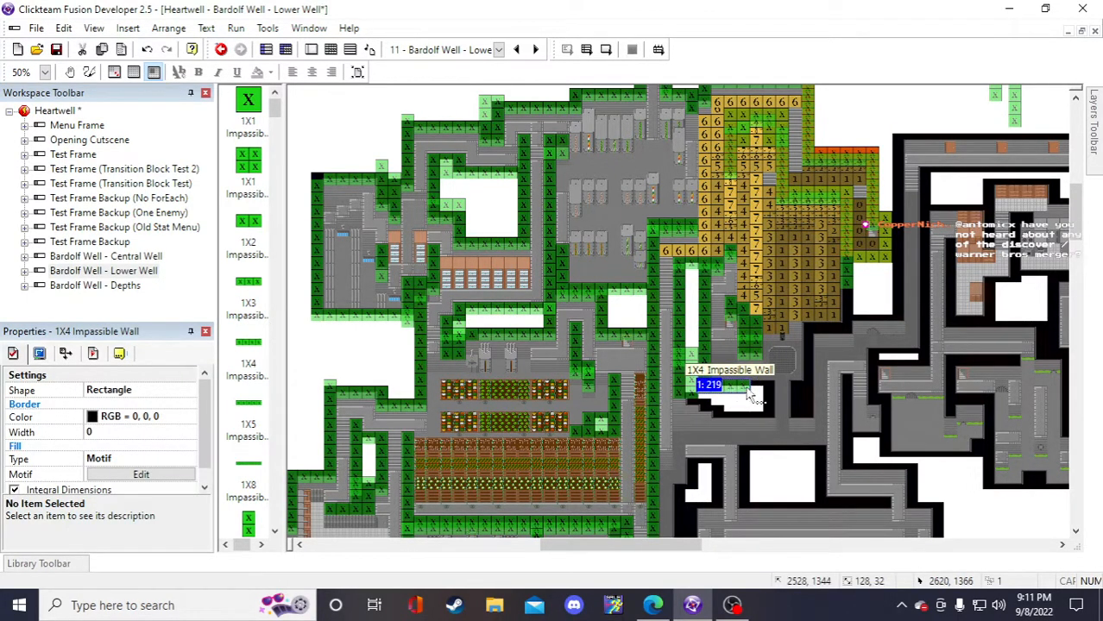
{"action": "left_click", "coordinate": [735, 401]}
{"action": "left_click", "coordinate": [735, 387]}
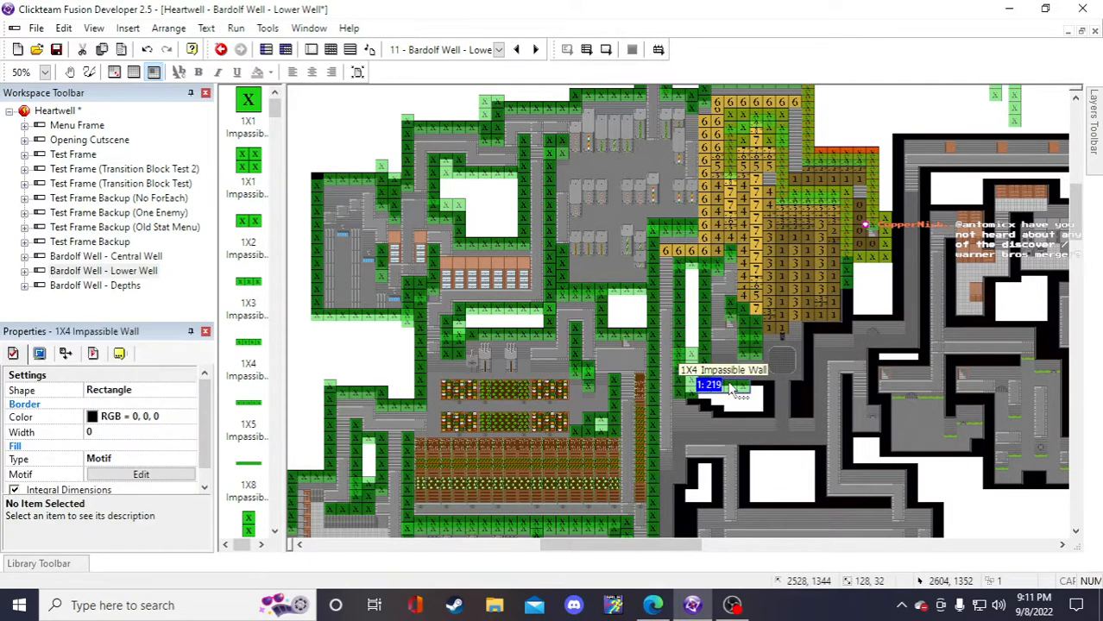
{"action": "left_click", "coordinate": [868, 134]}
- Cover the black wall at the right end of the white gap with a two-by-two 1X1 Impassible Wall 2 copy and save the project
{"action": "scroll", "coordinate": [868, 136], "scroll_direction": "up", "scroll_amount": 1}
{"action": "scroll", "coordinate": [870, 145], "scroll_direction": "down", "scroll_amount": 1}
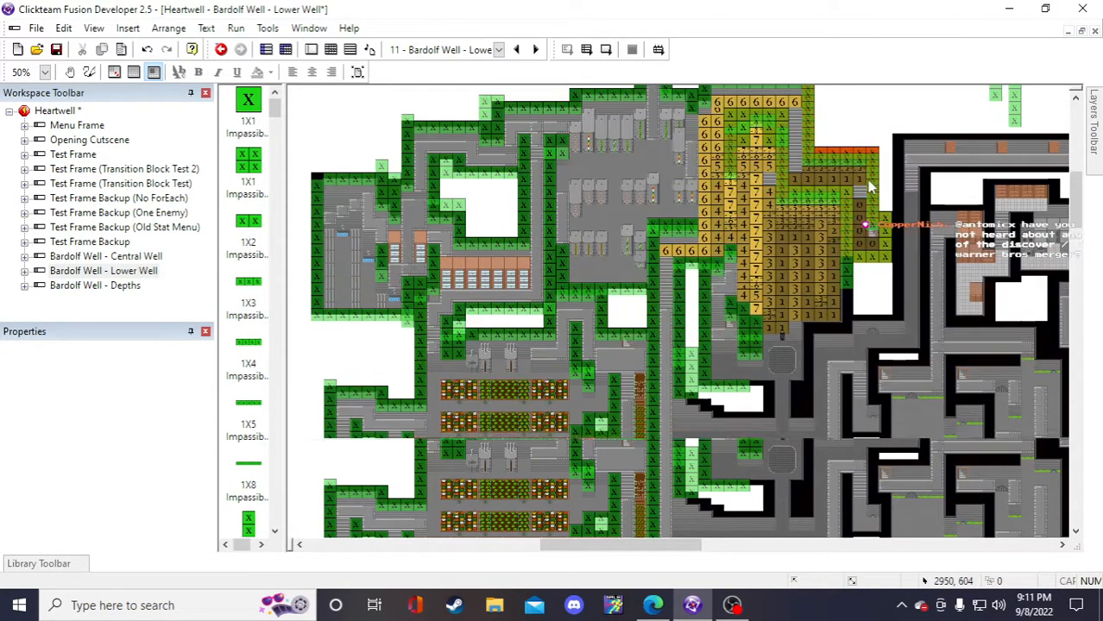
{"action": "scroll", "coordinate": [897, 172], "scroll_direction": "up", "scroll_amount": 1}
{"action": "left_click", "coordinate": [878, 143]}
{"action": "left_click", "coordinate": [871, 182]}
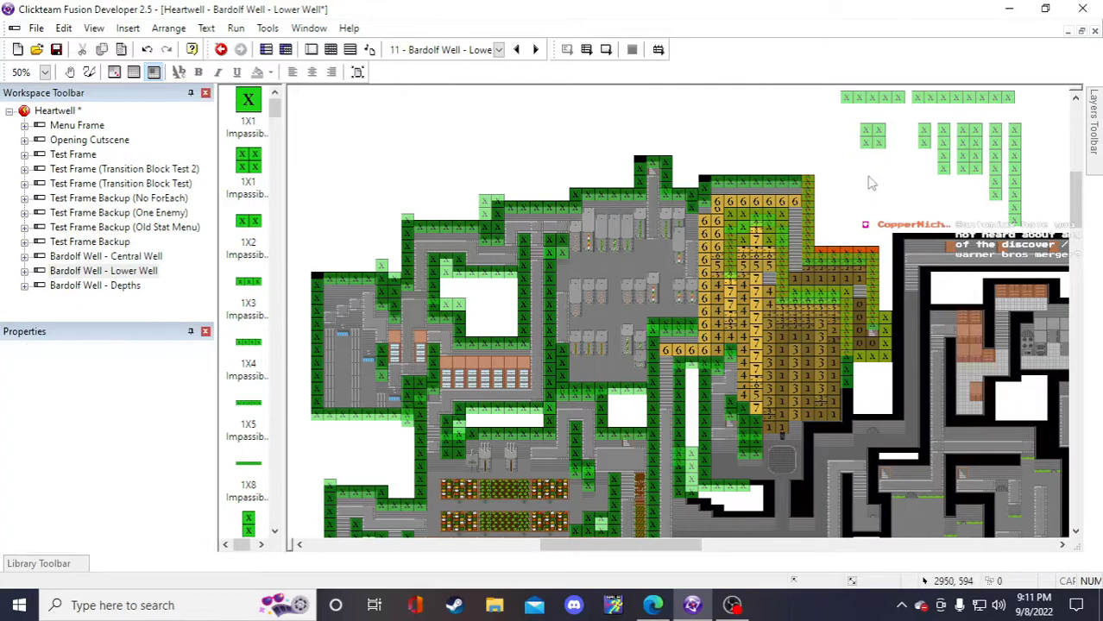
{"action": "left_click", "coordinate": [859, 177]}
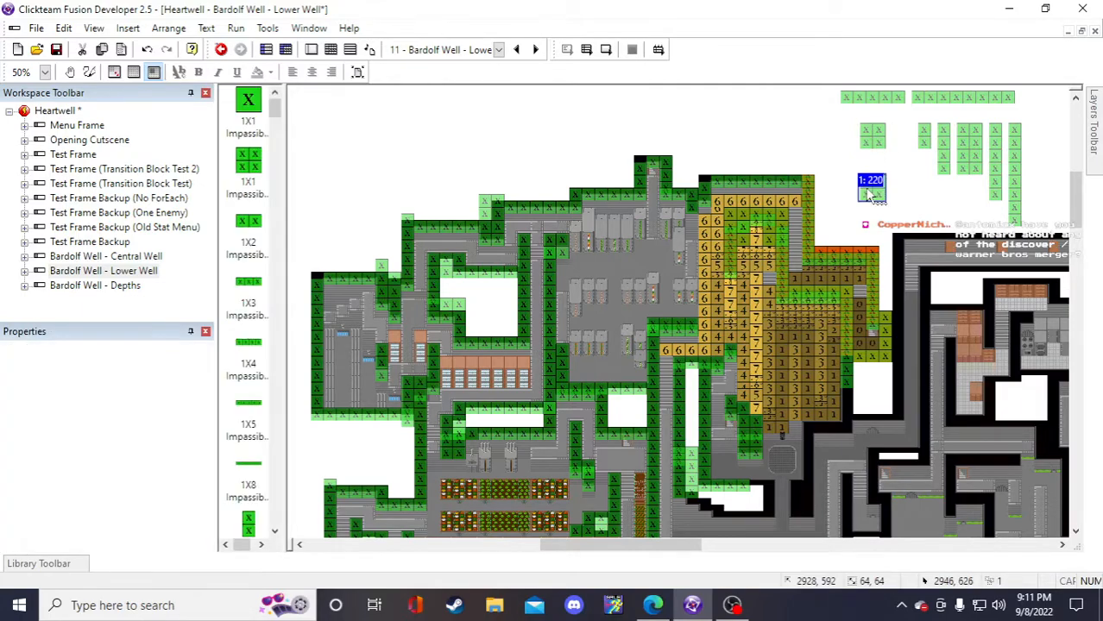
{"action": "left_click", "coordinate": [758, 484]}
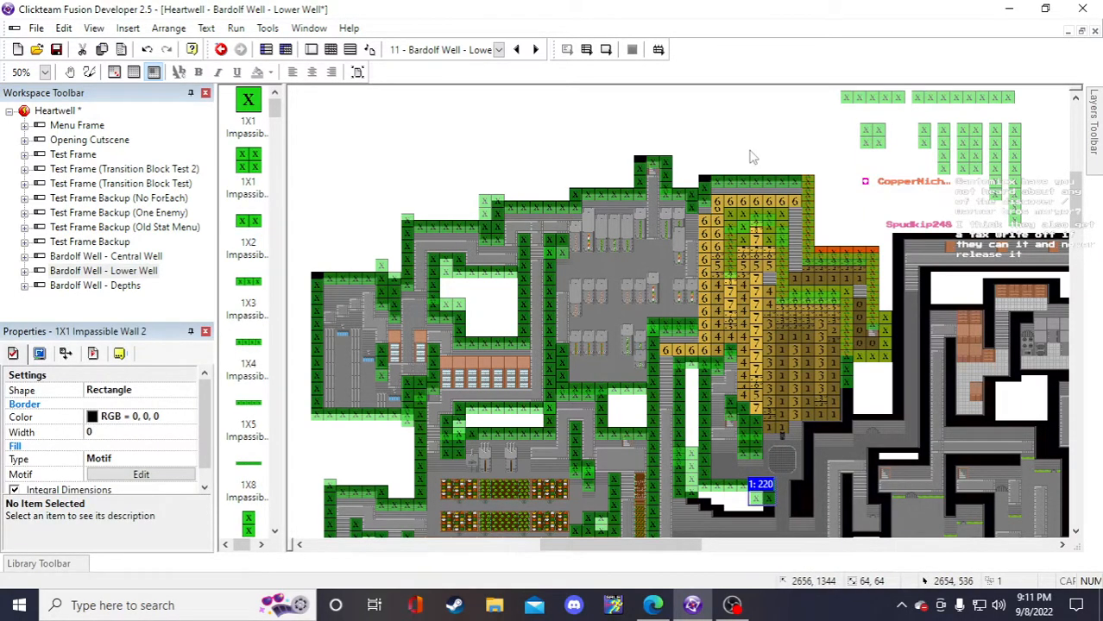
{"action": "scroll", "coordinate": [854, 138], "scroll_direction": "down", "scroll_amount": 1}
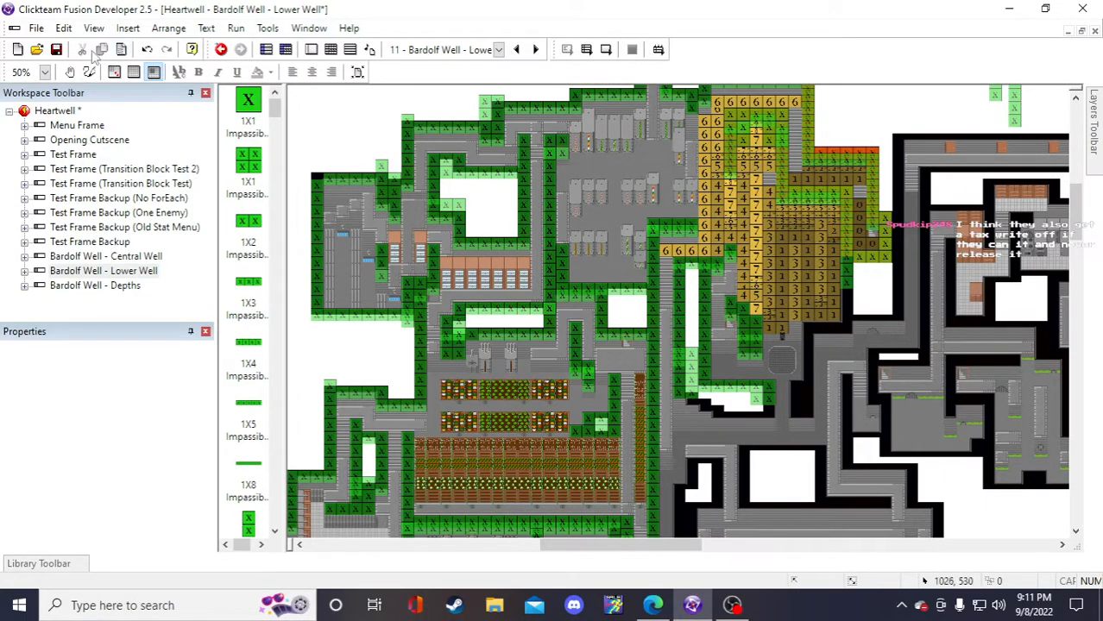
{"action": "left_click", "coordinate": [54, 49]}
- Cover the black wall along the lower edge of the white gap with a 1X4 Impassible Wall copy
{"action": "scroll", "coordinate": [901, 295], "scroll_direction": "up", "scroll_amount": 2}
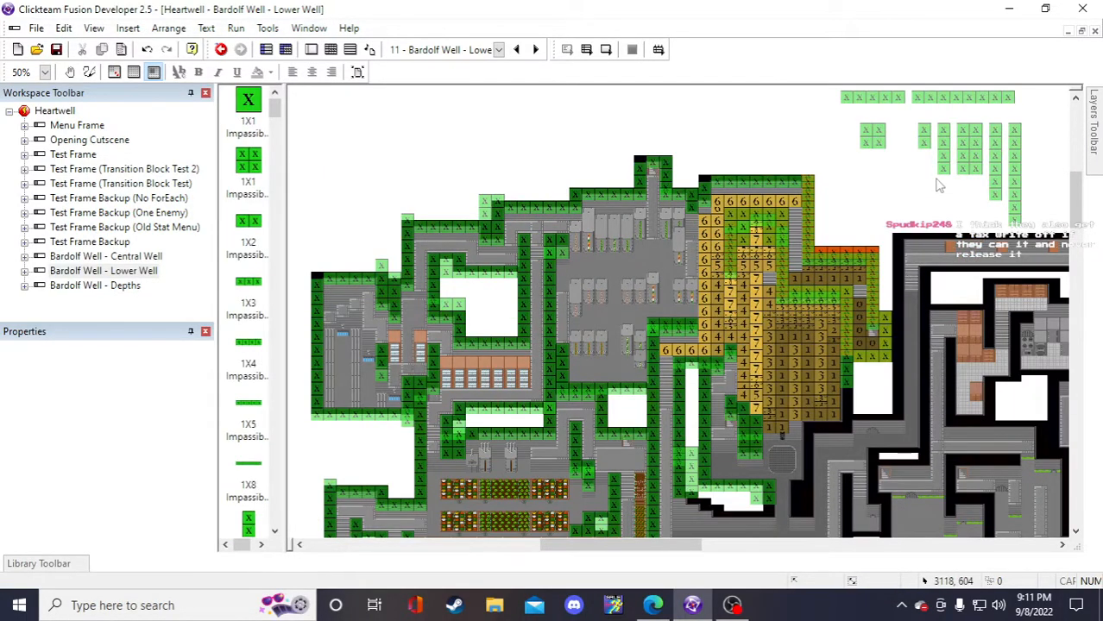
{"action": "scroll", "coordinate": [939, 184], "scroll_direction": "up", "scroll_amount": 2}
{"action": "scroll", "coordinate": [902, 204], "scroll_direction": "down", "scroll_amount": 4}
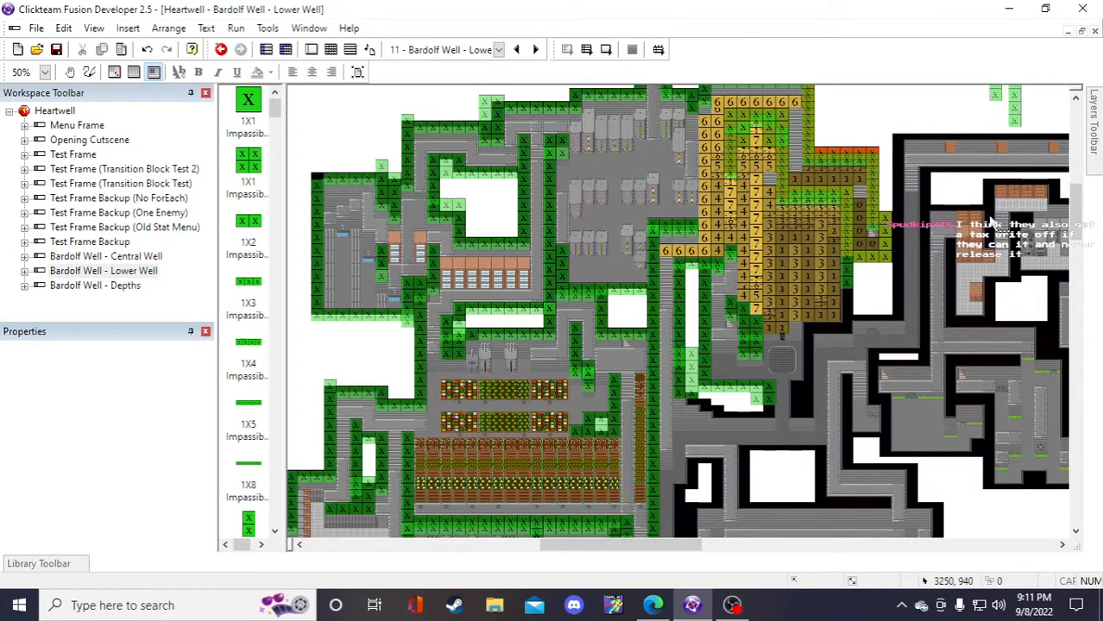
{"action": "scroll", "coordinate": [992, 224], "scroll_direction": "up", "scroll_amount": 4}
{"action": "scroll", "coordinate": [905, 220], "scroll_direction": "down", "scroll_amount": 4}
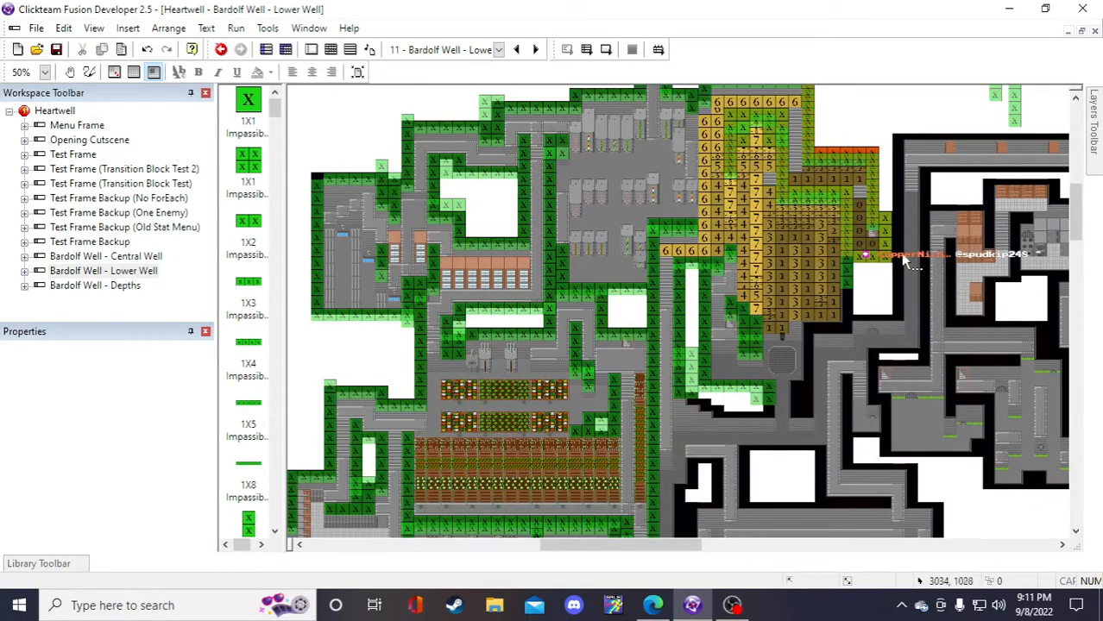
{"action": "scroll", "coordinate": [898, 262], "scroll_direction": "up", "scroll_amount": 2}
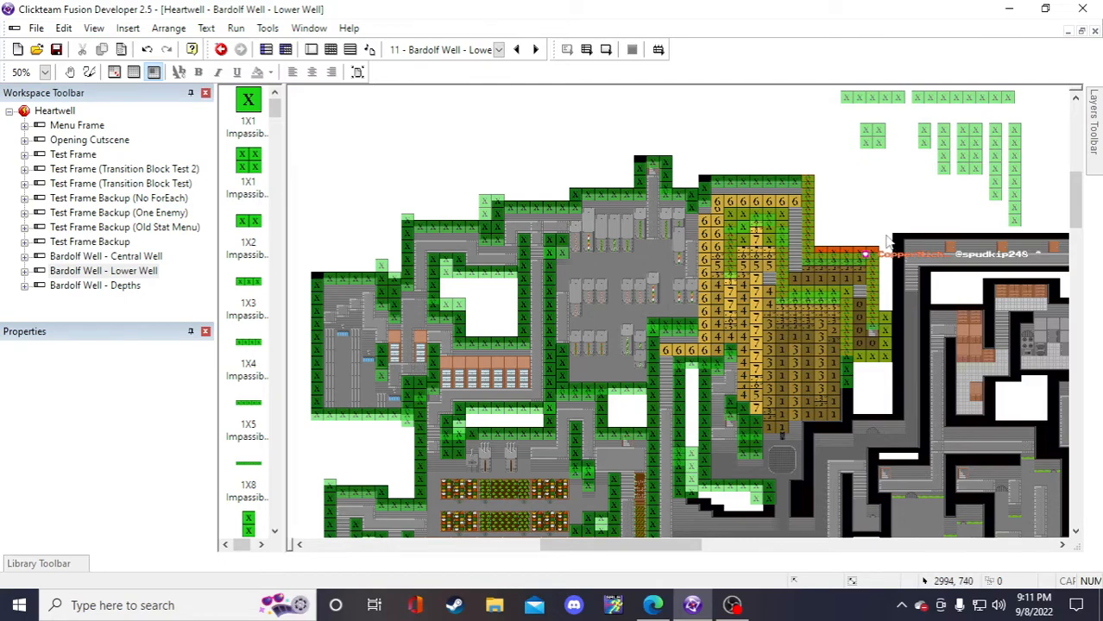
{"action": "scroll", "coordinate": [872, 226], "scroll_direction": "up", "scroll_amount": 2}
{"action": "left_click", "coordinate": [948, 179]}
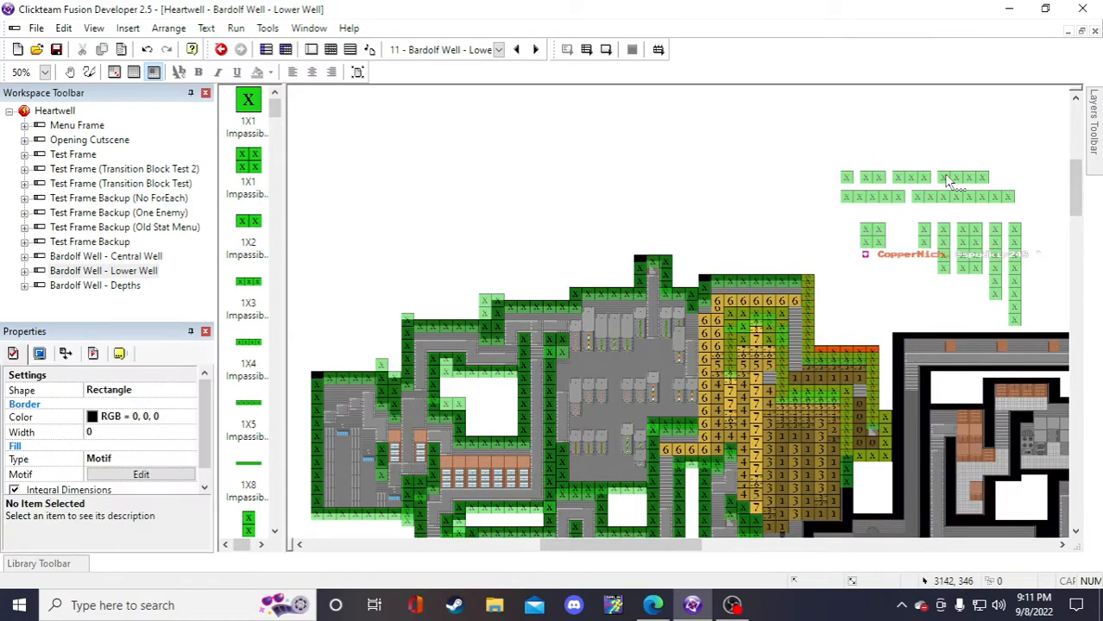
{"action": "key", "text": "ctrl+c"}
{"action": "key", "text": "ctrl+v"}
{"action": "scroll", "coordinate": [861, 294], "scroll_direction": "down", "scroll_amount": 4}
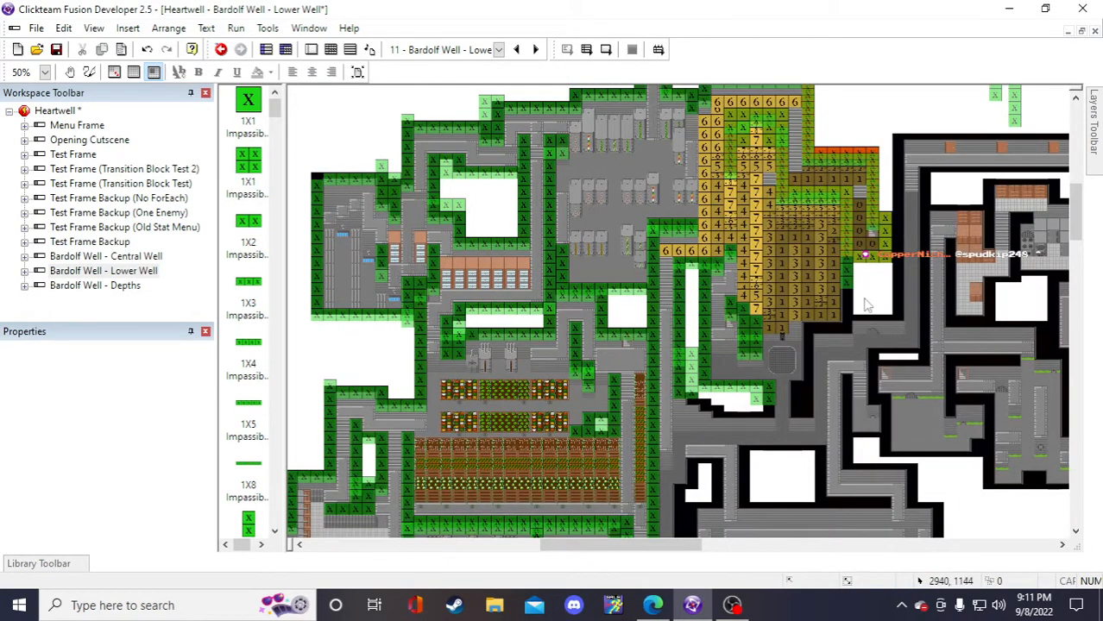
{"action": "left_click", "coordinate": [863, 295]}
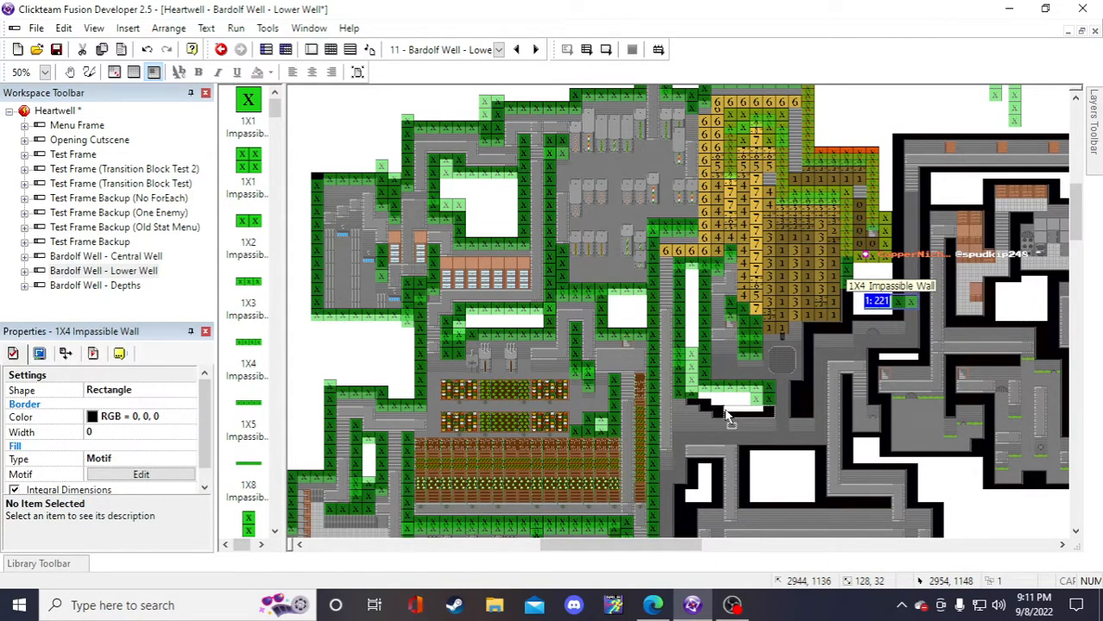
{"action": "left_click_drag", "start_coordinate": [868, 301], "coordinate": [725, 411]}
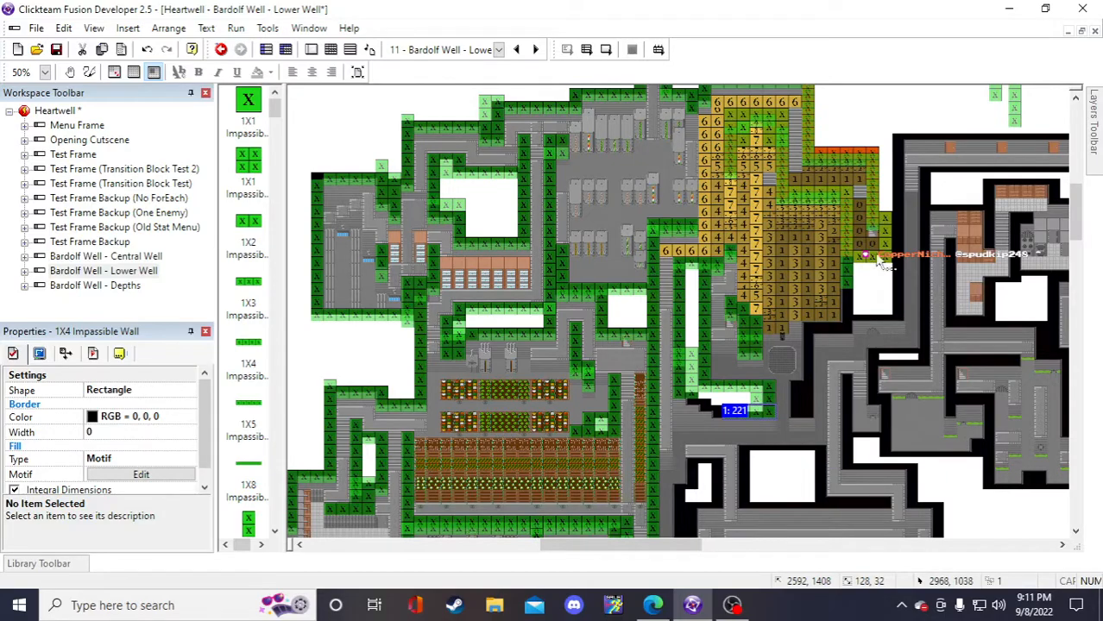
- Place a 2X1 Impassible Wall copy on the stepped black wall just left of the 1X4 copy on the gap's lower edge
{"action": "scroll", "coordinate": [878, 263], "scroll_direction": "up", "scroll_amount": 2}
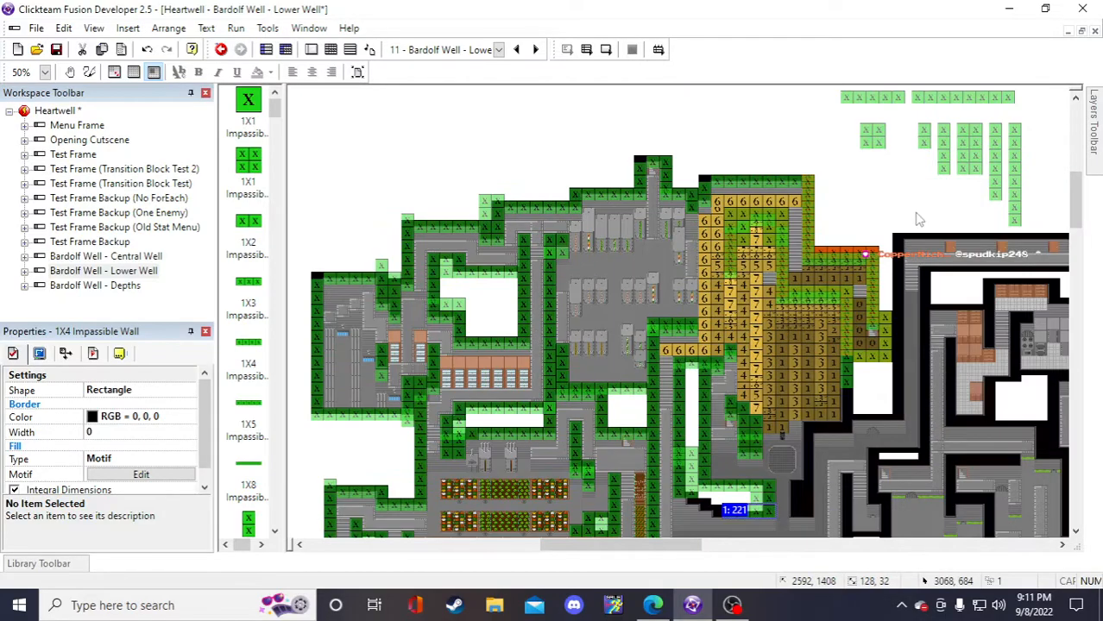
{"action": "left_click", "coordinate": [875, 187]}
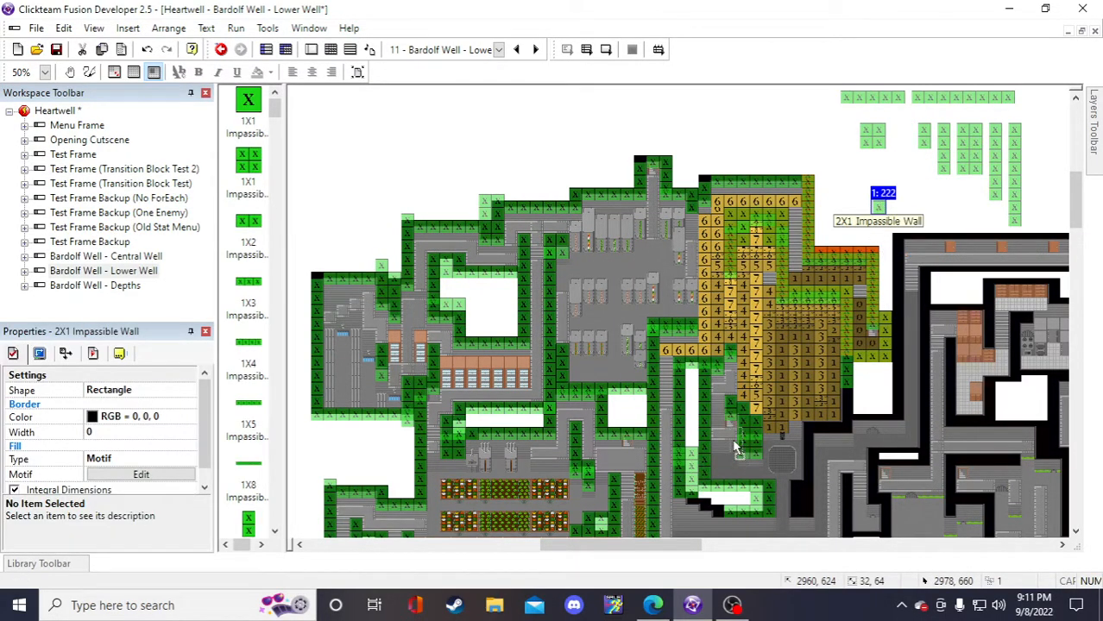
{"action": "left_click_drag", "start_coordinate": [735, 443], "coordinate": [718, 507]}
{"action": "scroll", "coordinate": [723, 496], "scroll_direction": "down", "scroll_amount": 1}
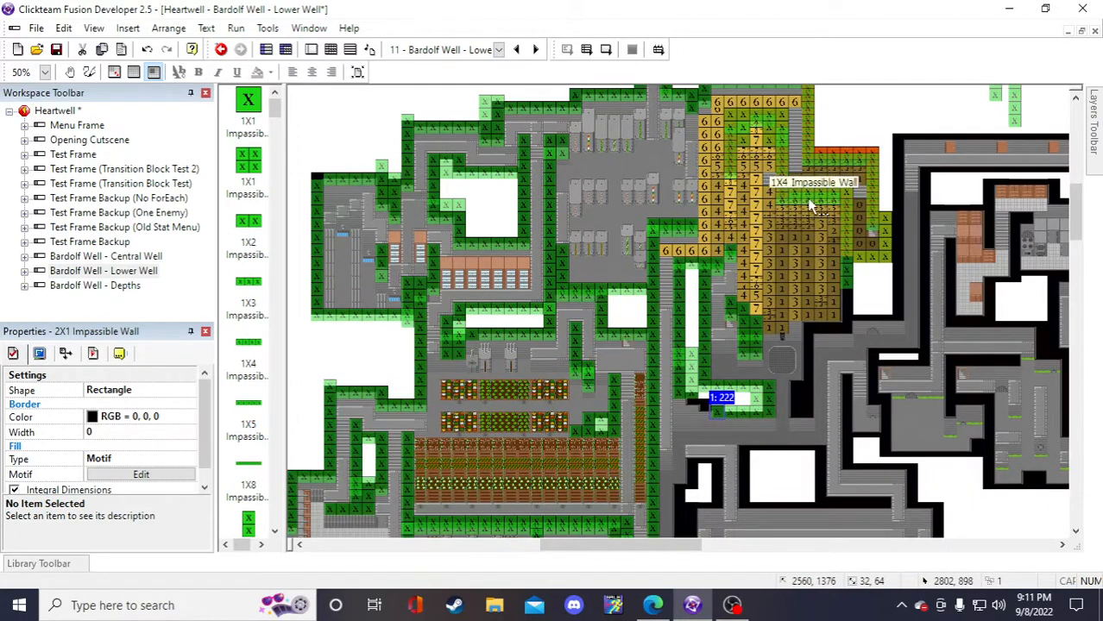
- Place a 1X1 Impassible Wall copy on the stepped black wall directly below the tall narrow gap's column of blocks
{"action": "scroll", "coordinate": [863, 215], "scroll_direction": "up", "scroll_amount": 1}
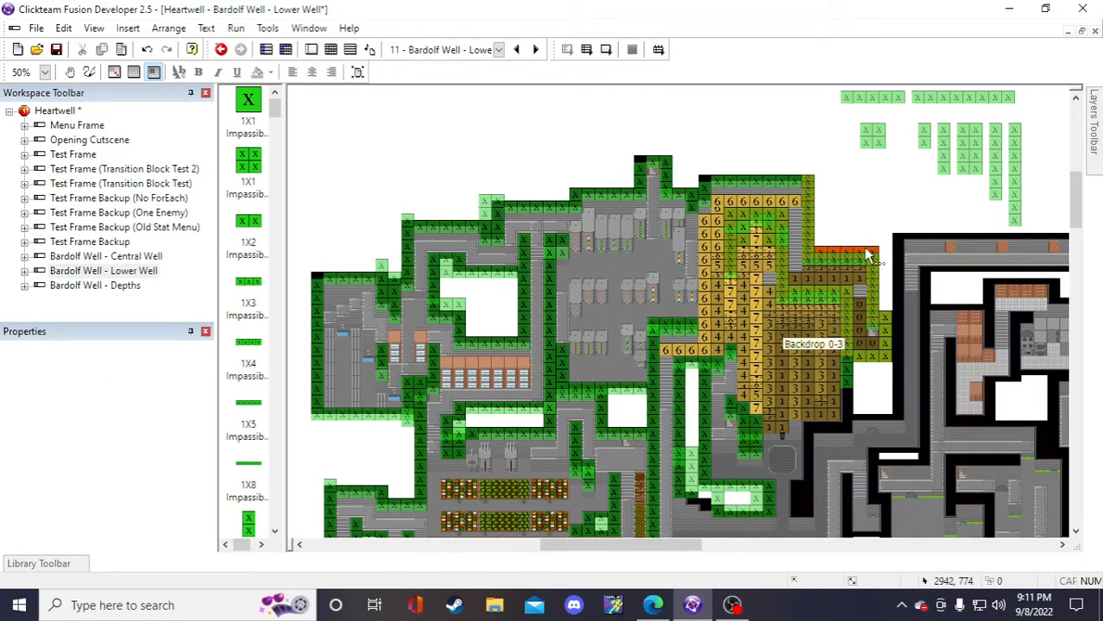
{"action": "scroll", "coordinate": [849, 274], "scroll_direction": "down", "scroll_amount": 1}
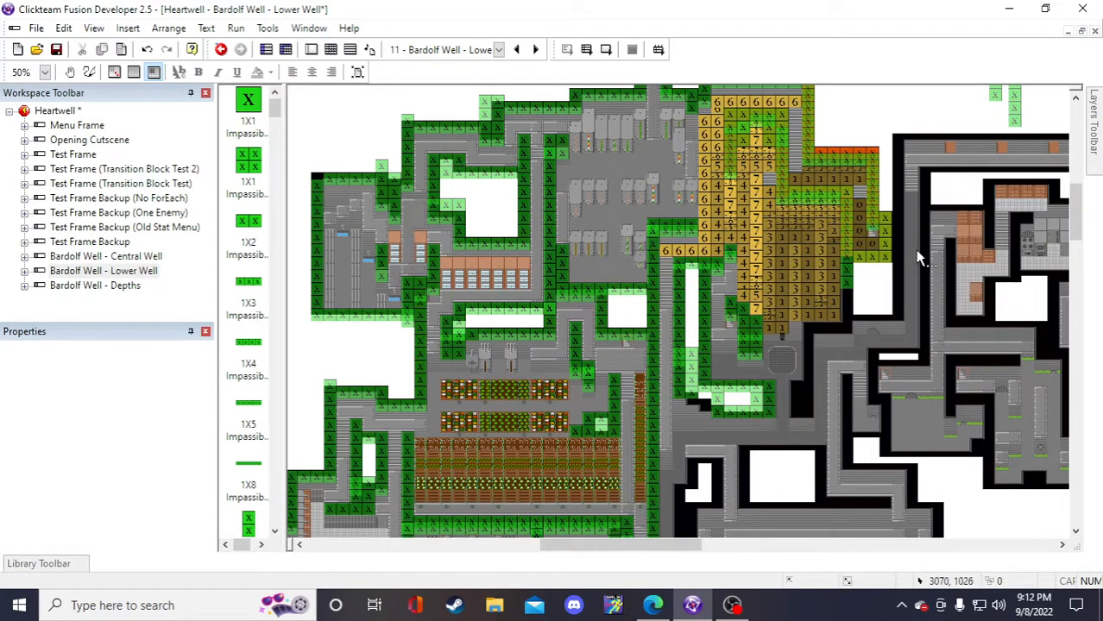
{"action": "scroll", "coordinate": [921, 202], "scroll_direction": "up", "scroll_amount": 1}
{"action": "scroll", "coordinate": [931, 149], "scroll_direction": "up", "scroll_amount": 1}
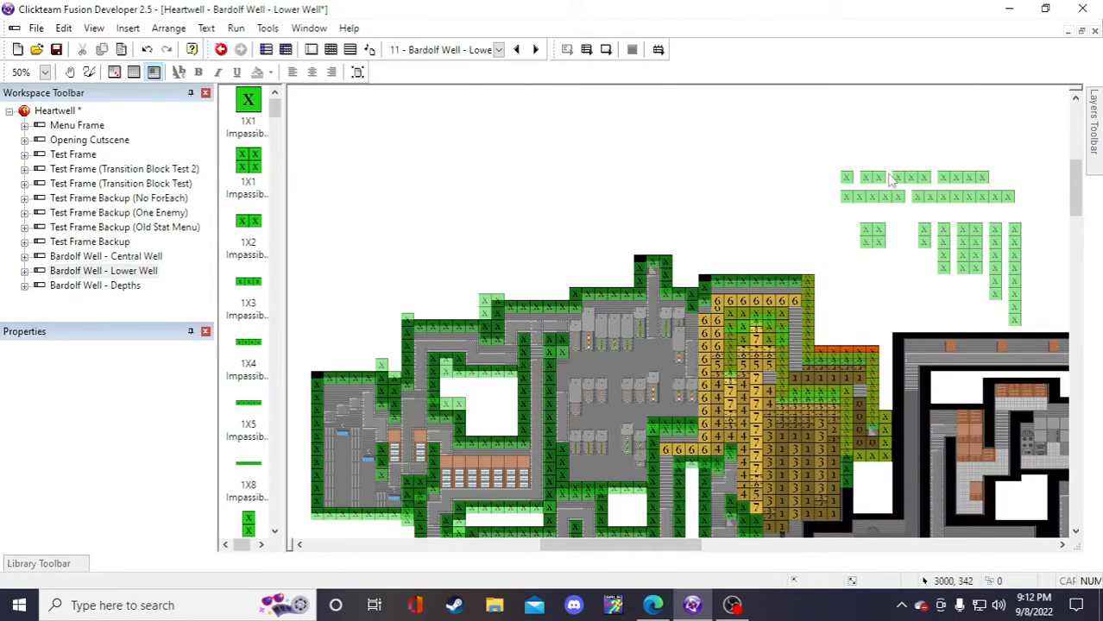
{"action": "scroll", "coordinate": [892, 178], "scroll_direction": "down", "scroll_amount": 1}
{"action": "scroll", "coordinate": [892, 178], "scroll_direction": "up", "scroll_amount": 1}
{"action": "left_click", "coordinate": [848, 178]}
{"action": "left_click", "coordinate": [755, 163]}
{"action": "scroll", "coordinate": [755, 163], "scroll_direction": "down", "scroll_amount": 1}
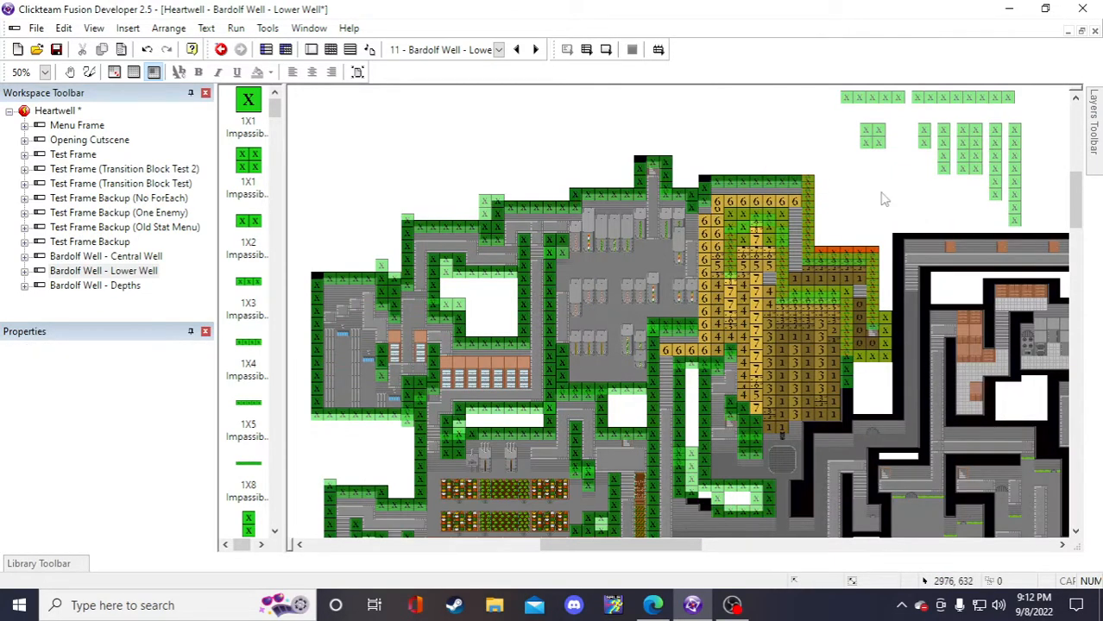
{"action": "left_click", "coordinate": [874, 192]}
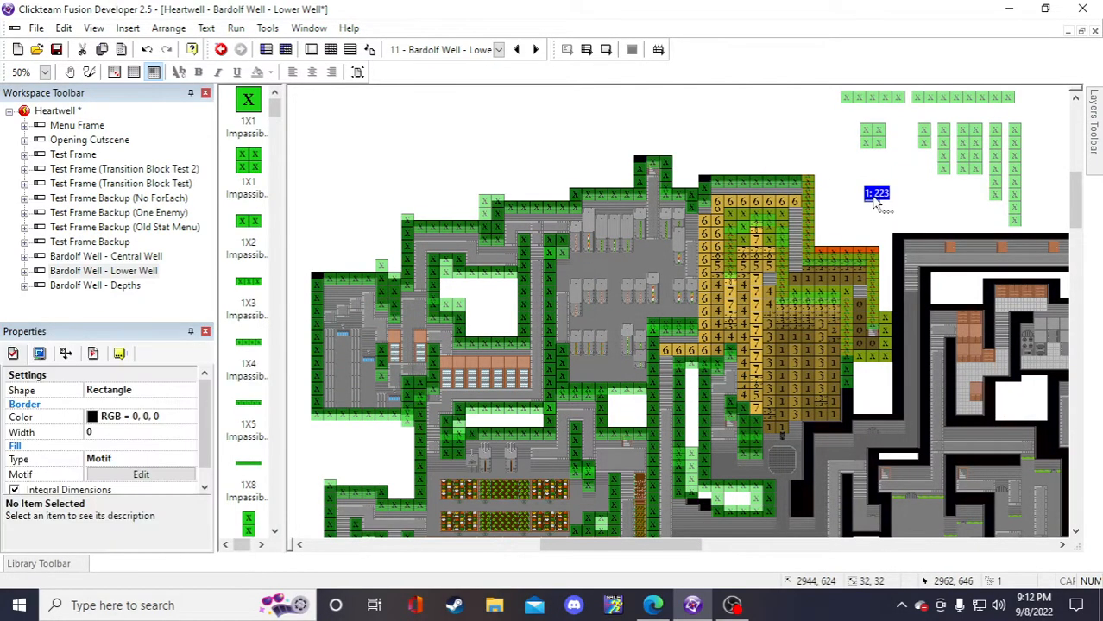
{"action": "left_click_drag", "start_coordinate": [694, 497], "coordinate": [693, 496], "text": "ctrl"}
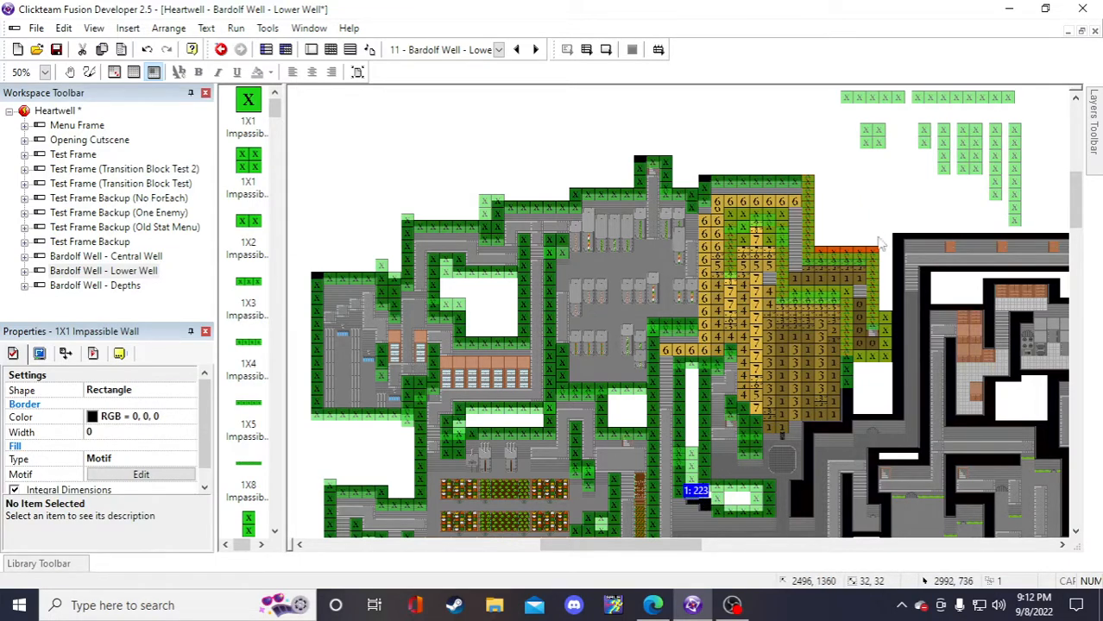
{"action": "left_click", "coordinate": [894, 200]}
{"action": "left_click_drag", "start_coordinate": [875, 195], "coordinate": [697, 496]}
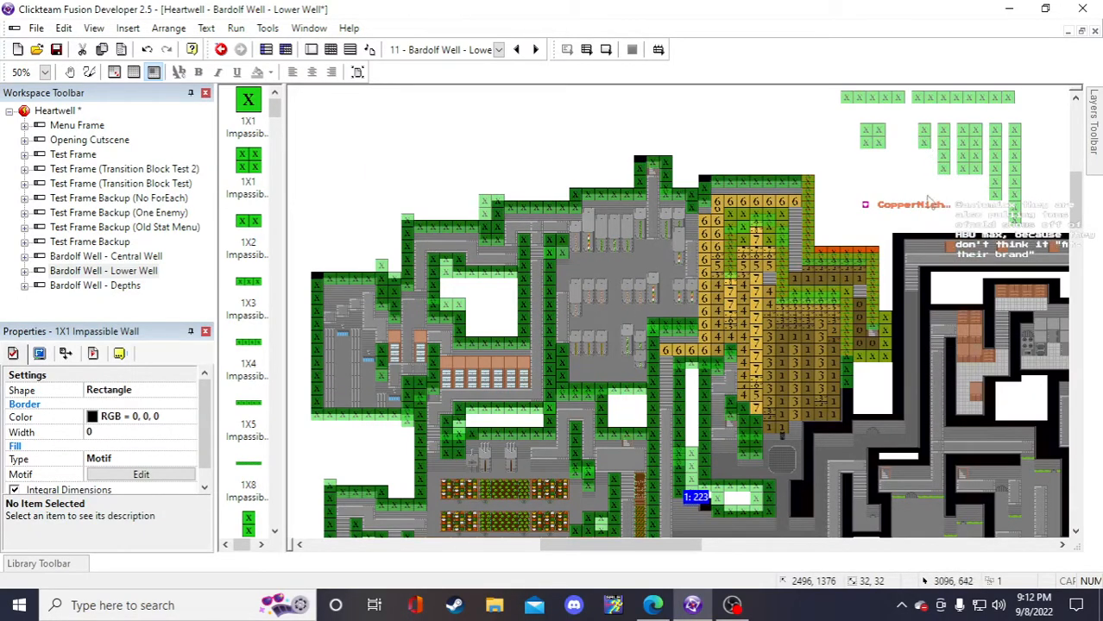
{"action": "left_click", "coordinate": [926, 200]}
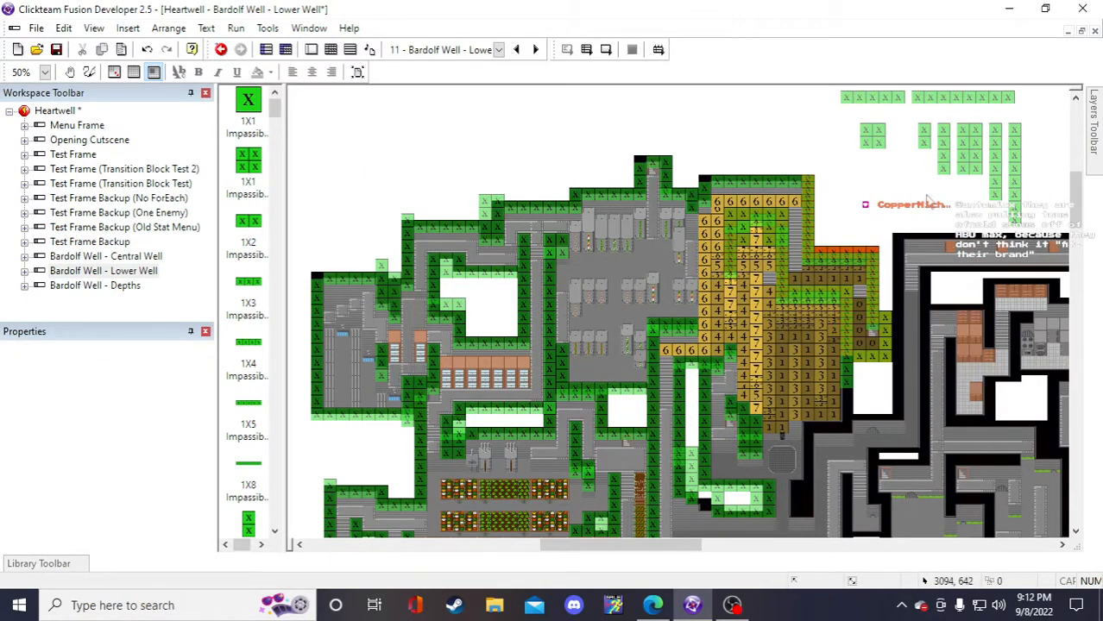
- Cover the remaining black wall at the lower-left corner of the white gap with a 2X1 Impassible Wall copy and save the project
{"action": "left_click", "coordinate": [925, 146]}
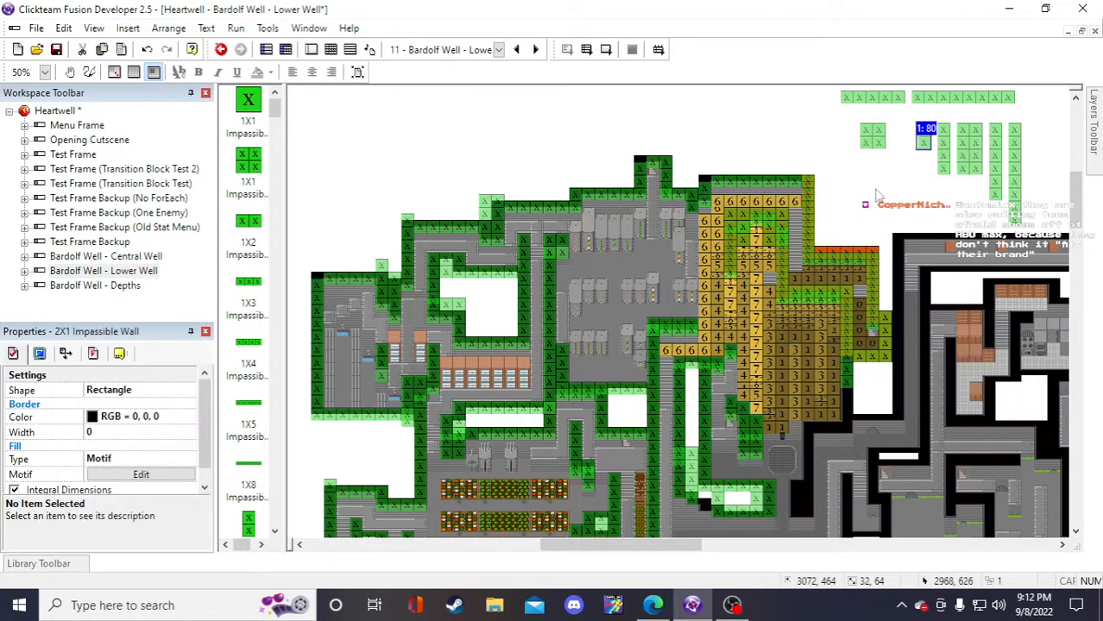
{"action": "key", "text": "ctrl+c"}
{"action": "key", "text": "ctrl+v"}
{"action": "left_click", "coordinate": [849, 193]}
{"action": "left_click_drag", "start_coordinate": [850, 212], "coordinate": [705, 500]}
{"action": "left_click", "coordinate": [879, 175]}
{"action": "scroll", "coordinate": [881, 171], "scroll_direction": "down", "scroll_amount": 3}
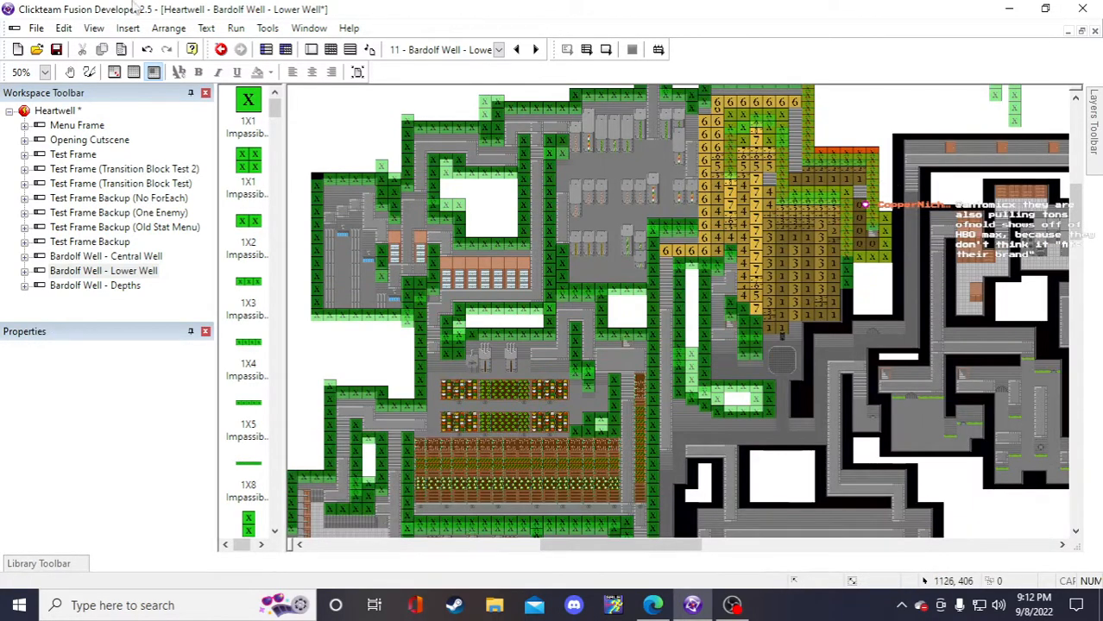
{"action": "left_click", "coordinate": [56, 49]}
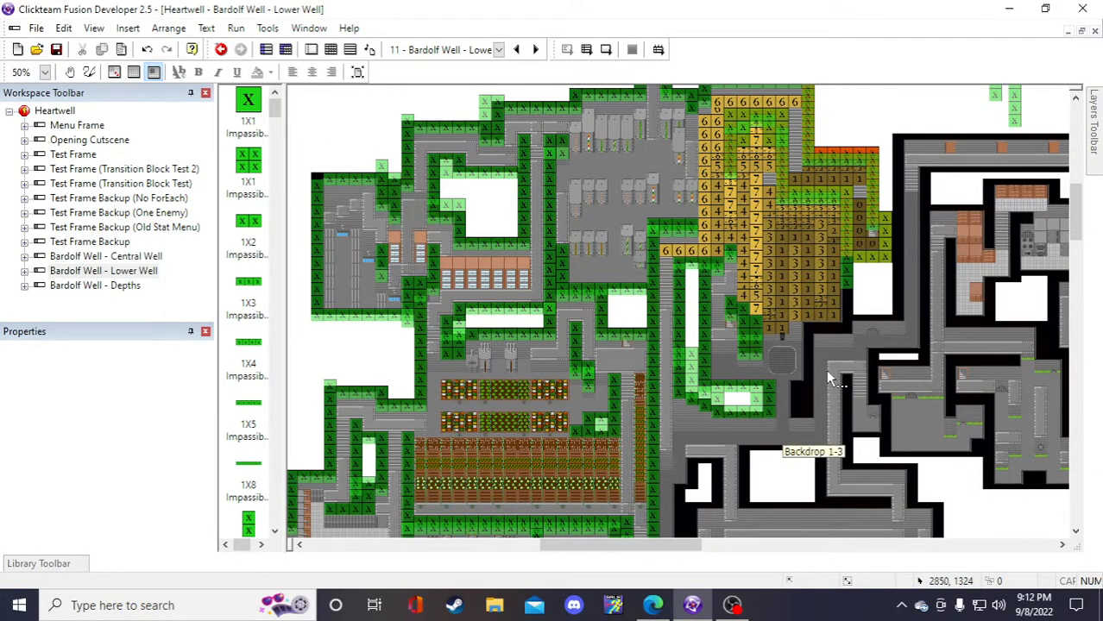
- Check the wall blocks around the white gap below the round grate, including the 1X4 copy on its lower edge, and save the project
{"action": "scroll", "coordinate": [824, 367], "scroll_direction": "down", "scroll_amount": 2}
{"action": "left_click", "coordinate": [740, 314]}
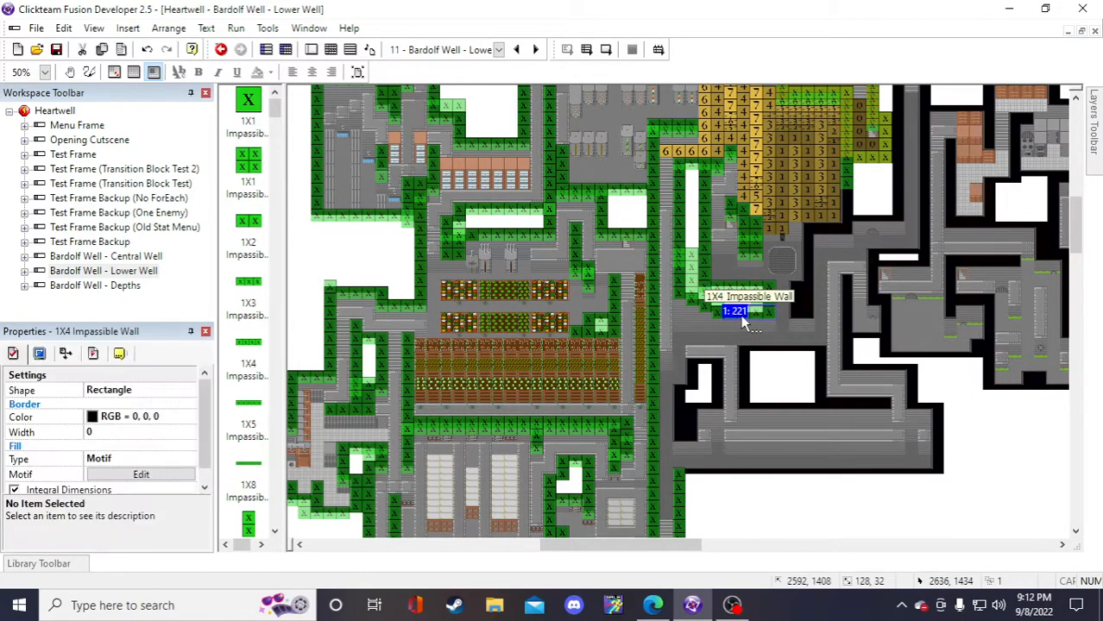
{"action": "left_click", "coordinate": [982, 466]}
{"action": "scroll", "coordinate": [986, 466], "scroll_direction": "up", "scroll_amount": 2}
{"action": "scroll", "coordinate": [986, 466], "scroll_direction": "up", "scroll_amount": 2}
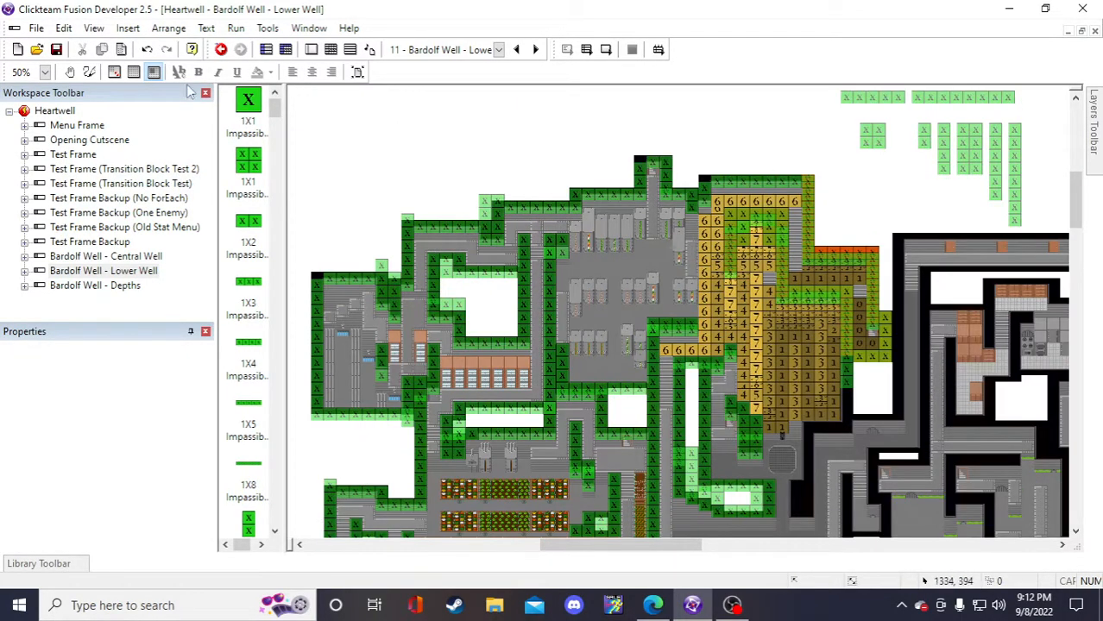
{"action": "left_click", "coordinate": [57, 49]}
{"action": "scroll", "coordinate": [900, 202], "scroll_direction": "up", "scroll_amount": 1}
{"action": "scroll", "coordinate": [909, 237], "scroll_direction": "down", "scroll_amount": 2}
{"action": "scroll", "coordinate": [907, 237], "scroll_direction": "down", "scroll_amount": 2}
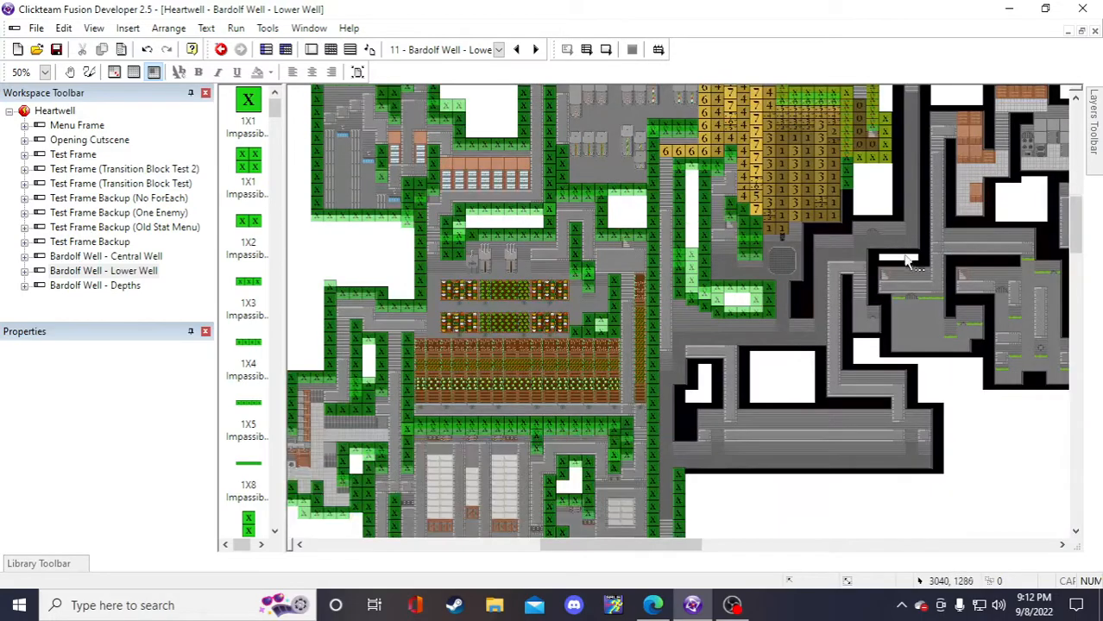
{"action": "scroll", "coordinate": [900, 267], "scroll_direction": "up", "scroll_amount": 6}
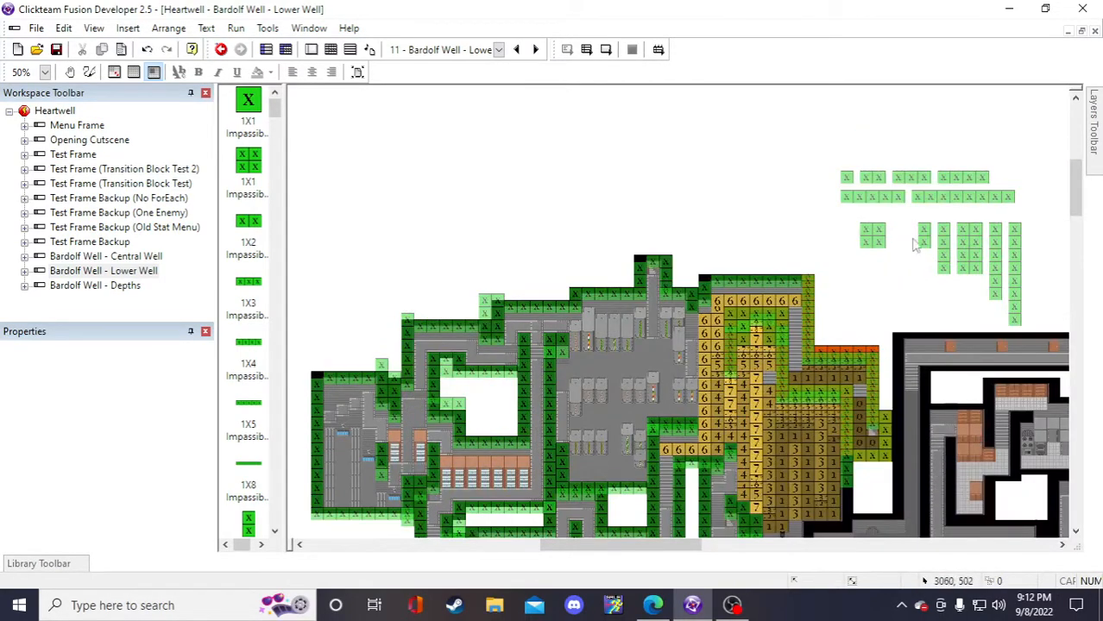
{"action": "scroll", "coordinate": [949, 258], "scroll_direction": "down", "scroll_amount": 2}
{"action": "scroll", "coordinate": [863, 362], "scroll_direction": "up", "scroll_amount": 2}
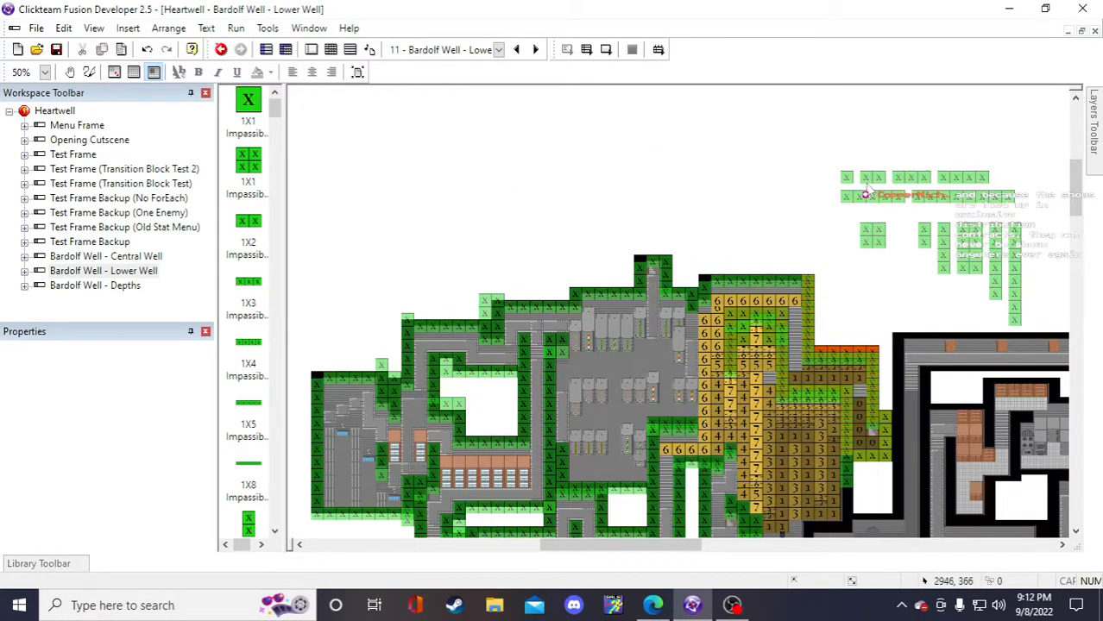
{"action": "left_click", "coordinate": [867, 180]}
{"action": "key", "text": "ctrl+c"}
{"action": "key", "text": "ctrl+v"}
{"action": "scroll", "coordinate": [850, 263], "scroll_direction": "down", "scroll_amount": 4}
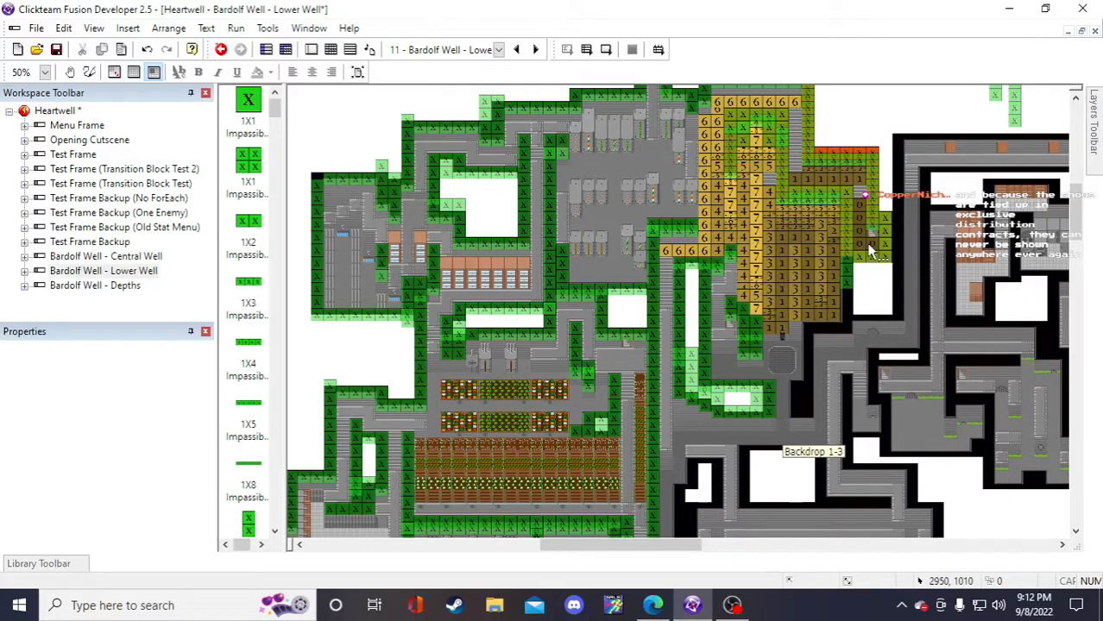
{"action": "scroll", "coordinate": [858, 177], "scroll_direction": "up", "scroll_amount": 2}
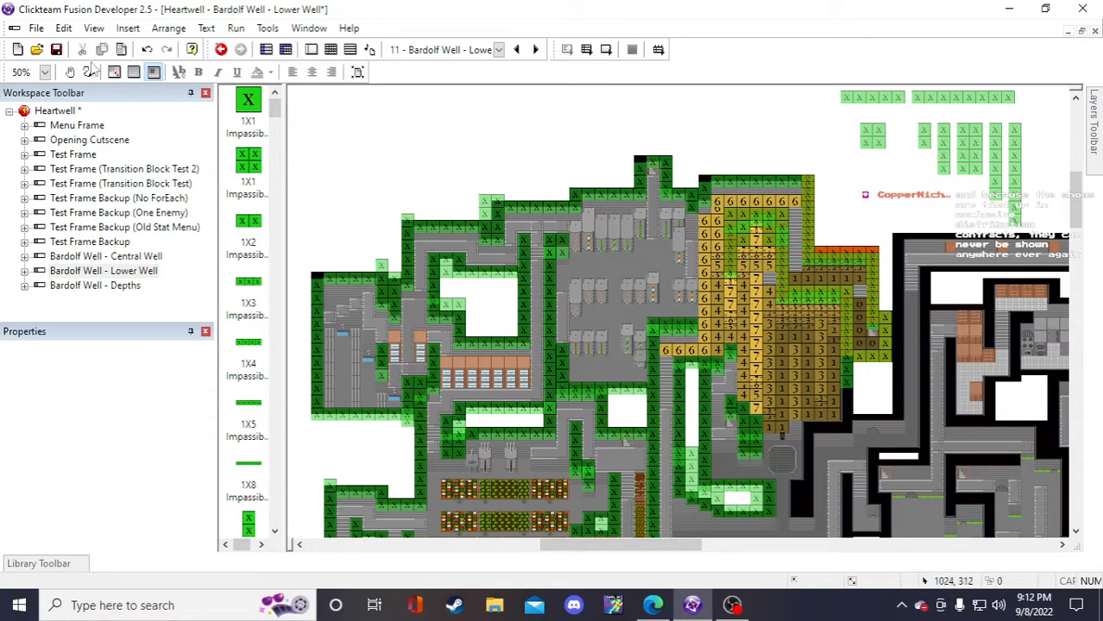
{"action": "left_click", "coordinate": [56, 49]}
- Examine the uncovered black walls around the round grate and the corridors beside the numbered blocks
{"action": "scroll", "coordinate": [912, 223], "scroll_direction": "down", "scroll_amount": 2}
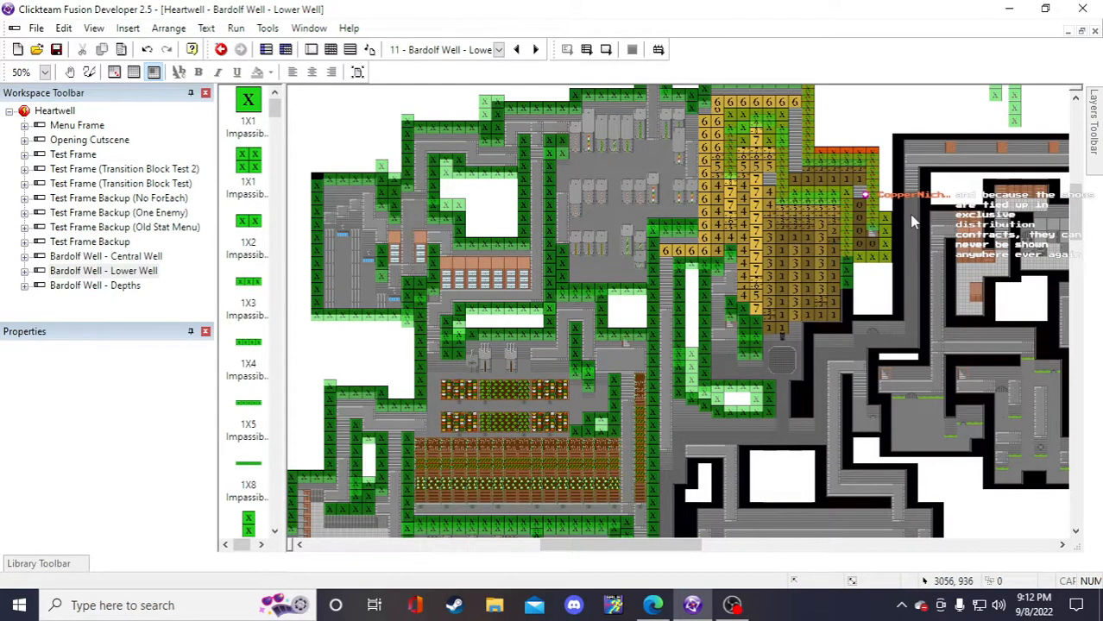
{"action": "scroll", "coordinate": [913, 223], "scroll_direction": "up", "scroll_amount": 2}
{"action": "scroll", "coordinate": [913, 220], "scroll_direction": "down", "scroll_amount": 2}
{"action": "scroll", "coordinate": [915, 216], "scroll_direction": "up", "scroll_amount": 2}
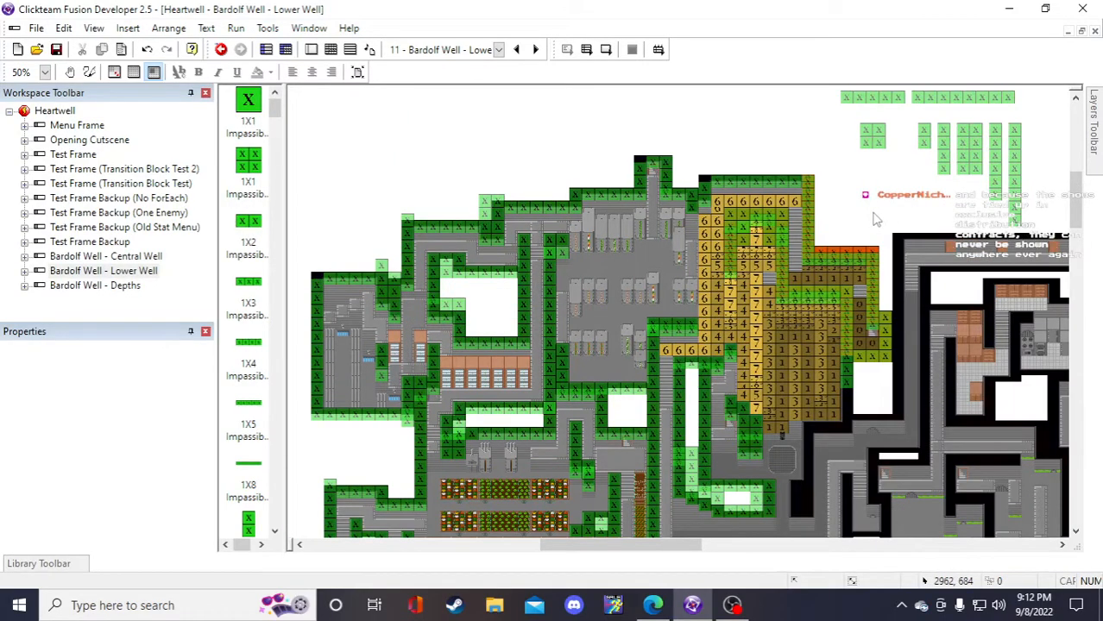
{"action": "scroll", "coordinate": [874, 218], "scroll_direction": "up", "scroll_amount": 2}
{"action": "scroll", "coordinate": [897, 241], "scroll_direction": "down", "scroll_amount": 2}
{"action": "scroll", "coordinate": [869, 221], "scroll_direction": "down", "scroll_amount": 2}
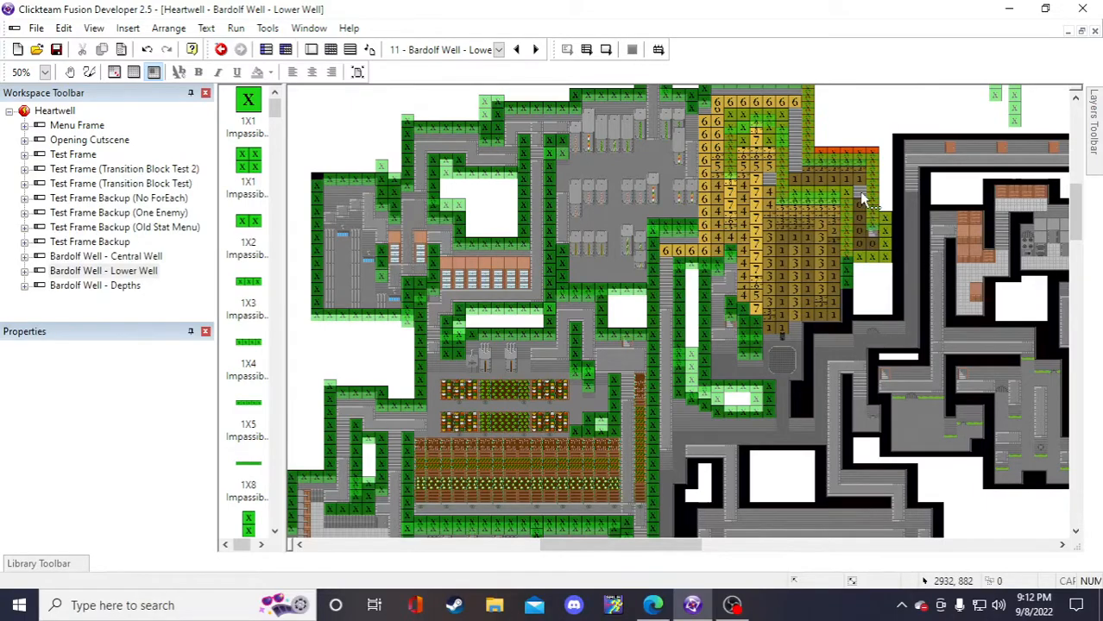
{"action": "scroll", "coordinate": [867, 220], "scroll_direction": "up", "scroll_amount": 2}
{"action": "scroll", "coordinate": [891, 216], "scroll_direction": "down", "scroll_amount": 2}
{"action": "scroll", "coordinate": [918, 220], "scroll_direction": "up", "scroll_amount": 2}
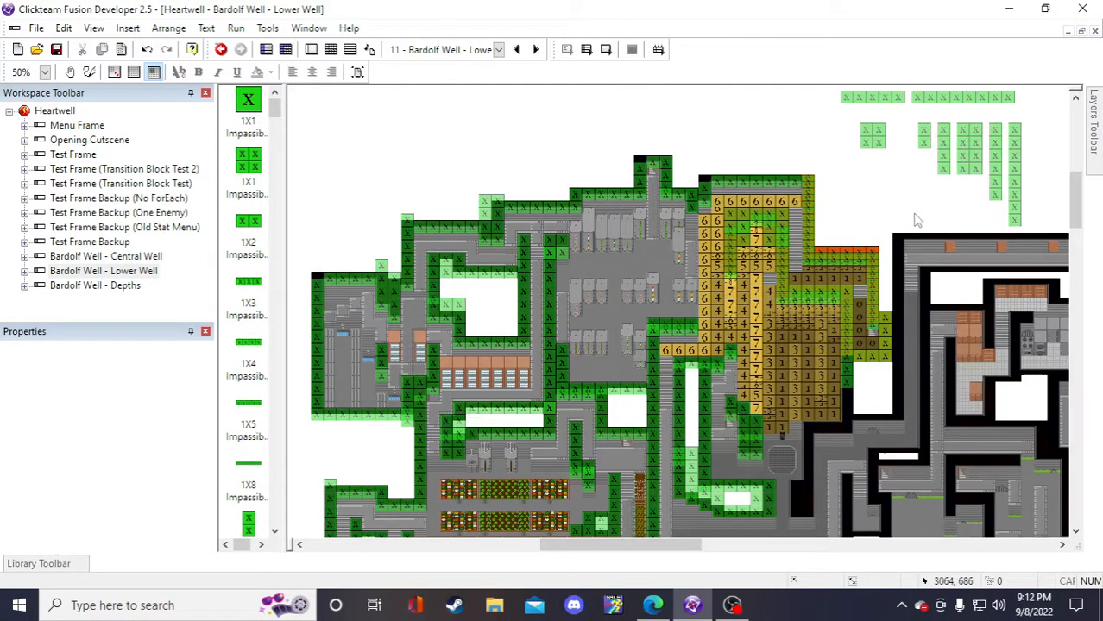
{"action": "scroll", "coordinate": [891, 211], "scroll_direction": "down", "scroll_amount": 4}
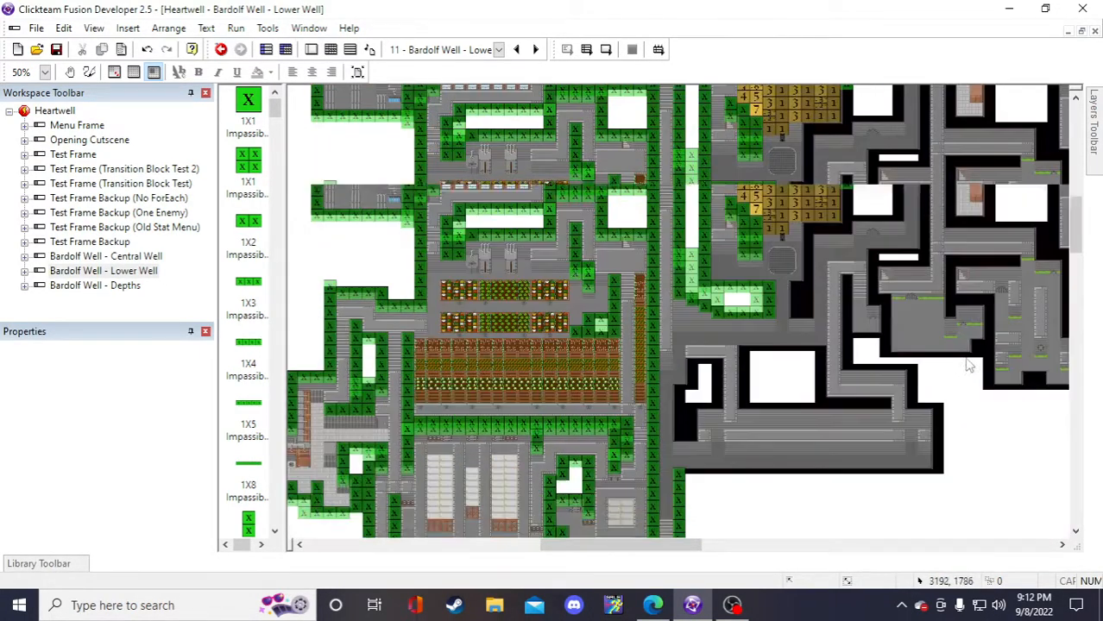
{"action": "scroll", "coordinate": [902, 258], "scroll_direction": "up", "scroll_amount": 4}
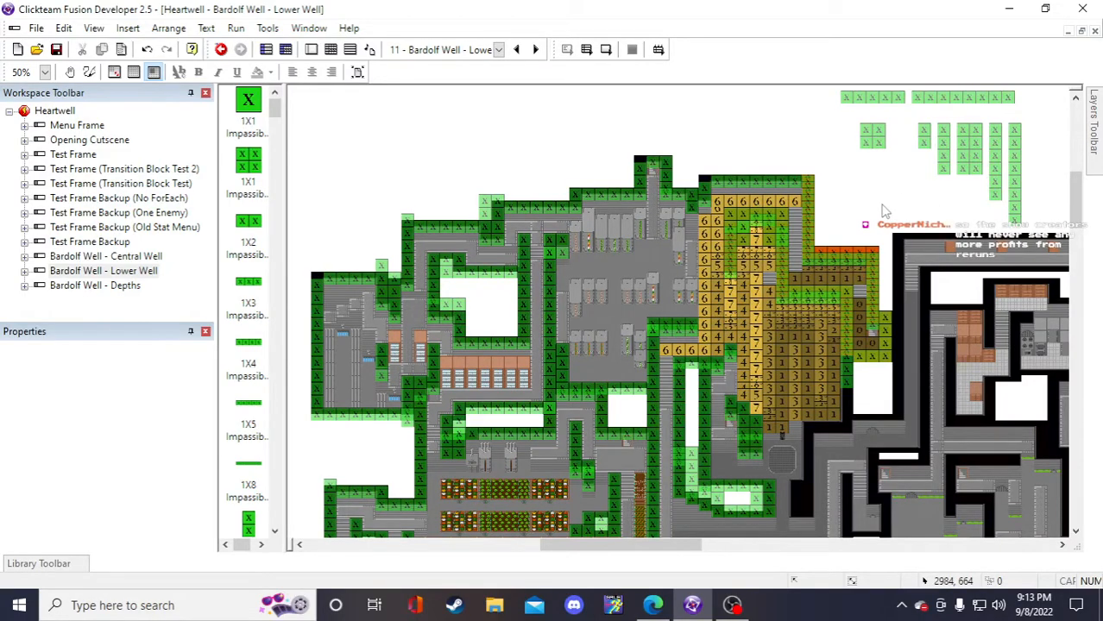
{"action": "scroll", "coordinate": [892, 220], "scroll_direction": "down", "scroll_amount": 6}
{"action": "scroll", "coordinate": [968, 399], "scroll_direction": "up", "scroll_amount": 4}
{"action": "scroll", "coordinate": [917, 371], "scroll_direction": "up", "scroll_amount": 2}
{"action": "scroll", "coordinate": [882, 207], "scroll_direction": "up", "scroll_amount": 2}
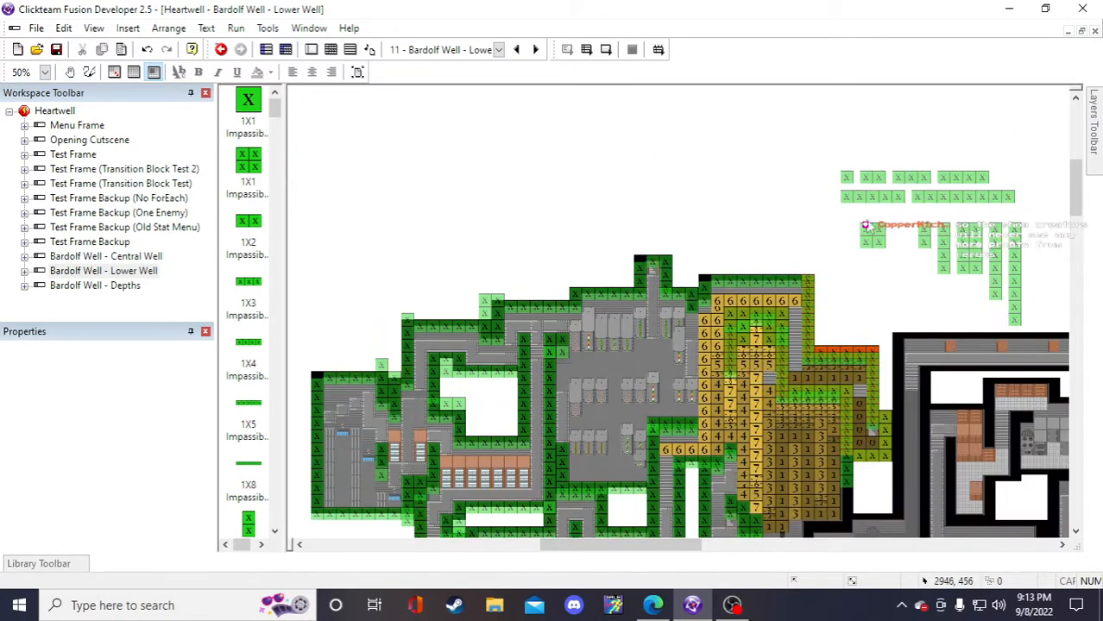
{"action": "scroll", "coordinate": [860, 227], "scroll_direction": "down", "scroll_amount": 2}
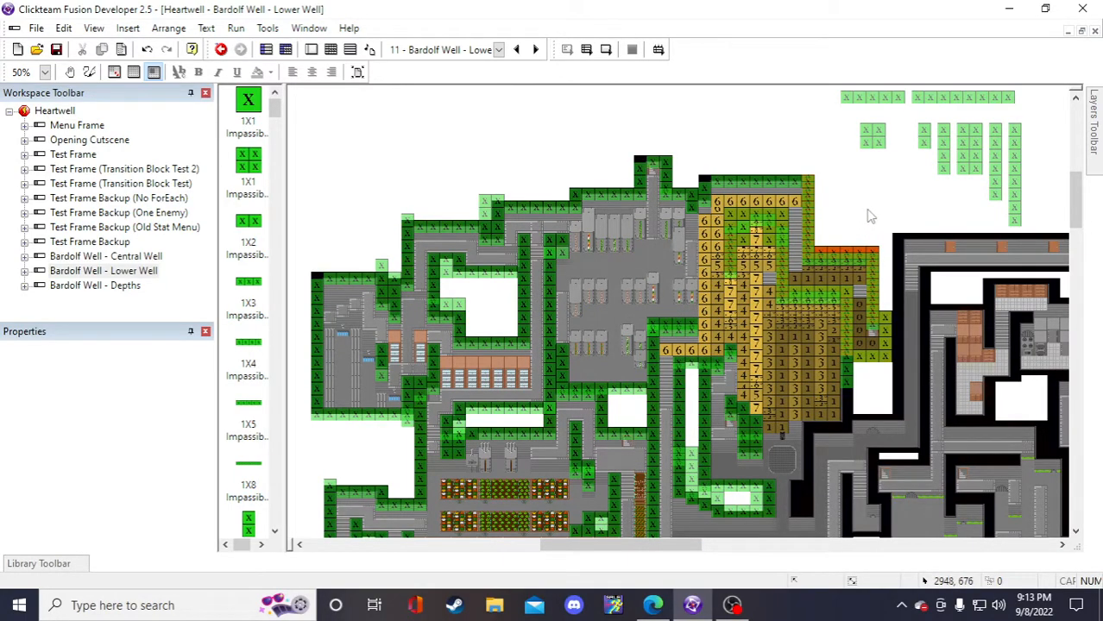
{"action": "scroll", "coordinate": [869, 215], "scroll_direction": "up", "scroll_amount": 2}
{"action": "left_click", "coordinate": [972, 206]}
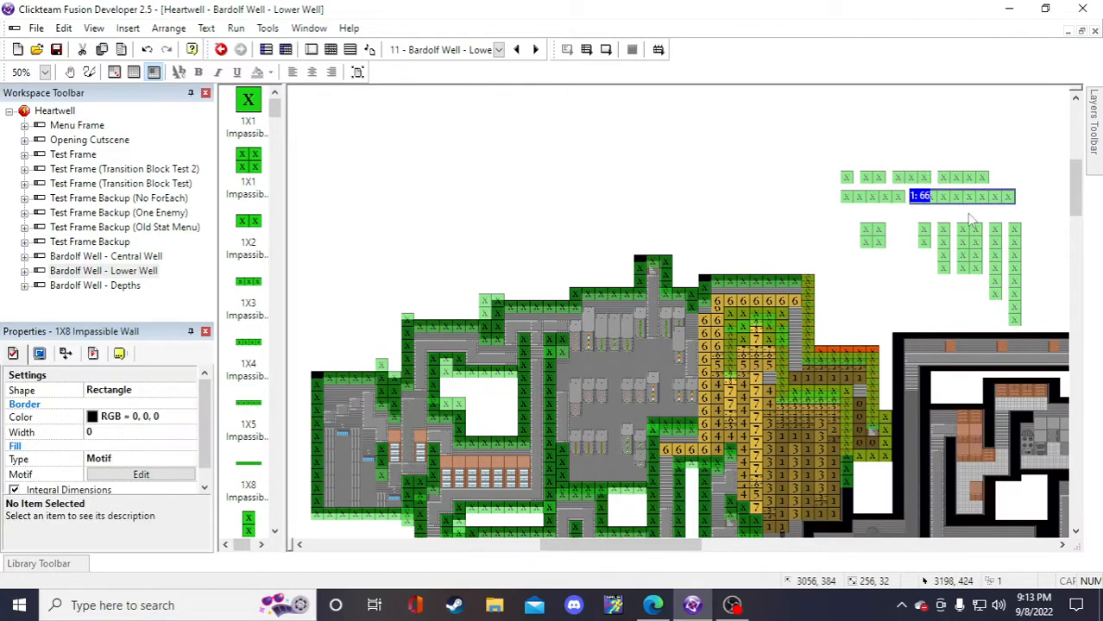
{"action": "key", "text": "Delete"}
{"action": "scroll", "coordinate": [872, 275], "scroll_direction": "down", "scroll_amount": 4}
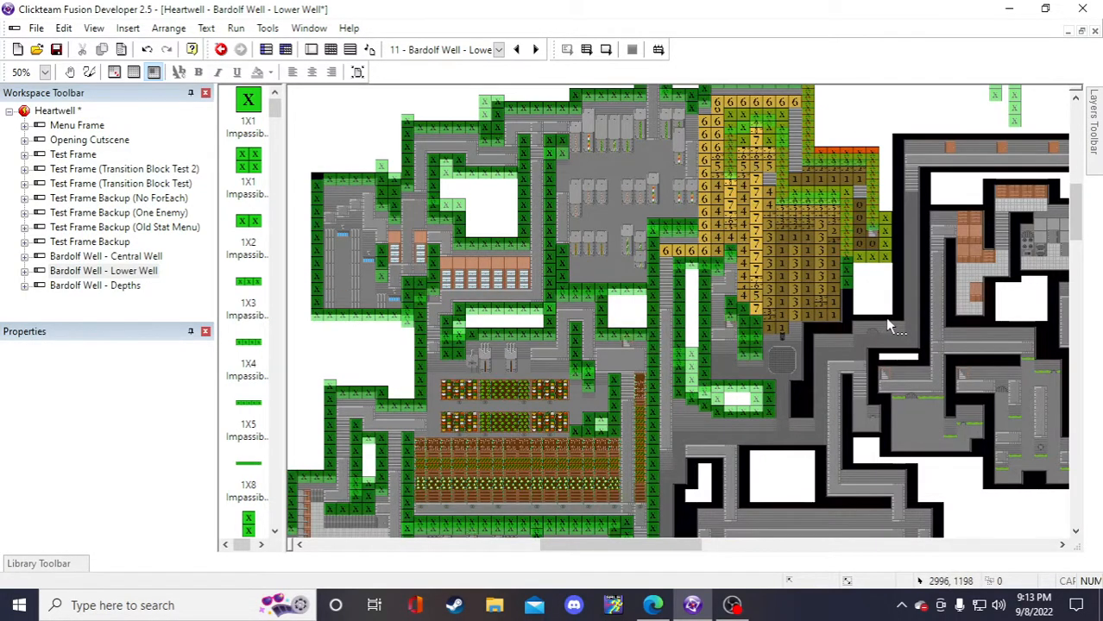
- Place a 1X4 Impassible Wall copy on the black wall along the lower-right edge of the numbered blocks, just beyond the round grate
{"action": "scroll", "coordinate": [870, 289], "scroll_direction": "up", "scroll_amount": 2}
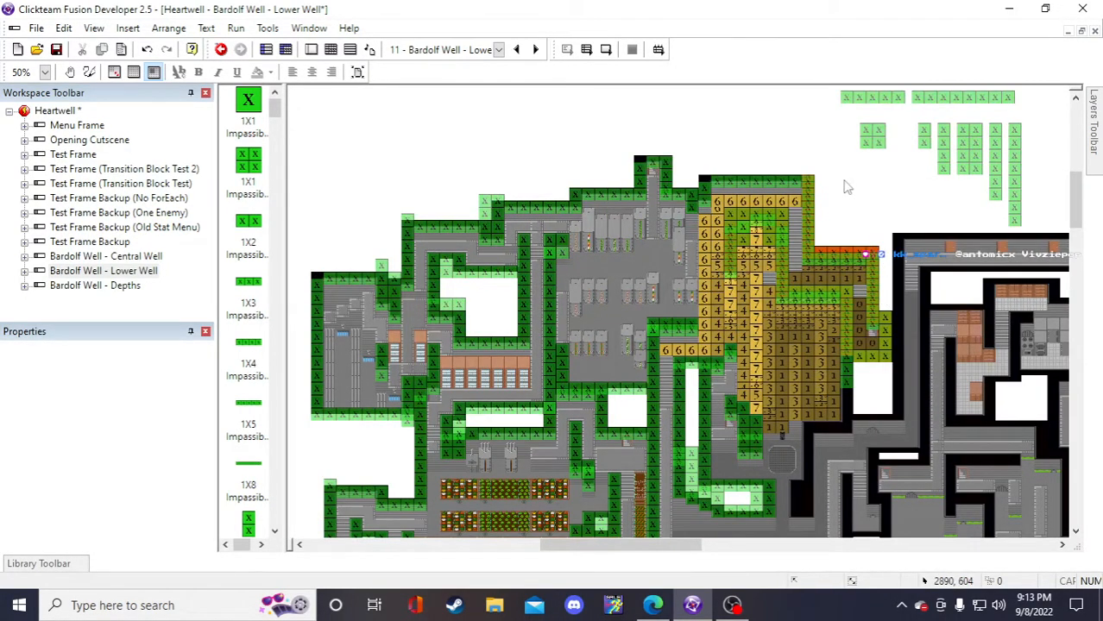
{"action": "scroll", "coordinate": [850, 207], "scroll_direction": "down", "scroll_amount": 2}
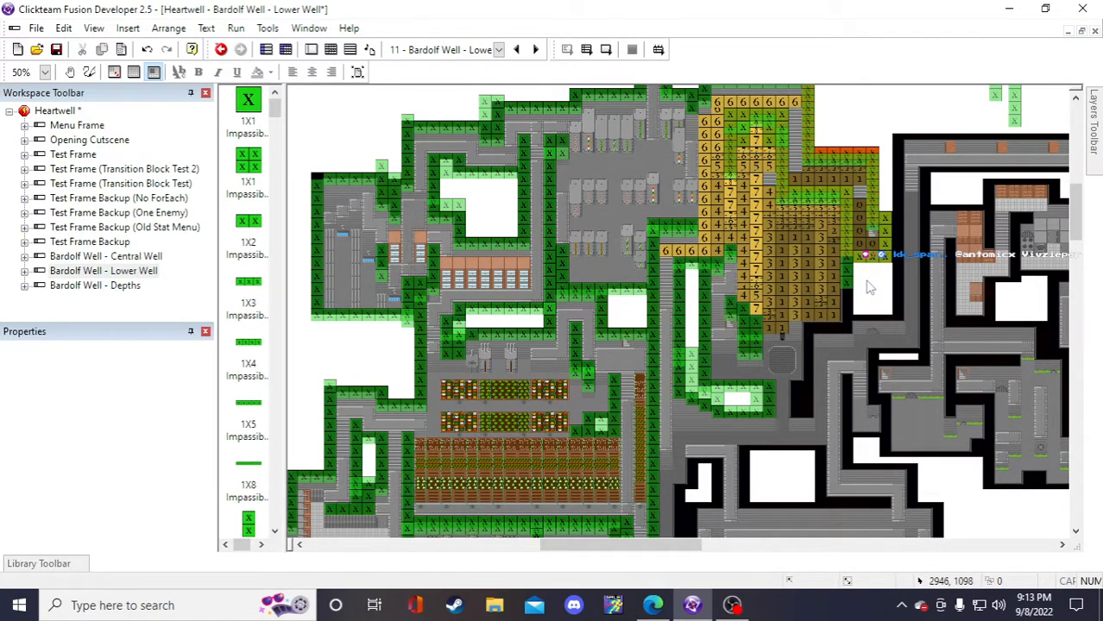
{"action": "scroll", "coordinate": [870, 287], "scroll_direction": "up", "scroll_amount": 2}
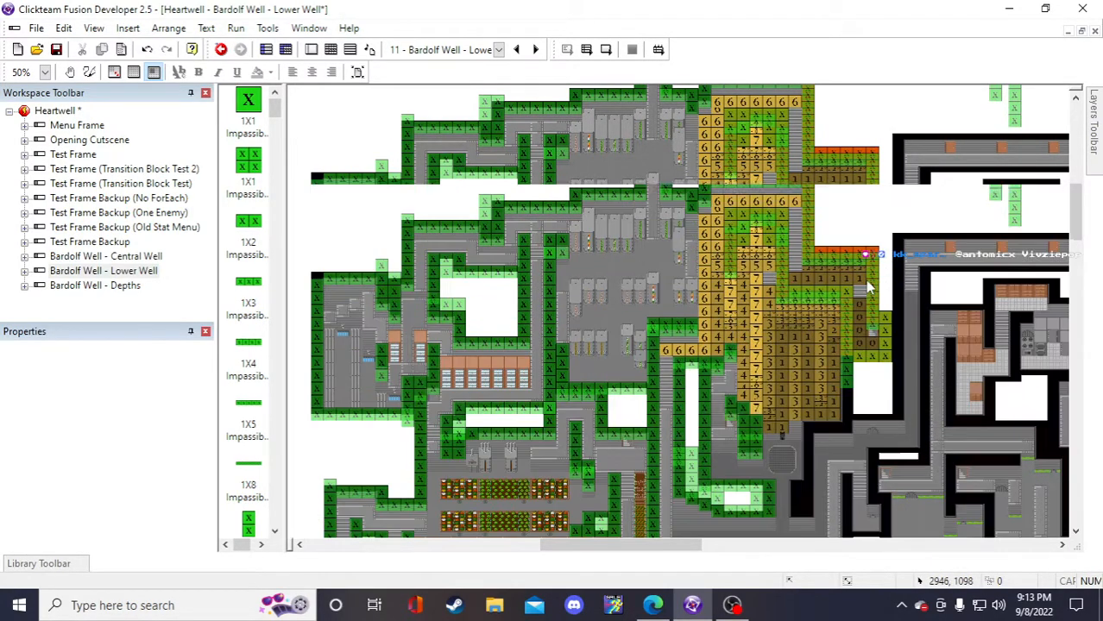
{"action": "scroll", "coordinate": [858, 220], "scroll_direction": "up", "scroll_amount": 2}
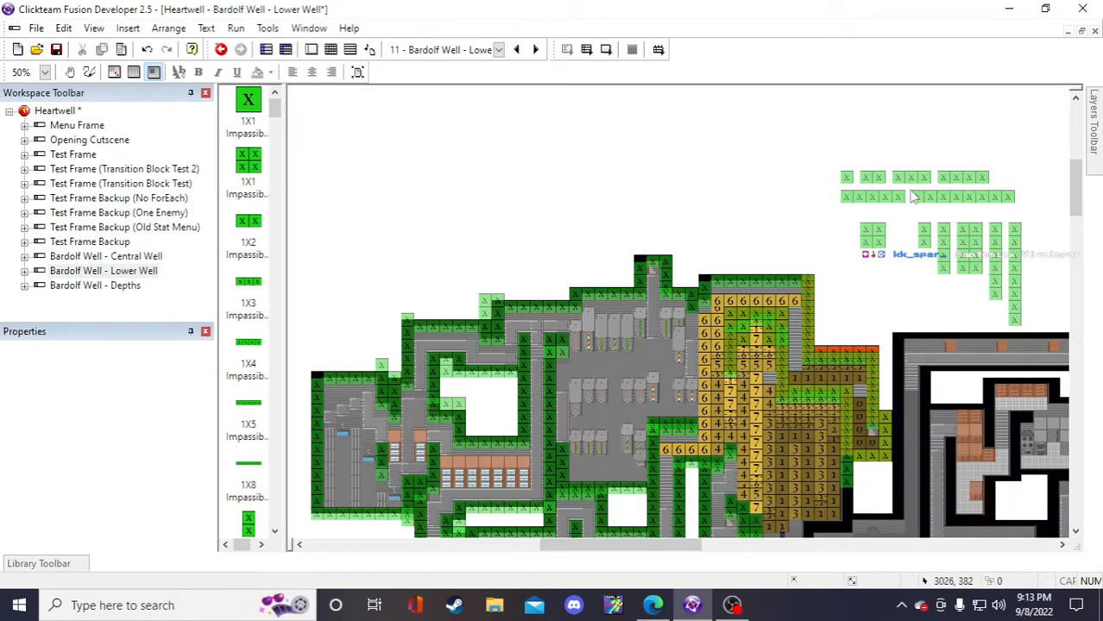
{"action": "left_click", "coordinate": [945, 180]}
{"action": "left_click", "coordinate": [845, 247]}
{"action": "key", "text": "ctrl+v"}
{"action": "left_click", "coordinate": [838, 274]}
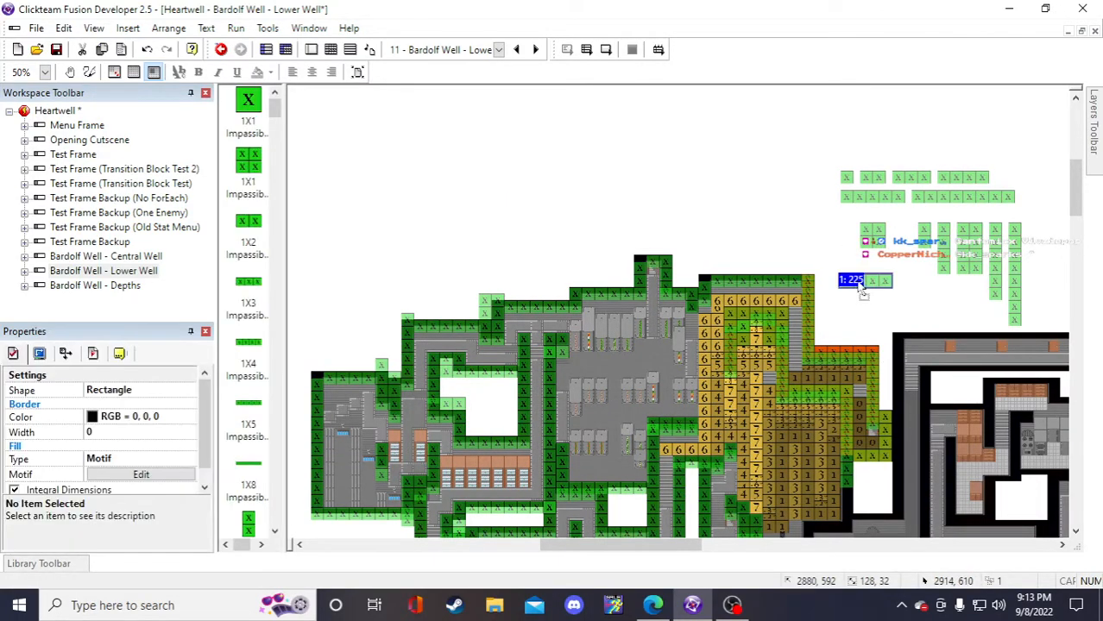
{"action": "left_click_drag", "start_coordinate": [861, 288], "coordinate": [820, 507]}
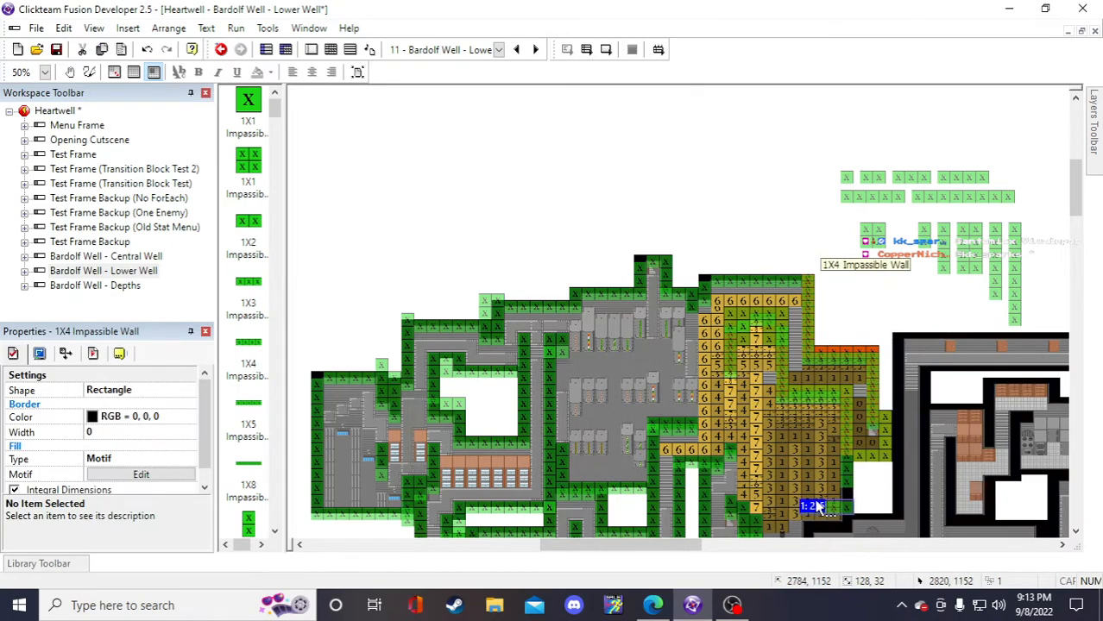
{"action": "scroll", "coordinate": [820, 508], "scroll_direction": "down", "scroll_amount": 3}
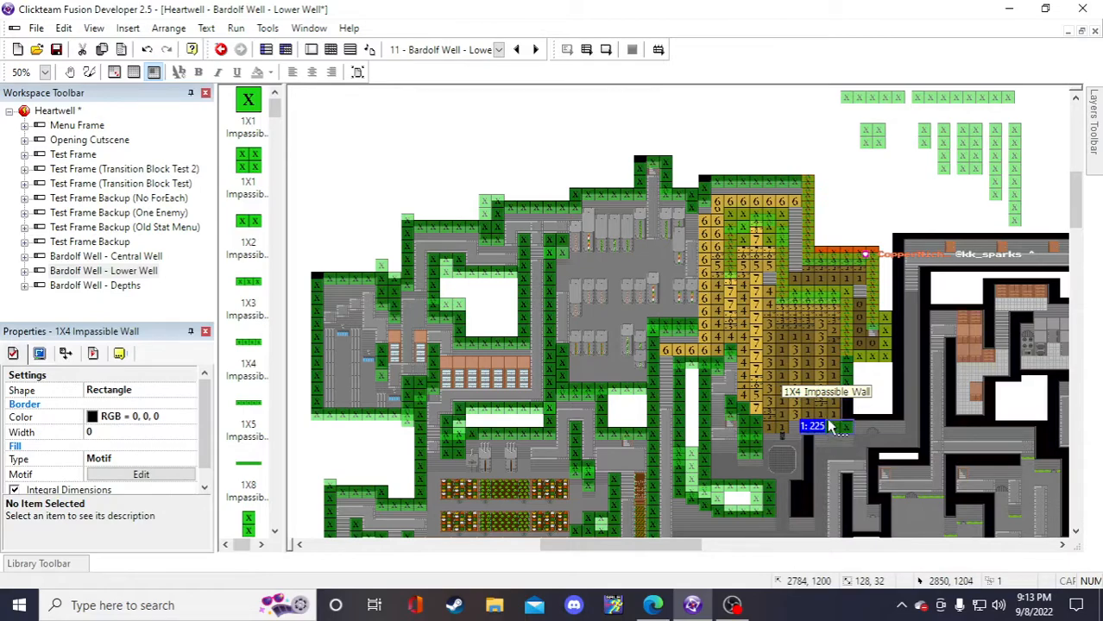
{"action": "left_click", "coordinate": [849, 214]}
- Check the position of the 1X4 Impassible Wall copy beneath the numbered blocks against the surrounding black walls
{"action": "scroll", "coordinate": [858, 250], "scroll_direction": "down", "scroll_amount": 3}
{"action": "scroll", "coordinate": [882, 378], "scroll_direction": "up", "scroll_amount": 3}
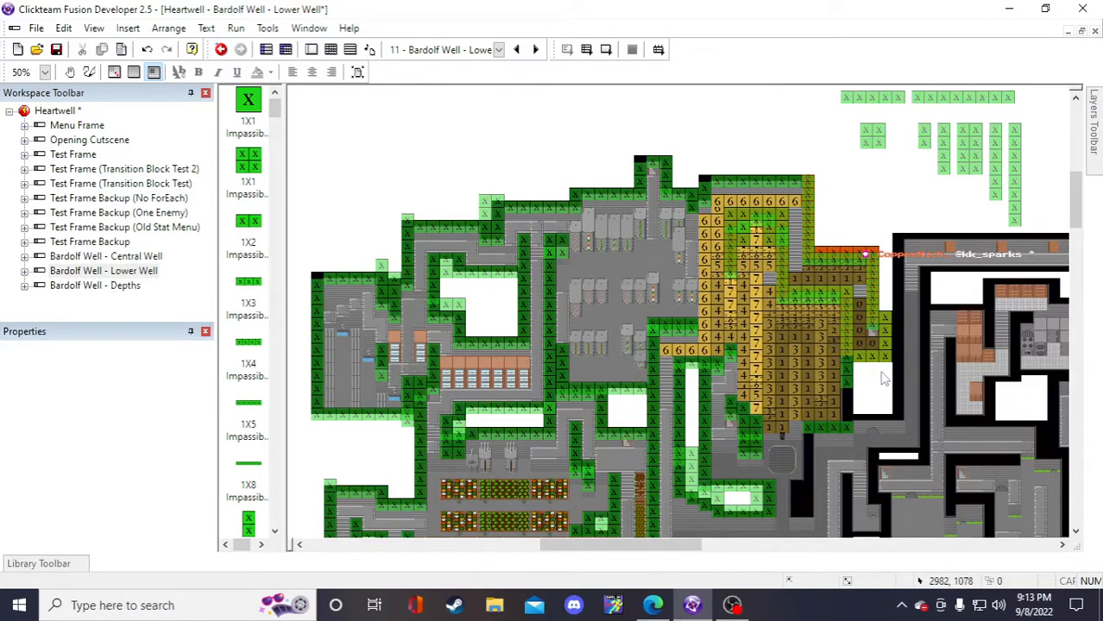
{"action": "scroll", "coordinate": [880, 387], "scroll_direction": "down", "scroll_amount": 3}
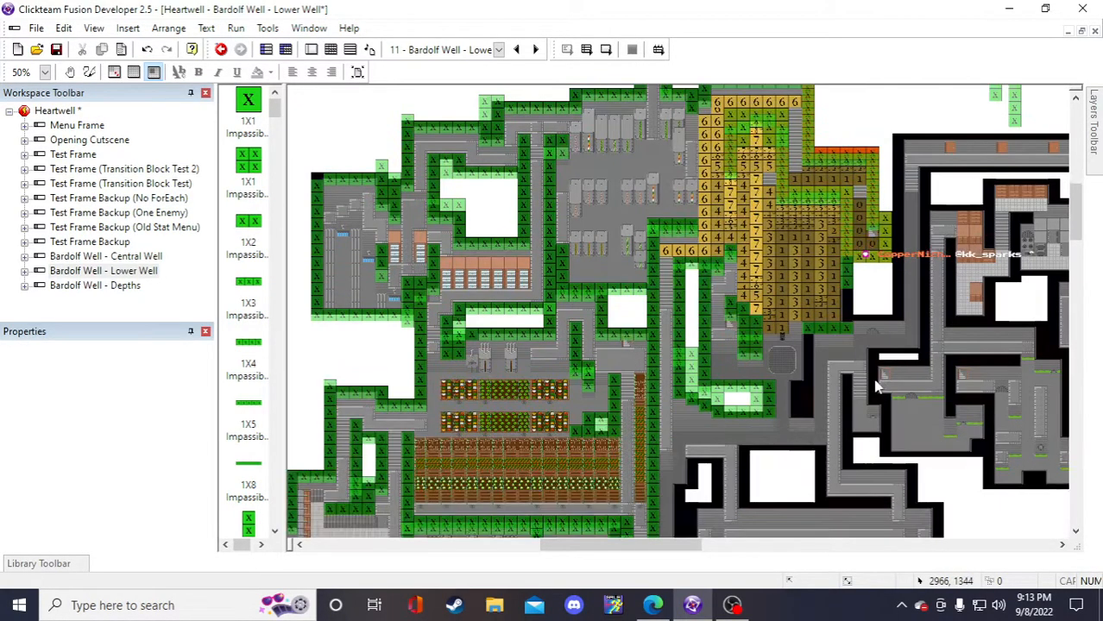
{"action": "left_click", "coordinate": [830, 328]}
{"action": "scroll", "coordinate": [875, 204], "scroll_direction": "up", "scroll_amount": 1}
{"action": "left_click", "coordinate": [871, 198]}
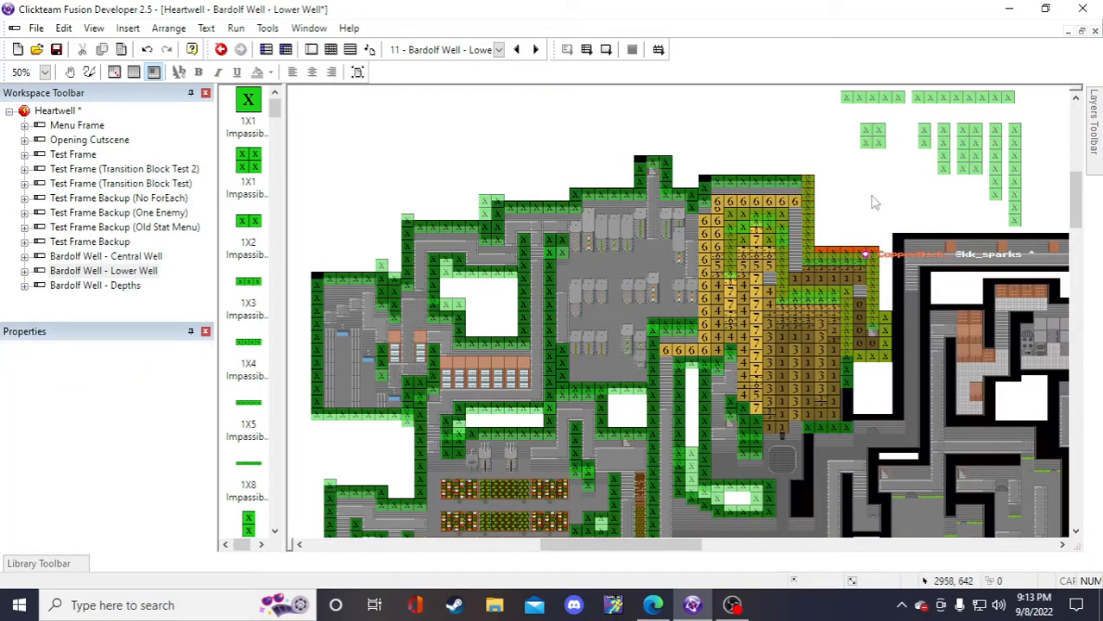
{"action": "scroll", "coordinate": [868, 250], "scroll_direction": "down", "scroll_amount": 1}
{"action": "left_click", "coordinate": [830, 331]}
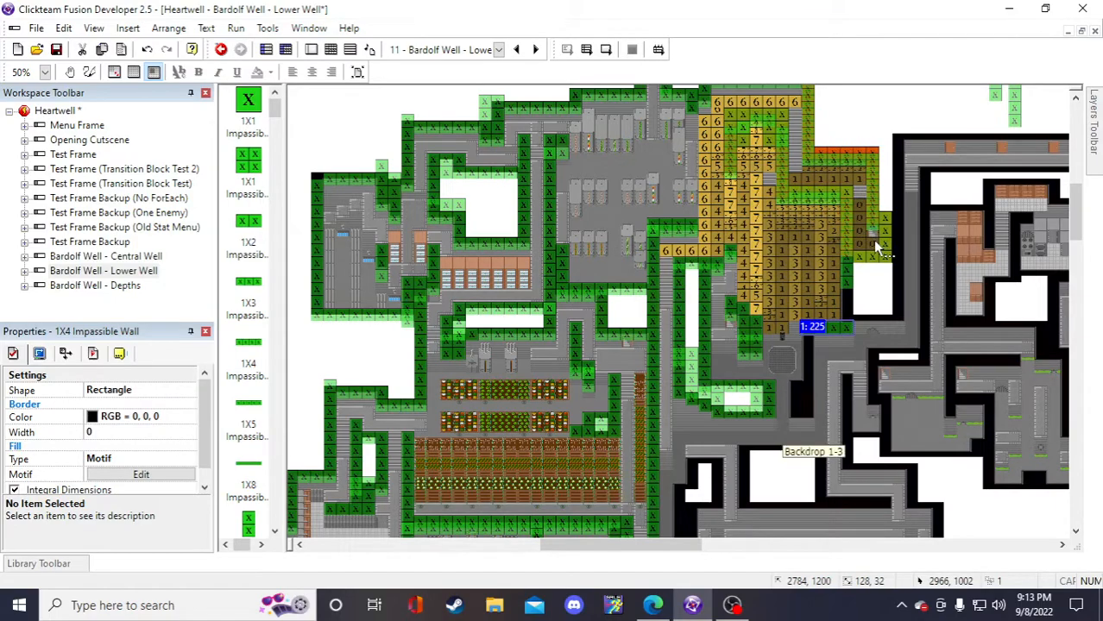
{"action": "scroll", "coordinate": [894, 197], "scroll_direction": "up", "scroll_amount": 1}
{"action": "left_click", "coordinate": [866, 198]}
{"action": "scroll", "coordinate": [866, 197], "scroll_direction": "down", "scroll_amount": 1}
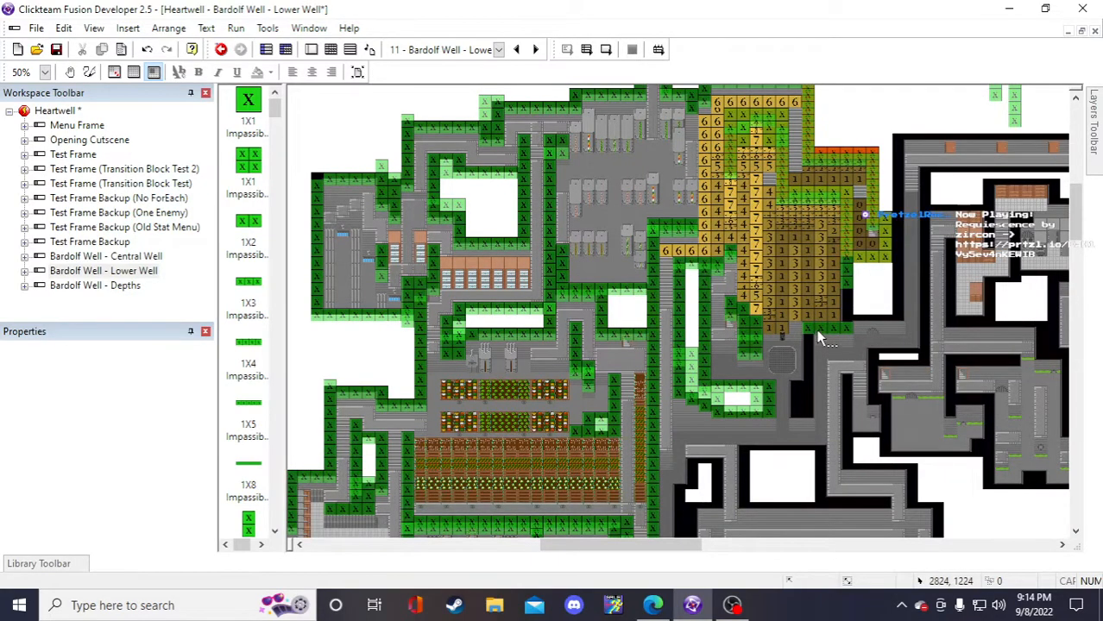
{"action": "scroll", "coordinate": [819, 333], "scroll_direction": "up", "scroll_amount": 3}
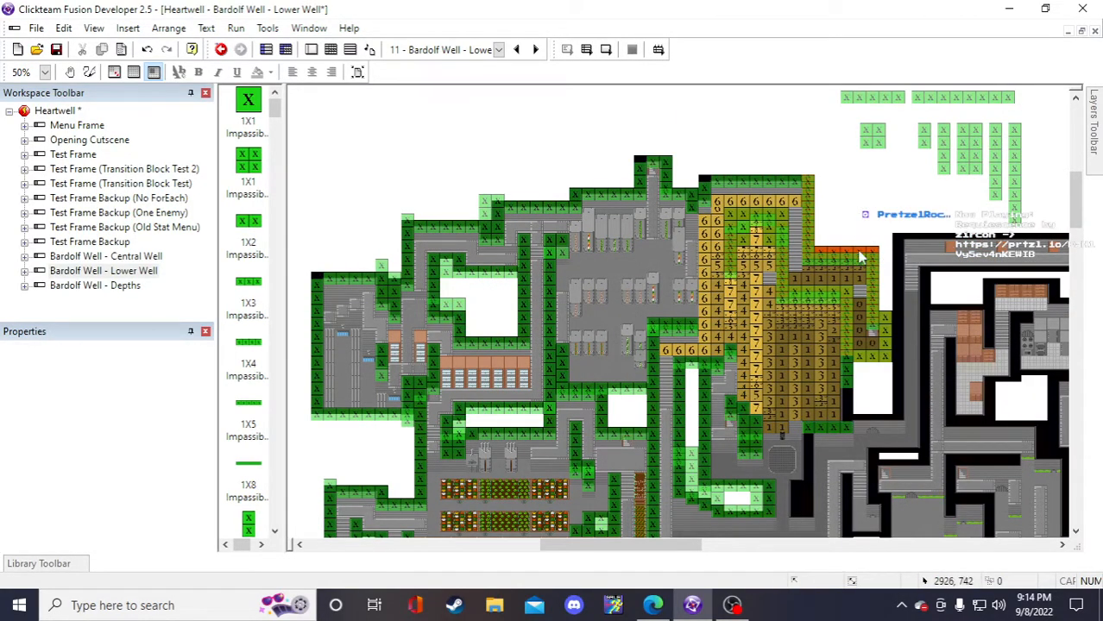
{"action": "left_click", "coordinate": [825, 427]}
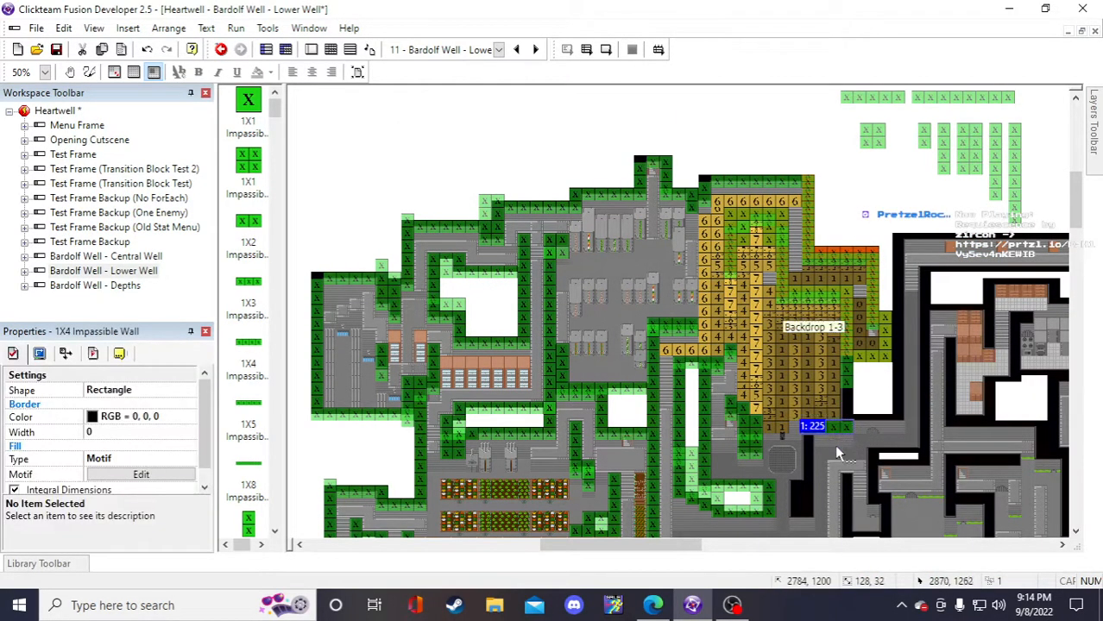
{"action": "left_click", "coordinate": [904, 173]}
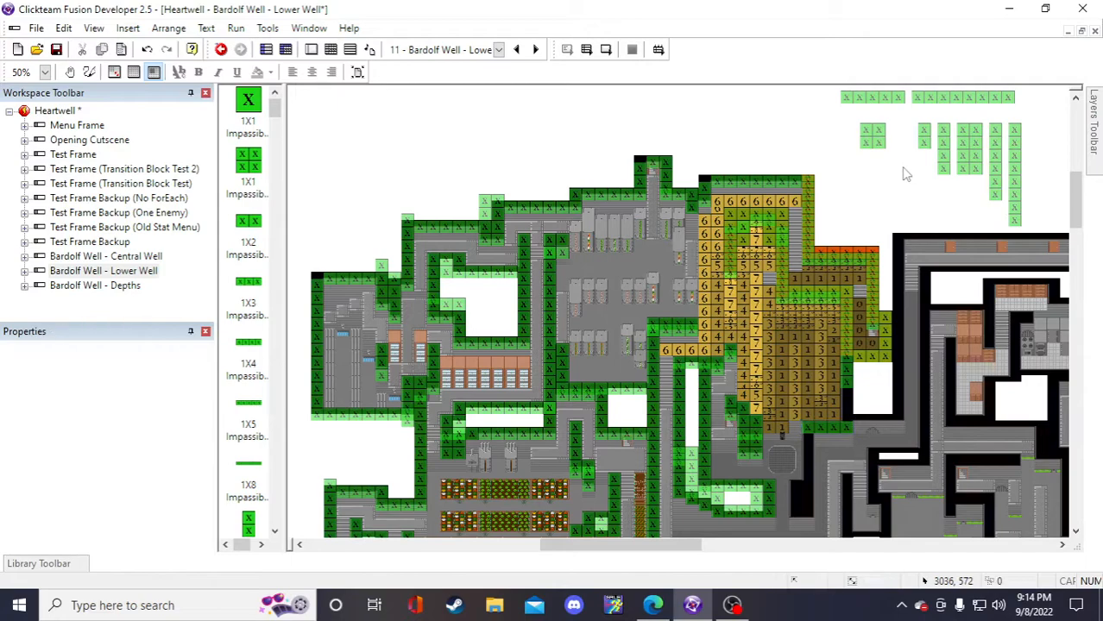
- Delete the 1X4 Impassible Wall copy on the black wall beneath the numbered blocks, near the round grate
{"action": "left_click", "coordinate": [813, 428]}
{"action": "left_click", "coordinate": [874, 231]}
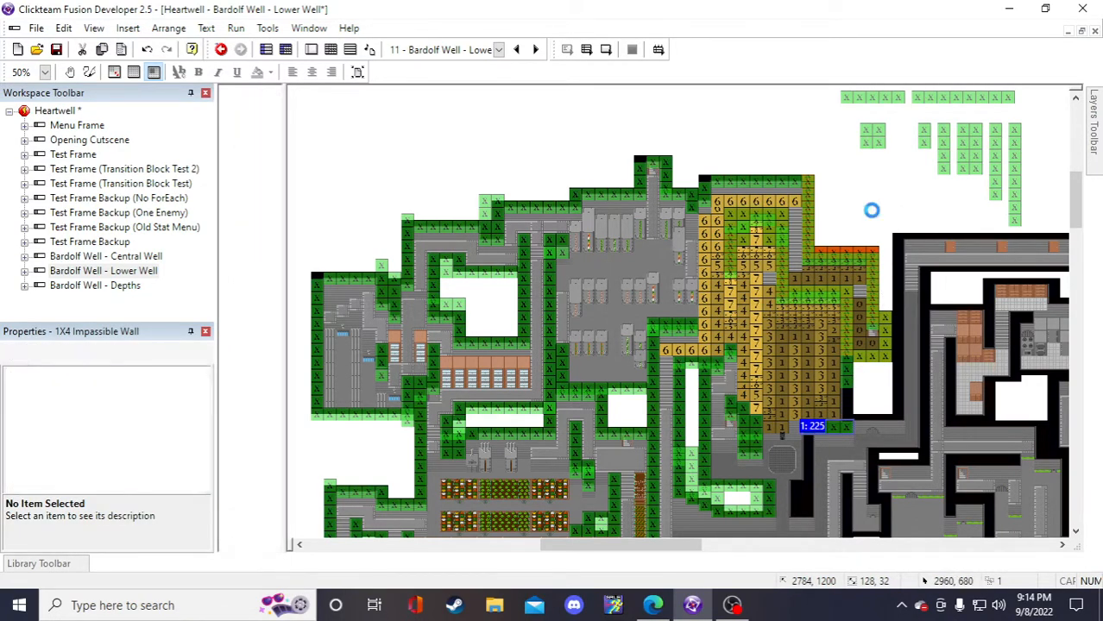
{"action": "scroll", "coordinate": [898, 225], "scroll_direction": "up", "scroll_amount": 3}
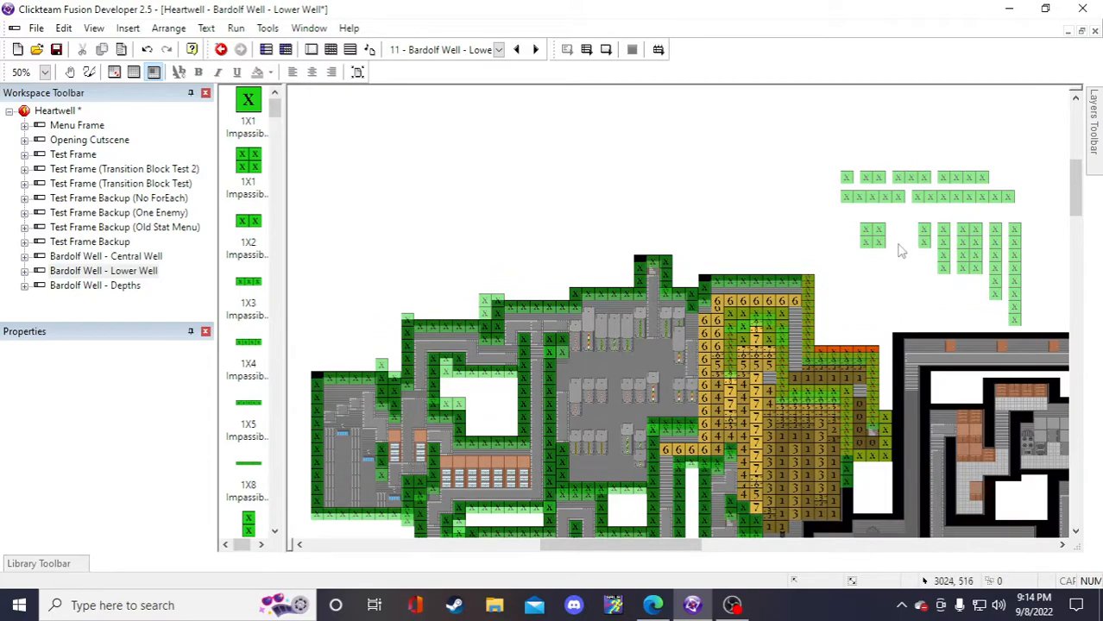
- Place a new 1X4 Impassible Wall copy along the lower edge of the black wall beneath the numbered blocks and save the project
{"action": "left_click", "coordinate": [894, 198]}
{"action": "left_click", "coordinate": [894, 271]}
{"action": "scroll", "coordinate": [894, 271], "scroll_direction": "down", "scroll_amount": 3}
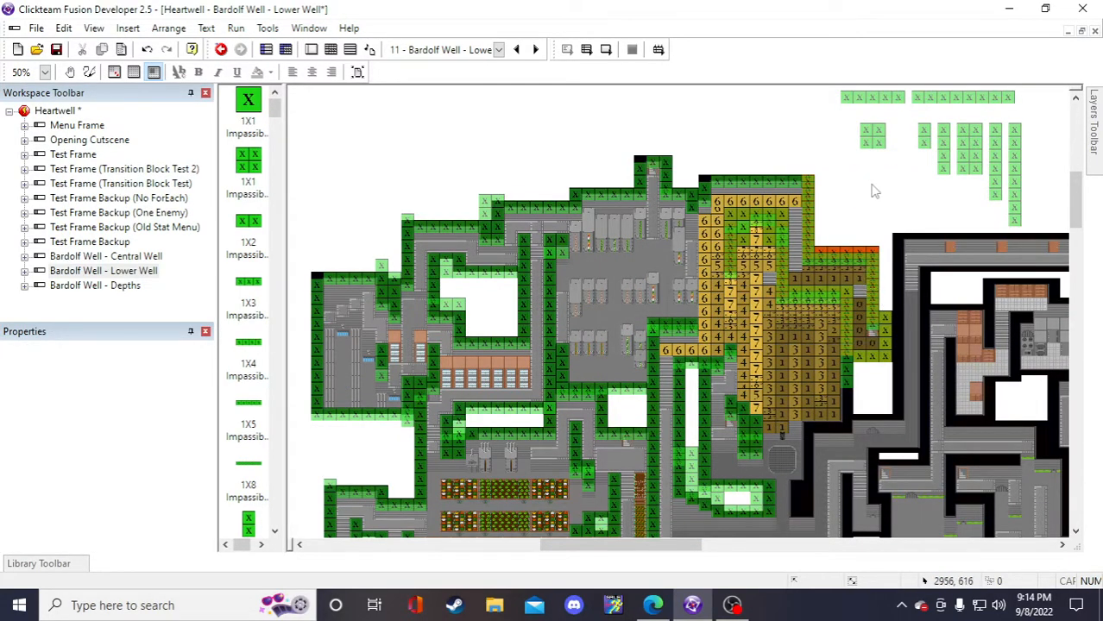
{"action": "scroll", "coordinate": [916, 179], "scroll_direction": "up", "scroll_amount": 3}
{"action": "left_click", "coordinate": [868, 292]}
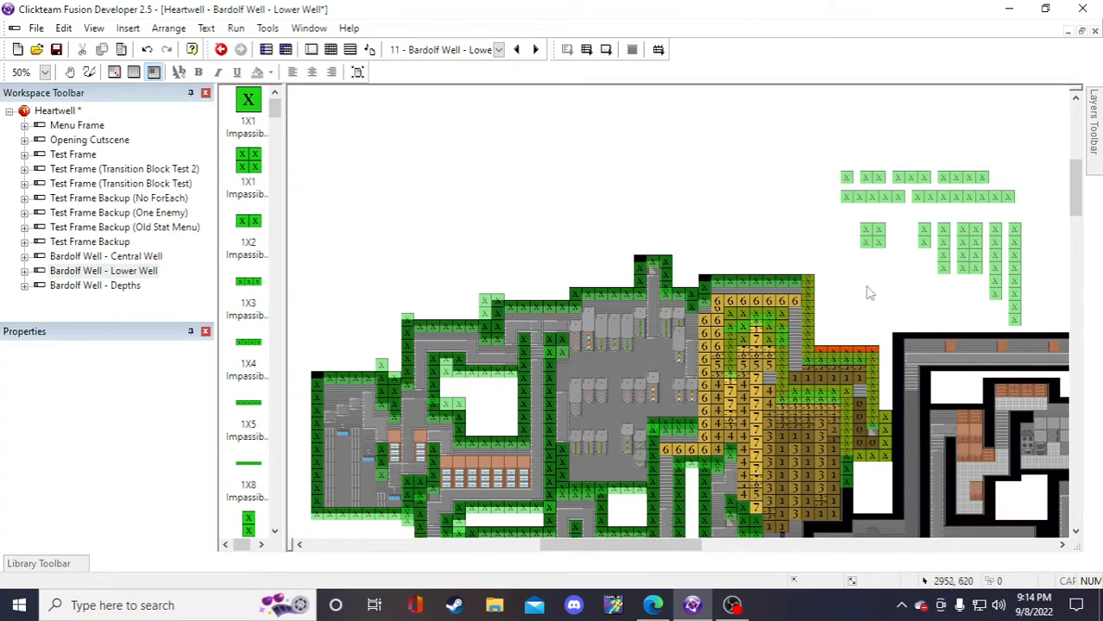
{"action": "scroll", "coordinate": [870, 294], "scroll_direction": "down", "scroll_amount": 5}
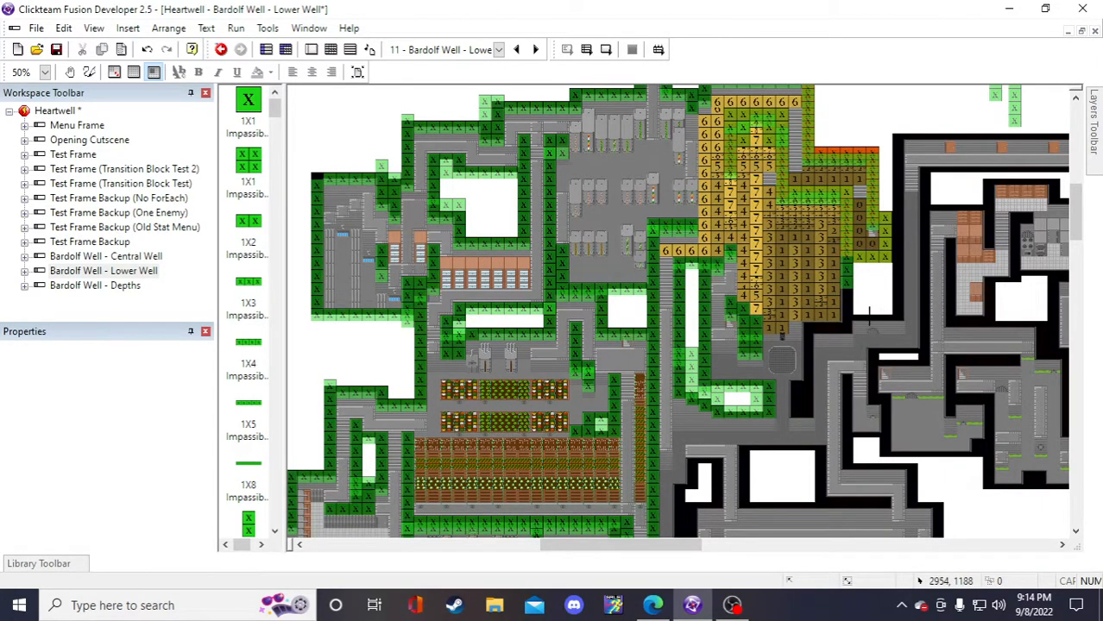
{"action": "left_click", "coordinate": [797, 304]}
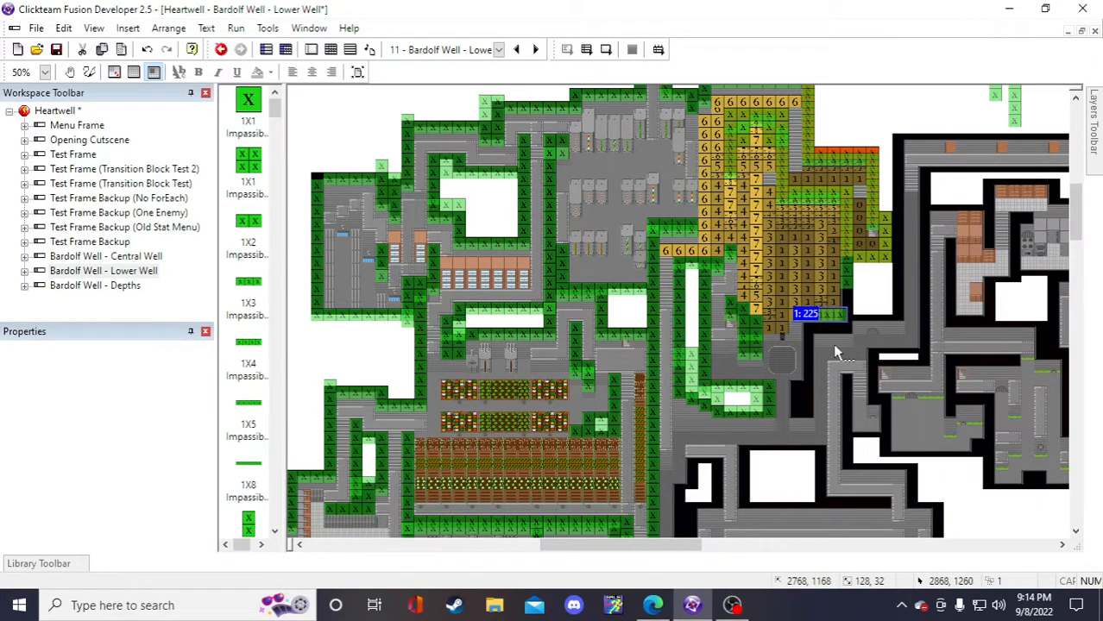
{"action": "left_click_drag", "start_coordinate": [821, 318], "coordinate": [828, 336]}
{"action": "left_click", "coordinate": [889, 361]}
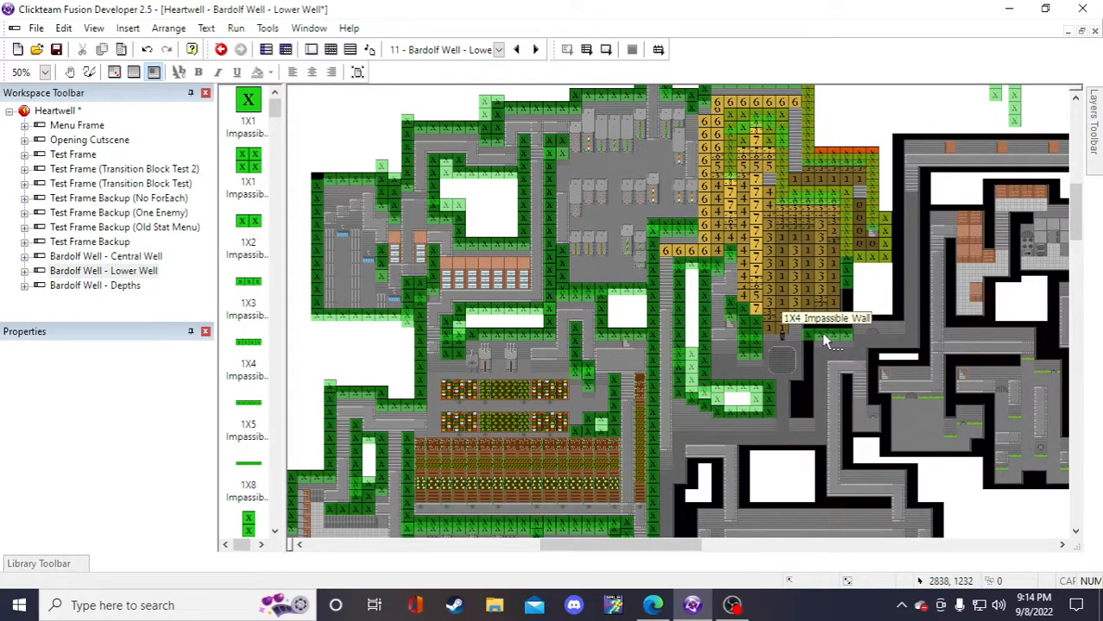
{"action": "scroll", "coordinate": [854, 207], "scroll_direction": "up", "scroll_amount": 2}
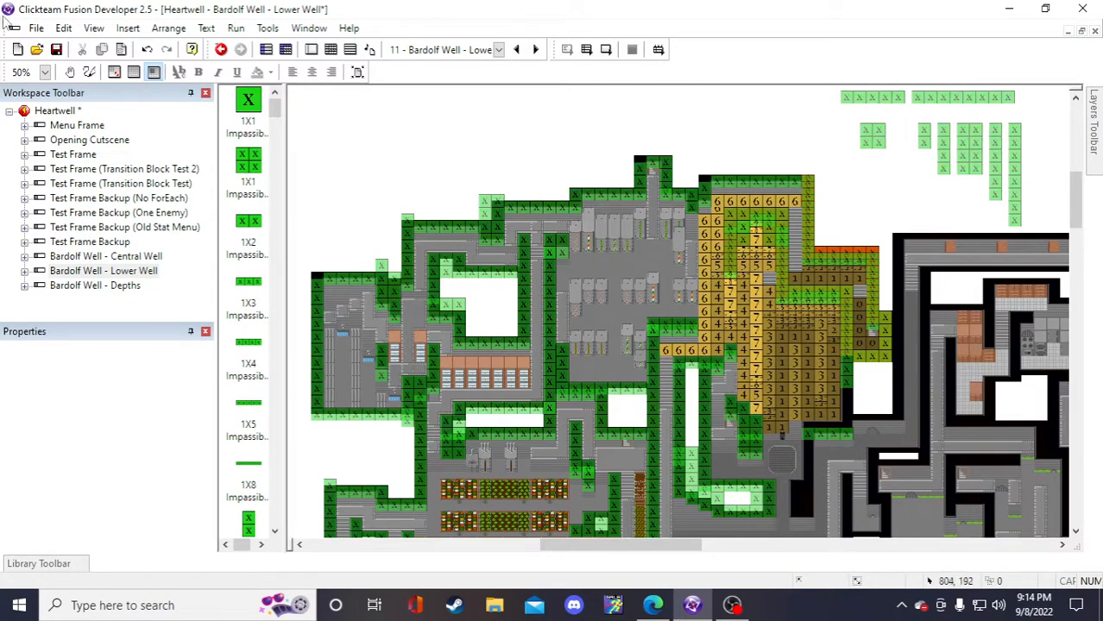
{"action": "left_click", "coordinate": [58, 50]}
{"action": "scroll", "coordinate": [863, 366], "scroll_direction": "down", "scroll_amount": 2}
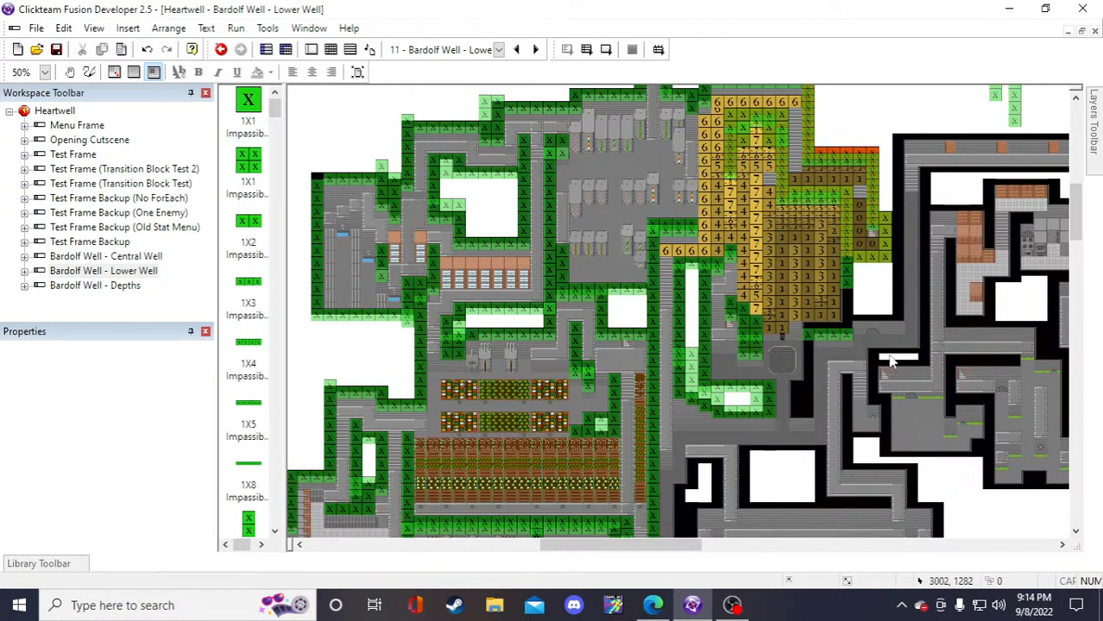
- Delete the newly placed 1X4 Impassible Wall copy beyond the round grate
{"action": "left_click", "coordinate": [850, 338]}
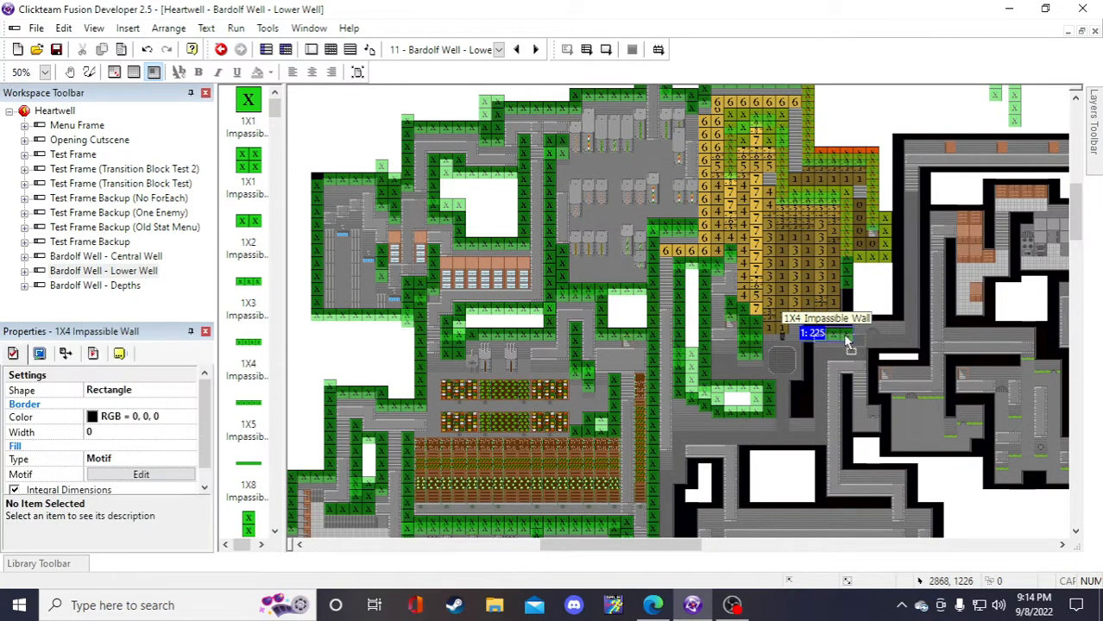
{"action": "left_click", "coordinate": [868, 275]}
{"action": "scroll", "coordinate": [773, 175], "scroll_direction": "up", "scroll_amount": 2}
- Try undoing the most recent wall block edits, and save the project
{"action": "left_click", "coordinate": [151, 50]}
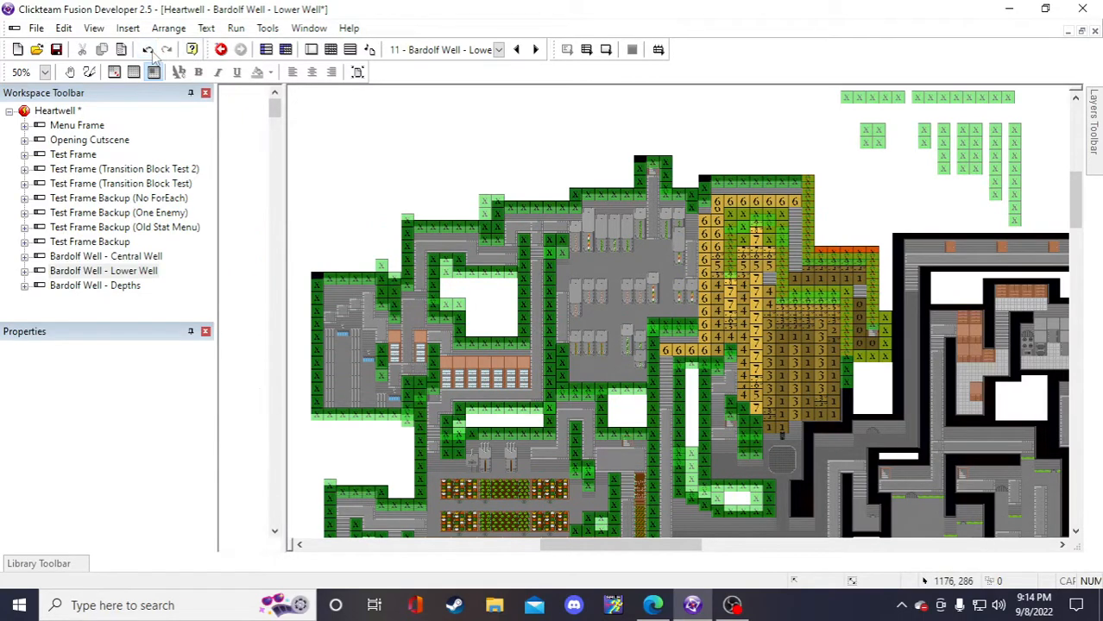
{"action": "left_click", "coordinate": [151, 51]}
{"action": "left_click", "coordinate": [151, 51]}
{"action": "left_click", "coordinate": [152, 56]}
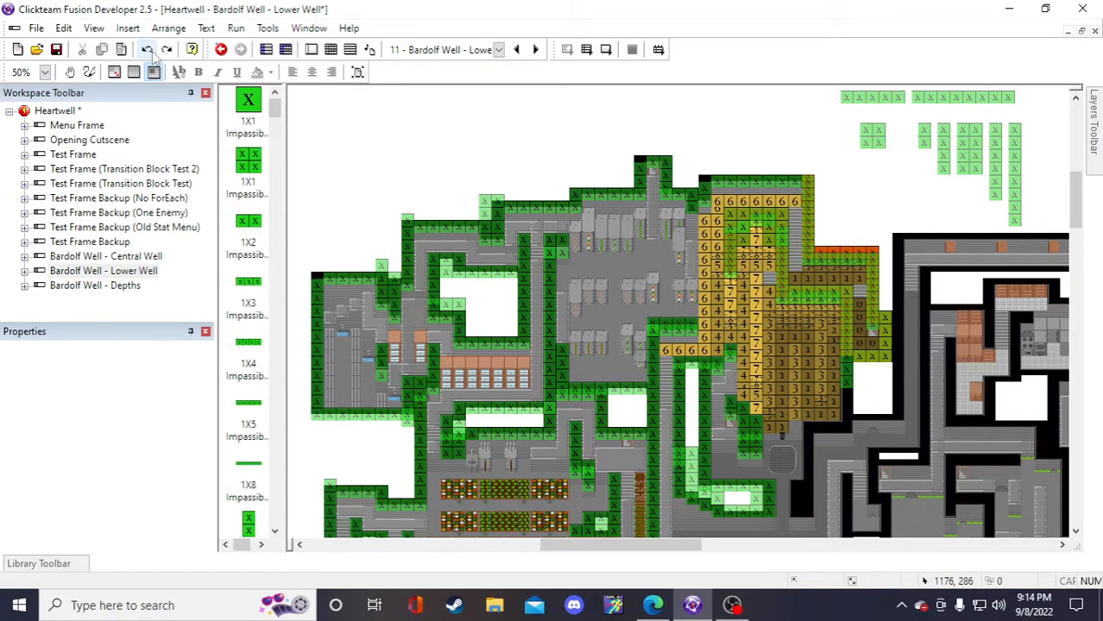
{"action": "left_click", "coordinate": [151, 51]}
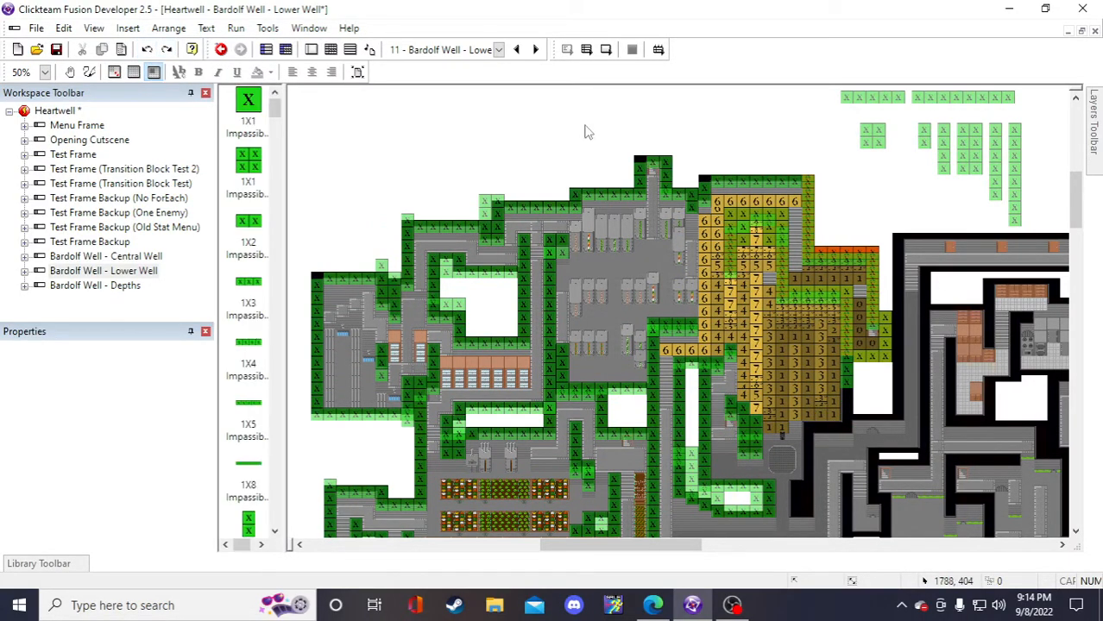
{"action": "left_click", "coordinate": [57, 50]}
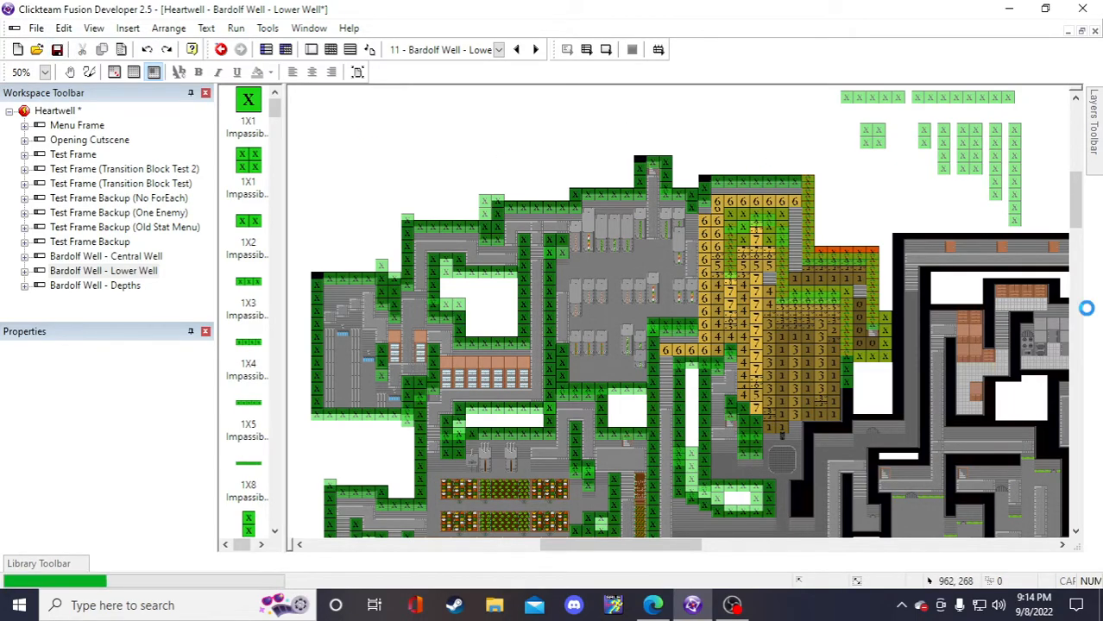
- Examine the spare wall blocks and the uncovered black walls around the round grate and the adjoining corridors
{"action": "scroll", "coordinate": [982, 285], "scroll_direction": "up", "scroll_amount": 2}
{"action": "scroll", "coordinate": [935, 259], "scroll_direction": "down", "scroll_amount": 6}
{"action": "scroll", "coordinate": [932, 259], "scroll_direction": "up", "scroll_amount": 4}
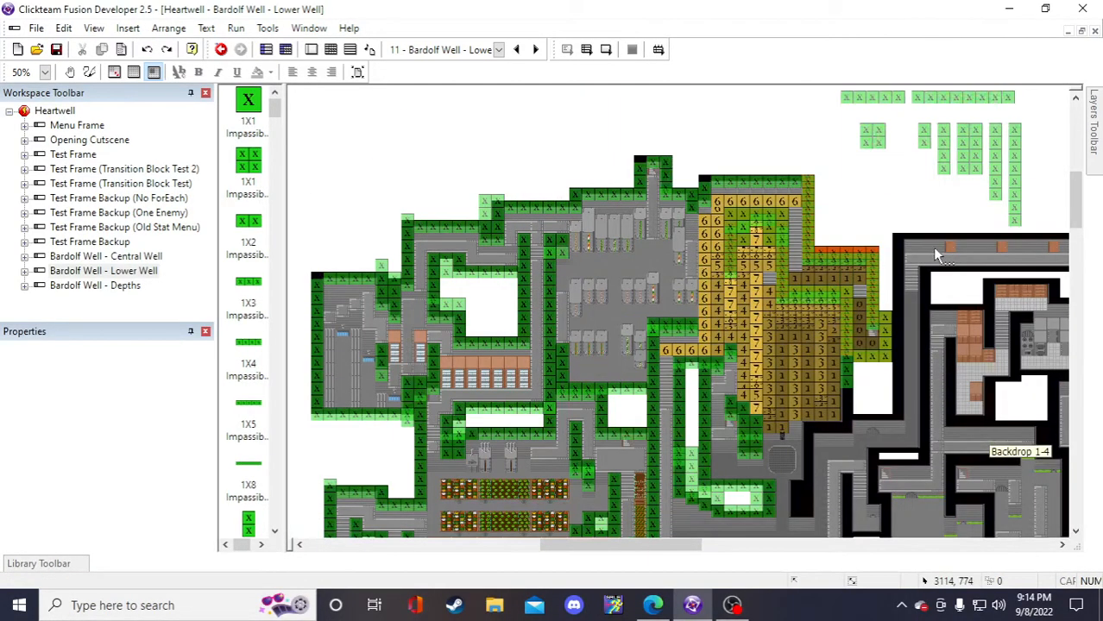
{"action": "scroll", "coordinate": [930, 248], "scroll_direction": "up", "scroll_amount": 4}
{"action": "scroll", "coordinate": [932, 250], "scroll_direction": "down", "scroll_amount": 2}
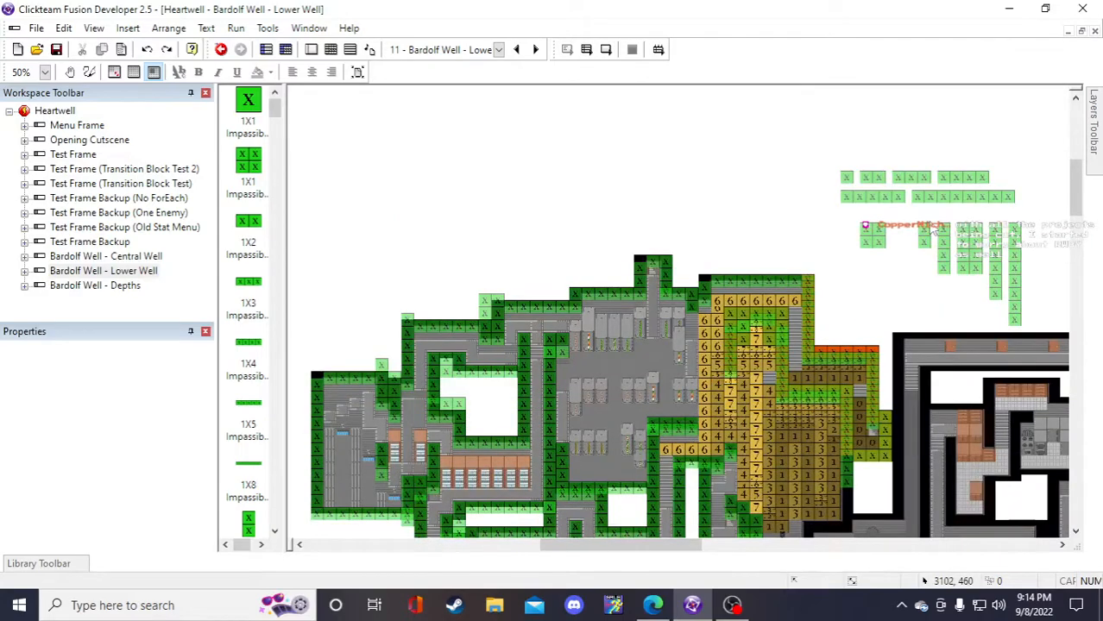
{"action": "scroll", "coordinate": [940, 291], "scroll_direction": "down", "scroll_amount": 2}
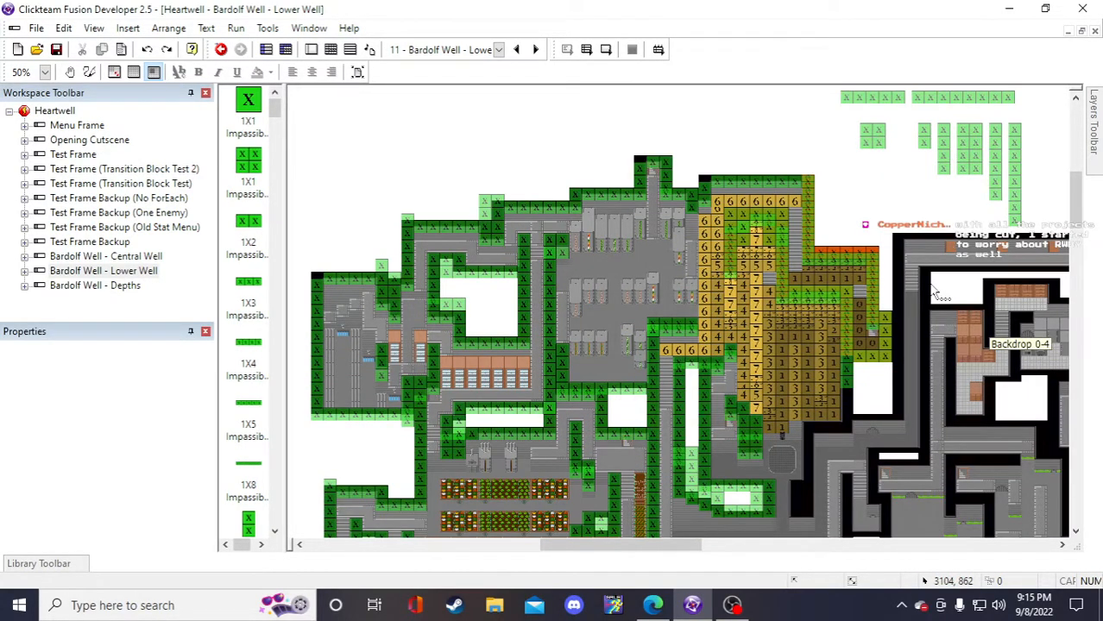
{"action": "scroll", "coordinate": [937, 285], "scroll_direction": "up", "scroll_amount": 2}
{"action": "scroll", "coordinate": [931, 268], "scroll_direction": "down", "scroll_amount": 4}
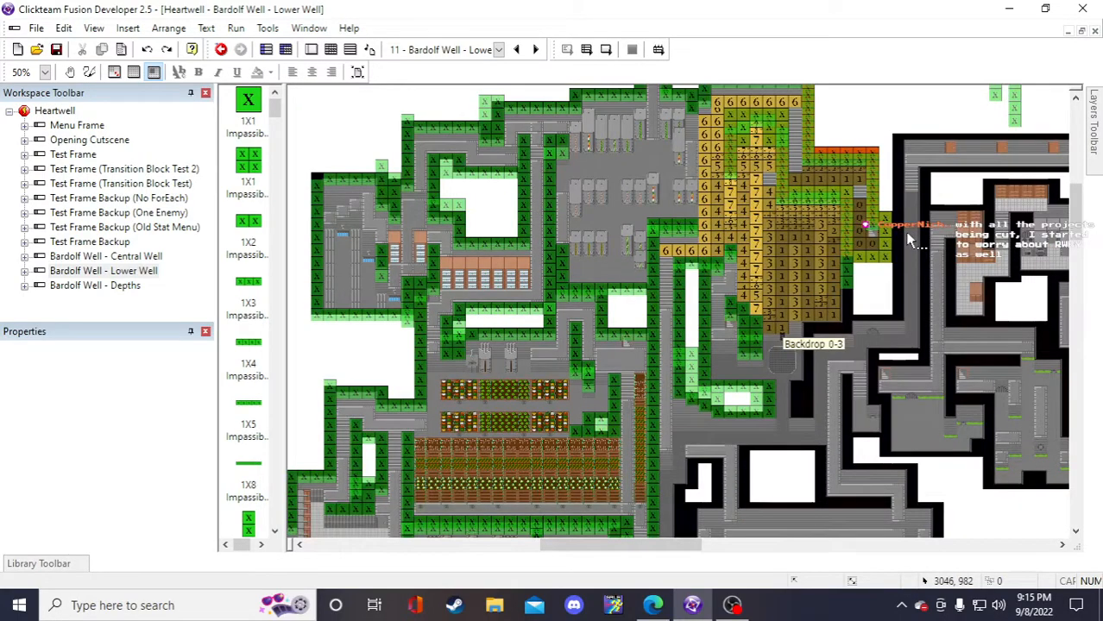
{"action": "scroll", "coordinate": [971, 327], "scroll_direction": "up", "scroll_amount": 2}
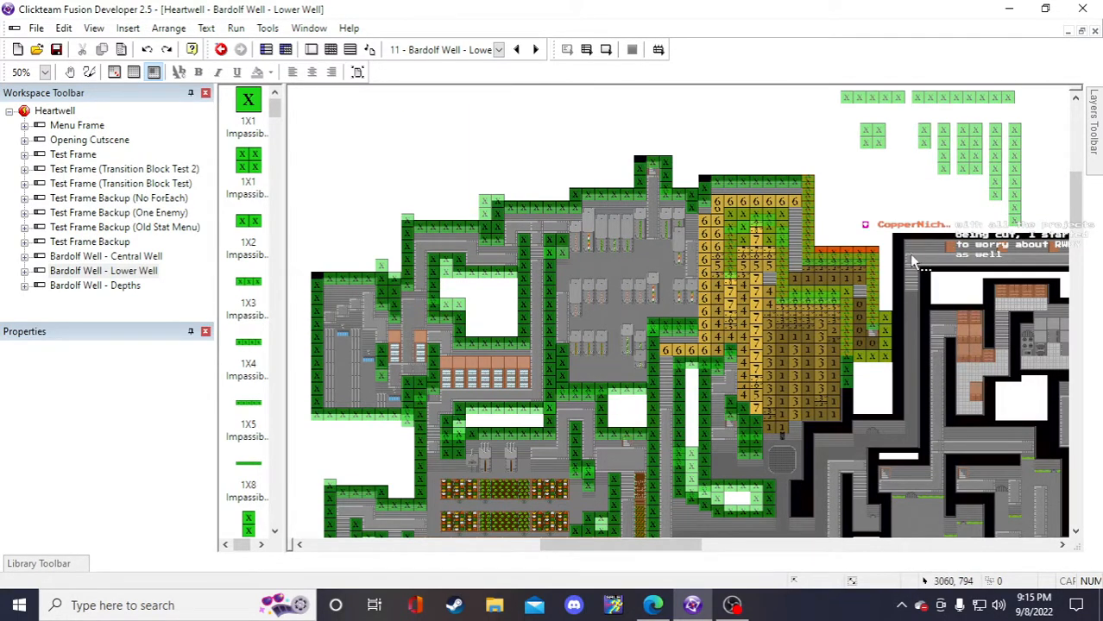
{"action": "scroll", "coordinate": [906, 253], "scroll_direction": "down", "scroll_amount": 2}
{"action": "scroll", "coordinate": [903, 252], "scroll_direction": "up", "scroll_amount": 2}
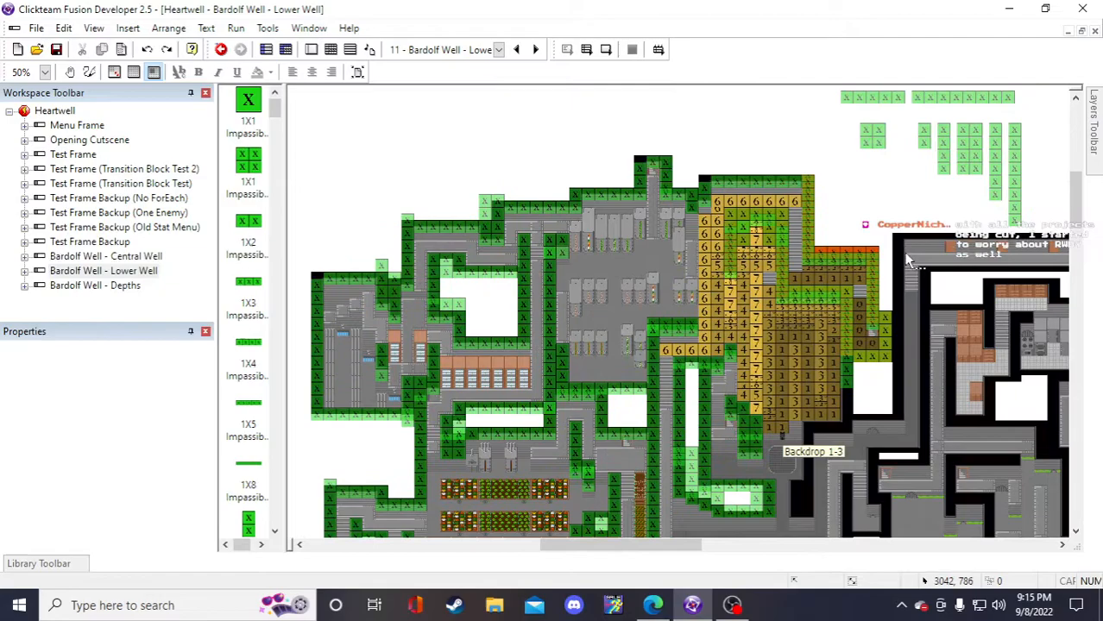
- Place an 8X1 Impassible Wall copy on the vertical black wall just beyond the round grate and save the project
{"action": "left_click", "coordinate": [1011, 213]}
{"action": "double_click", "coordinate": [872, 197]}
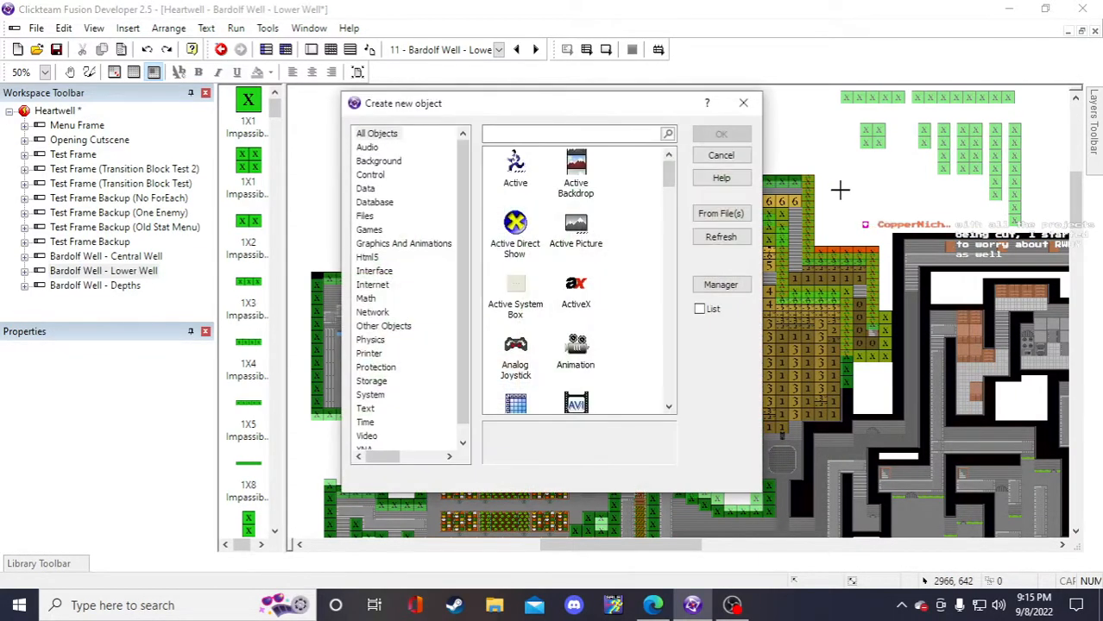
{"action": "left_click", "coordinate": [722, 155]}
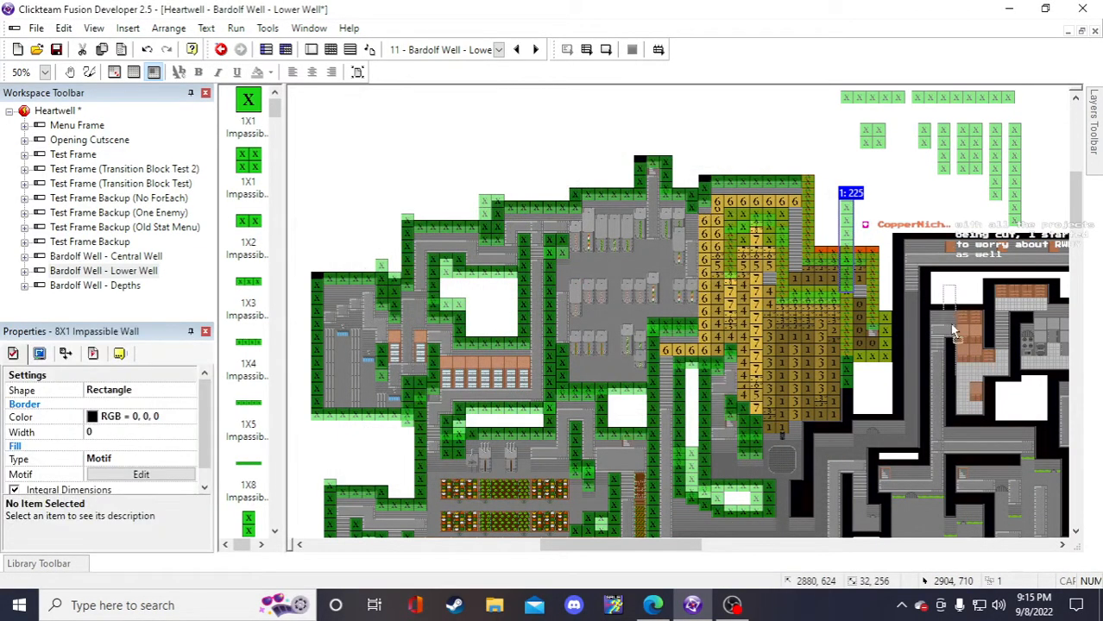
{"action": "scroll", "coordinate": [815, 406], "scroll_direction": "down", "scroll_amount": 2}
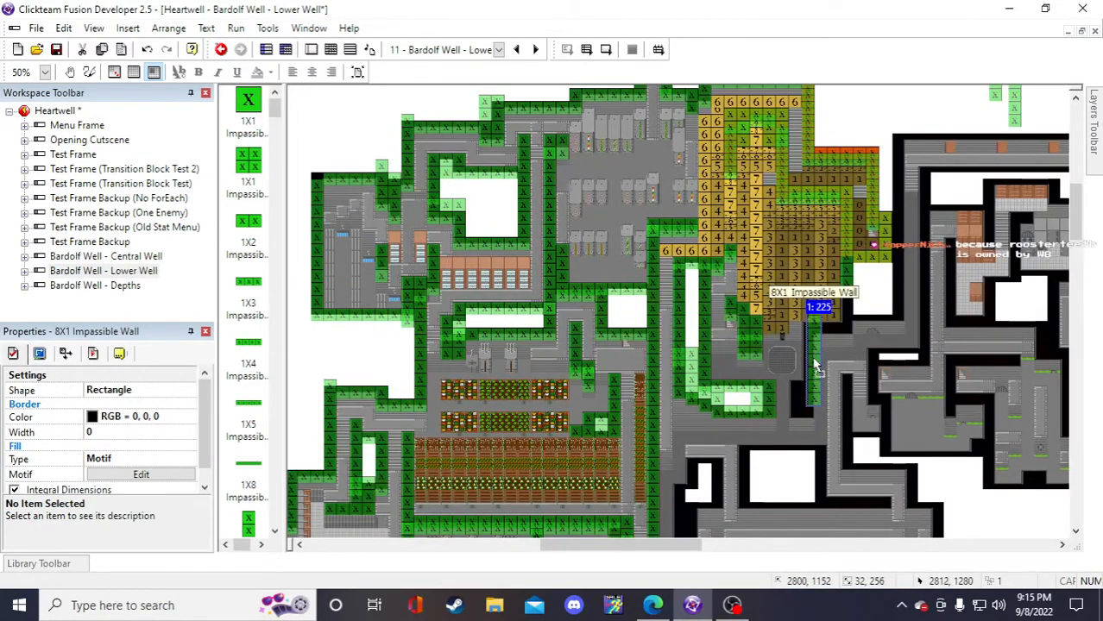
{"action": "left_click", "coordinate": [956, 490]}
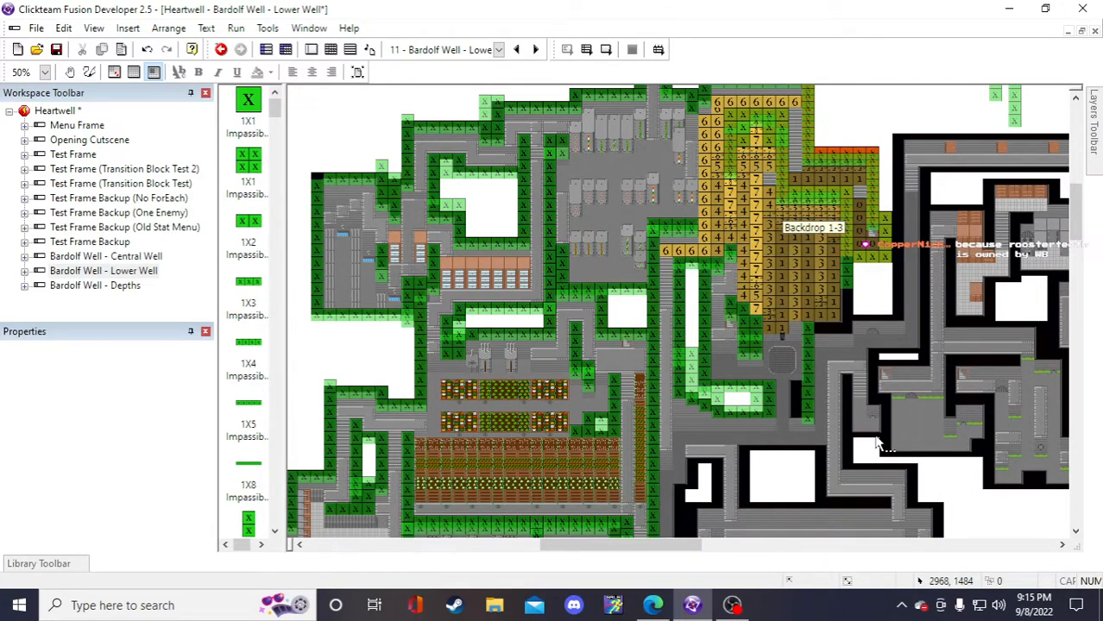
{"action": "scroll", "coordinate": [876, 431], "scroll_direction": "up", "scroll_amount": 2}
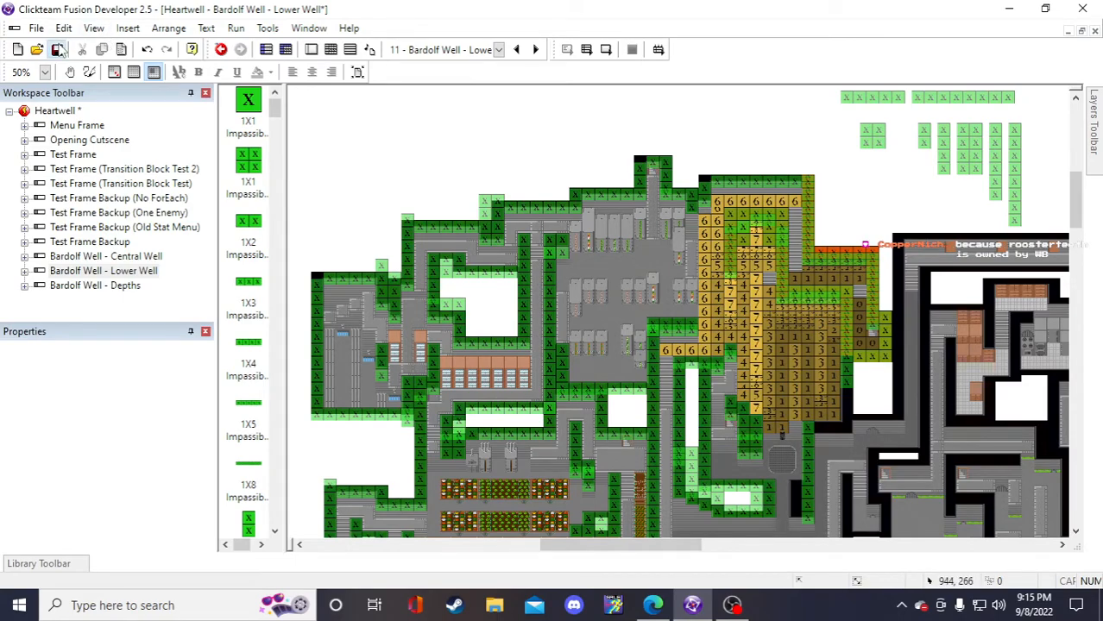
{"action": "left_click", "coordinate": [57, 50]}
- Try covering the remaining black strip between the round grate and the 8X1 wall copy with a 4X1 Impassible Wall copy
{"action": "scroll", "coordinate": [867, 191], "scroll_direction": "down", "scroll_amount": 2}
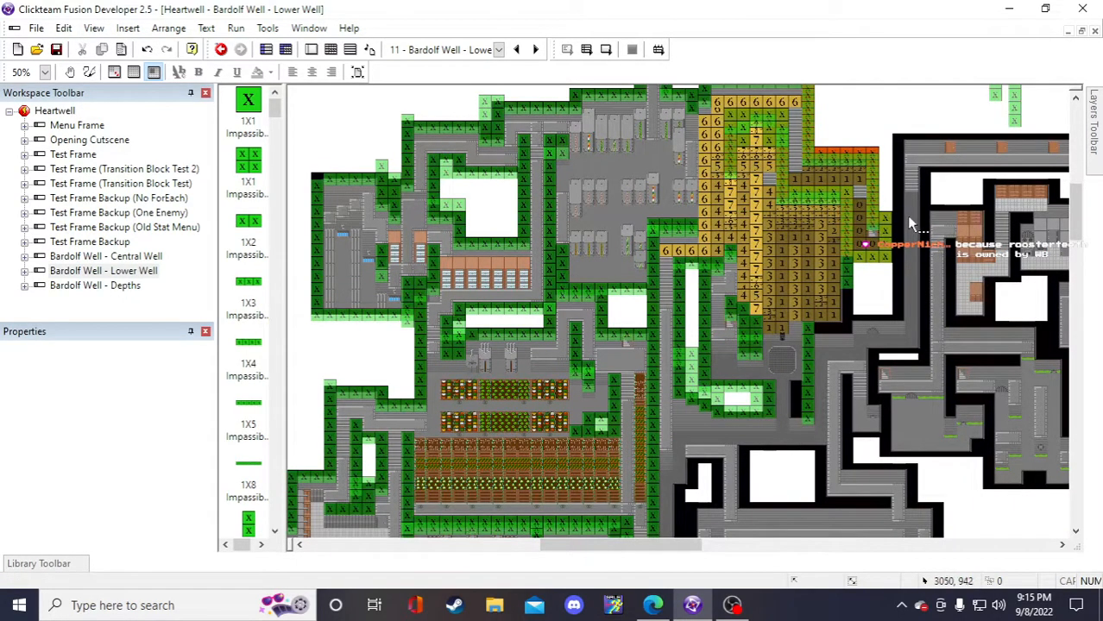
{"action": "scroll", "coordinate": [912, 222], "scroll_direction": "up", "scroll_amount": 2}
{"action": "left_click", "coordinate": [942, 161]}
{"action": "key", "text": "ctrl+c"}
{"action": "key", "text": "ctrl+v"}
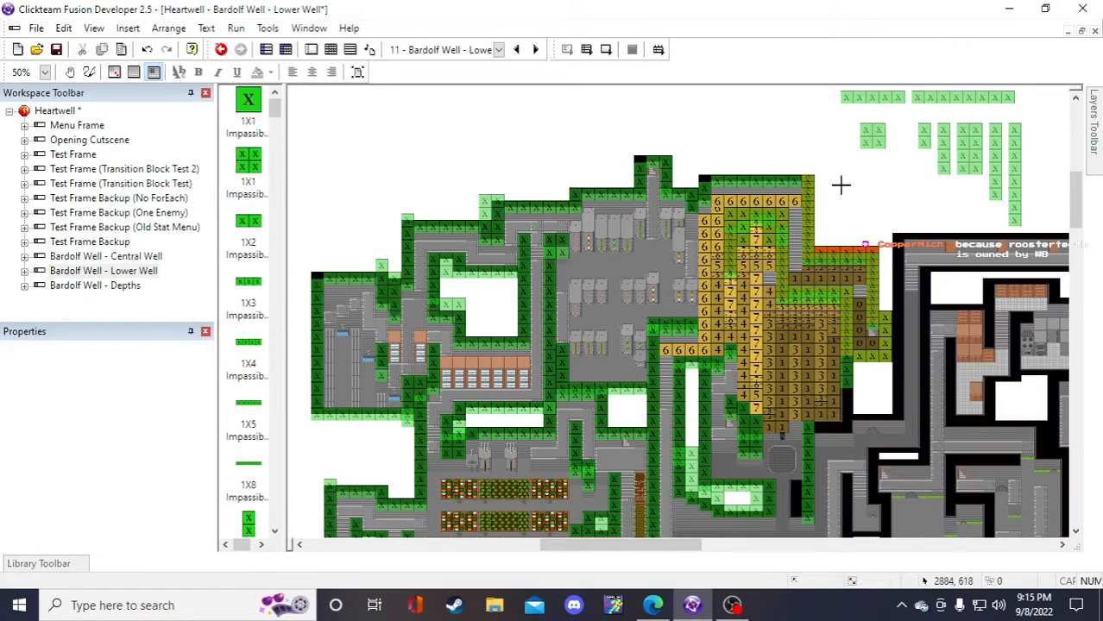
{"action": "left_click", "coordinate": [840, 185]}
{"action": "left_click_drag", "start_coordinate": [849, 212], "coordinate": [859, 425]}
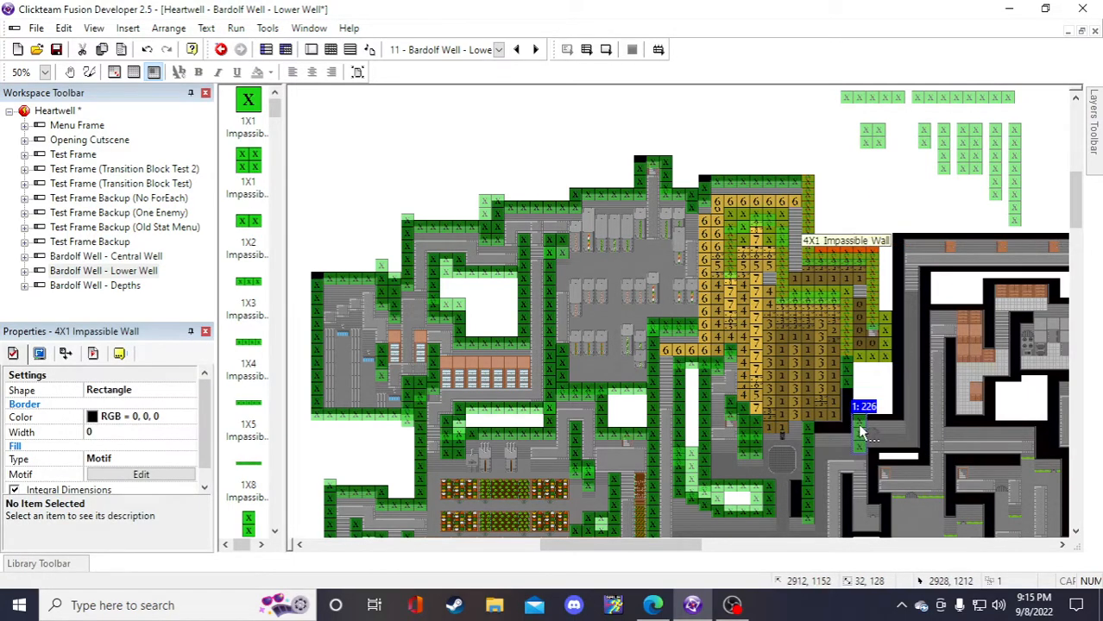
{"action": "scroll", "coordinate": [861, 434], "scroll_direction": "down", "scroll_amount": 2}
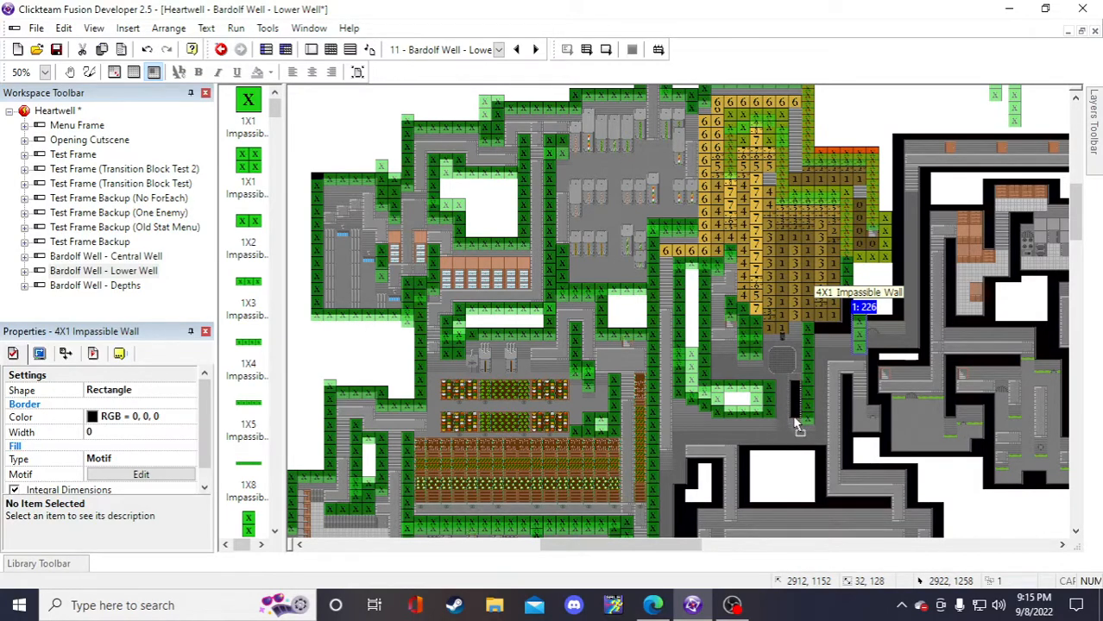
{"action": "left_click_drag", "start_coordinate": [793, 422], "coordinate": [795, 423]}
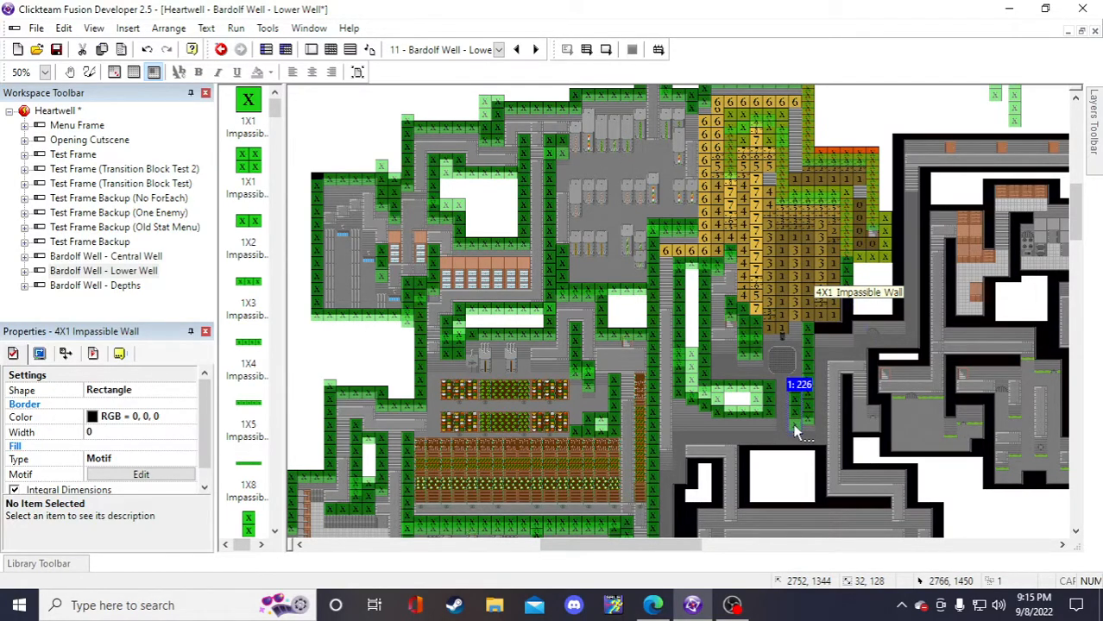
{"action": "left_click", "coordinate": [963, 494]}
{"action": "scroll", "coordinate": [955, 492], "scroll_direction": "up", "scroll_amount": 3}
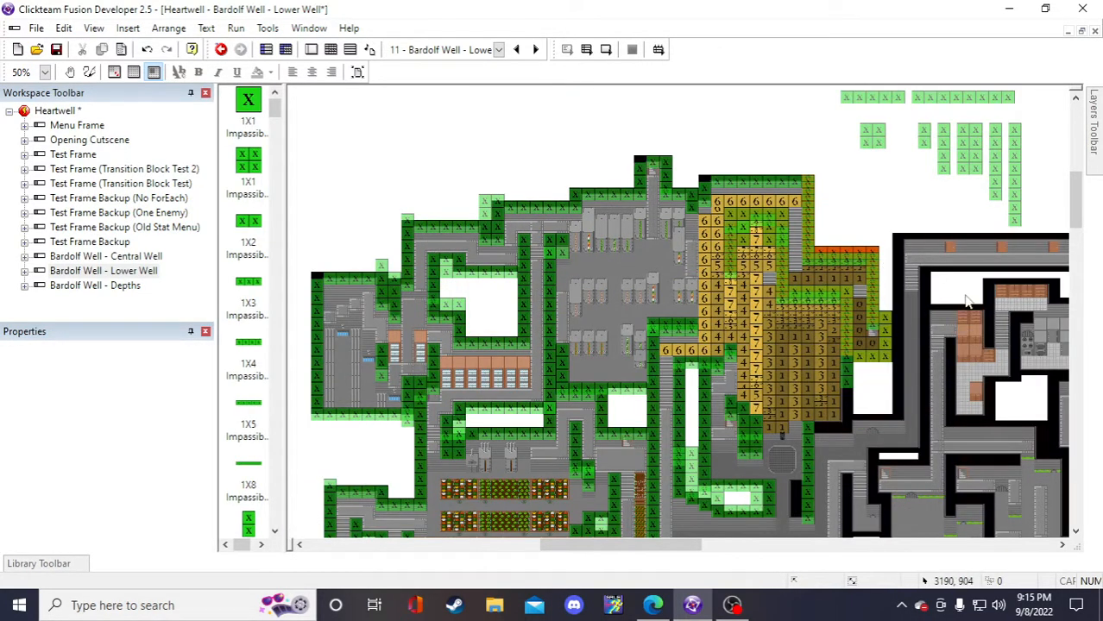
- Save the Heartwell project
{"action": "left_click", "coordinate": [922, 135]}
{"action": "left_click", "coordinate": [881, 205]}
{"action": "scroll", "coordinate": [880, 204], "scroll_direction": "down", "scroll_amount": 6}
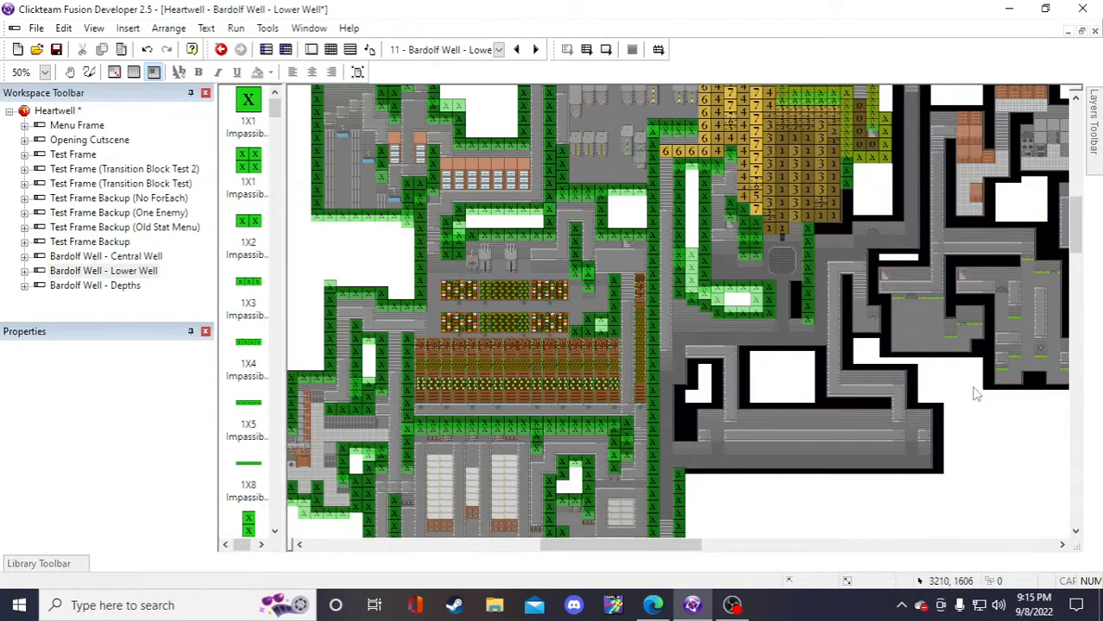
{"action": "left_click", "coordinate": [954, 390]}
{"action": "left_click", "coordinate": [992, 453]}
{"action": "scroll", "coordinate": [960, 457], "scroll_direction": "up", "scroll_amount": 6}
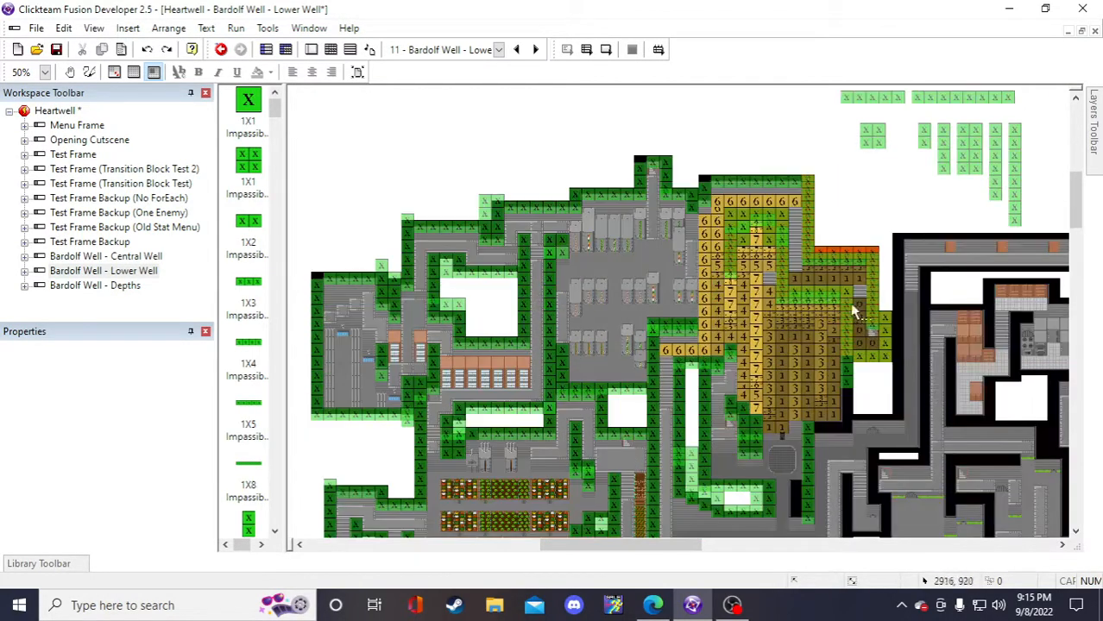
{"action": "left_click", "coordinate": [56, 50]}
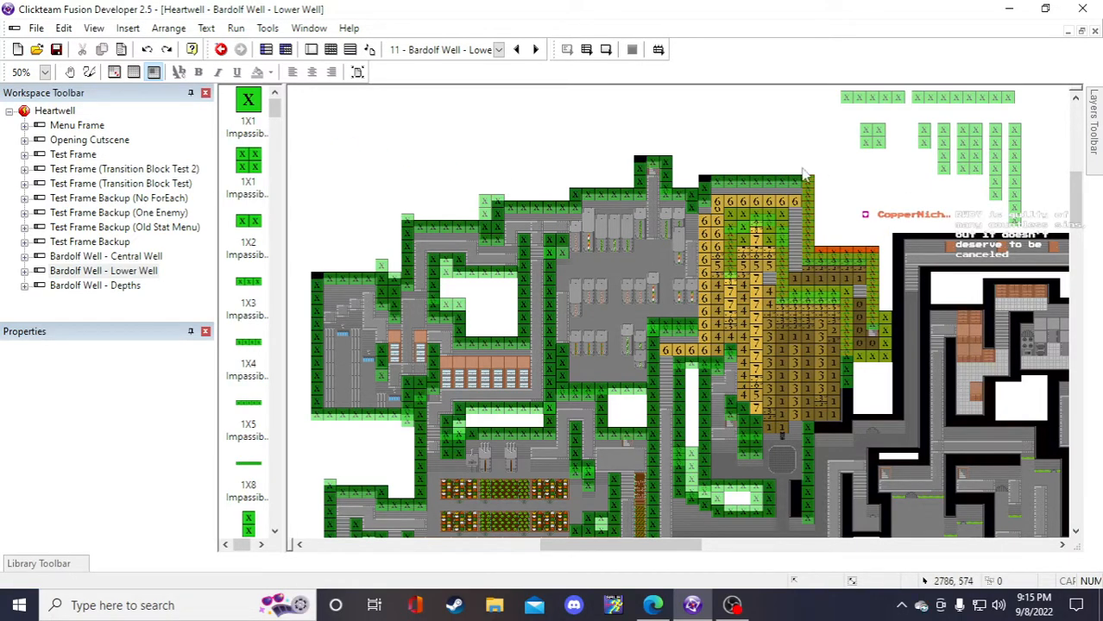
{"action": "scroll", "coordinate": [869, 158], "scroll_direction": "down", "scroll_amount": 1}
{"action": "scroll", "coordinate": [912, 281], "scroll_direction": "up", "scroll_amount": 1}
{"action": "scroll", "coordinate": [893, 201], "scroll_direction": "down", "scroll_amount": 1}
{"action": "scroll", "coordinate": [889, 207], "scroll_direction": "up", "scroll_amount": 1}
{"action": "scroll", "coordinate": [889, 207], "scroll_direction": "down", "scroll_amount": 1}
{"action": "scroll", "coordinate": [889, 251], "scroll_direction": "down", "scroll_amount": 1}
{"action": "scroll", "coordinate": [888, 276], "scroll_direction": "up", "scroll_amount": 2}
{"action": "scroll", "coordinate": [889, 277], "scroll_direction": "down", "scroll_amount": 1}
{"action": "scroll", "coordinate": [879, 276], "scroll_direction": "up", "scroll_amount": 1}
{"action": "scroll", "coordinate": [880, 198], "scroll_direction": "down", "scroll_amount": 1}
{"action": "scroll", "coordinate": [898, 190], "scroll_direction": "up", "scroll_amount": 1}
{"action": "scroll", "coordinate": [908, 257], "scroll_direction": "up", "scroll_amount": 1}
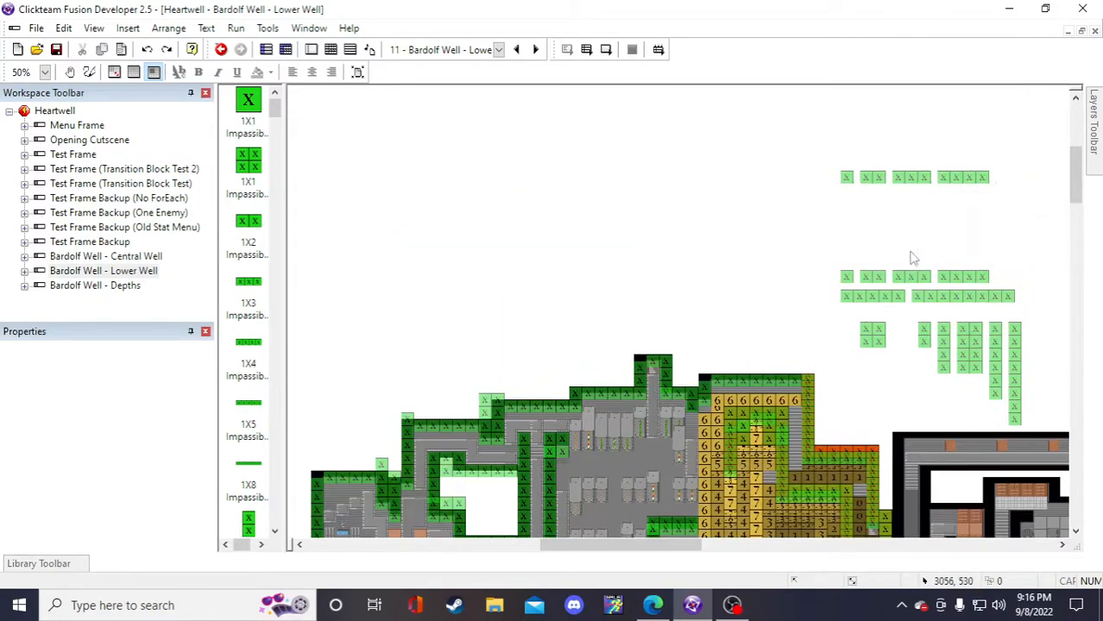
- Delete the extra wall block lying over the spare 4X1 Impassible Wall block
{"action": "scroll", "coordinate": [908, 259], "scroll_direction": "up", "scroll_amount": 1}
{"action": "scroll", "coordinate": [906, 238], "scroll_direction": "down", "scroll_amount": 2}
{"action": "scroll", "coordinate": [923, 215], "scroll_direction": "up", "scroll_amount": 1}
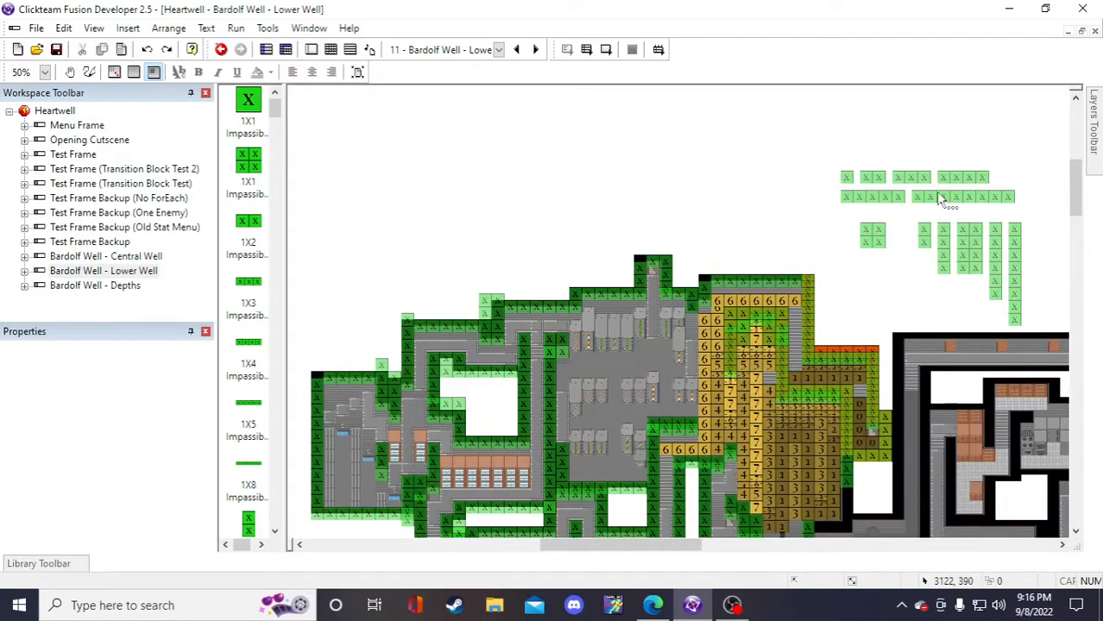
{"action": "left_click", "coordinate": [944, 231]}
{"action": "key", "text": "Delete"}
- Place a 2X1 Impassible Wall copy on the lower part of the black strip between the round grate and the 8X1 wall copy
{"action": "scroll", "coordinate": [874, 285], "scroll_direction": "down", "scroll_amount": 1}
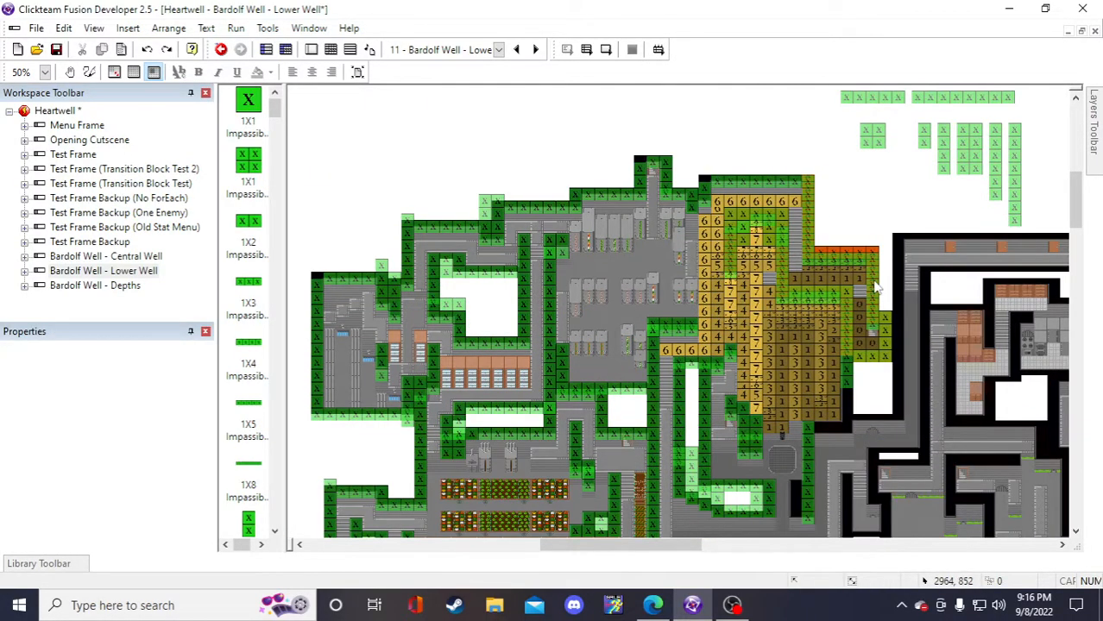
{"action": "scroll", "coordinate": [863, 215], "scroll_direction": "down", "scroll_amount": 2}
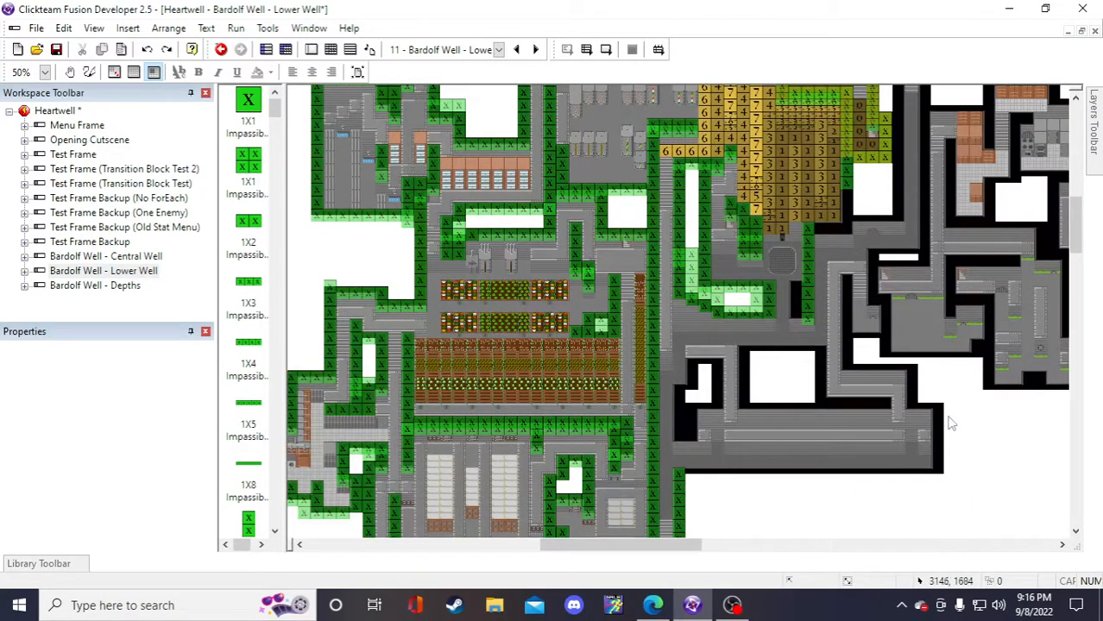
{"action": "scroll", "coordinate": [951, 380], "scroll_direction": "up", "scroll_amount": 2}
{"action": "left_click", "coordinate": [925, 129]}
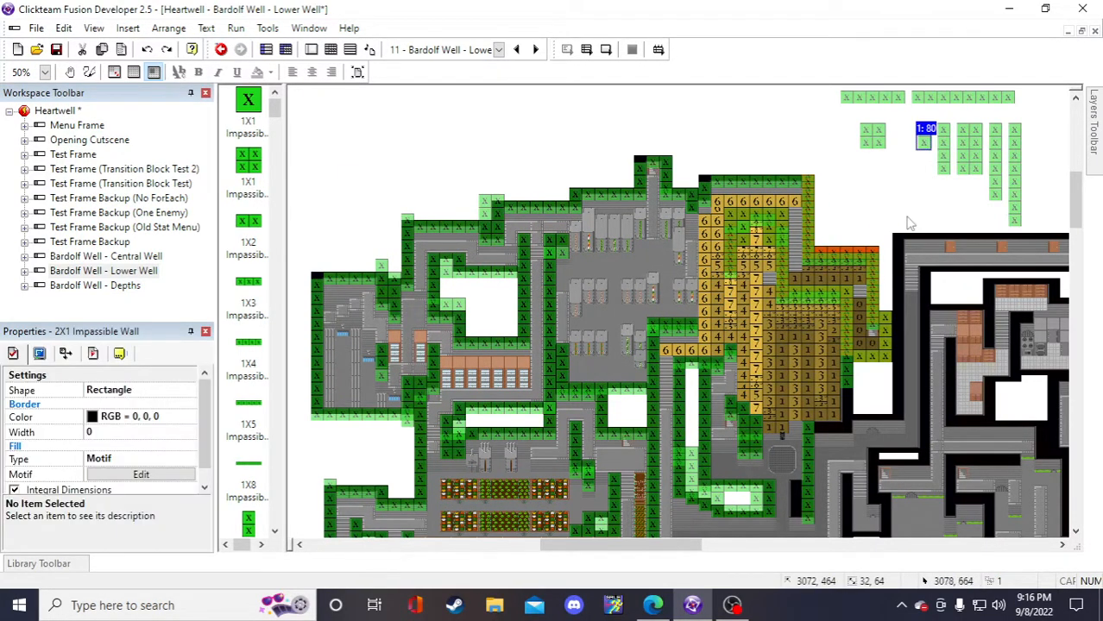
{"action": "left_click", "coordinate": [877, 231]}
{"action": "left_click", "coordinate": [875, 230]}
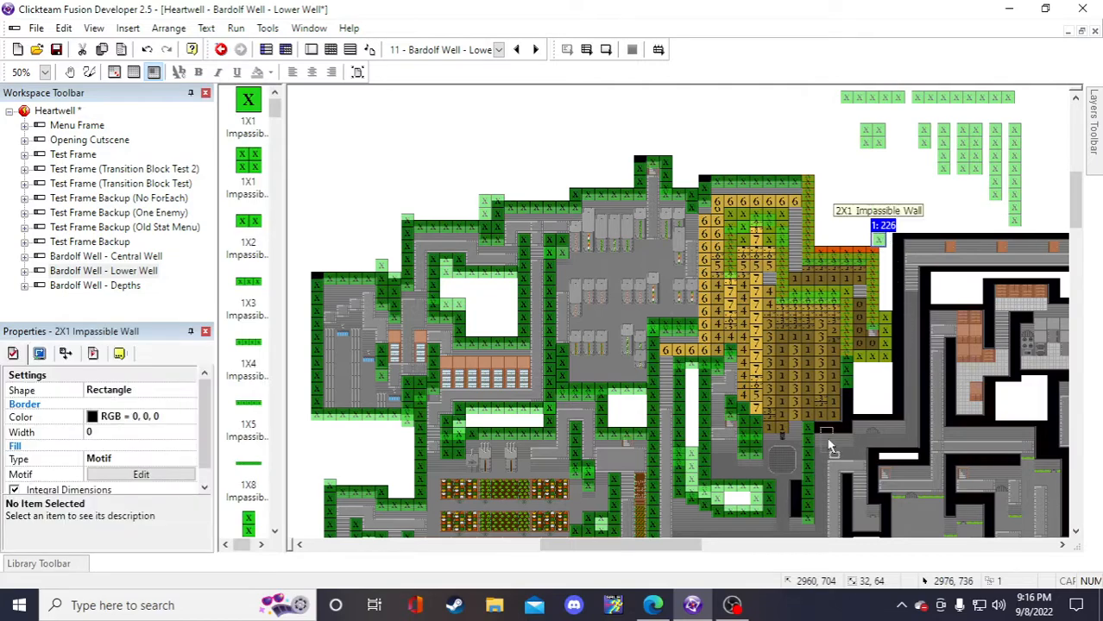
{"action": "left_click_drag", "start_coordinate": [832, 457], "coordinate": [834, 464]}
{"action": "scroll", "coordinate": [835, 458], "scroll_direction": "down", "scroll_amount": 2}
{"action": "scroll", "coordinate": [841, 406], "scroll_direction": "up", "scroll_amount": 1}
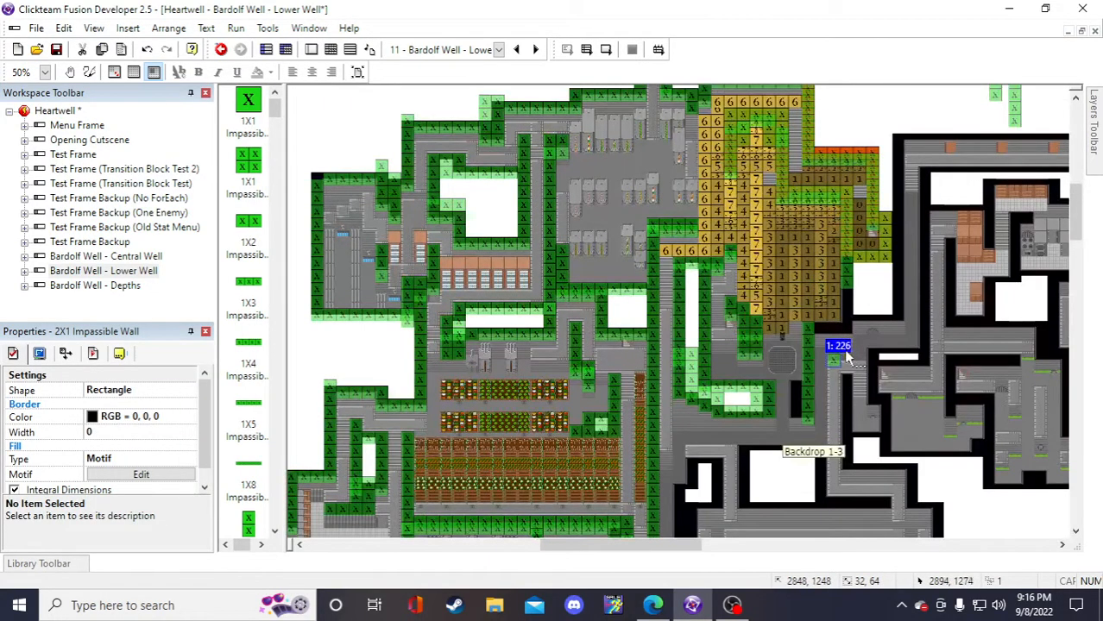
{"action": "left_click_drag", "start_coordinate": [836, 366], "coordinate": [794, 417]}
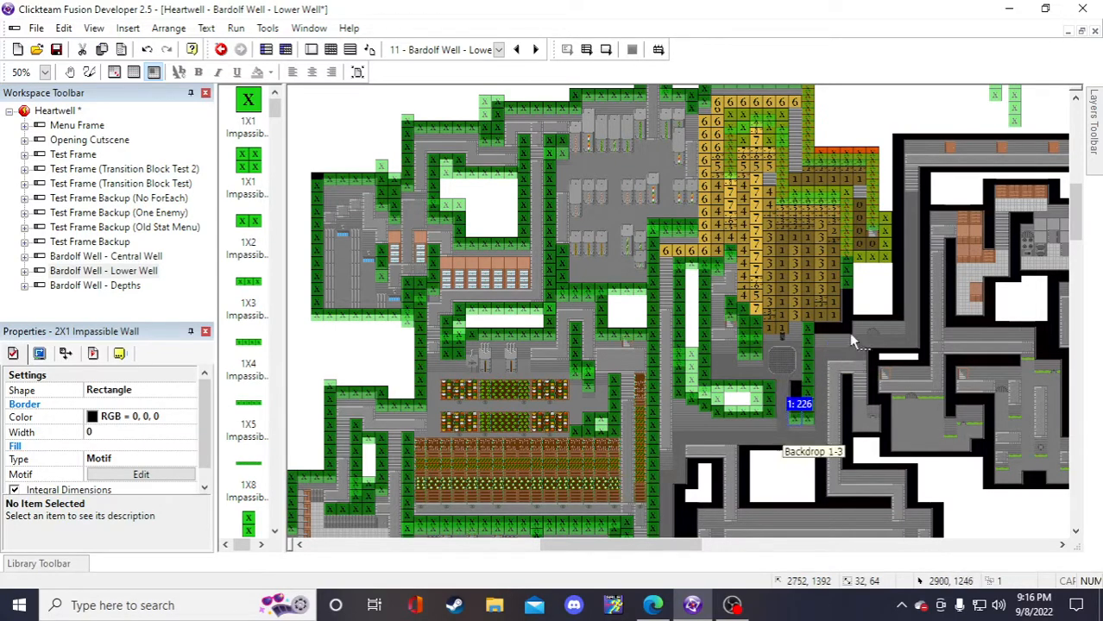
{"action": "left_click", "coordinate": [886, 149]}
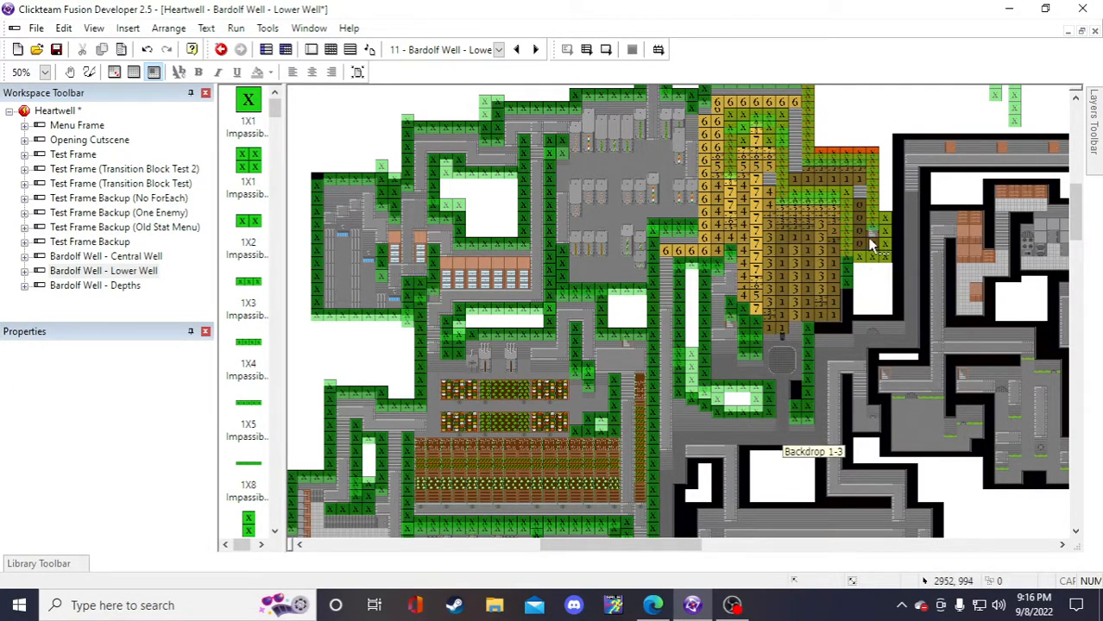
- Reposition the 2X1 wall copy along the black strip and add a second 2X1 Impassible Wall copy to cover the rest
{"action": "left_click", "coordinate": [799, 404]}
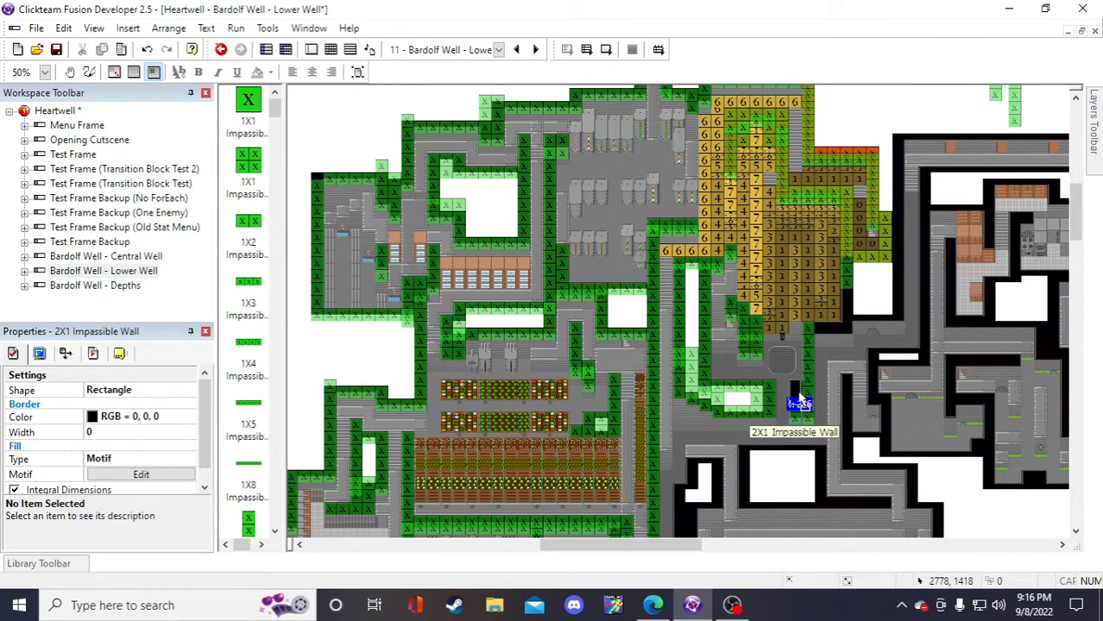
{"action": "scroll", "coordinate": [943, 194], "scroll_direction": "up", "scroll_amount": 2}
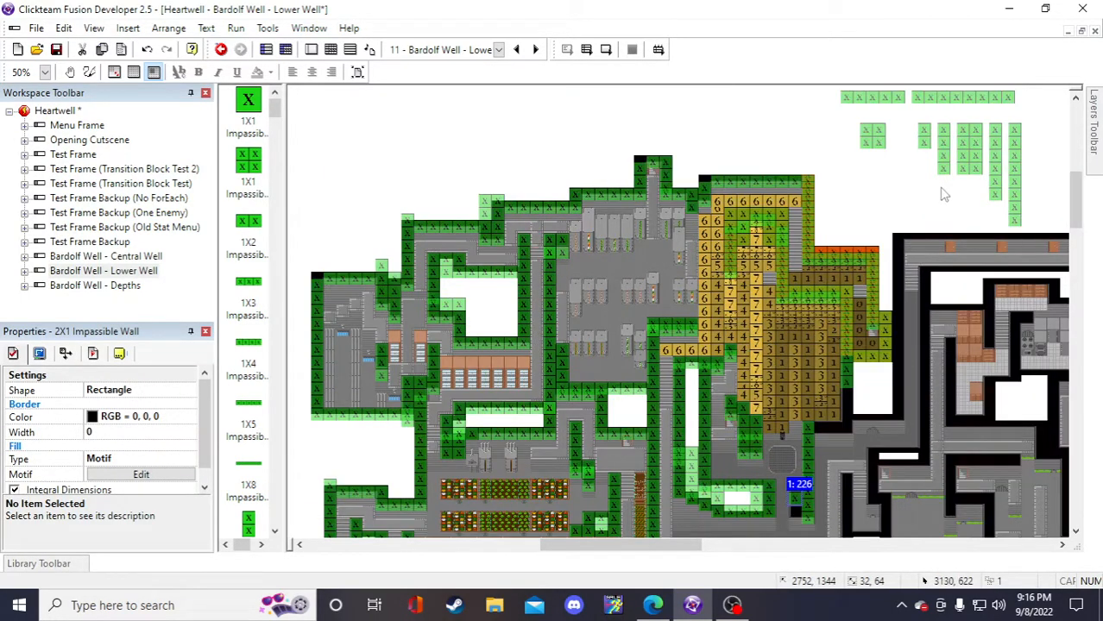
{"action": "scroll", "coordinate": [943, 194], "scroll_direction": "down", "scroll_amount": 2}
{"action": "scroll", "coordinate": [914, 233], "scroll_direction": "up", "scroll_amount": 2}
{"action": "scroll", "coordinate": [908, 250], "scroll_direction": "down", "scroll_amount": 2}
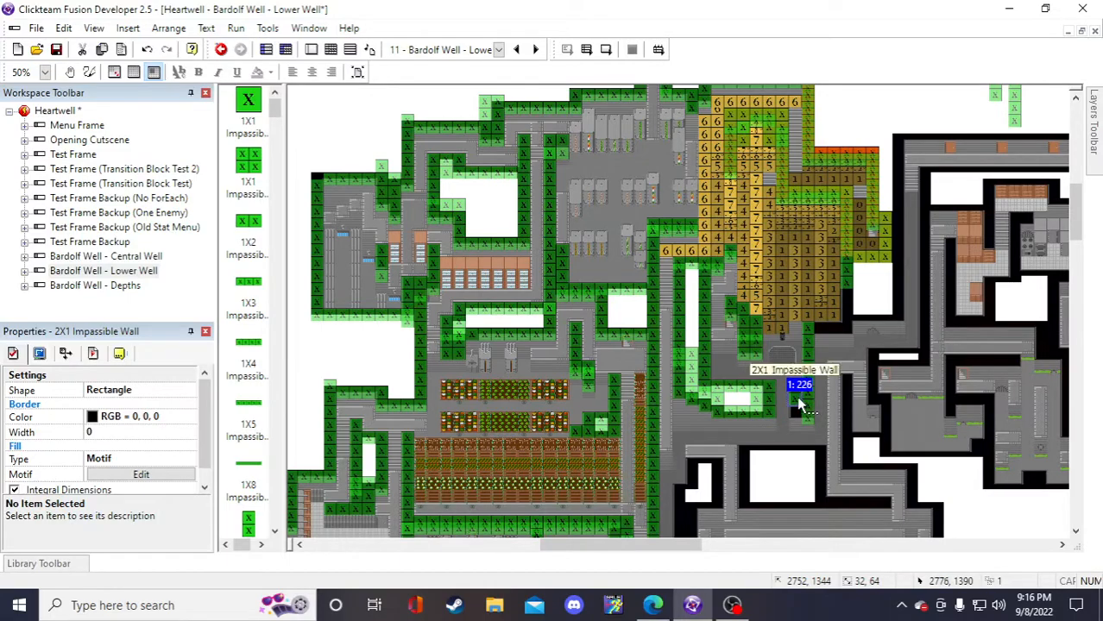
{"action": "left_click_drag", "start_coordinate": [798, 402], "coordinate": [800, 434]}
{"action": "left_click", "coordinate": [881, 119]}
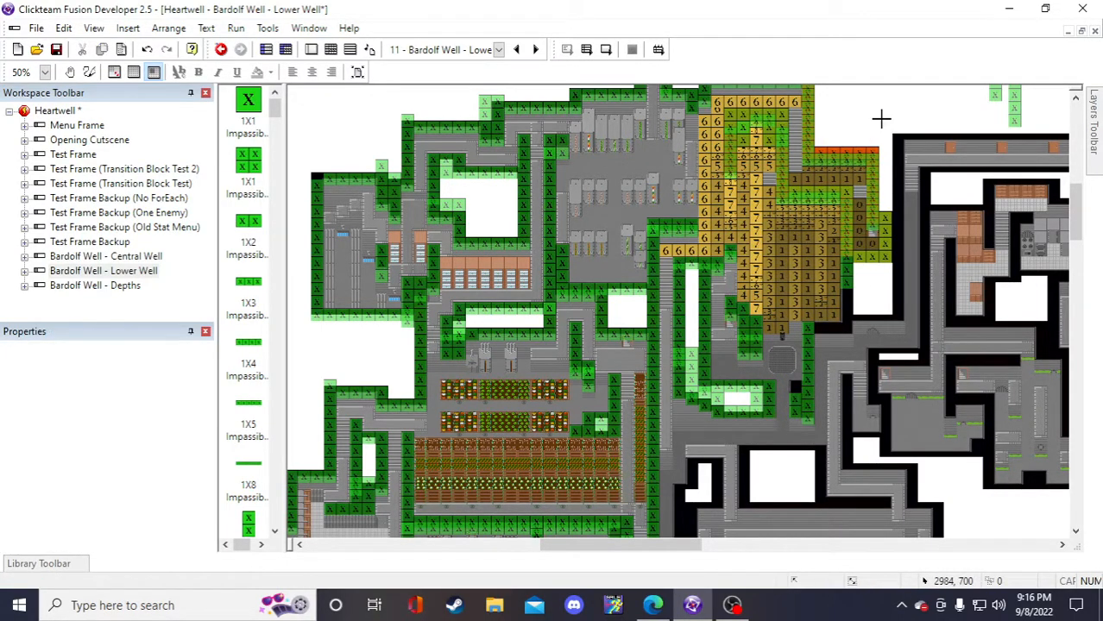
{"action": "left_click", "coordinate": [882, 121]}
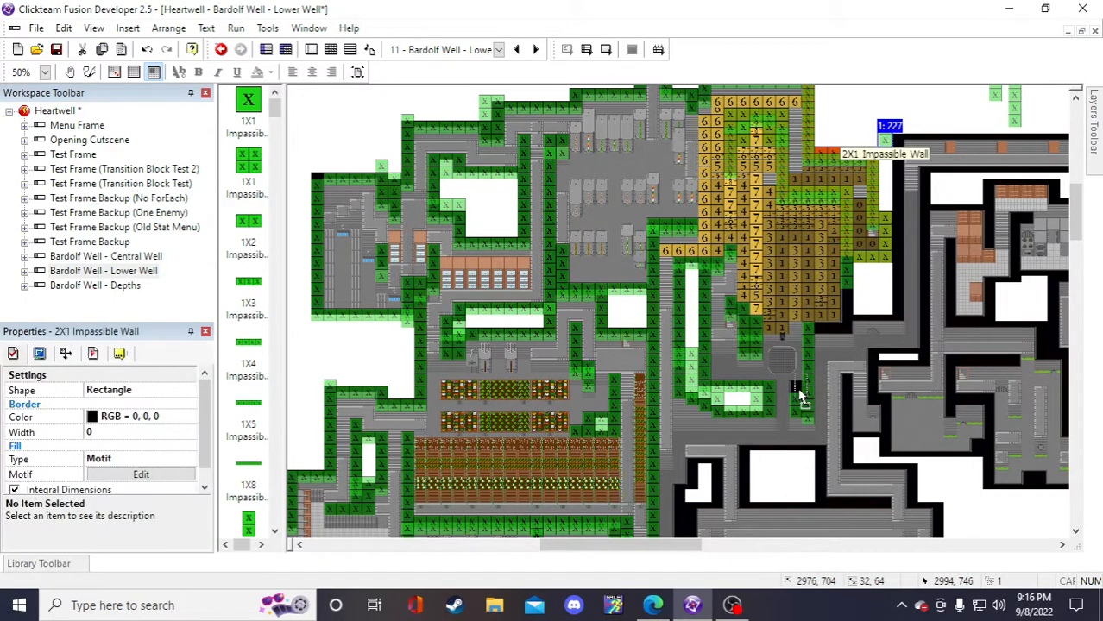
{"action": "left_click_drag", "start_coordinate": [795, 395], "coordinate": [795, 420]}
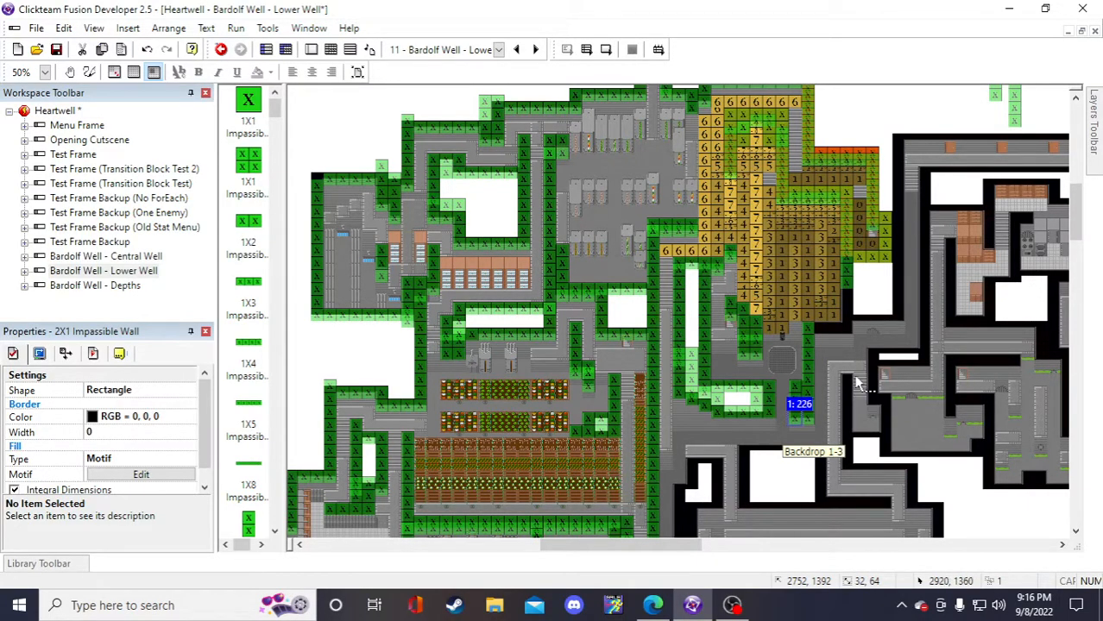
{"action": "left_click", "coordinate": [881, 123]}
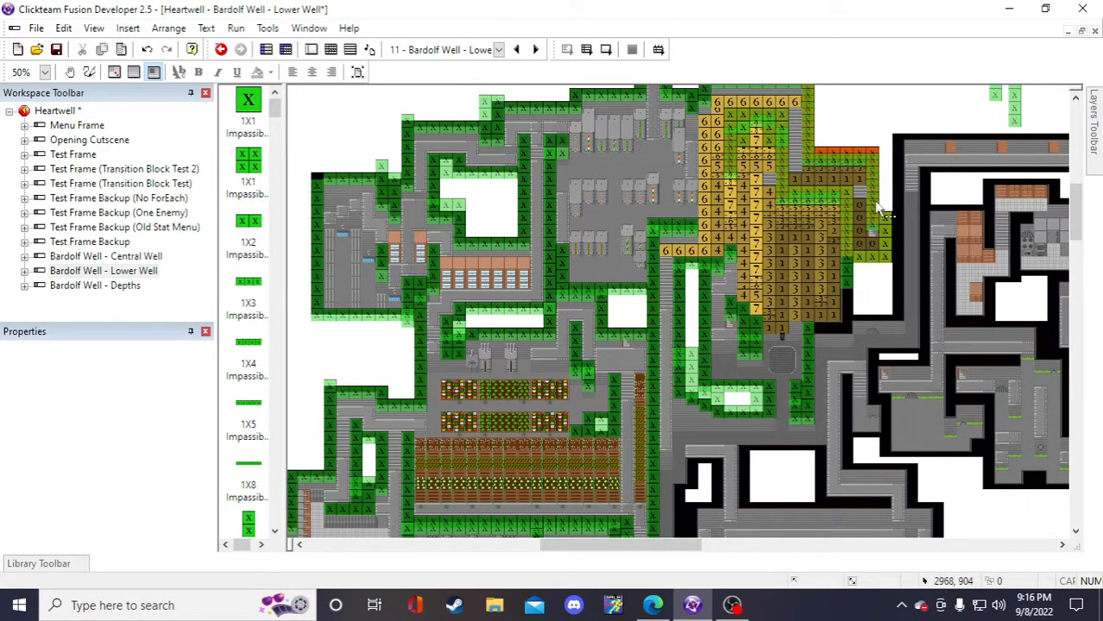
- Delete the 8X1 wall copy and both 2X1 wall copies beside the round grate
{"action": "left_click", "coordinate": [805, 366]}
{"action": "key", "text": "Delete"}
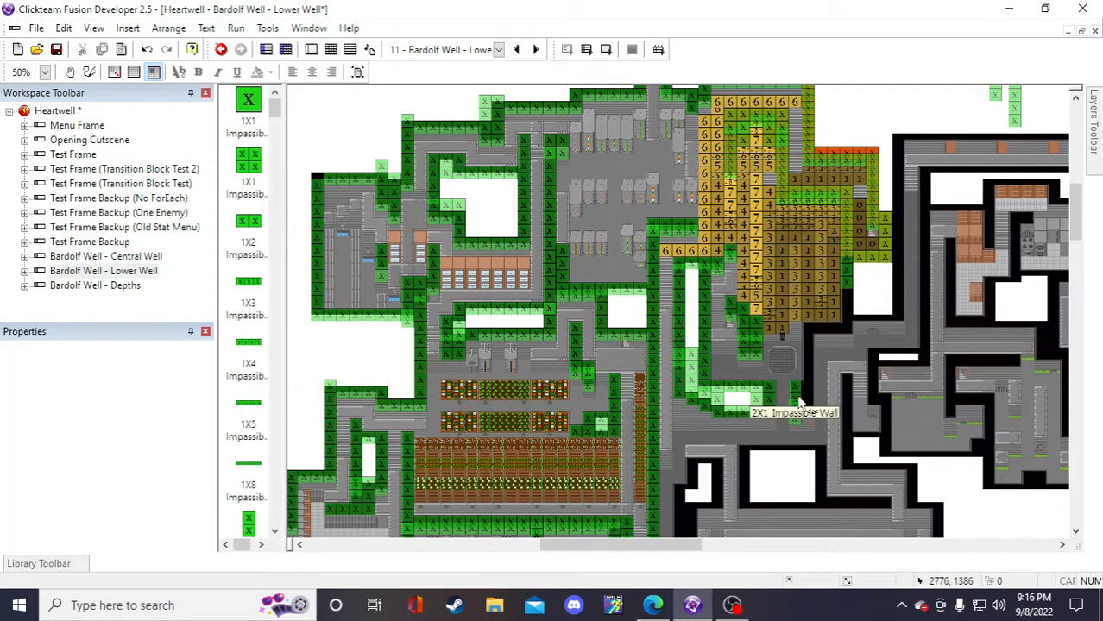
{"action": "left_click", "coordinate": [796, 395]}
{"action": "key", "text": "Delete"}
{"action": "left_click", "coordinate": [798, 418]}
{"action": "key", "text": "Delete"}
- Cover the thick black wall below the round grate with two overlapping copies of the two-by-two 1X1 Impassible Wall 2 block
{"action": "scroll", "coordinate": [841, 404], "scroll_direction": "up", "scroll_amount": 3}
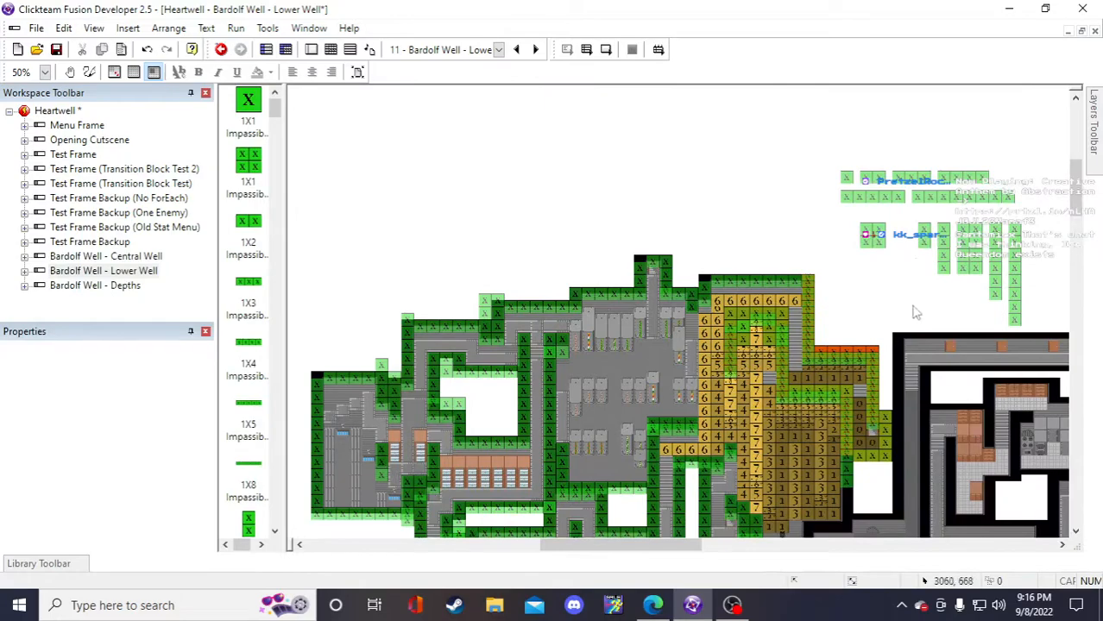
{"action": "left_click", "coordinate": [877, 293]}
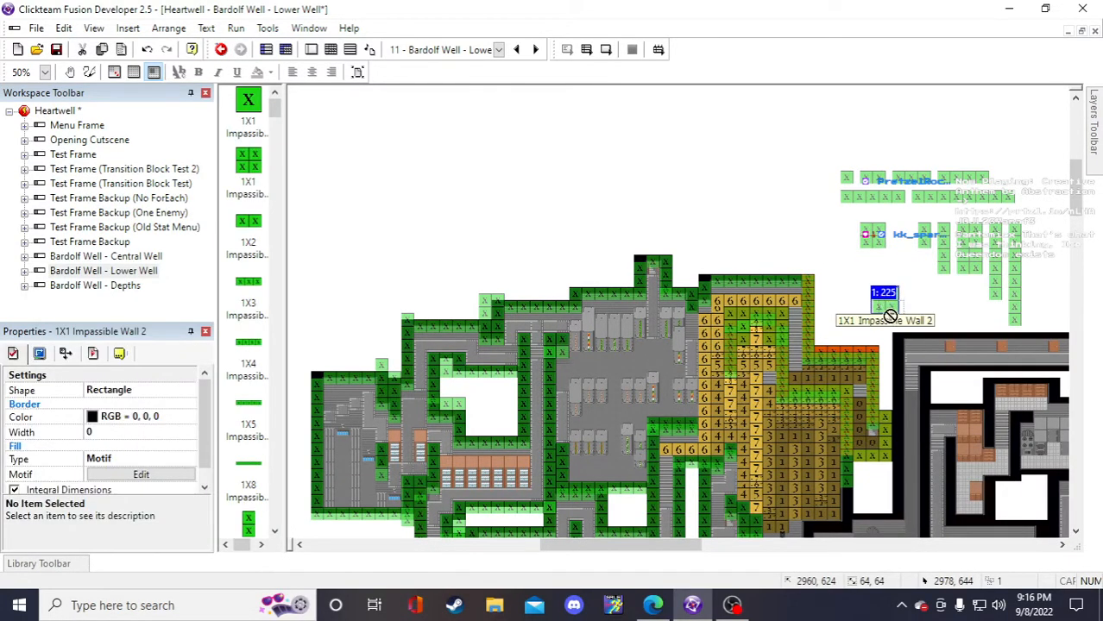
{"action": "scroll", "coordinate": [897, 367], "scroll_direction": "down", "scroll_amount": 5}
{"action": "scroll", "coordinate": [904, 367], "scroll_direction": "up", "scroll_amount": 2}
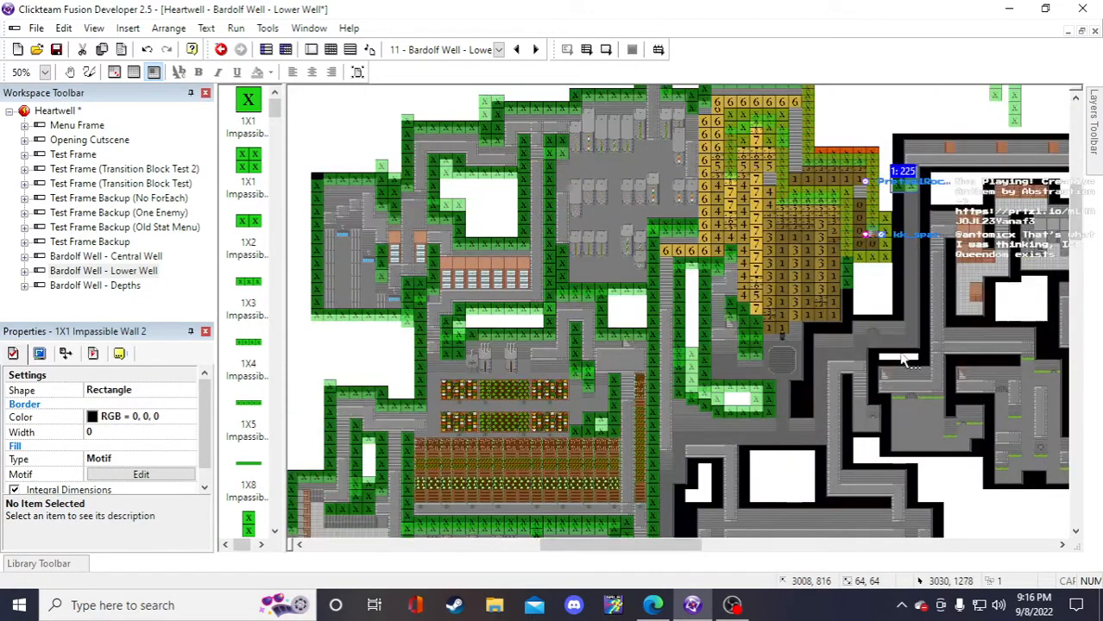
{"action": "left_click_drag", "start_coordinate": [794, 451], "coordinate": [801, 413]}
{"action": "mouse_move", "coordinate": [801, 413]}
{"action": "left_mouse_down", "text": "ctrl"}
{"action": "mouse_move", "coordinate": [822, 355]}
{"action": "mouse_move", "coordinate": [831, 370]}
{"action": "mouse_move", "coordinate": [799, 400]}
{"action": "left_mouse_up", "text": "ctrl"}
{"action": "left_click", "coordinate": [908, 145]}
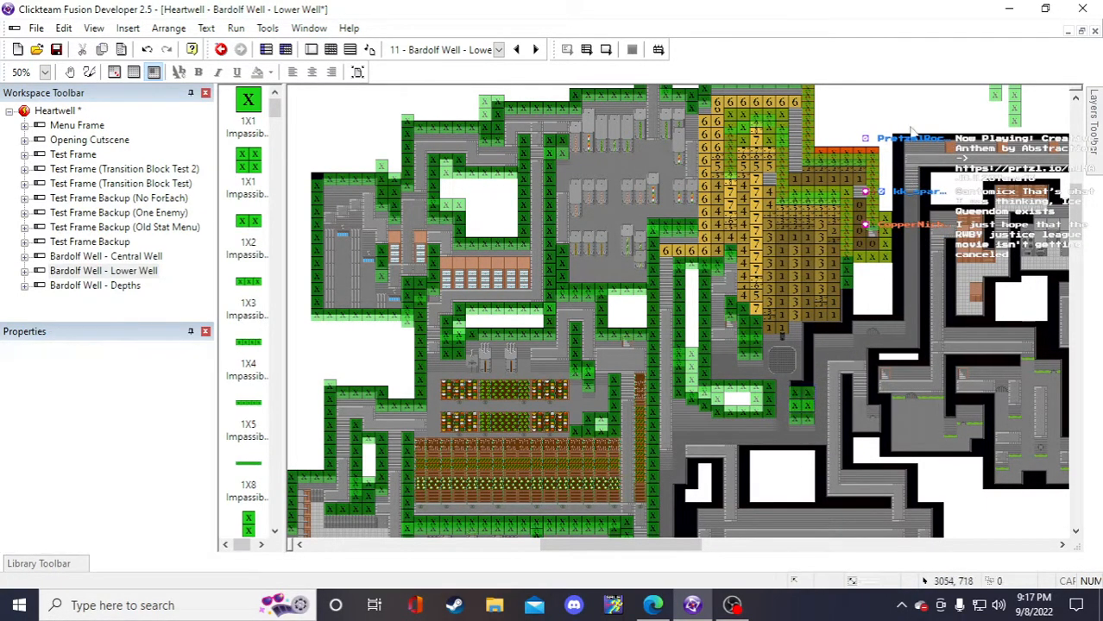
{"action": "left_click", "coordinate": [797, 398]}
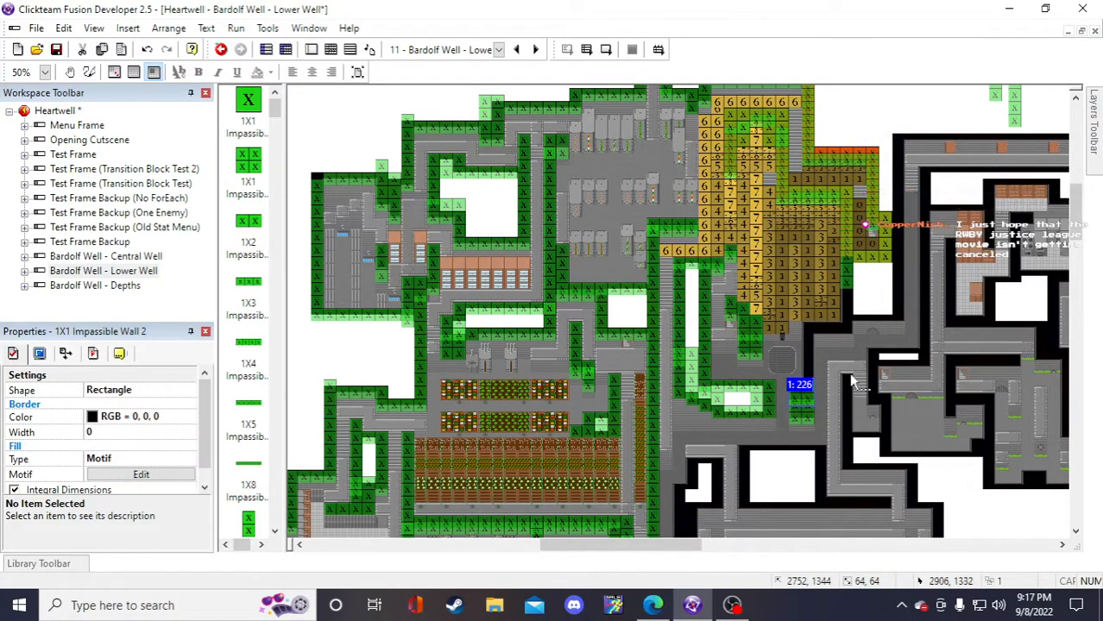
- Place a 4X1 Impassible Wall copy on the black wall beside the round grate, directly above the two-by-two blocks, and save the project
{"action": "scroll", "coordinate": [898, 207], "scroll_direction": "up", "scroll_amount": 3}
{"action": "left_click", "coordinate": [898, 207]}
{"action": "scroll", "coordinate": [1029, 451], "scroll_direction": "down", "scroll_amount": 5}
{"action": "scroll", "coordinate": [1030, 451], "scroll_direction": "up", "scroll_amount": 5}
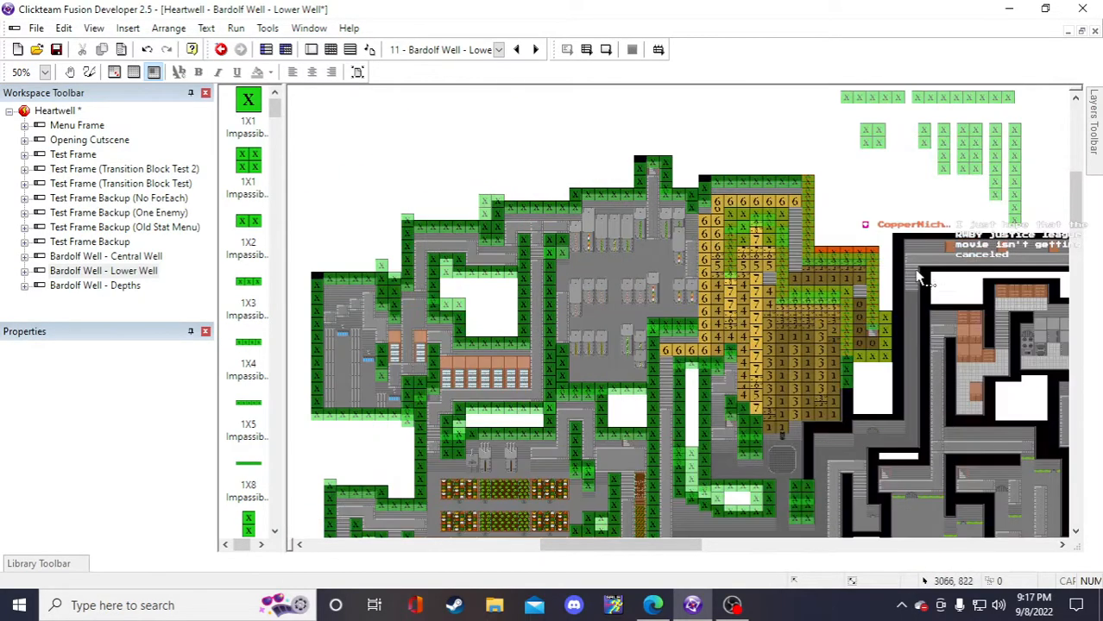
{"action": "left_click", "coordinate": [944, 166]}
{"action": "key", "text": "ctrl+c"}
{"action": "key", "text": "ctrl+v"}
{"action": "left_click", "coordinate": [876, 185]}
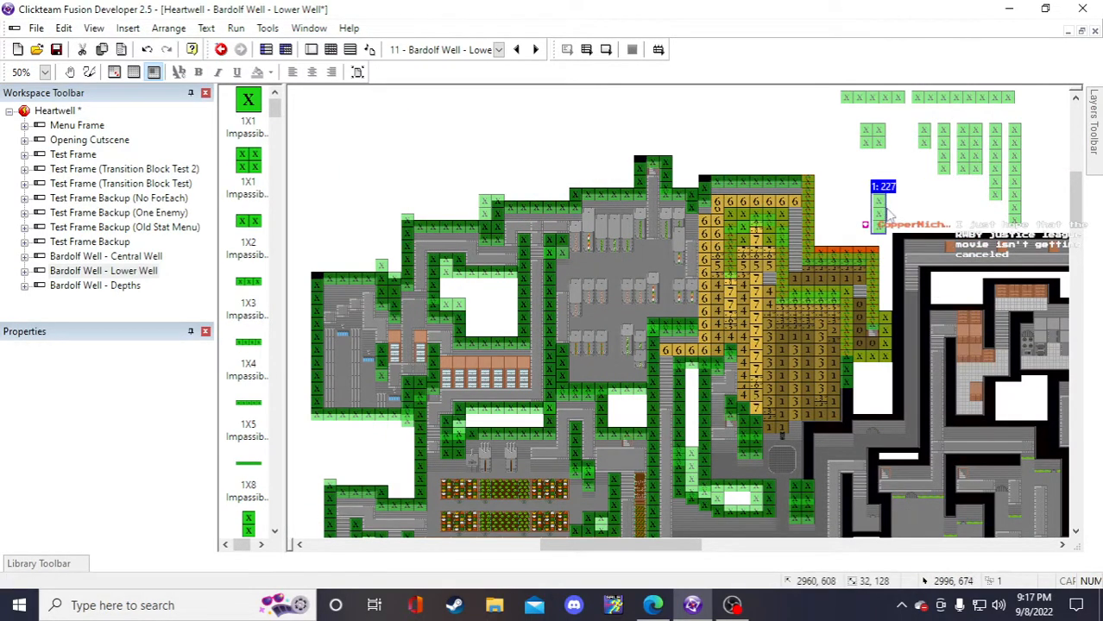
{"action": "left_click_drag", "start_coordinate": [812, 464], "coordinate": [812, 464]}
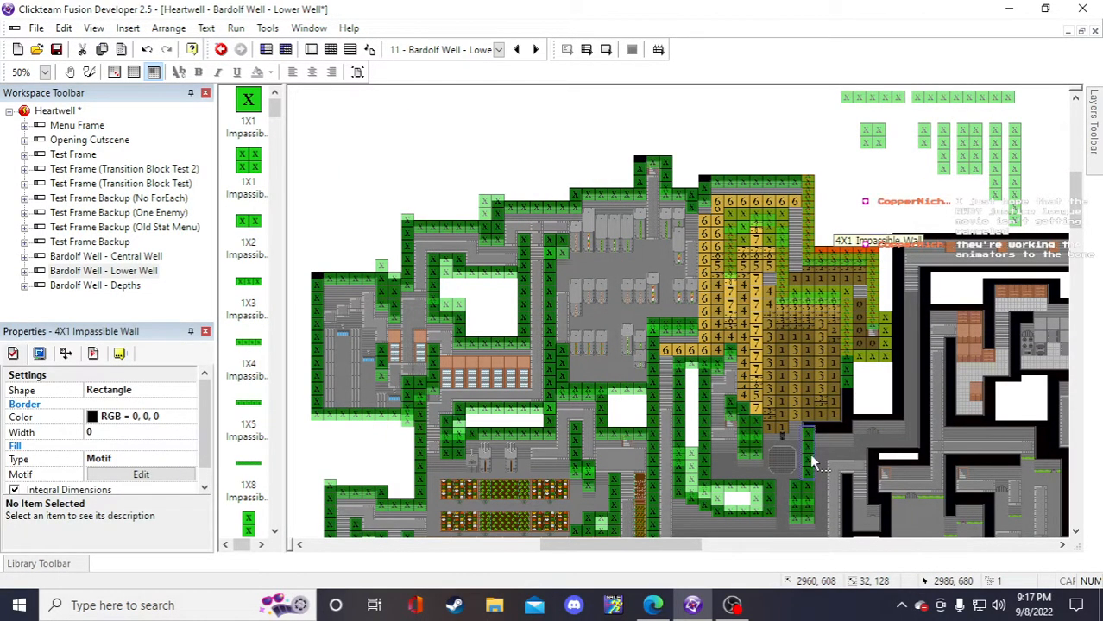
{"action": "left_click", "coordinate": [914, 224]}
{"action": "left_click", "coordinate": [56, 49]}
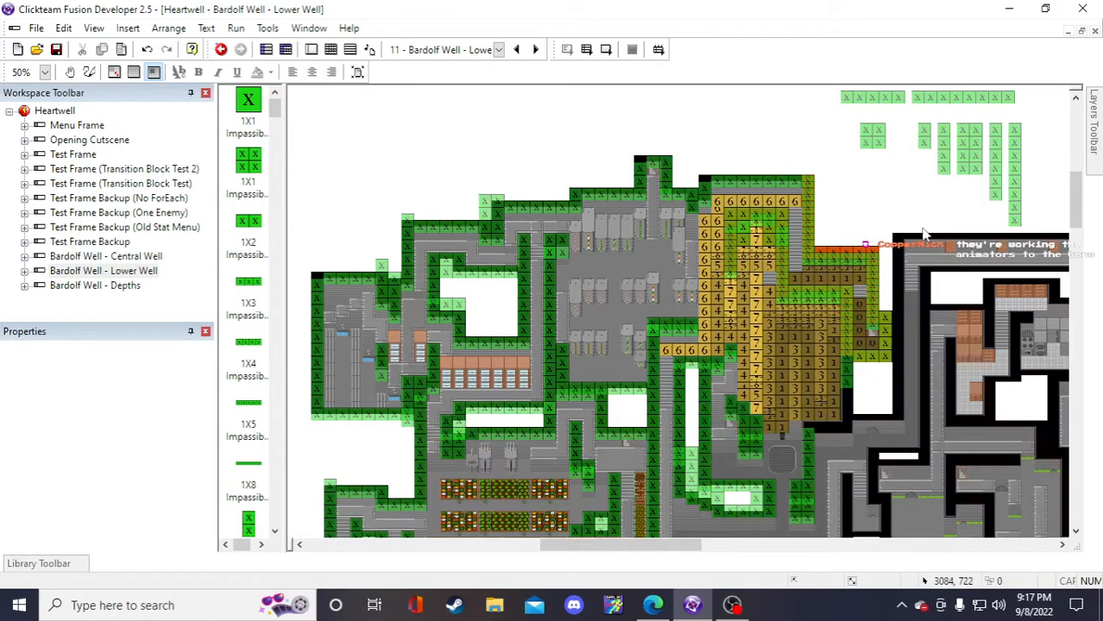
- Paste a copy of the spare 1X4 Impassible Wall block into the empty area above the map
{"action": "scroll", "coordinate": [906, 142], "scroll_direction": "up", "scroll_amount": 3}
{"action": "left_click", "coordinate": [961, 180]}
{"action": "double_click", "coordinate": [852, 292]}
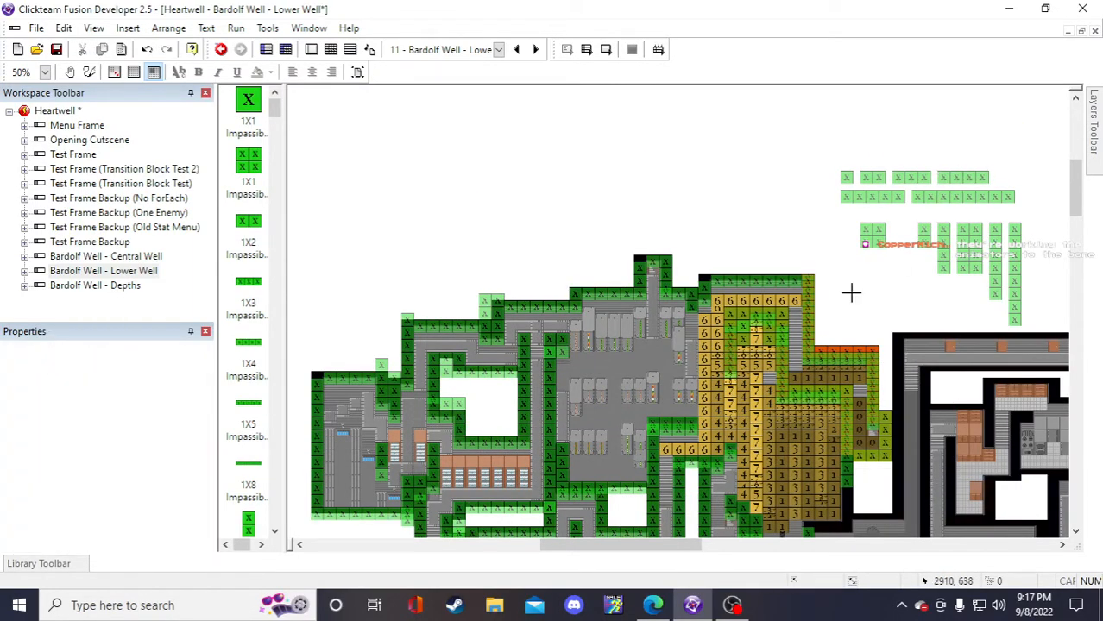
{"action": "left_click", "coordinate": [739, 163]}
{"action": "left_click", "coordinate": [739, 161]}
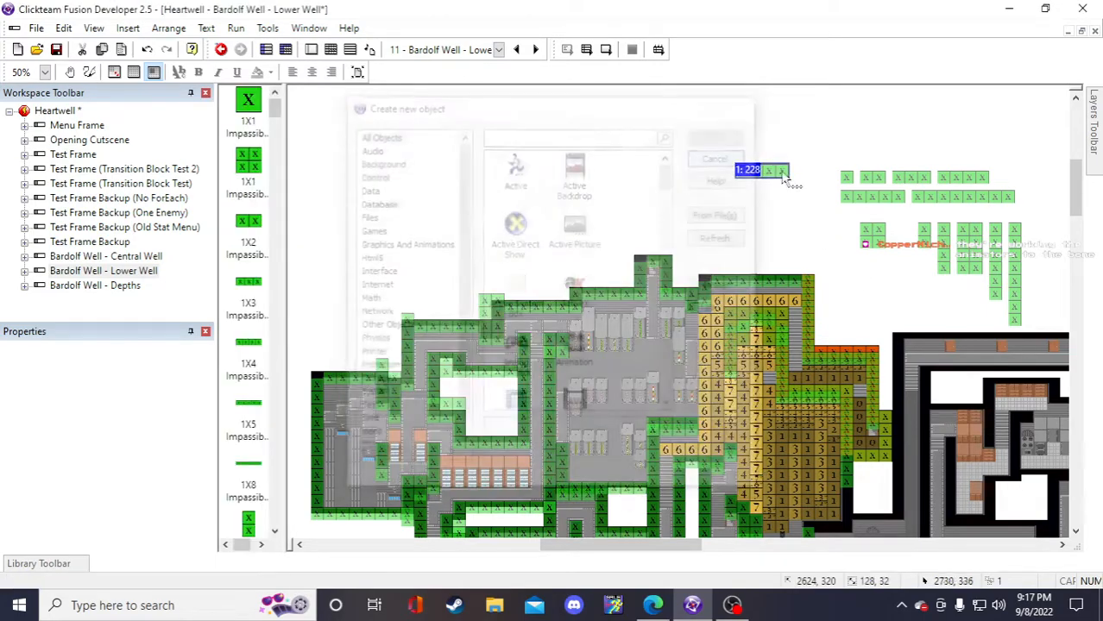
- Place the 1X4 impassible wall copy along the lower edge of the yellow numbered area, near its right-hand corner
{"action": "left_click_drag", "start_coordinate": [776, 171], "coordinate": [808, 461]}
{"action": "scroll", "coordinate": [809, 460], "scroll_direction": "down", "scroll_amount": 1}
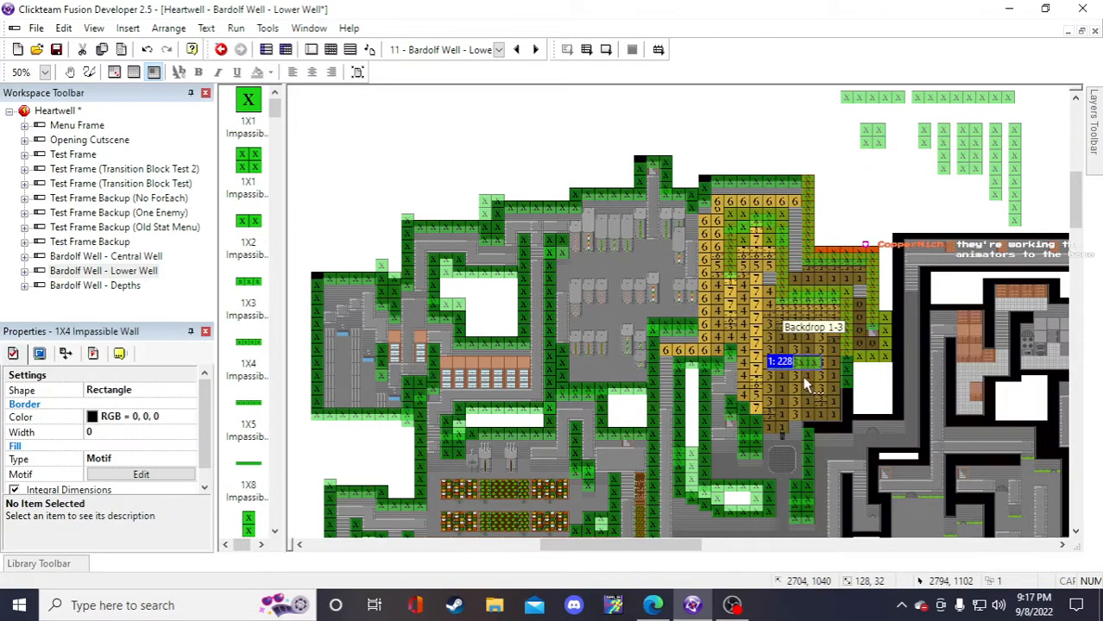
{"action": "left_click_drag", "start_coordinate": [801, 365], "coordinate": [833, 431]}
{"action": "left_click", "coordinate": [903, 285]}
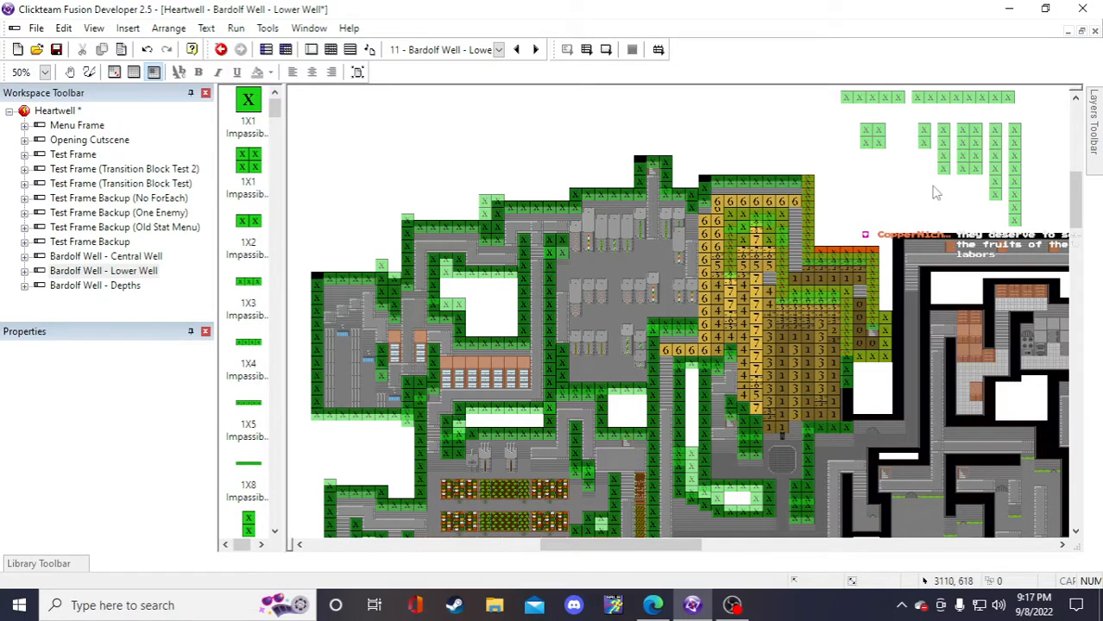
- Copy the 1X2 impassible wall and place the copy by the wall row at the numbered area's lower right corner
{"action": "scroll", "coordinate": [954, 221], "scroll_direction": "up", "scroll_amount": 1}
{"action": "left_click", "coordinate": [874, 179]}
{"action": "left_click", "coordinate": [890, 291]}
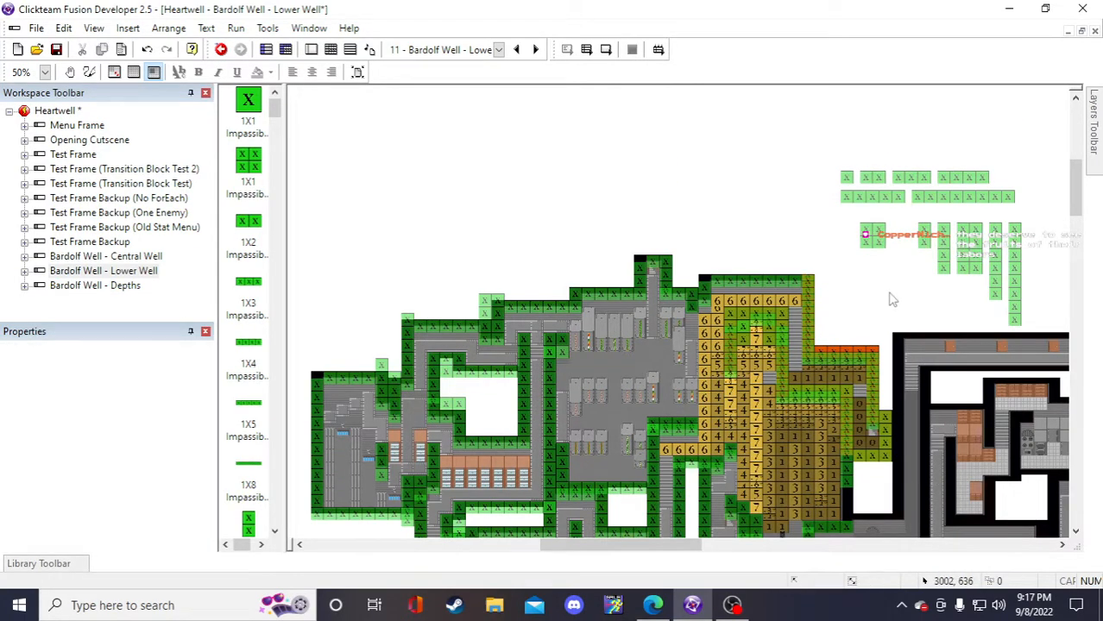
{"action": "scroll", "coordinate": [882, 259], "scroll_direction": "down", "scroll_amount": 1}
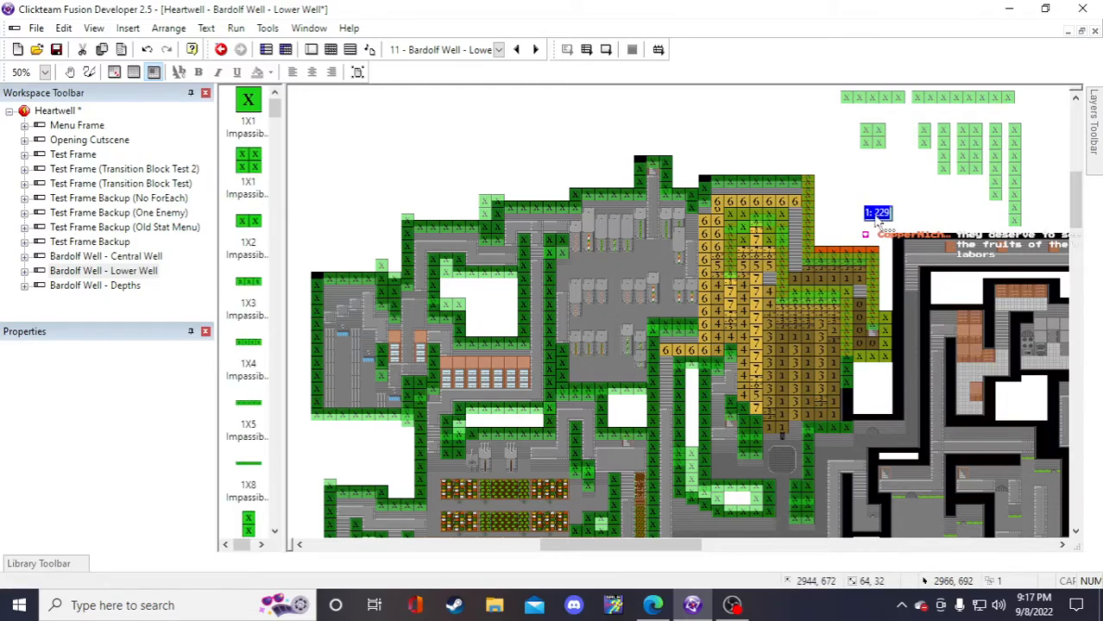
{"action": "left_click", "coordinate": [876, 221]}
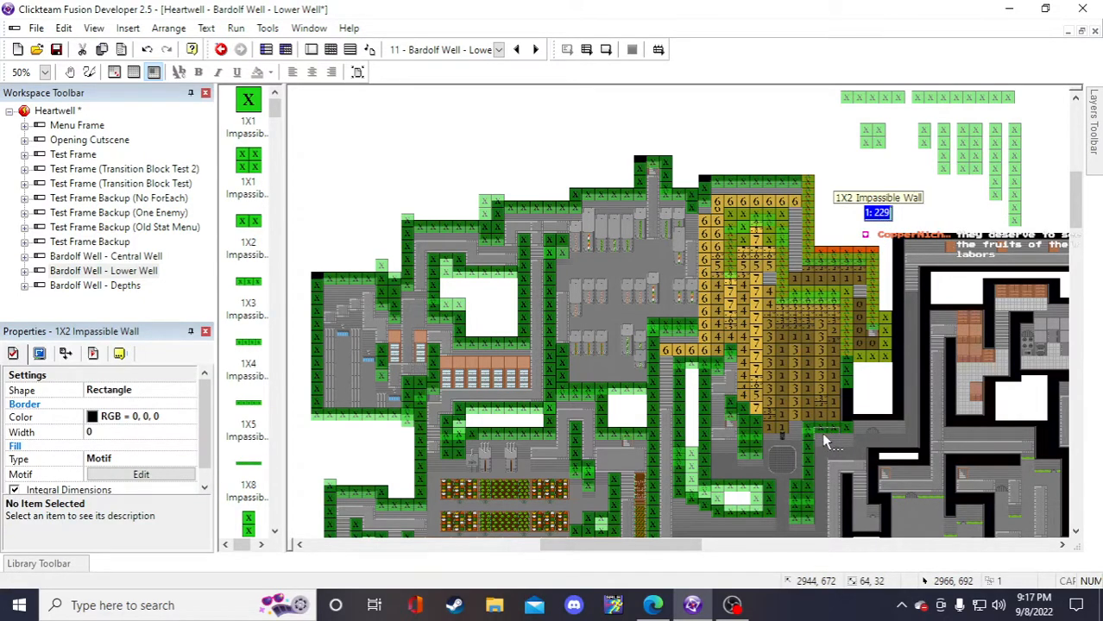
{"action": "left_click", "coordinate": [866, 201]}
- Place a copy of the 4X1 impassible wall down the right edge of the numbered area and save the project
{"action": "left_click", "coordinate": [944, 166]}
{"action": "key", "text": "ctrl+c"}
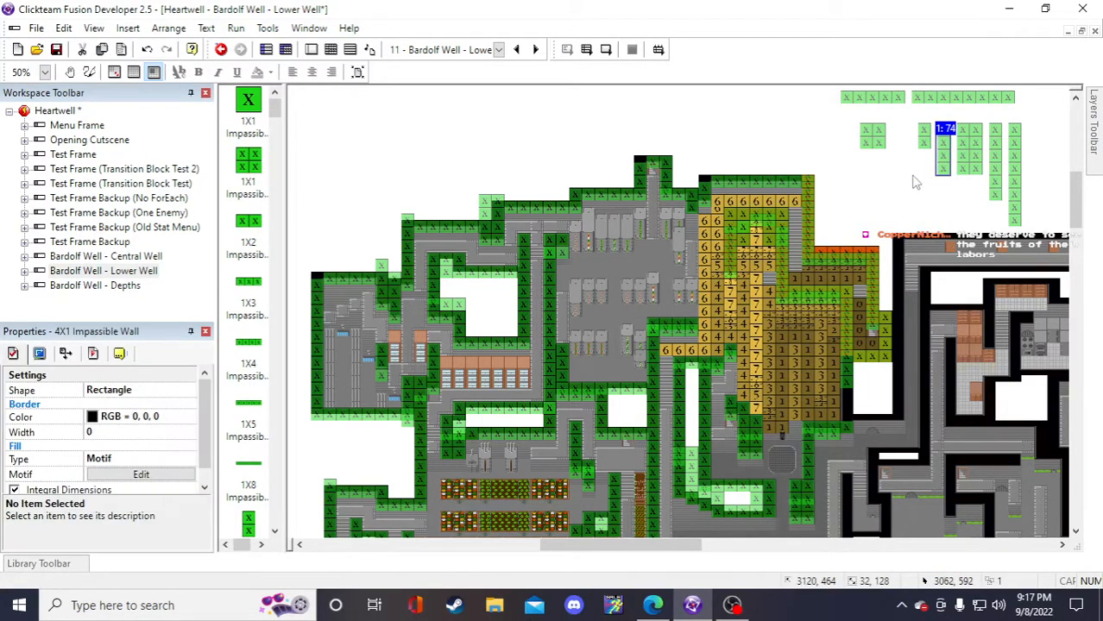
{"action": "key", "text": "ctrl+v"}
{"action": "left_click", "coordinate": [896, 176]}
{"action": "left_click_drag", "start_coordinate": [904, 202], "coordinate": [847, 415]}
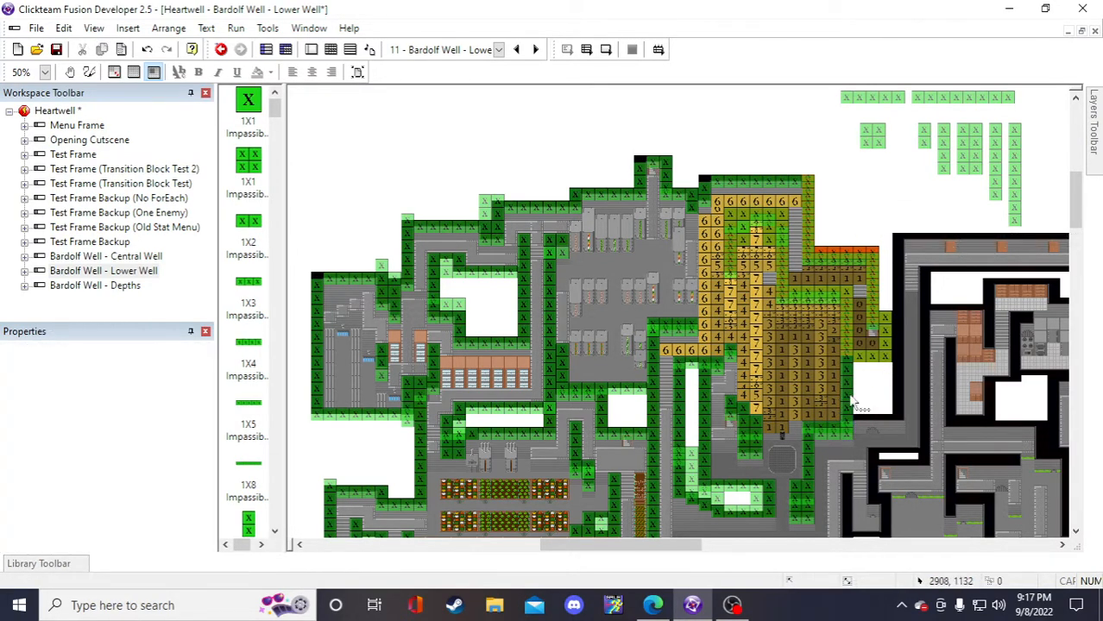
{"action": "left_click_drag", "start_coordinate": [820, 389], "coordinate": [789, 159]}
{"action": "left_click", "coordinate": [870, 202]}
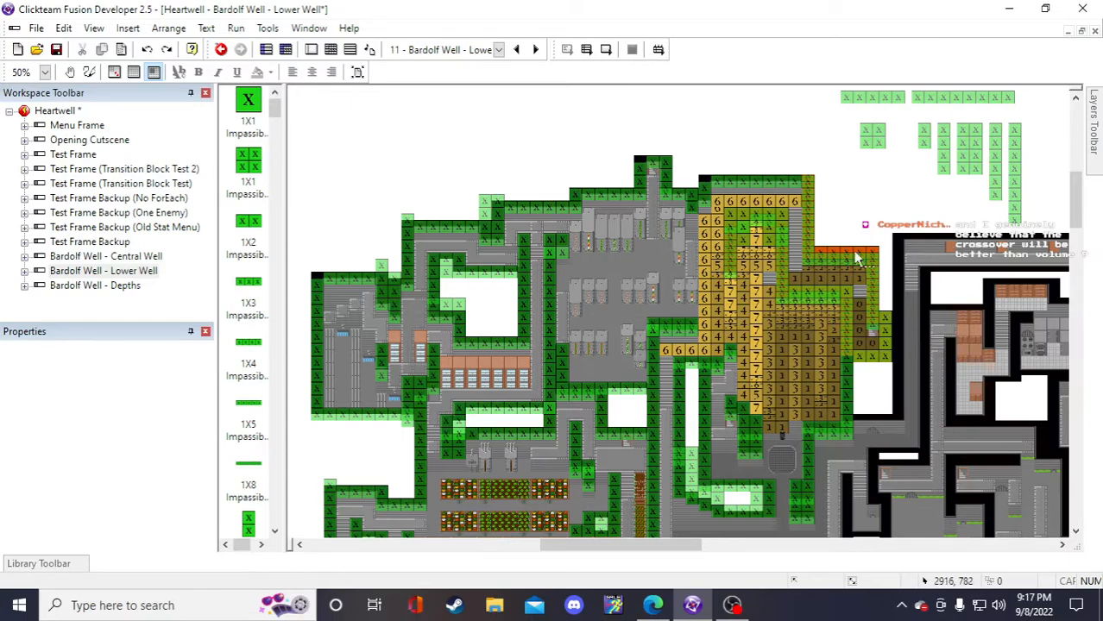
{"action": "key", "text": "ctrl+s"}
- Examine the black-walled corridors below and beside the numbered area for stretches without impassible walls
{"action": "scroll", "coordinate": [882, 245], "scroll_direction": "down", "scroll_amount": 3}
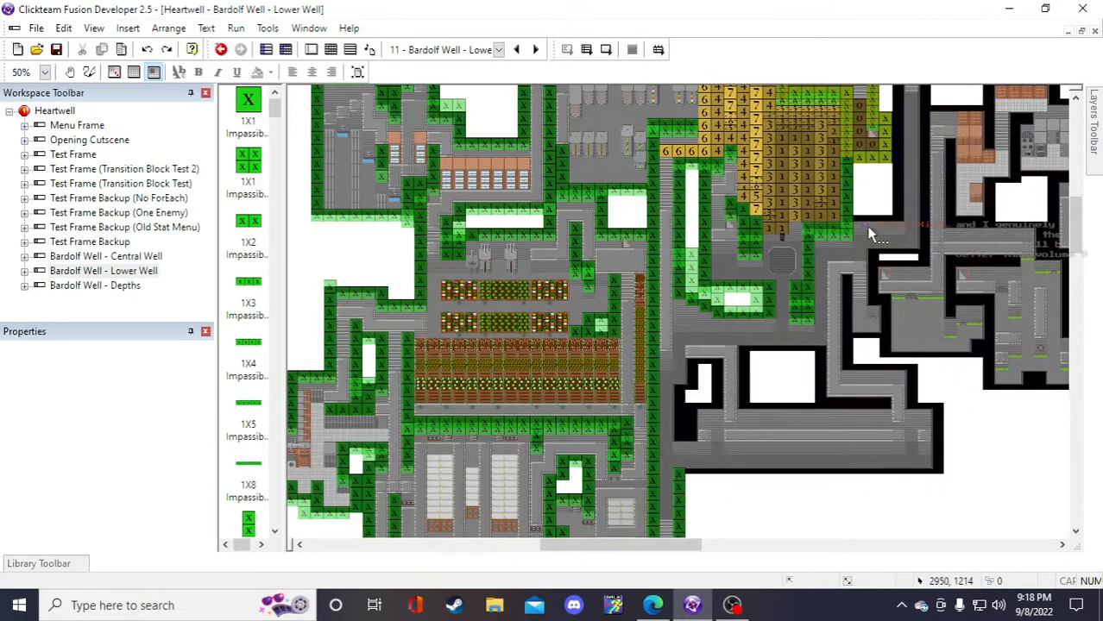
{"action": "scroll", "coordinate": [931, 380], "scroll_direction": "up", "scroll_amount": 3}
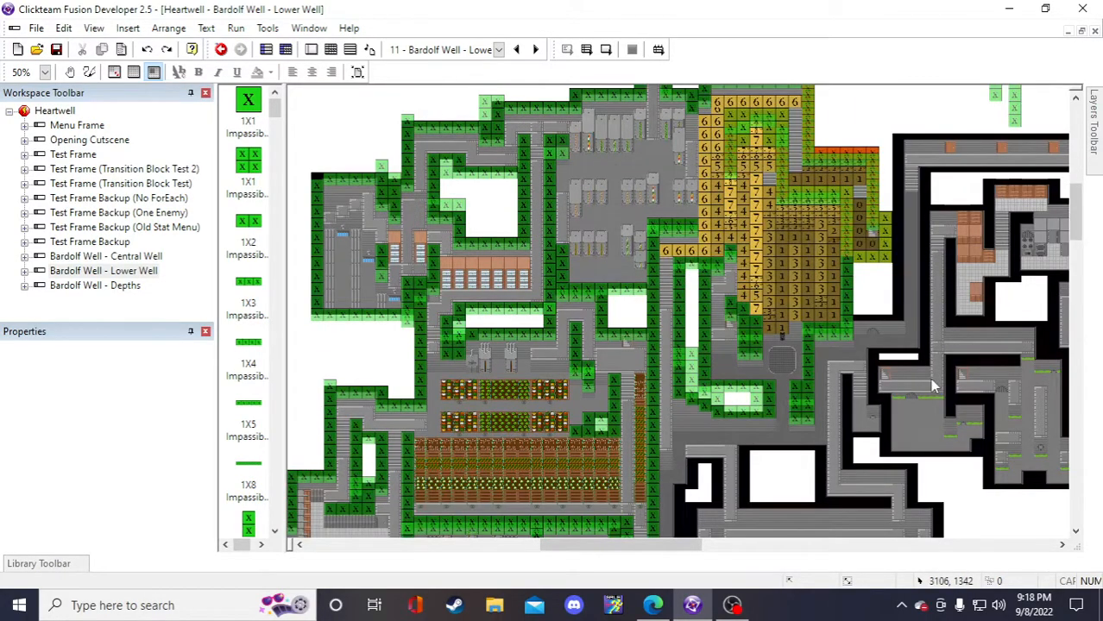
{"action": "scroll", "coordinate": [880, 180], "scroll_direction": "down", "scroll_amount": 4}
{"action": "scroll", "coordinate": [949, 335], "scroll_direction": "up", "scroll_amount": 2}
{"action": "scroll", "coordinate": [949, 328], "scroll_direction": "up", "scroll_amount": 3}
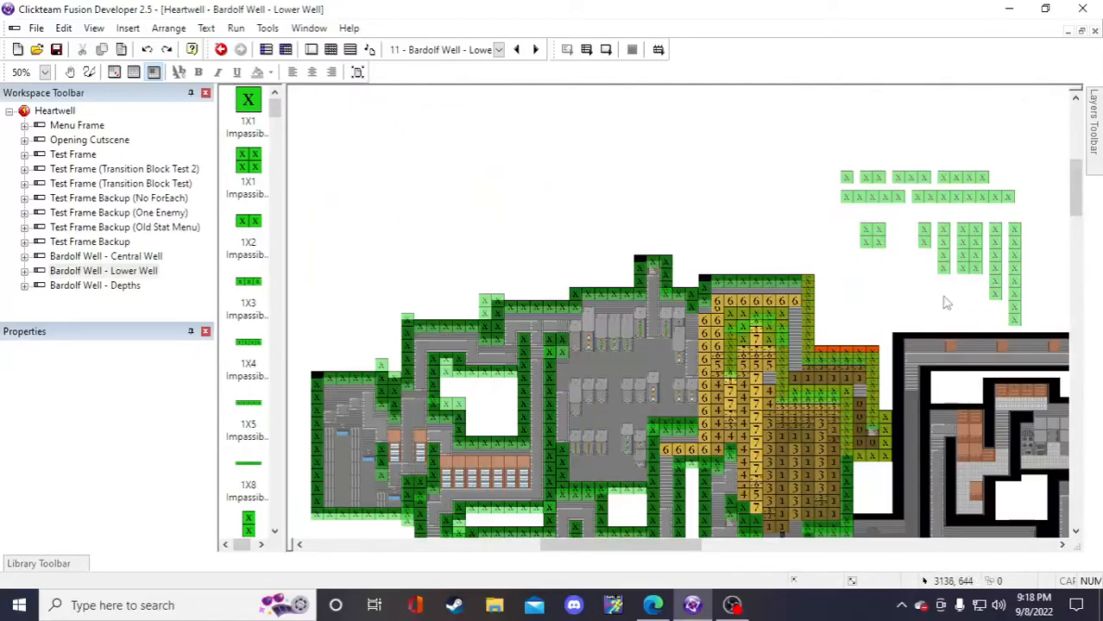
{"action": "scroll", "coordinate": [922, 275], "scroll_direction": "down", "scroll_amount": 3}
{"action": "scroll", "coordinate": [889, 278], "scroll_direction": "up", "scroll_amount": 2}
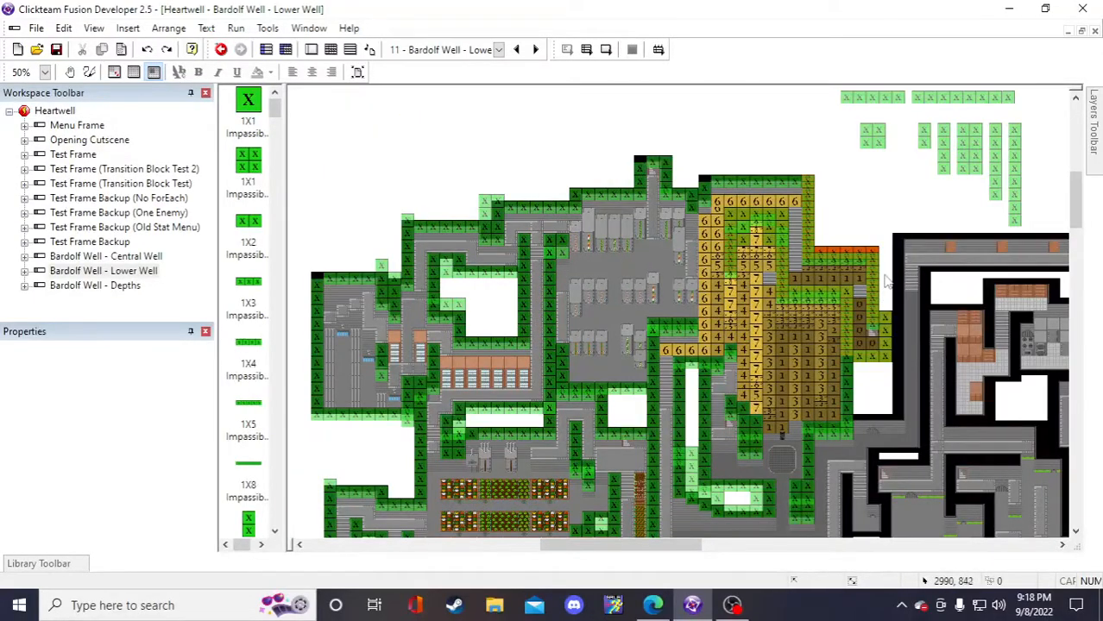
{"action": "scroll", "coordinate": [886, 270], "scroll_direction": "down", "scroll_amount": 2}
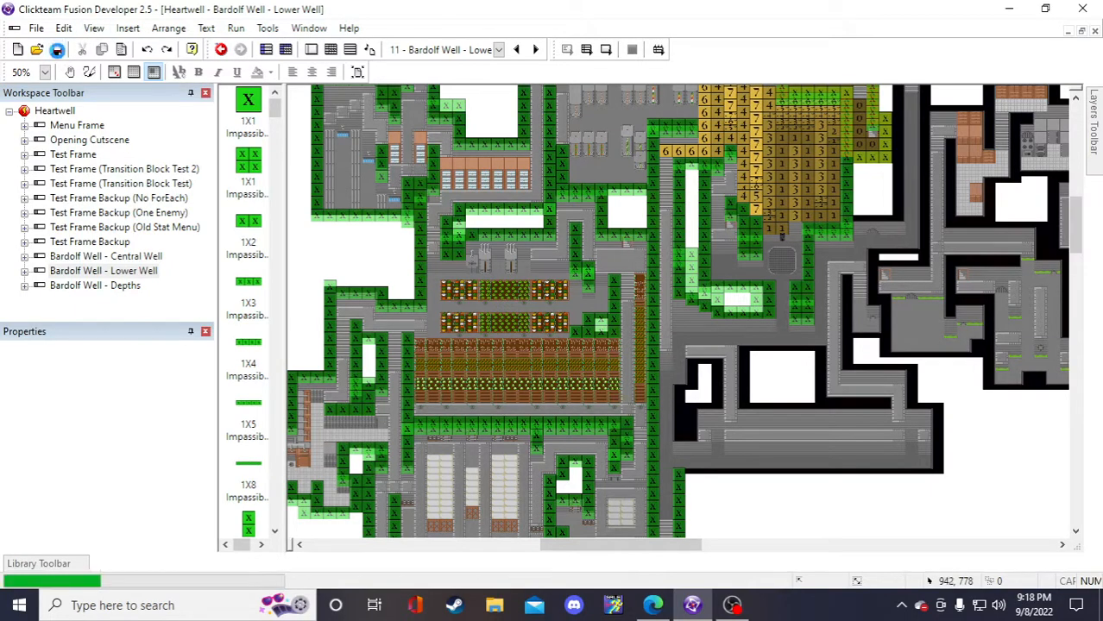
{"action": "scroll", "coordinate": [842, 339], "scroll_direction": "down", "scroll_amount": 1}
{"action": "scroll", "coordinate": [837, 344], "scroll_direction": "up", "scroll_amount": 3}
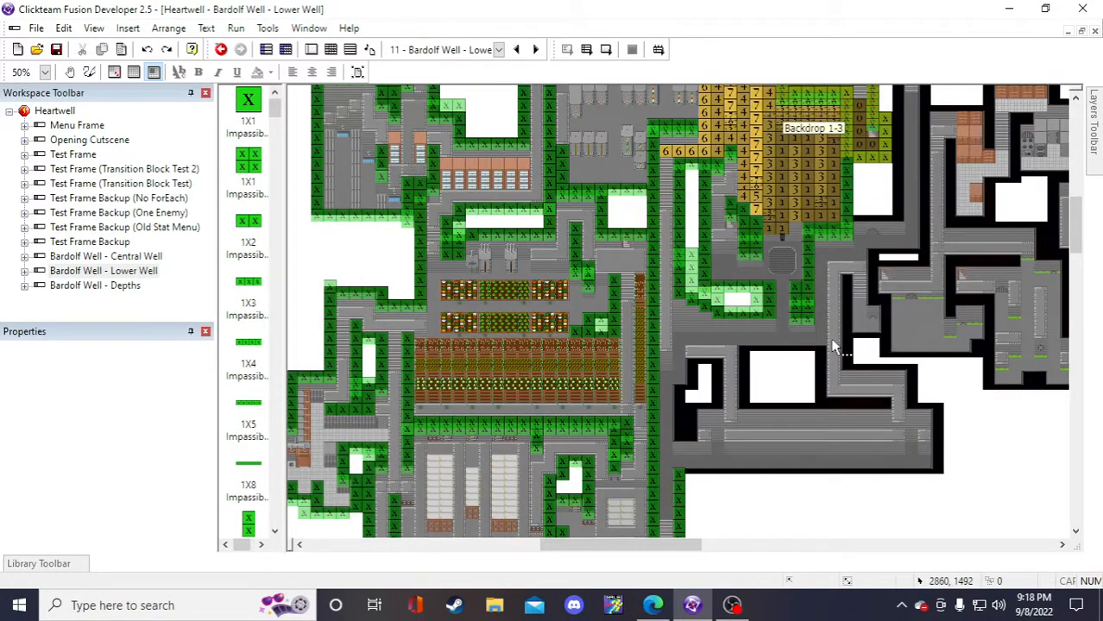
- Move the whole set of impassible wall template blocks to the empty space below the unwalled grey corridor
{"action": "left_click", "coordinate": [979, 145]}
{"action": "scroll", "coordinate": [892, 325], "scroll_direction": "down", "scroll_amount": 3}
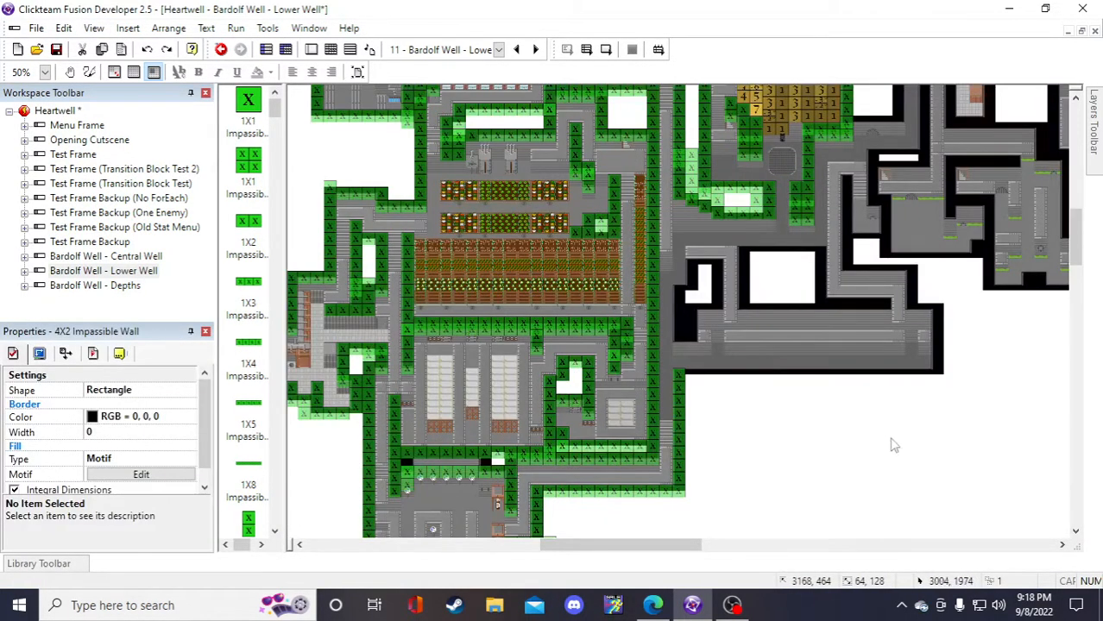
{"action": "left_click", "coordinate": [917, 469]}
{"action": "scroll", "coordinate": [918, 468], "scroll_direction": "up", "scroll_amount": 4}
{"action": "left_click_drag", "start_coordinate": [834, 158], "coordinate": [1037, 338]}
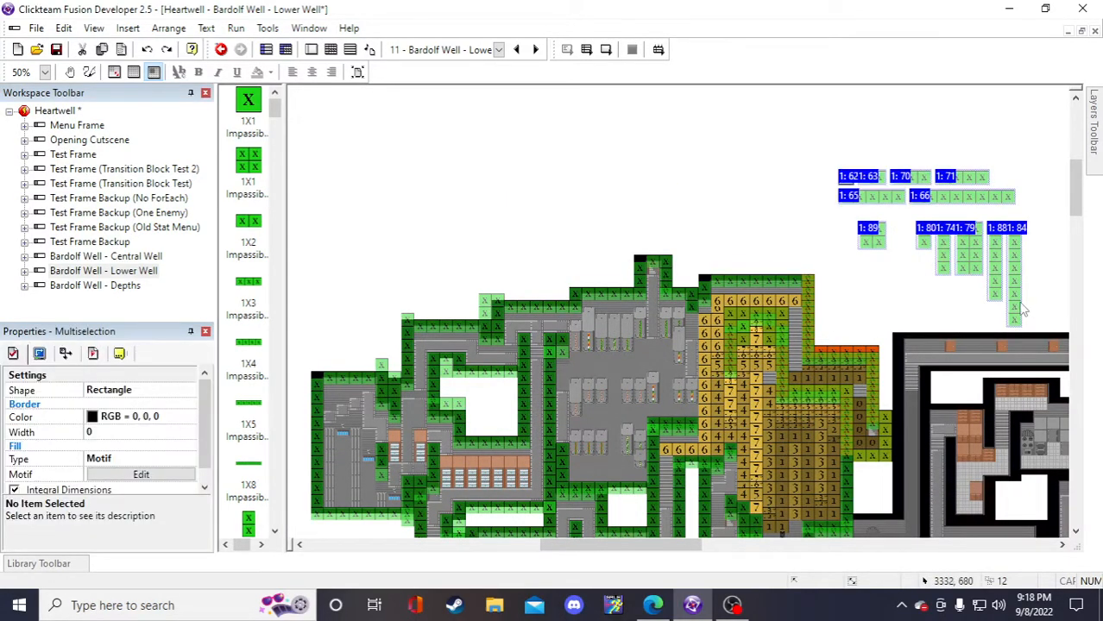
{"action": "scroll", "coordinate": [1014, 517], "scroll_direction": "down", "scroll_amount": 1}
{"action": "left_click_drag", "start_coordinate": [1013, 533], "coordinate": [845, 455]}
{"action": "scroll", "coordinate": [949, 416], "scroll_direction": "up", "scroll_amount": 1}
{"action": "left_click", "coordinate": [920, 458]}
{"action": "scroll", "coordinate": [920, 457], "scroll_direction": "down", "scroll_amount": 1}
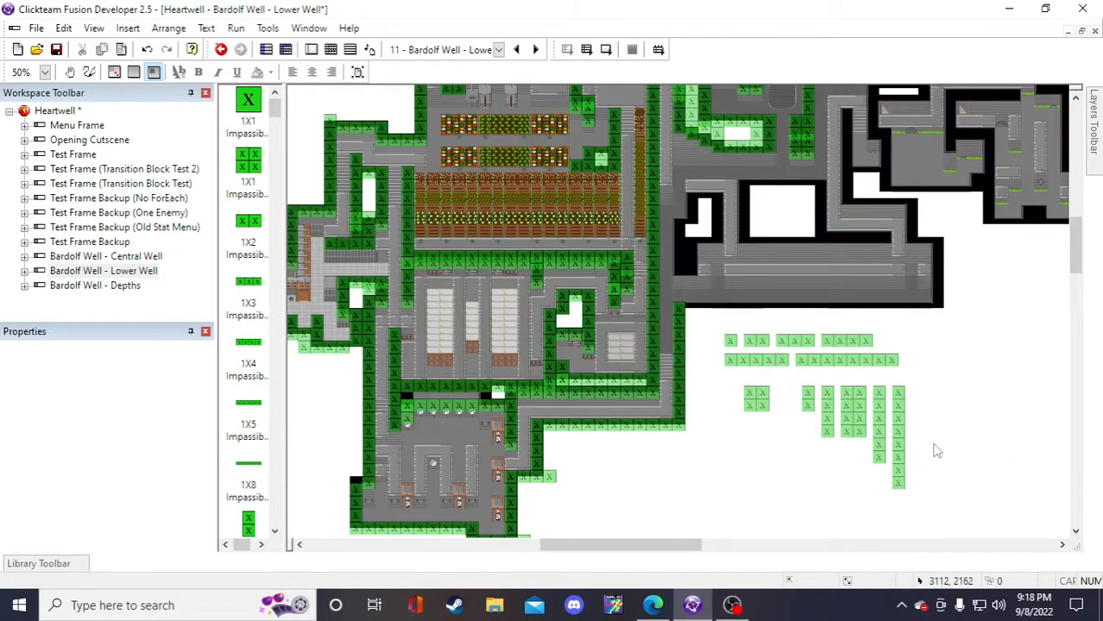
- Save the project
{"action": "scroll", "coordinate": [922, 453], "scroll_direction": "up", "scroll_amount": 2}
{"action": "scroll", "coordinate": [924, 450], "scroll_direction": "down", "scroll_amount": 1}
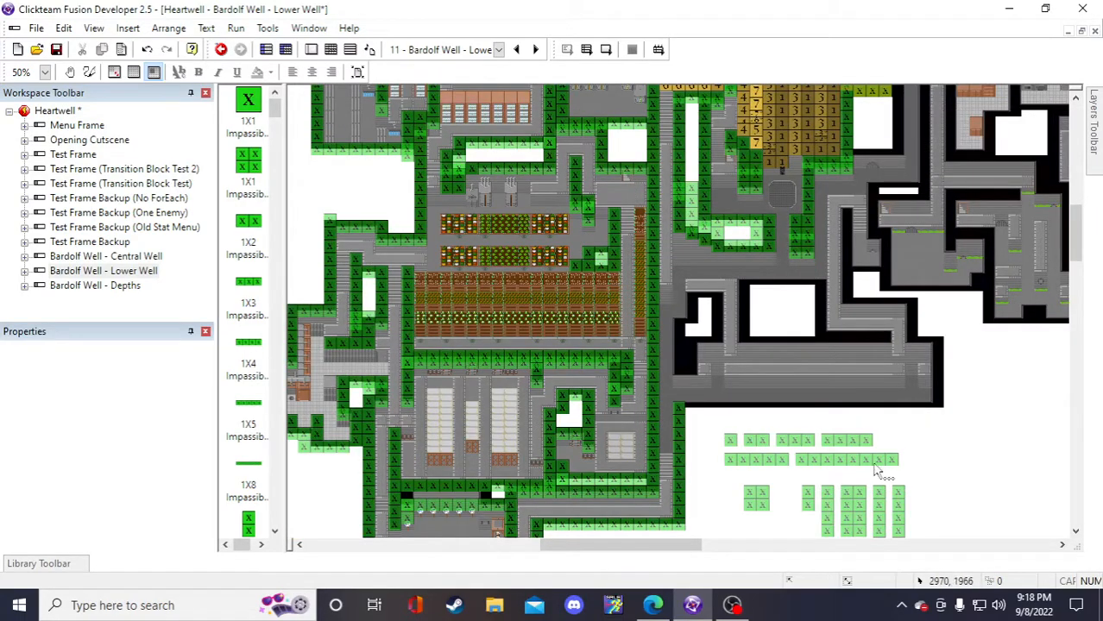
{"action": "left_click", "coordinate": [56, 49]}
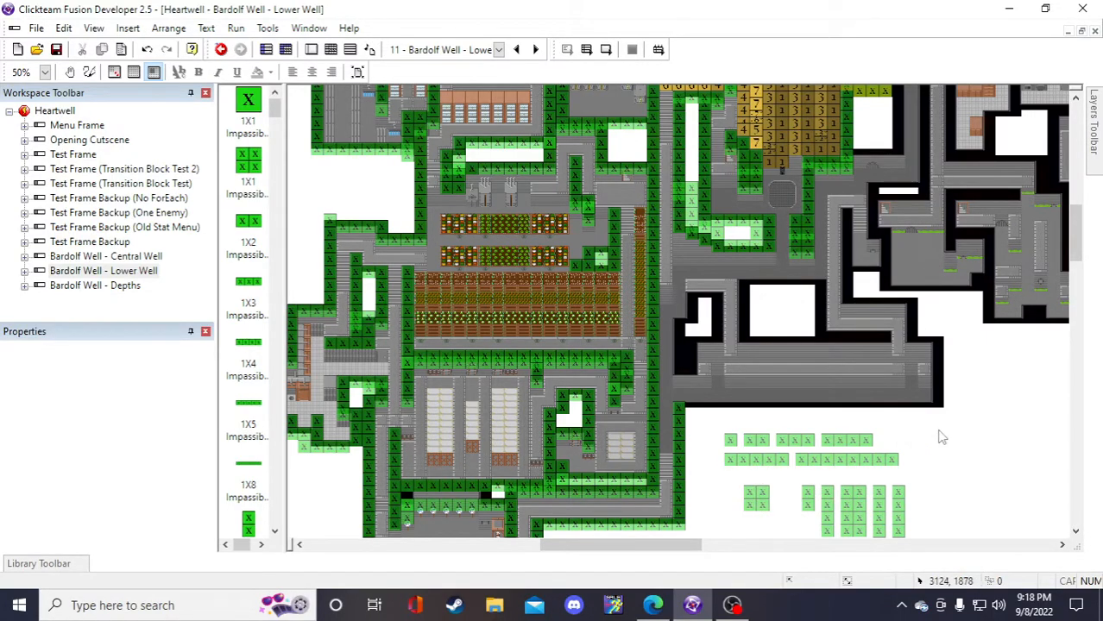
- Copy the 4X1 impassible wall and place the copy on the black wall right of the small white opening
{"action": "scroll", "coordinate": [934, 460], "scroll_direction": "down", "scroll_amount": 3}
{"action": "left_click", "coordinate": [852, 343]}
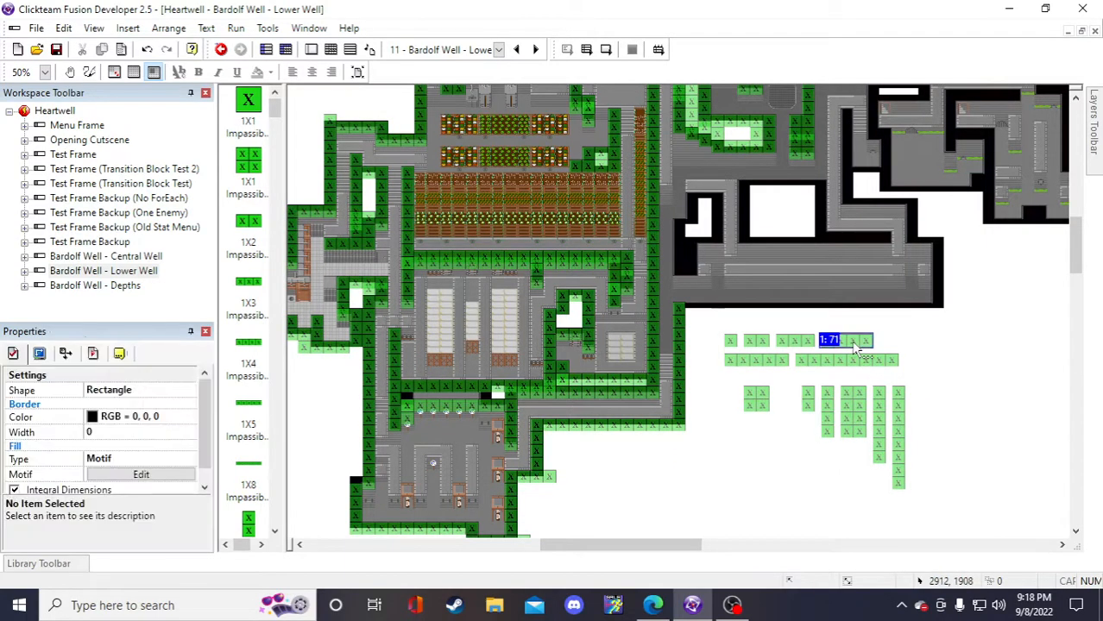
{"action": "left_click", "coordinate": [941, 357]}
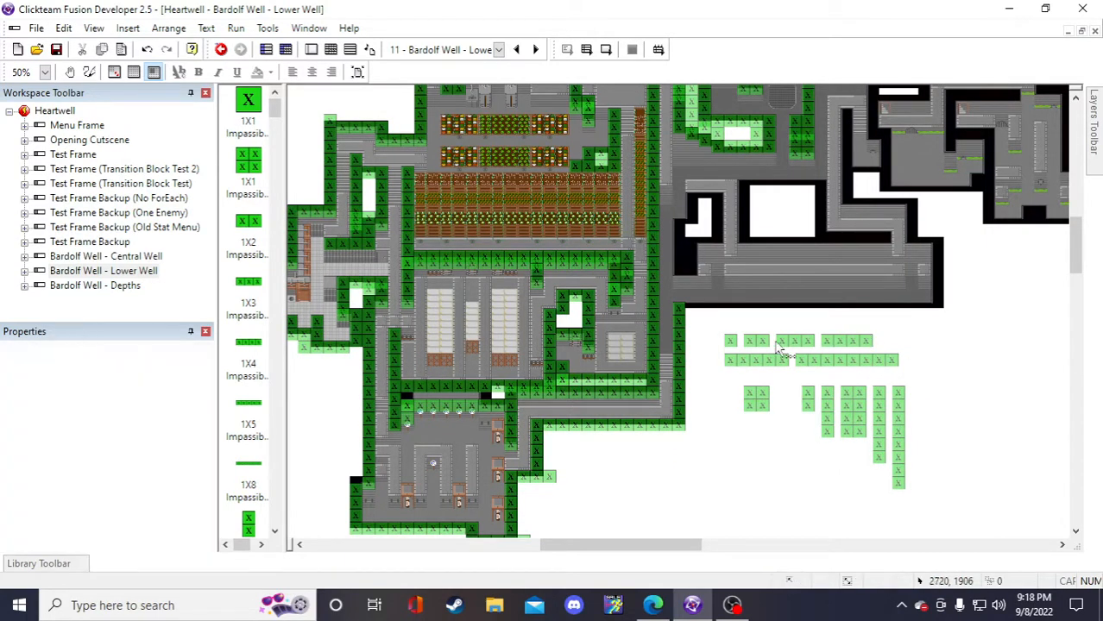
{"action": "left_click", "coordinate": [831, 410]}
{"action": "key", "text": "ctrl+c"}
{"action": "key", "text": "ctrl+v"}
{"action": "left_click", "coordinate": [924, 344]}
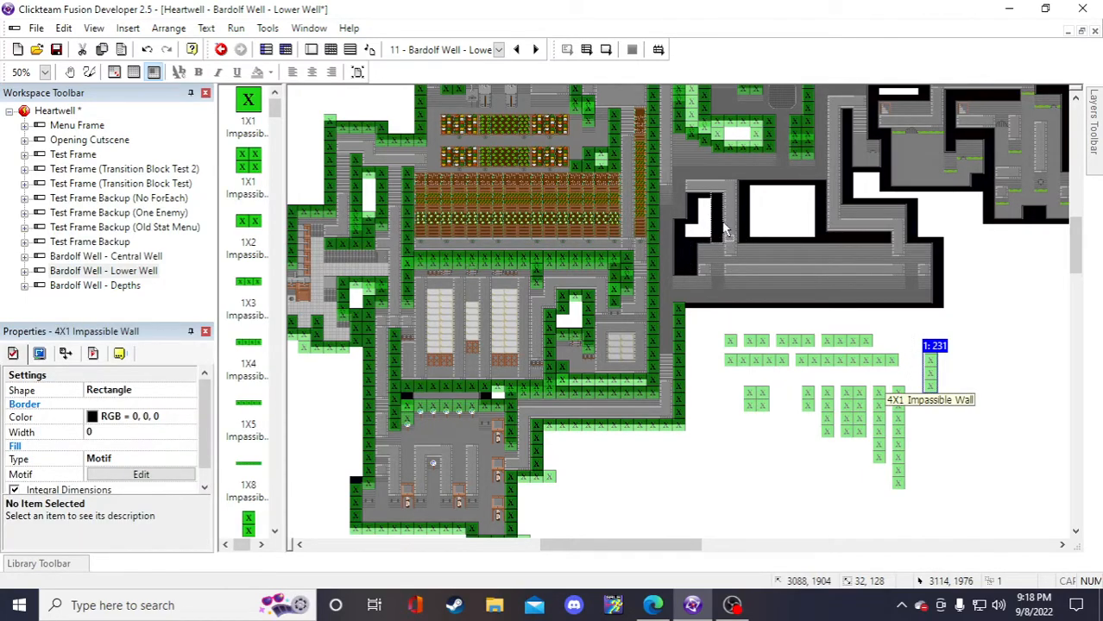
{"action": "left_click_drag", "start_coordinate": [723, 223], "coordinate": [721, 226]}
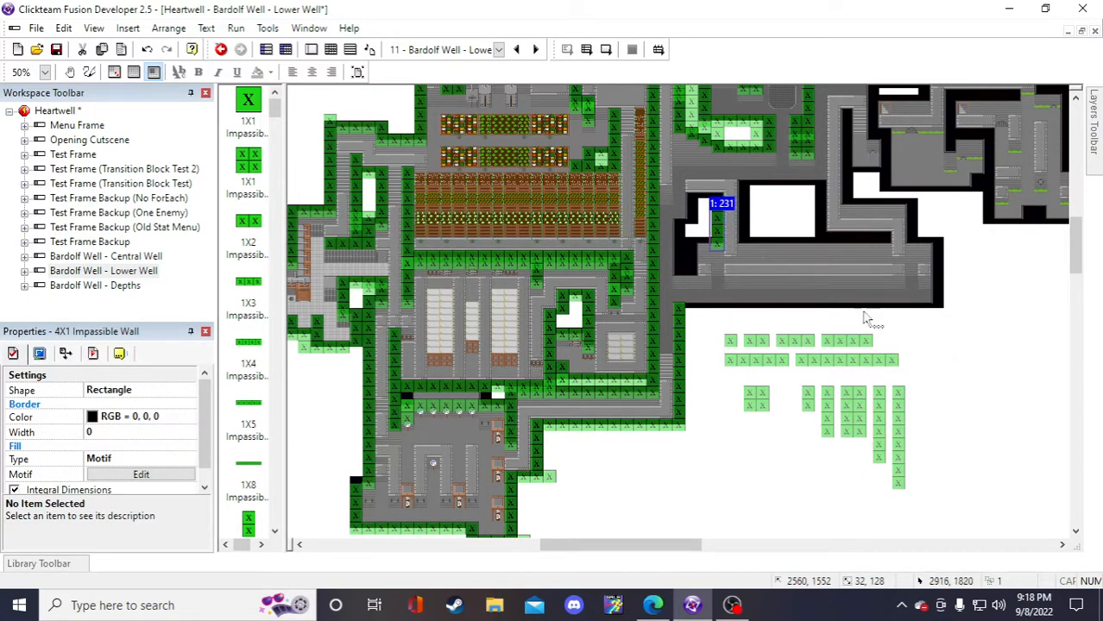
{"action": "key", "text": "ctrl+v"}
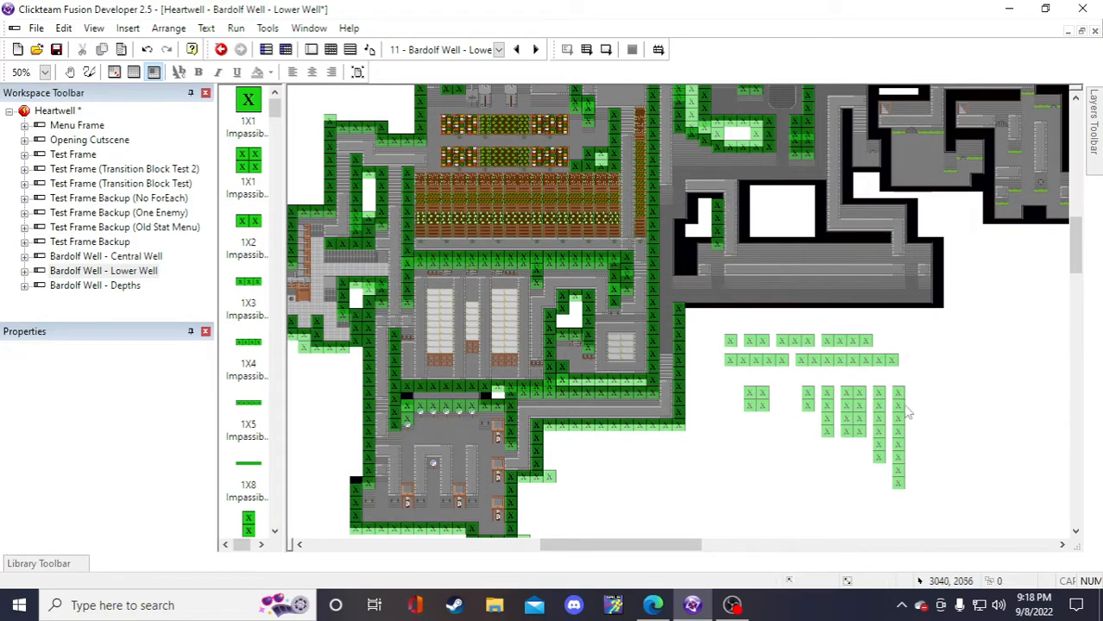
{"action": "left_click", "coordinate": [753, 340]}
{"action": "key", "text": "ctrl+c"}
{"action": "key", "text": "ctrl+v"}
{"action": "left_click", "coordinate": [899, 327]}
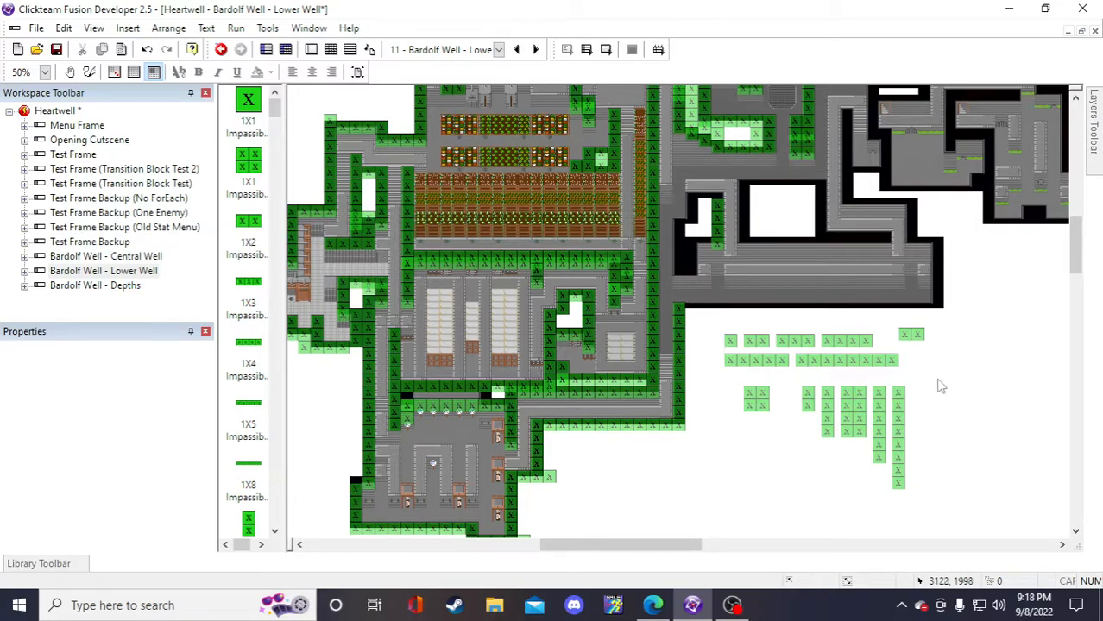
{"action": "key", "text": "ctrl+z"}
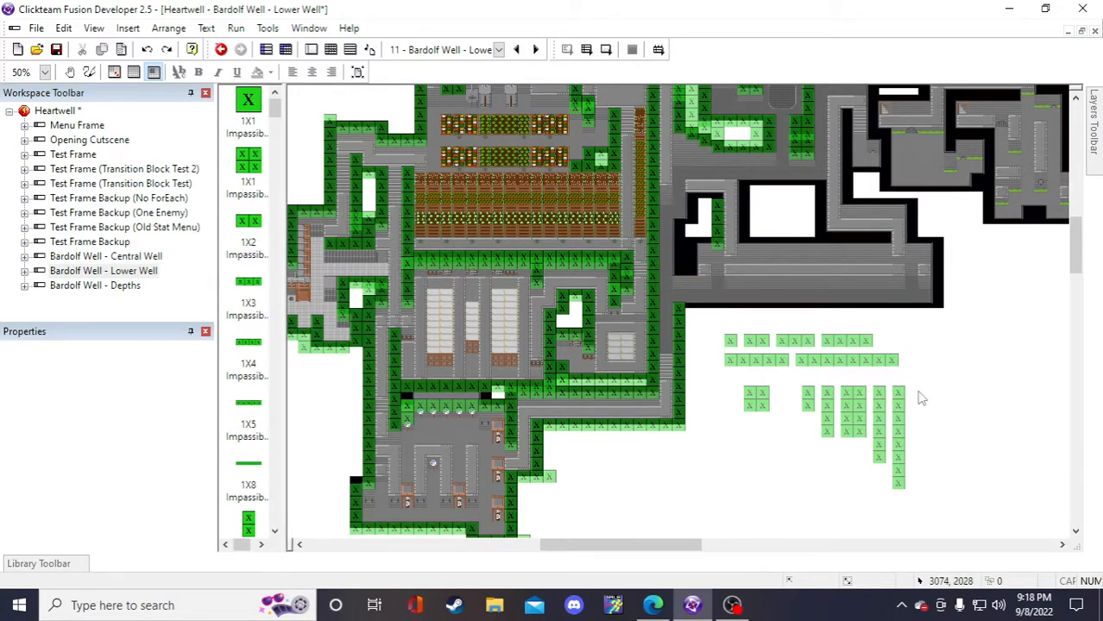
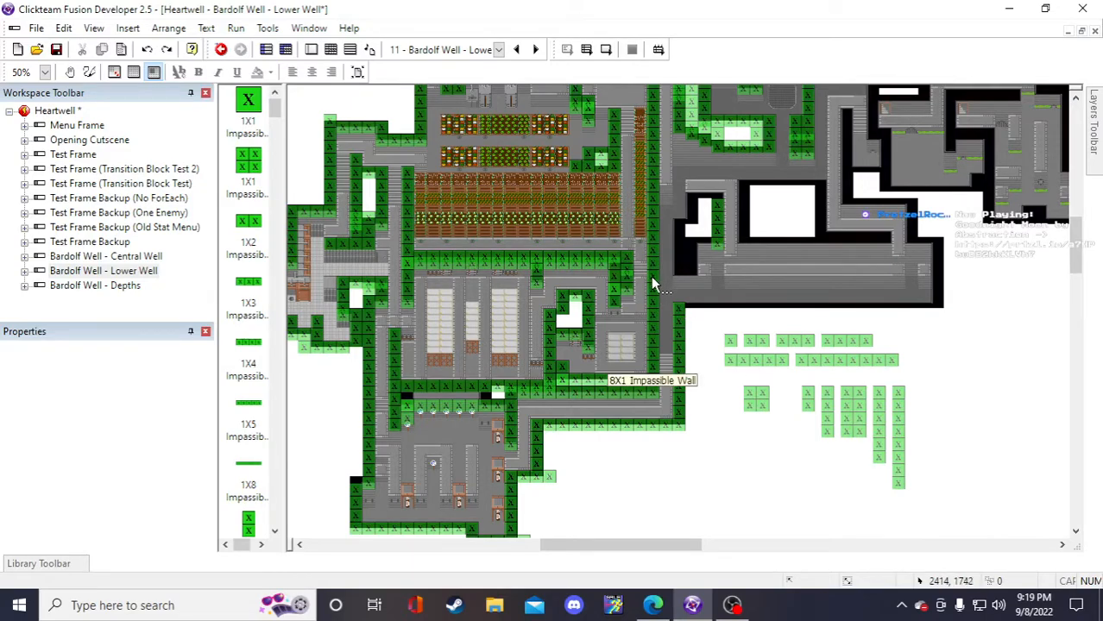
{"action": "left_click", "coordinate": [827, 413]}
{"action": "left_click", "coordinate": [718, 378]}
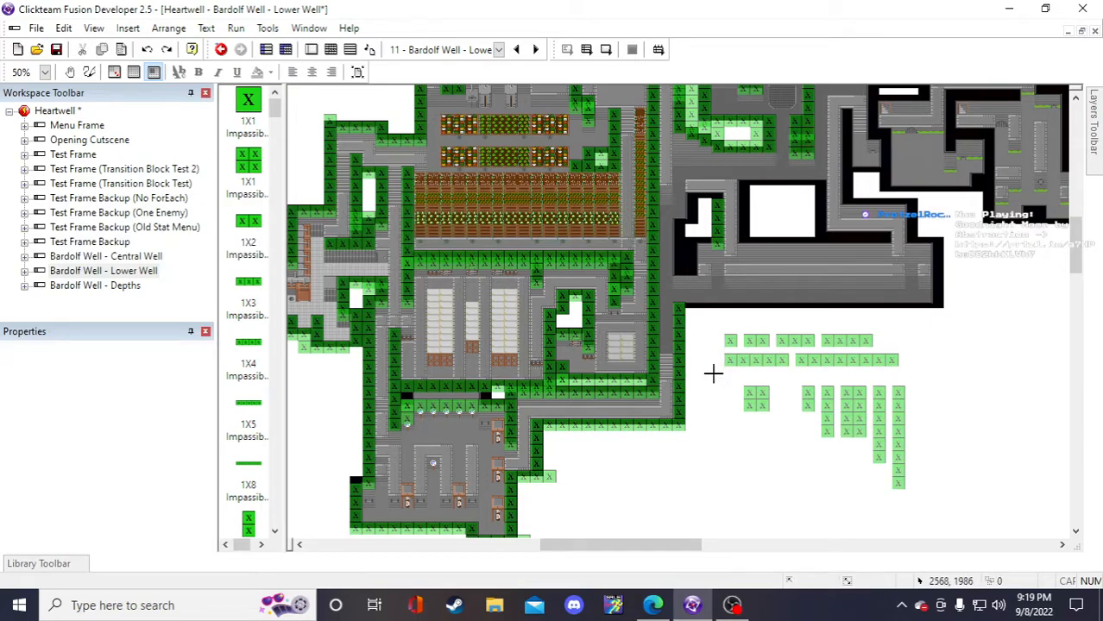
{"action": "left_click", "coordinate": [723, 378]}
{"action": "left_click_drag", "start_coordinate": [728, 395], "coordinate": [680, 259]}
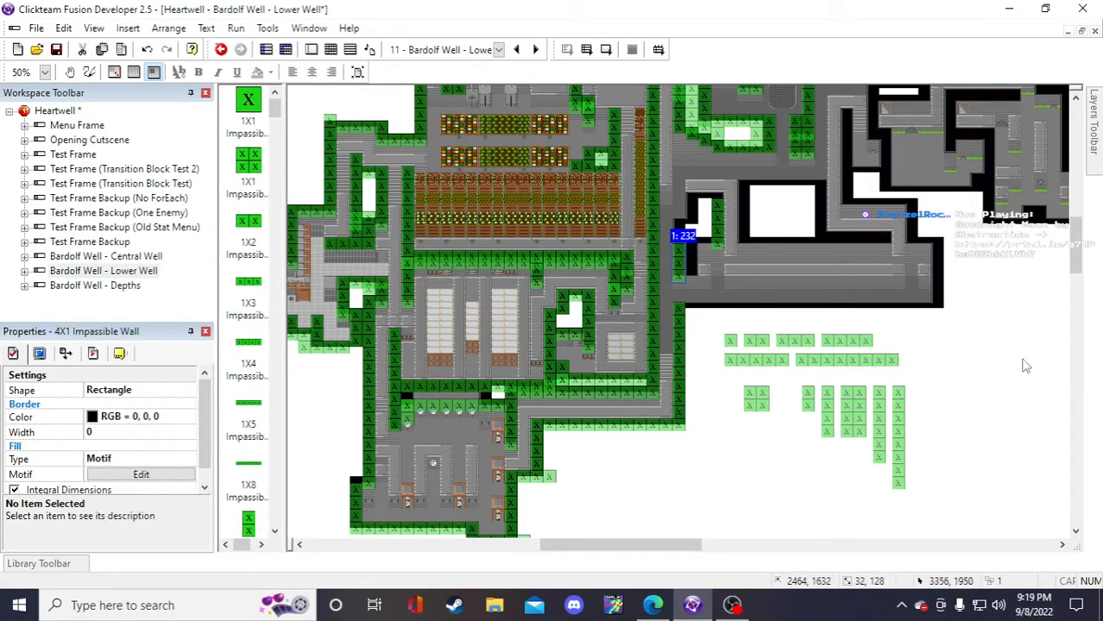
{"action": "left_click", "coordinate": [966, 362]}
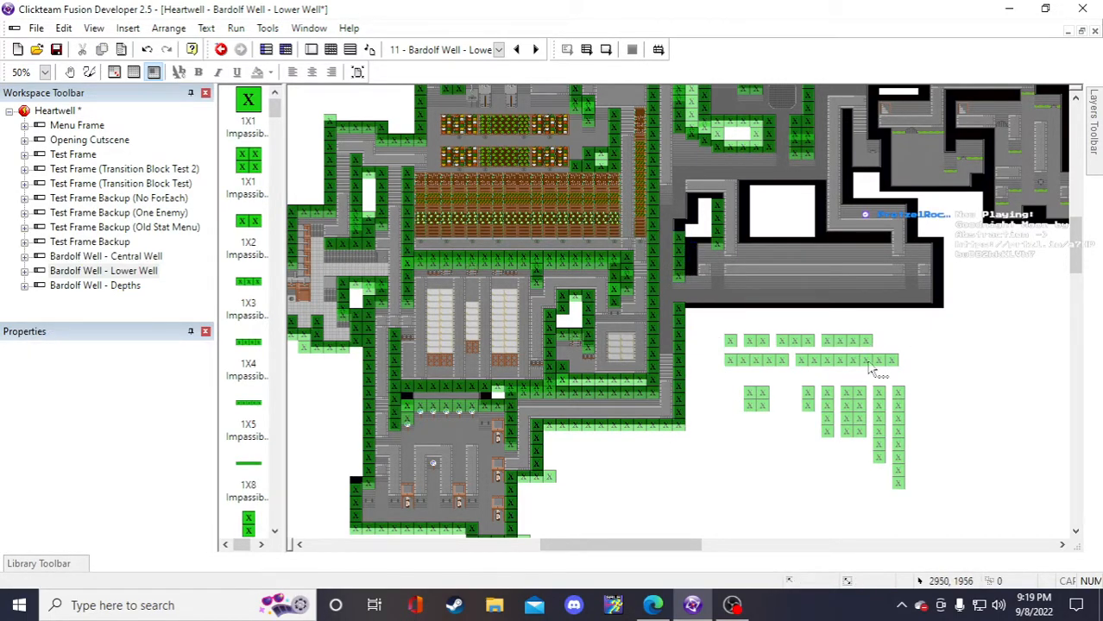
{"action": "key", "text": "ctrl+z"}
{"action": "key", "text": "ctrl+z"}
- Copy the 4X2 impassible wall and place the copy over the black wall at the small white opening's lower left
{"action": "left_click", "coordinate": [855, 421]}
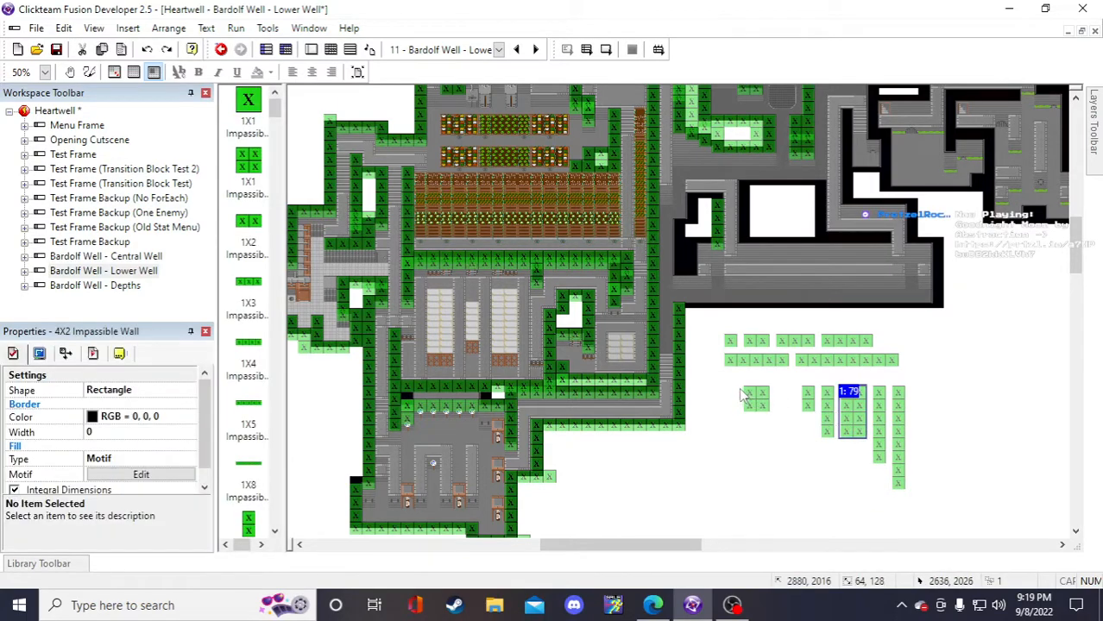
{"action": "key", "text": "ctrl+v"}
{"action": "left_click", "coordinate": [725, 380]}
{"action": "left_click_drag", "start_coordinate": [726, 387], "coordinate": [680, 242]}
{"action": "left_click", "coordinate": [929, 397]}
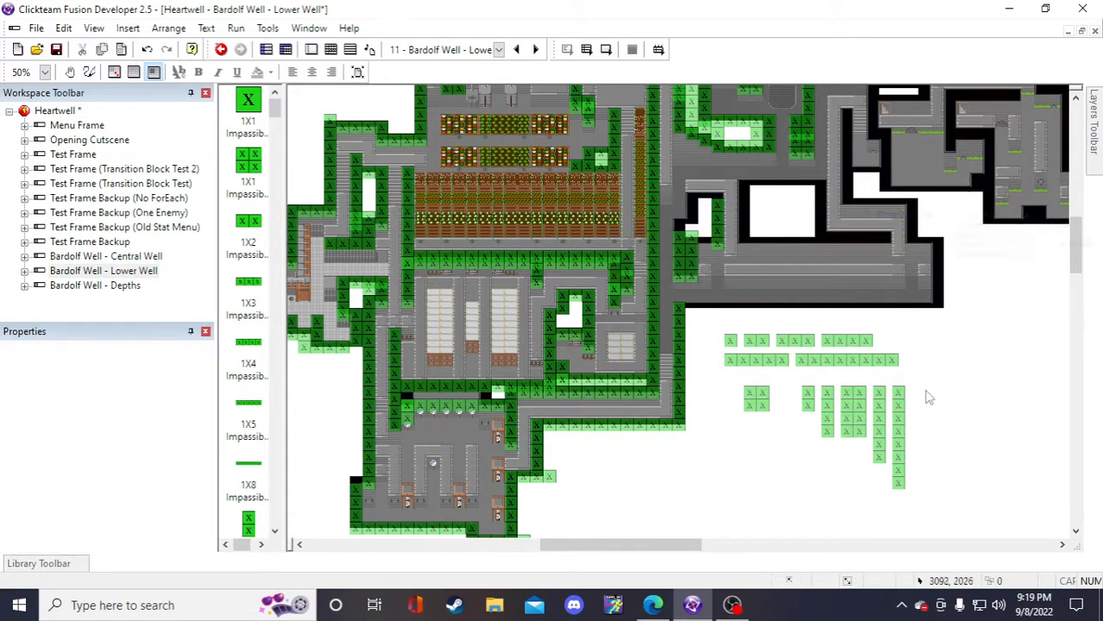
- Shift the placed 4X2 impassible wall slightly upward to position 2464, 1616
{"action": "left_click", "coordinate": [692, 266]}
{"action": "left_click_drag", "start_coordinate": [688, 251], "coordinate": [687, 256]}
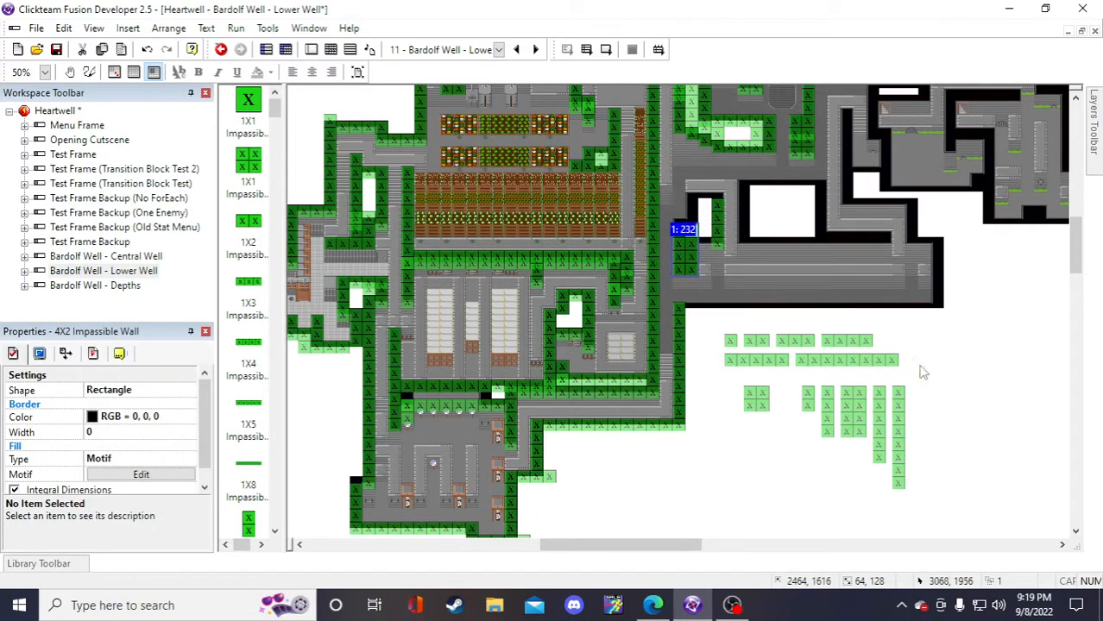
{"action": "left_click", "coordinate": [967, 424]}
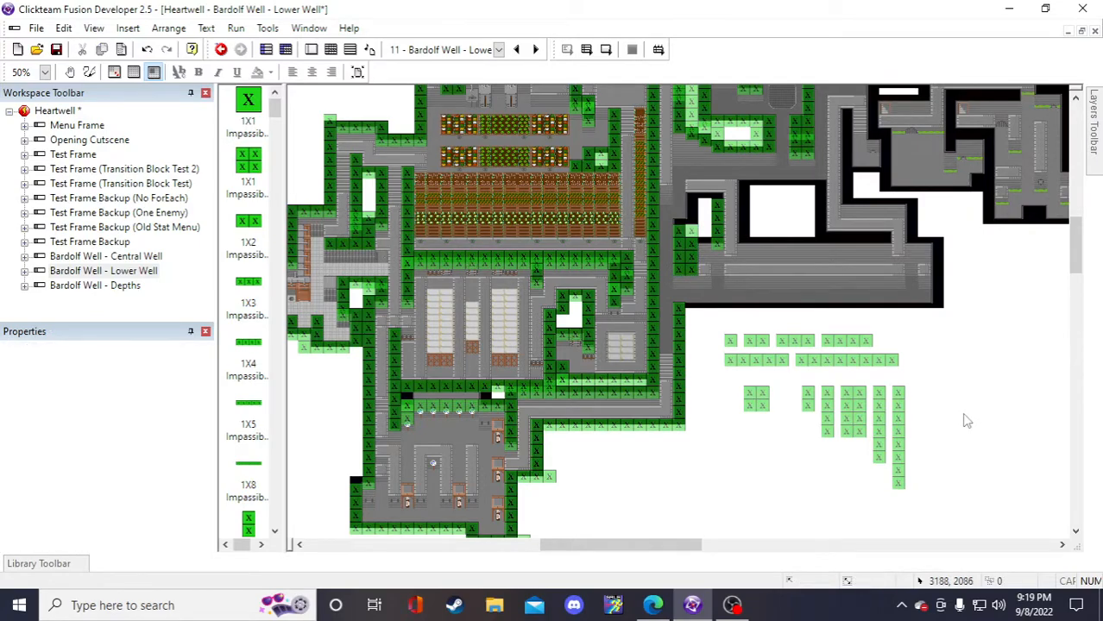
{"action": "scroll", "coordinate": [959, 414], "scroll_direction": "up", "scroll_amount": 3}
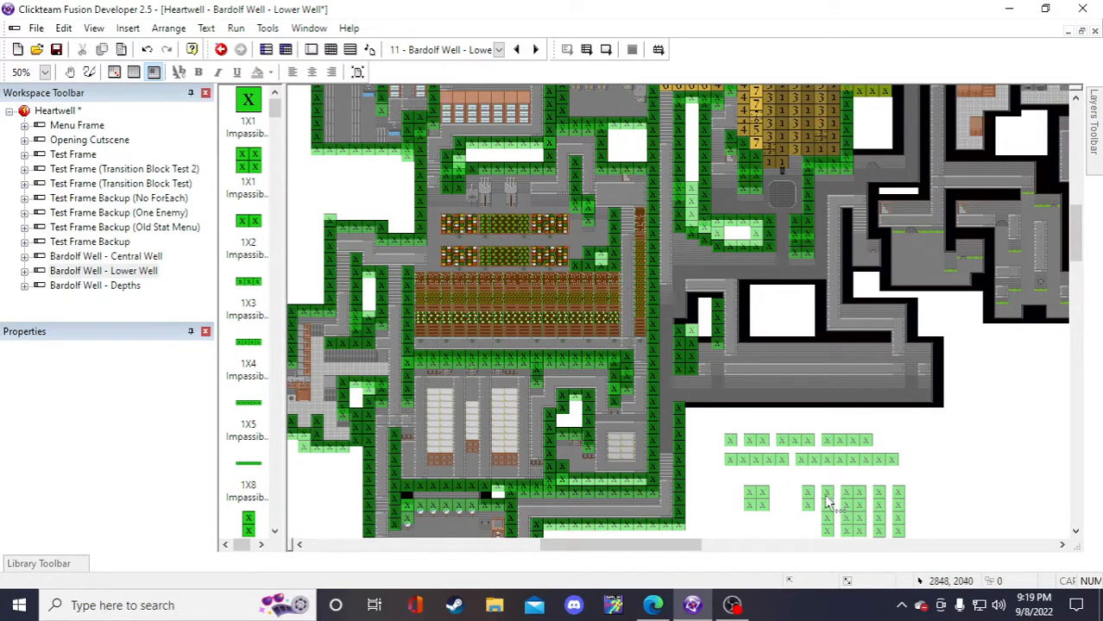
- Copy the 1X2 impassible wall and place the copy on the black wall directly below the small white opening
{"action": "left_click", "coordinate": [718, 329]}
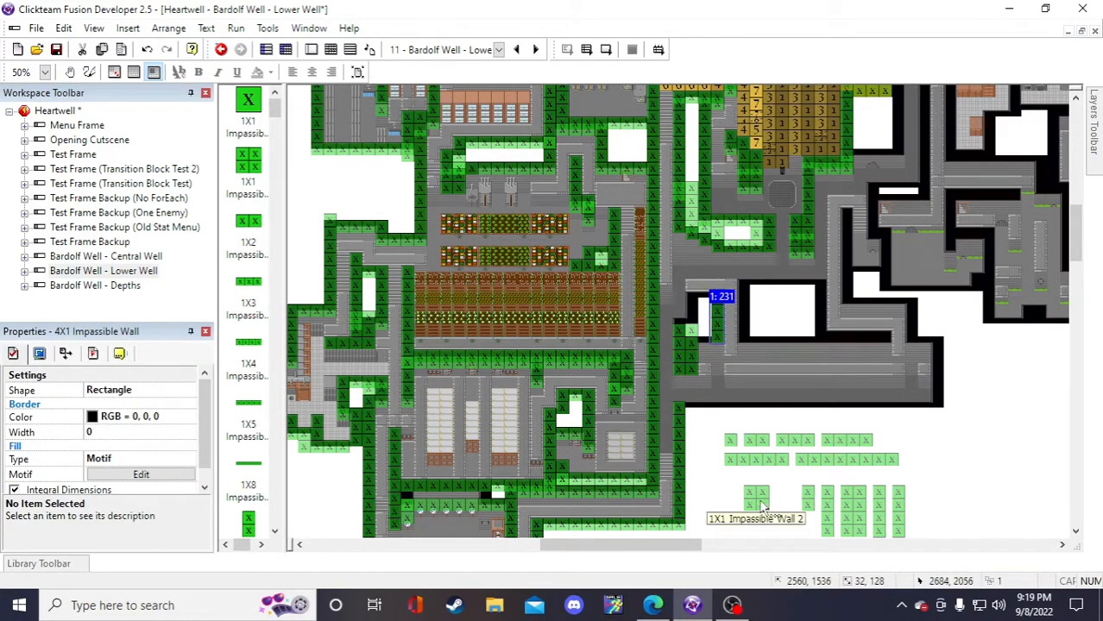
{"action": "left_click", "coordinate": [756, 441]}
{"action": "left_click", "coordinate": [923, 432]}
{"action": "left_click", "coordinate": [922, 432]}
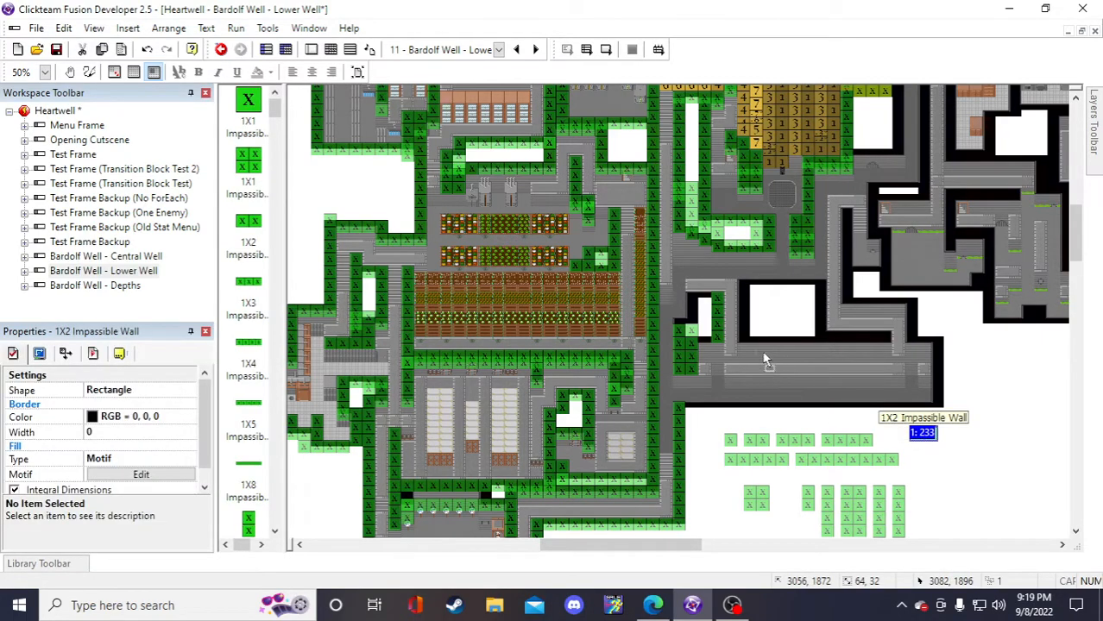
{"action": "left_click_drag", "start_coordinate": [709, 344], "coordinate": [707, 344]}
{"action": "left_click", "coordinate": [799, 396]}
{"action": "left_click", "coordinate": [938, 443]}
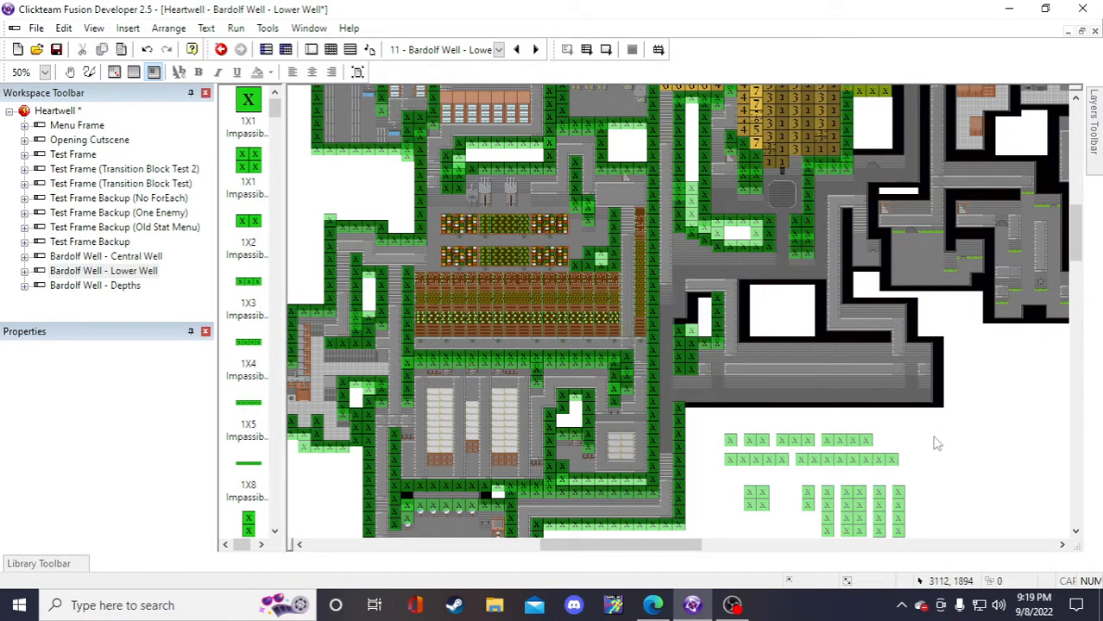
- Copy the 1X2 impassible wall again and place it on the black wall directly above the 4X2 block beside the small opening
{"action": "left_click", "coordinate": [808, 498]}
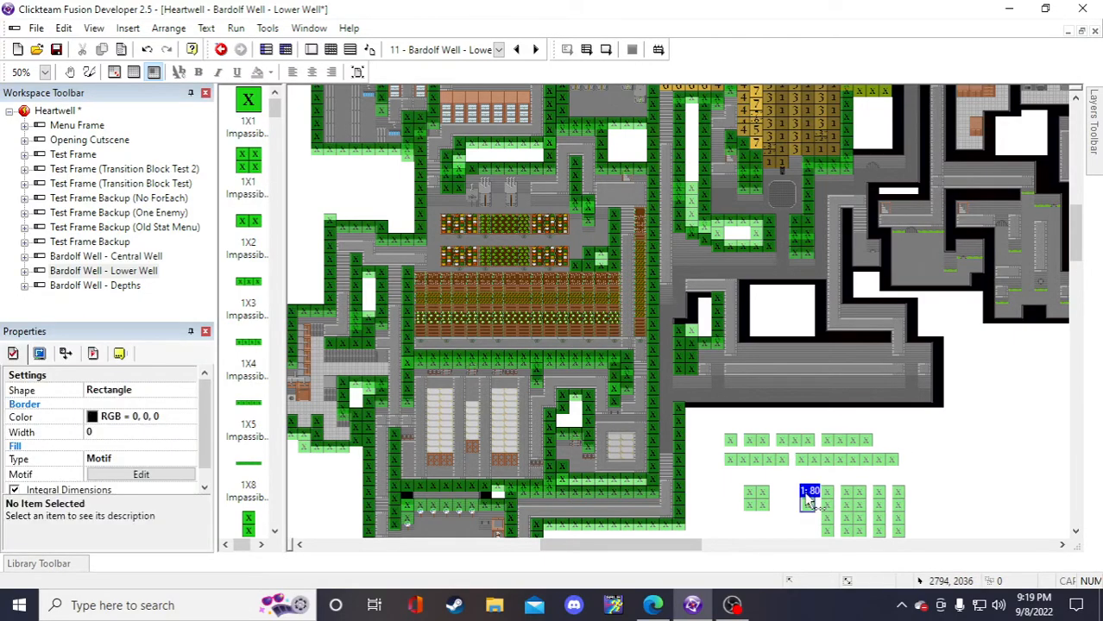
{"action": "left_click", "coordinate": [767, 440]}
{"action": "key", "text": "ctrl+c"}
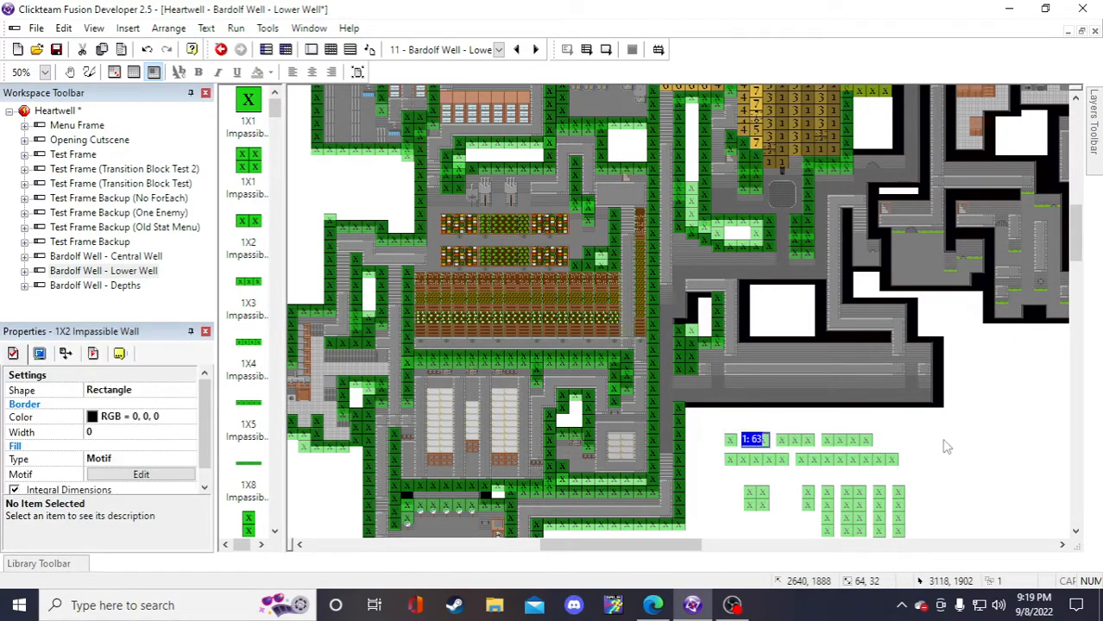
{"action": "key", "text": "ctrl+v"}
{"action": "left_click", "coordinate": [921, 434]}
{"action": "left_click_drag", "start_coordinate": [926, 439], "coordinate": [685, 329]}
{"action": "left_click", "coordinate": [961, 492]}
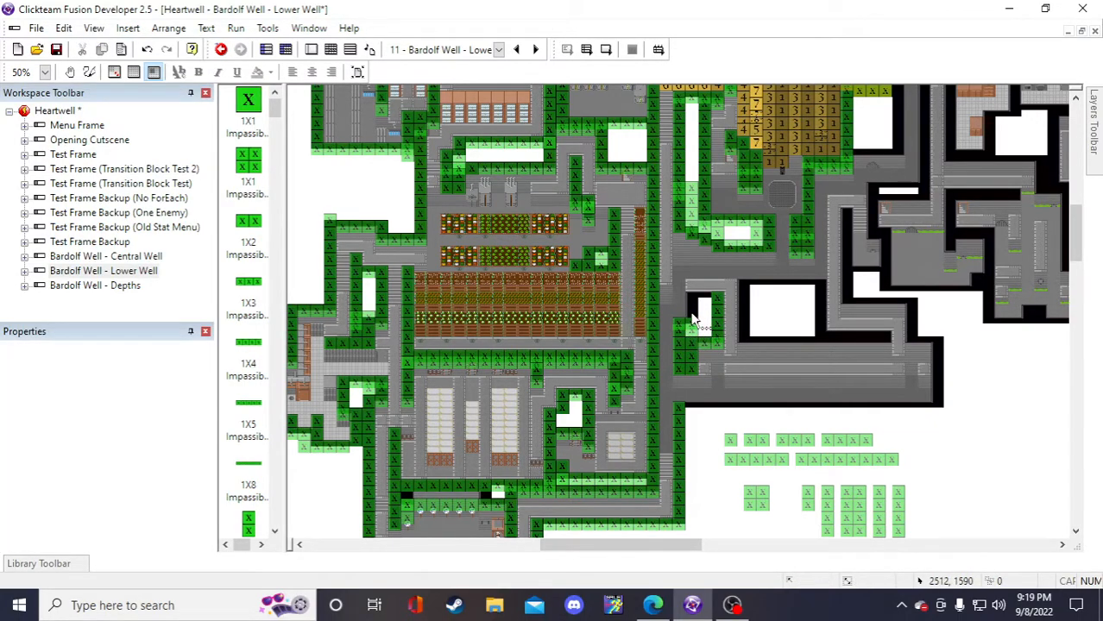
- Copy the 2X1 impassible wall and place the copy on the black wall left of the small white opening
{"action": "left_click", "coordinate": [809, 500]}
{"action": "left_click", "coordinate": [928, 444]}
{"action": "left_click_drag", "start_coordinate": [919, 440], "coordinate": [689, 304]}
{"action": "left_click", "coordinate": [918, 455]}
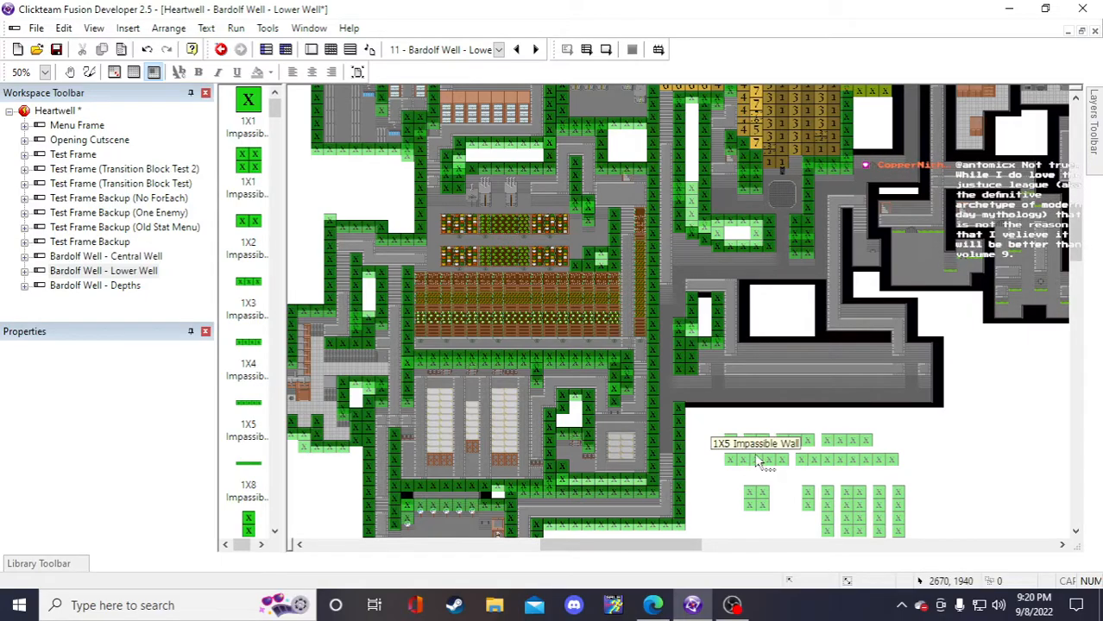
- Copy the 1X1 impassible wall onto the remaining black gap above the small white opening and save the project
{"action": "left_click", "coordinate": [739, 444]}
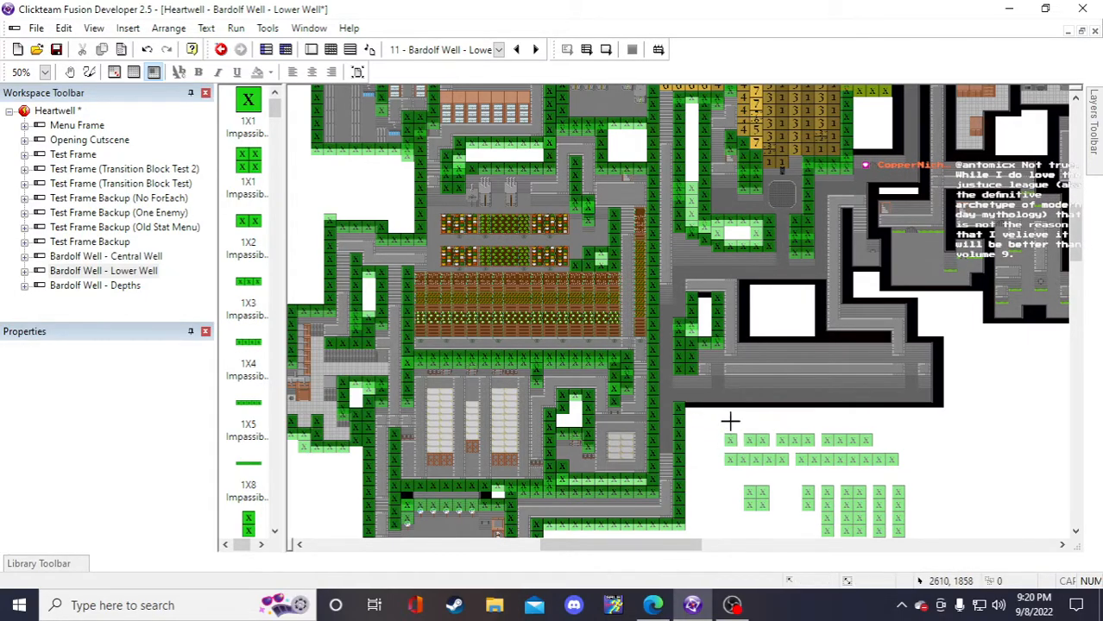
{"action": "double_click", "coordinate": [730, 420]}
{"action": "key", "text": "Escape"}
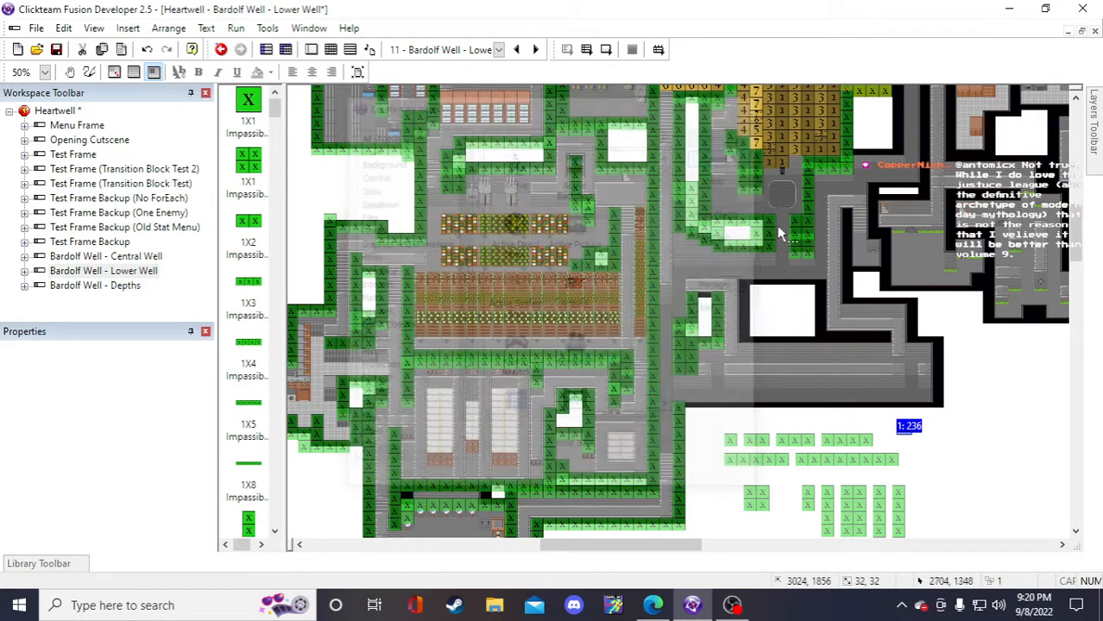
{"action": "left_click", "coordinate": [910, 435]}
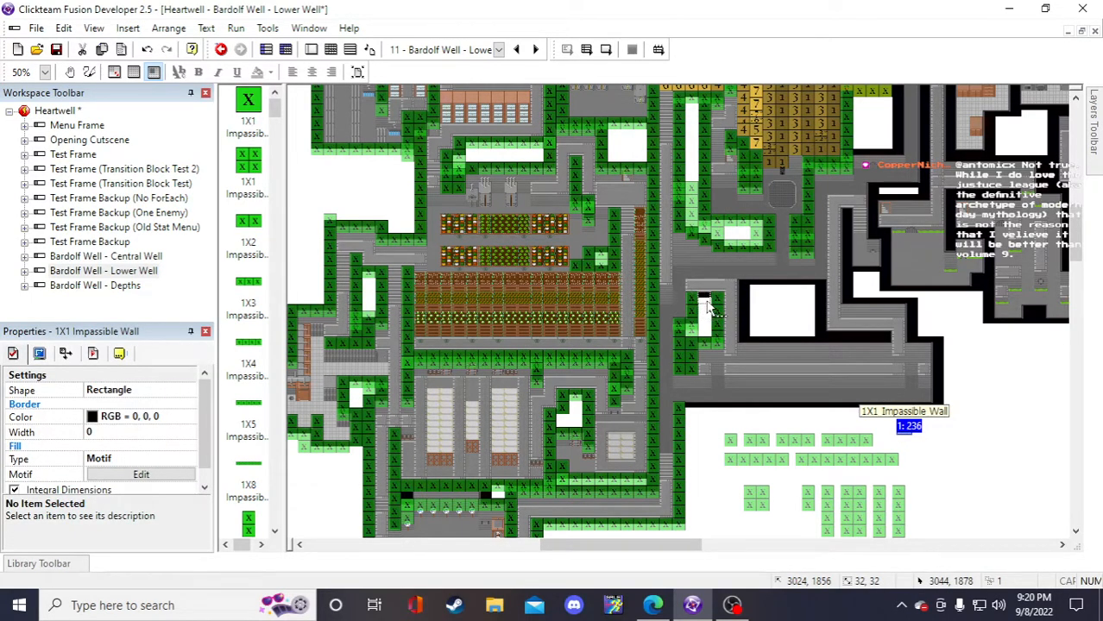
{"action": "left_click", "coordinate": [989, 365]}
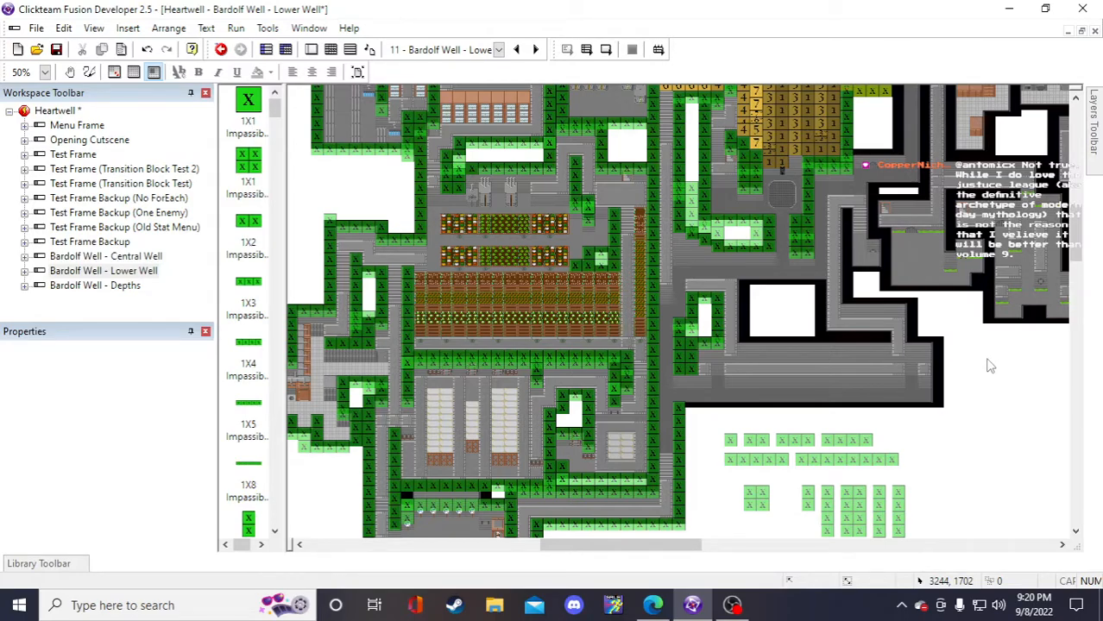
{"action": "key", "text": "ctrl+s"}
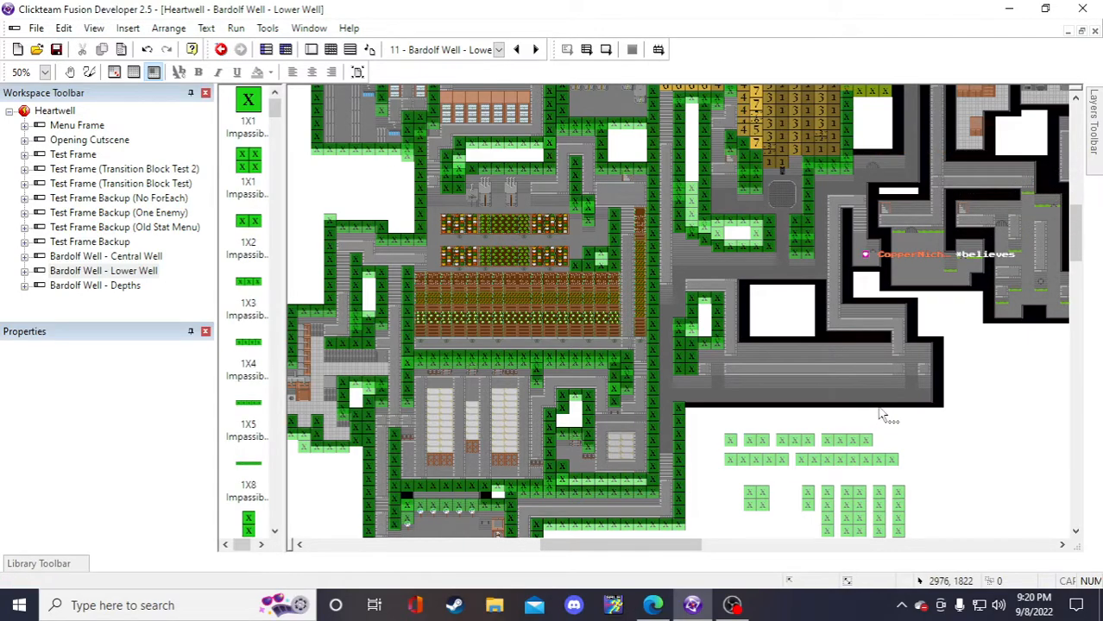
- Copy the 1X8 impassible wall onto the left end of the corridor's lower black wall and save the project
{"action": "scroll", "coordinate": [882, 415], "scroll_direction": "down", "scroll_amount": 3}
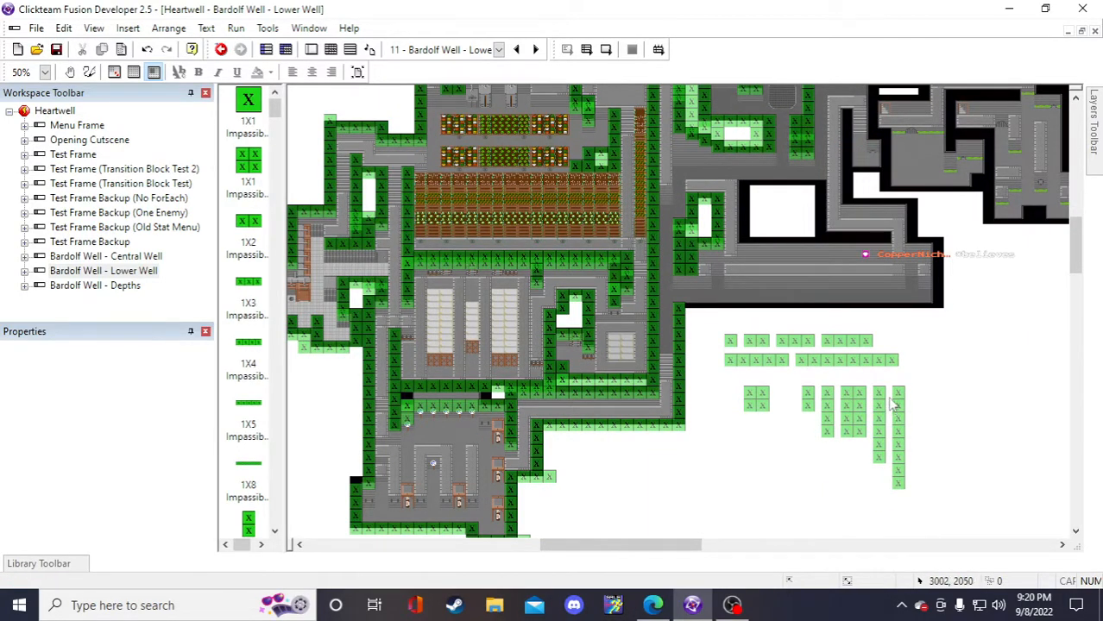
{"action": "left_click", "coordinate": [866, 361]}
{"action": "key", "text": "ctrl+c"}
{"action": "key", "text": "ctrl+v"}
{"action": "left_click", "coordinate": [923, 354]}
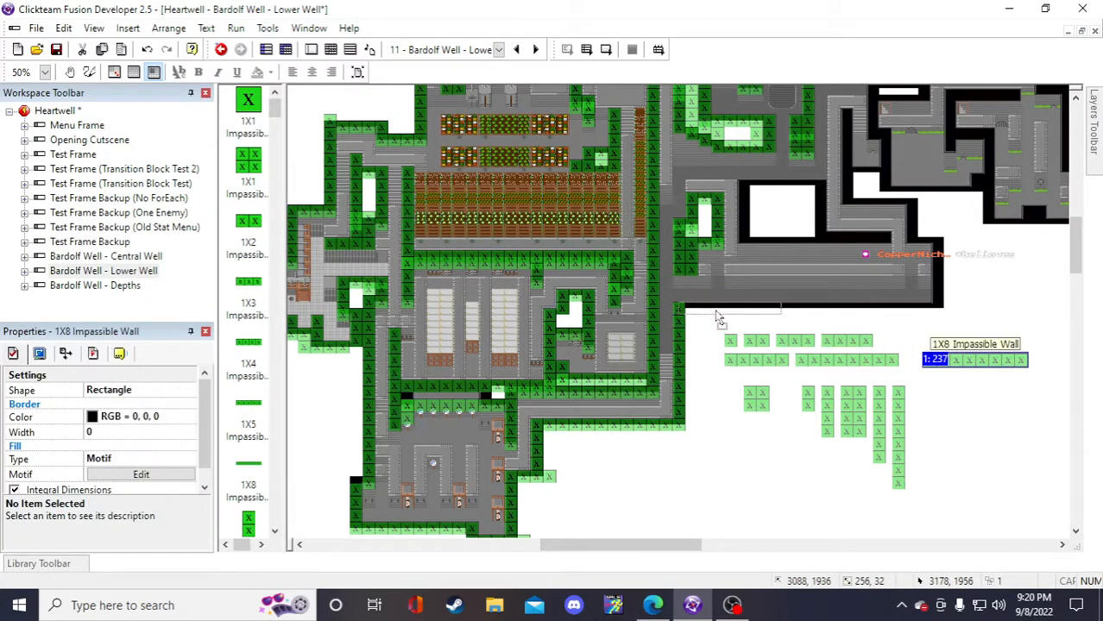
{"action": "left_click_drag", "start_coordinate": [723, 319], "coordinate": [723, 319]}
{"action": "left_click", "coordinate": [950, 357]}
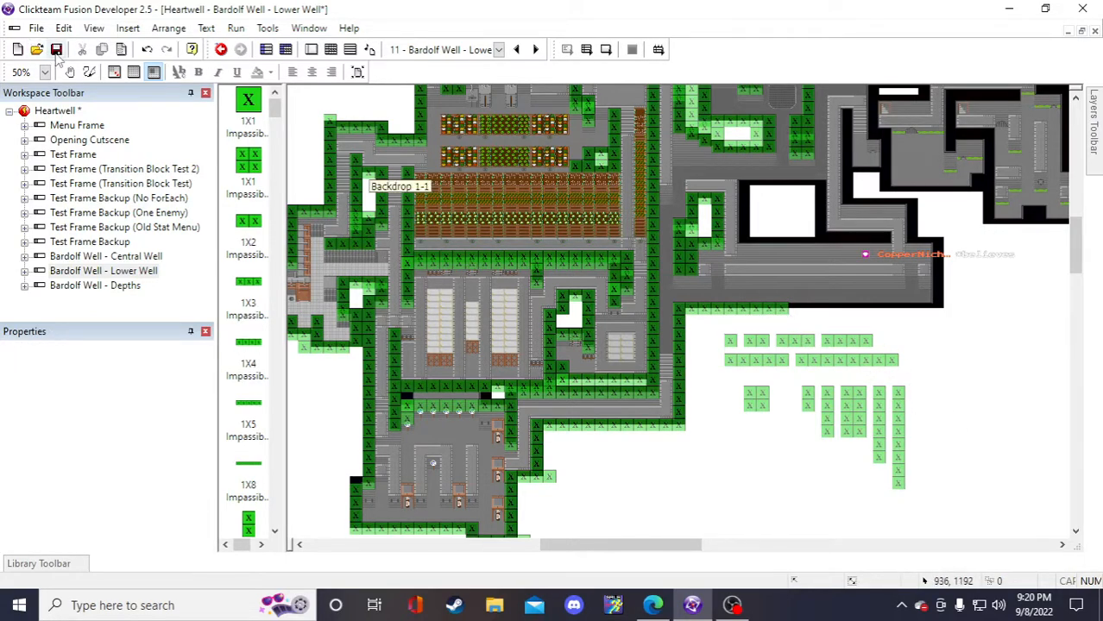
{"action": "left_click", "coordinate": [56, 50]}
- Place another 1X8 impassible wall copy directly right of the first along the corridor's lower black wall and save the project
{"action": "scroll", "coordinate": [1017, 480], "scroll_direction": "up", "scroll_amount": 1}
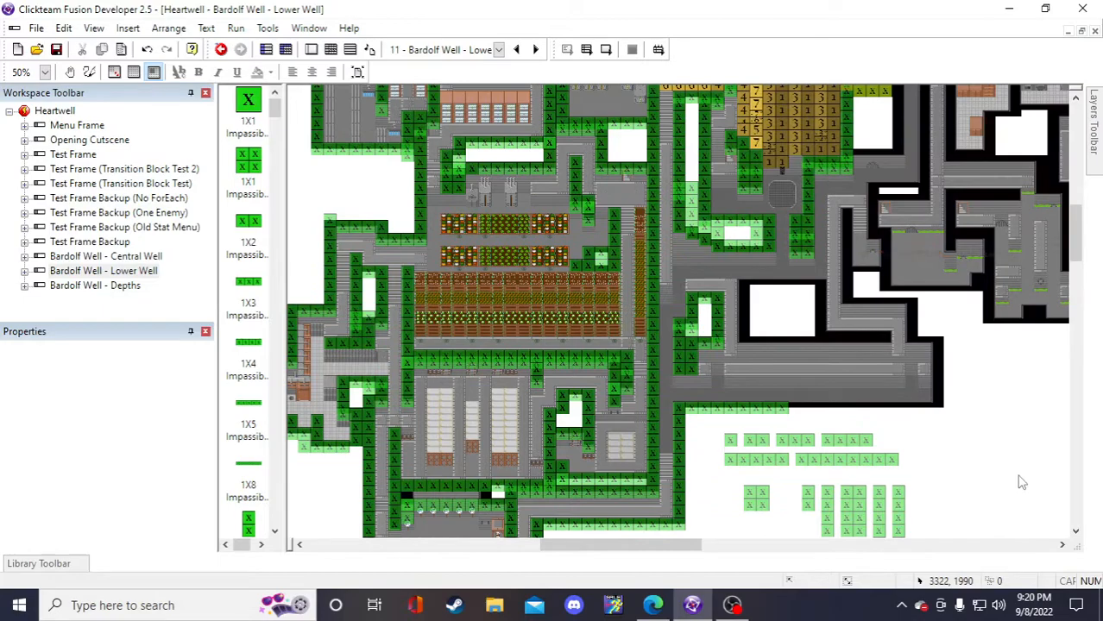
{"action": "left_click", "coordinate": [767, 413]}
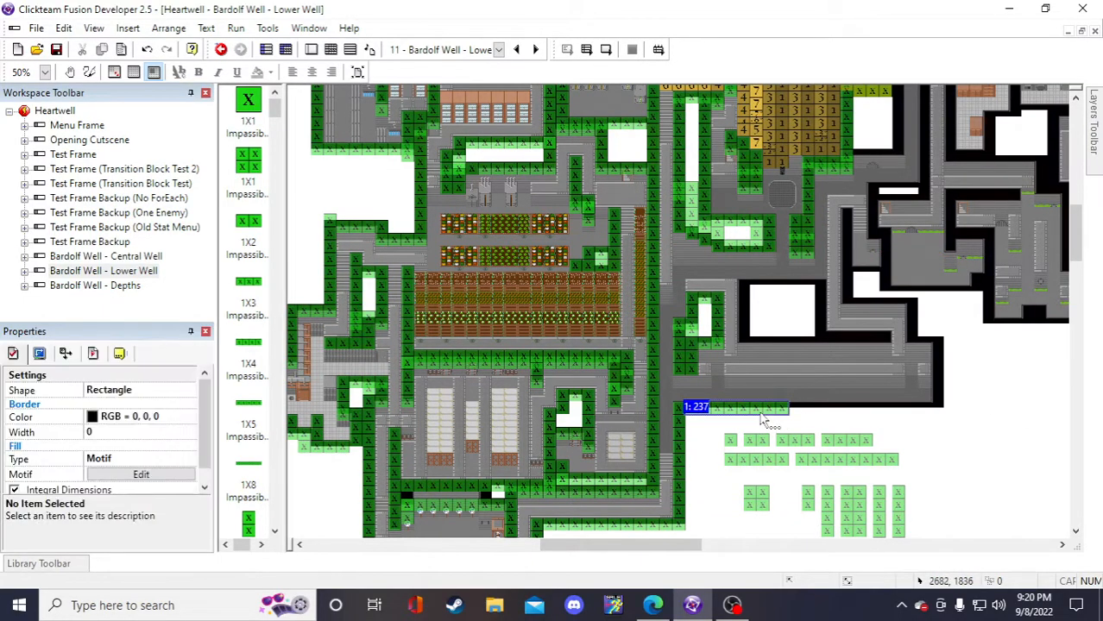
{"action": "left_click", "coordinate": [914, 439]}
{"action": "left_click", "coordinate": [912, 431]}
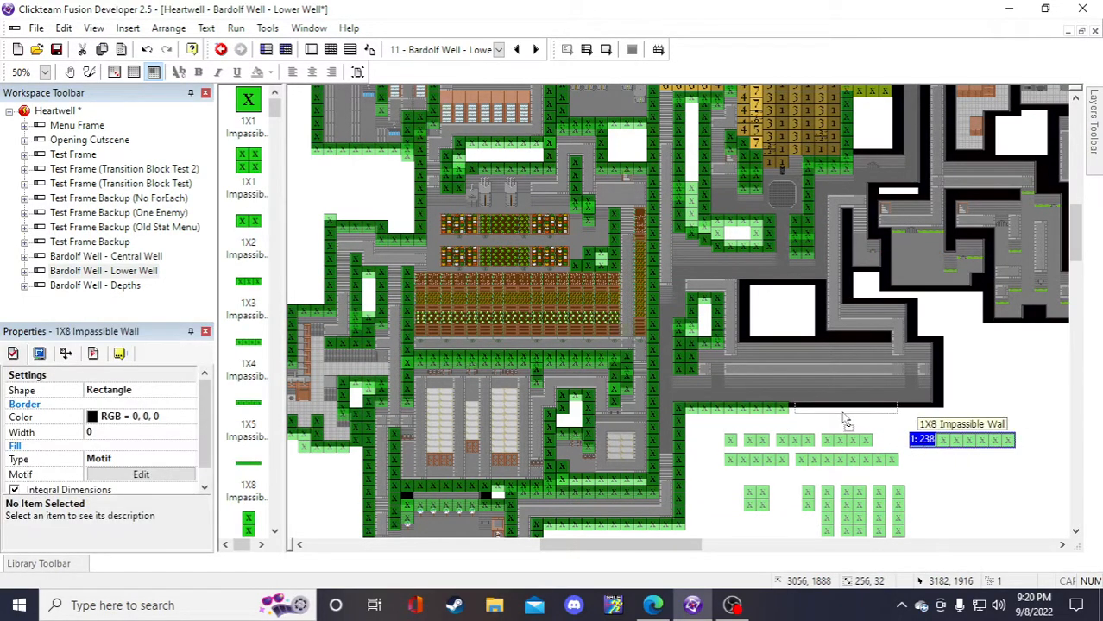
{"action": "left_click_drag", "start_coordinate": [844, 420], "coordinate": [844, 420]}
{"action": "left_click", "coordinate": [975, 439]}
{"action": "scroll", "coordinate": [980, 440], "scroll_direction": "down", "scroll_amount": 1}
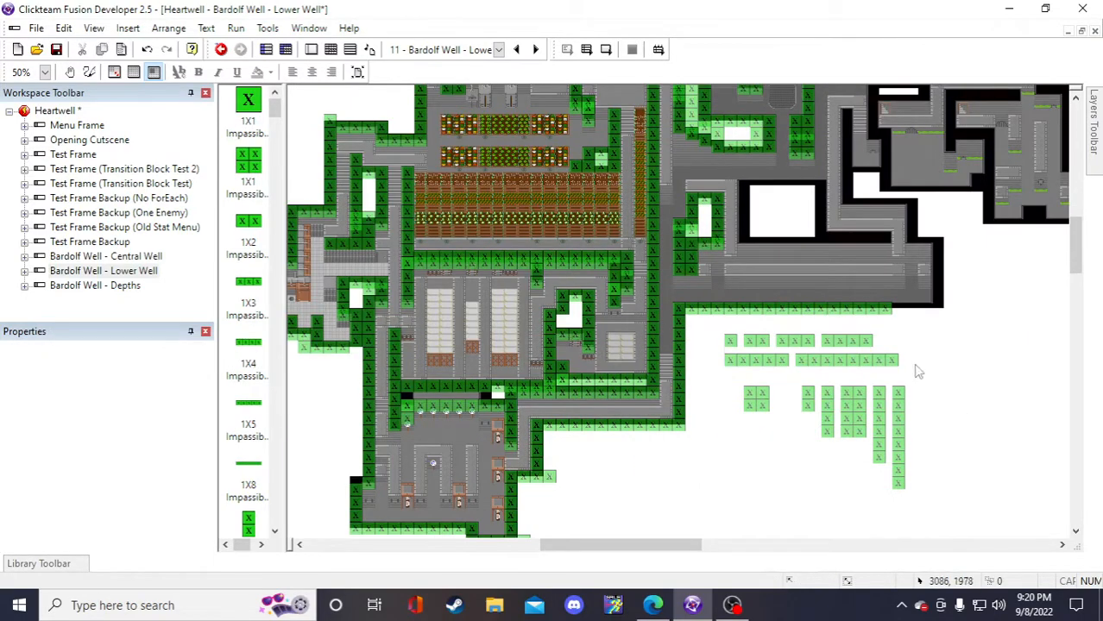
{"action": "scroll", "coordinate": [877, 324], "scroll_direction": "up", "scroll_amount": 1}
{"action": "left_click", "coordinate": [56, 50]}
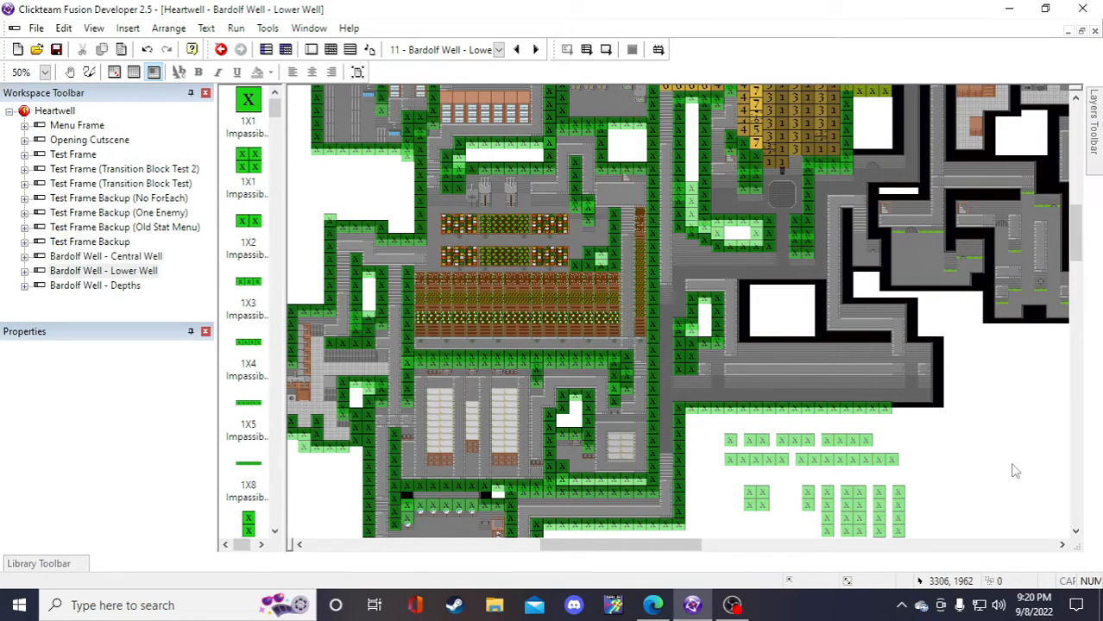
- Copy the 1X4 impassible wall onto the remaining right end of the corridor's lower black wall and save the project
{"action": "left_click", "coordinate": [818, 411]}
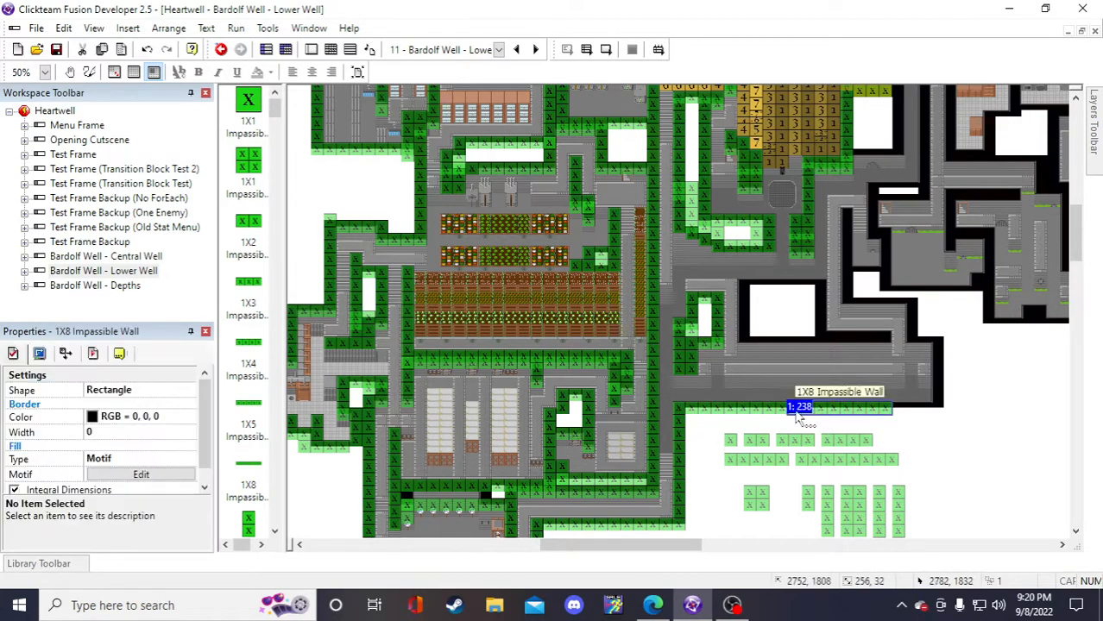
{"action": "left_click", "coordinate": [934, 447]}
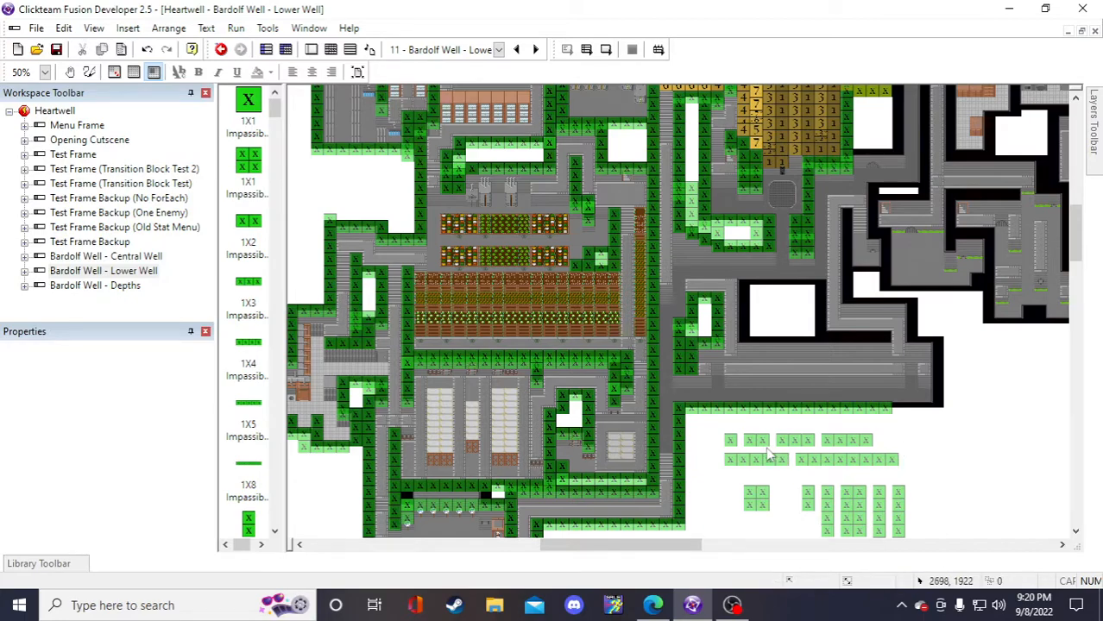
{"action": "left_click", "coordinate": [839, 438]}
{"action": "key", "text": "ctrl+c"}
{"action": "key", "text": "ctrl+v"}
{"action": "left_click", "coordinate": [910, 421]}
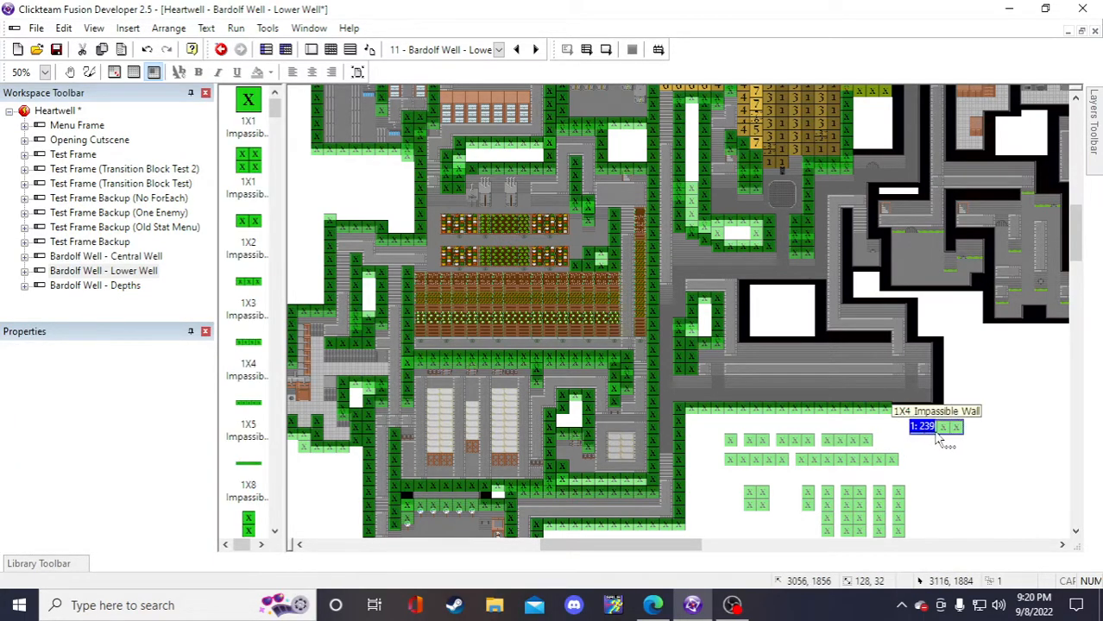
{"action": "key", "text": "Delete"}
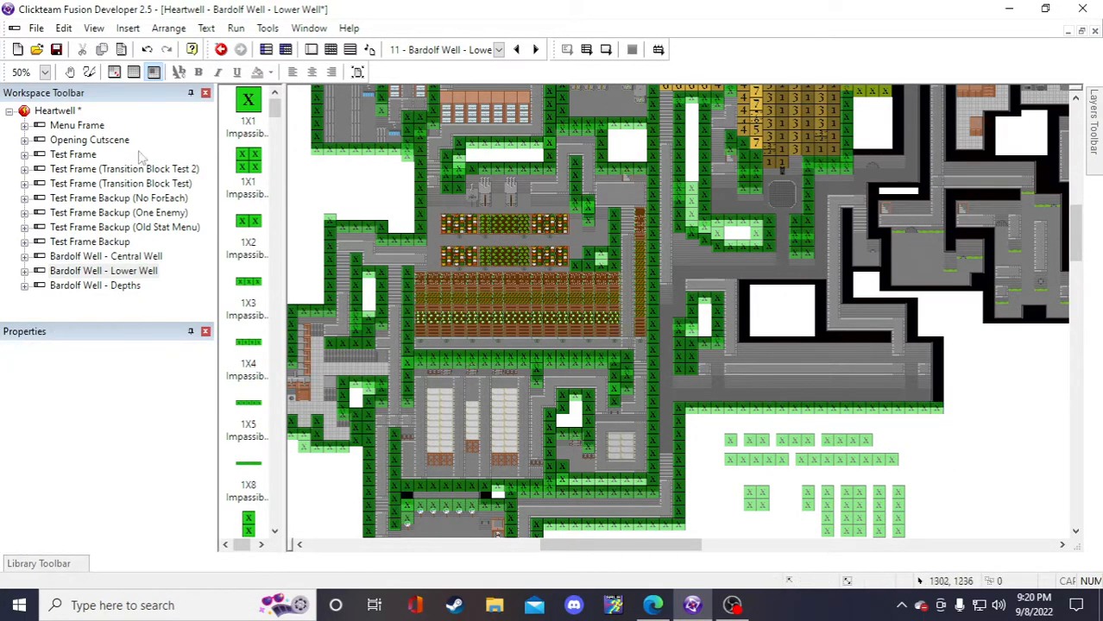
{"action": "key", "text": "ctrl+s"}
- Copy the 4X1 impassible wall onto the vertical black wall at the corridor's right end and save the project
{"action": "scroll", "coordinate": [846, 441], "scroll_direction": "down", "scroll_amount": 2}
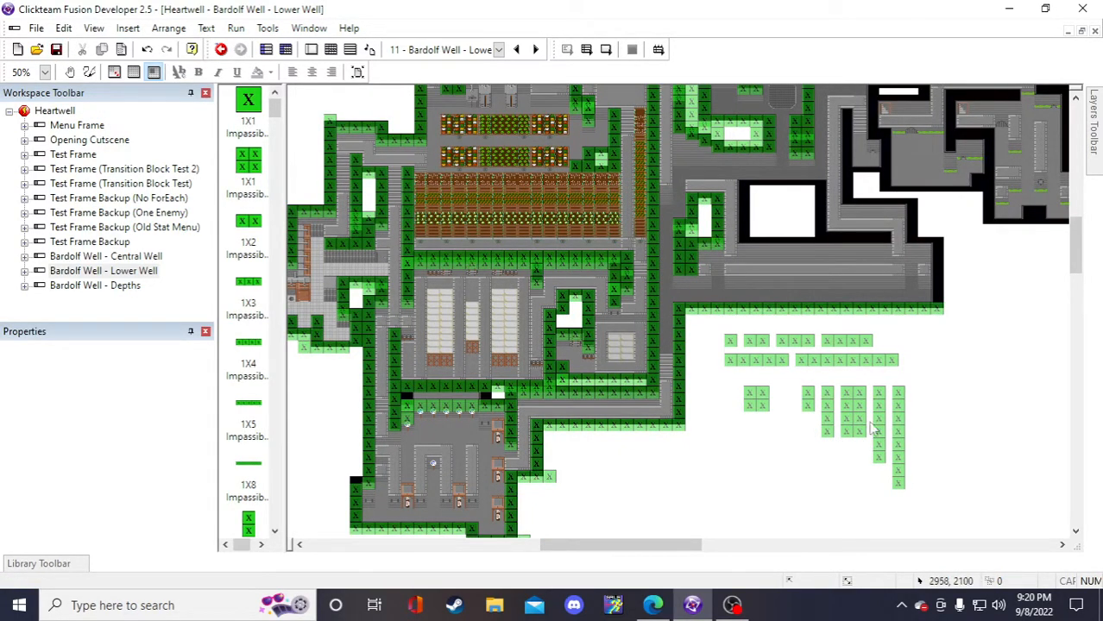
{"action": "left_click", "coordinate": [828, 407]}
{"action": "key", "text": "ctrl+c"}
{"action": "key", "text": "ctrl+v"}
{"action": "left_click", "coordinate": [952, 343]}
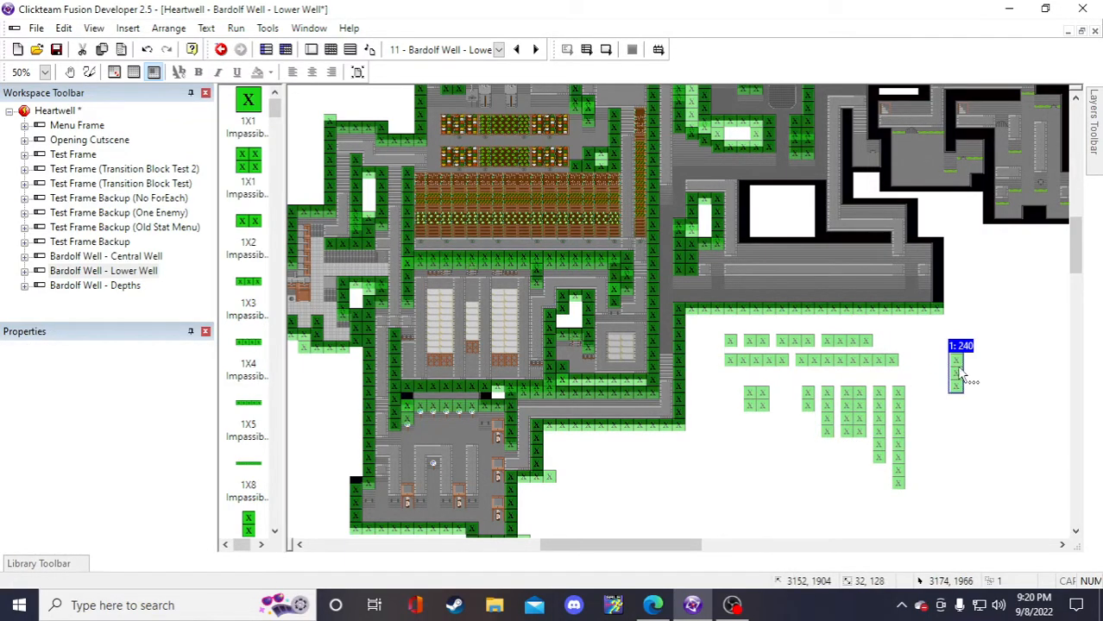
{"action": "left_click_drag", "start_coordinate": [955, 370], "coordinate": [937, 275]}
{"action": "left_click", "coordinate": [975, 446]}
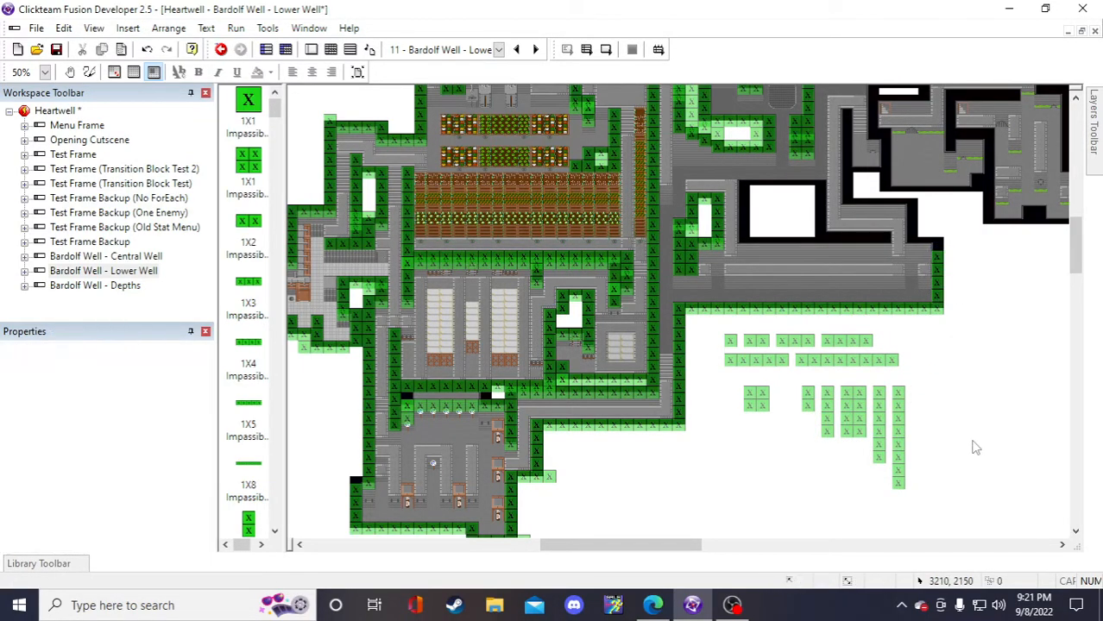
{"action": "left_click", "coordinate": [56, 49]}
- Copy the 1X8 impassible wall onto the black wall below the large white opening and save the project
{"action": "left_click", "coordinate": [811, 360]}
{"action": "key", "text": "ctrl+c"}
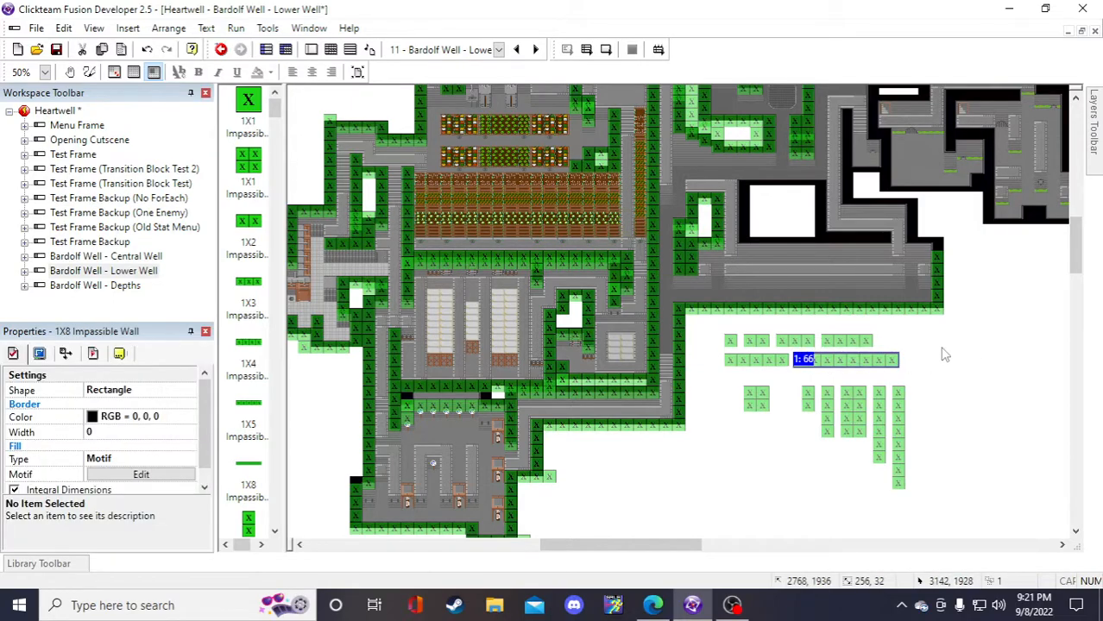
{"action": "left_click", "coordinate": [941, 350]}
{"action": "key", "text": "ctrl+v"}
{"action": "left_click_drag", "start_coordinate": [941, 350], "coordinate": [763, 253]}
{"action": "left_click", "coordinate": [976, 366]}
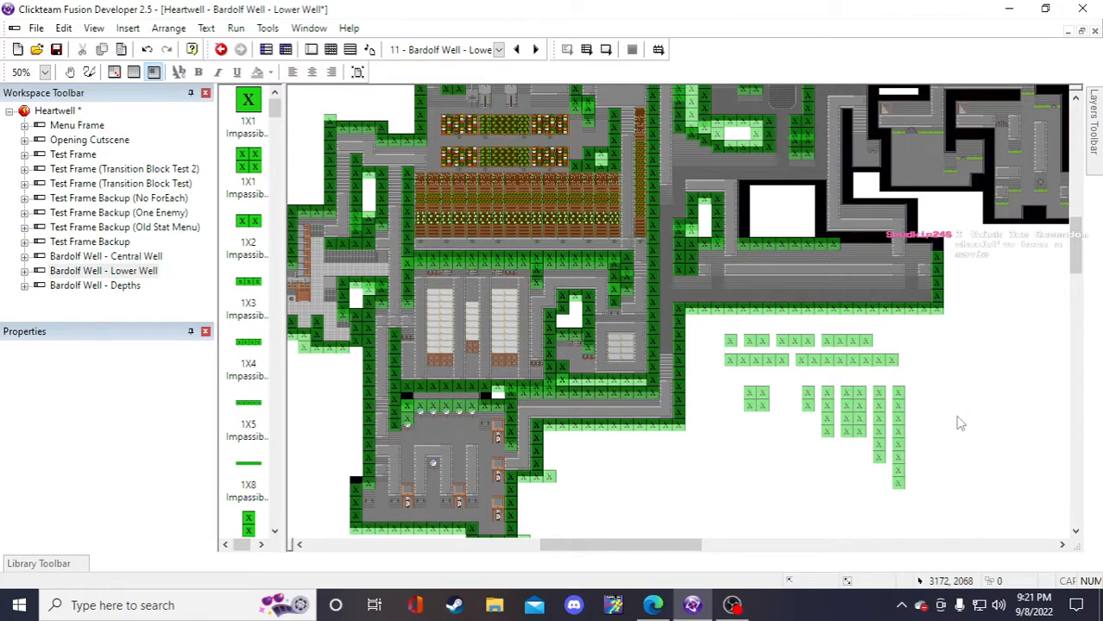
{"action": "key", "text": "ctrl+s"}
- Copy the 1X4 impassible wall and place it directly right of the 1X8 block on the corridor's upper black wall
{"action": "scroll", "coordinate": [969, 522], "scroll_direction": "up", "scroll_amount": 3}
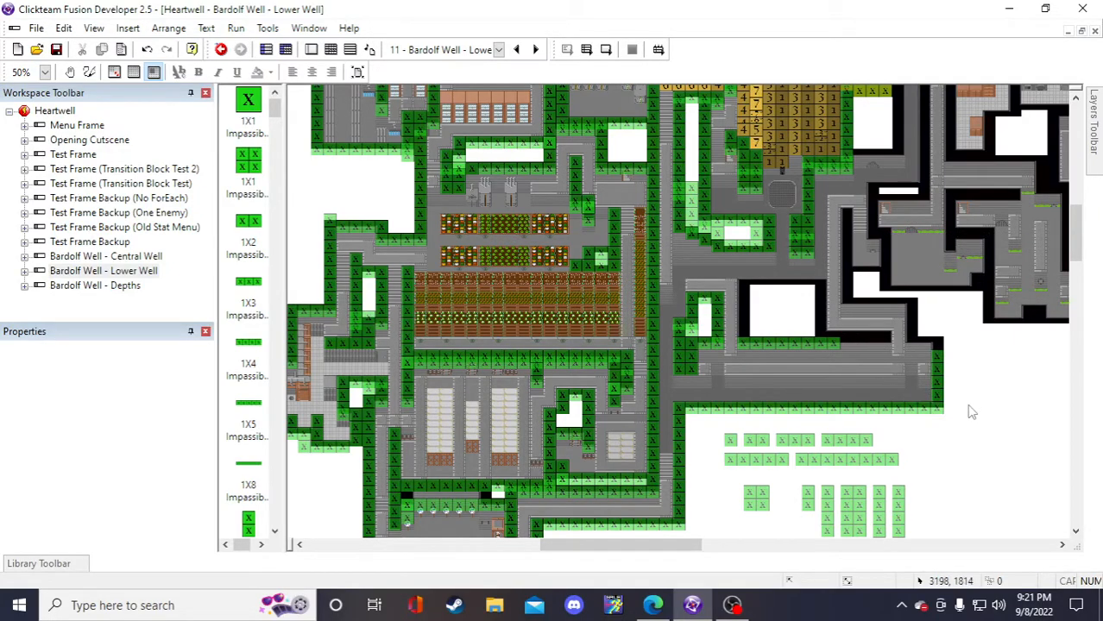
{"action": "scroll", "coordinate": [916, 476], "scroll_direction": "down", "scroll_amount": 3}
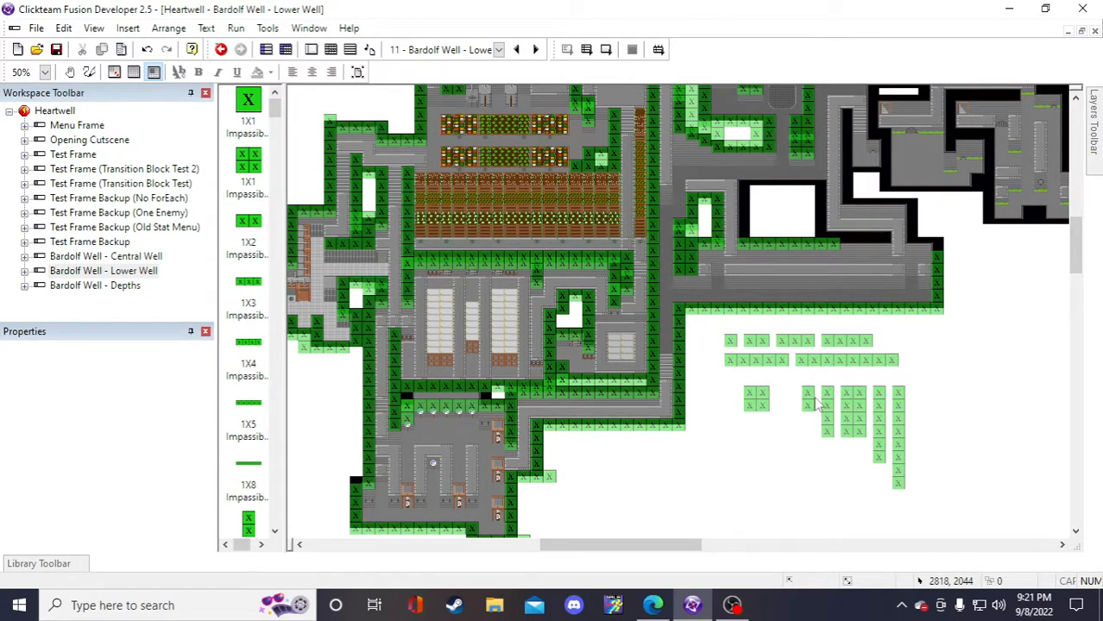
{"action": "scroll", "coordinate": [953, 417], "scroll_direction": "up", "scroll_amount": 3}
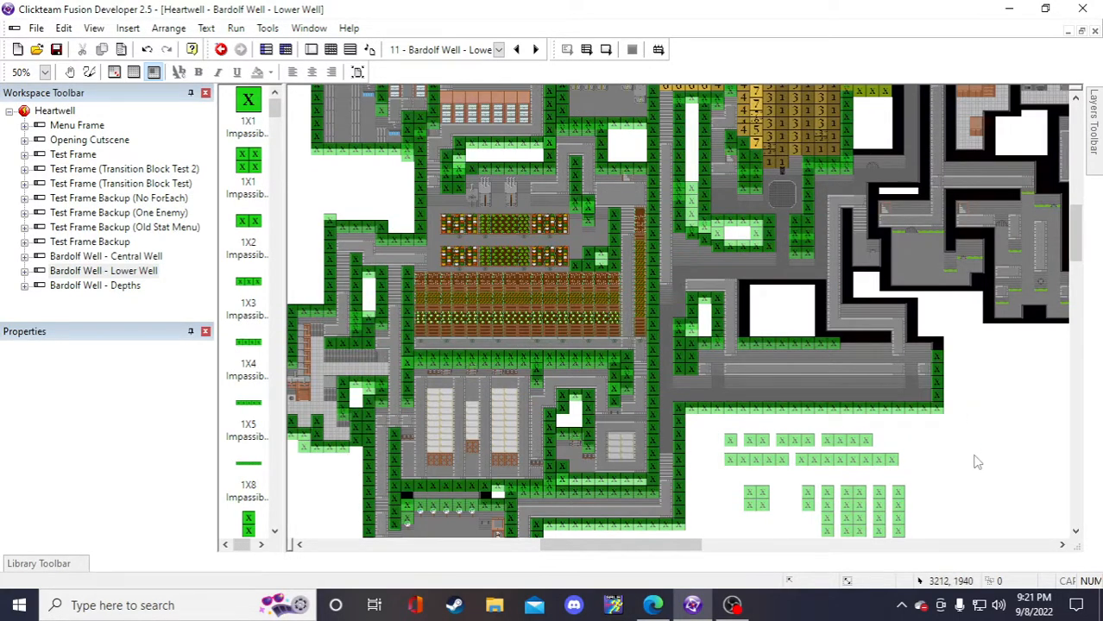
{"action": "left_click", "coordinate": [850, 446]}
{"action": "key", "text": "ctrl+c"}
{"action": "key", "text": "ctrl+v"}
{"action": "left_click", "coordinate": [932, 436]}
{"action": "left_click_drag", "start_coordinate": [965, 447], "coordinate": [863, 345]}
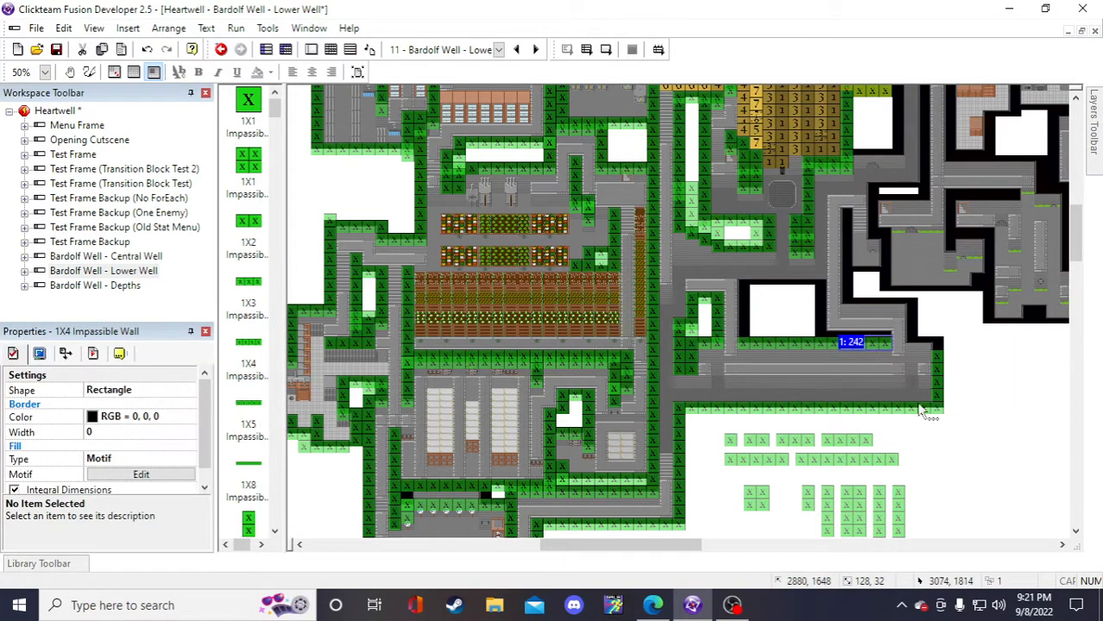
{"action": "left_click", "coordinate": [974, 459]}
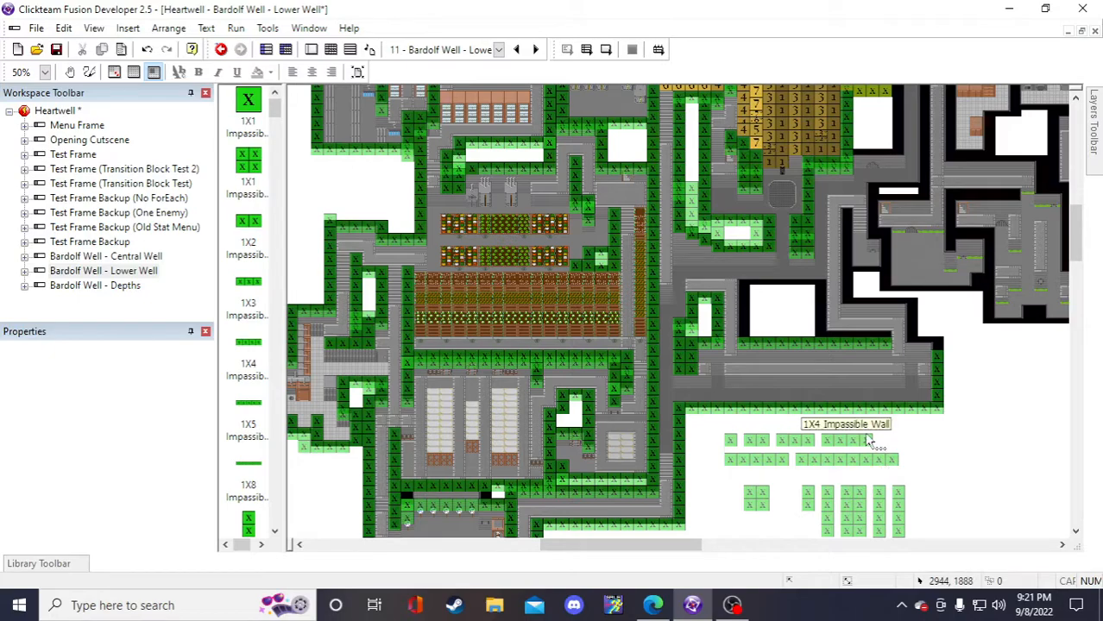
{"action": "scroll", "coordinate": [850, 436], "scroll_direction": "down", "scroll_amount": 3}
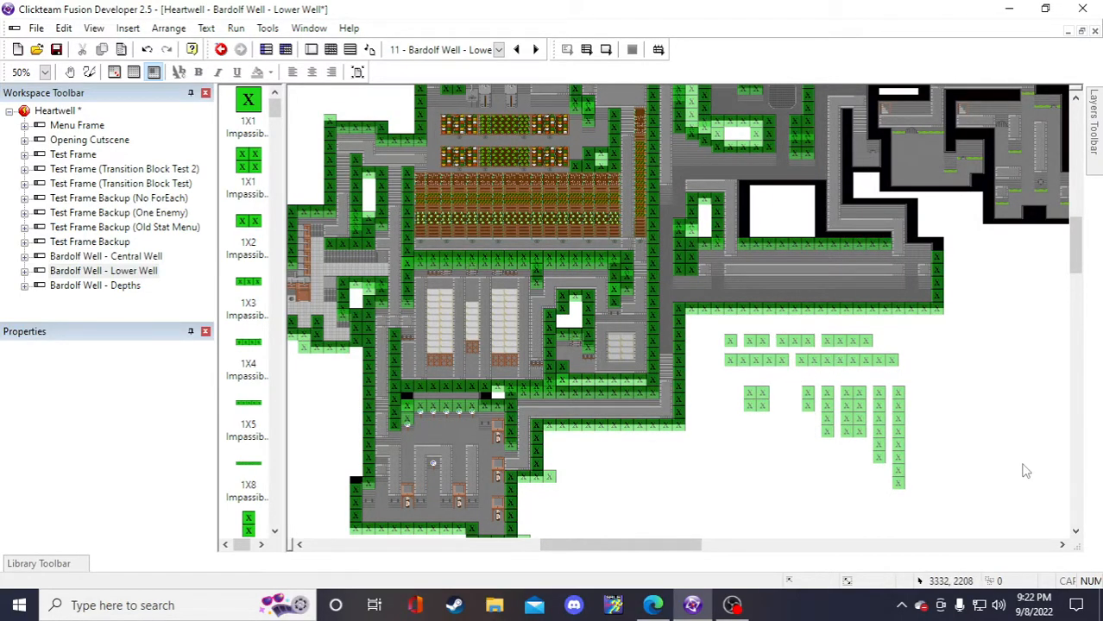
- Copy the 1X3 impassible wall onto the remaining gap at the right end of the corridor's upper black wall and save the project
{"action": "scroll", "coordinate": [1001, 481], "scroll_direction": "up", "scroll_amount": 3}
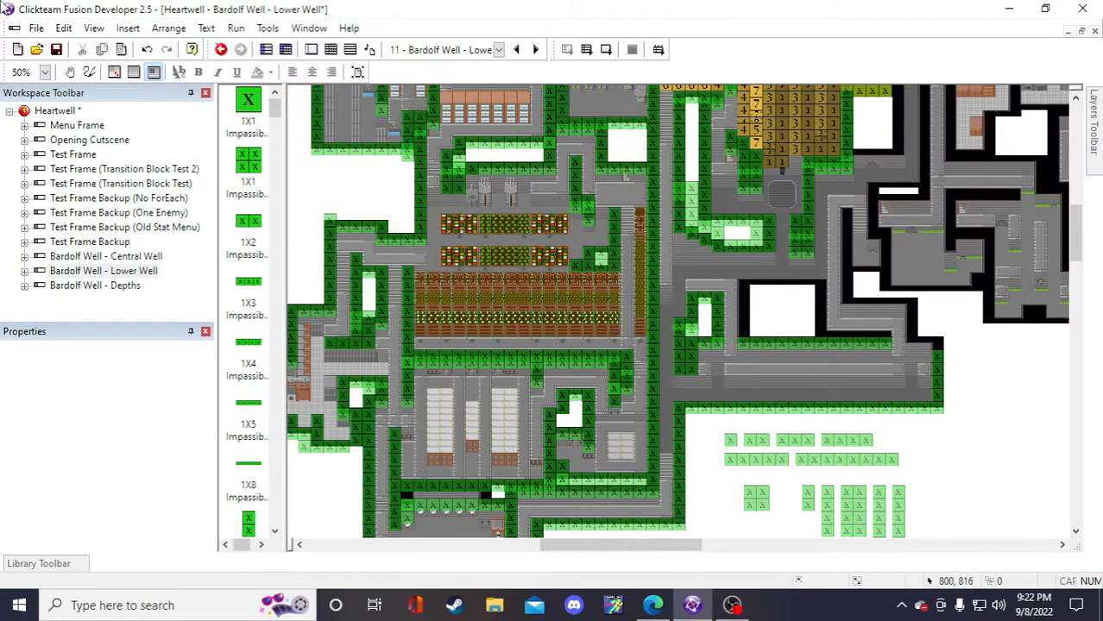
{"action": "key", "text": "ctrl+s"}
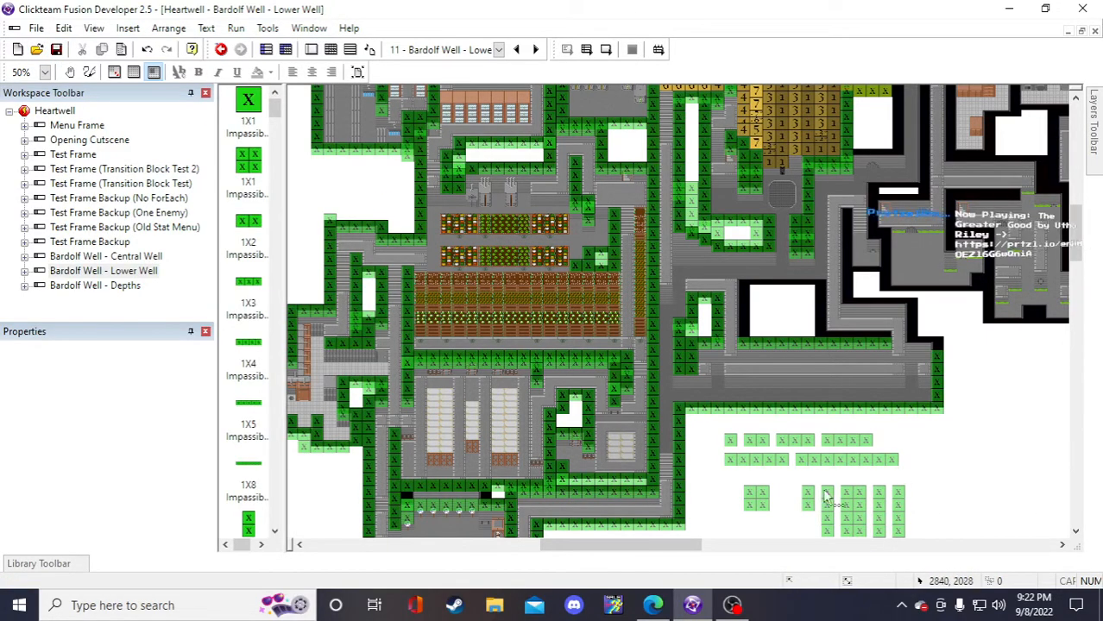
{"action": "left_click", "coordinate": [794, 438]}
{"action": "left_click", "coordinate": [985, 422]}
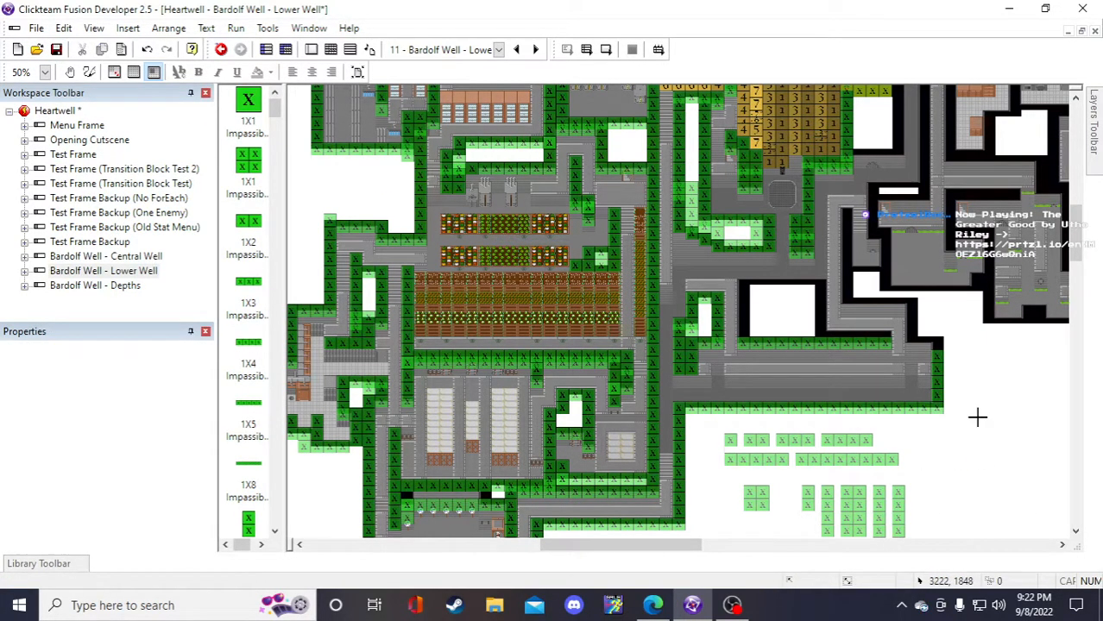
{"action": "left_click", "coordinate": [984, 422]}
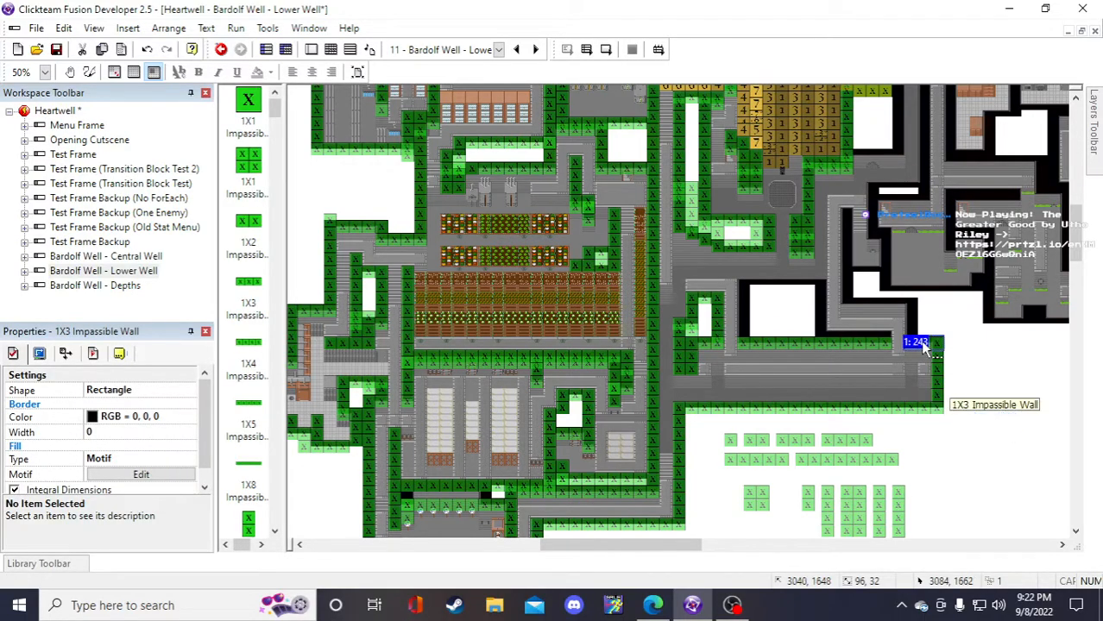
{"action": "left_click", "coordinate": [1011, 468]}
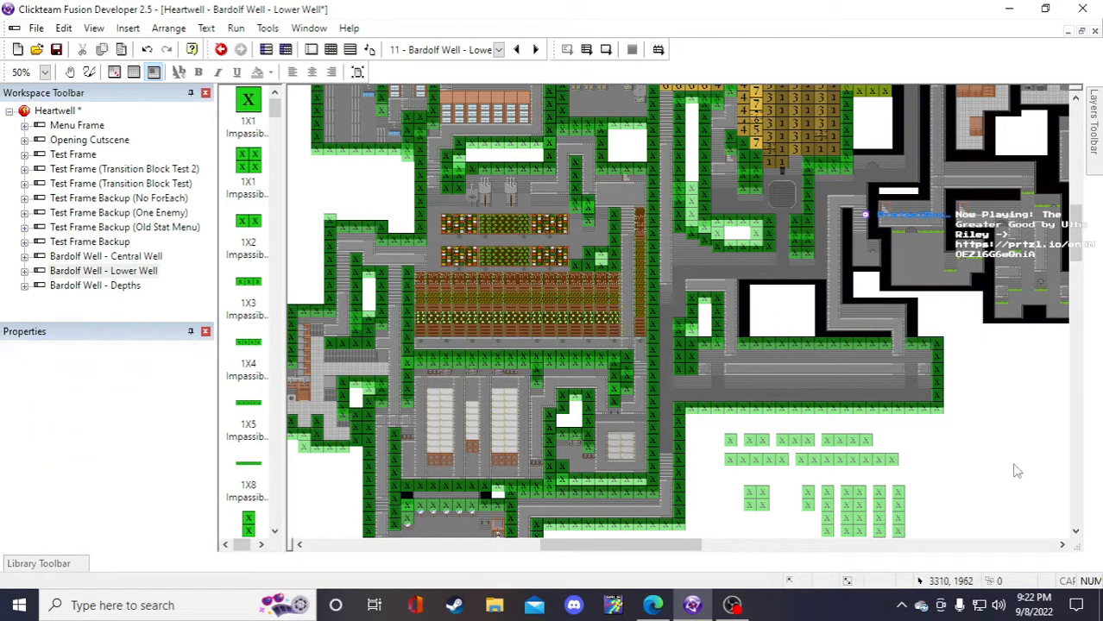
{"action": "left_click", "coordinate": [939, 392]}
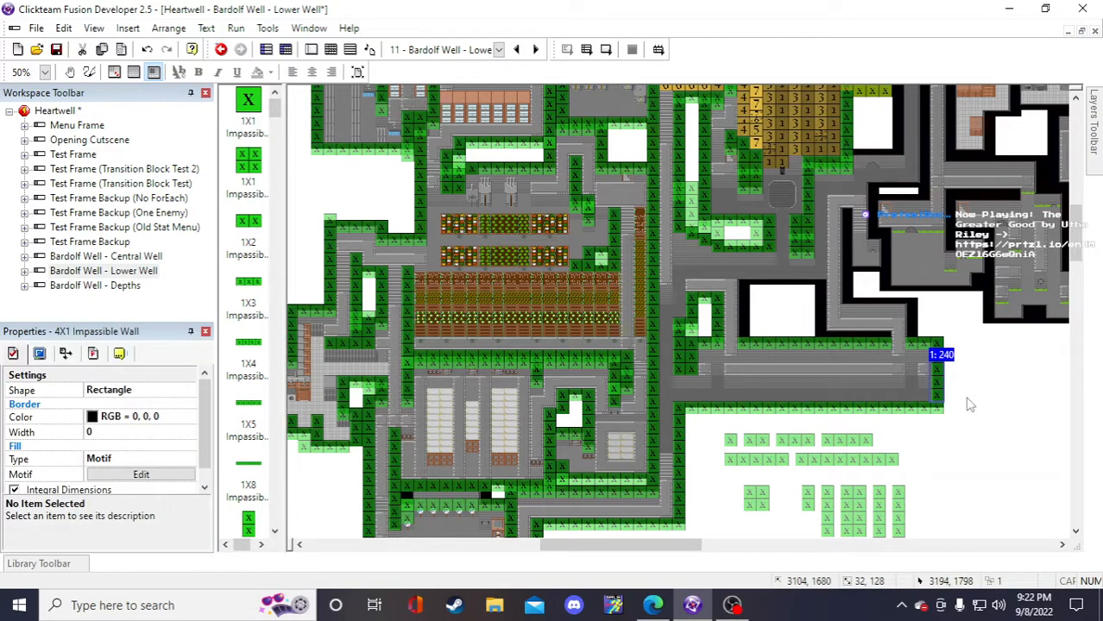
{"action": "left_click", "coordinate": [969, 402]}
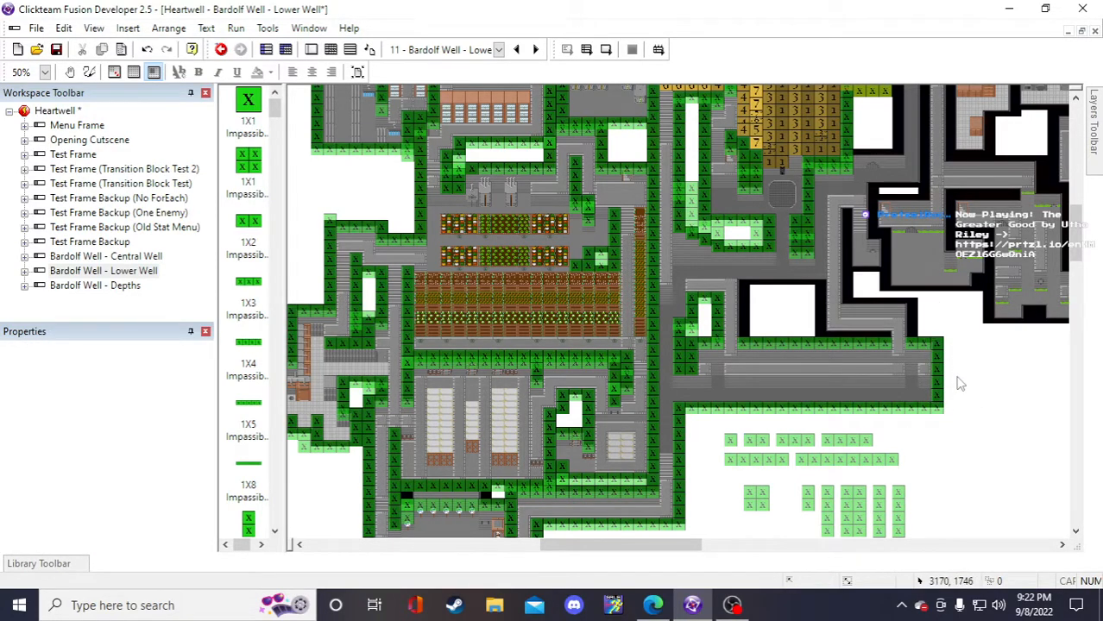
{"action": "key", "text": "ctrl+s"}
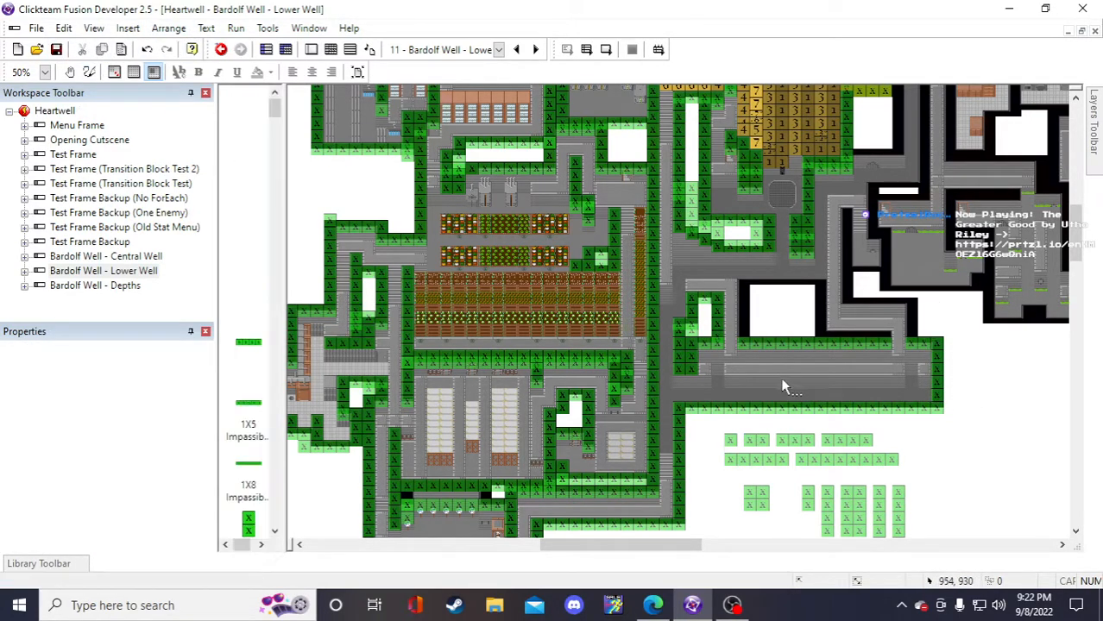
{"action": "scroll", "coordinate": [787, 346], "scroll_direction": "down", "scroll_amount": 2}
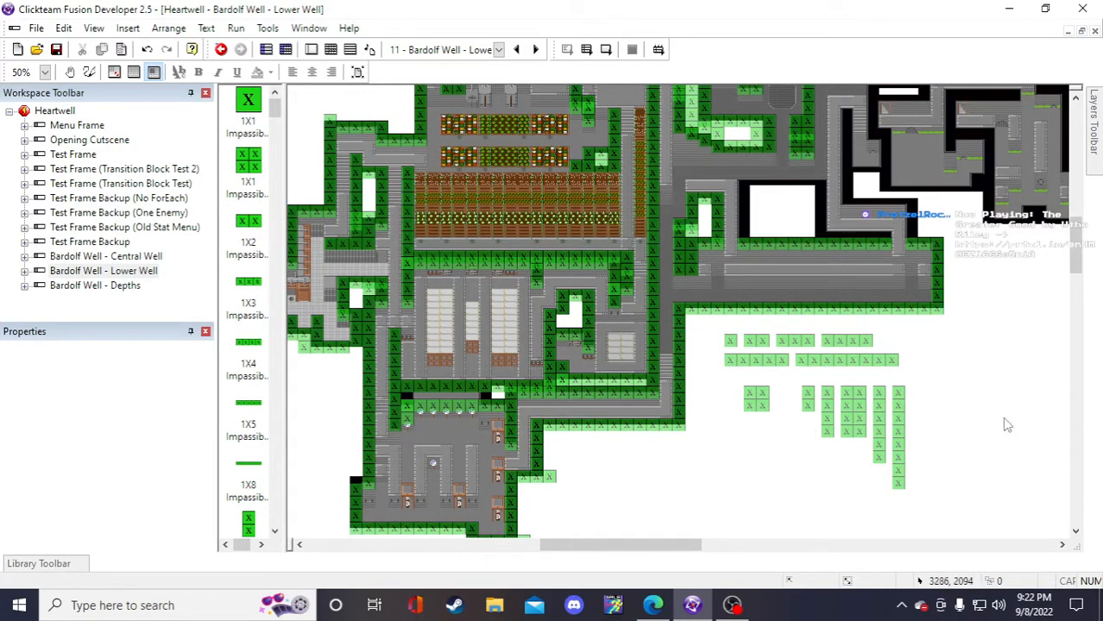
{"action": "left_click", "coordinate": [826, 407]}
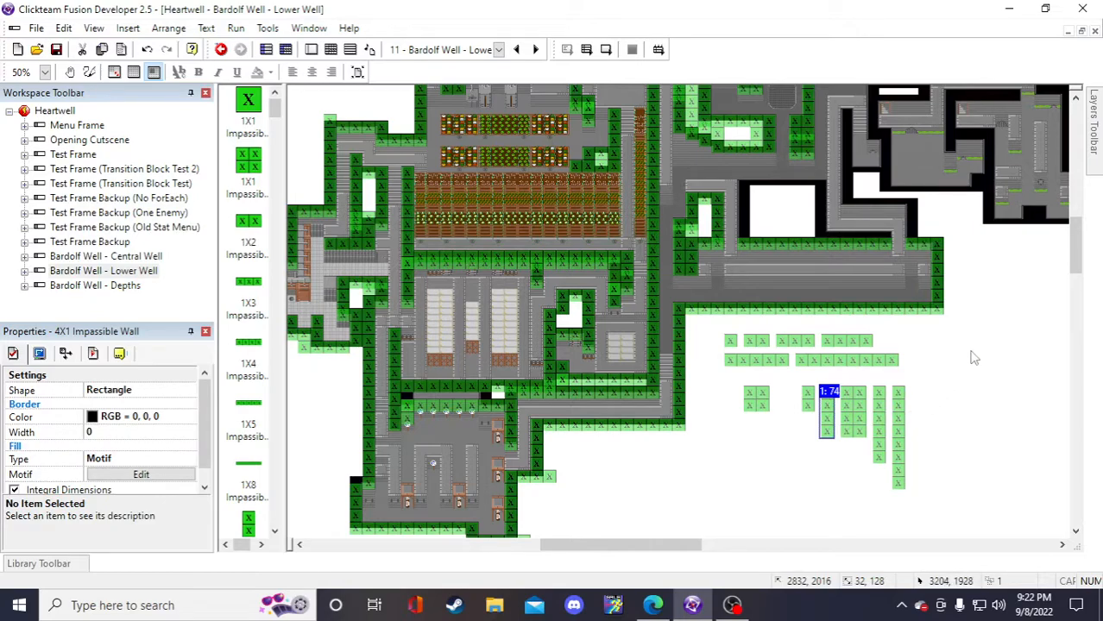
{"action": "left_click", "coordinate": [973, 357]}
{"action": "left_click", "coordinate": [830, 399]}
{"action": "left_click", "coordinate": [932, 390]}
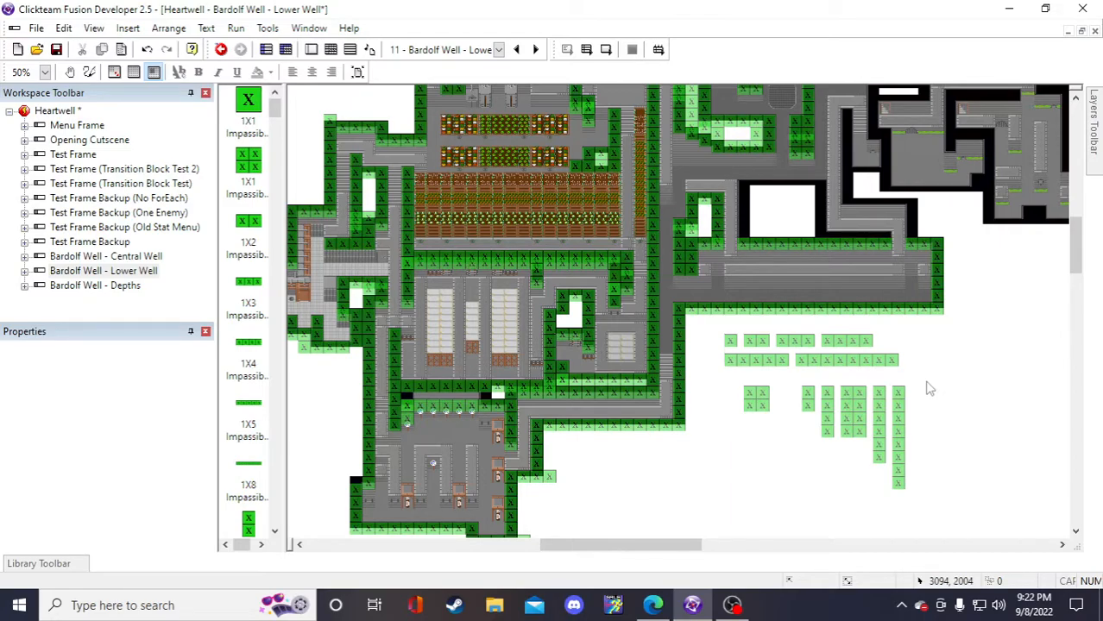
{"action": "left_click", "coordinate": [833, 401]}
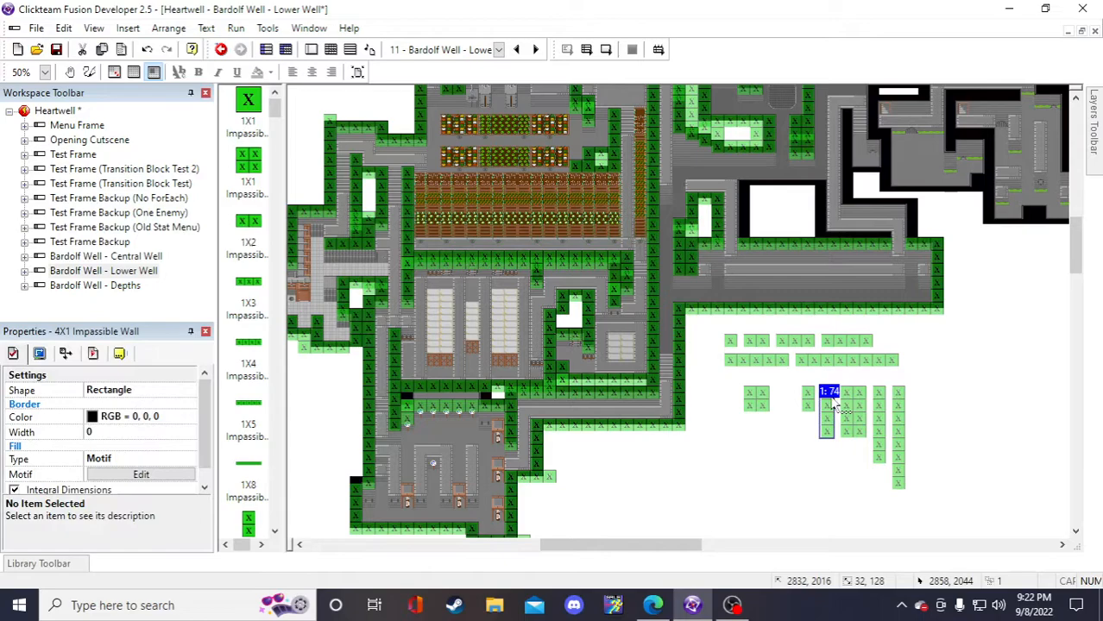
{"action": "left_click", "coordinate": [958, 370]}
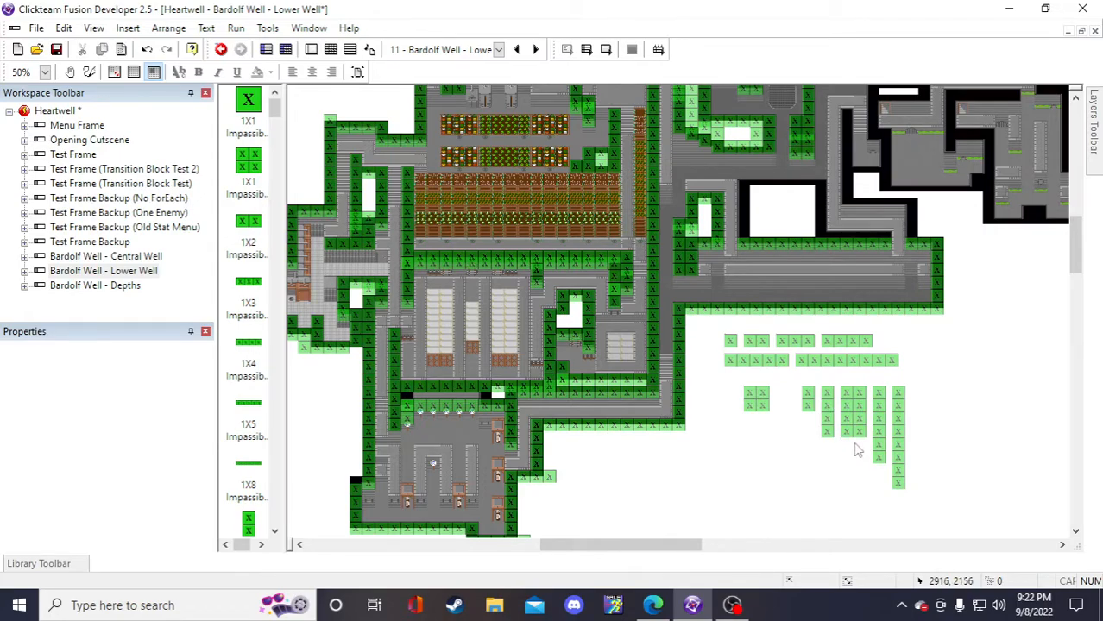
{"action": "left_click", "coordinate": [830, 409]}
{"action": "left_click", "coordinate": [930, 361]}
- Save the project and copy the 4X1 impassible wall onto the vertical black wall on the right side of the large white opening
{"action": "left_click", "coordinate": [57, 50]}
{"action": "scroll", "coordinate": [938, 371], "scroll_direction": "up", "scroll_amount": 1}
{"action": "scroll", "coordinate": [944, 379], "scroll_direction": "down", "scroll_amount": 1}
{"action": "left_click", "coordinate": [828, 420]}
{"action": "left_click", "coordinate": [958, 383]}
{"action": "key", "text": "ctrl+v"}
{"action": "left_click", "coordinate": [945, 362]}
{"action": "left_click_drag", "start_coordinate": [955, 405], "coordinate": [825, 229]}
{"action": "left_click", "coordinate": [975, 460]}
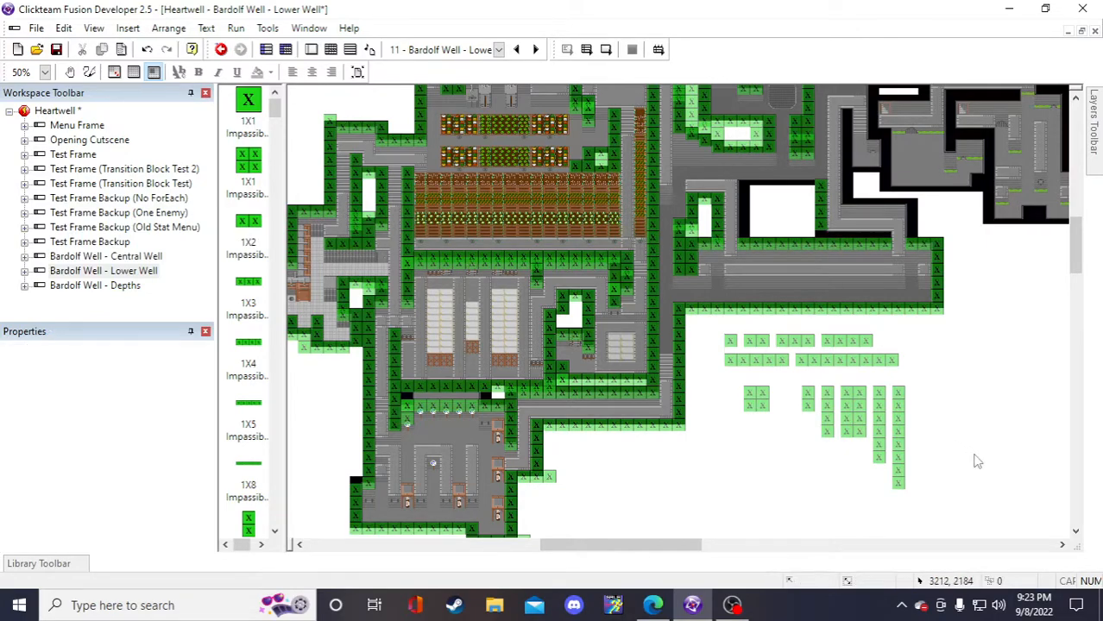
- Copy the 1X8 impassible wall onto the horizontal black strip just above the corridor's upper wall and save the project
{"action": "left_click", "coordinate": [839, 362]}
{"action": "left_click", "coordinate": [965, 365]}
{"action": "left_click", "coordinate": [811, 363]}
{"action": "left_click", "coordinate": [952, 376]}
{"action": "key", "text": "ctrl+v"}
{"action": "left_click_drag", "start_coordinate": [985, 378], "coordinate": [827, 247]}
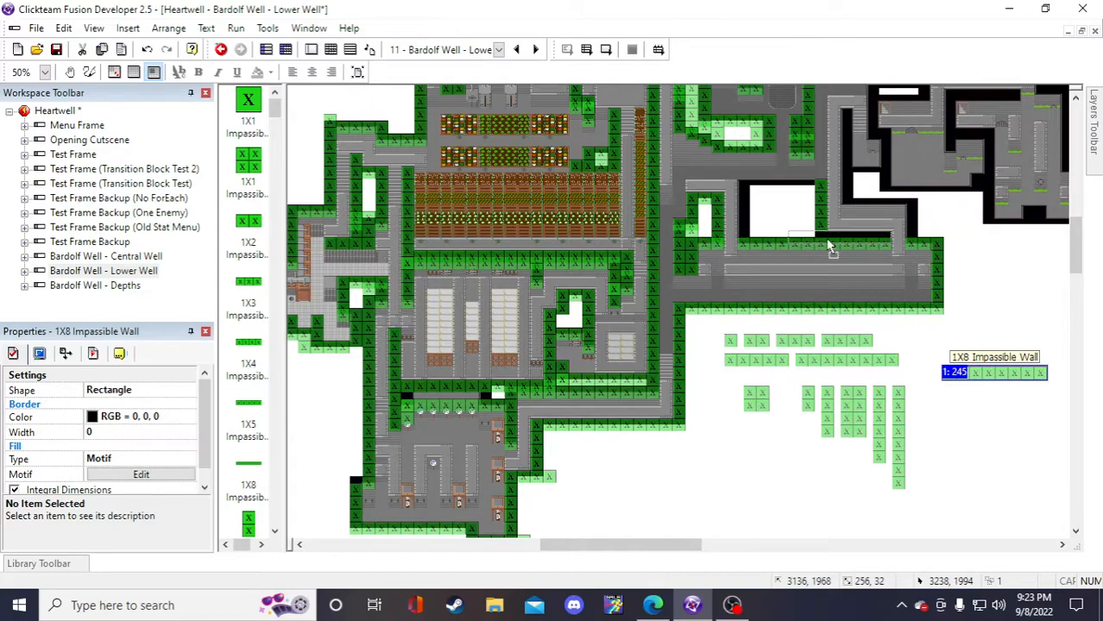
{"action": "left_click_drag", "start_coordinate": [826, 247], "coordinate": [826, 247]}
{"action": "left_click", "coordinate": [1025, 441]}
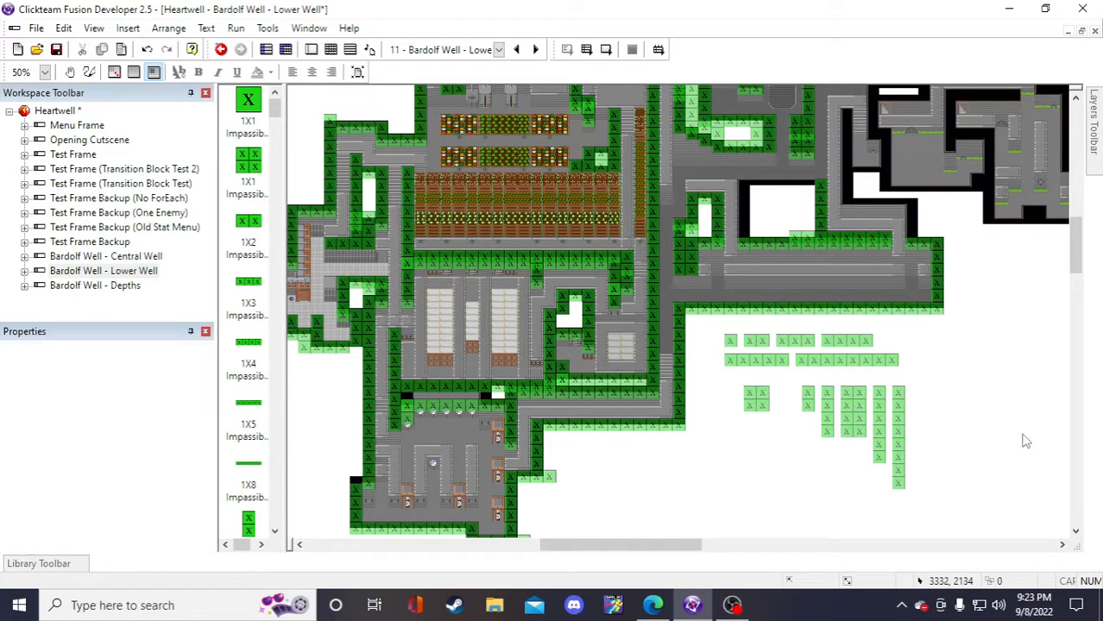
{"action": "scroll", "coordinate": [1026, 440], "scroll_direction": "up", "scroll_amount": 2}
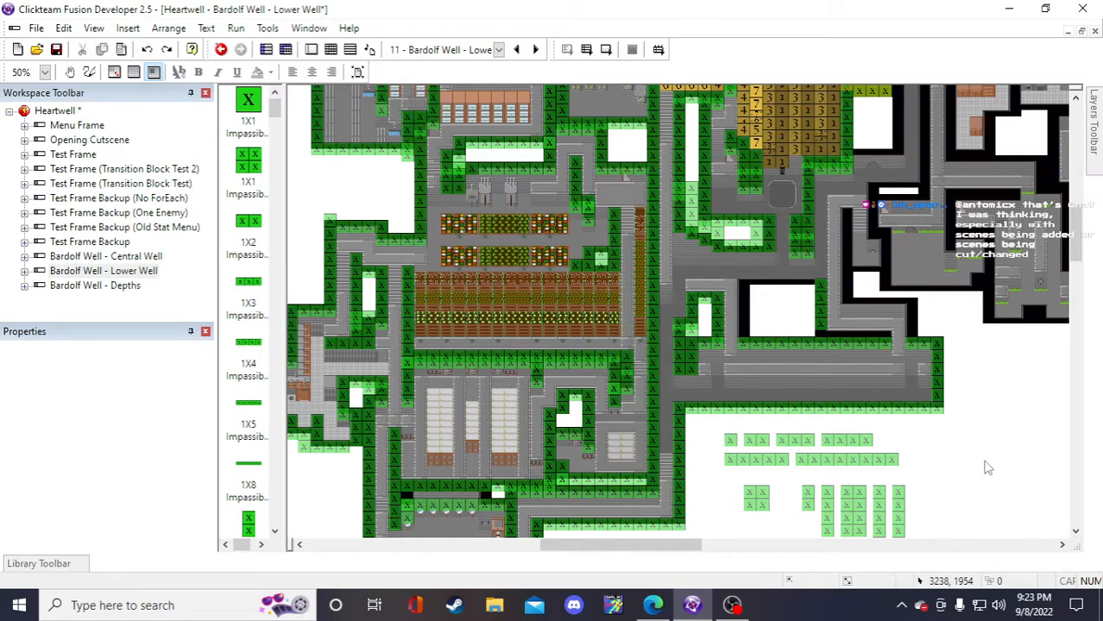
{"action": "key", "text": "ctrl+z"}
{"action": "key", "text": "ctrl+z"}
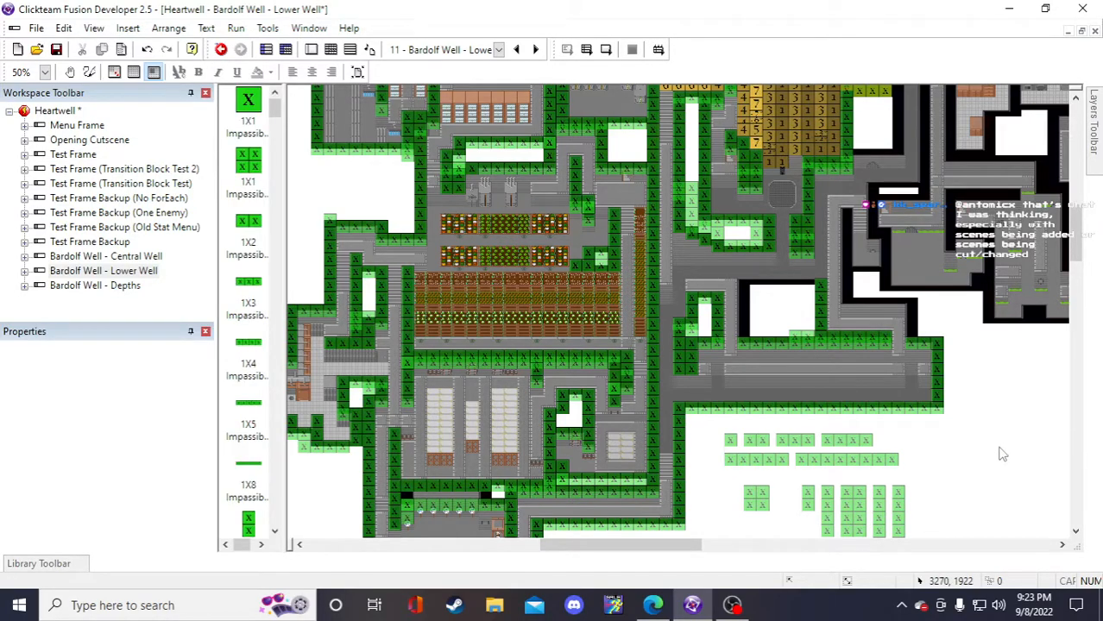
{"action": "key", "text": "ctrl+s"}
- Copy the 4X1 impassible wall onto the vertical black wall on the left side of the large white opening
{"action": "left_click", "coordinate": [826, 505]}
{"action": "scroll", "coordinate": [837, 492], "scroll_direction": "down", "scroll_amount": 2}
{"action": "left_click", "coordinate": [958, 421]}
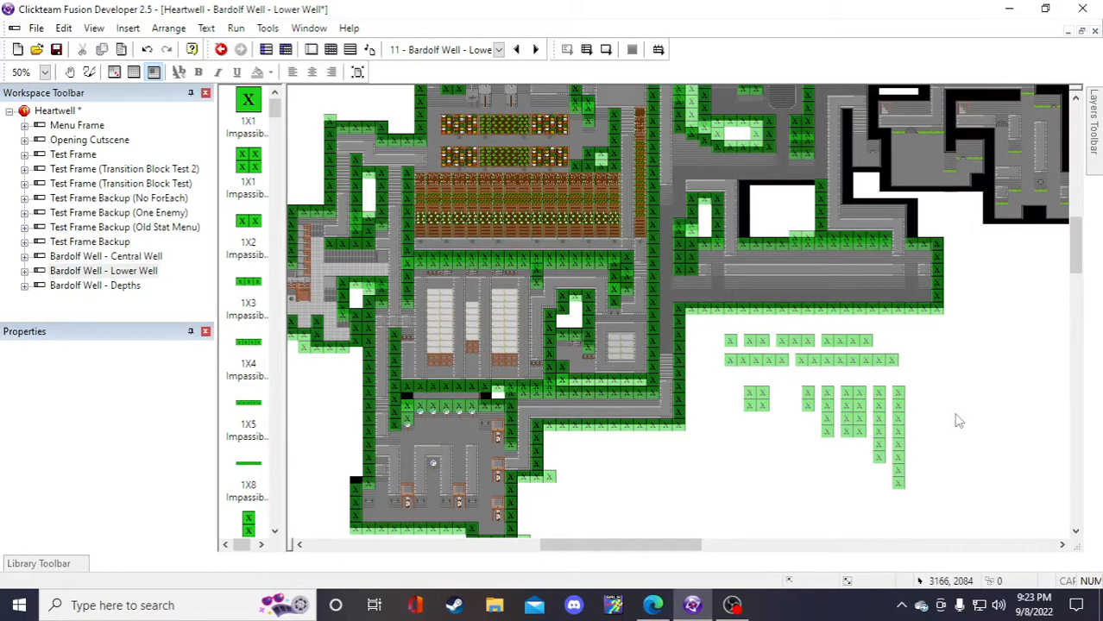
{"action": "scroll", "coordinate": [958, 421], "scroll_direction": "up", "scroll_amount": 2}
{"action": "key", "text": "ctrl+v"}
{"action": "left_click", "coordinate": [947, 466]}
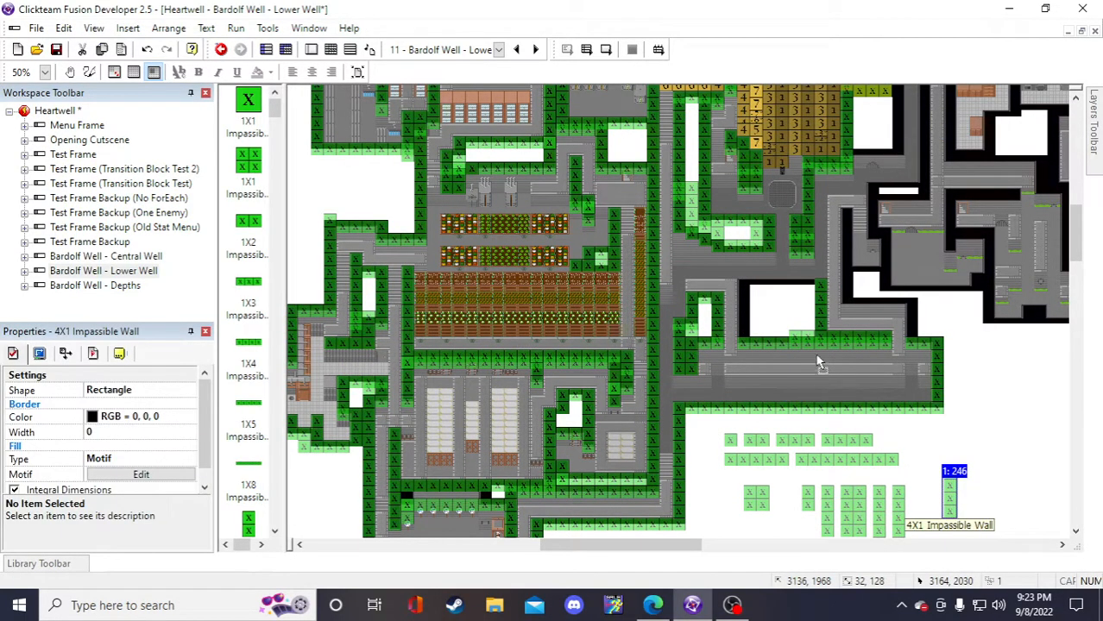
{"action": "key", "text": "Delete"}
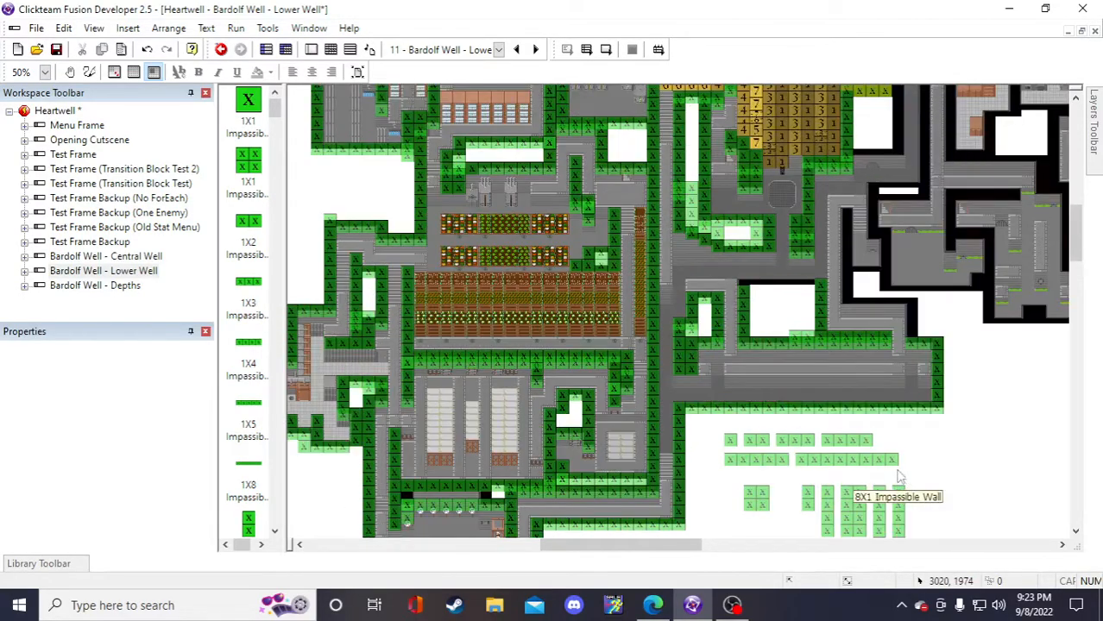
- Save the project
{"action": "scroll", "coordinate": [690, 546], "scroll_direction": "right", "scroll_amount": 1}
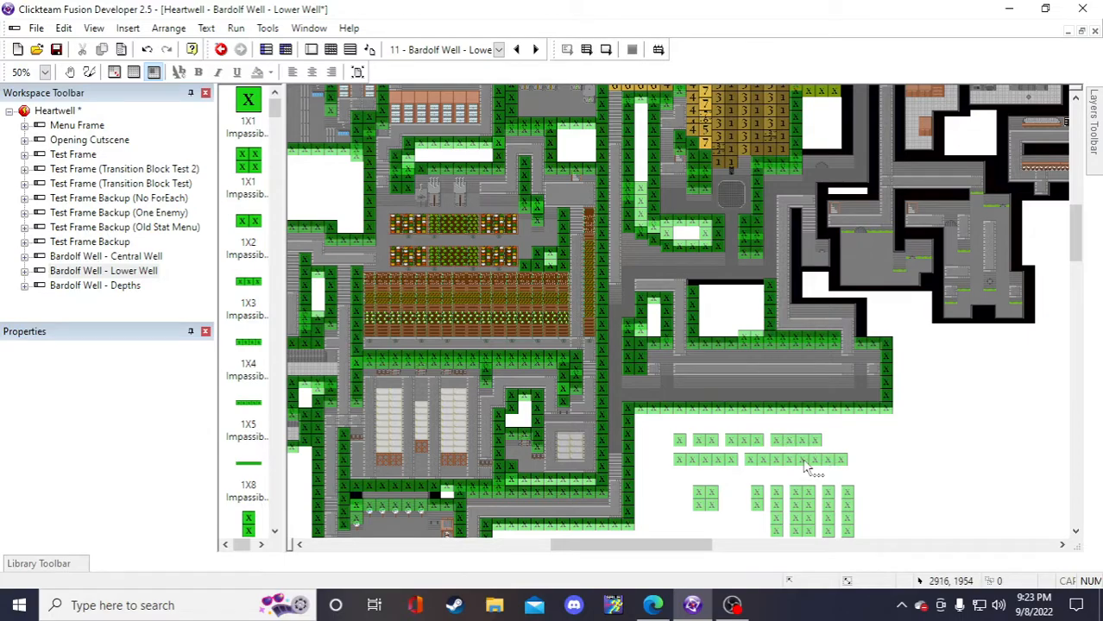
{"action": "left_click", "coordinate": [805, 464]}
{"action": "left_click", "coordinate": [916, 487]}
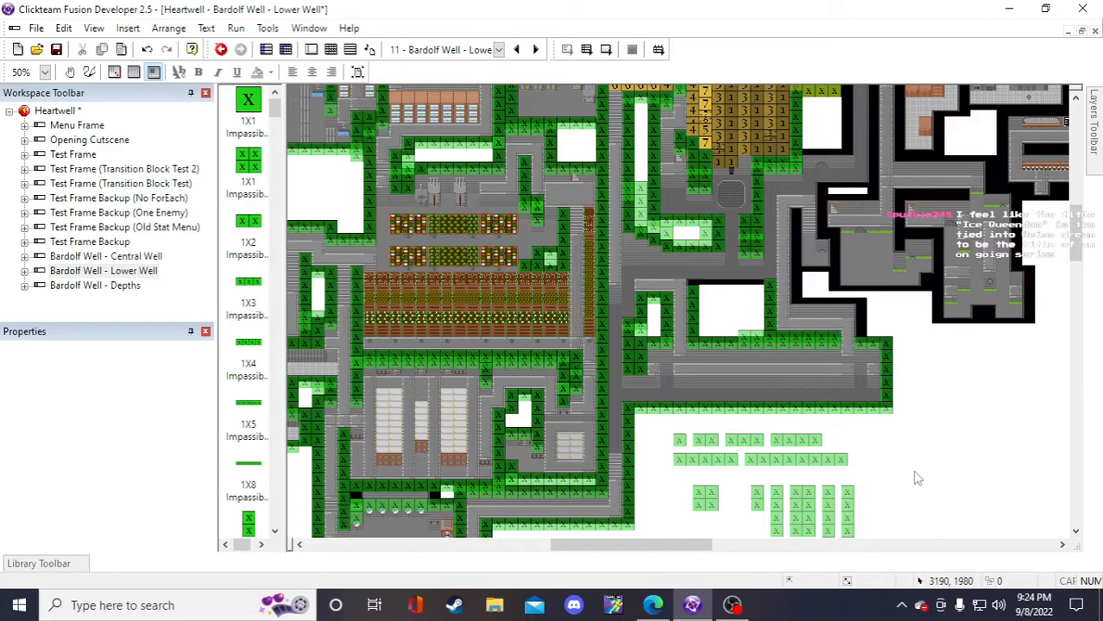
{"action": "scroll", "coordinate": [917, 478], "scroll_direction": "down", "scroll_amount": 3}
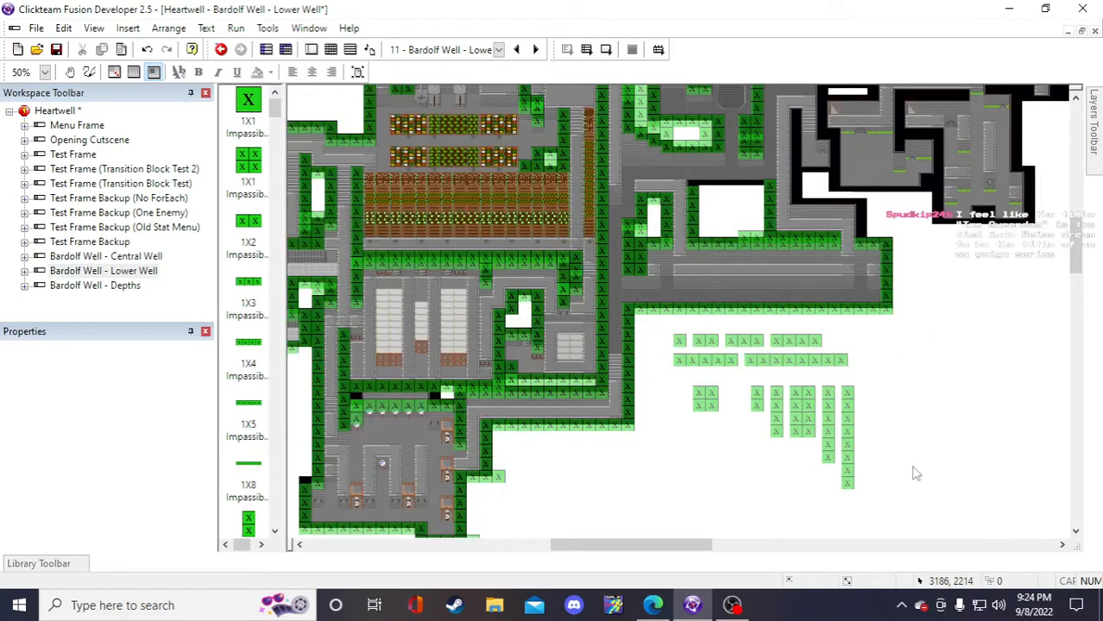
{"action": "left_click_drag", "start_coordinate": [709, 545], "coordinate": [706, 549]}
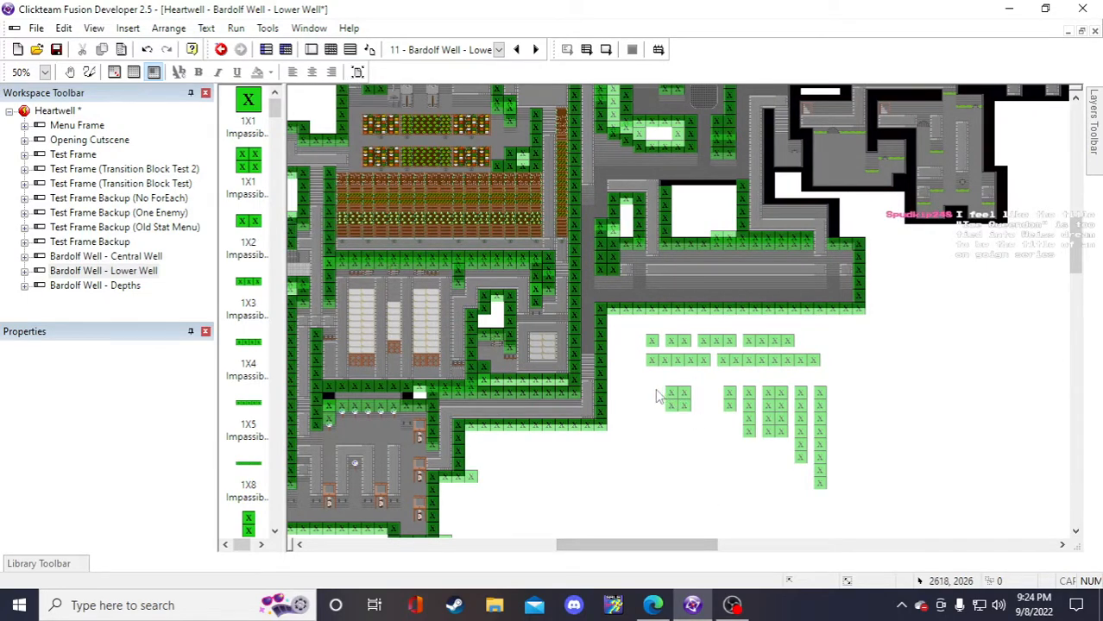
{"action": "left_click", "coordinate": [57, 49]}
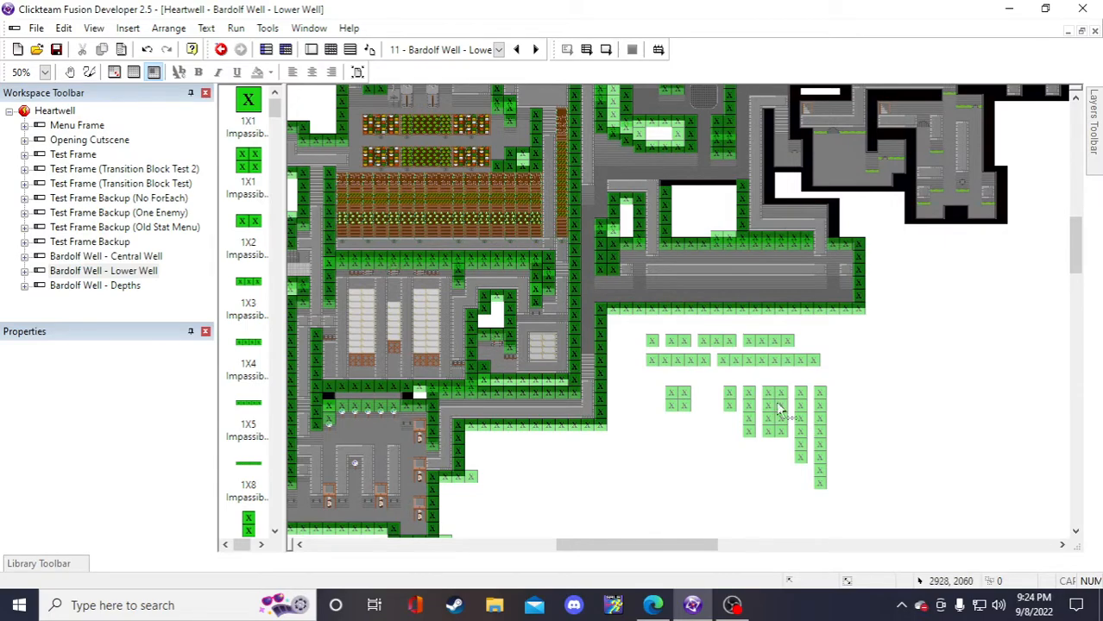
{"action": "left_click", "coordinate": [711, 358]}
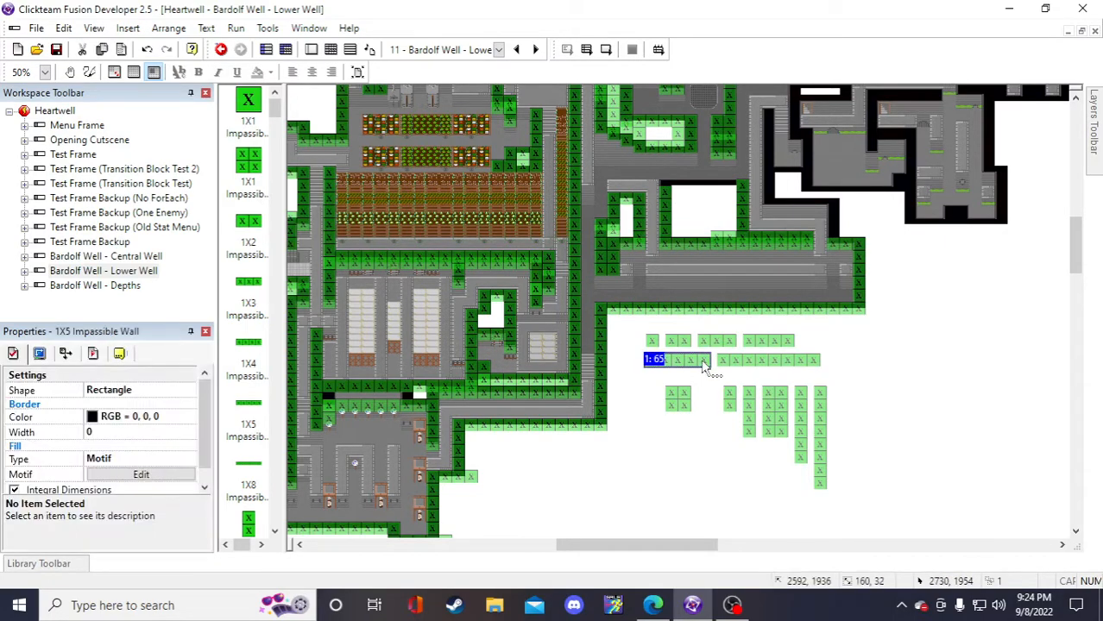
{"action": "left_click", "coordinate": [839, 374]}
{"action": "left_click", "coordinate": [780, 369]}
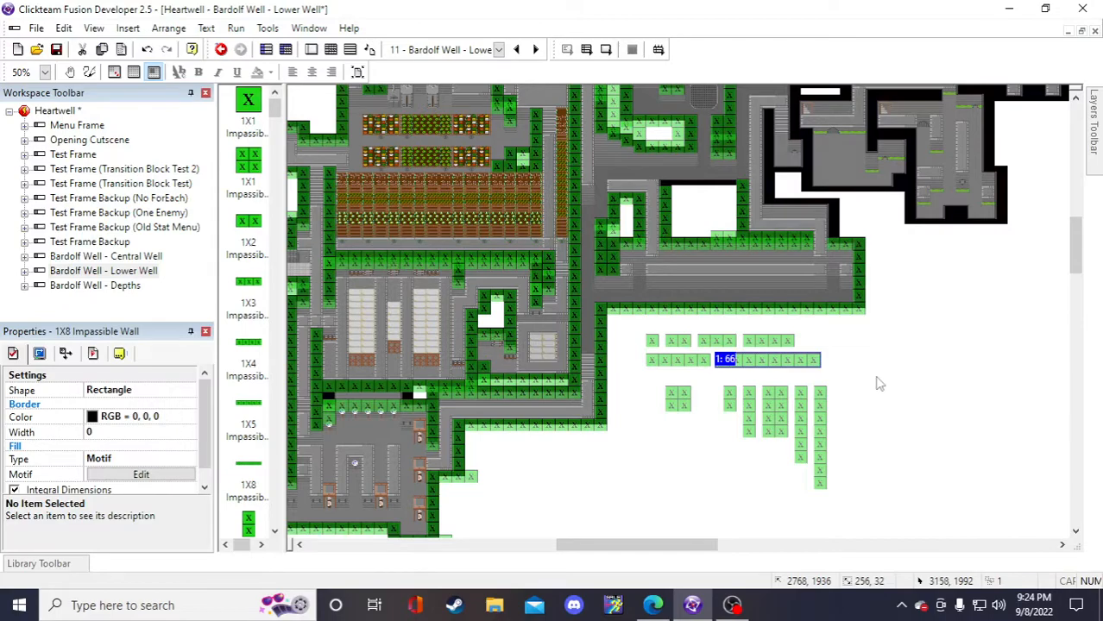
{"action": "left_click", "coordinate": [879, 382]}
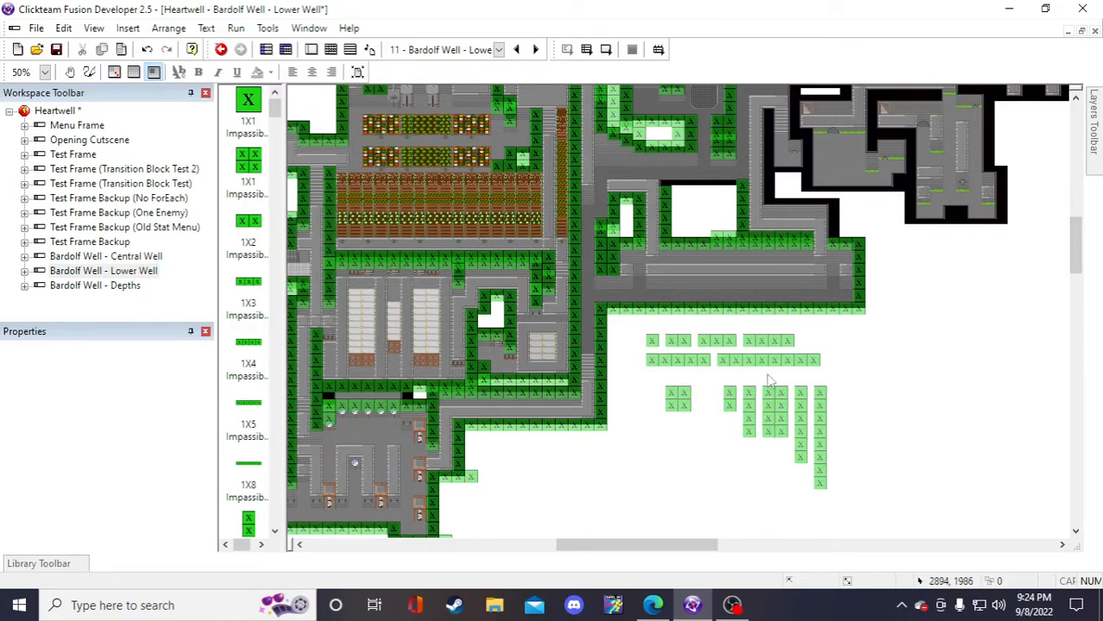
- Copy the 1X4 impassible wall onto the left part of the black wall along the top of the large white opening
{"action": "left_click", "coordinate": [774, 345]}
{"action": "left_click", "coordinate": [843, 482]}
{"action": "left_click", "coordinate": [760, 347]}
{"action": "key", "text": "ctrl+c"}
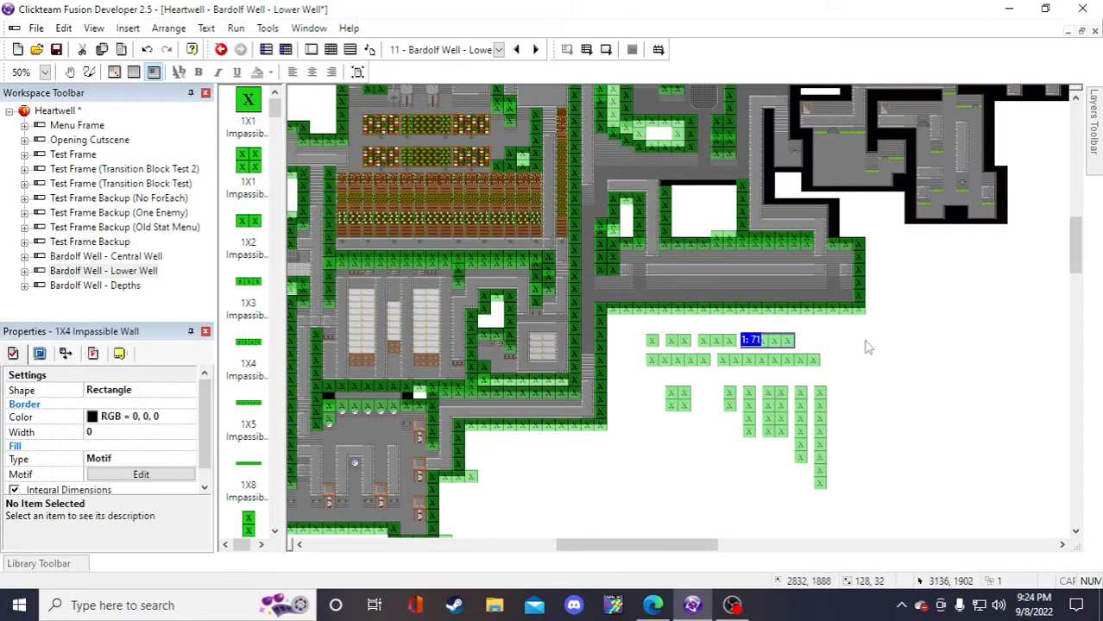
{"action": "key", "text": "ctrl+v"}
{"action": "left_click", "coordinate": [859, 342]}
{"action": "left_click_drag", "start_coordinate": [872, 349], "coordinate": [673, 188]}
{"action": "left_click", "coordinate": [970, 391]}
- Copy the 1X2 impassible wall onto the remaining black gap along the top of the large white opening and save the project
{"action": "left_click", "coordinate": [677, 340]}
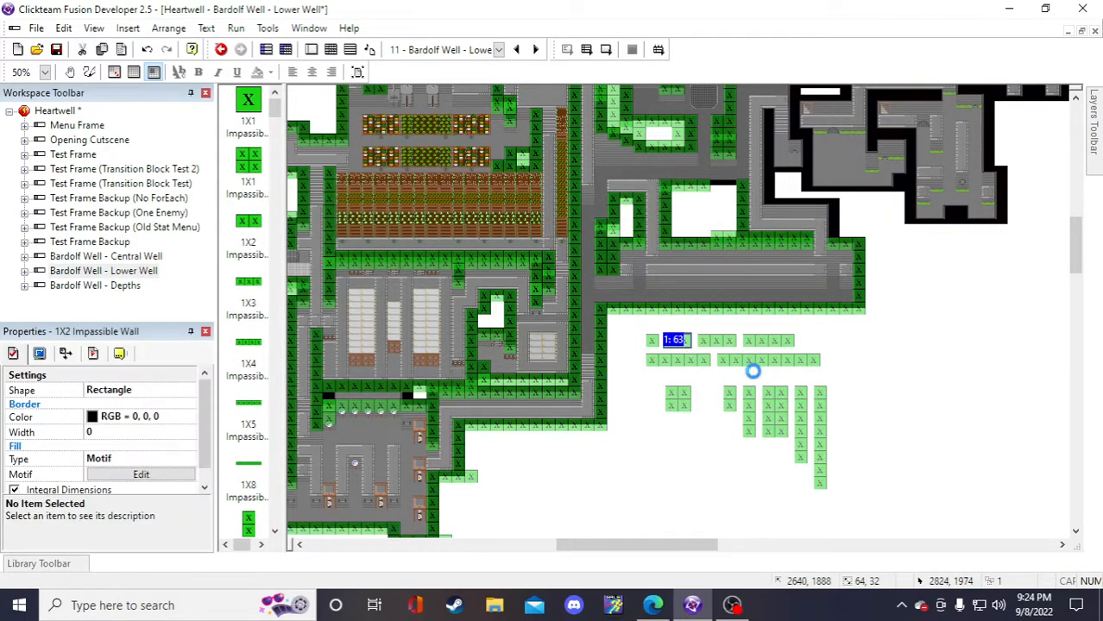
{"action": "left_click", "coordinate": [866, 360]}
{"action": "left_click", "coordinate": [875, 360]}
{"action": "left_click_drag", "start_coordinate": [888, 374], "coordinate": [725, 188]}
{"action": "left_click", "coordinate": [913, 360]}
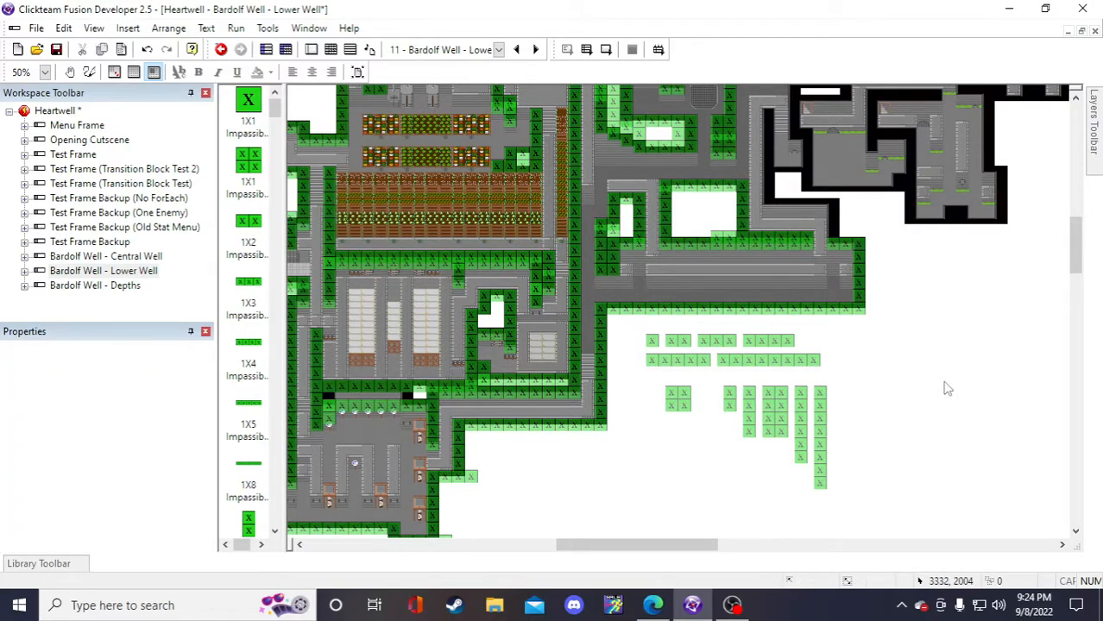
{"action": "left_click", "coordinate": [56, 49]}
- Copy the 1X4 impassible wall onto the horizontal black wall directly below the small white opening
{"action": "left_click", "coordinate": [729, 361]}
{"action": "left_click", "coordinate": [913, 402]}
{"action": "left_click", "coordinate": [782, 343]}
{"action": "left_click_drag", "start_coordinate": [782, 345], "coordinate": [787, 206]}
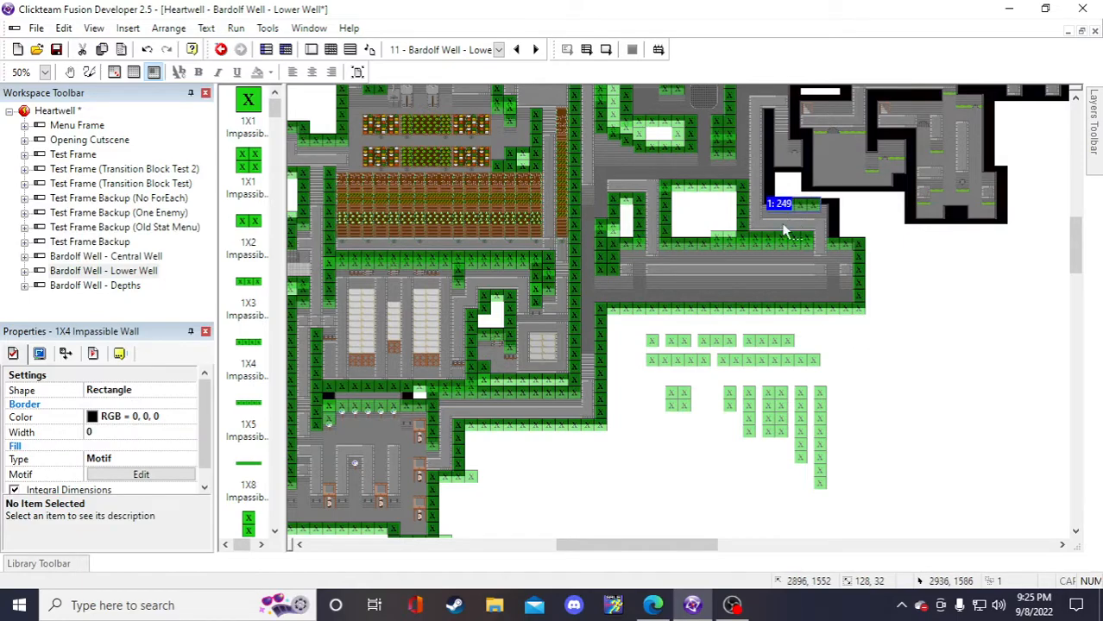
{"action": "left_click", "coordinate": [872, 388]}
{"action": "scroll", "coordinate": [907, 420], "scroll_direction": "up", "scroll_amount": 1}
{"action": "scroll", "coordinate": [854, 391], "scroll_direction": "down", "scroll_amount": 1}
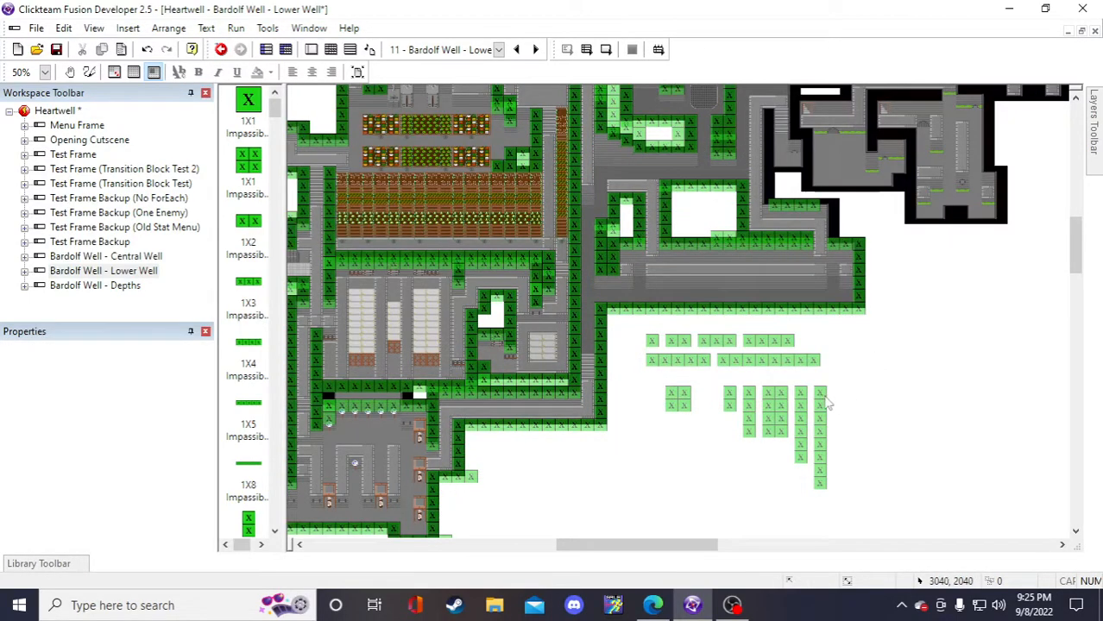
{"action": "left_click", "coordinate": [779, 204]}
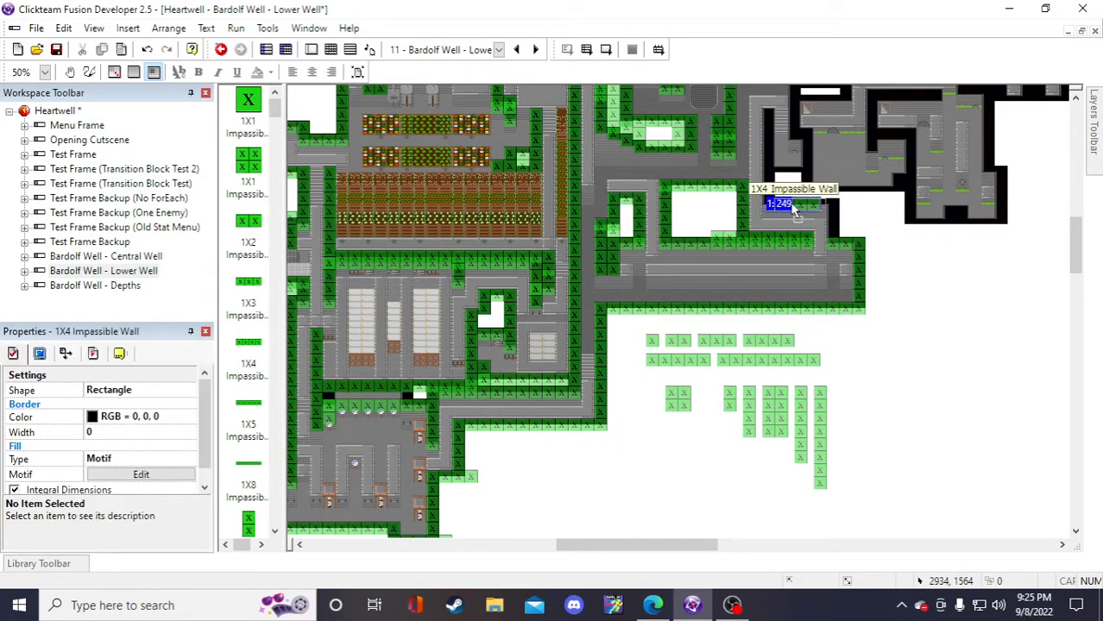
{"action": "left_click", "coordinate": [982, 382]}
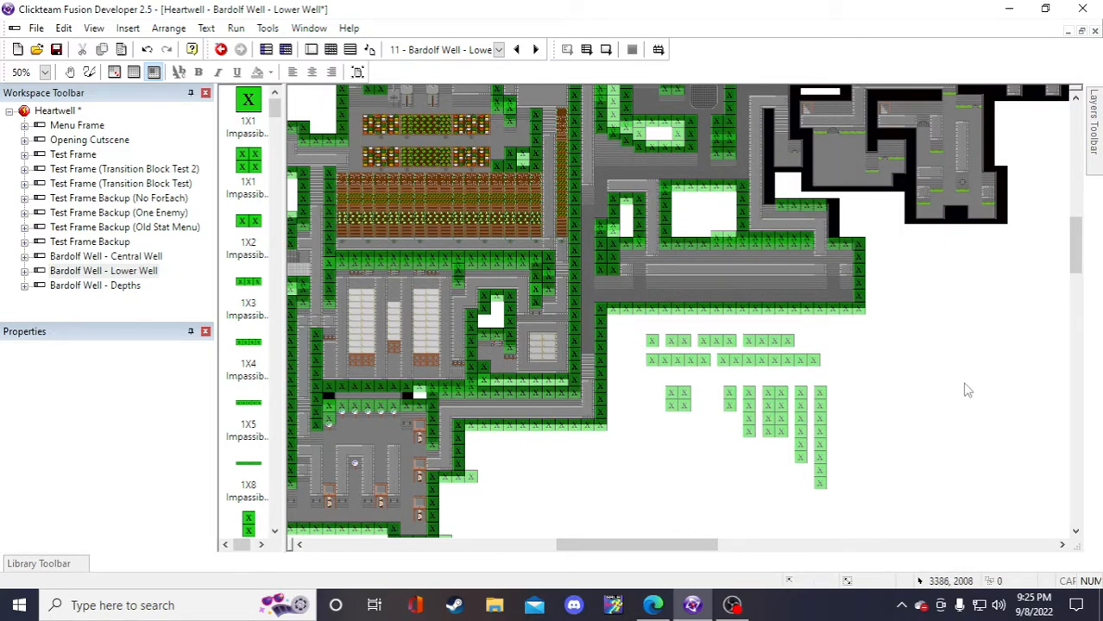
- Copy the 4X1 impassible wall onto the short vertical black wall right of the new 1X4 piece and save the project
{"action": "left_click", "coordinate": [748, 404]}
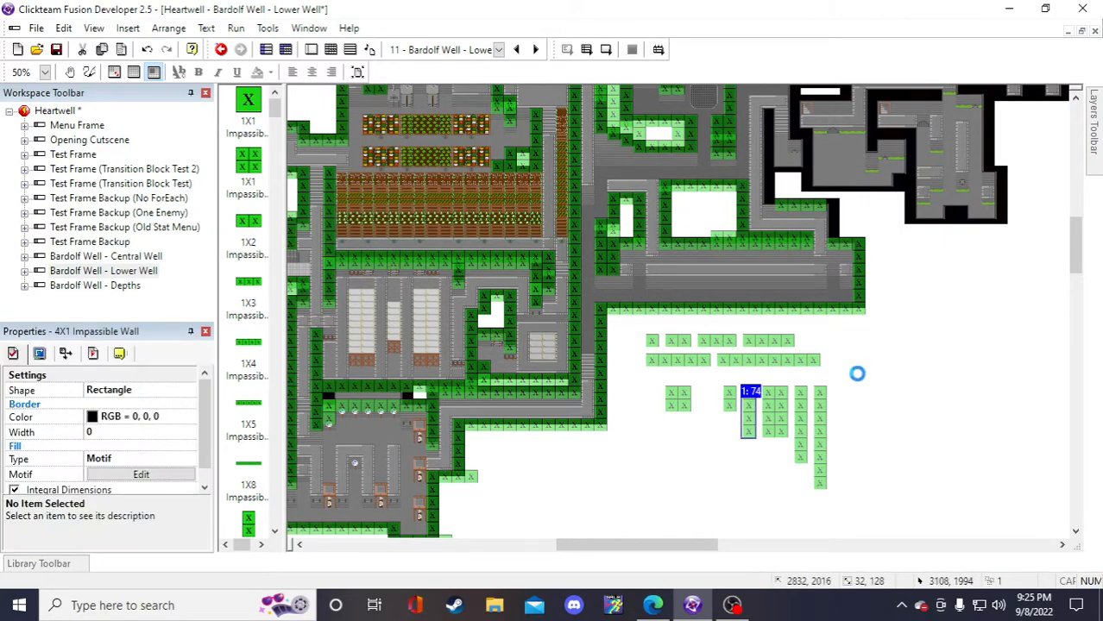
{"action": "left_click", "coordinate": [854, 371]}
{"action": "left_click", "coordinate": [897, 304]}
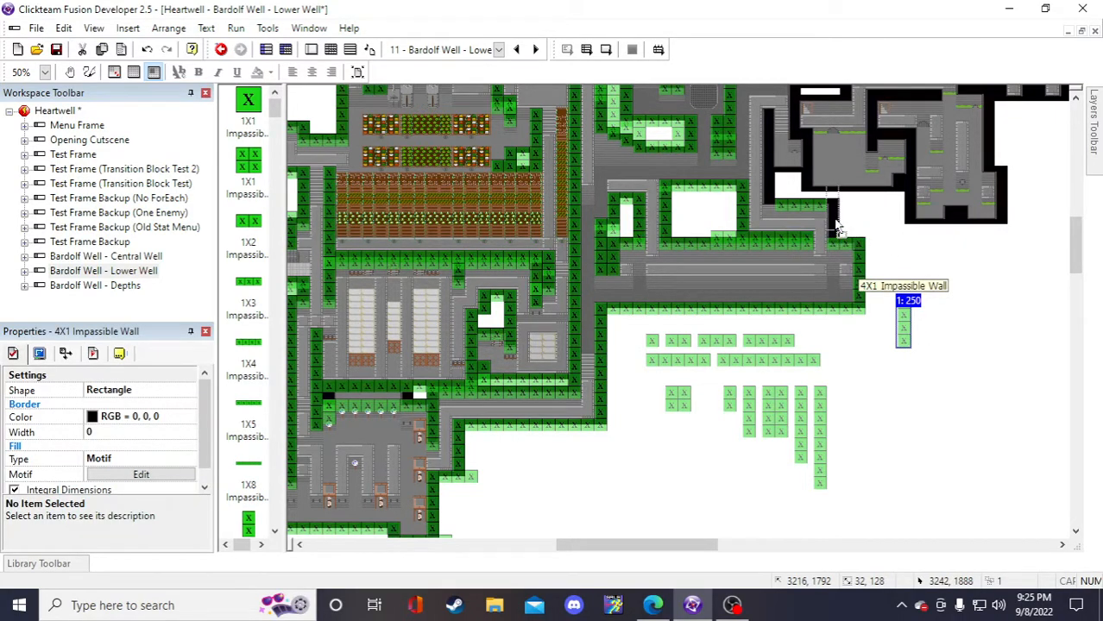
{"action": "left_click_drag", "start_coordinate": [836, 222], "coordinate": [836, 224]}
{"action": "left_click", "coordinate": [962, 316]}
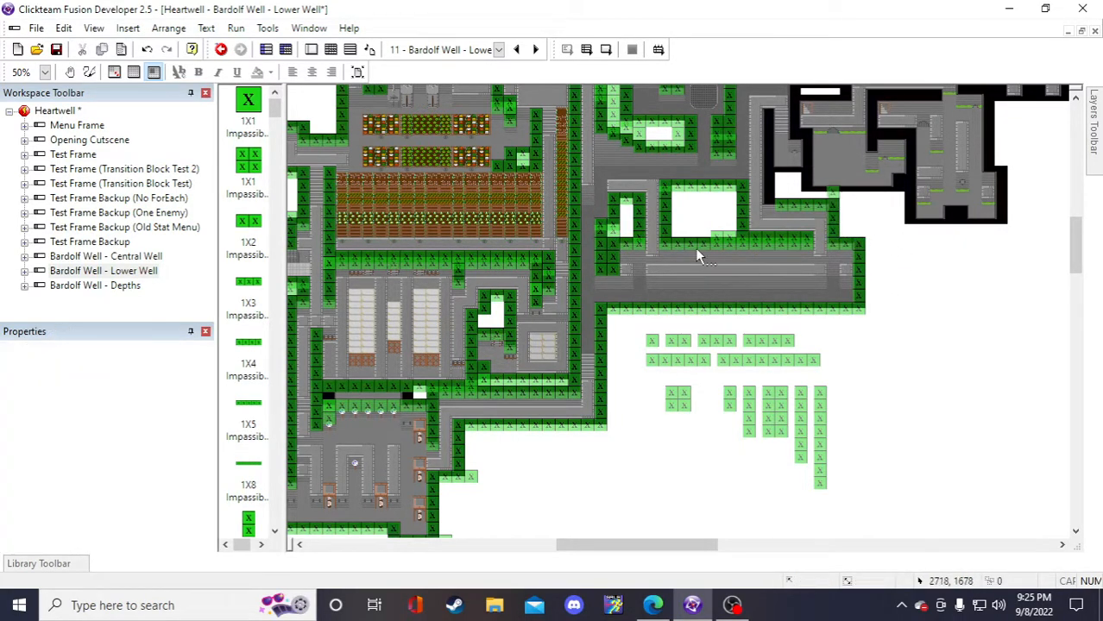
{"action": "key", "text": "ctrl+s"}
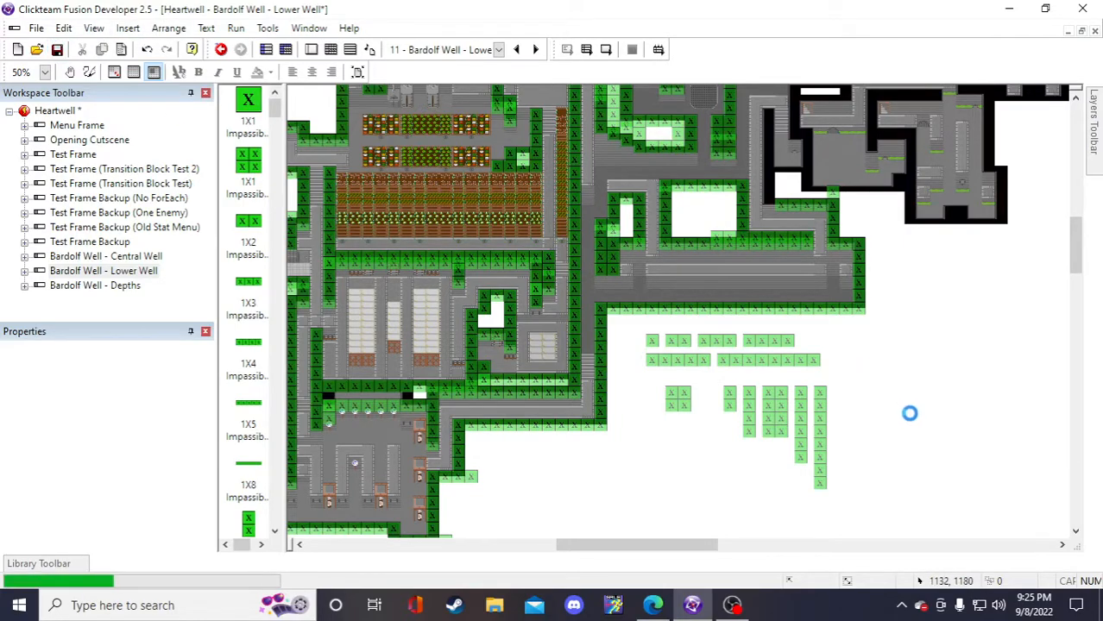
- Copy the 8X1 impassible wall onto the tall vertical black wall left of the small white opening and save the project
{"action": "scroll", "coordinate": [901, 410], "scroll_direction": "up", "scroll_amount": 2}
{"action": "scroll", "coordinate": [893, 416], "scroll_direction": "down", "scroll_amount": 2}
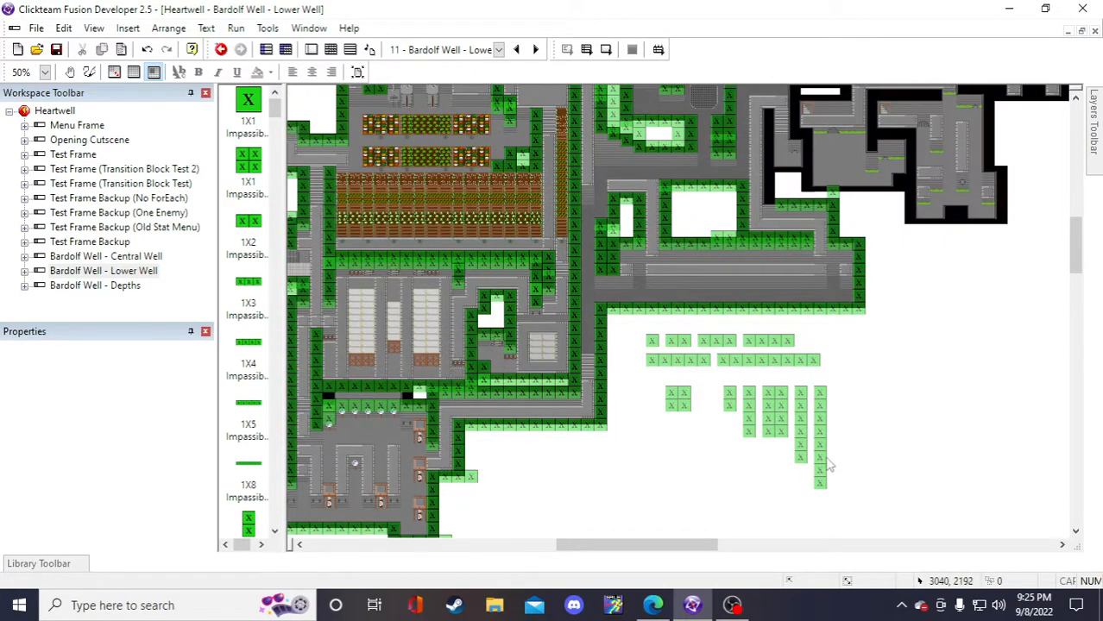
{"action": "left_click", "coordinate": [824, 462]}
{"action": "left_click", "coordinate": [893, 361]}
{"action": "left_click", "coordinate": [894, 361]}
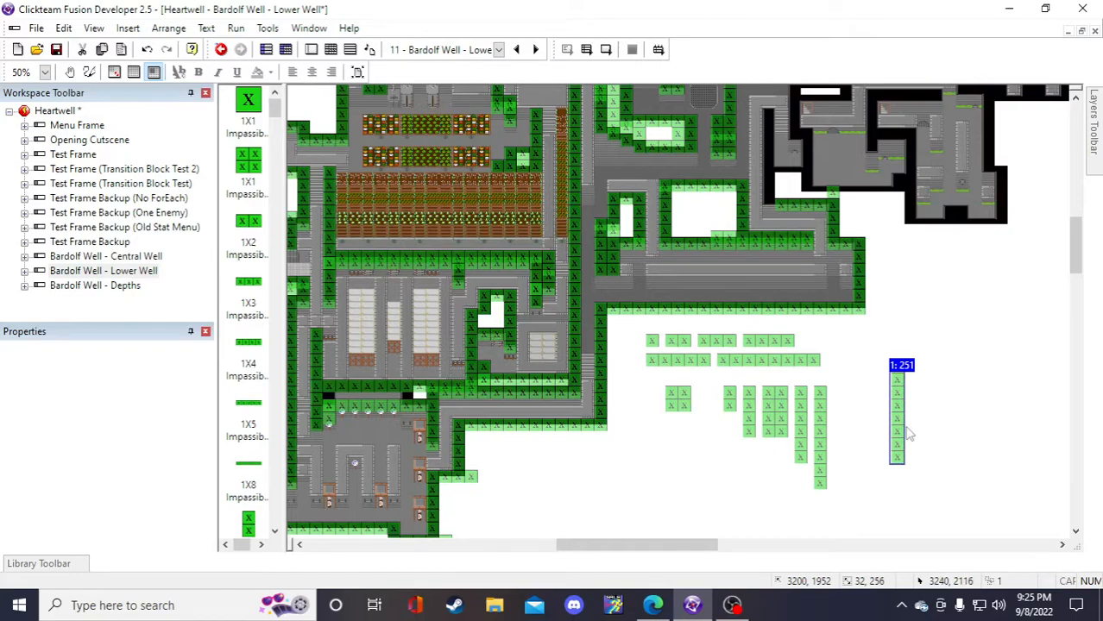
{"action": "left_click_drag", "start_coordinate": [900, 426], "coordinate": [768, 176]}
{"action": "left_click", "coordinate": [968, 436]}
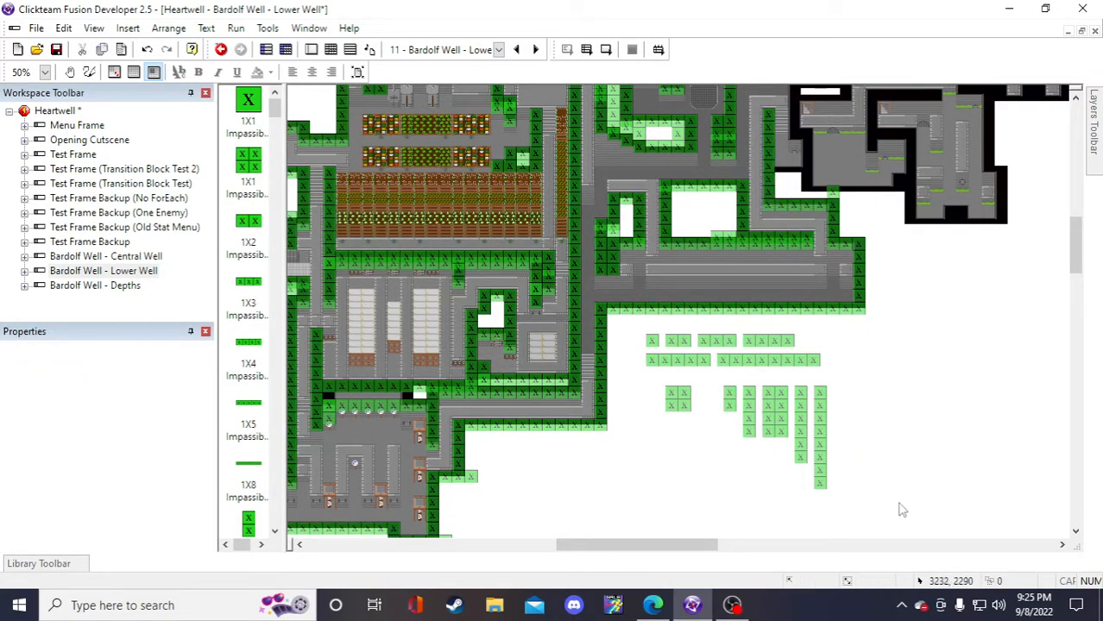
{"action": "scroll", "coordinate": [873, 483], "scroll_direction": "up", "scroll_amount": 2}
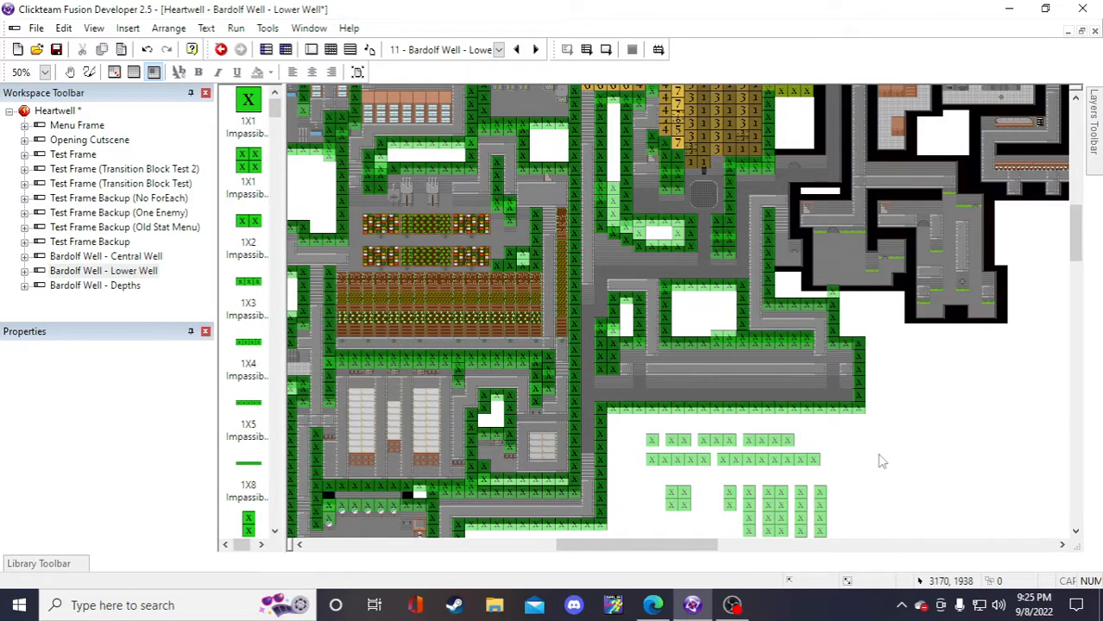
{"action": "scroll", "coordinate": [874, 450], "scroll_direction": "down", "scroll_amount": 2}
{"action": "scroll", "coordinate": [889, 442], "scroll_direction": "up", "scroll_amount": 2}
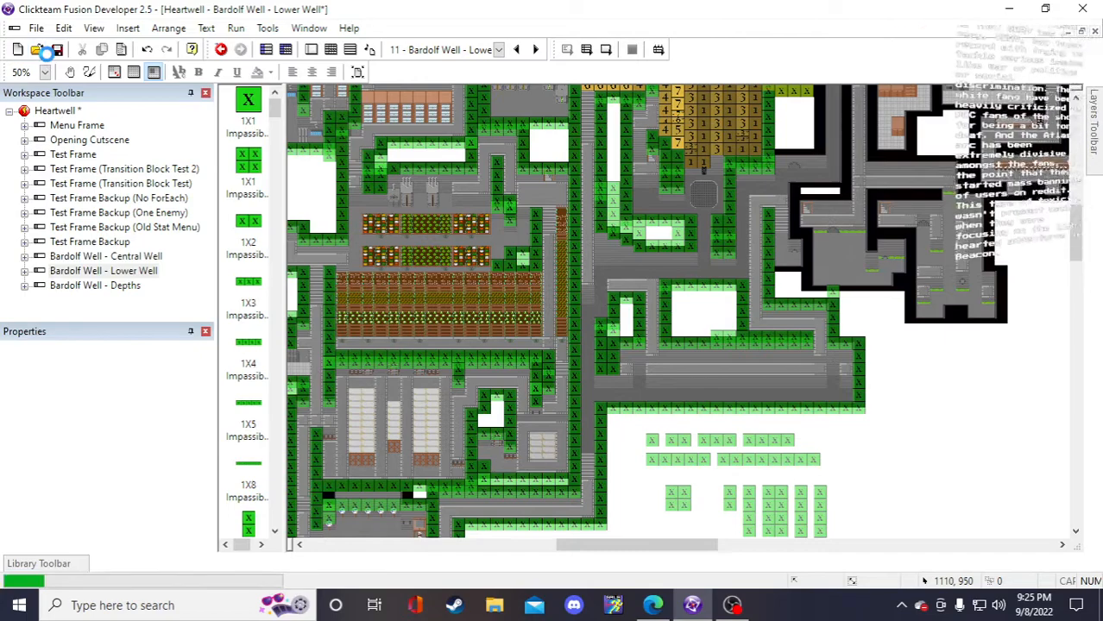
{"action": "left_click", "coordinate": [56, 49]}
{"action": "left_click", "coordinate": [781, 441]}
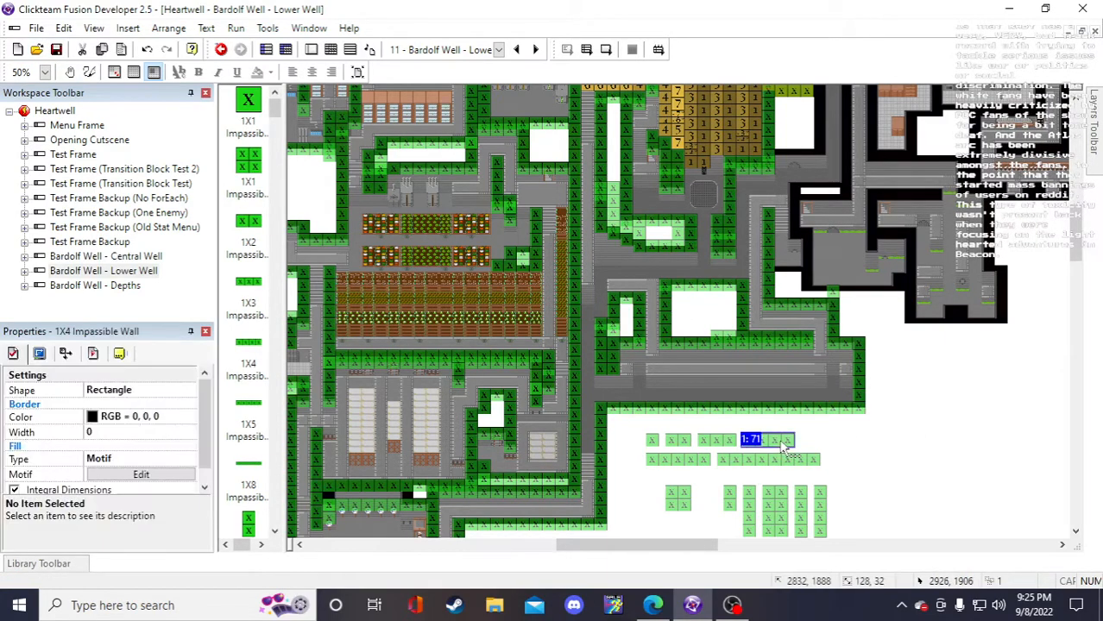
{"action": "left_click", "coordinate": [891, 448]}
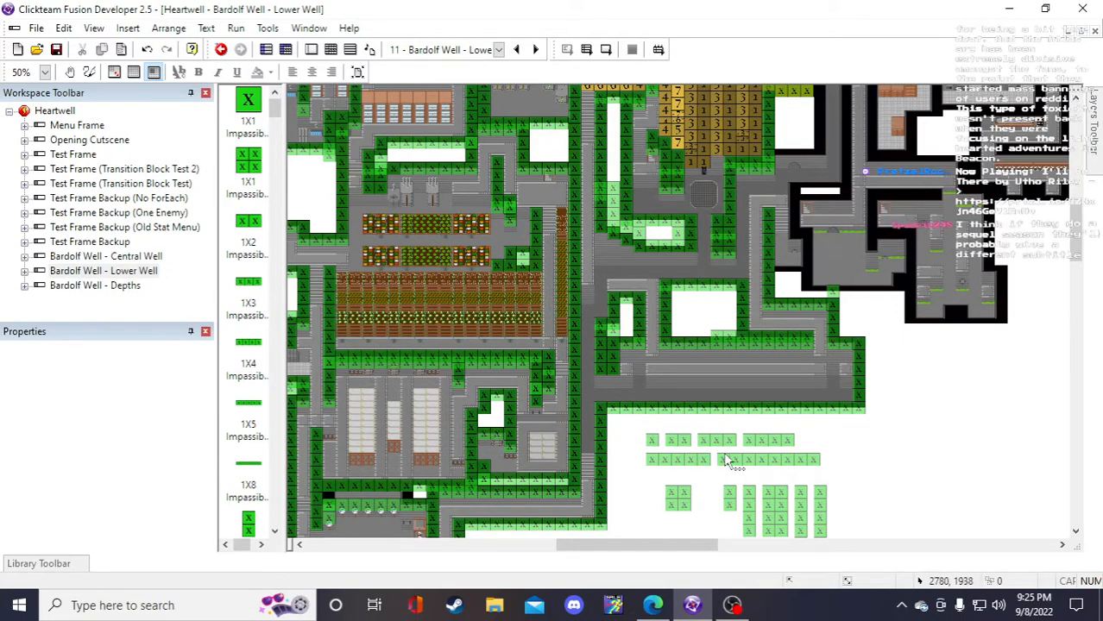
{"action": "left_click", "coordinate": [678, 444]}
{"action": "left_click", "coordinate": [902, 459]}
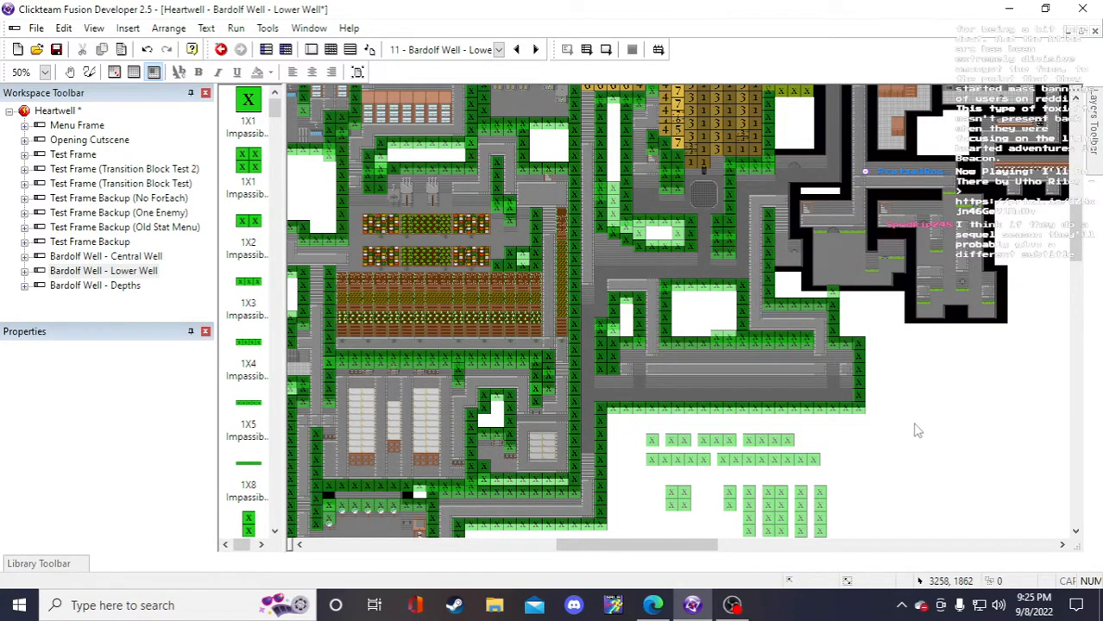
{"action": "scroll", "coordinate": [768, 457], "scroll_direction": "down", "scroll_amount": 2}
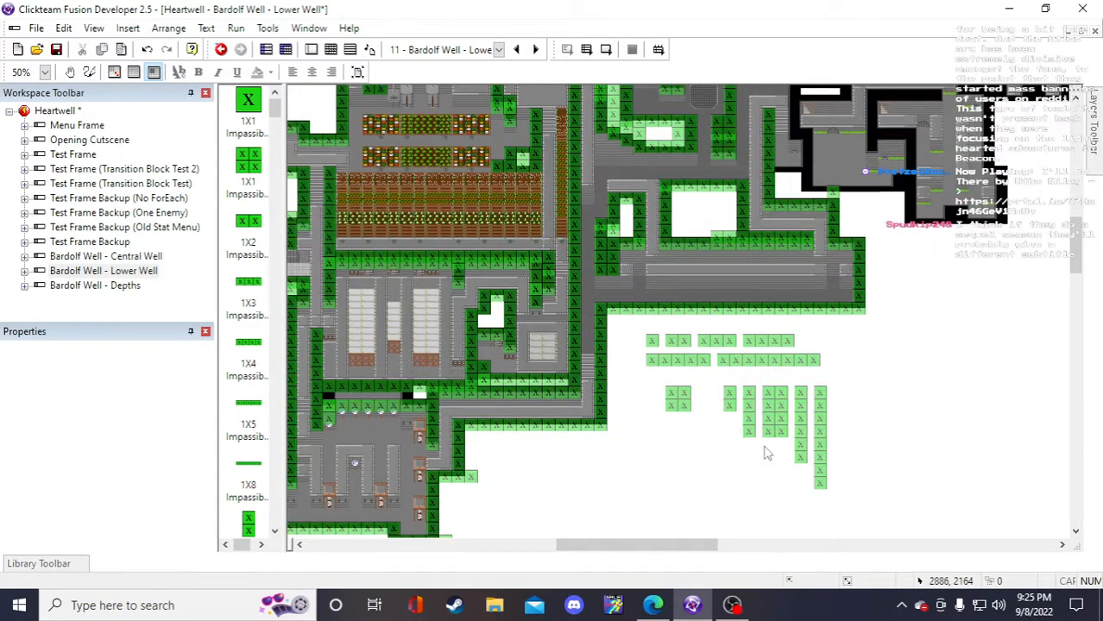
{"action": "scroll", "coordinate": [765, 462], "scroll_direction": "up", "scroll_amount": 2}
{"action": "scroll", "coordinate": [696, 466], "scroll_direction": "down", "scroll_amount": 2}
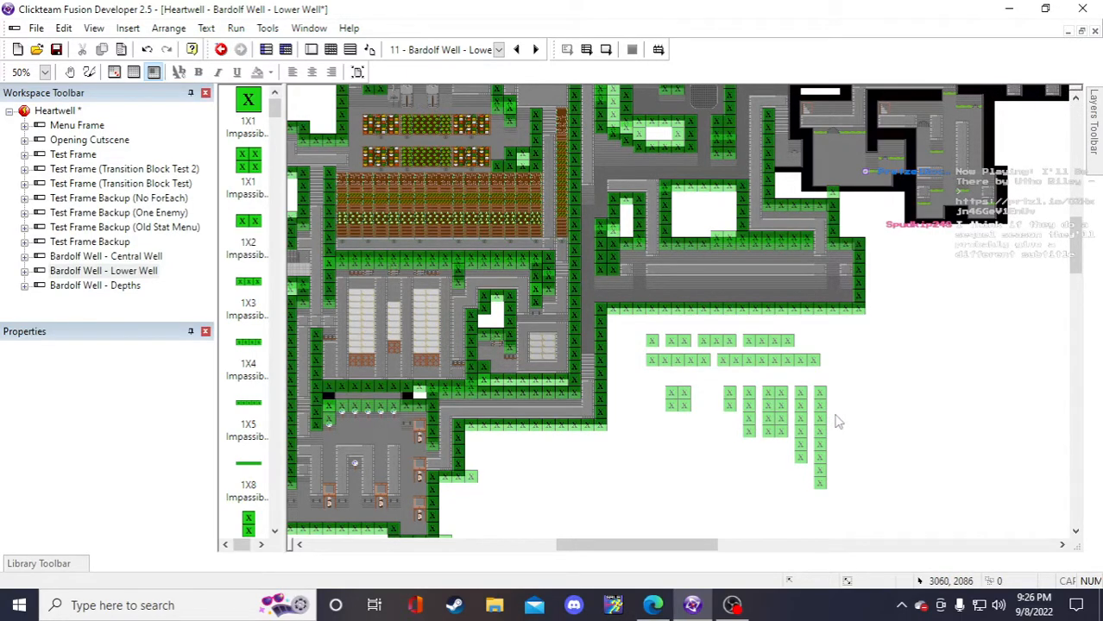
{"action": "scroll", "coordinate": [837, 423], "scroll_direction": "up", "scroll_amount": 2}
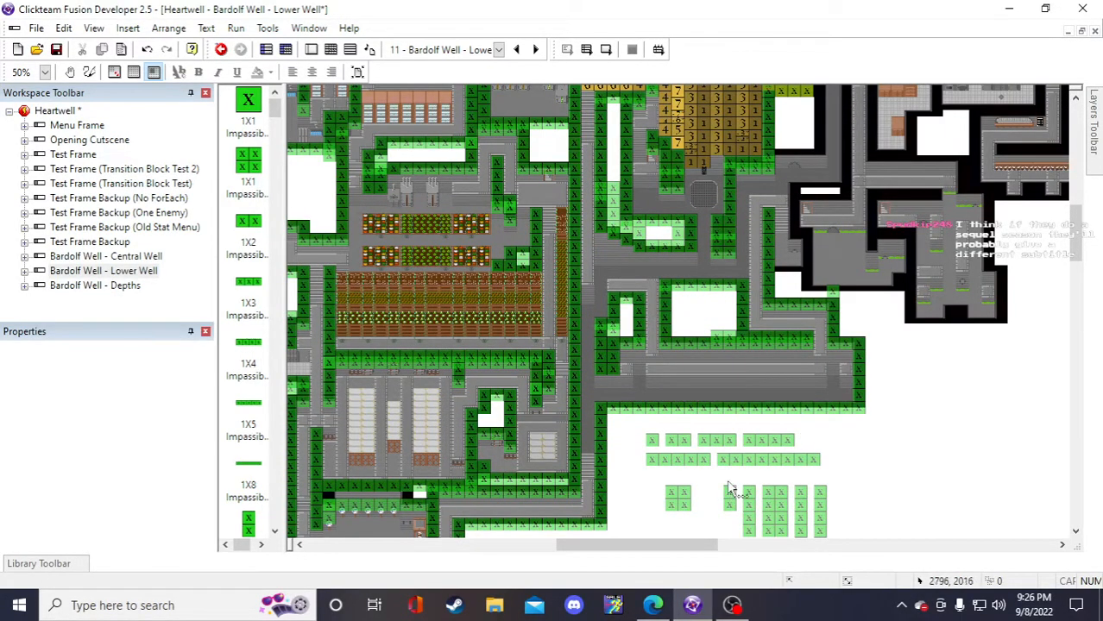
{"action": "left_click", "coordinate": [677, 499]}
{"action": "left_click_drag", "start_coordinate": [647, 470], "coordinate": [849, 483]}
{"action": "scroll", "coordinate": [863, 525], "scroll_direction": "down", "scroll_amount": 1}
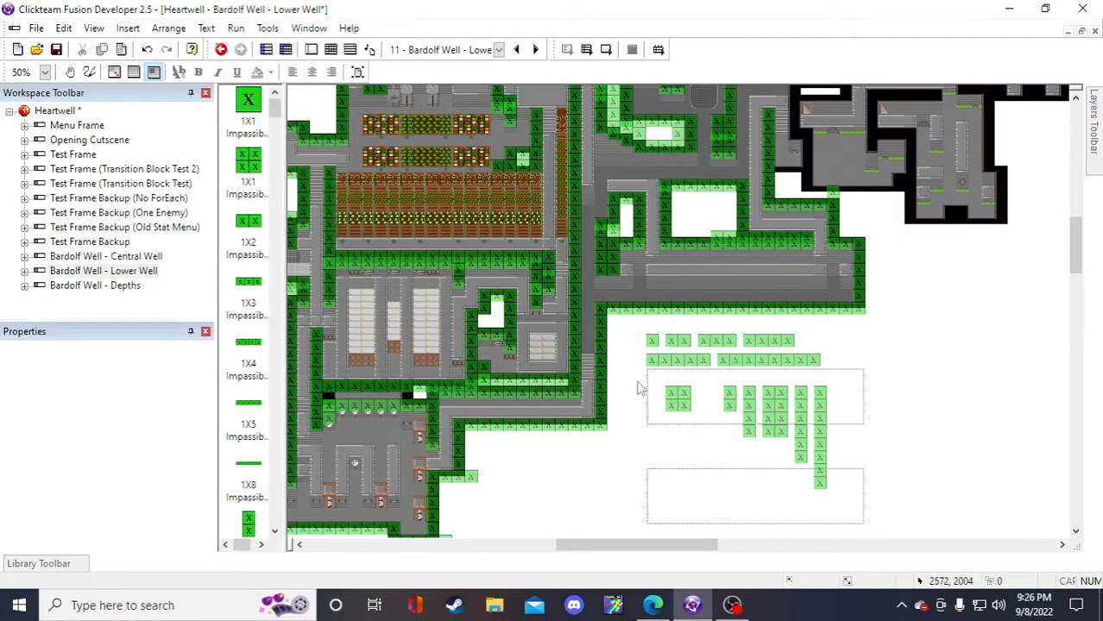
{"action": "scroll", "coordinate": [893, 495], "scroll_direction": "up", "scroll_amount": 1}
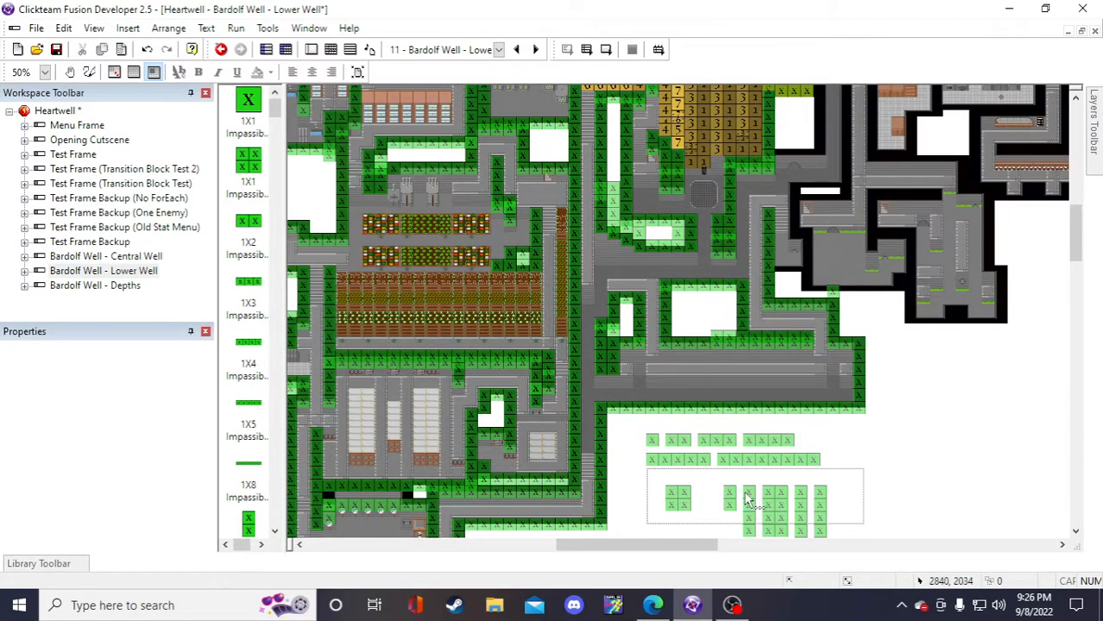
{"action": "left_click", "coordinate": [686, 499]}
{"action": "left_click", "coordinate": [915, 424]}
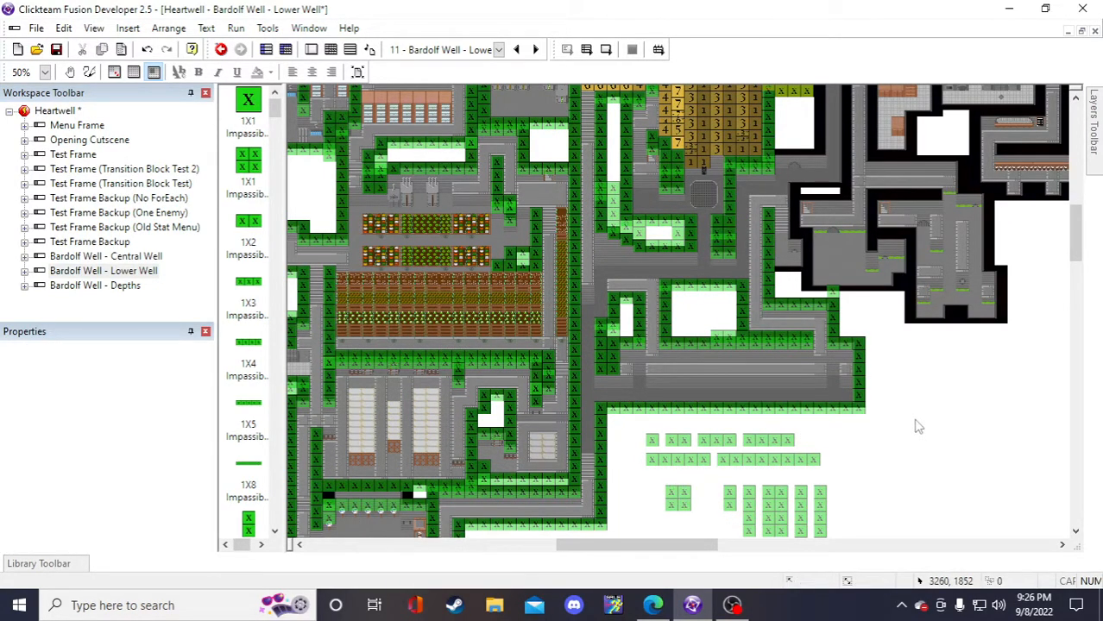
- Copy the 1X2 impassible wall onto the black wall along the top of the small white opening and save the project
{"action": "left_click", "coordinate": [680, 442]}
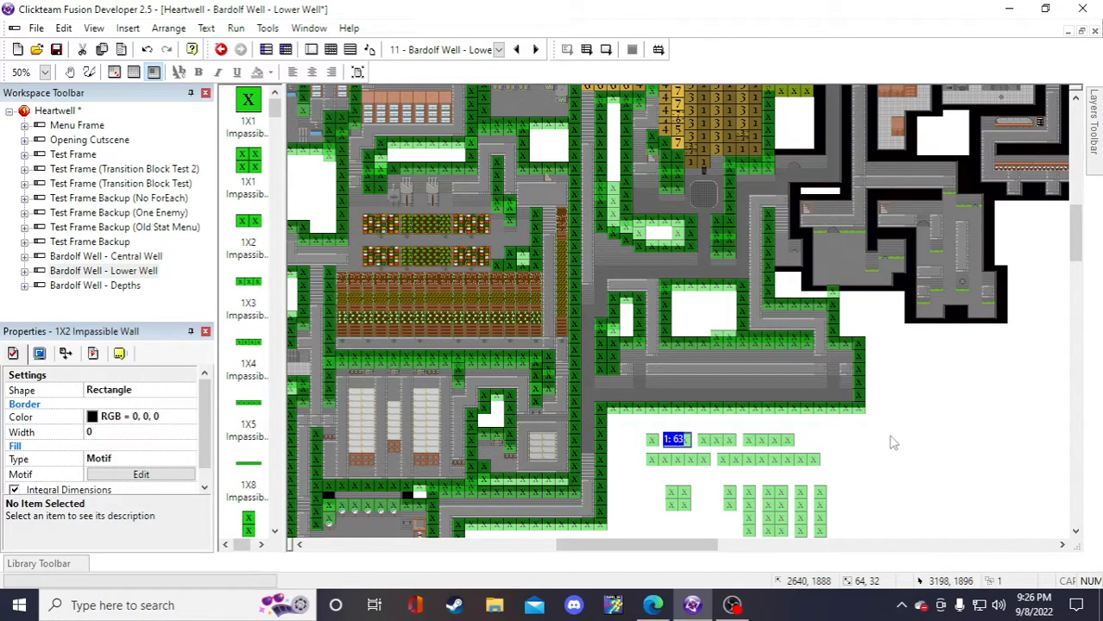
{"action": "left_click", "coordinate": [892, 444]}
{"action": "key", "text": "ctrl+v"}
{"action": "left_click", "coordinate": [898, 421]}
{"action": "left_click_drag", "start_coordinate": [919, 440], "coordinate": [787, 285]}
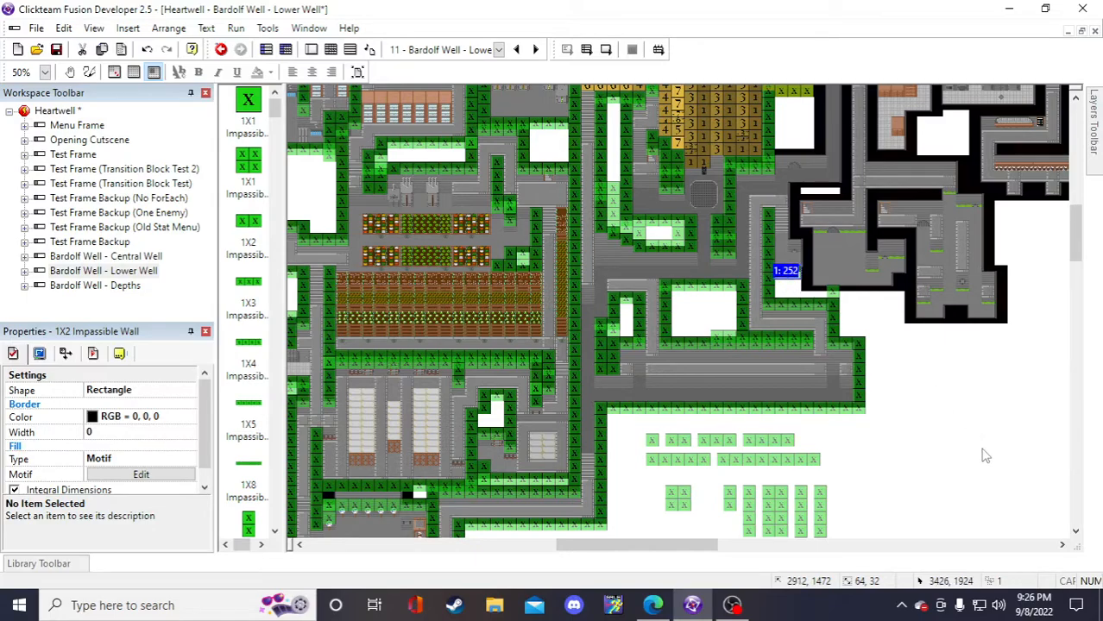
{"action": "left_click", "coordinate": [985, 456]}
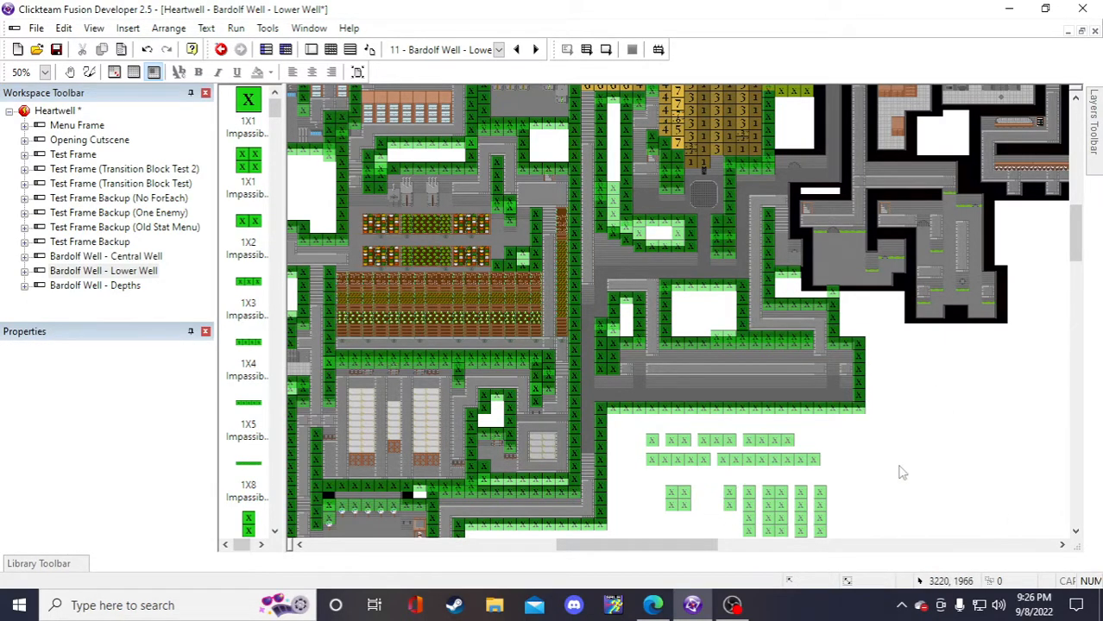
{"action": "scroll", "coordinate": [872, 458], "scroll_direction": "down", "scroll_amount": 3}
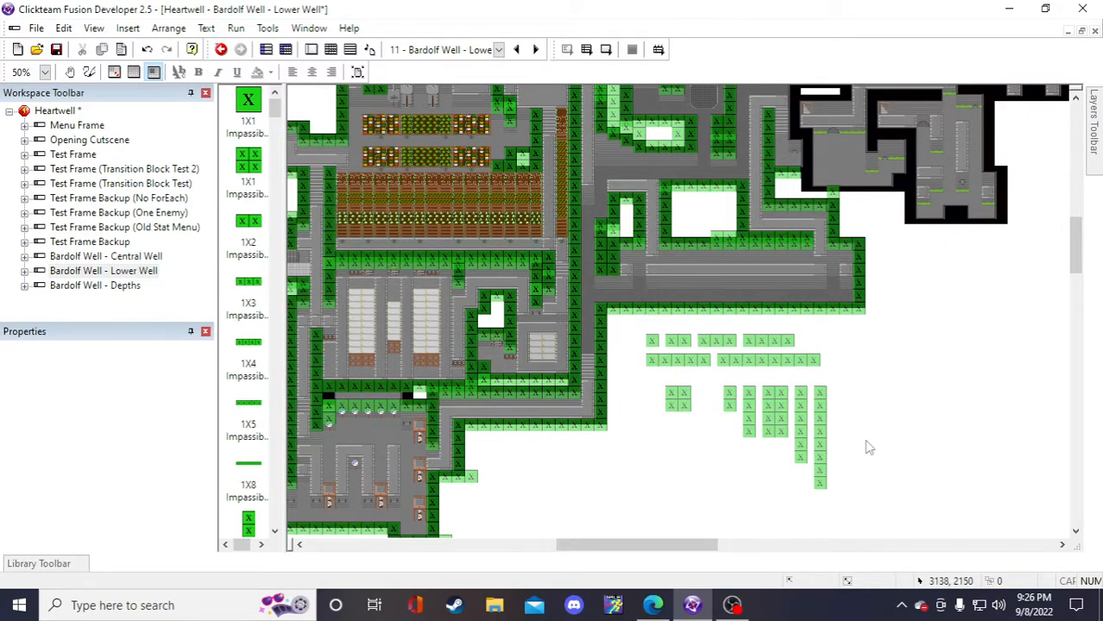
{"action": "scroll", "coordinate": [869, 447], "scroll_direction": "up", "scroll_amount": 3}
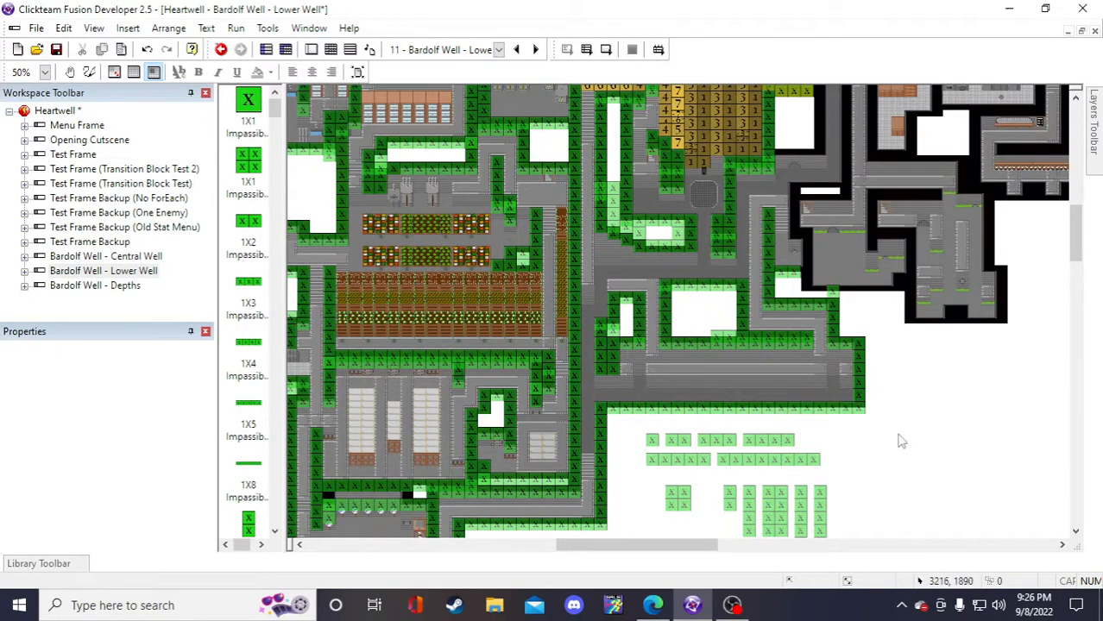
{"action": "left_click", "coordinate": [57, 49]}
{"action": "scroll", "coordinate": [830, 360], "scroll_direction": "down", "scroll_amount": 3}
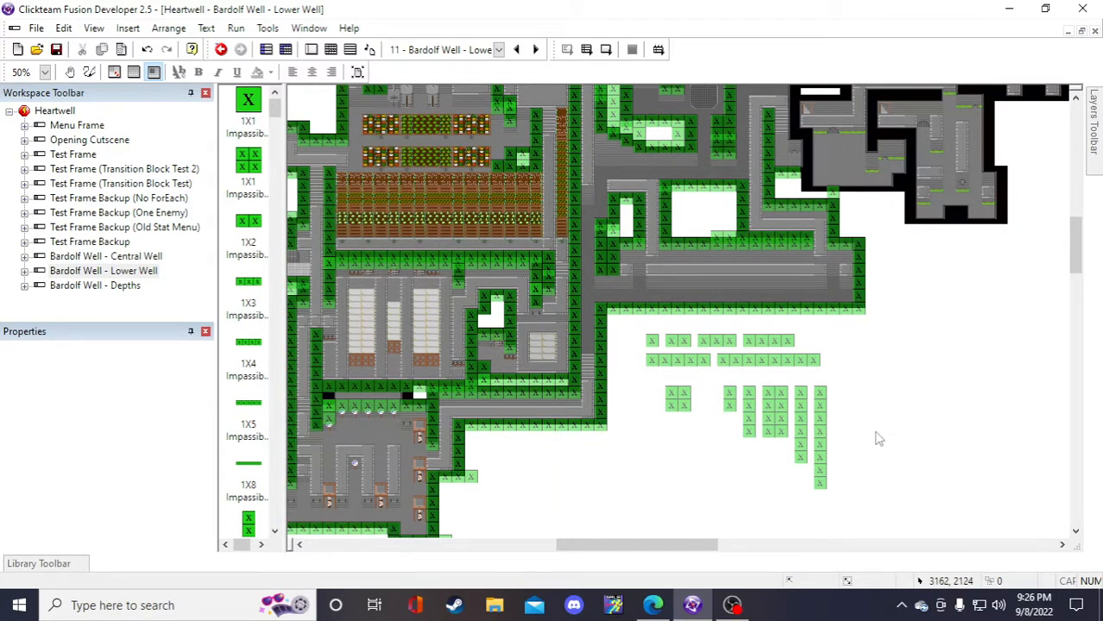
{"action": "scroll", "coordinate": [907, 440], "scroll_direction": "up", "scroll_amount": 3}
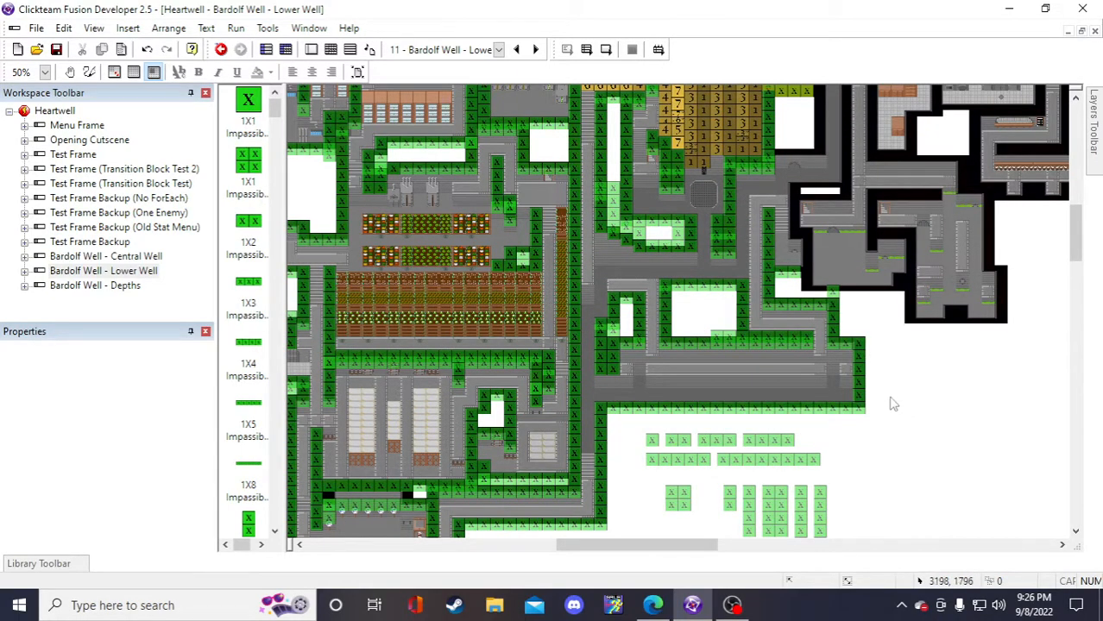
{"action": "scroll", "coordinate": [894, 401], "scroll_direction": "down", "scroll_amount": 3}
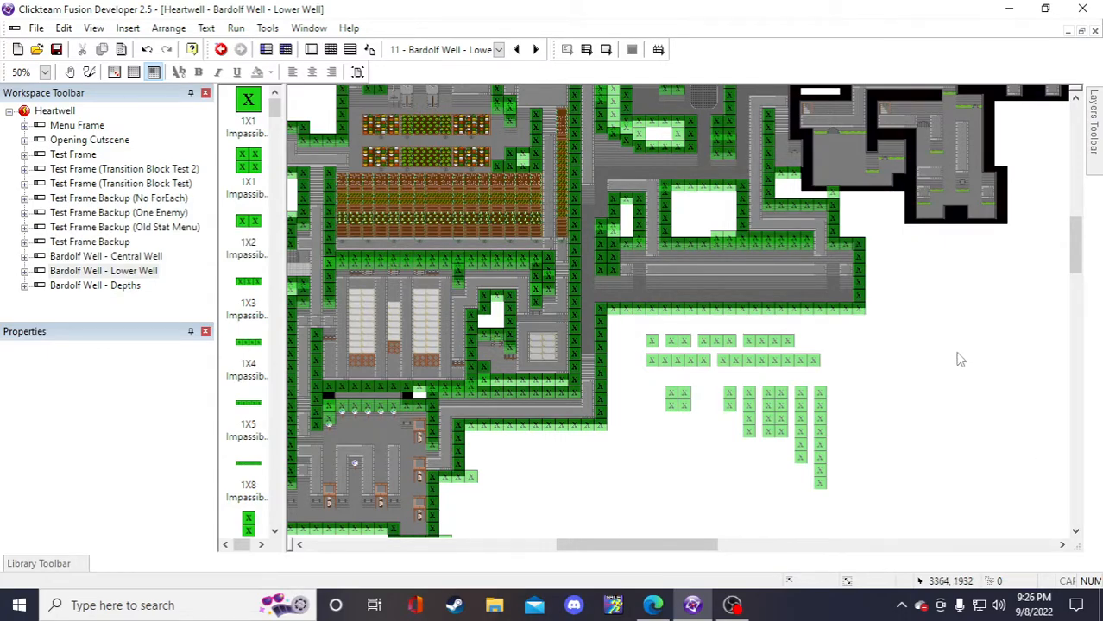
{"action": "left_click", "coordinate": [57, 50]}
{"action": "scroll", "coordinate": [942, 380], "scroll_direction": "up", "scroll_amount": 1}
{"action": "scroll", "coordinate": [940, 418], "scroll_direction": "down", "scroll_amount": 1}
{"action": "scroll", "coordinate": [833, 461], "scroll_direction": "up", "scroll_amount": 1}
{"action": "scroll", "coordinate": [834, 454], "scroll_direction": "down", "scroll_amount": 1}
{"action": "mouse_move", "coordinate": [1073, 262]}
{"action": "left_mouse_down"}
{"action": "mouse_move", "coordinate": [1074, 250]}
{"action": "mouse_move", "coordinate": [1071, 259]}
{"action": "left_mouse_up"}
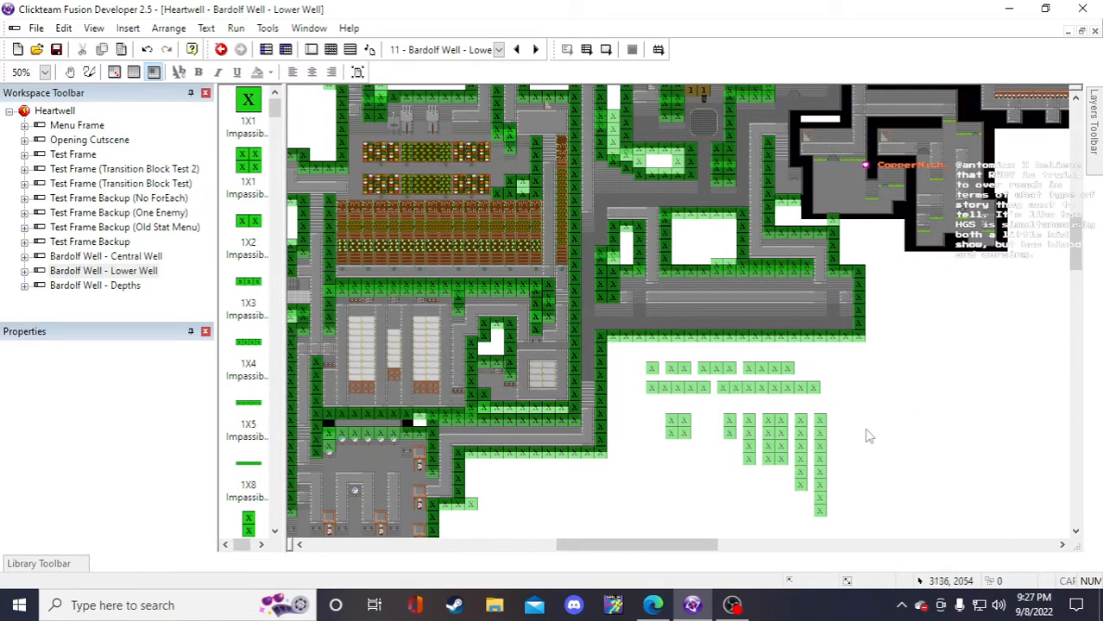
- Try to add a copy of the 6X1 impassible wall and save the project
{"action": "left_click", "coordinate": [800, 442]}
{"action": "left_click", "coordinate": [904, 371]}
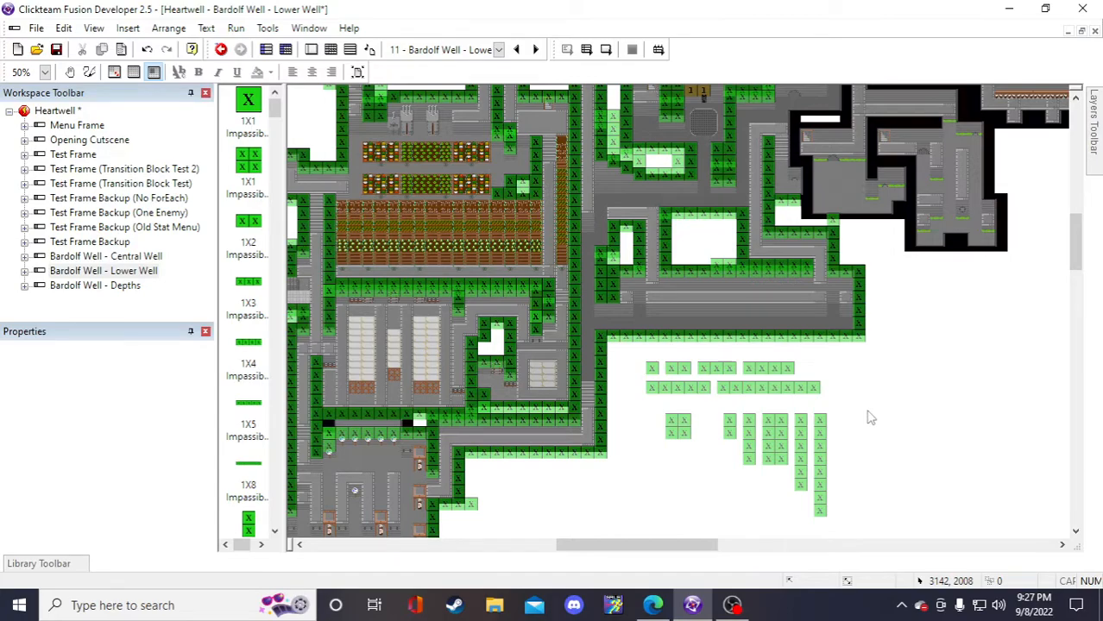
{"action": "scroll", "coordinate": [885, 419], "scroll_direction": "down", "scroll_amount": 1}
{"action": "scroll", "coordinate": [887, 421], "scroll_direction": "up", "scroll_amount": 1}
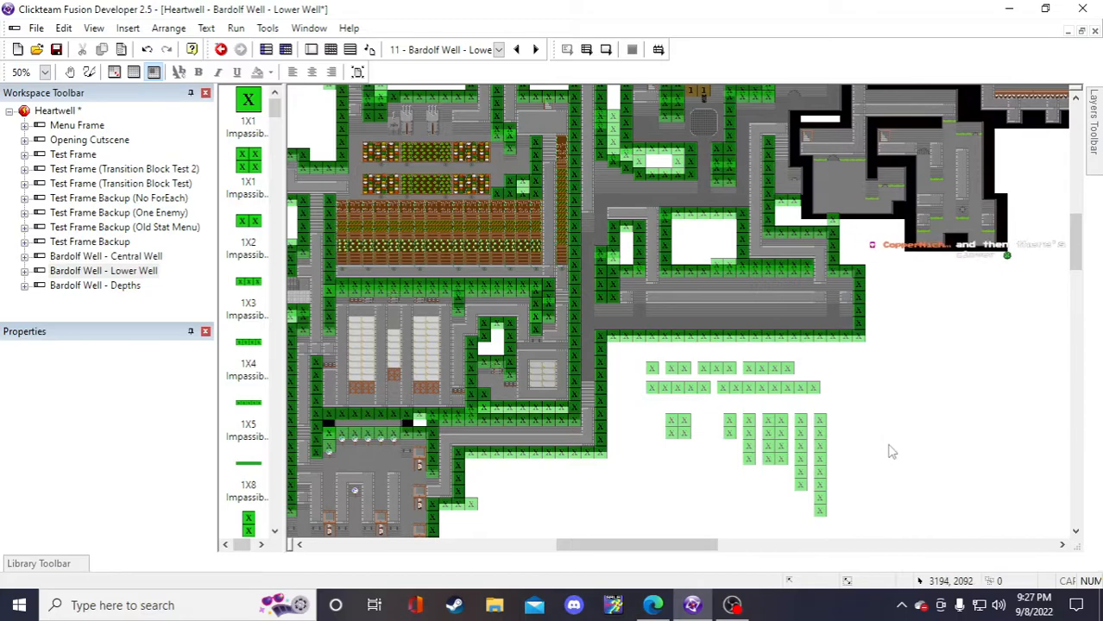
{"action": "left_click", "coordinate": [56, 50]}
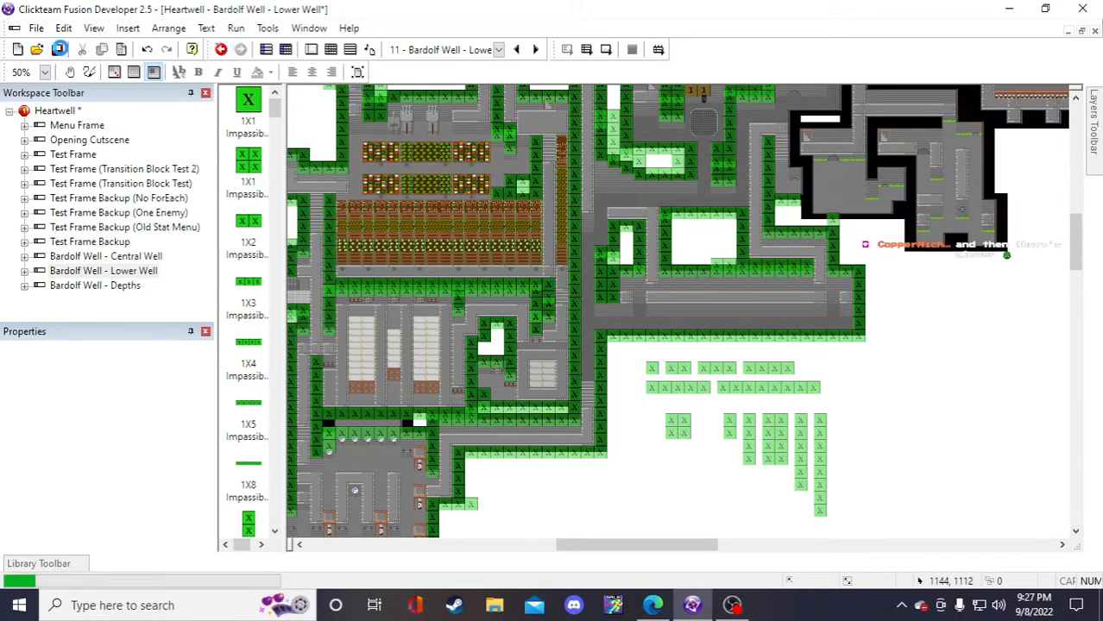
- Copy the 6X1 impassible wall onto the vertical black wall between the small white opening and the adjoining room
{"action": "left_click", "coordinate": [798, 450]}
{"action": "left_click", "coordinate": [881, 394]}
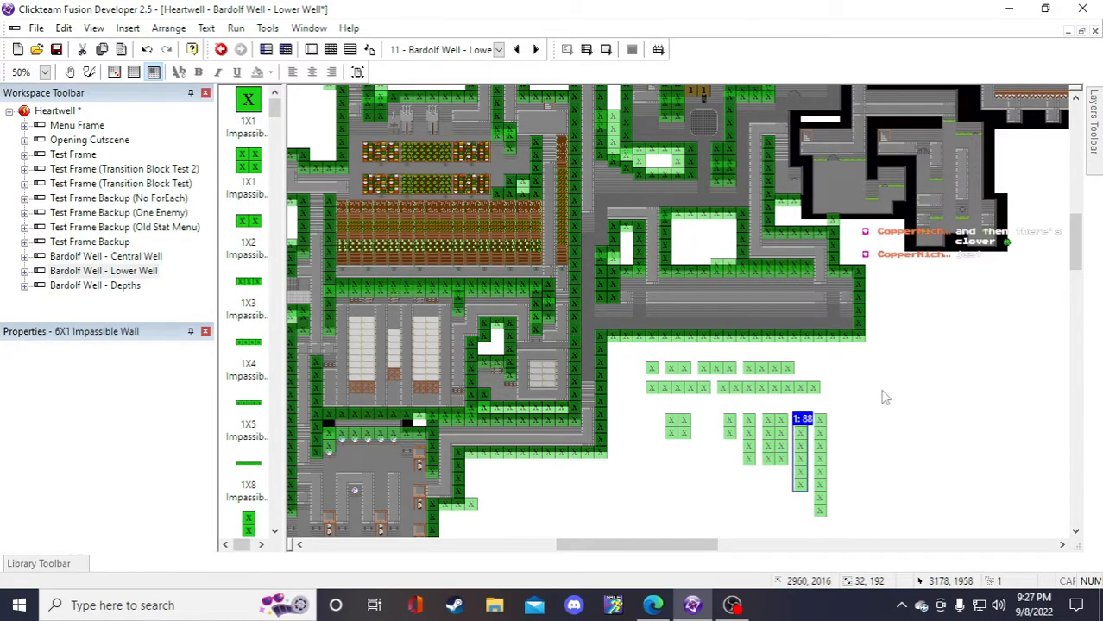
{"action": "scroll", "coordinate": [918, 414], "scroll_direction": "up", "scroll_amount": 1}
{"action": "key", "text": "ctrl+v"}
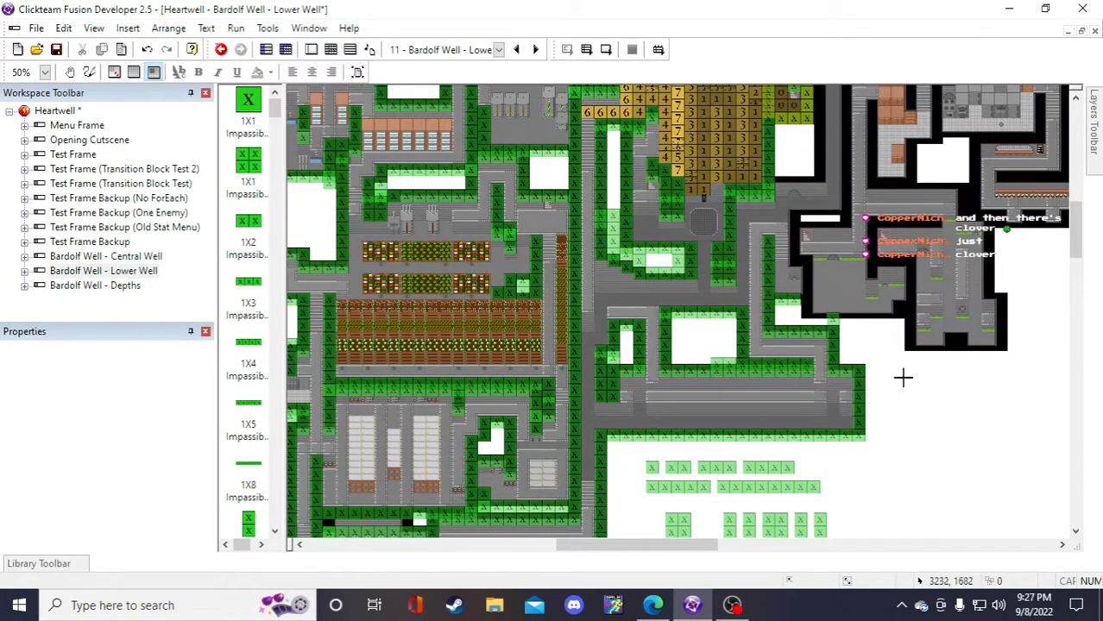
{"action": "left_click", "coordinate": [881, 350]}
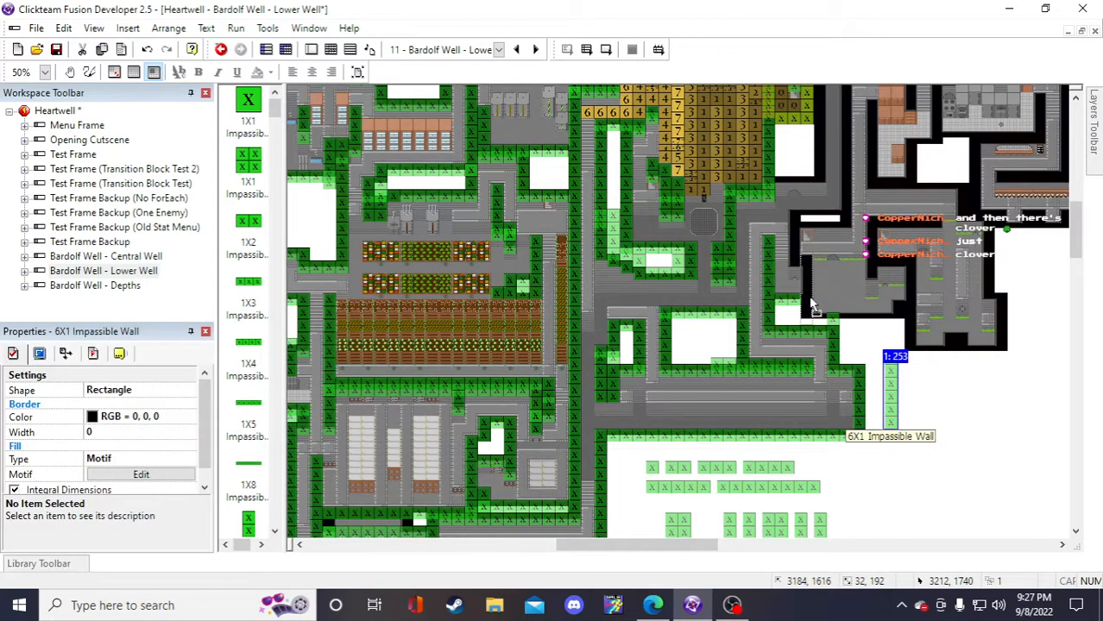
{"action": "left_click_drag", "start_coordinate": [811, 303], "coordinate": [811, 302]}
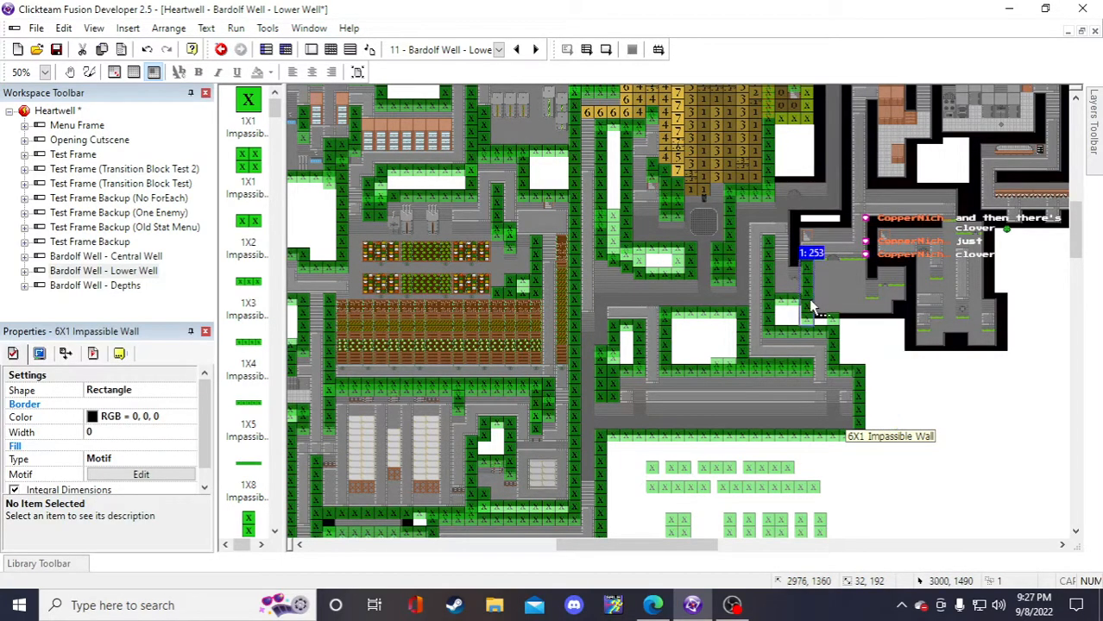
{"action": "left_click", "coordinate": [934, 411]}
- Copy the 1X8 impassible wall onto the black wall along the bottom of that room and save the project
{"action": "scroll", "coordinate": [933, 412], "scroll_direction": "down", "scroll_amount": 1}
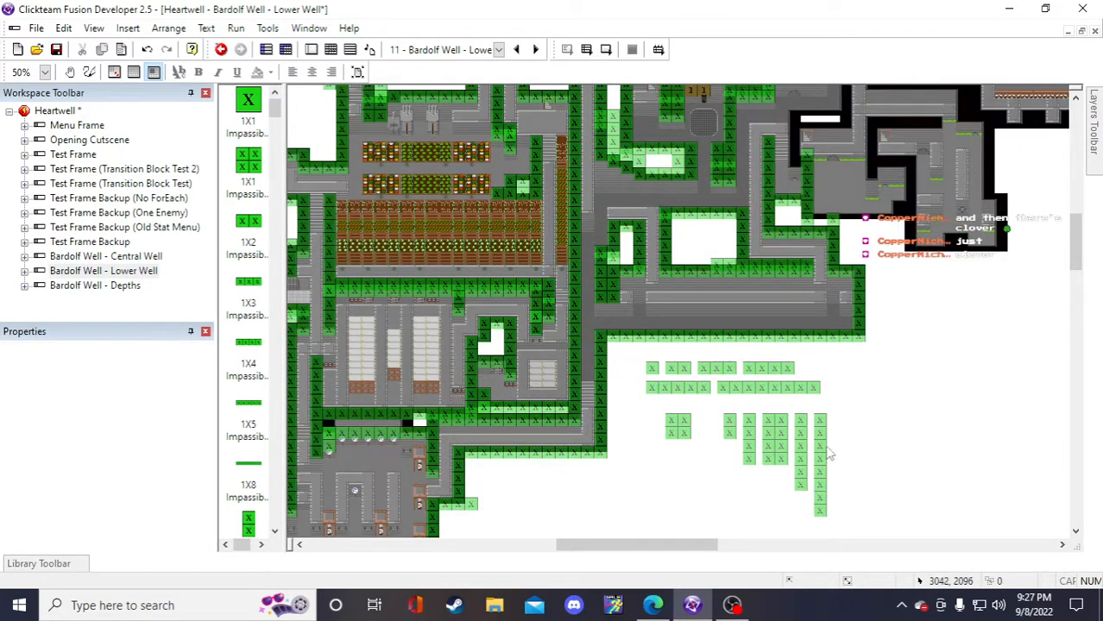
{"action": "left_click", "coordinate": [795, 393]}
{"action": "left_click", "coordinate": [915, 387]}
{"action": "scroll", "coordinate": [919, 401], "scroll_direction": "up", "scroll_amount": 1}
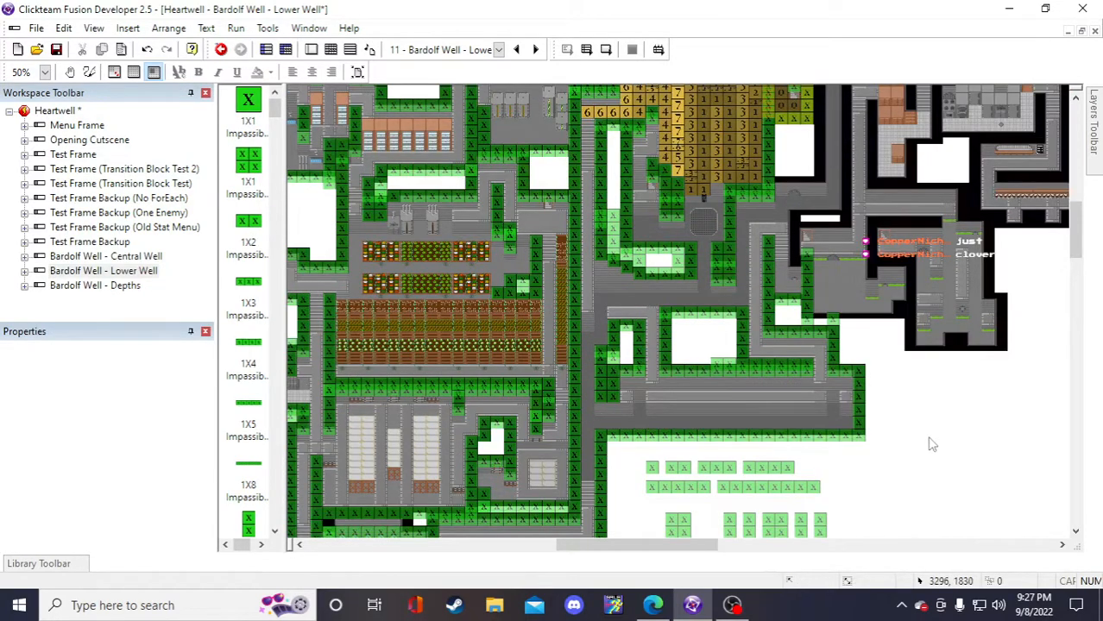
{"action": "key", "text": "ctrl+s"}
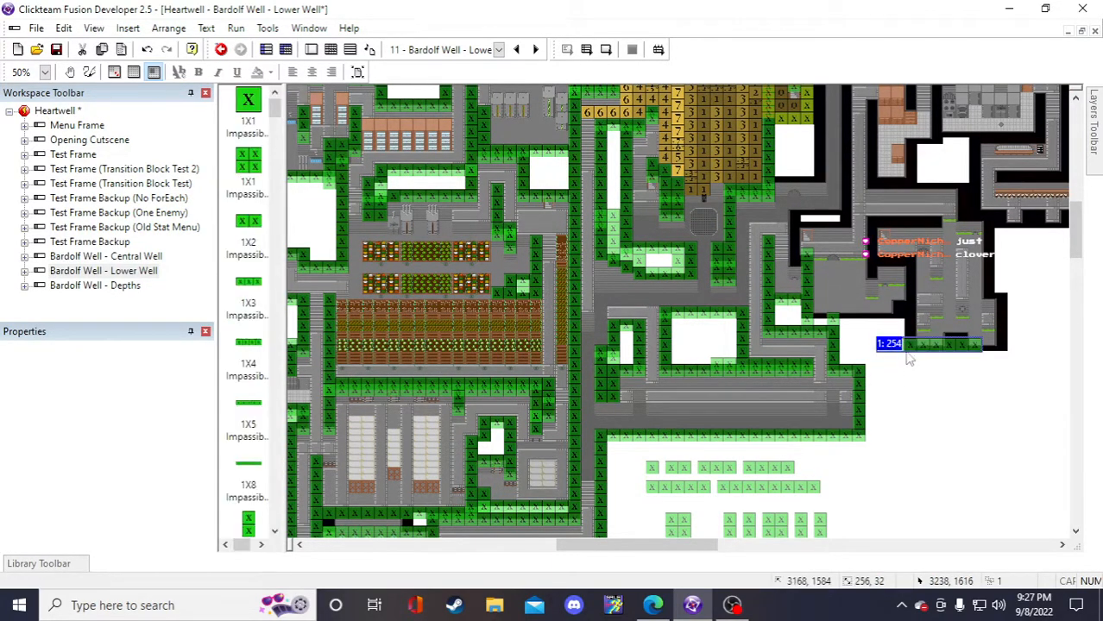
{"action": "left_click_drag", "start_coordinate": [904, 350], "coordinate": [839, 326]}
{"action": "left_click", "coordinate": [980, 478]}
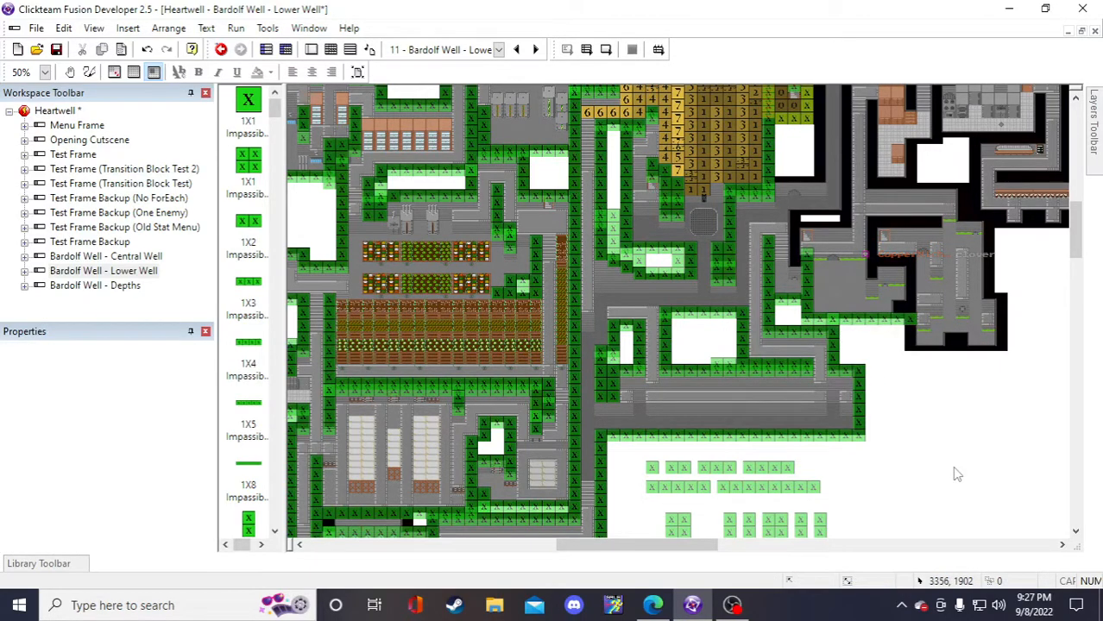
{"action": "scroll", "coordinate": [878, 392], "scroll_direction": "down", "scroll_amount": 3}
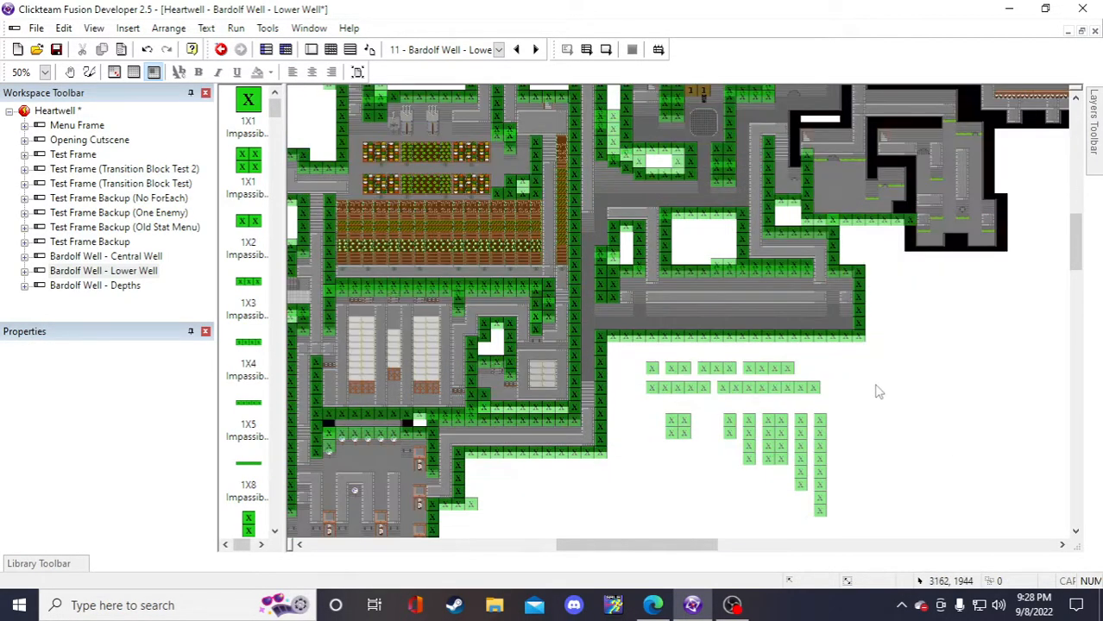
{"action": "scroll", "coordinate": [1001, 377], "scroll_direction": "up", "scroll_amount": 3}
{"action": "scroll", "coordinate": [996, 377], "scroll_direction": "down", "scroll_amount": 3}
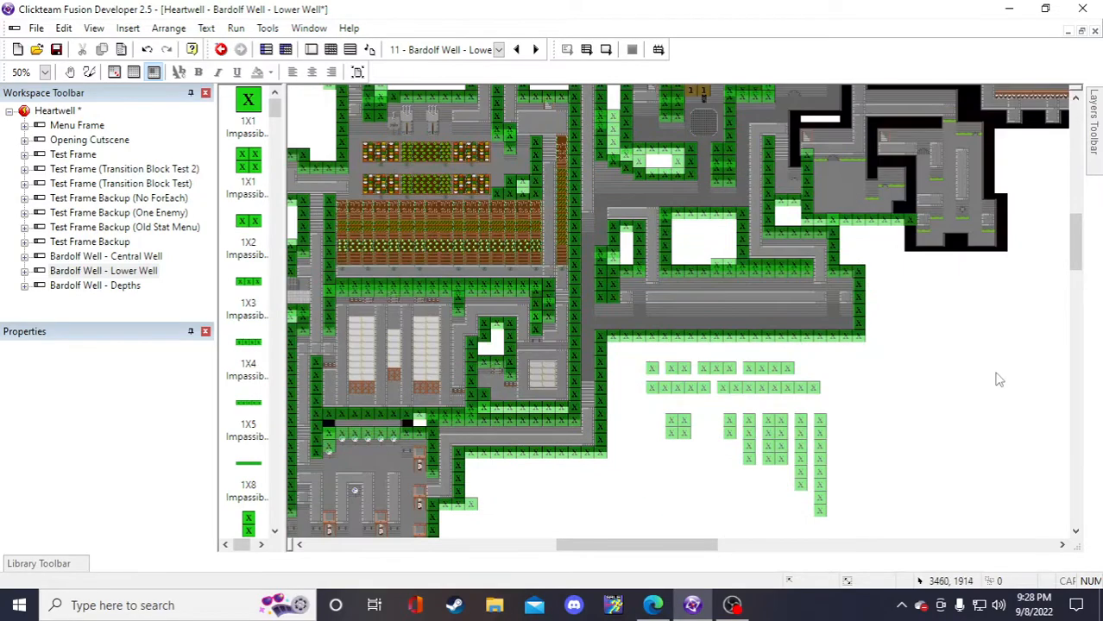
{"action": "left_click", "coordinate": [55, 51]}
{"action": "scroll", "coordinate": [880, 418], "scroll_direction": "up", "scroll_amount": 3}
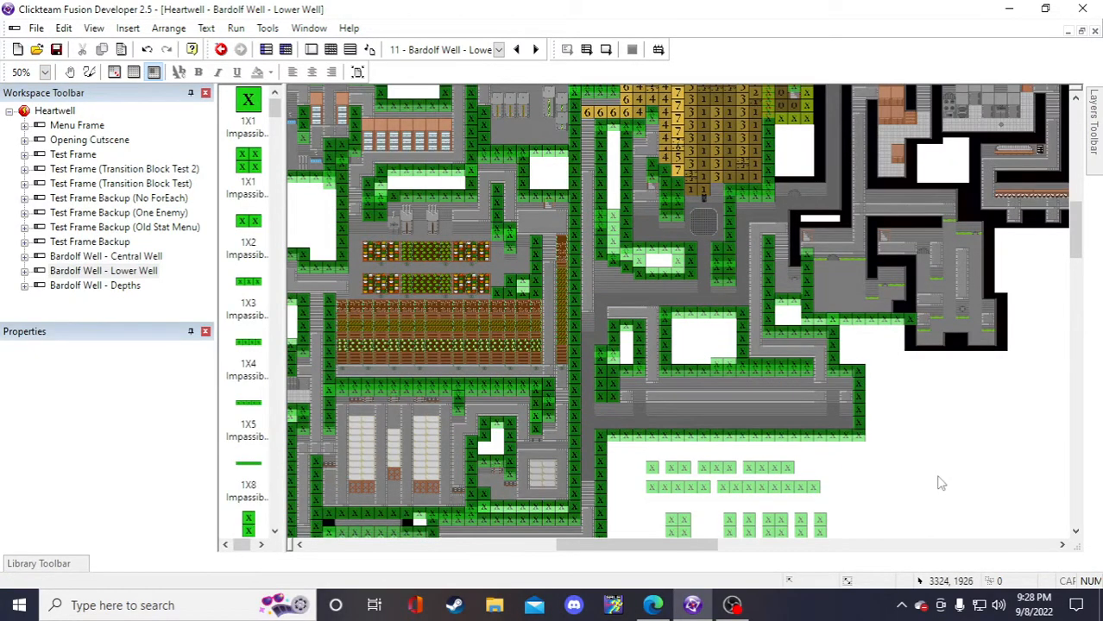
{"action": "scroll", "coordinate": [905, 452], "scroll_direction": "down", "scroll_amount": 3}
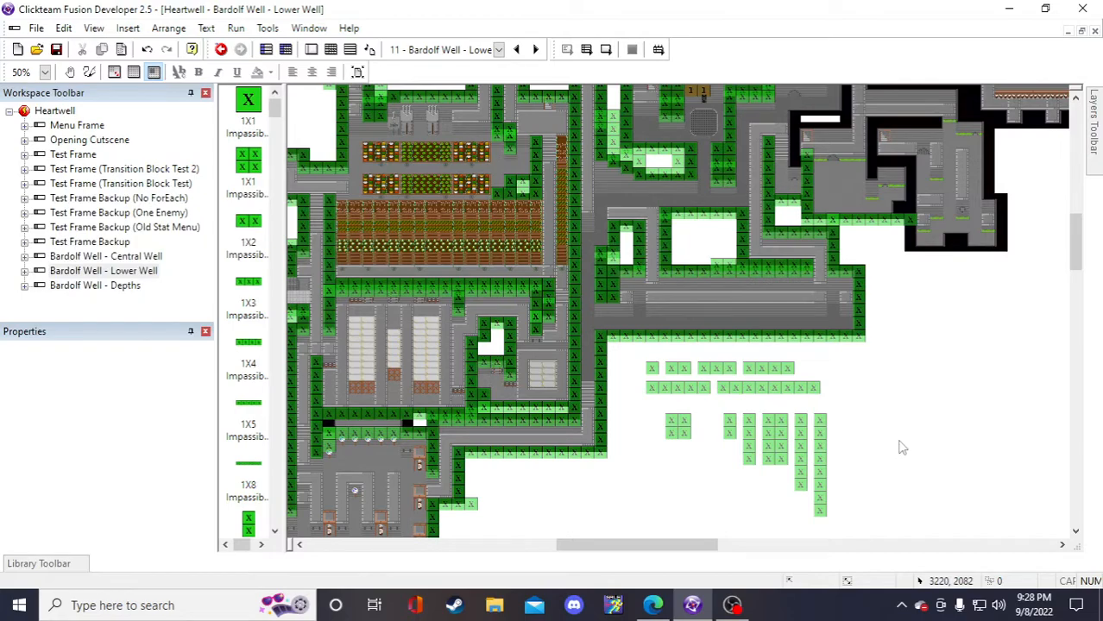
{"action": "scroll", "coordinate": [927, 447], "scroll_direction": "up", "scroll_amount": 3}
{"action": "scroll", "coordinate": [923, 445], "scroll_direction": "down", "scroll_amount": 3}
{"action": "scroll", "coordinate": [921, 442], "scroll_direction": "up", "scroll_amount": 3}
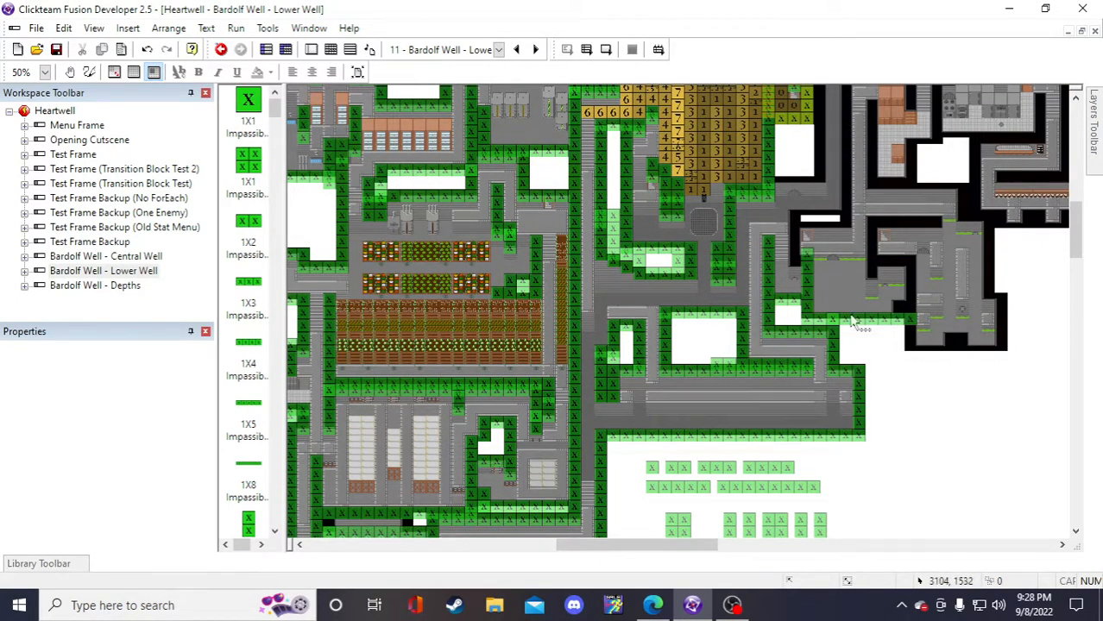
{"action": "left_click", "coordinate": [809, 278]}
{"action": "left_click_drag", "start_coordinate": [892, 306], "coordinate": [992, 462]}
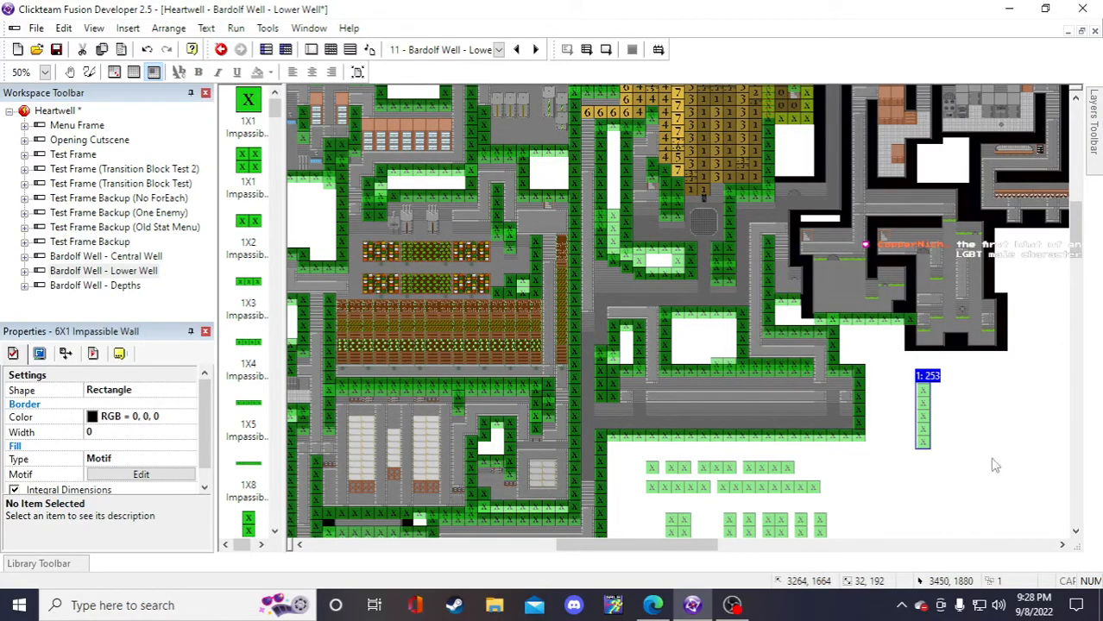
{"action": "left_click", "coordinate": [982, 470]}
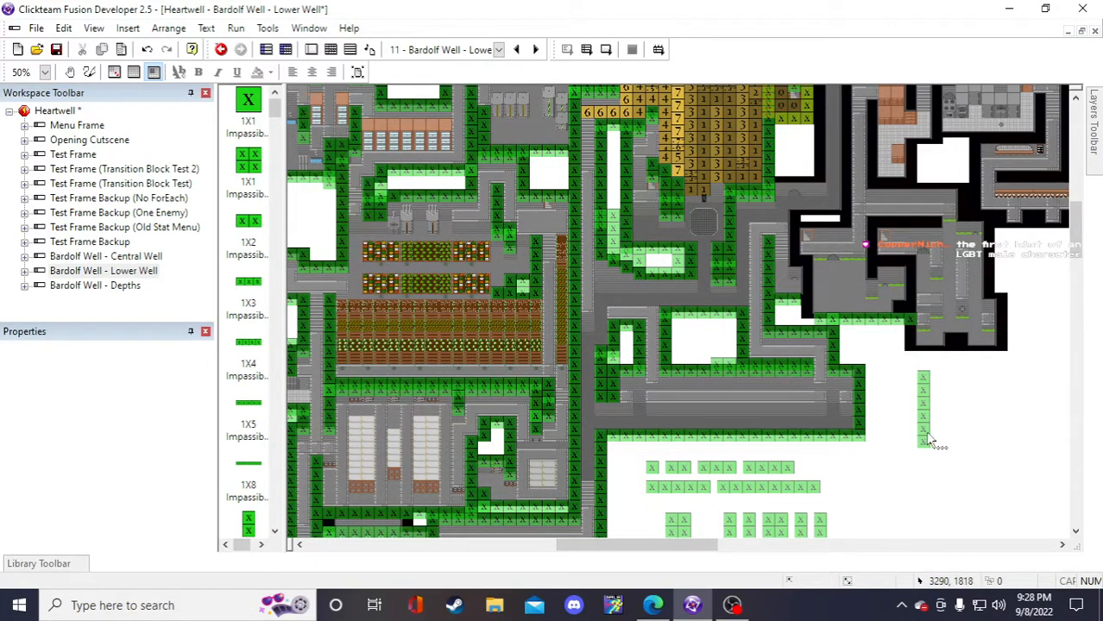
{"action": "left_click", "coordinate": [924, 384]}
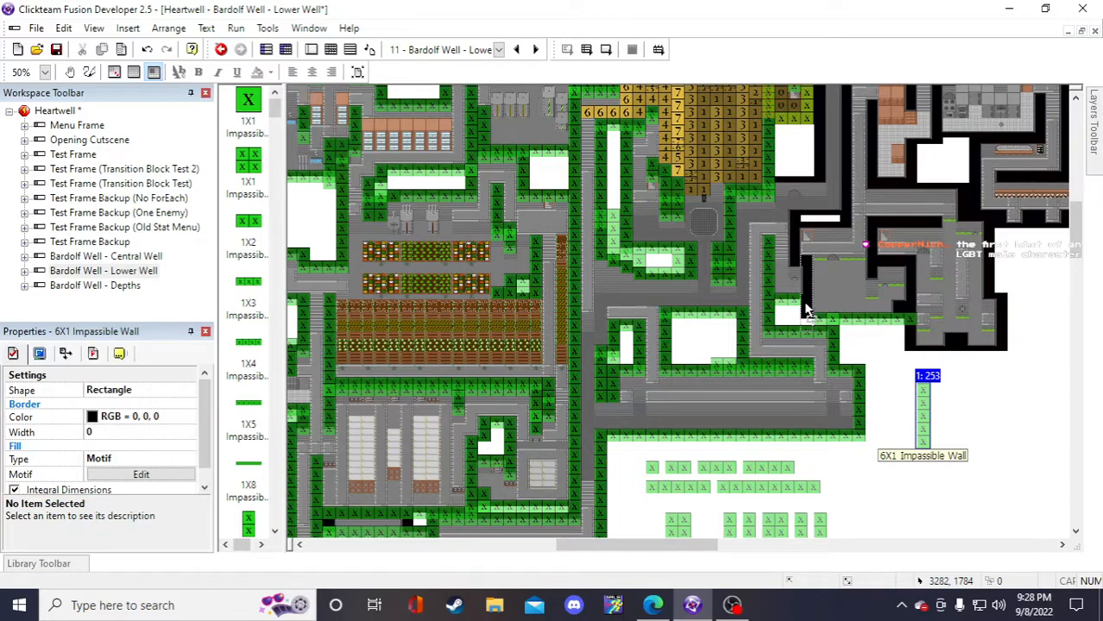
{"action": "key", "text": "ctrl+z"}
{"action": "left_click", "coordinate": [962, 471]}
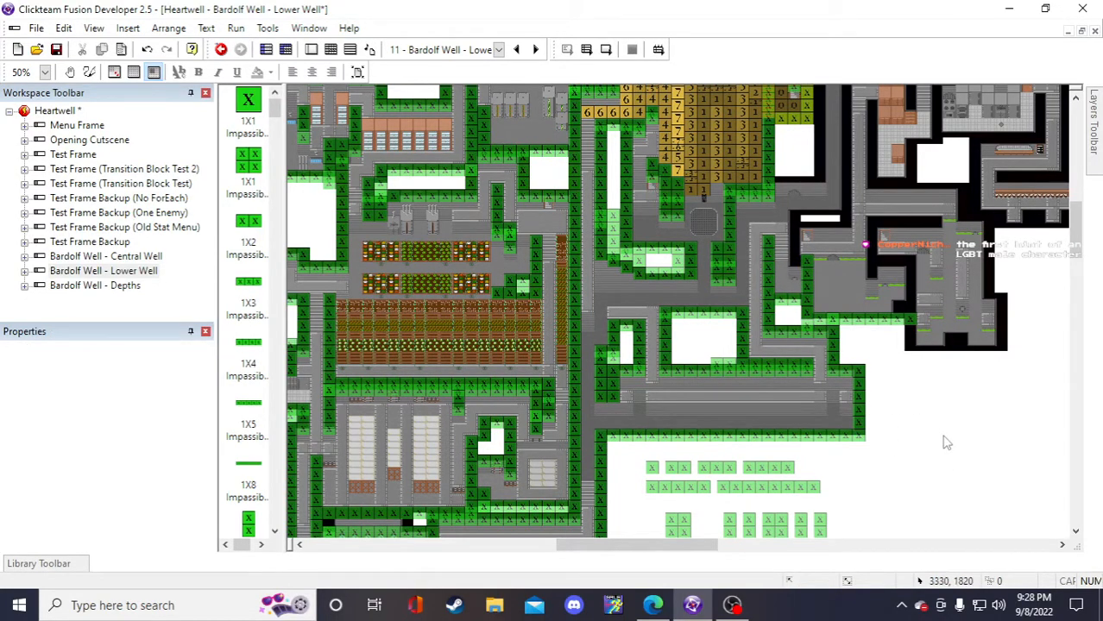
- Try to copy the 6X1 impassible wall onto the short vertical black wall running down from the narrow white opening
{"action": "scroll", "coordinate": [944, 443], "scroll_direction": "down", "scroll_amount": 3}
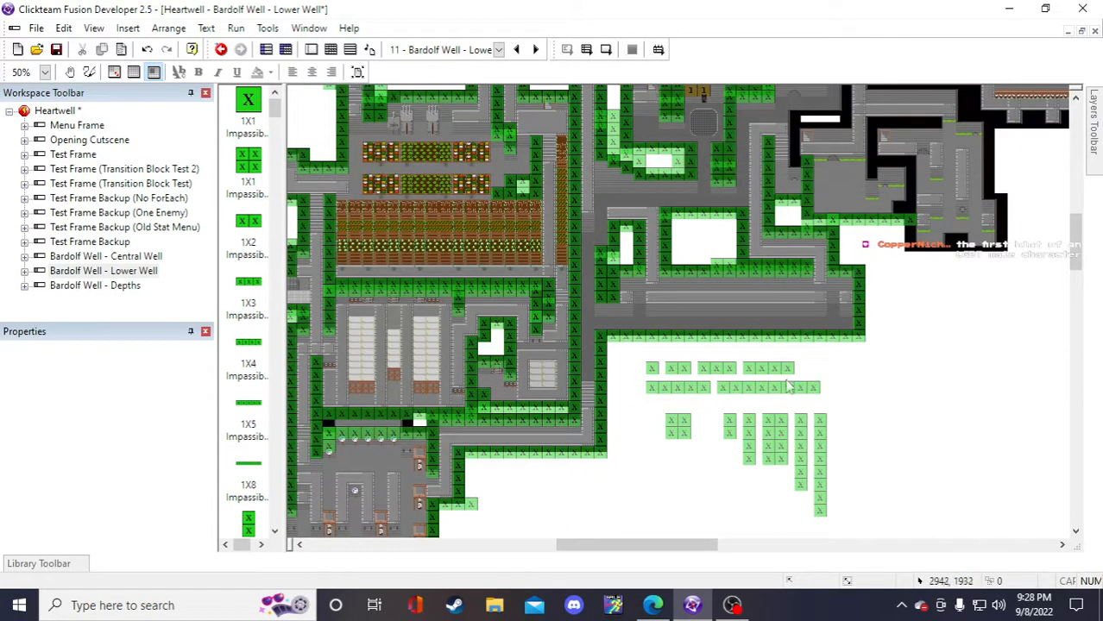
{"action": "left_click", "coordinate": [781, 369]}
{"action": "left_click", "coordinate": [885, 380]}
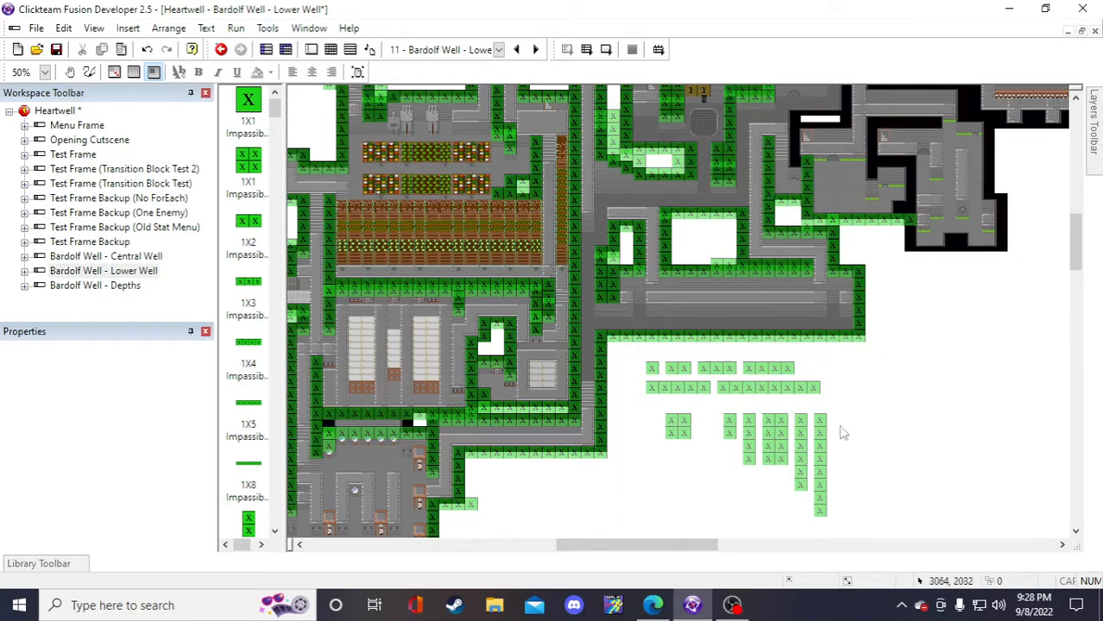
{"action": "left_click", "coordinate": [802, 444]}
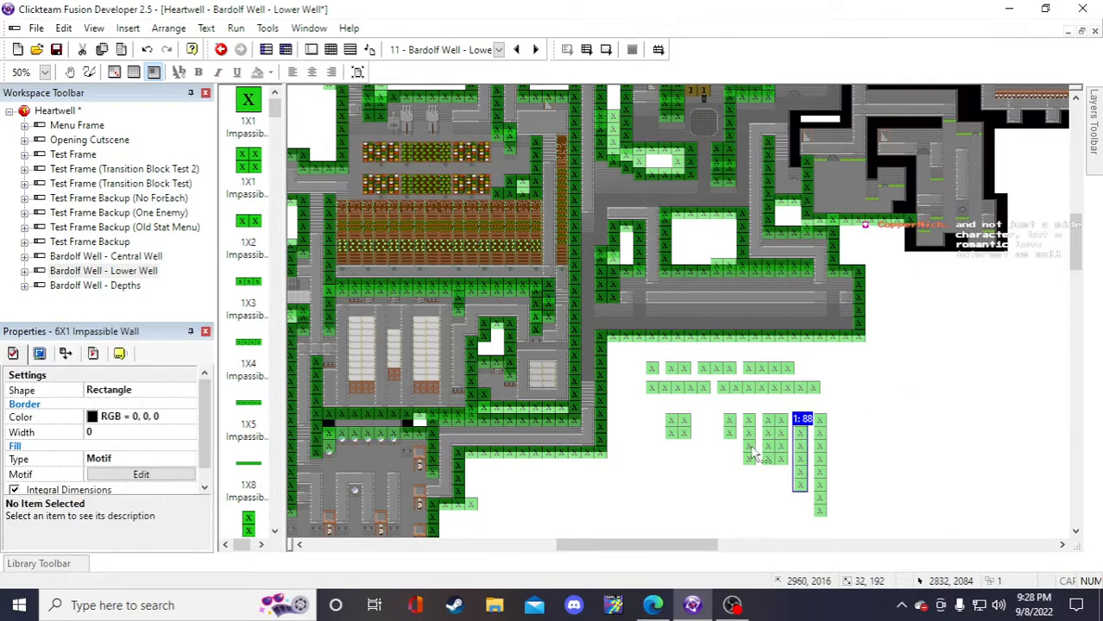
{"action": "left_click", "coordinate": [881, 423]}
{"action": "left_click", "coordinate": [869, 392]}
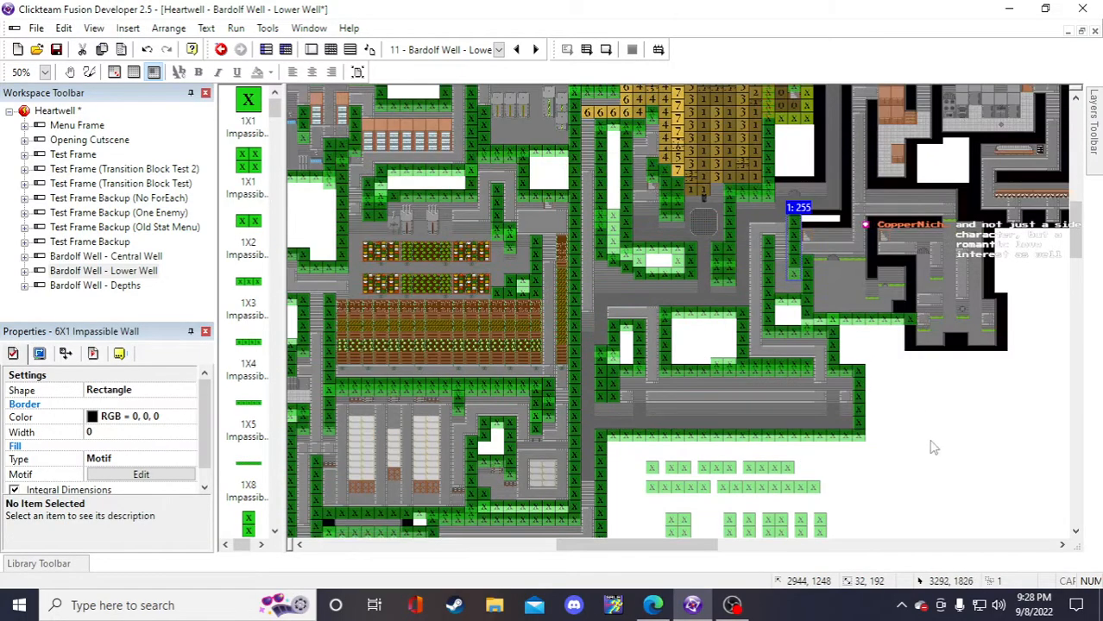
{"action": "left_click", "coordinate": [948, 477]}
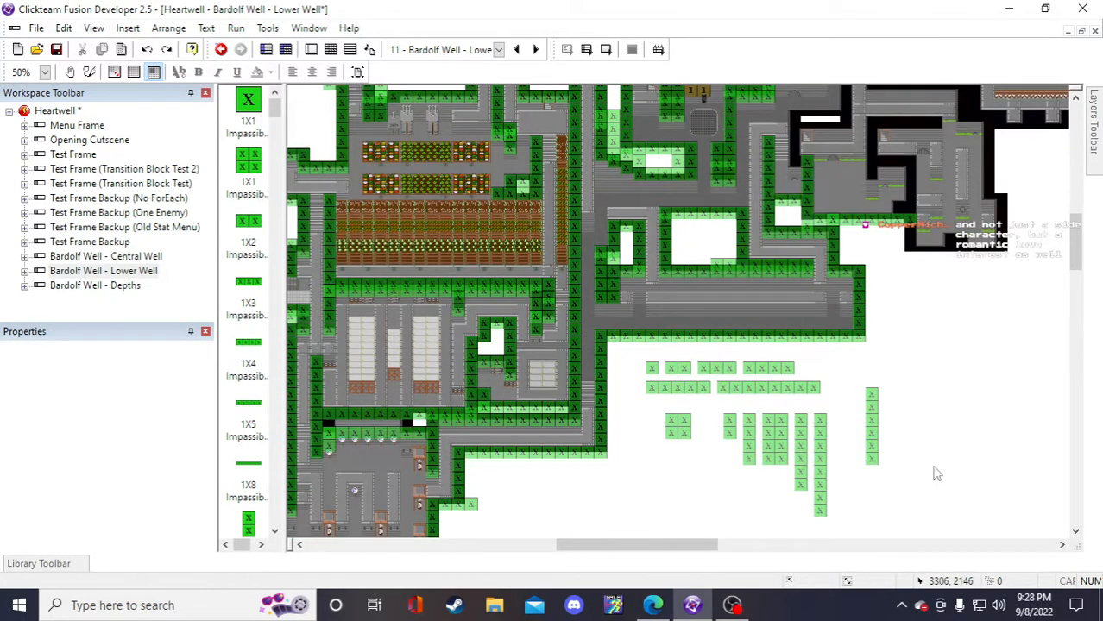
{"action": "key", "text": "ctrl+z"}
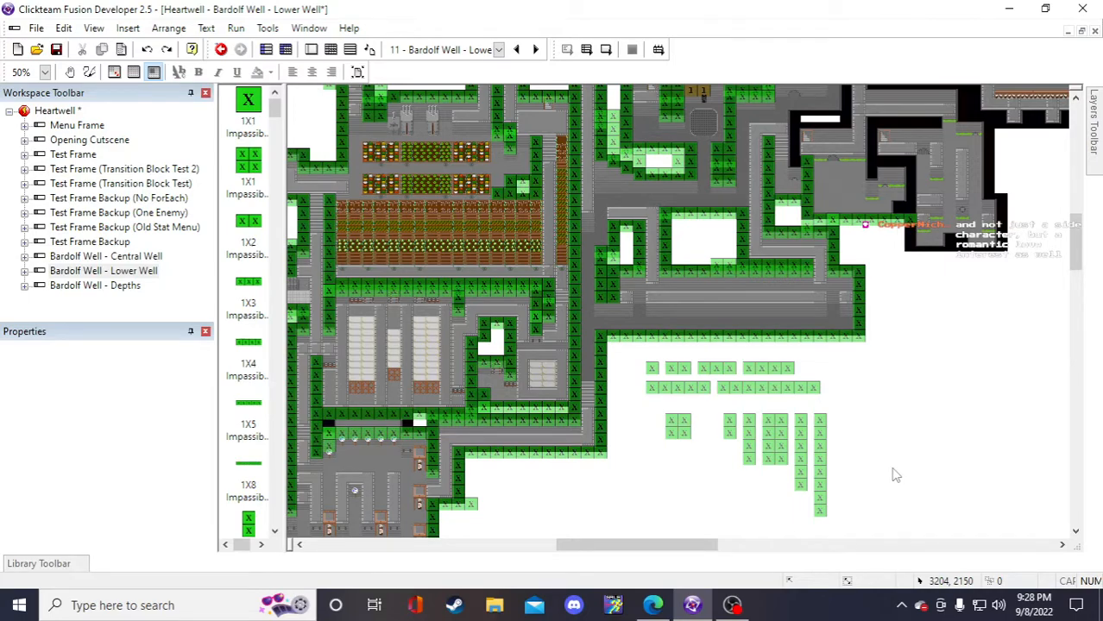
- Save the project
{"action": "scroll", "coordinate": [938, 273], "scroll_direction": "up", "scroll_amount": 3}
{"action": "key", "text": "ctrl+s"}
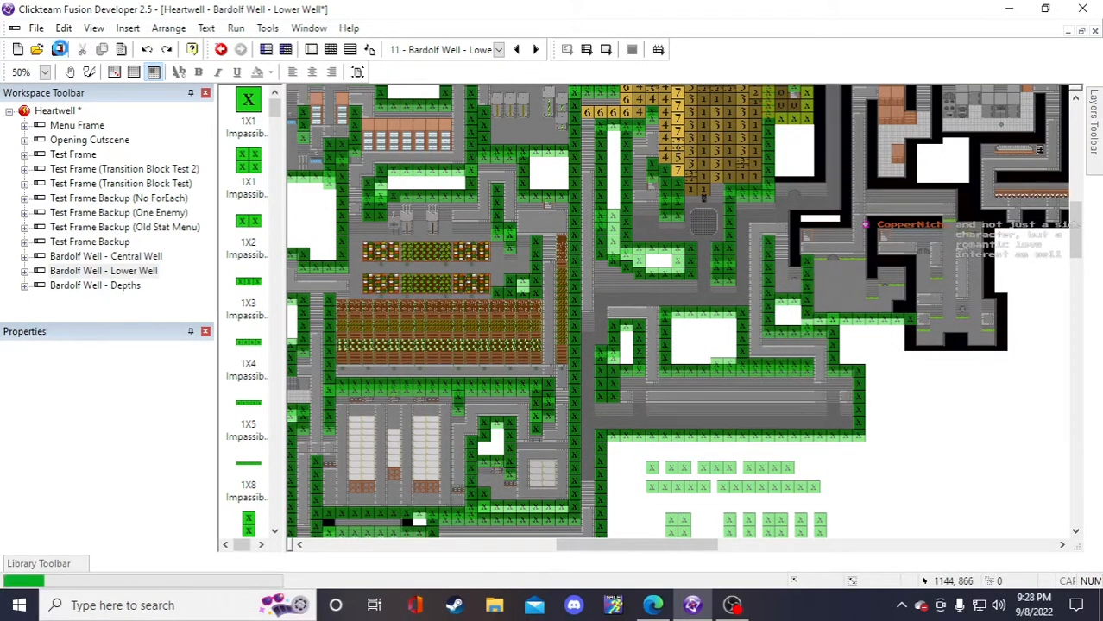
{"action": "scroll", "coordinate": [949, 417], "scroll_direction": "down", "scroll_amount": 3}
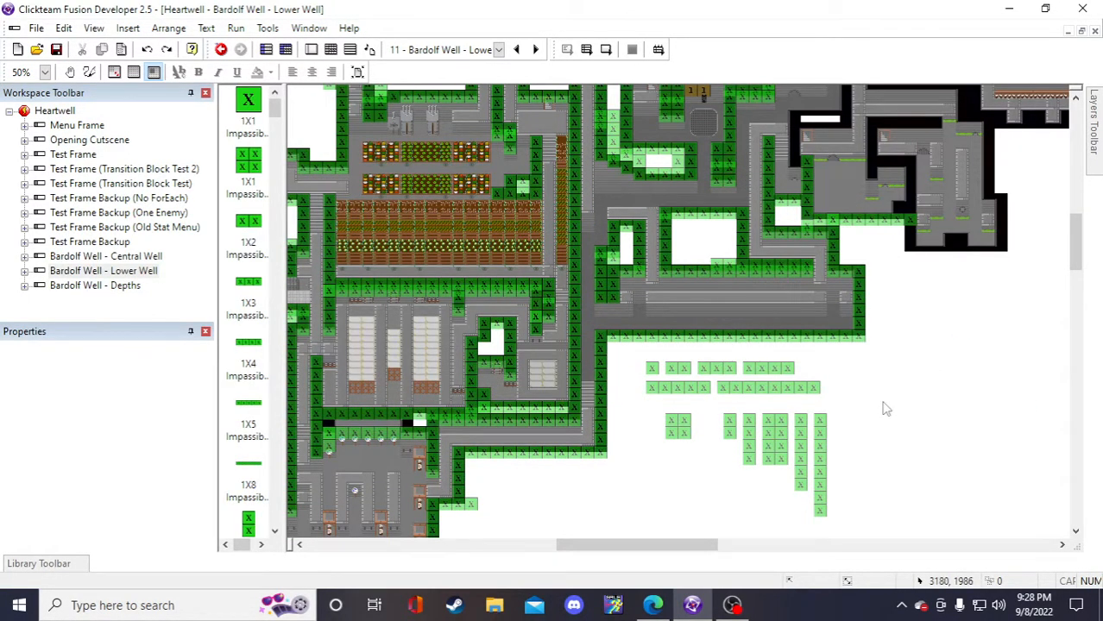
{"action": "scroll", "coordinate": [875, 410], "scroll_direction": "up", "scroll_amount": 3}
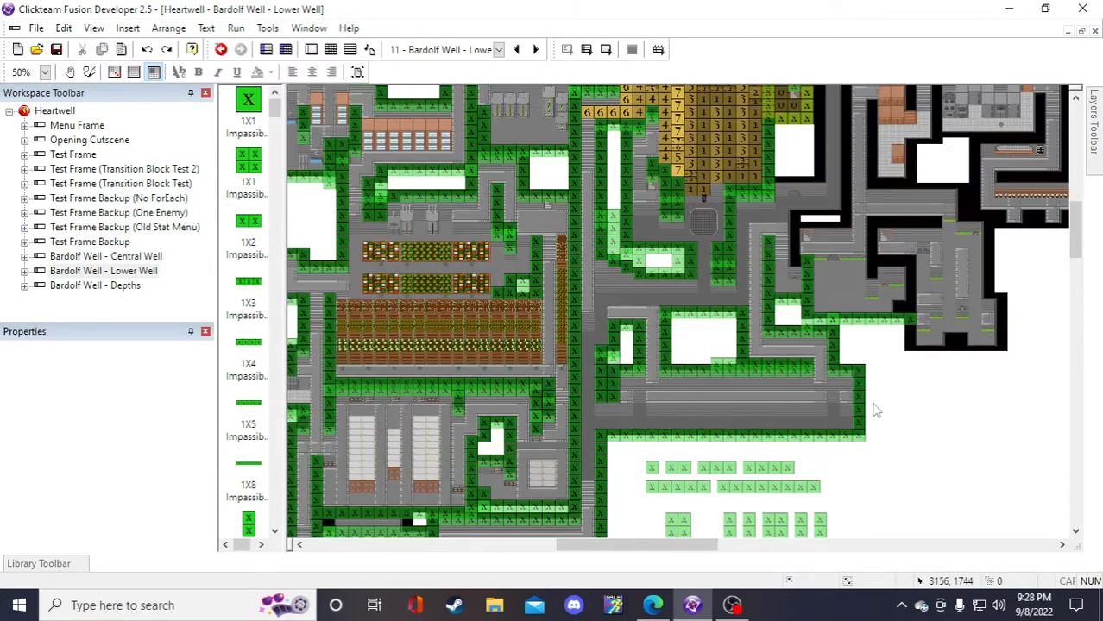
- Copy the 4X1 impassible wall onto the short vertical black wall just above and left of the new 6X1 piece
{"action": "scroll", "coordinate": [905, 419], "scroll_direction": "down", "scroll_amount": 3}
{"action": "left_click", "coordinate": [747, 440]}
{"action": "key", "text": "Delete"}
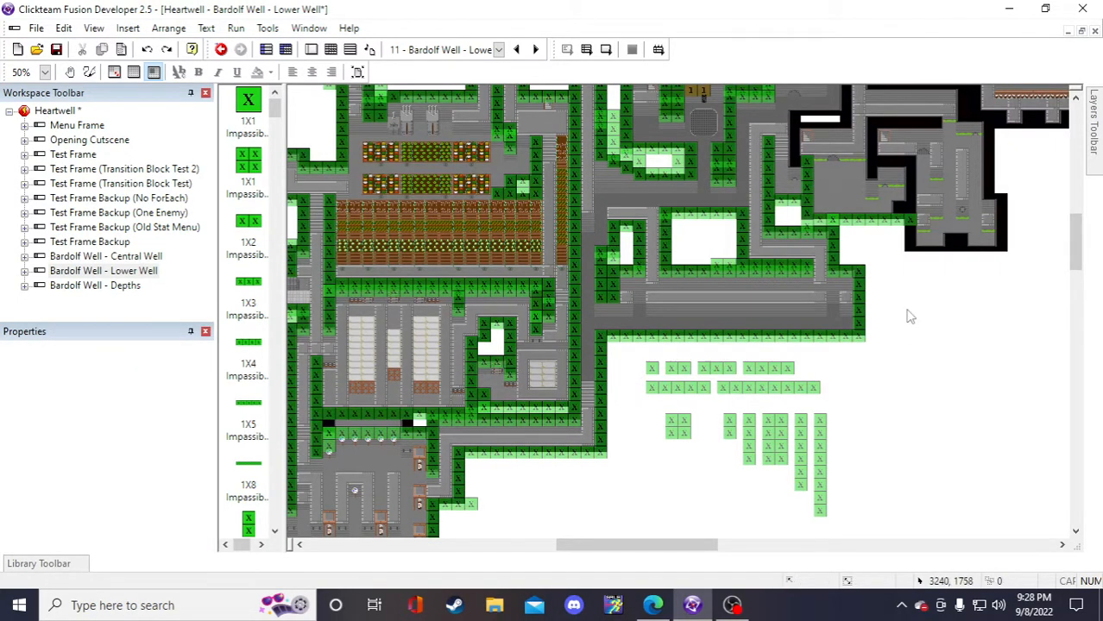
{"action": "scroll", "coordinate": [930, 388], "scroll_direction": "up", "scroll_amount": 3}
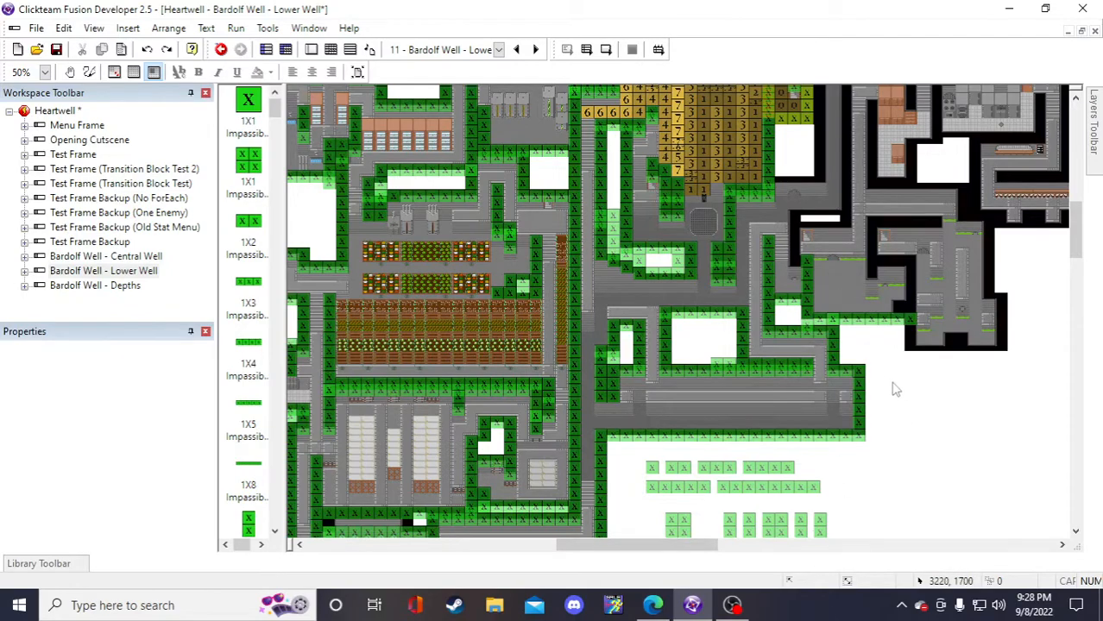
{"action": "scroll", "coordinate": [884, 377], "scroll_direction": "down", "scroll_amount": 3}
{"action": "key", "text": "ctrl+v"}
{"action": "left_click", "coordinate": [874, 264]}
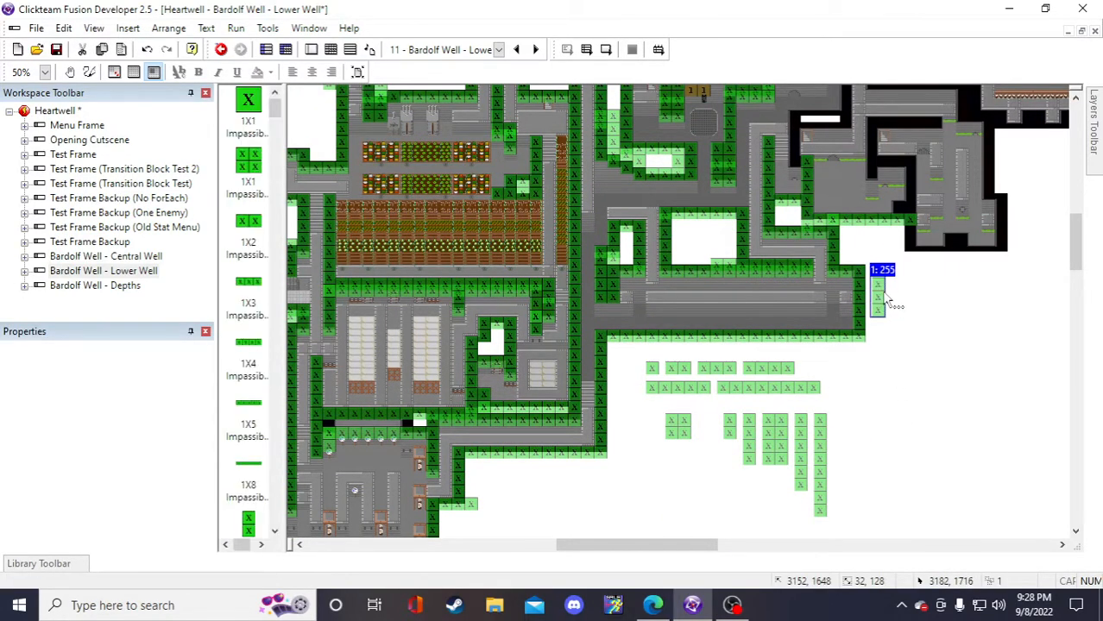
{"action": "left_click_drag", "start_coordinate": [879, 295], "coordinate": [797, 152]}
{"action": "left_click", "coordinate": [940, 389]}
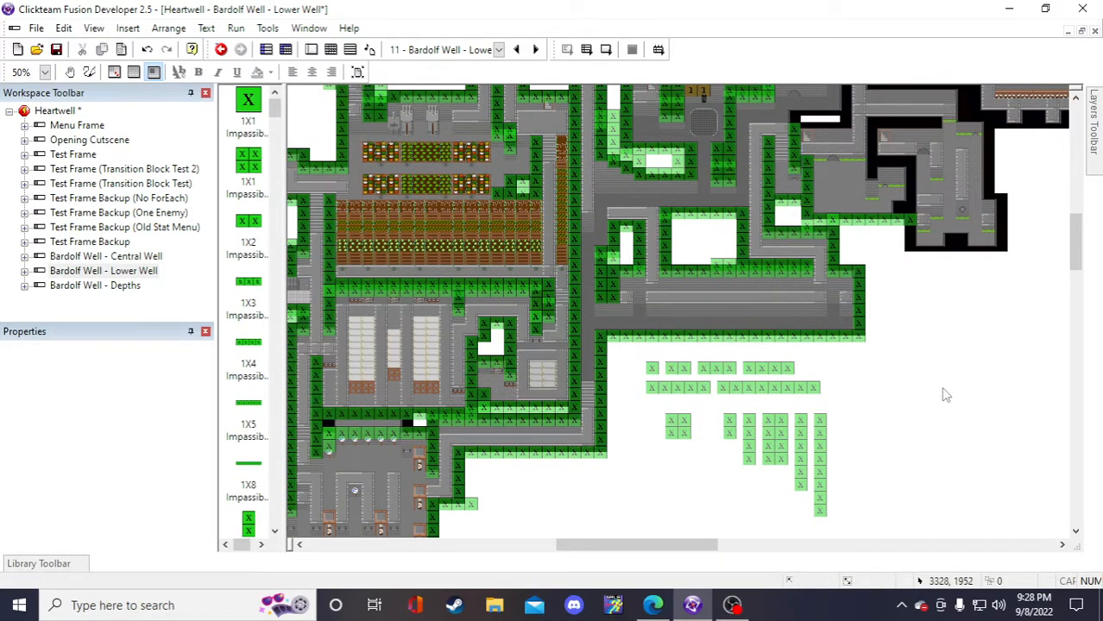
- Copy the 1X4 impassible wall across the narrow white opening at the top of the new 4X1 piece
{"action": "scroll", "coordinate": [940, 388], "scroll_direction": "up", "scroll_amount": 3}
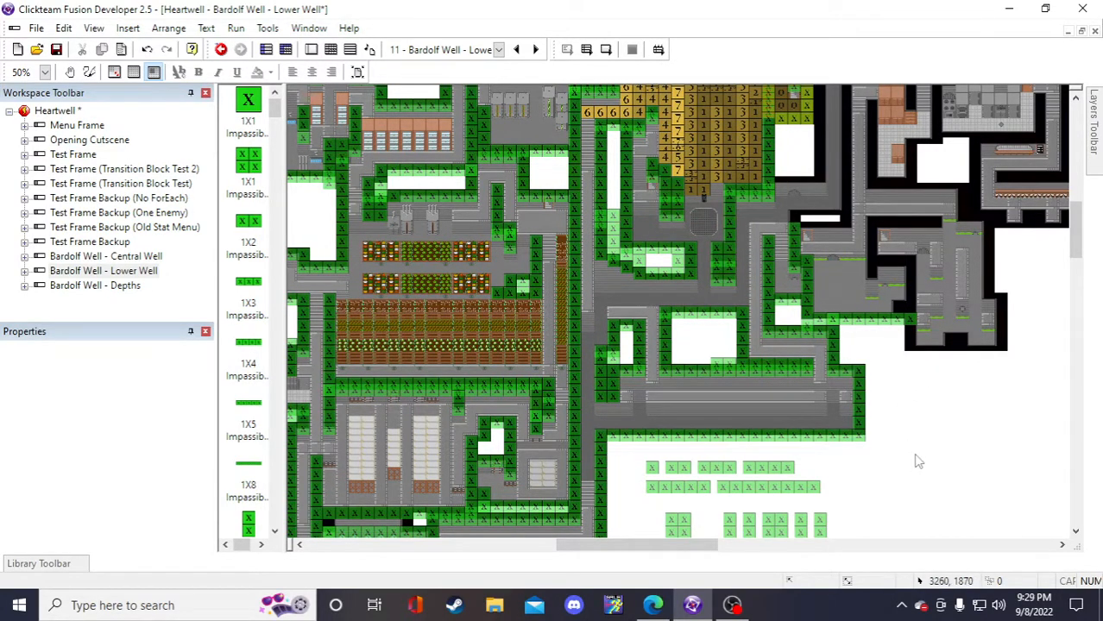
{"action": "left_click", "coordinate": [761, 470]}
{"action": "key", "text": "ctrl+c"}
{"action": "key", "text": "ctrl+v"}
{"action": "left_click", "coordinate": [928, 390]}
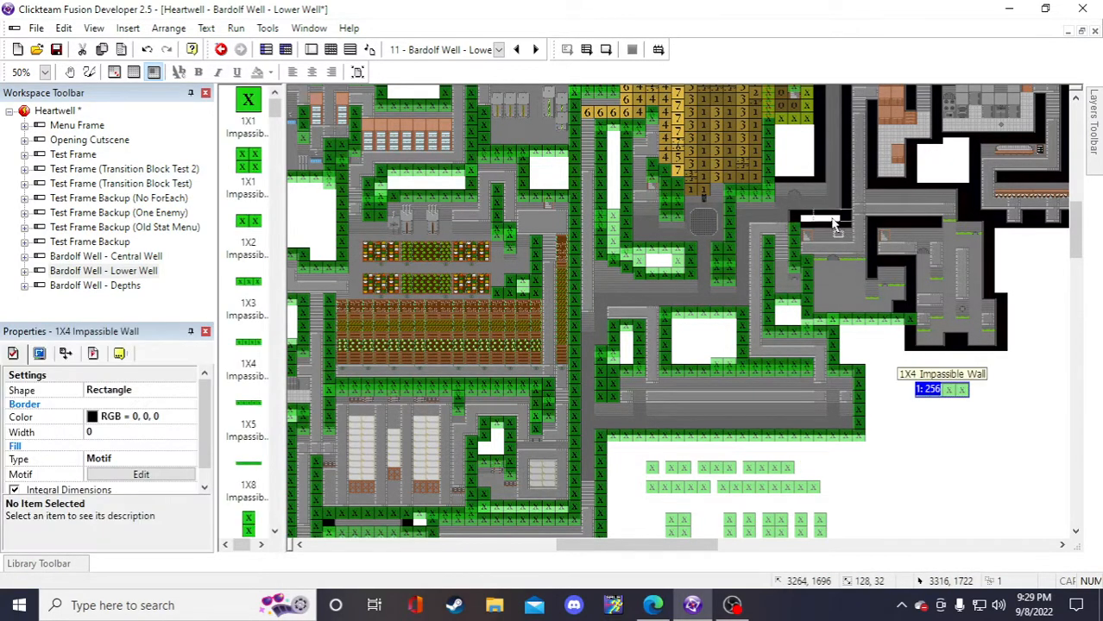
{"action": "left_click_drag", "start_coordinate": [806, 222], "coordinate": [805, 221]}
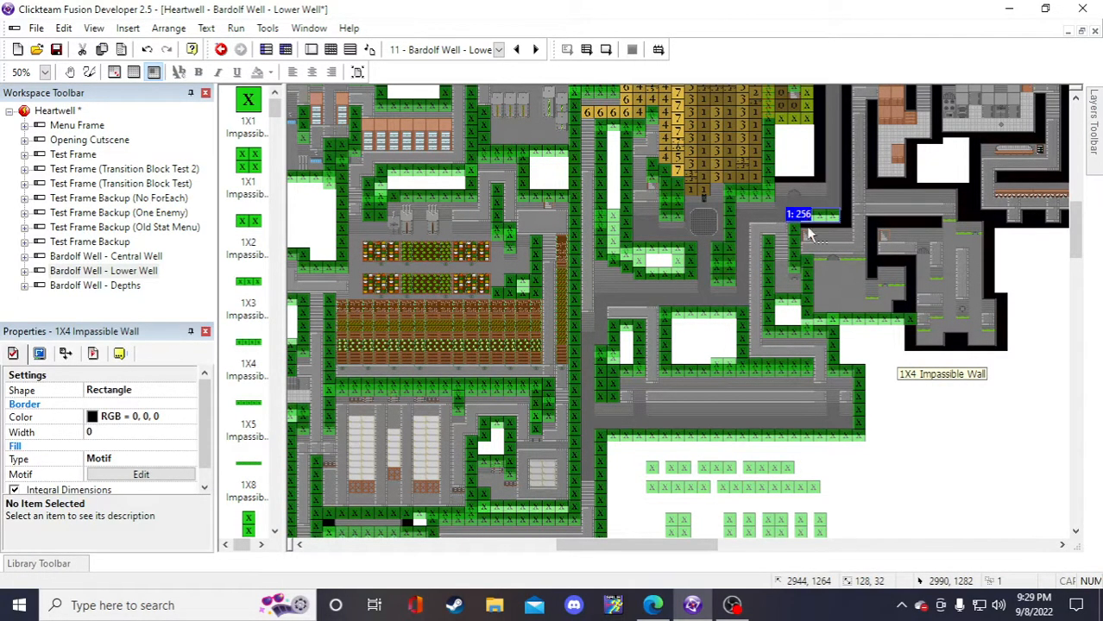
{"action": "left_click", "coordinate": [924, 432]}
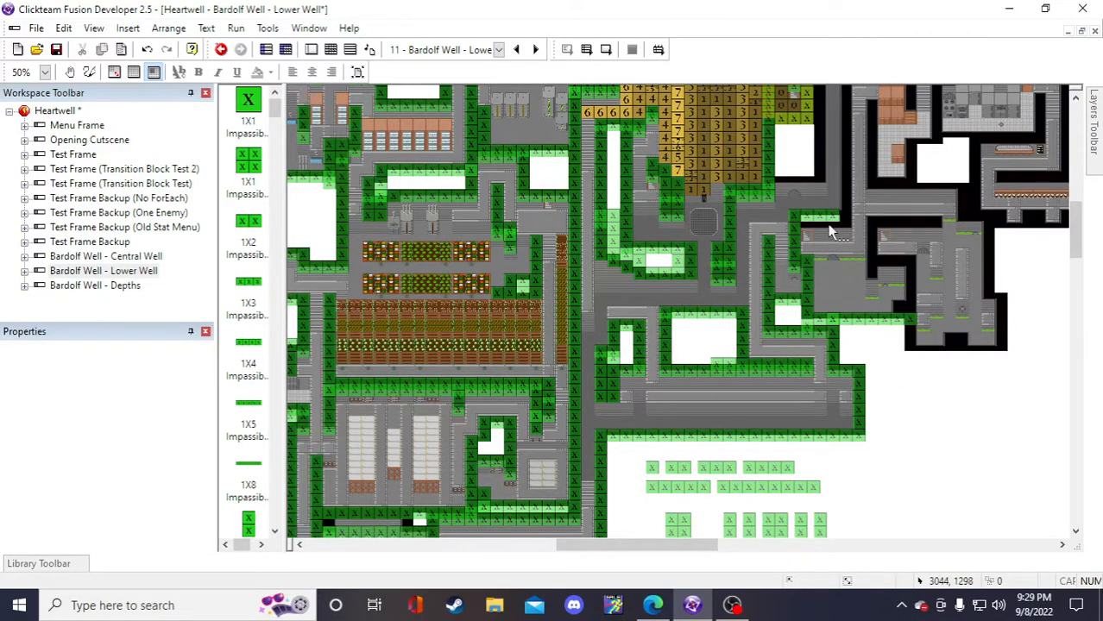
- Copy the 1X4 impassible wall onto the lower edge of the narrow white opening, directly below the previous 1X4 piece
{"action": "left_click", "coordinate": [751, 468]}
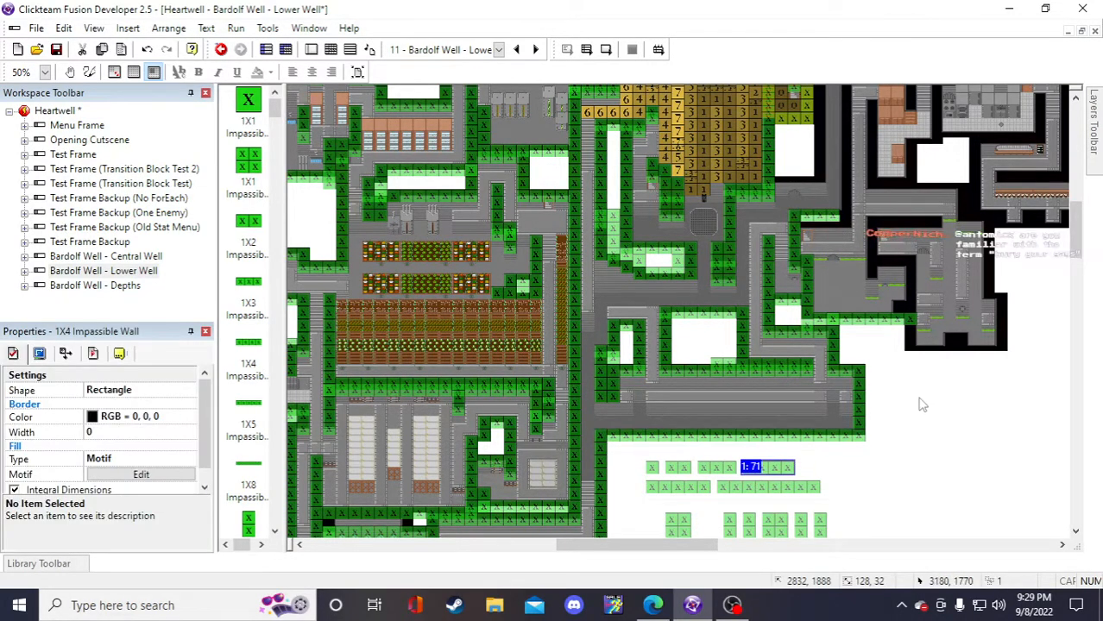
{"action": "key", "text": "ctrl+v"}
{"action": "left_click", "coordinate": [906, 384]}
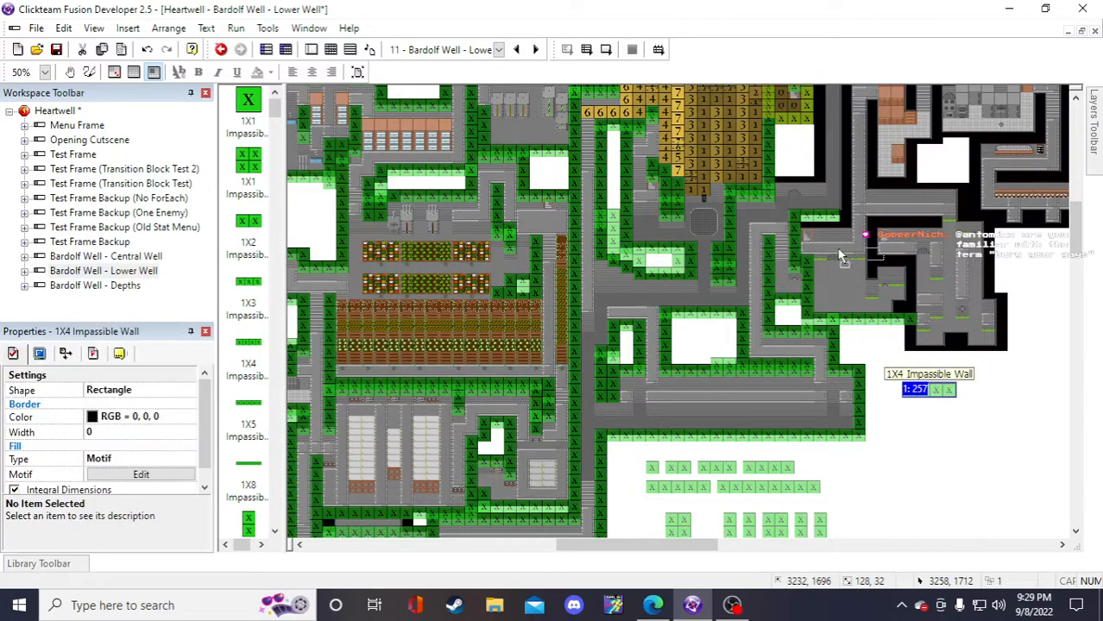
{"action": "left_click_drag", "start_coordinate": [838, 249], "coordinate": [810, 228]}
{"action": "left_click", "coordinate": [916, 378]}
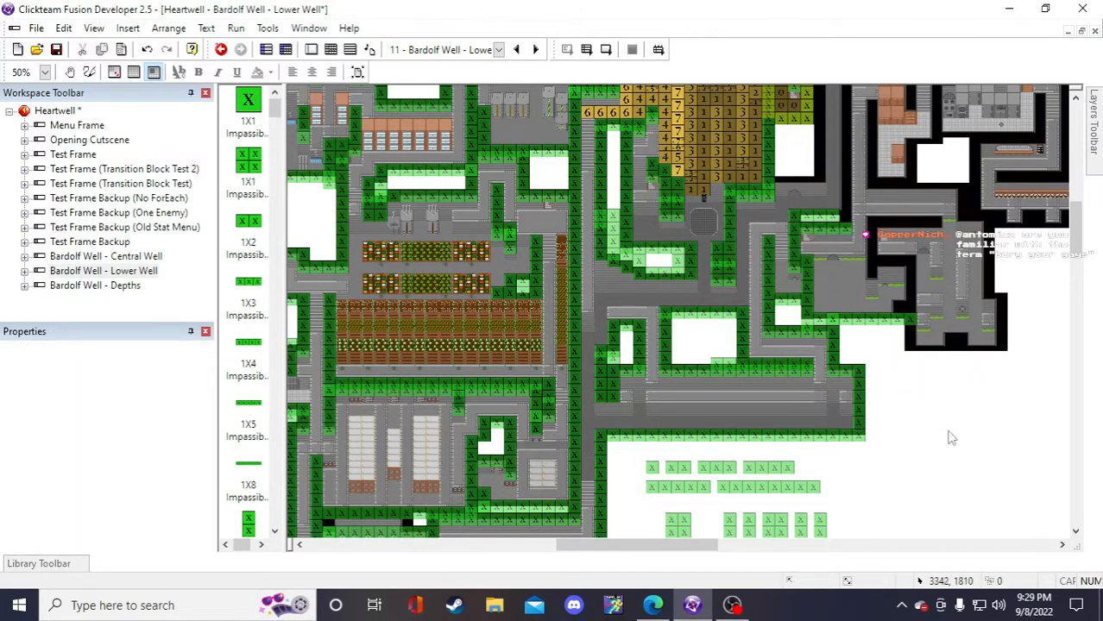
- Copy the 1X4 impassible wall onto the horizontal black wall below the white area just right of the numbered blocks
{"action": "scroll", "coordinate": [940, 432], "scroll_direction": "down", "scroll_amount": 3}
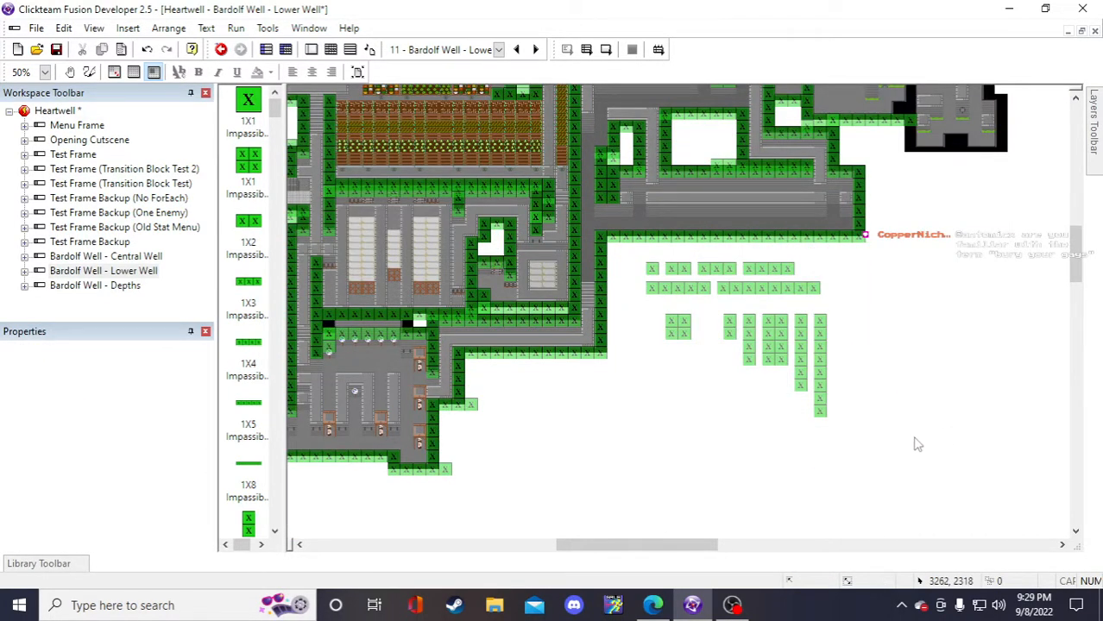
{"action": "scroll", "coordinate": [912, 450], "scroll_direction": "up", "scroll_amount": 2}
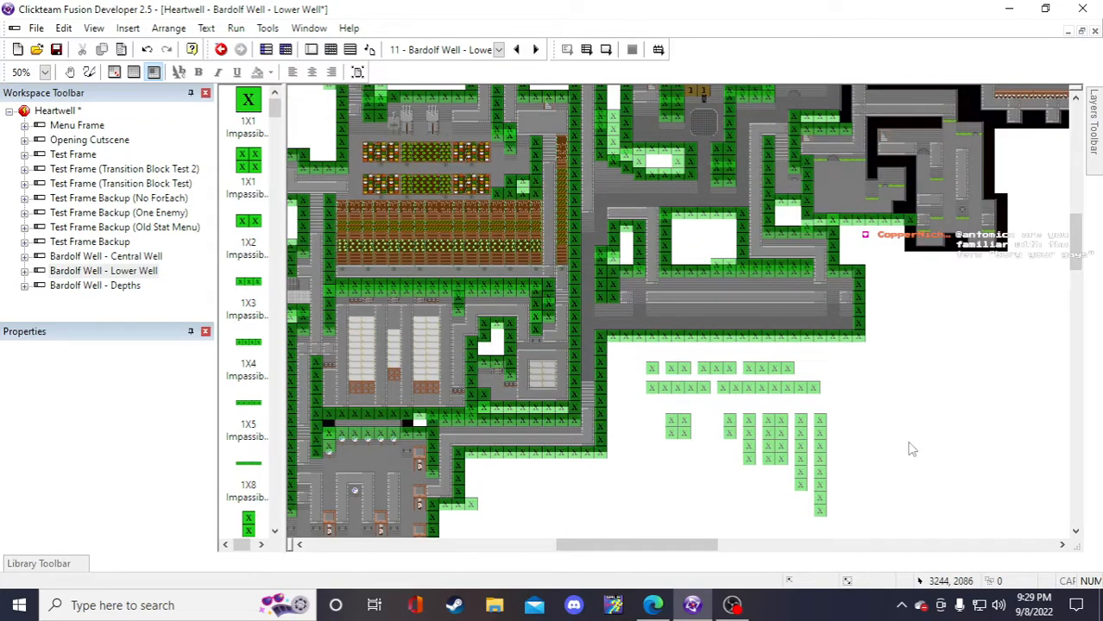
{"action": "scroll", "coordinate": [912, 450], "scroll_direction": "up", "scroll_amount": 6}
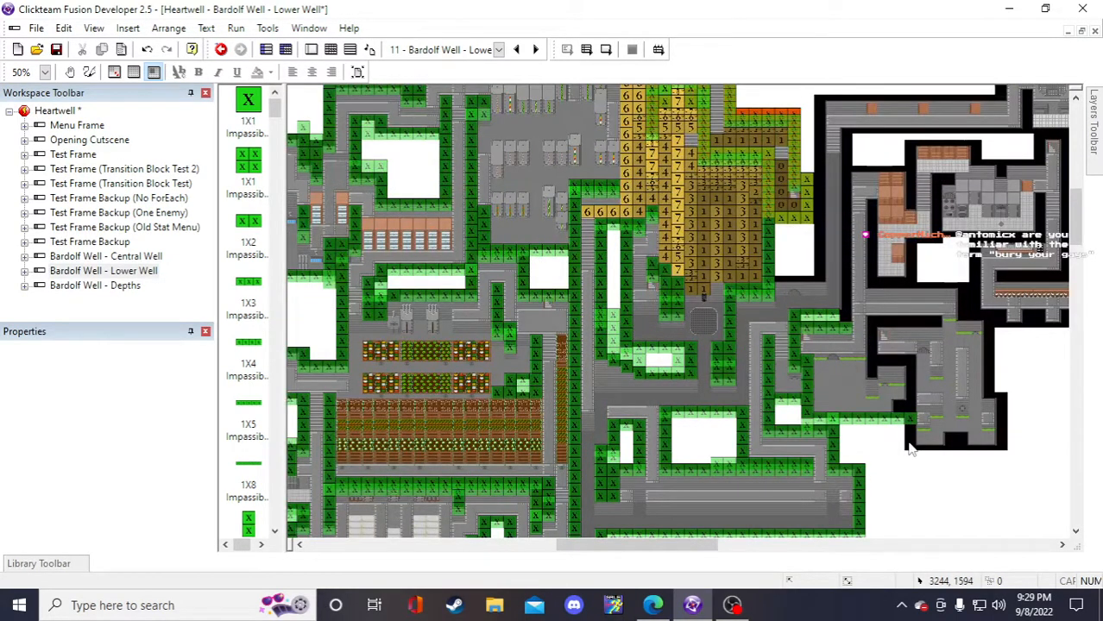
{"action": "scroll", "coordinate": [908, 448], "scroll_direction": "down", "scroll_amount": 6}
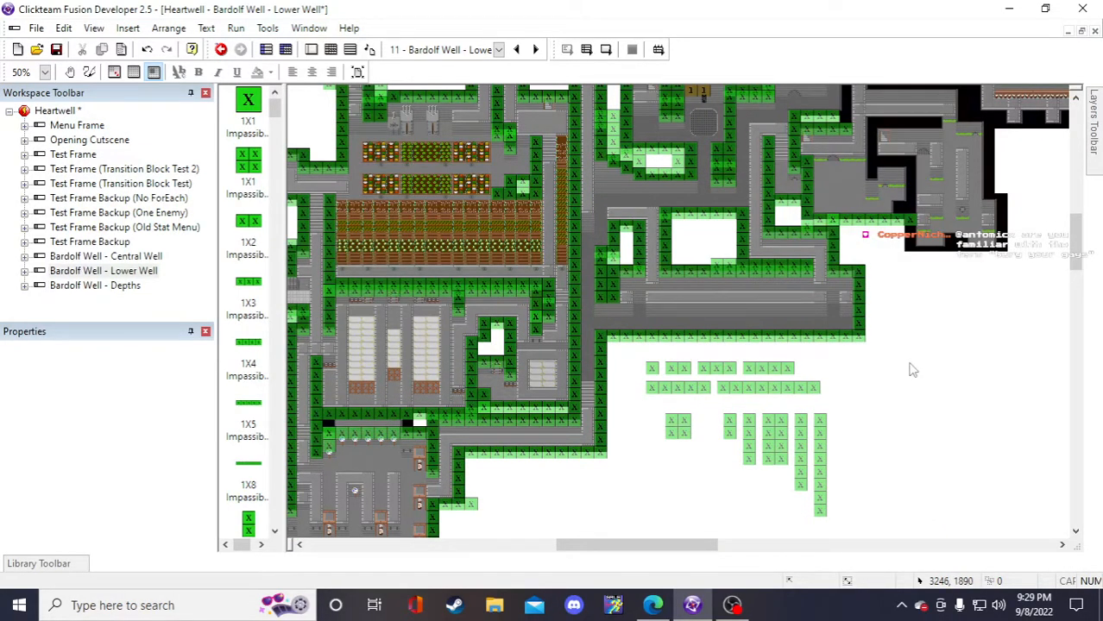
{"action": "left_click", "coordinate": [783, 369]}
{"action": "left_click", "coordinate": [908, 365]}
{"action": "key", "text": "ctrl+v"}
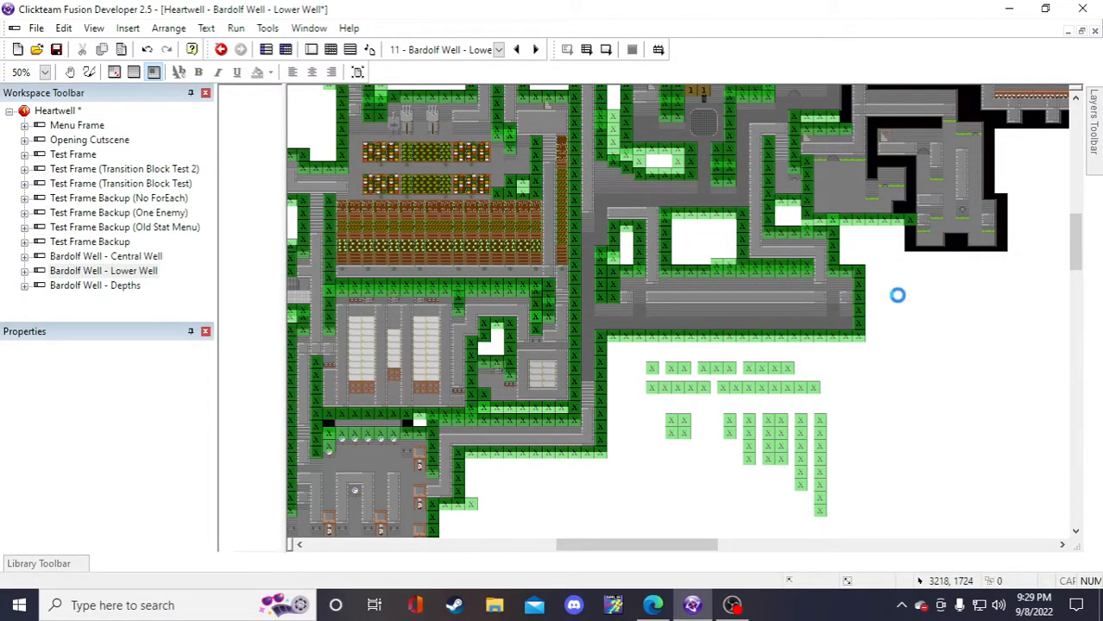
{"action": "left_click", "coordinate": [934, 302]}
{"action": "left_click_drag", "start_coordinate": [931, 201], "coordinate": [926, 188]}
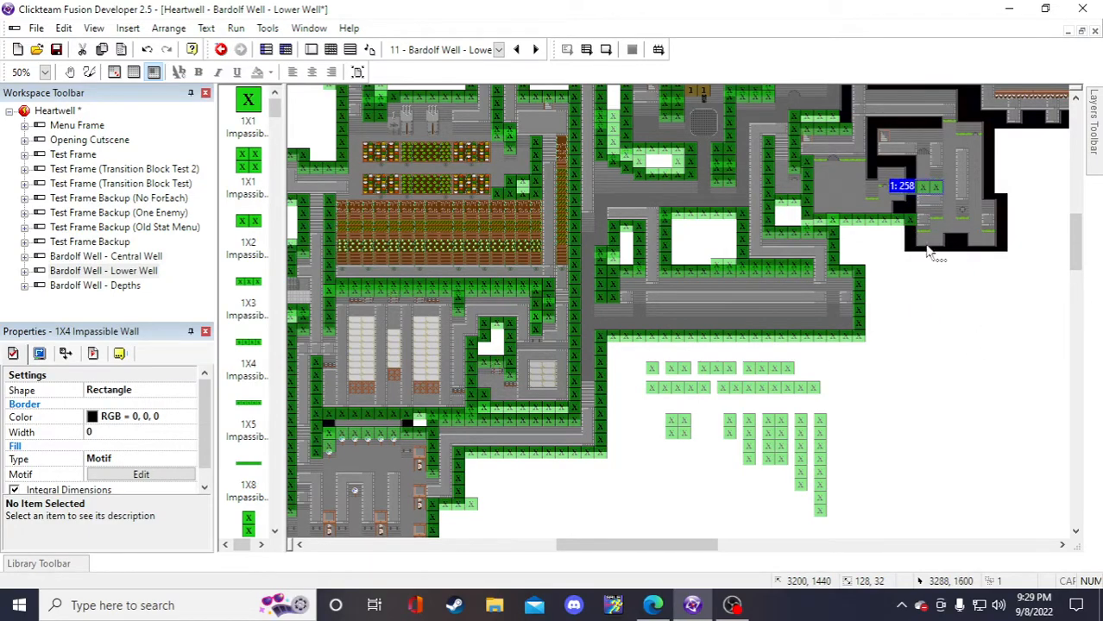
{"action": "scroll", "coordinate": [976, 475], "scroll_direction": "up", "scroll_amount": 2}
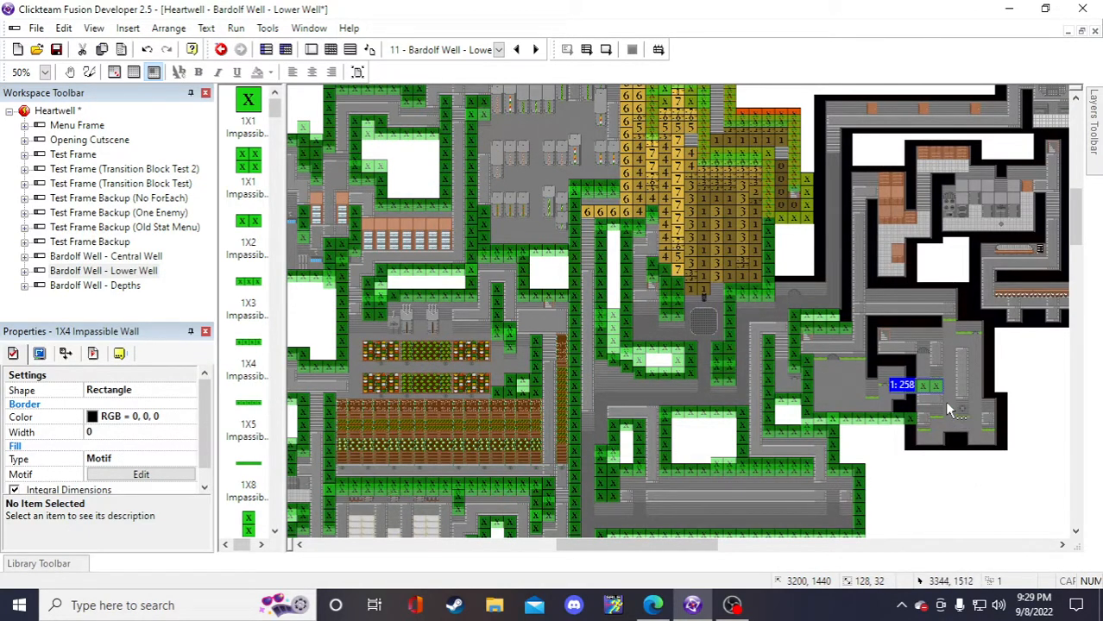
{"action": "left_click_drag", "start_coordinate": [936, 386], "coordinate": [820, 283]}
{"action": "left_click", "coordinate": [1032, 441]}
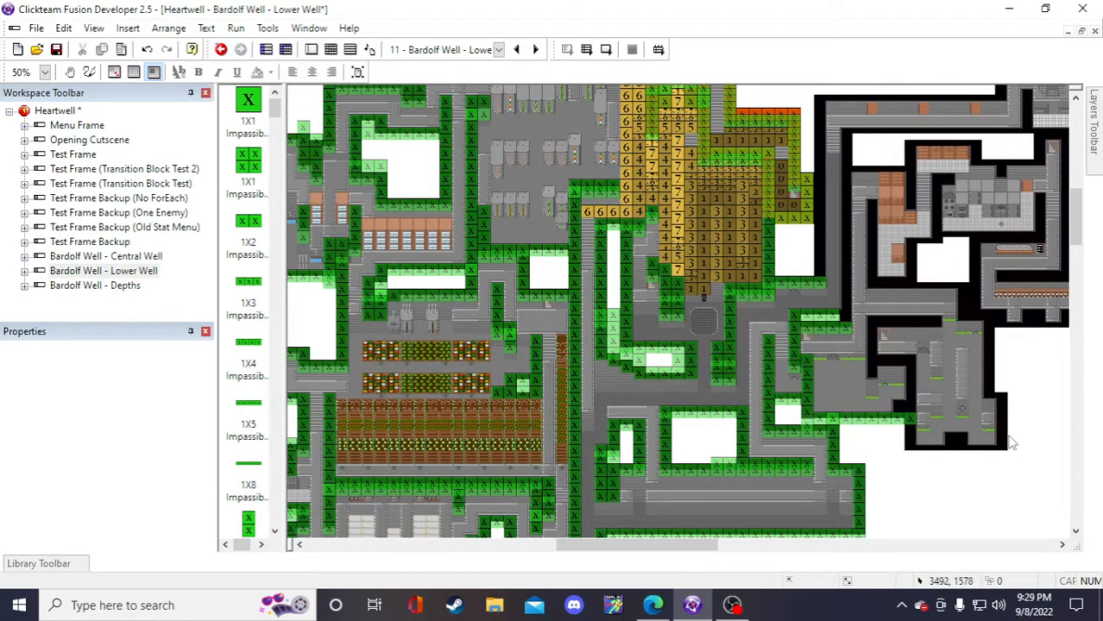
{"action": "scroll", "coordinate": [1001, 441], "scroll_direction": "down", "scroll_amount": 3}
{"action": "scroll", "coordinate": [990, 445], "scroll_direction": "down", "scroll_amount": 2}
{"action": "scroll", "coordinate": [943, 419], "scroll_direction": "up", "scroll_amount": 5}
{"action": "scroll", "coordinate": [943, 411], "scroll_direction": "down", "scroll_amount": 3}
{"action": "scroll", "coordinate": [942, 385], "scroll_direction": "up", "scroll_amount": 3}
{"action": "left_click", "coordinate": [828, 312]}
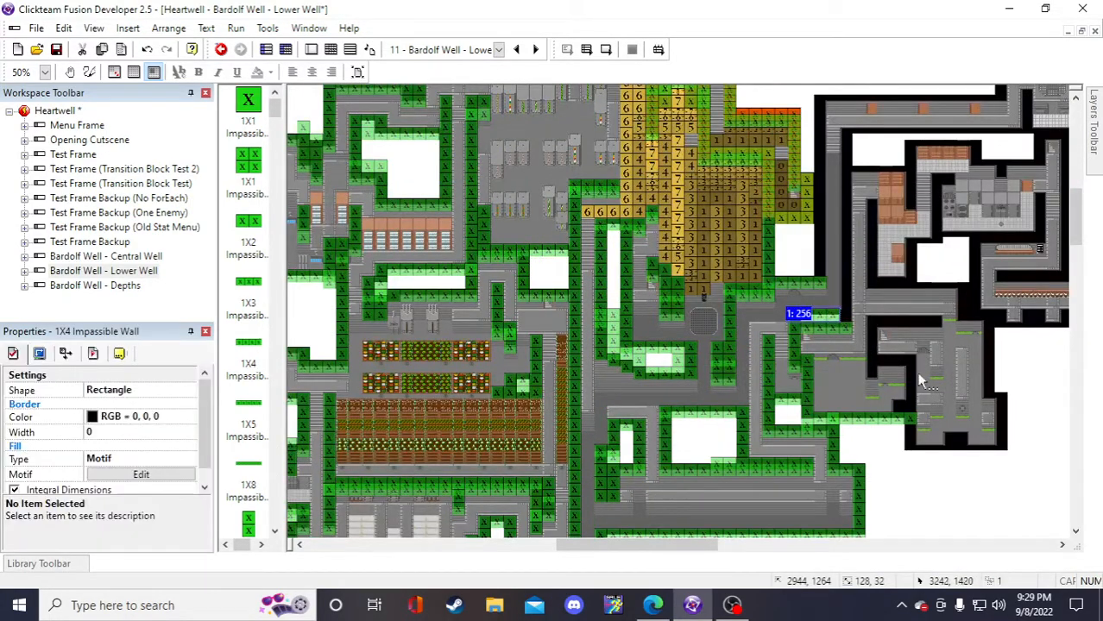
{"action": "left_click", "coordinate": [1025, 416]}
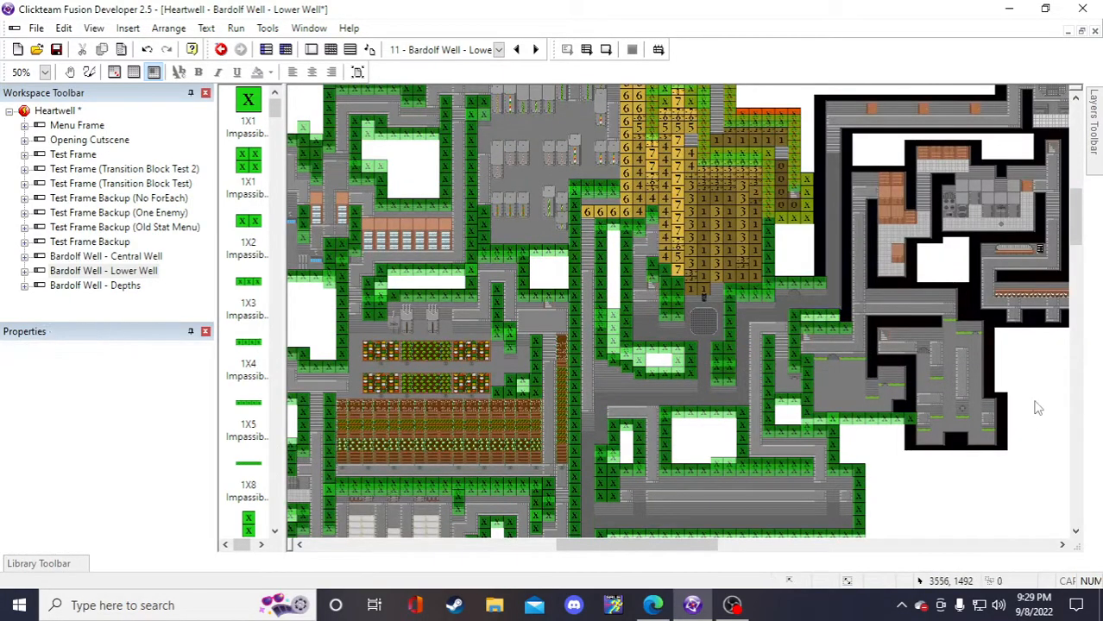
- Save the project
{"action": "left_click", "coordinate": [56, 50]}
{"action": "scroll", "coordinate": [1027, 387], "scroll_direction": "down", "scroll_amount": 3}
{"action": "scroll", "coordinate": [1027, 386], "scroll_direction": "up", "scroll_amount": 3}
{"action": "scroll", "coordinate": [1025, 383], "scroll_direction": "down", "scroll_amount": 3}
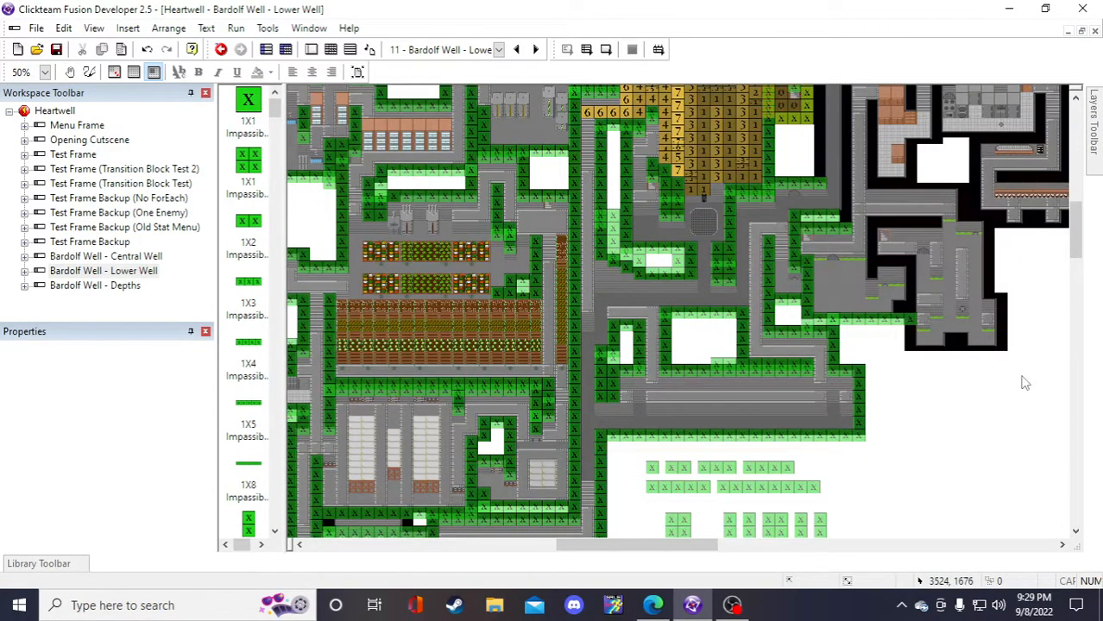
{"action": "scroll", "coordinate": [1022, 381], "scroll_direction": "up", "scroll_amount": 3}
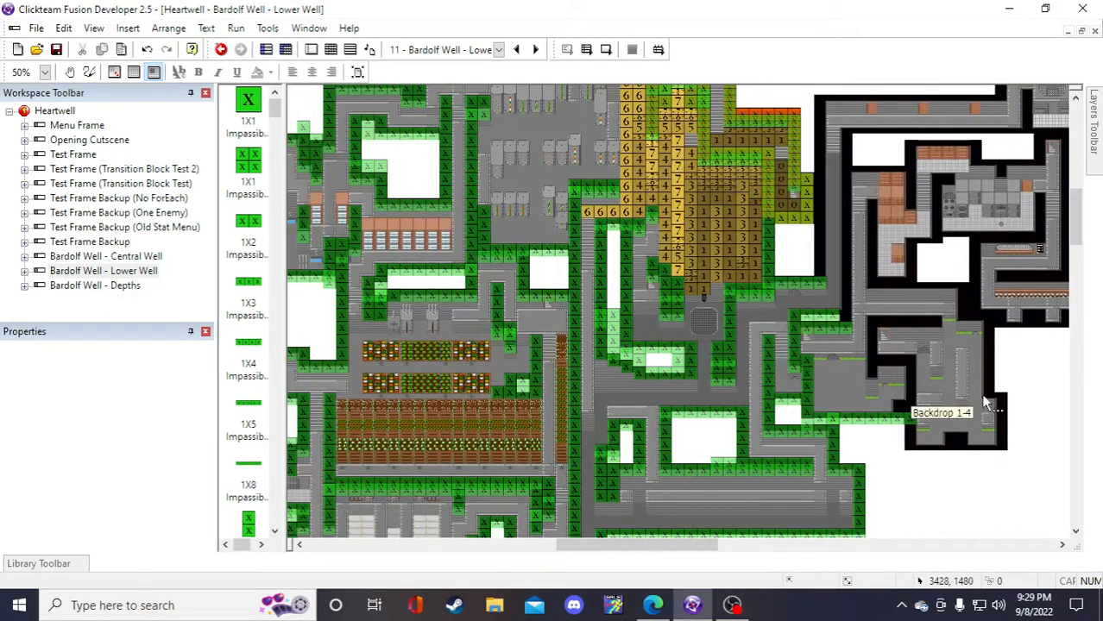
- Copy the 8X1 impassible wall onto the vertical black wall running up from the right end of the new 1X4 pieces
{"action": "scroll", "coordinate": [966, 371], "scroll_direction": "down", "scroll_amount": 6}
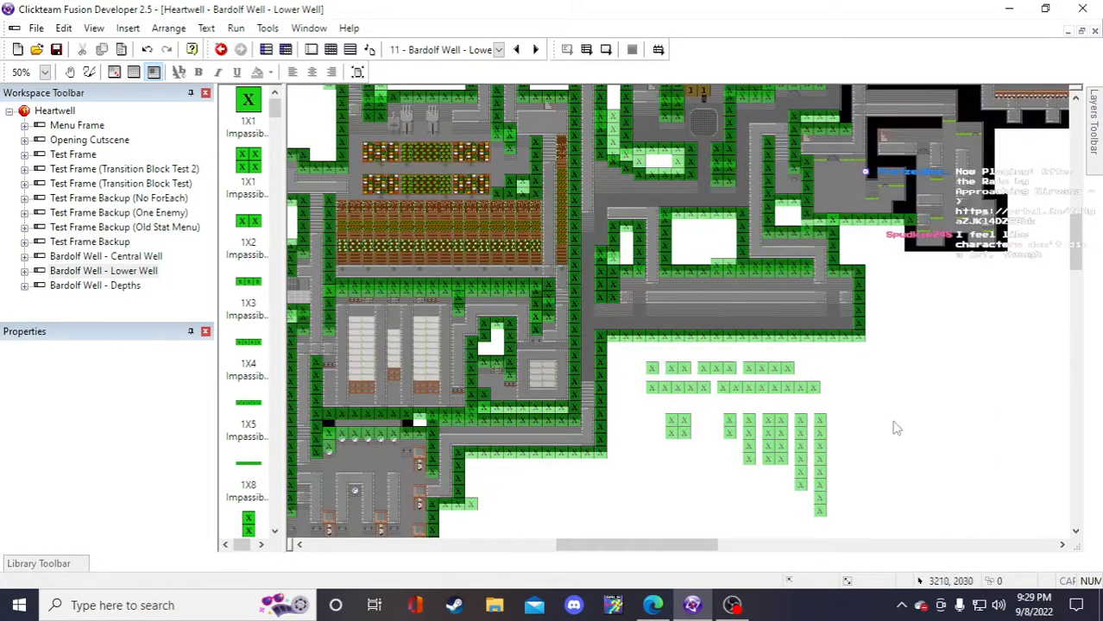
{"action": "scroll", "coordinate": [938, 453], "scroll_direction": "up", "scroll_amount": 9}
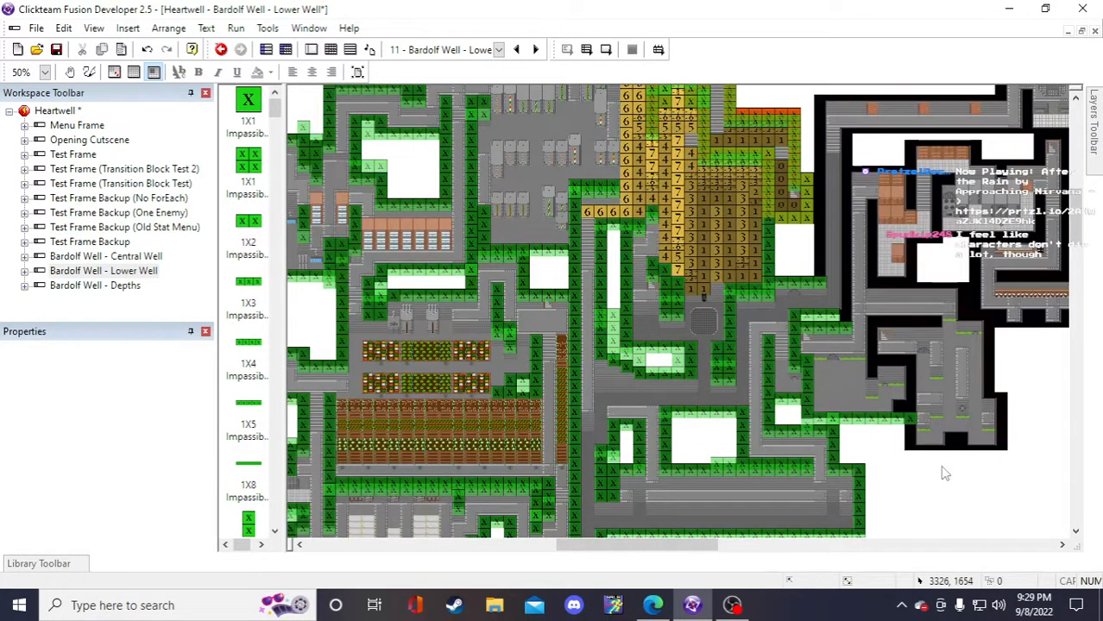
{"action": "scroll", "coordinate": [949, 345], "scroll_direction": "down", "scroll_amount": 3}
{"action": "scroll", "coordinate": [1018, 401], "scroll_direction": "up", "scroll_amount": 3}
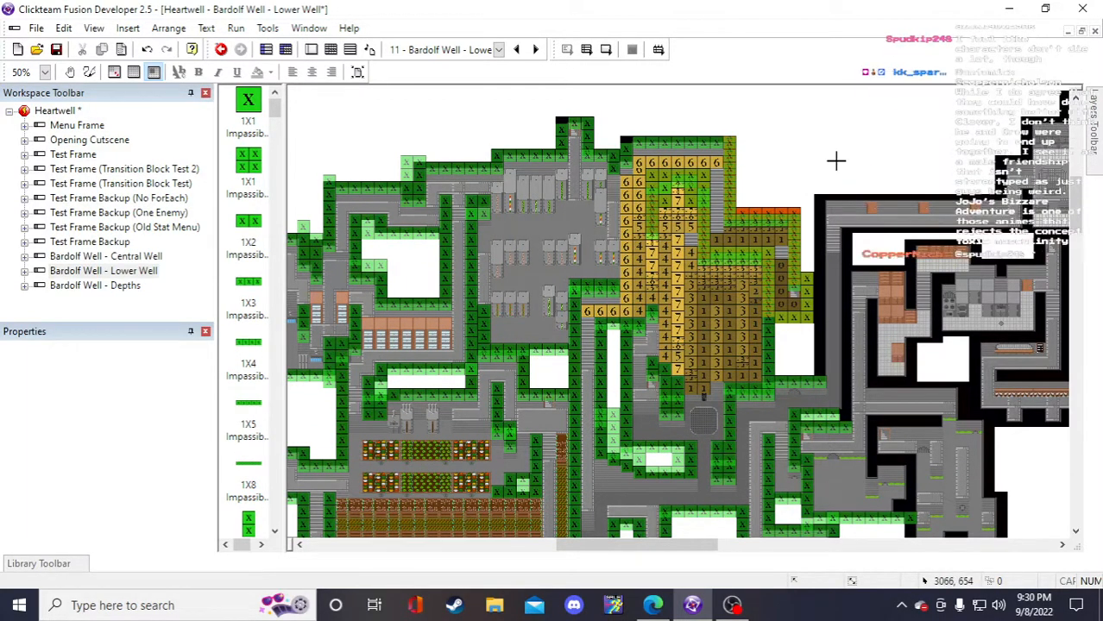
{"action": "left_click", "coordinate": [837, 183]}
{"action": "left_click_drag", "start_coordinate": [864, 382], "coordinate": [846, 364]}
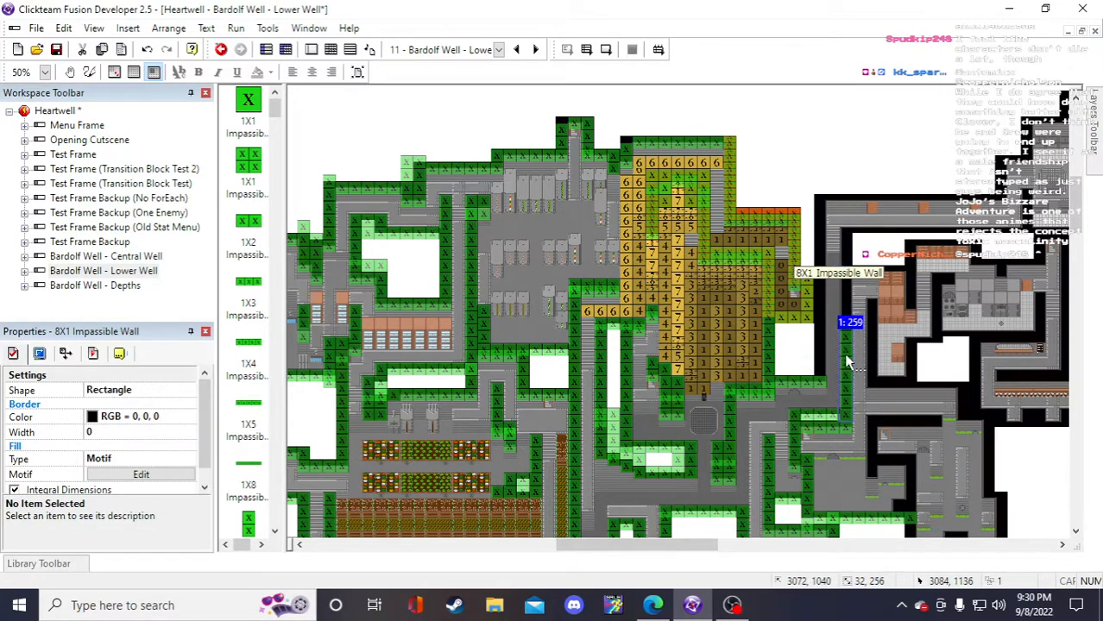
{"action": "left_click", "coordinate": [861, 159]}
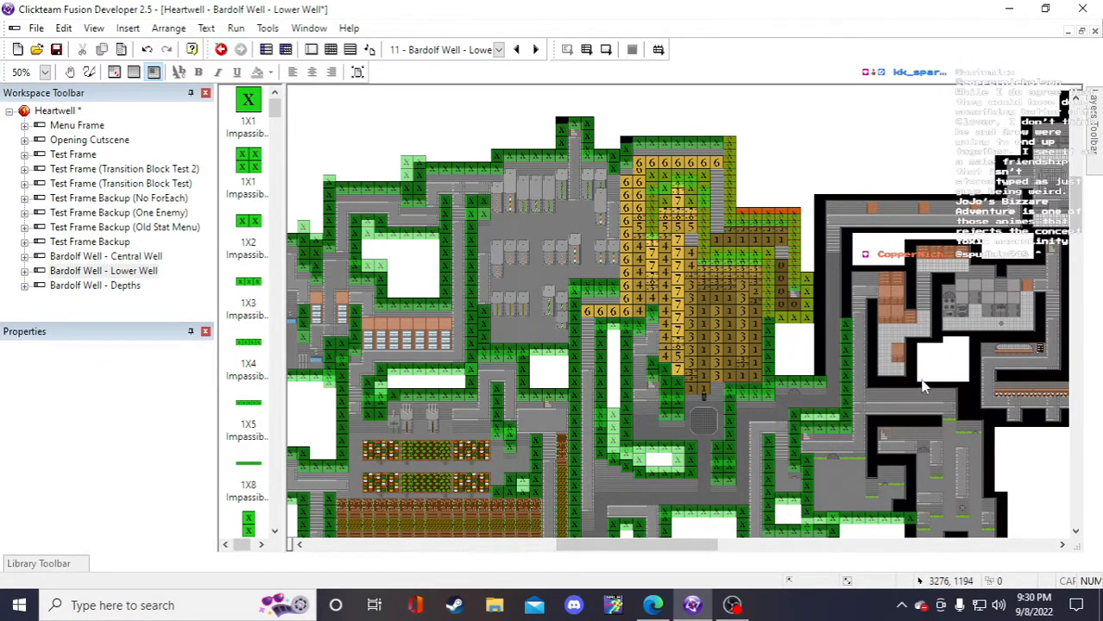
{"action": "scroll", "coordinate": [921, 386], "scroll_direction": "down", "scroll_amount": 3}
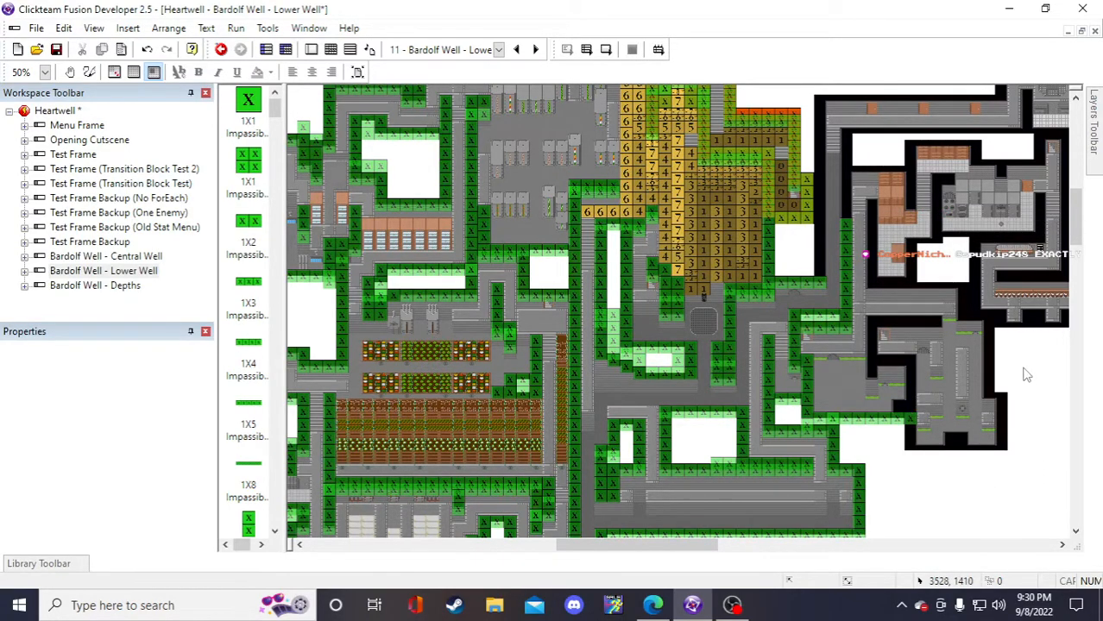
{"action": "scroll", "coordinate": [1028, 356], "scroll_direction": "down", "scroll_amount": 1}
{"action": "scroll", "coordinate": [1028, 355], "scroll_direction": "up", "scroll_amount": 1}
{"action": "scroll", "coordinate": [1031, 373], "scroll_direction": "down", "scroll_amount": 1}
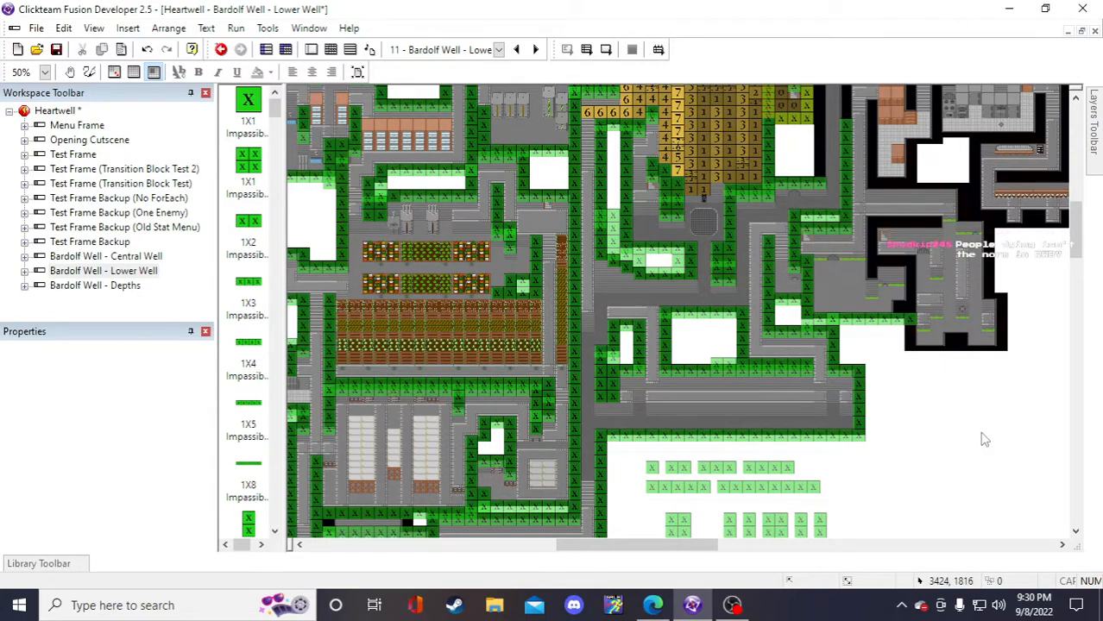
{"action": "scroll", "coordinate": [940, 417], "scroll_direction": "up", "scroll_amount": 1}
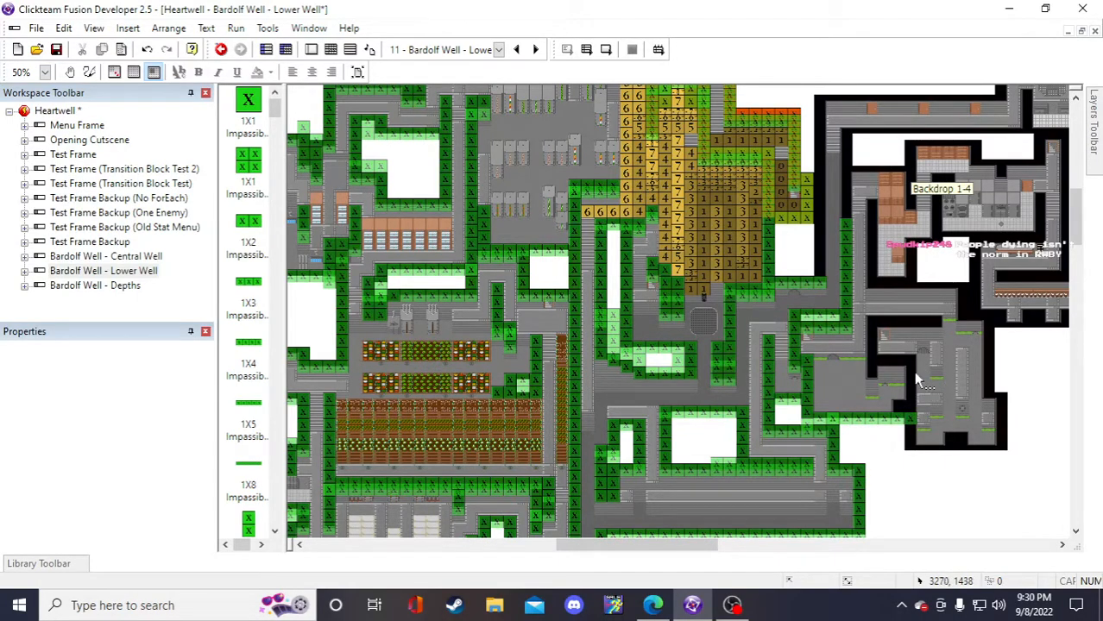
{"action": "left_click", "coordinate": [844, 267]}
{"action": "scroll", "coordinate": [905, 406], "scroll_direction": "down", "scroll_amount": 1}
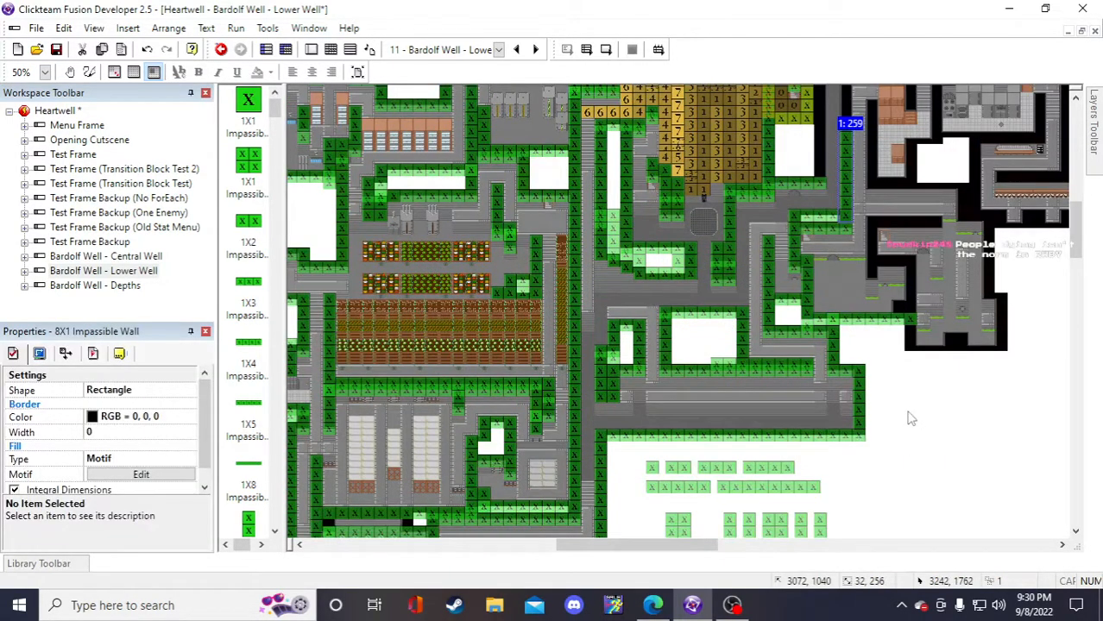
{"action": "scroll", "coordinate": [907, 419], "scroll_direction": "down", "scroll_amount": 1}
{"action": "left_click", "coordinate": [906, 418]}
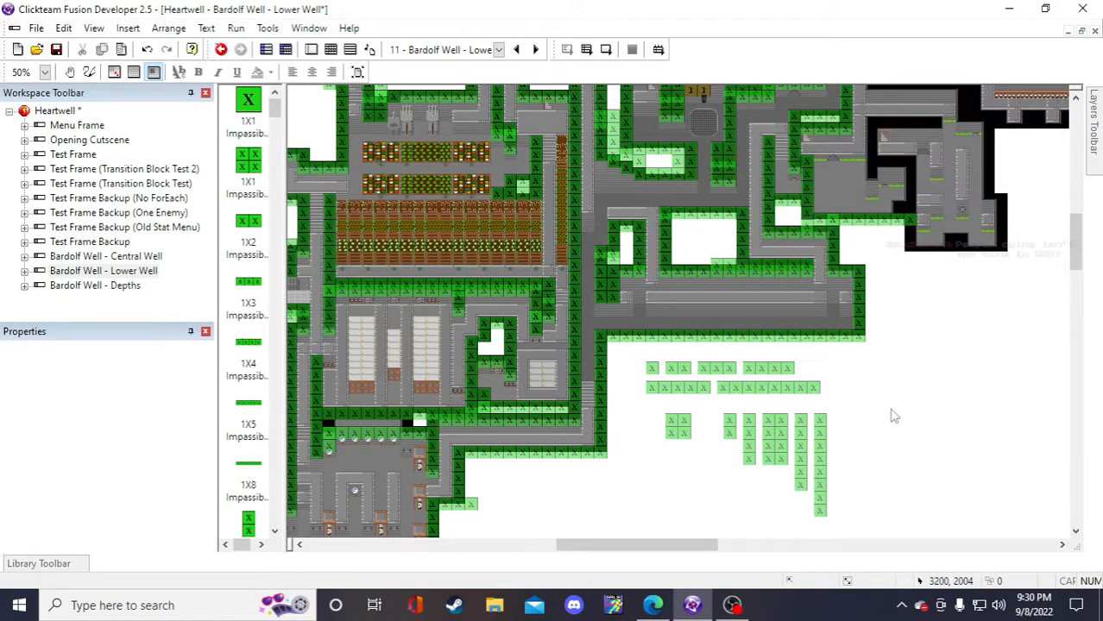
{"action": "scroll", "coordinate": [893, 423], "scroll_direction": "up", "scroll_amount": 1}
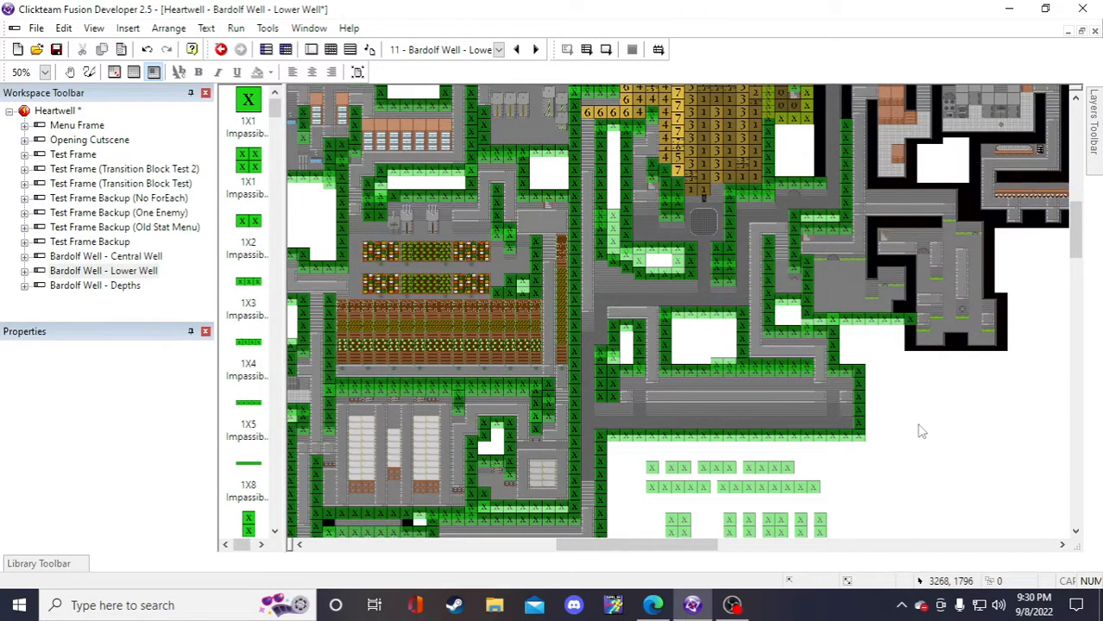
{"action": "scroll", "coordinate": [921, 432], "scroll_direction": "down", "scroll_amount": 1}
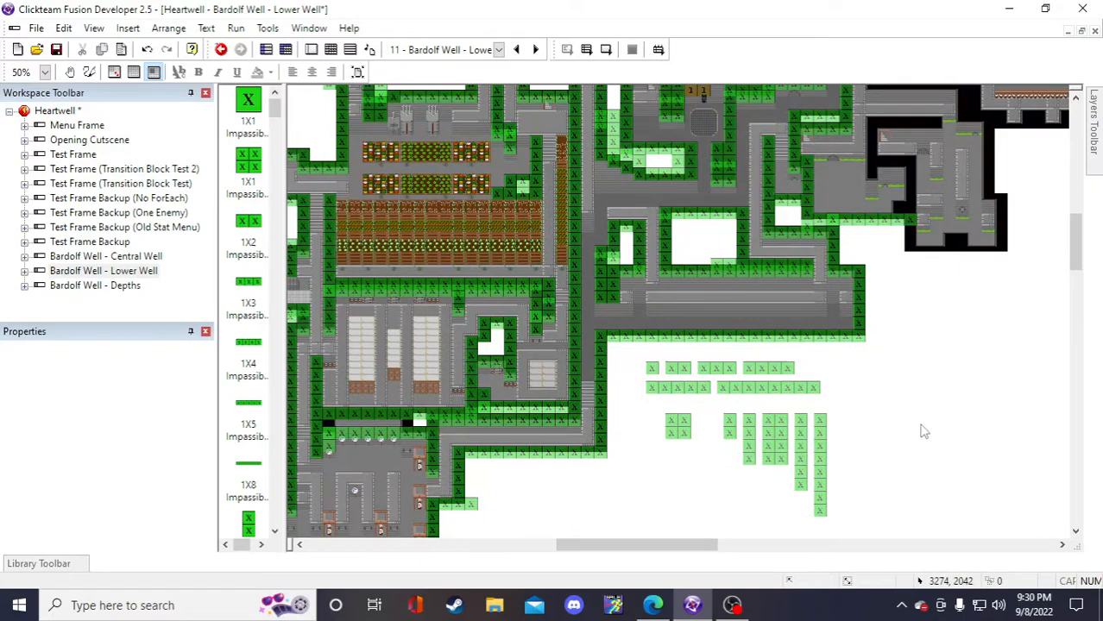
{"action": "scroll", "coordinate": [927, 436], "scroll_direction": "down", "scroll_amount": 1}
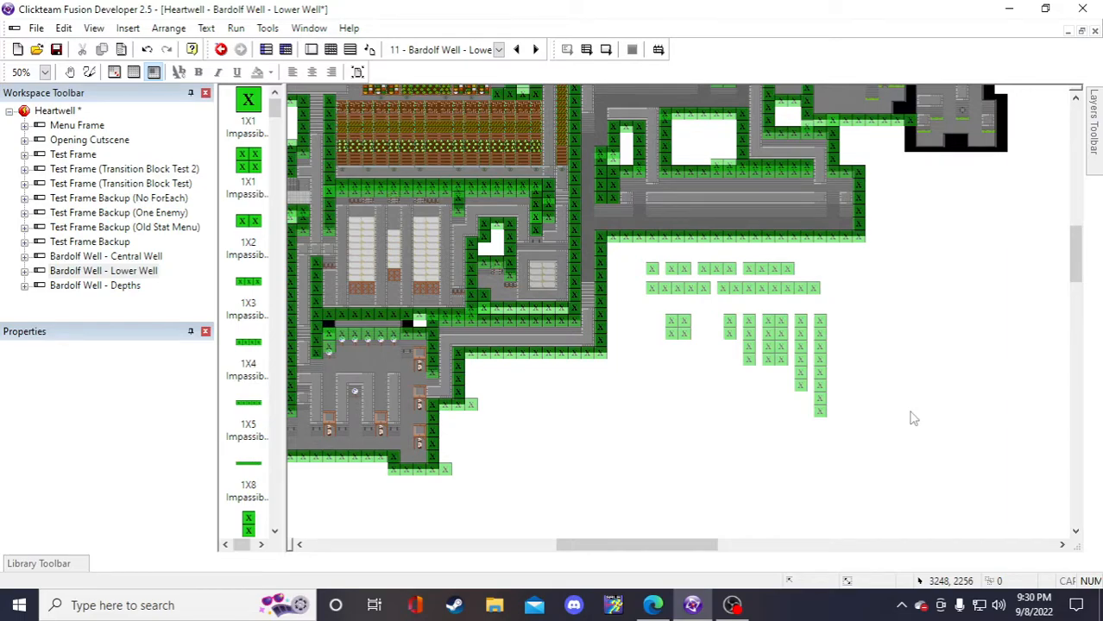
{"action": "scroll", "coordinate": [913, 418], "scroll_direction": "up", "scroll_amount": 1}
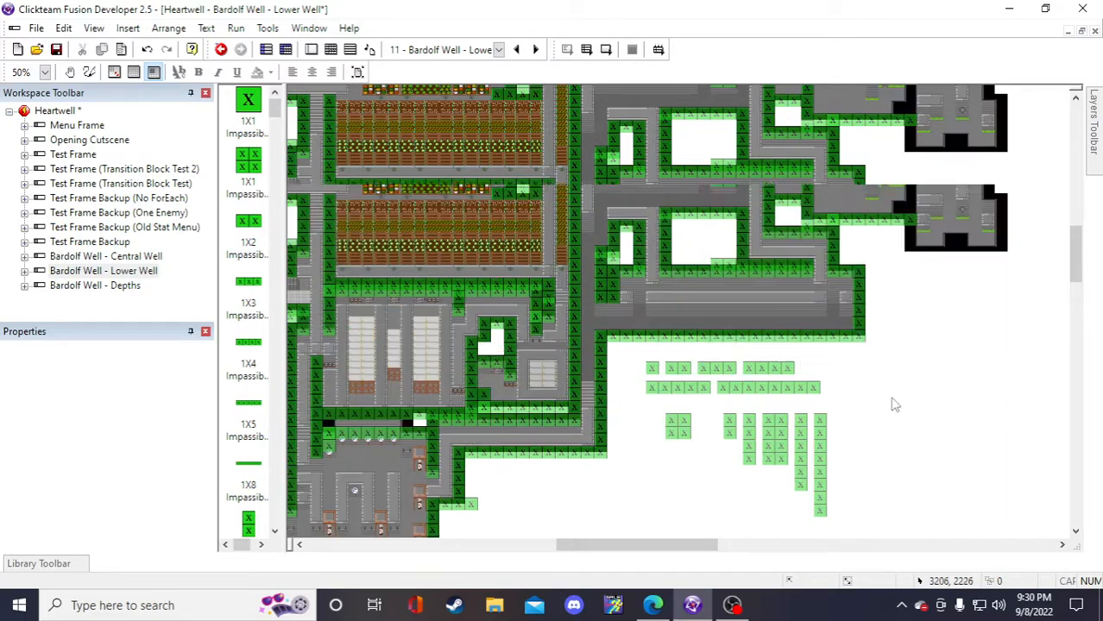
- Save the project with the new 8X1 wall piece in place
{"action": "left_click", "coordinate": [825, 473]}
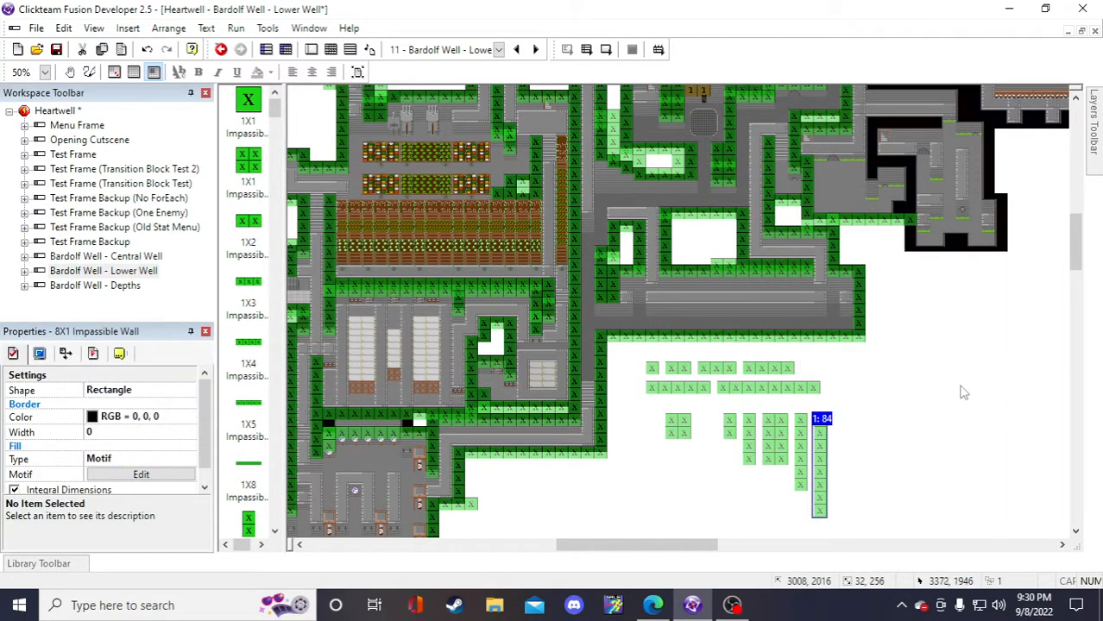
{"action": "left_click", "coordinate": [962, 389]}
{"action": "scroll", "coordinate": [947, 369], "scroll_direction": "up", "scroll_amount": 1}
{"action": "key", "text": "ctrl+s"}
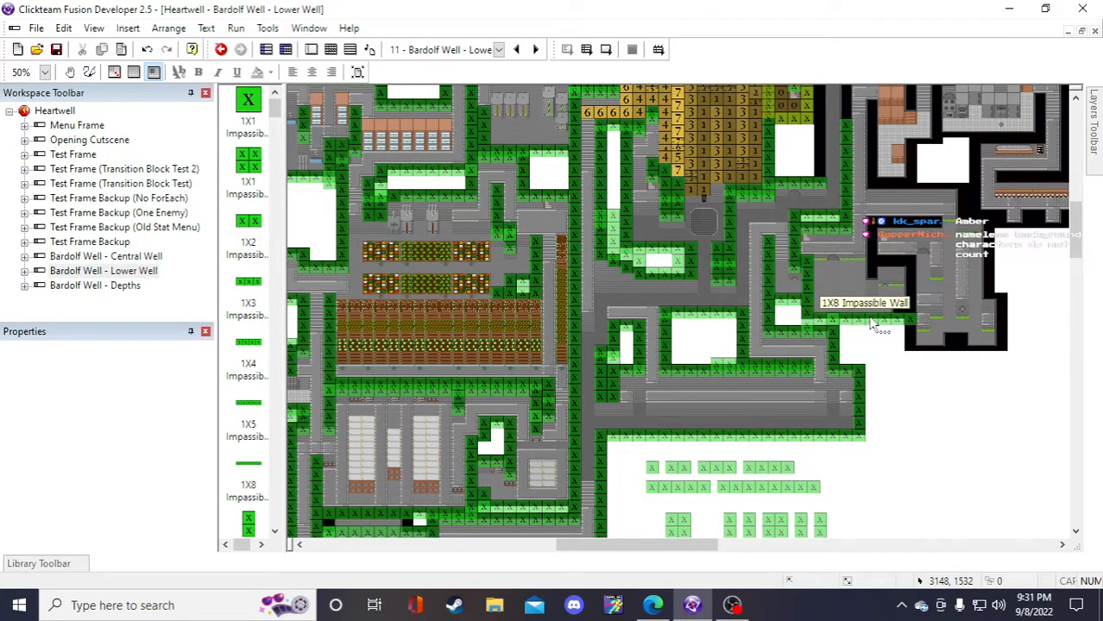
{"action": "scroll", "coordinate": [872, 323], "scroll_direction": "down", "scroll_amount": 3}
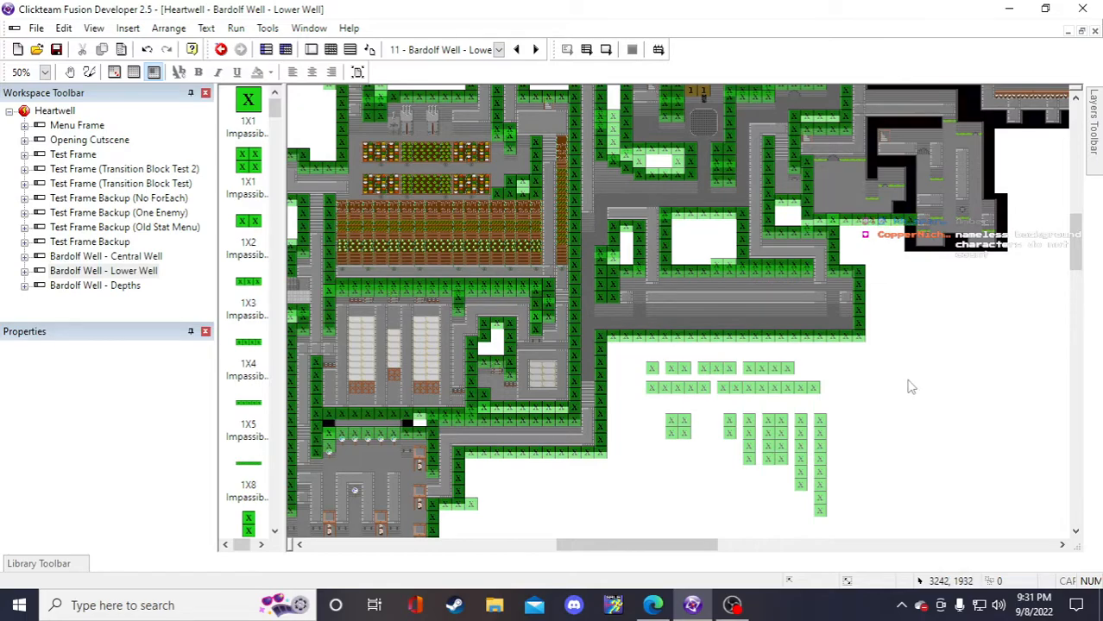
{"action": "scroll", "coordinate": [910, 384], "scroll_direction": "down", "scroll_amount": 3}
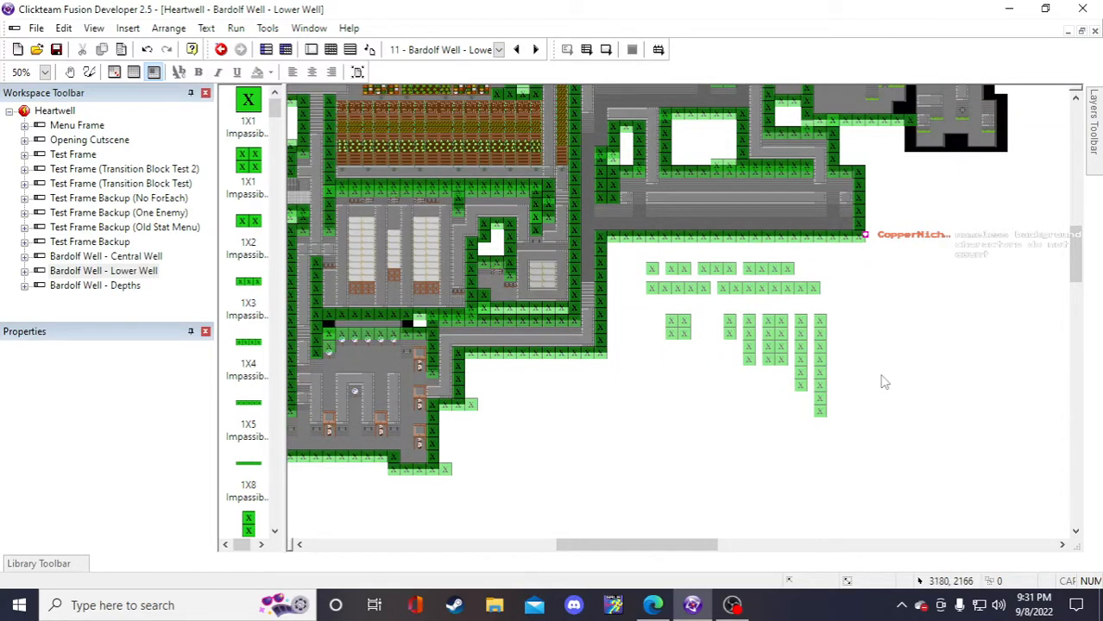
{"action": "left_click_drag", "start_coordinate": [650, 306], "coordinate": [866, 443]}
{"action": "left_click", "coordinate": [915, 420]}
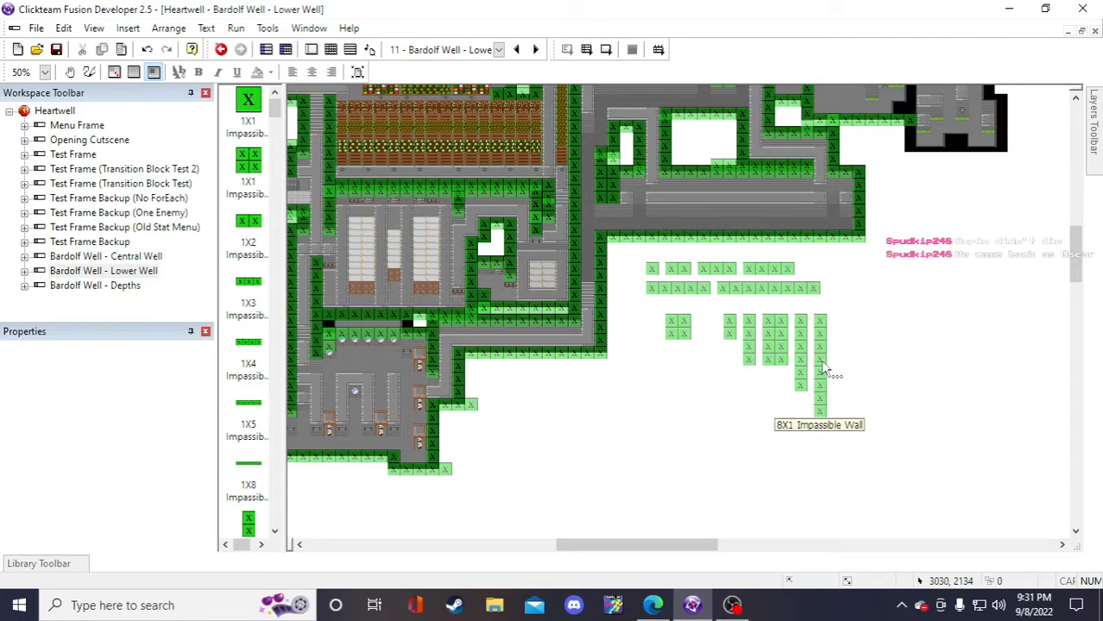
{"action": "left_click", "coordinate": [825, 367]}
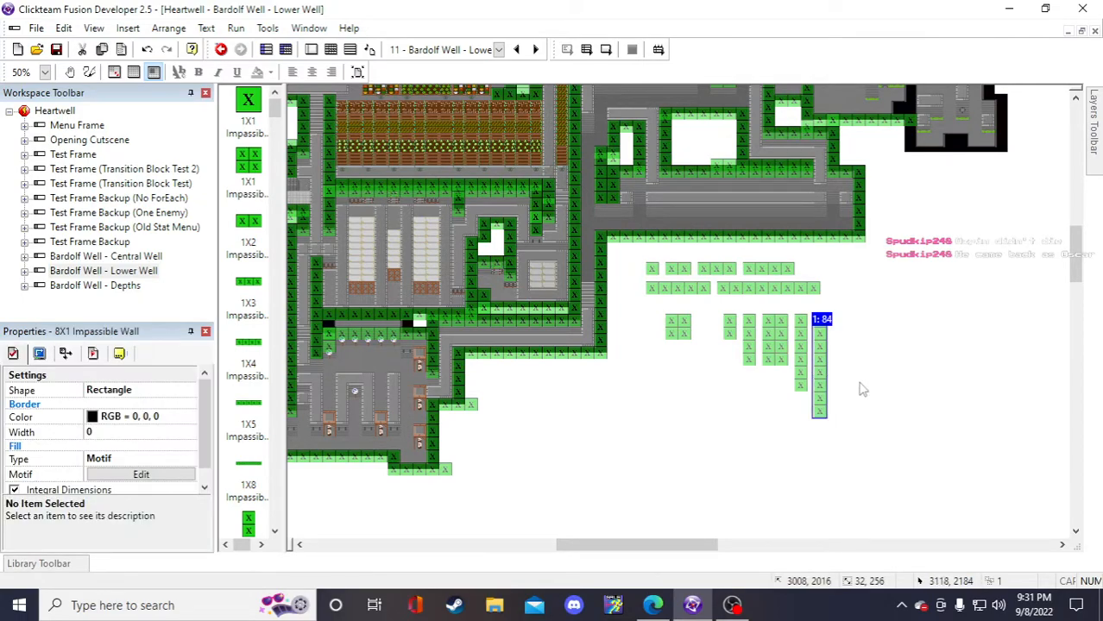
{"action": "left_click", "coordinate": [904, 348]}
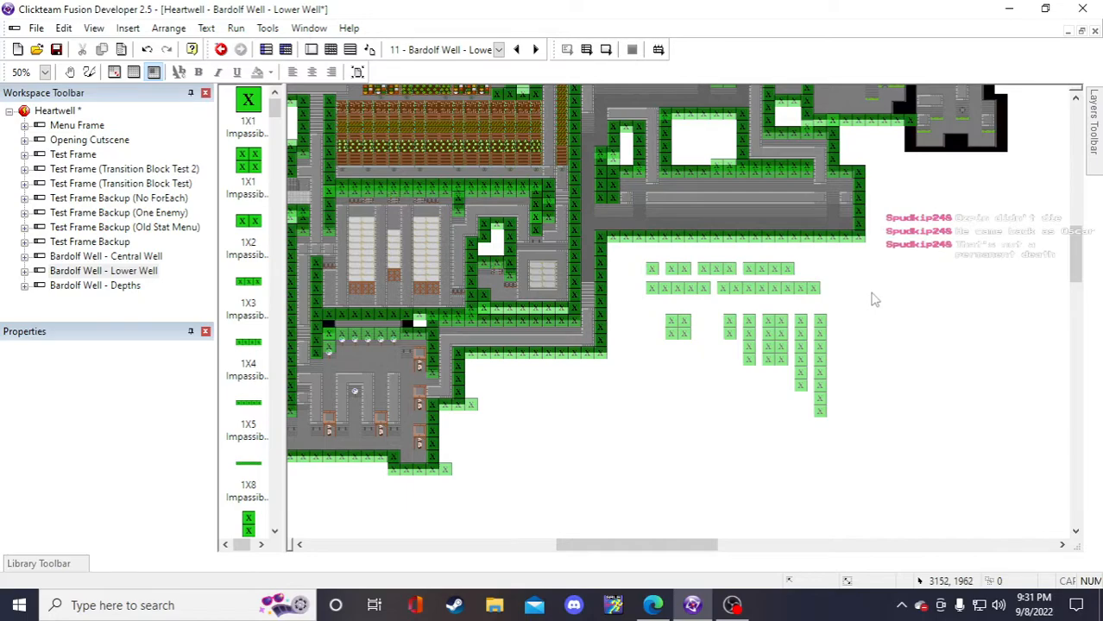
{"action": "scroll", "coordinate": [875, 293], "scroll_direction": "up", "scroll_amount": 2}
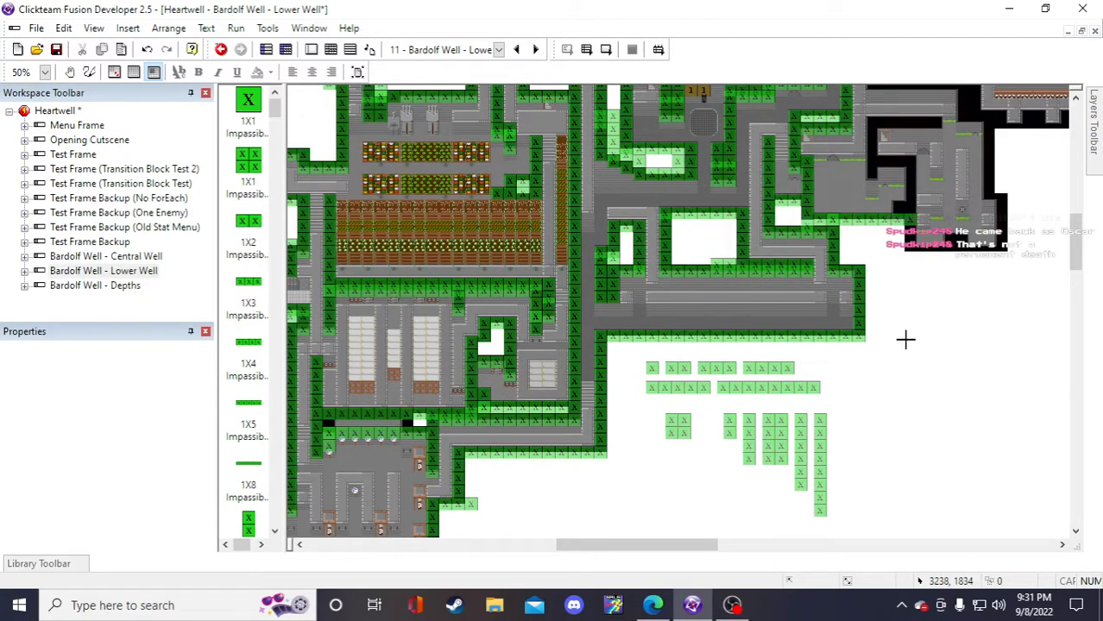
{"action": "left_click", "coordinate": [906, 333]}
{"action": "left_click_drag", "start_coordinate": [914, 384], "coordinate": [927, 343]}
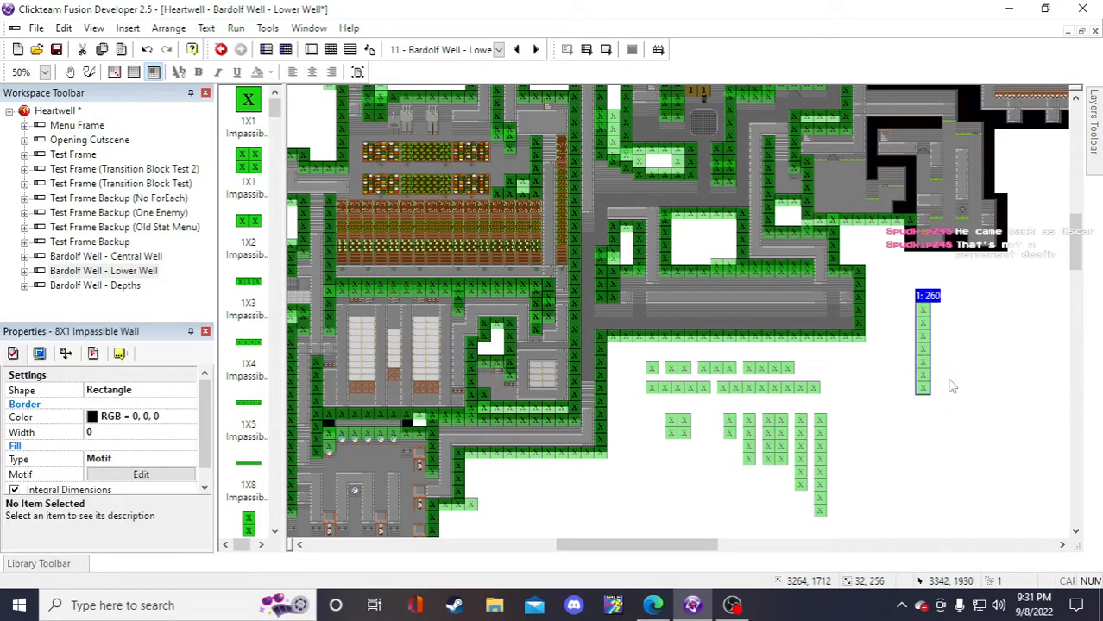
{"action": "left_click", "coordinate": [945, 382]}
{"action": "left_click_drag", "start_coordinate": [957, 432], "coordinate": [895, 277]}
{"action": "key", "text": "Delete"}
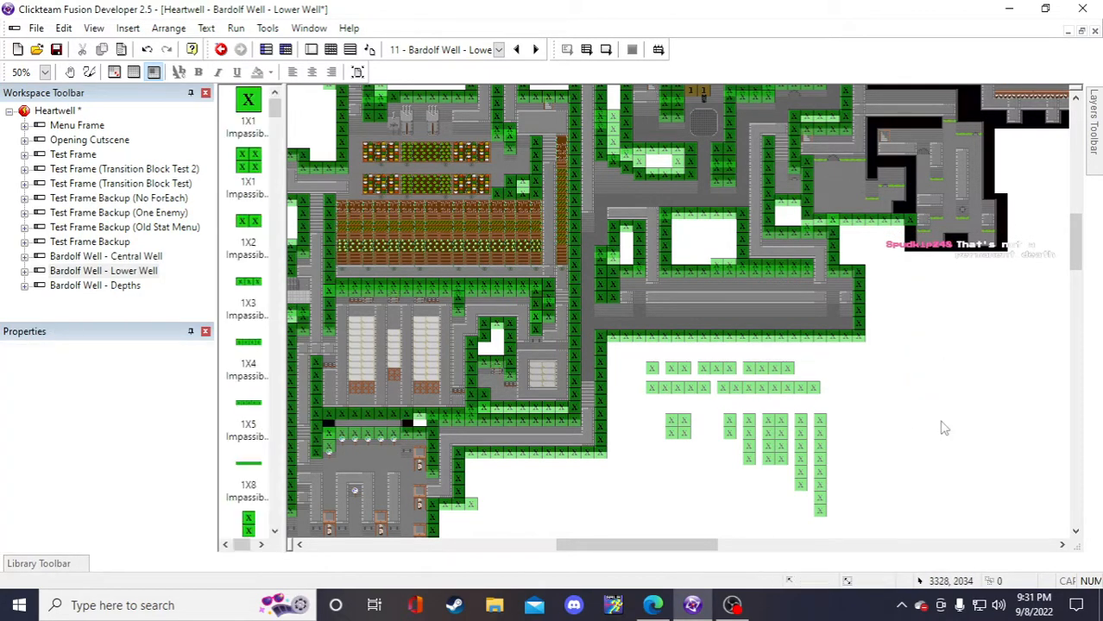
- Save the project
{"action": "left_click", "coordinate": [56, 49]}
{"action": "left_click_drag", "start_coordinate": [650, 407], "coordinate": [849, 525]}
{"action": "left_click", "coordinate": [901, 457]}
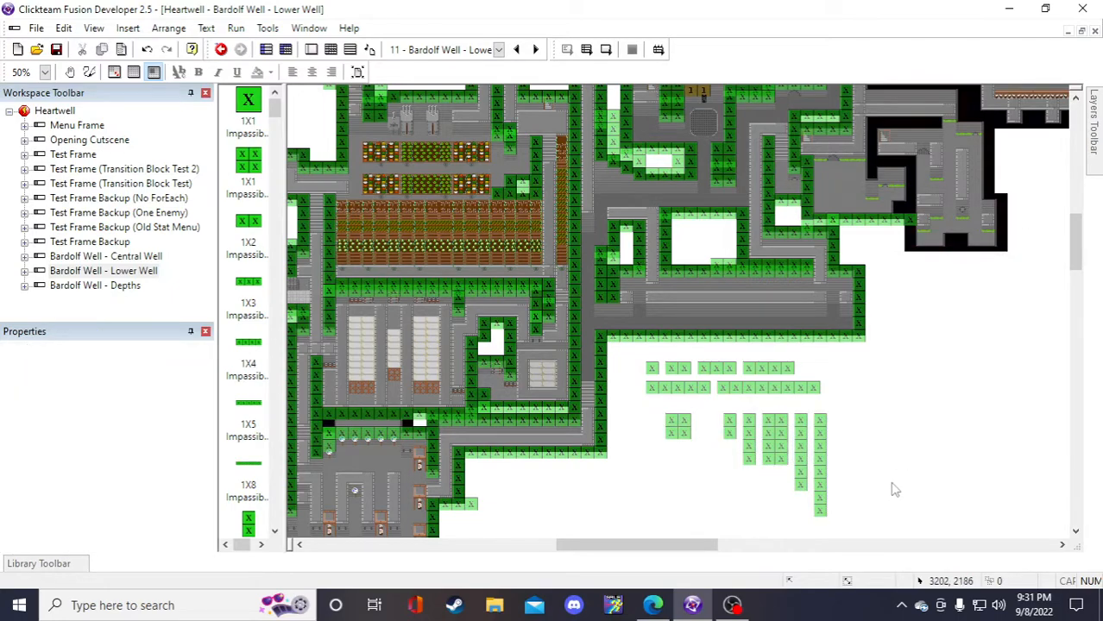
{"action": "left_click", "coordinate": [688, 429]}
{"action": "left_click", "coordinate": [861, 402]}
{"action": "scroll", "coordinate": [917, 410], "scroll_direction": "up", "scroll_amount": 1}
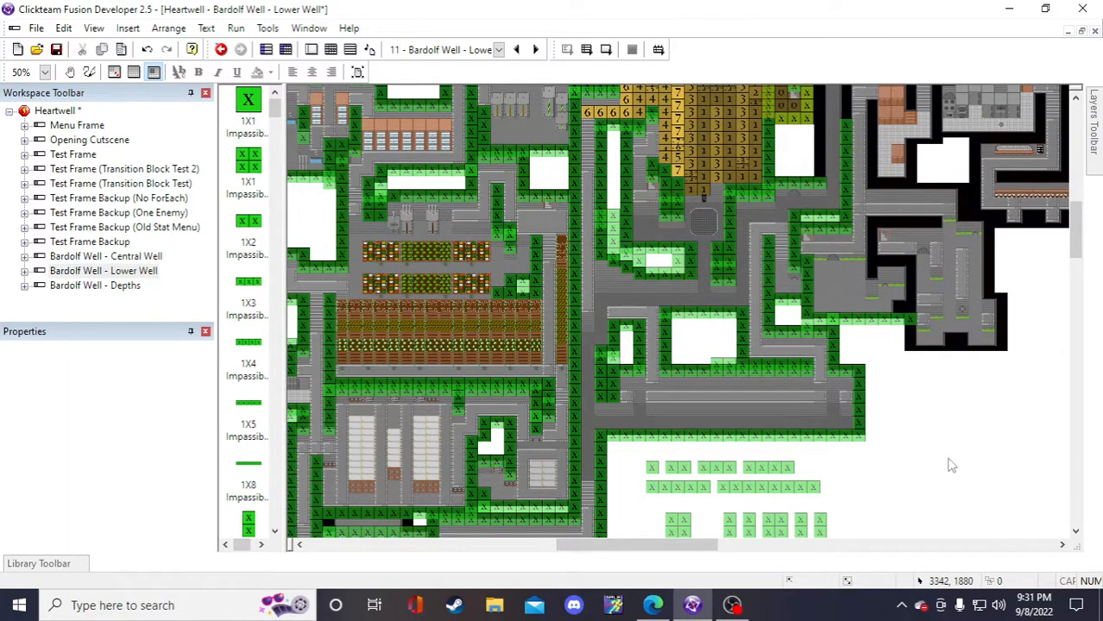
{"action": "scroll", "coordinate": [951, 466], "scroll_direction": "down", "scroll_amount": 2}
{"action": "scroll", "coordinate": [945, 471], "scroll_direction": "up", "scroll_amount": 2}
{"action": "scroll", "coordinate": [777, 457], "scroll_direction": "down", "scroll_amount": 1}
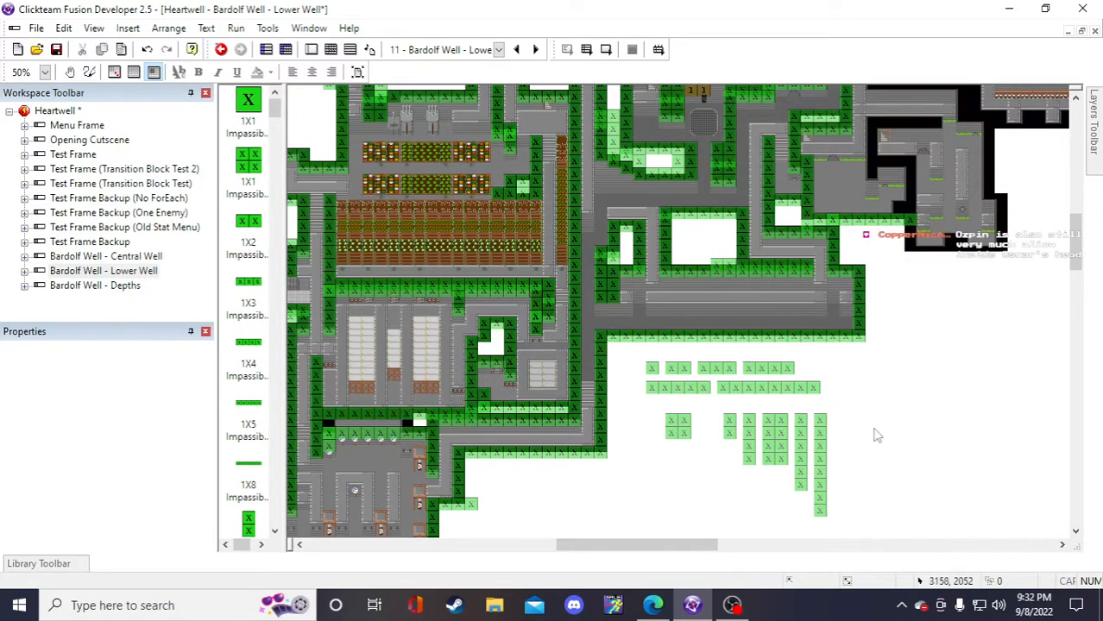
{"action": "left_click", "coordinate": [771, 376]}
{"action": "left_click", "coordinate": [859, 419]}
{"action": "scroll", "coordinate": [754, 419], "scroll_direction": "up", "scroll_amount": 1}
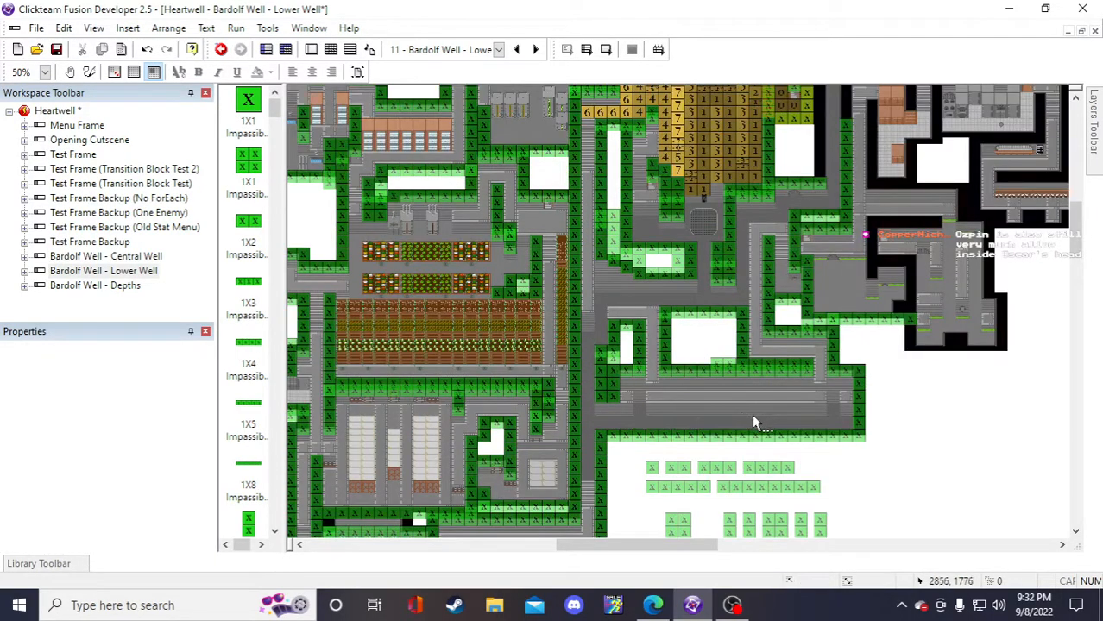
{"action": "scroll", "coordinate": [953, 431], "scroll_direction": "down", "scroll_amount": 1}
{"action": "scroll", "coordinate": [877, 433], "scroll_direction": "up", "scroll_amount": 3}
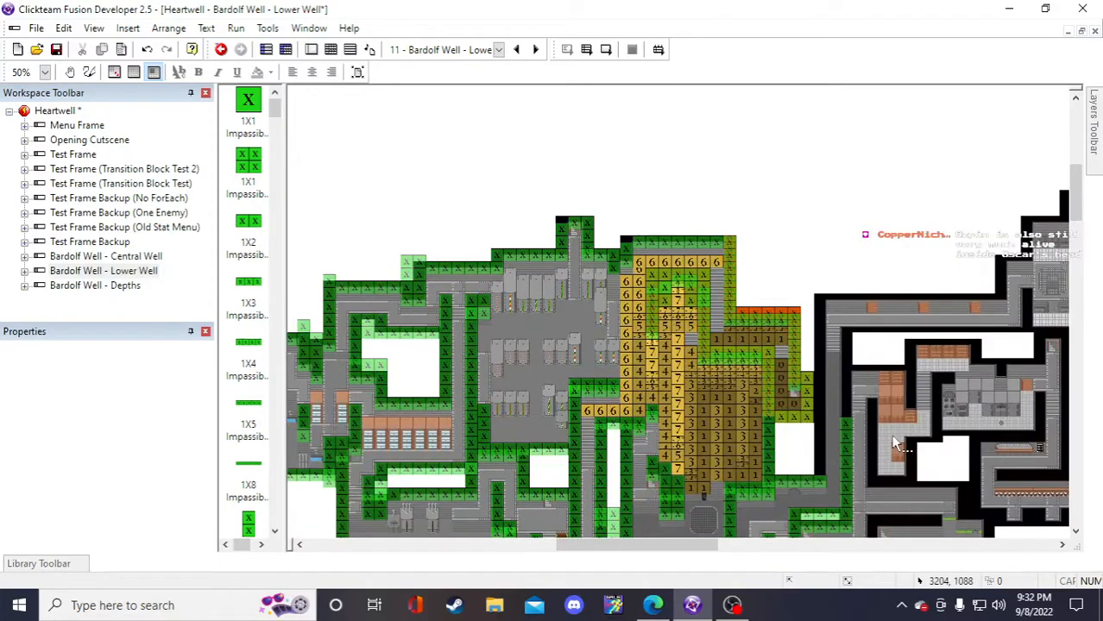
{"action": "scroll", "coordinate": [898, 443], "scroll_direction": "down", "scroll_amount": 1}
{"action": "scroll", "coordinate": [872, 436], "scroll_direction": "down", "scroll_amount": 2}
{"action": "scroll", "coordinate": [843, 430], "scroll_direction": "up", "scroll_amount": 3}
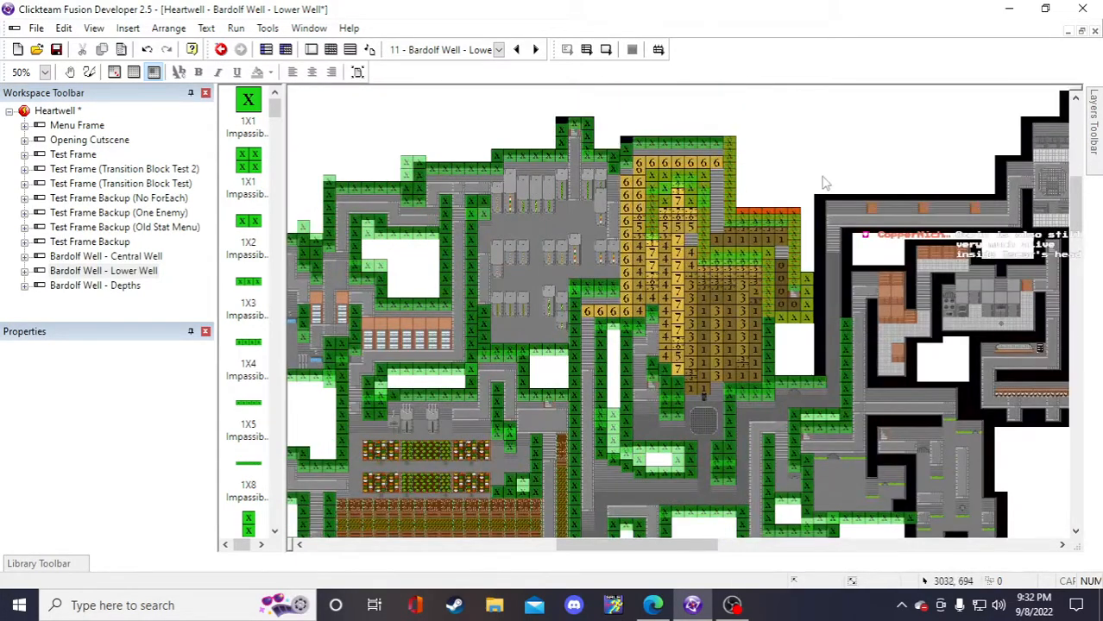
- Save the project and copy the 8X1 impassible wall onto the vertical black wall bordering the white area right of the numbered blocks
{"action": "left_click", "coordinate": [56, 49]}
{"action": "scroll", "coordinate": [869, 172], "scroll_direction": "down", "scroll_amount": 1}
{"action": "scroll", "coordinate": [870, 178], "scroll_direction": "down", "scroll_amount": 2}
{"action": "left_click", "coordinate": [825, 447]}
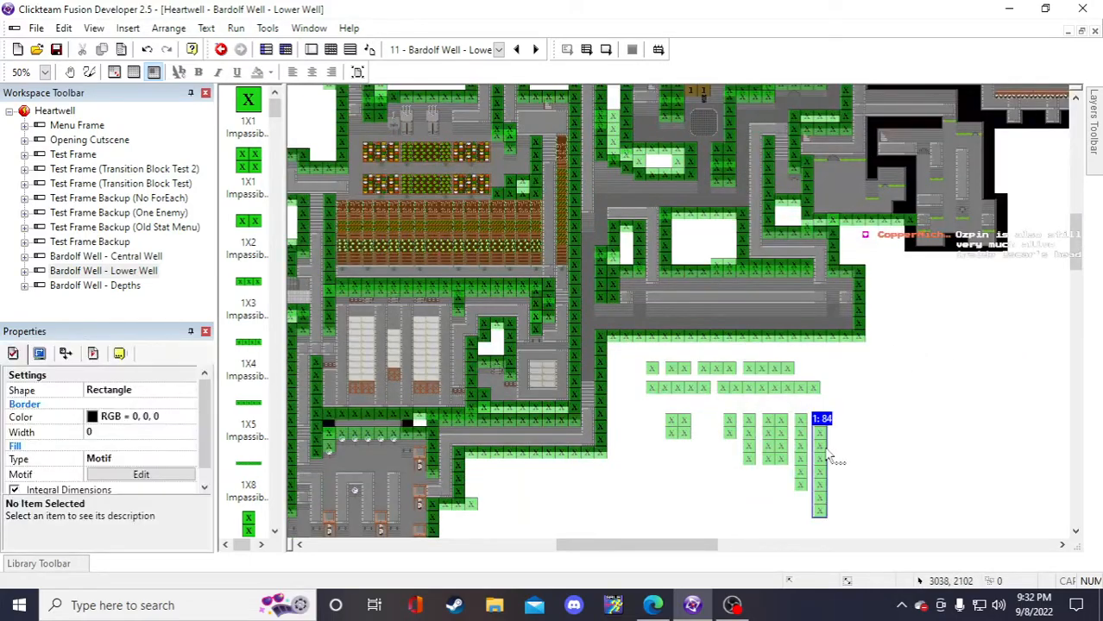
{"action": "left_click", "coordinate": [947, 385]}
{"action": "scroll", "coordinate": [951, 313], "scroll_direction": "up", "scroll_amount": 4}
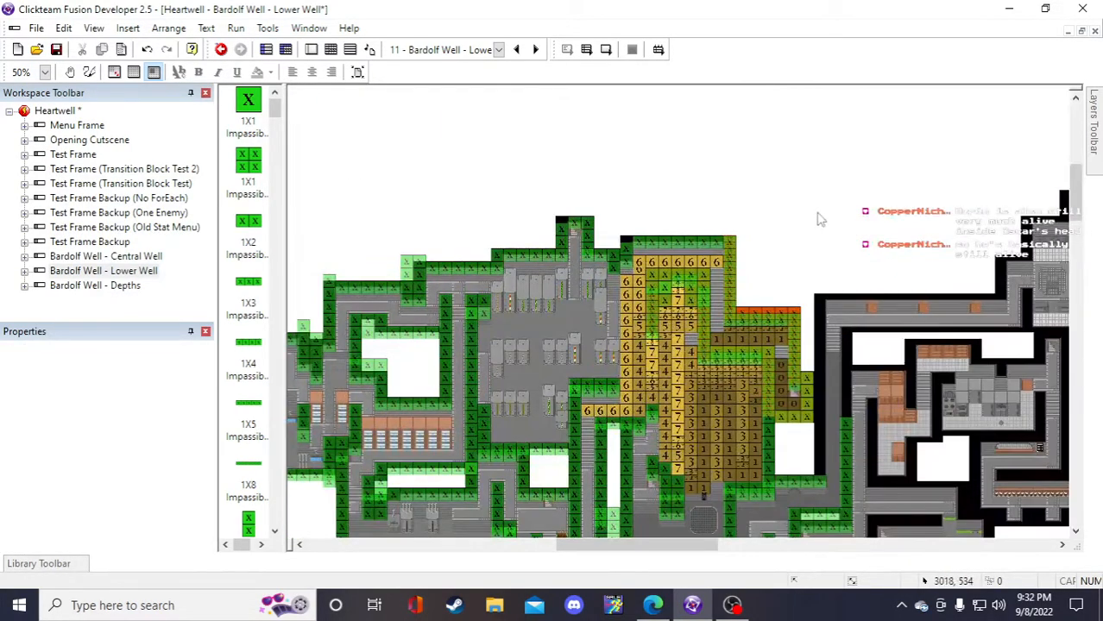
{"action": "left_click", "coordinate": [817, 224]}
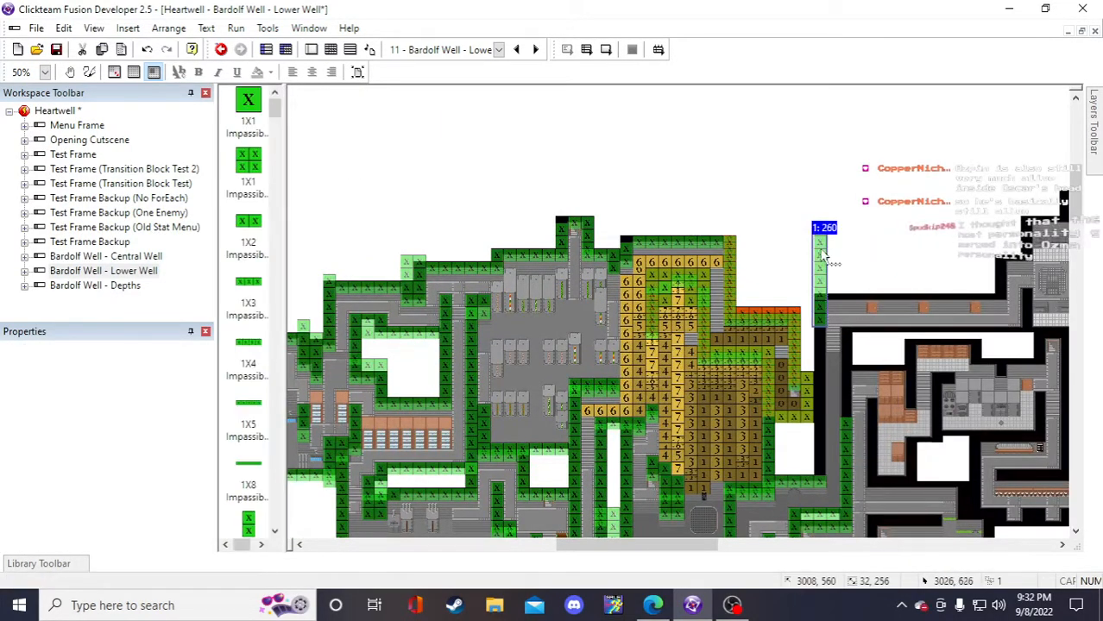
{"action": "left_click", "coordinate": [824, 405]}
- Save the project with the added 8X1 wall copy
{"action": "scroll", "coordinate": [822, 259], "scroll_direction": "down", "scroll_amount": 6}
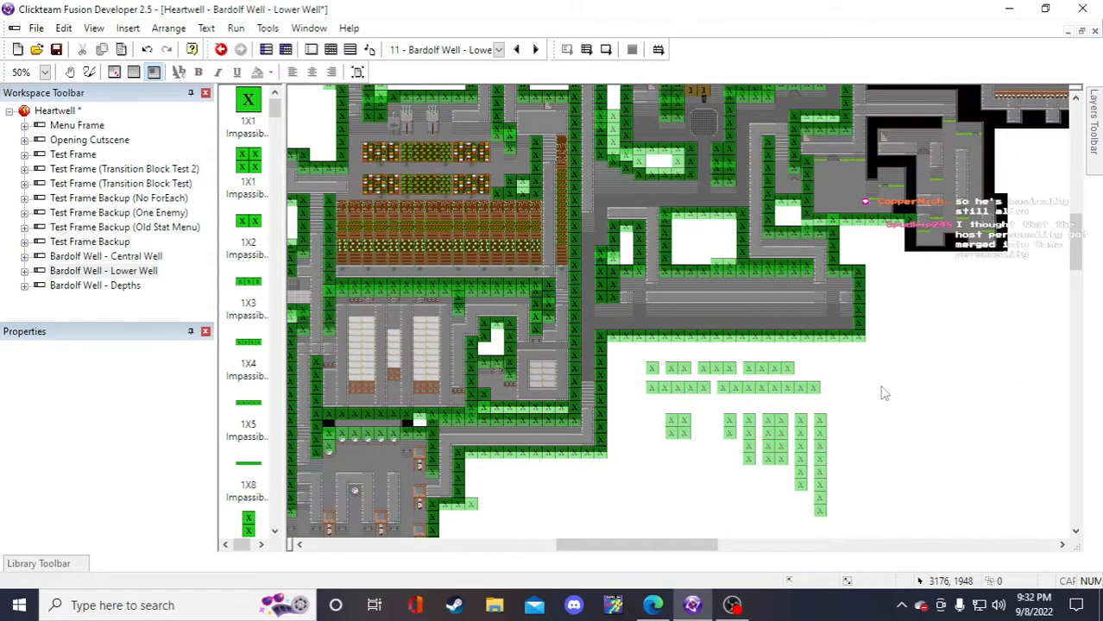
{"action": "scroll", "coordinate": [881, 390], "scroll_direction": "down", "scroll_amount": 1}
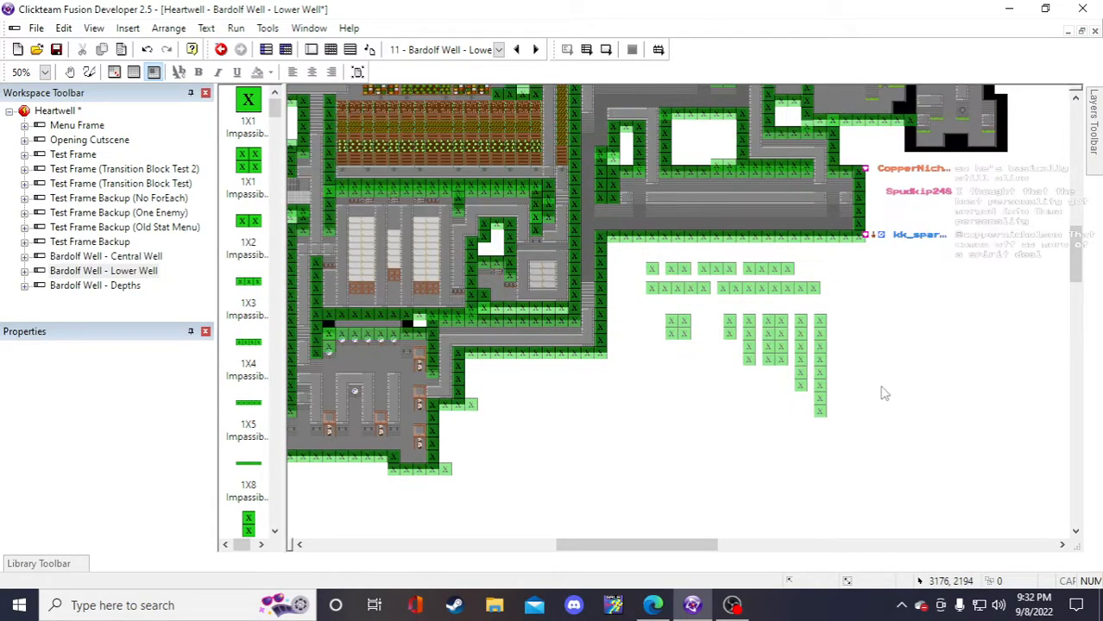
{"action": "scroll", "coordinate": [949, 380], "scroll_direction": "up", "scroll_amount": 1}
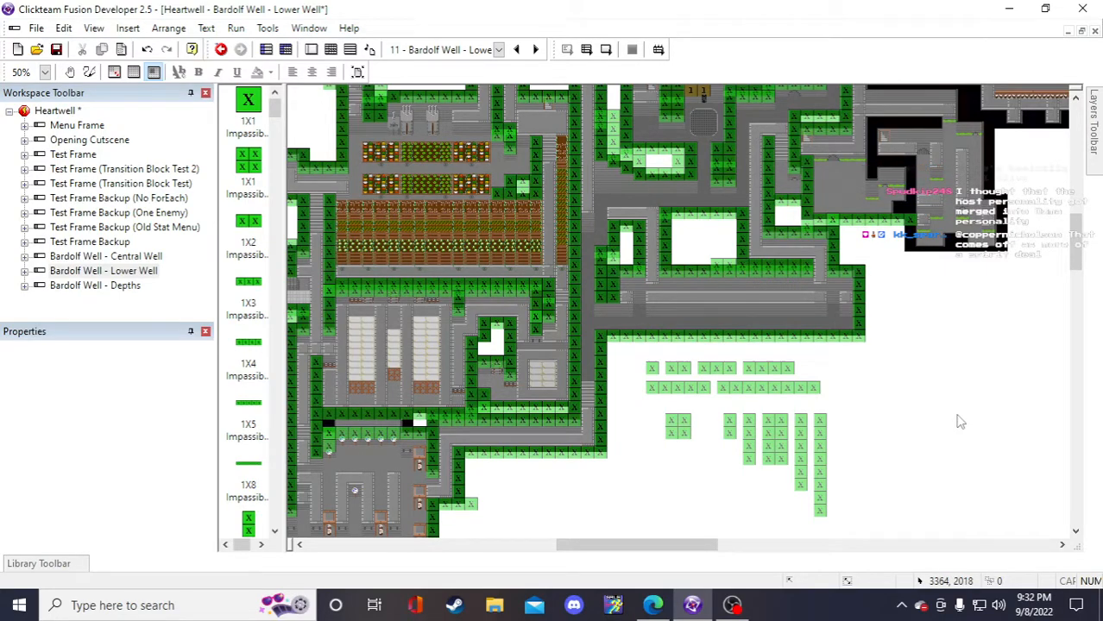
{"action": "left_click", "coordinate": [56, 50]}
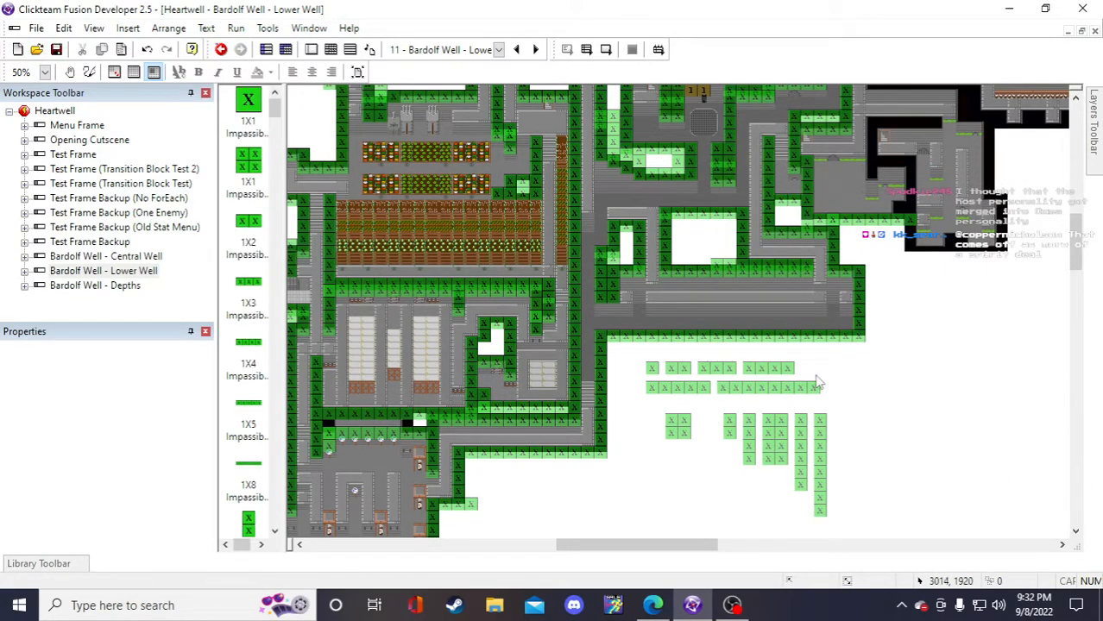
{"action": "scroll", "coordinate": [858, 405], "scroll_direction": "up", "scroll_amount": 1}
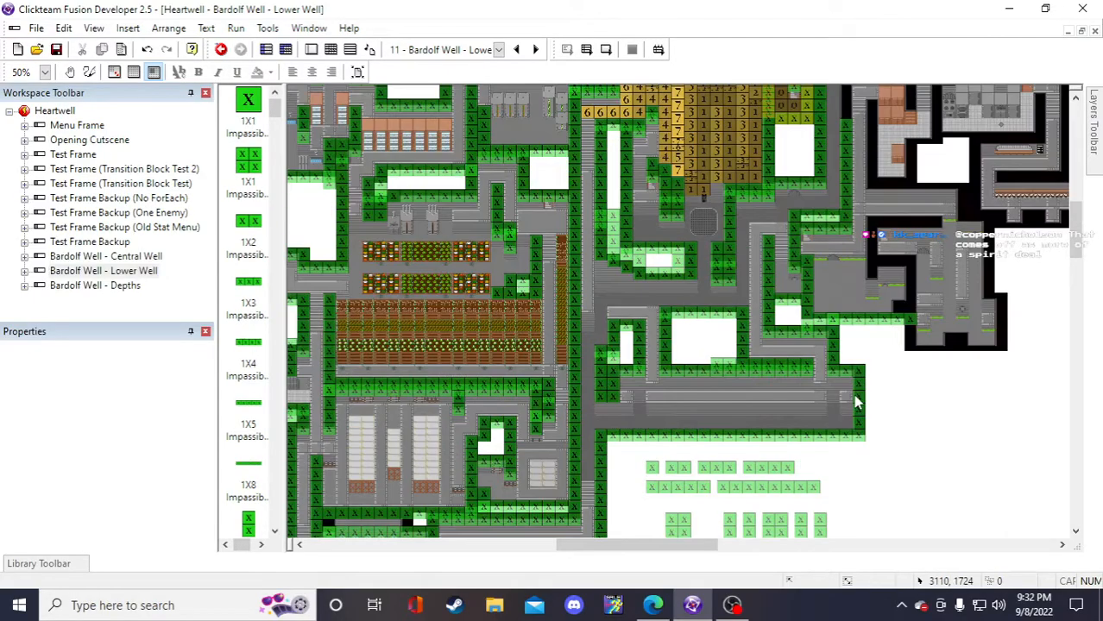
{"action": "scroll", "coordinate": [916, 429], "scroll_direction": "up", "scroll_amount": 2}
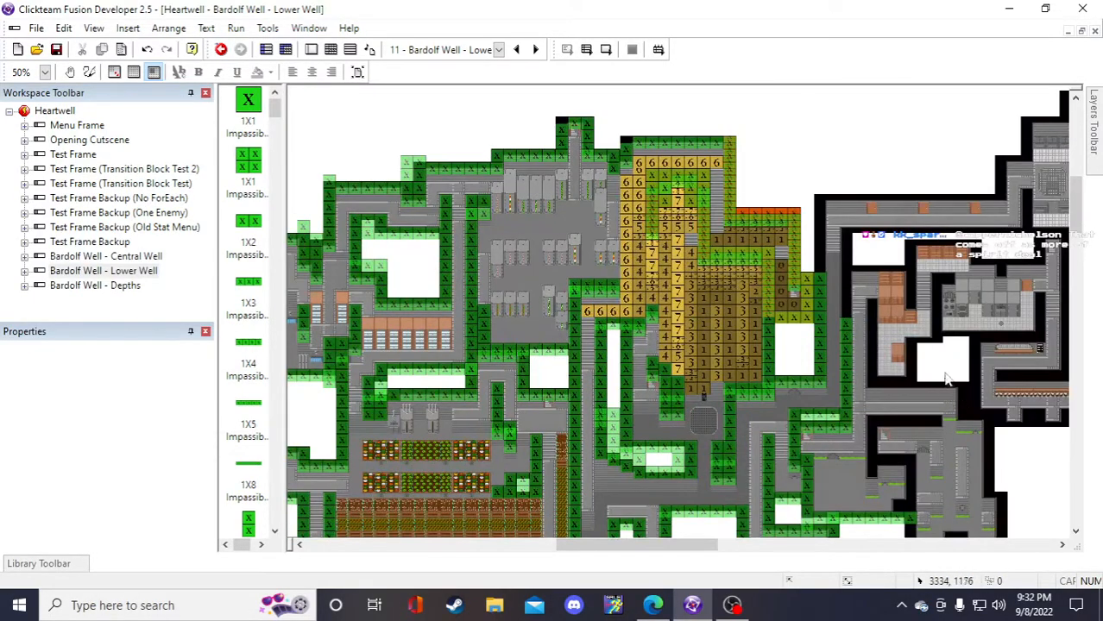
{"action": "scroll", "coordinate": [947, 371], "scroll_direction": "down", "scroll_amount": 3}
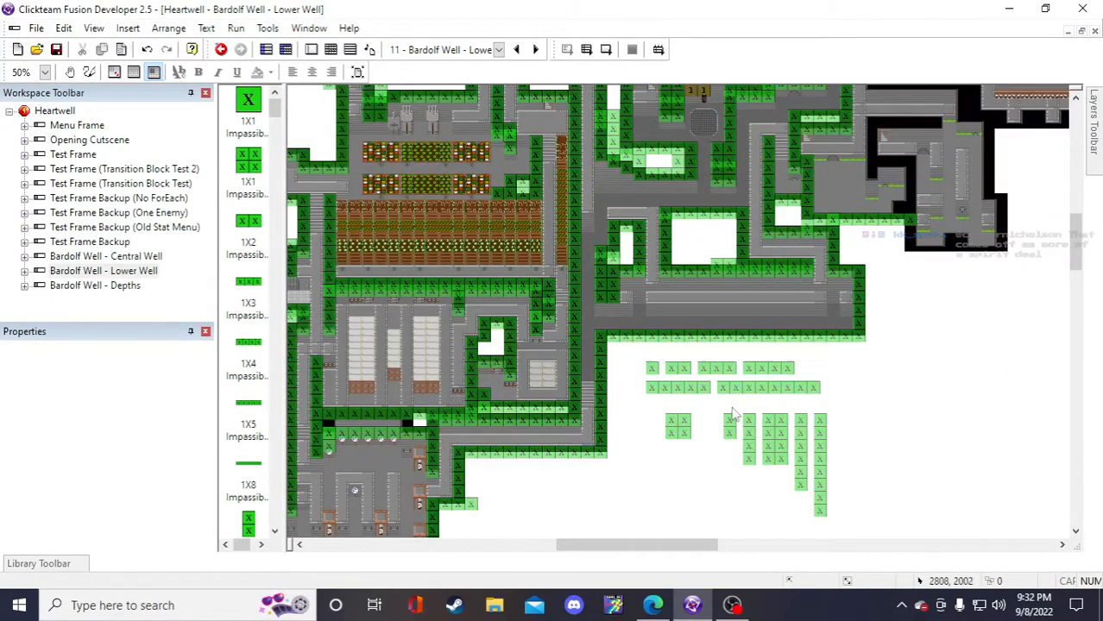
{"action": "left_click_drag", "start_coordinate": [704, 401], "coordinate": [839, 533]}
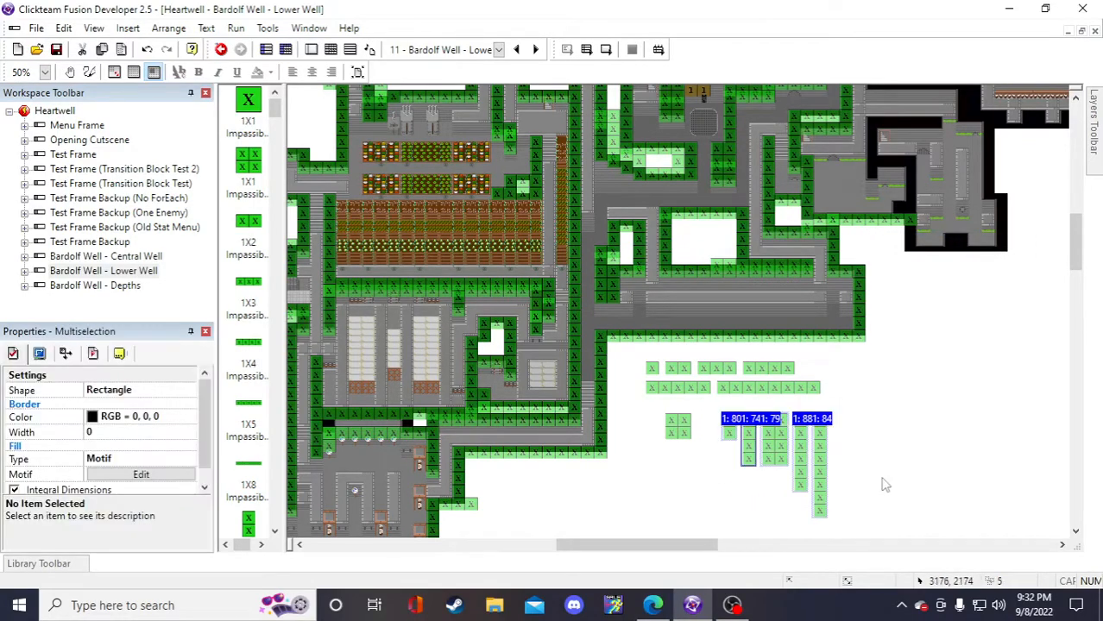
{"action": "left_click", "coordinate": [874, 421]}
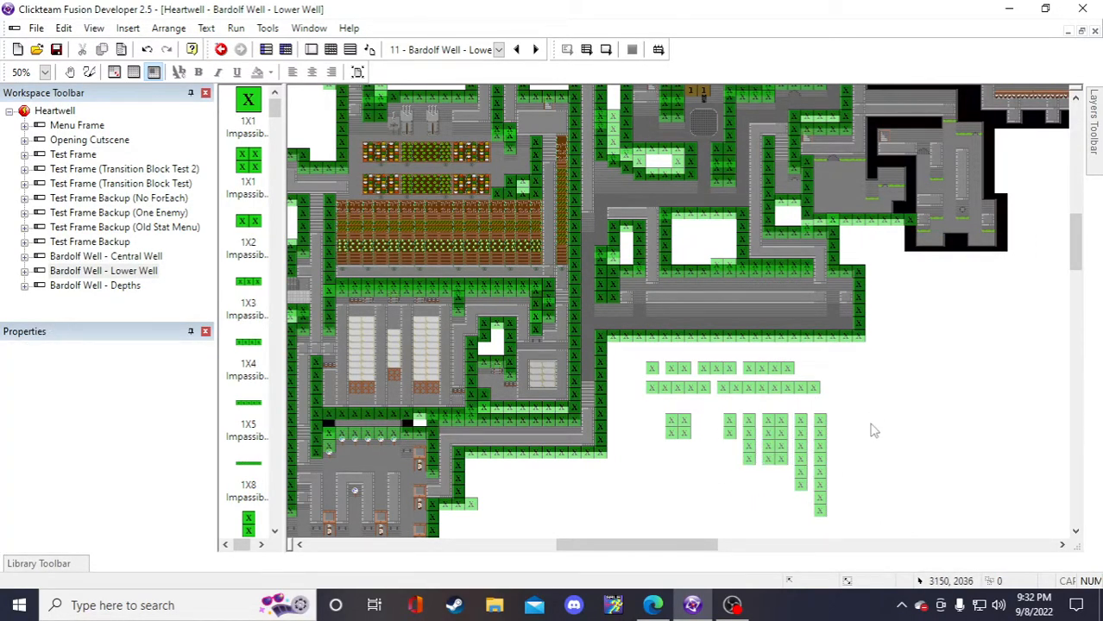
{"action": "left_click", "coordinate": [782, 393]}
{"action": "left_click", "coordinate": [877, 397]}
- Save the current state of the project
{"action": "left_click", "coordinate": [56, 49]}
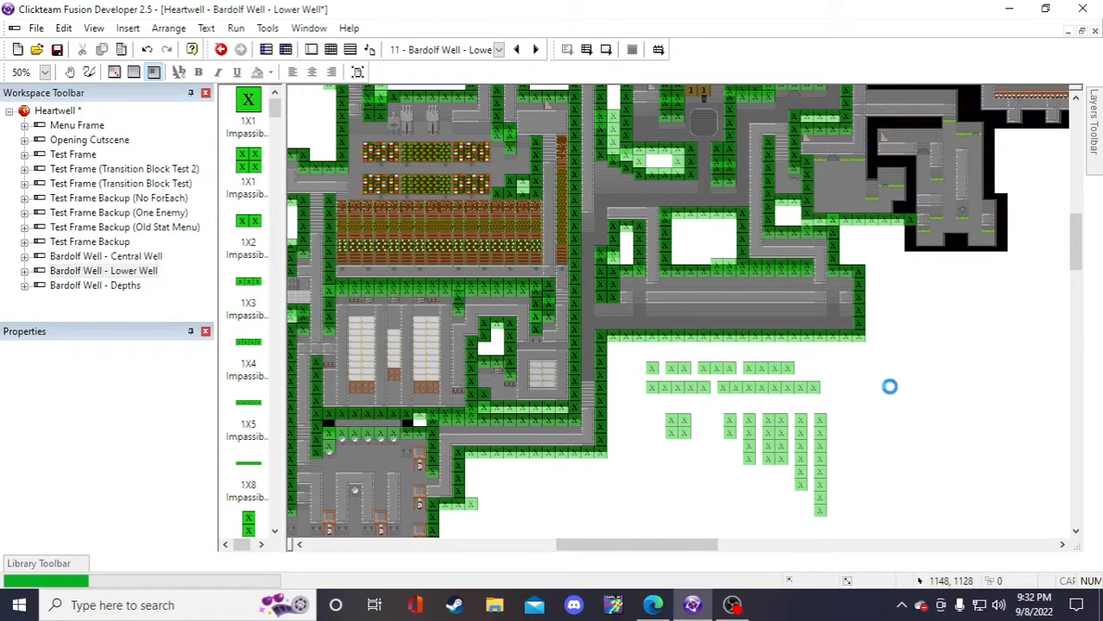
{"action": "scroll", "coordinate": [857, 371], "scroll_direction": "up", "scroll_amount": 5}
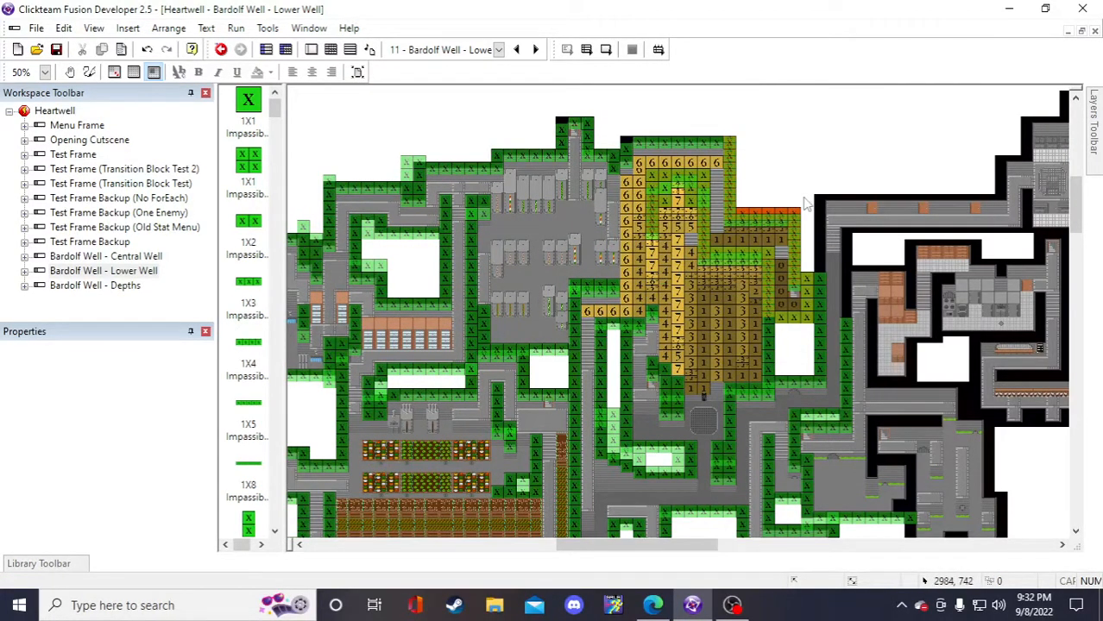
{"action": "scroll", "coordinate": [822, 177], "scroll_direction": "down", "scroll_amount": 5}
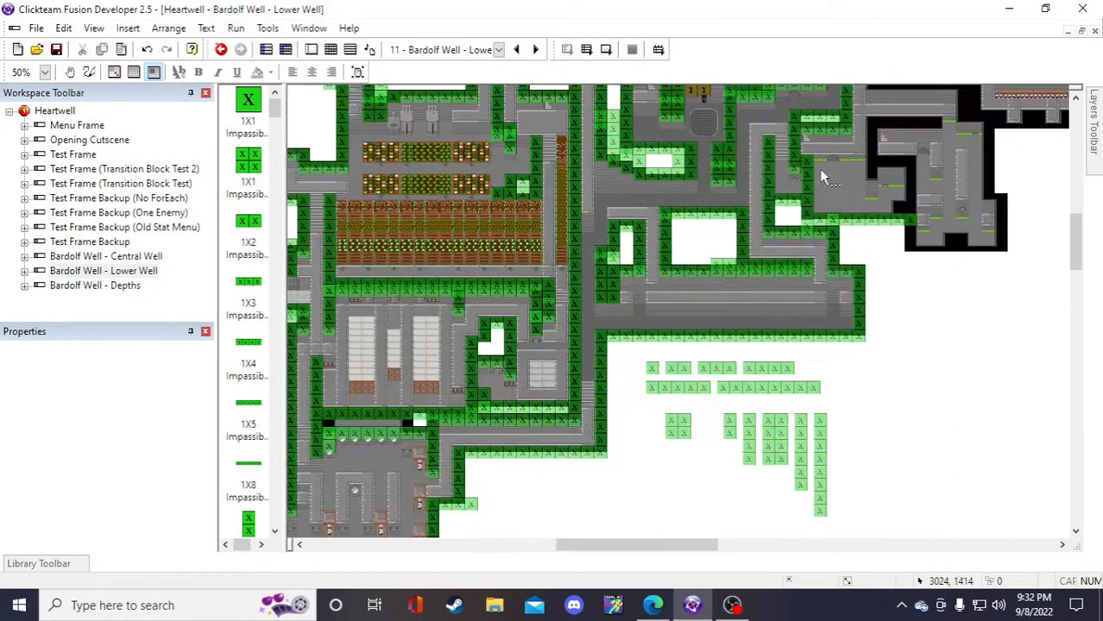
{"action": "left_click", "coordinate": [777, 388]}
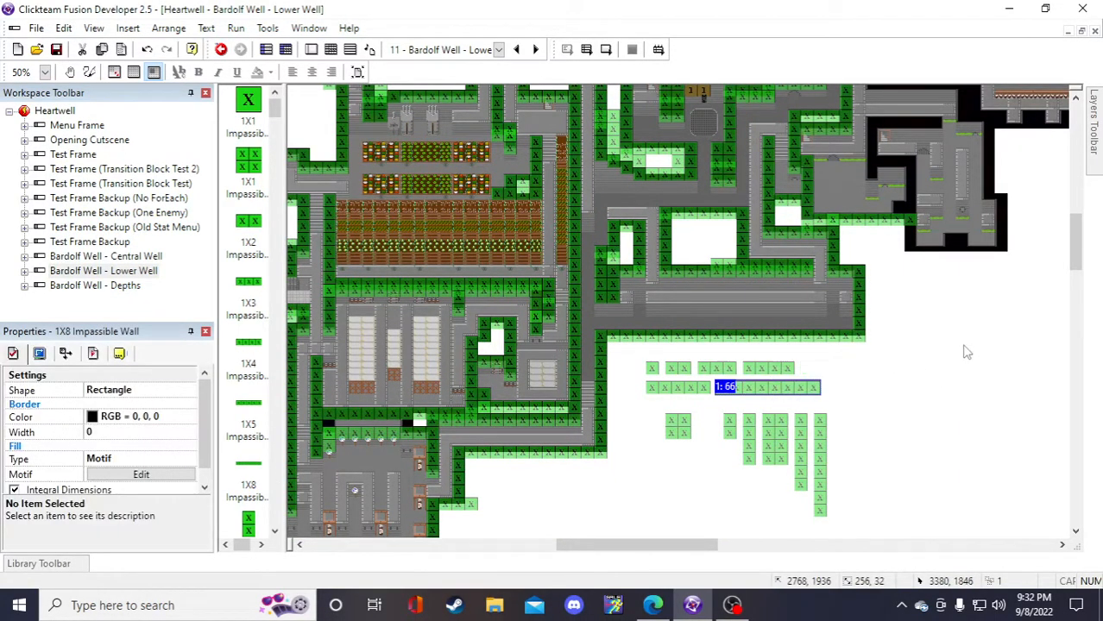
{"action": "left_click", "coordinate": [967, 351]}
{"action": "left_click", "coordinate": [790, 389]}
{"action": "left_click", "coordinate": [942, 328]}
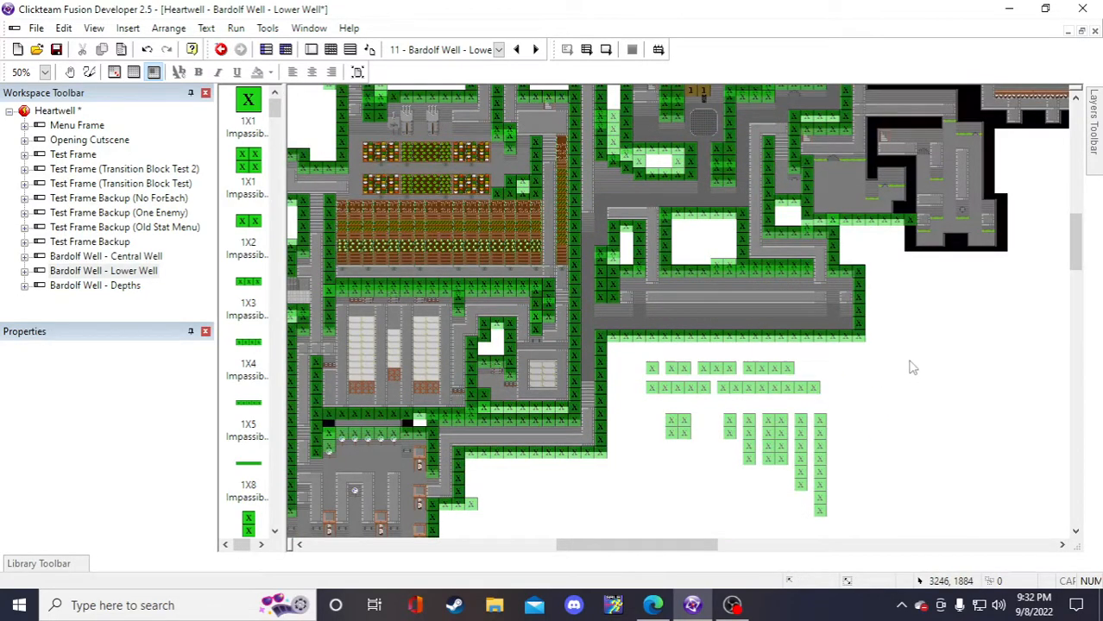
{"action": "scroll", "coordinate": [906, 397], "scroll_direction": "up", "scroll_amount": 3}
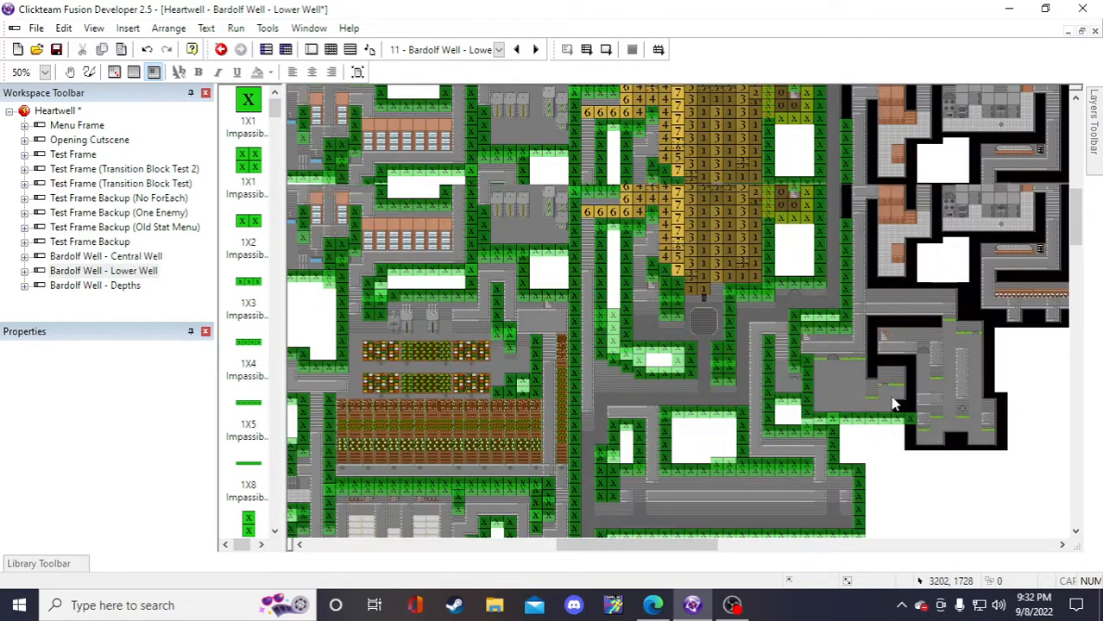
{"action": "scroll", "coordinate": [880, 384], "scroll_direction": "down", "scroll_amount": 4}
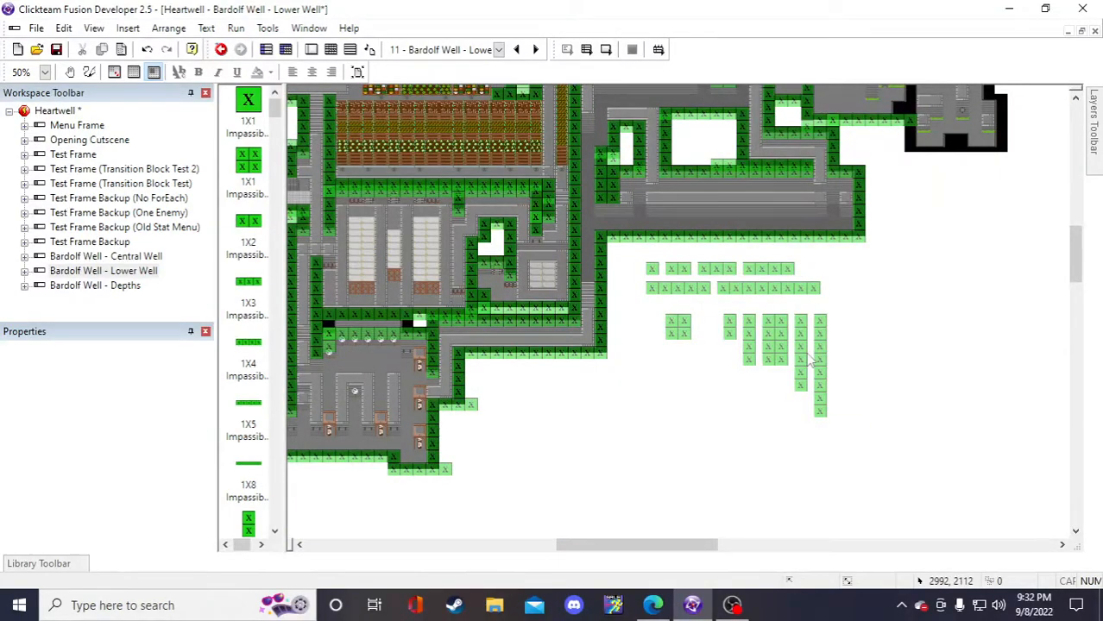
- Copy the 6X1 impassible wall onto the upper end of the vertical black wall at the corridor corner right of the numbered blocks
{"action": "left_click", "coordinate": [809, 361]}
{"action": "scroll", "coordinate": [809, 361], "scroll_direction": "up", "scroll_amount": 3}
{"action": "left_click", "coordinate": [929, 457]}
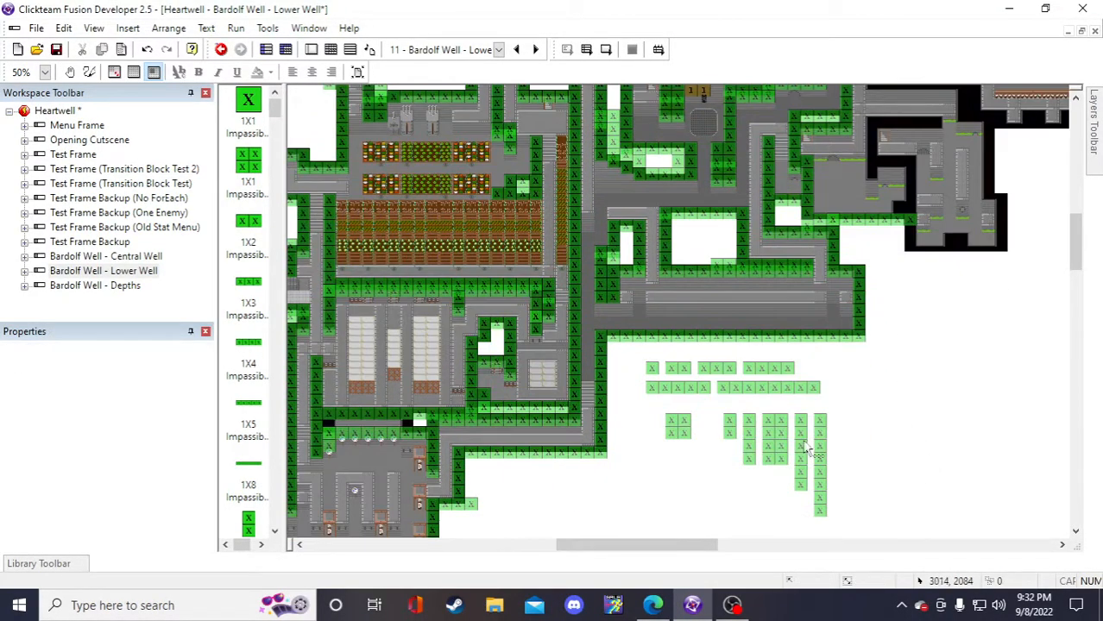
{"action": "left_click", "coordinate": [804, 447]}
{"action": "left_click", "coordinate": [906, 328]}
{"action": "scroll", "coordinate": [930, 377], "scroll_direction": "up", "scroll_amount": 9}
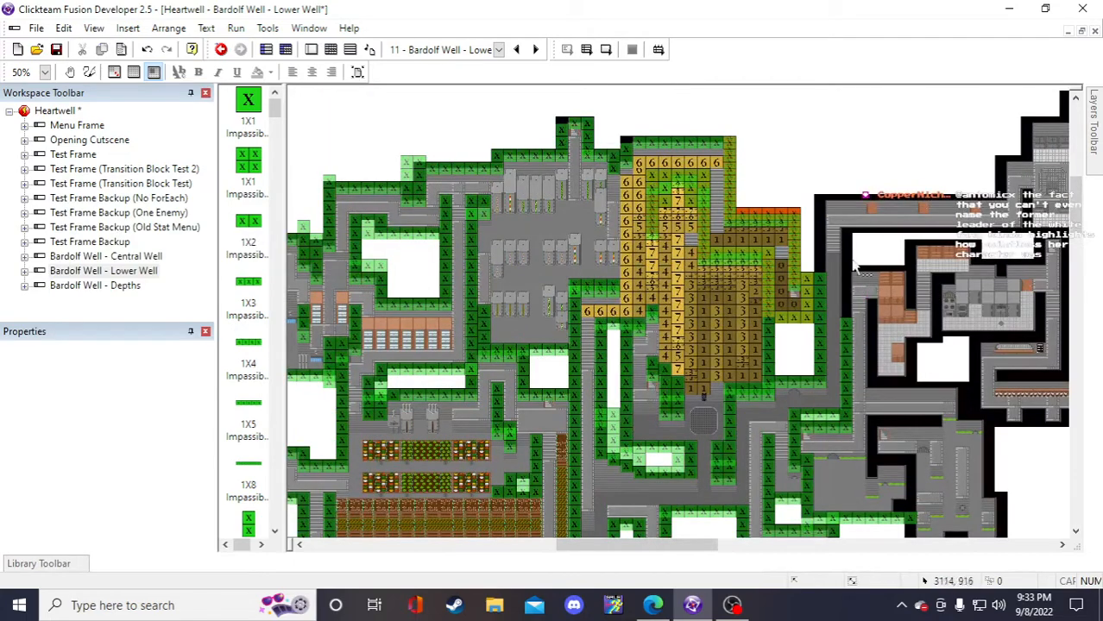
{"action": "left_click", "coordinate": [831, 168]}
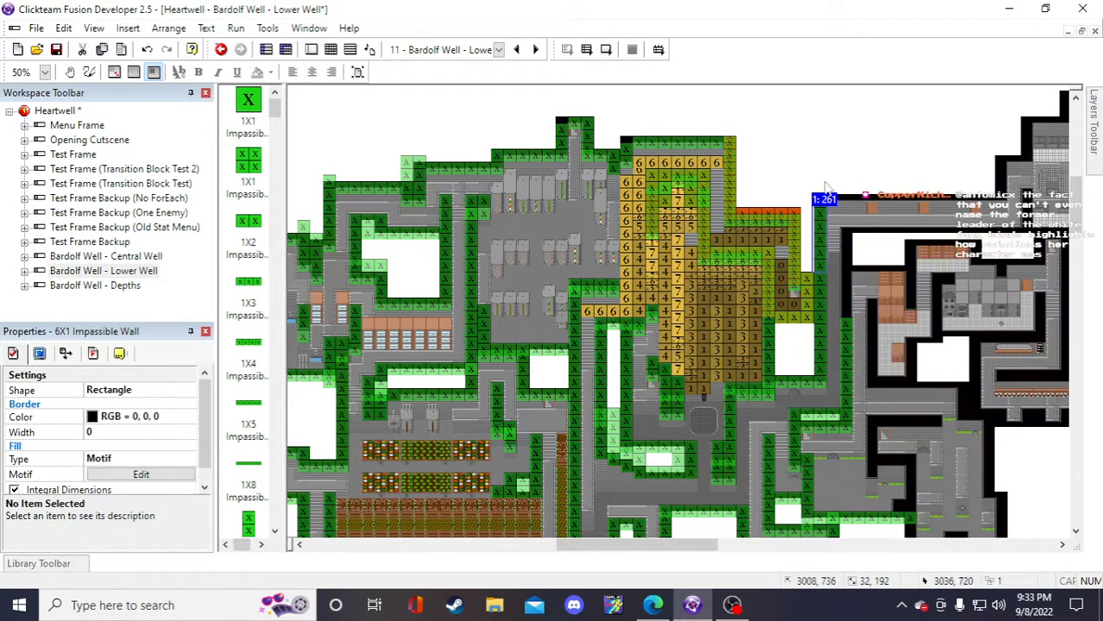
{"action": "key", "text": "Delete"}
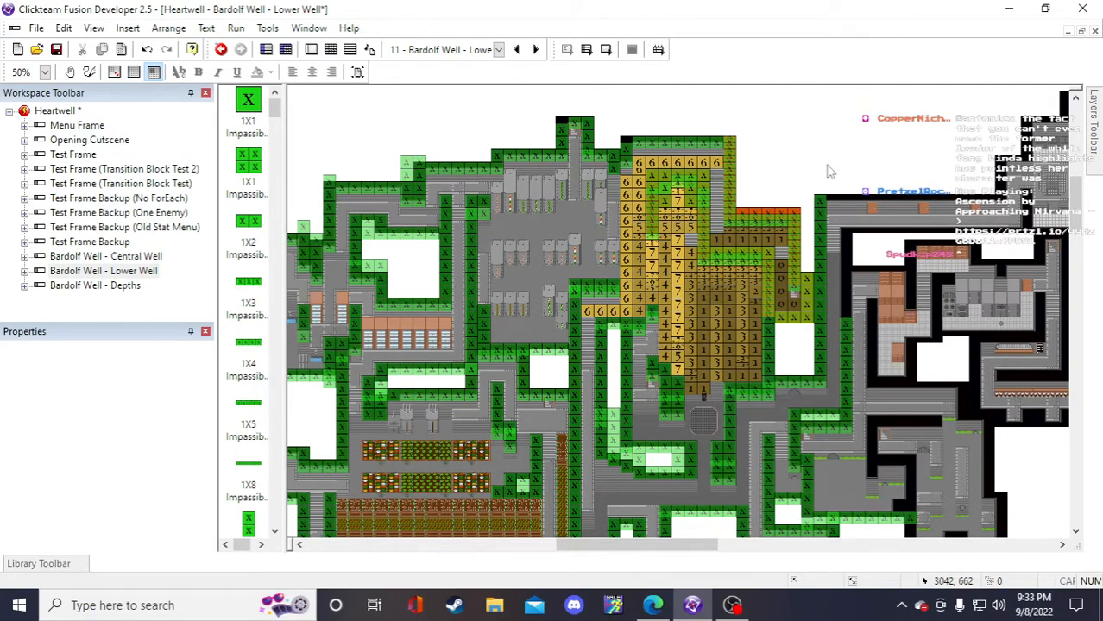
{"action": "scroll", "coordinate": [949, 337], "scroll_direction": "down", "scroll_amount": 5}
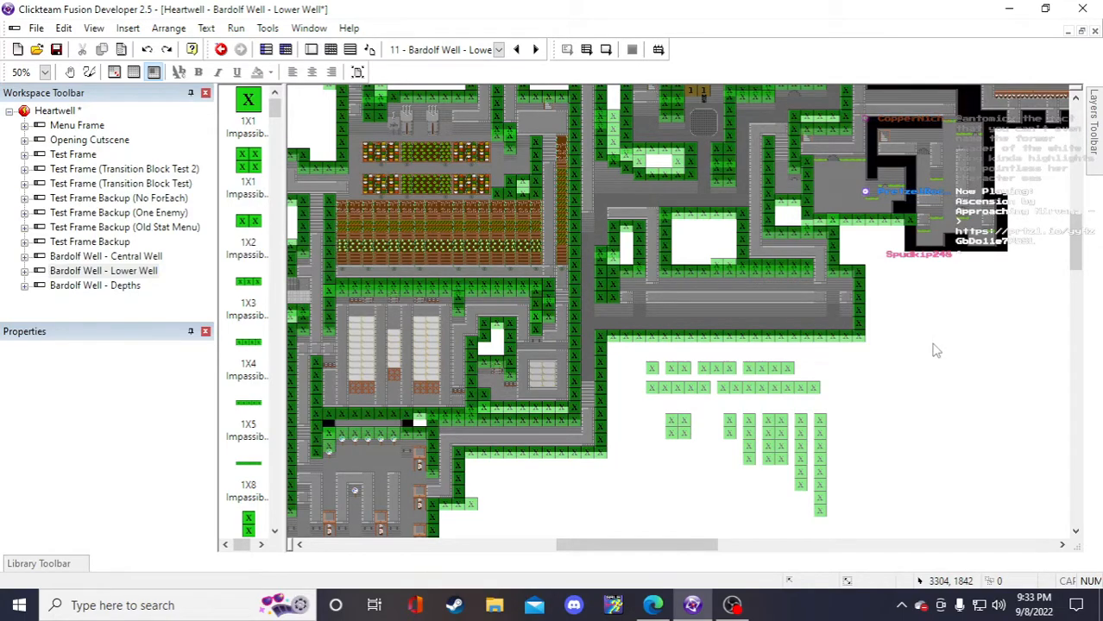
{"action": "scroll", "coordinate": [841, 405], "scroll_direction": "down", "scroll_amount": 2}
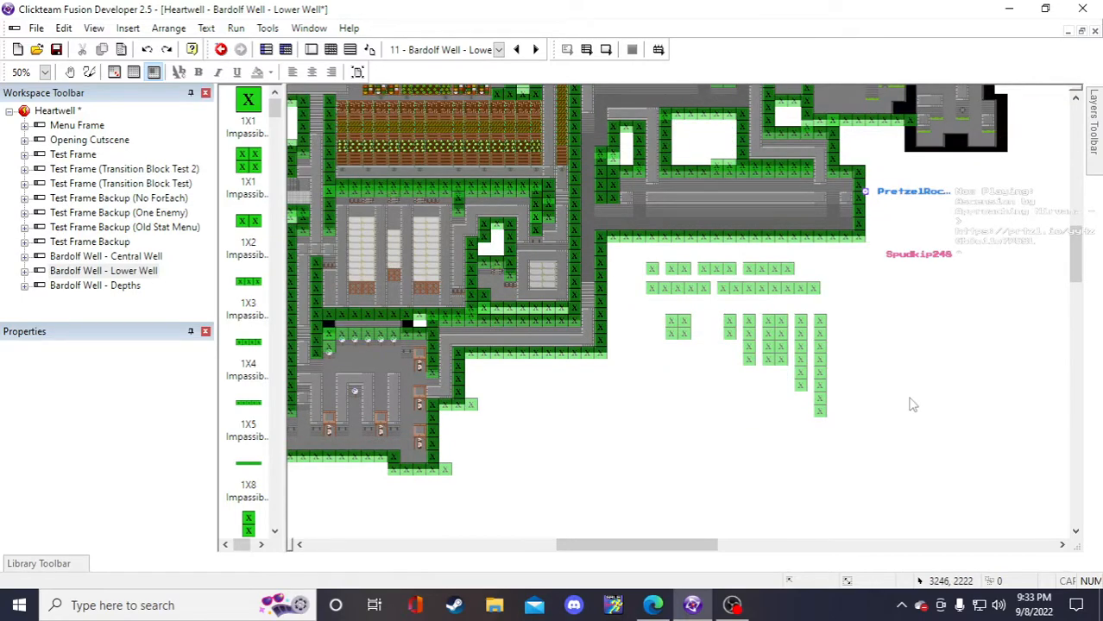
{"action": "scroll", "coordinate": [898, 423], "scroll_direction": "up", "scroll_amount": 2}
{"action": "left_click_drag", "start_coordinate": [649, 404], "coordinate": [864, 542]}
{"action": "left_click", "coordinate": [912, 426]}
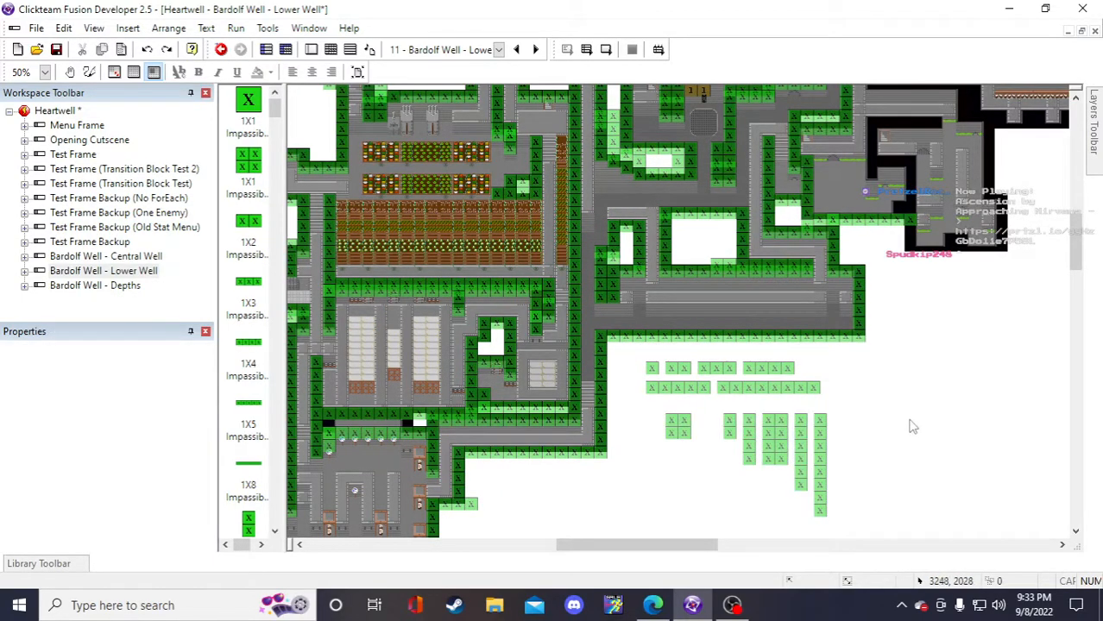
{"action": "left_click", "coordinate": [767, 368]}
{"action": "left_click", "coordinate": [677, 387]}
{"action": "left_click", "coordinate": [867, 399]}
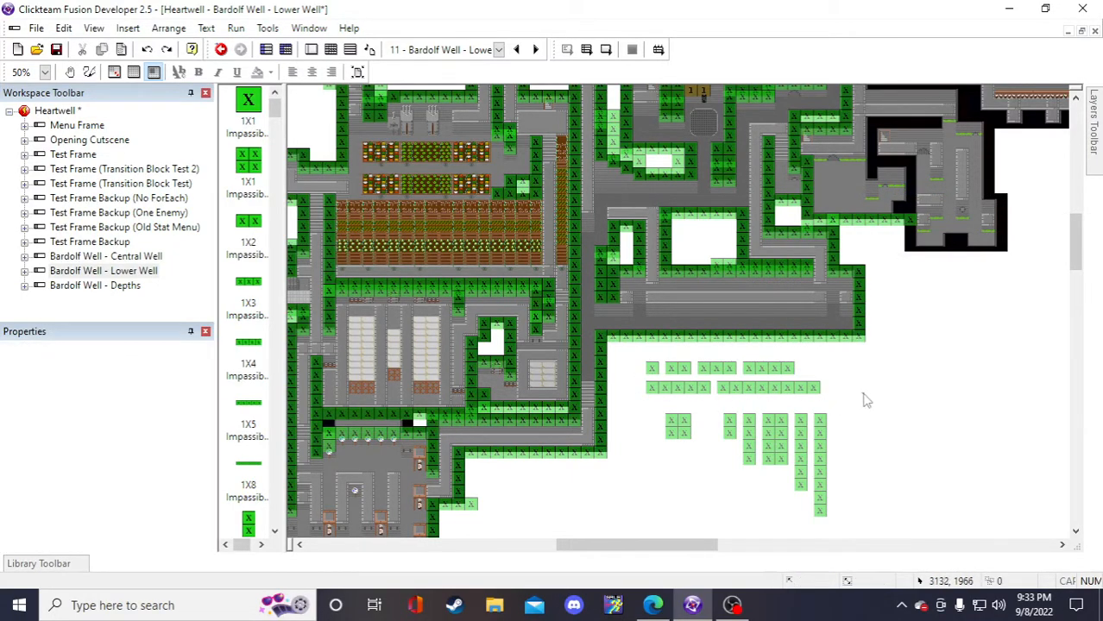
{"action": "left_click", "coordinate": [768, 368]}
{"action": "left_click", "coordinate": [930, 421]}
{"action": "scroll", "coordinate": [937, 420], "scroll_direction": "up", "scroll_amount": 2}
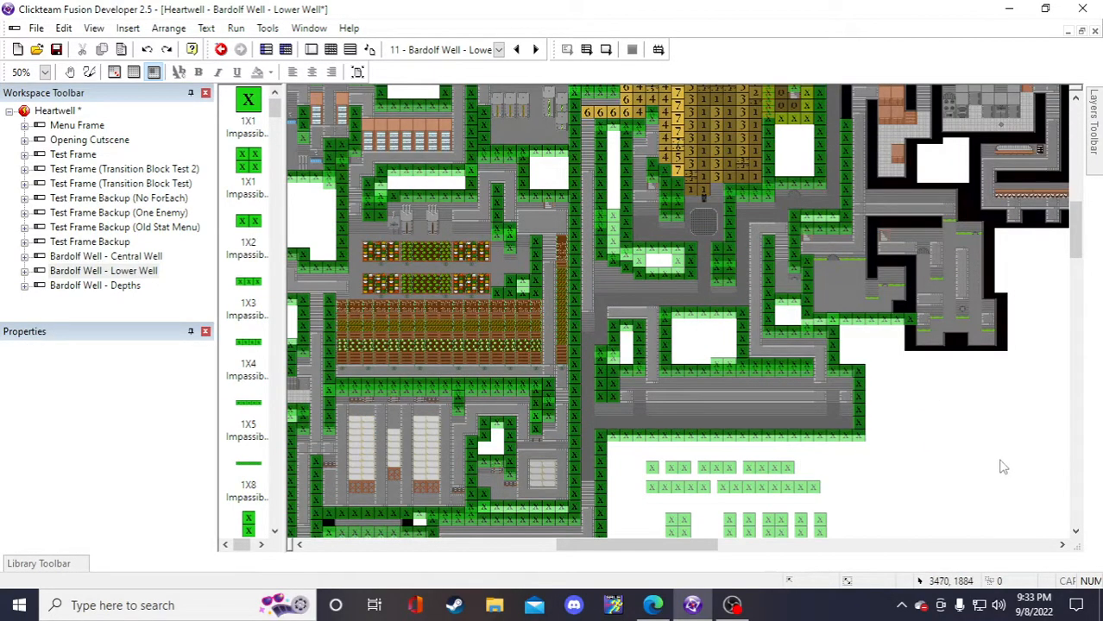
- Save the project with the added 6X1 wall copy
{"action": "scroll", "coordinate": [1018, 456], "scroll_direction": "up", "scroll_amount": 1}
{"action": "scroll", "coordinate": [998, 383], "scroll_direction": "down", "scroll_amount": 2}
{"action": "scroll", "coordinate": [997, 383], "scroll_direction": "up", "scroll_amount": 3}
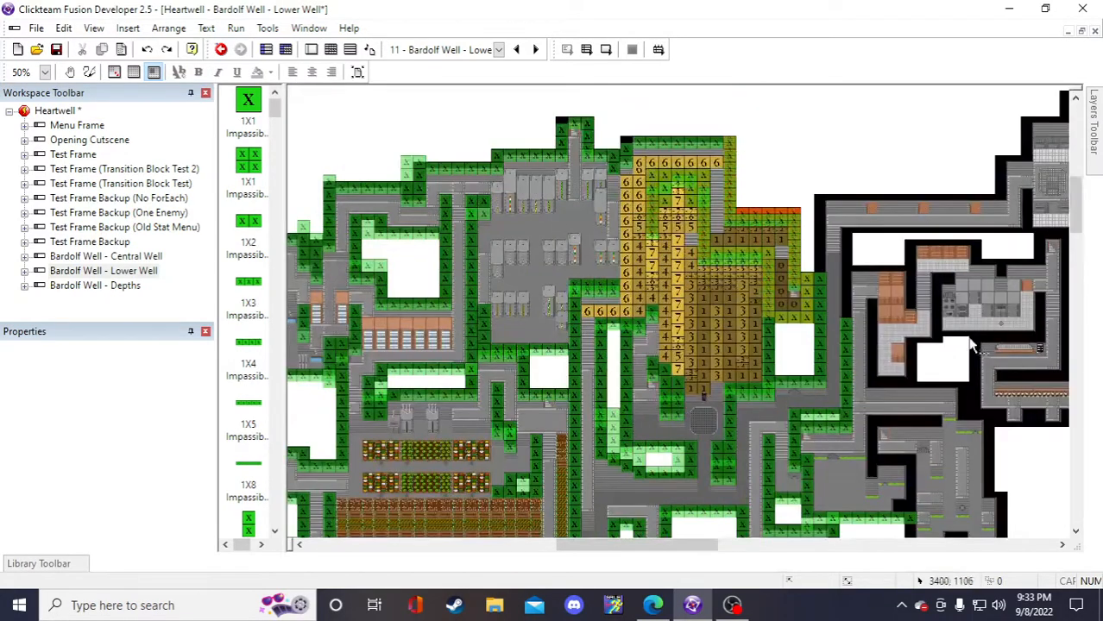
{"action": "scroll", "coordinate": [837, 183], "scroll_direction": "down", "scroll_amount": 2}
{"action": "key", "text": "ctrl+s"}
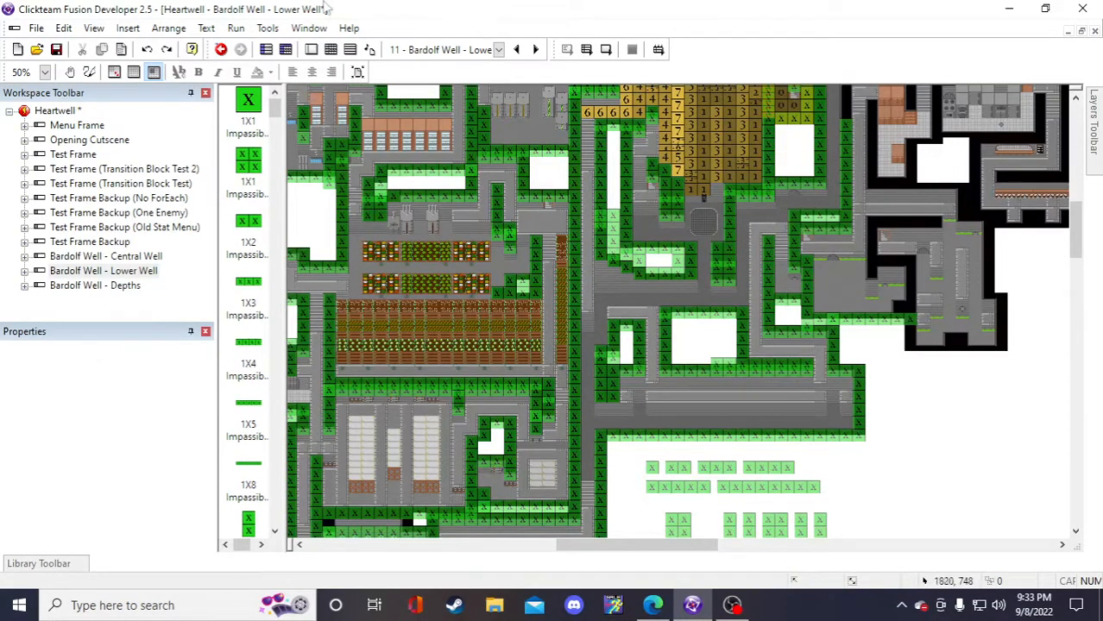
{"action": "scroll", "coordinate": [919, 390], "scroll_direction": "down", "scroll_amount": 2}
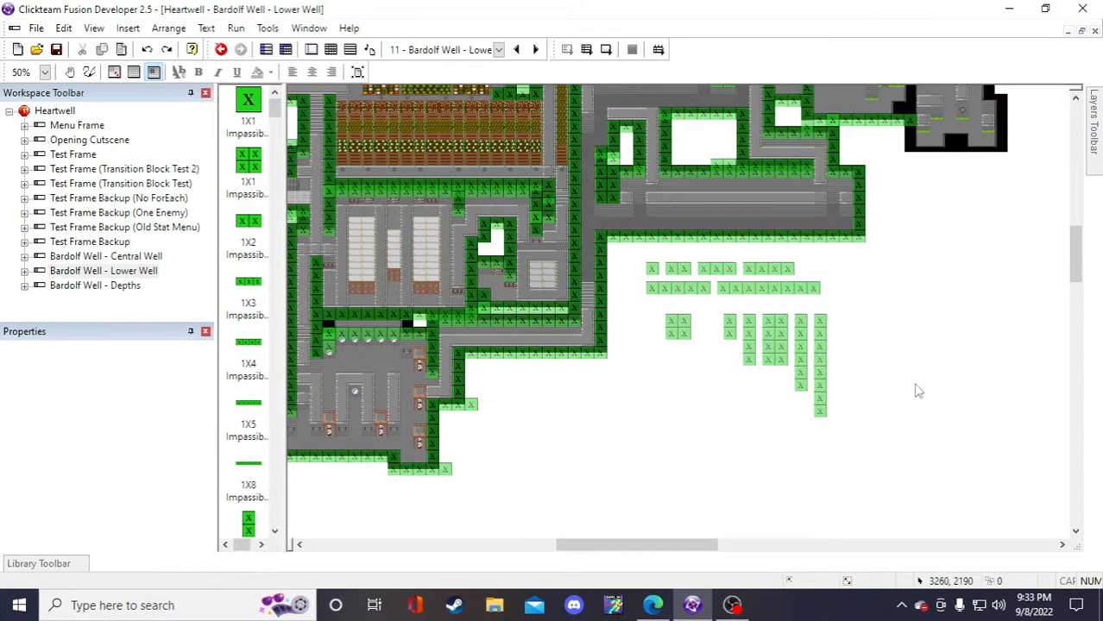
{"action": "scroll", "coordinate": [881, 401], "scroll_direction": "up", "scroll_amount": 2}
{"action": "scroll", "coordinate": [919, 449], "scroll_direction": "down", "scroll_amount": 2}
{"action": "left_click", "coordinate": [802, 349]}
{"action": "scroll", "coordinate": [937, 401], "scroll_direction": "up", "scroll_amount": 4}
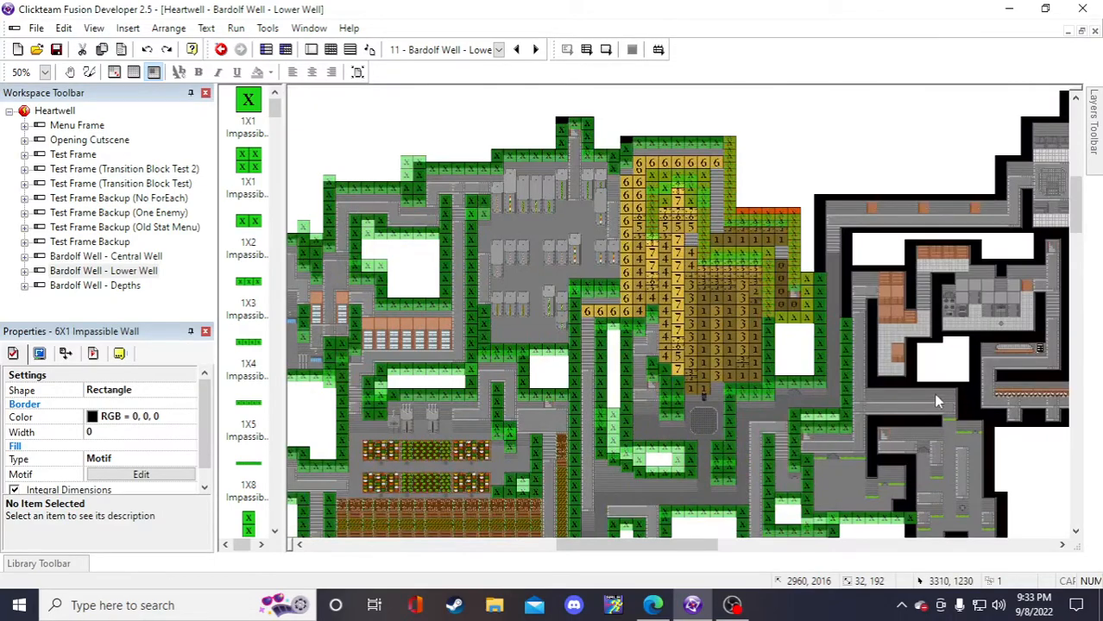
{"action": "scroll", "coordinate": [932, 394], "scroll_direction": "down", "scroll_amount": 4}
{"action": "scroll", "coordinate": [833, 375], "scroll_direction": "up", "scroll_amount": 3}
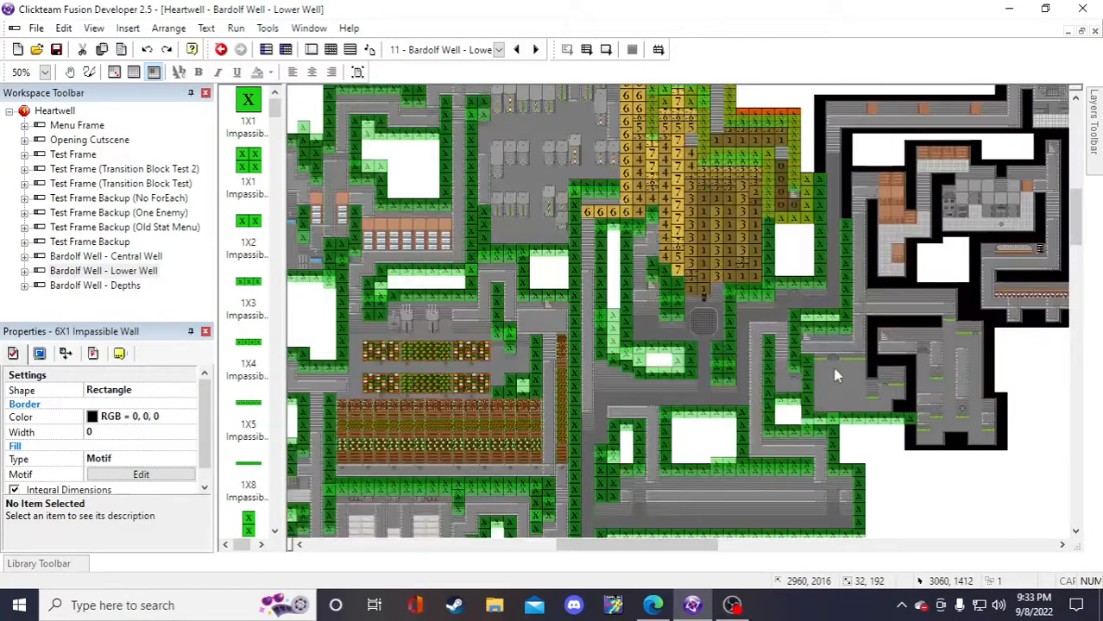
{"action": "scroll", "coordinate": [834, 371], "scroll_direction": "down", "scroll_amount": 2}
{"action": "left_click", "coordinate": [749, 440]}
{"action": "left_click", "coordinate": [902, 385]}
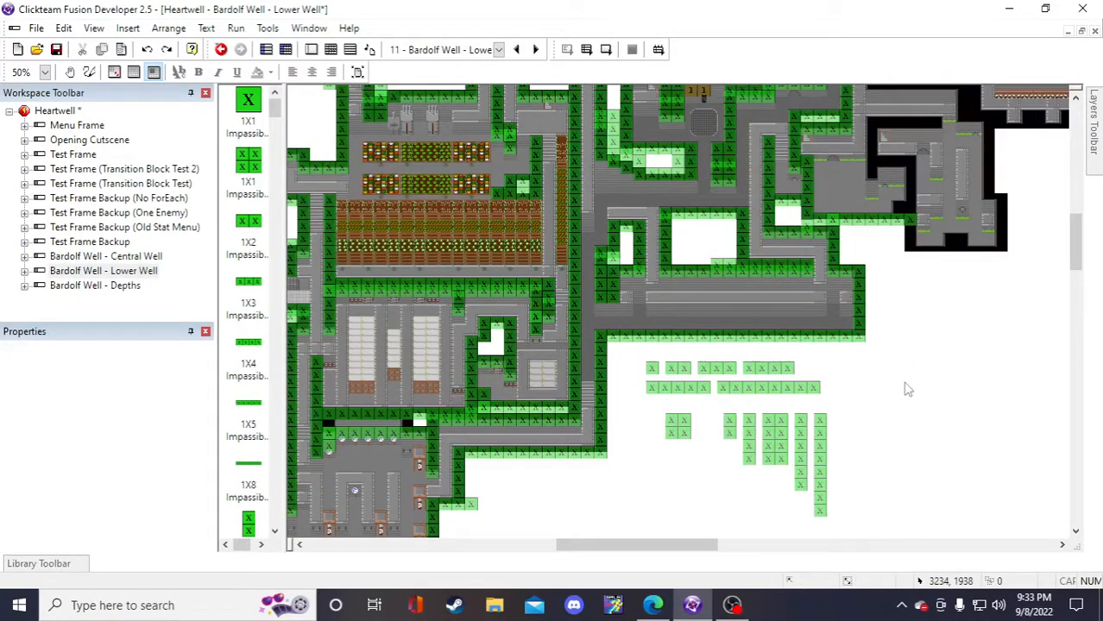
{"action": "scroll", "coordinate": [906, 389], "scroll_direction": "up", "scroll_amount": 3}
{"action": "scroll", "coordinate": [799, 169], "scroll_direction": "down", "scroll_amount": 3}
{"action": "left_click", "coordinate": [801, 436]}
{"action": "scroll", "coordinate": [846, 426], "scroll_direction": "up", "scroll_amount": 2}
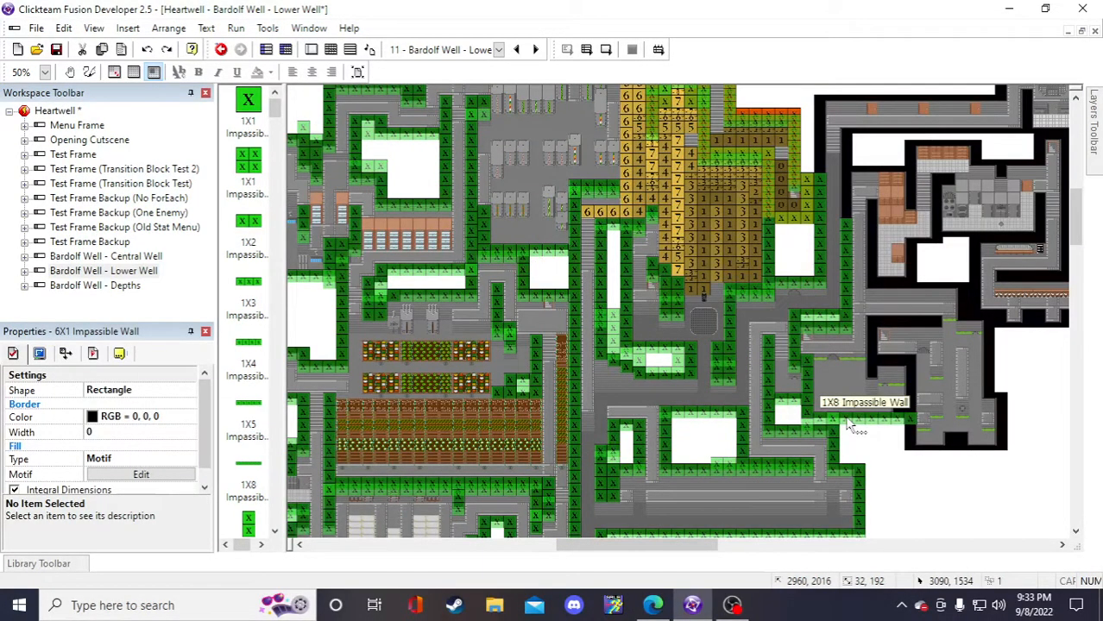
{"action": "scroll", "coordinate": [863, 424], "scroll_direction": "down", "scroll_amount": 2}
{"action": "left_click", "coordinate": [894, 424]}
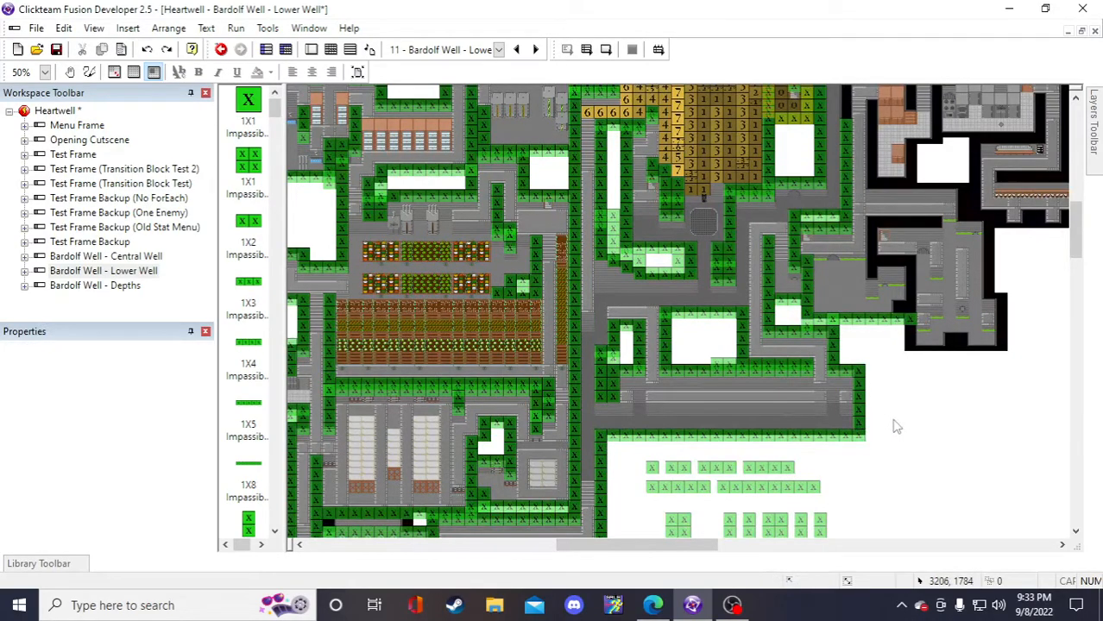
- Save the project
{"action": "scroll", "coordinate": [871, 380], "scroll_direction": "up", "scroll_amount": 4}
{"action": "scroll", "coordinate": [732, 211], "scroll_direction": "down", "scroll_amount": 3}
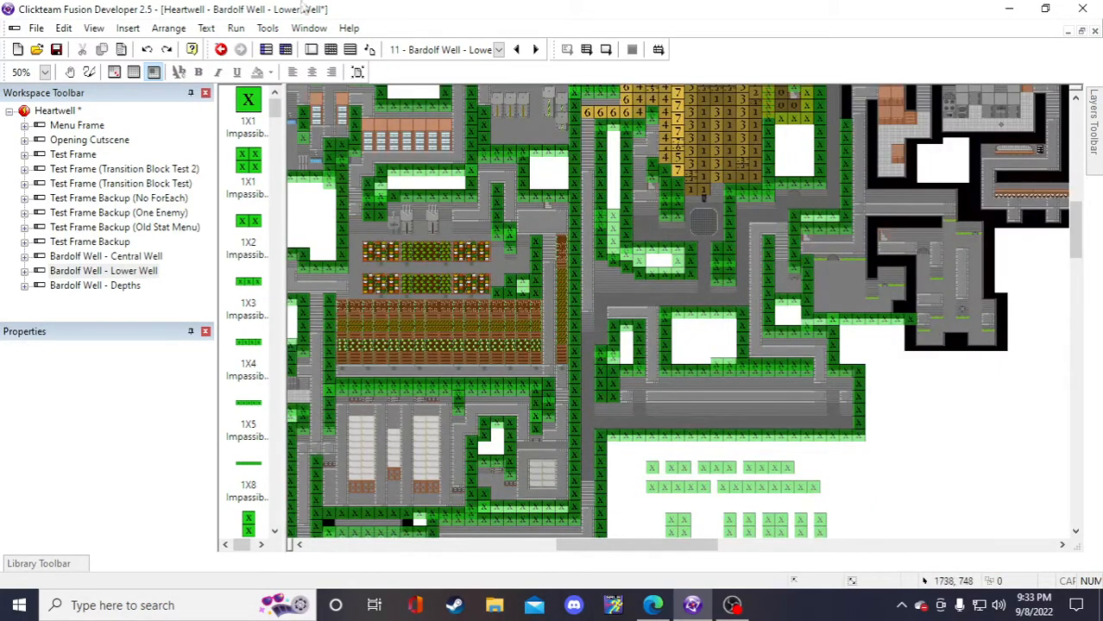
{"action": "left_click", "coordinate": [56, 50]}
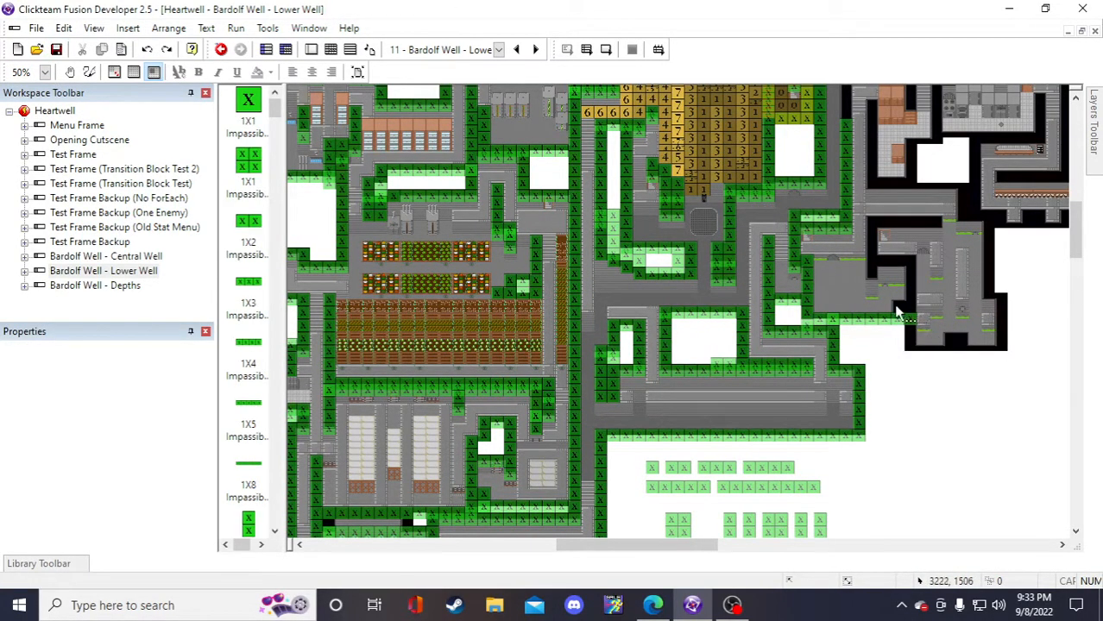
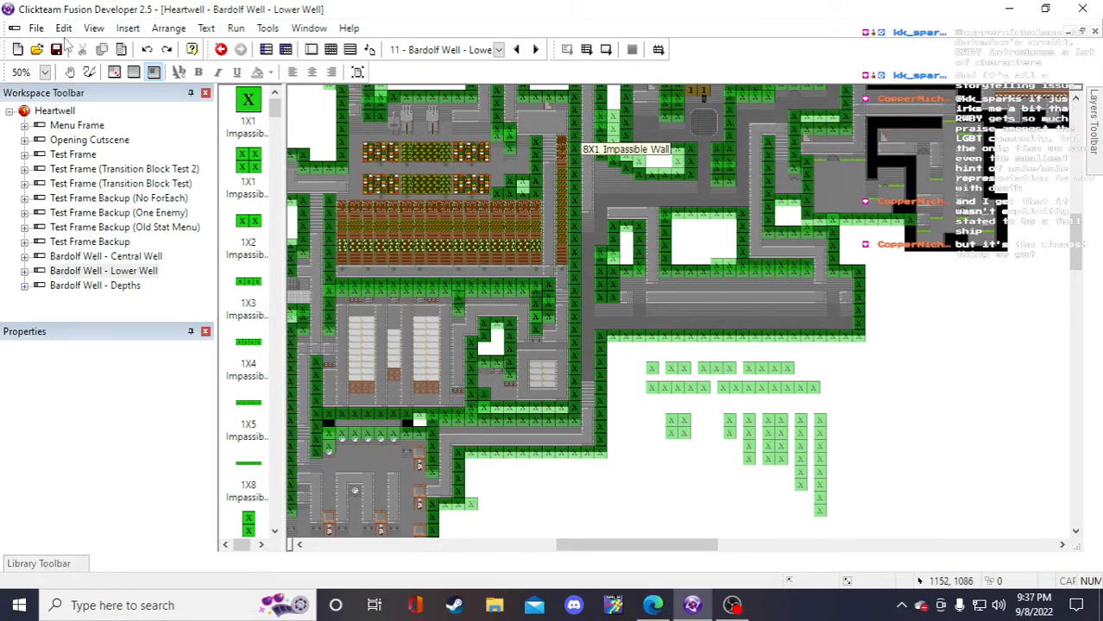
{"action": "left_click", "coordinate": [64, 47]}
- Try a copy of the 4X1 impassible wall on the lower-left black wall of the uncovered room, and delete the copy
{"action": "left_click_drag", "start_coordinate": [690, 553], "coordinate": [700, 556]}
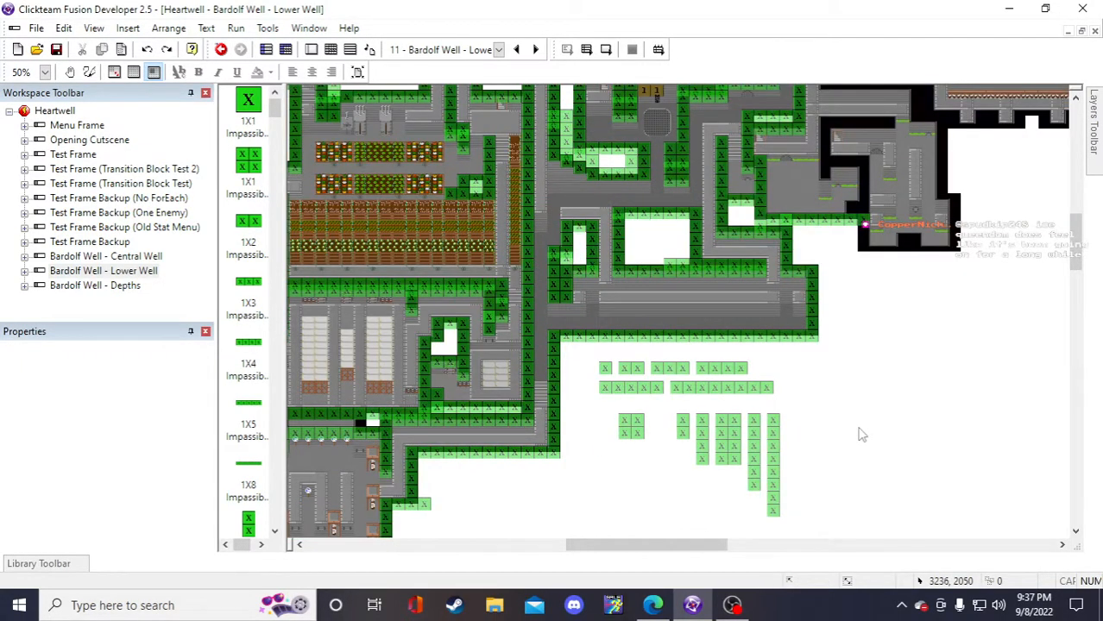
{"action": "left_click_drag", "start_coordinate": [651, 545], "coordinate": [661, 549]}
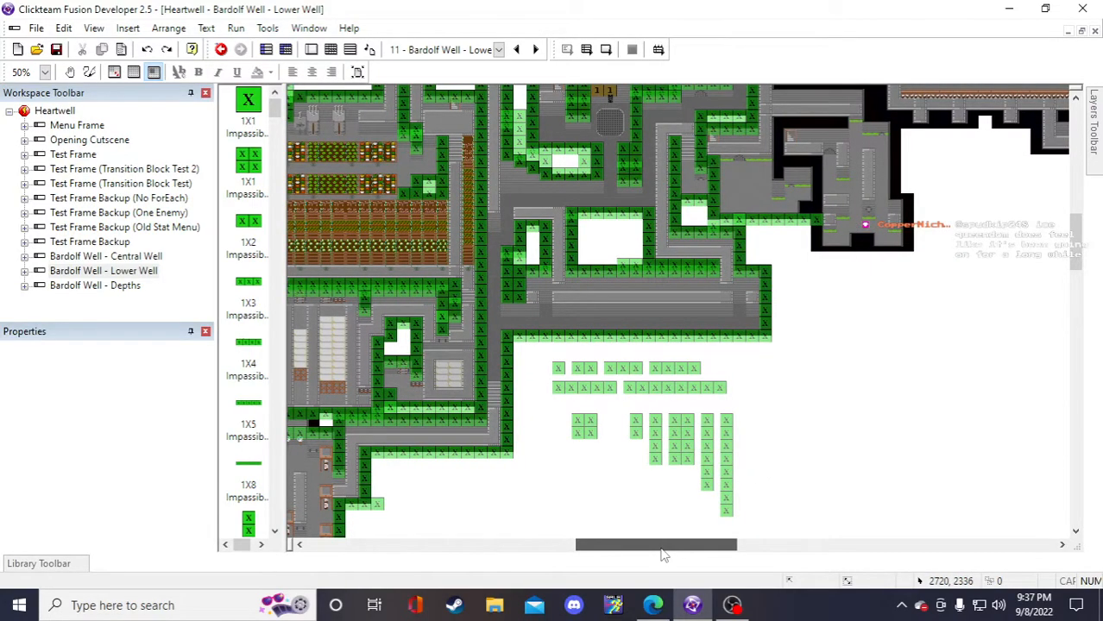
{"action": "left_click_drag", "start_coordinate": [661, 553], "coordinate": [673, 545]}
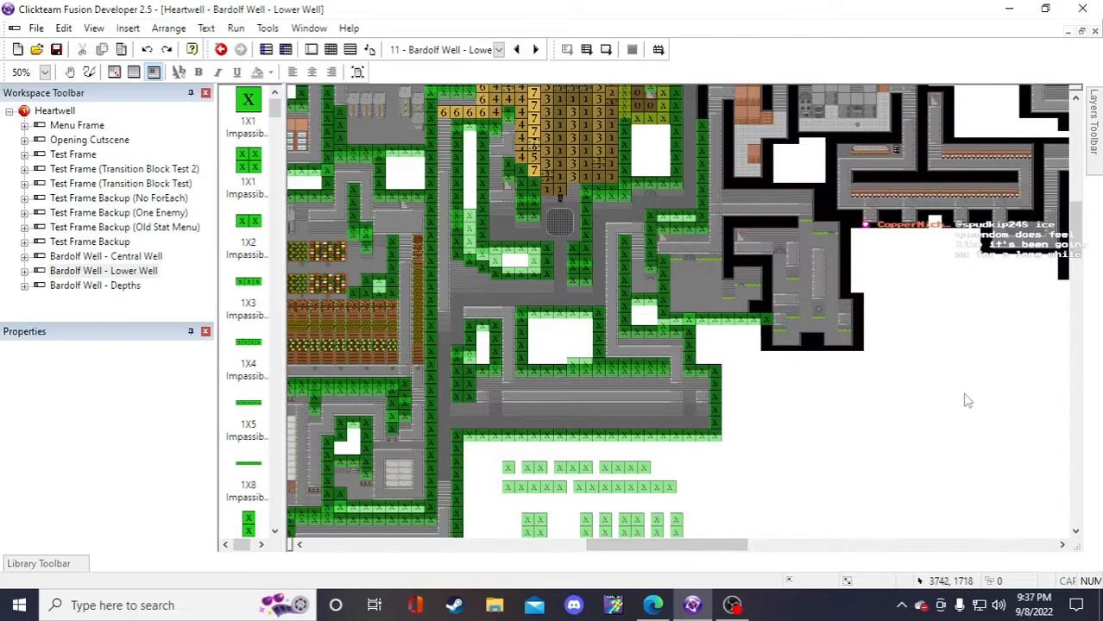
{"action": "scroll", "coordinate": [954, 401], "scroll_direction": "up", "scroll_amount": 2}
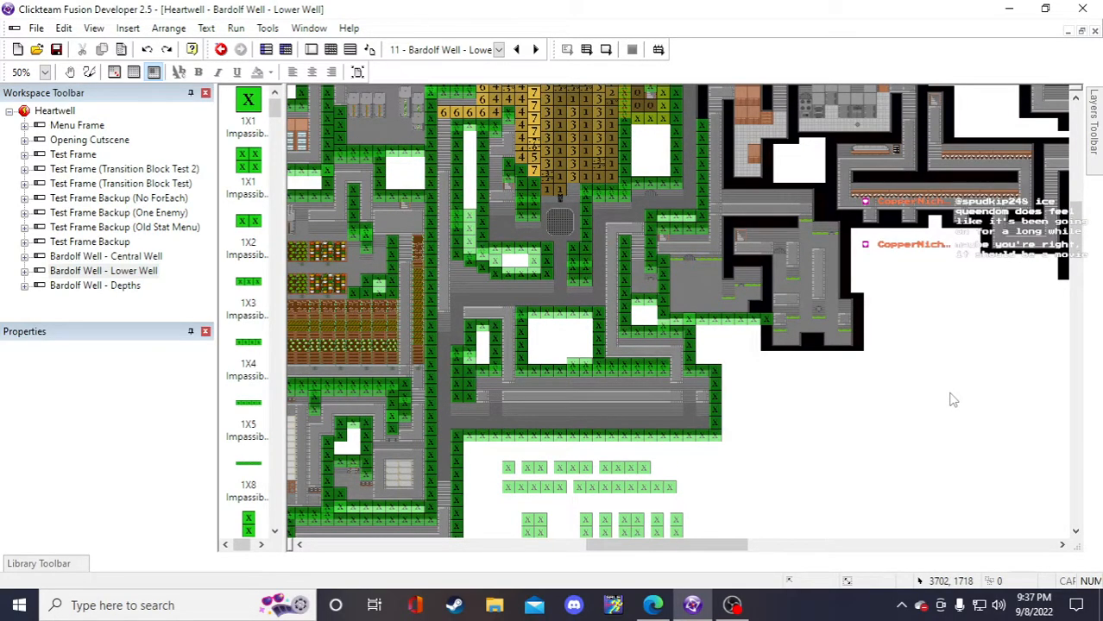
{"action": "scroll", "coordinate": [952, 400], "scroll_direction": "down", "scroll_amount": 2}
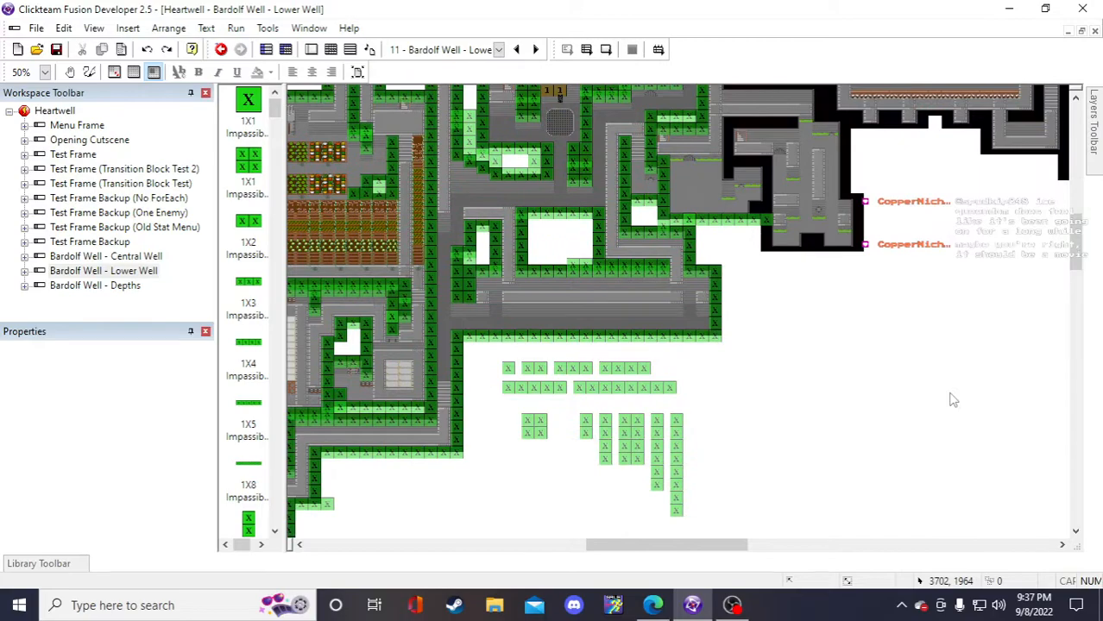
{"action": "left_click", "coordinate": [608, 443]}
{"action": "left_click", "coordinate": [784, 356]}
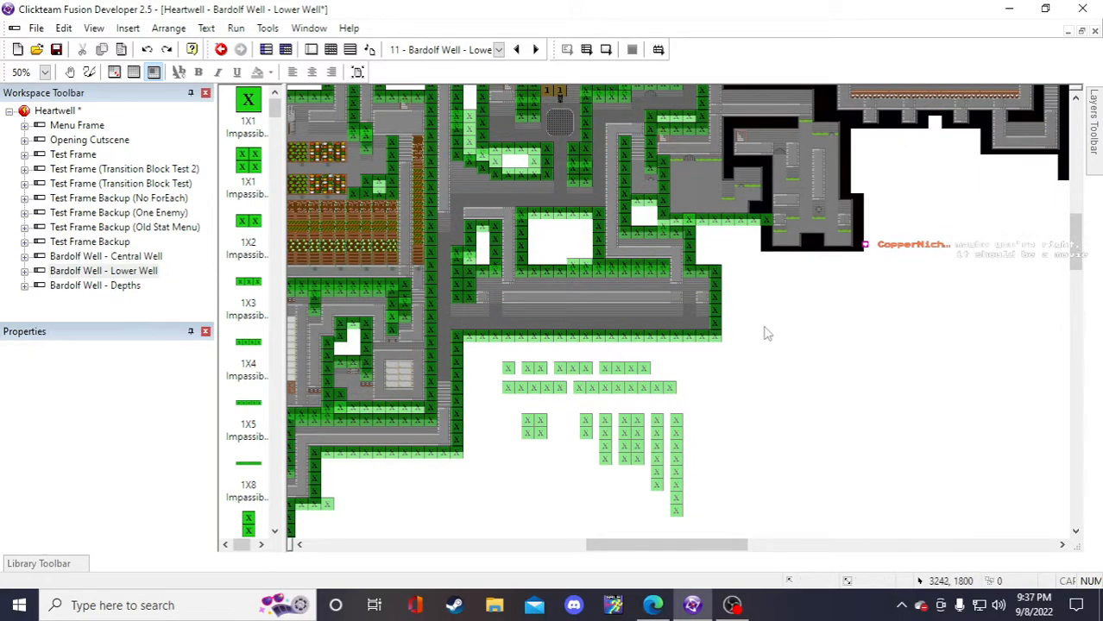
{"action": "left_click", "coordinate": [763, 326]}
{"action": "scroll", "coordinate": [795, 401], "scroll_direction": "up", "scroll_amount": 2}
{"action": "left_click_drag", "start_coordinate": [770, 464], "coordinate": [770, 347]}
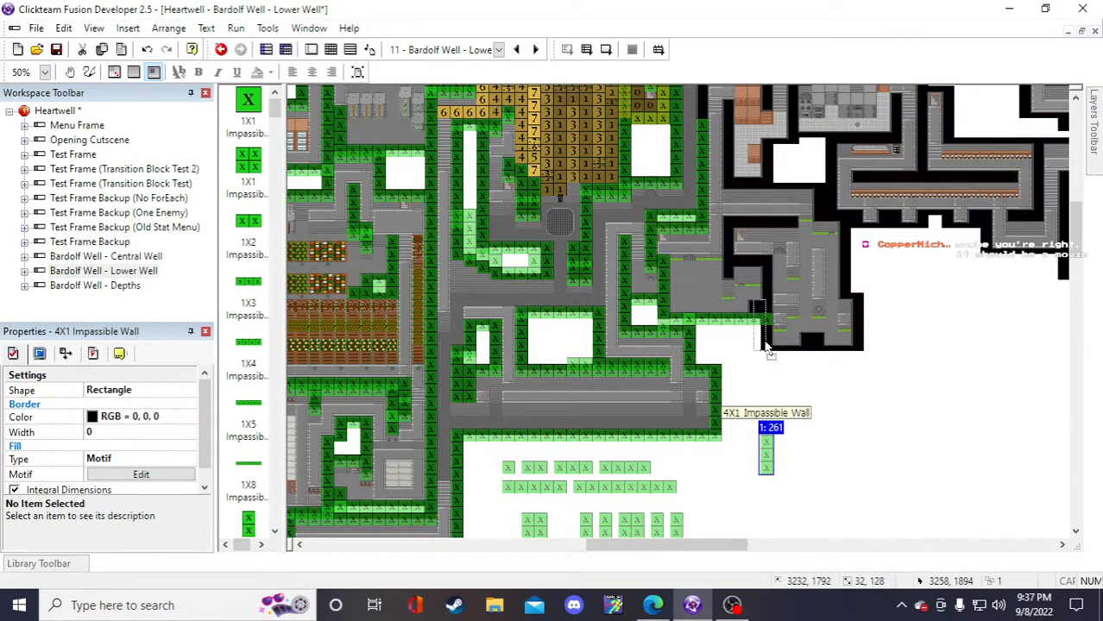
{"action": "left_click_drag", "start_coordinate": [770, 349], "coordinate": [886, 367]}
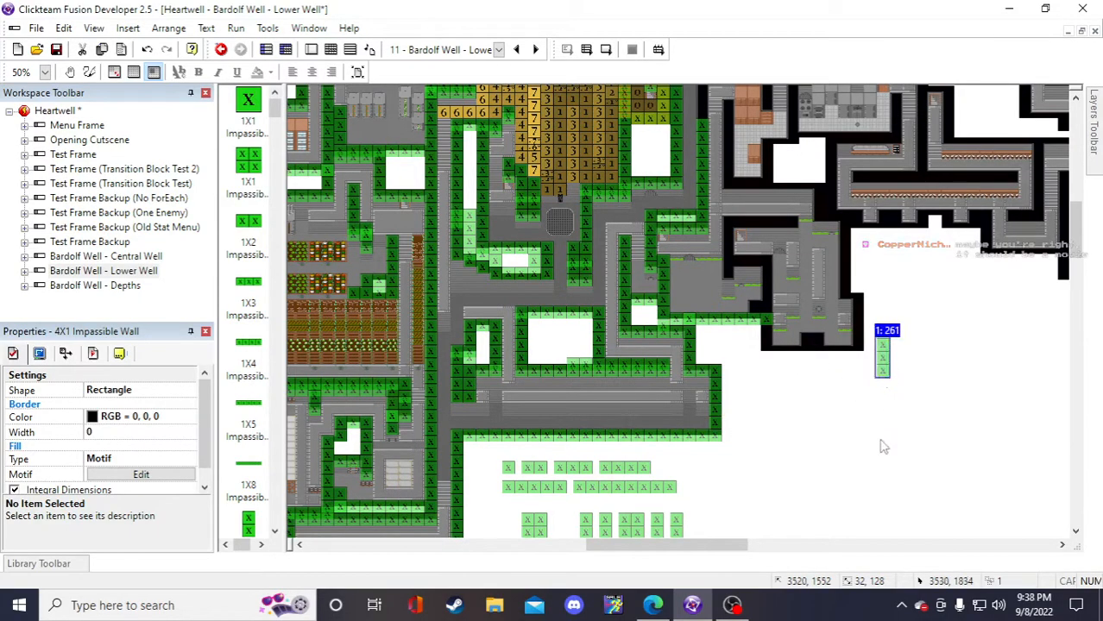
{"action": "left_click", "coordinate": [859, 451]}
{"action": "key", "text": "Delete"}
- Save the current state of the project
{"action": "scroll", "coordinate": [858, 455], "scroll_direction": "down", "scroll_amount": 1}
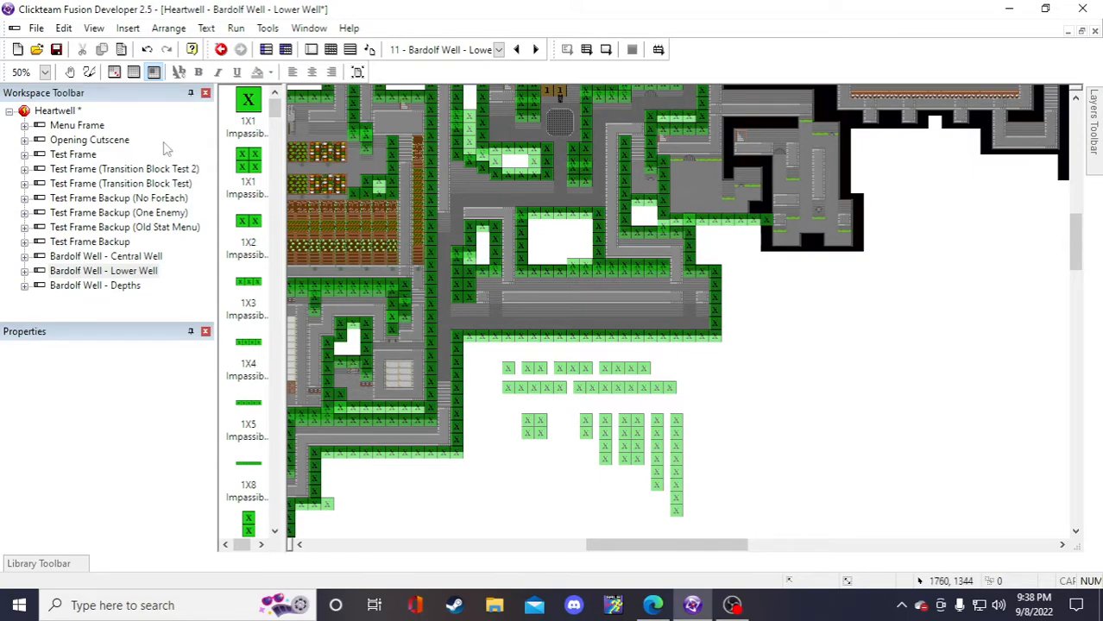
{"action": "left_click", "coordinate": [56, 49]}
{"action": "scroll", "coordinate": [785, 420], "scroll_direction": "down", "scroll_amount": 1}
{"action": "scroll", "coordinate": [785, 420], "scroll_direction": "up", "scroll_amount": 1}
{"action": "scroll", "coordinate": [781, 431], "scroll_direction": "up", "scroll_amount": 1}
{"action": "left_click", "coordinate": [639, 371]}
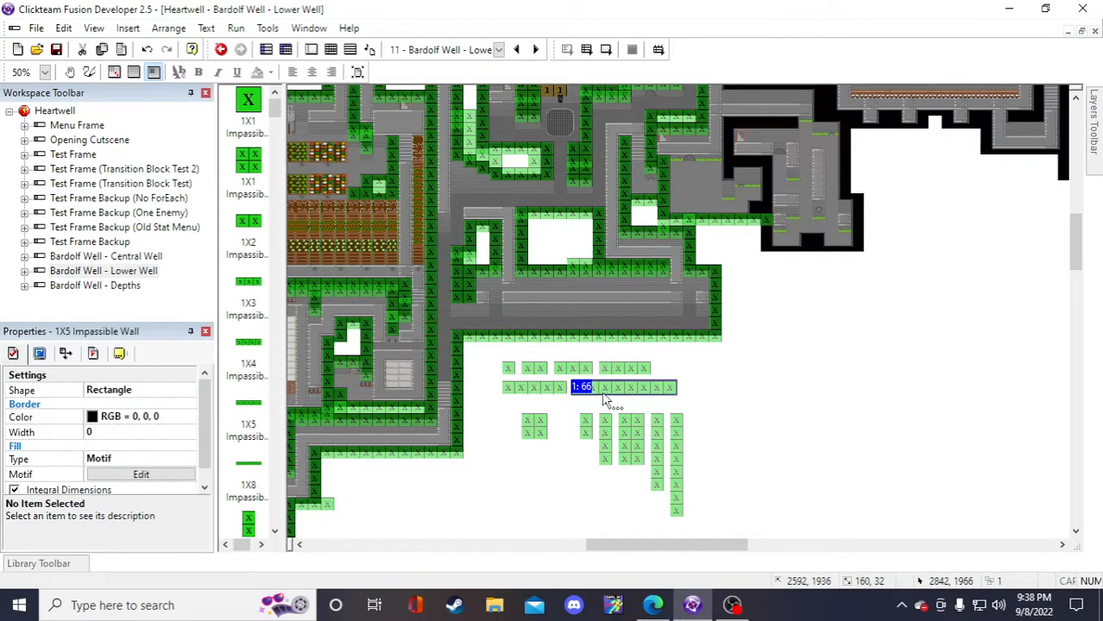
{"action": "left_click", "coordinate": [795, 379]}
{"action": "scroll", "coordinate": [781, 429], "scroll_direction": "up", "scroll_amount": 1}
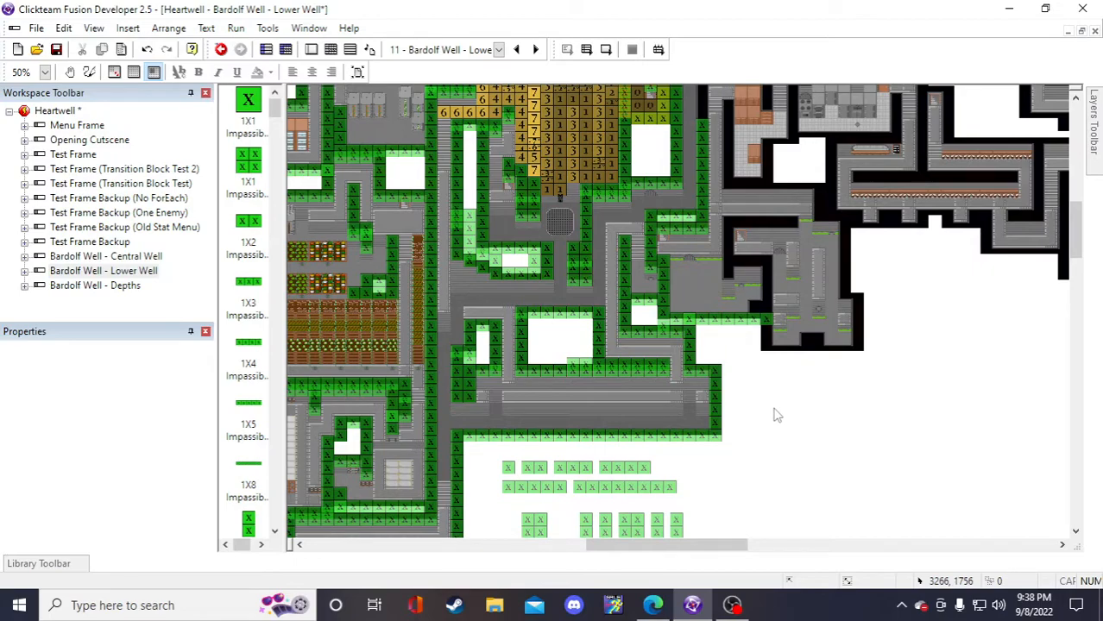
{"action": "scroll", "coordinate": [774, 415], "scroll_direction": "down", "scroll_amount": 1}
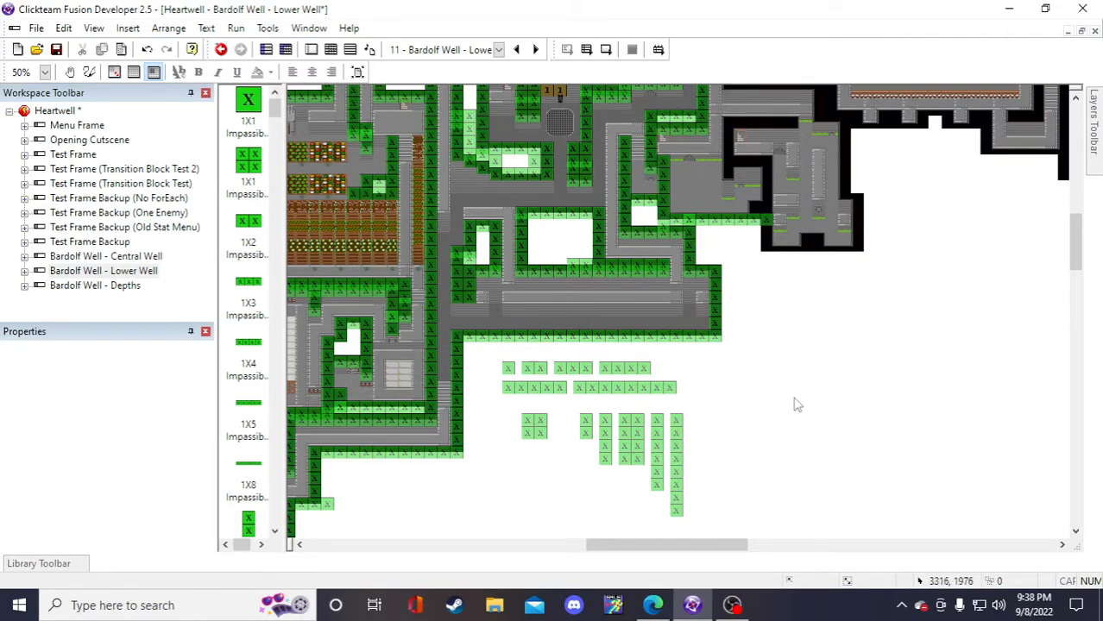
{"action": "scroll", "coordinate": [773, 402], "scroll_direction": "up", "scroll_amount": 1}
{"action": "scroll", "coordinate": [764, 395], "scroll_direction": "down", "scroll_amount": 1}
{"action": "scroll", "coordinate": [777, 390], "scroll_direction": "up", "scroll_amount": 1}
{"action": "scroll", "coordinate": [841, 427], "scroll_direction": "down", "scroll_amount": 1}
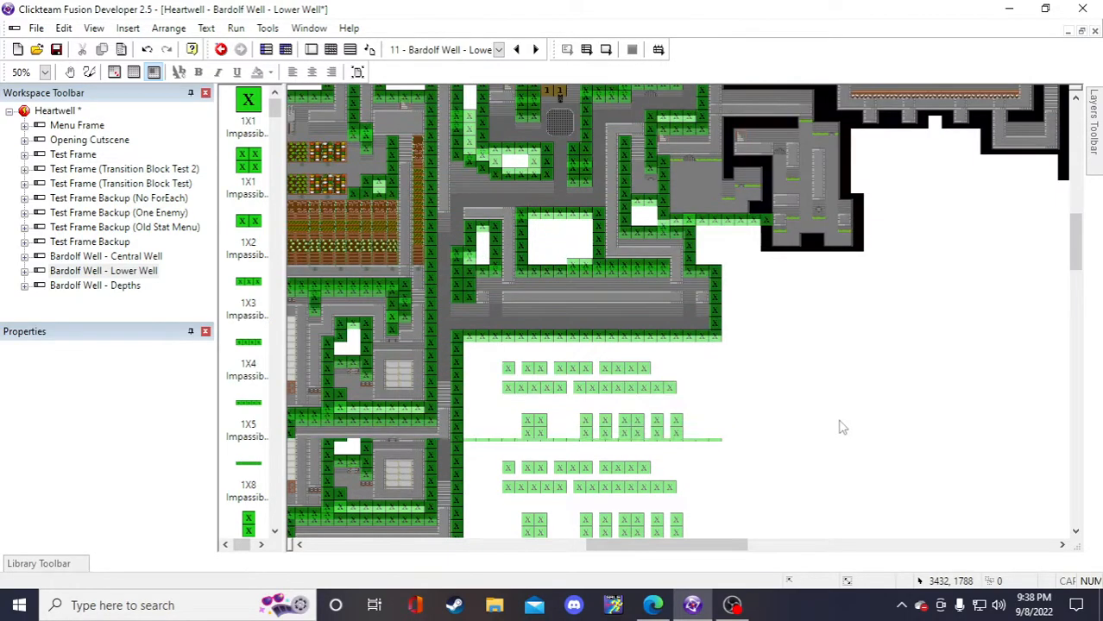
{"action": "scroll", "coordinate": [768, 440], "scroll_direction": "up", "scroll_amount": 1}
{"action": "scroll", "coordinate": [734, 470], "scroll_direction": "down", "scroll_amount": 1}
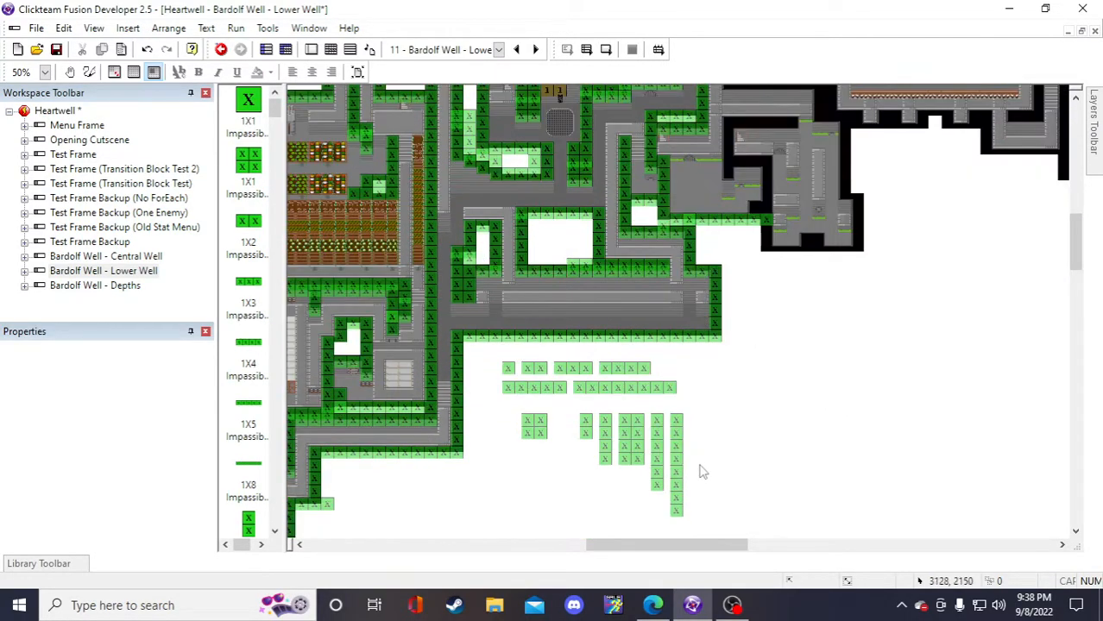
{"action": "left_click", "coordinate": [653, 455]}
{"action": "left_click", "coordinate": [777, 404]}
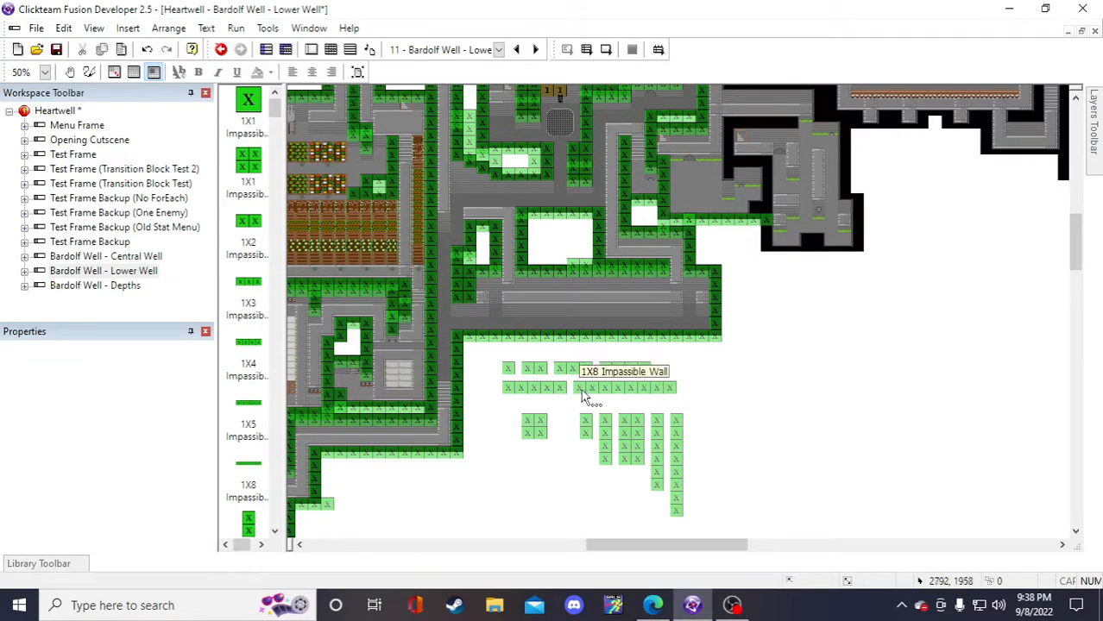
- Try a copy of the 4X1 impassible wall on the vertical black wall beside the uncovered room
{"action": "left_click", "coordinate": [605, 440]}
{"action": "left_click", "coordinate": [801, 297]}
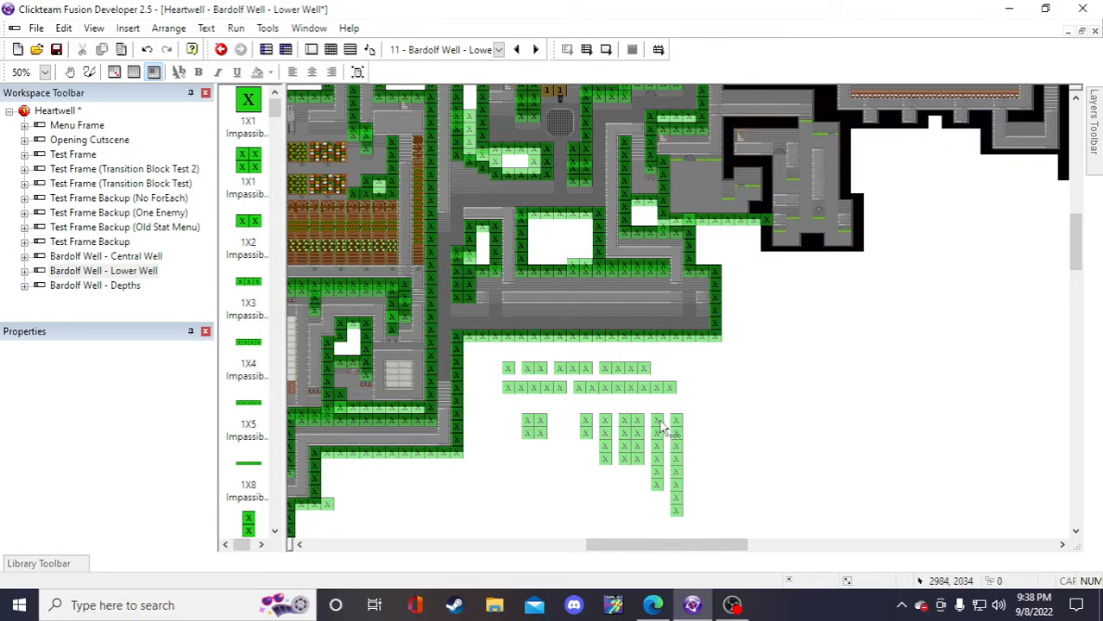
{"action": "left_click", "coordinate": [634, 431]}
{"action": "left_click", "coordinate": [779, 366]}
{"action": "left_click", "coordinate": [761, 332]}
{"action": "scroll", "coordinate": [765, 339], "scroll_direction": "up", "scroll_amount": 2}
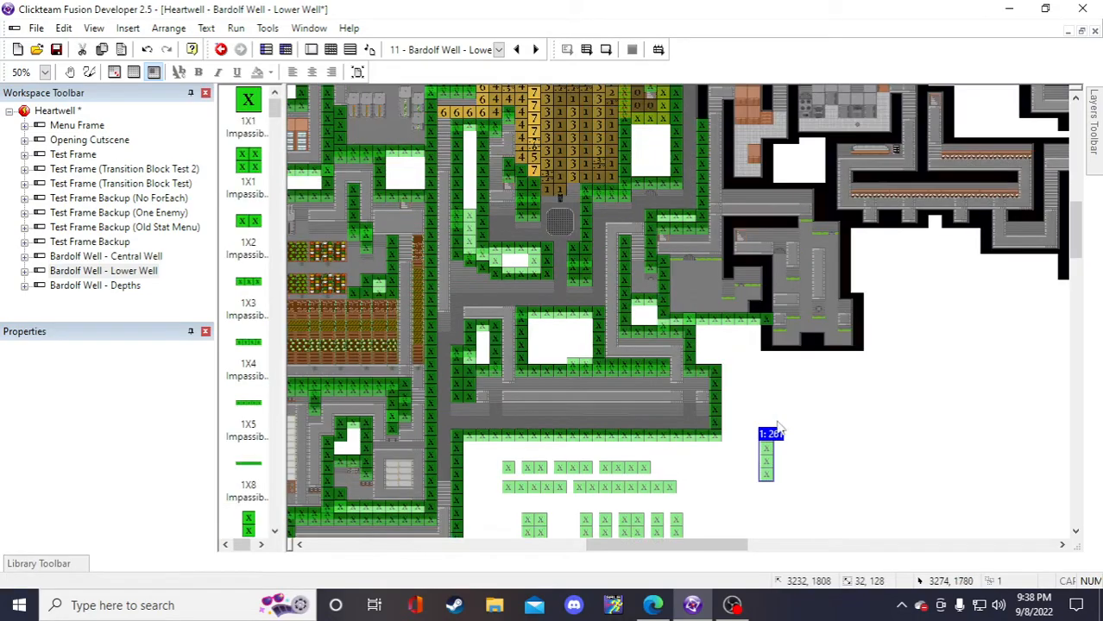
{"action": "left_click_drag", "start_coordinate": [767, 466], "coordinate": [727, 281]}
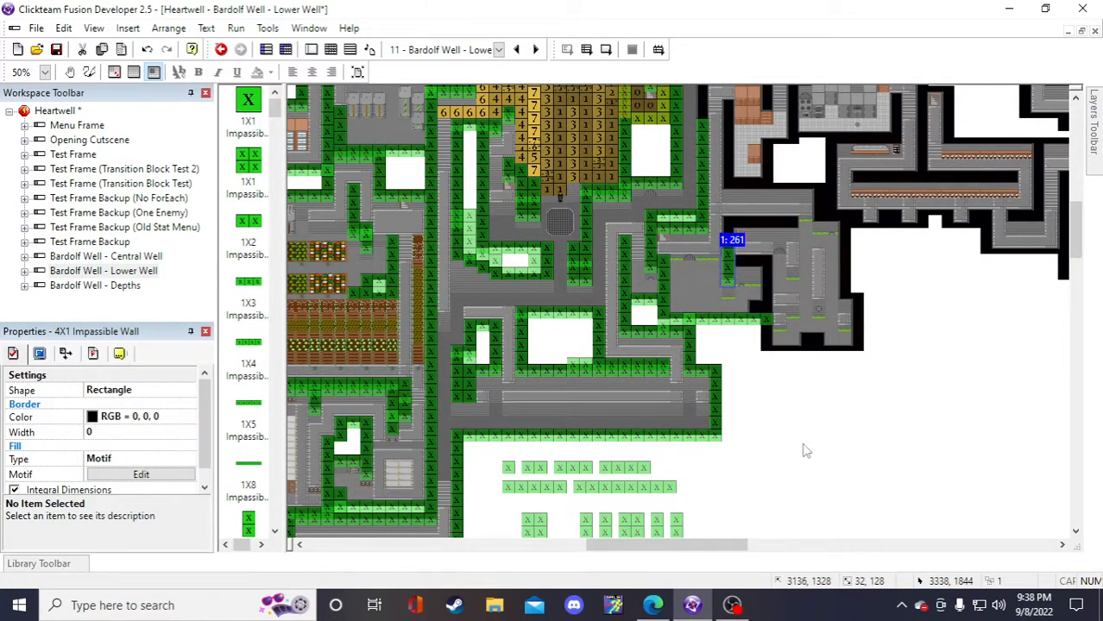
{"action": "left_click", "coordinate": [767, 353]}
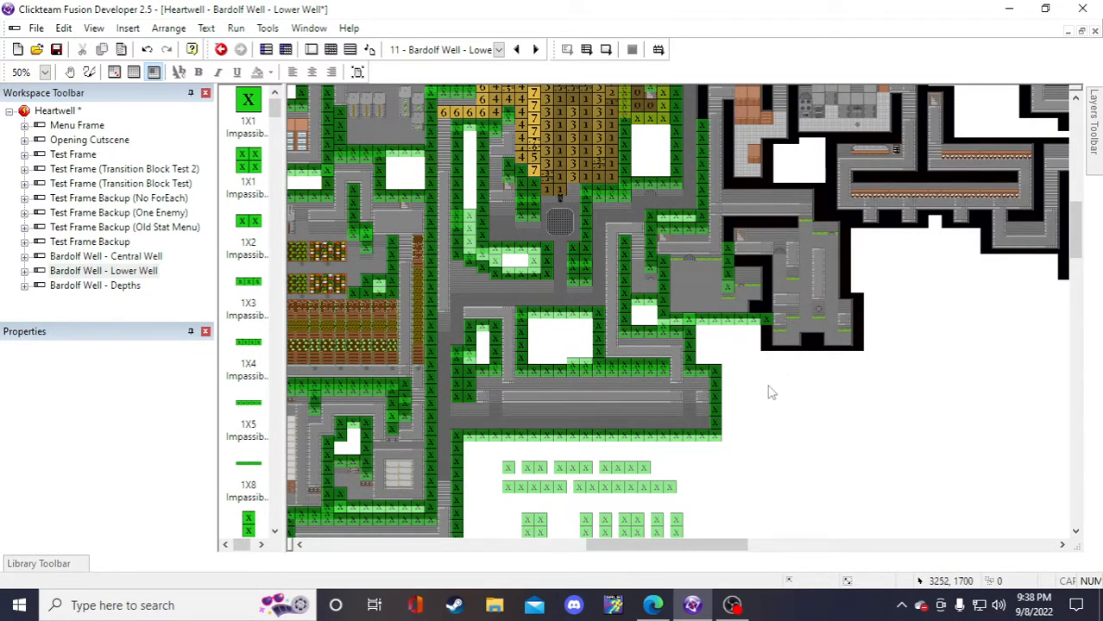
- Undo the placement of the 4X1 wall copy beside the uncovered room
{"action": "scroll", "coordinate": [768, 389], "scroll_direction": "down", "scroll_amount": 2}
{"action": "scroll", "coordinate": [716, 426], "scroll_direction": "up", "scroll_amount": 2}
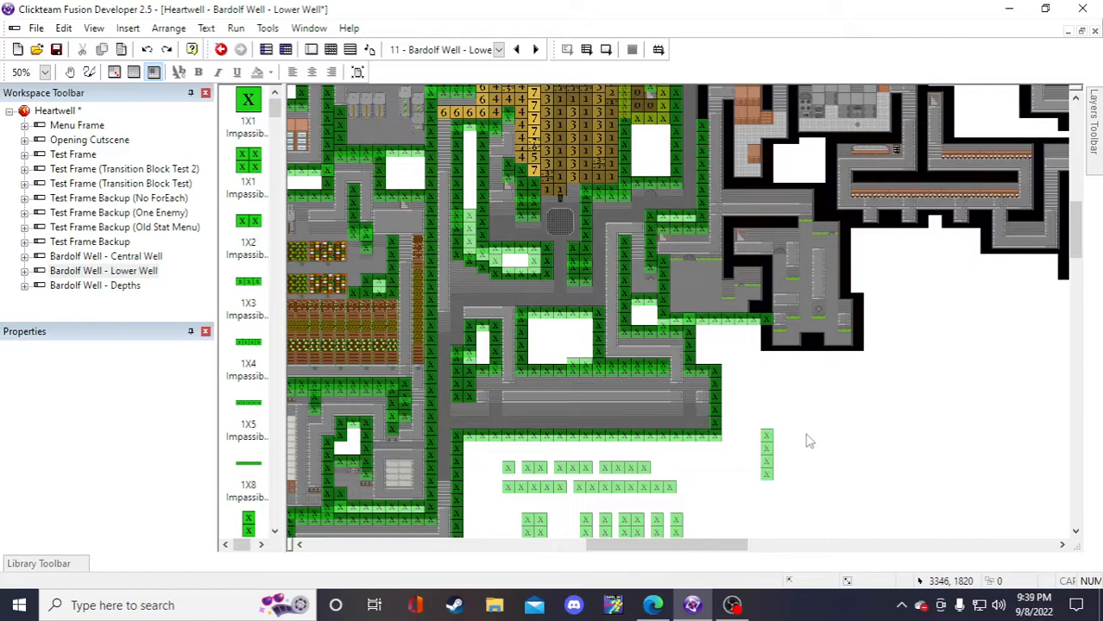
{"action": "scroll", "coordinate": [759, 456], "scroll_direction": "down", "scroll_amount": 2}
{"action": "key", "text": "ctrl+z"}
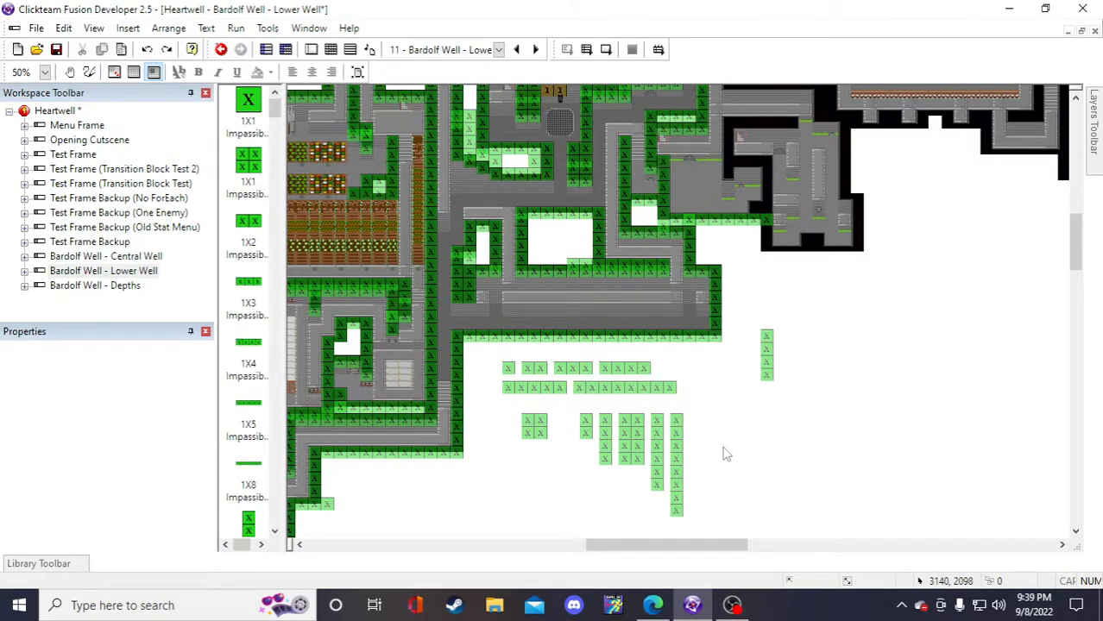
{"action": "key", "text": "ctrl+z"}
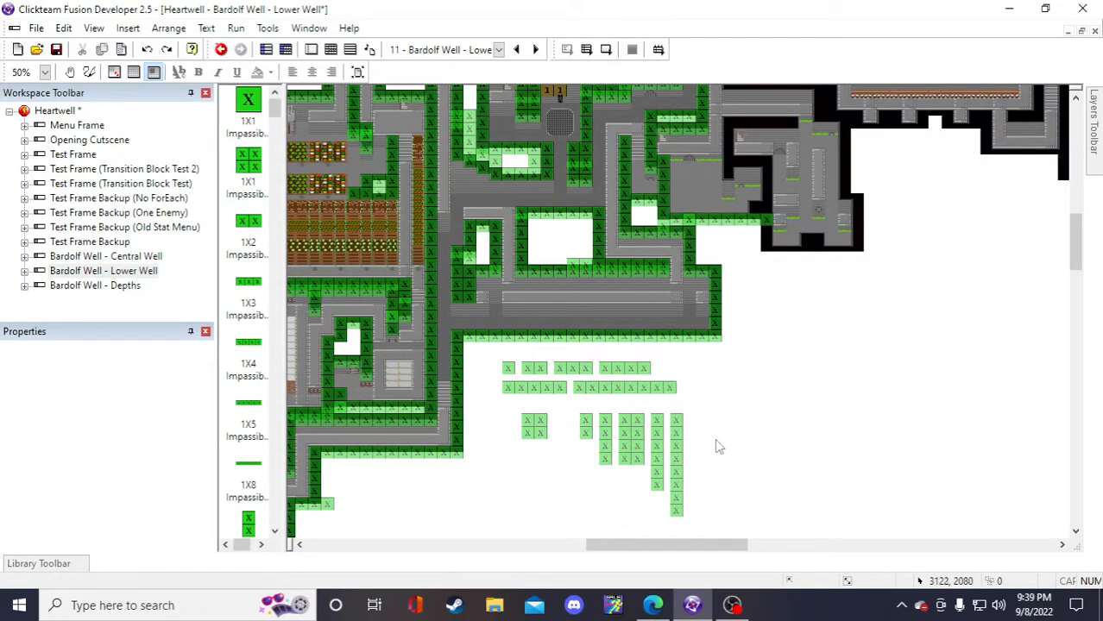
- Place a copy of the 6X1 impassible wall on the vertical black wall at the uncovered room's left side and save the project
{"action": "left_click", "coordinate": [660, 445]}
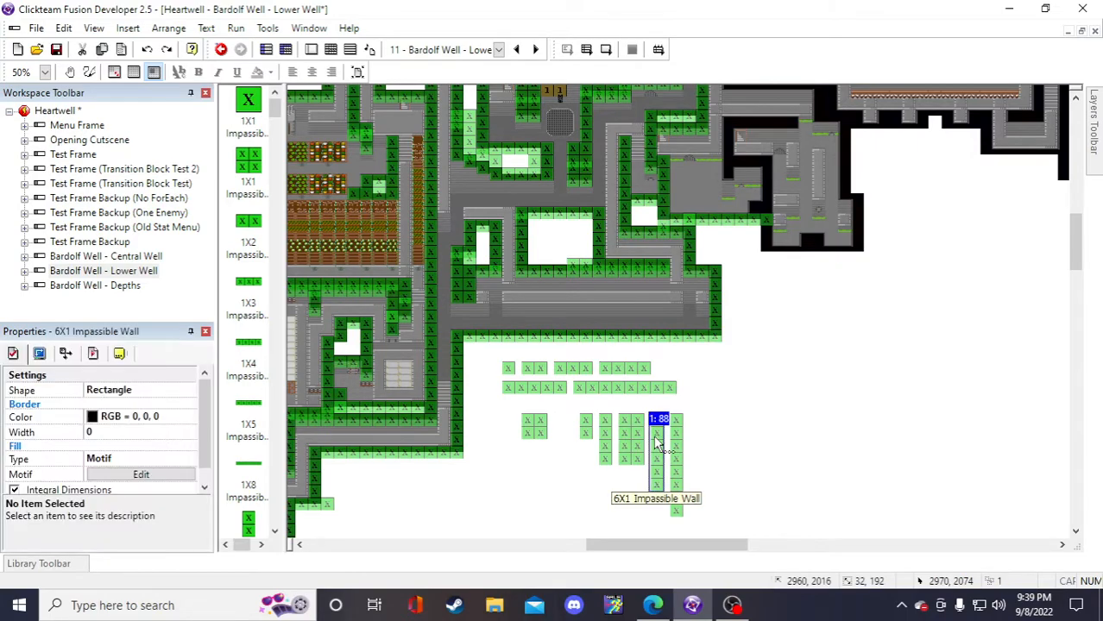
{"action": "left_click", "coordinate": [834, 370]}
{"action": "scroll", "coordinate": [798, 384], "scroll_direction": "up", "scroll_amount": 2}
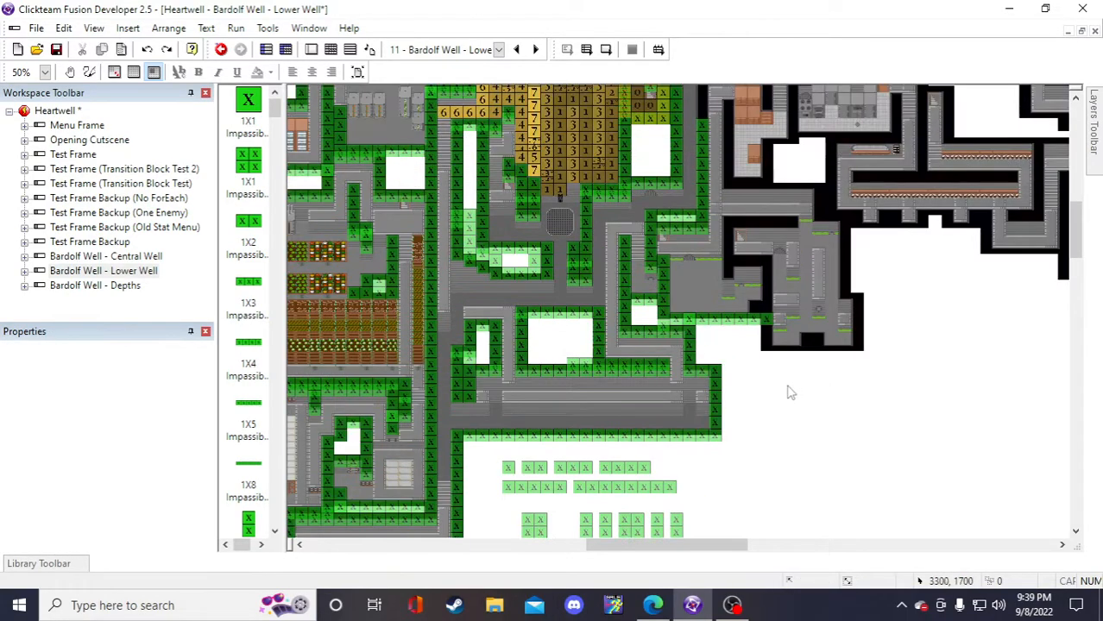
{"action": "scroll", "coordinate": [772, 389], "scroll_direction": "down", "scroll_amount": 2}
{"action": "scroll", "coordinate": [759, 354], "scroll_direction": "up", "scroll_amount": 2}
{"action": "scroll", "coordinate": [771, 411], "scroll_direction": "down", "scroll_amount": 2}
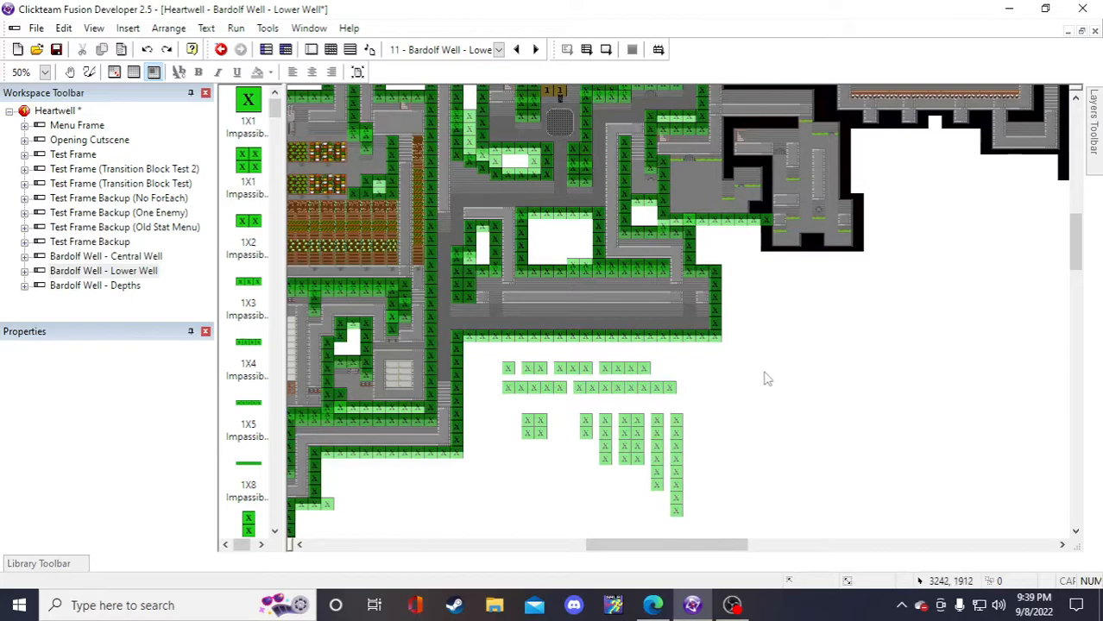
{"action": "key", "text": "ctrl+v"}
{"action": "left_click", "coordinate": [759, 331]}
{"action": "left_click_drag", "start_coordinate": [767, 386], "coordinate": [798, 168]}
{"action": "scroll", "coordinate": [803, 215], "scroll_direction": "up", "scroll_amount": 2}
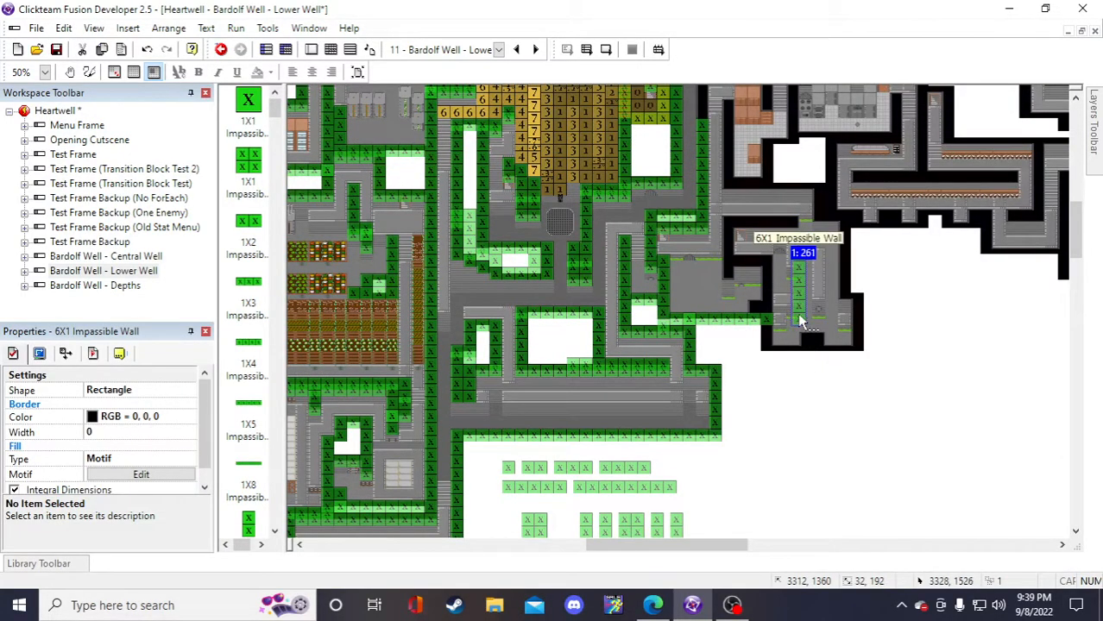
{"action": "left_click", "coordinate": [876, 412]}
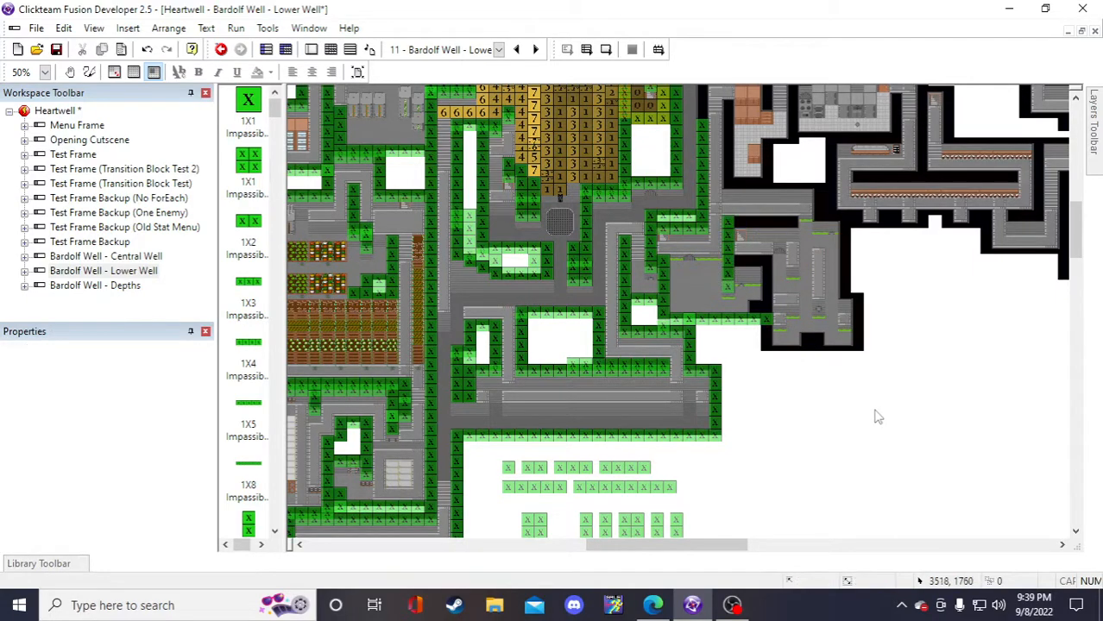
{"action": "left_click", "coordinate": [57, 50]}
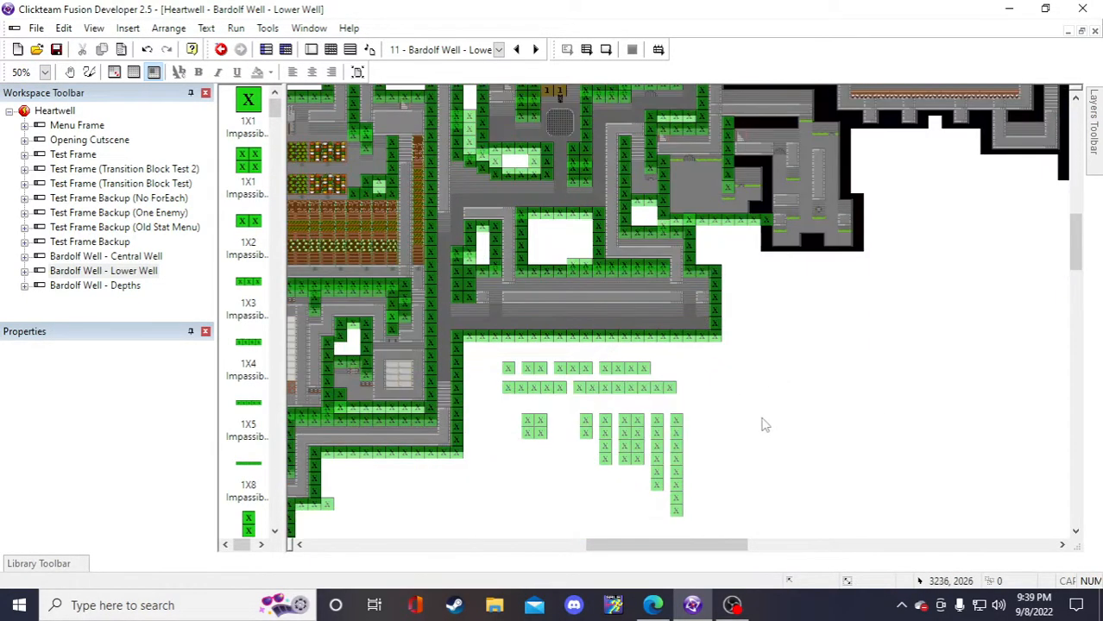
- Compare the 1X4, 1X3 and 1X2 impassible walls with the length of the uncovered room's upper horizontal black wall
{"action": "scroll", "coordinate": [759, 458], "scroll_direction": "down", "scroll_amount": 3}
{"action": "scroll", "coordinate": [713, 488], "scroll_direction": "up", "scroll_amount": 3}
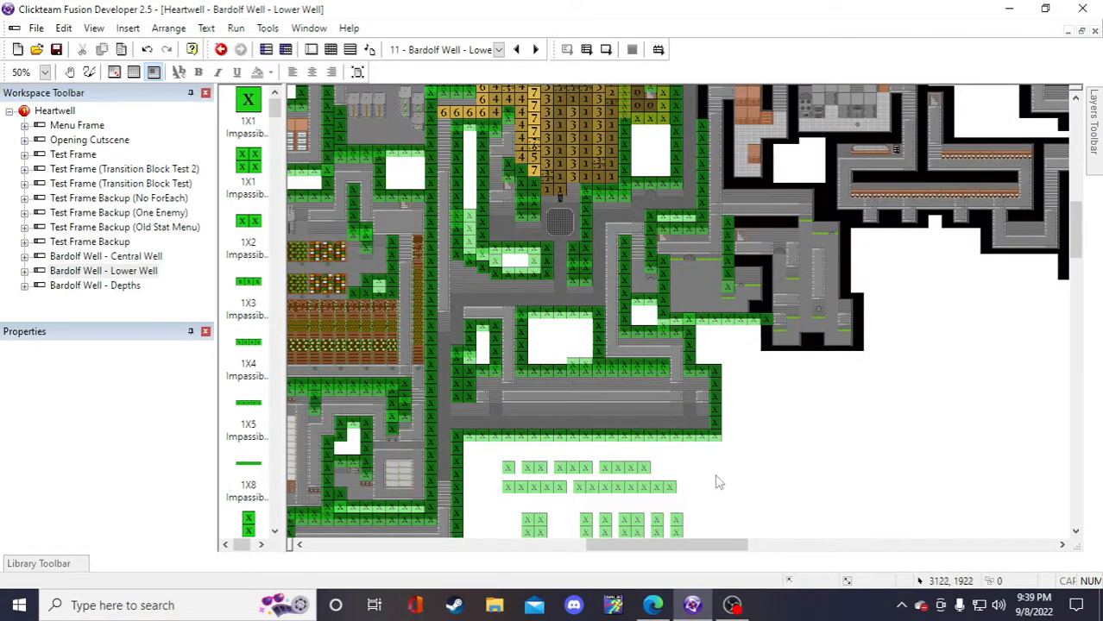
{"action": "scroll", "coordinate": [720, 482], "scroll_direction": "down", "scroll_amount": 3}
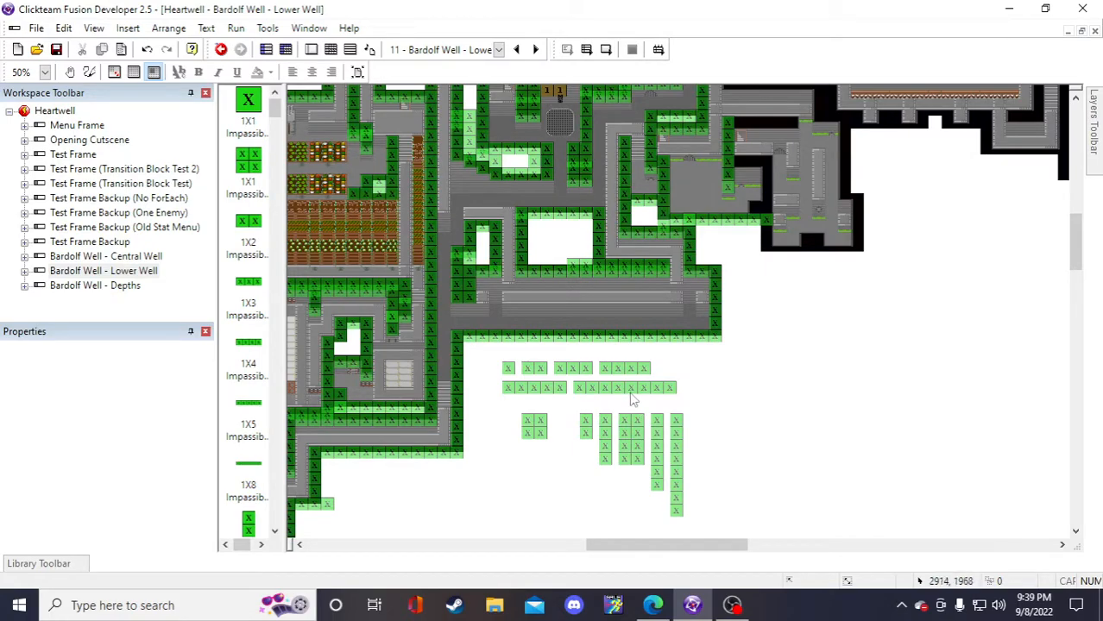
{"action": "scroll", "coordinate": [587, 423], "scroll_direction": "up", "scroll_amount": 3}
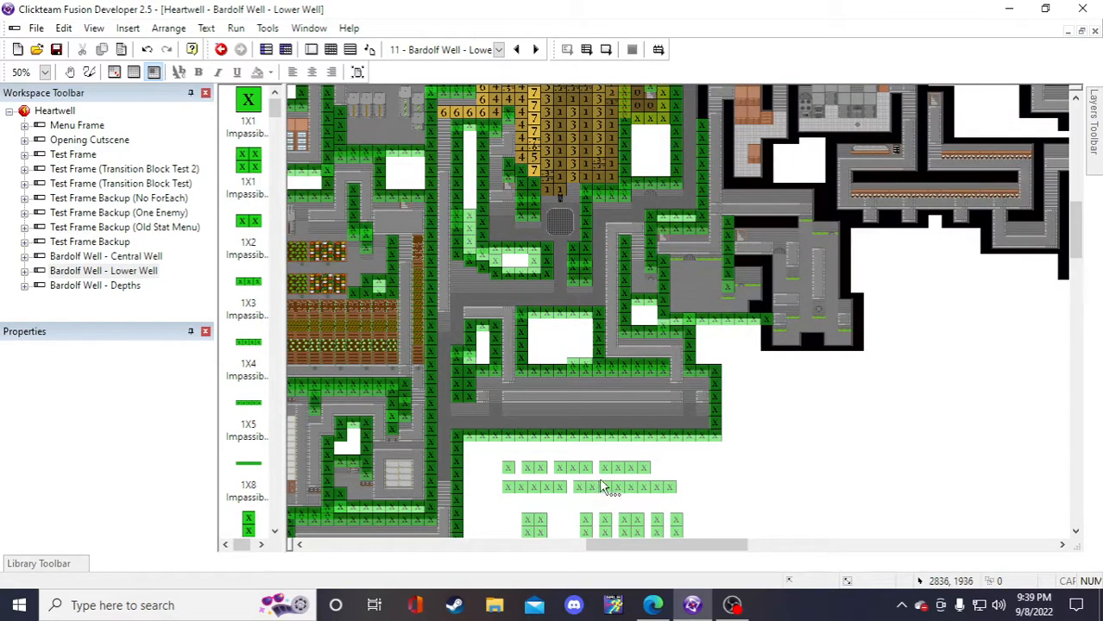
{"action": "scroll", "coordinate": [587, 431], "scroll_direction": "down", "scroll_amount": 3}
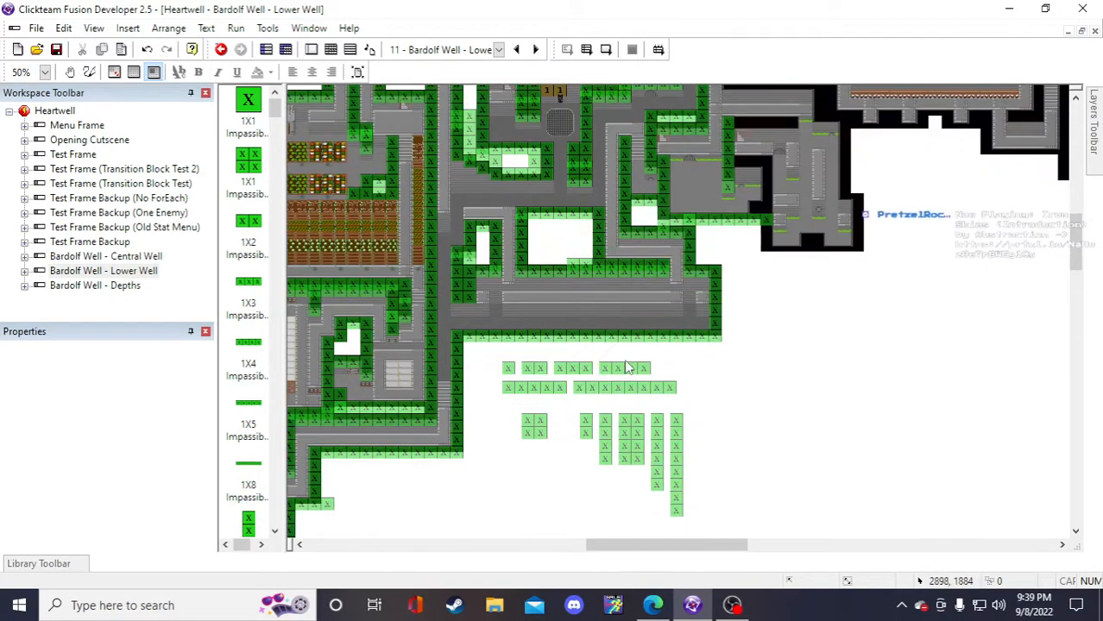
{"action": "left_click", "coordinate": [616, 375]}
{"action": "left_click", "coordinate": [716, 374]}
{"action": "scroll", "coordinate": [779, 420], "scroll_direction": "up", "scroll_amount": 3}
{"action": "scroll", "coordinate": [771, 405], "scroll_direction": "down", "scroll_amount": 3}
{"action": "scroll", "coordinate": [771, 412], "scroll_direction": "up", "scroll_amount": 3}
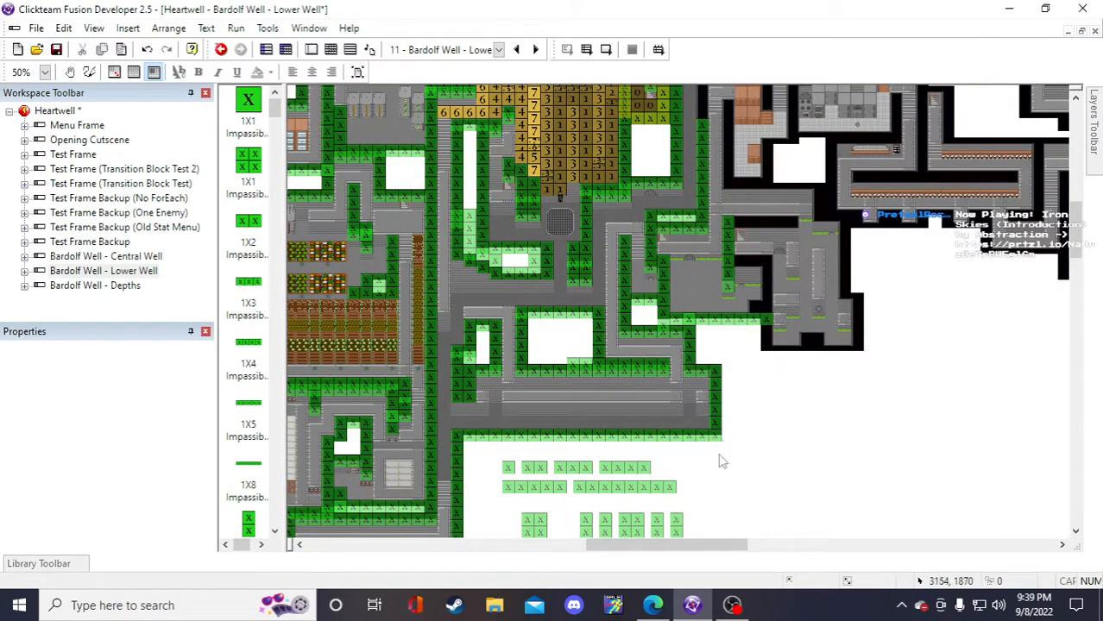
{"action": "left_click", "coordinate": [635, 468]}
{"action": "left_click", "coordinate": [777, 418]}
{"action": "scroll", "coordinate": [776, 412], "scroll_direction": "down", "scroll_amount": 3}
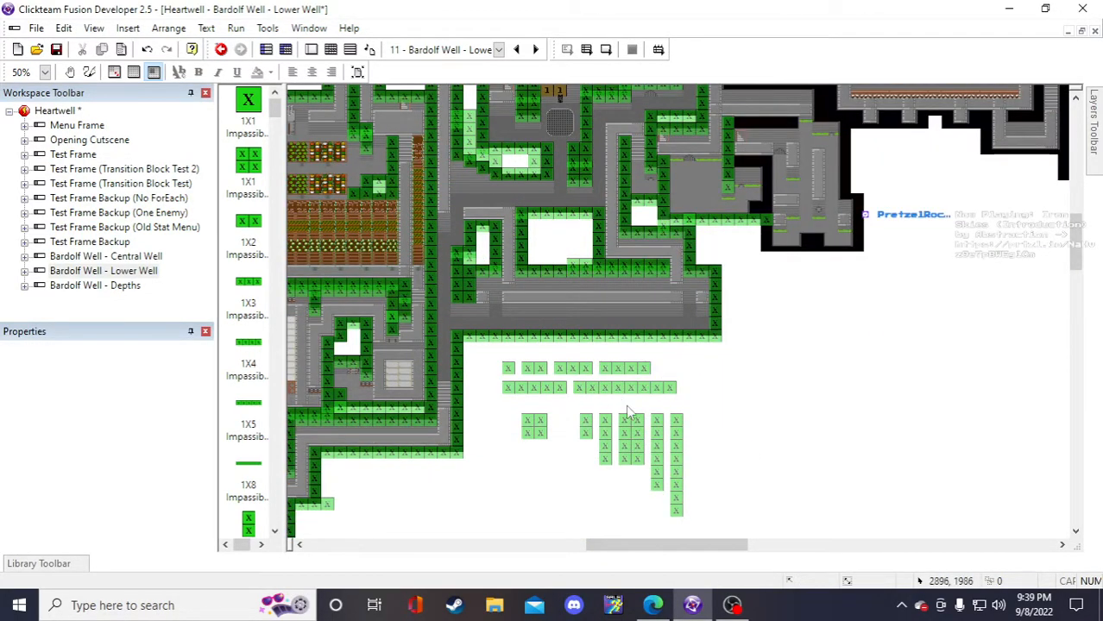
{"action": "left_click", "coordinate": [572, 367]}
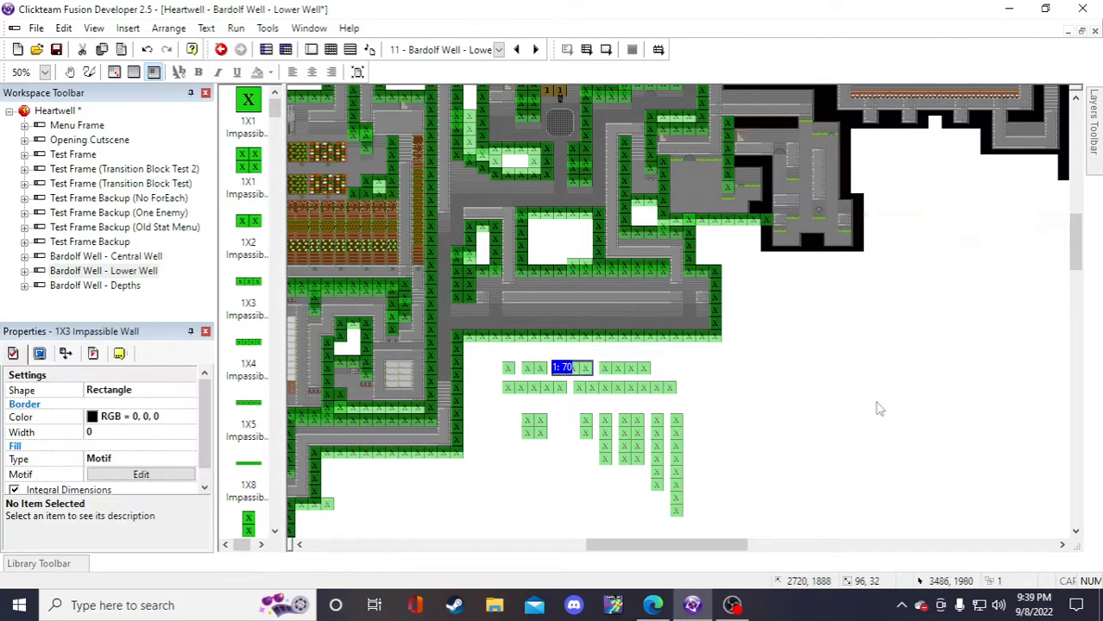
{"action": "left_click", "coordinate": [831, 389]}
{"action": "scroll", "coordinate": [768, 395], "scroll_direction": "up", "scroll_amount": 3}
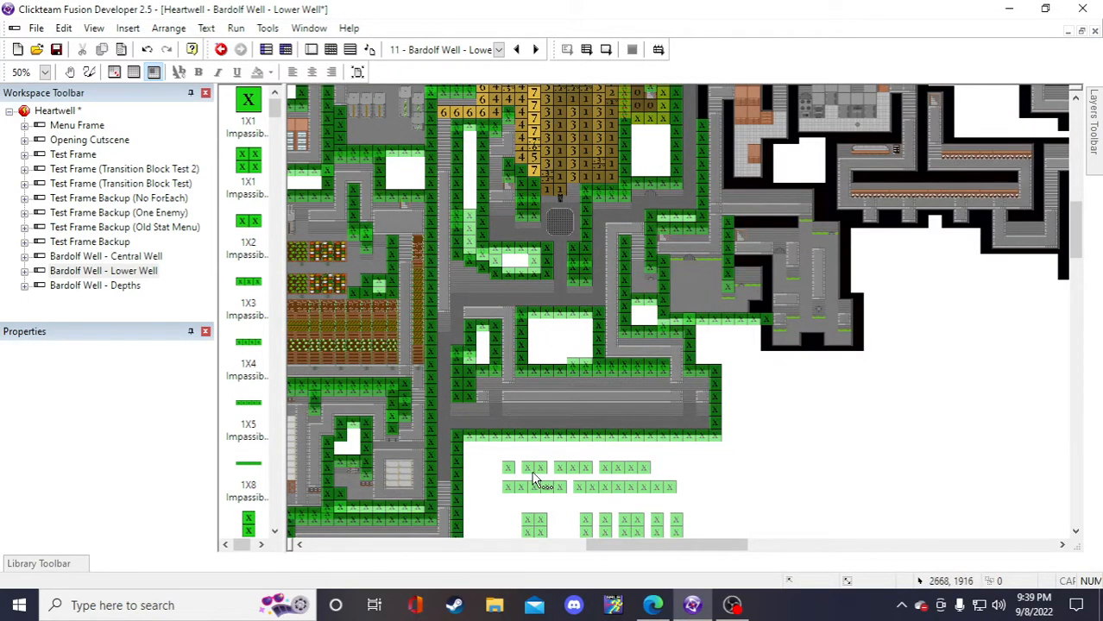
{"action": "left_click", "coordinate": [533, 467]}
{"action": "left_click", "coordinate": [788, 441]}
{"action": "left_click", "coordinate": [617, 470]}
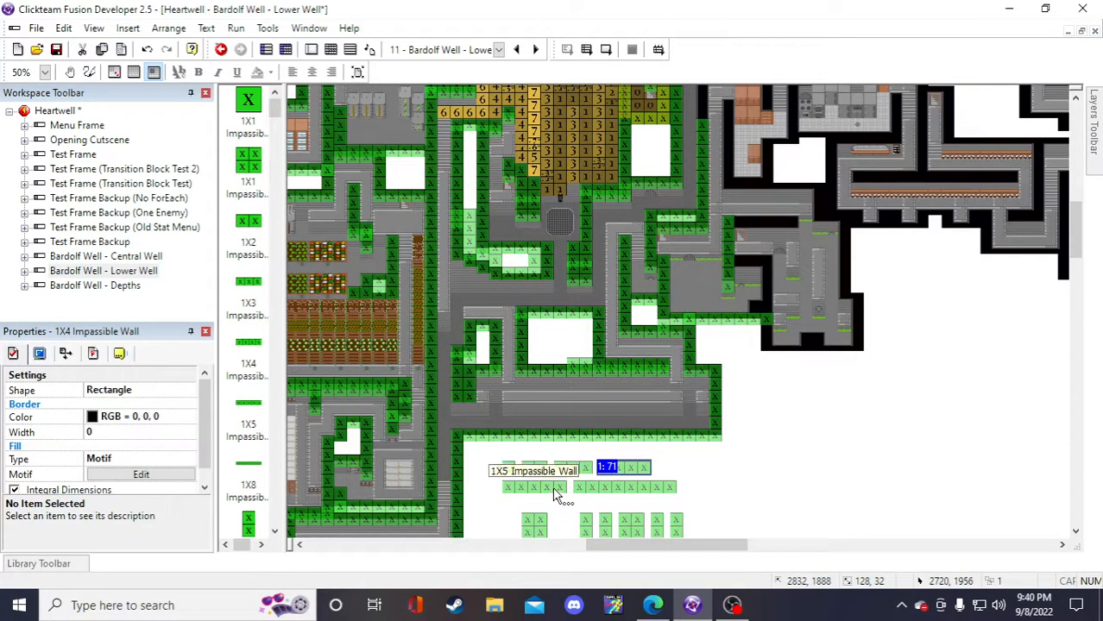
- Place a copy of the 1X5 impassible wall along the horizontal black wall extending right from the new 6X1 wall
{"action": "left_click", "coordinate": [557, 488]}
{"action": "left_click", "coordinate": [753, 395]}
{"action": "left_click", "coordinate": [754, 394]}
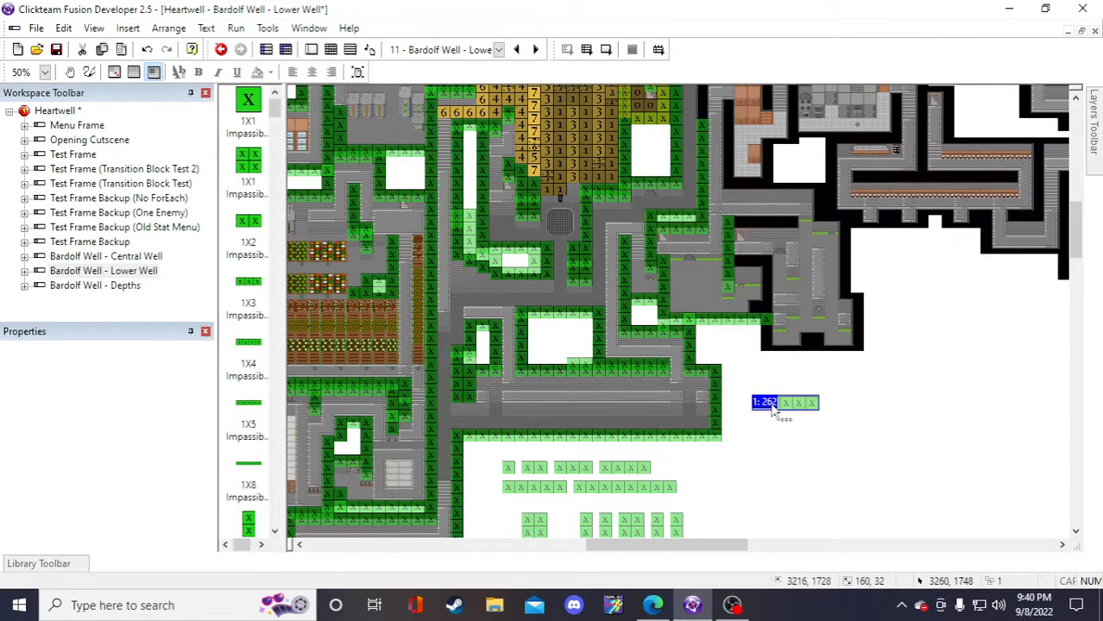
{"action": "left_click_drag", "start_coordinate": [758, 231], "coordinate": [757, 230]}
{"action": "left_click", "coordinate": [800, 452]}
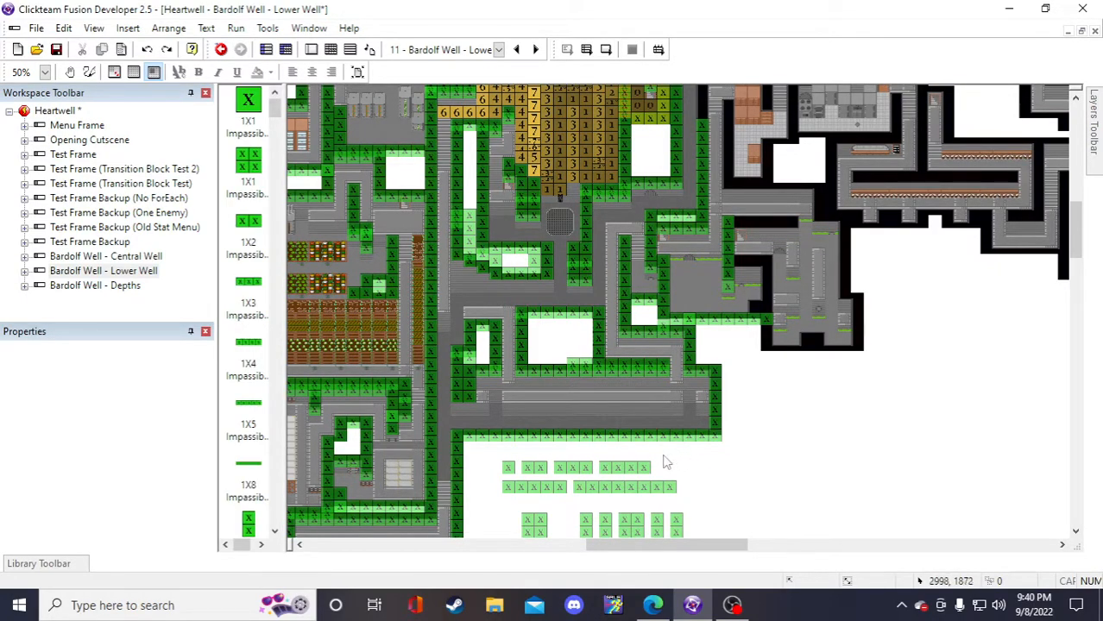
{"action": "left_click", "coordinate": [609, 473]}
{"action": "left_click", "coordinate": [739, 466]}
{"action": "key", "text": "ctrl+z"}
{"action": "key", "text": "ctrl+z"}
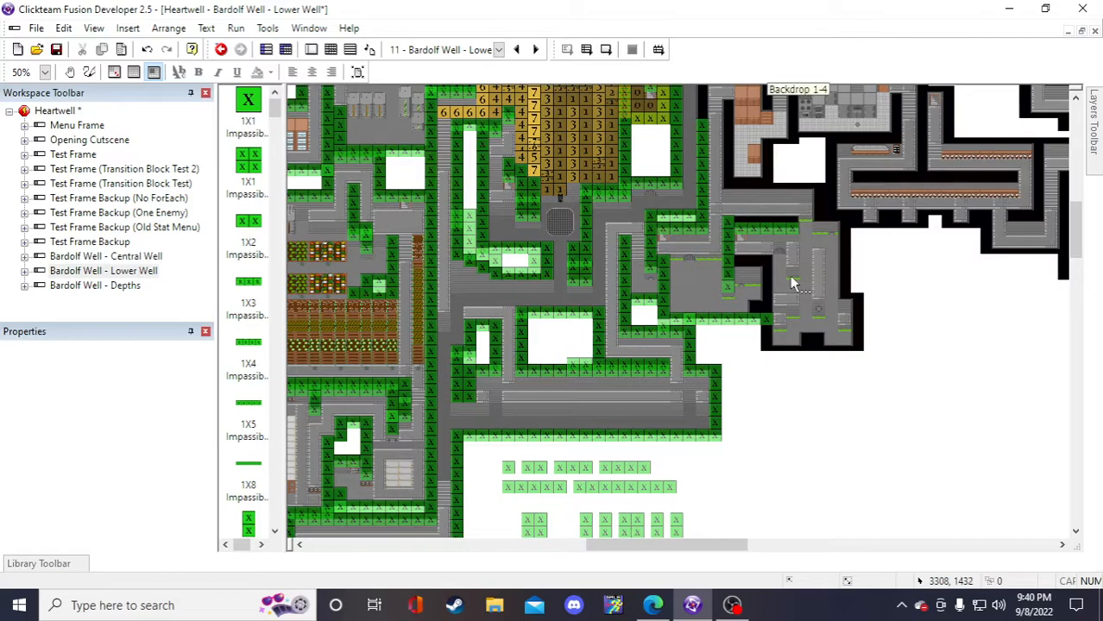
- Duplicate the new 1X5 wall with 2 rows, 1 column and zero spacing, and save the project
{"action": "left_click", "coordinate": [781, 231]}
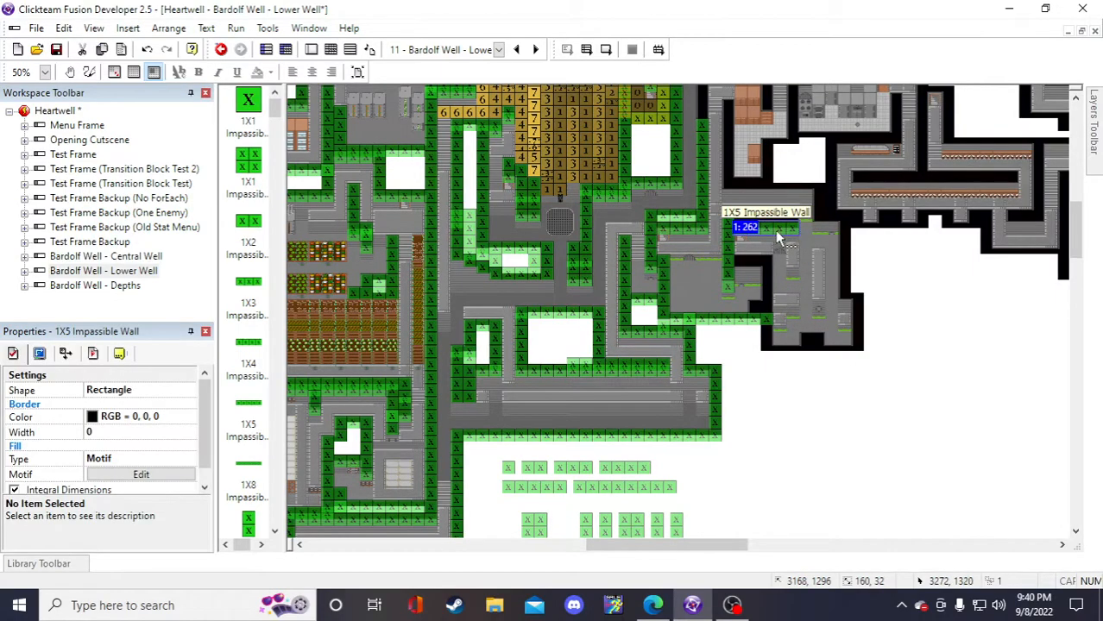
{"action": "right_click", "coordinate": [776, 230]}
{"action": "left_click", "coordinate": [827, 357]}
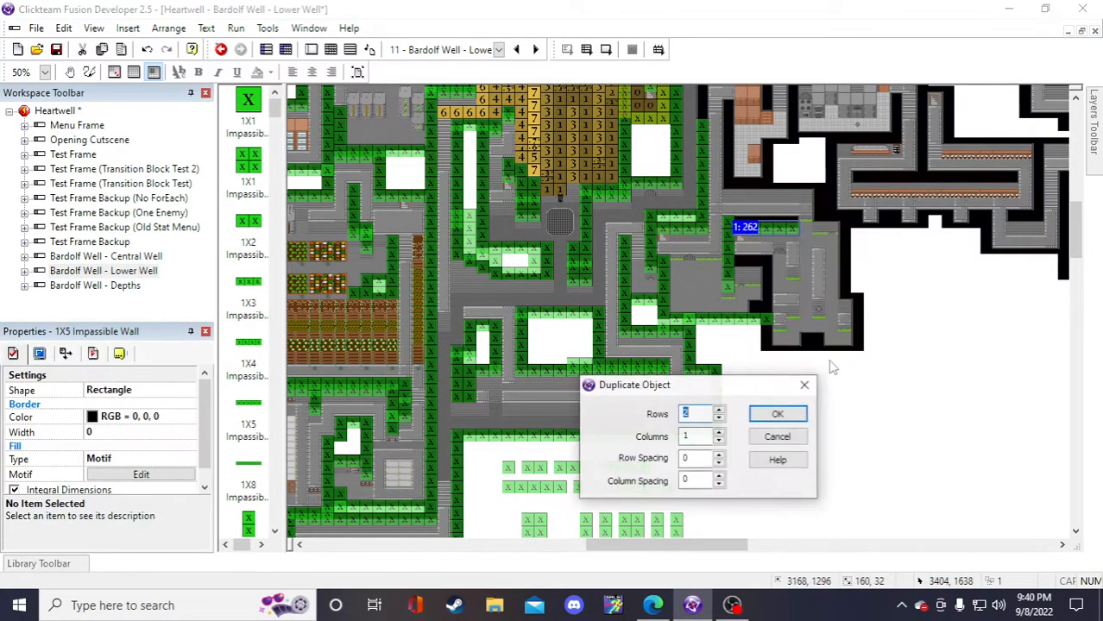
{"action": "key", "text": "Return"}
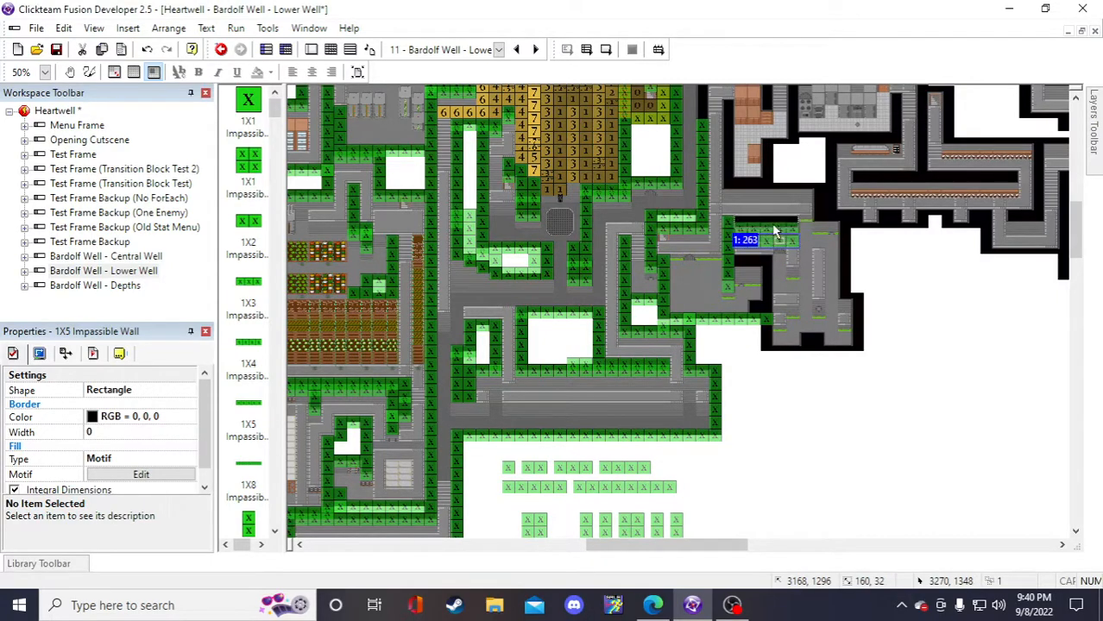
{"action": "left_click", "coordinate": [831, 399]}
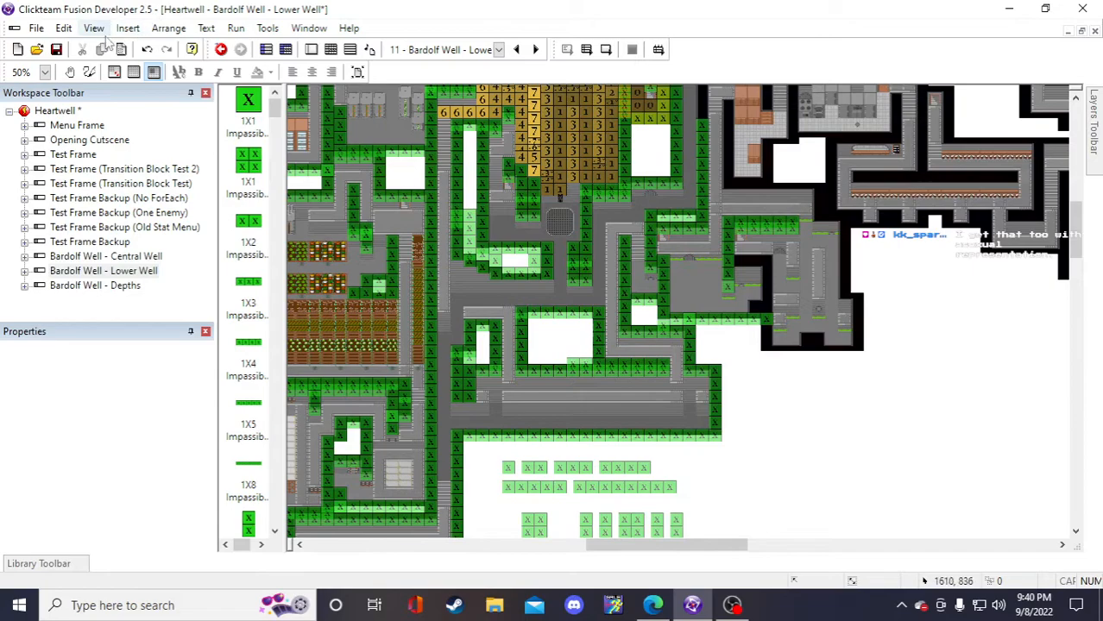
{"action": "key", "text": "ctrl+s"}
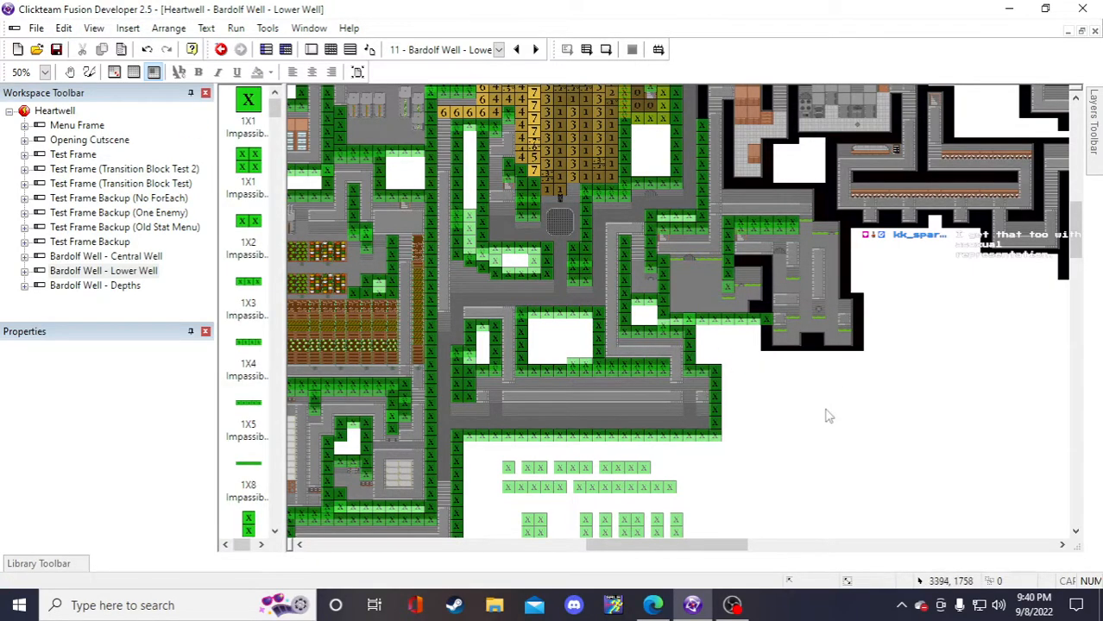
- Place a copy of the two-by-two 1X1 Impassible Wall 2 on the black block below the doubled 1X5 walls, beside the 6X1 wall
{"action": "scroll", "coordinate": [763, 443], "scroll_direction": "down", "scroll_amount": 3}
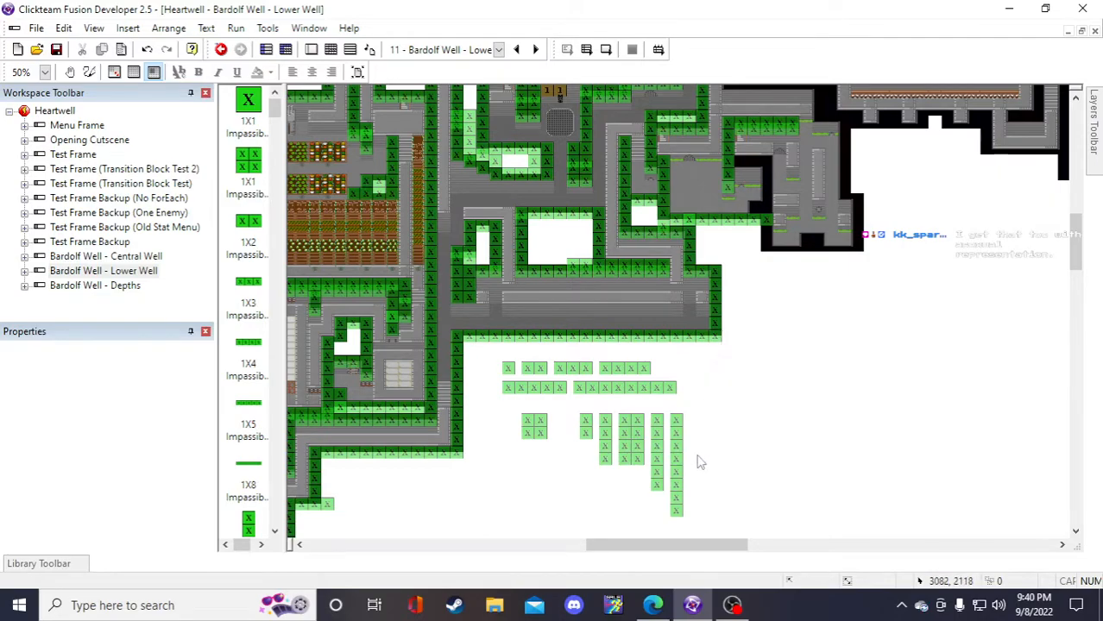
{"action": "left_click", "coordinate": [630, 436]}
{"action": "left_click", "coordinate": [544, 431]}
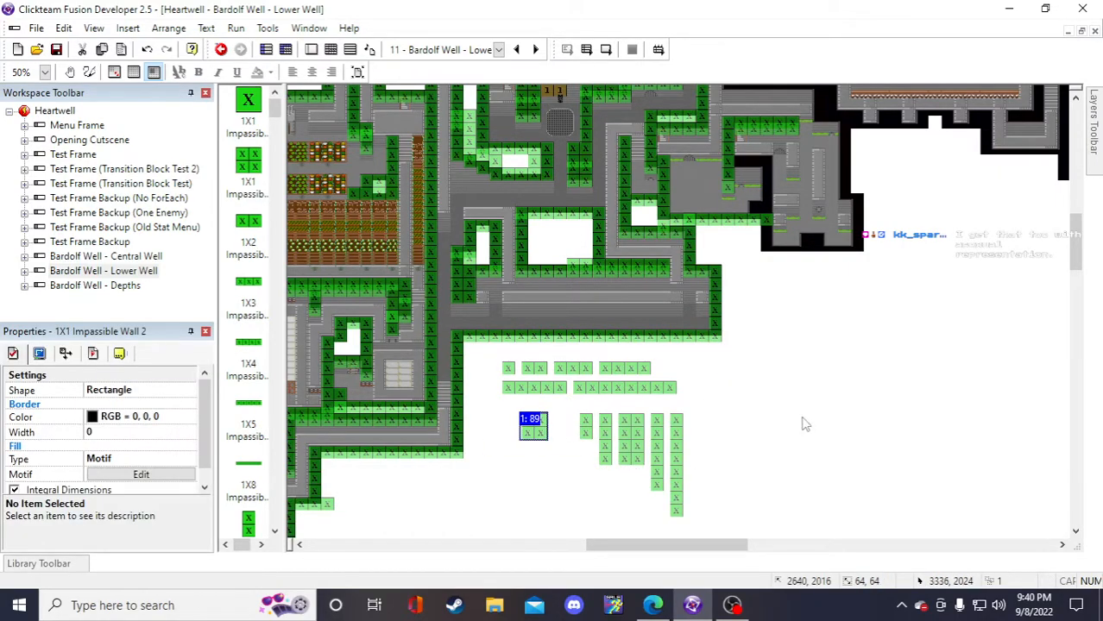
{"action": "left_click", "coordinate": [765, 410]}
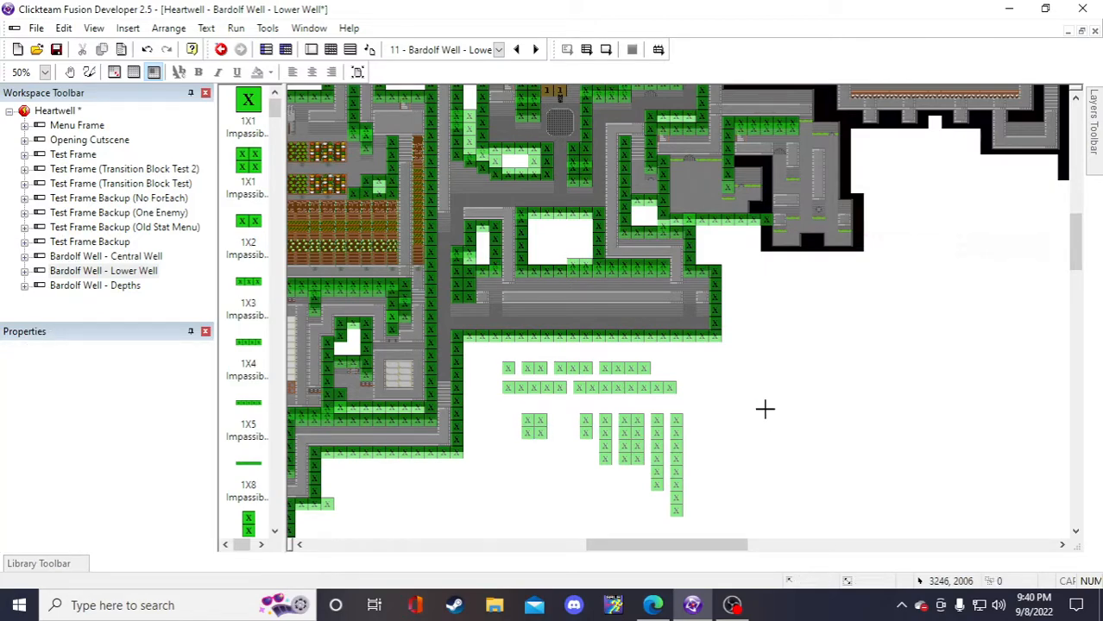
{"action": "left_click", "coordinate": [765, 410]}
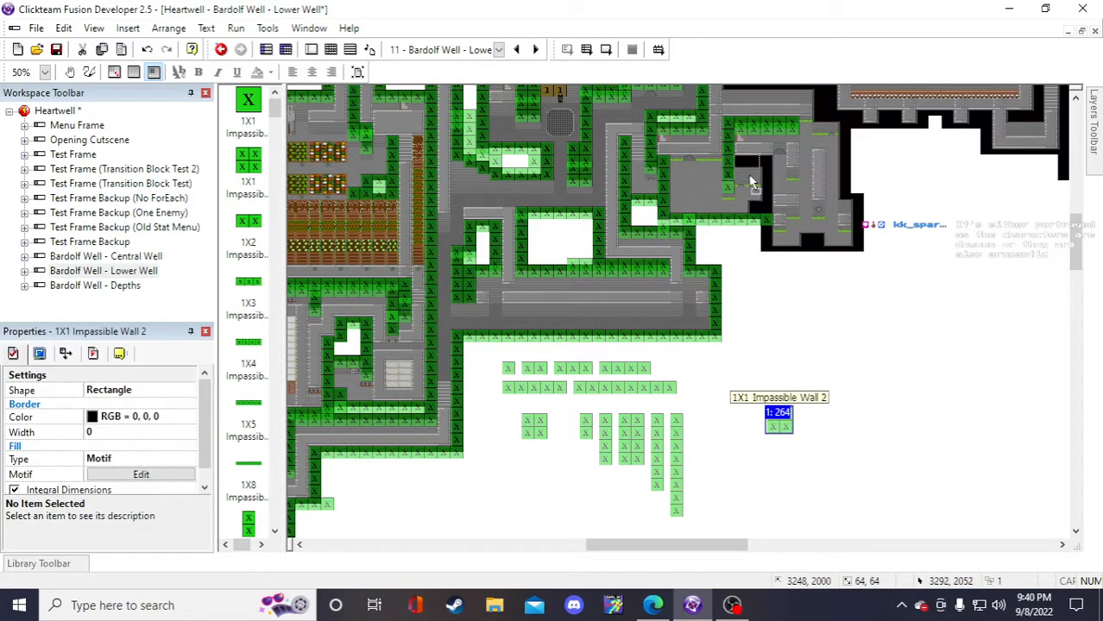
{"action": "left_click_drag", "start_coordinate": [750, 176], "coordinate": [750, 177]}
{"action": "left_click", "coordinate": [794, 343]}
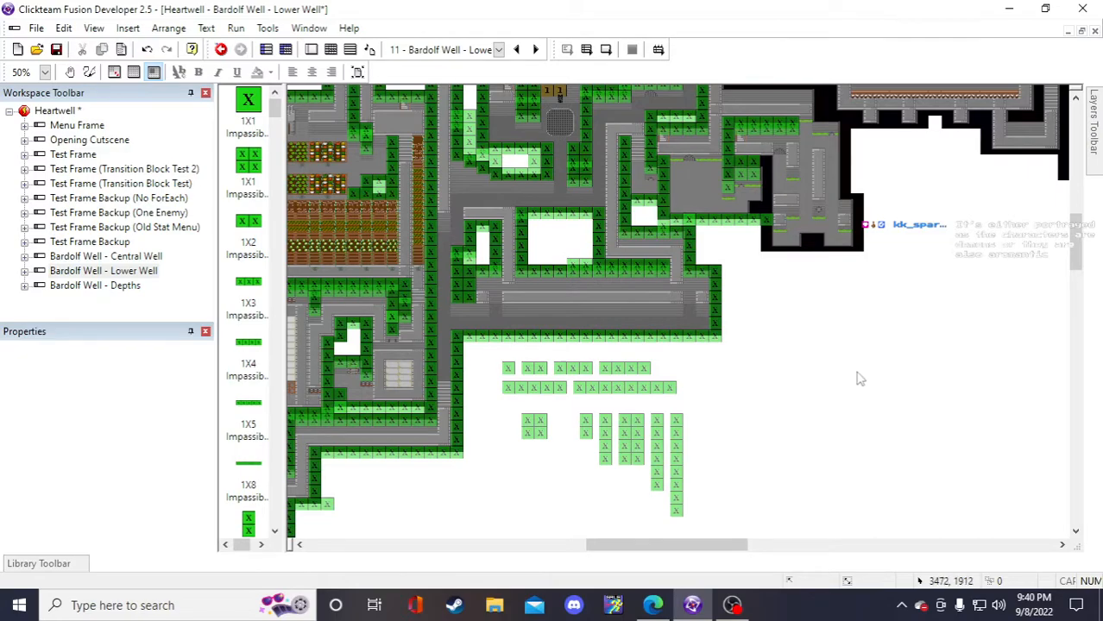
- Compare the 4X1 and 8X1 impassible walls with the uncovered black walls on the left side of the narrow room
{"action": "scroll", "coordinate": [854, 377], "scroll_direction": "up", "scroll_amount": 3}
{"action": "scroll", "coordinate": [740, 411], "scroll_direction": "up", "scroll_amount": 1}
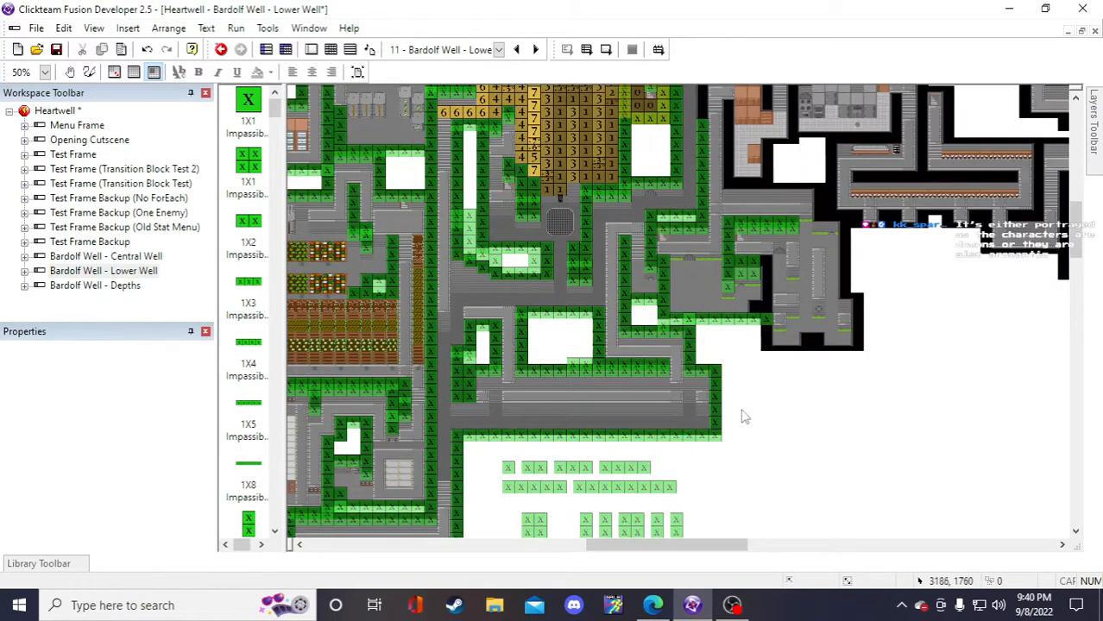
{"action": "scroll", "coordinate": [768, 440], "scroll_direction": "down", "scroll_amount": 1}
{"action": "scroll", "coordinate": [768, 441], "scroll_direction": "up", "scroll_amount": 1}
{"action": "scroll", "coordinate": [753, 450], "scroll_direction": "down", "scroll_amount": 1}
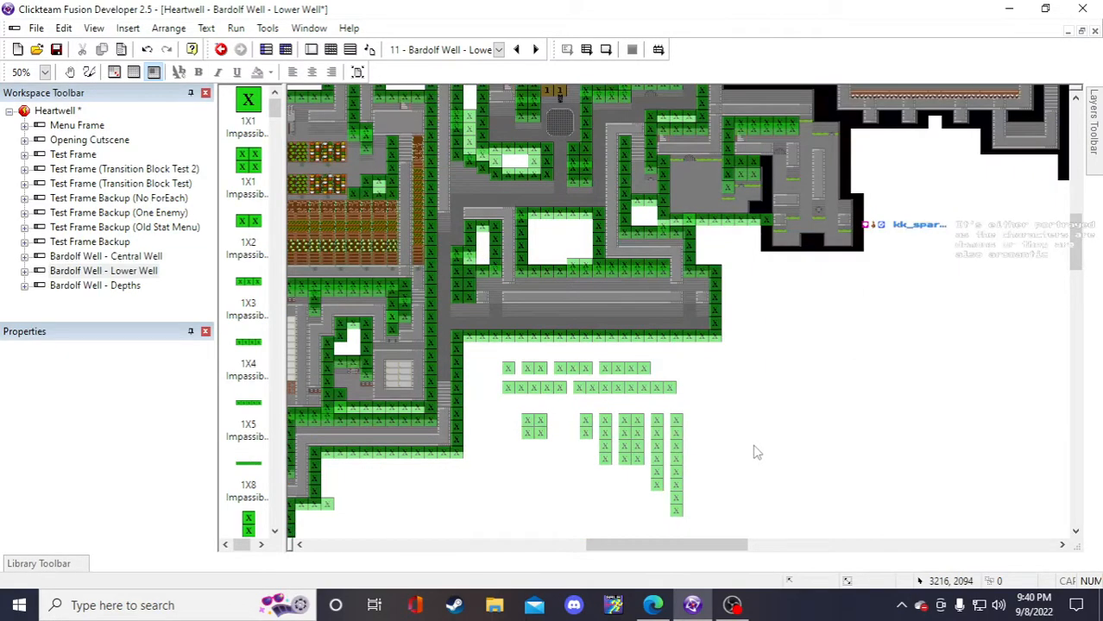
{"action": "left_click", "coordinate": [612, 442]}
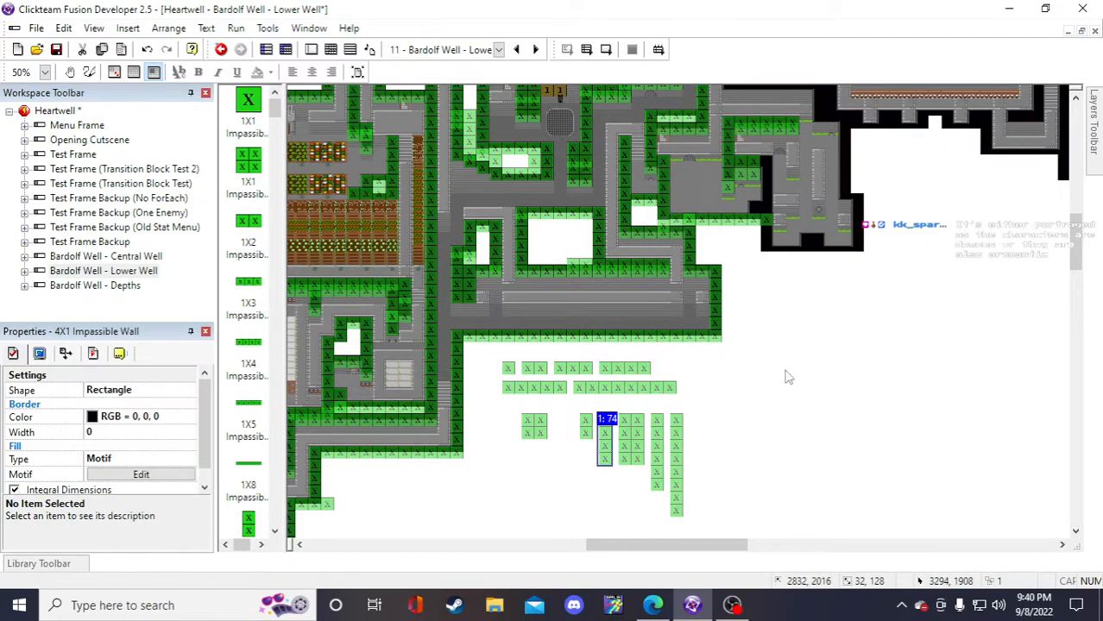
{"action": "scroll", "coordinate": [781, 384], "scroll_direction": "up", "scroll_amount": 1}
{"action": "left_click", "coordinate": [768, 414]}
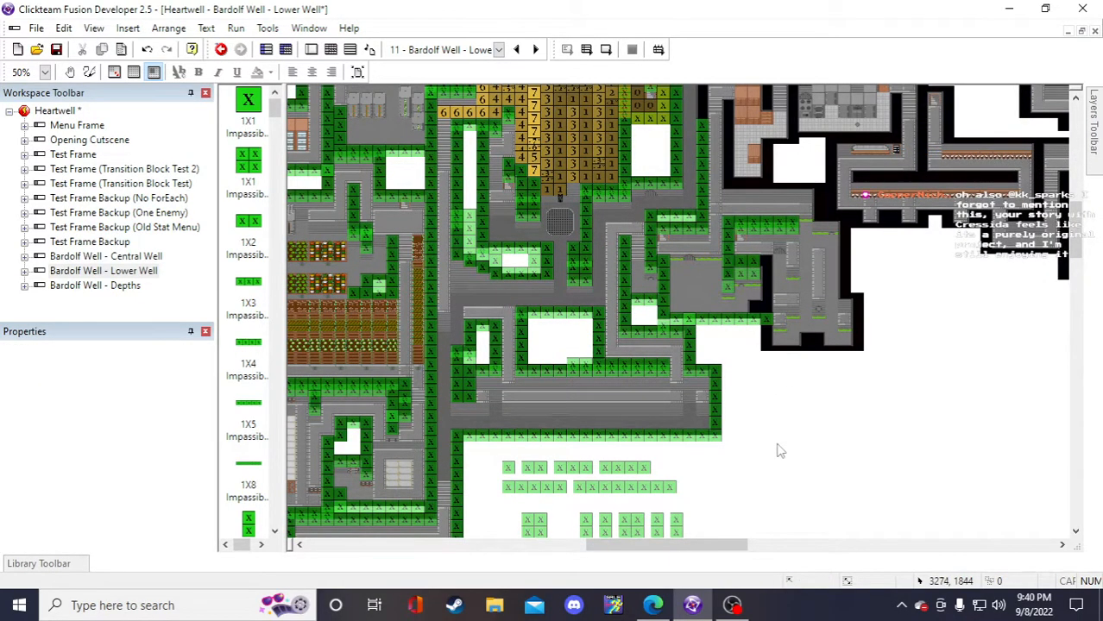
{"action": "scroll", "coordinate": [774, 448], "scroll_direction": "down", "scroll_amount": 1}
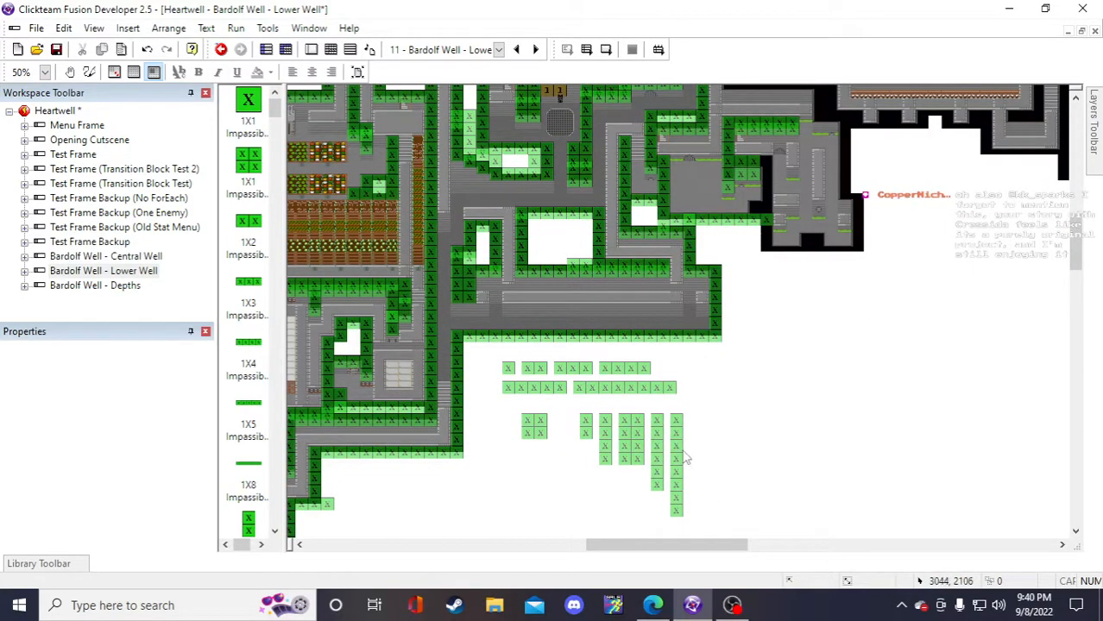
{"action": "left_click", "coordinate": [678, 459]}
{"action": "left_click", "coordinate": [774, 421]}
{"action": "left_click", "coordinate": [749, 224]}
{"action": "left_click", "coordinate": [787, 396]}
{"action": "left_click", "coordinate": [729, 229]}
- Try to cover the black block at the narrow room's lower-left corner with a copy of the two-by-two 1X1 Impassible Wall 2
{"action": "left_click", "coordinate": [781, 334]}
{"action": "left_click", "coordinate": [541, 428]}
{"action": "key", "text": "ctrl+c"}
{"action": "key", "text": "ctrl+v"}
{"action": "left_click", "coordinate": [773, 318]}
{"action": "left_click_drag", "start_coordinate": [763, 224], "coordinate": [761, 222]}
{"action": "scroll", "coordinate": [808, 376], "scroll_direction": "up", "scroll_amount": 2}
{"action": "left_click", "coordinate": [788, 445]}
{"action": "scroll", "coordinate": [781, 447], "scroll_direction": "down", "scroll_amount": 2}
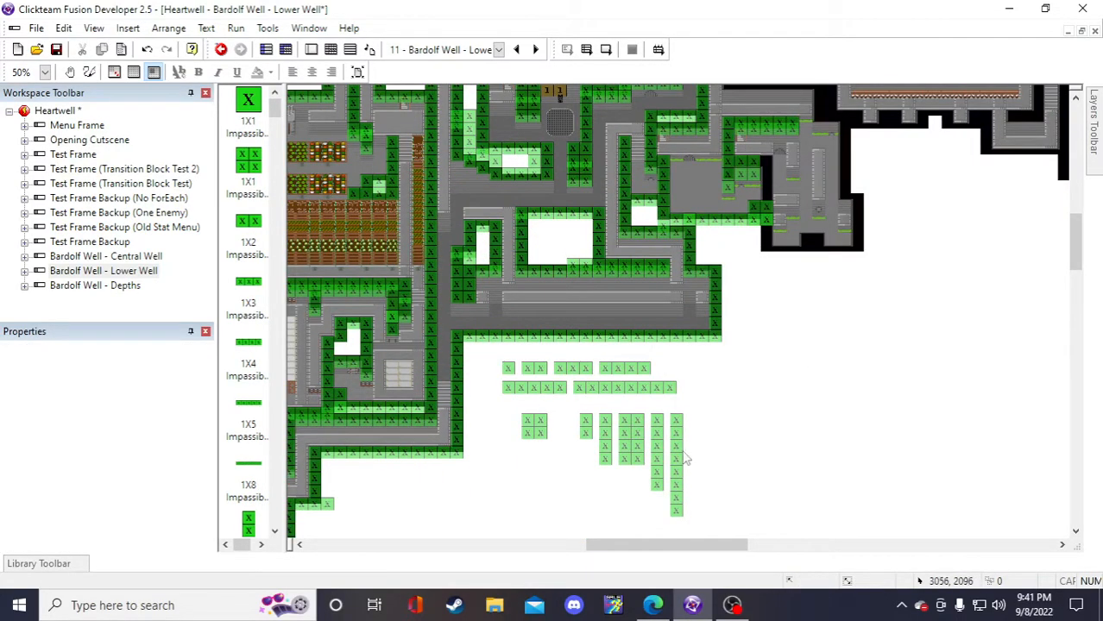
{"action": "scroll", "coordinate": [716, 452], "scroll_direction": "up", "scroll_amount": 2}
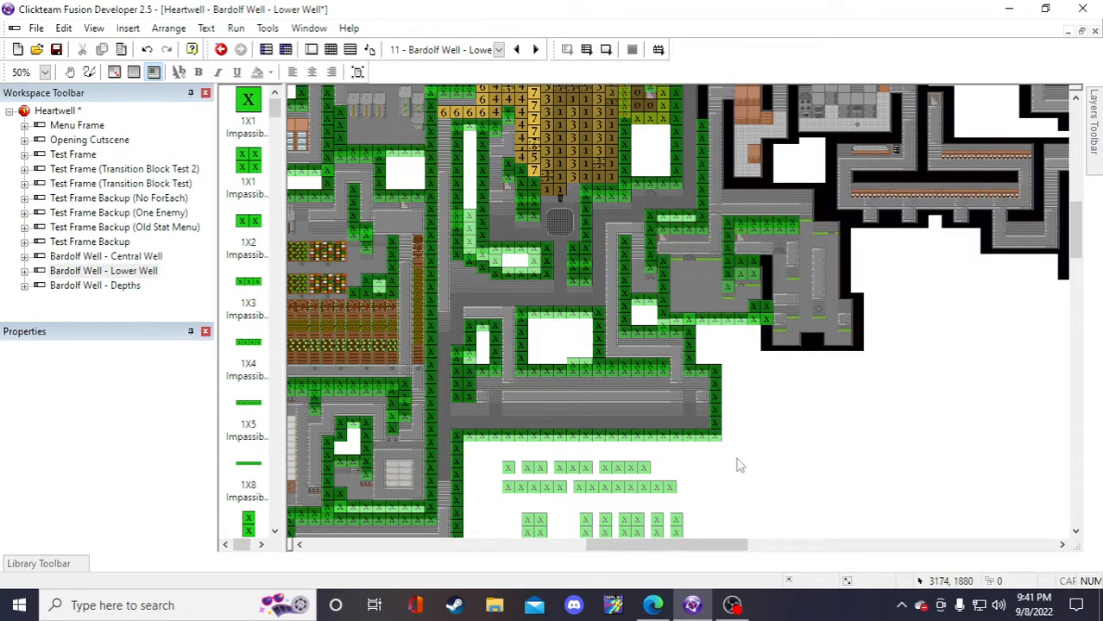
{"action": "key", "text": "ctrl+z"}
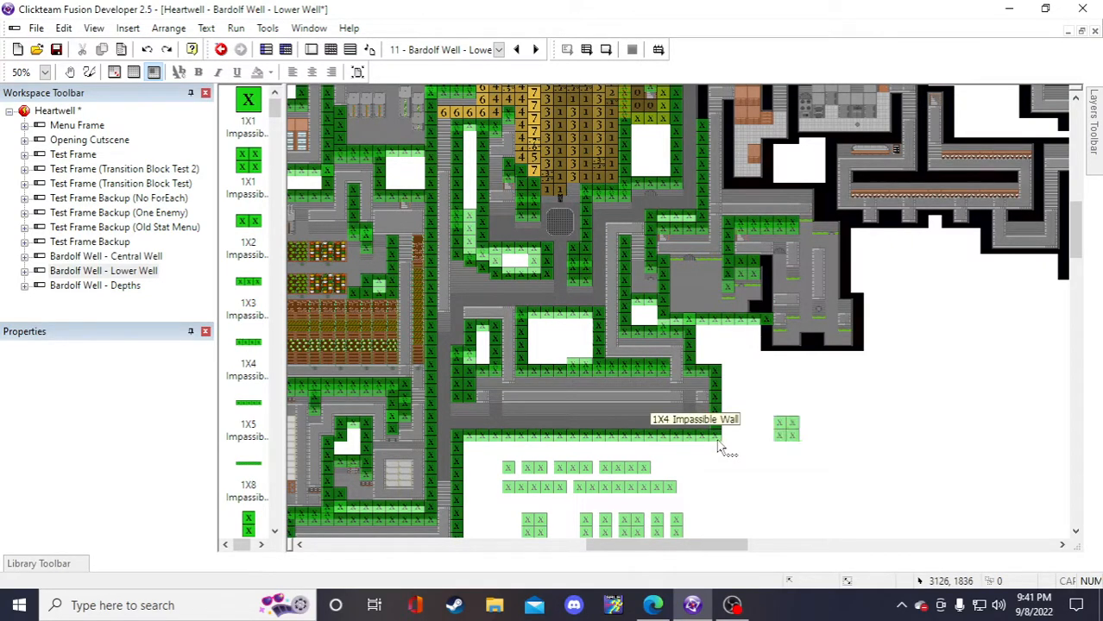
{"action": "key", "text": "ctrl+z"}
- Place a copy of the 4X2 impassible wall on the black block at the narrow room's lower-left corner
{"action": "scroll", "coordinate": [697, 493], "scroll_direction": "down", "scroll_amount": 2}
{"action": "left_click", "coordinate": [639, 458]}
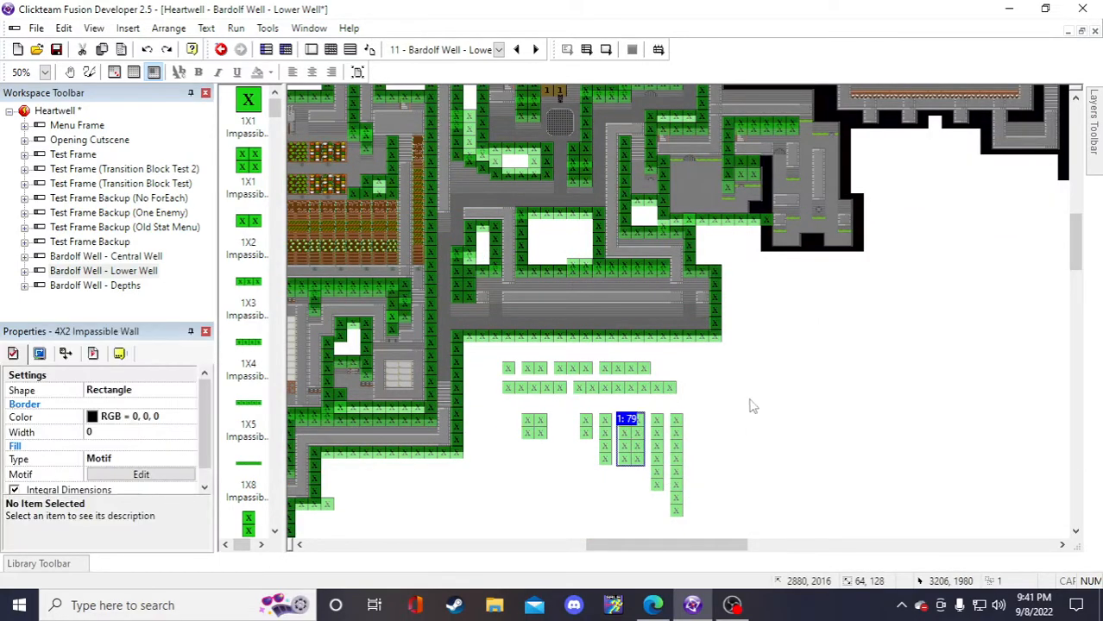
{"action": "left_click", "coordinate": [750, 400]}
{"action": "scroll", "coordinate": [775, 416], "scroll_direction": "up", "scroll_amount": 2}
{"action": "key", "text": "ctrl+v"}
{"action": "left_click", "coordinate": [763, 421]}
{"action": "left_click_drag", "start_coordinate": [773, 432], "coordinate": [760, 318]}
{"action": "left_click", "coordinate": [781, 429]}
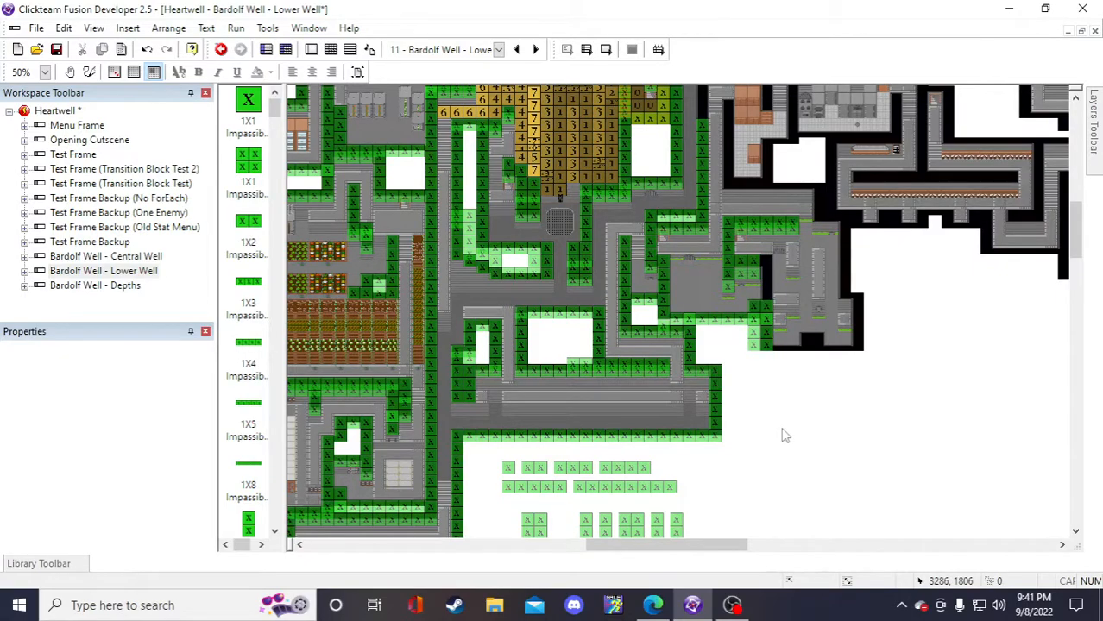
- Place a copy of the 4X1 impassible wall on the vertical black wall above the new 4X2 wall, and save the project
{"action": "scroll", "coordinate": [680, 459], "scroll_direction": "down", "scroll_amount": 2}
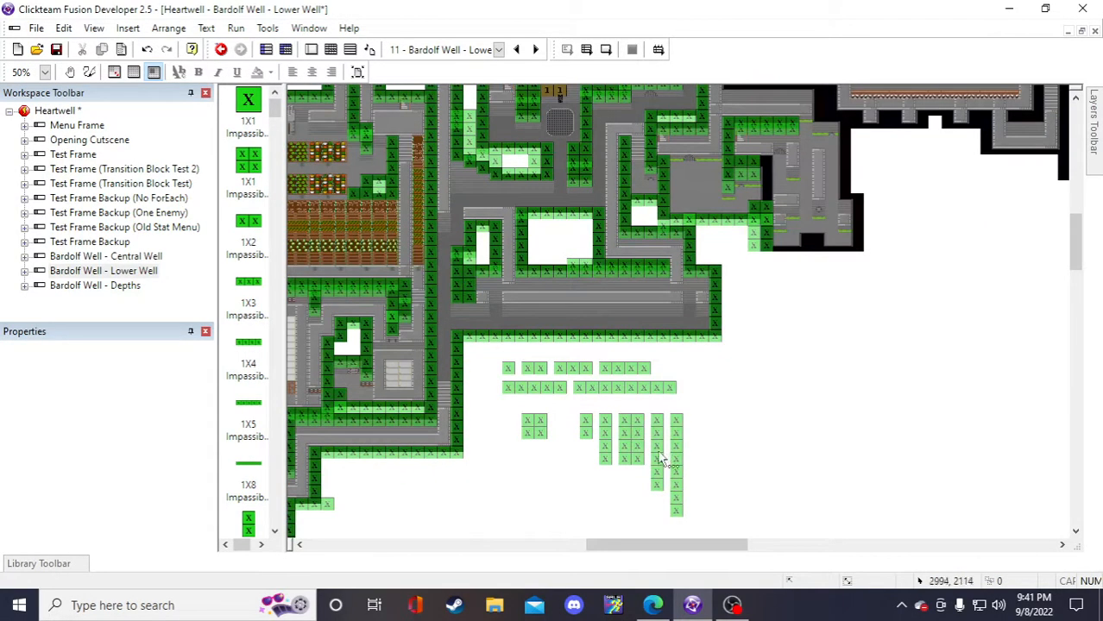
{"action": "left_click", "coordinate": [604, 425]}
{"action": "left_click", "coordinate": [758, 338]}
{"action": "scroll", "coordinate": [757, 338], "scroll_direction": "up", "scroll_amount": 2}
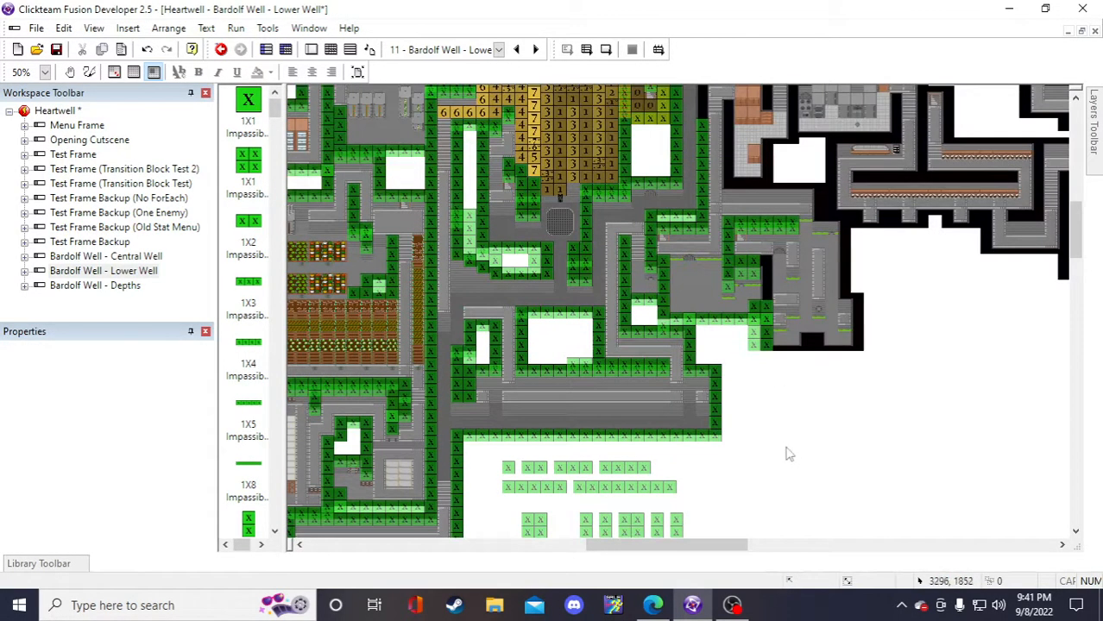
{"action": "left_click", "coordinate": [770, 389]}
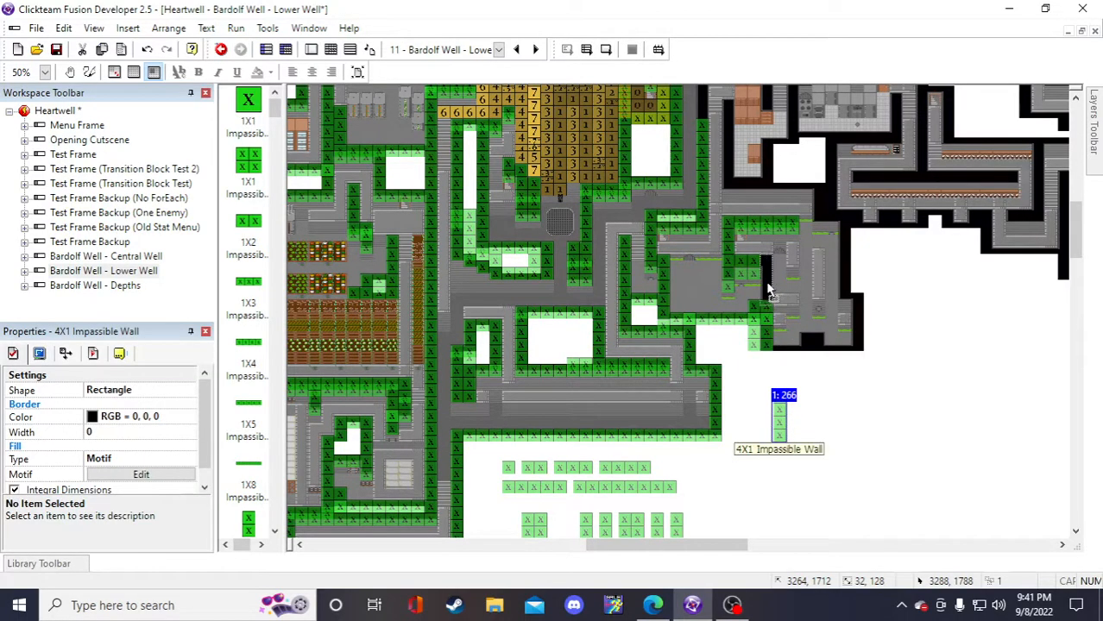
{"action": "key", "text": "Delete"}
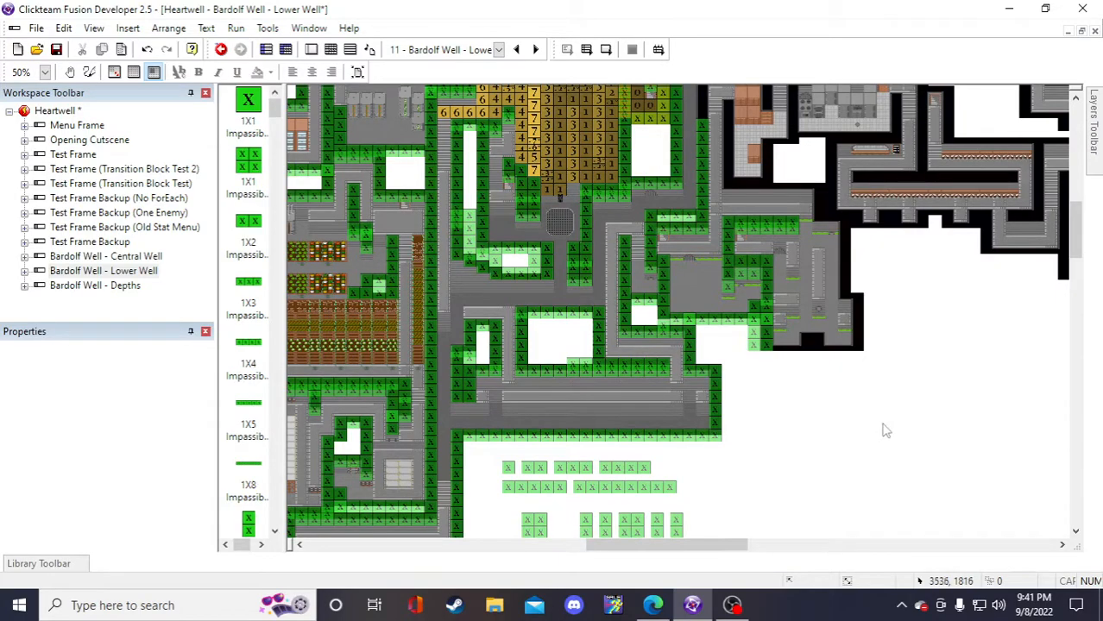
{"action": "key", "text": "ctrl+s"}
- Compare the 1X8 wall and the two-by-two wall with the narrow room's bottom black wall and its raised black block
{"action": "scroll", "coordinate": [756, 373], "scroll_direction": "down", "scroll_amount": 3}
{"action": "left_click", "coordinate": [609, 390]}
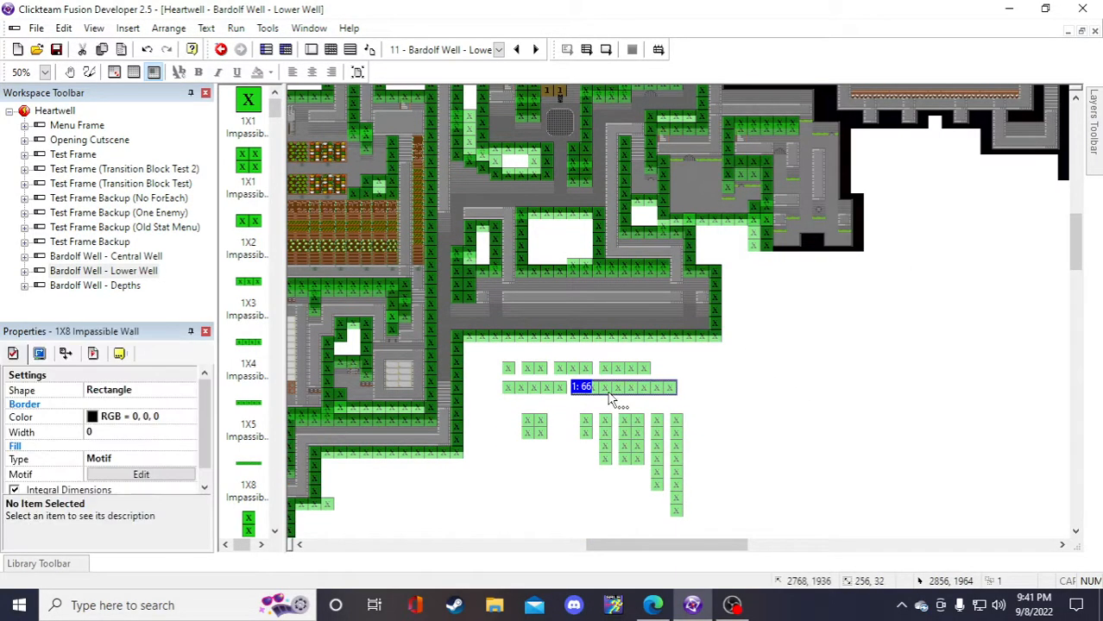
{"action": "left_click", "coordinate": [799, 350]}
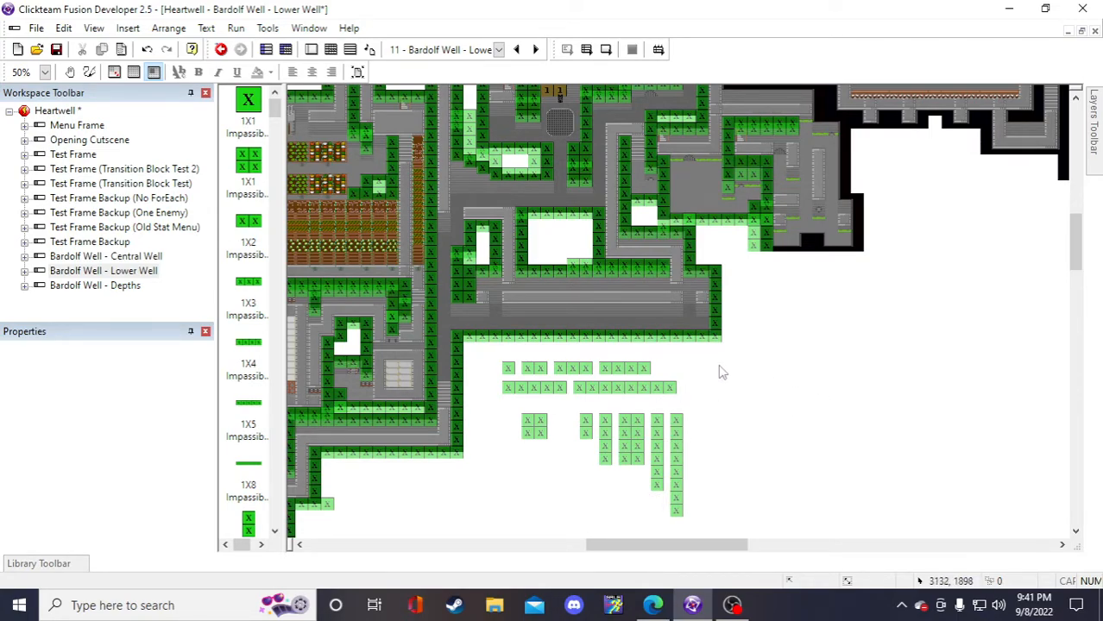
{"action": "scroll", "coordinate": [810, 406], "scroll_direction": "up", "scroll_amount": 3}
{"action": "scroll", "coordinate": [842, 427], "scroll_direction": "down", "scroll_amount": 3}
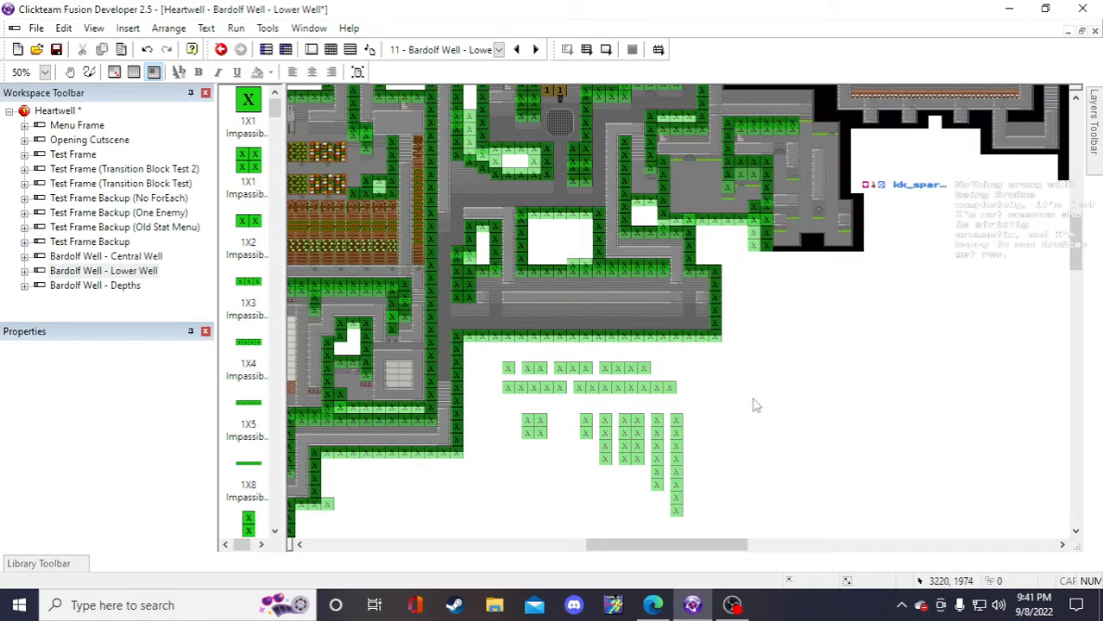
{"action": "left_click", "coordinate": [638, 388]}
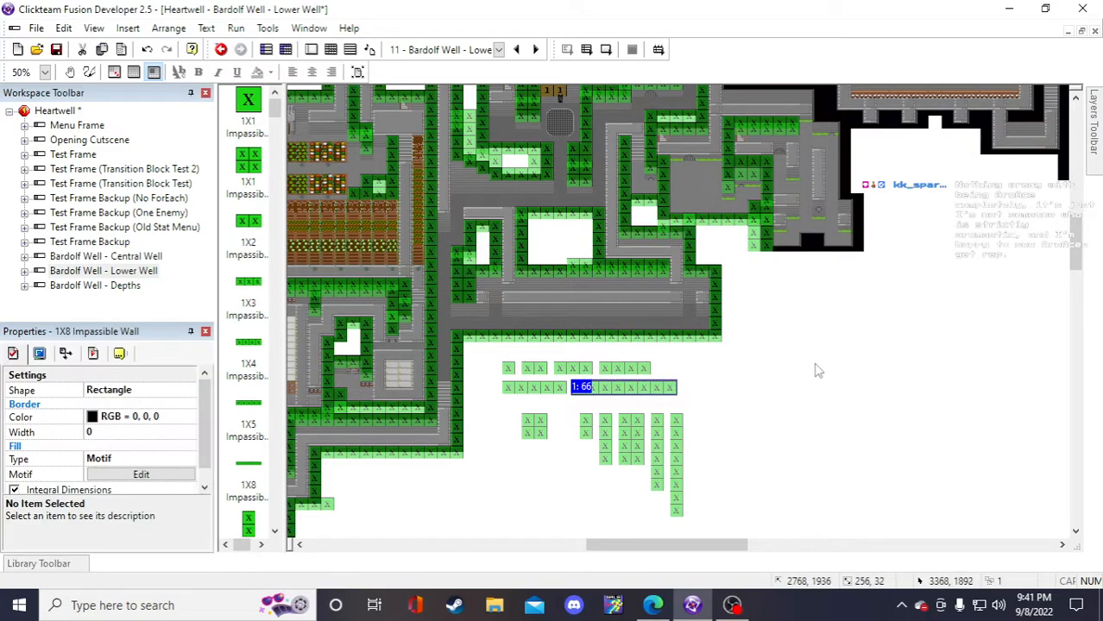
{"action": "left_click", "coordinate": [818, 369]}
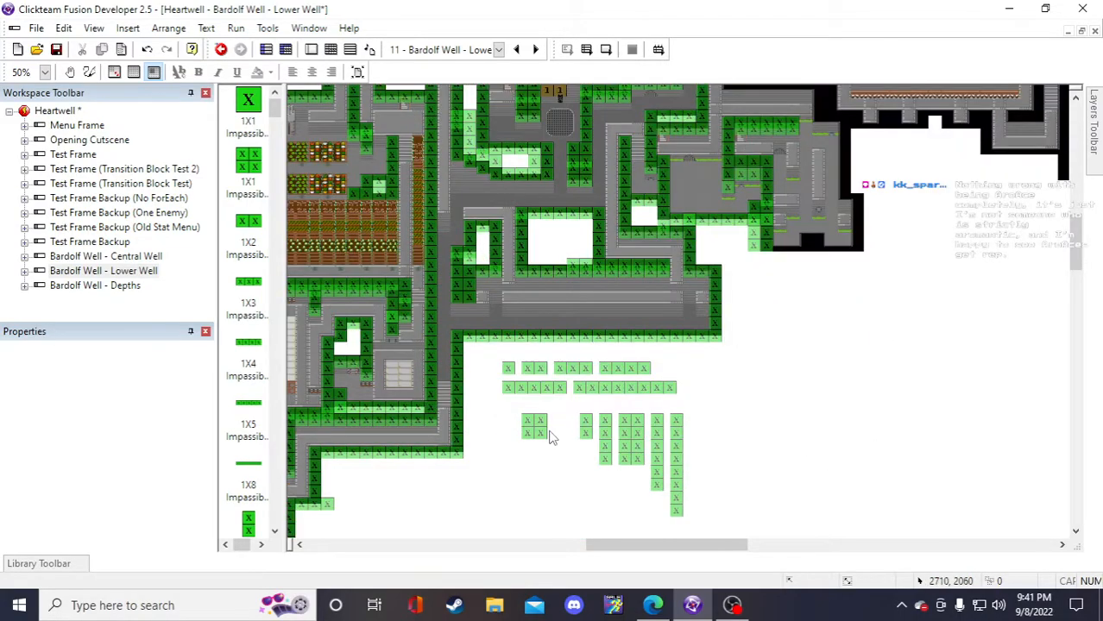
{"action": "left_click", "coordinate": [540, 429]}
{"action": "left_click", "coordinate": [855, 309]}
- Place a copy of the 1X2 impassible wall on the raised black block in the narrow room's bottom wall
{"action": "left_click", "coordinate": [540, 371]}
{"action": "left_click", "coordinate": [832, 325]}
{"action": "left_click", "coordinate": [816, 323]}
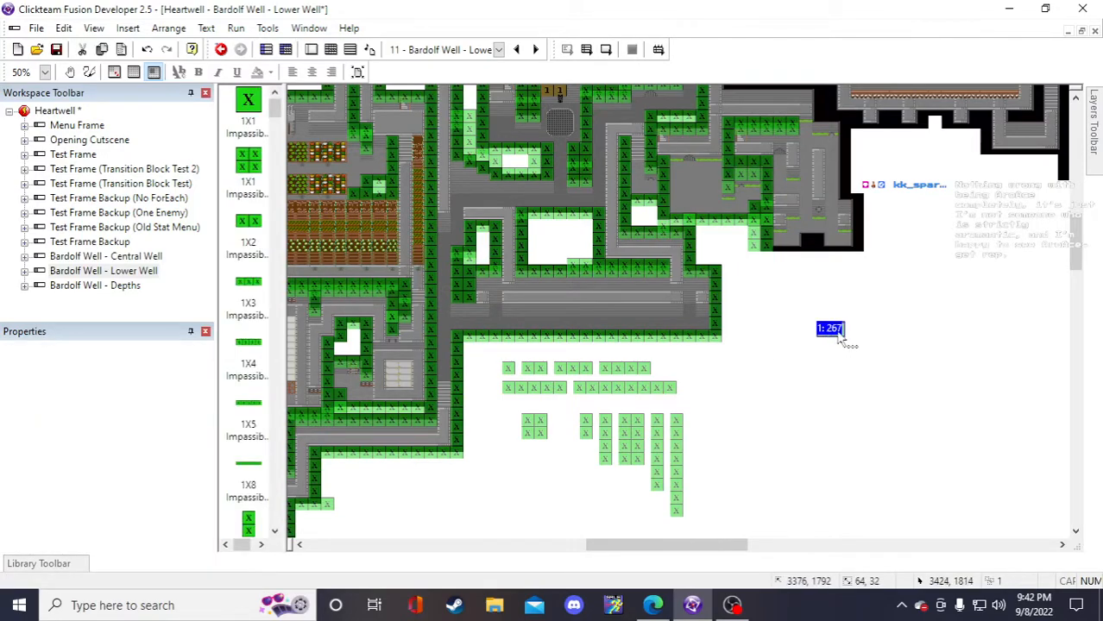
{"action": "left_click_drag", "start_coordinate": [837, 331], "coordinate": [811, 237]}
{"action": "left_click", "coordinate": [833, 312]}
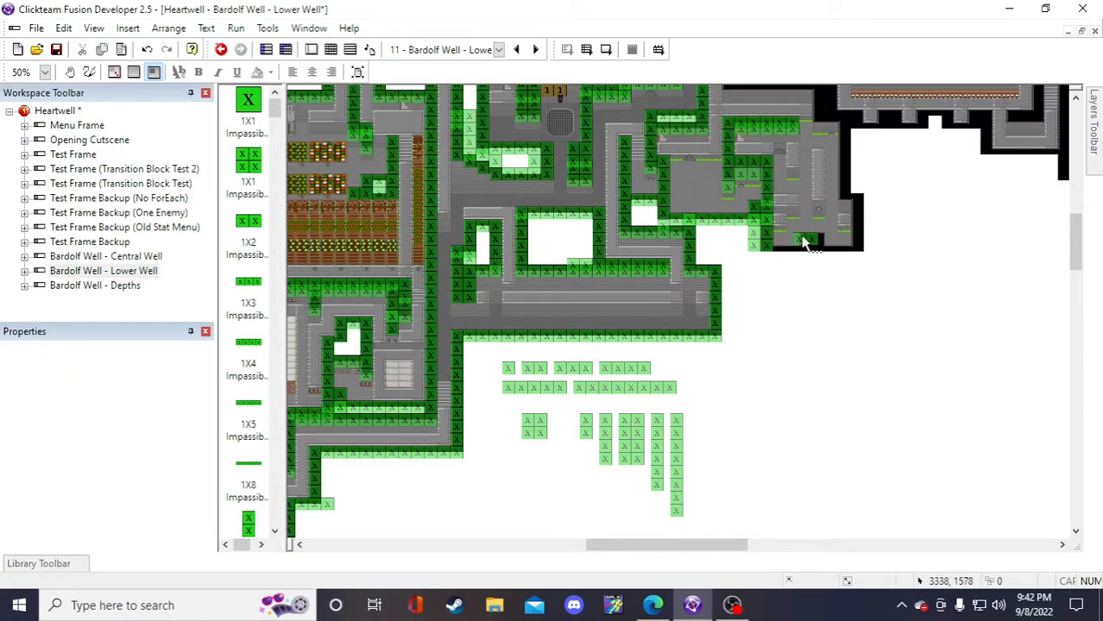
{"action": "left_click", "coordinate": [807, 239]}
{"action": "left_click", "coordinate": [835, 355]}
- Place a copy of the 1X8 impassible wall along the narrow room's bottom black wall, just below the new 1X2 wall
{"action": "left_click", "coordinate": [624, 390]}
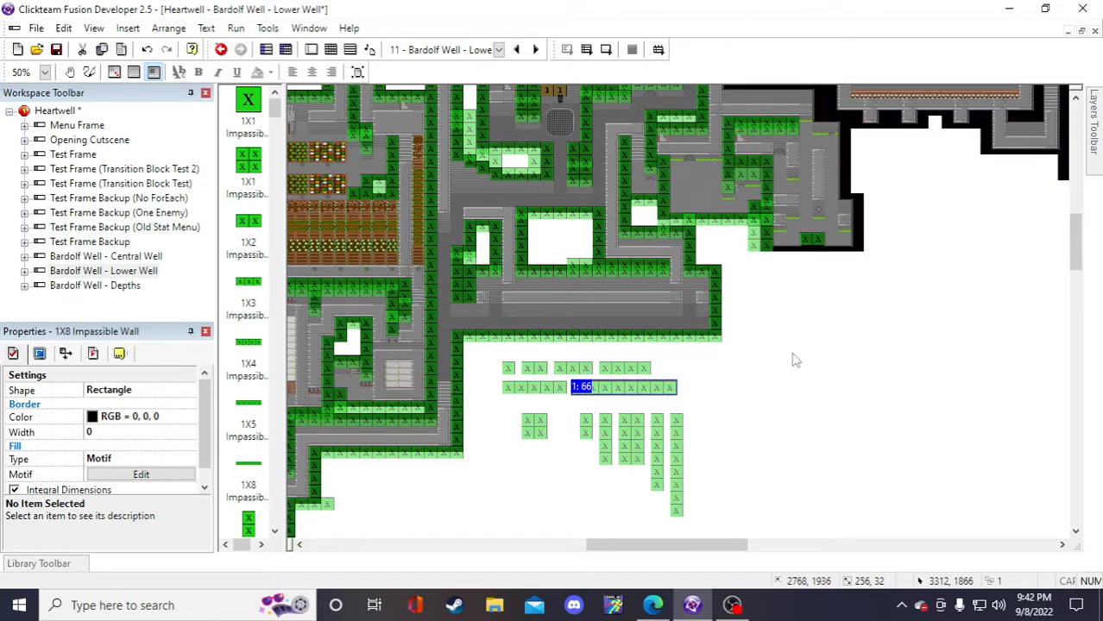
{"action": "left_click", "coordinate": [795, 360]}
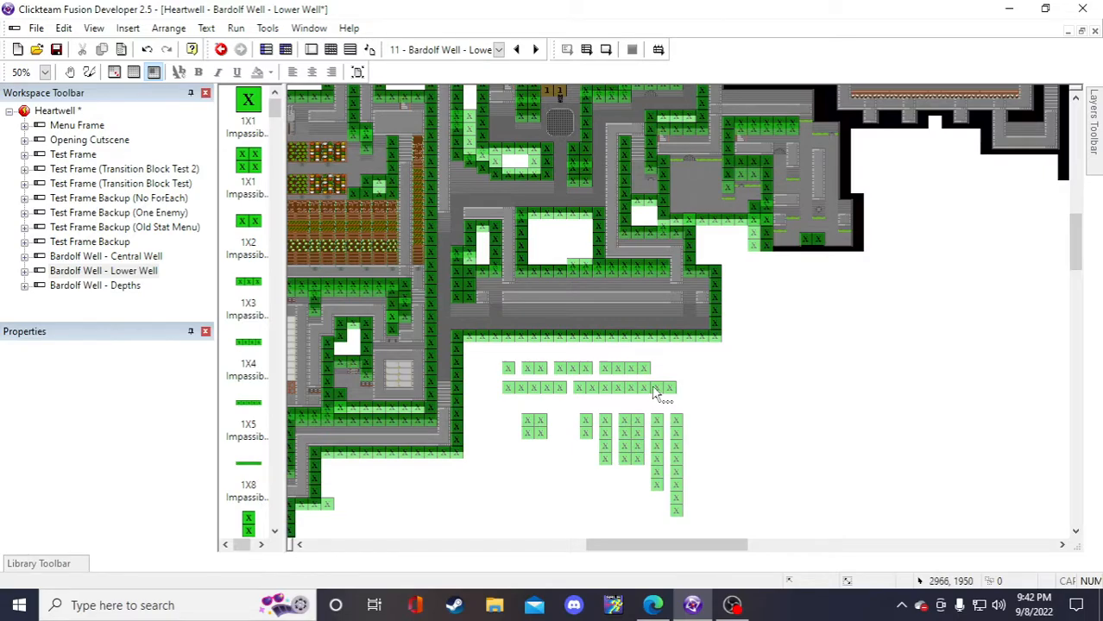
{"action": "left_click", "coordinate": [671, 388]}
{"action": "left_click", "coordinate": [794, 333]}
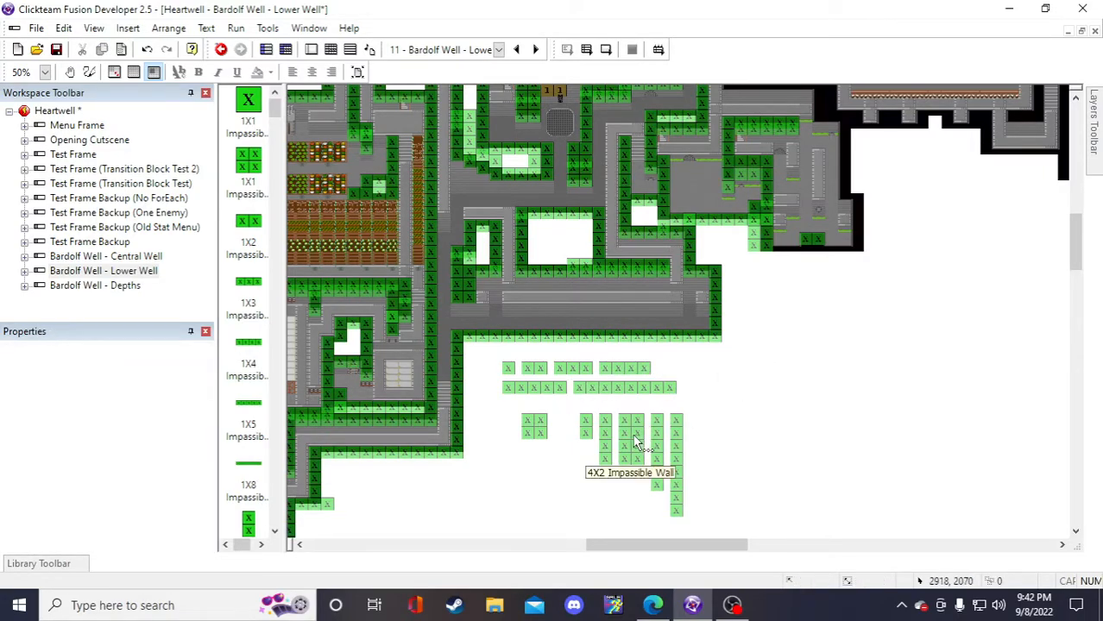
{"action": "left_click", "coordinate": [621, 387]}
{"action": "left_click", "coordinate": [784, 331]}
{"action": "left_click", "coordinate": [781, 322]}
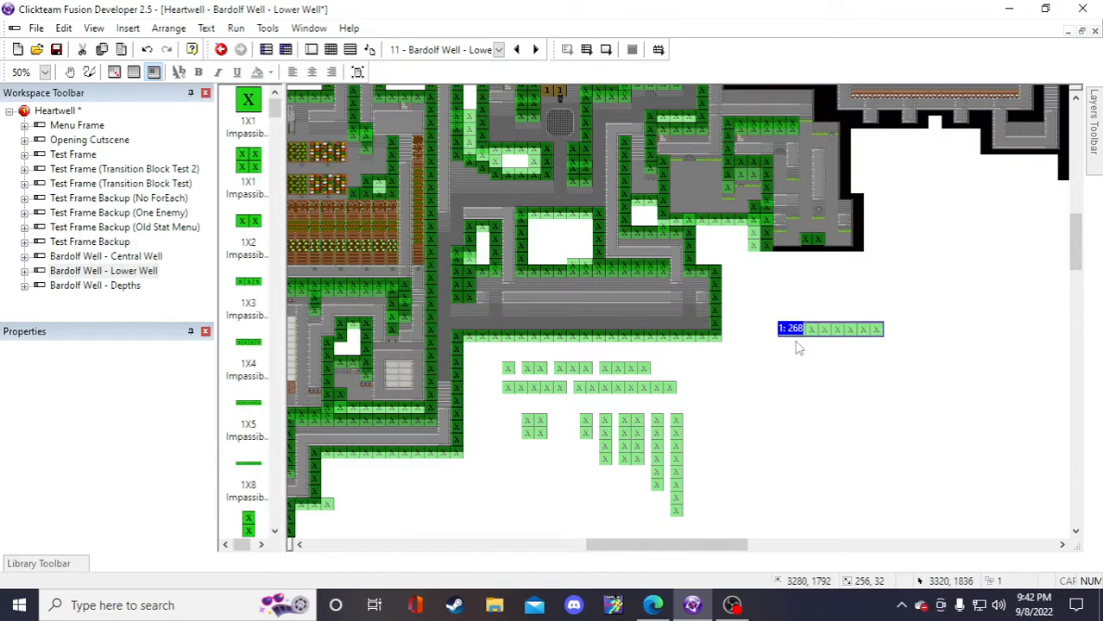
{"action": "left_click_drag", "start_coordinate": [817, 333], "coordinate": [814, 261]}
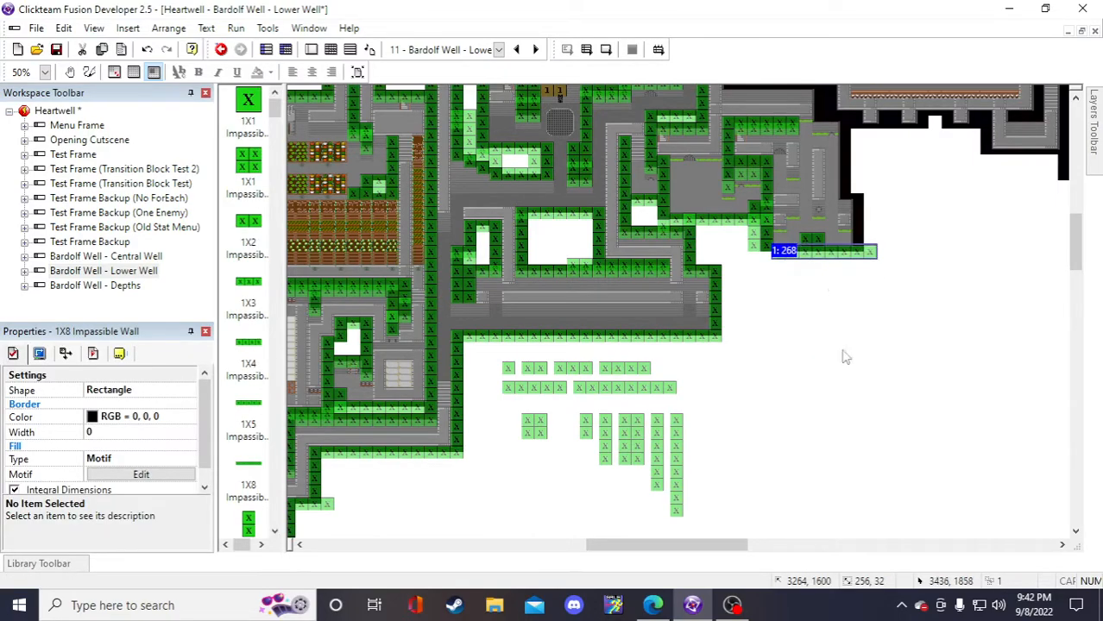
{"action": "left_click", "coordinate": [841, 336]}
- Try to replace the new 1X8 and 1X2 walls with a copy of the two-by-two wall on the raised black block
{"action": "left_click", "coordinate": [838, 256]}
{"action": "left_click", "coordinate": [858, 341]}
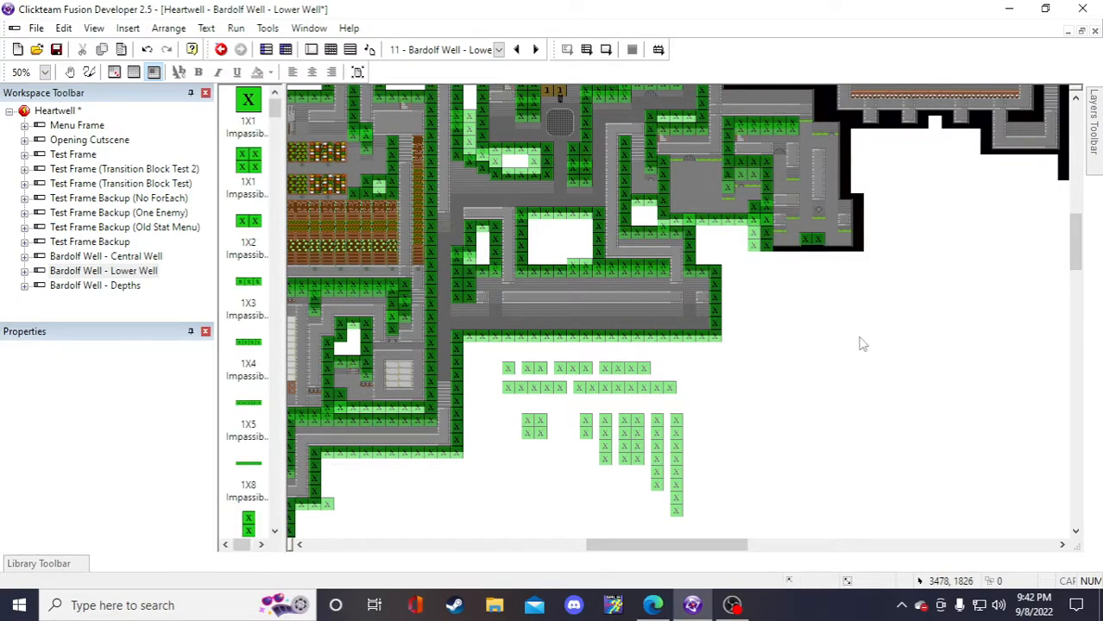
{"action": "left_click", "coordinate": [811, 248]}
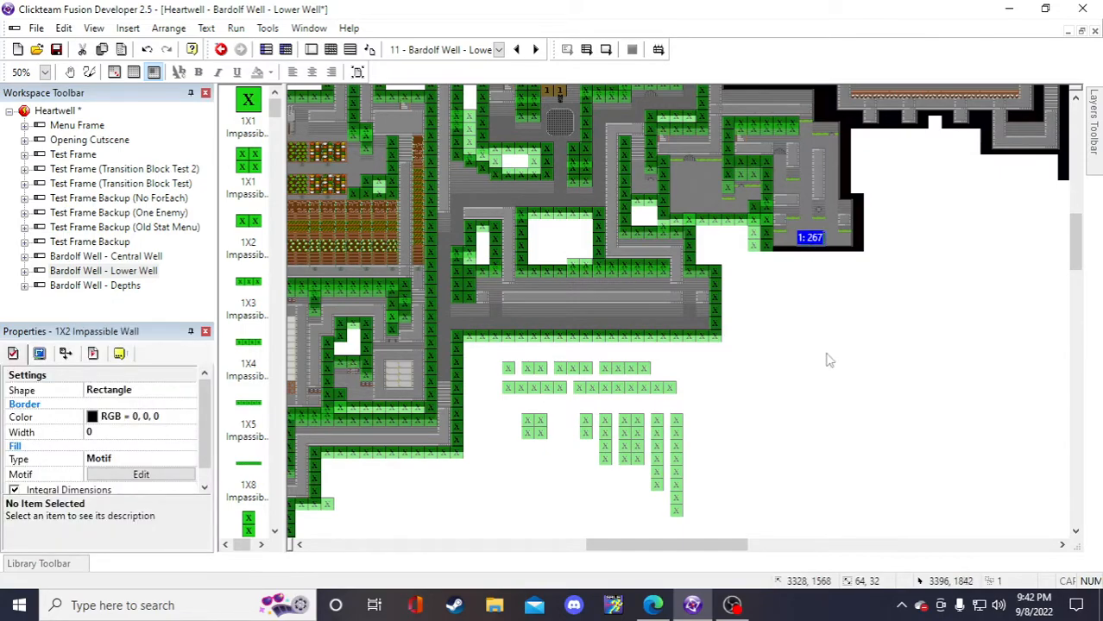
{"action": "left_click", "coordinate": [788, 402]}
{"action": "left_click", "coordinate": [539, 435]}
{"action": "left_click", "coordinate": [852, 322]}
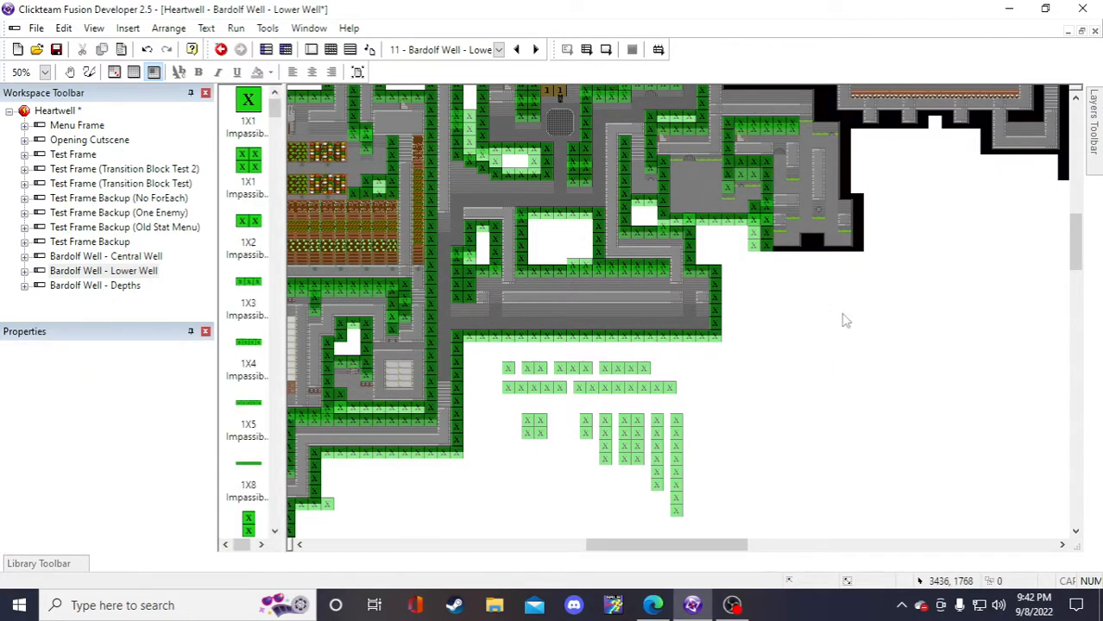
{"action": "key", "text": "ctrl+v"}
{"action": "left_click_drag", "start_coordinate": [861, 322], "coordinate": [813, 245]}
{"action": "left_click", "coordinate": [880, 352]}
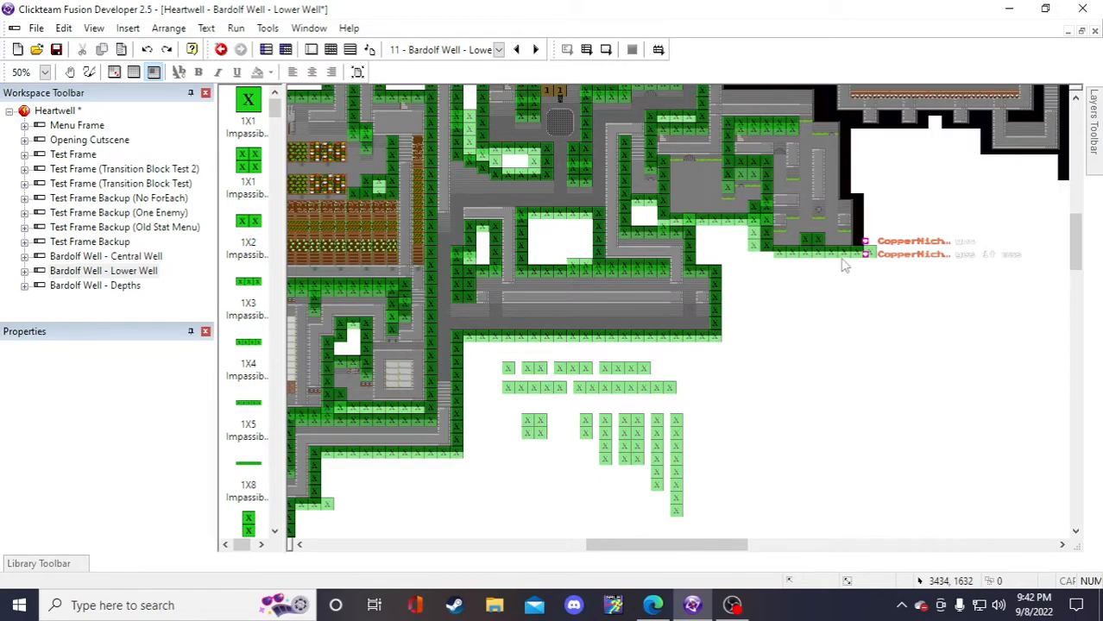
- Try removing the 1X8 wall from the narrow room's bottom edge, and undo the removal
{"action": "left_click", "coordinate": [842, 257]}
{"action": "left_click", "coordinate": [813, 363]}
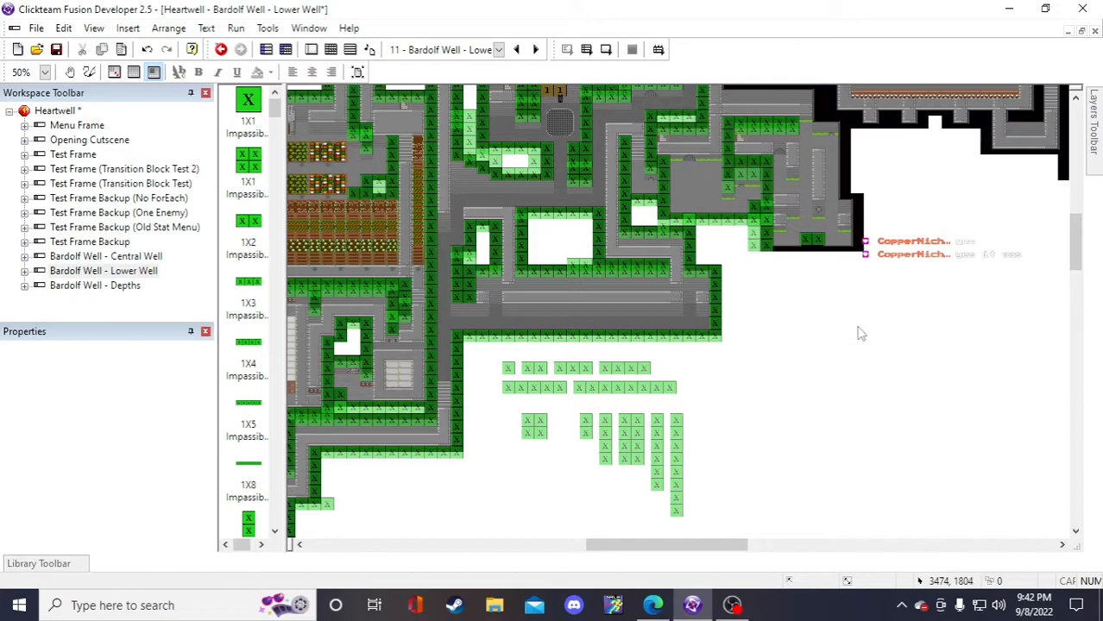
{"action": "left_click", "coordinate": [147, 49]}
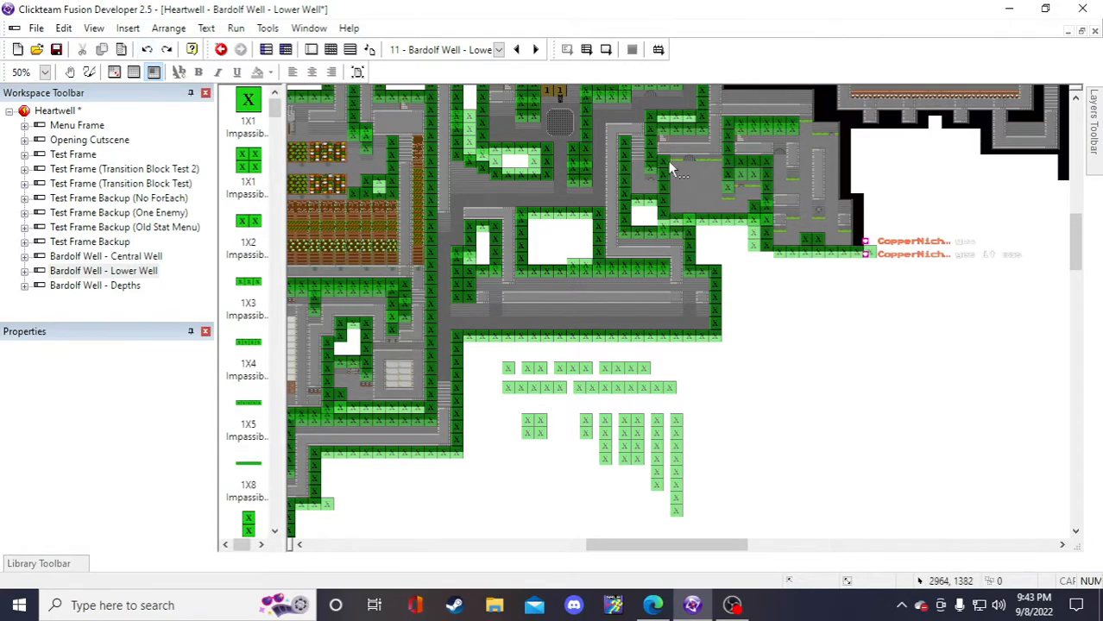
- Shift the 1X8 wall one cell left so it ends at the narrow room's lower-right corner, and save the project
{"action": "left_click_drag", "start_coordinate": [803, 255], "coordinate": [786, 253]}
{"action": "left_click", "coordinate": [754, 229]}
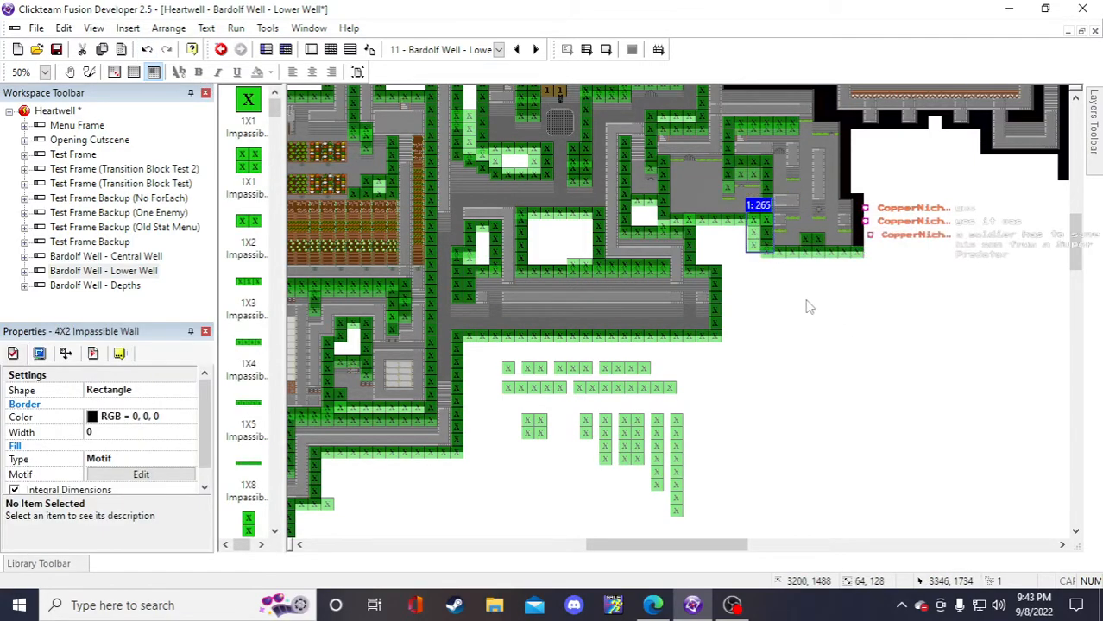
{"action": "left_click", "coordinate": [810, 302]}
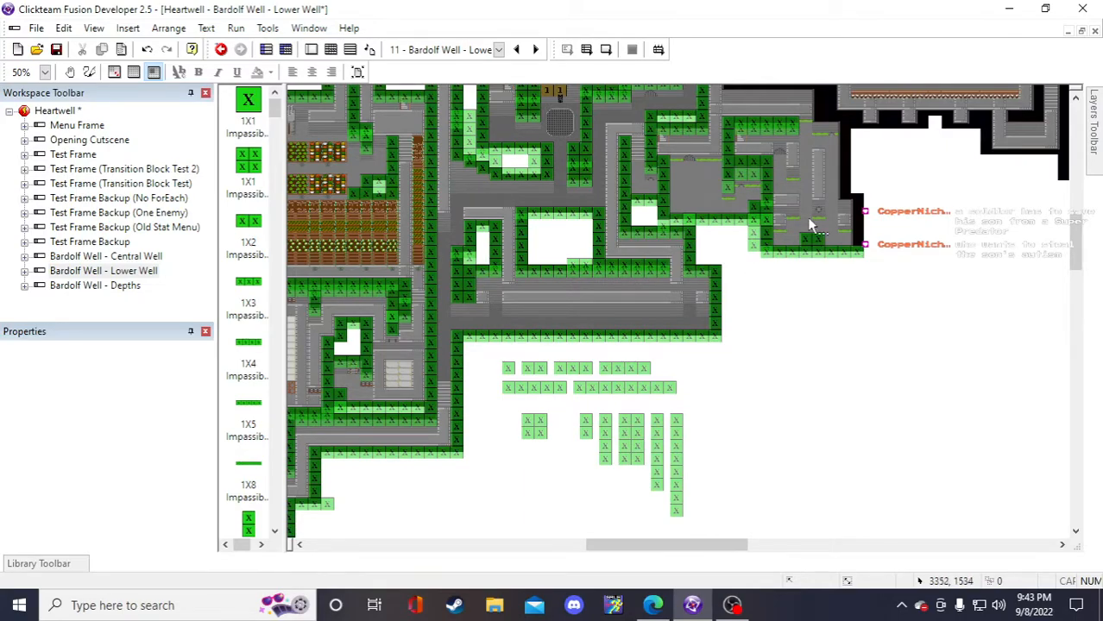
{"action": "left_click", "coordinate": [57, 49]}
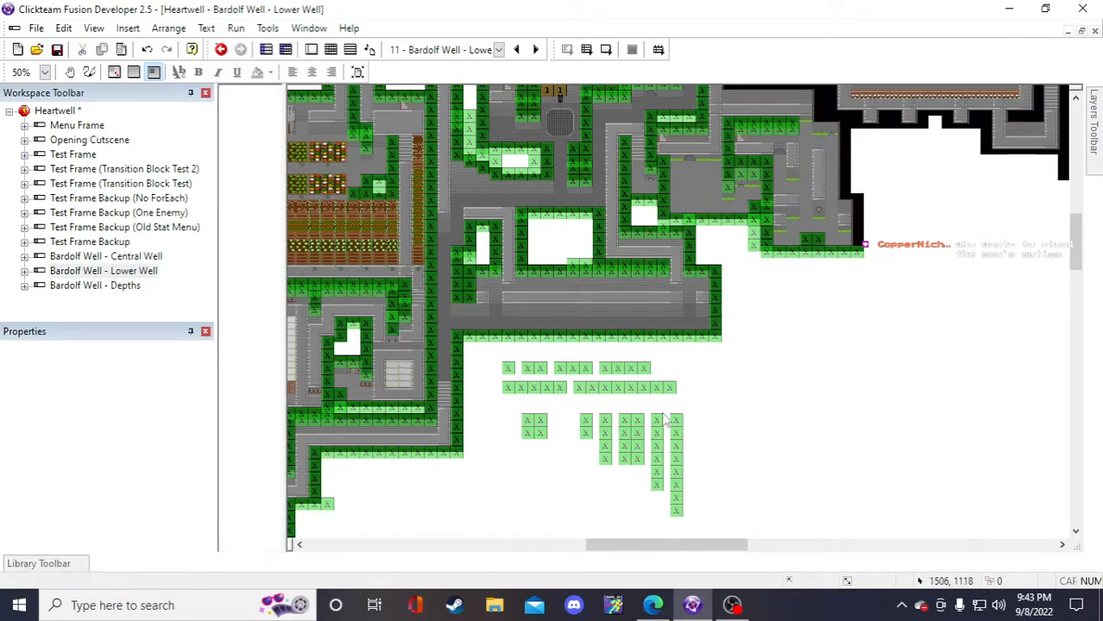
- Place a copy of the 4X1 impassible wall on the lower black wall along the right edge of the easternmost green-outlined room
{"action": "left_click", "coordinate": [606, 444]}
{"action": "key", "text": "ctrl+v"}
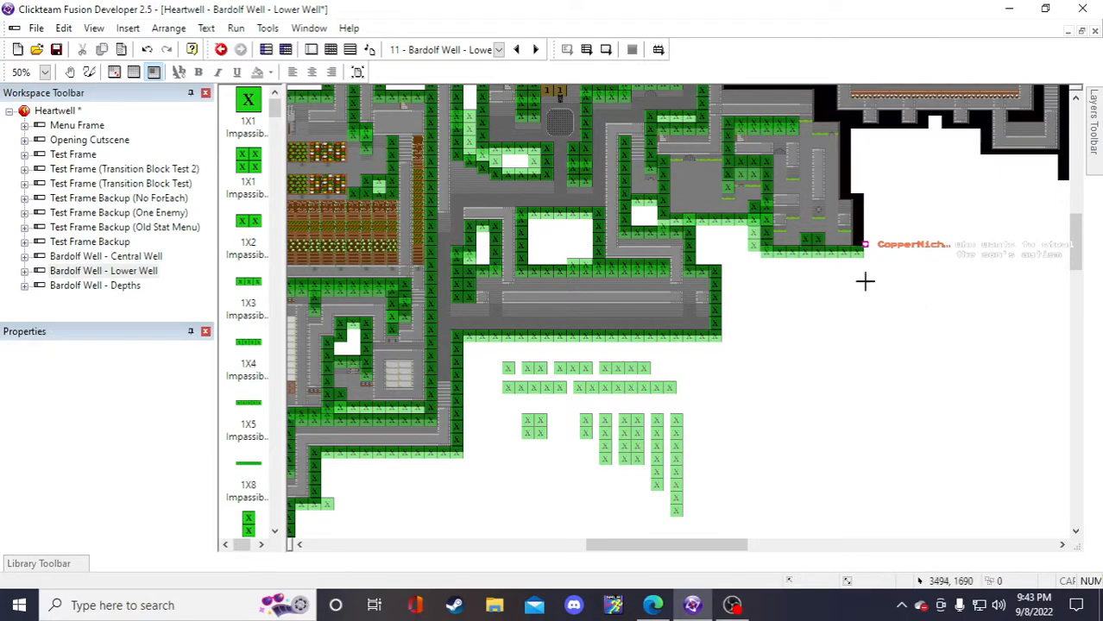
{"action": "left_click", "coordinate": [902, 292]}
{"action": "left_click_drag", "start_coordinate": [906, 320], "coordinate": [857, 226]}
{"action": "left_click", "coordinate": [925, 340]}
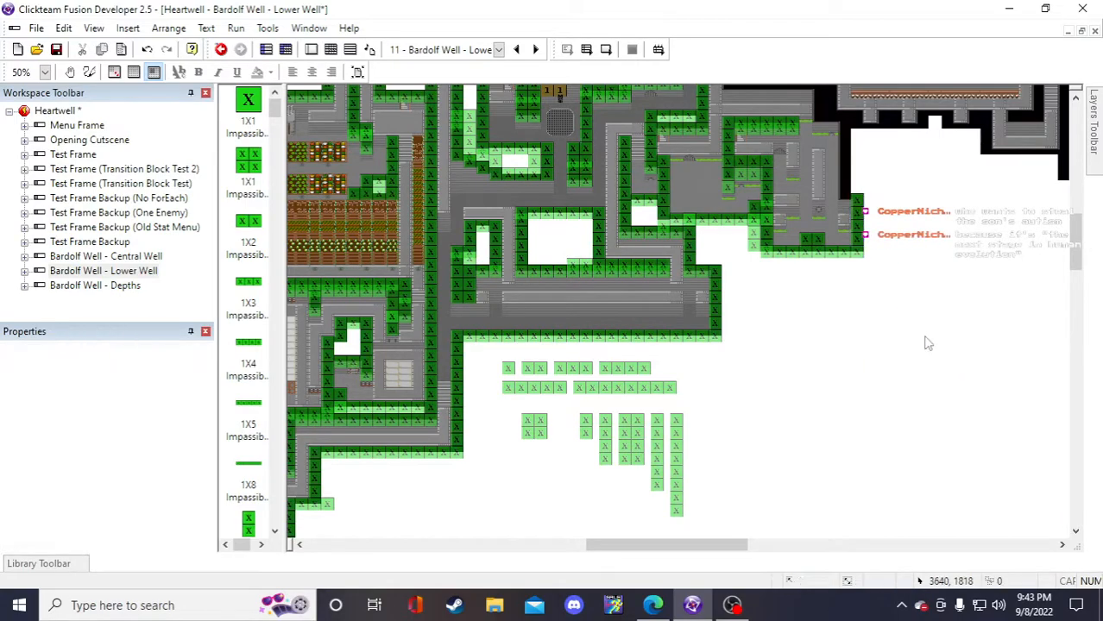
- Place another 4X1 wall copy on the black wall segment directly above, one cell left of the wall just placed
{"action": "scroll", "coordinate": [935, 418], "scroll_direction": "up", "scroll_amount": 3}
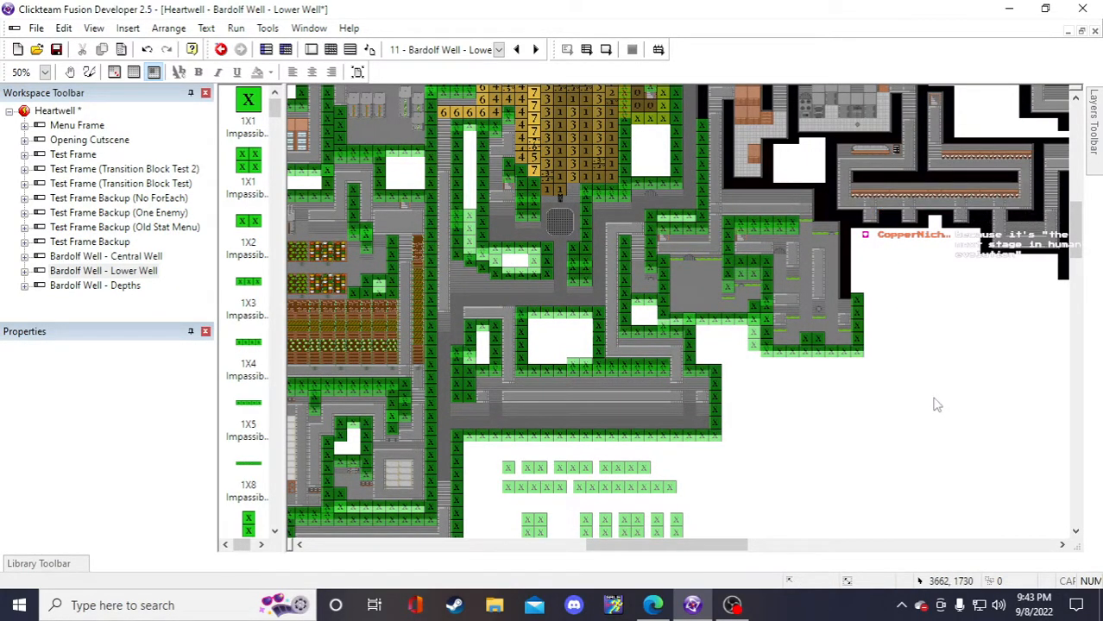
{"action": "scroll", "coordinate": [674, 460], "scroll_direction": "down", "scroll_amount": 3}
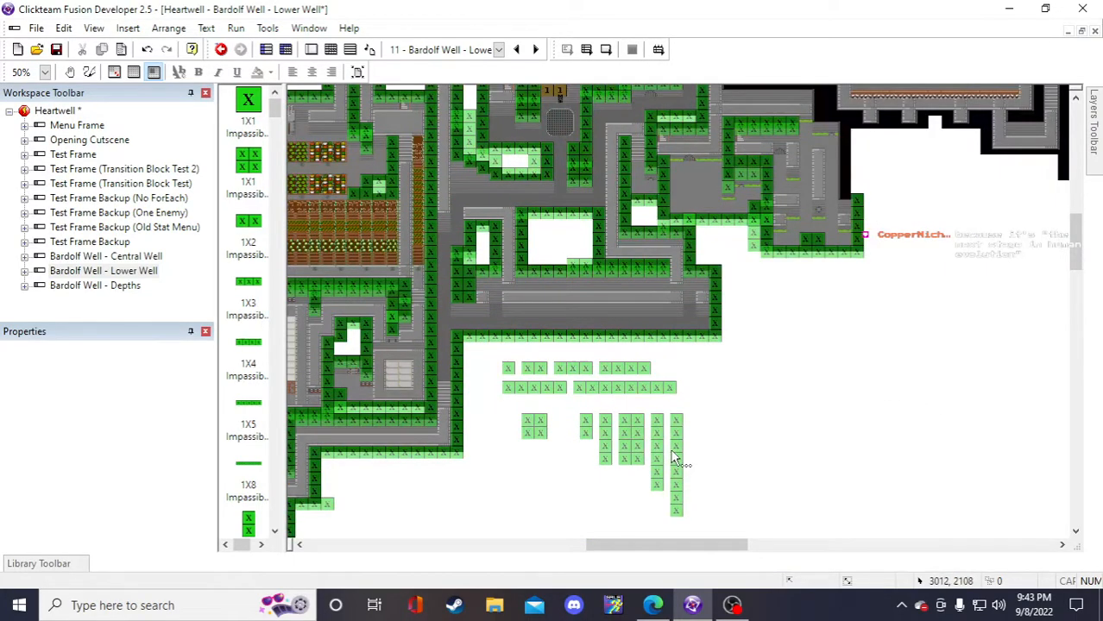
{"action": "left_click", "coordinate": [609, 438]}
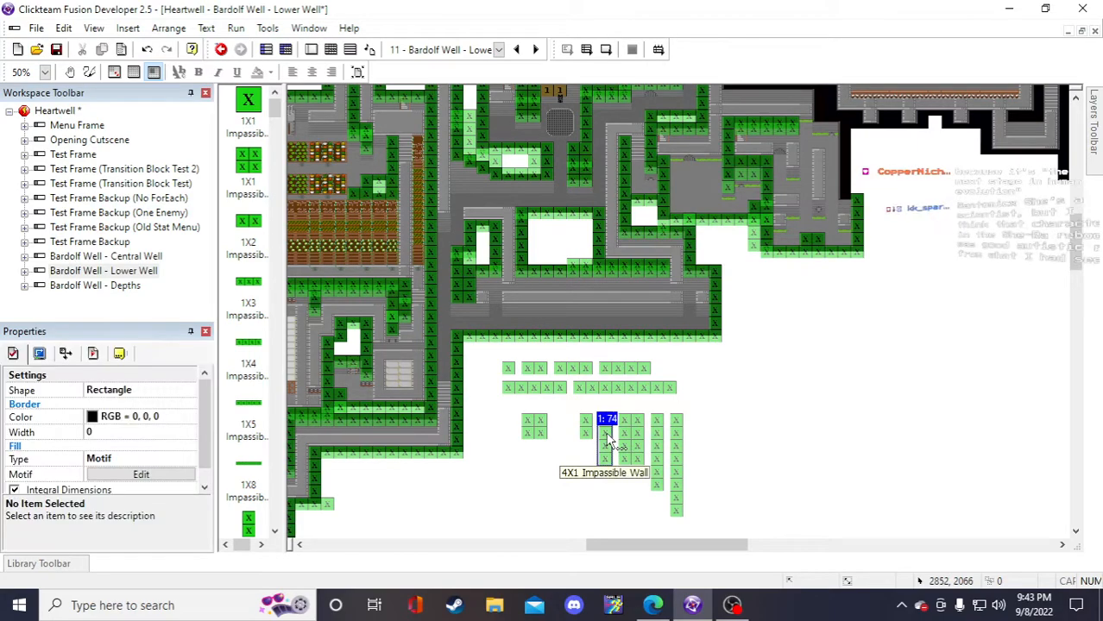
{"action": "left_click", "coordinate": [787, 343]}
{"action": "key", "text": "ctrl+v"}
{"action": "left_click", "coordinate": [783, 333]}
{"action": "key", "text": "ctrl+v"}
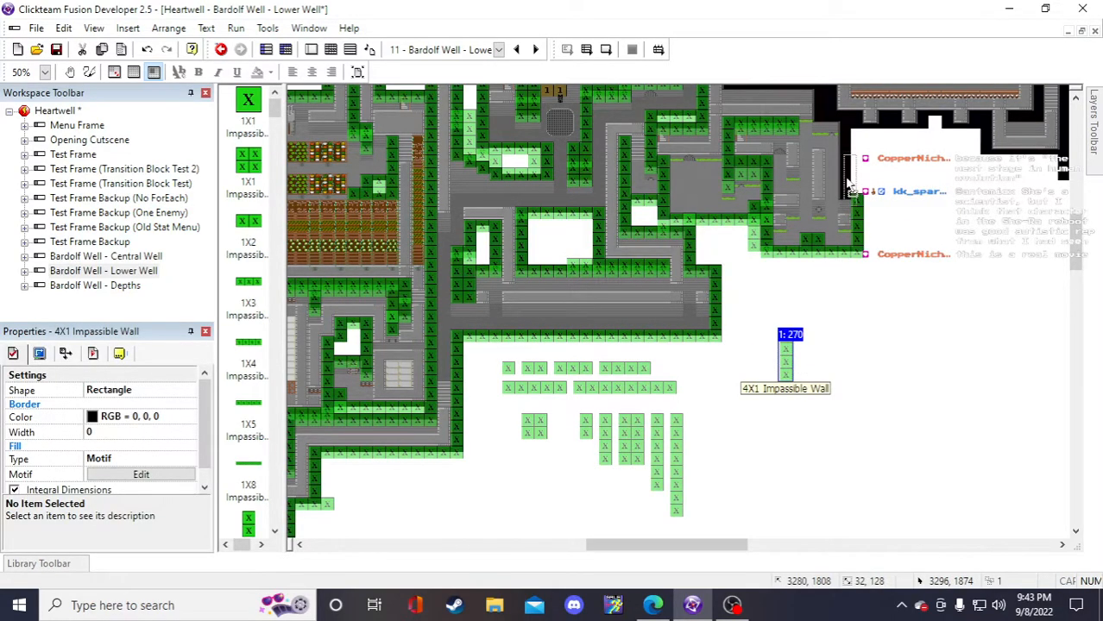
{"action": "left_click_drag", "start_coordinate": [847, 181], "coordinate": [847, 180]}
{"action": "scroll", "coordinate": [921, 328], "scroll_direction": "up", "scroll_amount": 2}
{"action": "left_click", "coordinate": [957, 430]}
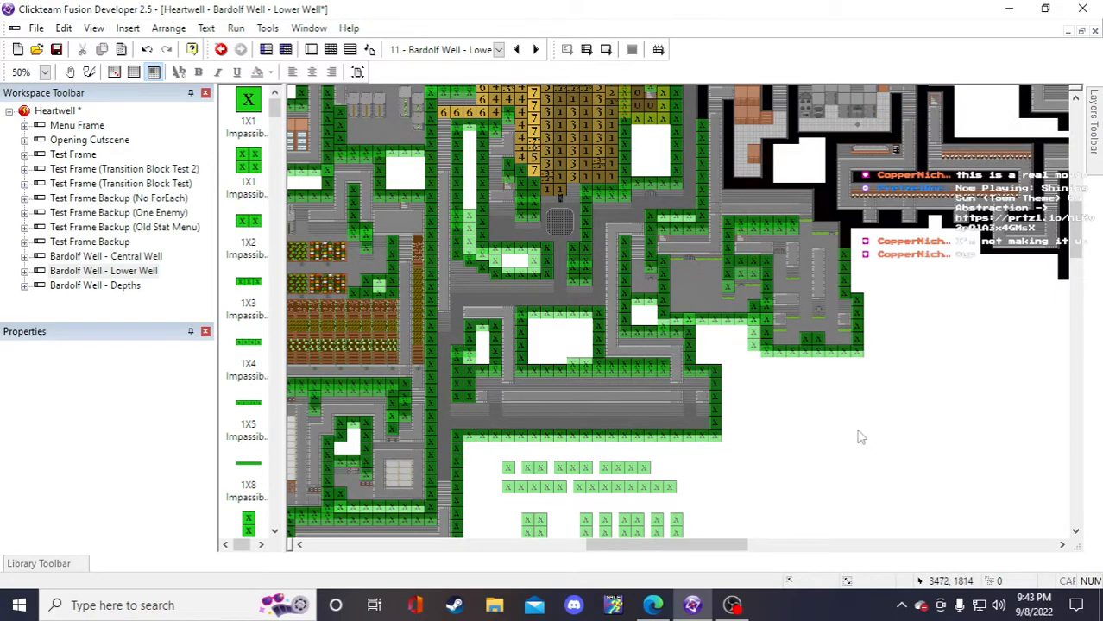
{"action": "scroll", "coordinate": [860, 438], "scroll_direction": "down", "scroll_amount": 2}
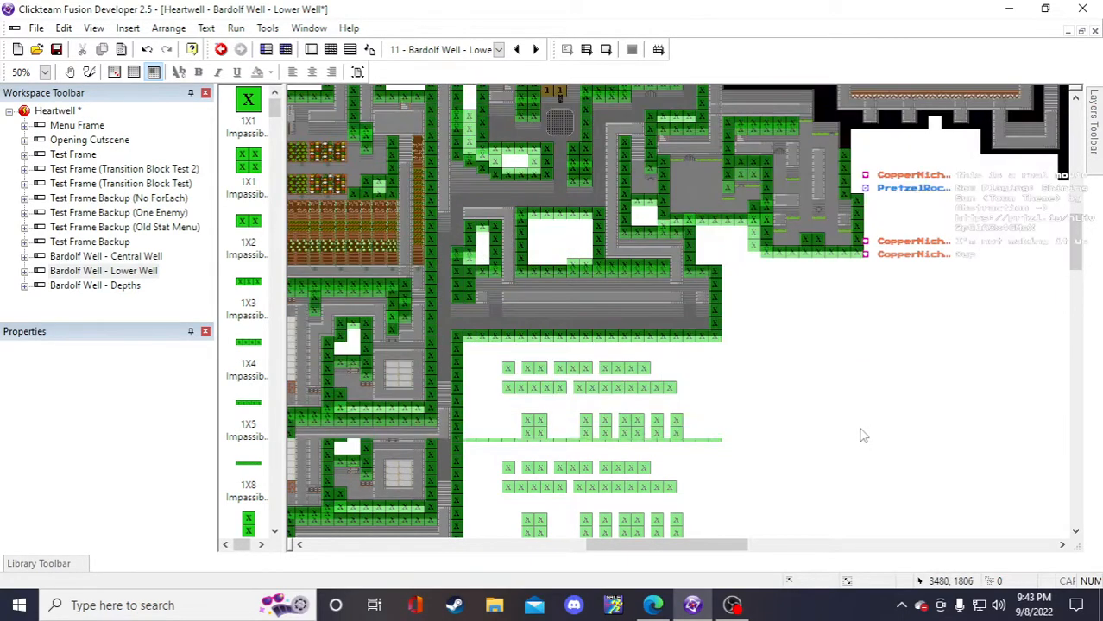
- Place a copy of the 1X4 impassible wall over the black wall at that room's upper-right corner, and save the project
{"action": "left_click", "coordinate": [612, 371]}
{"action": "left_click", "coordinate": [841, 356]}
{"action": "left_click", "coordinate": [843, 322]}
{"action": "scroll", "coordinate": [845, 326], "scroll_direction": "up", "scroll_amount": 2}
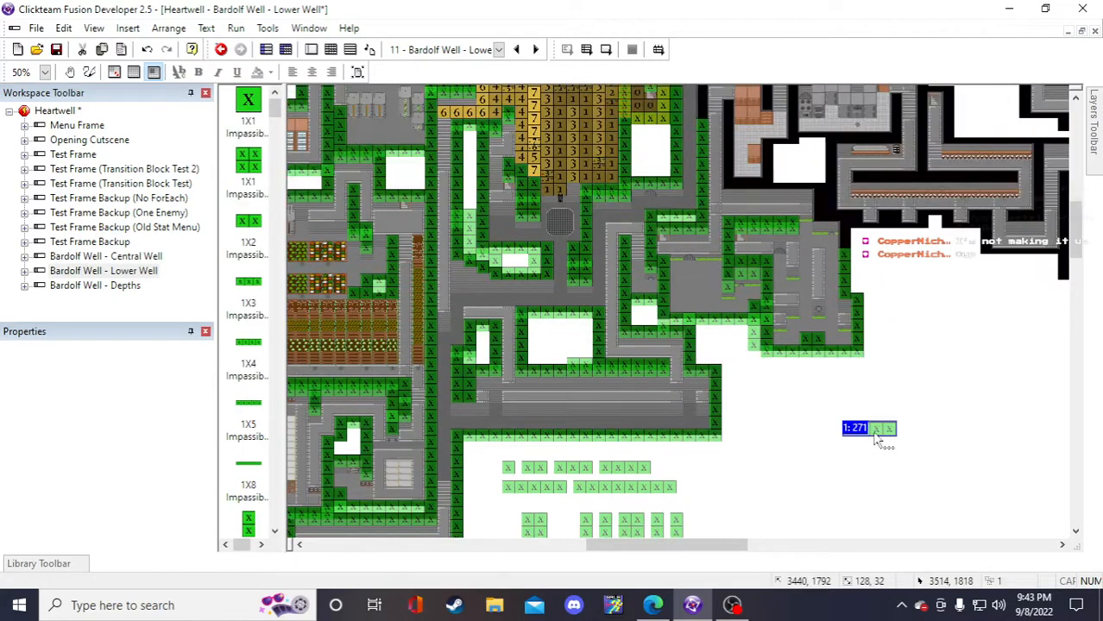
{"action": "left_click_drag", "start_coordinate": [875, 422], "coordinate": [843, 226]}
{"action": "left_click", "coordinate": [935, 388]}
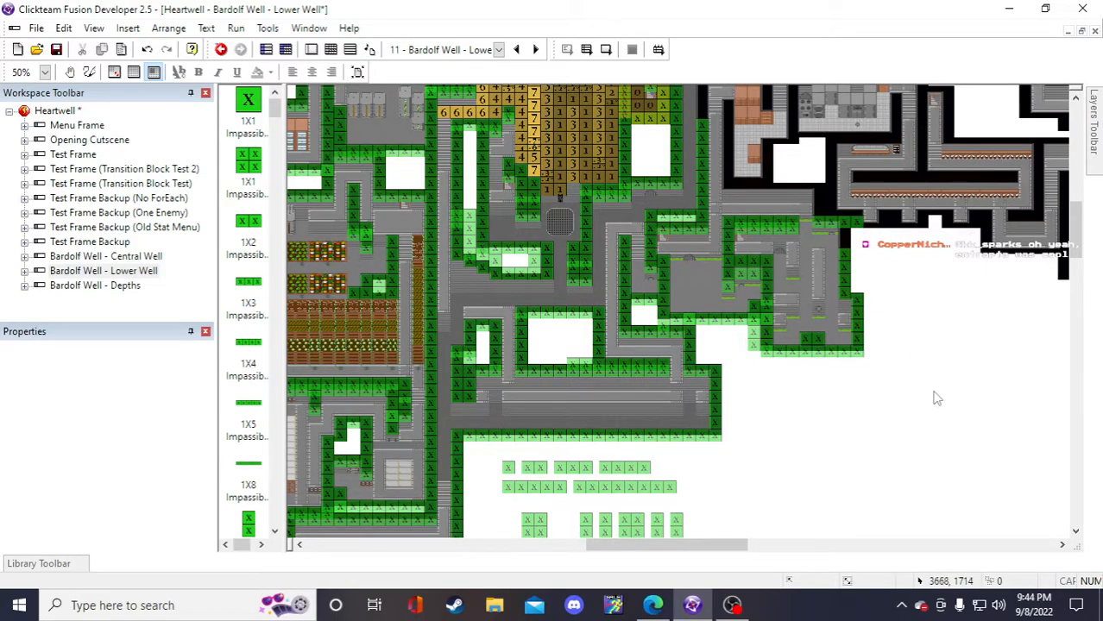
{"action": "left_click", "coordinate": [848, 276]}
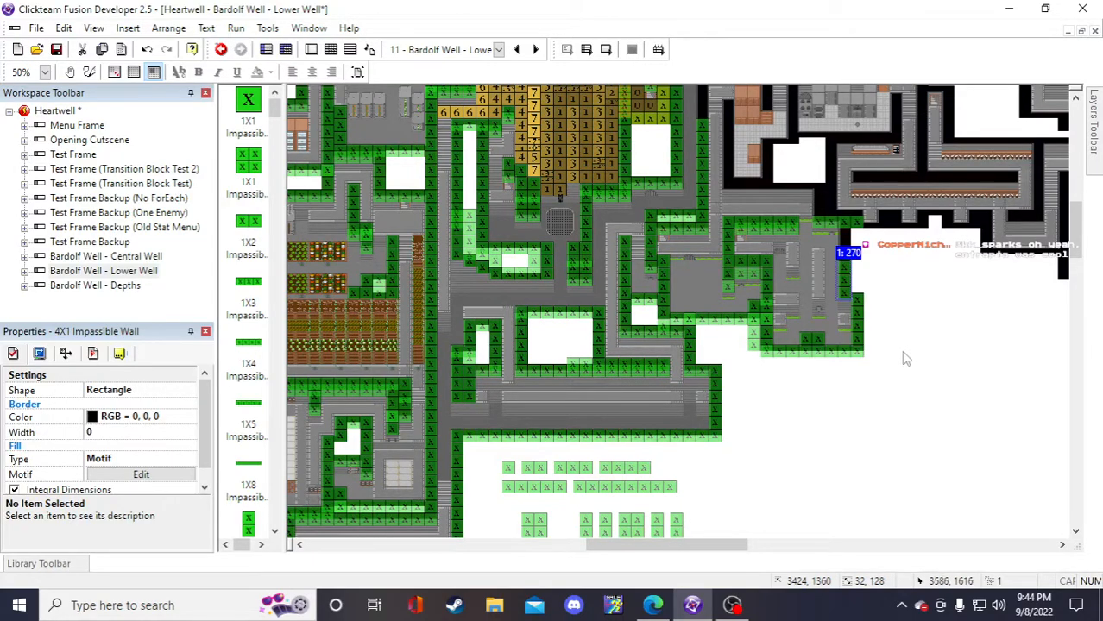
{"action": "left_click", "coordinate": [901, 356]}
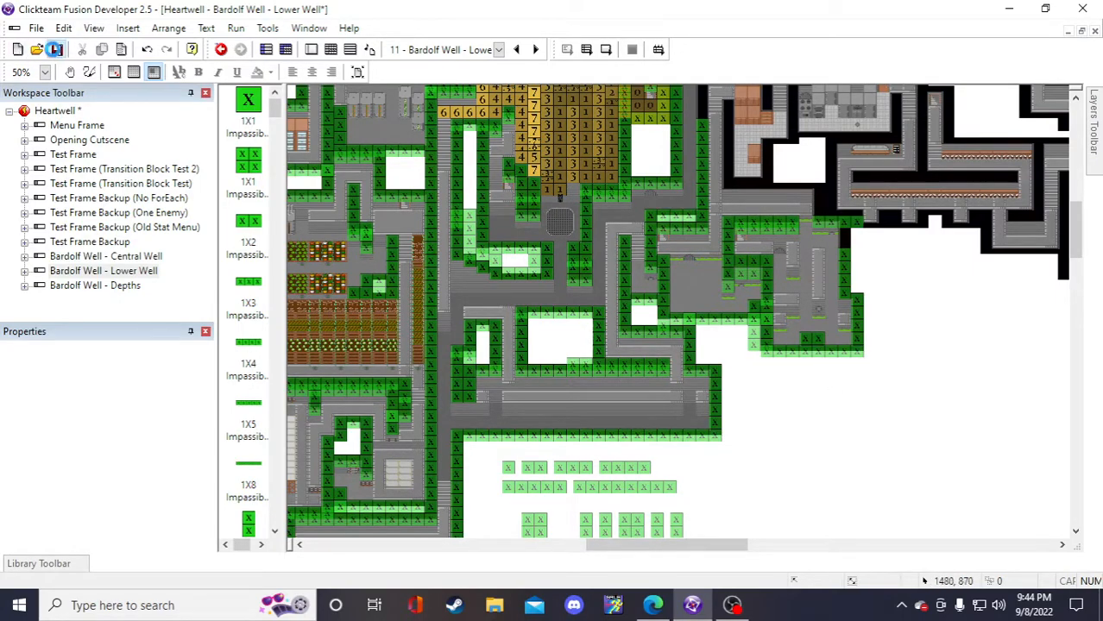
{"action": "scroll", "coordinate": [907, 437], "scroll_direction": "down", "scroll_amount": 2}
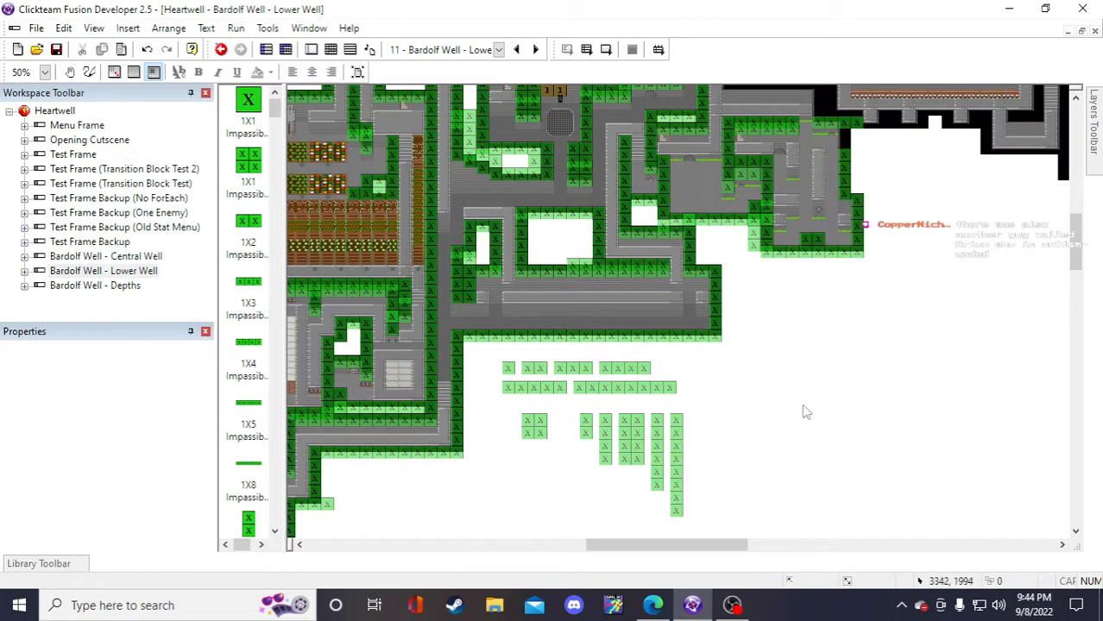
{"action": "scroll", "coordinate": [713, 400], "scroll_direction": "down", "scroll_amount": 2}
{"action": "scroll", "coordinate": [721, 395], "scroll_direction": "up", "scroll_amount": 4}
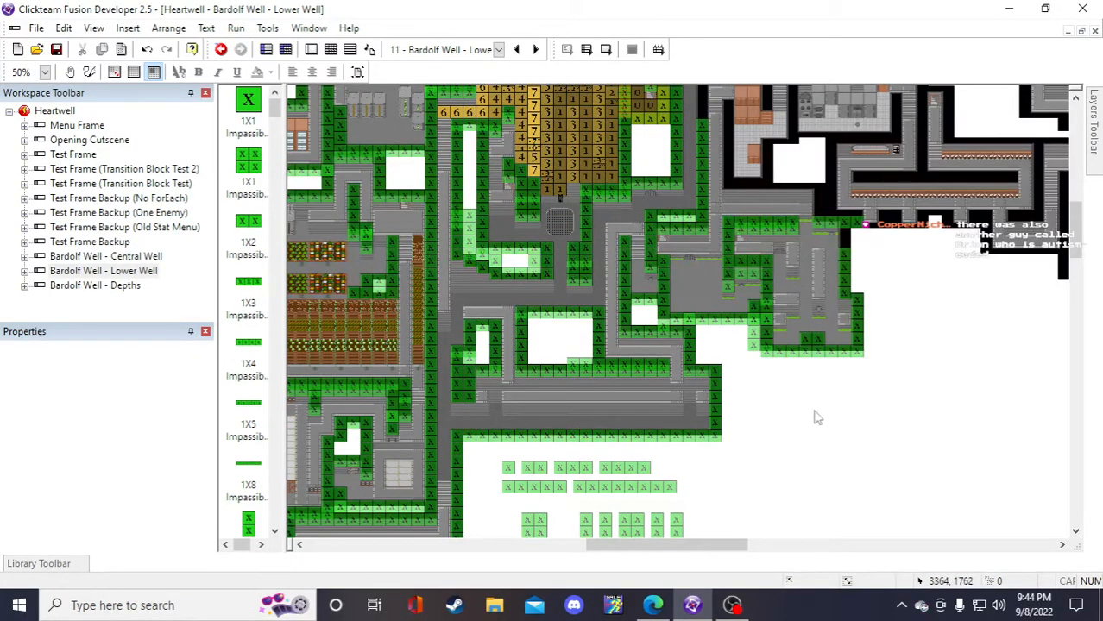
{"action": "scroll", "coordinate": [811, 414], "scroll_direction": "down", "scroll_amount": 2}
{"action": "scroll", "coordinate": [761, 448], "scroll_direction": "up", "scroll_amount": 2}
{"action": "scroll", "coordinate": [770, 451], "scroll_direction": "down", "scroll_amount": 2}
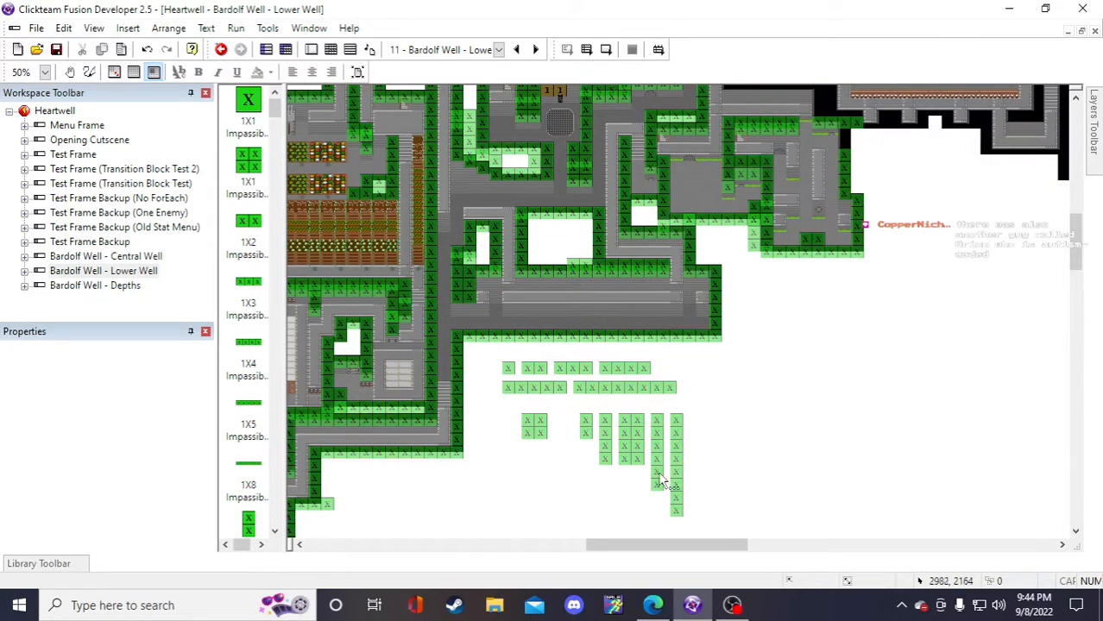
{"action": "left_click", "coordinate": [638, 459]}
{"action": "left_click", "coordinate": [823, 380]}
{"action": "scroll", "coordinate": [829, 379], "scroll_direction": "up", "scroll_amount": 2}
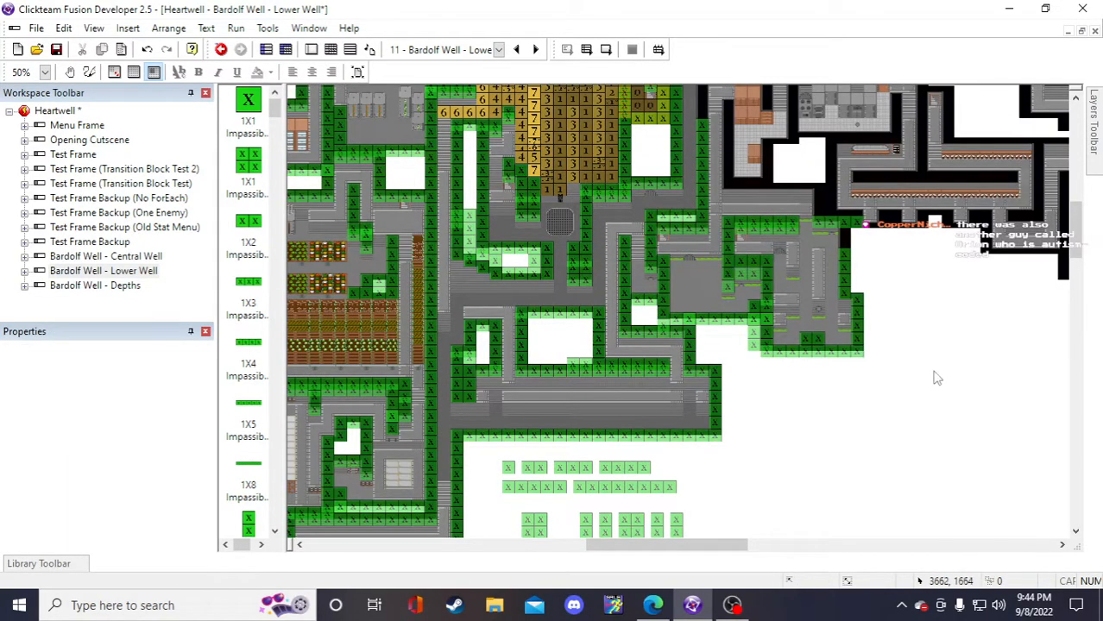
{"action": "scroll", "coordinate": [867, 423], "scroll_direction": "down", "scroll_amount": 2}
{"action": "scroll", "coordinate": [859, 434], "scroll_direction": "up", "scroll_amount": 2}
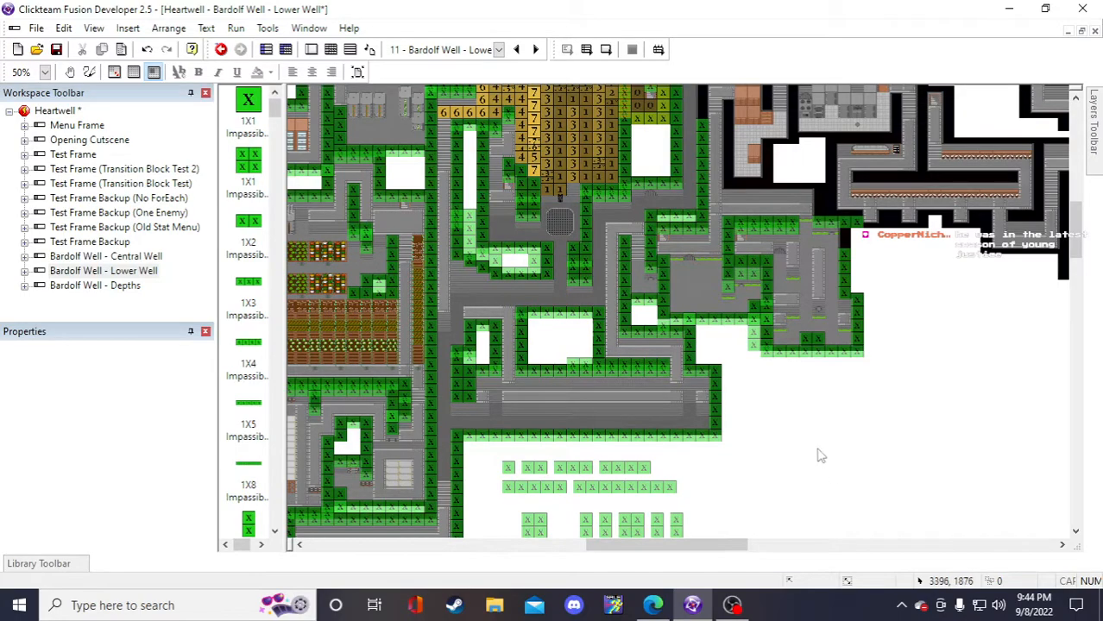
- Save the project
{"action": "key", "text": "ctrl+s"}
{"action": "scroll", "coordinate": [916, 455], "scroll_direction": "down", "scroll_amount": 3}
{"action": "scroll", "coordinate": [711, 468], "scroll_direction": "up", "scroll_amount": 3}
{"action": "scroll", "coordinate": [660, 453], "scroll_direction": "down", "scroll_amount": 3}
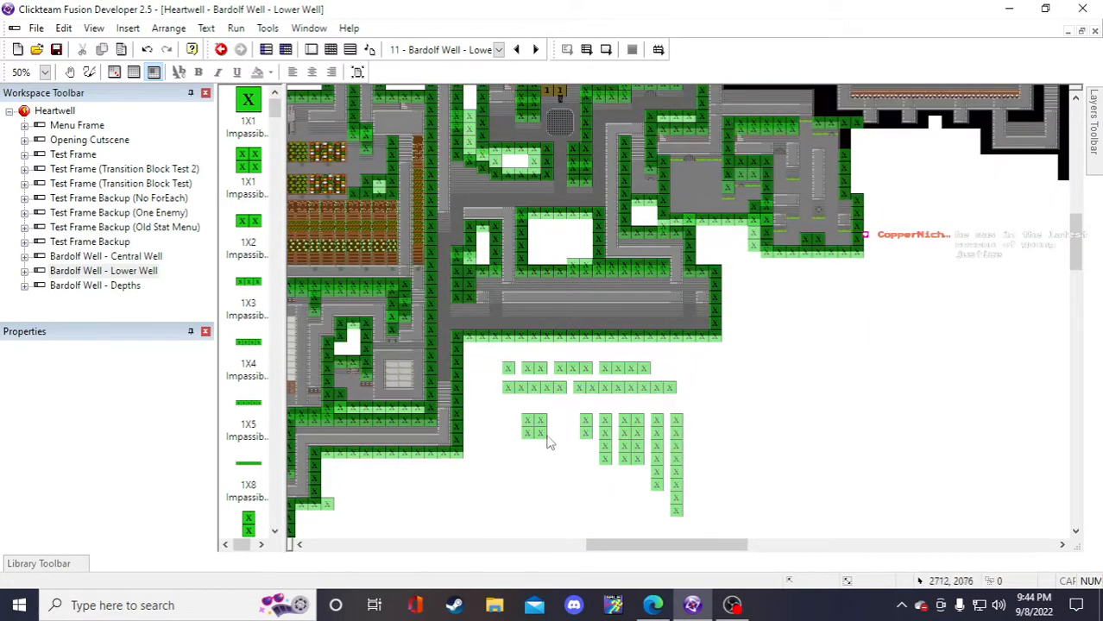
{"action": "scroll", "coordinate": [552, 442], "scroll_direction": "up", "scroll_amount": 3}
{"action": "scroll", "coordinate": [863, 474], "scroll_direction": "up", "scroll_amount": 3}
{"action": "scroll", "coordinate": [901, 492], "scroll_direction": "down", "scroll_amount": 3}
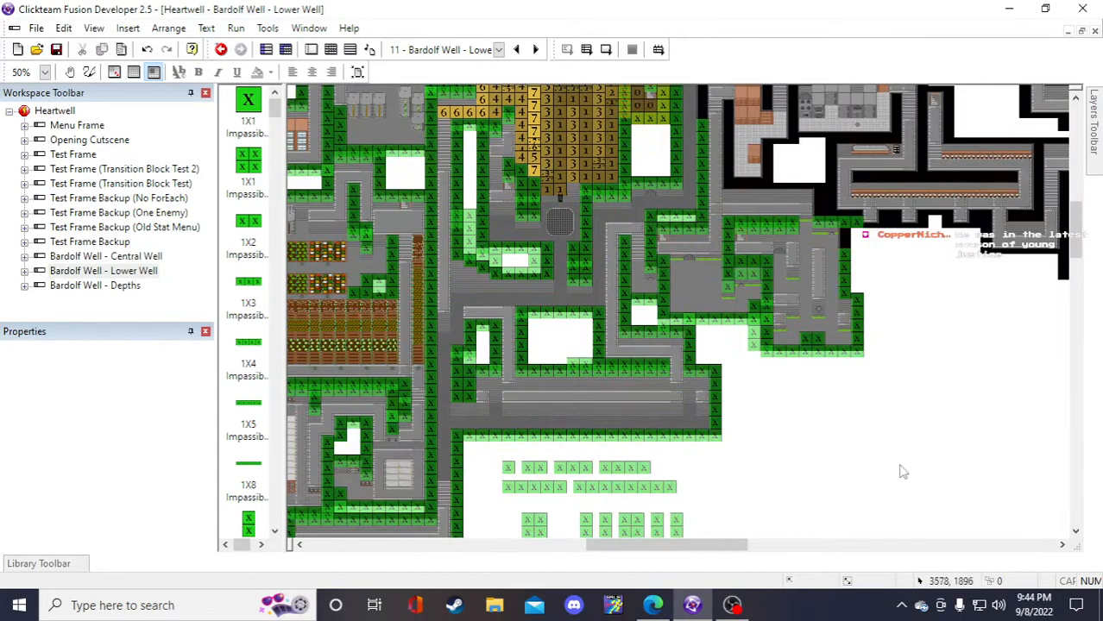
- Try placing a copy of the 1X8 impassible wall on the black wall above the corridor north of the easternmost outlined room
{"action": "scroll", "coordinate": [901, 472], "scroll_direction": "down", "scroll_amount": 3}
{"action": "left_click", "coordinate": [654, 390]}
{"action": "left_click", "coordinate": [812, 372]}
{"action": "scroll", "coordinate": [837, 432], "scroll_direction": "up", "scroll_amount": 3}
{"action": "key", "text": "ctrl+v"}
{"action": "left_click_drag", "start_coordinate": [924, 415], "coordinate": [770, 195]}
{"action": "left_click", "coordinate": [928, 393]}
{"action": "left_click", "coordinate": [772, 188]}
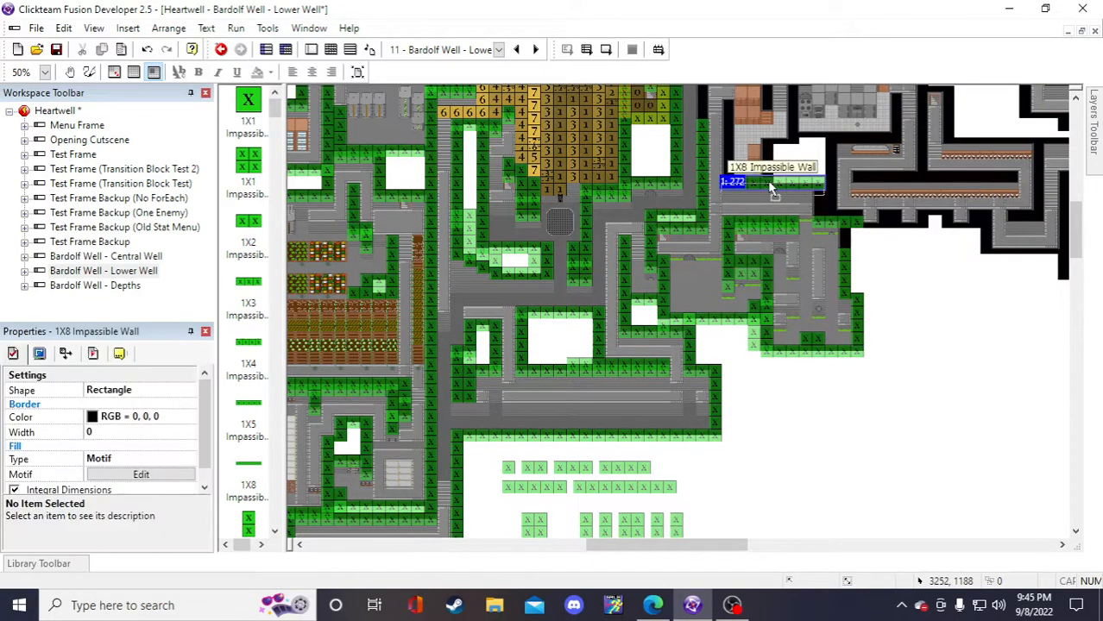
{"action": "left_click", "coordinate": [958, 386]}
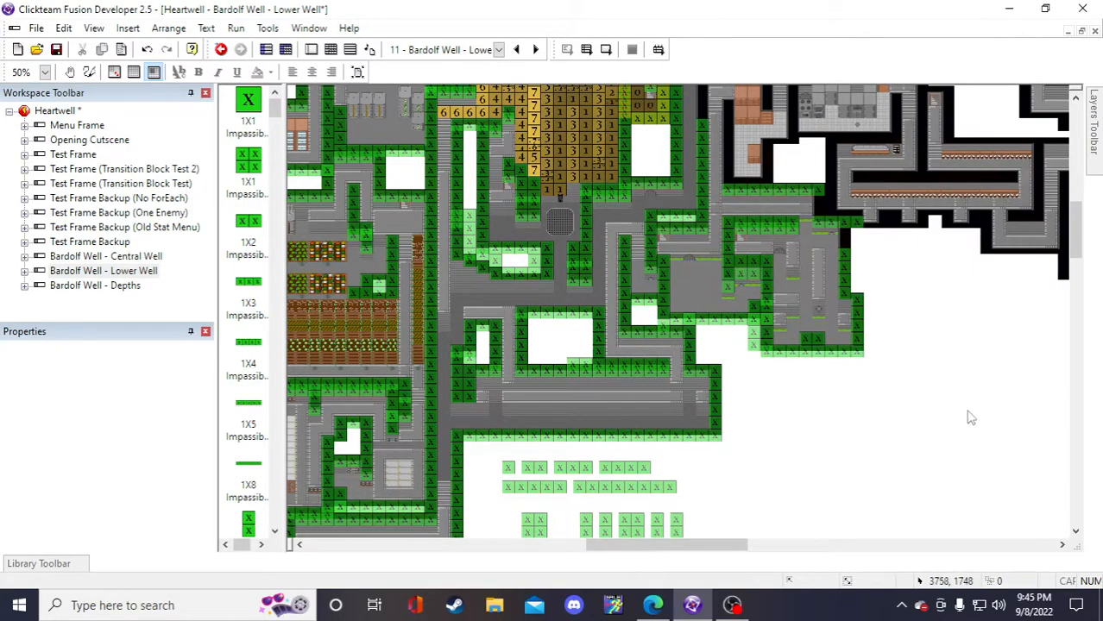
- Remove the new 1X8 wall from the black wall above the corridor
{"action": "scroll", "coordinate": [897, 422], "scroll_direction": "down", "scroll_amount": 1}
{"action": "scroll", "coordinate": [759, 420], "scroll_direction": "up", "scroll_amount": 1}
{"action": "scroll", "coordinate": [703, 422], "scroll_direction": "down", "scroll_amount": 1}
{"action": "scroll", "coordinate": [600, 425], "scroll_direction": "up", "scroll_amount": 1}
{"action": "scroll", "coordinate": [604, 422], "scroll_direction": "down", "scroll_amount": 1}
{"action": "scroll", "coordinate": [592, 401], "scroll_direction": "up", "scroll_amount": 1}
{"action": "left_click", "coordinate": [773, 187]}
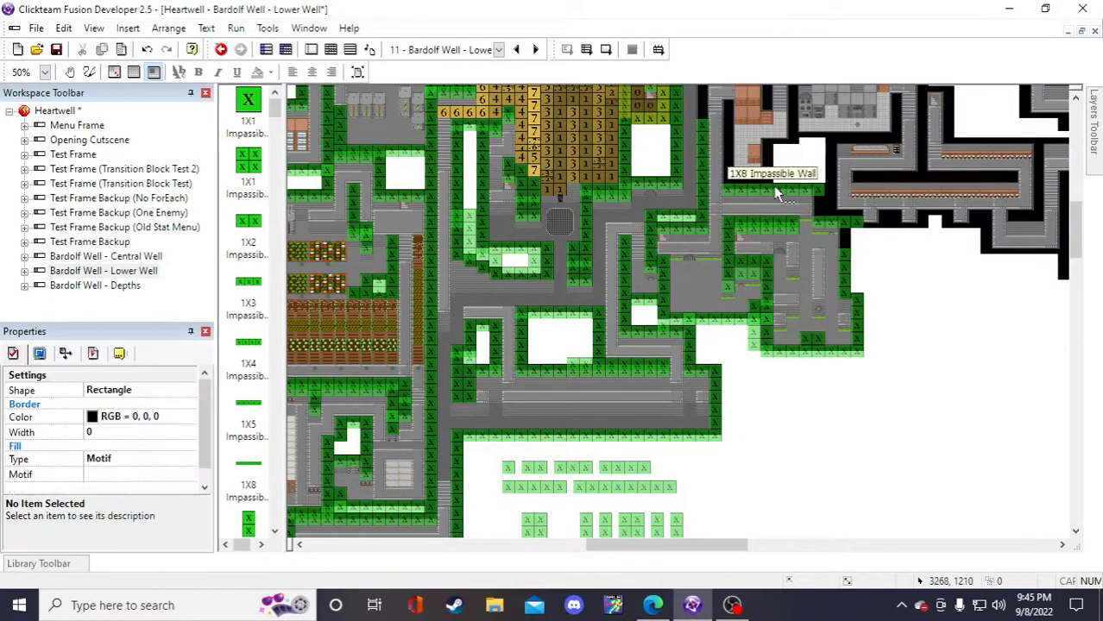
{"action": "left_click", "coordinate": [889, 467]}
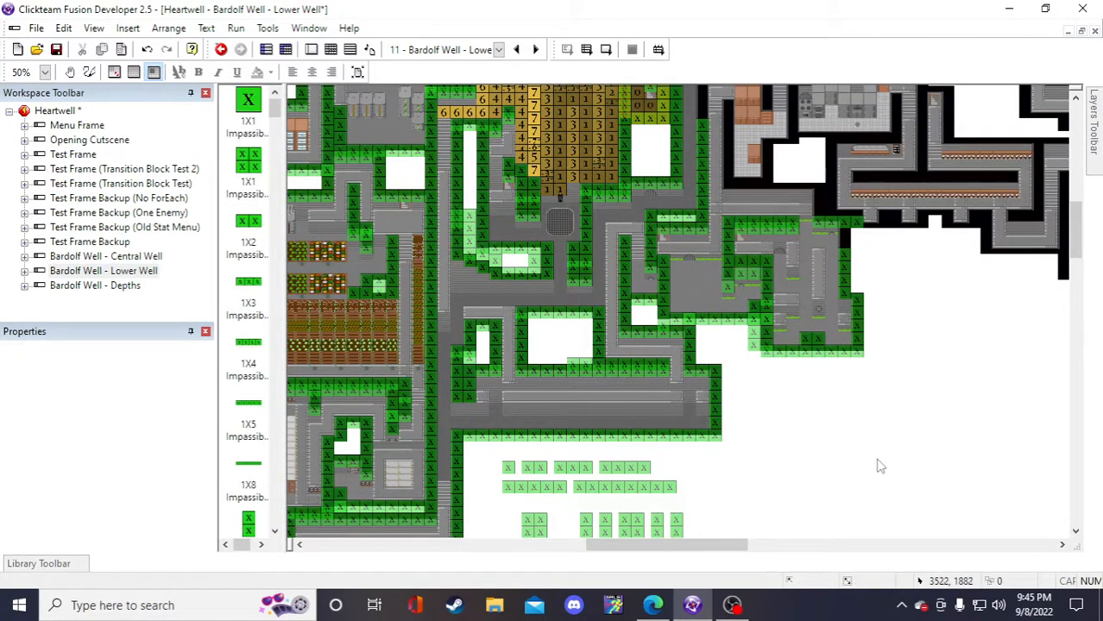
- Copy the 6X1 Impassible Wall from the spare blocks below the map and place the copy along the west wall of the orange-crate room
{"action": "scroll", "coordinate": [793, 409], "scroll_direction": "down", "scroll_amount": 2}
{"action": "left_click", "coordinate": [679, 368]}
{"action": "scroll", "coordinate": [783, 389], "scroll_direction": "up", "scroll_amount": 1}
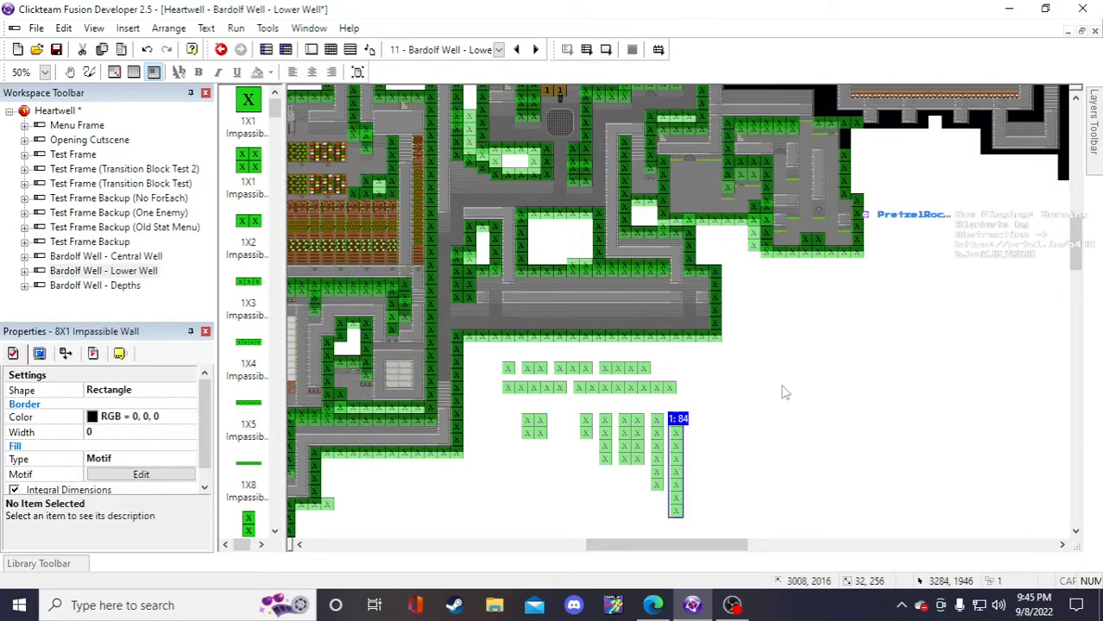
{"action": "scroll", "coordinate": [788, 403], "scroll_direction": "up", "scroll_amount": 1}
{"action": "scroll", "coordinate": [792, 416], "scroll_direction": "down", "scroll_amount": 1}
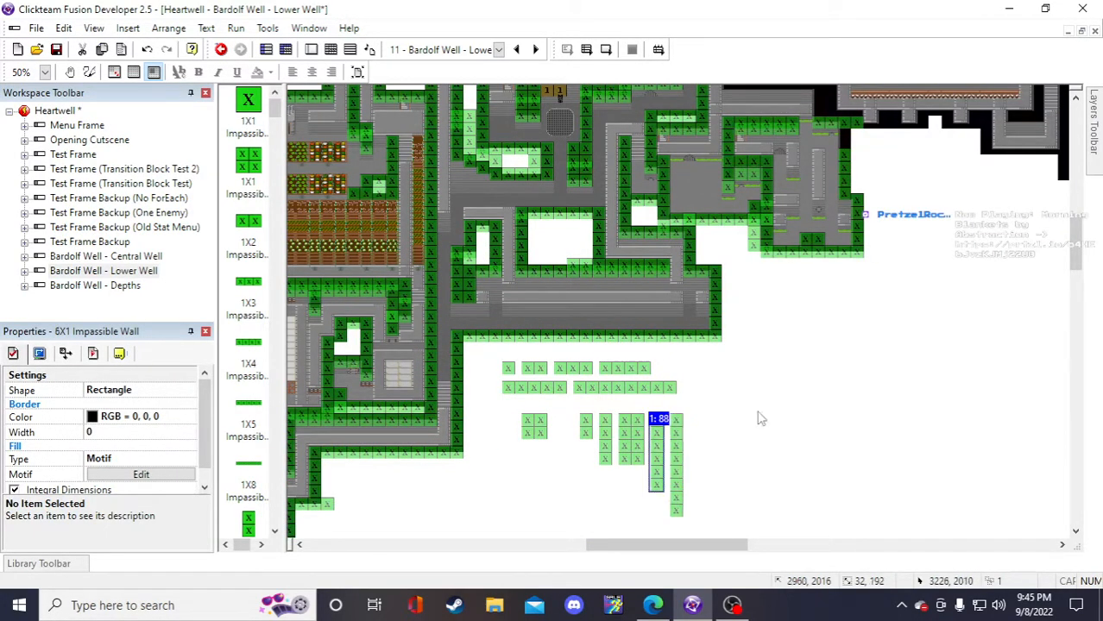
{"action": "left_click", "coordinate": [803, 377]}
{"action": "left_click", "coordinate": [748, 297]}
{"action": "left_click_drag", "start_coordinate": [755, 331], "coordinate": [897, 254]}
{"action": "scroll", "coordinate": [897, 363], "scroll_direction": "up", "scroll_amount": 1}
{"action": "scroll", "coordinate": [902, 427], "scroll_direction": "up", "scroll_amount": 2}
{"action": "scroll", "coordinate": [902, 428], "scroll_direction": "down", "scroll_amount": 1}
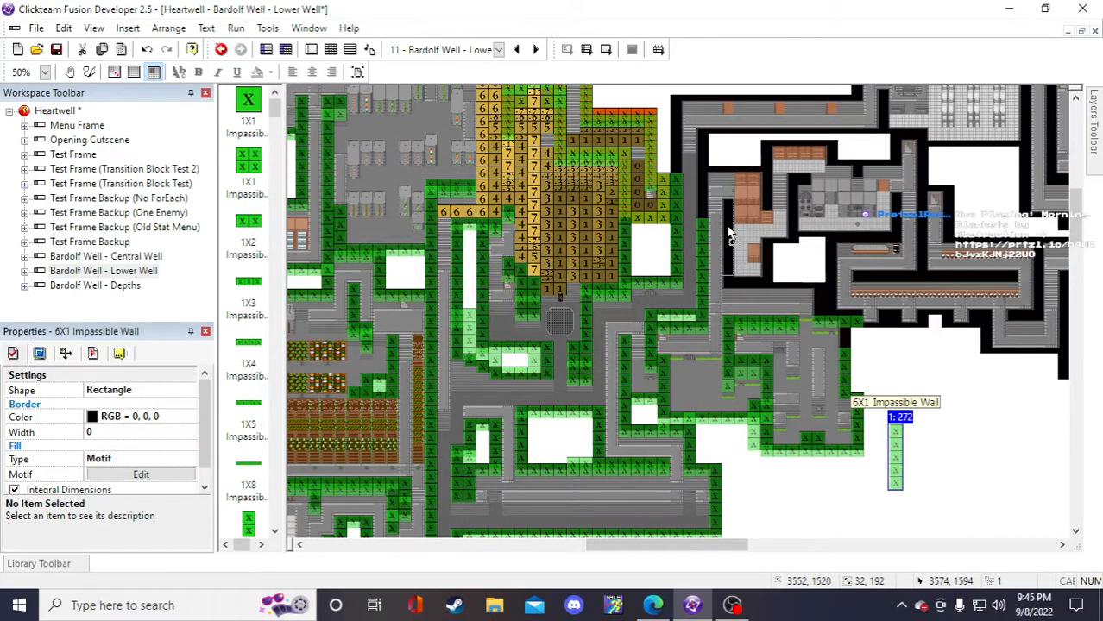
{"action": "left_click_drag", "start_coordinate": [729, 233], "coordinate": [725, 242]}
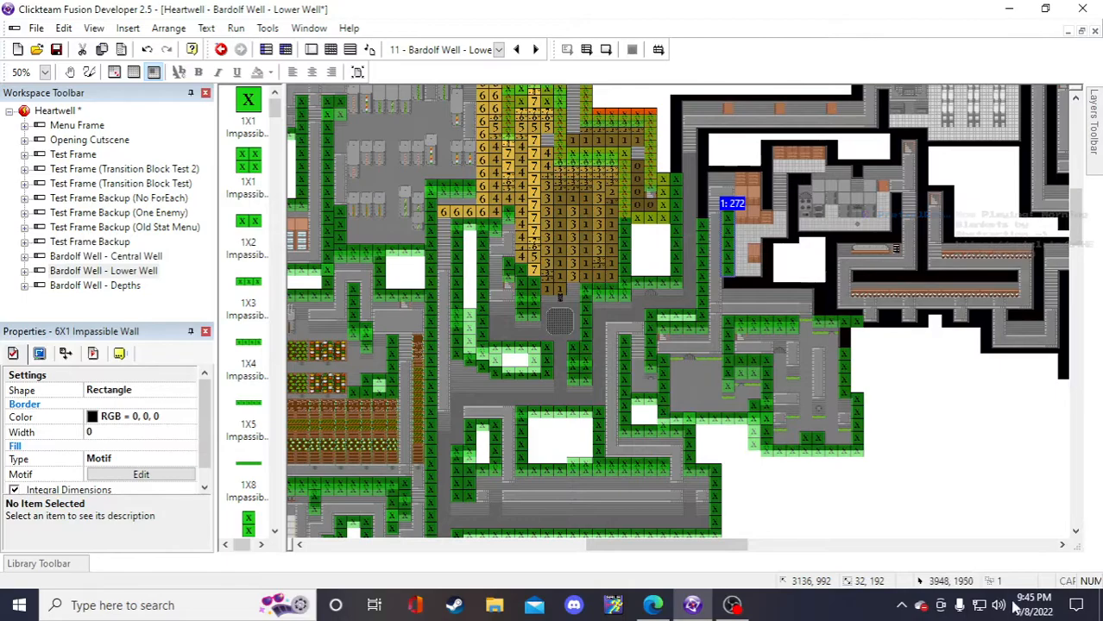
{"action": "left_click", "coordinate": [935, 442]}
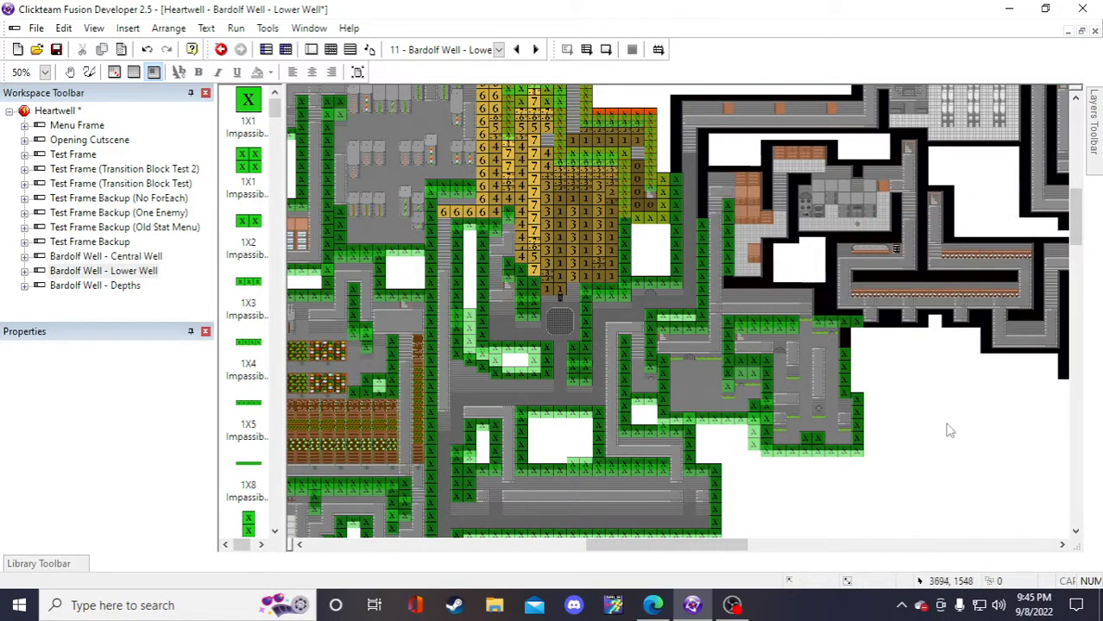
{"action": "scroll", "coordinate": [891, 413], "scroll_direction": "down", "scroll_amount": 2}
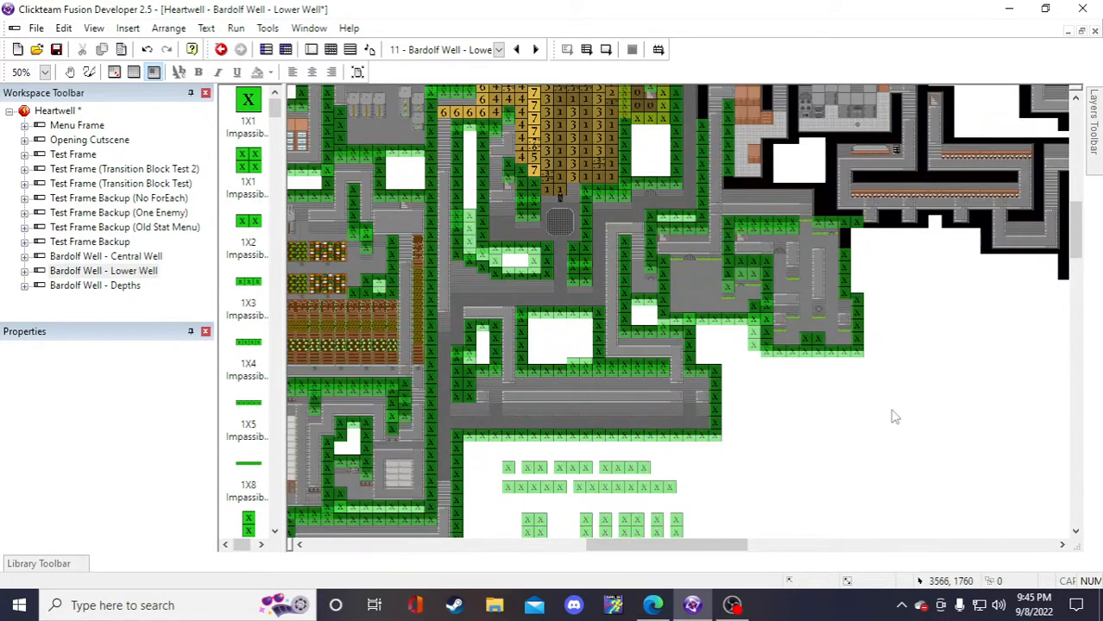
{"action": "scroll", "coordinate": [873, 405], "scroll_direction": "up", "scroll_amount": 2}
{"action": "scroll", "coordinate": [873, 385], "scroll_direction": "down", "scroll_amount": 2}
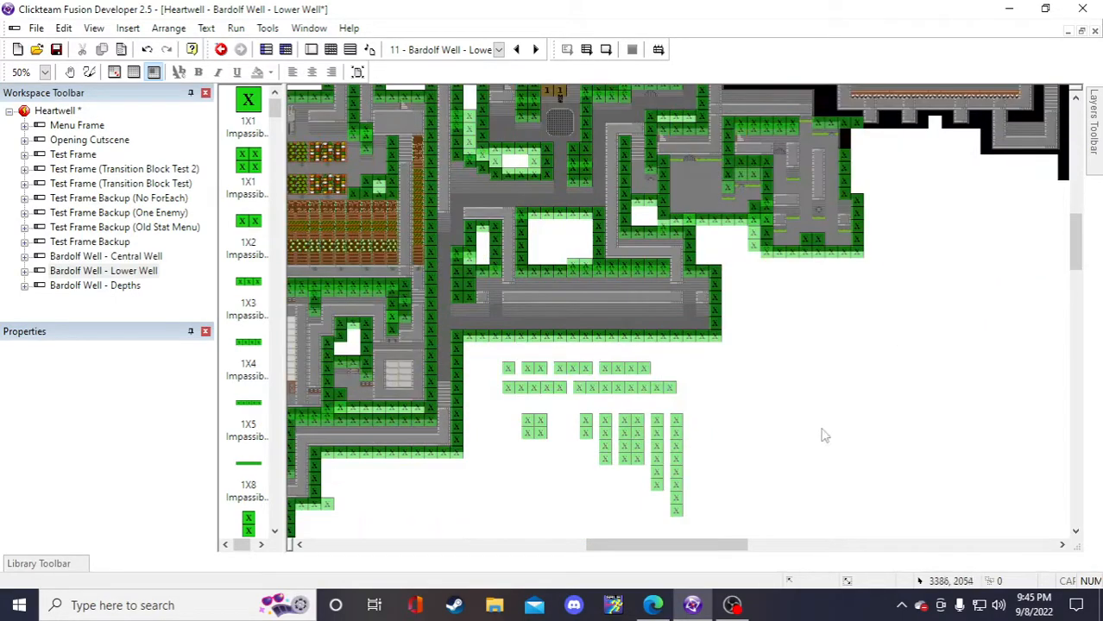
{"action": "scroll", "coordinate": [893, 424], "scroll_direction": "up", "scroll_amount": 2}
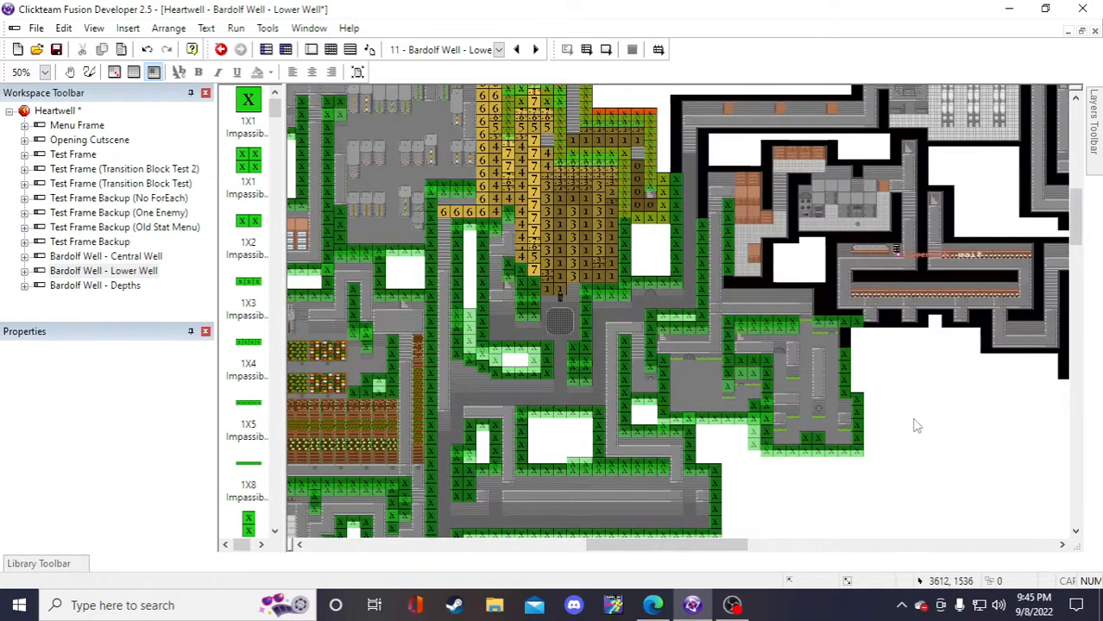
{"action": "scroll", "coordinate": [910, 425], "scroll_direction": "down", "scroll_amount": 1}
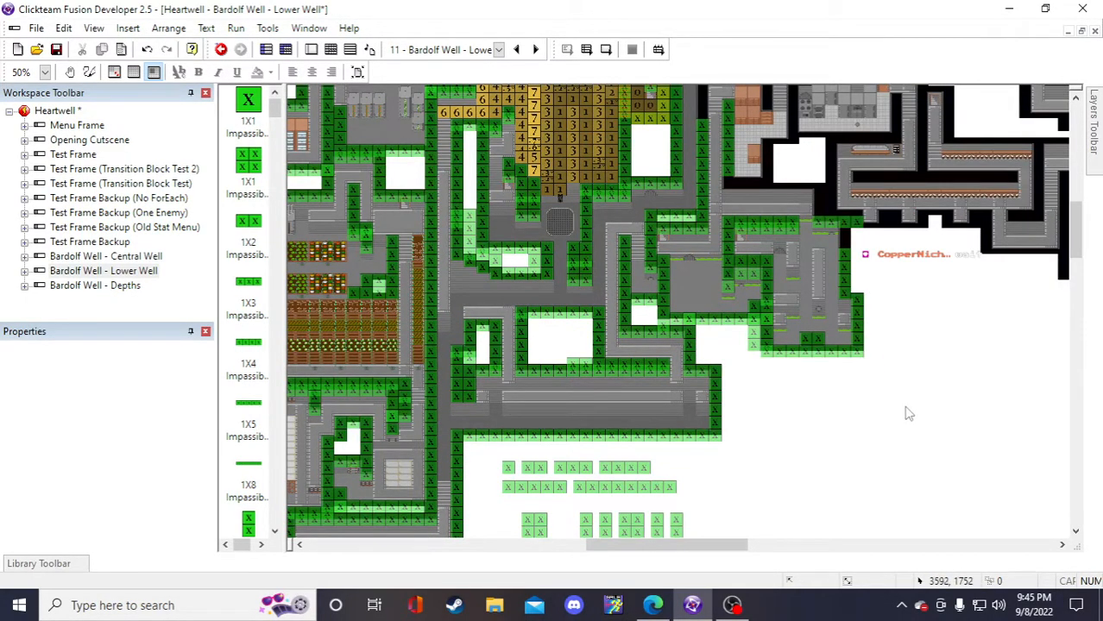
{"action": "scroll", "coordinate": [917, 326], "scroll_direction": "up", "scroll_amount": 1}
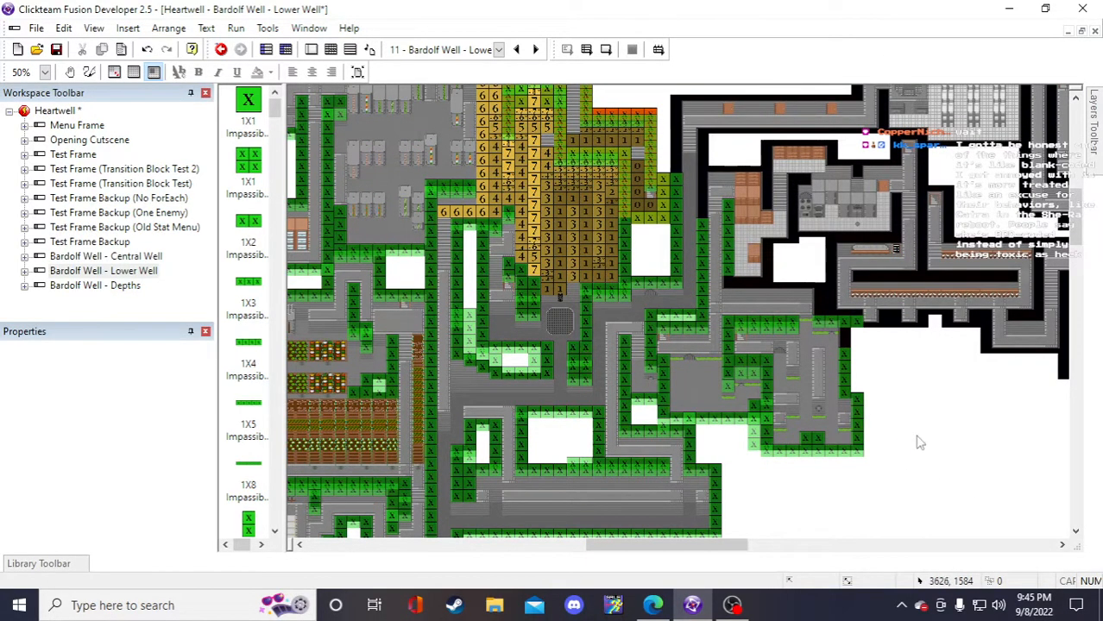
{"action": "scroll", "coordinate": [908, 349], "scroll_direction": "down", "scroll_amount": 1}
{"action": "scroll", "coordinate": [905, 348], "scroll_direction": "up", "scroll_amount": 1}
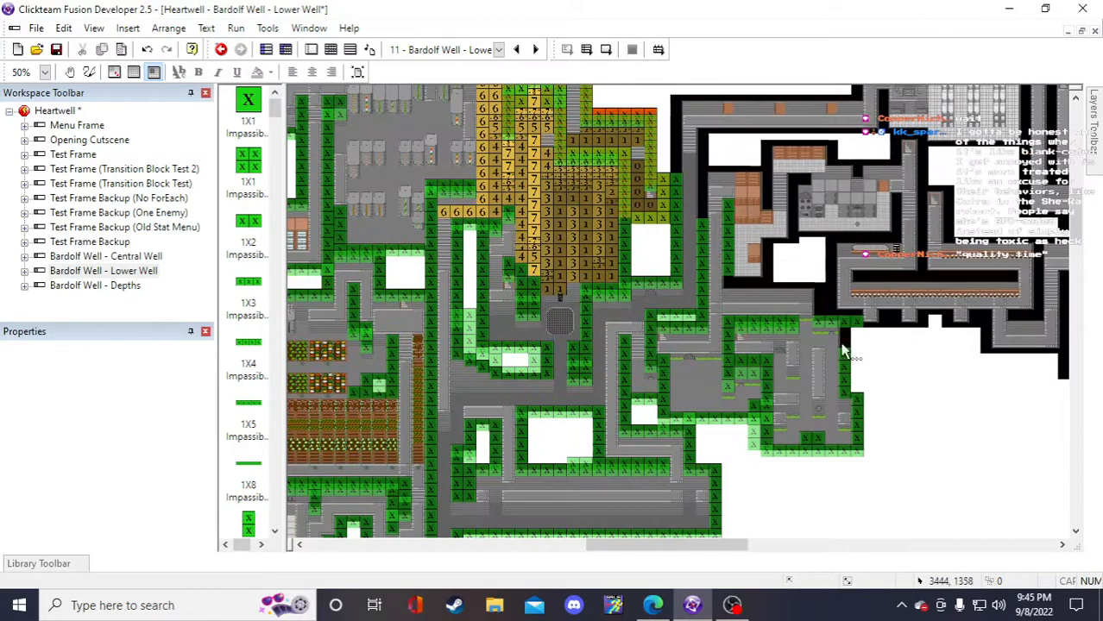
- Save the Heartwell project
{"action": "scroll", "coordinate": [844, 349], "scroll_direction": "down", "scroll_amount": 1}
{"action": "key", "text": "ctrl+s"}
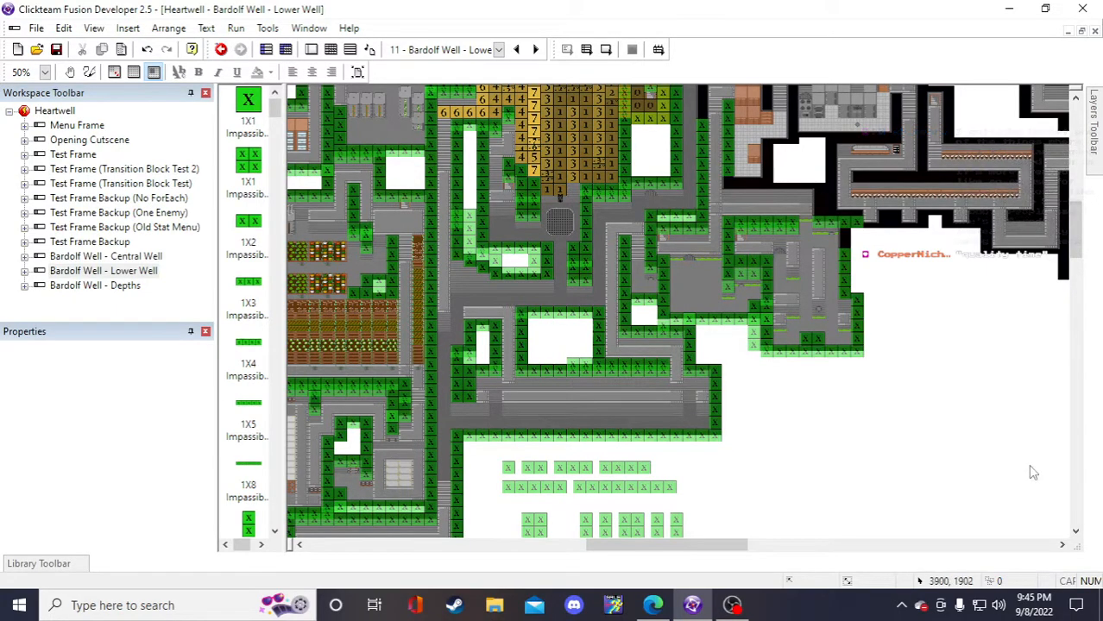
- Copy the spare 1X8 Impassible Wall and place it along the black wall above the corridor south of the orange-crate room
{"action": "scroll", "coordinate": [962, 387], "scroll_direction": "up", "scroll_amount": 3}
{"action": "scroll", "coordinate": [953, 388], "scroll_direction": "down", "scroll_amount": 3}
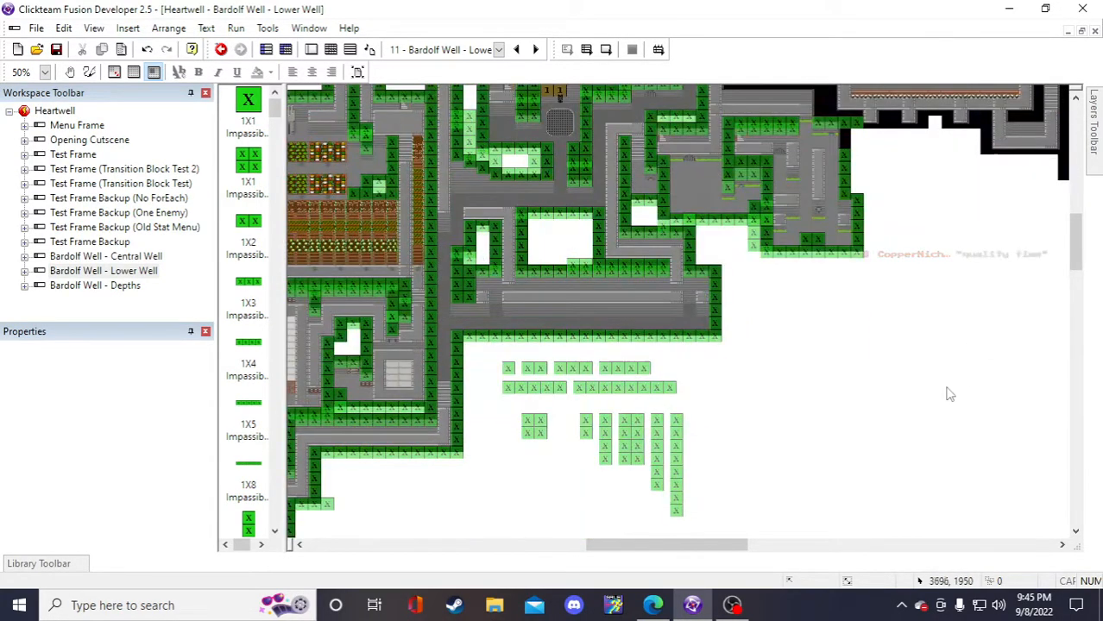
{"action": "scroll", "coordinate": [948, 393], "scroll_direction": "up", "scroll_amount": 3}
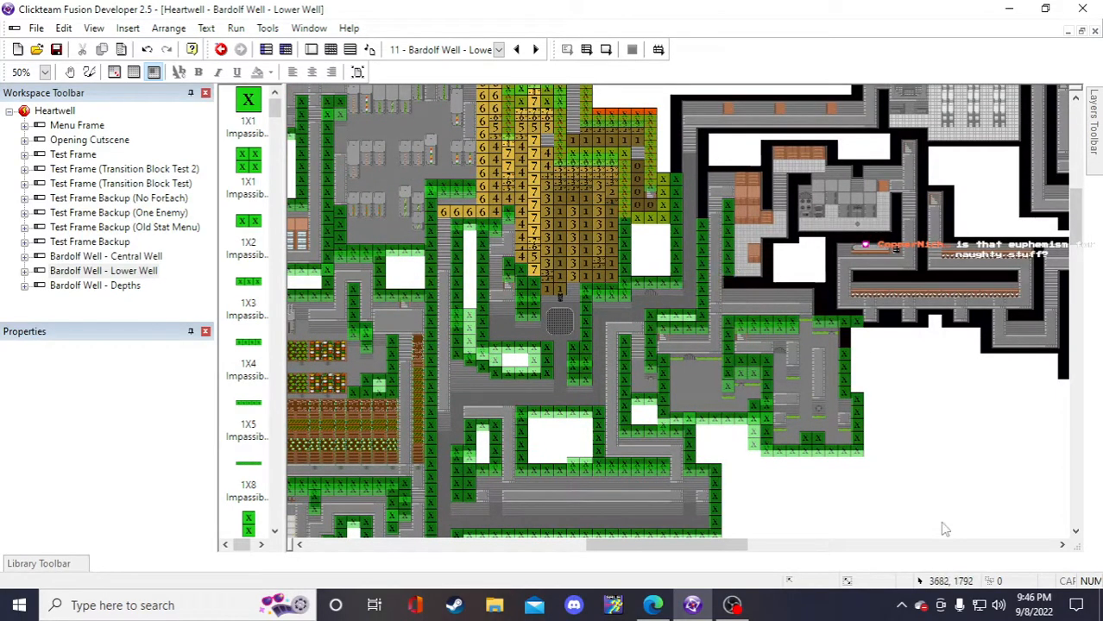
{"action": "scroll", "coordinate": [949, 528], "scroll_direction": "down", "scroll_amount": 3}
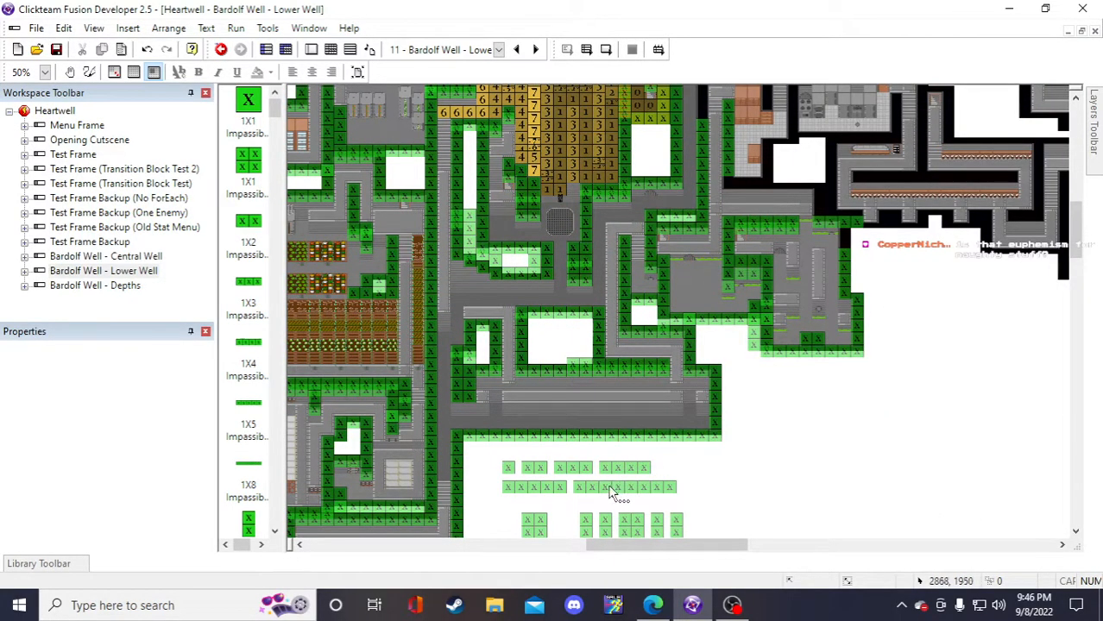
{"action": "scroll", "coordinate": [597, 483], "scroll_direction": "down", "scroll_amount": 3}
{"action": "left_click", "coordinate": [617, 390]}
{"action": "left_click", "coordinate": [835, 406]}
{"action": "scroll", "coordinate": [893, 427], "scroll_direction": "up", "scroll_amount": 3}
{"action": "key", "text": "ctrl+v"}
{"action": "left_click", "coordinate": [906, 377]}
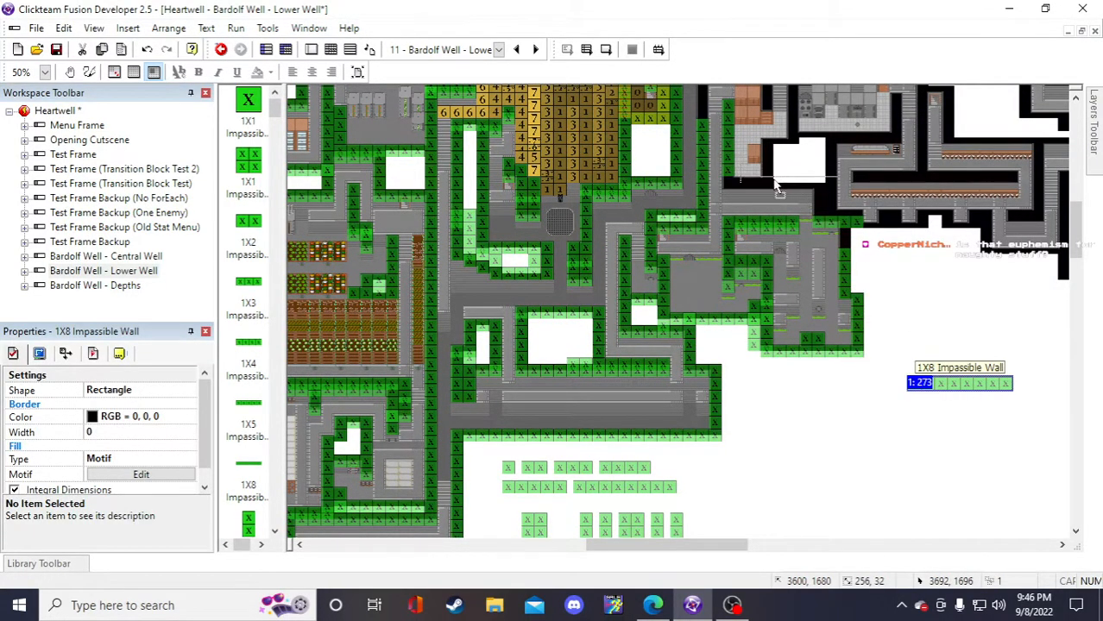
{"action": "left_click_drag", "start_coordinate": [753, 186], "coordinate": [752, 192]}
{"action": "left_click", "coordinate": [957, 427]}
{"action": "left_click", "coordinate": [745, 194]}
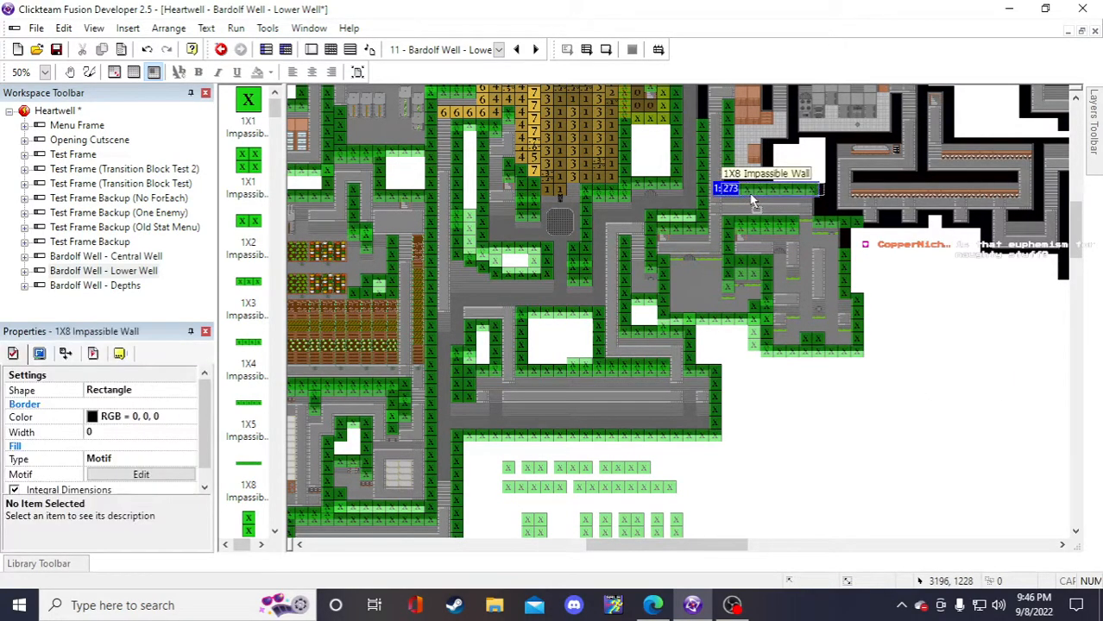
{"action": "left_click", "coordinate": [913, 418]}
- Copy the spare 1X4 Impassible Wall and place it on the bottom wall of the orange-crate room, just above the corridor's 1X8 wall
{"action": "scroll", "coordinate": [941, 492], "scroll_direction": "up", "scroll_amount": 2}
{"action": "scroll", "coordinate": [935, 513], "scroll_direction": "down", "scroll_amount": 2}
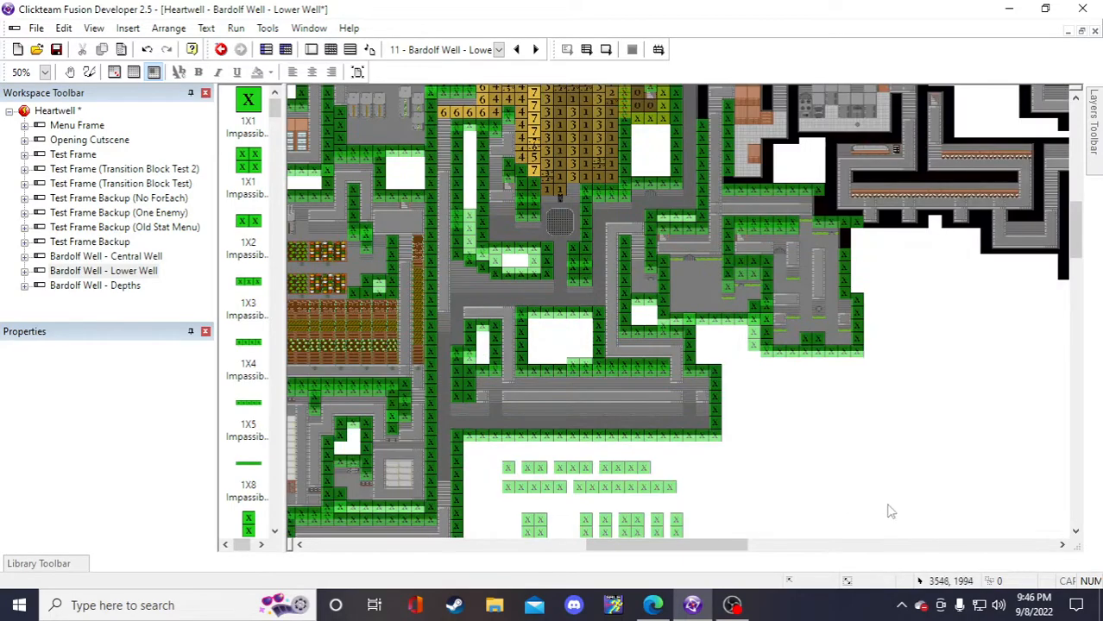
{"action": "left_click", "coordinate": [613, 466]}
{"action": "left_click", "coordinate": [765, 427]}
{"action": "left_click", "coordinate": [752, 400]}
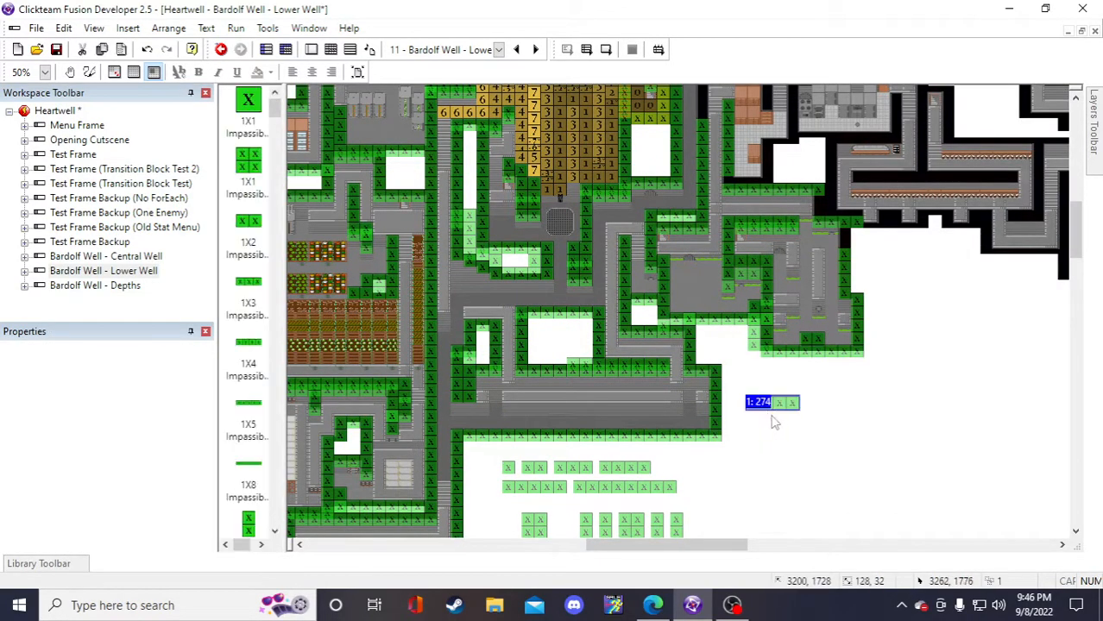
{"action": "left_click_drag", "start_coordinate": [762, 403], "coordinate": [900, 292]}
{"action": "scroll", "coordinate": [932, 430], "scroll_direction": "up", "scroll_amount": 2}
{"action": "left_click", "coordinate": [936, 442]}
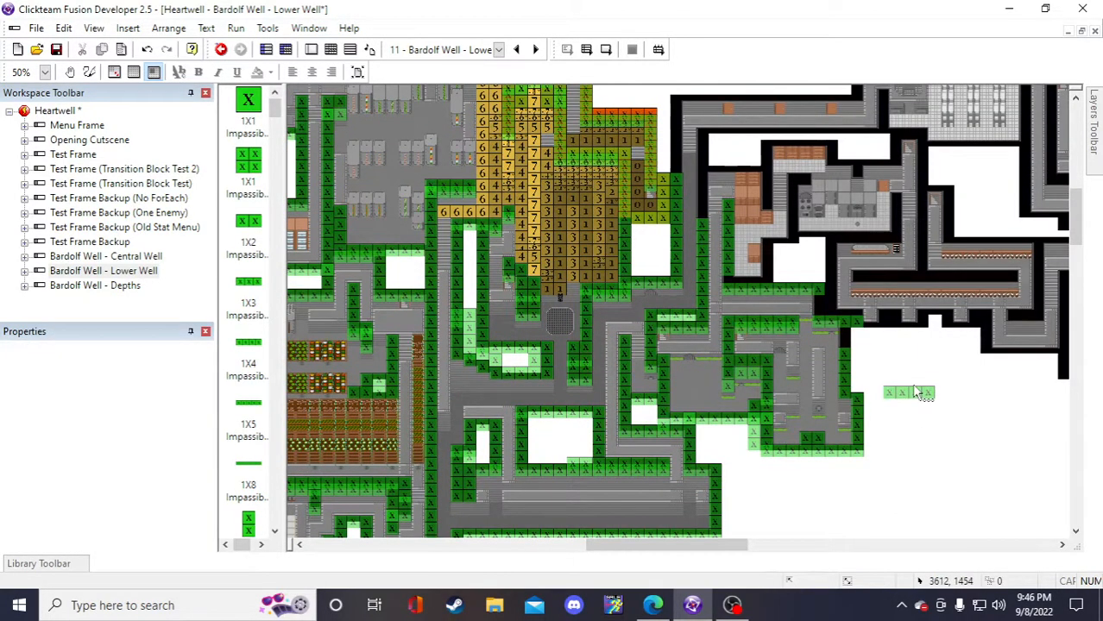
{"action": "left_click", "coordinate": [906, 392]}
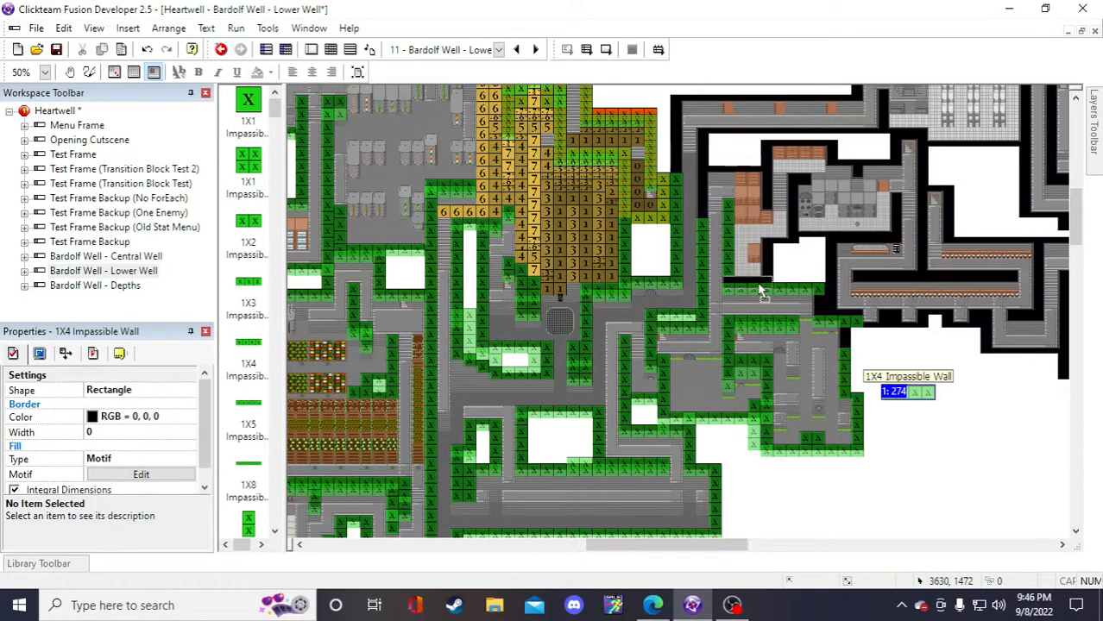
{"action": "left_click_drag", "start_coordinate": [759, 286], "coordinate": [759, 286]}
{"action": "left_click", "coordinate": [980, 480]}
- Copy the spare 4X1 Impassible Wall, place it on the east wall of the orange-crate room's lower part, and save the project
{"action": "scroll", "coordinate": [897, 467], "scroll_direction": "down", "scroll_amount": 2}
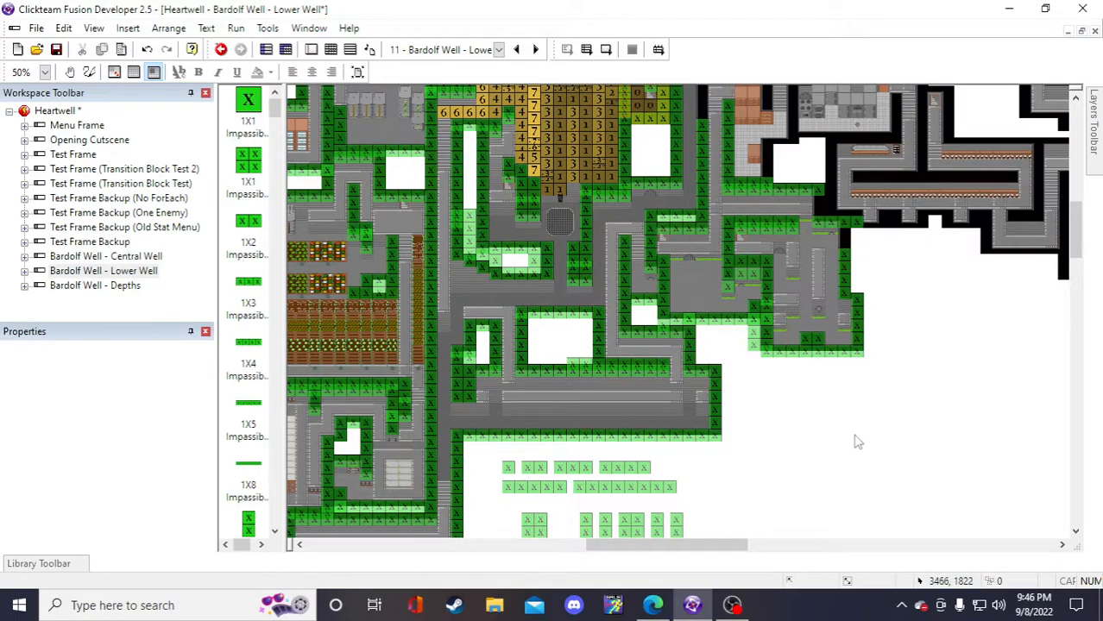
{"action": "scroll", "coordinate": [799, 435], "scroll_direction": "down", "scroll_amount": 2}
{"action": "scroll", "coordinate": [666, 453], "scroll_direction": "up", "scroll_amount": 2}
{"action": "scroll", "coordinate": [634, 462], "scroll_direction": "down", "scroll_amount": 2}
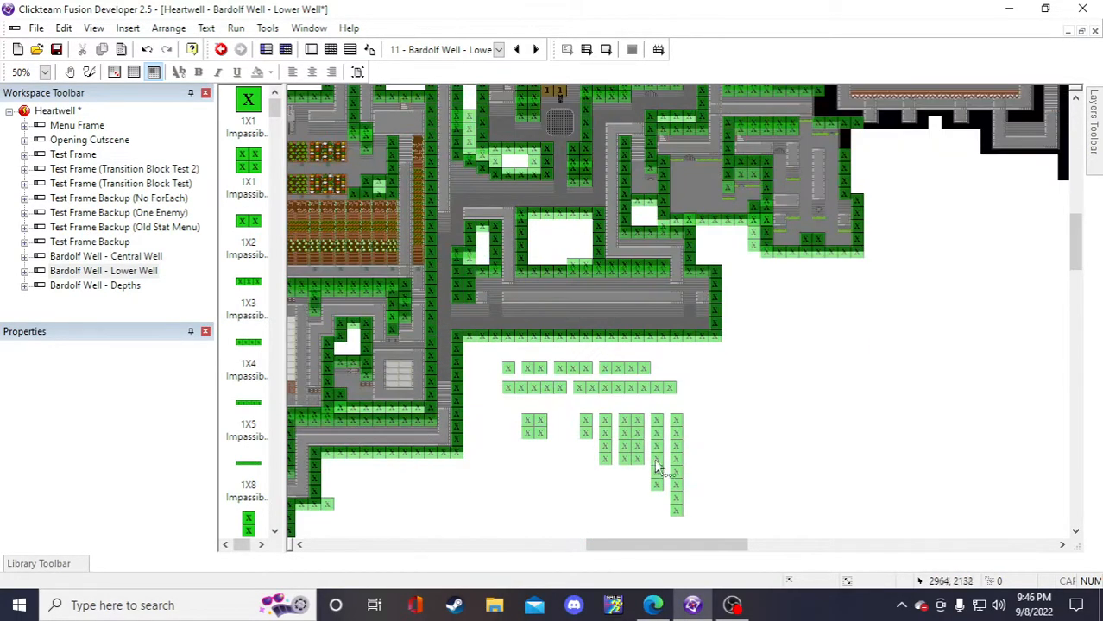
{"action": "scroll", "coordinate": [795, 408], "scroll_direction": "up", "scroll_amount": 2}
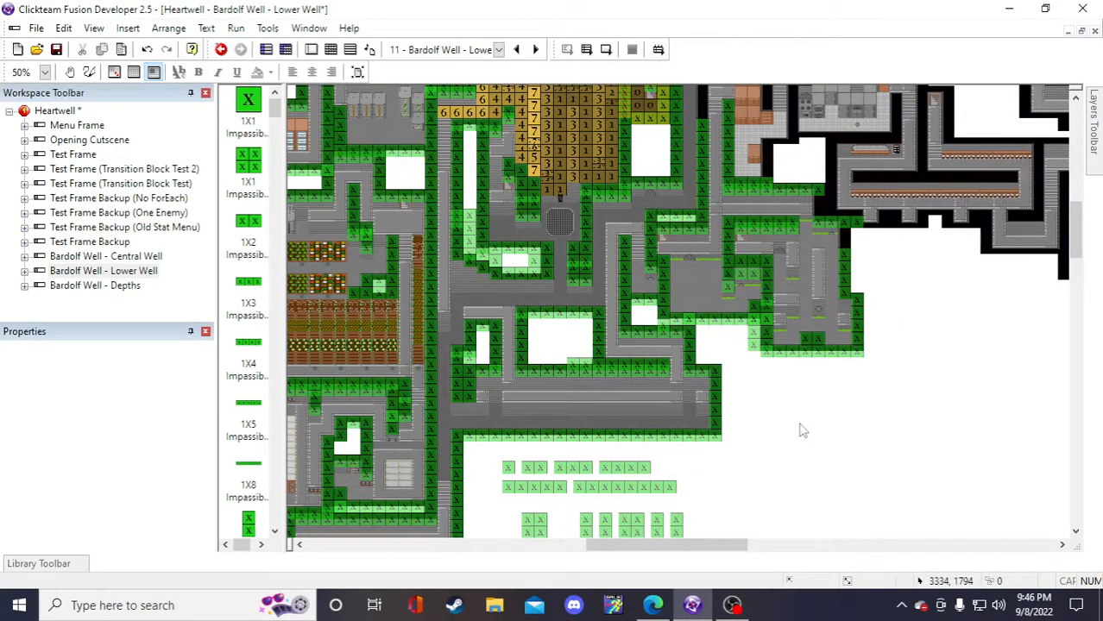
{"action": "scroll", "coordinate": [674, 505], "scroll_direction": "down", "scroll_amount": 2}
{"action": "left_click", "coordinate": [609, 448]}
{"action": "left_click", "coordinate": [825, 339]}
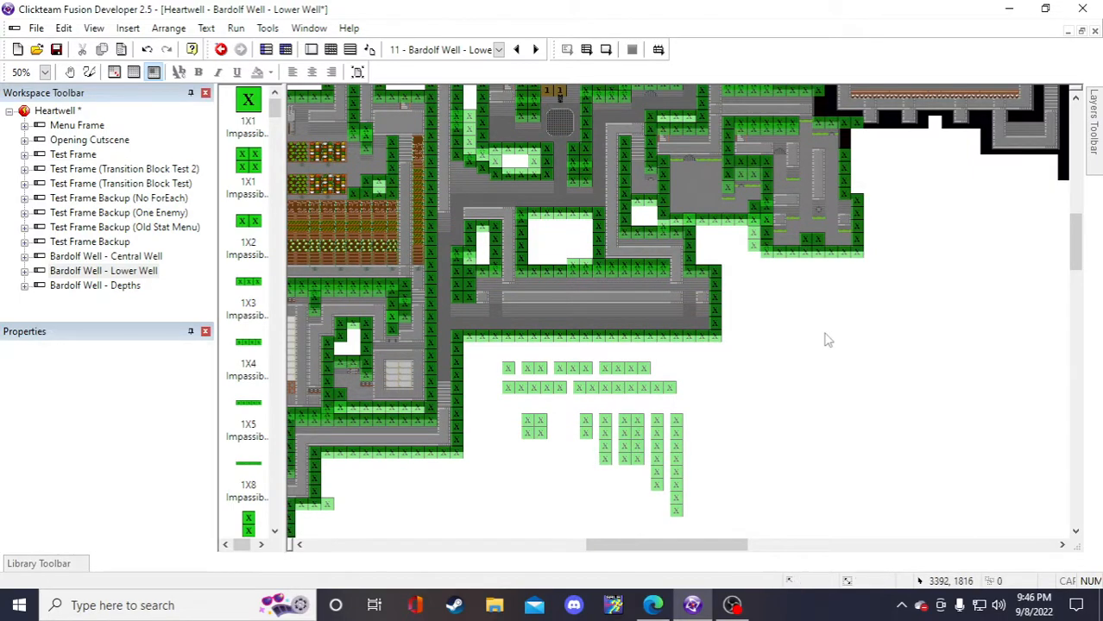
{"action": "scroll", "coordinate": [921, 365], "scroll_direction": "up", "scroll_amount": 2}
{"action": "scroll", "coordinate": [926, 423], "scroll_direction": "up", "scroll_amount": 2}
{"action": "left_click", "coordinate": [913, 403]}
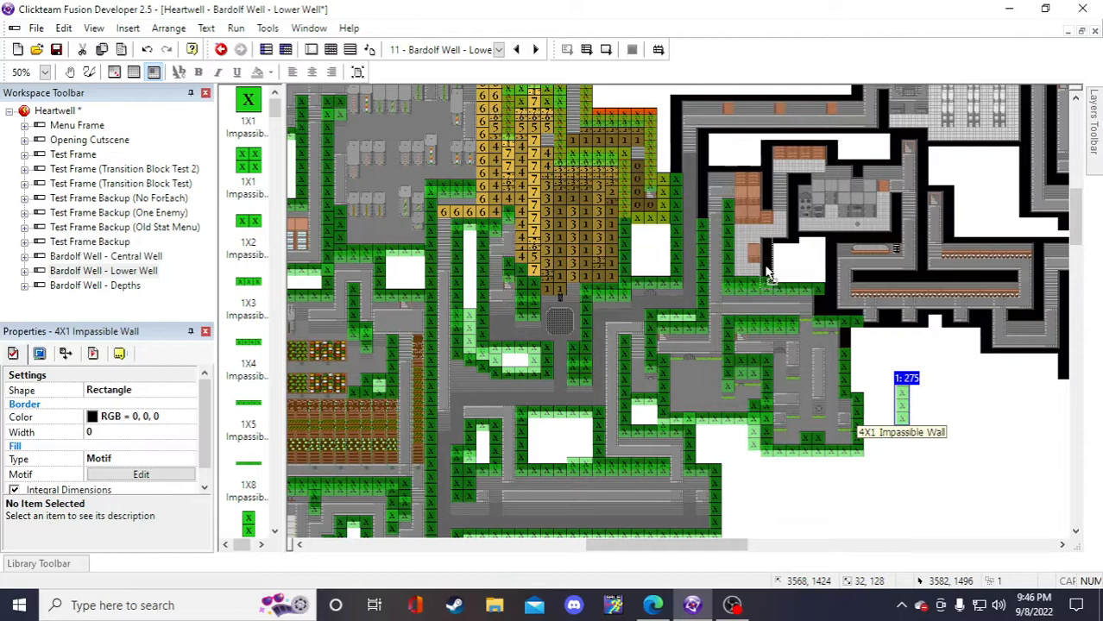
{"action": "key", "text": "Delete"}
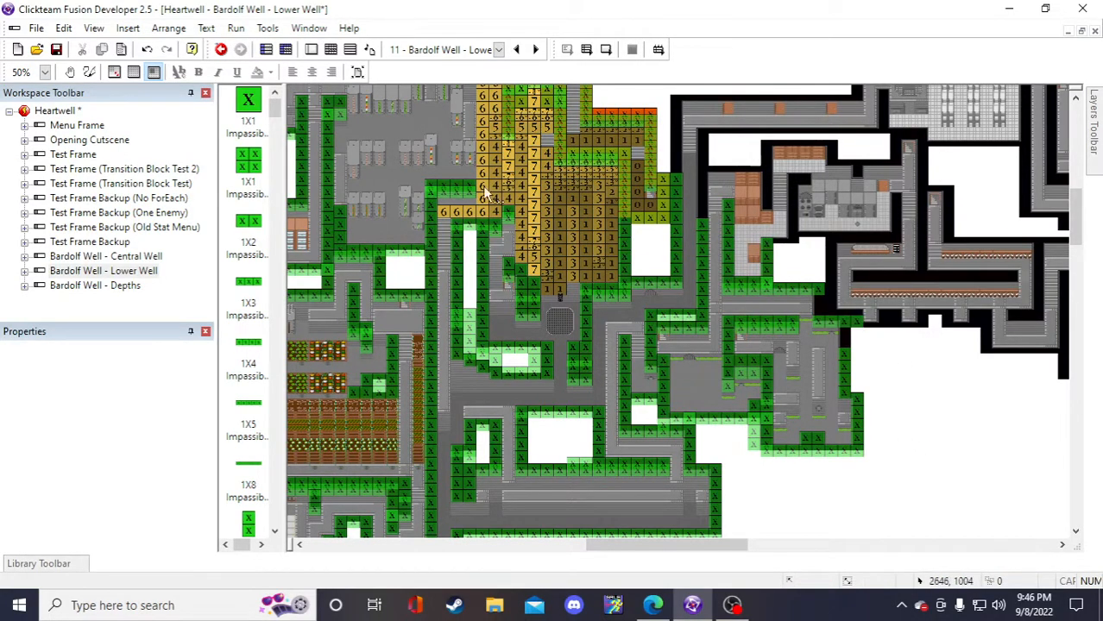
{"action": "key", "text": "ctrl+s"}
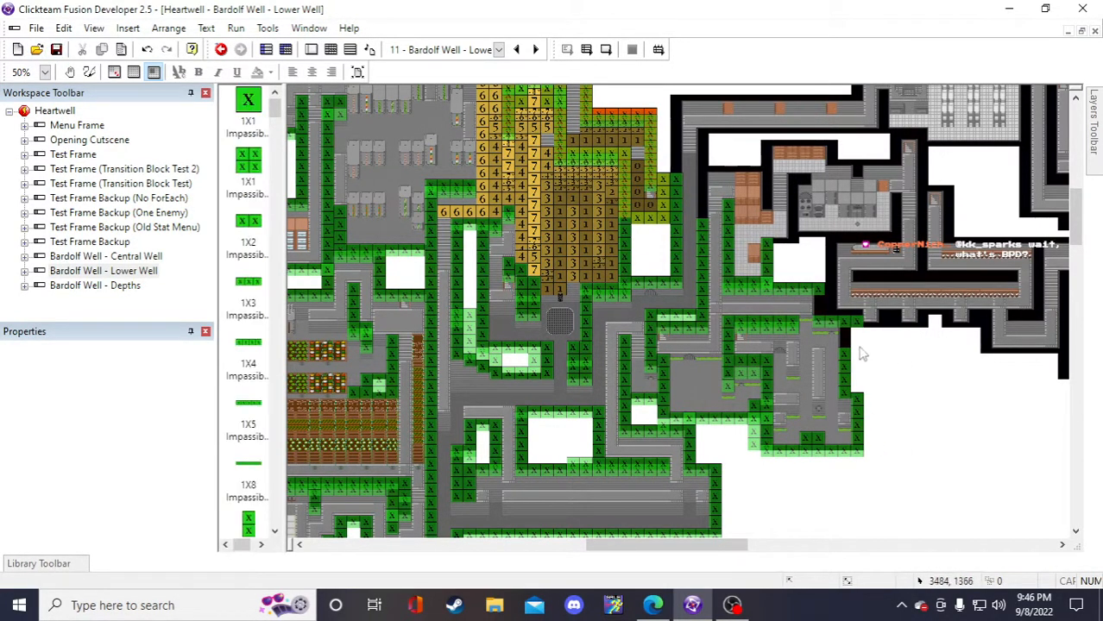
{"action": "scroll", "coordinate": [918, 406], "scroll_direction": "down", "scroll_amount": 1}
{"action": "scroll", "coordinate": [917, 403], "scroll_direction": "up", "scroll_amount": 1}
{"action": "scroll", "coordinate": [931, 428], "scroll_direction": "down", "scroll_amount": 1}
{"action": "scroll", "coordinate": [931, 428], "scroll_direction": "up", "scroll_amount": 2}
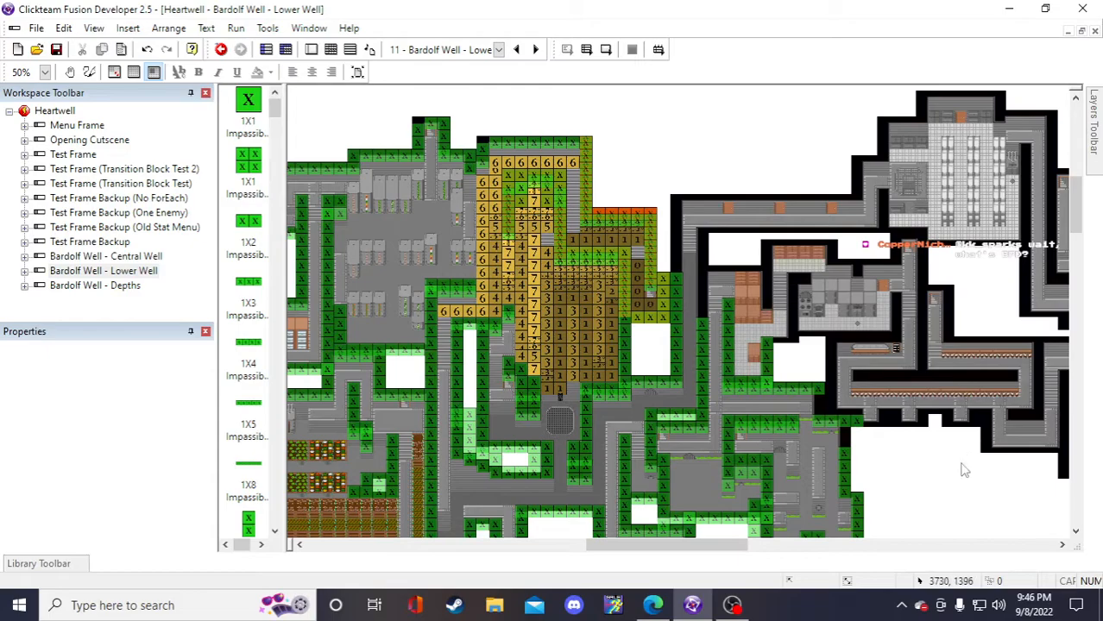
{"action": "scroll", "coordinate": [966, 473], "scroll_direction": "down", "scroll_amount": 1}
{"action": "scroll", "coordinate": [947, 440], "scroll_direction": "down", "scroll_amount": 1}
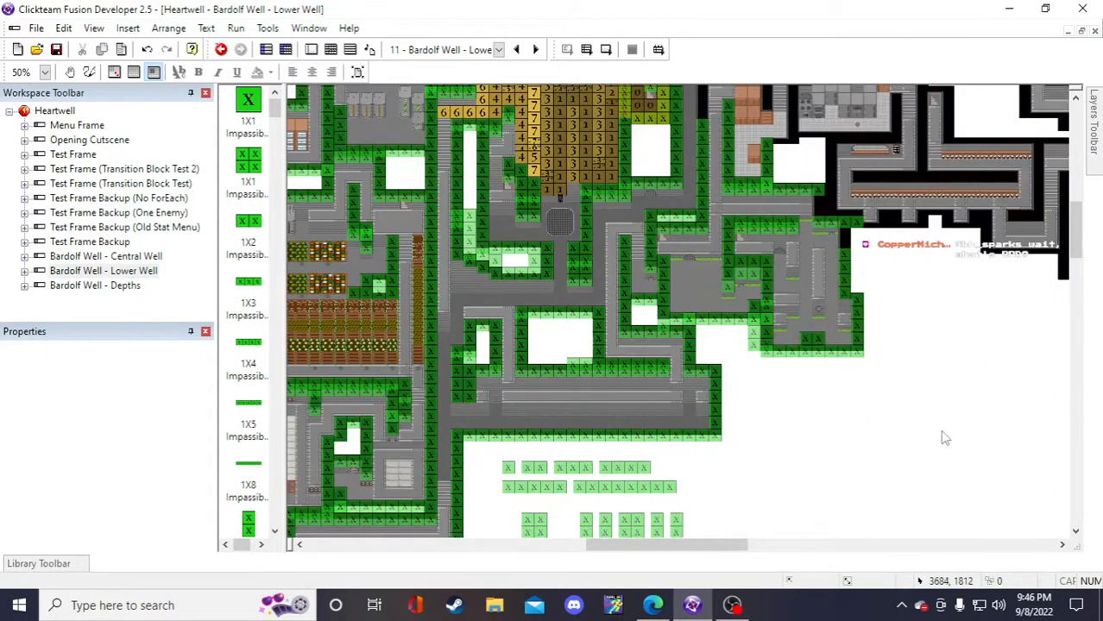
{"action": "scroll", "coordinate": [888, 233], "scroll_direction": "down", "scroll_amount": 1}
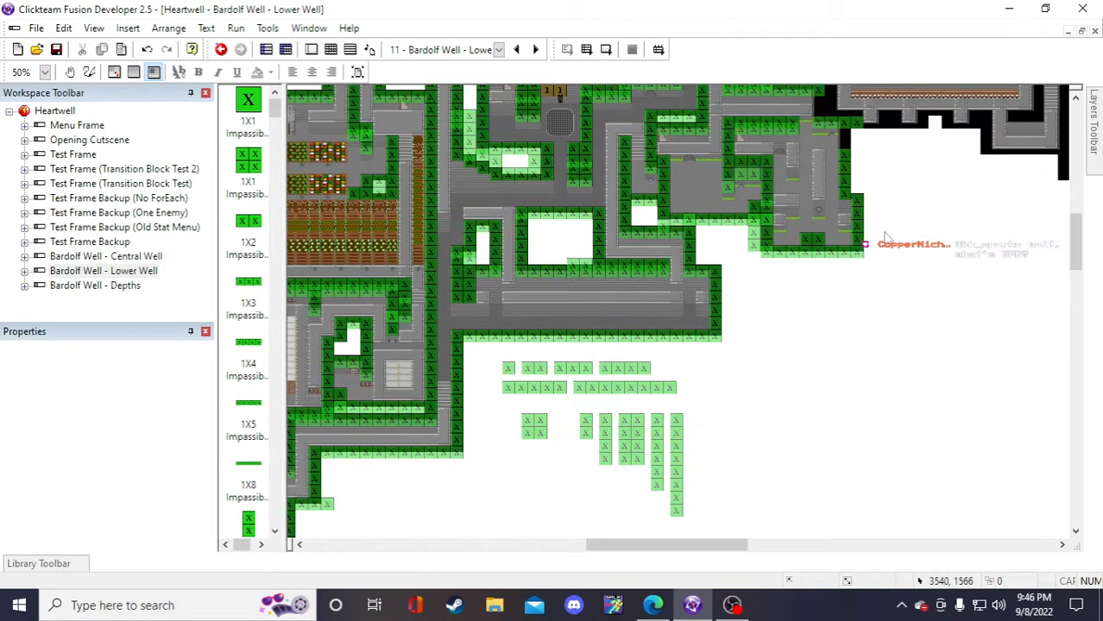
{"action": "scroll", "coordinate": [831, 405], "scroll_direction": "up", "scroll_amount": 1}
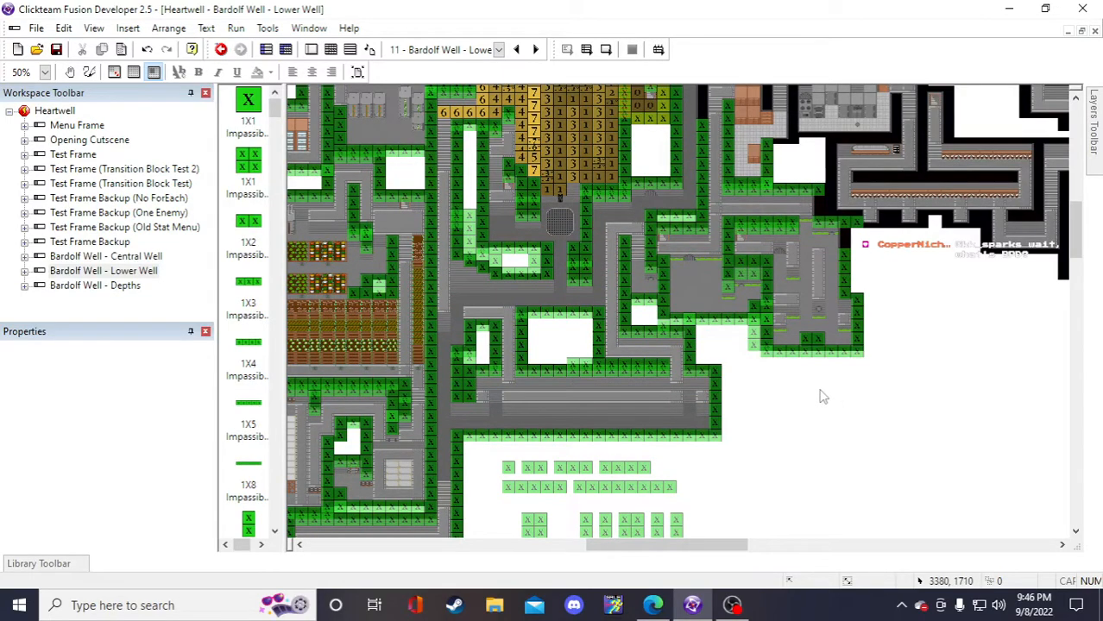
{"action": "scroll", "coordinate": [612, 399], "scroll_direction": "down", "scroll_amount": 1}
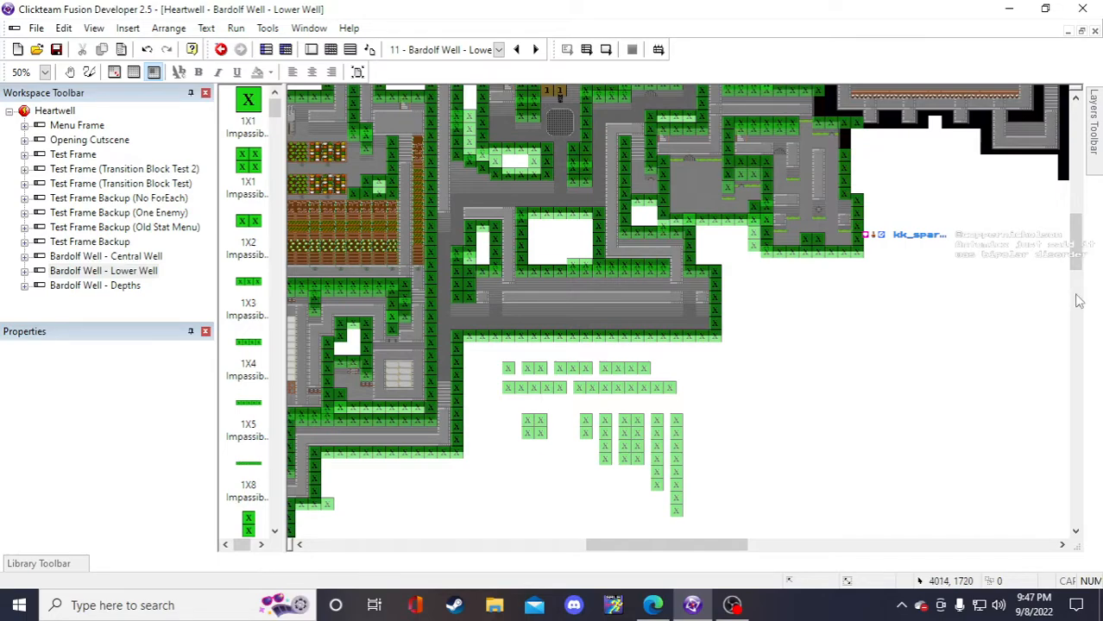
{"action": "scroll", "coordinate": [945, 402], "scroll_direction": "up", "scroll_amount": 1}
{"action": "scroll", "coordinate": [946, 401], "scroll_direction": "down", "scroll_amount": 1}
{"action": "scroll", "coordinate": [949, 387], "scroll_direction": "up", "scroll_amount": 1}
{"action": "scroll", "coordinate": [938, 377], "scroll_direction": "down", "scroll_amount": 1}
{"action": "scroll", "coordinate": [922, 374], "scroll_direction": "up", "scroll_amount": 2}
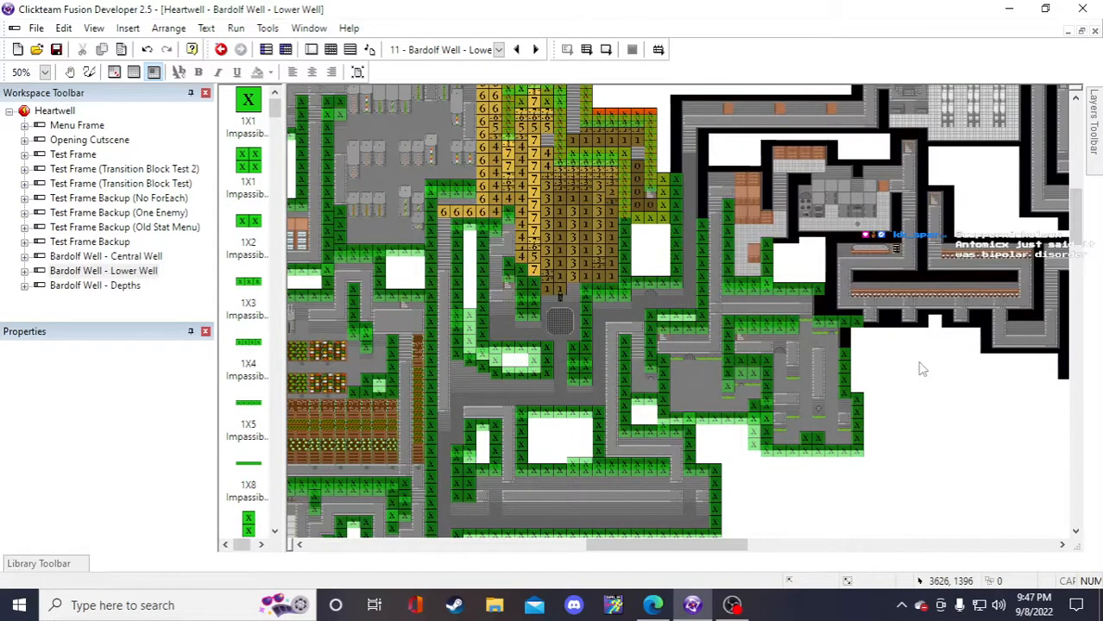
{"action": "scroll", "coordinate": [920, 369], "scroll_direction": "down", "scroll_amount": 1}
{"action": "scroll", "coordinate": [837, 341], "scroll_direction": "down", "scroll_amount": 1}
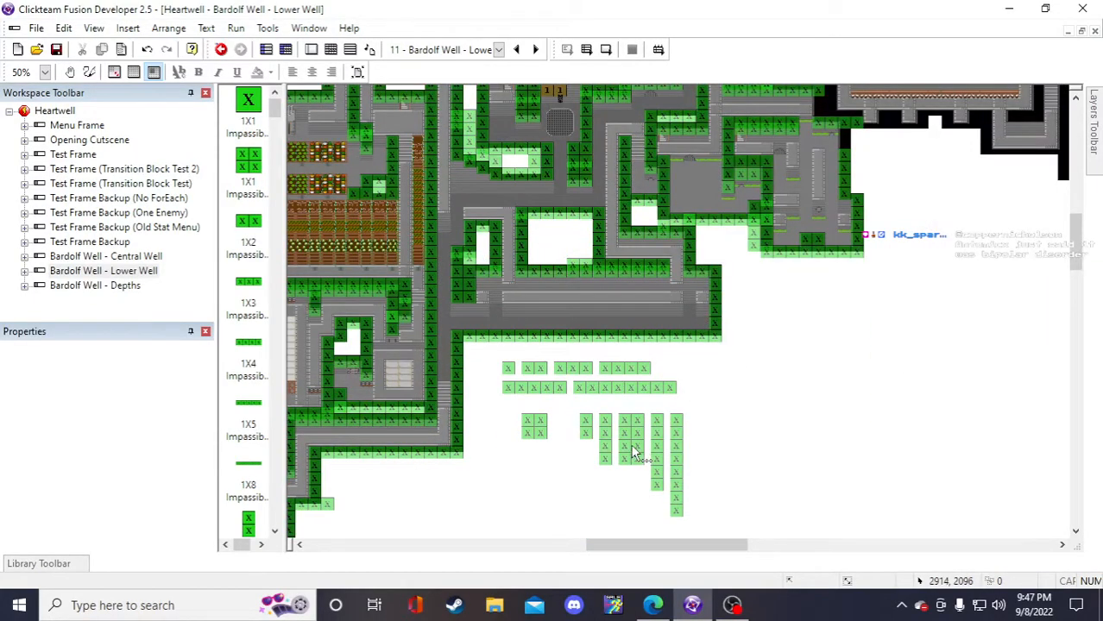
- Copy the spare 4X2 Impassible Wall and place it over the northeast corner of the easternmost room south of the corridor
{"action": "scroll", "coordinate": [682, 447], "scroll_direction": "up", "scroll_amount": 2}
{"action": "scroll", "coordinate": [713, 451], "scroll_direction": "down", "scroll_amount": 1}
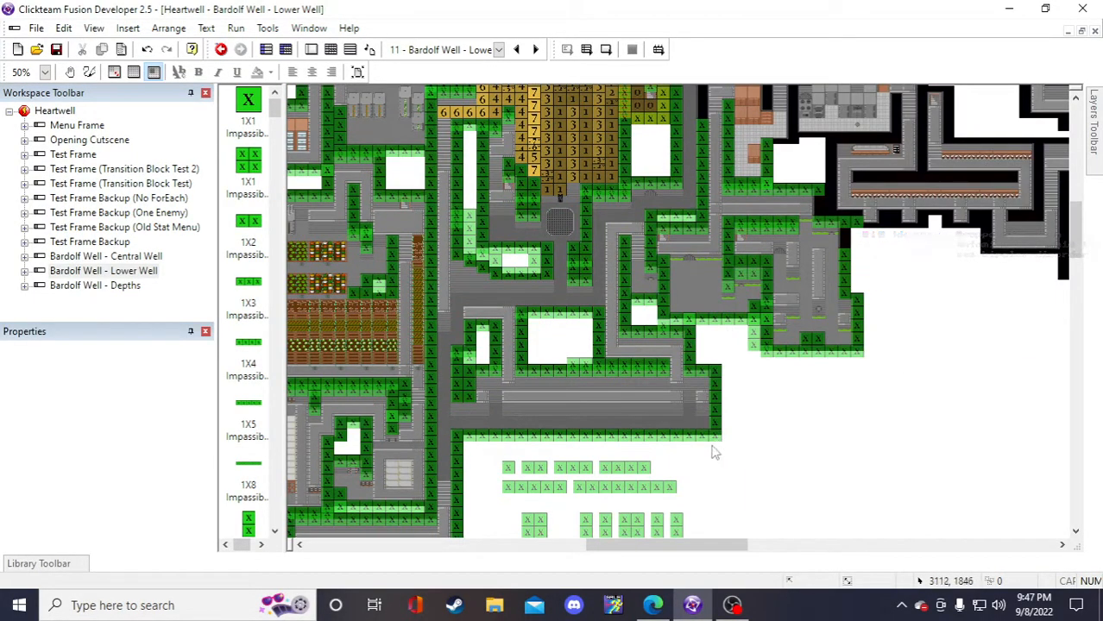
{"action": "scroll", "coordinate": [622, 496], "scroll_direction": "down", "scroll_amount": 1}
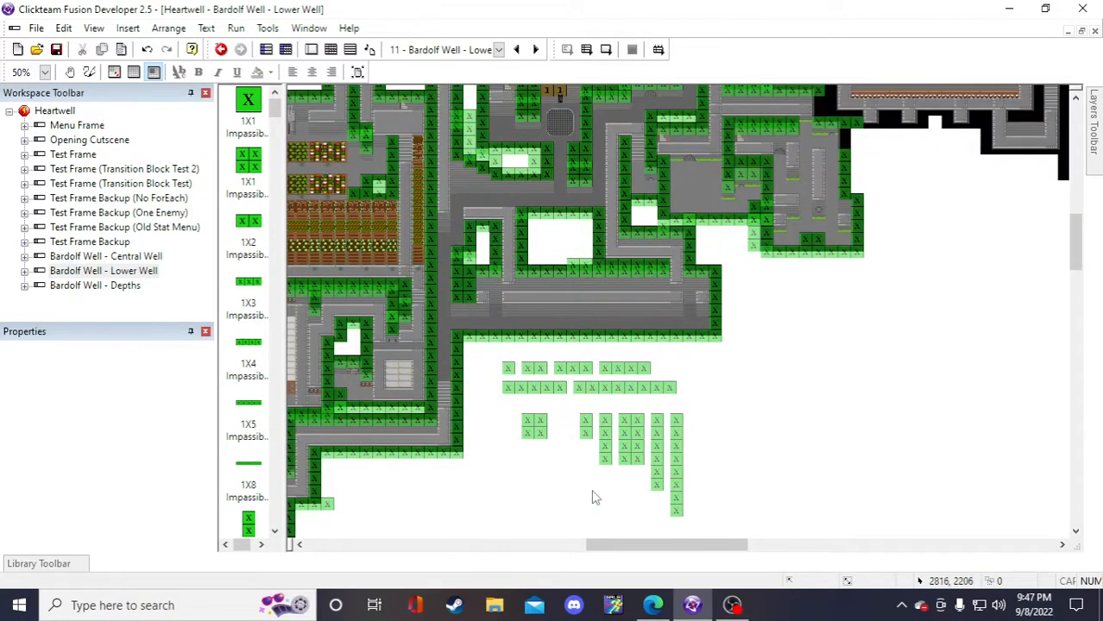
{"action": "left_click", "coordinate": [633, 457]}
{"action": "scroll", "coordinate": [882, 381], "scroll_direction": "up", "scroll_amount": 1}
{"action": "left_click", "coordinate": [909, 401]}
{"action": "scroll", "coordinate": [919, 418], "scroll_direction": "up", "scroll_amount": 1}
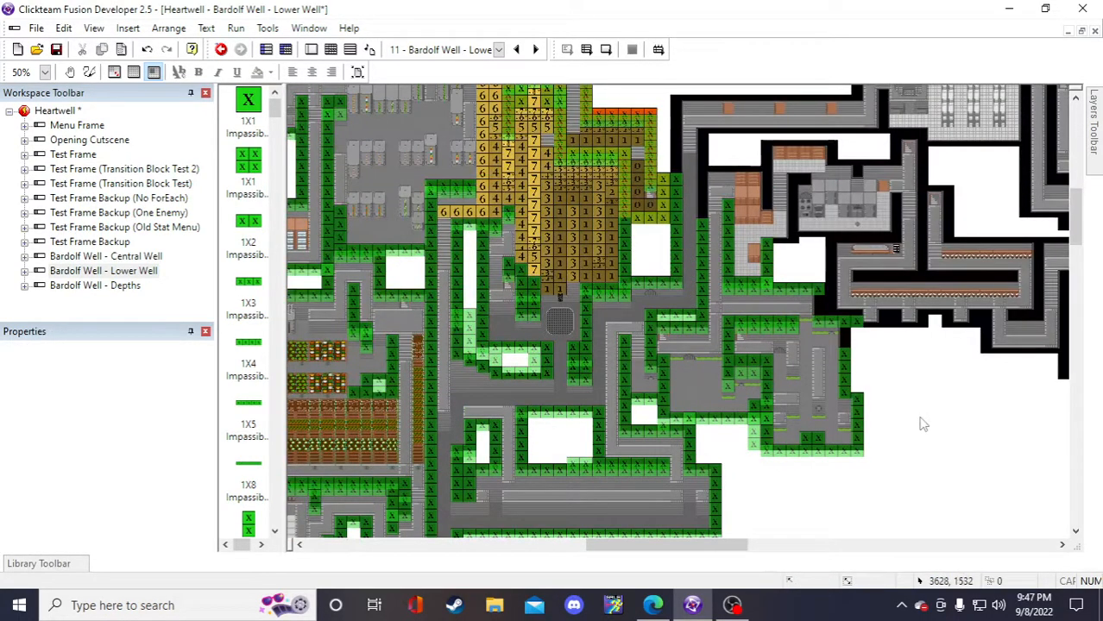
{"action": "key", "text": "ctrl+v"}
{"action": "left_click", "coordinate": [912, 405]}
{"action": "left_click", "coordinate": [925, 432]}
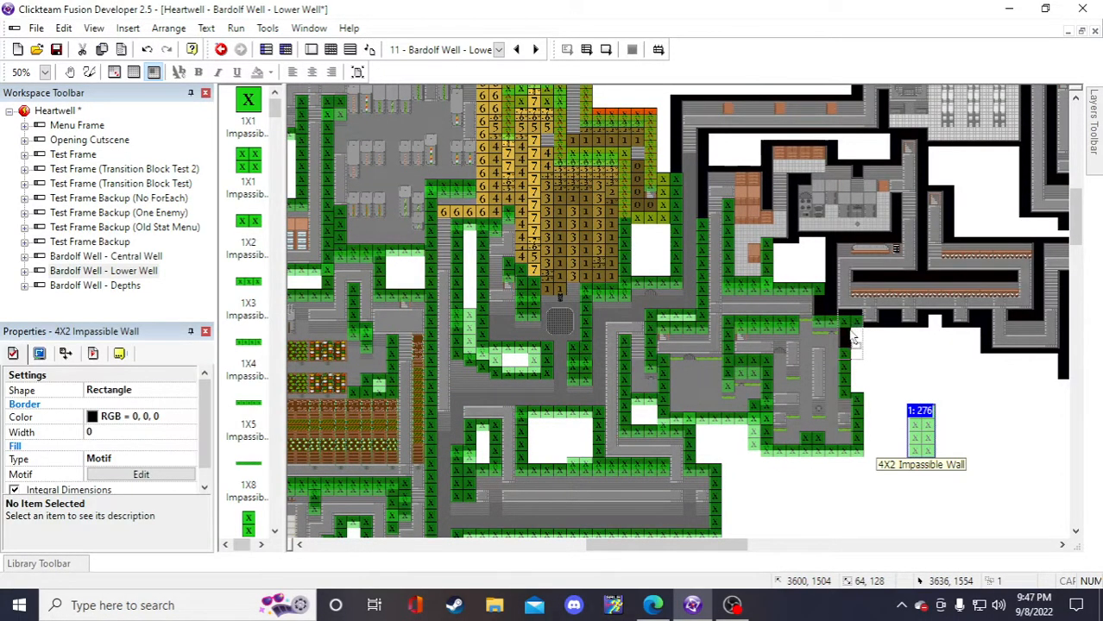
{"action": "key", "text": "Delete"}
- Remove the 1X4 Impassible Wall from the top wall near that room's northeast corner by moving it off the map and deleting it
{"action": "left_click", "coordinate": [827, 321]}
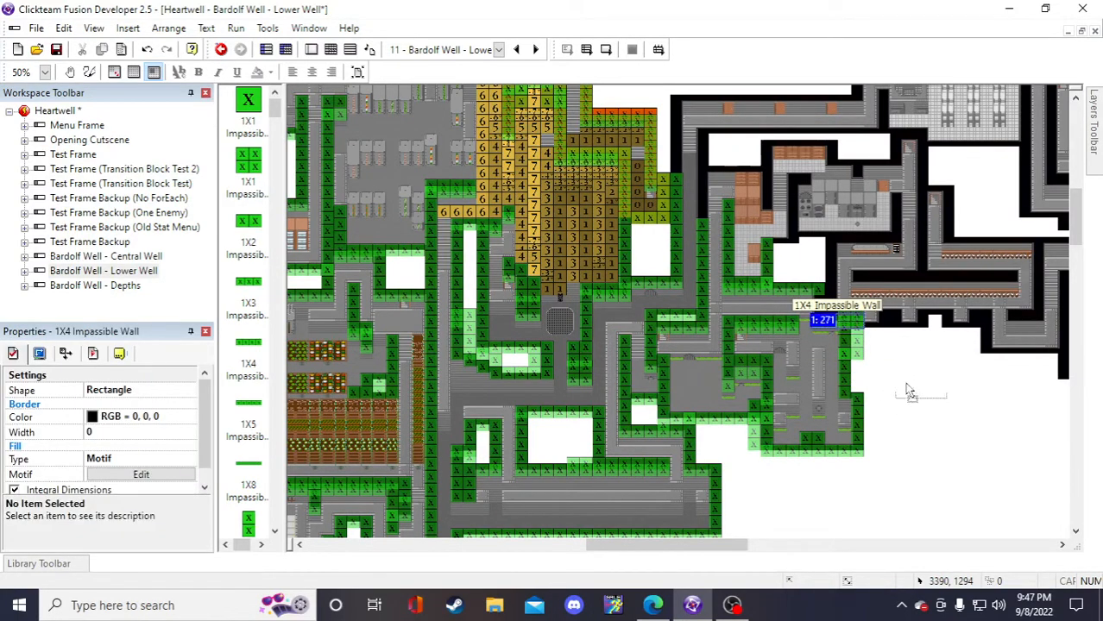
{"action": "left_click_drag", "start_coordinate": [906, 385], "coordinate": [917, 422]}
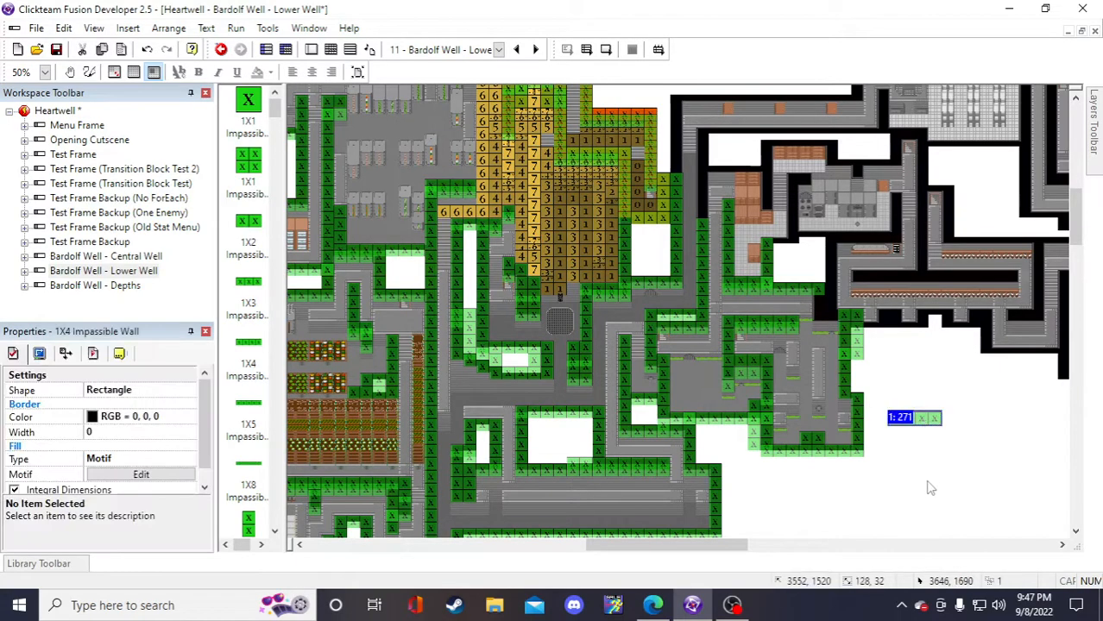
{"action": "key", "text": "Delete"}
{"action": "scroll", "coordinate": [587, 377], "scroll_direction": "down", "scroll_amount": 2}
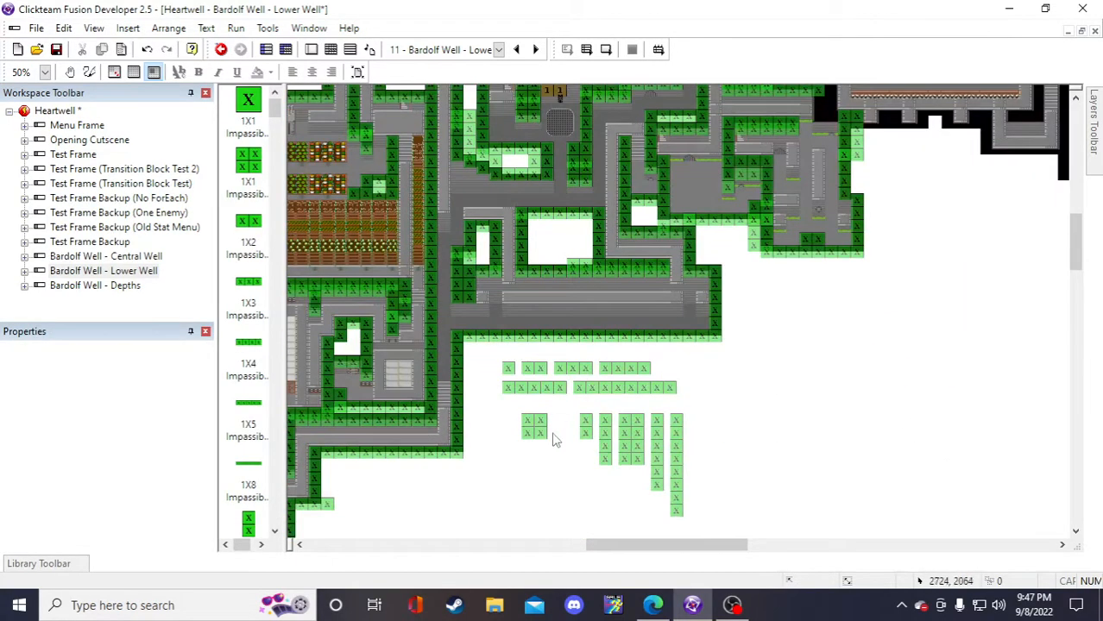
{"action": "left_click", "coordinate": [532, 425]}
{"action": "scroll", "coordinate": [701, 451], "scroll_direction": "up", "scroll_amount": 2}
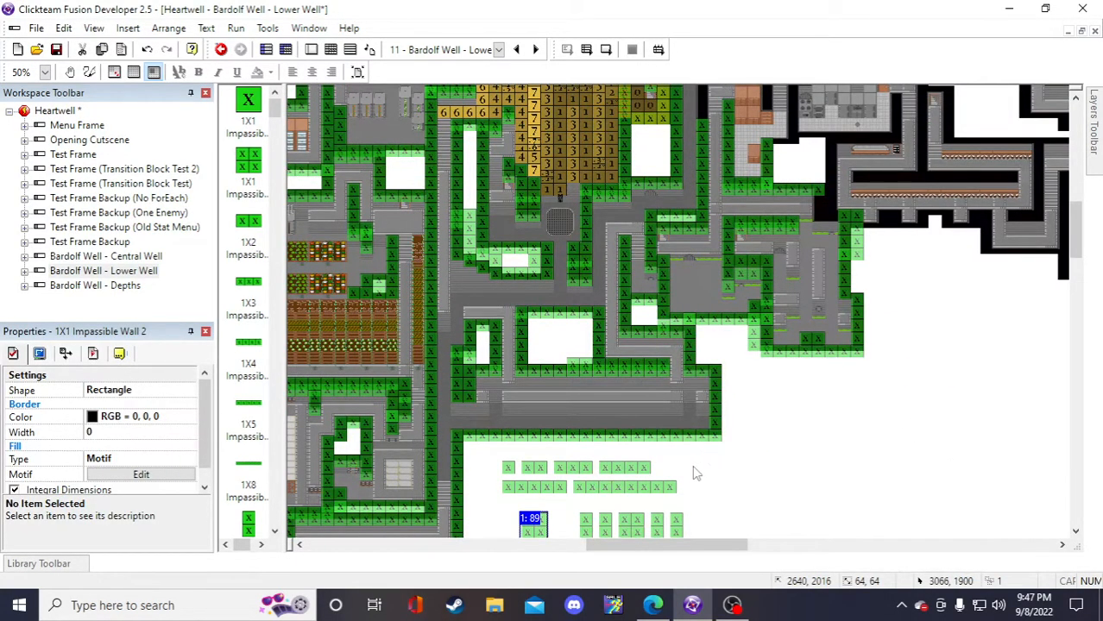
{"action": "scroll", "coordinate": [697, 473], "scroll_direction": "down", "scroll_amount": 2}
{"action": "scroll", "coordinate": [698, 458], "scroll_direction": "up", "scroll_amount": 2}
{"action": "scroll", "coordinate": [682, 444], "scroll_direction": "down", "scroll_amount": 2}
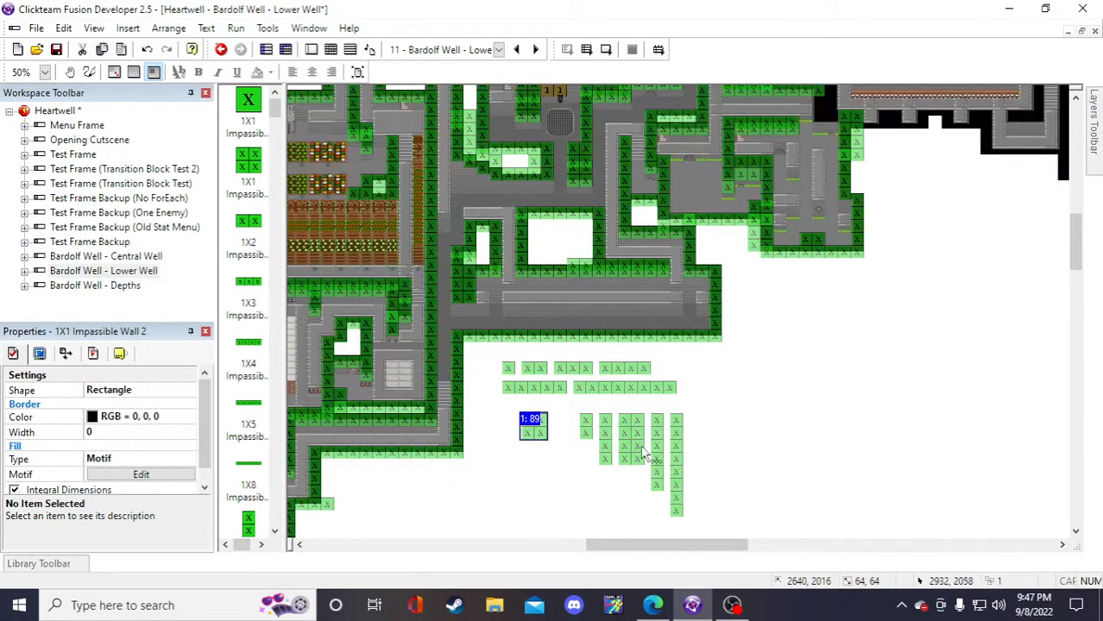
{"action": "left_click", "coordinate": [821, 404]}
{"action": "scroll", "coordinate": [846, 448], "scroll_direction": "up", "scroll_amount": 2}
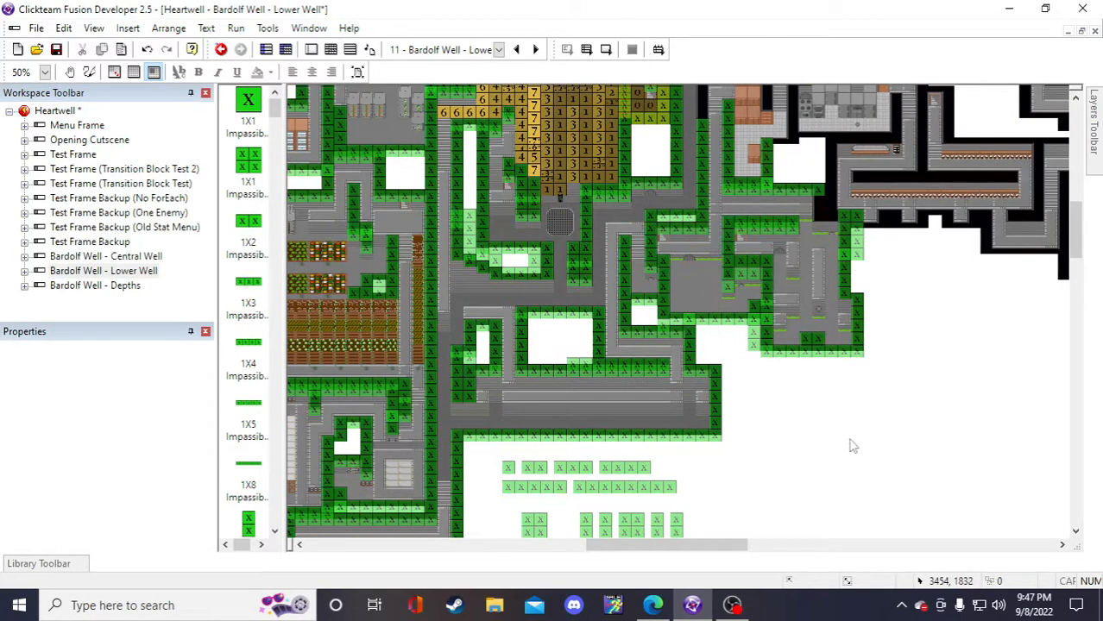
{"action": "left_click", "coordinate": [853, 440]}
{"action": "left_click_drag", "start_coordinate": [863, 459], "coordinate": [818, 199]}
{"action": "left_click", "coordinate": [911, 425]}
{"action": "key", "text": "ctrl+z"}
{"action": "key", "text": "ctrl+z"}
- Copy the spare 4X2 Impassible Wall, place it on the black wall closing the corridor's east end, and save the project
{"action": "scroll", "coordinate": [636, 529], "scroll_direction": "down", "scroll_amount": 2}
{"action": "left_click", "coordinate": [633, 447]}
{"action": "left_click", "coordinate": [826, 385]}
{"action": "scroll", "coordinate": [920, 425], "scroll_direction": "up", "scroll_amount": 2}
{"action": "key", "text": "ctrl+v"}
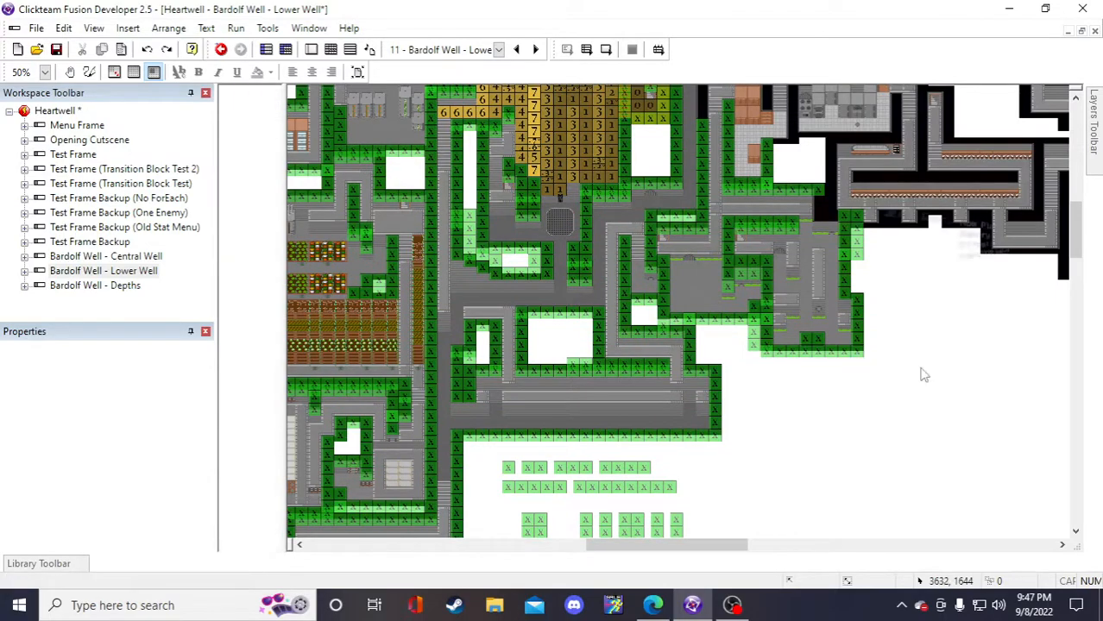
{"action": "left_click_drag", "start_coordinate": [928, 390], "coordinate": [816, 200]}
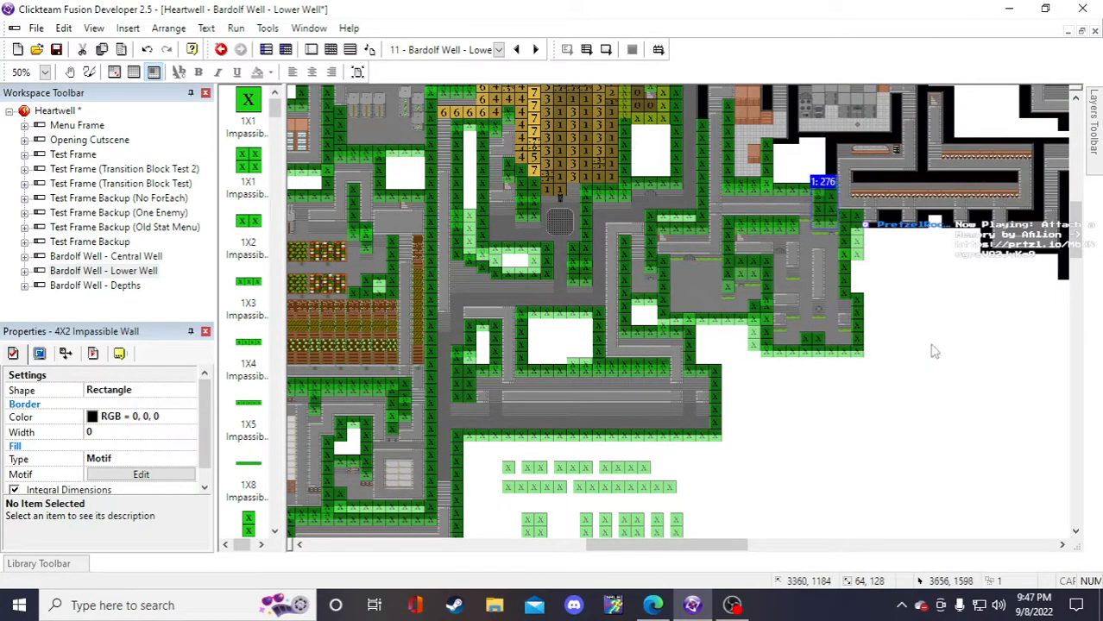
{"action": "left_click", "coordinate": [933, 351]}
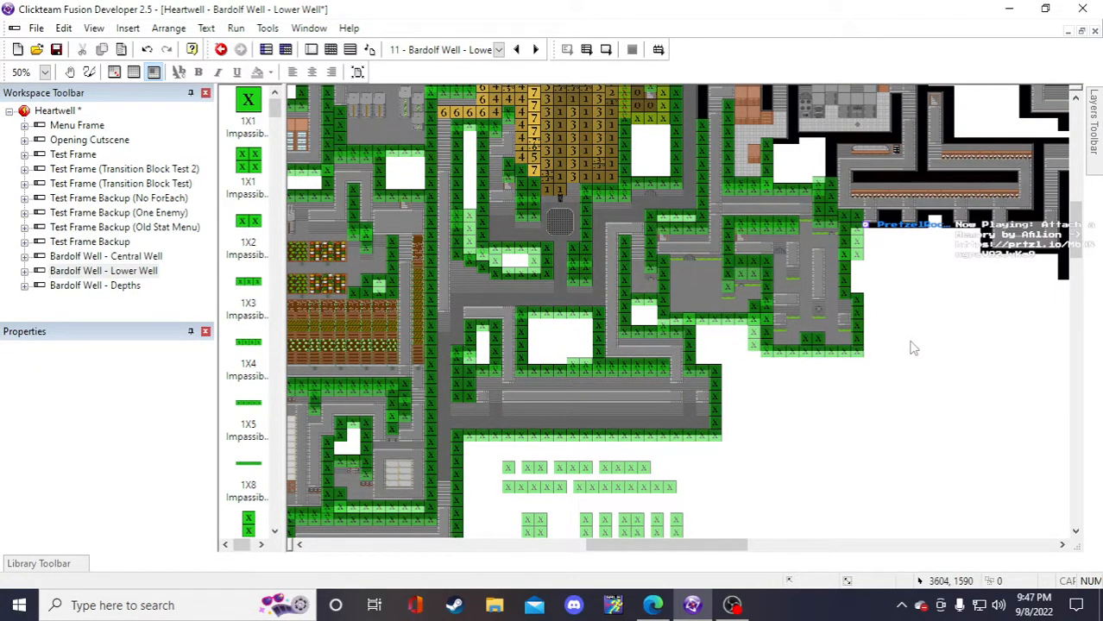
{"action": "scroll", "coordinate": [913, 348], "scroll_direction": "up", "scroll_amount": 2}
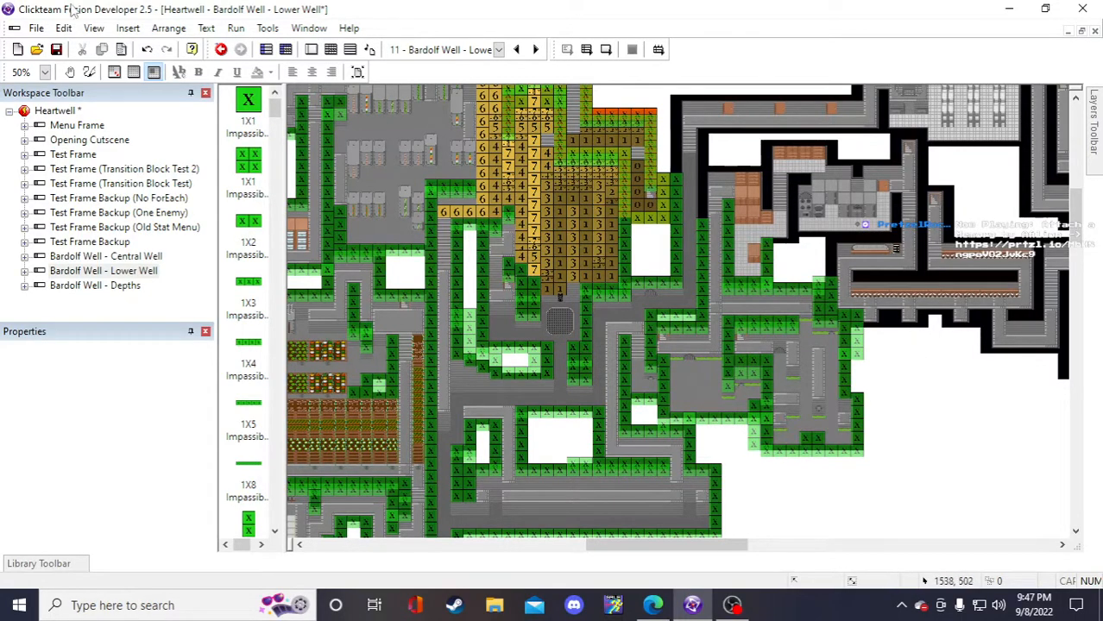
{"action": "key", "text": "ctrl+s"}
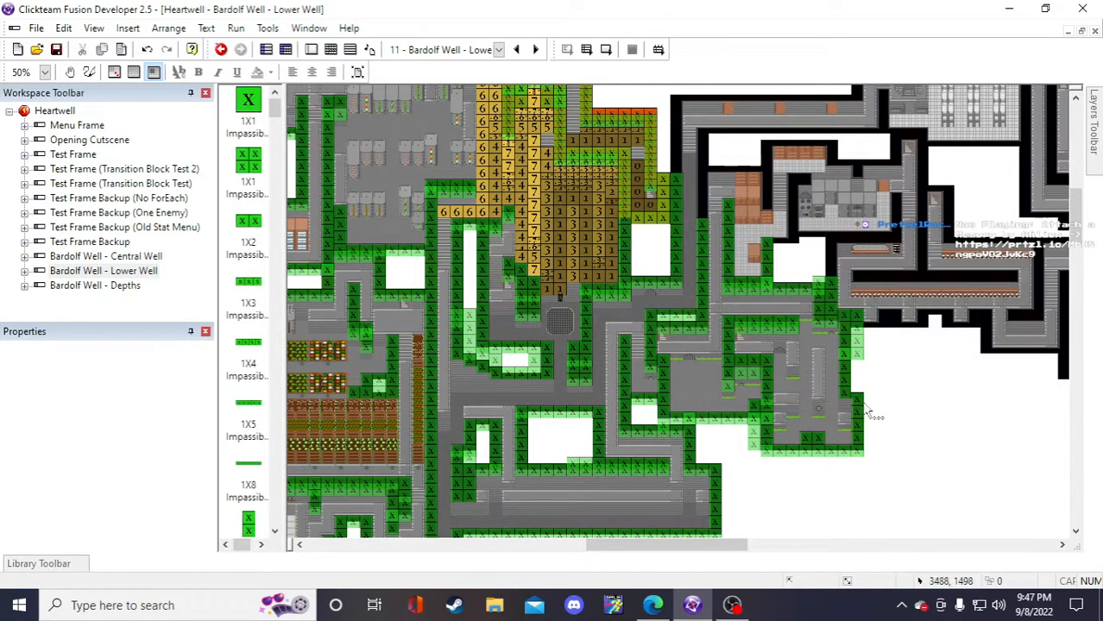
{"action": "scroll", "coordinate": [862, 413], "scroll_direction": "down", "scroll_amount": 4}
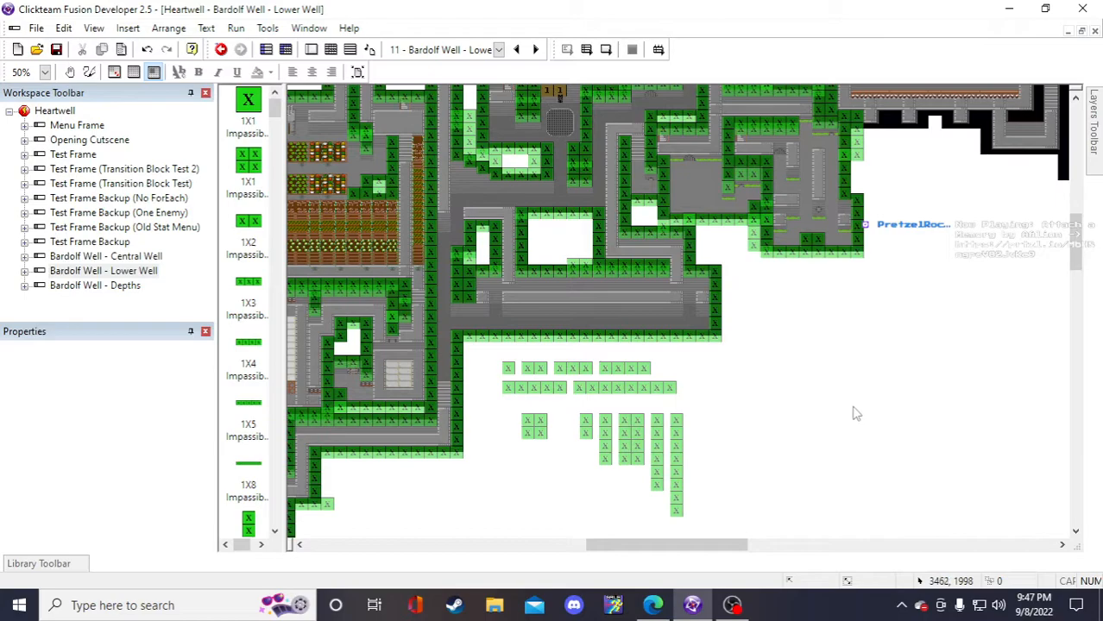
{"action": "scroll", "coordinate": [844, 427], "scroll_direction": "up", "scroll_amount": 2}
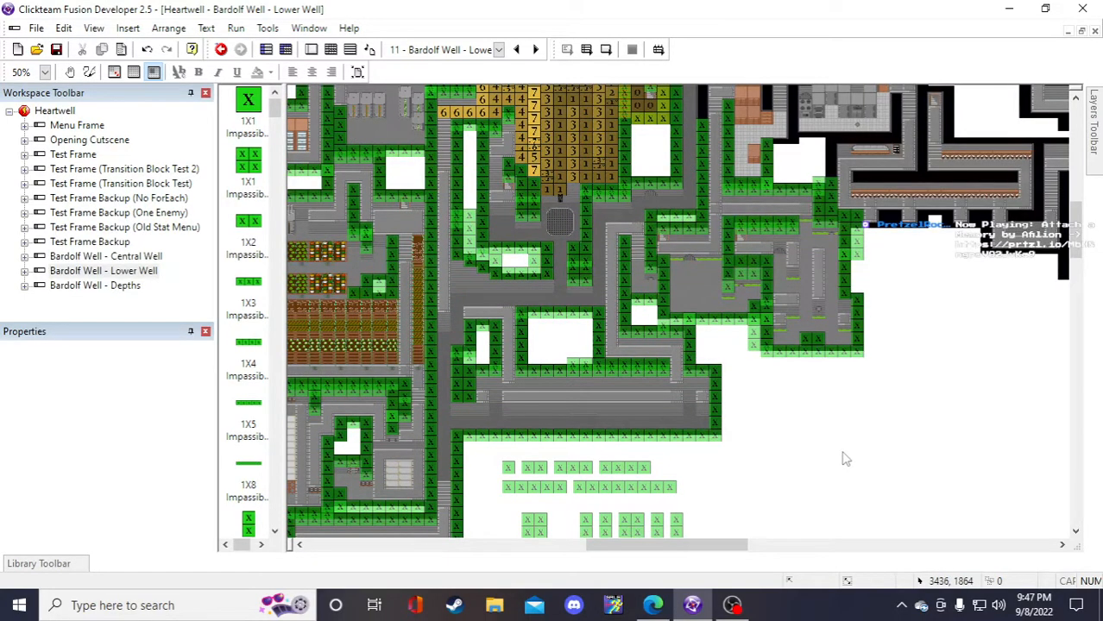
{"action": "scroll", "coordinate": [815, 445], "scroll_direction": "down", "scroll_amount": 2}
{"action": "left_click", "coordinate": [678, 435]}
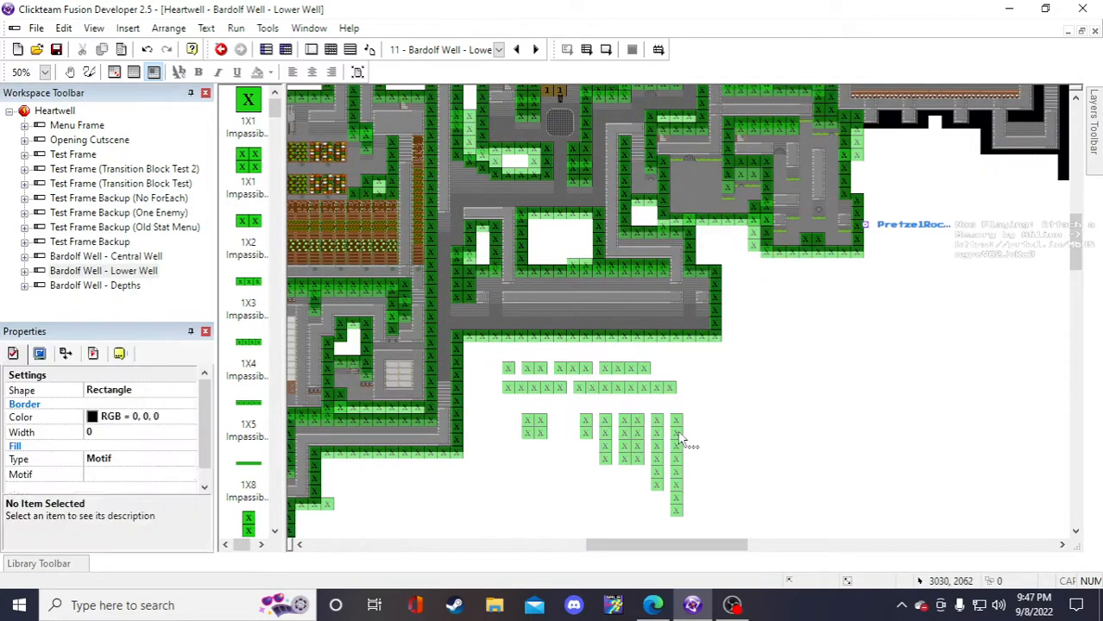
{"action": "left_click", "coordinate": [724, 450]}
{"action": "left_click_drag", "start_coordinate": [509, 406], "coordinate": [707, 532]}
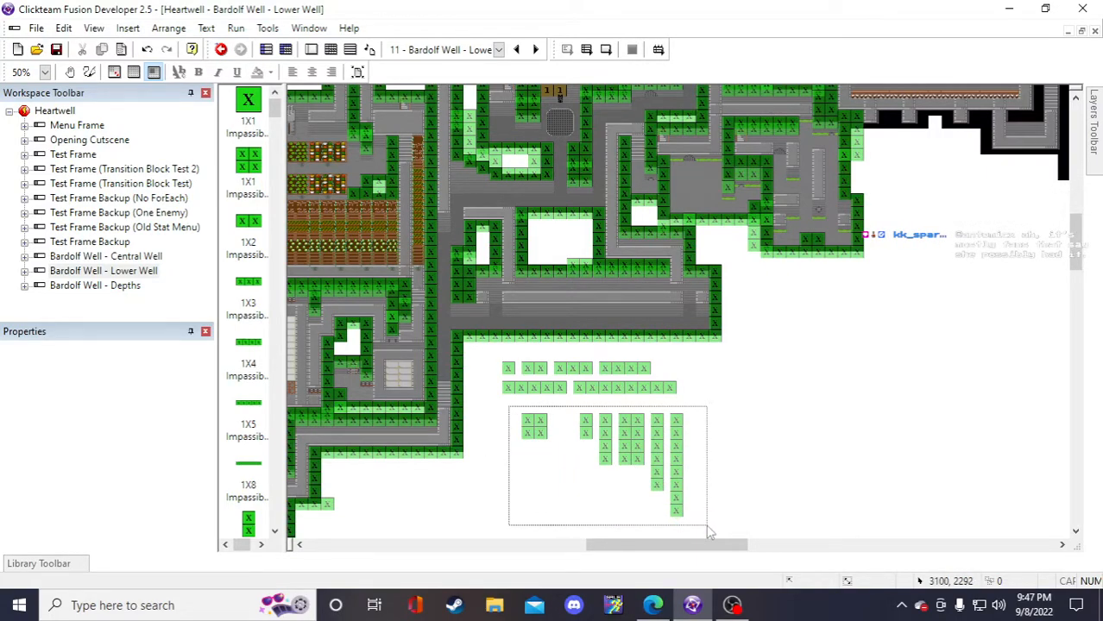
{"action": "left_click_drag", "start_coordinate": [708, 532], "coordinate": [720, 404]}
{"action": "scroll", "coordinate": [837, 449], "scroll_direction": "up", "scroll_amount": 2}
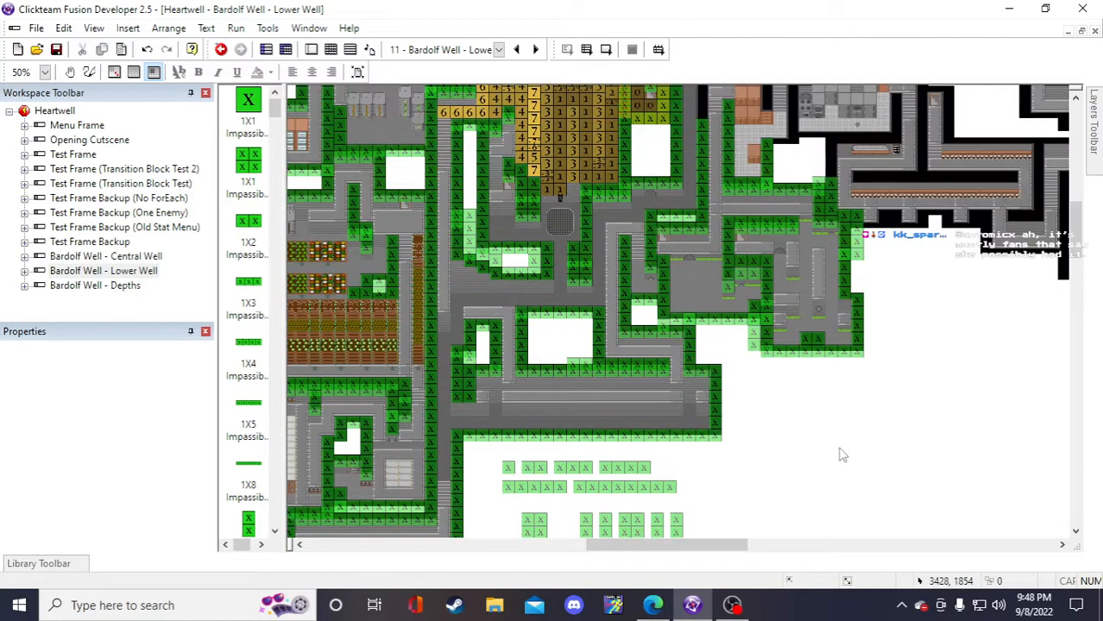
{"action": "scroll", "coordinate": [852, 416], "scroll_direction": "down", "scroll_amount": 2}
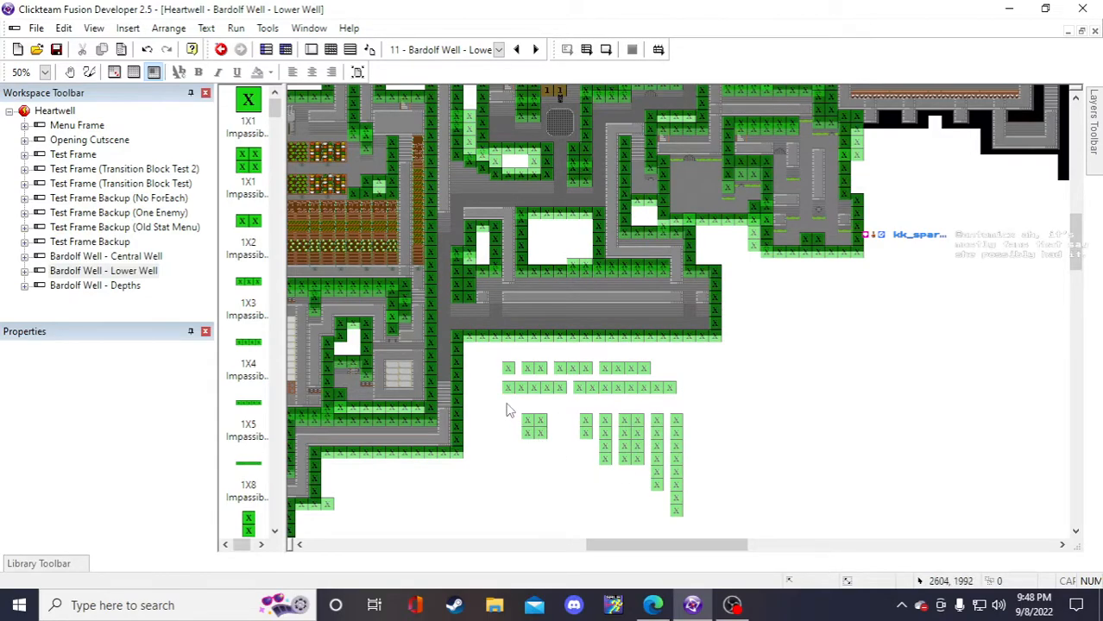
{"action": "scroll", "coordinate": [744, 528], "scroll_direction": "down", "scroll_amount": 2}
{"action": "left_click_drag", "start_coordinate": [507, 407], "coordinate": [707, 431]}
{"action": "scroll", "coordinate": [880, 488], "scroll_direction": "up", "scroll_amount": 6}
{"action": "scroll", "coordinate": [802, 434], "scroll_direction": "down", "scroll_amount": 6}
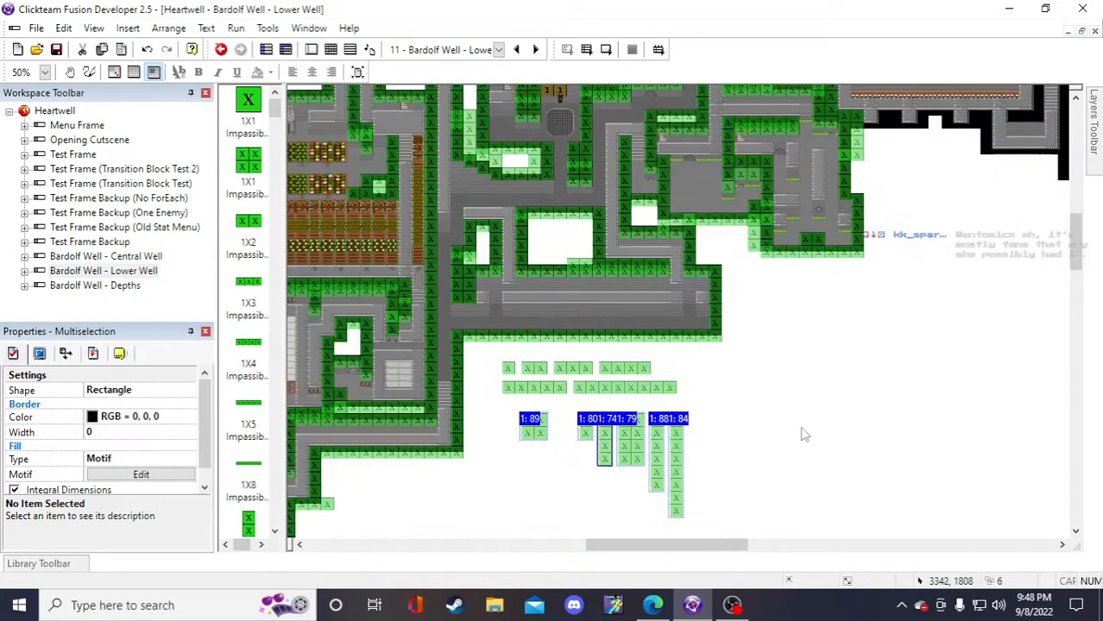
{"action": "left_click", "coordinate": [807, 427]}
{"action": "scroll", "coordinate": [811, 419], "scroll_direction": "up", "scroll_amount": 6}
{"action": "scroll", "coordinate": [779, 463], "scroll_direction": "down", "scroll_amount": 6}
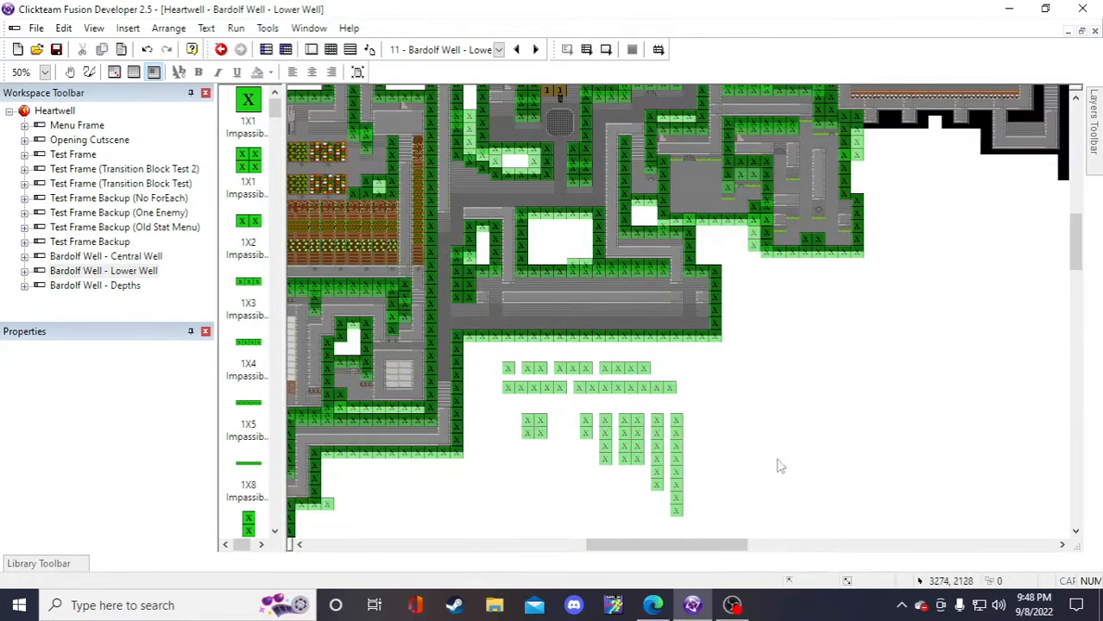
- Try to place a copied 8X1 Impassible Wall on the black vertical wall west of the orange-crate room
{"action": "scroll", "coordinate": [778, 464], "scroll_direction": "up", "scroll_amount": 6}
{"action": "left_click", "coordinate": [701, 233]}
{"action": "key", "text": "ctrl+v"}
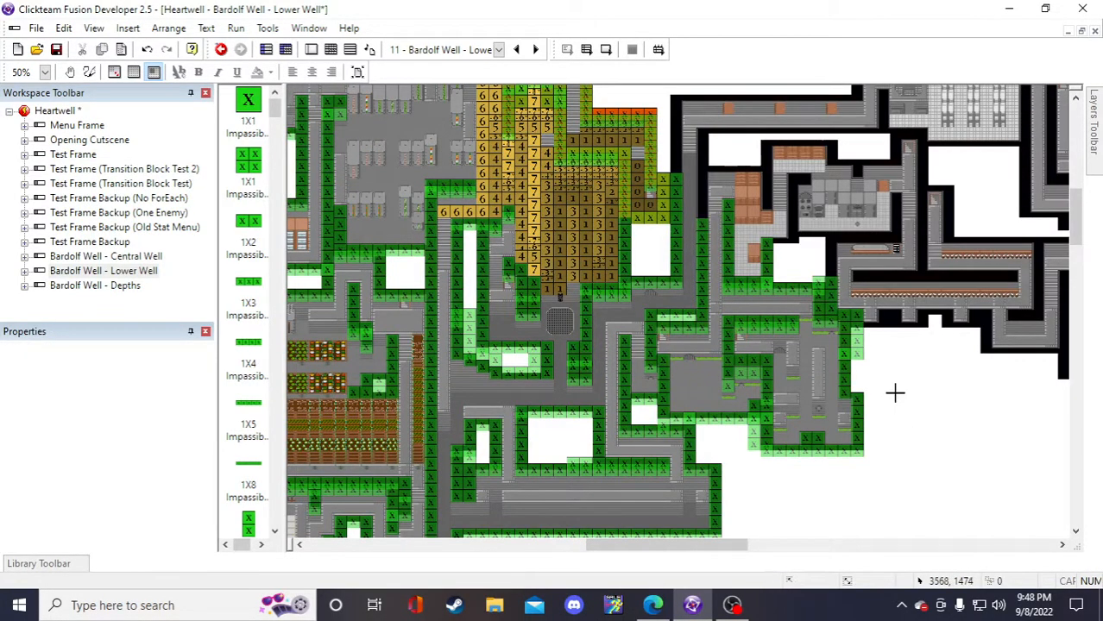
{"action": "left_click", "coordinate": [895, 399]}
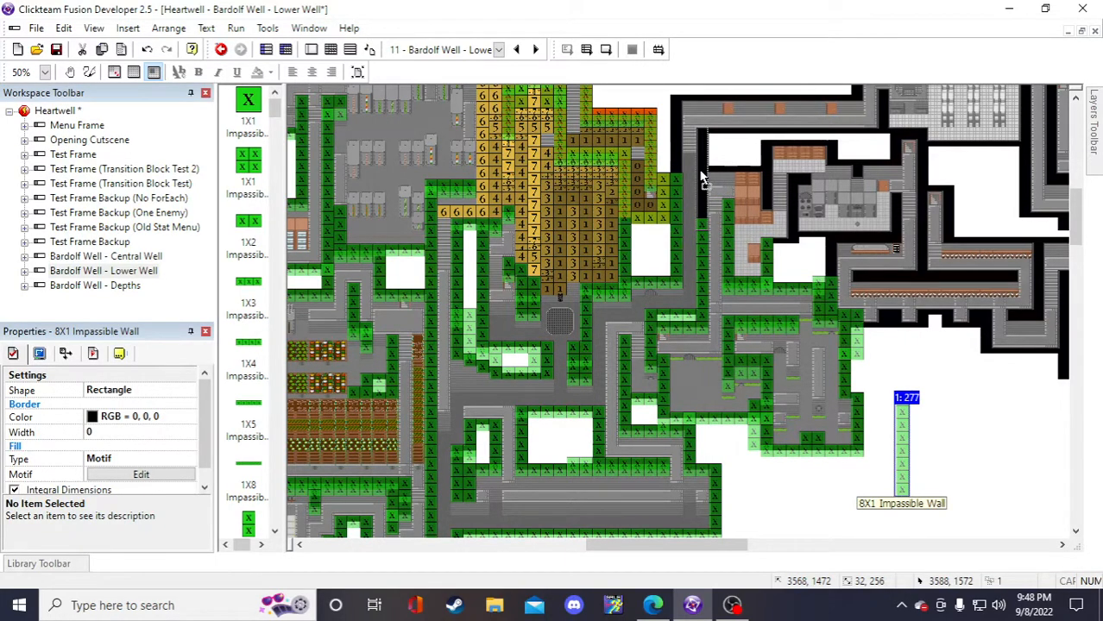
{"action": "left_click_drag", "start_coordinate": [701, 172], "coordinate": [701, 171]}
{"action": "left_click", "coordinate": [914, 465]}
{"action": "key", "text": "ctrl+z"}
{"action": "key", "text": "ctrl+z"}
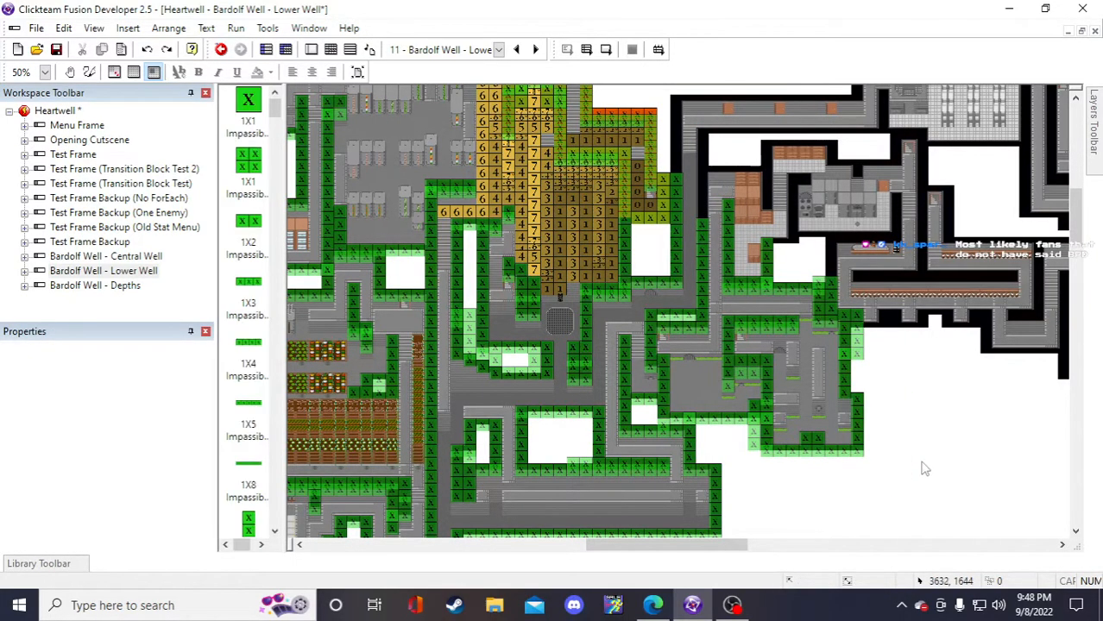
- Copy the spare six-tile-tall Impassible Wall, place it on the black vertical wall west of the orange-crate room, and save the project
{"action": "scroll", "coordinate": [921, 462], "scroll_direction": "down", "scroll_amount": 3}
{"action": "left_click", "coordinate": [661, 464]}
{"action": "key", "text": "ctrl+c"}
{"action": "key", "text": "ctrl+v"}
{"action": "double_click", "coordinate": [808, 386]}
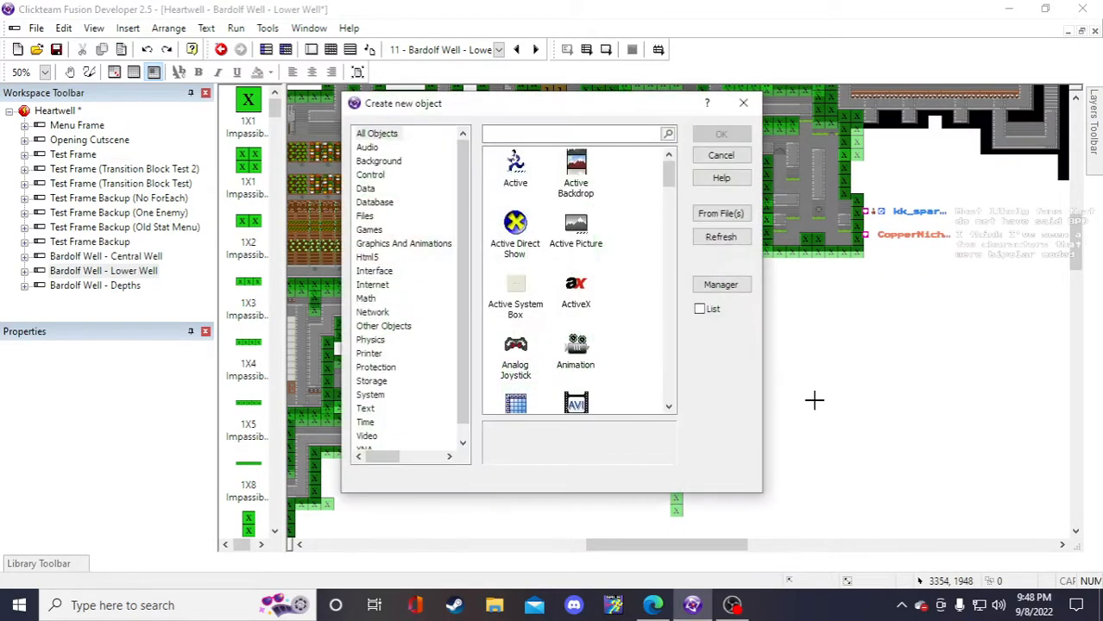
{"action": "left_click", "coordinate": [741, 160]}
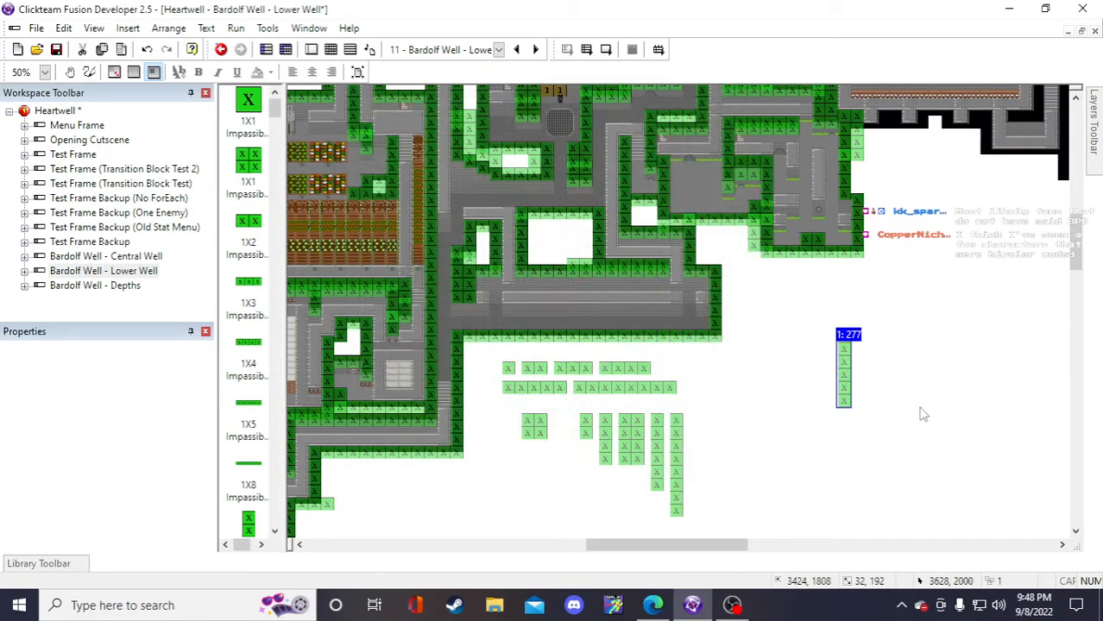
{"action": "scroll", "coordinate": [927, 415], "scroll_direction": "up", "scroll_amount": 3}
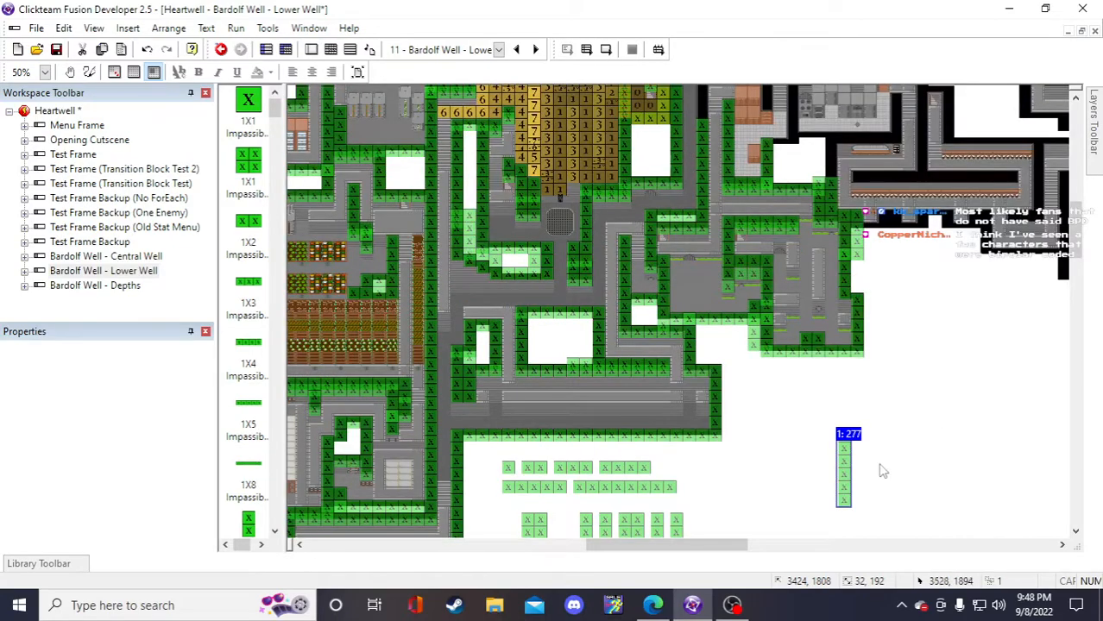
{"action": "left_click_drag", "start_coordinate": [844, 464], "coordinate": [888, 290]}
{"action": "scroll", "coordinate": [889, 290], "scroll_direction": "up", "scroll_amount": 3}
{"action": "left_click_drag", "start_coordinate": [889, 410], "coordinate": [707, 202]}
{"action": "left_click", "coordinate": [917, 496]}
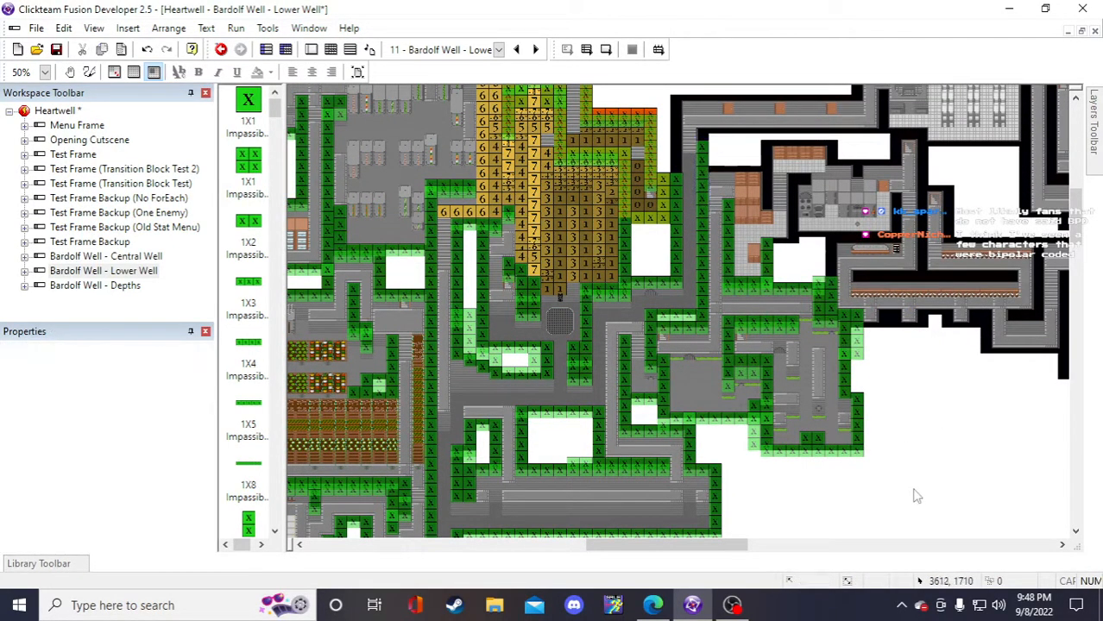
{"action": "scroll", "coordinate": [910, 490], "scroll_direction": "down", "scroll_amount": 6}
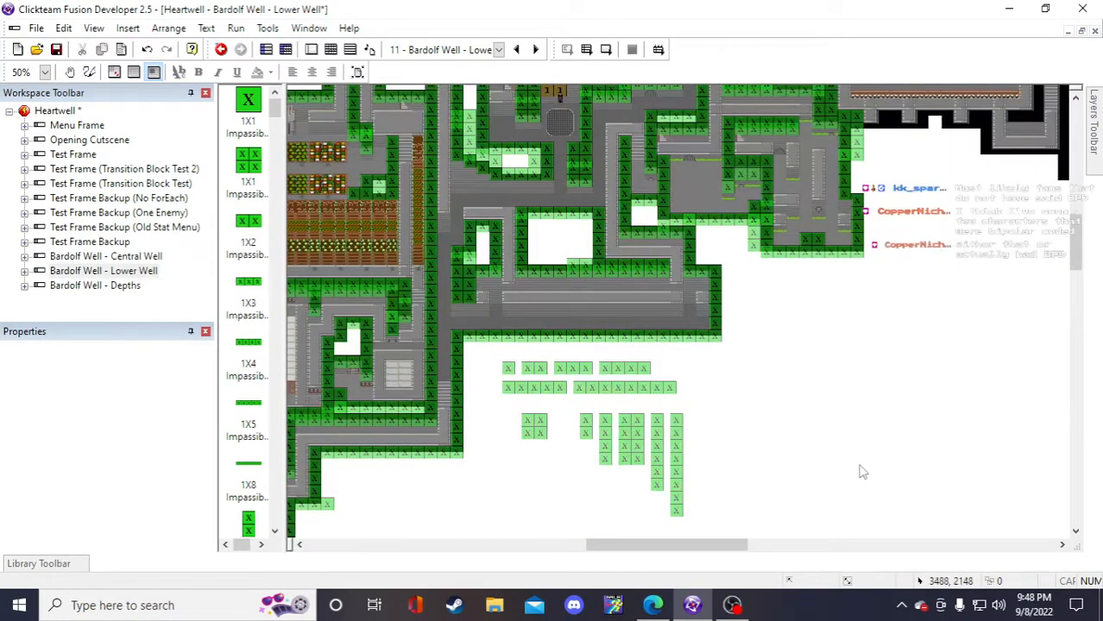
{"action": "left_click", "coordinate": [56, 50]}
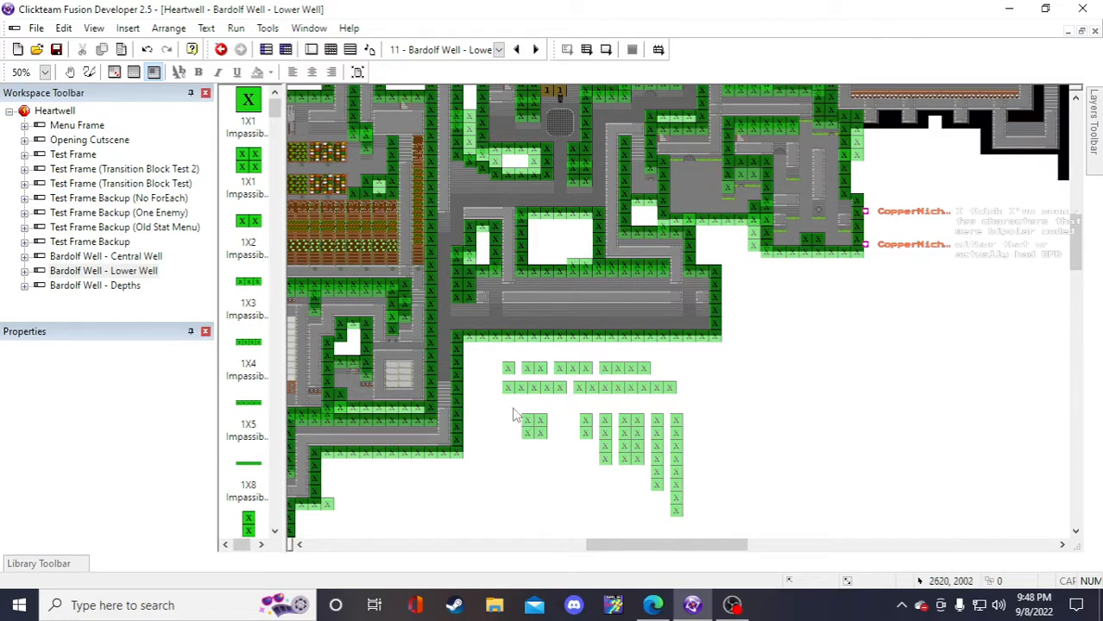
- Copy the spare 1X8 Impassible Wall and place it on the west end of the bottom wall of the corridor above the orange-crate room
{"action": "left_click_drag", "start_coordinate": [514, 416], "coordinate": [705, 523]}
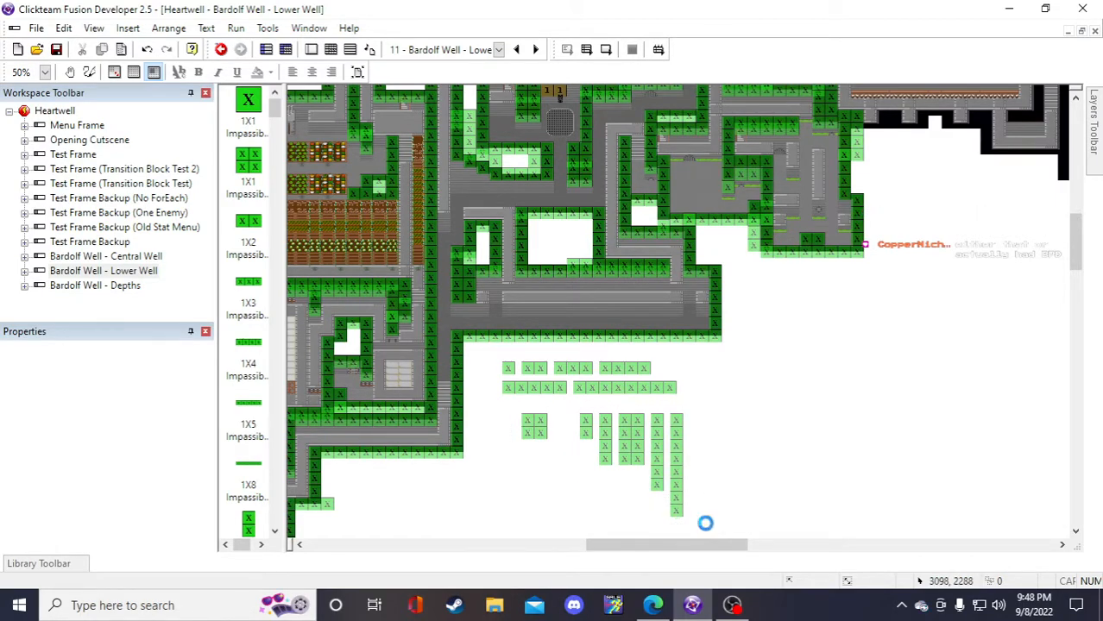
{"action": "left_click", "coordinate": [823, 466]}
{"action": "scroll", "coordinate": [823, 457], "scroll_direction": "up", "scroll_amount": 6}
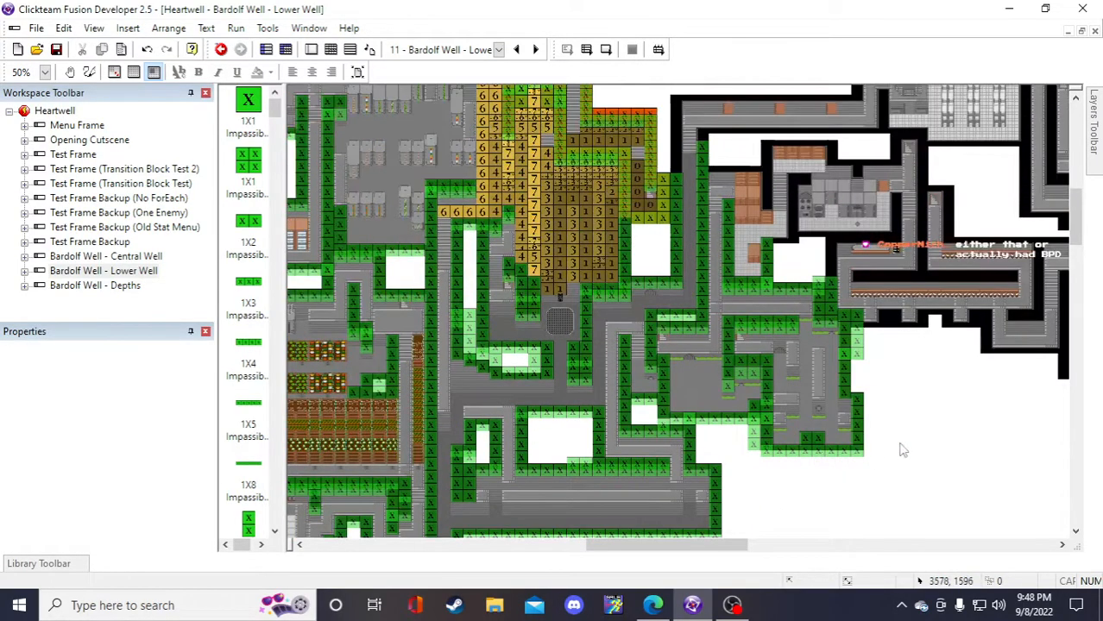
{"action": "scroll", "coordinate": [953, 407], "scroll_direction": "down", "scroll_amount": 3}
{"action": "left_click", "coordinate": [598, 486]}
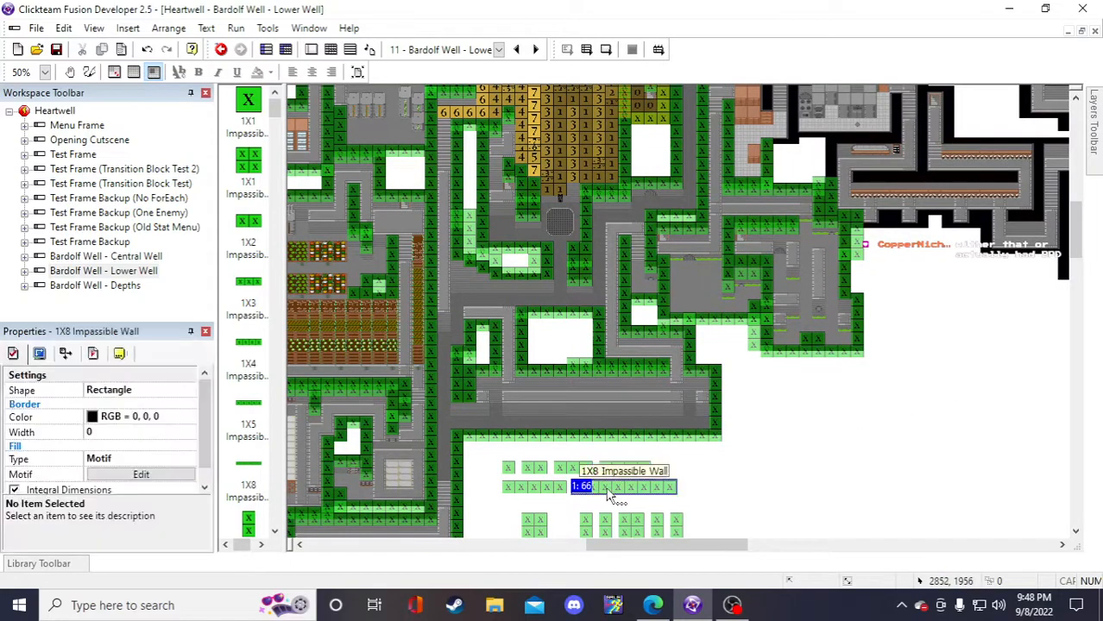
{"action": "left_click", "coordinate": [850, 437]}
{"action": "scroll", "coordinate": [917, 476], "scroll_direction": "up", "scroll_amount": 3}
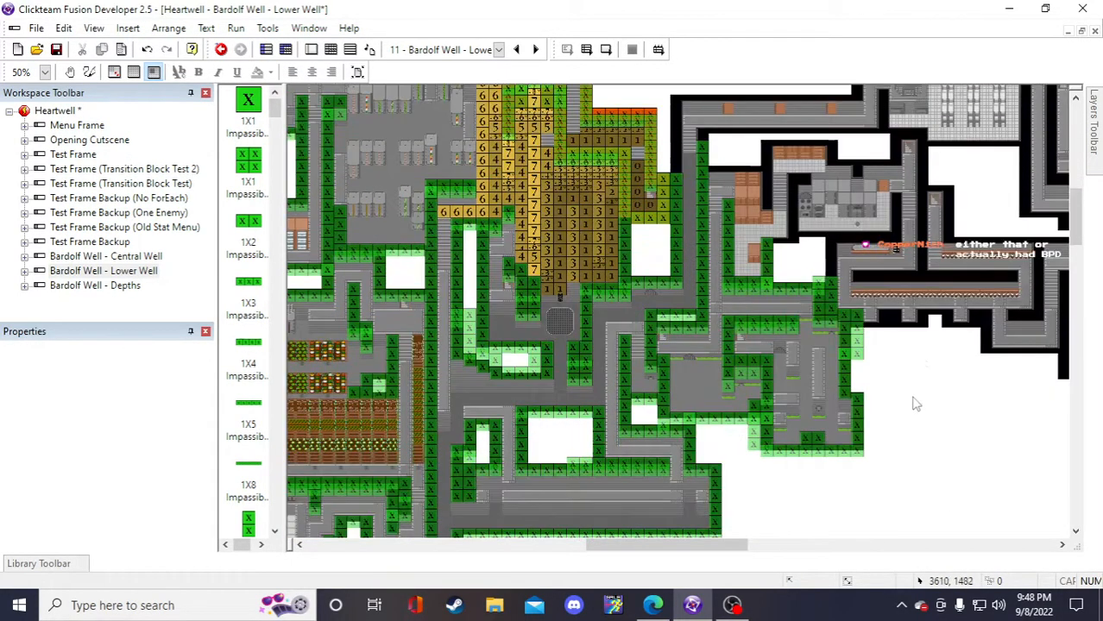
{"action": "key", "text": "ctrl+v"}
{"action": "left_click", "coordinate": [913, 379]}
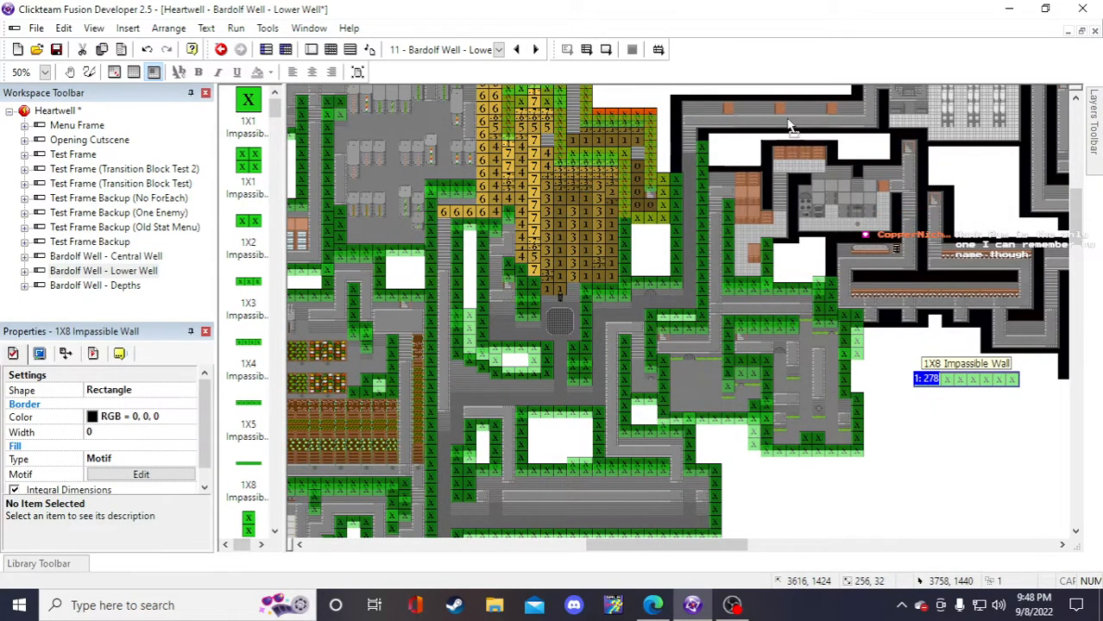
{"action": "left_click_drag", "start_coordinate": [762, 145], "coordinate": [761, 143]}
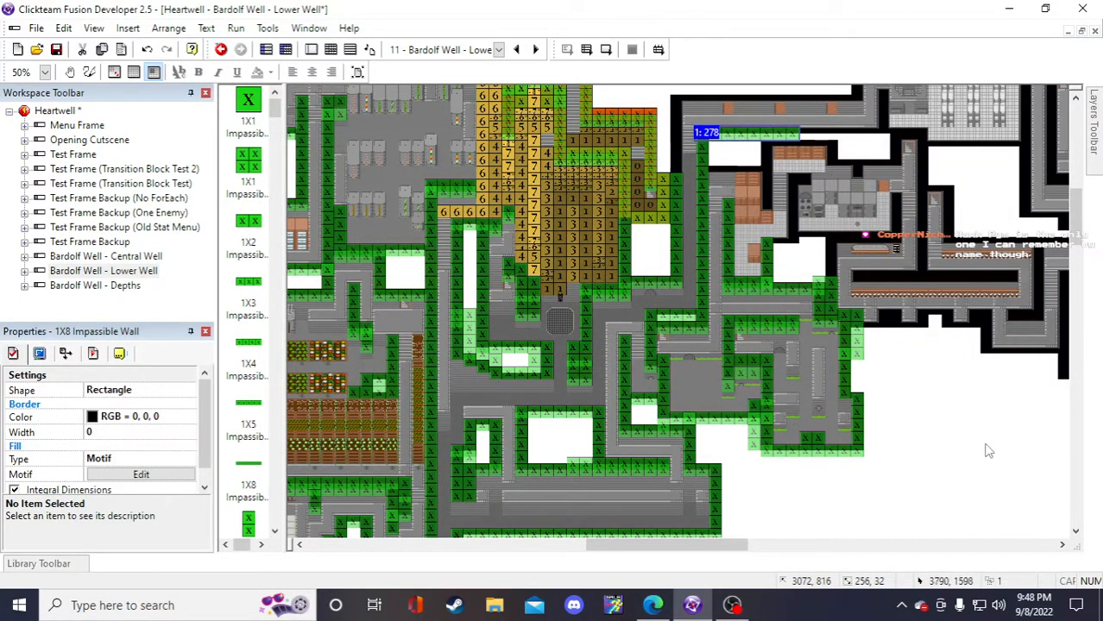
{"action": "left_click", "coordinate": [989, 447]}
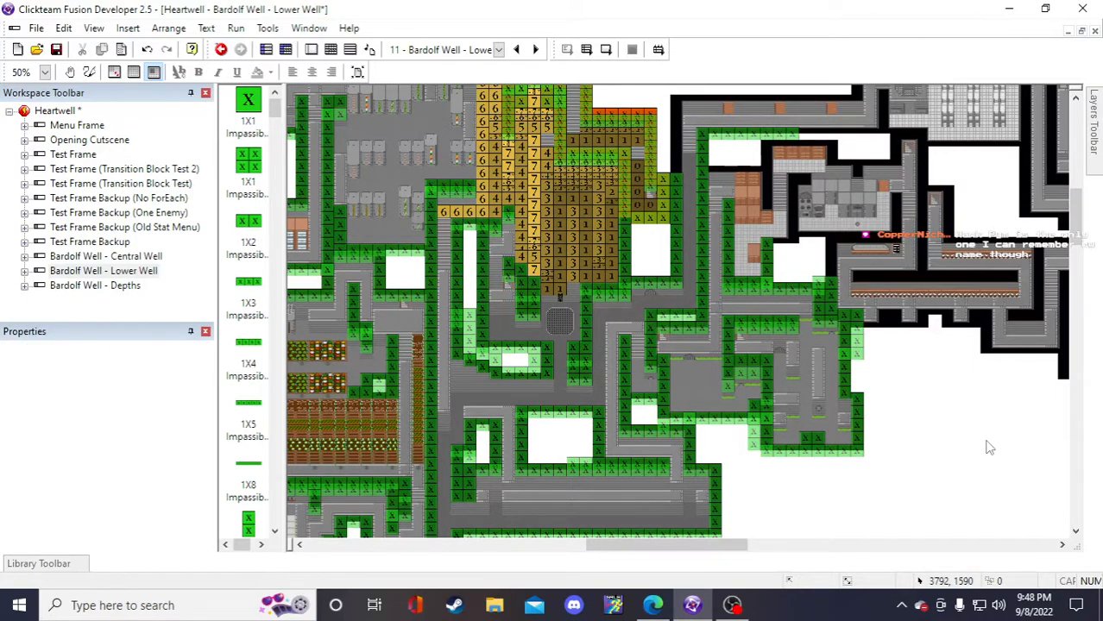
- Copy the placed 1X8 Impassible Wall and put the copy on the west end of that corridor's top wall
{"action": "scroll", "coordinate": [995, 463], "scroll_direction": "up", "scroll_amount": 3}
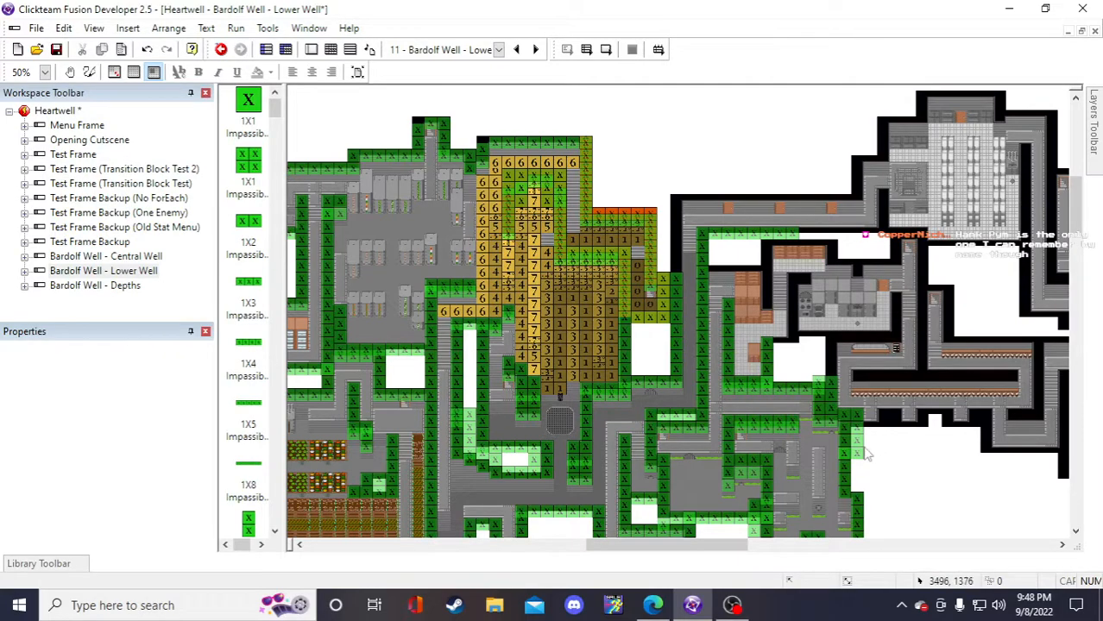
{"action": "left_click", "coordinate": [771, 235]}
{"action": "left_click", "coordinate": [707, 136]}
{"action": "key", "text": "ctrl+v"}
{"action": "left_click", "coordinate": [704, 126]}
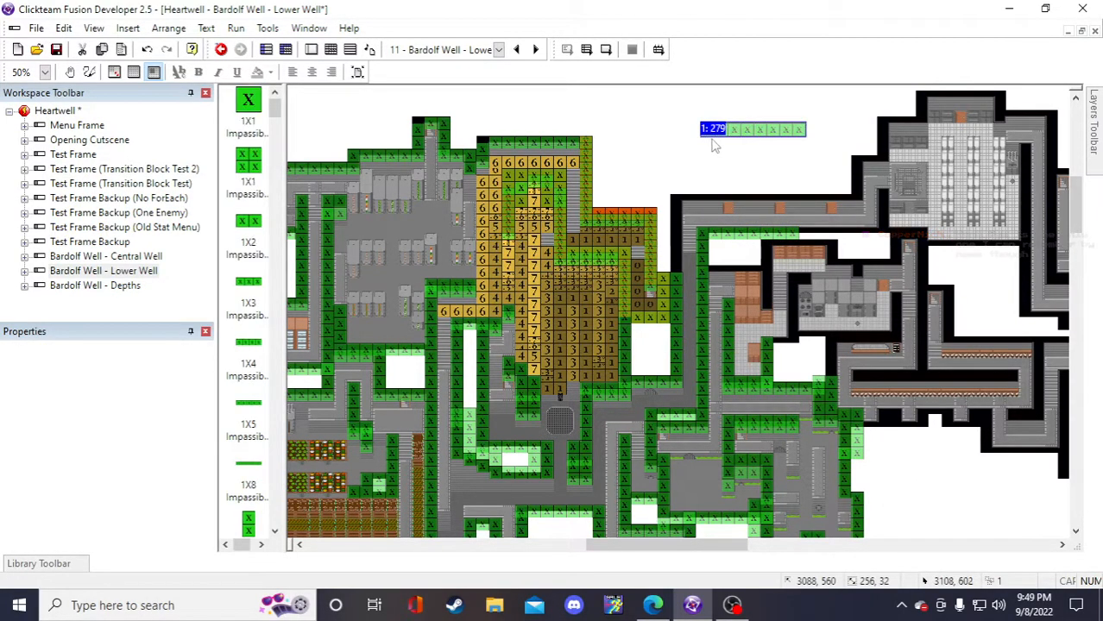
{"action": "left_click_drag", "start_coordinate": [717, 130], "coordinate": [690, 205]}
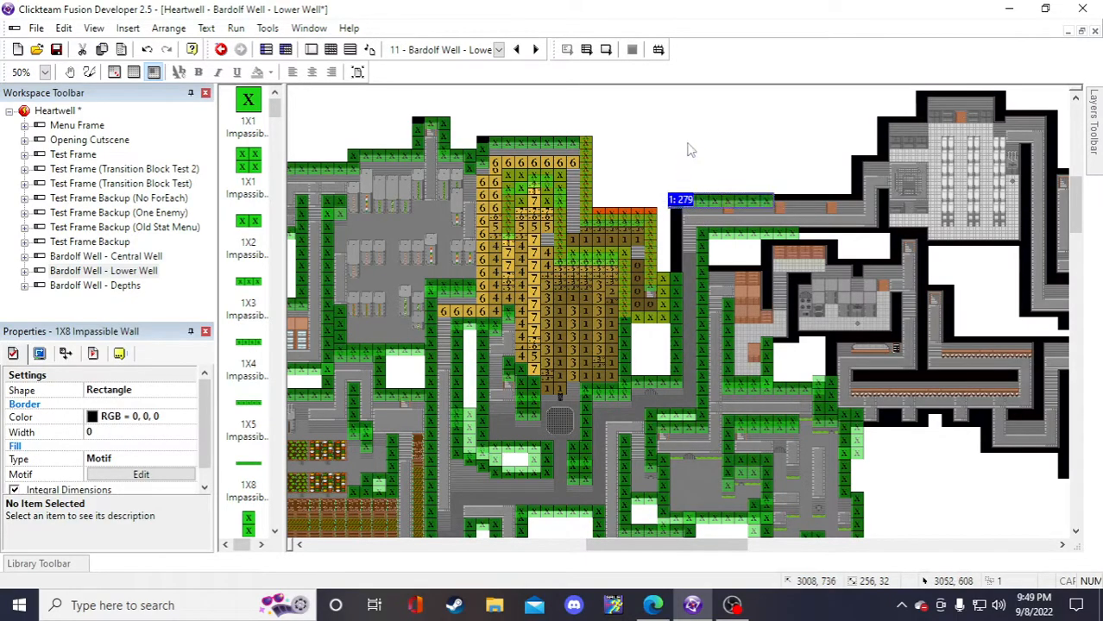
{"action": "left_click", "coordinate": [688, 141]}
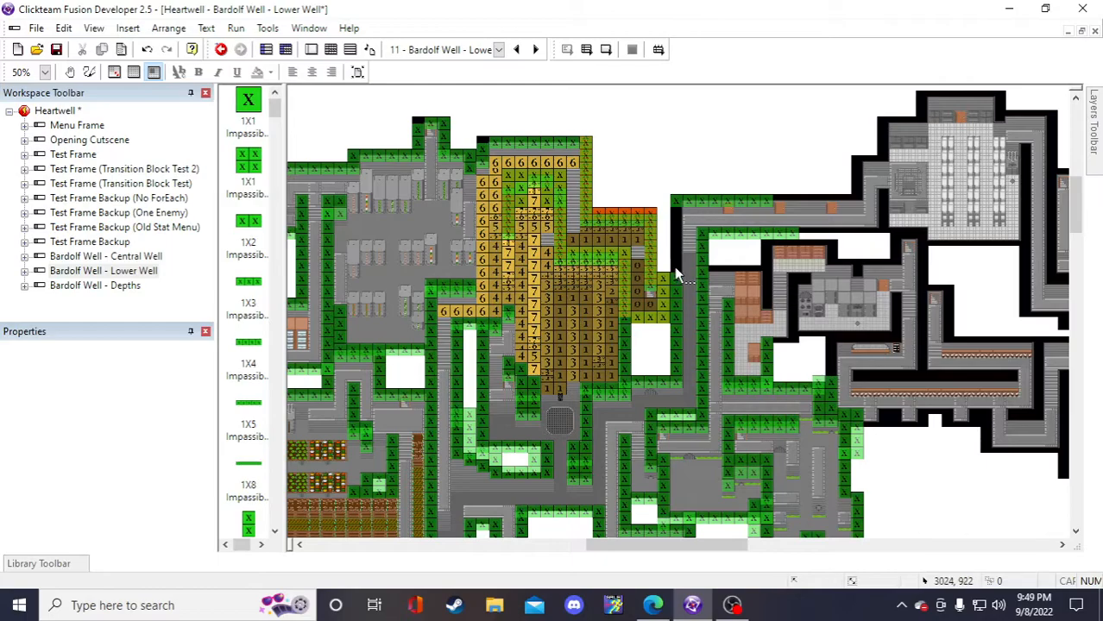
- Place a copy of the spare 6X1 Impassible Wall on the corridor's black west wall and shift the top 1X8 wall one tile east
{"action": "scroll", "coordinate": [811, 407], "scroll_direction": "down", "scroll_amount": 3}
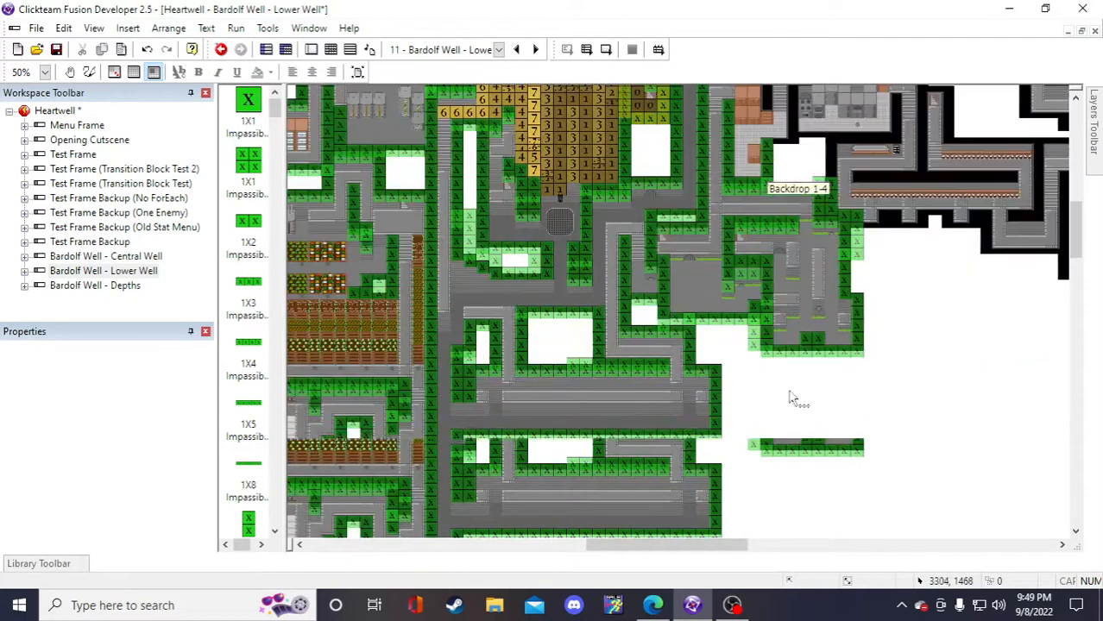
{"action": "scroll", "coordinate": [777, 397], "scroll_direction": "down", "scroll_amount": 2}
{"action": "left_click", "coordinate": [658, 479]}
{"action": "left_click", "coordinate": [827, 364]}
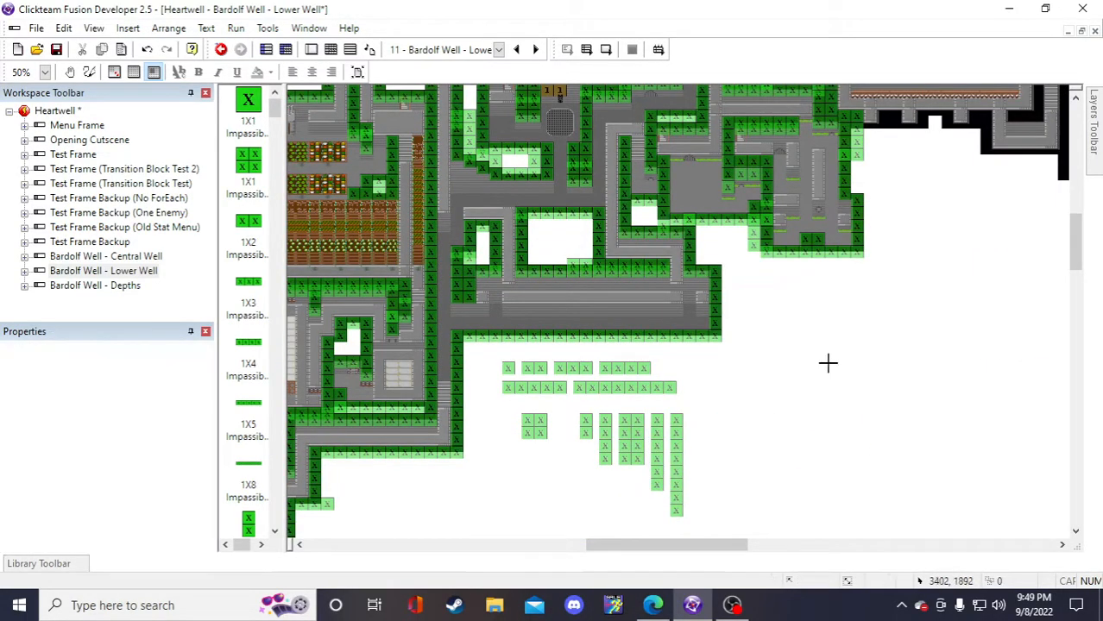
{"action": "left_click", "coordinate": [822, 358]}
{"action": "left_click_drag", "start_coordinate": [827, 383], "coordinate": [925, 210]}
{"action": "scroll", "coordinate": [973, 377], "scroll_direction": "up", "scroll_amount": 3}
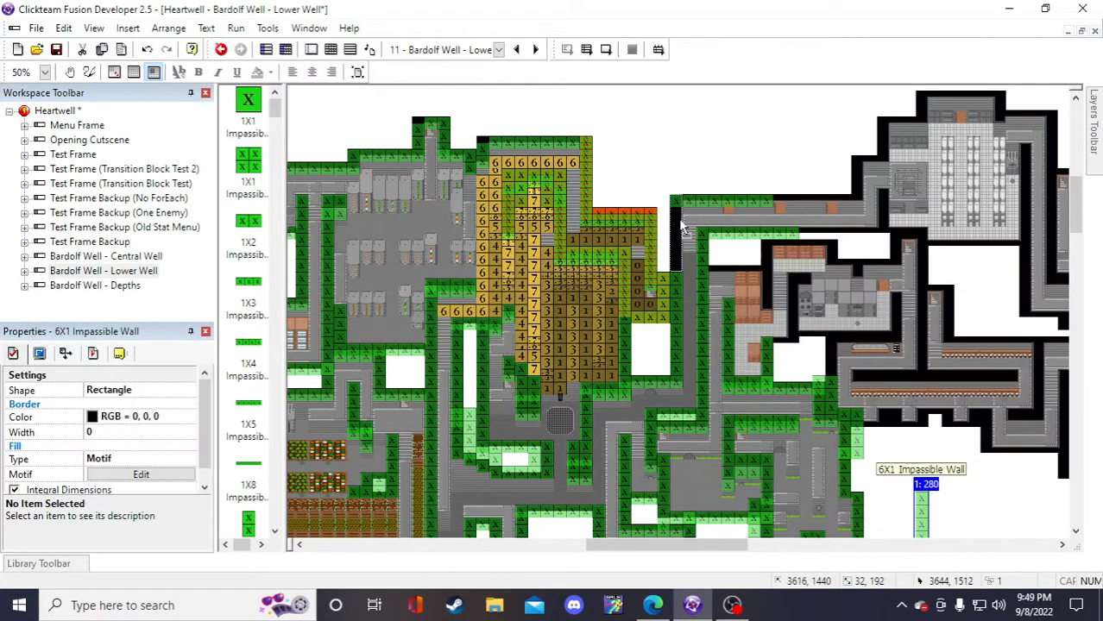
{"action": "left_click_drag", "start_coordinate": [680, 220], "coordinate": [671, 247]}
{"action": "left_click", "coordinate": [739, 134]}
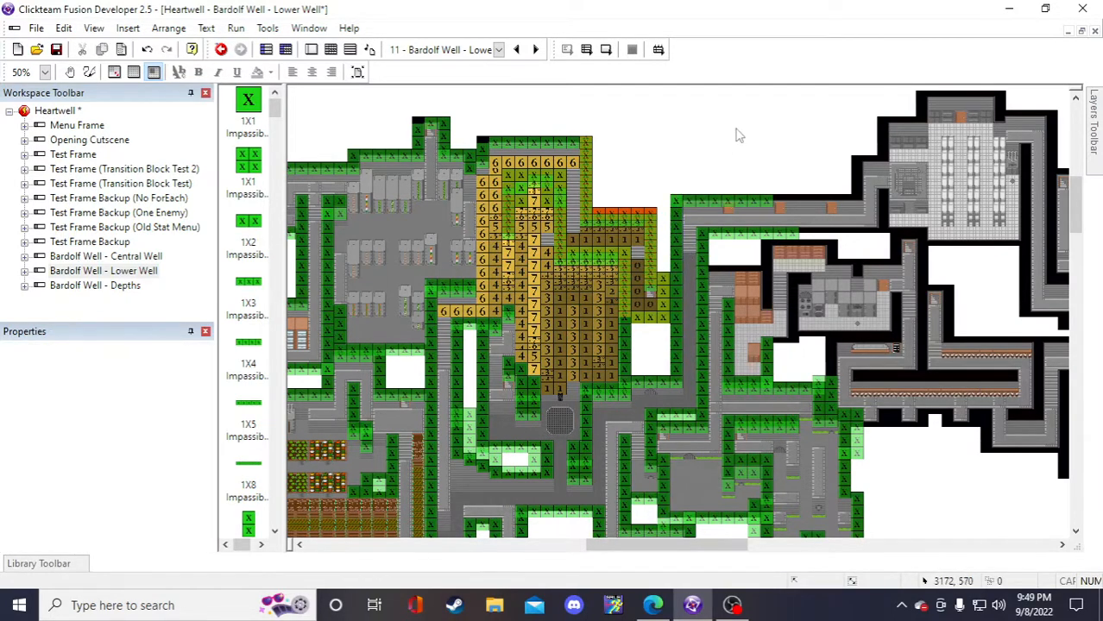
{"action": "left_click", "coordinate": [731, 201]}
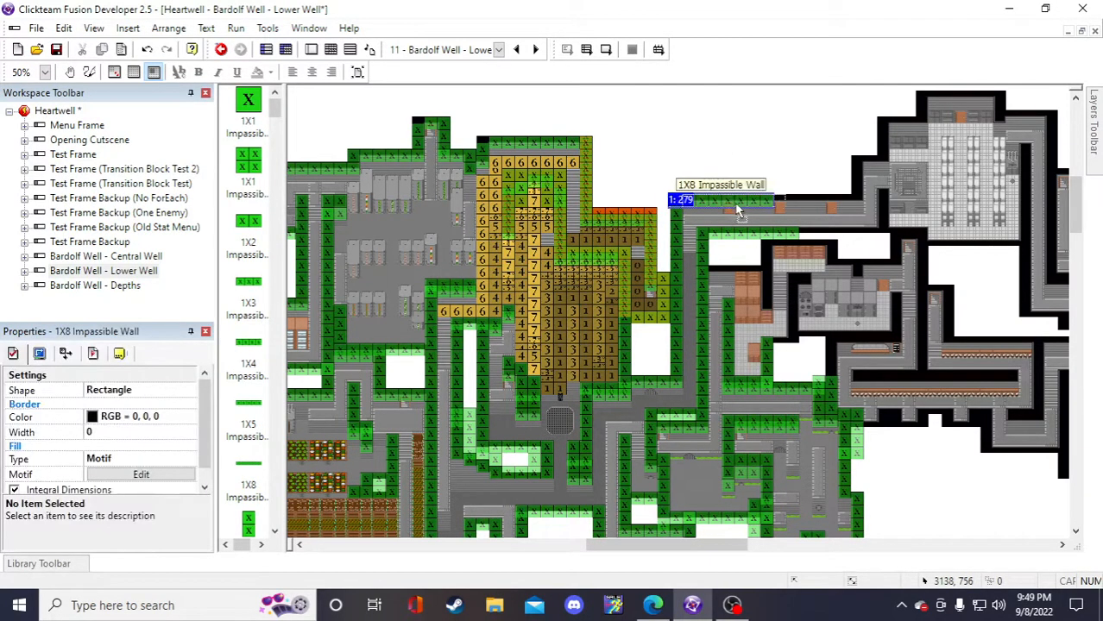
{"action": "left_click", "coordinate": [747, 143]}
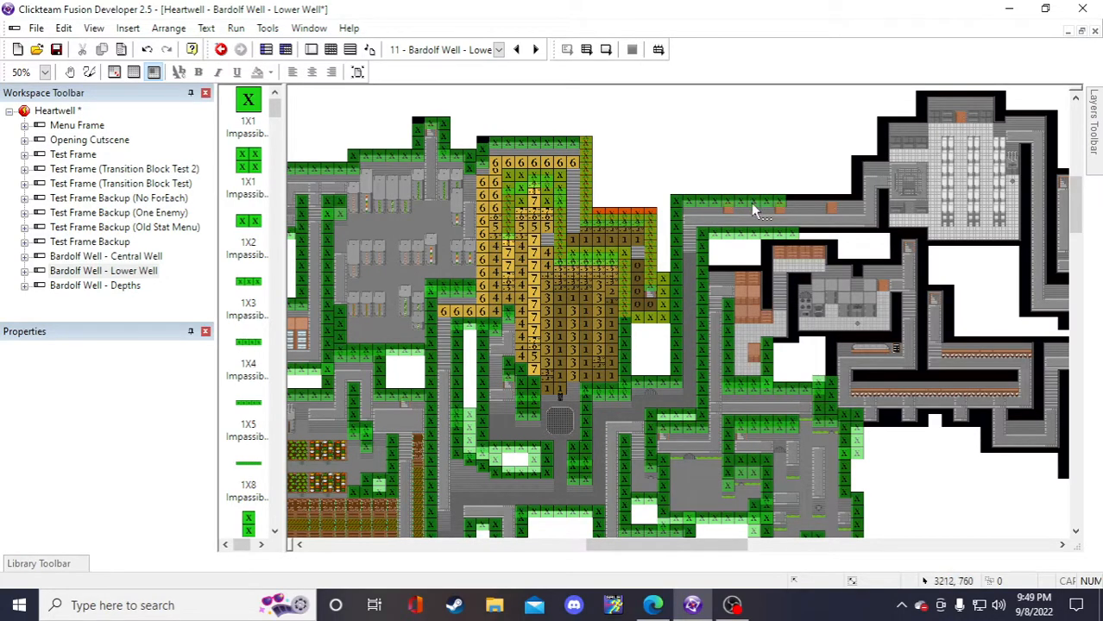
- Try to extend the corridor's top wall eastward with another copied 1X8 Impassible Wall
{"action": "left_click", "coordinate": [752, 204]}
{"action": "double_click", "coordinate": [759, 157]}
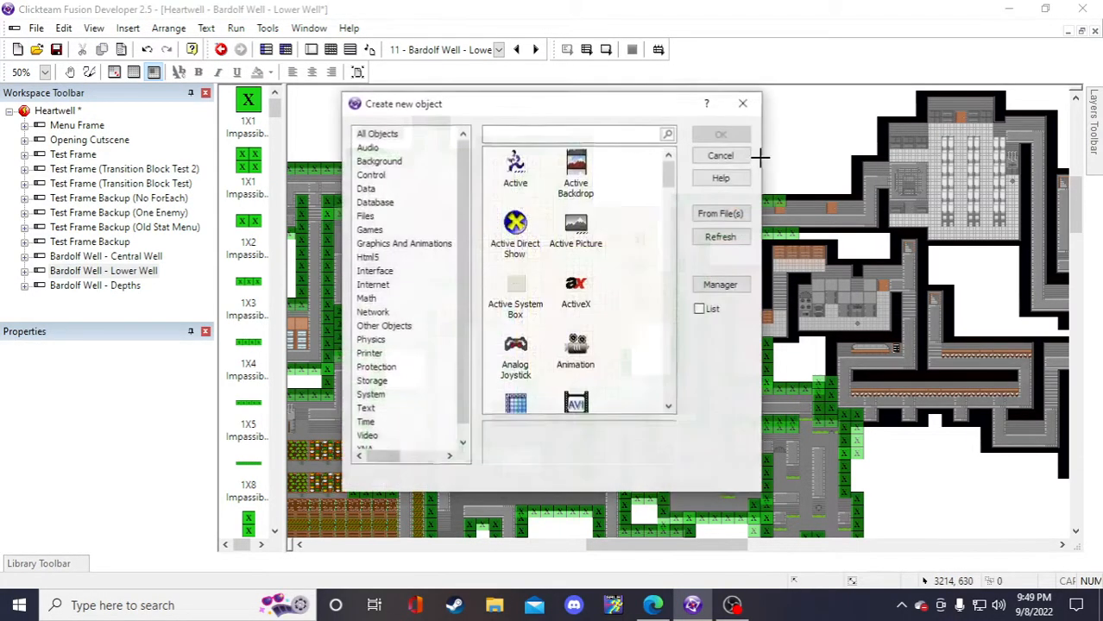
{"action": "left_click", "coordinate": [788, 153]}
{"action": "left_click", "coordinate": [722, 157]}
{"action": "left_click_drag", "start_coordinate": [817, 155], "coordinate": [819, 193]}
{"action": "left_click", "coordinate": [800, 160]}
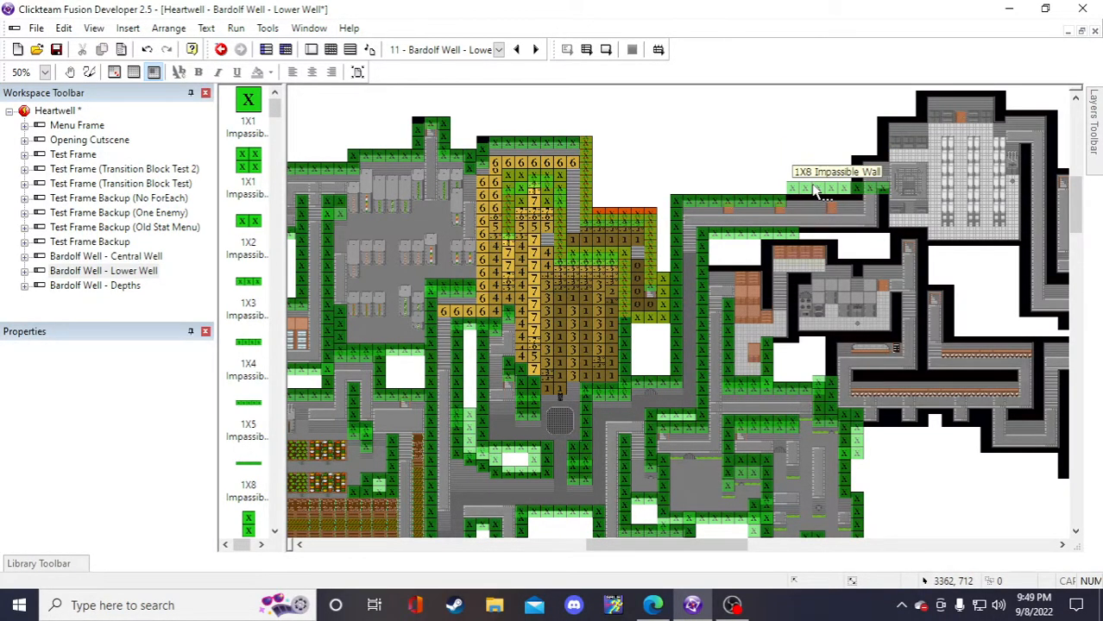
{"action": "left_click", "coordinate": [815, 192]}
{"action": "left_click", "coordinate": [788, 150]}
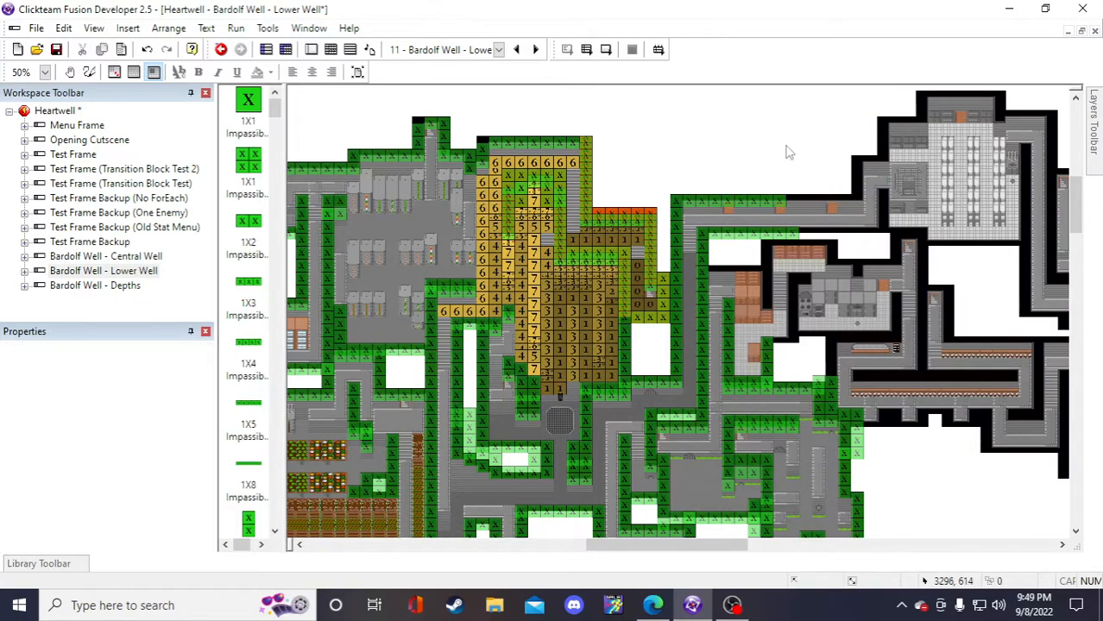
- Select the whole set of spare Impassible Wall blocks and move it east, clear of the area below the long corridor
{"action": "scroll", "coordinate": [776, 232], "scroll_direction": "down", "scroll_amount": 4}
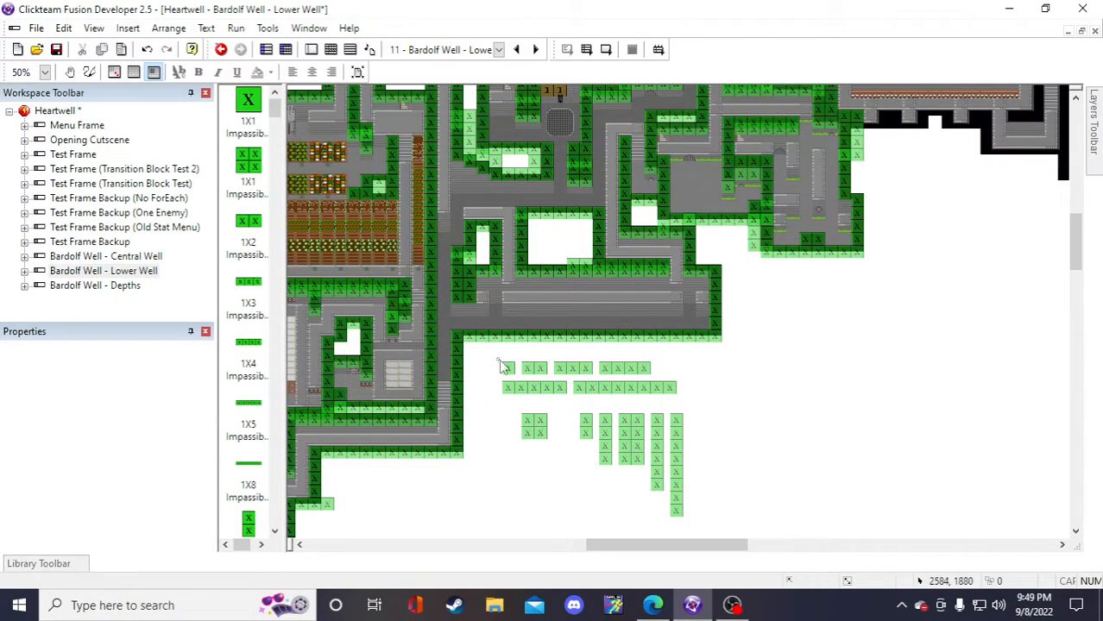
{"action": "left_click_drag", "start_coordinate": [497, 357], "coordinate": [706, 422]}
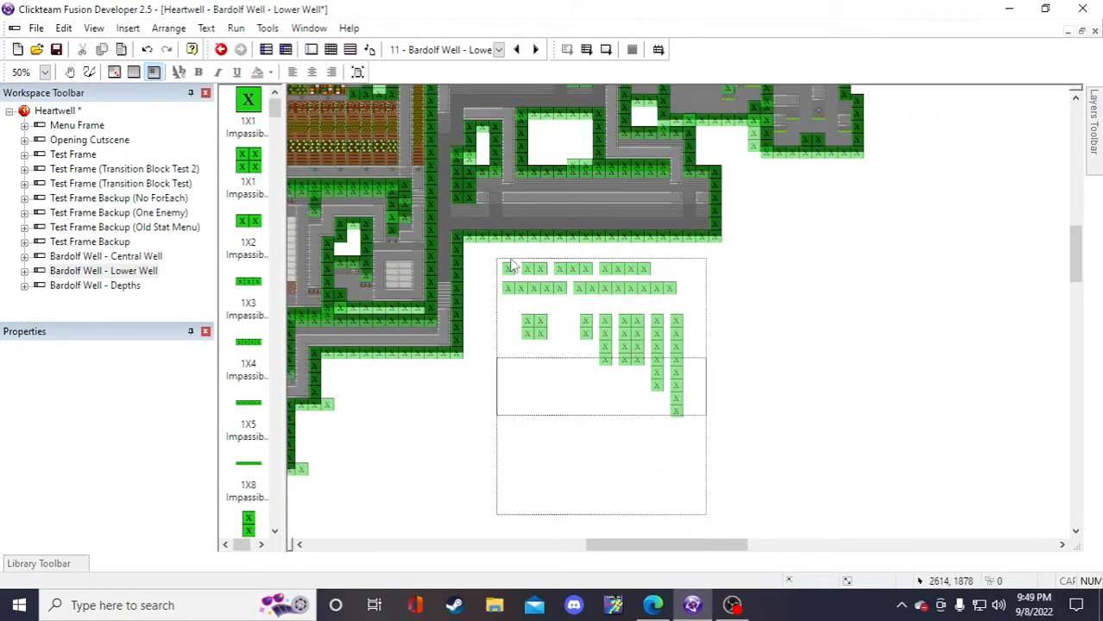
{"action": "left_click_drag", "start_coordinate": [512, 268], "coordinate": [499, 259]}
{"action": "left_click_drag", "start_coordinate": [625, 346], "coordinate": [884, 346]}
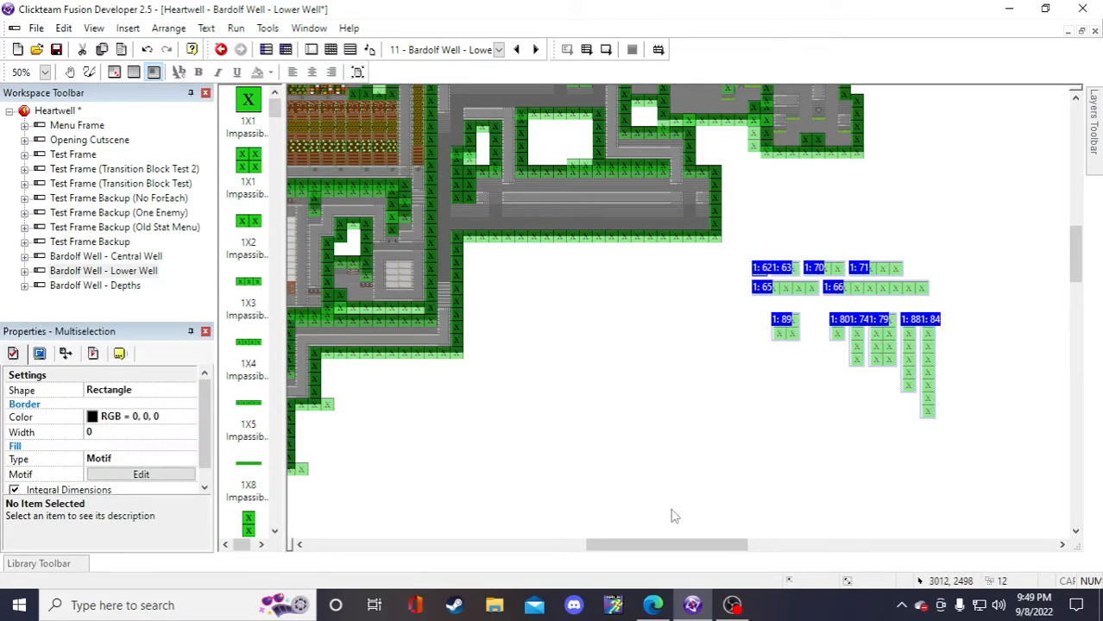
- Move the spare Impassible Wall set northeast to the empty area below the black-walled eastern corridors, and save the project
{"action": "left_click_drag", "start_coordinate": [706, 547], "coordinate": [752, 537]}
{"action": "scroll", "coordinate": [697, 488], "scroll_direction": "up", "scroll_amount": 1}
{"action": "left_click", "coordinate": [695, 490]}
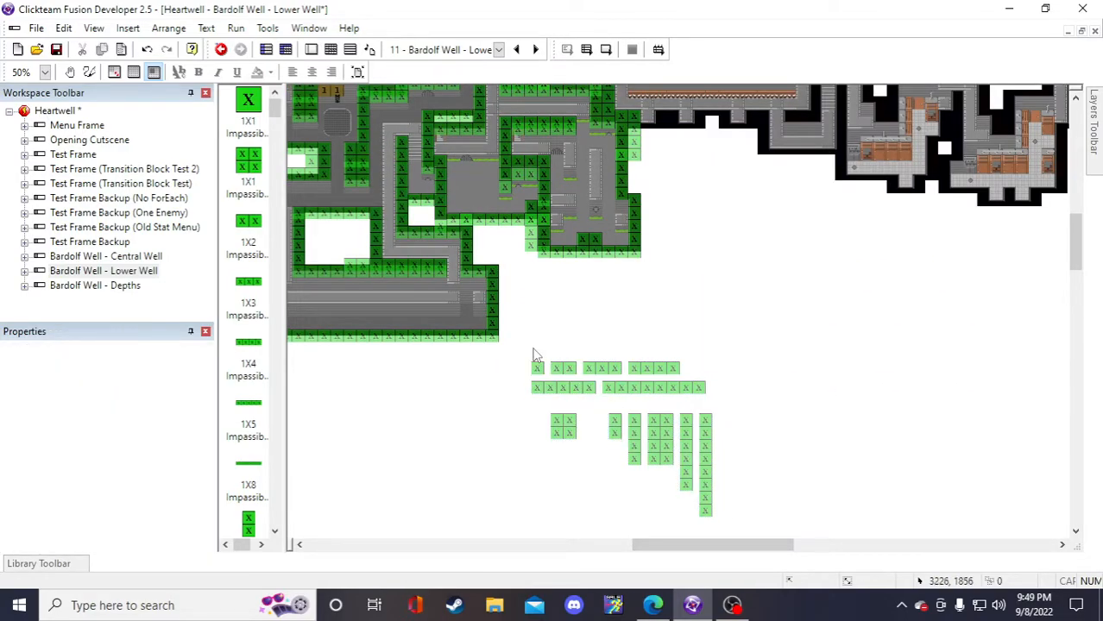
{"action": "left_click_drag", "start_coordinate": [523, 344], "coordinate": [760, 517]}
{"action": "left_click_drag", "start_coordinate": [655, 450], "coordinate": [799, 270]}
{"action": "scroll", "coordinate": [799, 270], "scroll_direction": "up", "scroll_amount": 3}
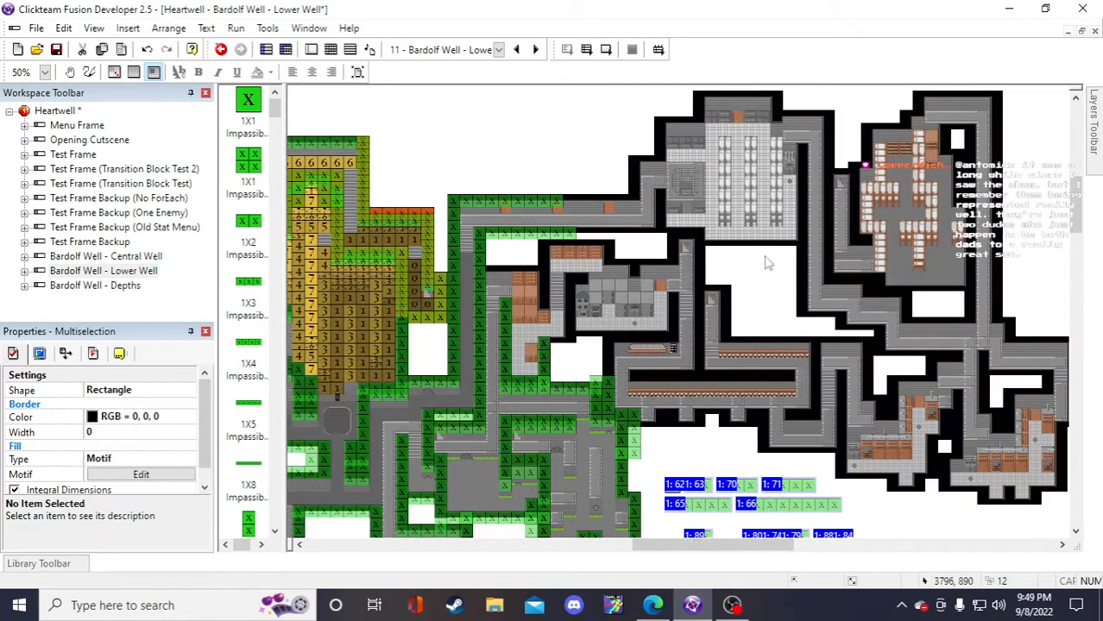
{"action": "scroll", "coordinate": [756, 276], "scroll_direction": "down", "scroll_amount": 1}
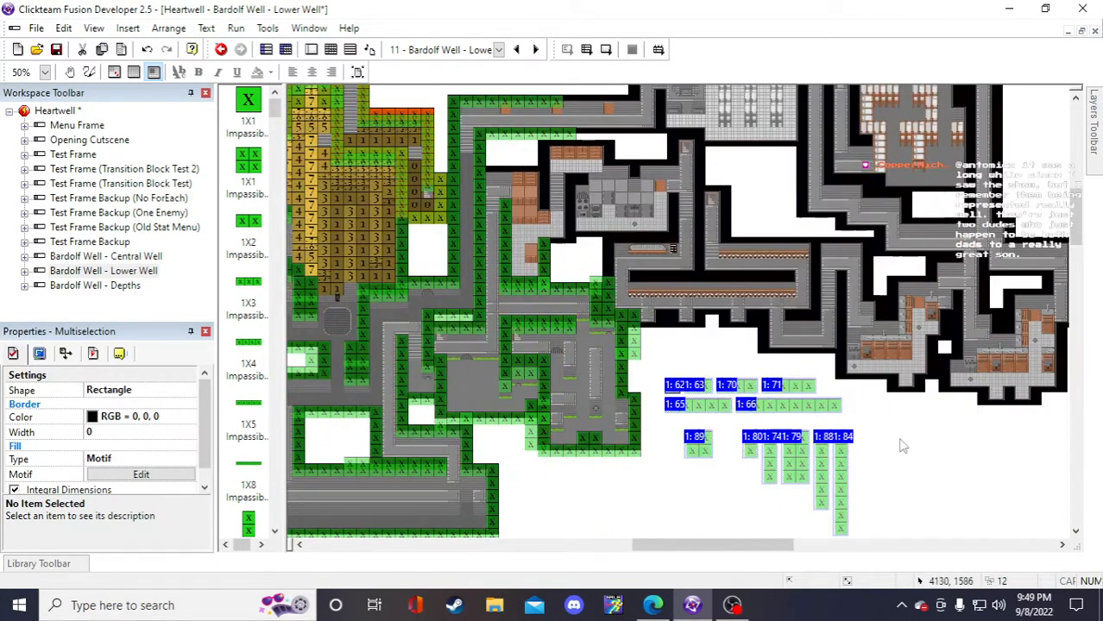
{"action": "left_click", "coordinate": [908, 450]}
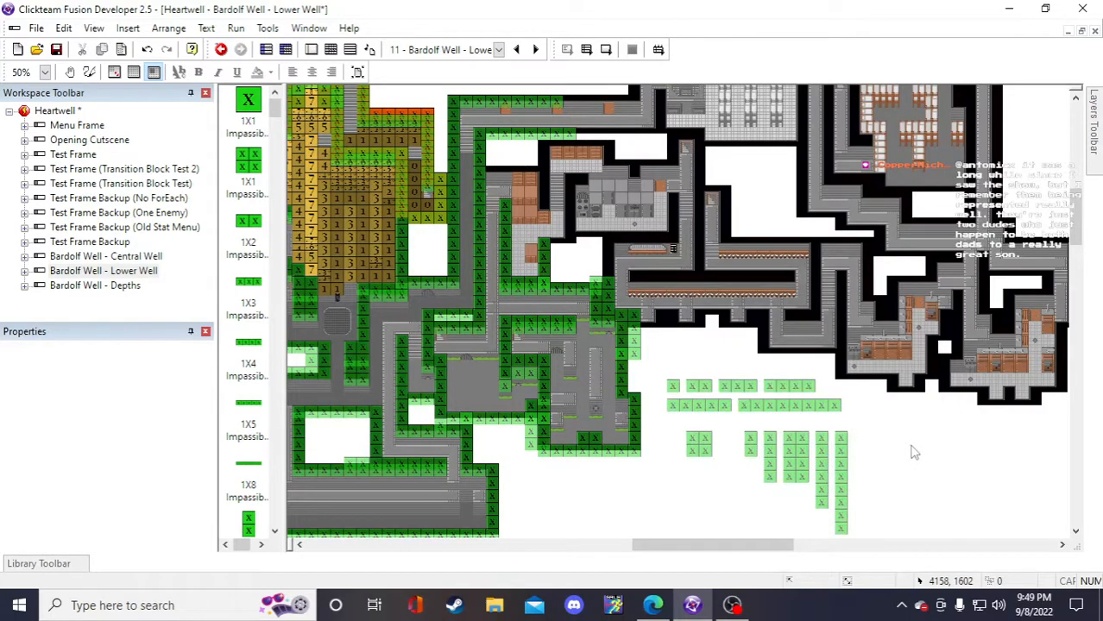
{"action": "left_click", "coordinate": [57, 50]}
- Copy the spare 1X5 Impassible Wall and place it on the remaining black stretch of the upper corridor's top wall
{"action": "left_click", "coordinate": [707, 407]}
{"action": "double_click", "coordinate": [704, 333]}
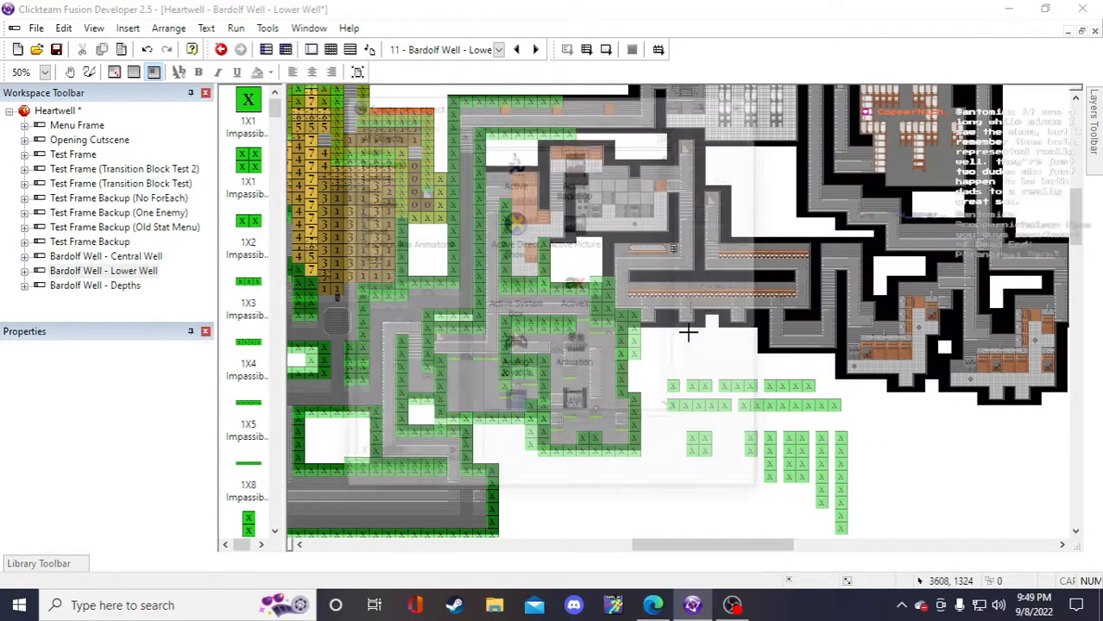
{"action": "key", "text": "Escape"}
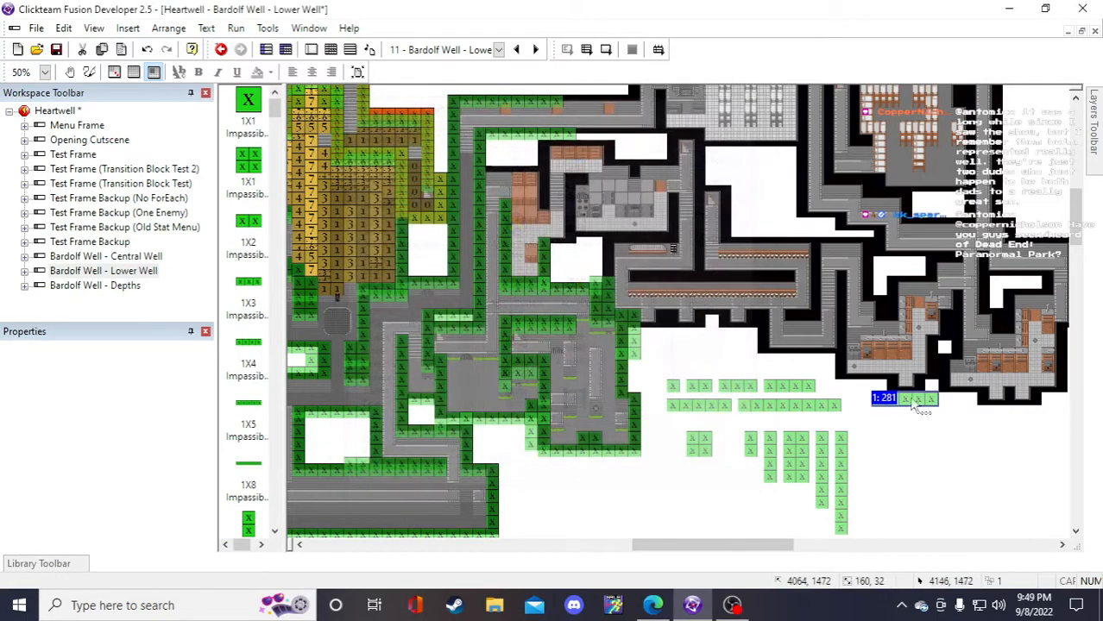
{"action": "left_click", "coordinate": [919, 401]}
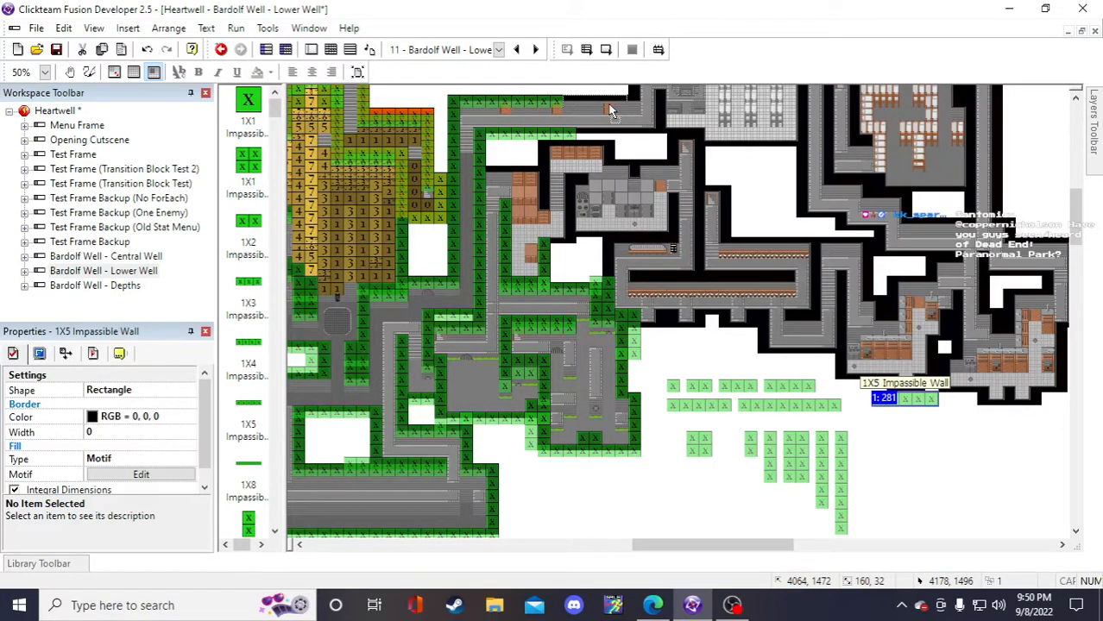
{"action": "left_click_drag", "start_coordinate": [609, 111], "coordinate": [609, 109]}
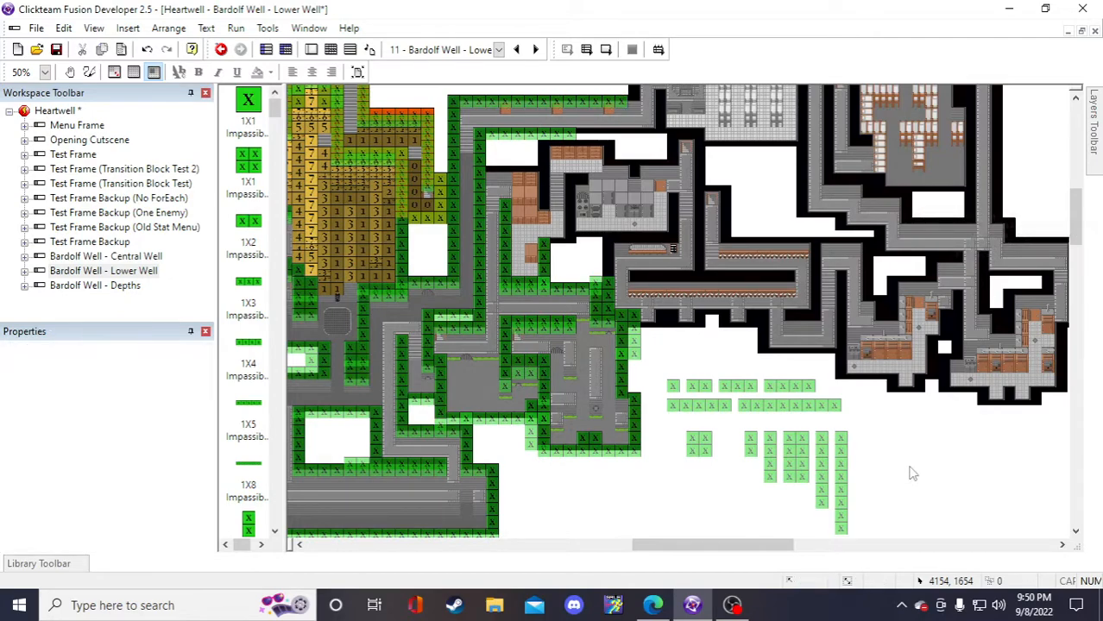
{"action": "left_click", "coordinate": [912, 471]}
- Copy the spare 1X4 Impassible Wall and place it on the black top wall of the orange-crate room
{"action": "left_click", "coordinate": [775, 390]}
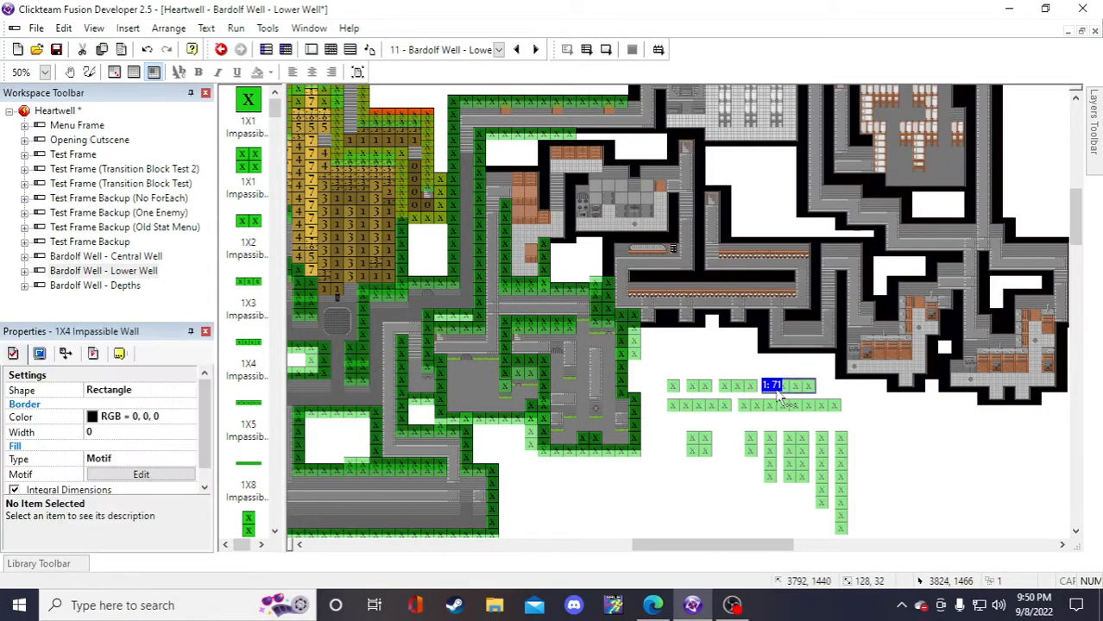
{"action": "key", "text": "ctrl+c"}
{"action": "key", "text": "ctrl+v"}
{"action": "left_click", "coordinate": [675, 341]}
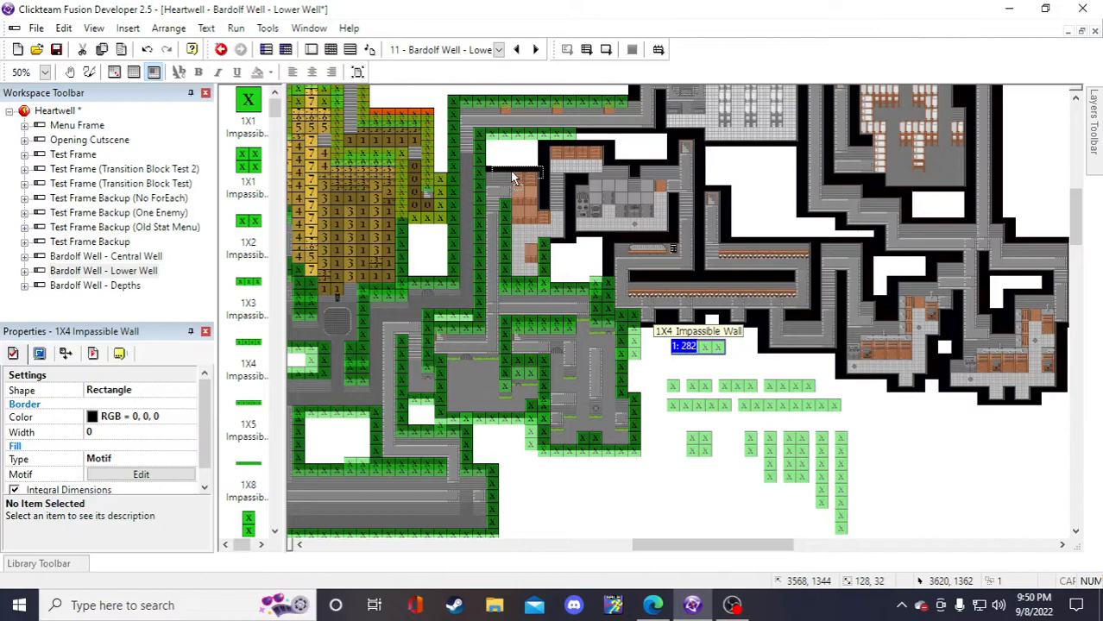
{"action": "left_click_drag", "start_coordinate": [507, 171], "coordinate": [507, 173]}
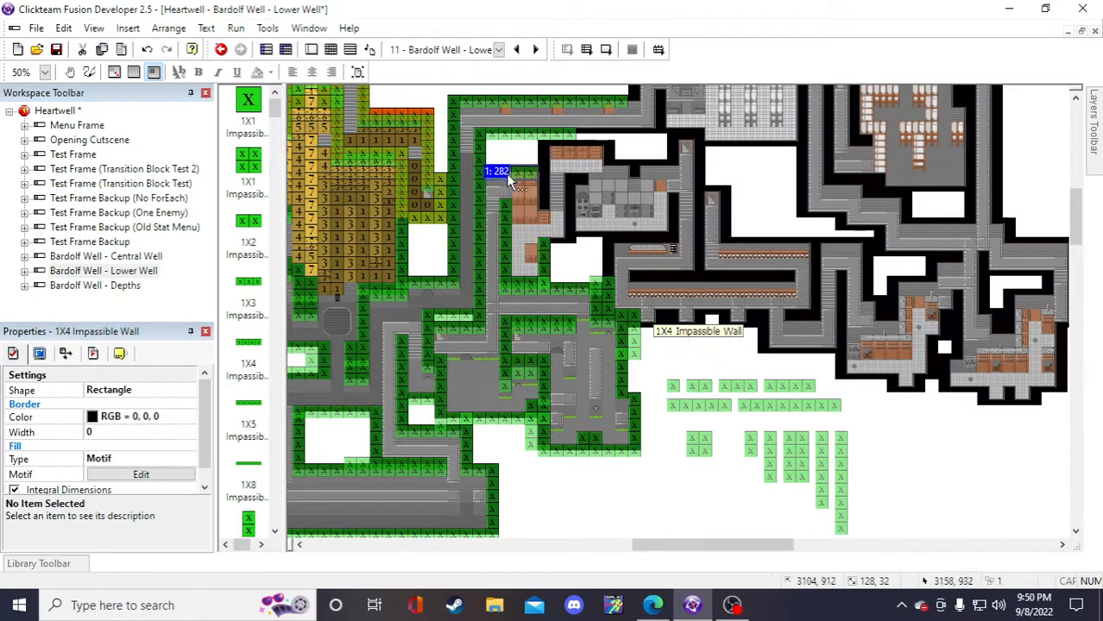
{"action": "left_click", "coordinate": [884, 457]}
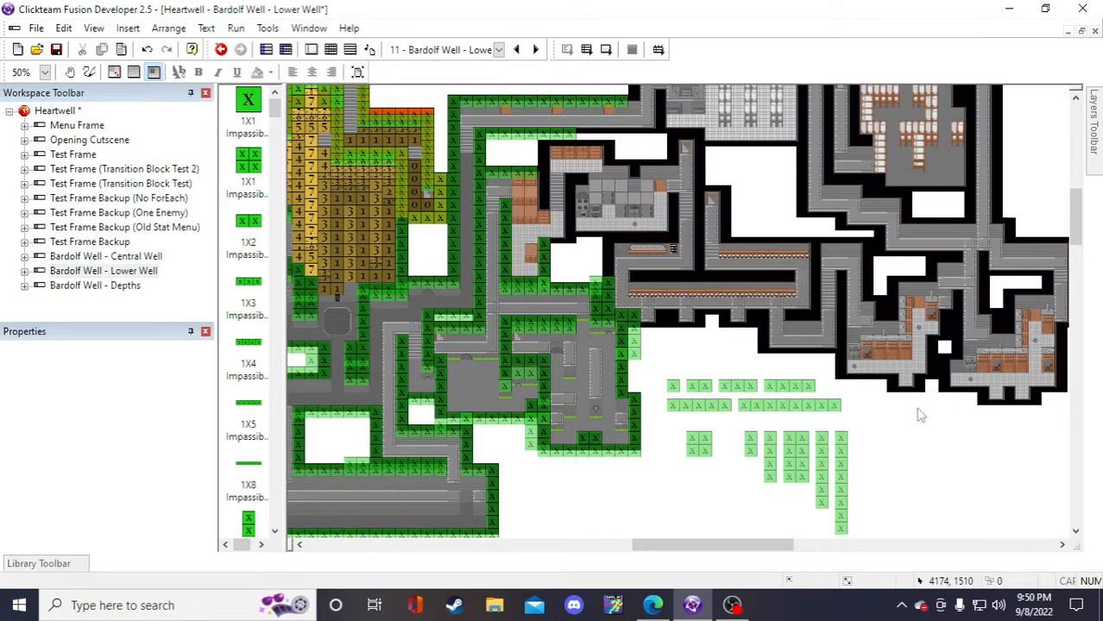
- Save the project
{"action": "scroll", "coordinate": [940, 488], "scroll_direction": "up", "scroll_amount": 3}
{"action": "key", "text": "ctrl+s"}
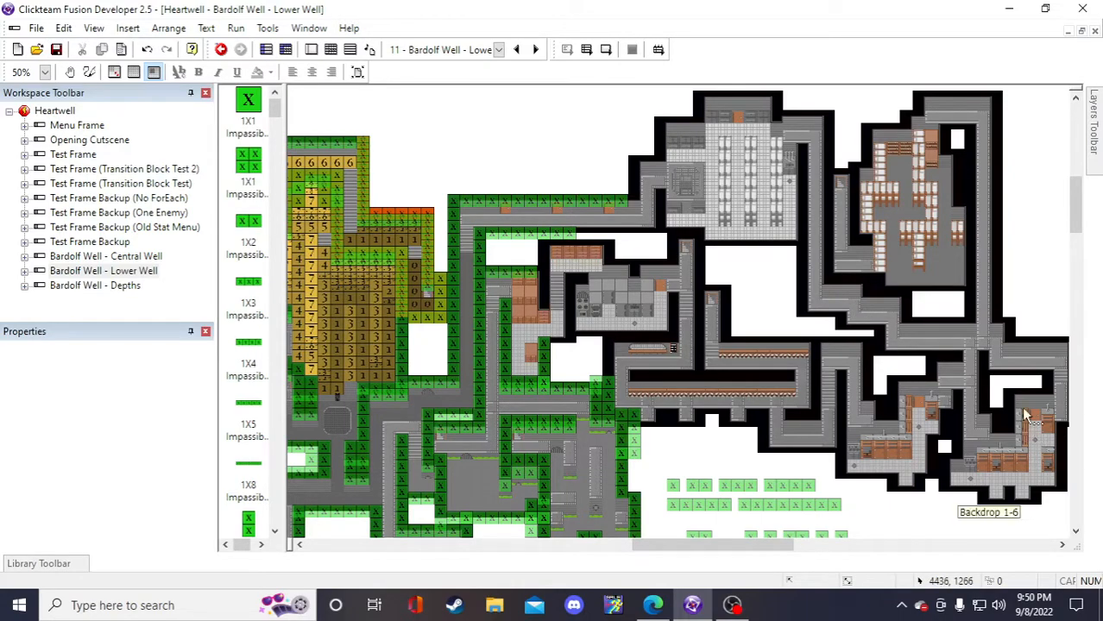
{"action": "scroll", "coordinate": [871, 321], "scroll_direction": "down", "scroll_amount": 3}
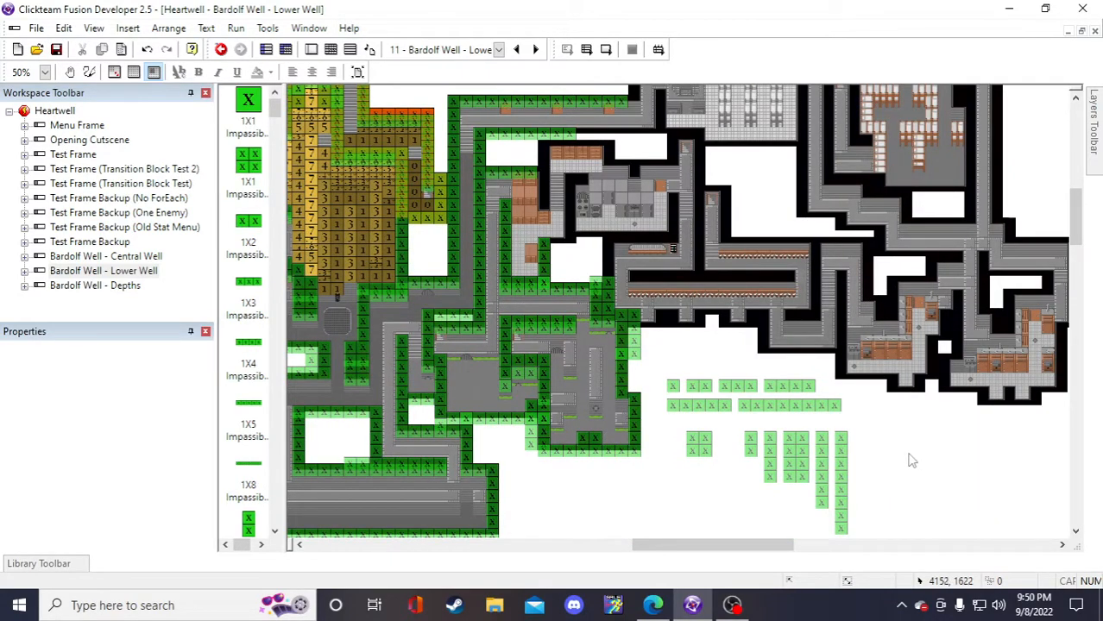
{"action": "left_click", "coordinate": [825, 446]}
{"action": "left_click", "coordinate": [889, 462]}
{"action": "left_click", "coordinate": [883, 437]}
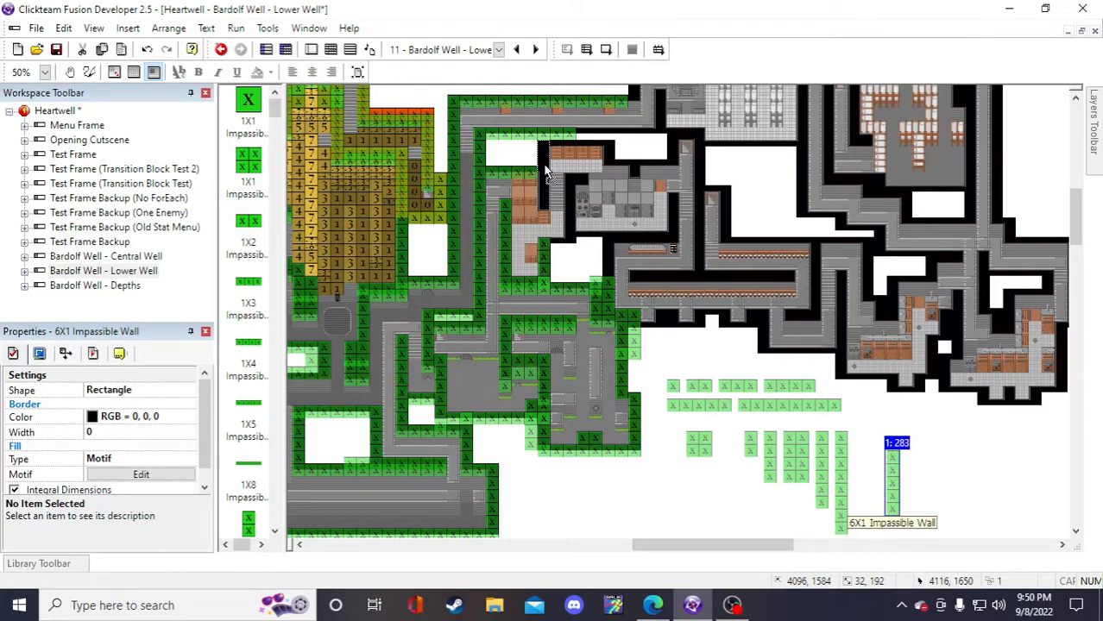
{"action": "left_click_drag", "start_coordinate": [893, 488], "coordinate": [951, 469]}
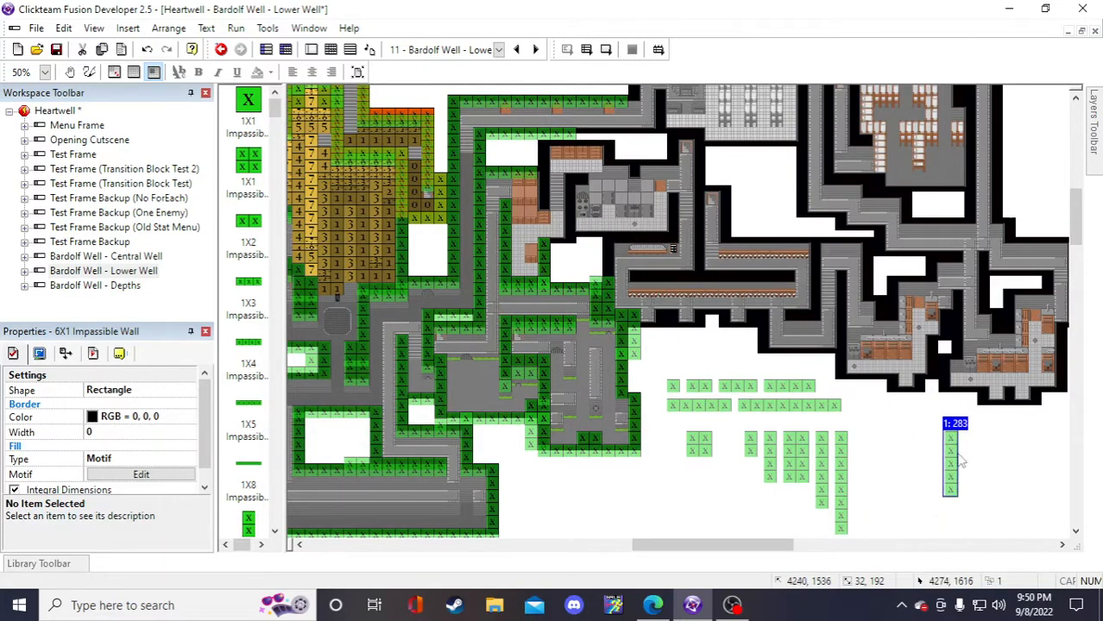
{"action": "left_click", "coordinate": [859, 476]}
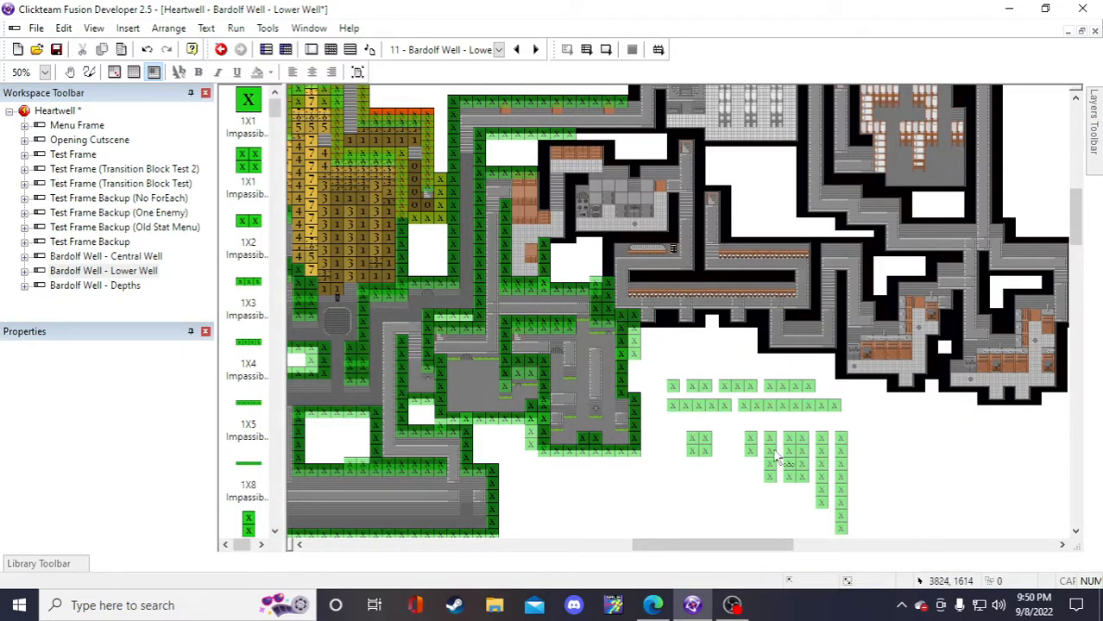
{"action": "left_click", "coordinate": [772, 454]}
{"action": "key", "text": "ctrl+v"}
{"action": "left_click", "coordinate": [884, 453]}
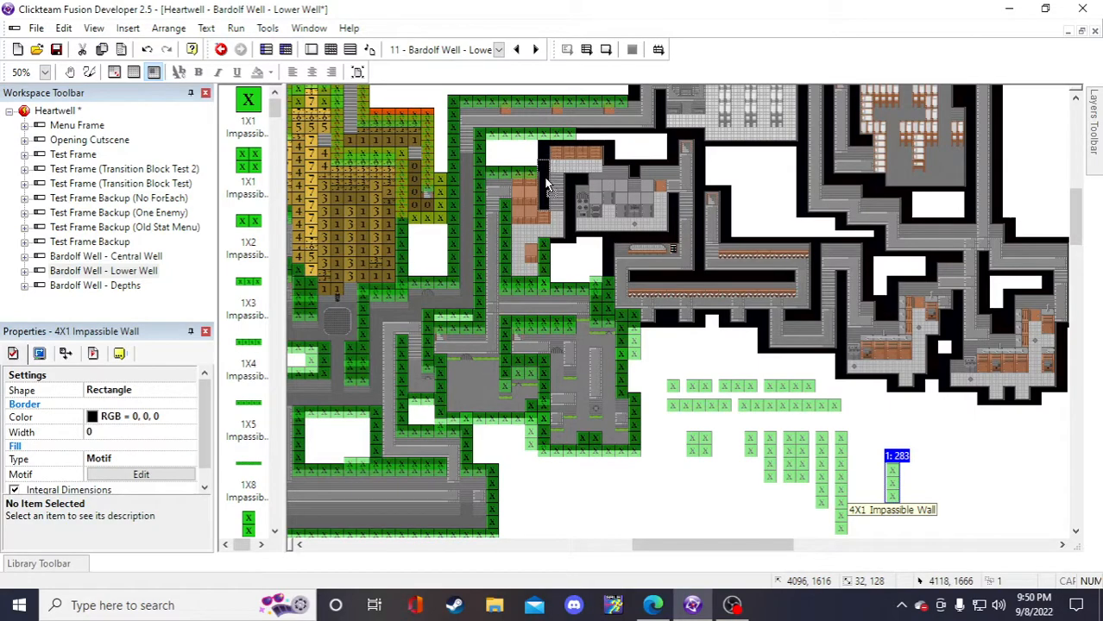
{"action": "key", "text": "Delete"}
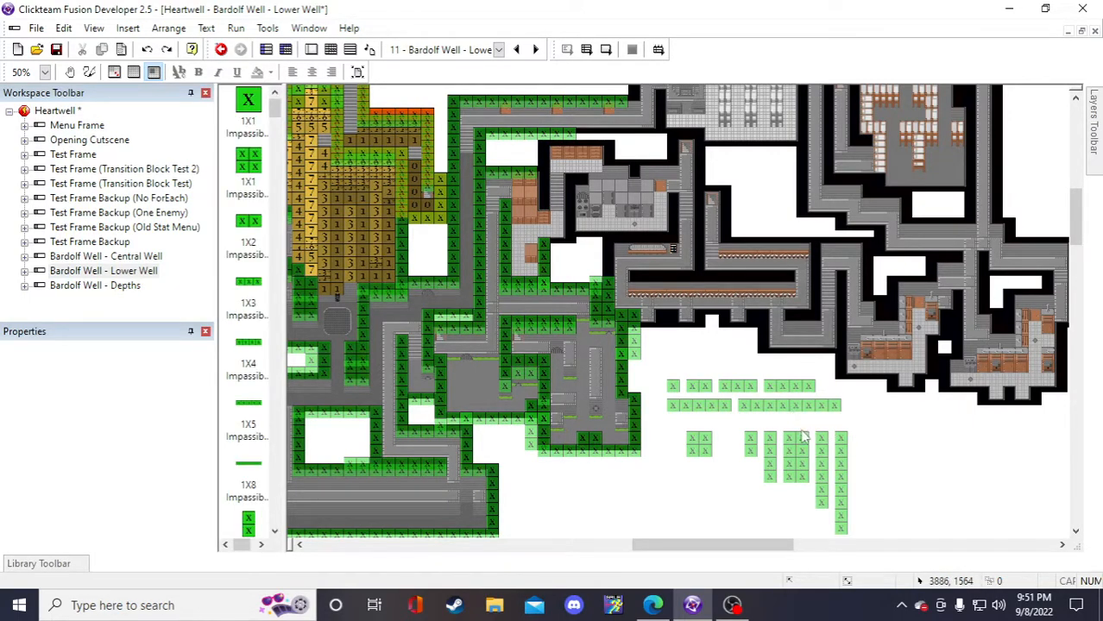
- Place a copy of the 6X1 Impassible Wall on the black vertical wall between the orange-crate room and the kitchen's western passage
{"action": "key", "text": "ctrl+z"}
{"action": "left_click_drag", "start_coordinate": [952, 464], "coordinate": [896, 419]}
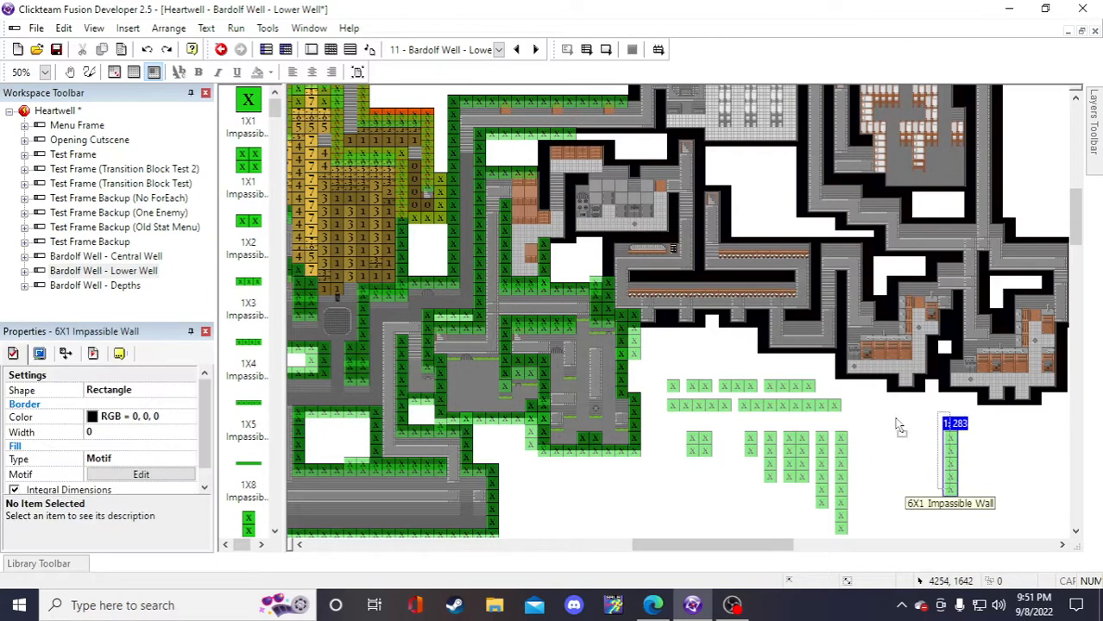
{"action": "key", "text": "Delete"}
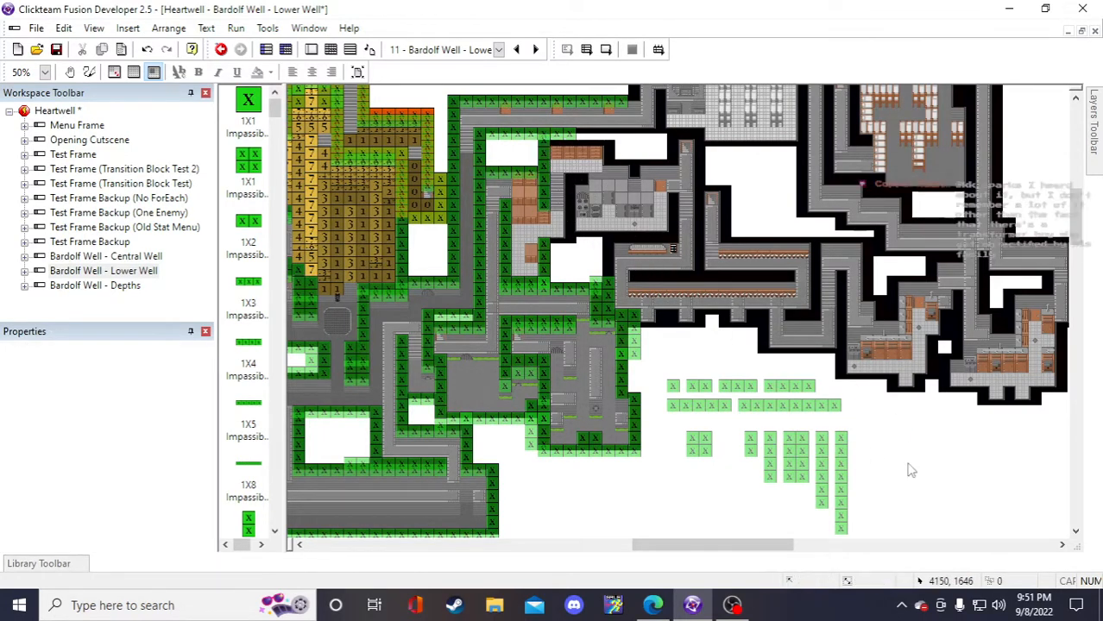
- Copy the spare 1X4 Impassible Wall and place it on the black wall above the crates northwest of the kitchen
{"action": "double_click", "coordinate": [785, 398]}
{"action": "left_click", "coordinate": [718, 153]}
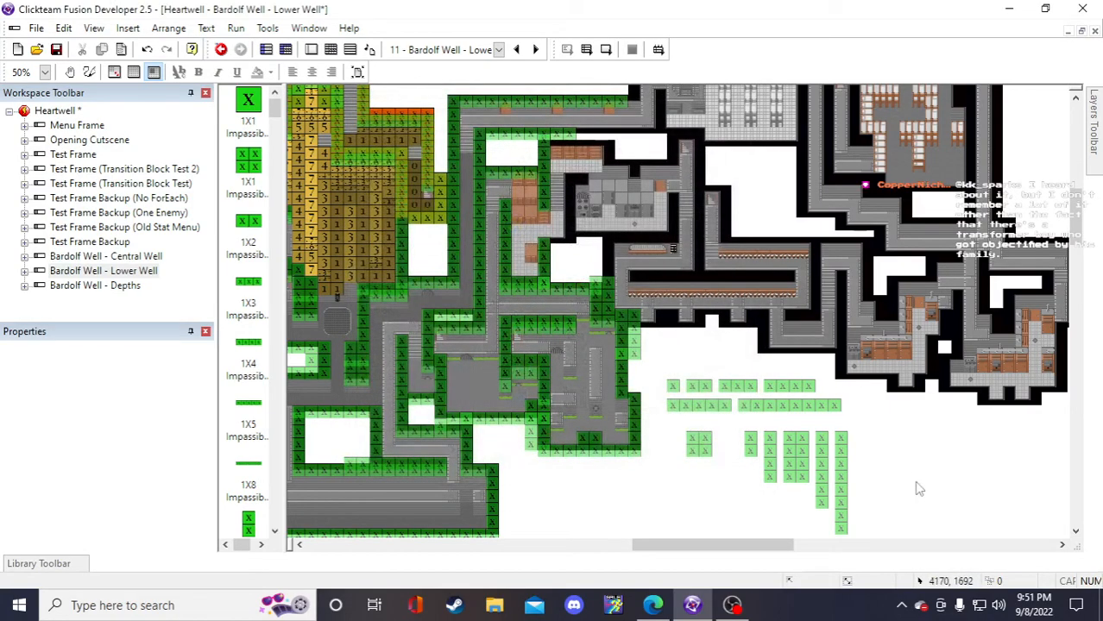
{"action": "left_click", "coordinate": [787, 386]}
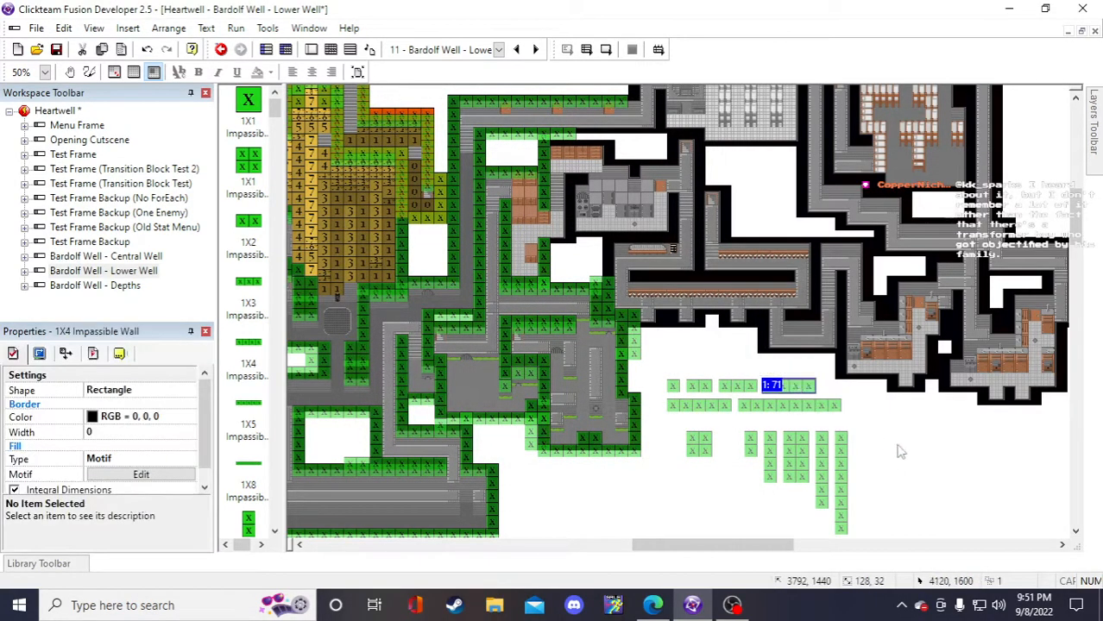
{"action": "key", "text": "ctrl+v"}
{"action": "left_click", "coordinate": [892, 441]}
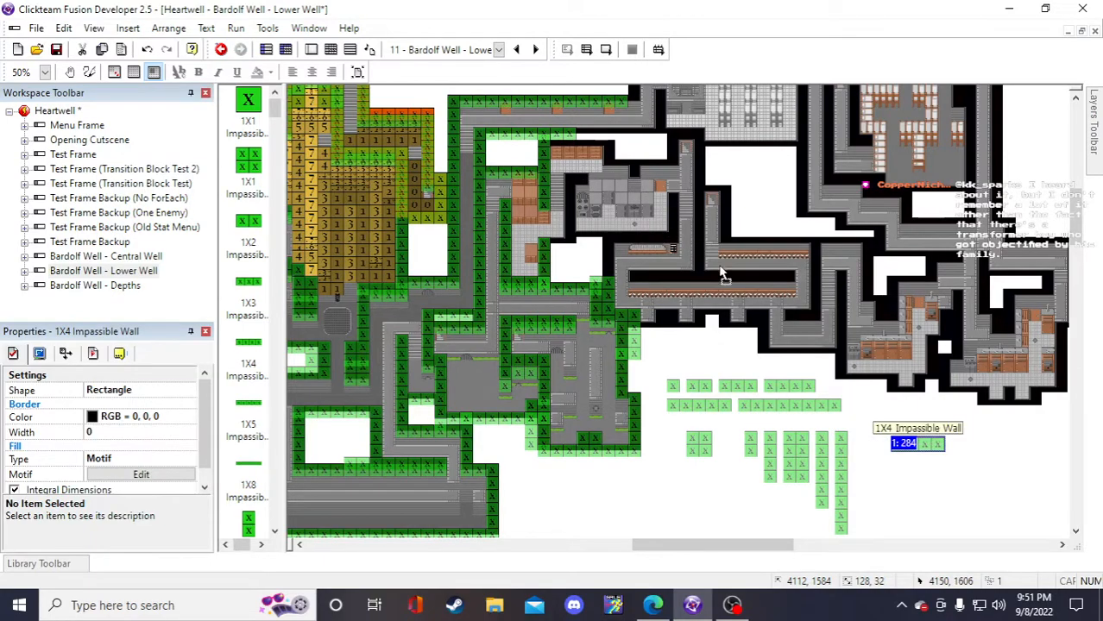
{"action": "left_click_drag", "start_coordinate": [720, 267], "coordinate": [563, 149]}
{"action": "left_click", "coordinate": [886, 465]}
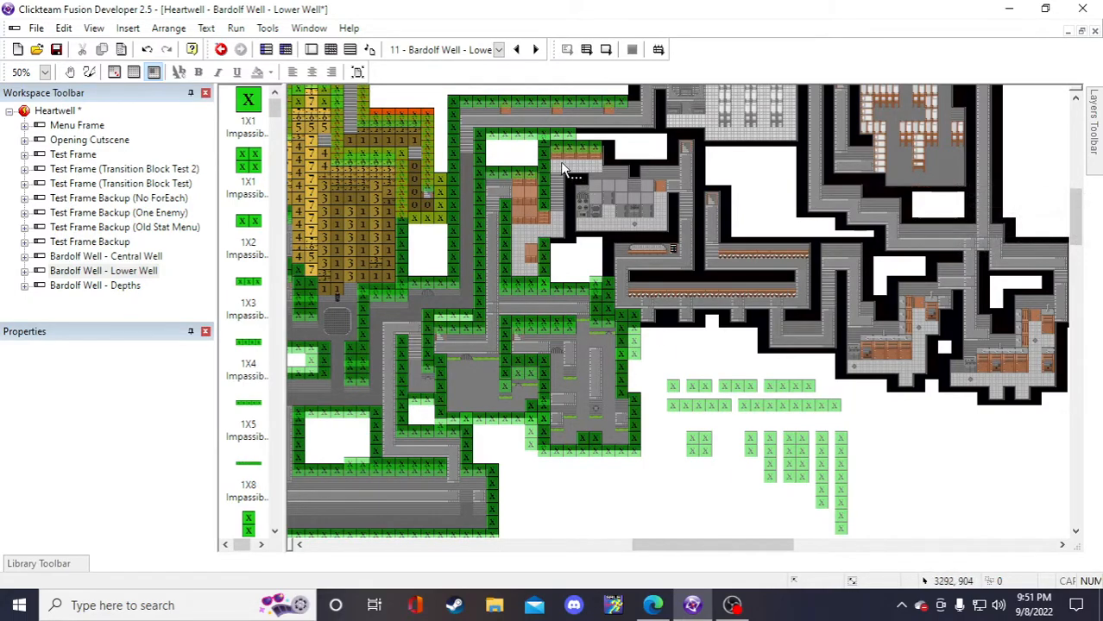
- Place a copied 1X8 Impassible Wall on the remaining black stretch of the upper corridor's bottom wall, north of the kitchen
{"action": "left_click", "coordinate": [545, 140]}
{"action": "left_click", "coordinate": [511, 134]}
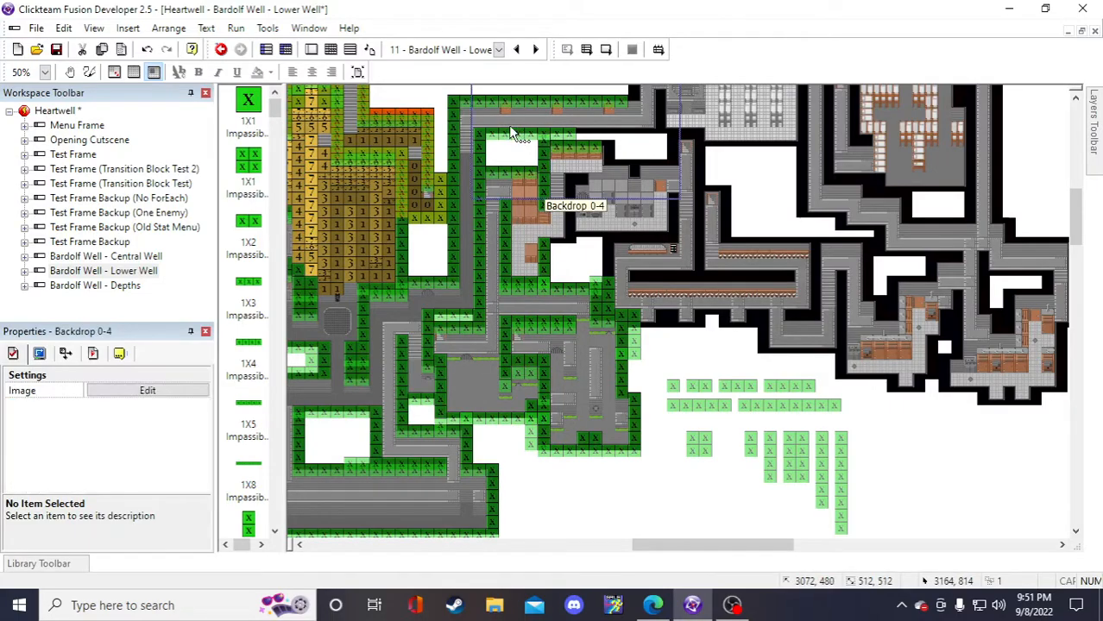
{"action": "left_click", "coordinate": [511, 138]}
{"action": "double_click", "coordinate": [759, 206]}
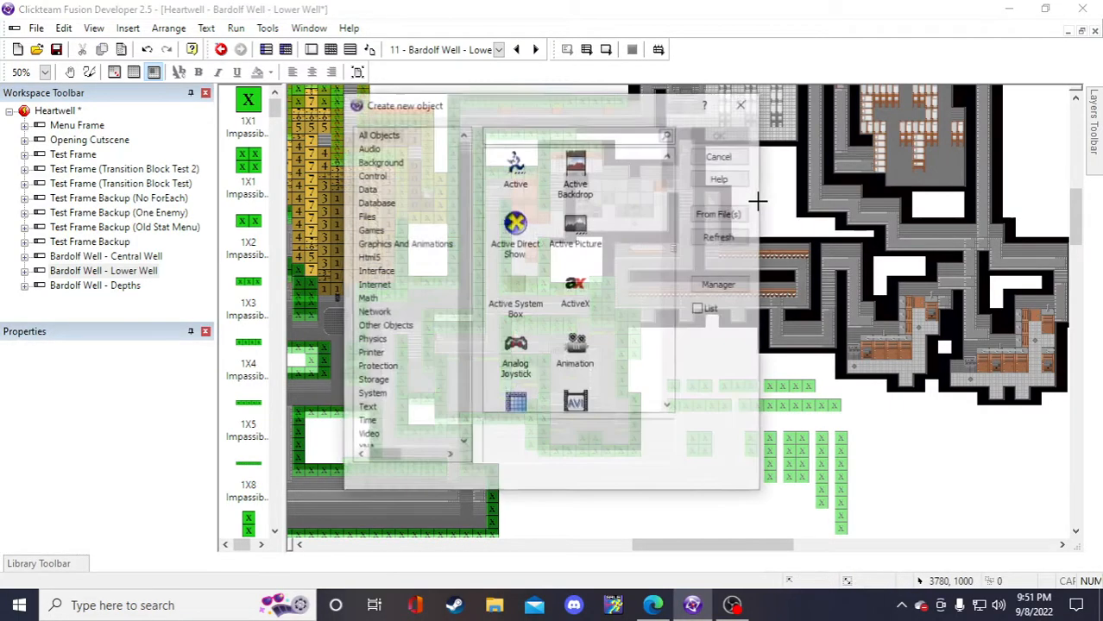
{"action": "left_click", "coordinate": [720, 154]}
{"action": "left_click", "coordinate": [807, 211]}
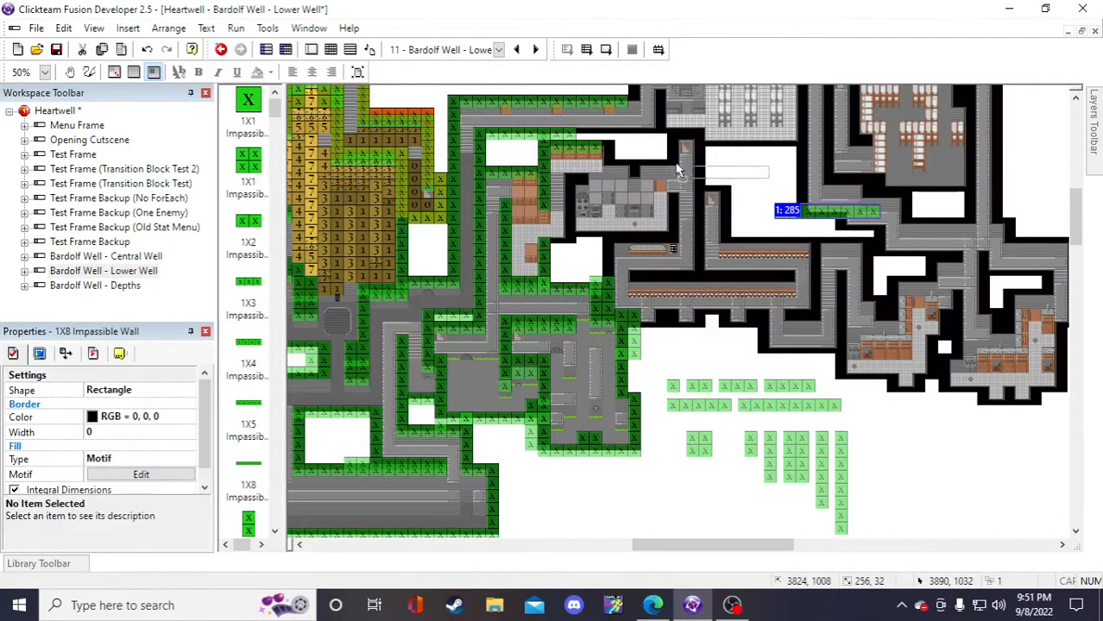
{"action": "left_click_drag", "start_coordinate": [617, 145], "coordinate": [601, 147]}
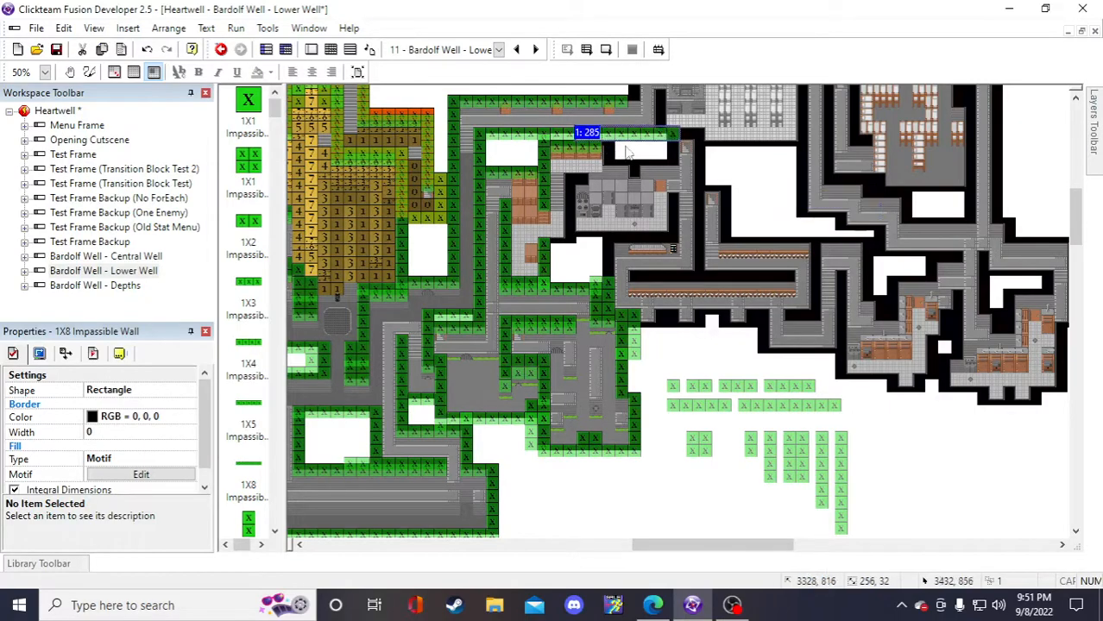
{"action": "left_click", "coordinate": [774, 188]}
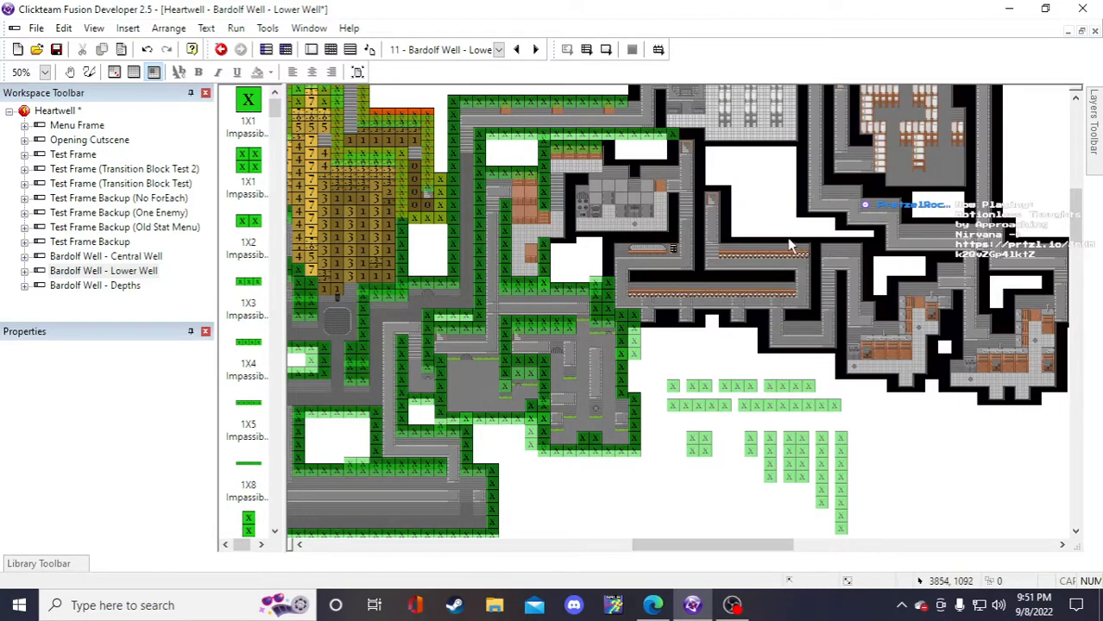
- Save the project with the extended upper corridor wall
{"action": "scroll", "coordinate": [779, 221], "scroll_direction": "up", "scroll_amount": 3}
{"action": "scroll", "coordinate": [778, 221], "scroll_direction": "down", "scroll_amount": 3}
{"action": "left_click", "coordinate": [57, 50]}
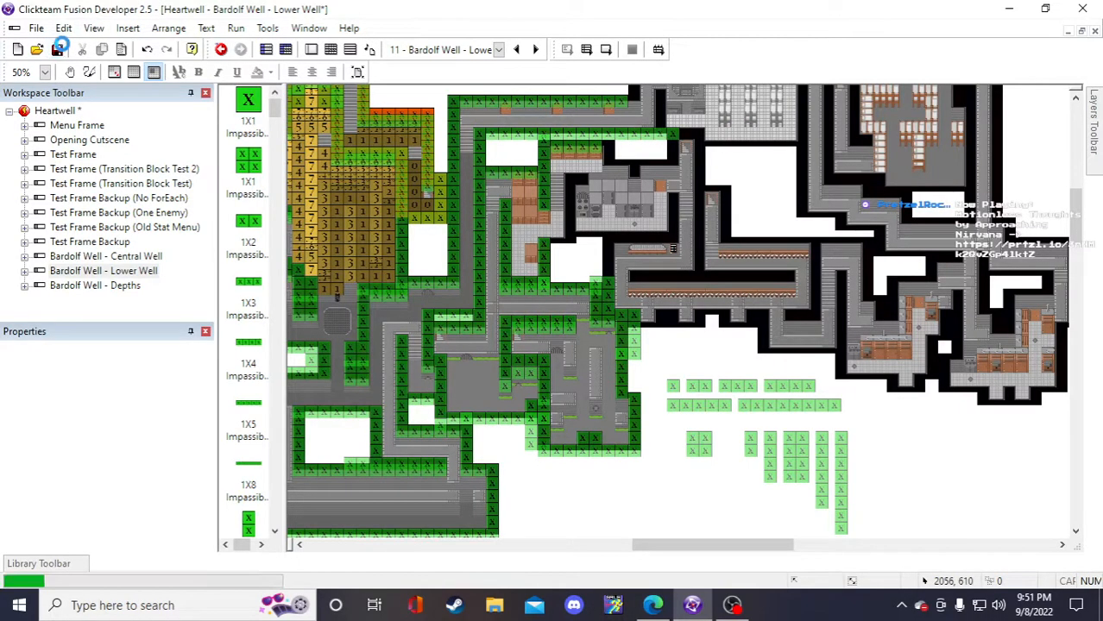
{"action": "scroll", "coordinate": [980, 450], "scroll_direction": "up", "scroll_amount": 3}
{"action": "scroll", "coordinate": [949, 434], "scroll_direction": "down", "scroll_amount": 3}
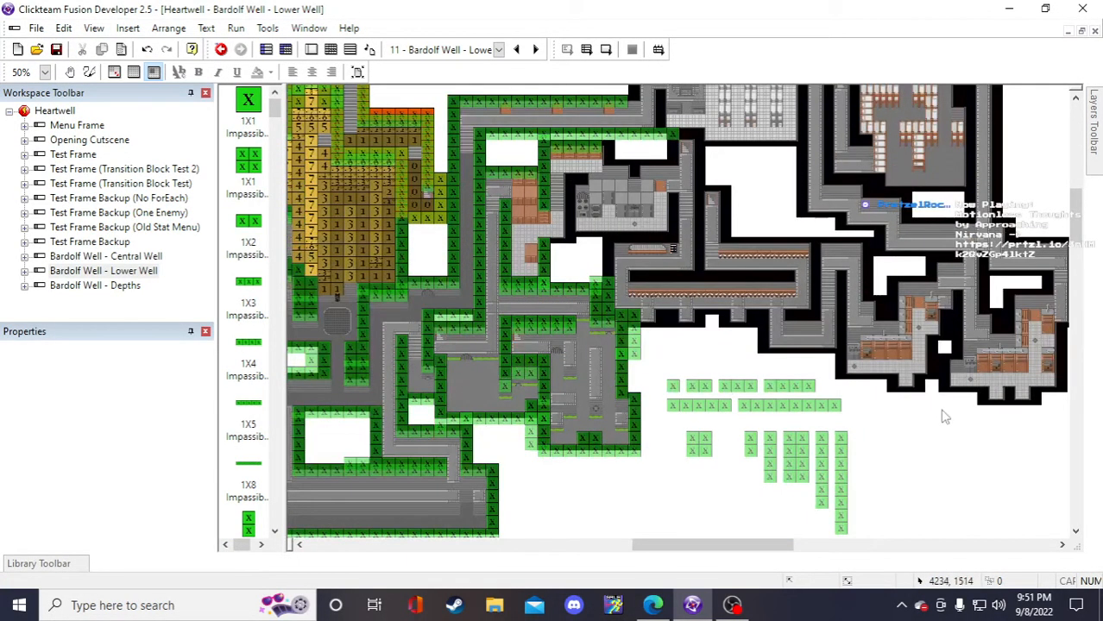
{"action": "scroll", "coordinate": [943, 414], "scroll_direction": "up", "scroll_amount": 3}
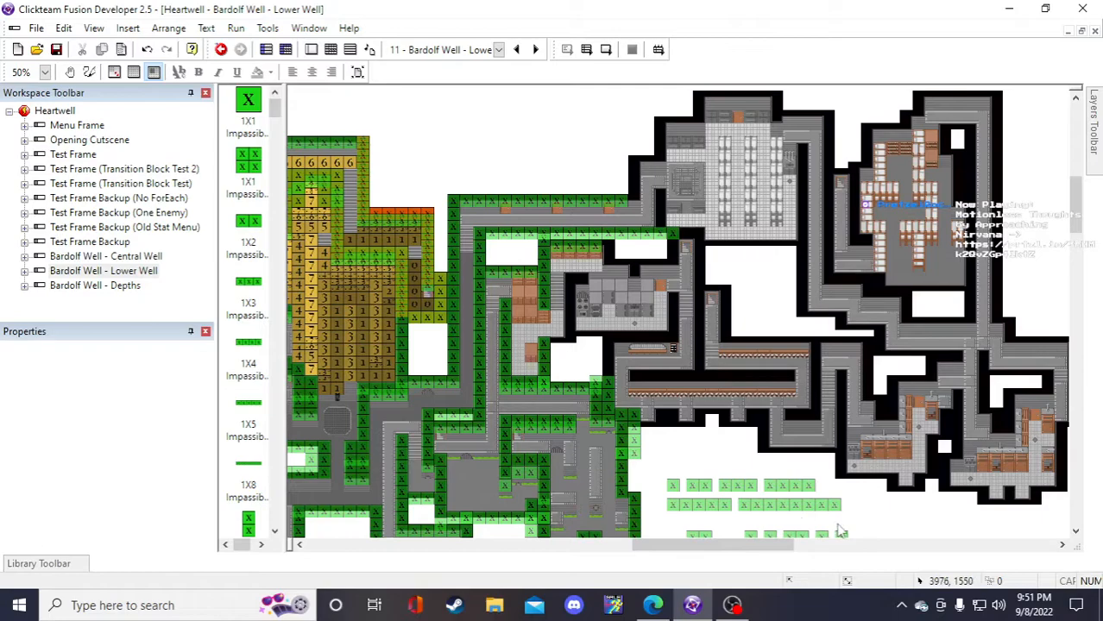
{"action": "scroll", "coordinate": [750, 483], "scroll_direction": "down", "scroll_amount": 3}
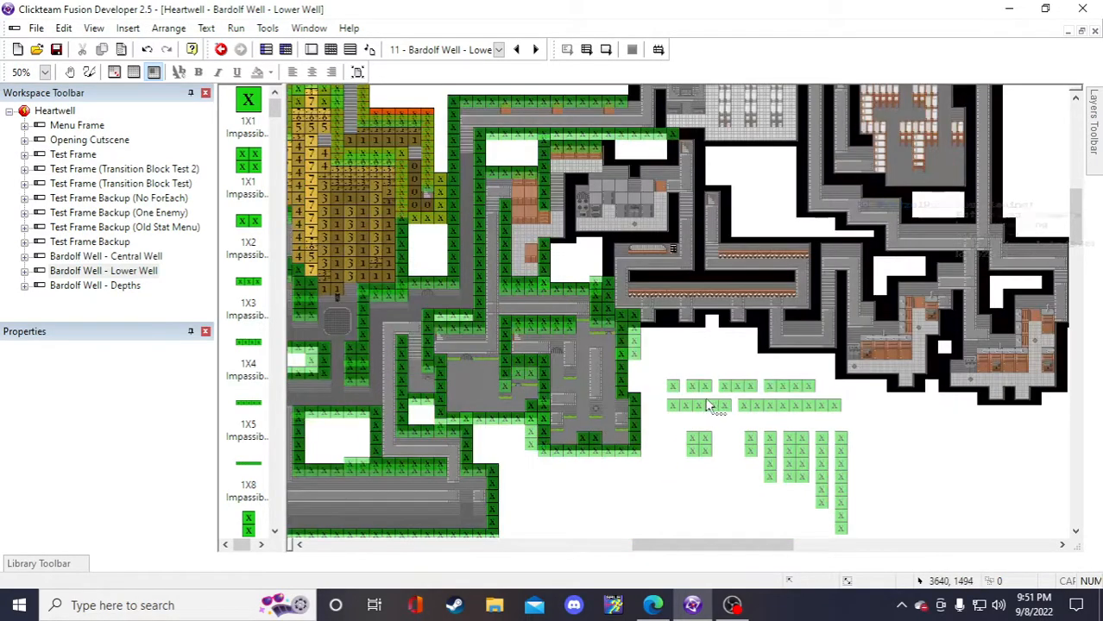
- Copy the spare 1X2 Impassible Wall and place it on the short black wall below the kitchen's western passage
{"action": "left_click", "coordinate": [732, 390]}
{"action": "left_click", "coordinate": [690, 356]}
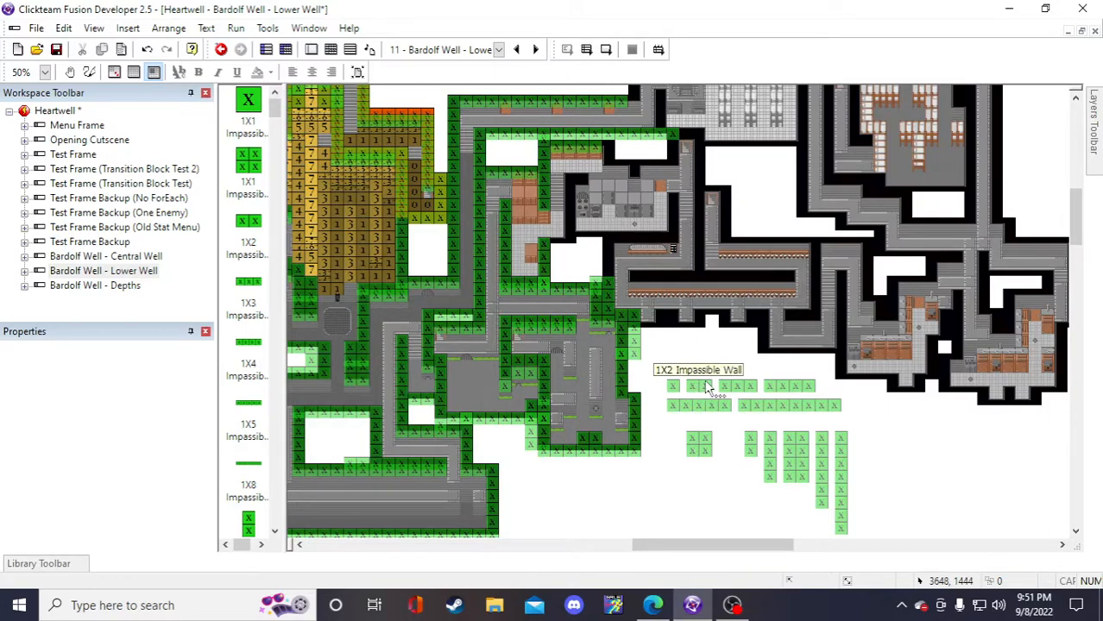
{"action": "left_click", "coordinate": [701, 386]}
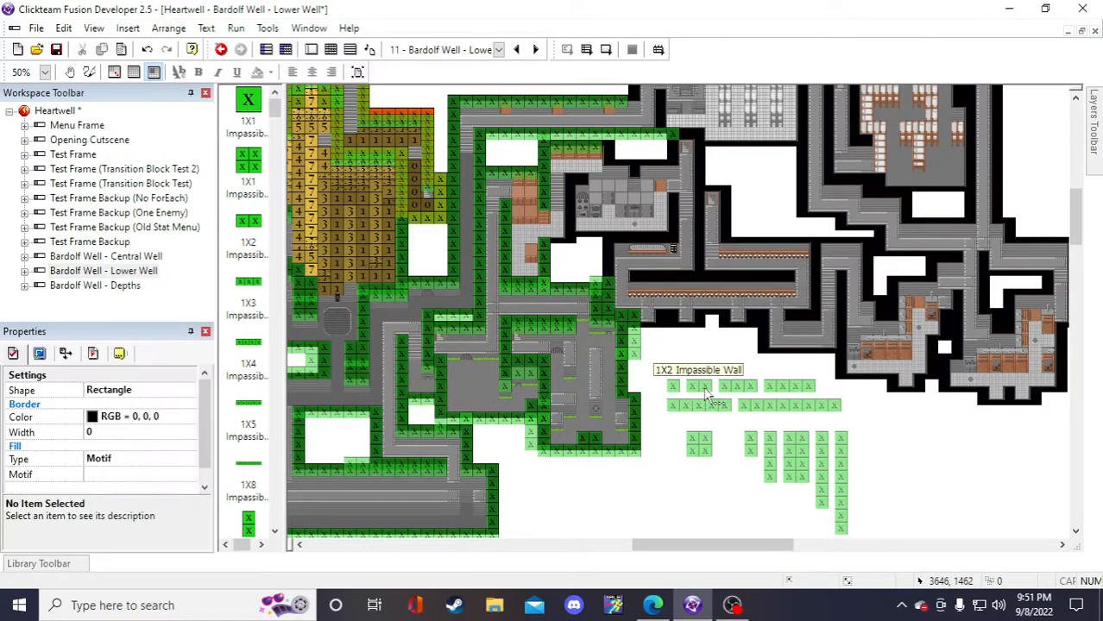
{"action": "left_click", "coordinate": [690, 371]}
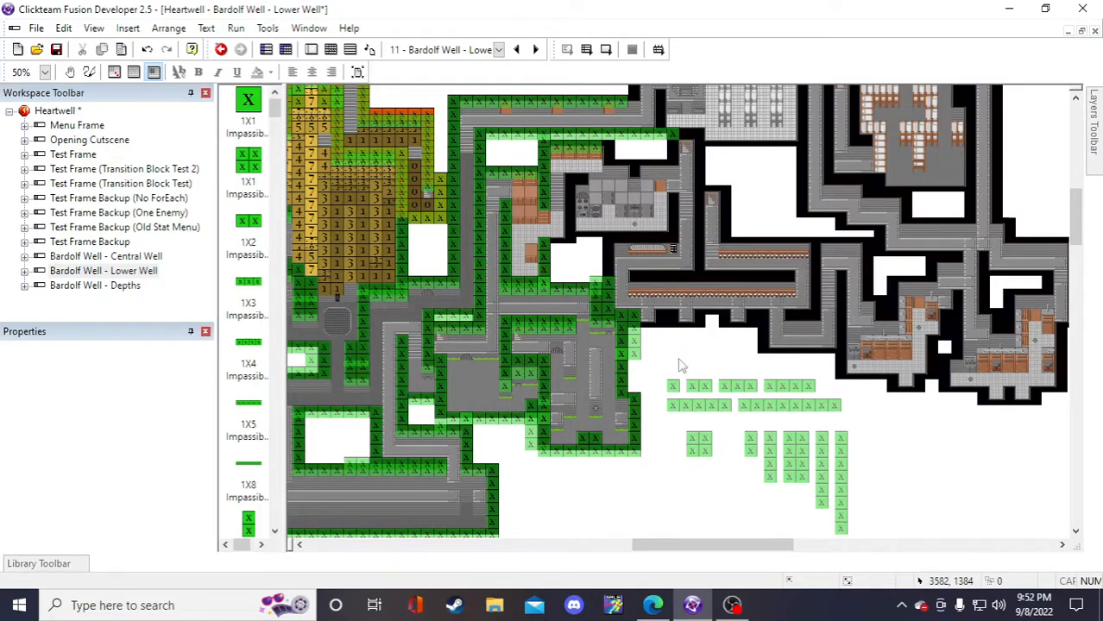
{"action": "left_click_drag", "start_coordinate": [678, 365], "coordinate": [565, 250]}
- Copy the spare 1X8 Impassible Wall and place it along the top wall of the corridor directly south of the kitchen
{"action": "left_click", "coordinate": [1020, 534]}
{"action": "left_click", "coordinate": [804, 406]}
{"action": "left_click", "coordinate": [653, 354]}
{"action": "left_click", "coordinate": [657, 349]}
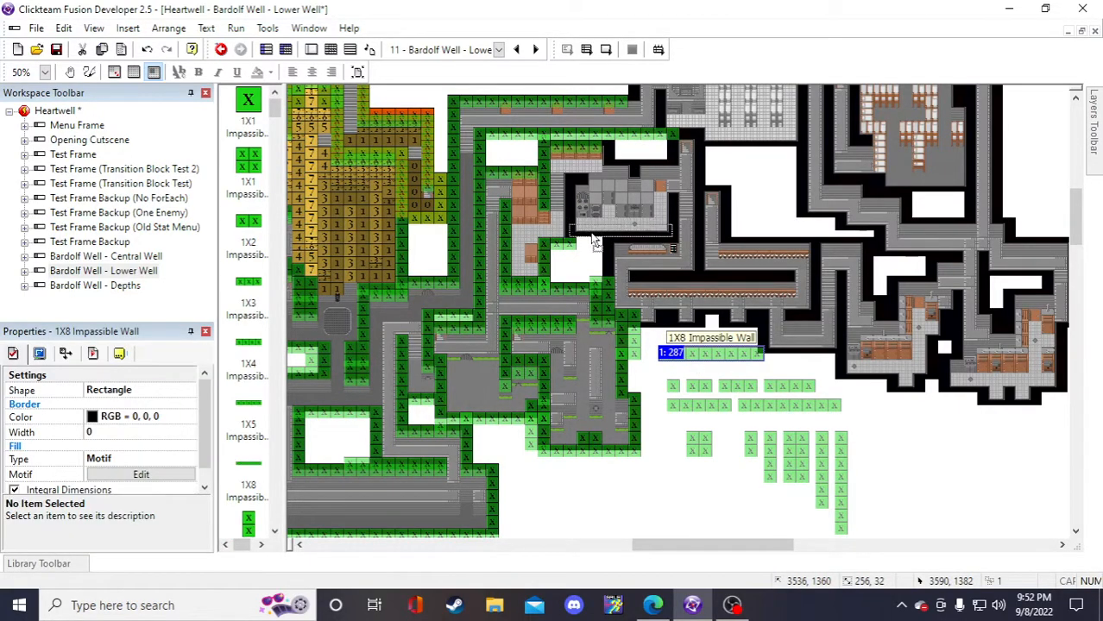
{"action": "left_click_drag", "start_coordinate": [602, 250], "coordinate": [602, 251]}
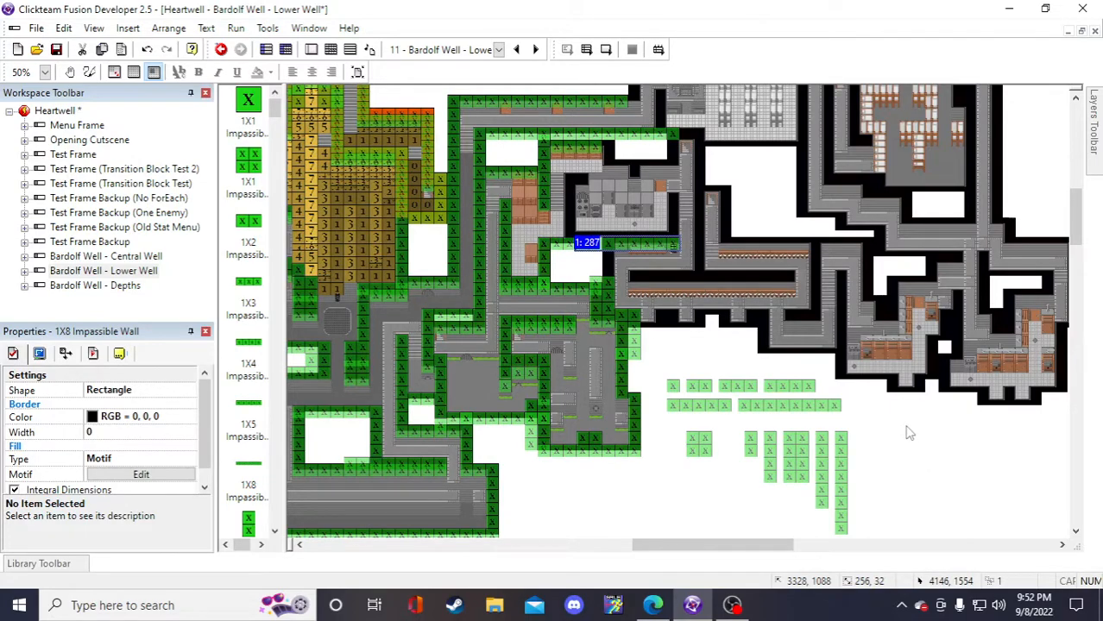
- Place another 1X8 Impassible Wall copy along the kitchen's black bottom wall, just above the previous block
{"action": "left_click", "coordinate": [906, 431]}
{"action": "left_click", "coordinate": [880, 428]}
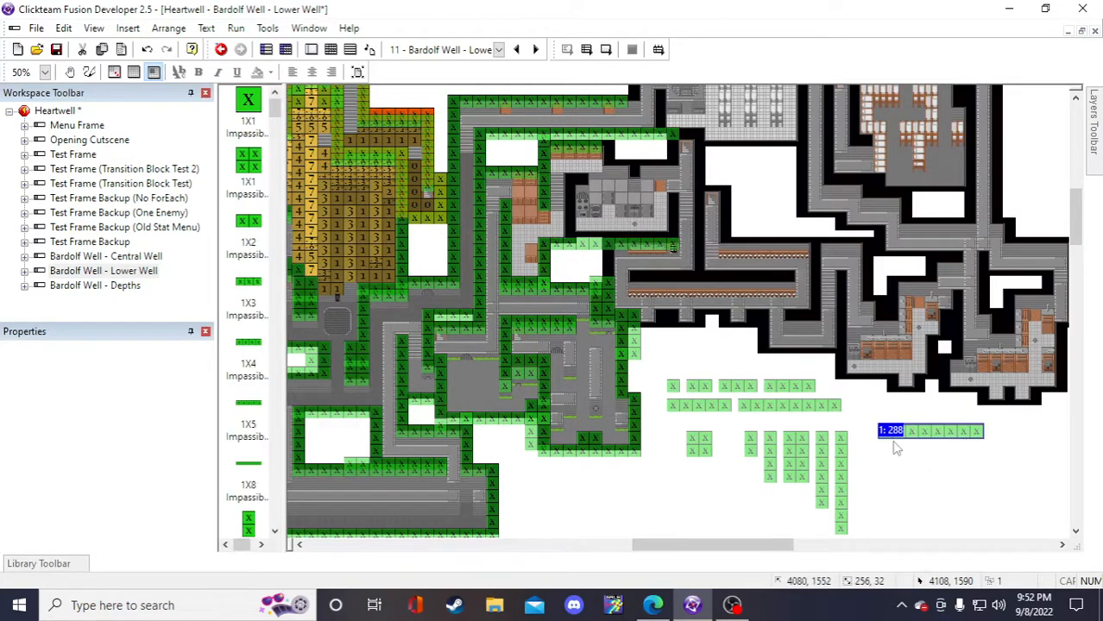
{"action": "left_click_drag", "start_coordinate": [898, 432], "coordinate": [594, 249]}
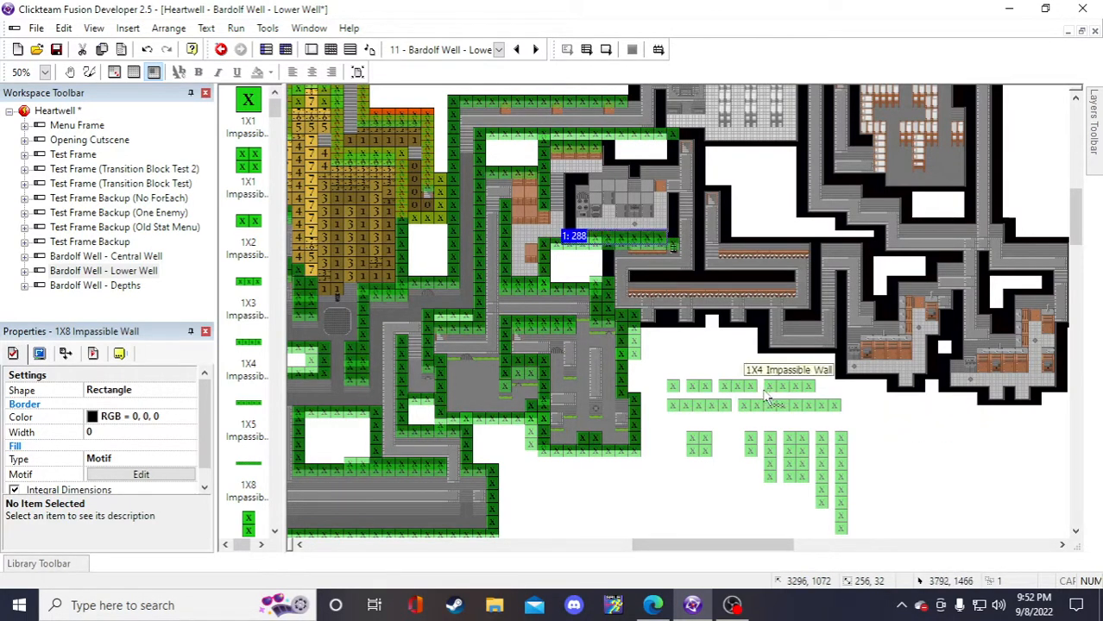
- Copy the spare 4X1 Impassible Wall and place it on the kitchen's black east wall
{"action": "left_click", "coordinate": [768, 457]}
{"action": "key", "text": "ctrl+v"}
{"action": "left_click", "coordinate": [694, 333]}
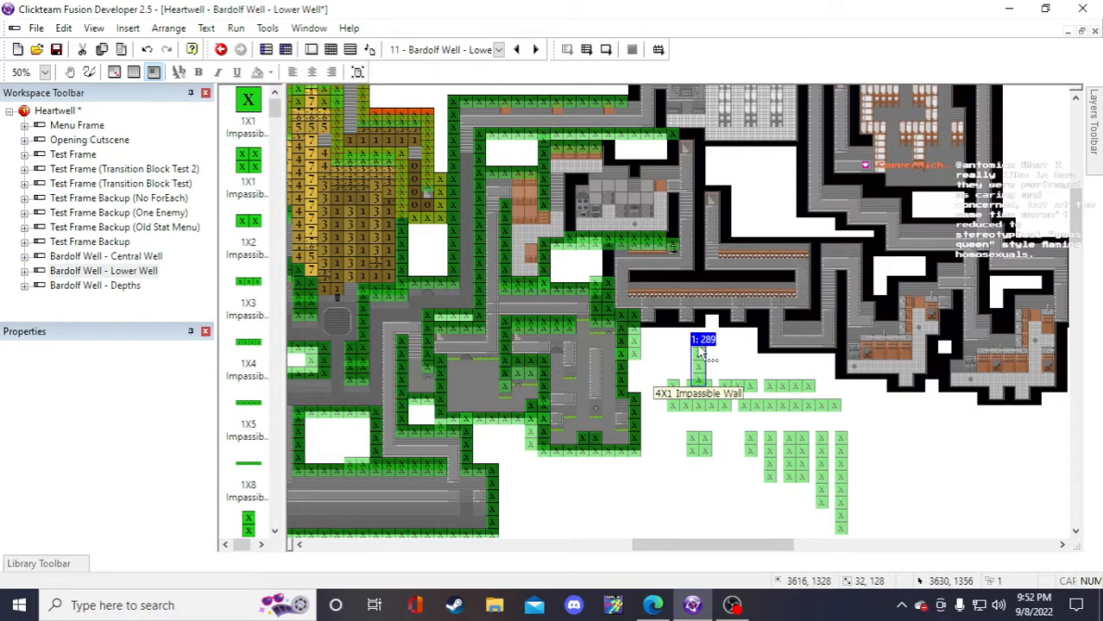
{"action": "left_click_drag", "start_coordinate": [698, 346], "coordinate": [672, 209]}
{"action": "left_click", "coordinate": [894, 463]}
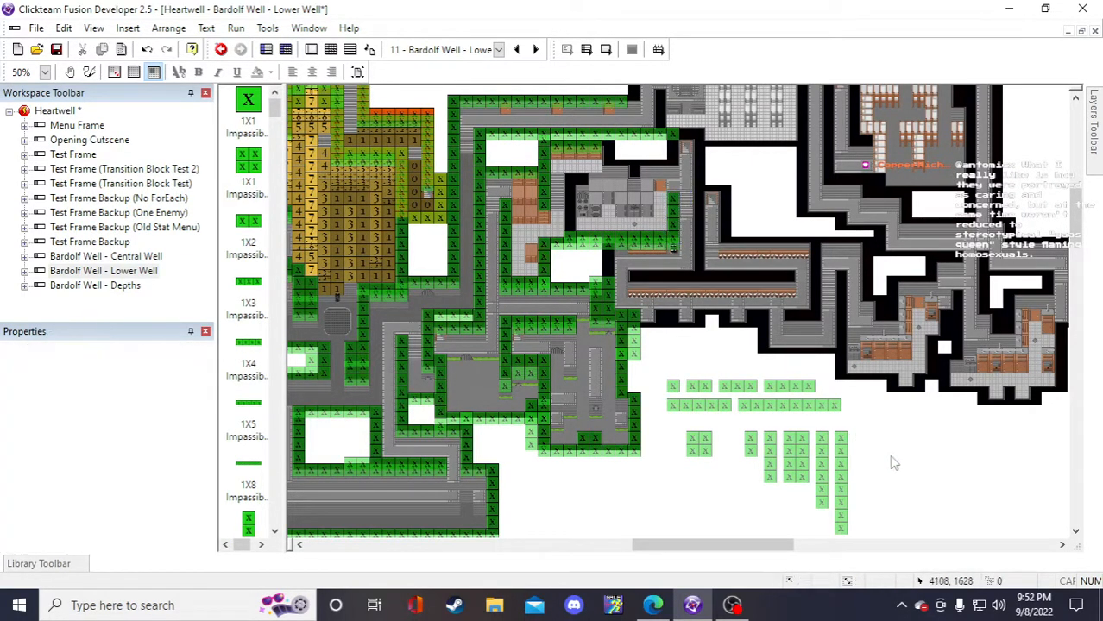
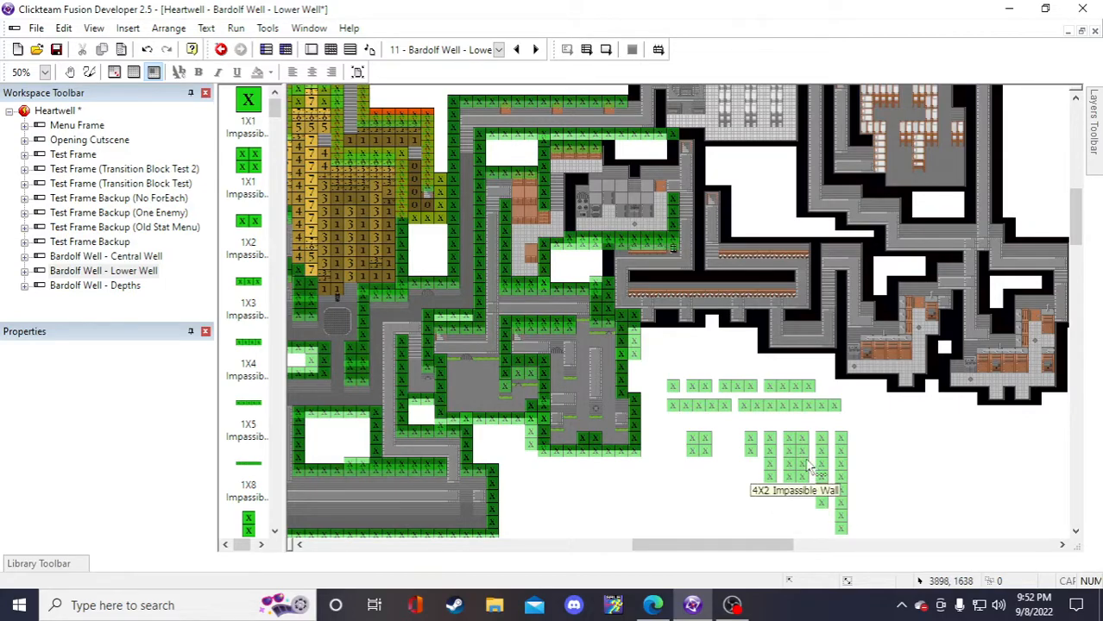
- Copy the spare 4X1 Impassible Wall and place it on the kitchen's black west wall
{"action": "left_click", "coordinate": [773, 469]}
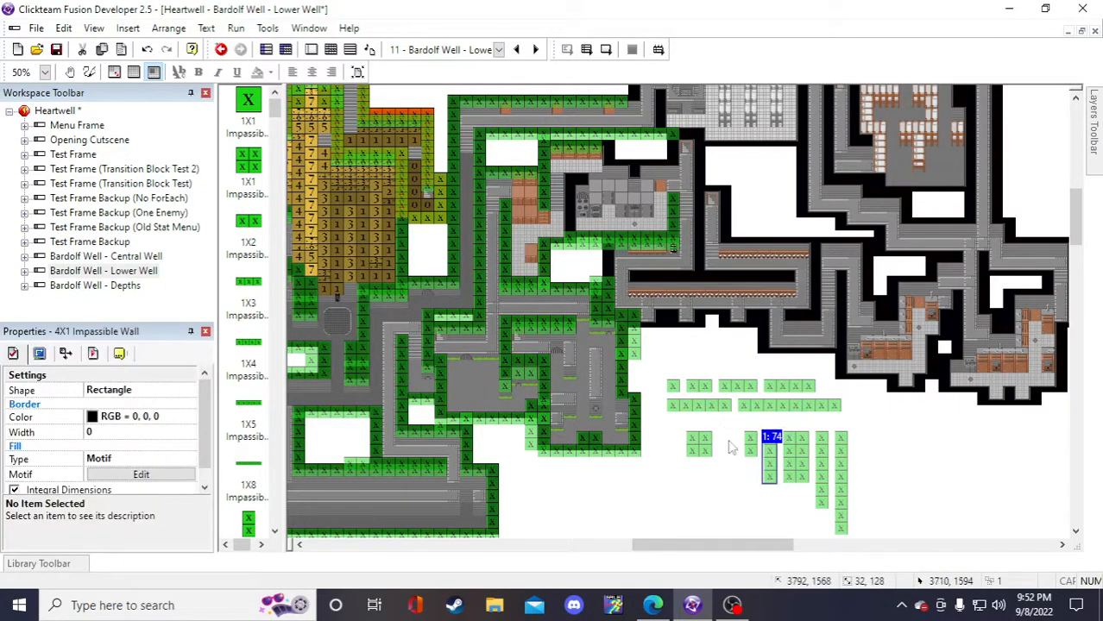
{"action": "left_click", "coordinate": [728, 440]}
{"action": "left_click", "coordinate": [728, 442]}
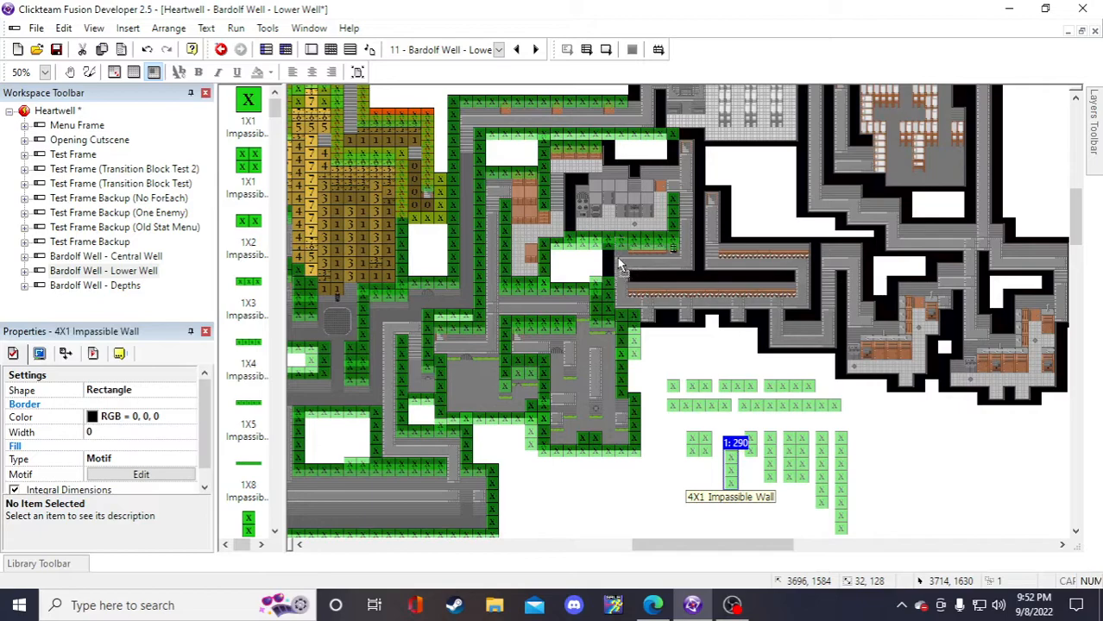
{"action": "left_click_drag", "start_coordinate": [609, 264], "coordinate": [905, 445]}
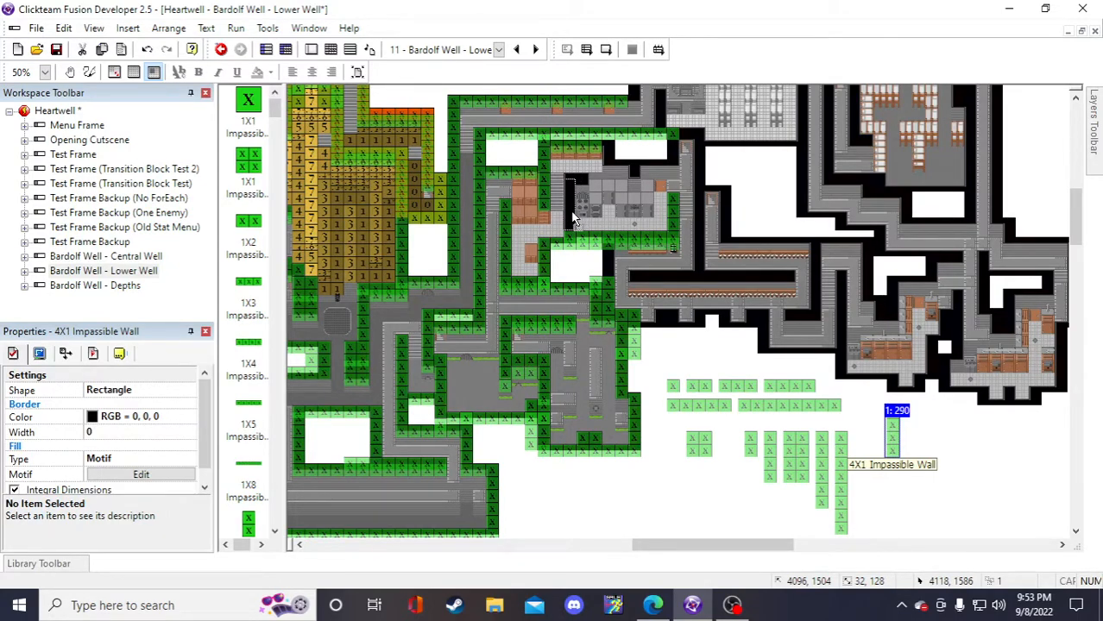
{"action": "left_click_drag", "start_coordinate": [572, 212], "coordinate": [572, 212]}
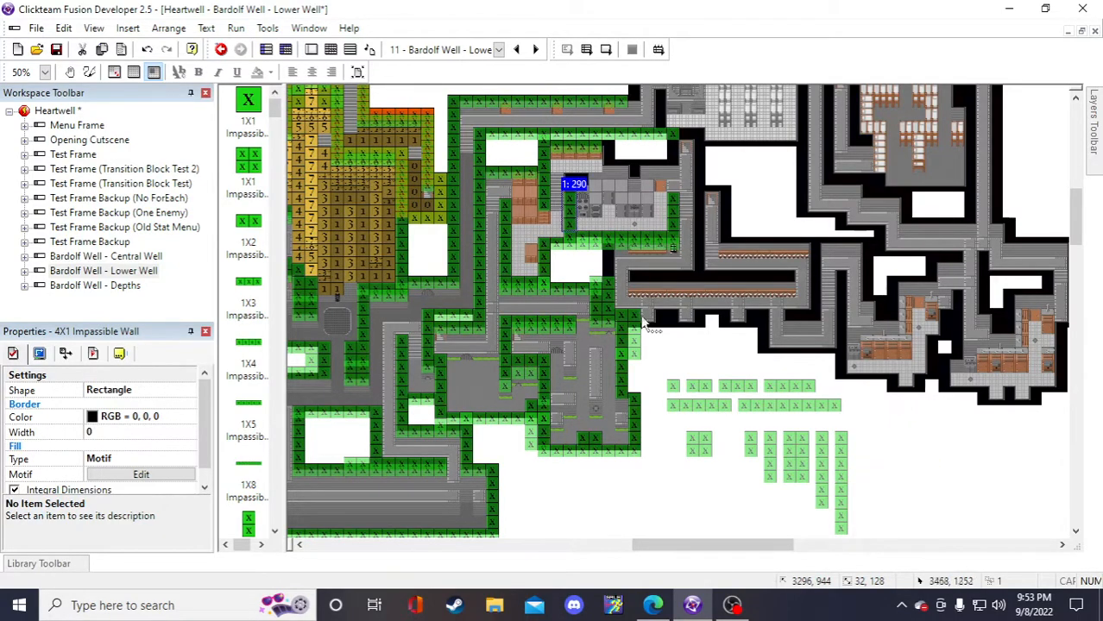
{"action": "left_click", "coordinate": [715, 516]}
- Copy the spare 1X2 Impassible Wall and place it on the short black wall at the head of the kitchen's west wall
{"action": "left_click", "coordinate": [698, 389]}
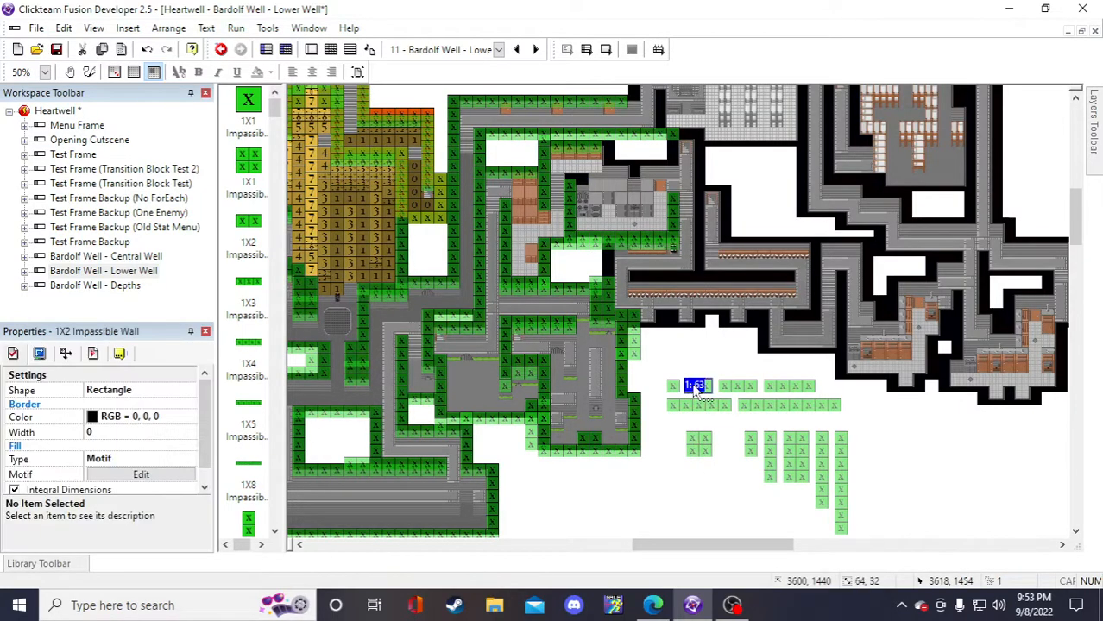
{"action": "left_click", "coordinate": [683, 358]}
{"action": "key", "text": "ctrl+v"}
{"action": "left_click_drag", "start_coordinate": [684, 353], "coordinate": [577, 180]}
{"action": "left_click", "coordinate": [908, 442]}
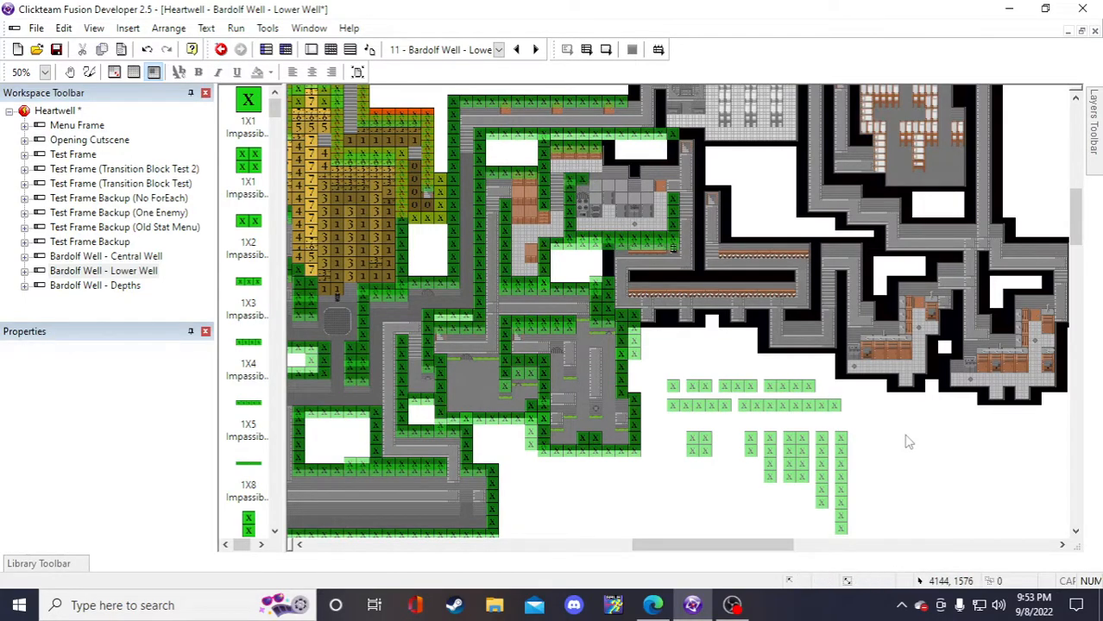
{"action": "key", "text": "ctrl+v"}
{"action": "left_click", "coordinate": [700, 359]}
{"action": "left_click", "coordinate": [740, 373]}
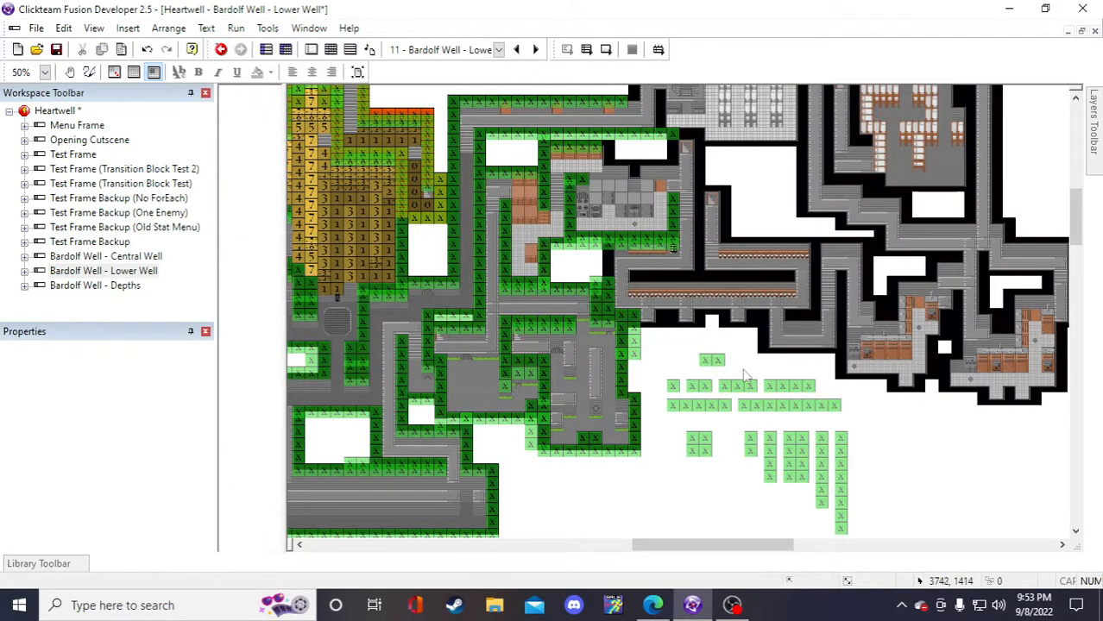
- Copy the spare 2X1 Impassible Wall and place it on the black west end wall of the corridor directly south of the kitchen
{"action": "left_click", "coordinate": [755, 443]}
{"action": "left_click", "coordinate": [703, 360]}
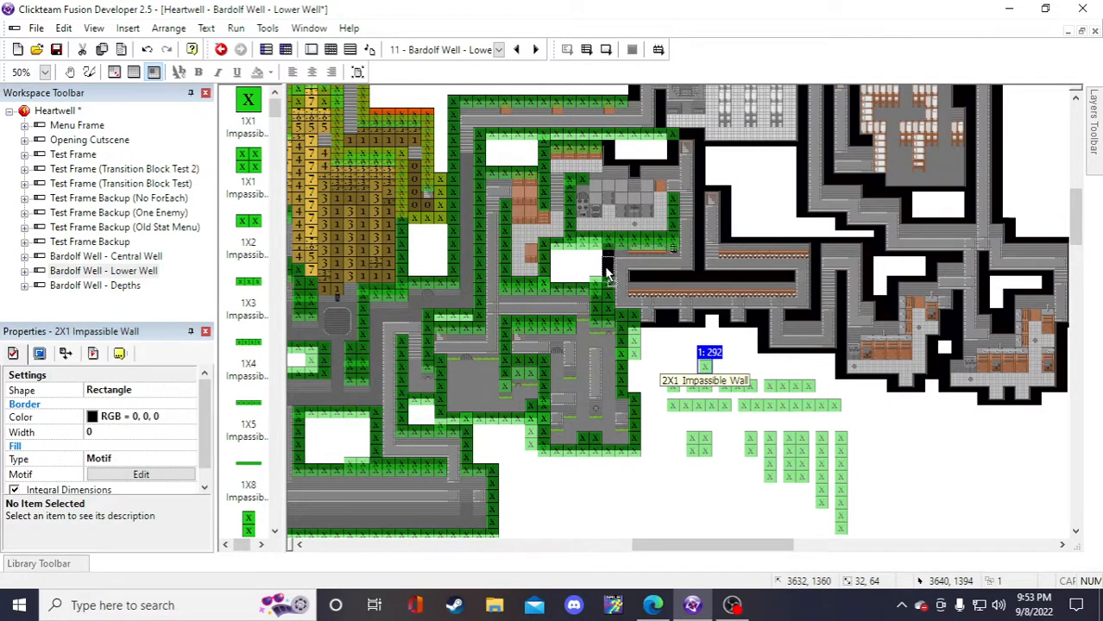
{"action": "left_click_drag", "start_coordinate": [604, 273], "coordinate": [605, 271]}
{"action": "left_click", "coordinate": [898, 449]}
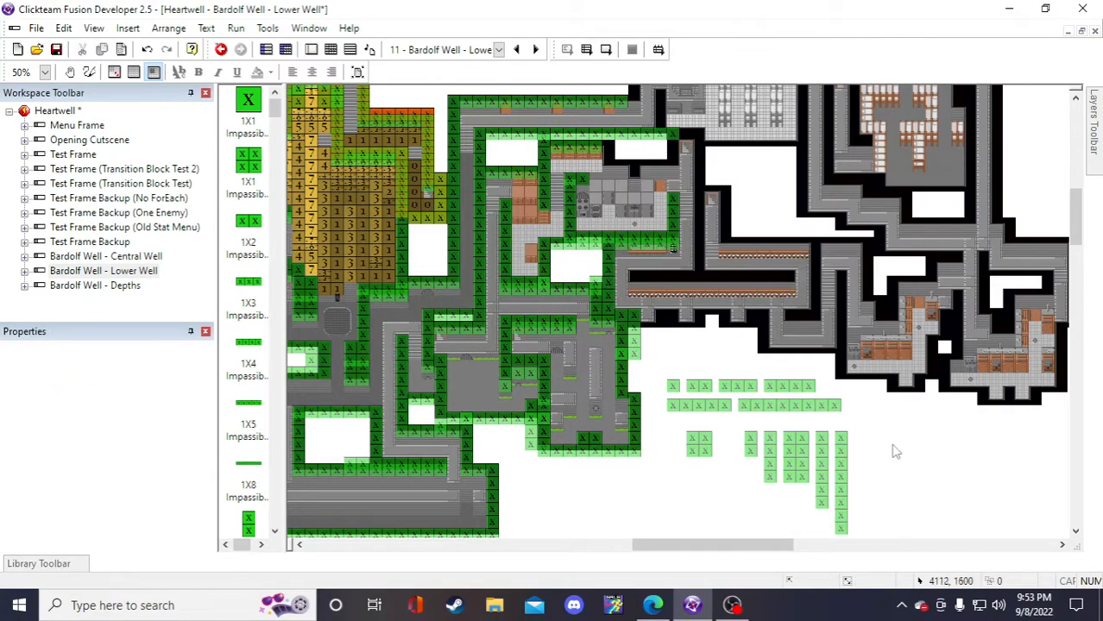
- Try moving the 1X8 Impassible Wall from the top wall of the corridor south of the kitchen down to the corridor's lower black wall
{"action": "left_click", "coordinate": [639, 244]}
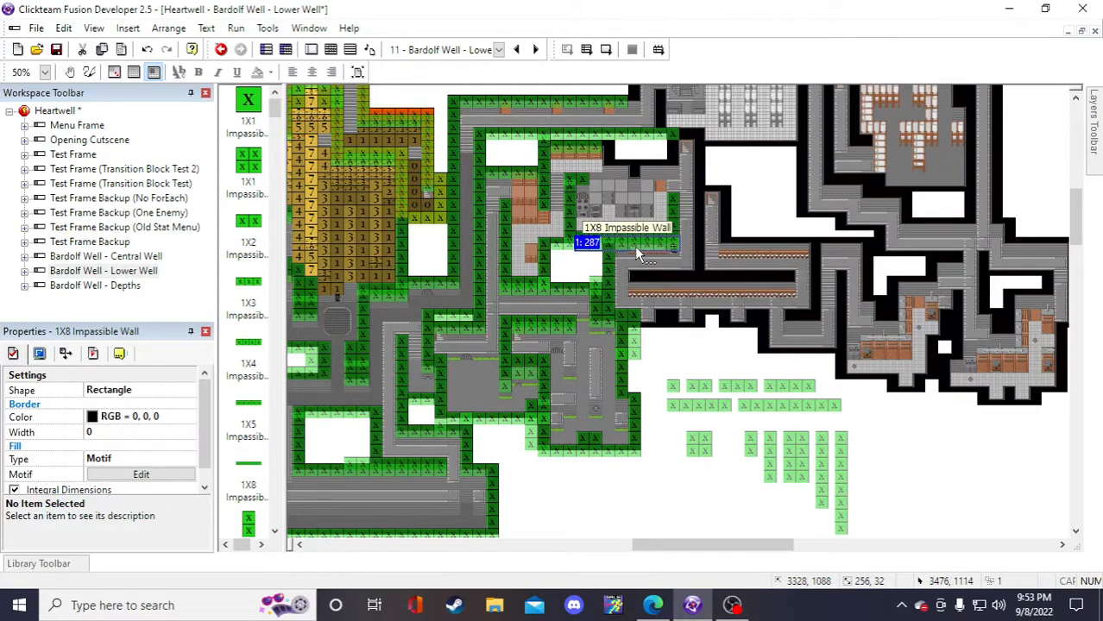
{"action": "left_click_drag", "start_coordinate": [634, 246], "coordinate": [655, 274]}
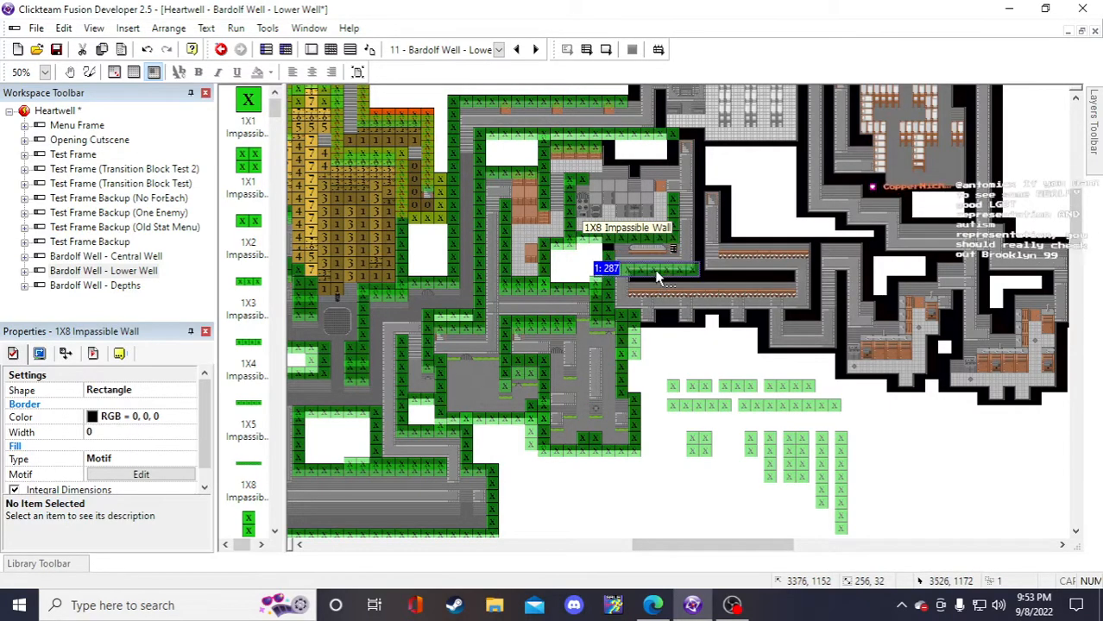
{"action": "left_click", "coordinate": [942, 484]}
{"action": "key", "text": "ctrl+z"}
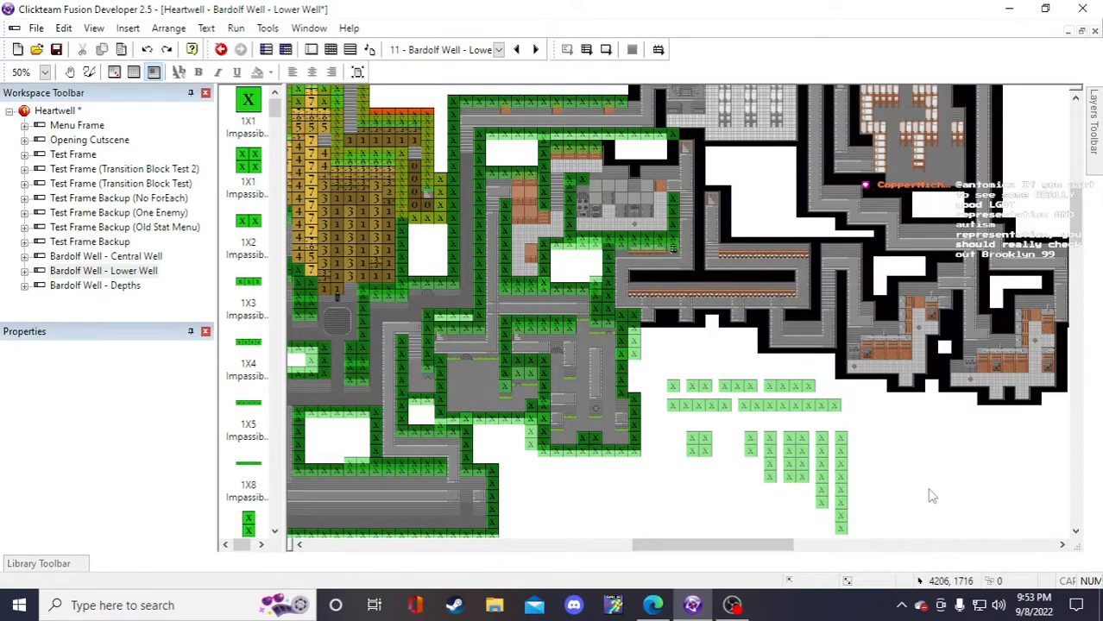
- Save the project and place a copy of the 2X1 Impassible Wall at the east end of the kitchen's northwest counter wall
{"action": "left_click", "coordinate": [56, 49]}
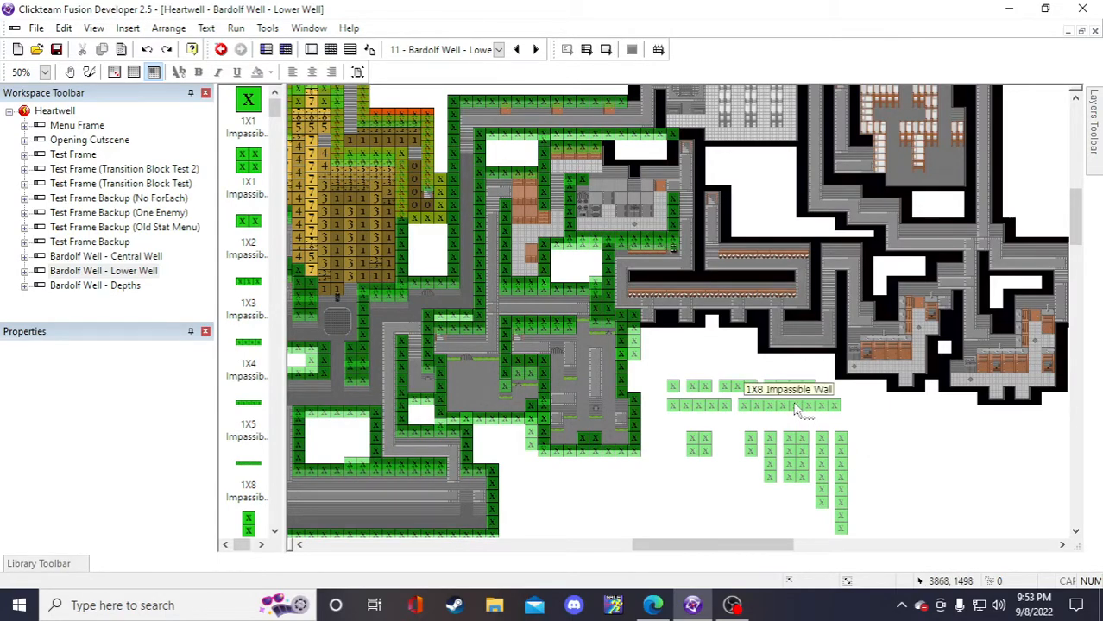
{"action": "left_click", "coordinate": [725, 424]}
{"action": "left_click", "coordinate": [677, 361]}
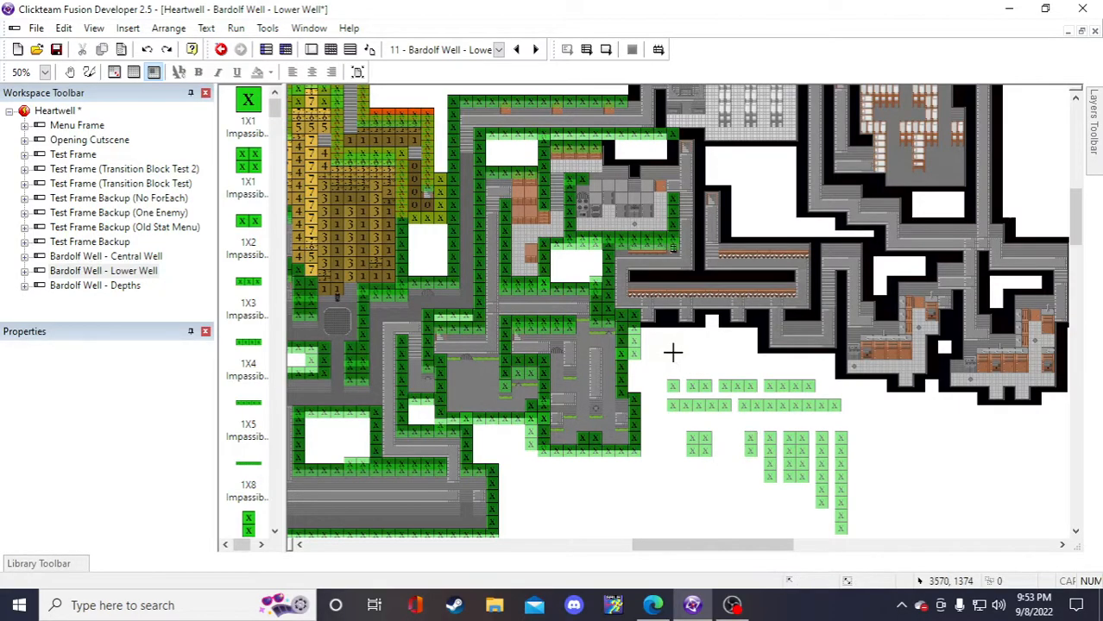
{"action": "left_click", "coordinate": [675, 361]}
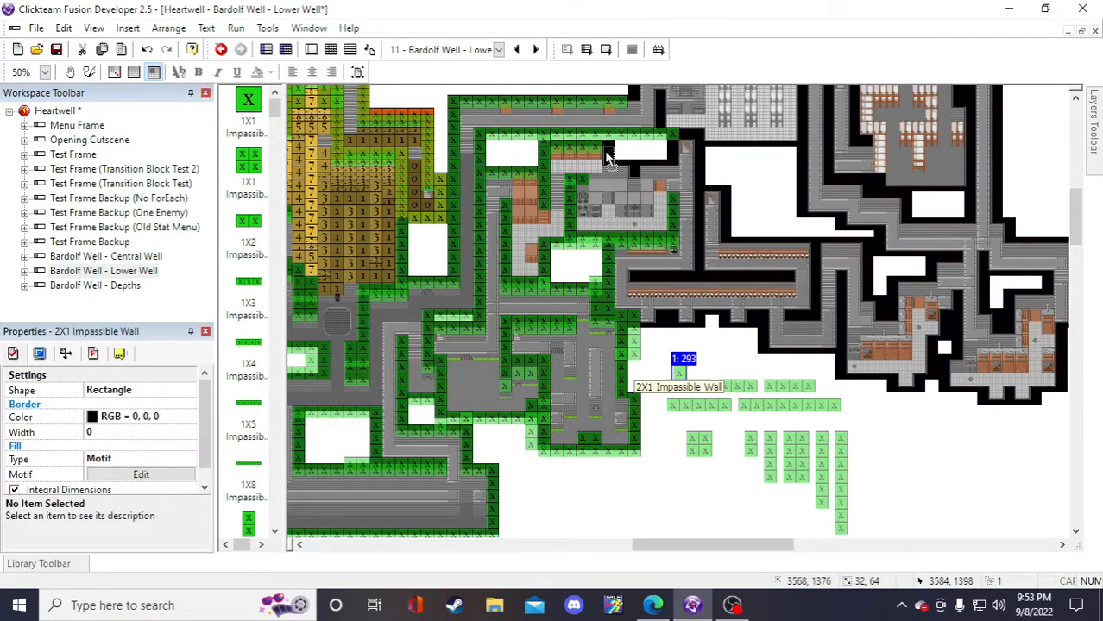
{"action": "left_click_drag", "start_coordinate": [605, 151], "coordinate": [607, 152]}
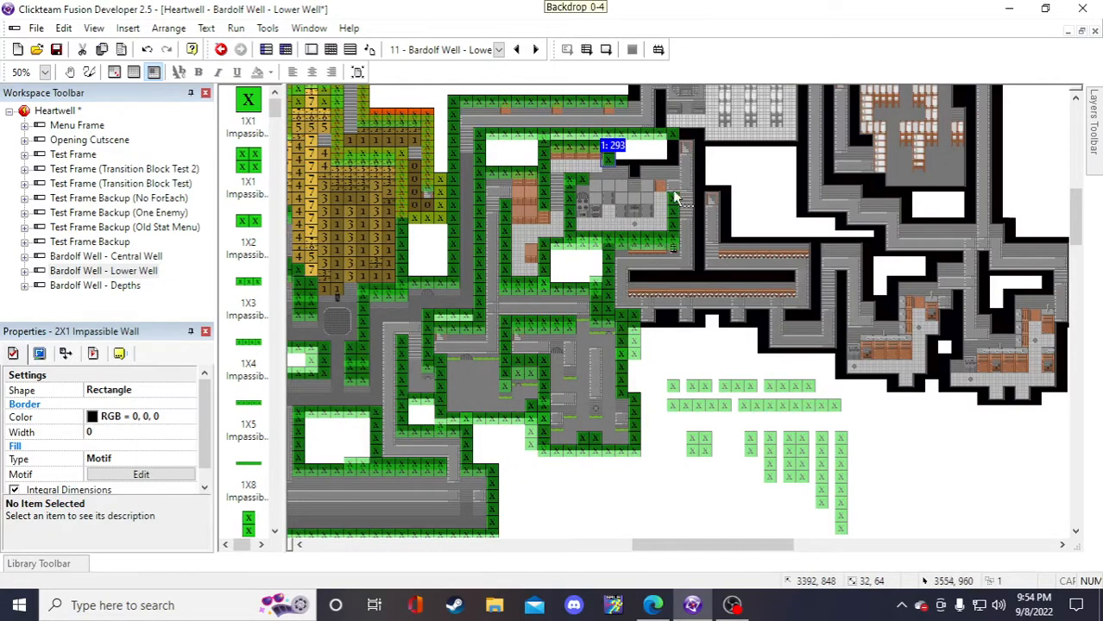
{"action": "left_click", "coordinate": [932, 429]}
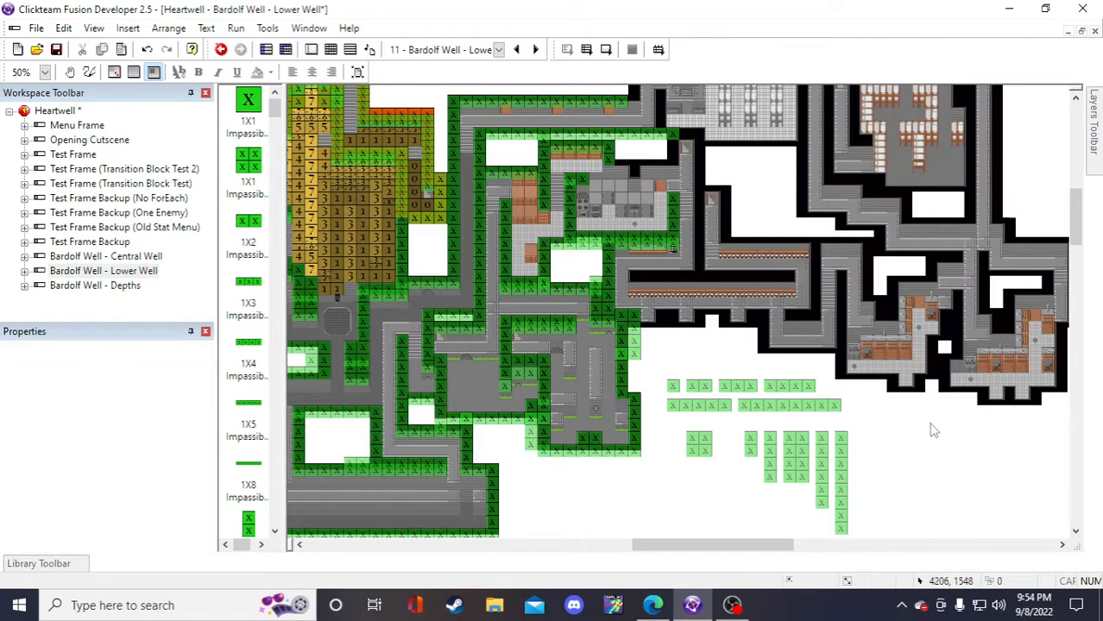
- Move the new 2X1 Impassible Wall east onto the black stub projecting down from the kitchen's north wall
{"action": "left_click", "coordinate": [609, 161]}
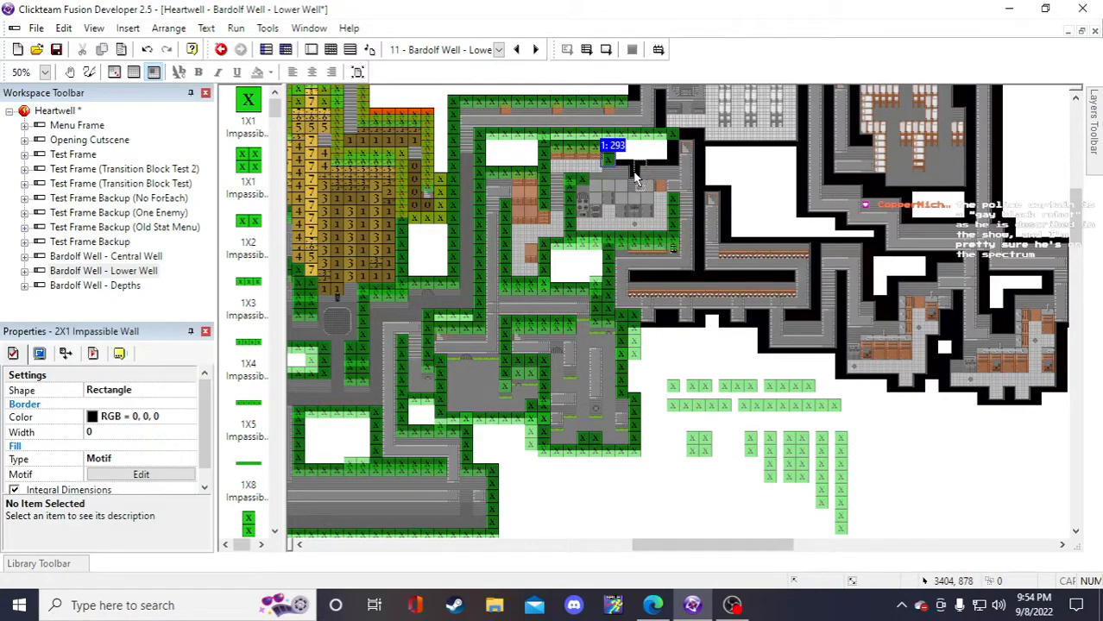
{"action": "left_click", "coordinate": [877, 419]}
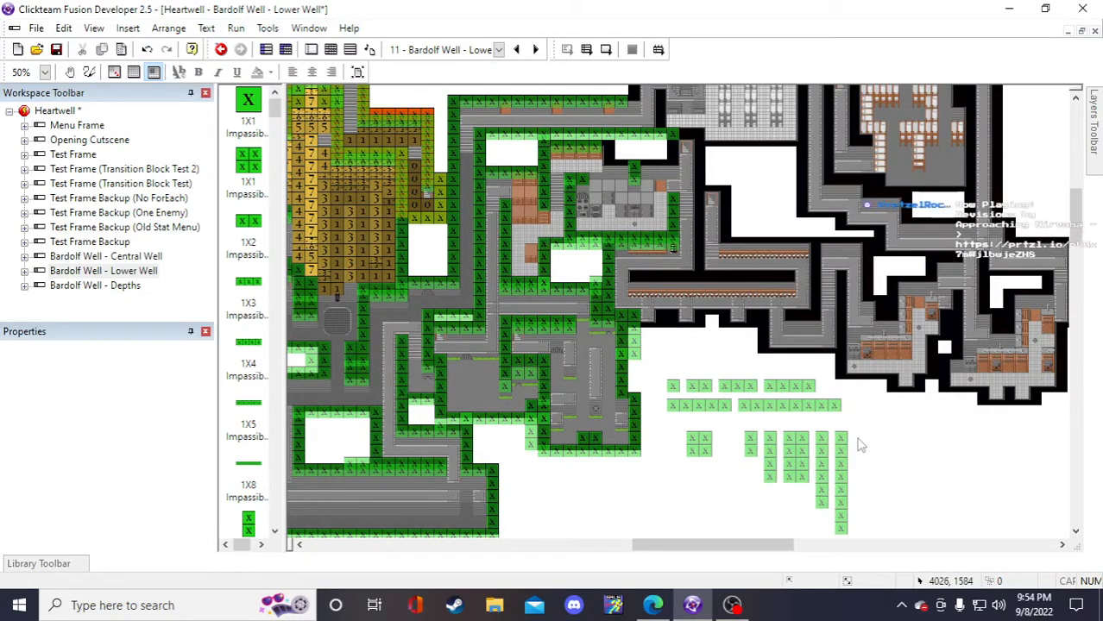
{"action": "left_click", "coordinate": [629, 172]}
{"action": "left_click_drag", "start_coordinate": [605, 161], "coordinate": [608, 162]}
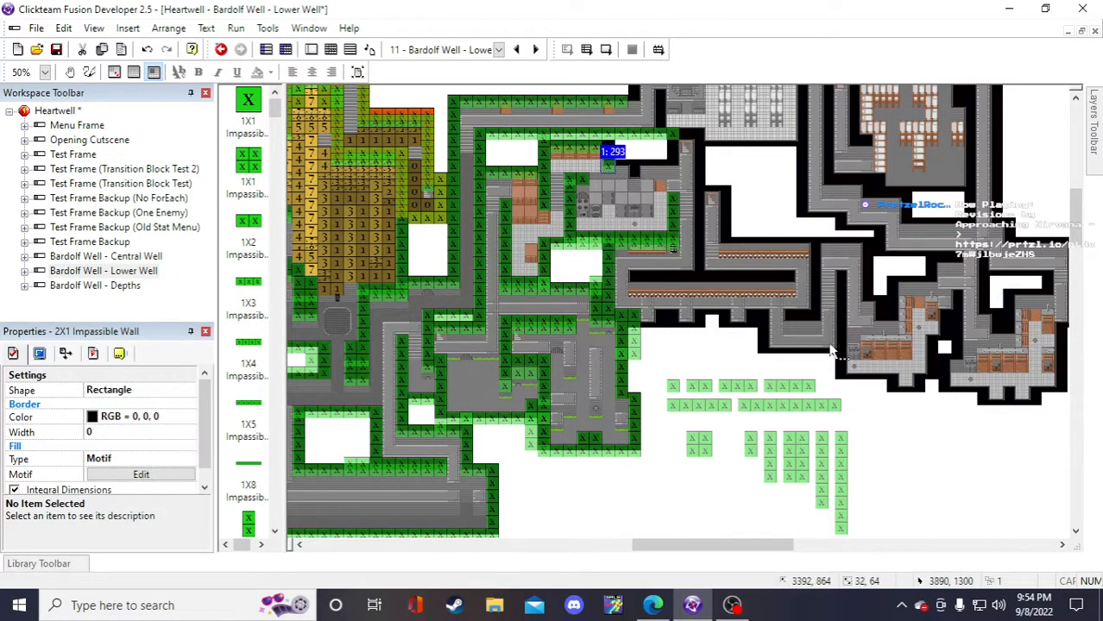
{"action": "left_click", "coordinate": [948, 443]}
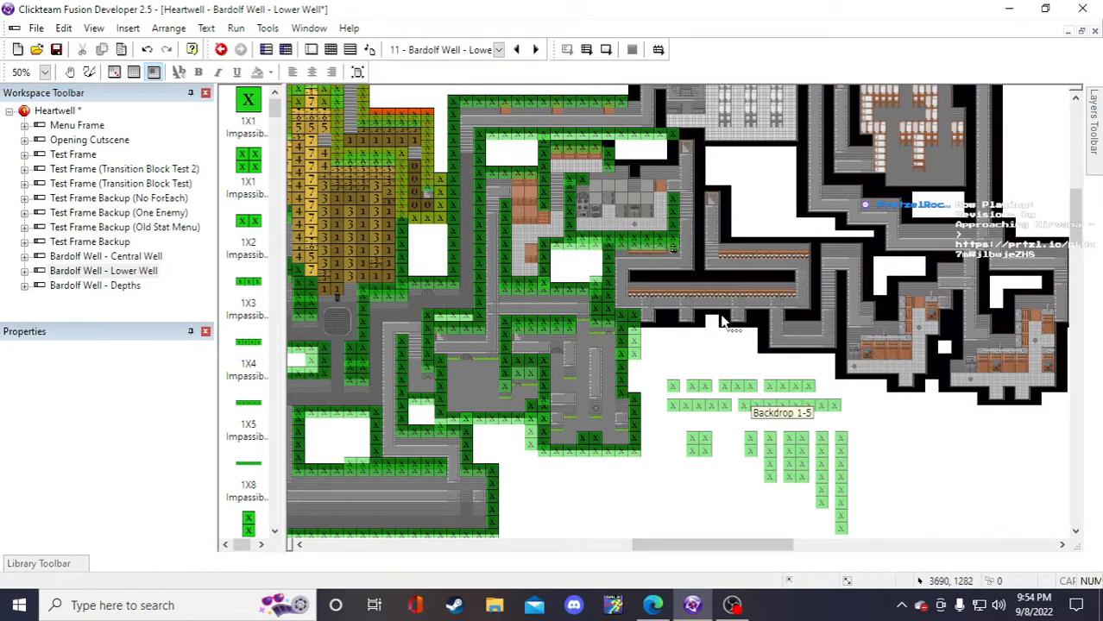
{"action": "left_click", "coordinate": [632, 176]}
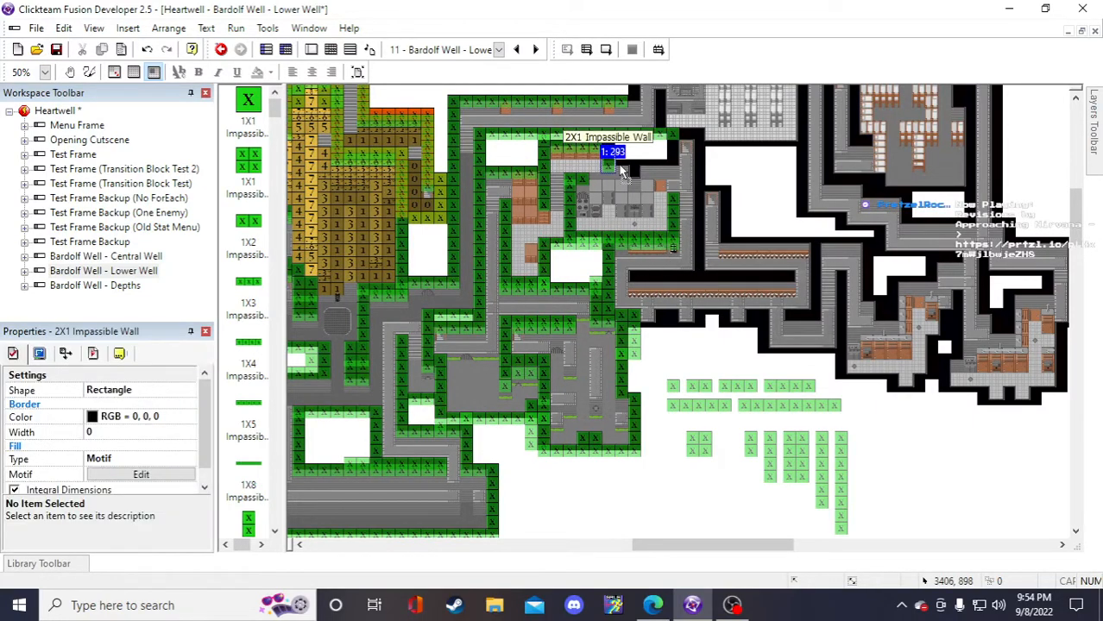
{"action": "left_click", "coordinate": [858, 406]}
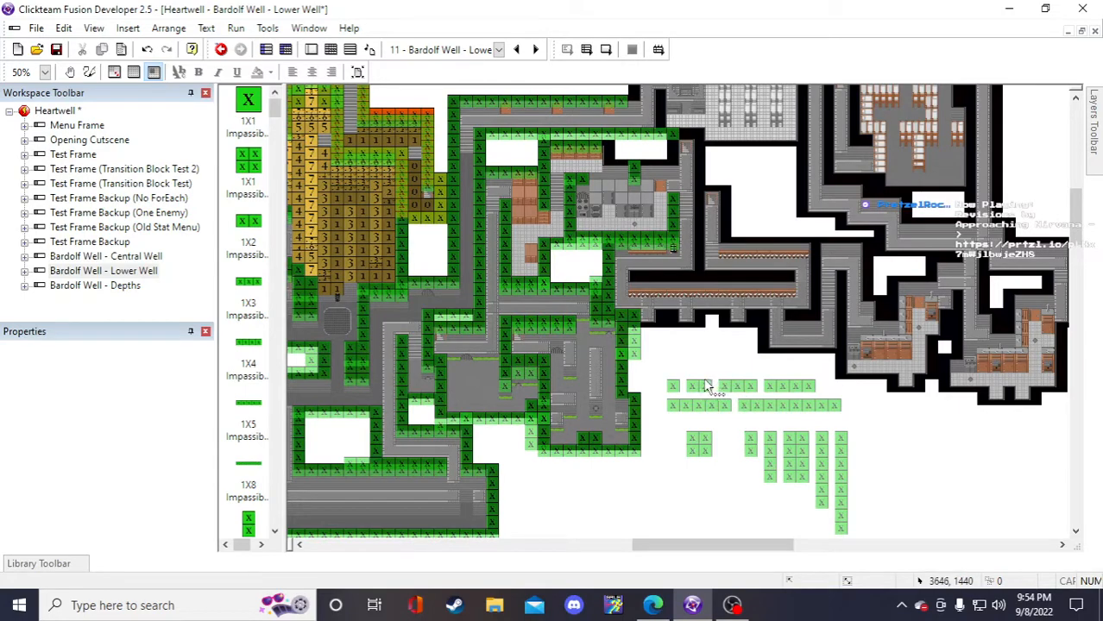
- Try filling the black north wall just west of the kitchen's stub with a 1X2 Impassible Wall copy
{"action": "left_click", "coordinate": [565, 147]}
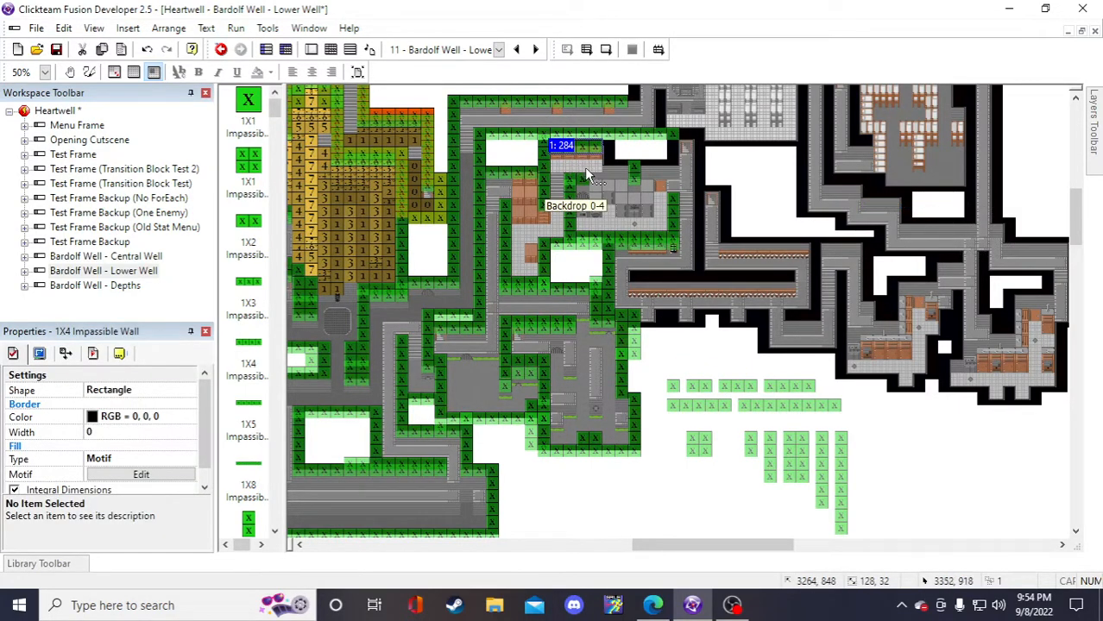
{"action": "left_click", "coordinate": [709, 386]}
{"action": "double_click", "coordinate": [678, 343]}
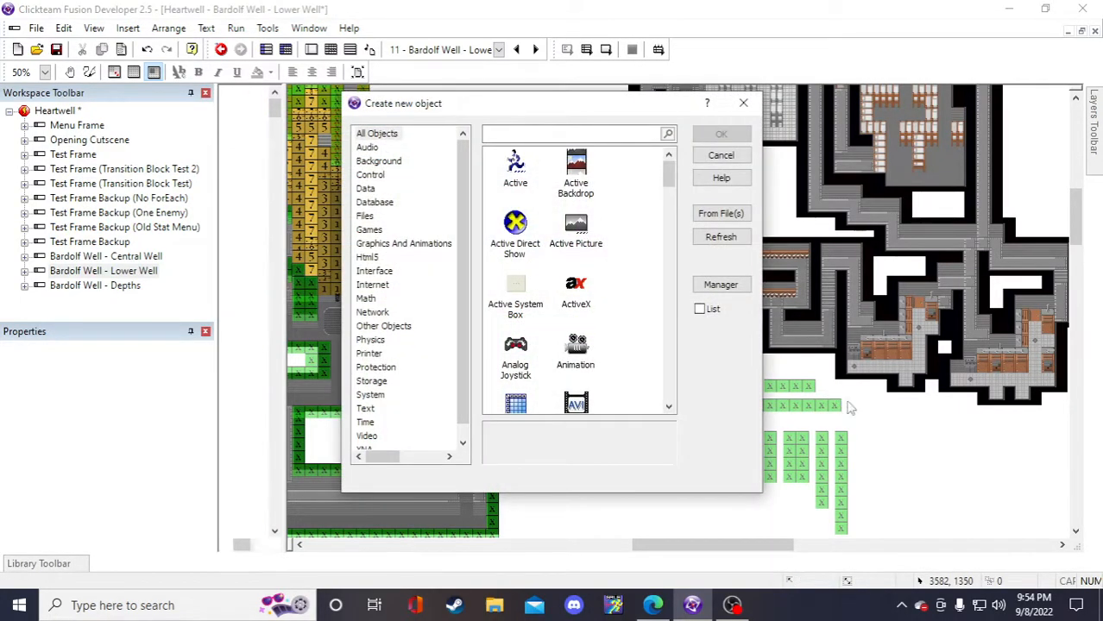
{"action": "left_click", "coordinate": [723, 157]}
{"action": "left_click", "coordinate": [894, 468]}
{"action": "left_click_drag", "start_coordinate": [870, 409], "coordinate": [620, 168]}
{"action": "left_click", "coordinate": [846, 424]}
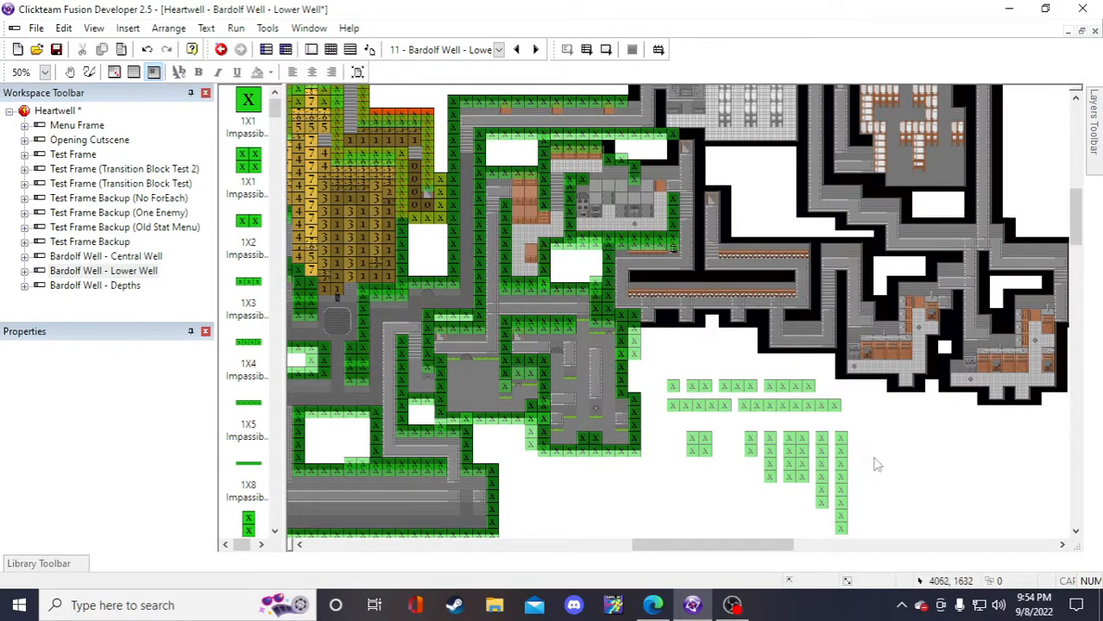
- Replace the 1X2 block beside the kitchen's north stub with a copy of the spare 1X1 Impassible Wall 2, and save the project
{"action": "left_click", "coordinate": [582, 143]}
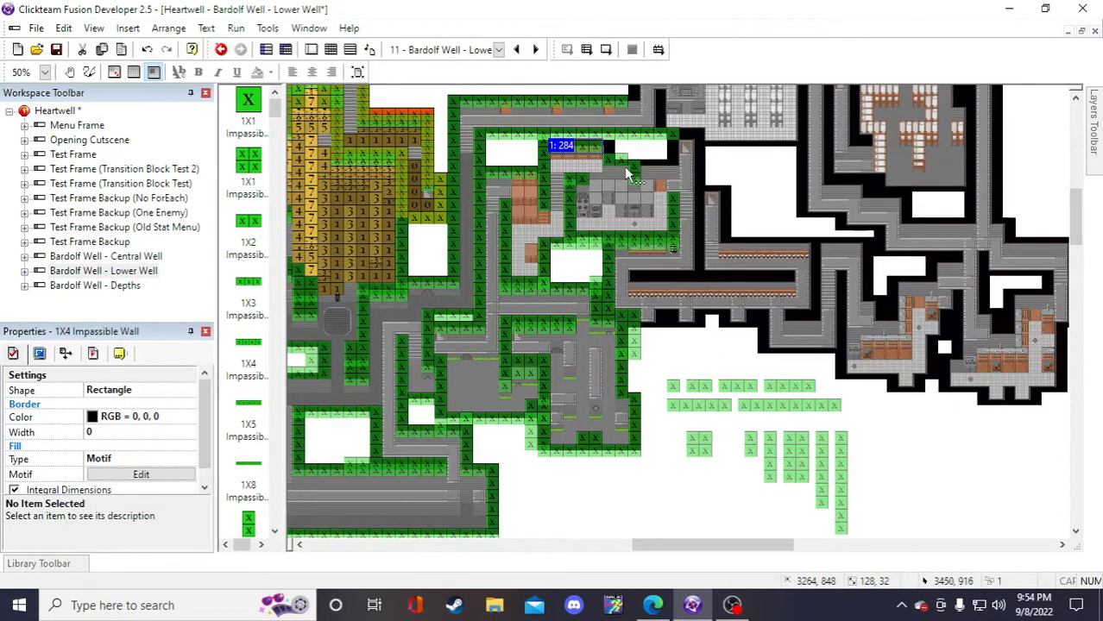
{"action": "left_click_drag", "start_coordinate": [618, 159], "coordinate": [707, 450]}
{"action": "key", "text": "ctrl+c"}
{"action": "key", "text": "ctrl+v"}
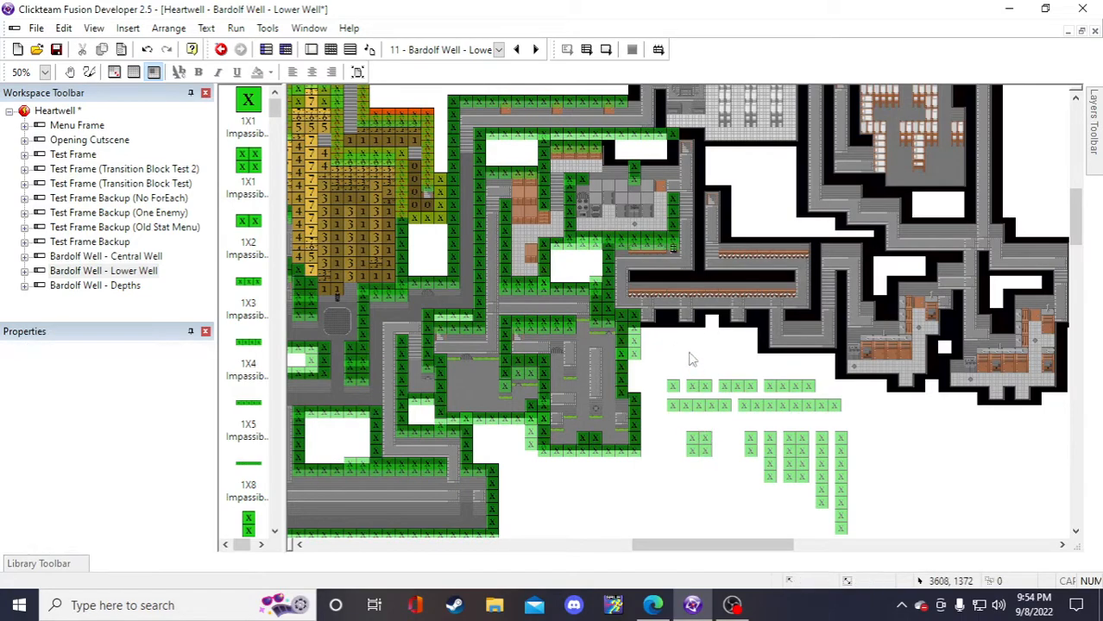
{"action": "left_click", "coordinate": [685, 346]}
{"action": "left_click_drag", "start_coordinate": [694, 357], "coordinate": [612, 157]}
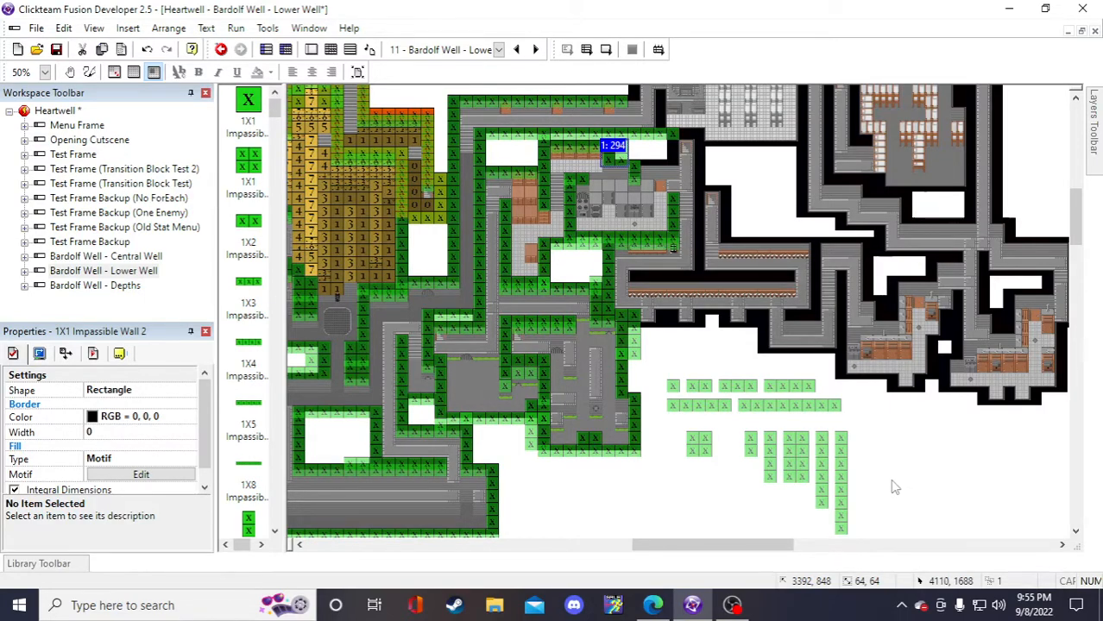
{"action": "left_click", "coordinate": [715, 373]}
{"action": "left_click", "coordinate": [56, 49]}
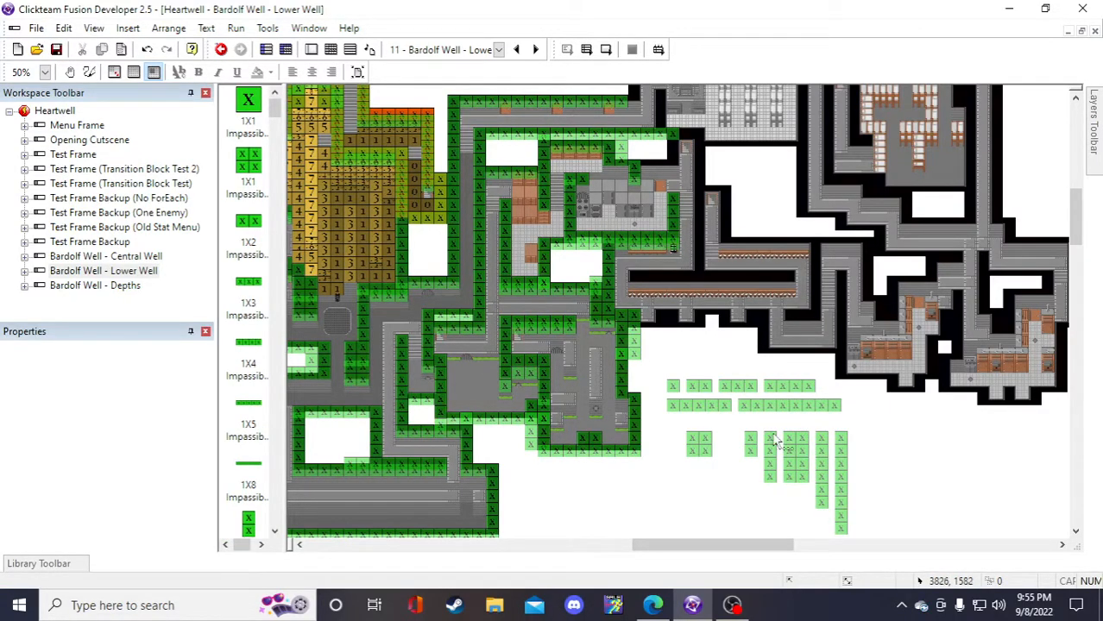
- Copy the spare 1X4 Impassible Wall and place it along the eastern part of the kitchen's black north wall
{"action": "left_click", "coordinate": [774, 396]}
{"action": "left_click", "coordinate": [705, 355]}
{"action": "left_click", "coordinate": [688, 347]}
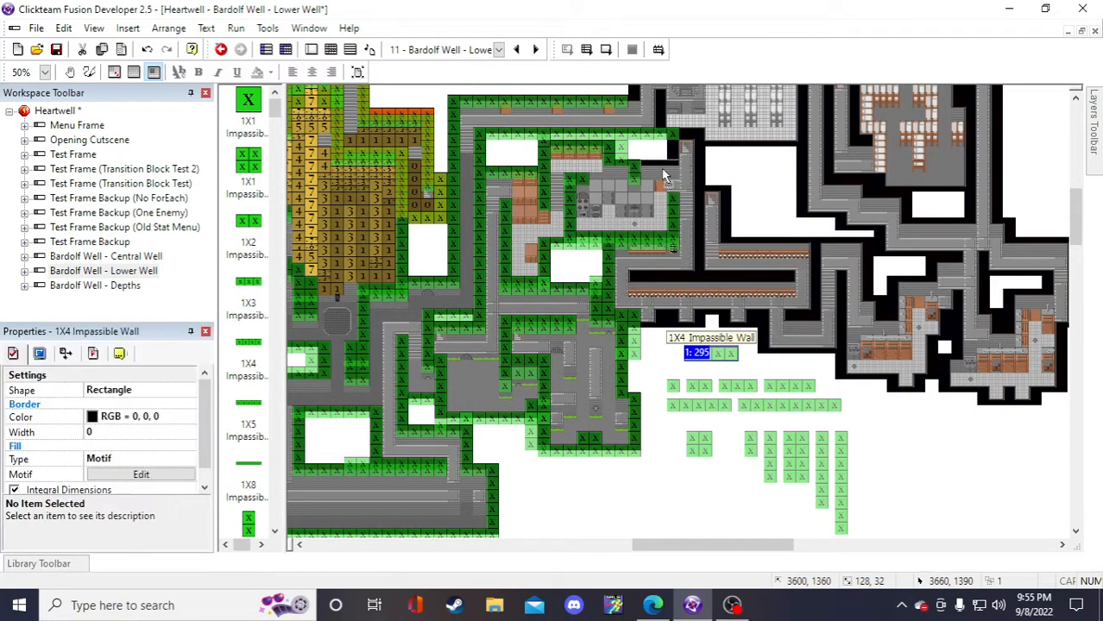
{"action": "left_click_drag", "start_coordinate": [652, 170], "coordinate": [653, 173]}
{"action": "left_click", "coordinate": [870, 454]}
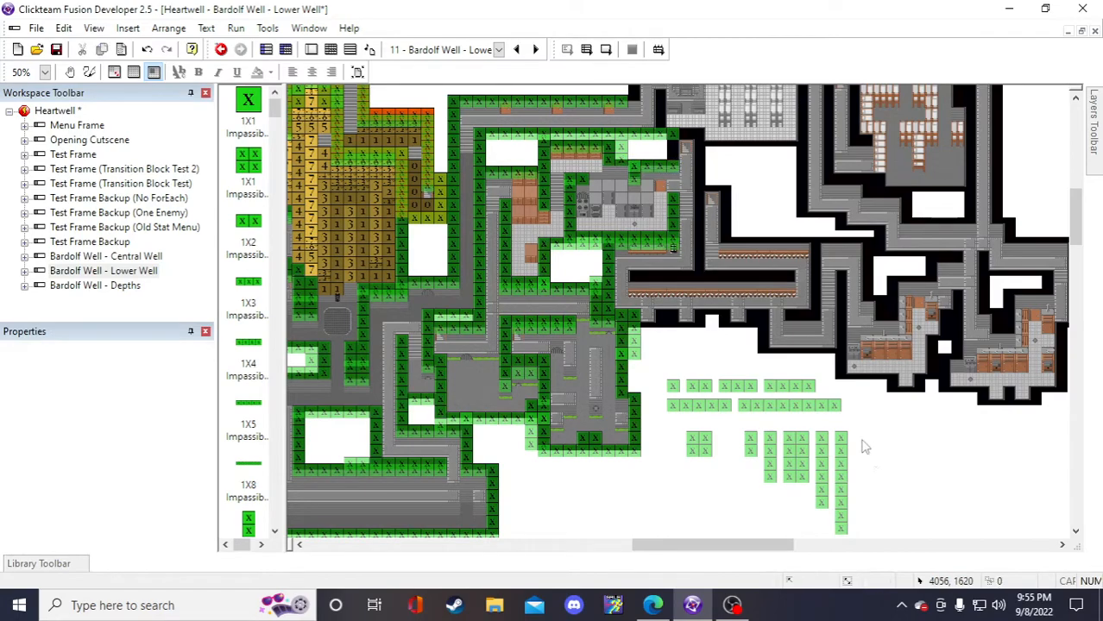
- Copy the 4X1 Impassible Wall on the kitchen's east wall and place it at the southwest edge of the large tiled hall
{"action": "scroll", "coordinate": [864, 448], "scroll_direction": "up", "scroll_amount": 1}
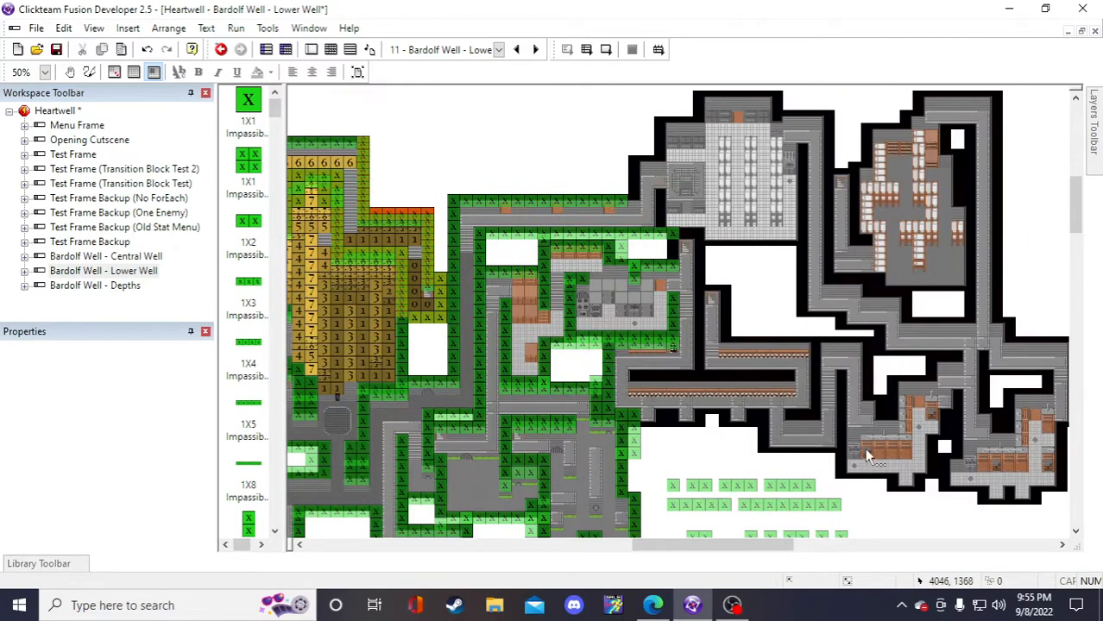
{"action": "scroll", "coordinate": [749, 419], "scroll_direction": "down", "scroll_amount": 1}
{"action": "left_click", "coordinate": [675, 213]}
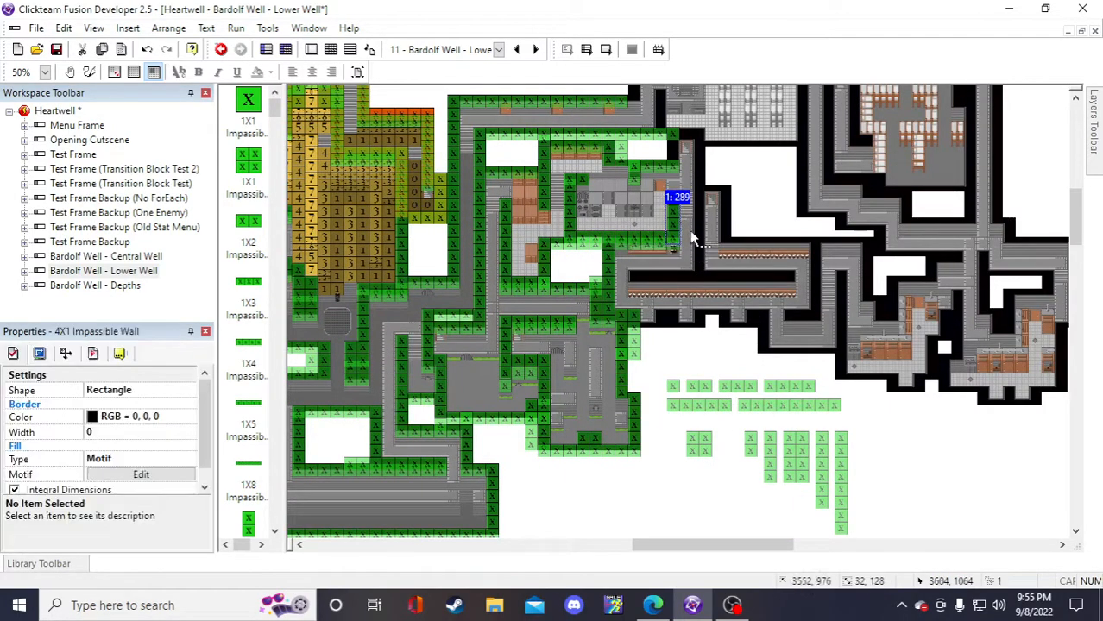
{"action": "key", "text": "ctrl+c"}
{"action": "key", "text": "ctrl+v"}
{"action": "left_click", "coordinate": [721, 347]}
{"action": "left_click_drag", "start_coordinate": [723, 359], "coordinate": [656, 99]}
{"action": "scroll", "coordinate": [777, 292], "scroll_direction": "up", "scroll_amount": 1}
{"action": "left_click", "coordinate": [782, 300]}
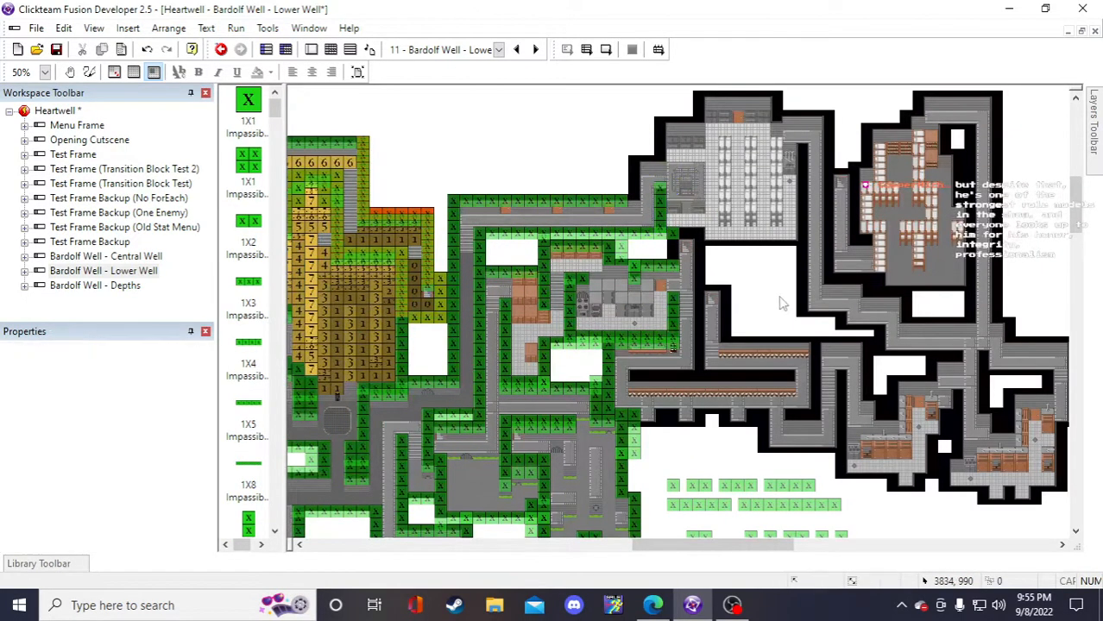
- Copy the spare 2X1 Impassible Wall and place it over the black gap at the kitchen's northeast corner, beside the white void
{"action": "left_click", "coordinate": [660, 200]}
{"action": "left_click", "coordinate": [746, 280]}
{"action": "left_click", "coordinate": [643, 246]}
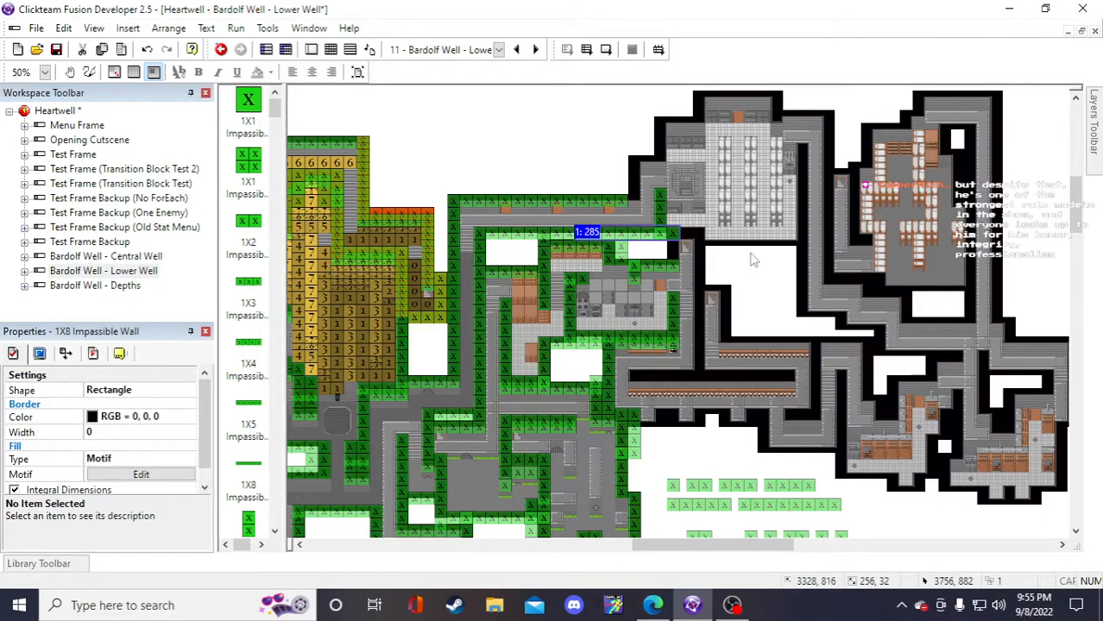
{"action": "left_click", "coordinate": [757, 290]}
{"action": "scroll", "coordinate": [764, 395], "scroll_direction": "down", "scroll_amount": 3}
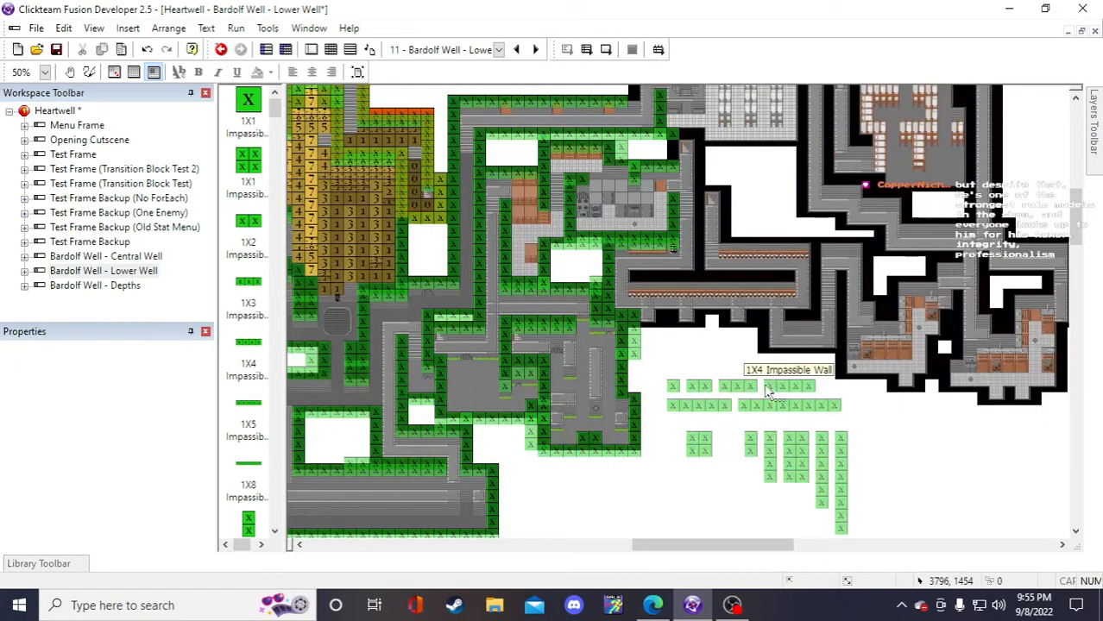
{"action": "left_click", "coordinate": [756, 442]}
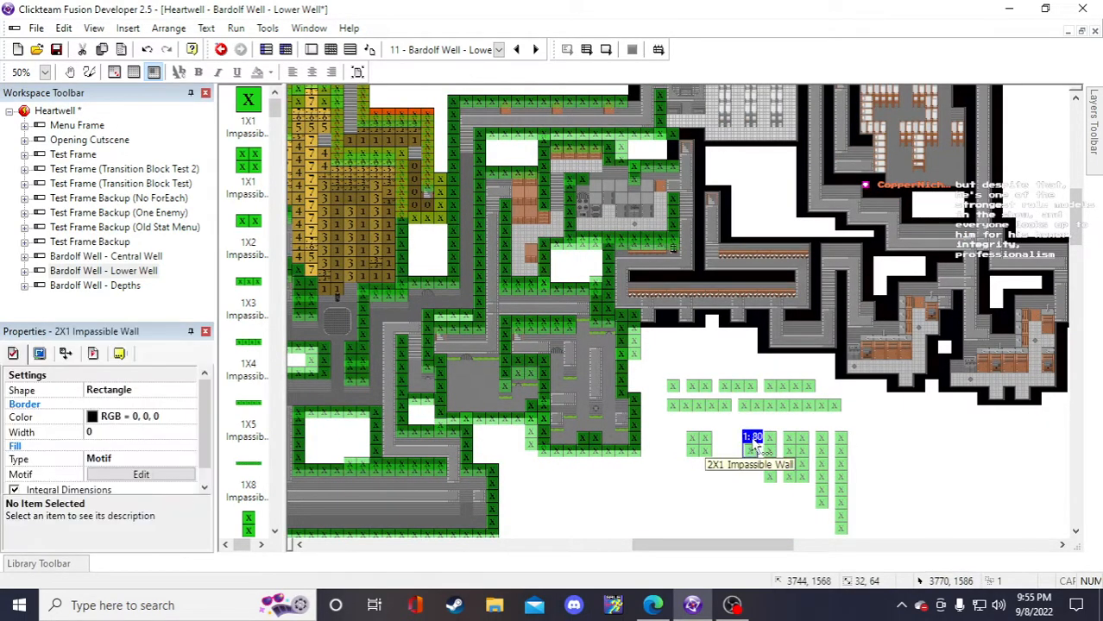
{"action": "key", "text": "ctrl+c"}
{"action": "key", "text": "ctrl+v"}
{"action": "left_click", "coordinate": [713, 356]}
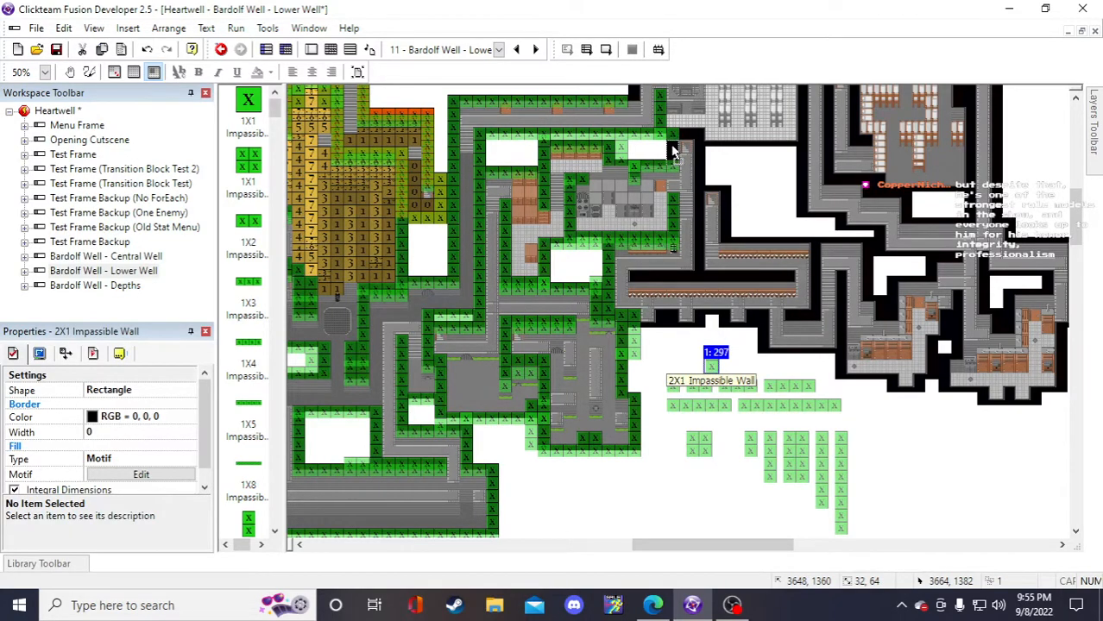
{"action": "left_click_drag", "start_coordinate": [672, 147], "coordinate": [673, 148]}
{"action": "left_click", "coordinate": [759, 207]}
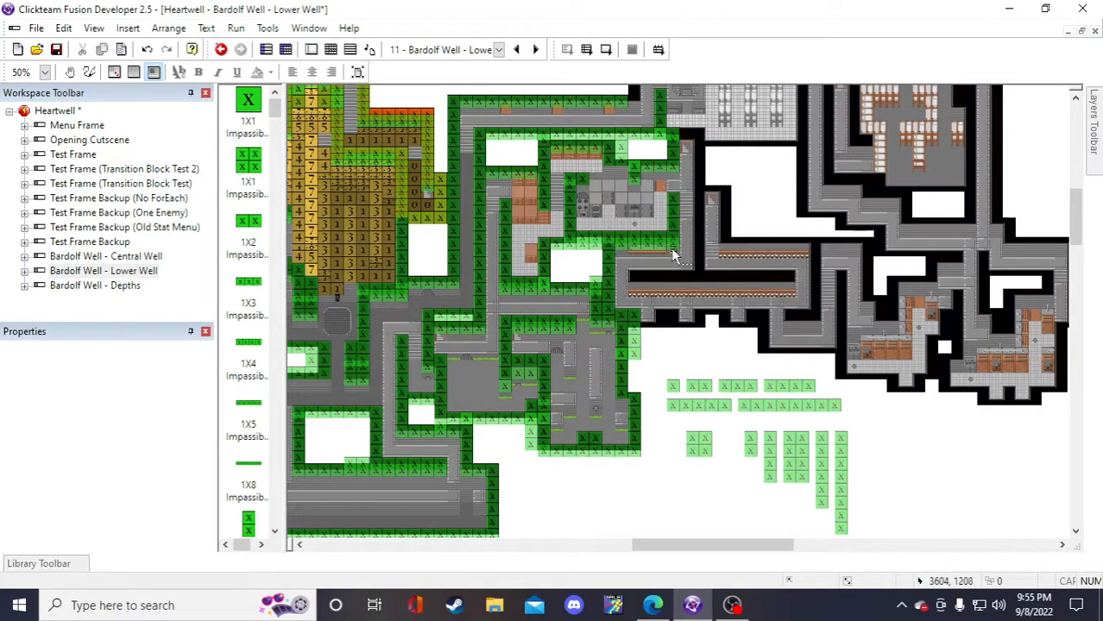
- Place a copy of the spare 1X2 Impassible Wall across the north end of the narrow corridor east of the kitchen, and save the project
{"action": "left_click", "coordinate": [601, 136]}
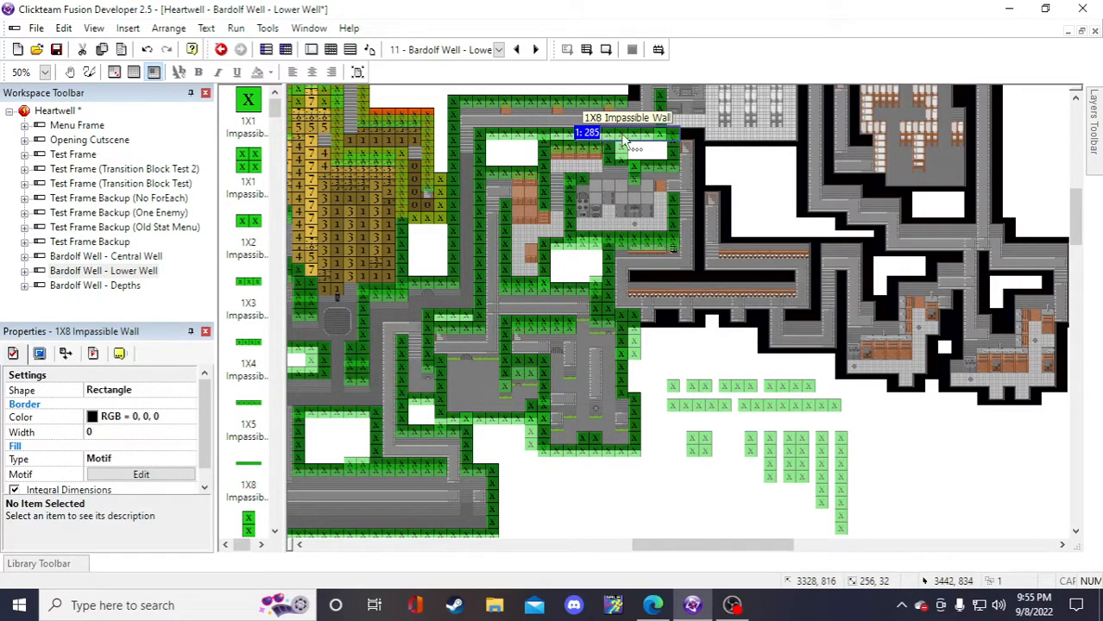
{"action": "left_click", "coordinate": [781, 205]}
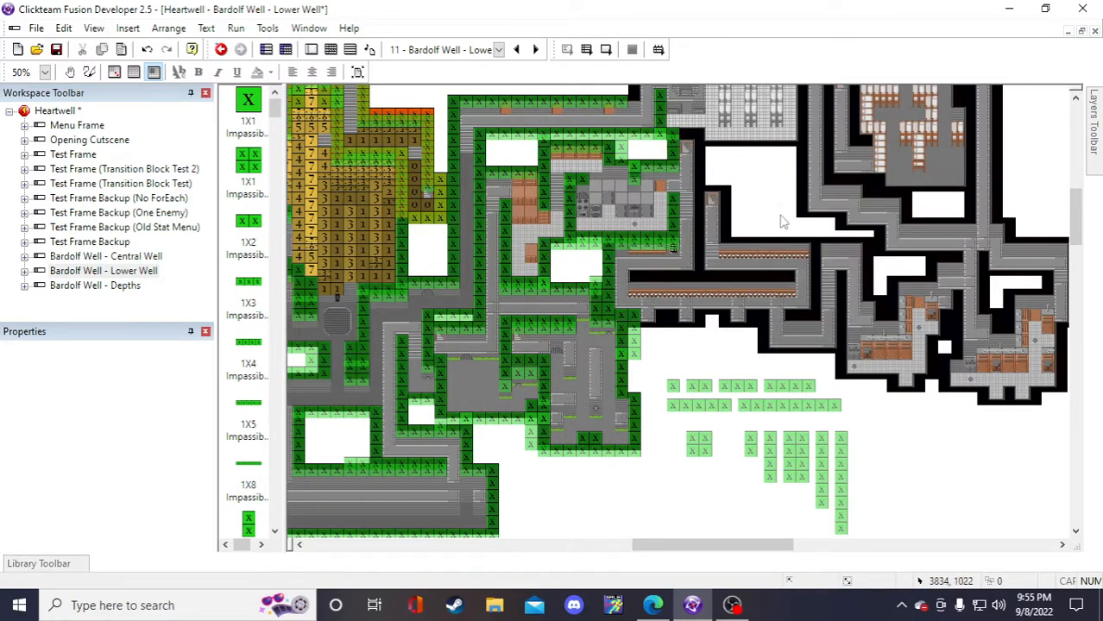
{"action": "left_click", "coordinate": [699, 387]}
{"action": "left_click", "coordinate": [701, 362]}
{"action": "left_click", "coordinate": [701, 351]}
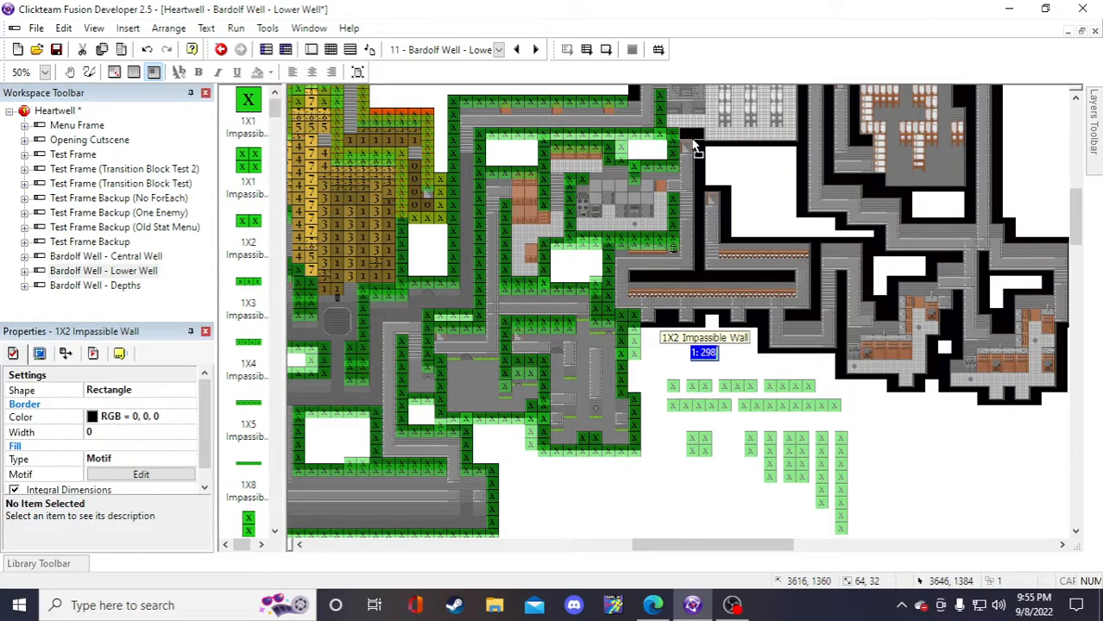
{"action": "mouse_move", "coordinate": [692, 139]}
{"action": "left_mouse_down"}
{"action": "mouse_move", "coordinate": [744, 176]}
{"action": "mouse_move", "coordinate": [693, 144]}
{"action": "left_mouse_up"}
{"action": "left_click", "coordinate": [747, 201]}
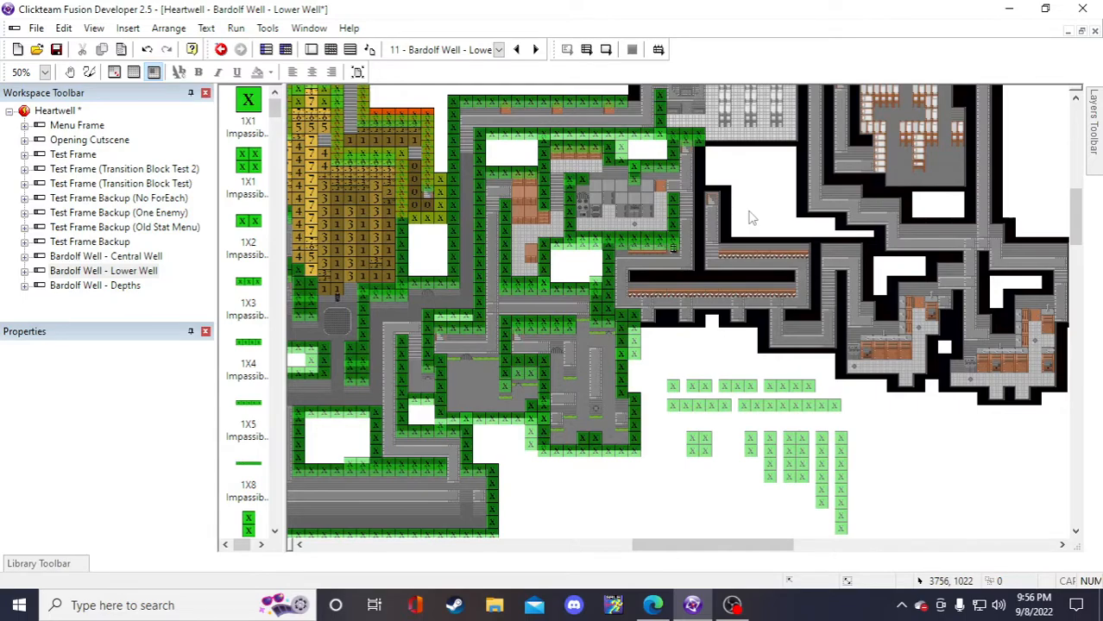
{"action": "key", "text": "ctrl+s"}
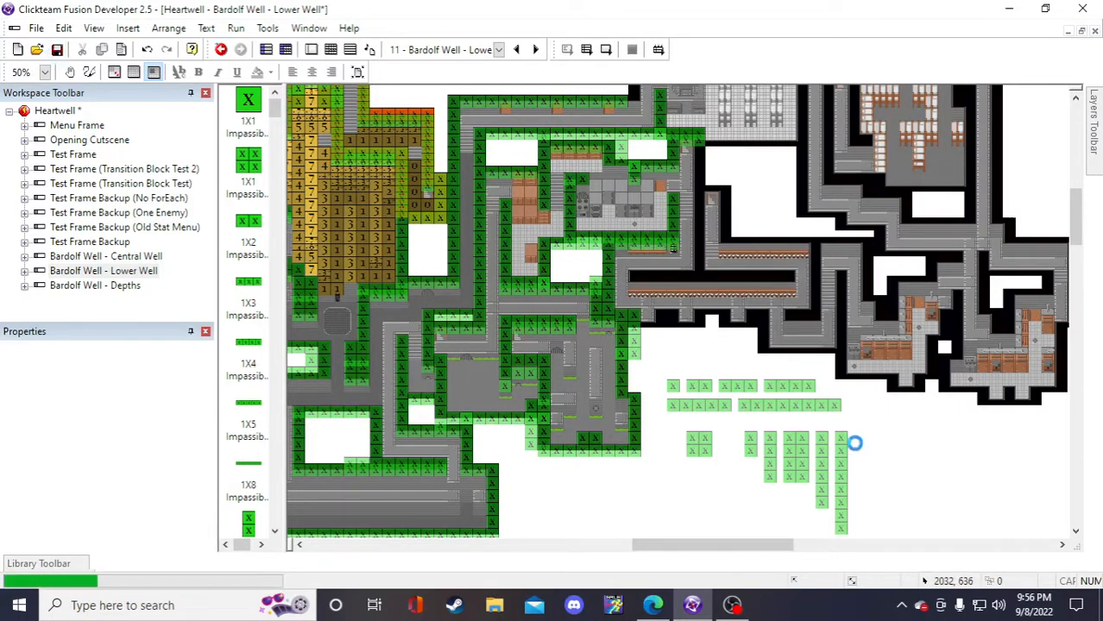
- Place a copy of the spare 8X1 Impassible Wall down the east wall of the corridor beside the kitchen, and save the project
{"action": "left_click", "coordinate": [844, 486]}
{"action": "left_click", "coordinate": [900, 460]}
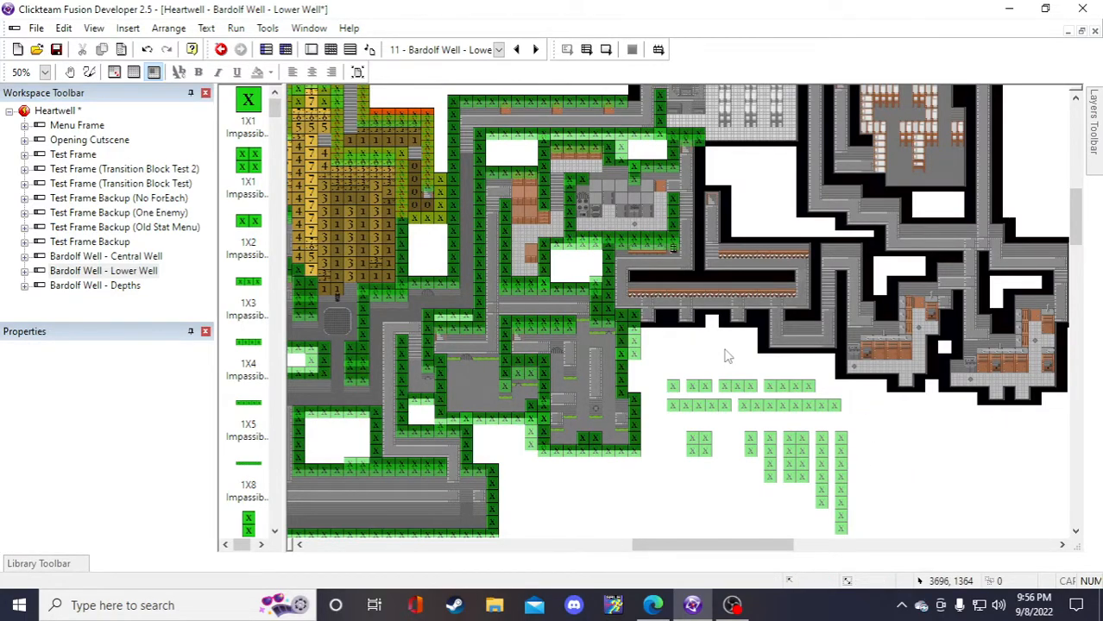
{"action": "left_click", "coordinate": [739, 203]}
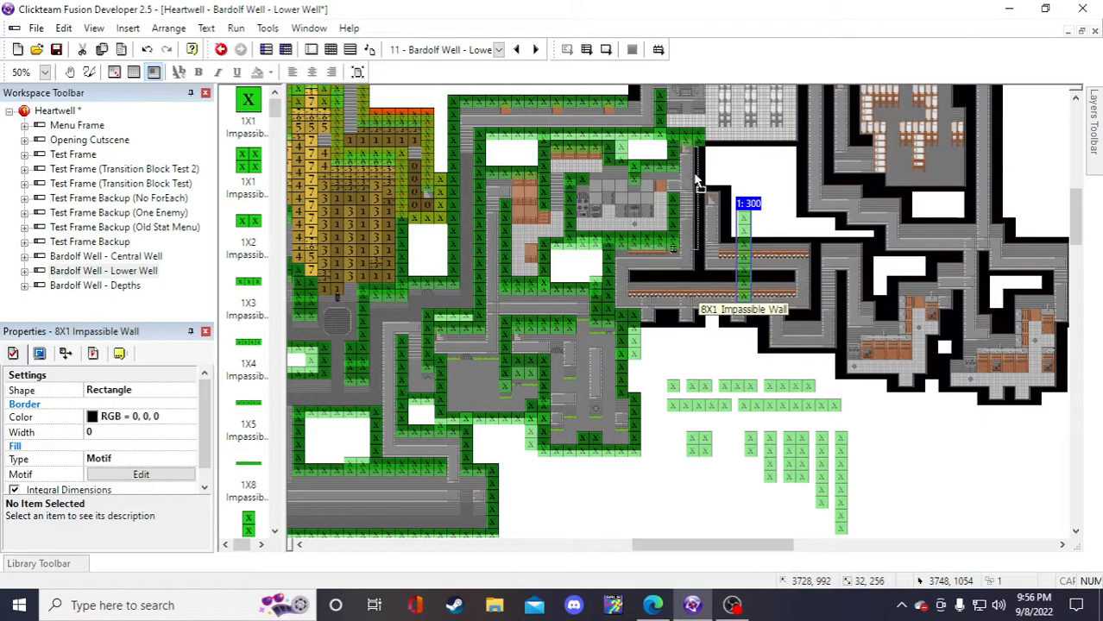
{"action": "key", "text": "Delete"}
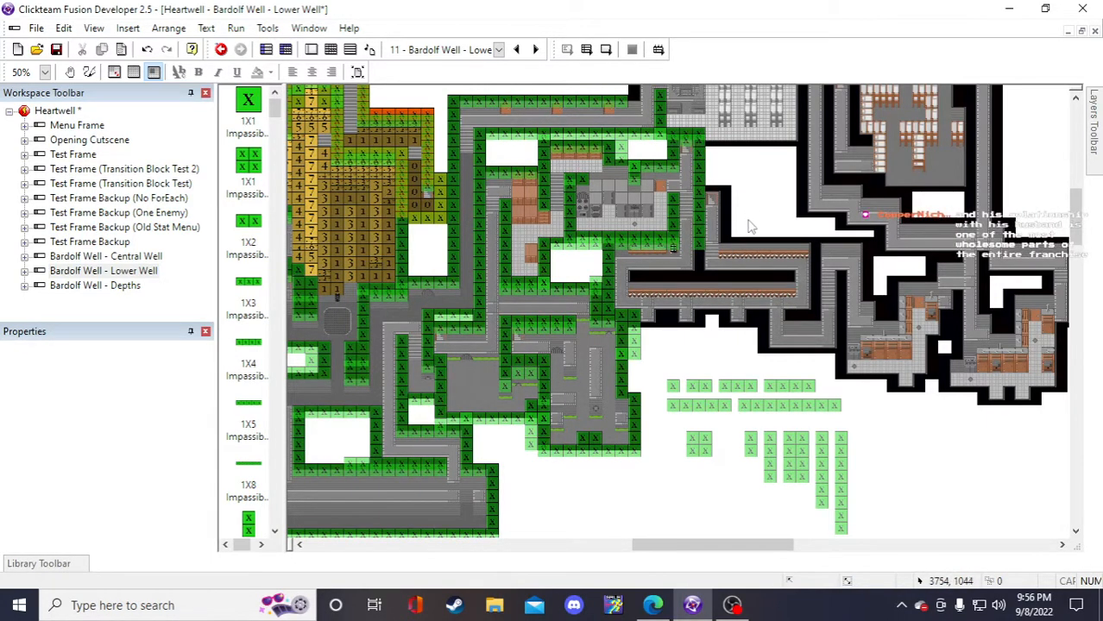
{"action": "key", "text": "ctrl+s"}
{"action": "left_click_drag", "start_coordinate": [675, 423], "coordinate": [866, 414]}
{"action": "scroll", "coordinate": [936, 502], "scroll_direction": "up", "scroll_amount": 3}
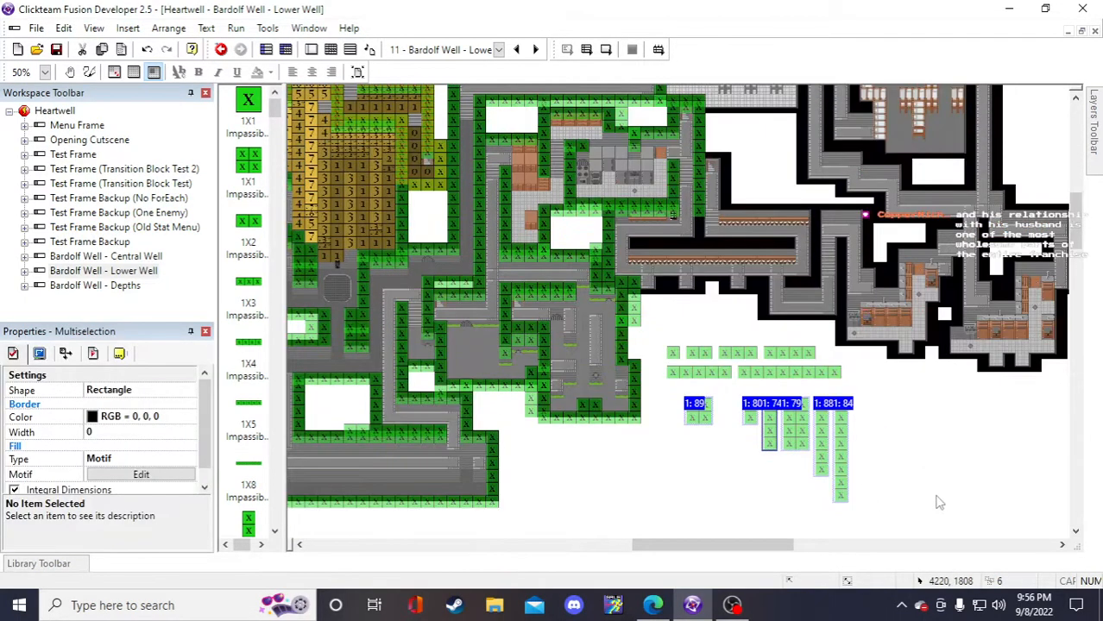
{"action": "left_click", "coordinate": [936, 495]}
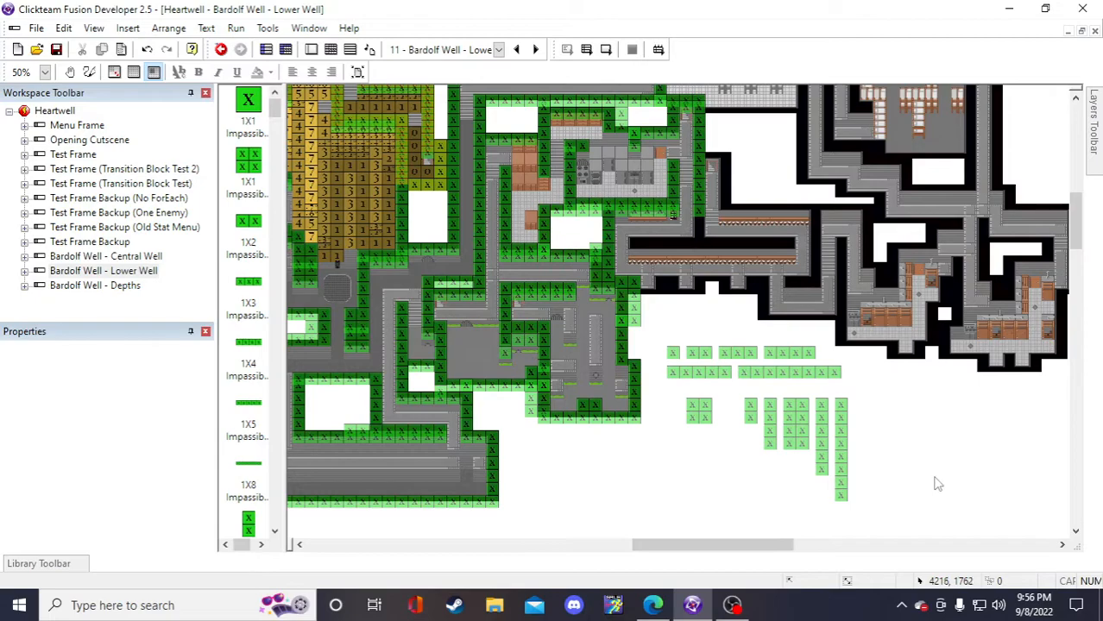
{"action": "scroll", "coordinate": [927, 483], "scroll_direction": "up", "scroll_amount": 3}
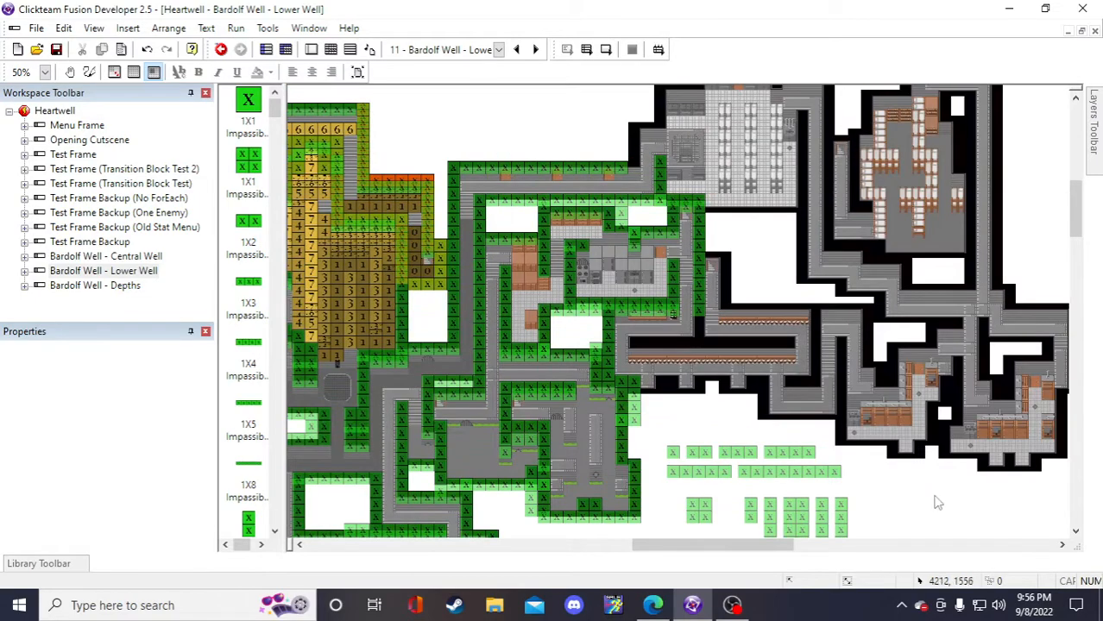
{"action": "scroll", "coordinate": [841, 474], "scroll_direction": "down", "scroll_amount": 3}
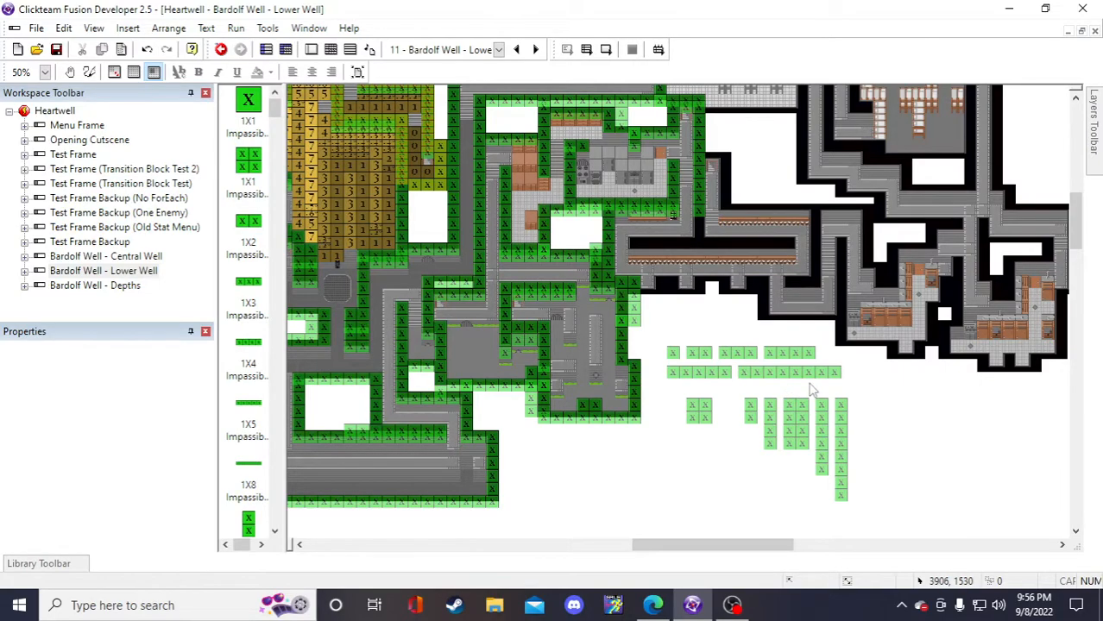
{"action": "scroll", "coordinate": [813, 394], "scroll_direction": "up", "scroll_amount": 3}
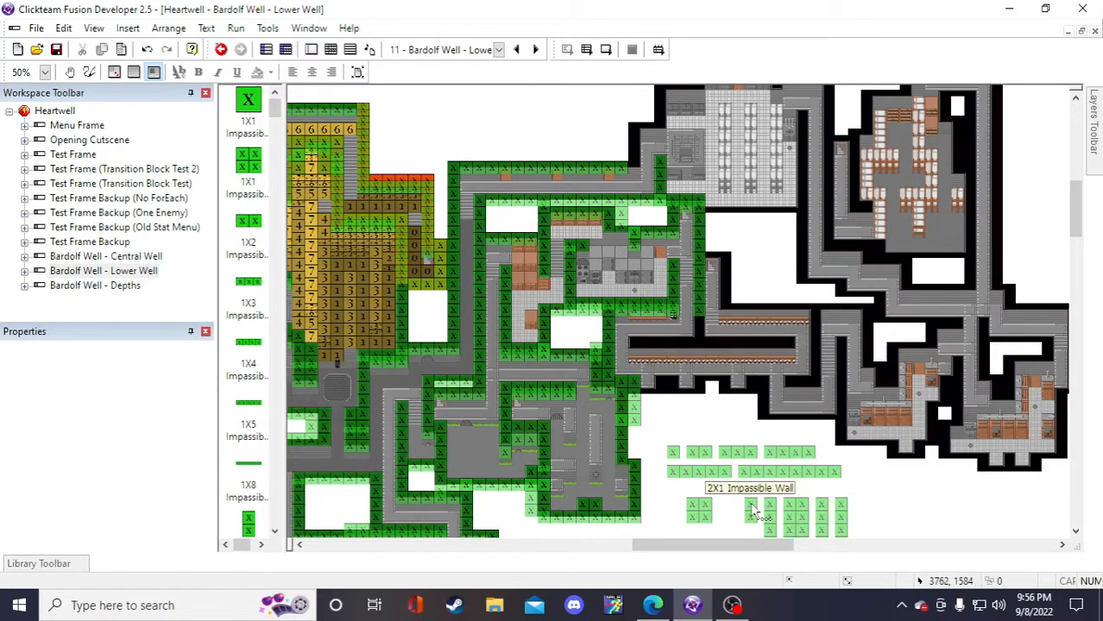
- Place a 1X8 Impassible Wall copy along the lower edge of the long black strip south of the kitchen, starting at its west end
{"action": "left_click", "coordinate": [789, 472]}
{"action": "key", "text": "ctrl+v"}
{"action": "left_click", "coordinate": [699, 416]}
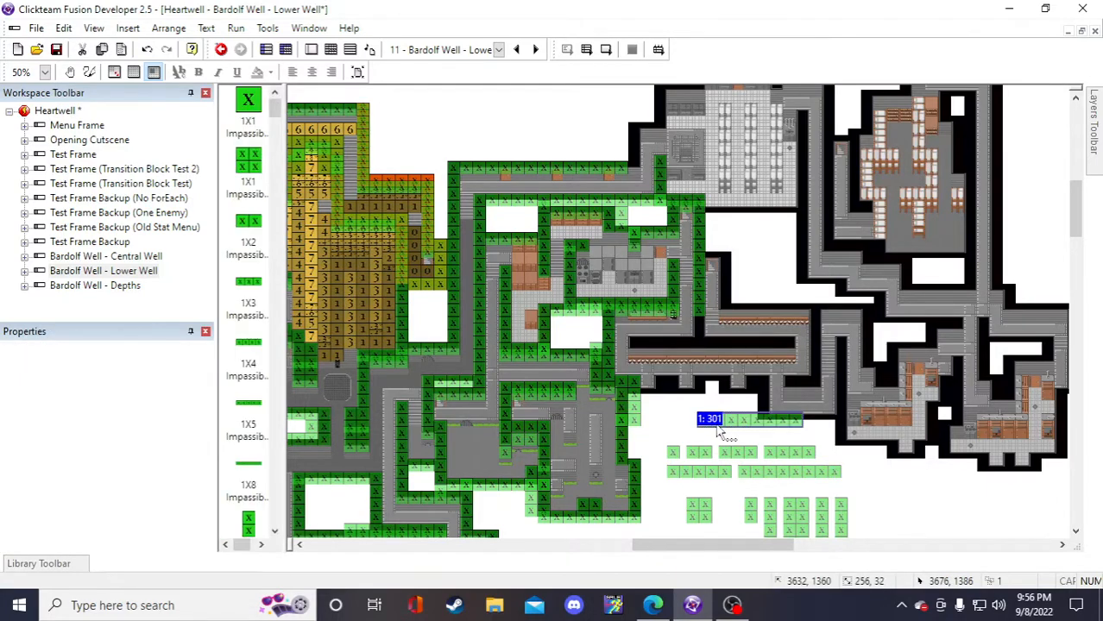
{"action": "left_click_drag", "start_coordinate": [731, 421], "coordinate": [664, 355]}
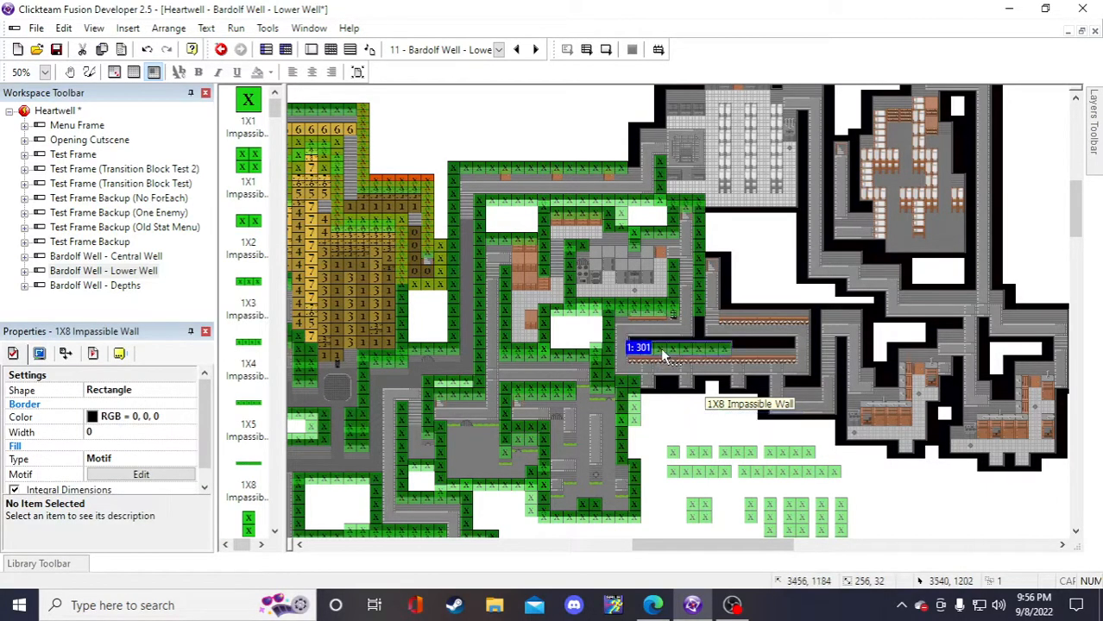
{"action": "left_click", "coordinate": [697, 440]}
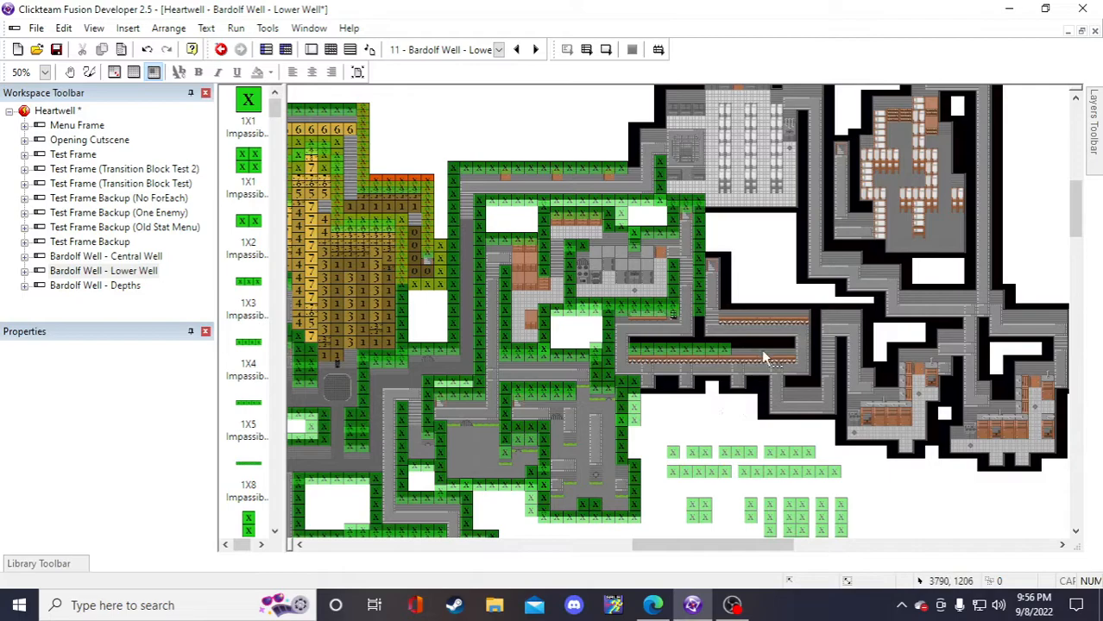
- Place another 1X8 Impassible Wall copy along the upper edge of the black strip, ending at its east end
{"action": "key", "text": "ctrl+v"}
{"action": "left_click", "coordinate": [680, 422]}
{"action": "left_click_drag", "start_coordinate": [708, 427], "coordinate": [721, 347]}
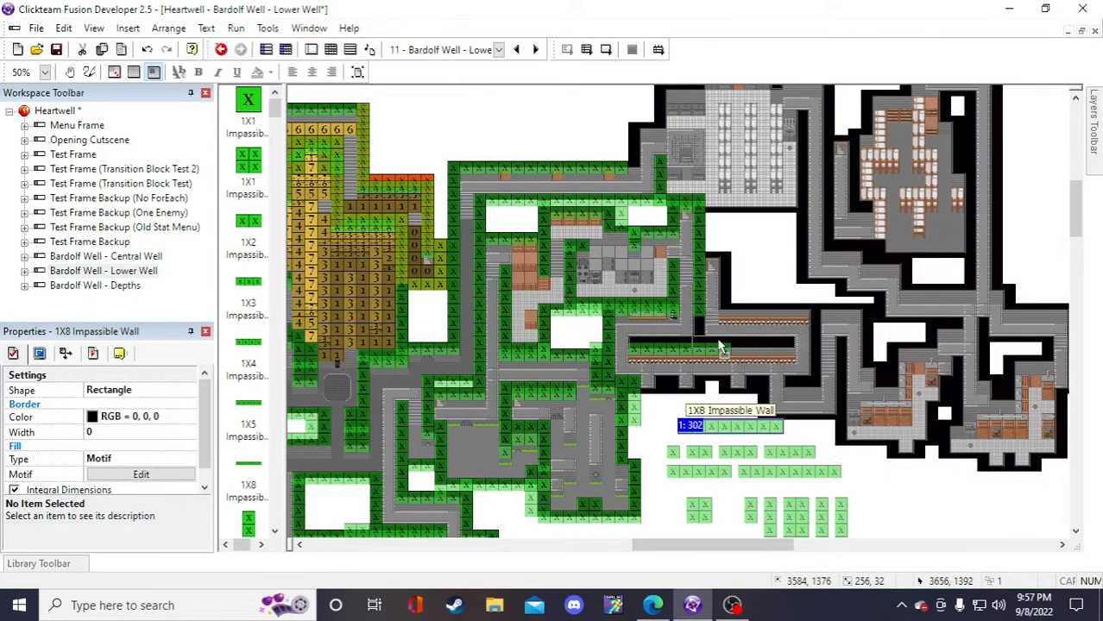
{"action": "left_click_drag", "start_coordinate": [720, 345], "coordinate": [721, 346]}
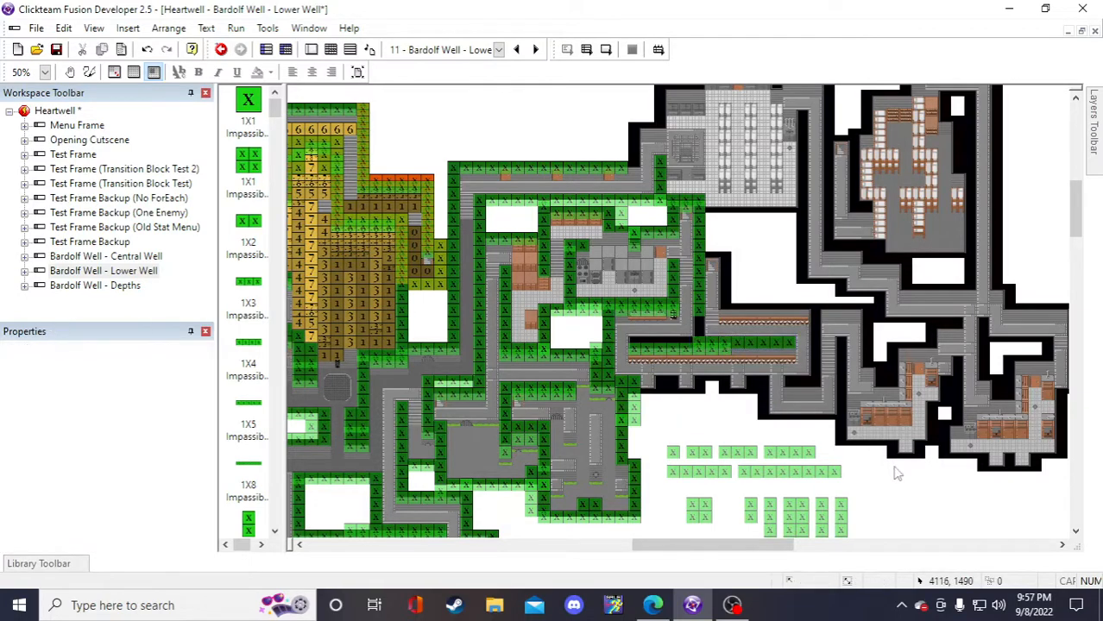
{"action": "left_click", "coordinate": [781, 458]}
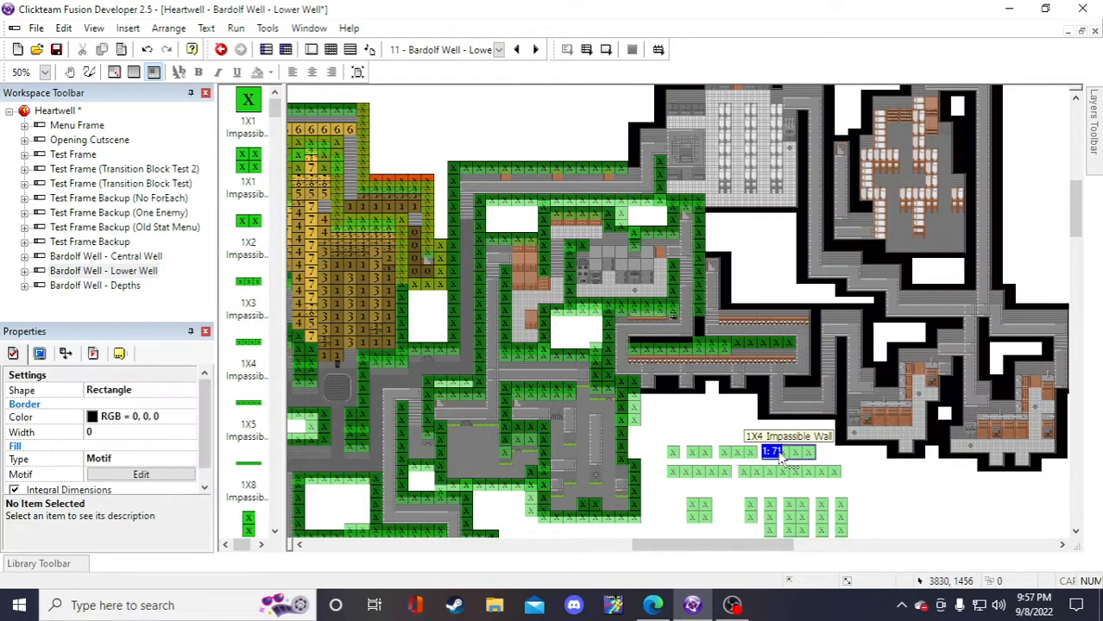
{"action": "left_click", "coordinate": [706, 440]}
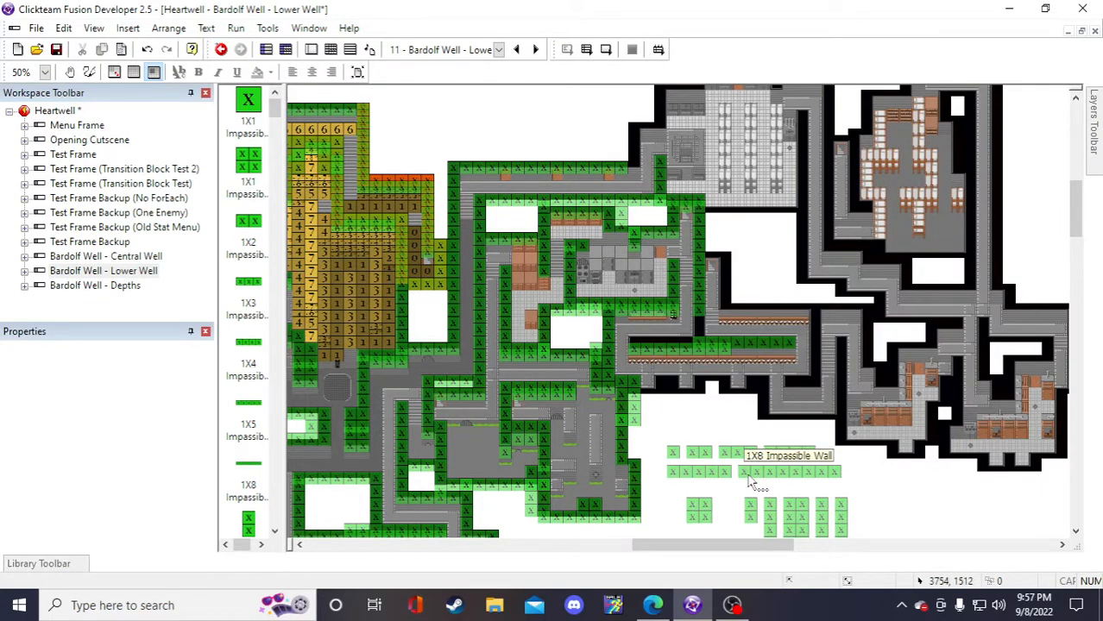
- Fill the east end of the strip's lower row with a 1X5 Impassible Wall copy, and move the upper 1X8 block to the west end
{"action": "left_click", "coordinate": [716, 475]}
{"action": "key", "text": "ctrl+c"}
{"action": "key", "text": "ctrl+v"}
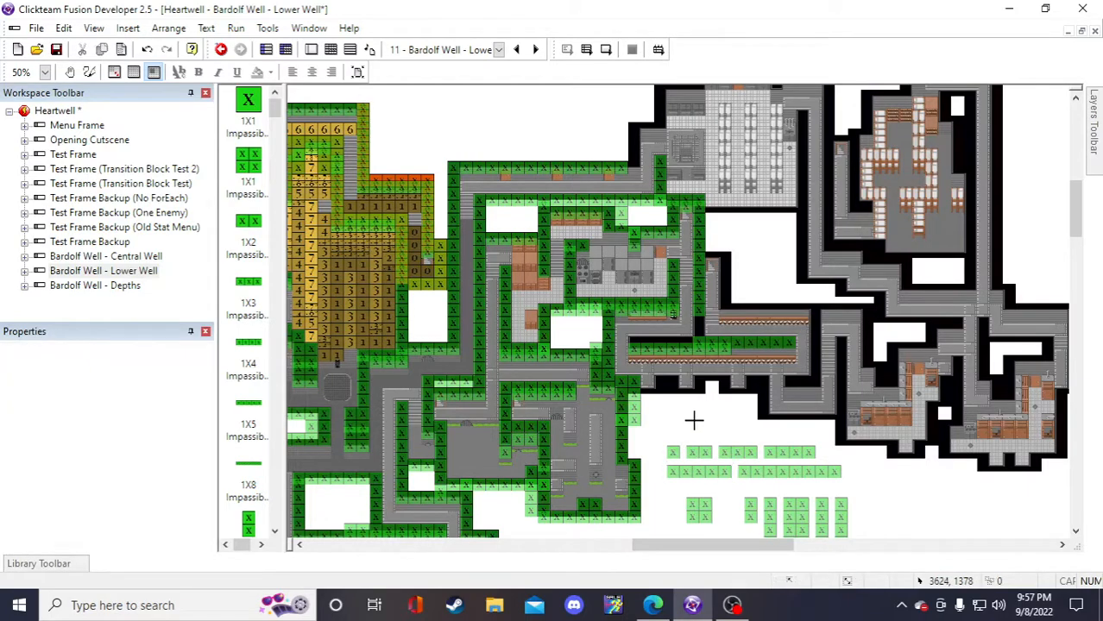
{"action": "left_click", "coordinate": [697, 423]}
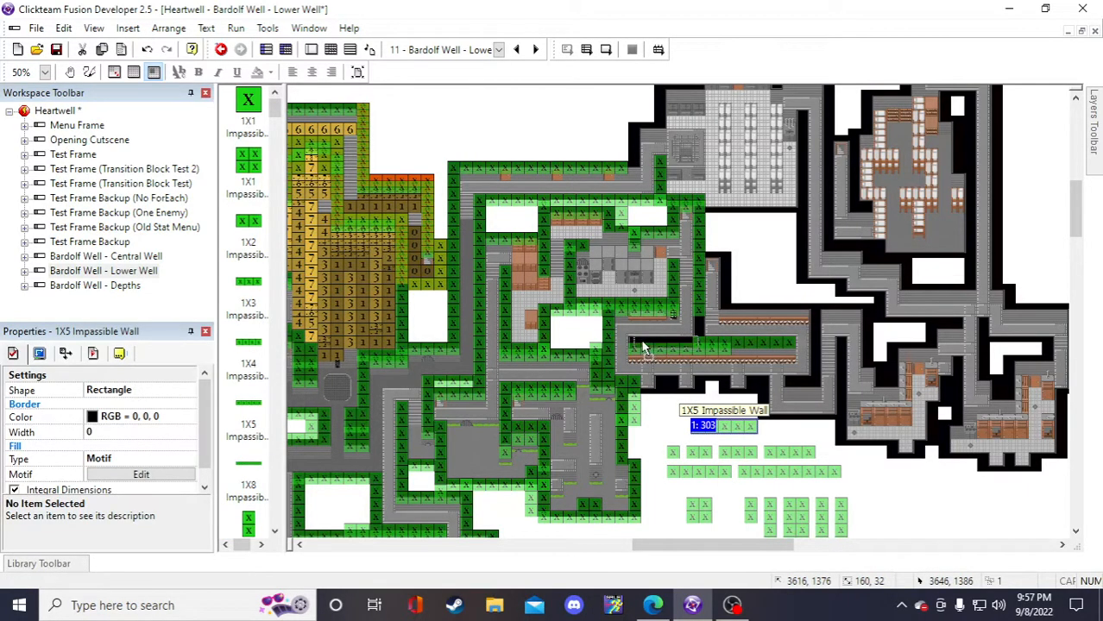
{"action": "key", "text": "ctrl+v"}
{"action": "left_click", "coordinate": [652, 349]}
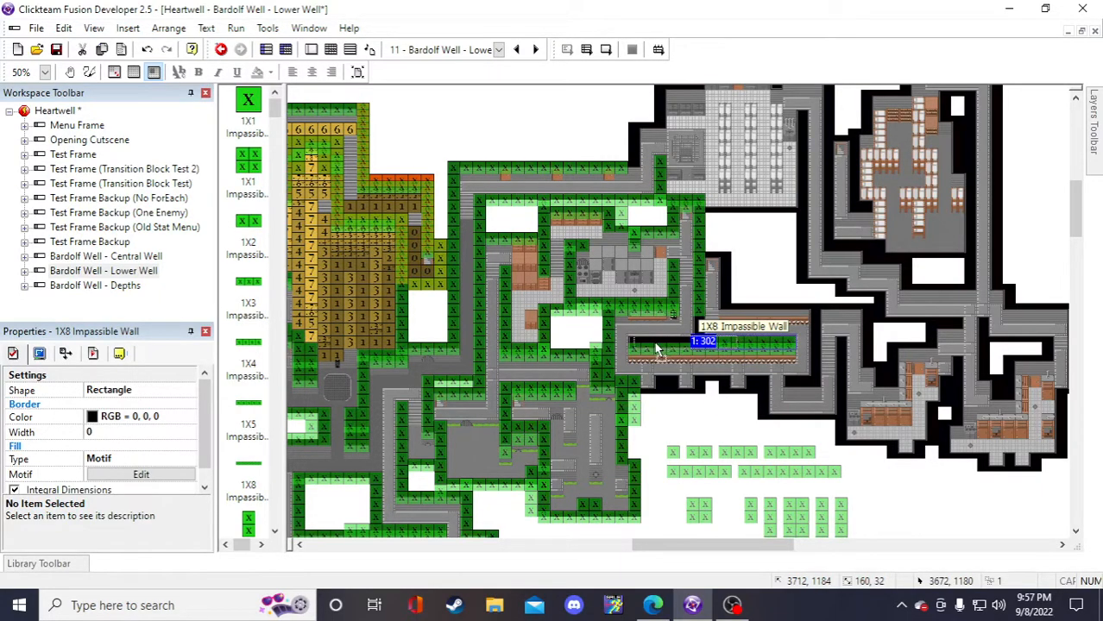
- Place another 1X5 Impassible Wall copy at the east end of the black strip's upper row
{"action": "key", "text": "ctrl+v"}
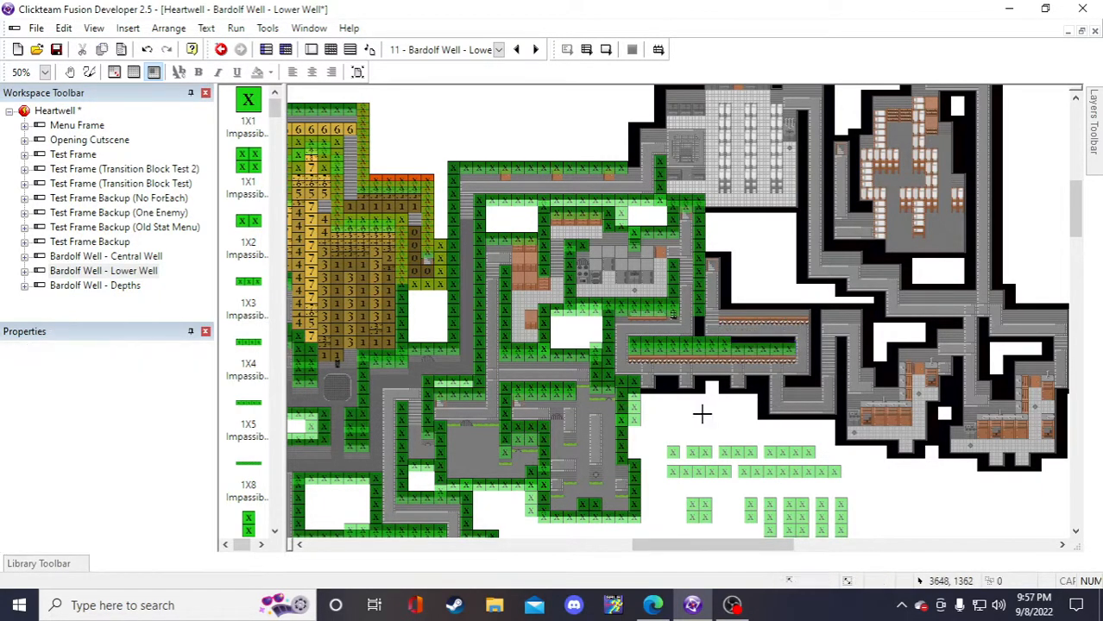
{"action": "left_click", "coordinate": [701, 416]}
{"action": "left_click_drag", "start_coordinate": [707, 422], "coordinate": [745, 345]}
{"action": "left_click", "coordinate": [695, 408]}
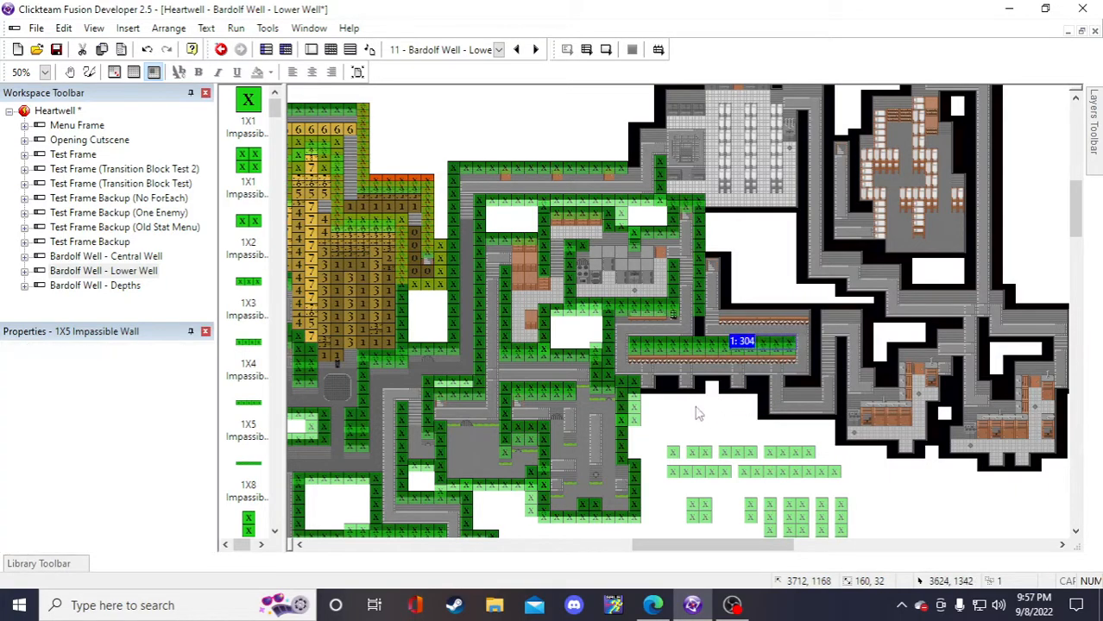
- Copy the spare 2X1 Impassible Wall and place it between the corridor's 8X1 east wall block and the filled strip below
{"action": "left_click", "coordinate": [701, 304]}
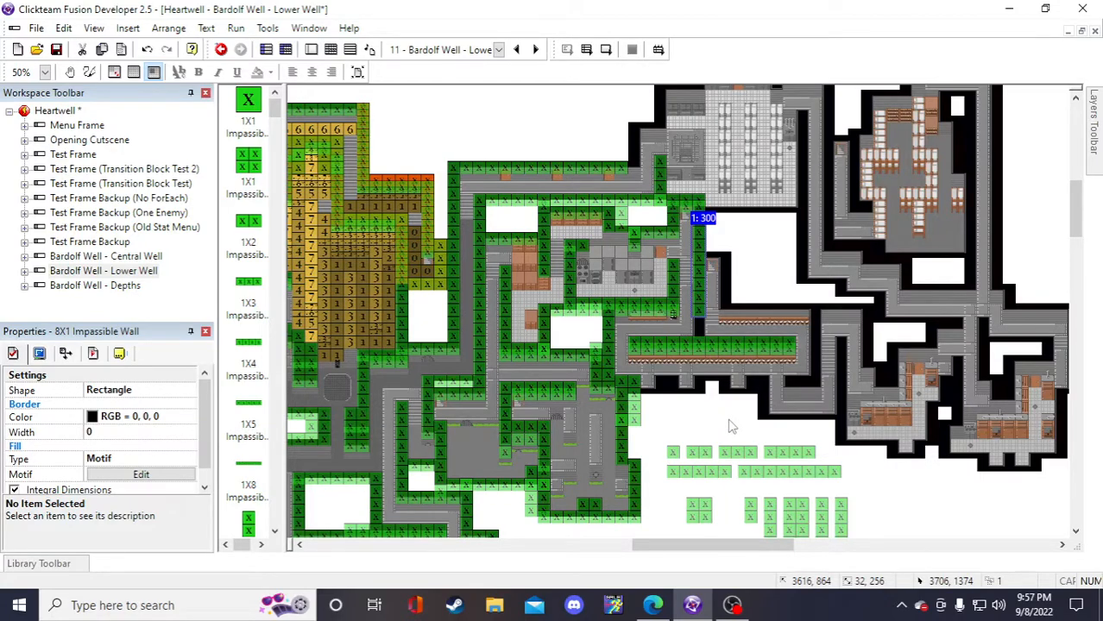
{"action": "left_click", "coordinate": [748, 514]}
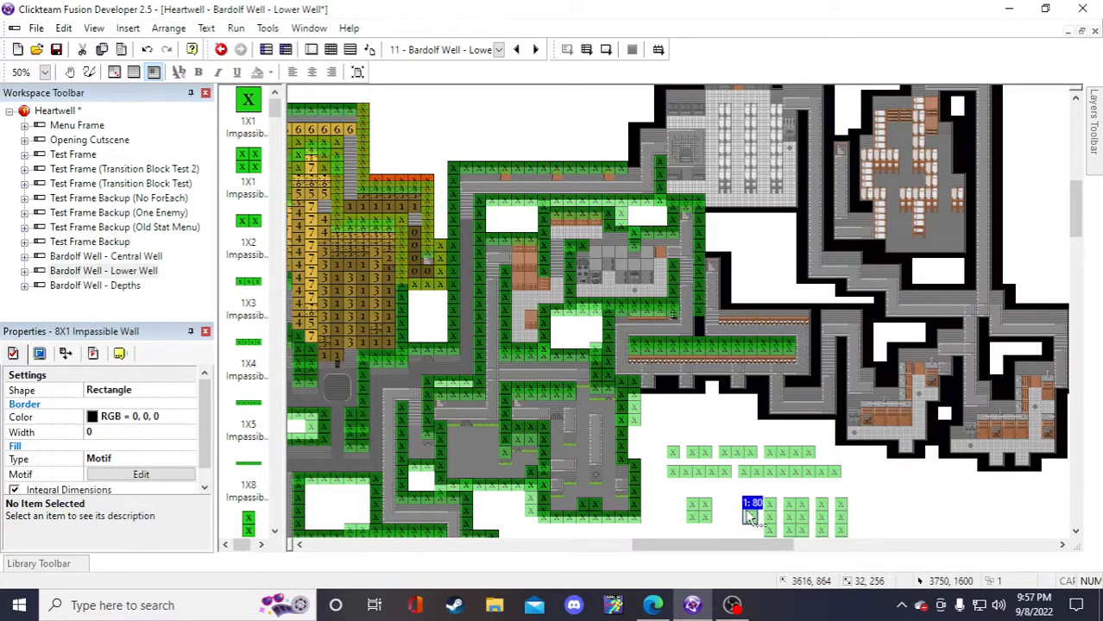
{"action": "key", "text": "ctrl+c"}
{"action": "key", "text": "ctrl+v"}
{"action": "left_click", "coordinate": [708, 419]}
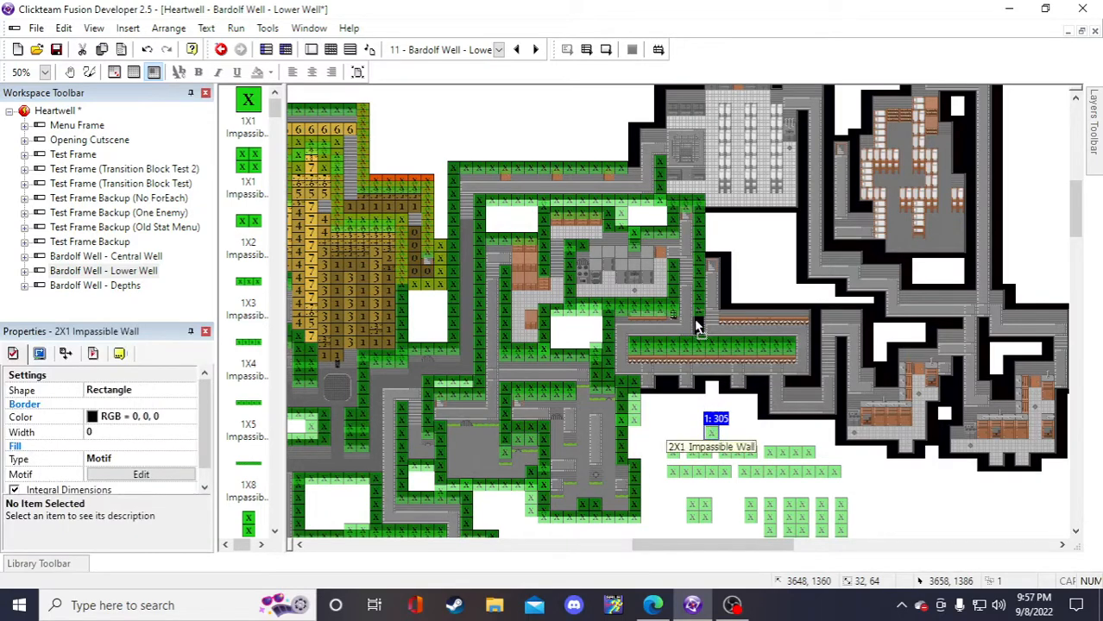
{"action": "left_click_drag", "start_coordinate": [696, 319], "coordinate": [696, 319]}
{"action": "left_click", "coordinate": [727, 418]}
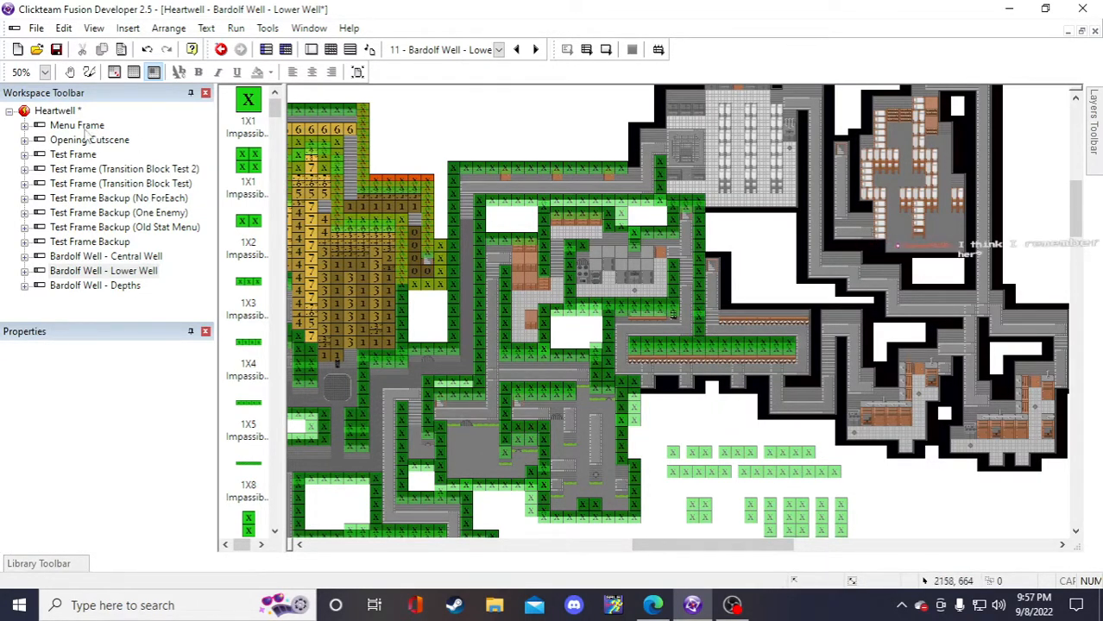
- Copy the spare 1X2 Impassible Wall and place it across the black wall at the top of the corridor east of the 8X1 block
{"action": "left_click", "coordinate": [707, 450]}
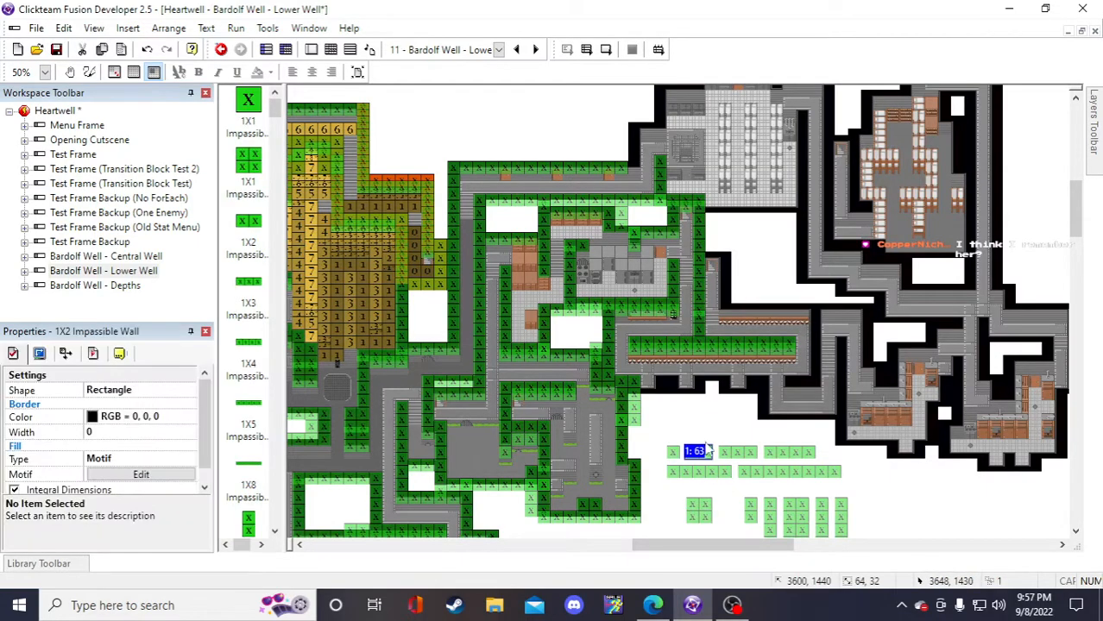
{"action": "double_click", "coordinate": [693, 419]}
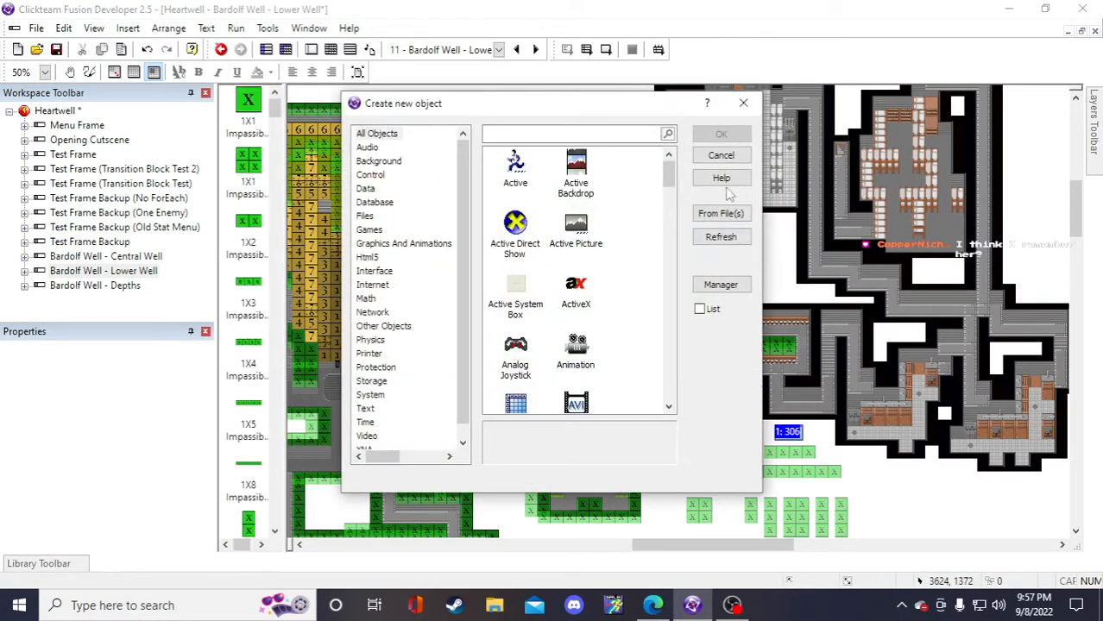
{"action": "left_click", "coordinate": [731, 158]}
{"action": "left_click_drag", "start_coordinate": [797, 436], "coordinate": [728, 265]}
{"action": "left_click", "coordinate": [763, 262]}
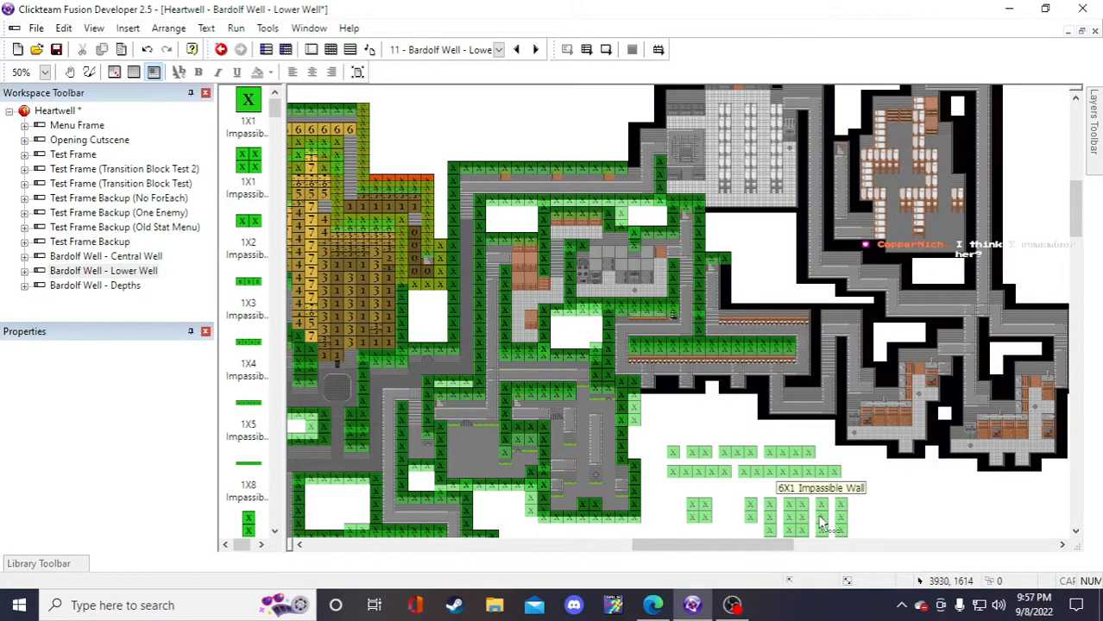
- Copy the spare 4X1 Impassible Wall and place it down the corridor's east wall, directly below the 1X2 block
{"action": "scroll", "coordinate": [806, 492], "scroll_direction": "down", "scroll_amount": 3}
{"action": "left_click", "coordinate": [789, 438]}
{"action": "left_click", "coordinate": [882, 430]}
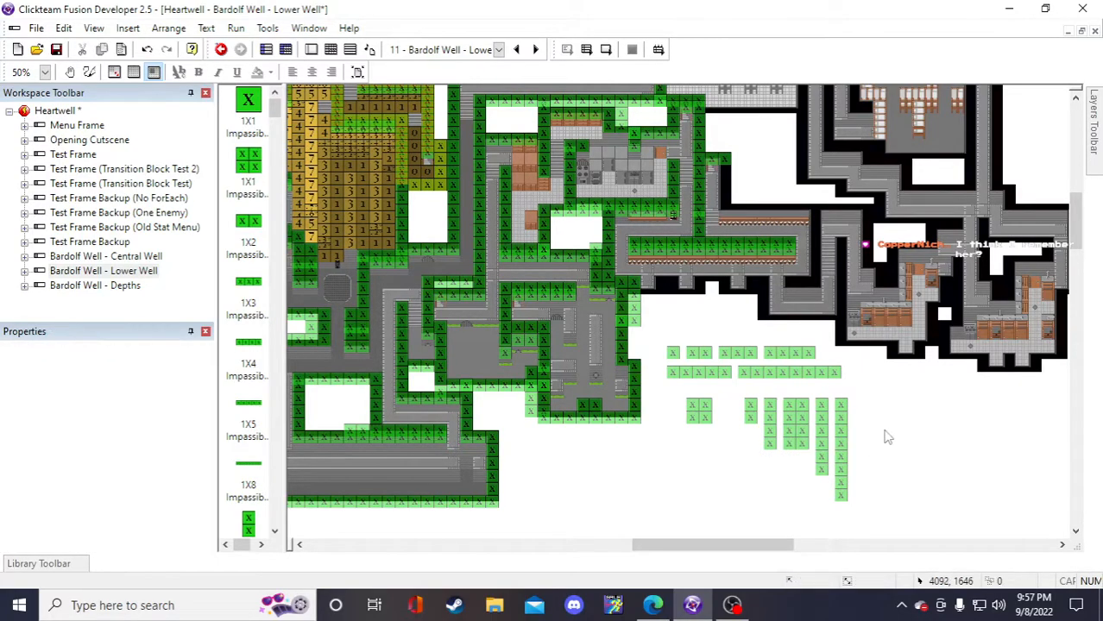
{"action": "key", "text": "ctrl+v"}
{"action": "left_click", "coordinate": [882, 430]}
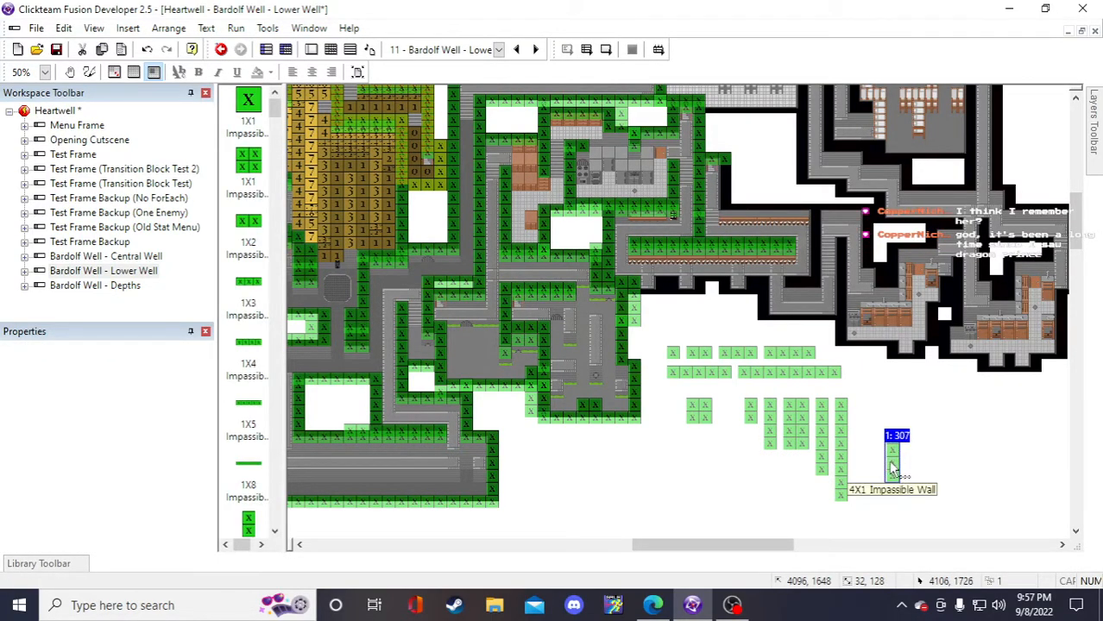
{"action": "left_click", "coordinate": [891, 465]}
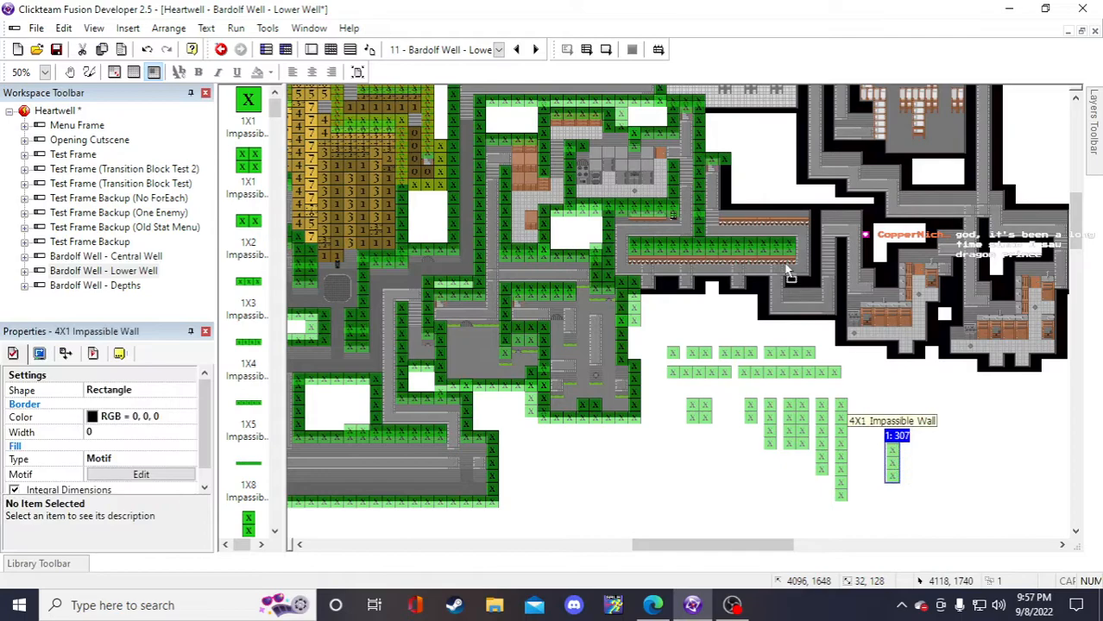
{"action": "left_click_drag", "start_coordinate": [730, 205], "coordinate": [730, 204]}
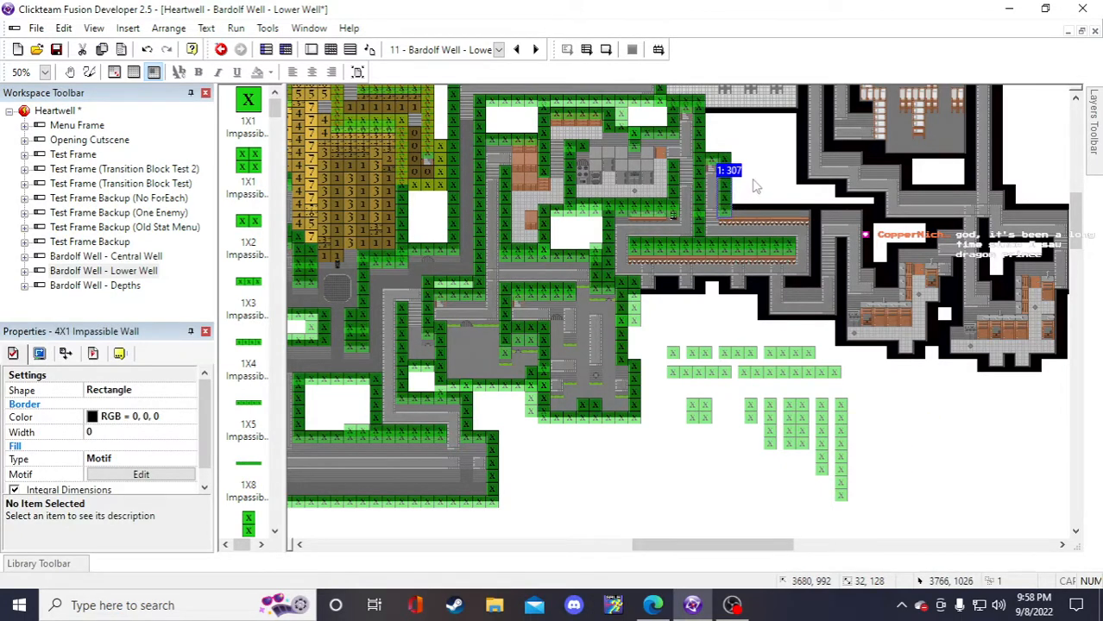
{"action": "left_click", "coordinate": [753, 181]}
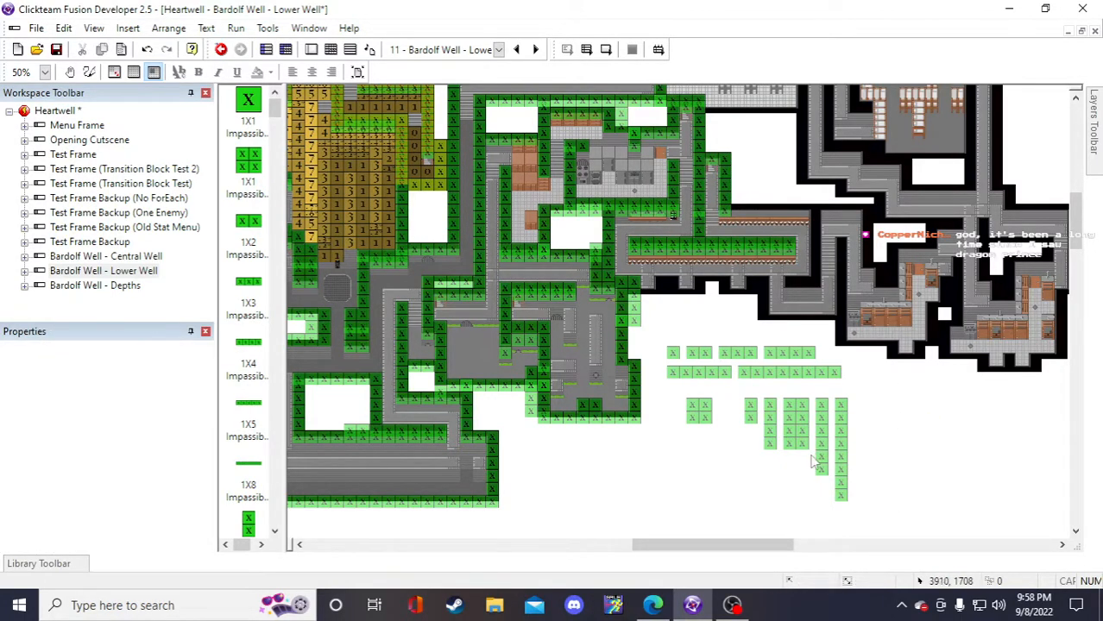
- Try to cover the black wall above the eastern bench corridor with a 1X5 Impassible Wall copy, starting beside the 4X1 block
{"action": "left_click", "coordinate": [719, 375]}
{"action": "key", "text": "ctrl+c"}
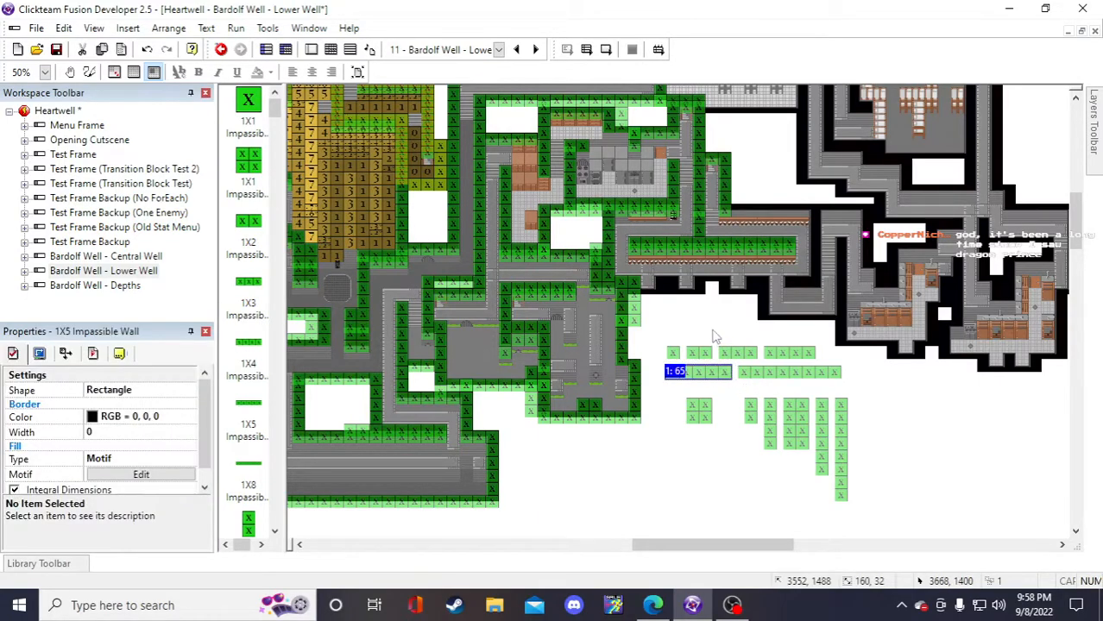
{"action": "key", "text": "ctrl+v"}
{"action": "left_click", "coordinate": [699, 321]}
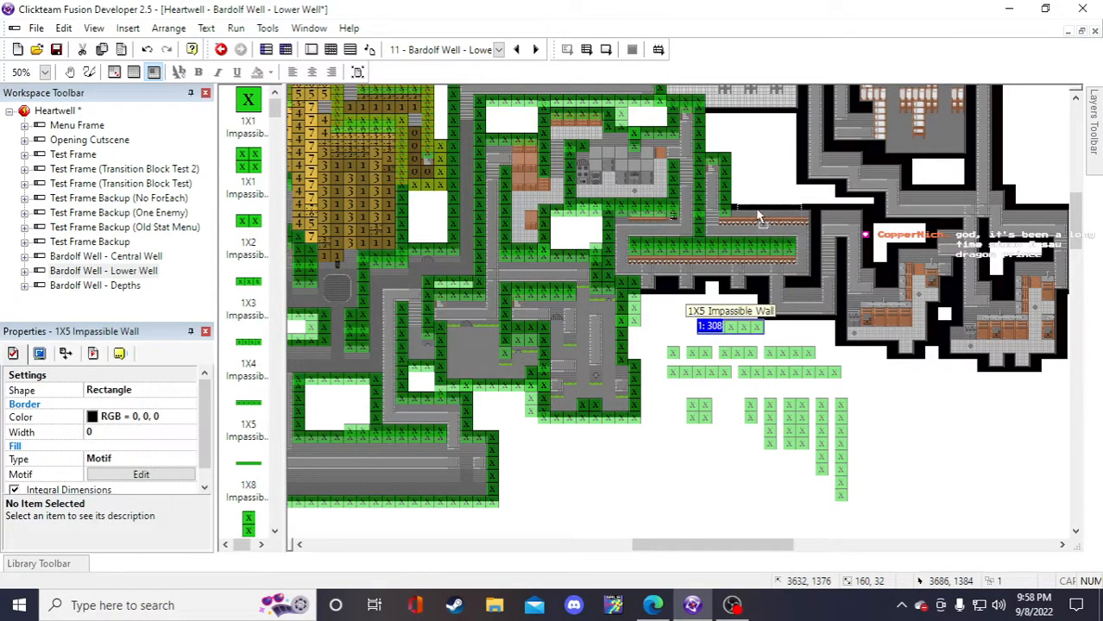
{"action": "left_click_drag", "start_coordinate": [753, 209], "coordinate": [754, 209]}
{"action": "left_click", "coordinate": [907, 461]}
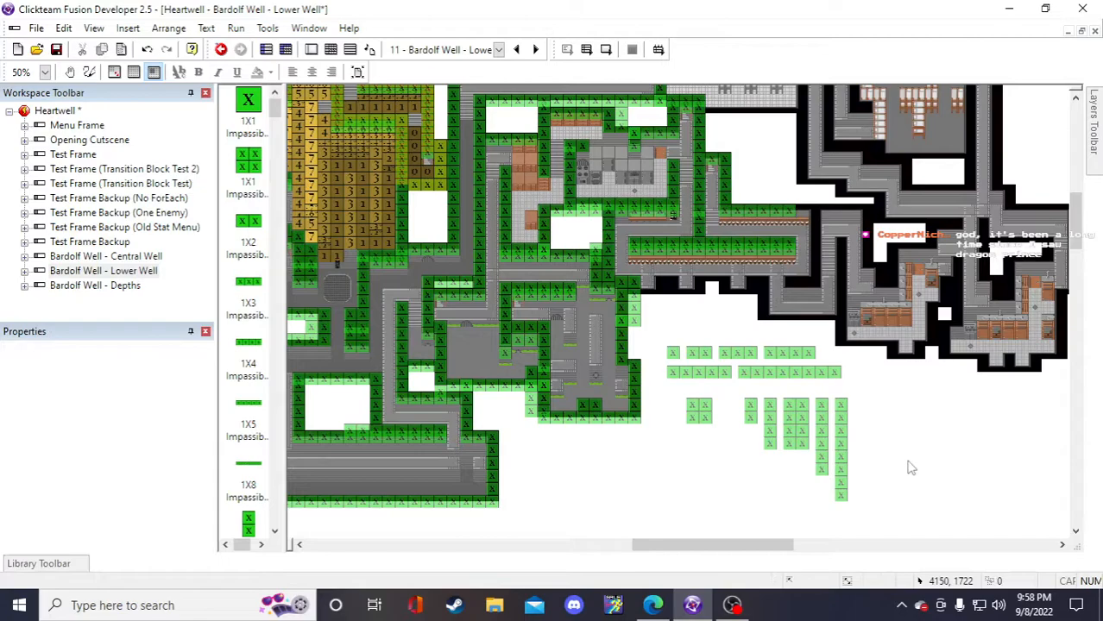
- Undo the last 1X5 Impassible Wall placement
{"action": "left_click", "coordinate": [147, 50]}
{"action": "left_click", "coordinate": [146, 50]}
{"action": "left_click", "coordinate": [147, 50]}
{"action": "left_click", "coordinate": [147, 50]}
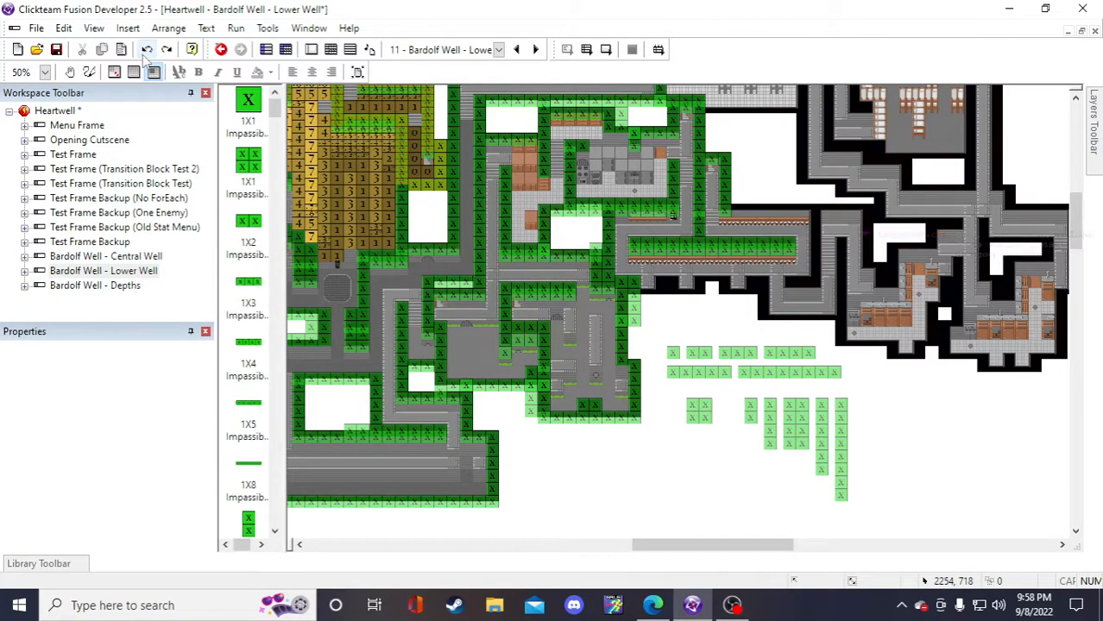
{"action": "left_click", "coordinate": [159, 56]}
{"action": "left_click", "coordinate": [148, 53]}
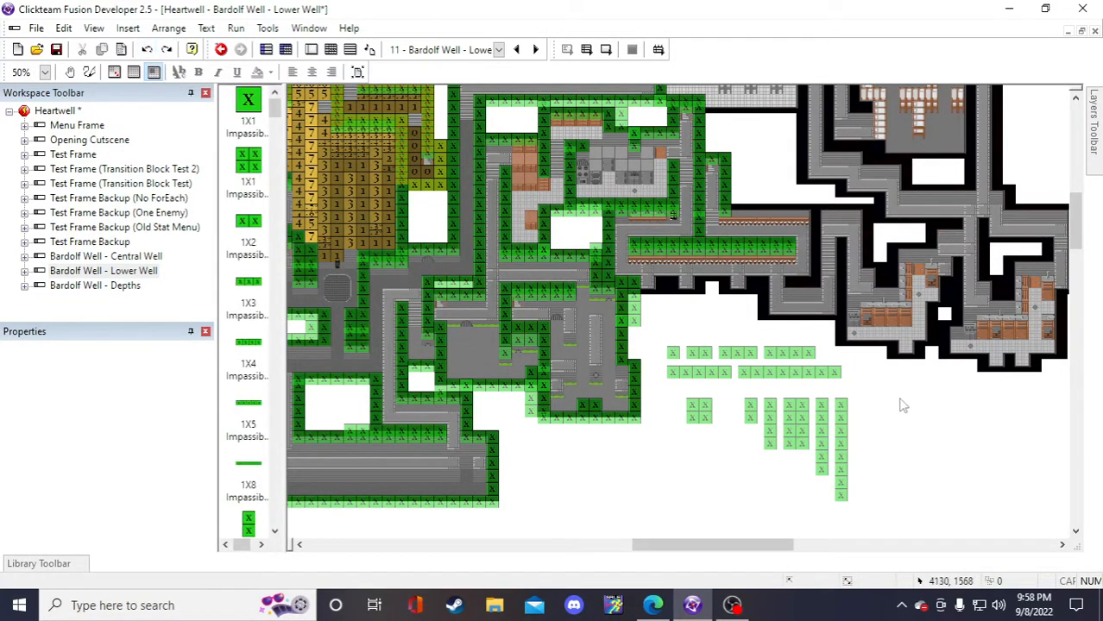
- Save the project
{"action": "key", "text": "ctrl+s"}
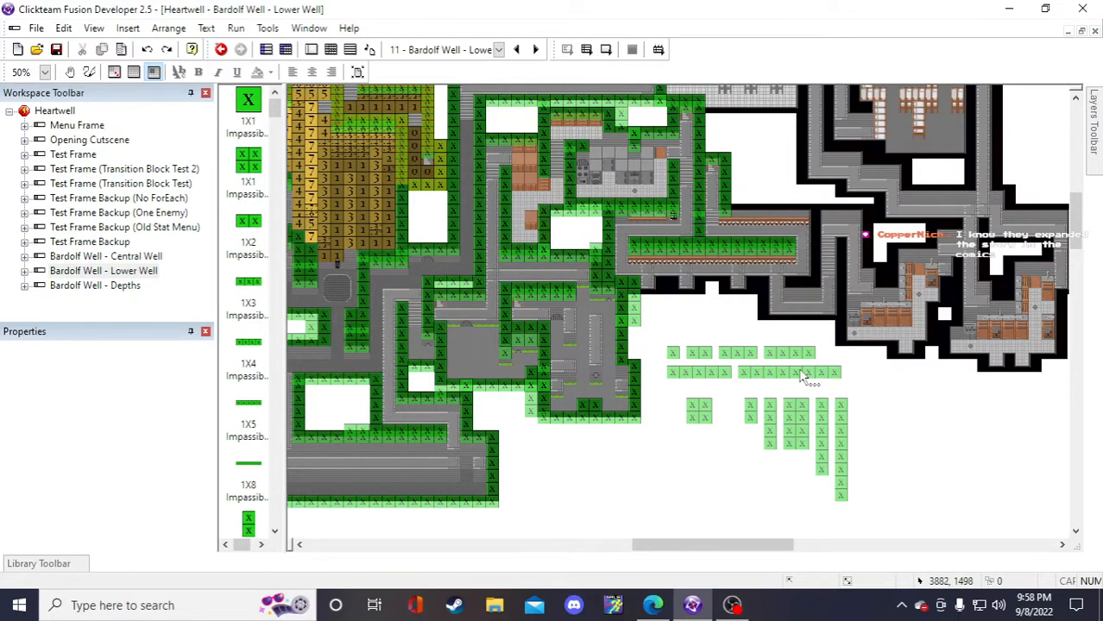
{"action": "scroll", "coordinate": [865, 449], "scroll_direction": "up", "scroll_amount": 1}
{"action": "scroll", "coordinate": [865, 443], "scroll_direction": "down", "scroll_amount": 2}
{"action": "scroll", "coordinate": [863, 441], "scroll_direction": "up", "scroll_amount": 1}
- Copy the spare 1X8 Impassible Wall and place it along the lower edge of the black wall south of the bench corridor
{"action": "left_click", "coordinate": [706, 416]}
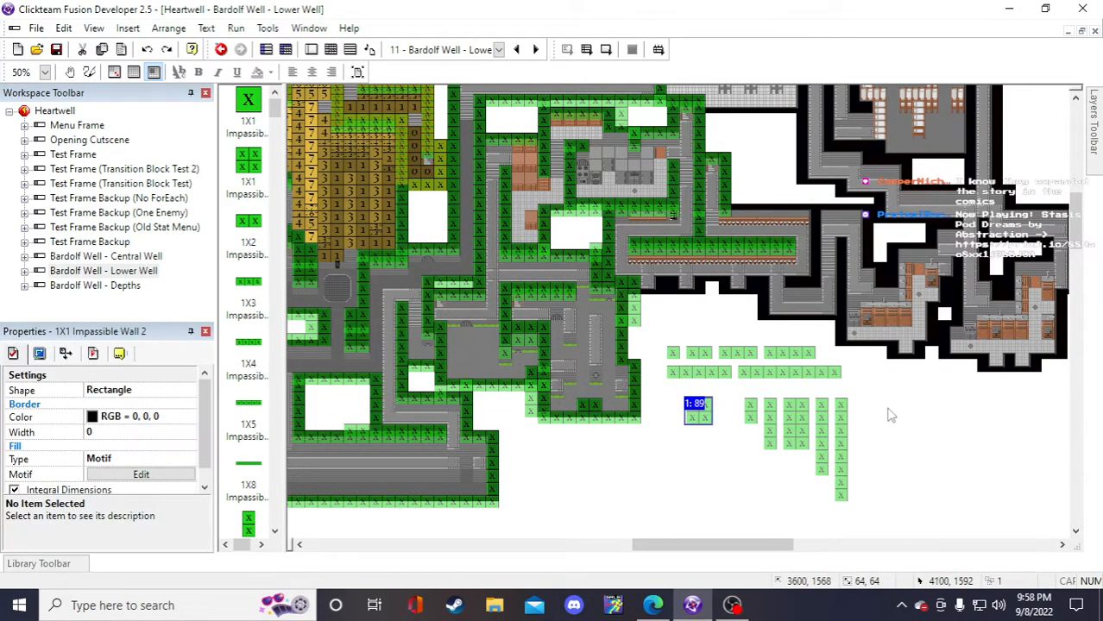
{"action": "left_click", "coordinate": [703, 326]}
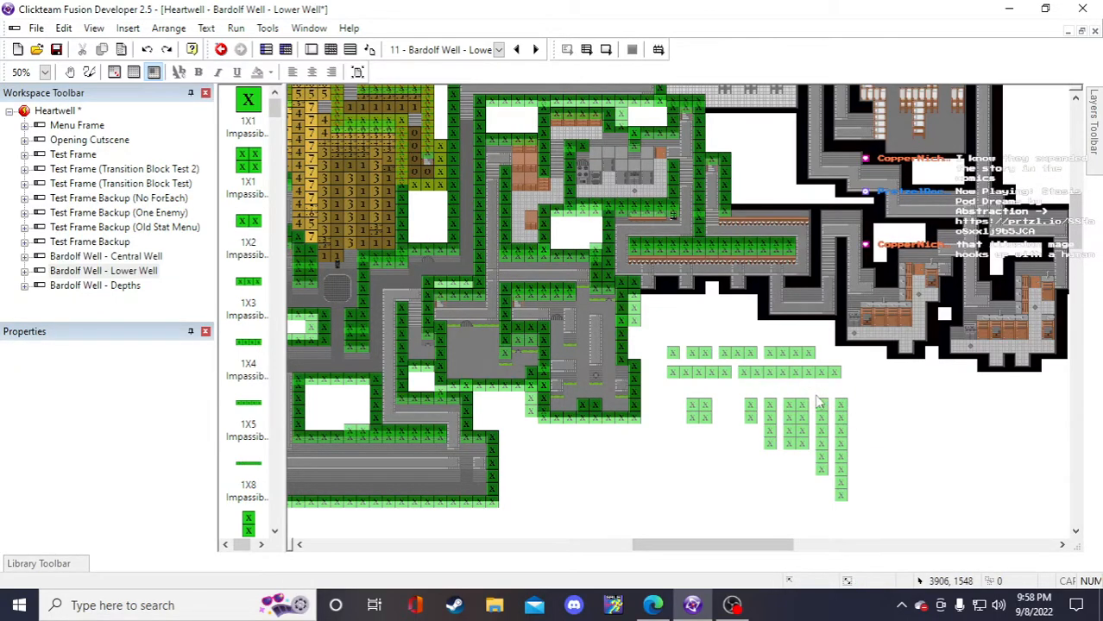
{"action": "left_click", "coordinate": [785, 372]}
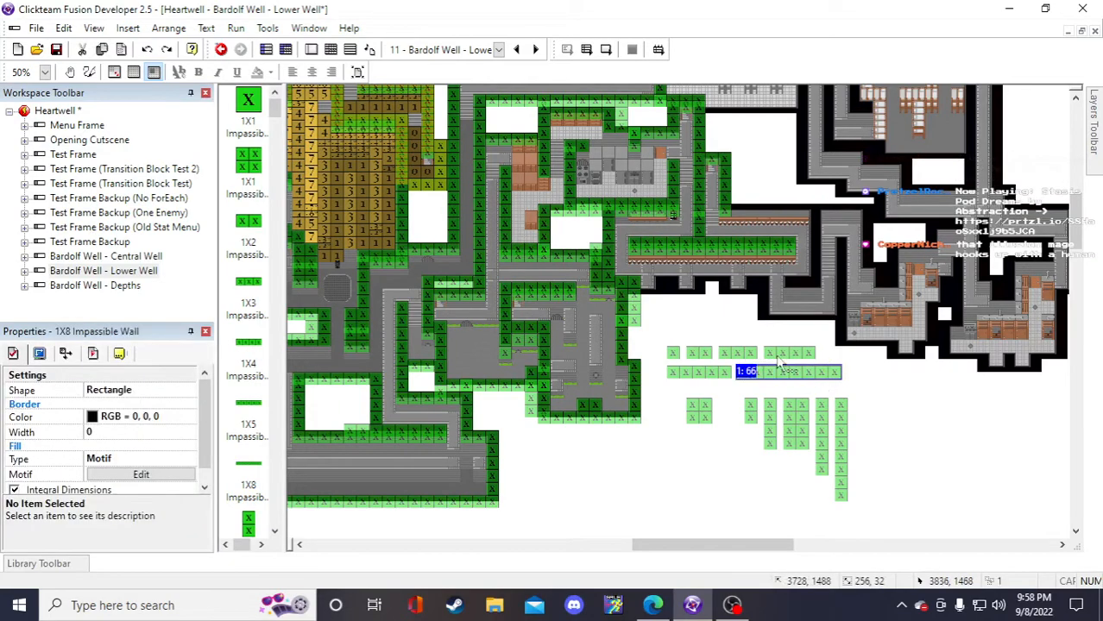
{"action": "left_click", "coordinate": [690, 319]}
{"action": "left_click", "coordinate": [697, 317]}
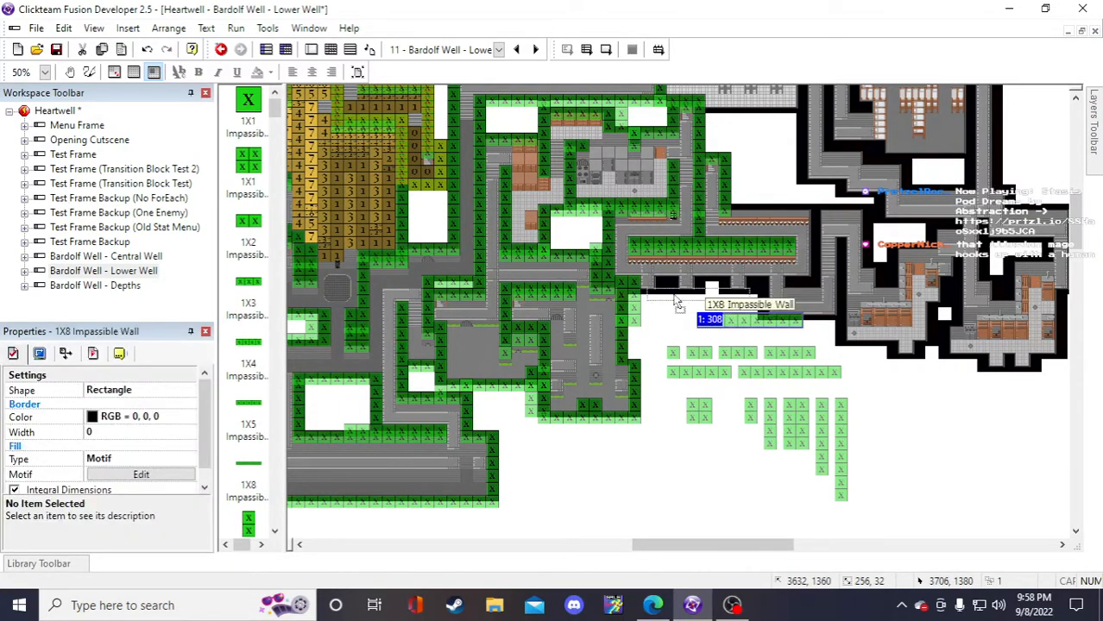
{"action": "left_click_drag", "start_coordinate": [673, 296], "coordinate": [717, 301]}
{"action": "left_click", "coordinate": [913, 399]}
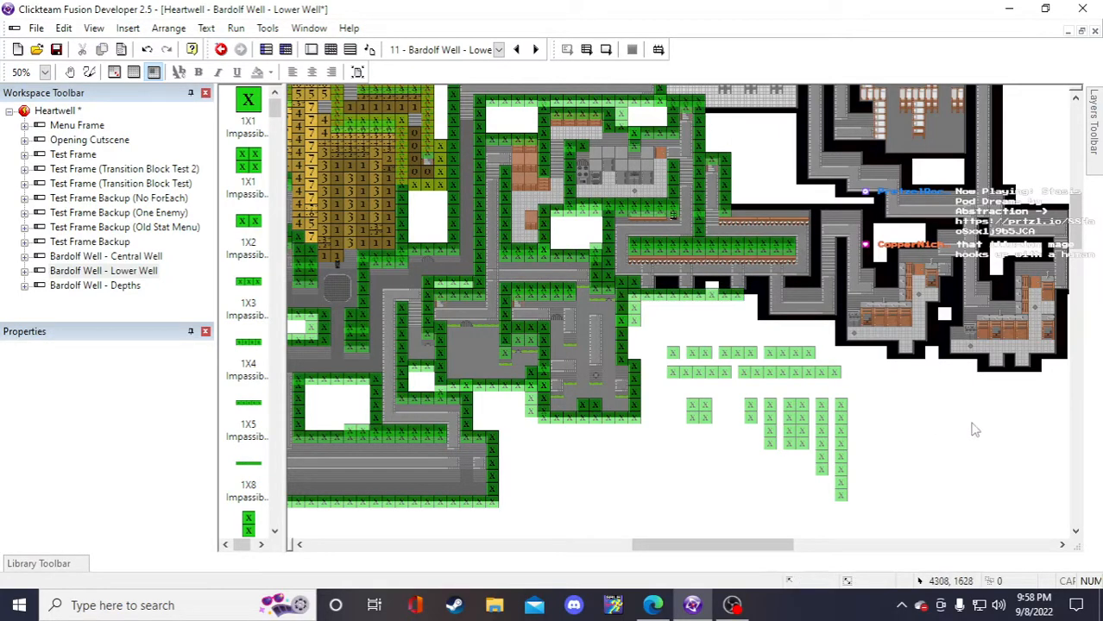
- Place two 1X3 Impassible Wall copies directly above the new 1X8 block to fill the black sections of the corridor's south wall
{"action": "left_click", "coordinate": [732, 352]}
{"action": "left_click", "coordinate": [709, 326]}
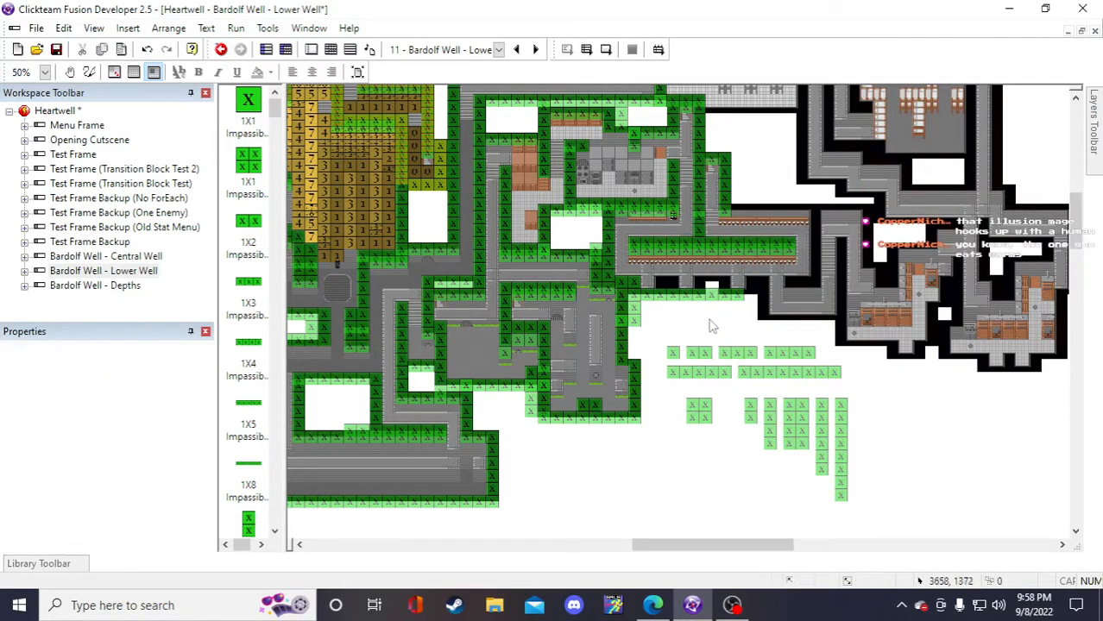
{"action": "key", "text": "ctrl+v"}
{"action": "left_click_drag", "start_coordinate": [709, 328], "coordinate": [712, 274]}
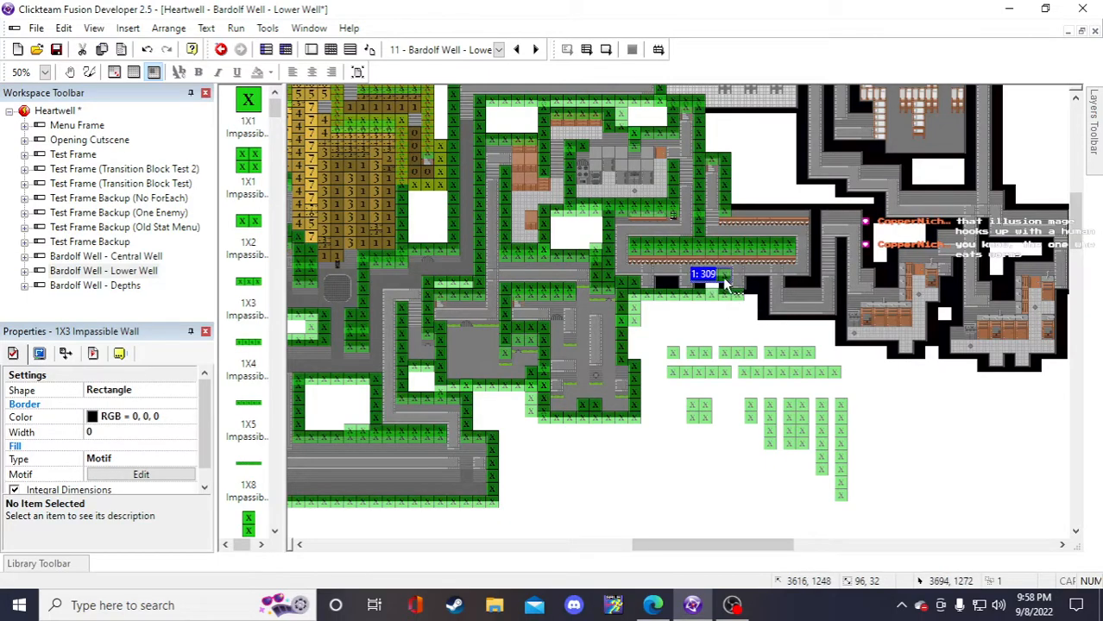
{"action": "left_click", "coordinate": [691, 318]}
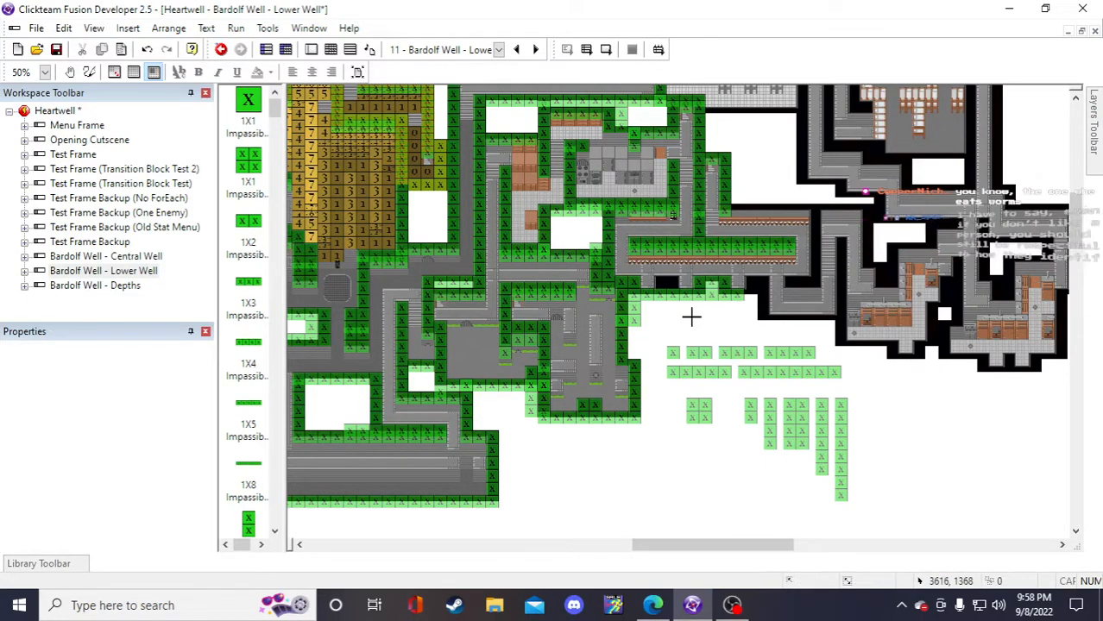
{"action": "left_click", "coordinate": [691, 318]}
{"action": "left_click_drag", "start_coordinate": [710, 321], "coordinate": [673, 284]}
{"action": "left_click", "coordinate": [751, 338]}
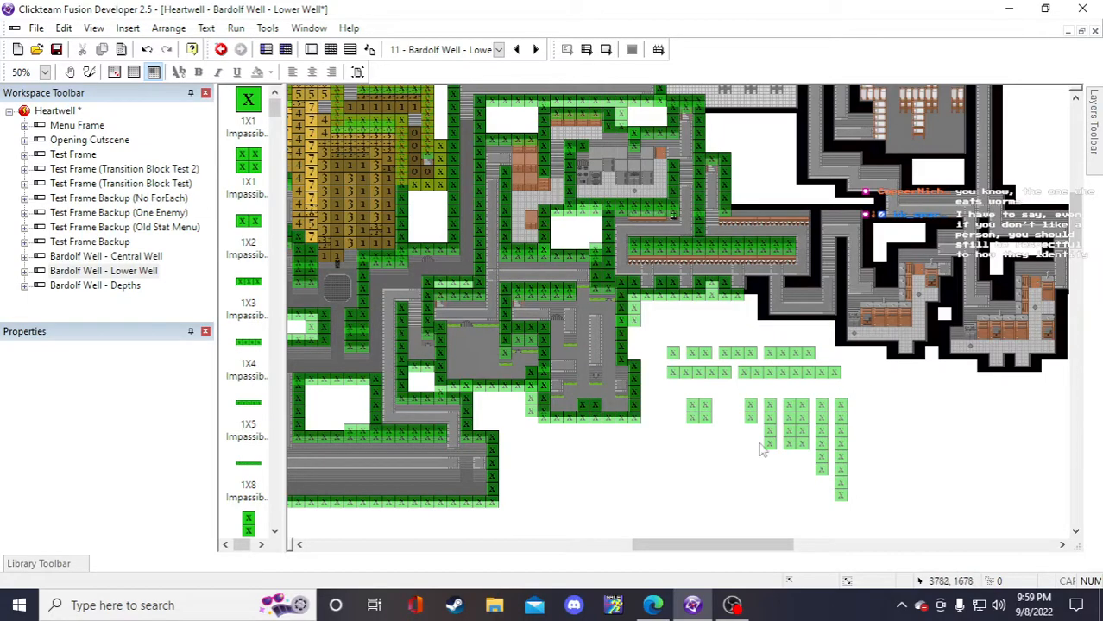
- Copy the spare 4X2 Impassible Wall, place it at the east end of the 1X8 block where the corridor turns south, and save the project
{"action": "left_click", "coordinate": [795, 440]}
{"action": "key", "text": "ctrl+c"}
{"action": "key", "text": "ctrl+v"}
{"action": "left_click", "coordinate": [916, 413]}
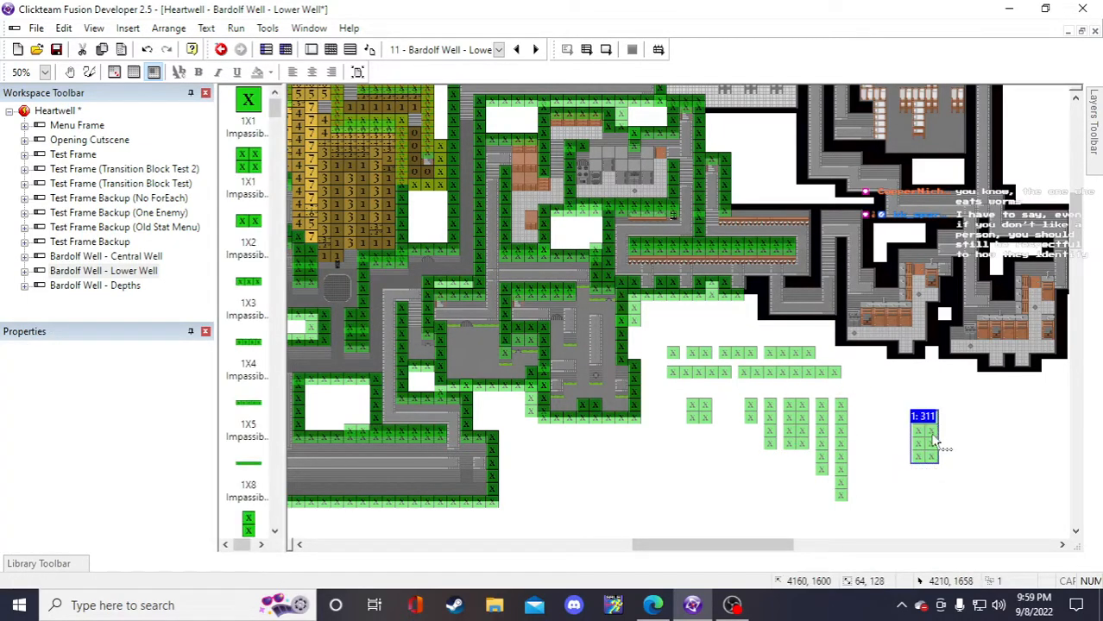
{"action": "left_click_drag", "start_coordinate": [932, 440], "coordinate": [761, 313]}
{"action": "left_click", "coordinate": [901, 432]}
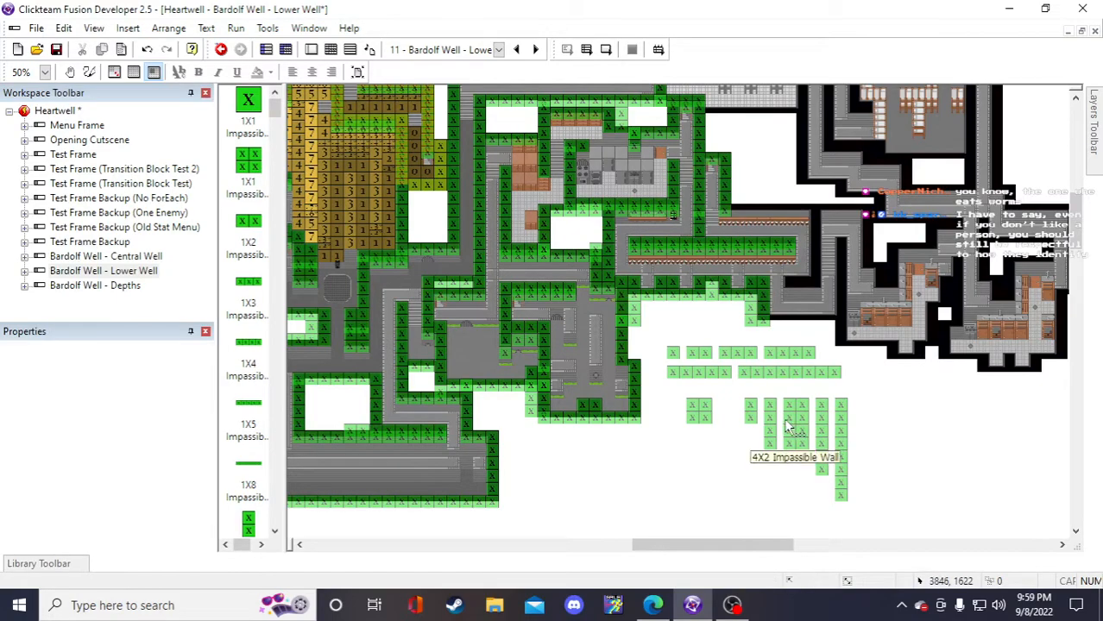
{"action": "left_click", "coordinate": [56, 49]}
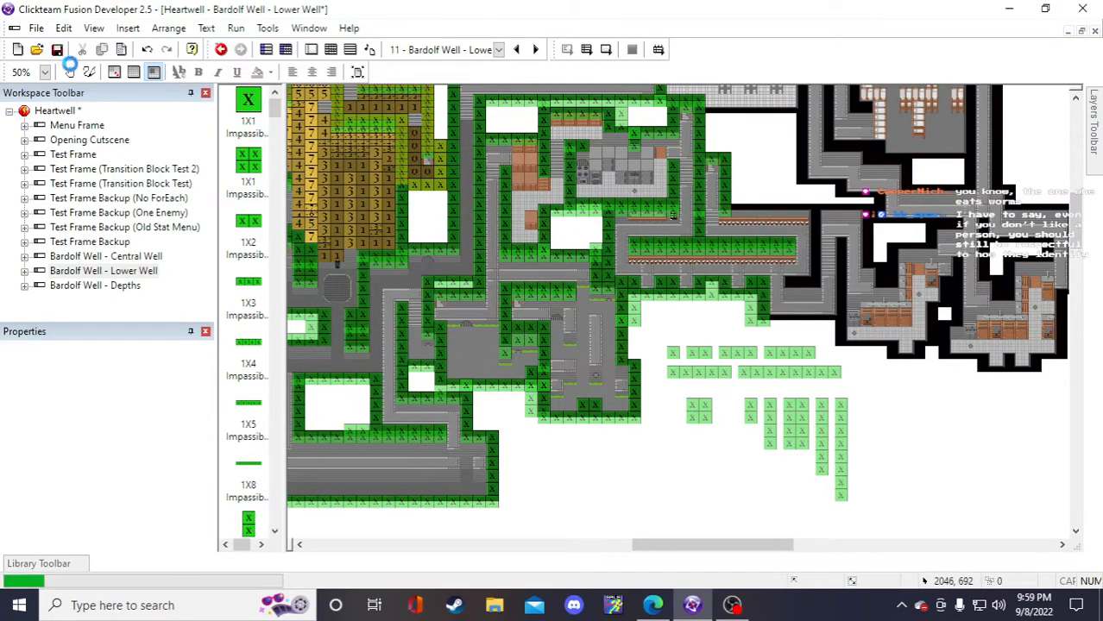
- Try to cover the corridor's bottom wall east of the 4X2 block with a 1X5 Impassible Wall copy
{"action": "scroll", "coordinate": [1000, 430], "scroll_direction": "up", "scroll_amount": 3}
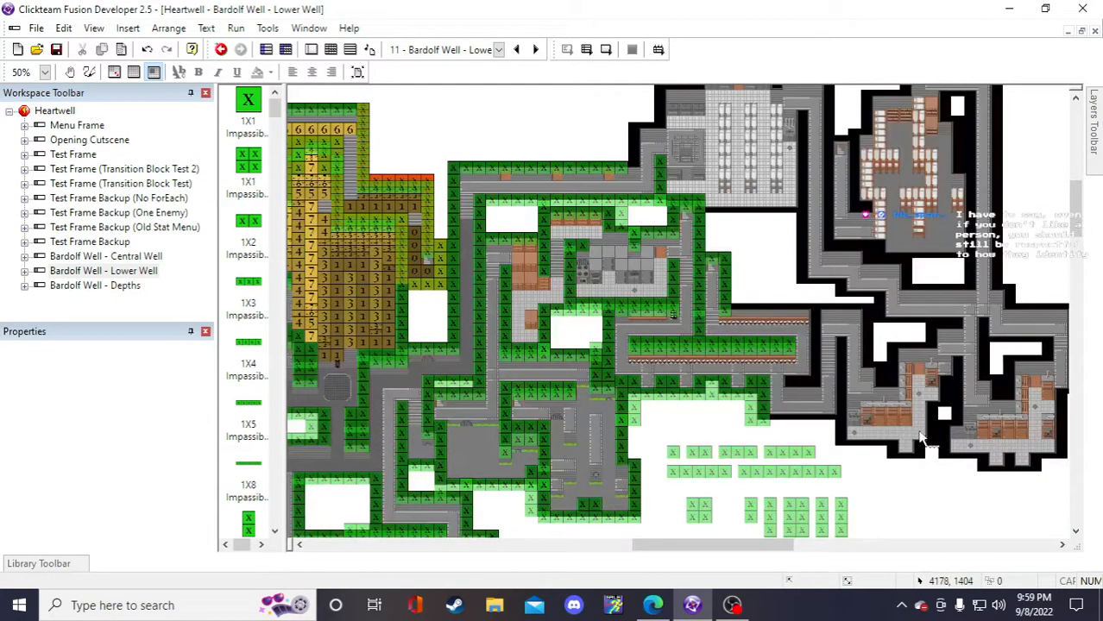
{"action": "scroll", "coordinate": [898, 442], "scroll_direction": "down", "scroll_amount": 3}
{"action": "left_click", "coordinate": [787, 354]}
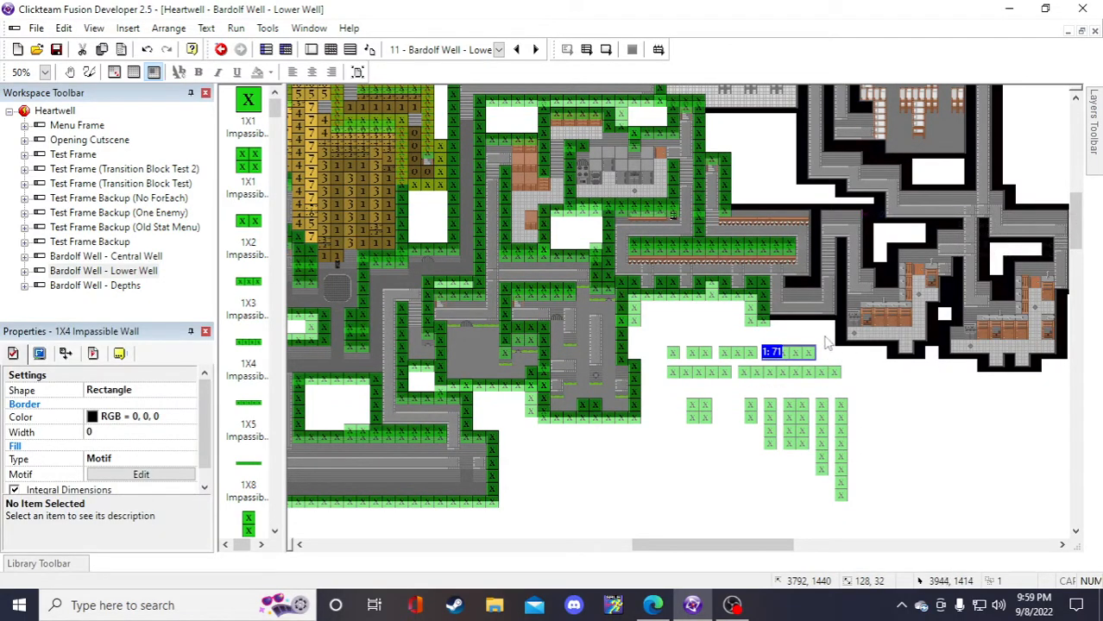
{"action": "left_click", "coordinate": [710, 377]}
{"action": "key", "text": "ctrl+c"}
{"action": "key", "text": "ctrl+v"}
{"action": "left_click", "coordinate": [886, 399]}
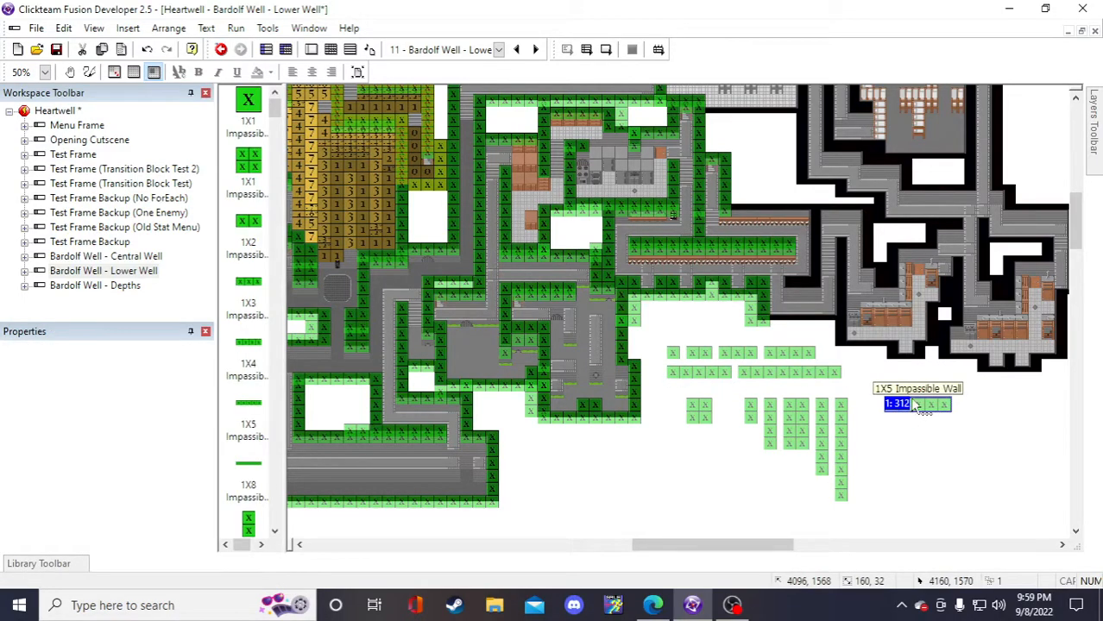
{"action": "left_click_drag", "start_coordinate": [919, 409], "coordinate": [795, 323]}
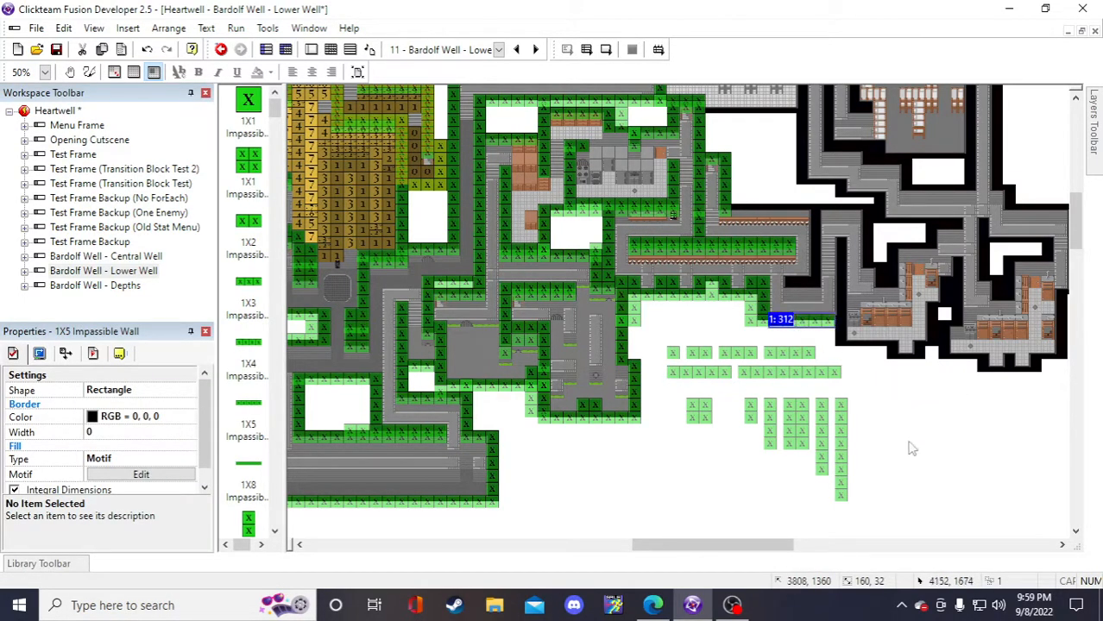
{"action": "key", "text": "ctrl+z"}
{"action": "key", "text": "ctrl+z"}
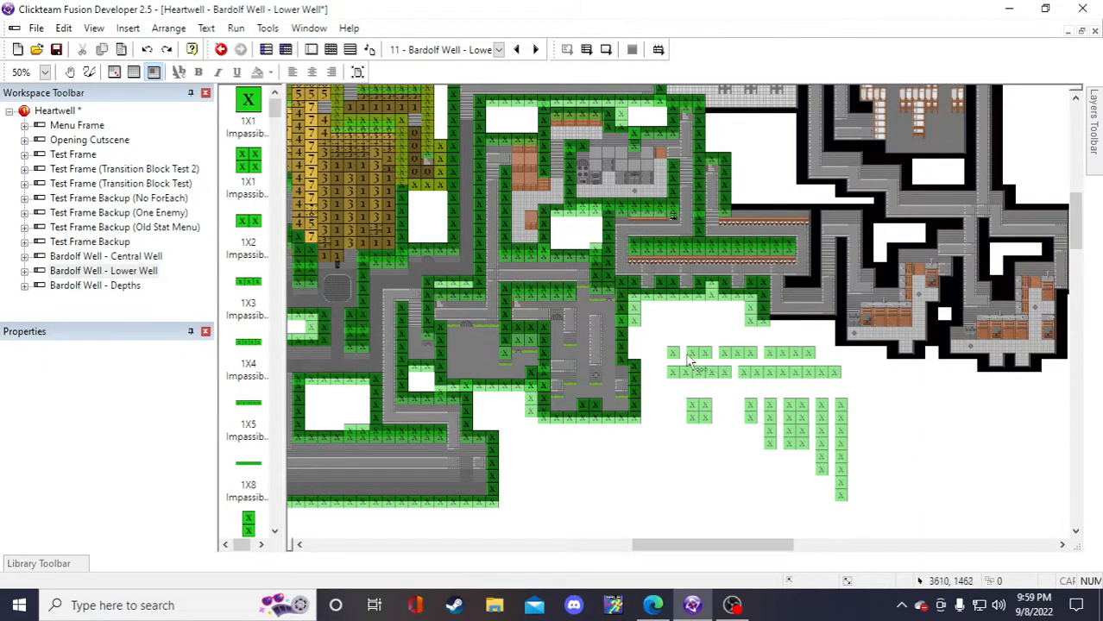
- Move the whole group of spare Impassible Wall blocks southeast, further away from the corridor walls
{"action": "left_click_drag", "start_coordinate": [689, 371], "coordinate": [857, 508]}
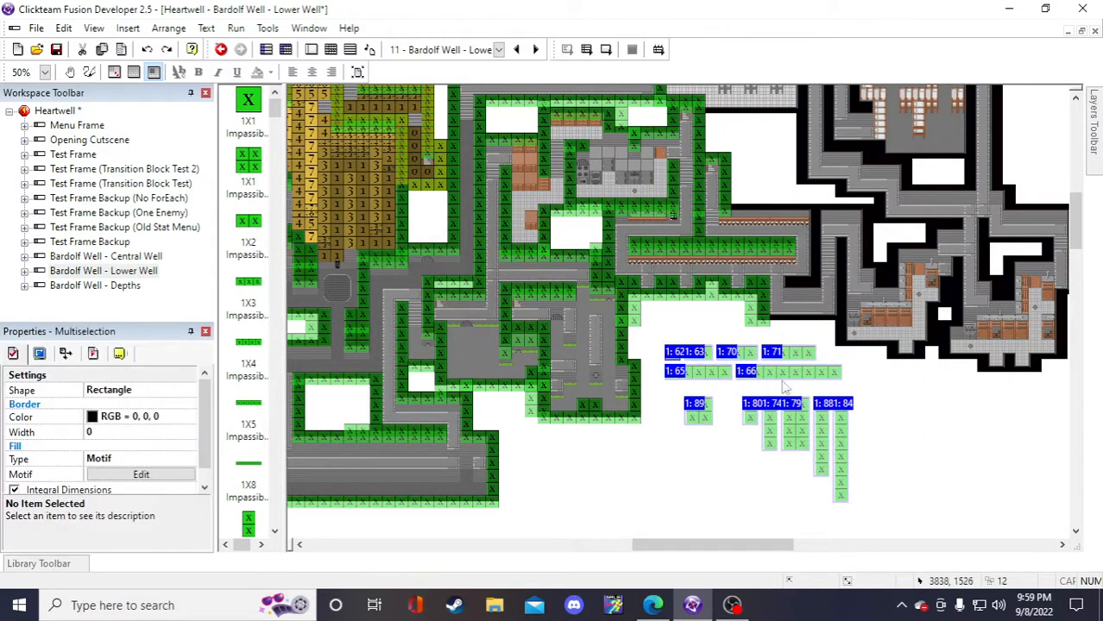
{"action": "left_click_drag", "start_coordinate": [782, 372], "coordinate": [811, 407]}
{"action": "left_click", "coordinate": [930, 418]}
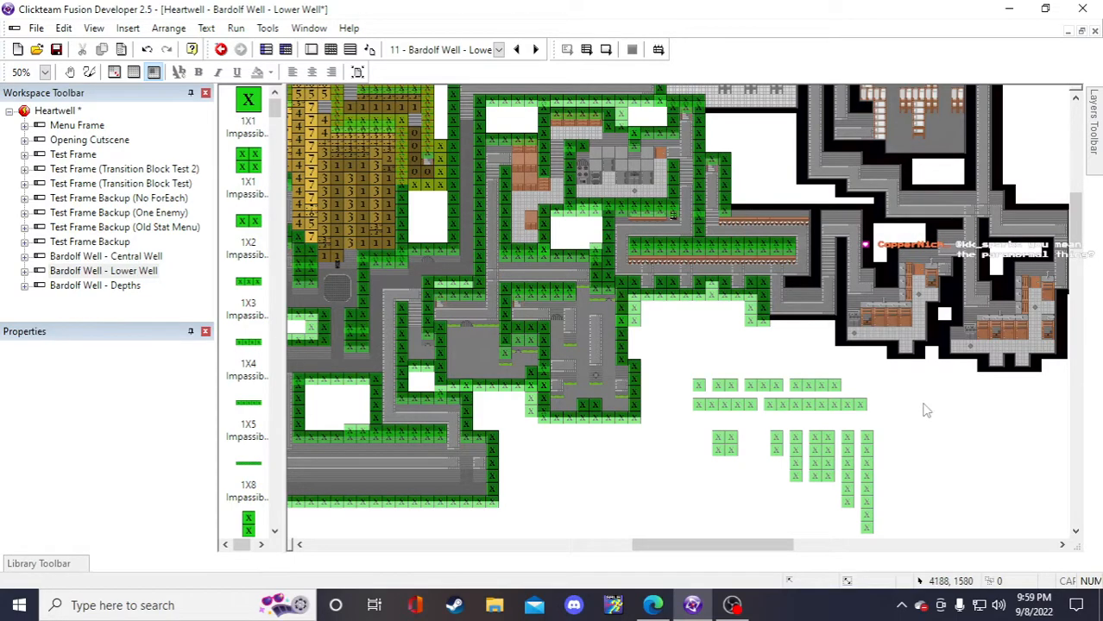
{"action": "key", "text": "ctrl+s"}
- Try a copy of the spare 2X2 Impassible Wall block on the southwest corner of the room east of the corridor
{"action": "left_click", "coordinate": [824, 470]}
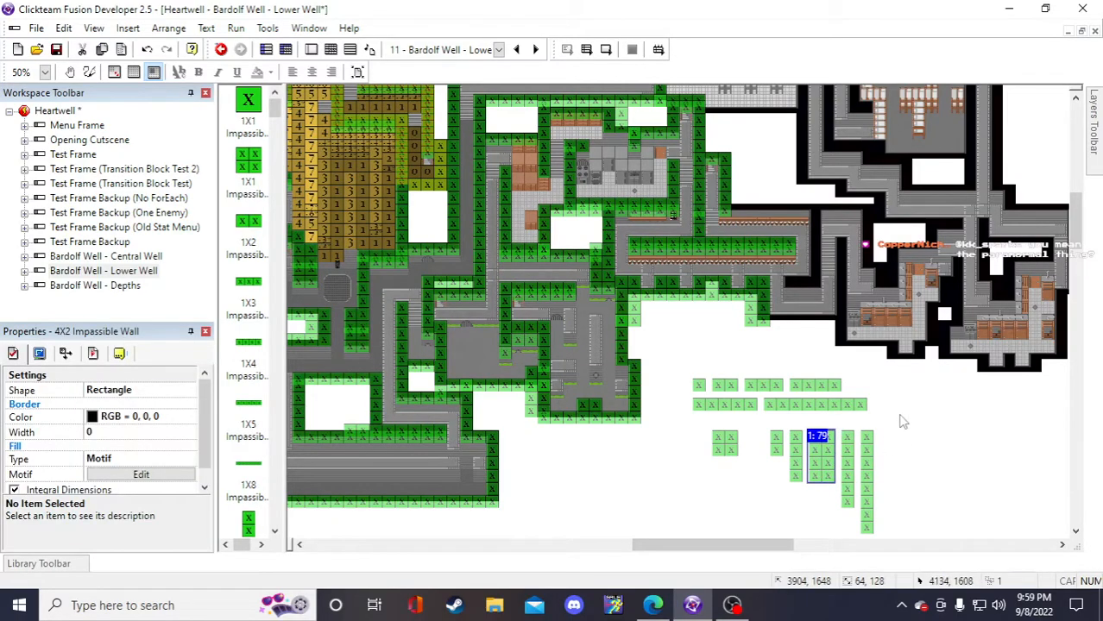
{"action": "left_click", "coordinate": [747, 448]}
{"action": "left_click", "coordinate": [733, 443]}
{"action": "left_click", "coordinate": [913, 431]}
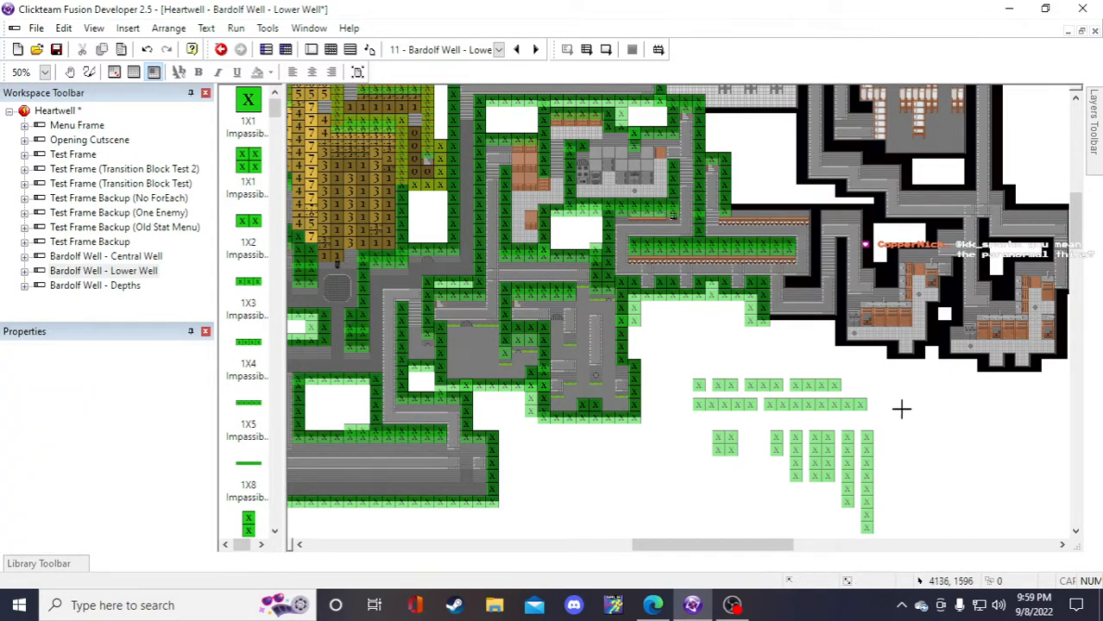
{"action": "left_click", "coordinate": [901, 411]}
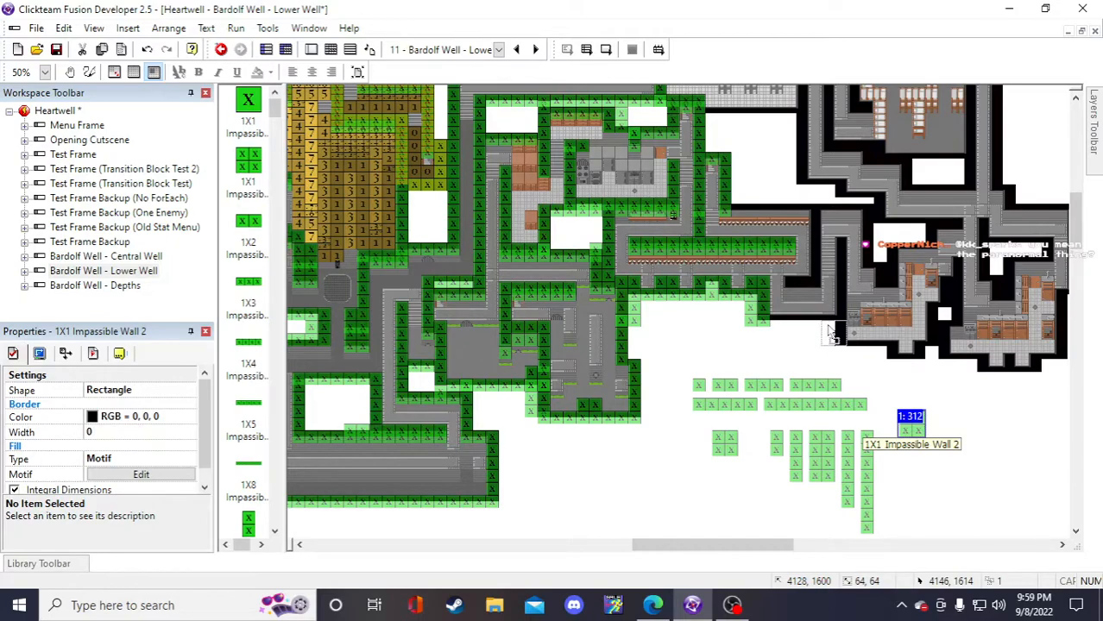
{"action": "left_click_drag", "start_coordinate": [827, 327], "coordinate": [829, 327]}
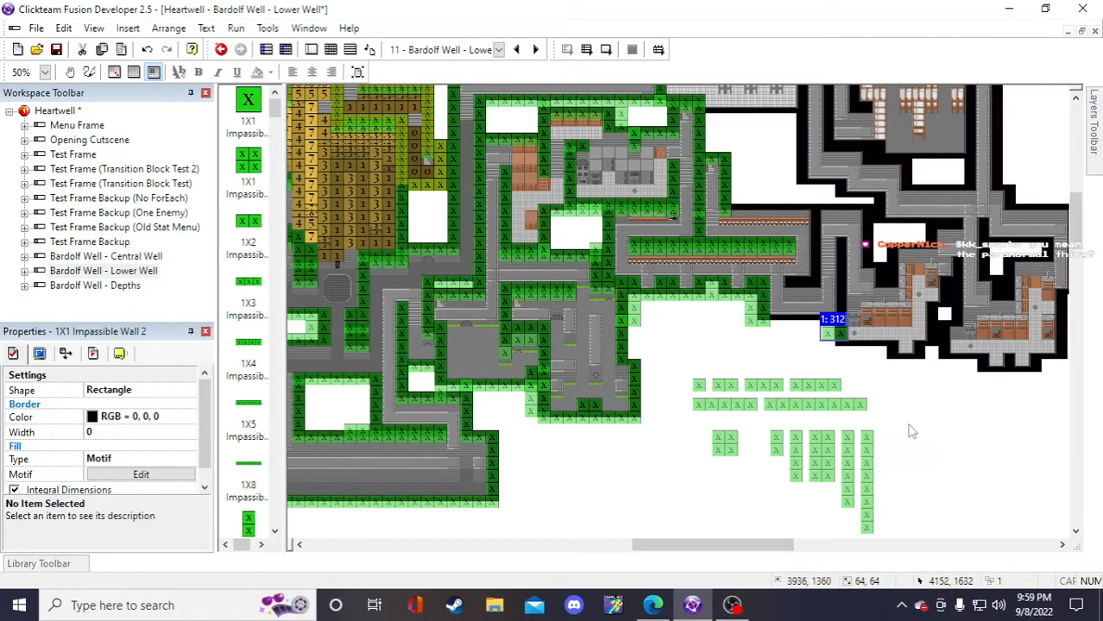
{"action": "left_click", "coordinate": [902, 431]}
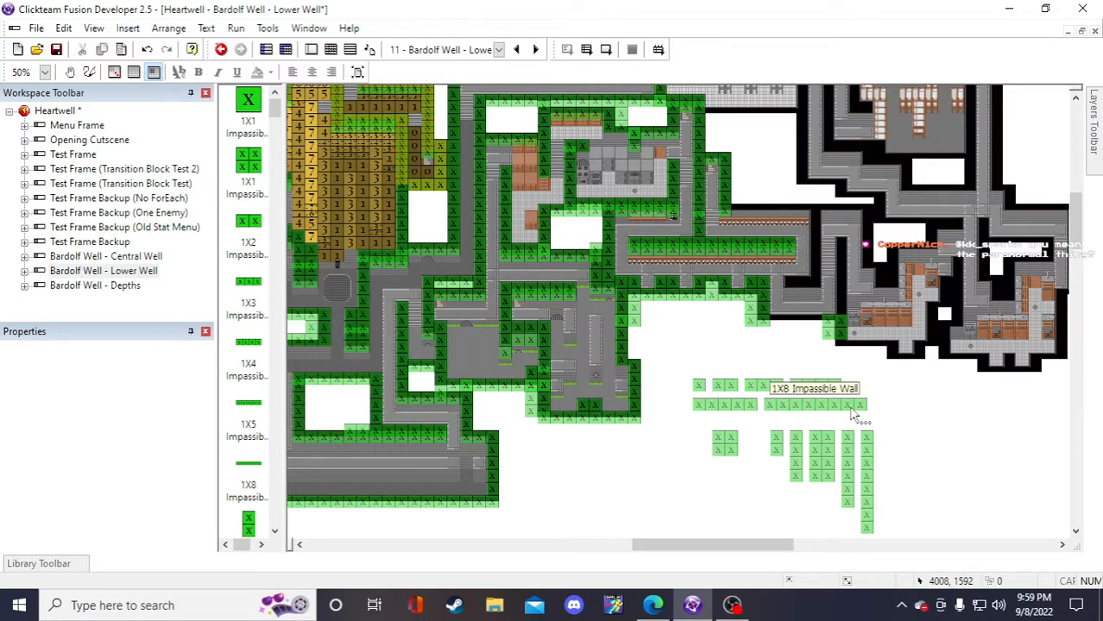
- Copy the spare 4X2 Impassible Wall and place it over the black corner southwest of the room with the brown counters
{"action": "left_click", "coordinate": [821, 462]}
{"action": "key", "text": "ctrl+v"}
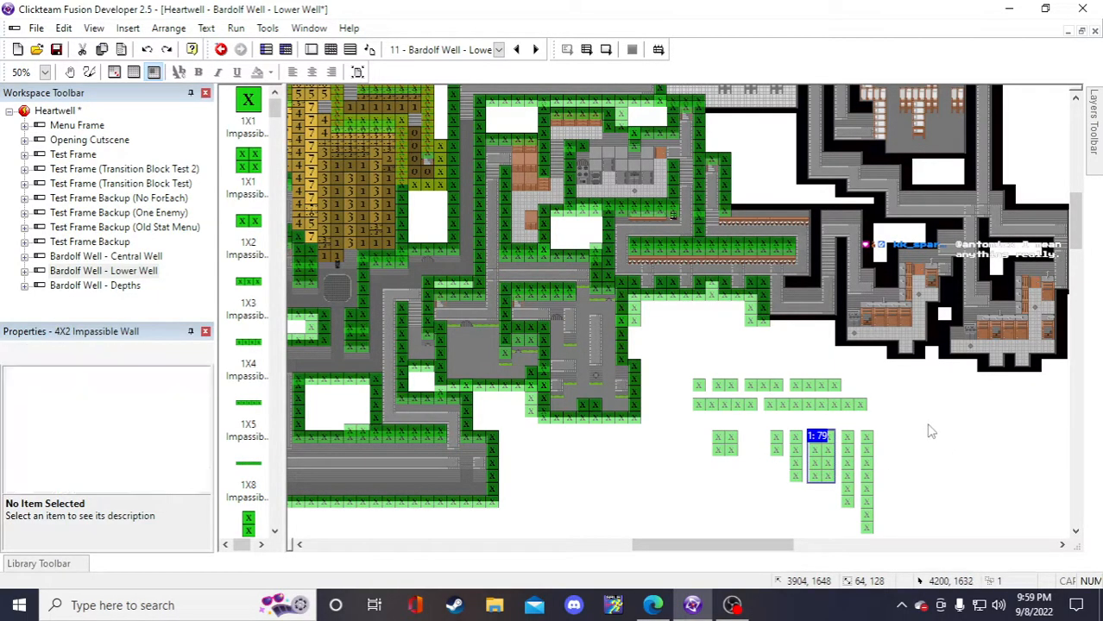
{"action": "left_click", "coordinate": [923, 418]}
{"action": "left_click_drag", "start_coordinate": [932, 438], "coordinate": [830, 337]}
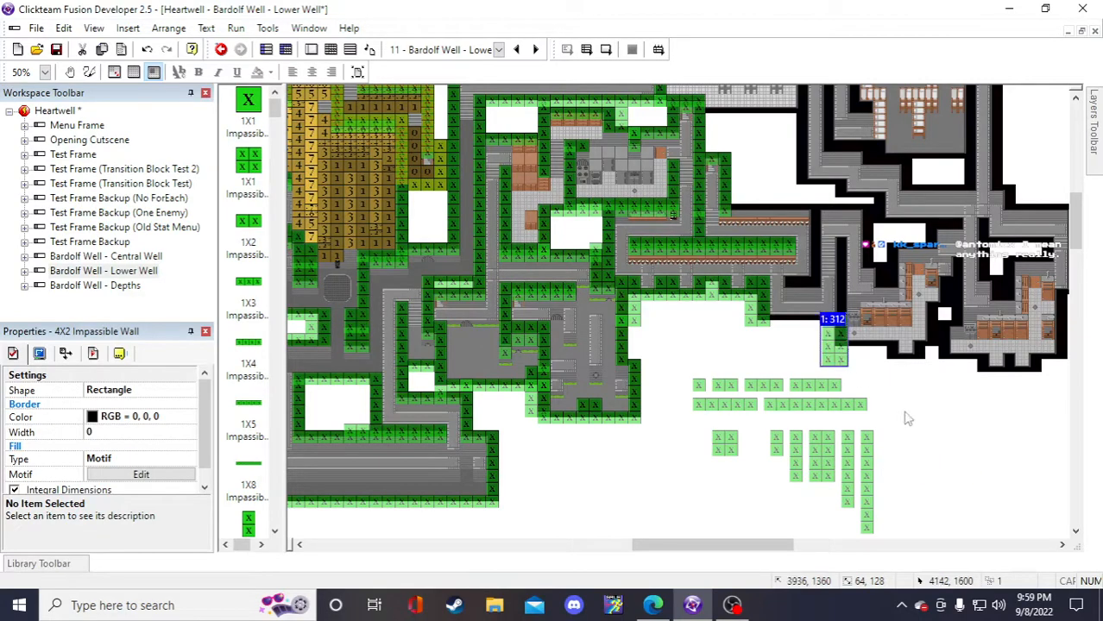
{"action": "left_click", "coordinate": [908, 423]}
- Fill the corridor's bottom wall between the two 4X2 blocks with a 1X4 Impassible Wall copy and save the project
{"action": "left_click", "coordinate": [811, 385]}
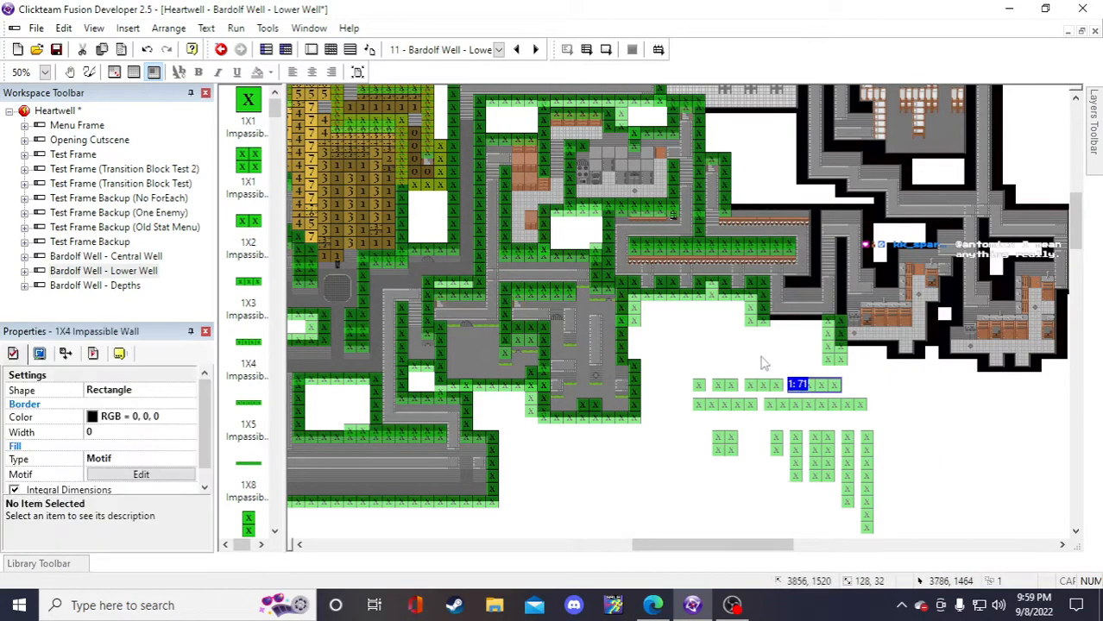
{"action": "key", "text": "ctrl+c"}
{"action": "key", "text": "ctrl+v"}
{"action": "left_click", "coordinate": [711, 334]}
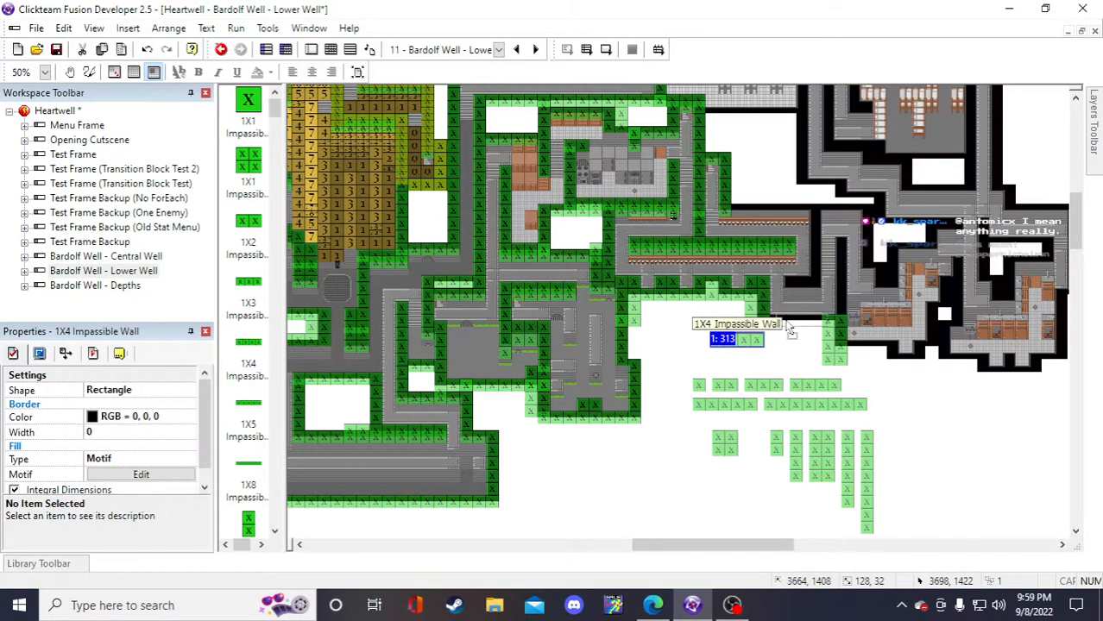
{"action": "left_click_drag", "start_coordinate": [724, 339], "coordinate": [762, 321]}
{"action": "left_click", "coordinate": [918, 421]}
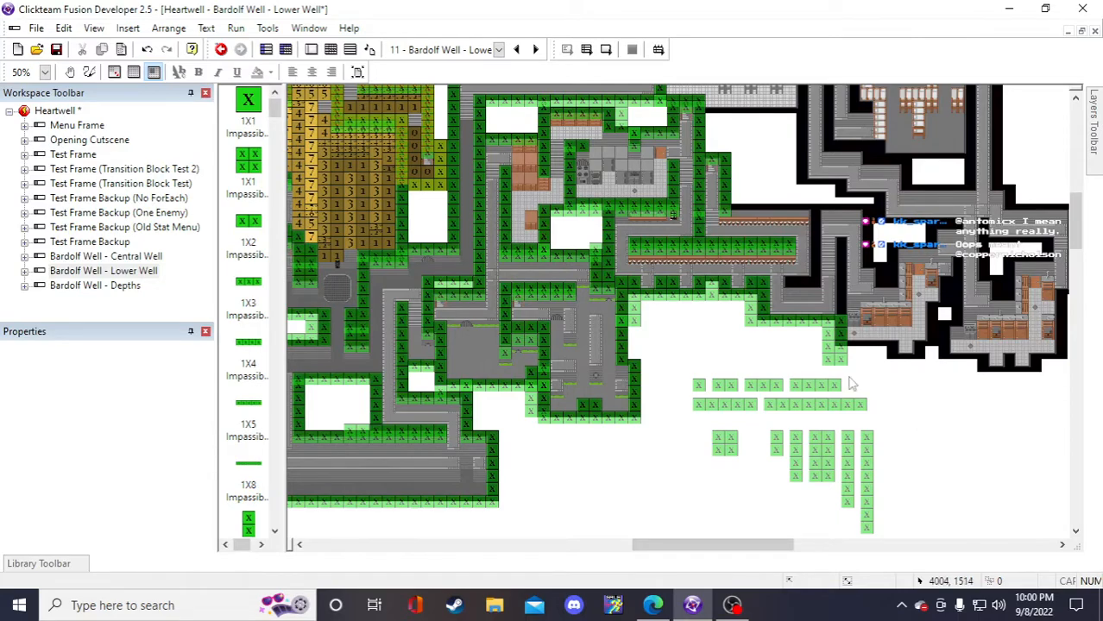
{"action": "key", "text": "ctrl+s"}
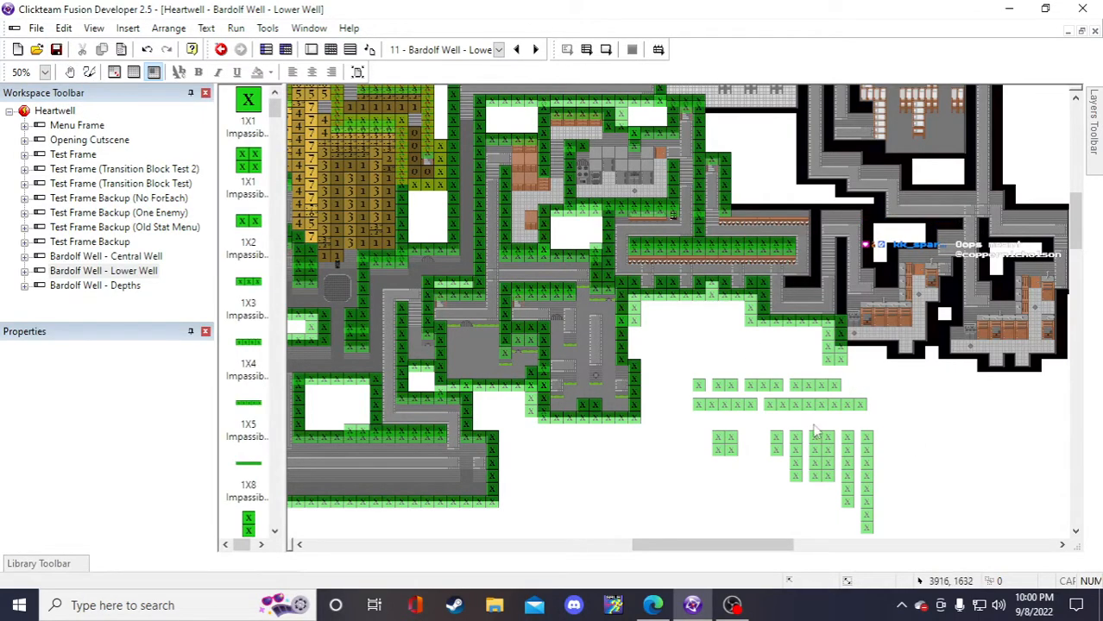
- Try an 8X1 Impassible Wall copy along the west wall of the vertical corridor east of the long shelves
{"action": "left_click", "coordinate": [730, 385]}
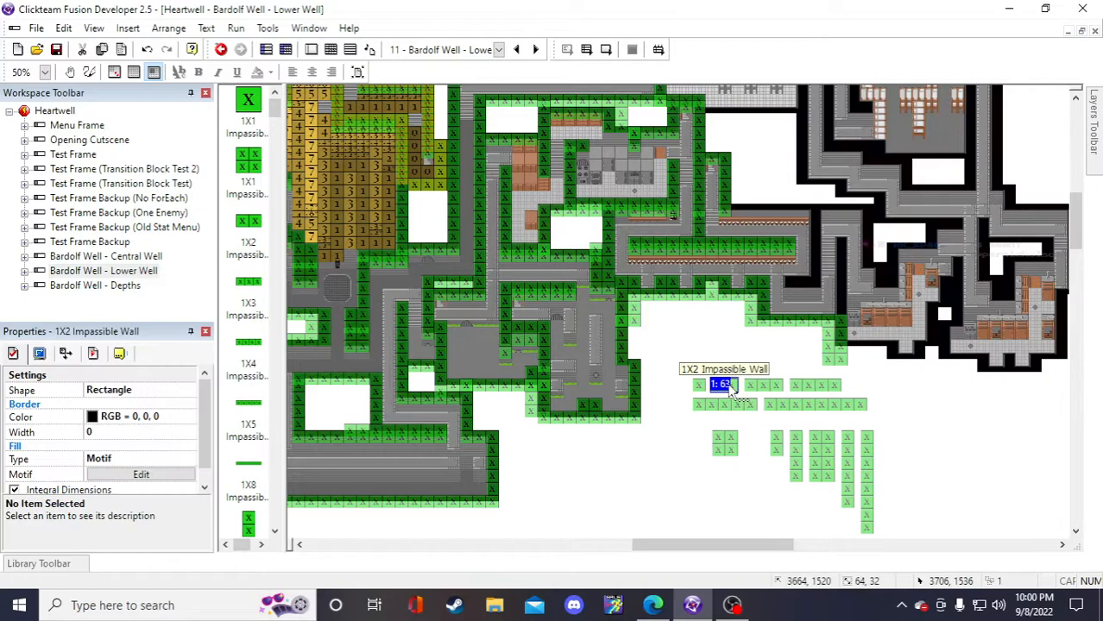
{"action": "left_click", "coordinate": [863, 465]}
{"action": "left_click", "coordinate": [884, 424]}
{"action": "left_click", "coordinate": [878, 410]}
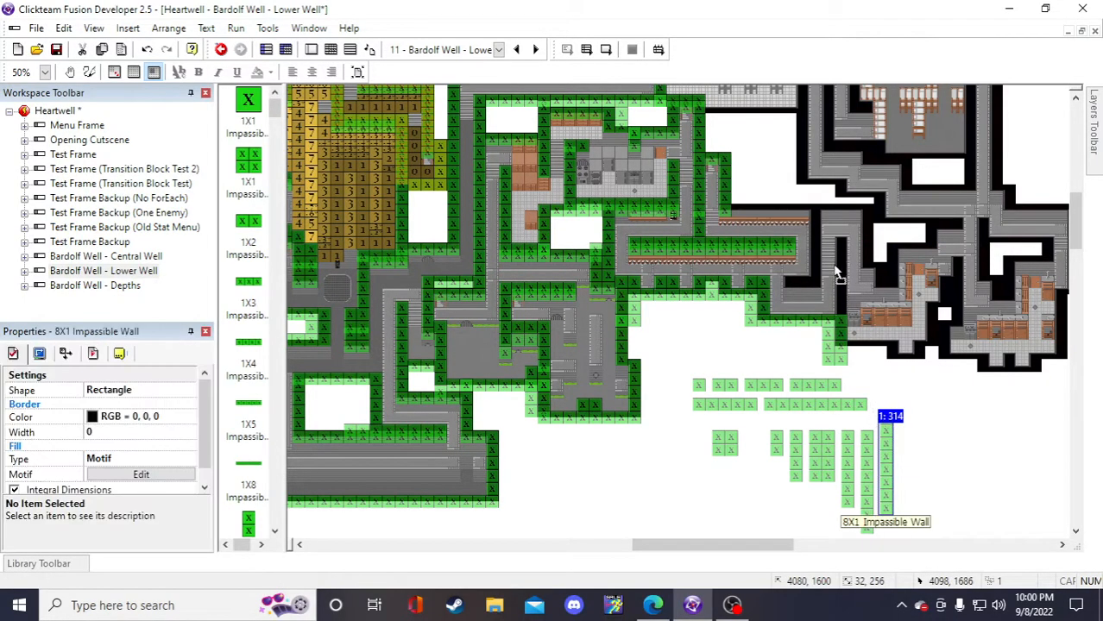
{"action": "left_click_drag", "start_coordinate": [815, 231], "coordinate": [815, 233]}
{"action": "left_click", "coordinate": [945, 476]}
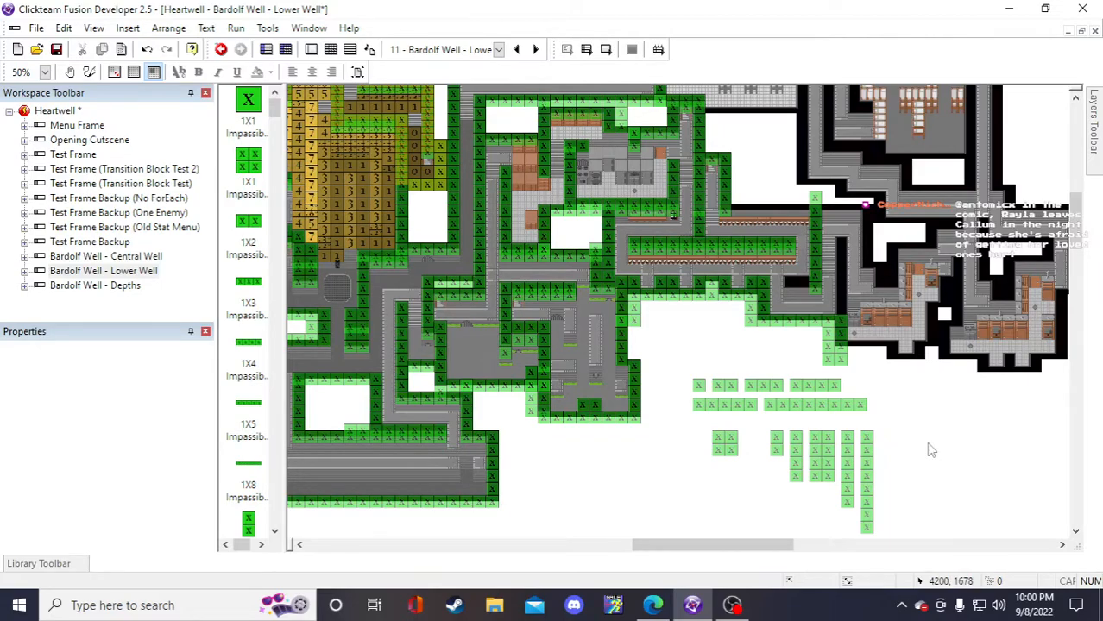
{"action": "key", "text": "ctrl+z"}
- Copy the spare 6X1 Impassible Wall and place it along the west wall of the vertical corridor east of the shelves
{"action": "left_click_drag", "start_coordinate": [885, 448], "coordinate": [847, 468]}
{"action": "left_click", "coordinate": [945, 424]}
{"action": "key", "text": "ctrl+v"}
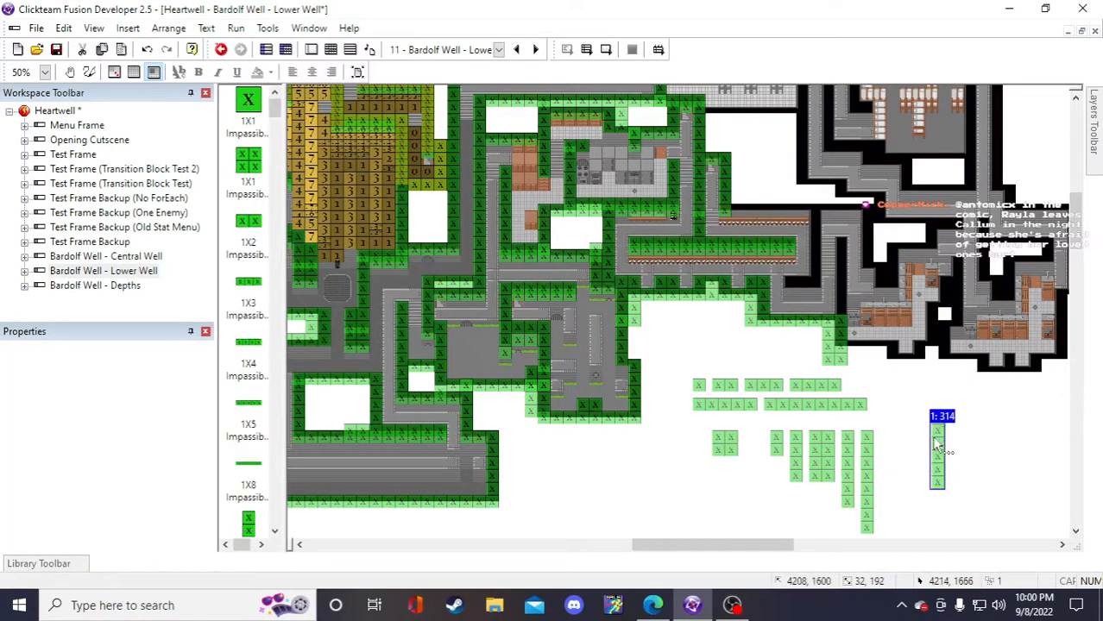
{"action": "left_click_drag", "start_coordinate": [937, 442], "coordinate": [814, 249]}
{"action": "left_click", "coordinate": [930, 468]}
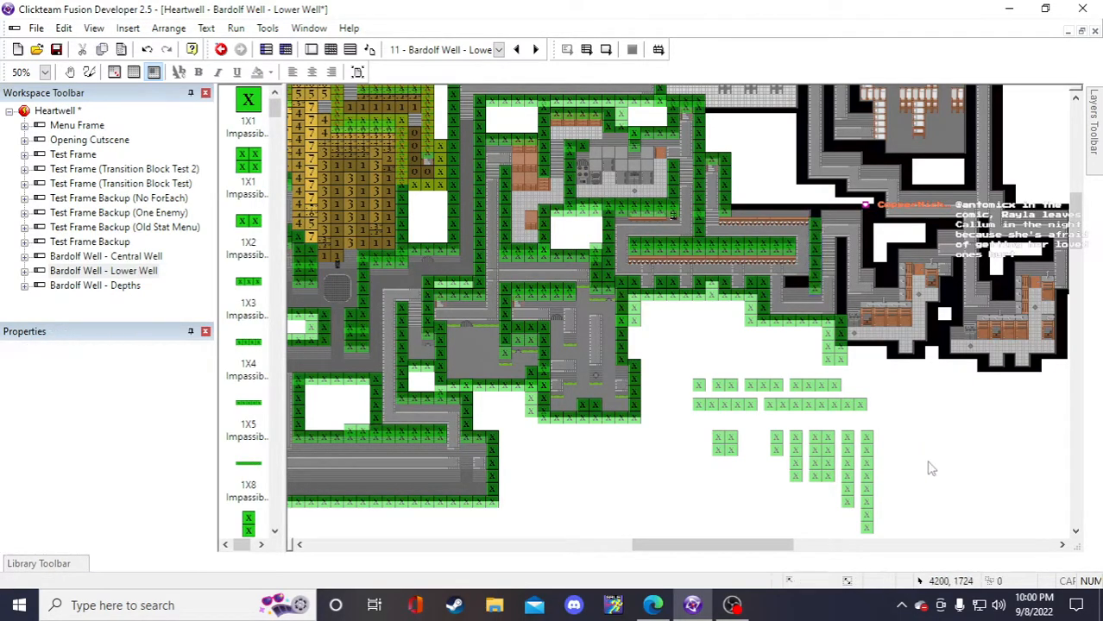
- Fill the black wall section just west of the new 6X1 block's lower end with 1X2 Impassible Wall copies
{"action": "left_click", "coordinate": [730, 387]}
{"action": "key", "text": "ctrl+c"}
{"action": "left_click", "coordinate": [875, 407]}
{"action": "key", "text": "ctrl+v"}
{"action": "left_click", "coordinate": [900, 430]}
{"action": "left_click_drag", "start_coordinate": [907, 432], "coordinate": [794, 283]}
{"action": "left_click", "coordinate": [893, 411]}
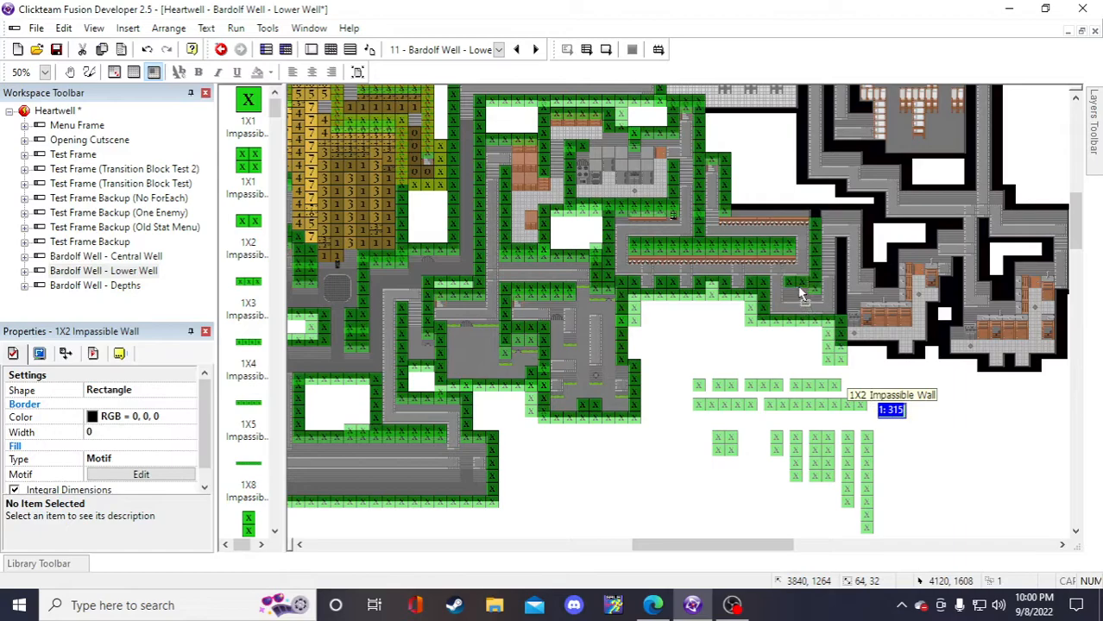
{"action": "key", "text": "Delete"}
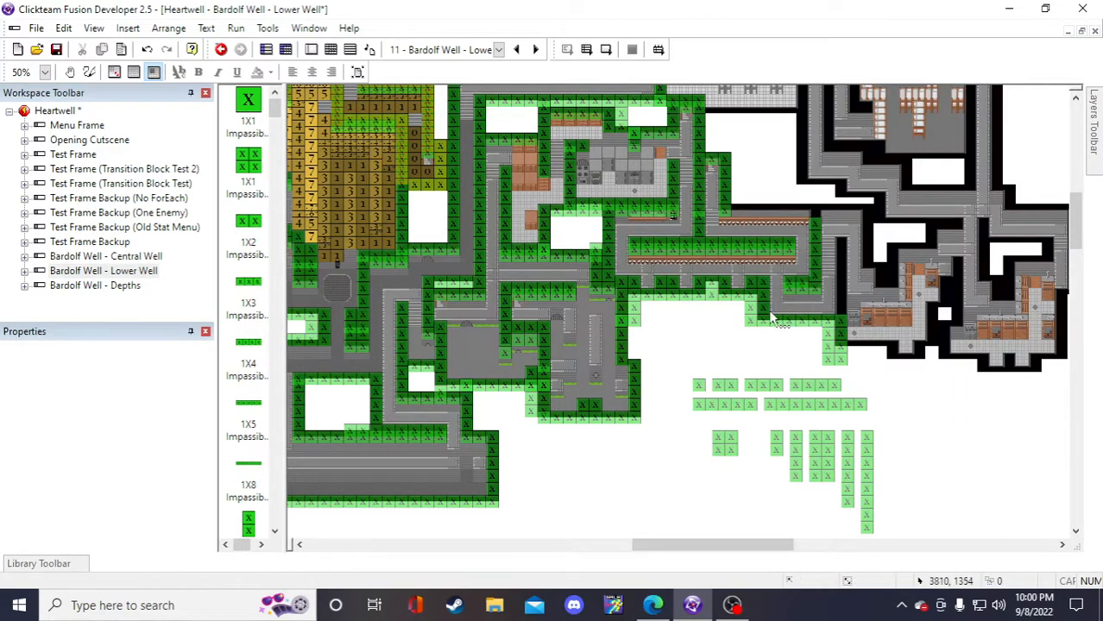
- Copy the spare 1X8 Impassible Wall and place it along the north wall above the upper row of shelves
{"action": "left_click", "coordinate": [811, 404]}
{"action": "left_click", "coordinate": [961, 422]}
{"action": "key", "text": "ctrl+v"}
{"action": "left_click", "coordinate": [960, 422]}
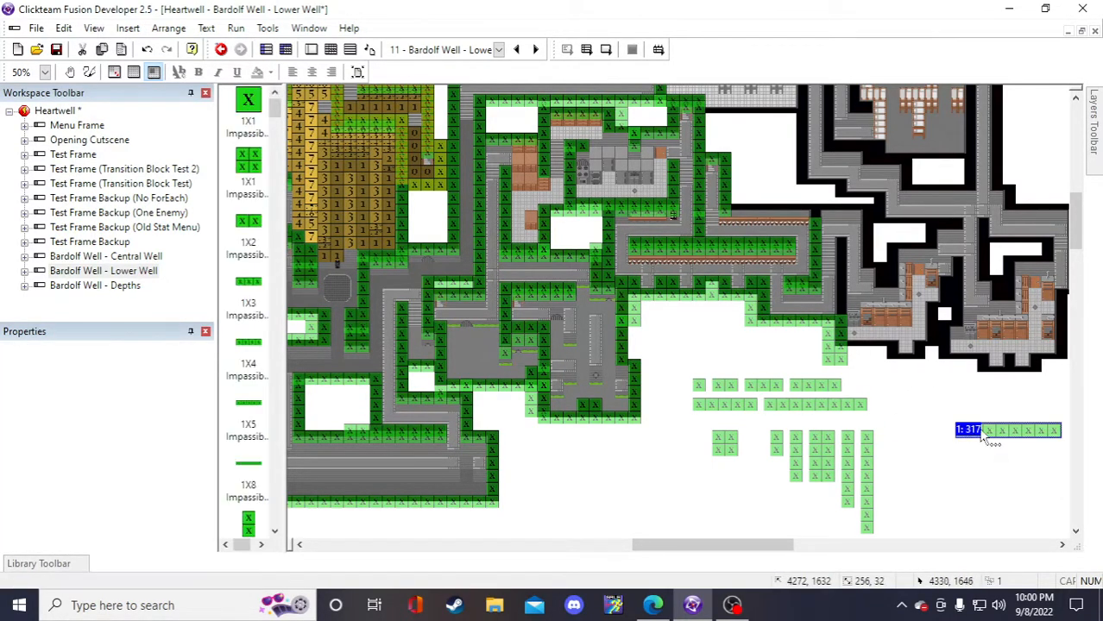
{"action": "left_click_drag", "start_coordinate": [760, 210], "coordinate": [756, 210]}
{"action": "left_click", "coordinate": [957, 420]}
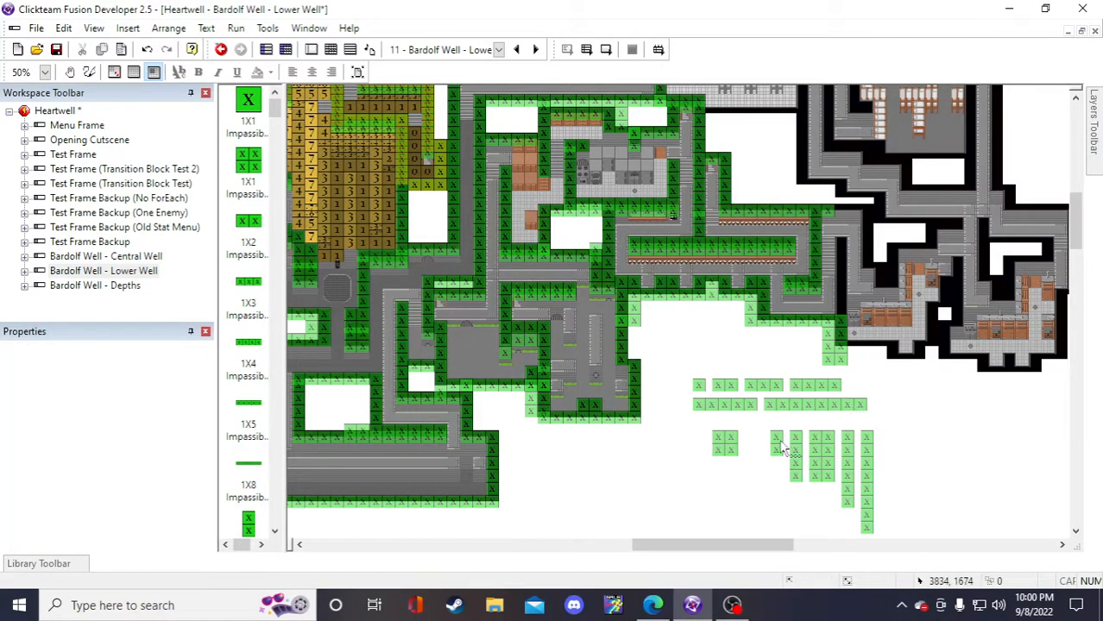
- Extend the north wall east of the 1X8 block with a 1X4 Impassible Wall copy and save the project
{"action": "left_click", "coordinate": [791, 385]}
{"action": "key", "text": "ctrl+c"}
{"action": "key", "text": "ctrl+v"}
{"action": "left_click", "coordinate": [894, 417]}
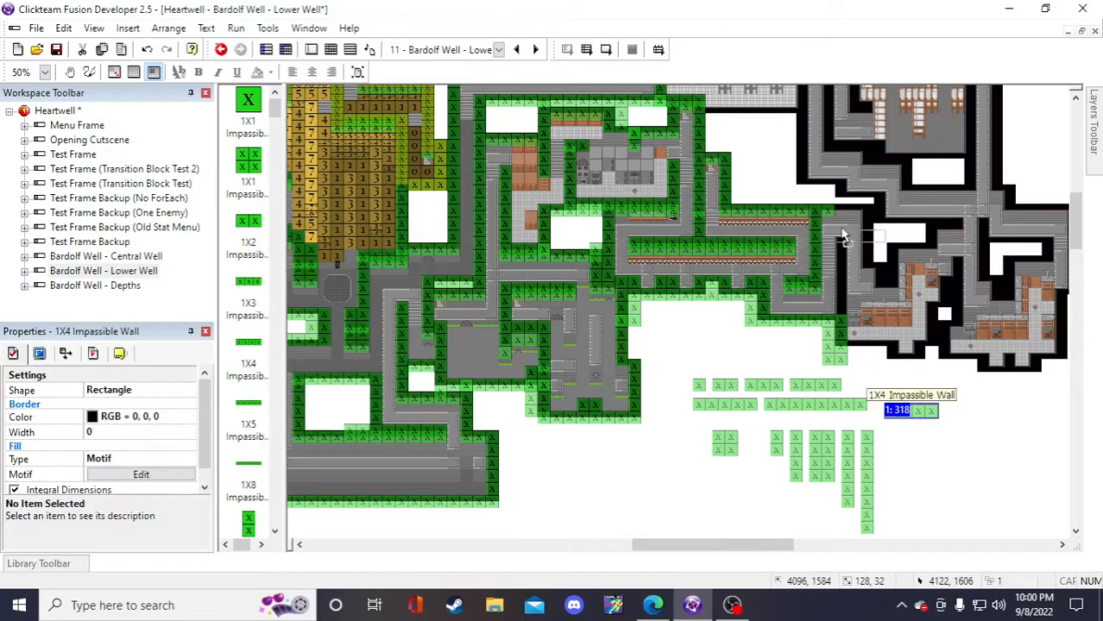
{"action": "left_click", "coordinate": [843, 218]}
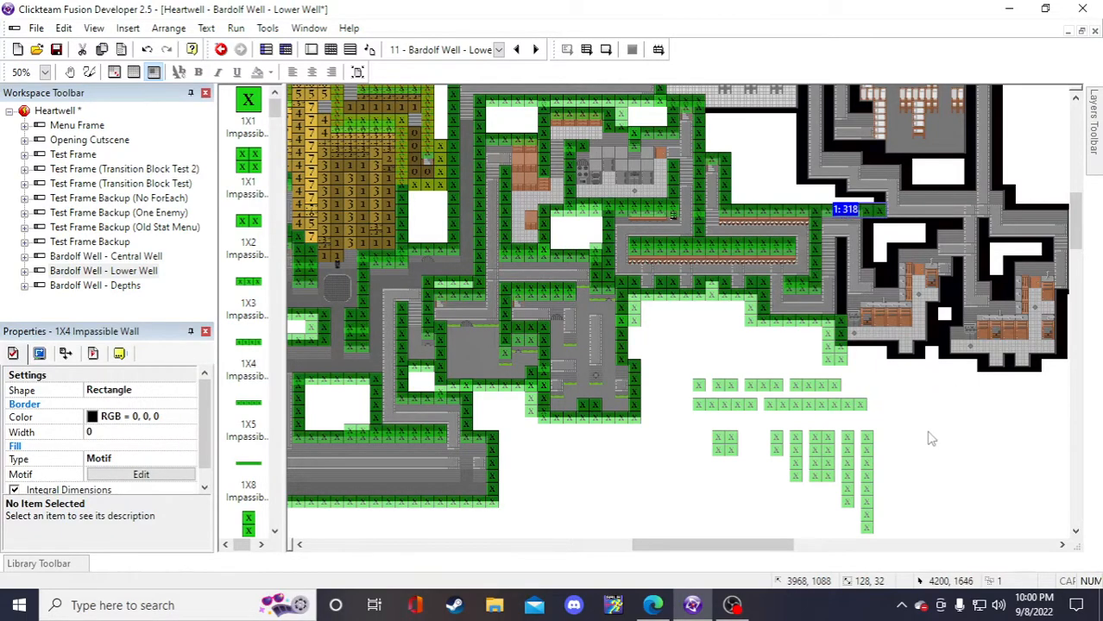
{"action": "left_click", "coordinate": [932, 442]}
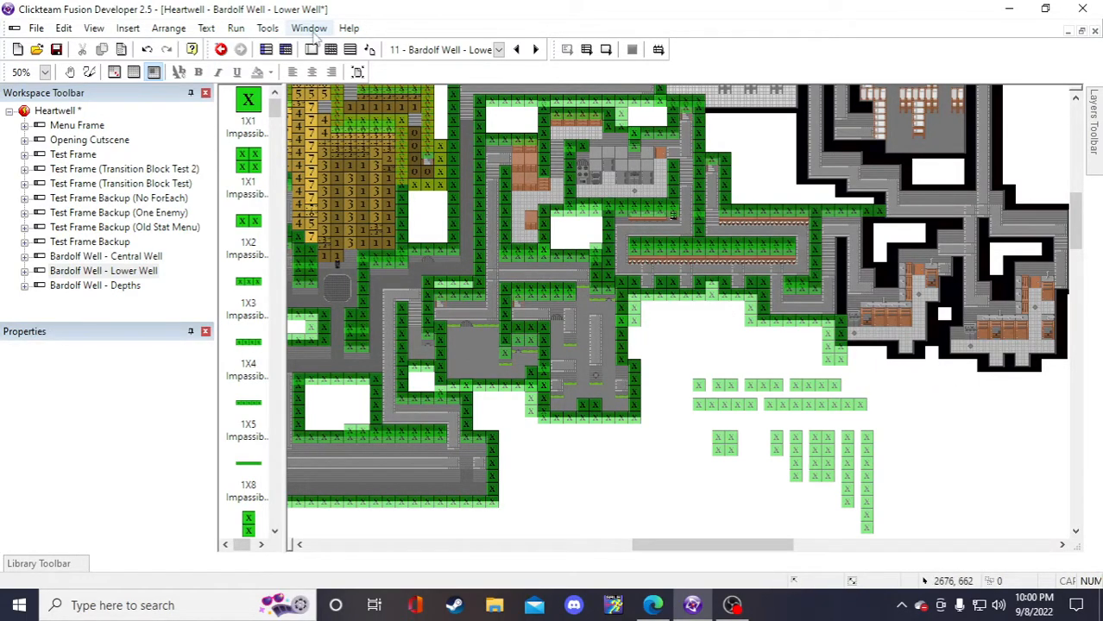
{"action": "left_click", "coordinate": [56, 49]}
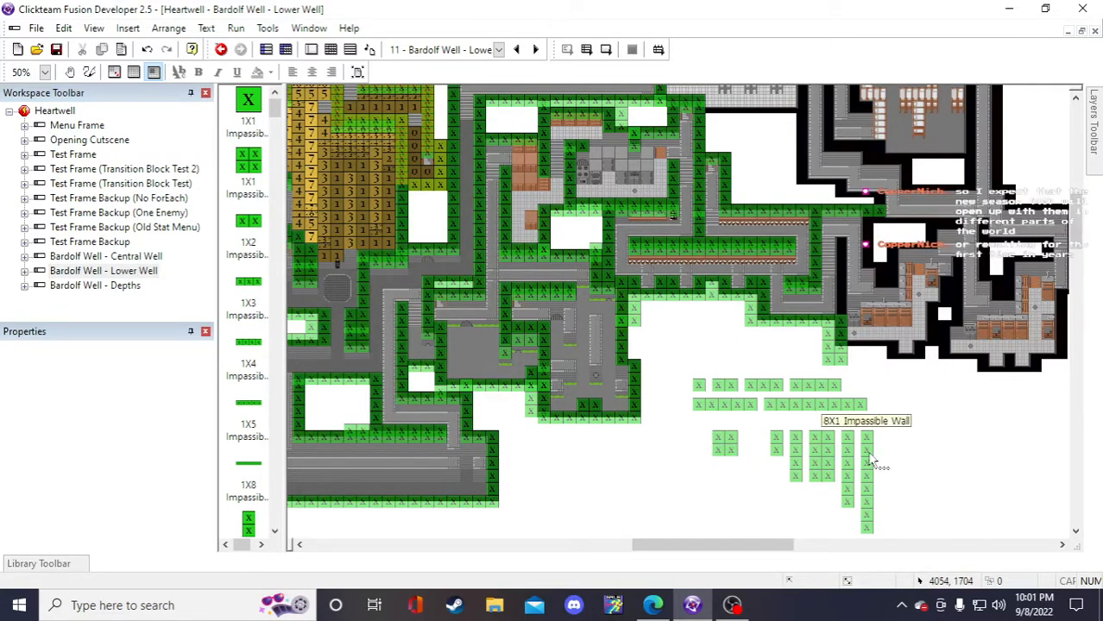
- Try an 8X1 Impassible Wall copy on the black wall along the vertical corridor's east side
{"action": "left_click_drag", "start_coordinate": [871, 461], "coordinate": [899, 459]}
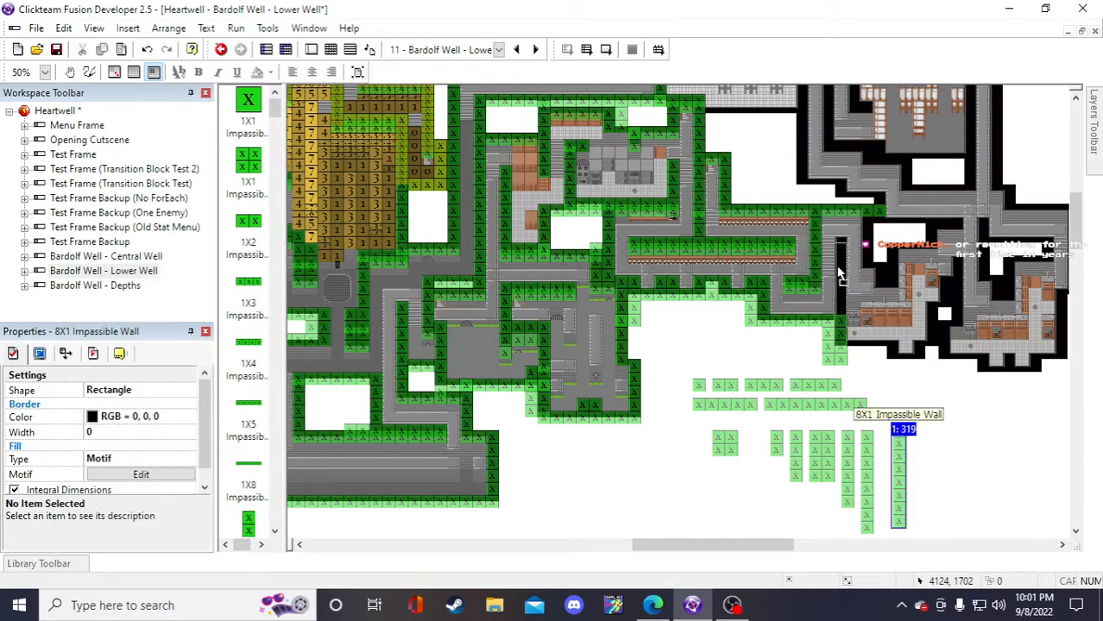
{"action": "left_click_drag", "start_coordinate": [846, 266], "coordinate": [959, 427]}
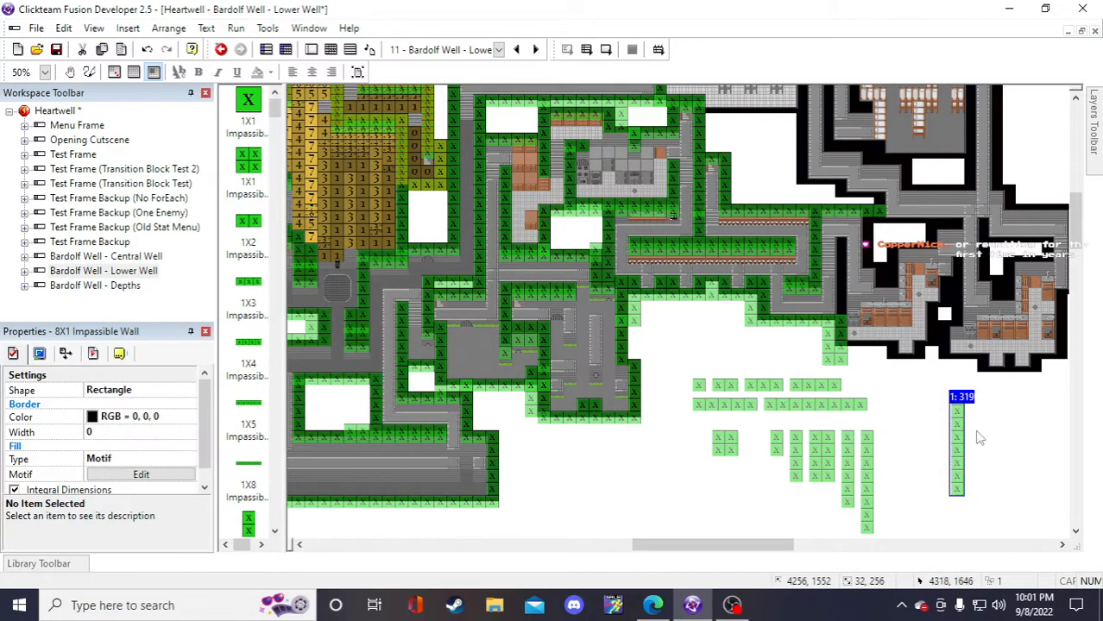
{"action": "key", "text": "ctrl+z"}
{"action": "key", "text": "ctrl+z"}
- Place a 6X1 Impassible Wall copy on the black wall along the vertical corridor's east side and save the project
{"action": "left_click", "coordinate": [849, 481]}
{"action": "key", "text": "ctrl+c"}
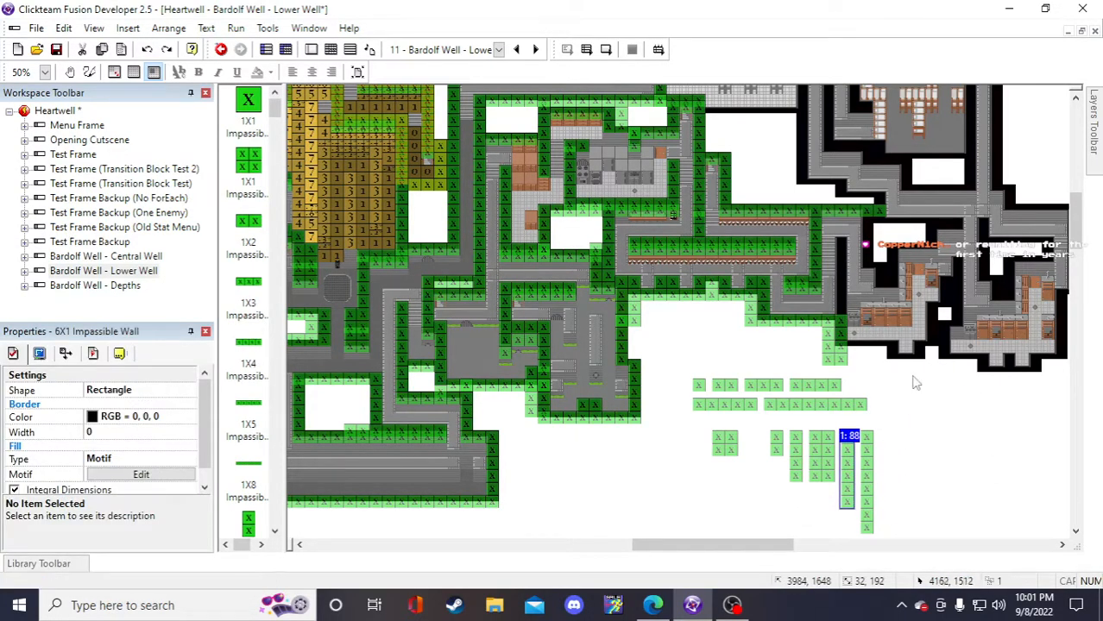
{"action": "key", "text": "ctrl+v"}
{"action": "left_click", "coordinate": [904, 397]}
{"action": "left_click_drag", "start_coordinate": [910, 417], "coordinate": [843, 262]}
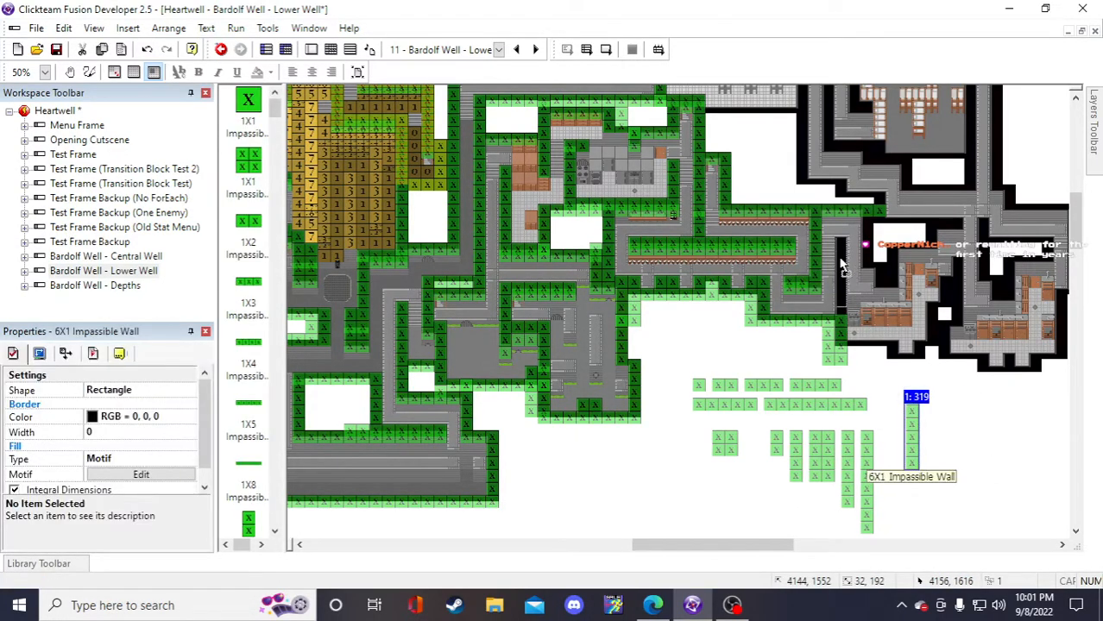
{"action": "left_click", "coordinate": [956, 470]}
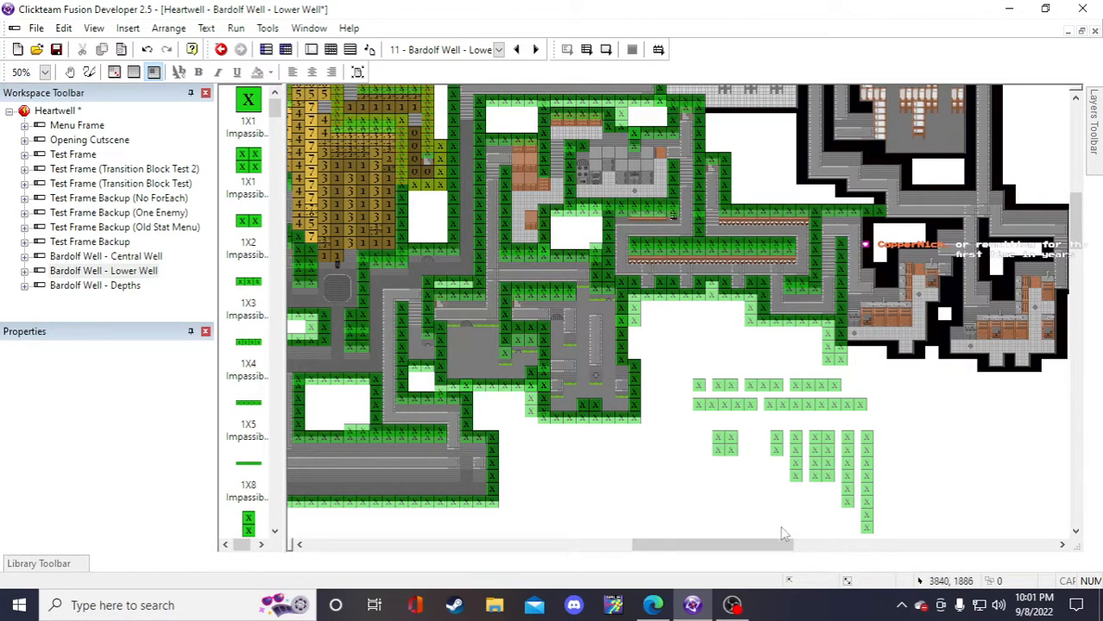
{"action": "left_click_drag", "start_coordinate": [759, 545], "coordinate": [799, 544]}
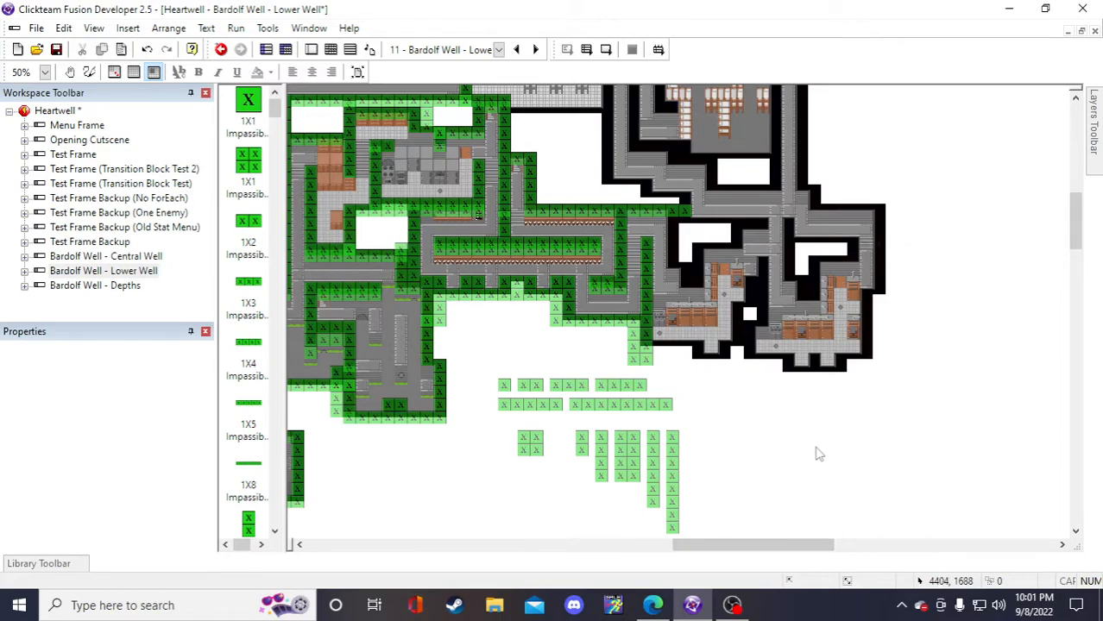
{"action": "scroll", "coordinate": [921, 444], "scroll_direction": "up", "scroll_amount": 5}
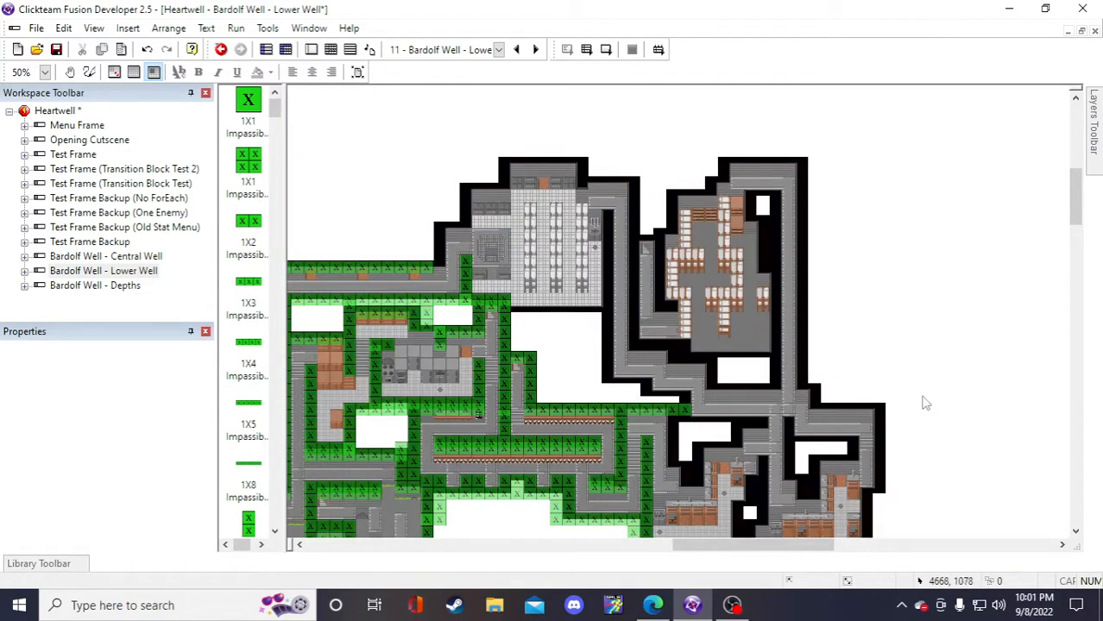
{"action": "scroll", "coordinate": [922, 403], "scroll_direction": "down", "scroll_amount": 5}
{"action": "left_click", "coordinate": [57, 49]}
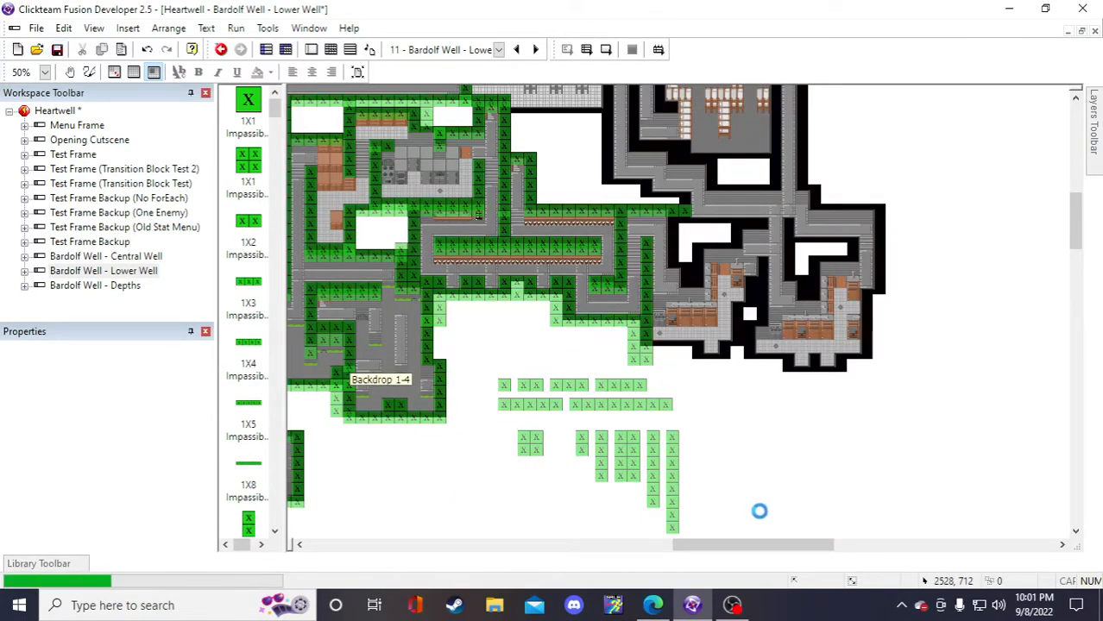
- Move the set of spare Impassible Wall blocks to the empty area east of the map and save the project
{"action": "left_click_drag", "start_coordinate": [489, 366], "coordinate": [587, 424]}
{"action": "scroll", "coordinate": [567, 421], "scroll_direction": "down", "scroll_amount": 1}
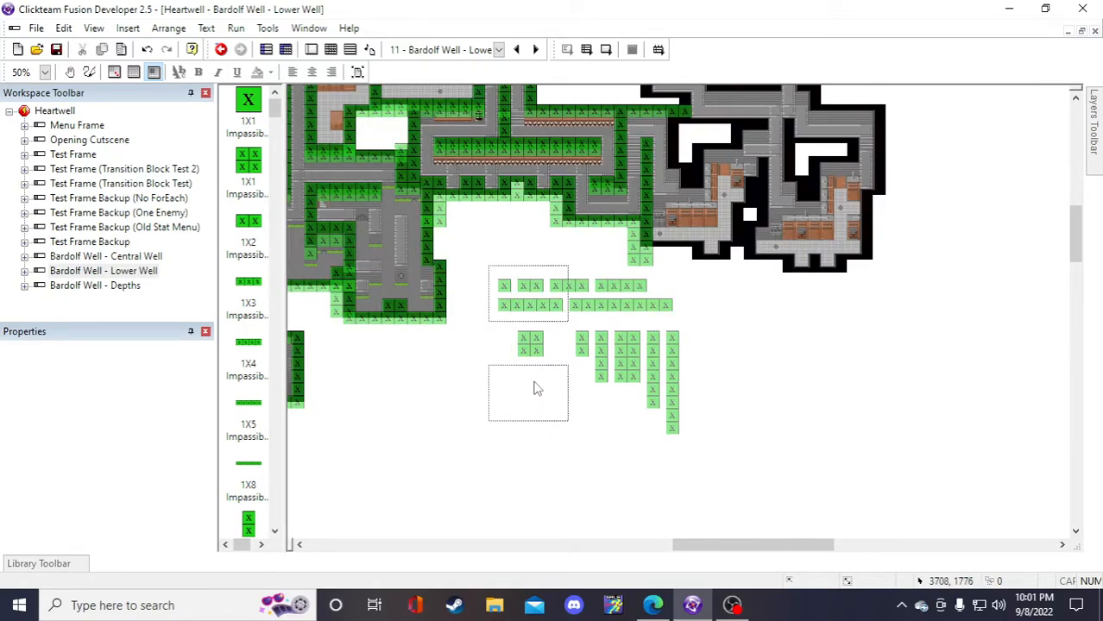
{"action": "left_click_drag", "start_coordinate": [492, 273], "coordinate": [707, 456]}
{"action": "scroll", "coordinate": [702, 456], "scroll_direction": "up", "scroll_amount": 1}
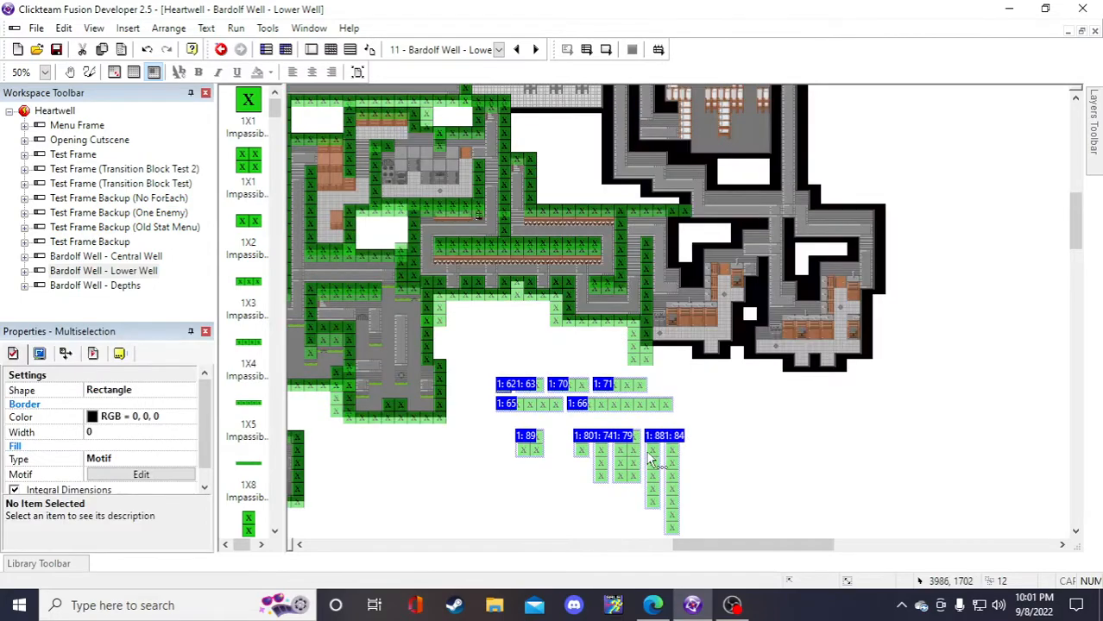
{"action": "left_click", "coordinate": [819, 474]}
{"action": "left_click_drag", "start_coordinate": [495, 374], "coordinate": [702, 509]}
{"action": "scroll", "coordinate": [701, 509], "scroll_direction": "up", "scroll_amount": 1}
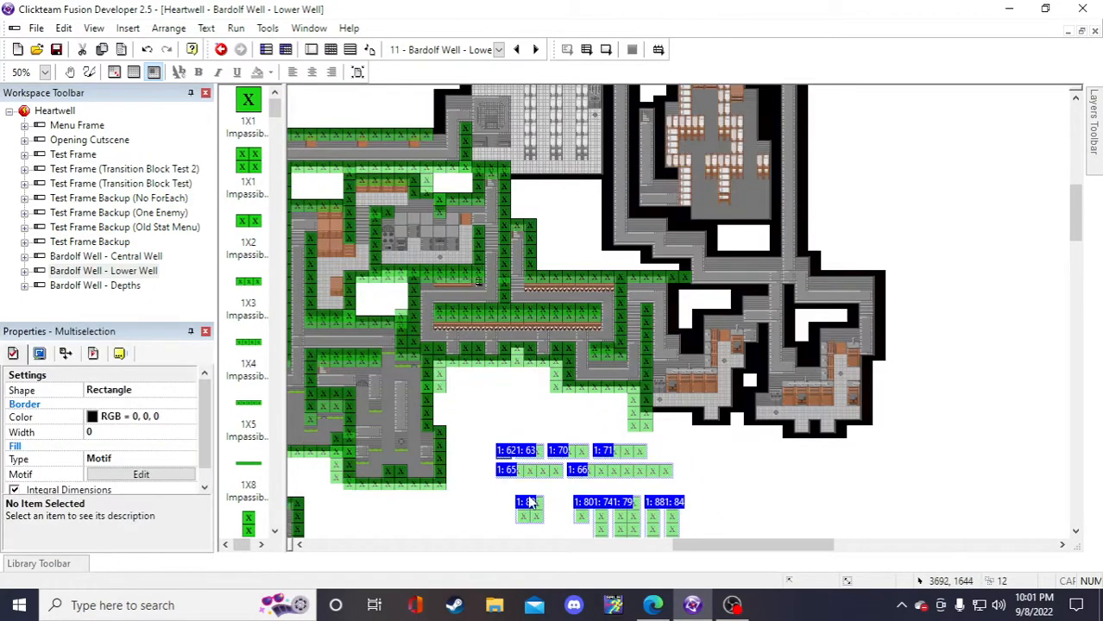
{"action": "left_click_drag", "start_coordinate": [529, 516], "coordinate": [865, 198]}
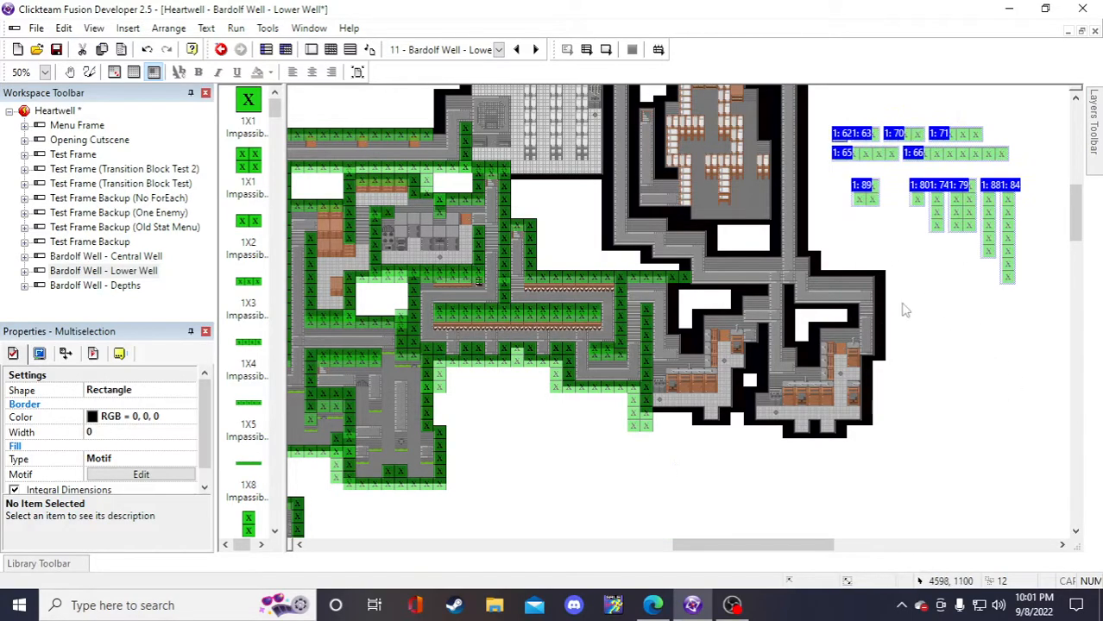
{"action": "scroll", "coordinate": [889, 345], "scroll_direction": "up", "scroll_amount": 2}
{"action": "scroll", "coordinate": [882, 363], "scroll_direction": "down", "scroll_amount": 1}
{"action": "left_click", "coordinate": [879, 195]}
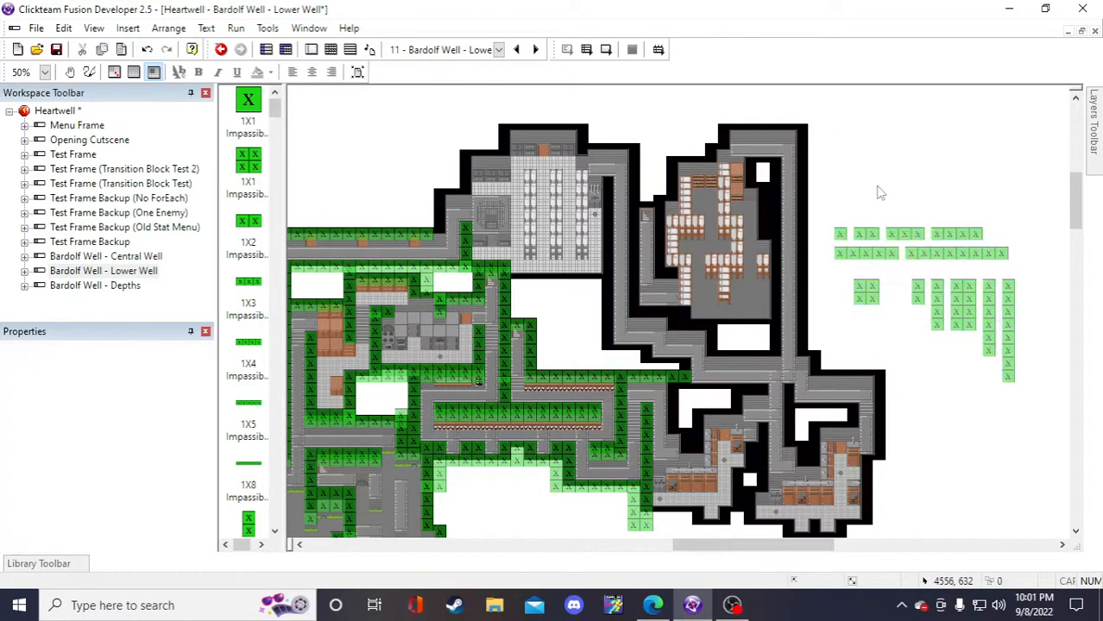
{"action": "left_click", "coordinate": [55, 49]}
- Place a 1X4 Impassible Wall copy along the south wall of the western shelf room
{"action": "left_click", "coordinate": [939, 244]}
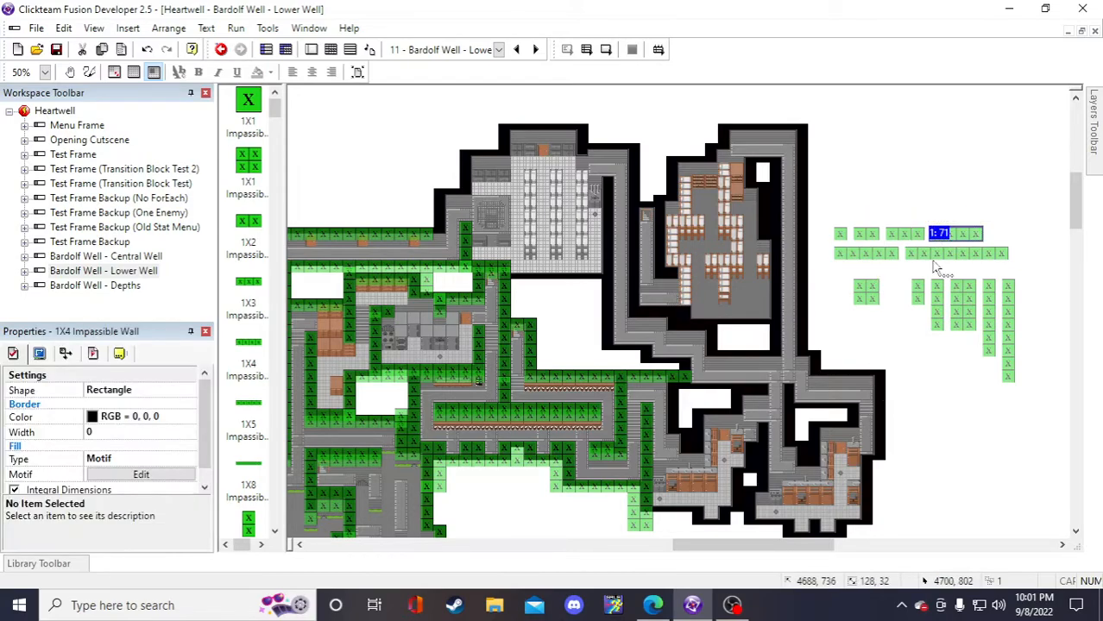
{"action": "left_click", "coordinate": [901, 362]}
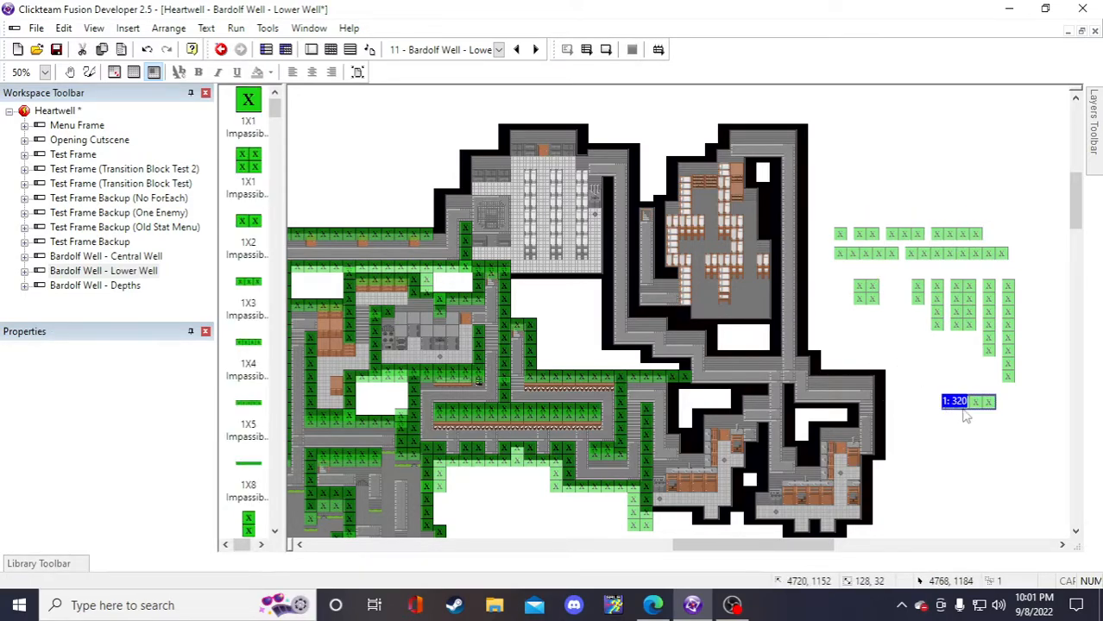
{"action": "left_click_drag", "start_coordinate": [963, 408], "coordinate": [677, 519]}
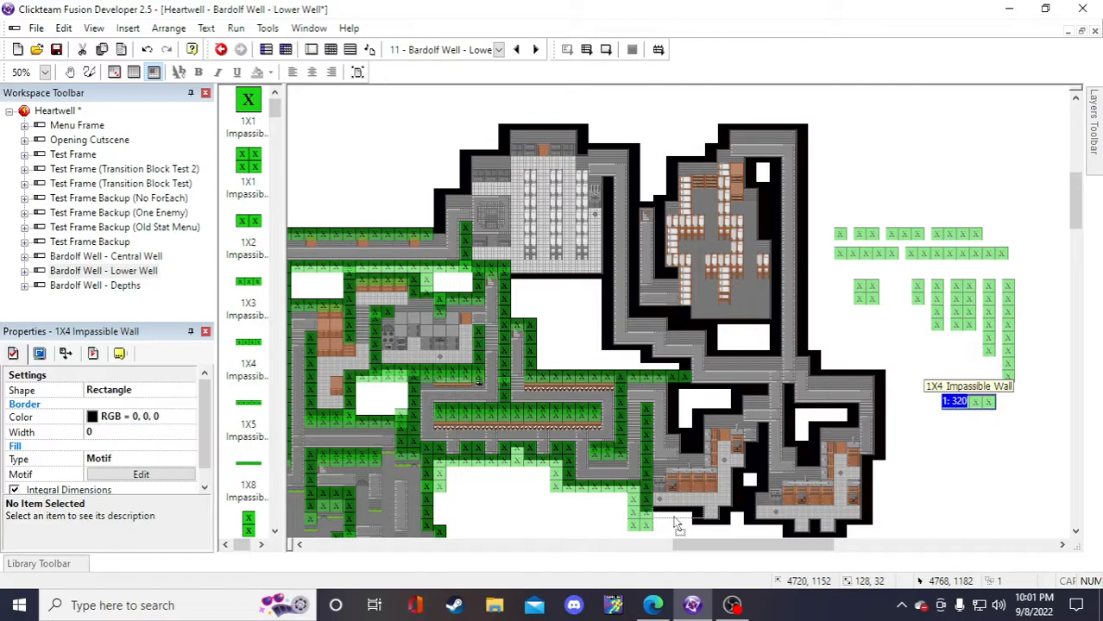
{"action": "left_click", "coordinate": [919, 498]}
{"action": "scroll", "coordinate": [928, 476], "scroll_direction": "down", "scroll_amount": 3}
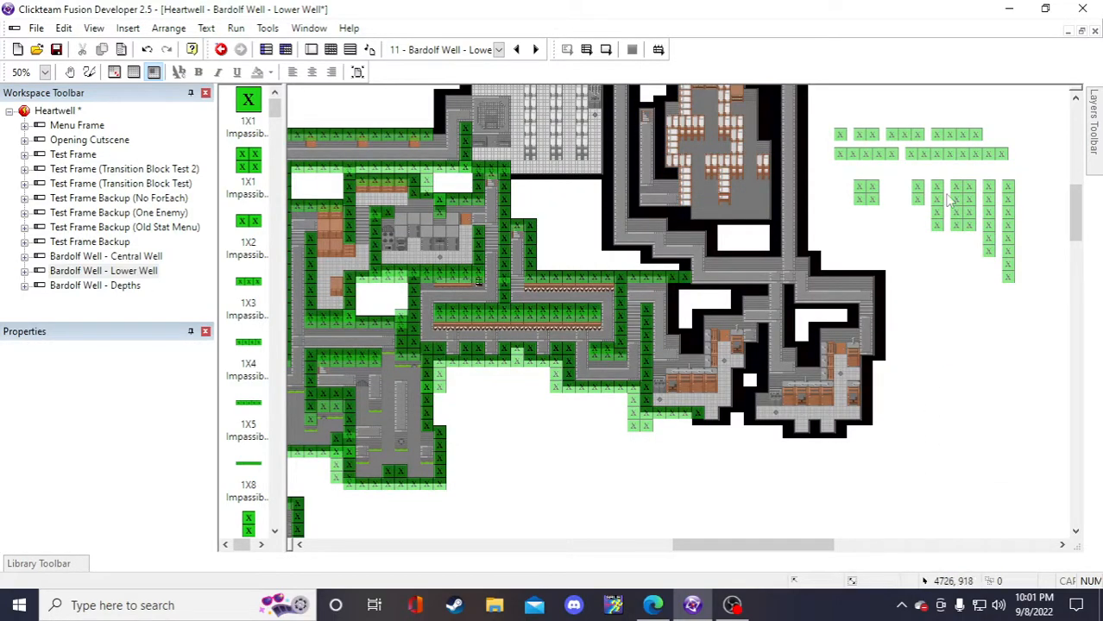
- Copy the spare 1X8 Impassible Wall and extend the south wall east from the western shelf room to the eastern one
{"action": "left_click", "coordinate": [949, 154]}
{"action": "key", "text": "ctrl+c"}
{"action": "key", "text": "ctrl+v"}
{"action": "left_click", "coordinate": [942, 355]}
{"action": "left_click_drag", "start_coordinate": [988, 364], "coordinate": [739, 437]}
{"action": "left_click", "coordinate": [761, 491]}
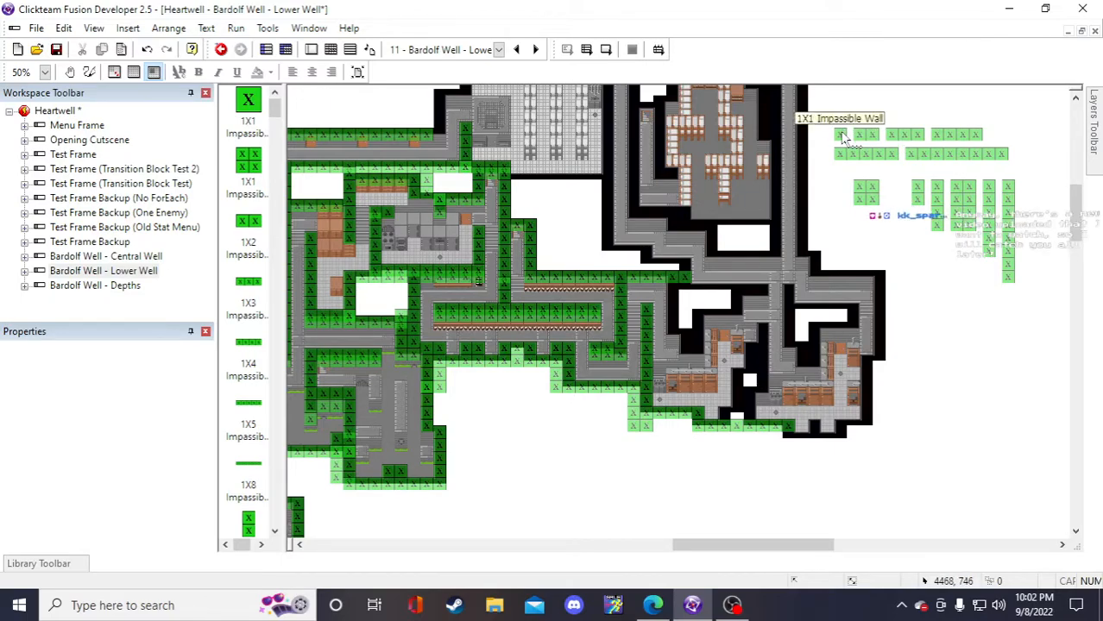
- Copy the spare 4X2 Impassible Wall and place it on the wall between the two southeastern shelf rooms
{"action": "left_click", "coordinate": [960, 217]}
{"action": "key", "text": "ctrl+c"}
{"action": "key", "text": "ctrl+v"}
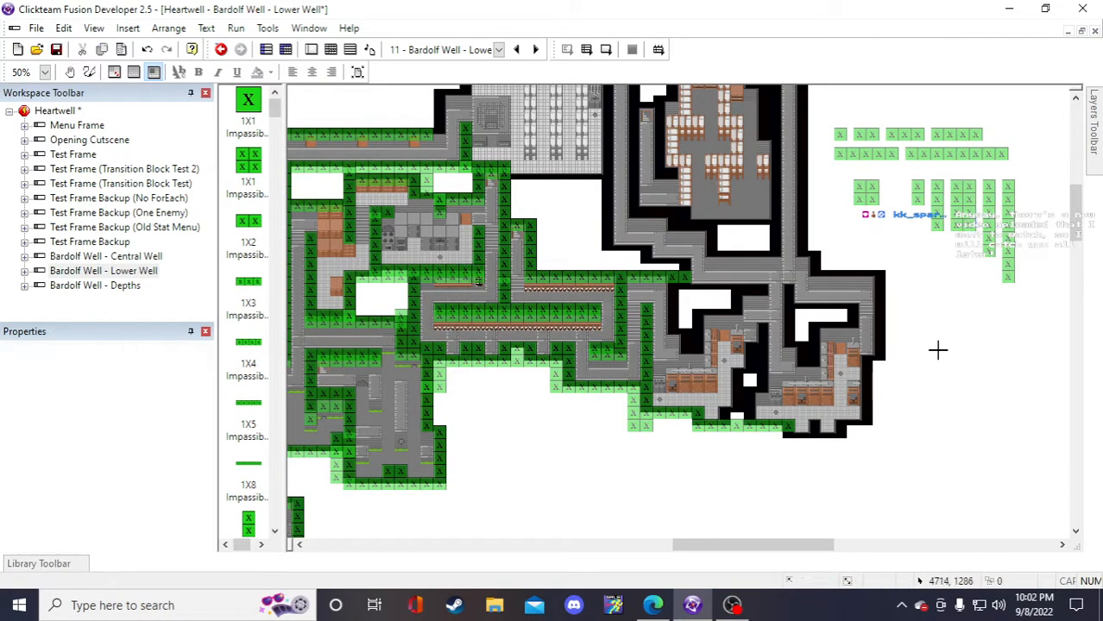
{"action": "left_click", "coordinate": [937, 350]}
{"action": "left_click_drag", "start_coordinate": [946, 379], "coordinate": [738, 394]}
{"action": "left_click", "coordinate": [939, 436]}
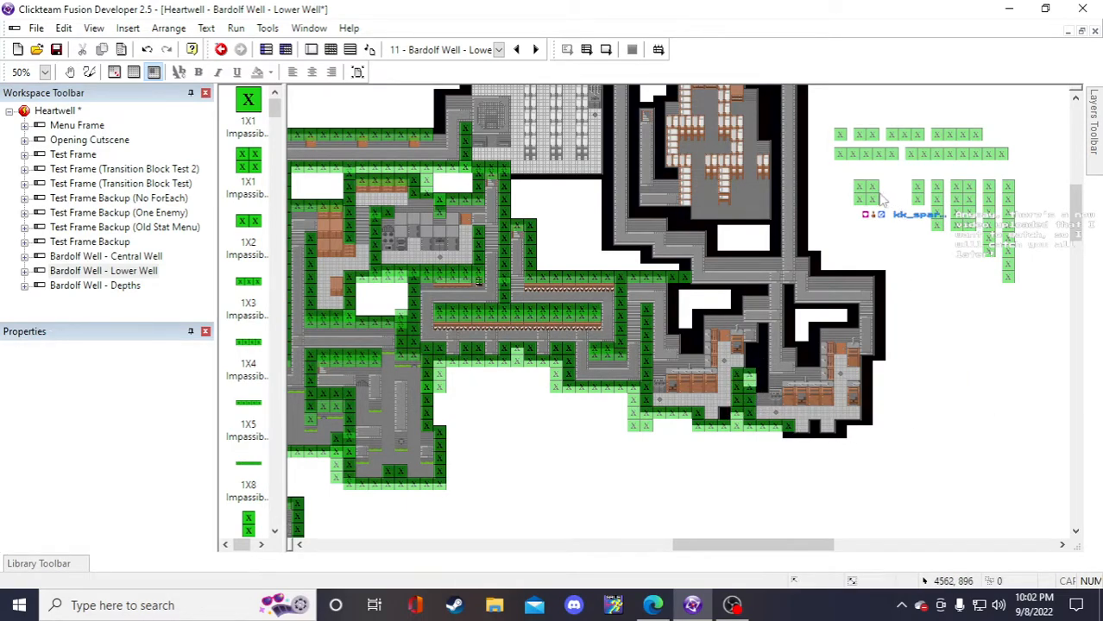
- Fill the remaining black tile in the western shelf room's south wall with a 1X1 Impassible Wall copy and save the project
{"action": "left_click", "coordinate": [843, 137]}
{"action": "left_click", "coordinate": [941, 306]}
{"action": "key", "text": "ctrl+v"}
{"action": "left_click", "coordinate": [931, 299]}
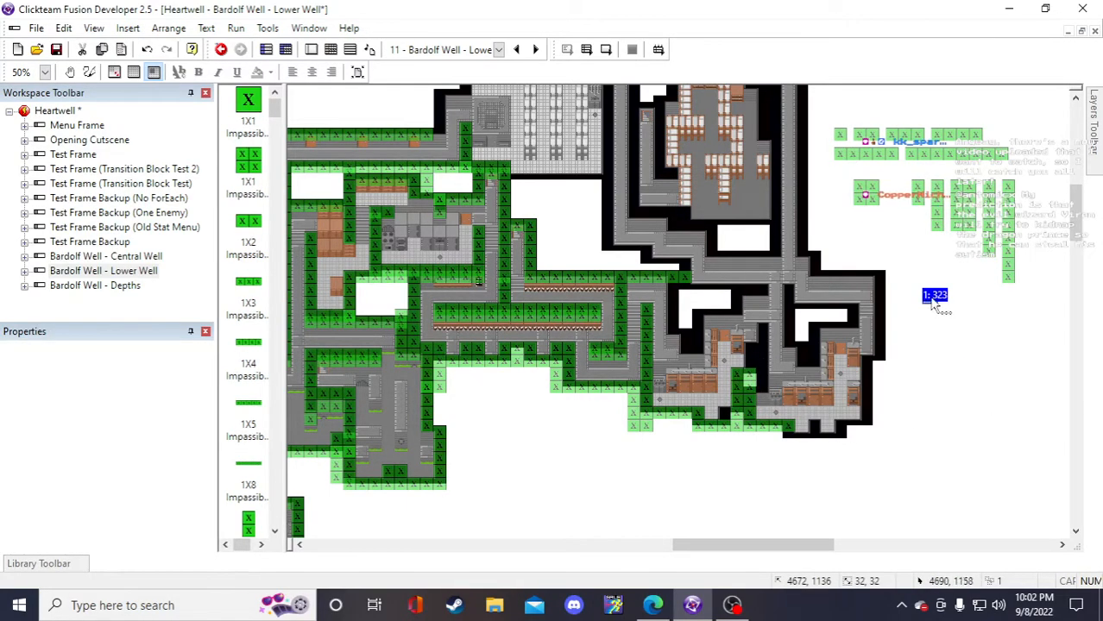
{"action": "left_click_drag", "start_coordinate": [930, 298], "coordinate": [728, 409]}
{"action": "left_click", "coordinate": [918, 421]}
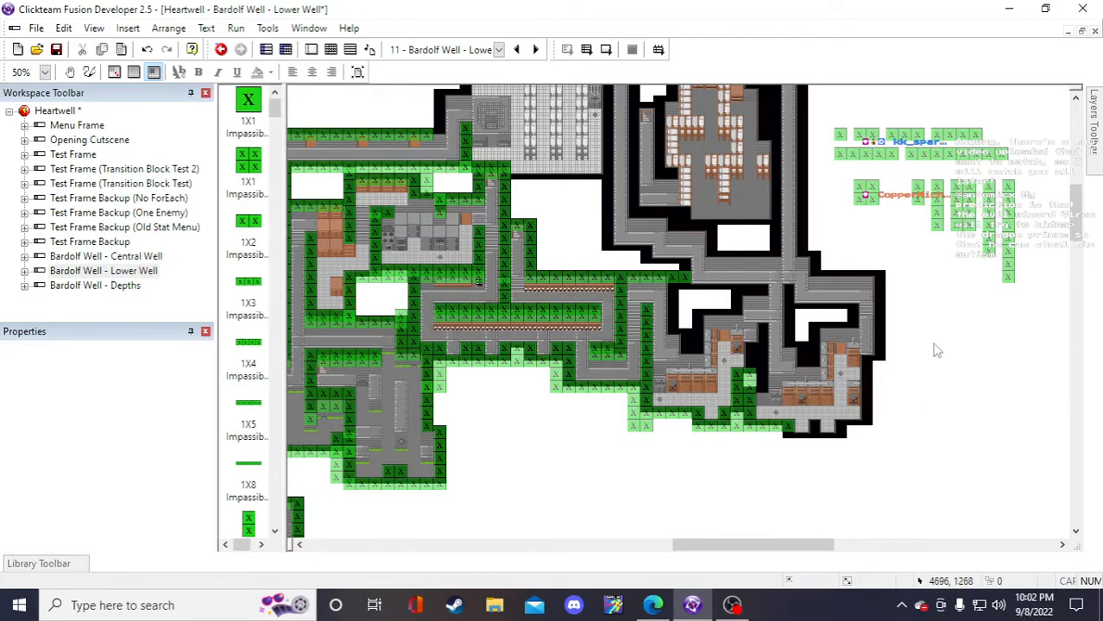
{"action": "left_click", "coordinate": [56, 49]}
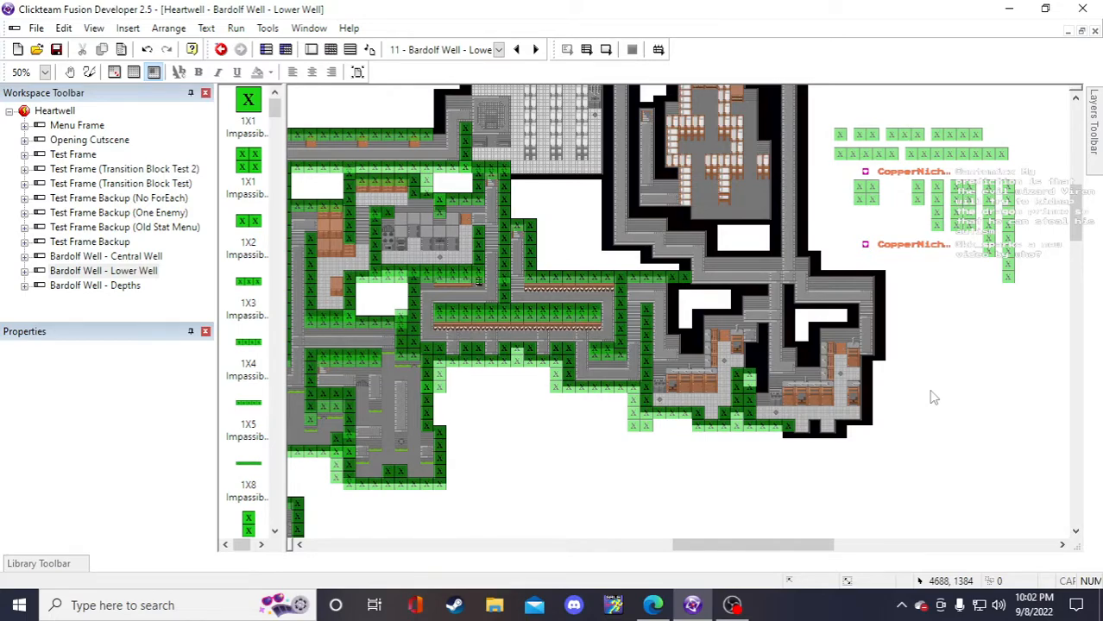
- Copy the spare 4X2 Impassible Wall and place it on the black wall at the western shelf room's northwest corner
{"action": "scroll", "coordinate": [933, 397], "scroll_direction": "up", "scroll_amount": 1}
{"action": "scroll", "coordinate": [905, 339], "scroll_direction": "down", "scroll_amount": 1}
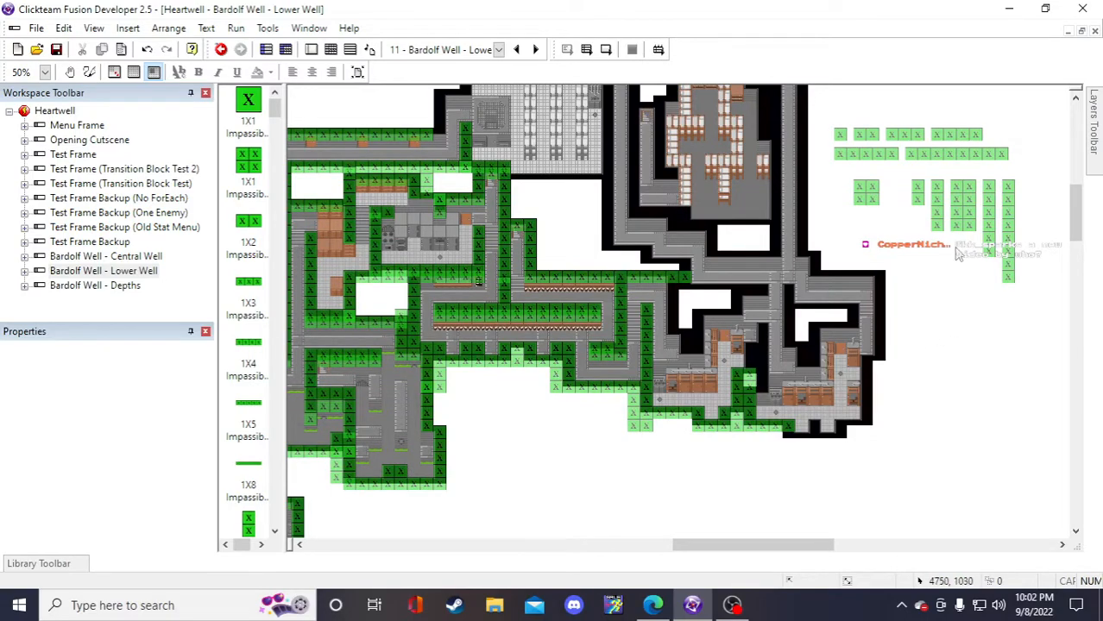
{"action": "left_click", "coordinate": [959, 213]}
{"action": "key", "text": "ctrl+c"}
{"action": "key", "text": "ctrl+v"}
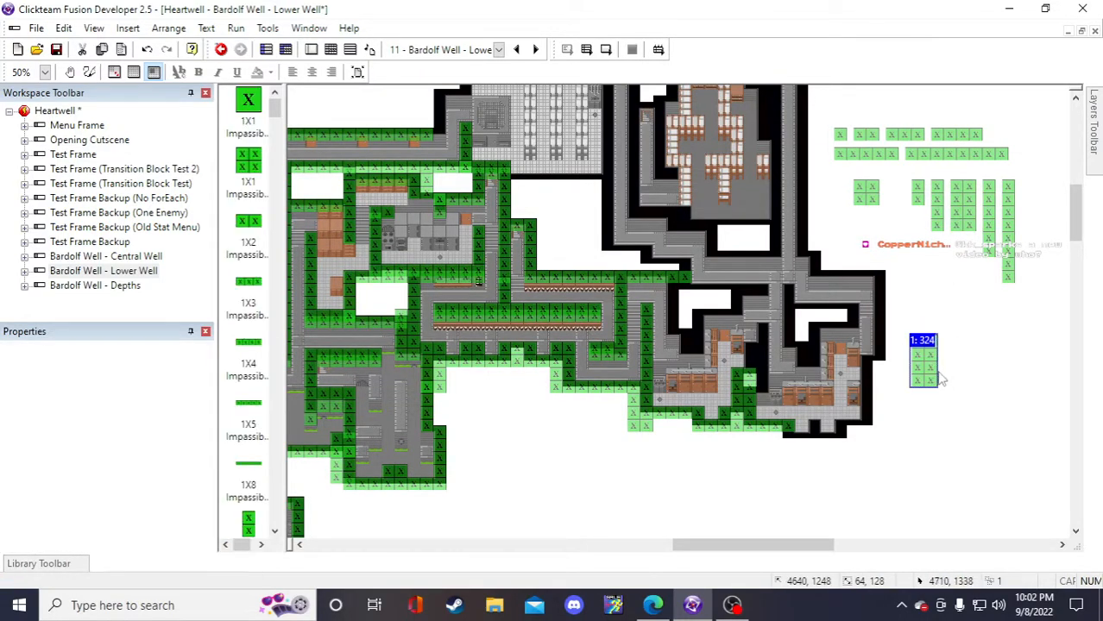
{"action": "left_click", "coordinate": [934, 376]}
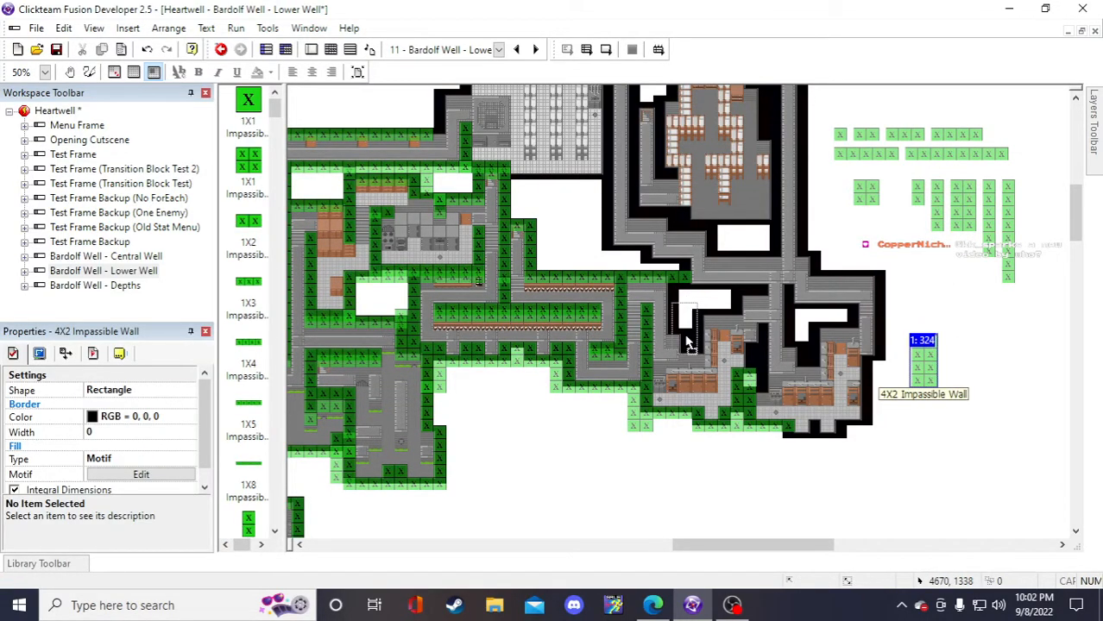
{"action": "left_click_drag", "start_coordinate": [685, 342], "coordinate": [690, 343]}
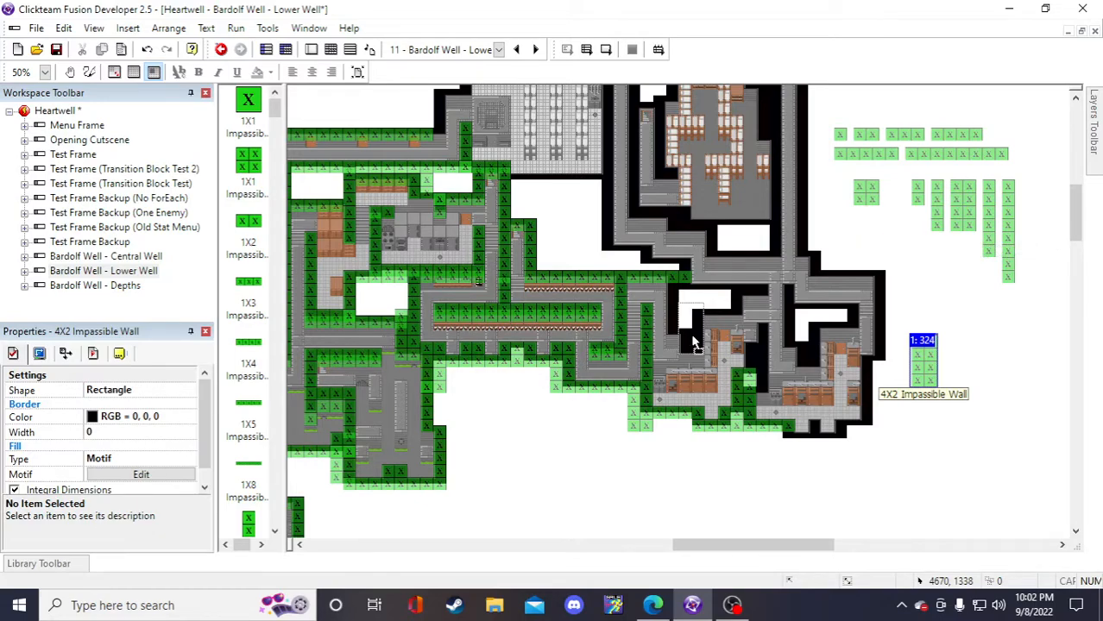
{"action": "left_click_drag", "start_coordinate": [693, 343], "coordinate": [690, 335]}
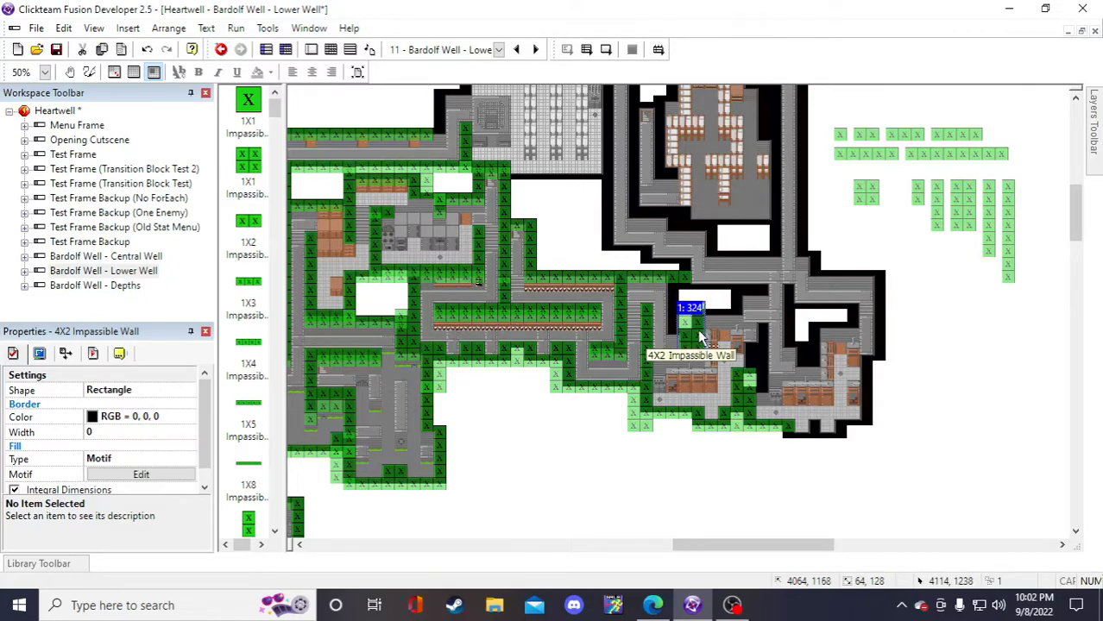
{"action": "left_click", "coordinate": [905, 392]}
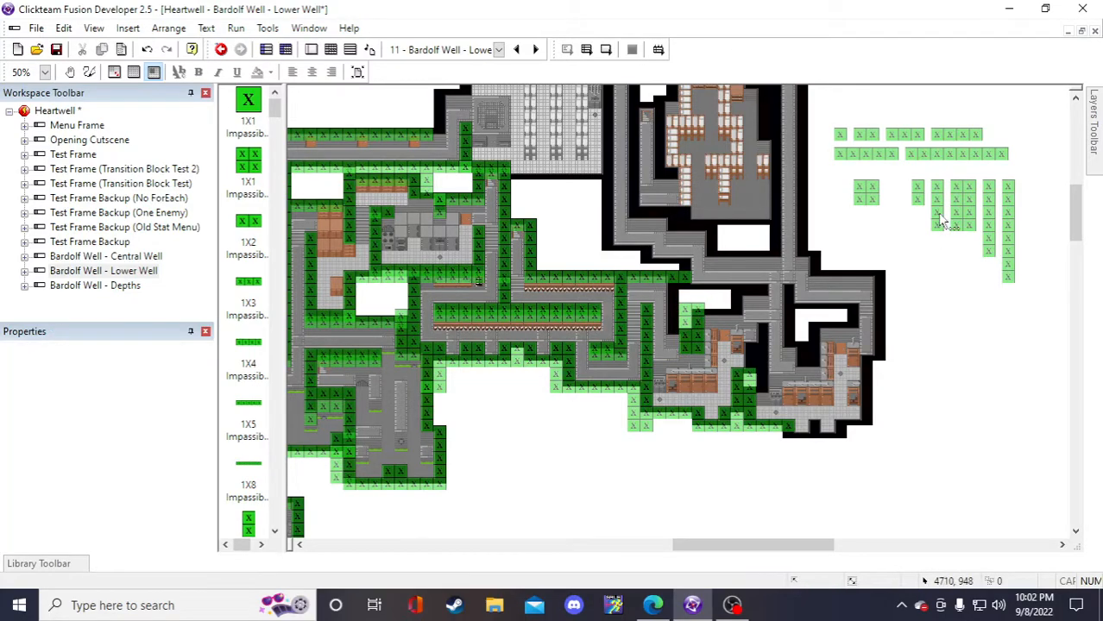
- Place a 4X1 Impassible Wall copy on the black vertical wall just west of the western shelf room's northwest 4X2 block
{"action": "left_click_drag", "start_coordinate": [940, 217], "coordinate": [936, 317]}
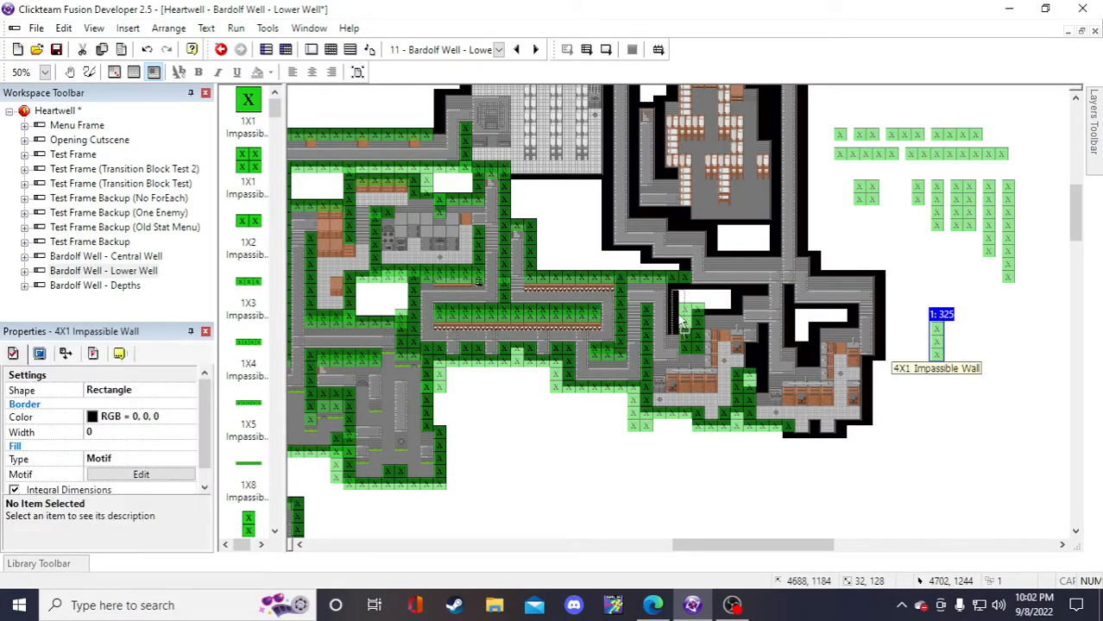
{"action": "left_click_drag", "start_coordinate": [669, 316], "coordinate": [672, 314]}
{"action": "left_click", "coordinate": [1010, 391]}
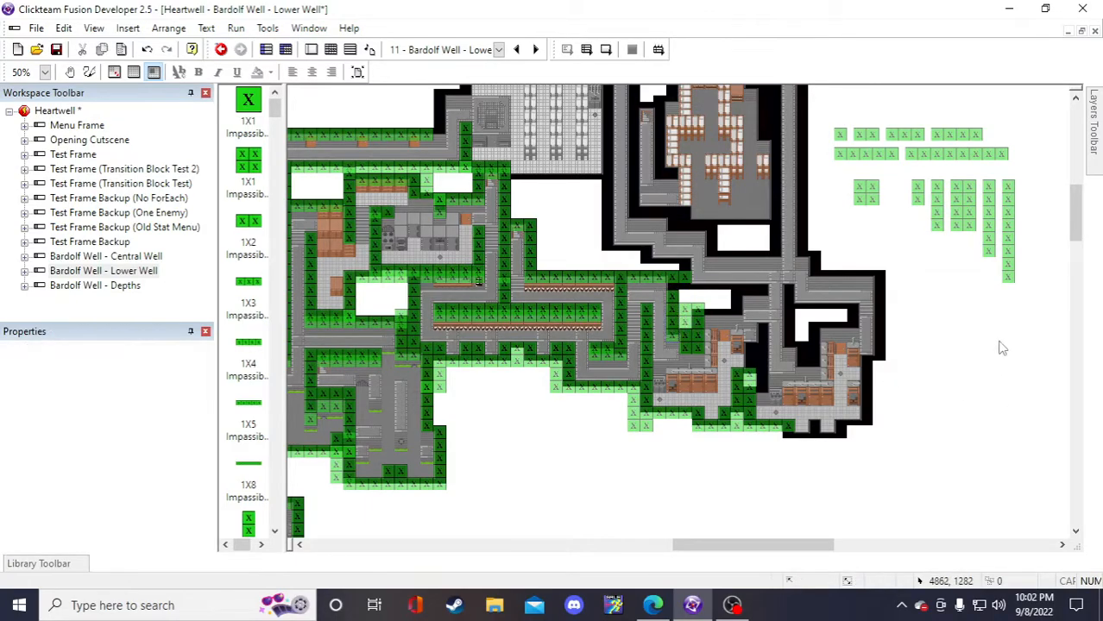
- Place a 1X8 Impassible Wall copy on the black wall below the corridor north of the western shelf room and save the project
{"action": "left_click", "coordinate": [970, 155]}
{"action": "left_click", "coordinate": [943, 319]}
{"action": "key", "text": "ctrl+v"}
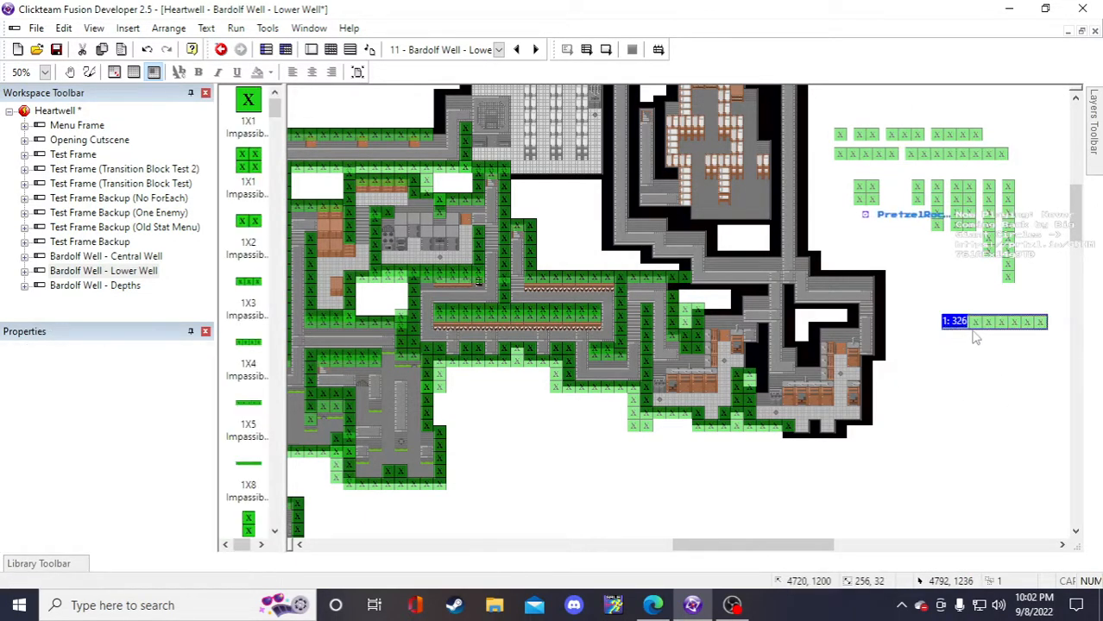
{"action": "double_click", "coordinate": [978, 329]}
{"action": "left_click", "coordinate": [721, 156]}
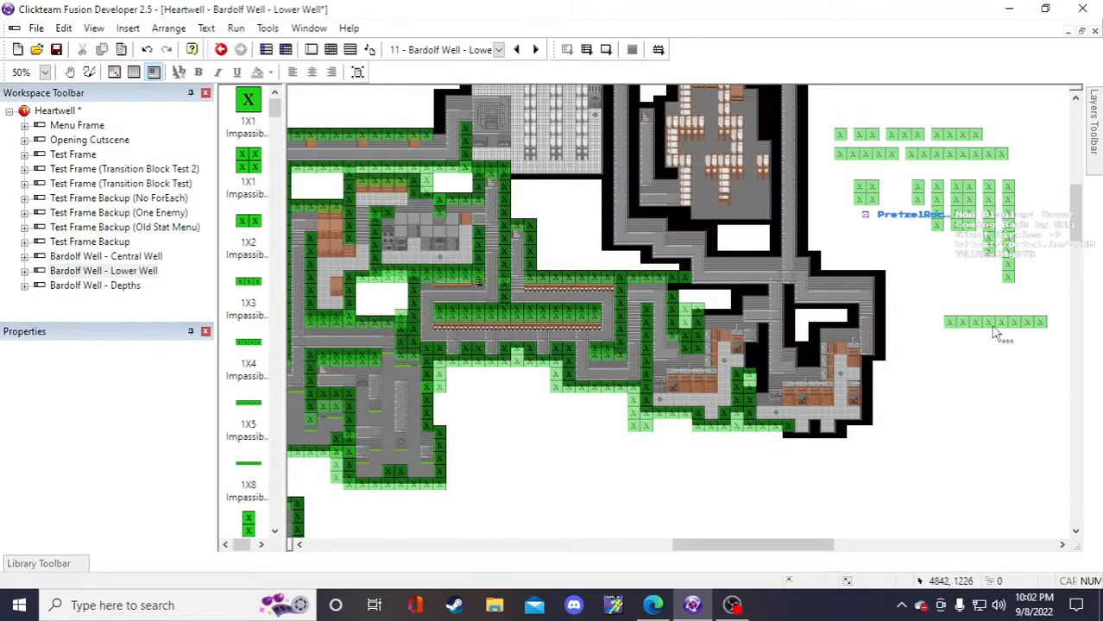
{"action": "left_click_drag", "start_coordinate": [714, 302], "coordinate": [715, 293]}
{"action": "left_click", "coordinate": [967, 401]}
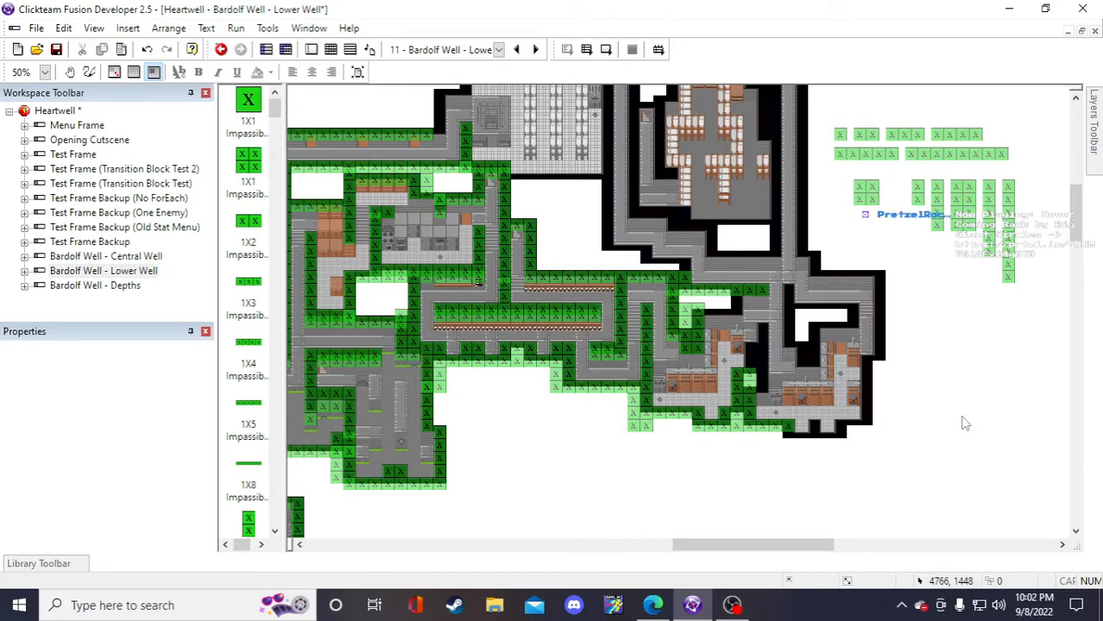
{"action": "left_click", "coordinate": [56, 50]}
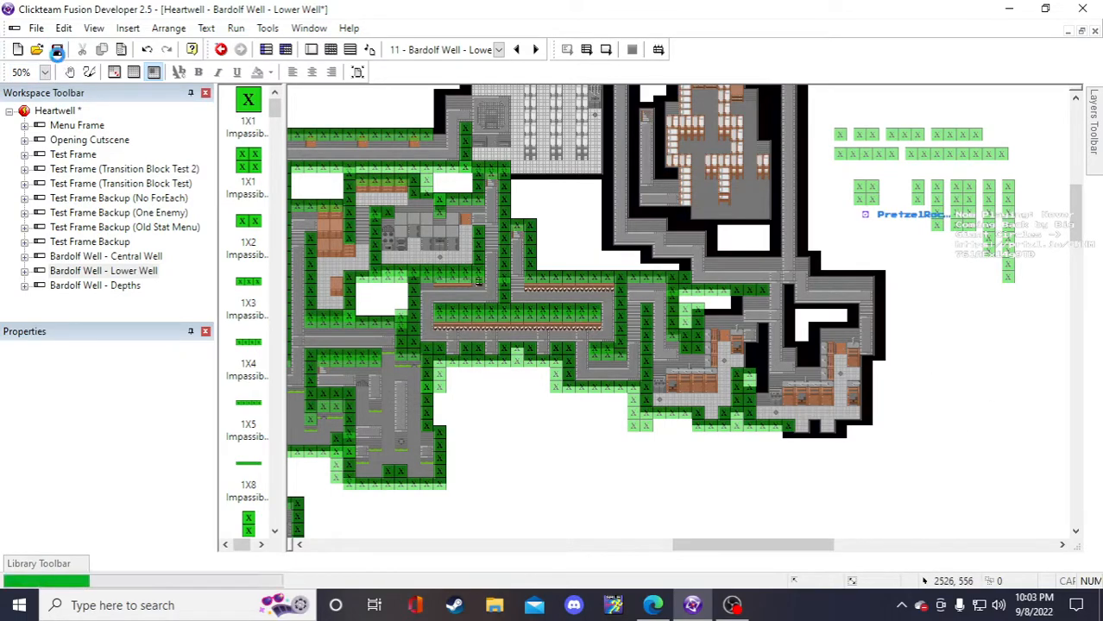
- Copy the spare 1X4 Impassible Wall and place it along the lowest edge of the eastern shelf room's south wall
{"action": "left_click", "coordinate": [948, 138]}
{"action": "key", "text": "ctrl+c"}
{"action": "key", "text": "ctrl+v"}
{"action": "left_click", "coordinate": [943, 298]}
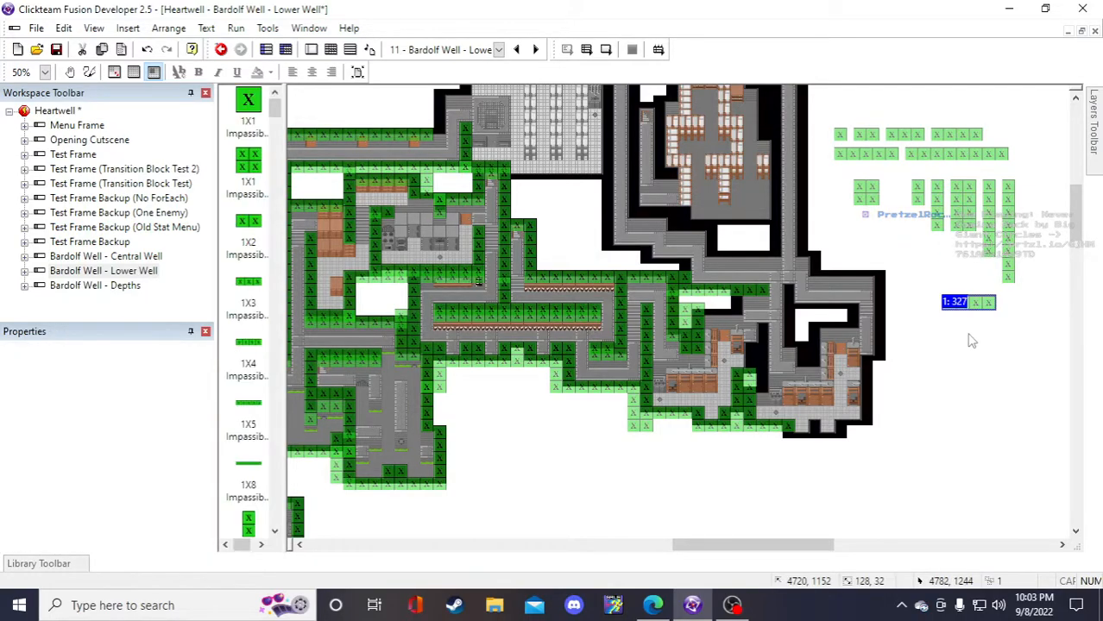
{"action": "left_click", "coordinate": [967, 304]}
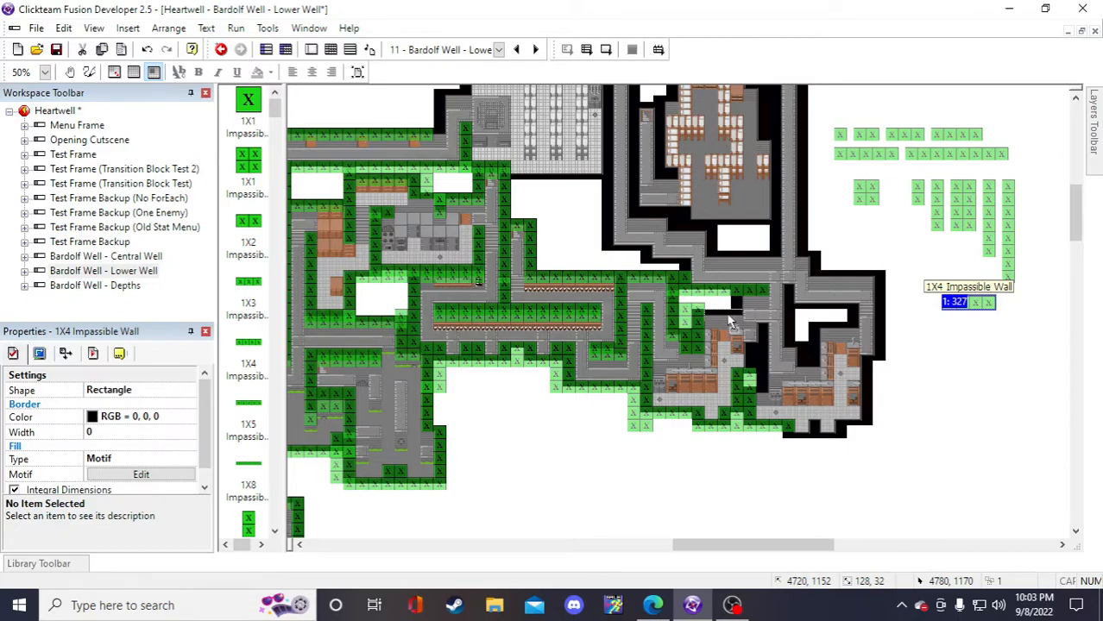
{"action": "key", "text": "ctrl+v"}
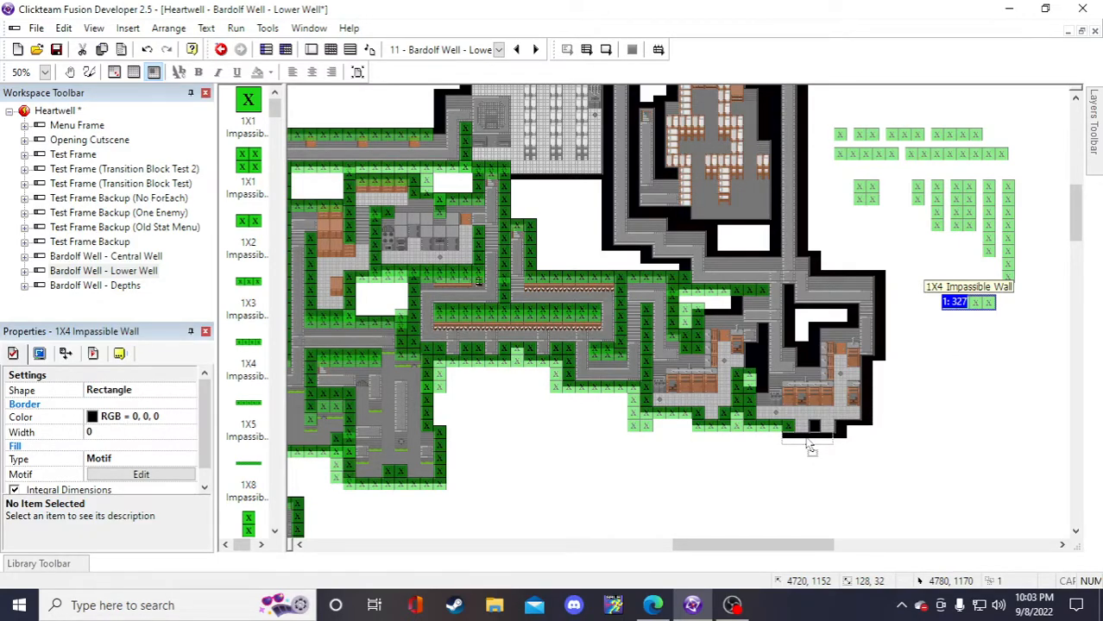
{"action": "left_click", "coordinate": [811, 446]}
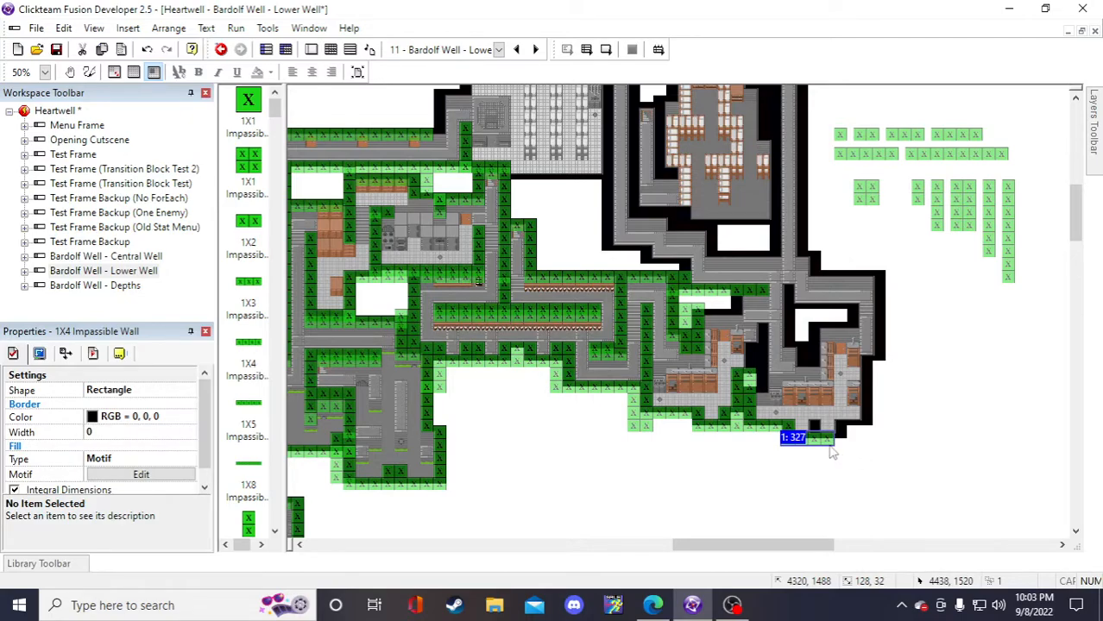
{"action": "left_click", "coordinate": [896, 450]}
- Place a 1X1 Impassible Wall copy on the black tile between the eastern shelf room's two southern alcoves
{"action": "left_click", "coordinate": [844, 138]}
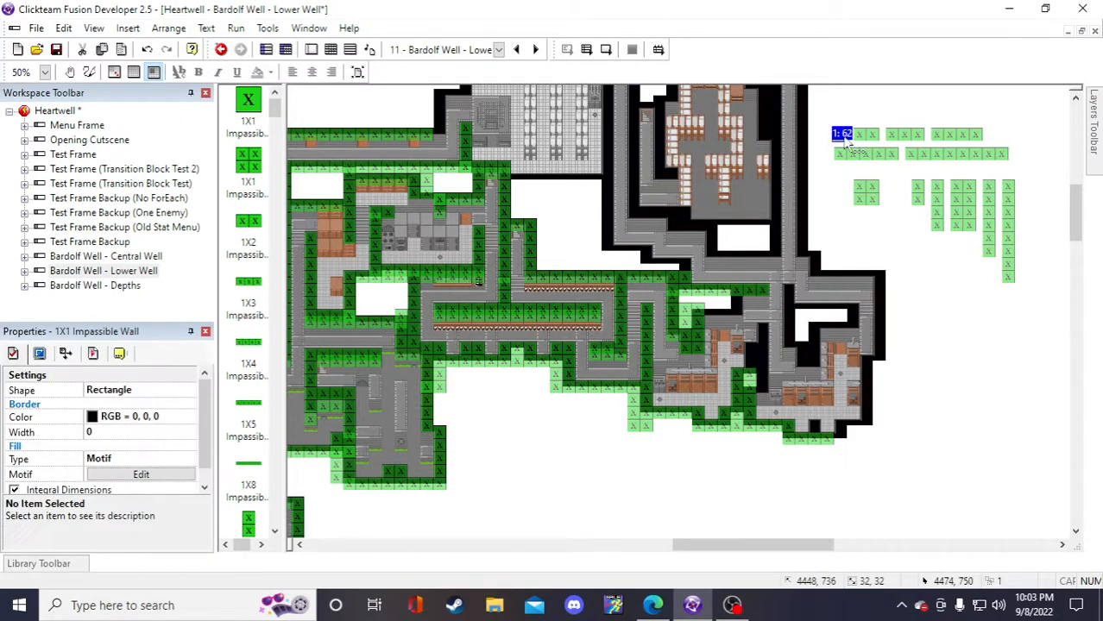
{"action": "left_click", "coordinate": [904, 316]}
{"action": "left_click", "coordinate": [918, 348]}
{"action": "left_click_drag", "start_coordinate": [923, 358], "coordinate": [819, 429]}
{"action": "left_click", "coordinate": [938, 455]}
{"action": "left_click", "coordinate": [822, 439]}
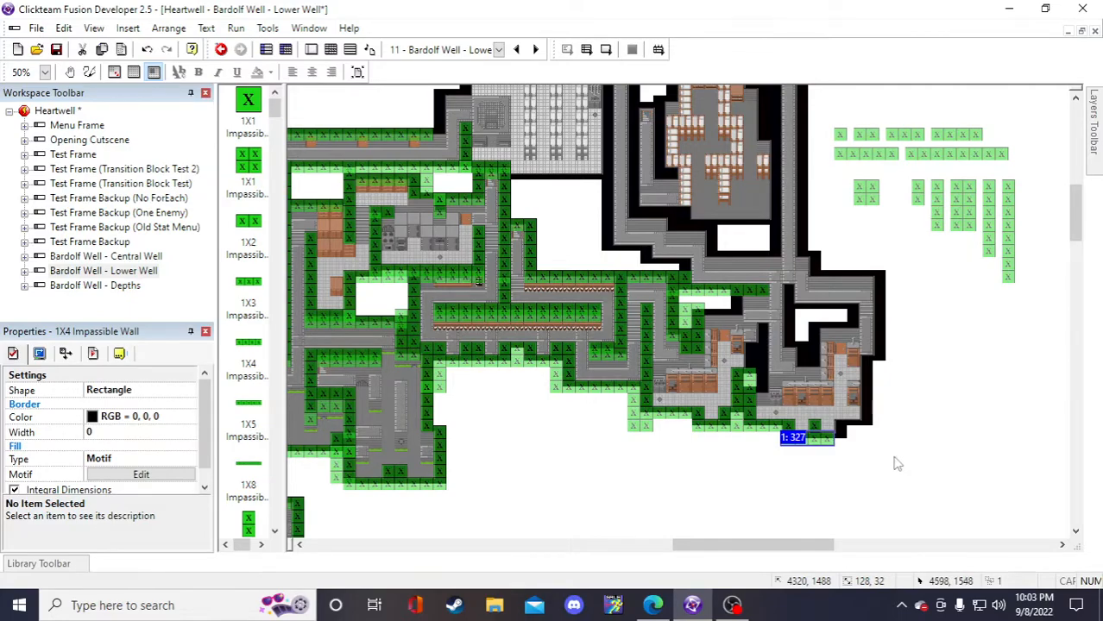
- Copy the spare 2X2 Impassible Wall and place it at the southeastern corner of the eastern shelf room's south wall
{"action": "left_click", "coordinate": [918, 200]}
{"action": "left_click", "coordinate": [916, 357]}
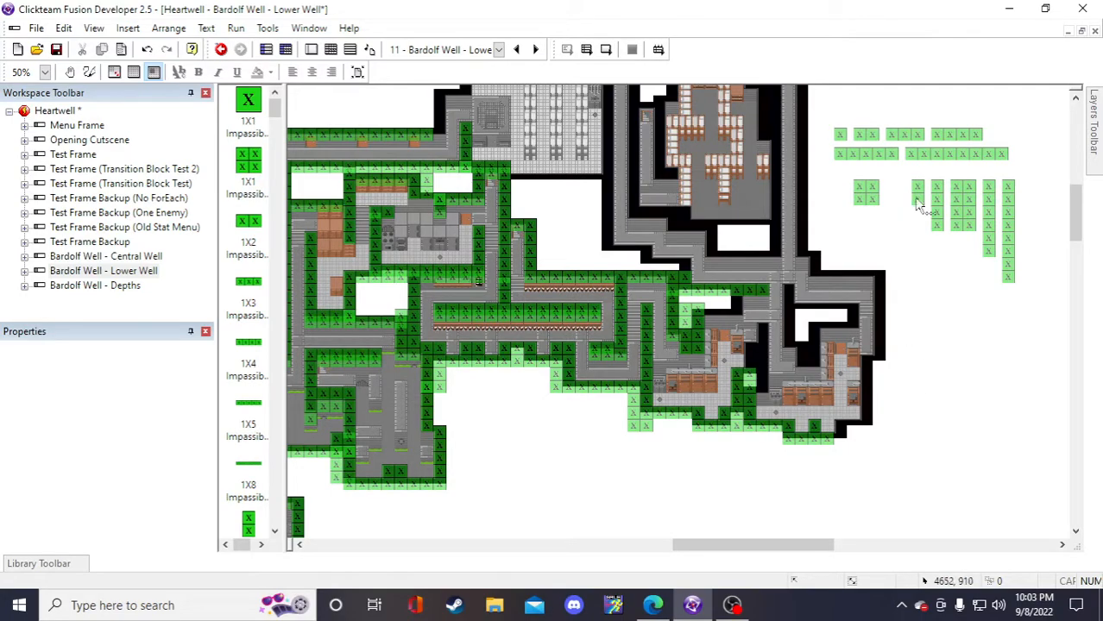
{"action": "left_click", "coordinate": [874, 195]}
{"action": "key", "text": "ctrl+c"}
{"action": "left_click", "coordinate": [936, 395]}
{"action": "key", "text": "ctrl+v"}
{"action": "left_click", "coordinate": [923, 395]}
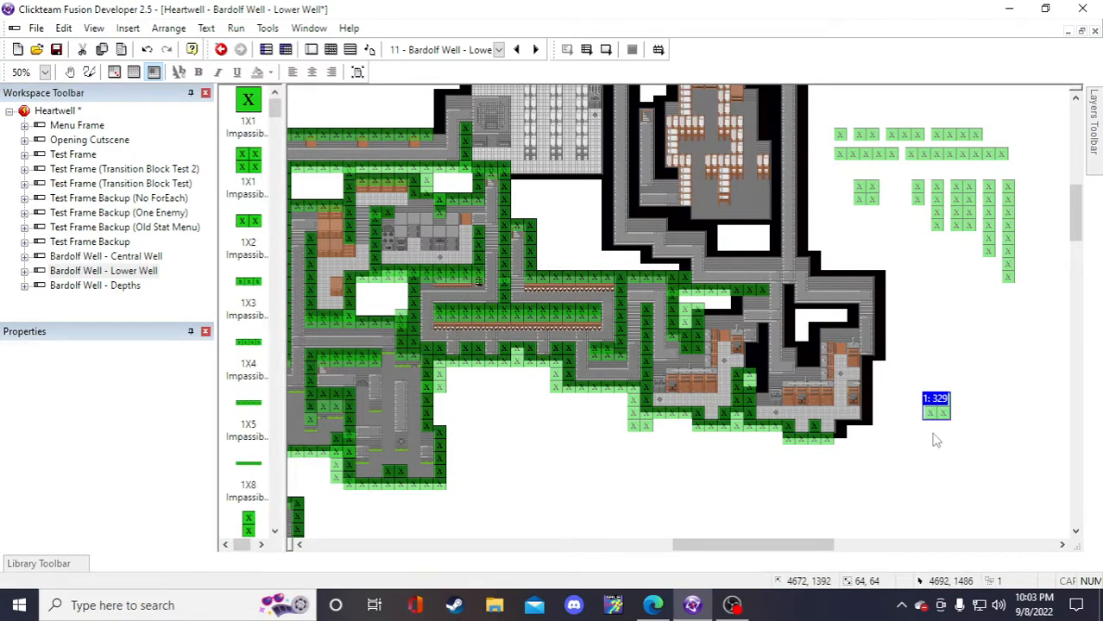
{"action": "left_click_drag", "start_coordinate": [932, 408], "coordinate": [844, 442]}
{"action": "left_click", "coordinate": [936, 461]}
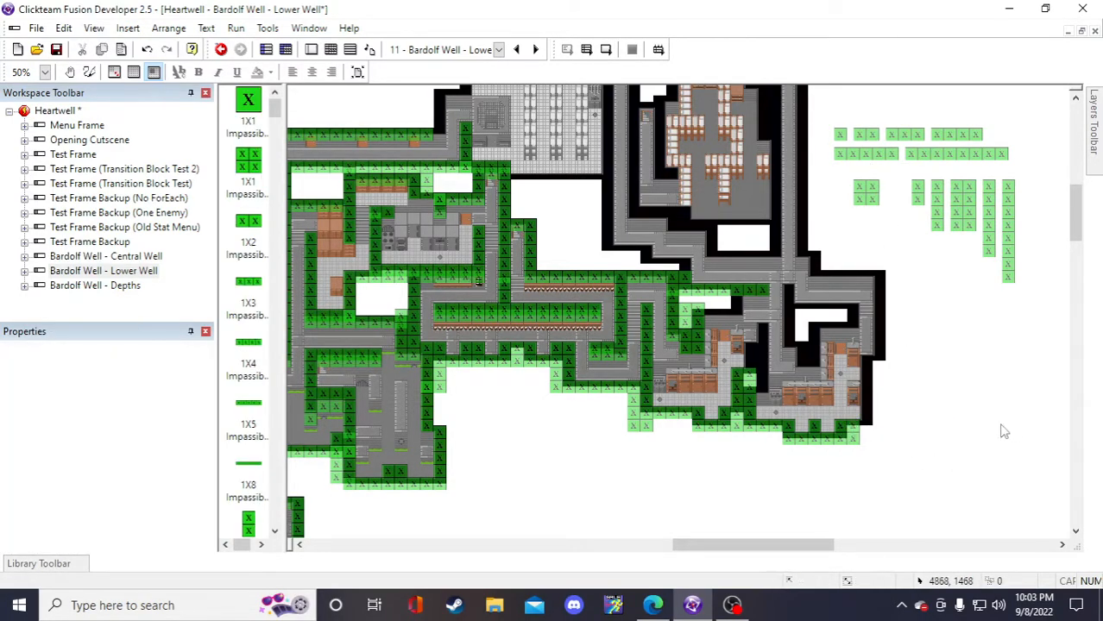
{"action": "key", "text": "ctrl+v"}
{"action": "left_click", "coordinate": [898, 255]}
{"action": "left_click_drag", "start_coordinate": [908, 251], "coordinate": [718, 311]}
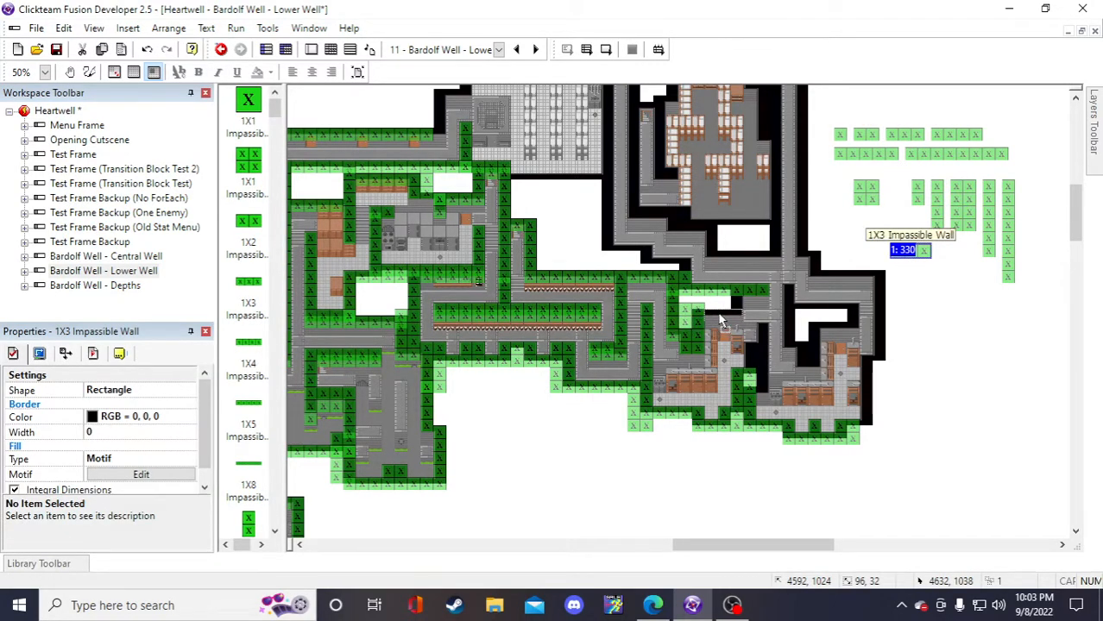
{"action": "left_click", "coordinate": [947, 304]}
{"action": "key", "text": "ctrl+v"}
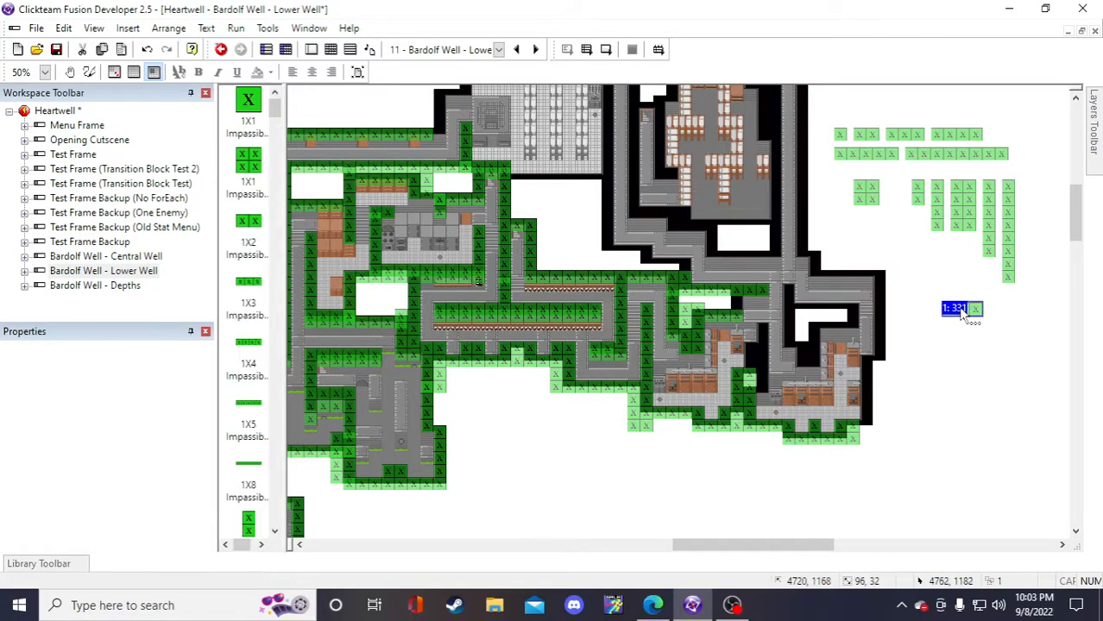
{"action": "left_click", "coordinate": [947, 305]}
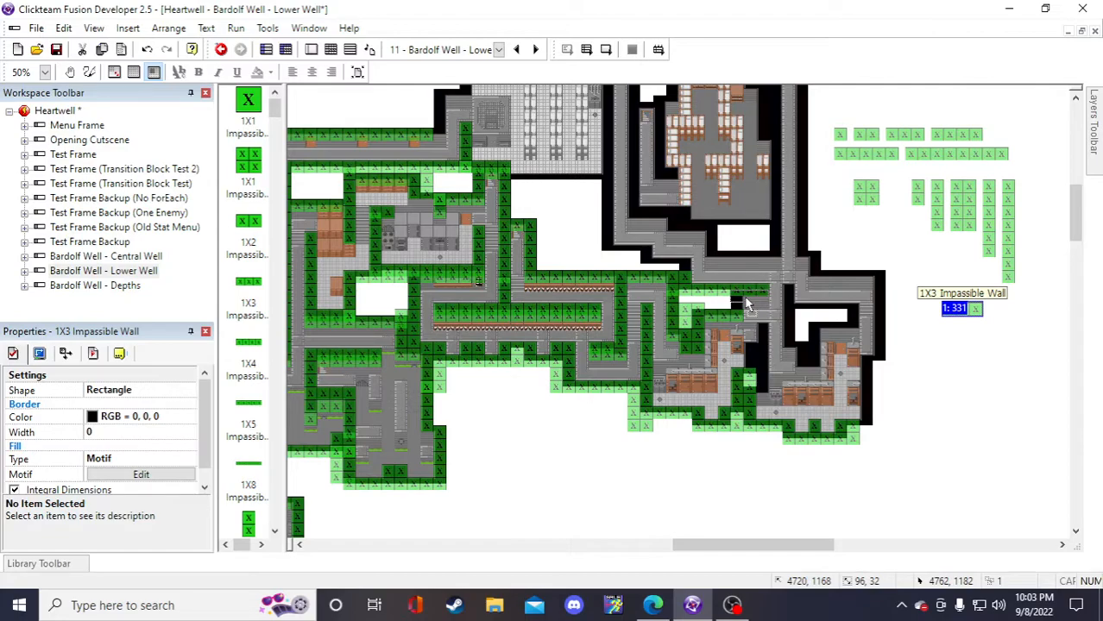
{"action": "left_click_drag", "start_coordinate": [747, 298], "coordinate": [748, 298]}
{"action": "key", "text": "ctrl+z"}
{"action": "key", "text": "ctrl+z"}
{"action": "key", "text": "ctrl+z"}
{"action": "key", "text": "ctrl+z"}
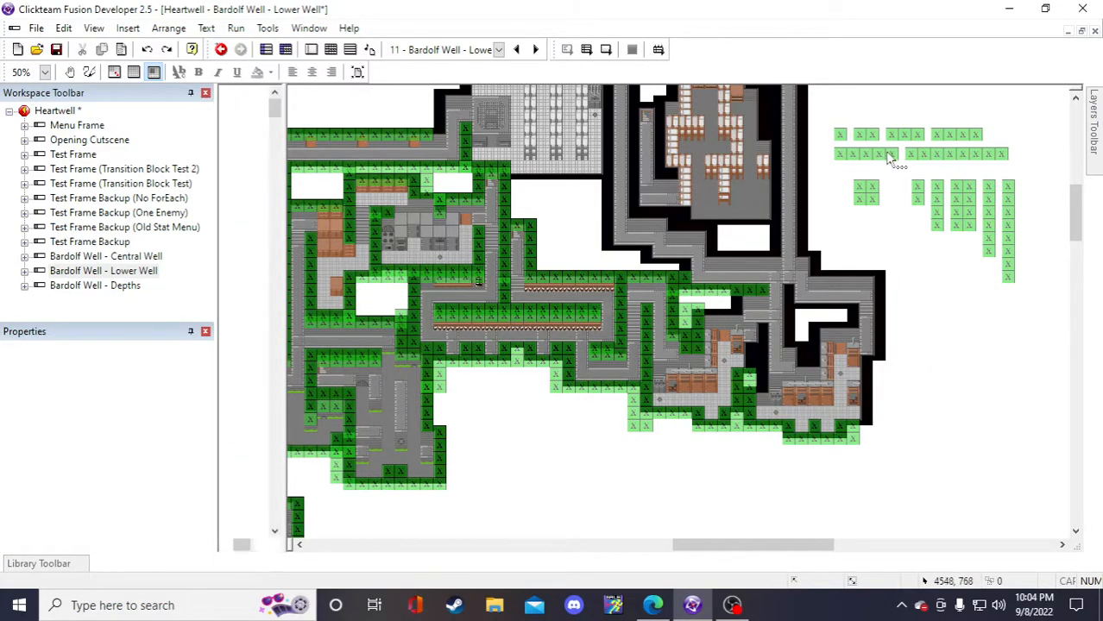
- Place a 1X2 Impassible Wall copy on the western shelf room's north wall and a 2X1 copy at its east end
{"action": "left_click", "coordinate": [856, 131]}
{"action": "left_click", "coordinate": [922, 265]}
{"action": "left_click", "coordinate": [923, 265]}
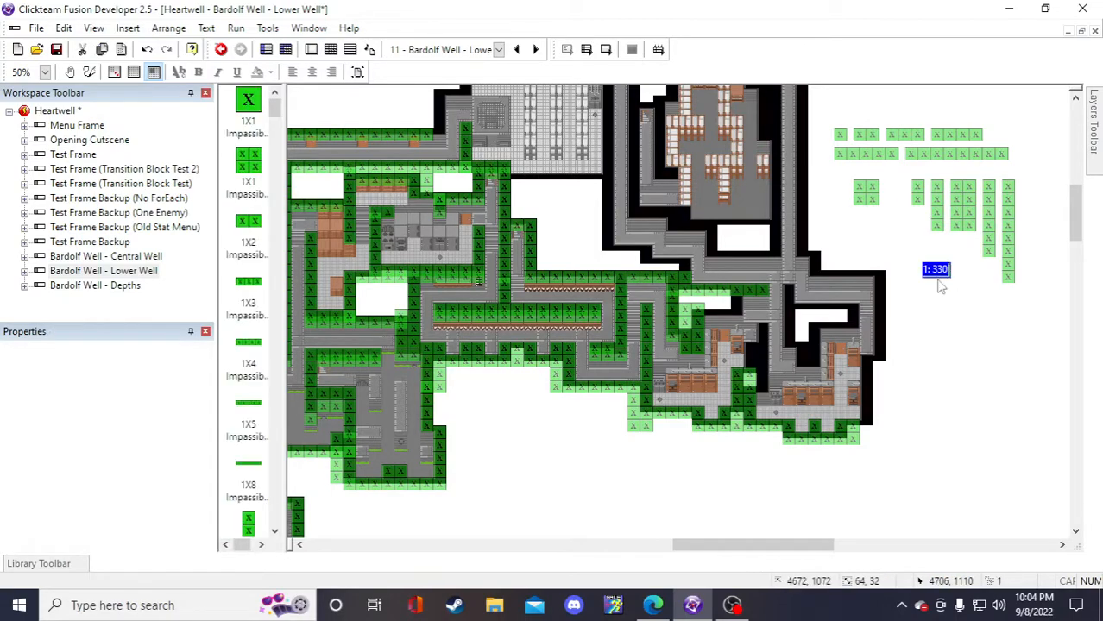
{"action": "left_click", "coordinate": [918, 327]}
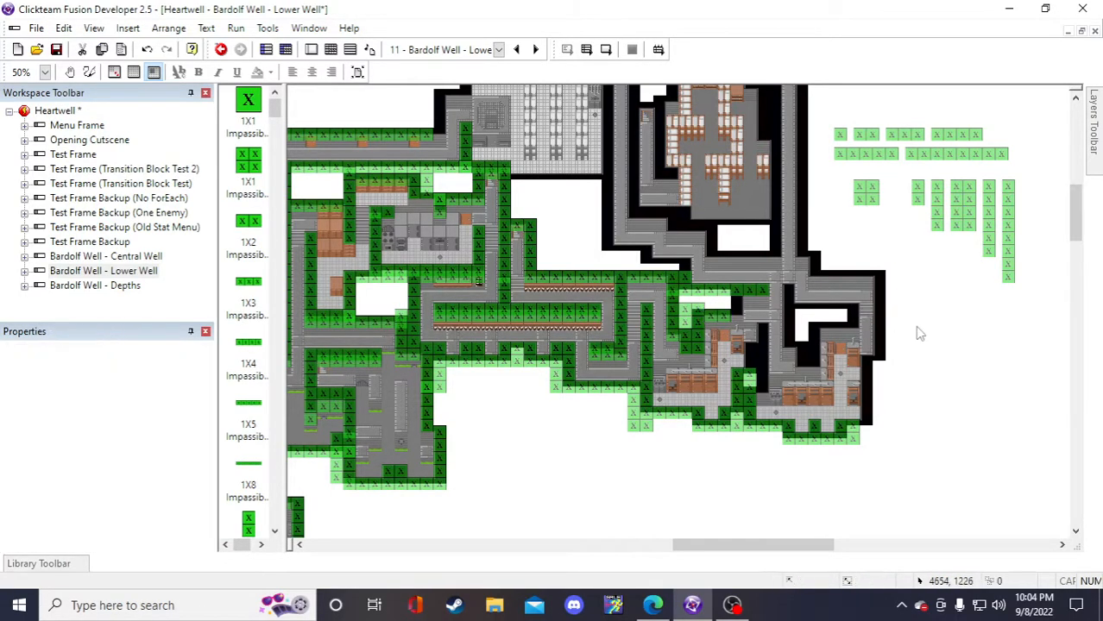
{"action": "left_click", "coordinate": [918, 188]}
{"action": "left_click", "coordinate": [925, 285]}
{"action": "left_click", "coordinate": [925, 285]}
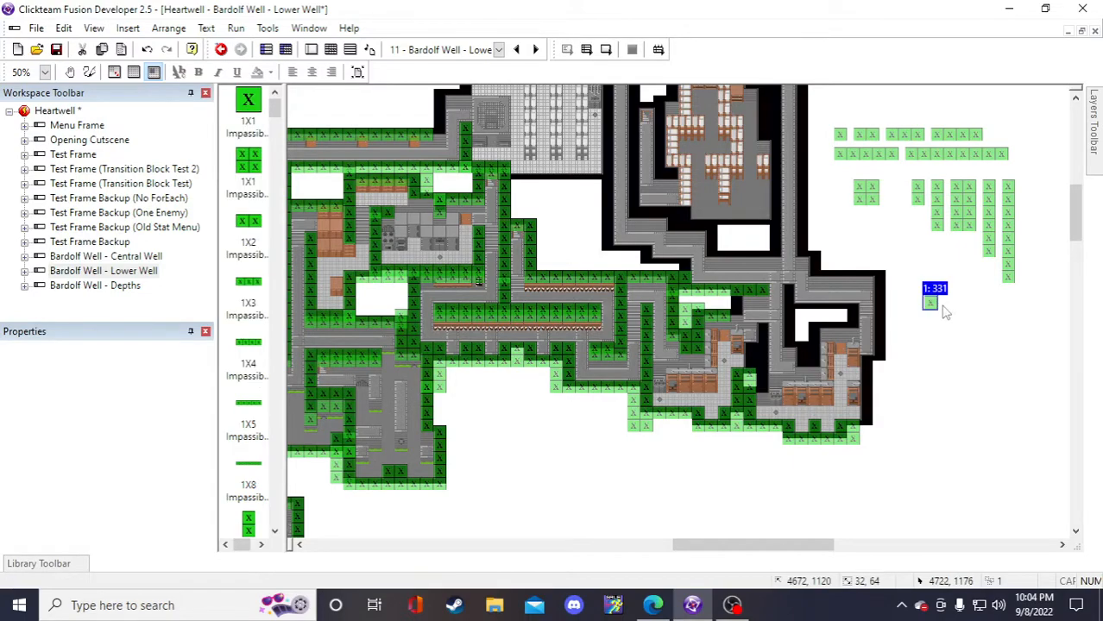
{"action": "key", "text": "Delete"}
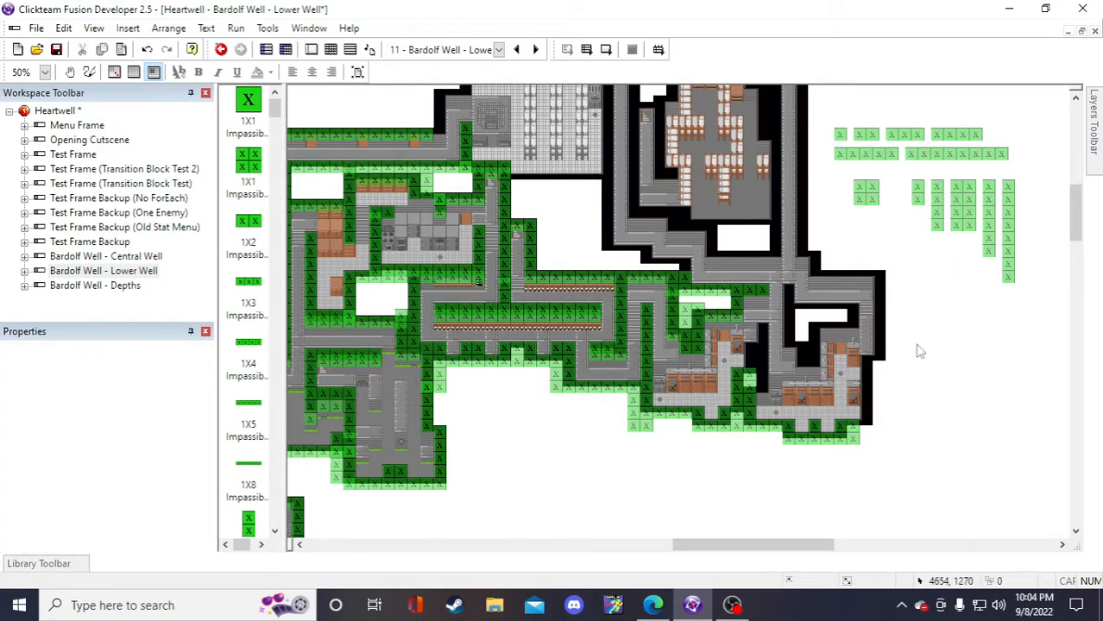
- Place a 1X2 Impassible Wall copy beneath the east end of the corridor's 1X8 block, beside the new 2X1, and save the project
{"action": "left_click", "coordinate": [864, 134]}
{"action": "key", "text": "ctrl+v"}
{"action": "left_click", "coordinate": [914, 272]}
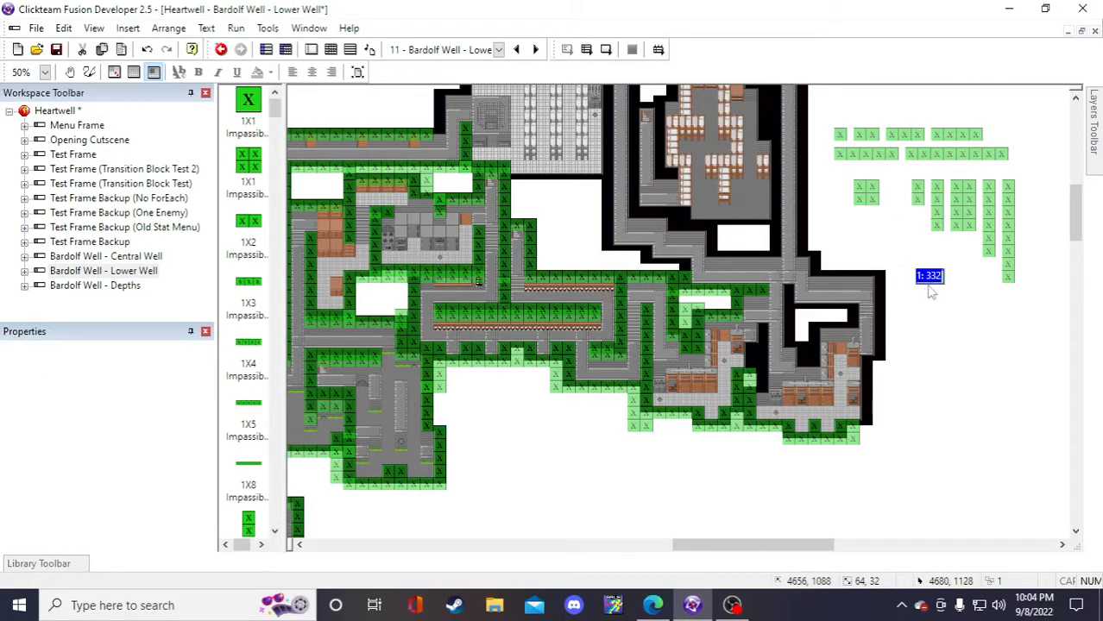
{"action": "left_click_drag", "start_coordinate": [928, 276], "coordinate": [755, 300]}
{"action": "left_click", "coordinate": [934, 358]}
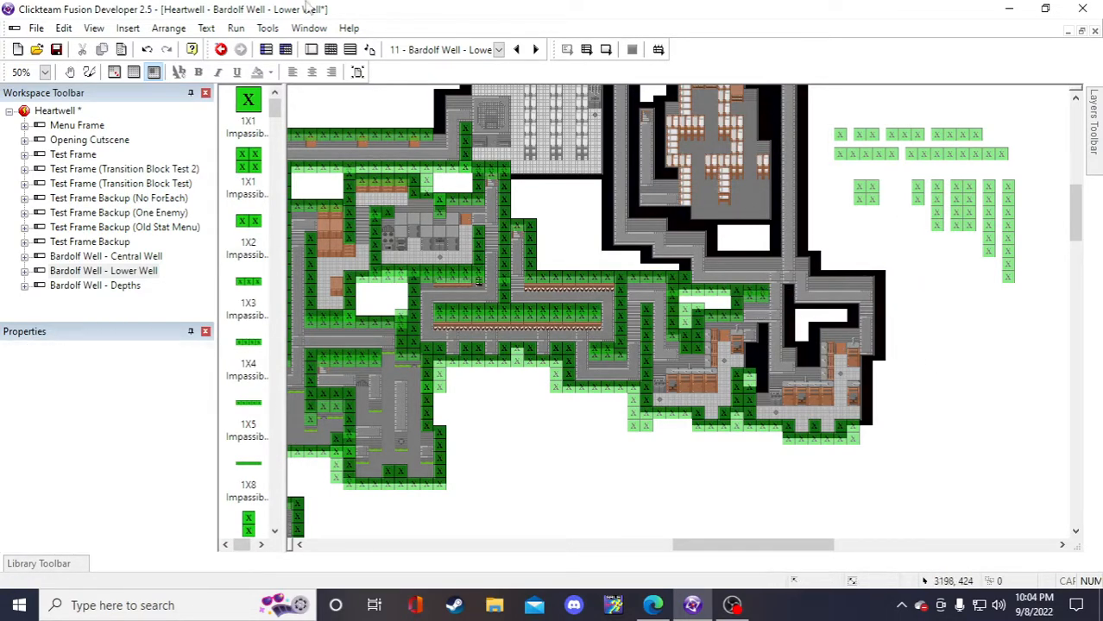
{"action": "left_click", "coordinate": [56, 49]}
- Copy the spare 4X2 Impassible Wall and place it on the thick black wall between the two shelf rooms
{"action": "left_click", "coordinate": [918, 195]}
{"action": "left_click", "coordinate": [947, 274]}
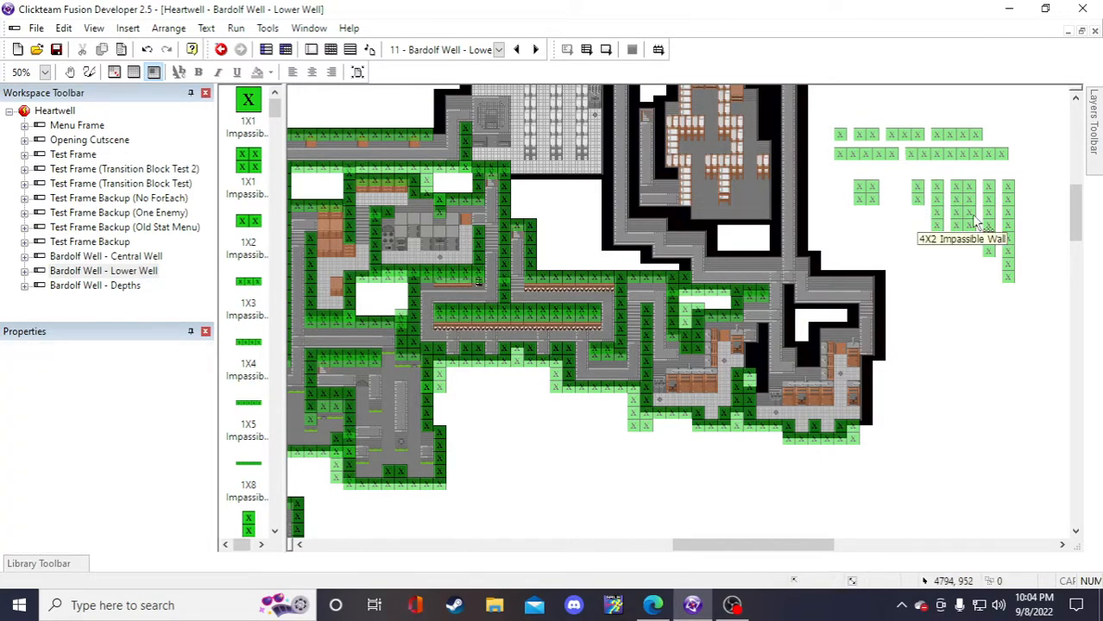
{"action": "left_click", "coordinate": [956, 215]}
{"action": "key", "text": "ctrl+c"}
{"action": "key", "text": "ctrl+v"}
{"action": "left_click", "coordinate": [941, 313]}
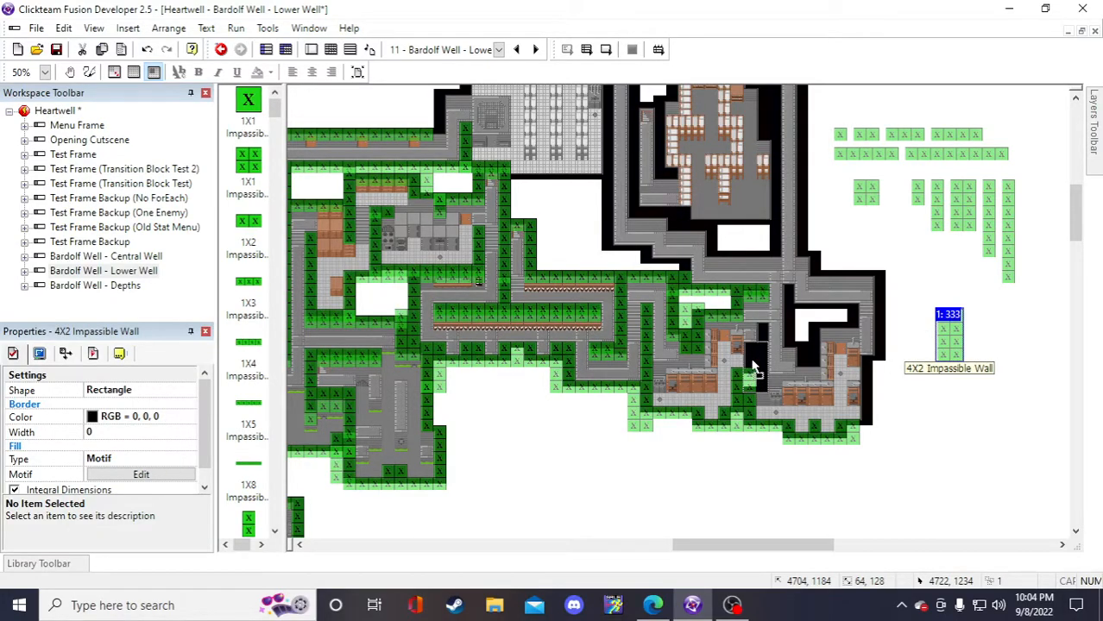
{"action": "left_click_drag", "start_coordinate": [752, 367], "coordinate": [752, 368]}
{"action": "left_click", "coordinate": [954, 376]}
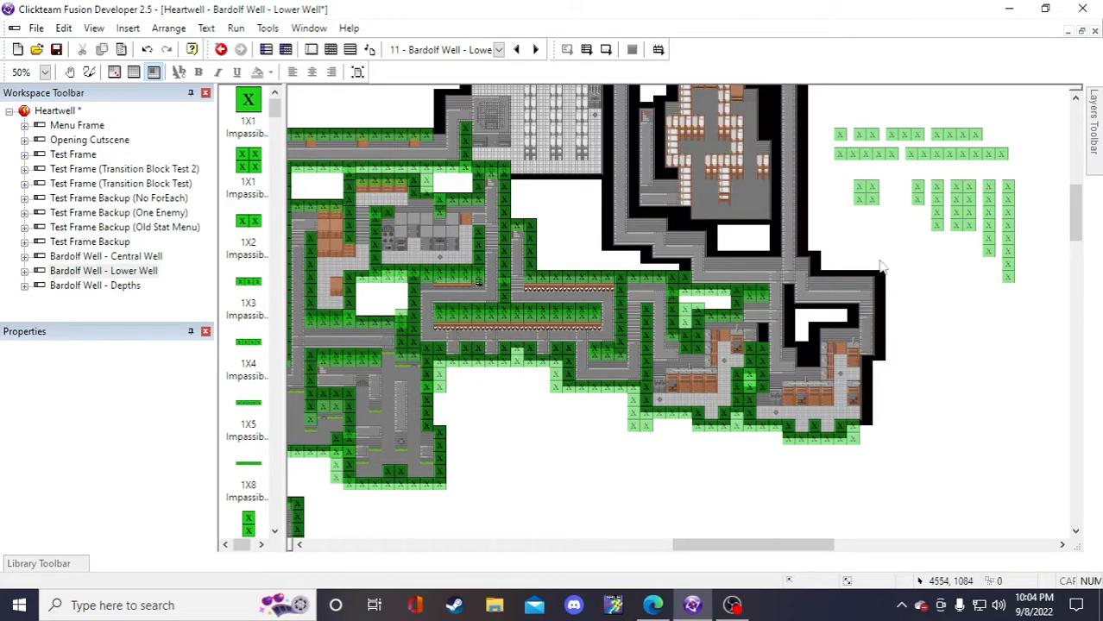
- Place a 2X1 Impassible Wall copy on the black tiles just north of the 4X2 block between the shelf rooms
{"action": "left_click", "coordinate": [918, 200]}
{"action": "key", "text": "ctrl+c"}
{"action": "left_click", "coordinate": [910, 266]}
{"action": "key", "text": "ctrl+v"}
{"action": "left_click", "coordinate": [907, 264]}
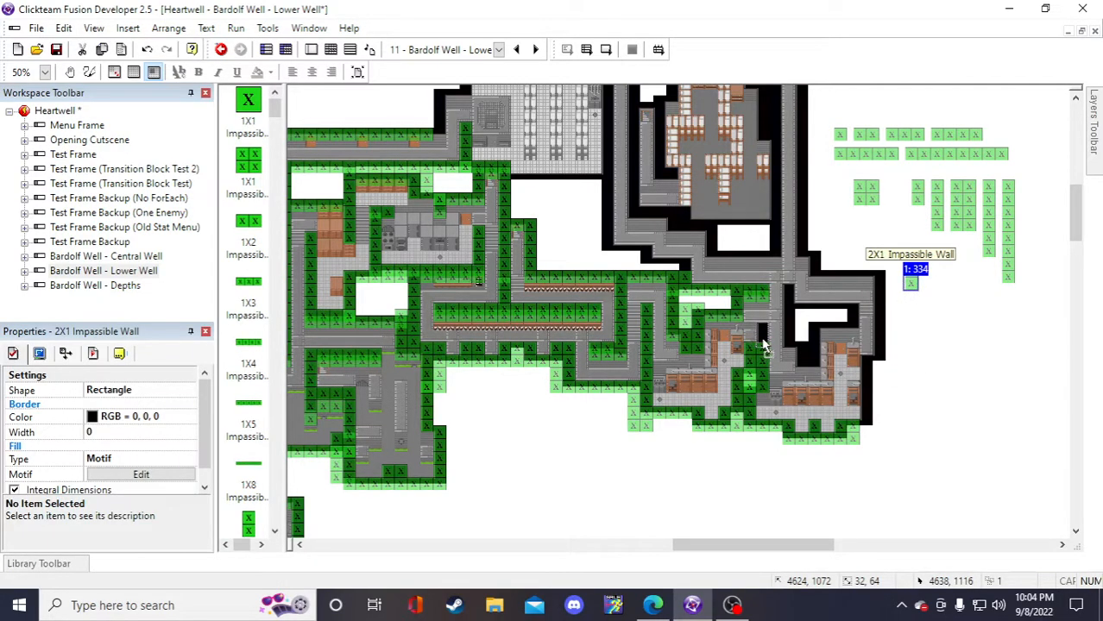
{"action": "key", "text": "Delete"}
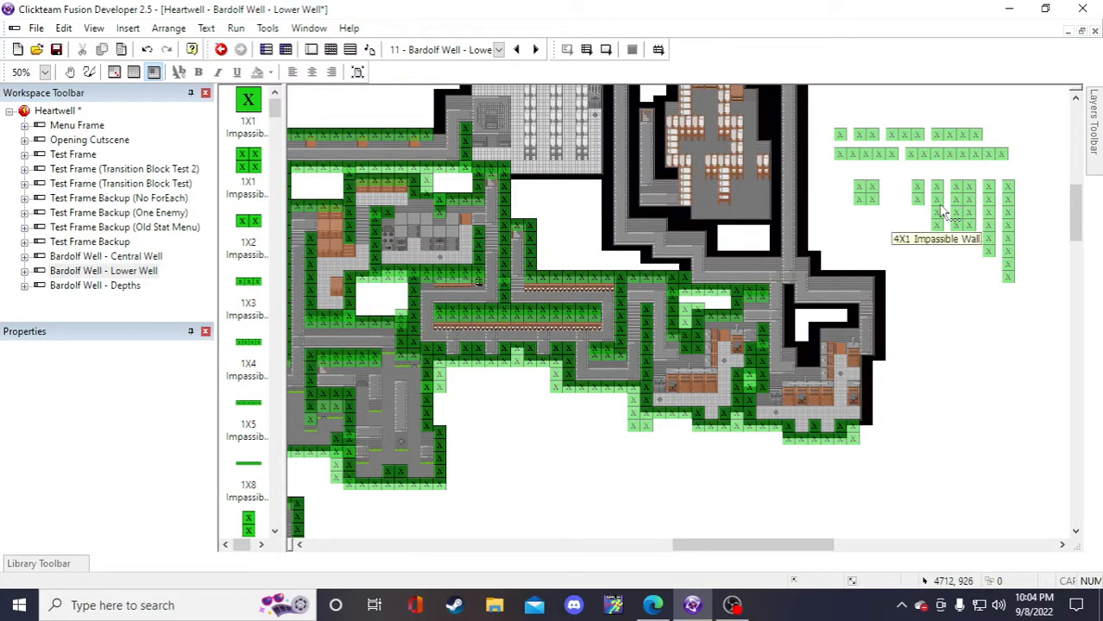
{"action": "left_click", "coordinate": [993, 216]}
{"action": "key", "text": "ctrl+c"}
{"action": "key", "text": "ctrl+v"}
{"action": "left_click", "coordinate": [920, 275]}
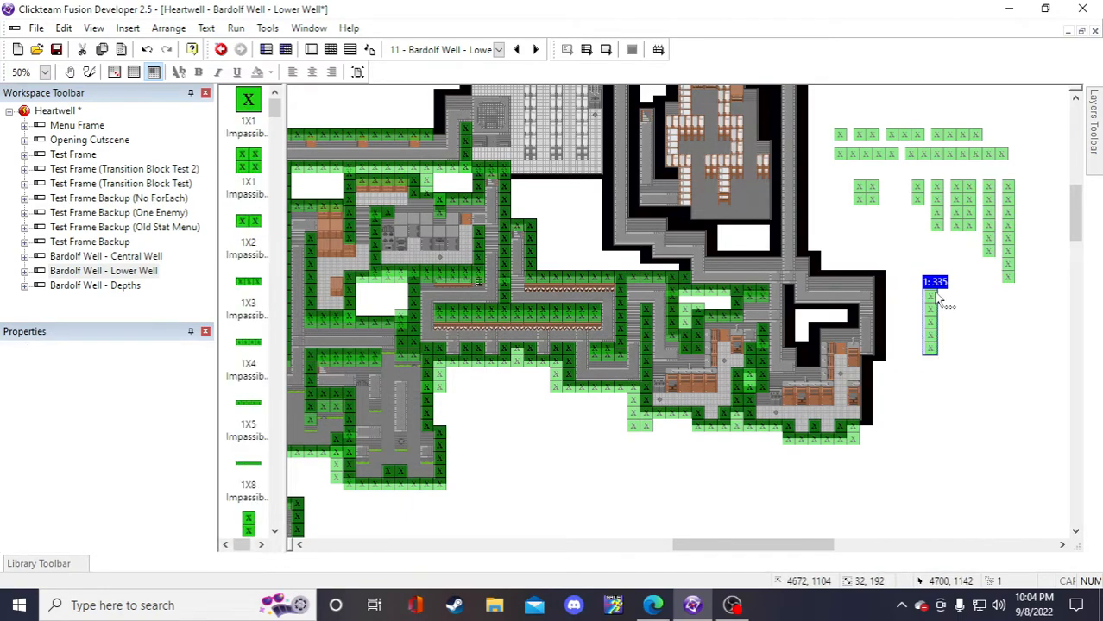
{"action": "left_click_drag", "start_coordinate": [936, 315], "coordinate": [794, 312]}
{"action": "left_click", "coordinate": [959, 372]}
{"action": "key", "text": "ctrl+z"}
{"action": "key", "text": "ctrl+z"}
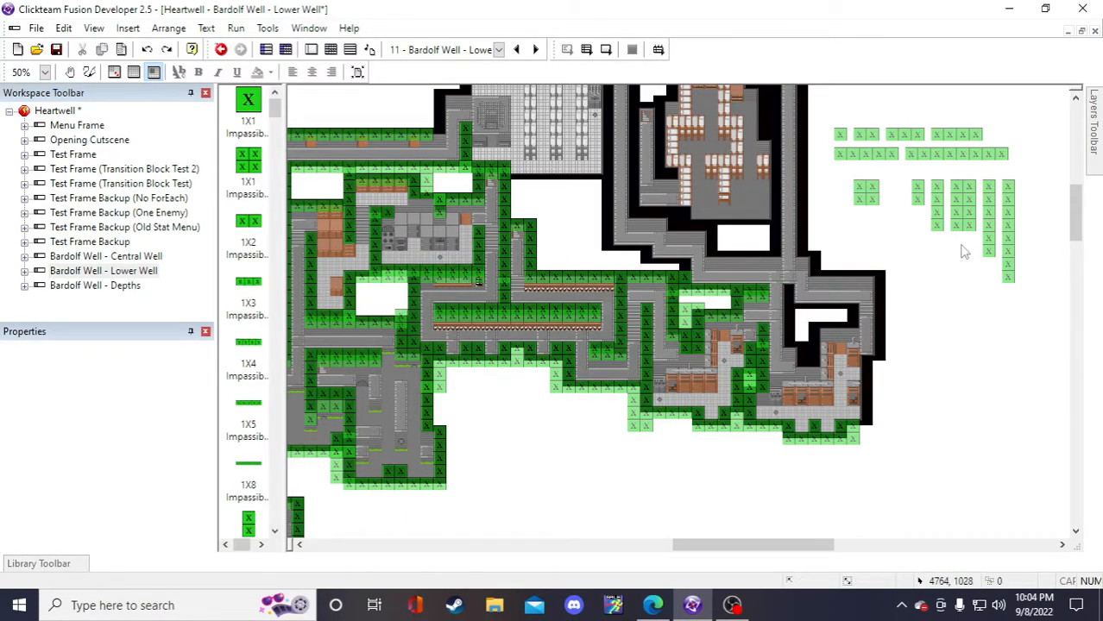
- Place a 4X1 Impassible Wall copy on the vertical black wall northwest of the eastern shelf room and save the project
{"action": "left_click", "coordinate": [939, 214]}
{"action": "key", "text": "ctrl+c"}
{"action": "key", "text": "ctrl+v"}
{"action": "left_click", "coordinate": [923, 280]}
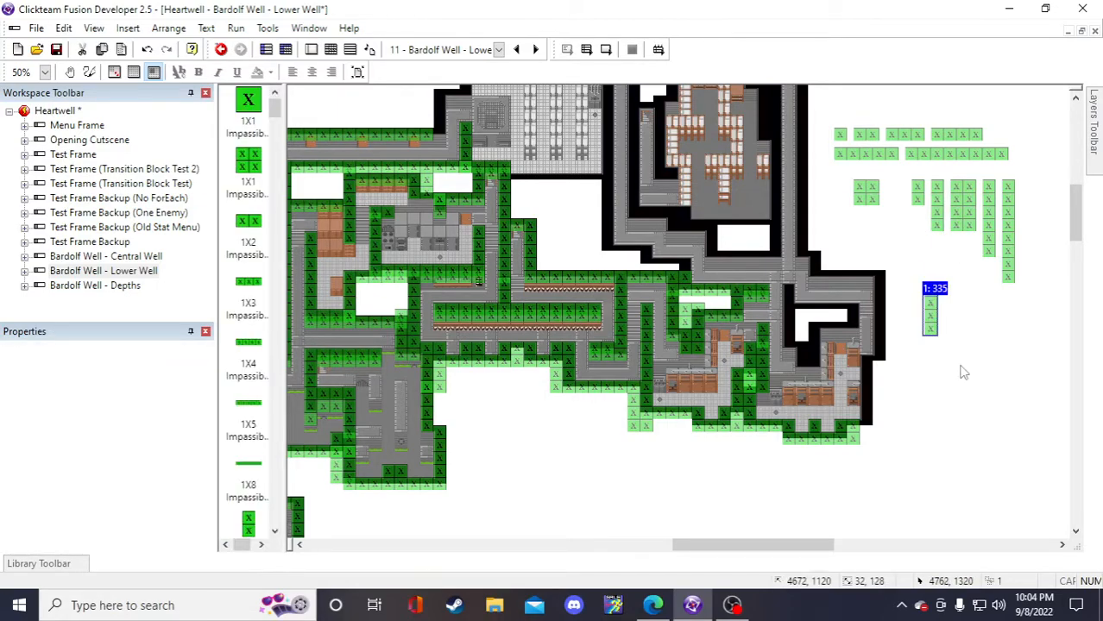
{"action": "left_click_drag", "start_coordinate": [933, 326], "coordinate": [791, 325]}
{"action": "left_click", "coordinate": [916, 337]}
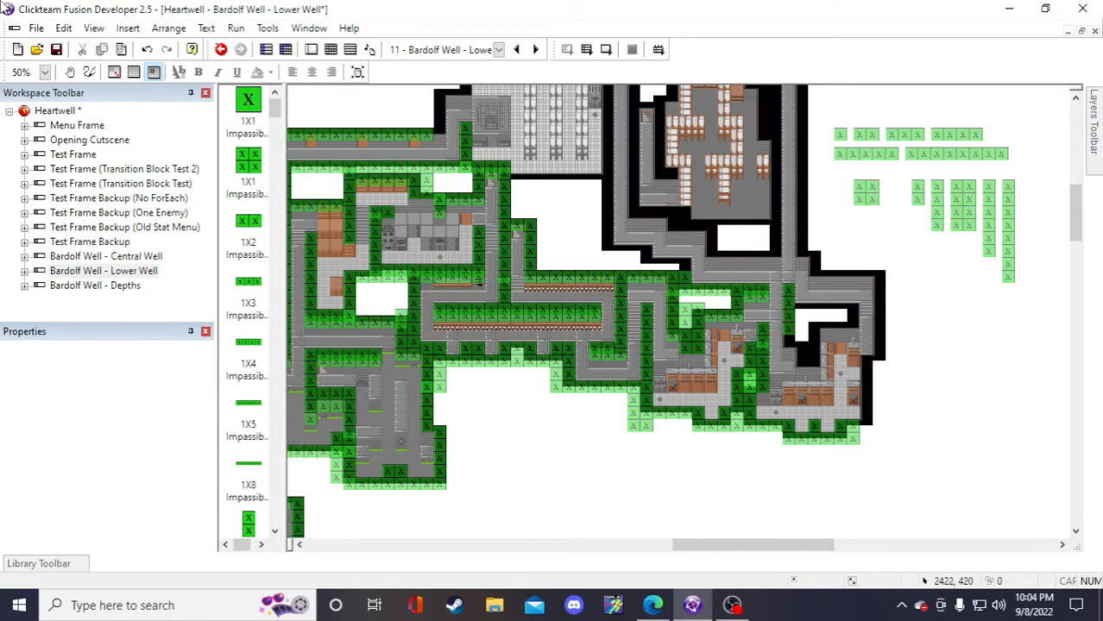
{"action": "left_click", "coordinate": [56, 49]}
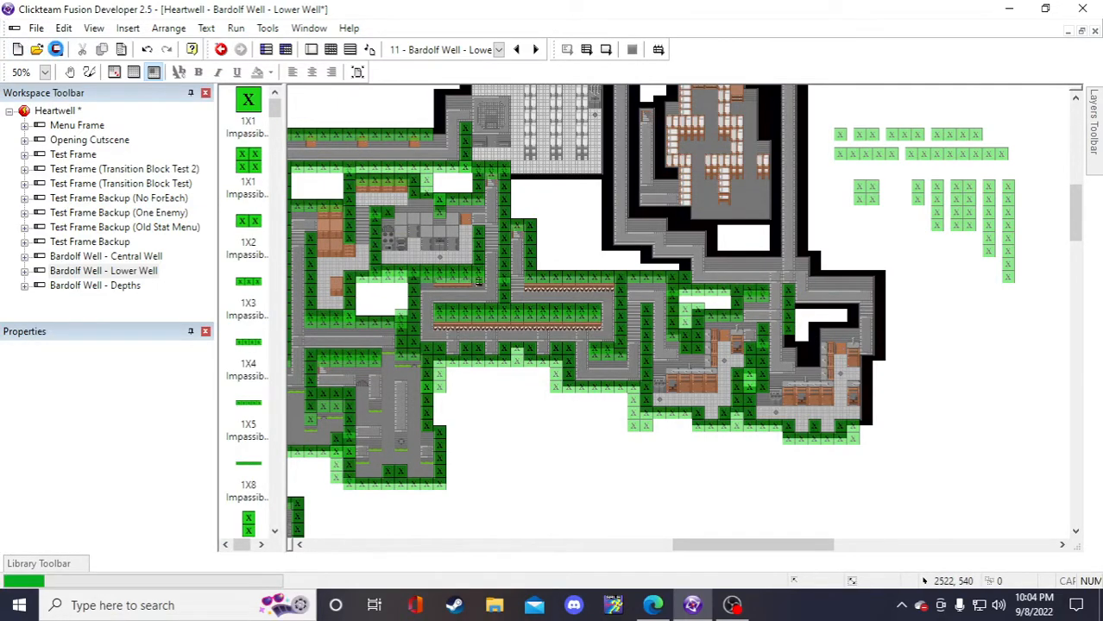
- Look over the south-central and northeastern rooms of the Lower Well map to check their wall coverage
{"action": "right_click", "coordinate": [909, 238]}
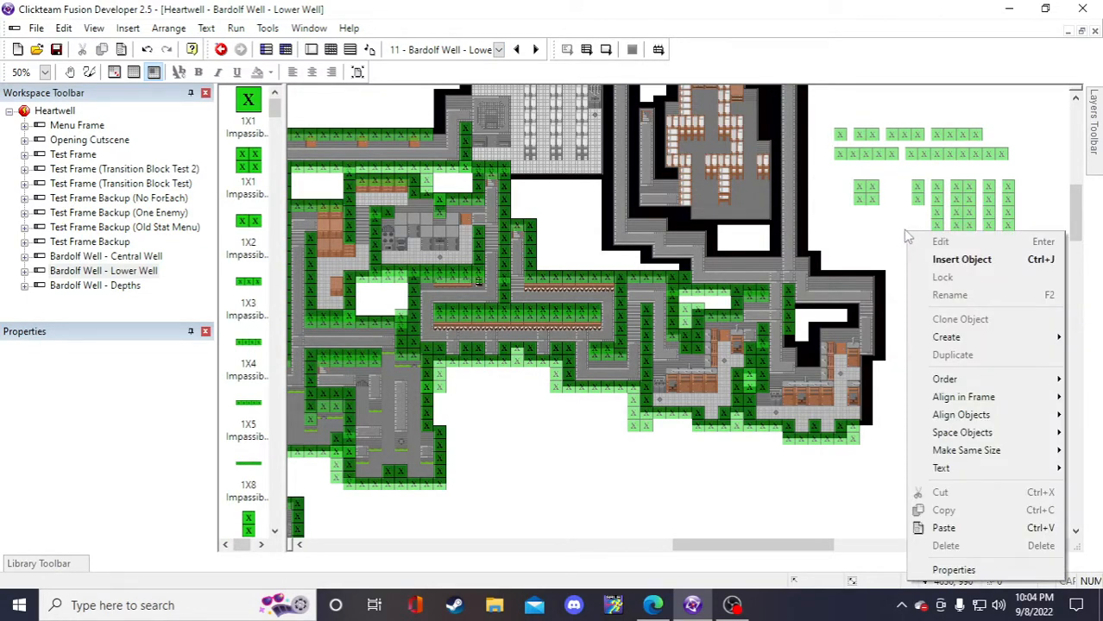
{"action": "left_click", "coordinate": [865, 251]}
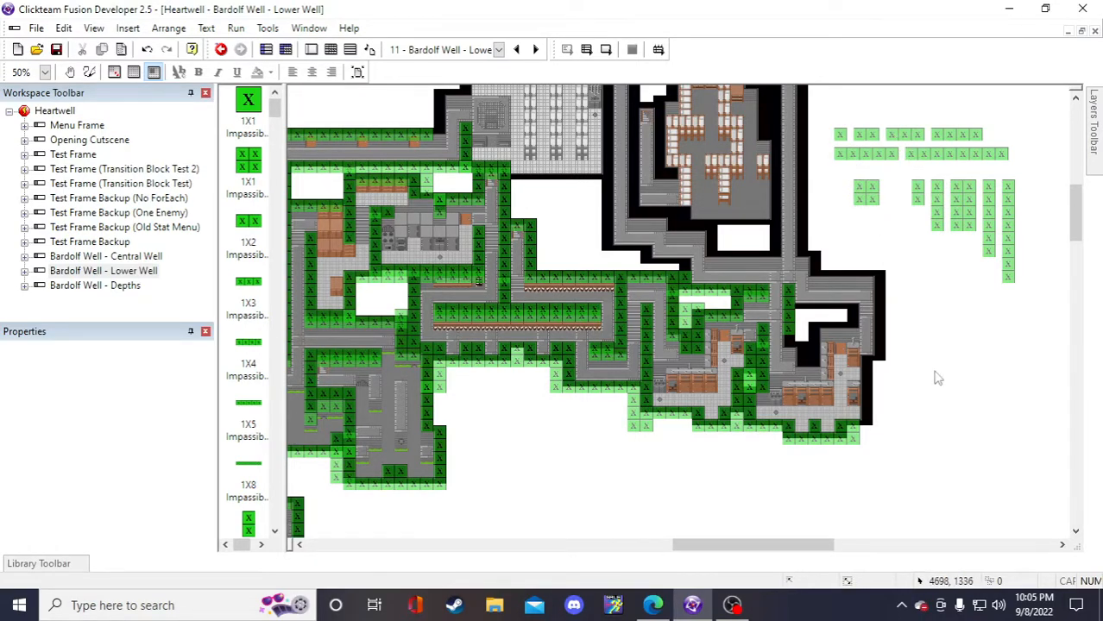
{"action": "scroll", "coordinate": [944, 371], "scroll_direction": "up", "scroll_amount": 2}
{"action": "scroll", "coordinate": [944, 376], "scroll_direction": "down", "scroll_amount": 2}
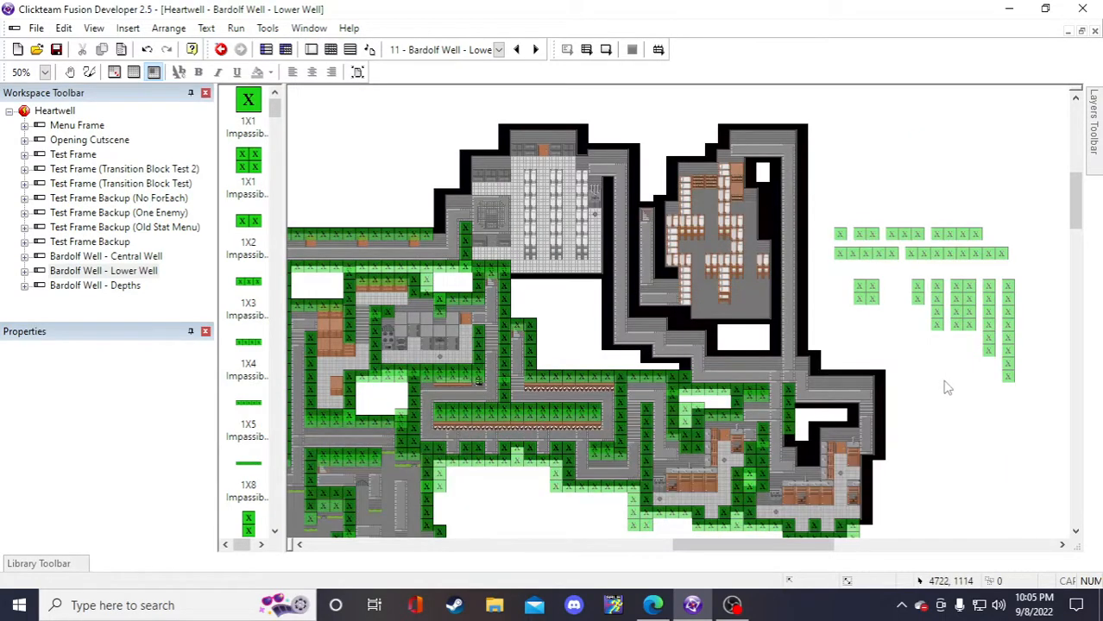
{"action": "left_click_drag", "start_coordinate": [807, 548], "coordinate": [676, 549]}
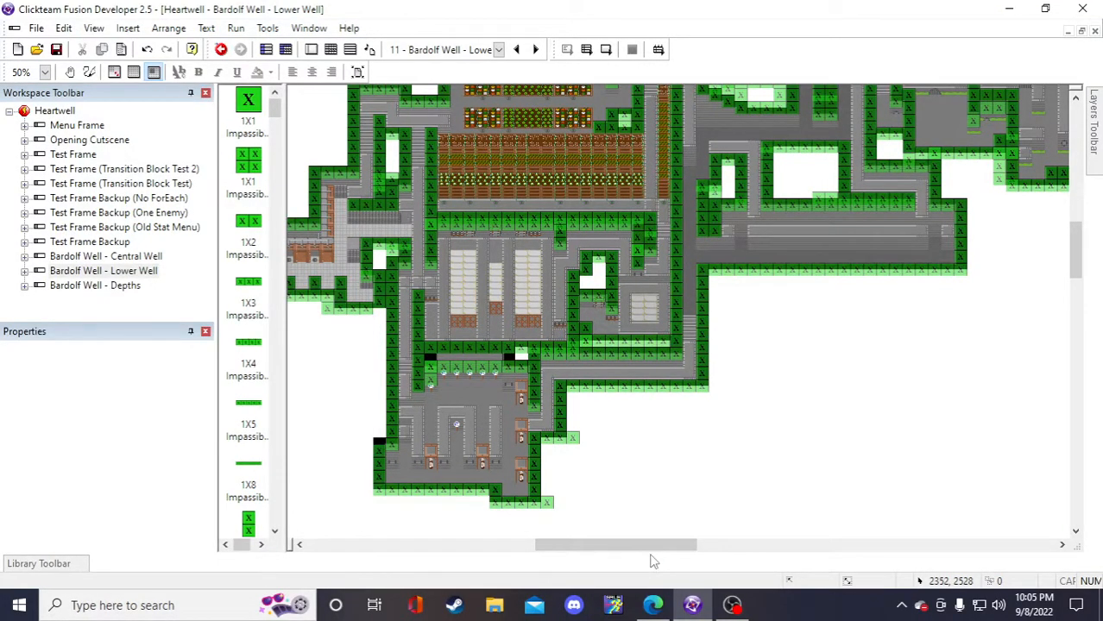
{"action": "left_click_drag", "start_coordinate": [653, 549], "coordinate": [751, 507]}
{"action": "scroll", "coordinate": [736, 529], "scroll_direction": "up", "scroll_amount": 3}
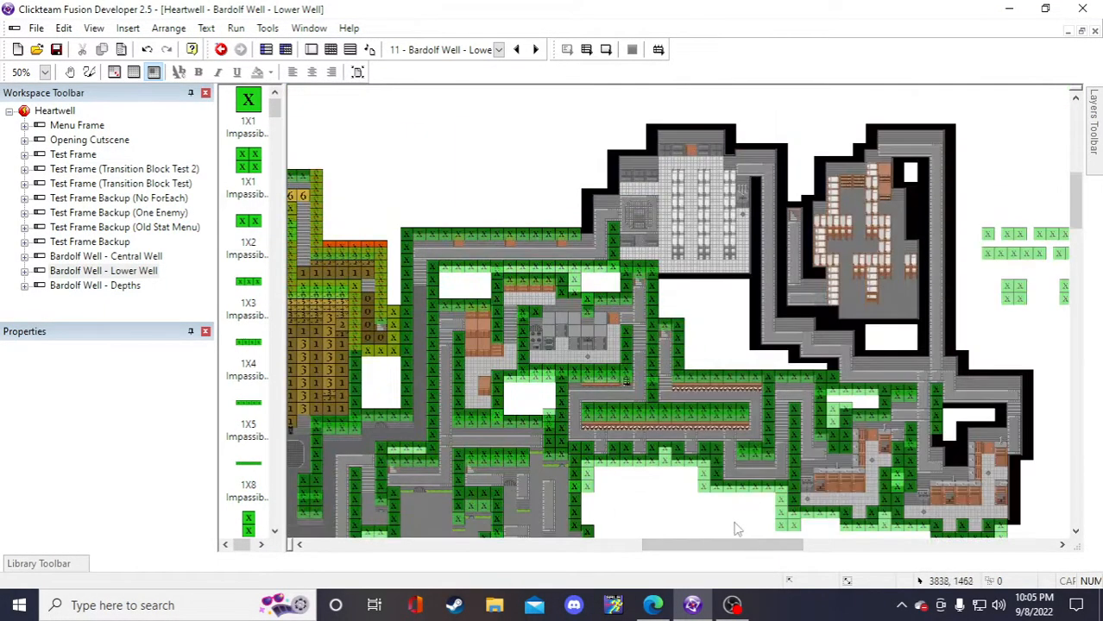
{"action": "left_click_drag", "start_coordinate": [738, 545], "coordinate": [801, 545]}
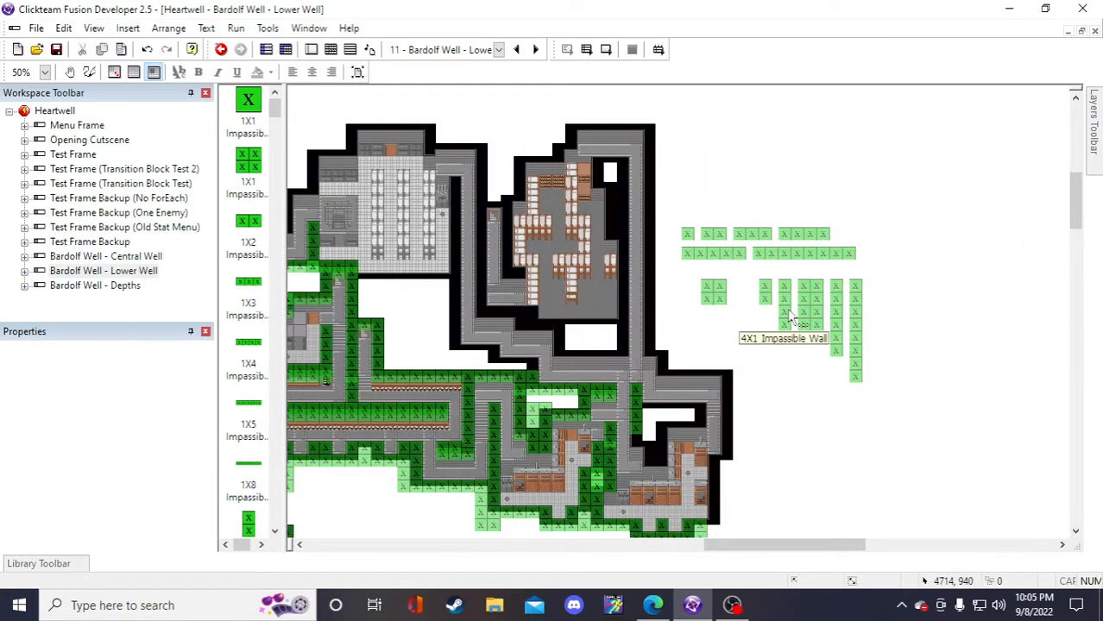
{"action": "left_click", "coordinate": [765, 297]}
{"action": "key", "text": "ctrl+c"}
{"action": "key", "text": "ctrl+v"}
{"action": "left_click", "coordinate": [709, 339]}
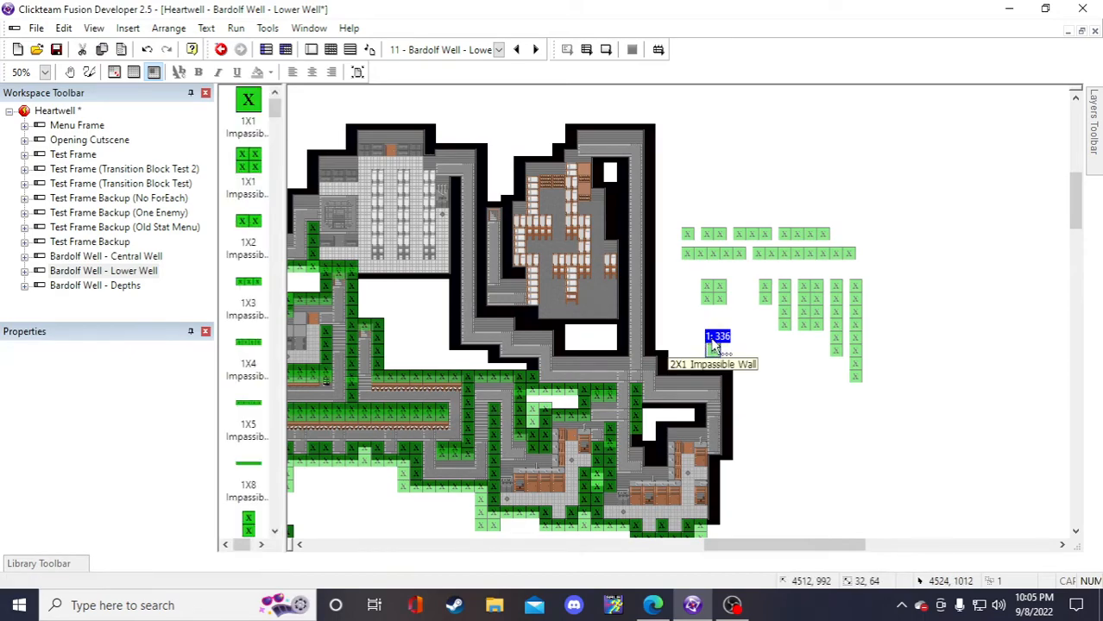
{"action": "left_click_drag", "start_coordinate": [709, 340], "coordinate": [815, 448]}
{"action": "key", "text": "ctrl+z"}
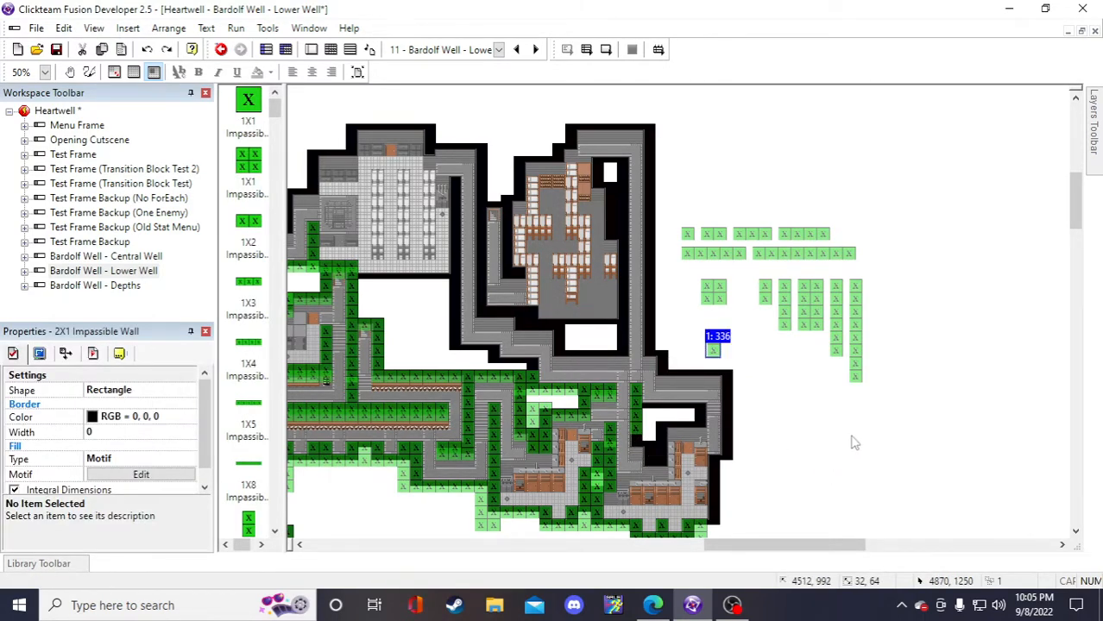
{"action": "key", "text": "ctrl+z"}
{"action": "key", "text": "ctrl+z"}
{"action": "key", "text": "ctrl+z"}
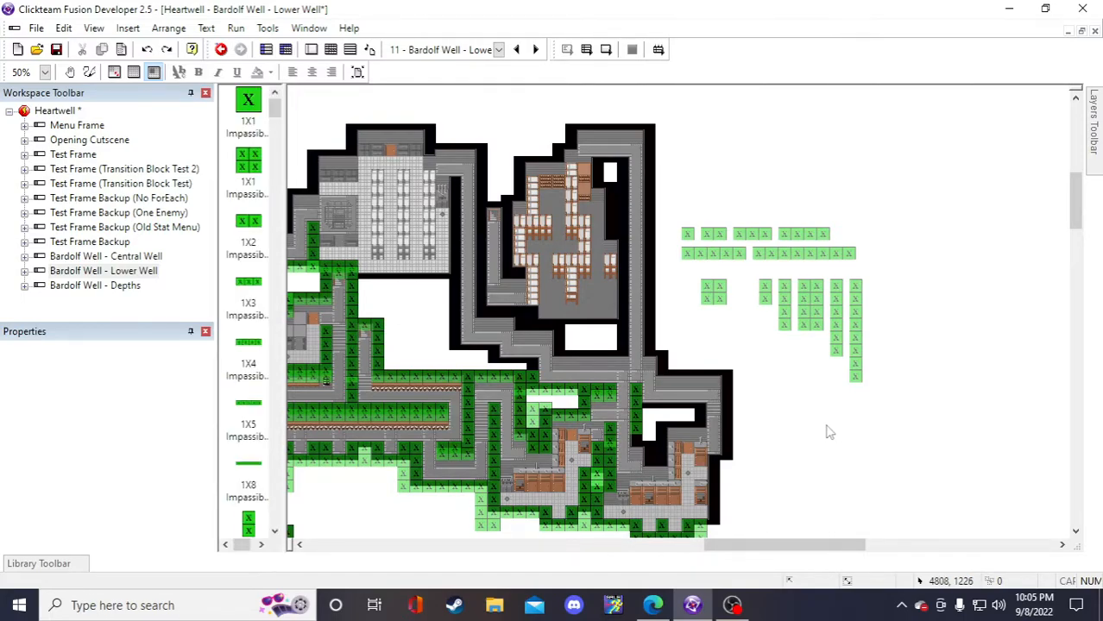
- Copy the spare 4X2 Impassible Wall and place it on the black wall at the eastern shelf room's northwest corner
{"action": "left_click", "coordinate": [813, 323]}
{"action": "key", "text": "ctrl+c"}
{"action": "key", "text": "ctrl+v"}
{"action": "left_click", "coordinate": [783, 402]}
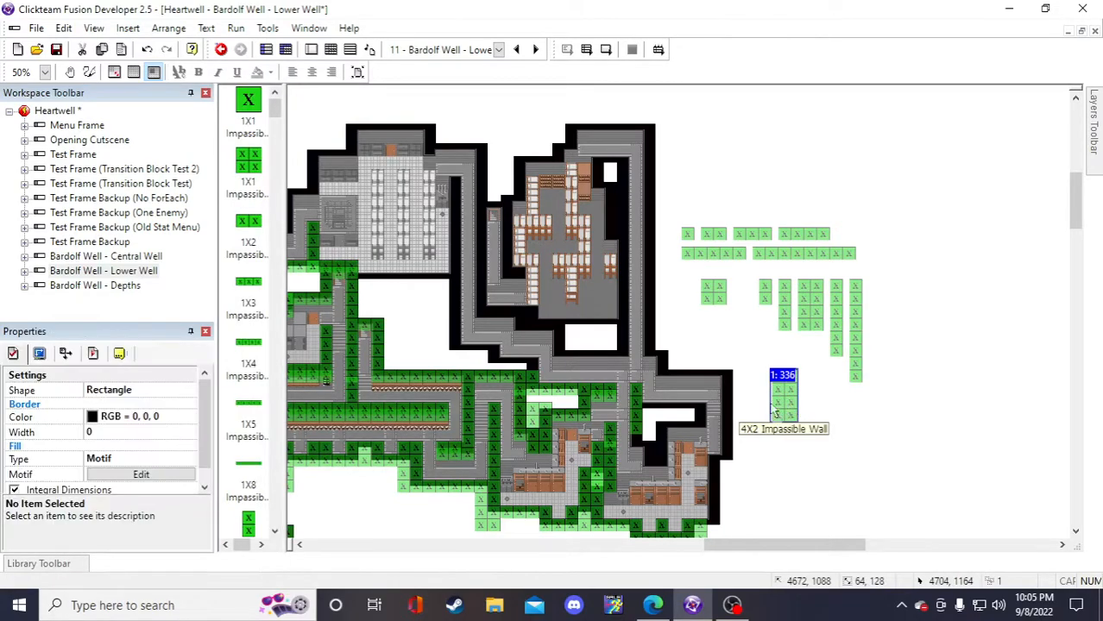
{"action": "left_click_drag", "start_coordinate": [774, 413], "coordinate": [646, 464]}
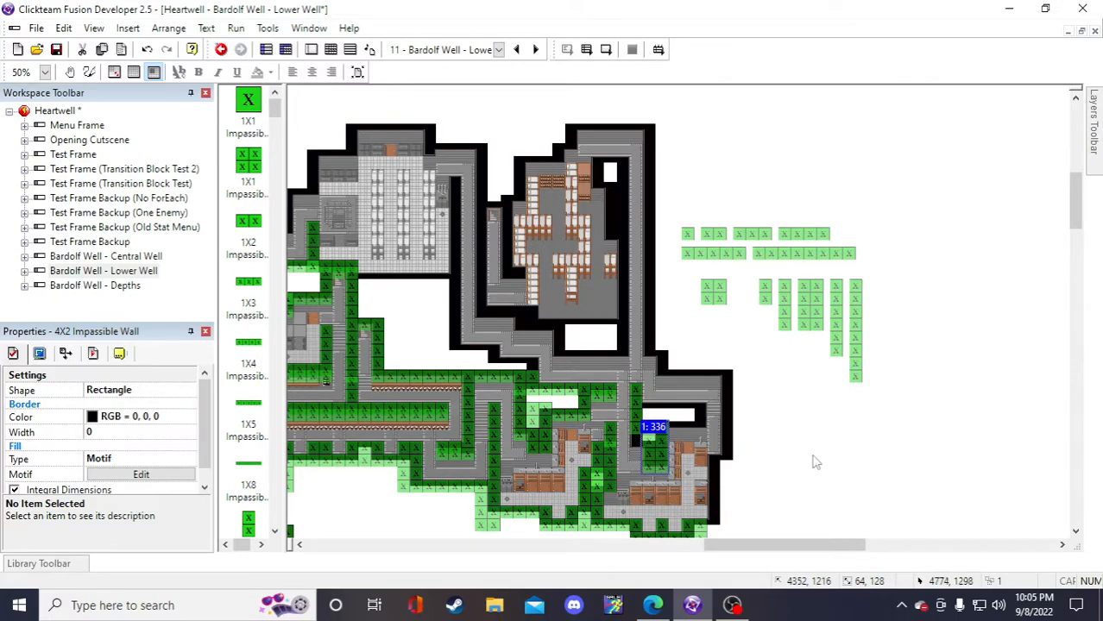
{"action": "left_click", "coordinate": [814, 462]}
- Copy the spare 2X1 Impassible Wall and place it on the black tiles at the lower end of the wall between the shelf rooms
{"action": "left_click", "coordinate": [764, 293]}
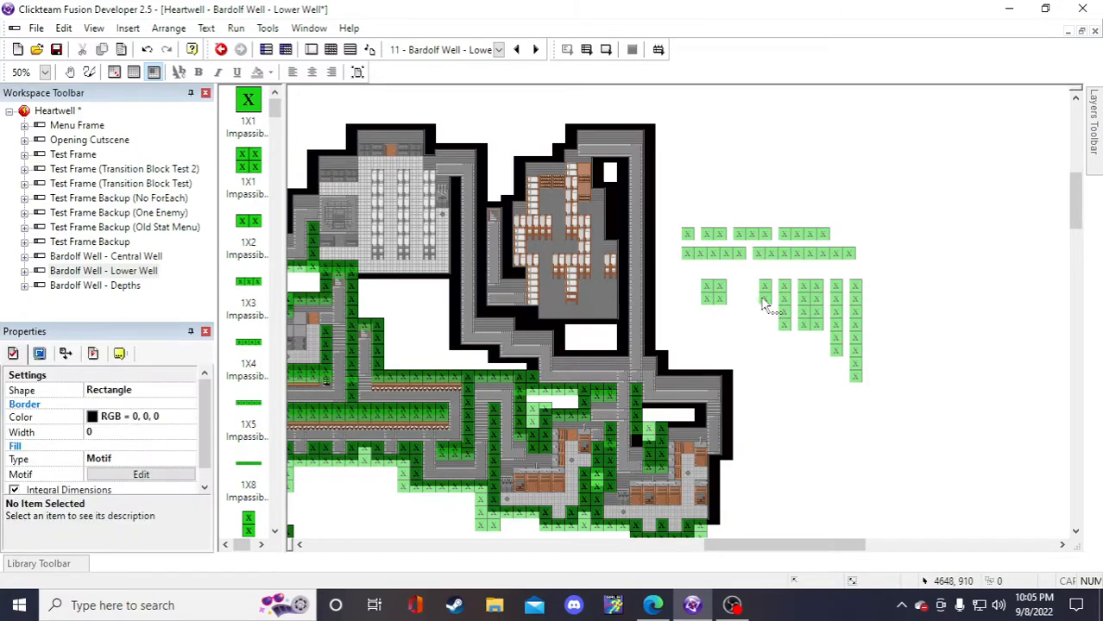
{"action": "key", "text": "ctrl+c"}
{"action": "key", "text": "ctrl+v"}
{"action": "left_click", "coordinate": [758, 373]}
{"action": "left_click_drag", "start_coordinate": [653, 453], "coordinate": [654, 446]}
{"action": "left_click", "coordinate": [786, 453]}
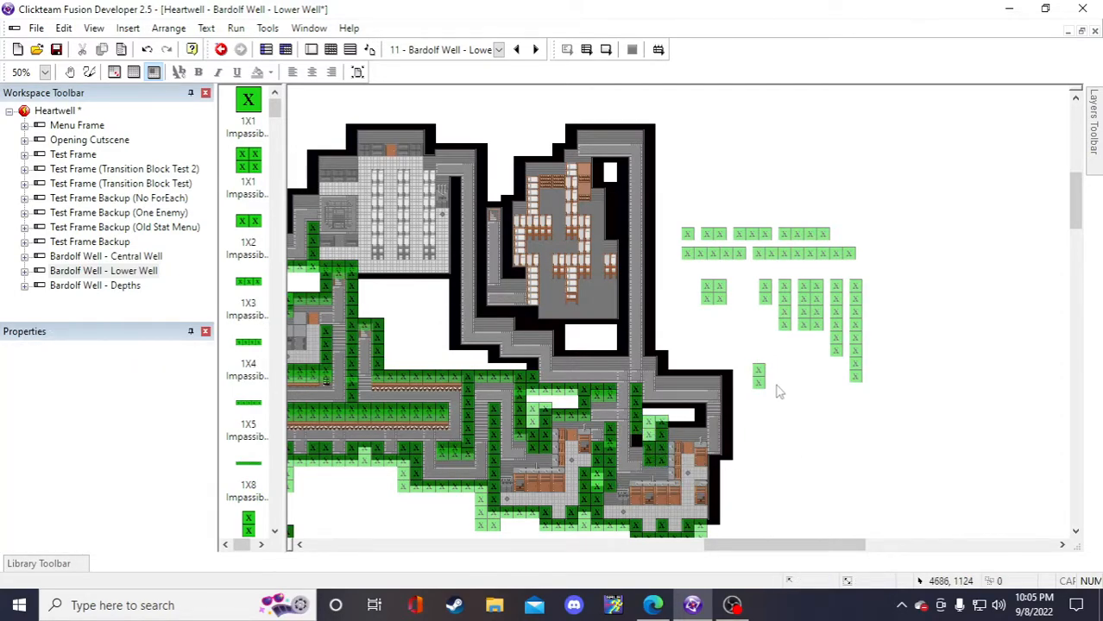
{"action": "left_click_drag", "start_coordinate": [759, 381], "coordinate": [636, 446]}
{"action": "left_click", "coordinate": [811, 451]}
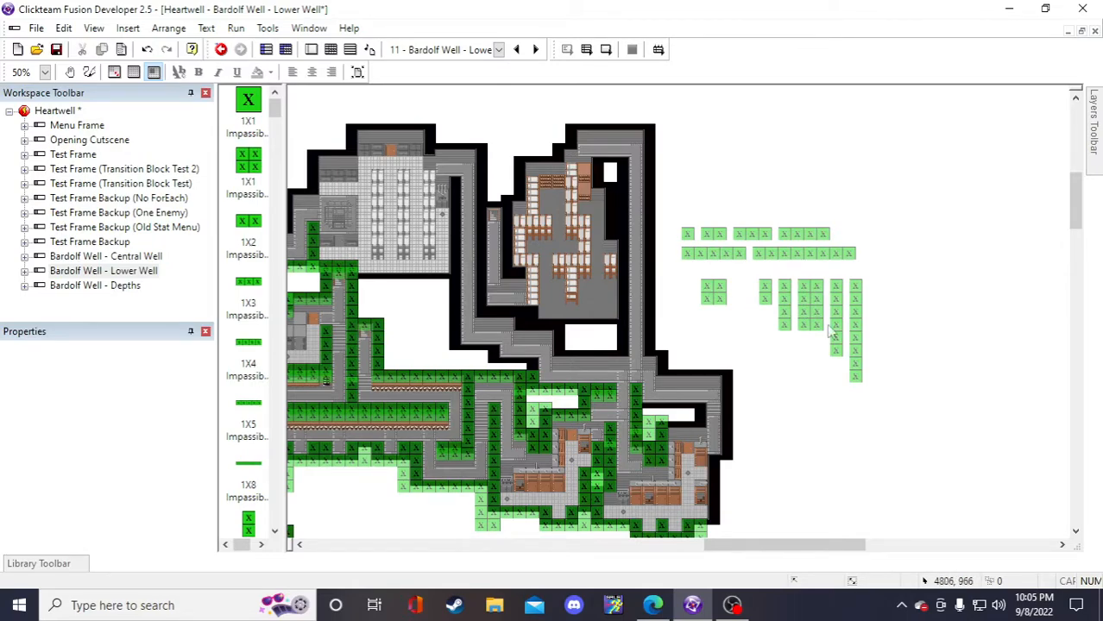
- Copy the spare 1X2 Impassible Wall and place it on the eastern shelf room's north wall, just east of the 4X2 block
{"action": "left_click", "coordinate": [751, 236]}
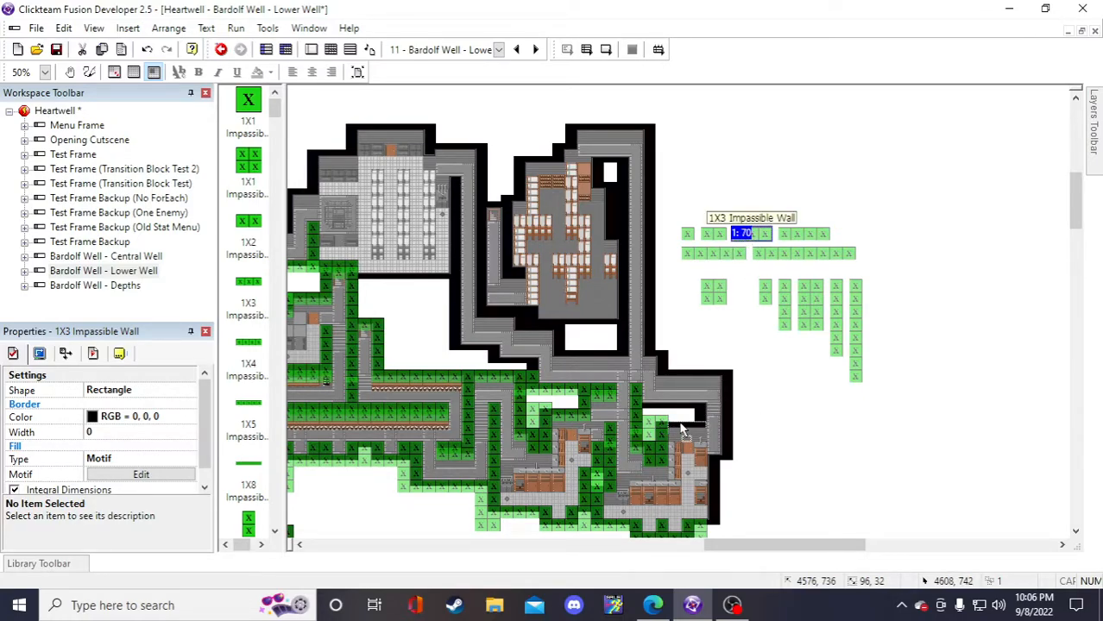
{"action": "left_click", "coordinate": [840, 422]}
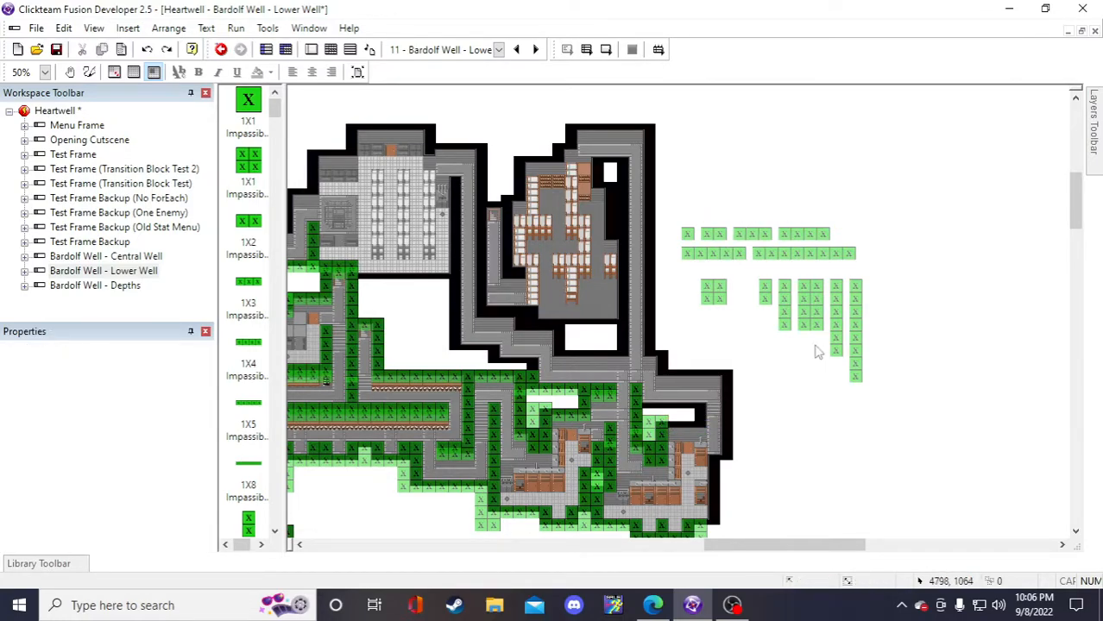
{"action": "left_click", "coordinate": [763, 293]}
{"action": "left_click", "coordinate": [718, 238]}
{"action": "key", "text": "ctrl+c"}
{"action": "left_click", "coordinate": [750, 338]}
{"action": "key", "text": "ctrl+v"}
{"action": "left_click", "coordinate": [727, 330]}
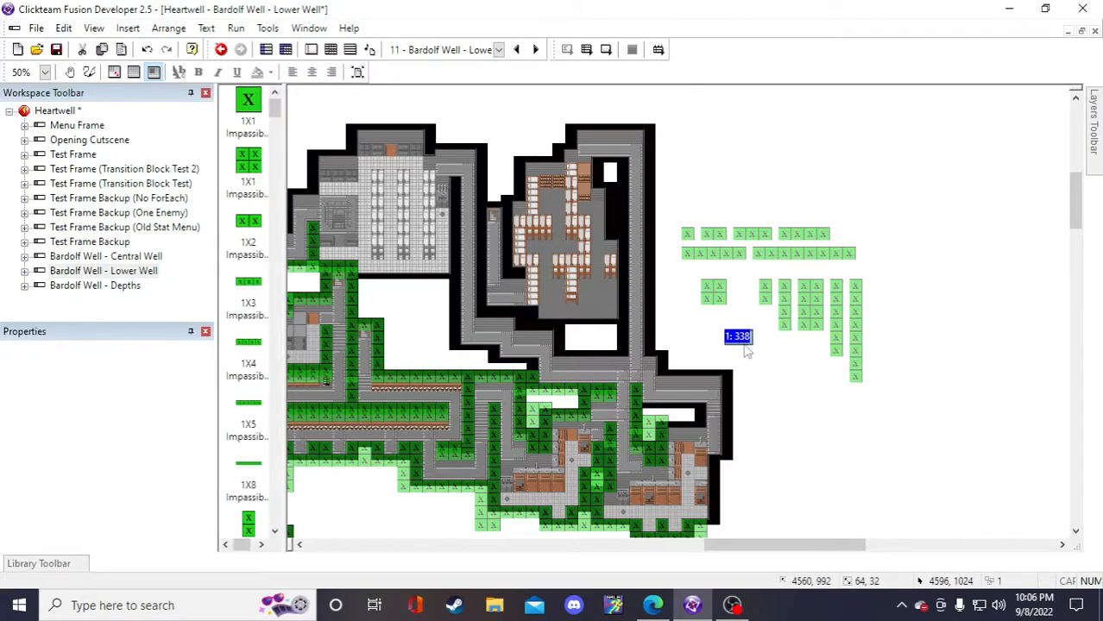
- Copy the spare 2X1 Impassible Wall and place it at the east end of the eastern shelf room's north wall
{"action": "left_click", "coordinate": [764, 294]}
{"action": "key", "text": "ctrl+c"}
{"action": "key", "text": "ctrl+v"}
{"action": "left_click", "coordinate": [767, 356]}
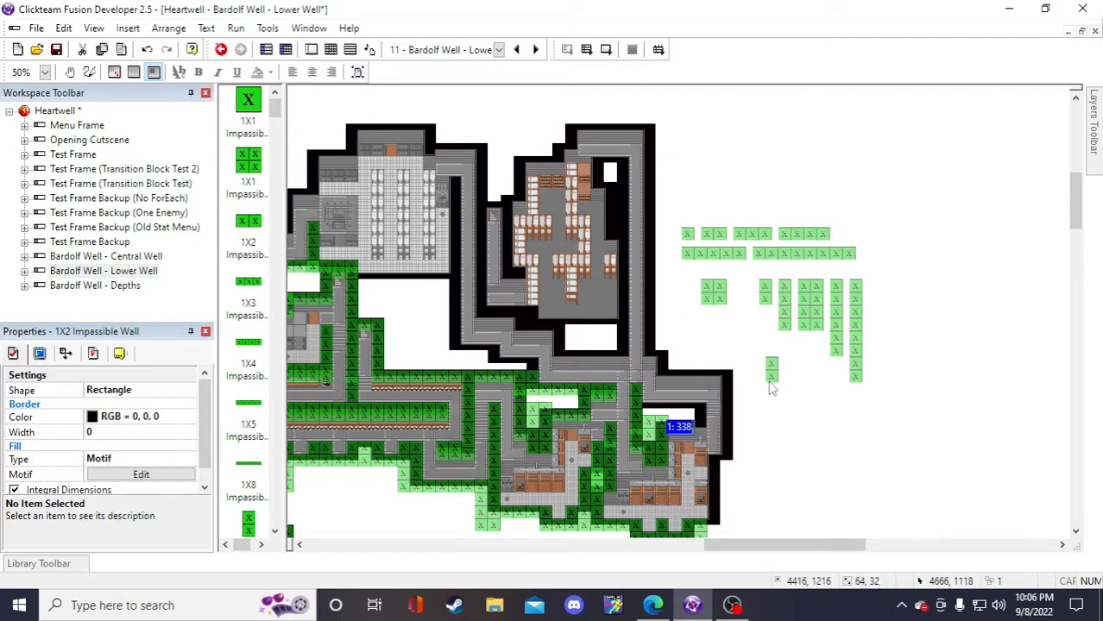
{"action": "left_click_drag", "start_coordinate": [699, 427], "coordinate": [701, 425]}
{"action": "left_click", "coordinate": [815, 416]}
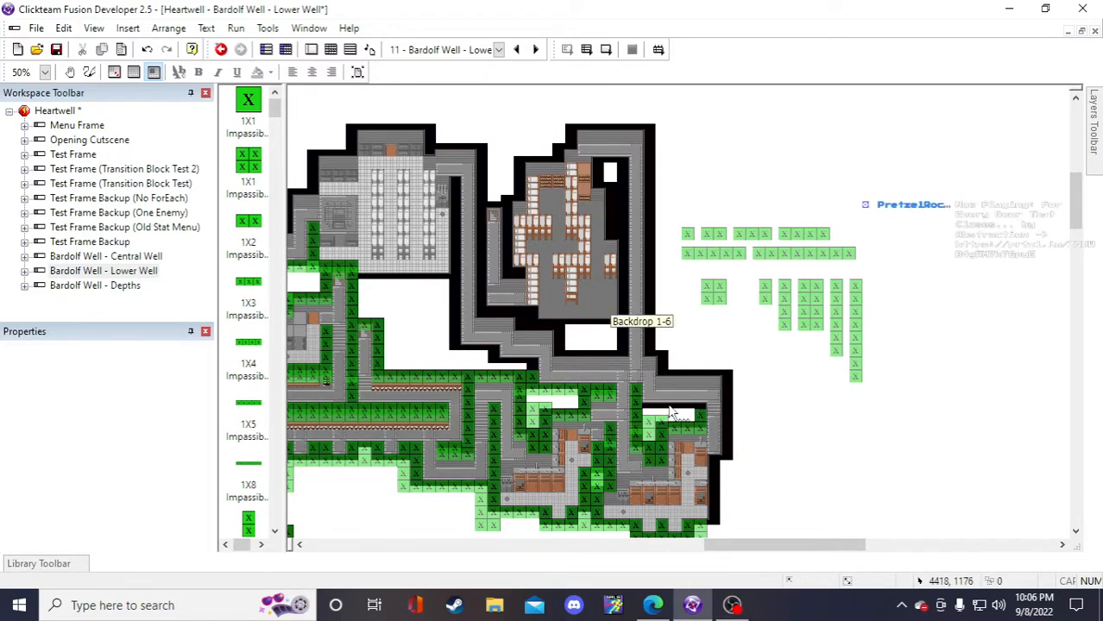
- Place a 1X5 Impassible Wall copy on the black strip along the north edge of the gap above the eastern shelf room and save the project
{"action": "left_click", "coordinate": [726, 257]}
{"action": "key", "text": "ctrl+c"}
{"action": "key", "text": "ctrl+v"}
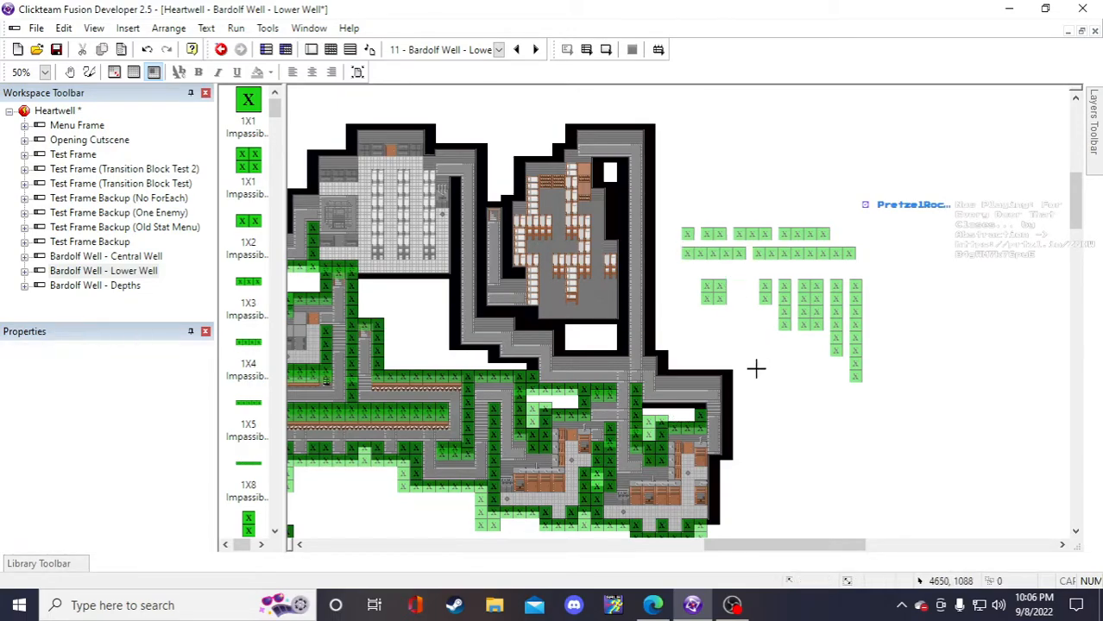
{"action": "left_click", "coordinate": [755, 368]}
{"action": "left_click", "coordinate": [778, 393]}
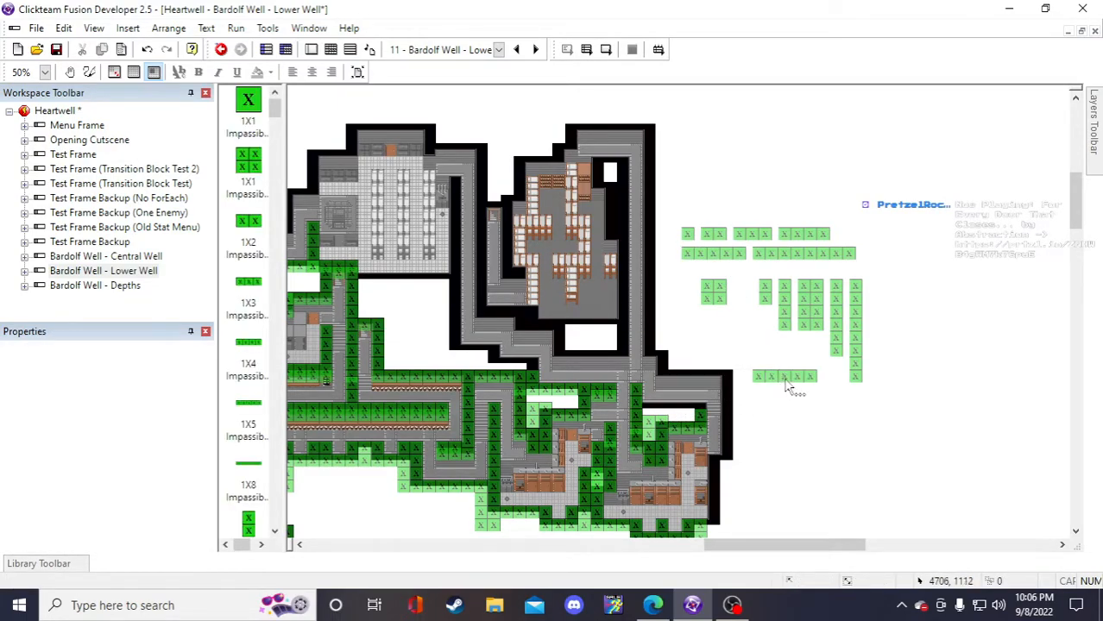
{"action": "left_click_drag", "start_coordinate": [785, 381], "coordinate": [676, 412]}
{"action": "left_click", "coordinate": [864, 437]}
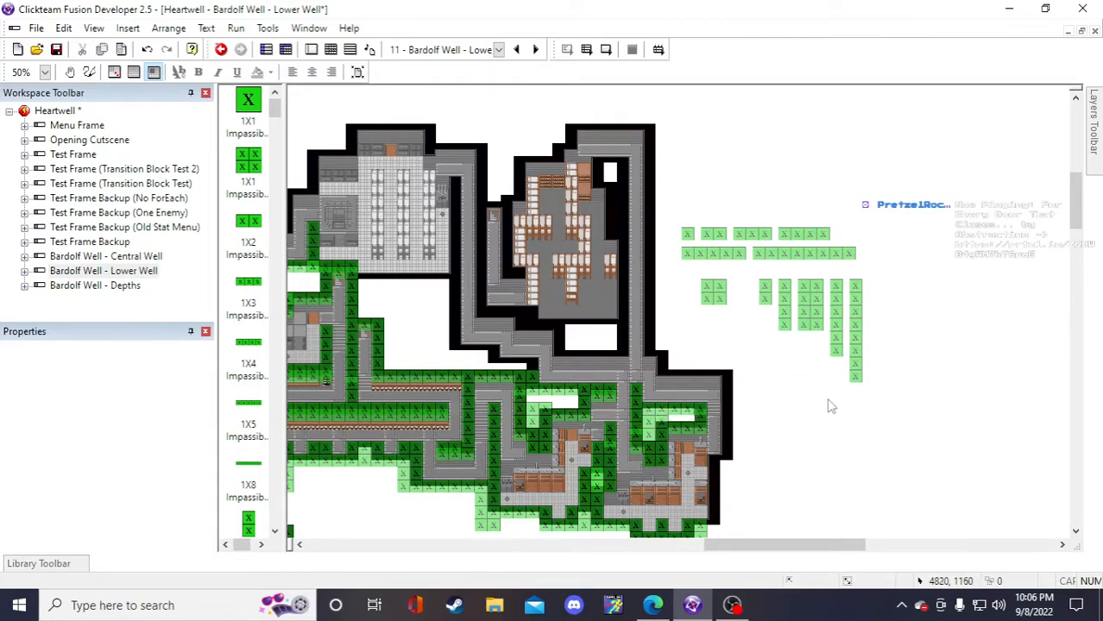
{"action": "scroll", "coordinate": [830, 406], "scroll_direction": "down", "scroll_amount": 2}
{"action": "key", "text": "ctrl+s"}
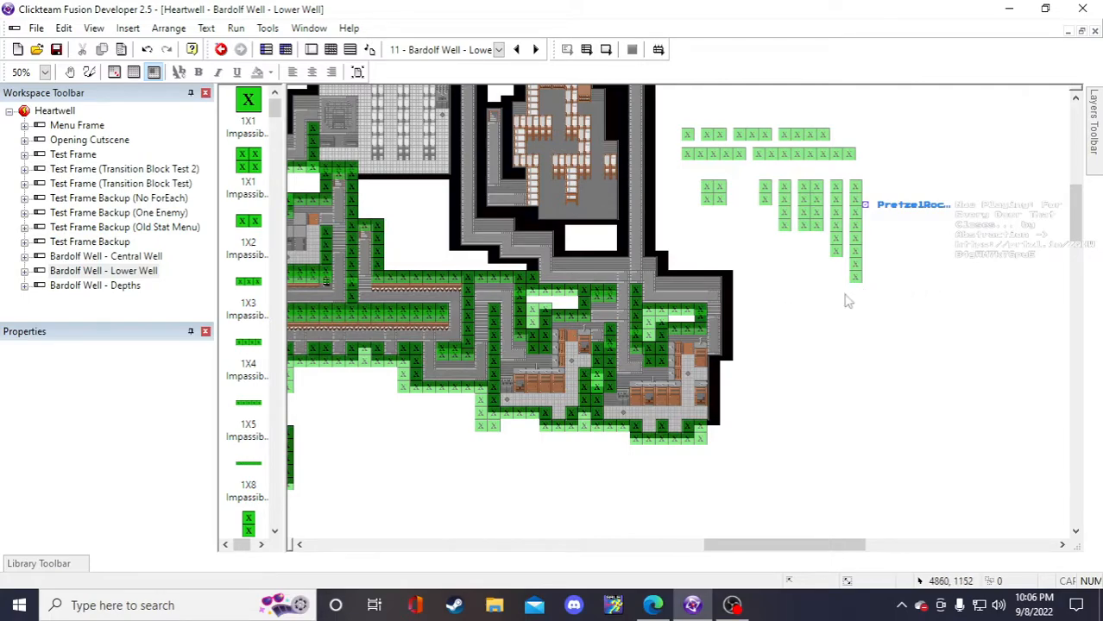
- Try to cover the eastern shelf room's outer east wall with a 6X1 Impassible Wall copy
{"action": "left_click", "coordinate": [835, 212]}
{"action": "key", "text": "ctrl+c"}
{"action": "key", "text": "ctrl+v"}
{"action": "left_click", "coordinate": [788, 353]}
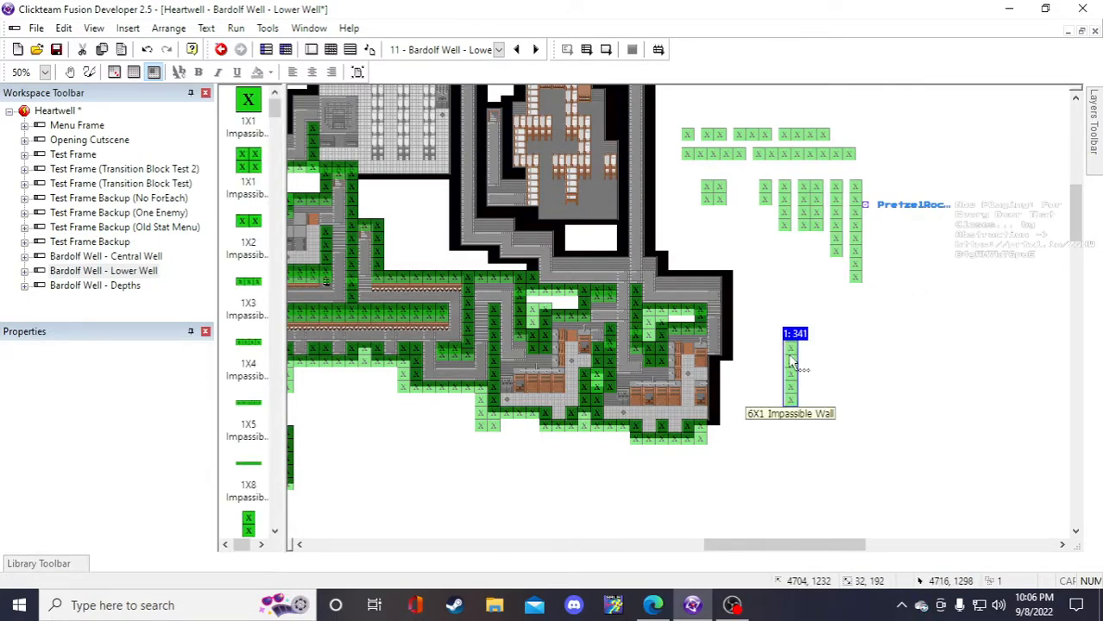
{"action": "left_click_drag", "start_coordinate": [717, 385], "coordinate": [711, 384]}
{"action": "left_click", "coordinate": [770, 395]}
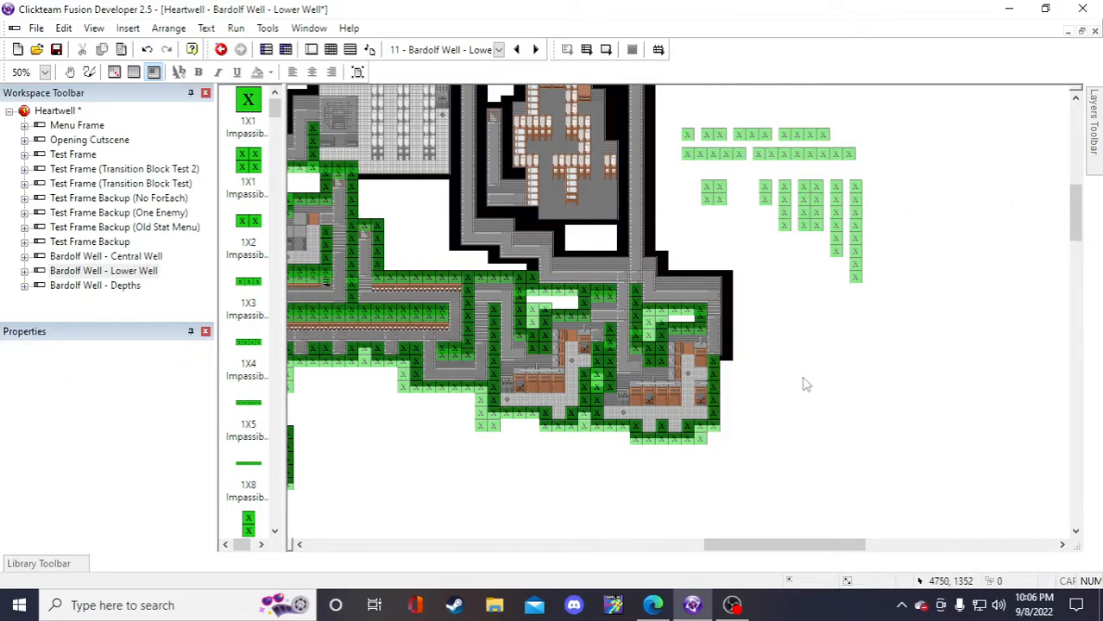
{"action": "key", "text": "ctrl+z"}
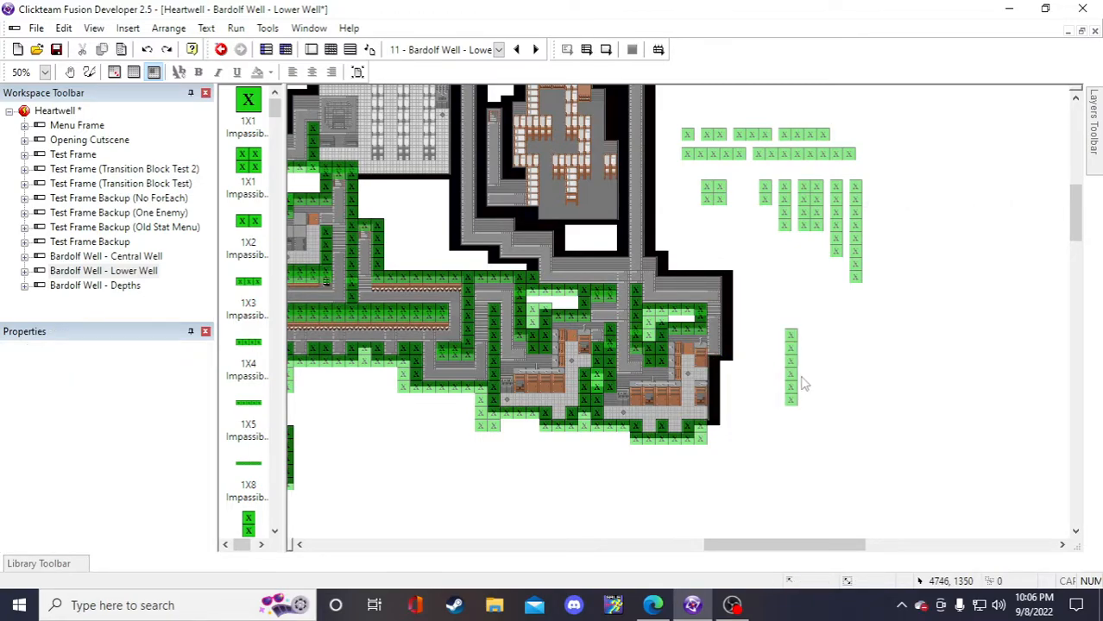
{"action": "key", "text": "ctrl+z"}
- Copy the spare 4X1 Impassible Wall and place it on the lower part of the eastern shelf room's east wall
{"action": "left_click", "coordinate": [786, 207]}
{"action": "key", "text": "ctrl+c"}
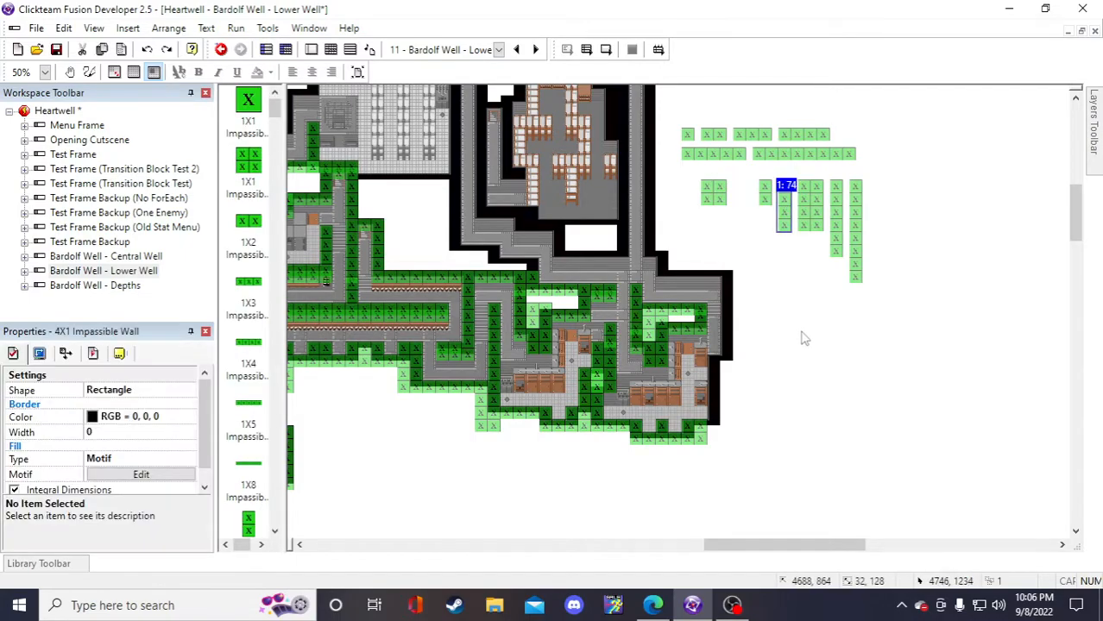
{"action": "key", "text": "ctrl+v"}
{"action": "left_click", "coordinate": [793, 340]}
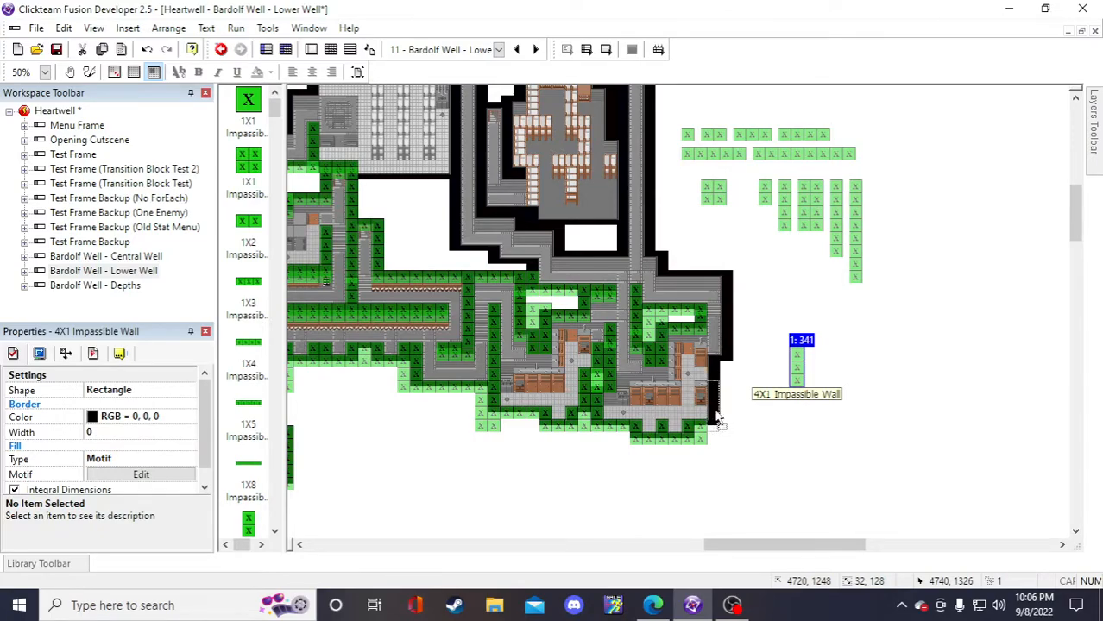
{"action": "left_click", "coordinate": [780, 413]}
- Copy the spare 2X2 Impassible Wall and place it directly above the 4X1 block on the eastern shelf room's east wall
{"action": "left_click_drag", "start_coordinate": [794, 375], "coordinate": [723, 194]}
{"action": "key", "text": "ctrl+c"}
{"action": "key", "text": "ctrl+v"}
{"action": "left_click", "coordinate": [753, 316]}
{"action": "left_click_drag", "start_coordinate": [770, 337], "coordinate": [725, 376]}
{"action": "left_click", "coordinate": [795, 396]}
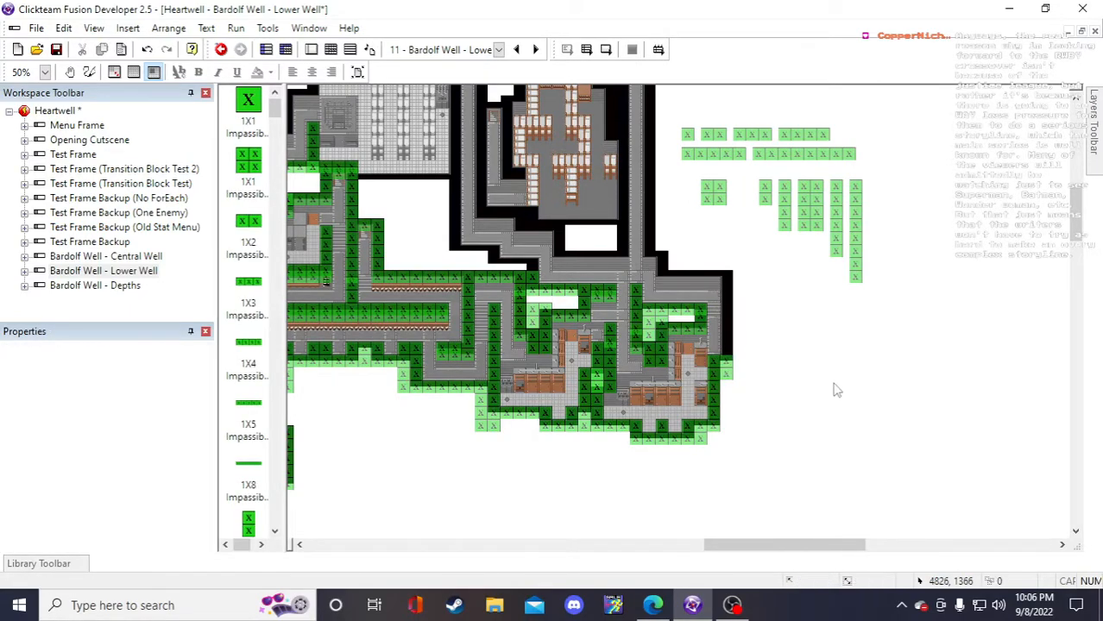
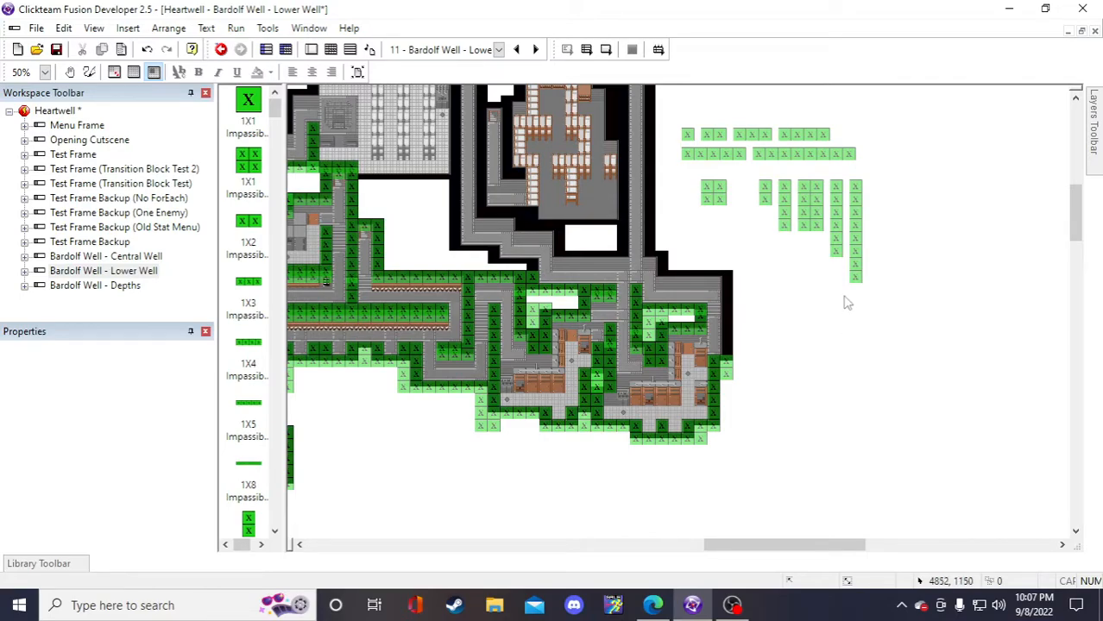
- Place a 6X1 Impassible Wall copy on the black wall east of the corridor above the eastern shelf room and save the project
{"action": "left_click", "coordinate": [831, 244]}
{"action": "key", "text": "ctrl+v"}
{"action": "left_click", "coordinate": [777, 336]}
{"action": "left_click_drag", "start_coordinate": [732, 304], "coordinate": [731, 315]}
{"action": "left_click", "coordinate": [786, 349]}
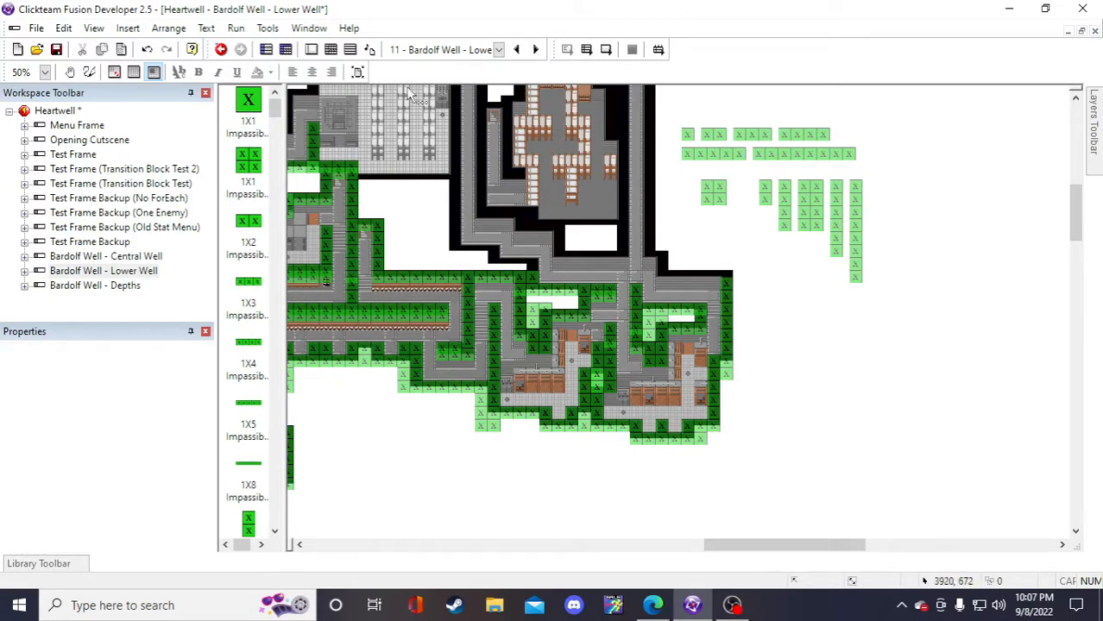
{"action": "left_click", "coordinate": [57, 49]}
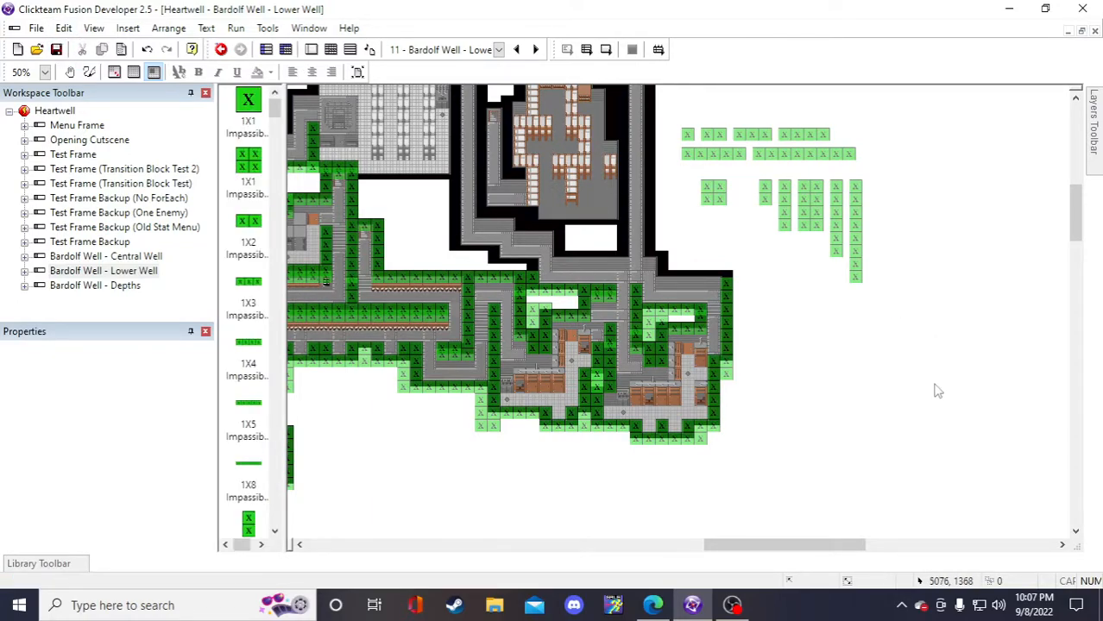
- Try to cover the black wall north of the easternmost corridor with a 1X5 Impassible Wall copy
{"action": "scroll", "coordinate": [938, 391], "scroll_direction": "up", "scroll_amount": 2}
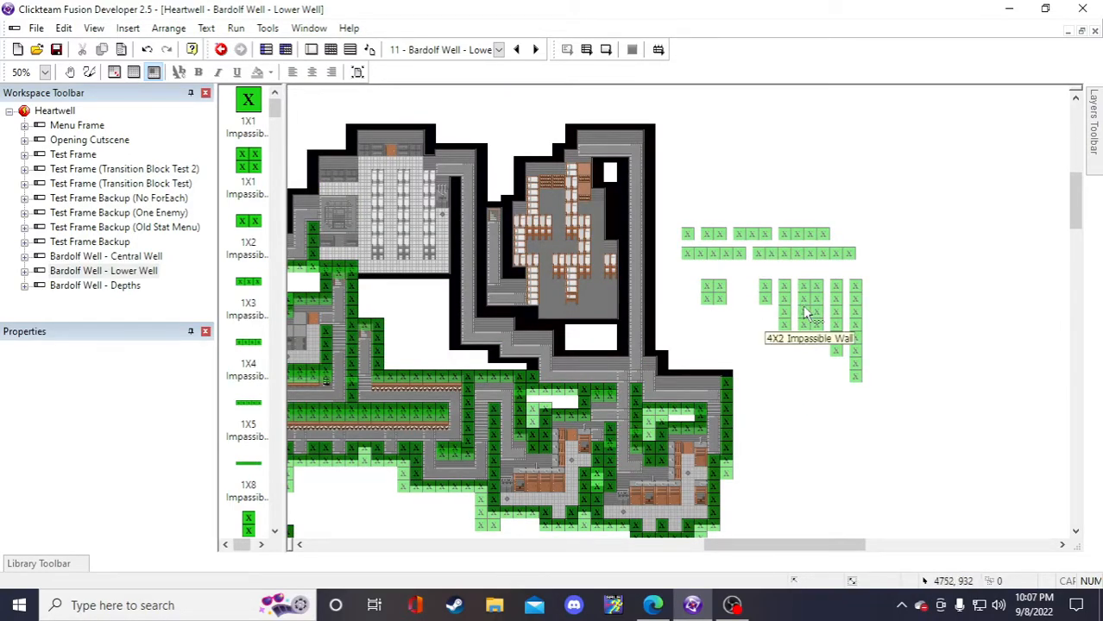
{"action": "scroll", "coordinate": [772, 315], "scroll_direction": "down", "scroll_amount": 2}
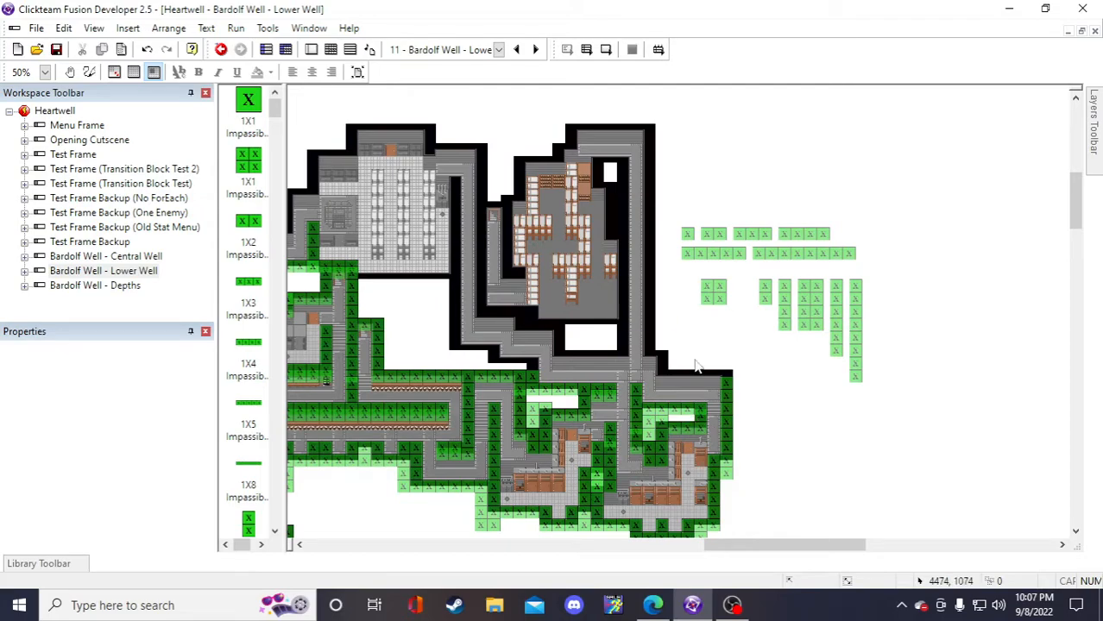
{"action": "left_click", "coordinate": [737, 256]}
{"action": "key", "text": "ctrl+c"}
{"action": "key", "text": "ctrl+v"}
{"action": "left_click", "coordinate": [720, 332]}
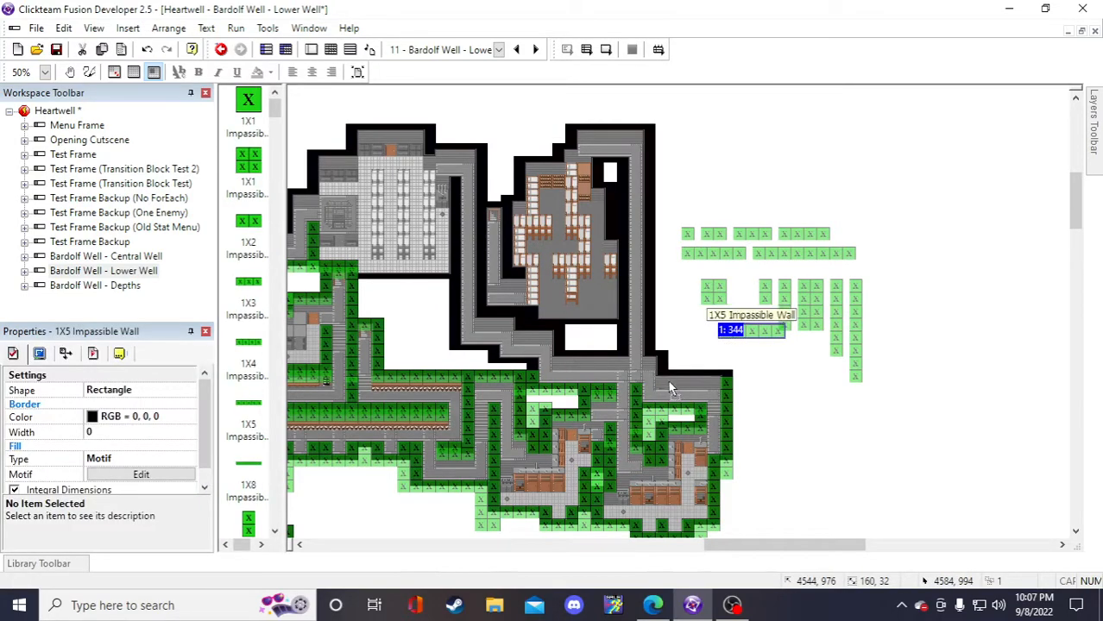
{"action": "left_click_drag", "start_coordinate": [733, 330], "coordinate": [669, 377]}
{"action": "left_click", "coordinate": [801, 415]}
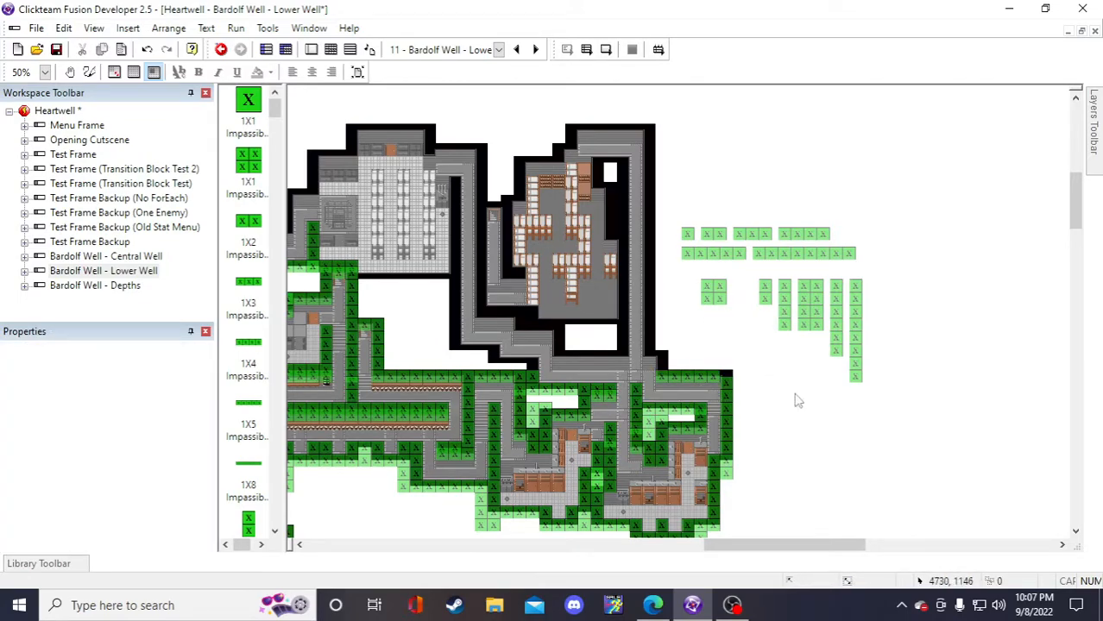
{"action": "key", "text": "ctrl+z"}
{"action": "key", "text": "ctrl+z"}
- Copy the spare 1X4 Impassible Wall and place it on the black wall along the north side of the easternmost corridor
{"action": "left_click", "coordinate": [789, 231]}
{"action": "key", "text": "ctrl+c"}
{"action": "key", "text": "ctrl+v"}
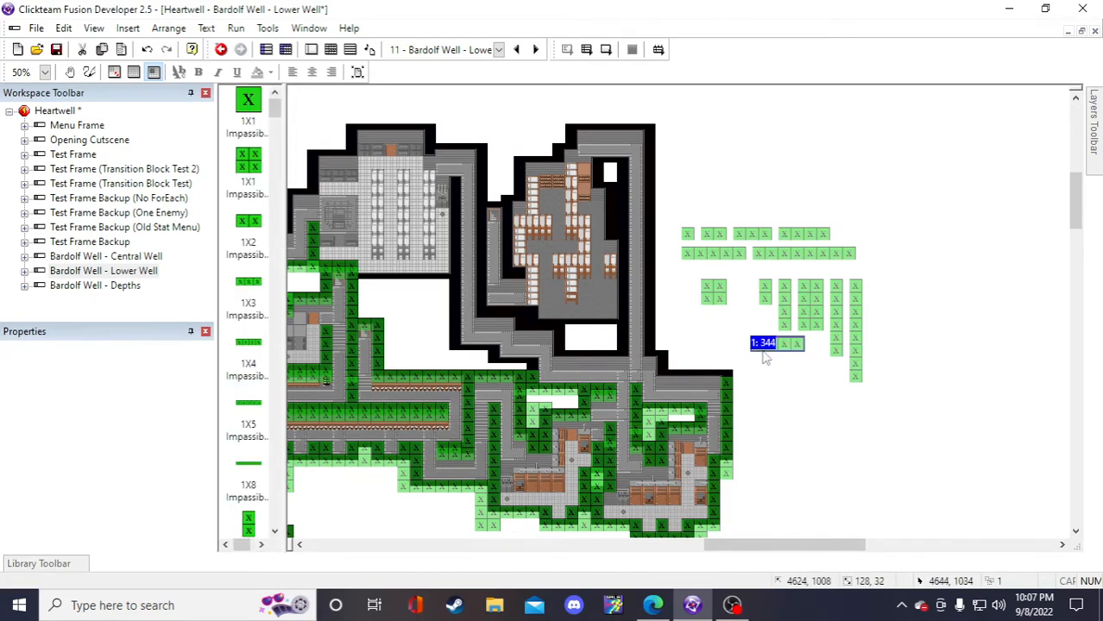
{"action": "left_click", "coordinate": [763, 345]}
{"action": "left_click_drag", "start_coordinate": [679, 372], "coordinate": [685, 375]}
{"action": "left_click", "coordinate": [784, 393]}
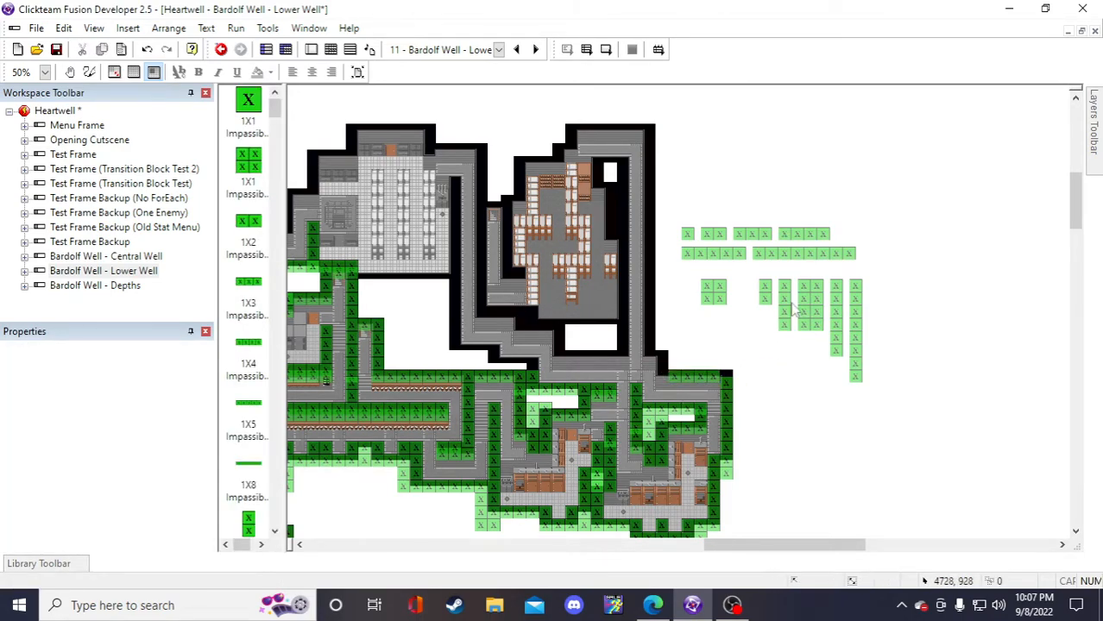
- Place a copy of the 2X1 Impassible Wall on the outer corner at the foot of the corridor east of the bed room
{"action": "left_click", "coordinate": [767, 295]}
{"action": "key", "text": "ctrl+c"}
{"action": "key", "text": "ctrl+v"}
{"action": "left_click", "coordinate": [781, 382]}
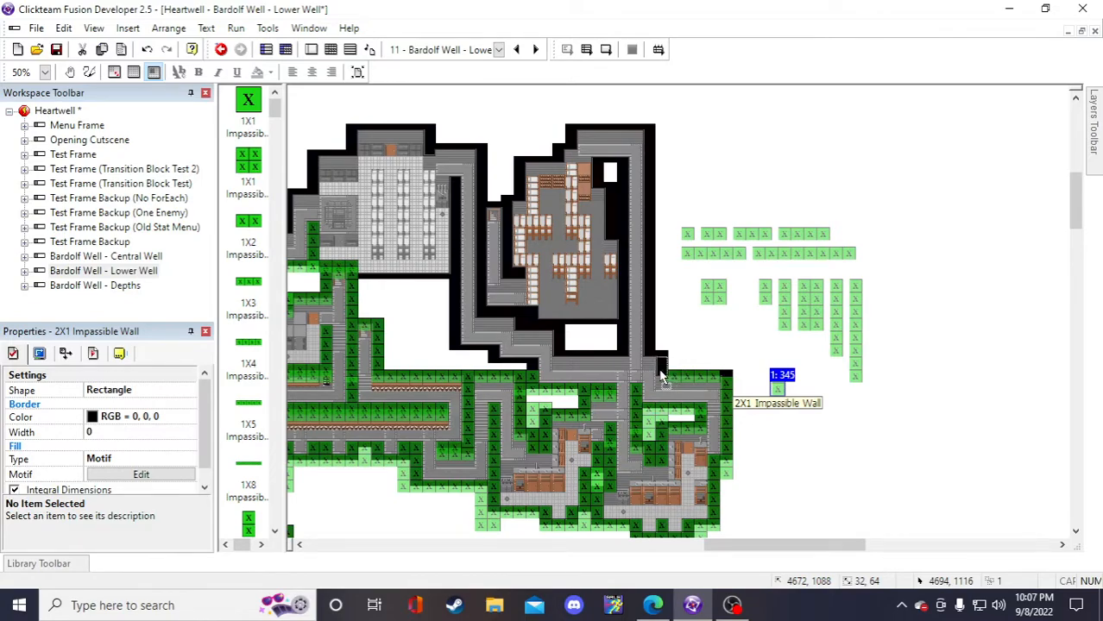
{"action": "left_click_drag", "start_coordinate": [662, 375], "coordinate": [662, 374]}
{"action": "left_click", "coordinate": [833, 449]}
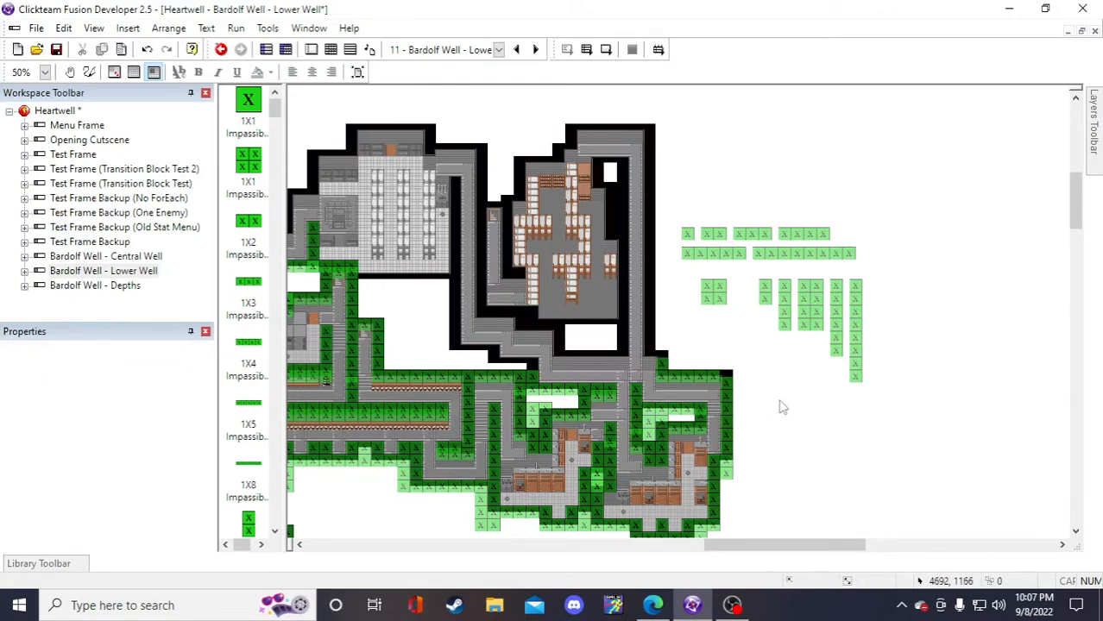
- Place a copy of the 8X1 Impassible Wall along the lower east side of the bed room's eastern corridor and save the project
{"action": "left_click", "coordinate": [859, 344]}
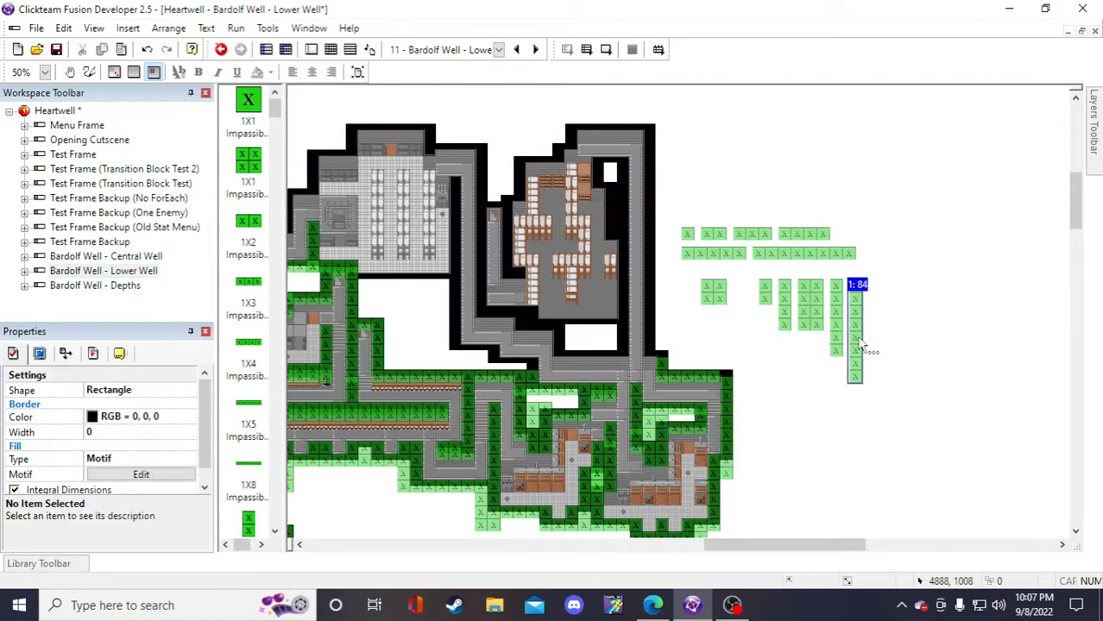
{"action": "key", "text": "ctrl+c"}
{"action": "key", "text": "ctrl+v"}
{"action": "left_click", "coordinate": [766, 387]}
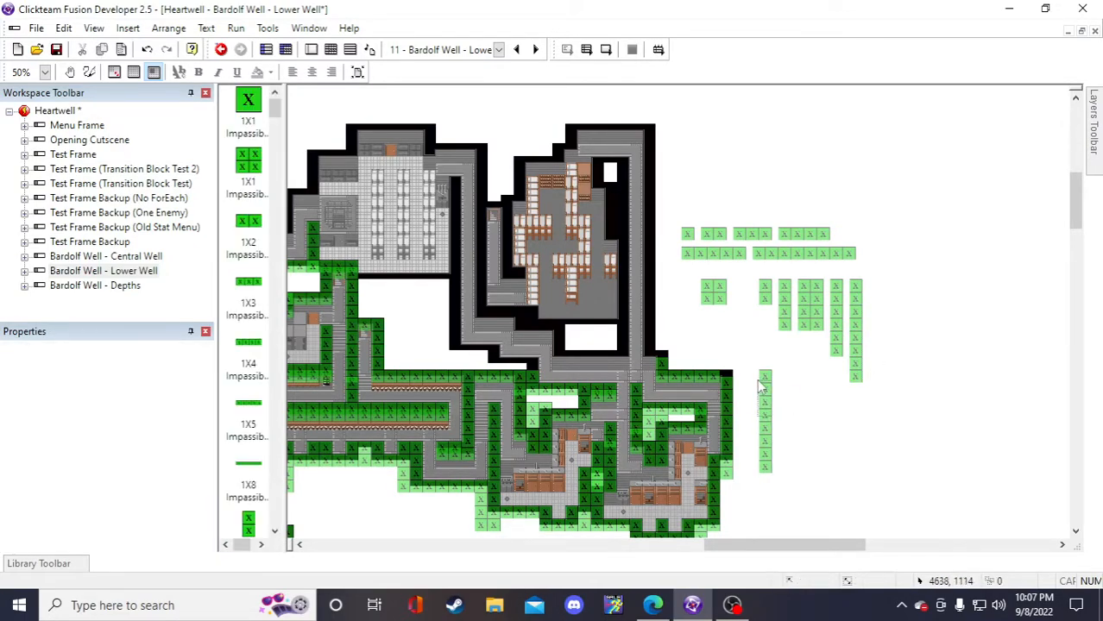
{"action": "left_click_drag", "start_coordinate": [766, 414], "coordinate": [656, 311]}
{"action": "left_click", "coordinate": [811, 433]}
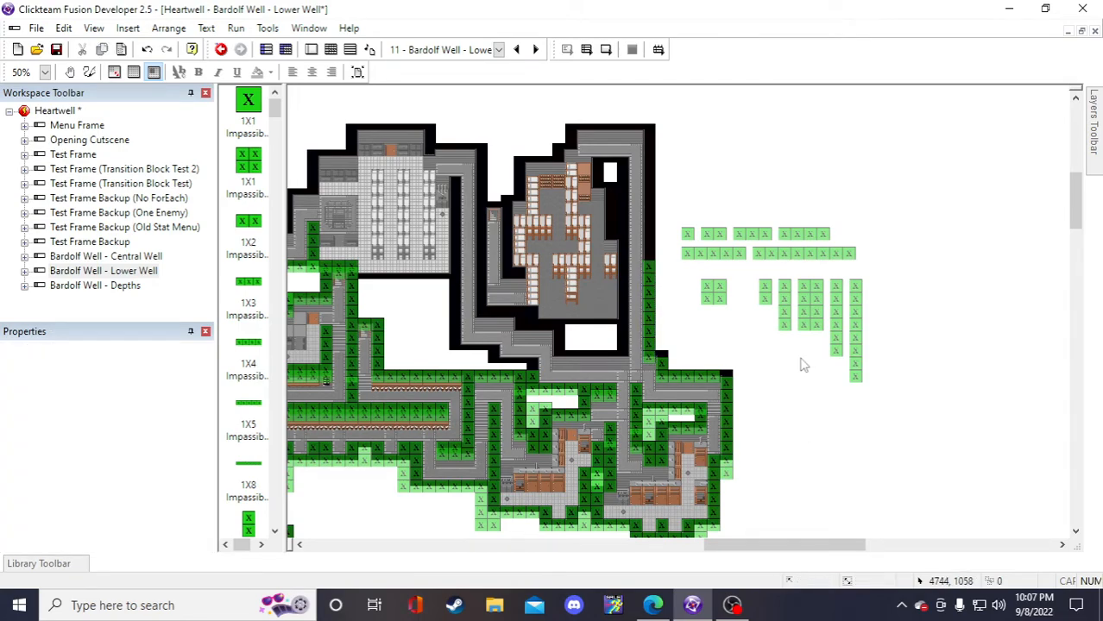
{"action": "key", "text": "ctrl+s"}
- Place a copy of the 1X4 Impassible Wall along the bottom edge of the white gap below the bed room
{"action": "scroll", "coordinate": [795, 543], "scroll_direction": "left", "scroll_amount": 3}
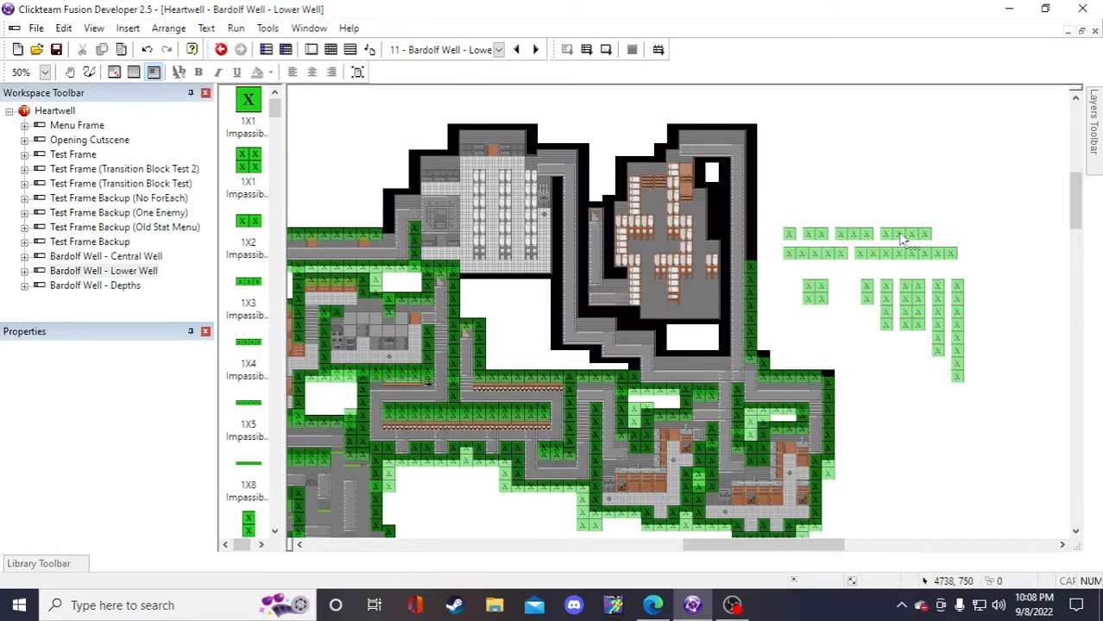
{"action": "left_click", "coordinate": [832, 253]}
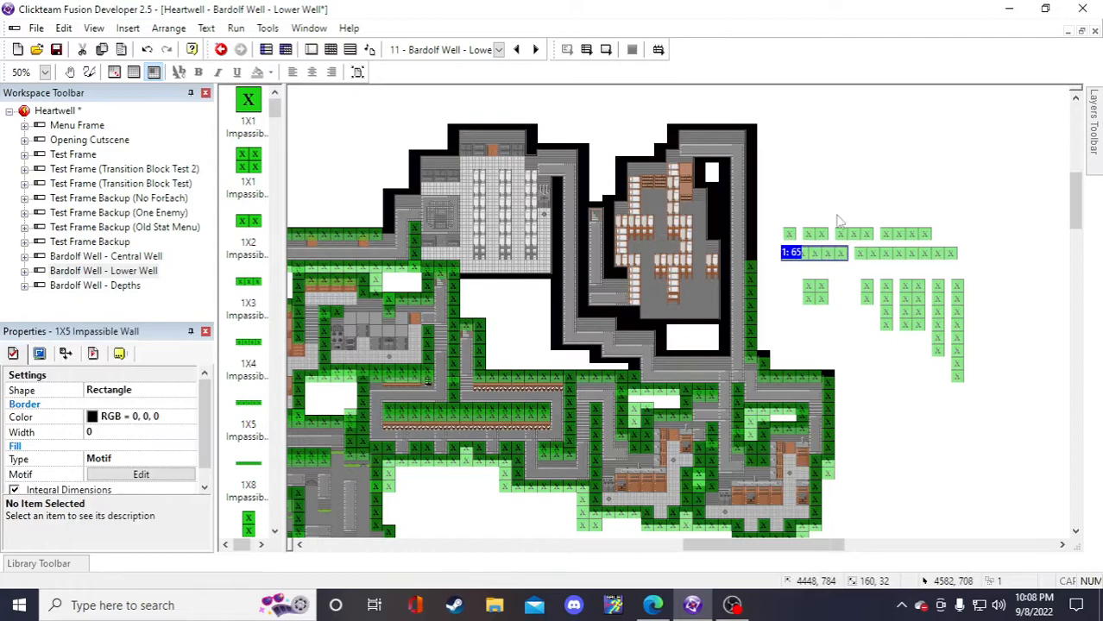
{"action": "left_click", "coordinate": [849, 198]}
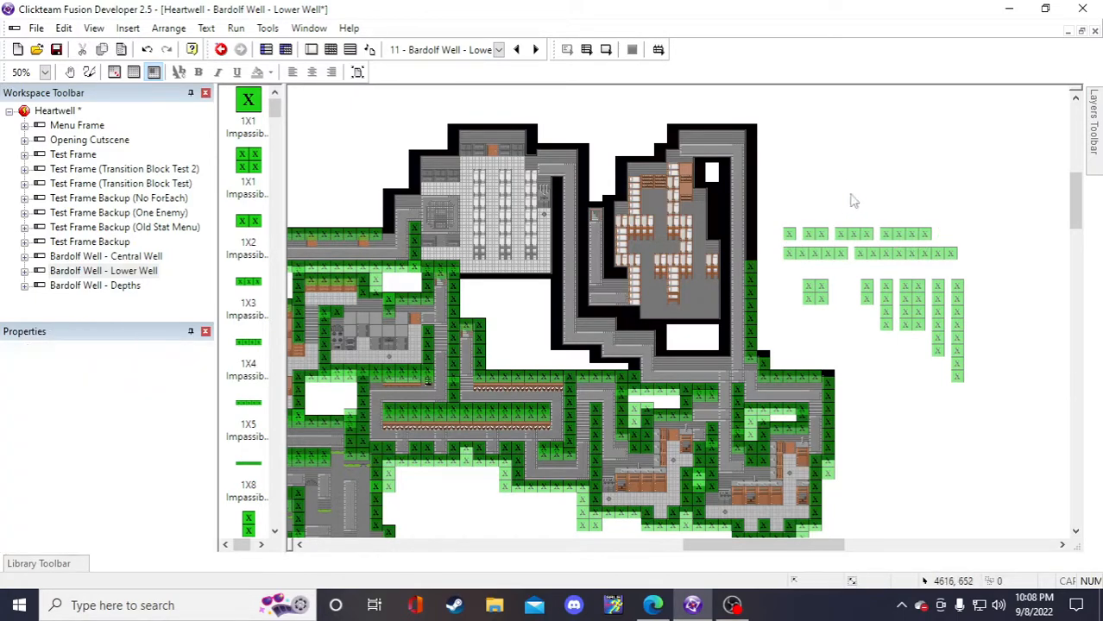
{"action": "left_click_drag", "start_coordinate": [865, 197], "coordinate": [687, 359]}
{"action": "left_click", "coordinate": [1026, 421]}
{"action": "left_click", "coordinate": [885, 302]}
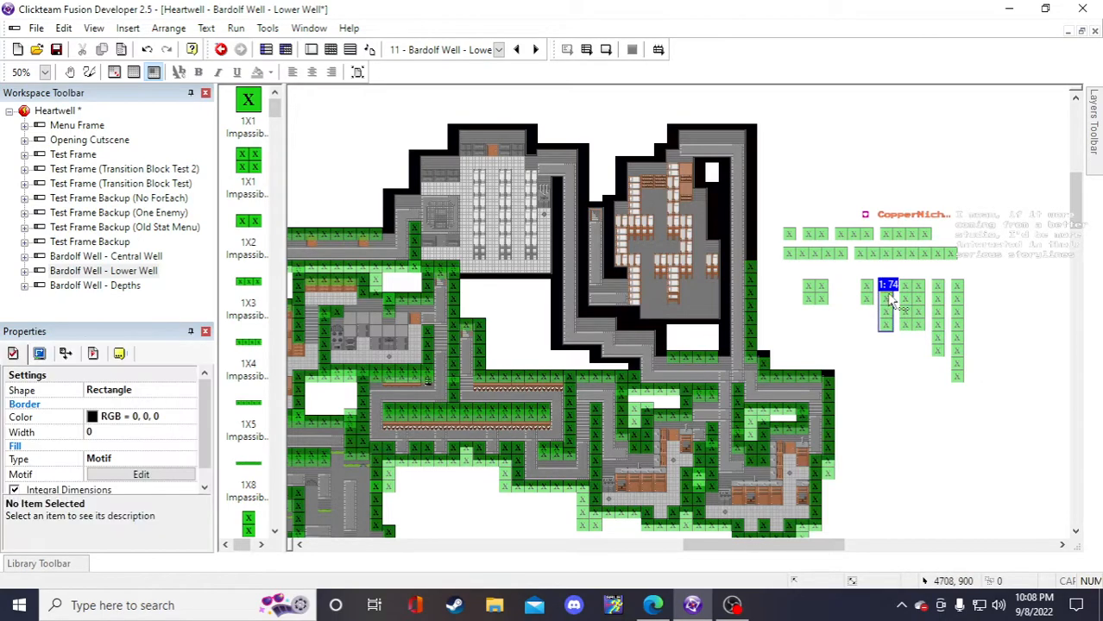
{"action": "left_click", "coordinate": [865, 363]}
{"action": "left_click", "coordinate": [863, 376]}
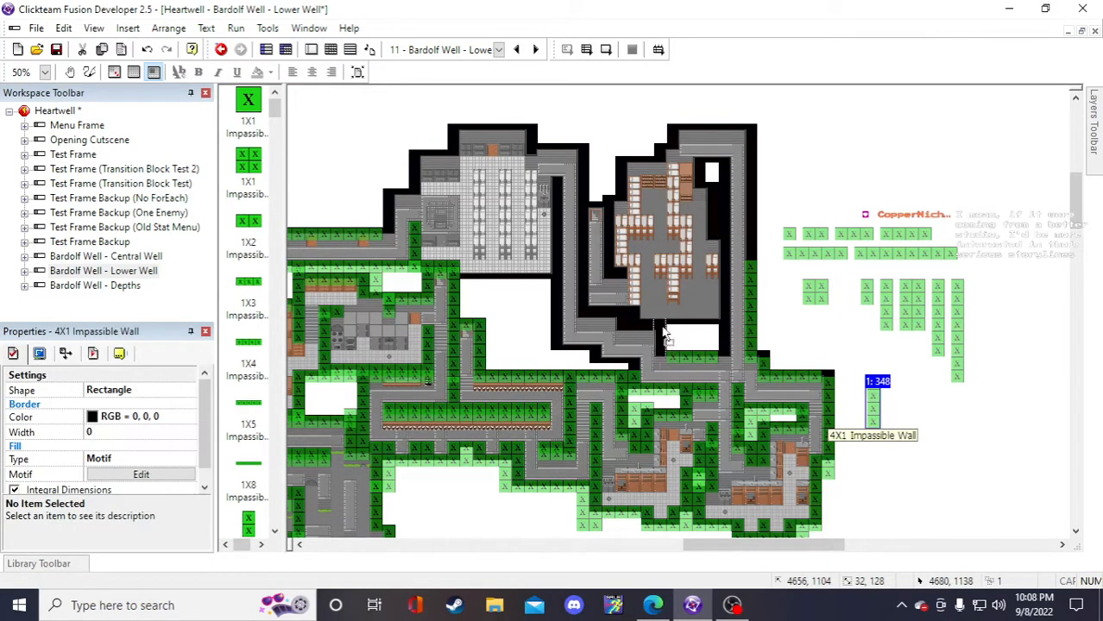
{"action": "left_click_drag", "start_coordinate": [665, 334], "coordinate": [664, 336]}
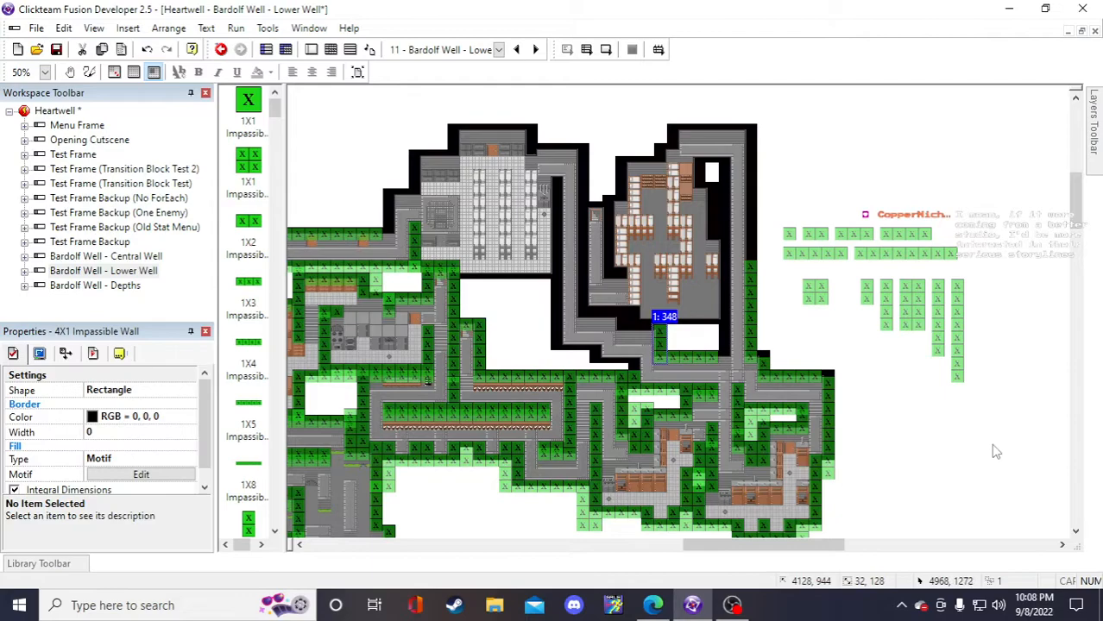
{"action": "left_click", "coordinate": [993, 449]}
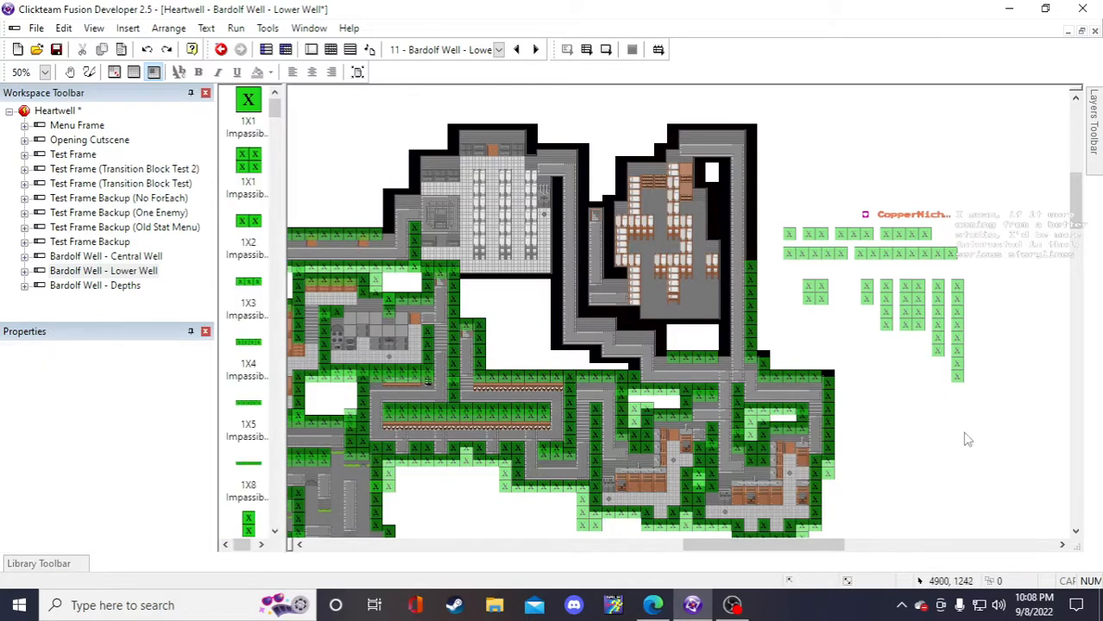
- Place a copy of the 2X1 Impassible Wall at the west end of the wall segment beneath the bed room's white gap
{"action": "left_click", "coordinate": [866, 291]}
{"action": "left_click", "coordinate": [812, 325]}
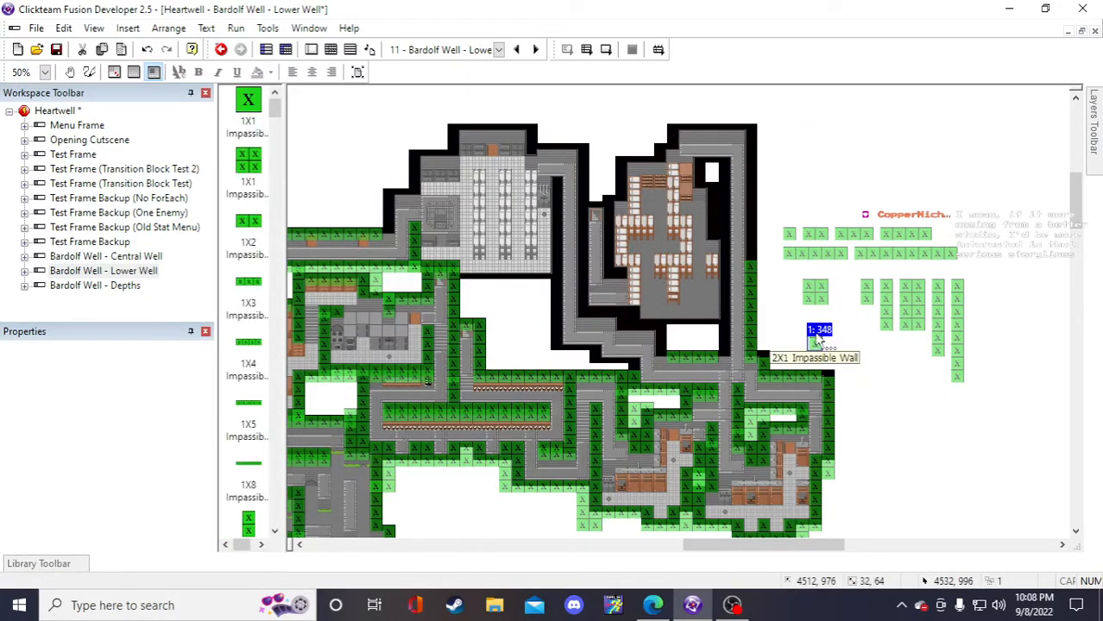
{"action": "left_click", "coordinate": [661, 352]}
{"action": "left_click", "coordinate": [886, 371]}
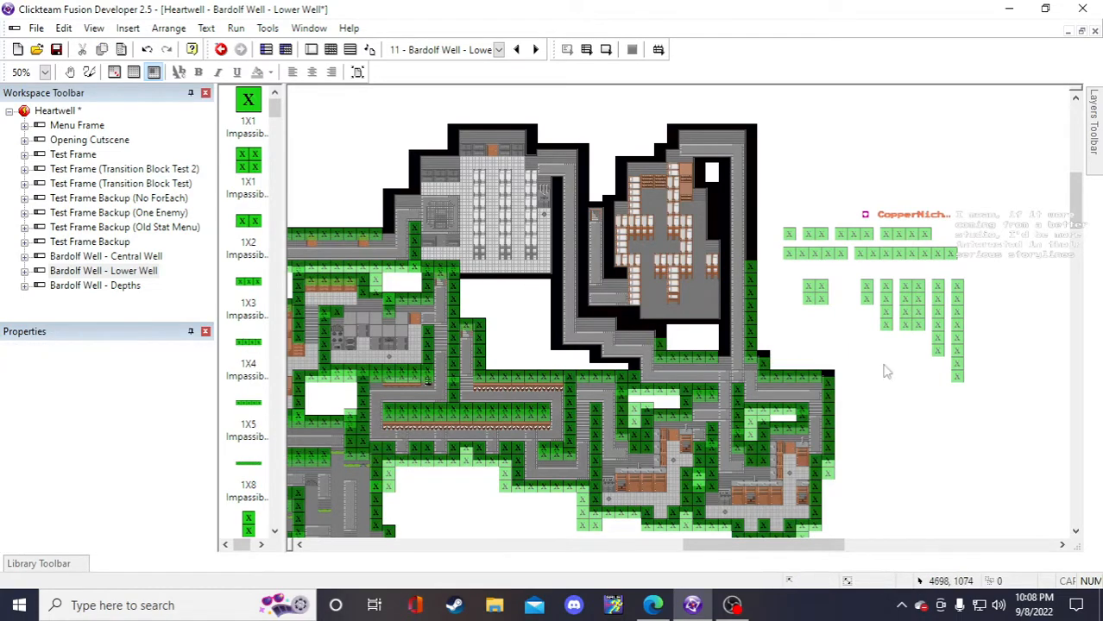
- Place a copy of the 8X1 Impassible Wall on the west side of the bed room's eastern corridor and duplicate it
{"action": "left_click", "coordinate": [957, 323]}
{"action": "key", "text": "ctrl+c"}
{"action": "key", "text": "ctrl+v"}
{"action": "left_click", "coordinate": [851, 354]}
{"action": "left_click_drag", "start_coordinate": [857, 371], "coordinate": [723, 173]}
{"action": "right_click", "coordinate": [723, 173]}
{"action": "left_click", "coordinate": [759, 291]}
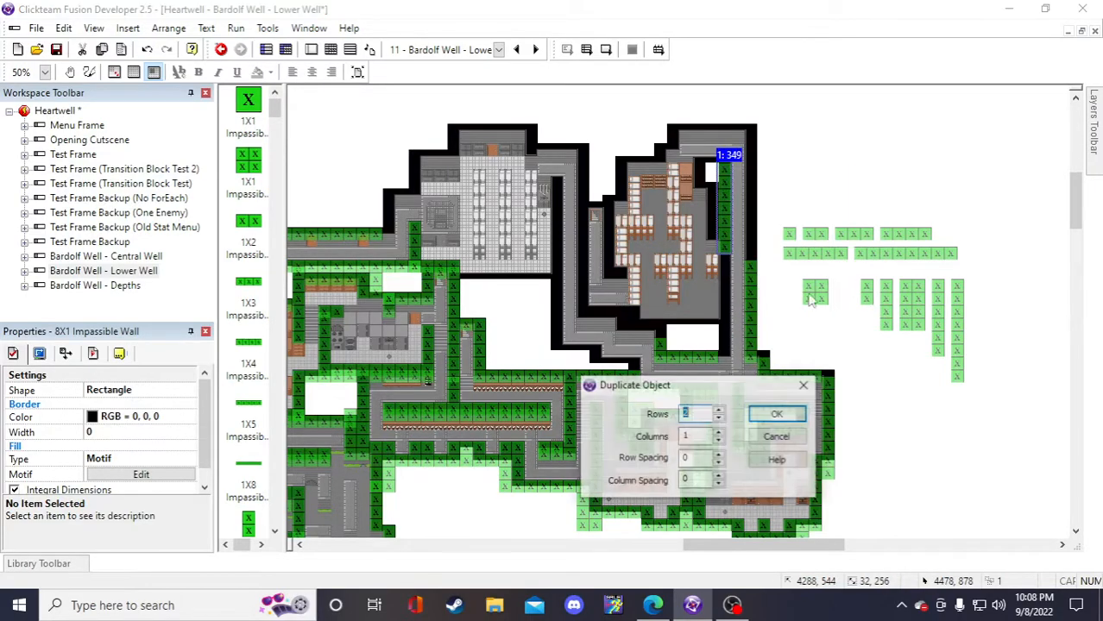
{"action": "left_click", "coordinate": [777, 414]}
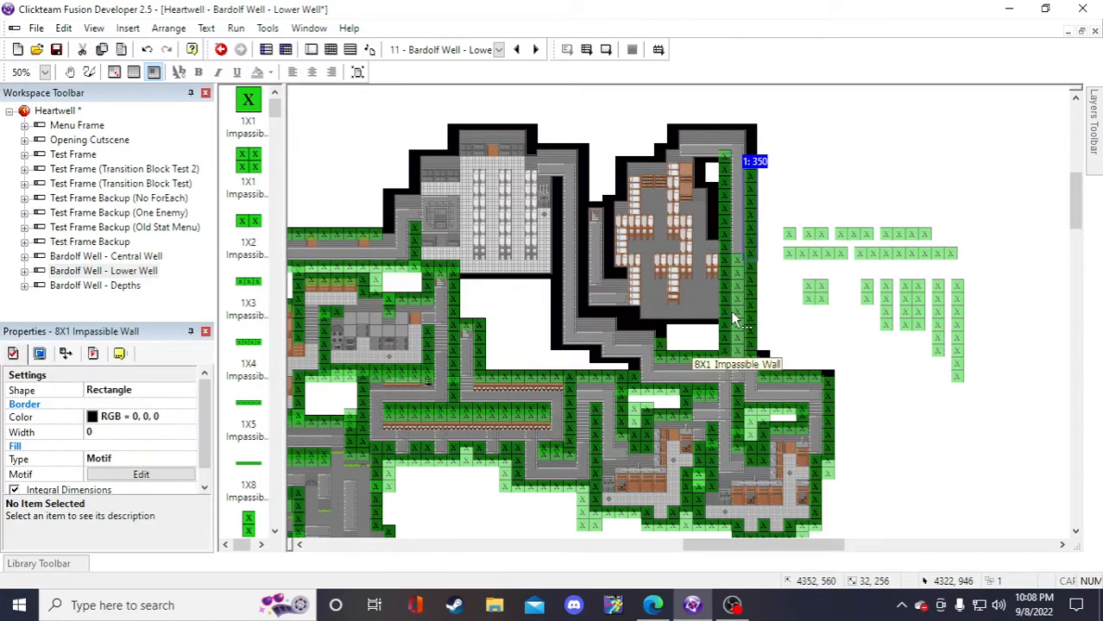
- Move the spare 8X1 wall off the map and align the remaining copies along the eastern corridor's west side
{"action": "left_click_drag", "start_coordinate": [730, 310], "coordinate": [940, 415]}
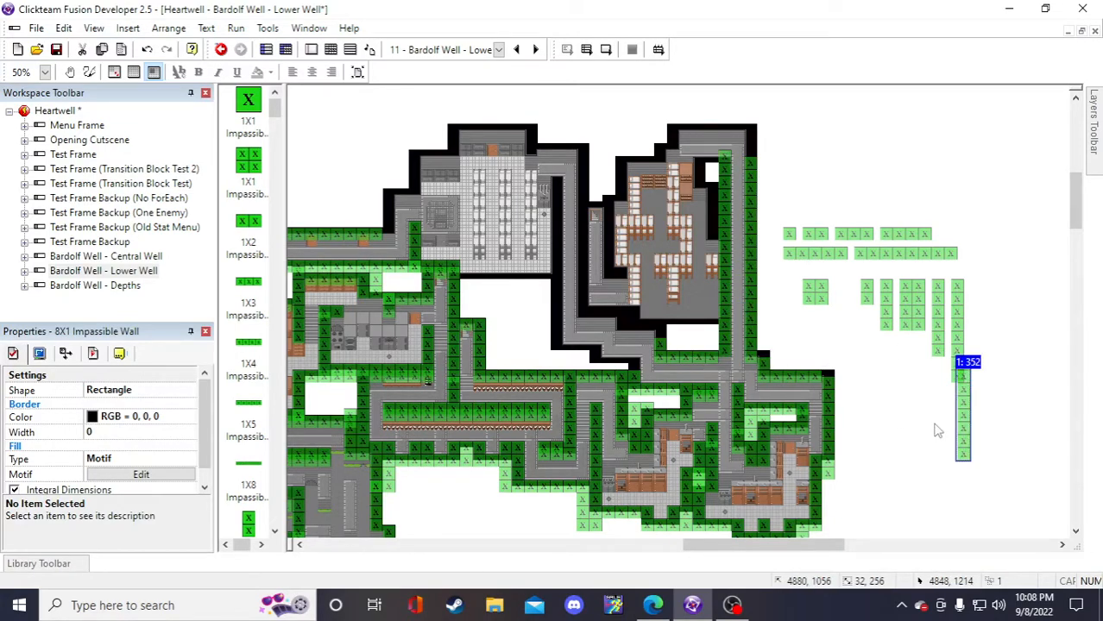
{"action": "left_click", "coordinate": [726, 338]}
{"action": "left_click_drag", "start_coordinate": [726, 339], "coordinate": [732, 226]}
{"action": "left_click", "coordinate": [1029, 401]}
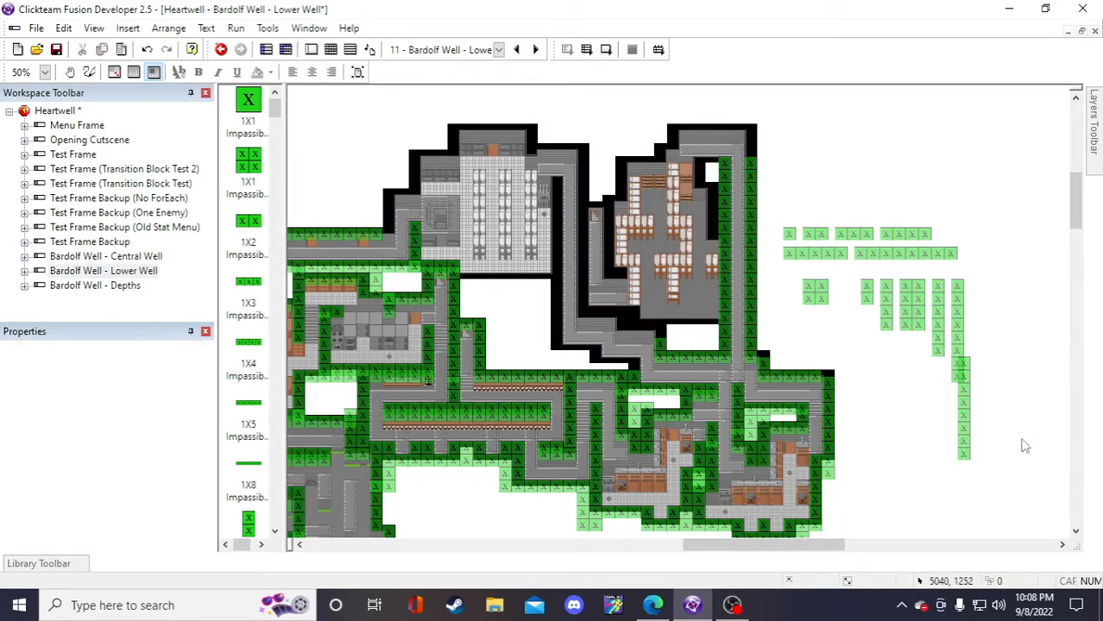
- Move the spare 8X1 wall to the east side of the corridor between the two large rooms and duplicate it
{"action": "left_click", "coordinate": [967, 434]}
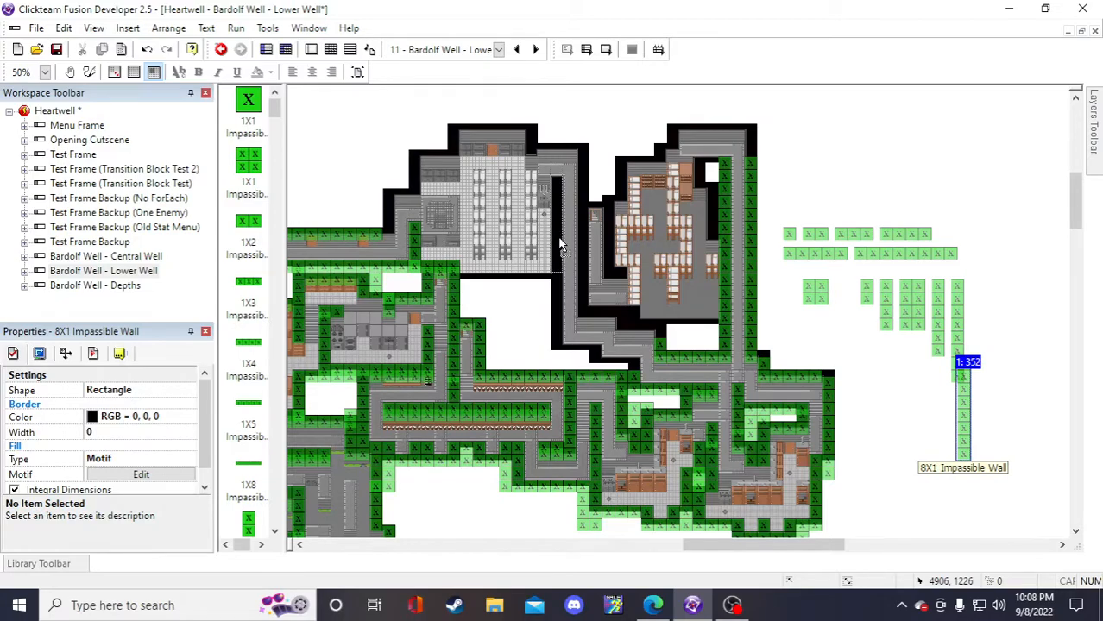
{"action": "left_click_drag", "start_coordinate": [559, 246], "coordinate": [579, 195]}
{"action": "right_click", "coordinate": [579, 195]}
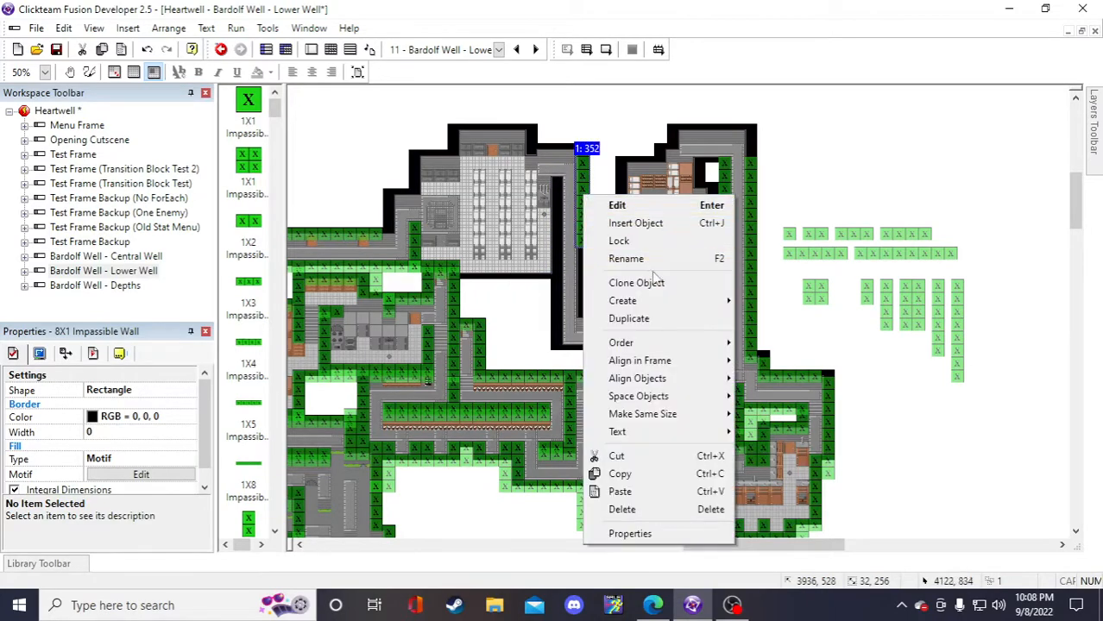
{"action": "left_click", "coordinate": [661, 318]}
{"action": "key", "text": "Return"}
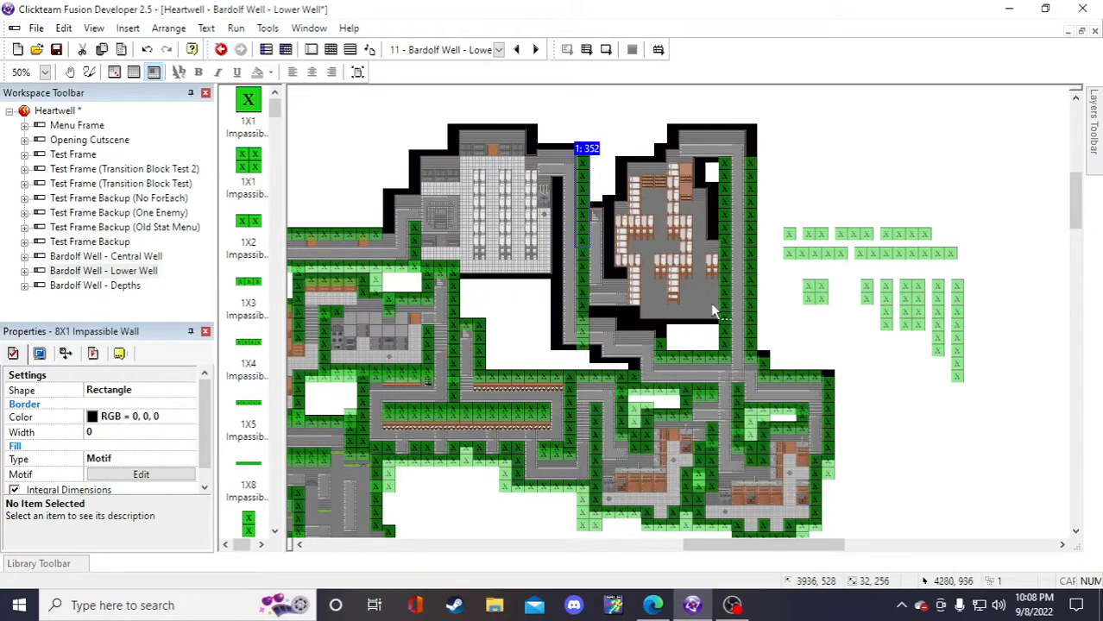
- Move the duplicate to the middle corridor's west side, shift the east wall down into line, and save the project
{"action": "left_click_drag", "start_coordinate": [592, 301], "coordinate": [557, 222]}
{"action": "left_click_drag", "start_coordinate": [581, 176], "coordinate": [580, 203]}
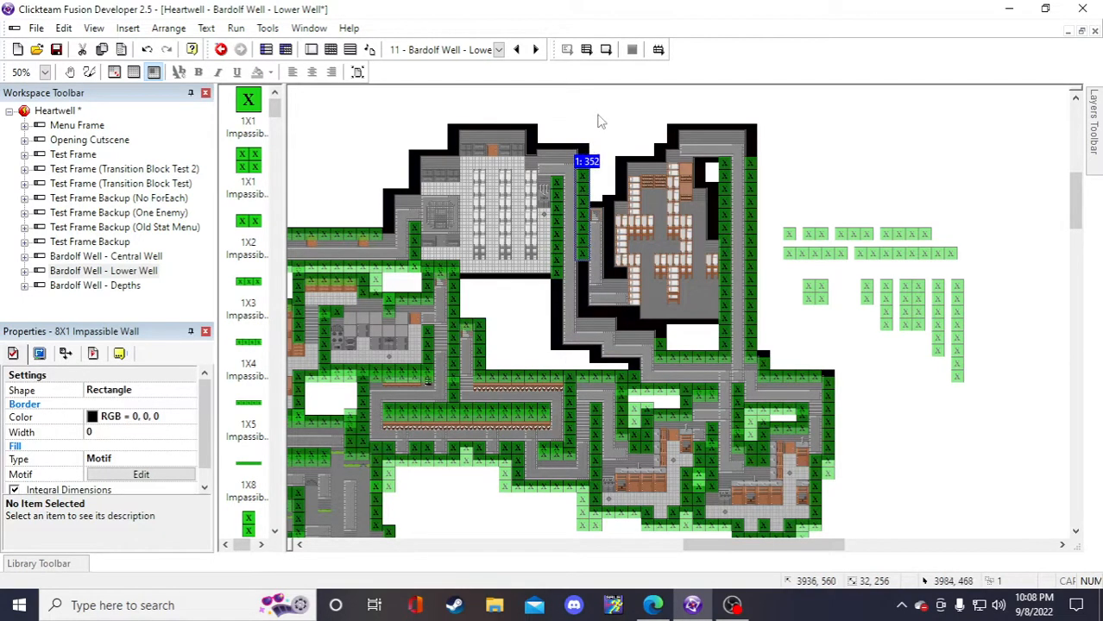
{"action": "left_click", "coordinate": [635, 118]}
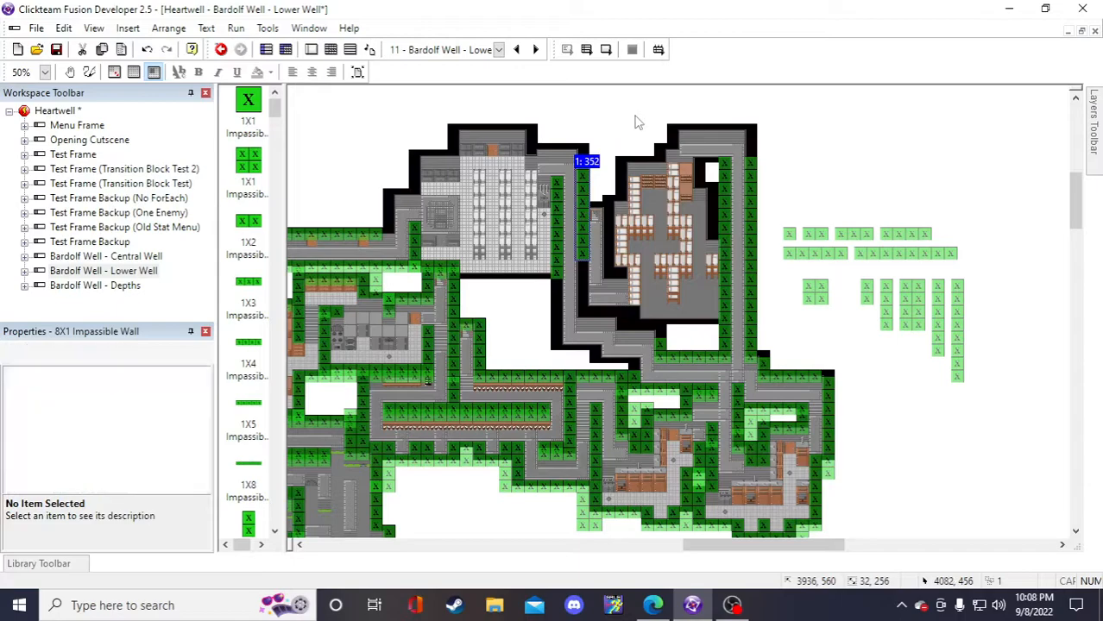
{"action": "right_click", "coordinate": [654, 178]}
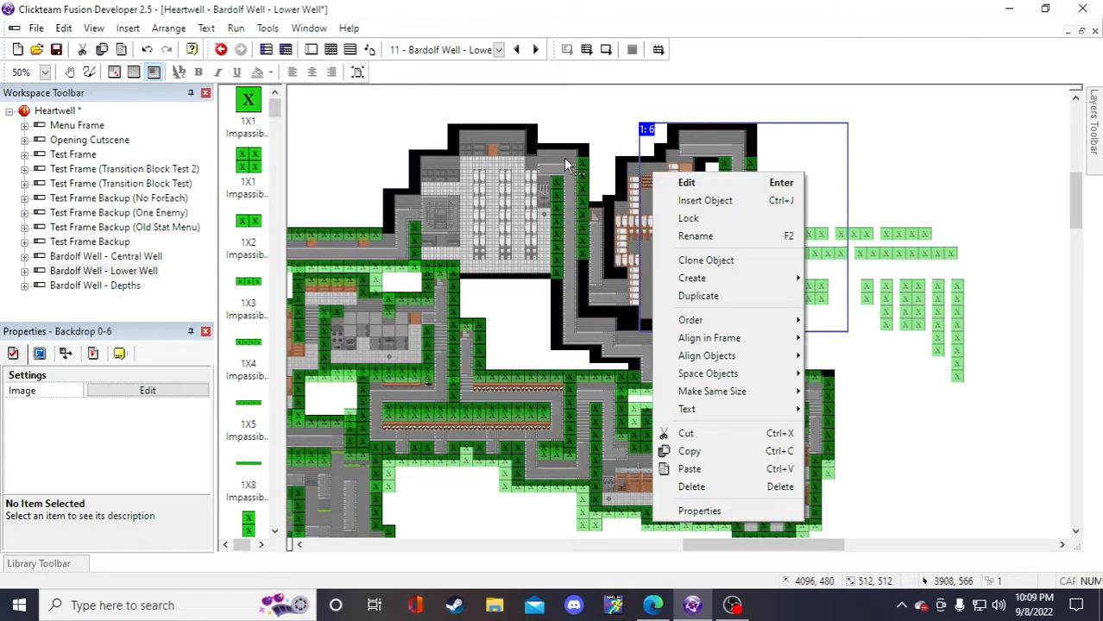
{"action": "left_click", "coordinate": [626, 129]}
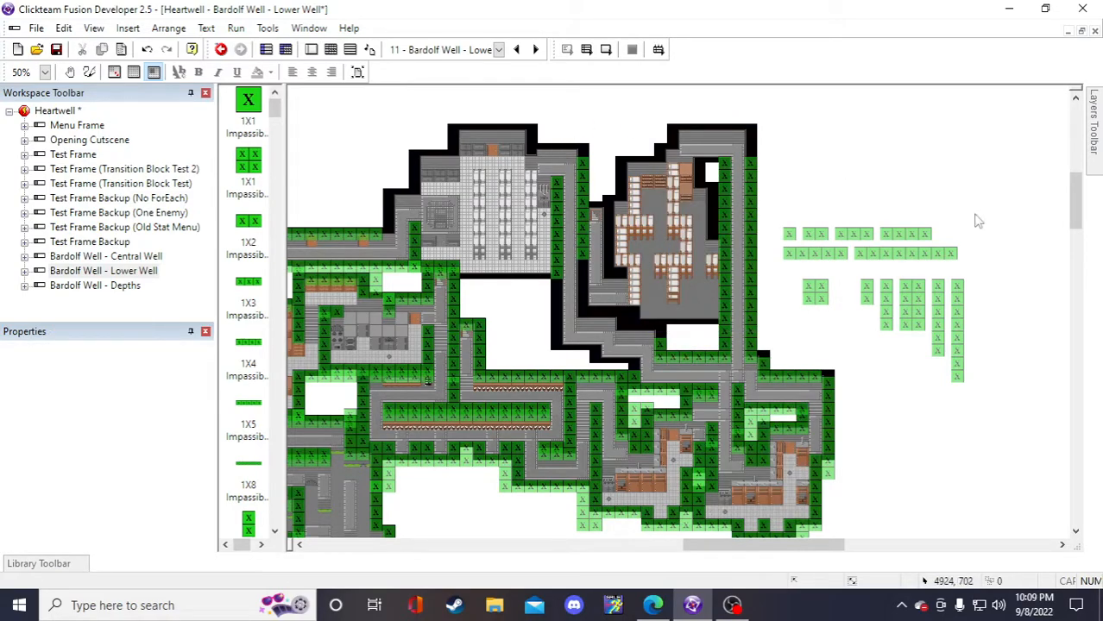
{"action": "left_click", "coordinate": [57, 49]}
- Place two copies of the 1X4 Impassible Wall along the stepped lower edge at the foot of the middle corridor
{"action": "left_click", "coordinate": [921, 238]}
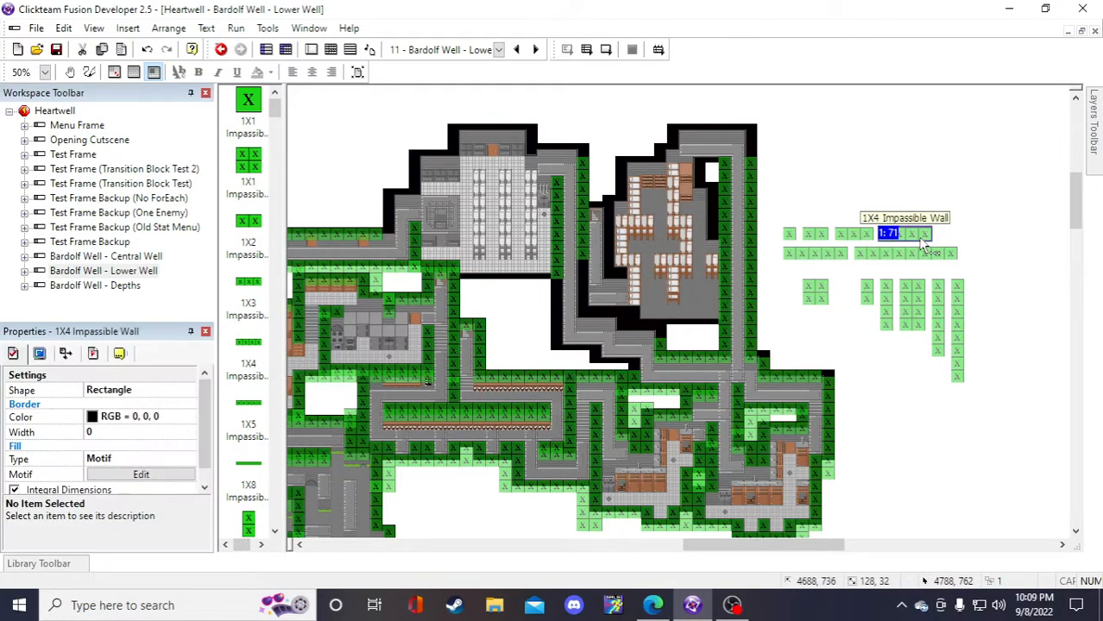
{"action": "key", "text": "ctrl+c"}
{"action": "key", "text": "ctrl+v"}
{"action": "left_click", "coordinate": [864, 183]}
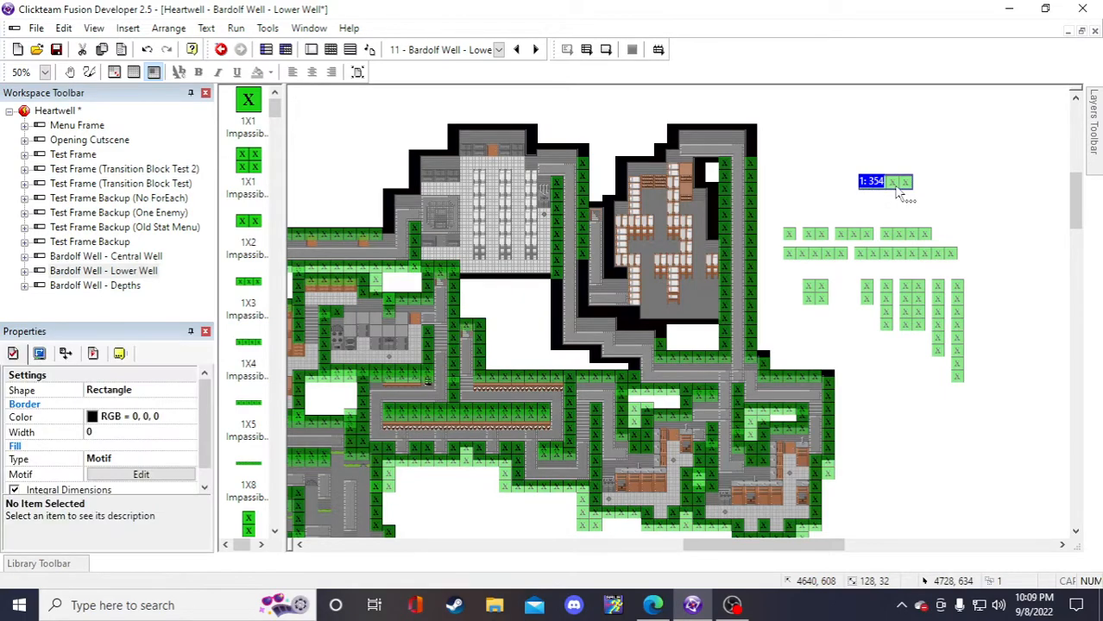
{"action": "left_click_drag", "start_coordinate": [623, 374], "coordinate": [623, 373]}
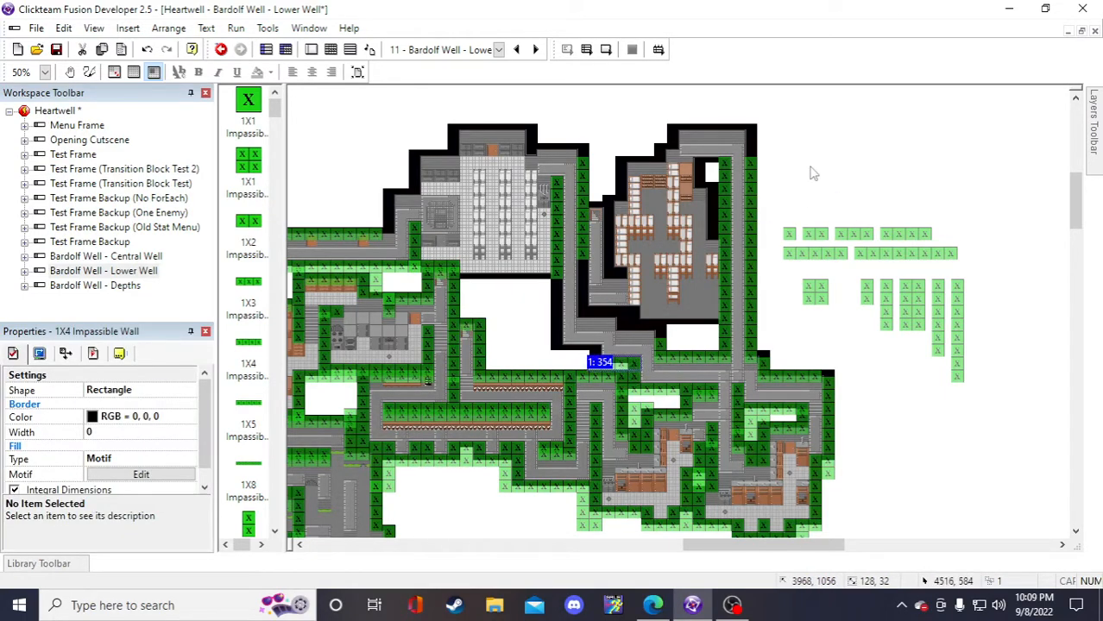
{"action": "key", "text": "ctrl+v"}
{"action": "left_click", "coordinate": [808, 166]}
{"action": "left_click_drag", "start_coordinate": [830, 175], "coordinate": [576, 359]}
{"action": "left_click", "coordinate": [894, 141]}
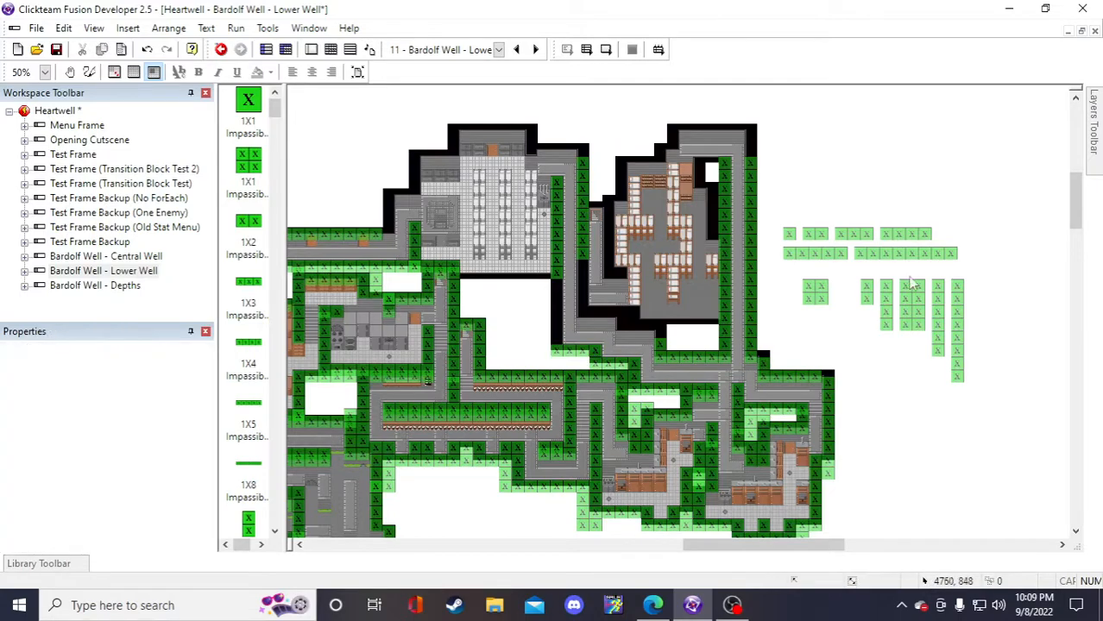
- Place a copy of the 6X1 Impassible Wall on the lower west side of the middle corridor, beneath the existing 8X1 wall
{"action": "left_click", "coordinate": [937, 319]}
{"action": "key", "text": "ctrl+c"}
{"action": "left_click", "coordinate": [886, 174]}
{"action": "key", "text": "ctrl+v"}
{"action": "left_click", "coordinate": [860, 163]}
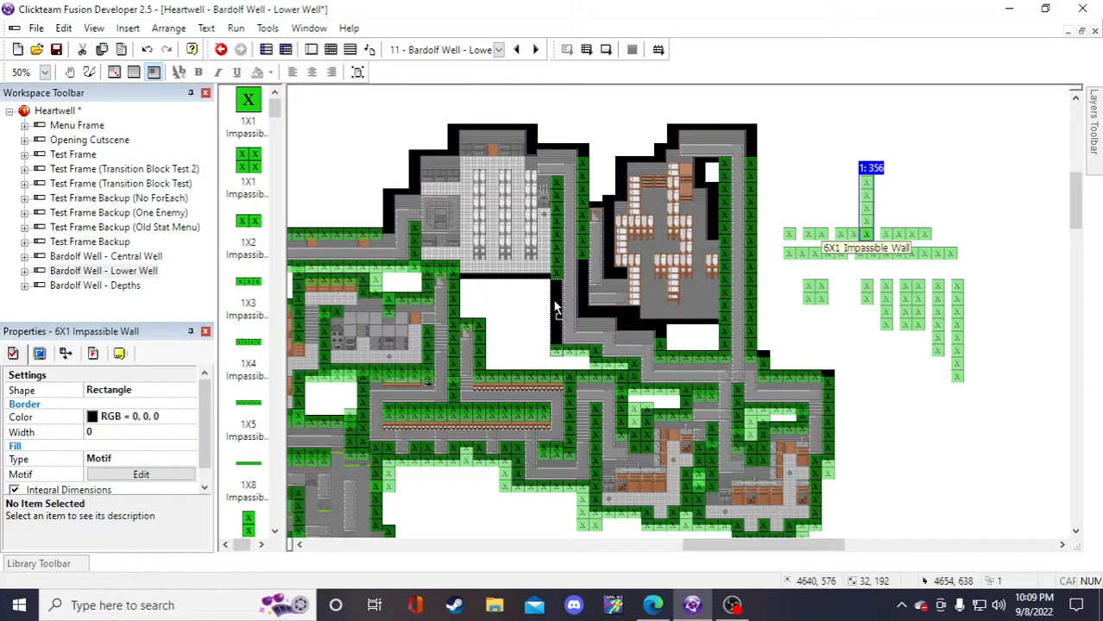
{"action": "left_click_drag", "start_coordinate": [556, 309], "coordinate": [557, 288]}
{"action": "left_click", "coordinate": [851, 150]}
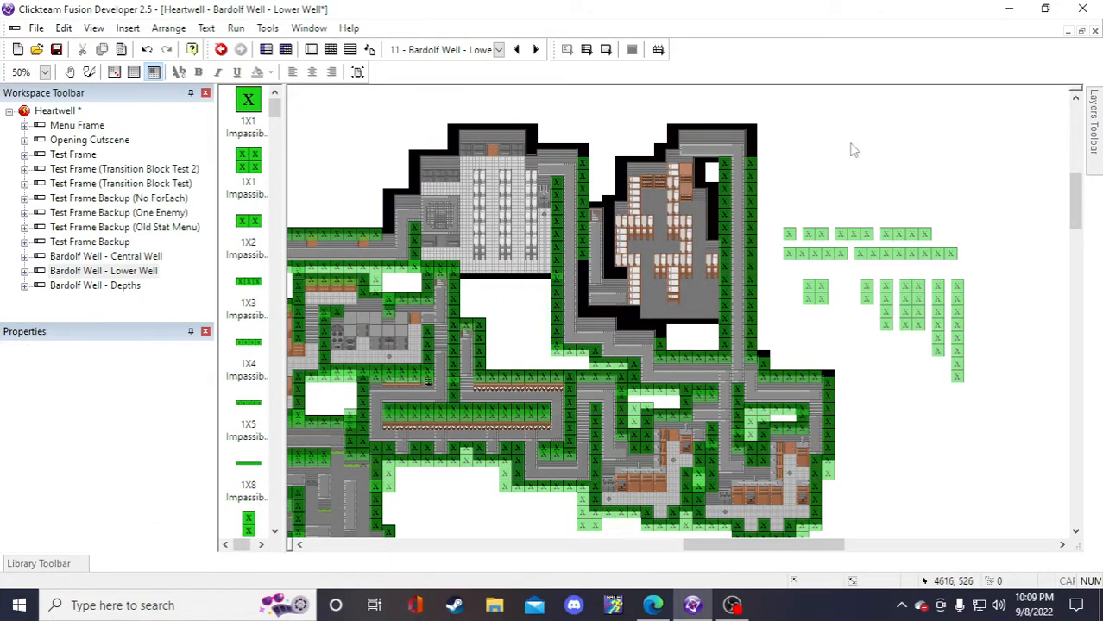
{"action": "left_click", "coordinate": [558, 326]}
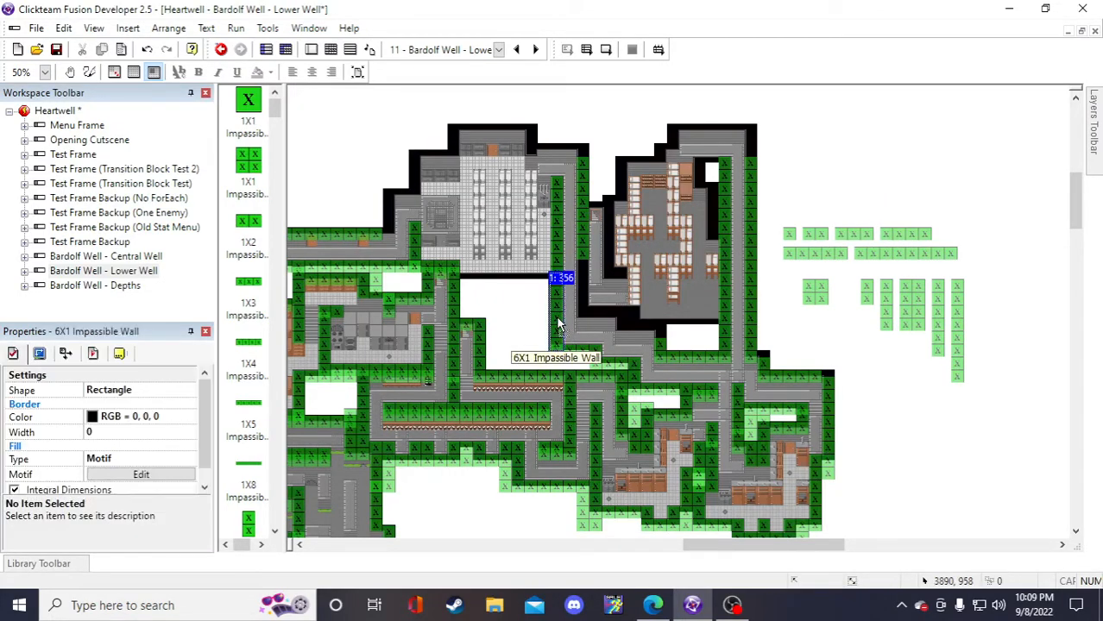
{"action": "left_click", "coordinate": [534, 309]}
{"action": "left_click", "coordinate": [558, 310]}
{"action": "left_click", "coordinate": [522, 309]}
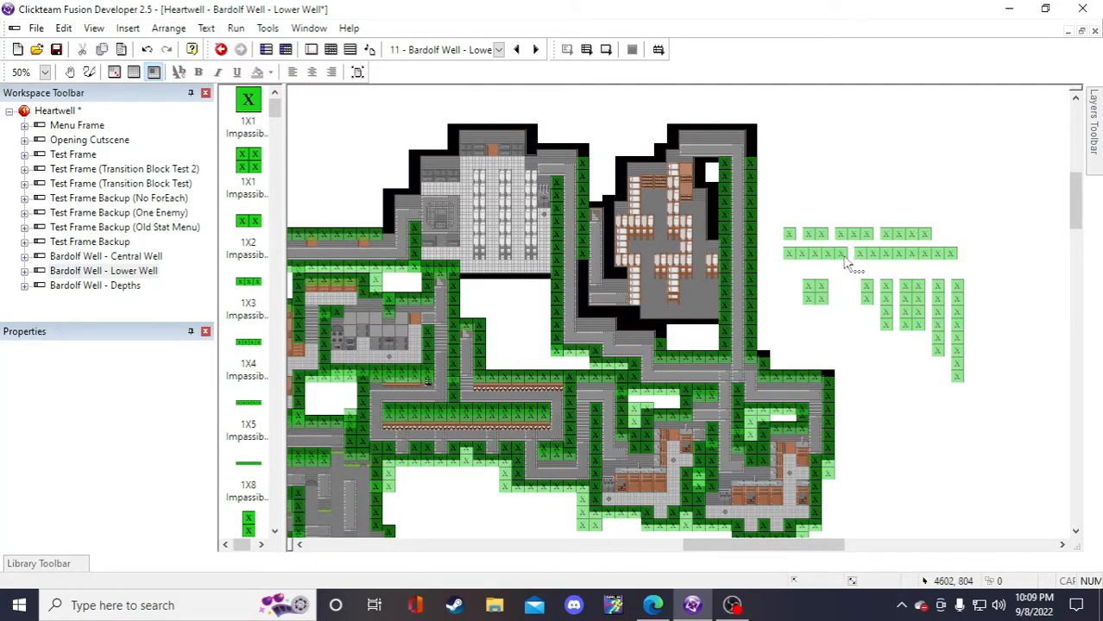
- Place a copy of the 1X4 Impassible Wall on the black upper edge of the passage southwest of the bed room
{"action": "left_click", "coordinate": [899, 239]}
{"action": "key", "text": "ctrl+c"}
{"action": "key", "text": "ctrl+v"}
{"action": "left_click", "coordinate": [872, 174]}
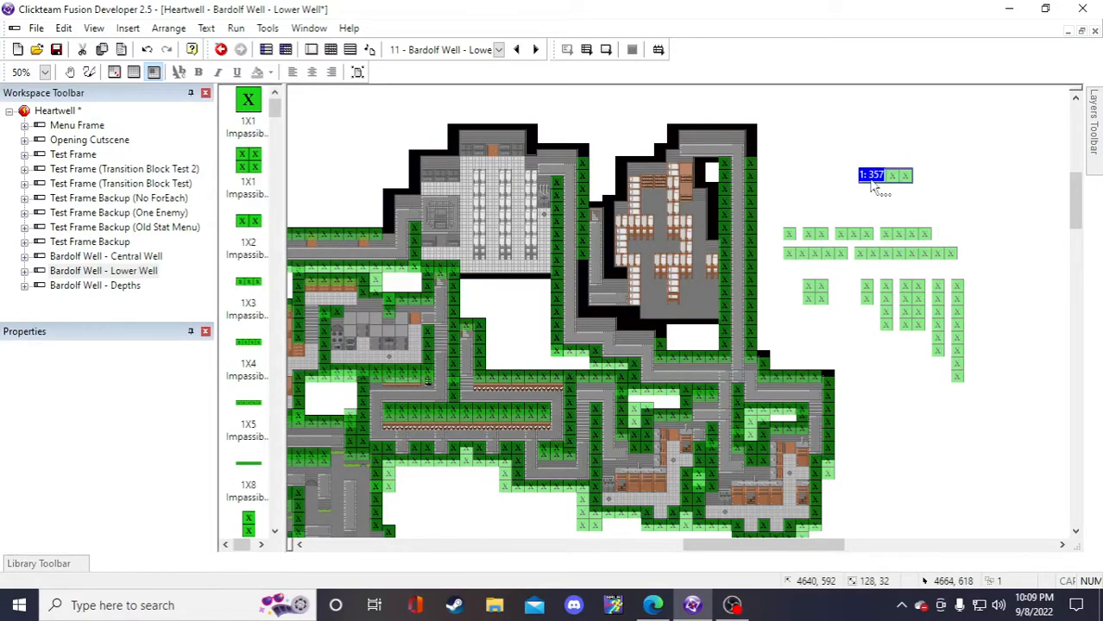
{"action": "left_click_drag", "start_coordinate": [877, 176], "coordinate": [593, 321]}
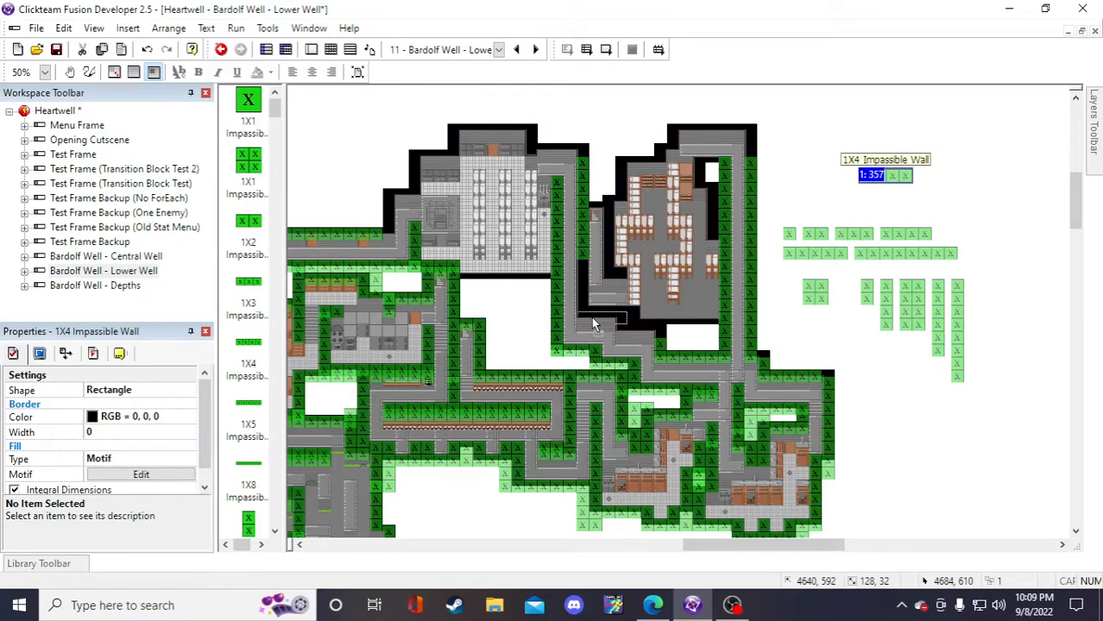
- Place the pasted 1X4 Impassible Wall and another copy of it along the stepped black edge southwest of the bed room
{"action": "left_click_drag", "start_coordinate": [592, 319], "coordinate": [592, 320]}
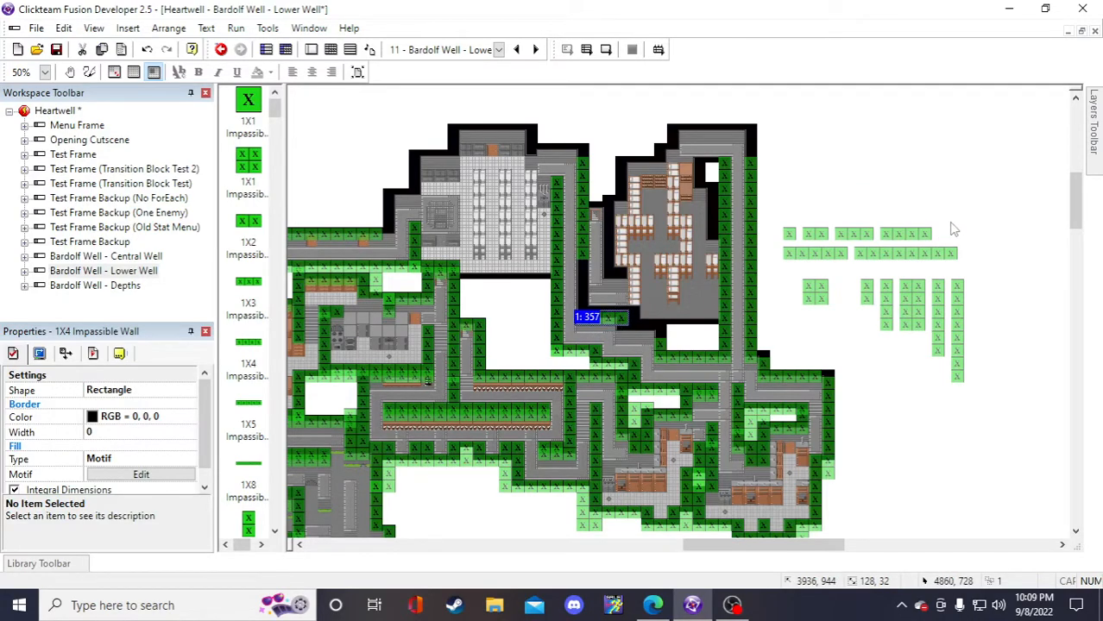
{"action": "left_click", "coordinate": [942, 208]}
{"action": "key", "text": "ctrl+v"}
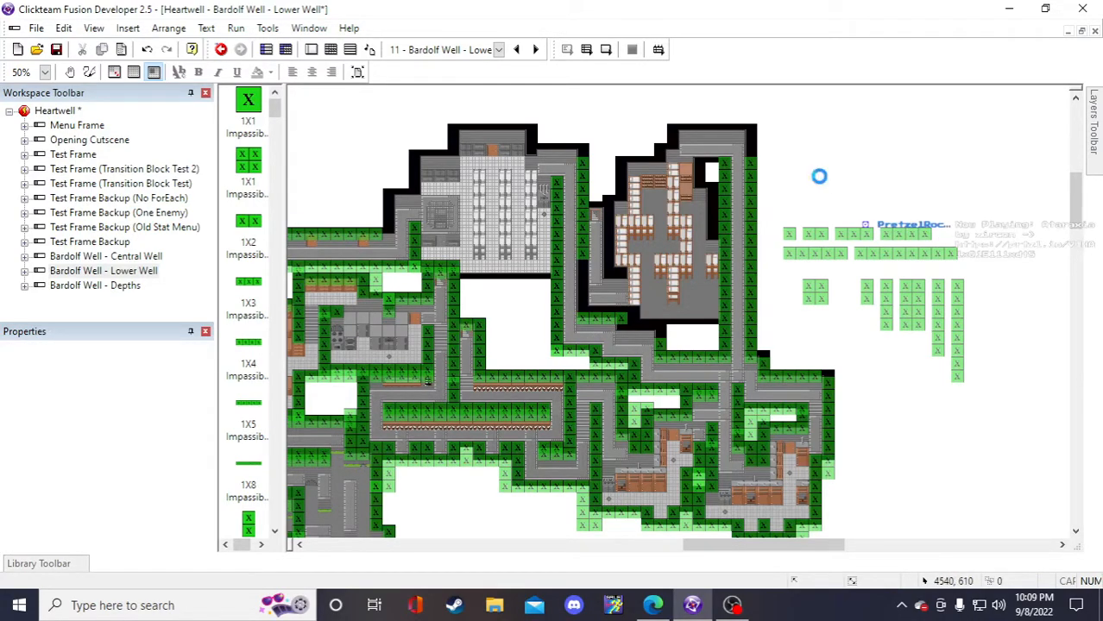
{"action": "left_click_drag", "start_coordinate": [845, 186], "coordinate": [614, 316]}
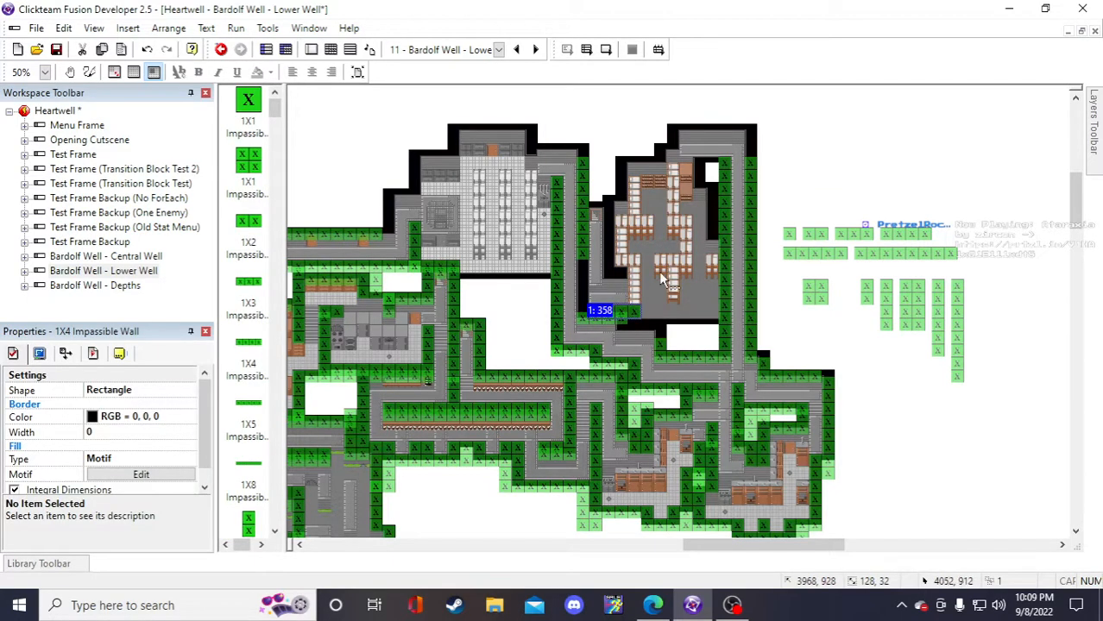
{"action": "left_click", "coordinate": [894, 210]}
- Place a copy of the 4X1 Impassible Wall on the lower east side of the middle corridor, beneath the existing wall
{"action": "left_click", "coordinate": [885, 297]}
{"action": "key", "text": "ctrl+c"}
{"action": "left_click", "coordinate": [880, 185]}
{"action": "key", "text": "ctrl+v"}
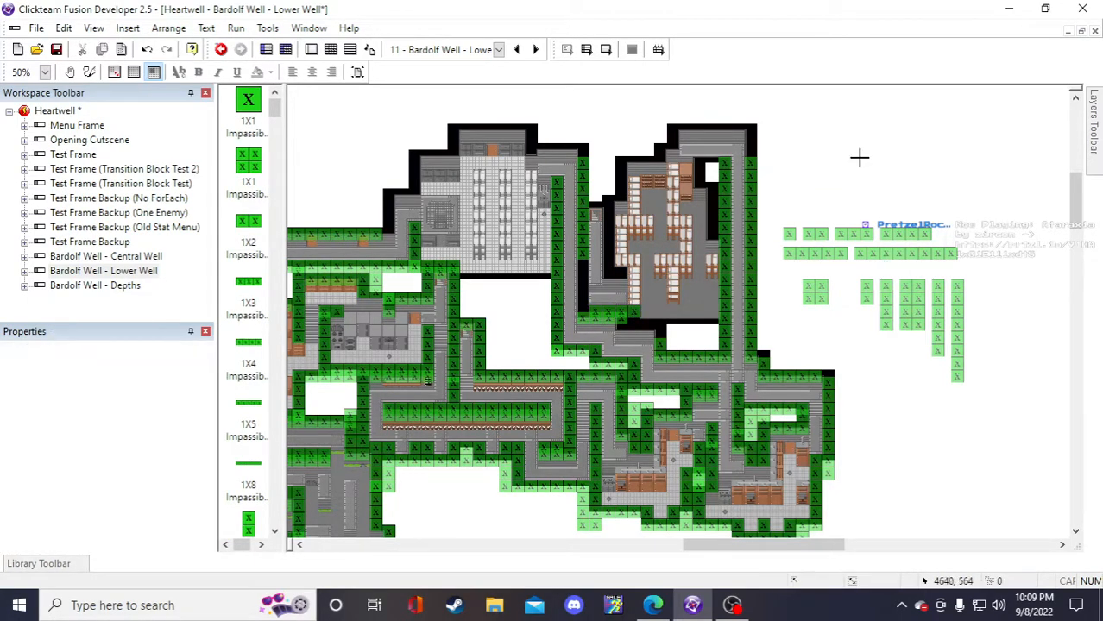
{"action": "left_click", "coordinate": [859, 158]}
{"action": "left_click_drag", "start_coordinate": [865, 178], "coordinate": [586, 285]}
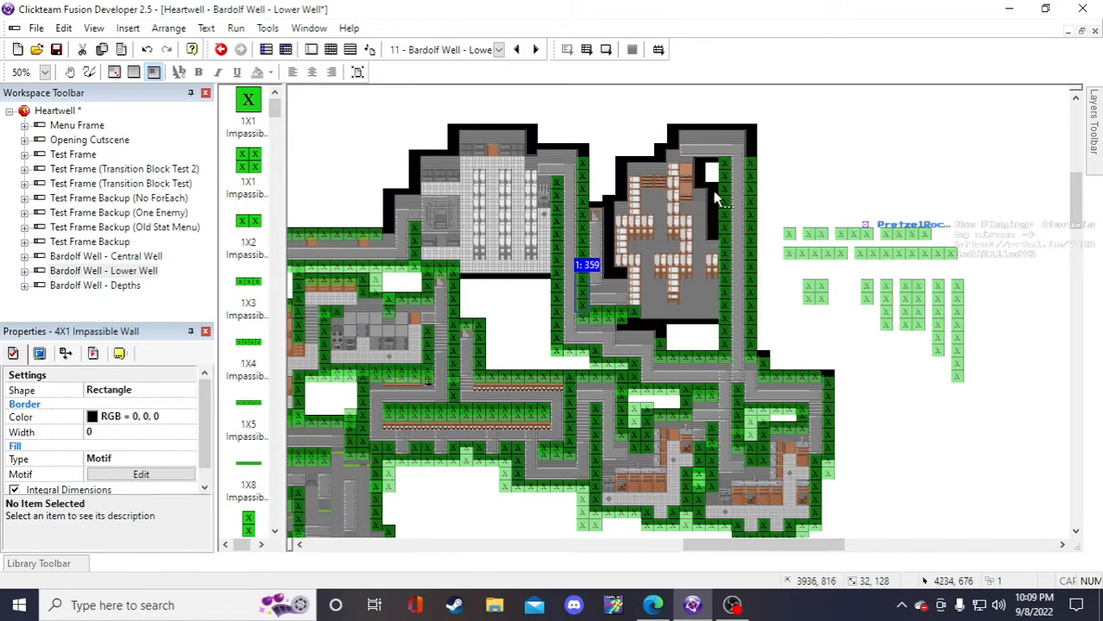
{"action": "left_click", "coordinate": [833, 145]}
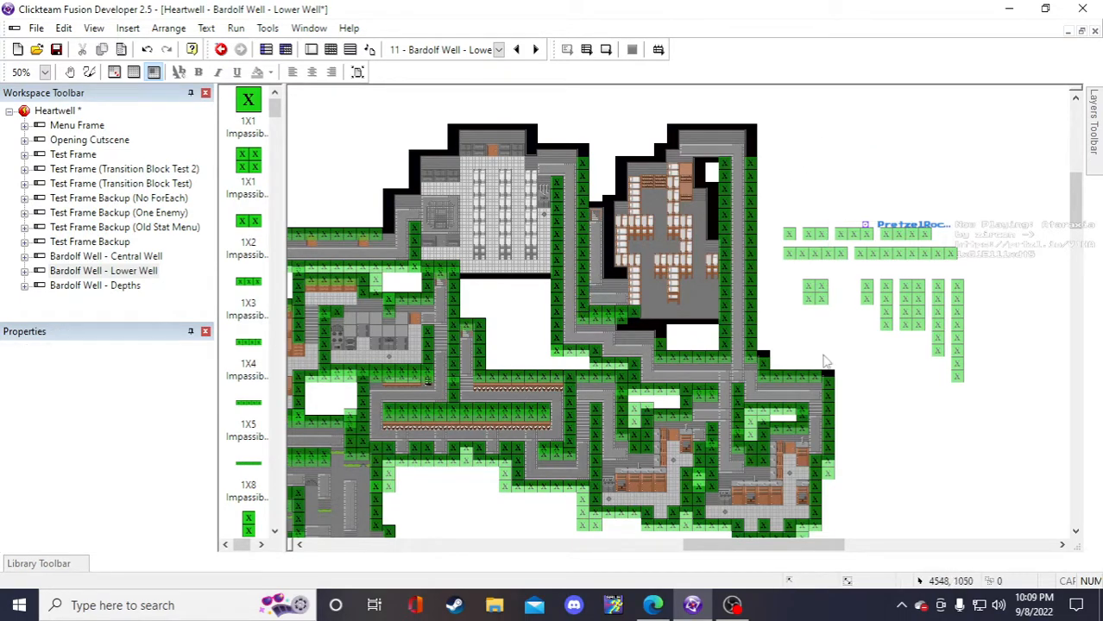
- Place a copy of the 1X4 Impassible Wall on the black upper edge of the stepped passage just below the bed room
{"action": "left_click", "coordinate": [889, 233]}
{"action": "key", "text": "ctrl+c"}
{"action": "left_click", "coordinate": [795, 184]}
{"action": "key", "text": "ctrl+v"}
{"action": "left_click", "coordinate": [807, 194]}
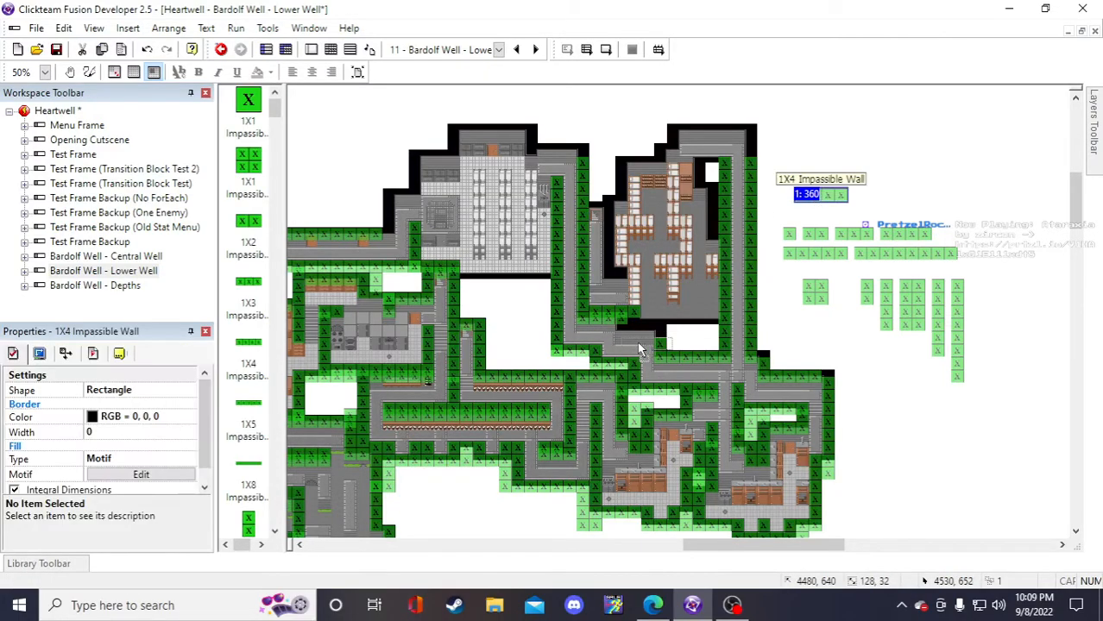
{"action": "mouse_move", "coordinate": [638, 343]}
{"action": "left_mouse_down"}
{"action": "mouse_move", "coordinate": [631, 330]}
{"action": "mouse_move", "coordinate": [639, 335]}
{"action": "left_mouse_up"}
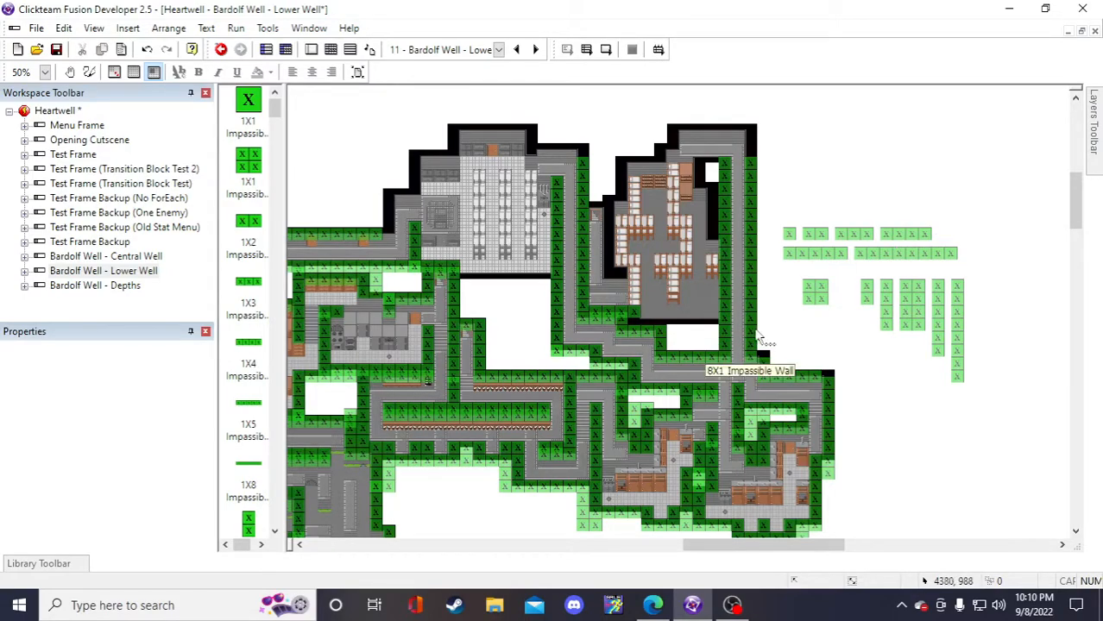
- Place a copy of the 1X8 Impassible Wall along the black lower edge of the bed room
{"action": "left_click", "coordinate": [862, 253]}
{"action": "left_click", "coordinate": [901, 170]}
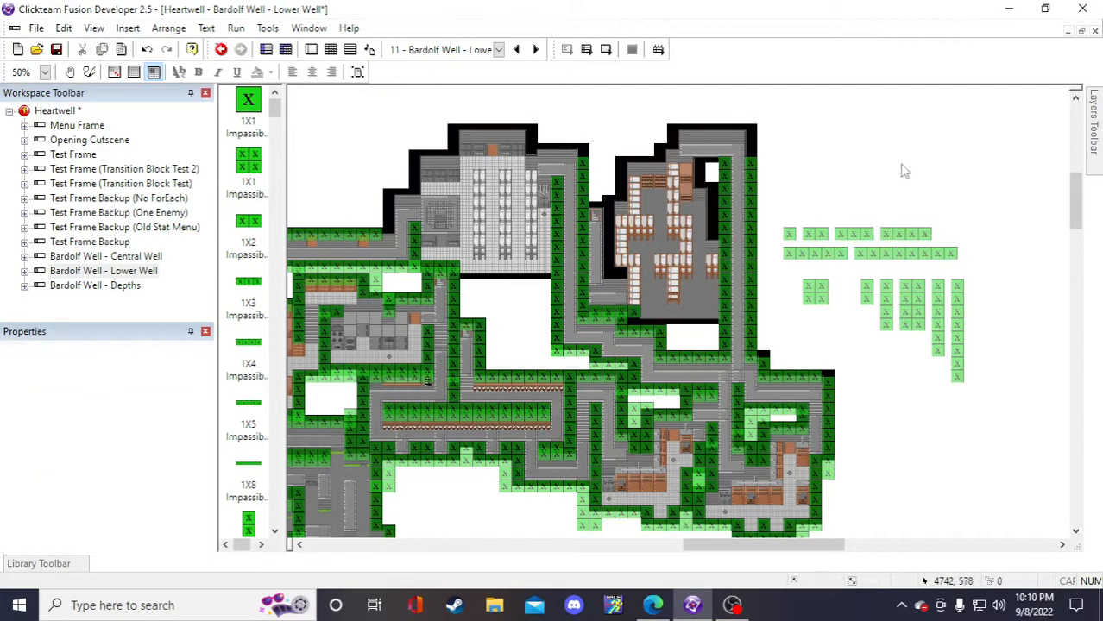
{"action": "left_click_drag", "start_coordinate": [909, 151], "coordinate": [659, 328]}
- Replace the lower 1X4 Impassible Wall at the middle corridor's southeast corner with a 1X3 copy, and save the project
{"action": "left_click", "coordinate": [597, 325]}
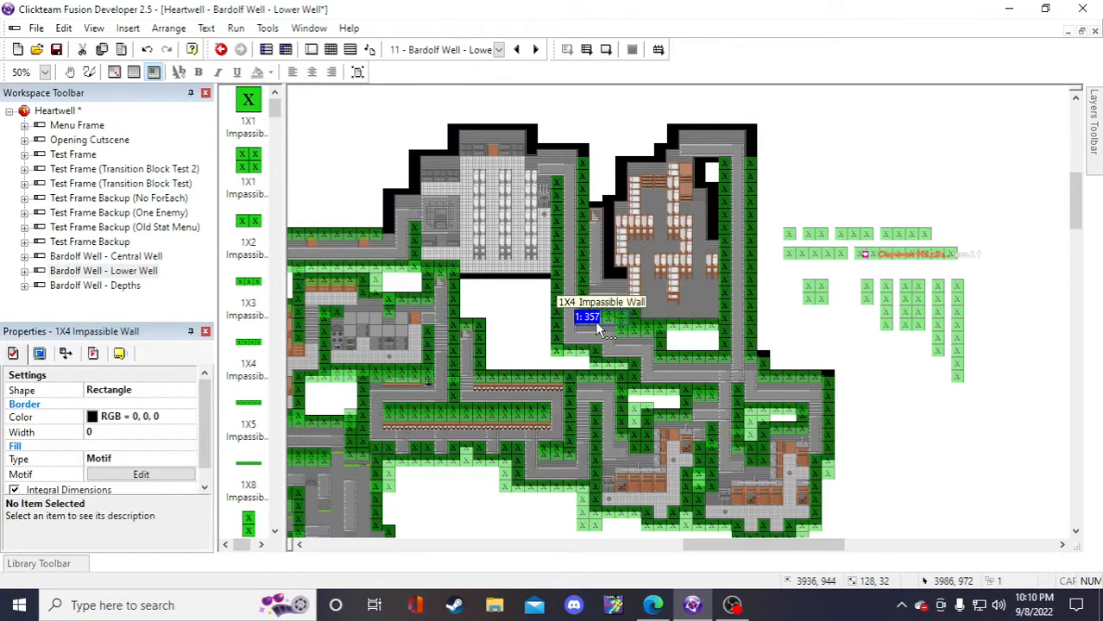
{"action": "left_click", "coordinate": [944, 204]}
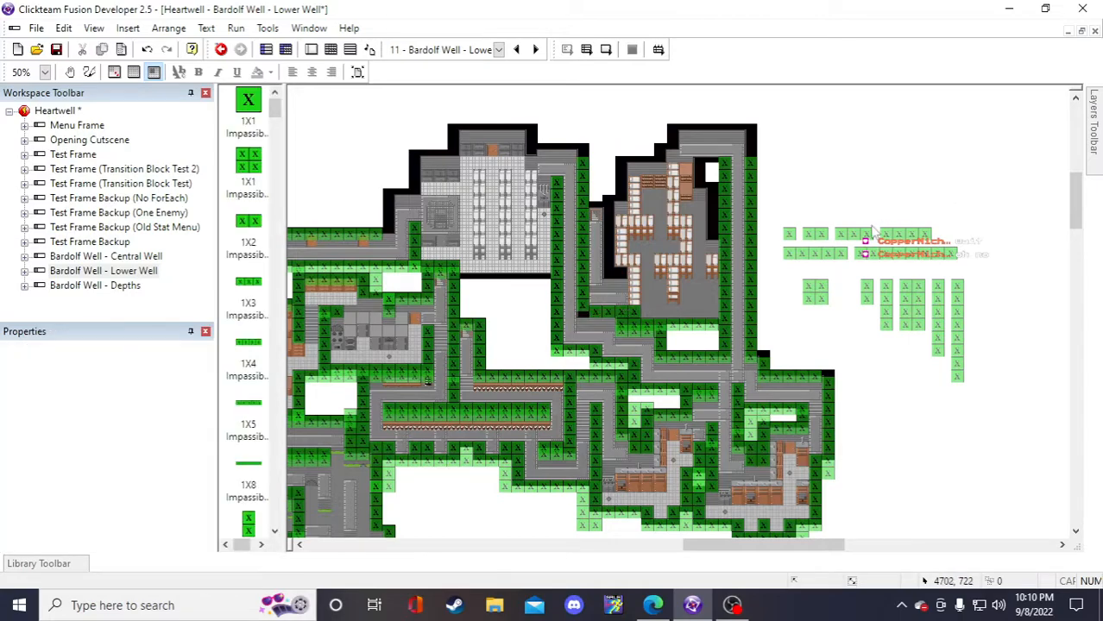
{"action": "left_click", "coordinate": [825, 234]}
{"action": "left_click", "coordinate": [850, 235]}
{"action": "key", "text": "ctrl+c"}
{"action": "key", "text": "ctrl+v"}
{"action": "left_click", "coordinate": [823, 175]}
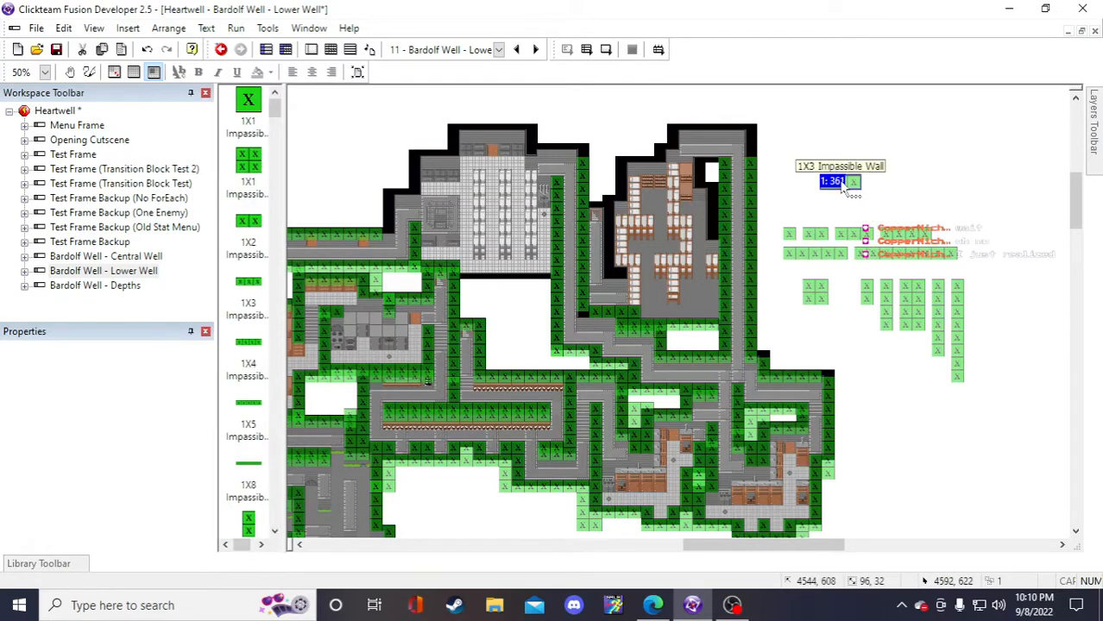
{"action": "left_click_drag", "start_coordinate": [599, 319], "coordinate": [597, 319]}
{"action": "left_click", "coordinate": [898, 169]}
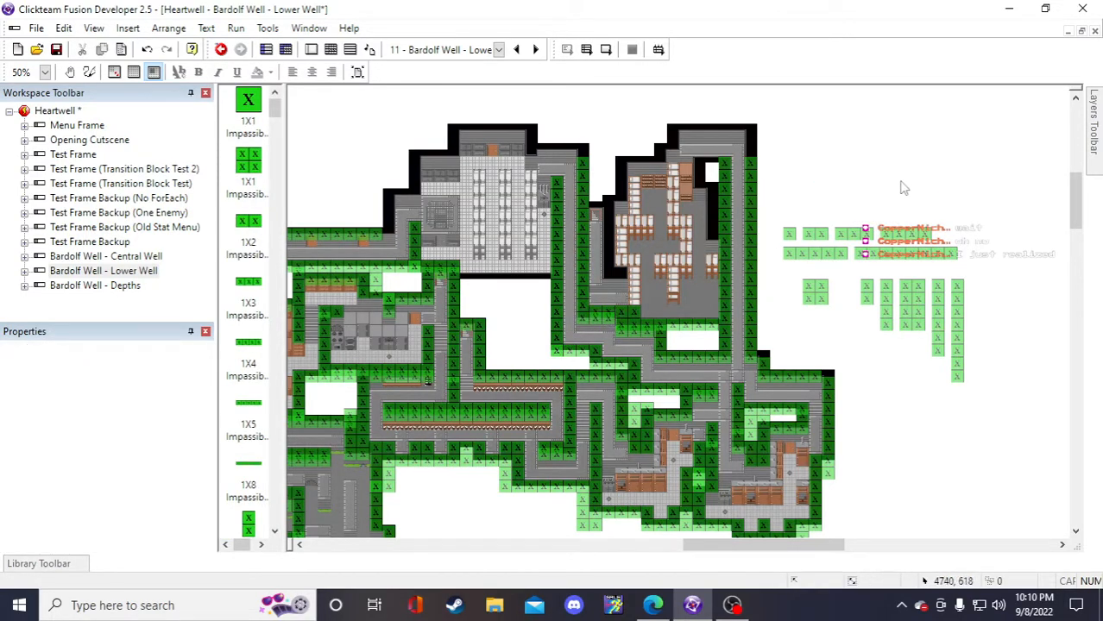
{"action": "scroll", "coordinate": [878, 278], "scroll_direction": "down", "scroll_amount": 2}
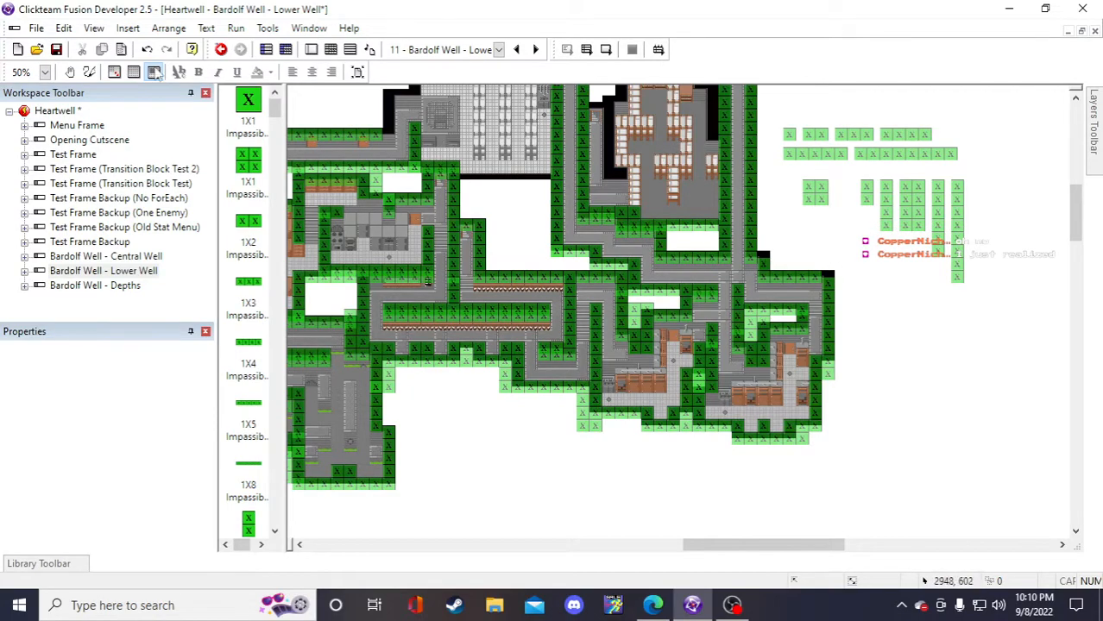
{"action": "left_click", "coordinate": [56, 49]}
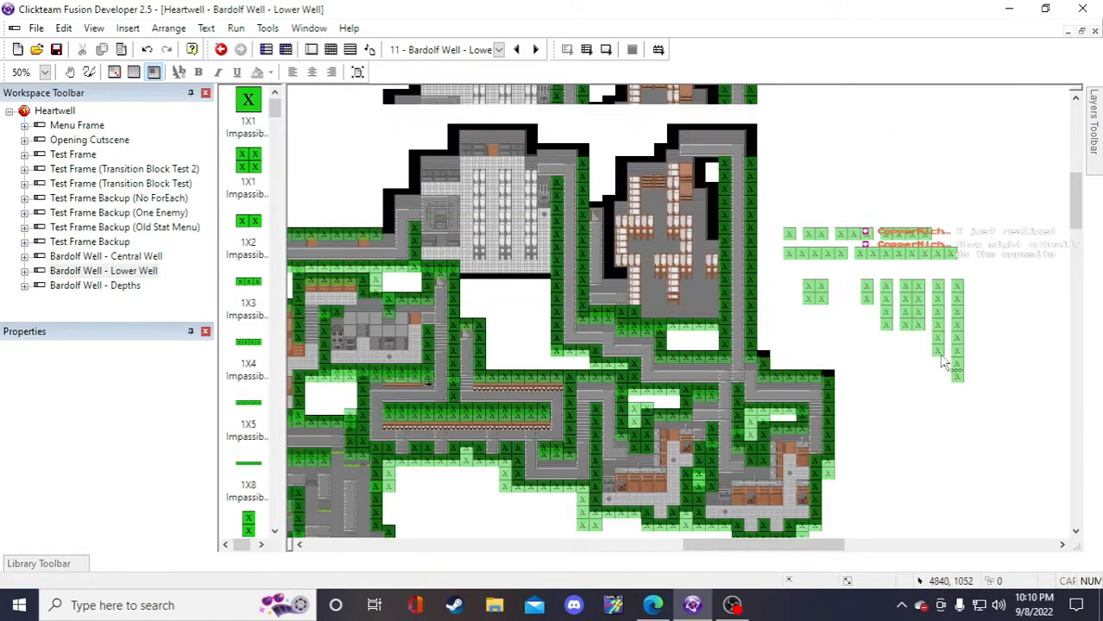
- Place a copy of the 1X8 Impassible Wall along the black lower edge of the tiled room west of the middle corridor
{"action": "scroll", "coordinate": [949, 349], "scroll_direction": "up", "scroll_amount": 2}
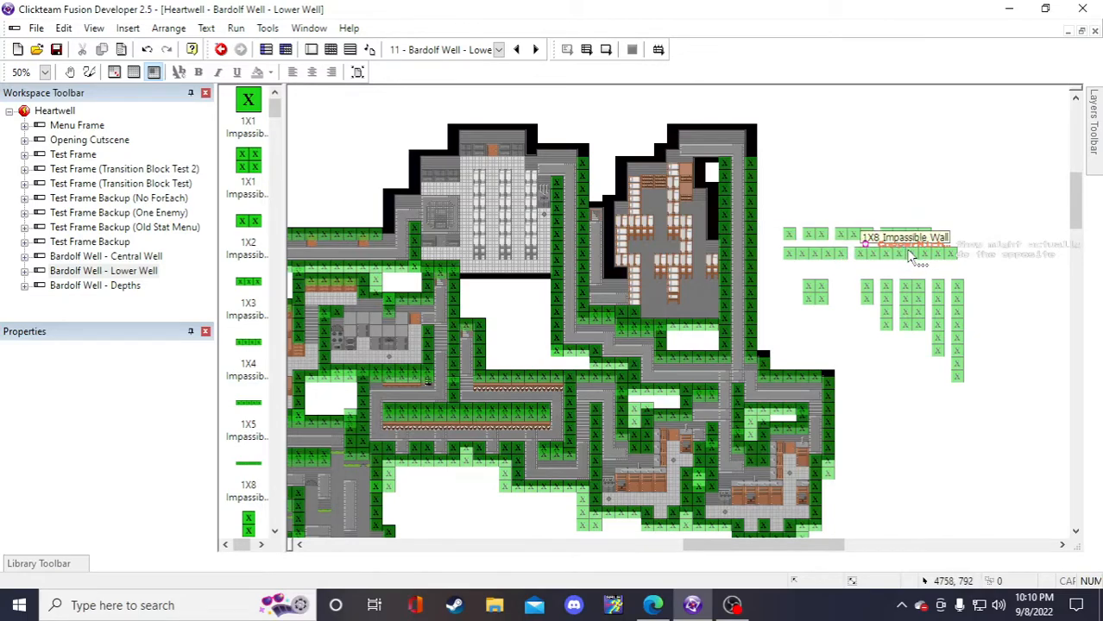
{"action": "key", "text": "ctrl+v"}
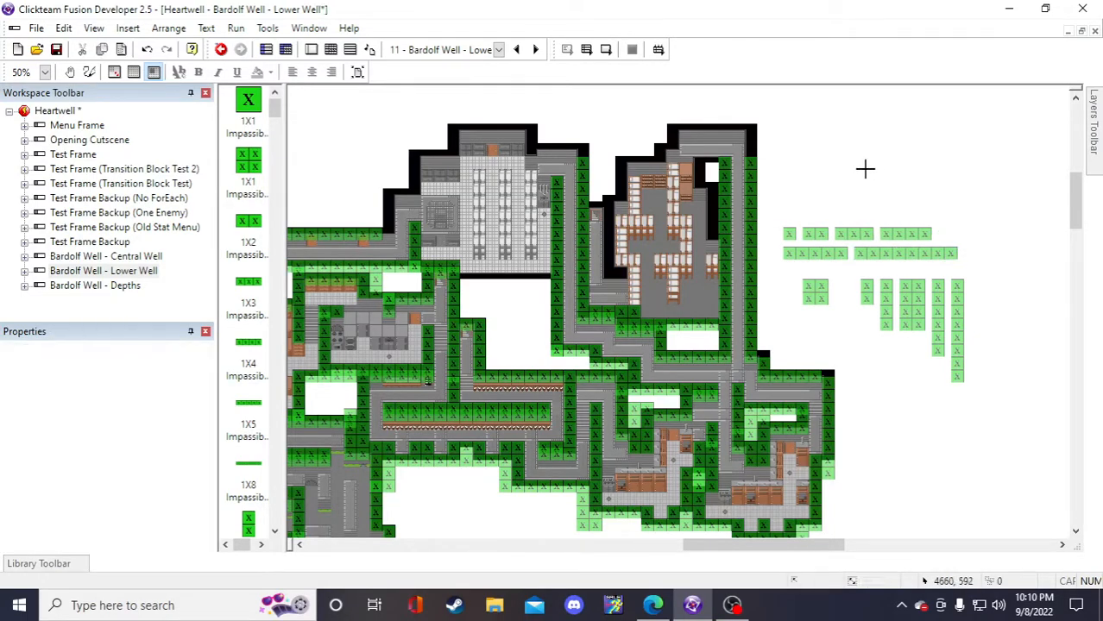
{"action": "left_click", "coordinate": [861, 170]}
{"action": "left_click_drag", "start_coordinate": [906, 183], "coordinate": [821, 214]}
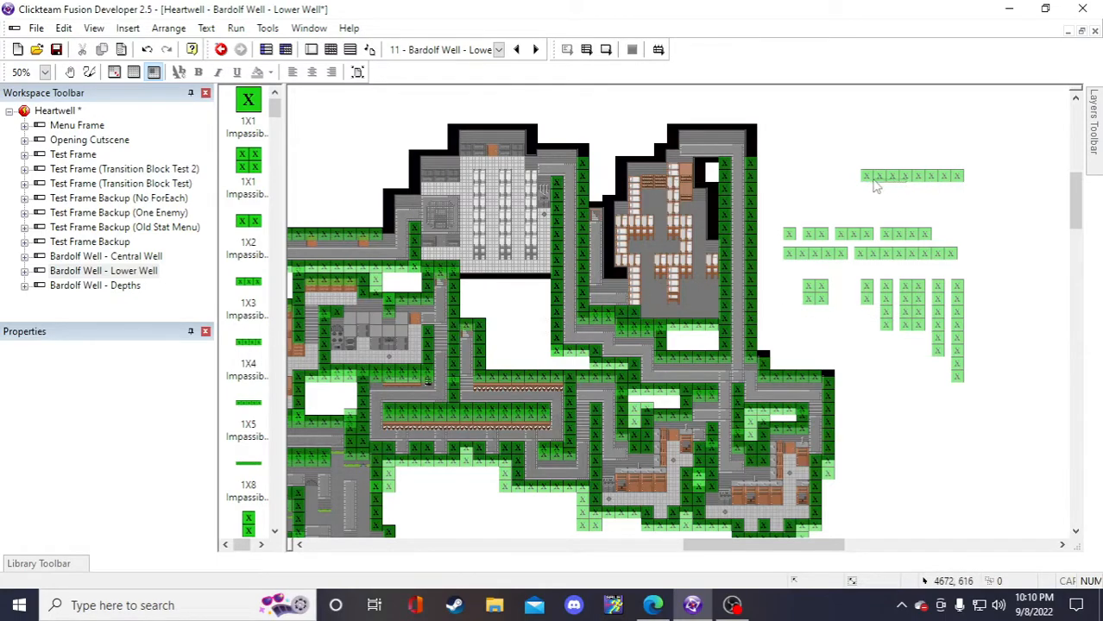
{"action": "left_click", "coordinate": [873, 175]}
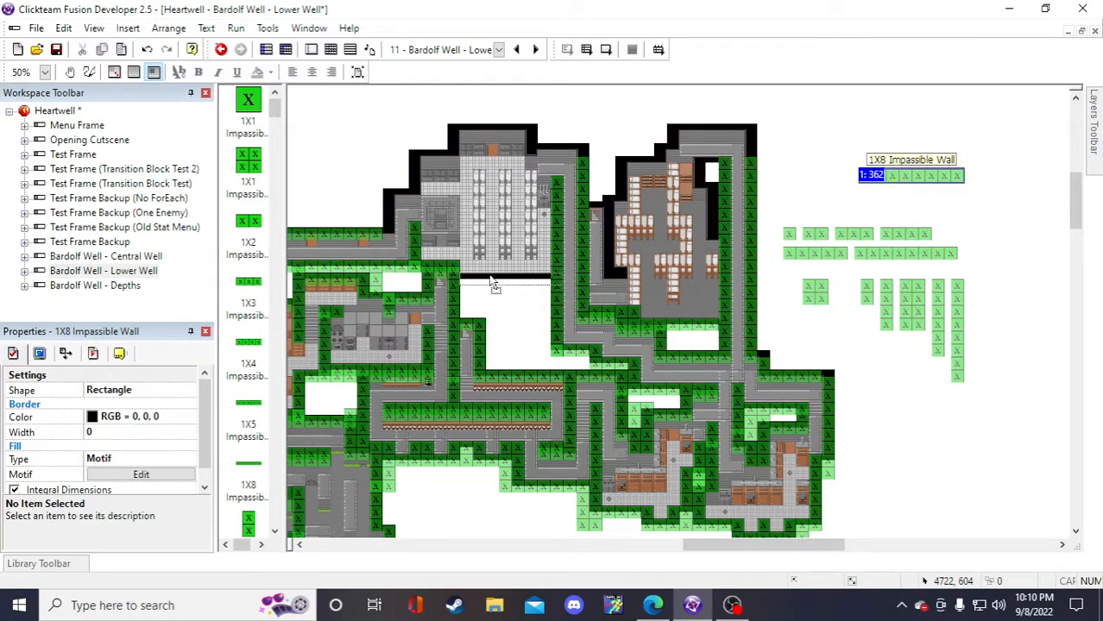
{"action": "left_click_drag", "start_coordinate": [492, 283], "coordinate": [490, 283]}
- Replace the 6X1 Impassible Wall on the middle corridor's lower west side with a 4X1 copy, and save the project
{"action": "left_click", "coordinate": [559, 319]}
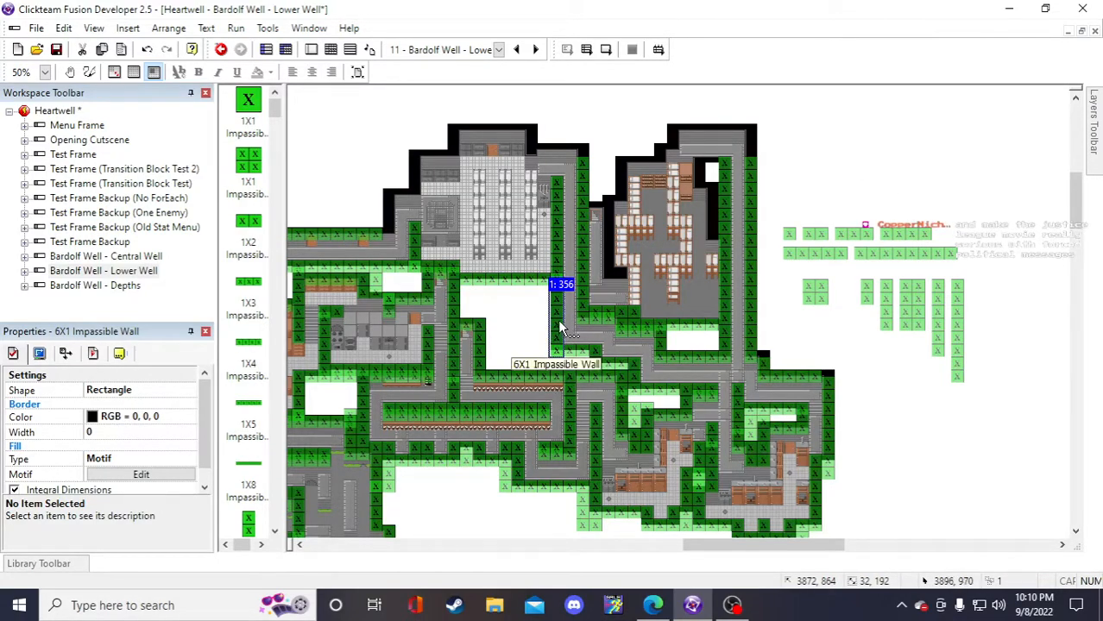
{"action": "left_click_drag", "start_coordinate": [555, 319], "coordinate": [880, 177]}
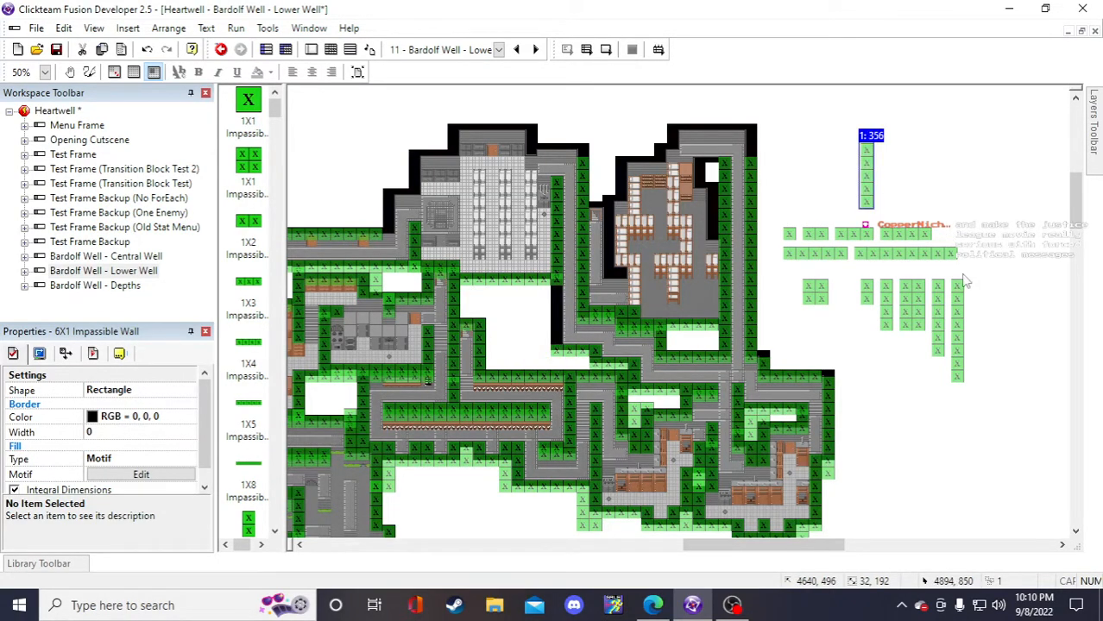
{"action": "key", "text": "Delete"}
{"action": "left_click", "coordinate": [889, 309]}
{"action": "key", "text": "ctrl+c"}
{"action": "key", "text": "ctrl+v"}
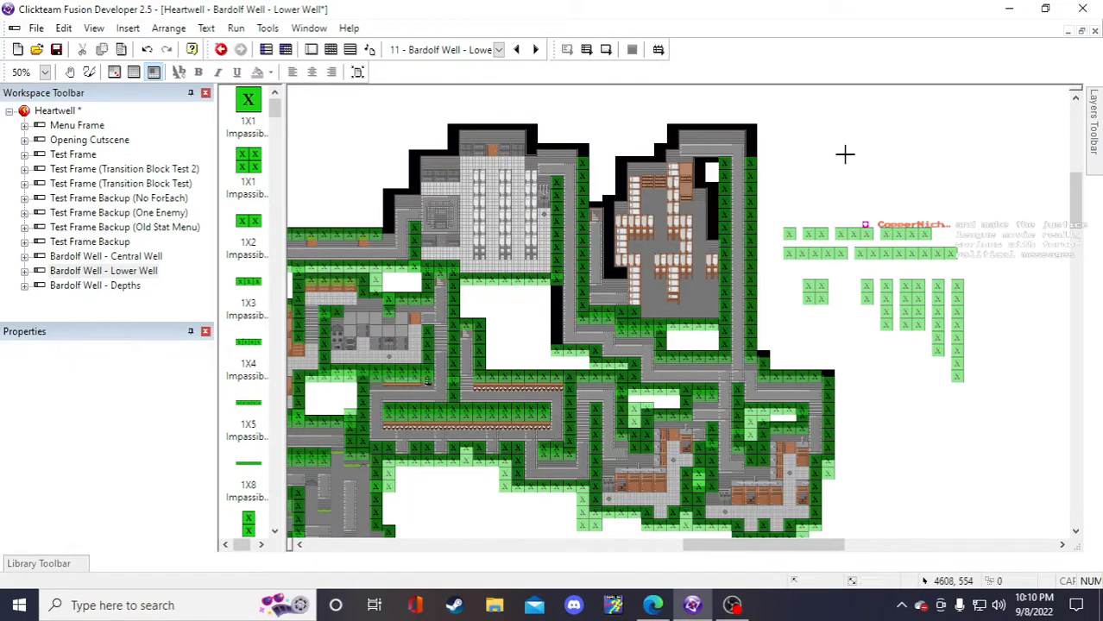
{"action": "left_click", "coordinate": [846, 156]}
{"action": "left_click_drag", "start_coordinate": [852, 179], "coordinate": [558, 312]}
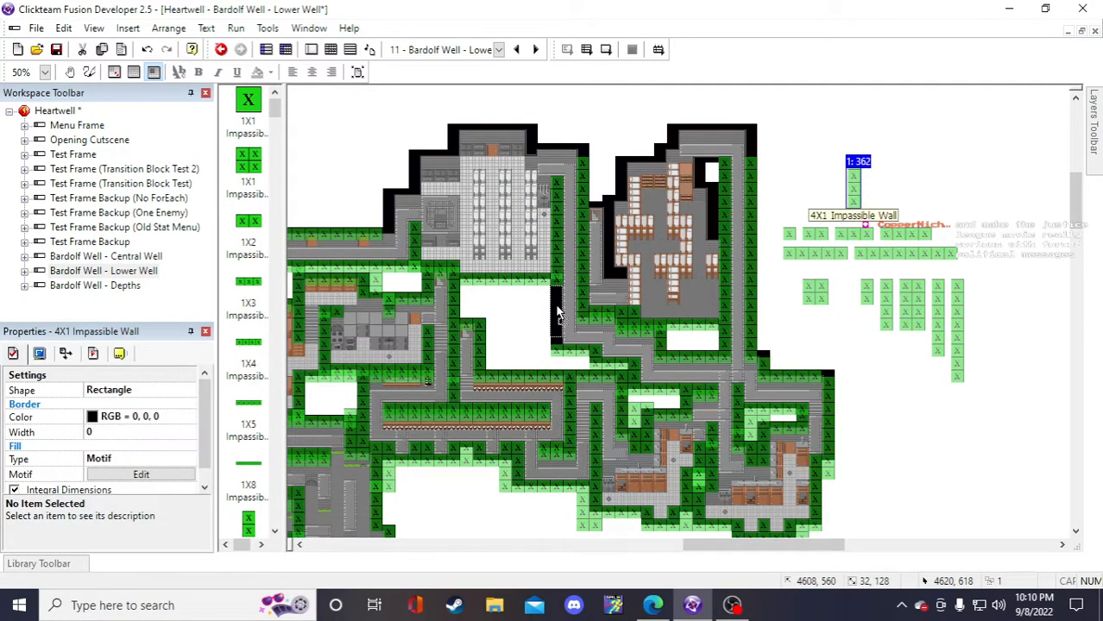
{"action": "left_click", "coordinate": [854, 167]}
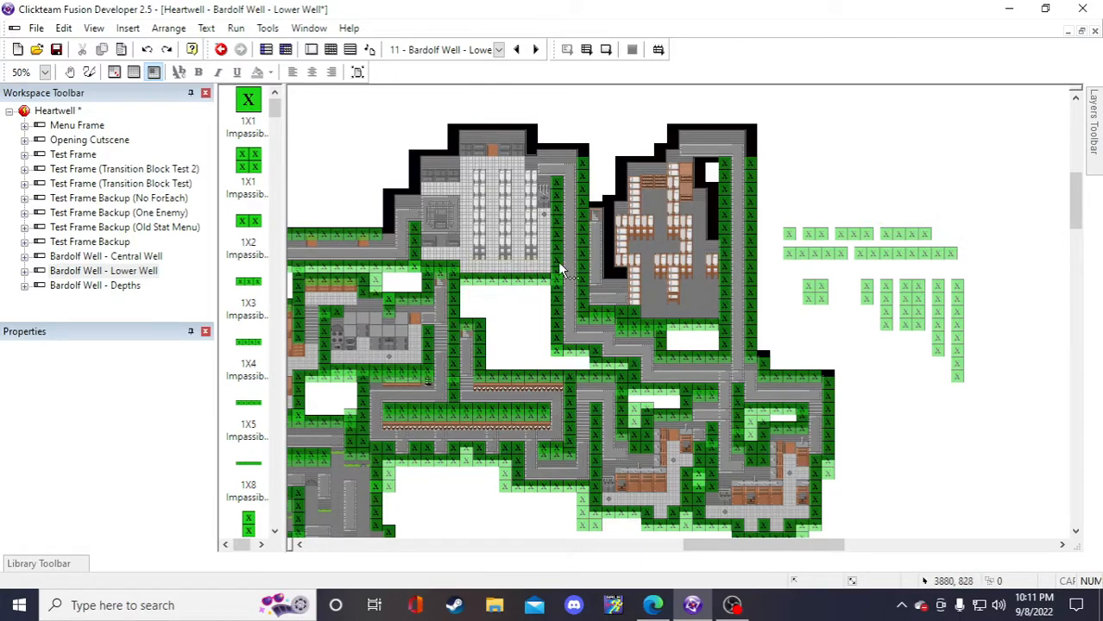
{"action": "left_click", "coordinate": [57, 50]}
- Try a copy of the 6X1 Impassible Wall on the bed room's black east edge, and undo the placement
{"action": "left_click", "coordinate": [936, 313]}
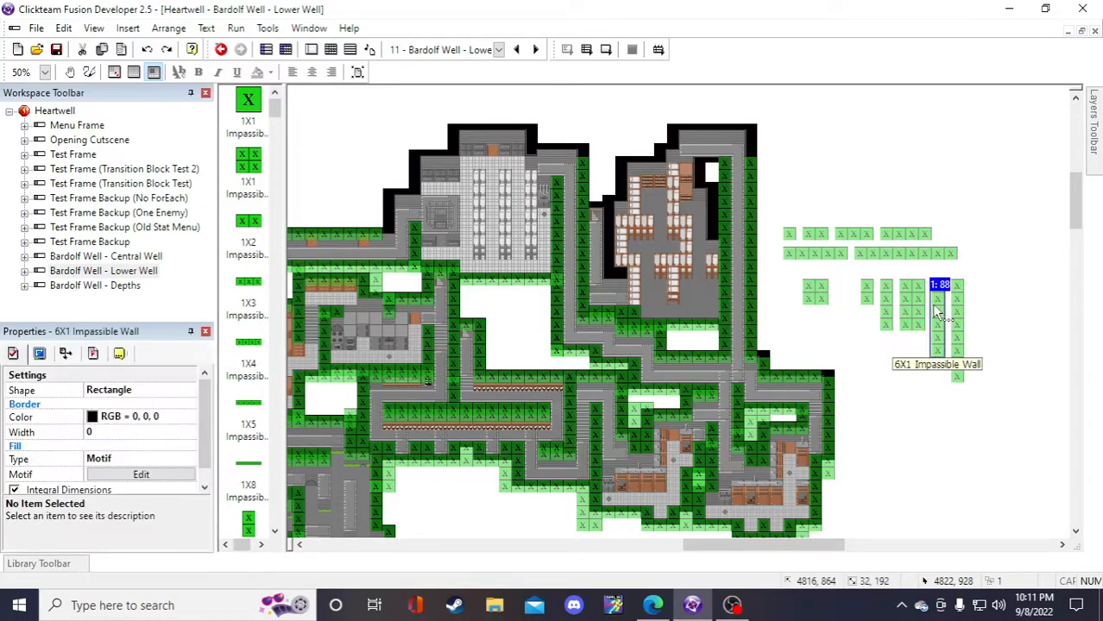
{"action": "left_click", "coordinate": [819, 190]}
{"action": "key", "text": "ctrl+e"}
{"action": "left_click_drag", "start_coordinate": [826, 200], "coordinate": [719, 204]}
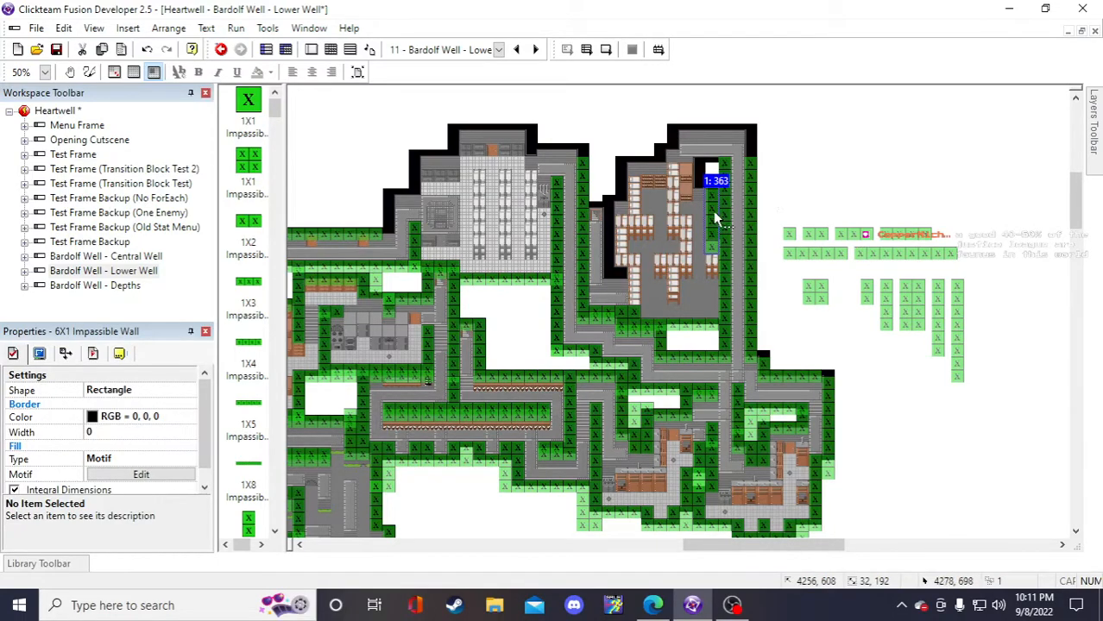
{"action": "left_click", "coordinate": [803, 177]}
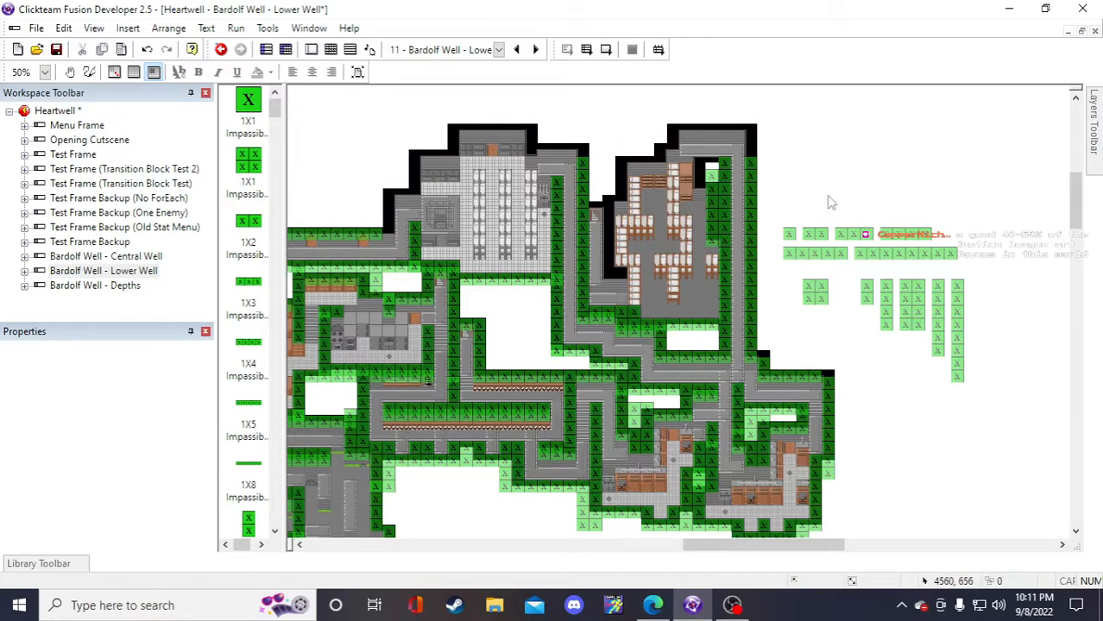
{"action": "key", "text": "ctrl+z"}
{"action": "key", "text": "ctrl+z"}
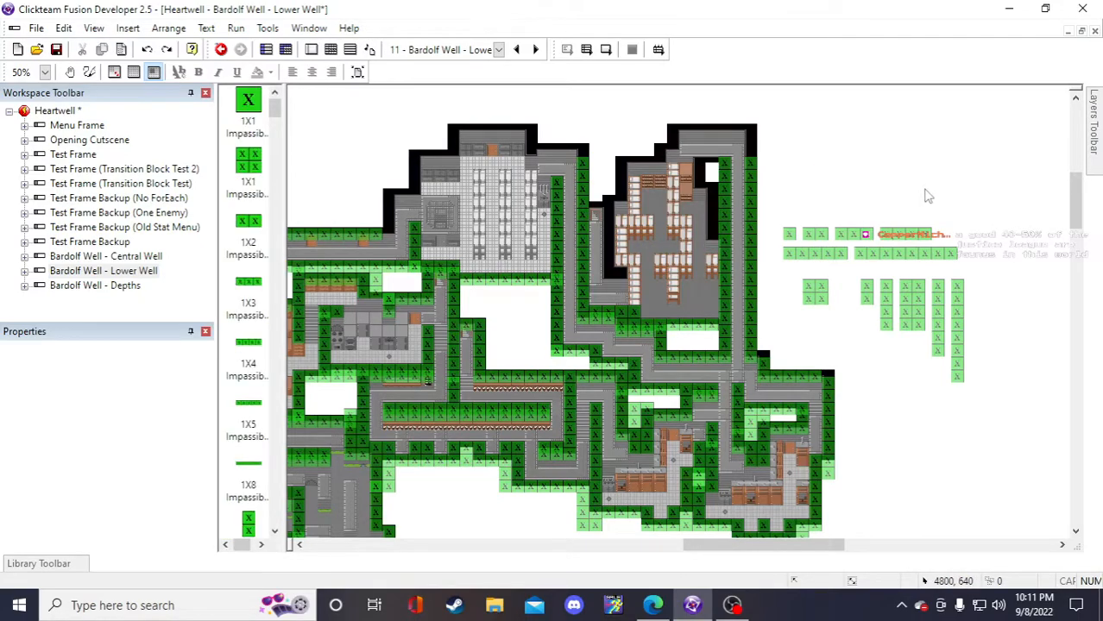
- Place a copy of the 4X1 Impassible Wall on the black east edge of the bed room
{"action": "left_click", "coordinate": [886, 316]}
{"action": "key", "text": "ctrl+c"}
{"action": "key", "text": "ctrl+v"}
{"action": "left_click", "coordinate": [828, 171]}
{"action": "left_click_drag", "start_coordinate": [833, 184], "coordinate": [708, 217]}
{"action": "left_click", "coordinate": [845, 179]}
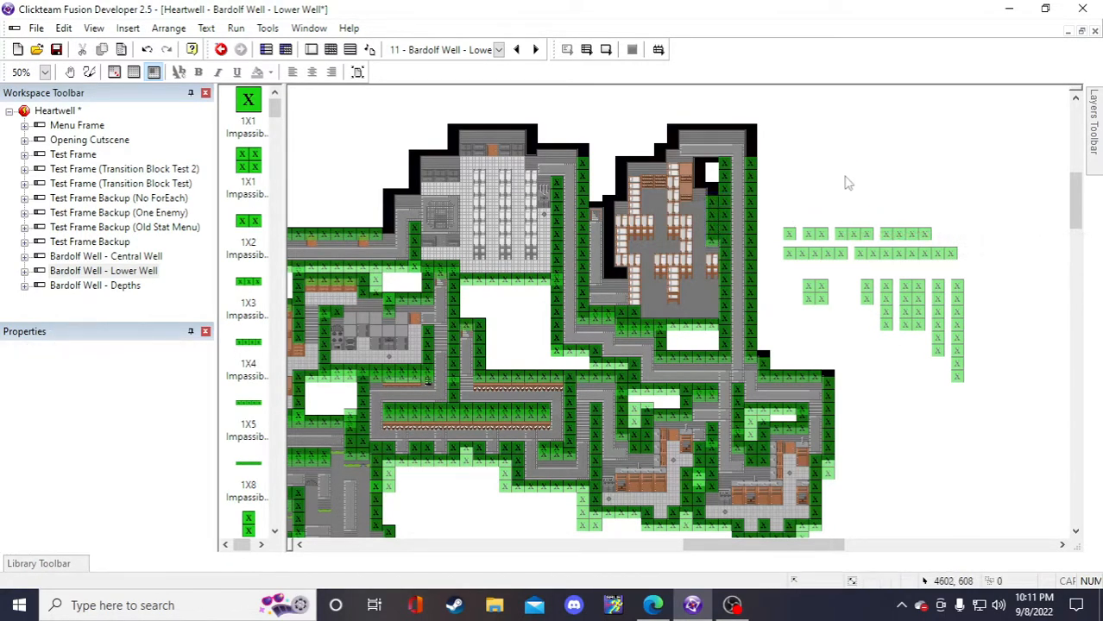
{"action": "left_click", "coordinate": [816, 234]}
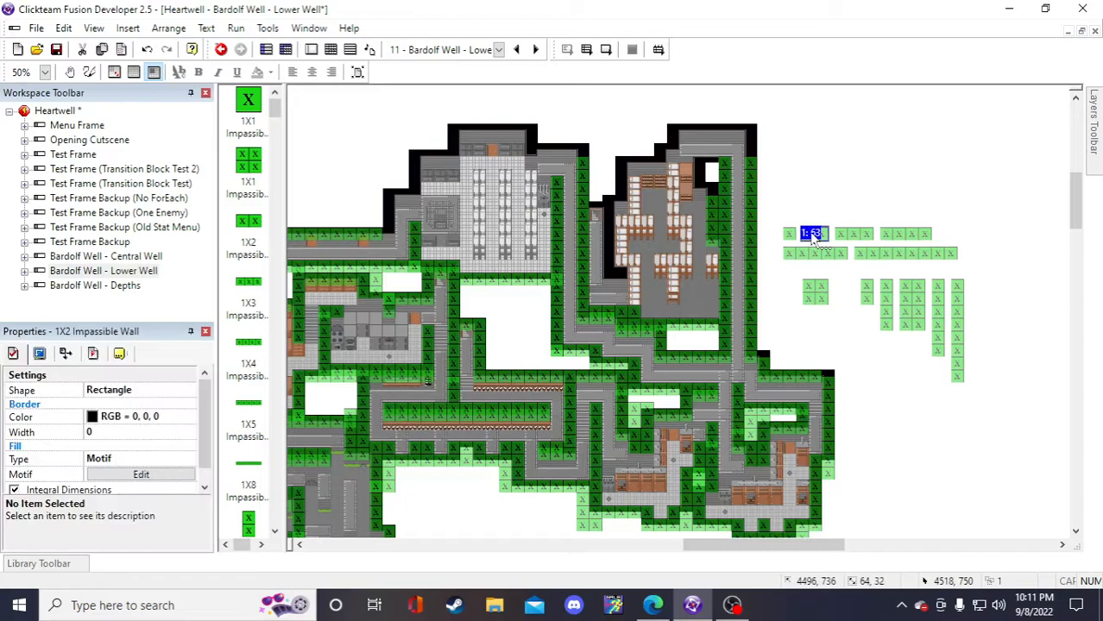
{"action": "left_click", "coordinate": [822, 180]}
{"action": "left_click", "coordinate": [905, 302]}
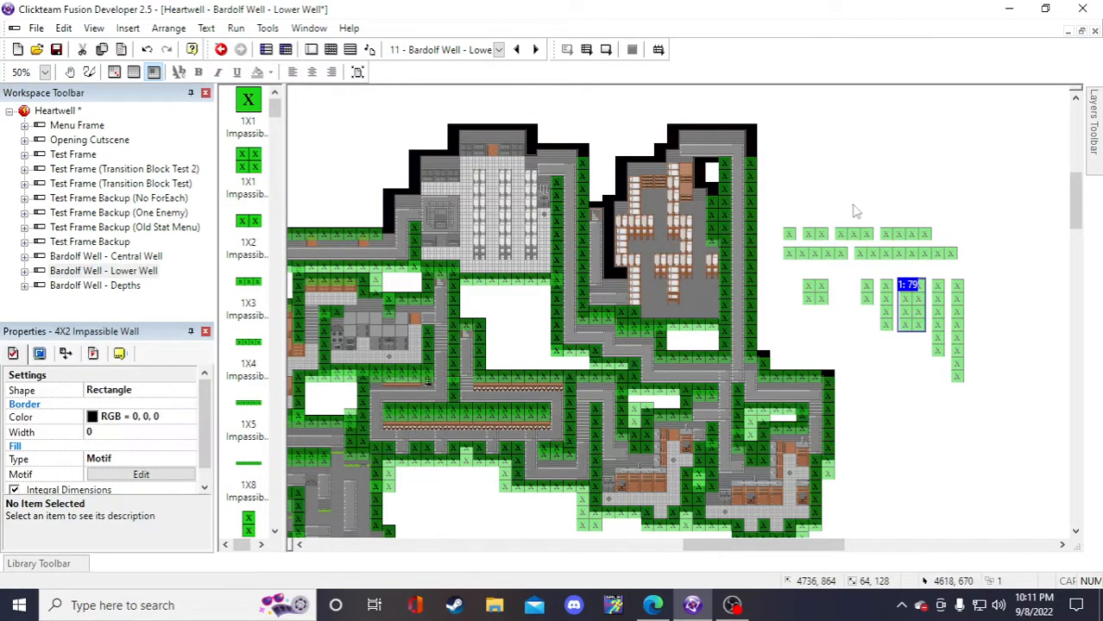
{"action": "double_click", "coordinate": [854, 169]}
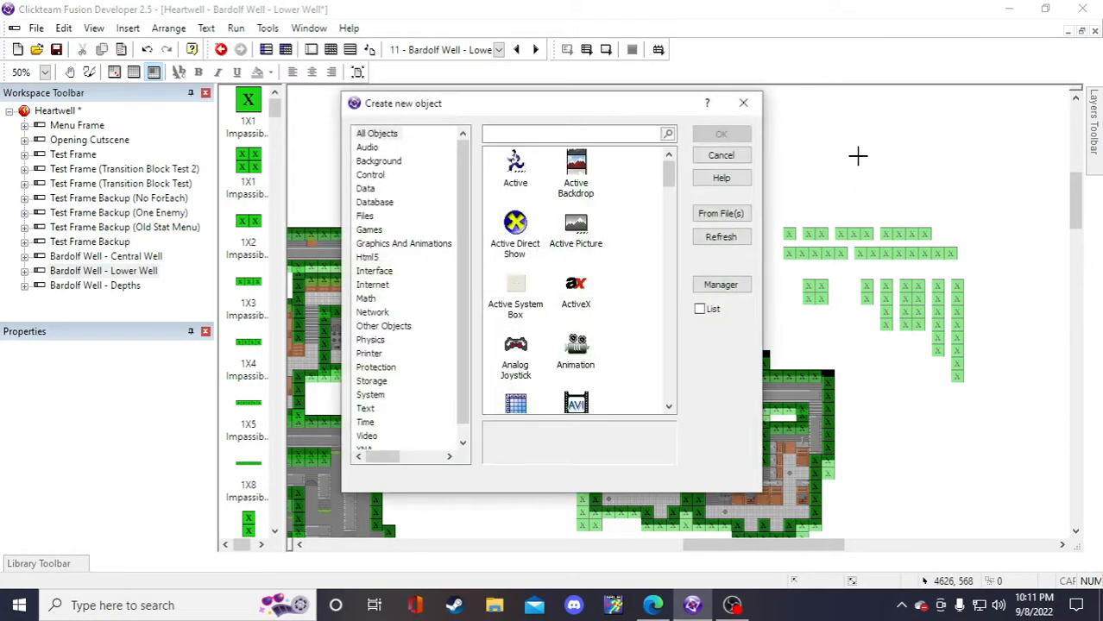
{"action": "left_click", "coordinate": [747, 156]}
{"action": "left_click", "coordinate": [874, 185]}
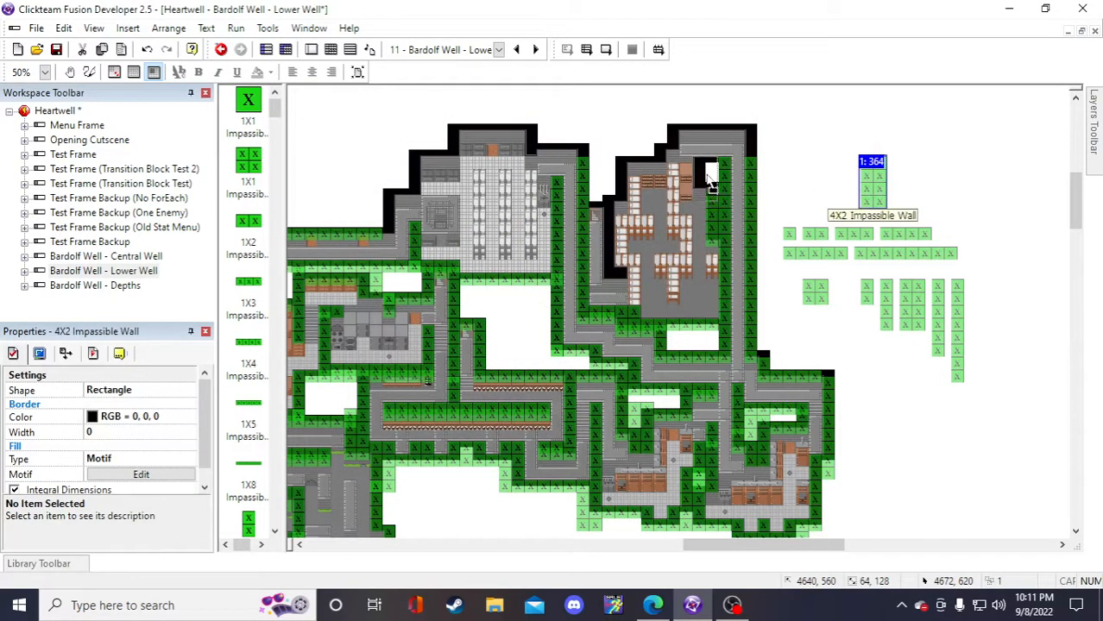
{"action": "key", "text": "Delete"}
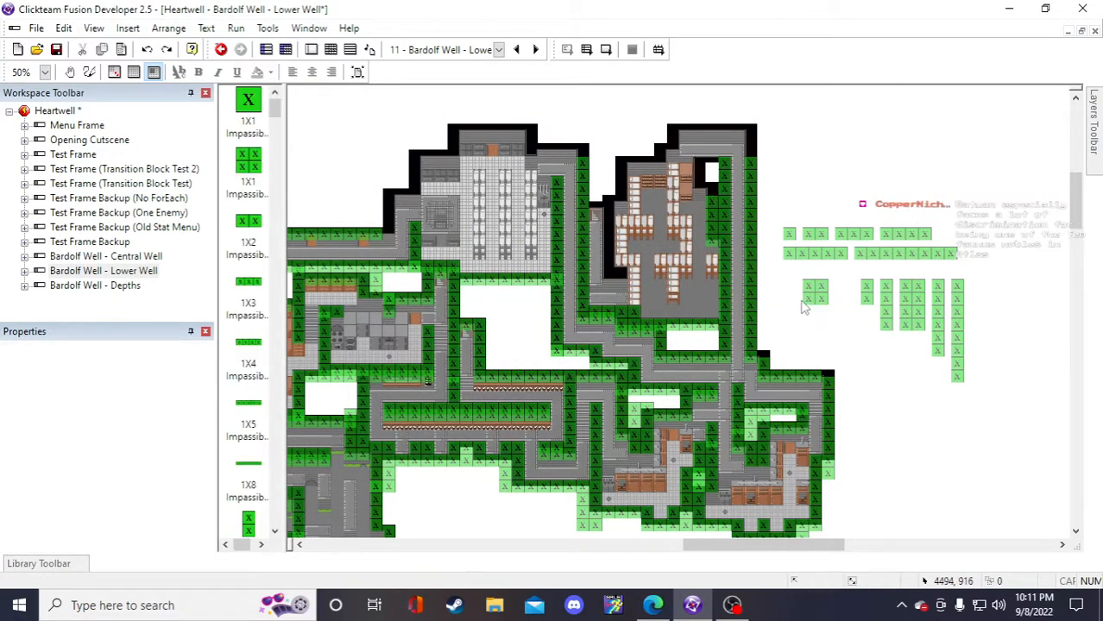
- Place a copy of the two-by-two Impassible Wall block on the black step at the bed room's upper east side
{"action": "left_click", "coordinate": [816, 295]}
{"action": "key", "text": "ctrl+c"}
{"action": "key", "text": "ctrl+v"}
{"action": "left_click", "coordinate": [820, 145]}
{"action": "left_click_drag", "start_coordinate": [829, 154], "coordinate": [700, 178]}
{"action": "left_click", "coordinate": [918, 182]}
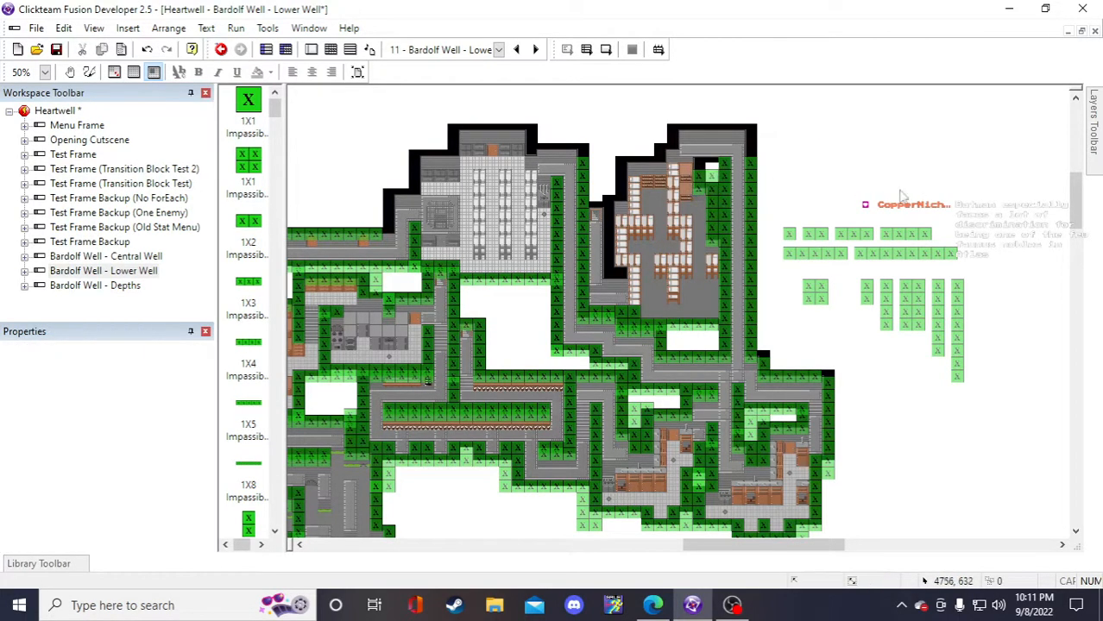
- Place a copy of the 1X2 Impassible Wall on the black gap at the bed room's upper northeast edge, and save the project
{"action": "left_click", "coordinate": [822, 235]}
{"action": "key", "text": "ctrl+c"}
{"action": "key", "text": "ctrl+v"}
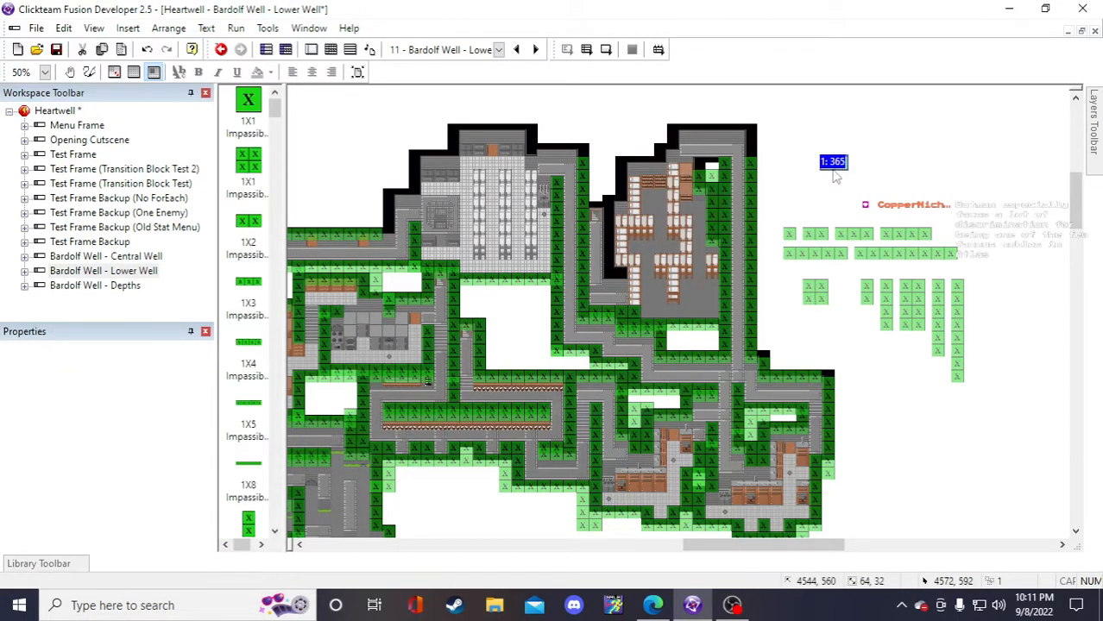
{"action": "left_click", "coordinate": [824, 160]}
{"action": "left_click_drag", "start_coordinate": [709, 180], "coordinate": [709, 177]}
{"action": "left_click", "coordinate": [815, 145]}
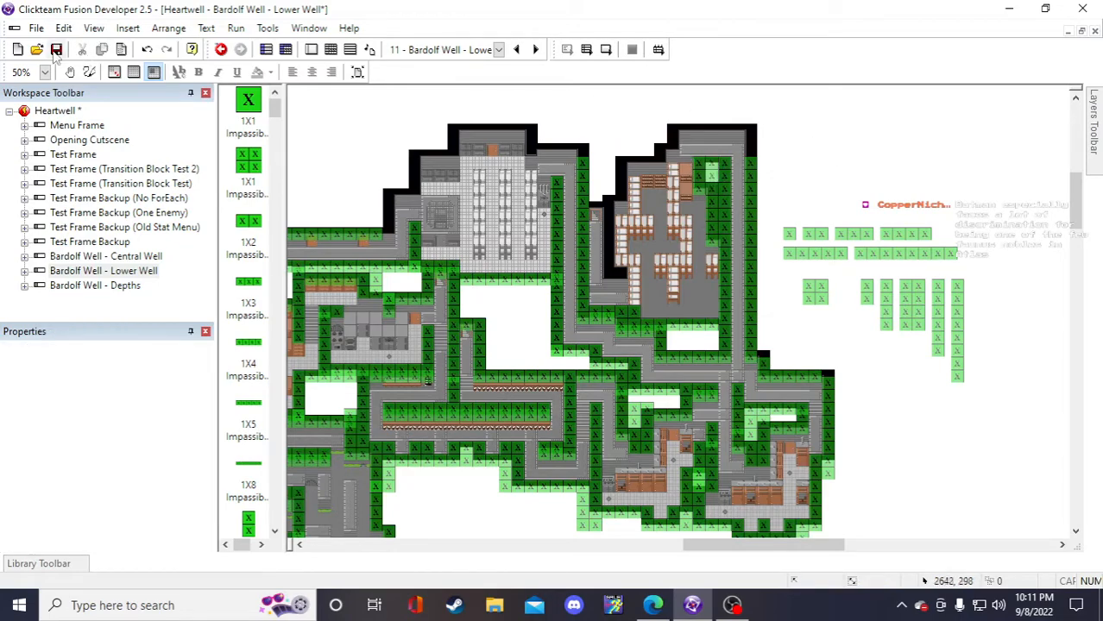
{"action": "left_click", "coordinate": [54, 50]}
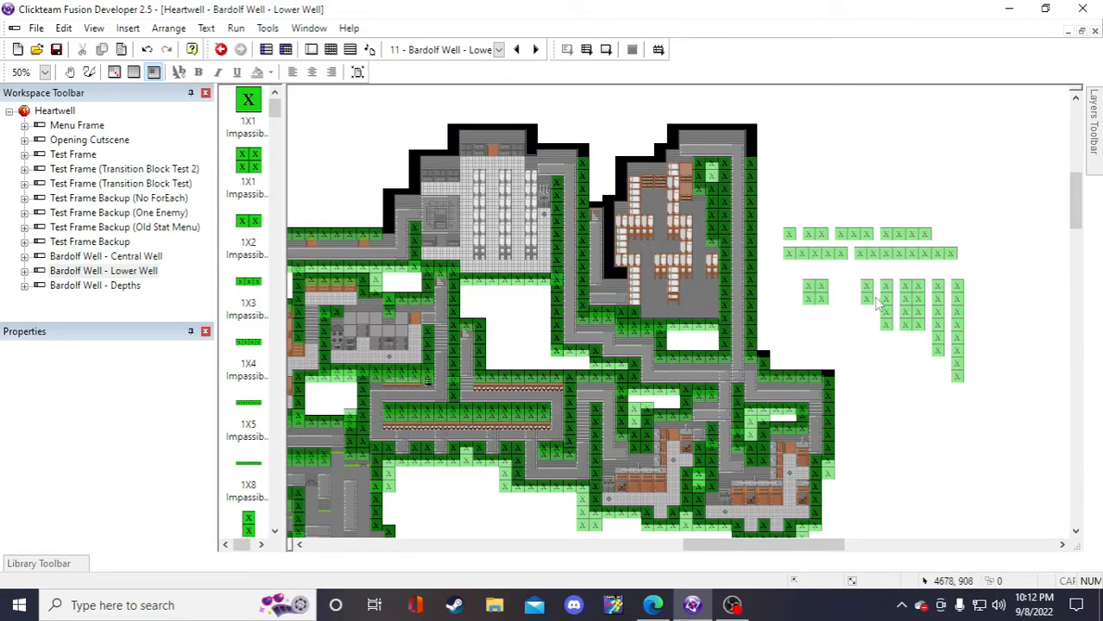
- Place a copy of the 2X1 Impassible Wall at the upper end of the east corridor's outer black edge
{"action": "left_click_drag", "start_coordinate": [878, 302], "coordinate": [850, 176]}
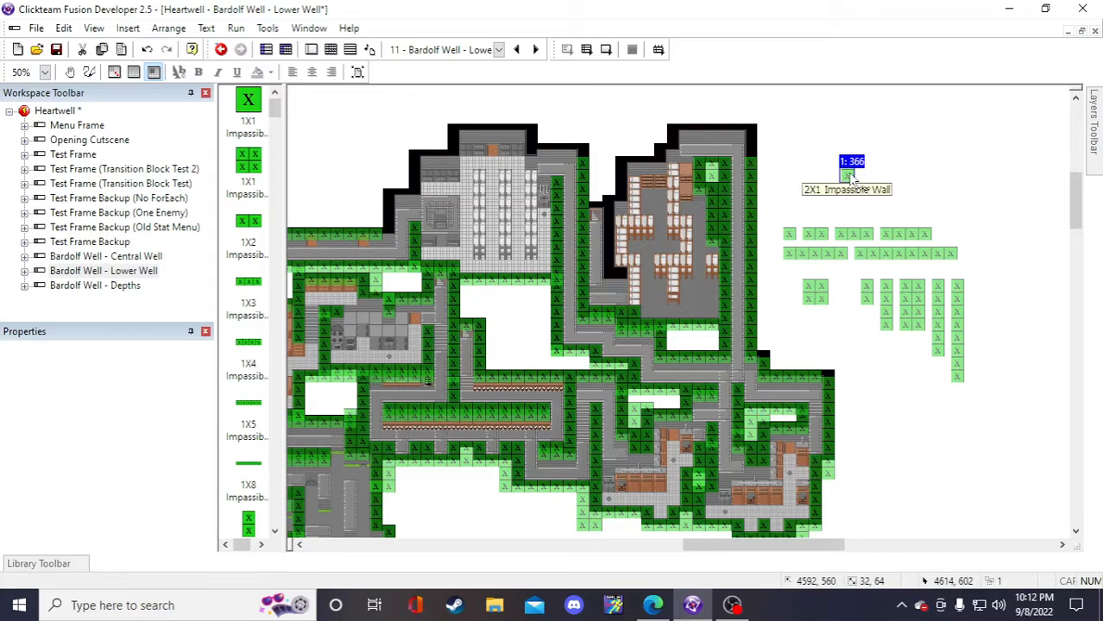
{"action": "left_click_drag", "start_coordinate": [749, 131], "coordinate": [756, 156]}
{"action": "left_click", "coordinate": [923, 280]}
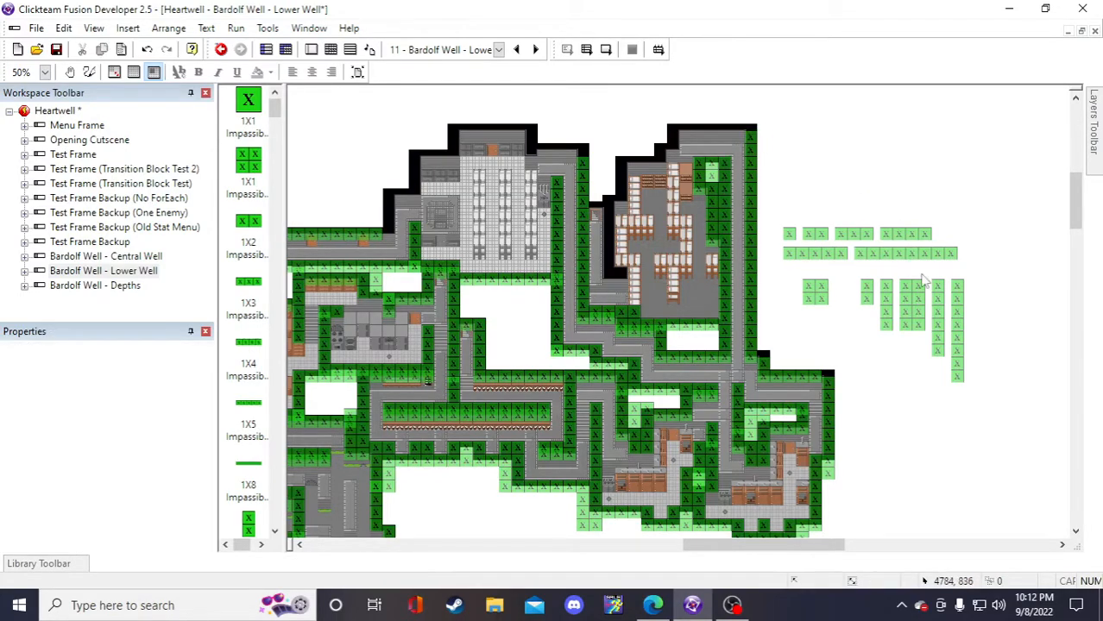
- Place a copy of the 1X5 Impassible Wall along the black north edge of the corridor above the bed room, and save the project
{"action": "left_click", "coordinate": [827, 256]}
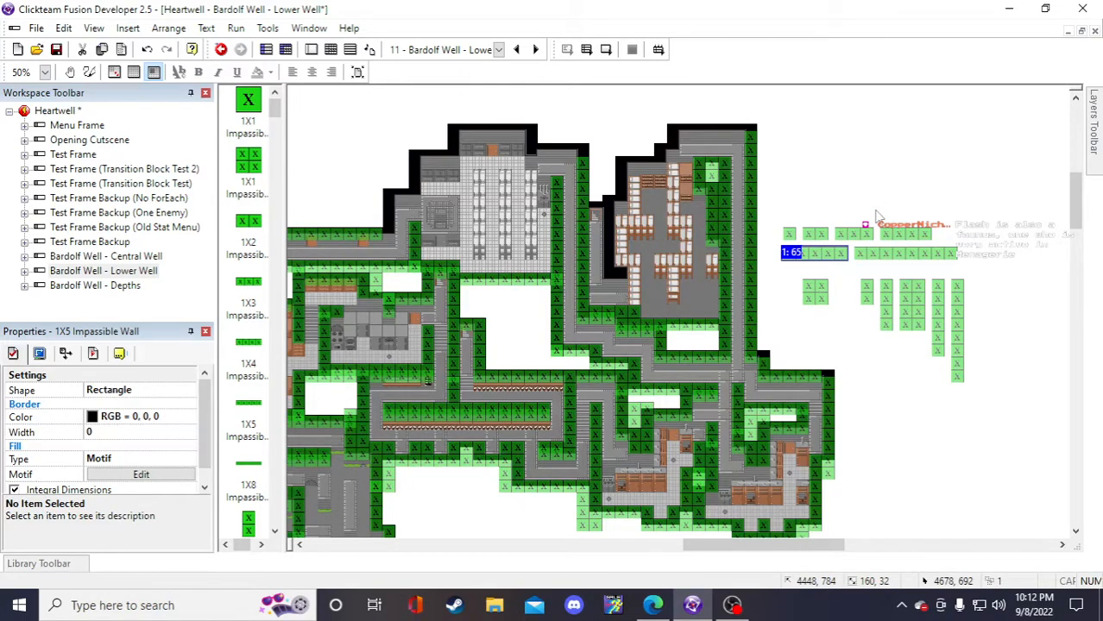
{"action": "key", "text": "ctrl+v"}
{"action": "left_click", "coordinate": [851, 195]}
{"action": "left_click_drag", "start_coordinate": [881, 193], "coordinate": [715, 130]}
{"action": "left_click", "coordinate": [899, 138]}
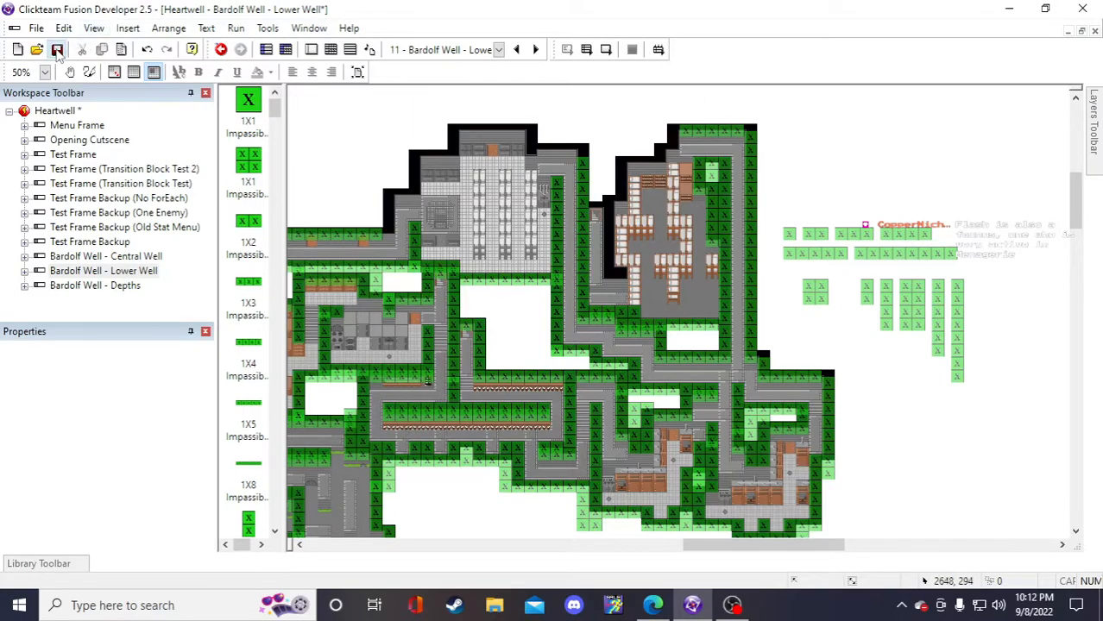
{"action": "left_click", "coordinate": [57, 50]}
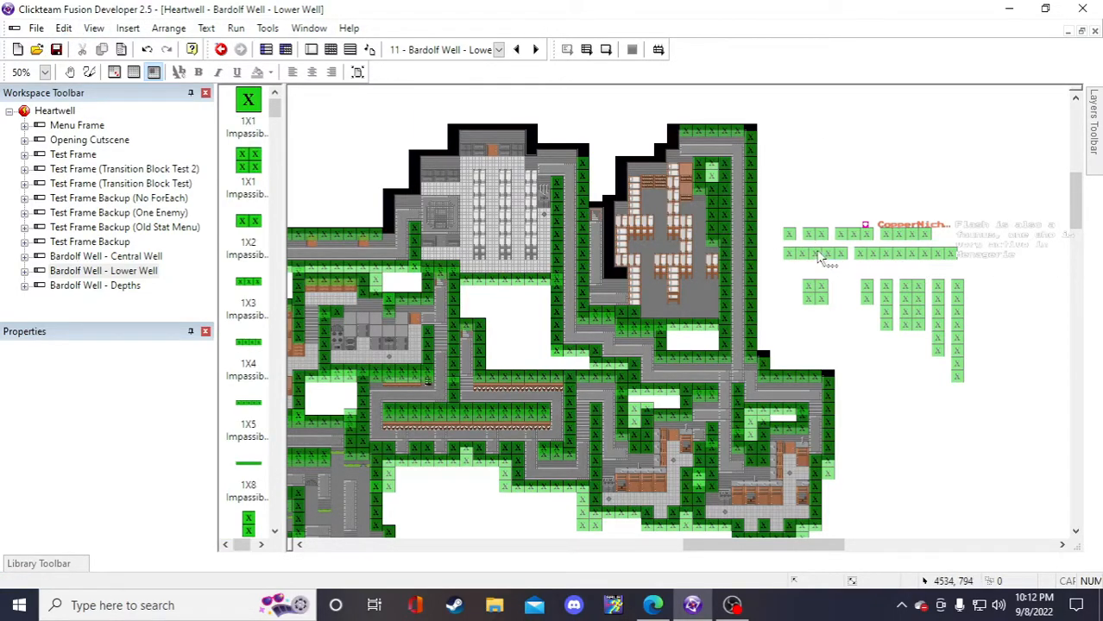
- Place a copy of the 2X1 Impassible Wall on the black west end of the corridor above the bed room, aligned with its top edge
{"action": "left_click", "coordinate": [868, 289]}
{"action": "key", "text": "ctrl+c"}
{"action": "key", "text": "ctrl+v"}
{"action": "left_click", "coordinate": [810, 159]}
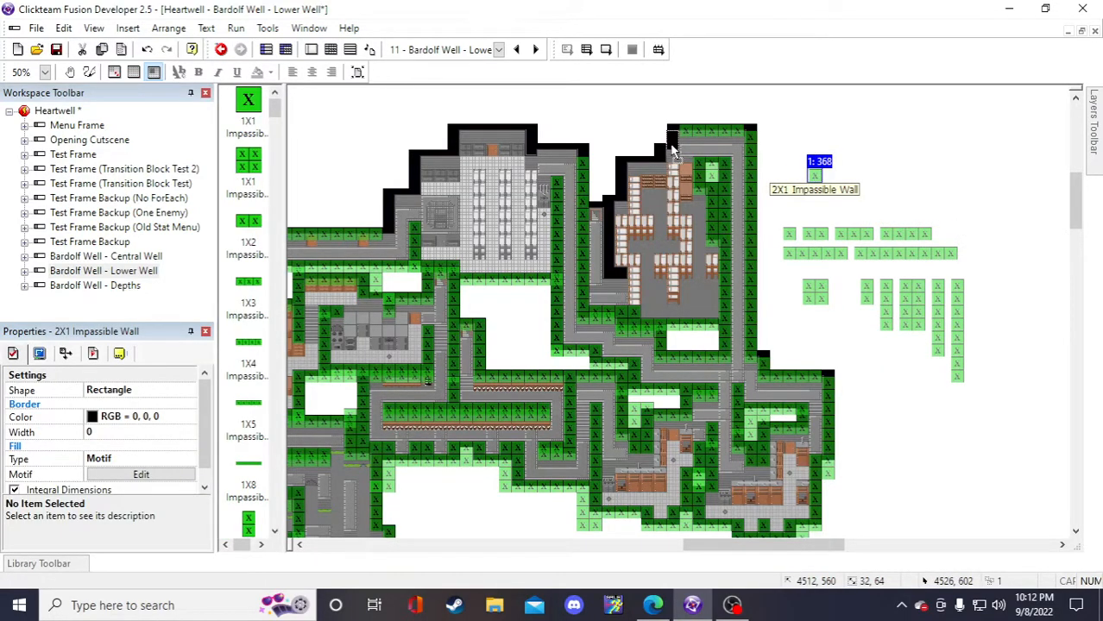
{"action": "left_click_drag", "start_coordinate": [672, 144], "coordinate": [671, 146]}
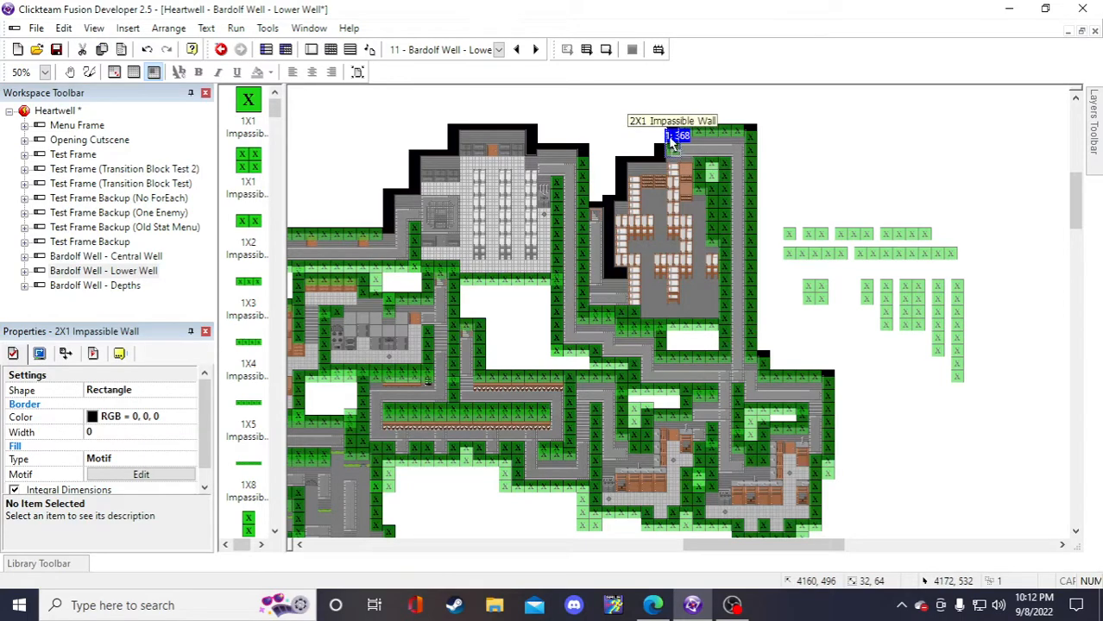
{"action": "left_click", "coordinate": [870, 163]}
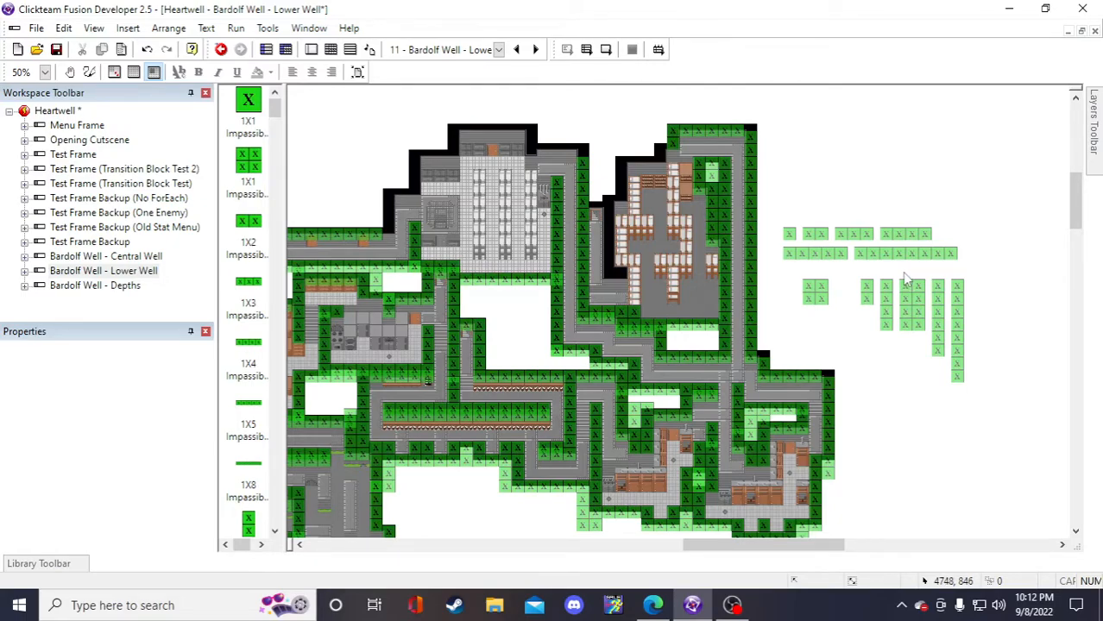
{"action": "left_click", "coordinate": [671, 138]}
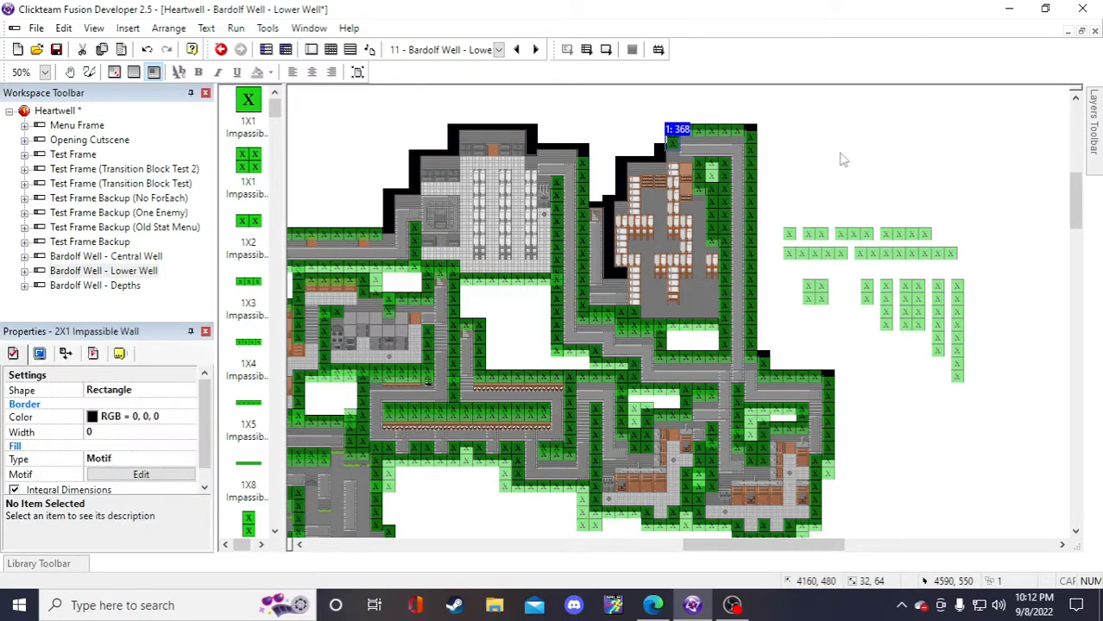
{"action": "left_click", "coordinate": [842, 160]}
- Place a copy of the two-by-two Impassible Wall block on the black step between the upper corridor's west end and the bed room
{"action": "left_click", "coordinate": [815, 293]}
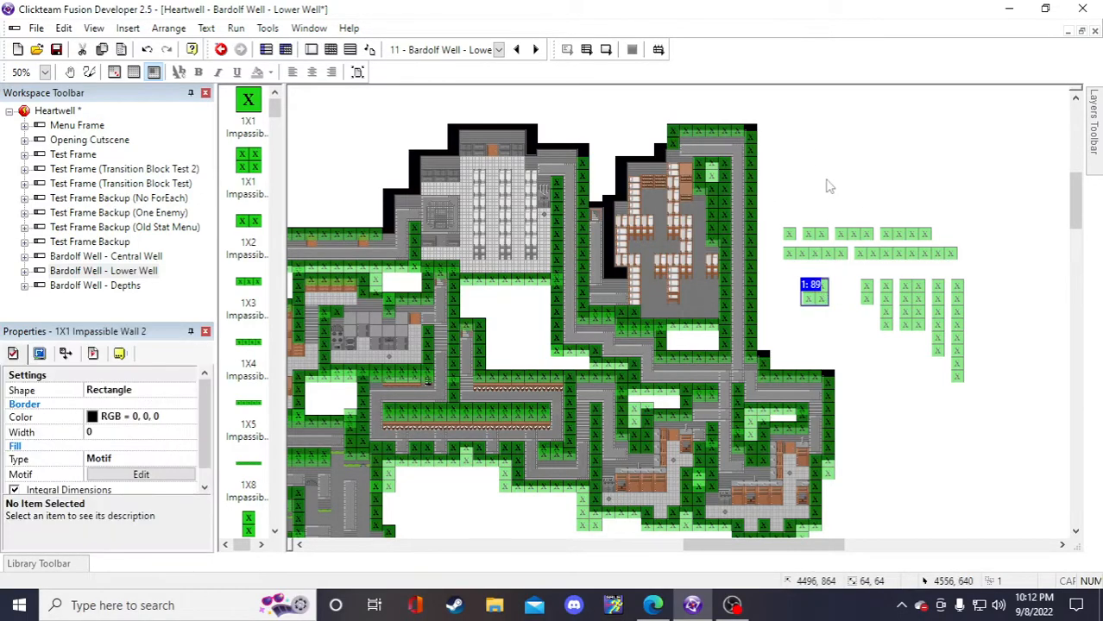
{"action": "key", "text": "ctrl+v"}
{"action": "left_click", "coordinate": [800, 145]}
{"action": "left_click_drag", "start_coordinate": [814, 152], "coordinate": [652, 156]}
{"action": "left_click", "coordinate": [874, 163]}
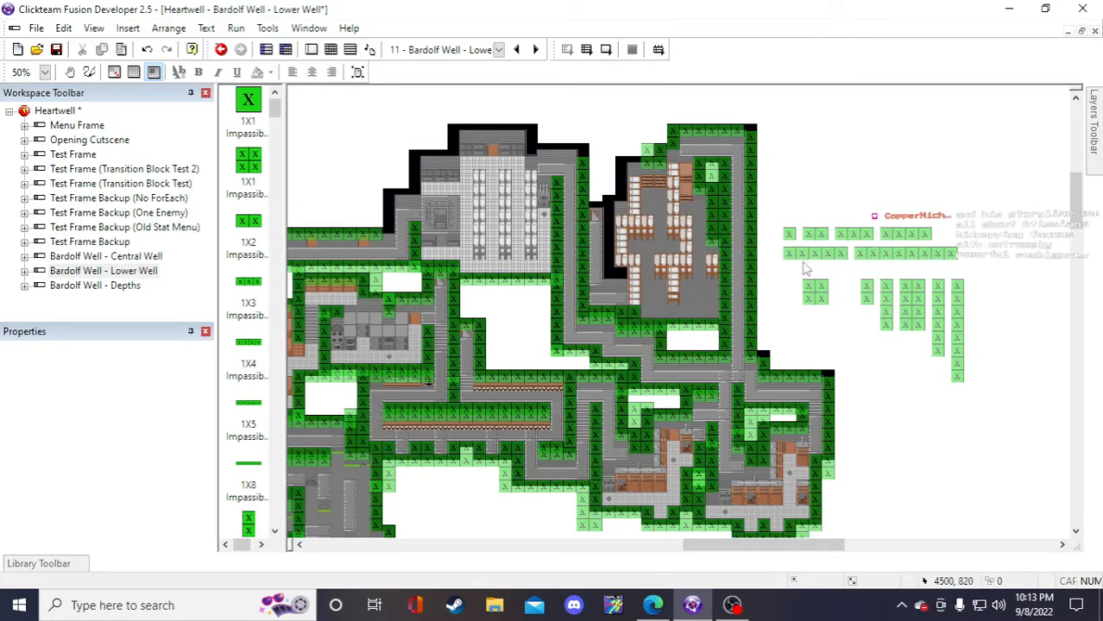
- Place a copy of the 1X2 Impassible Wall at the west end of the bed room's black north edge
{"action": "left_click", "coordinate": [815, 236]}
{"action": "key", "text": "ctrl+c"}
{"action": "key", "text": "ctrl+v"}
{"action": "left_click", "coordinate": [817, 162]}
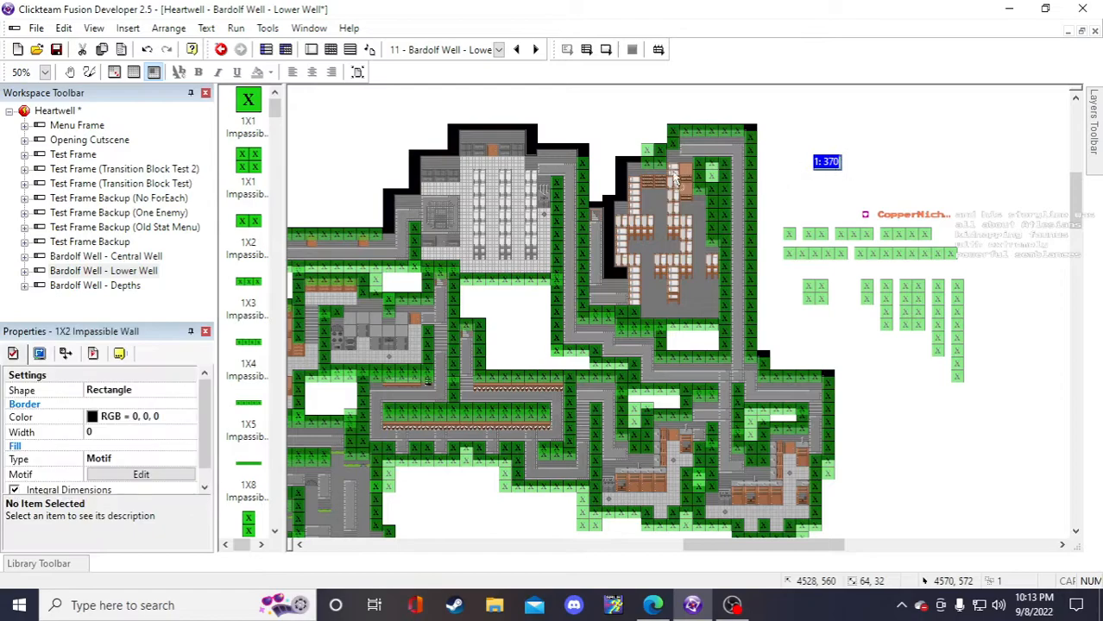
{"action": "left_click_drag", "start_coordinate": [830, 163], "coordinate": [630, 164]}
{"action": "left_click", "coordinate": [790, 158]}
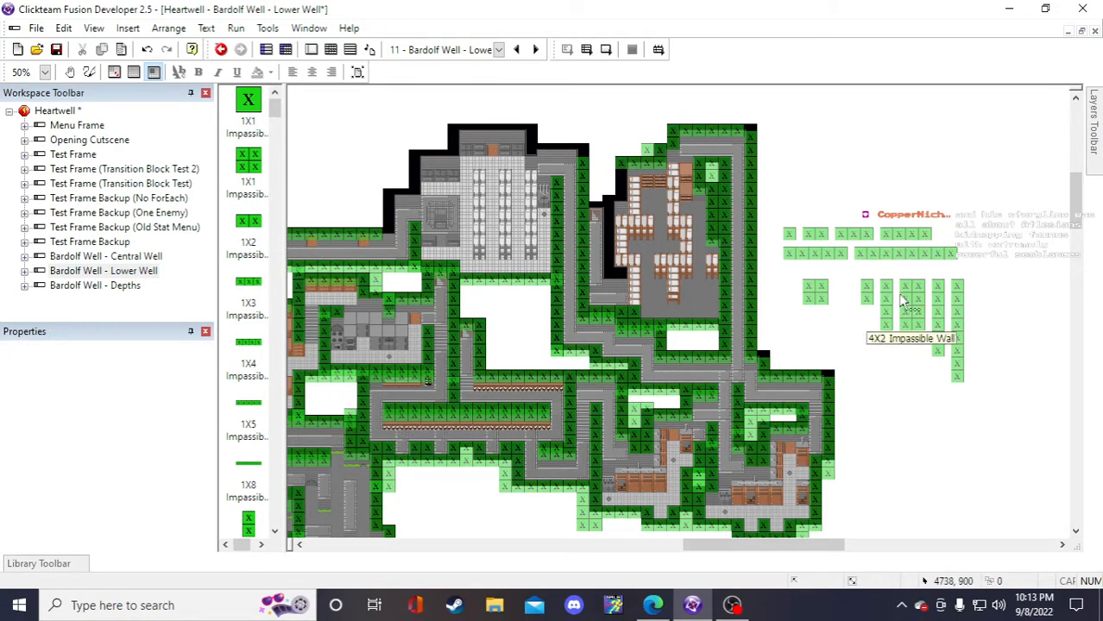
- Try a copy of the 4X1 Impassible Wall on the bed room's upper west edge
{"action": "left_click", "coordinate": [885, 298]}
{"action": "left_click", "coordinate": [829, 165]}
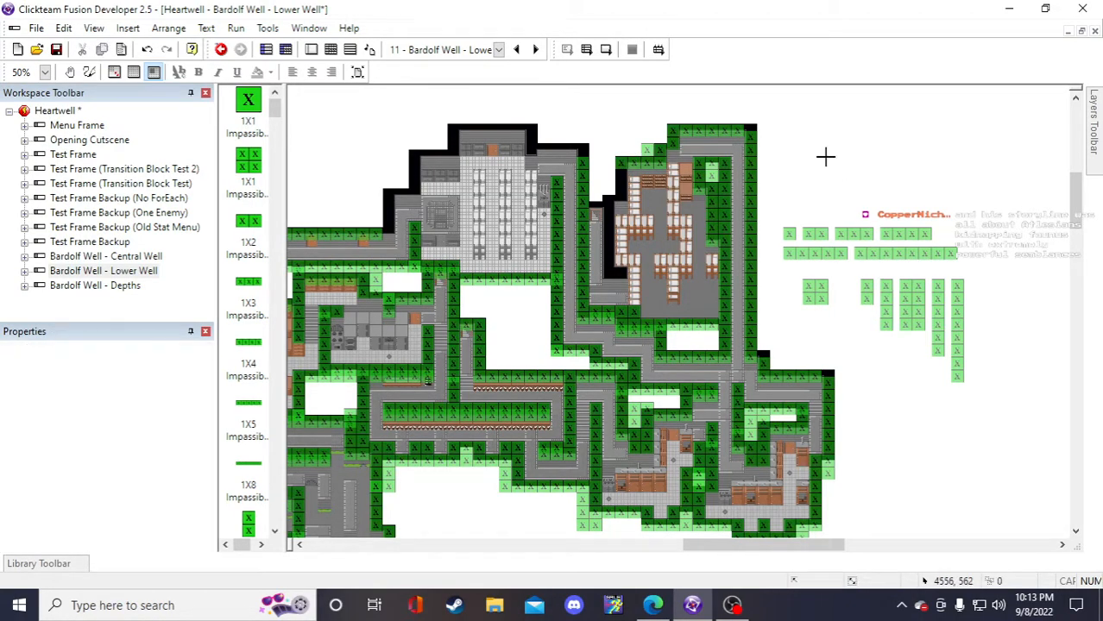
{"action": "key", "text": "ctrl+v"}
{"action": "left_click", "coordinate": [825, 158]}
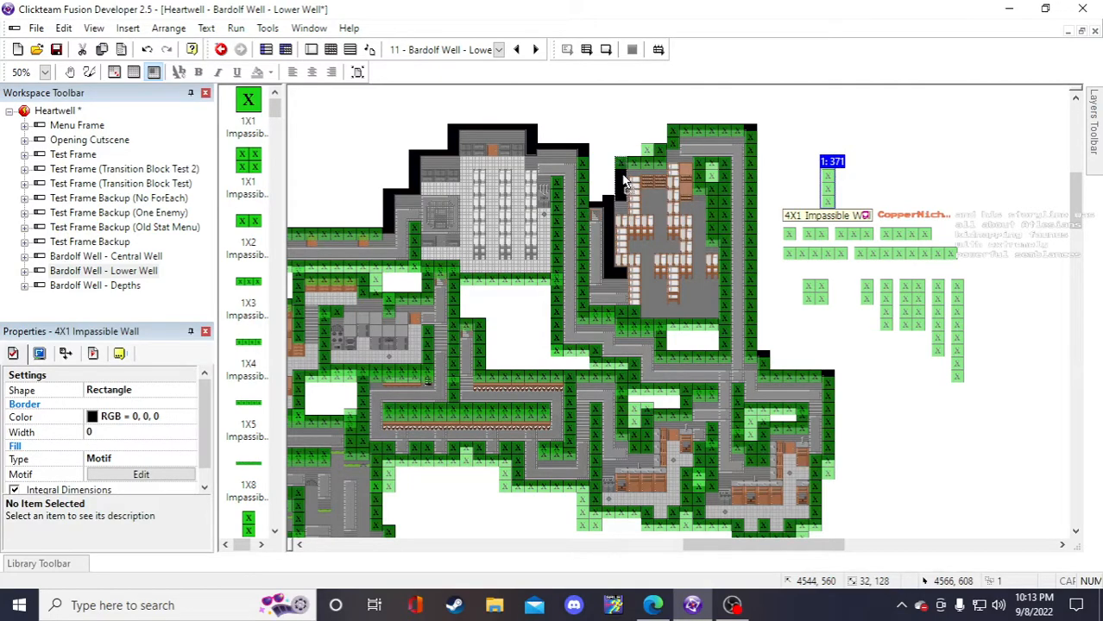
{"action": "left_click_drag", "start_coordinate": [623, 176], "coordinate": [623, 176]}
{"action": "left_click", "coordinate": [634, 162]}
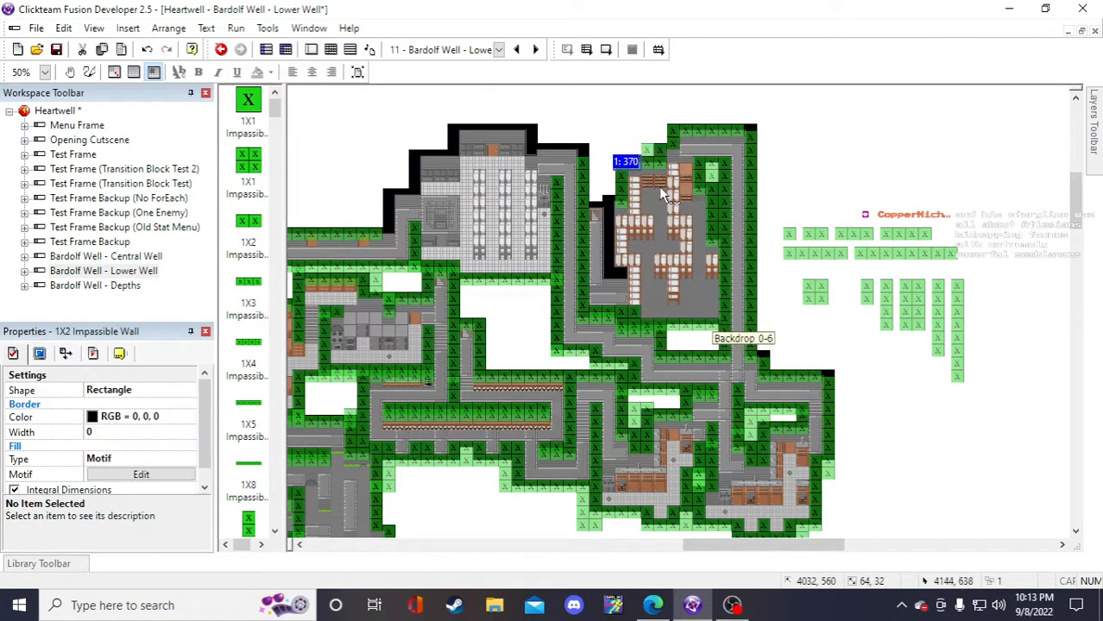
{"action": "left_click", "coordinate": [923, 186]}
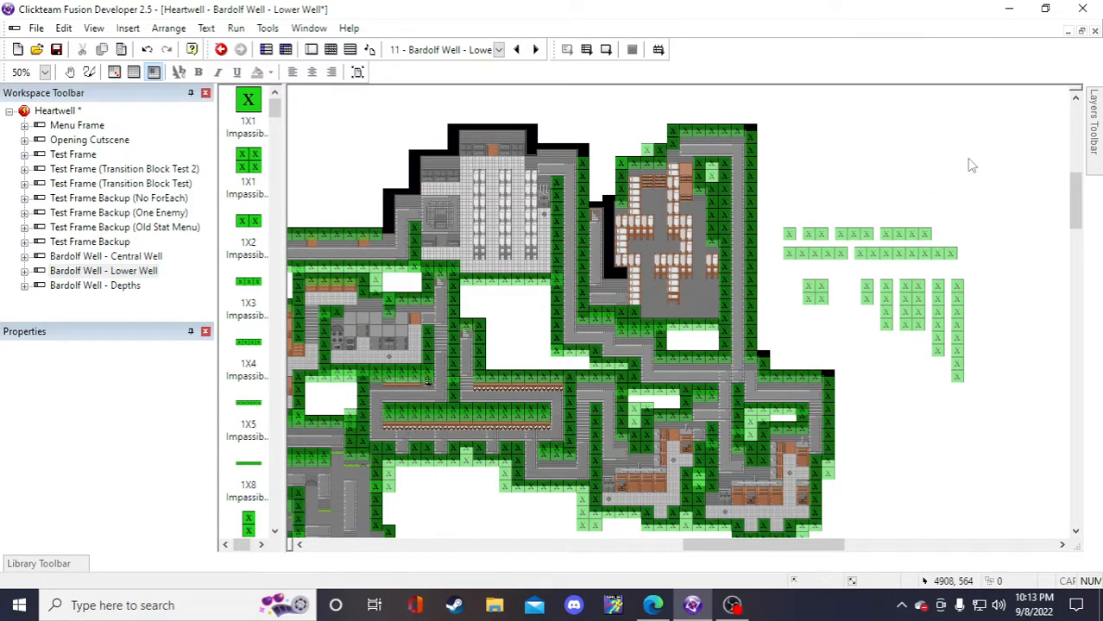
- Place a copy of the 2X1 Impassible Wall on the bed room's upper west edge, just below the northwest corner
{"action": "left_click", "coordinate": [868, 294]}
{"action": "left_click", "coordinate": [841, 188]}
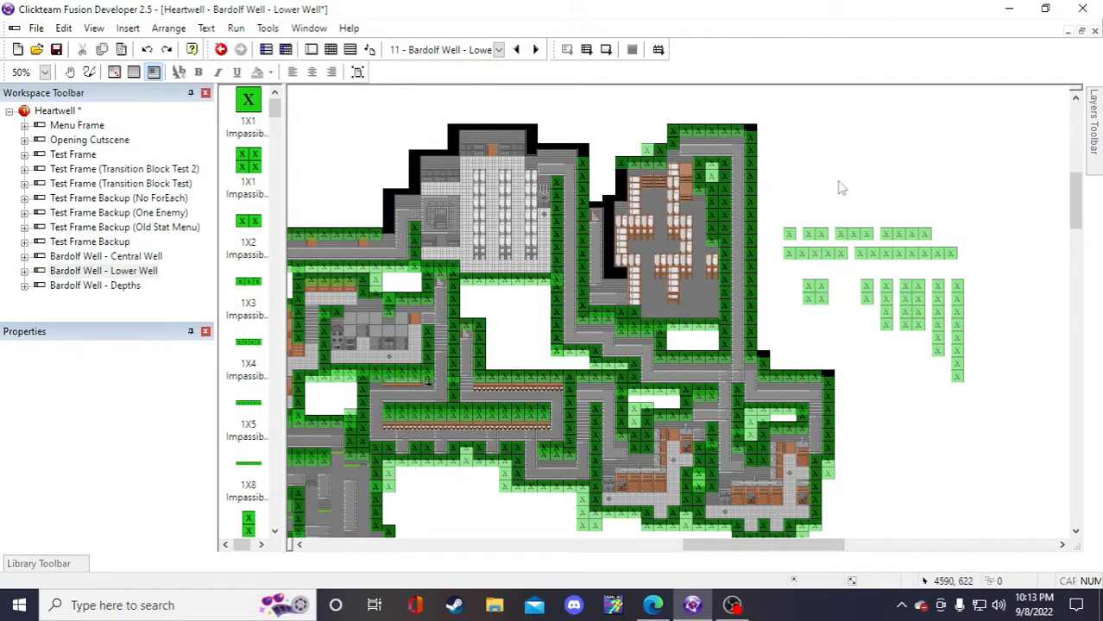
{"action": "key", "text": "ctrl+v"}
{"action": "left_click", "coordinate": [821, 164]}
{"action": "left_click_drag", "start_coordinate": [826, 172], "coordinate": [623, 178]}
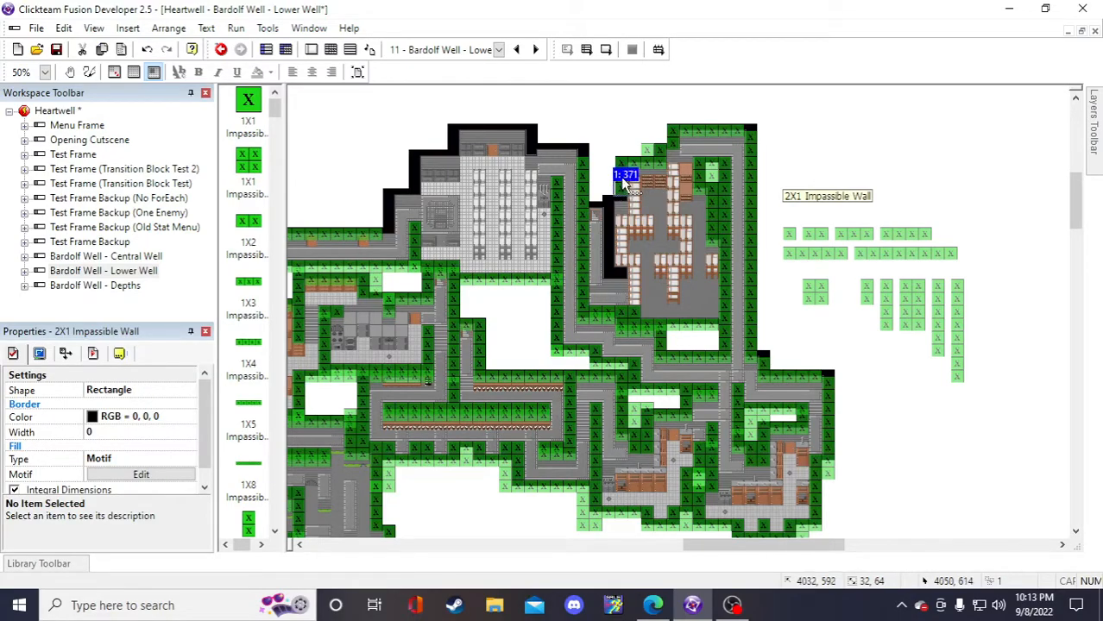
{"action": "left_click", "coordinate": [857, 175]}
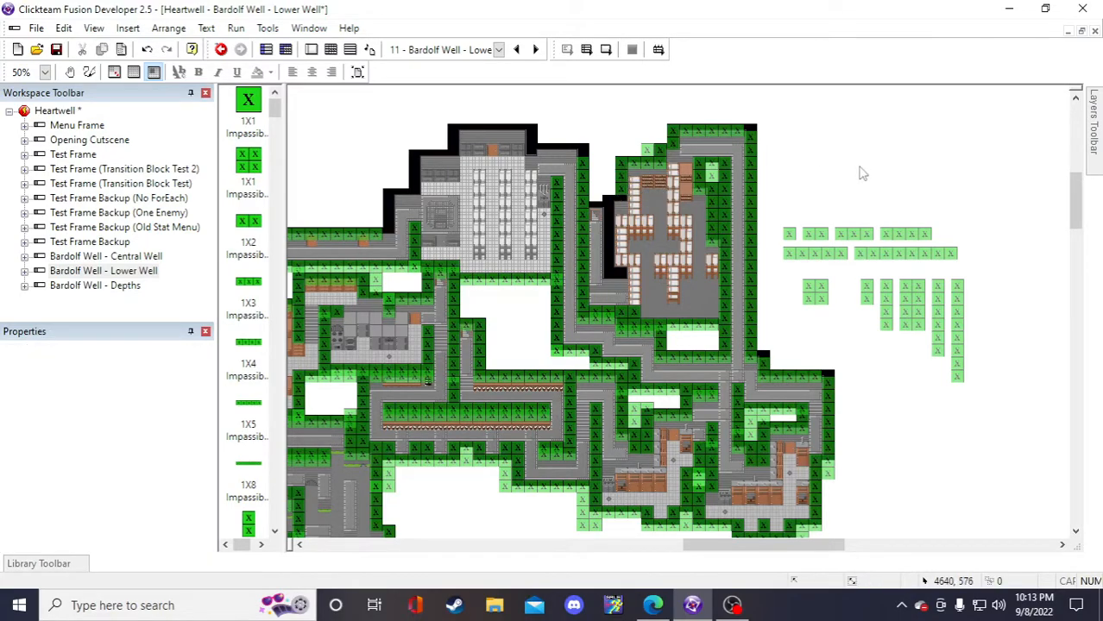
- Place a copy of the 1X2 Impassible Wall on the black step partway down the bed room's west side
{"action": "left_click", "coordinate": [815, 234]}
{"action": "key", "text": "ctrl+c"}
{"action": "key", "text": "ctrl+v"}
{"action": "left_click", "coordinate": [817, 167]}
{"action": "left_click_drag", "start_coordinate": [832, 175], "coordinate": [618, 202]}
{"action": "left_click", "coordinate": [817, 167]}
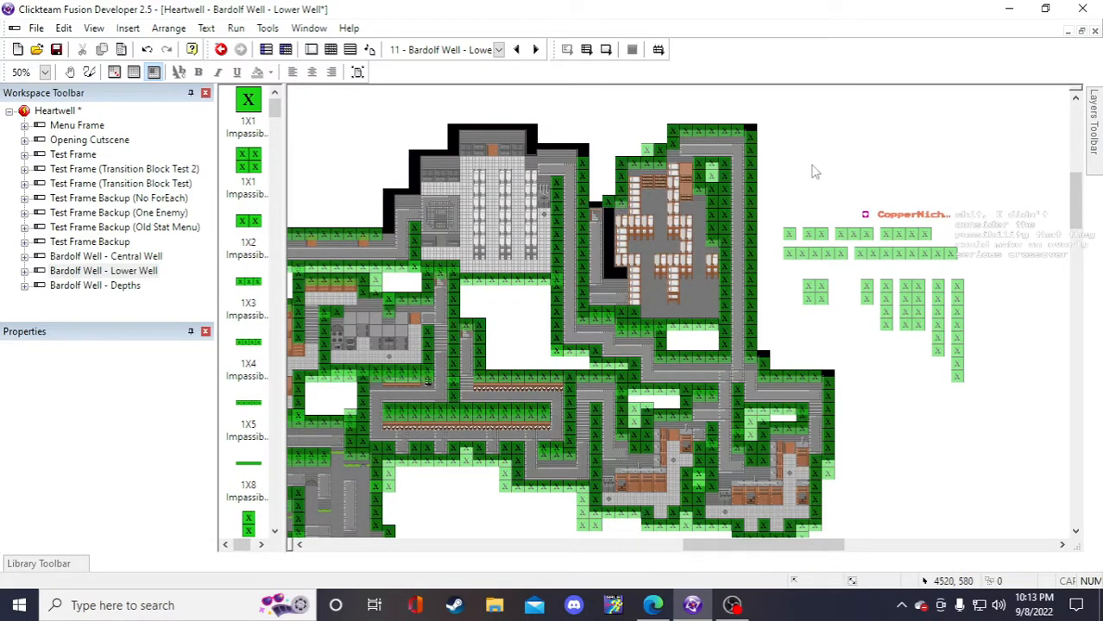
- Undo the stray move of the 4X1 Impassible Wall sample, and try a 1X1 copy in the empty area above the samples
{"action": "left_click", "coordinate": [796, 237]}
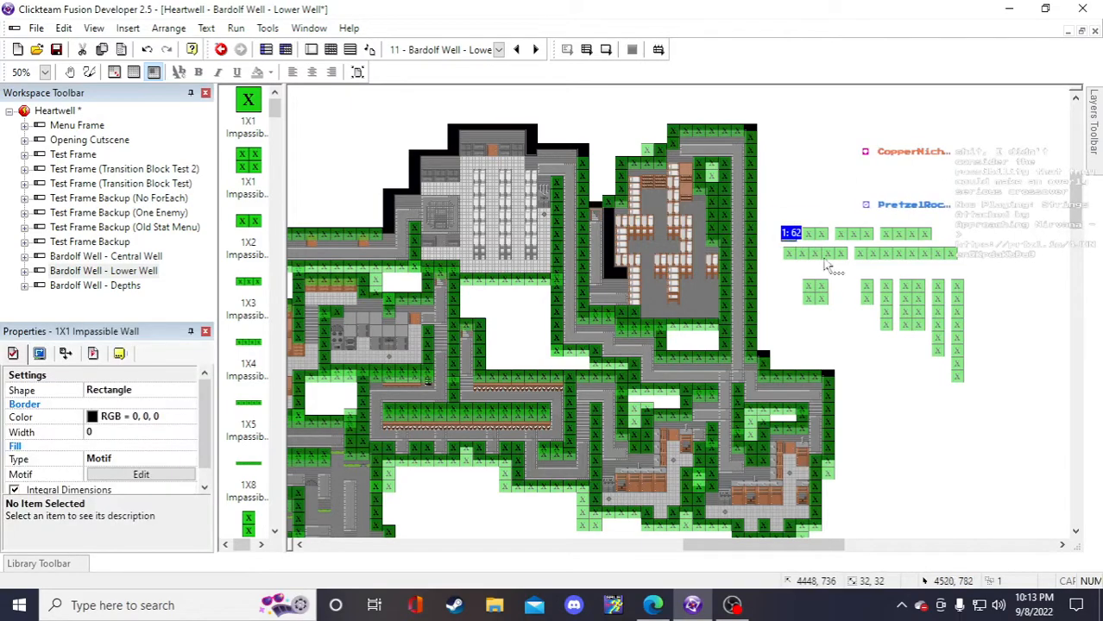
{"action": "left_click", "coordinate": [885, 306]}
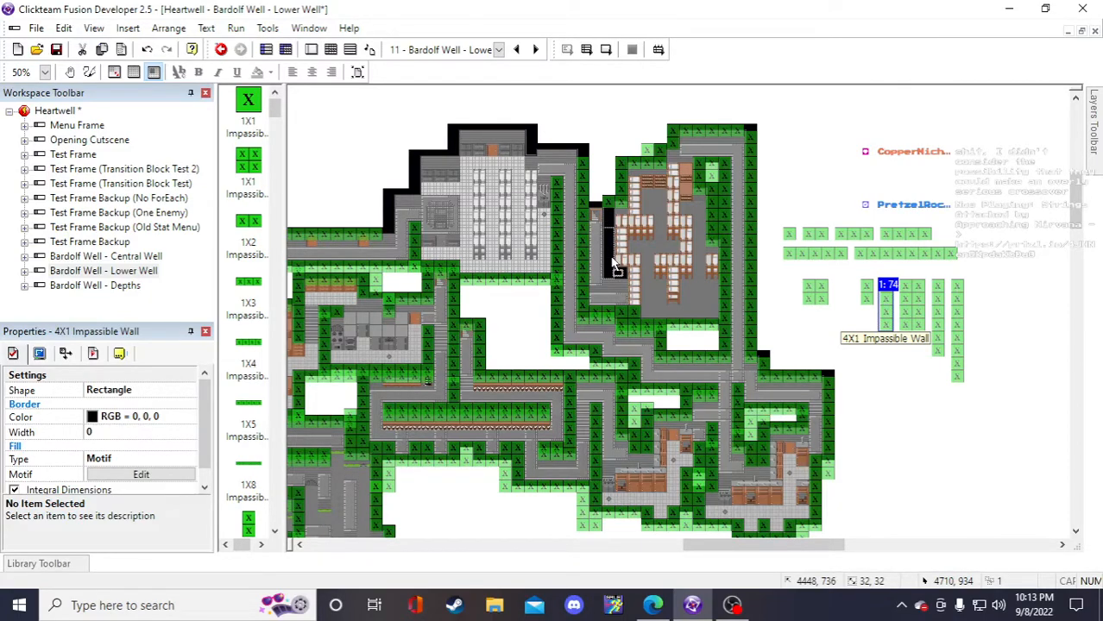
{"action": "key", "text": "ctrl+z"}
{"action": "left_click", "coordinate": [616, 214]}
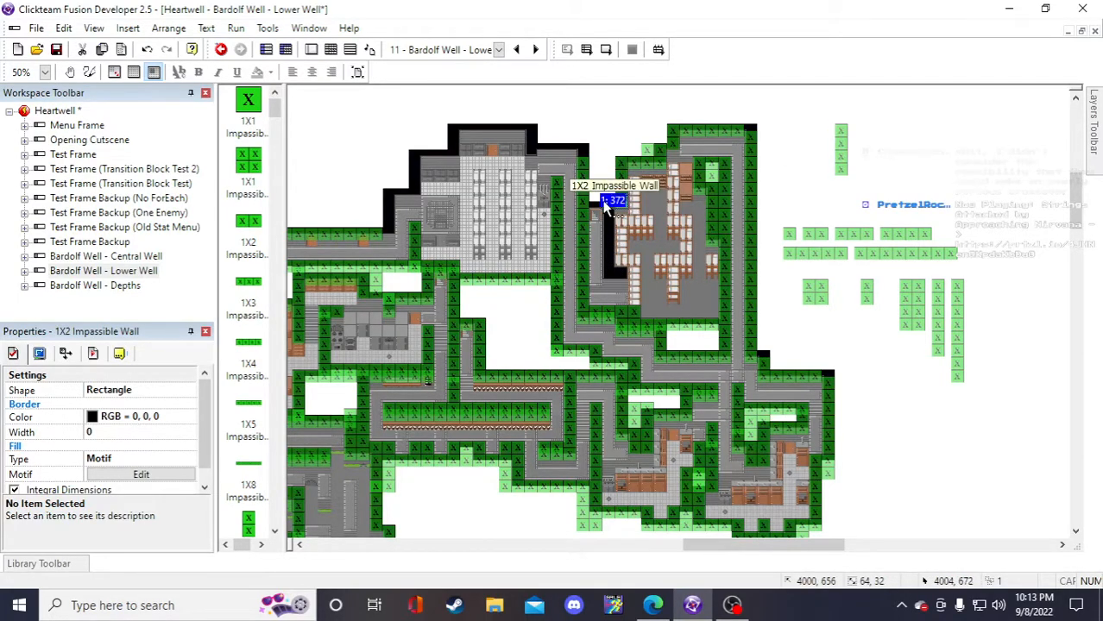
{"action": "left_click", "coordinate": [907, 170]}
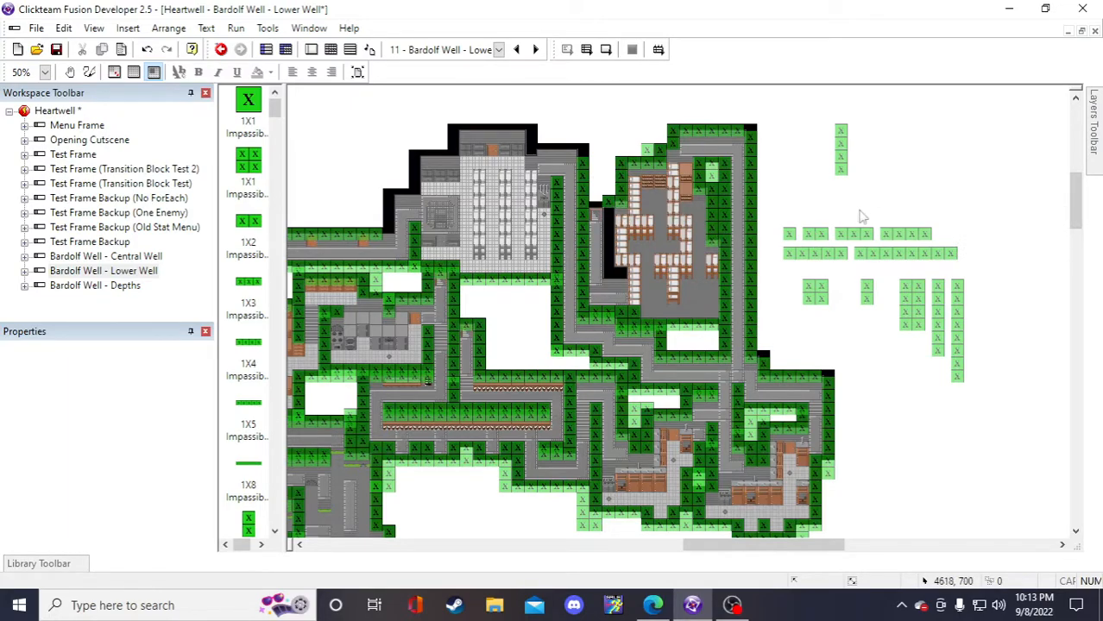
{"action": "key", "text": "ctrl+z"}
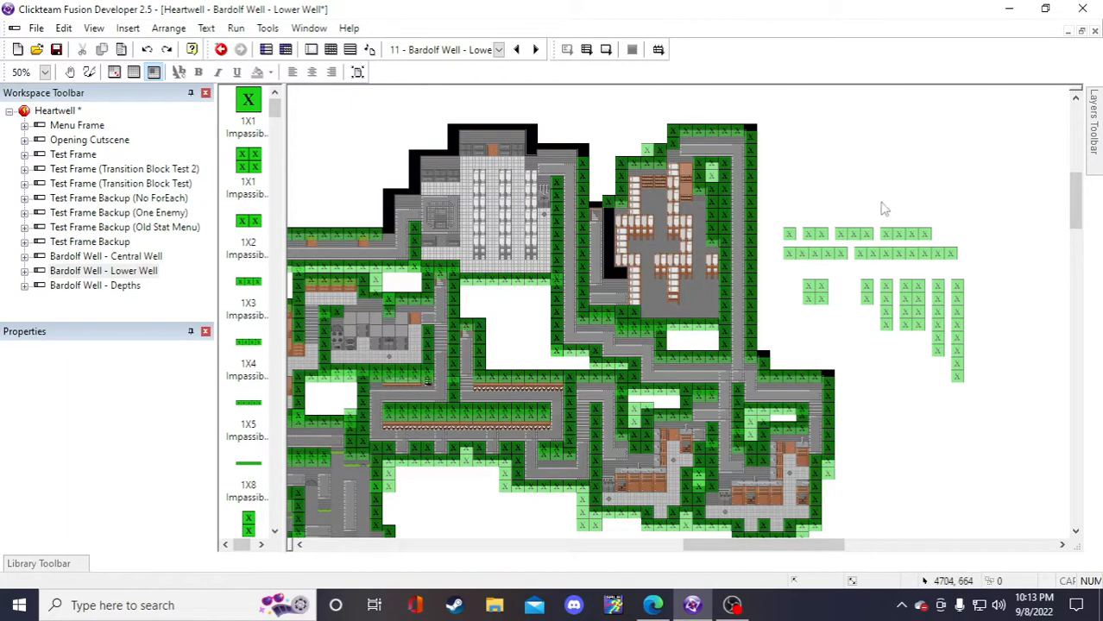
{"action": "left_click", "coordinate": [787, 179]}
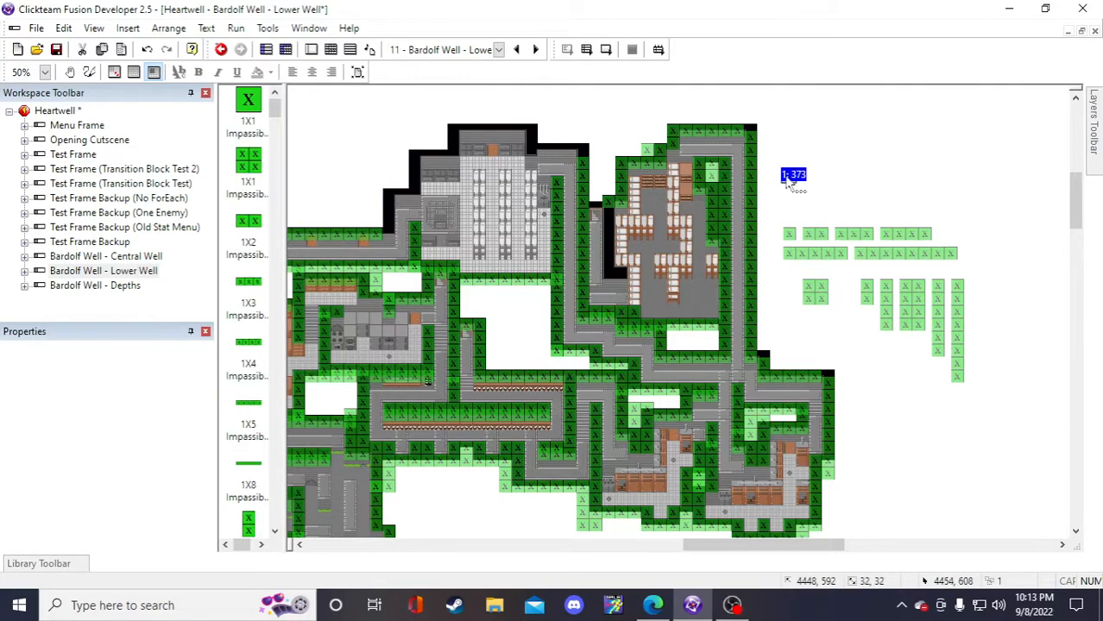
- Place a 6X1 Impassible Wall copy down the bed room's black west edge and a 1X1 copy on the black tile atop the adjoining passage
{"action": "left_click", "coordinate": [937, 312]}
{"action": "left_click", "coordinate": [871, 178]}
{"action": "left_click_drag", "start_coordinate": [845, 199], "coordinate": [612, 235]}
{"action": "left_click", "coordinate": [835, 186]}
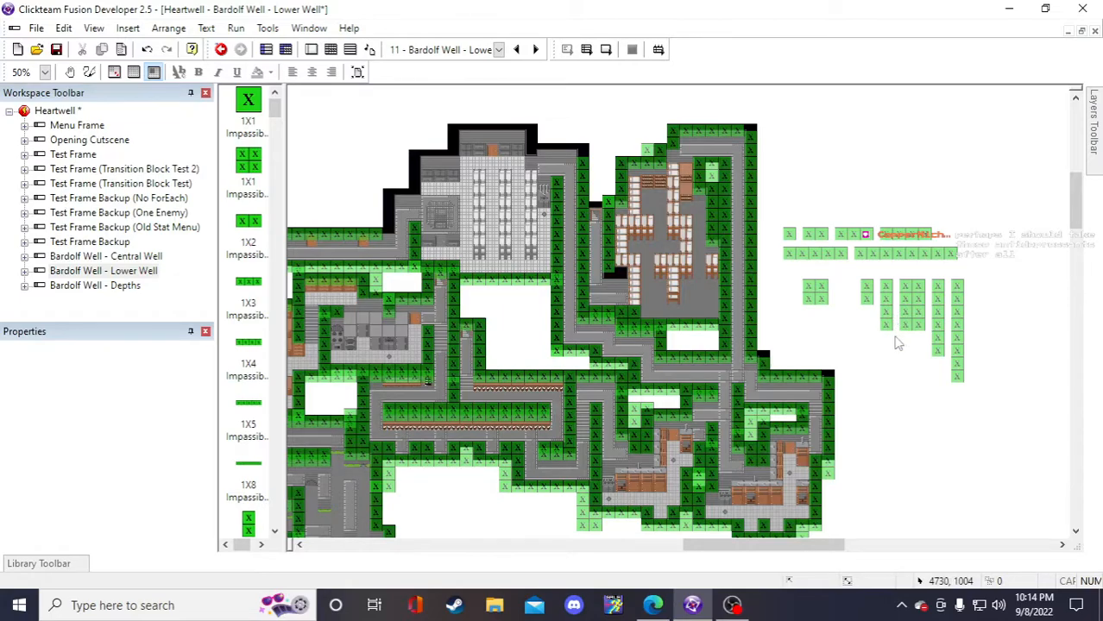
{"action": "left_click_drag", "start_coordinate": [790, 235], "coordinate": [809, 185]}
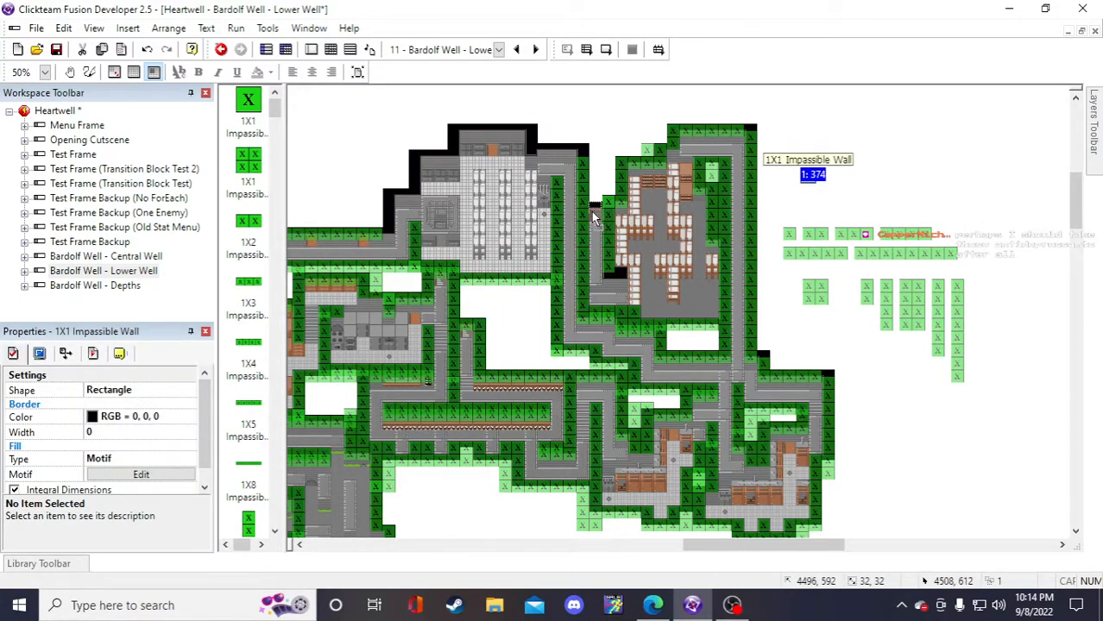
{"action": "left_click", "coordinate": [932, 194]}
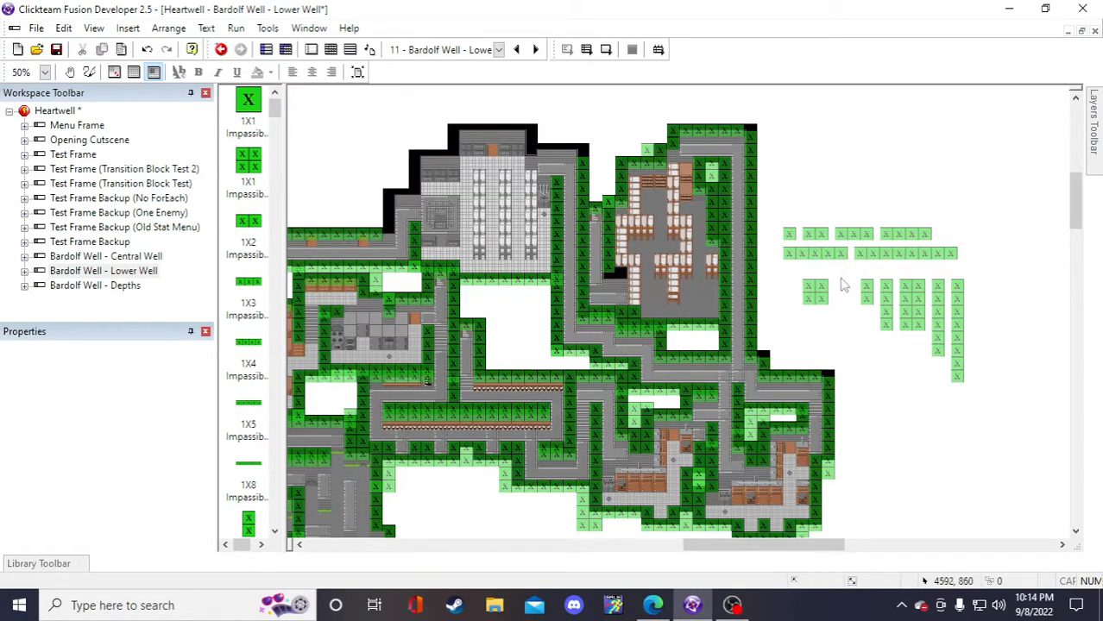
- Place a copy of the 1X2 Impassible Wall on the remaining black gap at the lower end of the bed room's west edge
{"action": "left_click", "coordinate": [811, 233]}
{"action": "key", "text": "ctrl+c"}
{"action": "key", "text": "ctrl+v"}
{"action": "left_click", "coordinate": [786, 162]}
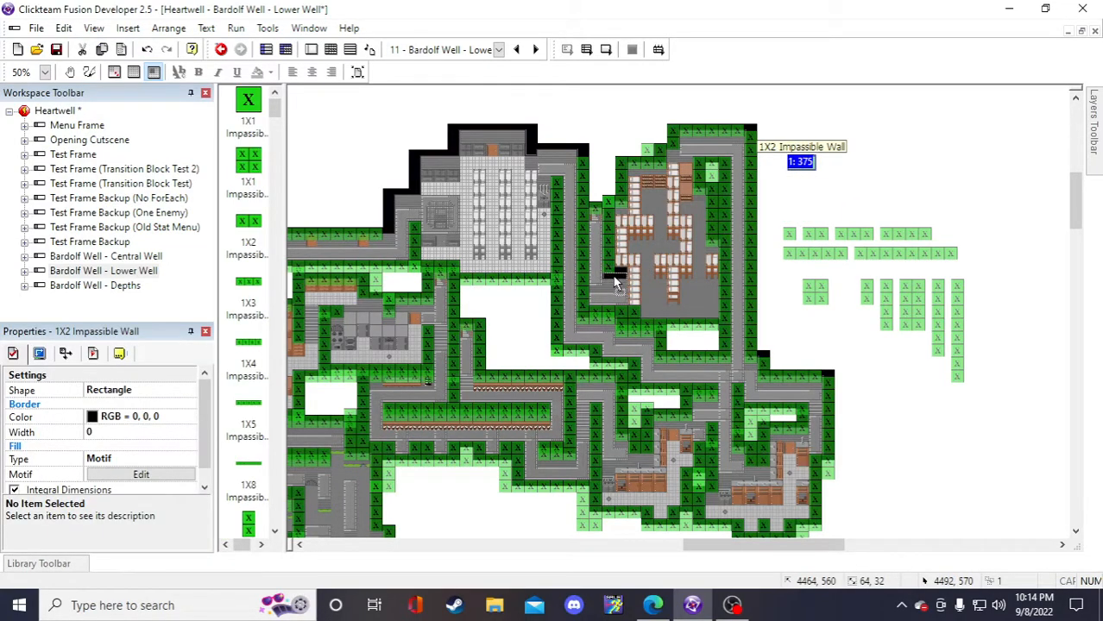
{"action": "left_click_drag", "start_coordinate": [613, 274], "coordinate": [615, 273]}
{"action": "left_click", "coordinate": [890, 167]}
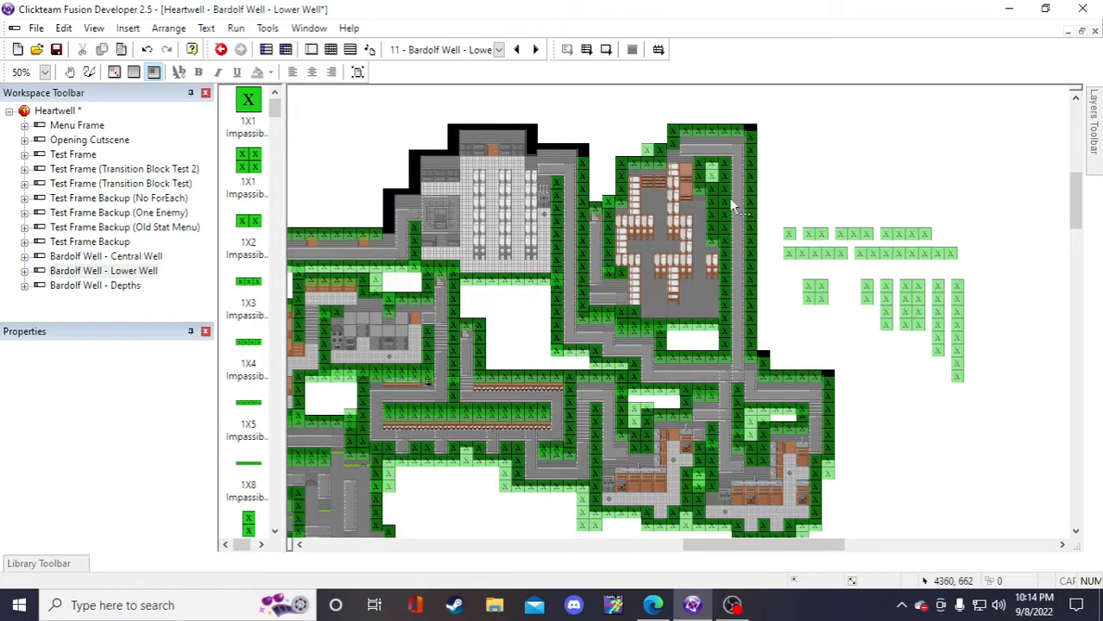
- Delete the 6X1 Impassible Wall from the bed room's west edge and the 1X1 wall atop the adjoining passage
{"action": "left_click", "coordinate": [605, 226]}
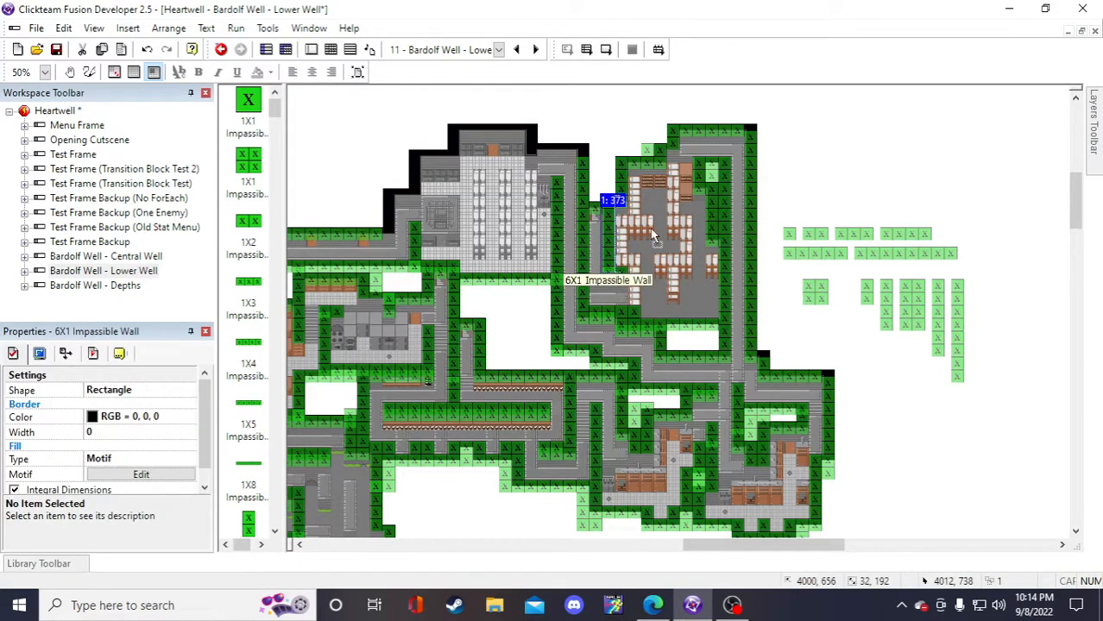
{"action": "left_click_drag", "start_coordinate": [606, 226], "coordinate": [947, 196]}
{"action": "key", "text": "Delete"}
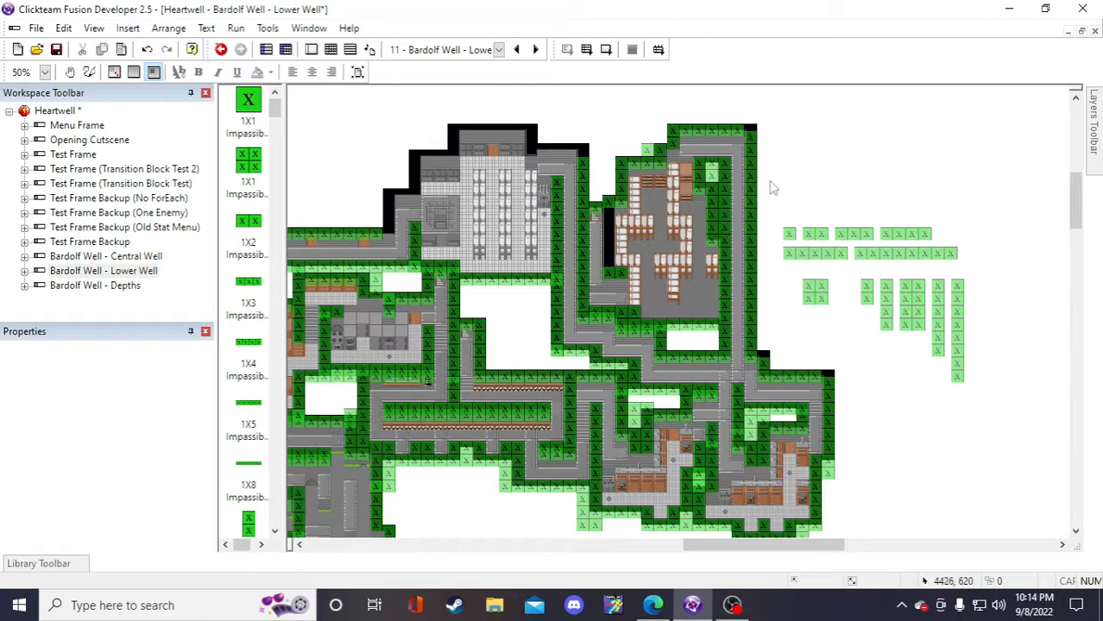
{"action": "left_click", "coordinate": [608, 214]}
{"action": "key", "text": "Delete"}
- Place a copy of the 1X2 Impassible Wall across the black tiles atop the passage beside the bed room
{"action": "left_click", "coordinate": [821, 239]}
{"action": "key", "text": "ctrl+c"}
{"action": "key", "text": "ctrl+v"}
{"action": "left_click", "coordinate": [820, 173]}
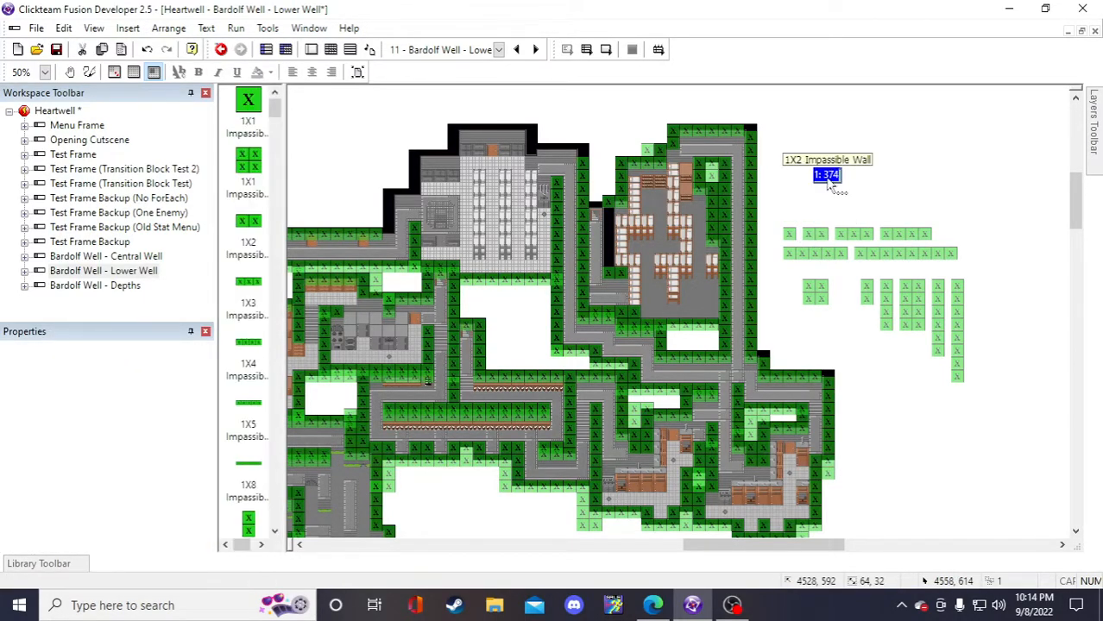
{"action": "left_click_drag", "start_coordinate": [650, 210], "coordinate": [601, 210]}
{"action": "left_click", "coordinate": [913, 179]}
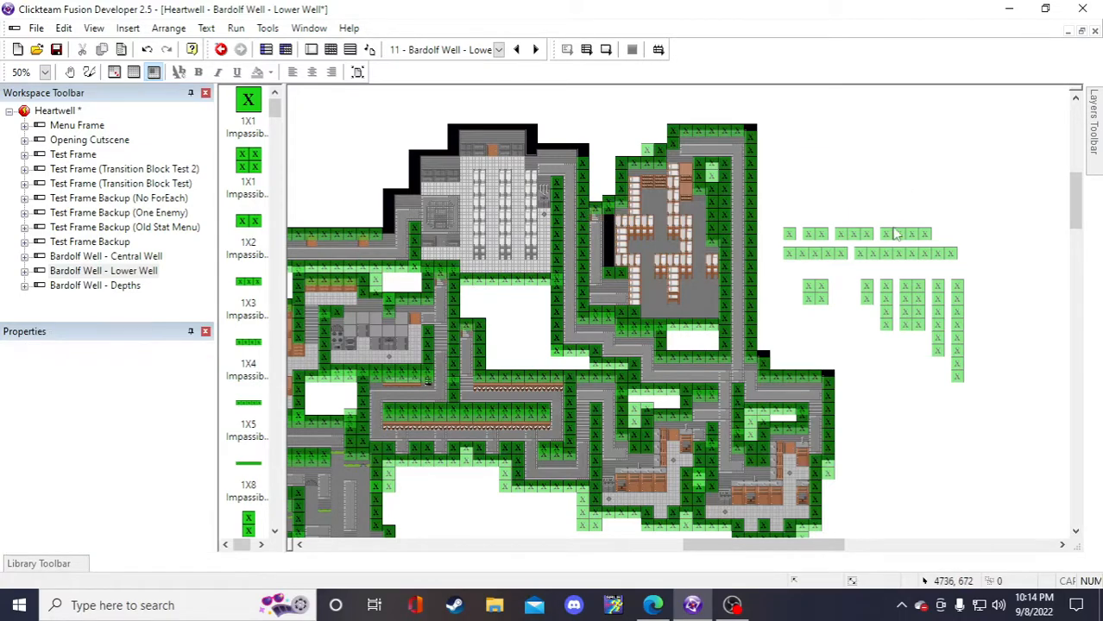
- Place a copy of the 4X1 Impassible Wall down the bed room's black west edge and save the project
{"action": "left_click", "coordinate": [887, 304]}
{"action": "key", "text": "ctrl+c"}
{"action": "key", "text": "ctrl+v"}
{"action": "left_click", "coordinate": [820, 173]}
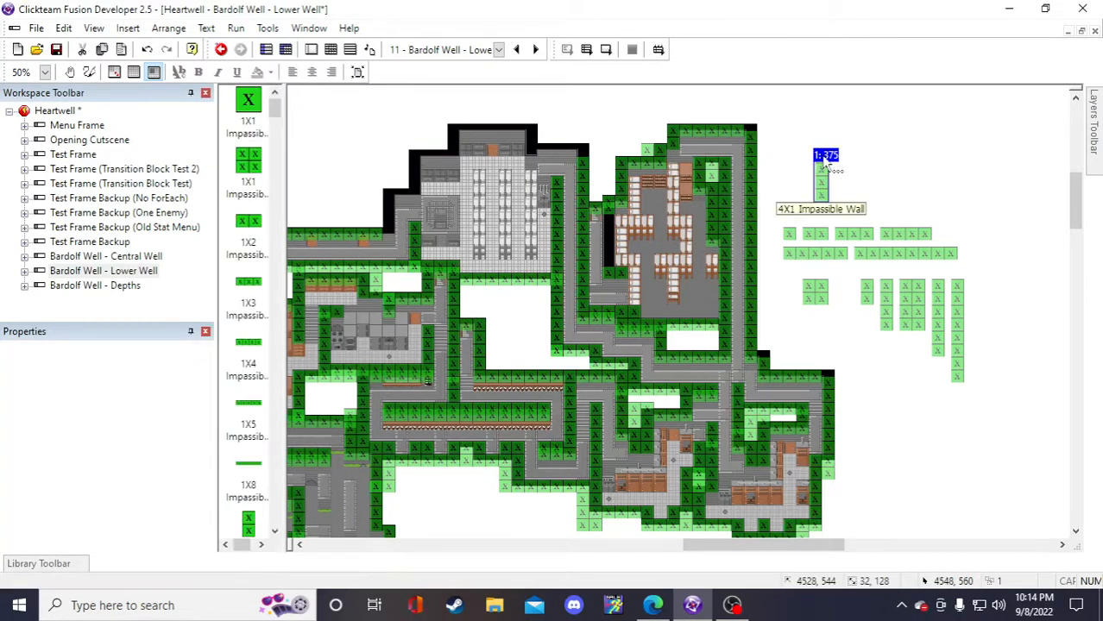
{"action": "left_click_drag", "start_coordinate": [616, 242], "coordinate": [612, 240]}
{"action": "left_click", "coordinate": [975, 161]}
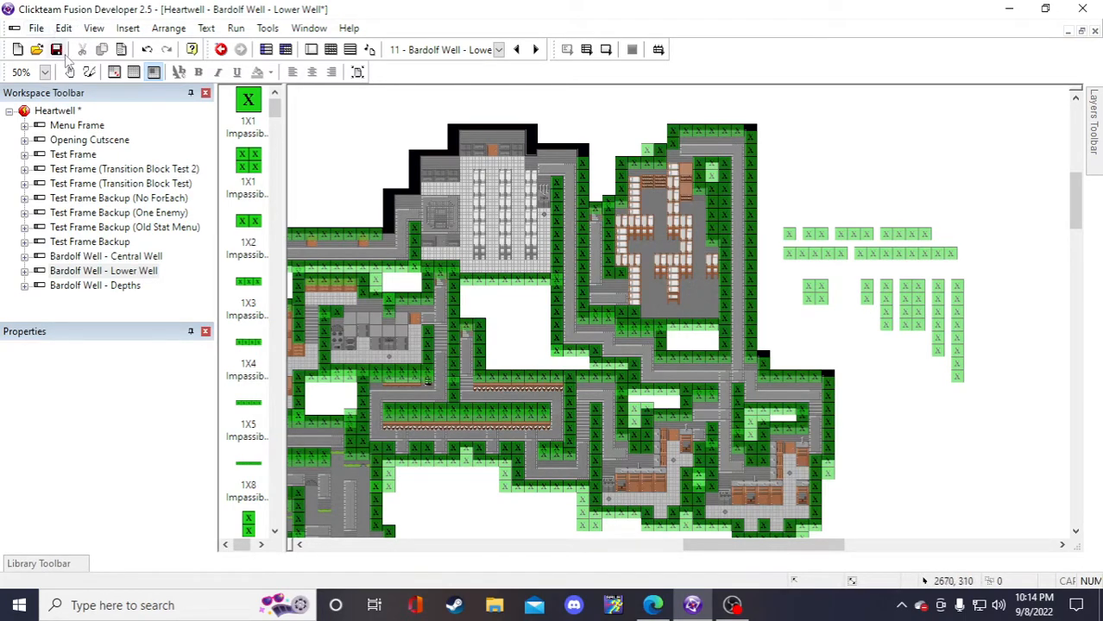
{"action": "left_click", "coordinate": [57, 49]}
- Place a copy of the 4X1 Impassible Wall on the vertical black edge where the long corridor turns up beside the large tiled hall
{"action": "left_click_drag", "start_coordinate": [793, 547], "coordinate": [768, 550]}
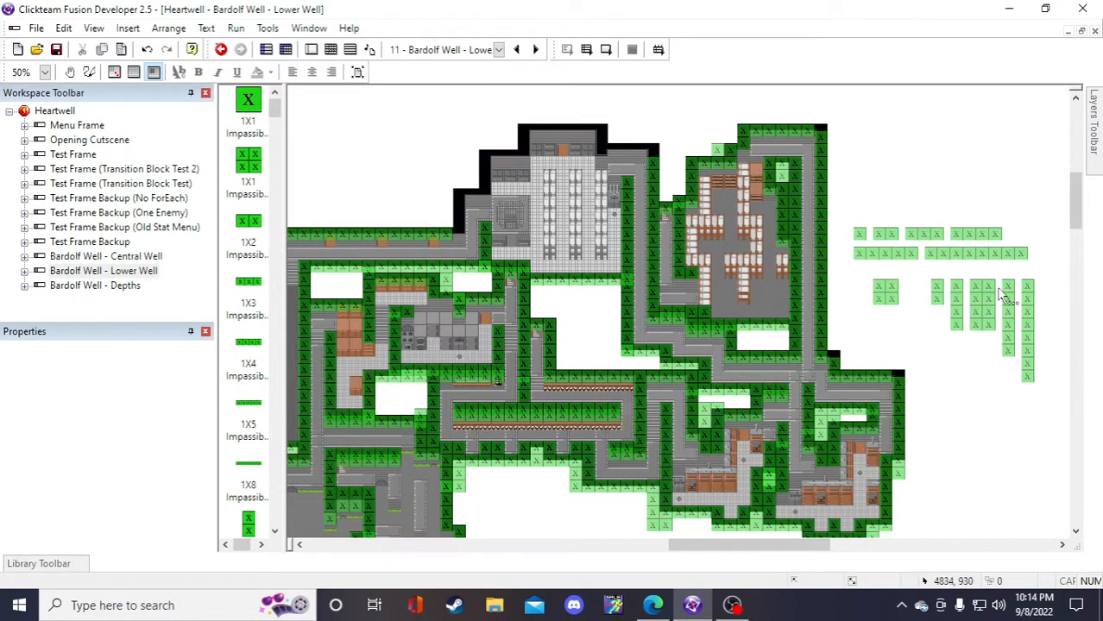
{"action": "left_click", "coordinate": [903, 253]}
{"action": "left_click", "coordinate": [1014, 426]}
{"action": "left_click", "coordinate": [956, 298]}
{"action": "left_click", "coordinate": [891, 134]}
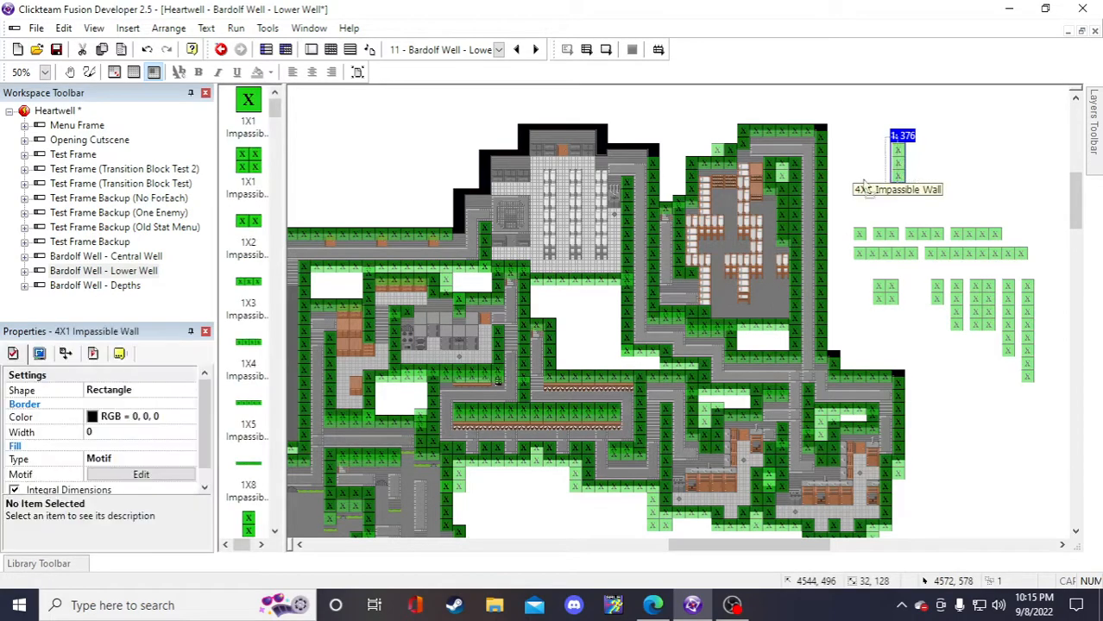
{"action": "left_click_drag", "start_coordinate": [464, 223], "coordinate": [463, 223]}
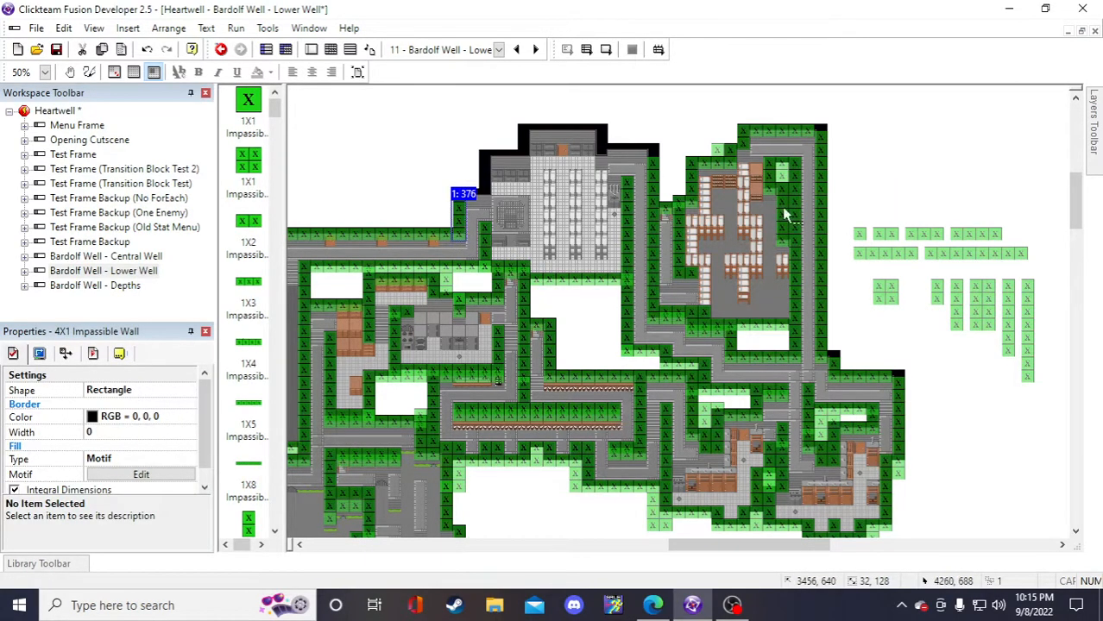
{"action": "left_click", "coordinate": [944, 167]}
- Place a copy of the 1X2 Impassible Wall on the black cap above the corridor bend west of the tiled hall
{"action": "left_click", "coordinate": [886, 235]}
{"action": "key", "text": "ctrl+c"}
{"action": "key", "text": "ctrl+v"}
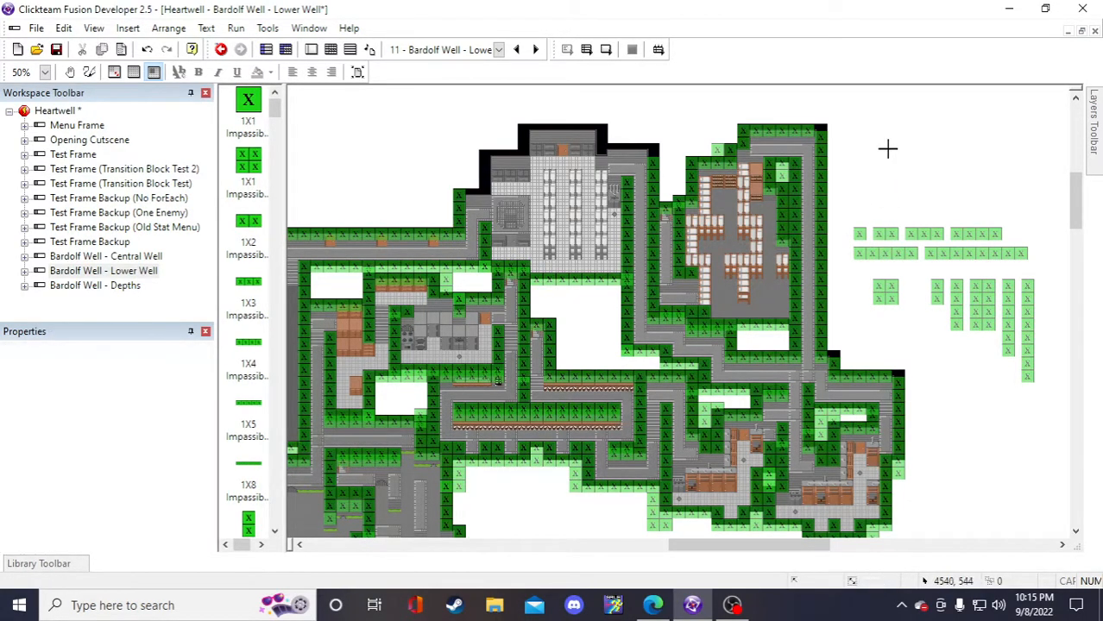
{"action": "left_click", "coordinate": [887, 148]}
{"action": "left_click_drag", "start_coordinate": [900, 158], "coordinate": [474, 204]}
{"action": "left_click", "coordinate": [916, 175]}
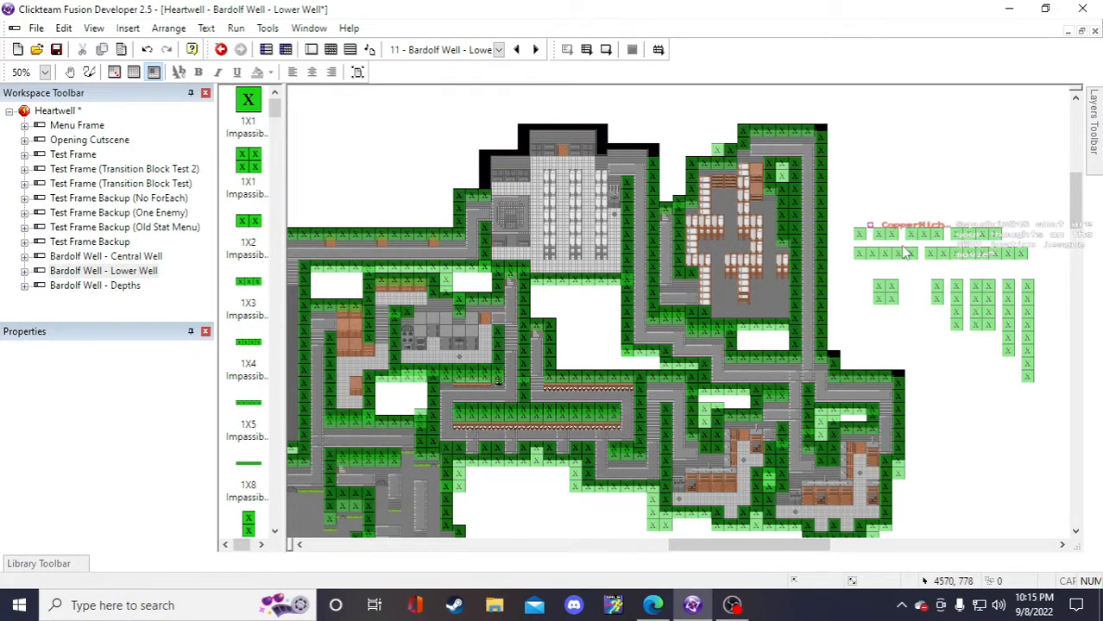
- Place a copy of the 1X1 Impassible Wall 2 block at the black corner above the corridor bend's cap, and save the project
{"action": "left_click", "coordinate": [894, 291]}
{"action": "key", "text": "ctrl+c"}
{"action": "key", "text": "ctrl+v"}
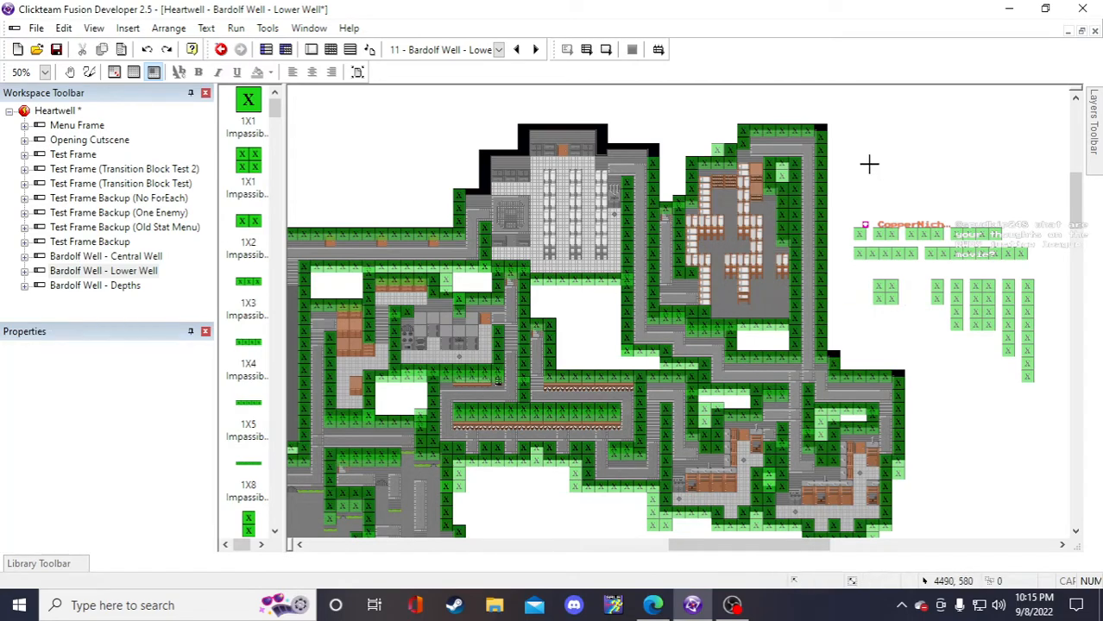
{"action": "left_click", "coordinate": [868, 164]}
{"action": "left_click_drag", "start_coordinate": [878, 179], "coordinate": [479, 190]}
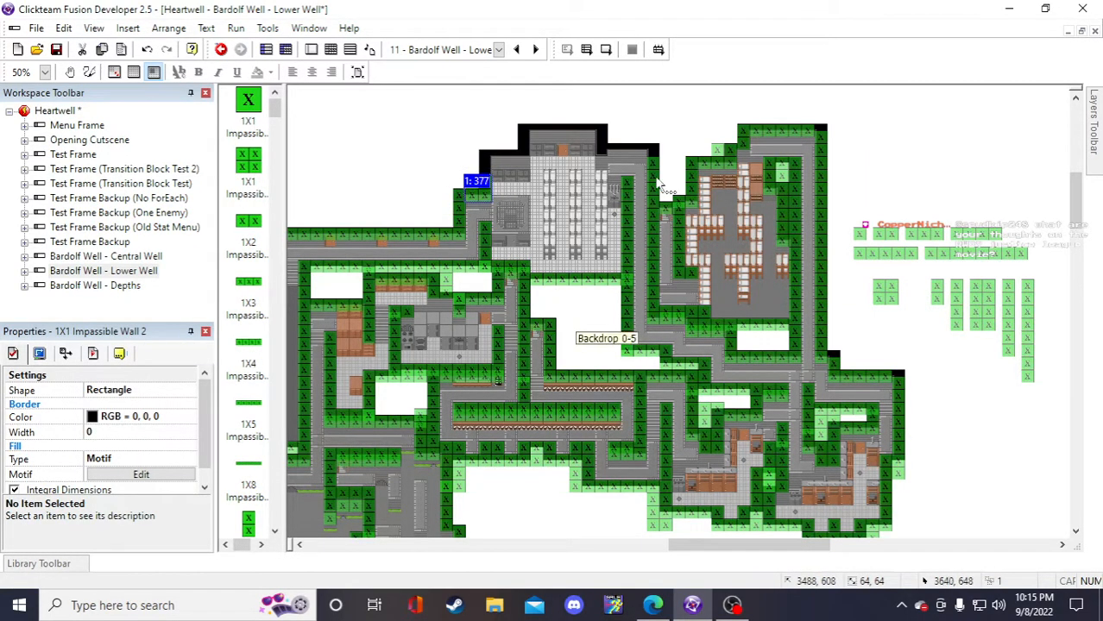
{"action": "left_click", "coordinate": [895, 149]}
{"action": "scroll", "coordinate": [986, 313], "scroll_direction": "down", "scroll_amount": 3}
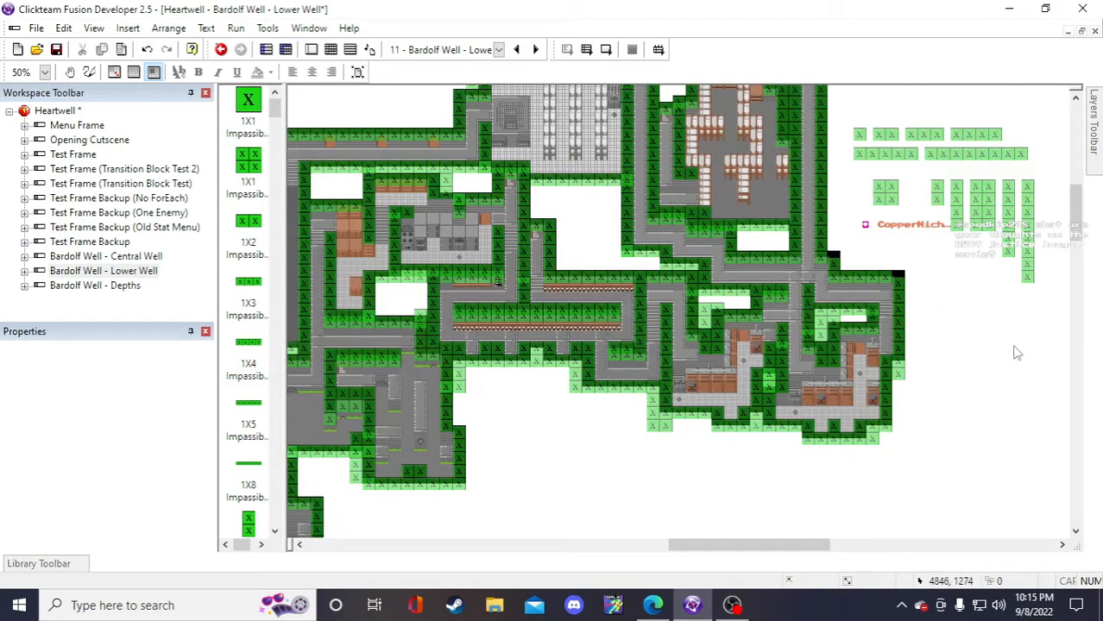
{"action": "left_click", "coordinate": [57, 49]}
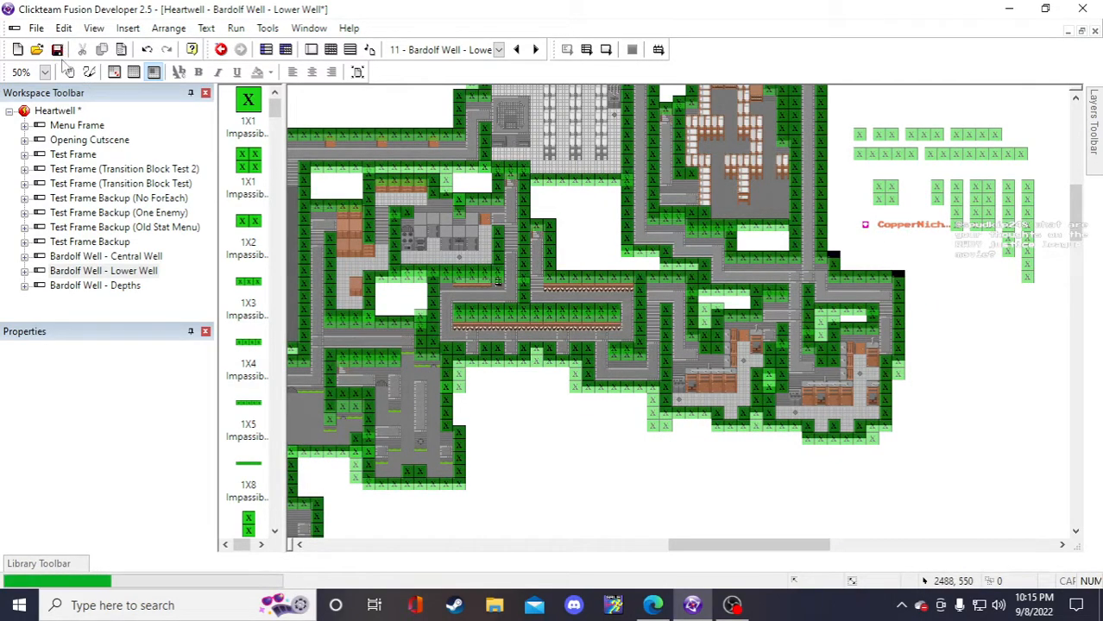
- Place a copy of the 1X4 Impassible Wall along the black top edge of the passage at the tiled hall's northeast corner
{"action": "scroll", "coordinate": [794, 374], "scroll_direction": "down", "scroll_amount": 3}
{"action": "scroll", "coordinate": [937, 398], "scroll_direction": "up", "scroll_amount": 9}
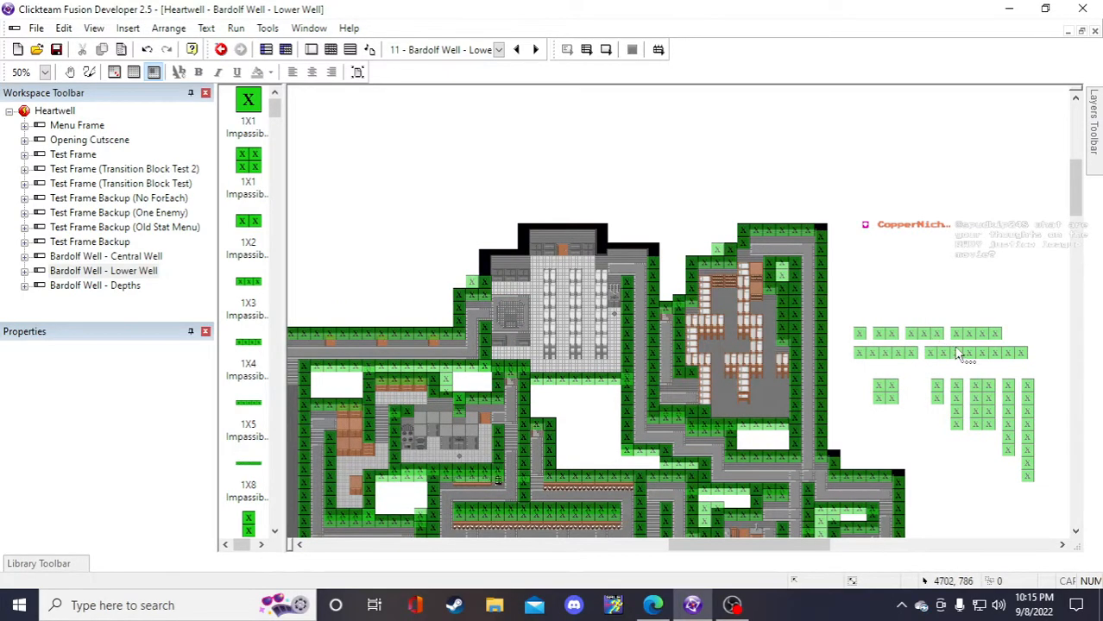
{"action": "scroll", "coordinate": [958, 353], "scroll_direction": "down", "scroll_amount": 3}
{"action": "left_click", "coordinate": [968, 236]}
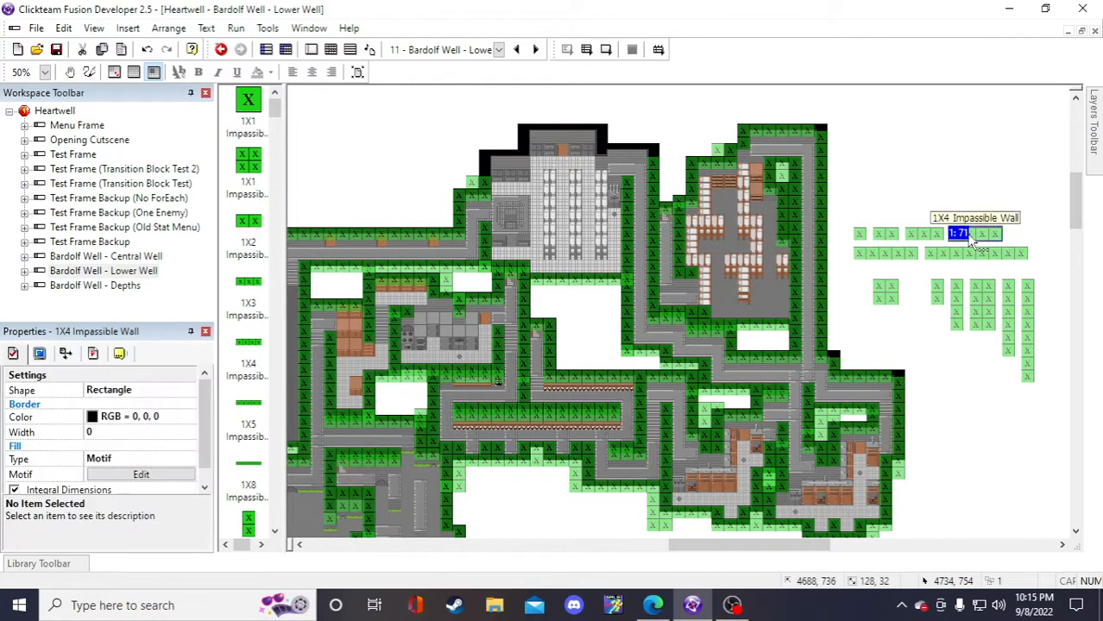
{"action": "left_click", "coordinate": [957, 207]}
{"action": "scroll", "coordinate": [958, 211], "scroll_direction": "up", "scroll_amount": 3}
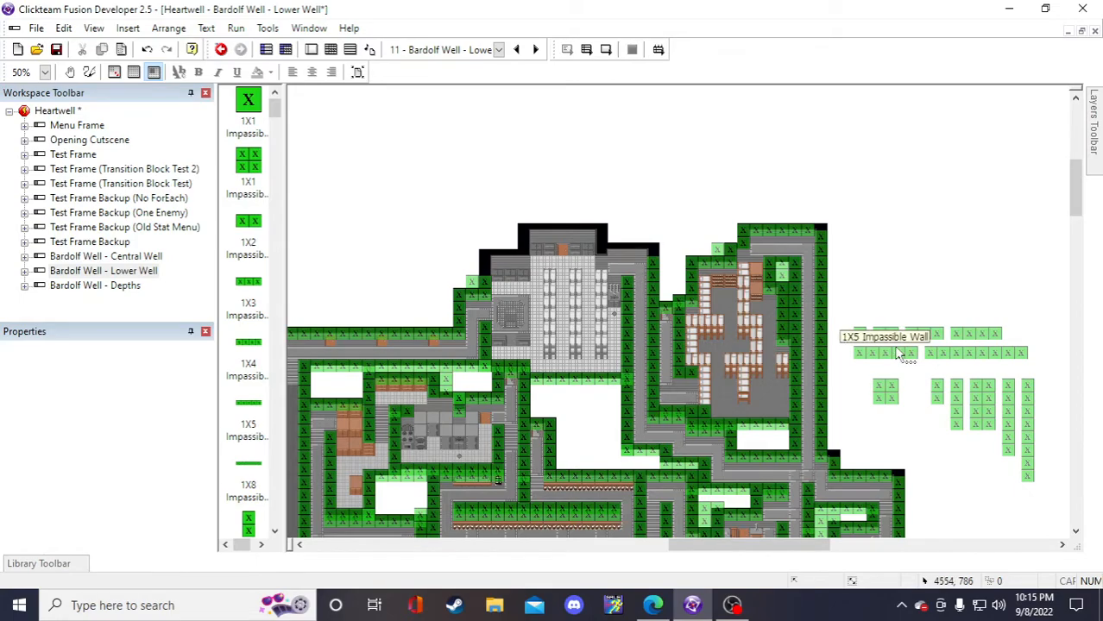
{"action": "left_click", "coordinate": [978, 337]}
{"action": "left_click_drag", "start_coordinate": [978, 337], "coordinate": [955, 285]}
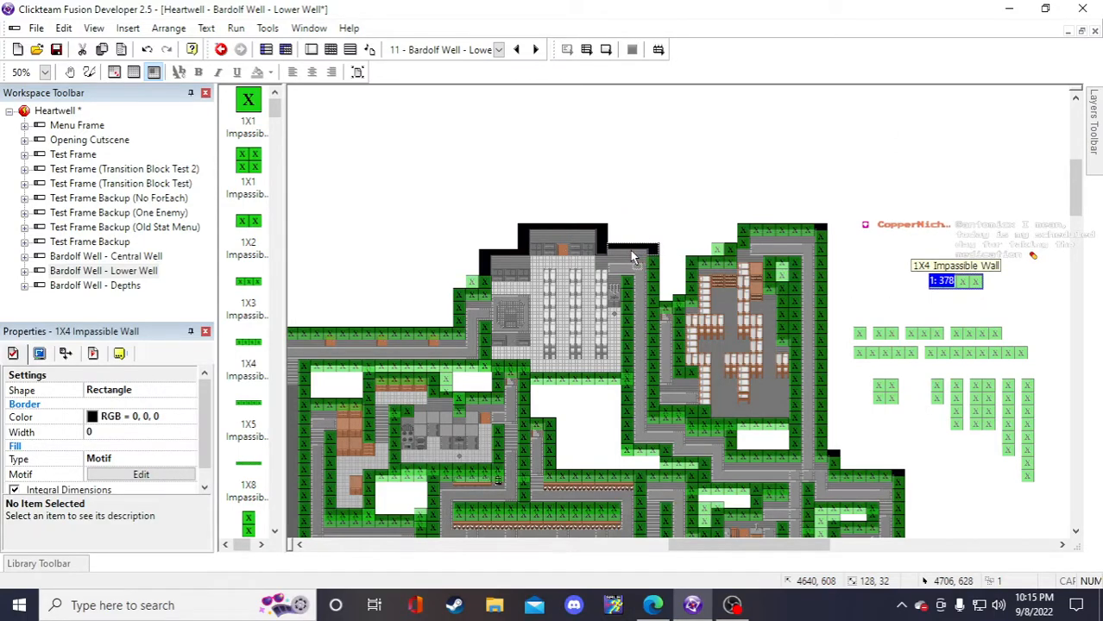
{"action": "left_click_drag", "start_coordinate": [633, 257], "coordinate": [631, 256]}
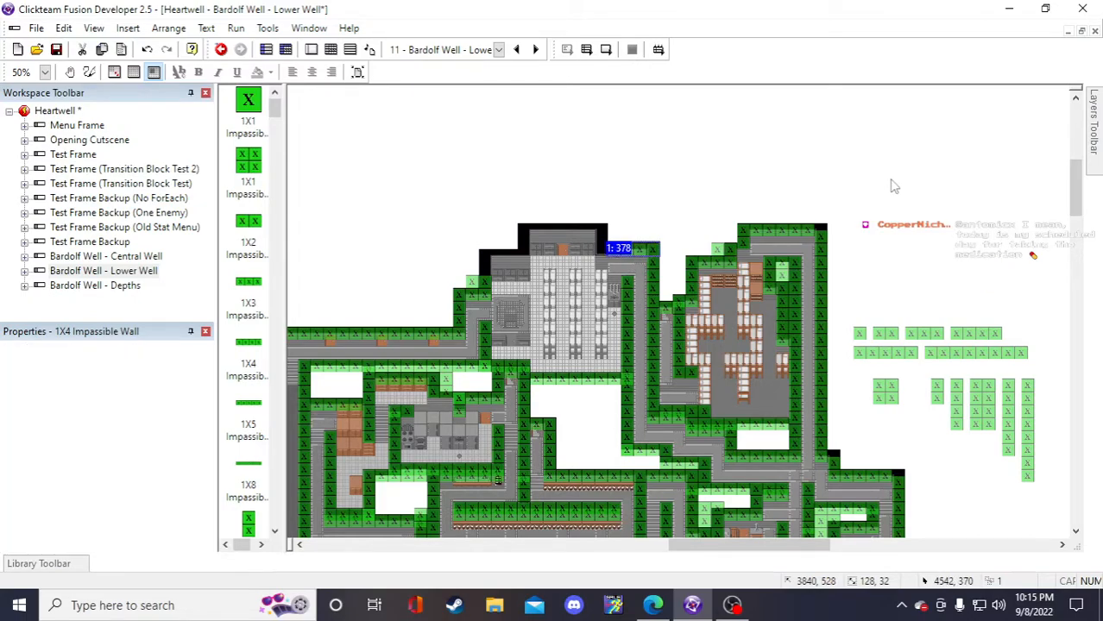
- Place a copy of the two-tile-high Impassible Wall on the black east edge of the alcove atop the tiled hall
{"action": "left_click", "coordinate": [963, 413]}
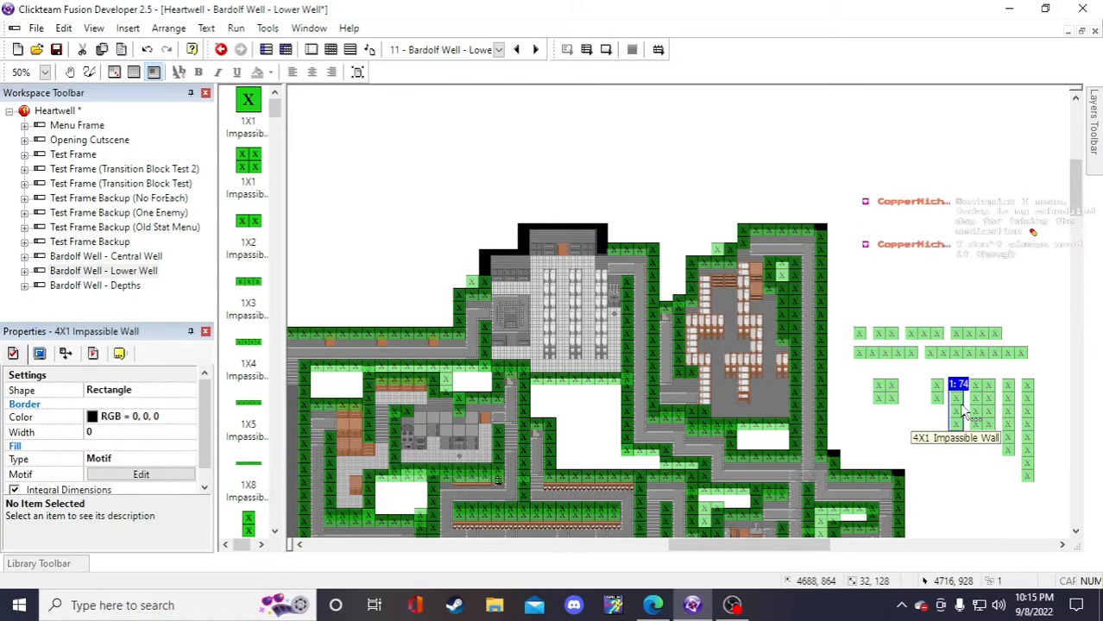
{"action": "left_click", "coordinate": [934, 396]}
{"action": "key", "text": "ctrl+v"}
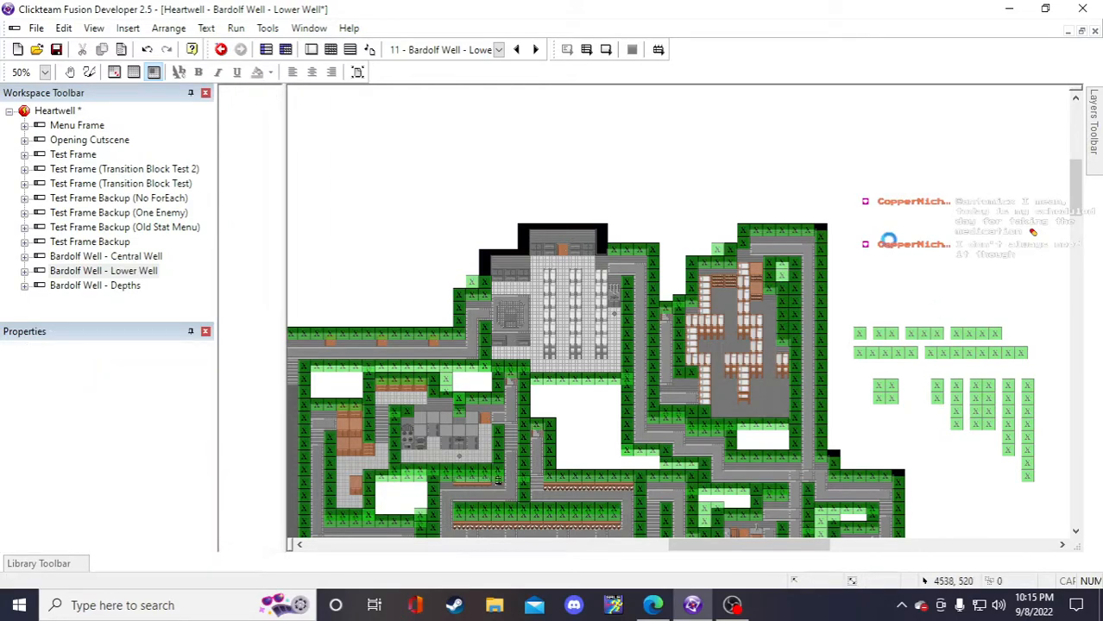
{"action": "left_click", "coordinate": [891, 250]}
{"action": "left_click_drag", "start_coordinate": [604, 240], "coordinate": [604, 239]}
{"action": "left_click", "coordinate": [777, 185]}
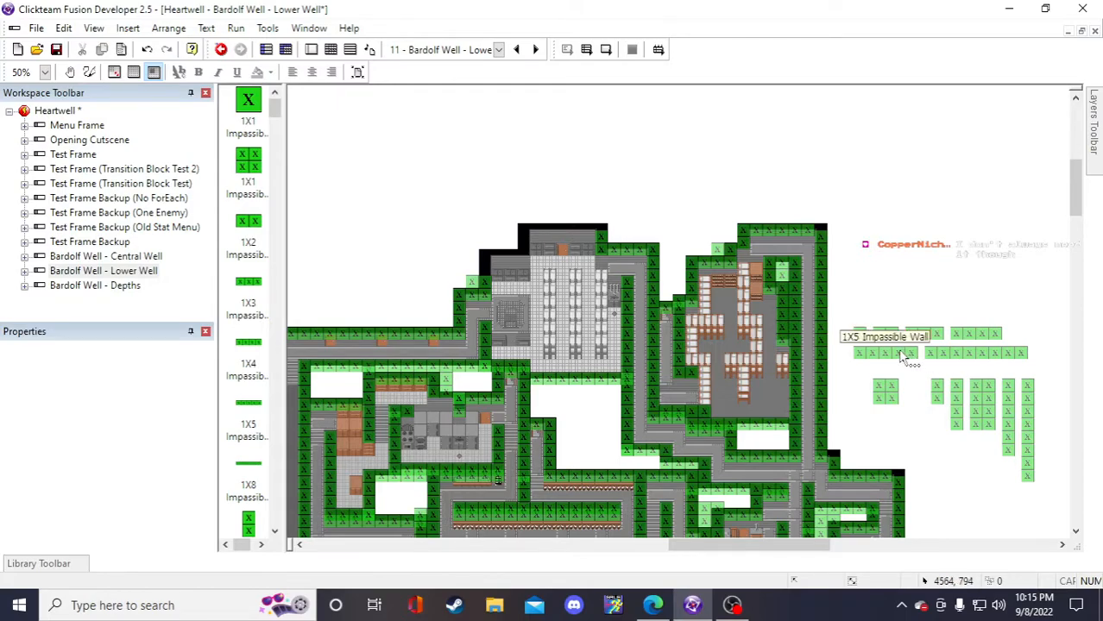
- Place a copy of the 1X5 Impassible Wall across the alcove atop the tiled hall, just above its door
{"action": "left_click_drag", "start_coordinate": [903, 356], "coordinate": [919, 252]}
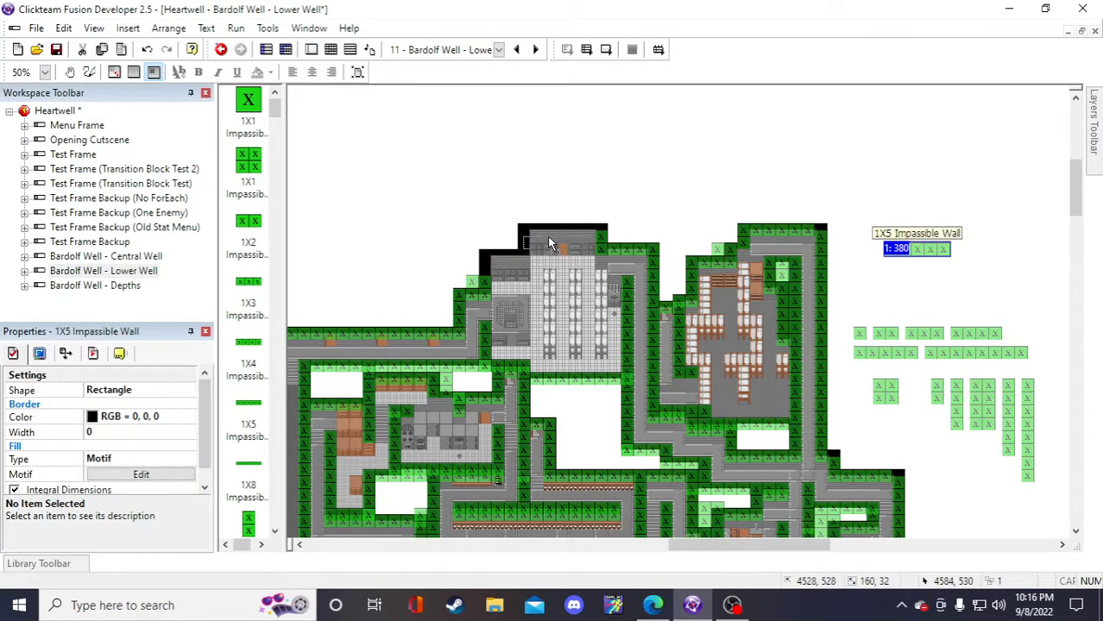
{"action": "left_click_drag", "start_coordinate": [547, 241], "coordinate": [550, 238]}
{"action": "left_click", "coordinate": [681, 188]}
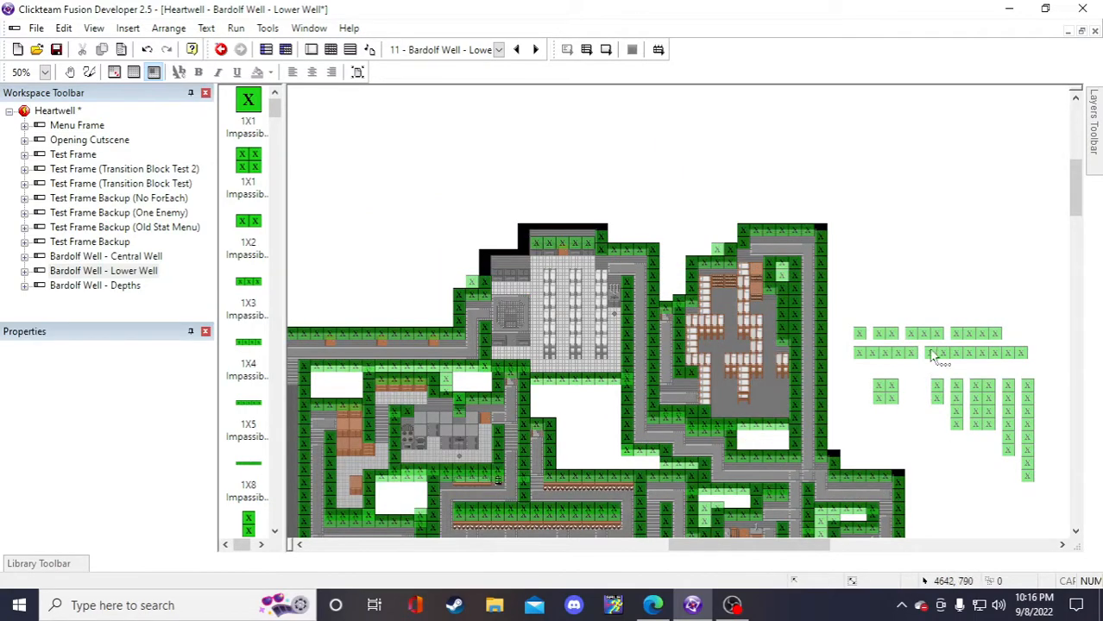
- Try a copy of the 1X4 Impassible Wall along the black ledge at the tiled hall's northwest corner
{"action": "left_click", "coordinate": [958, 332]}
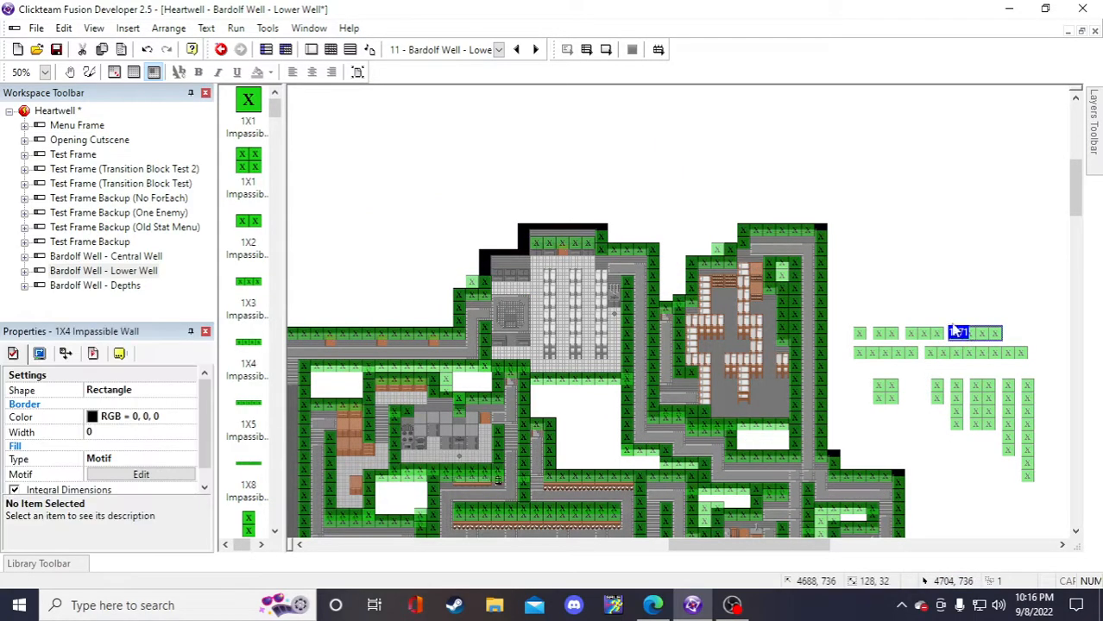
{"action": "key", "text": "ctrl+c"}
{"action": "key", "text": "ctrl+v"}
{"action": "left_click", "coordinate": [879, 200]}
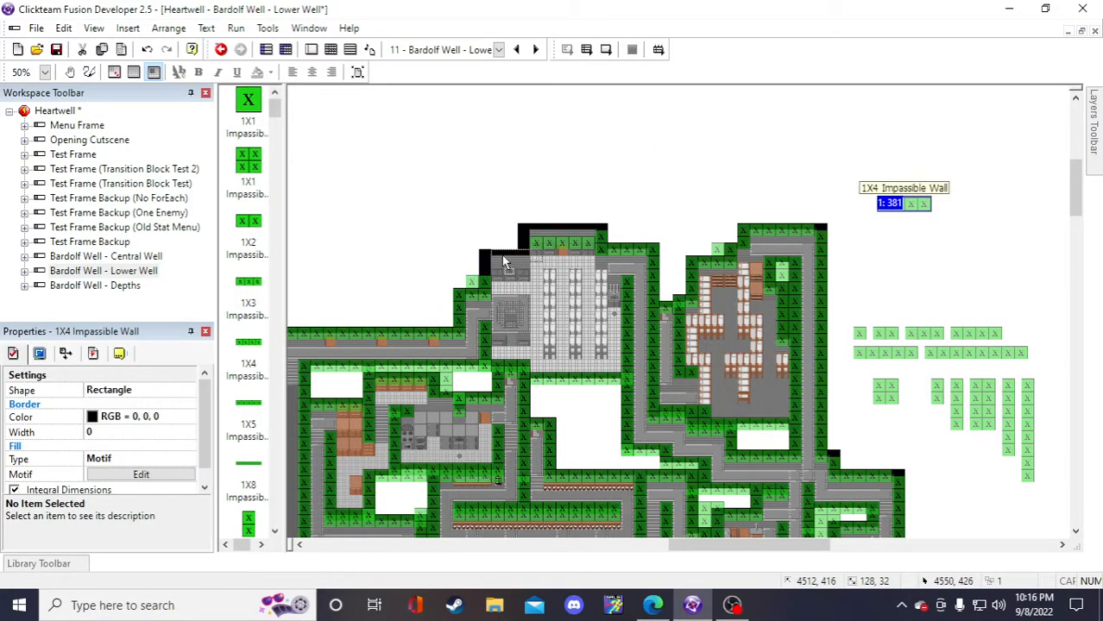
{"action": "left_click_drag", "start_coordinate": [497, 261], "coordinate": [498, 259]}
{"action": "left_click", "coordinate": [688, 162]}
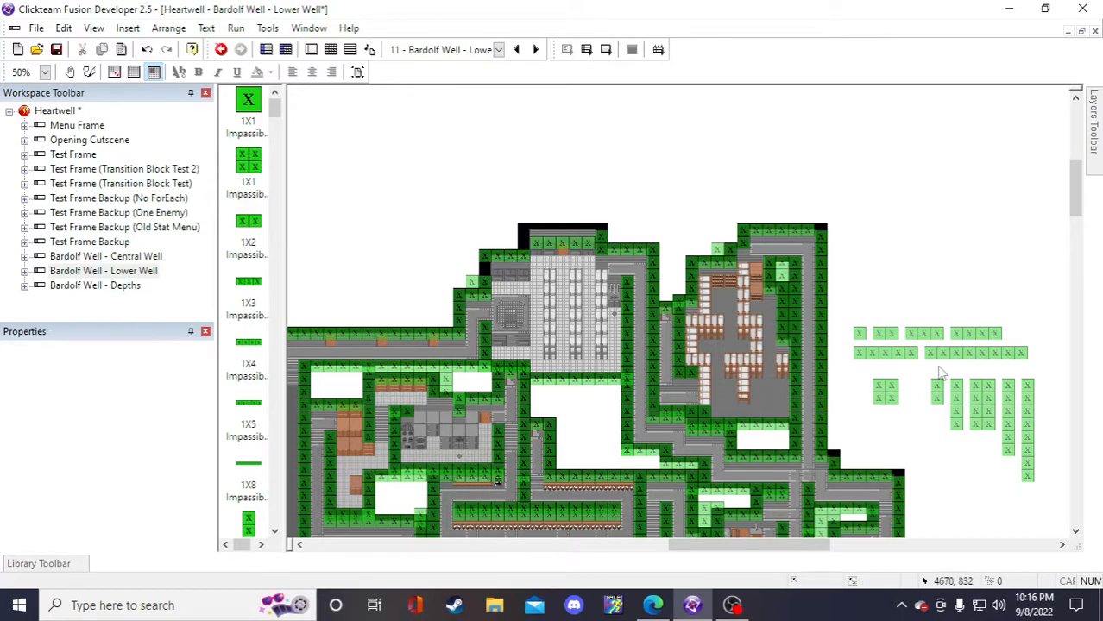
- Undo the placement of the 1X4 Impassible Wall at the tiled hall's northwest corner
{"action": "left_click", "coordinate": [862, 337]}
{"action": "left_click", "coordinate": [840, 195]}
{"action": "key", "text": "ctrl+z"}
{"action": "key", "text": "ctrl+z"}
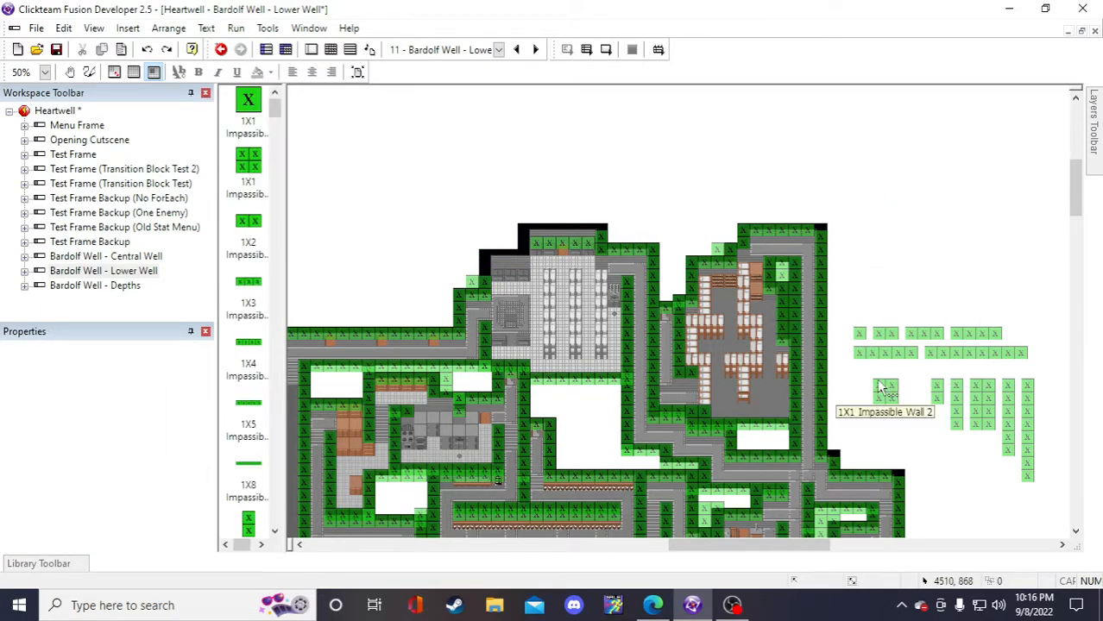
- Place a copy of the two-tile-high Impassible Wall on the black west edge of the alcove atop the tiled hall
{"action": "left_click", "coordinate": [939, 388]}
{"action": "key", "text": "ctrl+c"}
{"action": "key", "text": "ctrl+v"}
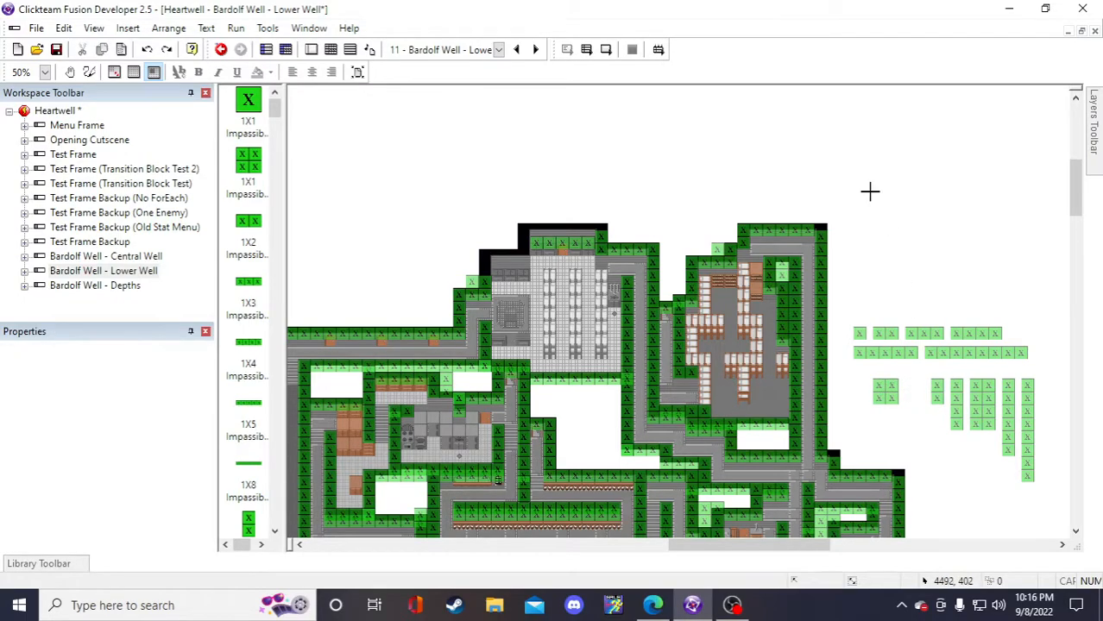
{"action": "left_click", "coordinate": [871, 191]}
{"action": "left_click_drag", "start_coordinate": [878, 208], "coordinate": [524, 253]}
{"action": "left_click", "coordinate": [933, 246]}
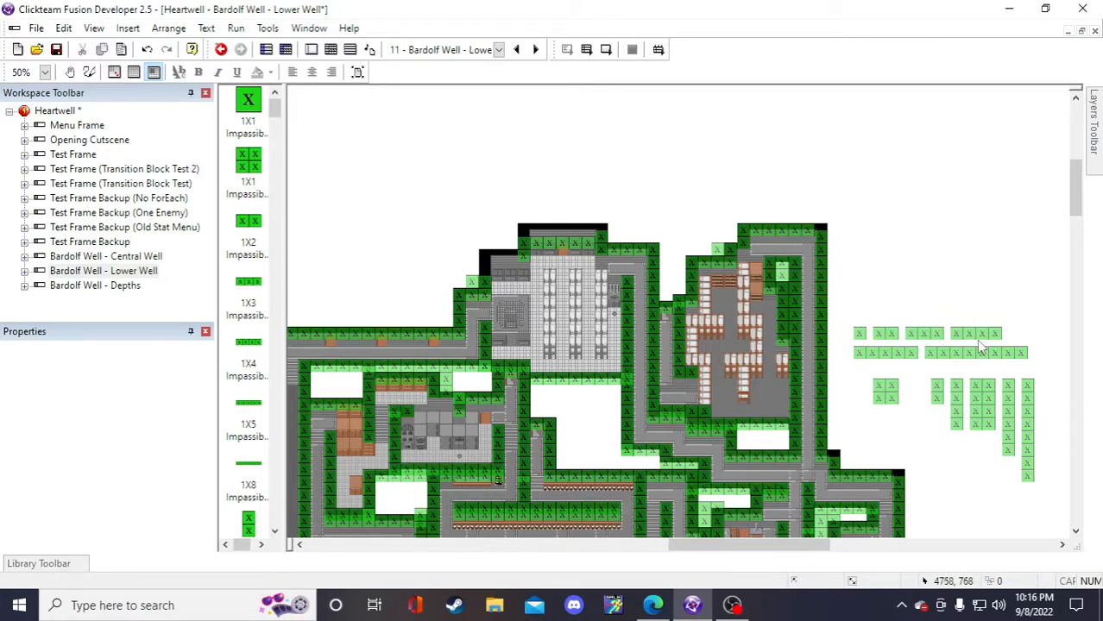
- Place a copy of the 1X4 Impassible Wall across the tiled hall's northwest corner, just below the black ledge
{"action": "left_click", "coordinate": [979, 339]}
{"action": "key", "text": "ctrl+c"}
{"action": "key", "text": "ctrl+v"}
{"action": "left_click", "coordinate": [921, 244]}
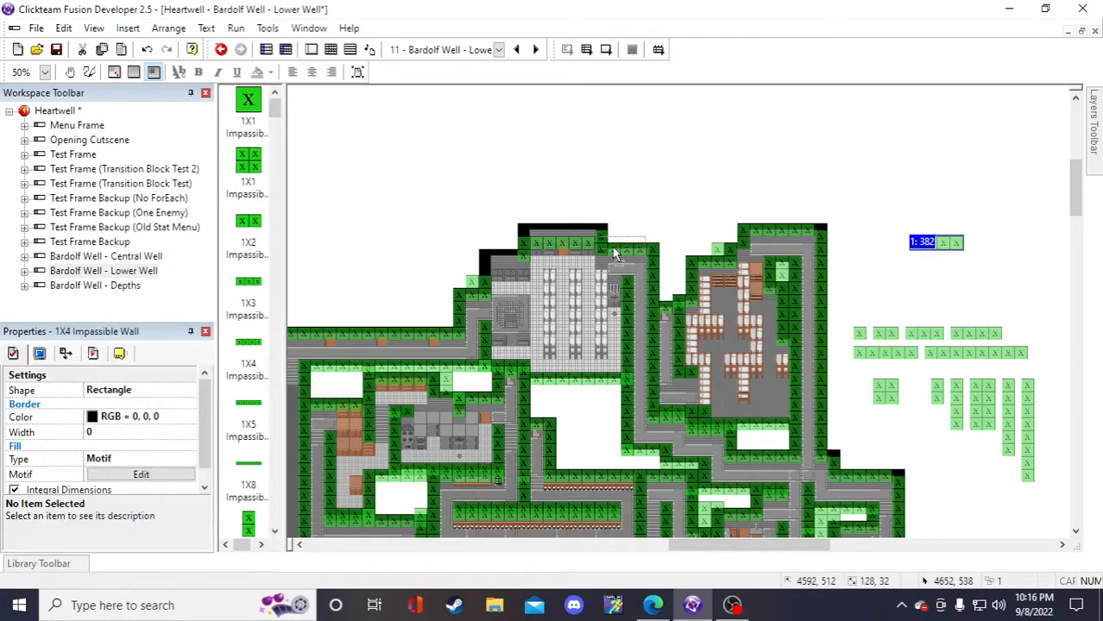
{"action": "key", "text": "Delete"}
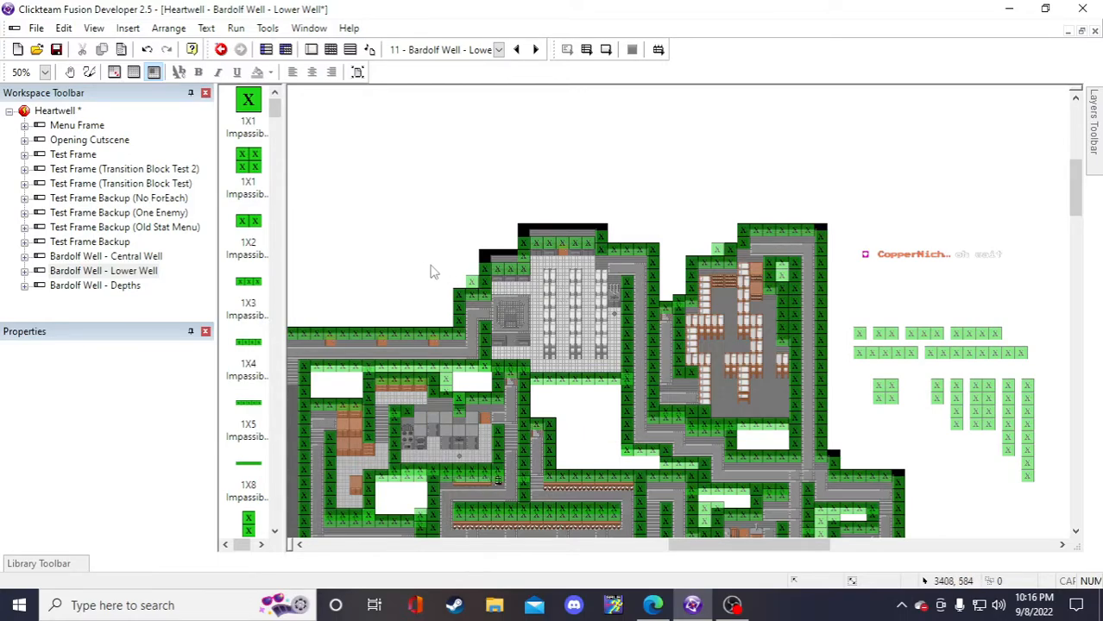
{"action": "left_click", "coordinate": [496, 272]}
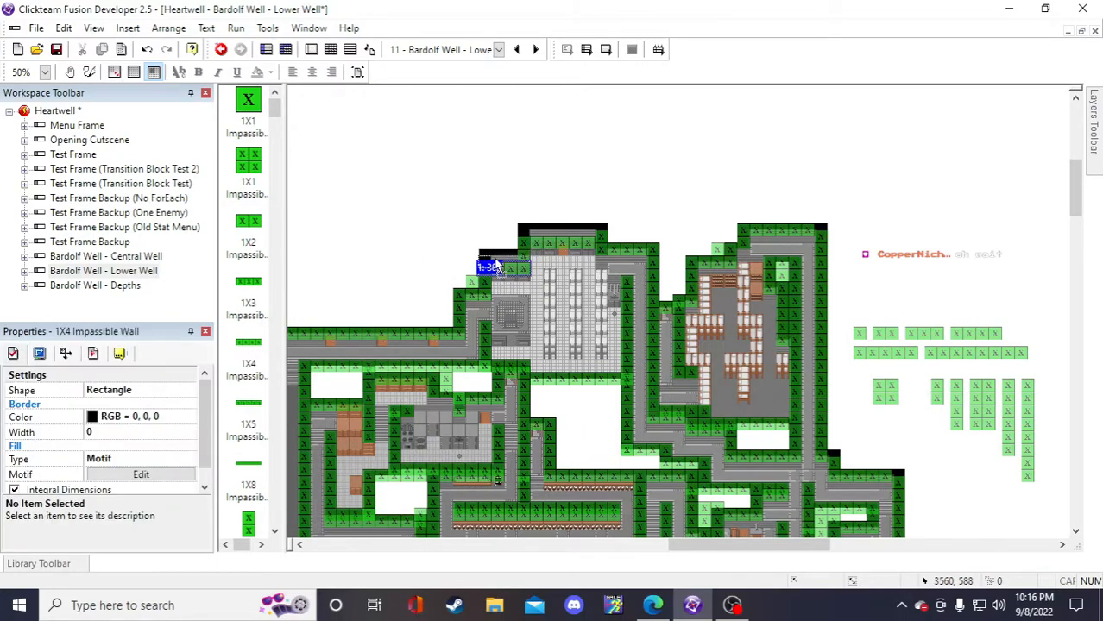
{"action": "left_click_drag", "start_coordinate": [496, 263], "coordinate": [469, 254]}
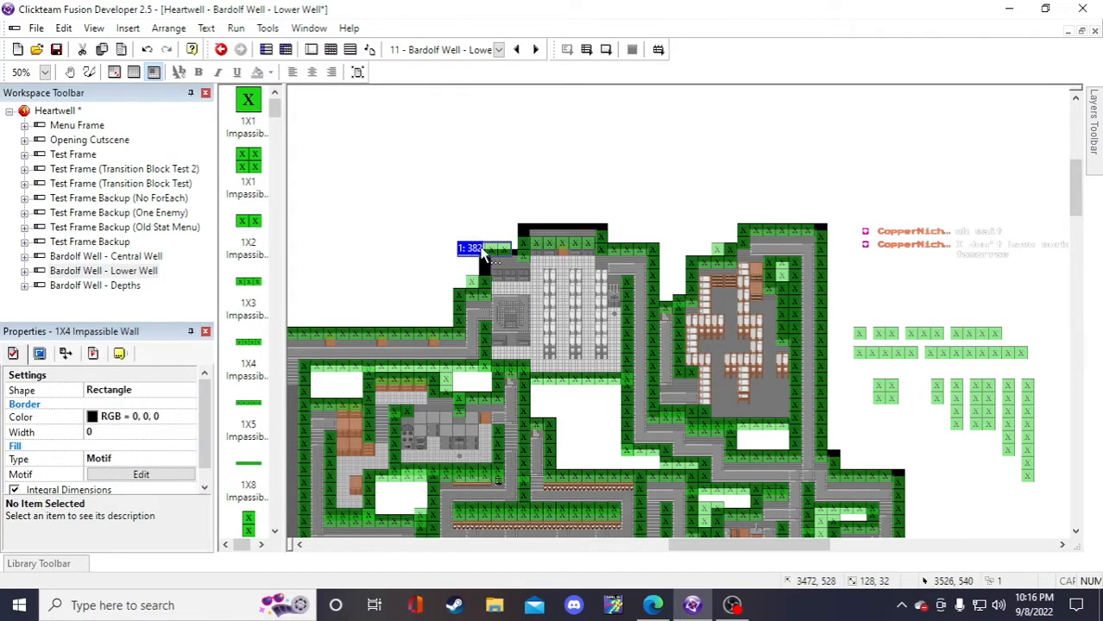
{"action": "left_click", "coordinate": [681, 192]}
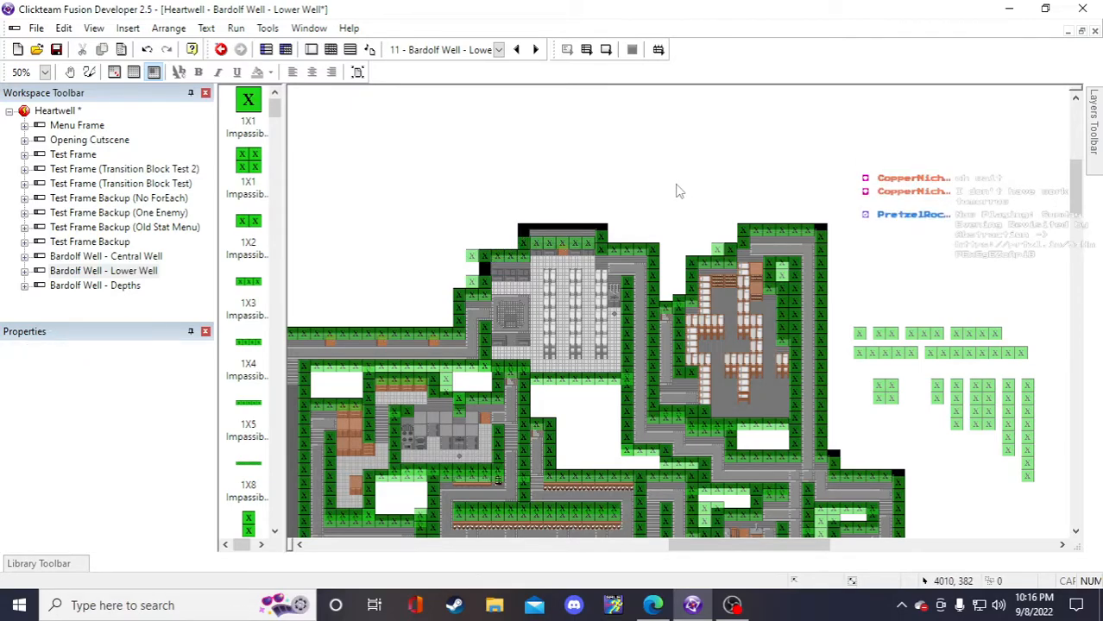
{"action": "left_click_drag", "start_coordinate": [498, 252], "coordinate": [511, 258]}
{"action": "left_click", "coordinate": [670, 193]}
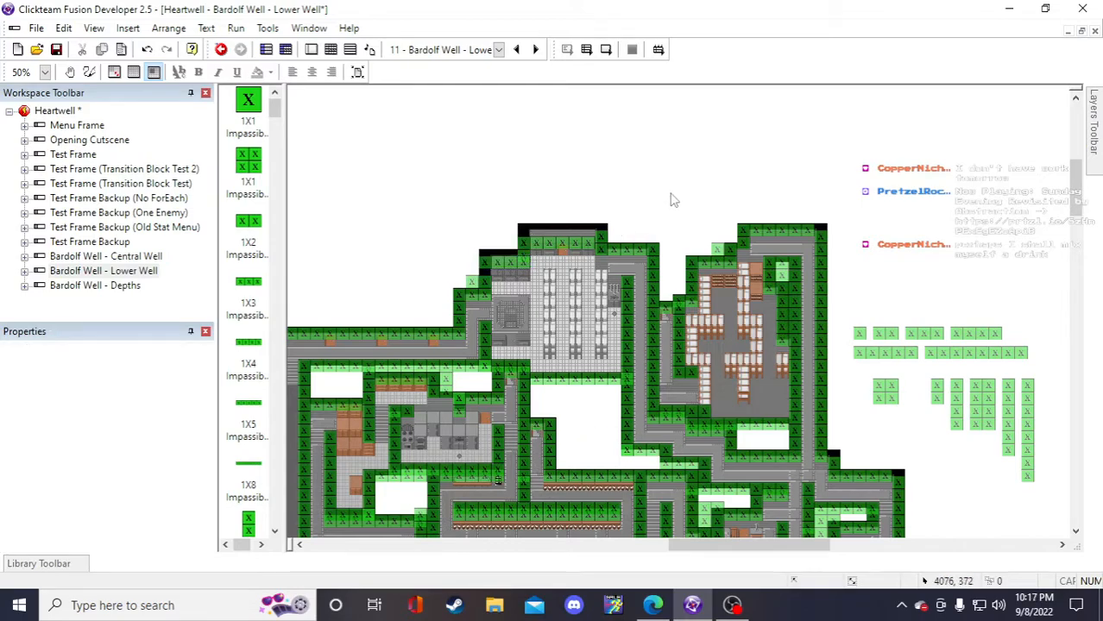
- Pull the two-by-two 1X1 Impassible Wall 2 block away from the step at the tiled hall's northwest corner and delete it
{"action": "left_click", "coordinate": [477, 280]}
{"action": "left_click_drag", "start_coordinate": [447, 263], "coordinate": [416, 240]}
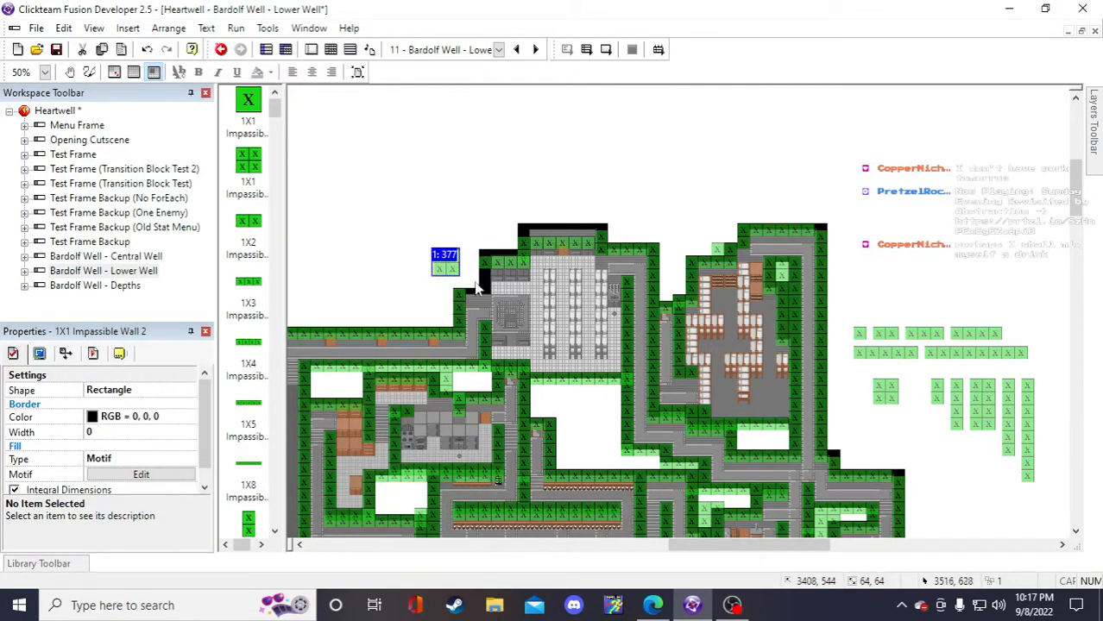
{"action": "left_click", "coordinate": [427, 244]}
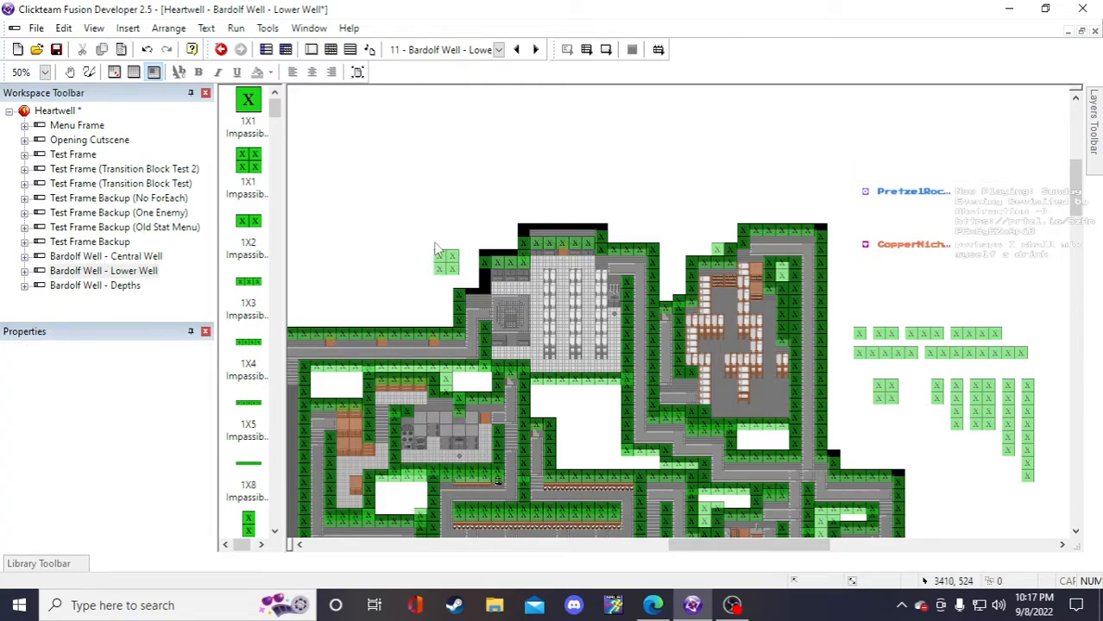
{"action": "left_click", "coordinate": [439, 257]}
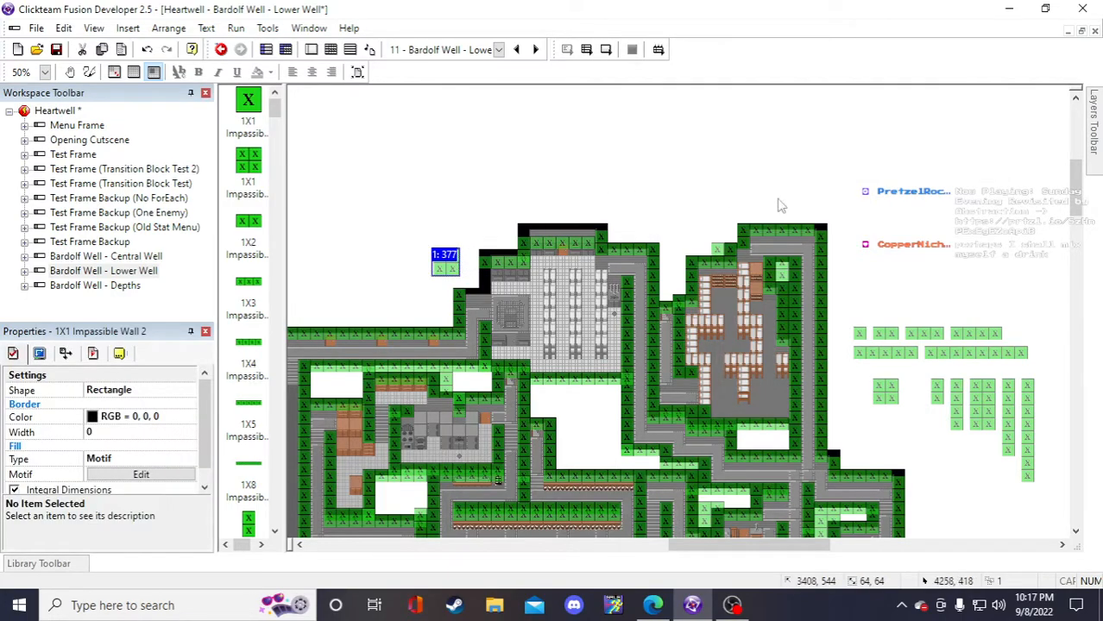
{"action": "key", "text": "Delete"}
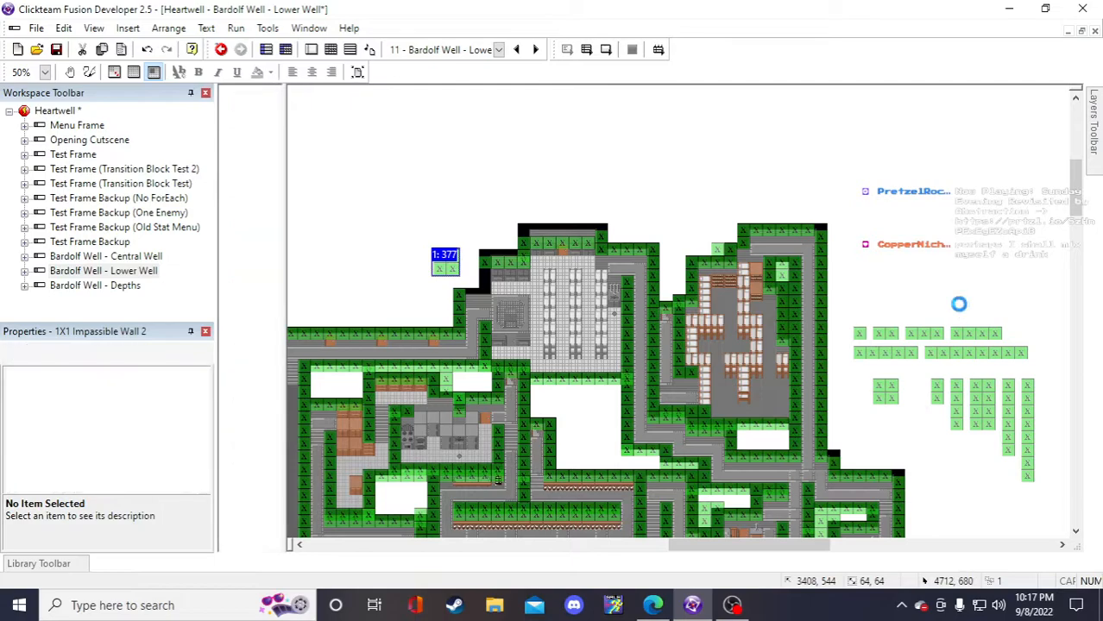
{"action": "left_click", "coordinate": [983, 405]}
{"action": "left_click", "coordinate": [886, 248]}
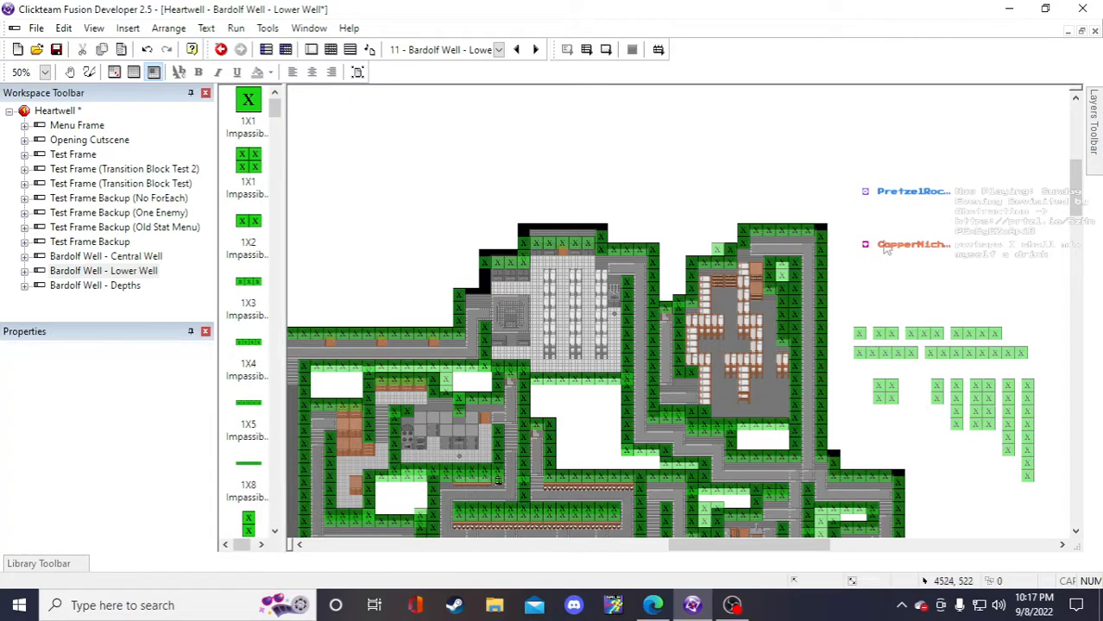
- Duplicate the 1X2 and 2X1 Impassible Walls in the empty space above the set of spare wall blocks
{"action": "left_click", "coordinate": [892, 334]}
{"action": "key", "text": "ctrl+c"}
{"action": "key", "text": "ctrl+v"}
{"action": "left_click", "coordinate": [859, 235]}
{"action": "left_click", "coordinate": [933, 386]}
{"action": "key", "text": "ctrl+c"}
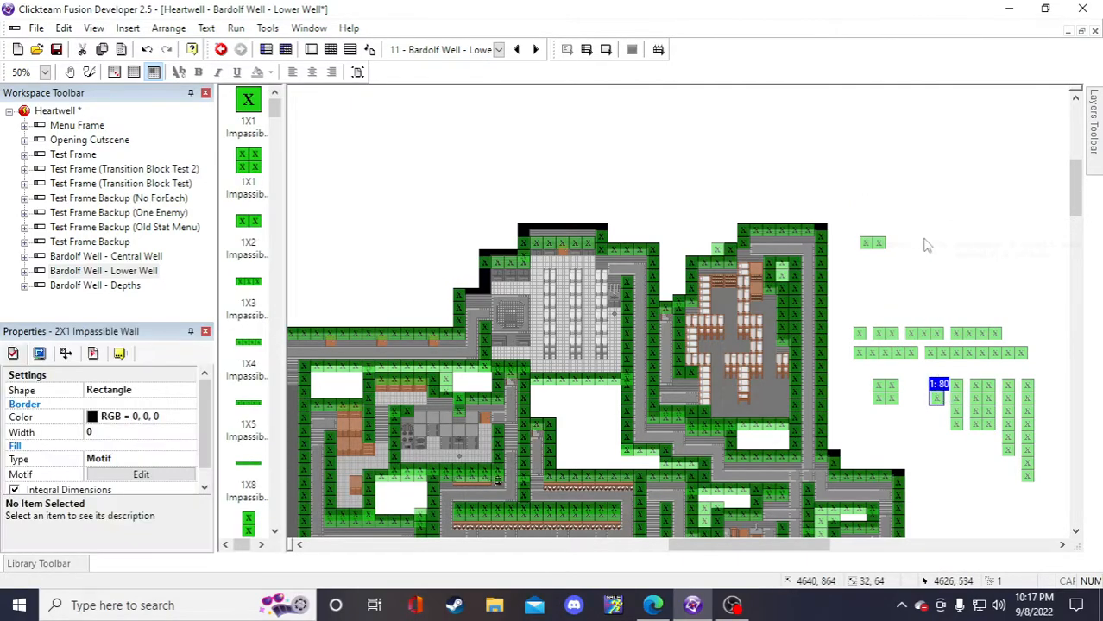
{"action": "key", "text": "ctrl+v"}
{"action": "left_click", "coordinate": [898, 206]}
- Move the 1X2 copy onto the black step west of the tiled hall and the 2X1 copy onto the black edge above it
{"action": "left_click", "coordinate": [876, 252]}
{"action": "left_click_drag", "start_coordinate": [875, 246], "coordinate": [477, 292]}
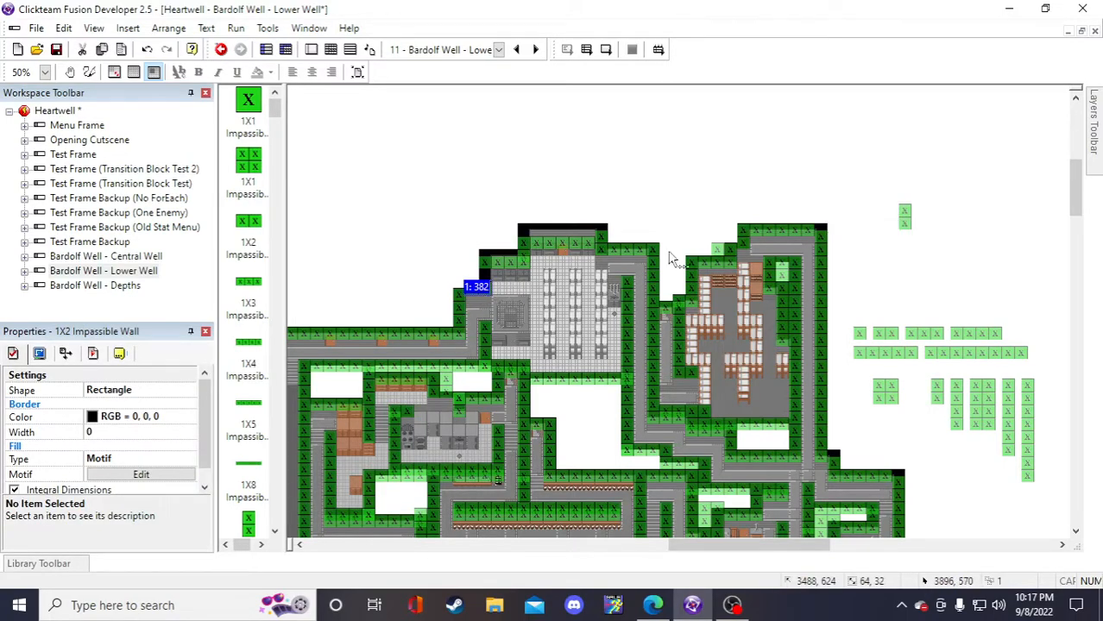
{"action": "left_click", "coordinate": [904, 223]}
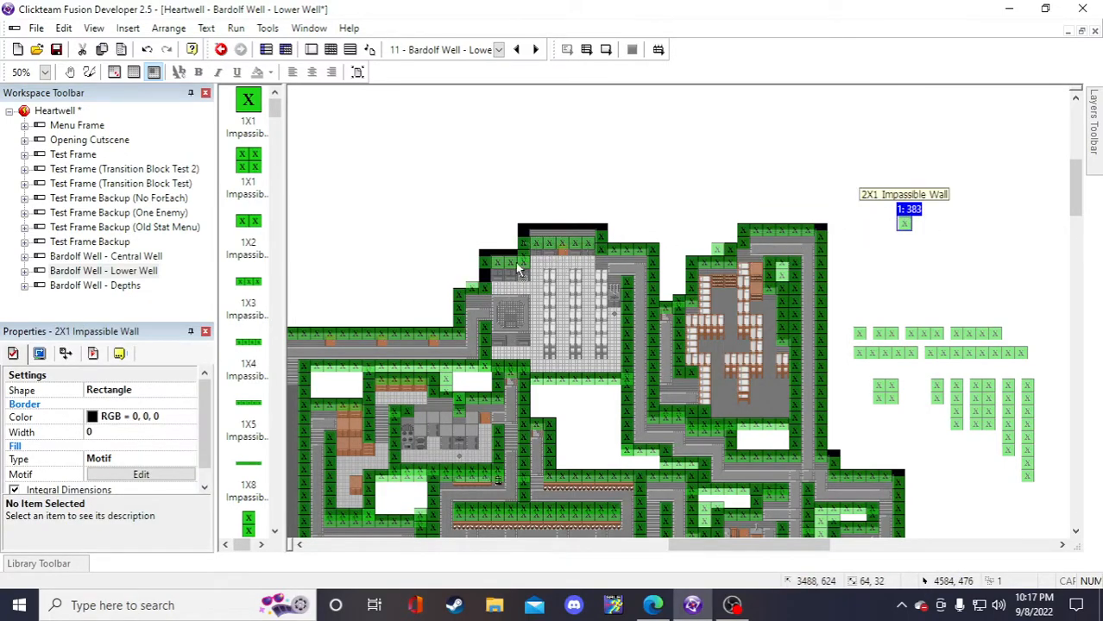
{"action": "left_click_drag", "start_coordinate": [492, 283], "coordinate": [489, 276]}
{"action": "left_click", "coordinate": [769, 157]}
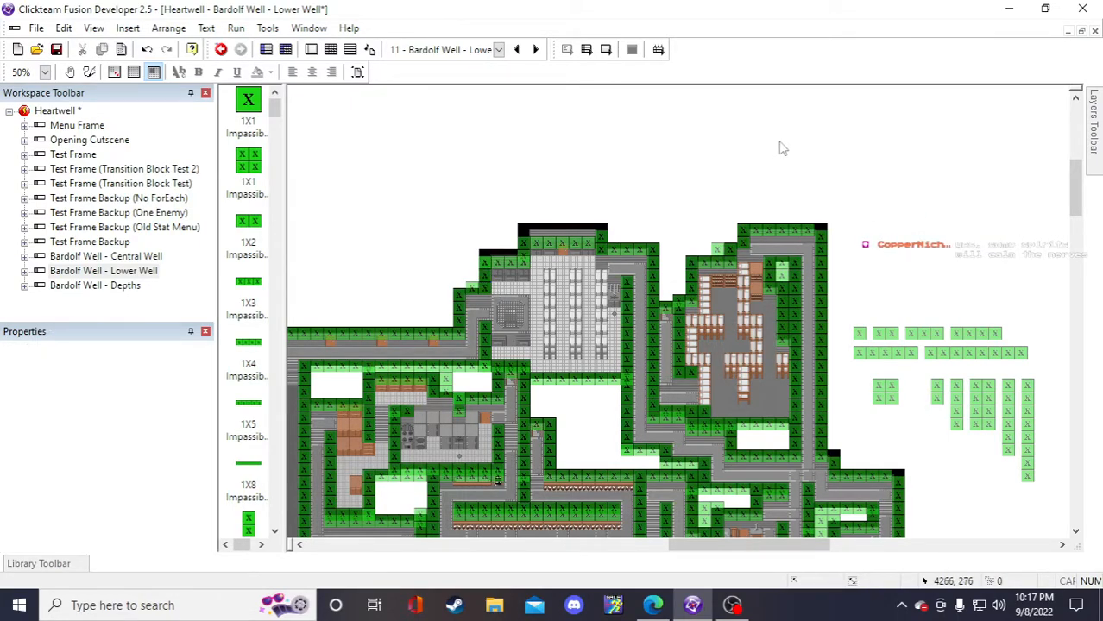
- Shift the 1X4 Impassible Wall up onto the black ledge at the tiled hall's northwest corner
{"action": "left_click_drag", "start_coordinate": [506, 263], "coordinate": [508, 256]}
{"action": "left_click", "coordinate": [747, 184]}
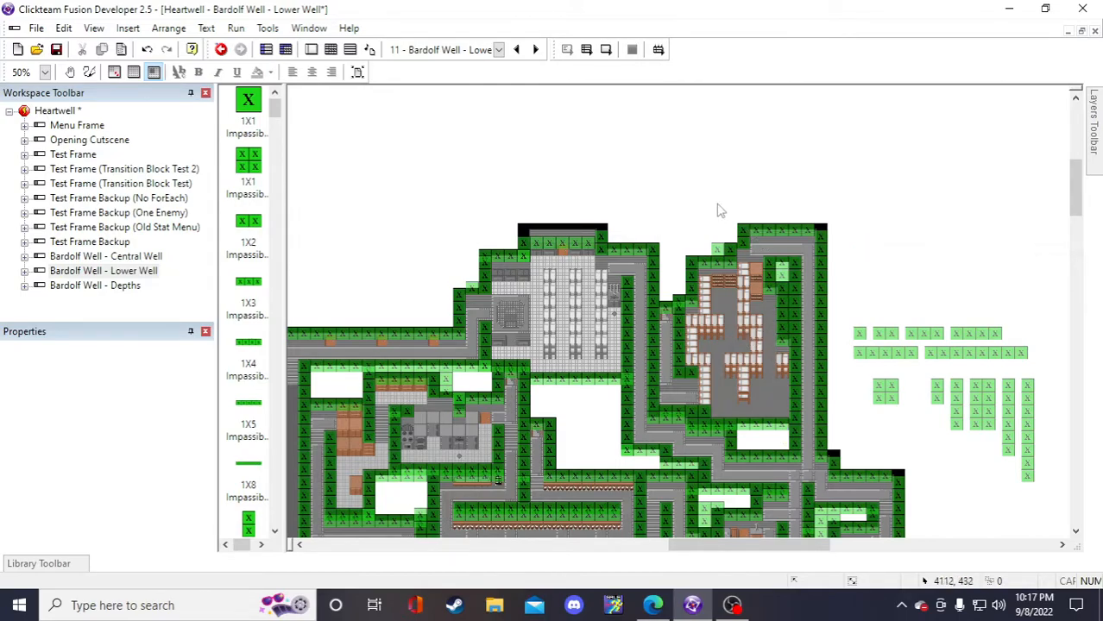
- Look over the western and central rooms and corridors of the map for gaps in the wall blocks
{"action": "scroll", "coordinate": [707, 207], "scroll_direction": "down", "scroll_amount": 2}
{"action": "left_click_drag", "start_coordinate": [682, 547], "coordinate": [638, 539]}
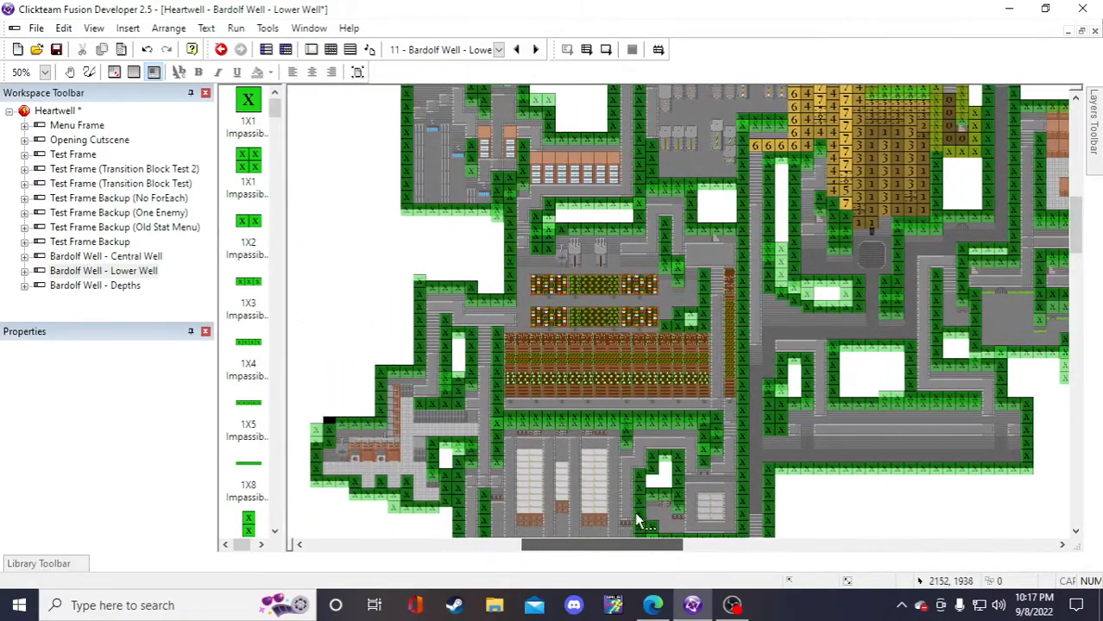
{"action": "scroll", "coordinate": [633, 515], "scroll_direction": "down", "scroll_amount": 4}
{"action": "scroll", "coordinate": [683, 513], "scroll_direction": "up", "scroll_amount": 6}
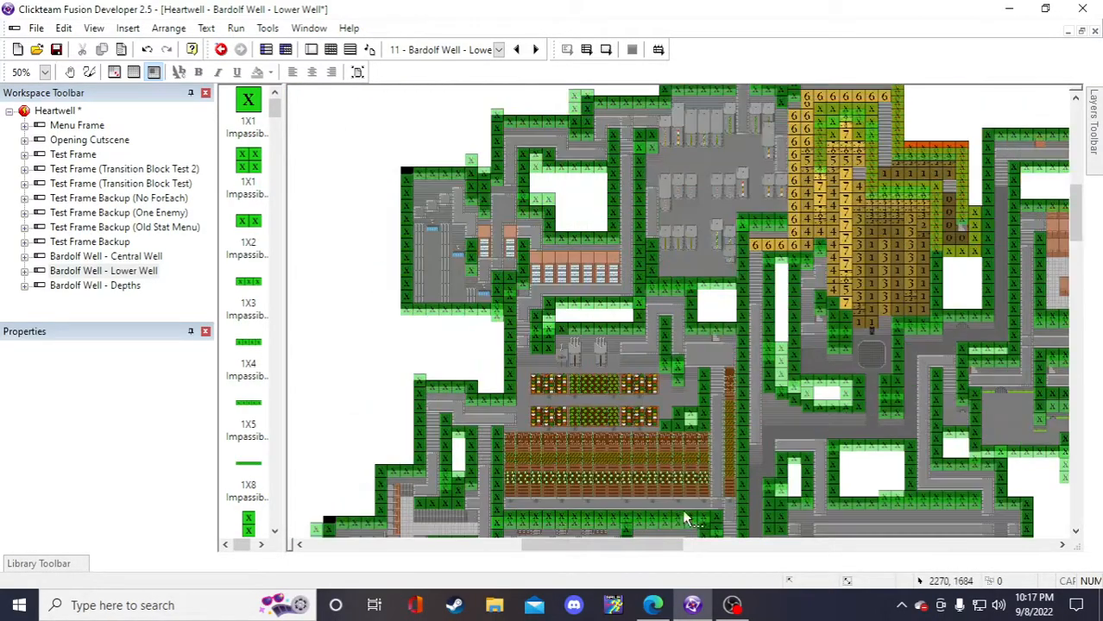
{"action": "left_click_drag", "start_coordinate": [628, 547], "coordinate": [726, 545]}
{"action": "scroll", "coordinate": [726, 518], "scroll_direction": "down", "scroll_amount": 2}
{"action": "scroll", "coordinate": [738, 497], "scroll_direction": "up", "scroll_amount": 2}
{"action": "scroll", "coordinate": [753, 520], "scroll_direction": "down", "scroll_amount": 2}
{"action": "scroll", "coordinate": [849, 511], "scroll_direction": "up", "scroll_amount": 2}
{"action": "scroll", "coordinate": [849, 514], "scroll_direction": "down", "scroll_amount": 2}
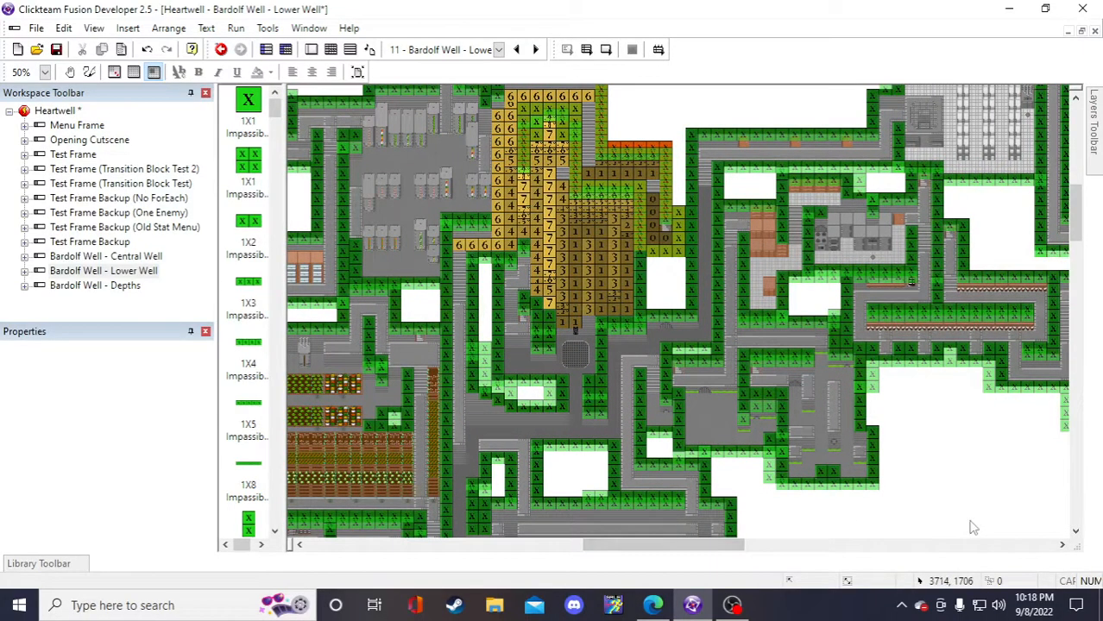
- Save the Heartwell project and run the Bardolf Well - Lower Well frame
{"action": "left_click", "coordinate": [56, 49]}
{"action": "scroll", "coordinate": [730, 267], "scroll_direction": "up", "scroll_amount": 2}
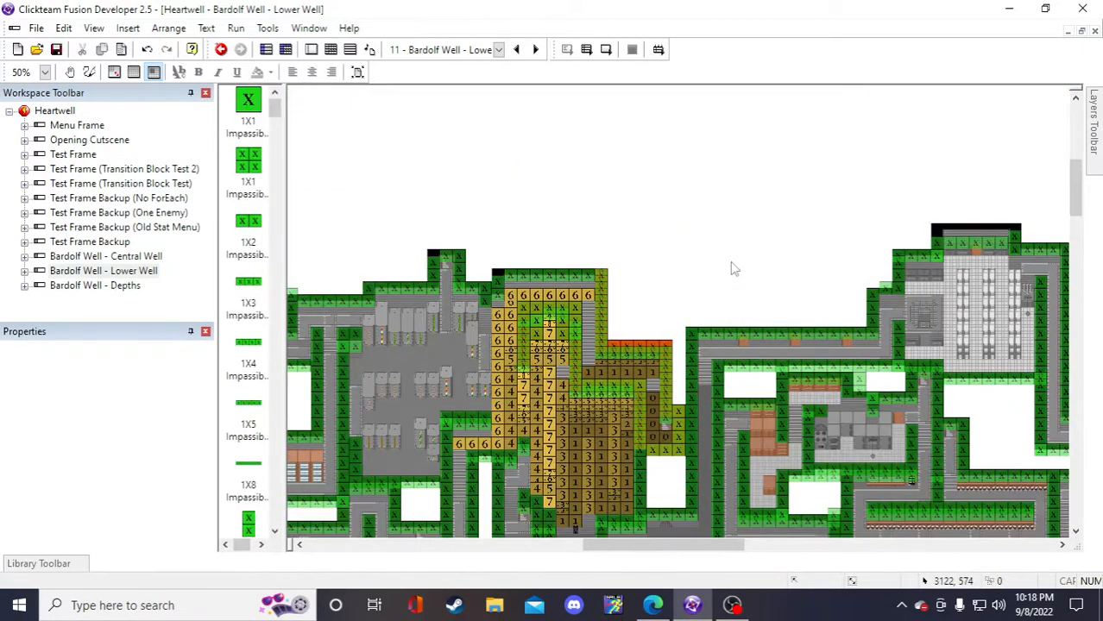
{"action": "scroll", "coordinate": [715, 244], "scroll_direction": "down", "scroll_amount": 1}
{"action": "scroll", "coordinate": [695, 388], "scroll_direction": "down", "scroll_amount": 1}
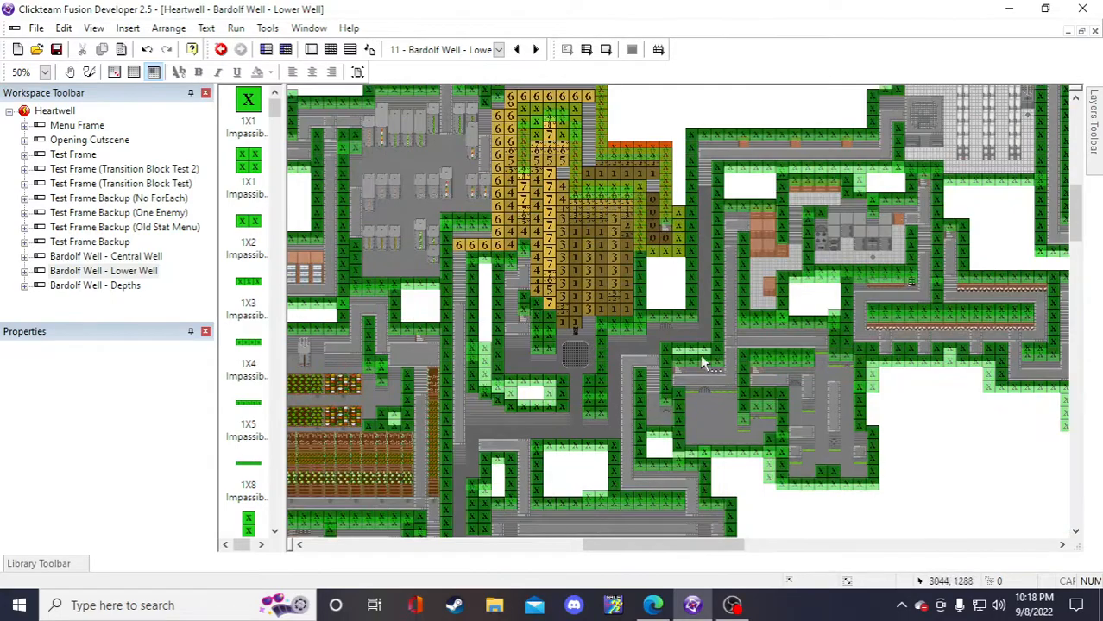
{"action": "scroll", "coordinate": [717, 466], "scroll_direction": "down", "scroll_amount": 1}
{"action": "left_click_drag", "start_coordinate": [731, 547], "coordinate": [679, 549]}
{"action": "scroll", "coordinate": [679, 549], "scroll_direction": "down", "scroll_amount": 2}
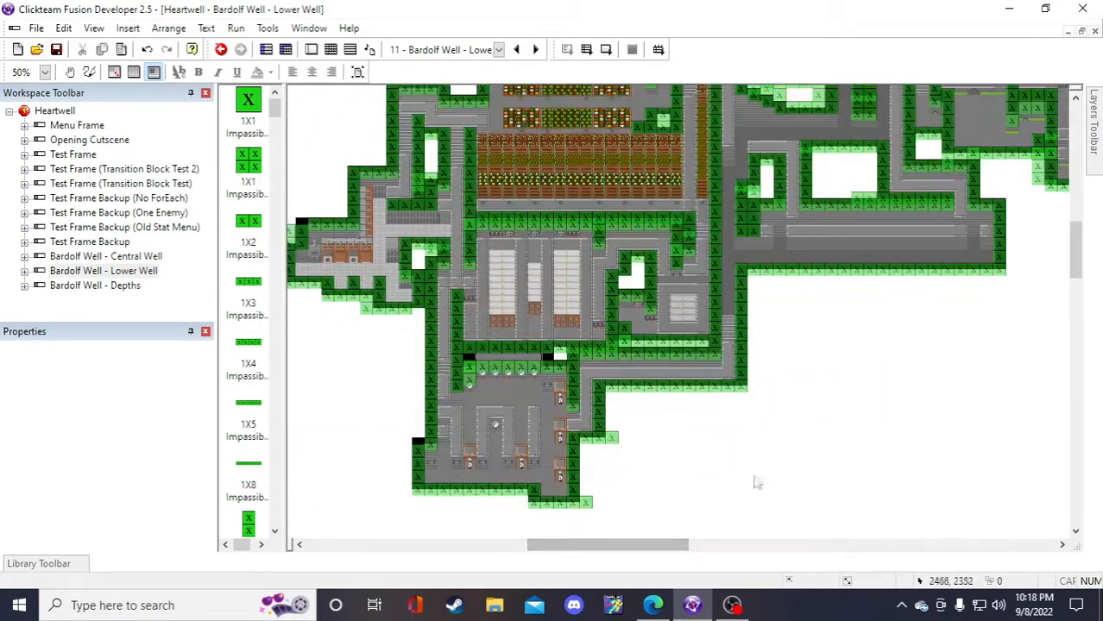
{"action": "left_click", "coordinate": [605, 49]}
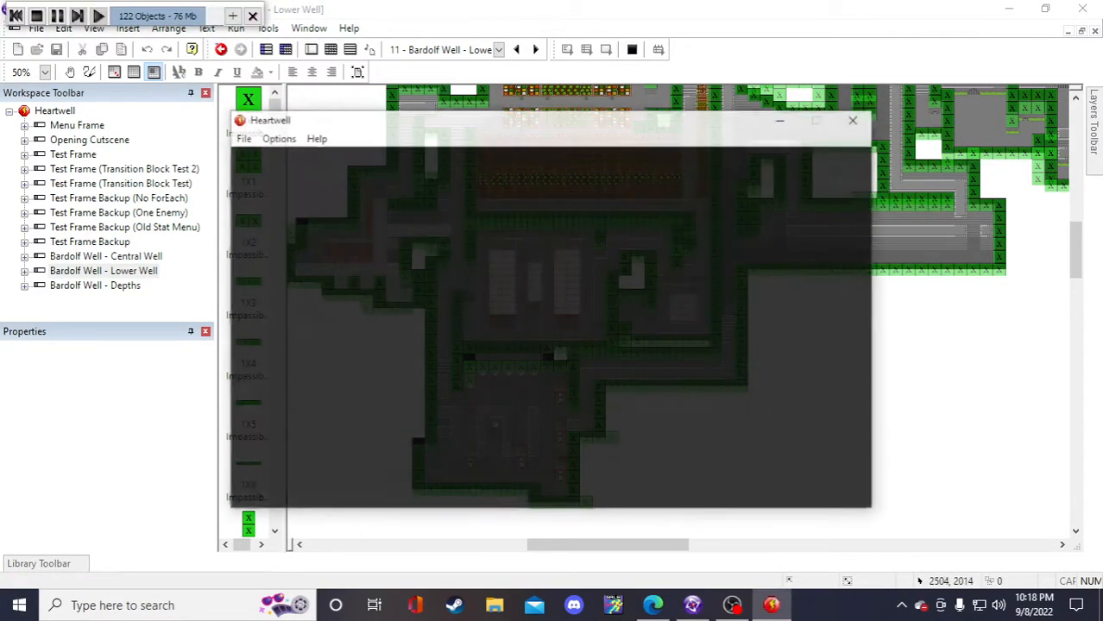
- Walk the character through the narrow alley west of the numbered blocks and back to the floor grate to test the walls
{"action": "key", "text": "a"}
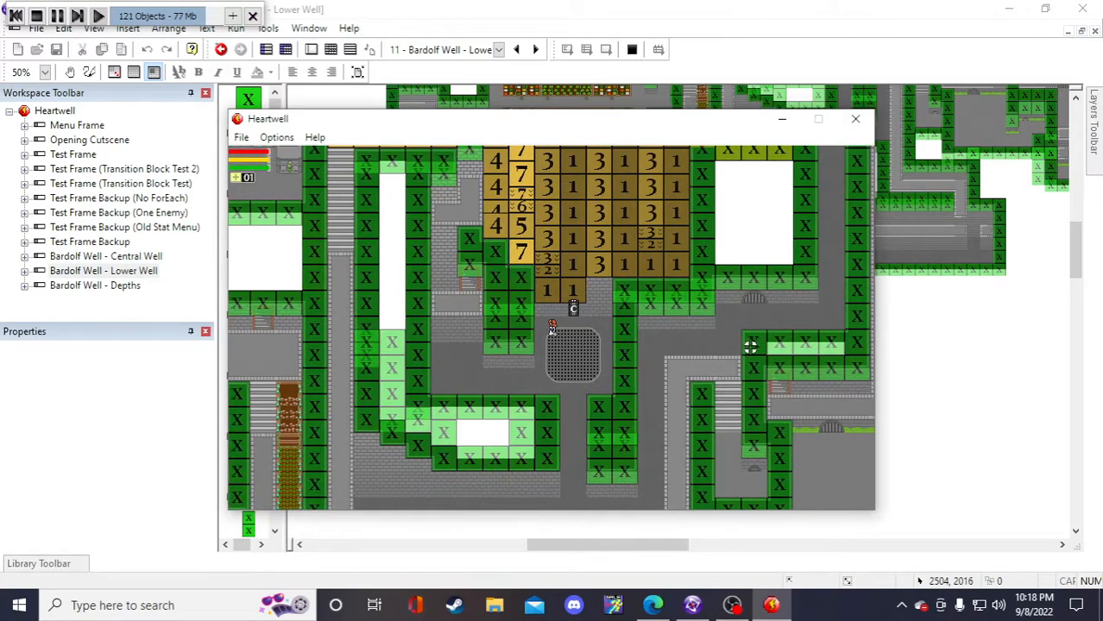
{"action": "key", "text": "s"}
{"action": "key", "text": "w"}
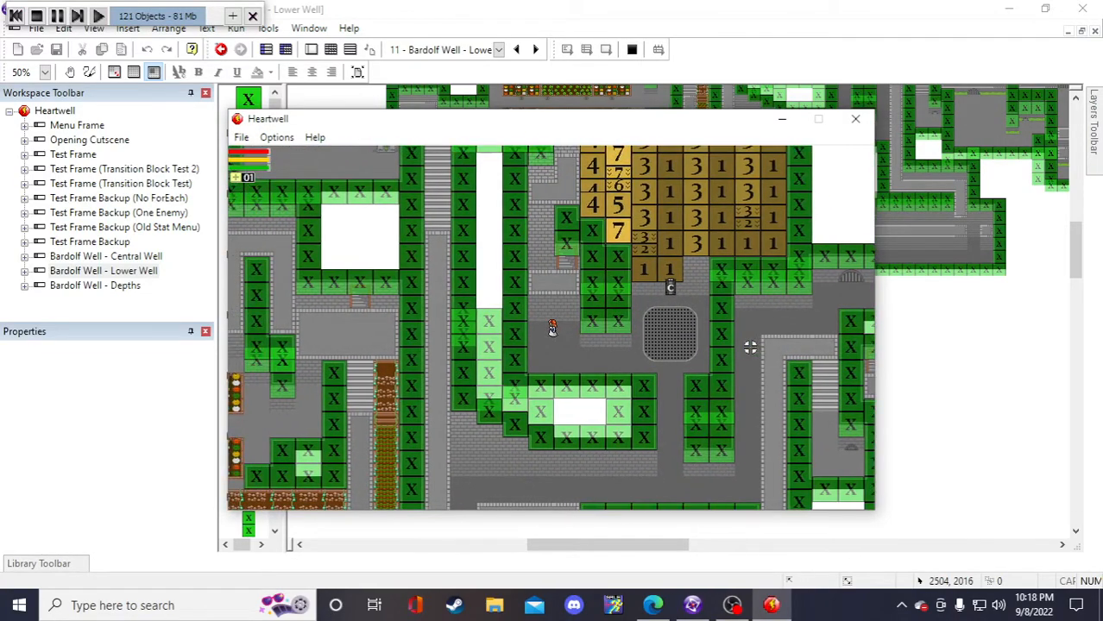
{"action": "key", "text": "a"}
{"action": "key", "text": "w"}
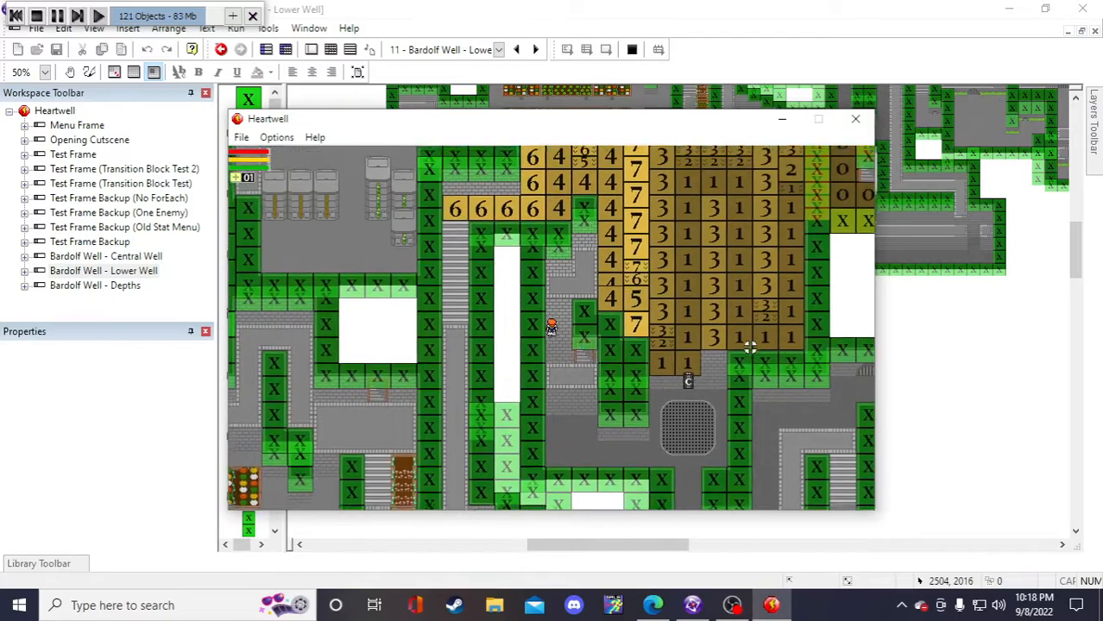
{"action": "key", "text": "d"}
{"action": "key", "text": "s"}
{"action": "key", "text": "d"}
{"action": "key", "text": "s"}
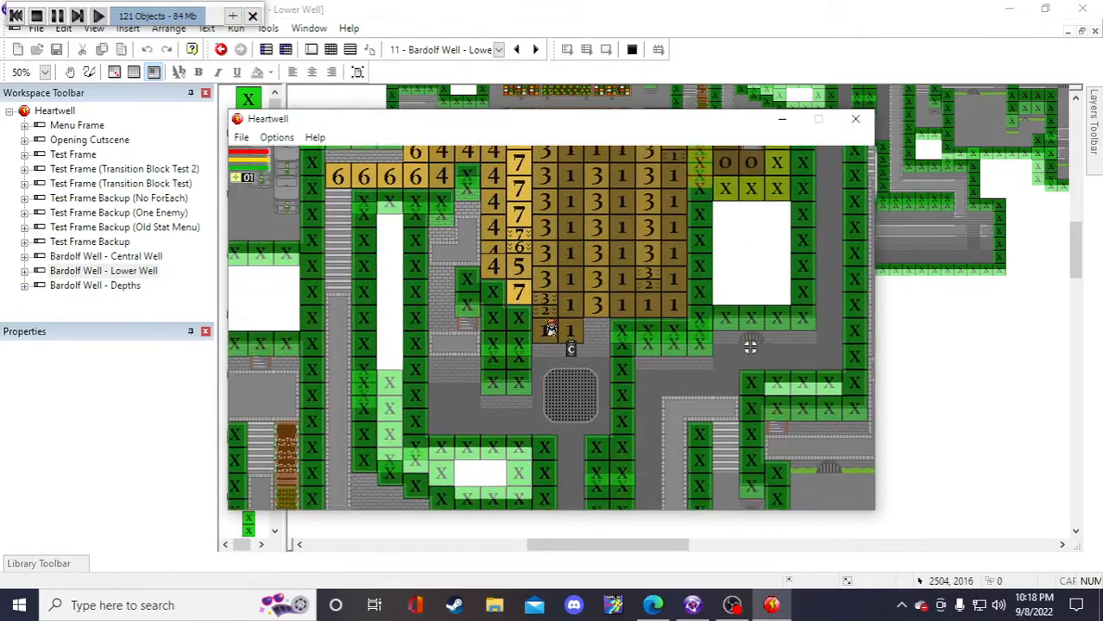
{"action": "key", "text": "d"}
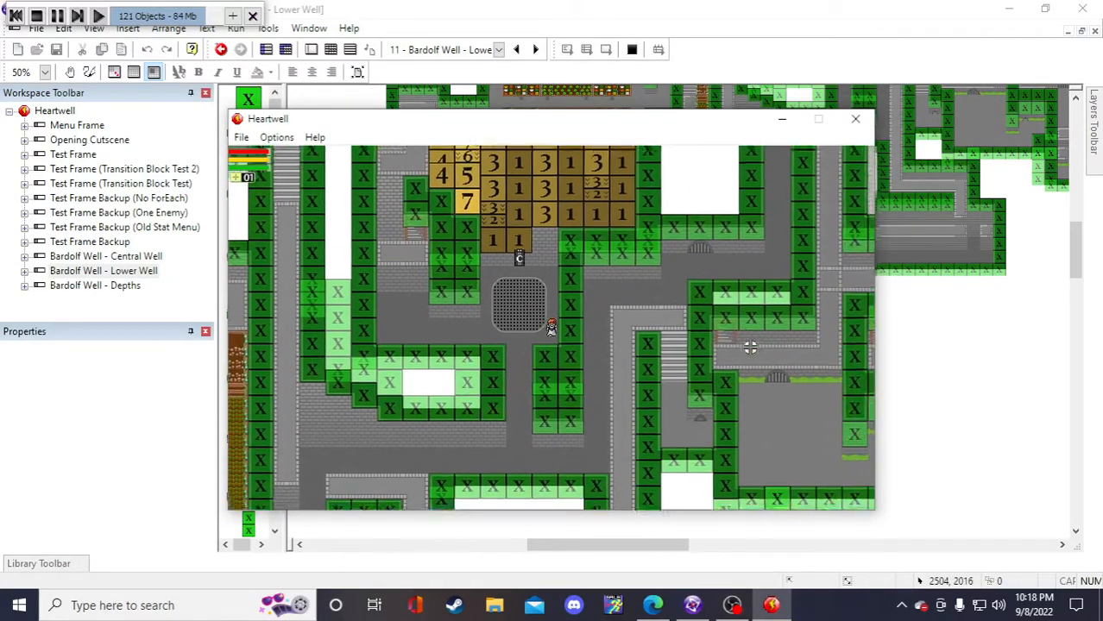
- Walk the character north over the numbered elevation blocks and into both recesses marked 8 and 9 to test collisions
{"action": "key", "text": "w"}
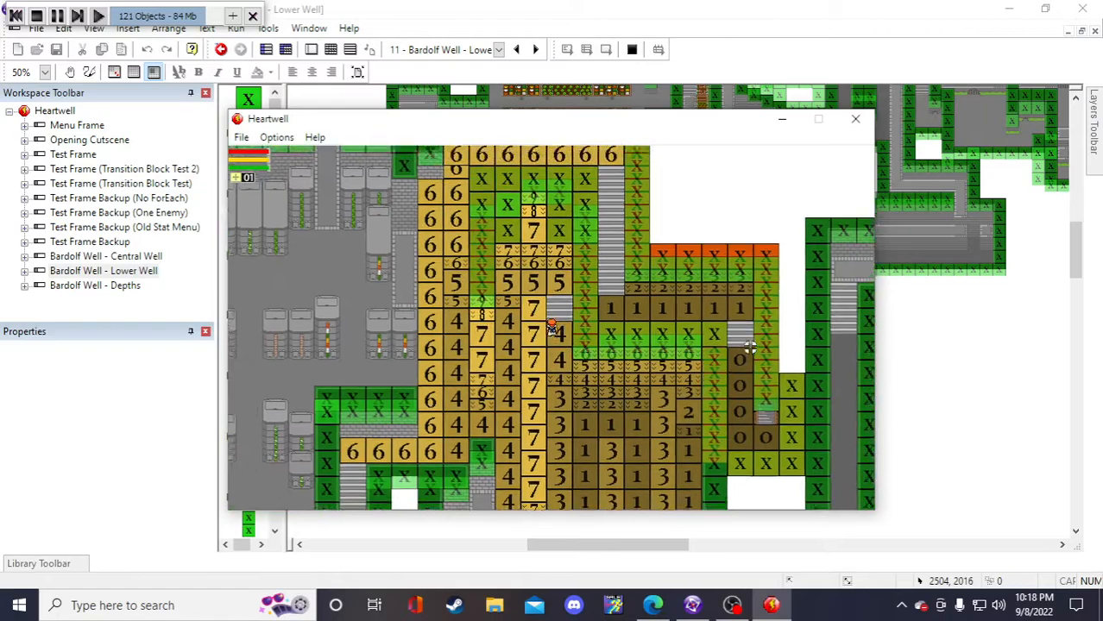
{"action": "key", "text": "a"}
{"action": "key", "text": "w"}
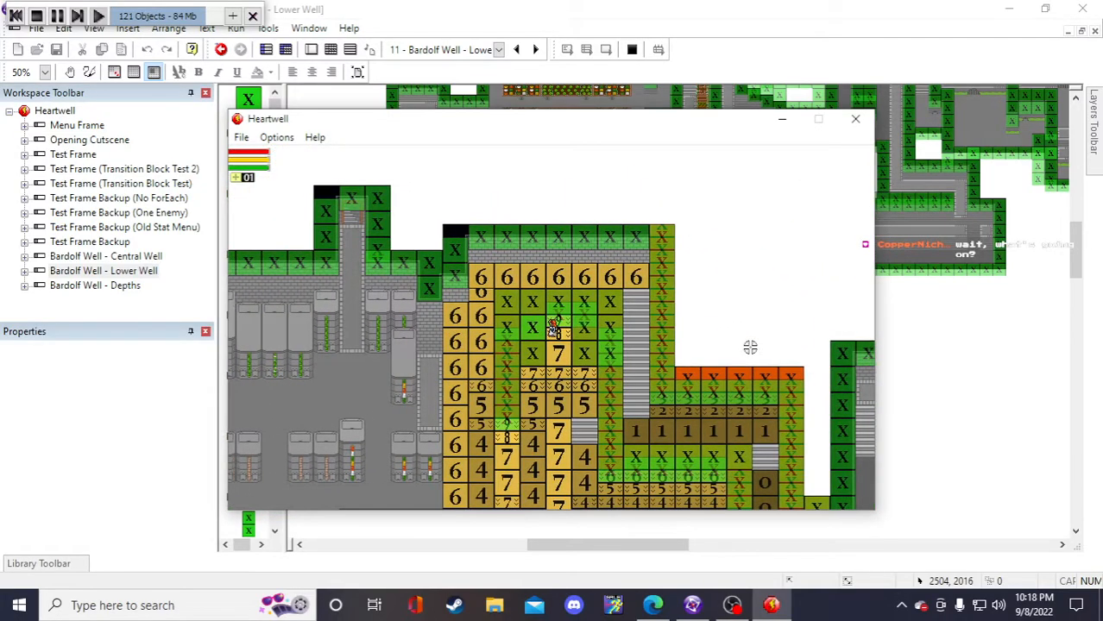
{"action": "key", "text": "s"}
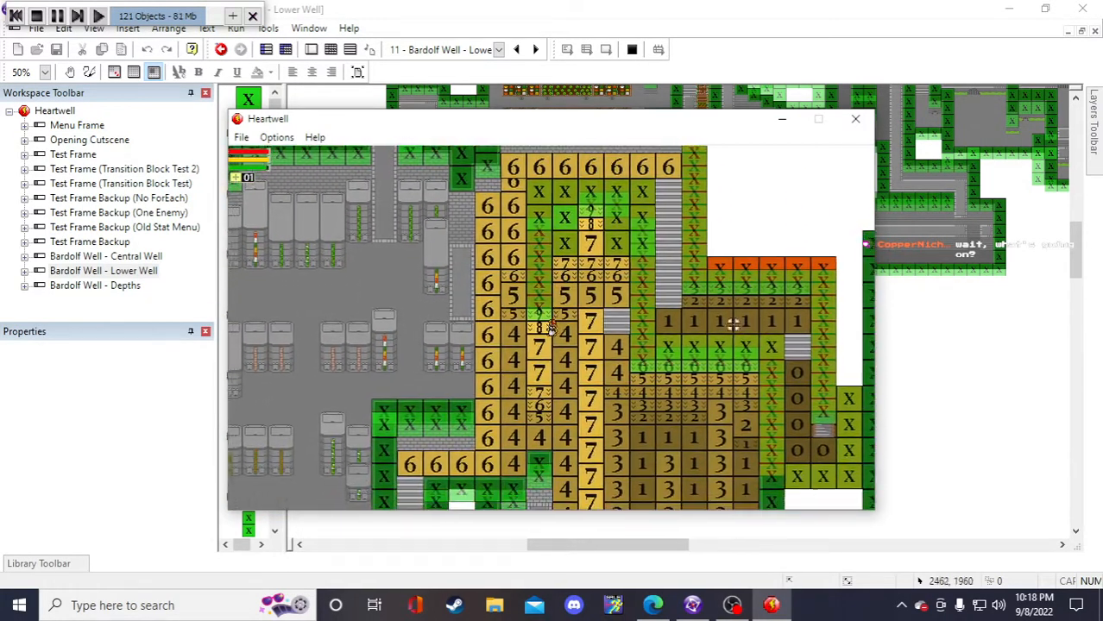
{"action": "key", "text": "a"}
{"action": "key", "text": "d"}
{"action": "key", "text": "s"}
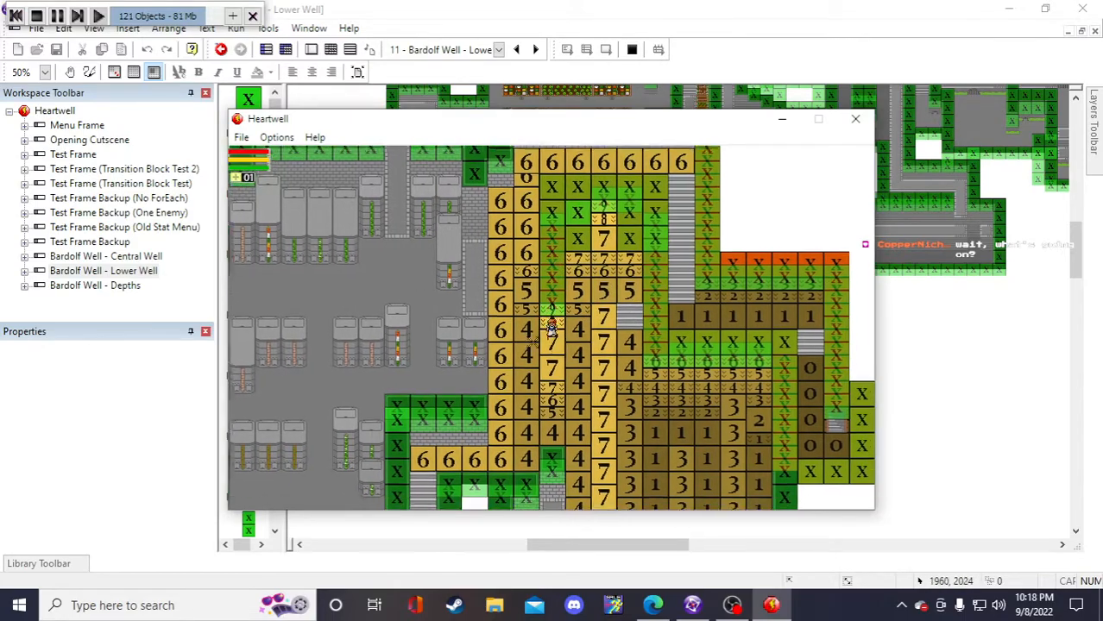
- Walk the character back down the narrow west alley and into the corridor south of the floor grate to test its walls
{"action": "key", "text": "s"}
{"action": "key", "text": "a"}
{"action": "key", "text": "s"}
{"action": "key", "text": "a"}
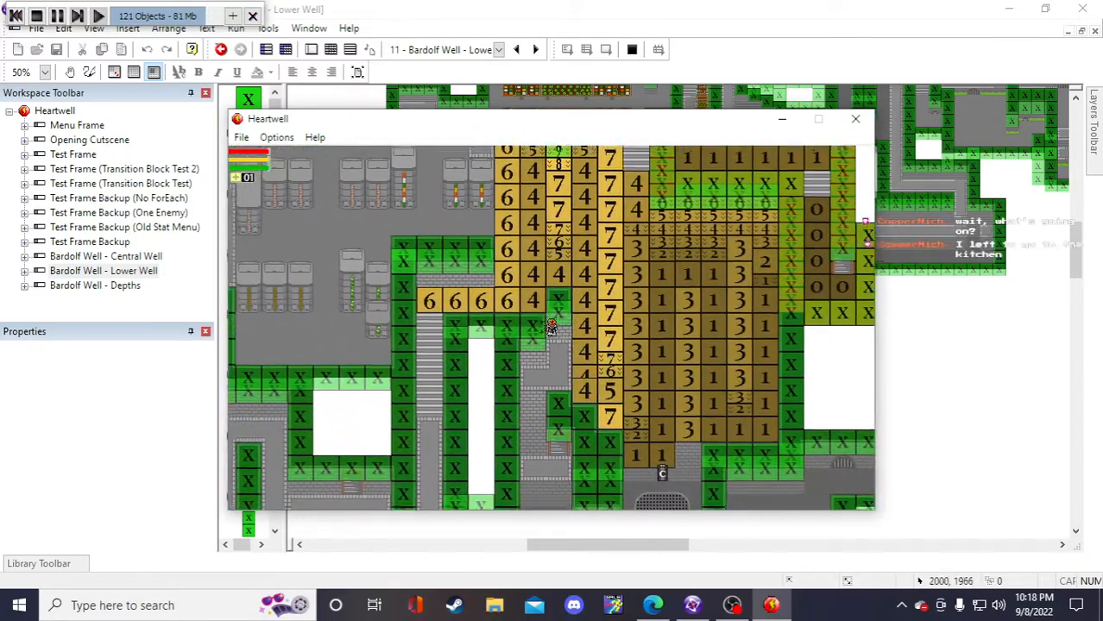
{"action": "key", "text": "s"}
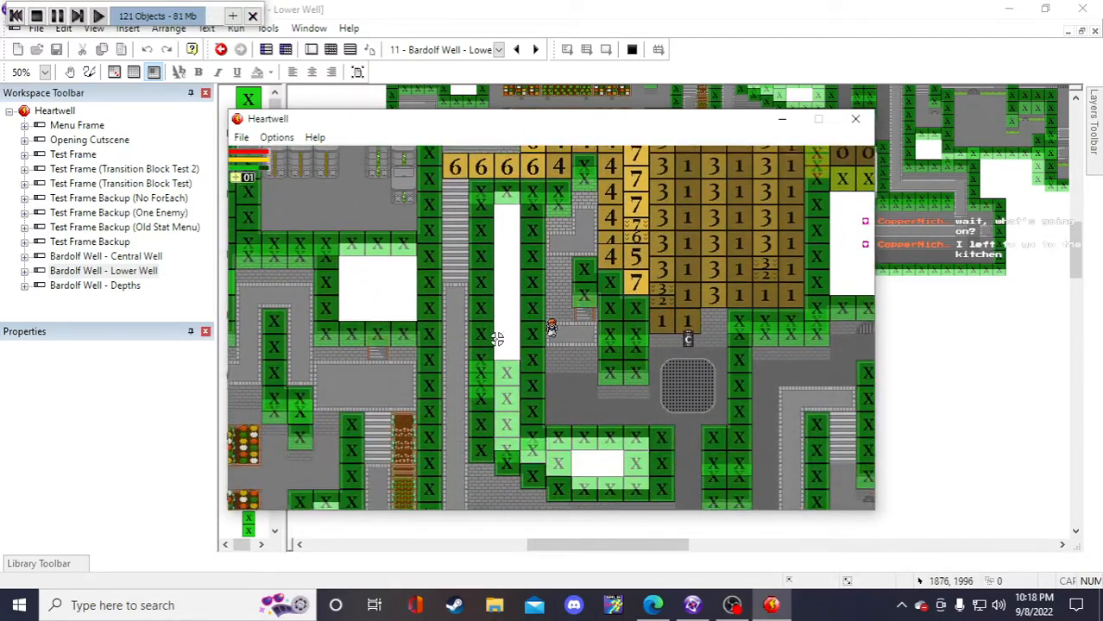
{"action": "key", "text": "d"}
{"action": "key", "text": "d"}
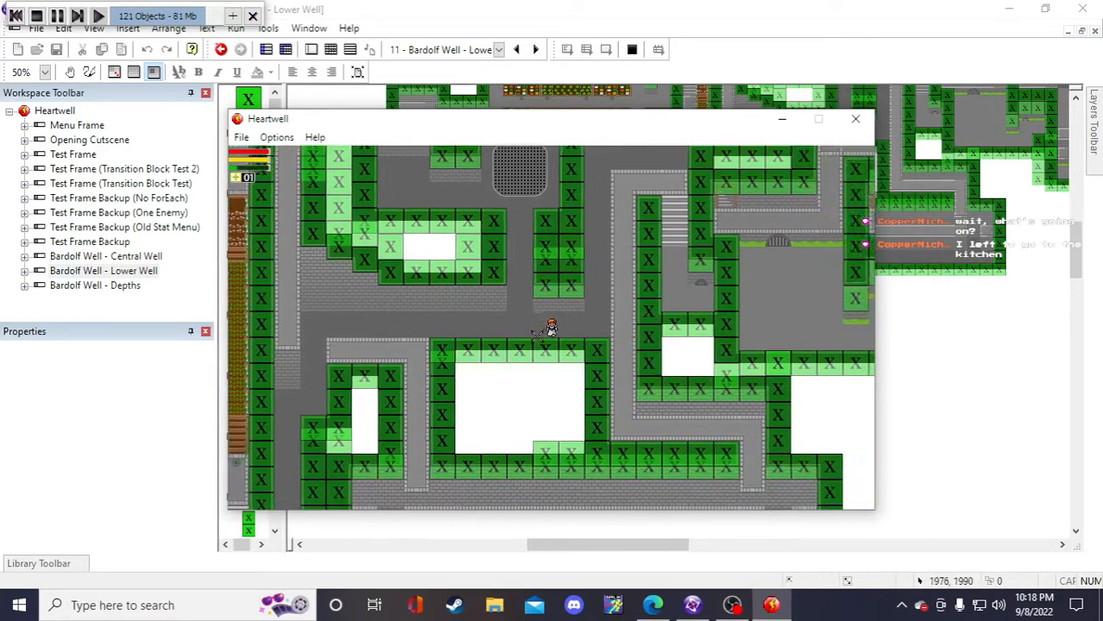
- Walk the character north over the numbered elevation blocks and down the long northeastern staircase to the row of 1 blocks to test collisions
{"action": "key", "text": "w"}
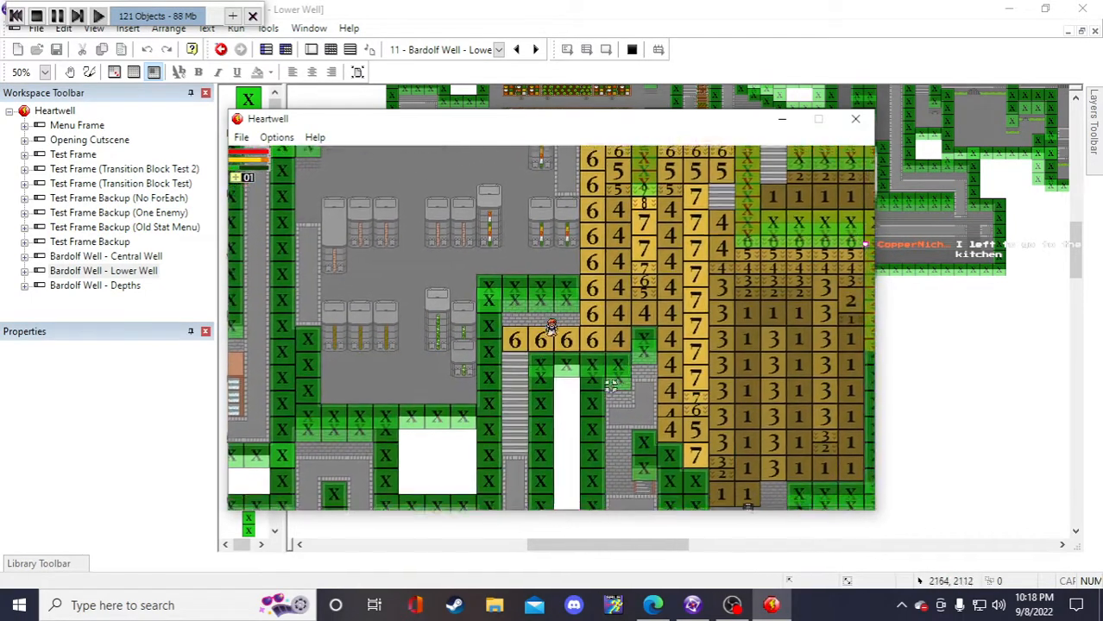
{"action": "key", "text": "d"}
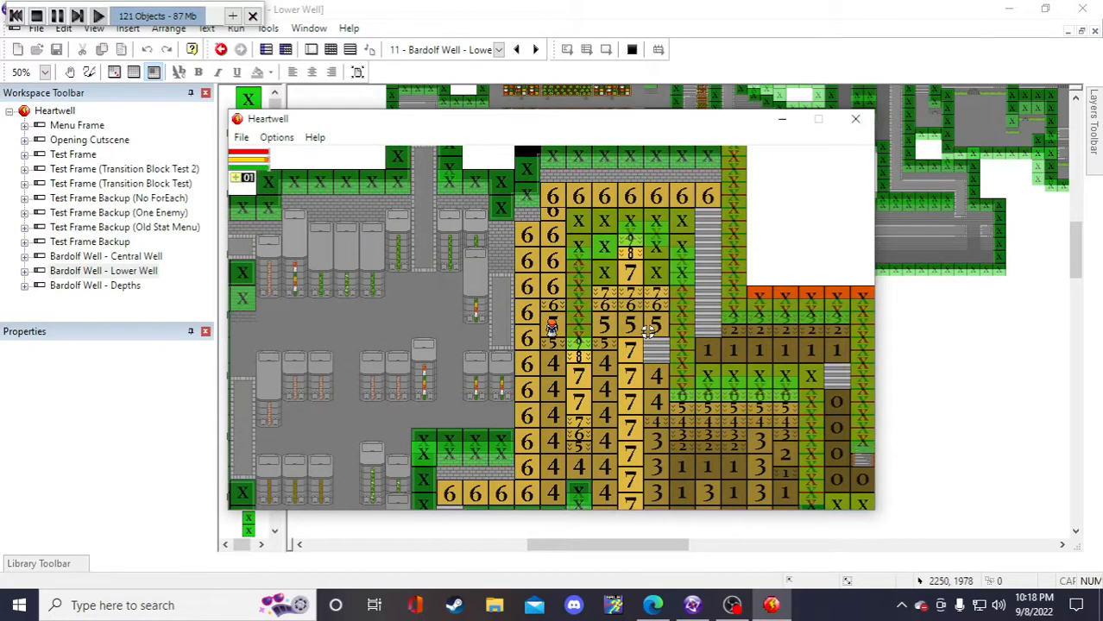
{"action": "key", "text": "w"}
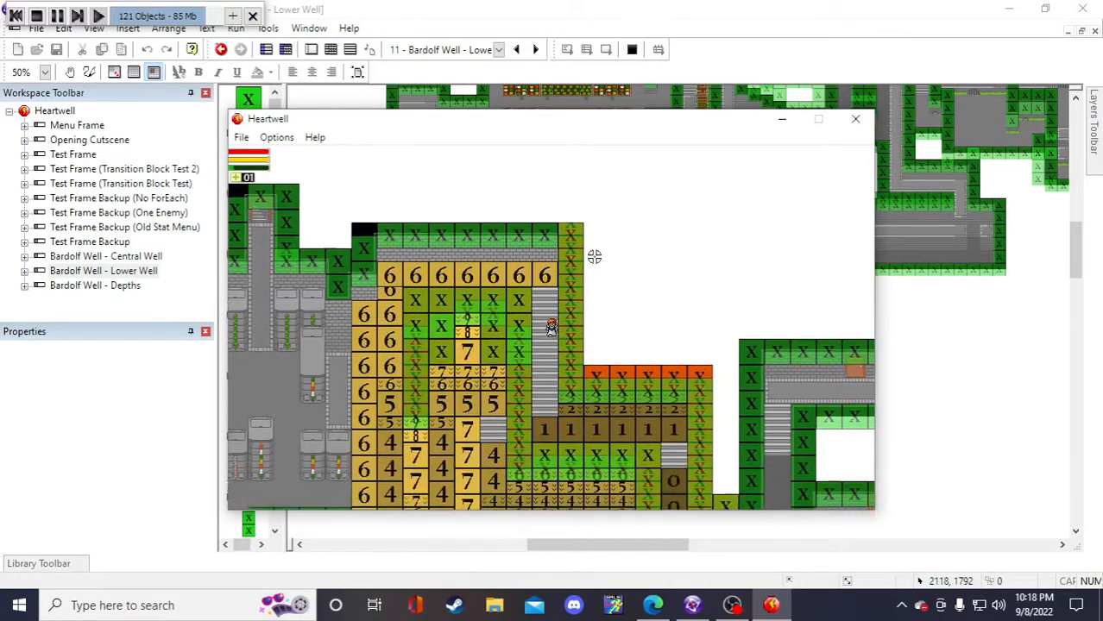
{"action": "key", "text": "s"}
{"action": "key", "text": "a"}
{"action": "key", "text": "d"}
{"action": "key", "text": "w"}
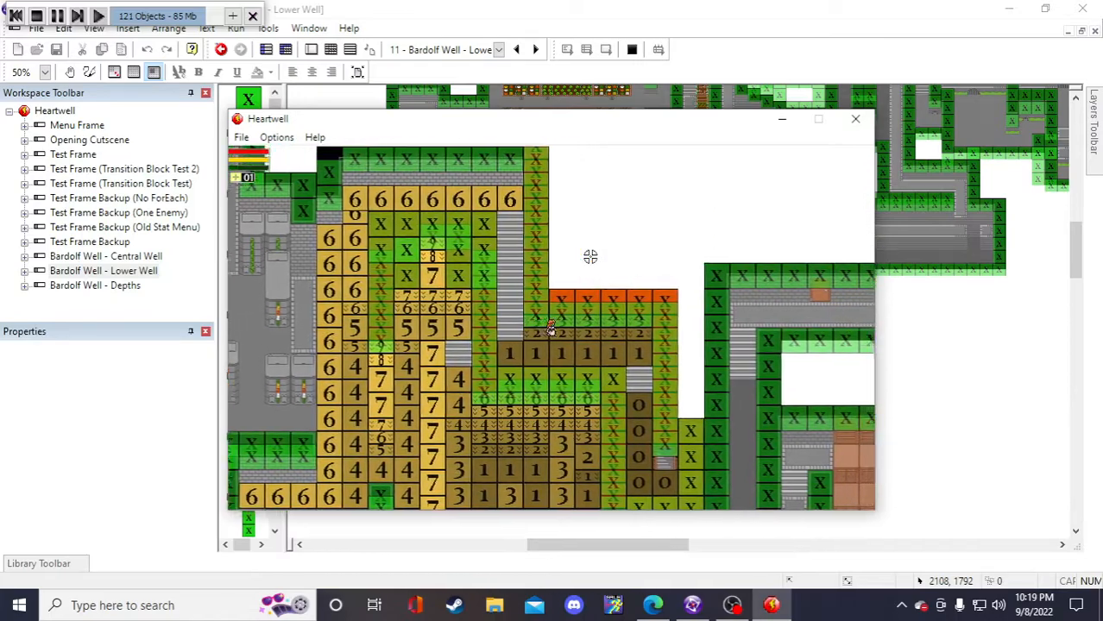
- Walk the character east along the 1 blocks and down into the small pit of 0 blocks to test its walls
{"action": "key", "text": "d"}
{"action": "key", "text": "s"}
{"action": "key", "text": "w"}
{"action": "key", "text": "s"}
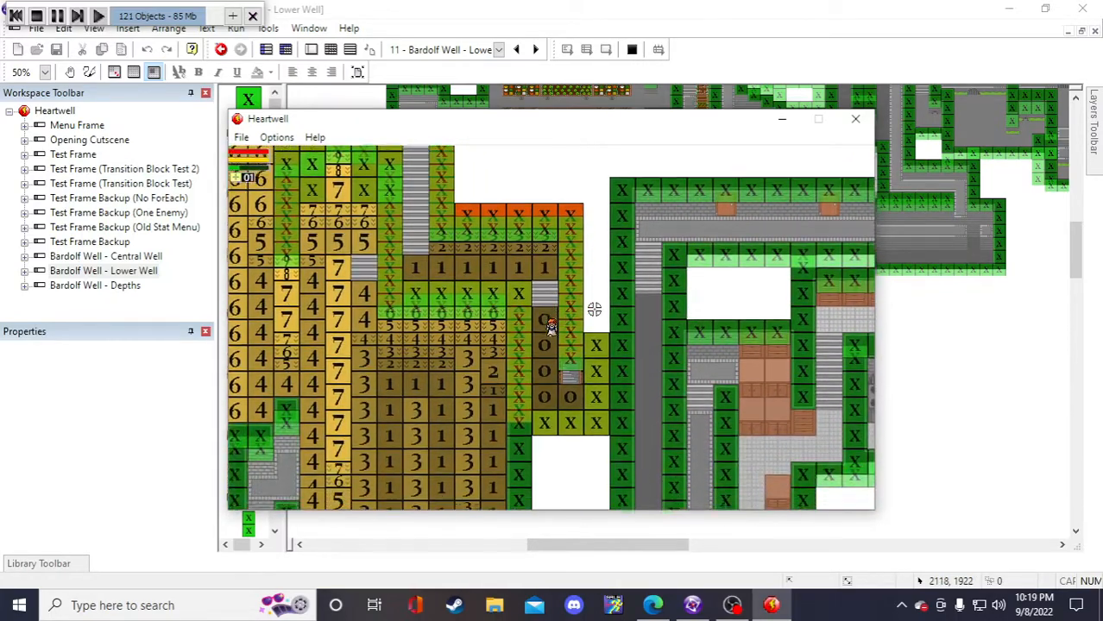
{"action": "key", "text": "d"}
{"action": "key", "text": "s"}
{"action": "key", "text": "a"}
{"action": "key", "text": "w"}
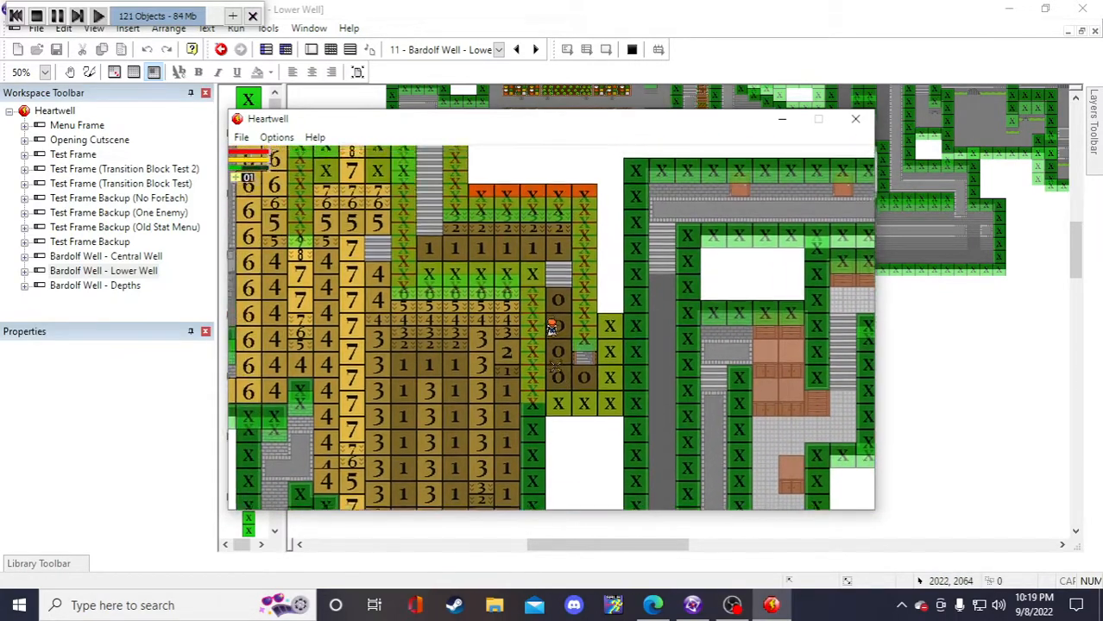
- Walk the character back up the long staircase and west along the northern row of 6 blocks
{"action": "key", "text": "a"}
{"action": "key", "text": "w"}
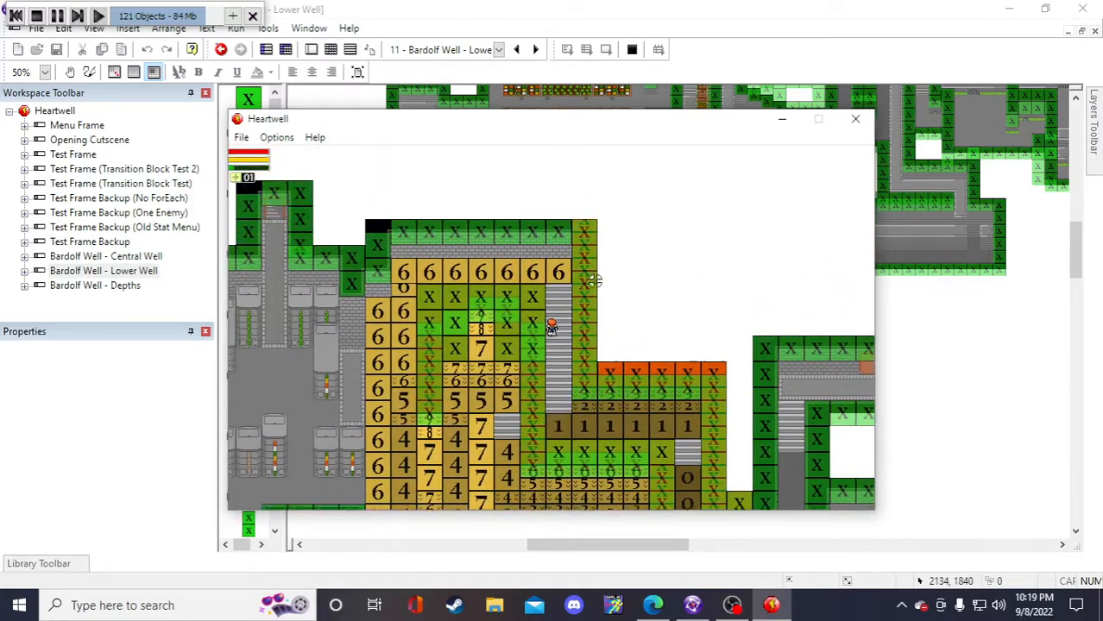
{"action": "key", "text": "w"}
{"action": "key", "text": "a"}
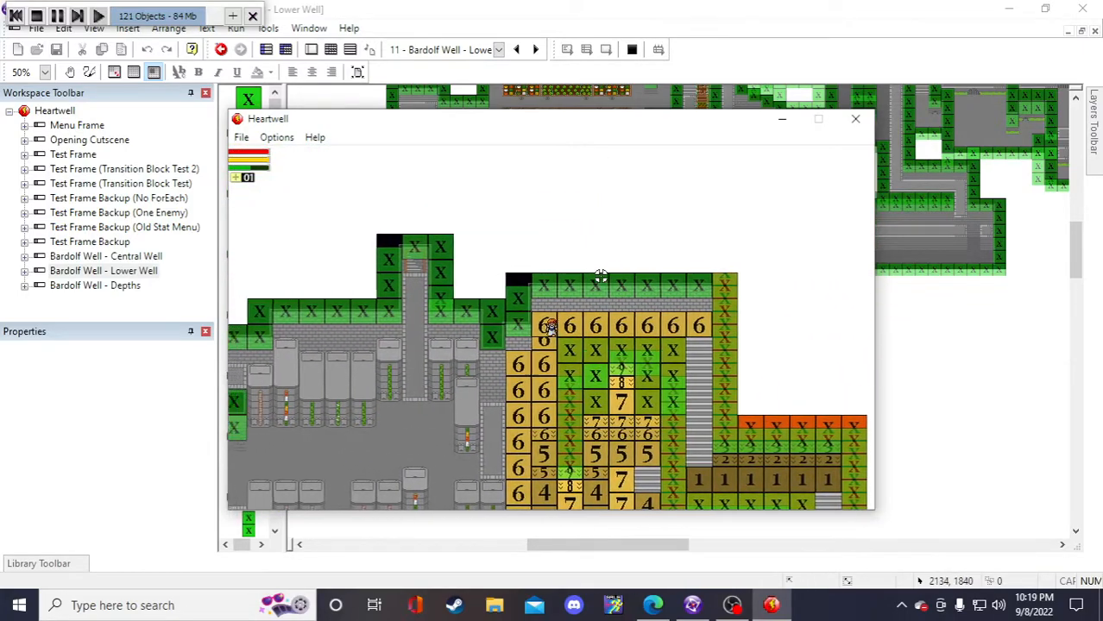
- Walk the character into the narrow dead-end alley north of the grey pillar room and along that room's north wall to test collisions
{"action": "key", "text": "s"}
{"action": "key", "text": "d"}
{"action": "key", "text": "a"}
{"action": "key", "text": "w"}
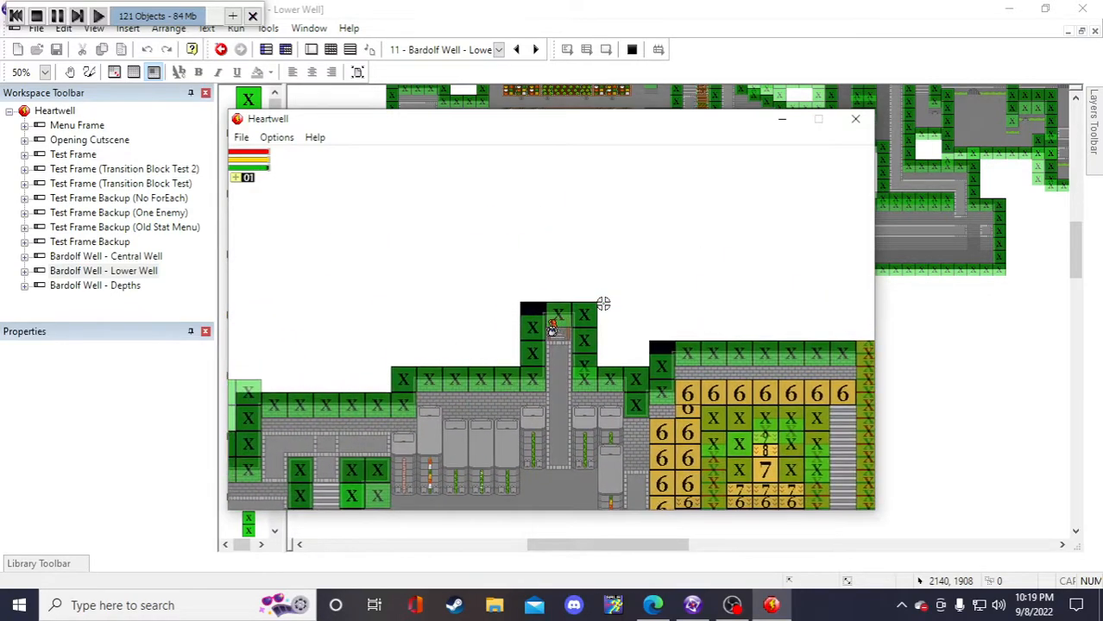
{"action": "key", "text": "s"}
{"action": "key", "text": "w"}
{"action": "key", "text": "w"}
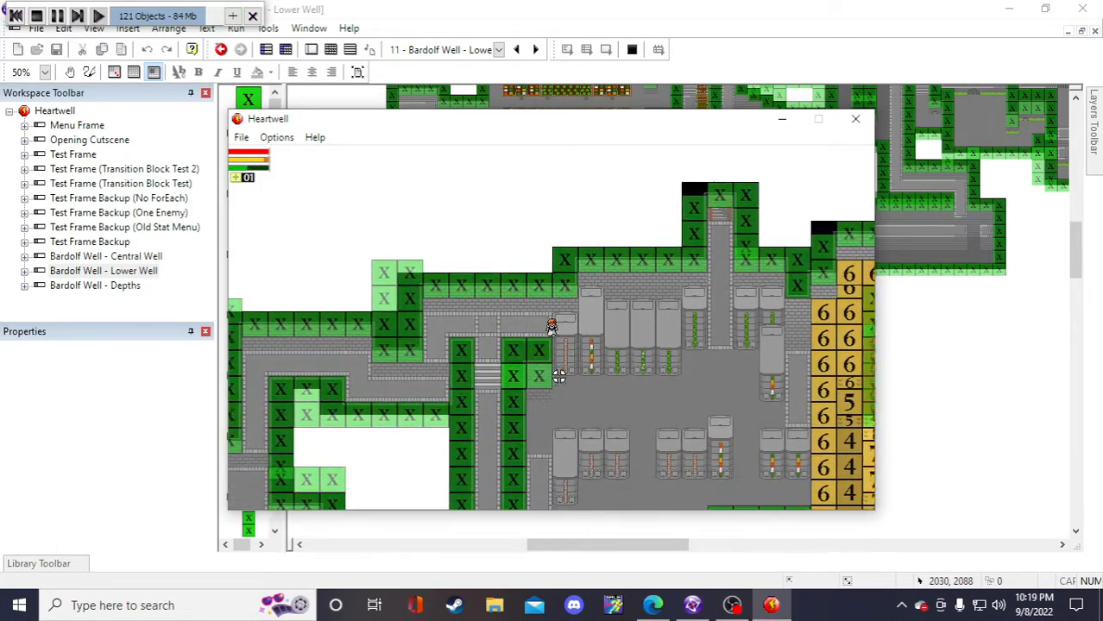
- Walk the character through the grey pillar room to its east wall and over to the corridor east of the long brown shelf row
{"action": "key", "text": "s"}
{"action": "key", "text": "d"}
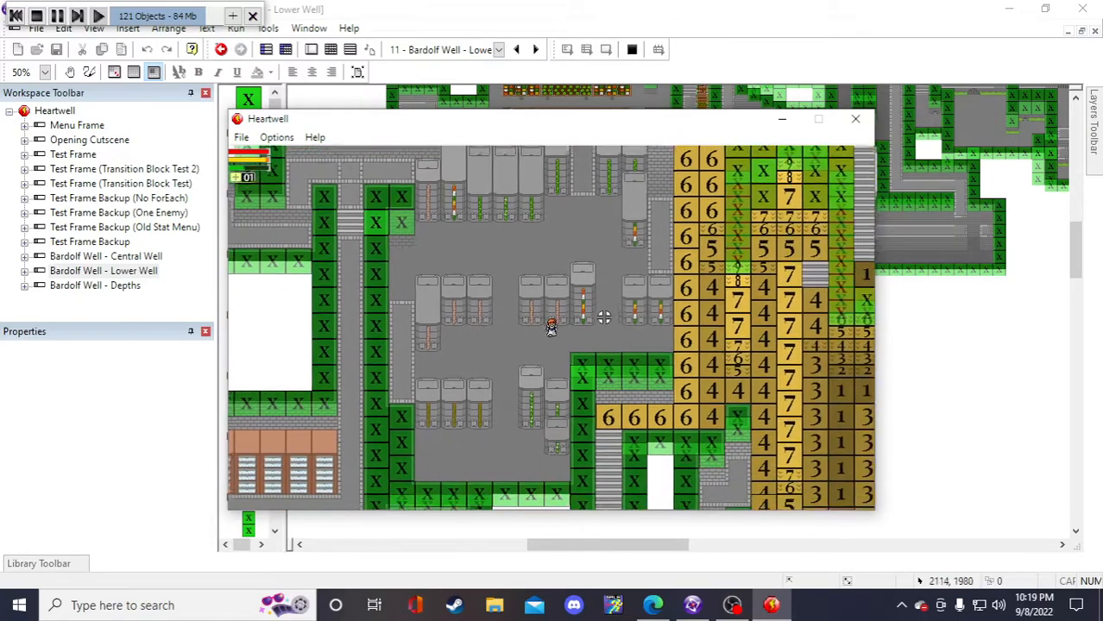
{"action": "key", "text": "d"}
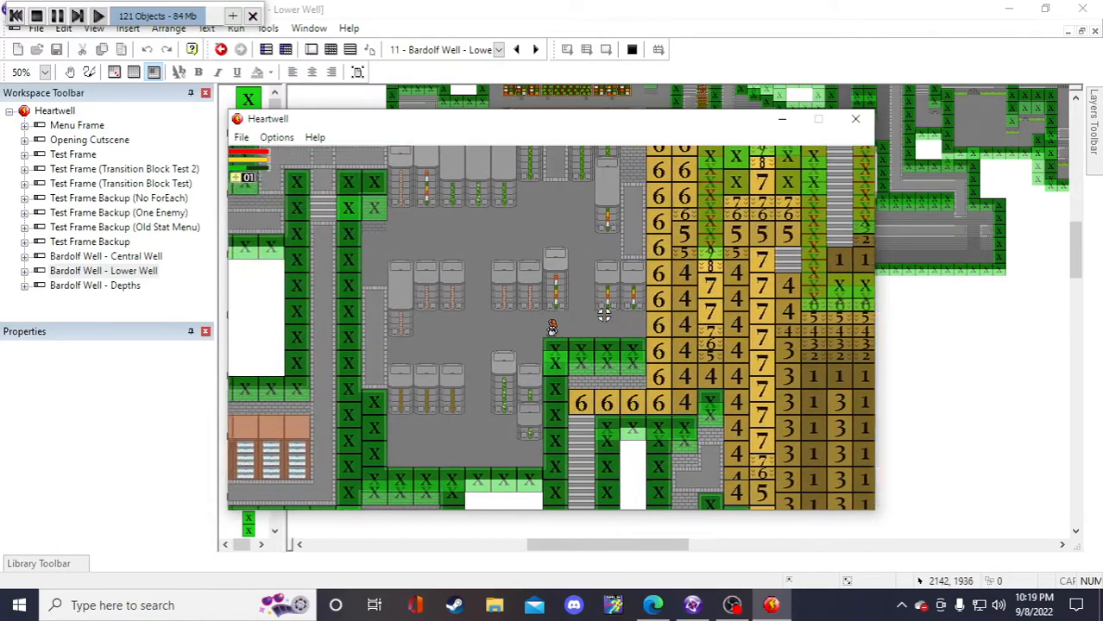
{"action": "key", "text": "a"}
{"action": "key", "text": "s"}
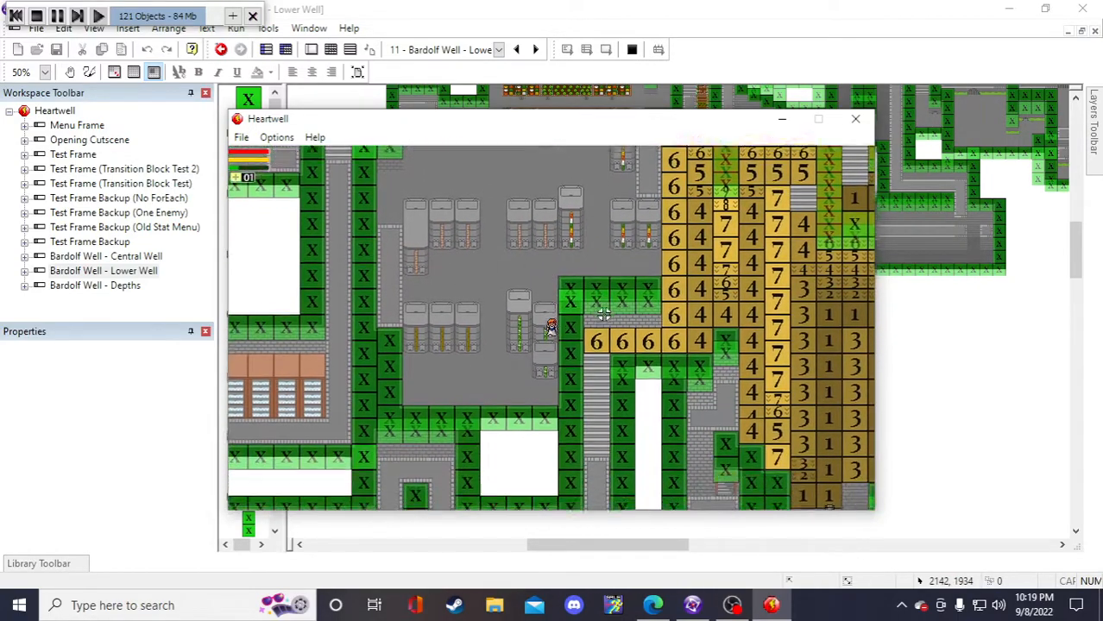
{"action": "key", "text": "a"}
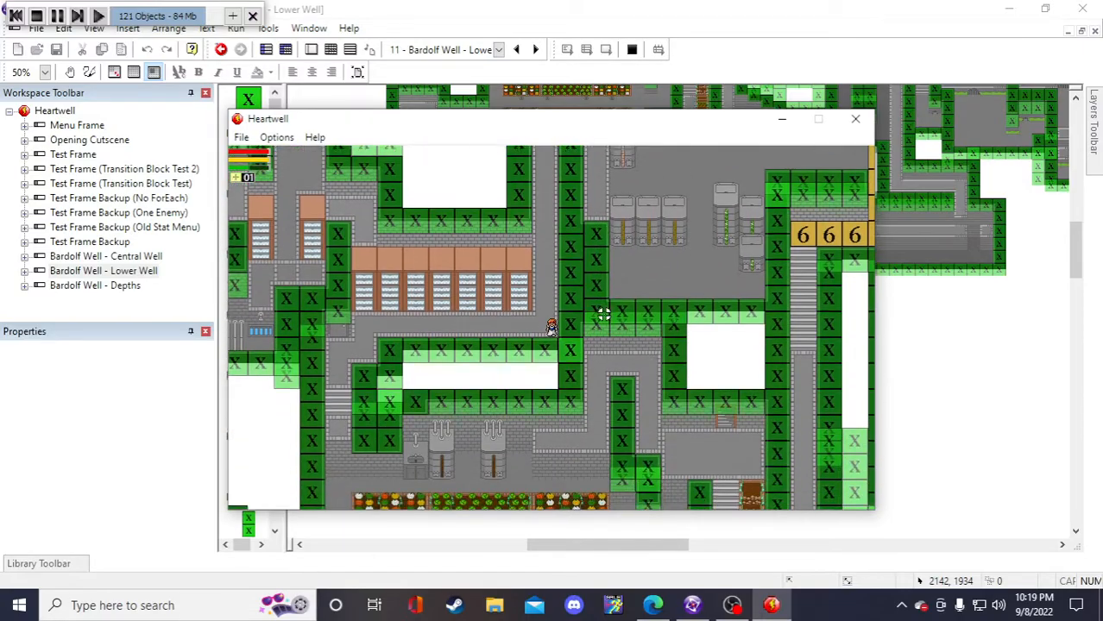
- Walk the character around the south, east and north sides of the long brown shelf row to test the surrounding walls
{"action": "key", "text": "Left"}
{"action": "key", "text": "Down"}
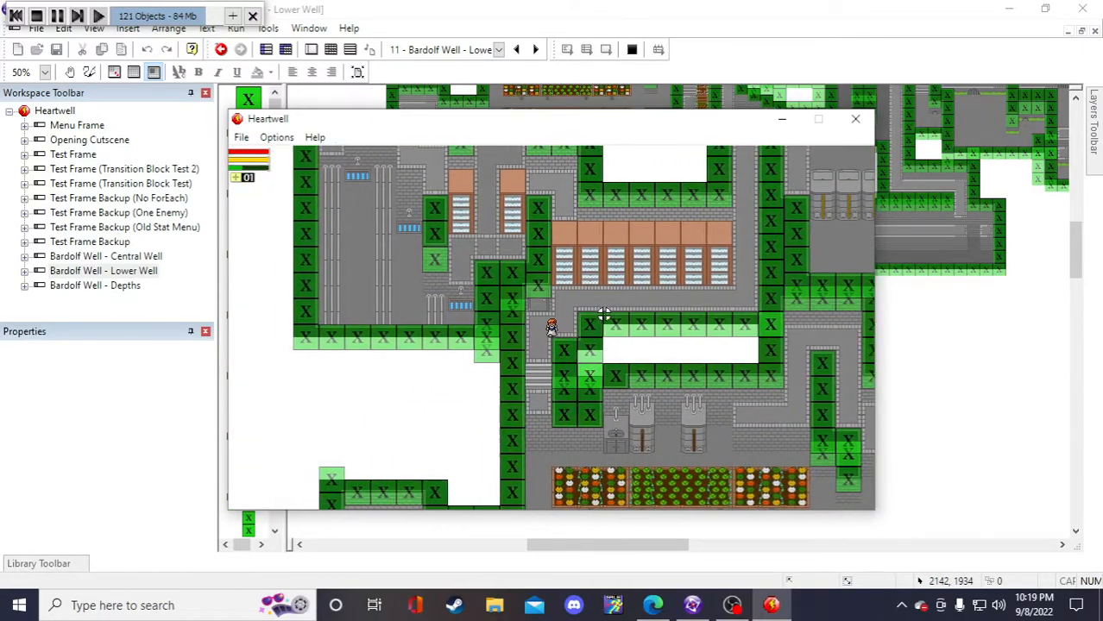
{"action": "key", "text": "Up"}
{"action": "key", "text": "Right"}
{"action": "key", "text": "Up"}
{"action": "key", "text": "Right"}
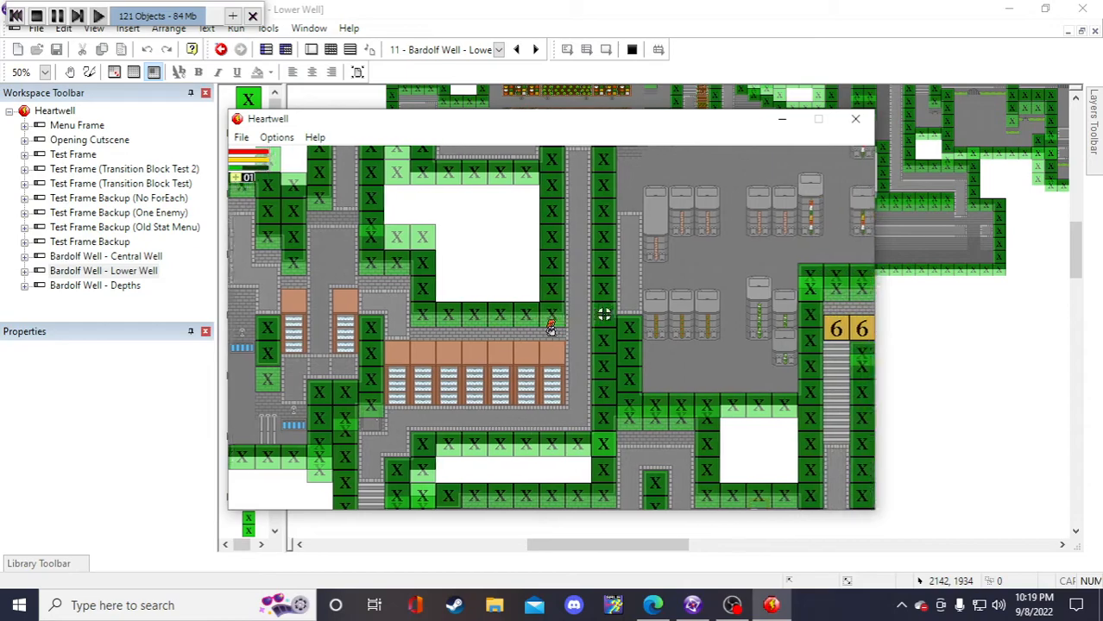
{"action": "key", "text": "Left"}
{"action": "key", "text": "Left"}
{"action": "key", "text": "Up"}
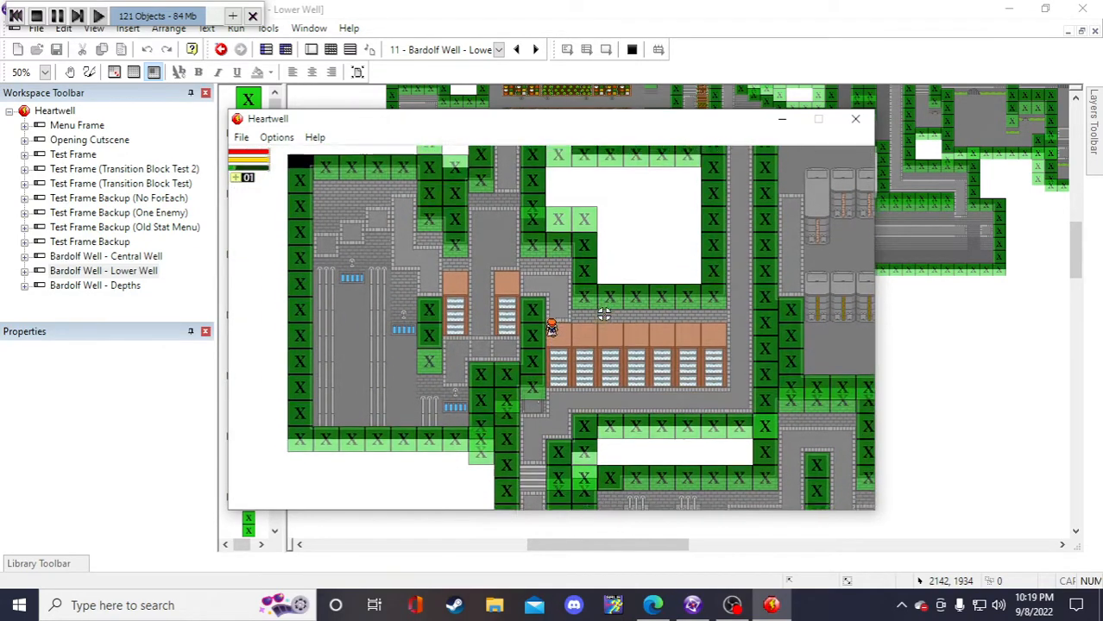
- Walk the character past the two single brown shelves and around the south end of the short wall column into the western room
{"action": "key", "text": "Left"}
{"action": "key", "text": "Down"}
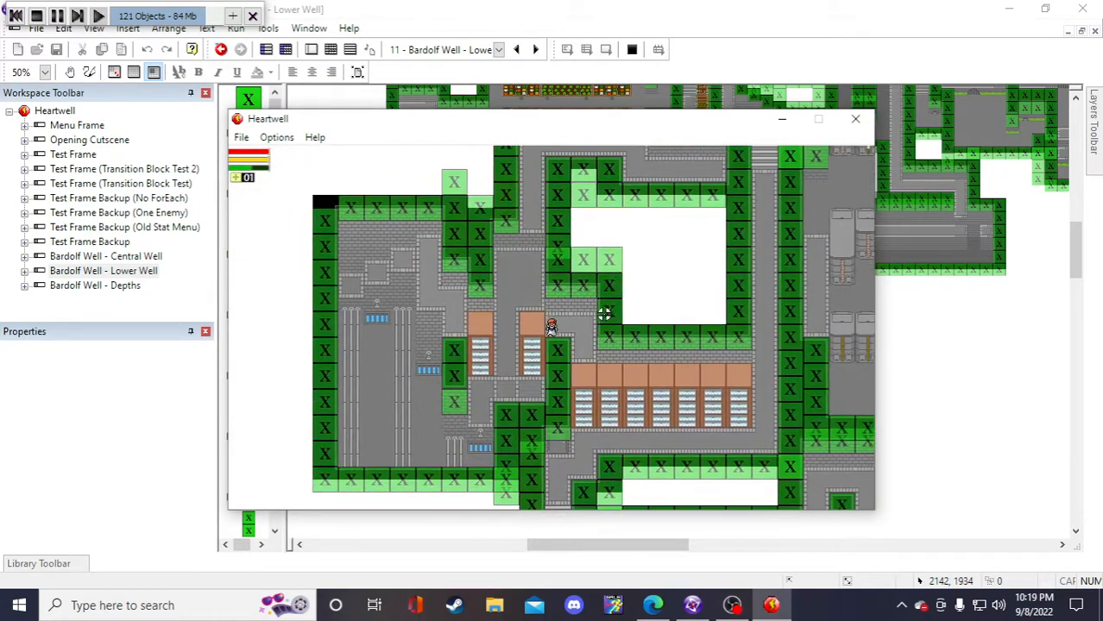
{"action": "key", "text": "Left"}
{"action": "key", "text": "Down"}
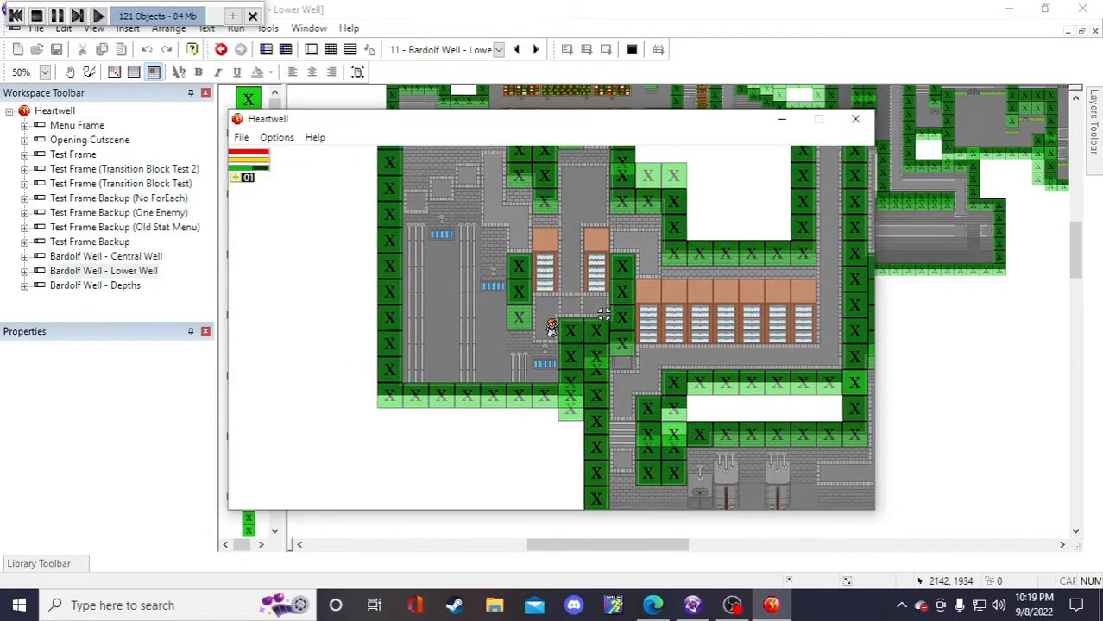
{"action": "key", "text": "Left"}
{"action": "key", "text": "Up"}
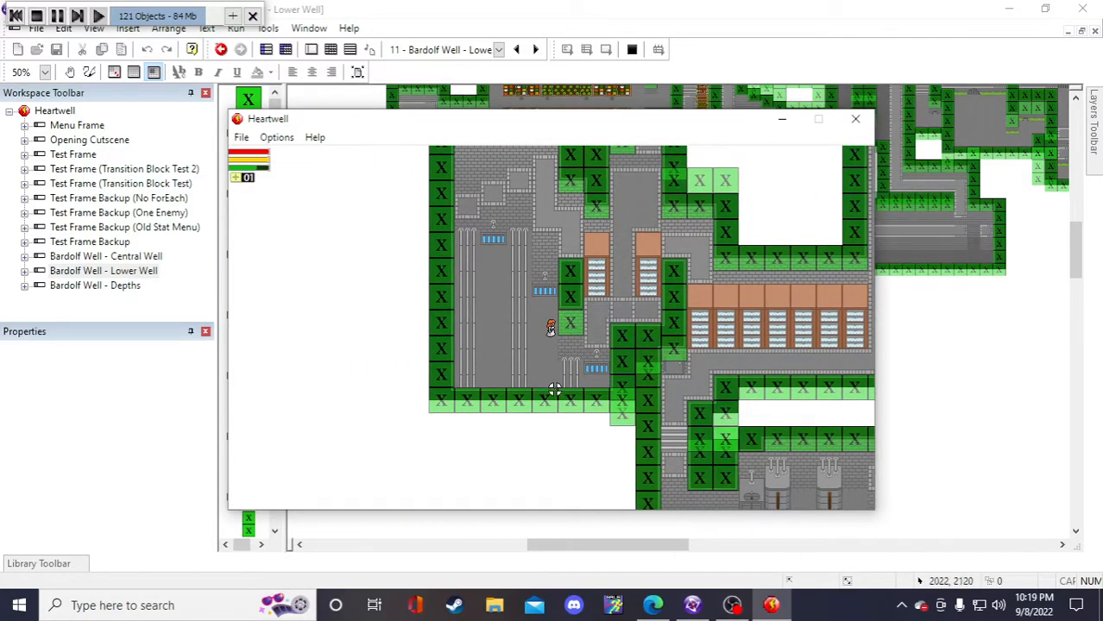
{"action": "key", "text": "Right"}
{"action": "key", "text": "Down"}
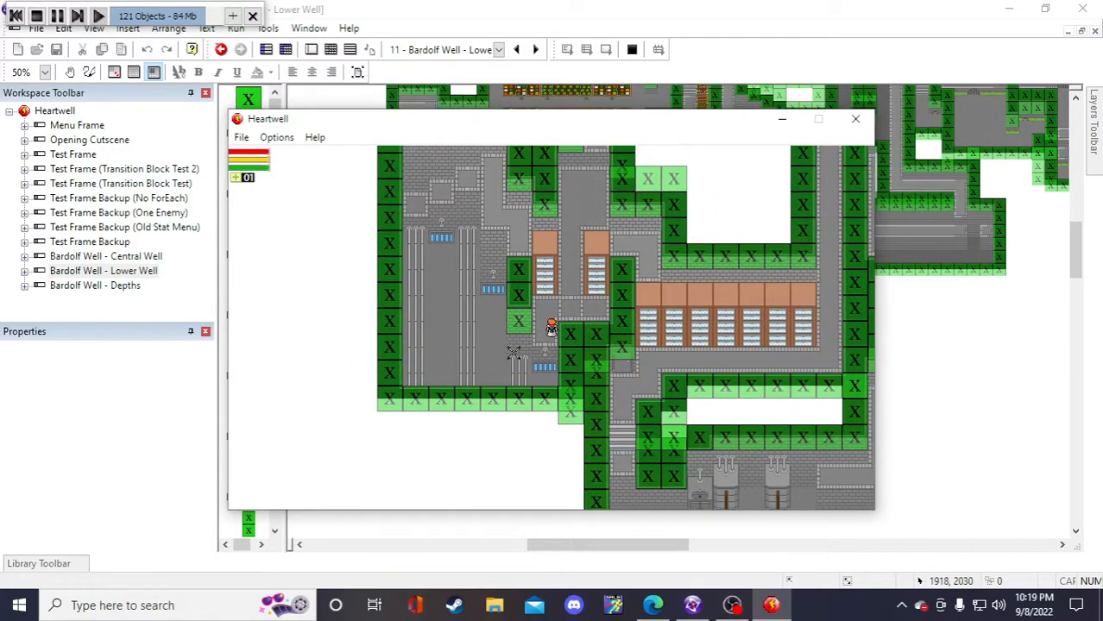
{"action": "key", "text": "Left"}
{"action": "key", "text": "Up"}
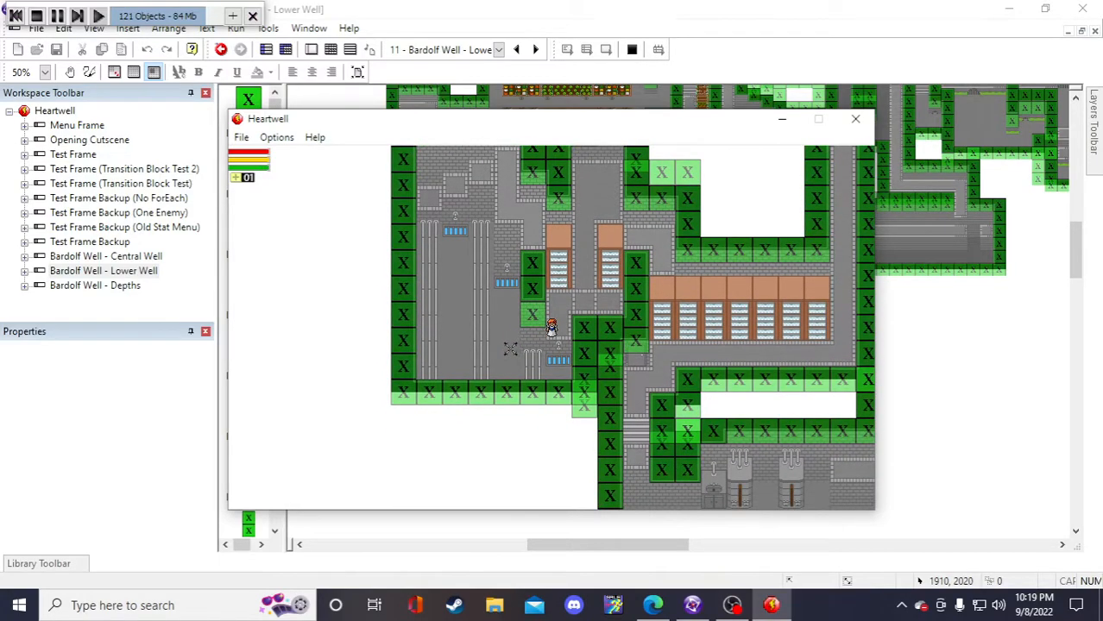
- Walk the character around the western room's southeast corner, testing the short wall column and the south wall from several sides
{"action": "key", "text": "d"}
{"action": "key", "text": "a"}
{"action": "key", "text": "w"}
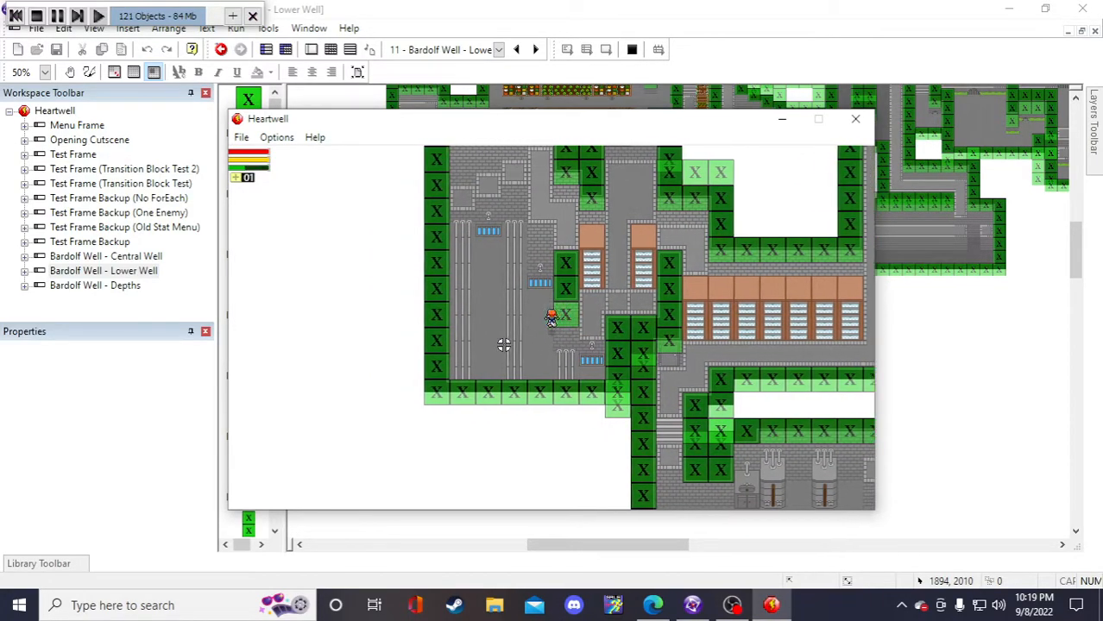
{"action": "key", "text": "s"}
{"action": "key", "text": "d"}
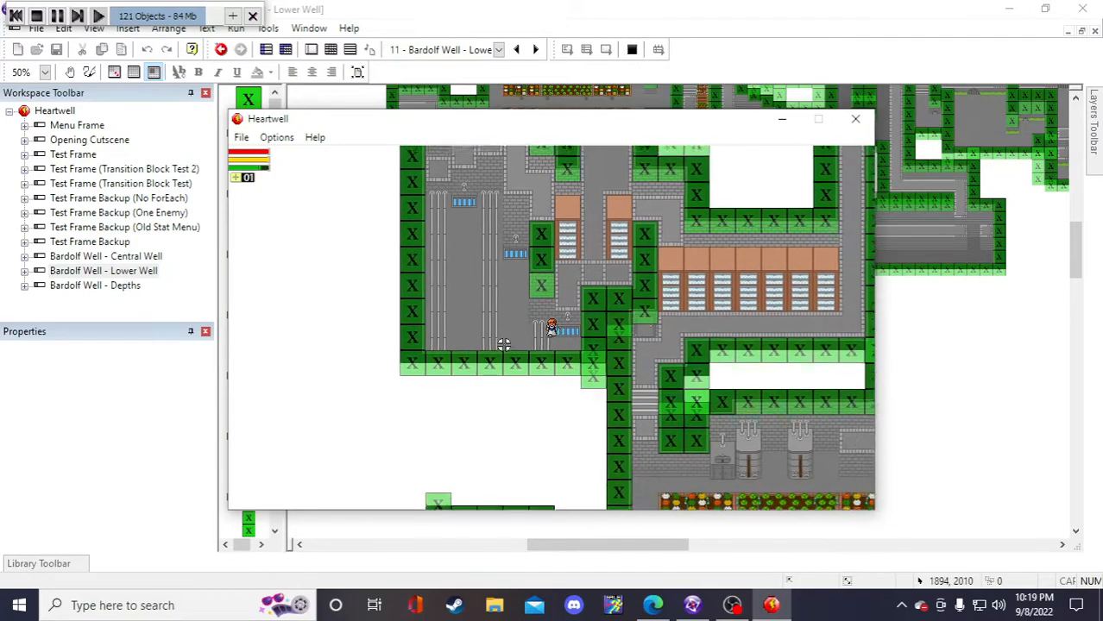
{"action": "key", "text": "a"}
{"action": "key", "text": "d"}
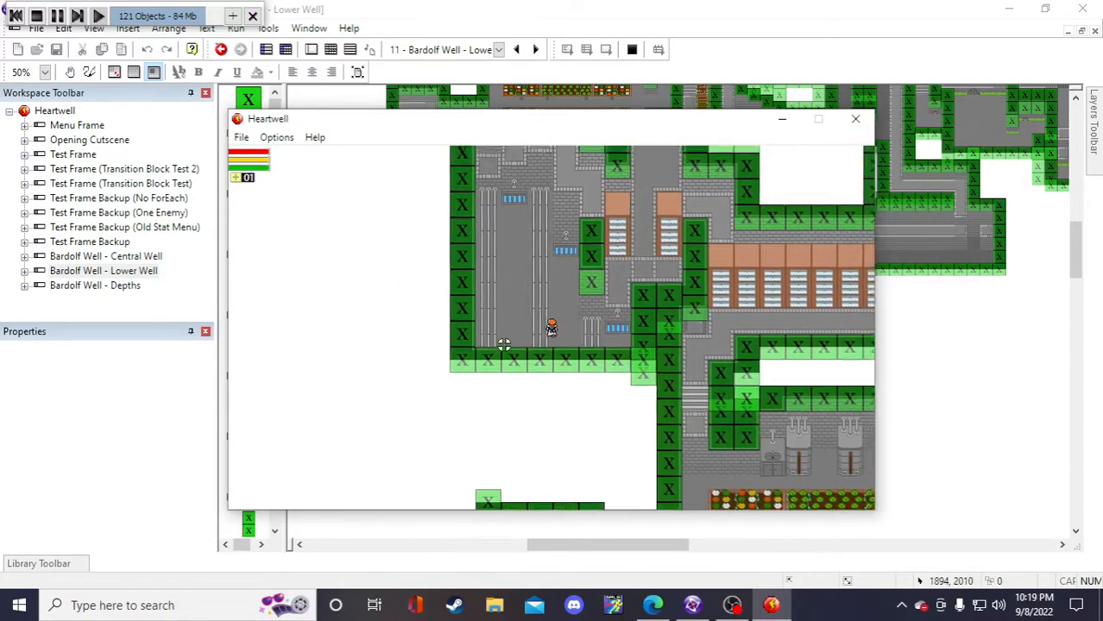
{"action": "key", "text": "w"}
{"action": "key", "text": "s"}
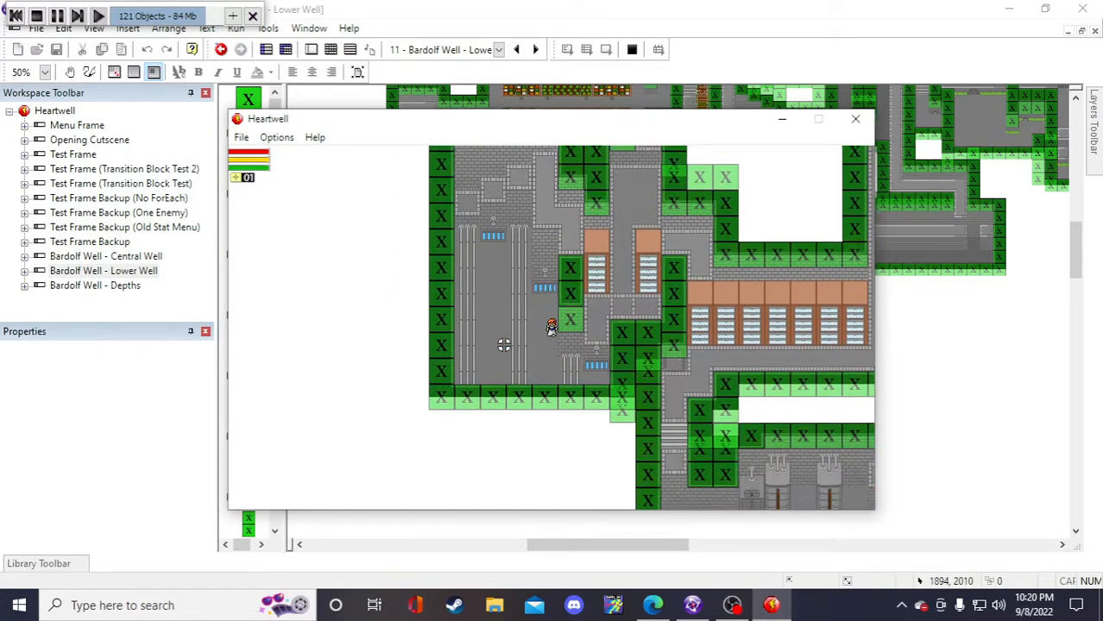
- Walk the character along the western room's west wall into its northwest corner and back east to the two single brown shelves
{"action": "key", "text": "a"}
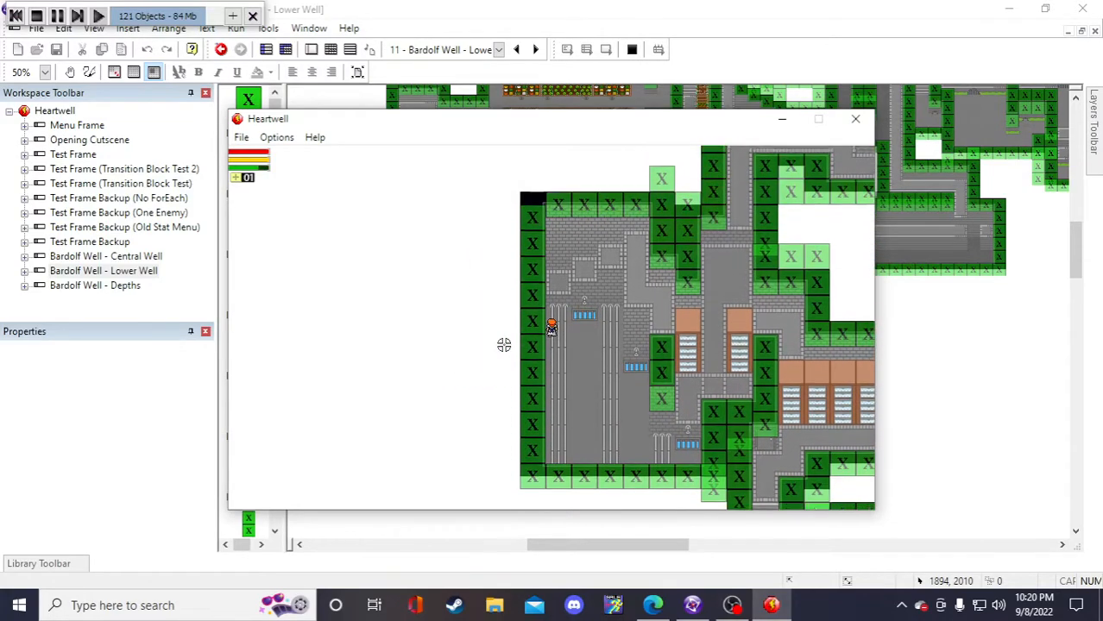
{"action": "key", "text": "w"}
{"action": "left_click", "coordinate": [512, 317]}
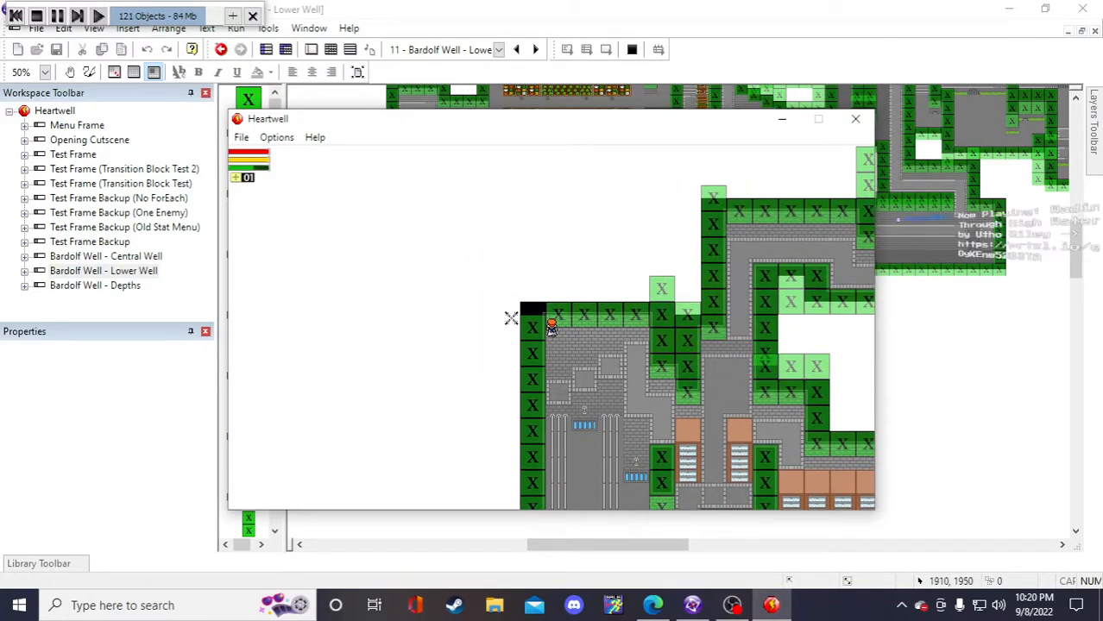
{"action": "key", "text": "s"}
{"action": "key", "text": "d"}
{"action": "key", "text": "w"}
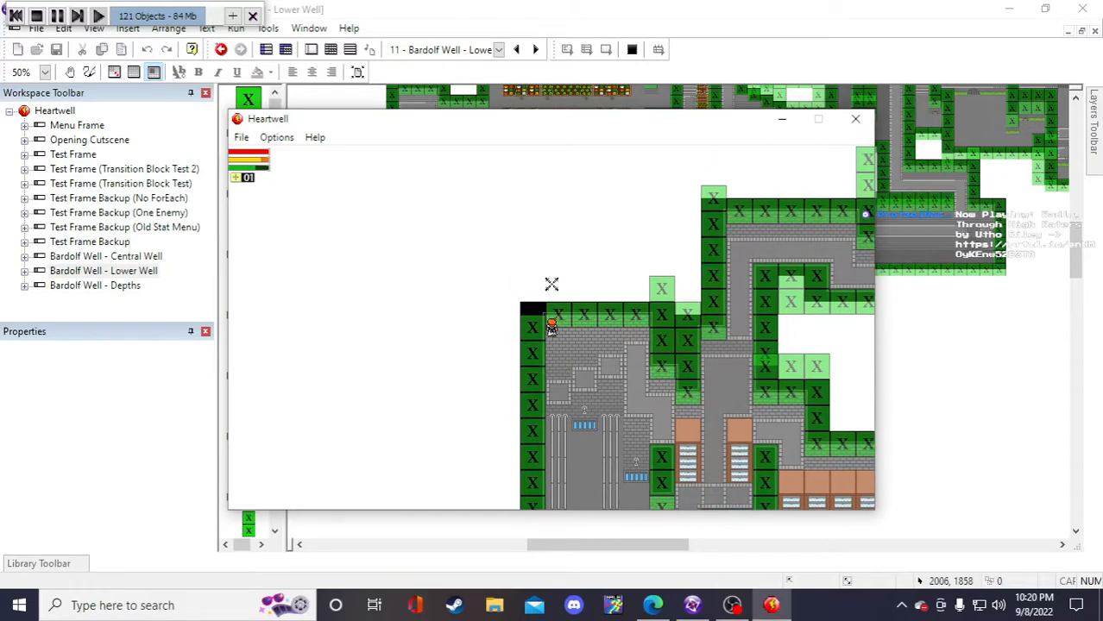
{"action": "key", "text": "d"}
{"action": "key", "text": "d"}
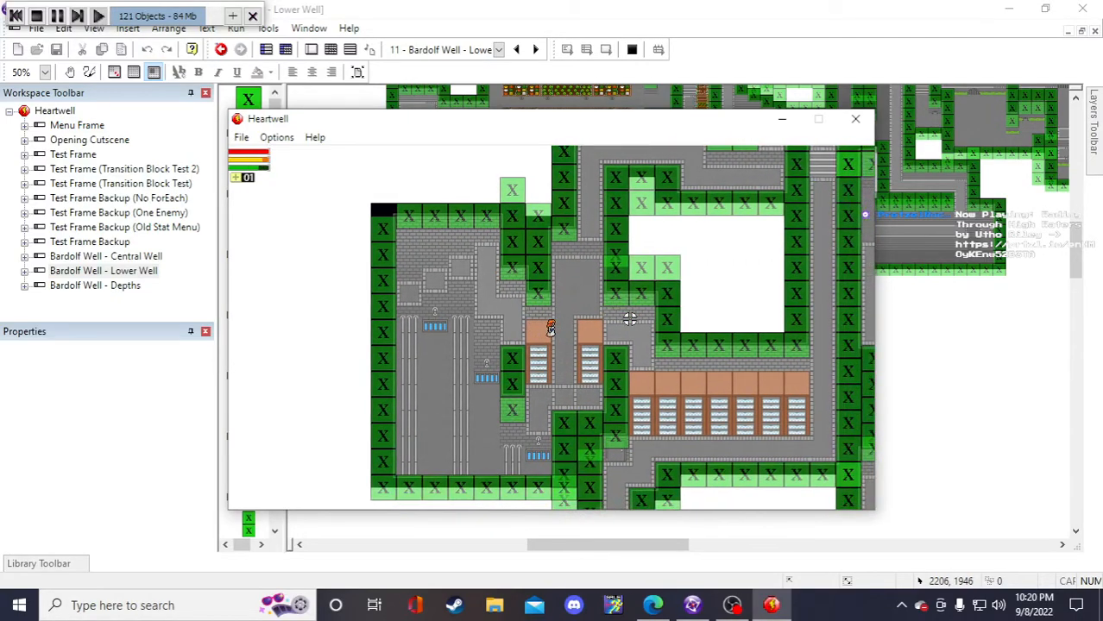
- Walk the character between the two single brown shelves and north up the narrow corridor to its northwest corner to test the walls
{"action": "key", "text": "s"}
{"action": "key", "text": "d"}
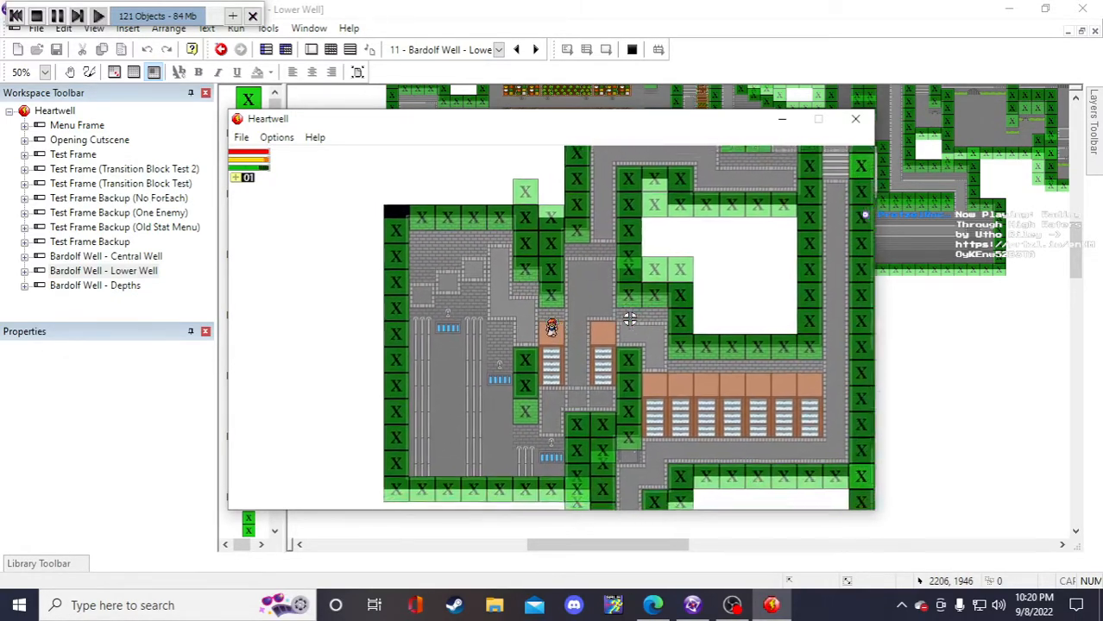
{"action": "key", "text": "w"}
{"action": "key", "text": "d"}
{"action": "key", "text": "a"}
{"action": "key", "text": "w"}
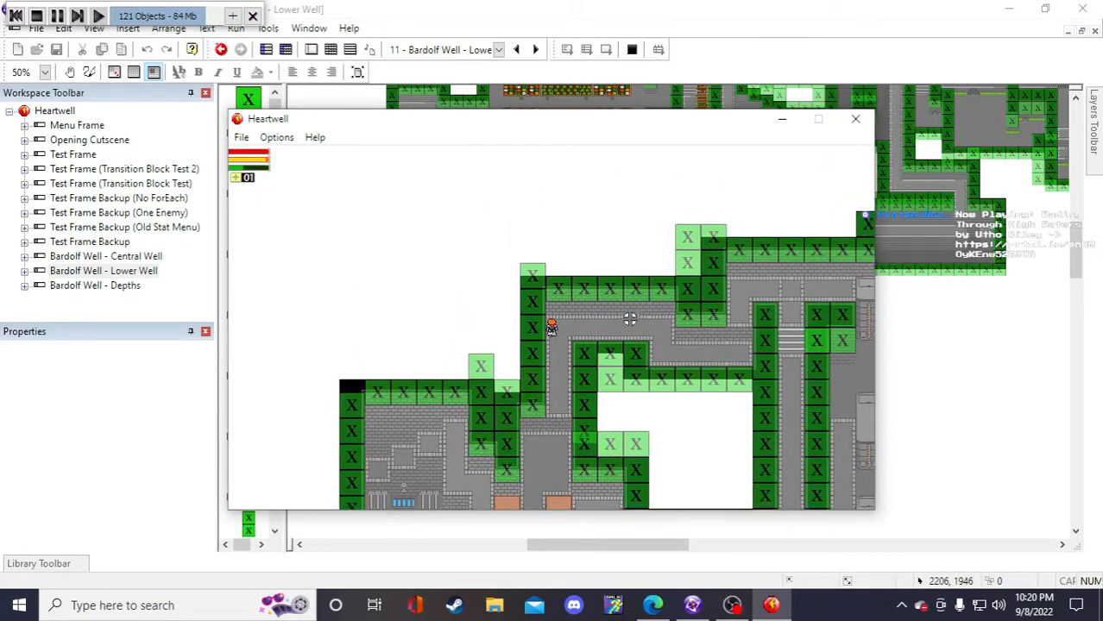
- Walk the character east through the winding northern corridor and south down the stairs into the corridor beside the long shelf row
{"action": "key", "text": "d"}
{"action": "key", "text": "s"}
{"action": "key", "text": "a"}
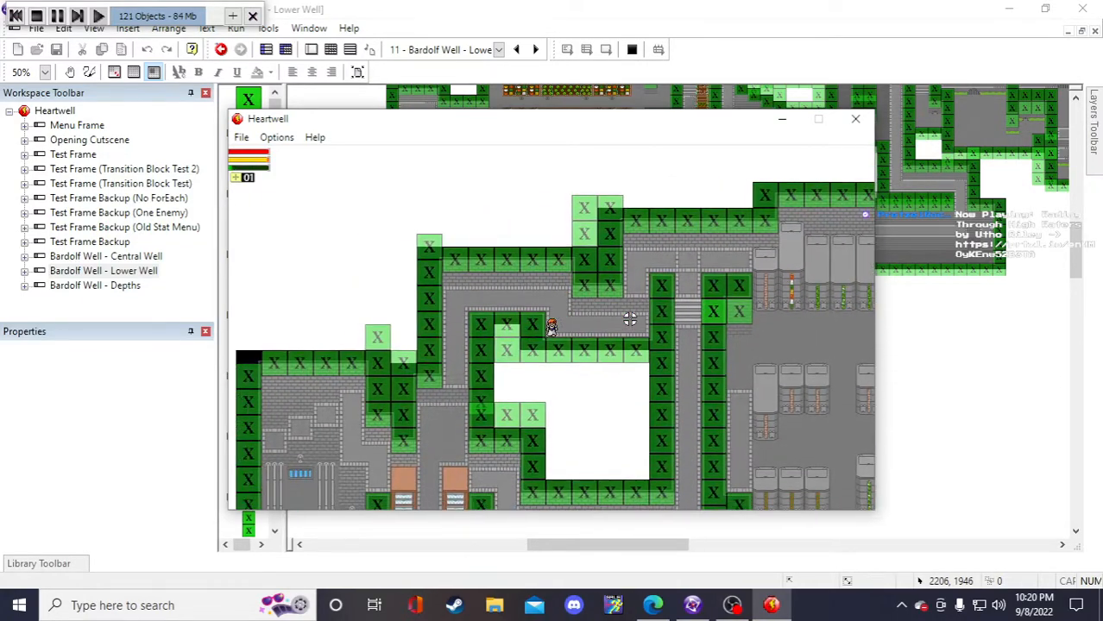
{"action": "key", "text": "d"}
{"action": "key", "text": "d"}
{"action": "key", "text": "w"}
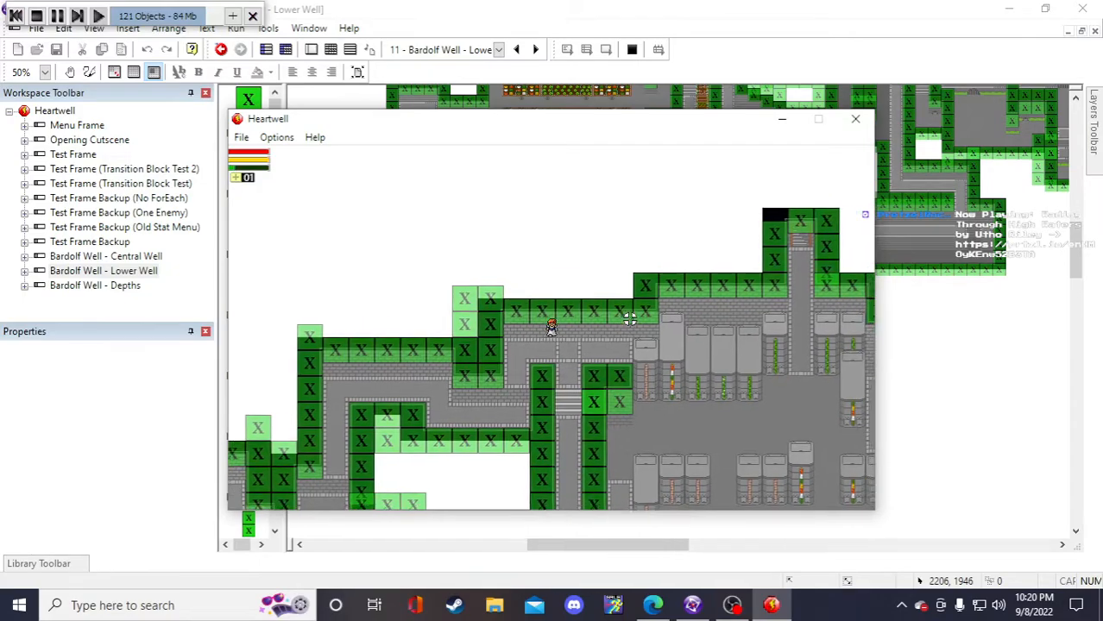
{"action": "key", "text": "s"}
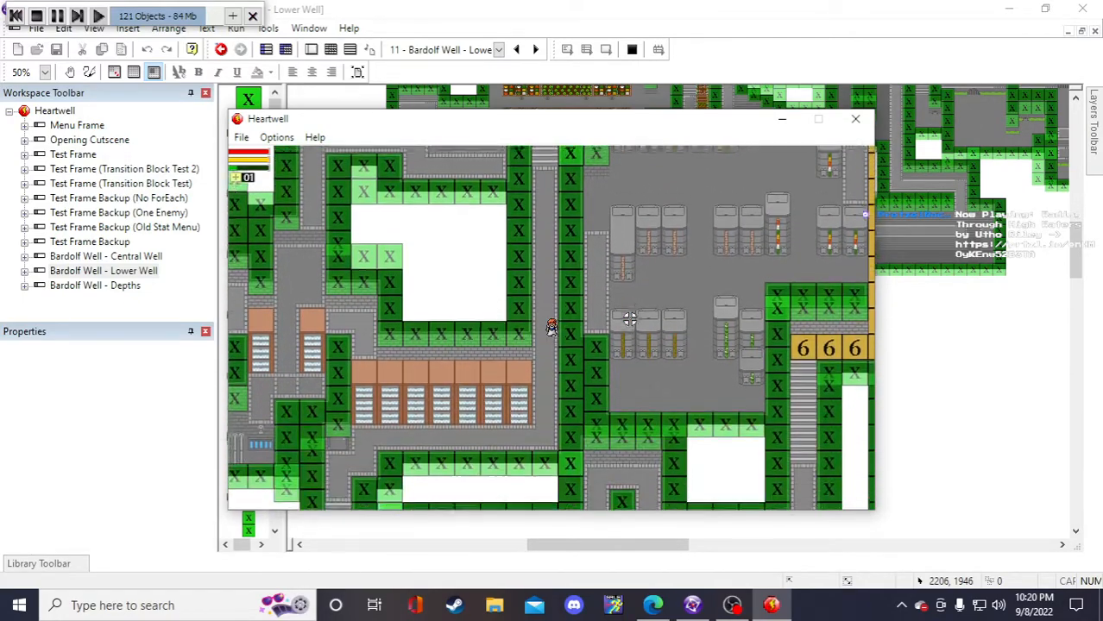
- Walk the character south down the stairs into the garden area, then east along its north wall into the winding corridor
{"action": "key", "text": "s"}
{"action": "key", "text": "a"}
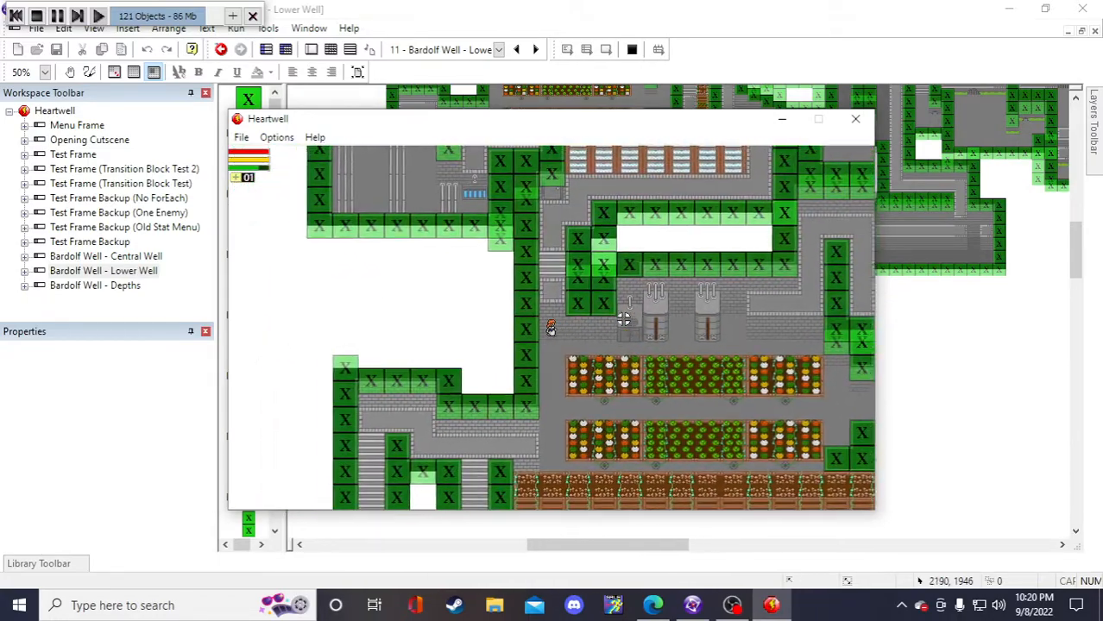
{"action": "key", "text": "d"}
{"action": "key", "text": "w"}
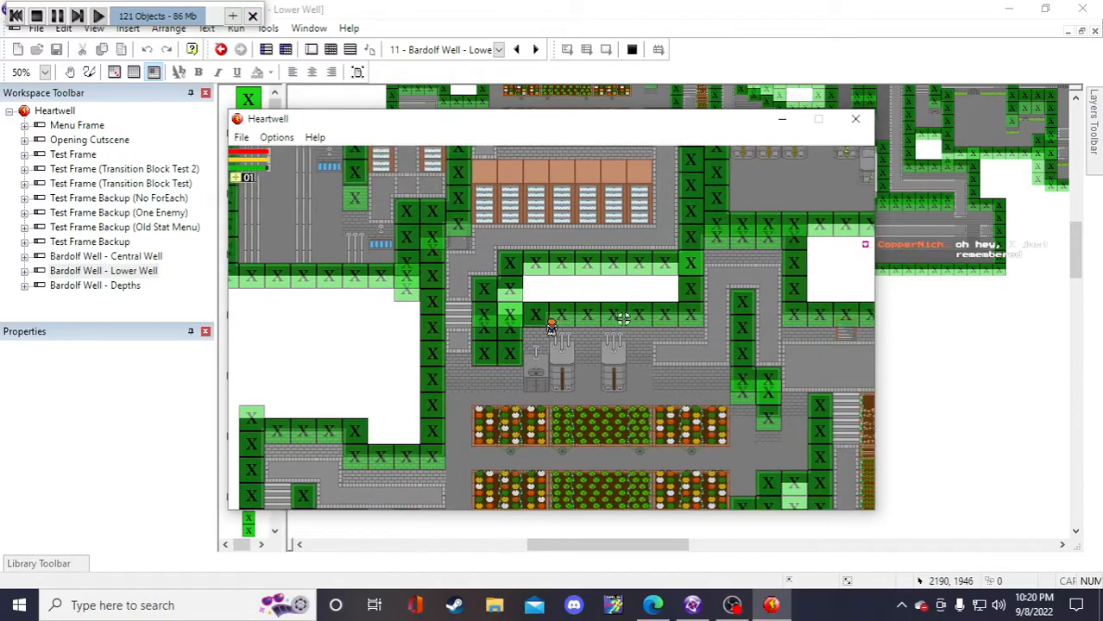
{"action": "key", "text": "d"}
{"action": "key", "text": "w"}
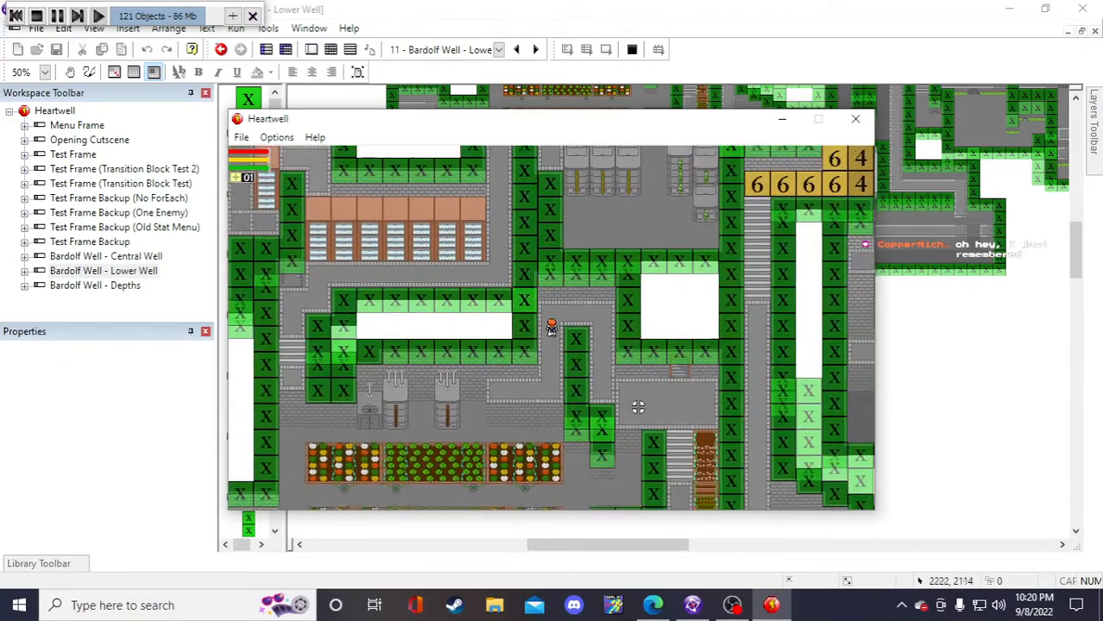
- Walk the character back between the two rows of flower beds and return to the winding corridor's northeast corner
{"action": "key", "text": "s"}
{"action": "key", "text": "a"}
{"action": "key", "text": "s"}
{"action": "key", "text": "a"}
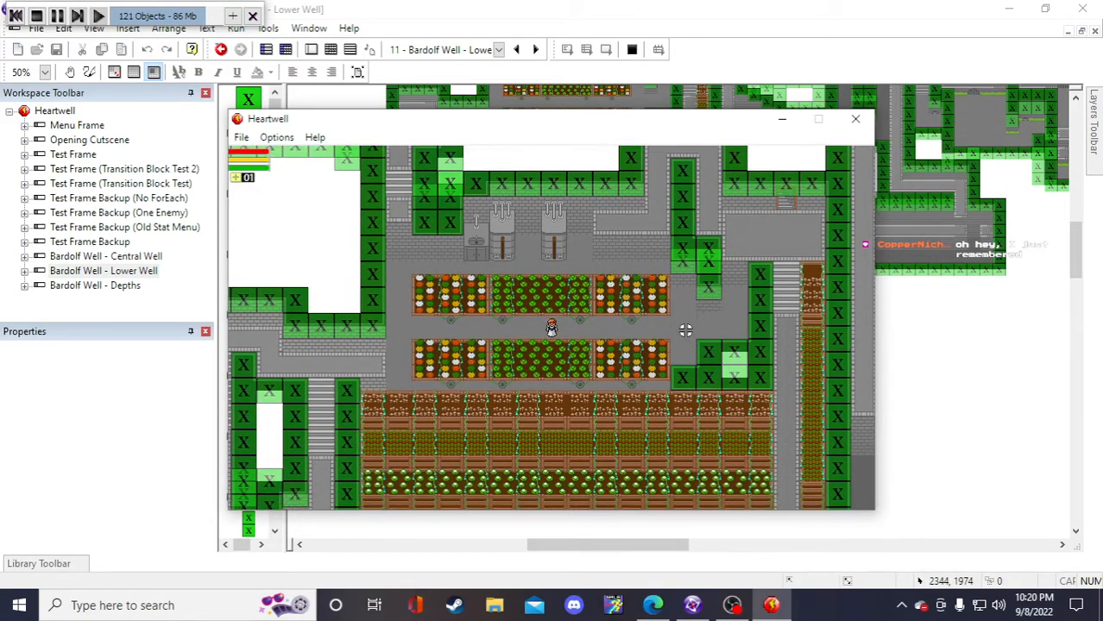
{"action": "key", "text": "w"}
{"action": "key", "text": "d"}
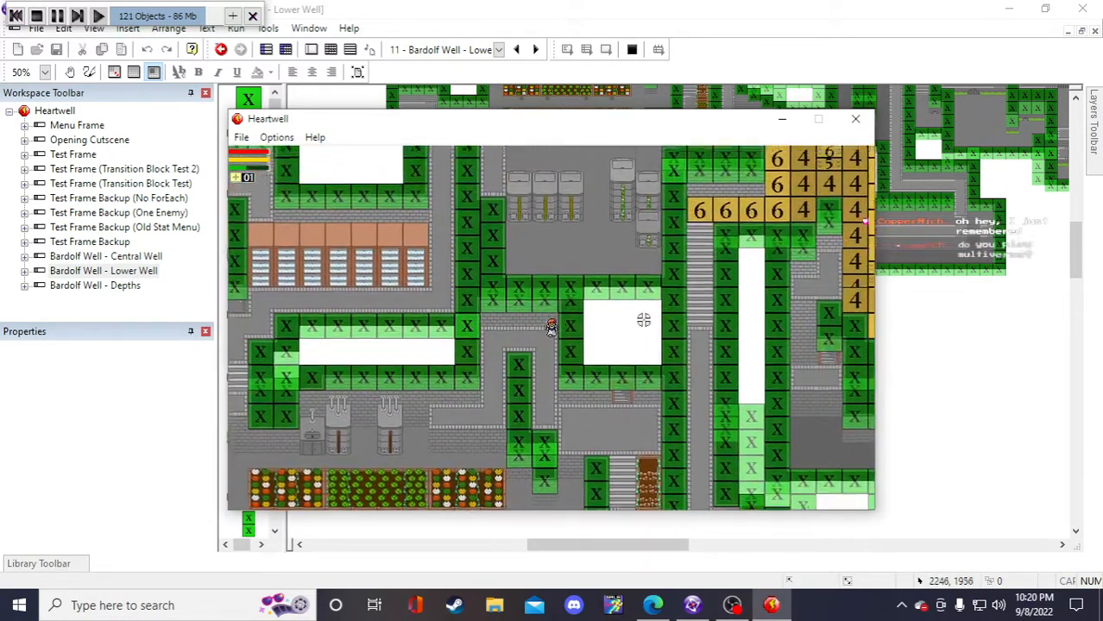
- Walk the character through the corridor's east end and down the stairs beside the narrow crop bed to the path south of the crop field
{"action": "key", "text": "s"}
{"action": "key", "text": "d"}
{"action": "key", "text": "w"}
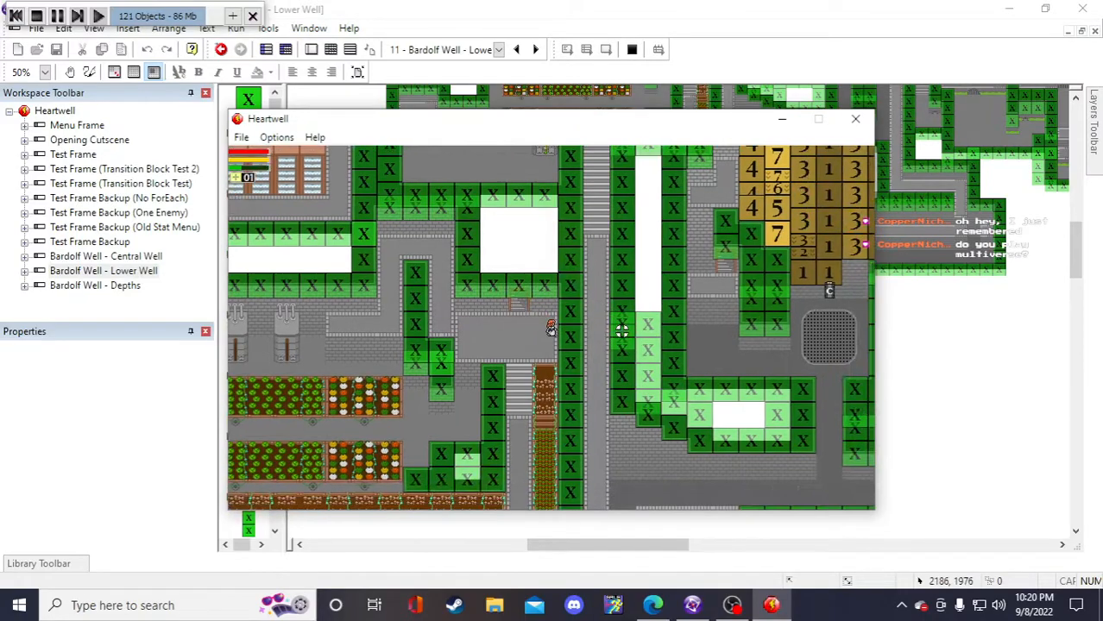
{"action": "key", "text": "w"}
{"action": "key", "text": "a"}
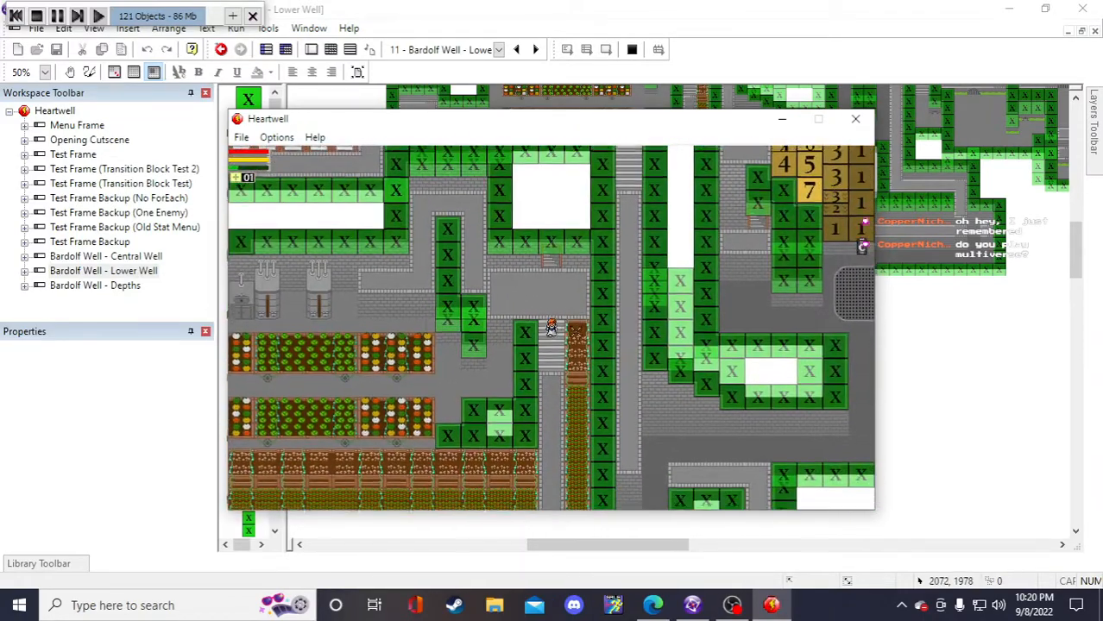
{"action": "key", "text": "s"}
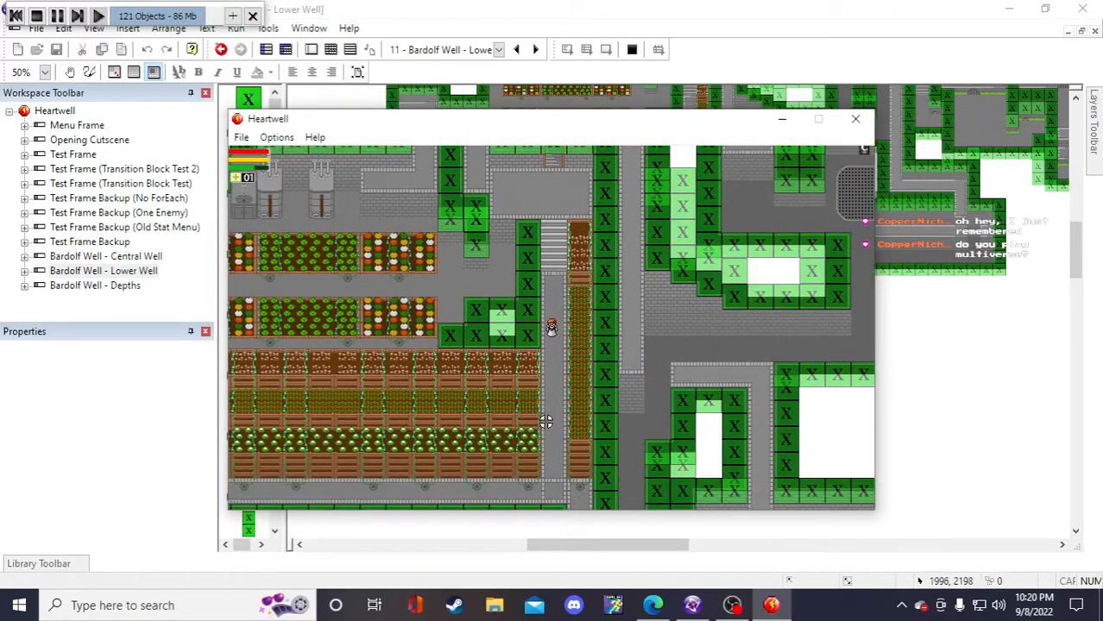
{"action": "key", "text": "s"}
{"action": "key", "text": "d"}
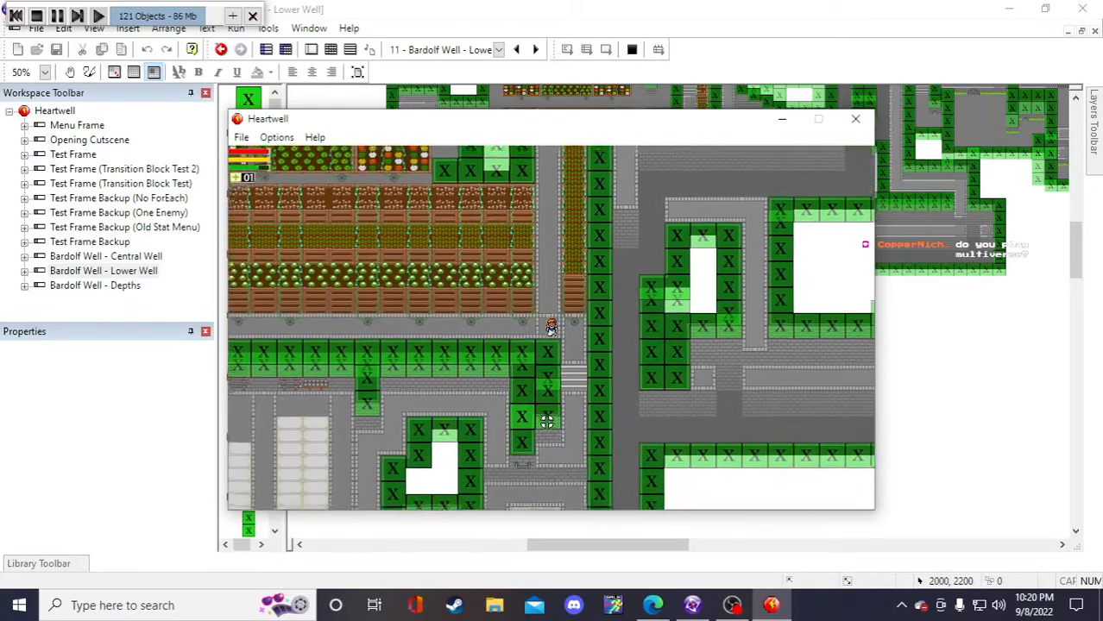
- Walk the character west along the wall below the crop field, over the western crops, and back to the path's east end
{"action": "key", "text": "Left"}
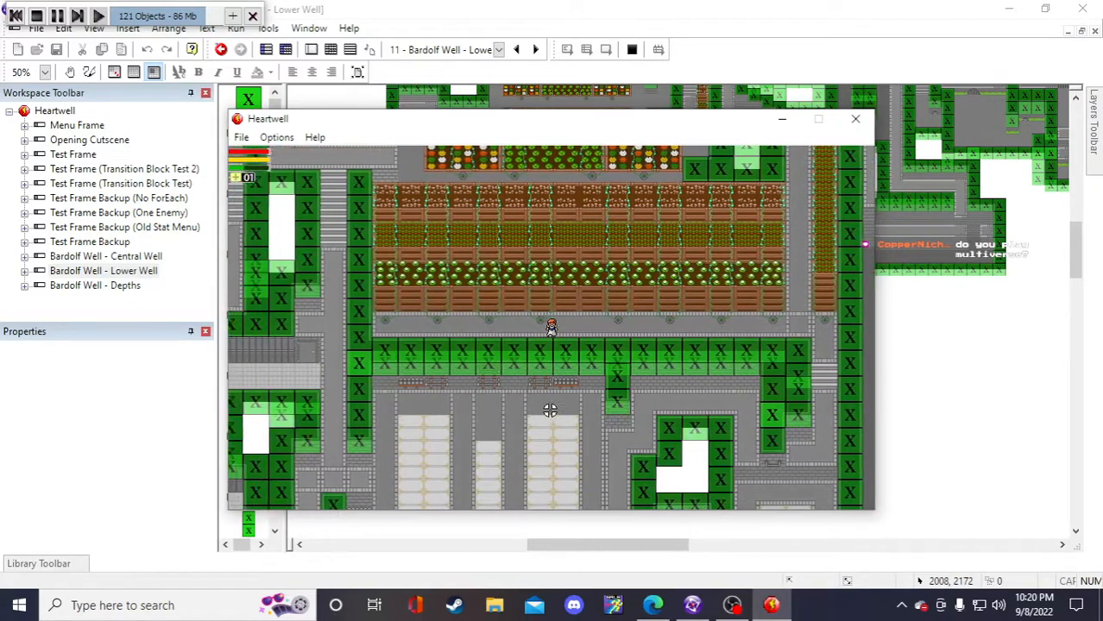
{"action": "key", "text": "Left"}
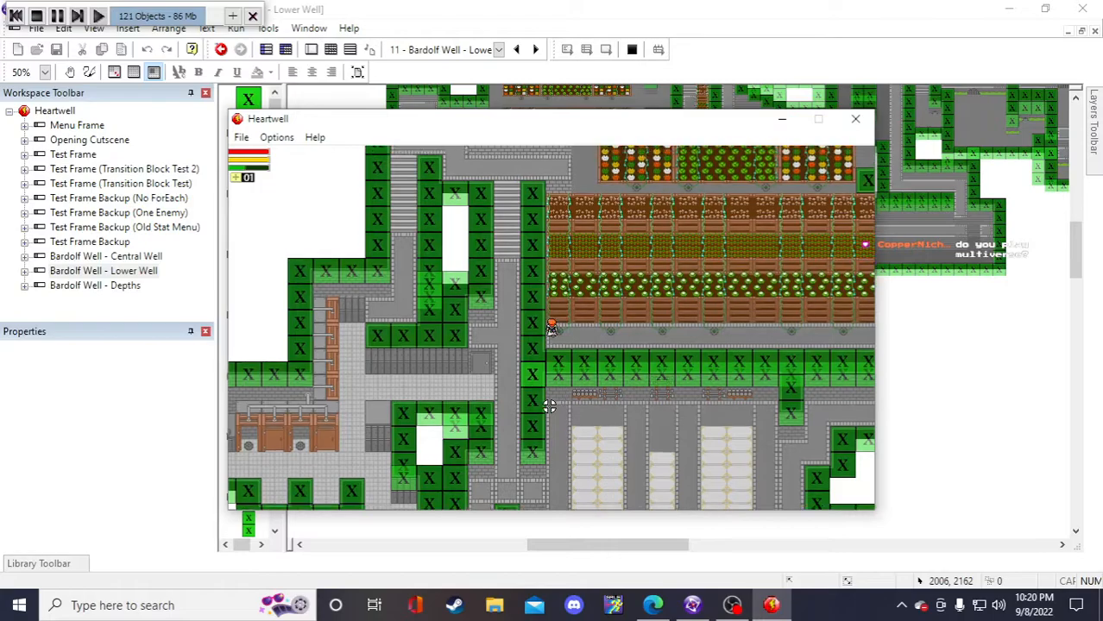
{"action": "key", "text": "Up"}
{"action": "key", "text": "Down"}
{"action": "key", "text": "Right"}
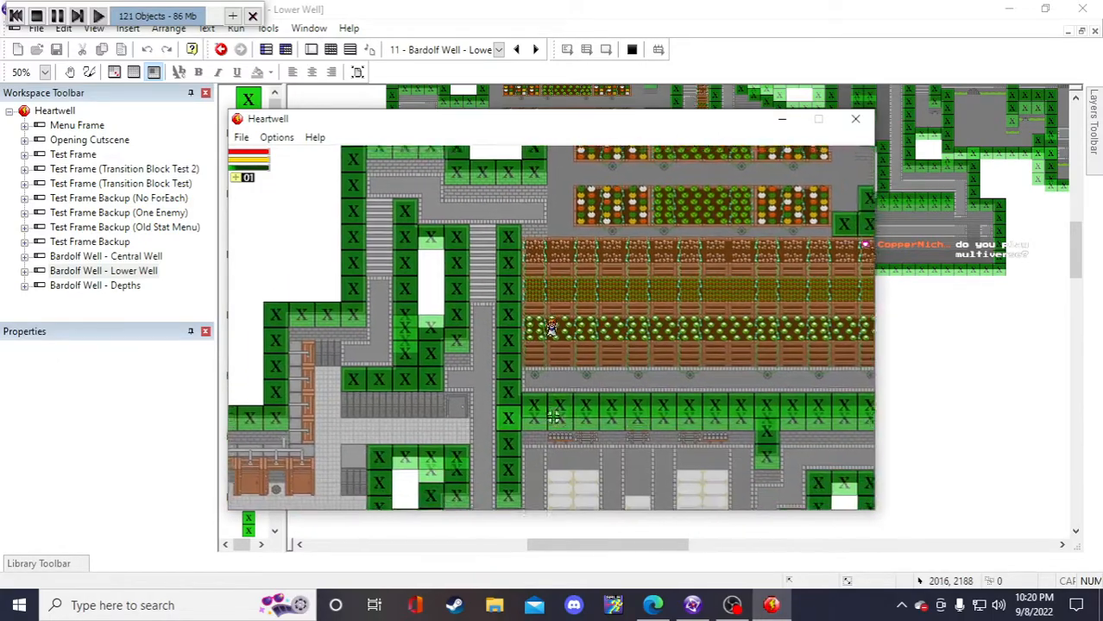
{"action": "key", "text": "Down"}
{"action": "key", "text": "Right"}
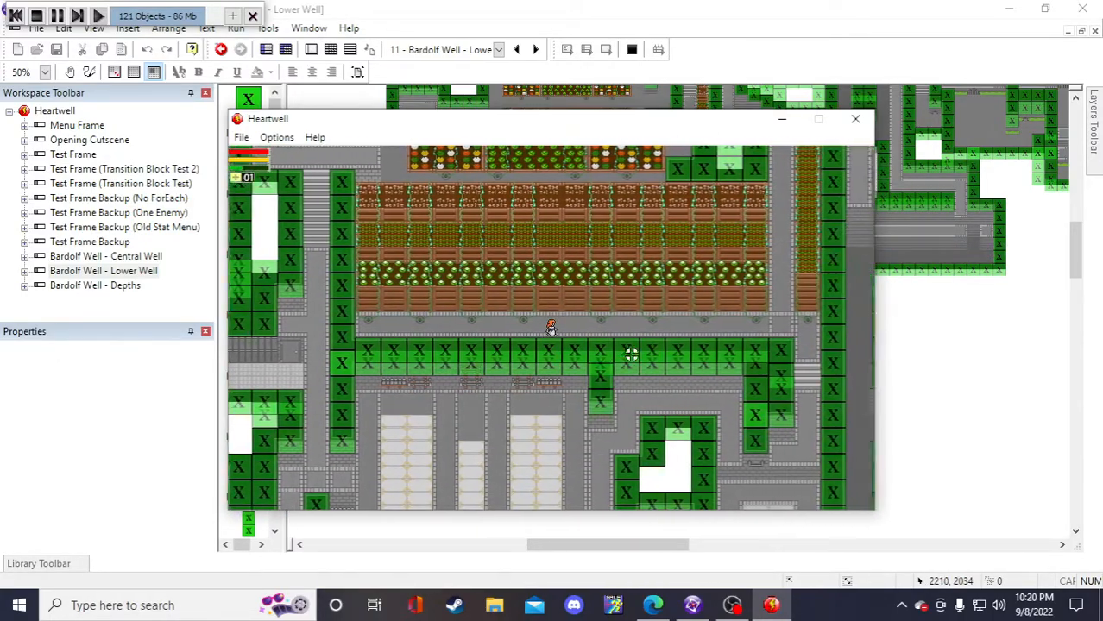
{"action": "key", "text": "Right"}
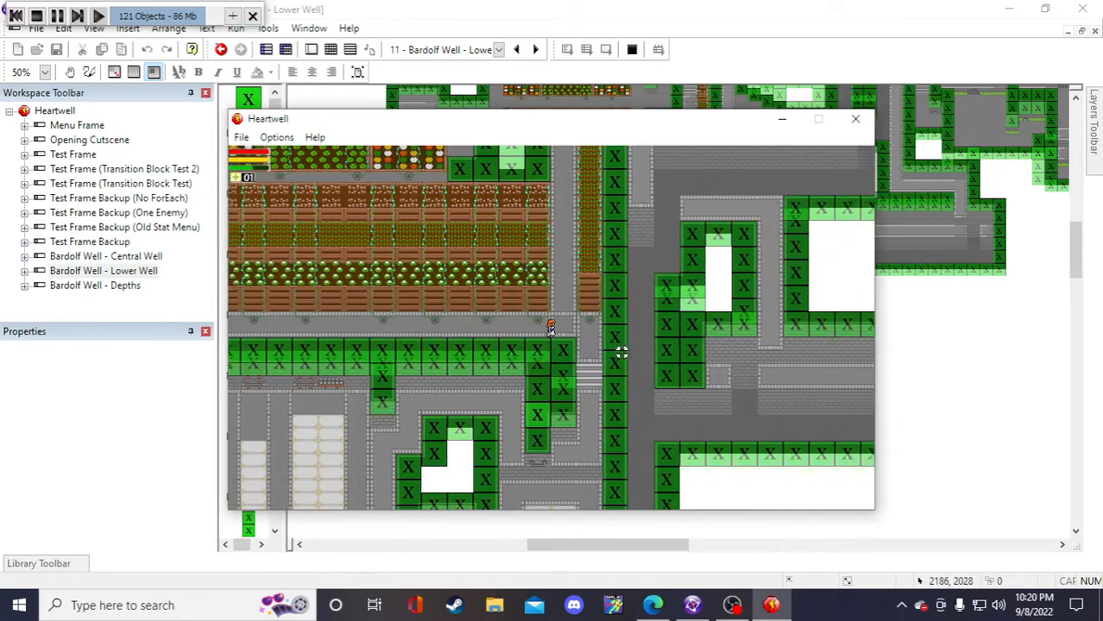
- Walk the character down the southeastern stairs into the small nook, then back up to the short wall column in the northern passage
{"action": "key", "text": "Down"}
{"action": "key", "text": "Left"}
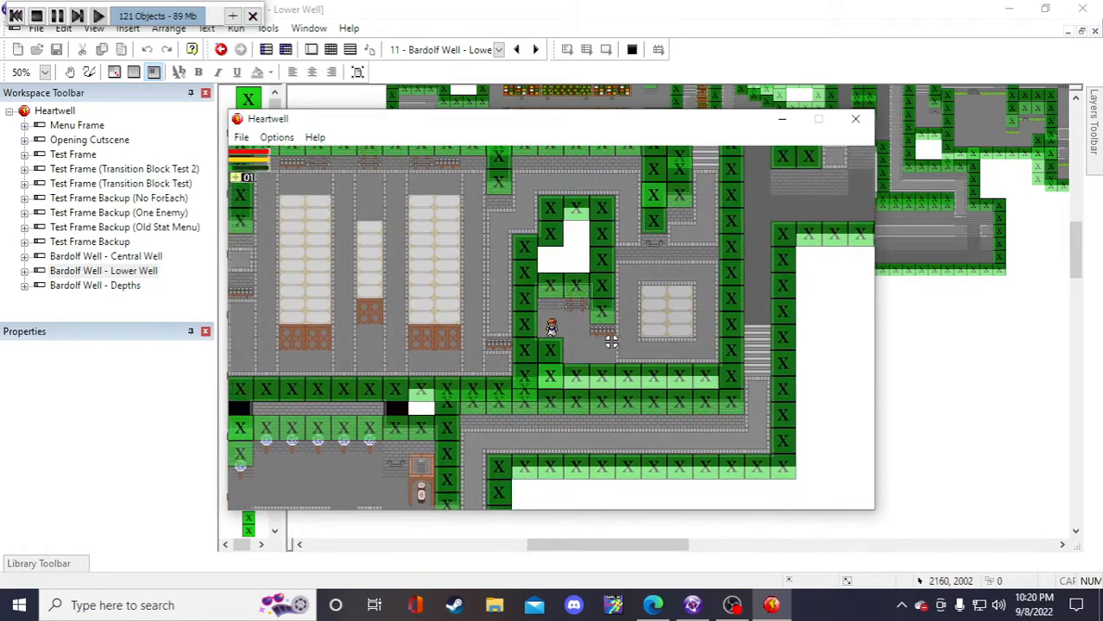
{"action": "key", "text": "Right"}
{"action": "key", "text": "Up"}
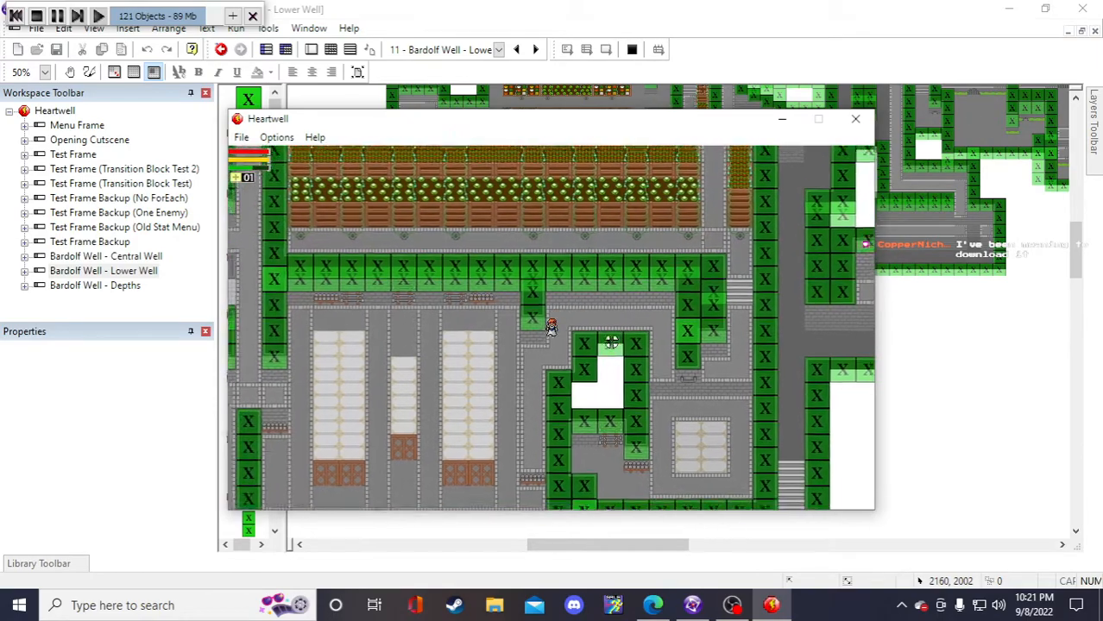
{"action": "key", "text": "Down"}
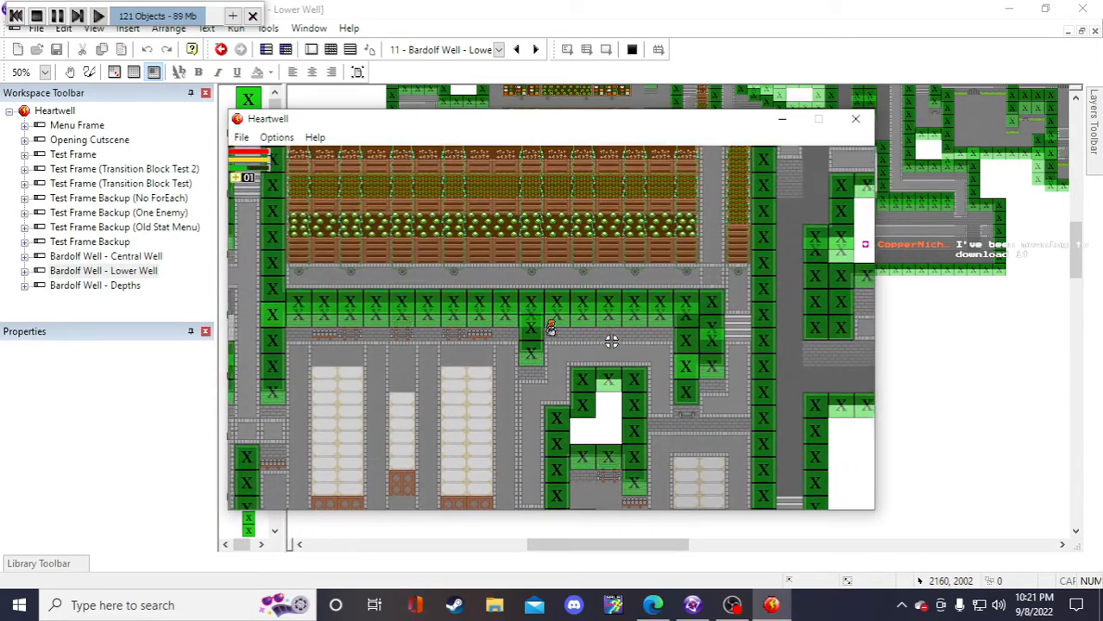
- Walk the character into the large room's southwest corner, up its west wall, and onto the central white strip
{"action": "key", "text": "Down"}
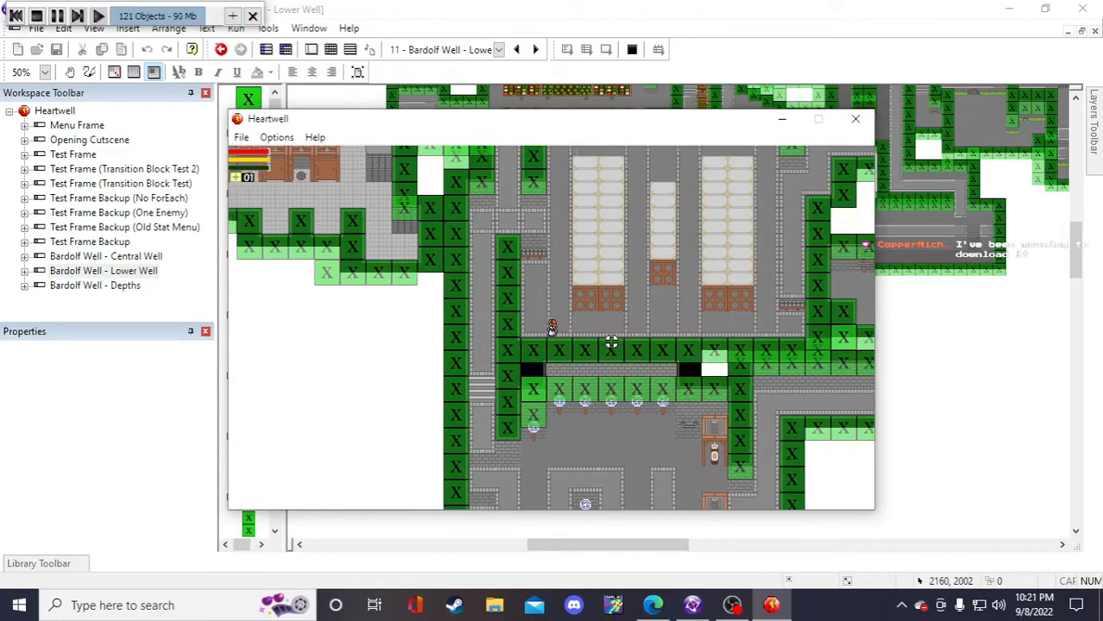
{"action": "key", "text": "Up"}
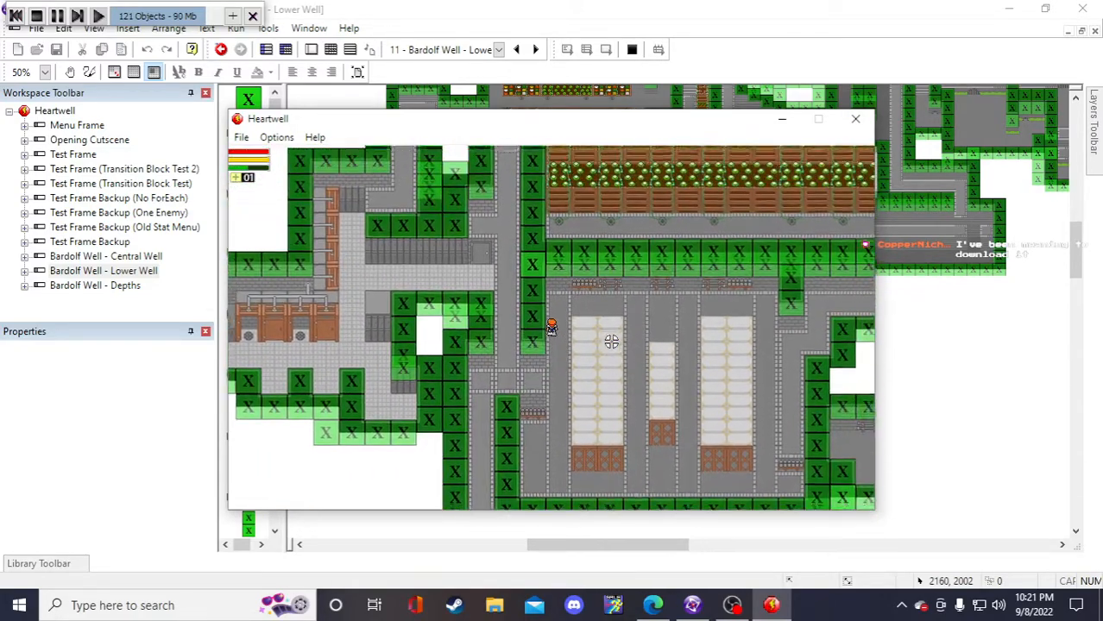
{"action": "key", "text": "Right"}
{"action": "key", "text": "Down"}
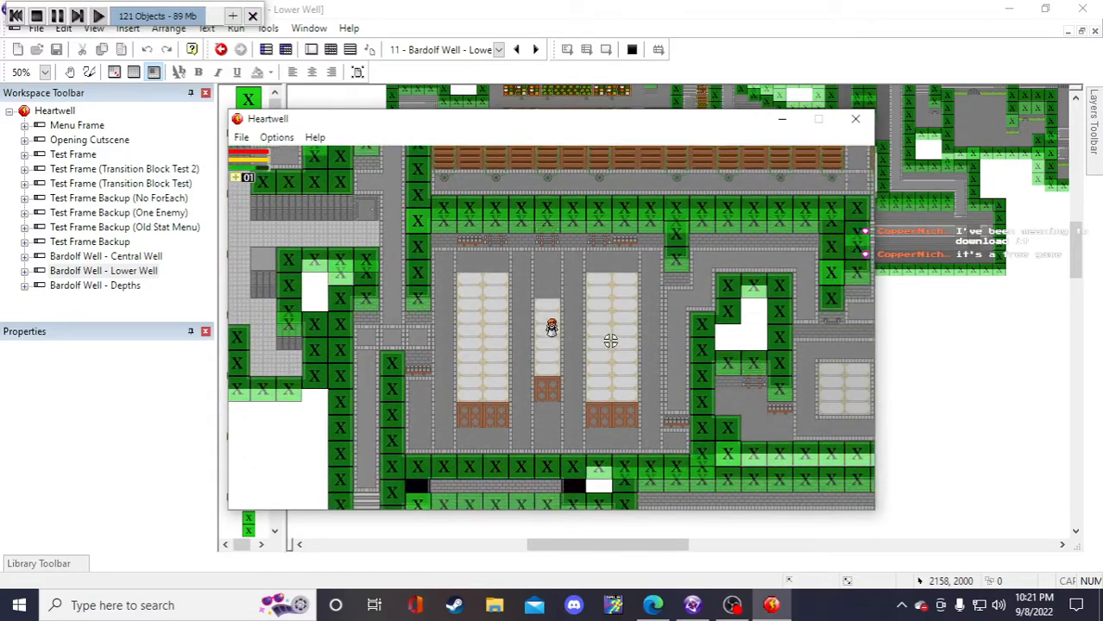
{"action": "key", "text": "Left"}
{"action": "key", "text": "Down"}
{"action": "key", "text": "Up"}
{"action": "key", "text": "Right"}
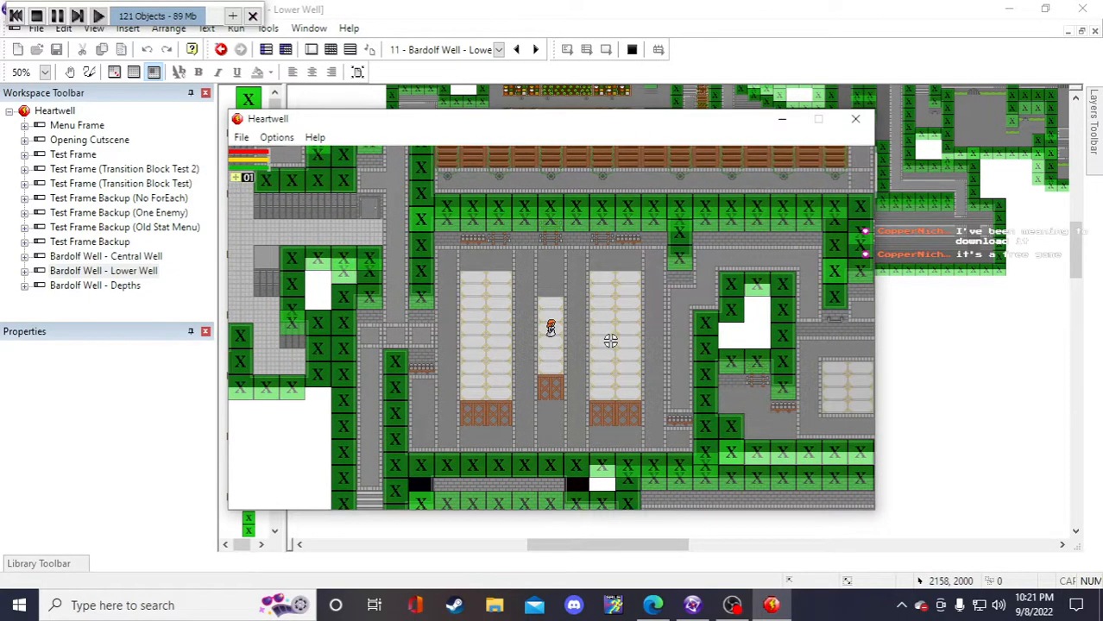
{"action": "key", "text": "Up"}
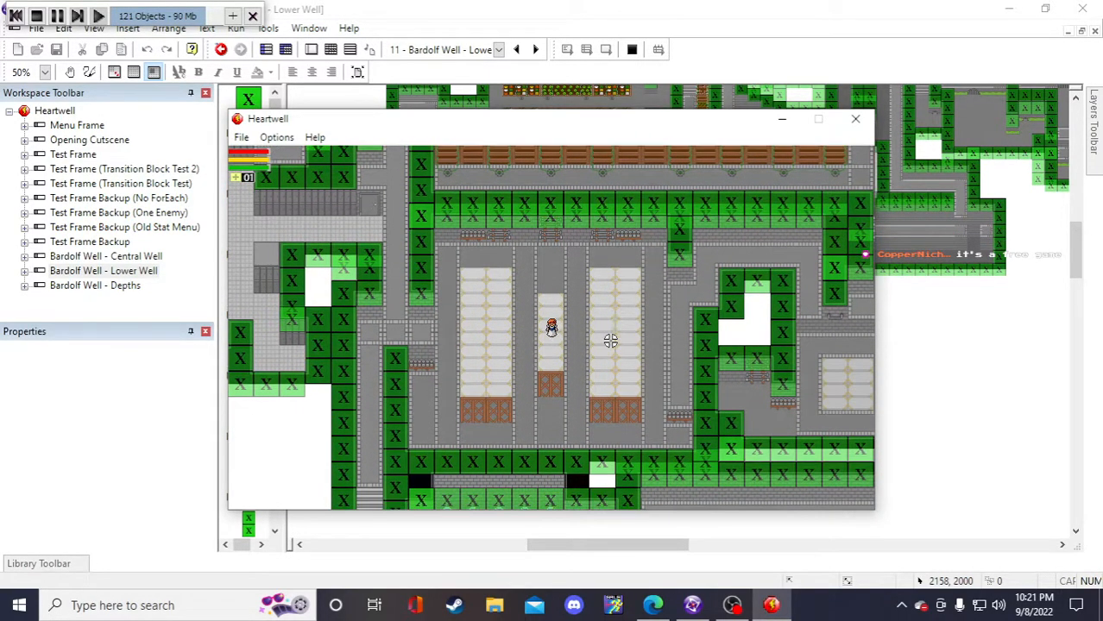
{"action": "key", "text": "Right"}
{"action": "key", "text": "Up"}
{"action": "key", "text": "Down"}
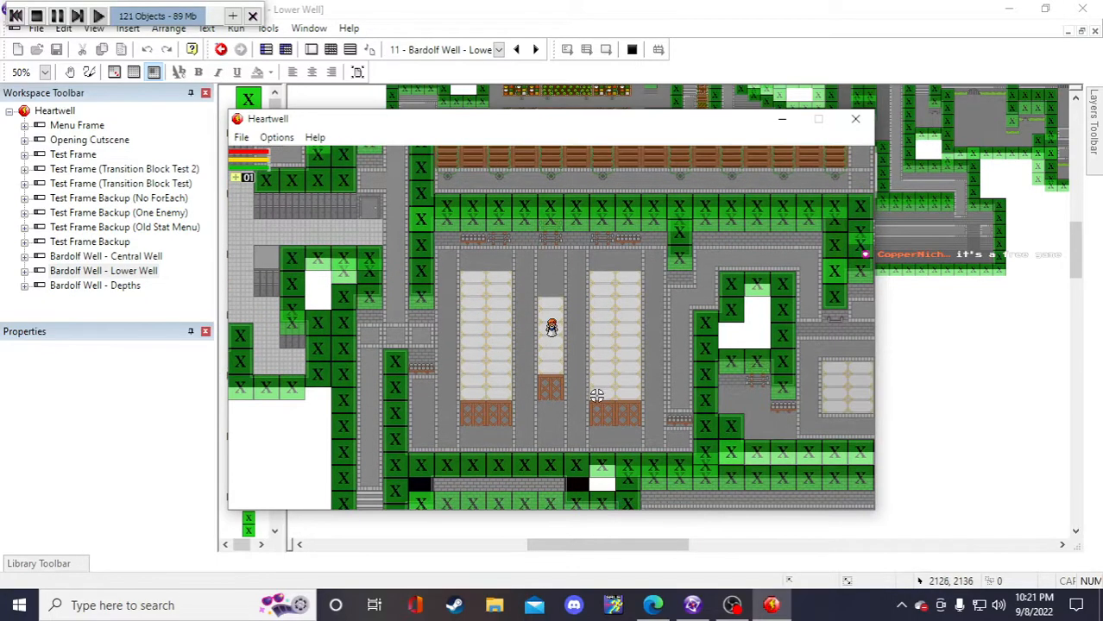
{"action": "key", "text": "Left"}
{"action": "key", "text": "Right"}
{"action": "key", "text": "Right"}
{"action": "key", "text": "Left"}
{"action": "key", "text": "Down"}
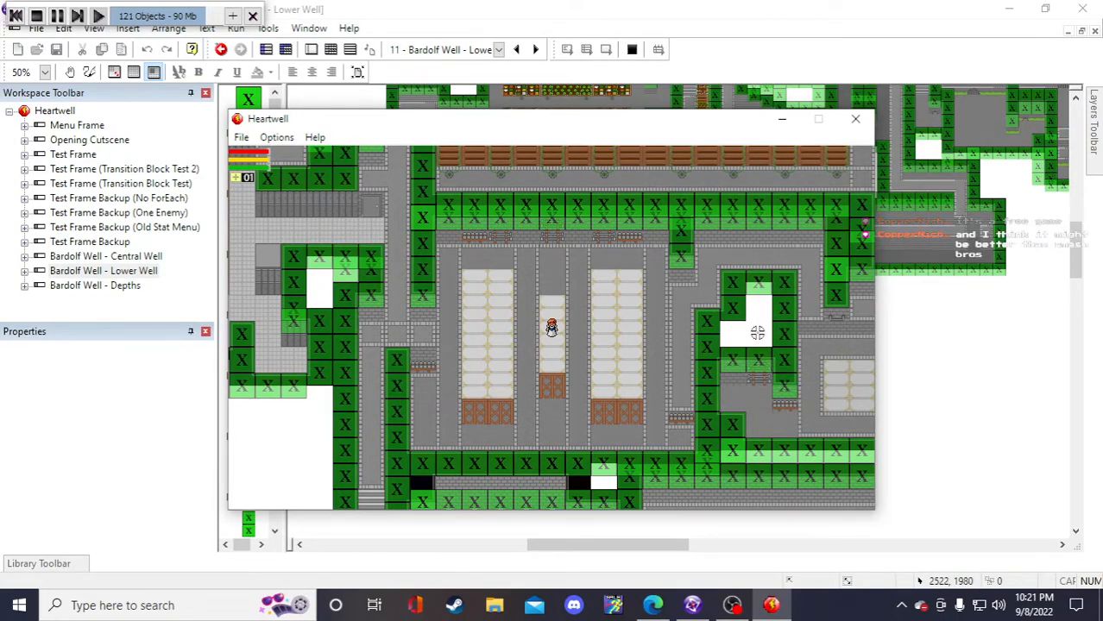
- Walk the character west out of the large room, north up the corridor, and down the far western stairs to test the walls
{"action": "key", "text": "Left"}
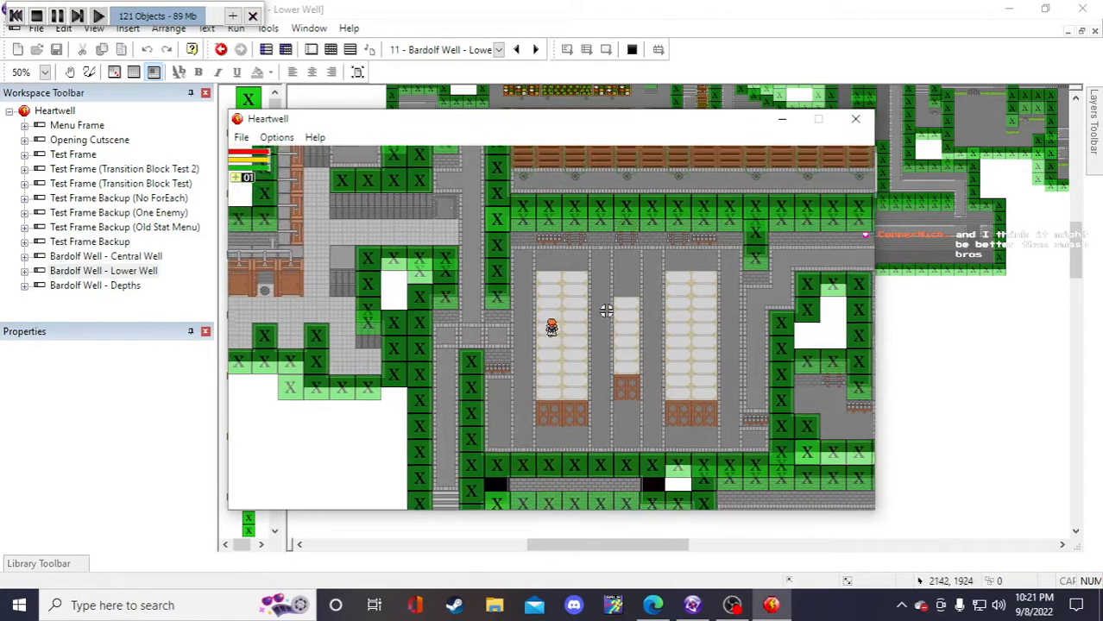
{"action": "key", "text": "Up"}
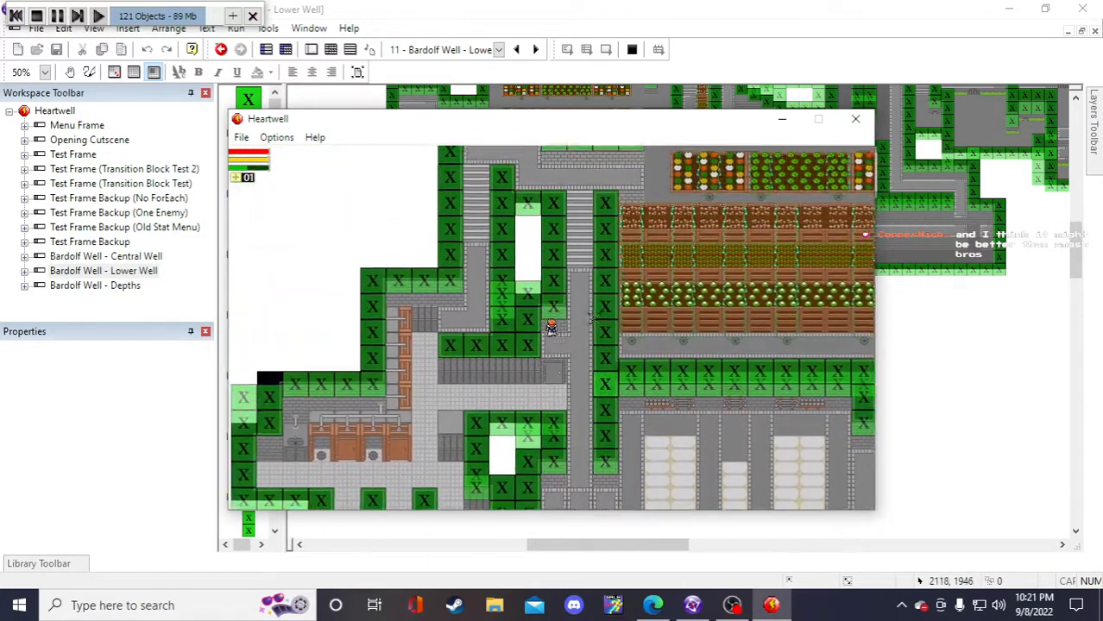
{"action": "key", "text": "Left"}
{"action": "key", "text": "Down"}
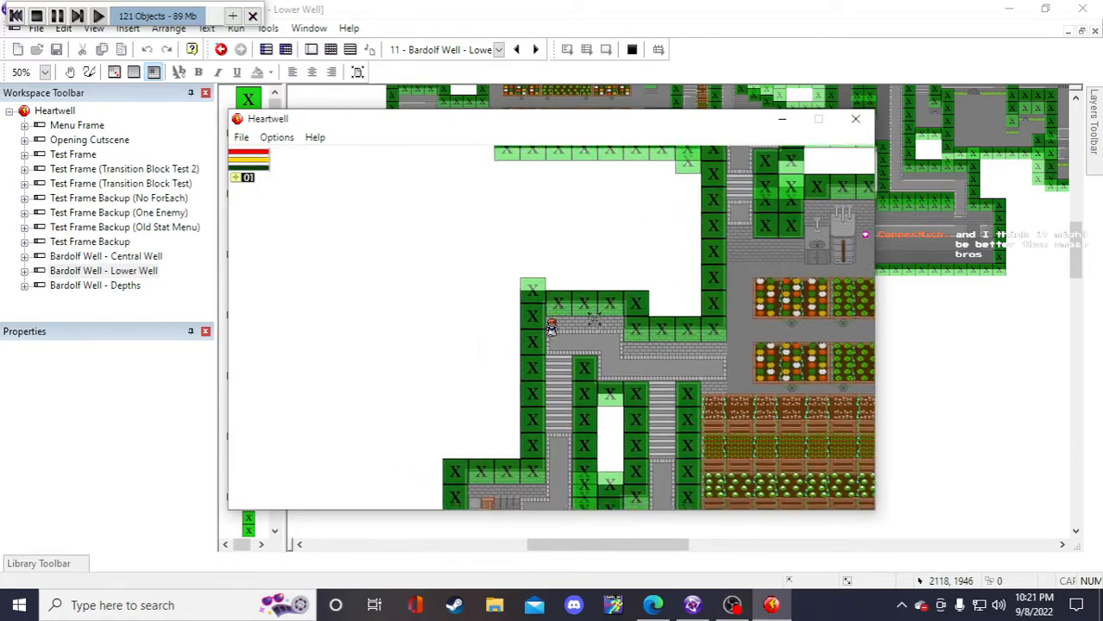
{"action": "key", "text": "Down"}
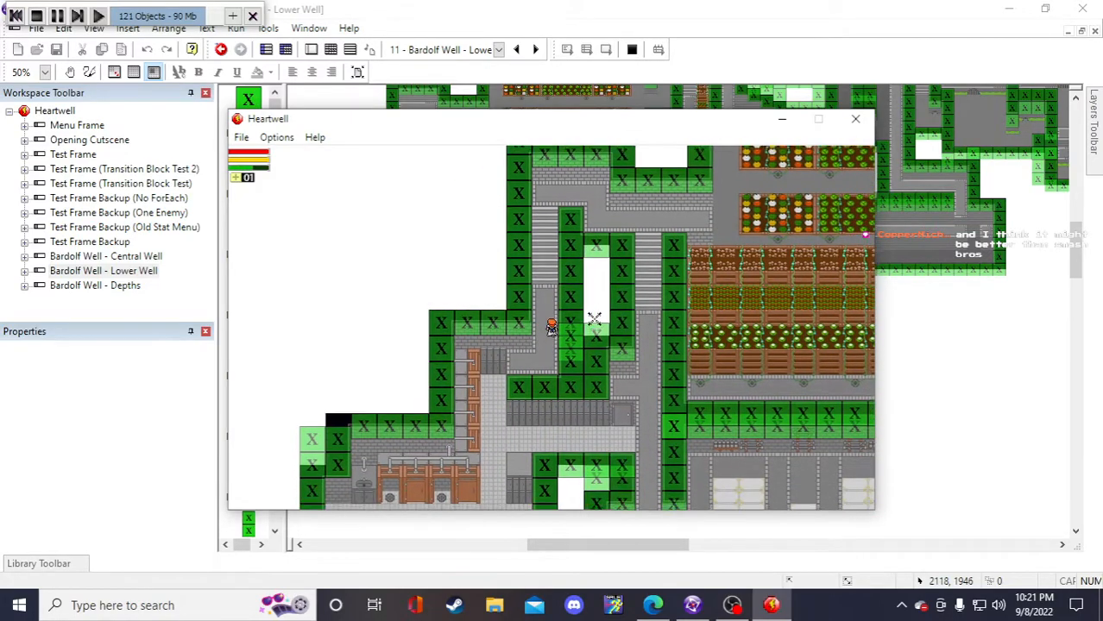
- Walk the character around the white-tiled western room, testing its northwest corners, west wall, southern alcoves and southeast recess
{"action": "key", "text": "Down"}
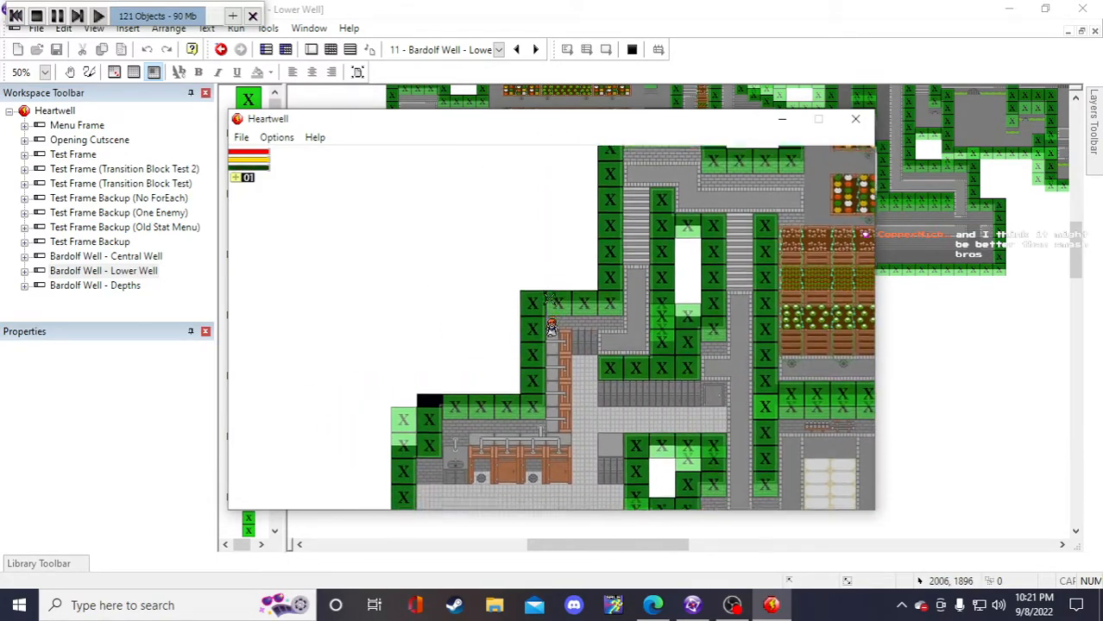
{"action": "key", "text": "Left"}
{"action": "key", "text": "Left"}
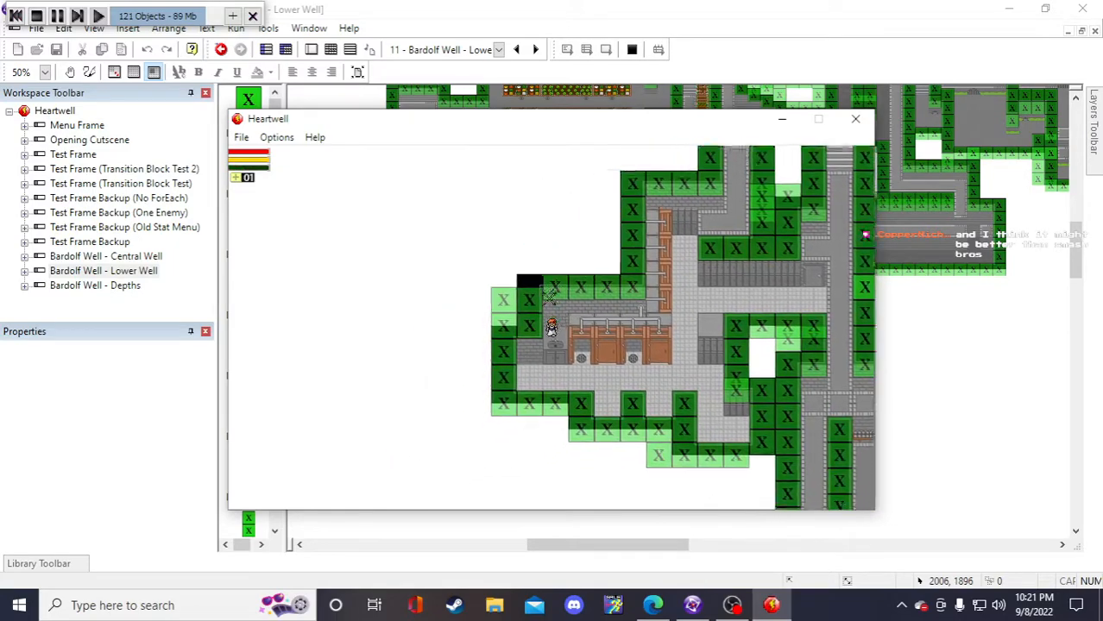
{"action": "key", "text": "Right"}
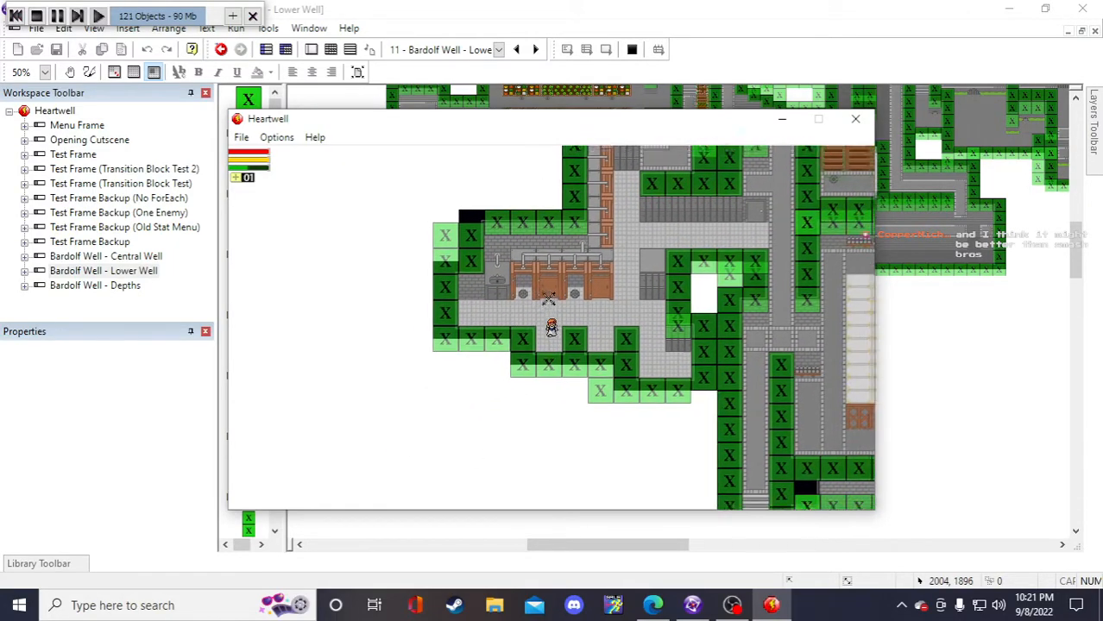
{"action": "key", "text": "Right"}
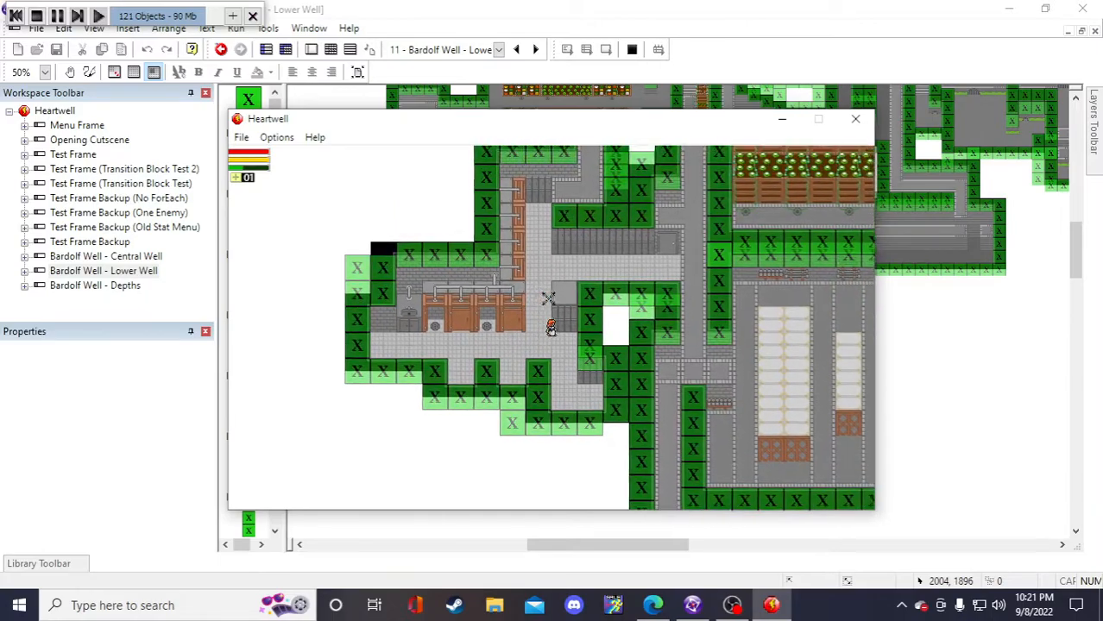
{"action": "key", "text": "Down"}
{"action": "key", "text": "Left"}
{"action": "key", "text": "Up"}
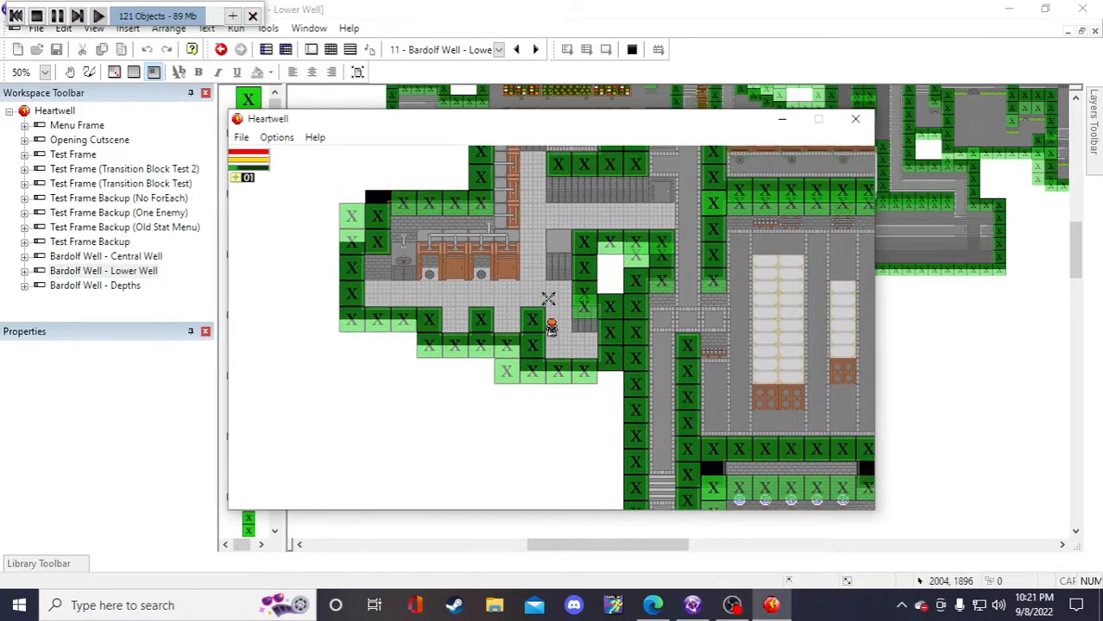
{"action": "key", "text": "Left"}
{"action": "key", "text": "Right"}
- Walk the character out of the tiled room's east side and south down the narrow corridor toward the lower stairs
{"action": "key", "text": "Up"}
{"action": "key", "text": "Right"}
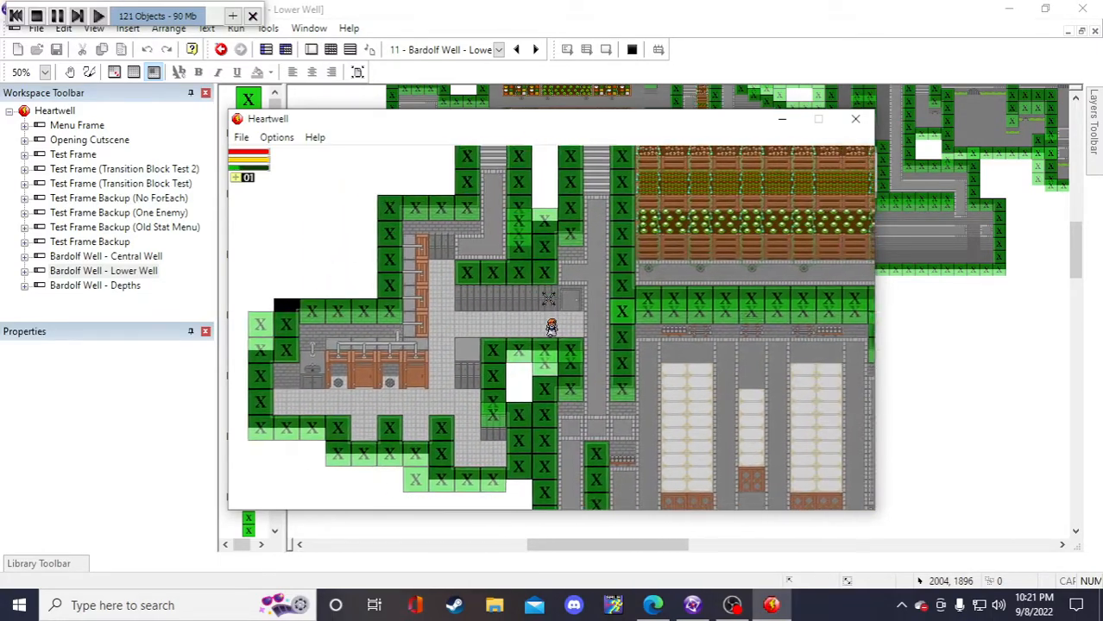
{"action": "key", "text": "Down"}
{"action": "key", "text": "Down"}
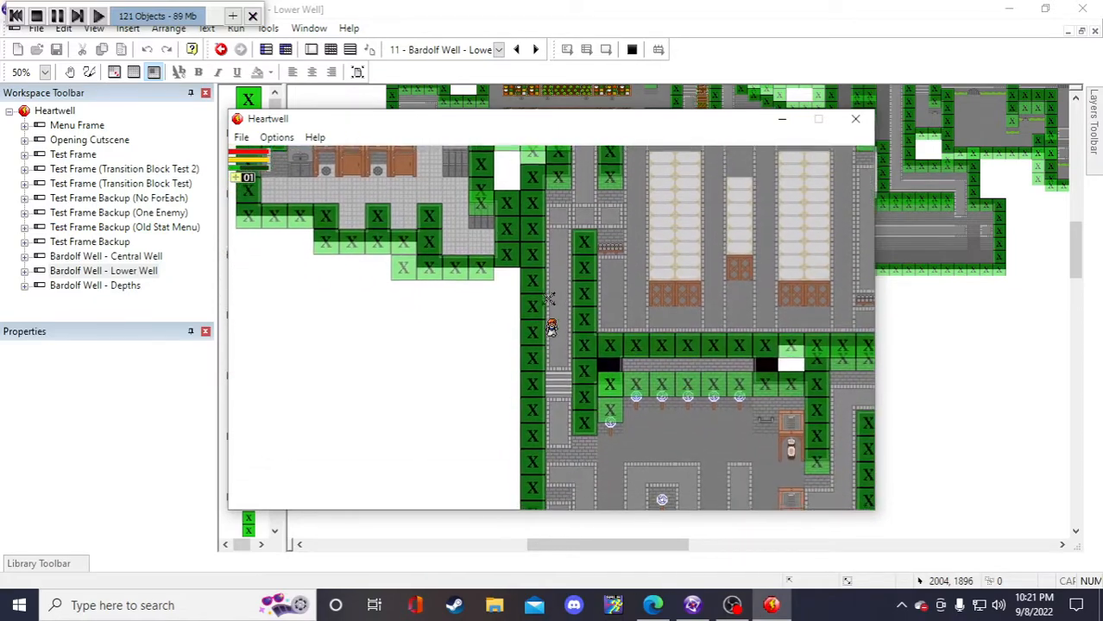
- Walk the character down into the desk-filled room and along its south wall to the southeast corner
{"action": "key", "text": "Down"}
{"action": "key", "text": "Left"}
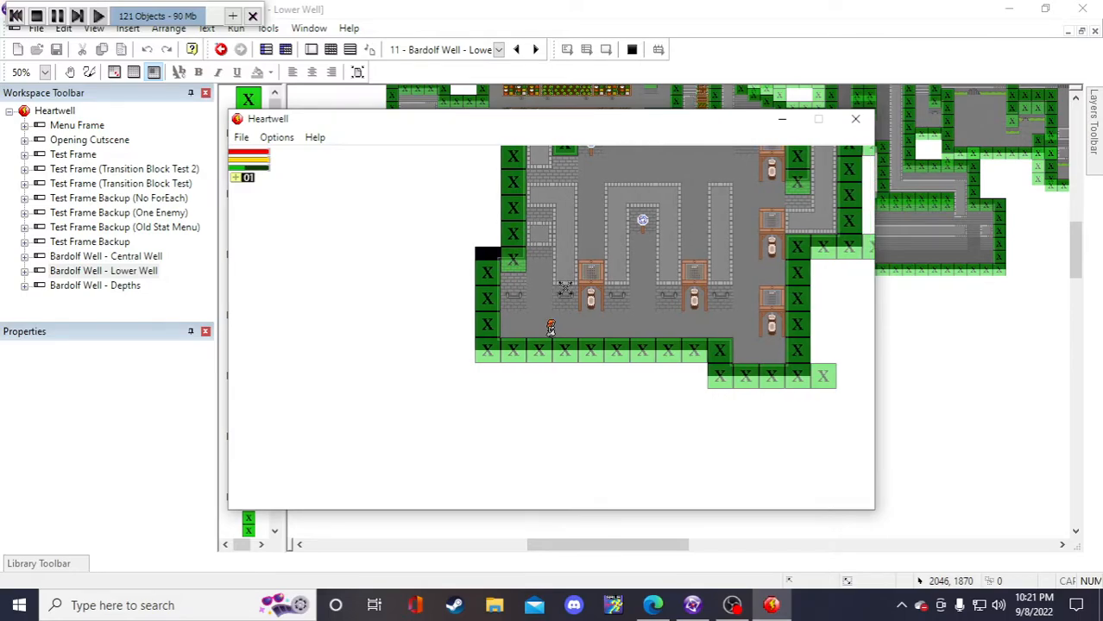
{"action": "key", "text": "Right"}
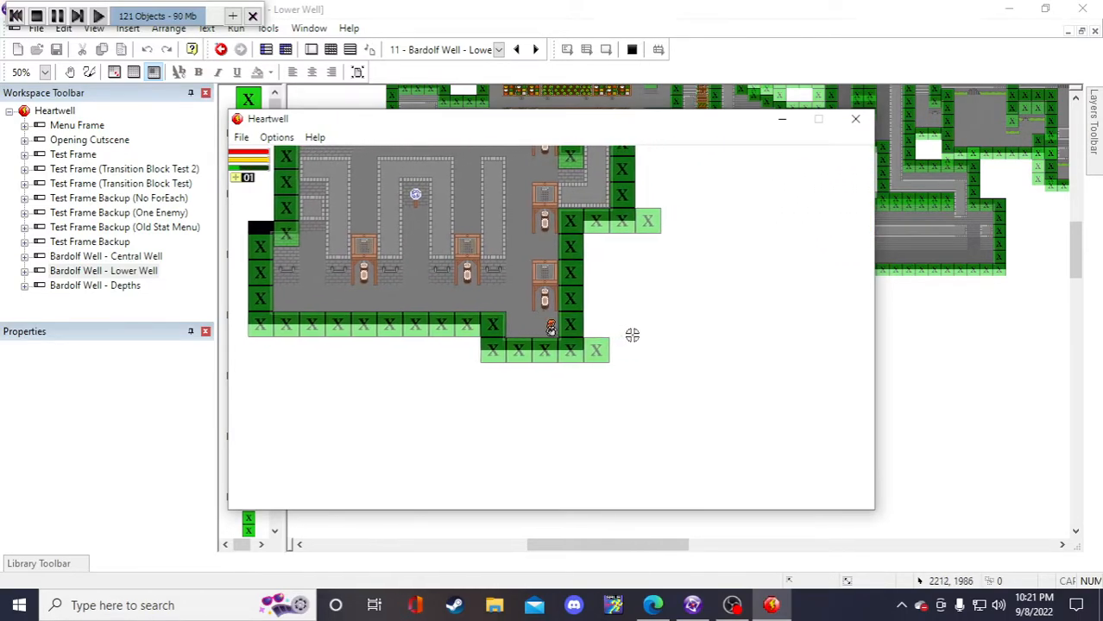
- Walk the character along the desk room's north wall, back to its western entrance, and across to the east exit
{"action": "key", "text": "Up"}
{"action": "key", "text": "Up"}
{"action": "key", "text": "Left"}
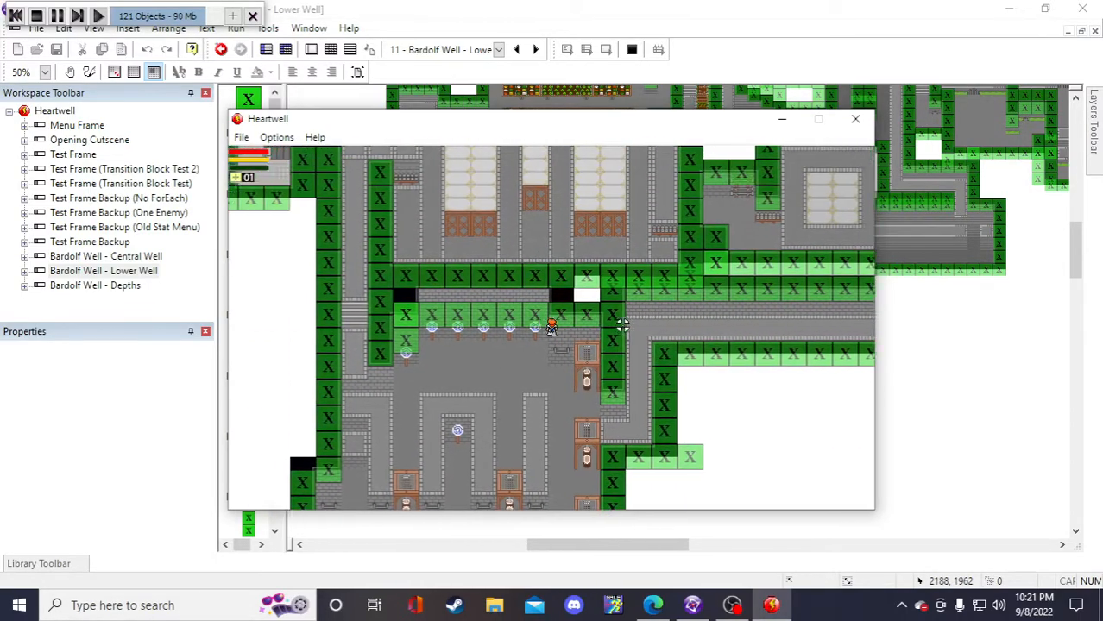
{"action": "key", "text": "Left"}
{"action": "key", "text": "Down"}
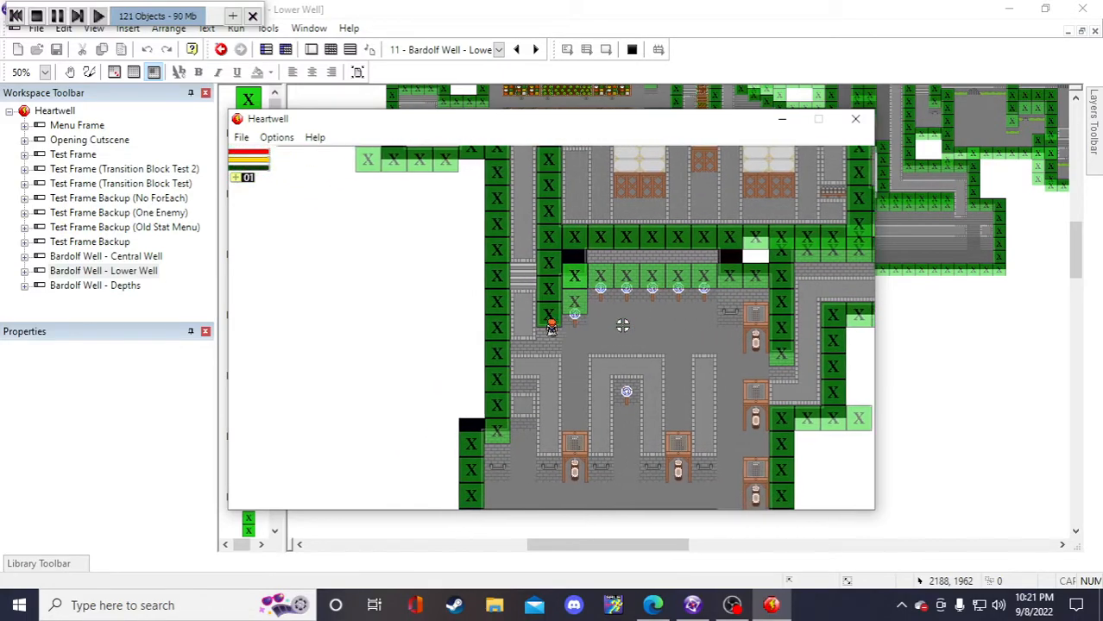
{"action": "key", "text": "Down"}
{"action": "key", "text": "Right"}
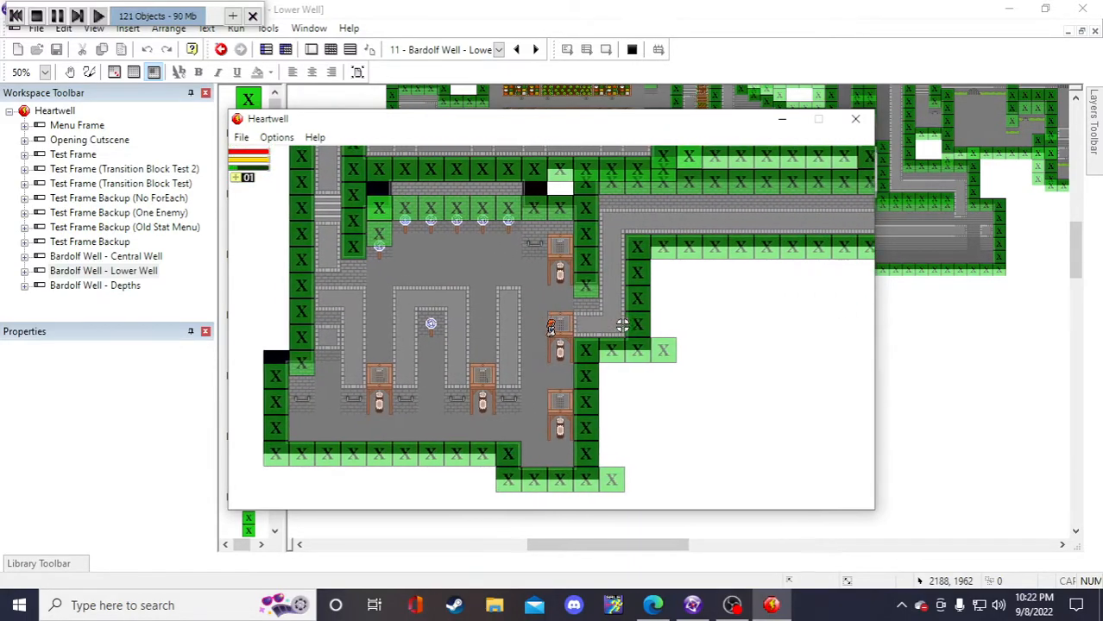
- Walk the character out of the desk room, east through the winding corridor, and north up the stairs
{"action": "key", "text": "Up"}
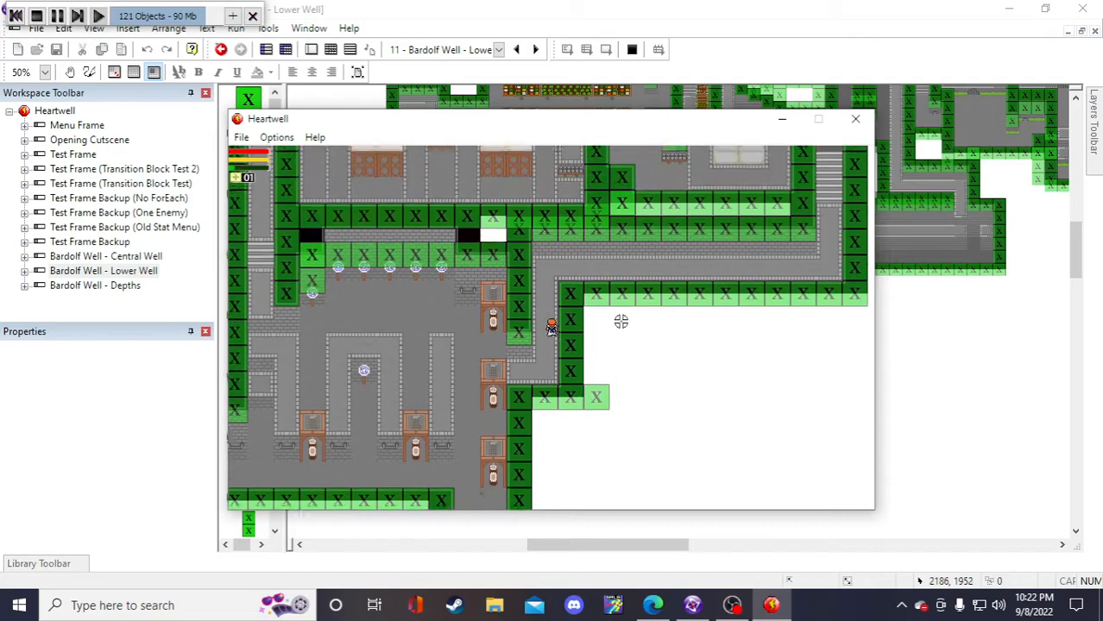
{"action": "key", "text": "Right"}
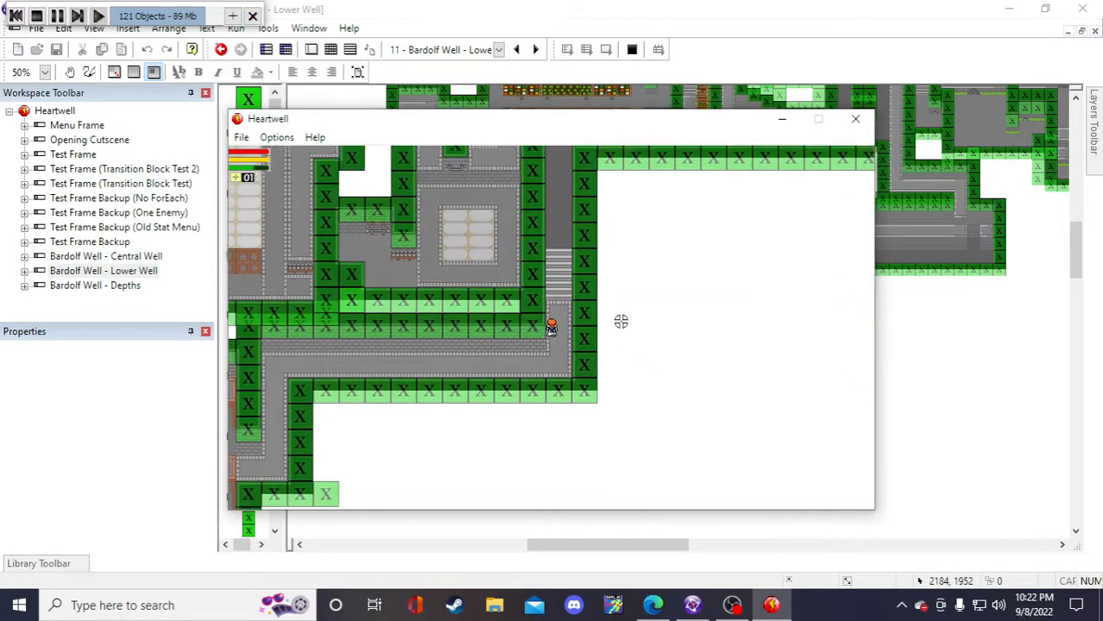
{"action": "key", "text": "Up"}
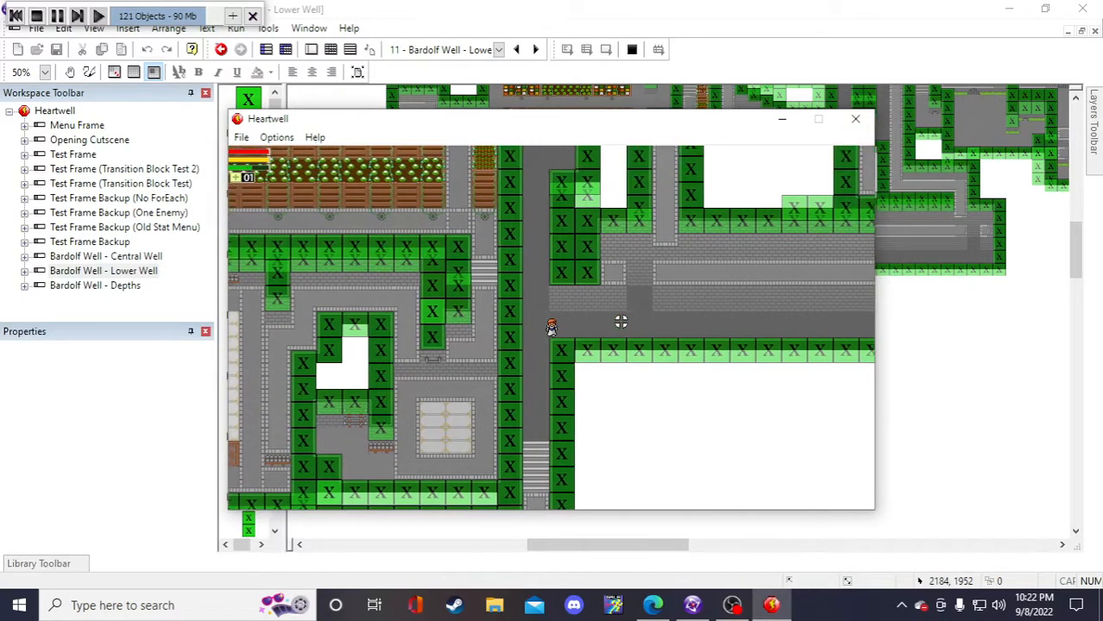
- Walk the character through the long brick hall, testing its north and south wall blocks
{"action": "key", "text": "Right"}
{"action": "key", "text": "Up"}
{"action": "key", "text": "Right"}
{"action": "key", "text": "Down"}
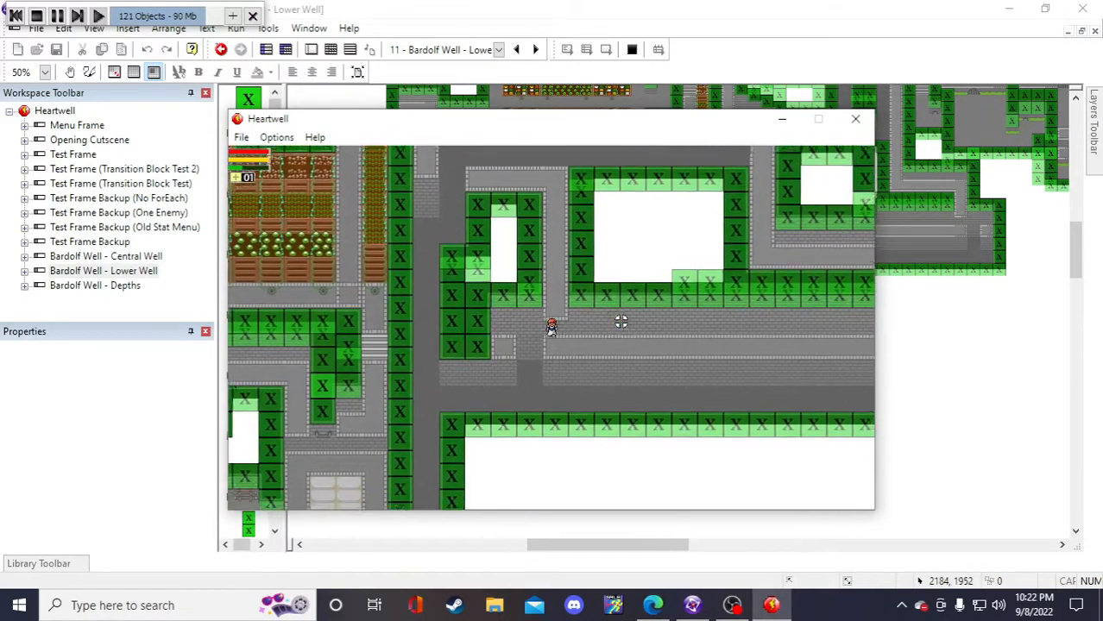
{"action": "key", "text": "Left"}
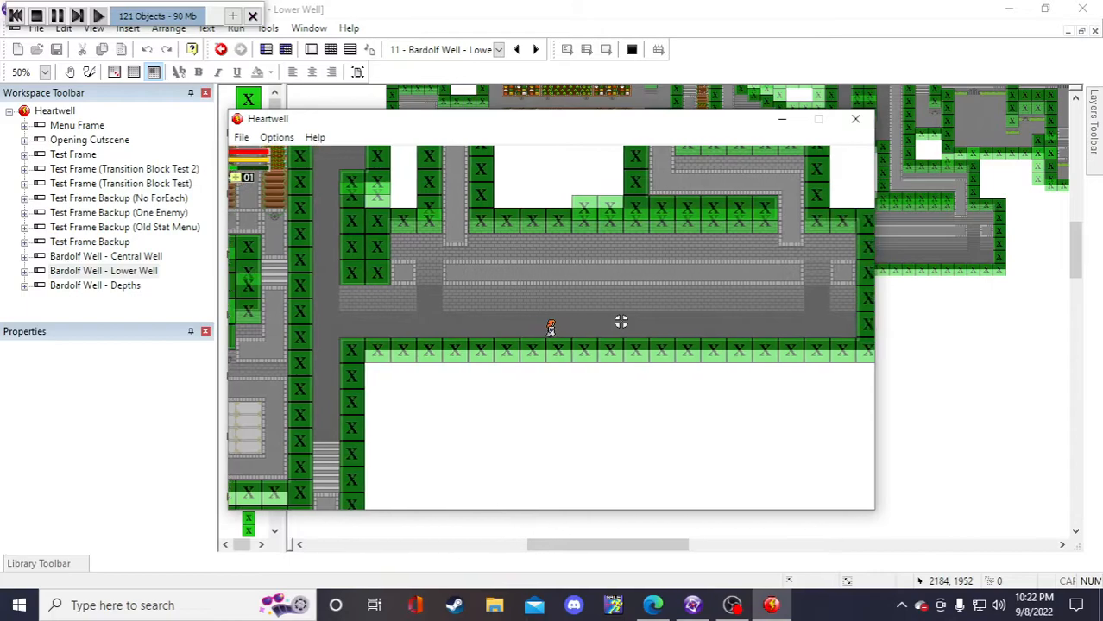
{"action": "key", "text": "Right"}
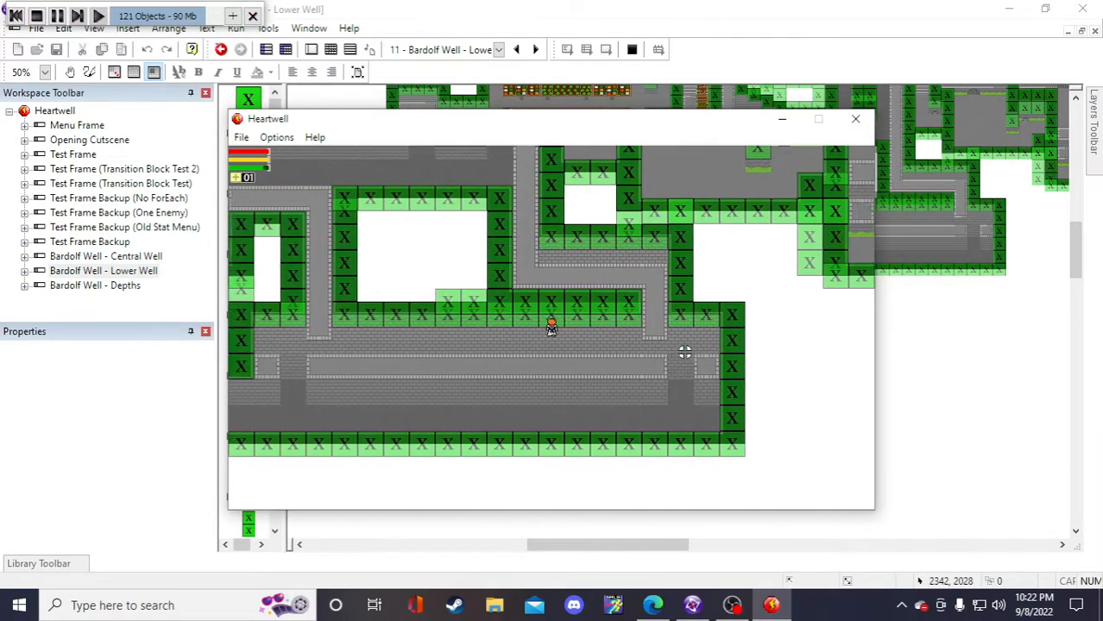
{"action": "key", "text": "Left"}
- Walk the character north out of the hall, west along the stepped wall, and into the narrow north-south corridor
{"action": "key", "text": "Up"}
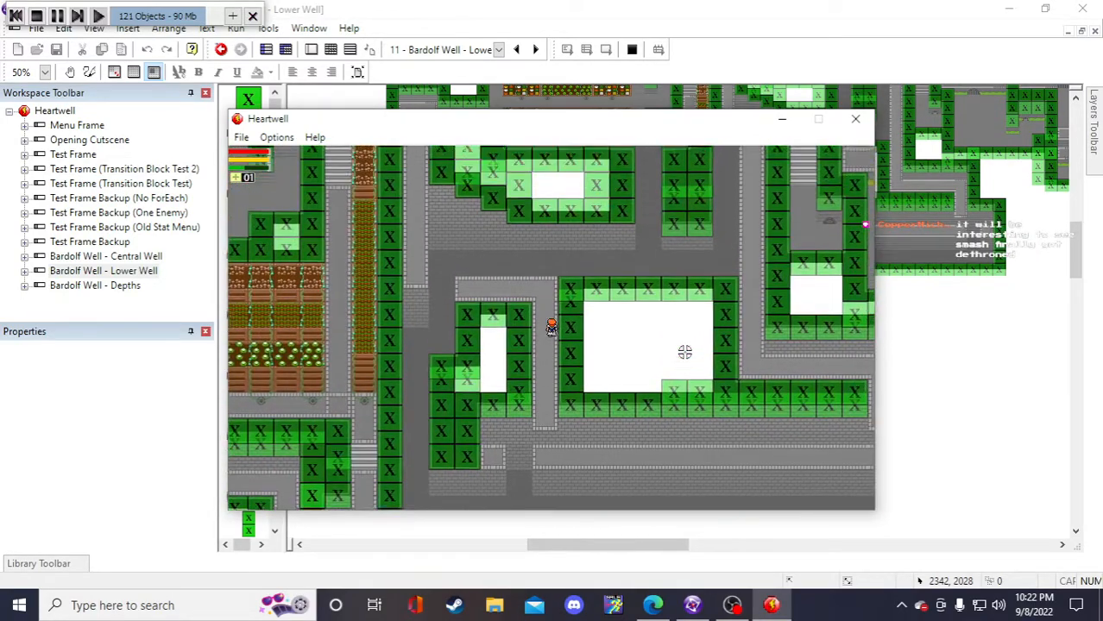
{"action": "key", "text": "Left"}
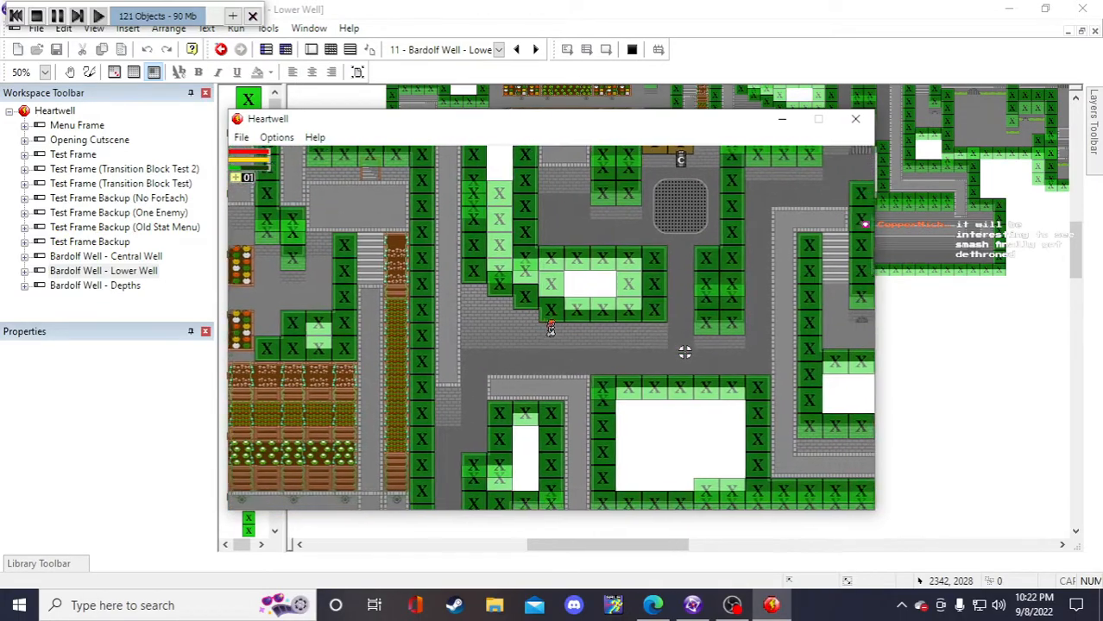
{"action": "key", "text": "Left"}
{"action": "key", "text": "Up"}
{"action": "key", "text": "Up"}
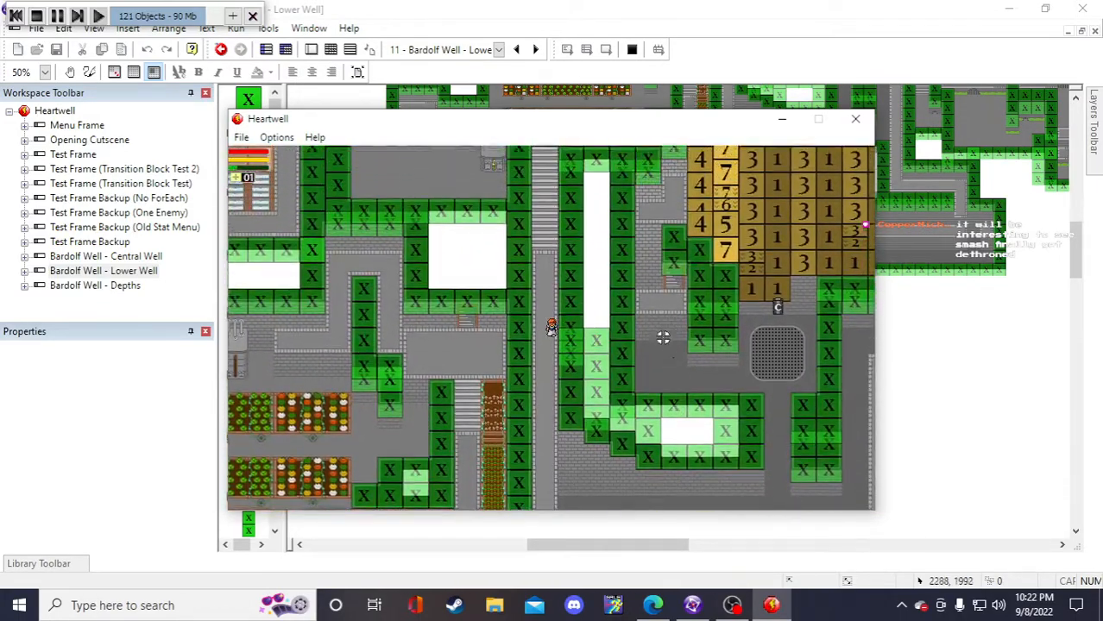
- Test the narrow corridor's west wall and walk the character north up the stairs onto the numbered blocks
{"action": "key", "text": "Left"}
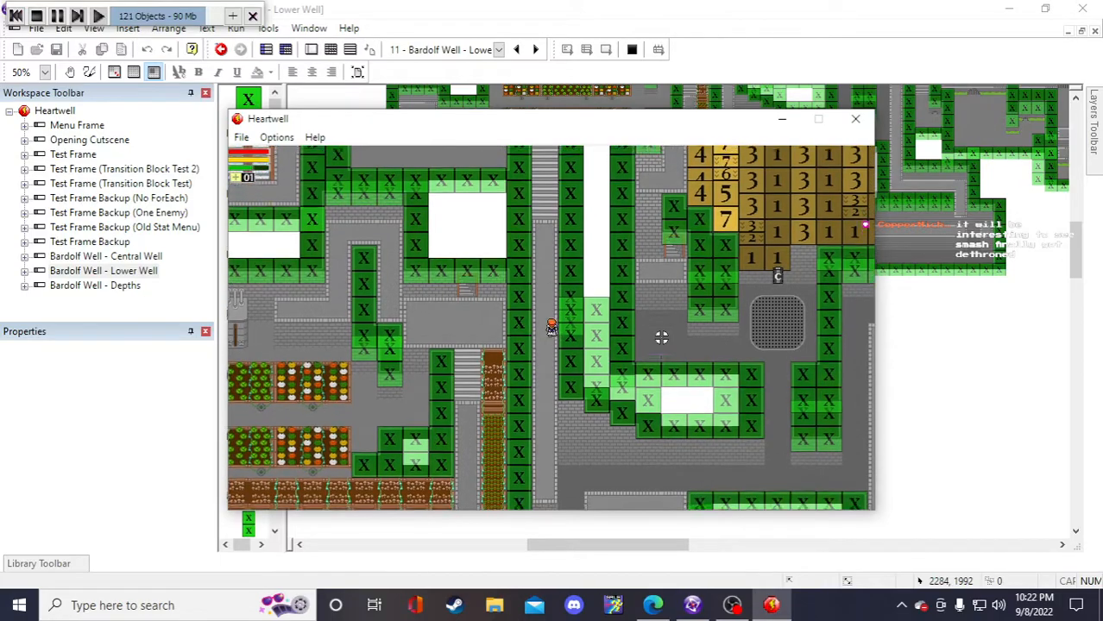
{"action": "key", "text": "Up"}
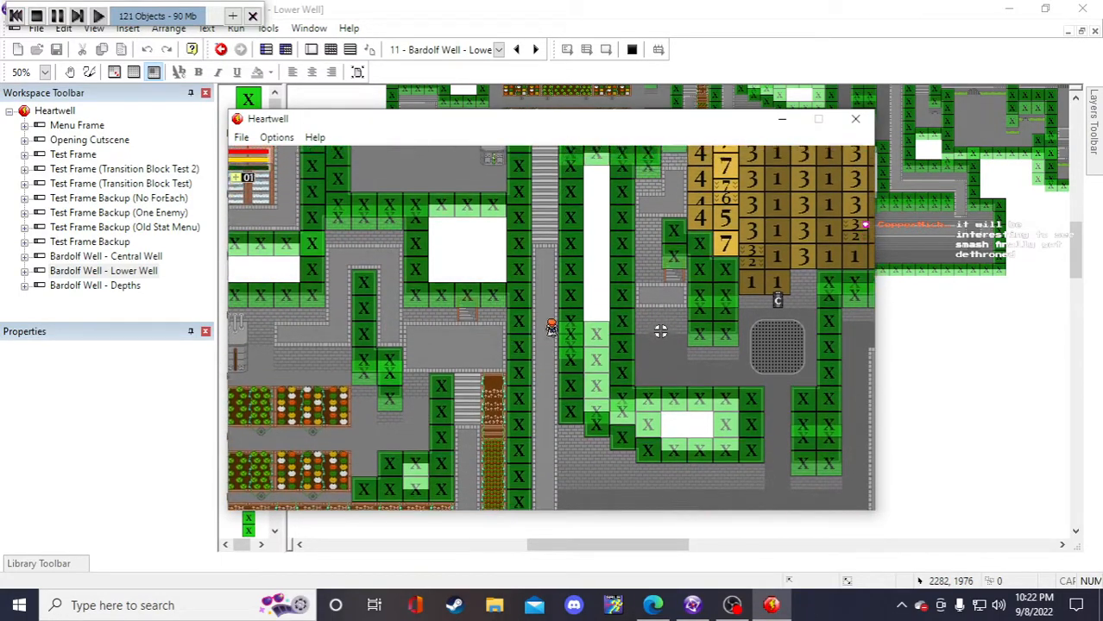
{"action": "key", "text": "Up"}
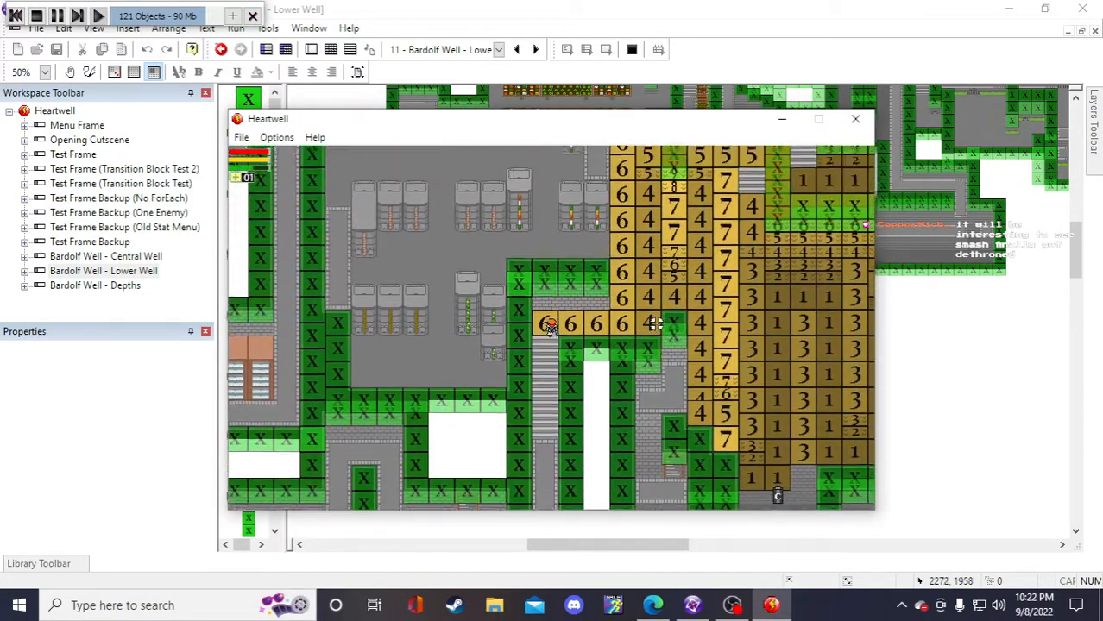
- Walk the character across the numbered blocks and south past the round grate, testing the walls along the way
{"action": "key", "text": "Down"}
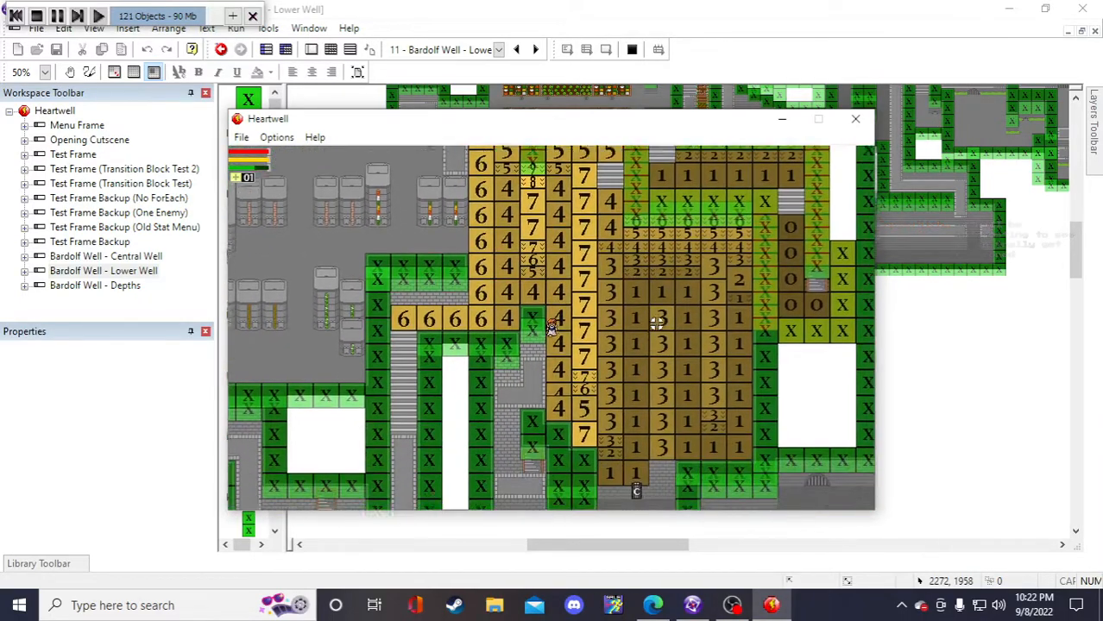
{"action": "key", "text": "Left"}
{"action": "key", "text": "Down"}
{"action": "key", "text": "Right"}
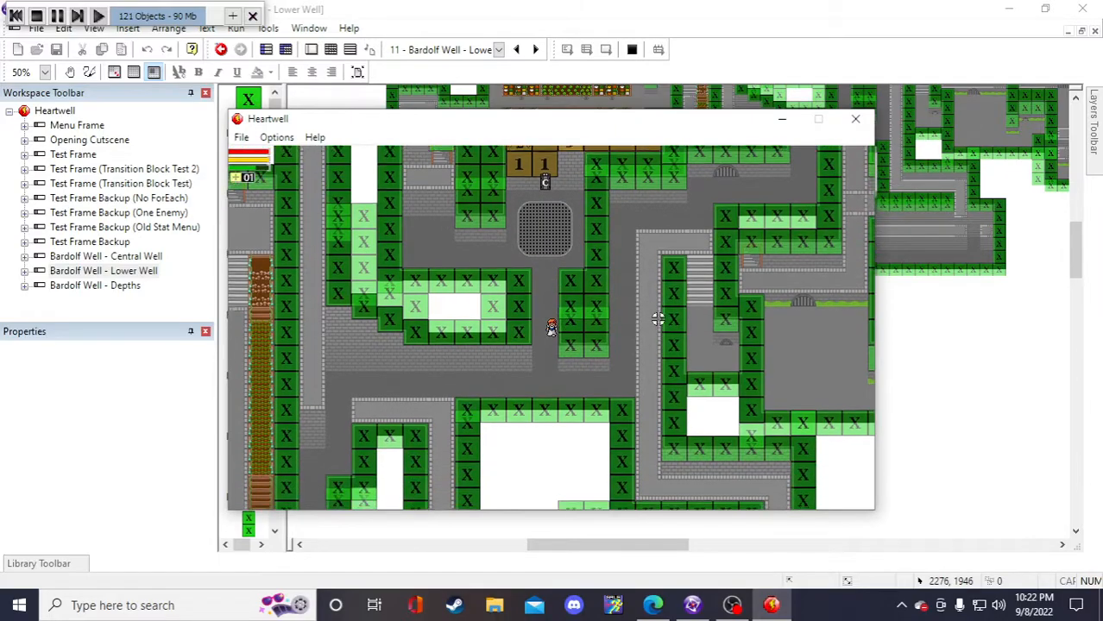
- Walk the character along the brick hall's east end, back north to the corner east of the grate, and down the nearby stairs
{"action": "key", "text": "Right"}
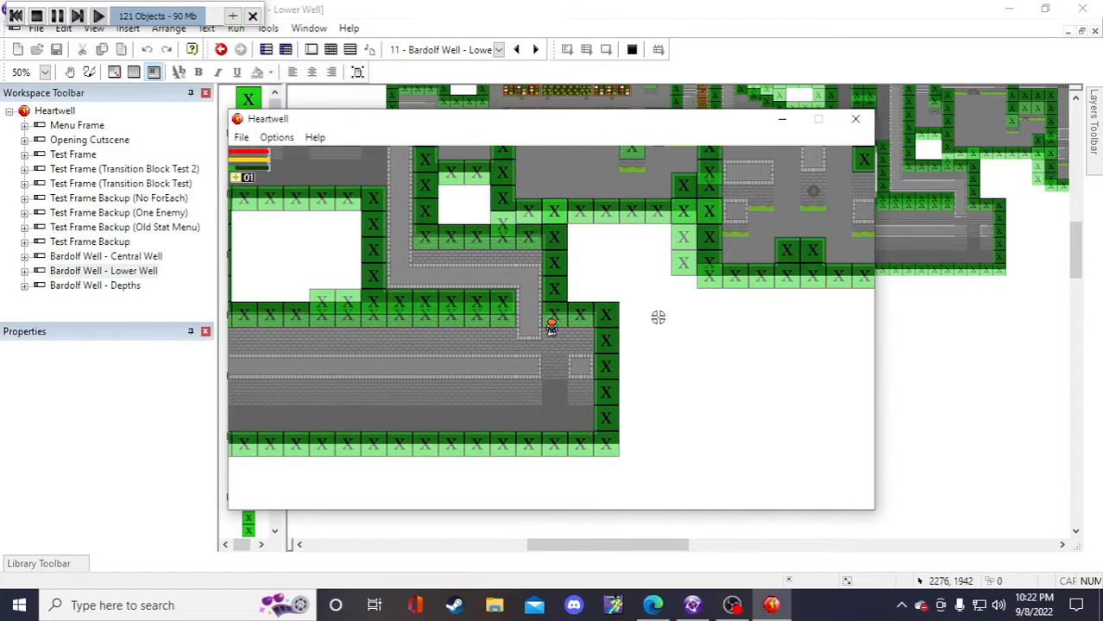
{"action": "key", "text": "Up"}
{"action": "key", "text": "Left"}
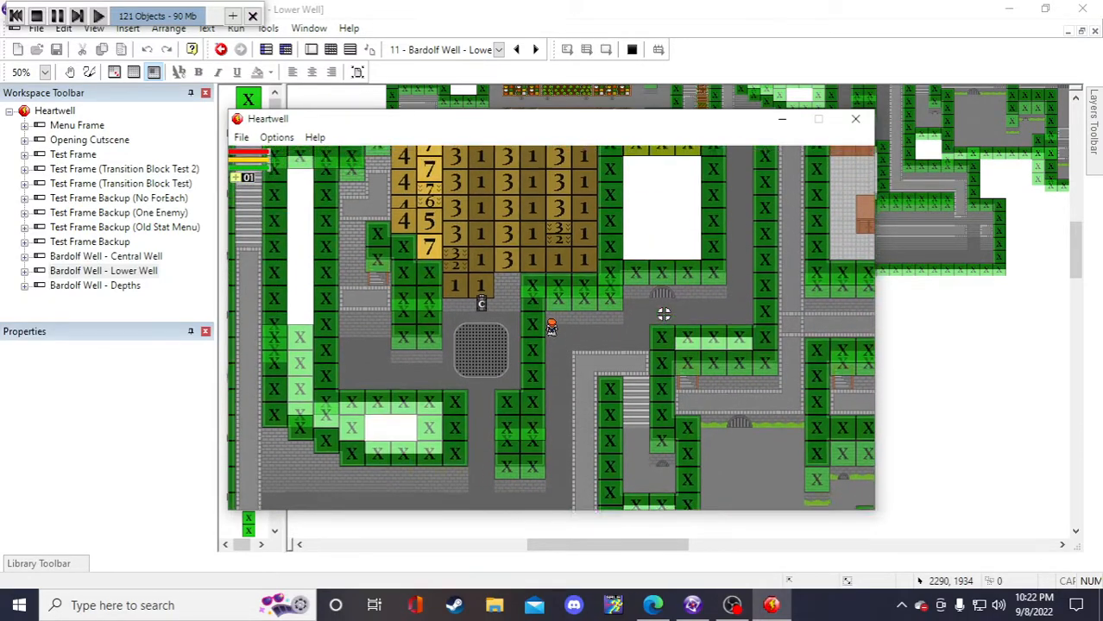
{"action": "key", "text": "Right"}
{"action": "key", "text": "Down"}
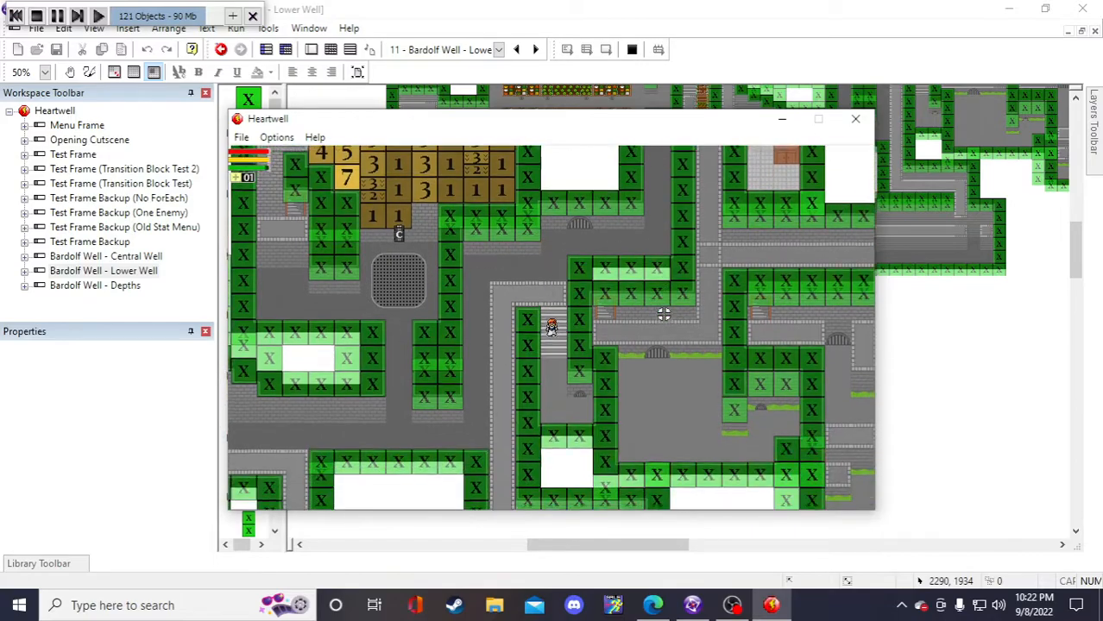
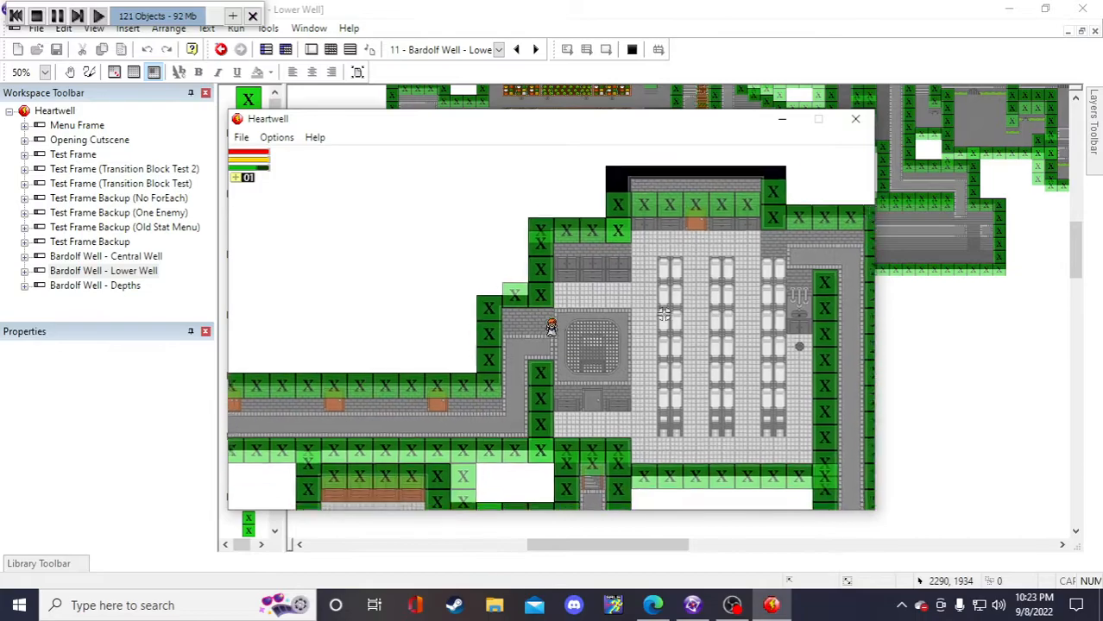
- Walk the character around the white-tiled bed ward, testing its south wall, east wall and northwest alcove
{"action": "key", "text": "Right"}
{"action": "key", "text": "Down"}
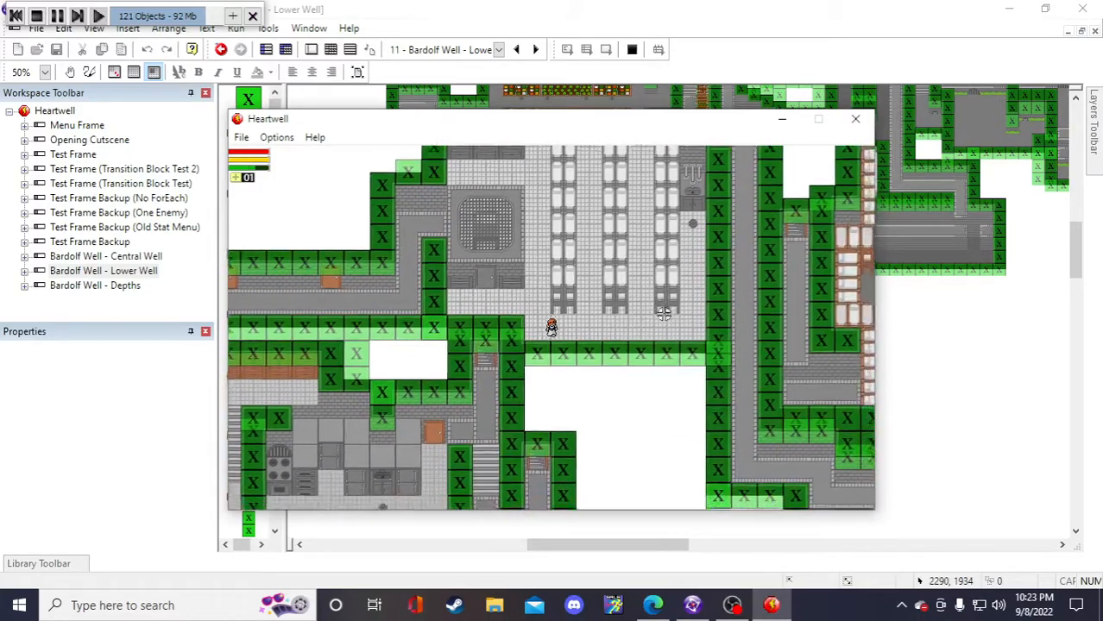
{"action": "key", "text": "Right"}
{"action": "key", "text": "Up"}
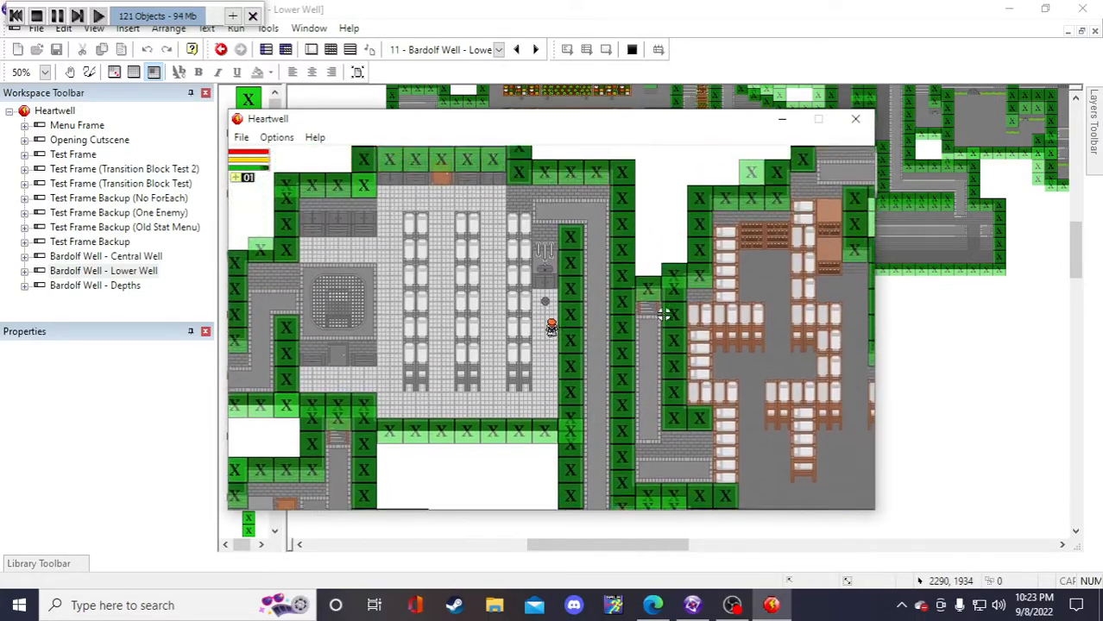
{"action": "key", "text": "Up"}
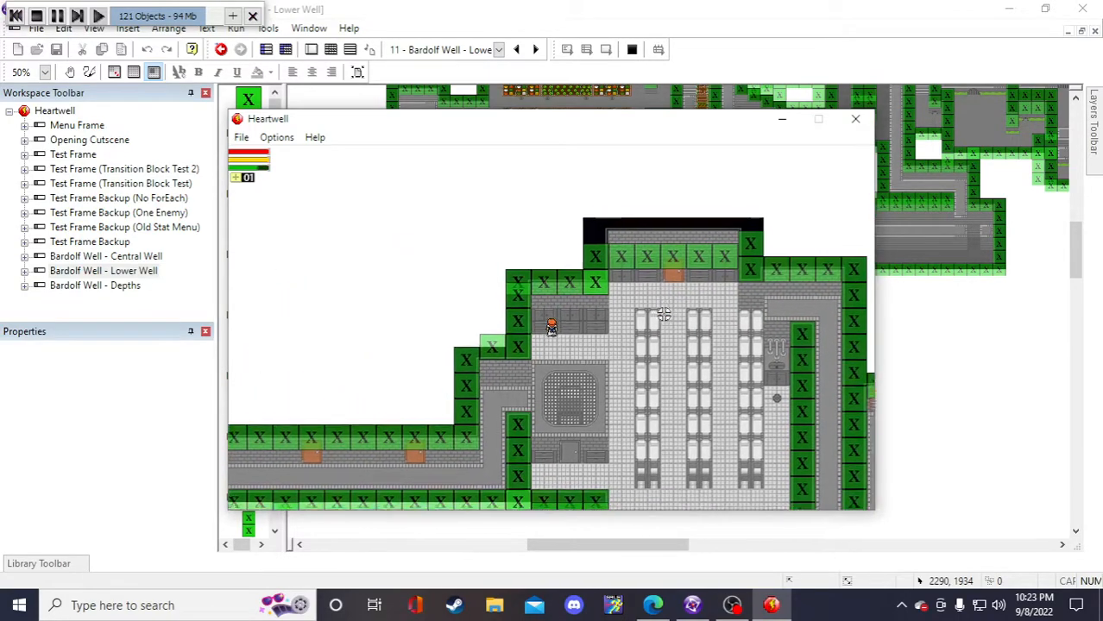
- Test the bed ward's northwest corner and walk the character in between the rows of beds
{"action": "key", "text": "a"}
{"action": "key", "text": "w"}
{"action": "key", "text": "d"}
{"action": "key", "text": "s"}
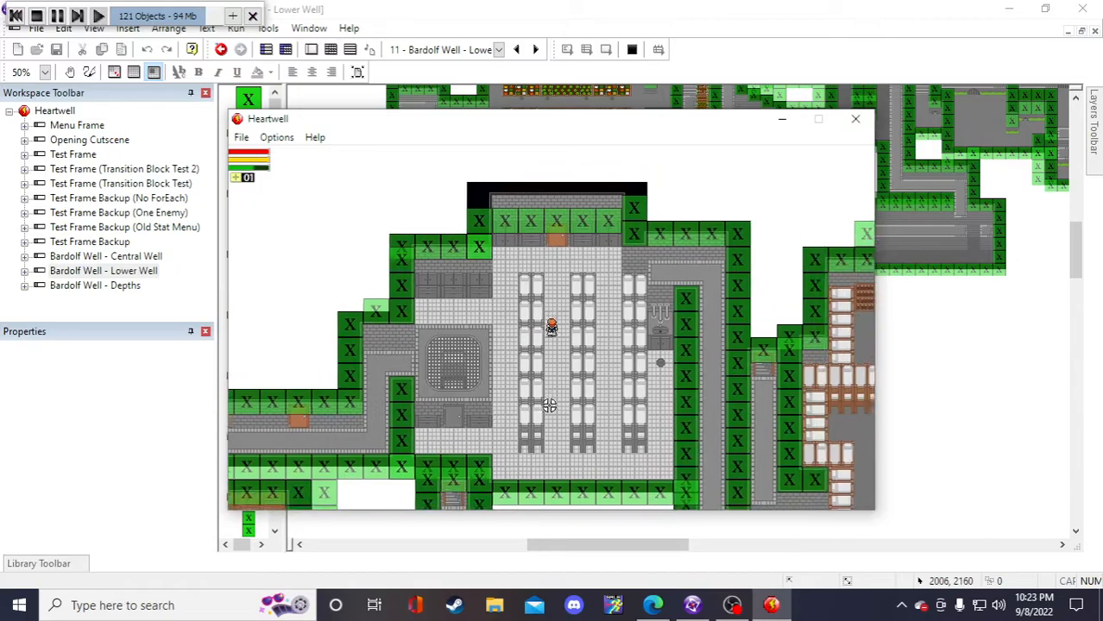
- Walk the character down the narrow corridor east of the bed ward, testing its side walls in both directions
{"action": "key", "text": "s"}
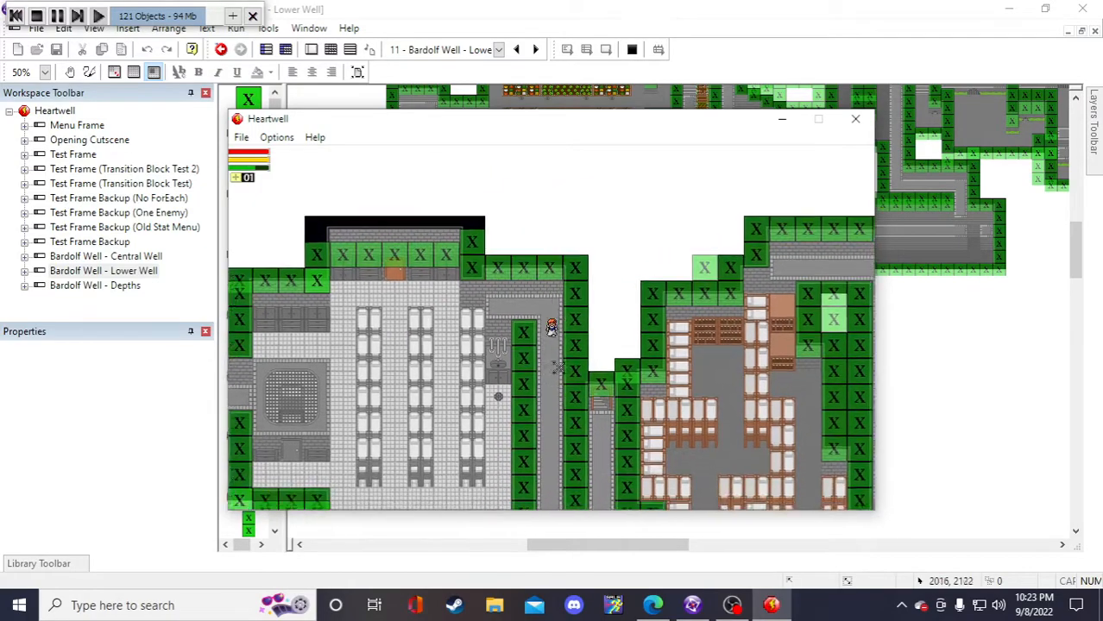
{"action": "key", "text": "s"}
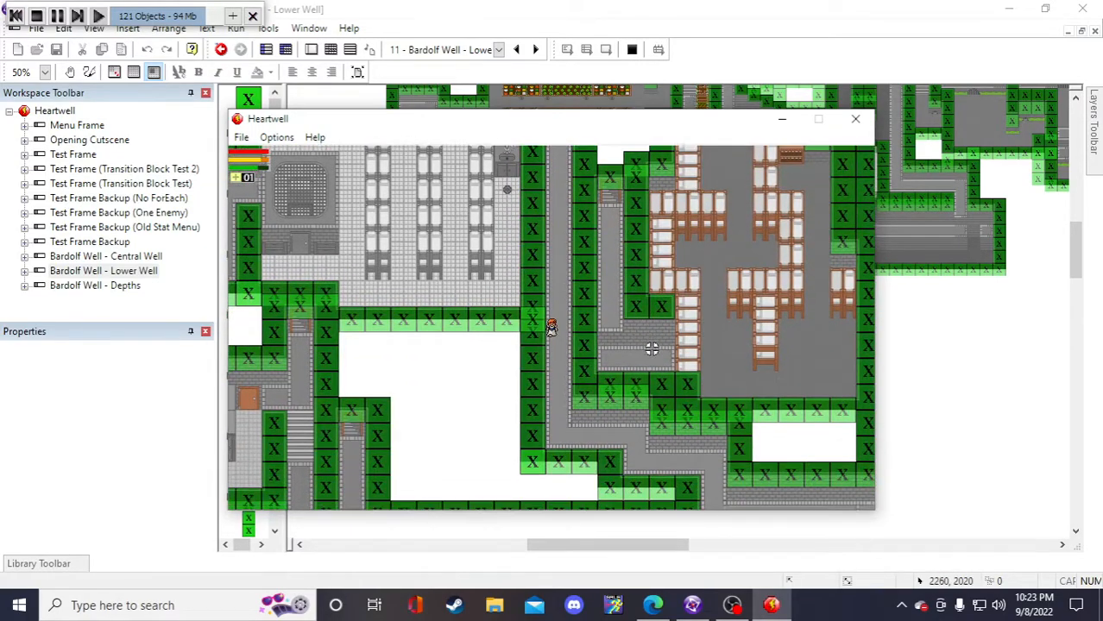
{"action": "key", "text": "w"}
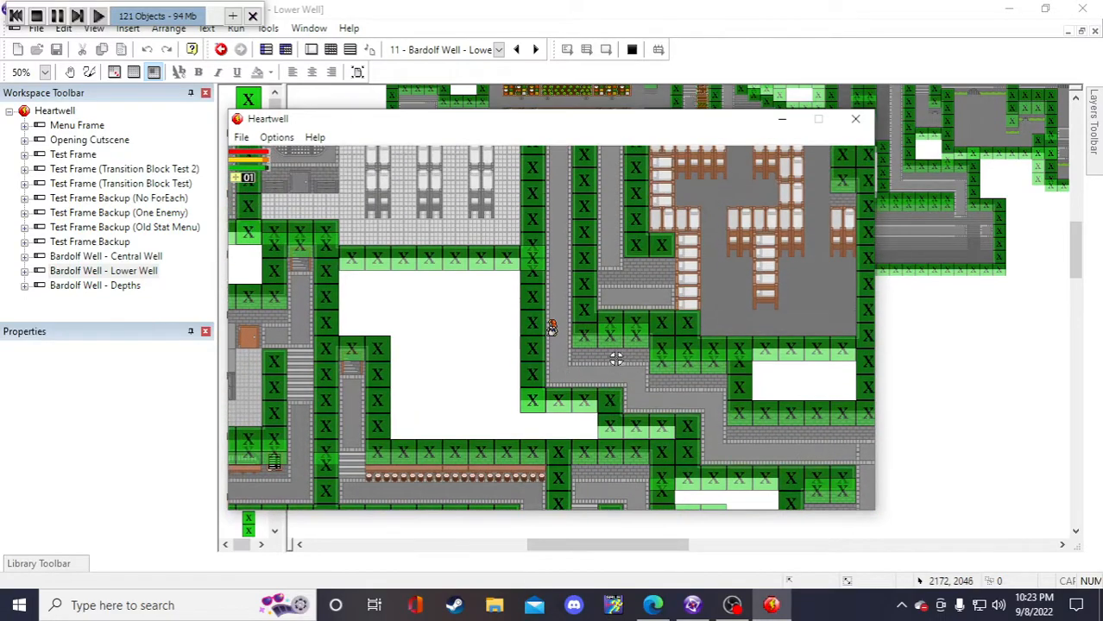
{"action": "key", "text": "s"}
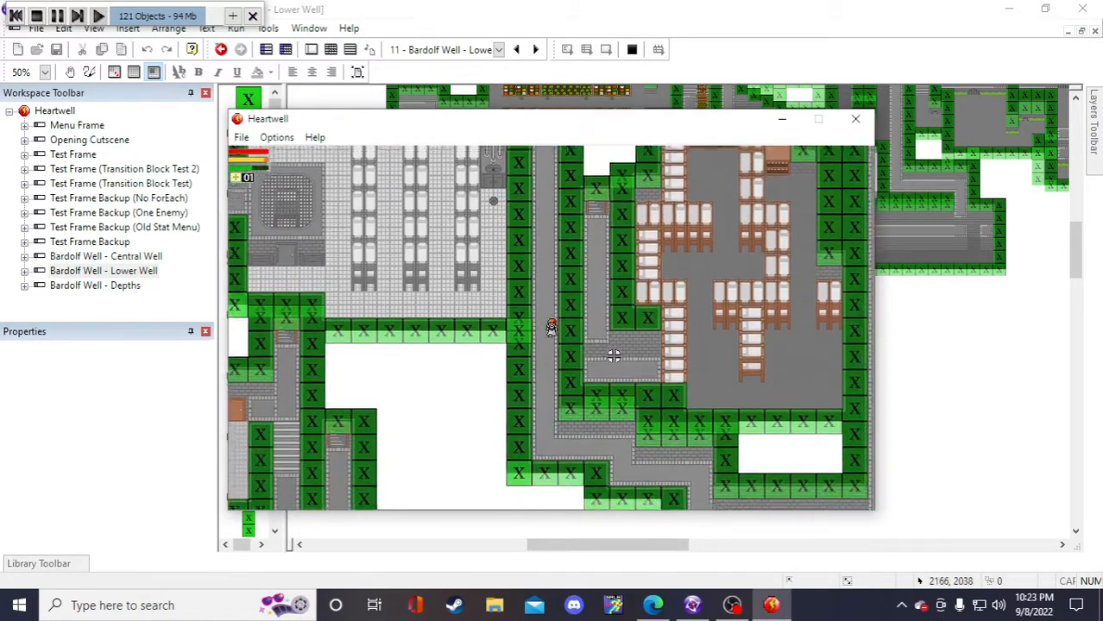
- Walk the character southeast through the stepped corridor below the bunk room toward the junction
{"action": "key", "text": "d"}
{"action": "key", "text": "d"}
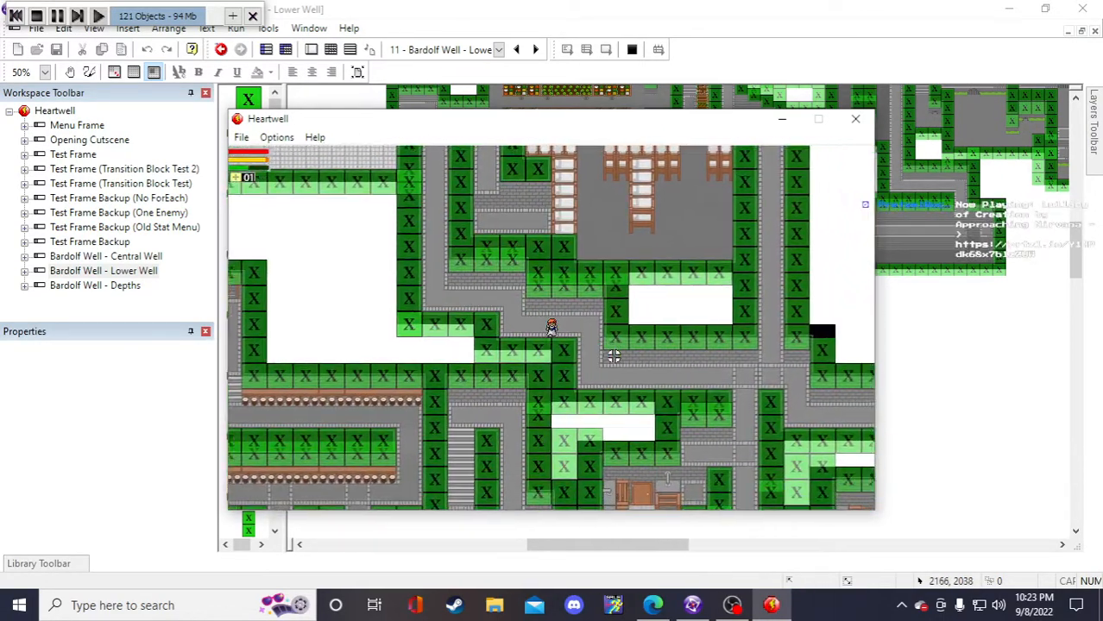
{"action": "key", "text": "s"}
{"action": "key", "text": "d"}
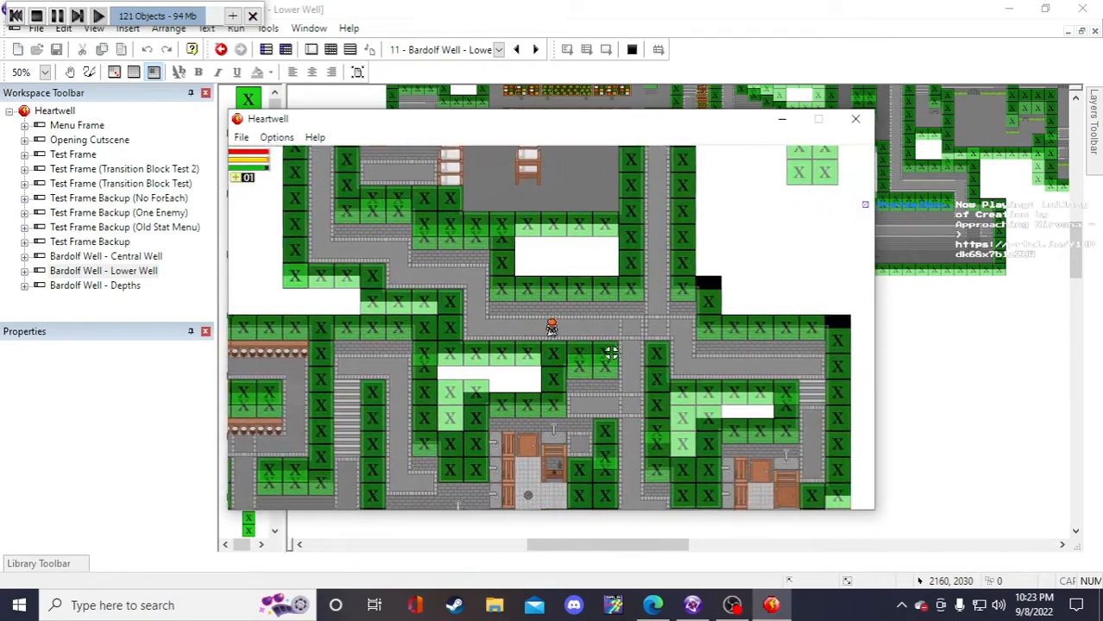
- Test the walls around the four-way junction and walk the character up the long corridor east of the bunk room to its north end
{"action": "key", "text": "w"}
{"action": "key", "text": "s"}
{"action": "key", "text": "a"}
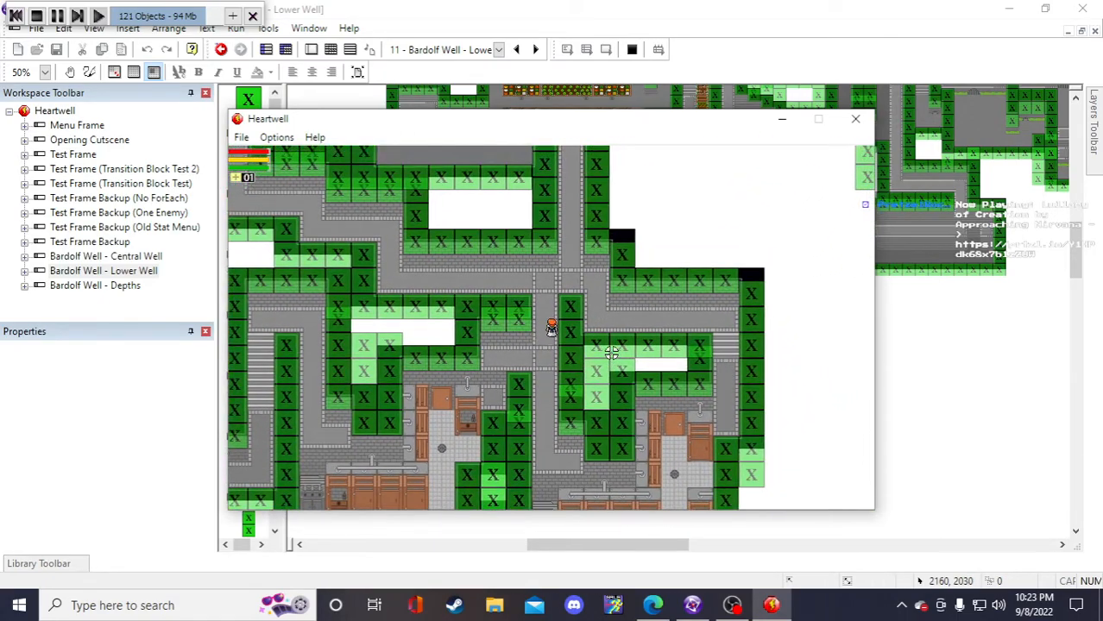
{"action": "key", "text": "w"}
{"action": "key", "text": "d"}
{"action": "key", "text": "w"}
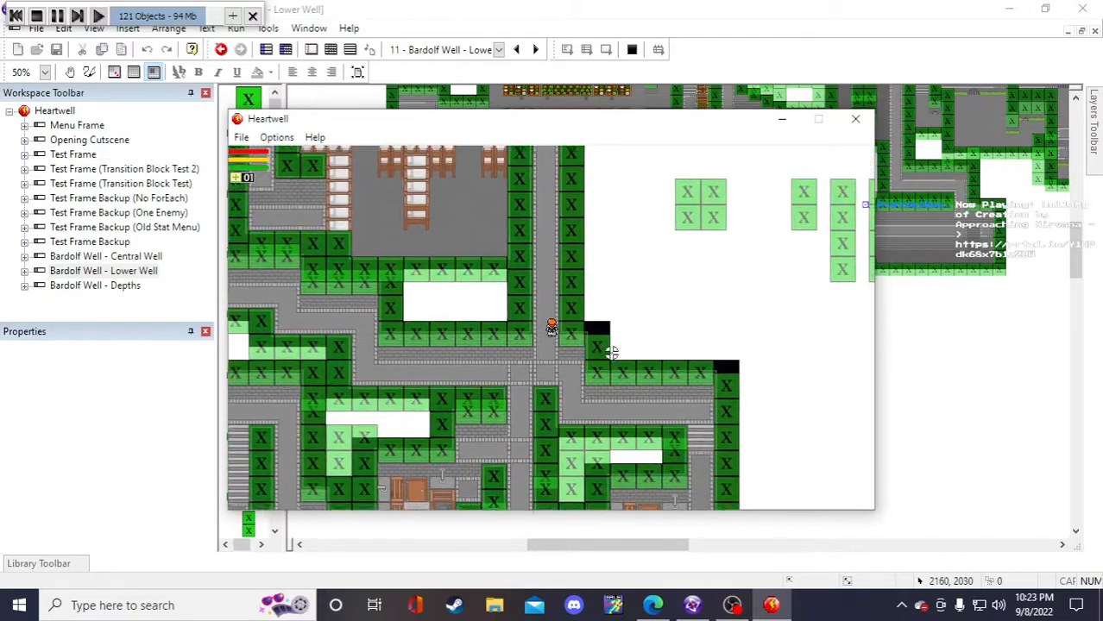
{"action": "key", "text": "w"}
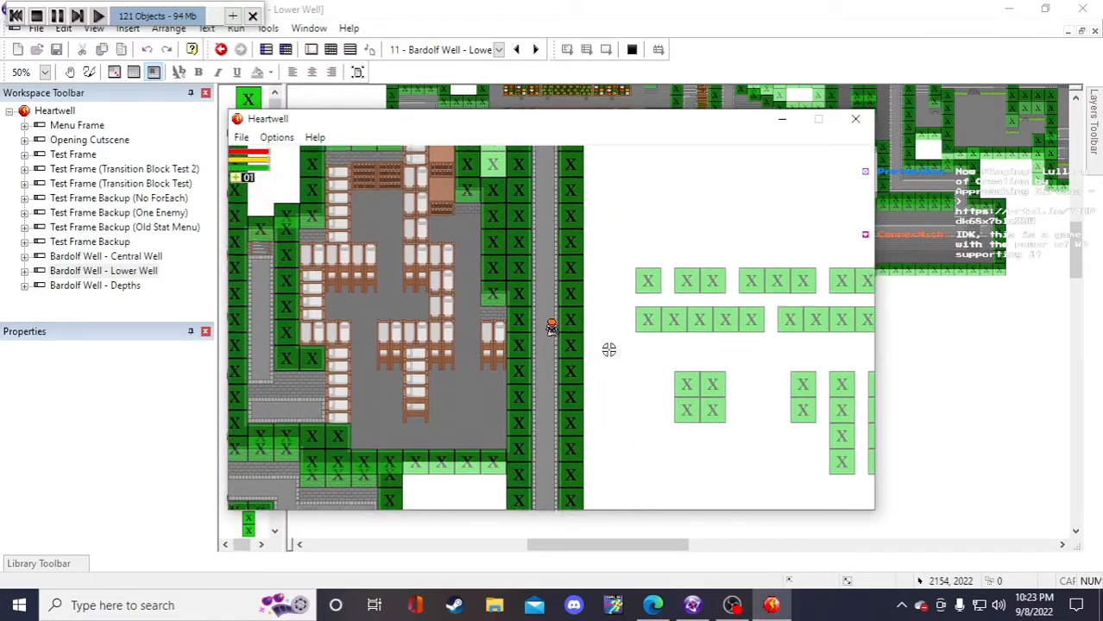
{"action": "key", "text": "a"}
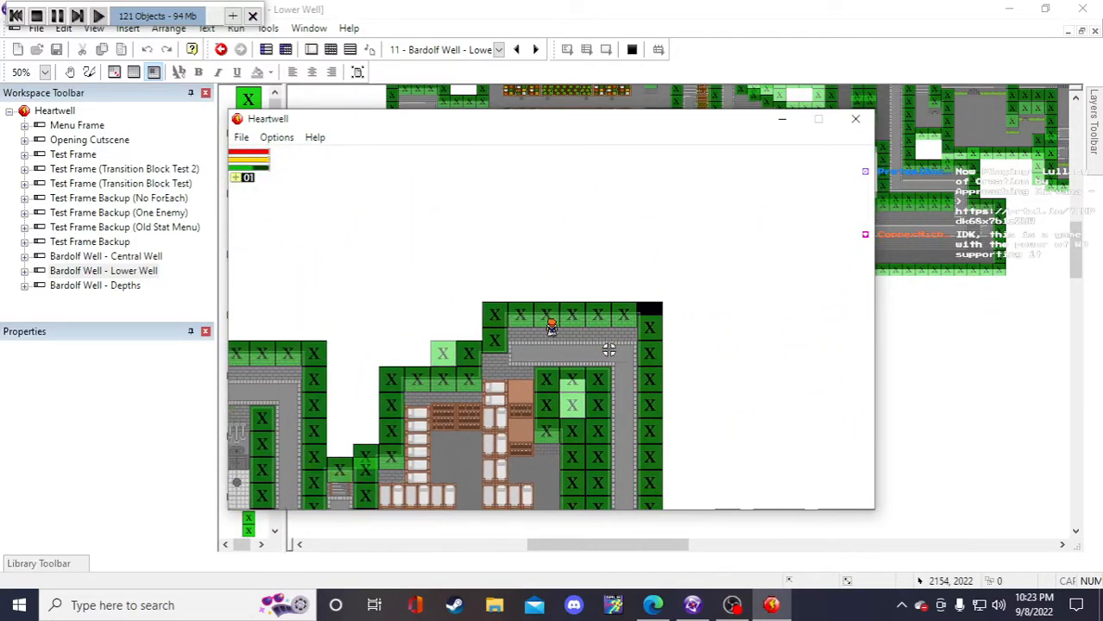
- Walk the character into the bunk room, testing its northwest corner and the beds along its west wall
{"action": "key", "text": "s"}
{"action": "key", "text": "a"}
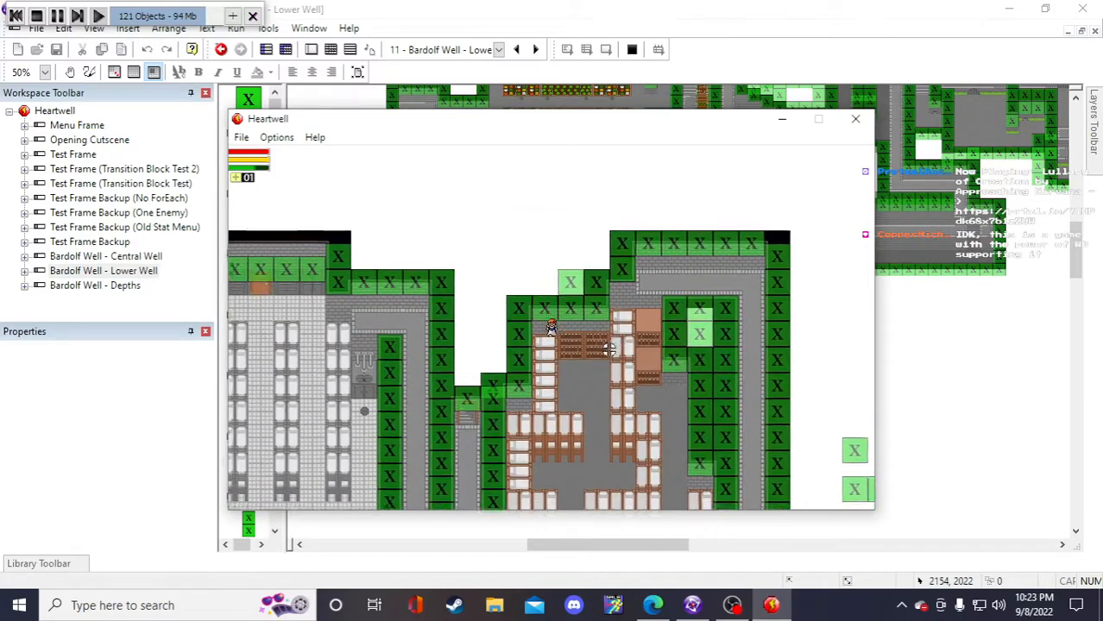
{"action": "key", "text": "s"}
{"action": "key", "text": "d"}
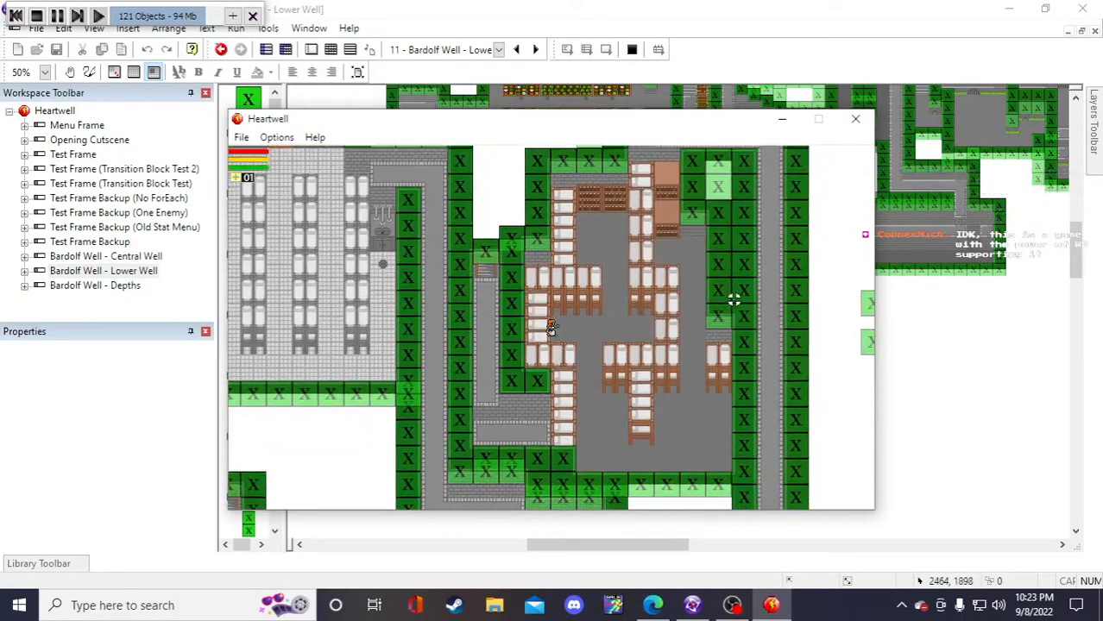
{"action": "key", "text": "d"}
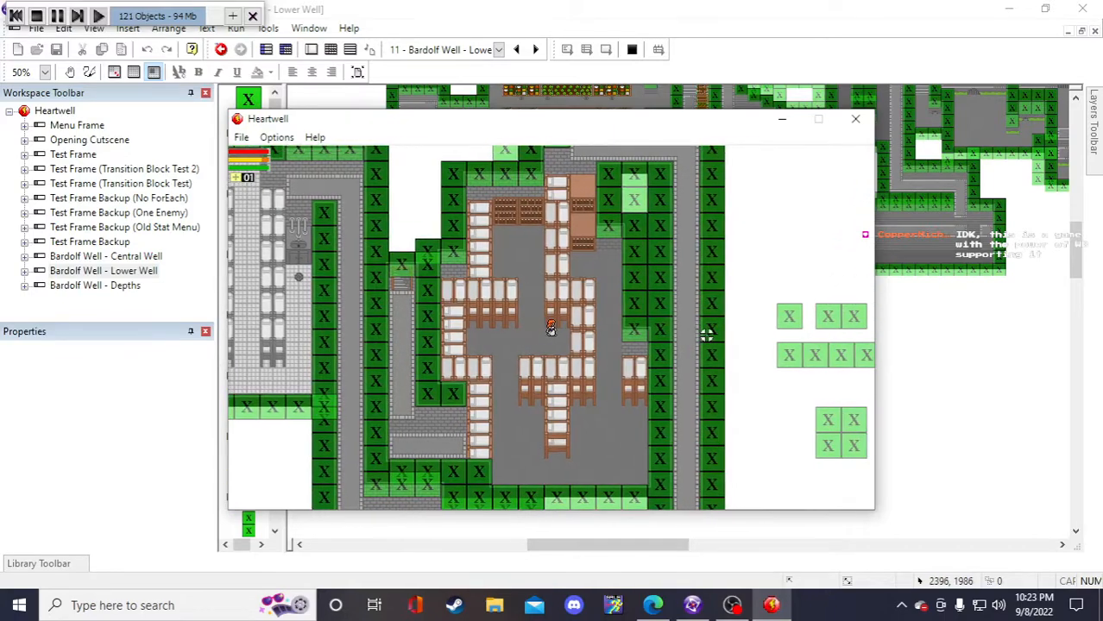
- Walk the character among the bunk room's central beds, testing whether they can be crossed from several directions
{"action": "key", "text": "s"}
{"action": "key", "text": "d"}
{"action": "key", "text": "s"}
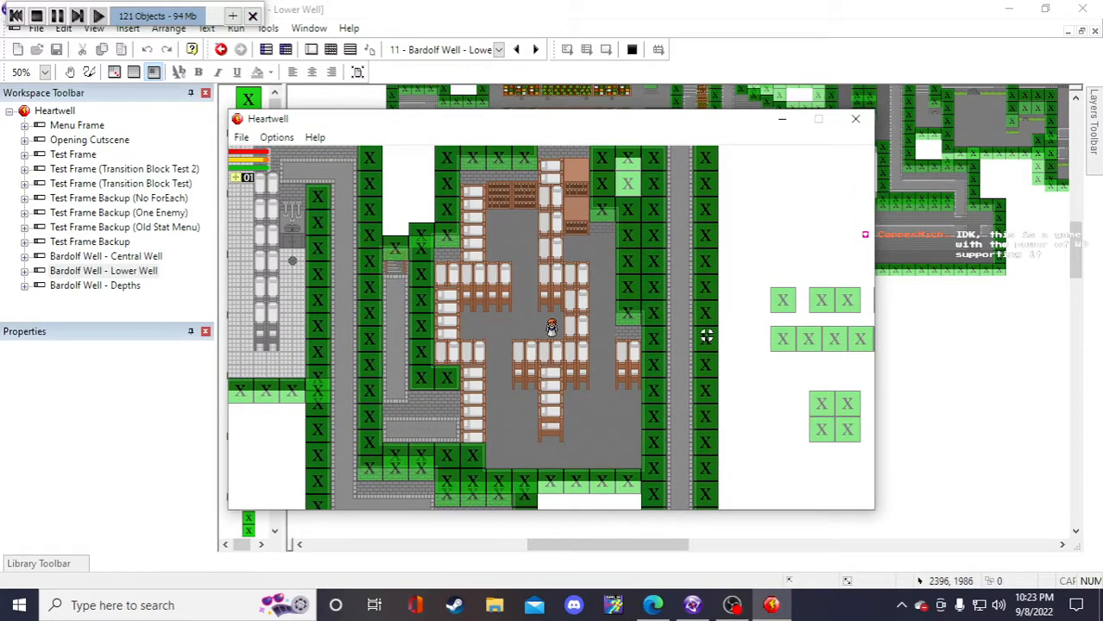
{"action": "key", "text": "a"}
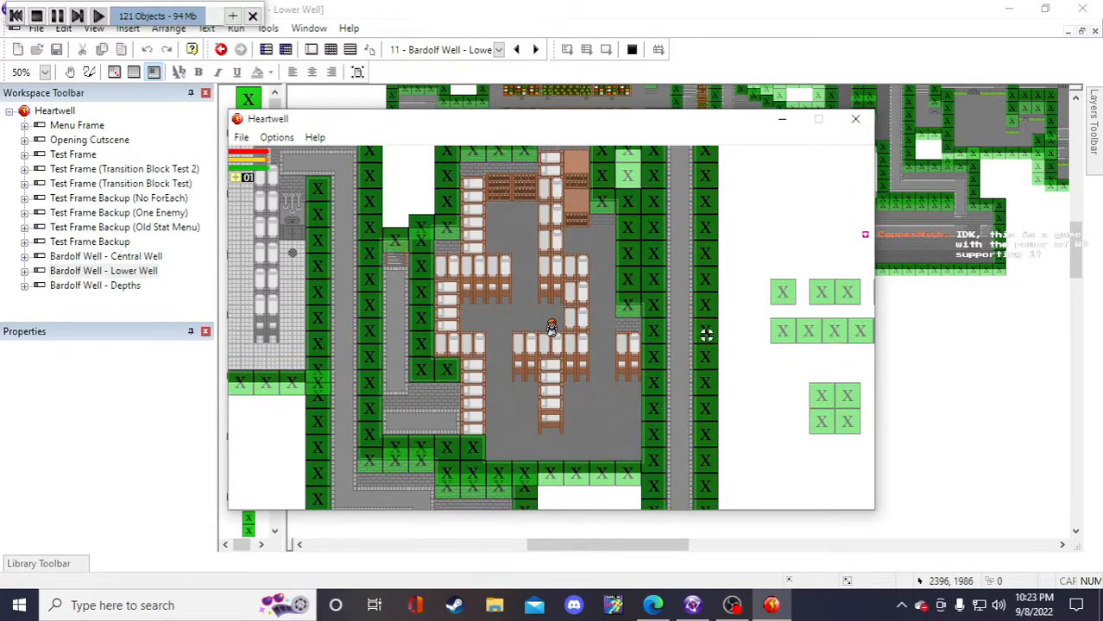
{"action": "key", "text": "s"}
{"action": "key", "text": "w"}
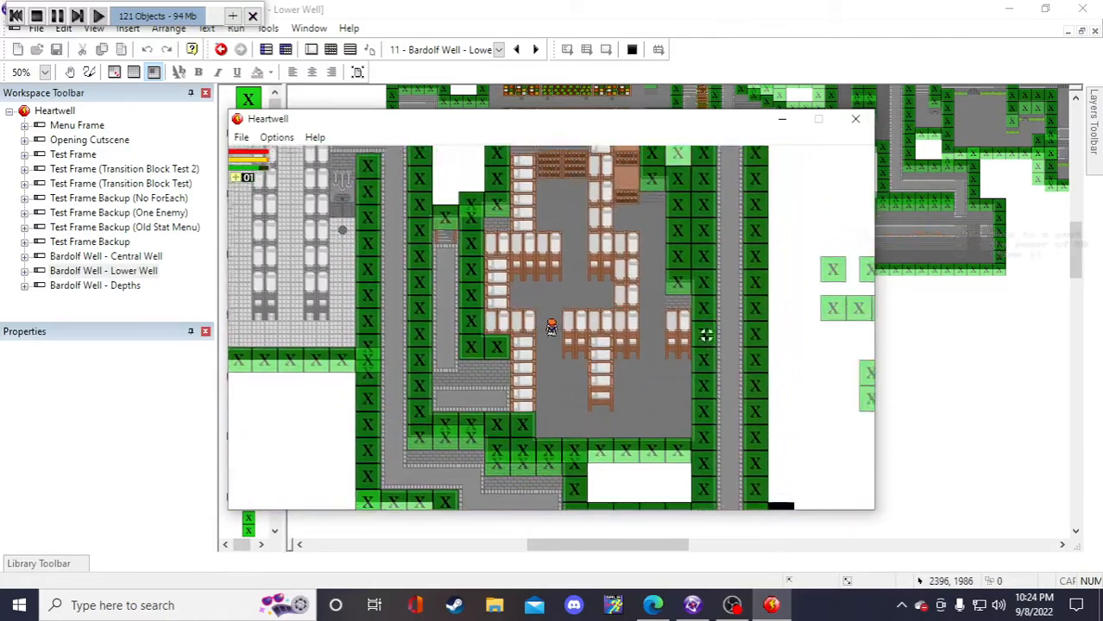
{"action": "key", "text": "d"}
{"action": "key", "text": "Up"}
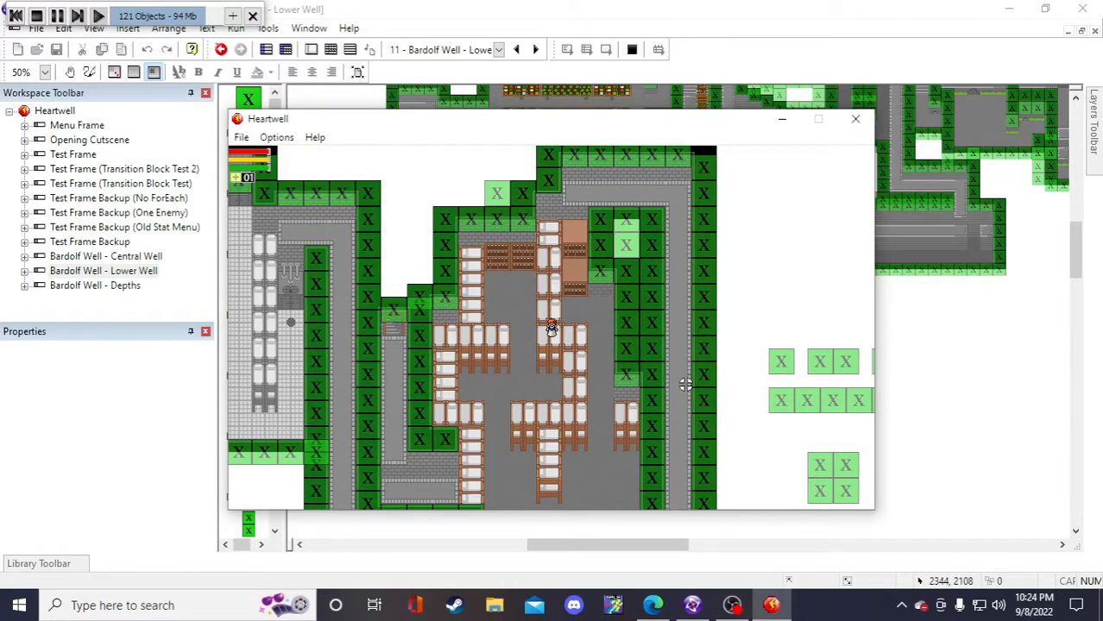
- Test the bunk room's southwest corner and walk the character into the dead-end passage west of the room
{"action": "key", "text": "Down"}
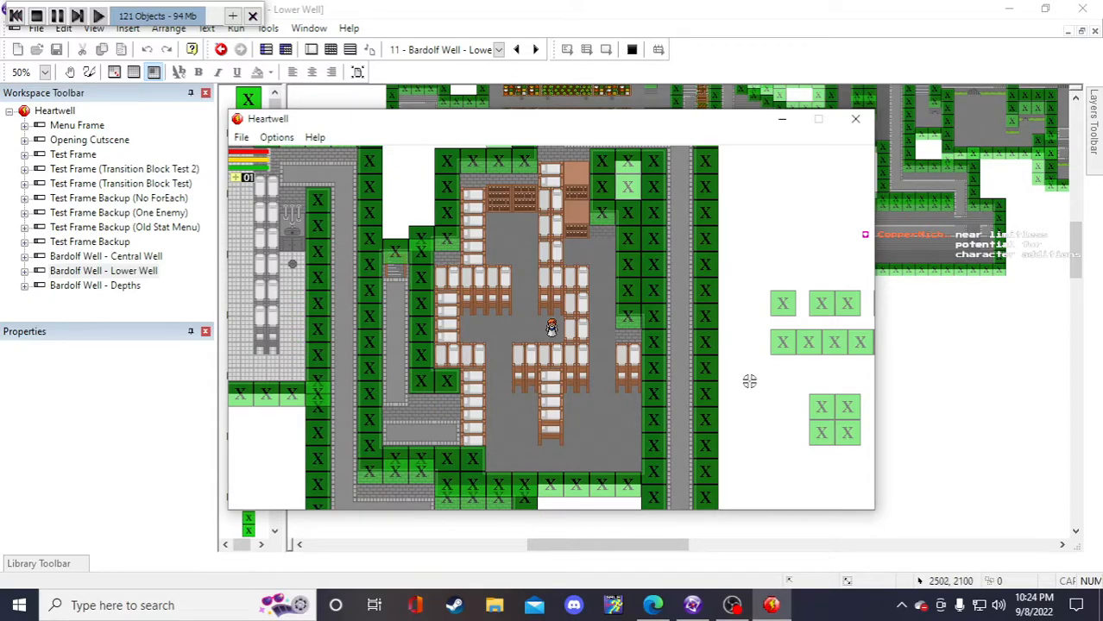
{"action": "key", "text": "Down"}
{"action": "key", "text": "Left"}
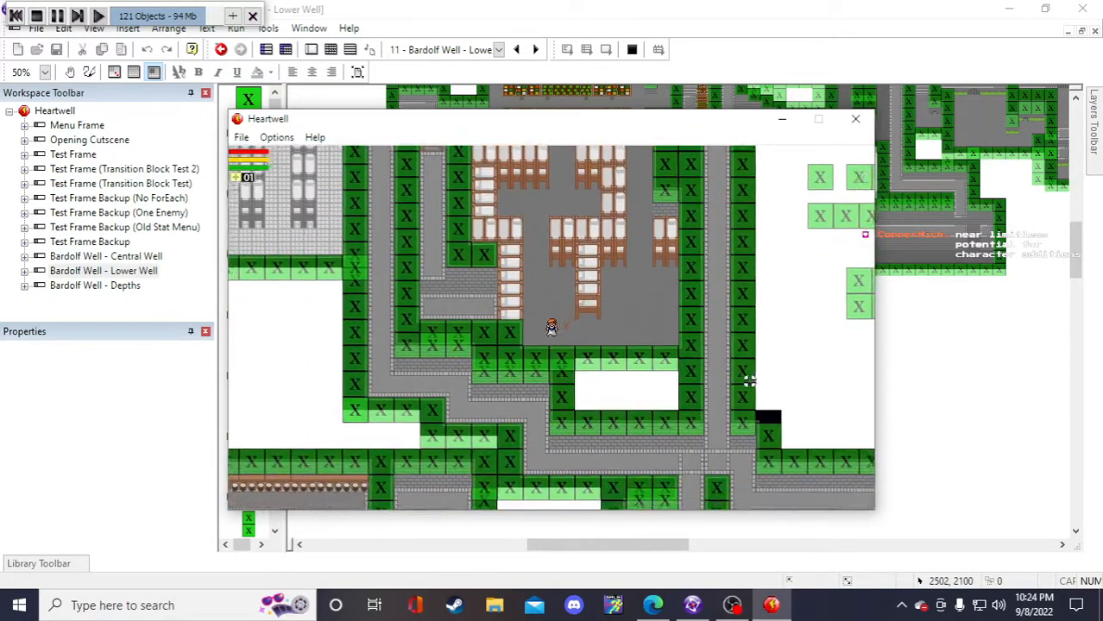
{"action": "key", "text": "Up"}
{"action": "key", "text": "Left"}
{"action": "key", "text": "Up"}
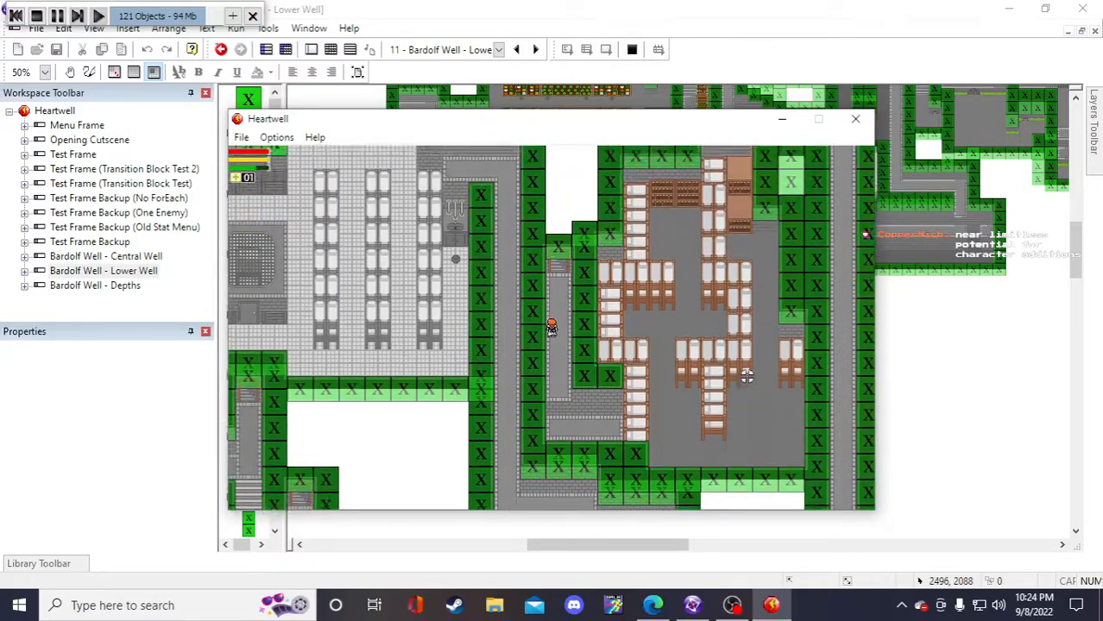
- Test the north end of the dead-end passage at its stairs and walk the character back to the bunk room
{"action": "key", "text": "Down"}
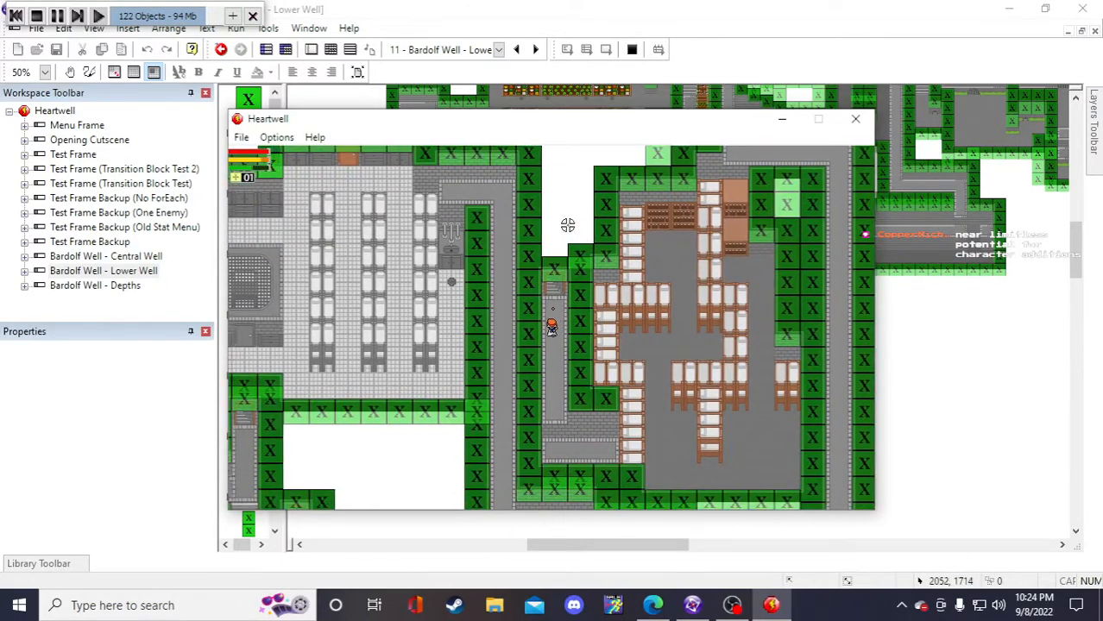
{"action": "key", "text": "Left"}
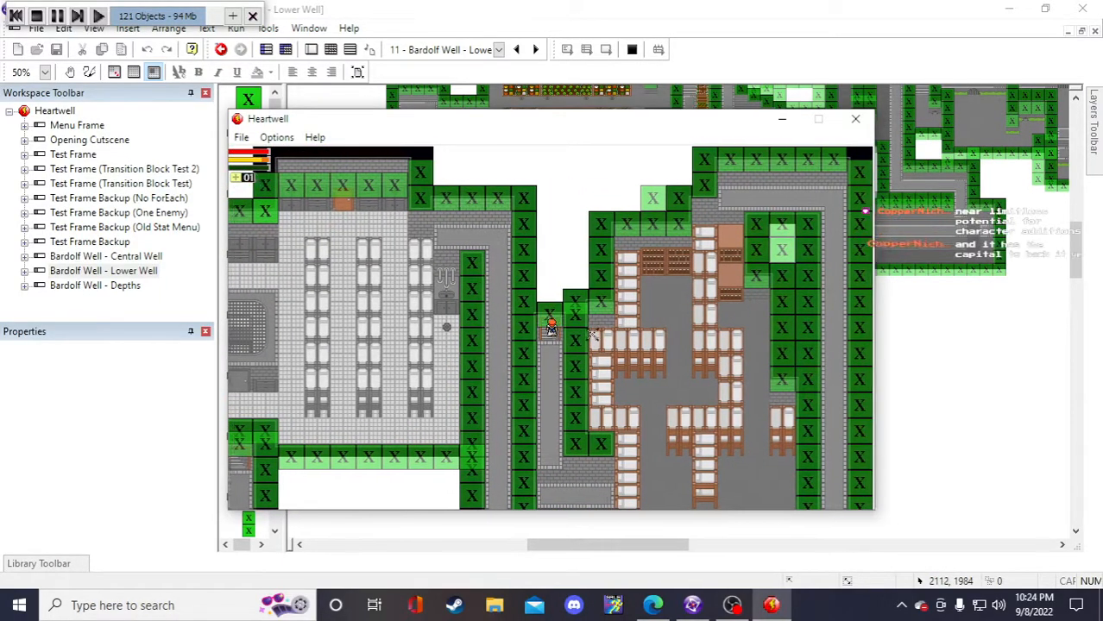
{"action": "key", "text": "Down"}
{"action": "key", "text": "Right"}
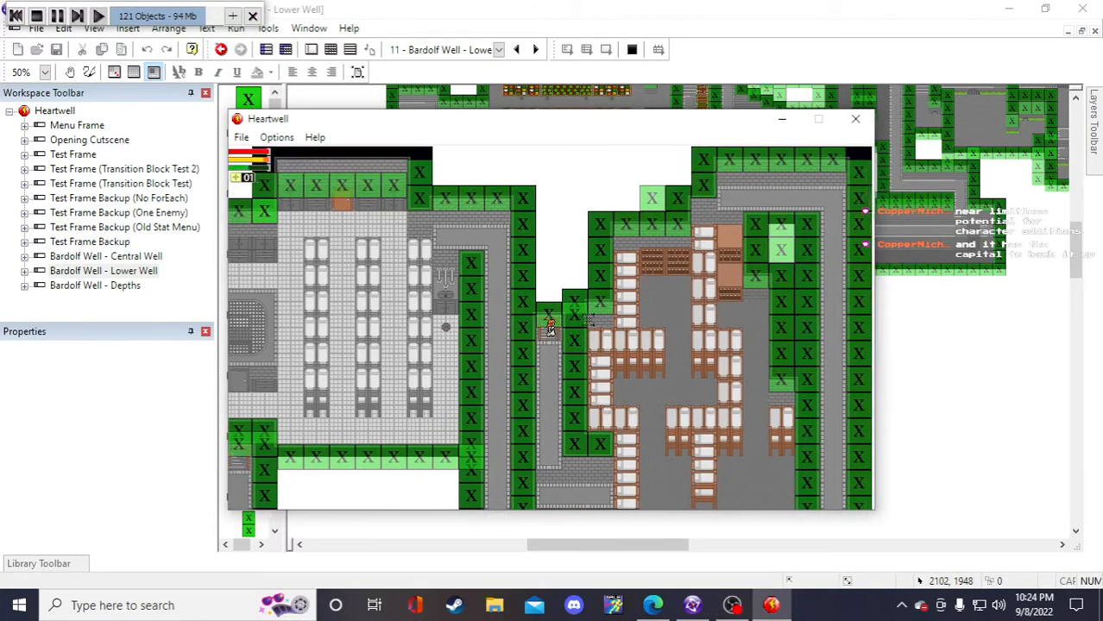
{"action": "key", "text": "Down"}
{"action": "key", "text": "Right"}
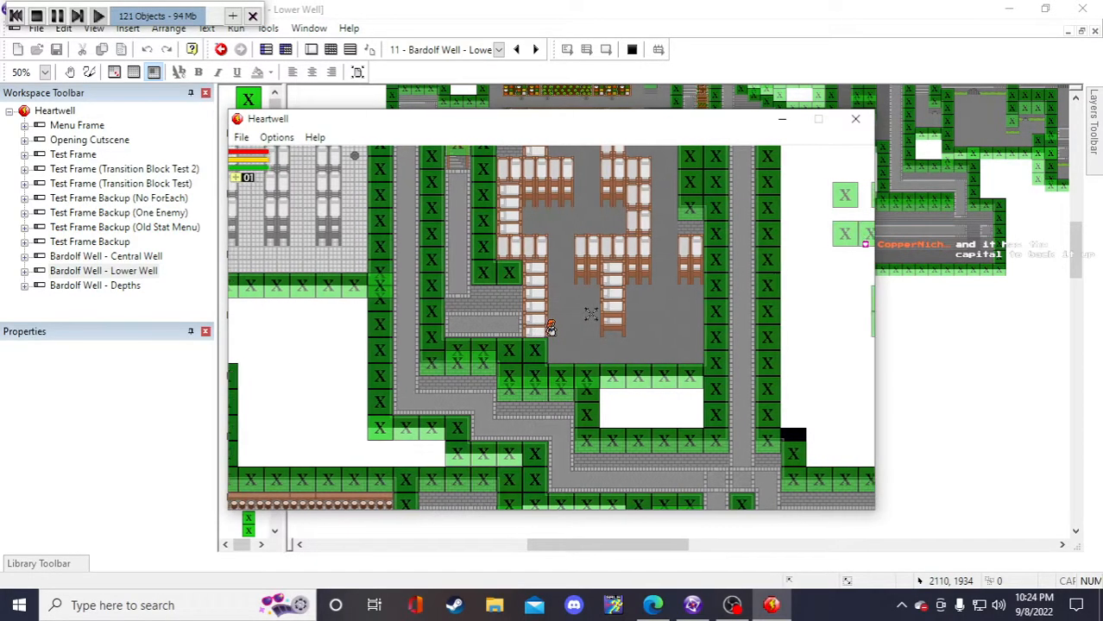
- Walk the character north through the bunk room, around the northeast corridor corner and down the long east corridor
{"action": "key", "text": "Down"}
{"action": "key", "text": "Right"}
{"action": "key", "text": "Up"}
{"action": "key", "text": "Left"}
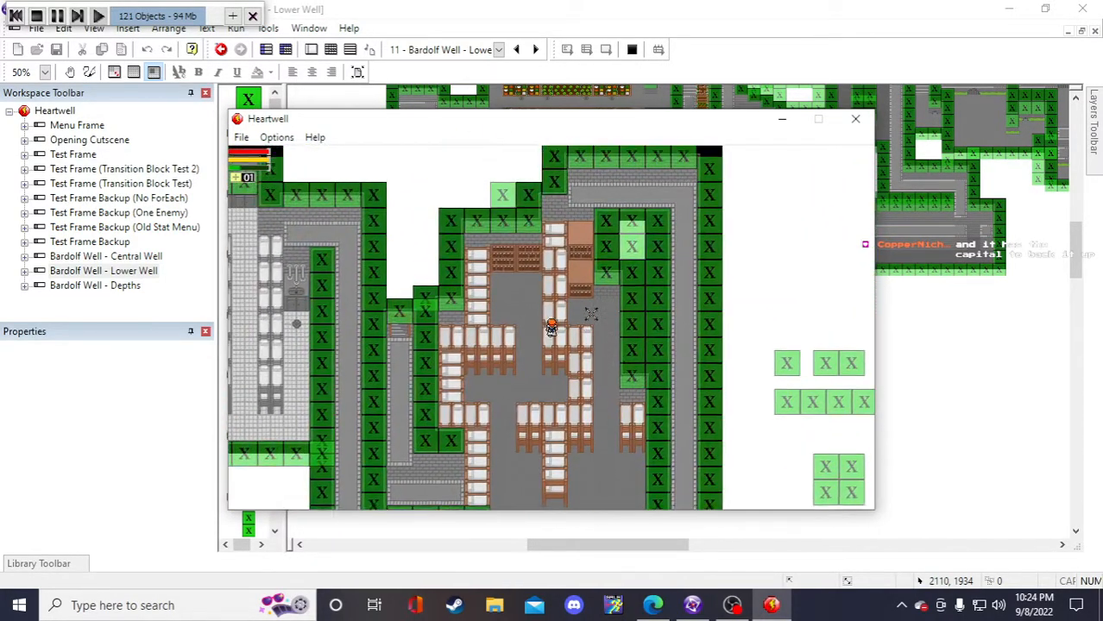
{"action": "key", "text": "Right"}
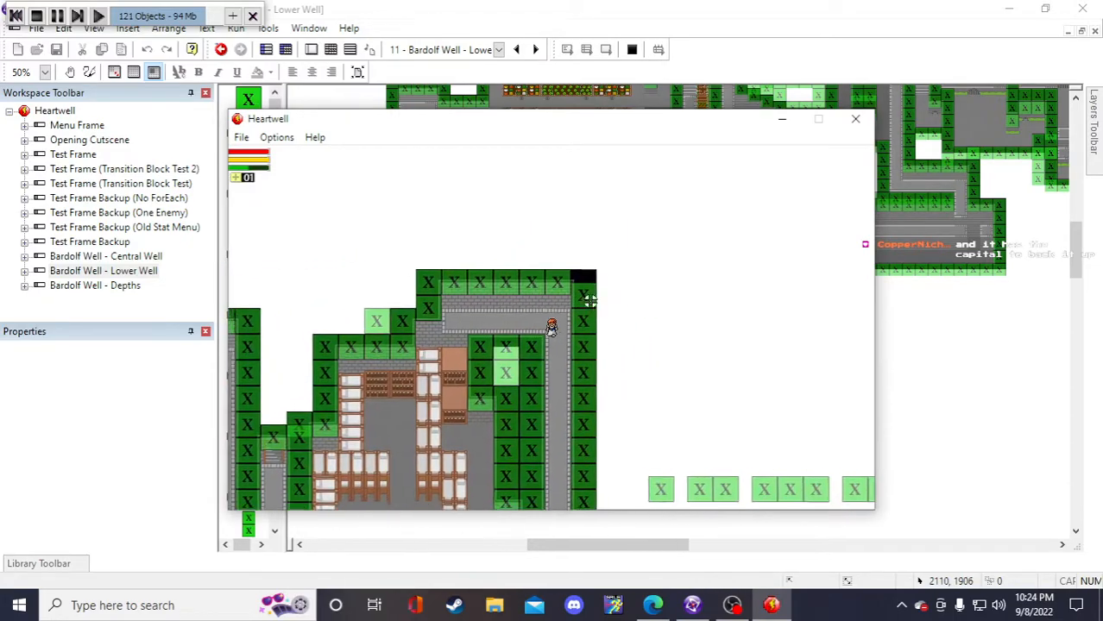
{"action": "key", "text": "Down"}
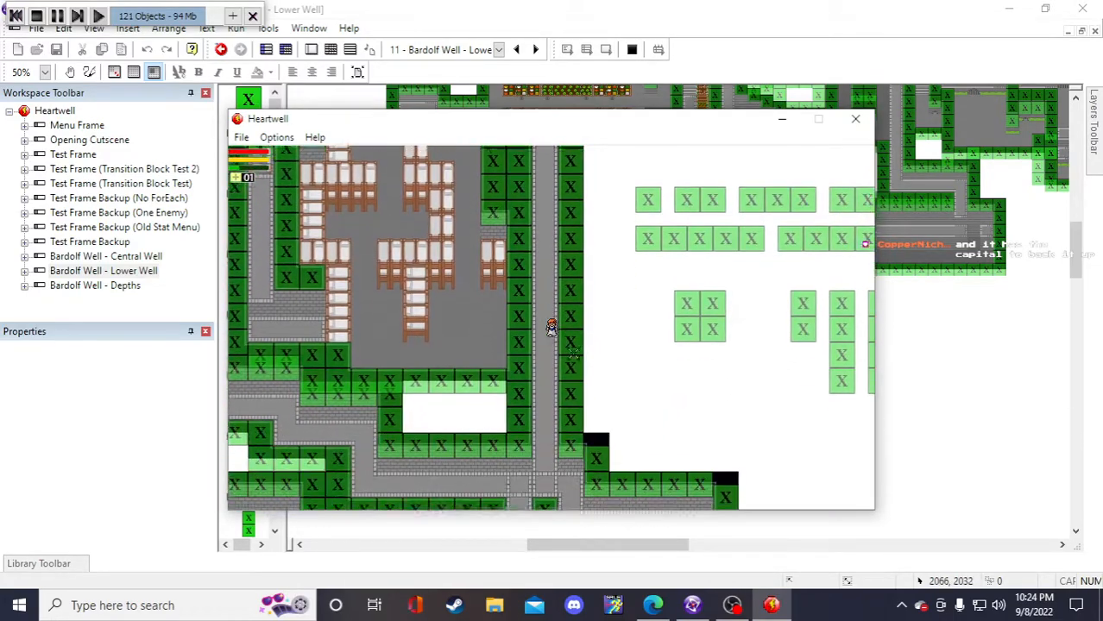
- Test the junction's corners and the north wall of the stepped corridor below the bunk room, walking the character out and back
{"action": "key", "text": "d"}
{"action": "key", "text": "a"}
{"action": "key", "text": "w"}
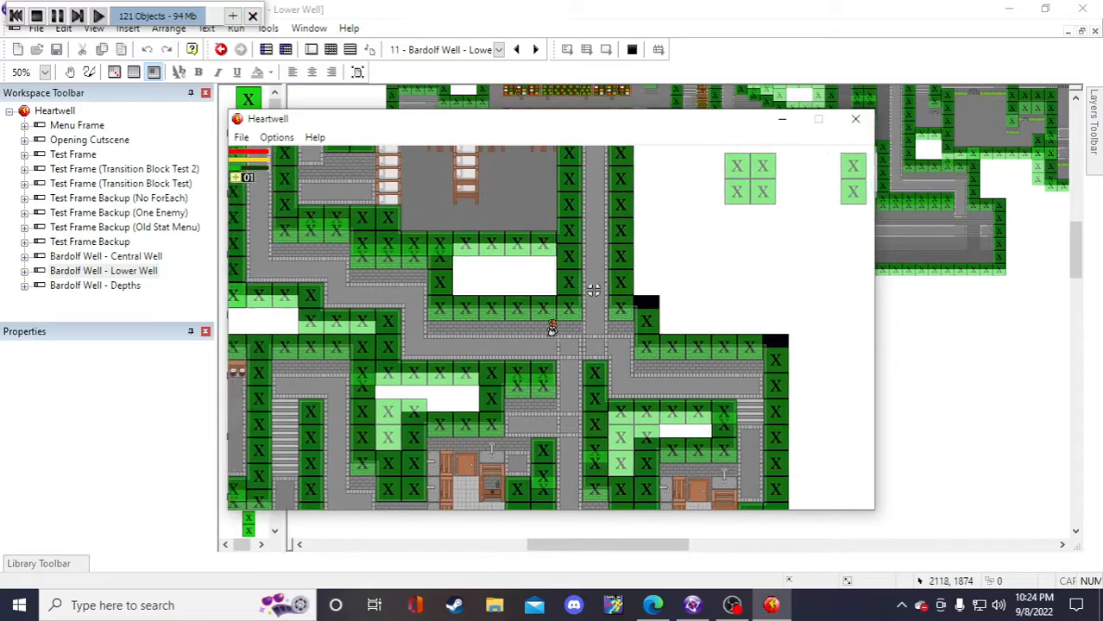
{"action": "key", "text": "a"}
{"action": "key", "text": "w"}
{"action": "key", "text": "a"}
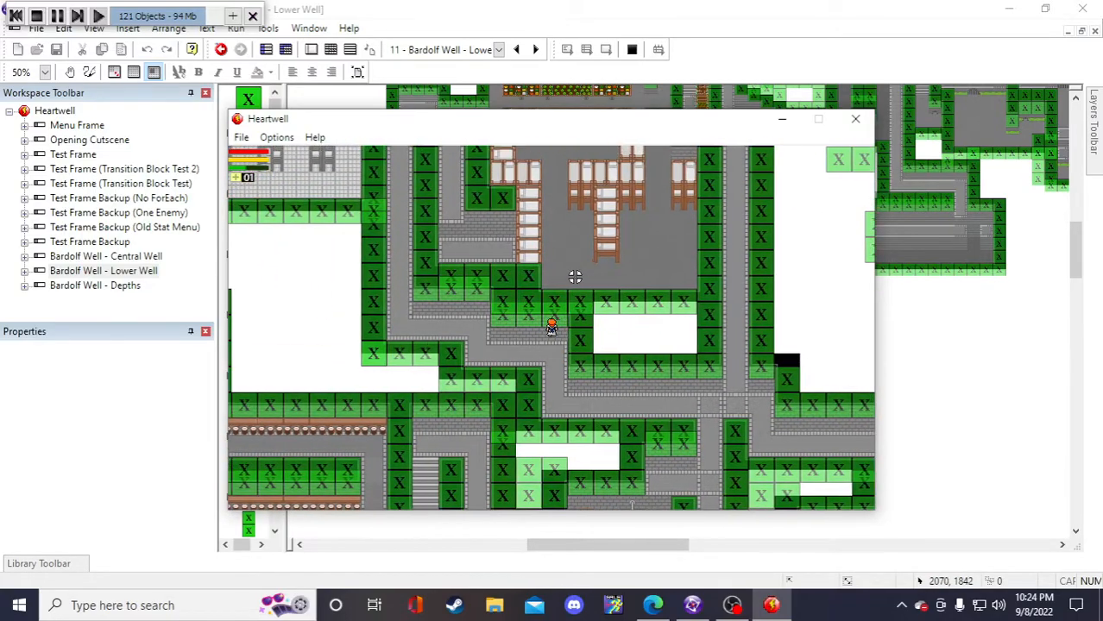
{"action": "key", "text": "s"}
{"action": "key", "text": "d"}
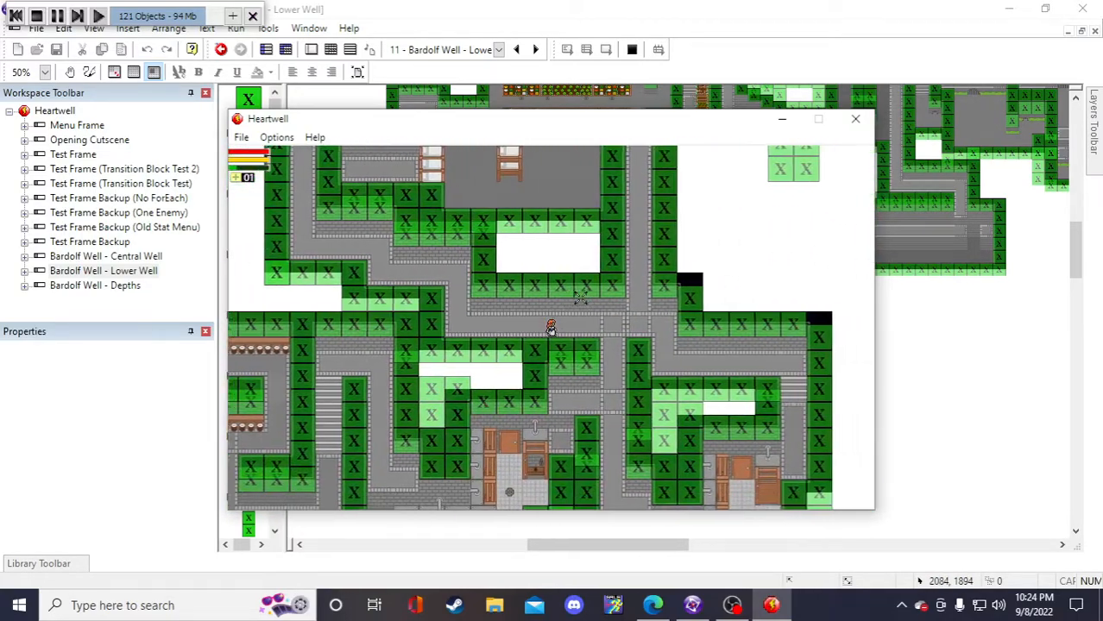
- Walk the character along the corridor east of the junction, testing its north and south walls as far as the stairs
{"action": "key", "text": "d"}
{"action": "key", "text": "s"}
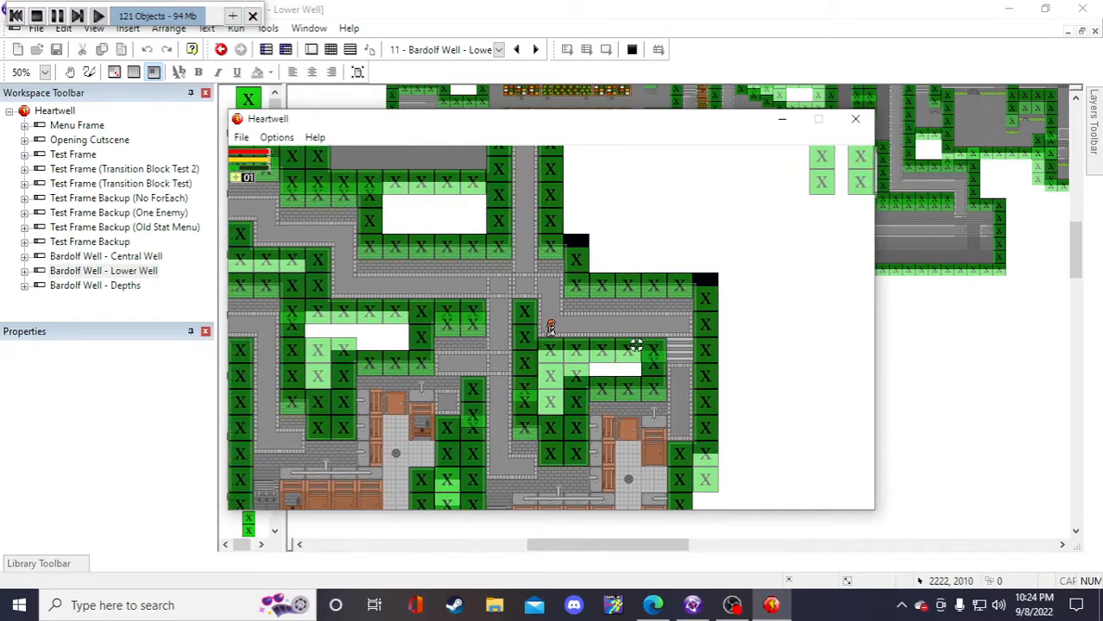
{"action": "key", "text": "d"}
{"action": "key", "text": "w"}
{"action": "key", "text": "a"}
{"action": "key", "text": "d"}
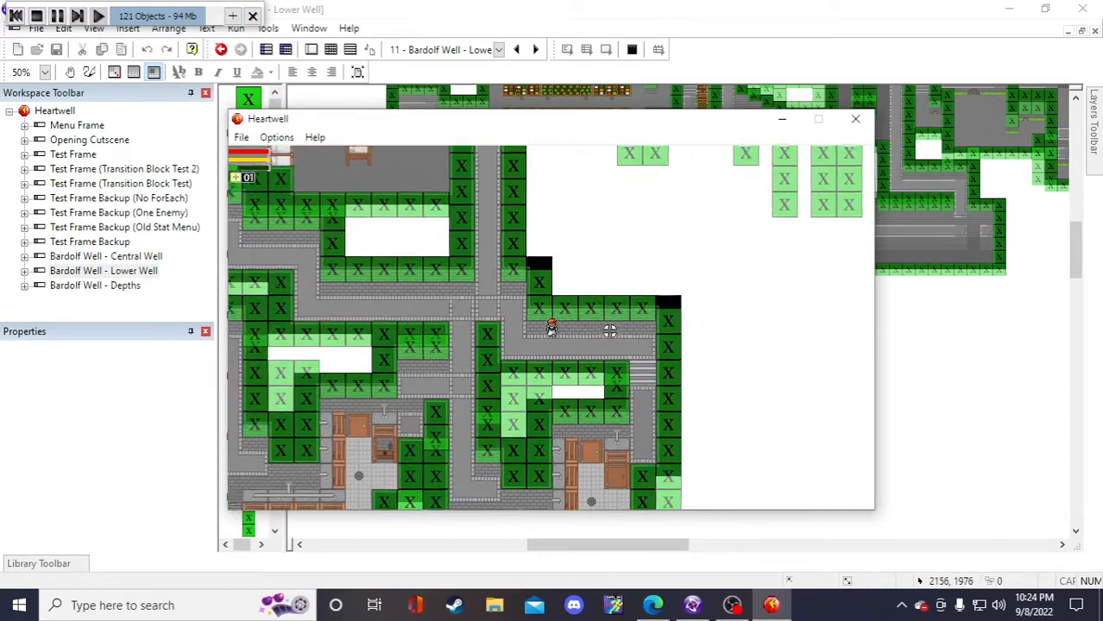
{"action": "key", "text": "a"}
{"action": "key", "text": "d"}
{"action": "key", "text": "s"}
{"action": "key", "text": "s"}
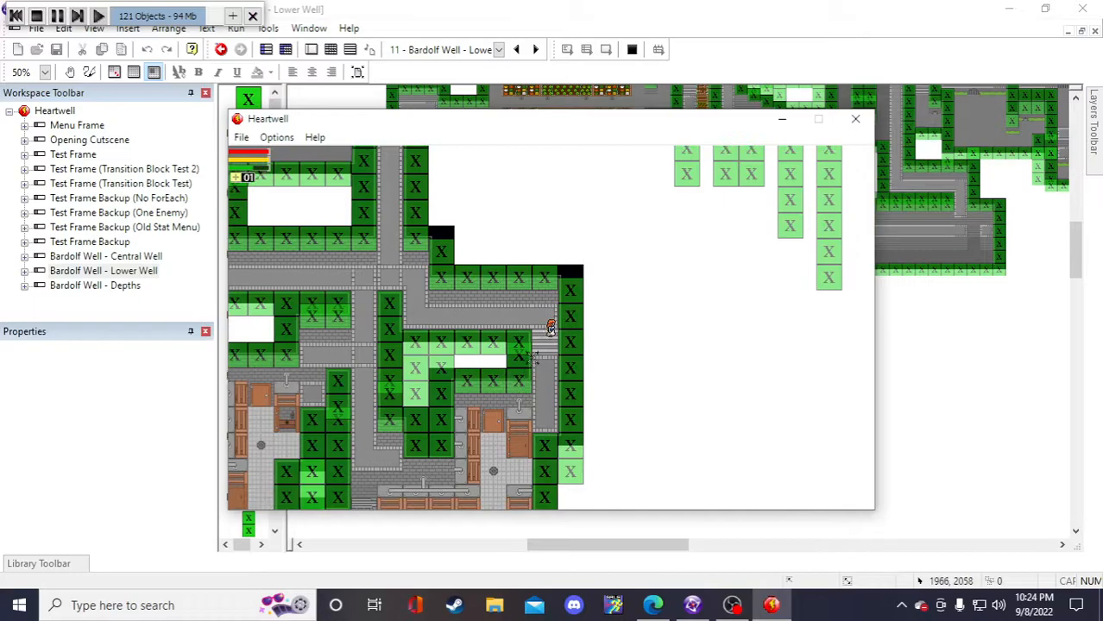
- Walk the character down the eastern stairs into the southeast kitchen, testing its north wall and northwest edge
{"action": "key", "text": "s"}
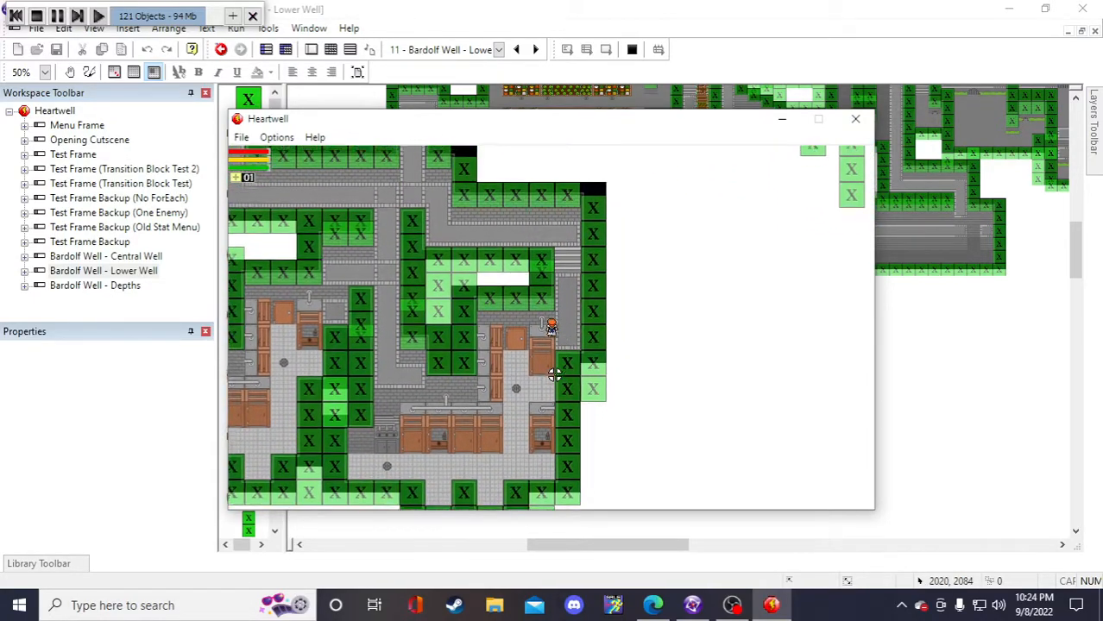
{"action": "key", "text": "a"}
{"action": "key", "text": "w"}
{"action": "key", "text": "d"}
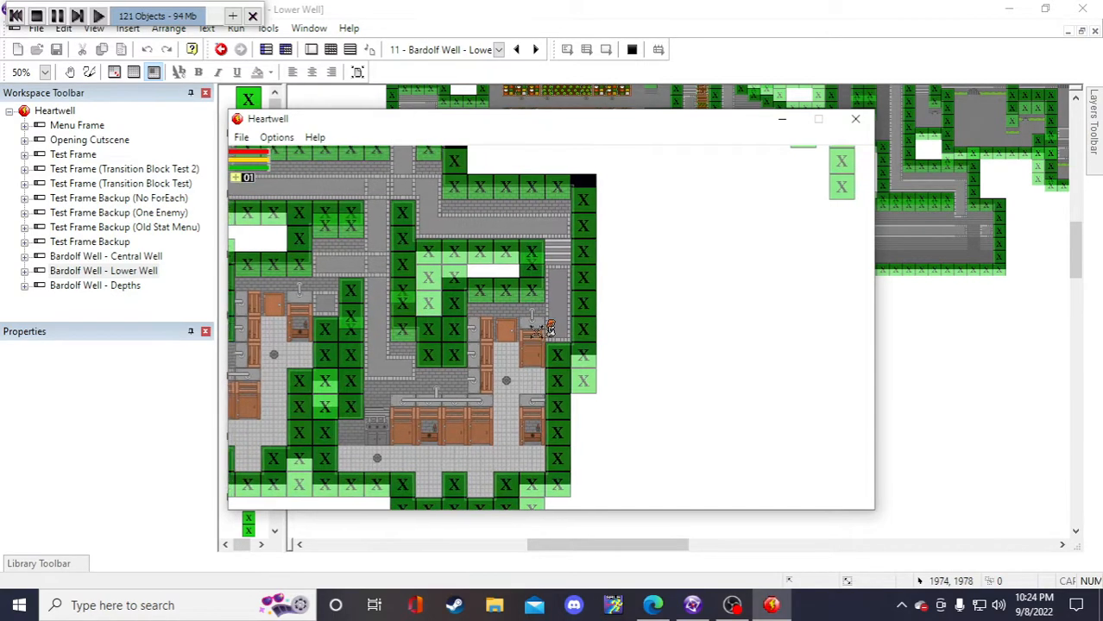
{"action": "key", "text": "a"}
{"action": "key", "text": "w"}
{"action": "key", "text": "a"}
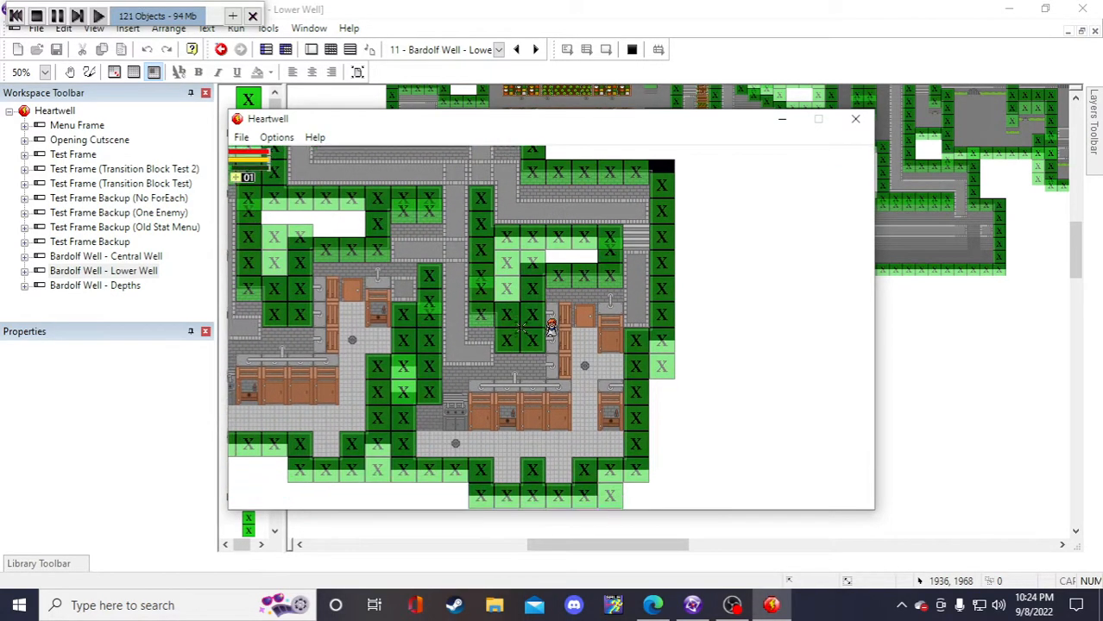
- Walk the character across the southeast kitchen's counters, testing its southwest corner and the wall blocks north of the counters
{"action": "key", "text": "w"}
{"action": "key", "text": "d"}
{"action": "key", "text": "s"}
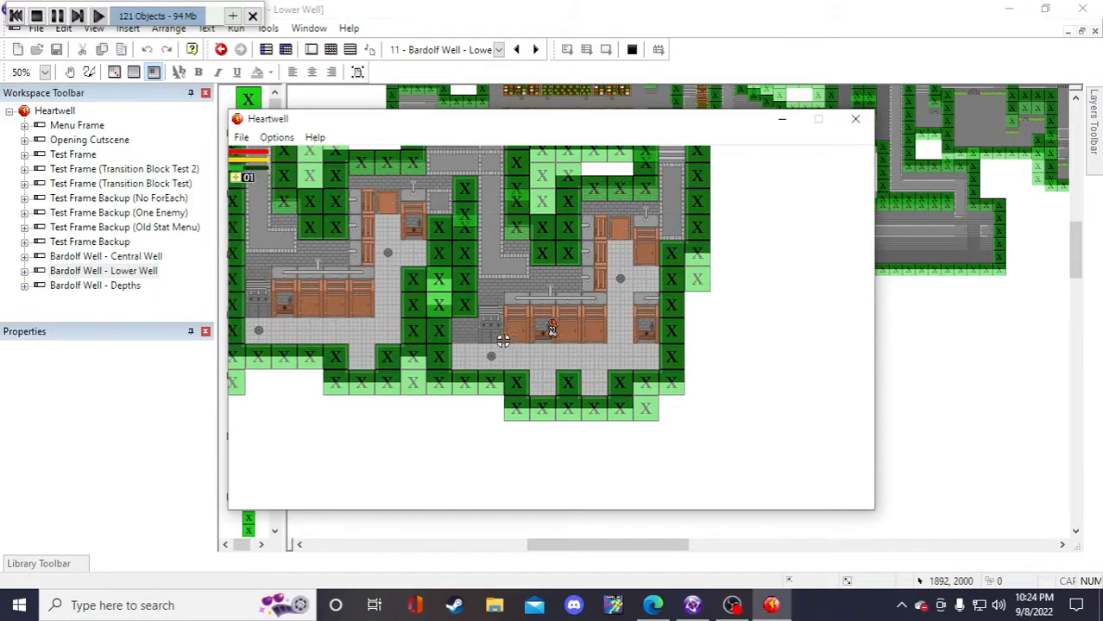
{"action": "key", "text": "s"}
{"action": "key", "text": "a"}
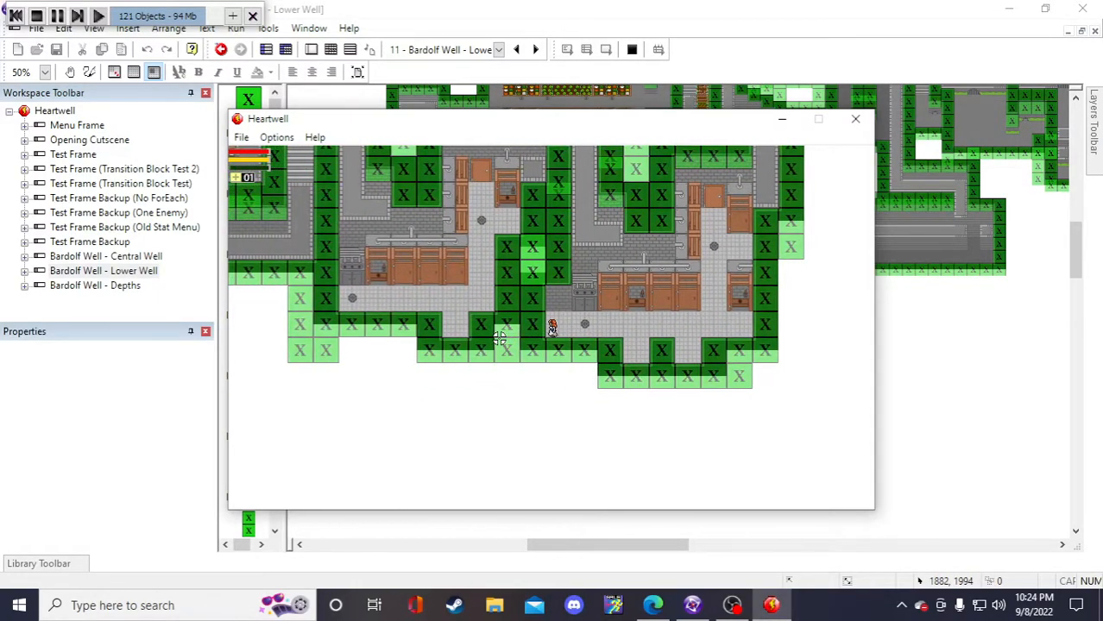
{"action": "key", "text": "w"}
{"action": "key", "text": "d"}
{"action": "key", "text": "w"}
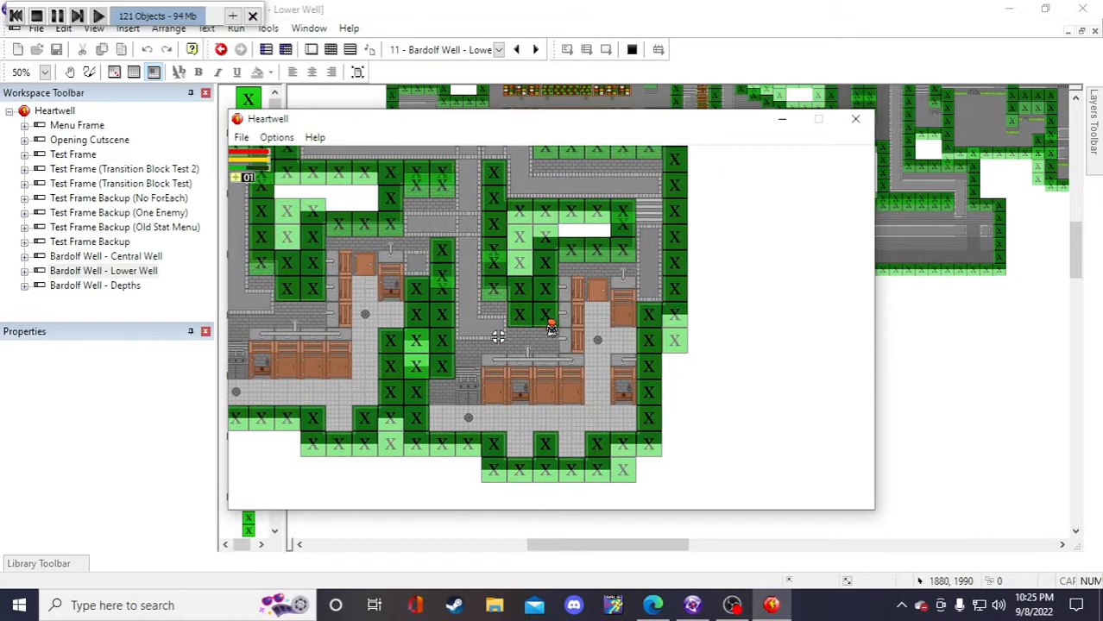
- Walk the character up the corridor west of the southeast kitchen, testing its side walls and the alcove below the junction
{"action": "key", "text": "a"}
{"action": "key", "text": "w"}
{"action": "key", "text": "s"}
{"action": "key", "text": "d"}
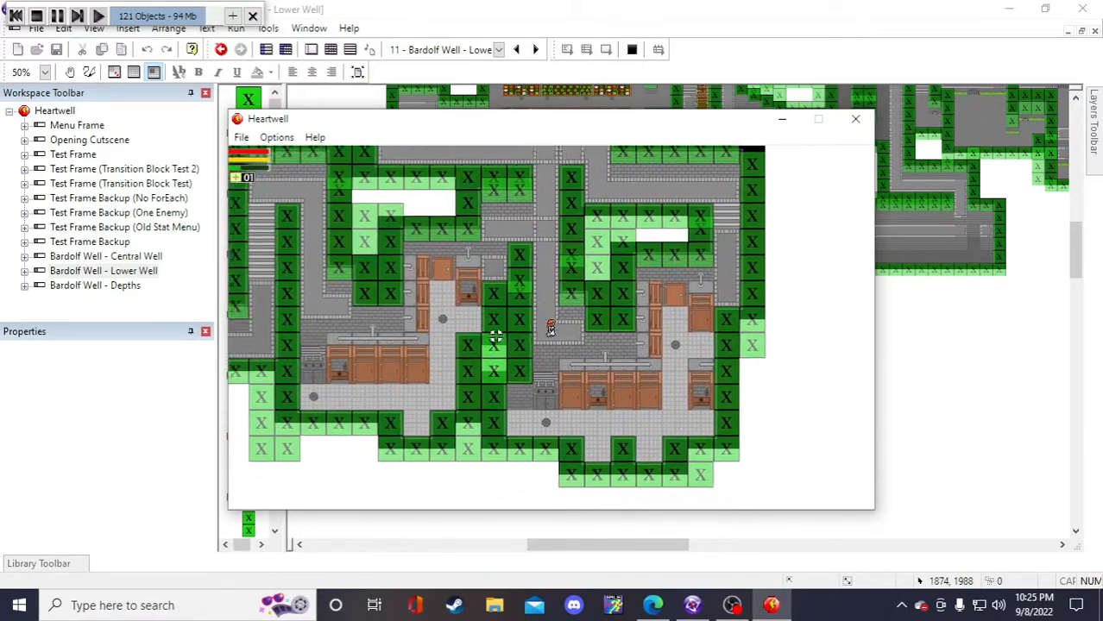
{"action": "key", "text": "w"}
{"action": "key", "text": "a"}
{"action": "key", "text": "w"}
{"action": "key", "text": "a"}
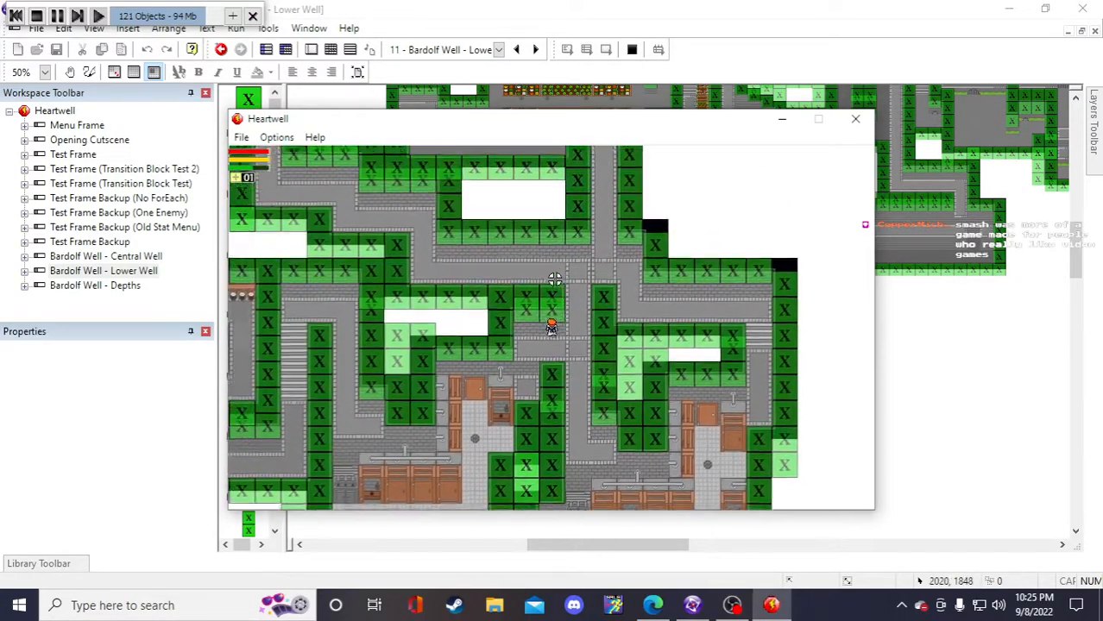
- Walk the character around the alcove below the junction and into the adjoining corridor, testing the alcove's wall blocks
{"action": "key", "text": "d"}
{"action": "key", "text": "s"}
{"action": "key", "text": "a"}
{"action": "key", "text": "d"}
{"action": "key", "text": "w"}
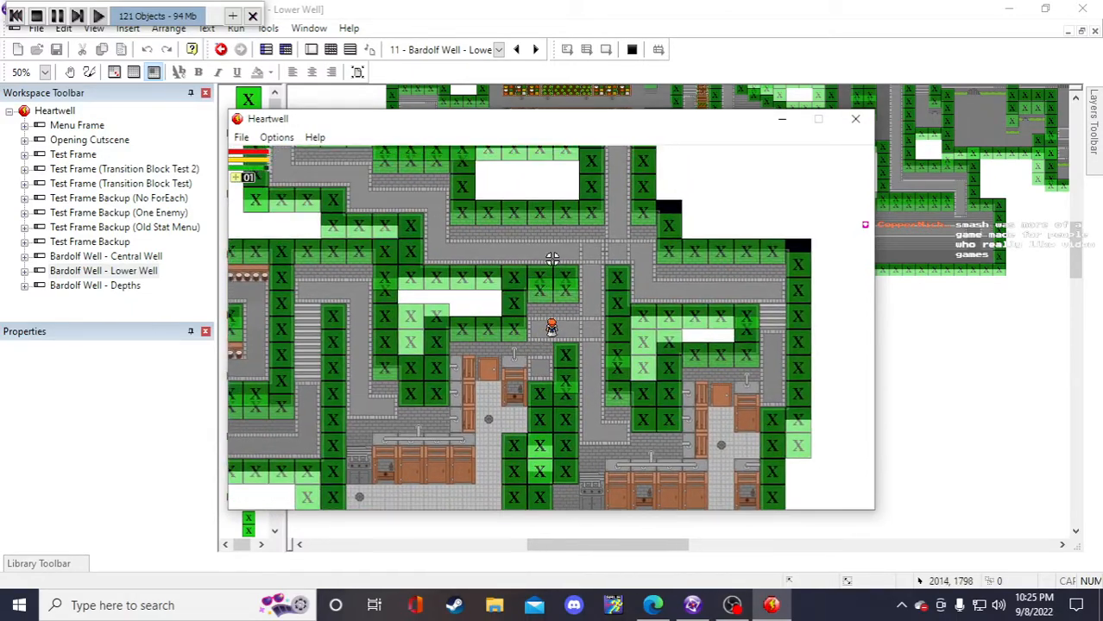
{"action": "key", "text": "w"}
{"action": "key", "text": "d"}
{"action": "key", "text": "s"}
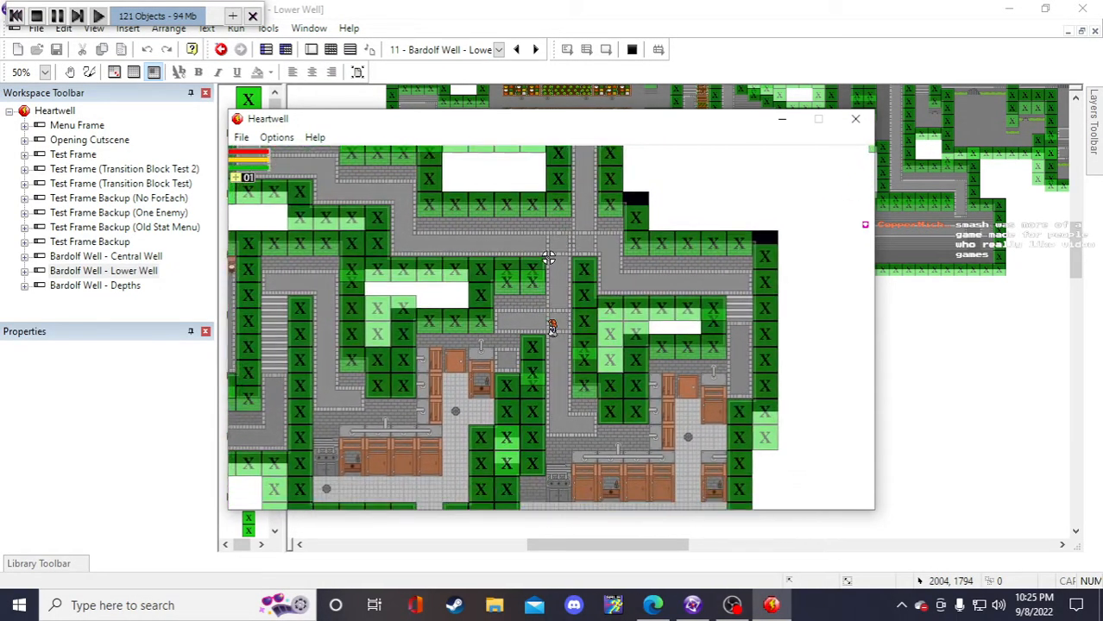
- Walk the character back through the alcove to the kitchen on its west, testing the alcove's corner and the kitchen's northwest wall
{"action": "key", "text": "w"}
{"action": "key", "text": "s"}
{"action": "key", "text": "a"}
{"action": "key", "text": "w"}
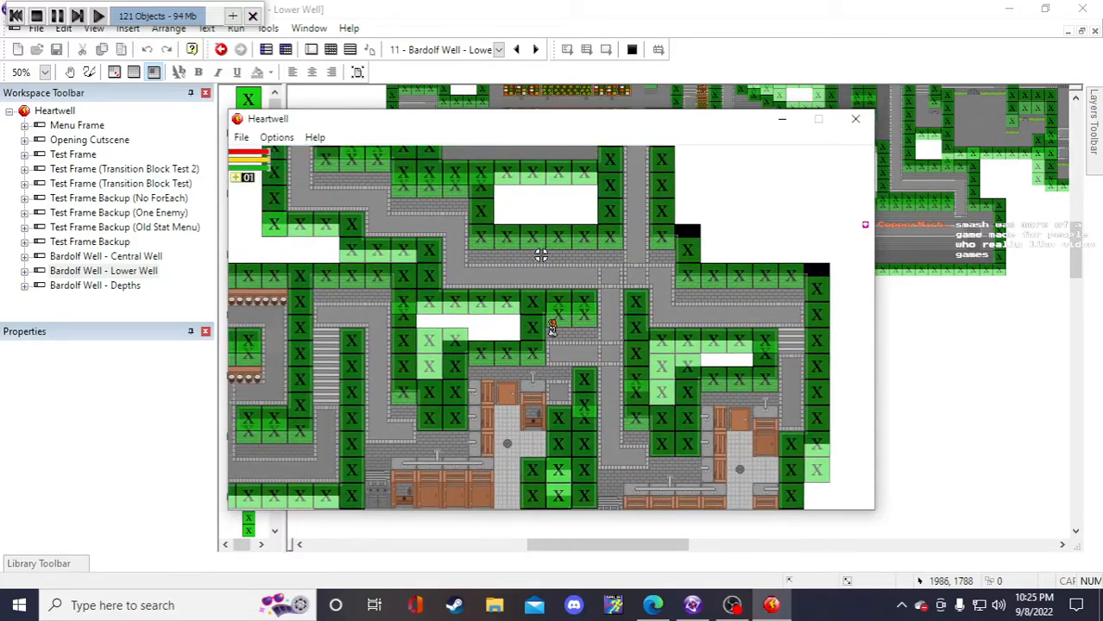
{"action": "key", "text": "s"}
{"action": "key", "text": "a"}
{"action": "key", "text": "d"}
{"action": "key", "text": "a"}
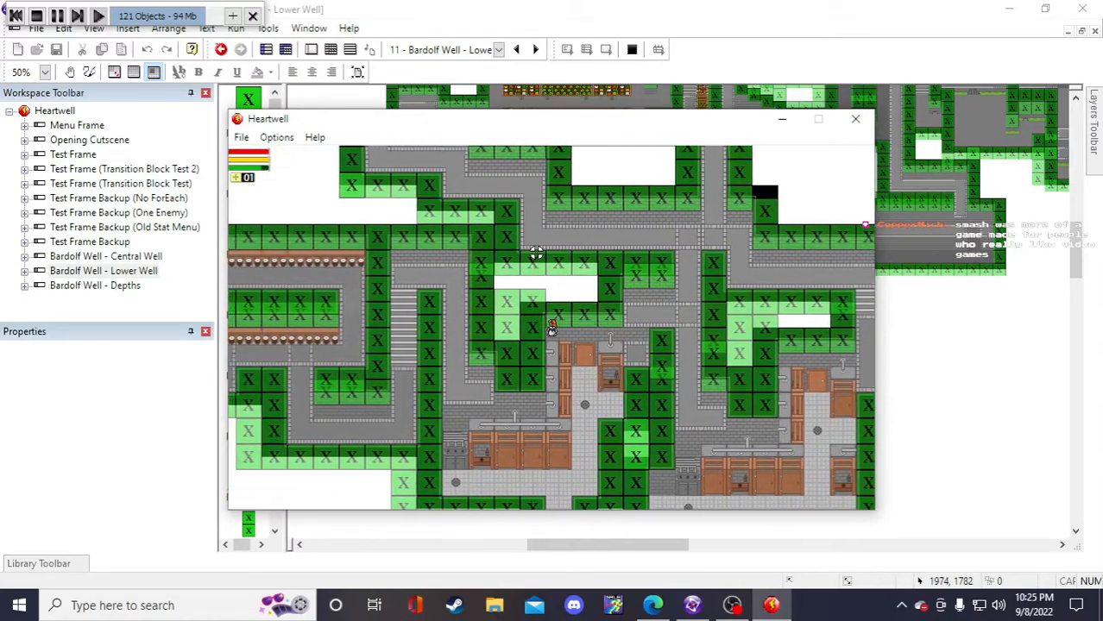
- Walk the character through that kitchen's southwest corner, up its west corridor and down the stairs to the lower passage
{"action": "key", "text": "d"}
{"action": "key", "text": "s"}
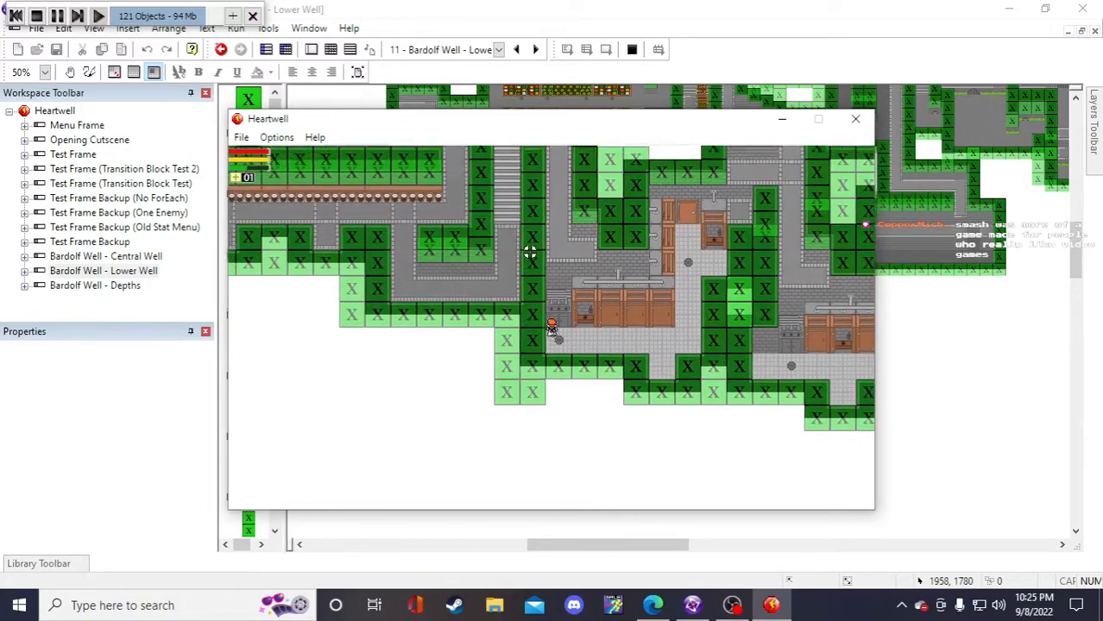
{"action": "key", "text": "a"}
{"action": "key", "text": "w"}
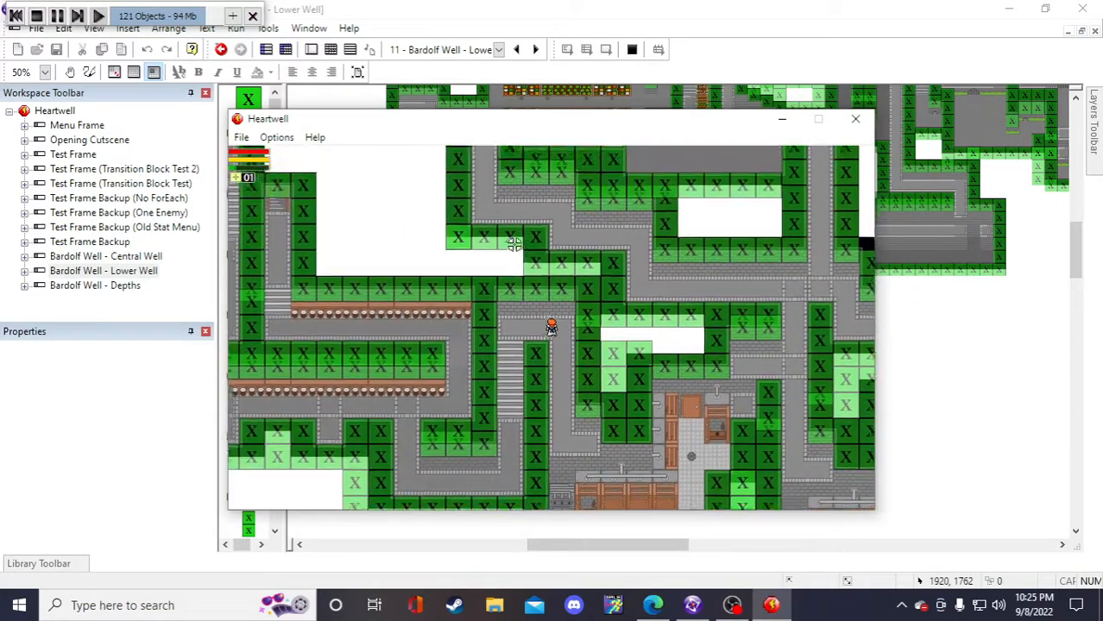
{"action": "key", "text": "w"}
{"action": "key", "text": "a"}
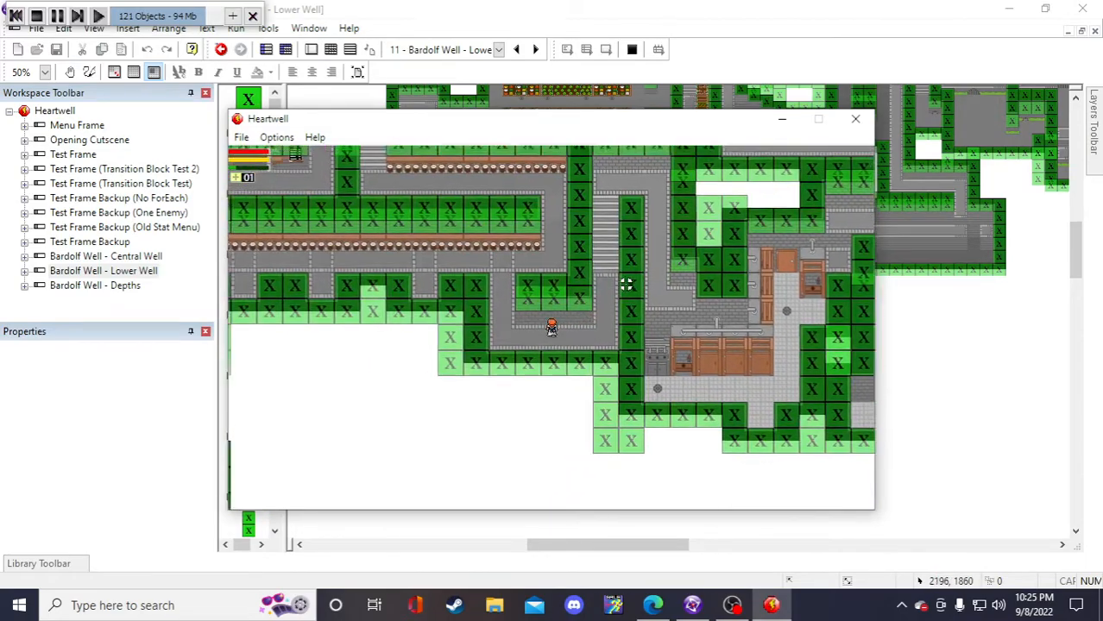
- Walk the character around the corridor loop west of the stairs, testing its central wall block and west wall, then enter the grey kitchen
{"action": "key", "text": "w"}
{"action": "key", "text": "d"}
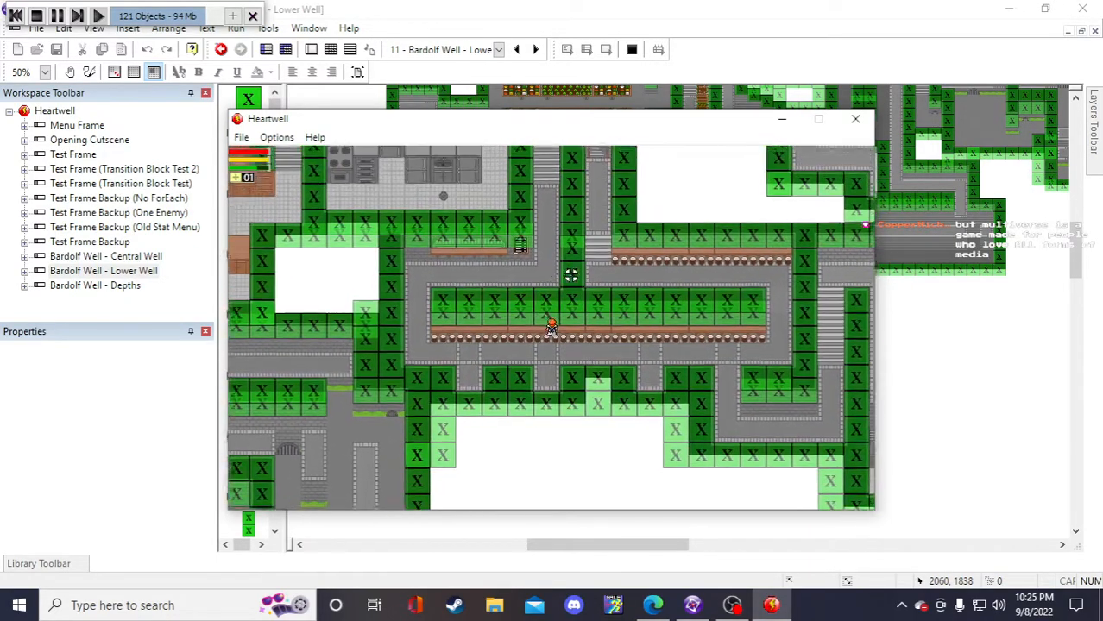
{"action": "key", "text": "a"}
{"action": "key", "text": "s"}
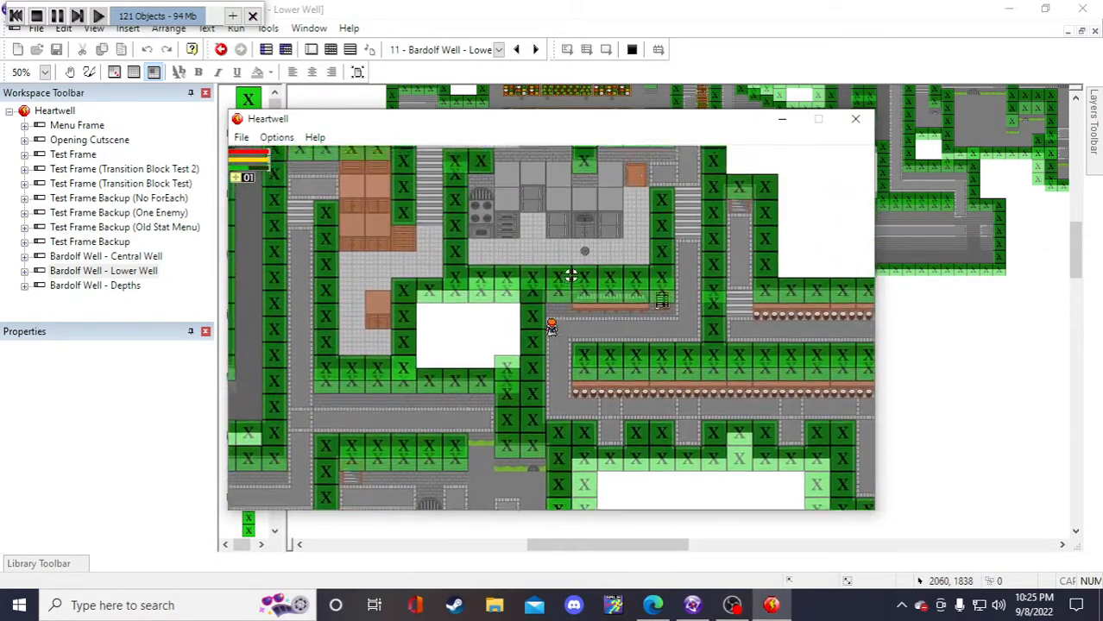
{"action": "key", "text": "d"}
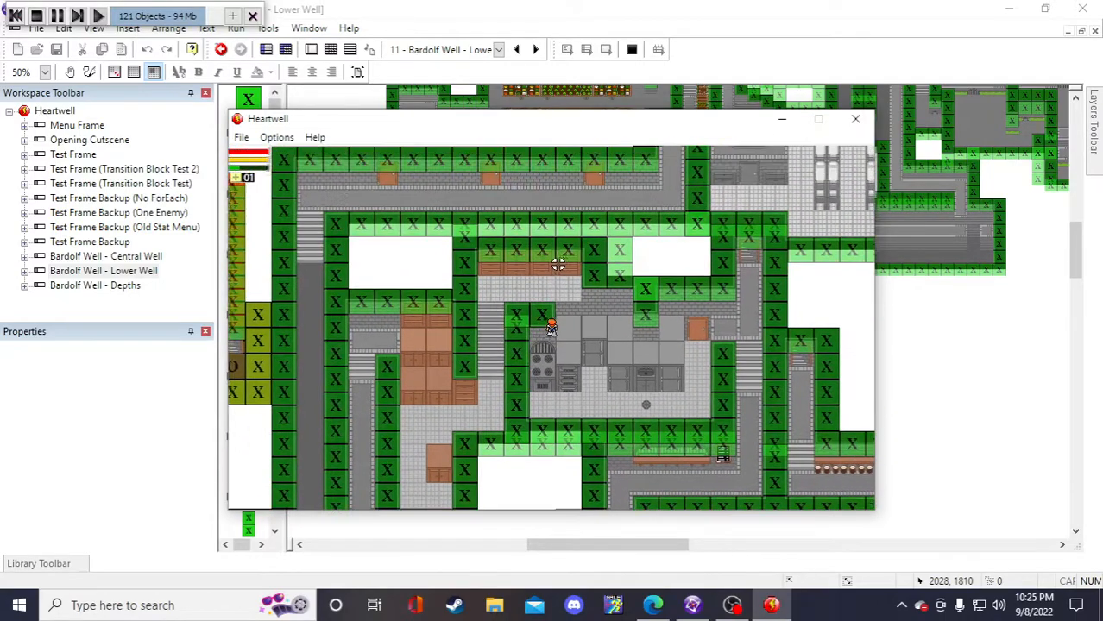
- Walk the character across the grey kitchen's counters, checking collisions around the middle of the room
{"action": "key", "text": "s"}
{"action": "key", "text": "d"}
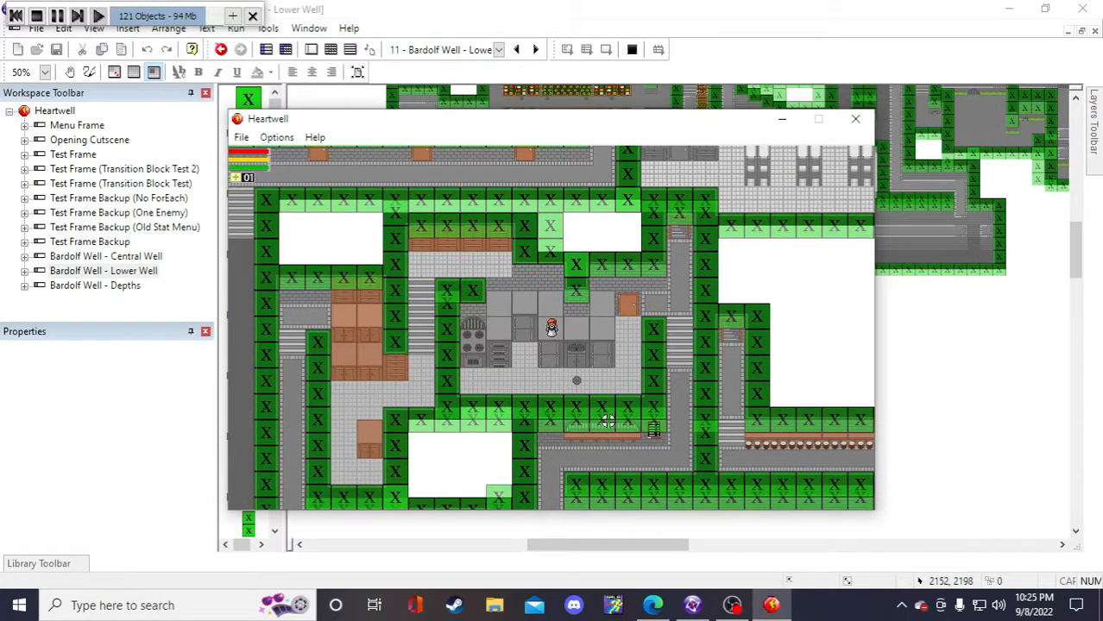
{"action": "key", "text": "a"}
{"action": "key", "text": "w"}
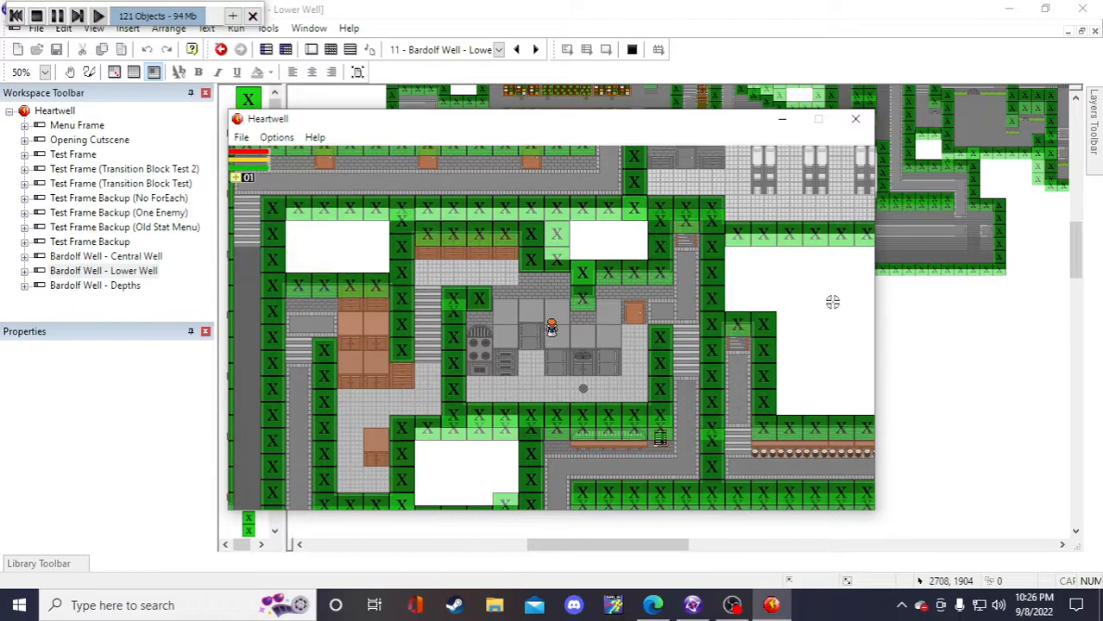
{"action": "key", "text": "w"}
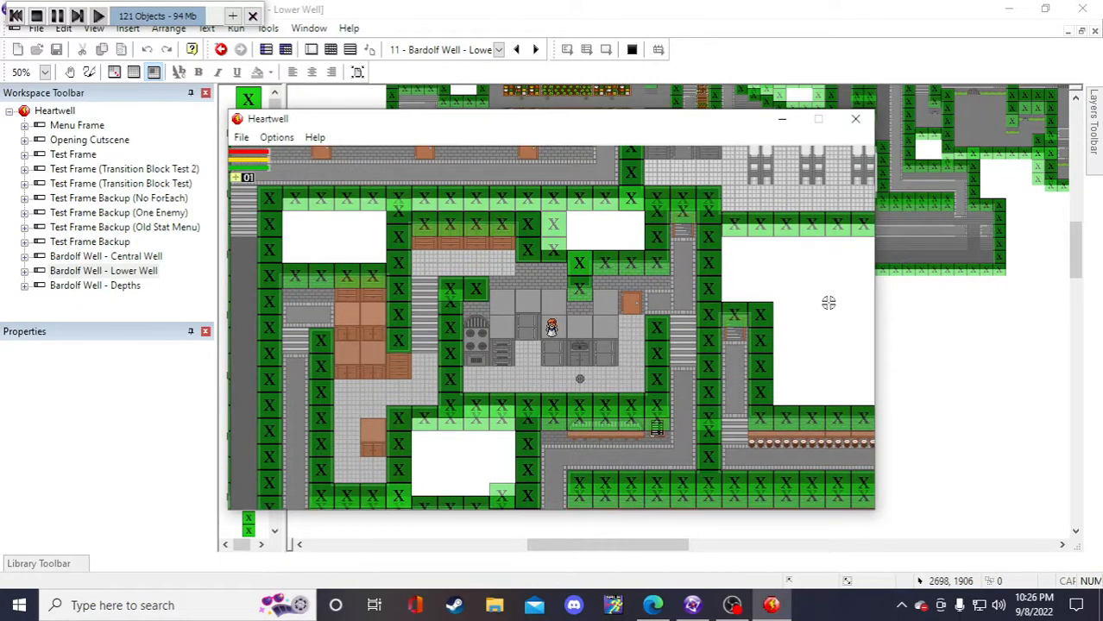
{"action": "key", "text": "s"}
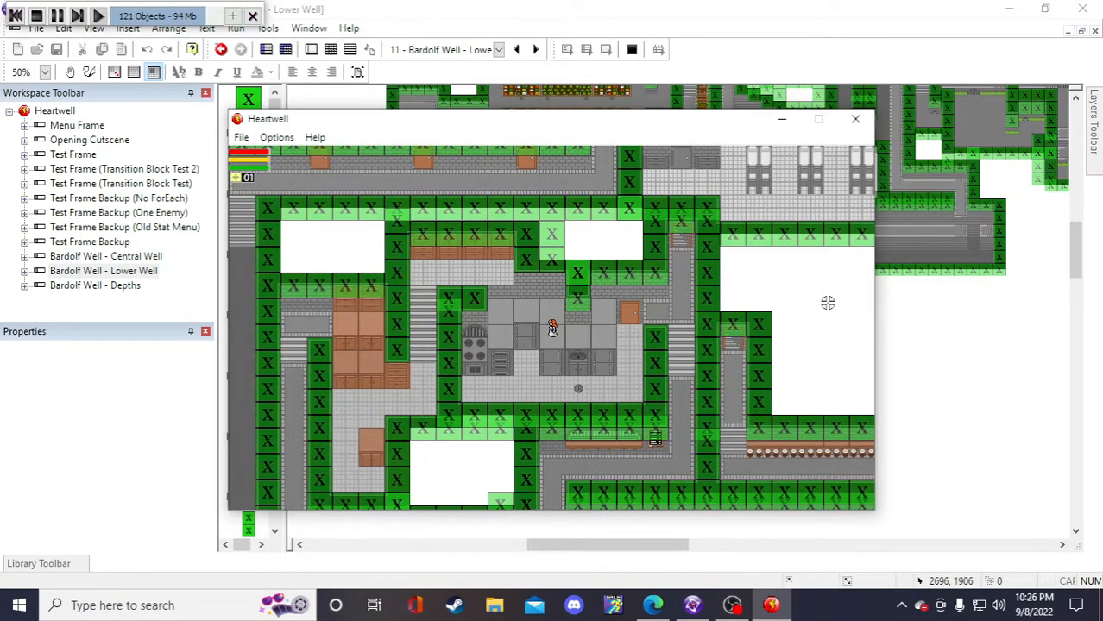
{"action": "key", "text": "s"}
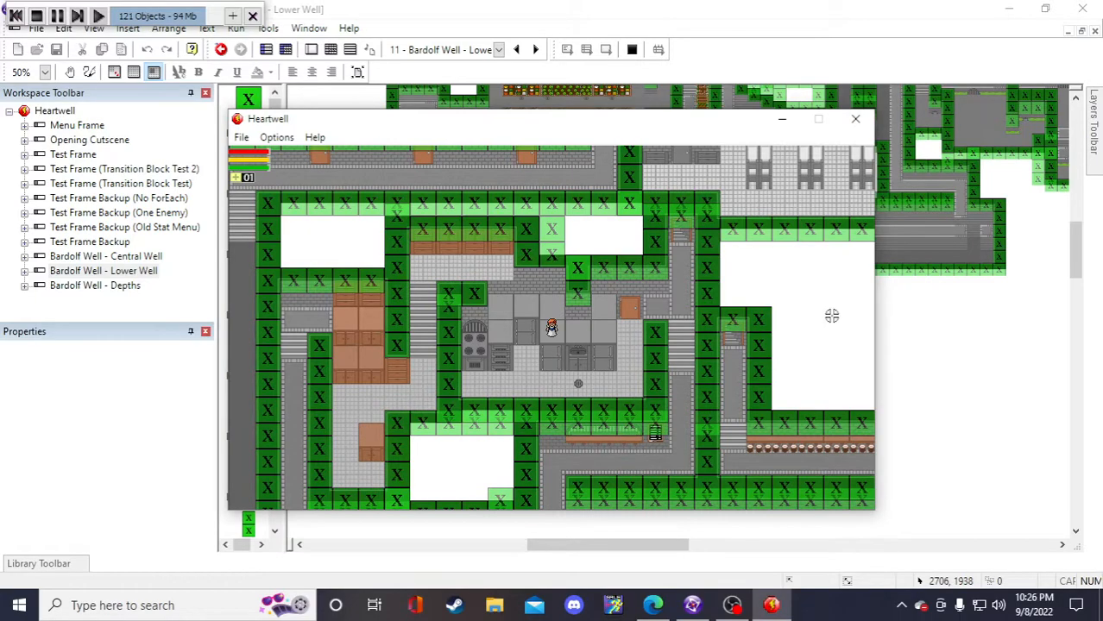
{"action": "key", "text": "s"}
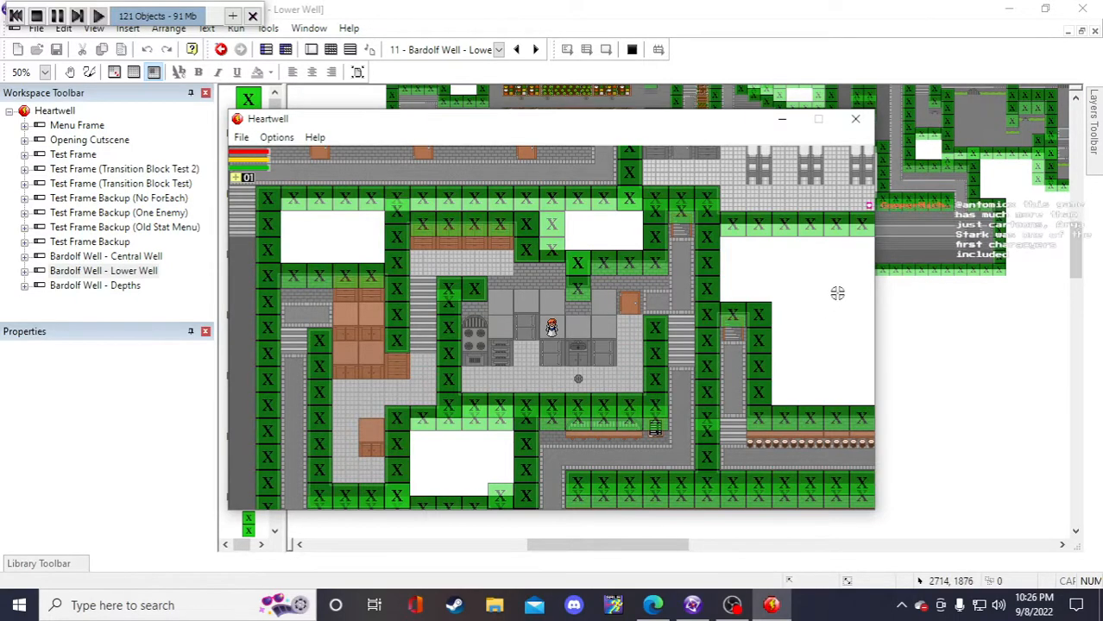
- Walk the character out of the grey kitchen and down the western stairs to the southeast corner of the brown-counter room
{"action": "key", "text": "w"}
{"action": "key", "text": "a"}
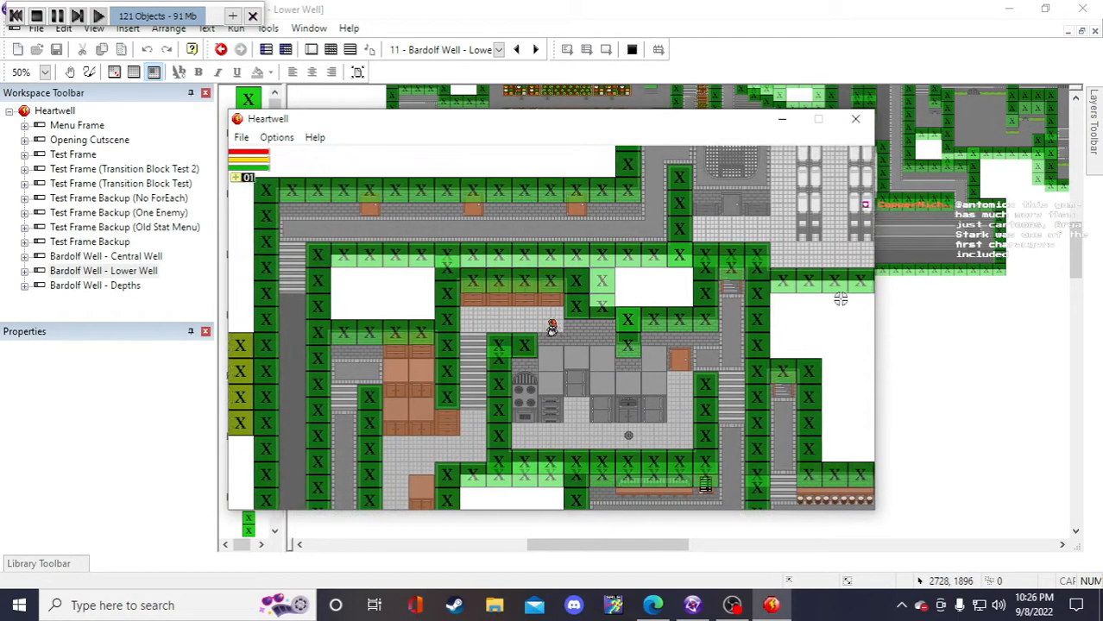
{"action": "key", "text": "s"}
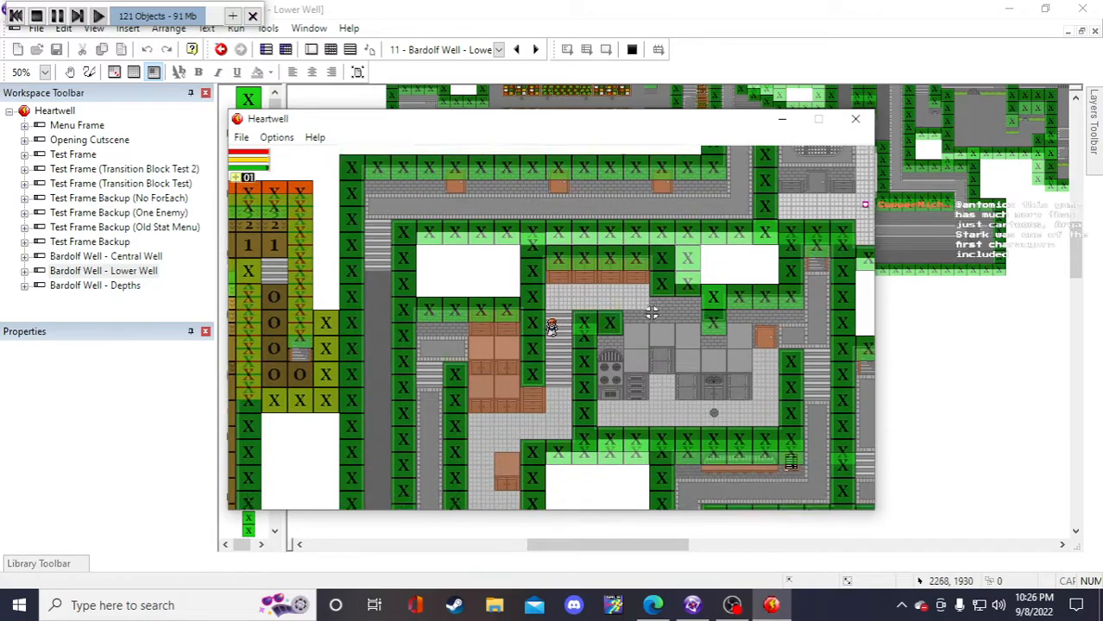
{"action": "key", "text": "a"}
{"action": "key", "text": "s"}
{"action": "key", "text": "d"}
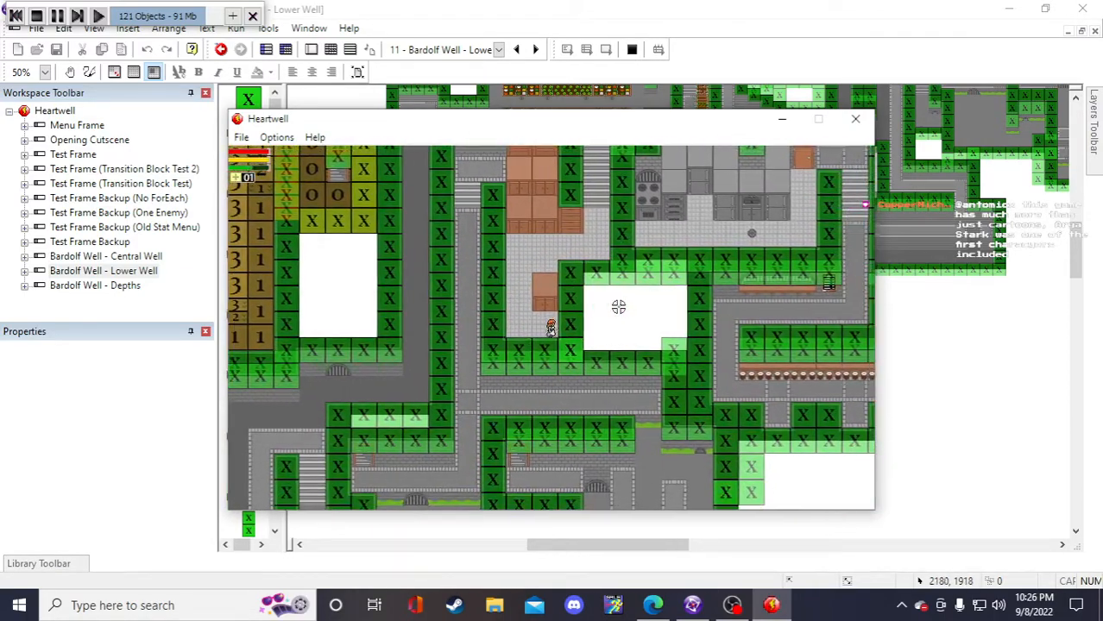
- Walk the character around the brown-counter room, testing its south, east and north wall blocks
{"action": "key", "text": "w"}
{"action": "key", "text": "a"}
{"action": "key", "text": "s"}
{"action": "key", "text": "a"}
{"action": "key", "text": "w"}
{"action": "key", "text": "d"}
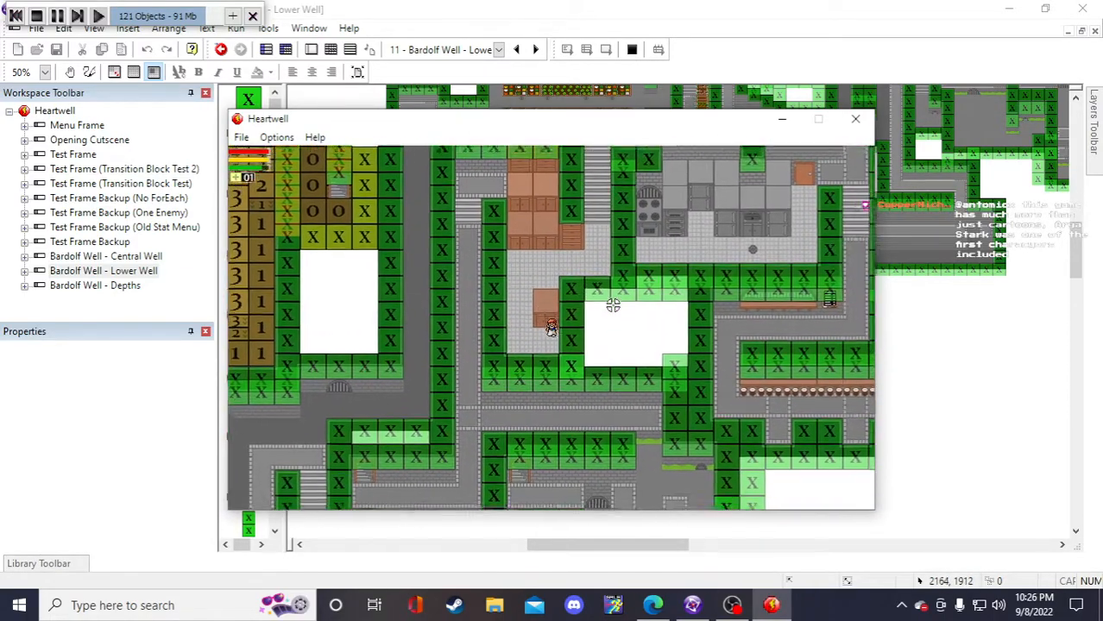
{"action": "key", "text": "s"}
{"action": "key", "text": "a"}
{"action": "key", "text": "w"}
{"action": "key", "text": "d"}
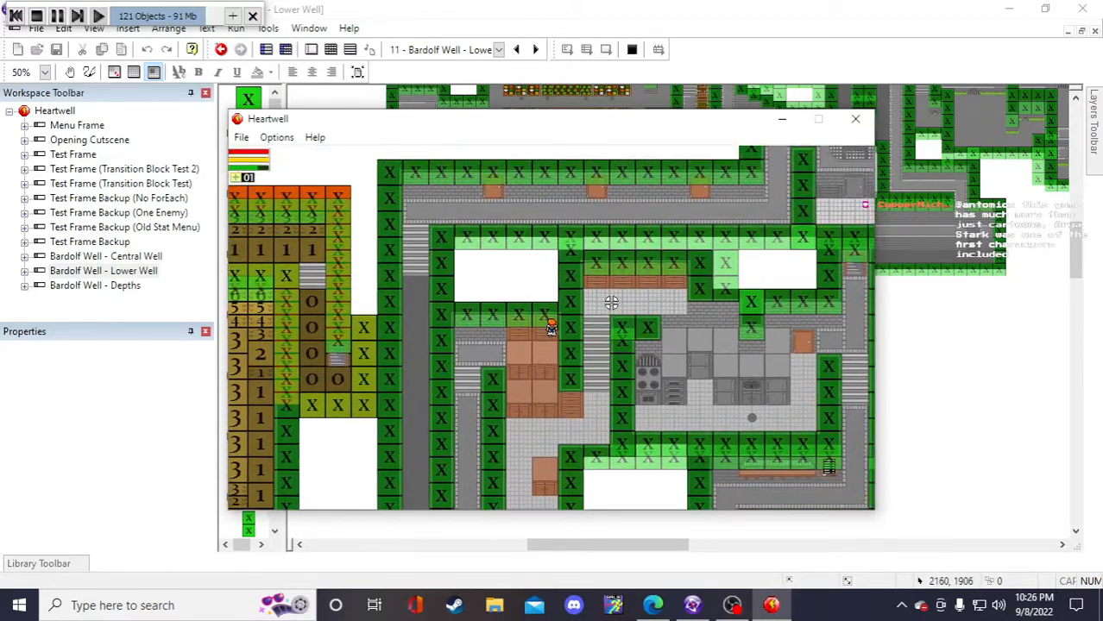
- Walk the character down the corridor west of the brown-counter room and east into the large sewer room, testing the corridor's north wall
{"action": "key", "text": "a"}
{"action": "key", "text": "s"}
{"action": "key", "text": "s"}
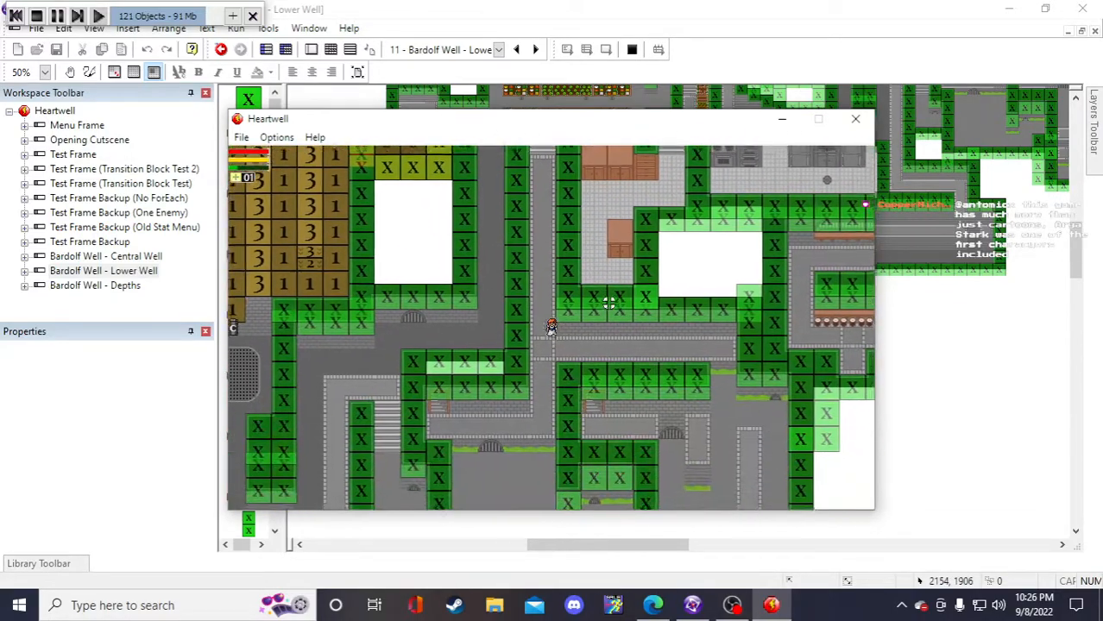
{"action": "key", "text": "d"}
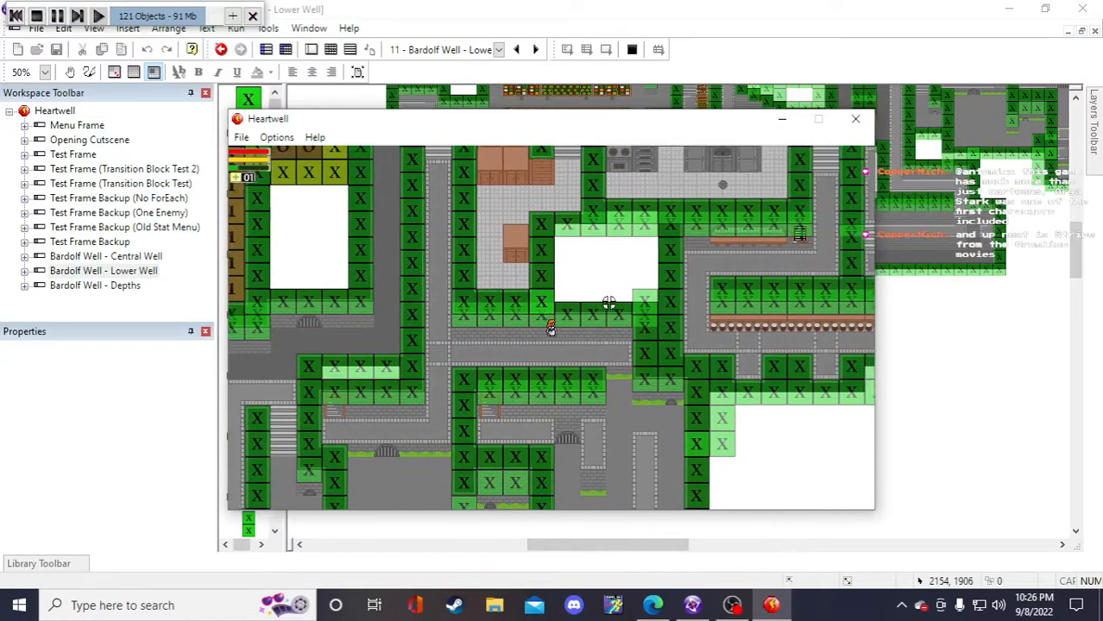
{"action": "key", "text": "d"}
{"action": "key", "text": "s"}
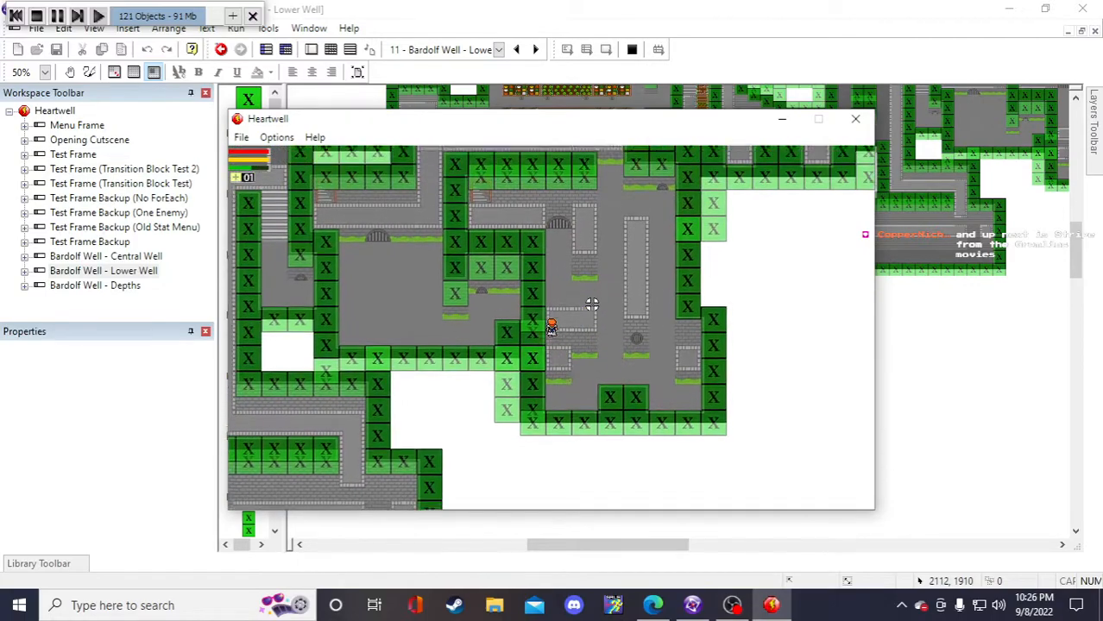
- Walk the character along the large sewer room's west wall and northern passage, testing the wall blocks around the ladder
{"action": "key", "text": "a"}
{"action": "key", "text": "w"}
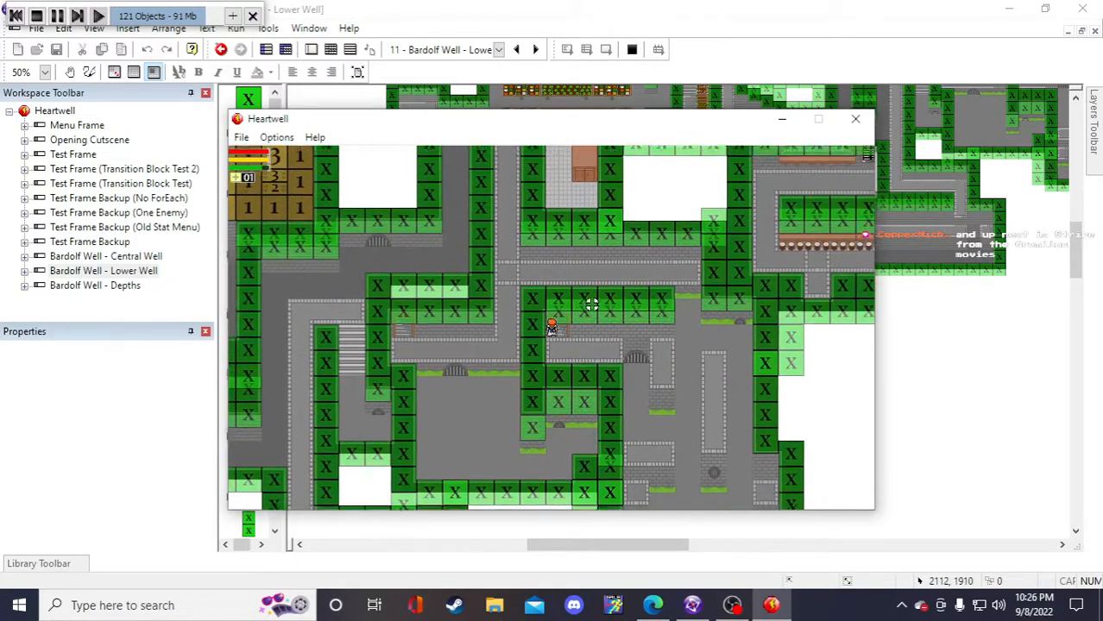
{"action": "key", "text": "s"}
{"action": "key", "text": "d"}
{"action": "key", "text": "w"}
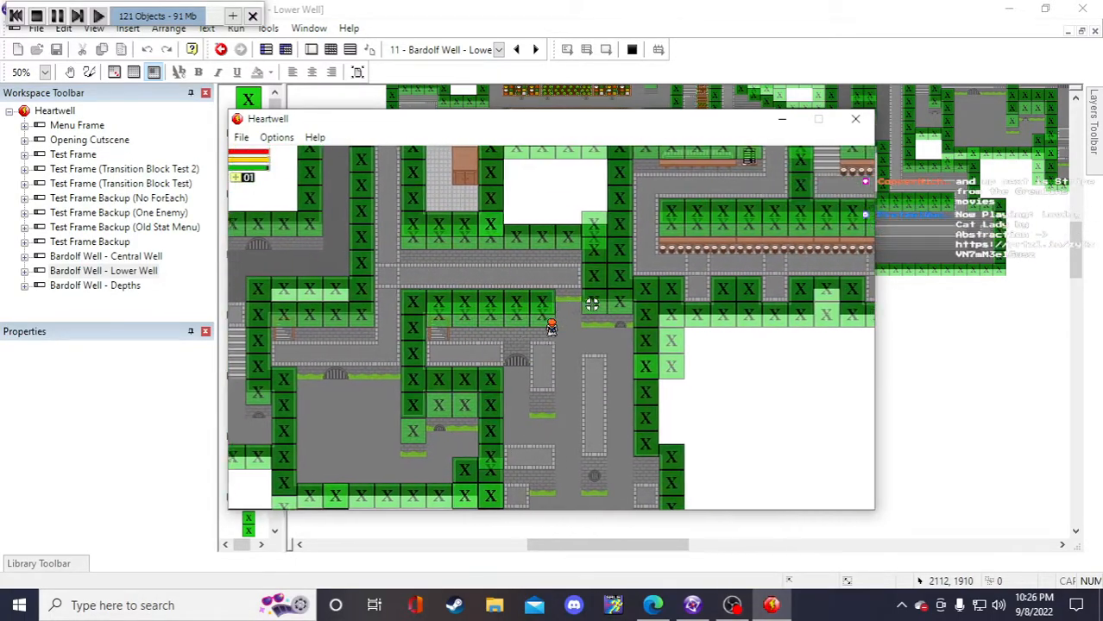
- Walk the character back west and down into the smaller sewer room, testing its eastern nook and south wall
{"action": "key", "text": "a"}
{"action": "key", "text": "a"}
{"action": "key", "text": "s"}
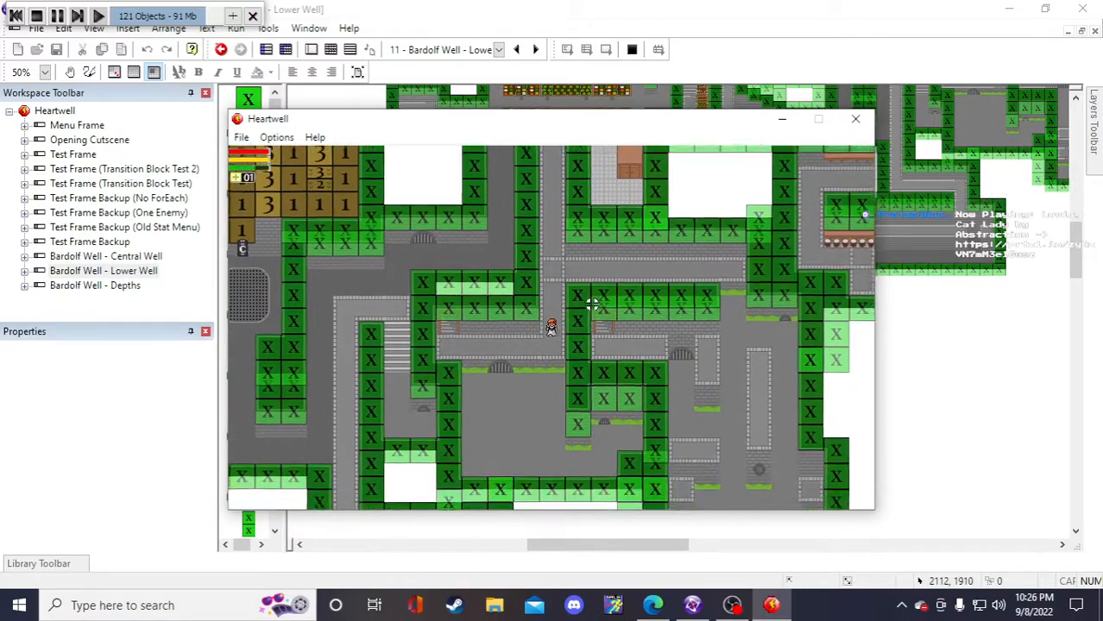
{"action": "key", "text": "d"}
{"action": "key", "text": "w"}
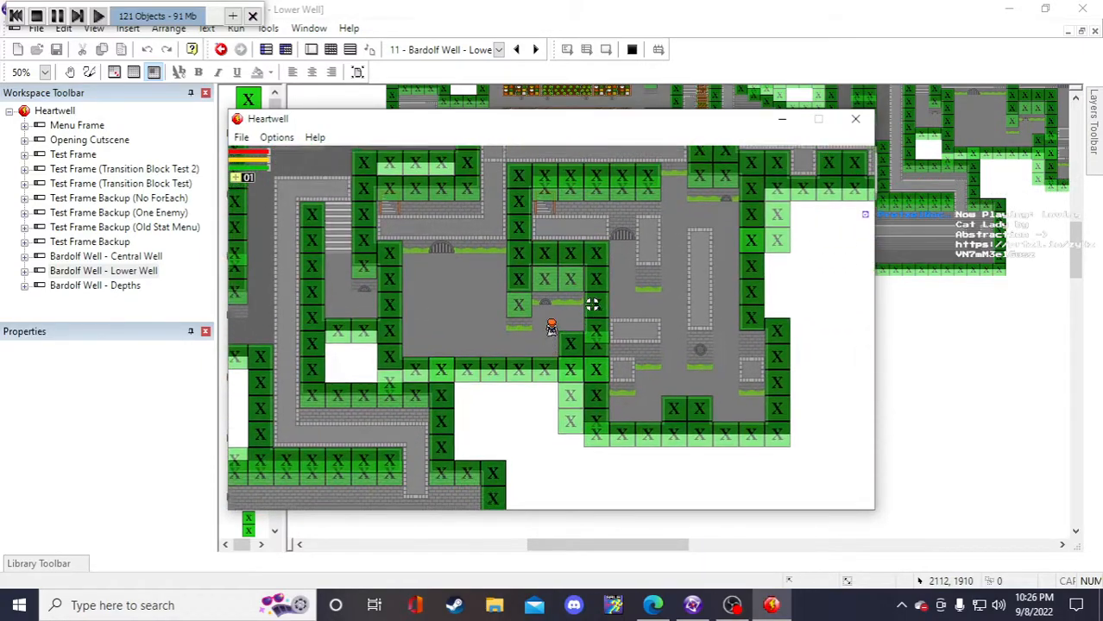
{"action": "key", "text": "d"}
{"action": "key", "text": "s"}
{"action": "key", "text": "a"}
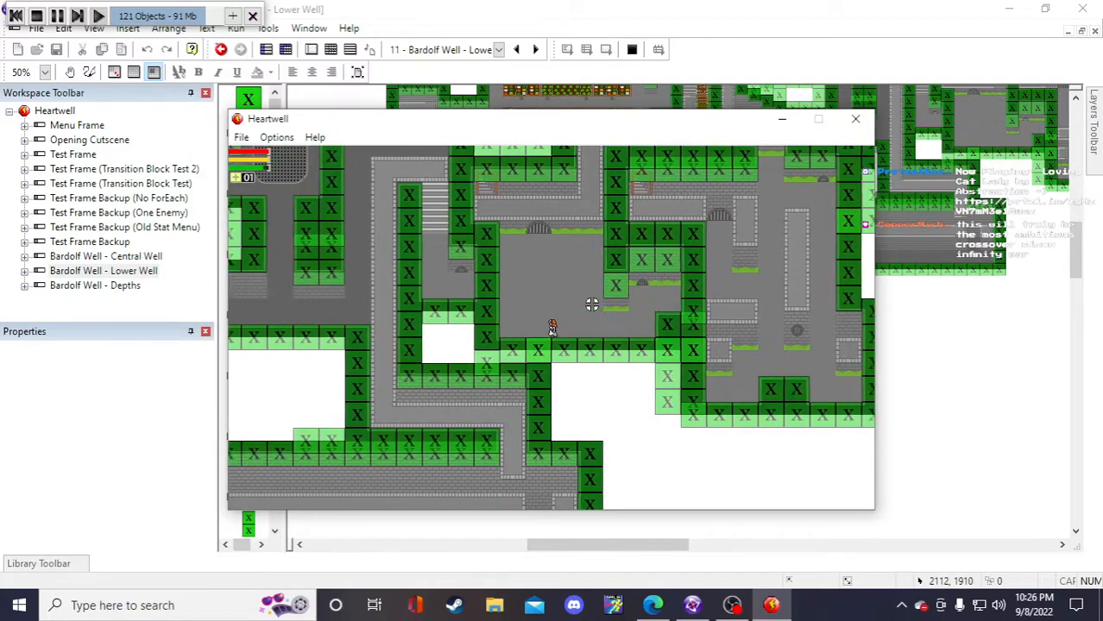
- Walk the character between the ladder above the smaller sewer room and the room's southwest corner, testing the west walls
{"action": "key", "text": "w"}
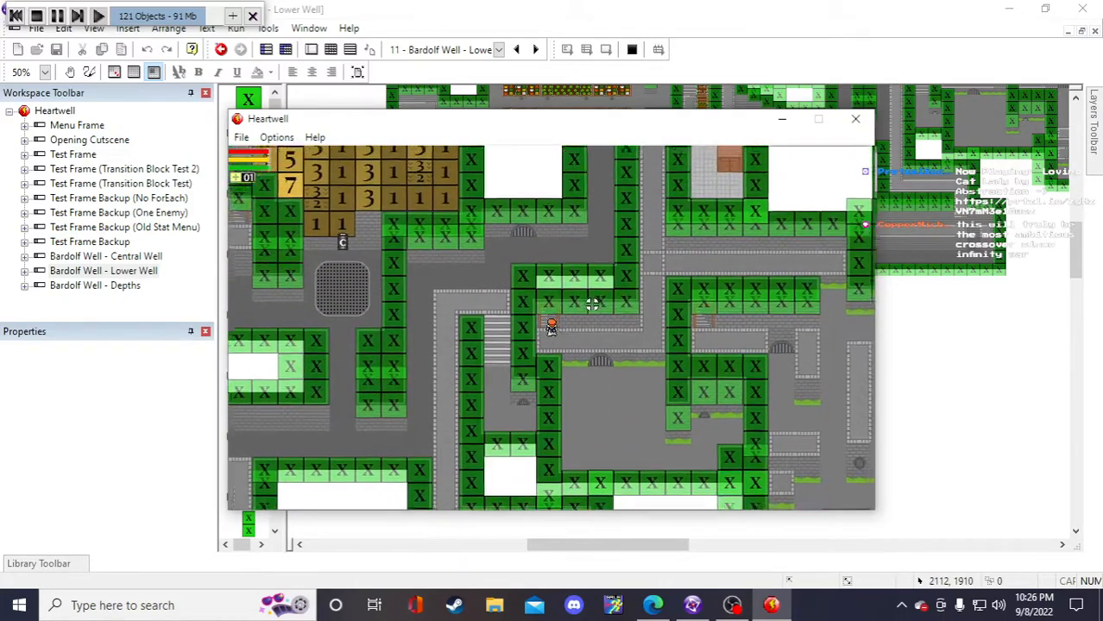
{"action": "key", "text": "d"}
{"action": "key", "text": "s"}
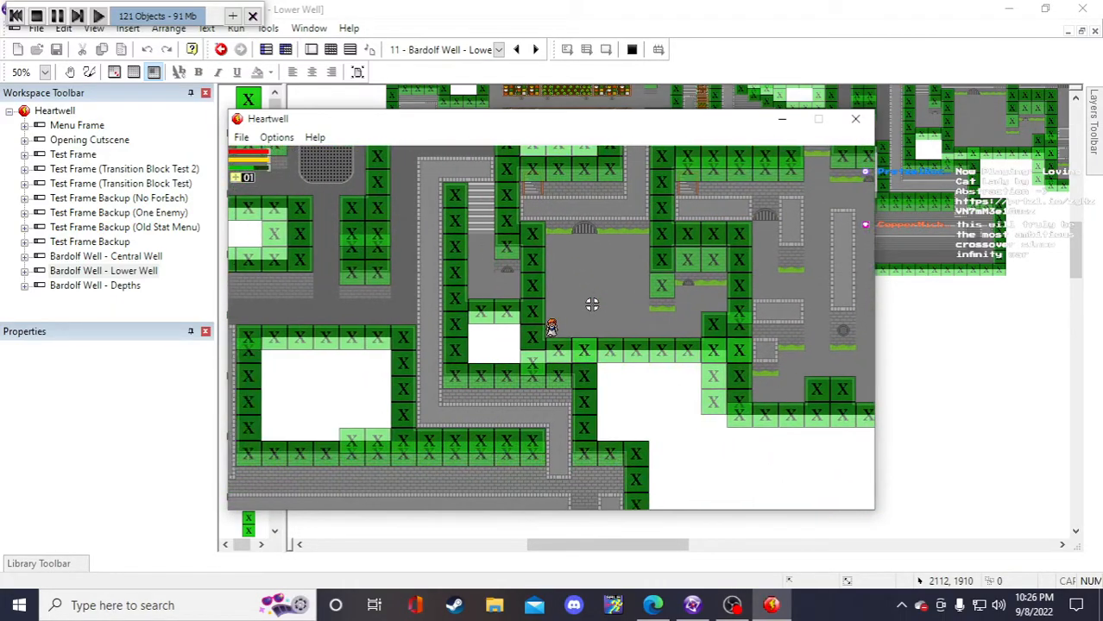
{"action": "key", "text": "w"}
{"action": "key", "text": "a"}
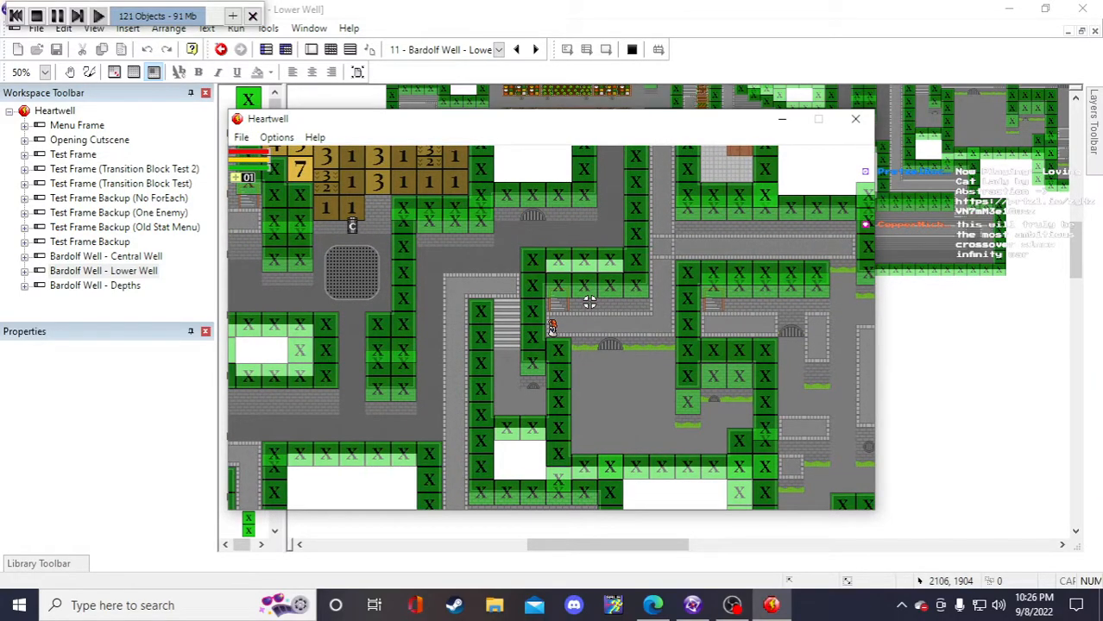
- Test the wall blocks above the smaller sewer room's ladder and walk the character up the long corridor to the north
{"action": "key", "text": "w"}
{"action": "key", "text": "d"}
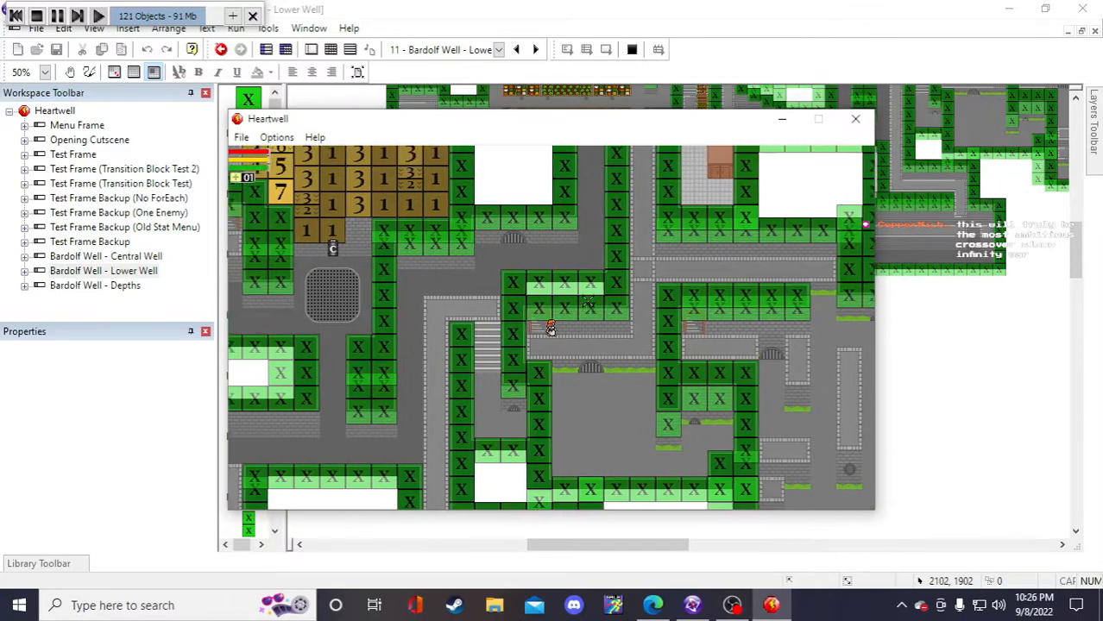
{"action": "key", "text": "w"}
{"action": "key", "text": "a"}
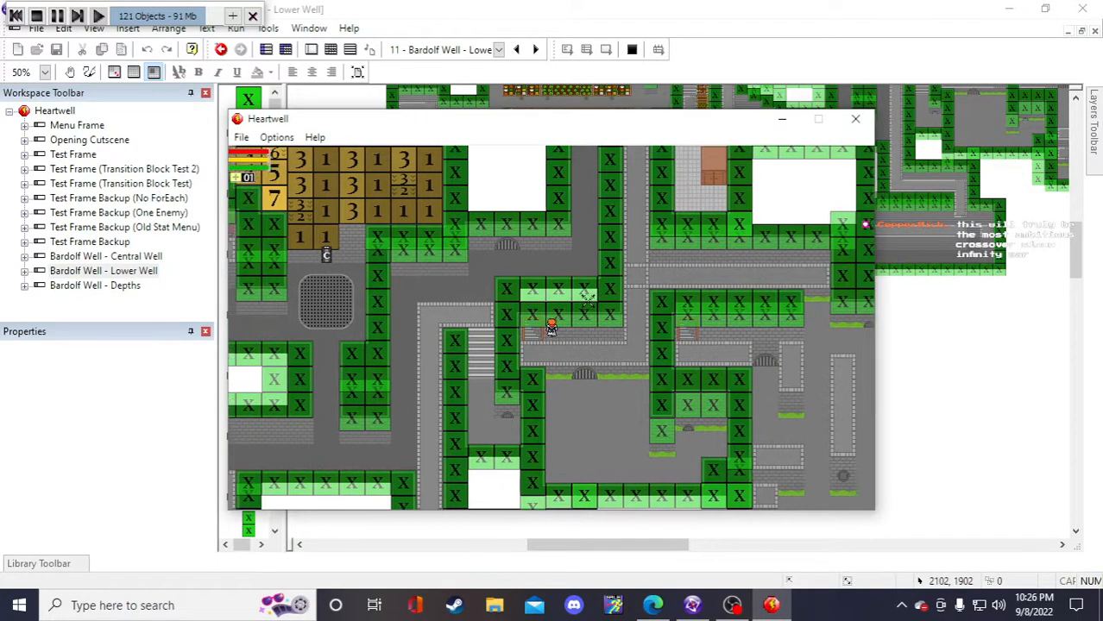
{"action": "key", "text": "d"}
{"action": "key", "text": "w"}
{"action": "key", "text": "w"}
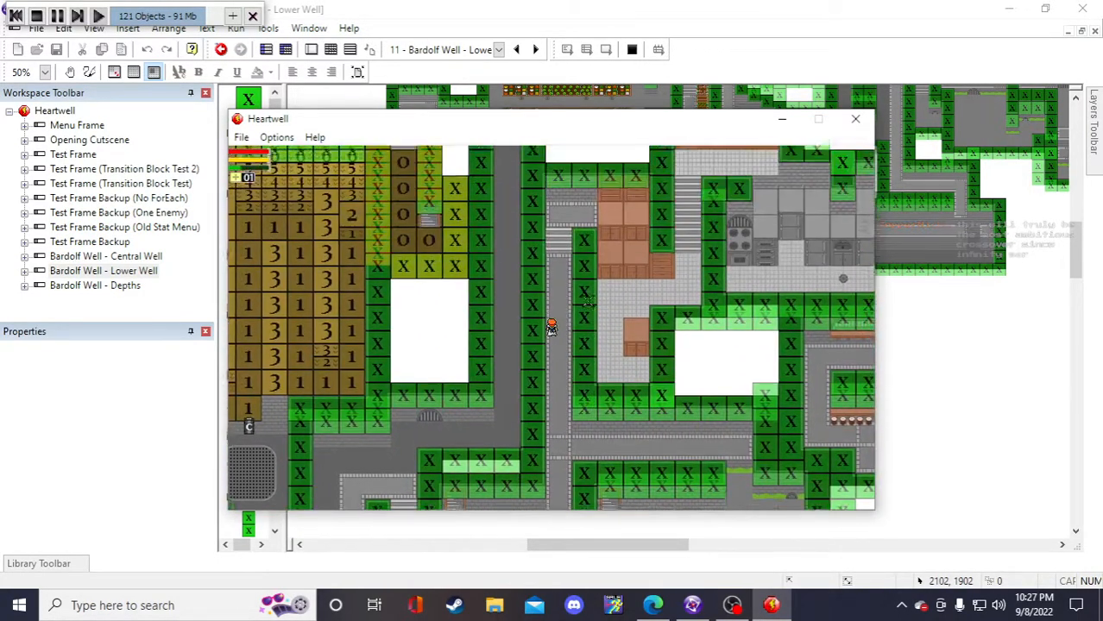
- Walk the character from the long corridor into the room with brown furniture beside the kitchen, testing its walls, and end the playtest
{"action": "key", "text": "d"}
{"action": "key", "text": "s"}
{"action": "key", "text": "w"}
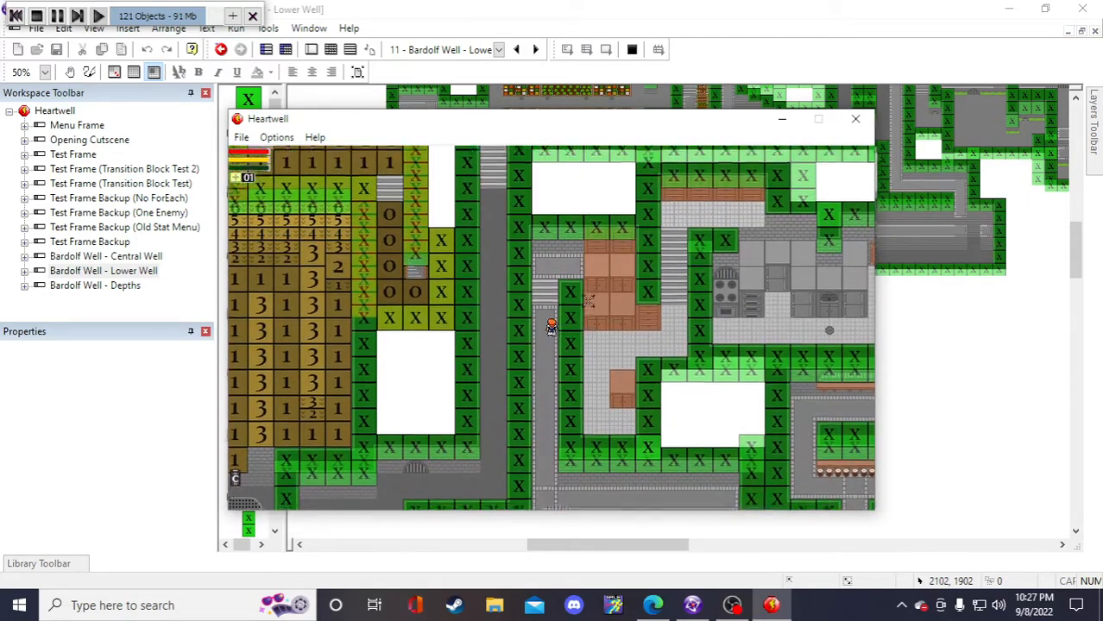
{"action": "key", "text": "d"}
{"action": "key", "text": "s"}
{"action": "key", "text": "s"}
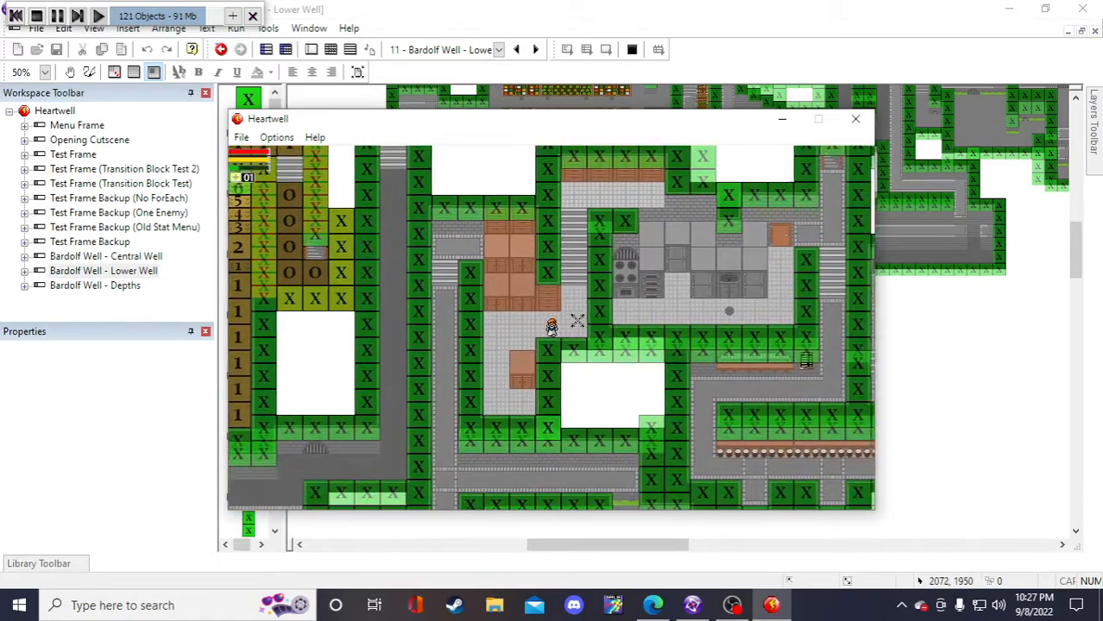
{"action": "left_click", "coordinate": [855, 118]}
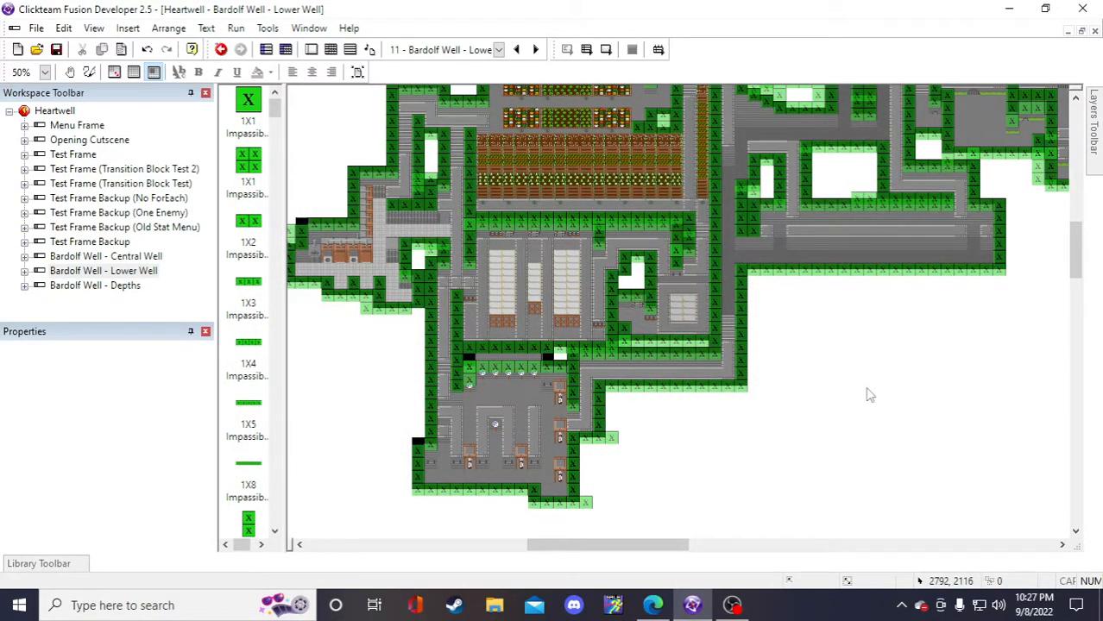
- Examine the whole Lower Well layout and its wall-block outline at 25% zoom
{"action": "scroll", "coordinate": [959, 440], "scroll_direction": "up", "scroll_amount": 4}
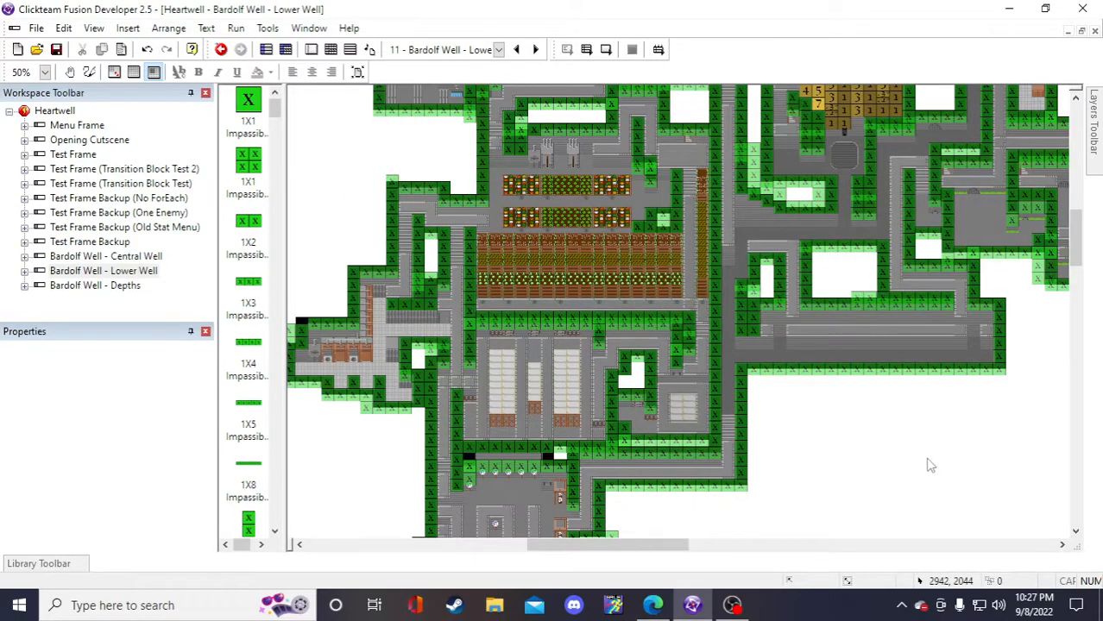
{"action": "scroll", "coordinate": [724, 192], "scroll_direction": "up", "scroll_amount": 3}
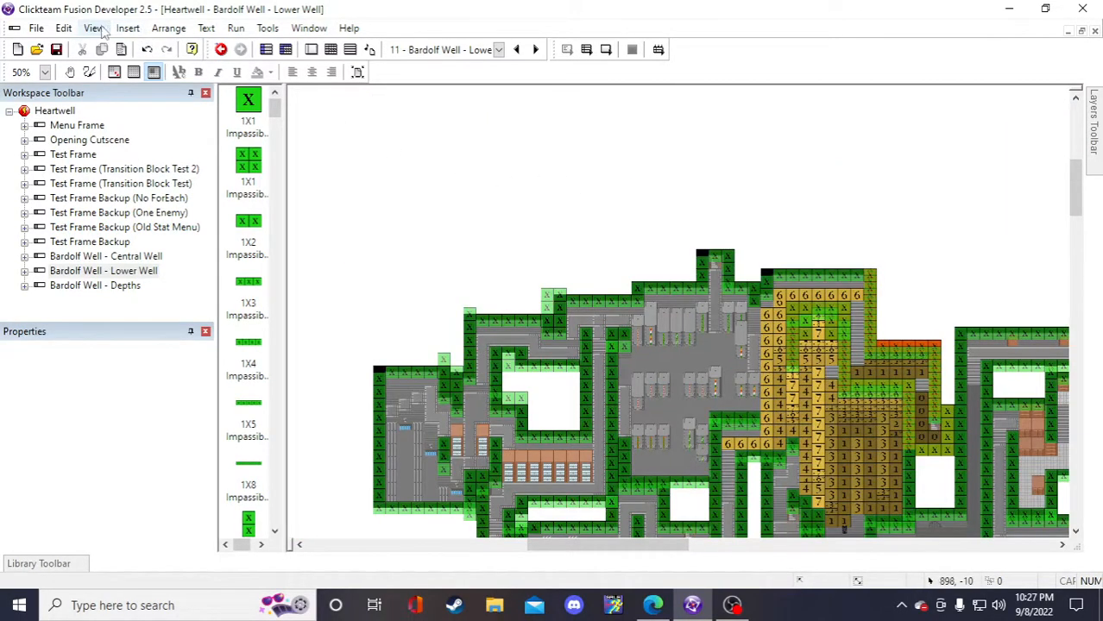
{"action": "left_click", "coordinate": [95, 30]}
{"action": "mouse_move", "coordinate": [128, 30]}
{"action": "mouse_move", "coordinate": [94, 29]}
{"action": "mouse_move", "coordinate": [234, 46]}
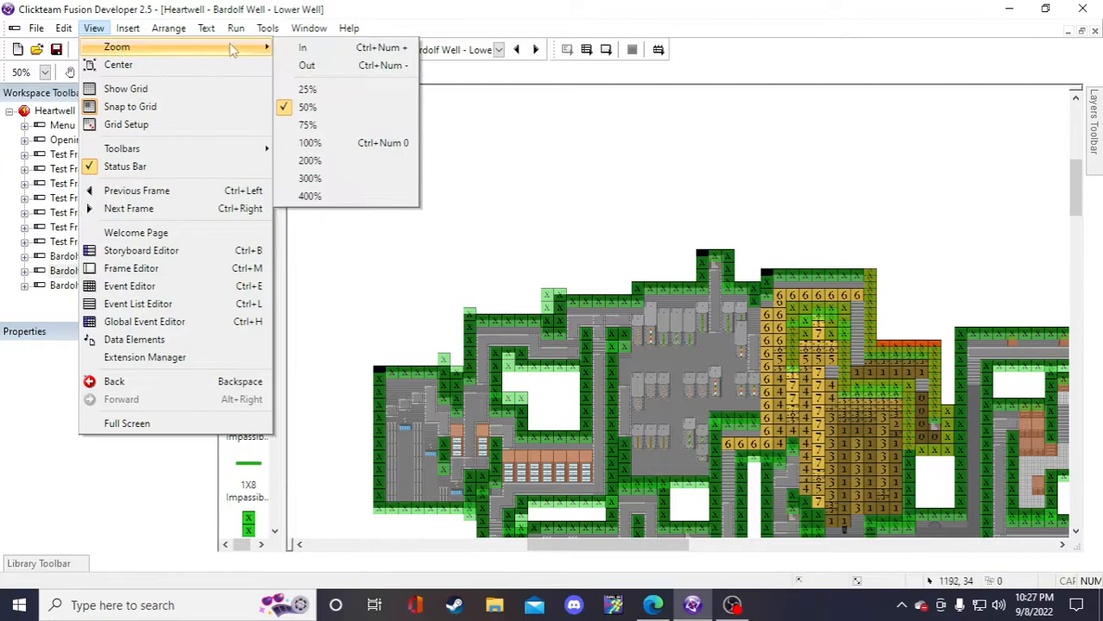
{"action": "left_click", "coordinate": [348, 91]}
{"action": "scroll", "coordinate": [751, 477], "scroll_direction": "down", "scroll_amount": 3}
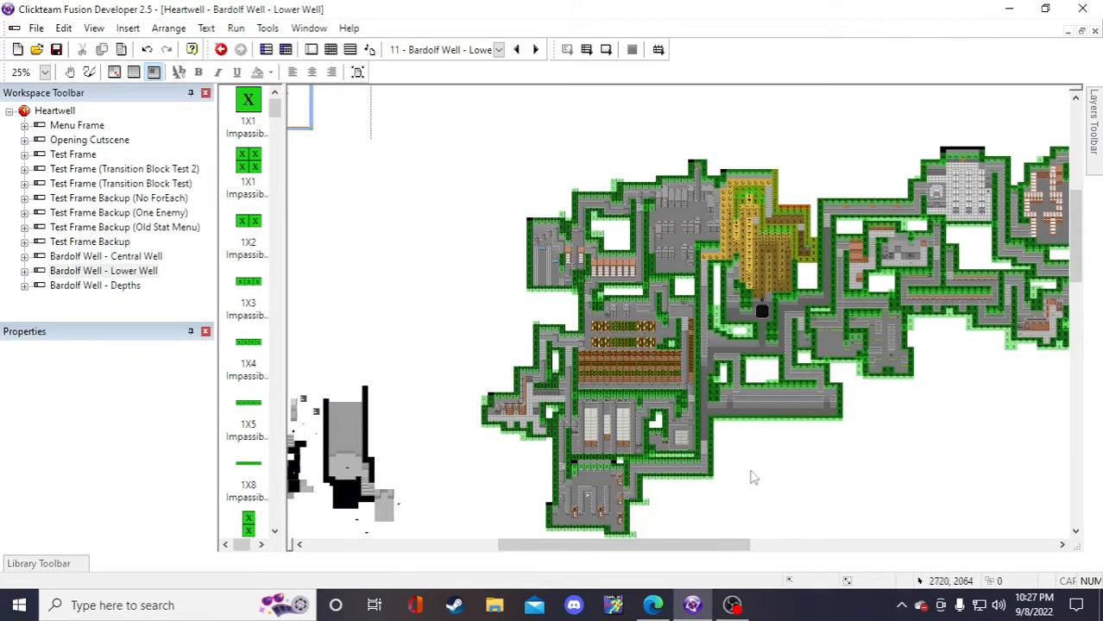
{"action": "left_click_drag", "start_coordinate": [679, 545], "coordinate": [732, 546]}
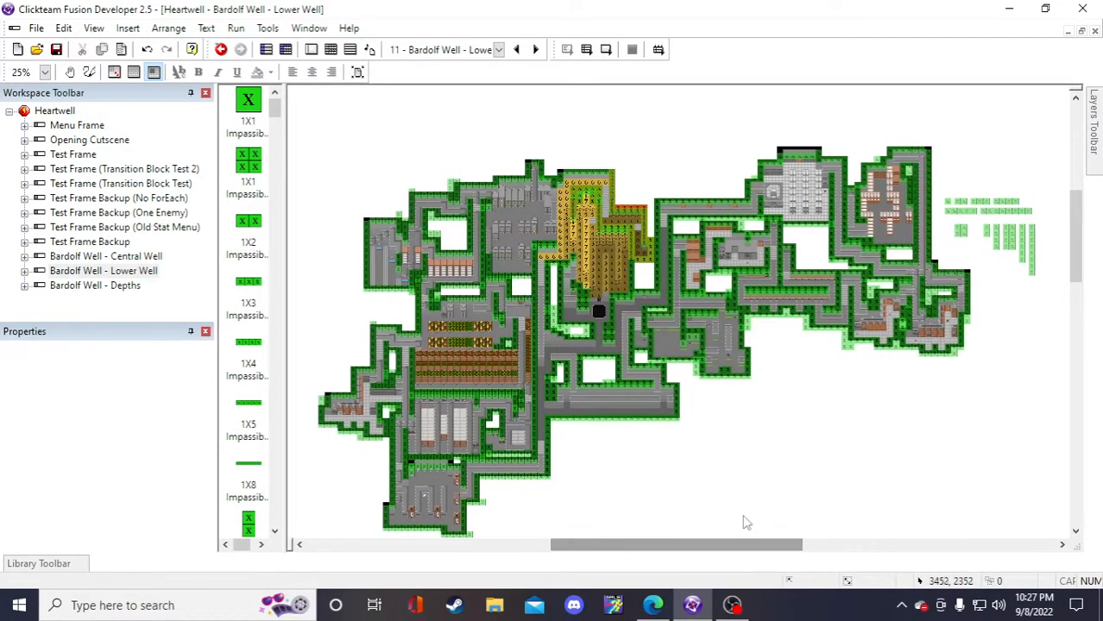
{"action": "scroll", "coordinate": [793, 477], "scroll_direction": "up", "scroll_amount": 2}
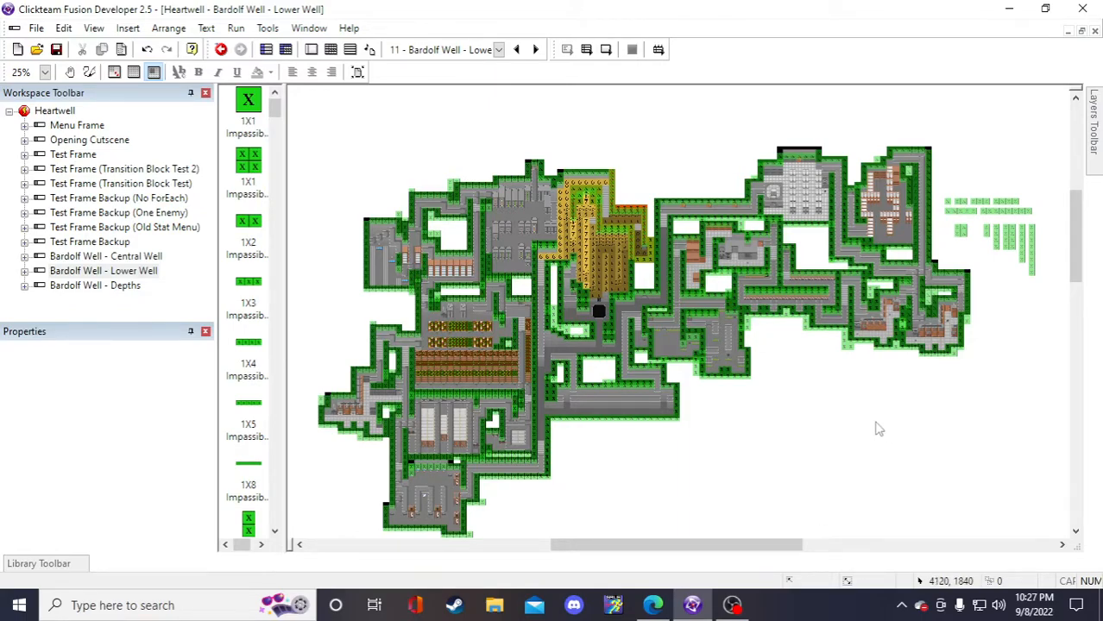
- Move the group of spare impassible blocks from east of the map to the empty area beside its southwest room, and deselect them
{"action": "scroll", "coordinate": [867, 423], "scroll_direction": "down", "scroll_amount": 2}
{"action": "left_click_drag", "start_coordinate": [725, 544], "coordinate": [776, 557]}
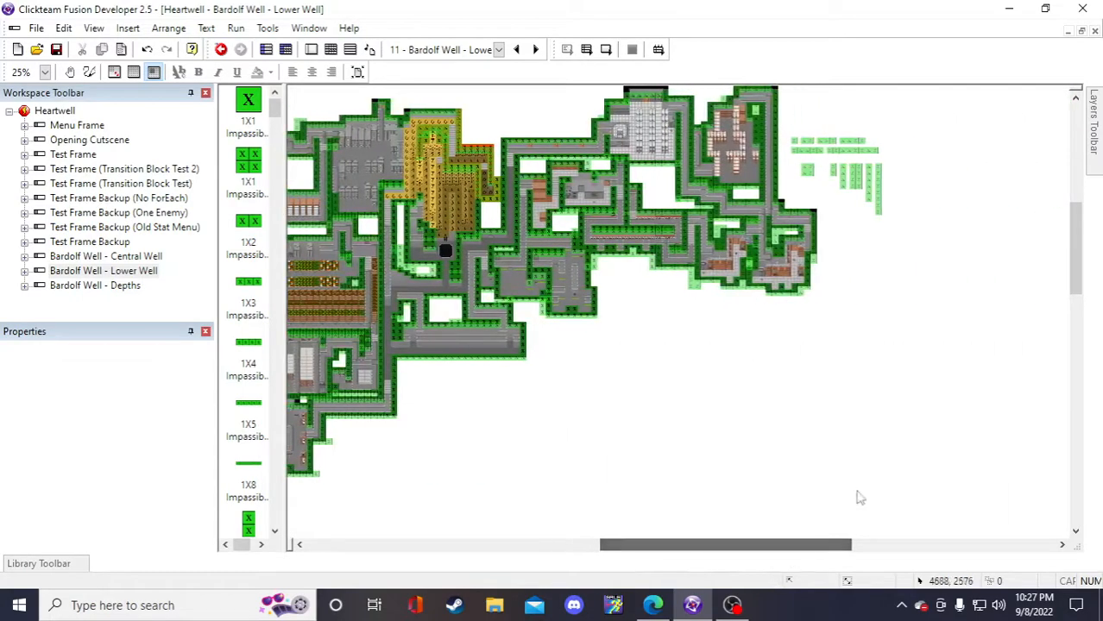
{"action": "left_click_drag", "start_coordinate": [851, 168], "coordinate": [675, 484]}
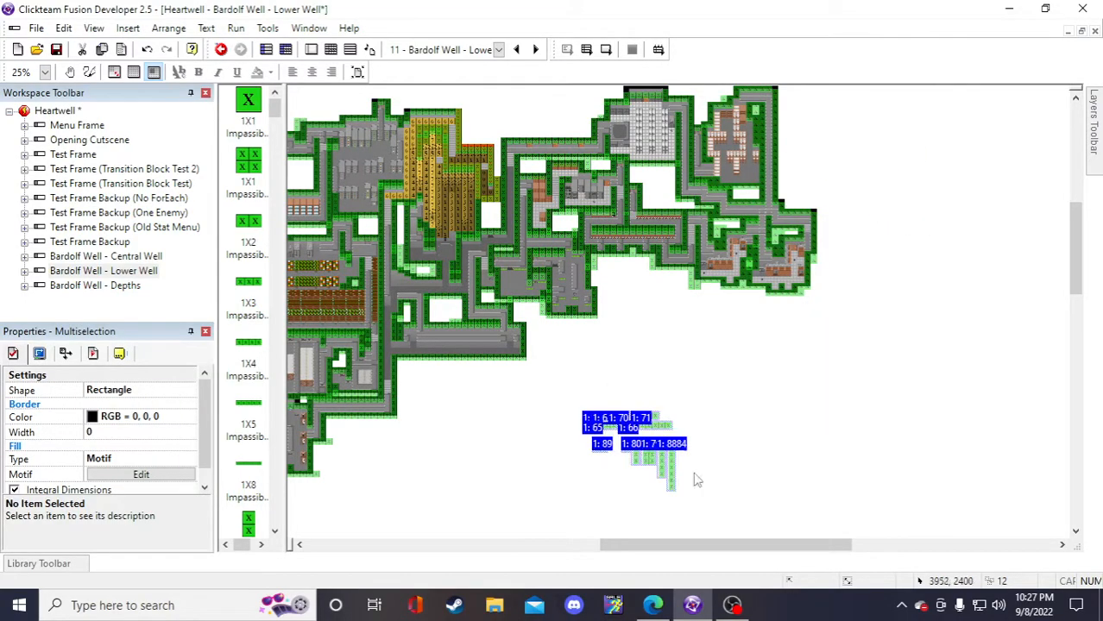
{"action": "scroll", "coordinate": [834, 436], "scroll_direction": "up", "scroll_amount": 1}
{"action": "scroll", "coordinate": [838, 444], "scroll_direction": "down", "scroll_amount": 2}
{"action": "left_click_drag", "start_coordinate": [773, 546], "coordinate": [672, 546]}
{"action": "left_click_drag", "start_coordinate": [981, 429], "coordinate": [510, 467]}
{"action": "left_click", "coordinate": [799, 453]}
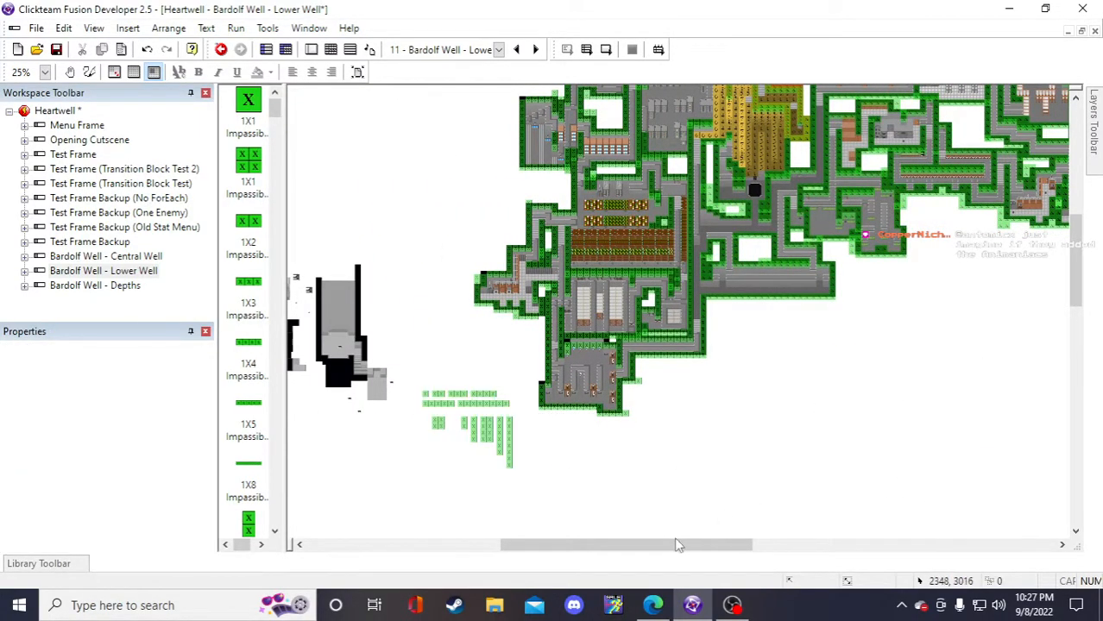
- Set the frame zoom to 100% and save the Heartwell project
{"action": "left_click_drag", "start_coordinate": [679, 545], "coordinate": [757, 546]}
{"action": "scroll", "coordinate": [874, 434], "scroll_direction": "up", "scroll_amount": 3}
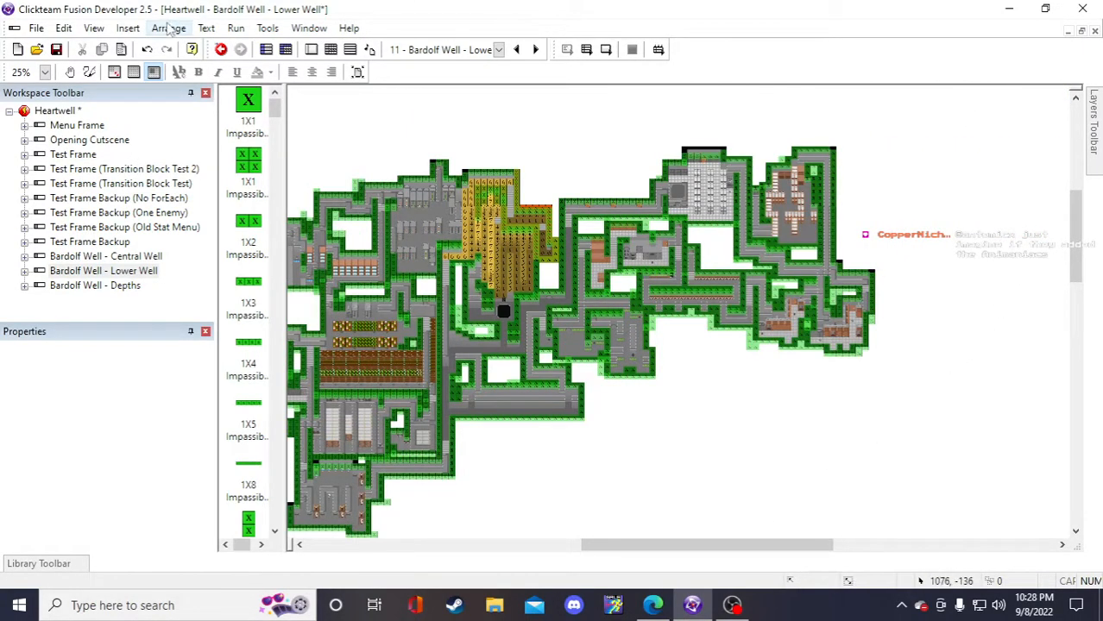
{"action": "left_click", "coordinate": [93, 28]}
{"action": "mouse_move", "coordinate": [118, 48]}
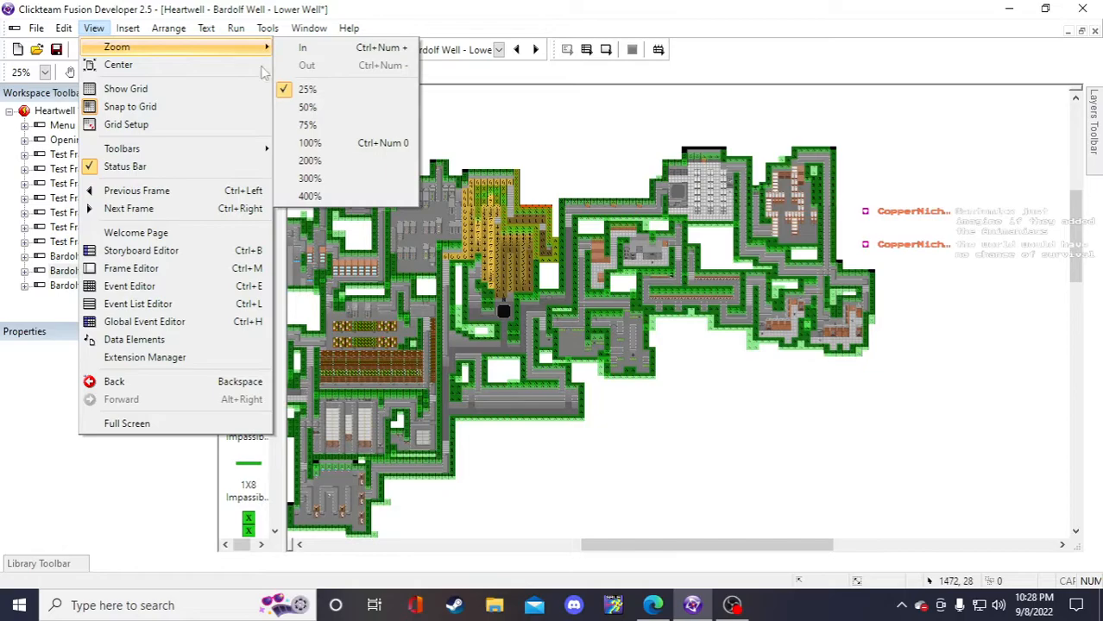
{"action": "left_click", "coordinate": [308, 142]}
{"action": "left_click_drag", "start_coordinate": [732, 547], "coordinate": [607, 552]}
{"action": "scroll", "coordinate": [826, 409], "scroll_direction": "up", "scroll_amount": 4}
{"action": "scroll", "coordinate": [561, 250], "scroll_direction": "up", "scroll_amount": 2}
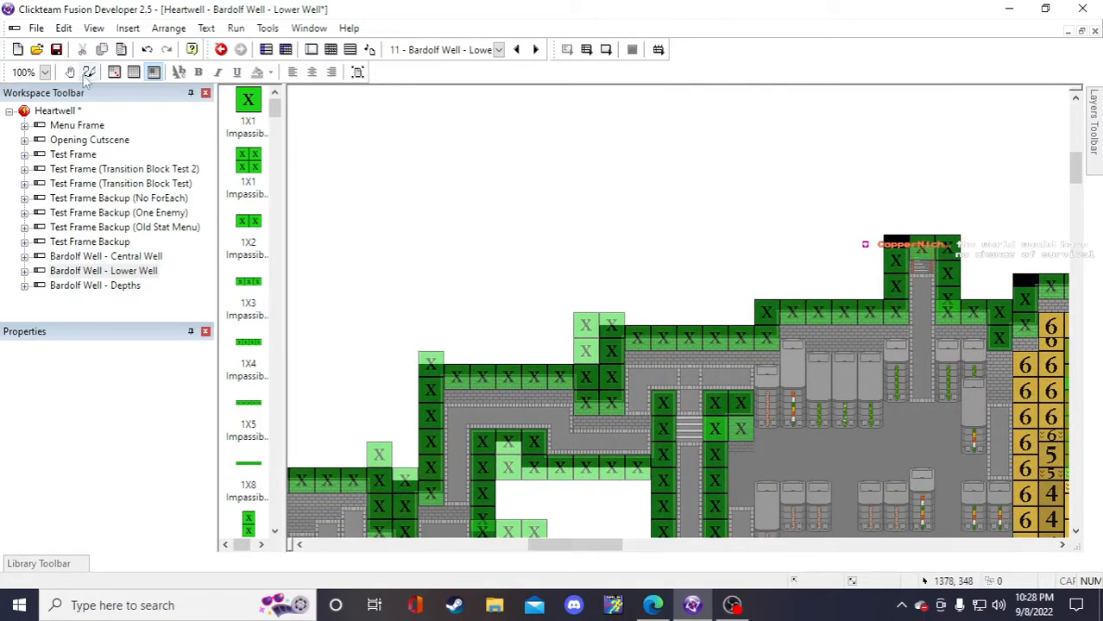
{"action": "left_click", "coordinate": [56, 50]}
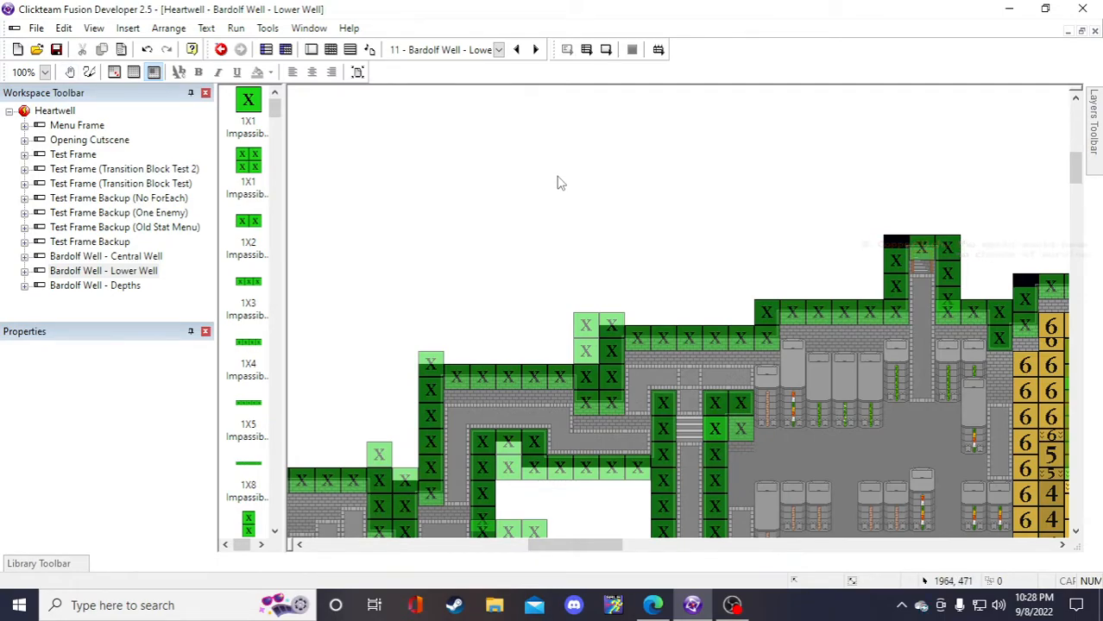
{"action": "scroll", "coordinate": [639, 235], "scroll_direction": "down", "scroll_amount": 10}
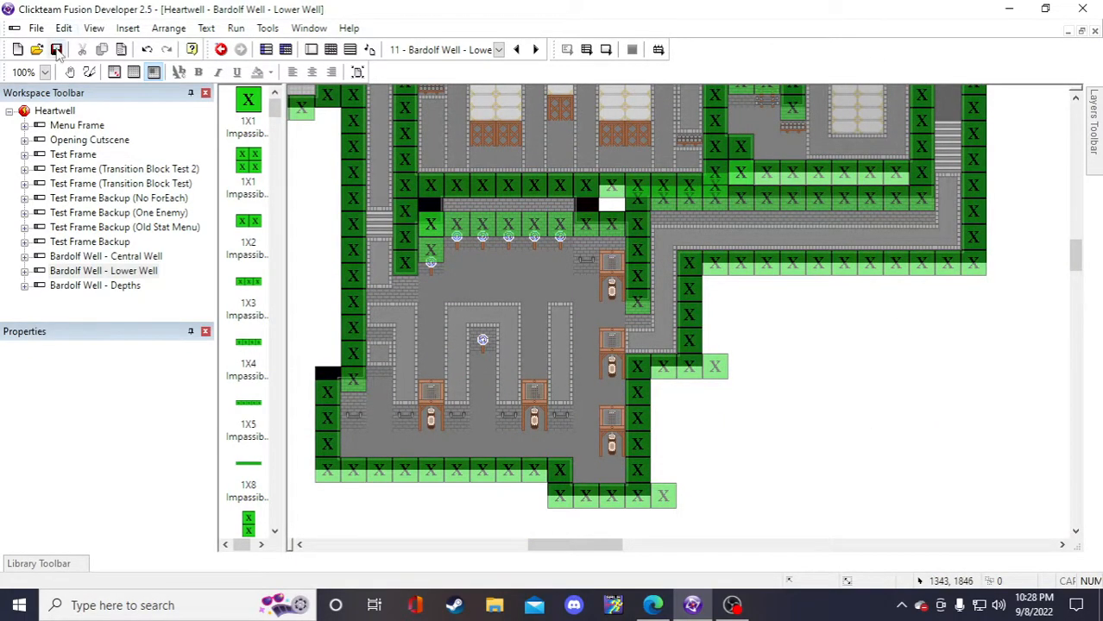
{"action": "left_click", "coordinate": [56, 49]}
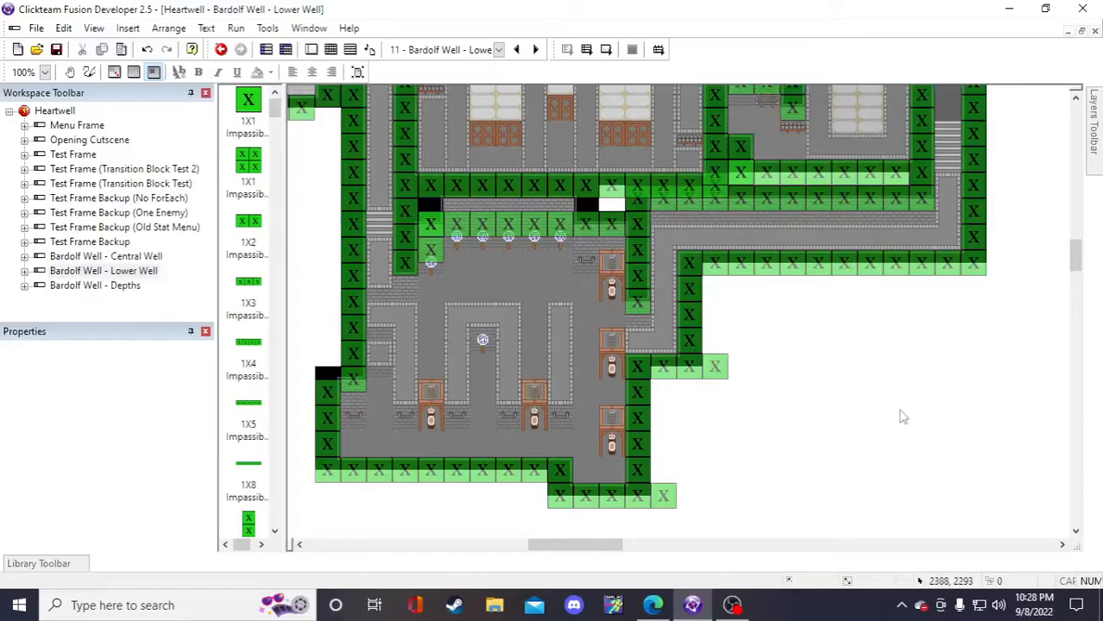